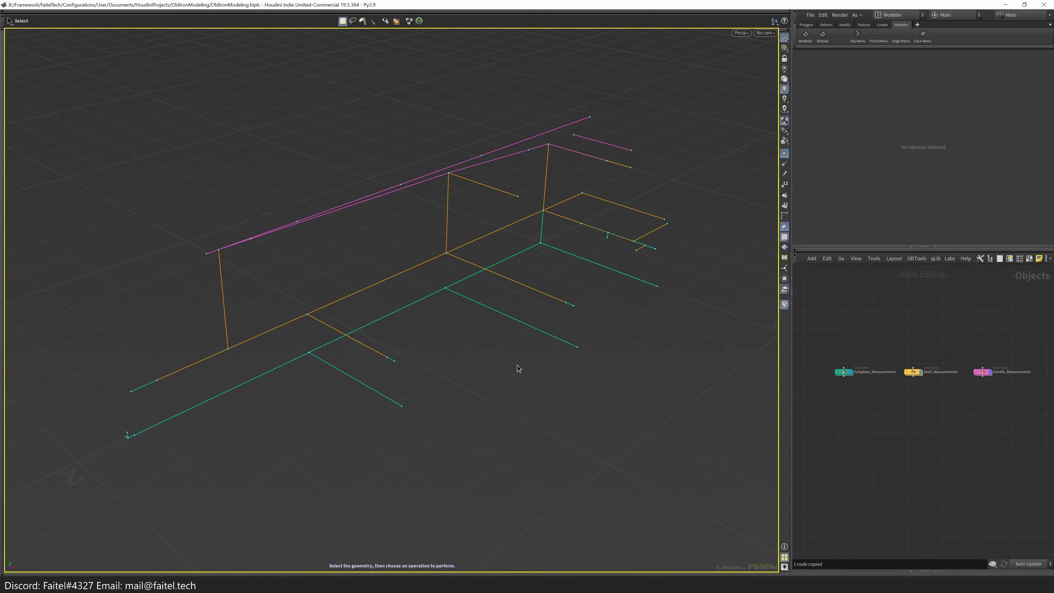
- Create a grid reduced to a single face and mirror it across the center
{"action": "left_click", "coordinate": [515, 290]}
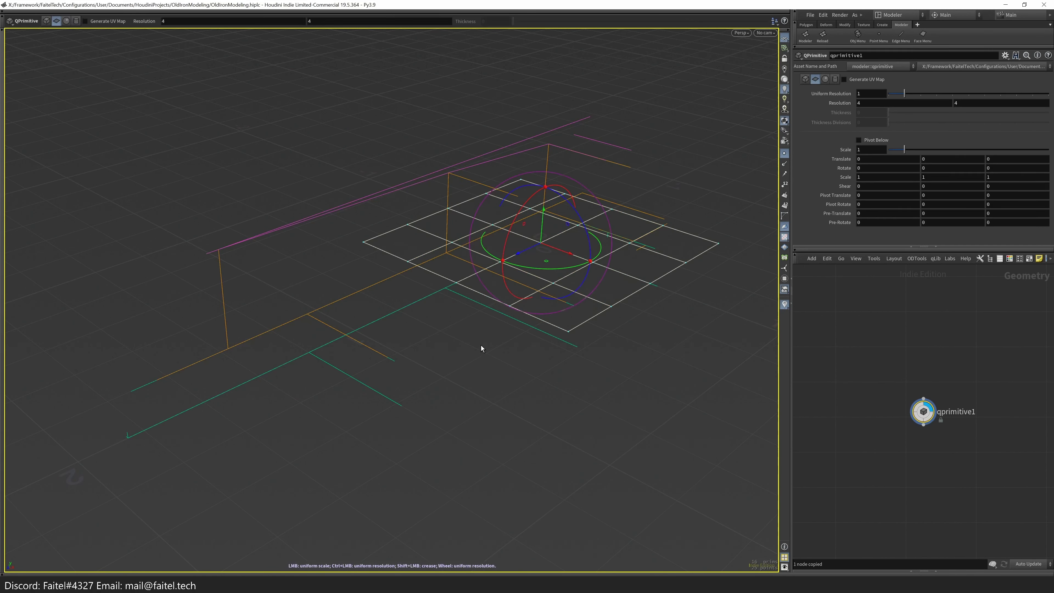
{"action": "key", "text": "Tab"}
{"action": "key", "text": "Tab"}
{"action": "key", "text": "4"}
{"action": "left_click", "coordinate": [531, 297]}
{"action": "key", "text": "Tab"}
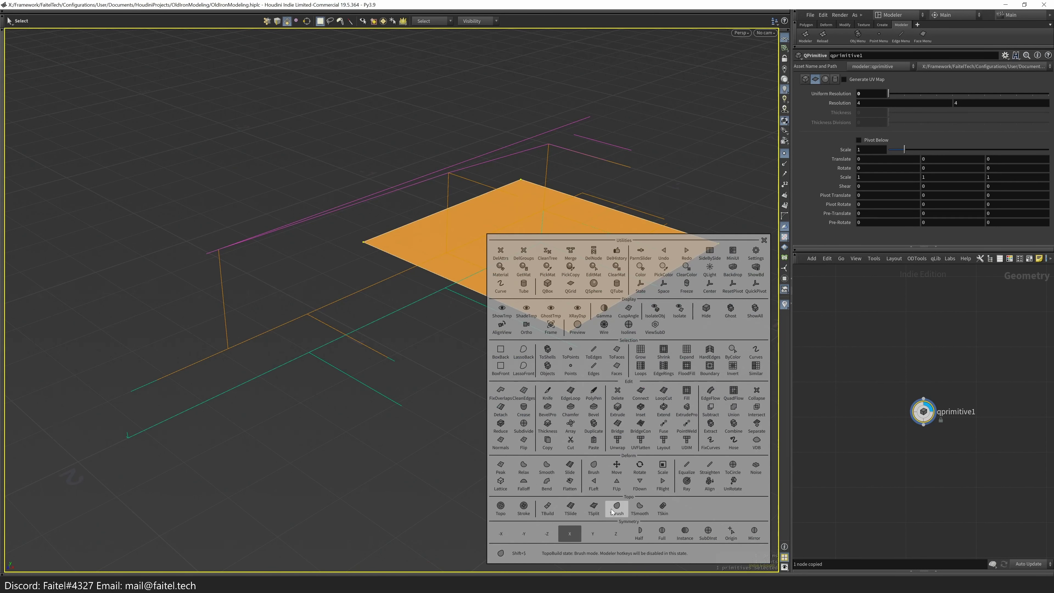
{"action": "left_click", "coordinate": [586, 380]}
- Stretch the face into a long strip and slide one corner point along X
{"action": "left_click_drag", "start_coordinate": [523, 302], "coordinate": [310, 448]}
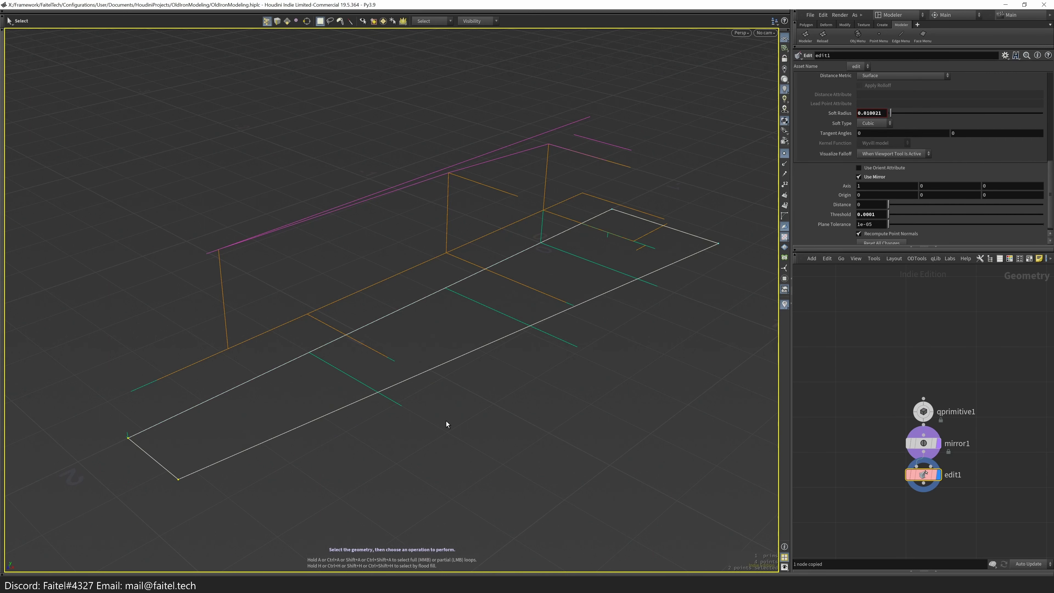
{"action": "left_click_drag", "start_coordinate": [544, 251], "coordinate": [506, 262], "text": "alt"}
{"action": "left_click", "coordinate": [570, 250]}
{"action": "middle_click_drag", "start_coordinate": [390, 433], "coordinate": [366, 415]}
- Add two cross edge loops and move points to taper the outline to a point
{"action": "key", "text": "ctrl+r"}
{"action": "left_click", "coordinate": [450, 317]}
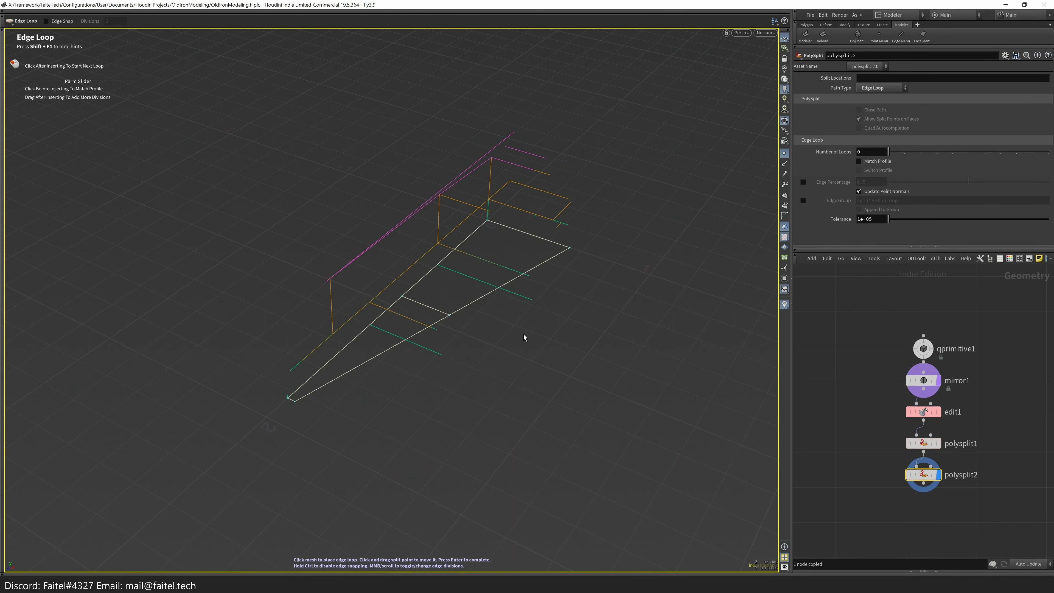
{"action": "key", "text": "Return"}
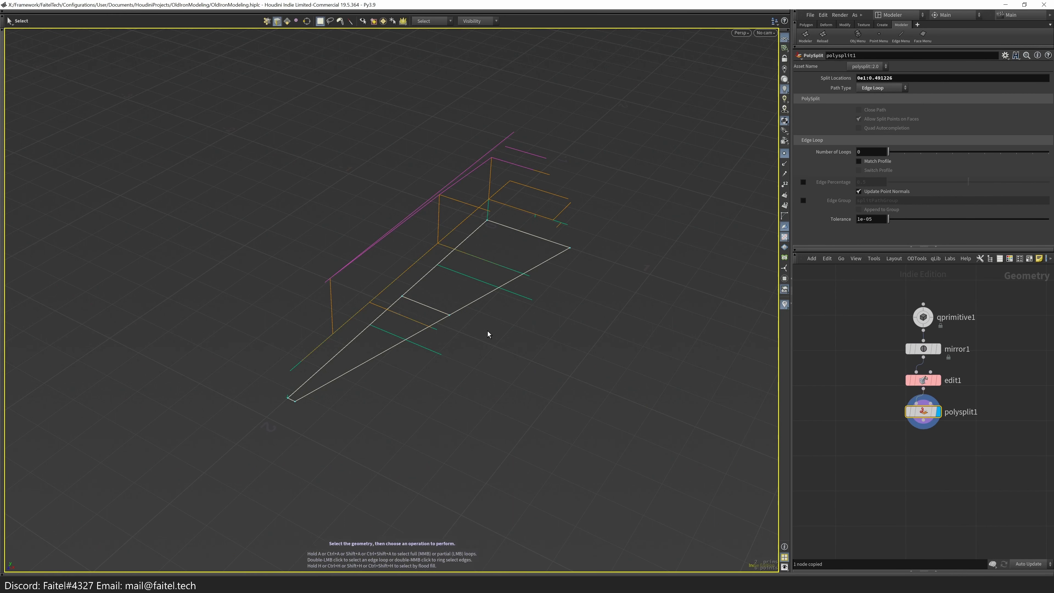
{"action": "key", "text": "Return"}
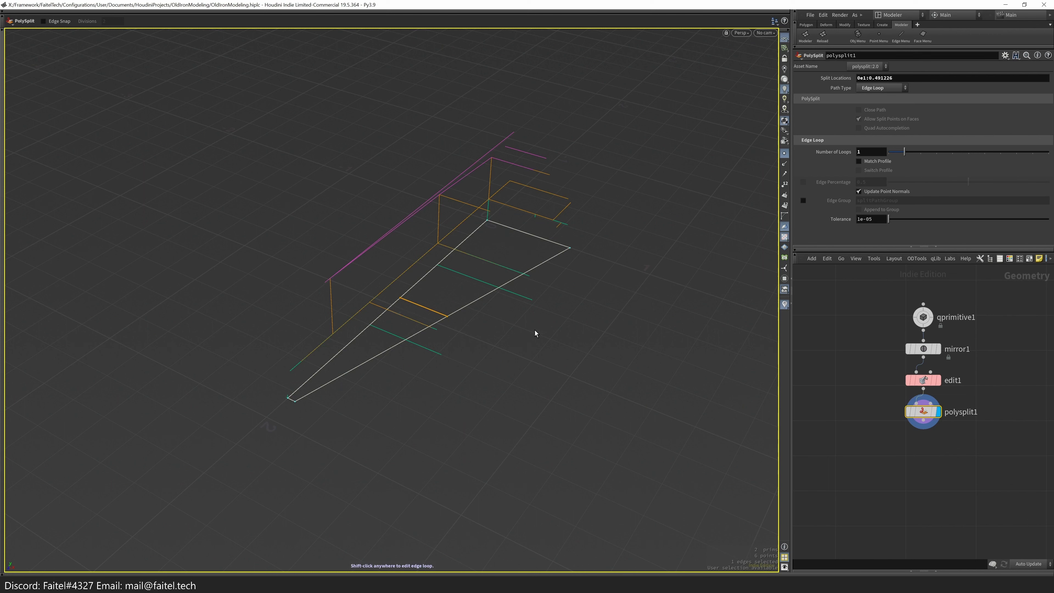
{"action": "left_click_drag", "start_coordinate": [531, 332], "coordinate": [498, 325]}
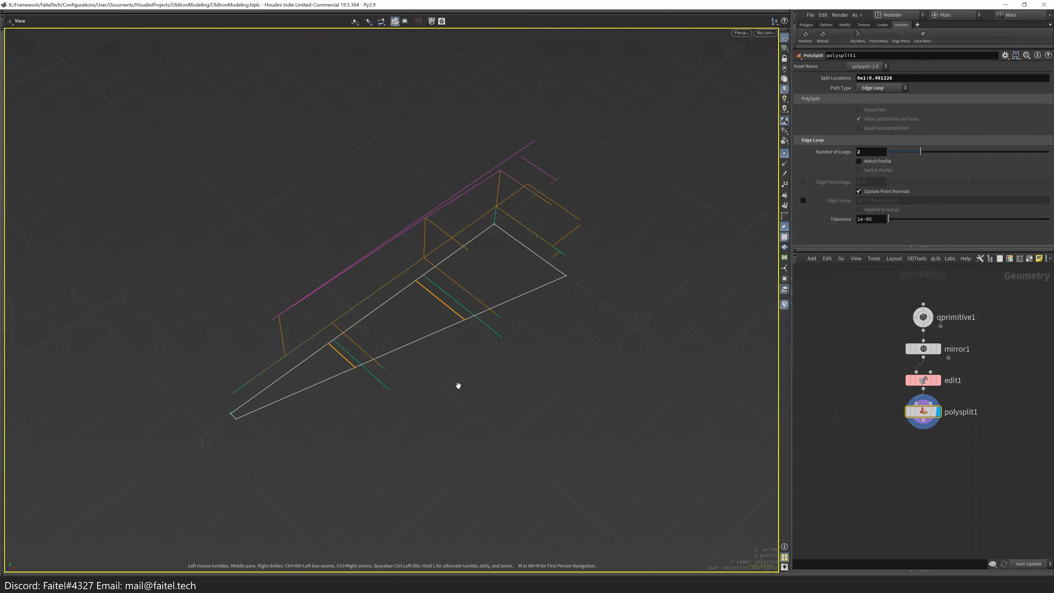
{"action": "left_click", "coordinate": [415, 278]}
{"action": "left_click_drag", "start_coordinate": [415, 277], "coordinate": [390, 389]}
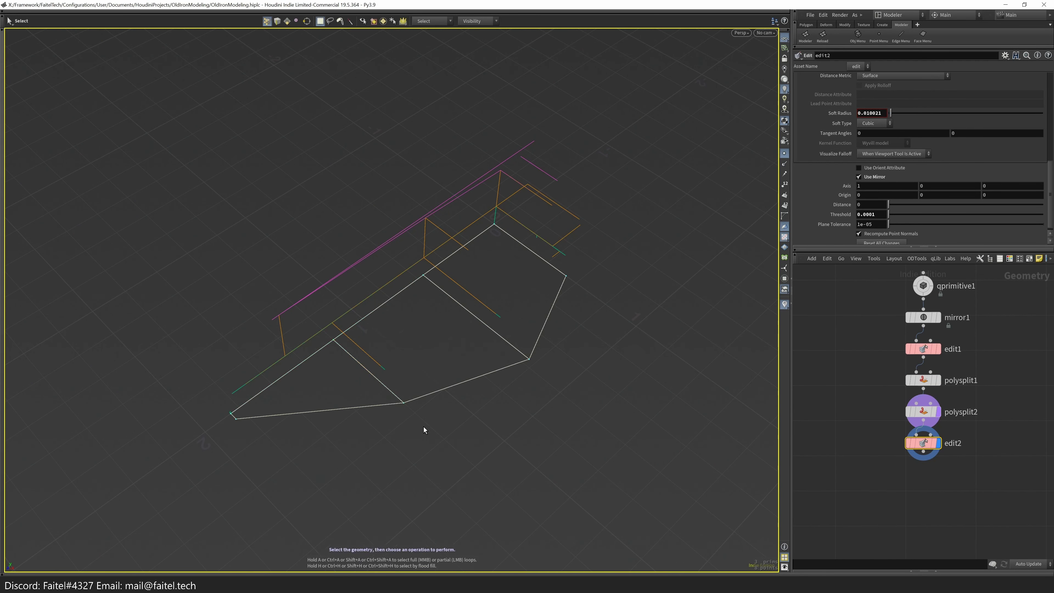
- In a shaded top ortho view, drag the side points outward to bow the outer edge
{"action": "key", "text": "w"}
{"action": "key", "text": "space+2"}
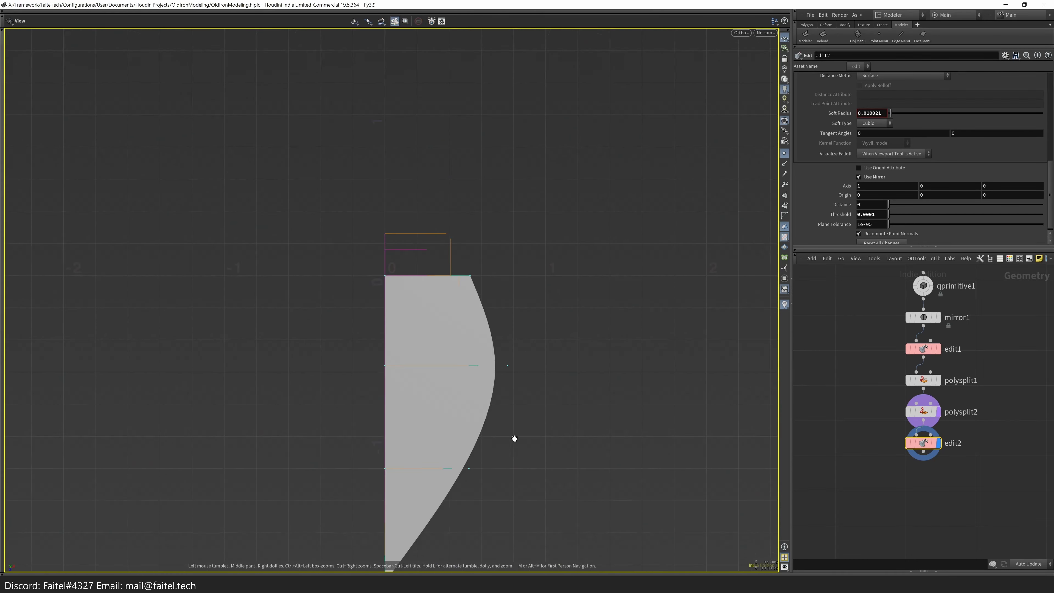
{"action": "left_click_drag", "start_coordinate": [558, 290], "coordinate": [496, 278]}
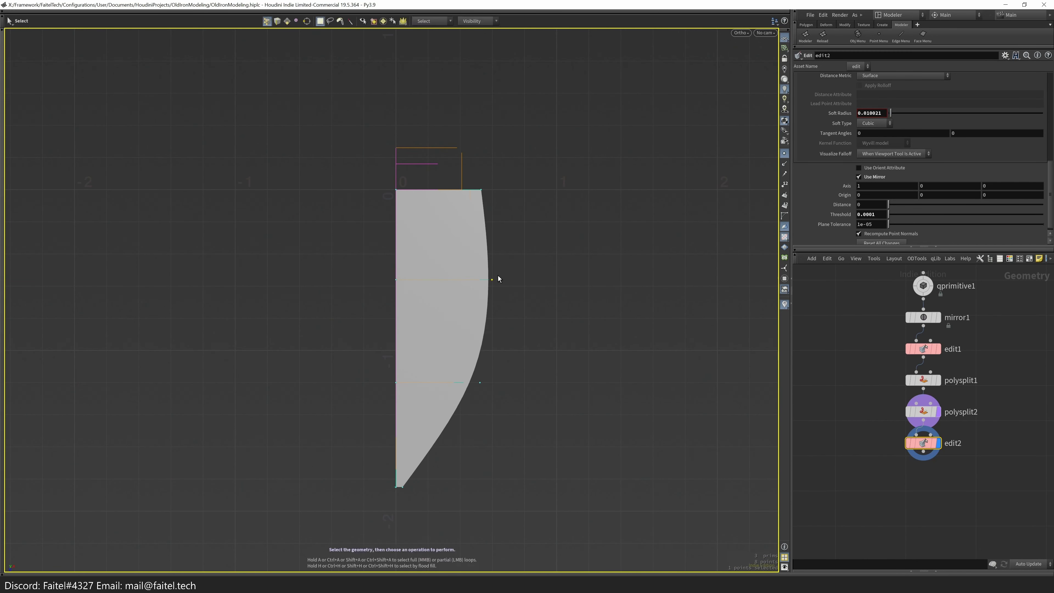
{"action": "scroll", "coordinate": [499, 276], "scroll_direction": "up", "scroll_amount": 5}
{"action": "left_click_drag", "start_coordinate": [560, 308], "coordinate": [539, 311]}
{"action": "middle_click_drag", "start_coordinate": [472, 552], "coordinate": [456, 322]}
{"action": "left_click_drag", "start_coordinate": [456, 322], "coordinate": [433, 330]}
- Move a lower point up to round the curve down toward the tip
{"action": "key", "text": "Escape"}
{"action": "scroll", "coordinate": [466, 370], "scroll_direction": "down", "scroll_amount": 3}
{"action": "scroll", "coordinate": [529, 328], "scroll_direction": "up", "scroll_amount": 5}
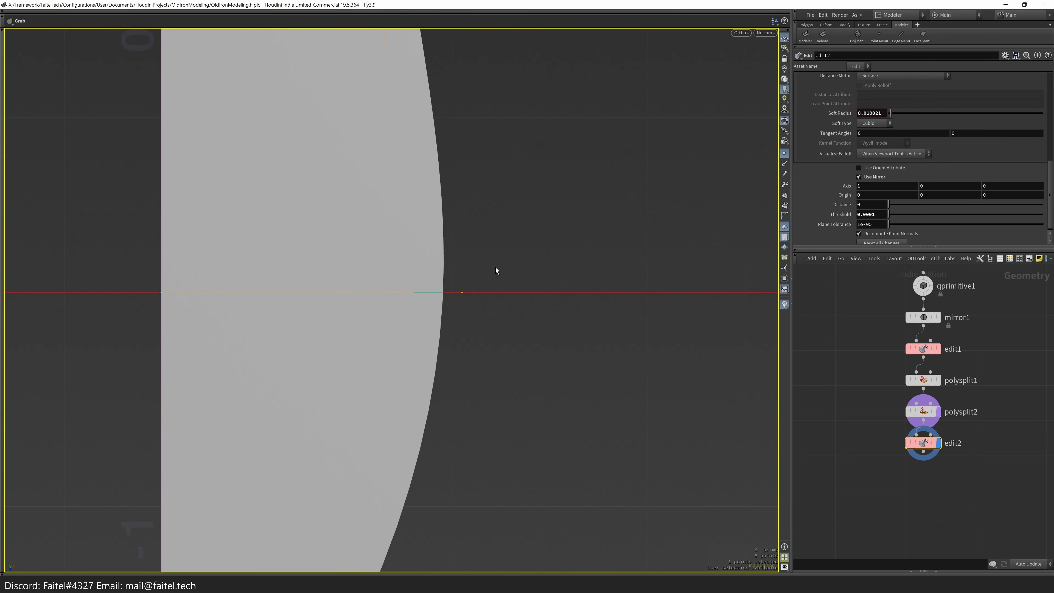
{"action": "scroll", "coordinate": [483, 331], "scroll_direction": "up", "scroll_amount": 5}
{"action": "key", "text": "Return"}
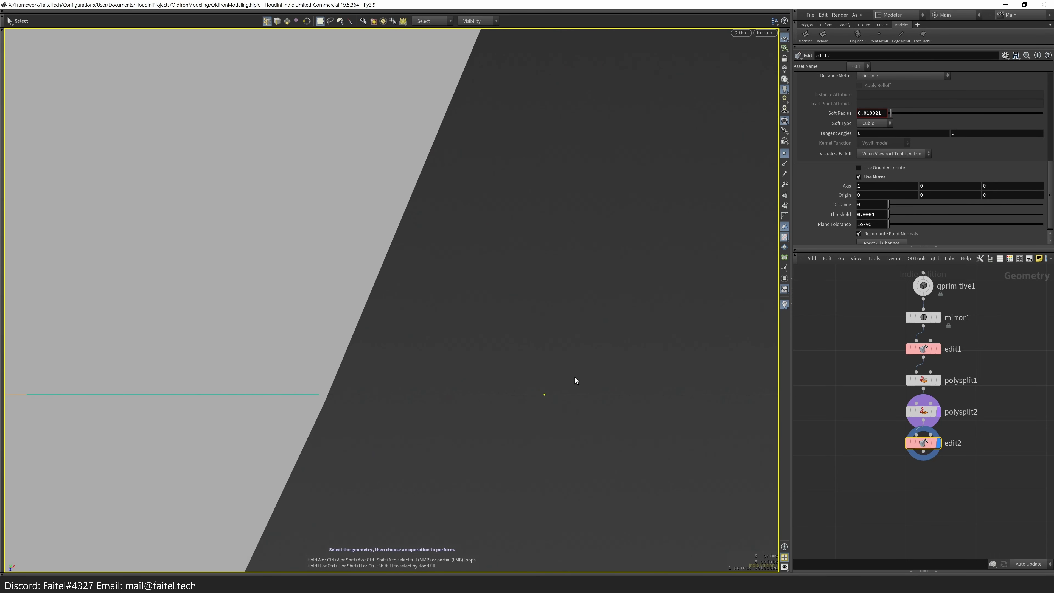
{"action": "left_click_drag", "start_coordinate": [564, 377], "coordinate": [547, 279]}
- Select all the faces of the half shape
{"action": "key", "text": "s"}
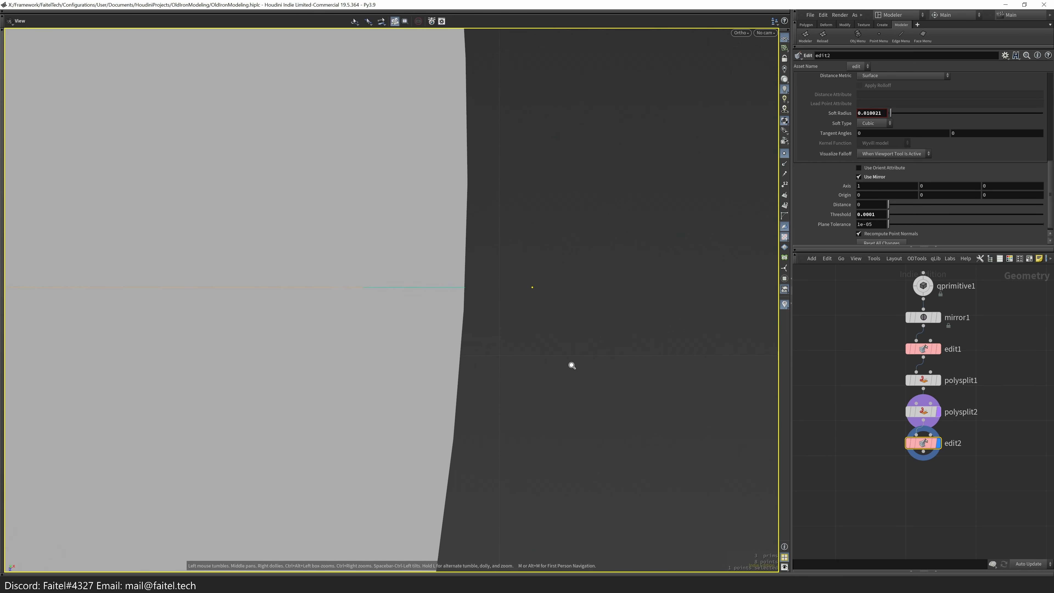
{"action": "scroll", "coordinate": [310, 417], "scroll_direction": "down", "scroll_amount": 5}
{"action": "scroll", "coordinate": [343, 334], "scroll_direction": "up", "scroll_amount": 3}
{"action": "scroll", "coordinate": [370, 437], "scroll_direction": "down", "scroll_amount": 1}
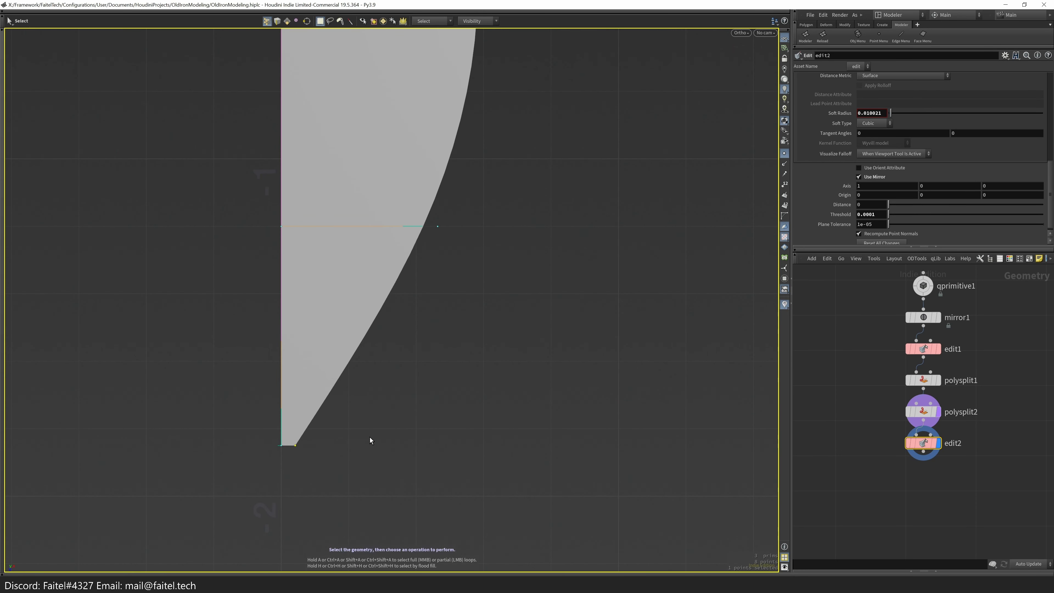
{"action": "scroll", "coordinate": [391, 438], "scroll_direction": "down", "scroll_amount": 2}
{"action": "left_click_drag", "start_coordinate": [363, 387], "coordinate": [349, 216]}
{"action": "left_click", "coordinate": [464, 327]}
{"action": "key", "text": "n"}
{"action": "key", "text": "grave"}
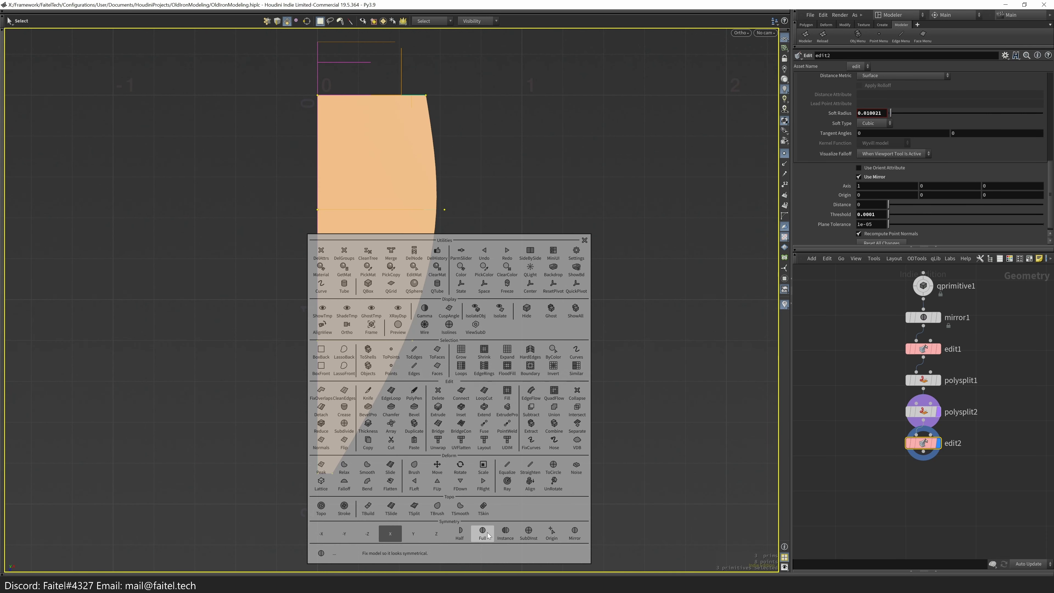
- Apply full symmetry to the half shape and select all its faces for insetting
{"action": "left_click", "coordinate": [488, 536]}
{"action": "key", "text": "n"}
{"action": "key", "text": "i"}
{"action": "key", "text": "w"}
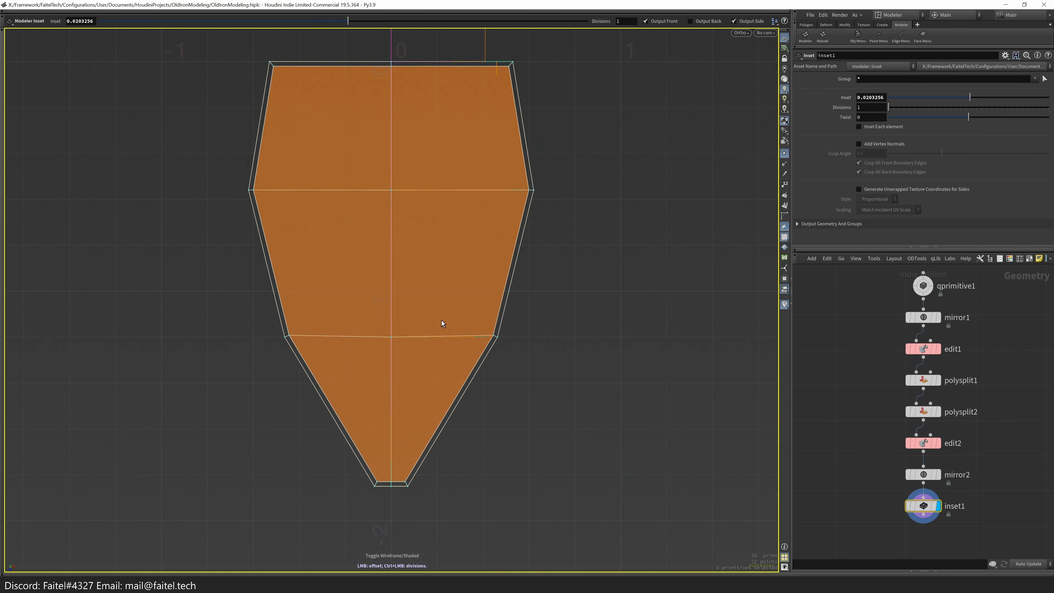
- Set the inset amount on all faces to 0.03
{"action": "type", "text": "0.02"}
{"action": "key", "text": "BackSpace"}
{"action": "type", "text": "3"}
{"action": "key", "text": "Return"}
{"action": "key", "text": "Escape"}
- Inspect the inset shape in perspective and begin editing its points to add thickness
{"action": "left_click_drag", "start_coordinate": [416, 291], "coordinate": [471, 400]}
{"action": "right_click_drag", "start_coordinate": [471, 401], "coordinate": [422, 283]}
{"action": "left_click_drag", "start_coordinate": [422, 283], "coordinate": [535, 248]}
{"action": "key", "text": "Return"}
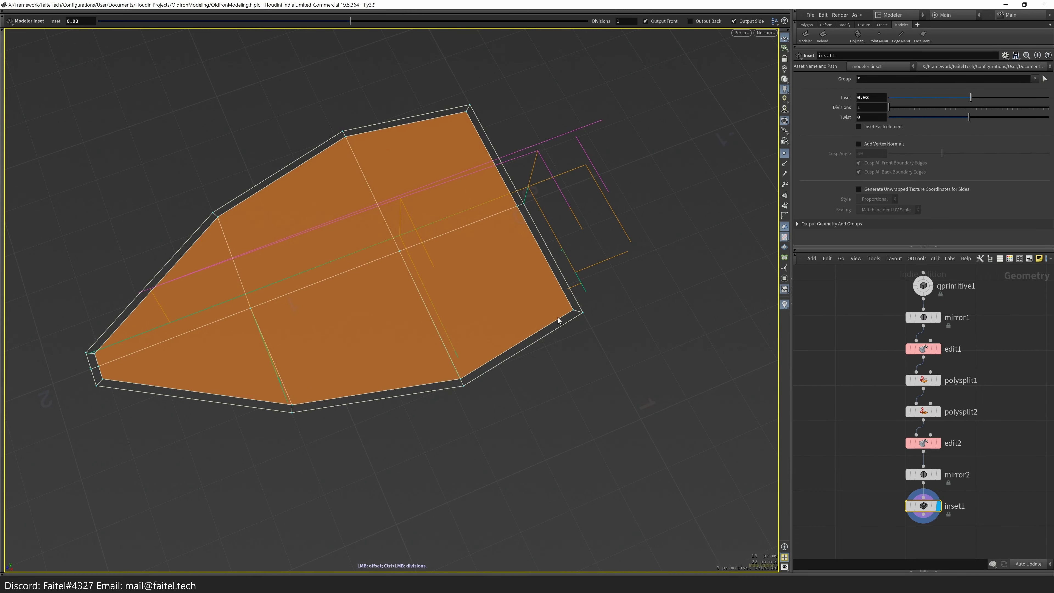
{"action": "left_click_drag", "start_coordinate": [580, 314], "coordinate": [552, 376]}
{"action": "key", "text": "t"}
{"action": "left_click_drag", "start_coordinate": [497, 307], "coordinate": [439, 261]}
- Flatten the selected back end face along its axis
{"action": "left_click", "coordinate": [436, 262]}
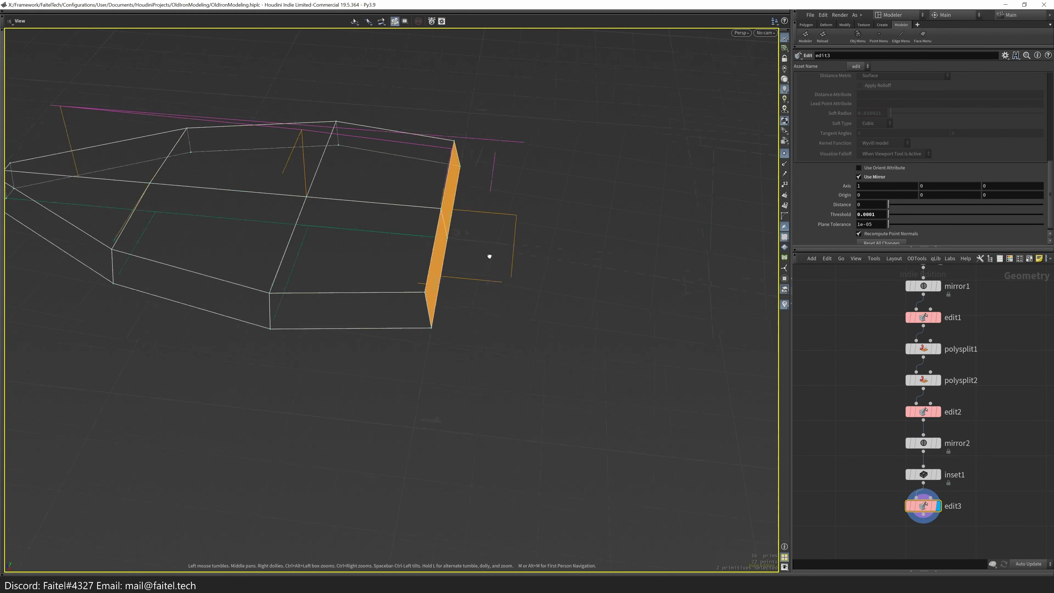
{"action": "key", "text": "Tab"}
{"action": "left_click", "coordinate": [411, 253]}
{"action": "left_click_drag", "start_coordinate": [433, 208], "coordinate": [464, 260]}
- Adjust the corner points, undoing an unwanted edit and sliding a corner along X
{"action": "left_click_drag", "start_coordinate": [387, 266], "coordinate": [497, 422]}
{"action": "key", "text": "alt+x"}
{"action": "scroll", "coordinate": [540, 353], "scroll_direction": "up", "scroll_amount": 2}
{"action": "left_click_drag", "start_coordinate": [501, 364], "coordinate": [470, 396], "text": "alt"}
{"action": "left_click_drag", "start_coordinate": [412, 336], "coordinate": [315, 391]}
- Select the triangle face near the tip and the whole top face
{"action": "key", "text": "space"}
{"action": "key", "text": "space"}
{"action": "scroll", "coordinate": [395, 324], "scroll_direction": "down", "scroll_amount": 5}
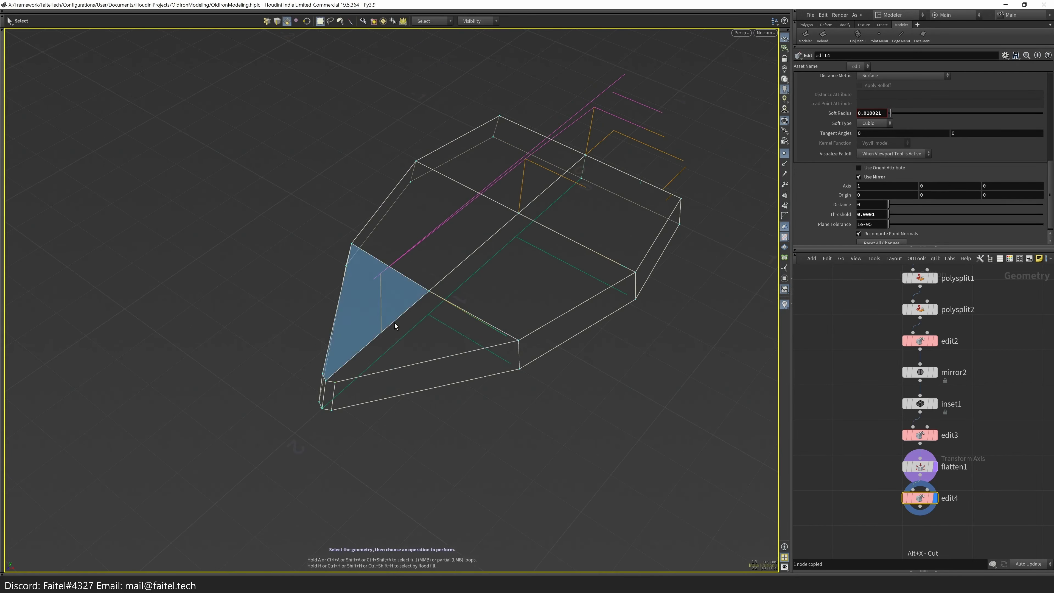
{"action": "left_click", "coordinate": [395, 324]}
{"action": "double_click", "coordinate": [575, 158]}
{"action": "key", "text": "space"}
{"action": "left_click_drag", "start_coordinate": [575, 158], "coordinate": [411, 307]}
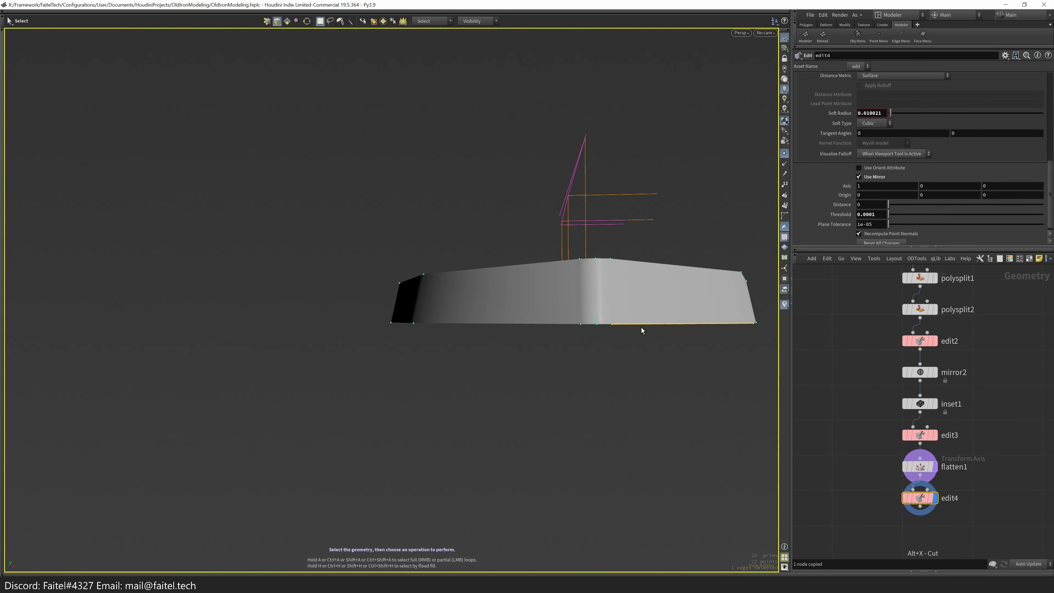
- Select the full bottom rim edge loop and fill the open underside with a face
{"action": "left_click_drag", "start_coordinate": [642, 328], "coordinate": [588, 240]}
{"action": "key", "text": "shift+q"}
{"action": "left_click", "coordinate": [592, 272]}
{"action": "key", "text": "shift+q"}
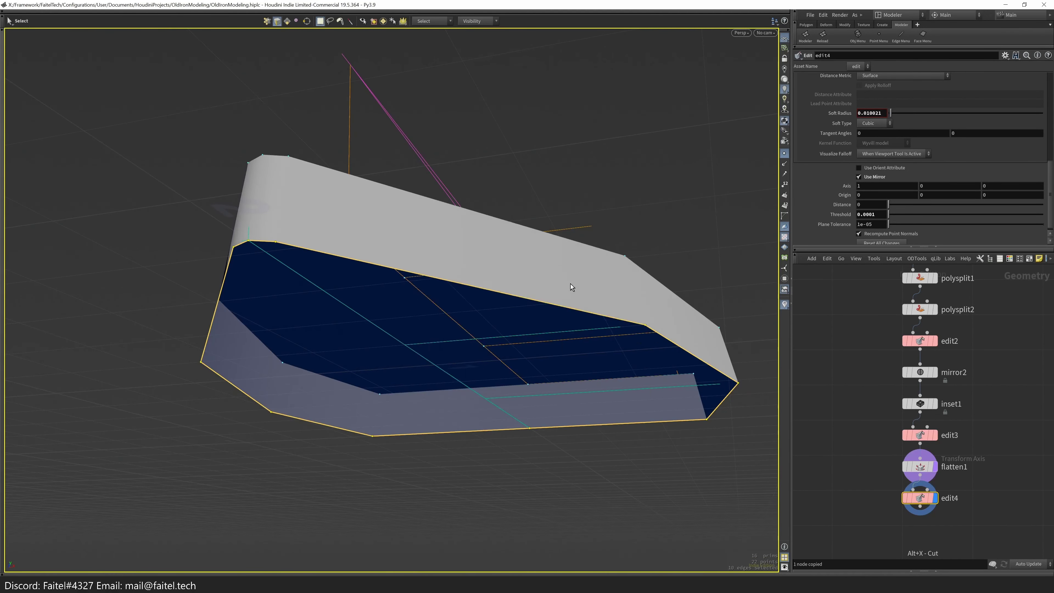
{"action": "left_click", "coordinate": [570, 284]}
{"action": "key", "text": "space"}
{"action": "left_click_drag", "start_coordinate": [524, 272], "coordinate": [478, 264]}
- Cut a horizontal edge loop around the hull with PolyPen and orbit to check the smoothed shape
{"action": "key", "text": "p"}
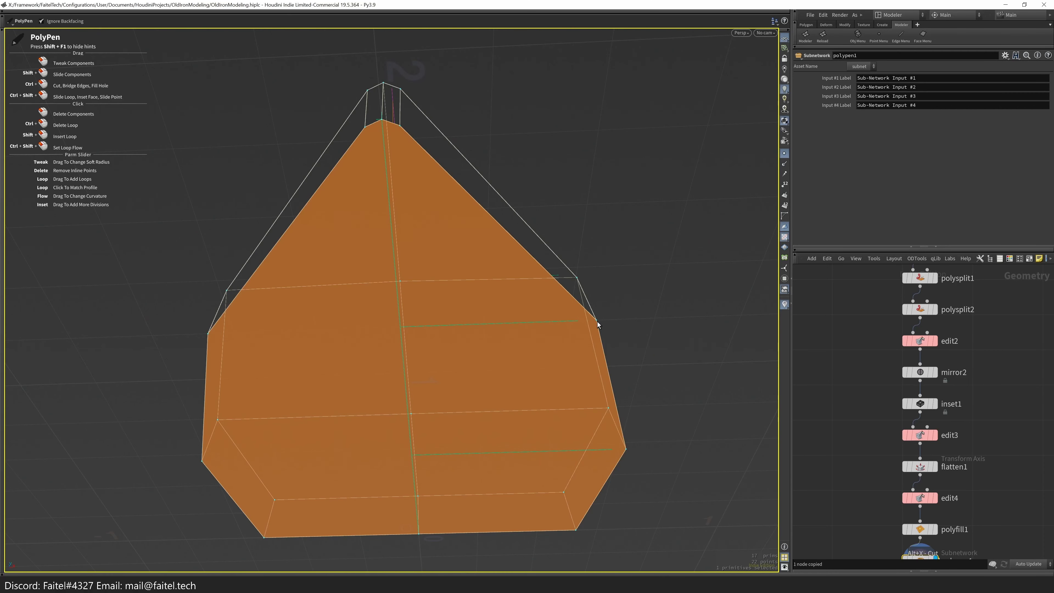
{"action": "left_click", "coordinate": [243, 337], "text": "shift"}
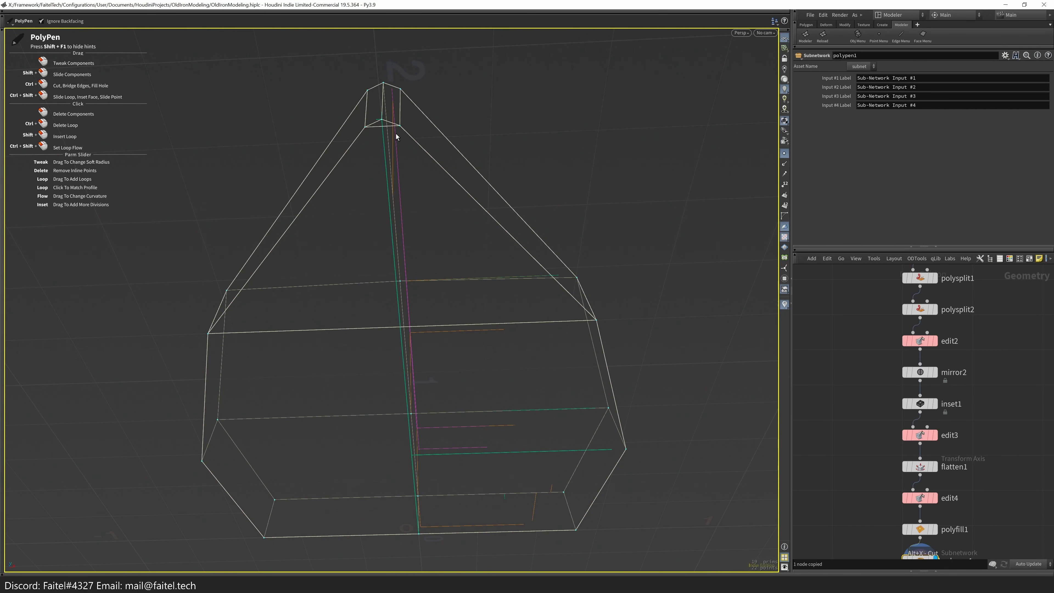
{"action": "left_click_drag", "start_coordinate": [377, 123], "coordinate": [389, 56]}
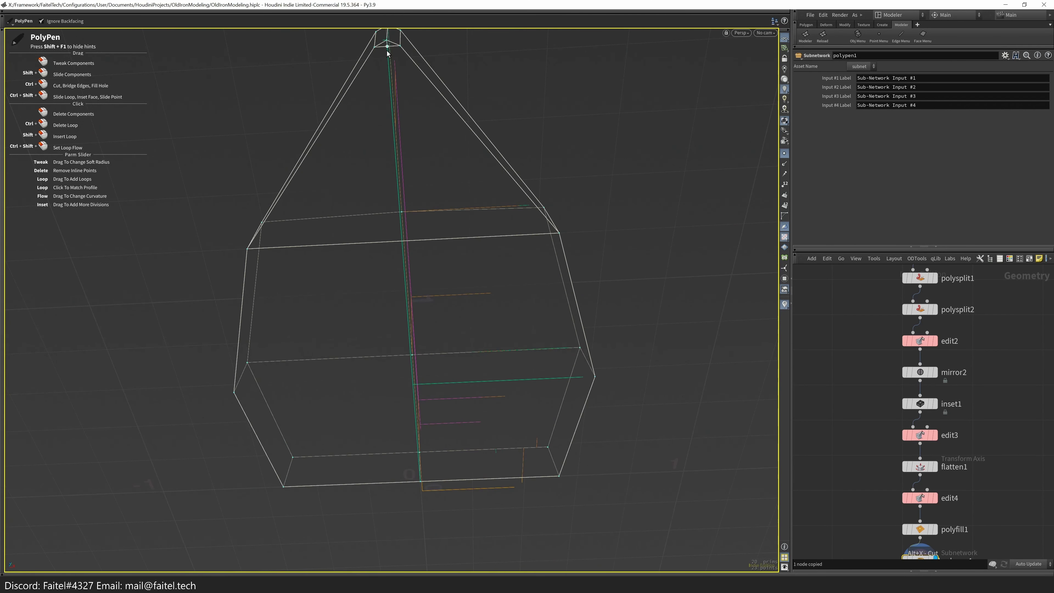
{"action": "left_click_drag", "start_coordinate": [450, 474], "coordinate": [585, 409]}
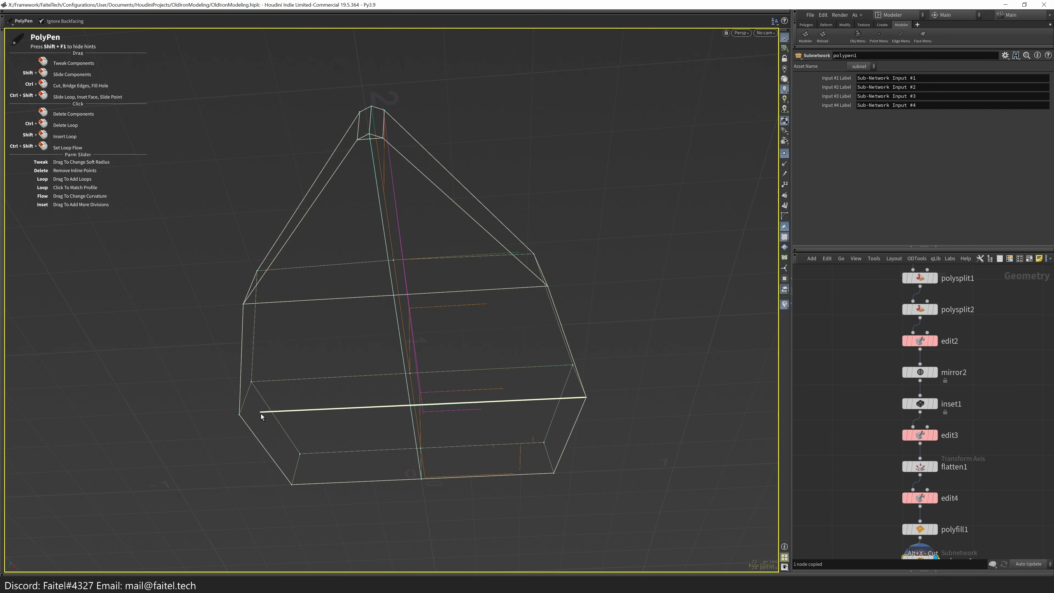
{"action": "left_click_drag", "start_coordinate": [306, 422], "coordinate": [356, 321]}
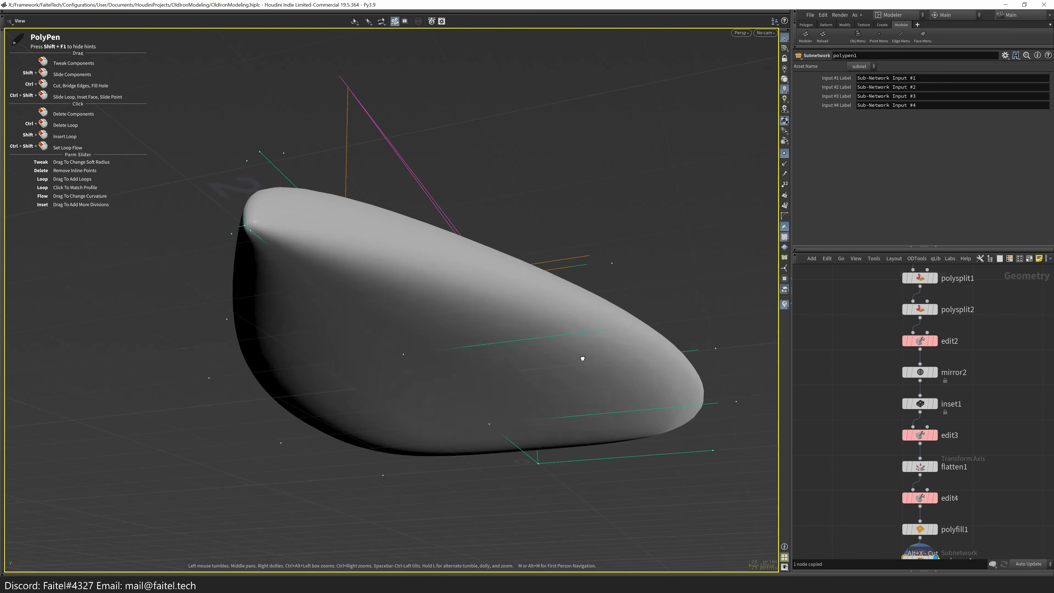
{"action": "left_click_drag", "start_coordinate": [582, 358], "coordinate": [621, 405]}
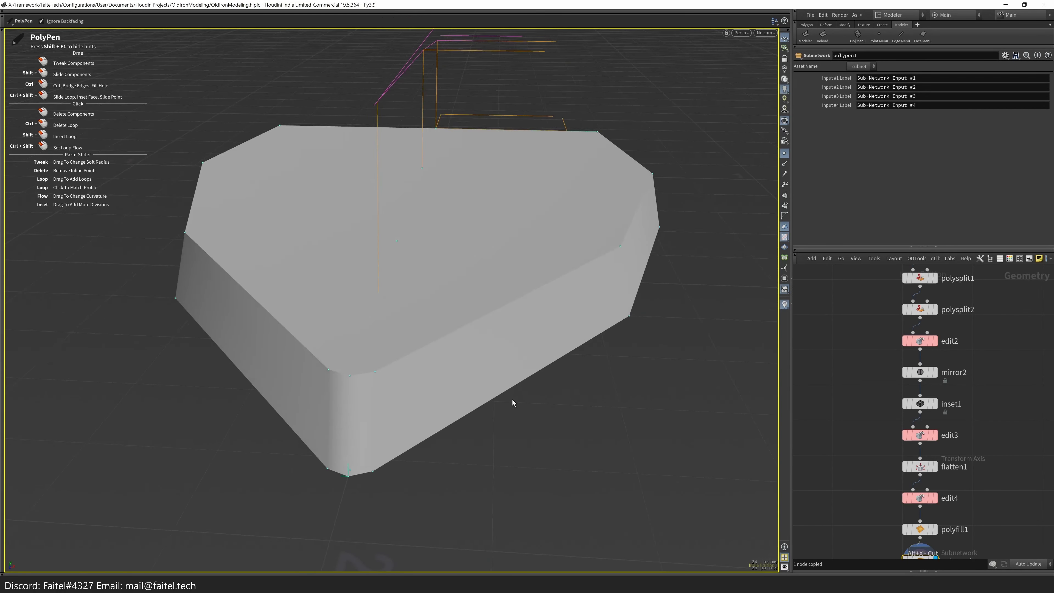
{"action": "left_click_drag", "start_coordinate": [513, 401], "coordinate": [475, 414]}
{"action": "key", "text": "Tab"}
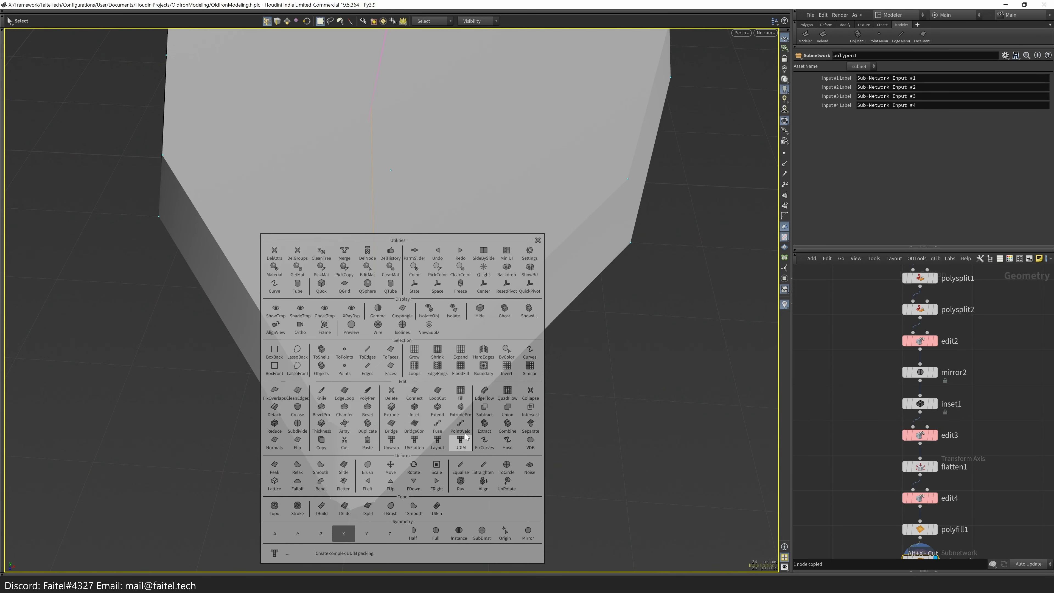
- Weld the tip's corner point onto the bottom vertex, then bevel all the hull's edges
{"action": "left_click", "coordinate": [352, 433]}
{"action": "left_click_drag", "start_coordinate": [332, 430], "coordinate": [330, 501]}
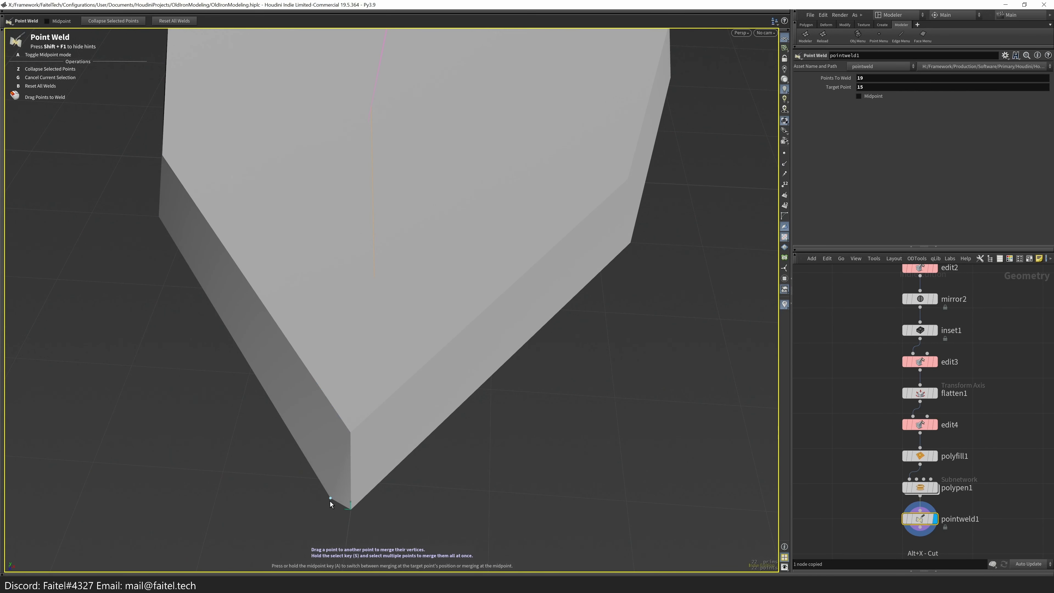
{"action": "left_click_drag", "start_coordinate": [400, 460], "coordinate": [533, 367]}
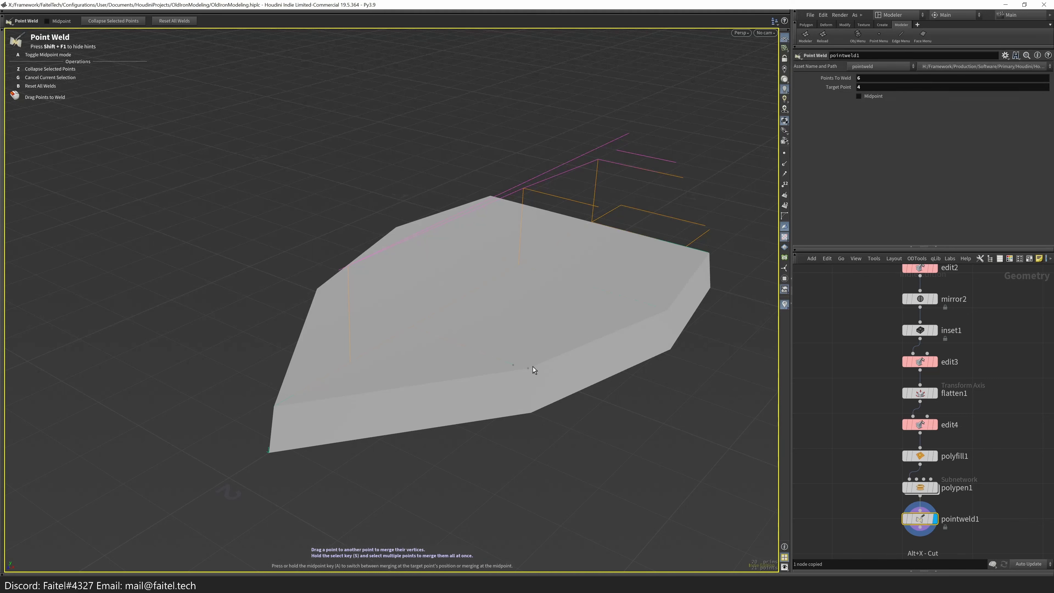
{"action": "key", "text": "s"}
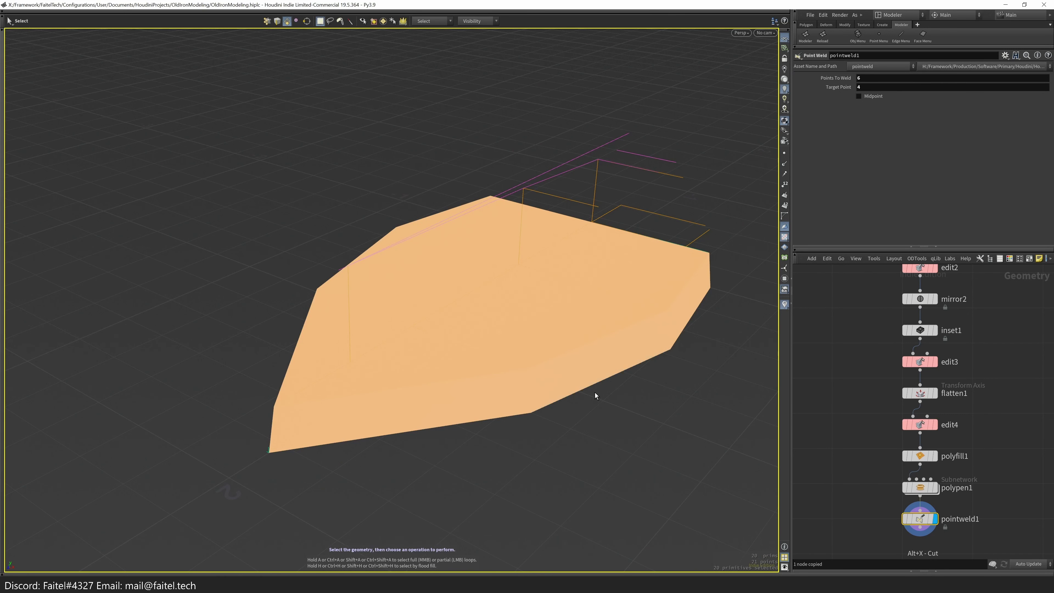
{"action": "key", "text": "b"}
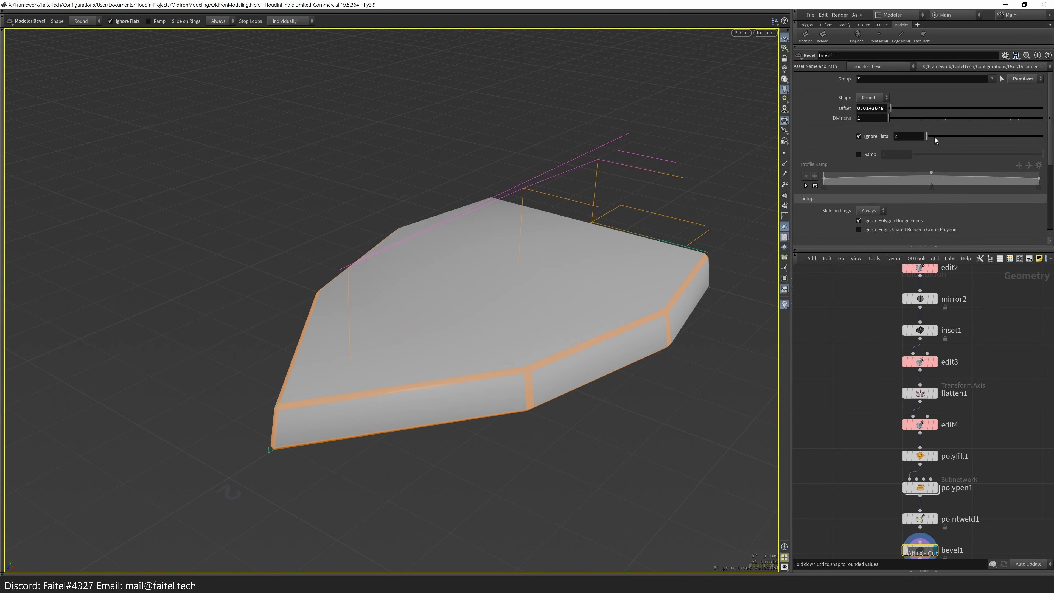
- Set the bevel's Ignore Flats to 25.3, Offset to 0.0025 and Divisions to 2
{"action": "mouse_move", "coordinate": [748, 268]}
{"action": "left_mouse_down", "text": "alt"}
{"action": "mouse_move", "coordinate": [577, 383]}
{"action": "mouse_move", "coordinate": [743, 267]}
{"action": "left_mouse_up", "text": "alt"}
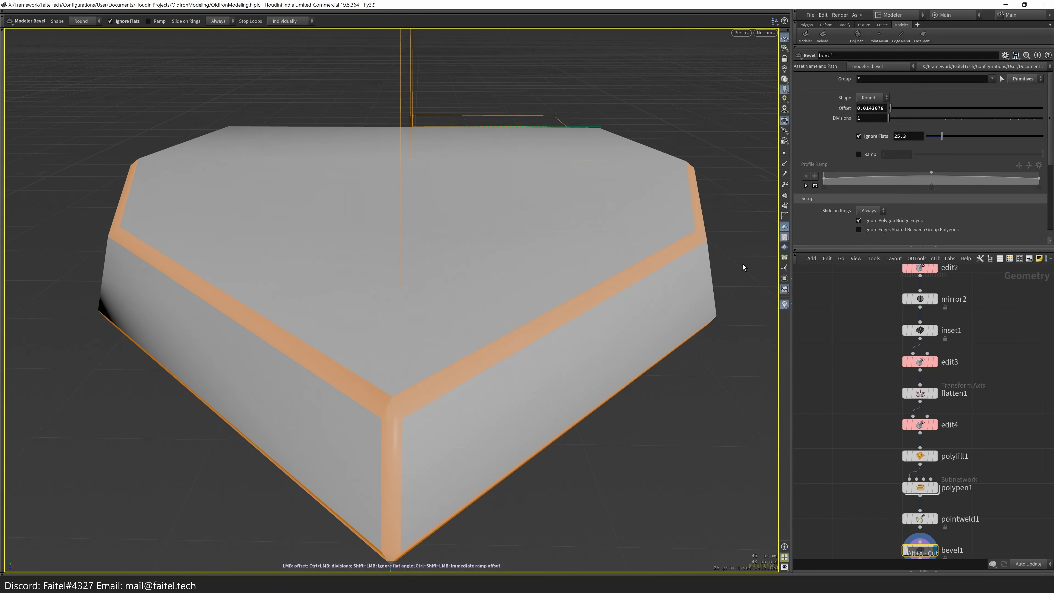
{"action": "type", "text": "25"}
{"action": "key", "text": "Tab"}
{"action": "type", "text": "2"}
{"action": "key", "text": "Return"}
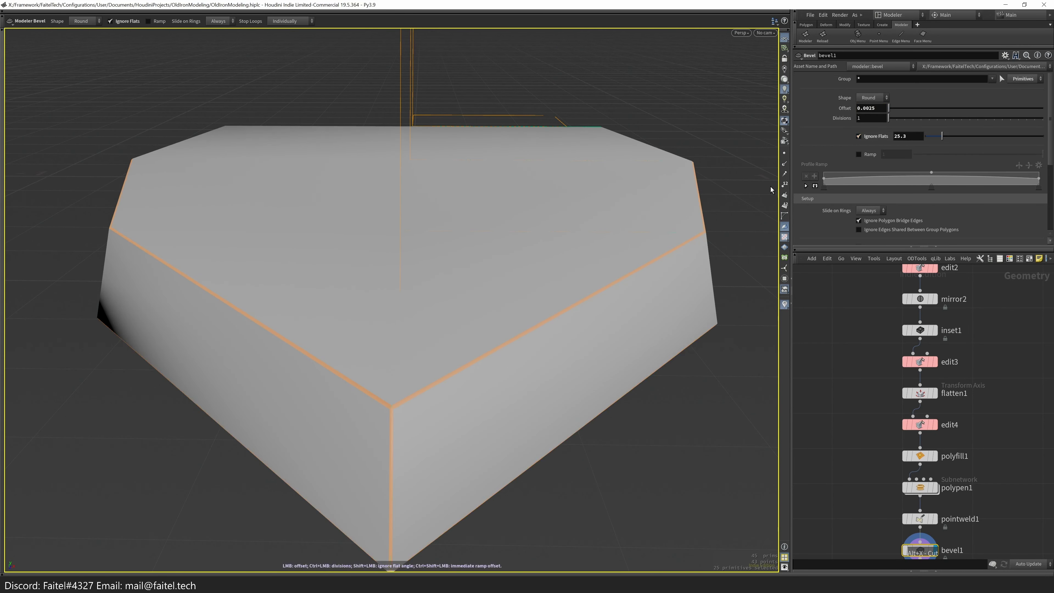
- Inspect the bevelled hull from several angles and go up to the /obj level
{"action": "left_click_drag", "start_coordinate": [635, 288], "coordinate": [377, 391]}
{"action": "scroll", "coordinate": [273, 402], "scroll_direction": "up", "scroll_amount": 10}
{"action": "scroll", "coordinate": [376, 391], "scroll_direction": "down", "scroll_amount": 8}
{"action": "left_click_drag", "start_coordinate": [269, 490], "coordinate": [391, 407]}
{"action": "scroll", "coordinate": [213, 389], "scroll_direction": "up", "scroll_amount": 3}
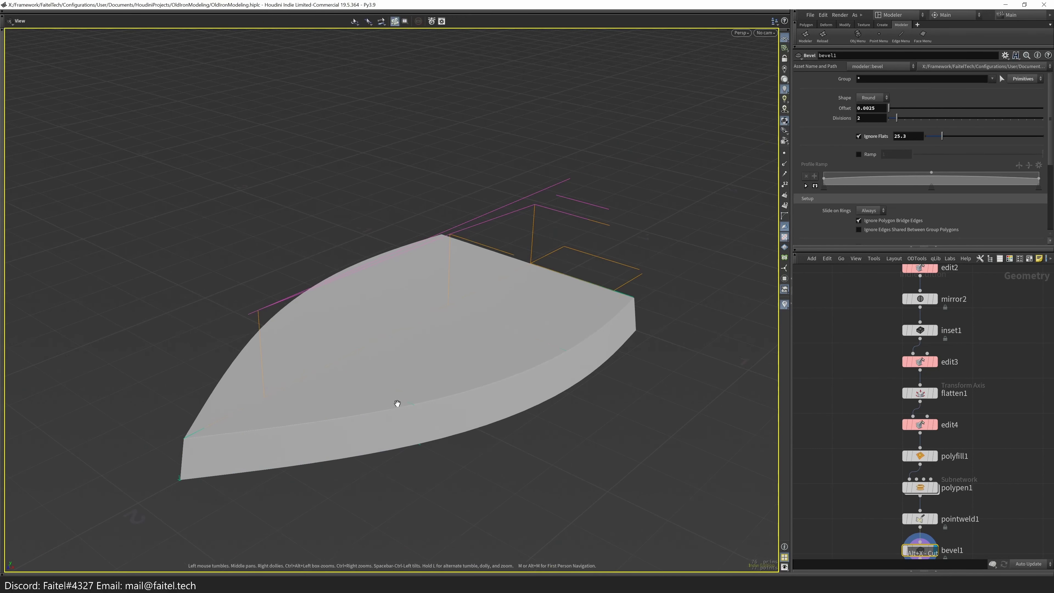
{"action": "key", "text": "u"}
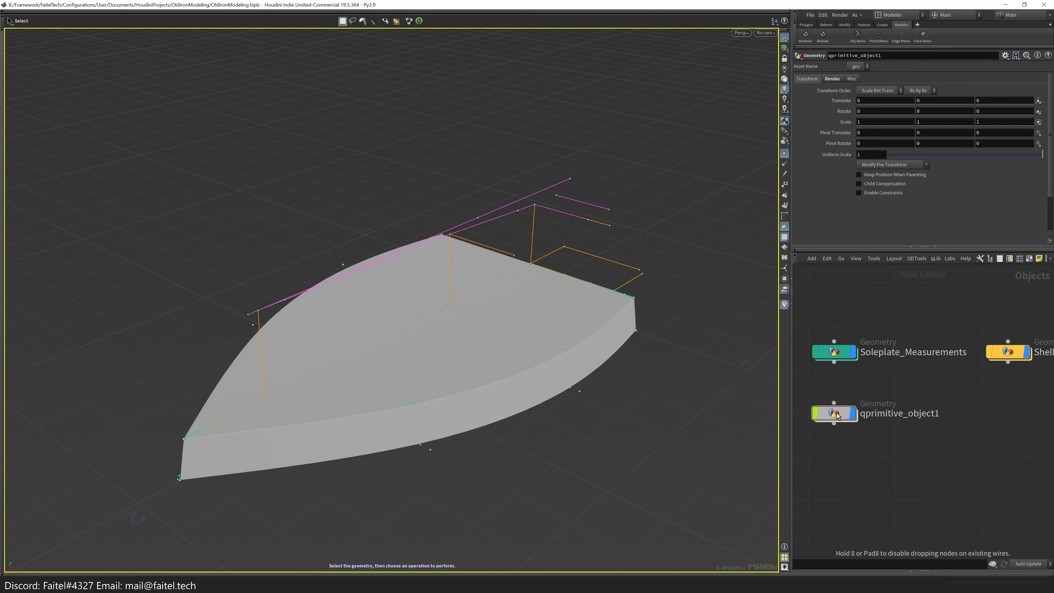
- Rename qprimitive_object1 to Soleplate
{"action": "double_click", "coordinate": [893, 413]}
{"action": "type", "text": "S"}
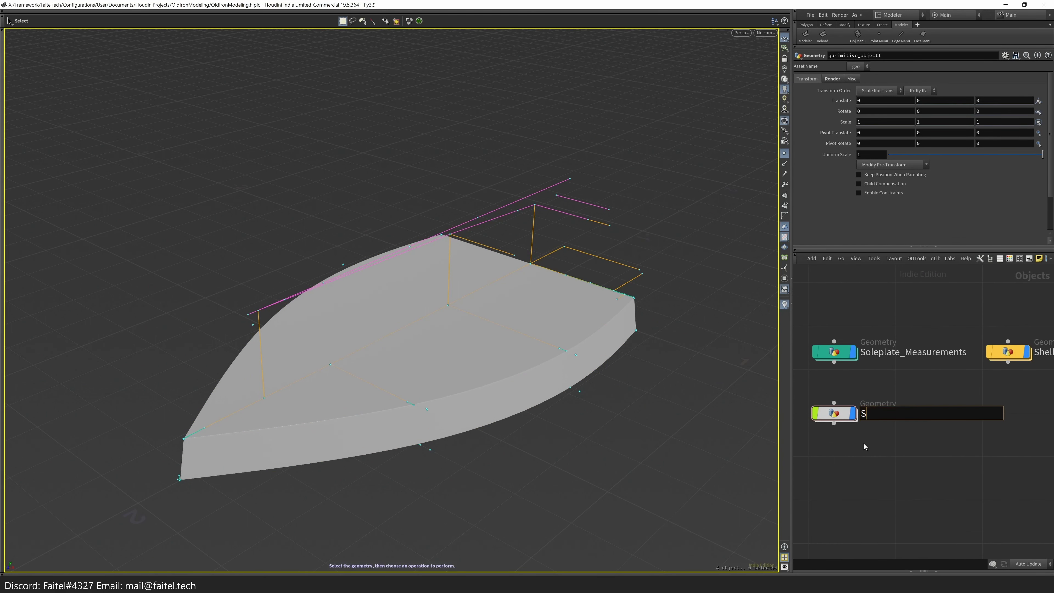
{"action": "type", "text": "oleplate"}
{"action": "key", "text": "Return"}
{"action": "key", "text": "Escape"}
{"action": "left_click_drag", "start_coordinate": [612, 396], "coordinate": [577, 384]}
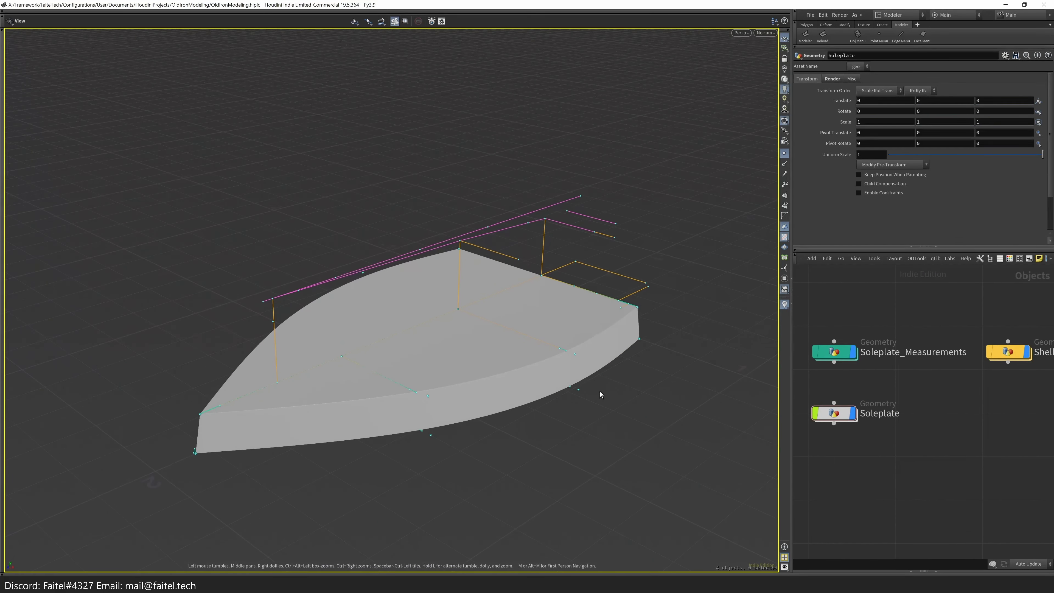
{"action": "scroll", "coordinate": [861, 431], "scroll_direction": "down", "scroll_amount": 3}
- Wrap the three Measurements nodes in a new network box and start editing its title
{"action": "left_click_drag", "start_coordinate": [839, 440], "coordinate": [1004, 264]}
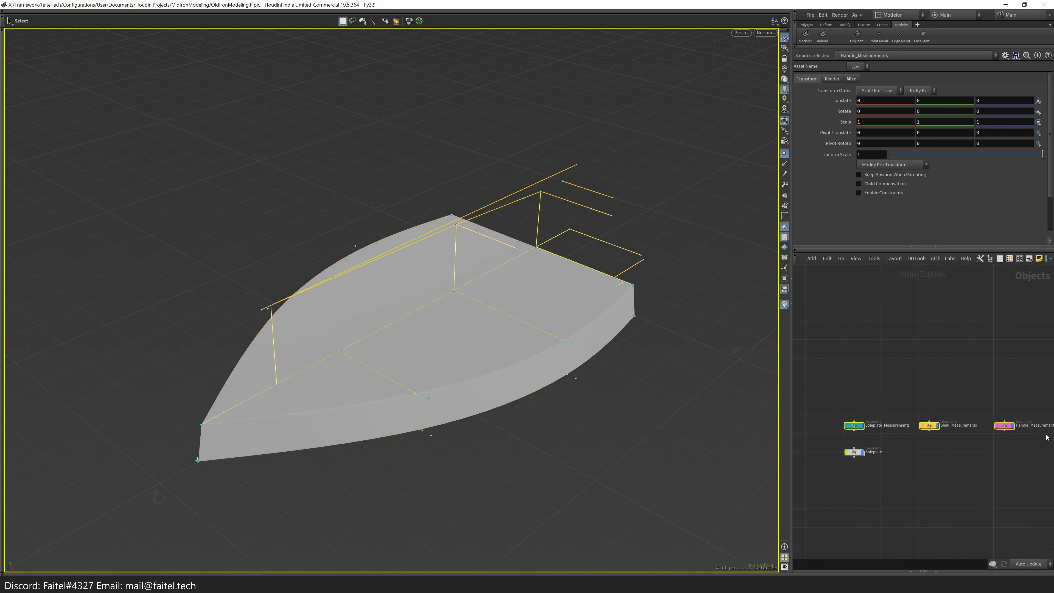
{"action": "key", "text": "shift+o"}
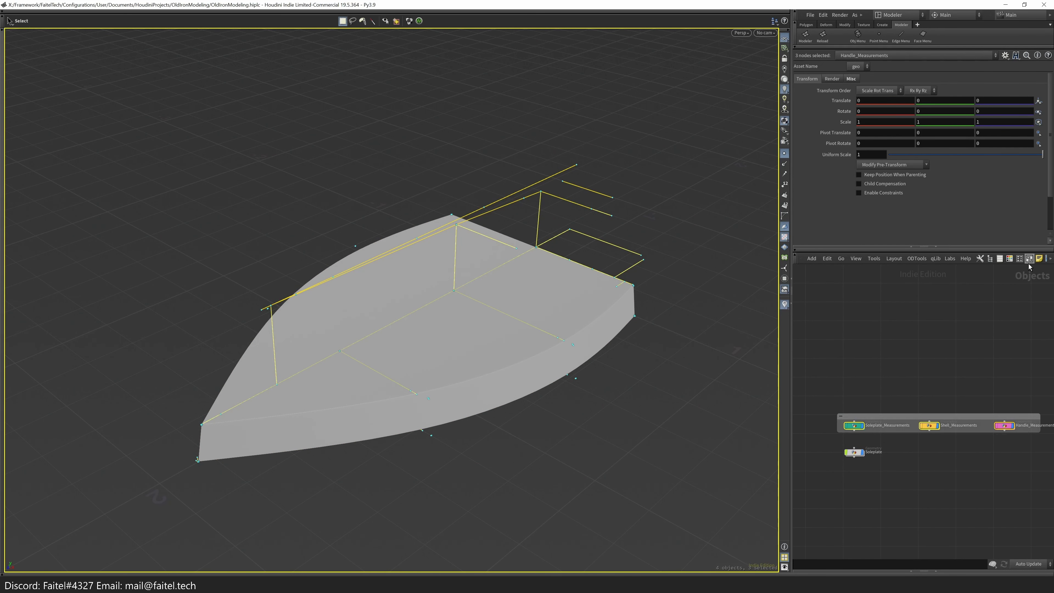
{"action": "scroll", "coordinate": [921, 428], "scroll_direction": "up", "scroll_amount": 2}
{"action": "left_click", "coordinate": [935, 405]}
{"action": "scroll", "coordinate": [934, 405], "scroll_direction": "down", "scroll_amount": 2}
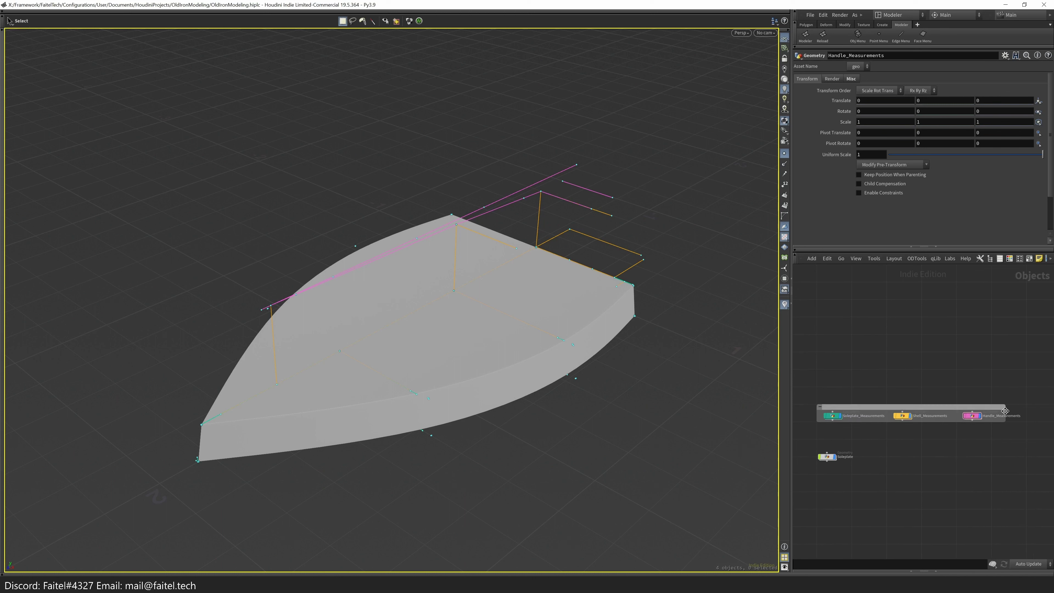
{"action": "scroll", "coordinate": [886, 405], "scroll_direction": "up", "scroll_amount": 2}
{"action": "double_click", "coordinate": [879, 406]}
- Title the network box Helpers and move the Soleplate node clear of it
{"action": "type", "text": "H"}
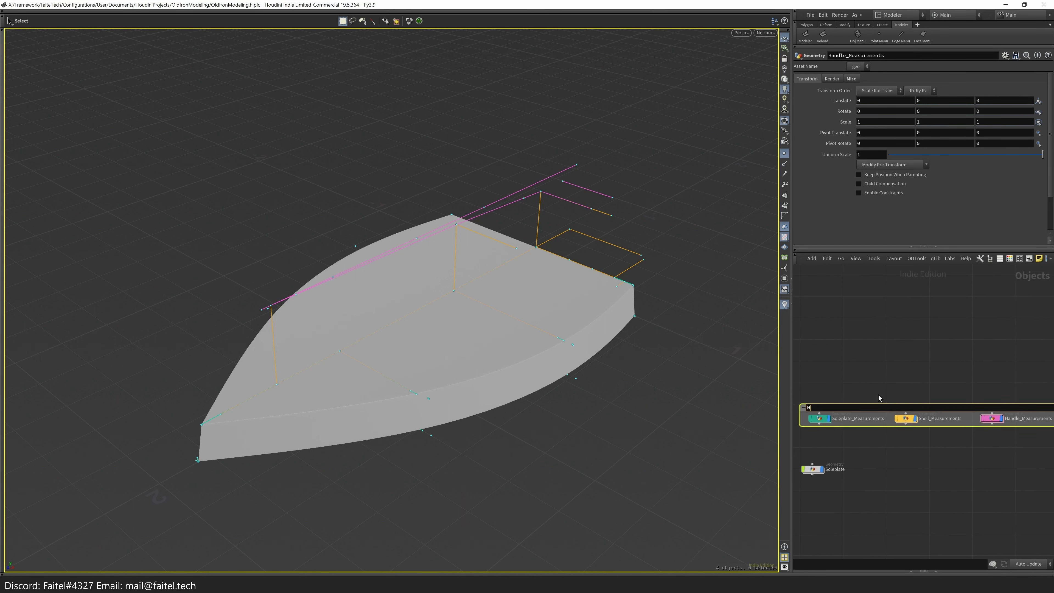
{"action": "type", "text": "elpers"}
{"action": "key", "text": "Return"}
{"action": "middle_click_drag", "start_coordinate": [879, 395], "coordinate": [893, 365]}
{"action": "left_click_drag", "start_coordinate": [832, 442], "coordinate": [858, 449]}
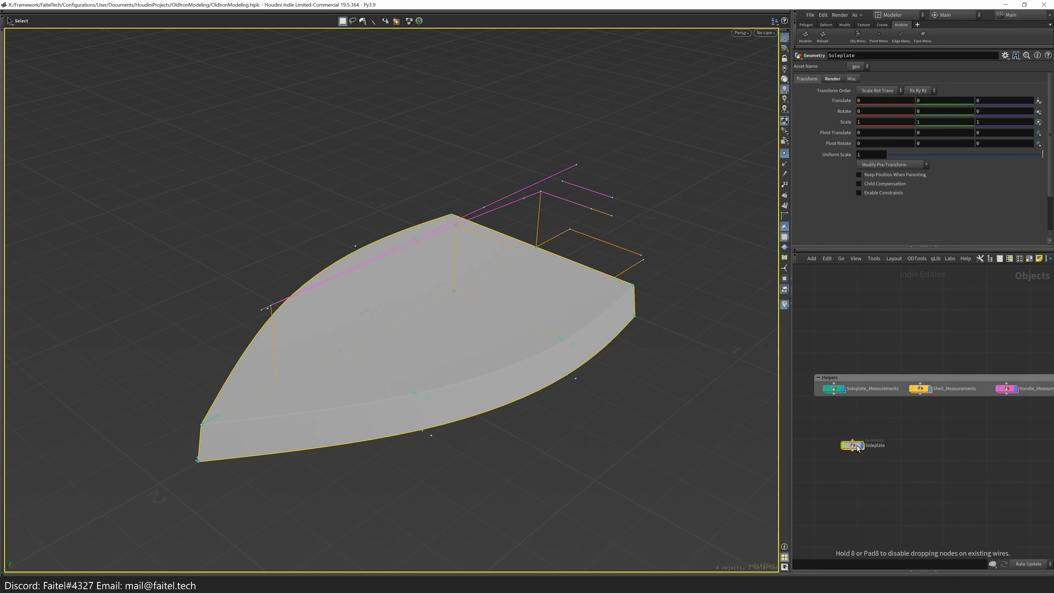
{"action": "scroll", "coordinate": [902, 457], "scroll_direction": "up", "scroll_amount": 2}
- Colour the sole's geometry green with a Color node from the modelling palette
{"action": "middle_click_drag", "start_coordinate": [902, 457], "coordinate": [916, 481]}
{"action": "key", "text": "Escape"}
{"action": "left_click_drag", "start_coordinate": [577, 374], "coordinate": [783, 454]}
{"action": "key", "text": "s"}
{"action": "left_click_drag", "start_coordinate": [659, 391], "coordinate": [623, 396]}
{"action": "scroll", "coordinate": [593, 335], "scroll_direction": "up", "scroll_amount": 6}
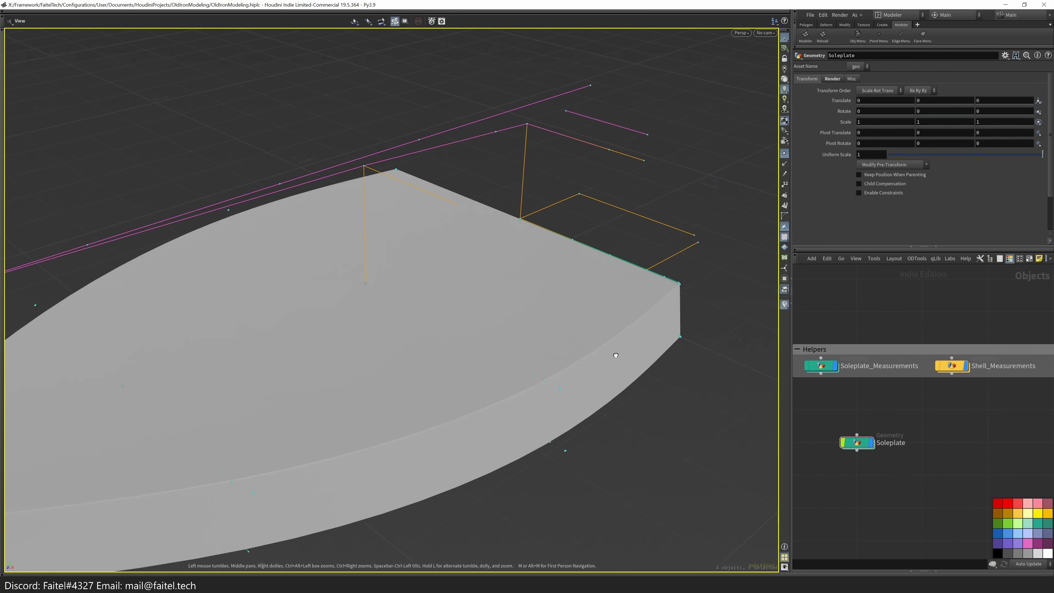
{"action": "scroll", "coordinate": [640, 337], "scroll_direction": "up", "scroll_amount": 3}
{"action": "key", "text": "space"}
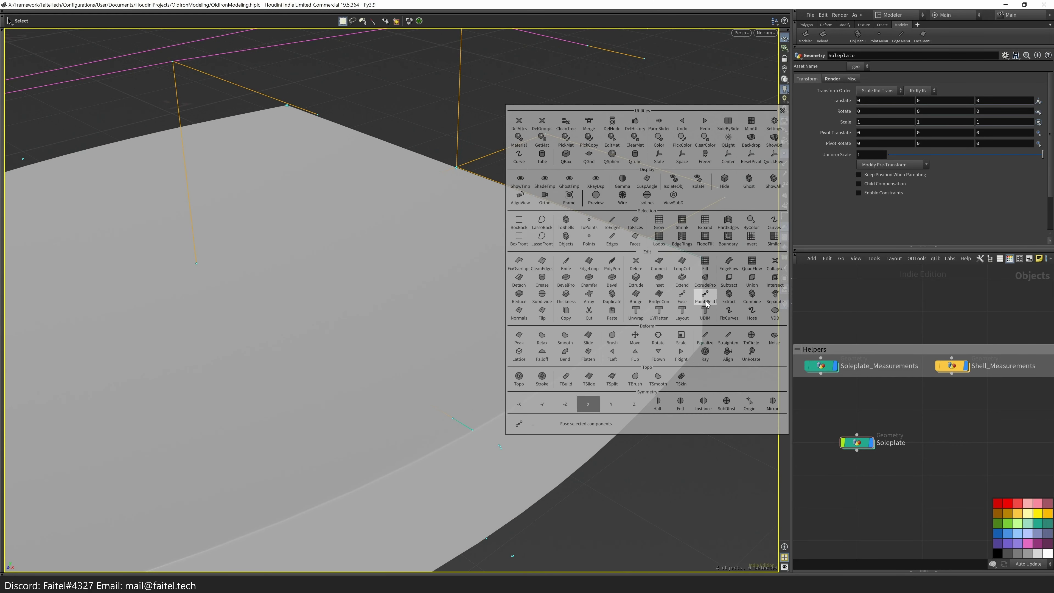
{"action": "left_click", "coordinate": [513, 371]}
{"action": "key", "text": "space"}
{"action": "left_click", "coordinate": [526, 274]}
{"action": "scroll", "coordinate": [526, 281], "scroll_direction": "down", "scroll_amount": 5}
{"action": "left_click", "coordinate": [865, 130]}
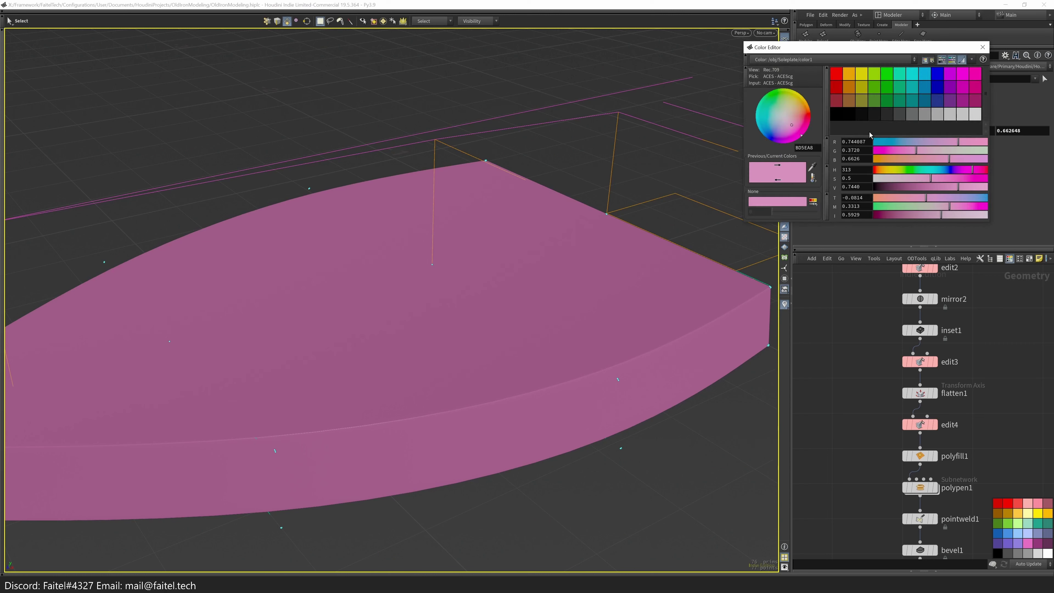
{"action": "left_click", "coordinate": [900, 102]}
- Return to object level and turn off Soleplate's display flag
{"action": "key", "text": "Escape"}
{"action": "left_click_drag", "start_coordinate": [705, 357], "coordinate": [668, 402]}
{"action": "key", "text": "s"}
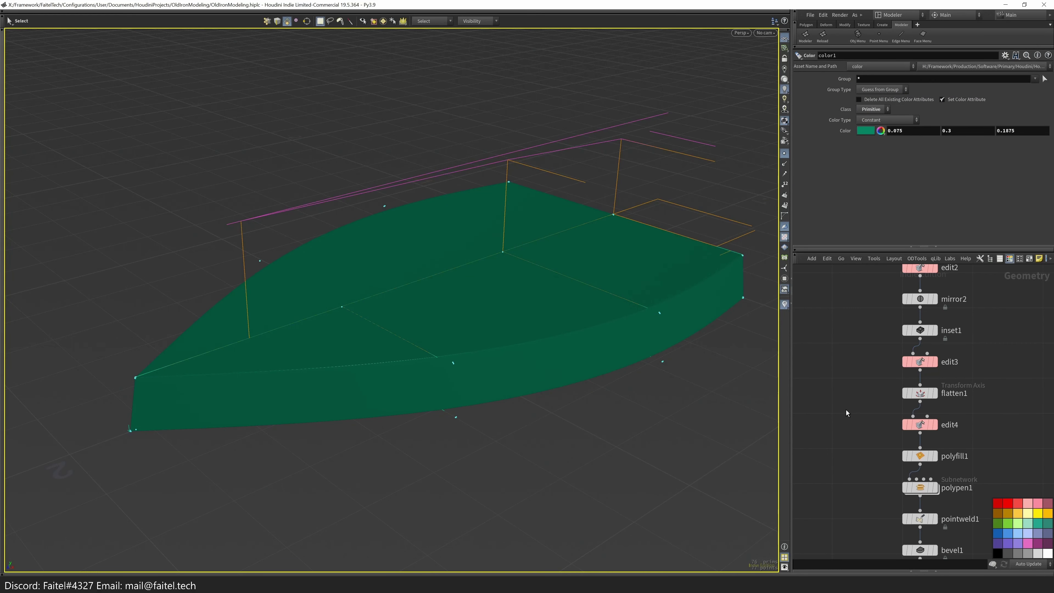
{"action": "key", "text": "u"}
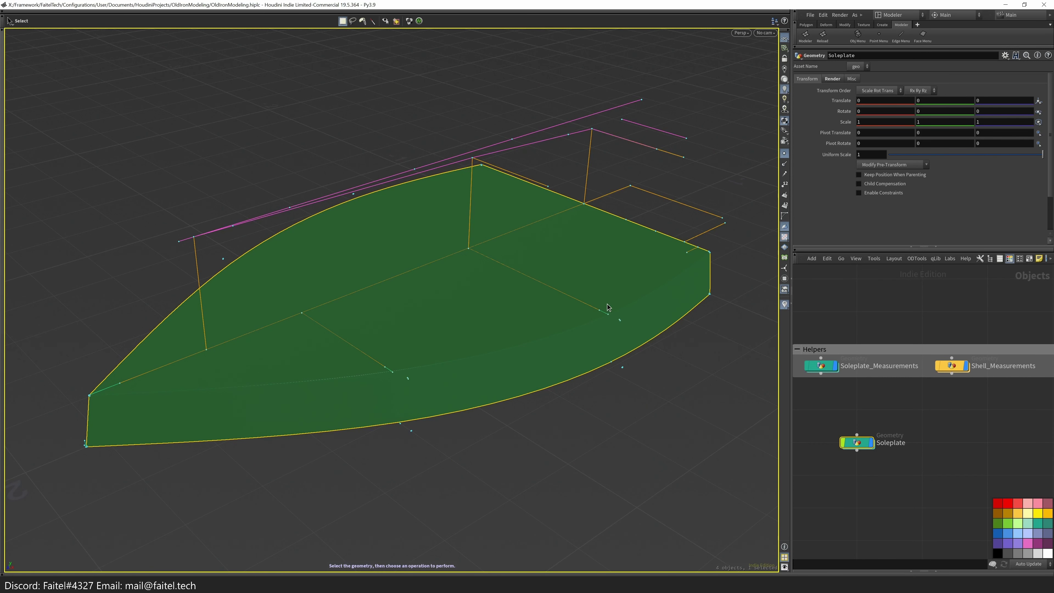
{"action": "middle_click_drag", "start_coordinate": [837, 373], "coordinate": [857, 400]}
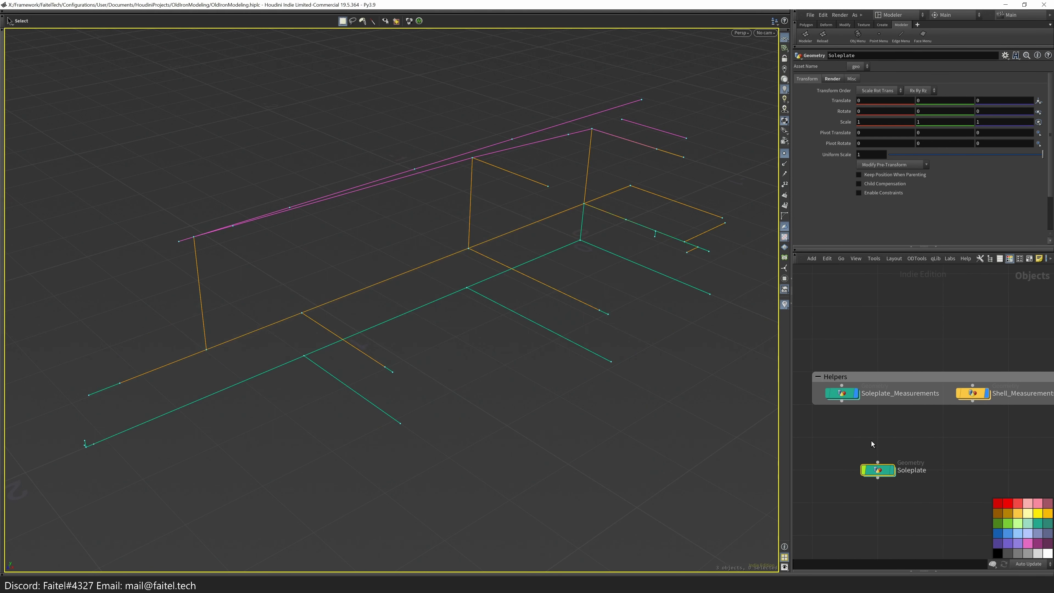
- Create a new QGrid plane raised to height 0.14 beside the guide lines
{"action": "middle_click_drag", "start_coordinate": [871, 436], "coordinate": [874, 449]}
{"action": "key", "text": "Escape"}
{"action": "mouse_move", "coordinate": [648, 311]}
{"action": "left_mouse_down"}
{"action": "mouse_move", "coordinate": [636, 296]}
{"action": "mouse_move", "coordinate": [661, 343]}
{"action": "mouse_move", "coordinate": [657, 319]}
{"action": "left_mouse_up"}
{"action": "key", "text": "s"}
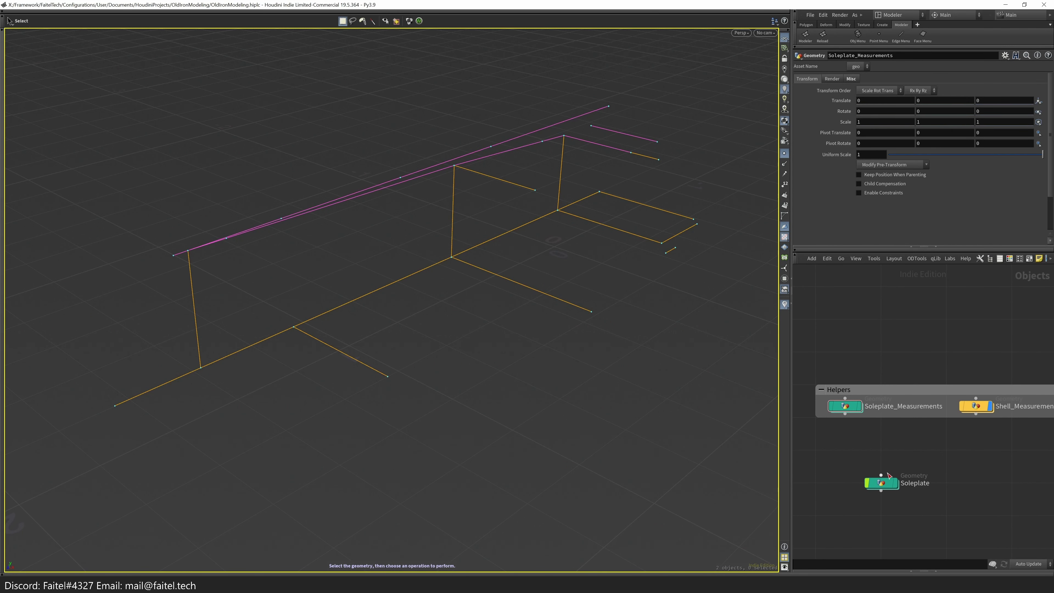
{"action": "key", "text": "grave"}
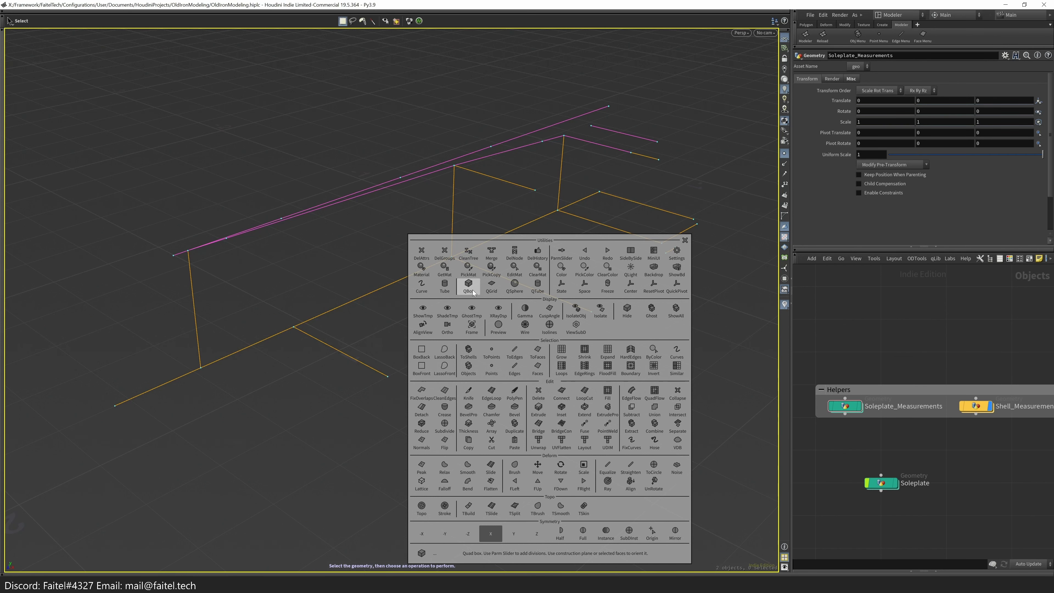
{"action": "left_click", "coordinate": [492, 286]}
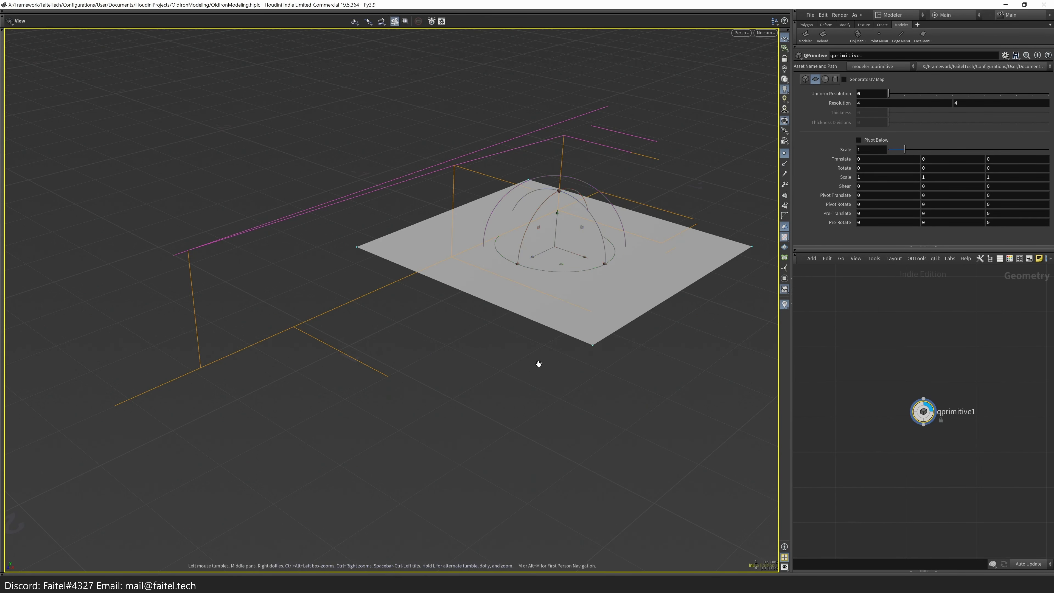
{"action": "left_click_drag", "start_coordinate": [539, 362], "coordinate": [487, 395], "text": "alt"}
{"action": "left_click_drag", "start_coordinate": [564, 291], "coordinate": [545, 326]}
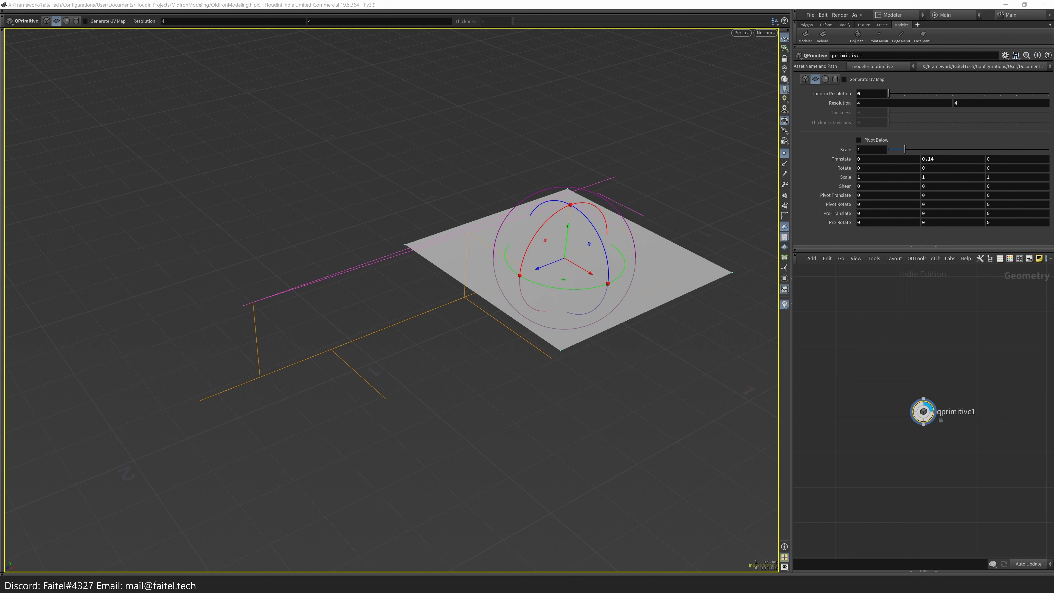
{"action": "key", "text": "s"}
- Mirror the plane across the centre and stretch its end points toward the hull's front
{"action": "left_click_drag", "start_coordinate": [473, 278], "coordinate": [482, 350], "text": "alt"}
{"action": "key", "text": "Tab"}
{"action": "key", "text": "m"}
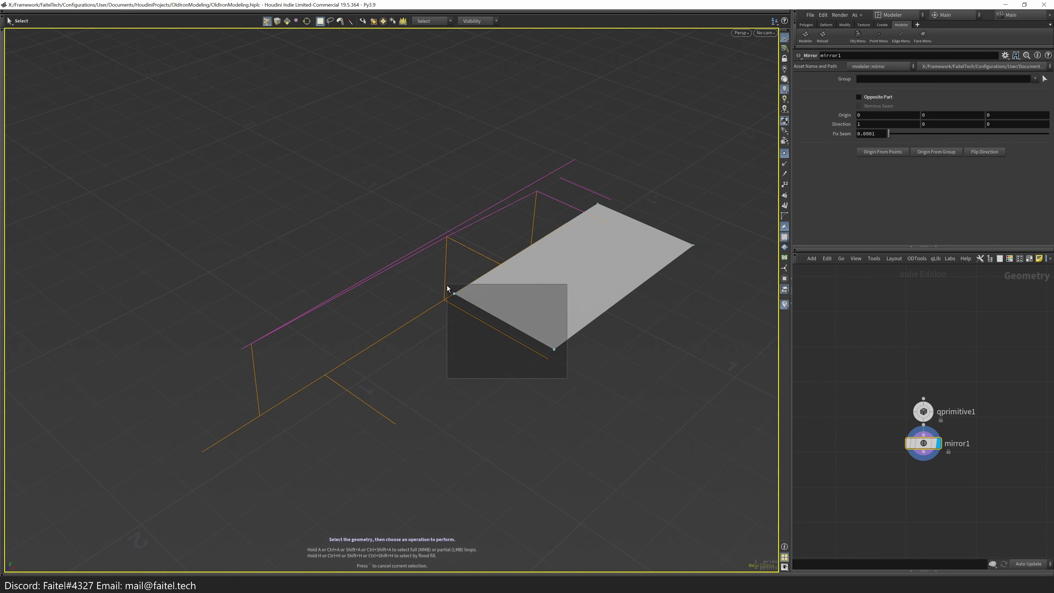
{"action": "key", "text": "g"}
{"action": "left_click_drag", "start_coordinate": [479, 308], "coordinate": [215, 400]}
{"action": "left_click_drag", "start_coordinate": [248, 415], "coordinate": [465, 316]}
{"action": "key", "text": "s"}
{"action": "left_click", "coordinate": [497, 250]}
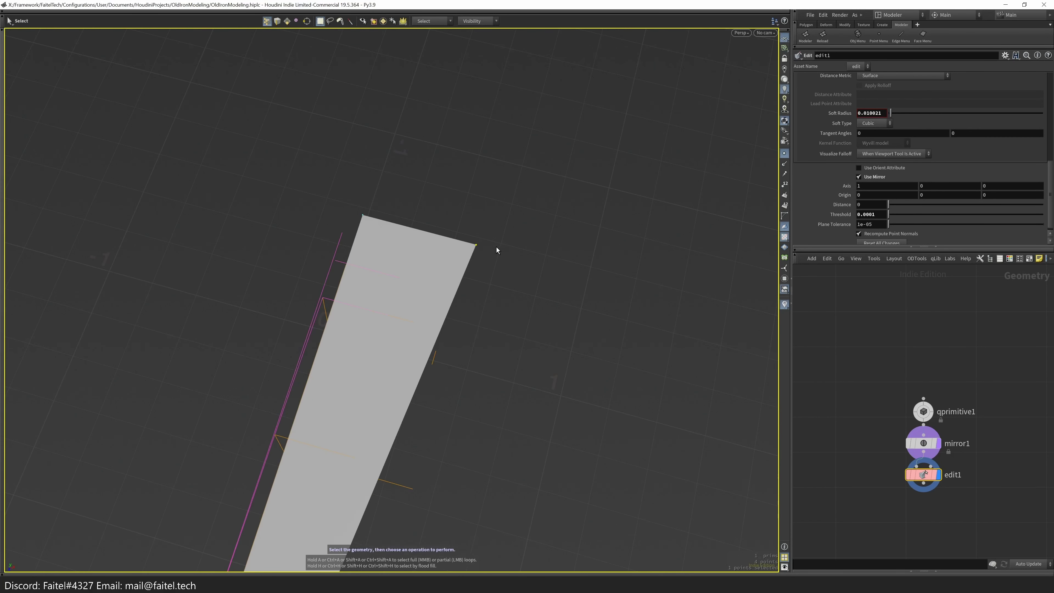
- Pull the plane's top corner down and slide it along the edge with Soft Radius 0
{"action": "left_click_drag", "start_coordinate": [501, 259], "coordinate": [512, 306]}
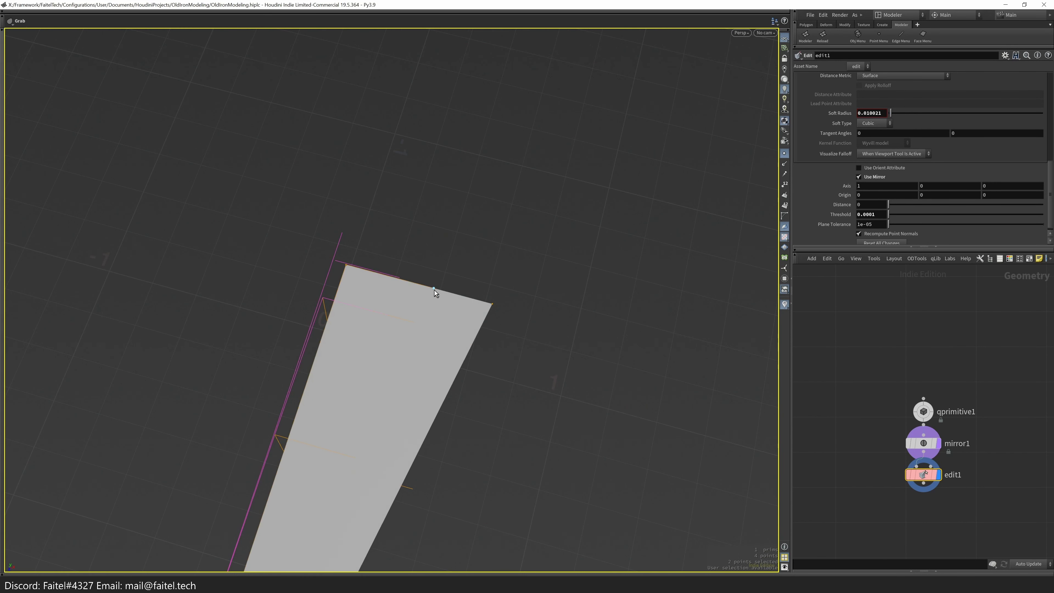
{"action": "key", "text": "t"}
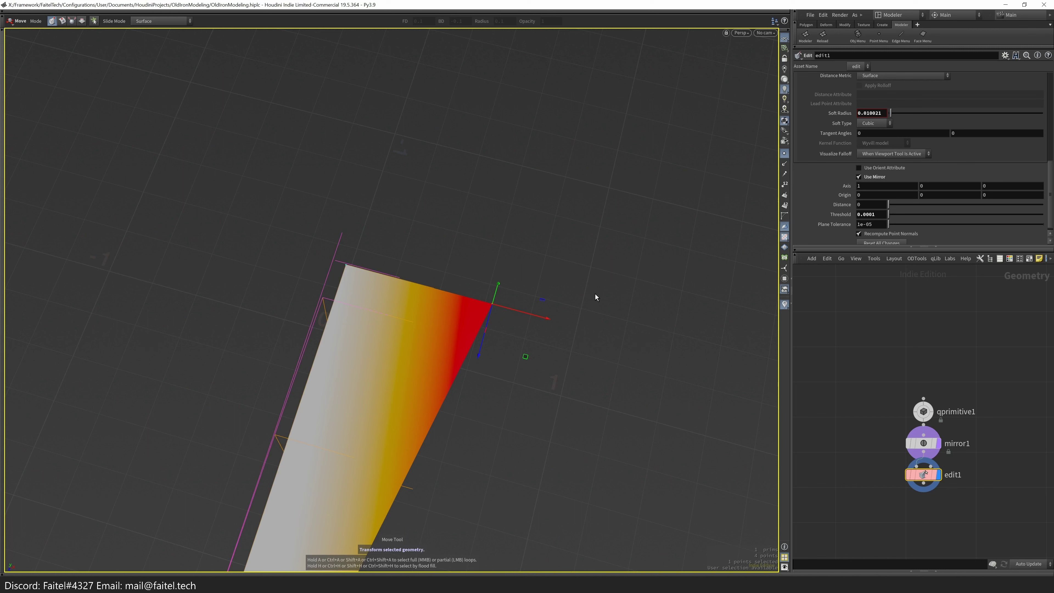
{"action": "middle_click", "coordinate": [886, 117], "text": "ctrl"}
{"action": "left_click_drag", "start_coordinate": [537, 322], "coordinate": [375, 491]}
{"action": "key", "text": "Escape"}
{"action": "scroll", "coordinate": [375, 491], "scroll_direction": "up", "scroll_amount": 5}
{"action": "left_click_drag", "start_coordinate": [352, 389], "coordinate": [468, 346]}
- Cut an edge loop (polysplit1) across the strip near one end
{"action": "key", "text": "t"}
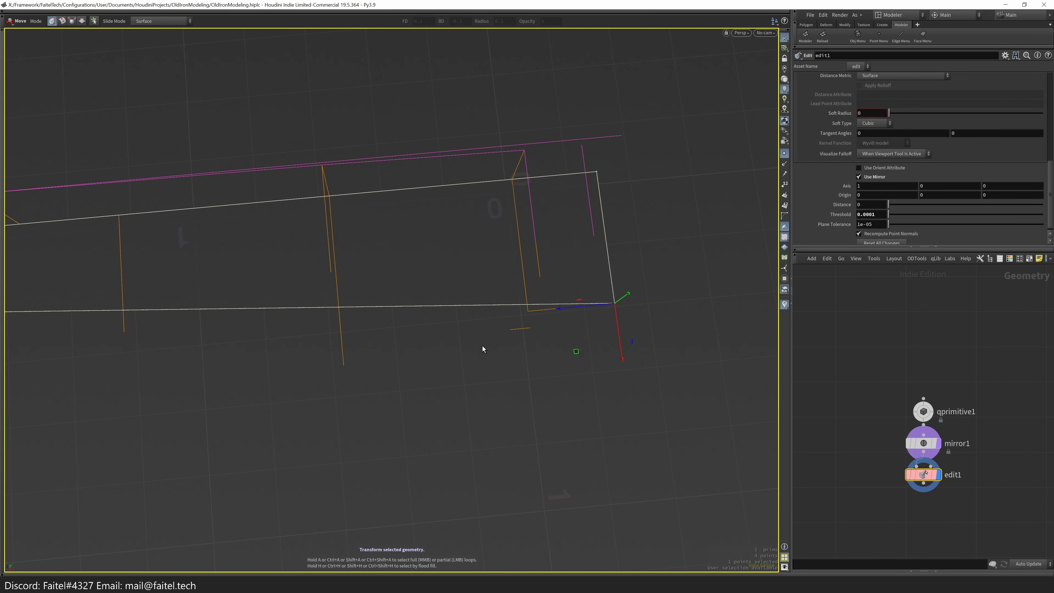
{"action": "key", "text": "ctrl+2"}
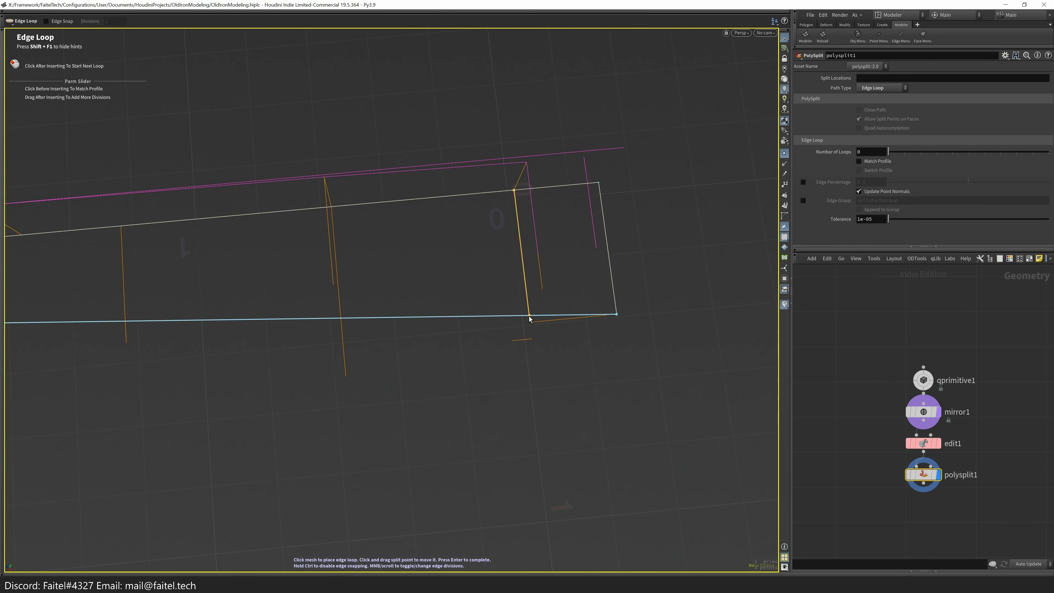
{"action": "key", "text": "t"}
{"action": "left_click", "coordinate": [530, 322]}
{"action": "key", "text": "Escape"}
{"action": "middle_click_drag", "start_coordinate": [539, 342], "coordinate": [574, 371]}
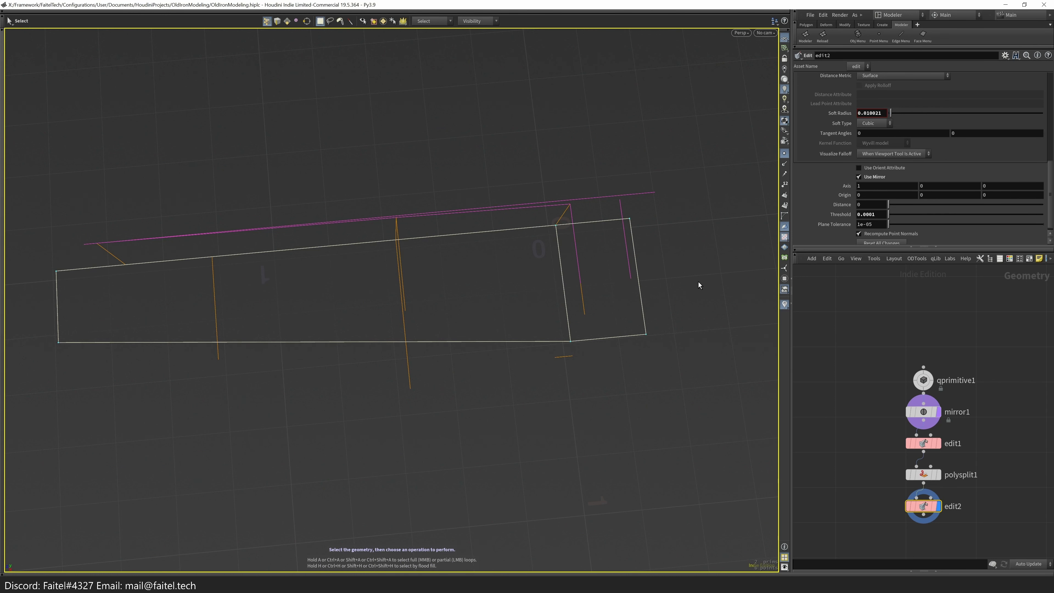
{"action": "left_click_drag", "start_coordinate": [699, 285], "coordinate": [727, 394], "text": "alt"}
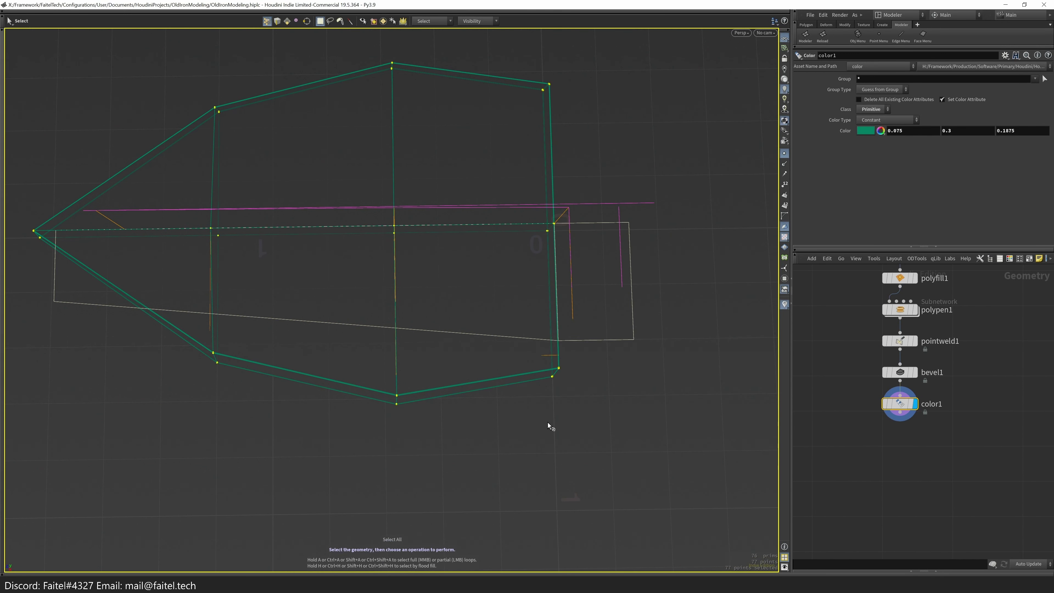
- Add a Subdivide node to the soleplate mesh with Depth 3
{"action": "key", "text": "q"}
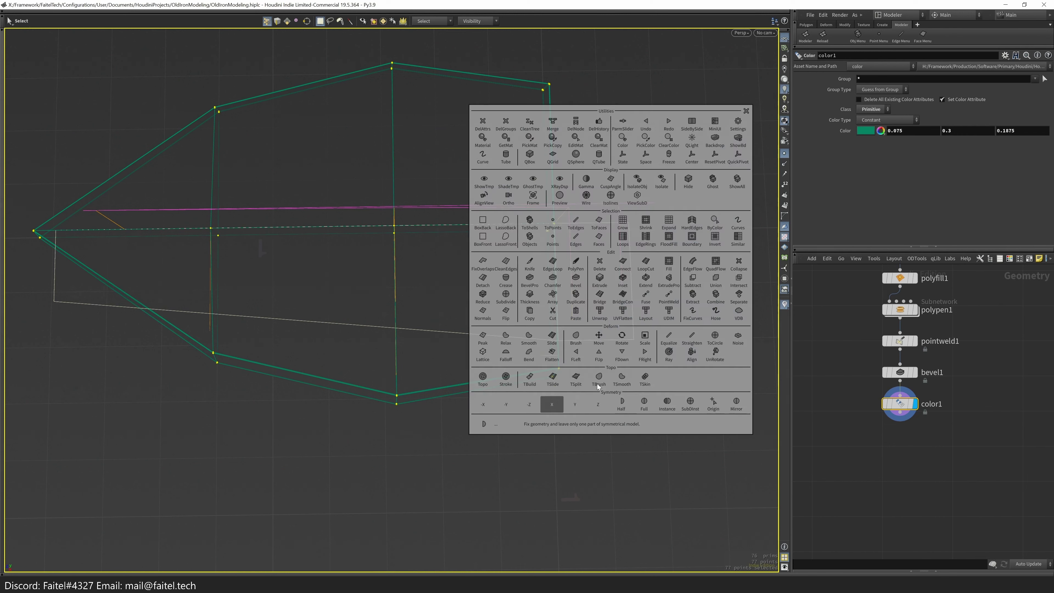
{"action": "key", "text": "q"}
{"action": "left_click", "coordinate": [529, 315]}
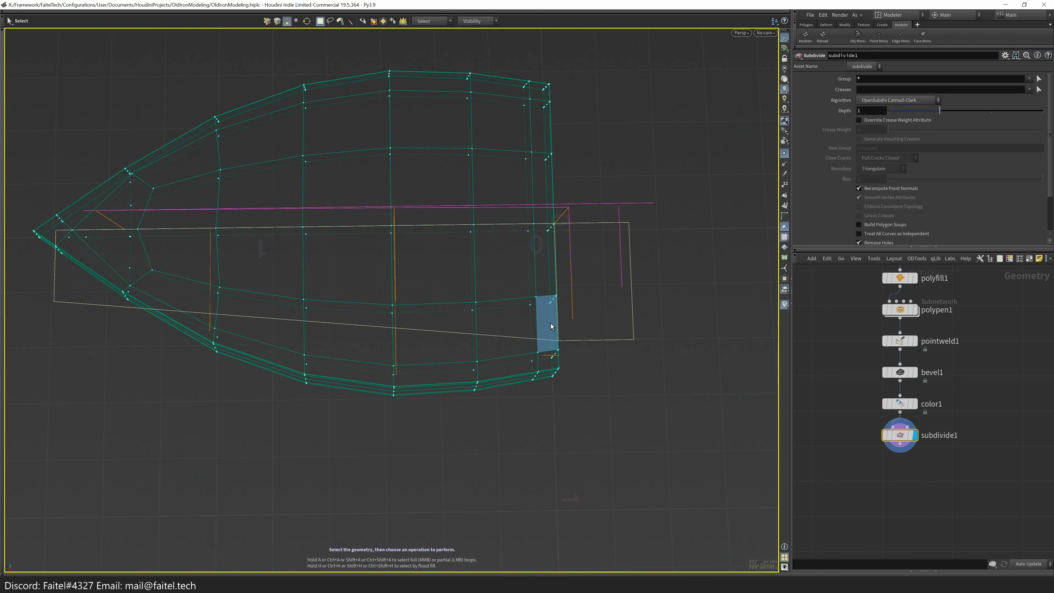
{"action": "left_click", "coordinate": [992, 111]}
{"action": "left_click_drag", "start_coordinate": [992, 110], "coordinate": [1043, 110]}
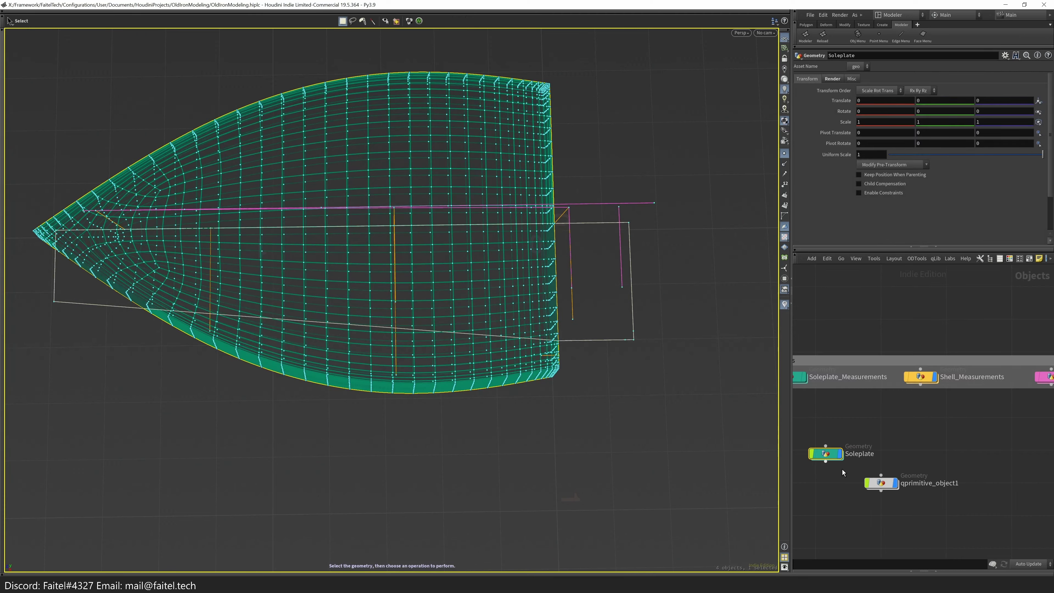
- Inside qprimitive_object1, move the cage's two left-end points toward the soleplate tip
{"action": "double_click", "coordinate": [843, 470]}
{"action": "left_click_drag", "start_coordinate": [713, 388], "coordinate": [506, 327]}
{"action": "key", "text": "1"}
{"action": "left_click", "coordinate": [113, 306]}
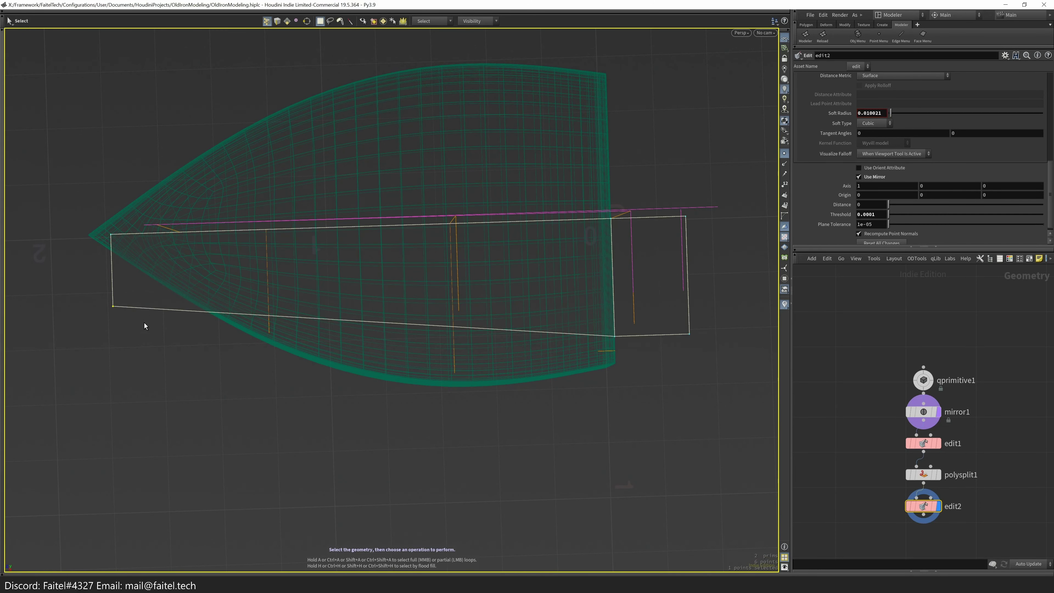
{"action": "left_click_drag", "start_coordinate": [93, 356], "coordinate": [121, 229]}
{"action": "key", "text": "t"}
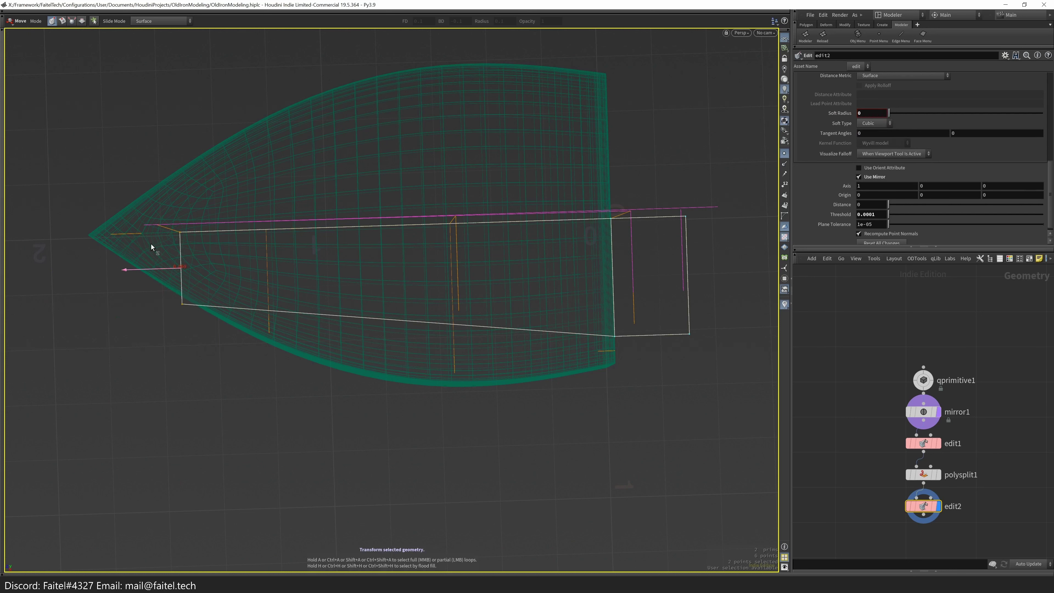
{"action": "left_click_drag", "start_coordinate": [208, 349], "coordinate": [237, 315], "text": "alt"}
{"action": "left_click_drag", "start_coordinate": [227, 256], "coordinate": [240, 317], "text": "alt"}
{"action": "left_click_drag", "start_coordinate": [251, 232], "coordinate": [273, 292], "text": "alt"}
{"action": "scroll", "coordinate": [231, 250], "scroll_direction": "up", "scroll_amount": 3}
{"action": "key", "text": "s"}
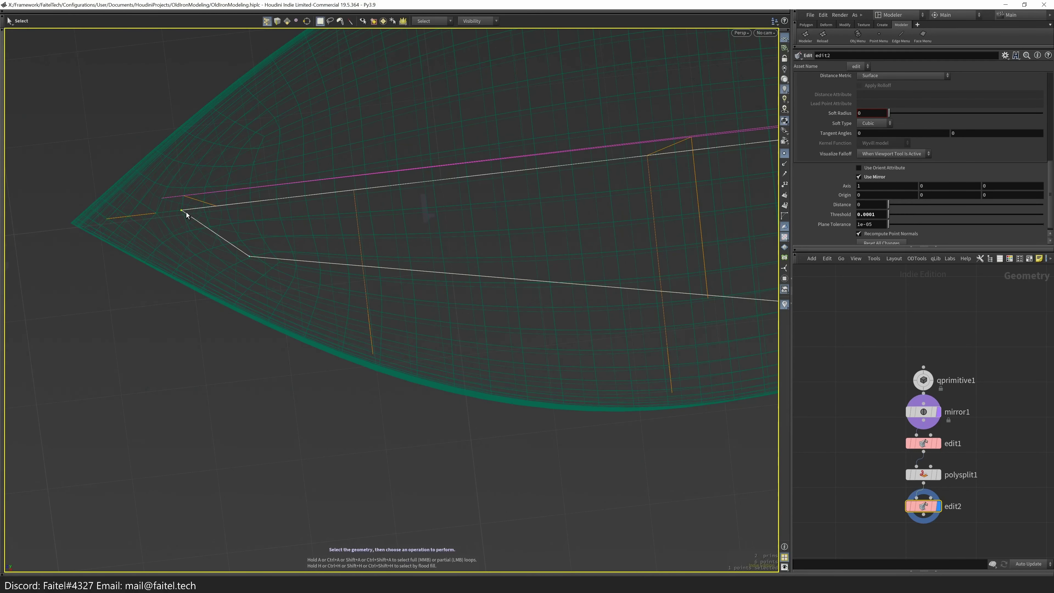
{"action": "left_click_drag", "start_coordinate": [227, 208], "coordinate": [227, 207]}
{"action": "key", "text": "s"}
- Move the cage's front corner point left so the strip tapers along the Soleplate outline
{"action": "key", "text": "u"}
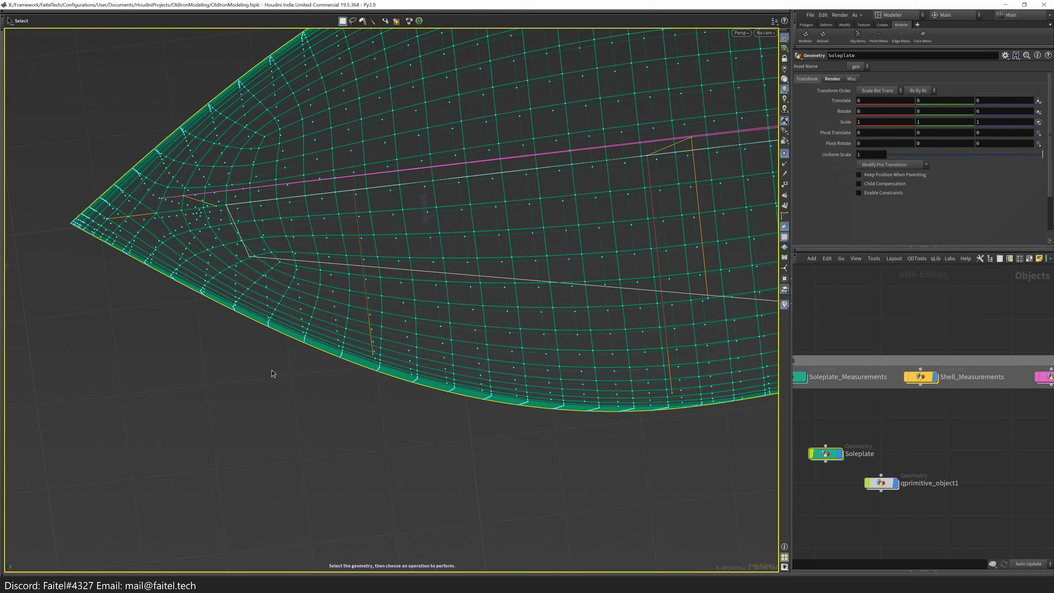
{"action": "double_click", "coordinate": [872, 483]}
{"action": "key", "text": "u"}
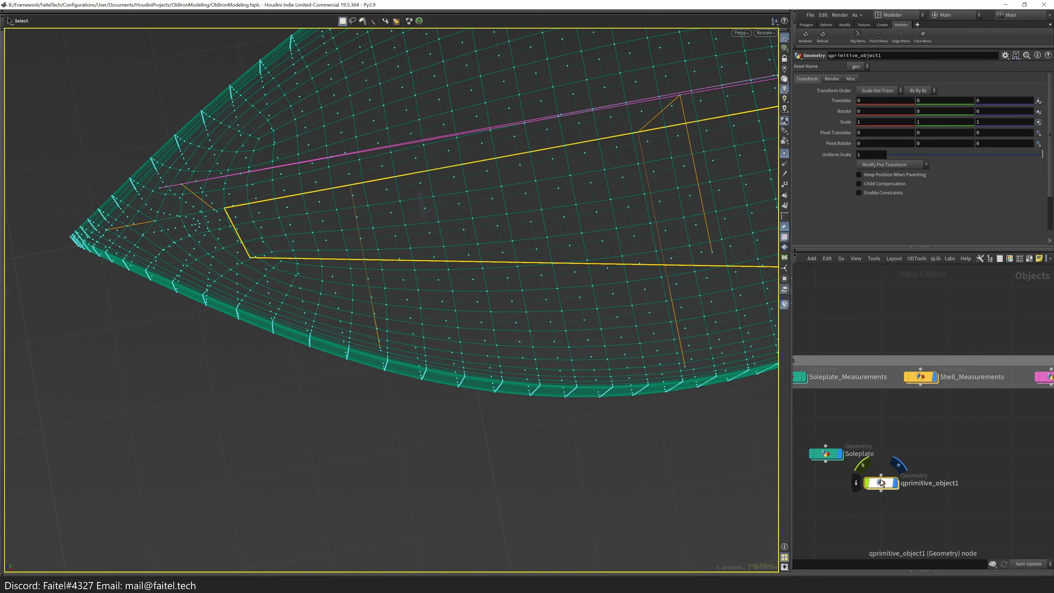
{"action": "double_click", "coordinate": [880, 484]}
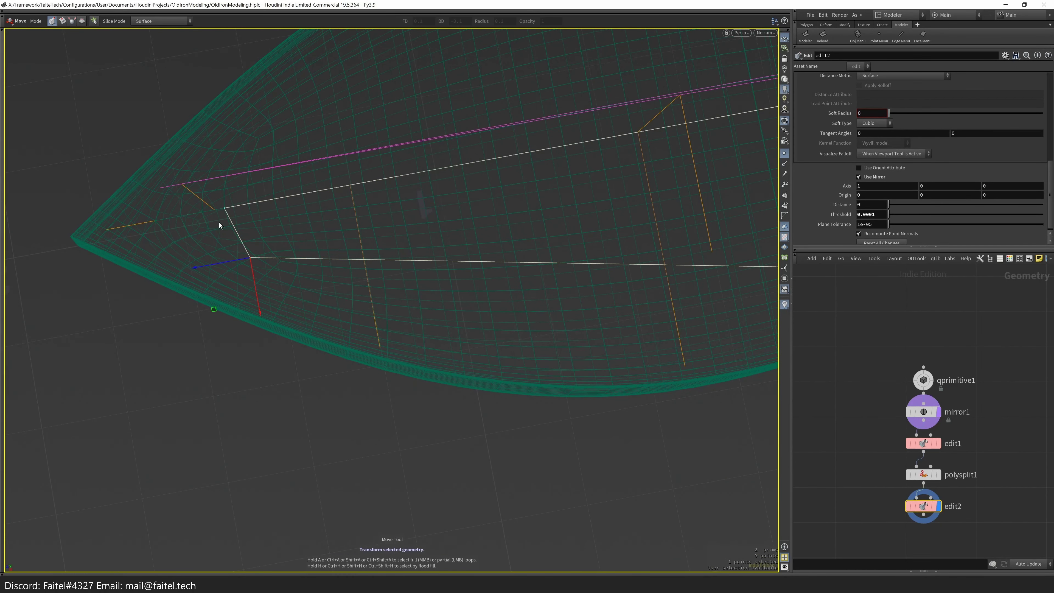
{"action": "left_click_drag", "start_coordinate": [233, 211], "coordinate": [203, 213]}
{"action": "key", "text": "Escape"}
{"action": "left_click_drag", "start_coordinate": [244, 271], "coordinate": [221, 243]}
{"action": "key", "text": "s"}
{"action": "key", "text": "s"}
{"action": "key", "text": "Escape"}
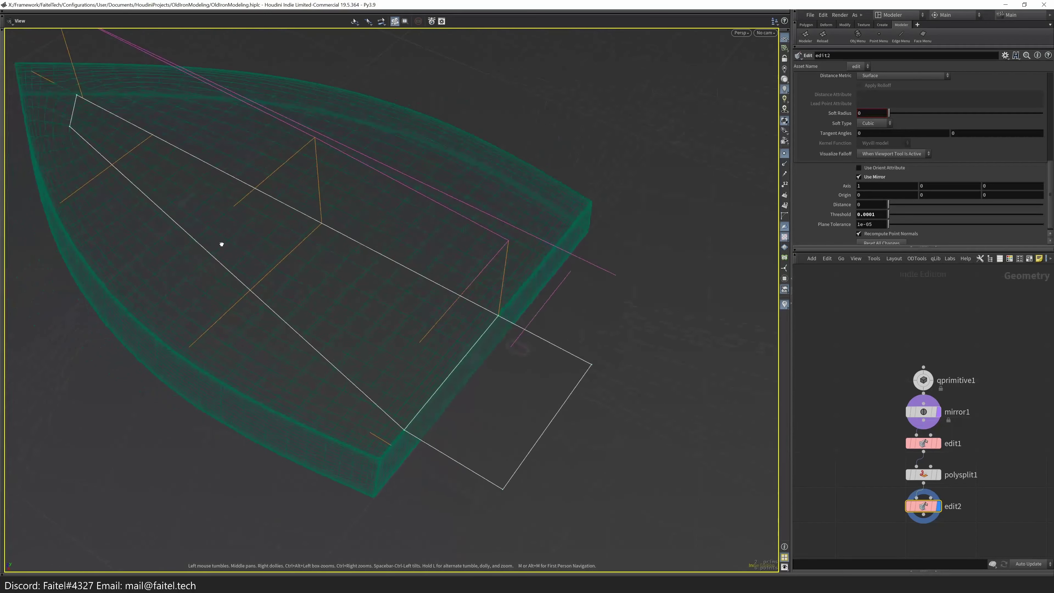
{"action": "key", "text": "space+2"}
{"action": "left_click_drag", "start_coordinate": [307, 330], "coordinate": [249, 341]}
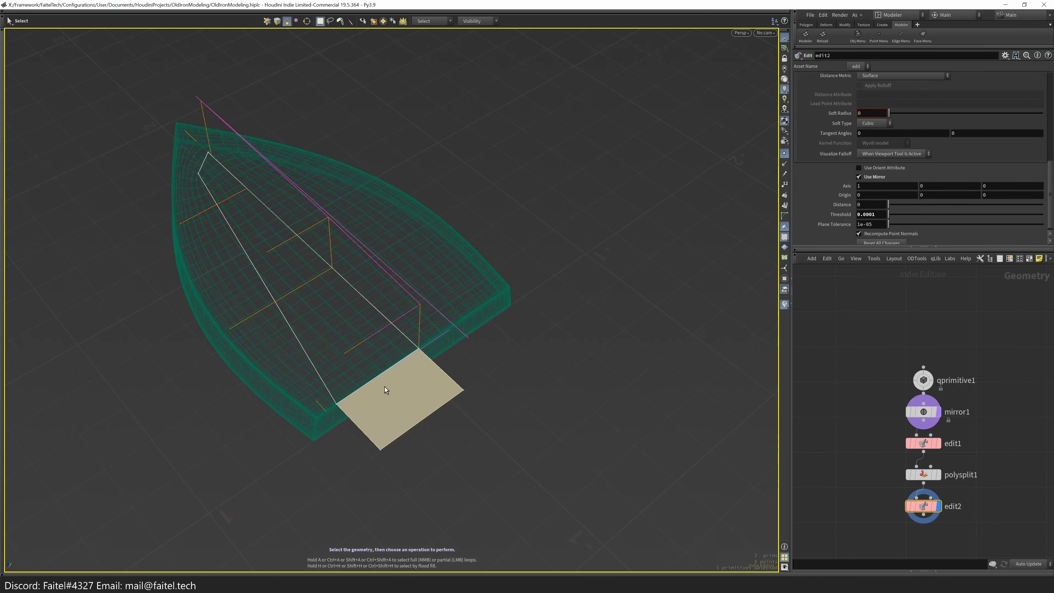
- Mirror the selected strip faces with Half, creating mirror2
{"action": "left_click", "coordinate": [387, 376], "text": "shift"}
{"action": "key", "text": "space"}
{"action": "left_click_drag", "start_coordinate": [387, 377], "coordinate": [341, 384]}
{"action": "key", "text": "q"}
{"action": "left_click", "coordinate": [500, 487]}
{"action": "key", "text": "q"}
{"action": "left_click", "coordinate": [458, 438]}
- Inset the cage's top faces by 0.02
{"action": "key", "text": "i"}
{"action": "mouse_move", "coordinate": [473, 392]}
{"action": "left_mouse_down"}
{"action": "mouse_move", "coordinate": [441, 402]}
{"action": "mouse_move", "coordinate": [490, 403]}
{"action": "left_mouse_up"}
{"action": "key", "text": "space+2"}
{"action": "scroll", "coordinate": [433, 332], "scroll_direction": "up", "scroll_amount": 5}
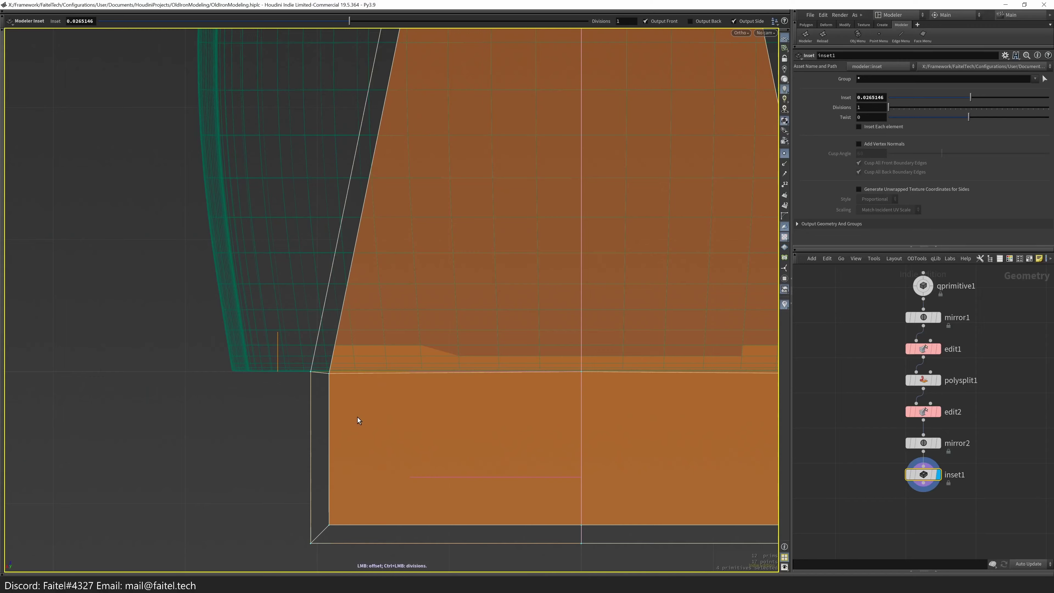
{"action": "key", "text": "space+1"}
{"action": "left_click_drag", "start_coordinate": [377, 313], "coordinate": [316, 266]}
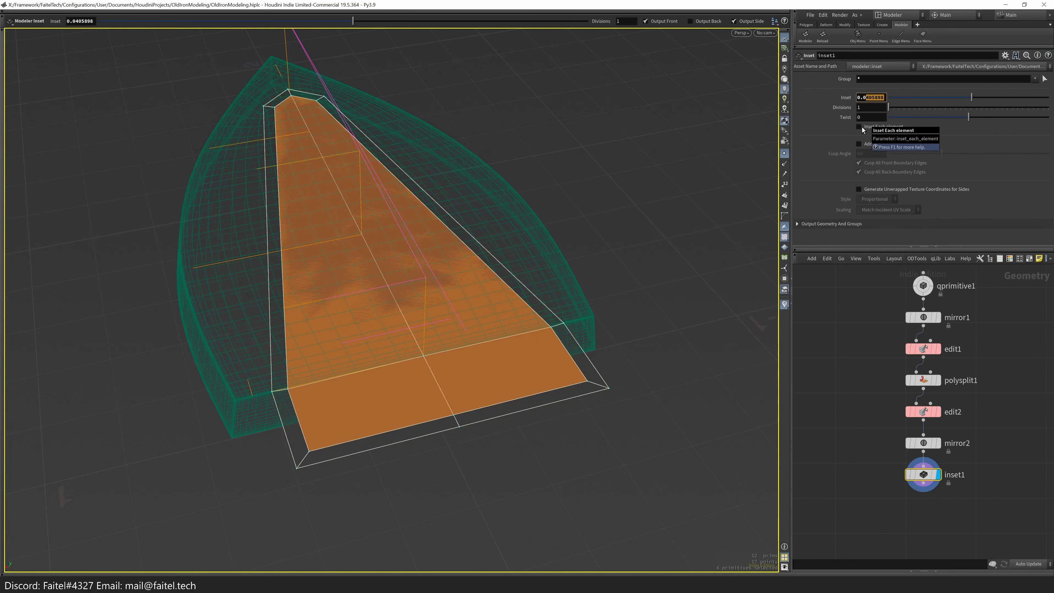
{"action": "type", "text": "2"}
{"action": "key", "text": "Return"}
{"action": "key", "text": "Escape"}
{"action": "scroll", "coordinate": [236, 349], "scroll_direction": "up", "scroll_amount": 3}
{"action": "left_click_drag", "start_coordinate": [235, 349], "coordinate": [228, 366]}
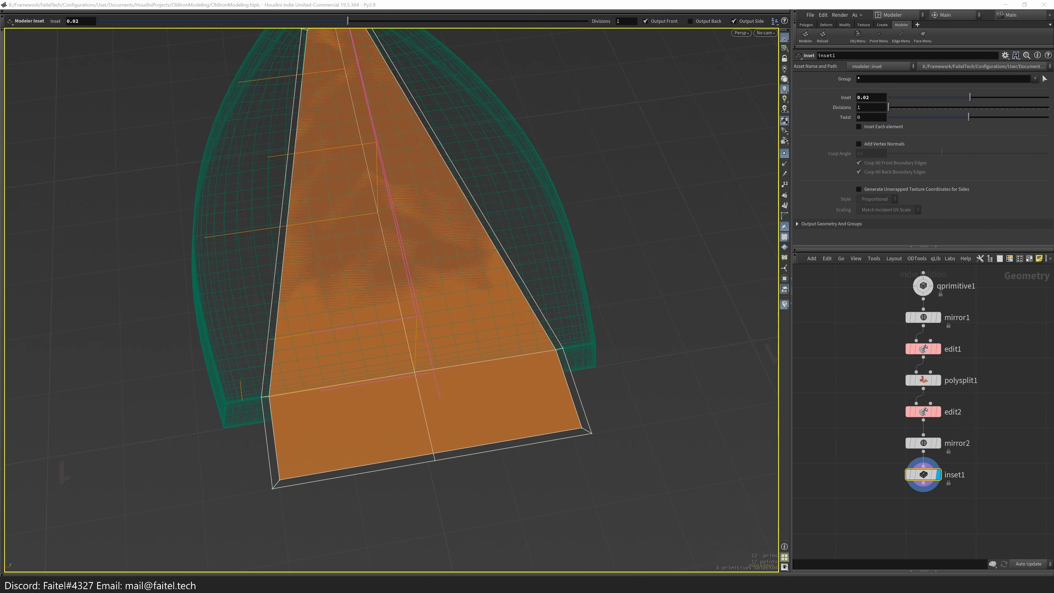
- Raise the inset faces to thicken the strip into a wedge
{"action": "mouse_move", "coordinate": [424, 293]}
{"action": "left_mouse_down", "text": "alt"}
{"action": "mouse_move", "coordinate": [431, 301]}
{"action": "mouse_move", "coordinate": [420, 296]}
{"action": "left_mouse_up", "text": "alt"}
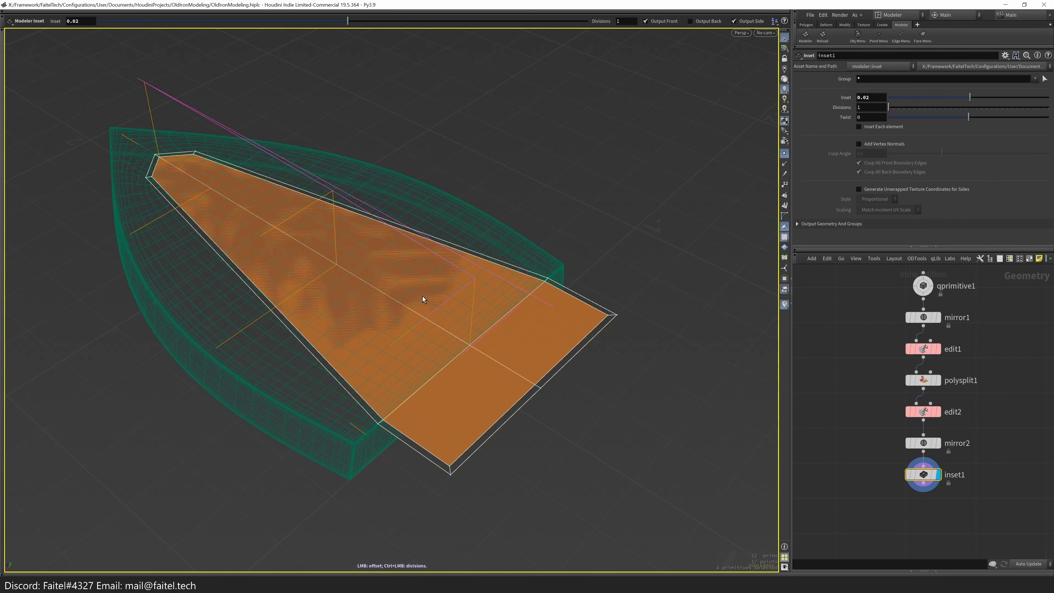
{"action": "key", "text": "t"}
{"action": "left_click_drag", "start_coordinate": [320, 240], "coordinate": [418, 306], "text": "alt"}
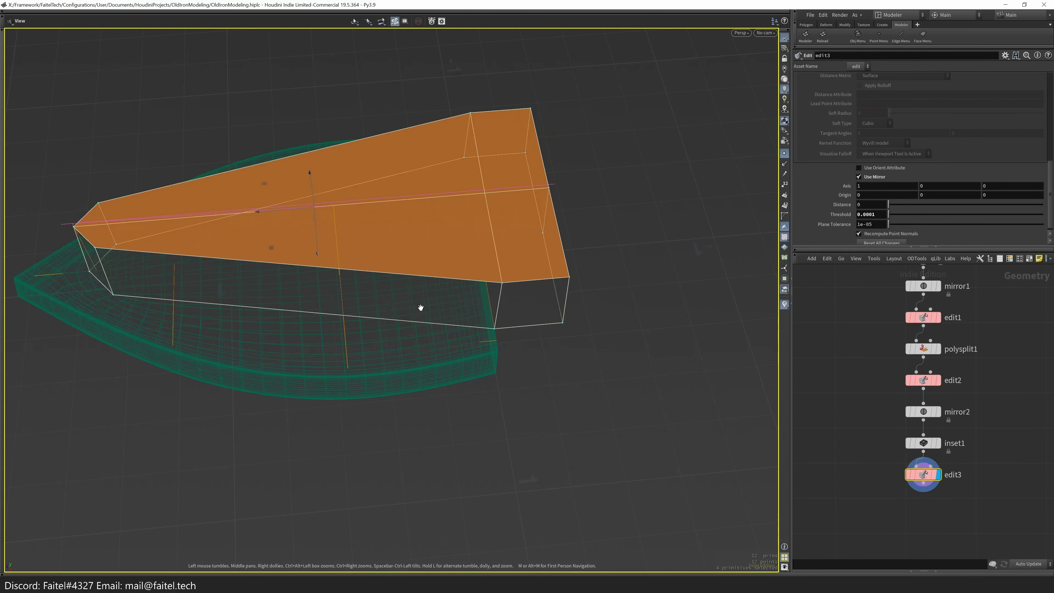
- Reposition a point at the cage's end
{"action": "left_click", "coordinate": [92, 283]}
{"action": "left_click_drag", "start_coordinate": [73, 274], "coordinate": [451, 331], "text": "alt"}
{"action": "key", "text": "s"}
- Insert an edge loop across the cage
{"action": "key", "text": "alt+l"}
{"action": "left_click", "coordinate": [425, 392]}
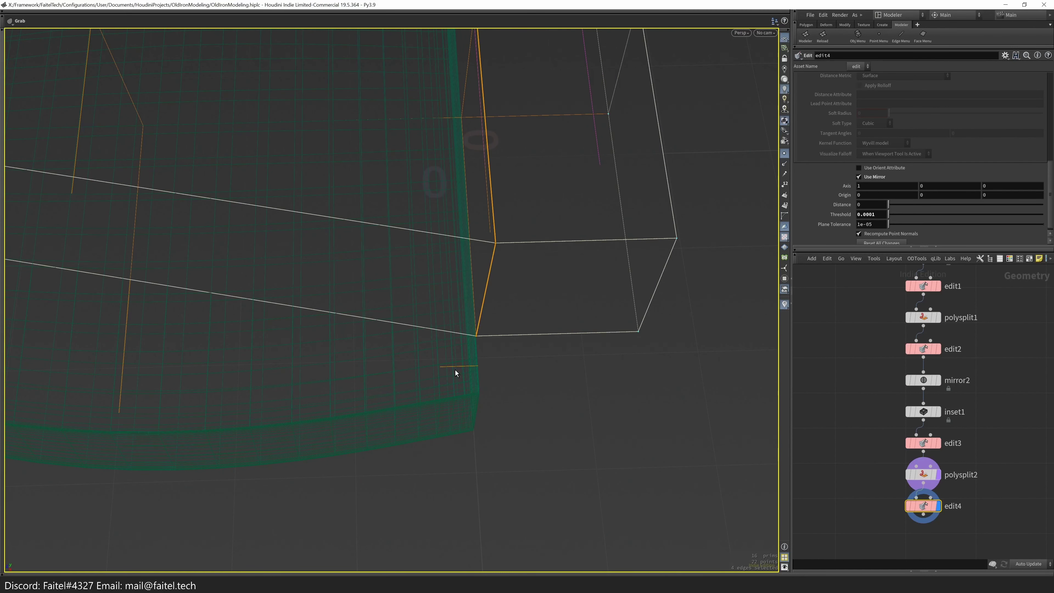
{"action": "key", "text": "Escape"}
{"action": "left_click_drag", "start_coordinate": [458, 367], "coordinate": [442, 345]}
{"action": "key", "text": "s"}
{"action": "key", "text": "Escape"}
{"action": "key", "text": "s"}
- Add two more edge loops on the cage and move their new points
{"action": "left_click", "coordinate": [461, 308]}
{"action": "key", "text": "l"}
{"action": "left_click", "coordinate": [458, 274]}
{"action": "key", "text": "Return"}
{"action": "key", "text": "t"}
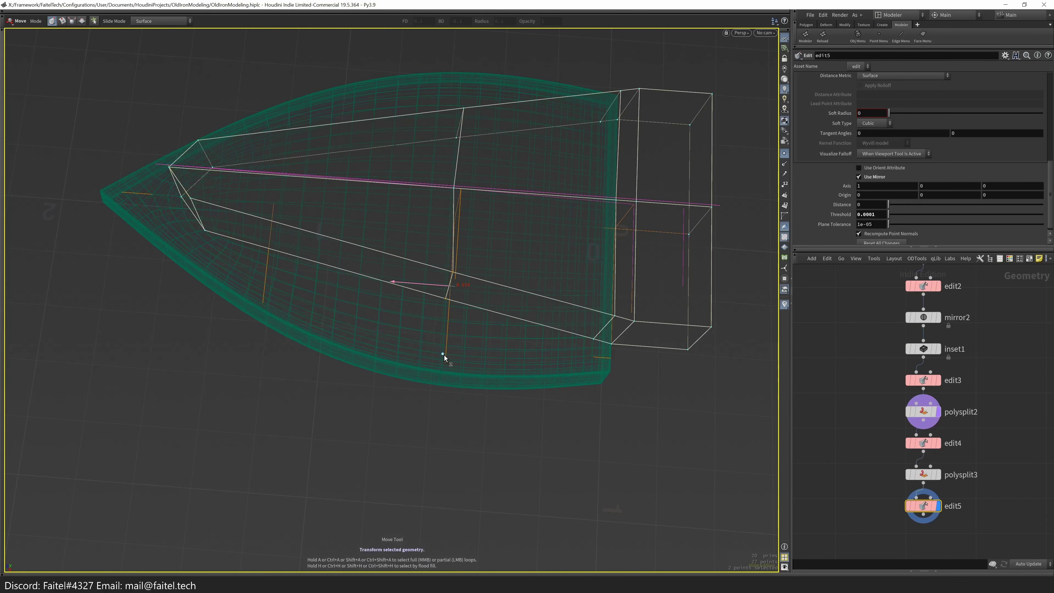
{"action": "key", "text": "l"}
{"action": "left_click_drag", "start_coordinate": [285, 254], "coordinate": [431, 281]}
{"action": "left_click", "coordinate": [430, 280]}
{"action": "key", "text": "Return"}
{"action": "key", "text": "t"}
- Place another edge loop along the cage side
{"action": "left_click_drag", "start_coordinate": [411, 370], "coordinate": [466, 311]}
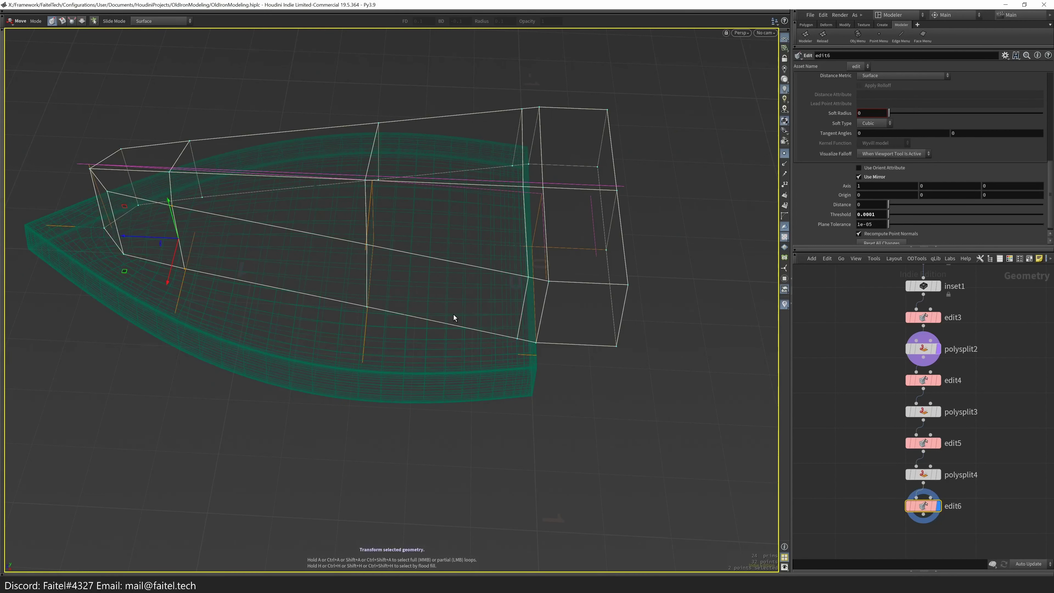
{"action": "key", "text": "l"}
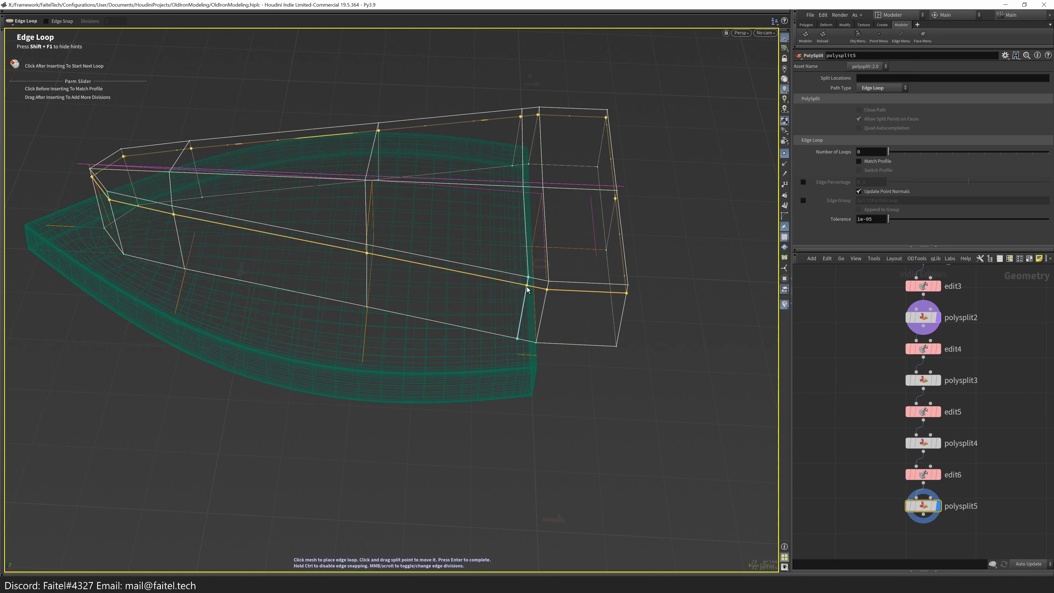
{"action": "left_click", "coordinate": [527, 289]}
{"action": "mouse_move", "coordinate": [526, 291]}
{"action": "left_mouse_down"}
{"action": "mouse_move", "coordinate": [504, 306]}
{"action": "mouse_move", "coordinate": [512, 304]}
{"action": "left_mouse_up"}
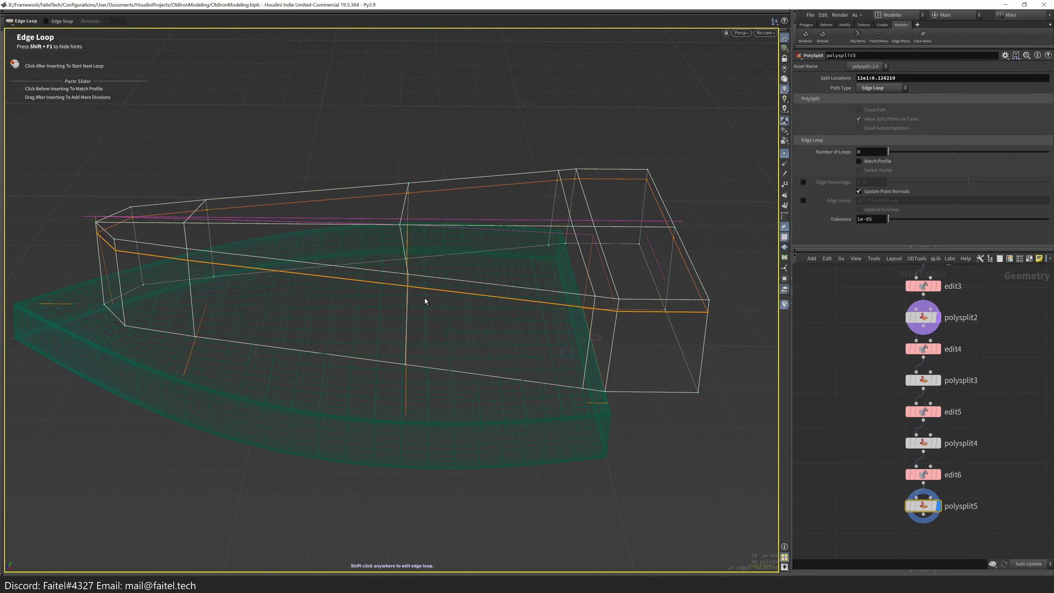
{"action": "key", "text": "space"}
{"action": "mouse_move", "coordinate": [419, 288]}
{"action": "left_mouse_down"}
{"action": "mouse_move", "coordinate": [410, 327]}
{"action": "mouse_move", "coordinate": [478, 367]}
{"action": "mouse_move", "coordinate": [419, 339]}
{"action": "mouse_move", "coordinate": [411, 302]}
{"action": "left_mouse_up"}
- Weld a cage point onto its target point with a Point Weld operation
{"action": "key", "text": "q"}
{"action": "left_click", "coordinate": [434, 184]}
{"action": "middle_click_drag", "start_coordinate": [406, 283], "coordinate": [469, 315]}
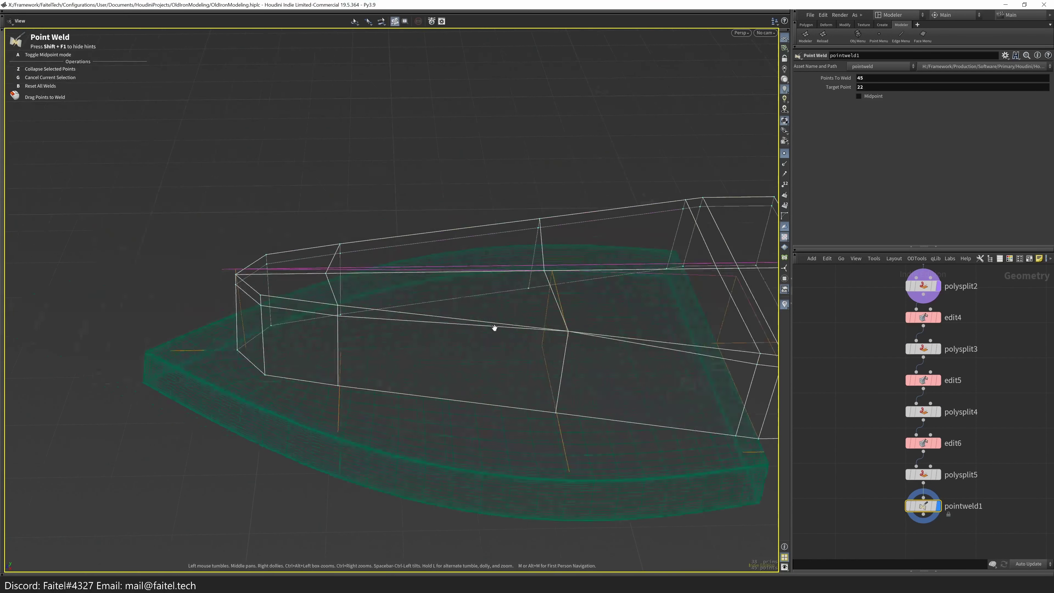
{"action": "left_click_drag", "start_coordinate": [469, 315], "coordinate": [339, 315]}
{"action": "left_click", "coordinate": [340, 315]}
{"action": "left_click", "coordinate": [1003, 452]}
{"action": "scroll", "coordinate": [282, 312], "scroll_direction": "up", "scroll_amount": 3}
{"action": "left_click_drag", "start_coordinate": [242, 302], "coordinate": [282, 324]}
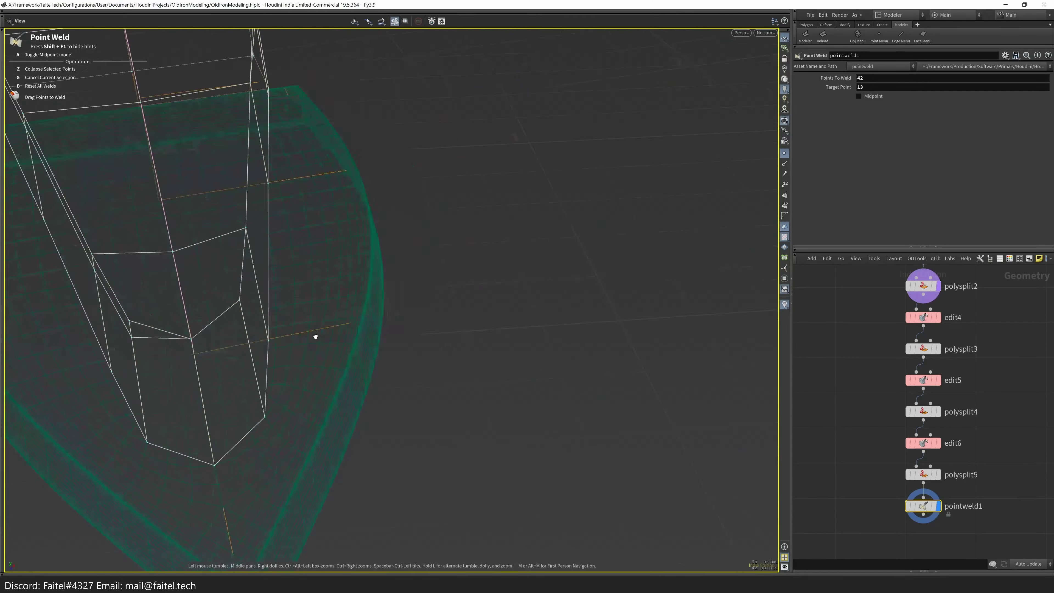
- Add a mirror operation to the shell cage
{"action": "key", "text": "q"}
{"action": "left_click", "coordinate": [311, 467]}
{"action": "key", "text": "Escape"}
{"action": "left_click_drag", "start_coordinate": [300, 473], "coordinate": [397, 306]}
- Select three side faces of the cage and extrude them
{"action": "key", "text": "s"}
{"action": "left_click", "coordinate": [398, 306]}
{"action": "left_click", "coordinate": [336, 351], "text": "shift"}
{"action": "left_click", "coordinate": [112, 340], "text": "shift"}
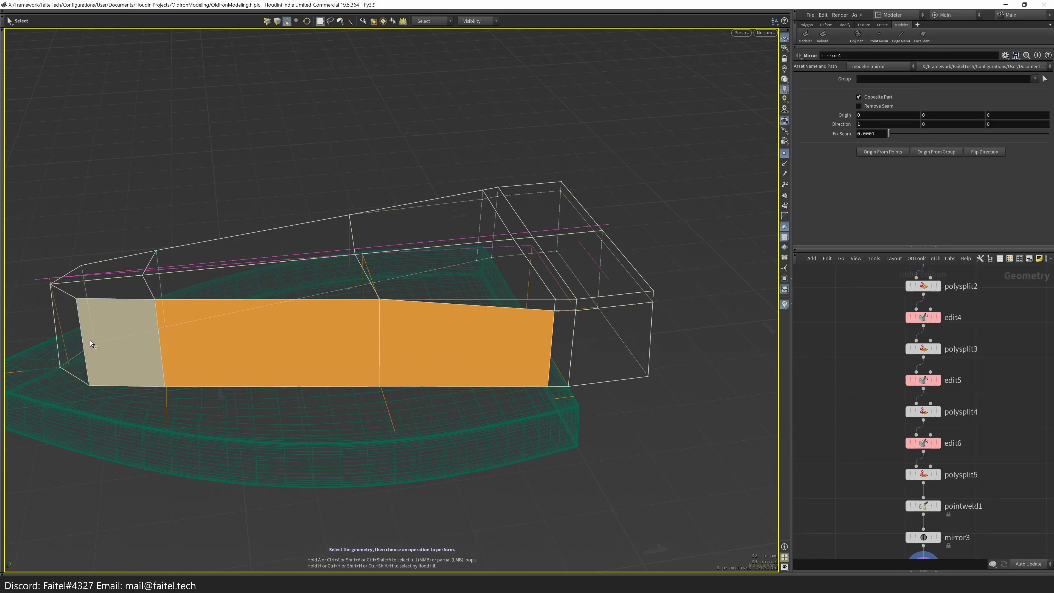
{"action": "left_click_drag", "start_coordinate": [181, 321], "coordinate": [356, 277]}
{"action": "key", "text": "e"}
{"action": "left_click", "coordinate": [478, 298]}
{"action": "left_click_drag", "start_coordinate": [478, 298], "coordinate": [345, 375]}
{"action": "key", "text": "space+2"}
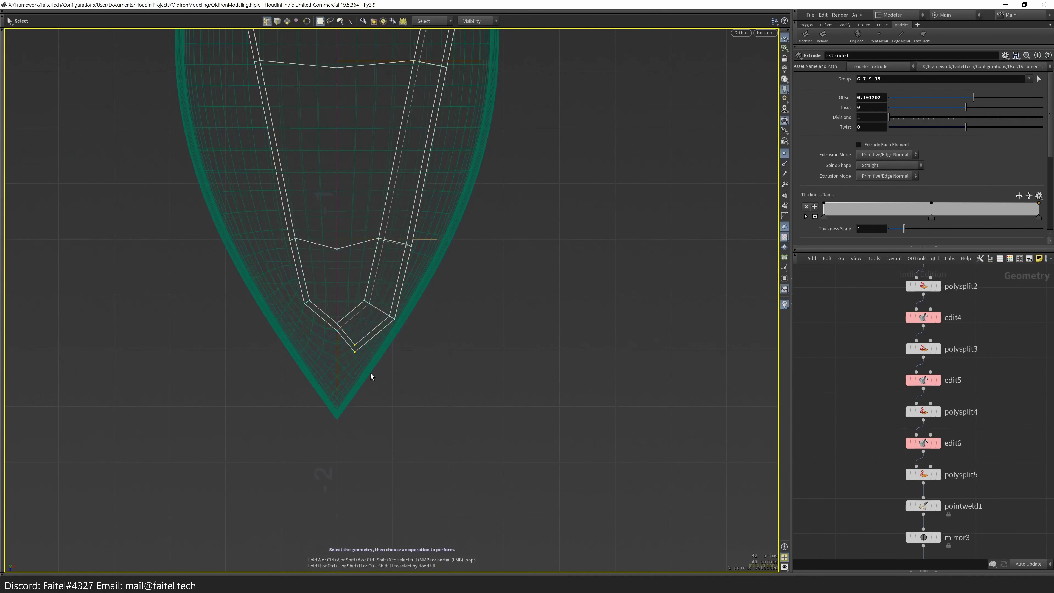
- In the top view, move two inner-edge points of the bow downward
{"action": "key", "text": "t"}
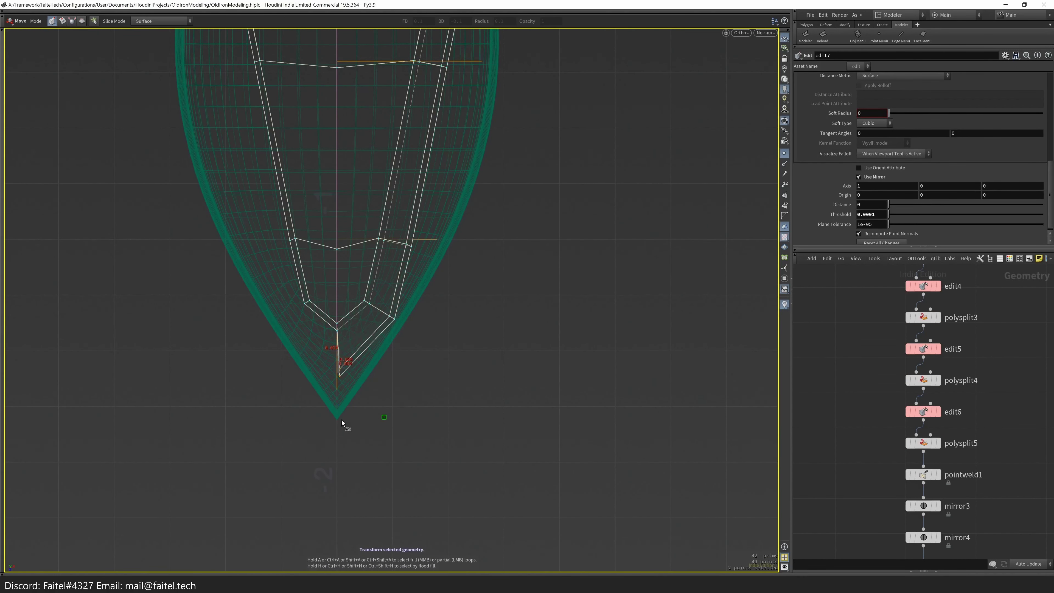
{"action": "left_click_drag", "start_coordinate": [337, 392], "coordinate": [301, 427]}
{"action": "key", "text": "space+2"}
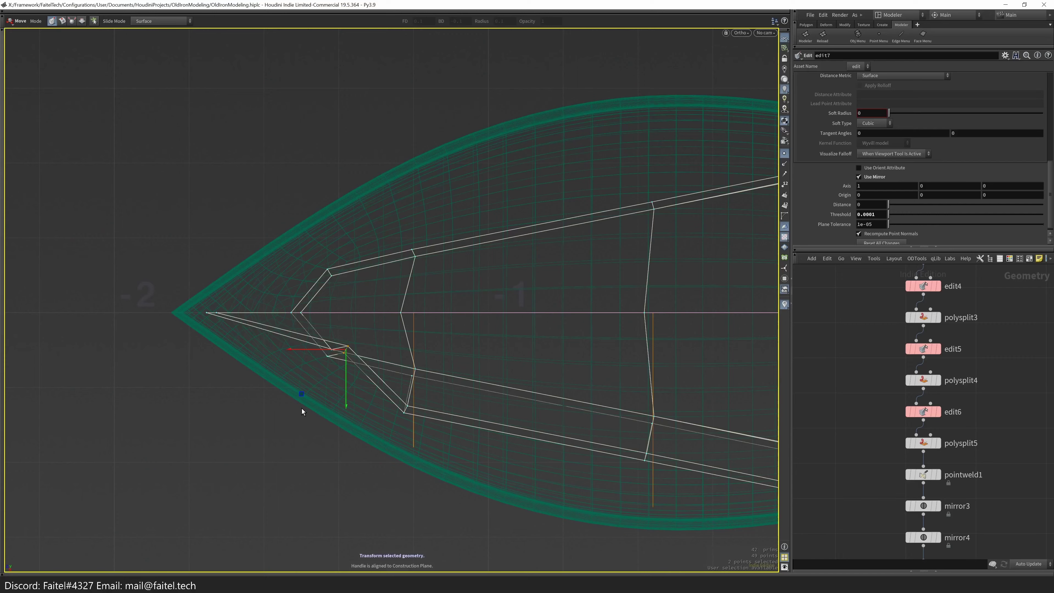
{"action": "key", "text": "space+1"}
{"action": "key", "text": "space+2"}
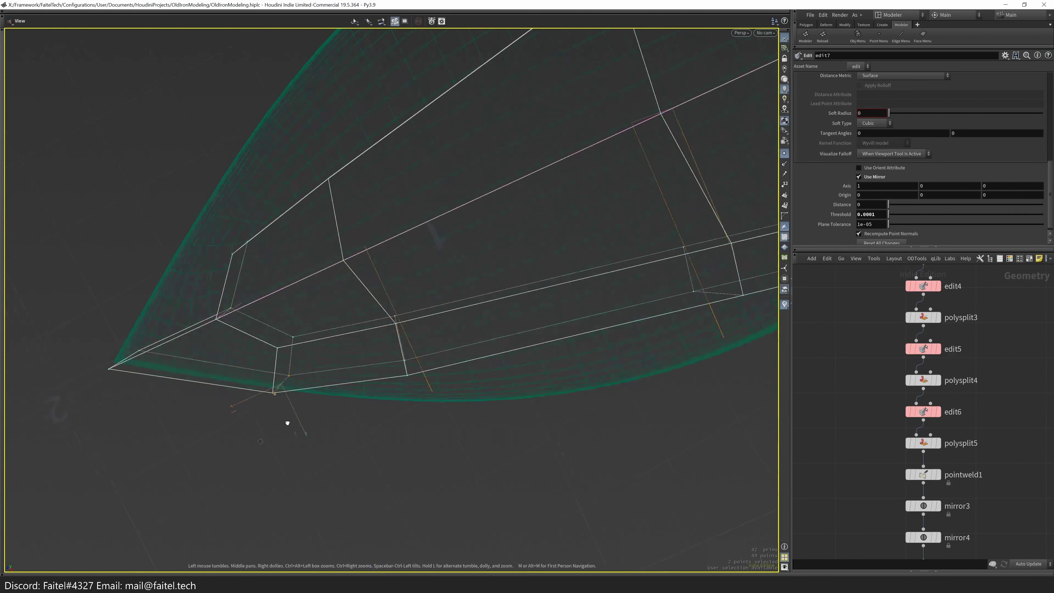
{"action": "key", "text": "s"}
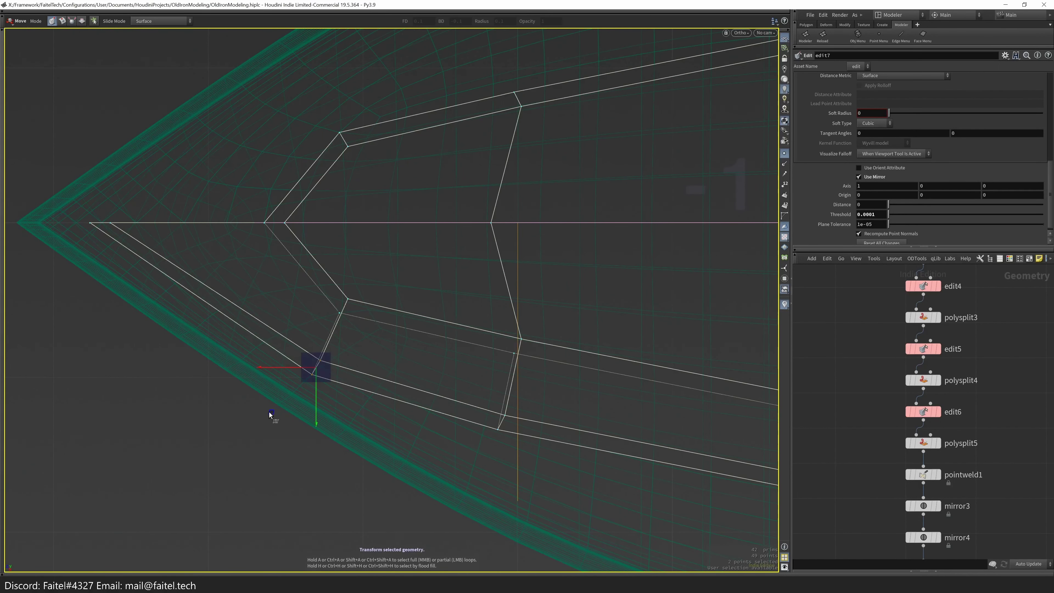
{"action": "scroll", "coordinate": [337, 405], "scroll_direction": "down", "scroll_amount": 2}
{"action": "scroll", "coordinate": [371, 427], "scroll_direction": "down", "scroll_amount": 2}
{"action": "left_click_drag", "start_coordinate": [315, 355], "coordinate": [329, 385]}
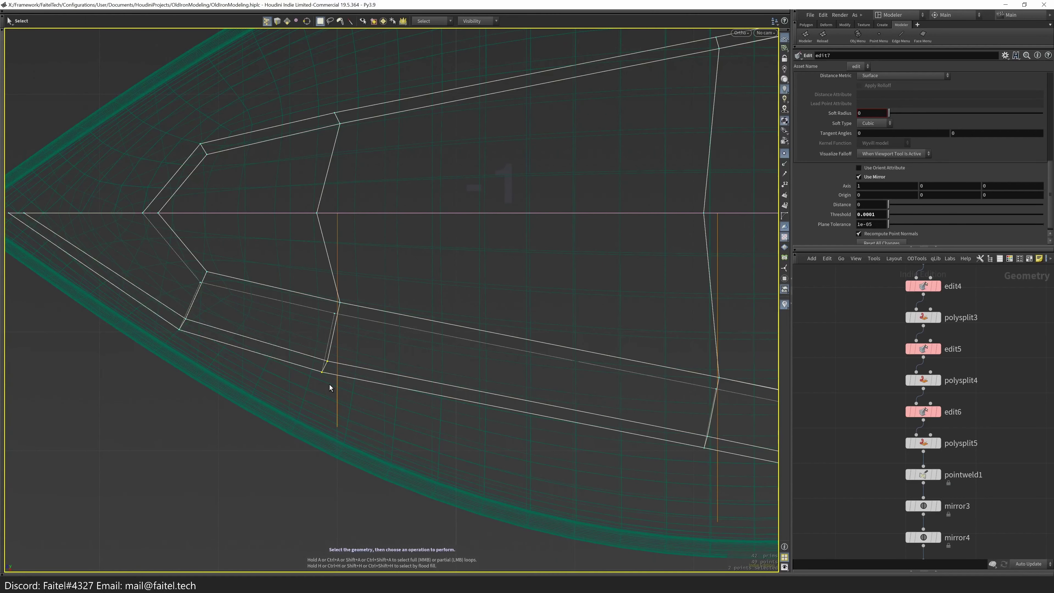
{"action": "left_click_drag", "start_coordinate": [341, 428], "coordinate": [364, 476]}
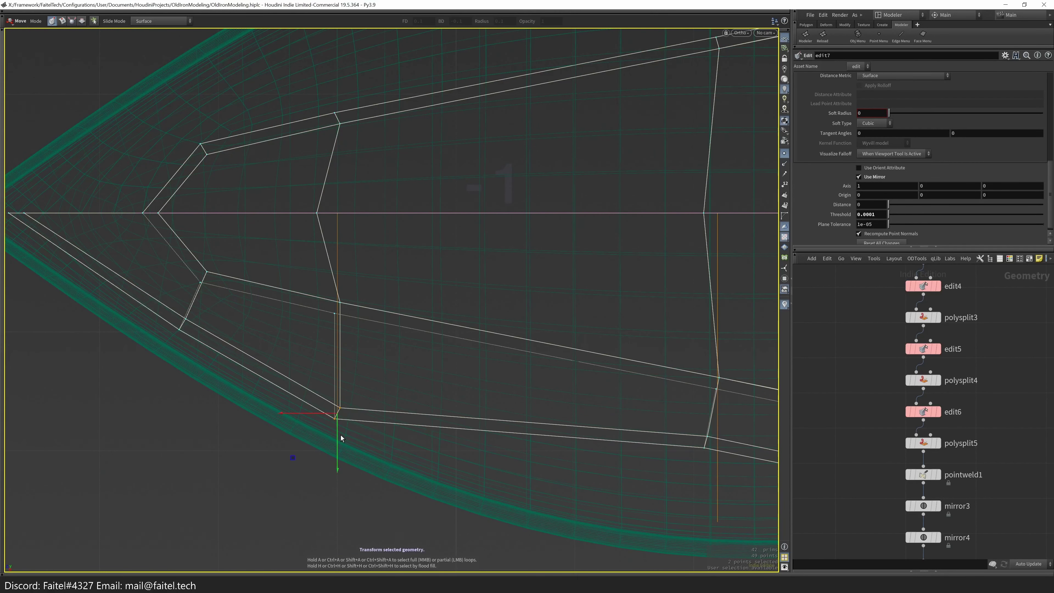
{"action": "left_click_drag", "start_coordinate": [315, 423], "coordinate": [364, 411]}
- Adjust two more cage points, then mirror the geometry to the opposite side
{"action": "key", "text": "apostrophe"}
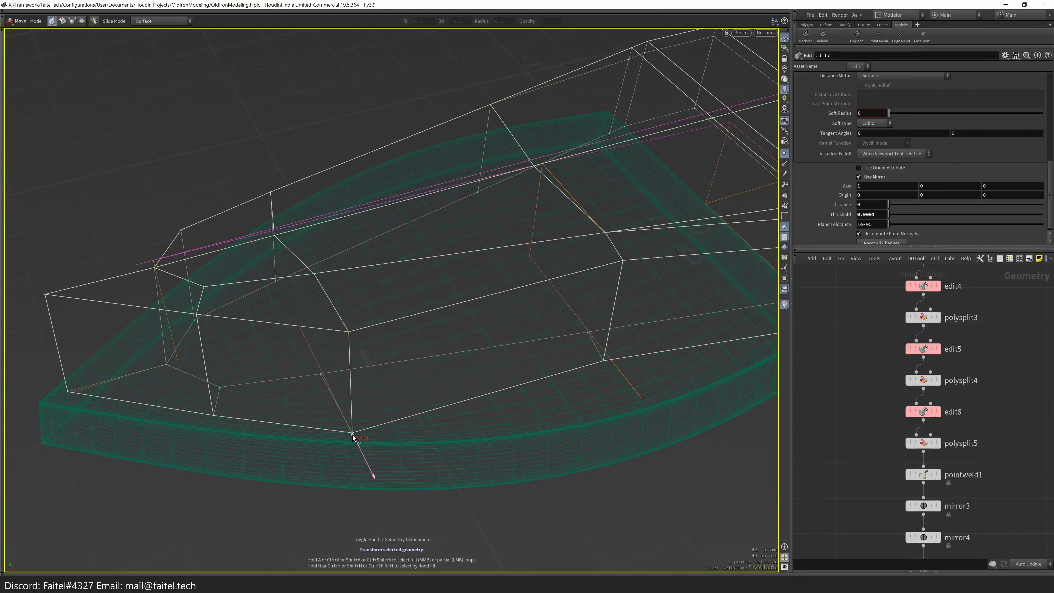
{"action": "left_click_drag", "start_coordinate": [353, 435], "coordinate": [396, 375], "text": "alt"}
{"action": "left_click_drag", "start_coordinate": [476, 325], "coordinate": [476, 326]}
{"action": "left_click_drag", "start_coordinate": [476, 326], "coordinate": [461, 345], "text": "alt"}
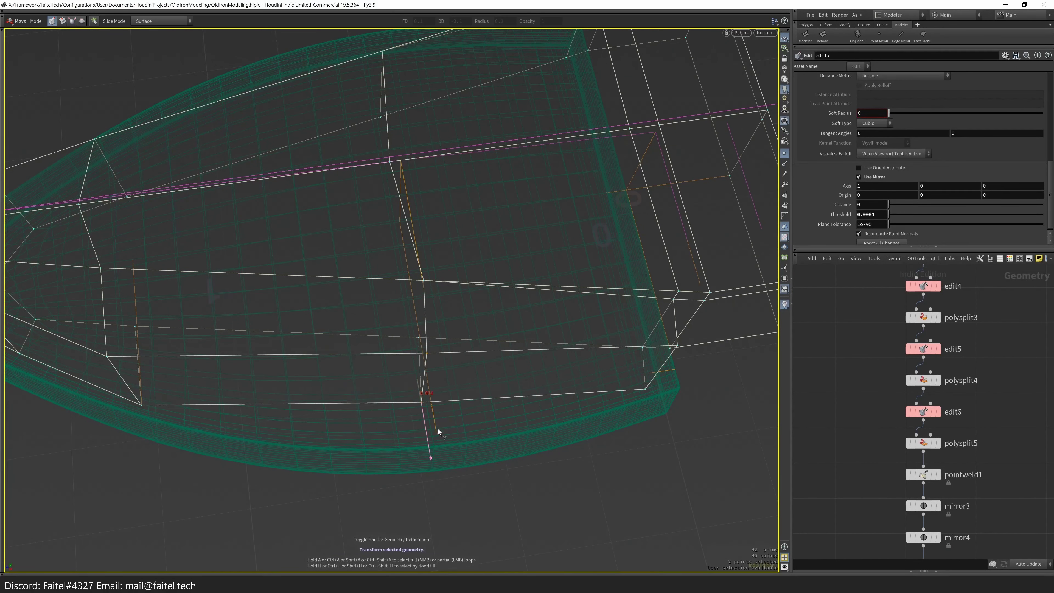
{"action": "key", "text": "s"}
{"action": "left_click_drag", "start_coordinate": [426, 435], "coordinate": [450, 309], "text": "alt"}
{"action": "key", "text": "alt+shift+m"}
{"action": "left_click", "coordinate": [386, 395]}
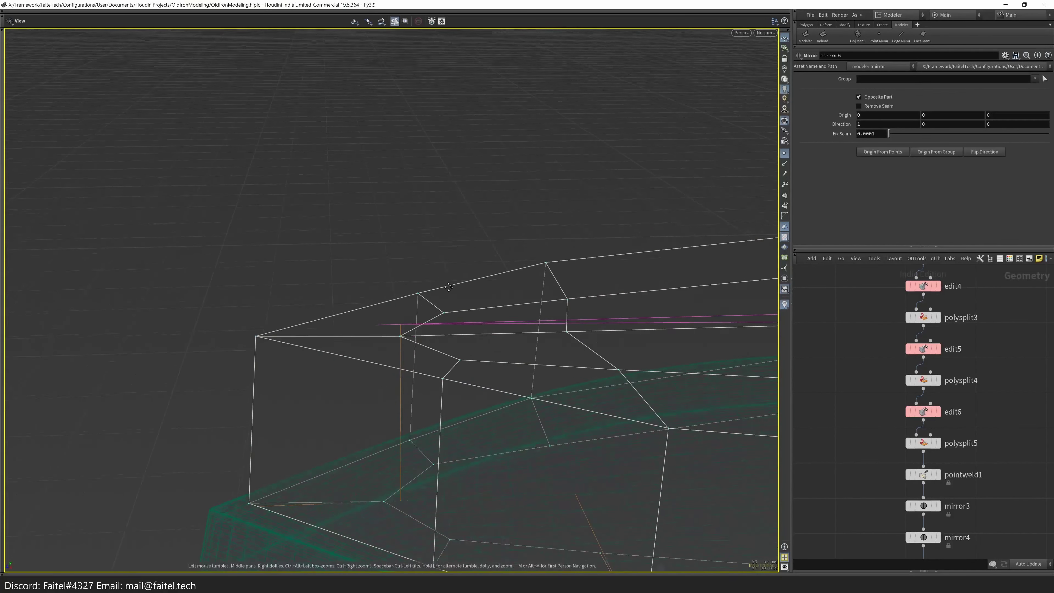
- Pull the left box corner point out to the right
{"action": "left_click_drag", "start_coordinate": [429, 258], "coordinate": [276, 309], "text": "alt"}
{"action": "left_click", "coordinate": [221, 282]}
{"action": "left_click_drag", "start_coordinate": [220, 282], "coordinate": [559, 184]}
- Select the underside faces and flatten them onto one plane
{"action": "left_click_drag", "start_coordinate": [511, 238], "coordinate": [426, 275], "text": "alt"}
{"action": "key", "text": "shift+q"}
{"action": "left_click", "coordinate": [428, 228]}
{"action": "left_click", "coordinate": [435, 243], "text": "shift"}
{"action": "key", "text": "shift+q"}
{"action": "left_click", "coordinate": [478, 355]}
{"action": "mouse_move", "coordinate": [479, 355]}
{"action": "left_mouse_down", "text": "alt"}
{"action": "mouse_move", "coordinate": [252, 307]}
{"action": "mouse_move", "coordinate": [390, 370]}
{"action": "mouse_move", "coordinate": [306, 345]}
{"action": "mouse_move", "coordinate": [259, 254]}
{"action": "mouse_move", "coordinate": [292, 330]}
{"action": "mouse_move", "coordinate": [275, 376]}
{"action": "mouse_move", "coordinate": [267, 319]}
{"action": "mouse_move", "coordinate": [321, 362]}
{"action": "mouse_move", "coordinate": [508, 283]}
{"action": "mouse_move", "coordinate": [513, 304]}
{"action": "mouse_move", "coordinate": [313, 287]}
{"action": "mouse_move", "coordinate": [321, 335]}
{"action": "mouse_move", "coordinate": [365, 348]}
{"action": "mouse_move", "coordinate": [305, 353]}
{"action": "mouse_move", "coordinate": [266, 224]}
{"action": "left_mouse_up", "text": "alt"}
{"action": "scroll", "coordinate": [252, 306], "scroll_direction": "up", "scroll_amount": 3}
- Move a point at the pointed front to round the shell's nose
{"action": "left_click", "coordinate": [268, 301]}
{"action": "key", "text": "t"}
{"action": "key", "text": "w"}
{"action": "key", "text": "w"}
{"action": "mouse_move", "coordinate": [306, 275]}
{"action": "left_mouse_down", "text": "alt"}
{"action": "mouse_move", "coordinate": [274, 298]}
{"action": "mouse_move", "coordinate": [363, 321]}
{"action": "mouse_move", "coordinate": [348, 384]}
{"action": "mouse_move", "coordinate": [337, 250]}
{"action": "mouse_move", "coordinate": [324, 230]}
{"action": "mouse_move", "coordinate": [438, 288]}
{"action": "mouse_move", "coordinate": [289, 294]}
{"action": "mouse_move", "coordinate": [438, 383]}
{"action": "mouse_move", "coordinate": [424, 280]}
{"action": "mouse_move", "coordinate": [345, 317]}
{"action": "mouse_move", "coordinate": [355, 330]}
{"action": "mouse_move", "coordinate": [407, 306]}
{"action": "mouse_move", "coordinate": [399, 360]}
{"action": "mouse_move", "coordinate": [297, 241]}
{"action": "left_mouse_up", "text": "alt"}
{"action": "key", "text": "w"}
{"action": "key", "text": "w"}
{"action": "key", "text": "w"}
{"action": "key", "text": "w"}
{"action": "key", "text": "w"}
{"action": "mouse_move", "coordinate": [405, 292]}
{"action": "left_mouse_down", "text": "alt"}
{"action": "mouse_move", "coordinate": [315, 160]}
{"action": "mouse_move", "coordinate": [247, 242]}
{"action": "mouse_move", "coordinate": [288, 226]}
{"action": "mouse_move", "coordinate": [258, 274]}
{"action": "mouse_move", "coordinate": [229, 252]}
{"action": "mouse_move", "coordinate": [278, 293]}
{"action": "mouse_move", "coordinate": [332, 297]}
{"action": "mouse_move", "coordinate": [199, 289]}
{"action": "mouse_move", "coordinate": [191, 268]}
{"action": "left_mouse_up", "text": "alt"}
{"action": "key", "text": "w"}
{"action": "key", "text": "w"}
{"action": "key", "text": "w"}
{"action": "key", "text": "w"}
{"action": "key", "text": "t"}
{"action": "scroll", "coordinate": [259, 380], "scroll_direction": "down", "scroll_amount": 10}
{"action": "left_click_drag", "start_coordinate": [260, 380], "coordinate": [290, 357], "text": "alt"}
- Select a bottom edge of the shell
{"action": "key", "text": "w"}
{"action": "key", "text": "s"}
{"action": "left_click", "coordinate": [354, 413]}
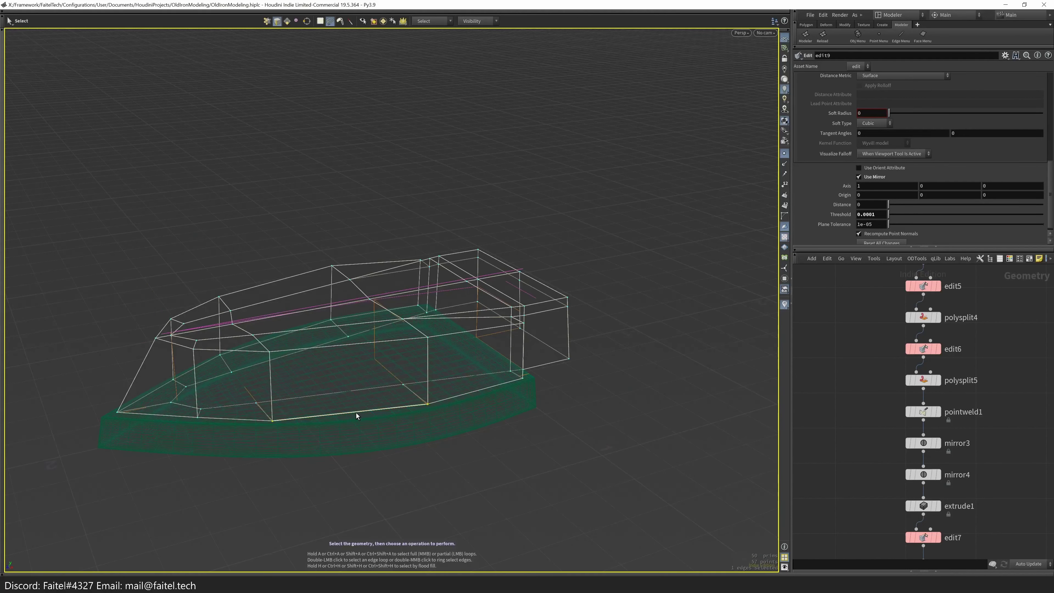
{"action": "mouse_move", "coordinate": [365, 414]}
{"action": "left_mouse_down", "text": "alt"}
{"action": "mouse_move", "coordinate": [447, 219]}
{"action": "mouse_move", "coordinate": [297, 343]}
{"action": "mouse_move", "coordinate": [400, 363]}
{"action": "left_mouse_up", "text": "alt"}
{"action": "key", "text": "w"}
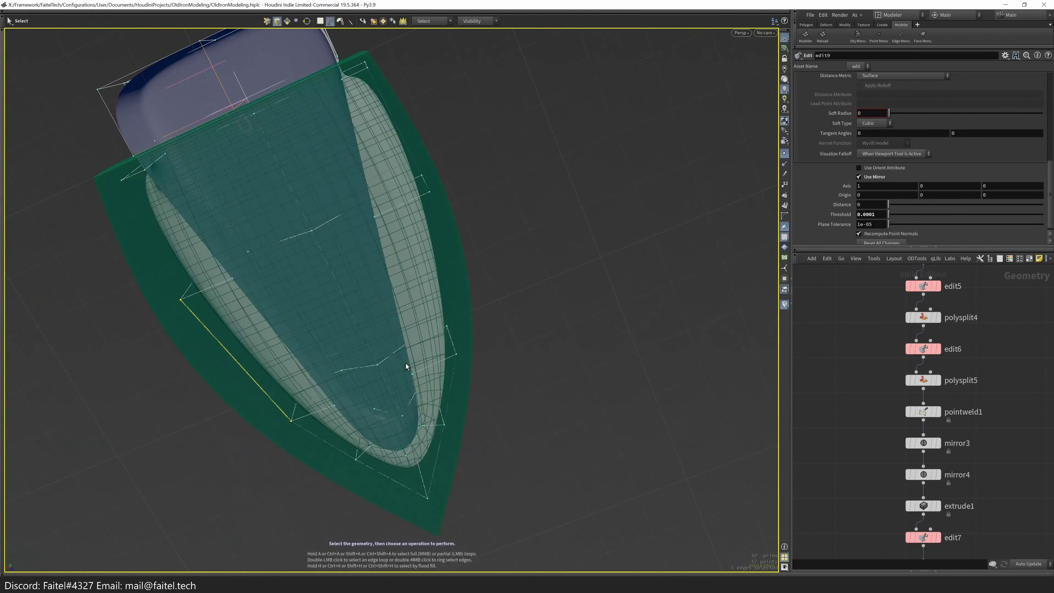
- Add the second bottom edge and fill the open edge loop with PolyFill
{"action": "left_click", "coordinate": [426, 302], "text": "shift"}
{"action": "left_click_drag", "start_coordinate": [426, 301], "coordinate": [294, 116], "text": "alt"}
{"action": "key", "text": "q"}
{"action": "left_click", "coordinate": [443, 270]}
- Start PolyPen edge cutting, re-entering the shell object's network
{"action": "key", "text": "p"}
{"action": "left_click_drag", "start_coordinate": [538, 495], "coordinate": [431, 392], "text": "alt"}
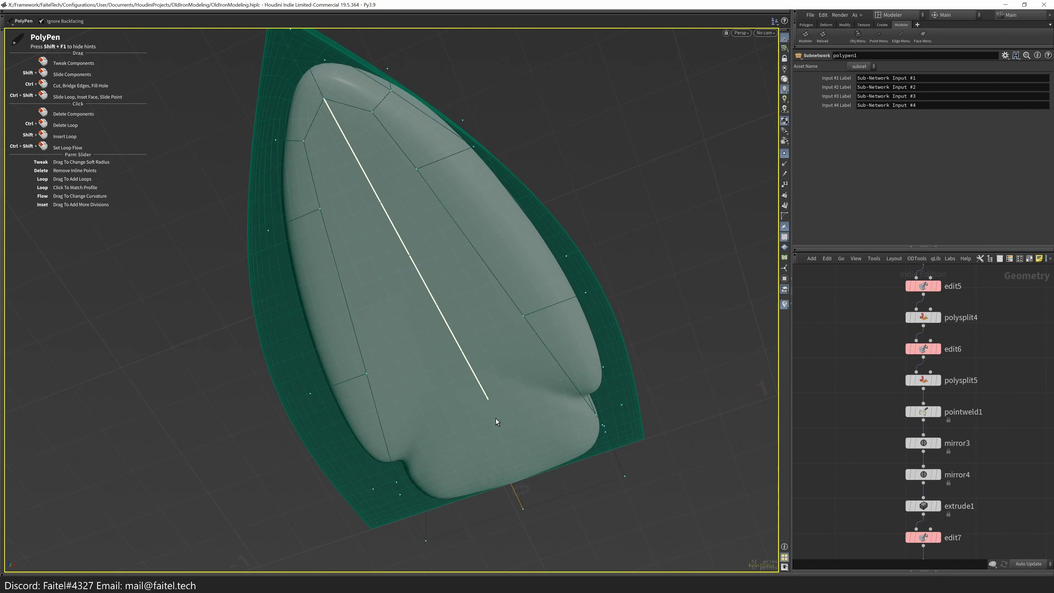
{"action": "left_click_drag", "start_coordinate": [523, 479], "coordinate": [457, 316], "text": "alt"}
{"action": "key", "text": "u"}
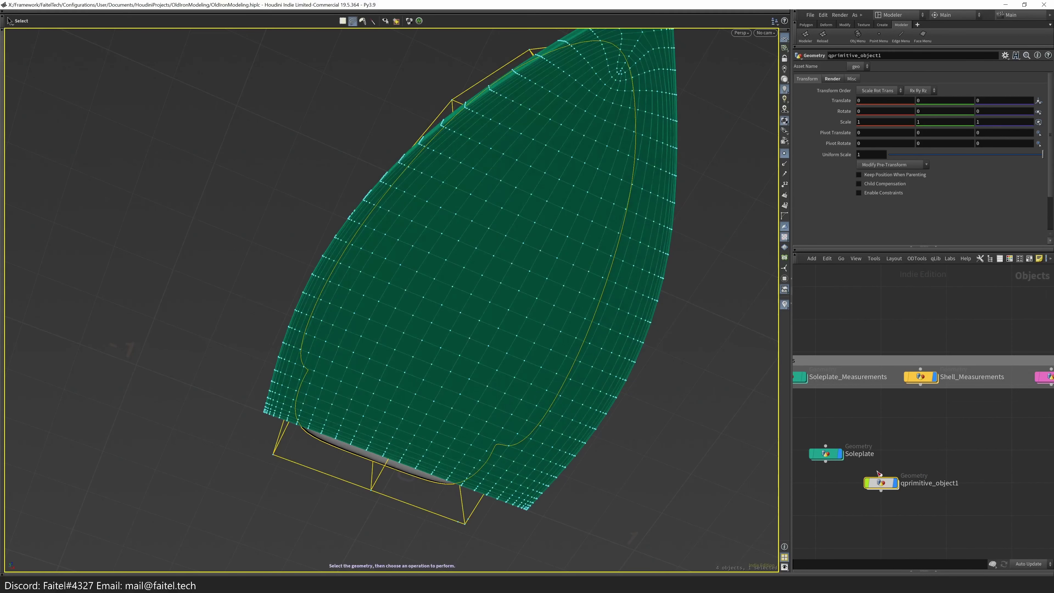
{"action": "double_click", "coordinate": [876, 486]}
{"action": "left_click_drag", "start_coordinate": [558, 389], "coordinate": [392, 380], "text": "alt"}
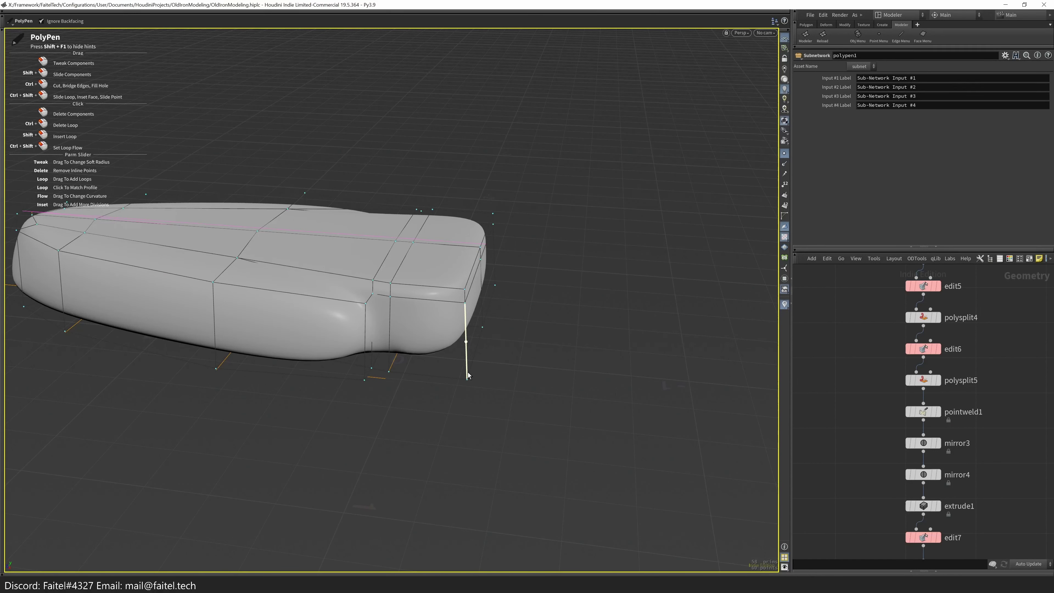
- Draw a PolyPen edge loop along the hull's rounded end corner
{"action": "left_click_drag", "start_coordinate": [453, 389], "coordinate": [418, 368], "text": "alt"}
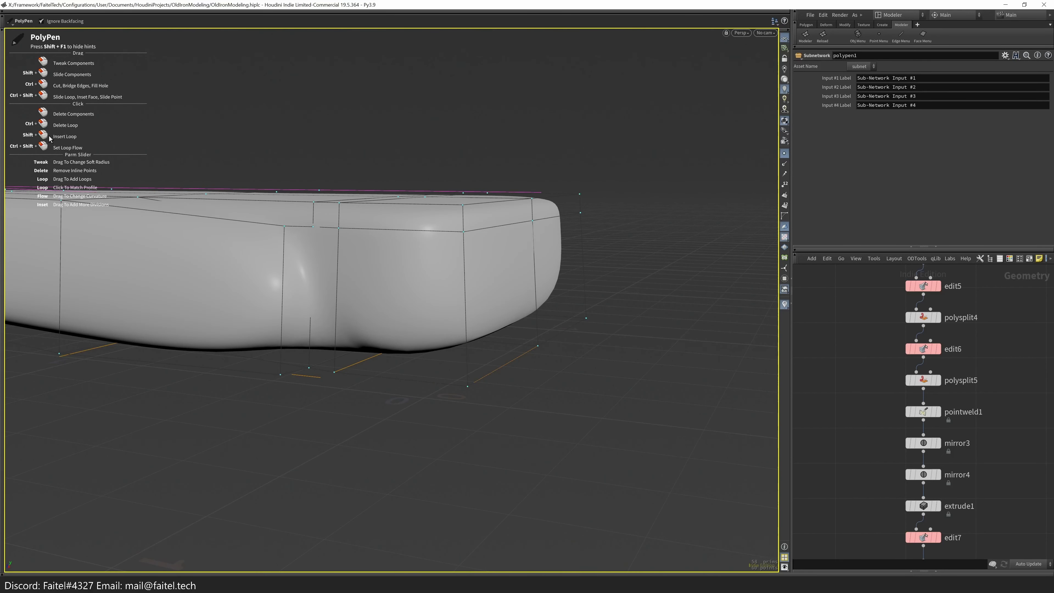
{"action": "left_click_drag", "start_coordinate": [472, 381], "coordinate": [368, 396], "text": "alt"}
{"action": "scroll", "coordinate": [457, 365], "scroll_direction": "up", "scroll_amount": 5}
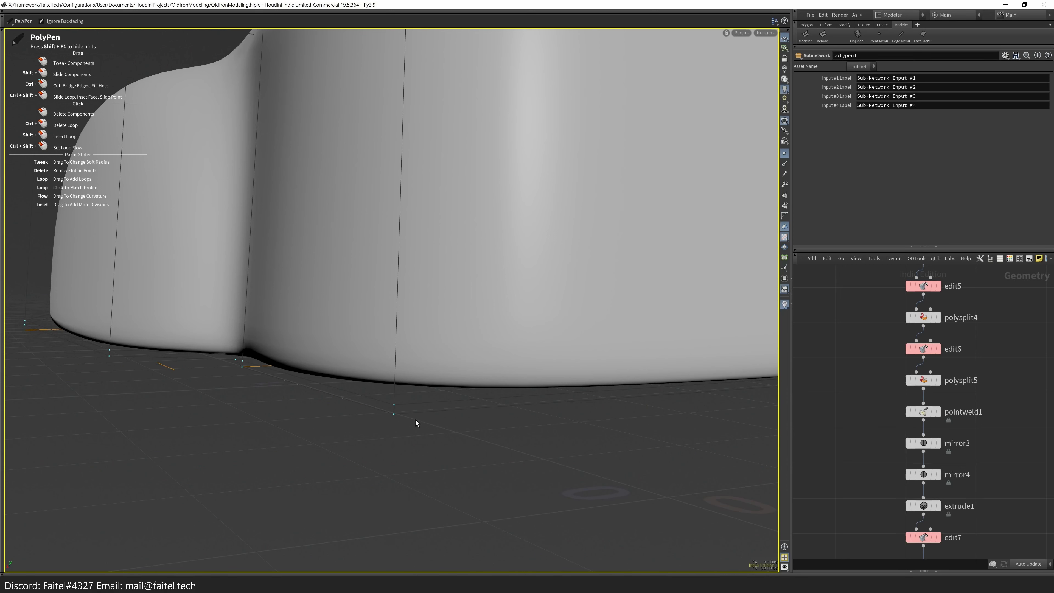
{"action": "left_click_drag", "start_coordinate": [418, 409], "coordinate": [520, 421], "text": "alt"}
{"action": "scroll", "coordinate": [448, 336], "scroll_direction": "up", "scroll_amount": 5}
{"action": "left_click_drag", "start_coordinate": [449, 335], "coordinate": [372, 357], "text": "alt"}
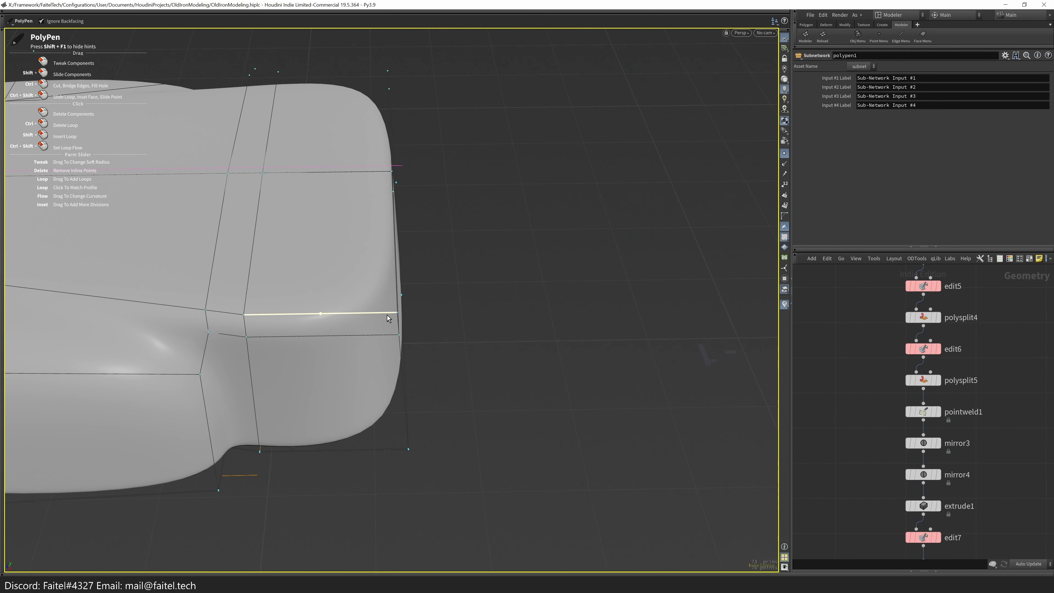
{"action": "left_click_drag", "start_coordinate": [395, 317], "coordinate": [387, 375], "text": "alt"}
{"action": "left_click_drag", "start_coordinate": [425, 425], "coordinate": [351, 406], "text": "alt"}
{"action": "left_click_drag", "start_coordinate": [362, 366], "coordinate": [433, 330], "text": "alt"}
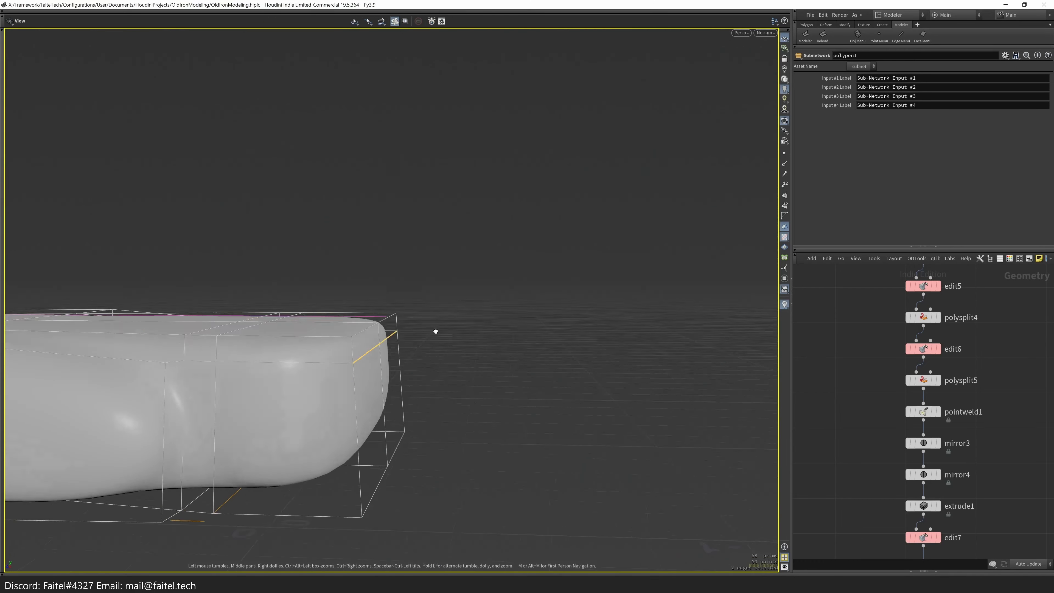
- Grab and shift the two lower corner edges of the hull end
{"action": "key", "text": "g"}
{"action": "left_click", "coordinate": [413, 417]}
{"action": "left_click", "coordinate": [405, 448], "text": "shift"}
{"action": "left_click_drag", "start_coordinate": [405, 448], "coordinate": [371, 298], "text": "alt"}
- Cut new edges at the hull's rounded end with PolyPen
{"action": "key", "text": "p"}
{"action": "scroll", "coordinate": [404, 373], "scroll_direction": "up", "scroll_amount": 5, "text": "alt"}
{"action": "scroll", "coordinate": [232, 350], "scroll_direction": "up", "scroll_amount": 4, "text": "alt"}
{"action": "right_click_drag", "start_coordinate": [344, 294], "coordinate": [269, 462], "text": "alt"}
{"action": "left_click_drag", "start_coordinate": [338, 449], "coordinate": [215, 478], "text": "alt"}
{"action": "left_click_drag", "start_coordinate": [525, 468], "coordinate": [363, 339], "text": "alt"}
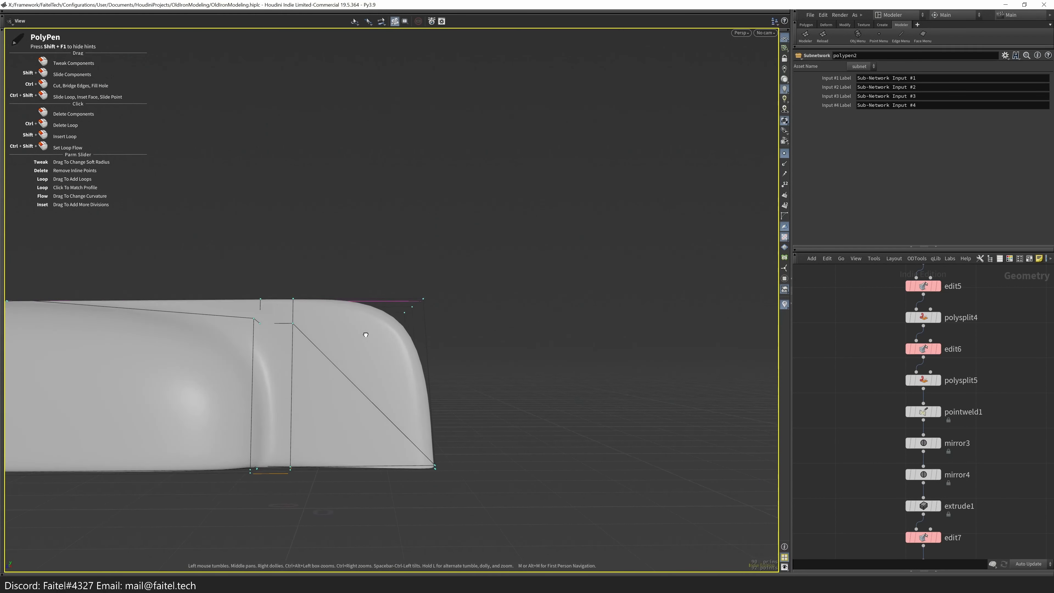
- Move four points at the rounded end to reshape the hull's top edge
{"action": "left_click_drag", "start_coordinate": [403, 274], "coordinate": [419, 276]}
{"action": "key", "text": "t"}
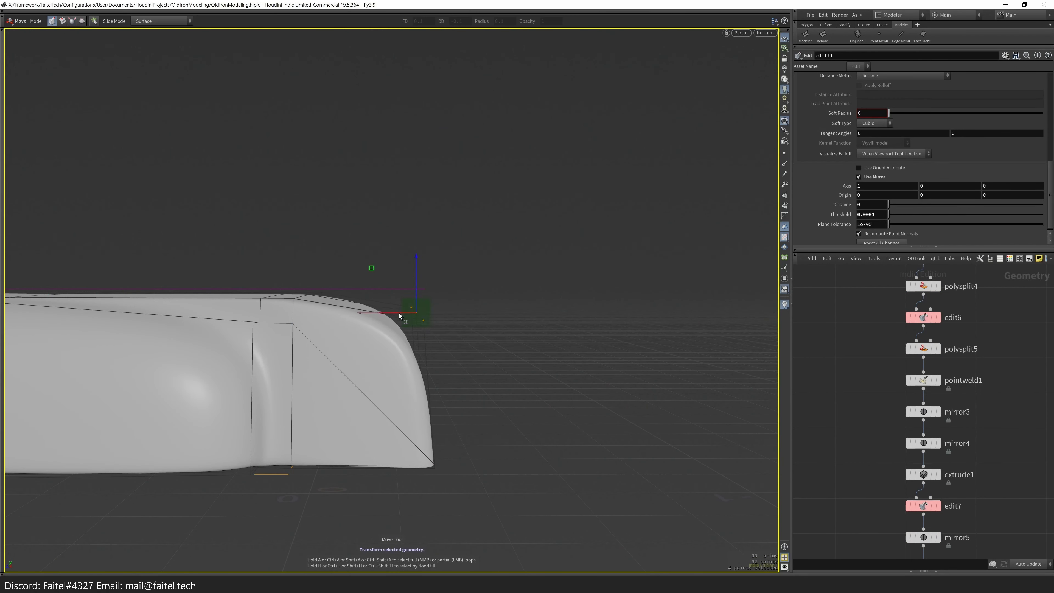
{"action": "left_click_drag", "start_coordinate": [380, 314], "coordinate": [330, 399], "text": "alt"}
{"action": "key", "text": "t"}
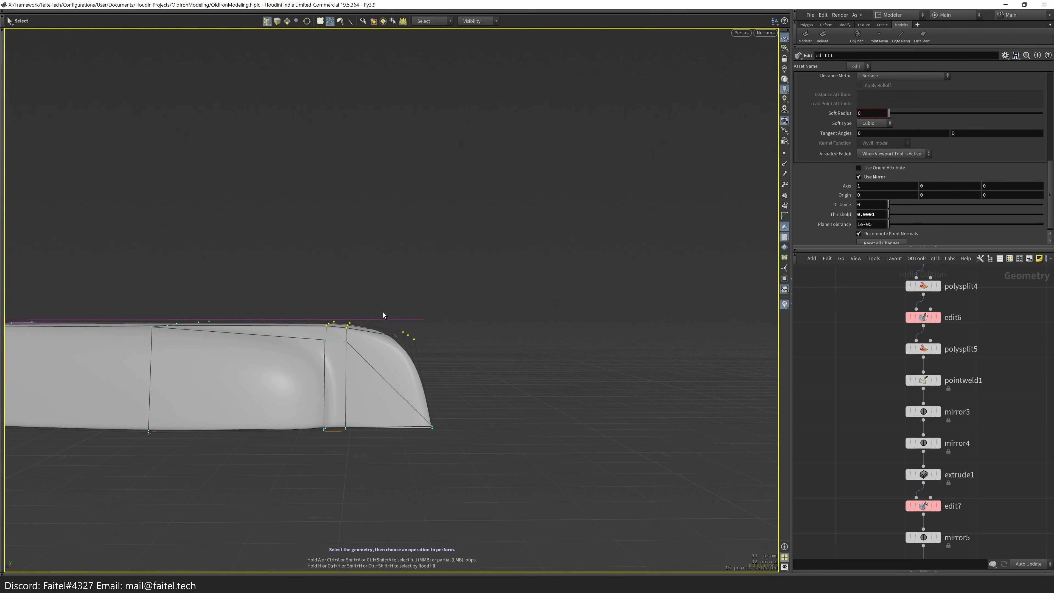
{"action": "right_click_drag", "start_coordinate": [370, 312], "coordinate": [289, 335], "text": "alt"}
{"action": "middle_click_drag", "start_coordinate": [290, 335], "coordinate": [347, 333], "text": "alt"}
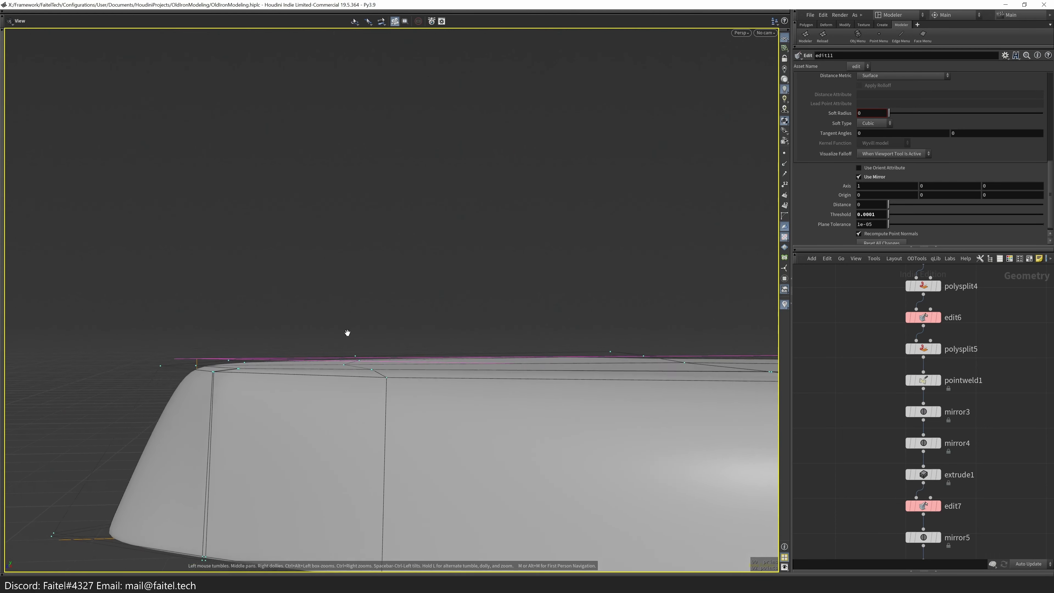
{"action": "left_click_drag", "start_coordinate": [335, 326], "coordinate": [337, 412], "text": "alt"}
{"action": "scroll", "coordinate": [358, 297], "scroll_direction": "up", "scroll_amount": 10}
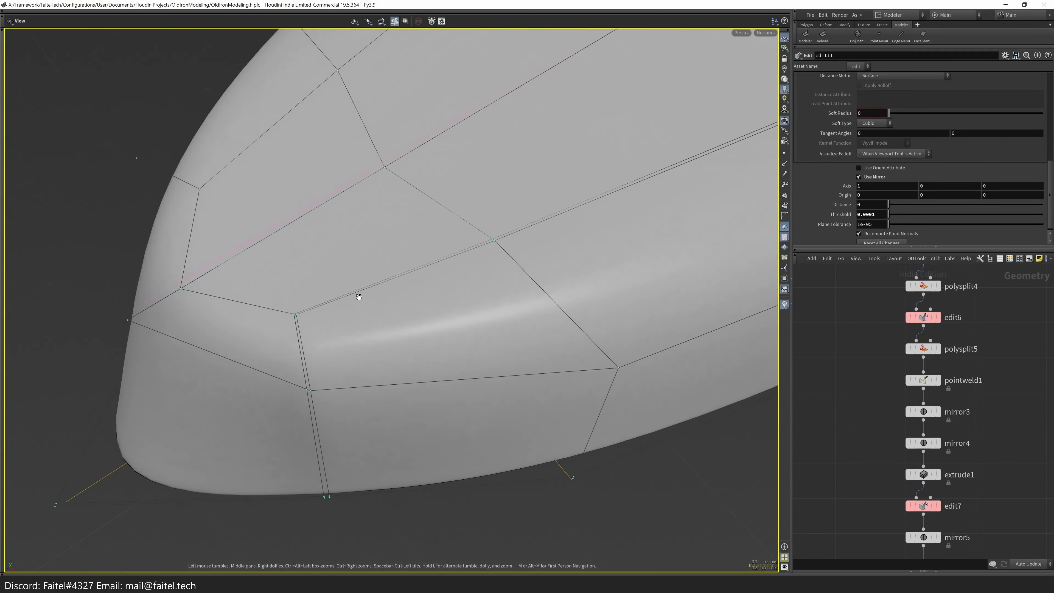
- Insert a parallel edge loop on the nose with PolyPen
{"action": "key", "text": "p"}
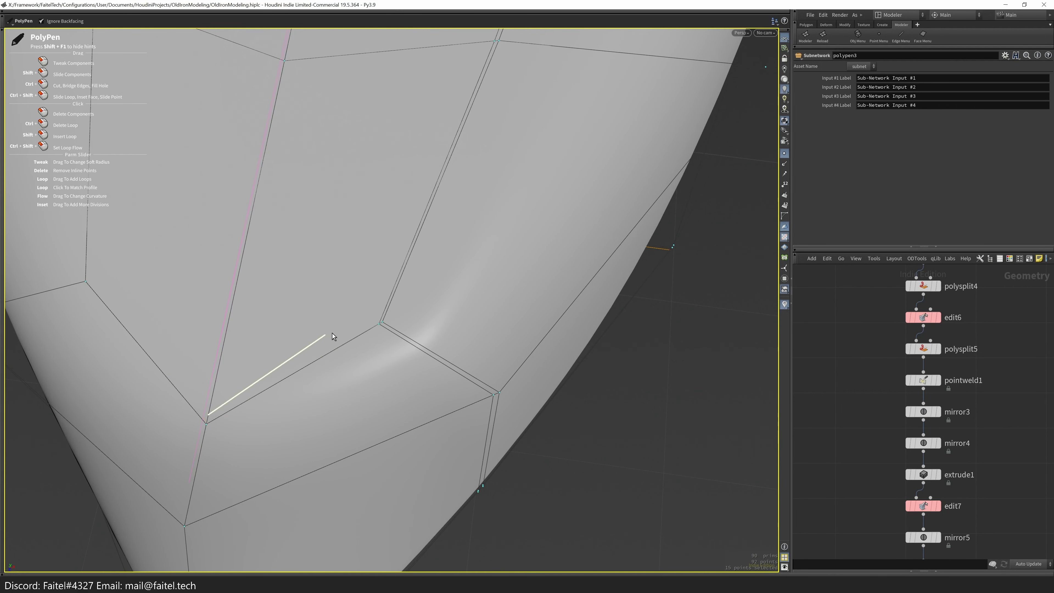
{"action": "left_click", "coordinate": [381, 322], "text": "shift"}
{"action": "scroll", "coordinate": [431, 278], "scroll_direction": "up", "scroll_amount": 3}
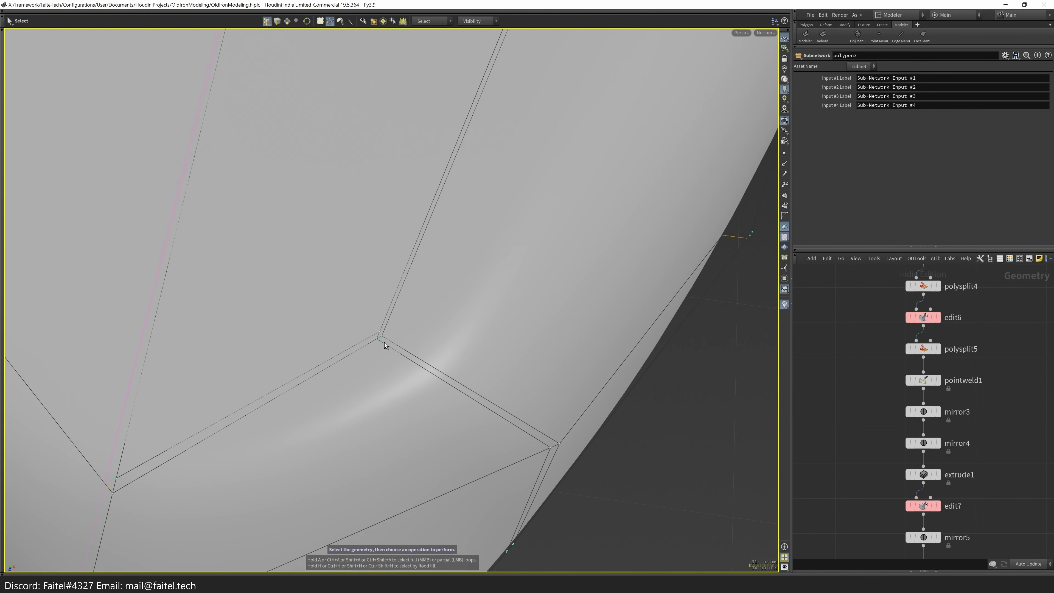
{"action": "scroll", "coordinate": [372, 341], "scroll_direction": "down", "scroll_amount": 5}
- Dissolve the unwanted edge loops near the nose
{"action": "left_click_drag", "start_coordinate": [371, 340], "coordinate": [317, 372], "text": "alt"}
{"action": "double_click", "coordinate": [362, 386]}
{"action": "key", "text": "Delete"}
{"action": "scroll", "coordinate": [376, 400], "scroll_direction": "up", "scroll_amount": 3}
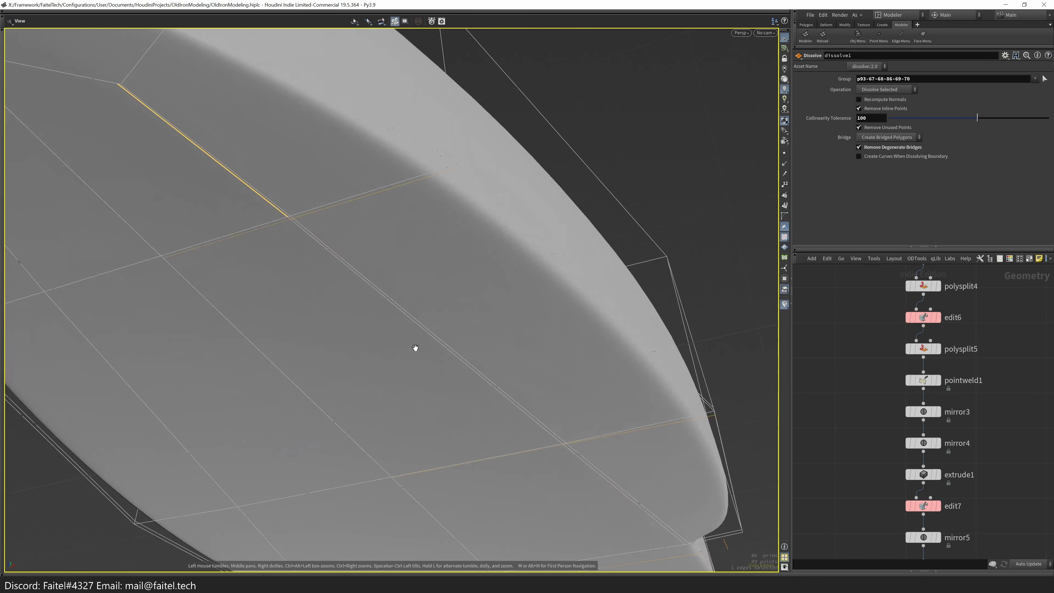
{"action": "scroll", "coordinate": [416, 347], "scroll_direction": "down", "scroll_amount": 4}
{"action": "key", "text": "Delete"}
{"action": "key", "text": "w"}
{"action": "scroll", "coordinate": [346, 309], "scroll_direction": "up", "scroll_amount": 5}
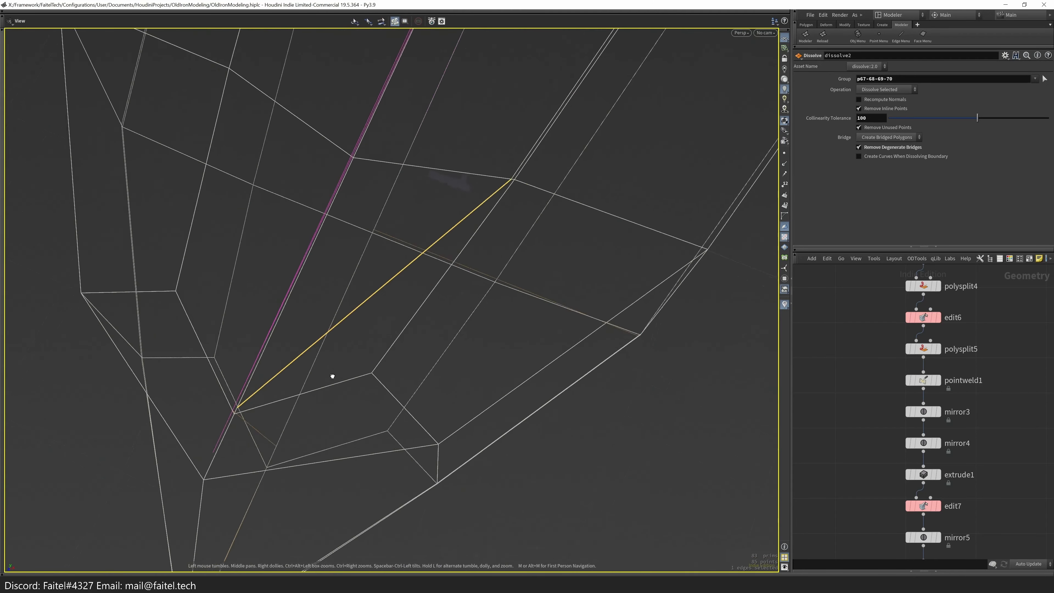
- Reroute the edges under the nose with PolyPen and shift a point up and left
{"action": "key", "text": "q"}
{"action": "key", "text": "w"}
{"action": "key", "text": "t"}
{"action": "left_click", "coordinate": [347, 344]}
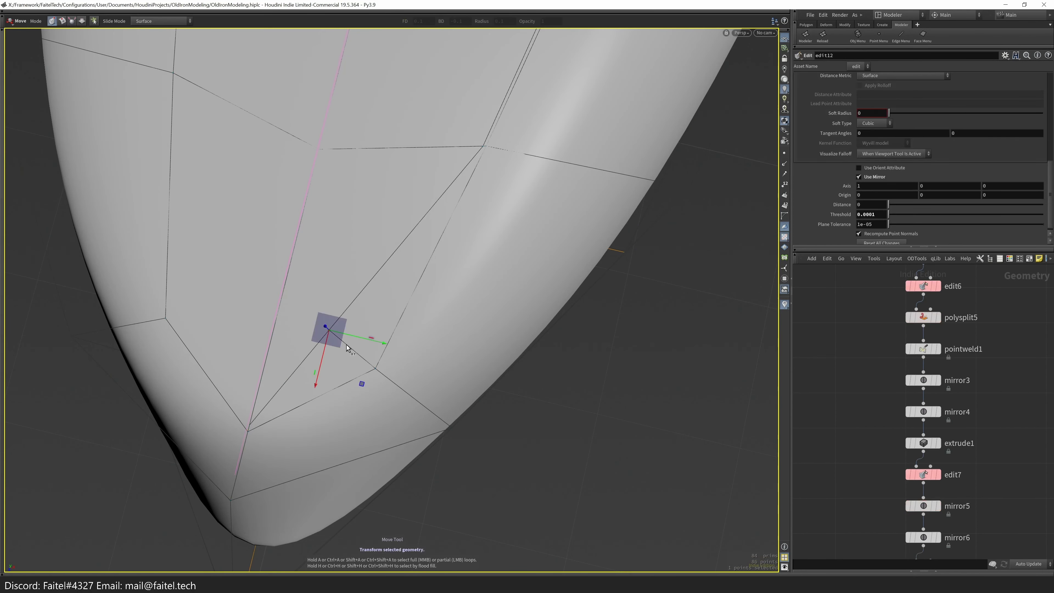
{"action": "left_click_drag", "start_coordinate": [395, 342], "coordinate": [360, 357]}
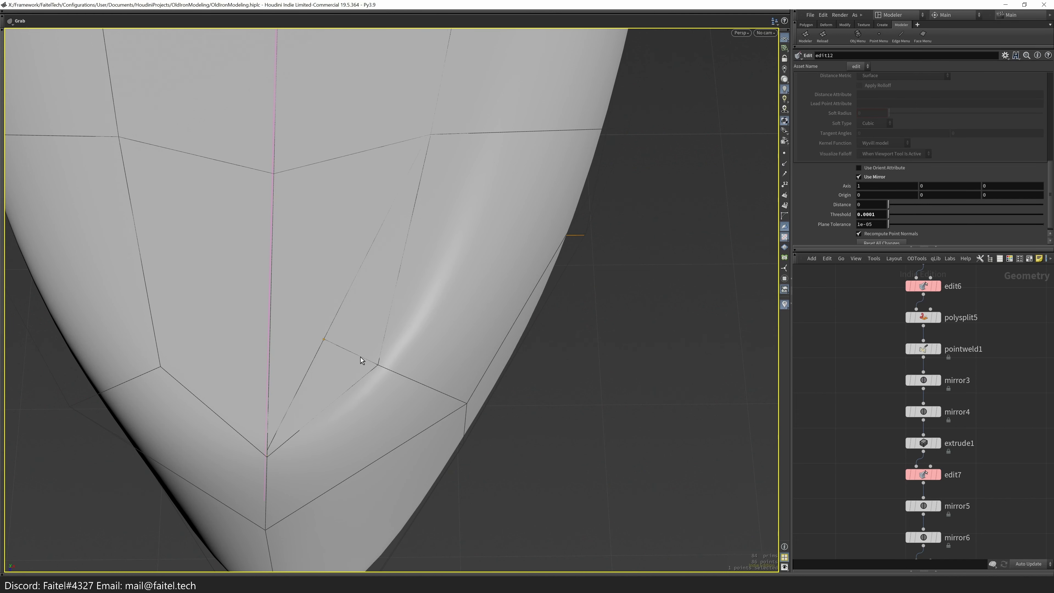
{"action": "key", "text": "t"}
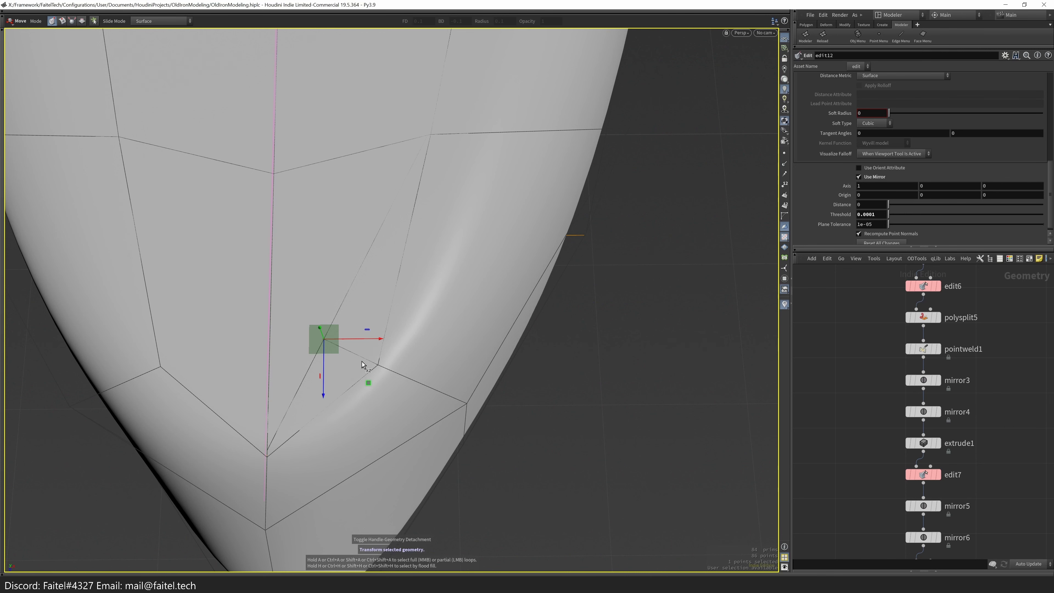
- Align the points under the nose using Align from the Utilities palette
{"action": "key", "text": "q"}
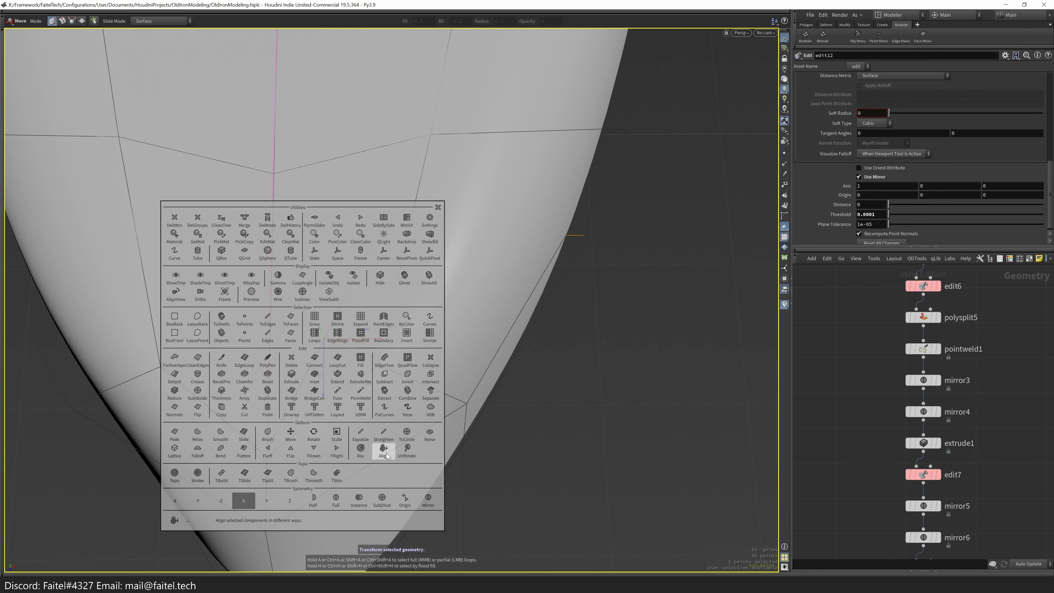
{"action": "scroll", "coordinate": [361, 382], "scroll_direction": "up", "scroll_amount": 5}
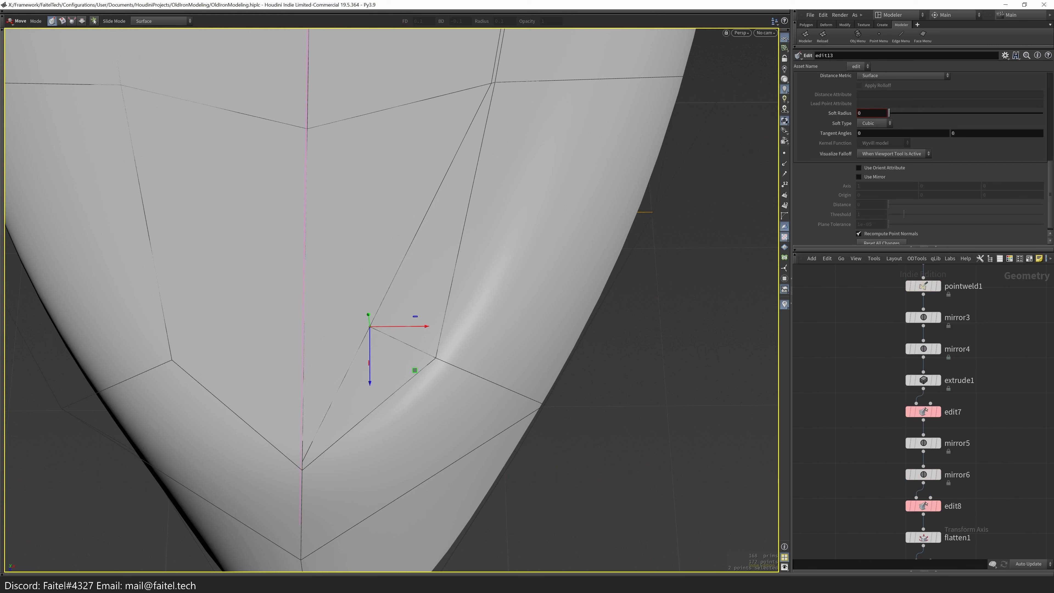
{"action": "key", "text": "s"}
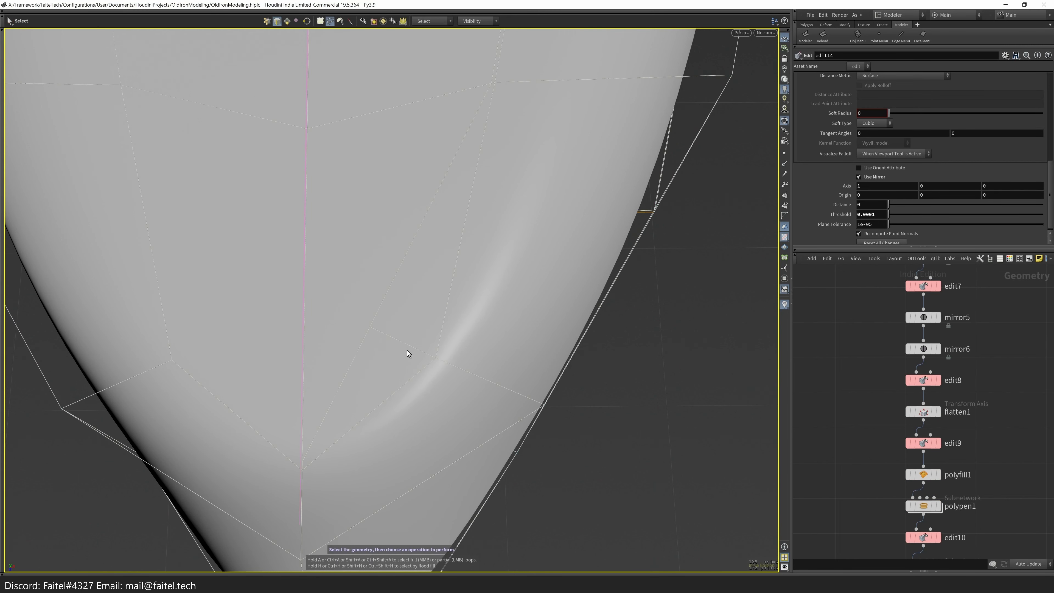
{"action": "key", "text": "t"}
{"action": "key", "text": "apostrophe"}
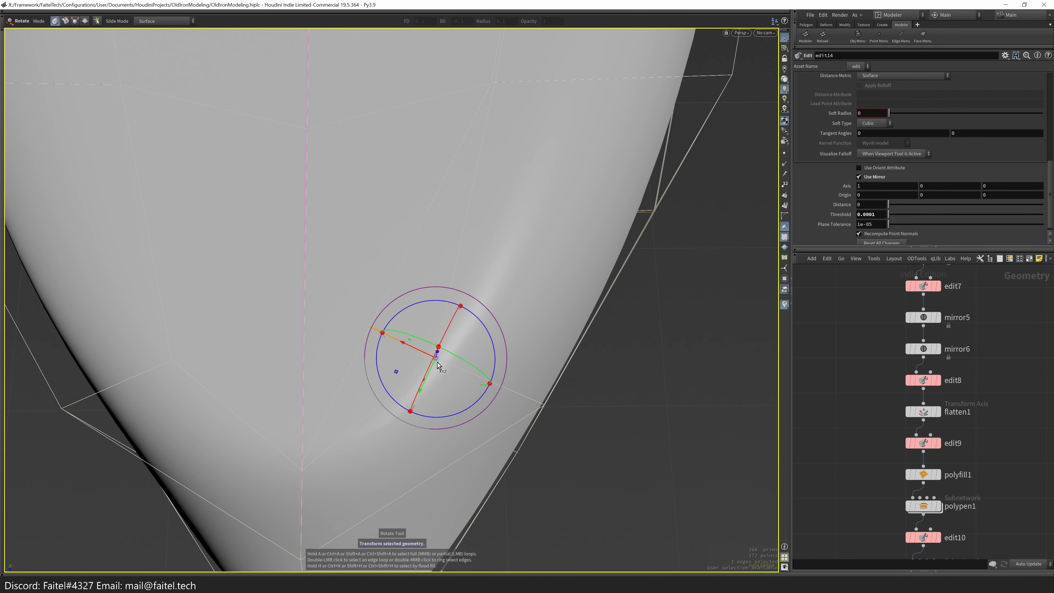
{"action": "key", "text": "w"}
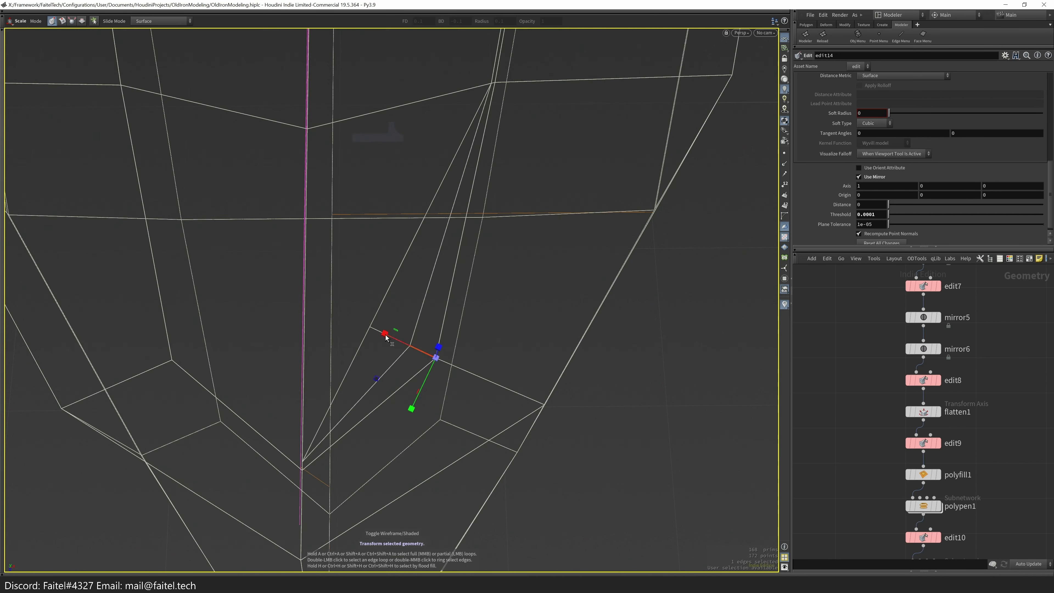
{"action": "key", "text": "s"}
{"action": "key", "text": "w"}
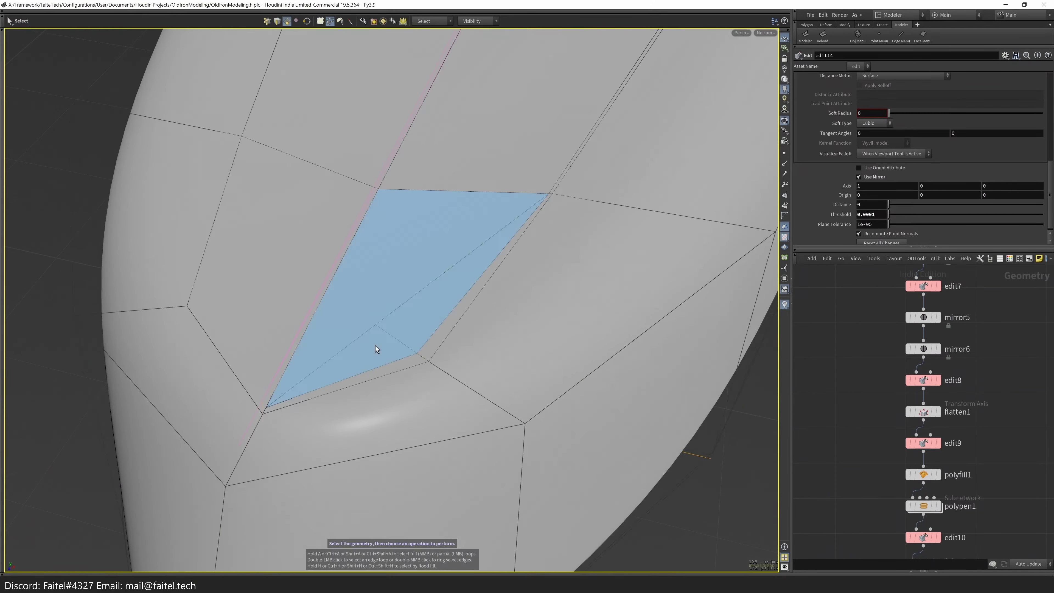
- Nudge the face beside the sliver, then delete the thin sliver face (face 158)
{"action": "scroll", "coordinate": [405, 344], "scroll_direction": "down", "scroll_amount": 10}
{"action": "left_click_drag", "start_coordinate": [791, 291], "coordinate": [827, 291]}
{"action": "middle_click_drag", "start_coordinate": [868, 564], "coordinate": [869, 288]}
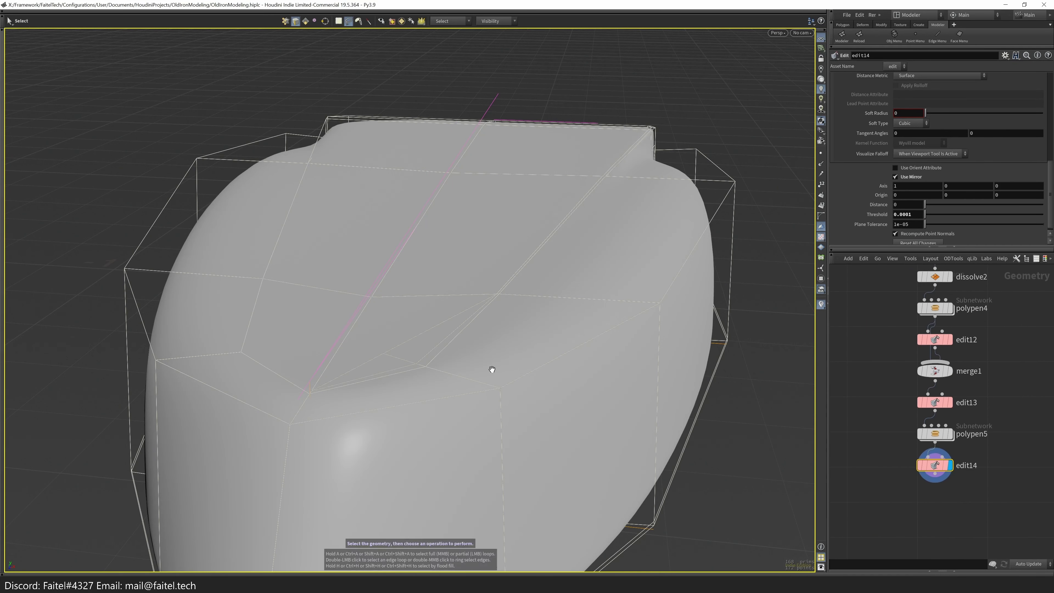
{"action": "scroll", "coordinate": [492, 370], "scroll_direction": "up", "scroll_amount": 3}
{"action": "key", "text": "4"}
{"action": "left_click", "coordinate": [394, 334]}
{"action": "left_click", "coordinate": [465, 344]}
{"action": "key", "text": "t"}
{"action": "left_click_drag", "start_coordinate": [420, 300], "coordinate": [418, 257]}
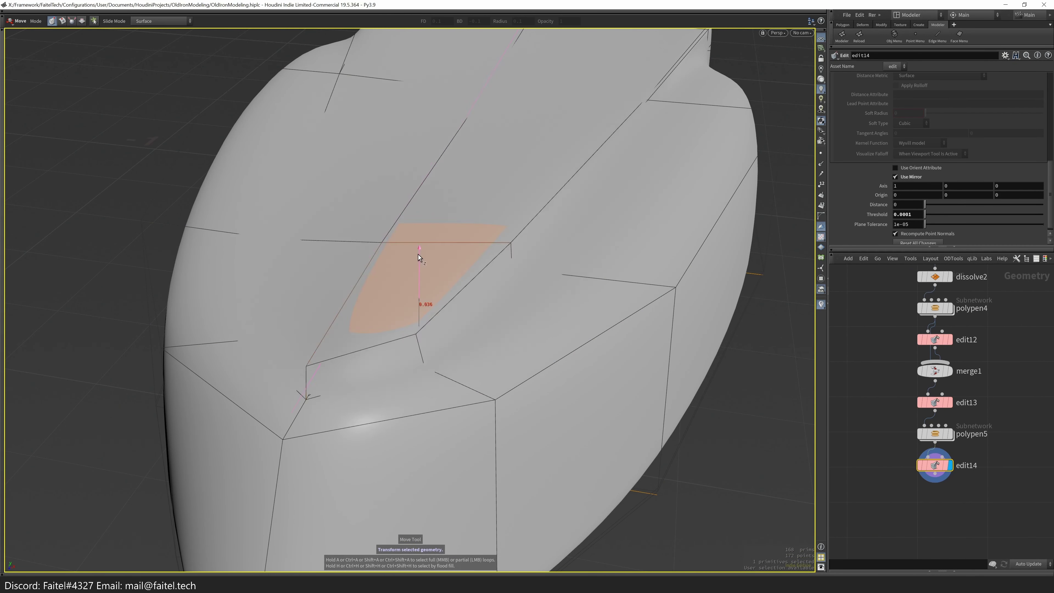
{"action": "key", "text": "s"}
{"action": "scroll", "coordinate": [424, 330], "scroll_direction": "down", "scroll_amount": 3}
{"action": "left_click", "coordinate": [413, 351]}
{"action": "key", "text": "Delete"}
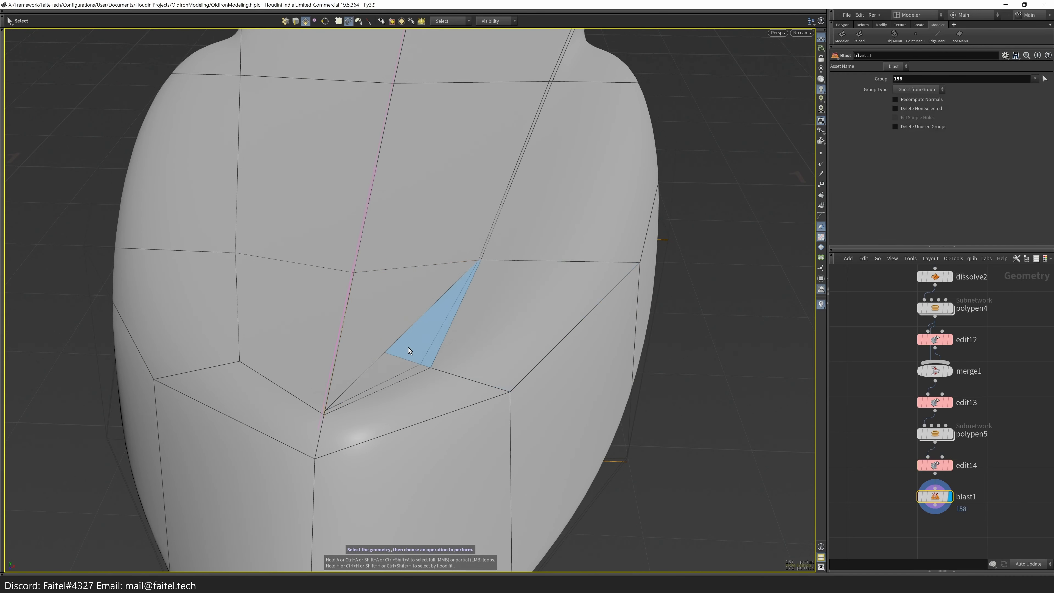
- Review the undo history and remove edit14 so polypen5 with the filled hole is final
{"action": "scroll", "coordinate": [442, 388], "scroll_direction": "down", "scroll_amount": 3}
{"action": "left_click_drag", "start_coordinate": [441, 388], "coordinate": [392, 373], "text": "alt"}
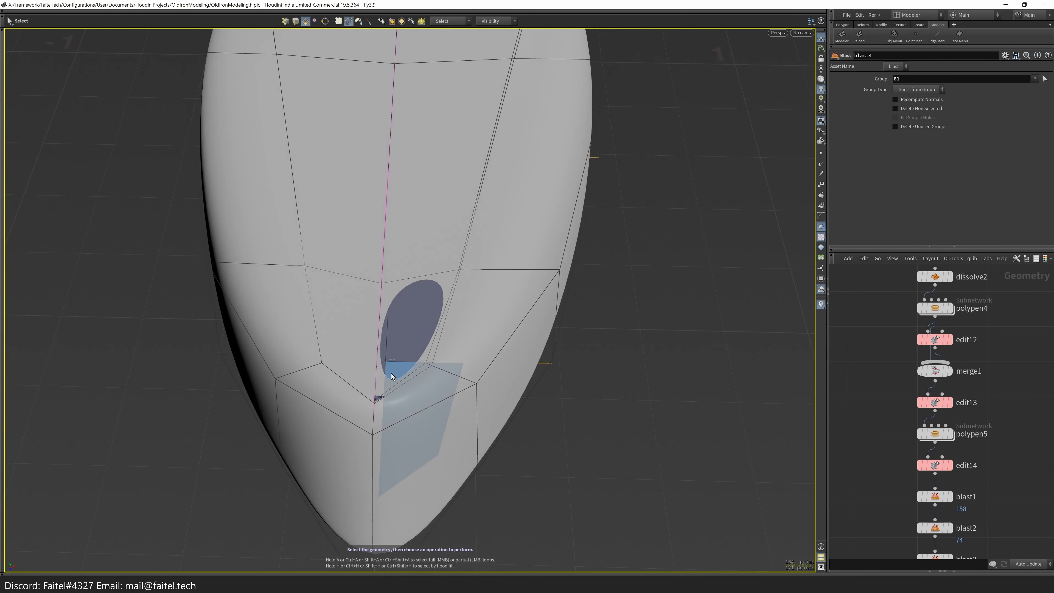
{"action": "left_click", "coordinate": [370, 380]}
{"action": "key", "text": "ctrl+z"}
{"action": "key", "text": "ctrl+z"}
{"action": "key", "text": "ctrl+z"}
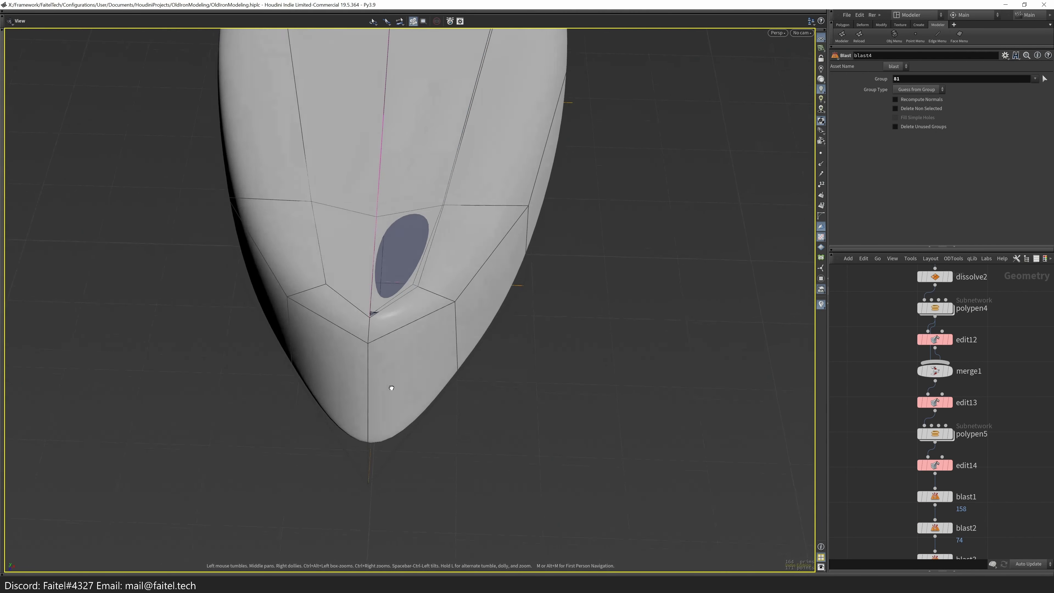
{"action": "left_click", "coordinate": [921, 344]}
{"action": "key", "text": "ctrl+y"}
{"action": "key", "text": "ctrl+y"}
{"action": "key", "text": "ctrl+y"}
{"action": "key", "text": "ctrl+y"}
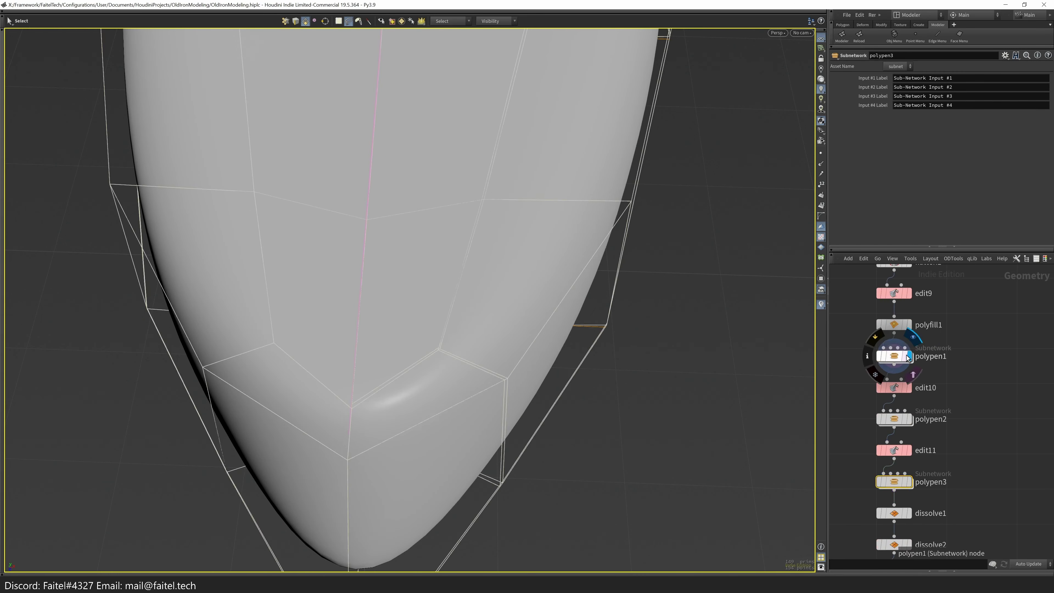
{"action": "key", "text": "ctrl+y"}
{"action": "key", "text": "ctrl+y"}
{"action": "key", "text": "ctrl+y"}
{"action": "key", "text": "ctrl+y"}
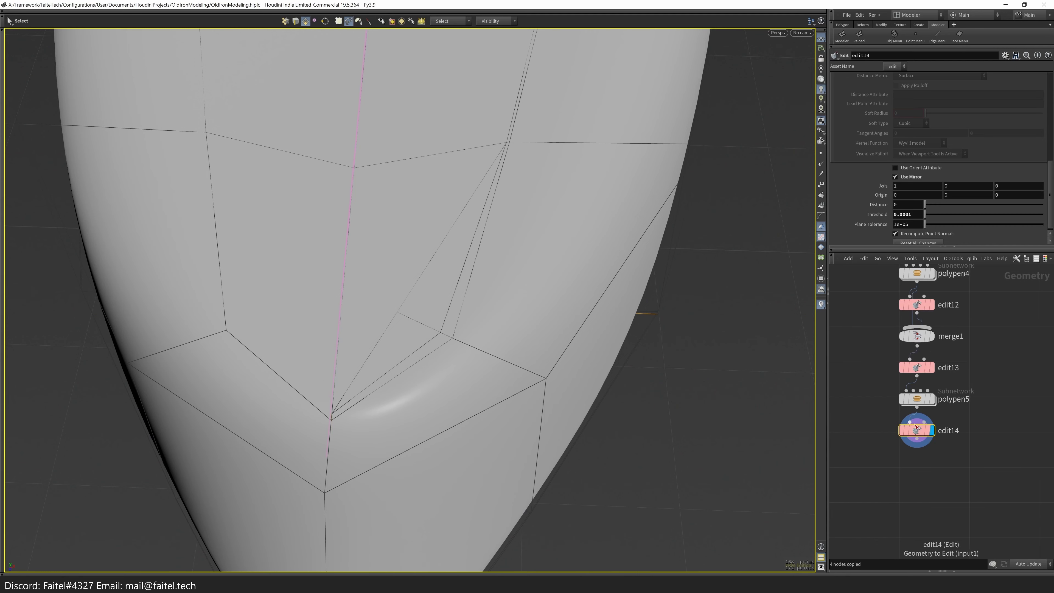
{"action": "key", "text": "ctrl+z"}
{"action": "key", "text": "ctrl+z"}
{"action": "key", "text": "ctrl+z"}
{"action": "key", "text": "grave"}
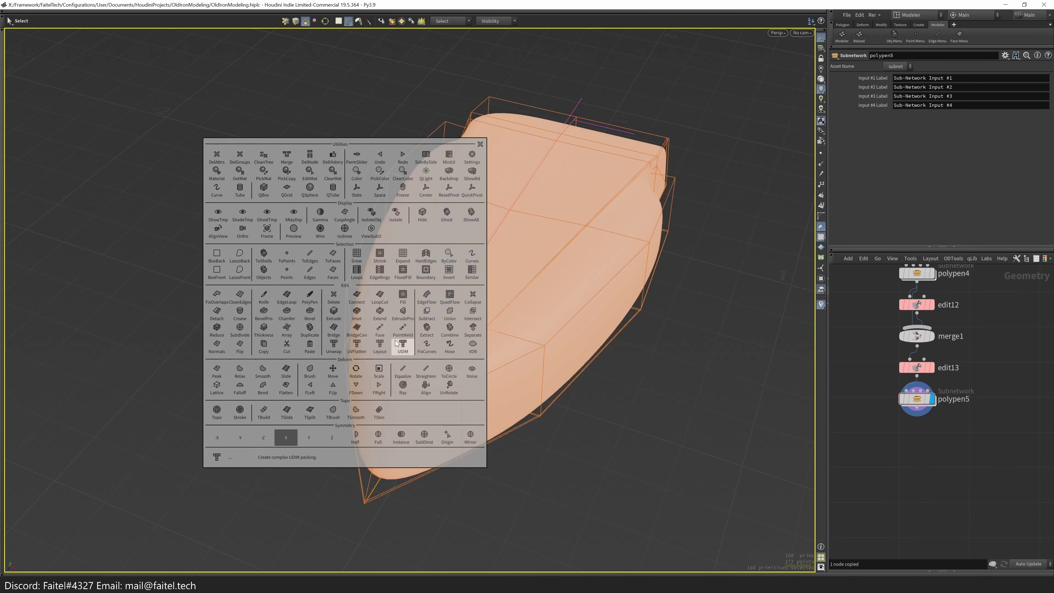
- Cut the body in half along its symmetry and fuse the seam points
{"action": "left_click", "coordinate": [354, 446]}
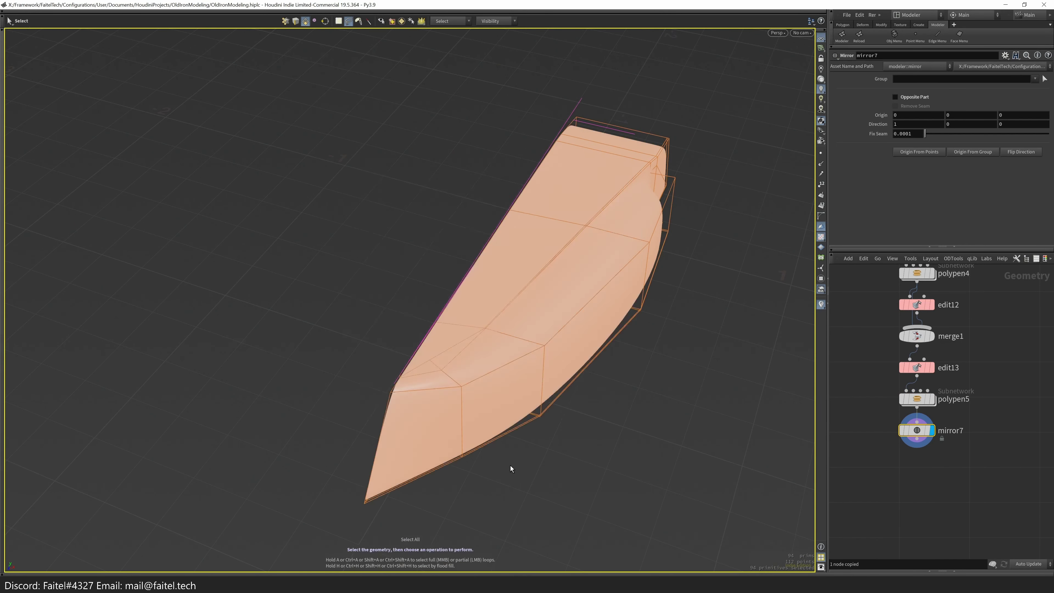
{"action": "key", "text": "grave"}
{"action": "left_click", "coordinate": [533, 357]}
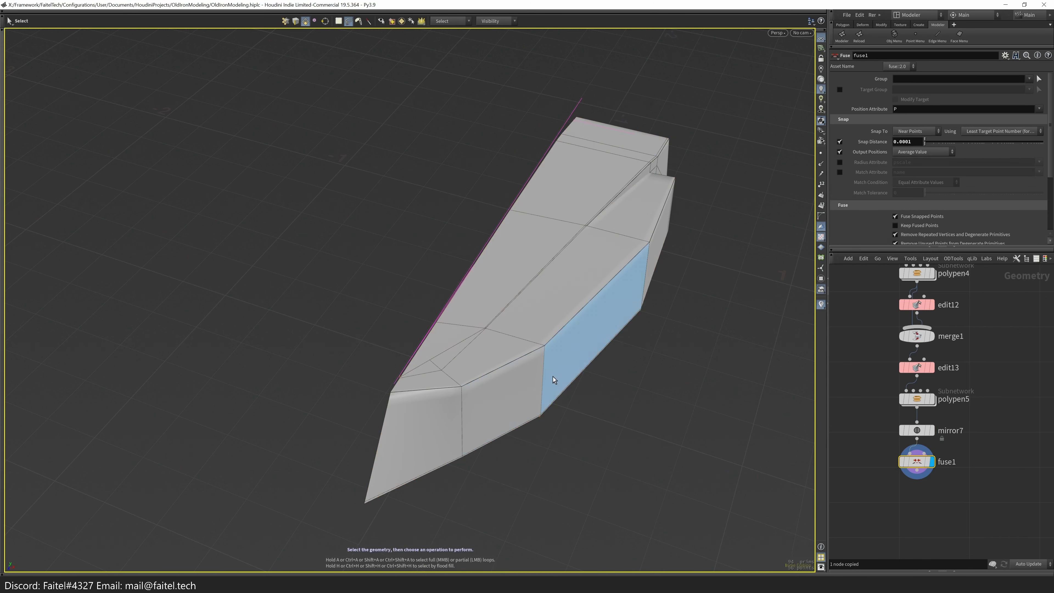
{"action": "scroll", "coordinate": [592, 372], "scroll_direction": "up", "scroll_amount": 5}
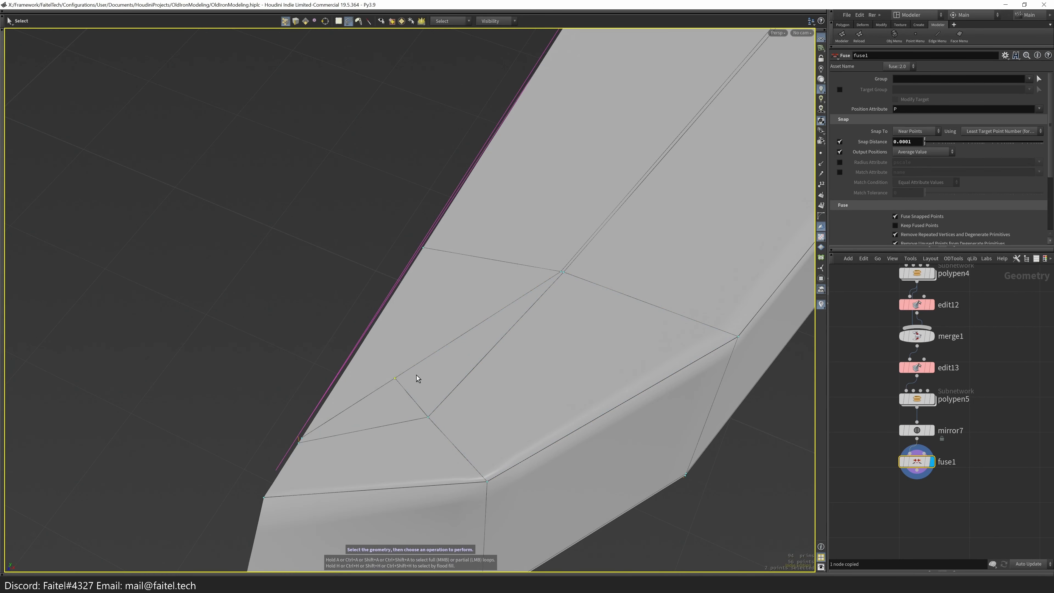
- Select a point on the lower edge and mirror the half back into a full body
{"action": "key", "text": "grave"}
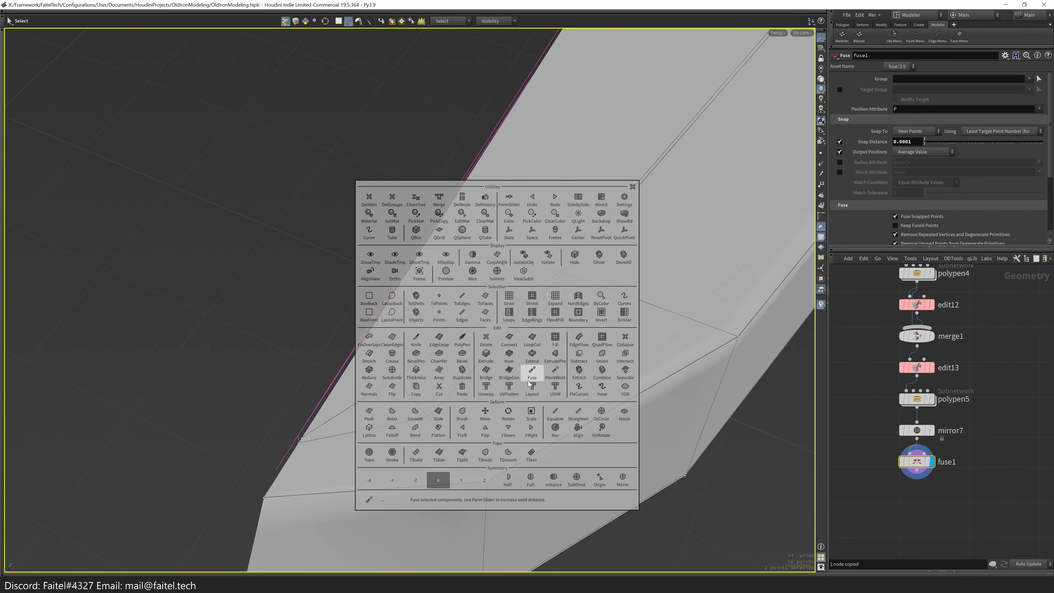
{"action": "key", "text": "Escape"}
{"action": "key", "text": "ctrl+a"}
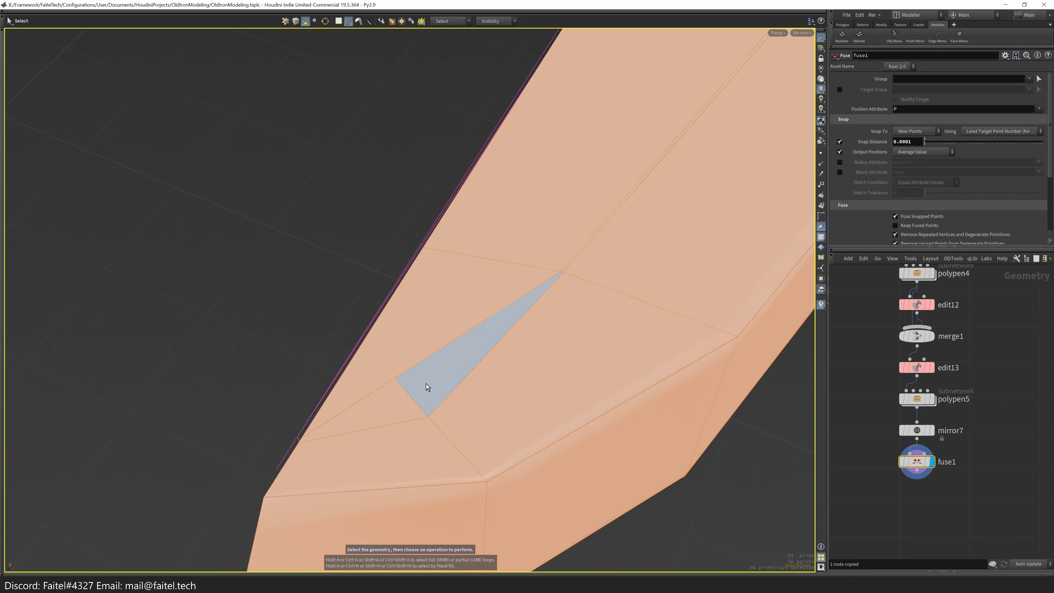
{"action": "key", "text": "1"}
{"action": "left_click", "coordinate": [394, 387]}
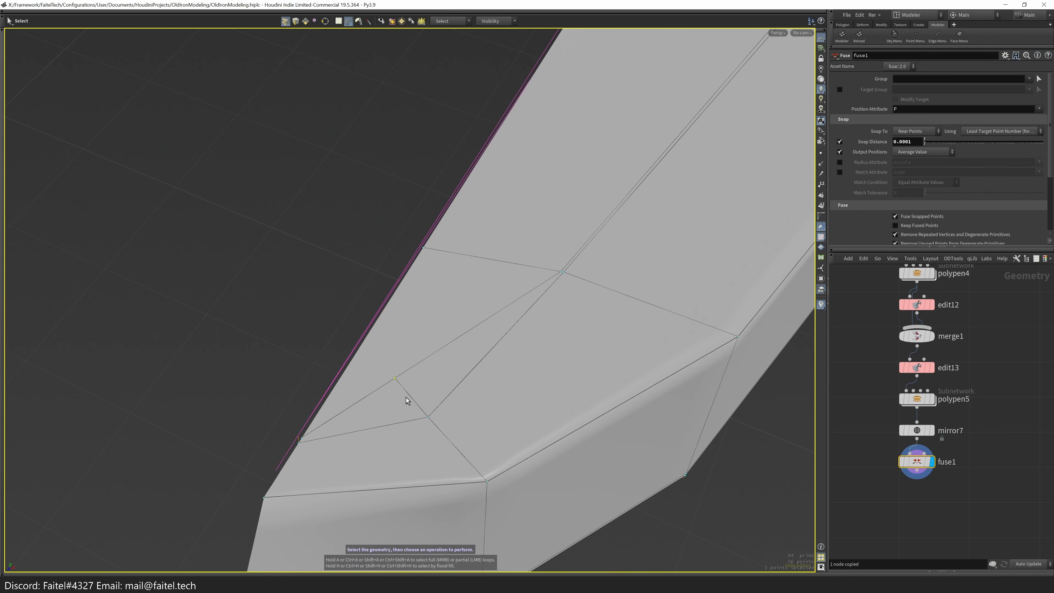
{"action": "key", "text": "grave"}
{"action": "left_click", "coordinate": [419, 387]}
- Slide a lower edge slightly along one axis and scale it inward
{"action": "key", "text": "t"}
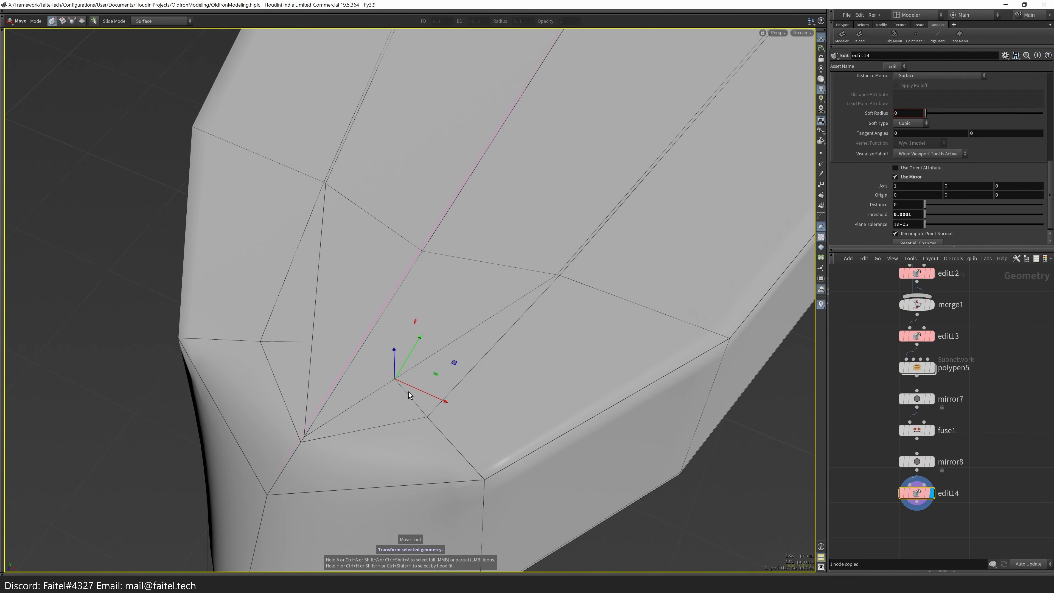
{"action": "left_click_drag", "start_coordinate": [408, 392], "coordinate": [418, 405], "text": "alt"}
{"action": "key", "text": "2"}
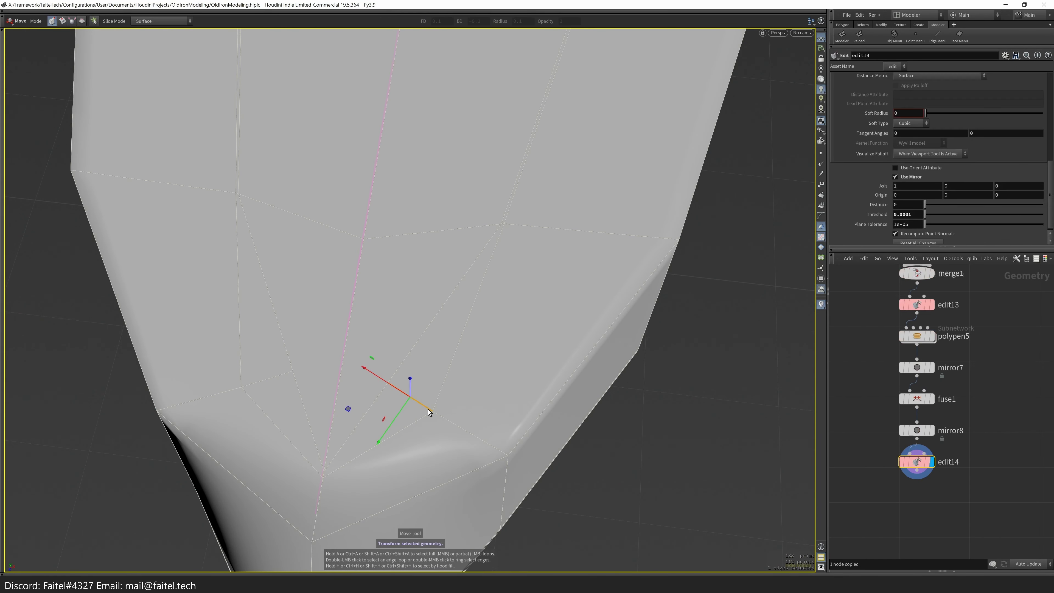
{"action": "left_click_drag", "start_coordinate": [411, 400], "coordinate": [430, 405]}
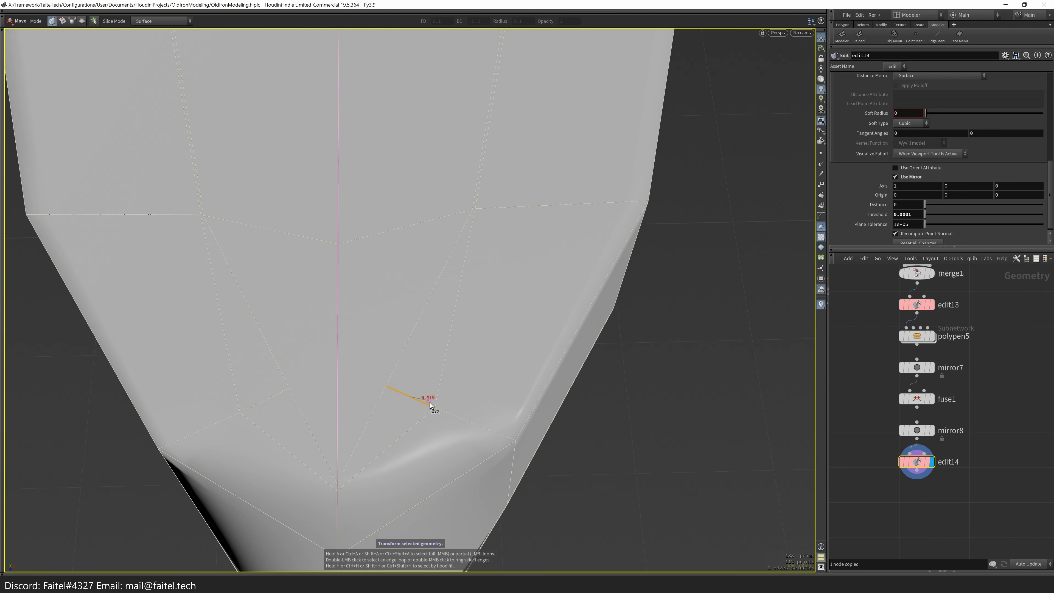
{"action": "key", "text": "t"}
{"action": "key", "text": "r"}
{"action": "key", "text": "t"}
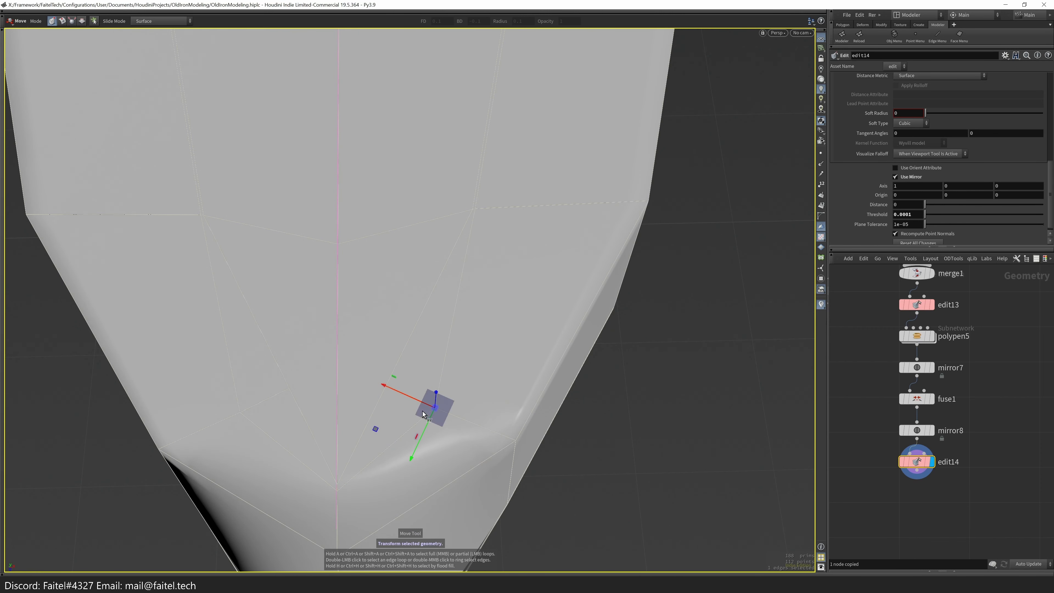
{"action": "key", "text": "e"}
{"action": "key", "text": "r"}
{"action": "key", "text": "e"}
{"action": "left_click_drag", "start_coordinate": [383, 385], "coordinate": [427, 416]}
- Check the reshaped edge in wireframe and from above, then select the whole model
{"action": "key", "text": "w"}
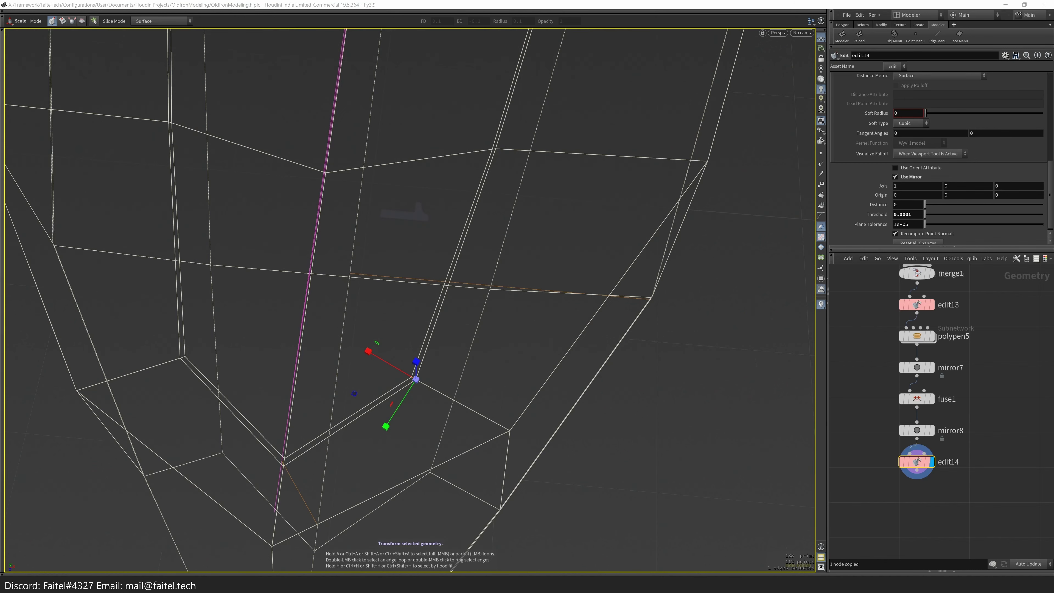
{"action": "key", "text": "w"}
{"action": "mouse_move", "coordinate": [453, 350]}
{"action": "left_mouse_down"}
{"action": "mouse_move", "coordinate": [336, 426]}
{"action": "mouse_move", "coordinate": [469, 299]}
{"action": "left_mouse_up"}
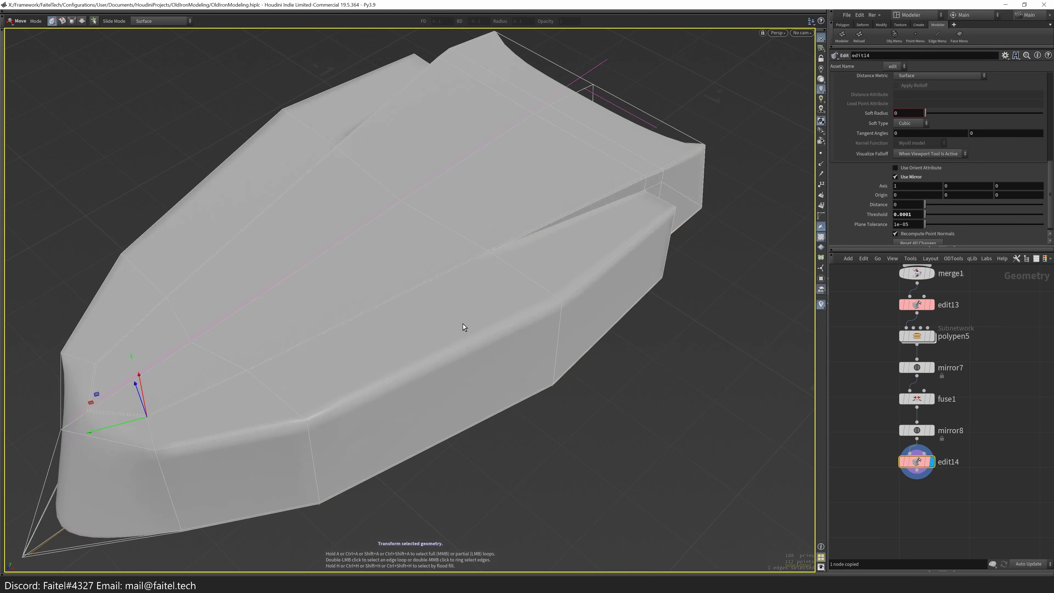
{"action": "scroll", "coordinate": [463, 324], "scroll_direction": "up", "scroll_amount": 10}
{"action": "scroll", "coordinate": [398, 324], "scroll_direction": "down", "scroll_amount": 3}
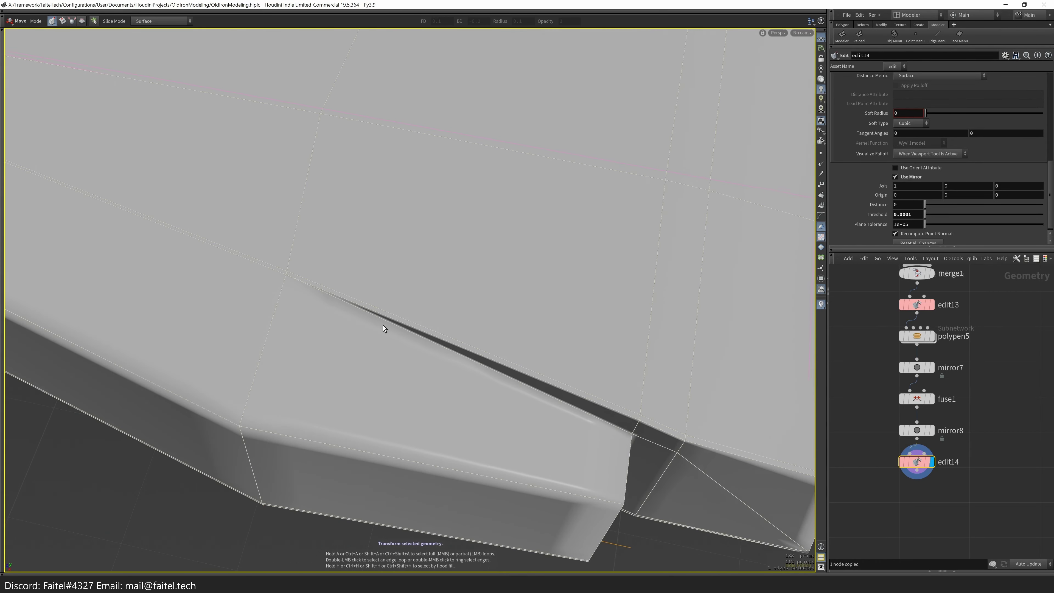
{"action": "left_click_drag", "start_coordinate": [407, 322], "coordinate": [387, 125]}
{"action": "key", "text": "s"}
{"action": "key", "text": "n"}
{"action": "key", "text": "t"}
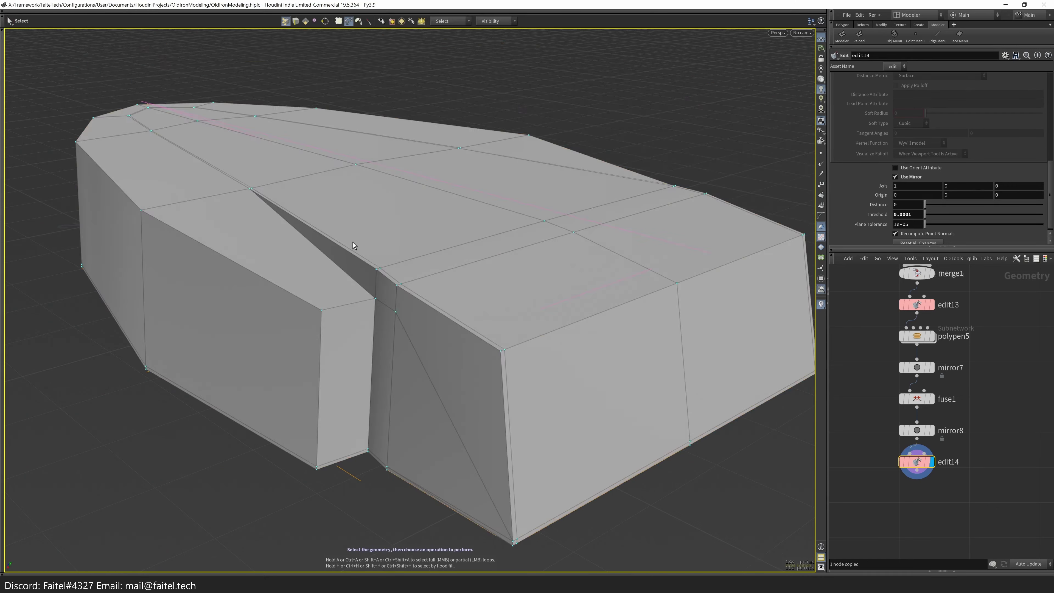
- Cut the eleven nodes below polypen3 to fall back to that earlier shape
{"action": "left_click", "coordinate": [917, 368]}
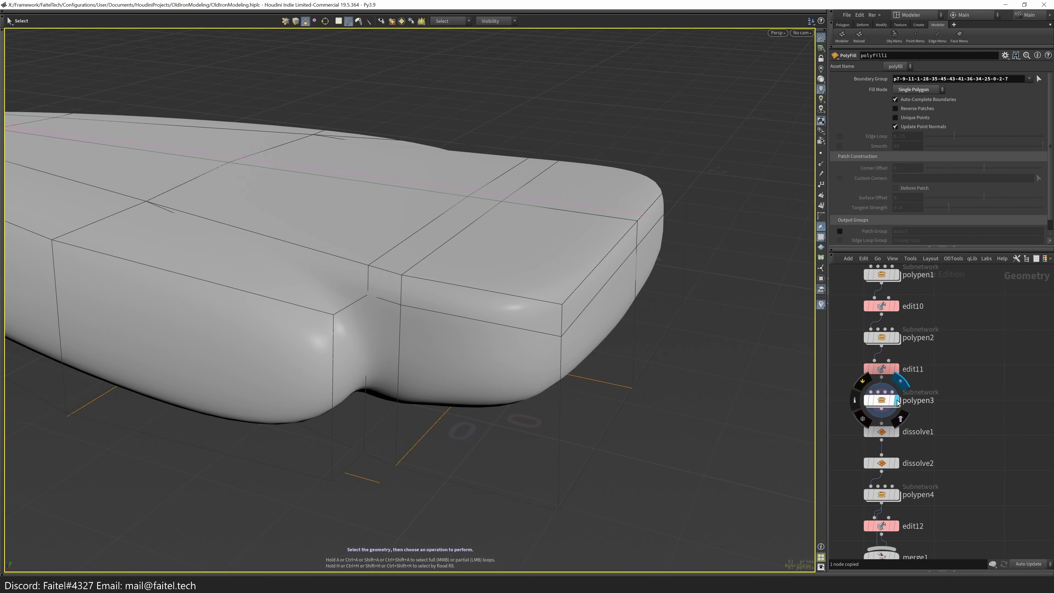
{"action": "left_click_drag", "start_coordinate": [777, 398], "coordinate": [577, 415]}
{"action": "scroll", "coordinate": [913, 416], "scroll_direction": "down", "scroll_amount": 5}
{"action": "left_click_drag", "start_coordinate": [975, 530], "coordinate": [908, 403]}
{"action": "key", "text": "alt+x"}
- Select the connected body piece and start a PolyPen edit adding corner support edges
{"action": "left_click_drag", "start_coordinate": [602, 324], "coordinate": [334, 353]}
{"action": "key", "text": "s"}
{"action": "scroll", "coordinate": [360, 356], "scroll_direction": "up", "scroll_amount": 5}
{"action": "left_click", "coordinate": [338, 335]}
{"action": "double_click", "coordinate": [395, 346]}
{"action": "mouse_move", "coordinate": [395, 346]}
{"action": "left_mouse_down", "text": "alt"}
{"action": "mouse_move", "coordinate": [341, 330]}
{"action": "mouse_move", "coordinate": [605, 226]}
{"action": "mouse_move", "coordinate": [526, 297]}
{"action": "mouse_move", "coordinate": [353, 330]}
{"action": "mouse_move", "coordinate": [197, 226]}
{"action": "mouse_move", "coordinate": [325, 297]}
{"action": "mouse_move", "coordinate": [326, 397]}
{"action": "mouse_move", "coordinate": [419, 349]}
{"action": "mouse_move", "coordinate": [344, 365]}
{"action": "mouse_move", "coordinate": [315, 436]}
{"action": "mouse_move", "coordinate": [314, 363]}
{"action": "mouse_move", "coordinate": [348, 299]}
{"action": "mouse_move", "coordinate": [327, 287]}
{"action": "mouse_move", "coordinate": [353, 217]}
{"action": "left_mouse_up", "text": "alt"}
{"action": "key", "text": "p"}
{"action": "key", "text": "Escape"}
{"action": "scroll", "coordinate": [377, 342], "scroll_direction": "down", "scroll_amount": 5}
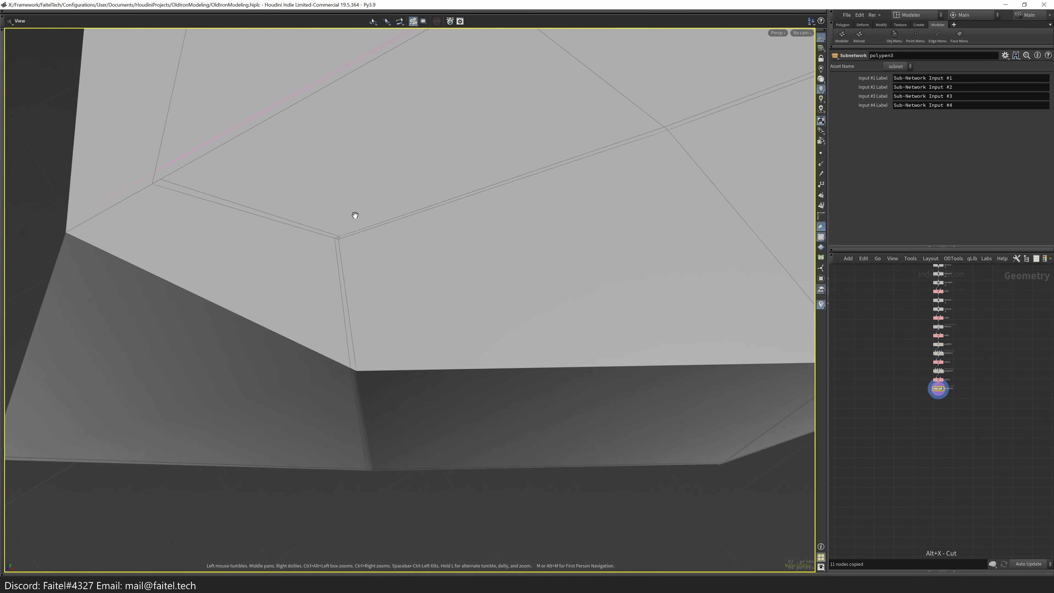
- Weld the doubled underside points onto their neighbours, undoing the last weld
{"action": "key", "text": "s"}
{"action": "left_click_drag", "start_coordinate": [347, 236], "coordinate": [393, 196], "text": "alt"}
{"action": "key", "text": "shift+w"}
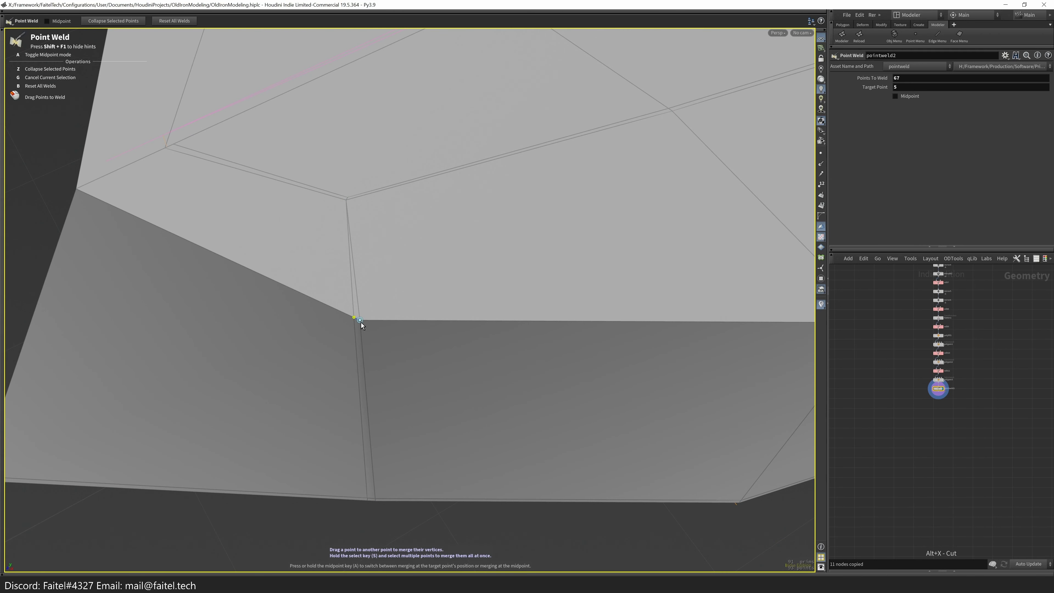
{"action": "left_click_drag", "start_coordinate": [361, 325], "coordinate": [378, 394], "text": "alt"}
{"action": "left_click_drag", "start_coordinate": [368, 439], "coordinate": [360, 439]}
{"action": "left_click_drag", "start_coordinate": [360, 439], "coordinate": [363, 288], "text": "alt"}
{"action": "key", "text": "ctrl+z"}
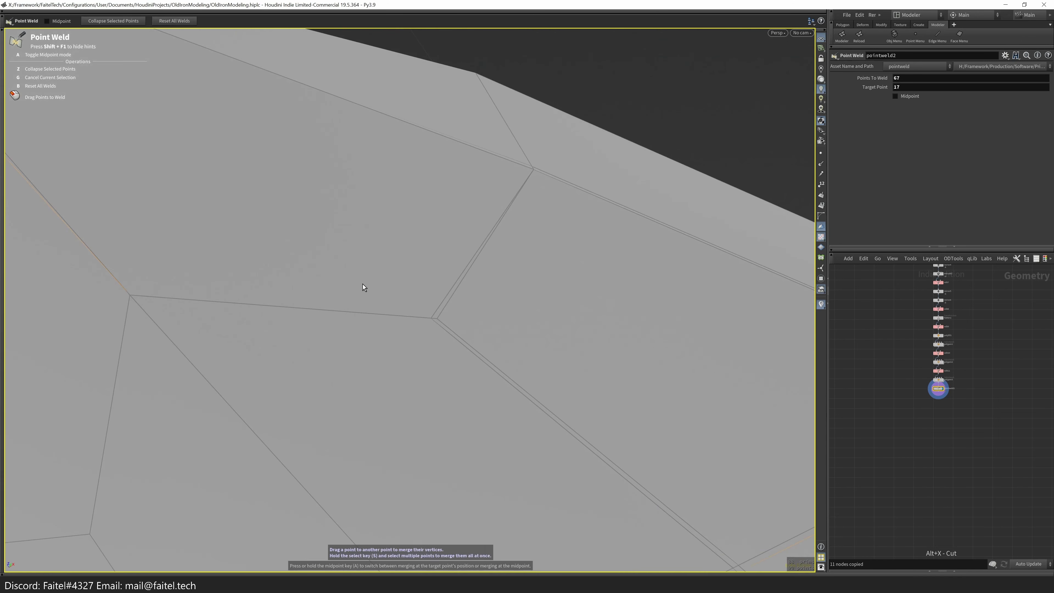
- Add polypen4 and a second point weld, then mirror the hull back to full
{"action": "key", "text": "p"}
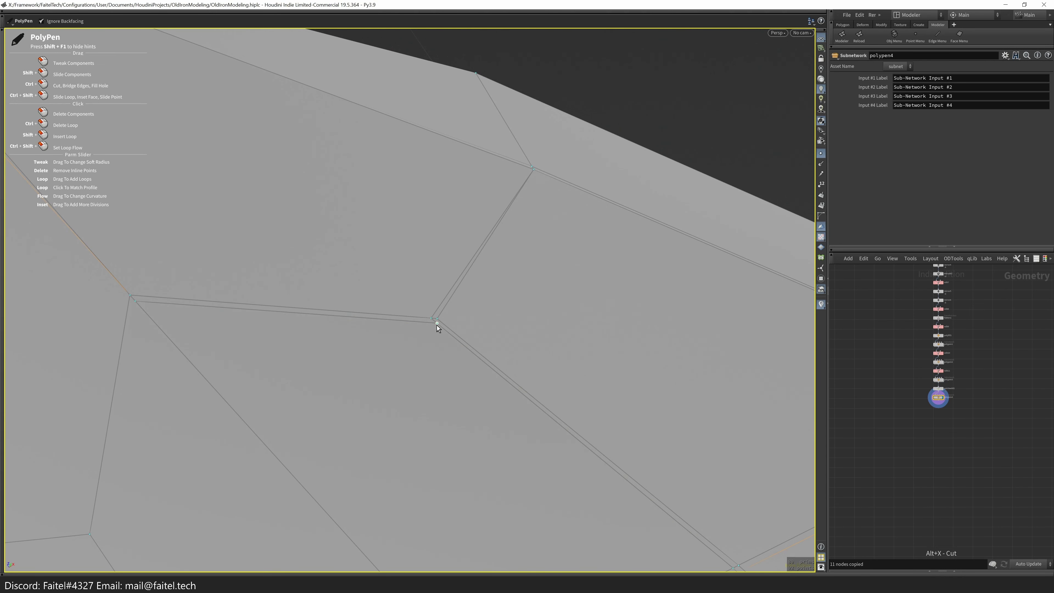
{"action": "key", "text": "Tab"}
{"action": "left_click", "coordinate": [454, 335]}
{"action": "left_click_drag", "start_coordinate": [446, 351], "coordinate": [413, 279], "text": "alt"}
{"action": "key", "text": "Tab"}
{"action": "left_click", "coordinate": [341, 360]}
{"action": "left_click_drag", "start_coordinate": [352, 368], "coordinate": [344, 223], "text": "alt"}
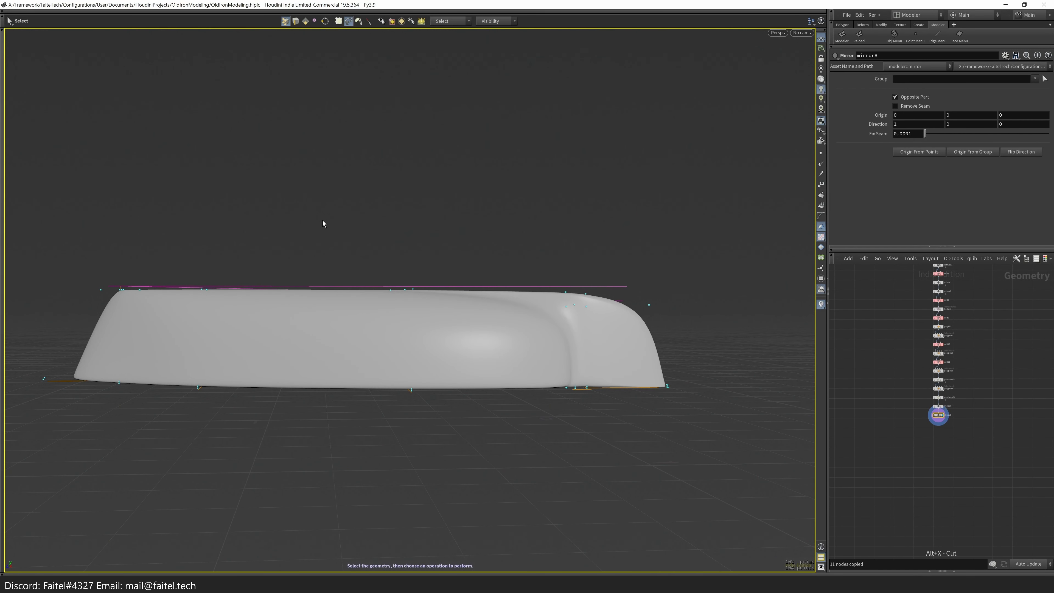
- Select the hull's corner edges and round-bevel them with 2 divisions
{"action": "left_click_drag", "start_coordinate": [323, 224], "coordinate": [244, 285], "text": "alt"}
{"action": "left_click", "coordinate": [202, 285]}
{"action": "left_click_drag", "start_coordinate": [224, 433], "coordinate": [290, 315], "text": "alt"}
{"action": "left_click", "coordinate": [190, 282], "text": "shift"}
{"action": "left_click", "coordinate": [189, 282], "text": "shift"}
{"action": "scroll", "coordinate": [321, 360], "scroll_direction": "up", "scroll_amount": 5}
{"action": "left_click_drag", "start_coordinate": [321, 360], "coordinate": [345, 326], "text": "alt"}
{"action": "key", "text": "b"}
{"action": "mouse_move", "coordinate": [648, 217]}
{"action": "left_mouse_down", "text": "ctrl"}
{"action": "mouse_move", "coordinate": [564, 293]}
{"action": "mouse_move", "coordinate": [318, 322]}
{"action": "mouse_move", "coordinate": [365, 288]}
{"action": "mouse_move", "coordinate": [365, 249]}
{"action": "mouse_move", "coordinate": [346, 205]}
{"action": "mouse_move", "coordinate": [488, 151]}
{"action": "mouse_move", "coordinate": [334, 311]}
{"action": "mouse_move", "coordinate": [351, 254]}
{"action": "mouse_move", "coordinate": [302, 429]}
{"action": "mouse_move", "coordinate": [367, 274]}
{"action": "mouse_move", "coordinate": [344, 258]}
{"action": "left_mouse_up", "text": "ctrl"}
{"action": "key", "text": "w"}
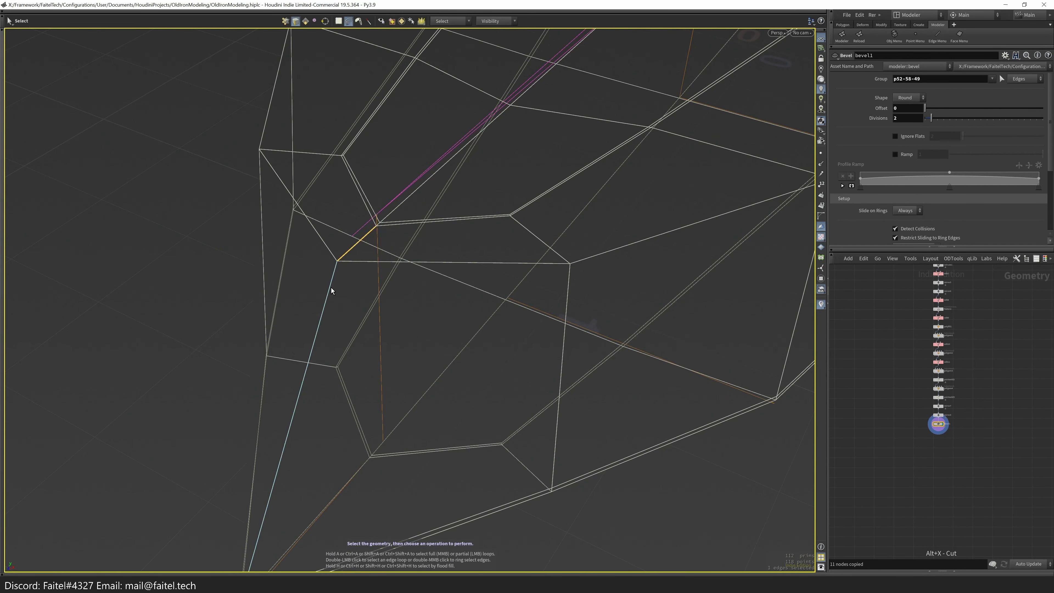
- Grow the edge selection and add several more hull edges to it
{"action": "key", "text": "grave"}
{"action": "key", "text": "grave"}
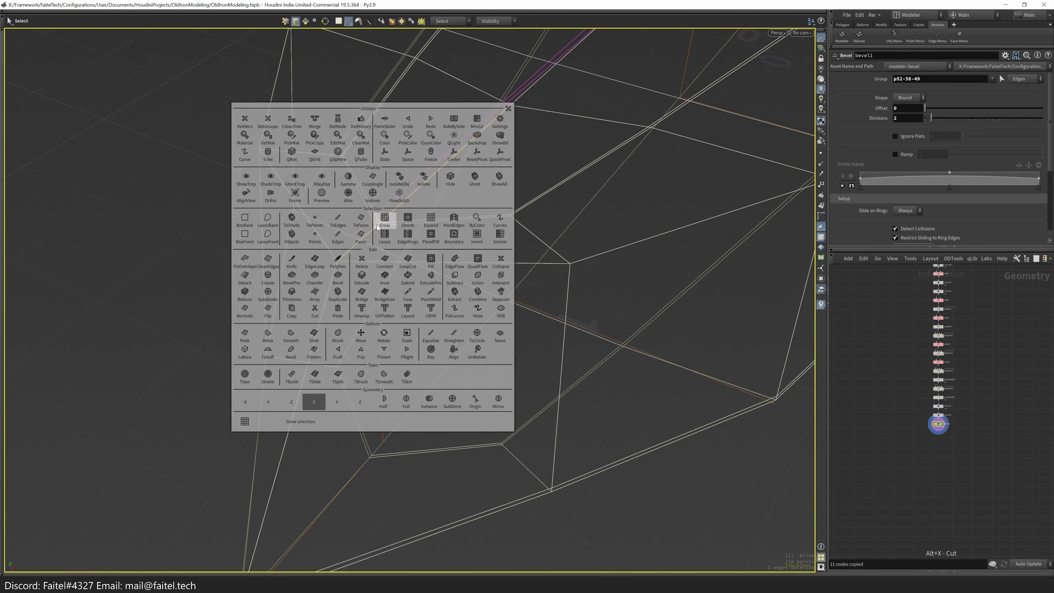
{"action": "left_click", "coordinate": [382, 219]}
{"action": "left_click_drag", "start_coordinate": [365, 278], "coordinate": [312, 326], "text": "alt"}
{"action": "left_click_drag", "start_coordinate": [323, 469], "coordinate": [365, 306], "text": "alt"}
{"action": "key", "text": "grave"}
{"action": "left_click", "coordinate": [329, 346]}
{"action": "left_click_drag", "start_coordinate": [330, 346], "coordinate": [607, 213], "text": "alt"}
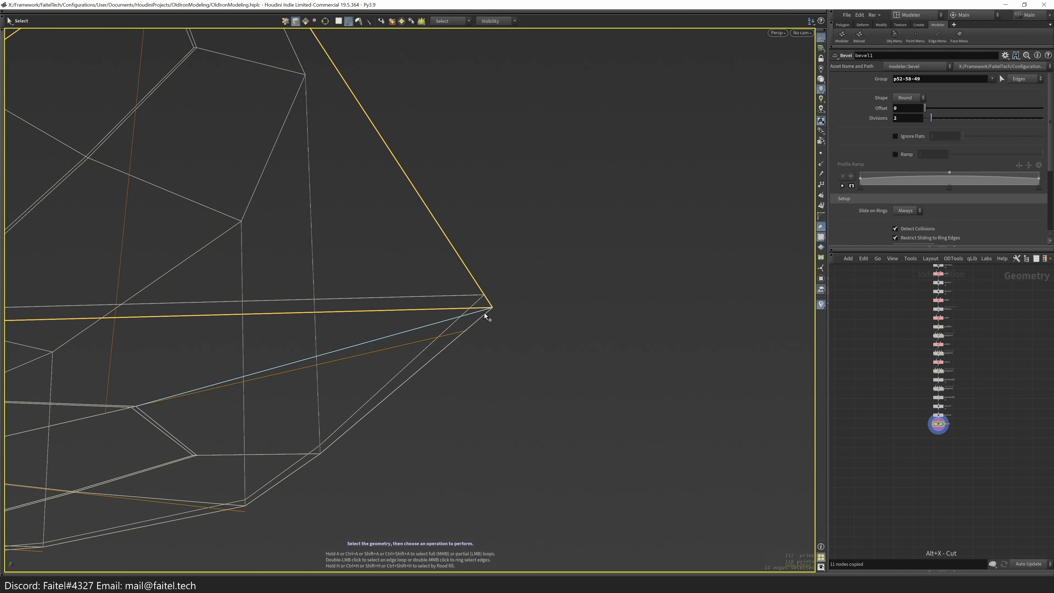
{"action": "left_click_drag", "start_coordinate": [420, 332], "coordinate": [478, 201], "text": "alt"}
{"action": "left_click", "coordinate": [198, 445]}
{"action": "left_click", "coordinate": [516, 355]}
- Try a second bevel, then delete the bevel nodes and dismiss the error message
{"action": "key", "text": "b"}
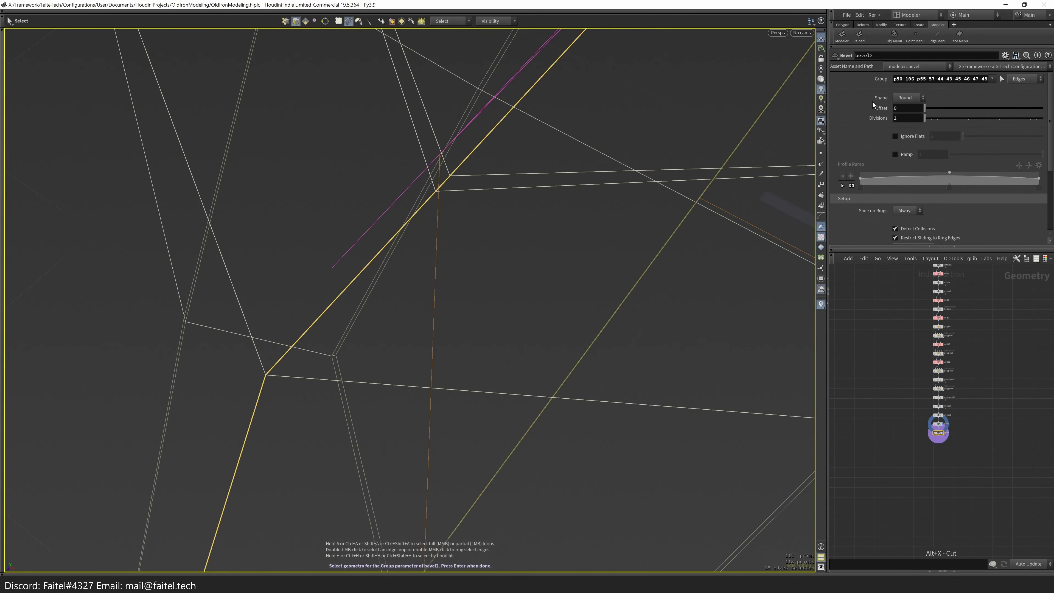
{"action": "left_click_drag", "start_coordinate": [456, 332], "coordinate": [296, 422], "text": "alt"}
{"action": "key", "text": "Delete"}
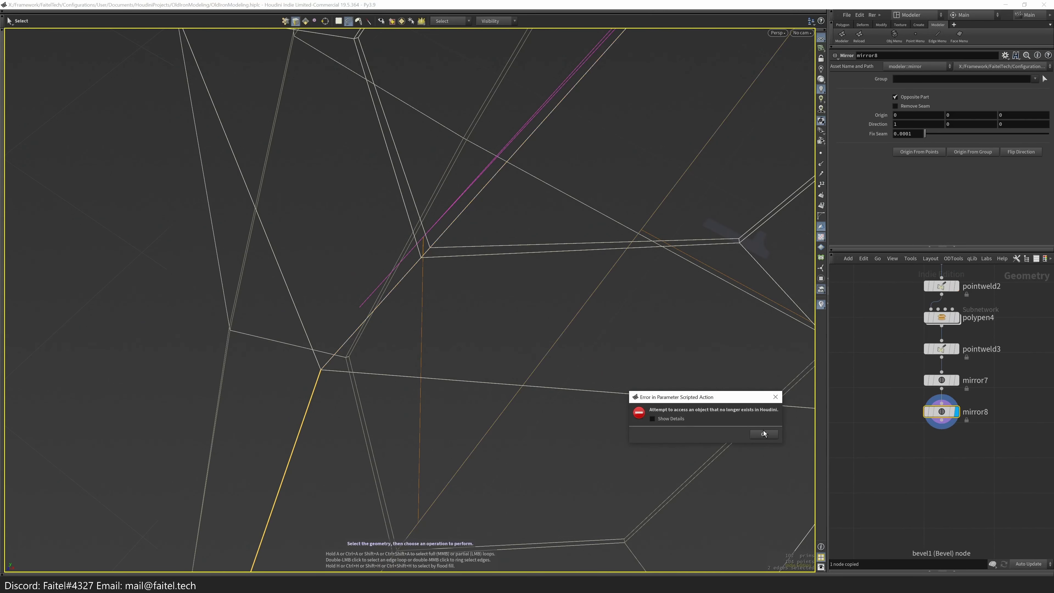
{"action": "left_click", "coordinate": [765, 433]}
{"action": "left_click_drag", "start_coordinate": [275, 490], "coordinate": [334, 311], "text": "alt"}
{"action": "right_click_drag", "start_coordinate": [335, 311], "coordinate": [355, 408], "text": "alt"}
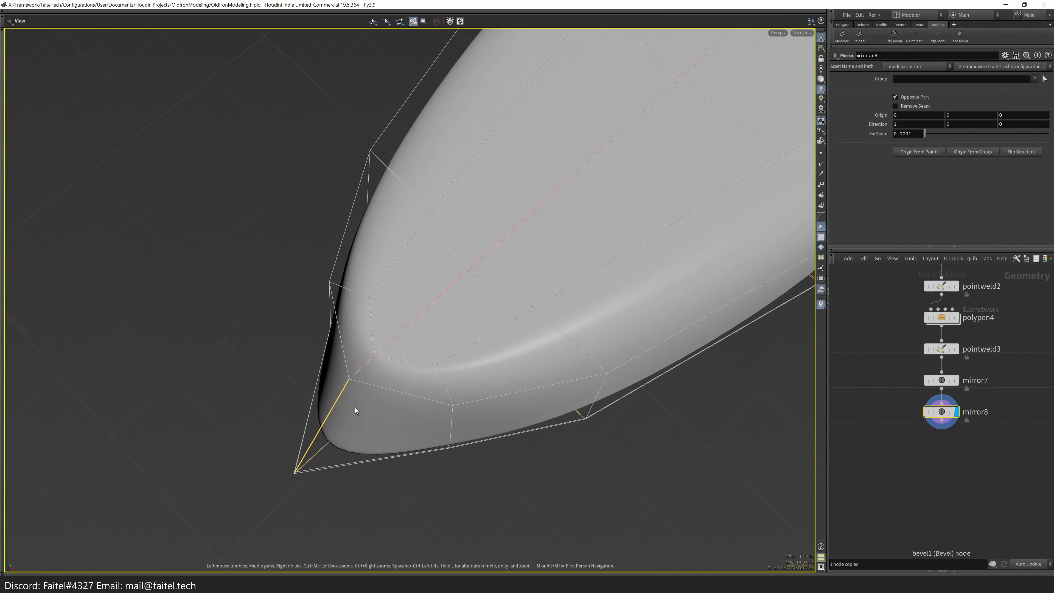
- Bevel the centre-seam edge loop, widening it with full ramp strength and a larger offset
{"action": "left_click_drag", "start_coordinate": [665, 441], "coordinate": [414, 310], "text": "alt"}
{"action": "left_click", "coordinate": [411, 309], "text": "ctrl"}
{"action": "double_click", "coordinate": [425, 275]}
{"action": "key", "text": "b"}
{"action": "left_click_drag", "start_coordinate": [455, 360], "coordinate": [500, 354]}
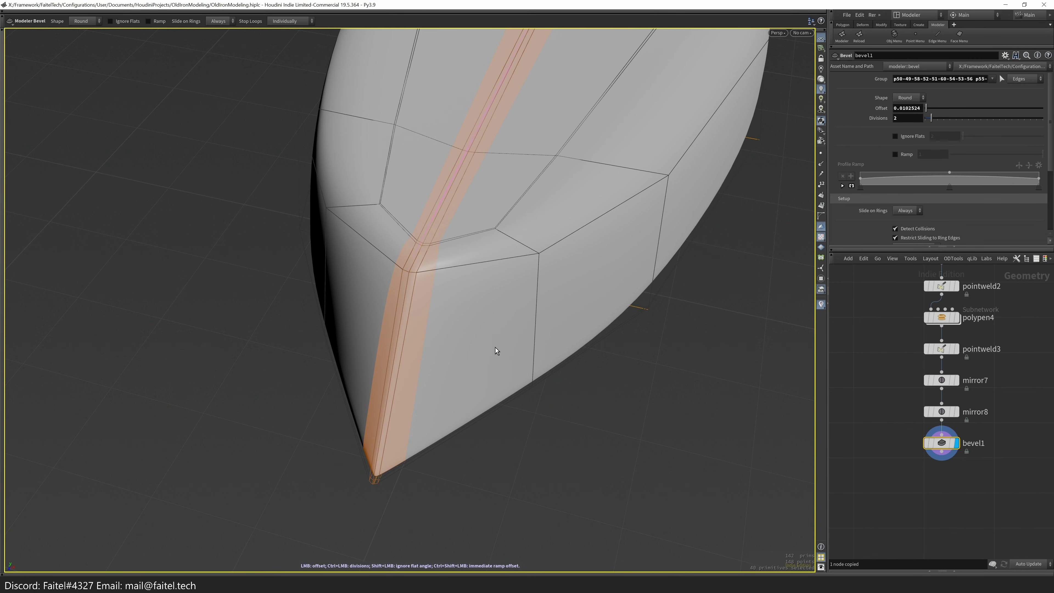
{"action": "key", "text": "space"}
{"action": "left_click_drag", "start_coordinate": [745, 193], "coordinate": [636, 247]}
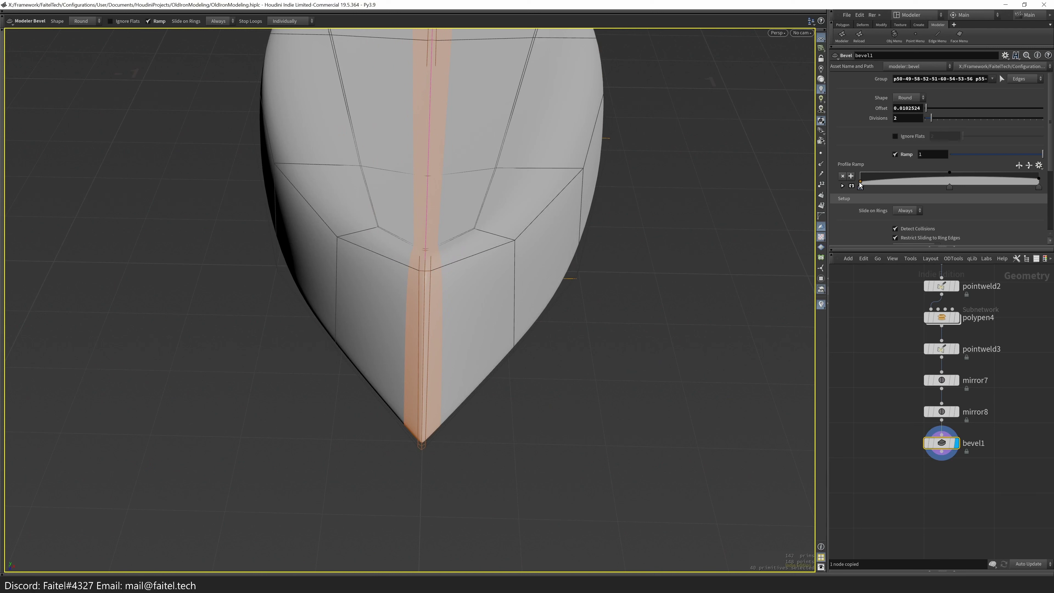
{"action": "left_click_drag", "start_coordinate": [967, 163], "coordinate": [1043, 158]}
{"action": "left_click_drag", "start_coordinate": [926, 108], "coordinate": [945, 112]}
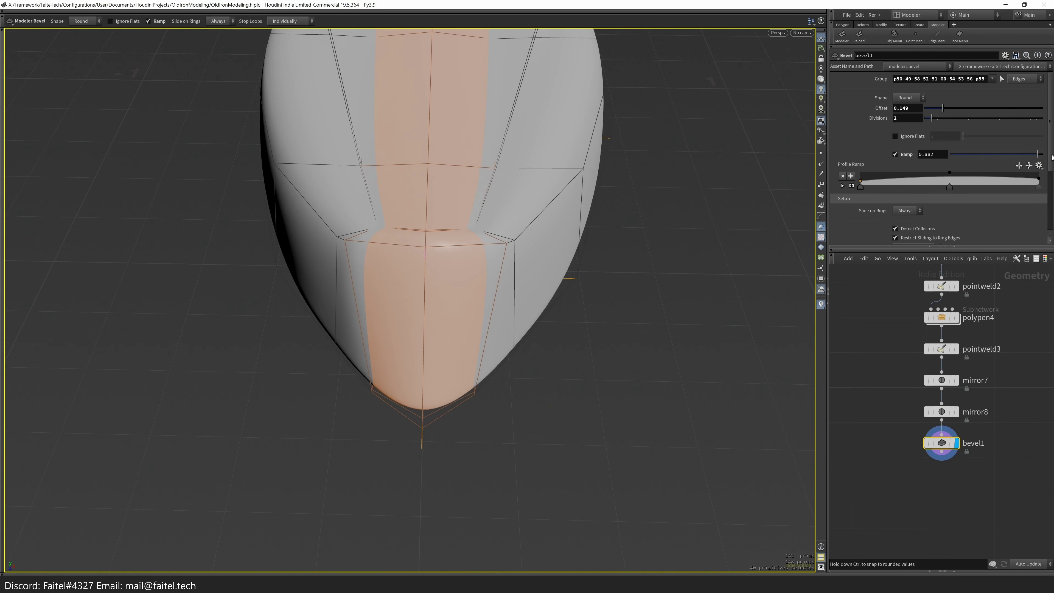
- Cut the trial bevel from the network so mirror8 displays again
{"action": "key", "text": "ctrl+x"}
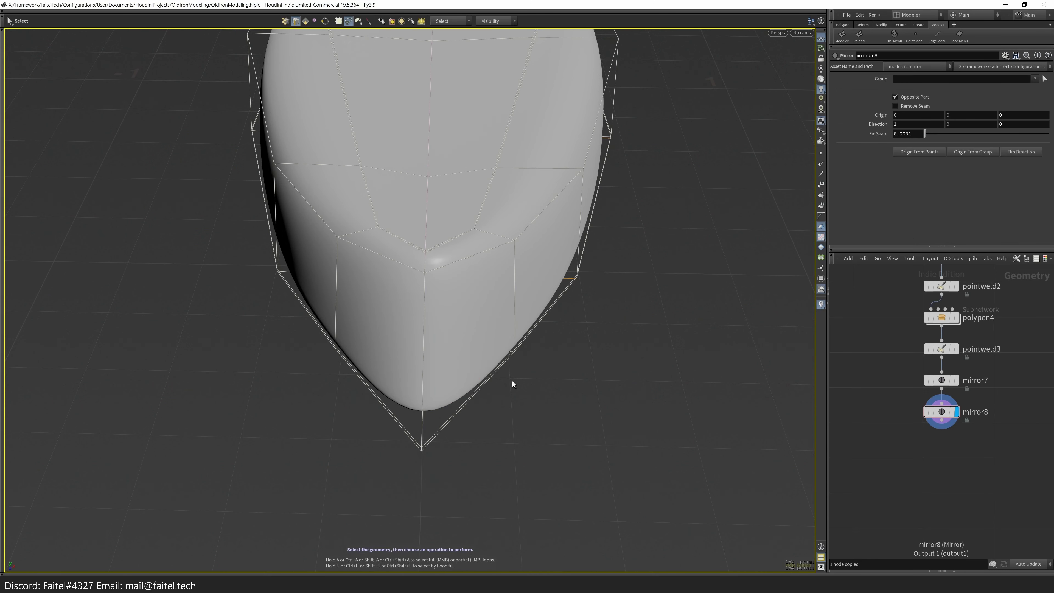
{"action": "left_click_drag", "start_coordinate": [482, 377], "coordinate": [442, 411]}
{"action": "key", "text": "Tab"}
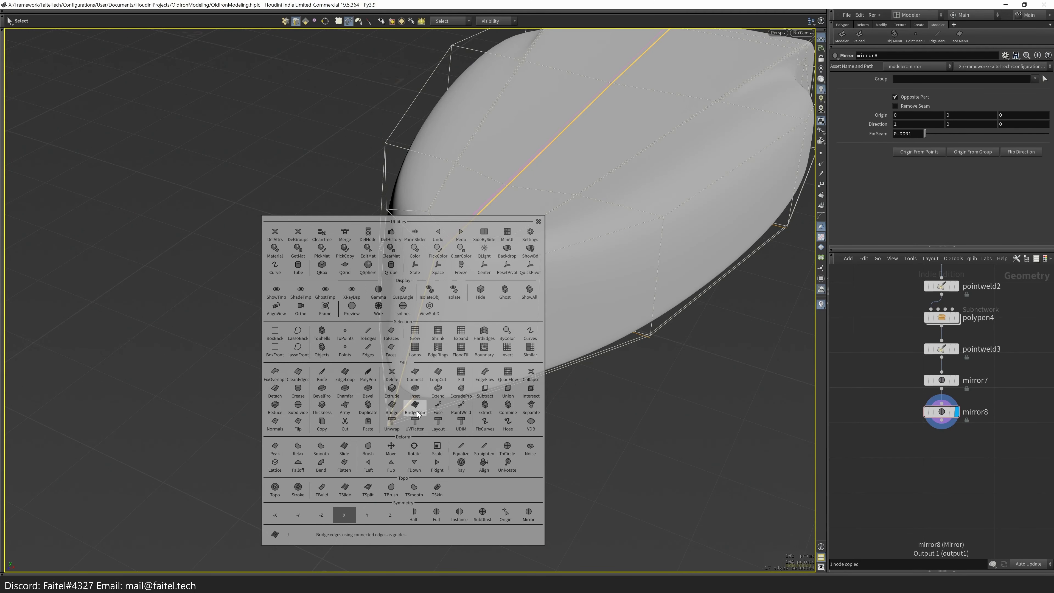
{"action": "left_click", "coordinate": [322, 390]}
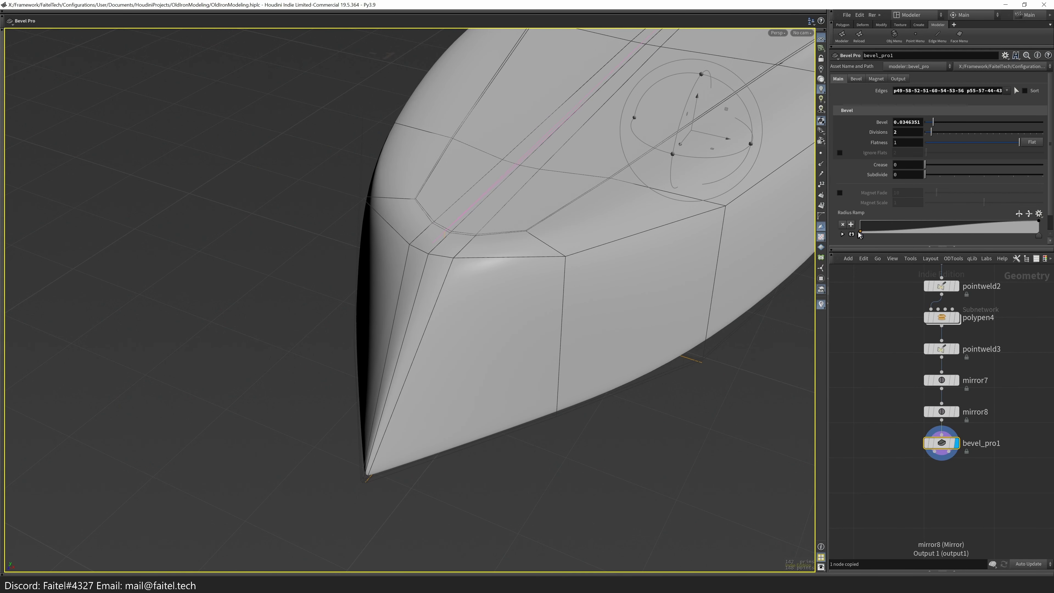
{"action": "scroll", "coordinate": [897, 228], "scroll_direction": "down", "scroll_amount": 1}
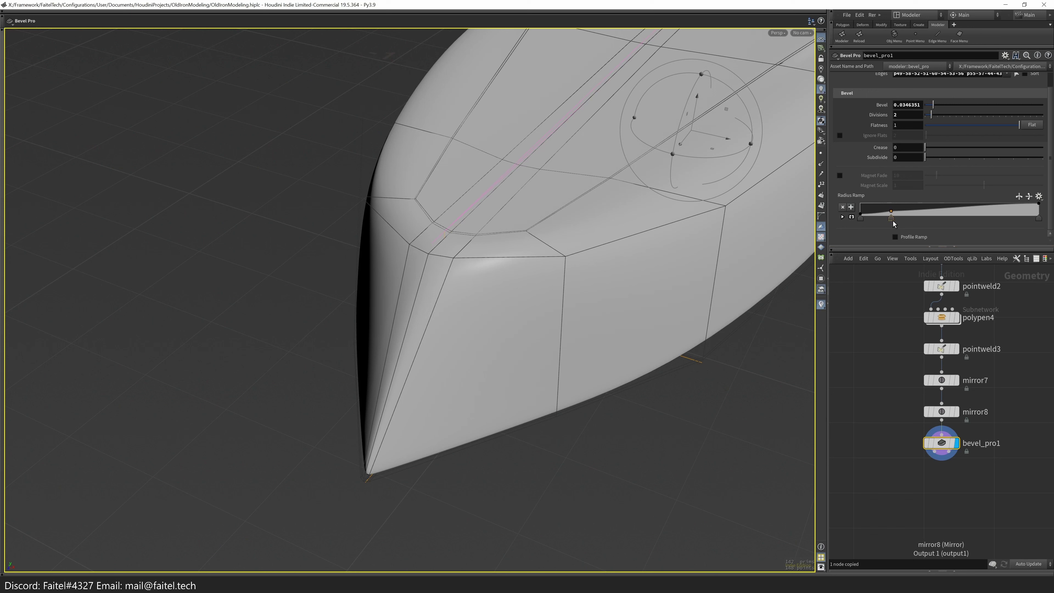
{"action": "left_click", "coordinate": [843, 216]}
{"action": "left_click", "coordinate": [925, 270]}
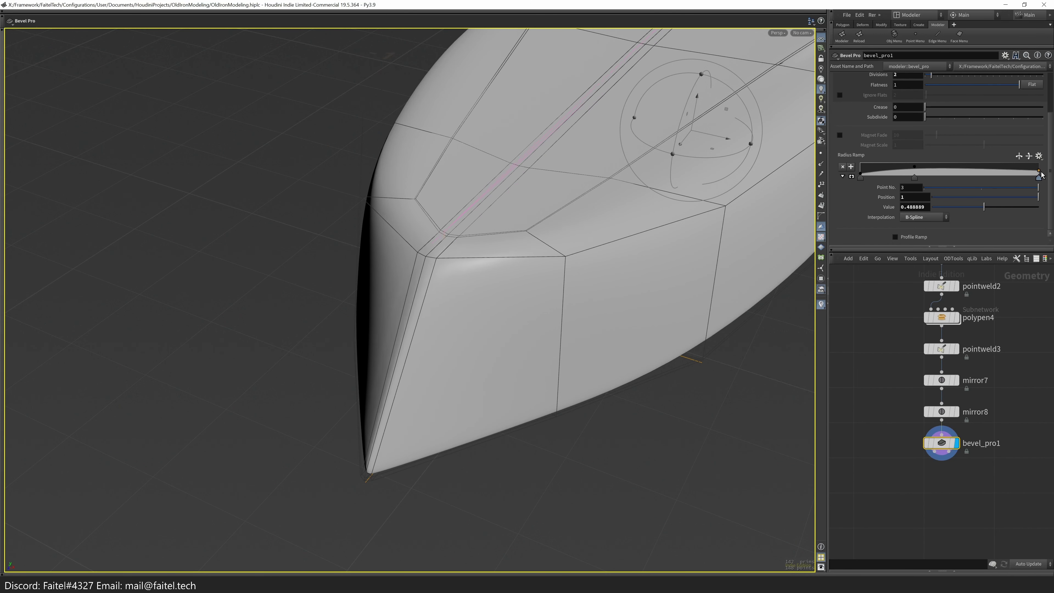
{"action": "scroll", "coordinate": [407, 280], "scroll_direction": "down", "scroll_amount": 10}
{"action": "left_click_drag", "start_coordinate": [408, 280], "coordinate": [482, 266]}
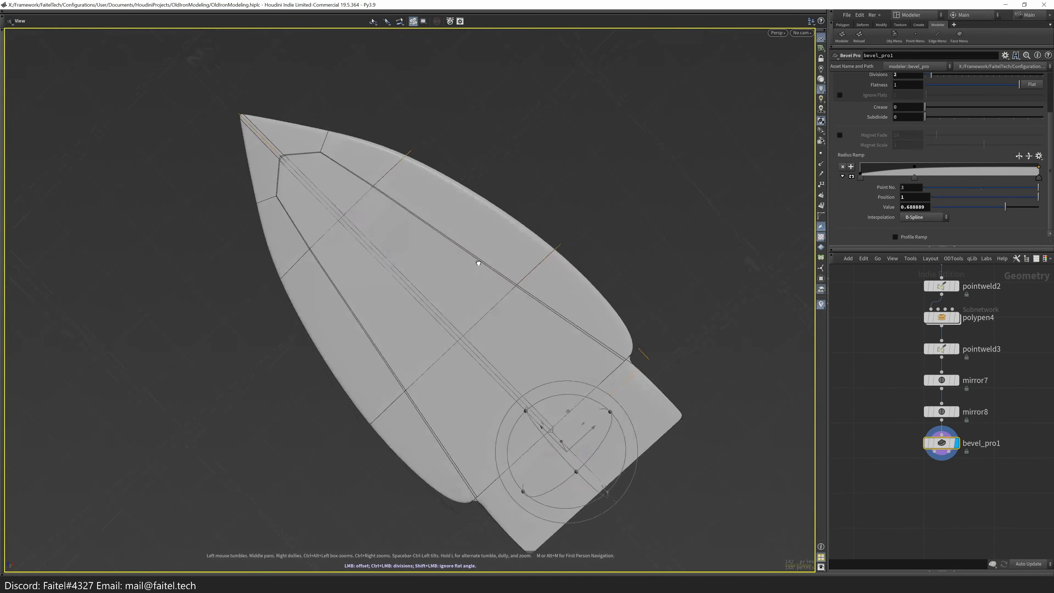
{"action": "scroll", "coordinate": [463, 353], "scroll_direction": "up", "scroll_amount": 10}
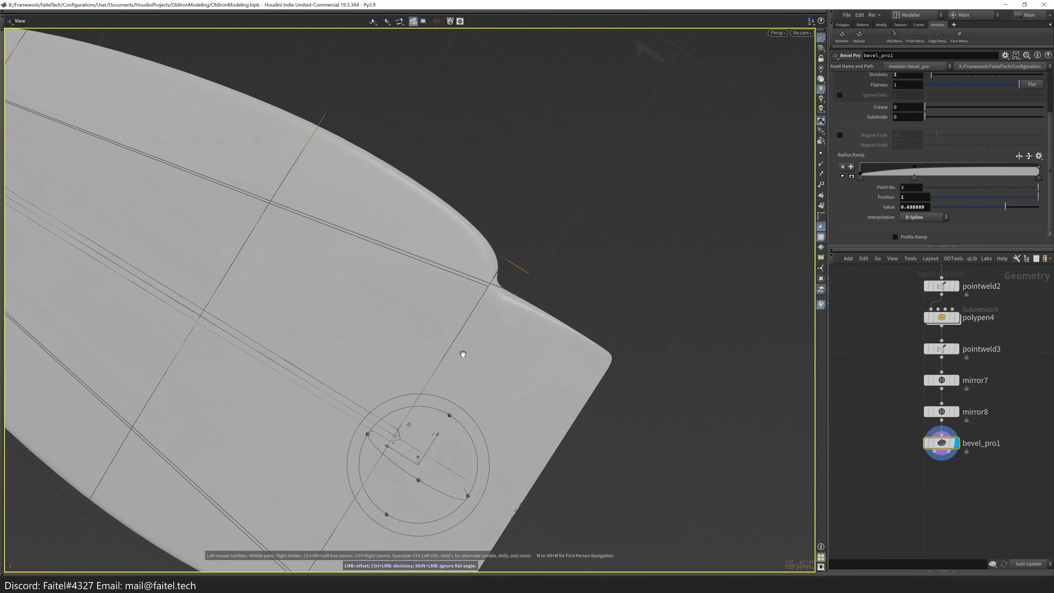
{"action": "scroll", "coordinate": [463, 353], "scroll_direction": "down", "scroll_amount": 10}
{"action": "left_click_drag", "start_coordinate": [463, 354], "coordinate": [648, 377]}
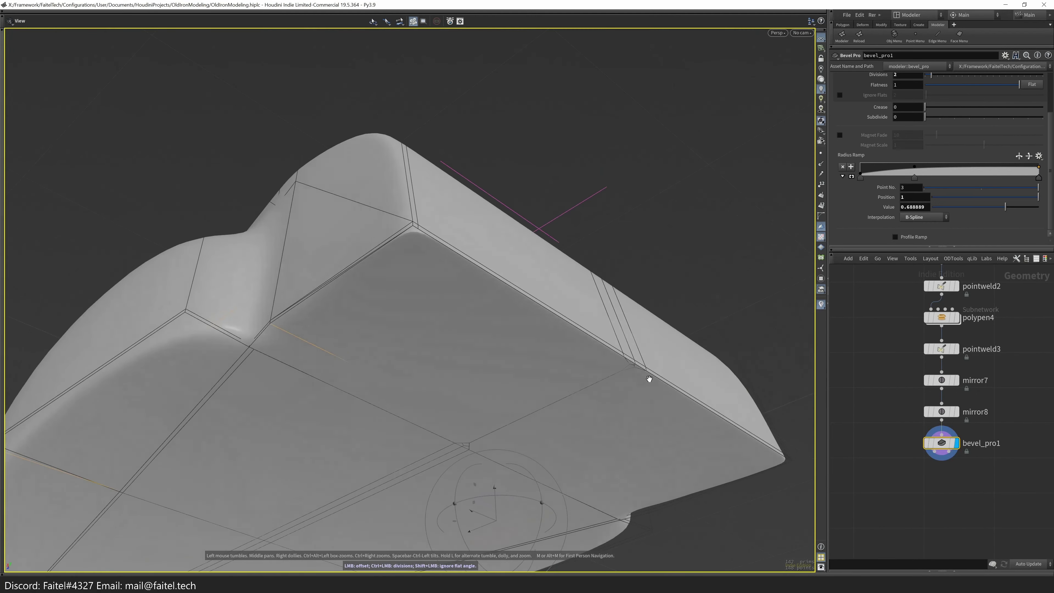
{"action": "scroll", "coordinate": [647, 376], "scroll_direction": "up", "scroll_amount": 5}
{"action": "key", "text": "Return"}
{"action": "scroll", "coordinate": [1024, 104], "scroll_direction": "up", "scroll_amount": 3}
{"action": "key", "text": "Escape"}
{"action": "left_click_drag", "start_coordinate": [614, 361], "coordinate": [442, 376]}
{"action": "key", "text": "Return"}
{"action": "left_click_drag", "start_coordinate": [810, 180], "coordinate": [409, 329]}
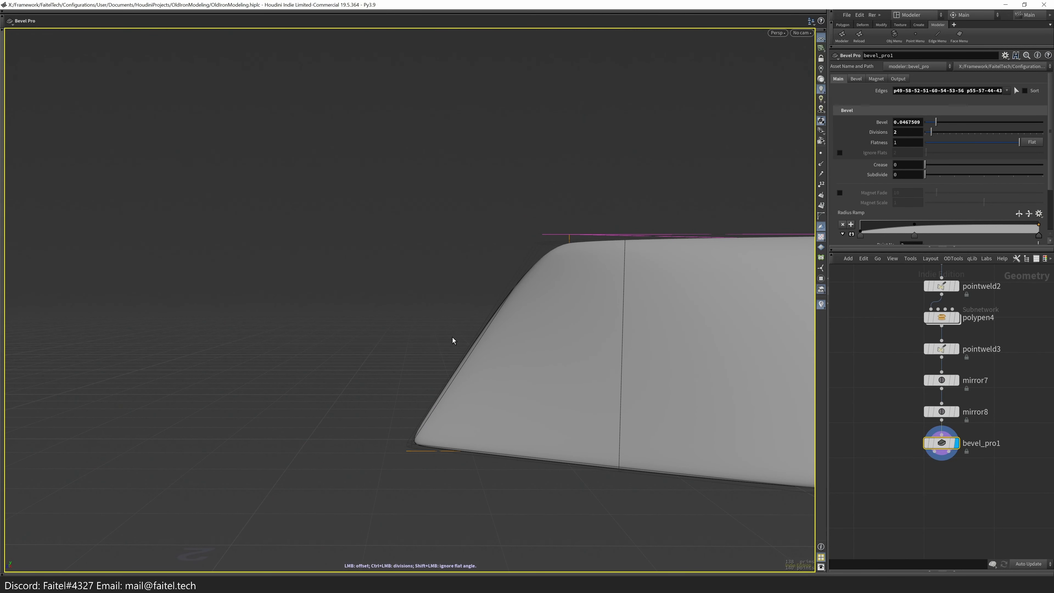
{"action": "scroll", "coordinate": [448, 421], "scroll_direction": "down", "scroll_amount": 3}
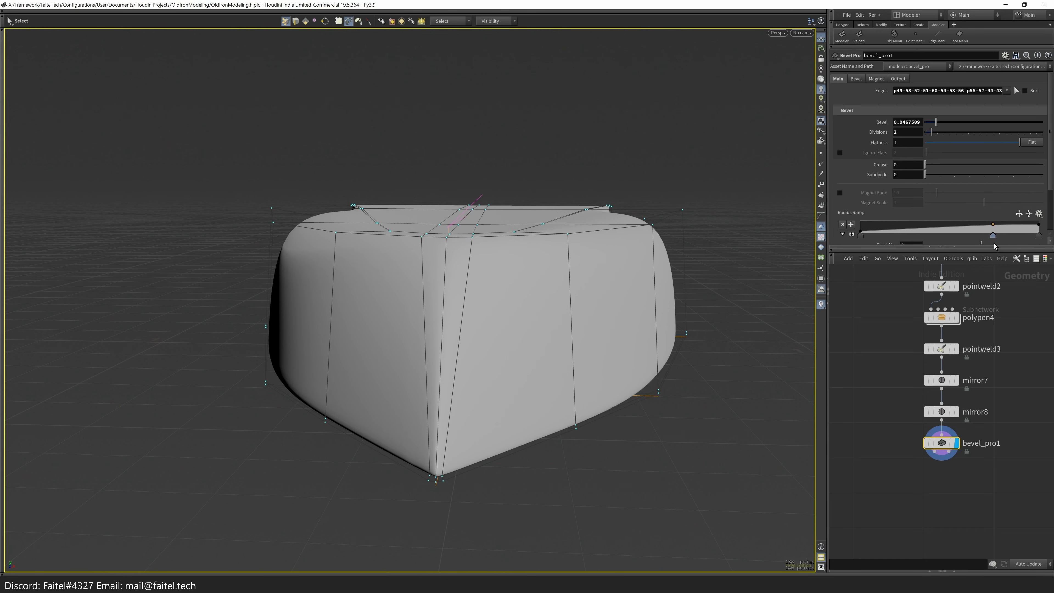
{"action": "left_click_drag", "start_coordinate": [478, 402], "coordinate": [475, 351]}
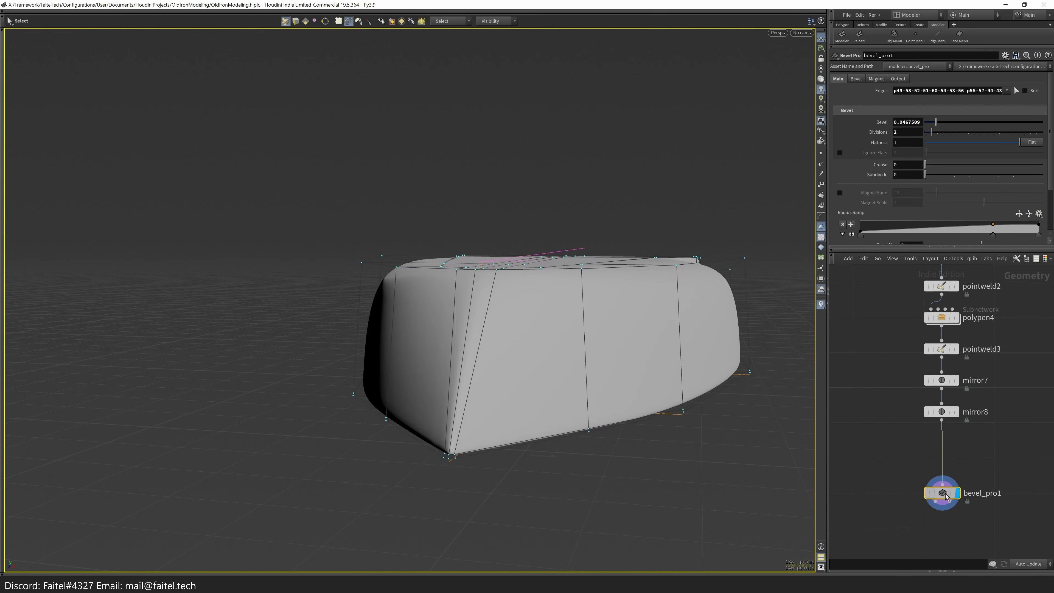
{"action": "key", "text": "alt+x"}
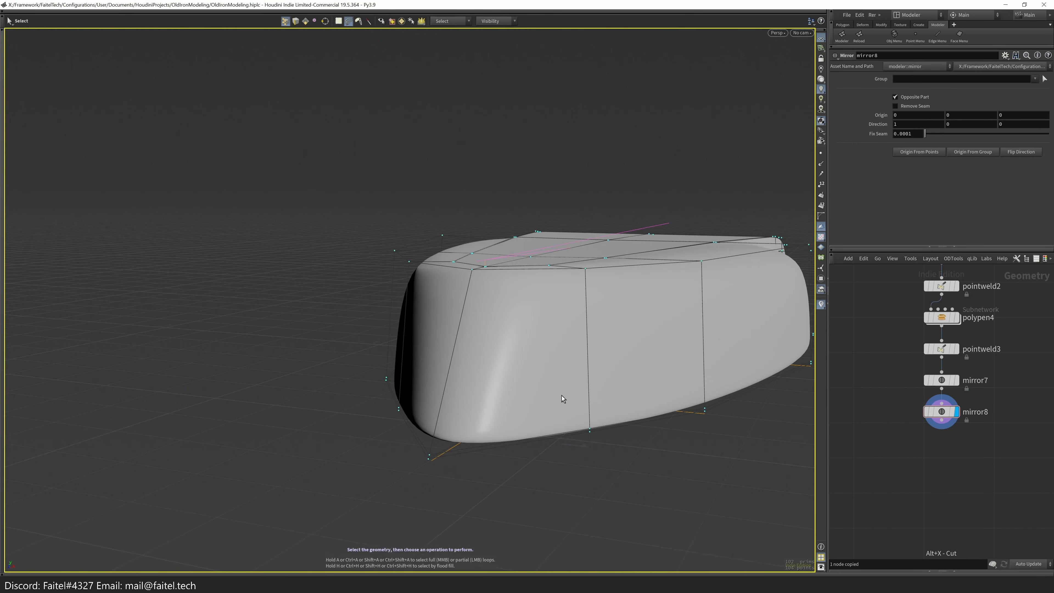
- Insert a single horizontal edge loop around the lower hull, plus another loop along it
{"action": "key", "text": "alt+c"}
{"action": "left_click", "coordinate": [449, 371]}
{"action": "left_click_drag", "start_coordinate": [450, 371], "coordinate": [730, 355]}
{"action": "left_click", "coordinate": [939, 152]}
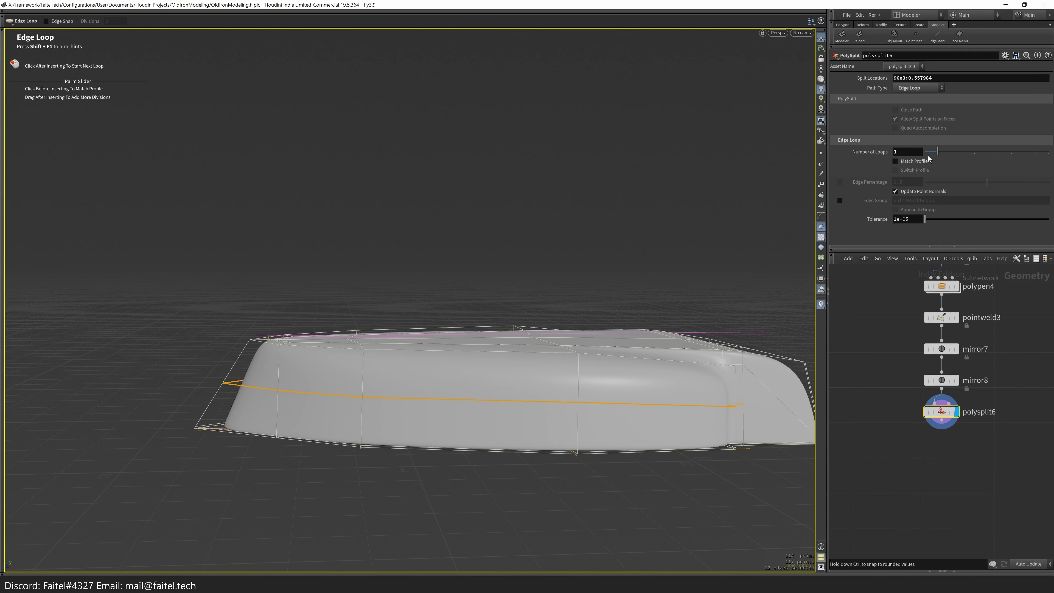
{"action": "left_click", "coordinate": [606, 391]}
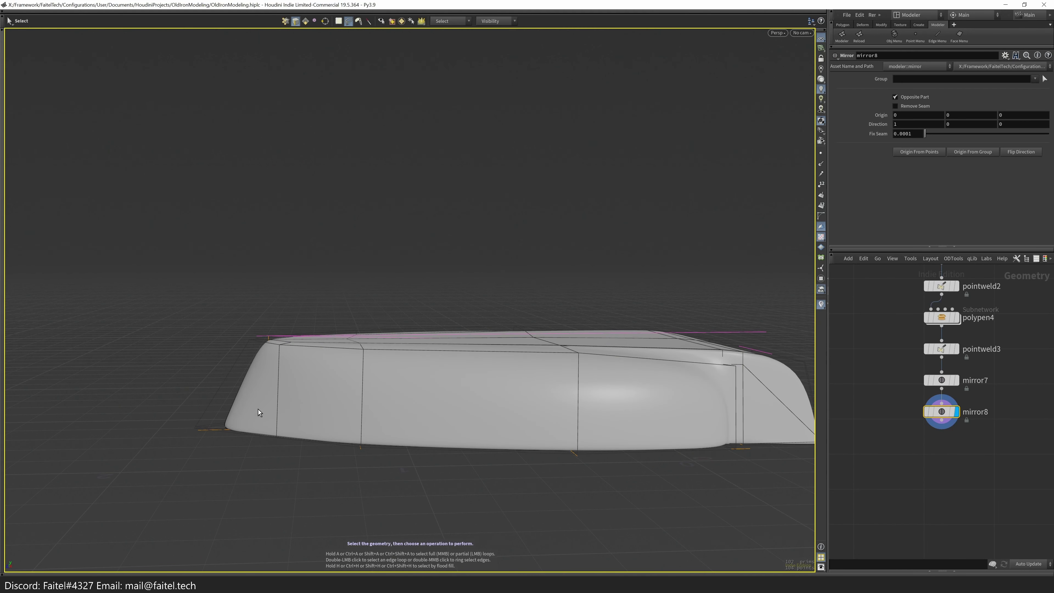
{"action": "left_click", "coordinate": [237, 407]}
{"action": "key", "text": "Return"}
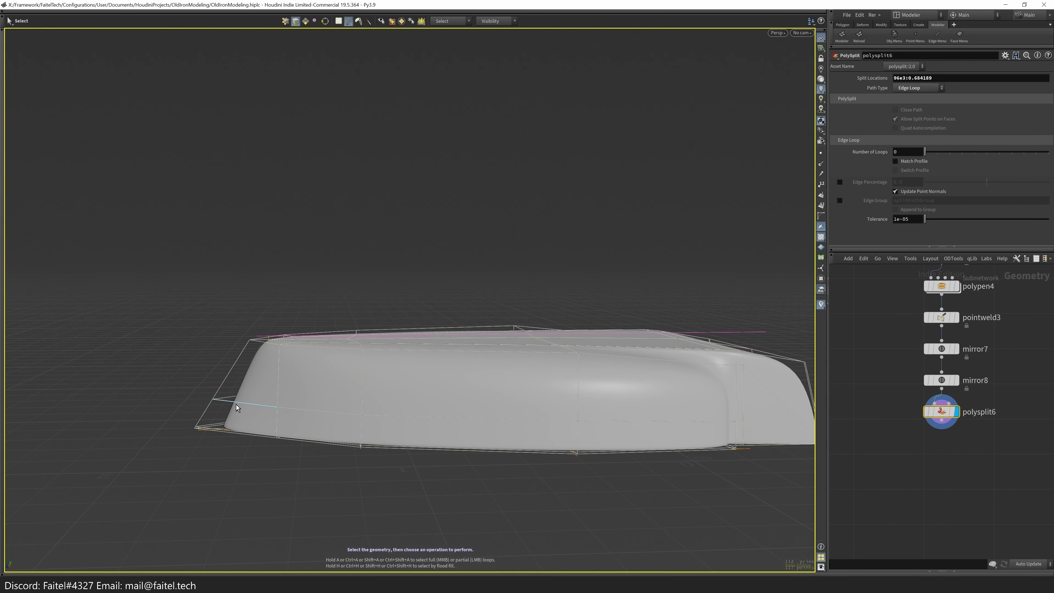
- Move the two edges near the bow with an Edit node
{"action": "left_click", "coordinate": [266, 398]}
{"action": "key", "text": "t"}
{"action": "key", "text": "Escape"}
{"action": "left_click_drag", "start_coordinate": [306, 370], "coordinate": [360, 396]}
{"action": "scroll", "coordinate": [284, 387], "scroll_direction": "up", "scroll_amount": 8}
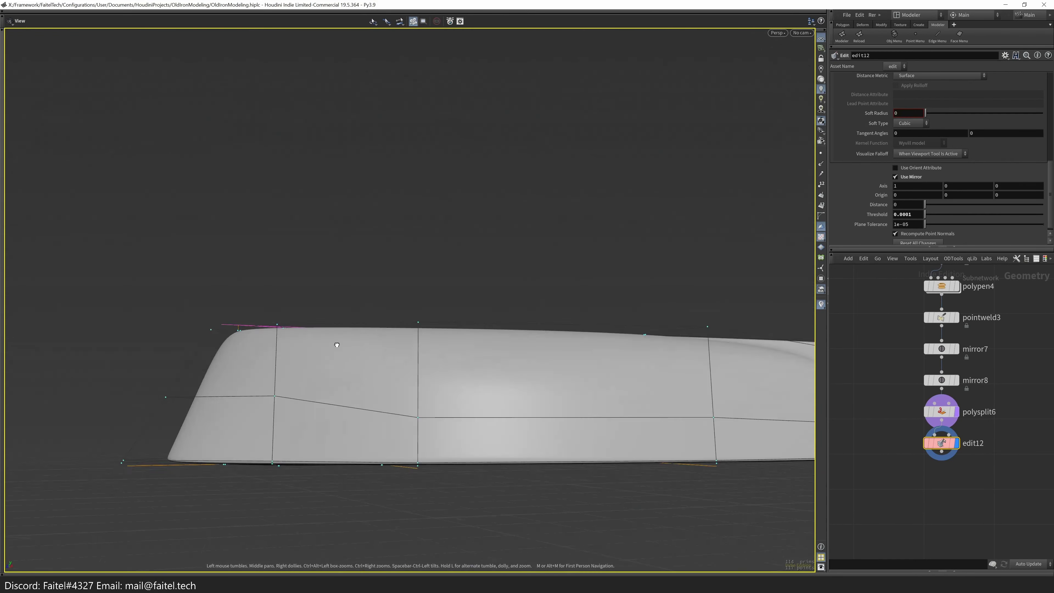
{"action": "left_click_drag", "start_coordinate": [231, 389], "coordinate": [494, 417]}
- Fuse the underside loop's points 44 and 55–57 at a 0.0002 distance
{"action": "key", "text": "s"}
{"action": "left_click", "coordinate": [379, 471]}
{"action": "key", "text": "Escape"}
{"action": "key", "text": "grave"}
{"action": "left_click", "coordinate": [621, 424]}
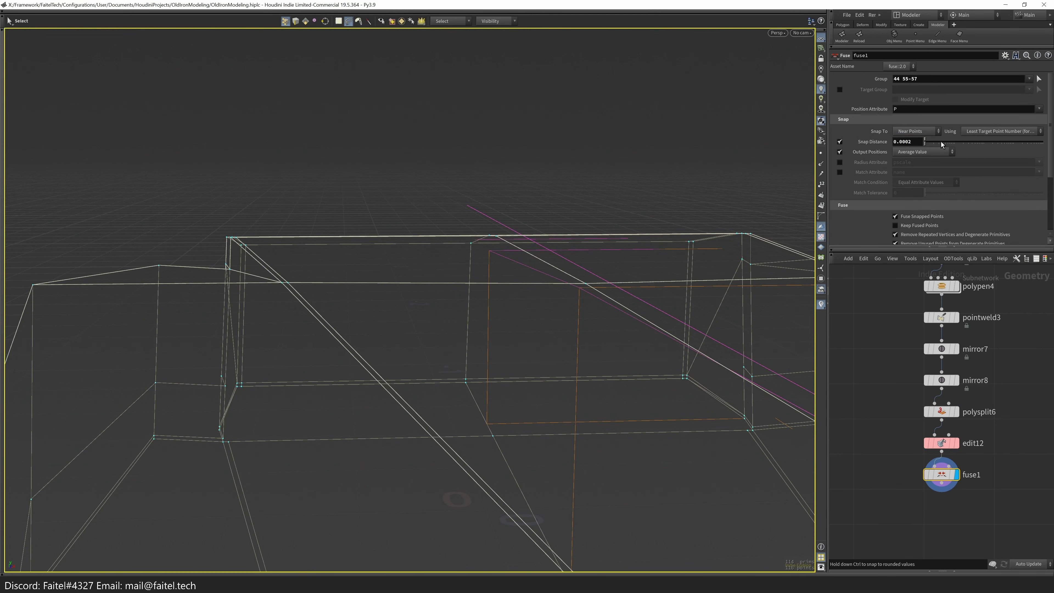
- Mirror the hull across its centre
{"action": "left_click_drag", "start_coordinate": [691, 206], "coordinate": [340, 250]}
{"action": "left_click_drag", "start_coordinate": [563, 406], "coordinate": [369, 414]}
{"action": "double_click", "coordinate": [371, 387]}
{"action": "key", "text": "Tab"}
{"action": "left_click", "coordinate": [393, 397]}
- Flatten the underside edge loop along one axis with FRight
{"action": "double_click", "coordinate": [350, 423]}
{"action": "key", "text": "Tab"}
{"action": "left_click", "coordinate": [416, 349]}
- Fuse the flattened loop's points together, then mirror the hull again
{"action": "key", "text": "Tab"}
{"action": "key", "text": "Tab"}
{"action": "left_click_drag", "start_coordinate": [572, 368], "coordinate": [248, 273]}
{"action": "key", "text": "Tab"}
{"action": "key", "text": "Tab"}
{"action": "key", "text": "2"}
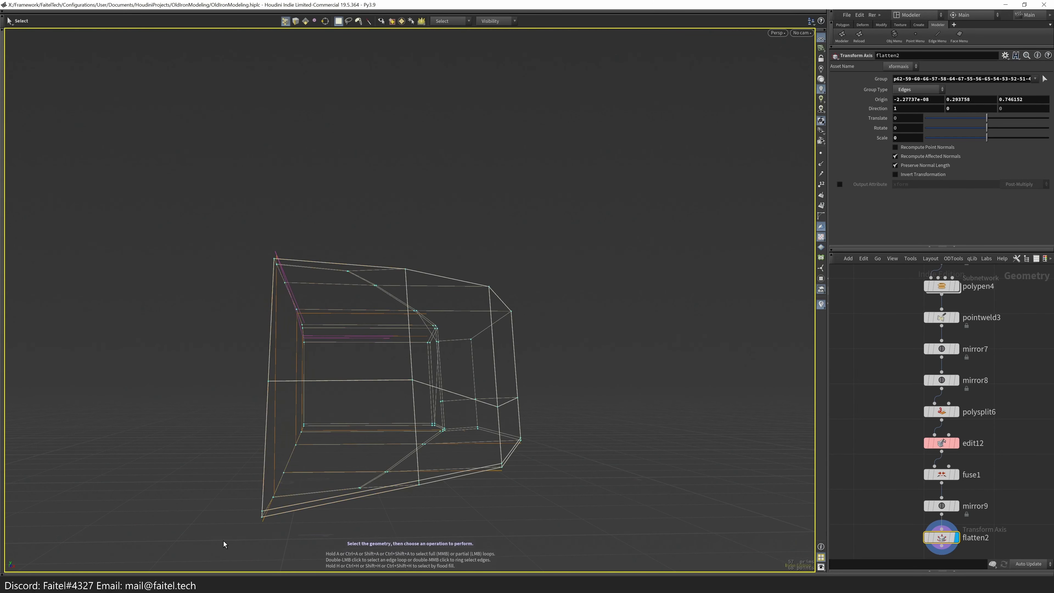
{"action": "key", "text": "Tab"}
{"action": "left_click", "coordinate": [557, 361]}
{"action": "left_click_drag", "start_coordinate": [563, 361], "coordinate": [397, 368]}
{"action": "key", "text": "shift+m"}
- Bevel the groove edges with Bevel Pro (0.039263, 2 divisions), tapering the ramp's left key to 0
{"action": "key", "text": "b"}
{"action": "key", "text": "ctrl+z"}
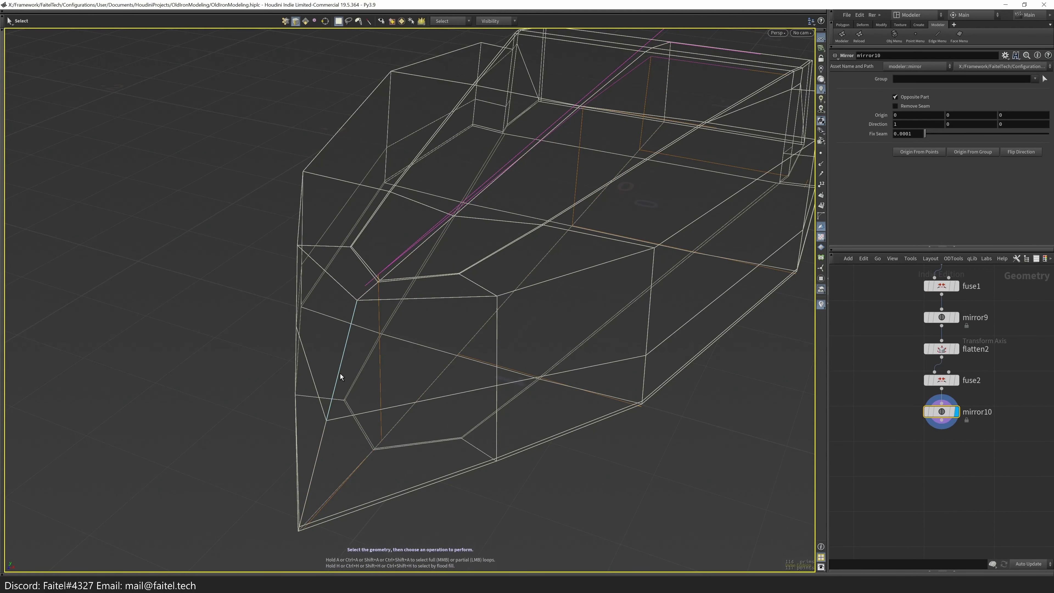
{"action": "scroll", "coordinate": [415, 415], "scroll_direction": "down", "scroll_amount": 5}
{"action": "left_click_drag", "start_coordinate": [462, 301], "coordinate": [477, 392]}
{"action": "key", "text": "shift+b"}
{"action": "left_click_drag", "start_coordinate": [863, 232], "coordinate": [859, 236]}
{"action": "scroll", "coordinate": [1007, 205], "scroll_direction": "down", "scroll_amount": 3}
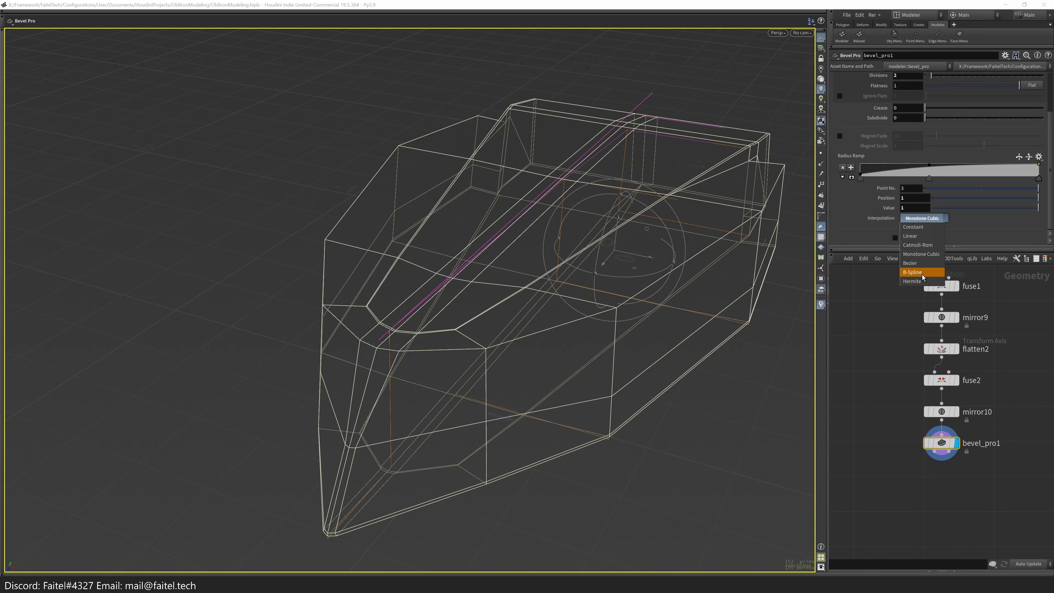
- Lower the radius ramp's first key and move its middle key toward the start
{"action": "left_click_drag", "start_coordinate": [860, 176], "coordinate": [860, 178]}
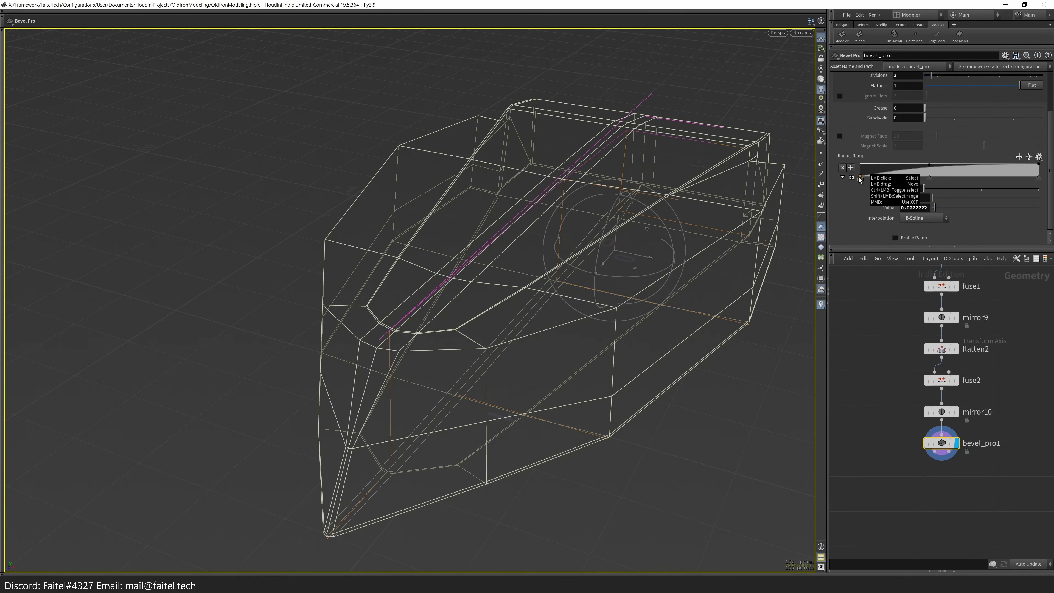
{"action": "left_click_drag", "start_coordinate": [648, 278], "coordinate": [517, 313], "text": "alt"}
{"action": "left_click_drag", "start_coordinate": [930, 178], "coordinate": [885, 189]}
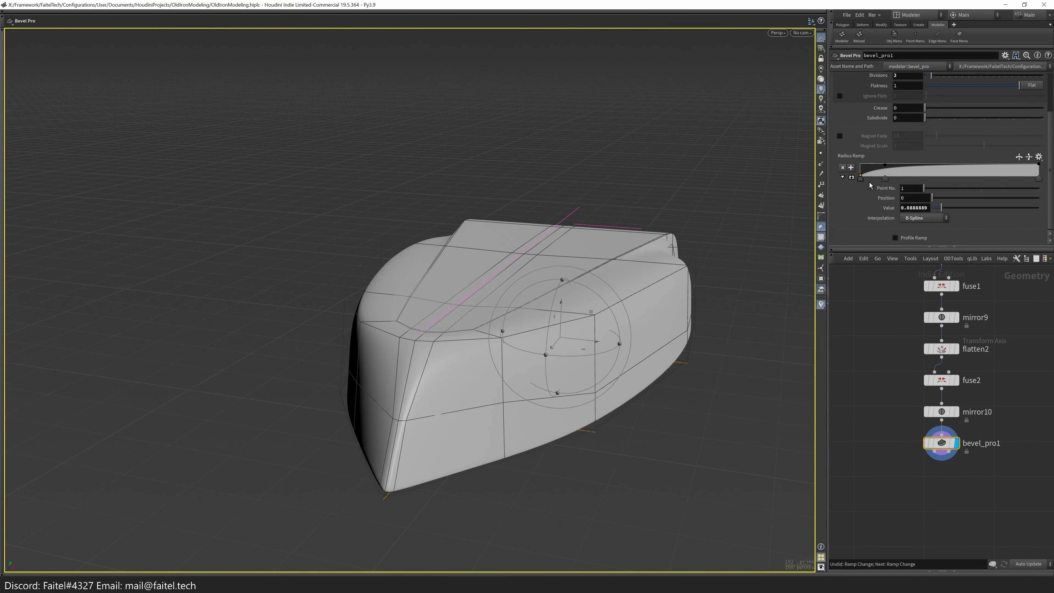
{"action": "left_click_drag", "start_coordinate": [623, 299], "coordinate": [580, 317], "text": "alt"}
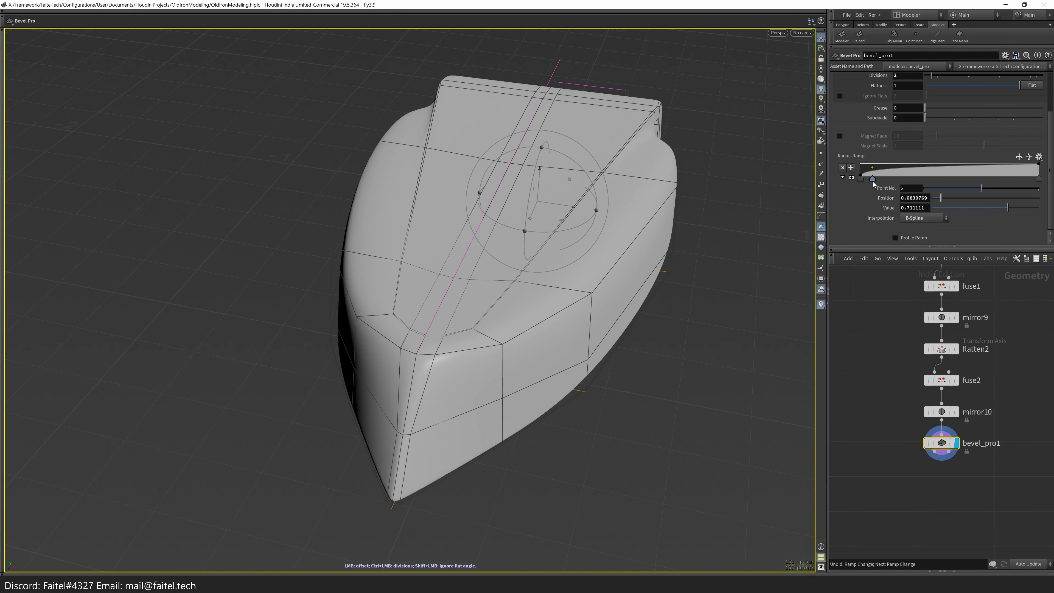
{"action": "scroll", "coordinate": [952, 152], "scroll_direction": "up", "scroll_amount": 3}
- Narrow the groove bevel to 0.0335 and inspect the hull from below and above
{"action": "key", "text": "Escape"}
{"action": "left_click_drag", "start_coordinate": [732, 214], "coordinate": [607, 236]}
{"action": "scroll", "coordinate": [612, 231], "scroll_direction": "down", "scroll_amount": 5}
{"action": "right_click_drag", "start_coordinate": [612, 231], "coordinate": [605, 346]}
{"action": "left_click_drag", "start_coordinate": [605, 346], "coordinate": [438, 307]}
{"action": "scroll", "coordinate": [527, 212], "scroll_direction": "down", "scroll_amount": 5}
{"action": "key", "text": "s"}
{"action": "left_click_drag", "start_coordinate": [528, 212], "coordinate": [356, 388]}
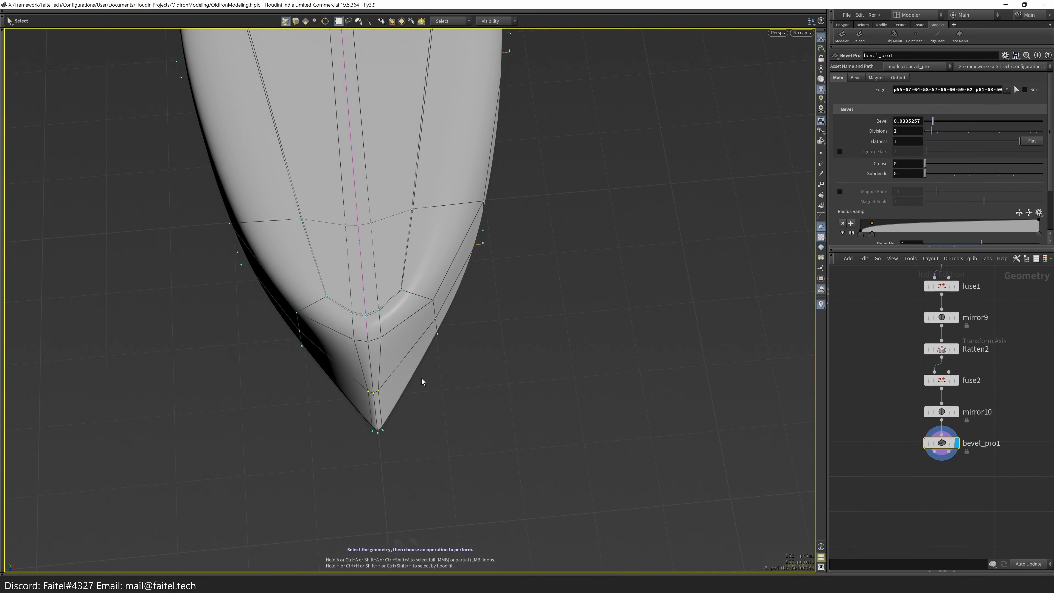
- In the orthographic side view, grab the bow's side point outward to round the front
{"action": "key", "text": "t"}
{"action": "left_click_drag", "start_coordinate": [422, 382], "coordinate": [400, 212], "text": "alt"}
{"action": "key", "text": "space+4"}
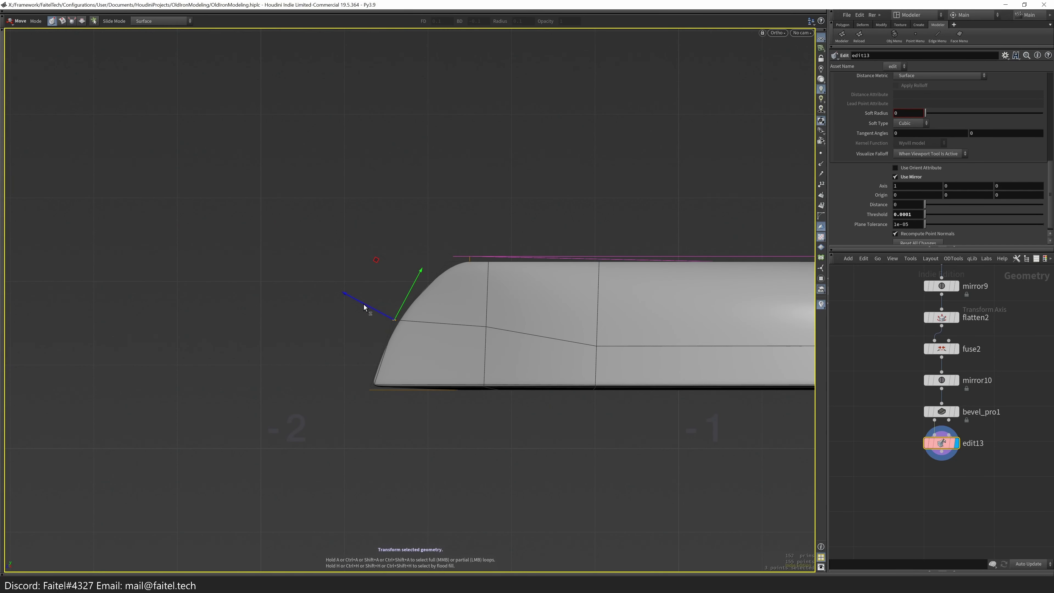
{"action": "key", "text": "g"}
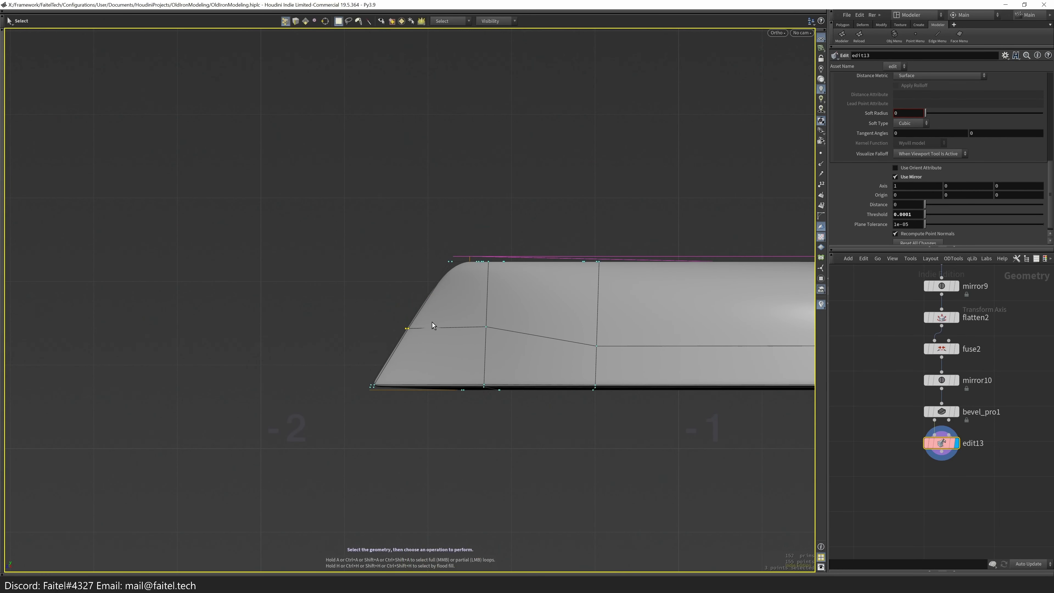
{"action": "left_click_drag", "start_coordinate": [431, 320], "coordinate": [418, 318]}
{"action": "key", "text": "s"}
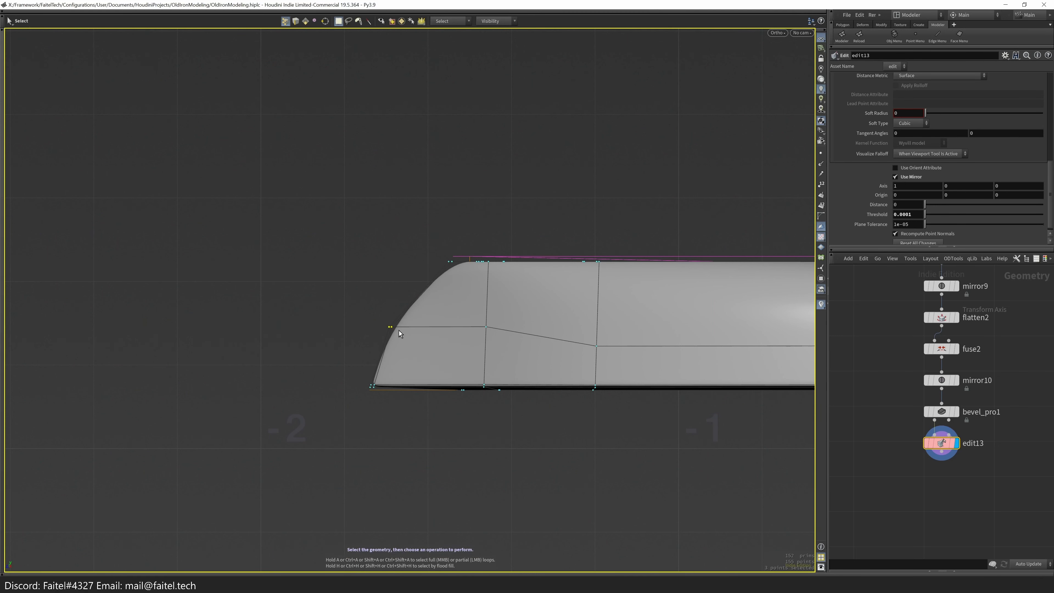
- Move the bow's top points along the object axes and select an edge near the bow
{"action": "left_click_drag", "start_coordinate": [440, 247], "coordinate": [458, 263]}
{"action": "key", "text": "t"}
{"action": "key", "text": "m"}
{"action": "key", "text": "s"}
{"action": "left_click_drag", "start_coordinate": [379, 340], "coordinate": [381, 306]}
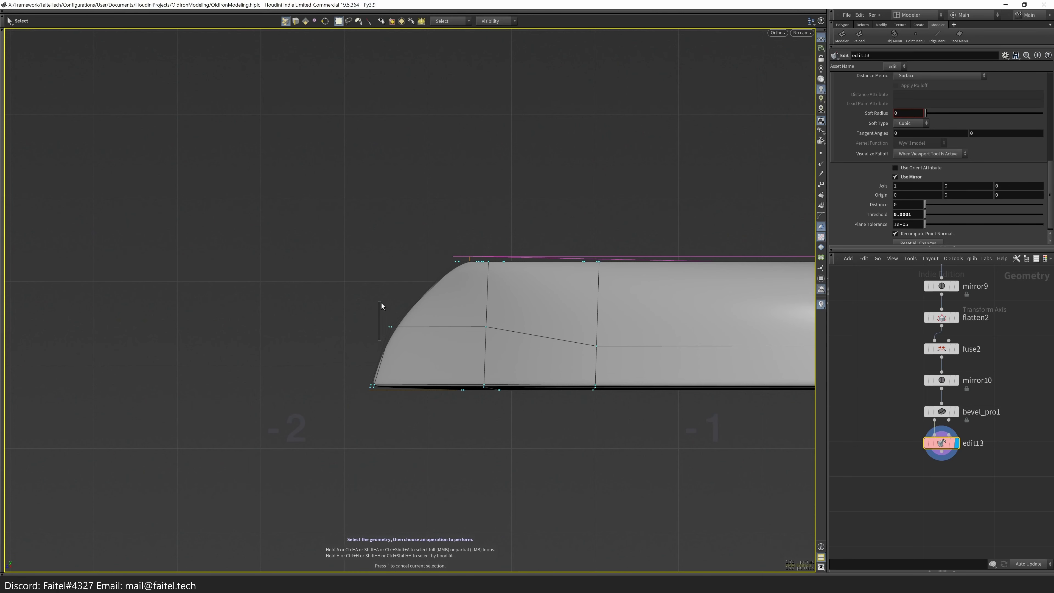
{"action": "left_click_drag", "start_coordinate": [396, 343], "coordinate": [391, 379], "text": "alt"}
{"action": "left_click", "coordinate": [360, 351]}
{"action": "scroll", "coordinate": [392, 379], "scroll_direction": "up", "scroll_amount": 6}
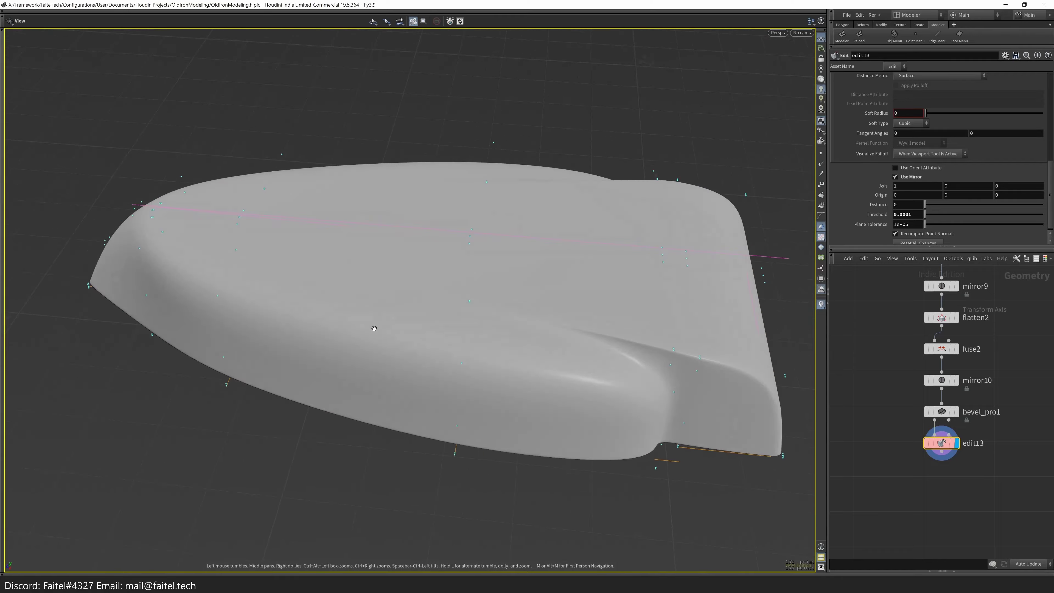
{"action": "left_click_drag", "start_coordinate": [551, 314], "coordinate": [227, 277], "text": "alt"}
{"action": "scroll", "coordinate": [461, 324], "scroll_direction": "up", "scroll_amount": 5}
- Start PolyPen and reposition a groove point in the smooth shaded view
{"action": "key", "text": "p"}
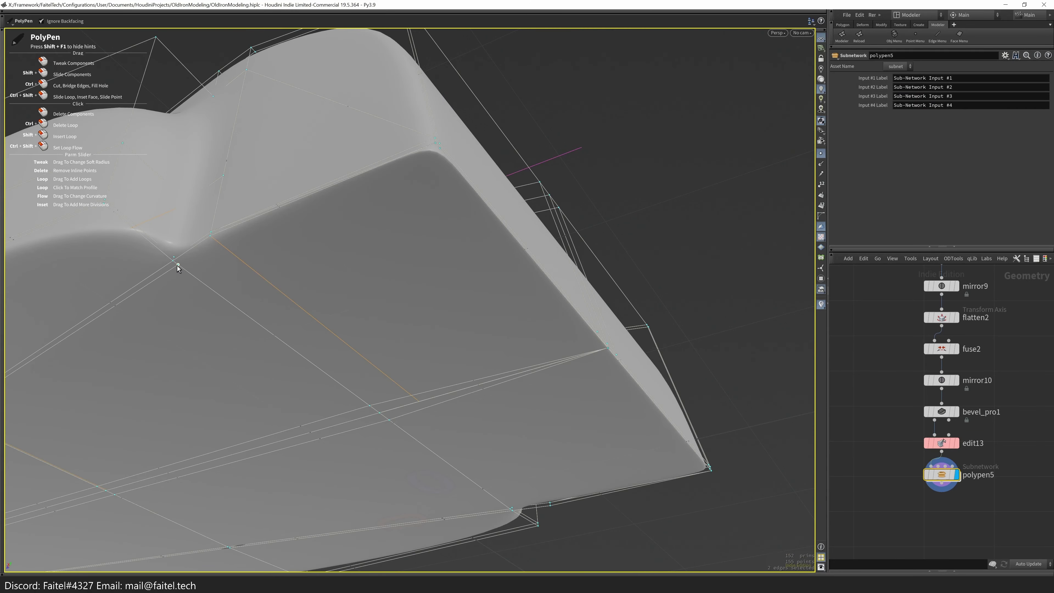
{"action": "left_click_drag", "start_coordinate": [446, 178], "coordinate": [284, 215], "text": "alt"}
{"action": "left_click_drag", "start_coordinate": [396, 389], "coordinate": [307, 474], "text": "alt"}
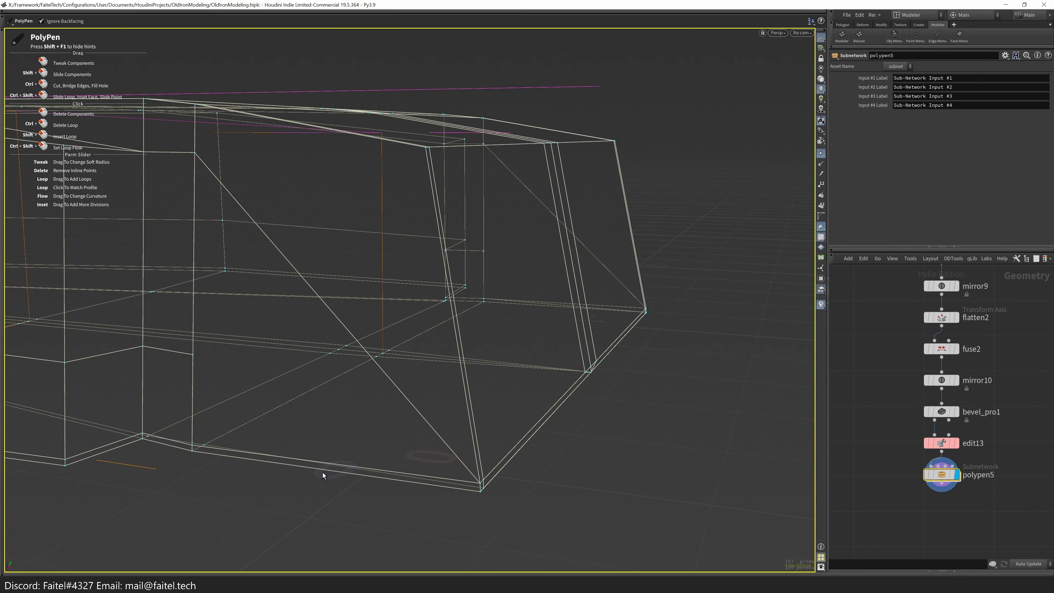
{"action": "key", "text": "w"}
{"action": "mouse_move", "coordinate": [315, 470]}
{"action": "left_mouse_down", "text": "alt"}
{"action": "mouse_move", "coordinate": [354, 438]}
{"action": "mouse_move", "coordinate": [334, 293]}
{"action": "mouse_move", "coordinate": [318, 295]}
{"action": "mouse_move", "coordinate": [358, 308]}
{"action": "mouse_move", "coordinate": [370, 279]}
{"action": "mouse_move", "coordinate": [560, 294]}
{"action": "mouse_move", "coordinate": [438, 287]}
{"action": "mouse_move", "coordinate": [405, 238]}
{"action": "mouse_move", "coordinate": [437, 226]}
{"action": "mouse_move", "coordinate": [395, 285]}
{"action": "mouse_move", "coordinate": [387, 262]}
{"action": "mouse_move", "coordinate": [384, 278]}
{"action": "mouse_move", "coordinate": [261, 299]}
{"action": "mouse_move", "coordinate": [332, 353]}
{"action": "mouse_move", "coordinate": [457, 305]}
{"action": "mouse_move", "coordinate": [401, 336]}
{"action": "left_mouse_up", "text": "alt"}
{"action": "key", "text": "t"}
{"action": "left_click", "coordinate": [369, 265]}
- Cut new edges near the groove loops and mirror the shell across its centre
{"action": "key", "text": "q"}
{"action": "mouse_move", "coordinate": [498, 266]}
{"action": "left_mouse_down", "text": "alt"}
{"action": "mouse_move", "coordinate": [506, 276]}
{"action": "mouse_move", "coordinate": [412, 330]}
{"action": "mouse_move", "coordinate": [438, 345]}
{"action": "mouse_move", "coordinate": [493, 269]}
{"action": "left_mouse_up", "text": "alt"}
{"action": "left_click_drag", "start_coordinate": [491, 297], "coordinate": [482, 346]}
{"action": "key", "text": "Tab"}
{"action": "left_click", "coordinate": [394, 374]}
{"action": "left_click_drag", "start_coordinate": [394, 374], "coordinate": [410, 349]}
- Grab a groove point down into a V and inspect the bottom edge and corner
{"action": "key", "text": "g"}
{"action": "key", "text": "s"}
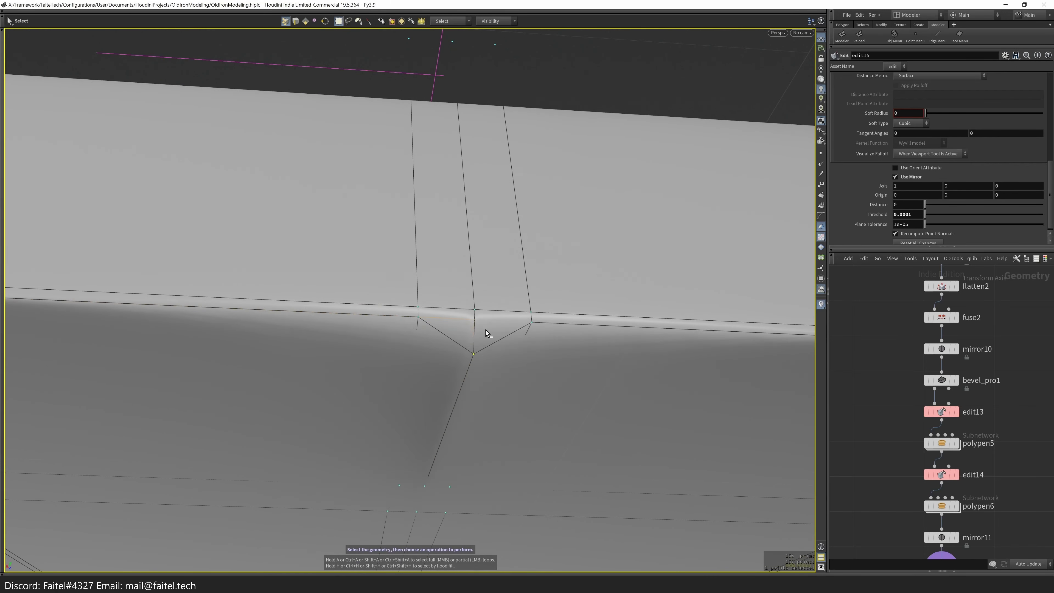
{"action": "key", "text": "Escape"}
{"action": "left_click_drag", "start_coordinate": [501, 282], "coordinate": [373, 299]}
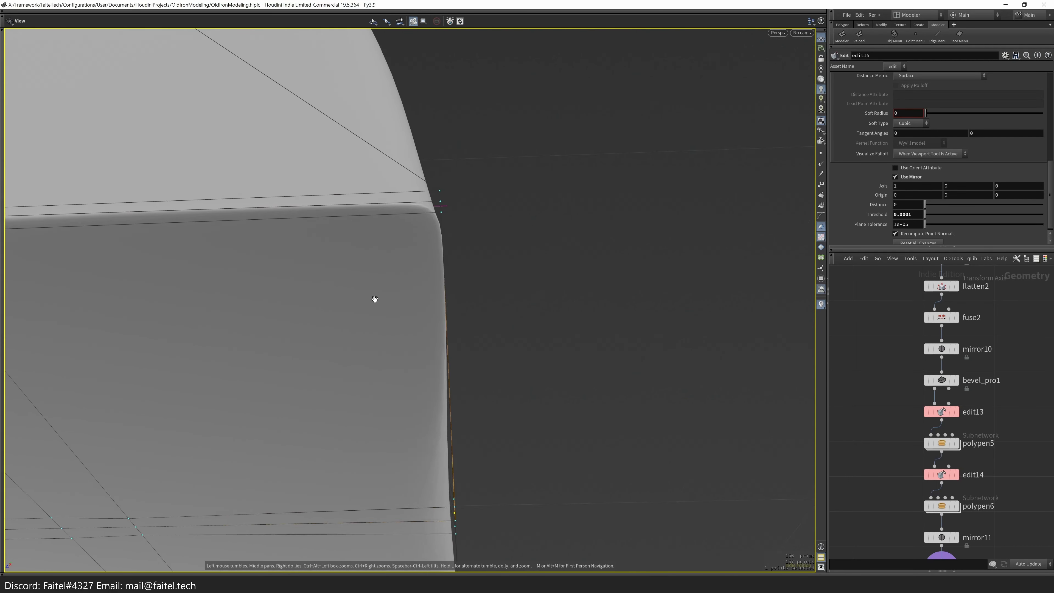
{"action": "left_click_drag", "start_coordinate": [417, 230], "coordinate": [422, 265]}
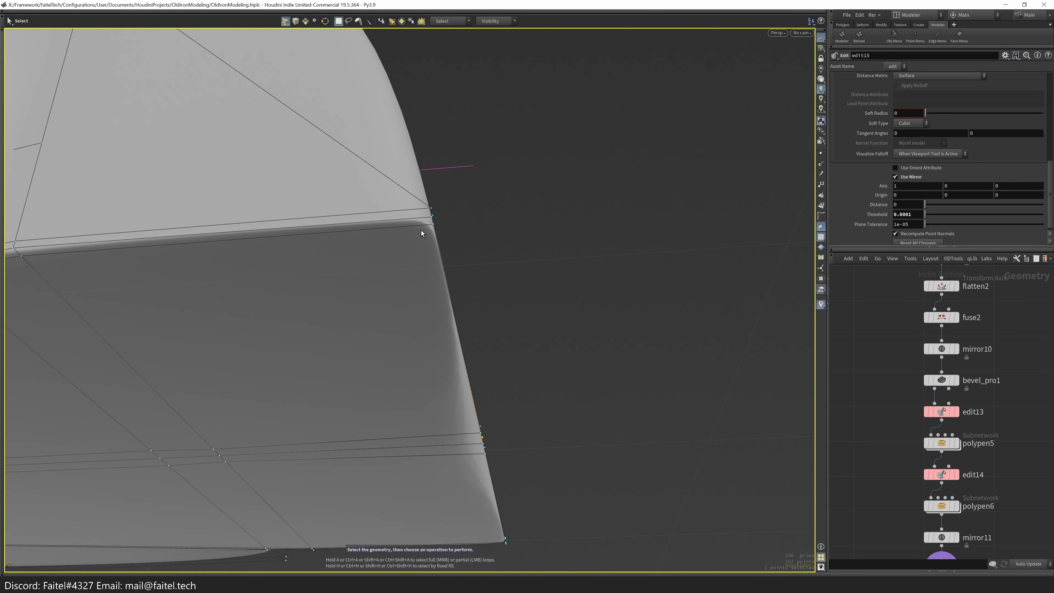
{"action": "left_click_drag", "start_coordinate": [492, 454], "coordinate": [589, 279]}
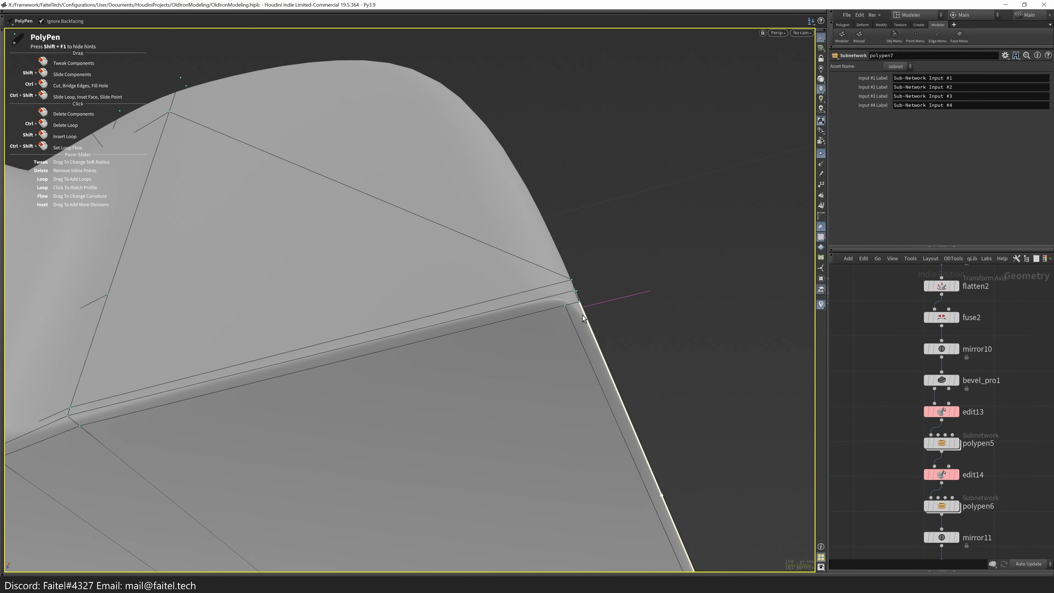
{"action": "left_click_drag", "start_coordinate": [593, 317], "coordinate": [603, 259]}
- Mirror the shell across its centre from the Modeler palette
{"action": "key", "text": "grave"}
{"action": "left_click", "coordinate": [709, 298]}
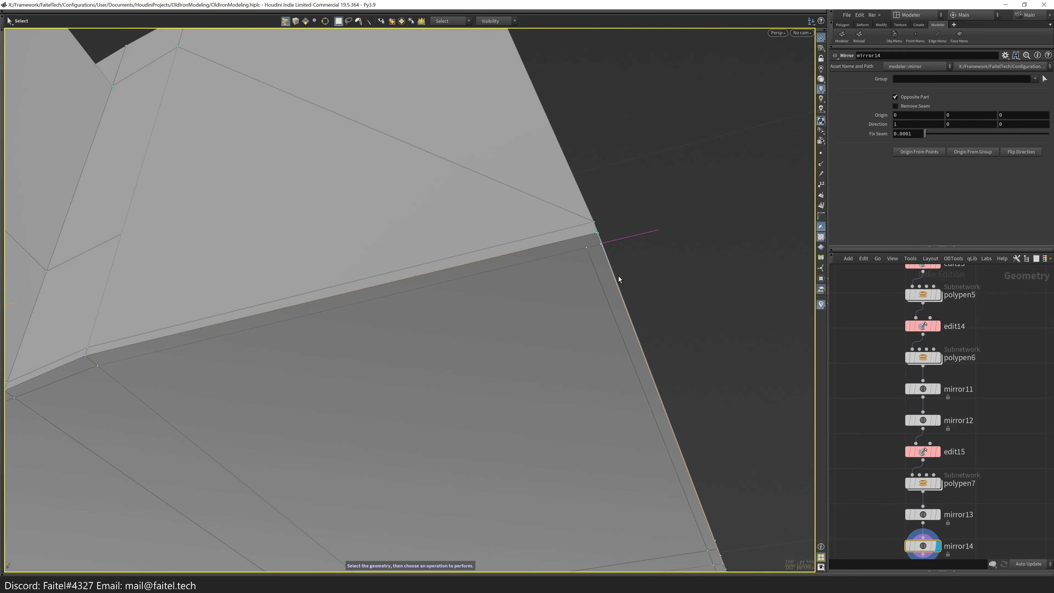
{"action": "left_click_drag", "start_coordinate": [631, 264], "coordinate": [604, 290]}
- Preview the shell as a smooth subdivided surface and inspect the rounded corner
{"action": "key", "text": "grave"}
{"action": "left_click", "coordinate": [500, 91]}
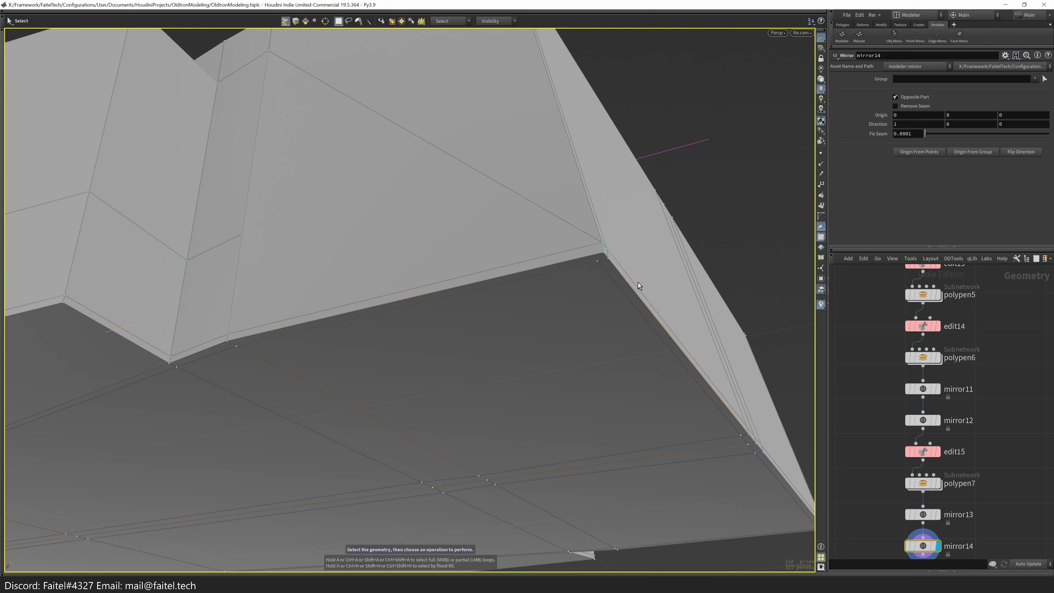
{"action": "left_click_drag", "start_coordinate": [685, 271], "coordinate": [771, 218]}
{"action": "right_click", "coordinate": [770, 218]}
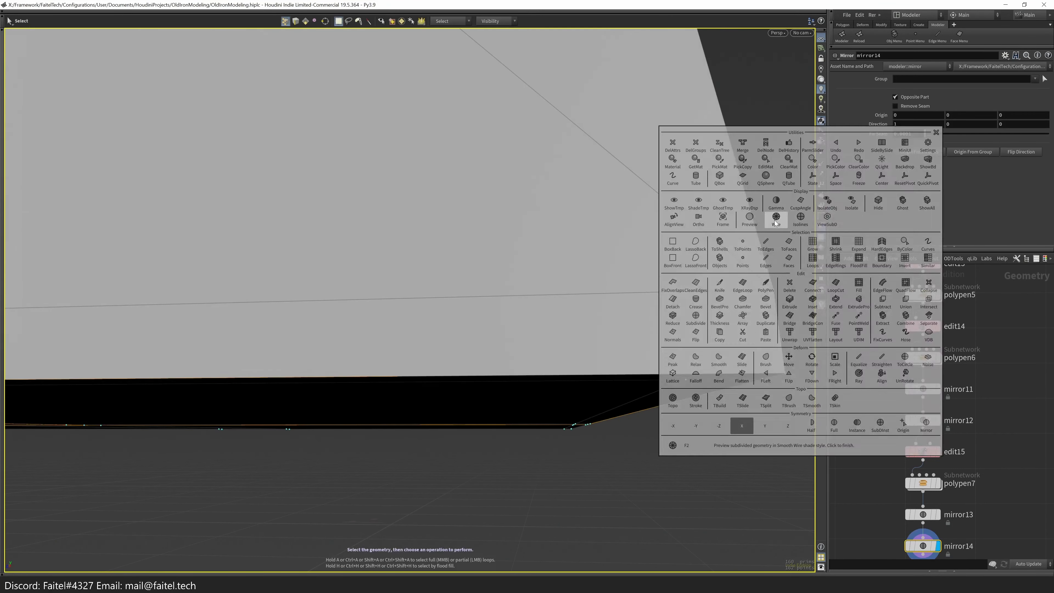
{"action": "right_click", "coordinate": [770, 231]}
{"action": "key", "text": "space"}
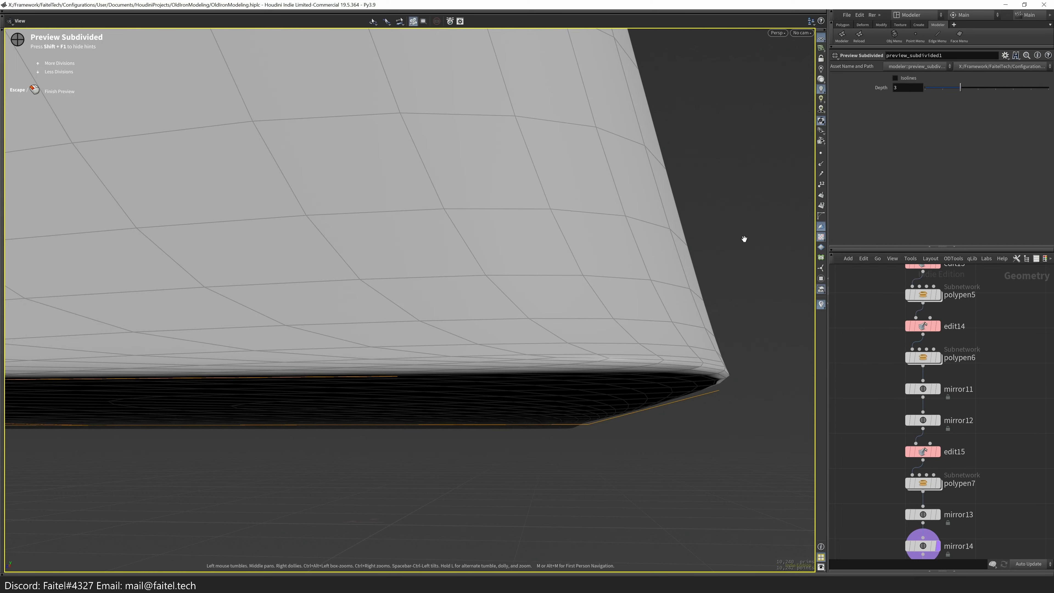
{"action": "left_click_drag", "start_coordinate": [758, 229], "coordinate": [711, 246]}
{"action": "left_click_drag", "start_coordinate": [591, 164], "coordinate": [520, 176]}
- Lower the preview depth to 1, then dissolve underside corner edge p69-70
{"action": "key", "text": "Down"}
{"action": "key", "text": "Down"}
{"action": "left_click_drag", "start_coordinate": [579, 23], "coordinate": [506, 247]}
{"action": "key", "text": "Down"}
{"action": "key", "text": "Escape"}
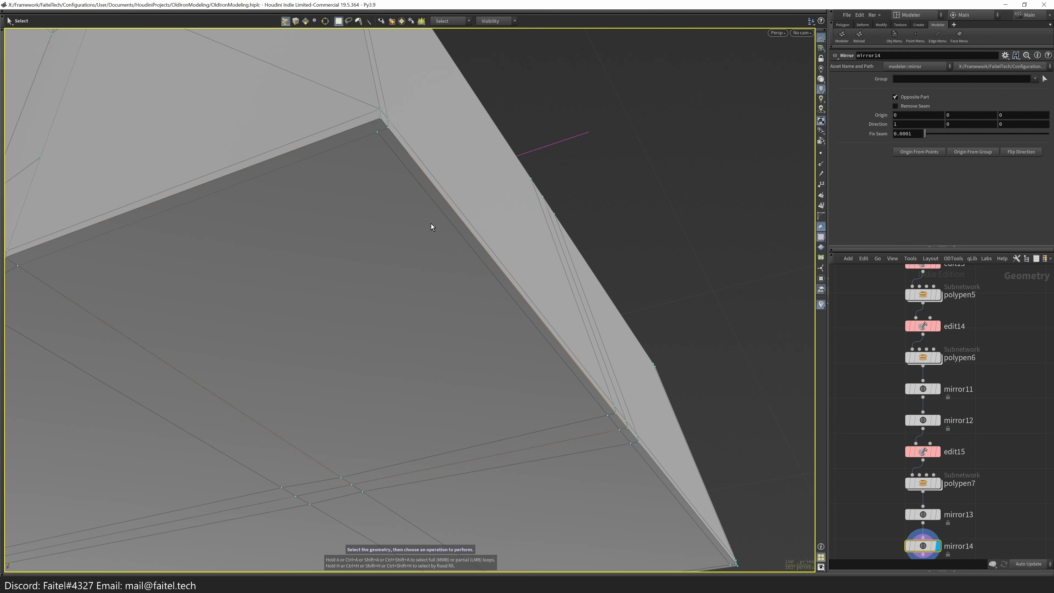
{"action": "left_click", "coordinate": [459, 235]}
{"action": "key", "text": "Delete"}
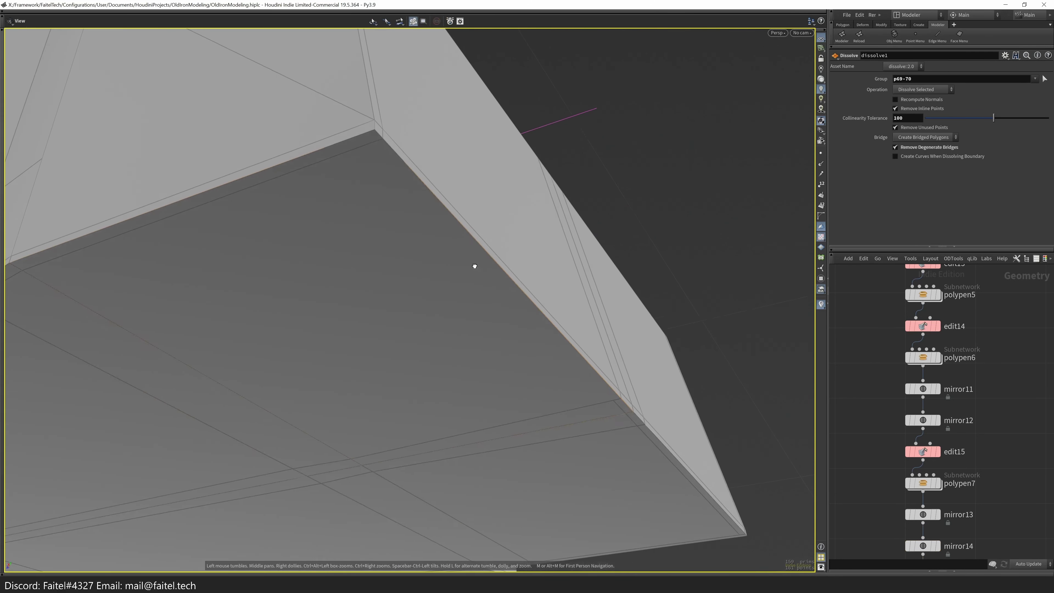
- Undo the dissolve and round-bevel the top front edges with 3 divisions at 0.134 offset
{"action": "left_click_drag", "start_coordinate": [473, 264], "coordinate": [497, 317]}
{"action": "key", "text": "ctrl+z"}
{"action": "key", "text": "s"}
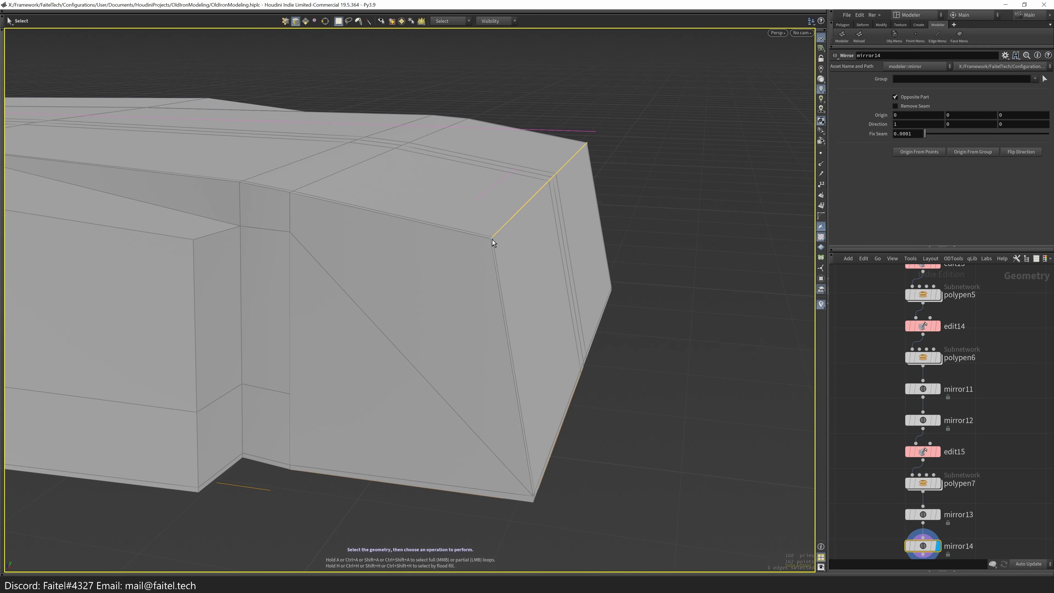
{"action": "left_click_drag", "start_coordinate": [537, 253], "coordinate": [523, 236]}
{"action": "left_click", "coordinate": [523, 236], "text": "shift"}
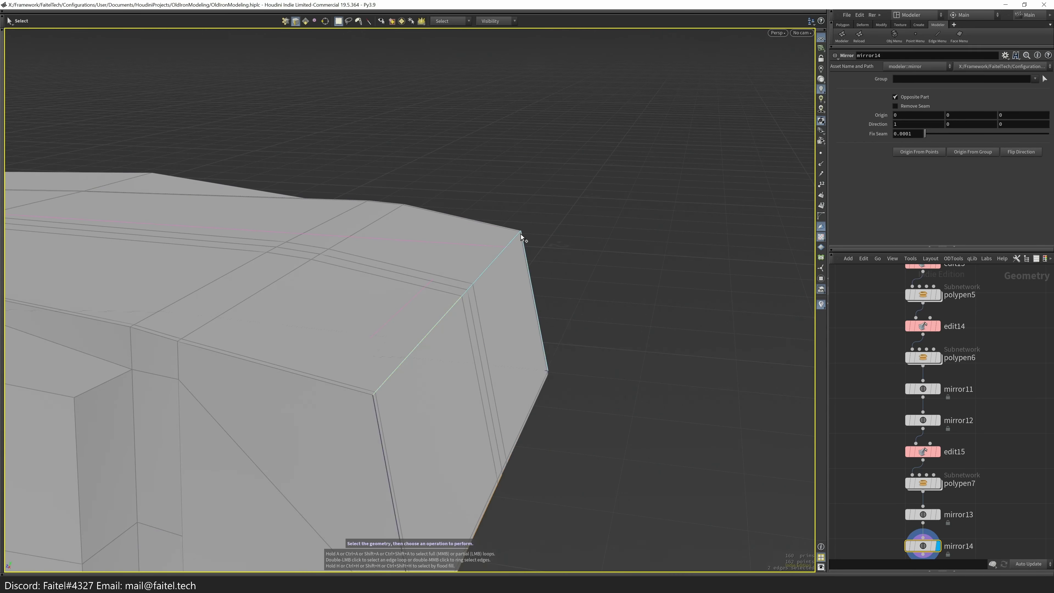
{"action": "left_click_drag", "start_coordinate": [600, 279], "coordinate": [594, 244]}
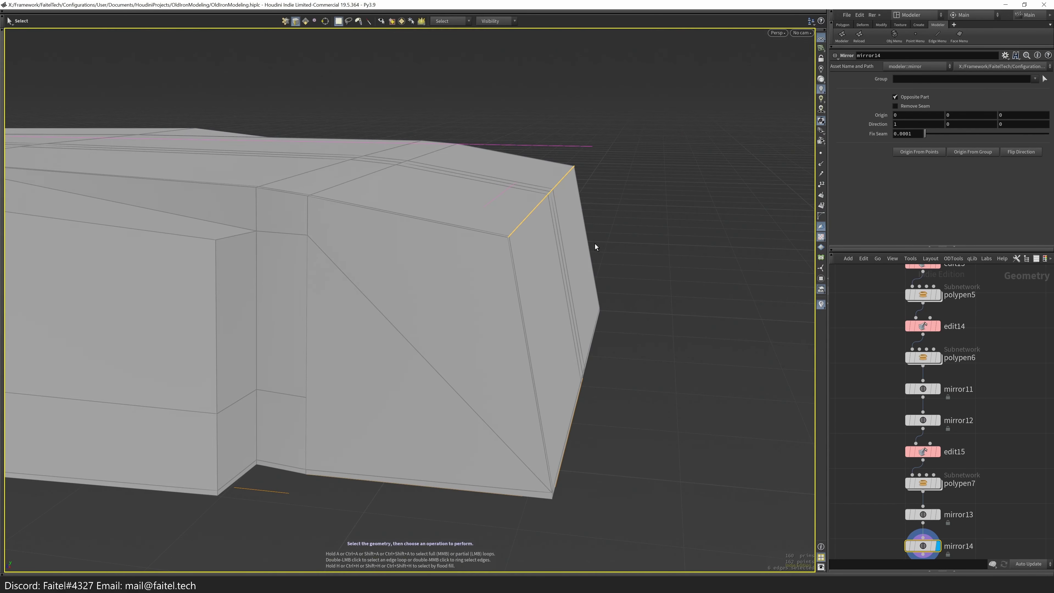
{"action": "left_click_drag", "start_coordinate": [688, 235], "coordinate": [666, 238]}
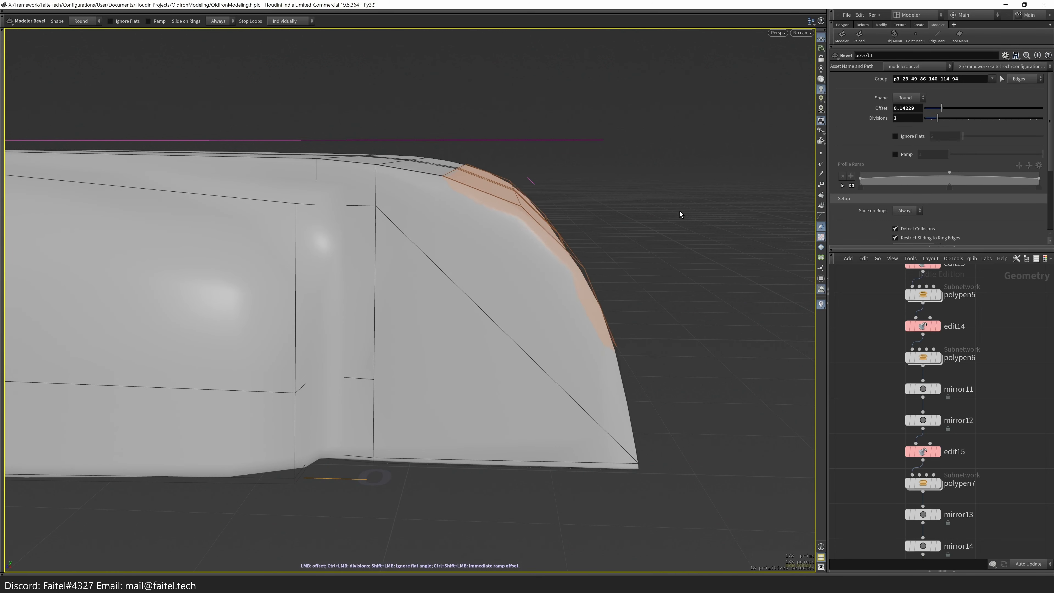
{"action": "left_click_drag", "start_coordinate": [673, 215], "coordinate": [555, 264]}
- Undo the unfinished edge cut on the bevelled front of the shell
{"action": "key", "text": "p"}
{"action": "left_click_drag", "start_coordinate": [461, 349], "coordinate": [503, 166]}
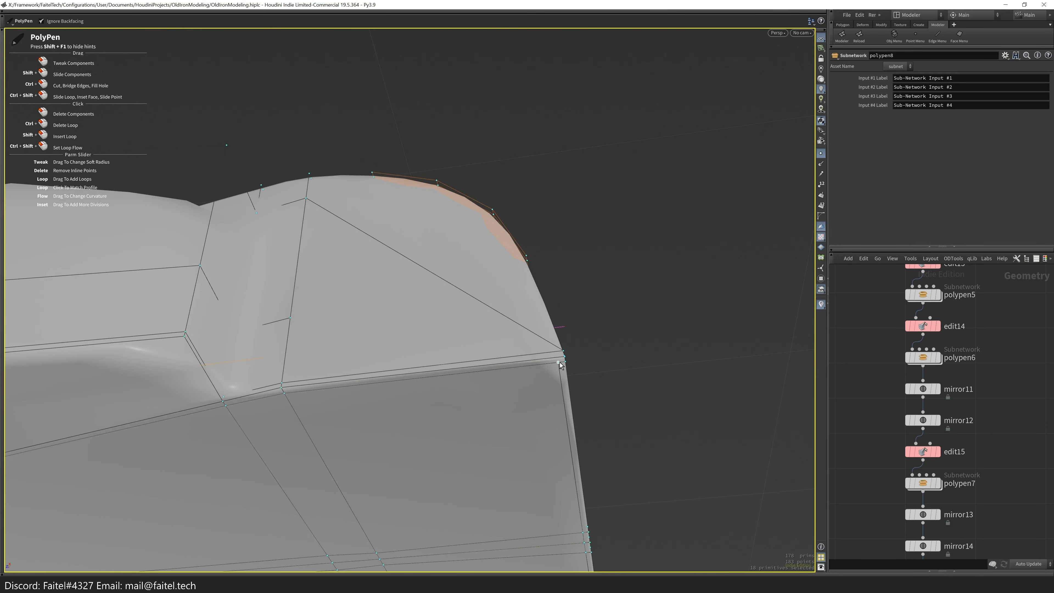
{"action": "left_click_drag", "start_coordinate": [558, 363], "coordinate": [665, 365]}
{"action": "key", "text": "ctrl+z"}
{"action": "key", "text": "ctrl+z"}
{"action": "left_click_drag", "start_coordinate": [633, 334], "coordinate": [544, 420]}
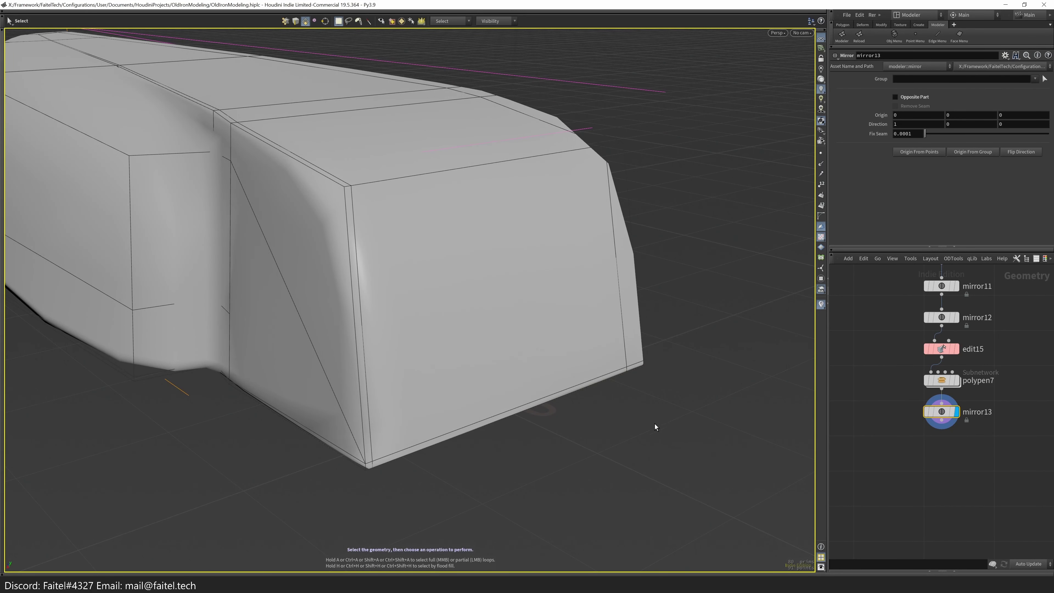
{"action": "left_click_drag", "start_coordinate": [789, 216], "coordinate": [590, 352]}
- Cut mirror13, add Instance mirror symmetry and dissolve the selected edges
{"action": "key", "text": "alt+x"}
{"action": "key", "text": "grave"}
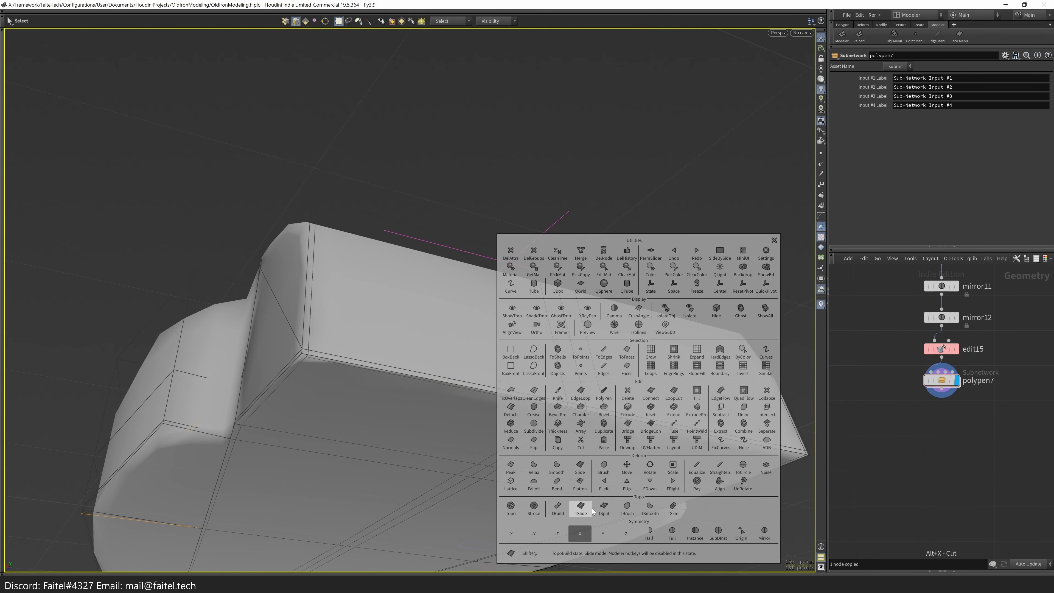
{"action": "left_click", "coordinate": [695, 530]}
{"action": "left_click_drag", "start_coordinate": [457, 416], "coordinate": [307, 333]}
{"action": "key", "text": "Delete"}
- Try an extra mirror of the shell, undo it and return to shaded display
{"action": "key", "text": "p"}
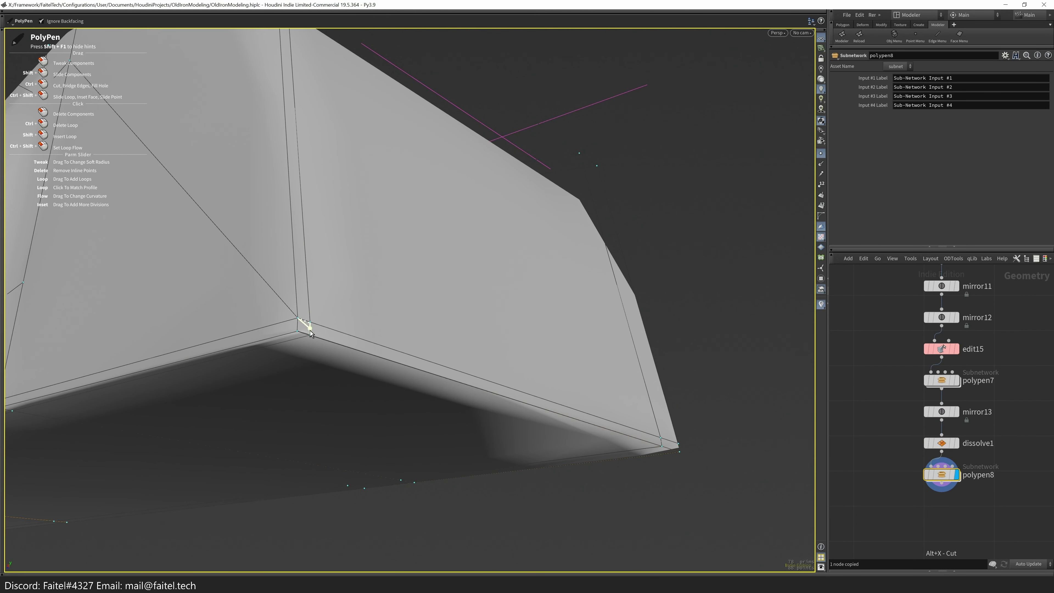
{"action": "mouse_move", "coordinate": [517, 366]}
{"action": "left_mouse_down"}
{"action": "mouse_move", "coordinate": [466, 380]}
{"action": "mouse_move", "coordinate": [523, 377]}
{"action": "mouse_move", "coordinate": [515, 329]}
{"action": "mouse_move", "coordinate": [425, 399]}
{"action": "mouse_move", "coordinate": [358, 408]}
{"action": "mouse_move", "coordinate": [407, 354]}
{"action": "mouse_move", "coordinate": [441, 389]}
{"action": "mouse_move", "coordinate": [344, 526]}
{"action": "mouse_move", "coordinate": [527, 458]}
{"action": "mouse_move", "coordinate": [413, 454]}
{"action": "mouse_move", "coordinate": [409, 287]}
{"action": "mouse_move", "coordinate": [463, 441]}
{"action": "mouse_move", "coordinate": [411, 453]}
{"action": "mouse_move", "coordinate": [415, 474]}
{"action": "mouse_move", "coordinate": [651, 387]}
{"action": "left_mouse_up"}
{"action": "key", "text": "shift+x"}
{"action": "key", "text": "ctrl+z"}
{"action": "key", "text": "ctrl+z"}
{"action": "key", "text": "w"}
{"action": "key", "text": "w"}
{"action": "key", "text": "Escape"}
- Select every face of the shell and apply a trial Subdivide
{"action": "key", "text": "grave"}
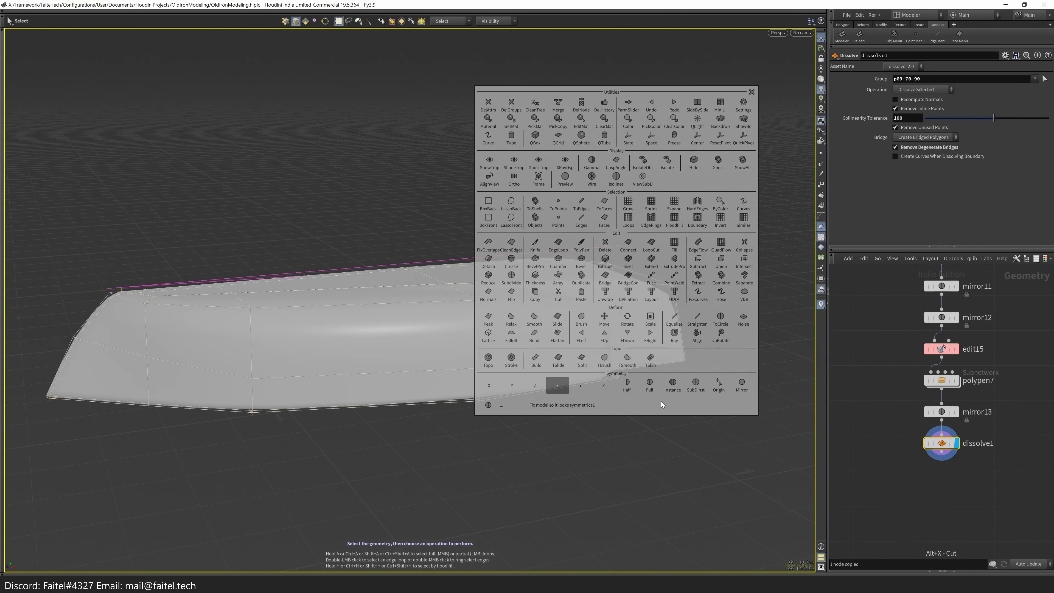
{"action": "key", "text": "grave"}
{"action": "key", "text": "n"}
{"action": "key", "text": "grave"}
{"action": "key", "text": "grave"}
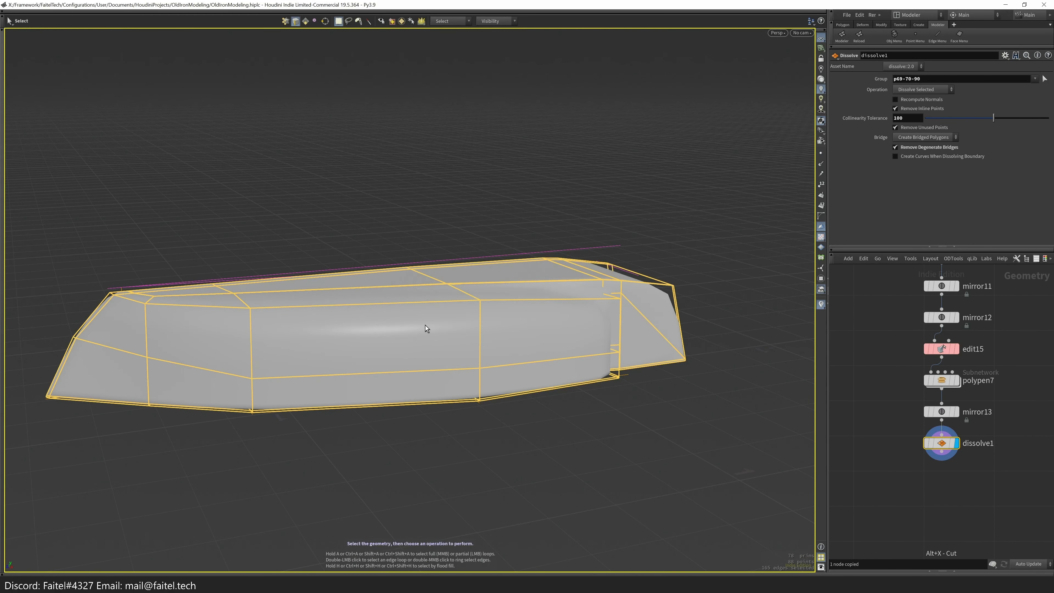
{"action": "key", "text": "4"}
{"action": "key", "text": "grave"}
{"action": "key", "text": "grave"}
{"action": "key", "text": "n"}
{"action": "key", "text": "grave"}
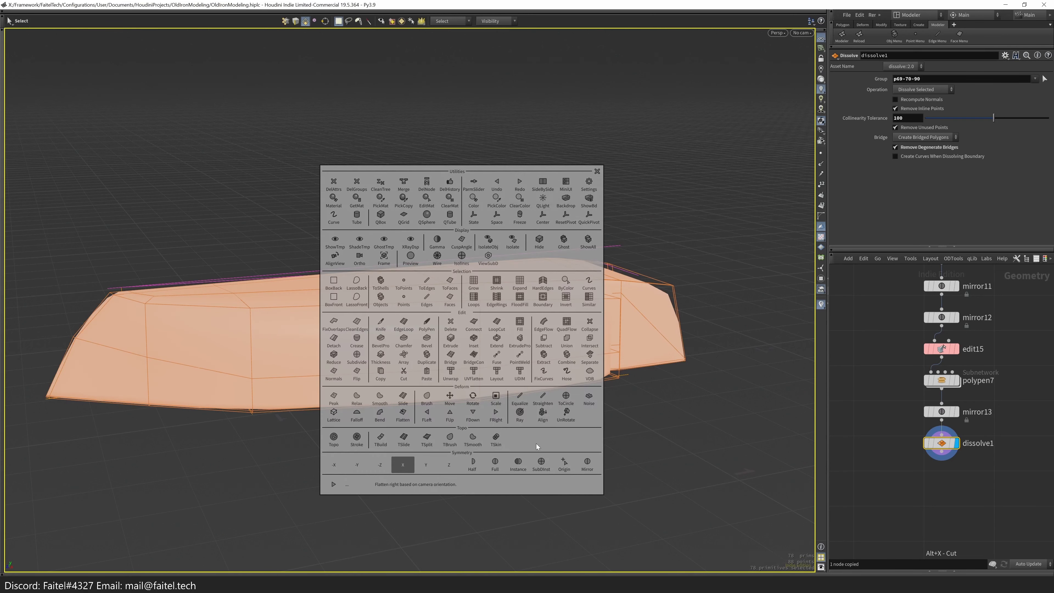
{"action": "left_click", "coordinate": [357, 356]}
- Delete subdivide1, dissolve1 and mirror13 so the chain displays polypen7
{"action": "left_click_drag", "start_coordinate": [560, 358], "coordinate": [560, 358]}
{"action": "scroll", "coordinate": [579, 312], "scroll_direction": "up", "scroll_amount": 5}
{"action": "left_click_drag", "start_coordinate": [580, 312], "coordinate": [426, 356]}
{"action": "scroll", "coordinate": [426, 356], "scroll_direction": "up", "scroll_amount": 3}
{"action": "key", "text": "Delete"}
{"action": "key", "text": "Delete"}
{"action": "key", "text": "Delete"}
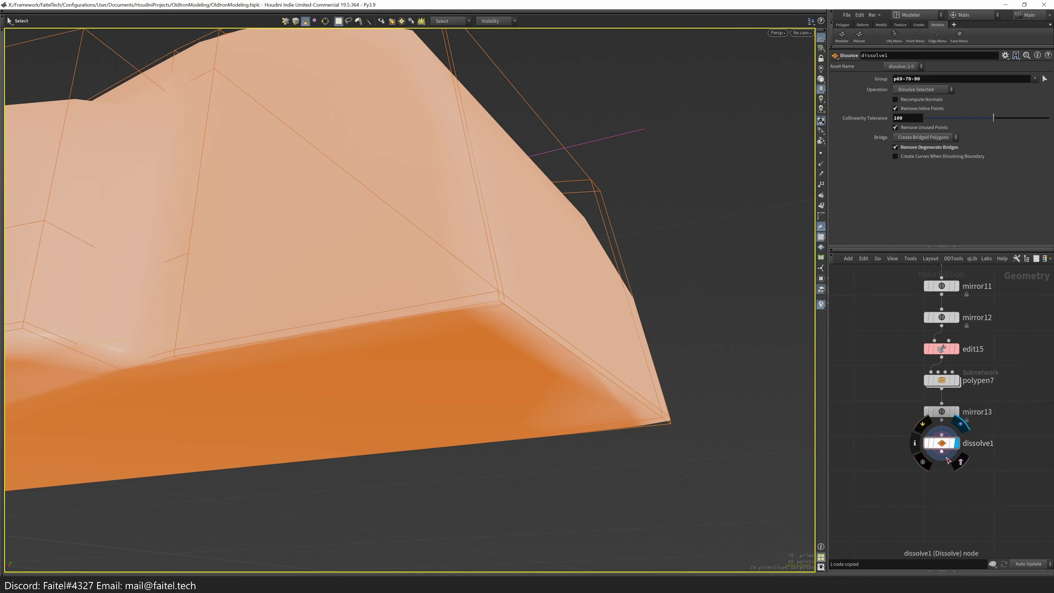
{"action": "scroll", "coordinate": [581, 373], "scroll_direction": "down", "scroll_amount": 3}
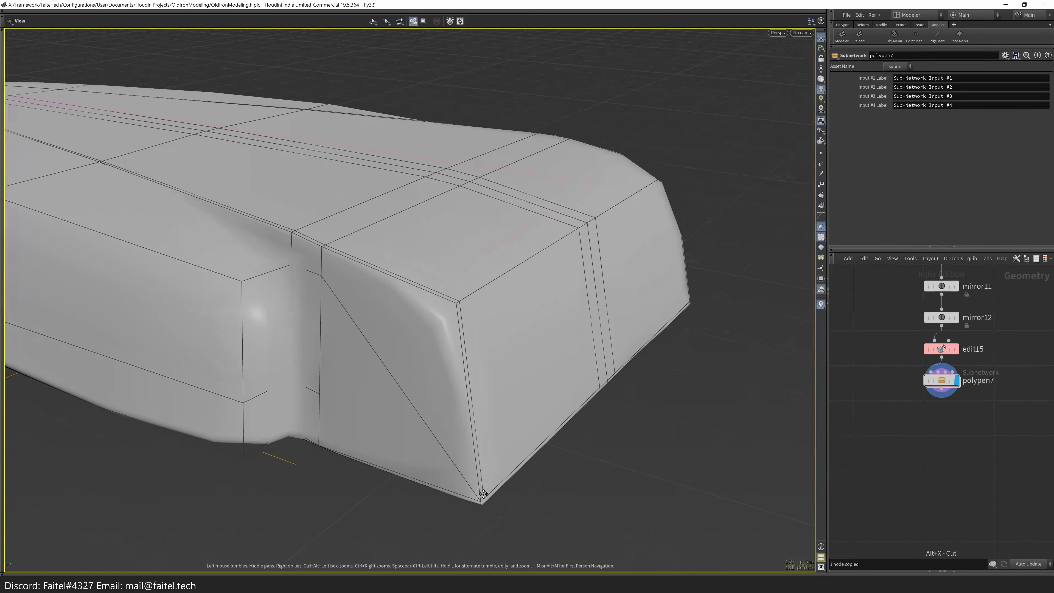
- Add two mirrors and cut new edges across the front and right faces
{"action": "key", "text": "Tab"}
{"action": "left_click", "coordinate": [609, 480]}
{"action": "left_click", "coordinate": [608, 480]}
{"action": "left_click_drag", "start_coordinate": [608, 480], "coordinate": [490, 411]}
{"action": "left_click", "coordinate": [579, 397]}
{"action": "scroll", "coordinate": [624, 414], "scroll_direction": "up", "scroll_amount": 3}
{"action": "left_click", "coordinate": [610, 428]}
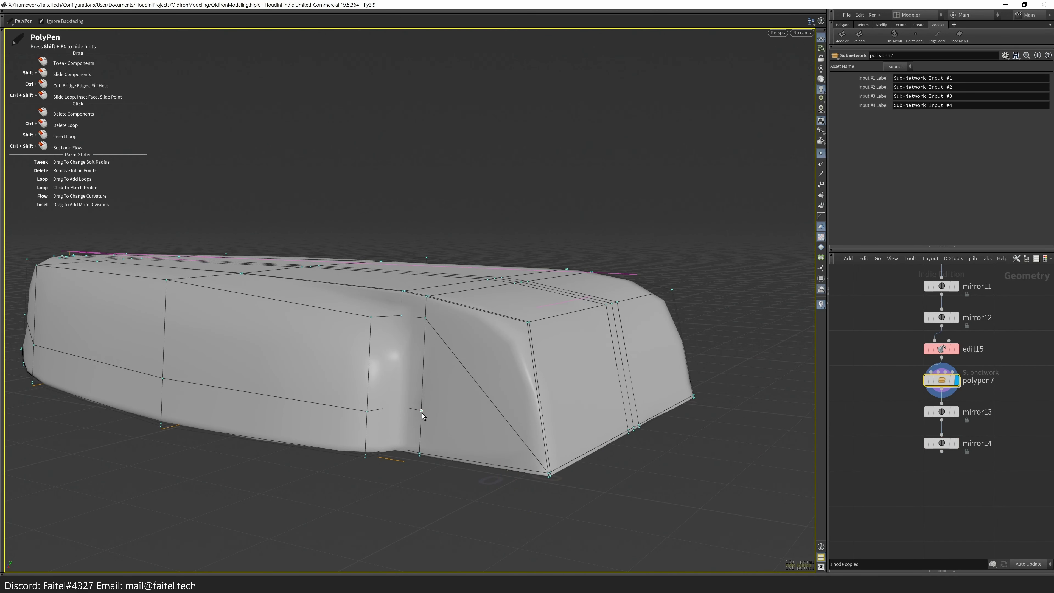
{"action": "left_click", "coordinate": [541, 399]}
{"action": "left_click", "coordinate": [613, 382]}
{"action": "left_click_drag", "start_coordinate": [614, 382], "coordinate": [565, 450], "text": "alt"}
- Cut polypen7, mirror13 and mirror14 from the chain with Alt+X
{"action": "key", "text": "Return"}
{"action": "key", "text": "q"}
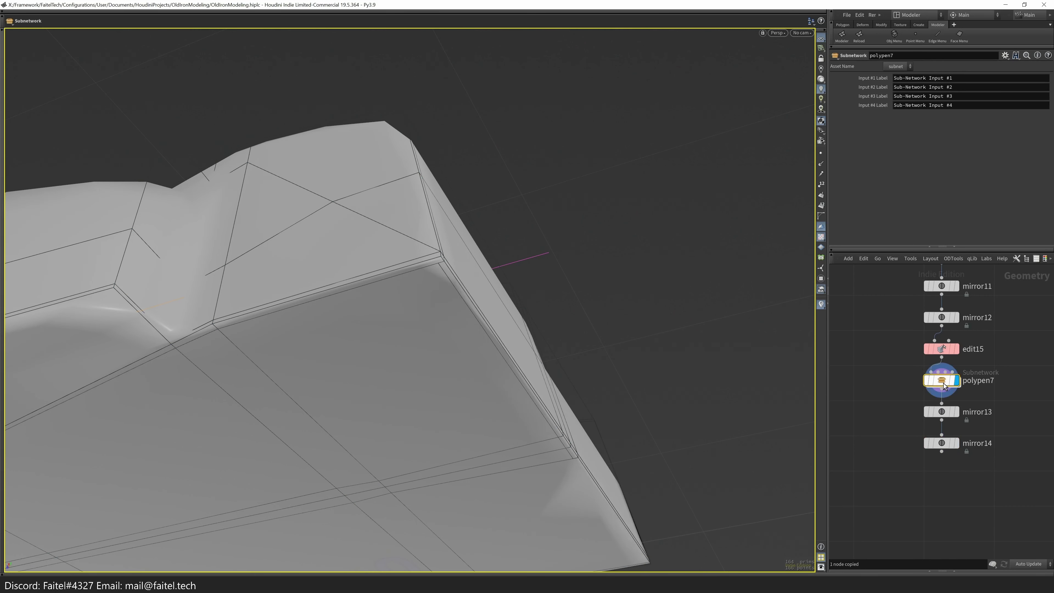
{"action": "key", "text": "q"}
{"action": "left_click_drag", "start_coordinate": [610, 457], "coordinate": [560, 395], "text": "alt"}
{"action": "middle_click_drag", "start_coordinate": [559, 395], "coordinate": [484, 377], "text": "alt"}
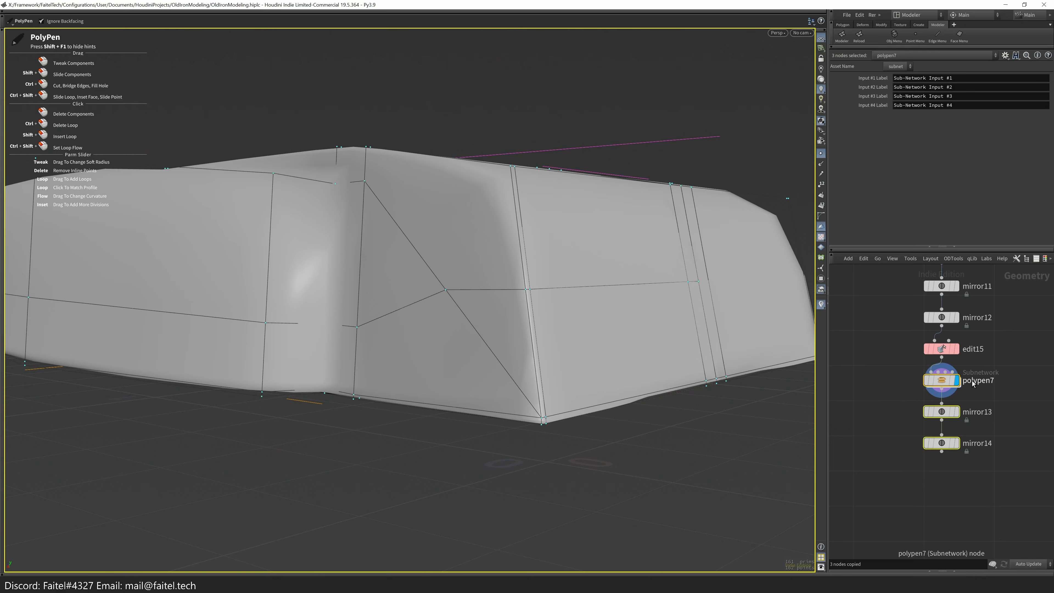
{"action": "key", "text": "alt+x"}
- Add a Subdivide node (OpenSubdiv Catmull-Clark, Depth 1) after mirror12
{"action": "key", "text": "Tab"}
{"action": "left_click", "coordinate": [557, 355]}
{"action": "left_click_drag", "start_coordinate": [448, 257], "coordinate": [484, 309], "text": "alt"}
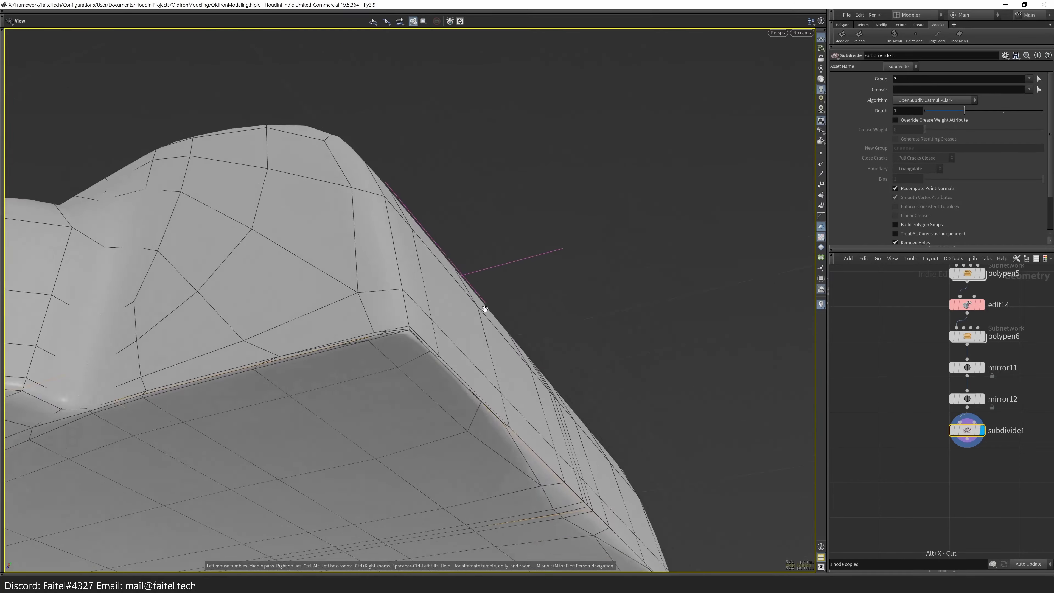
{"action": "mouse_move", "coordinate": [506, 384]}
{"action": "left_mouse_down", "text": "alt"}
{"action": "mouse_move", "coordinate": [532, 353]}
{"action": "mouse_move", "coordinate": [513, 415]}
{"action": "mouse_move", "coordinate": [346, 506]}
{"action": "mouse_move", "coordinate": [511, 466]}
{"action": "mouse_move", "coordinate": [391, 478]}
{"action": "mouse_move", "coordinate": [506, 453]}
{"action": "mouse_move", "coordinate": [621, 365]}
{"action": "mouse_move", "coordinate": [482, 382]}
{"action": "mouse_move", "coordinate": [494, 330]}
{"action": "mouse_move", "coordinate": [443, 376]}
{"action": "mouse_move", "coordinate": [546, 377]}
{"action": "mouse_move", "coordinate": [522, 386]}
{"action": "mouse_move", "coordinate": [485, 370]}
{"action": "left_mouse_up", "text": "alt"}
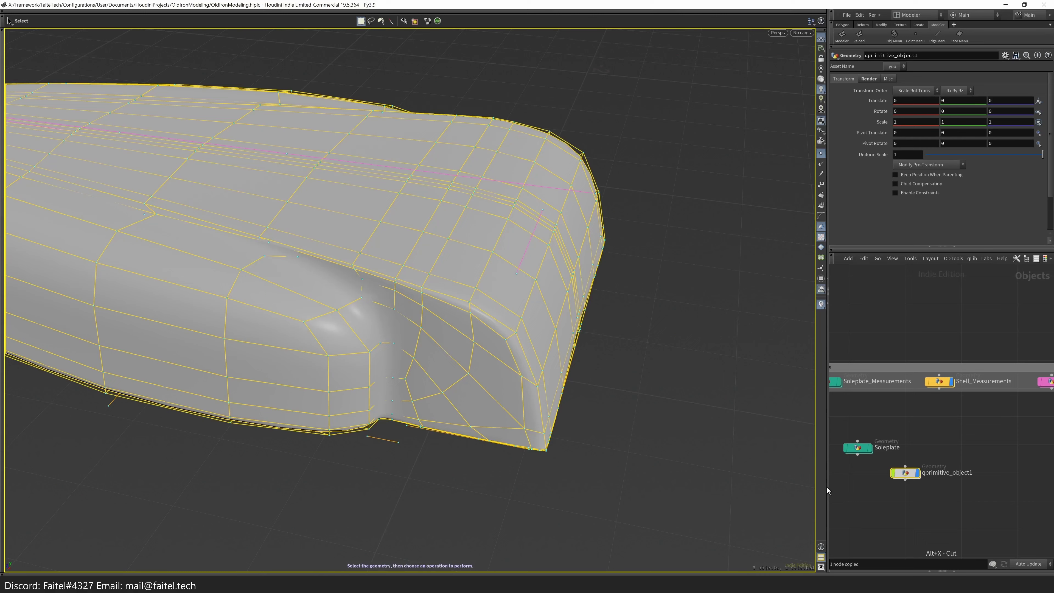
{"action": "key", "text": "w"}
{"action": "key", "text": "w"}
{"action": "mouse_move", "coordinate": [676, 400]}
{"action": "left_mouse_down", "text": "alt"}
{"action": "mouse_move", "coordinate": [621, 405]}
{"action": "mouse_move", "coordinate": [625, 296]}
{"action": "mouse_move", "coordinate": [532, 309]}
{"action": "mouse_move", "coordinate": [596, 291]}
{"action": "mouse_move", "coordinate": [499, 306]}
{"action": "mouse_move", "coordinate": [472, 287]}
{"action": "left_mouse_up", "text": "alt"}
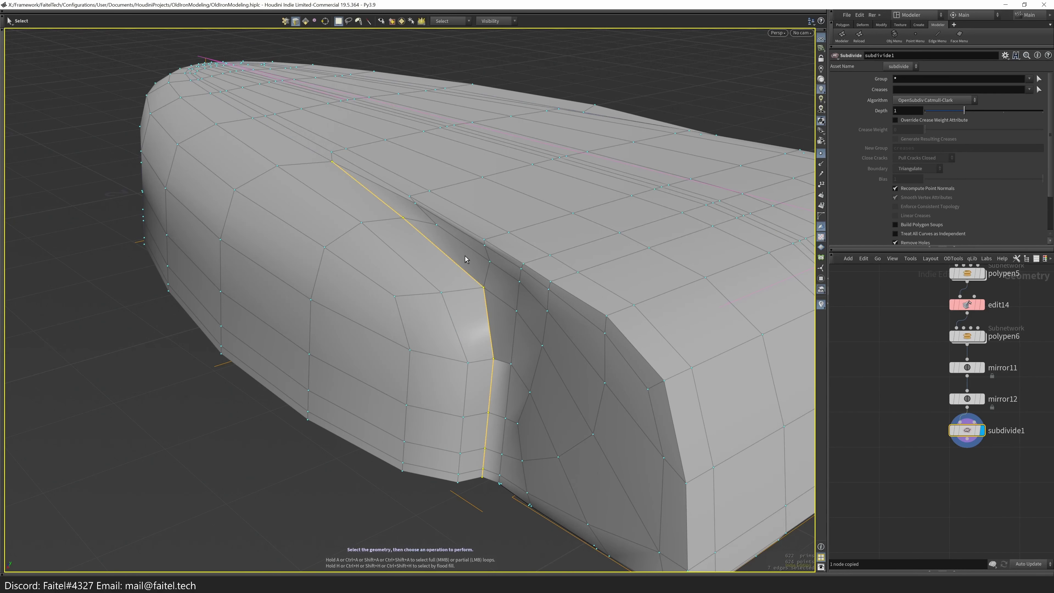
- Build the side groove edge selection by connecting and growing edges
{"action": "key", "text": "Tab"}
{"action": "left_click", "coordinate": [610, 263]}
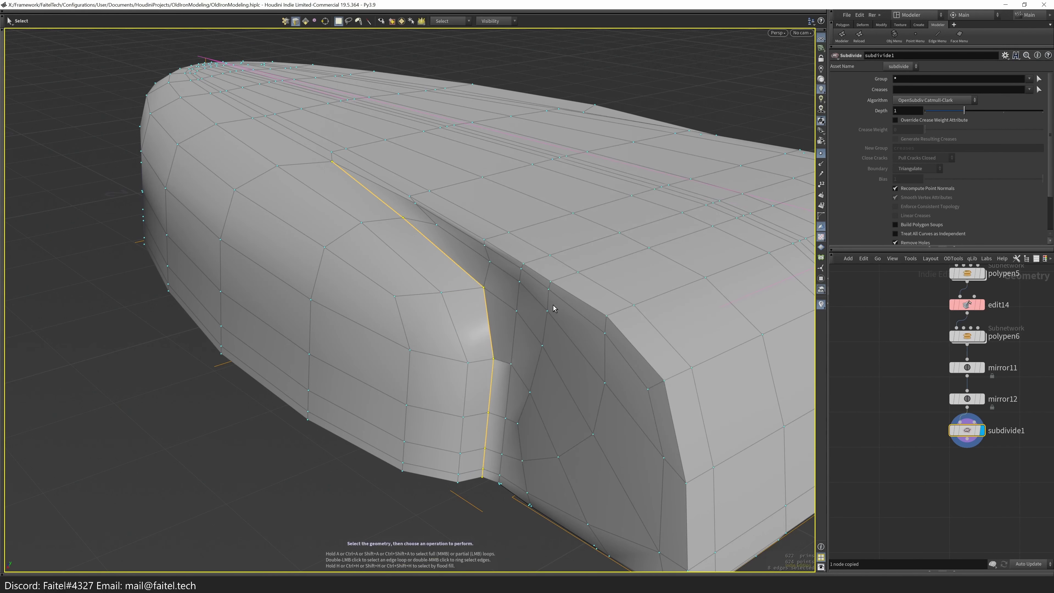
{"action": "left_click", "coordinate": [330, 163], "text": "shift"}
{"action": "key", "text": "Tab"}
{"action": "left_click", "coordinate": [324, 176]}
{"action": "left_click_drag", "start_coordinate": [324, 176], "coordinate": [497, 254]}
{"action": "key", "text": "Tab"}
{"action": "left_click", "coordinate": [183, 370]}
{"action": "left_click_drag", "start_coordinate": [184, 370], "coordinate": [381, 461]}
- Bevel the groove edges with 2 divisions and an offset of about 0.0127
{"action": "key", "text": "b"}
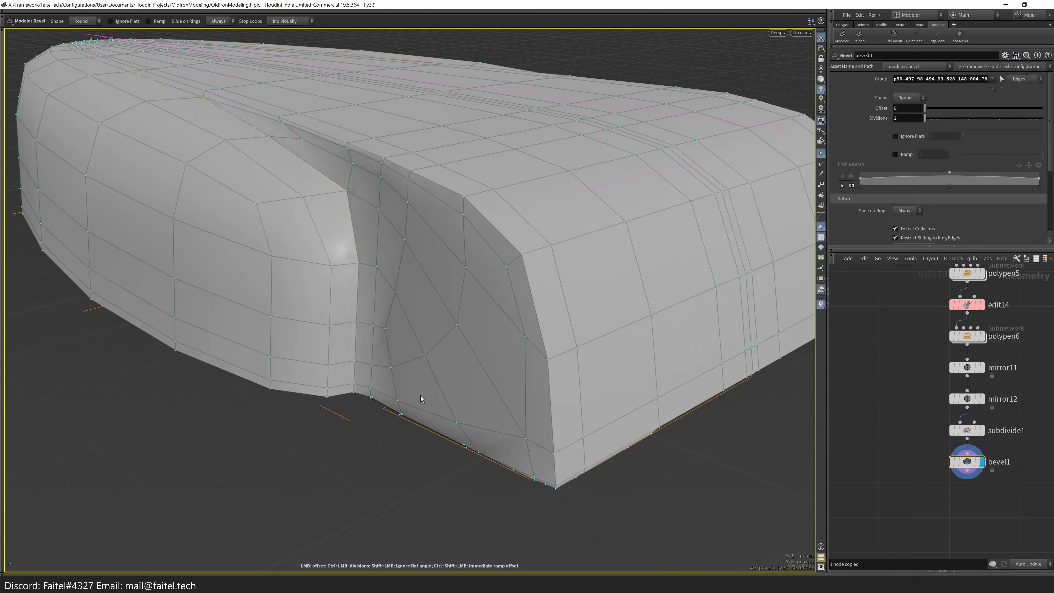
{"action": "left_click_drag", "start_coordinate": [477, 384], "coordinate": [483, 384], "text": "ctrl"}
{"action": "key", "text": "Escape"}
{"action": "left_click_drag", "start_coordinate": [483, 385], "coordinate": [488, 439]}
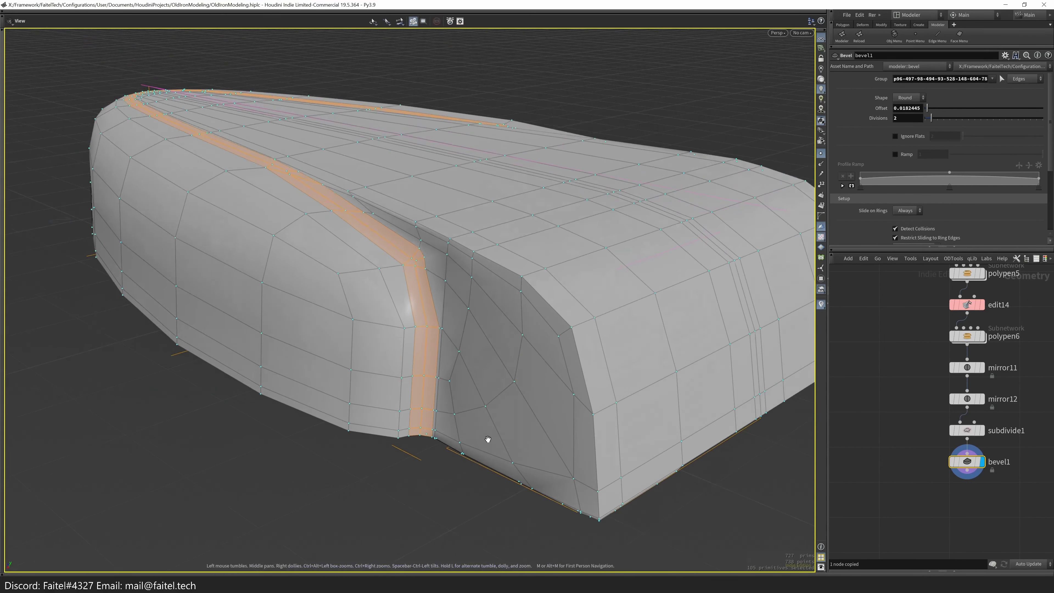
{"action": "left_click_drag", "start_coordinate": [498, 409], "coordinate": [499, 404]}
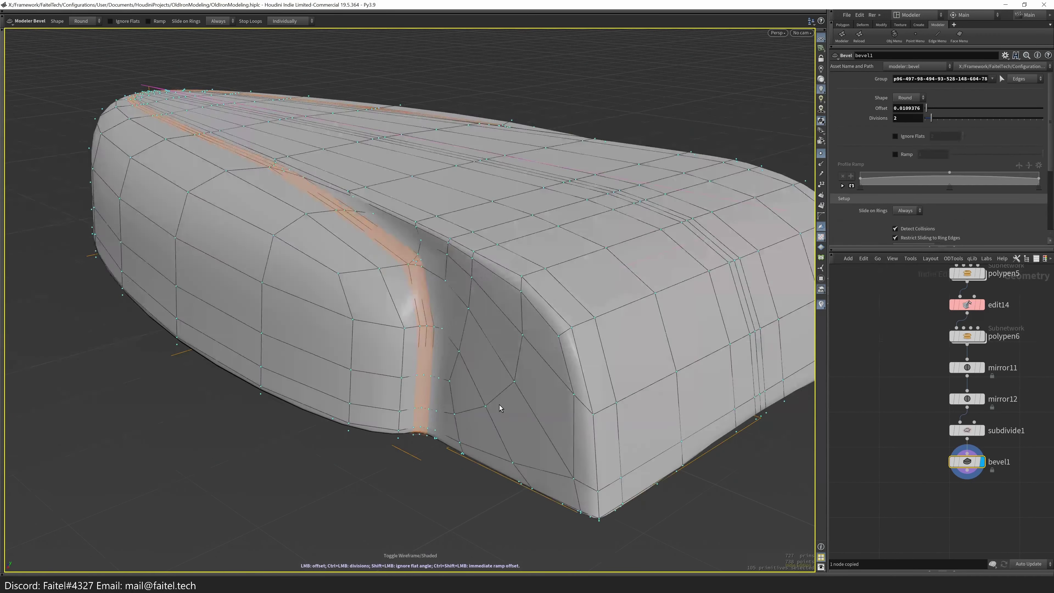
{"action": "scroll", "coordinate": [499, 404], "scroll_direction": "up", "scroll_amount": 3}
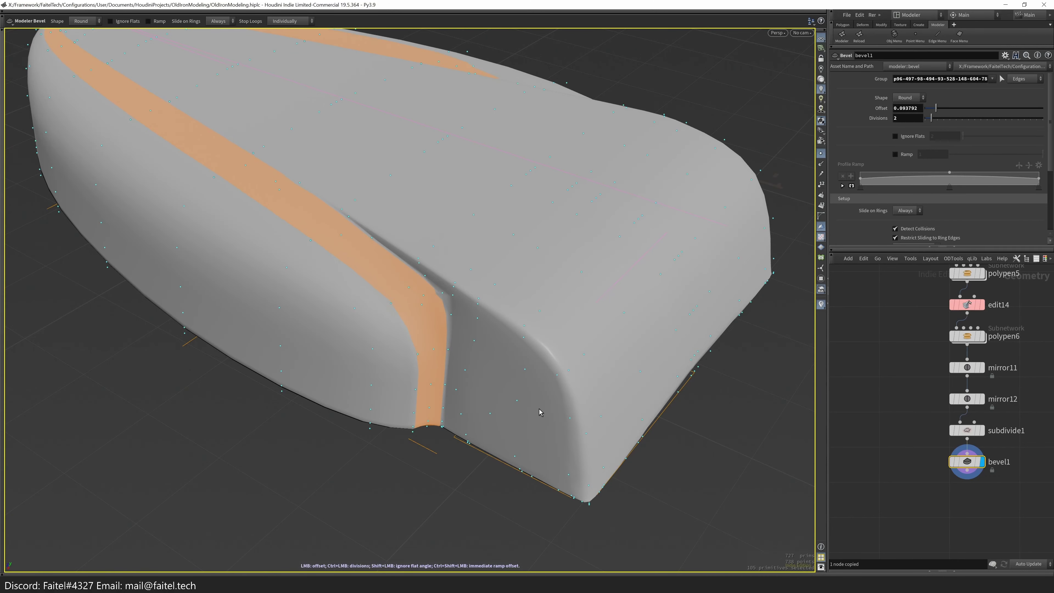
{"action": "left_click_drag", "start_coordinate": [488, 429], "coordinate": [459, 424]}
{"action": "key", "text": "Escape"}
{"action": "scroll", "coordinate": [494, 301], "scroll_direction": "up", "scroll_amount": 5}
{"action": "left_click_drag", "start_coordinate": [474, 306], "coordinate": [438, 310]}
{"action": "key", "text": "w"}
{"action": "key", "text": "w"}
{"action": "scroll", "coordinate": [455, 294], "scroll_direction": "up", "scroll_amount": 3}
- Point Weld two stray groove-corner points onto their neighbours
{"action": "key", "text": "s"}
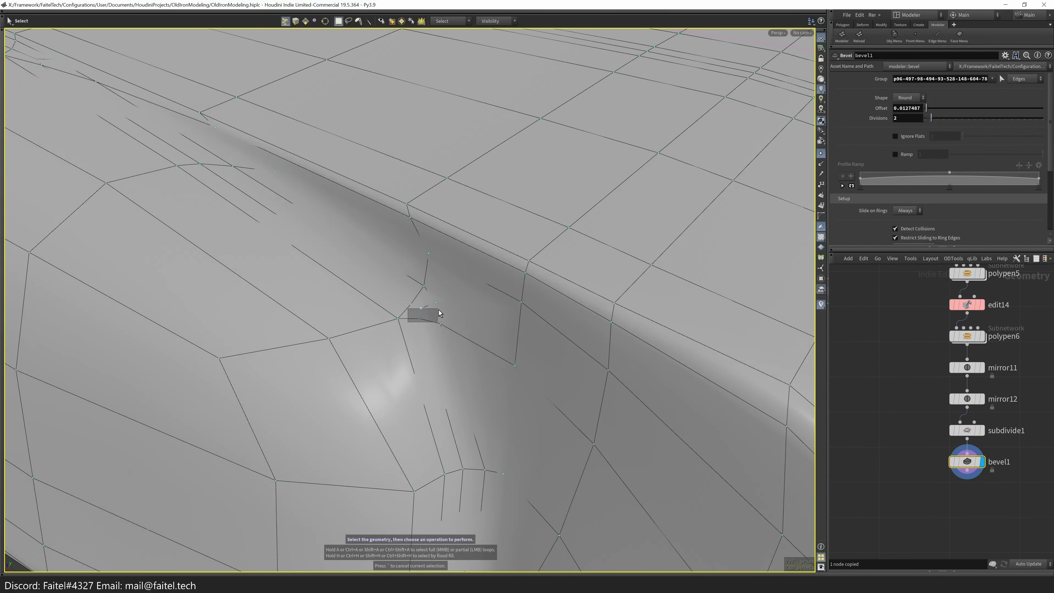
{"action": "key", "text": "Tab"}
{"action": "left_click", "coordinate": [493, 402]}
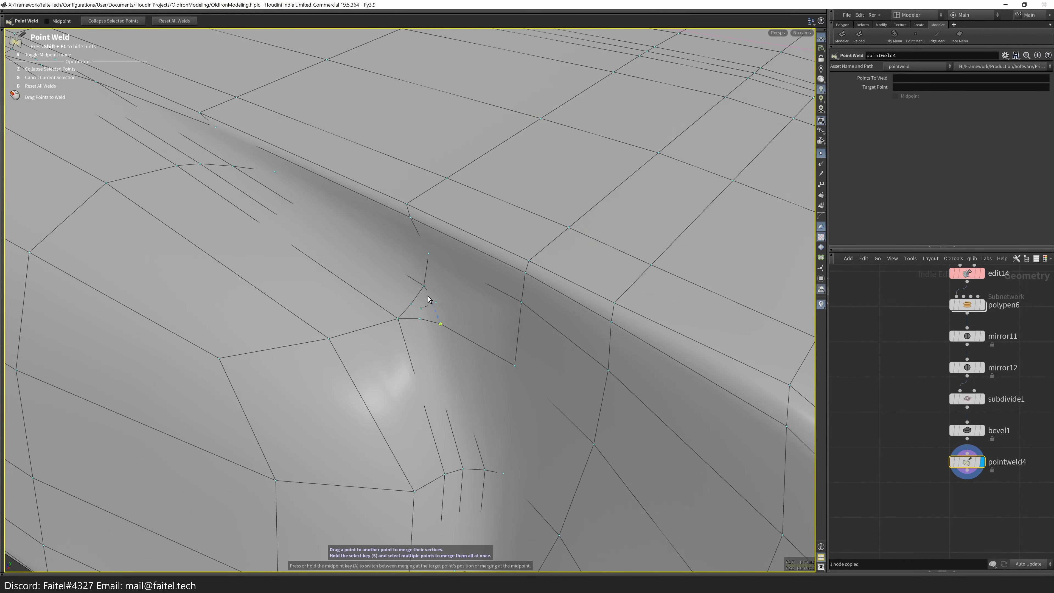
{"action": "key", "text": "w"}
{"action": "left_click_drag", "start_coordinate": [436, 303], "coordinate": [422, 308]}
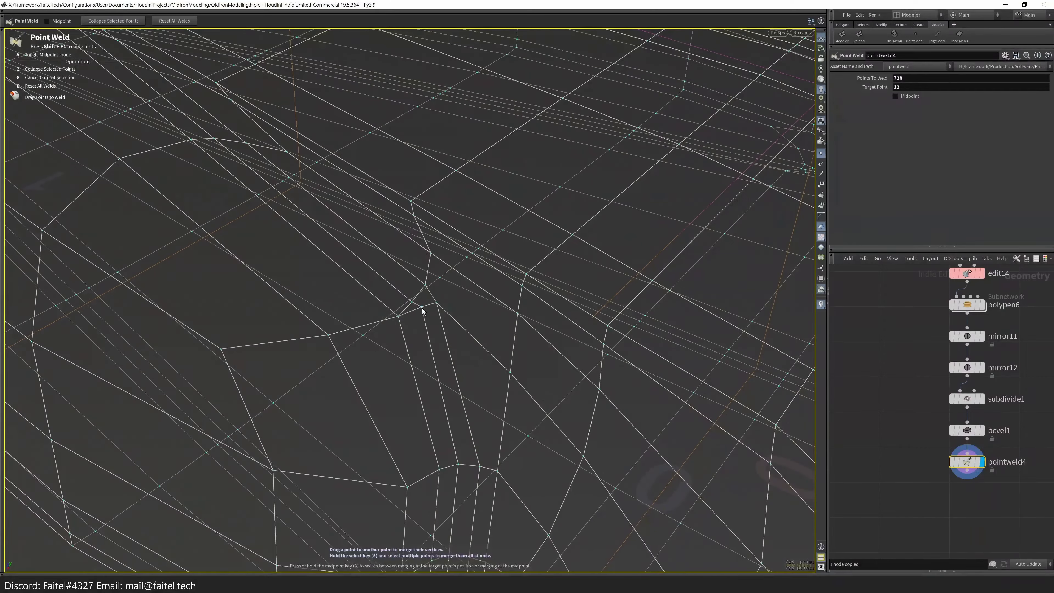
{"action": "left_click_drag", "start_coordinate": [435, 302], "coordinate": [426, 285]}
- Show wireframe over the shaded mesh and view the corner's underside
{"action": "key", "text": "w"}
{"action": "scroll", "coordinate": [426, 379], "scroll_direction": "down", "scroll_amount": 3}
{"action": "scroll", "coordinate": [458, 321], "scroll_direction": "up", "scroll_amount": 5}
{"action": "scroll", "coordinate": [458, 321], "scroll_direction": "down", "scroll_amount": 3}
{"action": "key", "text": "w"}
{"action": "scroll", "coordinate": [463, 393], "scroll_direction": "up", "scroll_amount": 3}
{"action": "left_click_drag", "start_coordinate": [464, 393], "coordinate": [457, 415]}
{"action": "scroll", "coordinate": [456, 415], "scroll_direction": "up", "scroll_amount": 3}
{"action": "mouse_move", "coordinate": [478, 342]}
{"action": "left_mouse_down"}
{"action": "mouse_move", "coordinate": [452, 388]}
{"action": "mouse_move", "coordinate": [545, 317]}
{"action": "mouse_move", "coordinate": [501, 358]}
{"action": "mouse_move", "coordinate": [443, 335]}
{"action": "mouse_move", "coordinate": [579, 304]}
{"action": "mouse_move", "coordinate": [499, 341]}
{"action": "mouse_move", "coordinate": [482, 393]}
{"action": "mouse_move", "coordinate": [617, 376]}
{"action": "mouse_move", "coordinate": [438, 282]}
{"action": "mouse_move", "coordinate": [407, 370]}
{"action": "mouse_move", "coordinate": [539, 447]}
{"action": "mouse_move", "coordinate": [504, 390]}
{"action": "mouse_move", "coordinate": [461, 391]}
{"action": "mouse_move", "coordinate": [344, 298]}
{"action": "mouse_move", "coordinate": [430, 323]}
{"action": "mouse_move", "coordinate": [482, 300]}
{"action": "mouse_move", "coordinate": [487, 310]}
{"action": "mouse_move", "coordinate": [306, 266]}
{"action": "mouse_move", "coordinate": [402, 361]}
{"action": "mouse_move", "coordinate": [577, 483]}
{"action": "mouse_move", "coordinate": [702, 382]}
{"action": "mouse_move", "coordinate": [524, 405]}
{"action": "mouse_move", "coordinate": [716, 231]}
{"action": "mouse_move", "coordinate": [444, 284]}
{"action": "mouse_move", "coordinate": [504, 316]}
{"action": "mouse_move", "coordinate": [525, 313]}
{"action": "mouse_move", "coordinate": [398, 336]}
{"action": "left_mouse_up"}
- Delete the stray corner edge and straighten the selected underside edges
{"action": "left_click", "coordinate": [500, 270]}
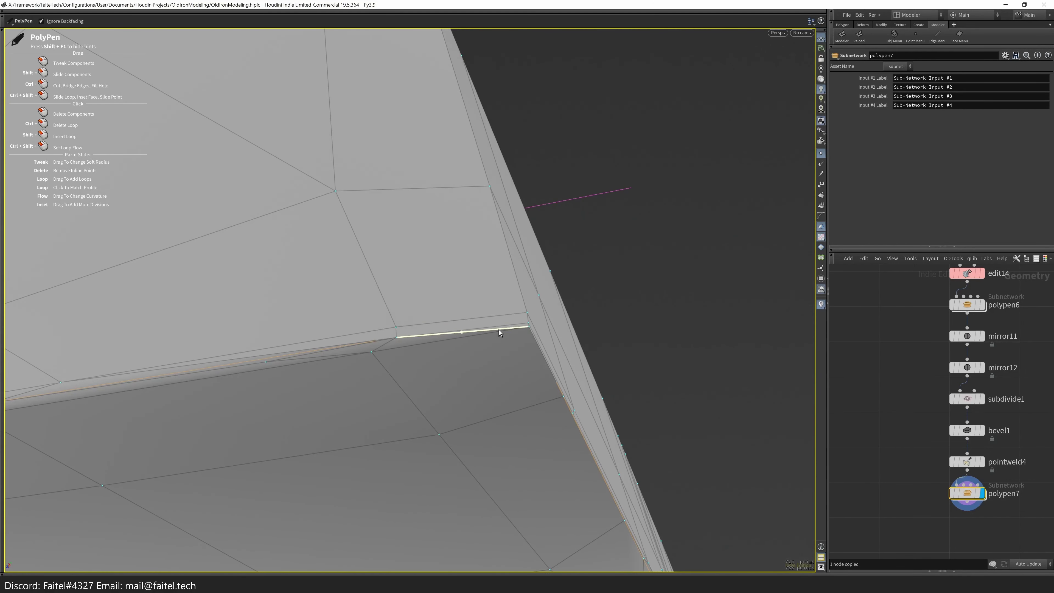
{"action": "left_click_drag", "start_coordinate": [519, 331], "coordinate": [350, 340]}
{"action": "key", "text": "s"}
{"action": "left_click", "coordinate": [338, 353]}
{"action": "left_click", "coordinate": [387, 330]}
{"action": "left_click", "coordinate": [341, 360]}
{"action": "key", "text": "grave"}
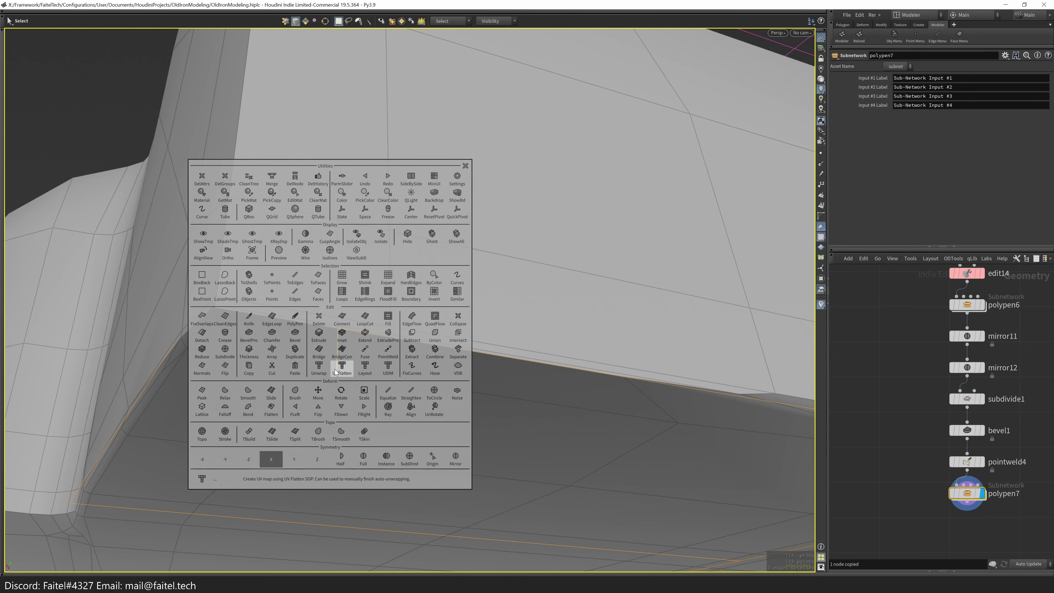
{"action": "left_click", "coordinate": [410, 399]}
{"action": "left_click_drag", "start_coordinate": [412, 397], "coordinate": [436, 348]}
- Pull the corner point down into line with the underside edge
{"action": "key", "text": "t"}
{"action": "left_click", "coordinate": [403, 333]}
{"action": "left_click_drag", "start_coordinate": [405, 317], "coordinate": [253, 358]}
{"action": "key", "text": "p"}
{"action": "left_click_drag", "start_coordinate": [356, 339], "coordinate": [159, 315]}
{"action": "mouse_move", "coordinate": [340, 362]}
{"action": "left_mouse_down"}
{"action": "mouse_move", "coordinate": [231, 337]}
{"action": "mouse_move", "coordinate": [336, 364]}
{"action": "left_mouse_up"}
{"action": "left_click_drag", "start_coordinate": [586, 379], "coordinate": [560, 403]}
{"action": "left_click_drag", "start_coordinate": [397, 347], "coordinate": [120, 278]}
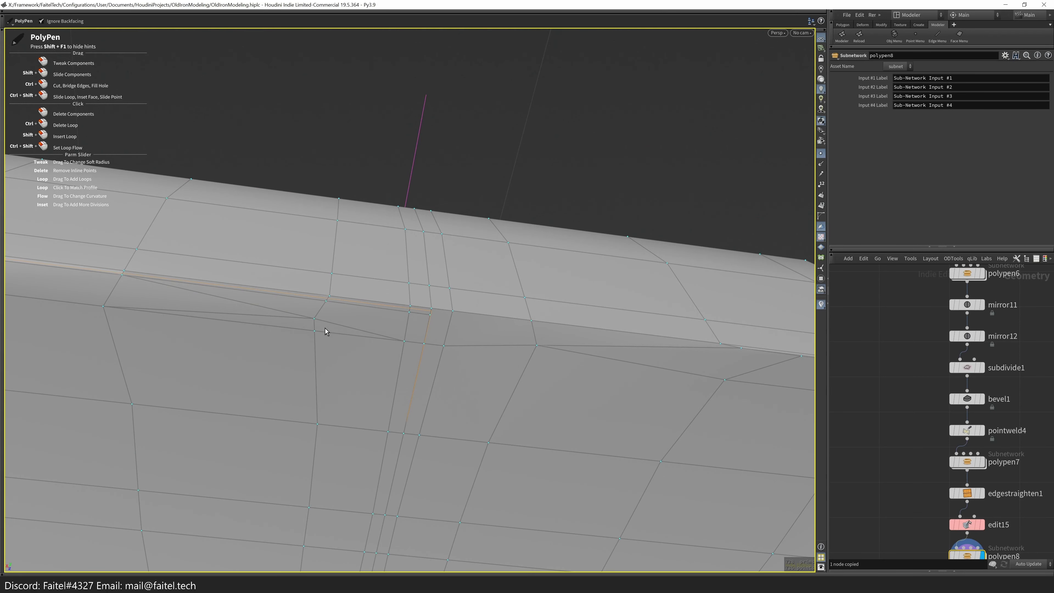
{"action": "left_click_drag", "start_coordinate": [318, 329], "coordinate": [330, 324]}
{"action": "left_click_drag", "start_coordinate": [426, 332], "coordinate": [627, 447]}
- Move another underside point to align it along the edge
{"action": "key", "text": "s"}
{"action": "key", "text": "t"}
{"action": "middle_click_drag", "start_coordinate": [627, 447], "coordinate": [132, 256]}
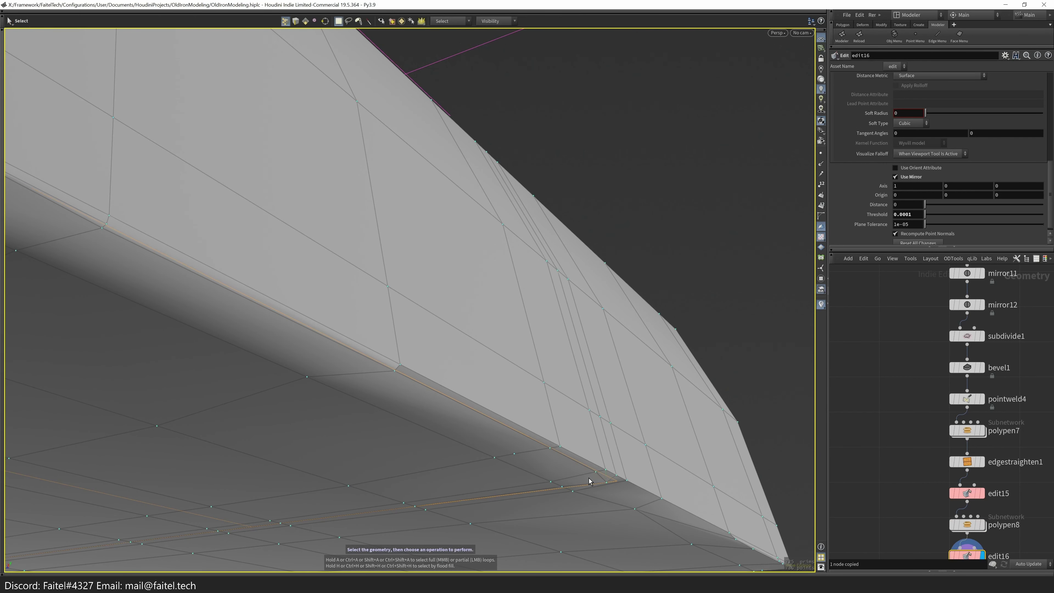
{"action": "left_click_drag", "start_coordinate": [593, 450], "coordinate": [611, 486]}
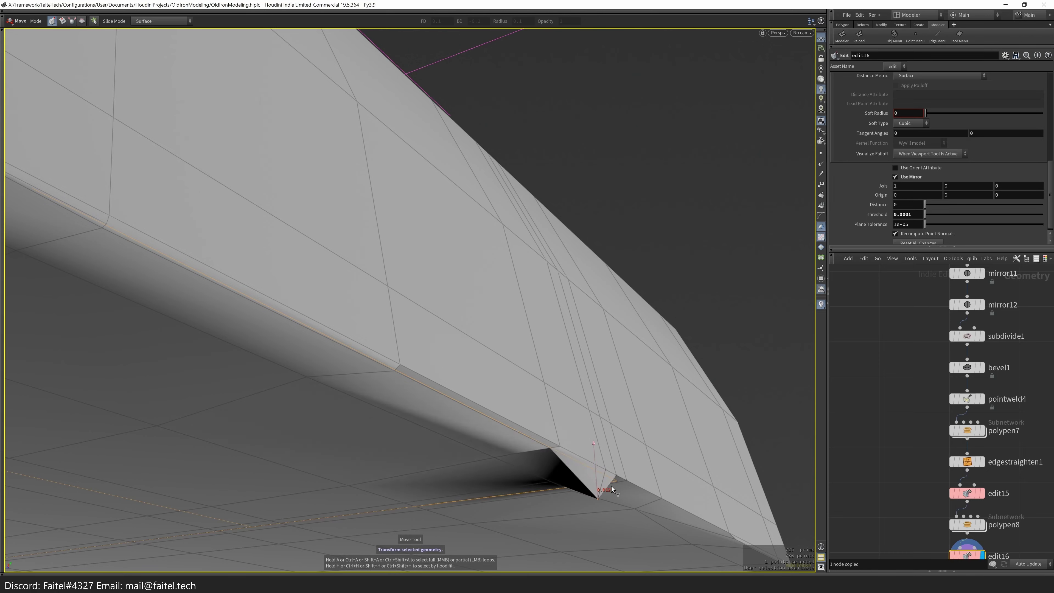
{"action": "key", "text": "Escape"}
{"action": "right_click_drag", "start_coordinate": [611, 487], "coordinate": [634, 479]}
{"action": "left_click_drag", "start_coordinate": [634, 479], "coordinate": [353, 488]}
{"action": "key", "text": "t"}
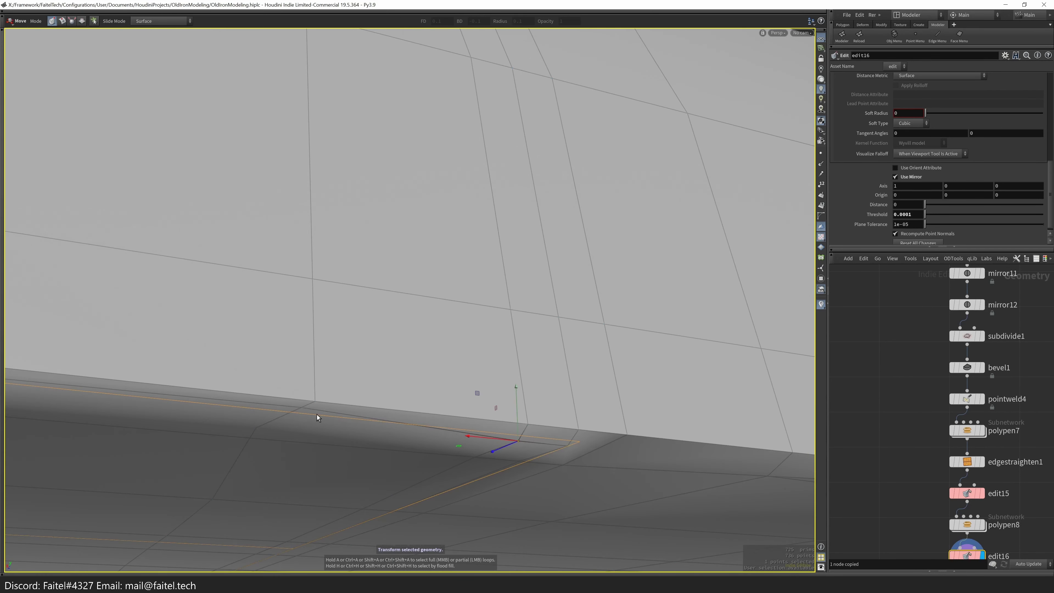
{"action": "key", "text": "Escape"}
{"action": "right_click_drag", "start_coordinate": [323, 406], "coordinate": [342, 455]}
{"action": "left_click_drag", "start_coordinate": [341, 455], "coordinate": [448, 420]}
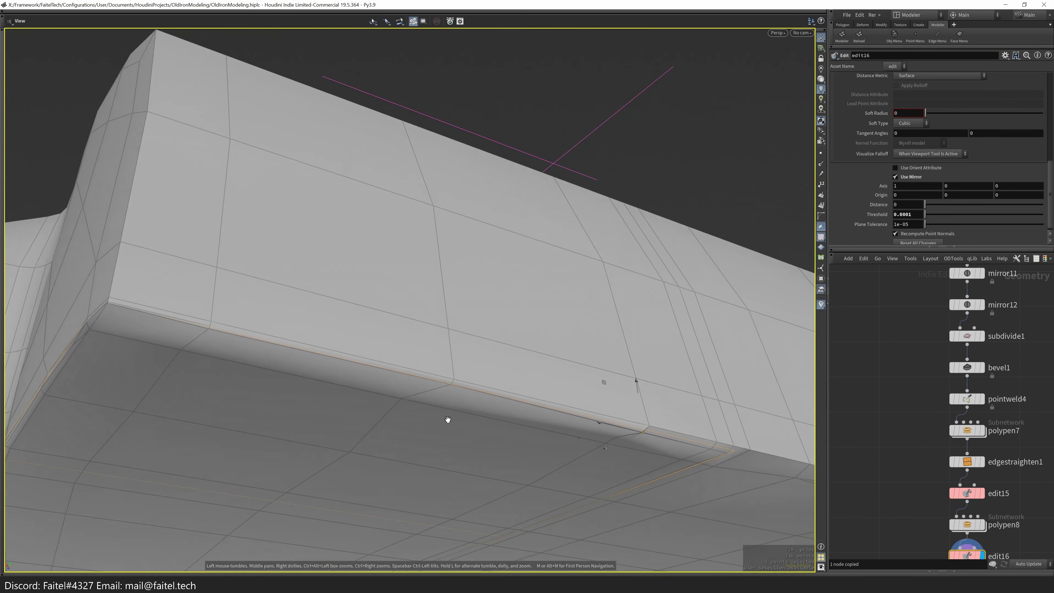
- Select a point on the underside edge and begin a new PolyPen edit
{"action": "key", "text": "s"}
{"action": "mouse_move", "coordinate": [473, 387]}
{"action": "left_mouse_down"}
{"action": "mouse_move", "coordinate": [474, 353]}
{"action": "mouse_move", "coordinate": [456, 395]}
{"action": "left_mouse_up"}
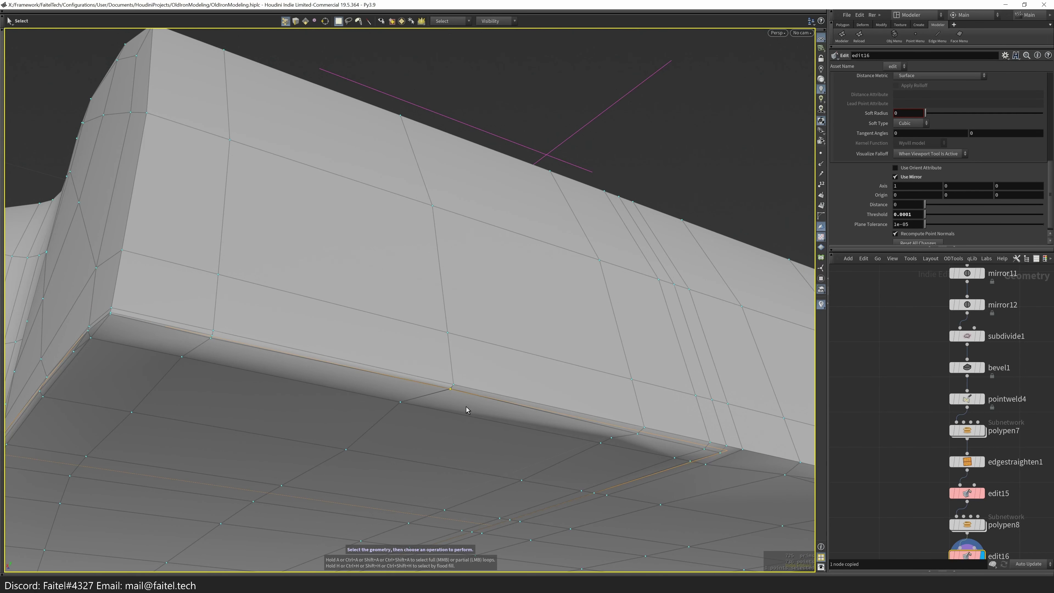
{"action": "left_click", "coordinate": [466, 407]}
{"action": "left_click", "coordinate": [453, 395]}
{"action": "left_click_drag", "start_coordinate": [453, 394], "coordinate": [322, 396]}
{"action": "key", "text": "p"}
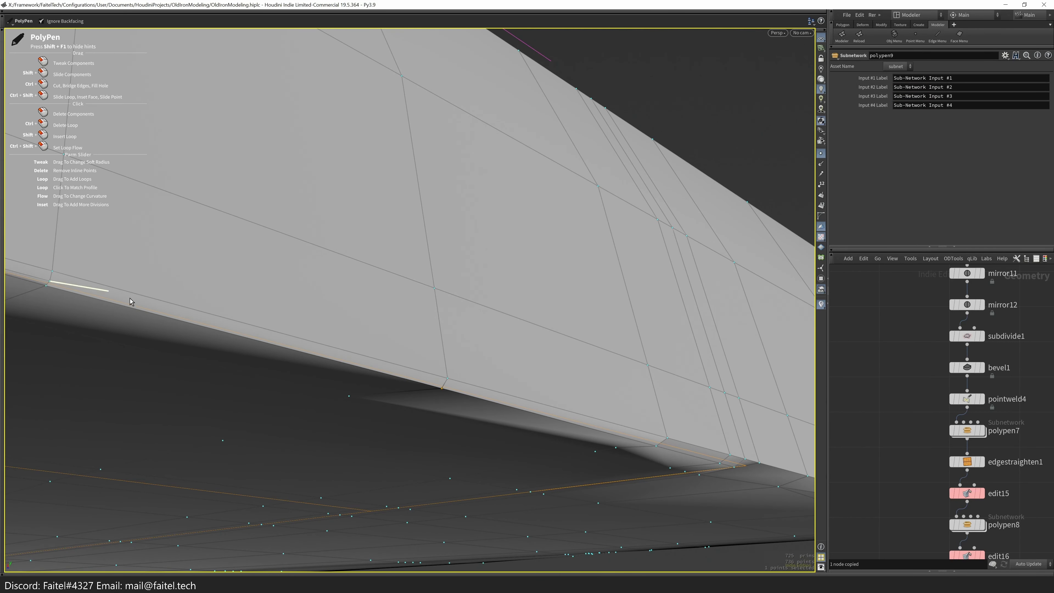
- Straighten the selected underside edge and apply Edge Flow to it
{"action": "left_click_drag", "start_coordinate": [740, 465], "coordinate": [487, 330]}
{"action": "key", "text": "s"}
{"action": "key", "text": "q"}
{"action": "left_click", "coordinate": [654, 451]}
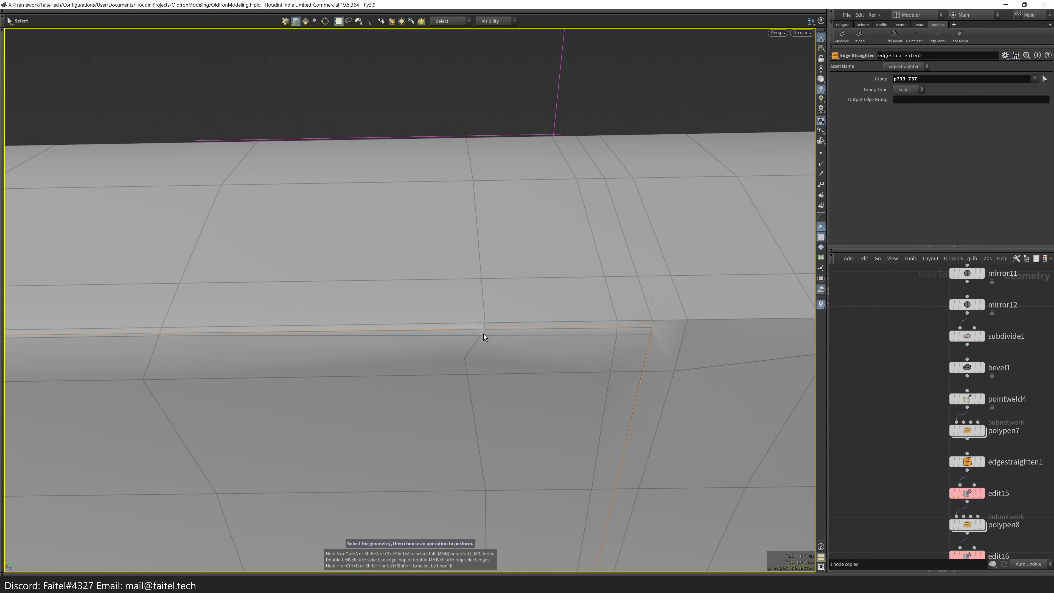
{"action": "key", "text": "q"}
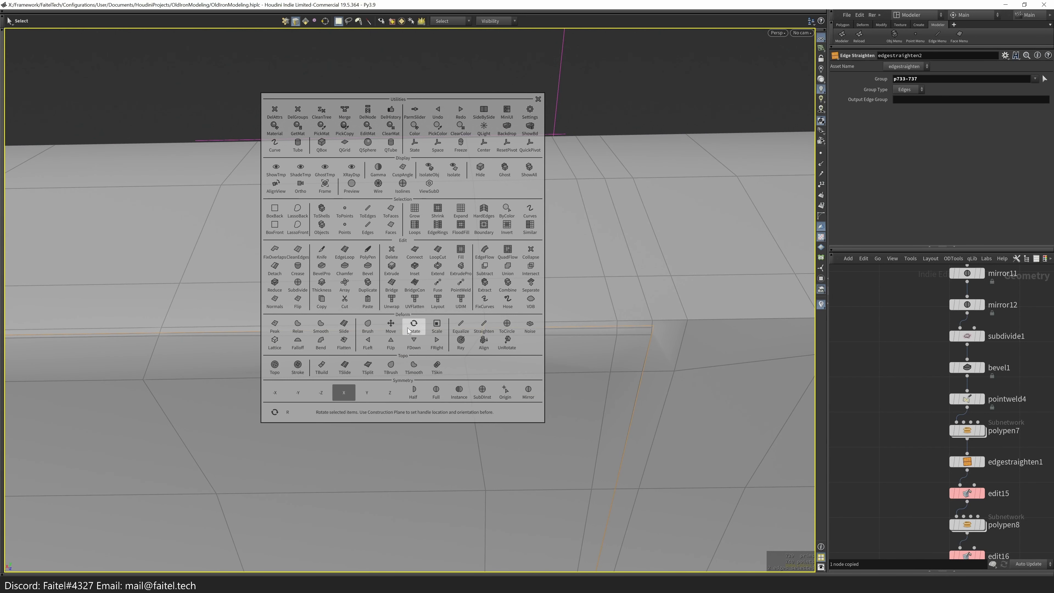
{"action": "left_click", "coordinate": [484, 251]}
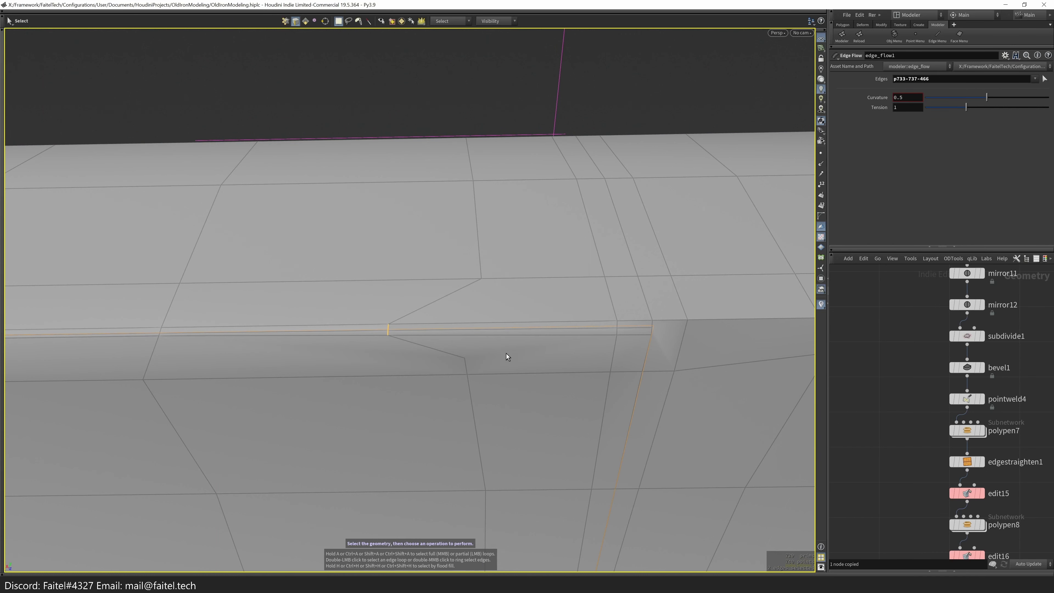
- Delete point 66, which was causing the kink in the underside edge line
{"action": "key", "text": "t"}
{"action": "left_click_drag", "start_coordinate": [598, 368], "coordinate": [454, 370], "text": "alt"}
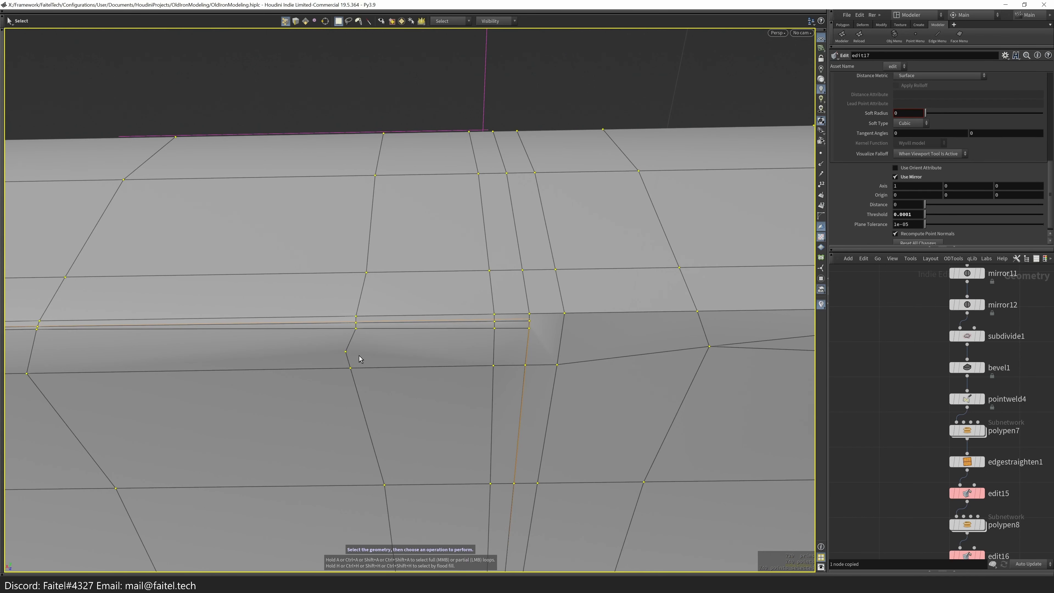
{"action": "left_click", "coordinate": [346, 352]}
{"action": "key", "text": "Delete"}
{"action": "left_click_drag", "start_coordinate": [345, 360], "coordinate": [469, 348], "text": "alt"}
- Reapply Edge Flow with tension set to 0 and slightly lower curvature
{"action": "key", "text": "space"}
{"action": "left_click", "coordinate": [447, 372]}
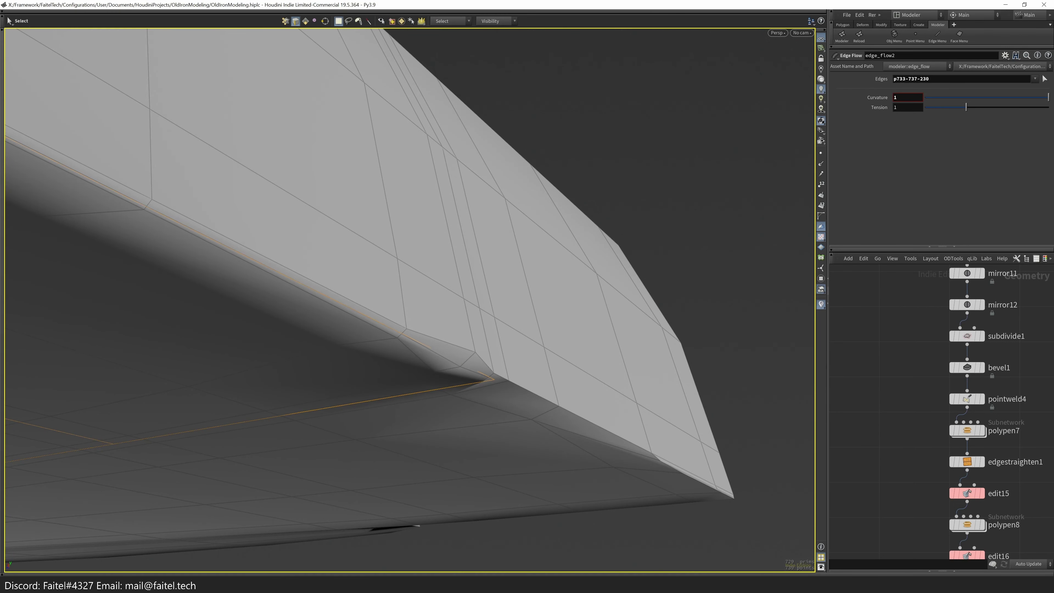
{"action": "left_click_drag", "start_coordinate": [966, 107], "coordinate": [925, 107]}
{"action": "left_click_drag", "start_coordinate": [478, 345], "coordinate": [472, 317]}
{"action": "left_click_drag", "start_coordinate": [1049, 98], "coordinate": [1041, 99]}
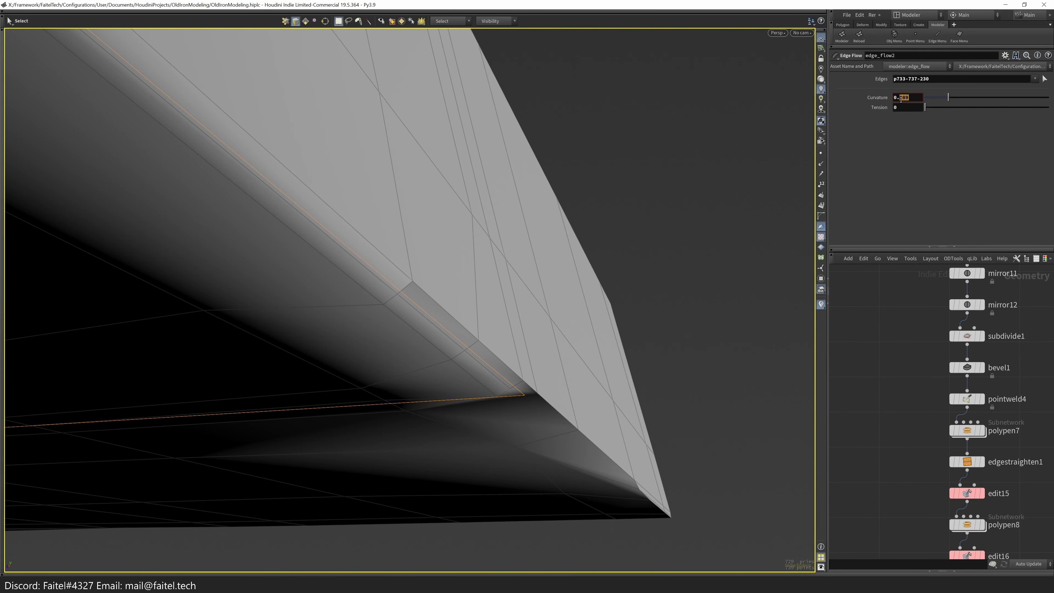
{"action": "left_click_drag", "start_coordinate": [574, 293], "coordinate": [436, 317]}
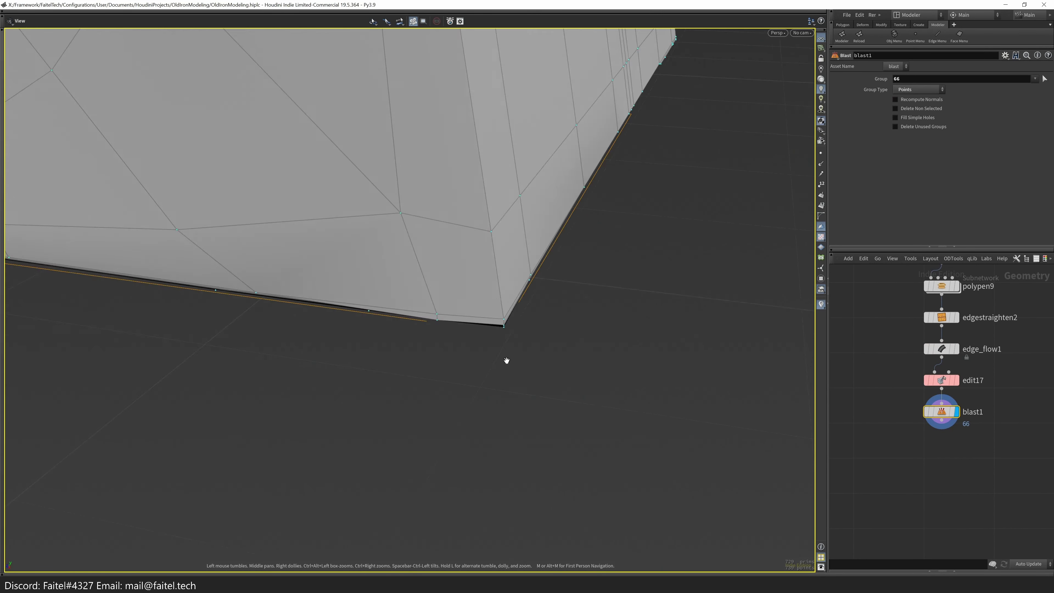
{"action": "left_click_drag", "start_coordinate": [506, 361], "coordinate": [600, 285]}
{"action": "scroll", "coordinate": [723, 295], "scroll_direction": "up", "scroll_amount": 5}
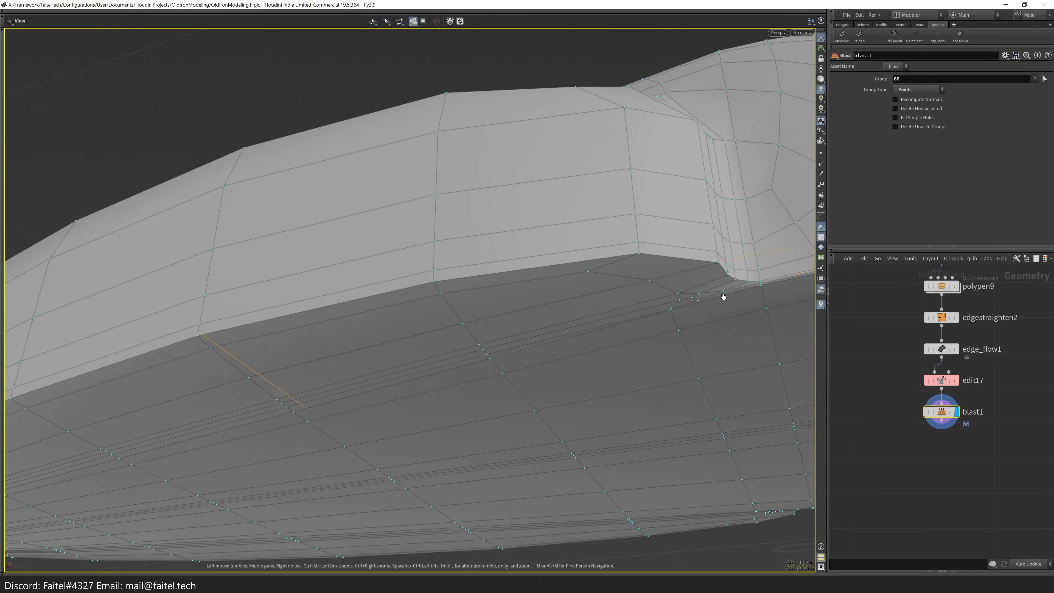
- Grab the four-edge line and two wall edges on the lower lip into place
{"action": "key", "text": "s"}
{"action": "left_click", "coordinate": [289, 287]}
{"action": "key", "text": "g"}
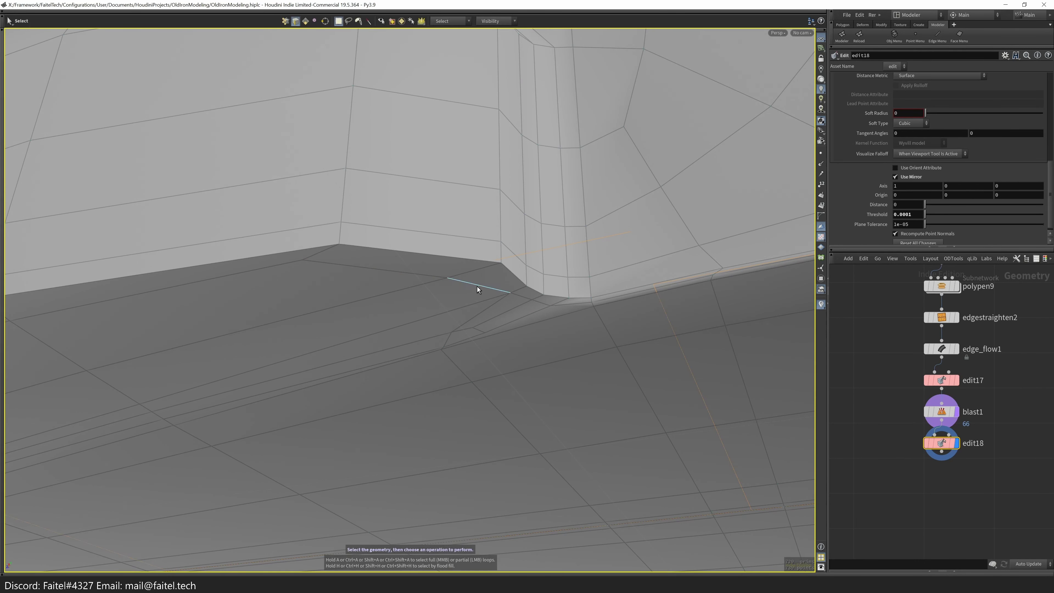
{"action": "left_click", "coordinate": [427, 265]}
{"action": "key", "text": "s"}
{"action": "left_click_drag", "start_coordinate": [266, 282], "coordinate": [452, 285]}
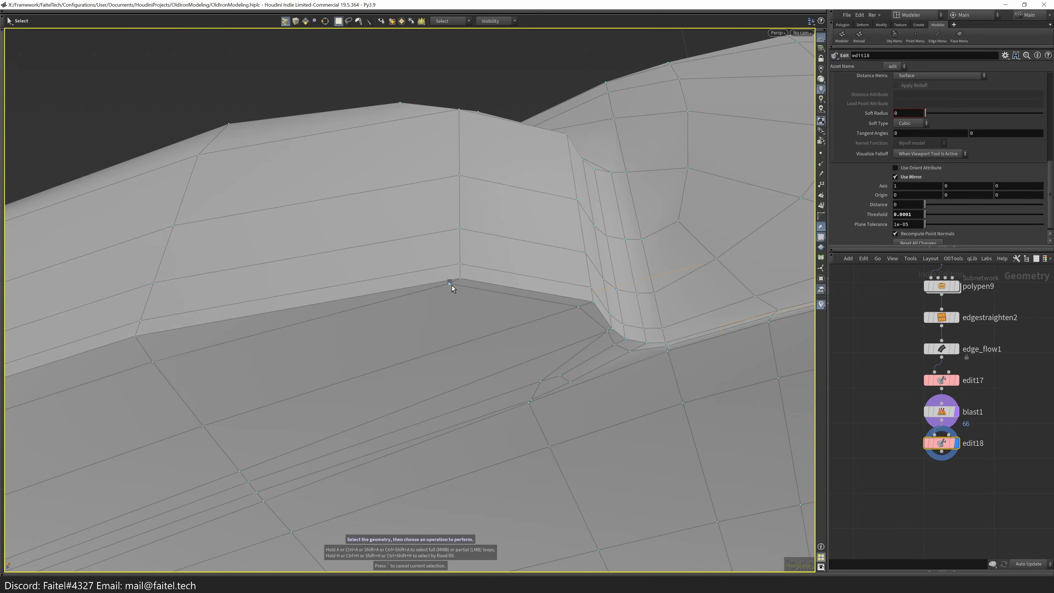
- Slide a lip point along the surface, then delete the extra lower-lip vertex with PolyPen
{"action": "key", "text": "t"}
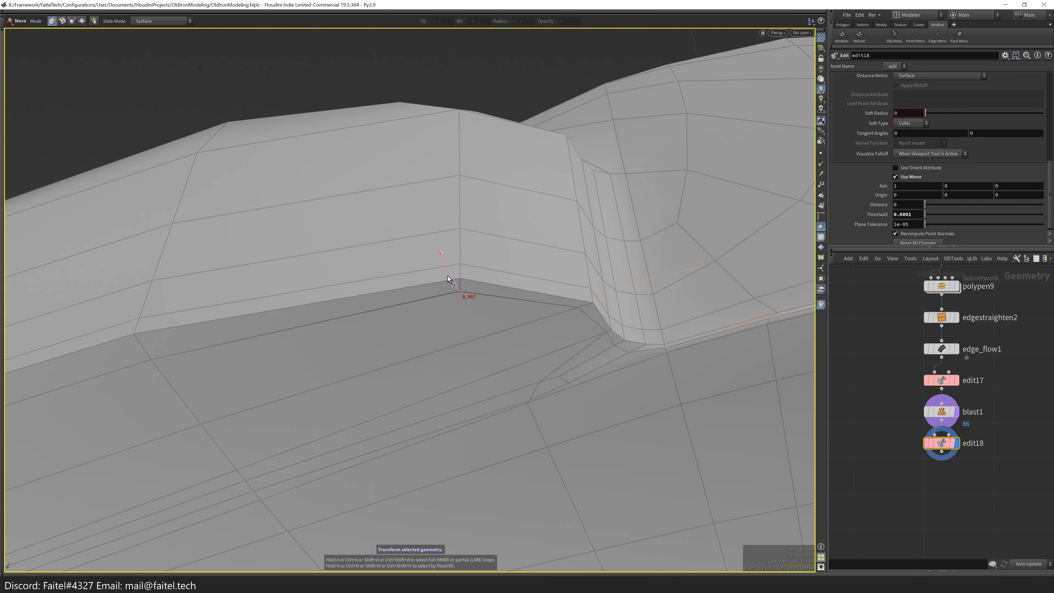
{"action": "key", "text": "s"}
{"action": "left_click_drag", "start_coordinate": [431, 298], "coordinate": [526, 315]}
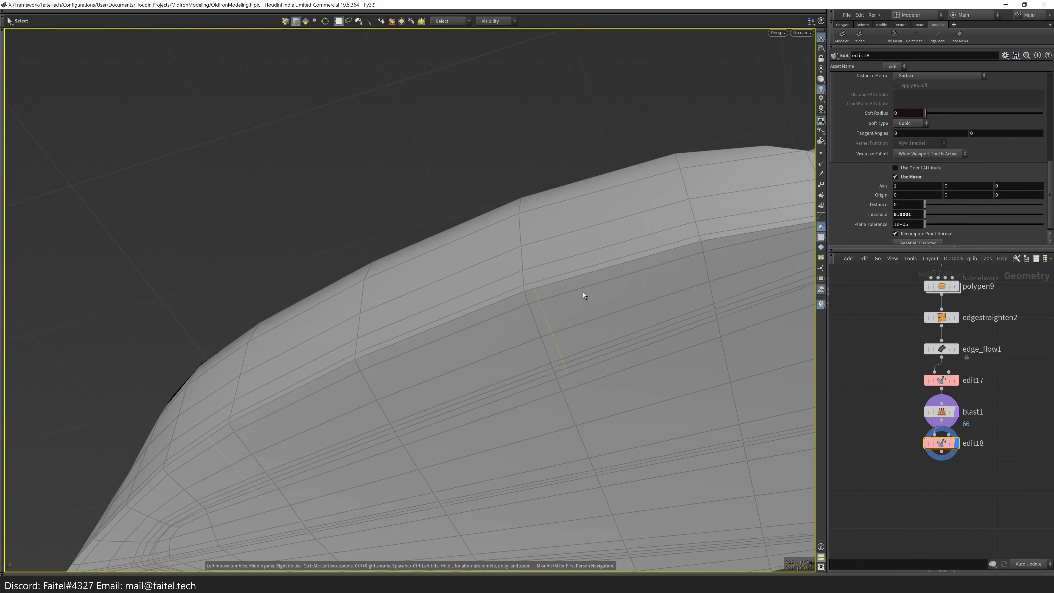
{"action": "double_click", "coordinate": [591, 287]}
{"action": "left_click_drag", "start_coordinate": [591, 286], "coordinate": [282, 365]}
{"action": "key", "text": "p"}
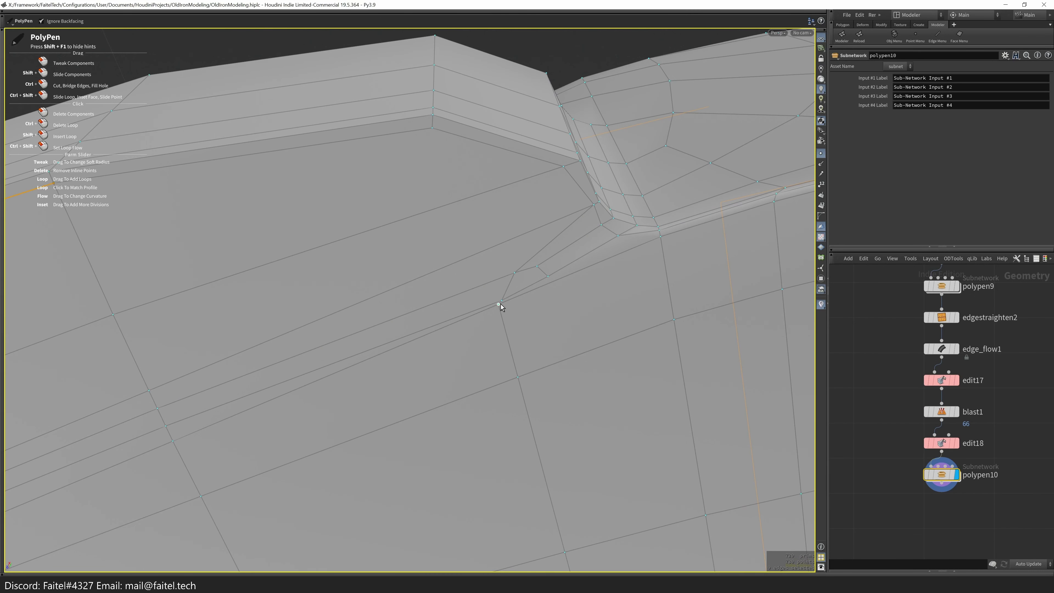
{"action": "left_click", "coordinate": [502, 300]}
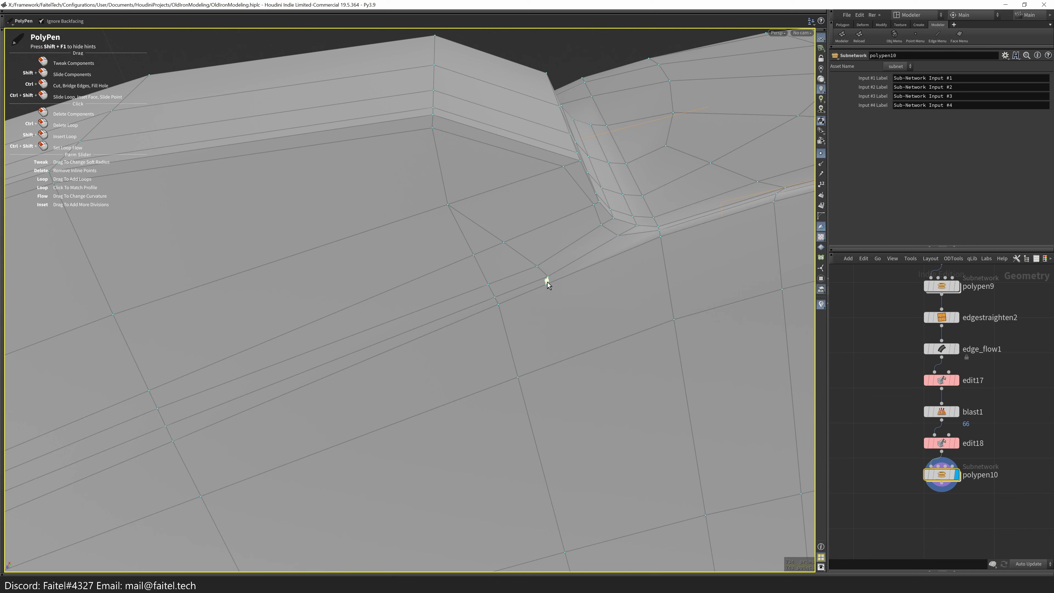
- Orbit around the slab corner and select an edge on its underside
{"action": "left_click_drag", "start_coordinate": [555, 299], "coordinate": [389, 426]}
{"action": "left_click_drag", "start_coordinate": [364, 381], "coordinate": [572, 391]}
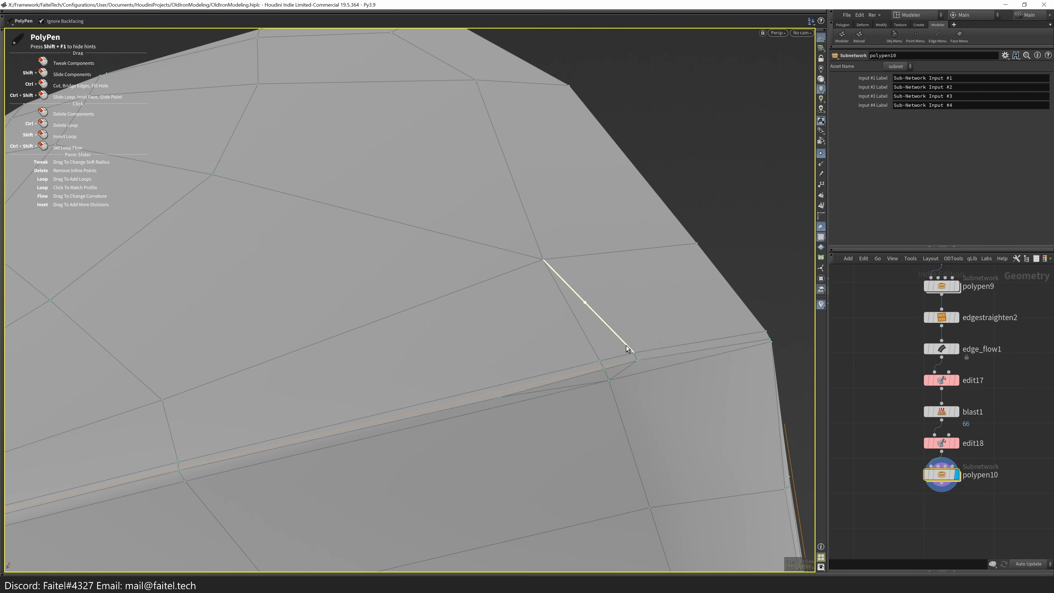
{"action": "left_click_drag", "start_coordinate": [627, 380], "coordinate": [537, 351]}
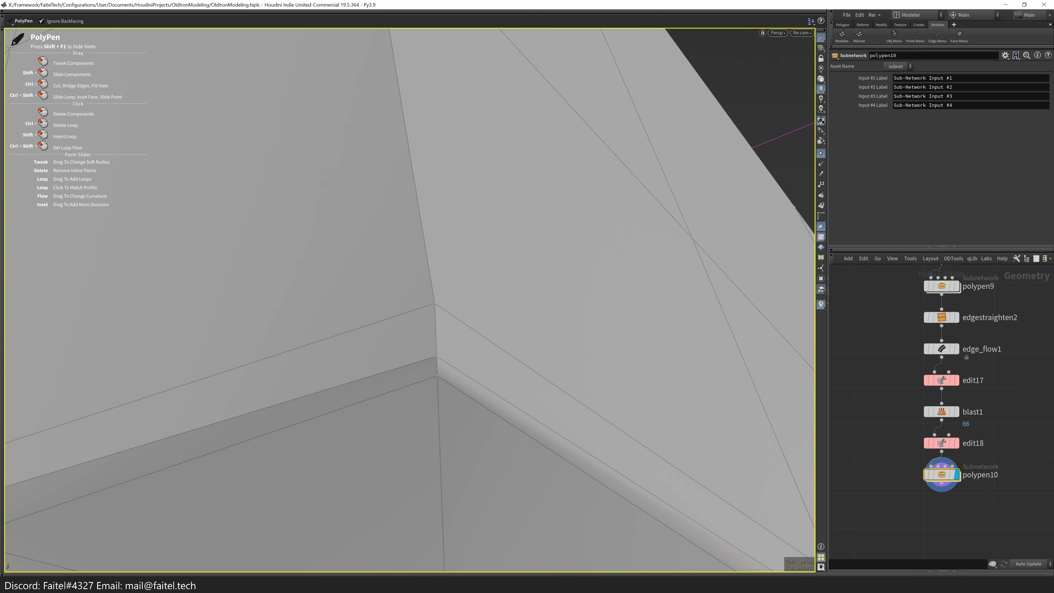
{"action": "mouse_move", "coordinate": [382, 310]}
{"action": "left_mouse_down"}
{"action": "mouse_move", "coordinate": [352, 424]}
{"action": "mouse_move", "coordinate": [434, 453]}
{"action": "mouse_move", "coordinate": [417, 447]}
{"action": "mouse_move", "coordinate": [478, 344]}
{"action": "mouse_move", "coordinate": [520, 421]}
{"action": "mouse_move", "coordinate": [409, 370]}
{"action": "mouse_move", "coordinate": [423, 339]}
{"action": "mouse_move", "coordinate": [370, 322]}
{"action": "mouse_move", "coordinate": [411, 227]}
{"action": "mouse_move", "coordinate": [387, 298]}
{"action": "left_mouse_up"}
{"action": "left_click", "coordinate": [420, 458]}
- Add mirrored point edit edit19 and reposition the underside corner point so it sits flush
{"action": "key", "text": "t"}
{"action": "key", "text": "space+2"}
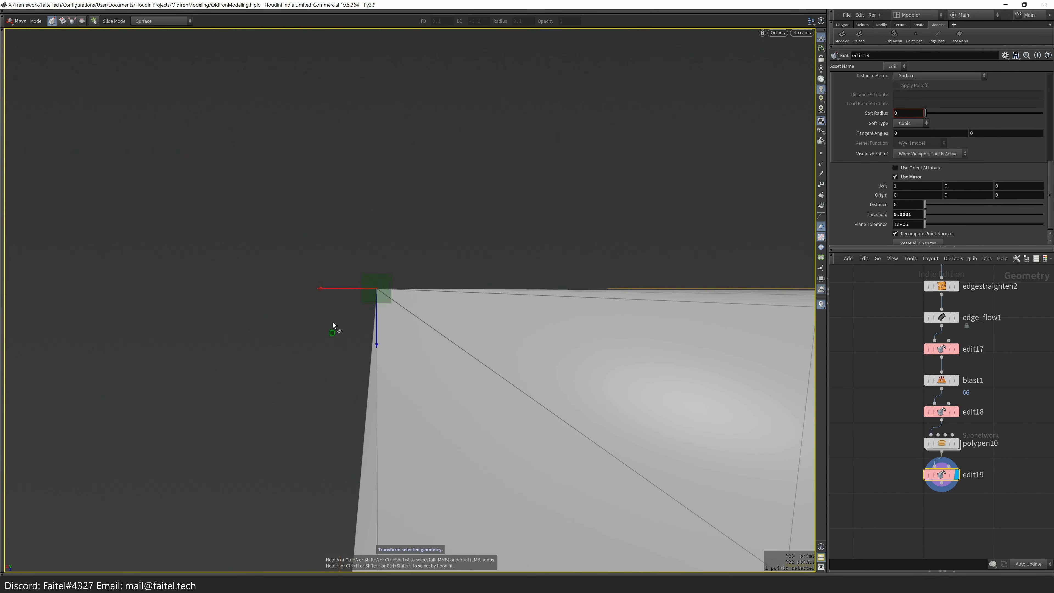
{"action": "left_click_drag", "start_coordinate": [342, 345], "coordinate": [411, 229]}
{"action": "key", "text": "space+2"}
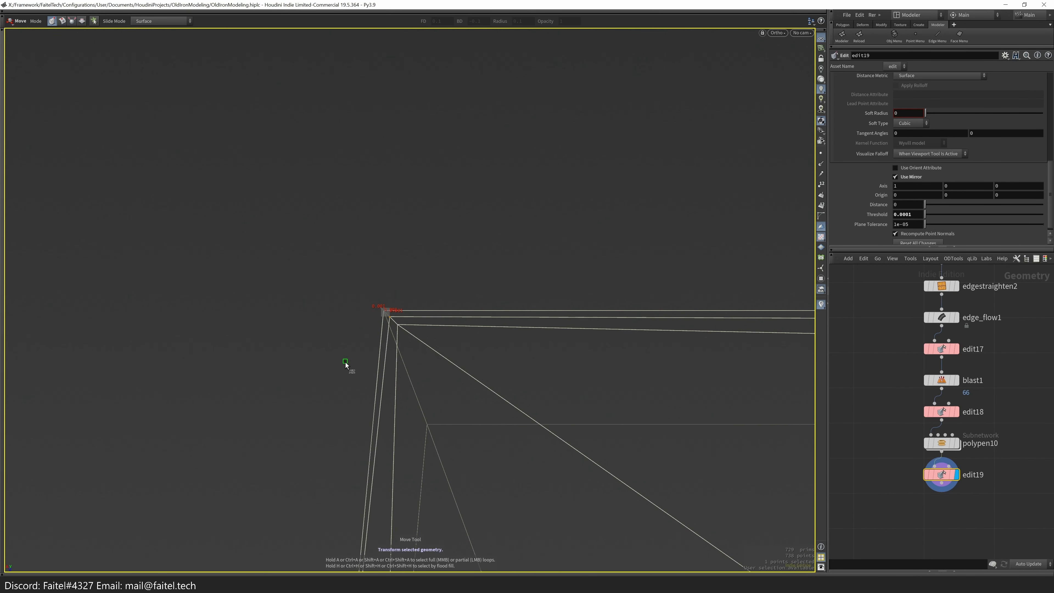
{"action": "key", "text": "space+1"}
{"action": "mouse_move", "coordinate": [419, 353]}
{"action": "left_mouse_down"}
{"action": "mouse_move", "coordinate": [313, 393]}
{"action": "mouse_move", "coordinate": [327, 335]}
{"action": "mouse_move", "coordinate": [340, 439]}
{"action": "mouse_move", "coordinate": [285, 407]}
{"action": "mouse_move", "coordinate": [364, 414]}
{"action": "left_mouse_up"}
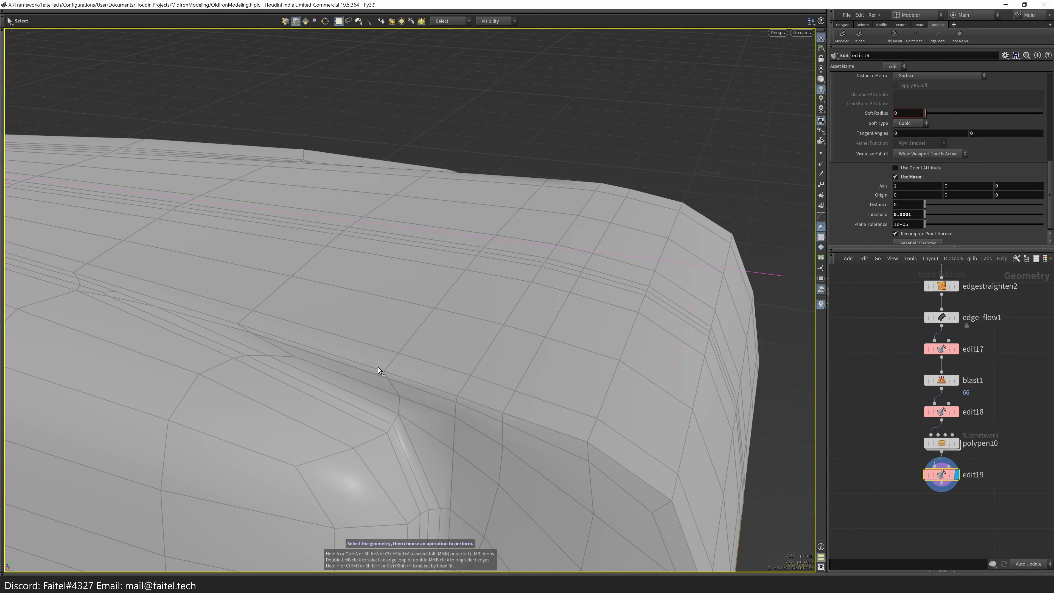
- Select the rim edge loop around the upper corner and start a new PolyPen edit, polypen11
{"action": "double_click", "coordinate": [171, 307]}
{"action": "left_click_drag", "start_coordinate": [161, 325], "coordinate": [385, 347]}
{"action": "key", "text": "p"}
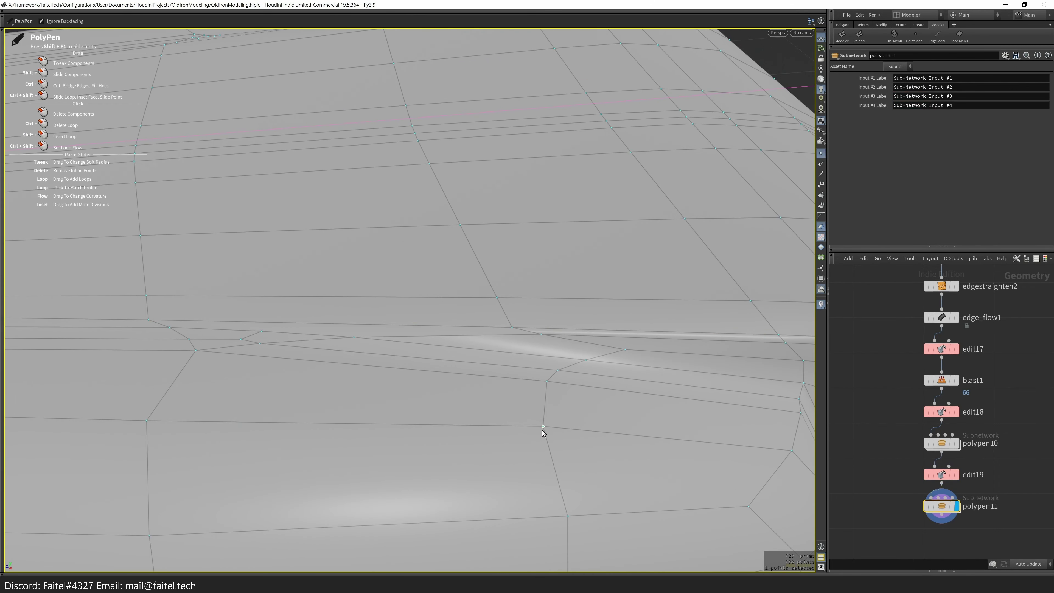
{"action": "left_click_drag", "start_coordinate": [550, 368], "coordinate": [523, 301], "text": "alt"}
{"action": "right_click_drag", "start_coordinate": [523, 302], "coordinate": [376, 419], "text": "alt"}
{"action": "left_click_drag", "start_coordinate": [496, 390], "coordinate": [459, 419], "text": "alt"}
{"action": "right_click_drag", "start_coordinate": [459, 420], "coordinate": [466, 266], "text": "alt"}
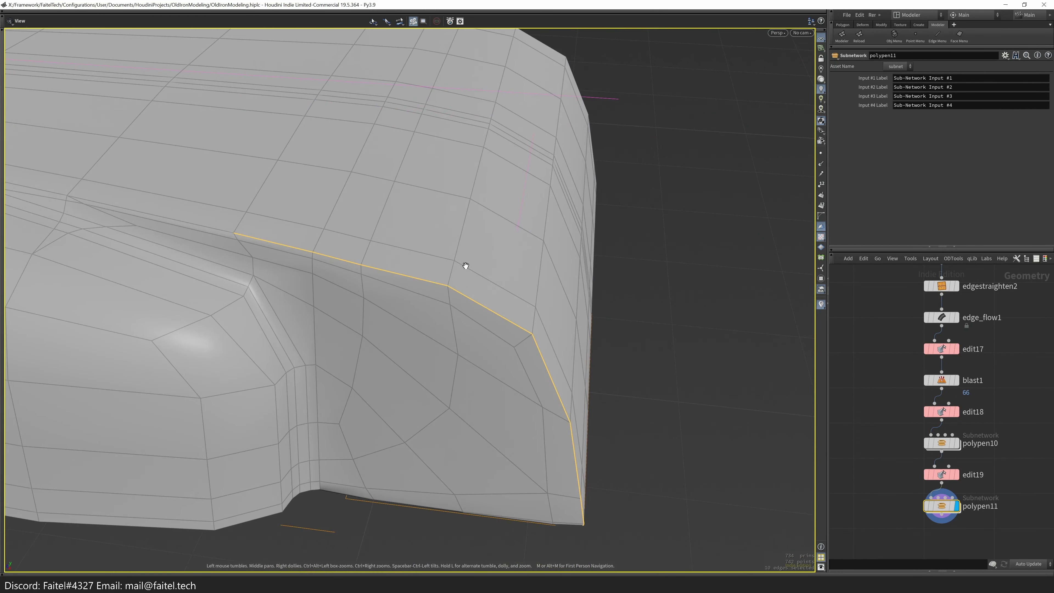
- Bevel the rim edge loop with Bevel Pro at a Bevel value of 0.0367839
{"action": "key", "text": "b"}
{"action": "left_click_drag", "start_coordinate": [642, 354], "coordinate": [576, 417], "text": "alt"}
{"action": "right_click_drag", "start_coordinate": [577, 417], "coordinate": [568, 437], "text": "alt"}
{"action": "key", "text": "shift+w"}
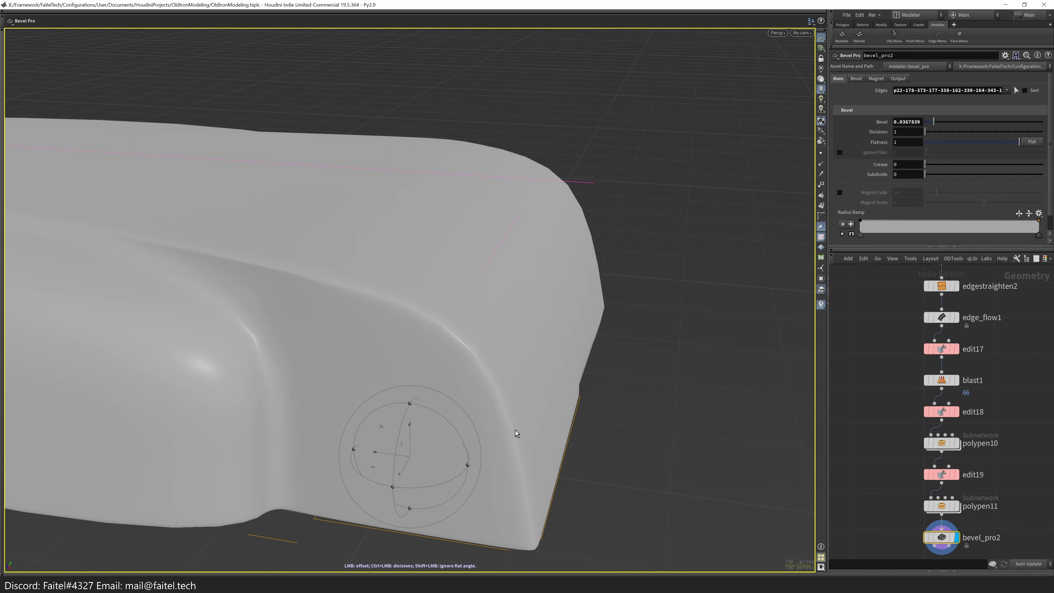
- Compare the mesh at polypen11 and bevel_pro2 to check the bevel
{"action": "key", "text": "shift+w"}
{"action": "key", "text": "shift+w"}
{"action": "left_click", "coordinate": [944, 508]}
{"action": "left_click", "coordinate": [941, 539]}
- Inspect the bevelled corner in wire-over-shaded and start a new PolyPen edit, polypen12
{"action": "key", "text": "w"}
{"action": "key", "text": "w"}
{"action": "mouse_move", "coordinate": [570, 438]}
{"action": "left_mouse_down", "text": "alt"}
{"action": "mouse_move", "coordinate": [430, 363]}
{"action": "mouse_move", "coordinate": [400, 396]}
{"action": "left_mouse_up", "text": "alt"}
{"action": "key", "text": "w"}
{"action": "key", "text": "w"}
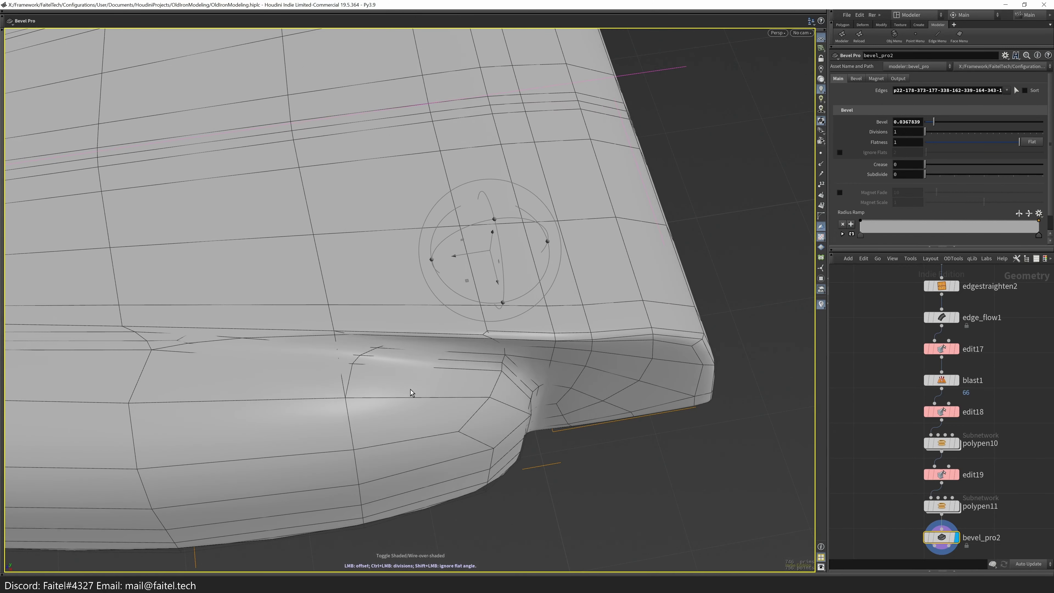
{"action": "scroll", "coordinate": [441, 267], "scroll_direction": "up", "scroll_amount": 5}
{"action": "left_click_drag", "start_coordinate": [441, 266], "coordinate": [575, 319], "text": "alt"}
{"action": "key", "text": "p"}
{"action": "left_click_drag", "start_coordinate": [438, 364], "coordinate": [447, 329], "text": "alt"}
- Tumble to the bevelled strip near the corner and delete its stray edge loop
{"action": "left_click_drag", "start_coordinate": [375, 367], "coordinate": [504, 283], "text": "alt"}
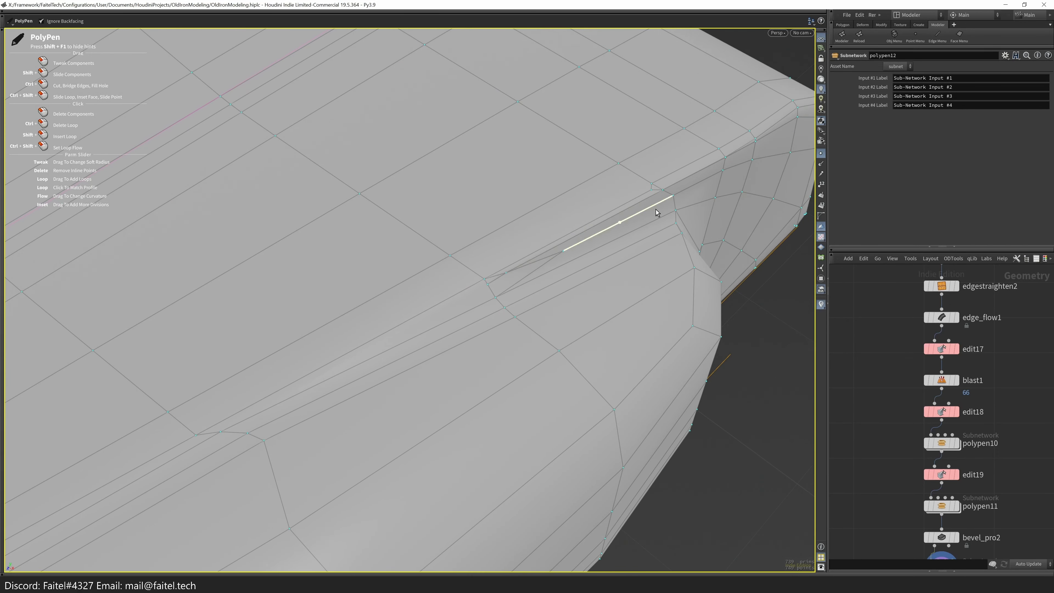
{"action": "left_click_drag", "start_coordinate": [654, 199], "coordinate": [740, 194], "text": "alt"}
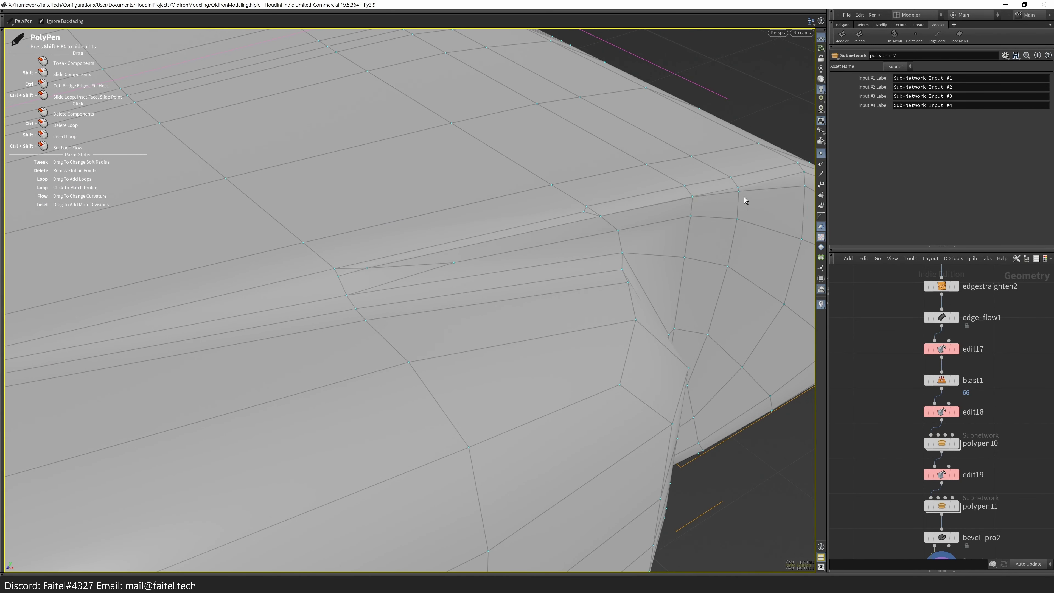
{"action": "mouse_move", "coordinate": [521, 276]}
{"action": "left_mouse_down", "text": "alt"}
{"action": "mouse_move", "coordinate": [671, 234]}
{"action": "mouse_move", "coordinate": [617, 267]}
{"action": "mouse_move", "coordinate": [660, 201]}
{"action": "mouse_move", "coordinate": [591, 229]}
{"action": "mouse_move", "coordinate": [423, 228]}
{"action": "mouse_move", "coordinate": [448, 230]}
{"action": "left_mouse_up", "text": "alt"}
{"action": "key", "text": "w"}
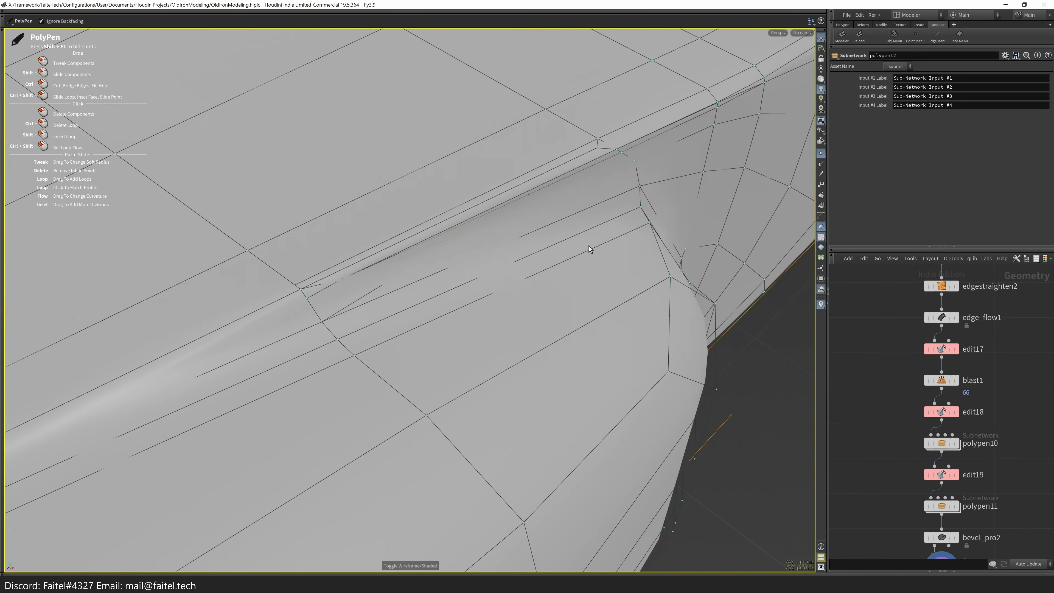
{"action": "key", "text": "w"}
{"action": "left_click_drag", "start_coordinate": [594, 146], "coordinate": [509, 219], "text": "alt"}
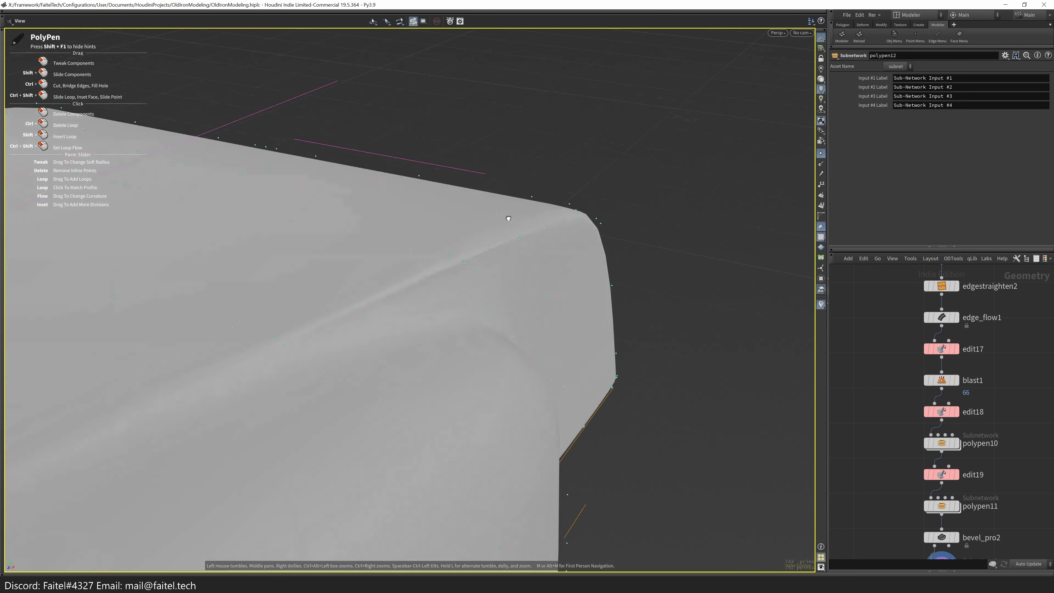
{"action": "key", "text": "w"}
{"action": "key", "text": "shift+w"}
{"action": "scroll", "coordinate": [463, 278], "scroll_direction": "up", "scroll_amount": 5}
{"action": "left_click_drag", "start_coordinate": [413, 247], "coordinate": [604, 247], "text": "alt"}
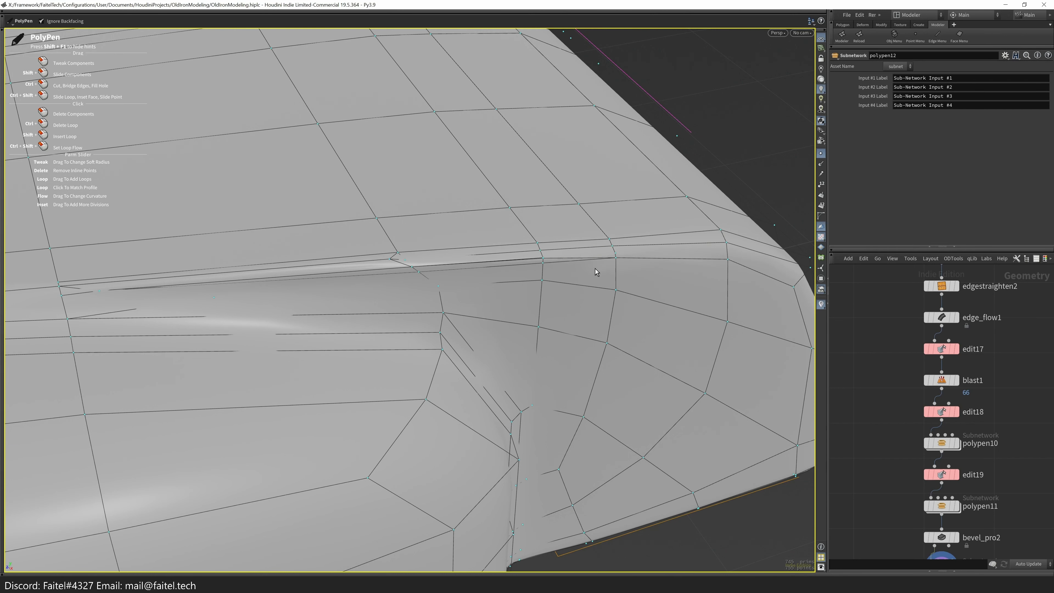
{"action": "left_click_drag", "start_coordinate": [528, 264], "coordinate": [501, 245], "text": "alt"}
{"action": "left_click", "coordinate": [501, 245], "text": "ctrl"}
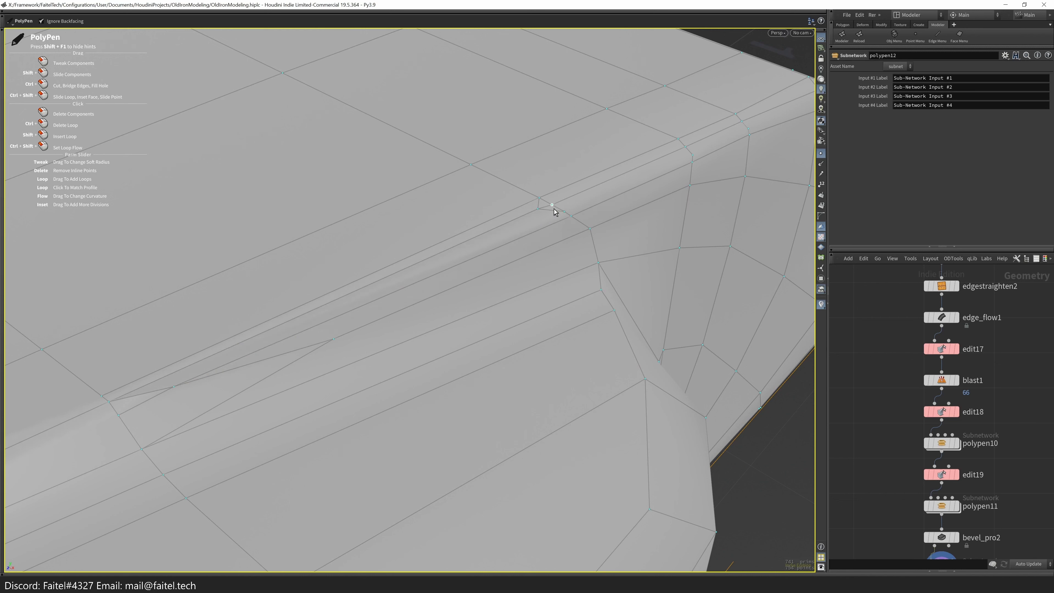
- Orbit along the bevelled strip to check the cleaned-up topology
{"action": "left_click_drag", "start_coordinate": [552, 214], "coordinate": [517, 250], "text": "alt"}
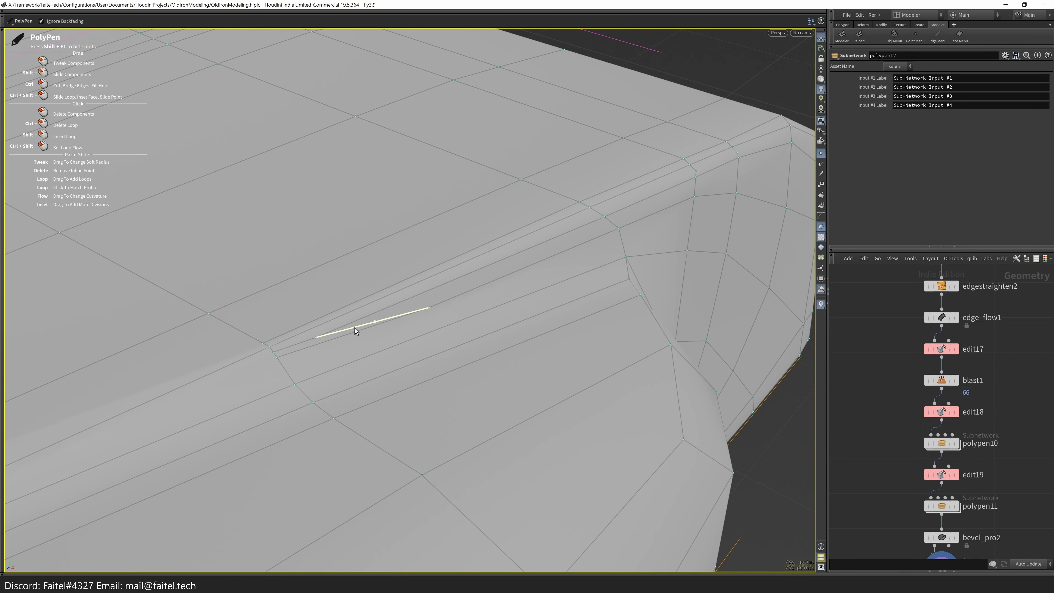
{"action": "mouse_move", "coordinate": [417, 364]}
{"action": "left_mouse_down", "text": "alt"}
{"action": "mouse_move", "coordinate": [329, 398]}
{"action": "mouse_move", "coordinate": [452, 278]}
{"action": "mouse_move", "coordinate": [466, 195]}
{"action": "mouse_move", "coordinate": [536, 243]}
{"action": "left_mouse_up", "text": "alt"}
{"action": "key", "text": "shift+w"}
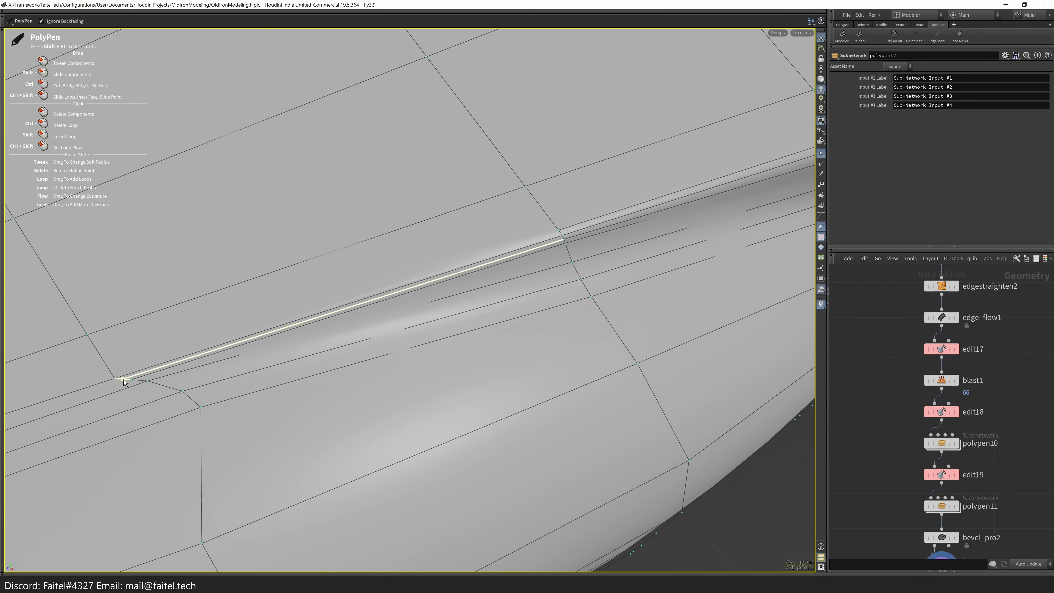
{"action": "left_click_drag", "start_coordinate": [115, 377], "coordinate": [467, 175], "text": "alt"}
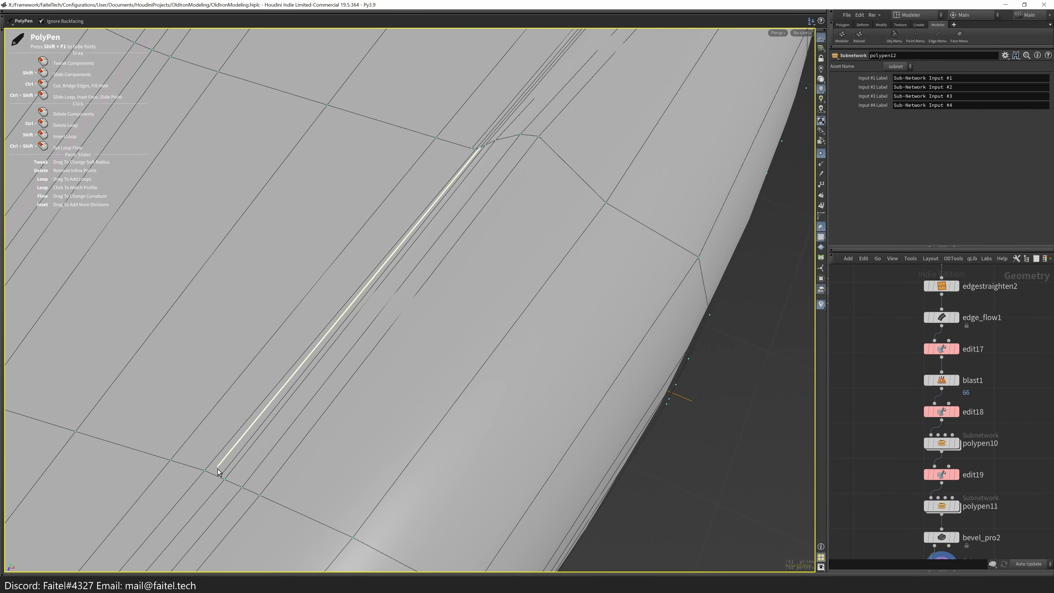
{"action": "left_click_drag", "start_coordinate": [345, 361], "coordinate": [506, 107], "text": "alt"}
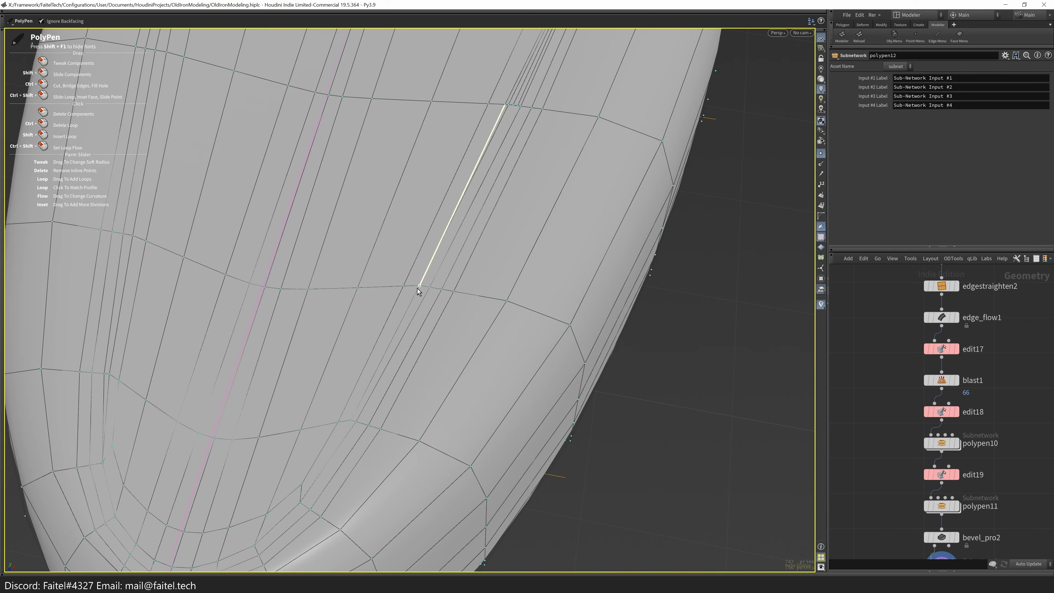
- Orbit and zoom around the slab's curved lower rim to review polypen12's edge flow
{"action": "left_click_drag", "start_coordinate": [448, 237], "coordinate": [320, 386], "text": "alt"}
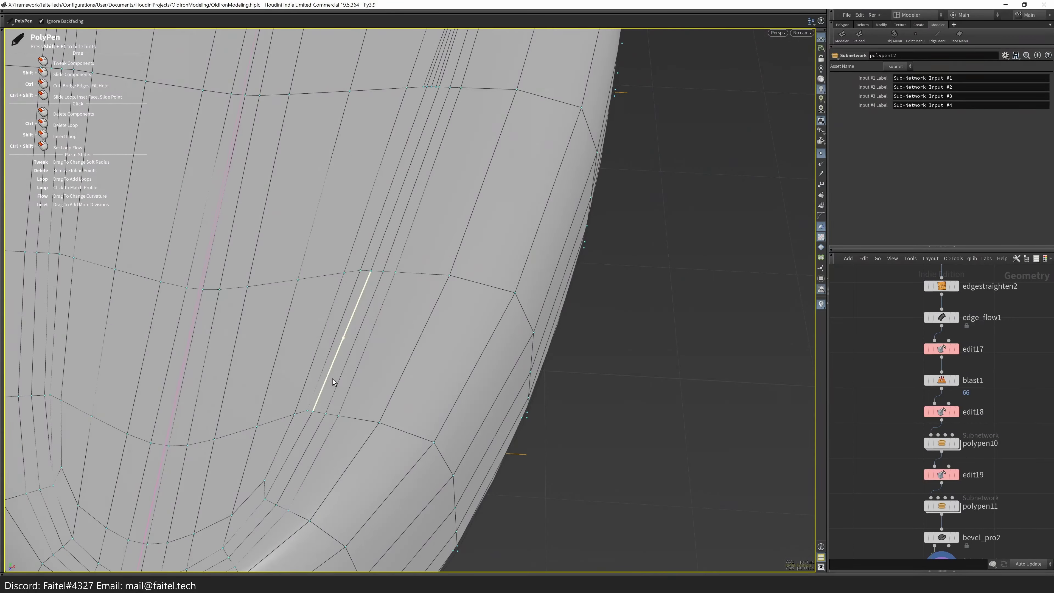
{"action": "left_click_drag", "start_coordinate": [390, 386], "coordinate": [322, 369], "text": "alt"}
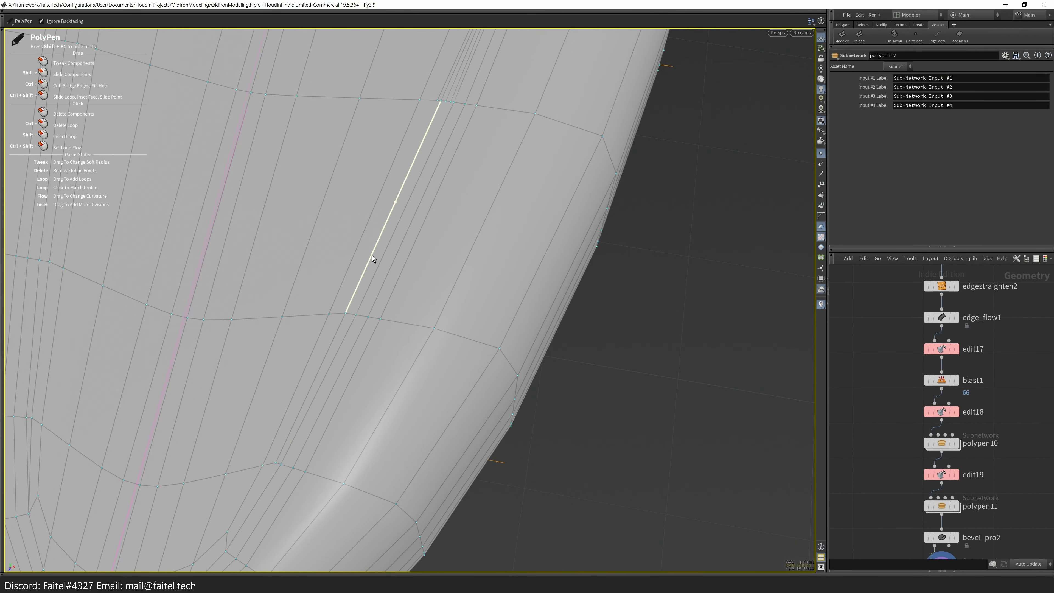
{"action": "left_click_drag", "start_coordinate": [379, 264], "coordinate": [455, 335], "text": "alt"}
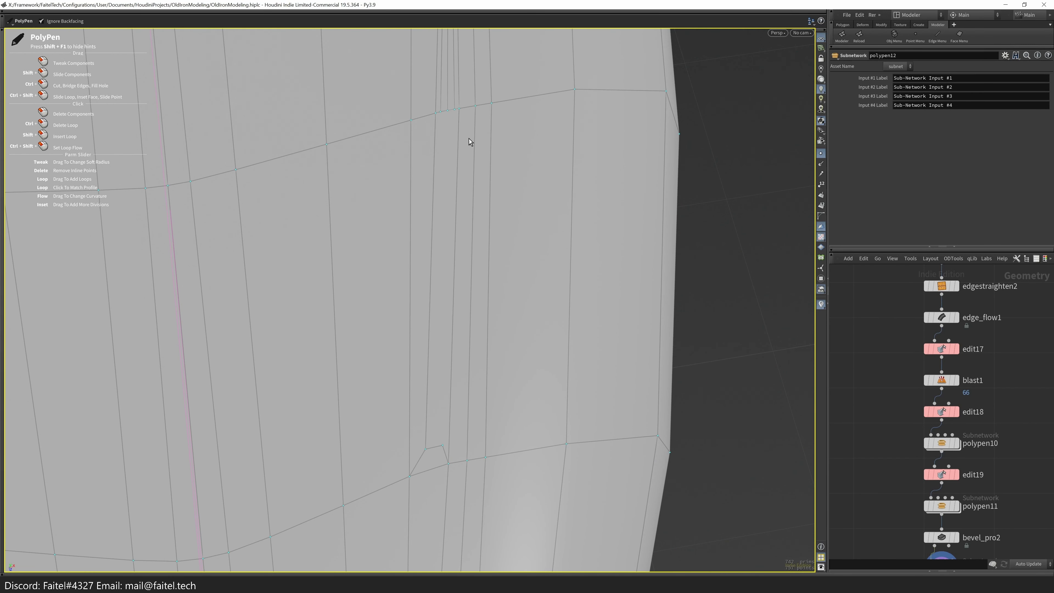
{"action": "left_click_drag", "start_coordinate": [444, 394], "coordinate": [418, 433], "text": "alt"}
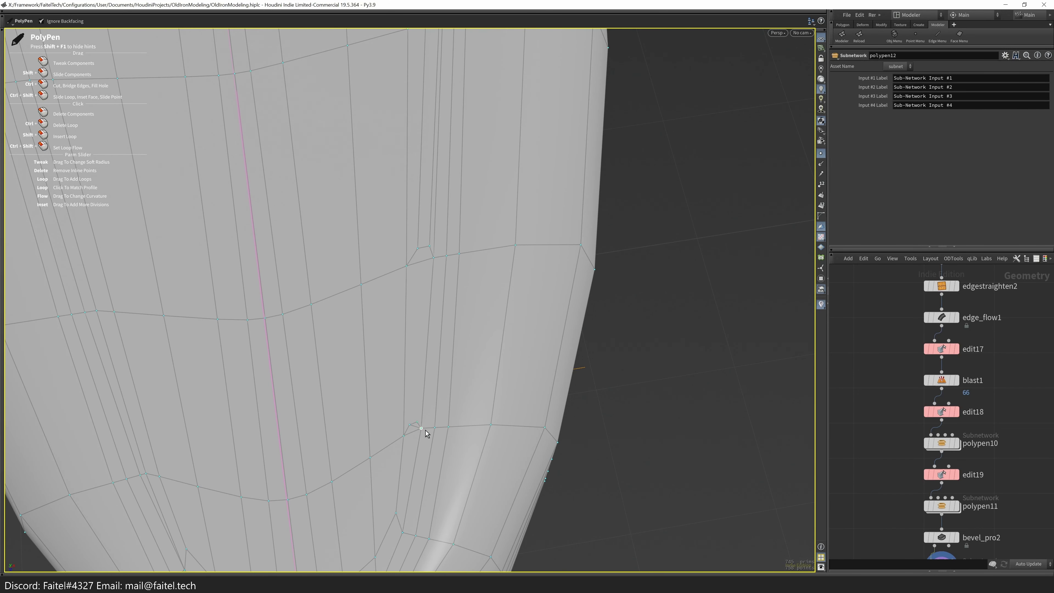
{"action": "scroll", "coordinate": [418, 429], "scroll_direction": "up", "scroll_amount": 10}
{"action": "left_click_drag", "start_coordinate": [440, 381], "coordinate": [423, 111], "text": "alt"}
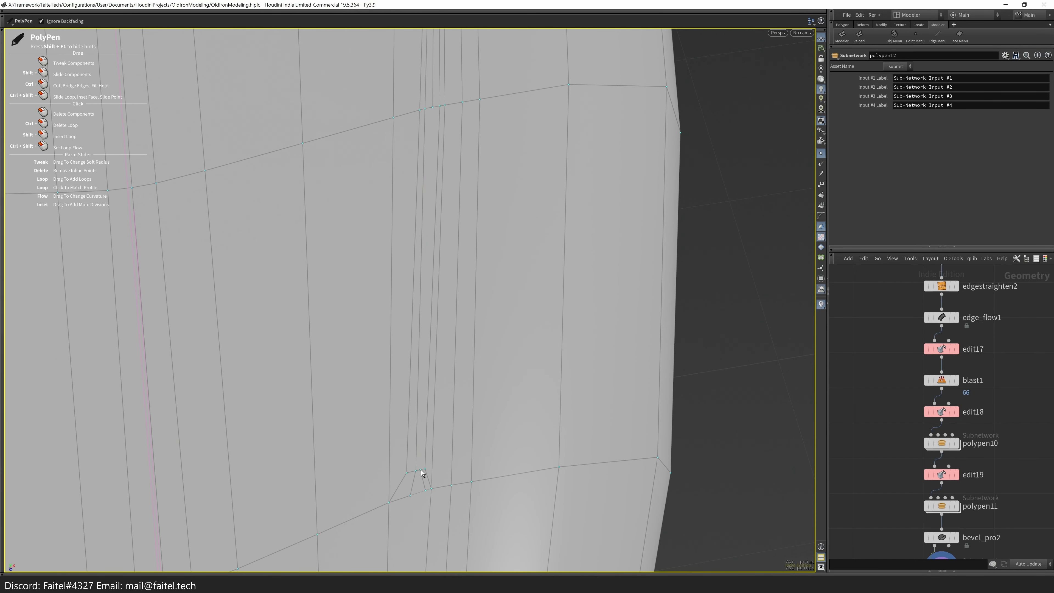
{"action": "mouse_move", "coordinate": [444, 324]}
{"action": "left_mouse_down", "text": "alt"}
{"action": "mouse_move", "coordinate": [406, 378]}
{"action": "mouse_move", "coordinate": [201, 412]}
{"action": "mouse_move", "coordinate": [440, 254]}
{"action": "mouse_move", "coordinate": [313, 310]}
{"action": "mouse_move", "coordinate": [379, 267]}
{"action": "mouse_move", "coordinate": [435, 207]}
{"action": "mouse_move", "coordinate": [358, 254]}
{"action": "mouse_move", "coordinate": [338, 358]}
{"action": "mouse_move", "coordinate": [355, 332]}
{"action": "mouse_move", "coordinate": [343, 280]}
{"action": "mouse_move", "coordinate": [399, 265]}
{"action": "mouse_move", "coordinate": [517, 282]}
{"action": "mouse_move", "coordinate": [556, 245]}
{"action": "mouse_move", "coordinate": [419, 267]}
{"action": "mouse_move", "coordinate": [514, 302]}
{"action": "left_mouse_up", "text": "alt"}
{"action": "left_click_drag", "start_coordinate": [486, 336], "coordinate": [260, 416], "text": "alt"}
{"action": "scroll", "coordinate": [458, 351], "scroll_direction": "up", "scroll_amount": 10}
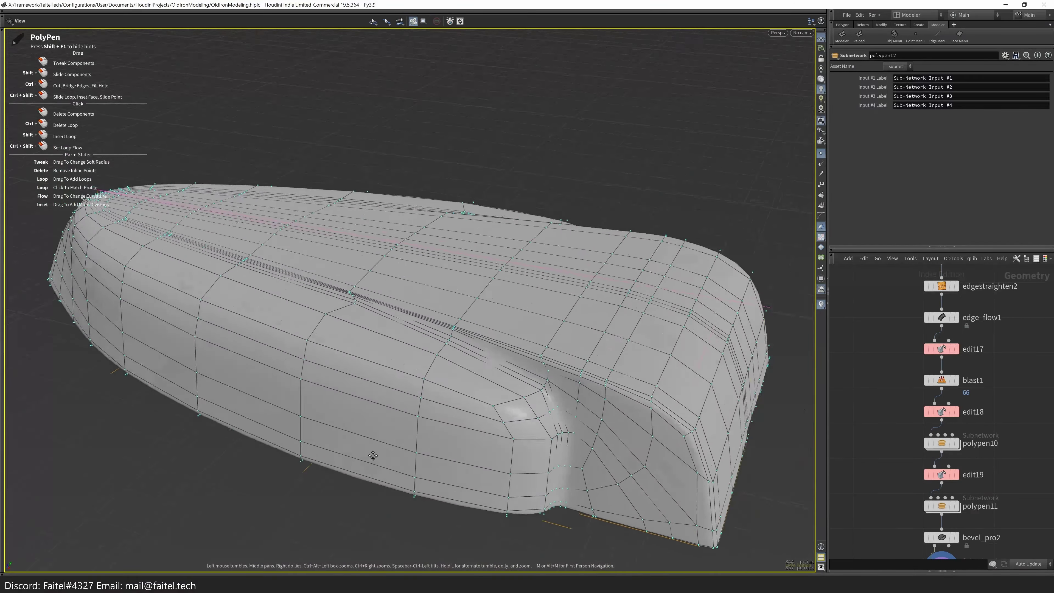
- Select the dent points where the rim meets the notch and move them in edit20
{"action": "key", "text": "s"}
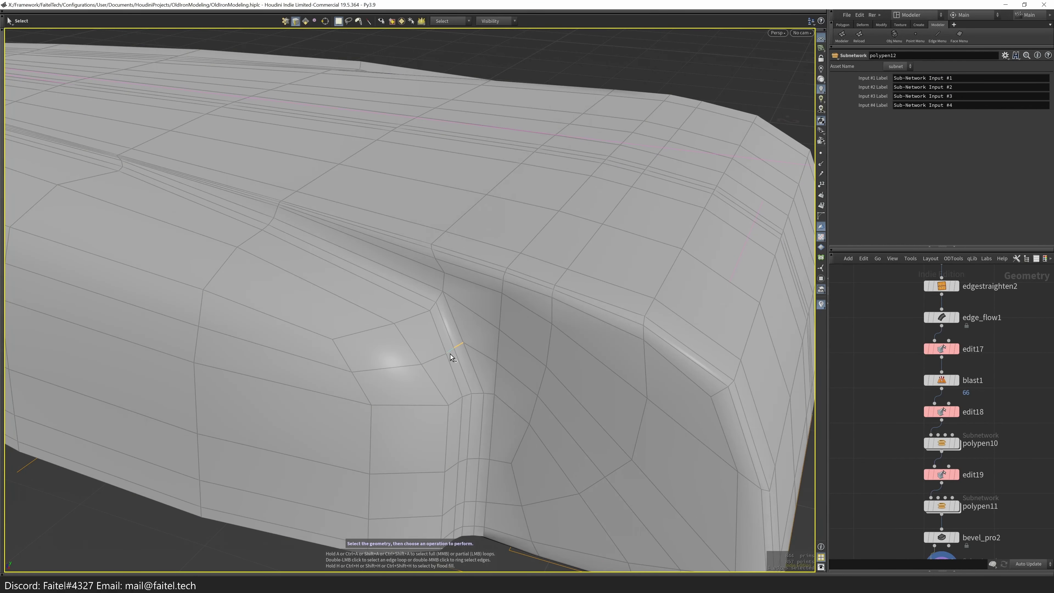
{"action": "left_click_drag", "start_coordinate": [487, 374], "coordinate": [500, 433], "text": "alt"}
{"action": "left_click", "coordinate": [465, 343]}
{"action": "key", "text": "t"}
{"action": "key", "text": "s"}
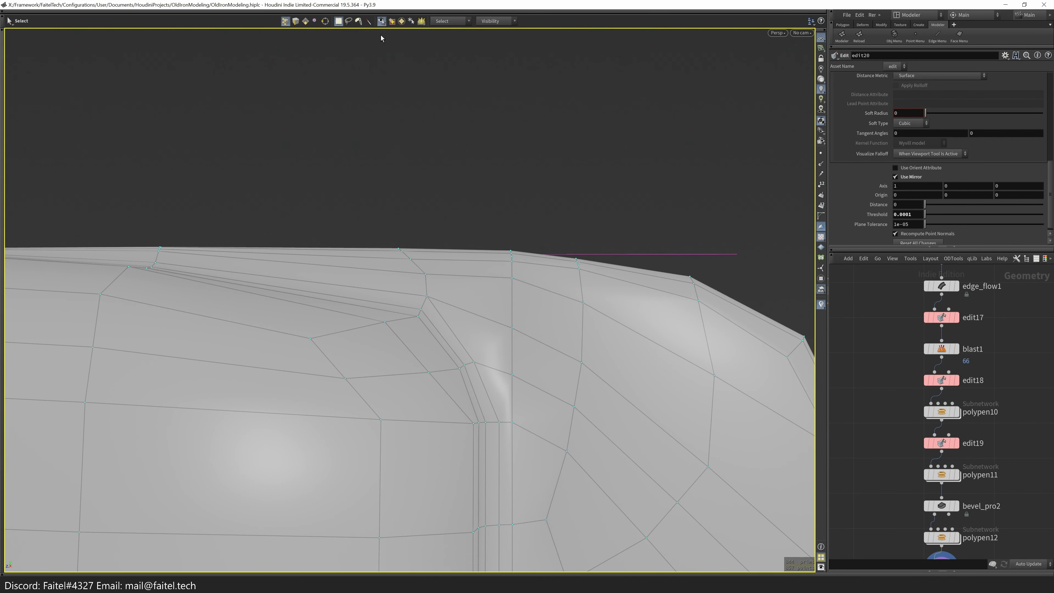
{"action": "left_click_drag", "start_coordinate": [499, 357], "coordinate": [469, 328], "text": "alt"}
{"action": "key", "text": "s"}
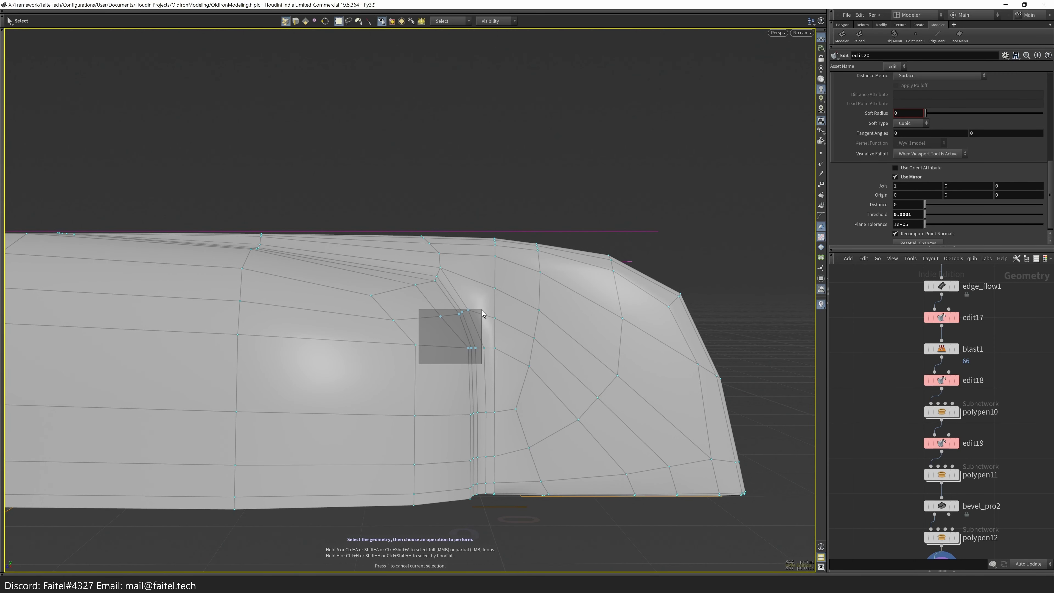
{"action": "left_click_drag", "start_coordinate": [476, 312], "coordinate": [473, 409], "text": "alt"}
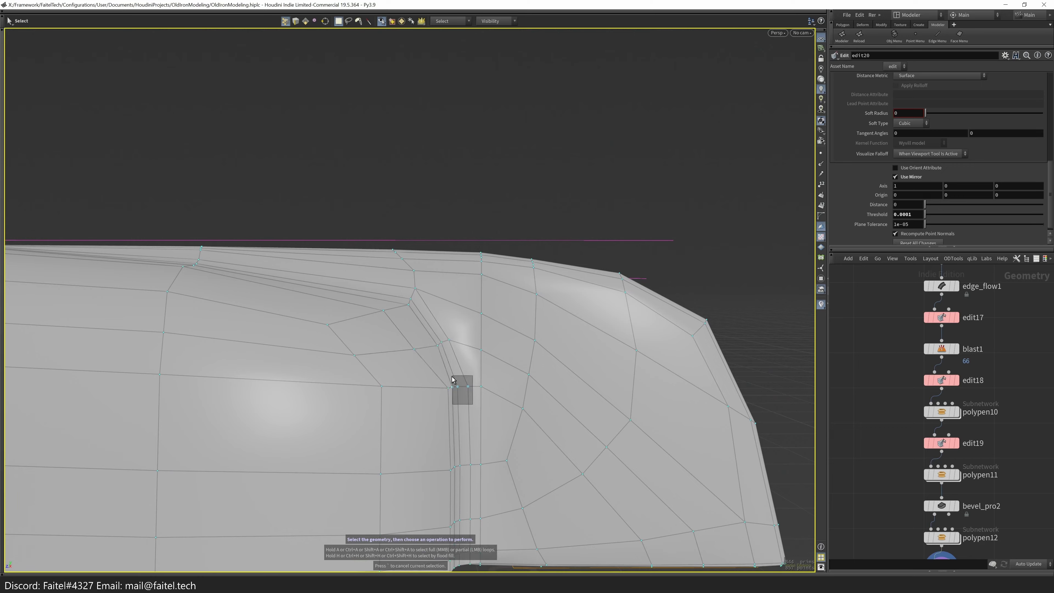
{"action": "left_click_drag", "start_coordinate": [473, 372], "coordinate": [473, 371], "text": "shift"}
{"action": "mouse_move", "coordinate": [374, 337]}
{"action": "left_mouse_down", "text": "alt"}
{"action": "mouse_move", "coordinate": [343, 332]}
{"action": "mouse_move", "coordinate": [471, 369]}
{"action": "mouse_move", "coordinate": [671, 328]}
{"action": "mouse_move", "coordinate": [508, 254]}
{"action": "mouse_move", "coordinate": [494, 217]}
{"action": "mouse_move", "coordinate": [425, 300]}
{"action": "mouse_move", "coordinate": [449, 328]}
{"action": "mouse_move", "coordinate": [407, 266]}
{"action": "mouse_move", "coordinate": [425, 229]}
{"action": "mouse_move", "coordinate": [415, 266]}
{"action": "mouse_move", "coordinate": [390, 270]}
{"action": "mouse_move", "coordinate": [372, 248]}
{"action": "left_mouse_up", "text": "alt"}
{"action": "key", "text": "s"}
{"action": "left_click", "coordinate": [398, 227], "text": "shift"}
{"action": "key", "text": "t"}
- Check the reshaped crease in wireframe and start a new PolyPen edit, polypen13
{"action": "key", "text": "w"}
{"action": "key", "text": "w"}
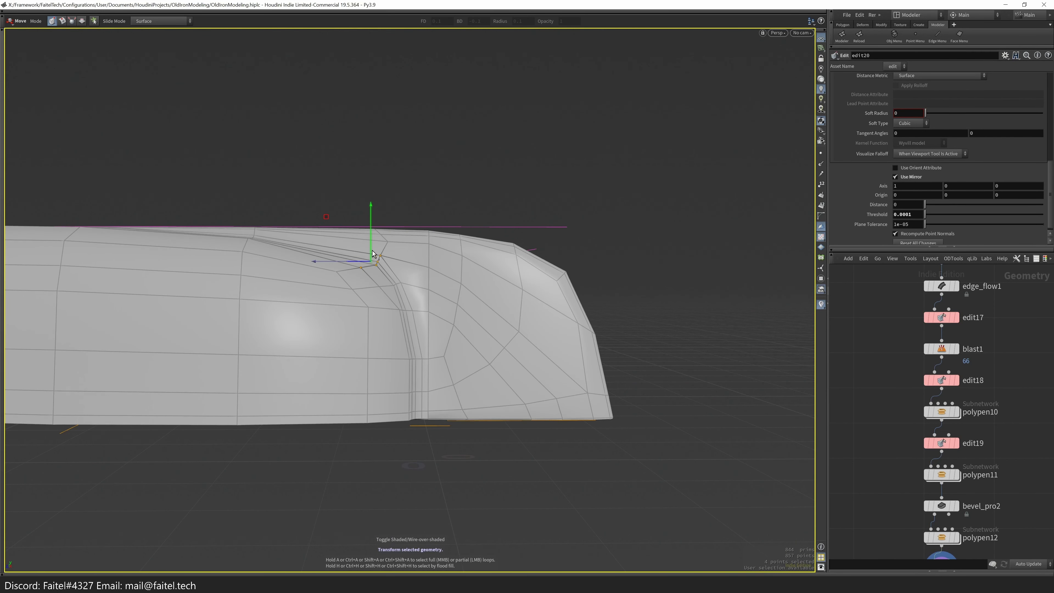
{"action": "key", "text": "p"}
{"action": "left_click_drag", "start_coordinate": [315, 277], "coordinate": [390, 360], "text": "alt"}
- Equalize and then straighten the kinked vertical edge loop beside the notch
{"action": "key", "text": "s"}
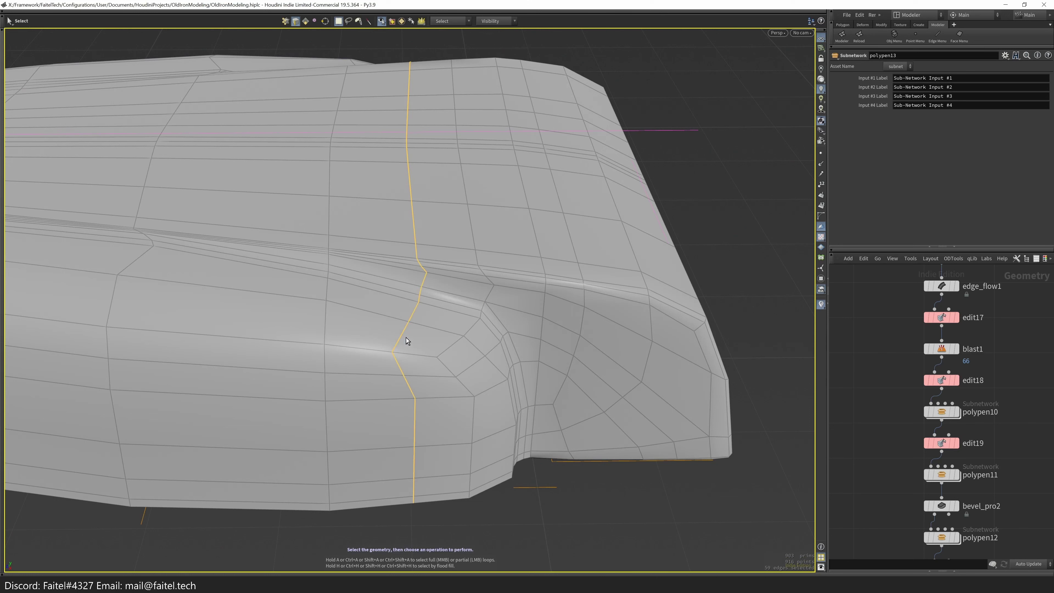
{"action": "key", "text": "e"}
{"action": "left_click", "coordinate": [415, 406]}
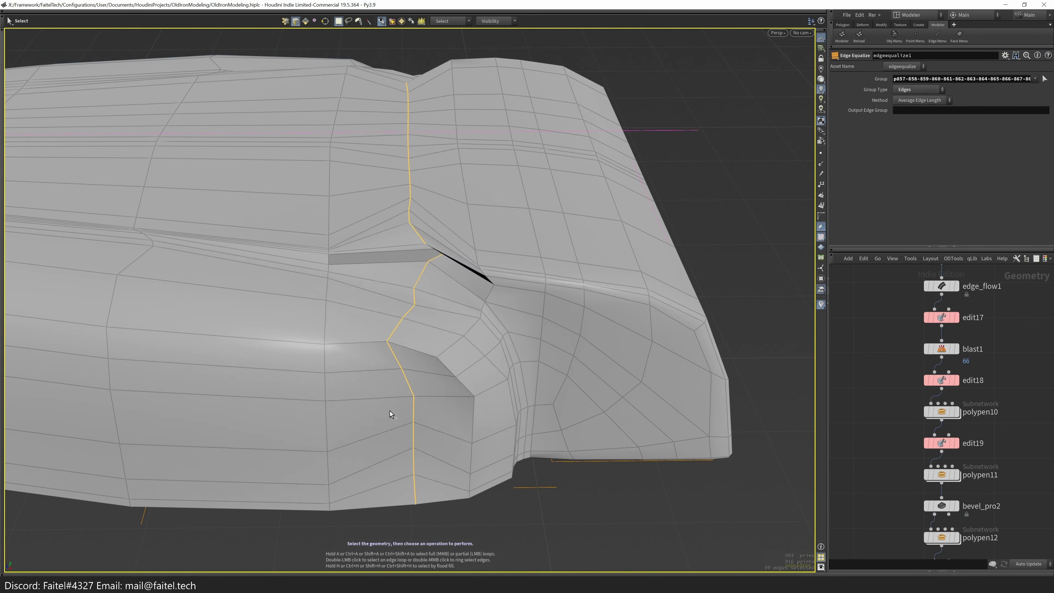
{"action": "key", "text": "e"}
{"action": "left_click", "coordinate": [412, 413]}
- Add point edit edit21 and start a new PolyPen edit, polypen14, on the lower rim
{"action": "scroll", "coordinate": [436, 405], "scroll_direction": "up", "scroll_amount": 5}
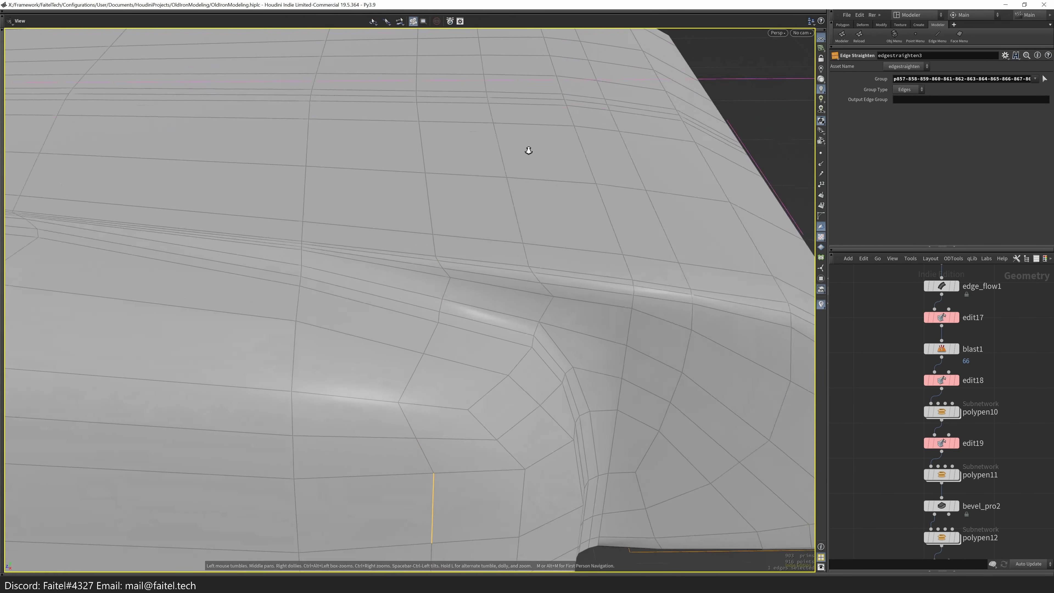
{"action": "left_click_drag", "start_coordinate": [484, 270], "coordinate": [598, 343], "text": "alt"}
{"action": "key", "text": "t"}
{"action": "key", "text": "p"}
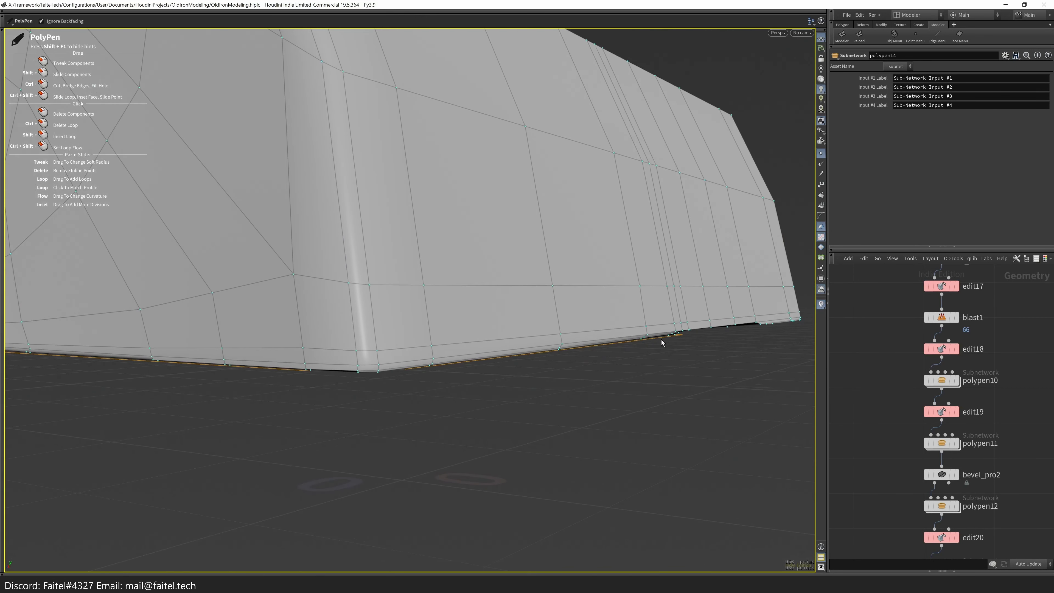
- Grab the wall's bottom edge loop and raise it slightly in mirrored point edit edit22
{"action": "left_click_drag", "start_coordinate": [668, 337], "coordinate": [686, 340]}
{"action": "left_click_drag", "start_coordinate": [444, 271], "coordinate": [329, 309]}
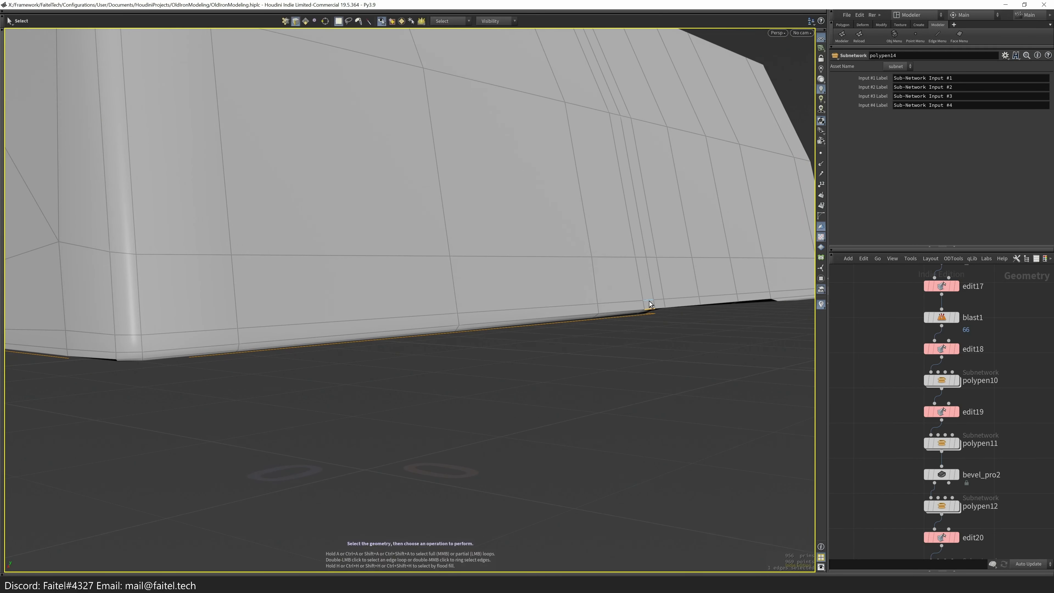
{"action": "left_click_drag", "start_coordinate": [652, 304], "coordinate": [439, 363]}
{"action": "key", "text": "g"}
{"action": "left_click_drag", "start_coordinate": [501, 328], "coordinate": [544, 297]}
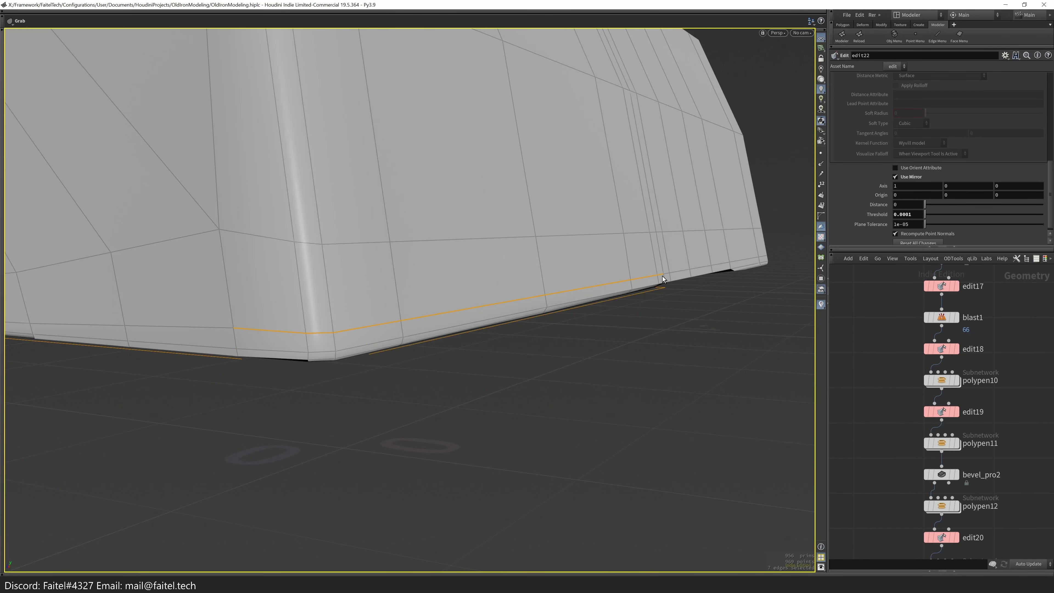
{"action": "left_click_drag", "start_coordinate": [593, 268], "coordinate": [413, 344]}
{"action": "left_click_drag", "start_coordinate": [472, 299], "coordinate": [513, 273]}
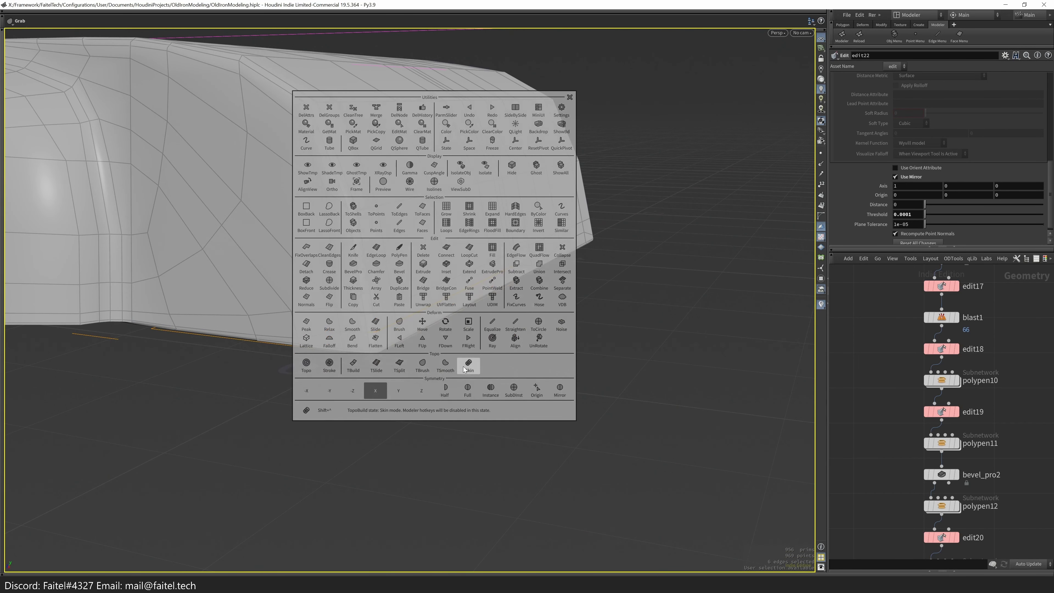
- Mirror the slab across X with mirror14 and preview it subdivided at depth 3
{"action": "left_click", "coordinate": [472, 347]}
{"action": "left_click_drag", "start_coordinate": [451, 388], "coordinate": [347, 353]}
{"action": "mouse_move", "coordinate": [240, 373]}
{"action": "left_mouse_down"}
{"action": "mouse_move", "coordinate": [332, 353]}
{"action": "mouse_move", "coordinate": [308, 304]}
{"action": "mouse_move", "coordinate": [419, 299]}
{"action": "mouse_move", "coordinate": [450, 377]}
{"action": "mouse_move", "coordinate": [441, 313]}
{"action": "mouse_move", "coordinate": [507, 358]}
{"action": "mouse_move", "coordinate": [426, 363]}
{"action": "mouse_move", "coordinate": [419, 380]}
{"action": "mouse_move", "coordinate": [529, 346]}
{"action": "left_mouse_up"}
{"action": "key", "text": "q"}
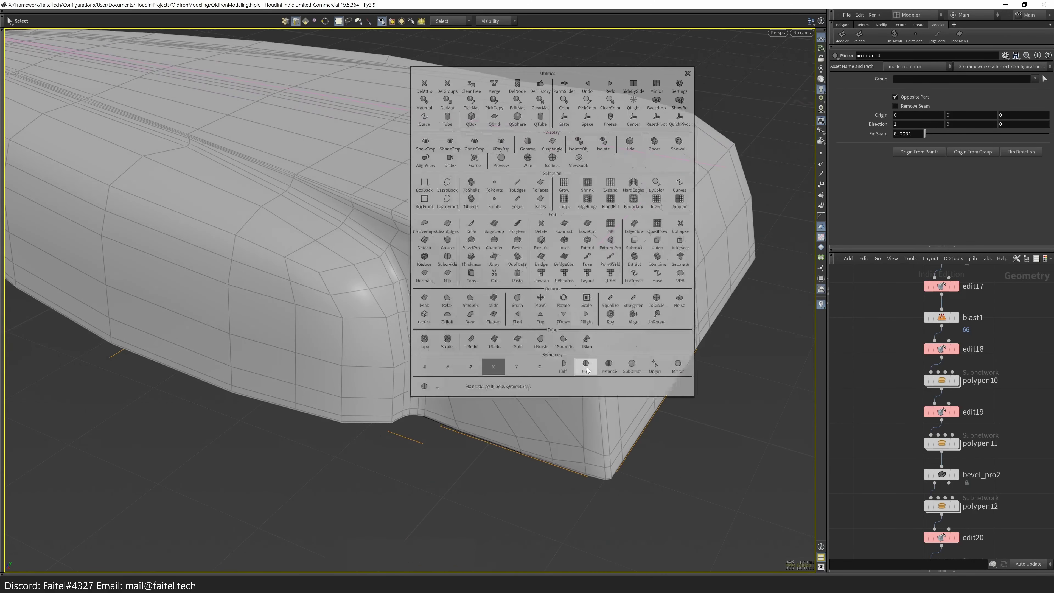
{"action": "left_click", "coordinate": [528, 166]}
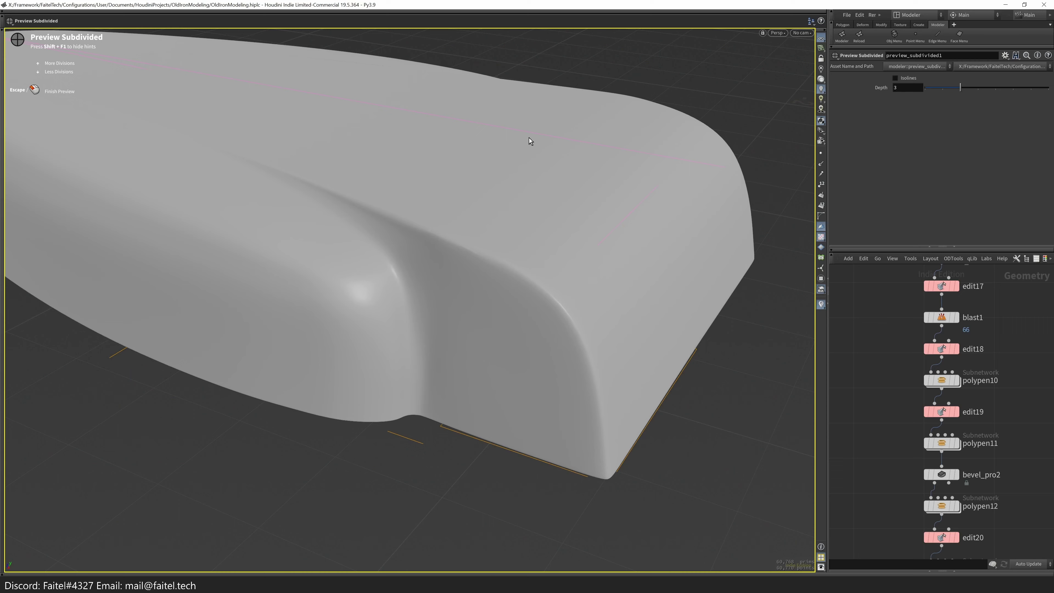
- Exit Preview Subdivided and select the edge ring along the lower hull, then return to Select mode
{"action": "left_click_drag", "start_coordinate": [529, 138], "coordinate": [289, 411]}
{"action": "key", "text": "Escape"}
{"action": "left_click", "coordinate": [596, 401], "text": "shift"}
{"action": "double_click", "coordinate": [184, 429]}
{"action": "left_click_drag", "start_coordinate": [269, 383], "coordinate": [402, 420]}
{"action": "key", "text": "s"}
{"action": "left_click_drag", "start_coordinate": [537, 339], "coordinate": [511, 344]}
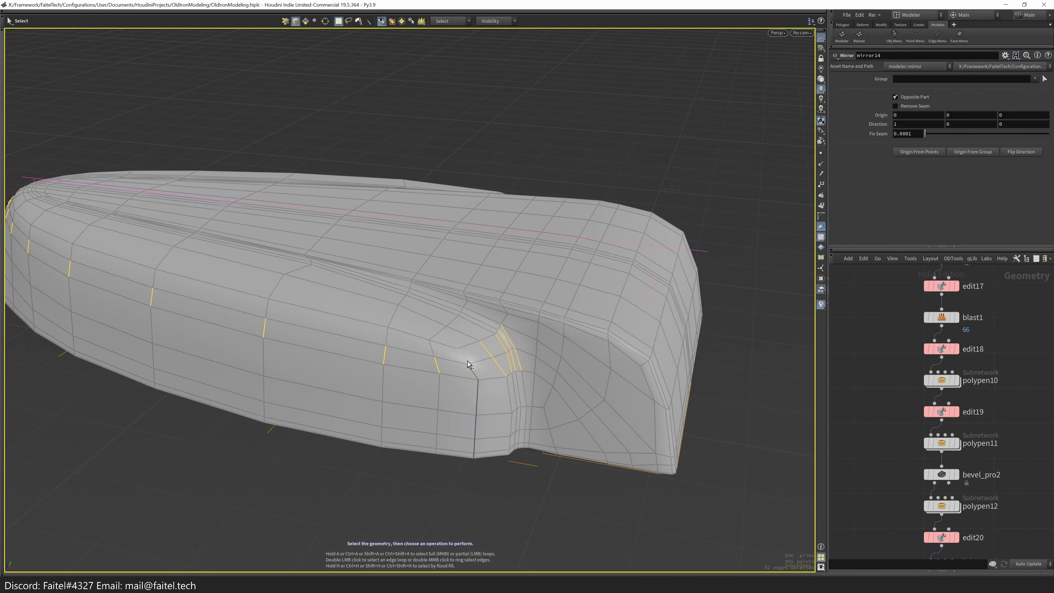
- Box-select edges at the hull end and apply Edge Flow with Tension 2.9
{"action": "left_click", "coordinate": [464, 361], "text": "shift"}
{"action": "left_click_drag", "start_coordinate": [523, 334], "coordinate": [290, 387]}
{"action": "left_click_drag", "start_coordinate": [285, 394], "coordinate": [448, 494]}
{"action": "left_click_drag", "start_coordinate": [480, 399], "coordinate": [480, 398]}
{"action": "left_click_drag", "start_coordinate": [479, 398], "coordinate": [568, 417]}
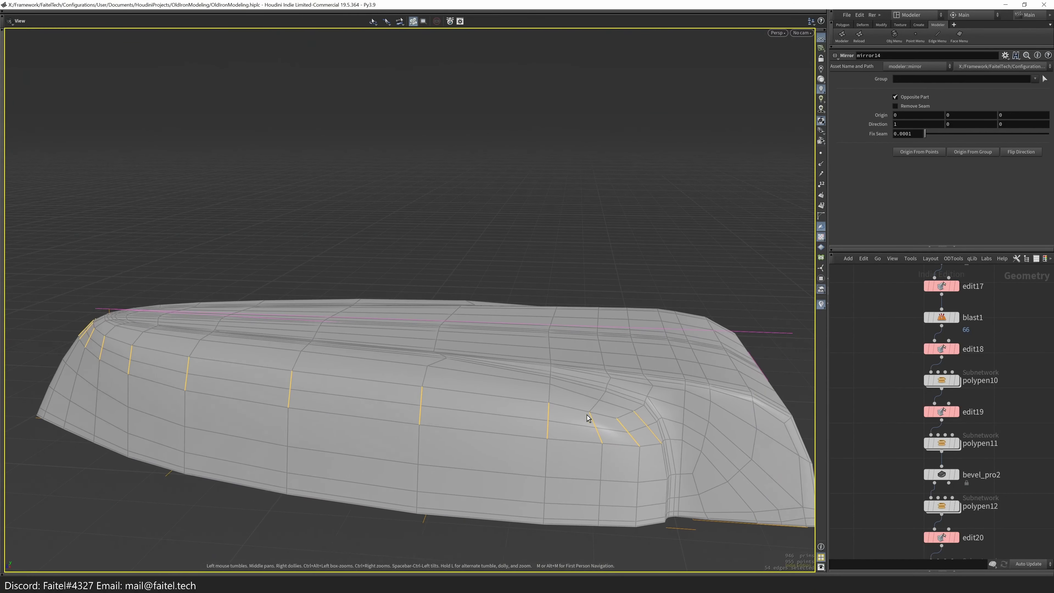
{"action": "key", "text": "q"}
{"action": "left_click", "coordinate": [656, 393]}
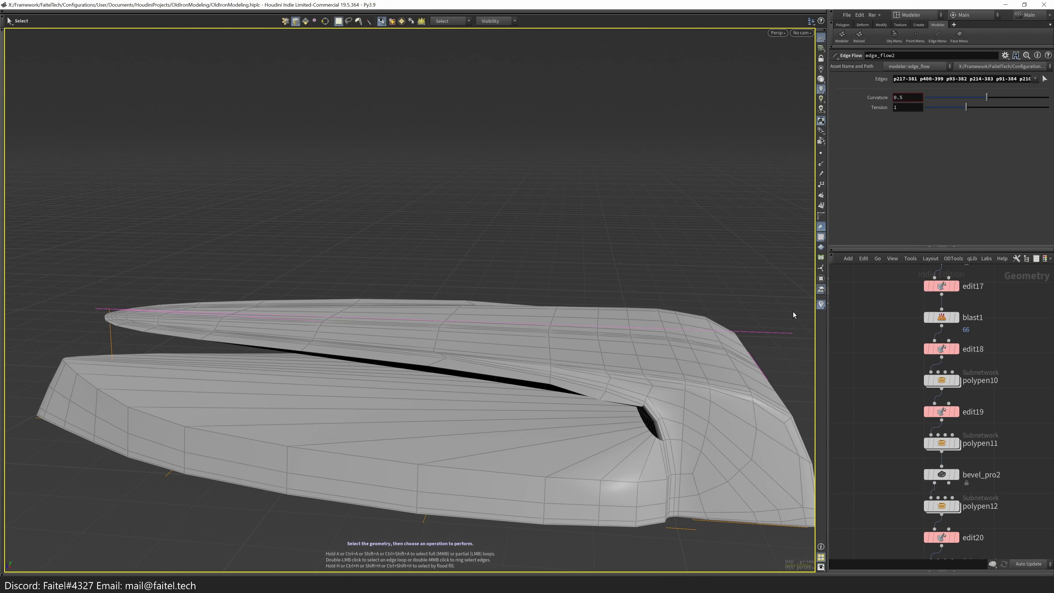
{"action": "left_click_drag", "start_coordinate": [966, 107], "coordinate": [1045, 107]}
- Restore the cut Edge Flow node and repeat Edge Flow on further hull edges
{"action": "key", "text": "alt+x"}
{"action": "left_click_drag", "start_coordinate": [561, 395], "coordinate": [666, 433], "text": "alt"}
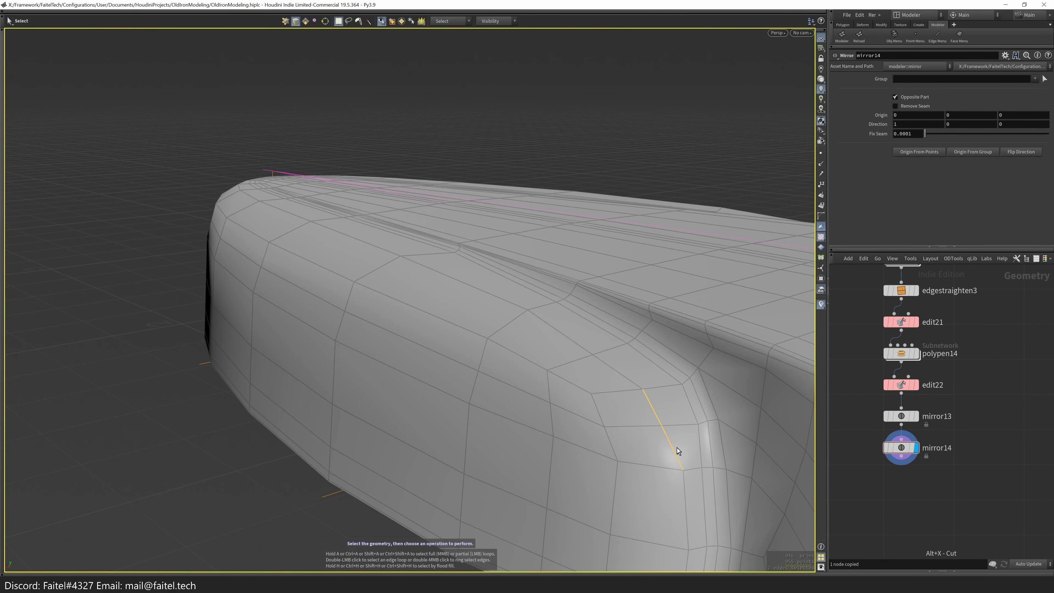
{"action": "key", "text": "grave"}
{"action": "key", "text": "ctrl+z"}
{"action": "key", "text": "ctrl+z"}
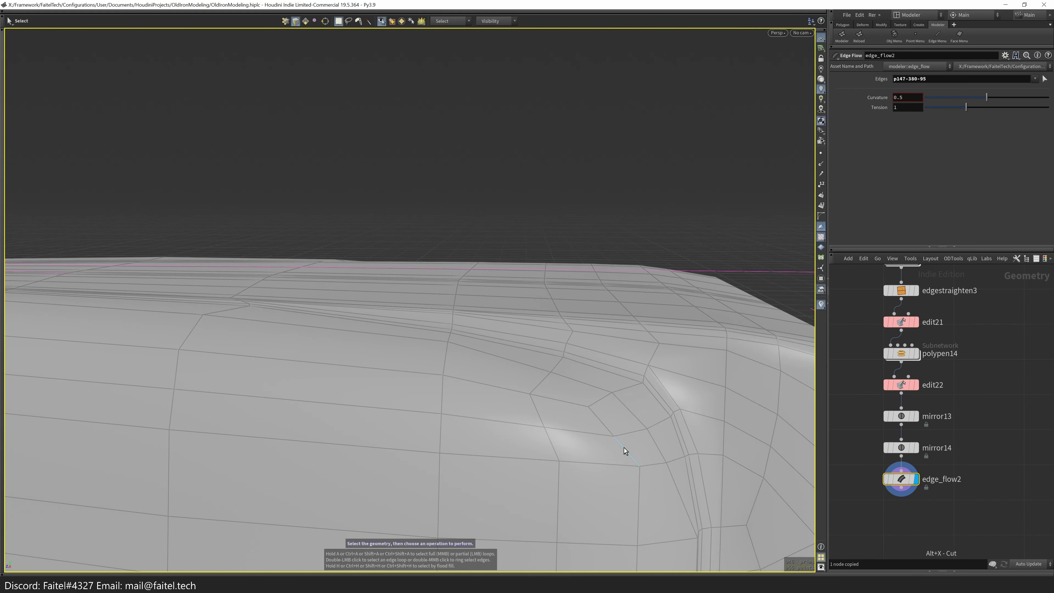
{"action": "key", "text": "grave"}
{"action": "left_click", "coordinate": [619, 393]}
{"action": "left_click_drag", "start_coordinate": [607, 420], "coordinate": [631, 376], "text": "alt"}
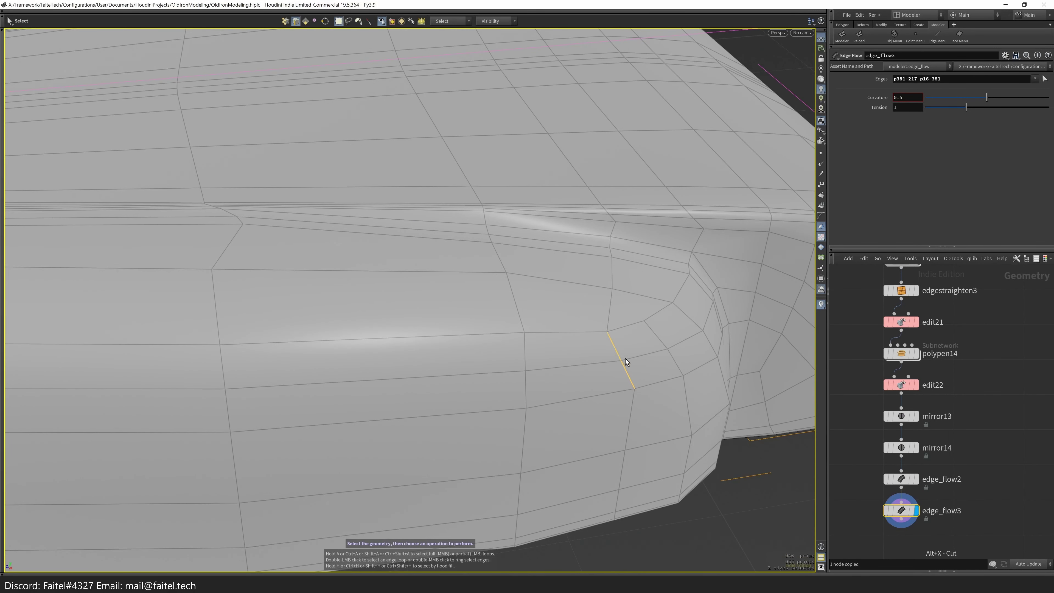
{"action": "key", "text": "q"}
{"action": "key", "text": "q"}
{"action": "left_click_drag", "start_coordinate": [513, 395], "coordinate": [451, 399], "text": "alt"}
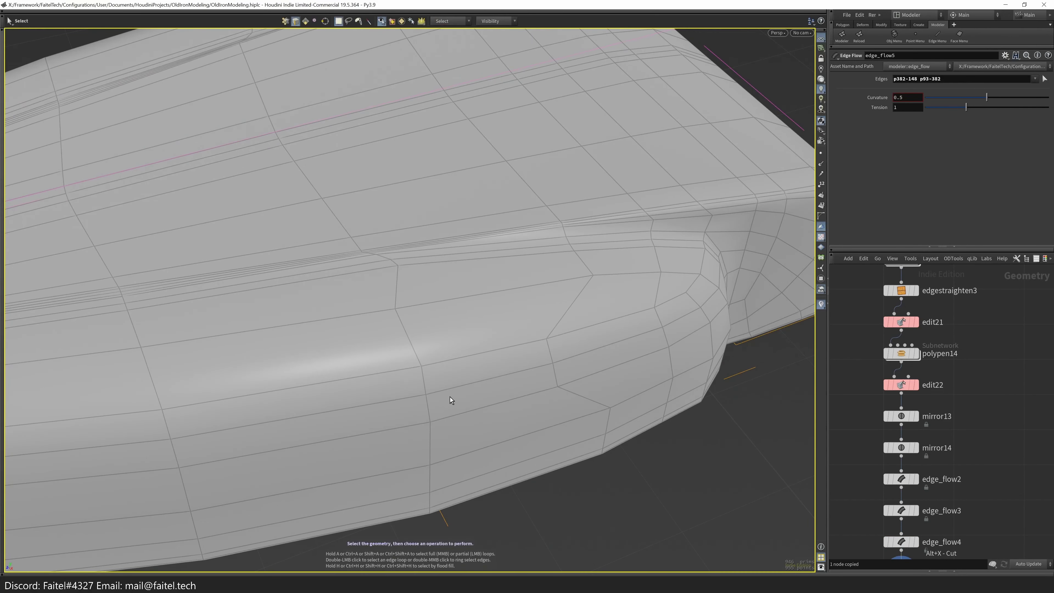
{"action": "scroll", "coordinate": [442, 389], "scroll_direction": "down", "scroll_amount": 5}
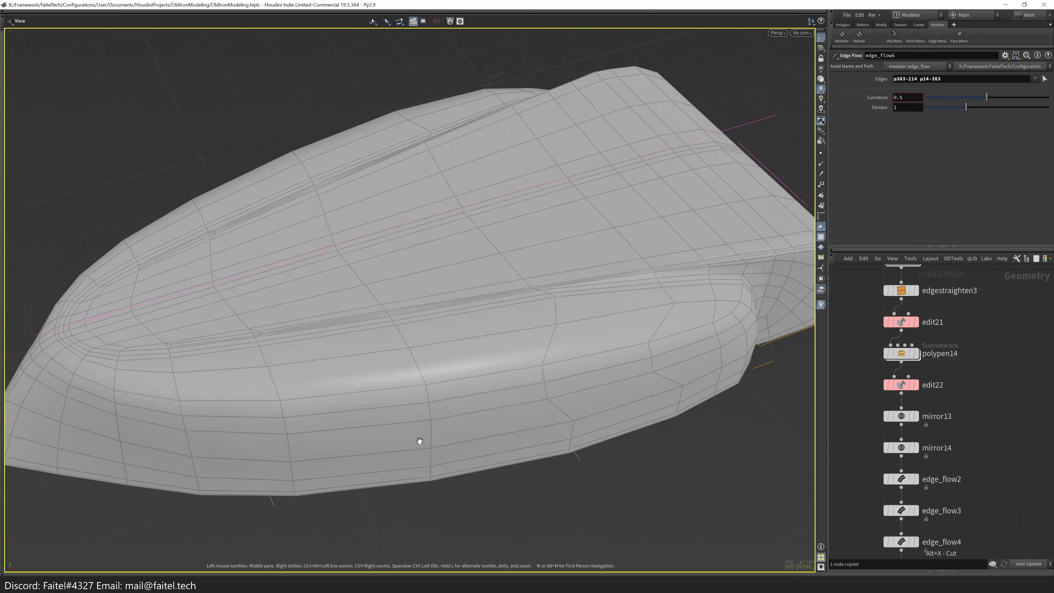
{"action": "scroll", "coordinate": [419, 440], "scroll_direction": "up", "scroll_amount": 3}
- Try Edge Flow on a front-curve edge and a vertical loop, undoing the extra passes
{"action": "left_click", "coordinate": [433, 395]}
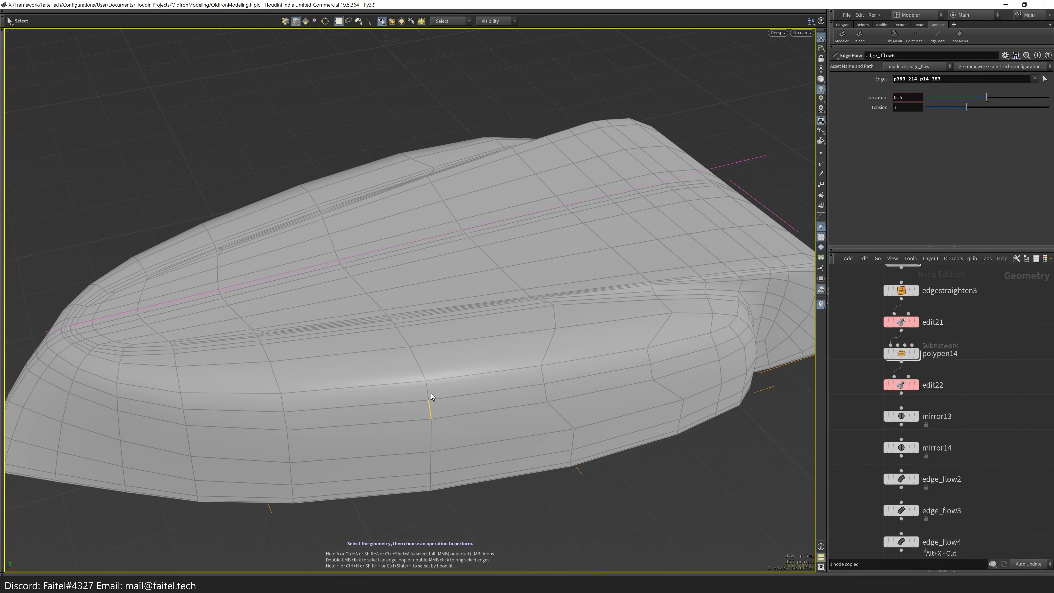
{"action": "key", "text": "q"}
{"action": "left_click_drag", "start_coordinate": [446, 402], "coordinate": [310, 434], "text": "alt"}
{"action": "key", "text": "ctrl+z"}
{"action": "key", "text": "ctrl+z"}
{"action": "key", "text": "ctrl+z"}
{"action": "key", "text": "ctrl+z"}
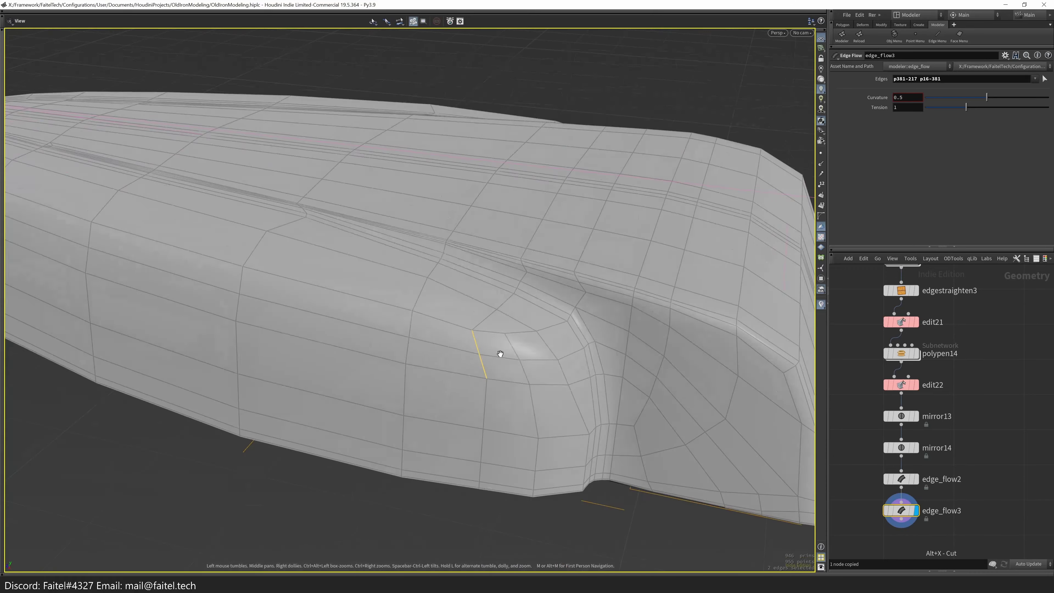
{"action": "left_click", "coordinate": [606, 398], "text": "shift"}
{"action": "left_click_drag", "start_coordinate": [606, 398], "coordinate": [529, 296]}
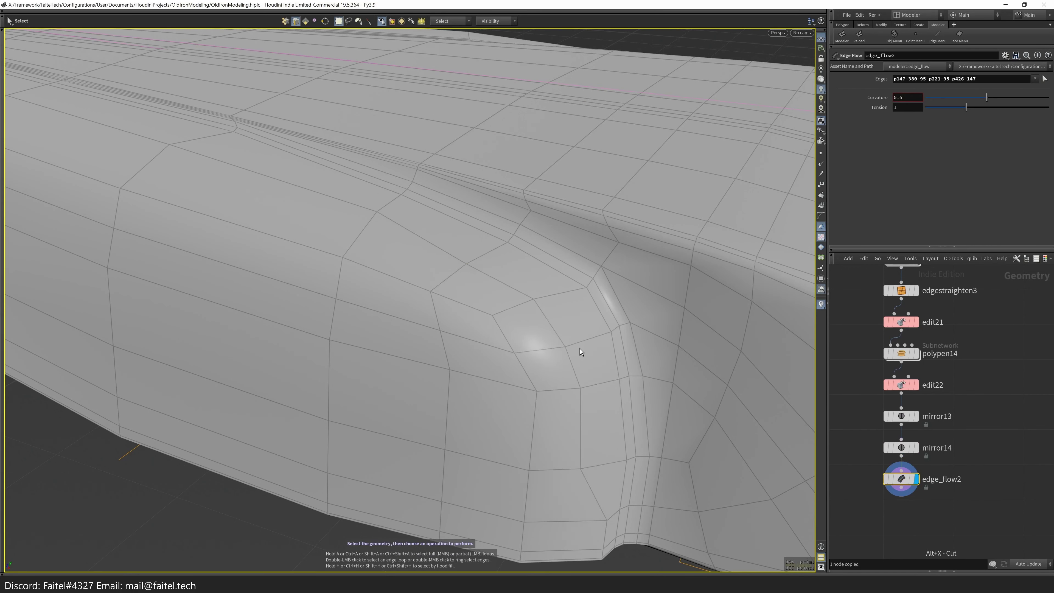
{"action": "left_click_drag", "start_coordinate": [580, 349], "coordinate": [556, 452], "text": "alt"}
{"action": "double_click", "coordinate": [556, 451]}
{"action": "key", "text": "q"}
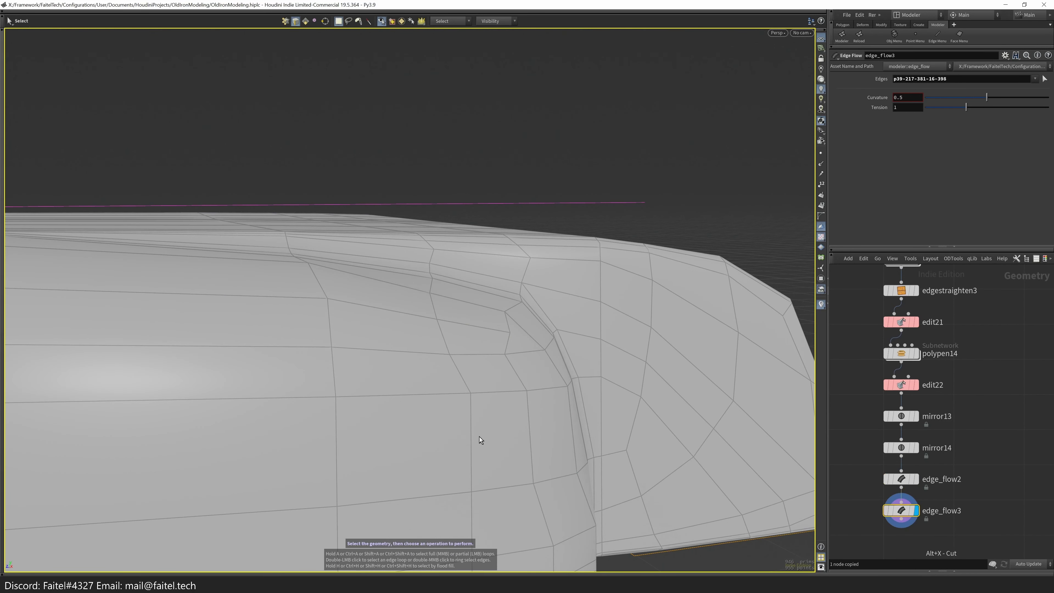
{"action": "left_click_drag", "start_coordinate": [494, 419], "coordinate": [405, 469], "text": "alt"}
{"action": "key", "text": "ctrl+z"}
- Reapply Edge Flow on the loop extended upward, then undo the last two passes
{"action": "key", "text": "q"}
{"action": "left_click", "coordinate": [395, 315], "text": "shift"}
{"action": "key", "text": "q"}
{"action": "left_click_drag", "start_coordinate": [426, 365], "coordinate": [231, 410], "text": "alt"}
{"action": "key", "text": "ctrl+z"}
{"action": "key", "text": "ctrl+z"}
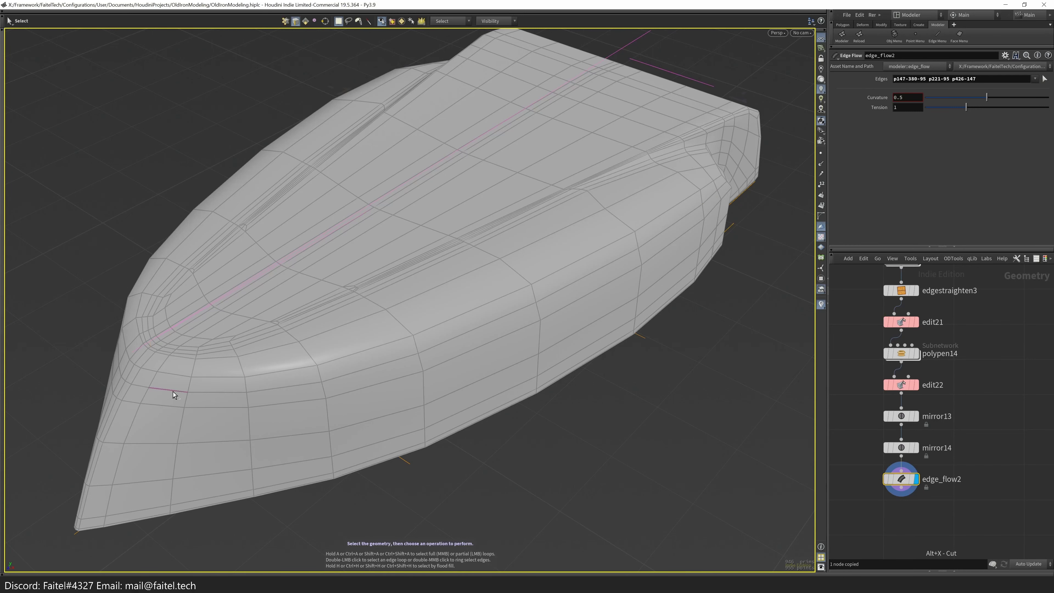
- Box-select the edges along the hull side and narrow the selection
{"action": "left_click_drag", "start_coordinate": [721, 195], "coordinate": [666, 229], "text": "alt"}
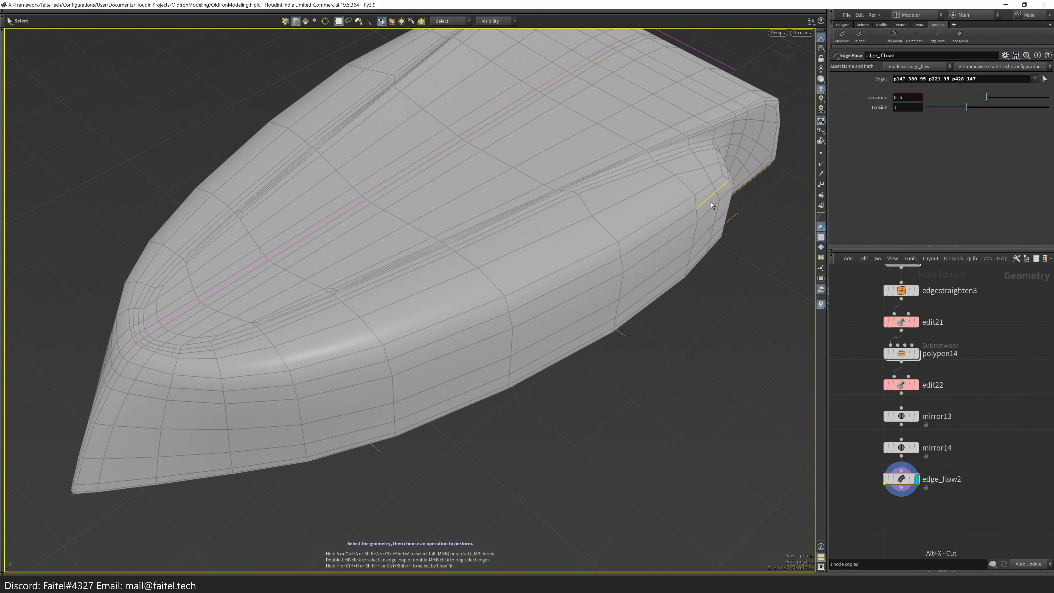
{"action": "left_click_drag", "start_coordinate": [710, 200], "coordinate": [447, 287], "text": "alt"}
{"action": "left_click_drag", "start_coordinate": [539, 390], "coordinate": [255, 435]}
{"action": "left_click_drag", "start_coordinate": [379, 300], "coordinate": [380, 300]}
{"action": "left_click_drag", "start_coordinate": [380, 300], "coordinate": [440, 362], "text": "alt"}
- Scale the selected hull edges out to 1.02x along X
{"action": "key", "text": "r"}
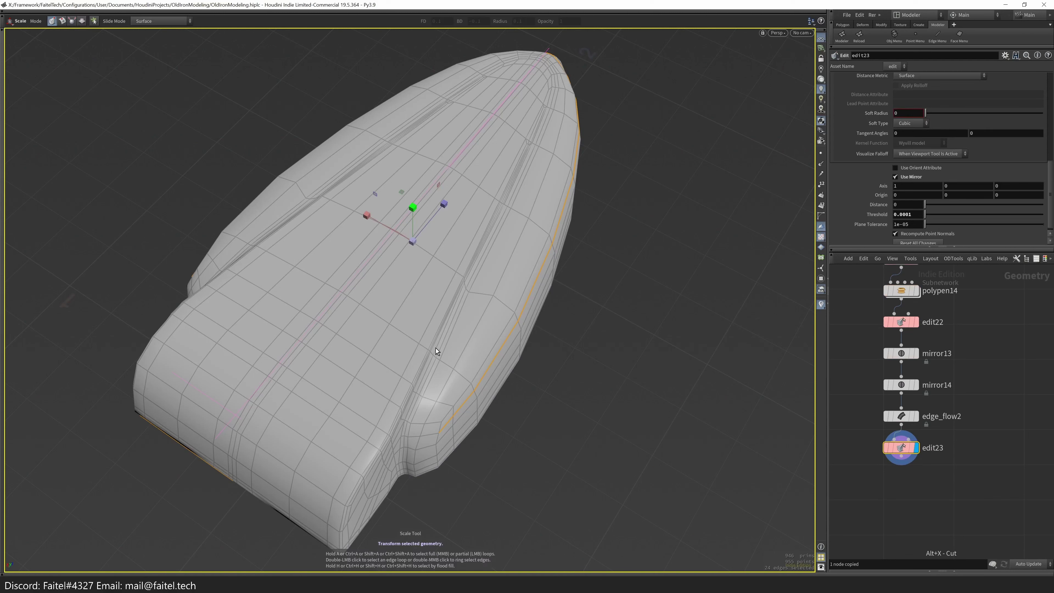
{"action": "left_click_drag", "start_coordinate": [368, 217], "coordinate": [372, 219]}
{"action": "left_click_drag", "start_coordinate": [372, 220], "coordinate": [454, 134], "text": "alt"}
{"action": "left_click_drag", "start_coordinate": [381, 298], "coordinate": [517, 101]}
- Check the hull with Preview Subdivided, then exit the preview
{"action": "key", "text": "Tab"}
{"action": "left_click", "coordinate": [459, 277]}
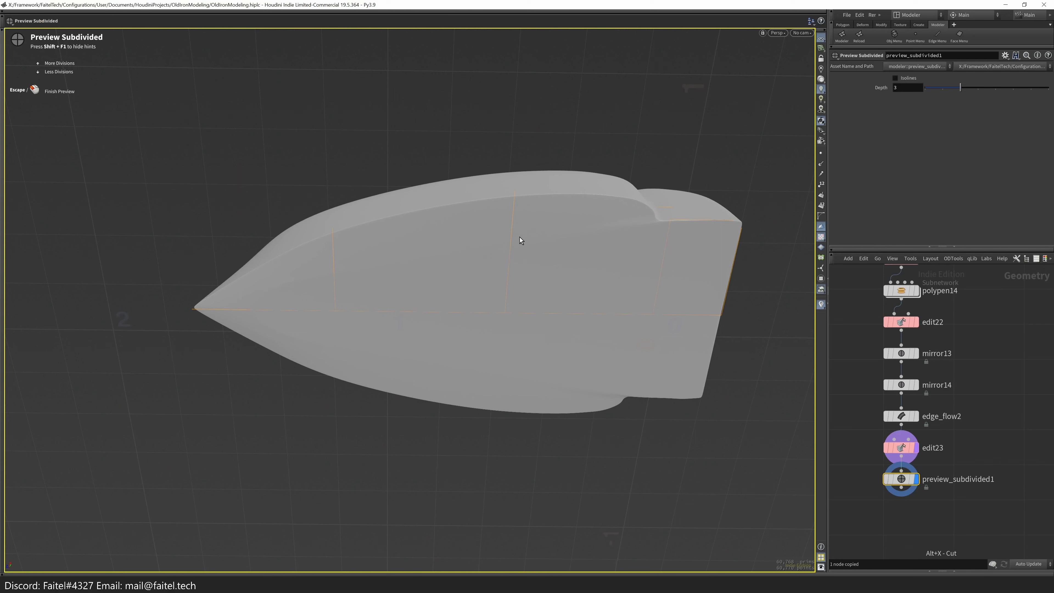
{"action": "key", "text": "Escape"}
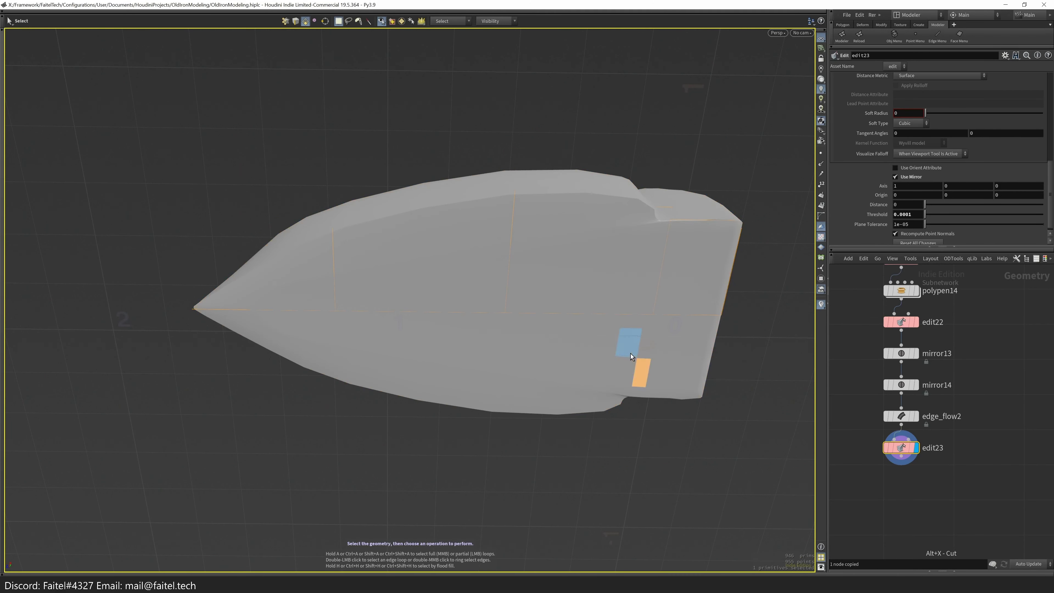
- Select the whole hull and apply Flatten from the Modeler palette
{"action": "key", "text": "Tab"}
{"action": "left_click", "coordinate": [648, 339]}
{"action": "key", "text": "Tab"}
{"action": "left_click", "coordinate": [605, 478]}
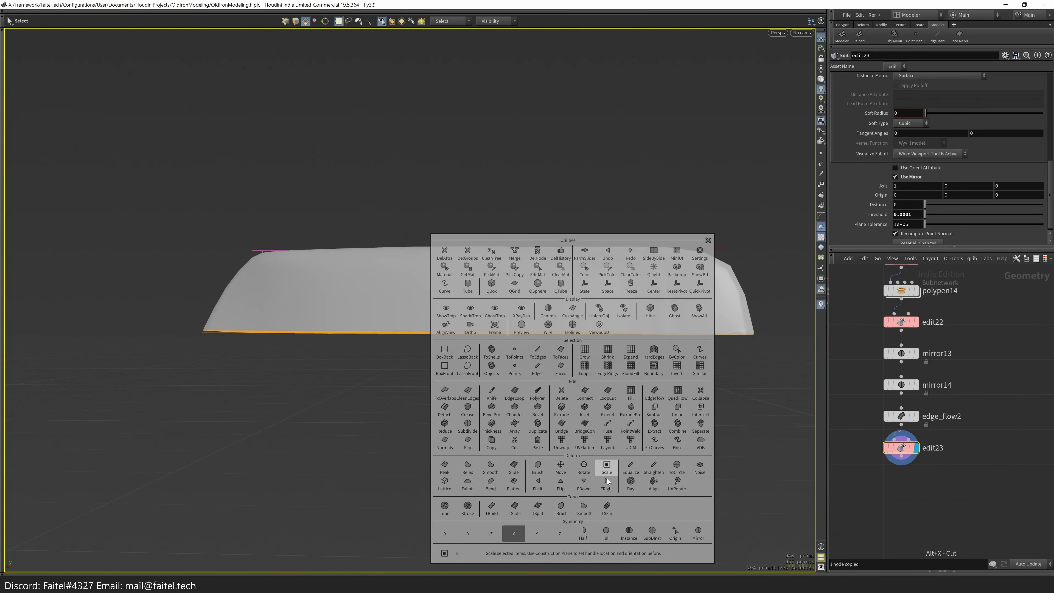
- Cut a new edge into the hull's underside below the notch with PolyPen
{"action": "left_click_drag", "start_coordinate": [605, 478], "coordinate": [625, 271]}
{"action": "scroll", "coordinate": [707, 225], "scroll_direction": "up", "scroll_amount": 10}
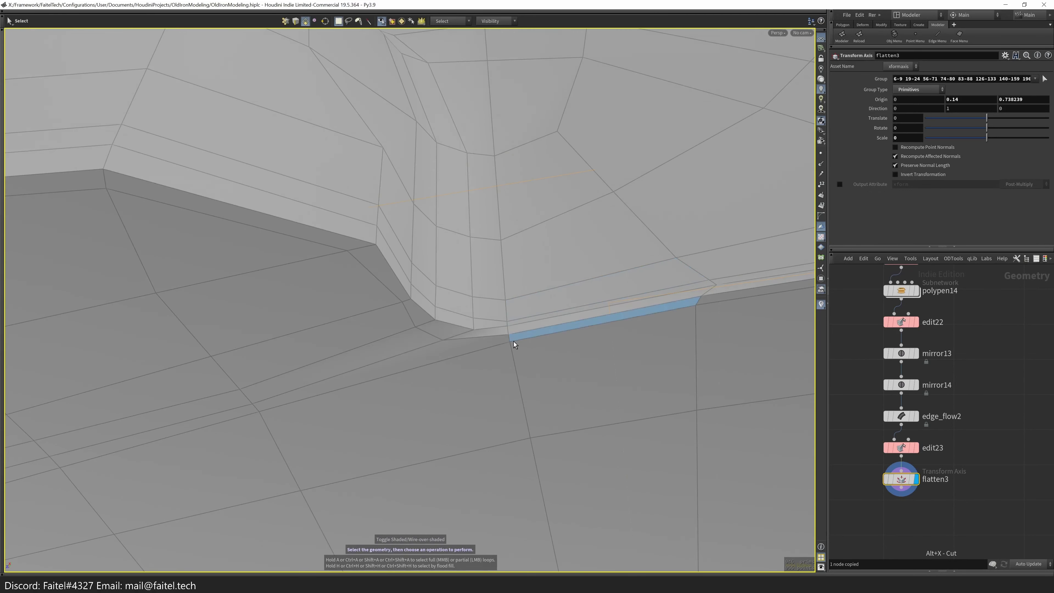
{"action": "mouse_move", "coordinate": [514, 345]}
{"action": "left_mouse_down"}
{"action": "mouse_move", "coordinate": [534, 343]}
{"action": "mouse_move", "coordinate": [631, 235]}
{"action": "mouse_move", "coordinate": [523, 351]}
{"action": "mouse_move", "coordinate": [662, 404]}
{"action": "mouse_move", "coordinate": [487, 424]}
{"action": "mouse_move", "coordinate": [360, 471]}
{"action": "mouse_move", "coordinate": [466, 462]}
{"action": "mouse_move", "coordinate": [503, 333]}
{"action": "left_mouse_up"}
{"action": "key", "text": "q"}
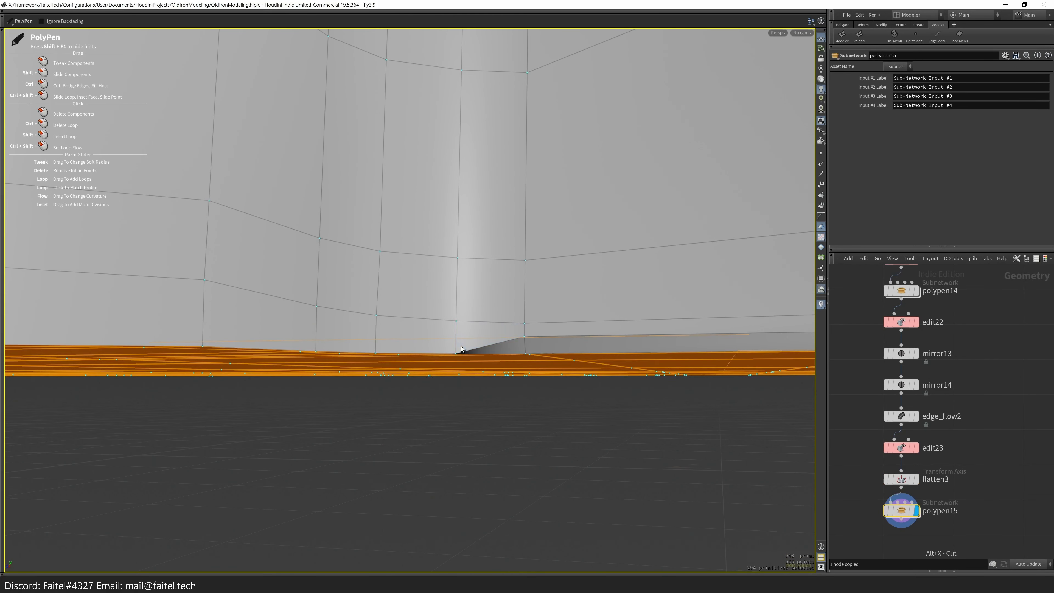
{"action": "left_click_drag", "start_coordinate": [470, 351], "coordinate": [556, 389]}
{"action": "left_click_drag", "start_coordinate": [471, 430], "coordinate": [317, 394]}
{"action": "left_click_drag", "start_coordinate": [435, 350], "coordinate": [409, 361], "text": "alt"}
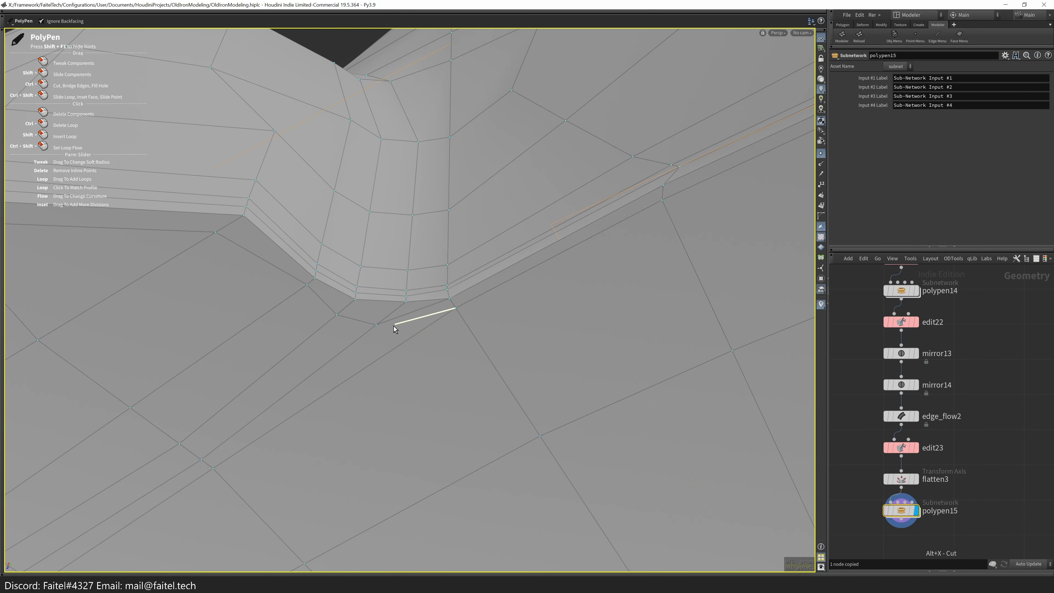
{"action": "left_click_drag", "start_coordinate": [428, 307], "coordinate": [446, 416]}
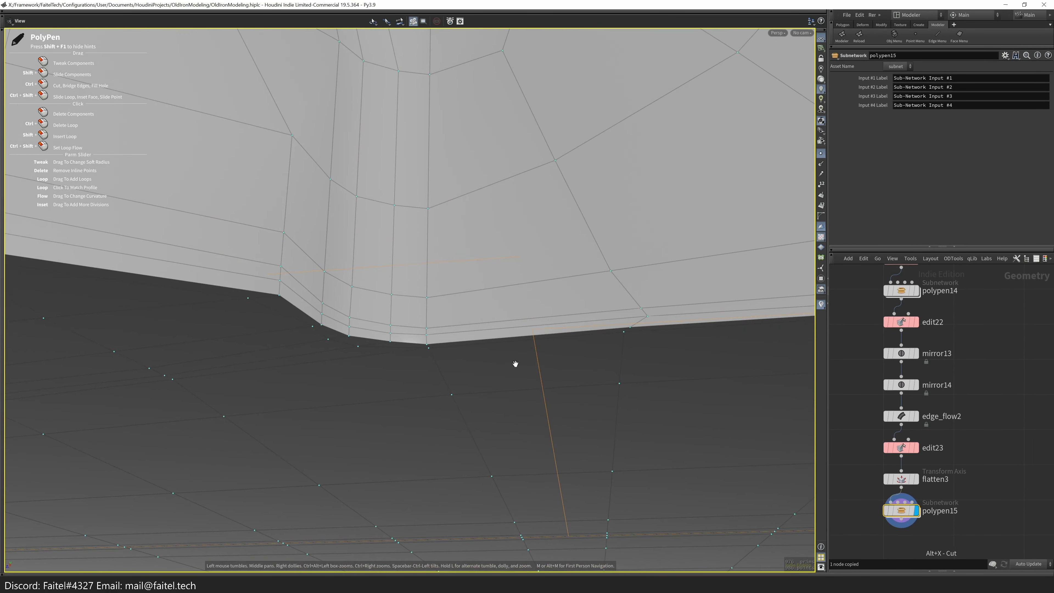
{"action": "middle_click_drag", "start_coordinate": [515, 364], "coordinate": [442, 387]}
{"action": "left_click_drag", "start_coordinate": [451, 378], "coordinate": [423, 265], "text": "alt"}
- Select the edge at the hull corner and start moving it
{"action": "key", "text": "s"}
{"action": "left_click", "coordinate": [435, 386]}
{"action": "key", "text": "t"}
- Start a PolyPen edit and inspect the bevelled corner from several angles
{"action": "left_click_drag", "start_coordinate": [489, 331], "coordinate": [473, 381]}
{"action": "key", "text": "p"}
{"action": "key", "text": "space"}
{"action": "left_click_drag", "start_coordinate": [339, 374], "coordinate": [363, 369]}
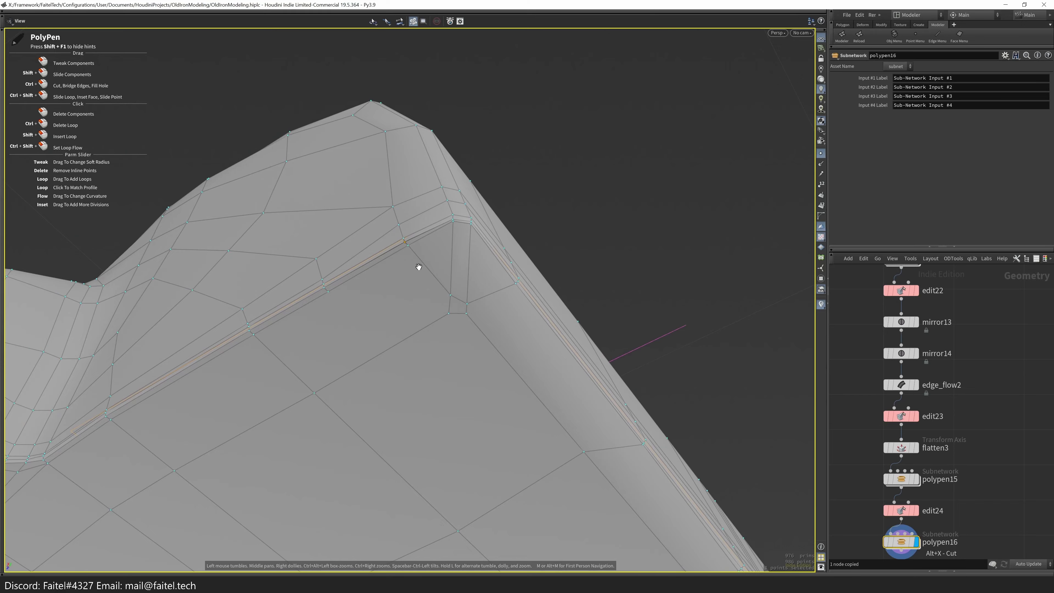
{"action": "left_click_drag", "start_coordinate": [566, 68], "coordinate": [372, 259]}
{"action": "right_click_drag", "start_coordinate": [408, 226], "coordinate": [683, 110]}
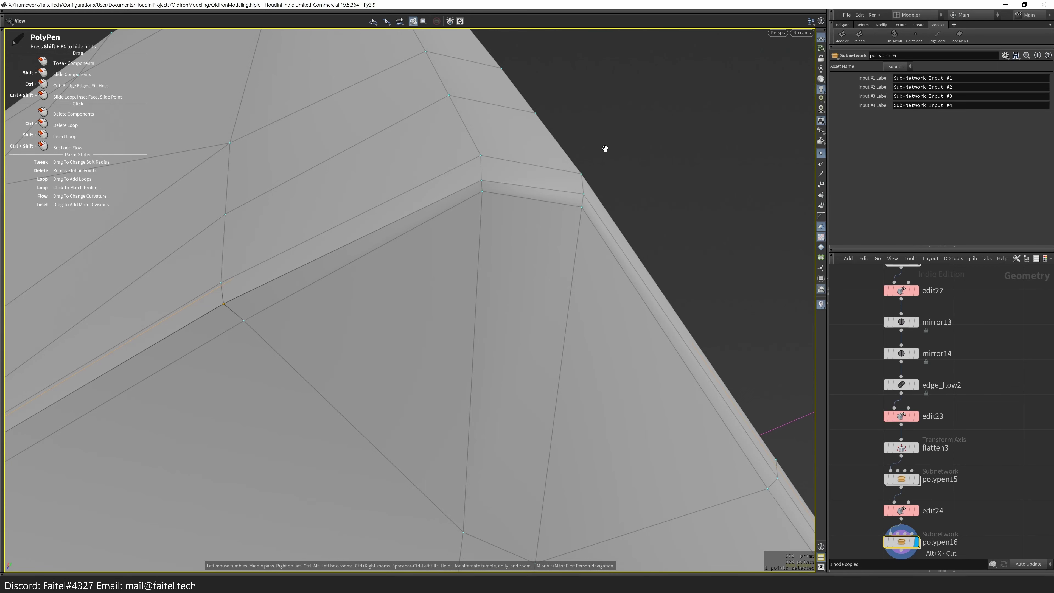
{"action": "left_click_drag", "start_coordinate": [520, 237], "coordinate": [405, 370]}
- Enter the Move tool and tumble the view to see the wall corner from below
{"action": "key", "text": "s"}
{"action": "key", "text": "t"}
{"action": "left_click_drag", "start_coordinate": [332, 390], "coordinate": [555, 388]}
{"action": "left_click_drag", "start_coordinate": [507, 419], "coordinate": [665, 359]}
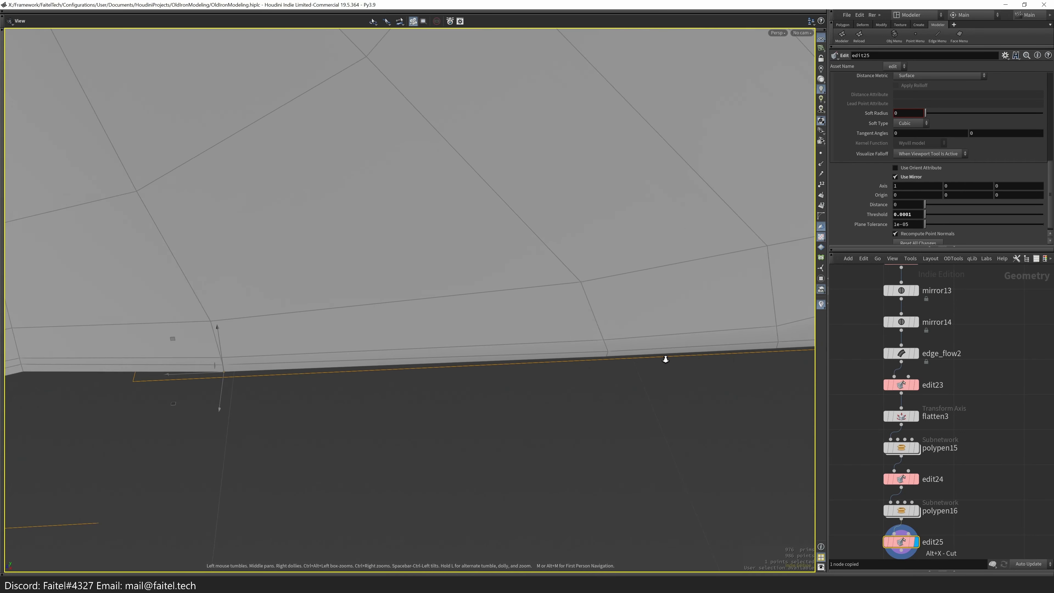
{"action": "left_click_drag", "start_coordinate": [499, 383], "coordinate": [285, 412]}
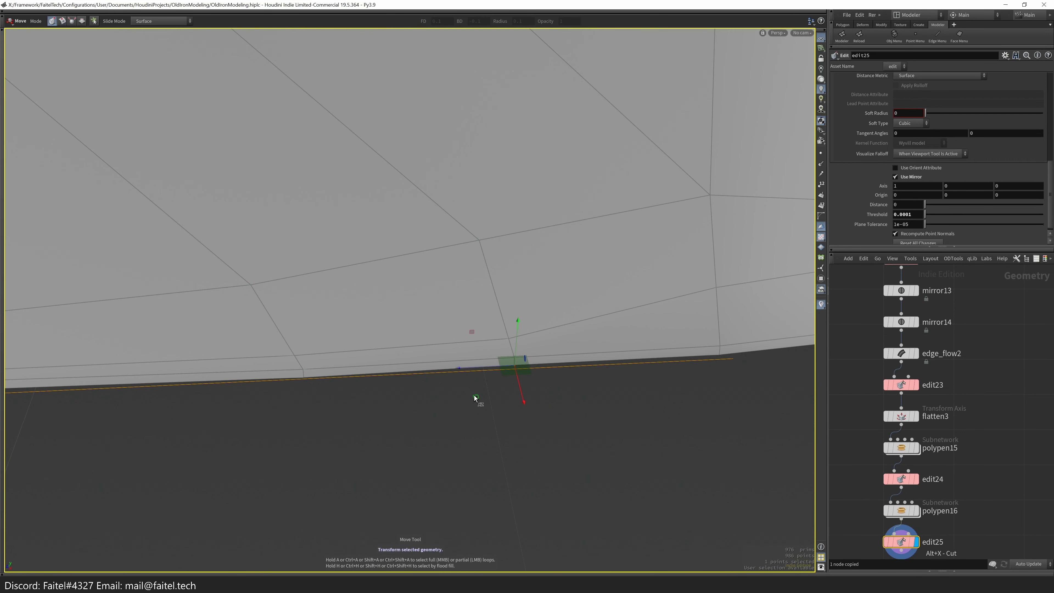
{"action": "left_click_drag", "start_coordinate": [476, 398], "coordinate": [341, 397]}
{"action": "left_click_drag", "start_coordinate": [459, 409], "coordinate": [468, 388]}
- Slide the corner point along the wall's lower edge and check it close up
{"action": "key", "text": "s"}
{"action": "left_click_drag", "start_coordinate": [401, 386], "coordinate": [514, 409]}
{"action": "key", "text": "s"}
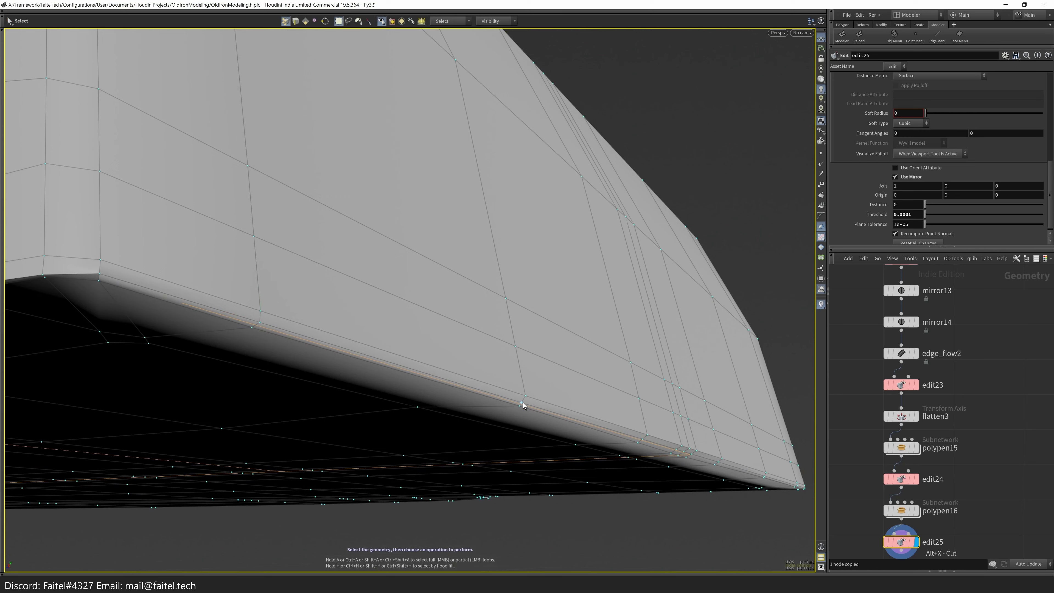
{"action": "key", "text": "s"}
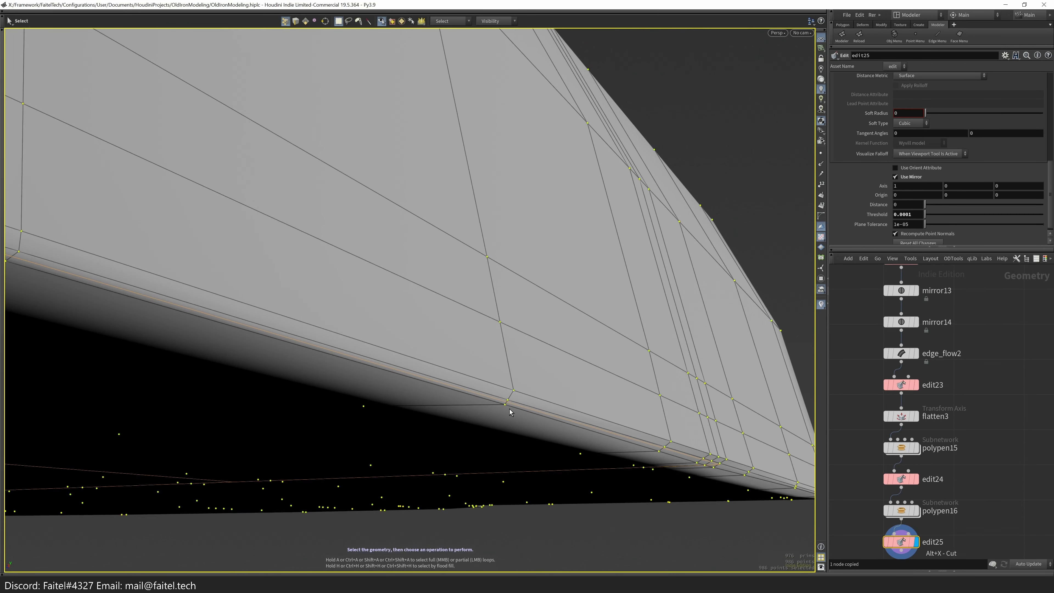
{"action": "mouse_move", "coordinate": [486, 405]}
{"action": "left_mouse_down"}
{"action": "mouse_move", "coordinate": [555, 399]}
{"action": "mouse_move", "coordinate": [470, 422]}
{"action": "mouse_move", "coordinate": [469, 309]}
{"action": "mouse_move", "coordinate": [439, 383]}
{"action": "mouse_move", "coordinate": [457, 376]}
{"action": "mouse_move", "coordinate": [485, 392]}
{"action": "left_mouse_up"}
{"action": "key", "text": "s"}
{"action": "key", "text": "s"}
{"action": "key", "text": "s"}
{"action": "left_click_drag", "start_coordinate": [492, 378], "coordinate": [406, 314]}
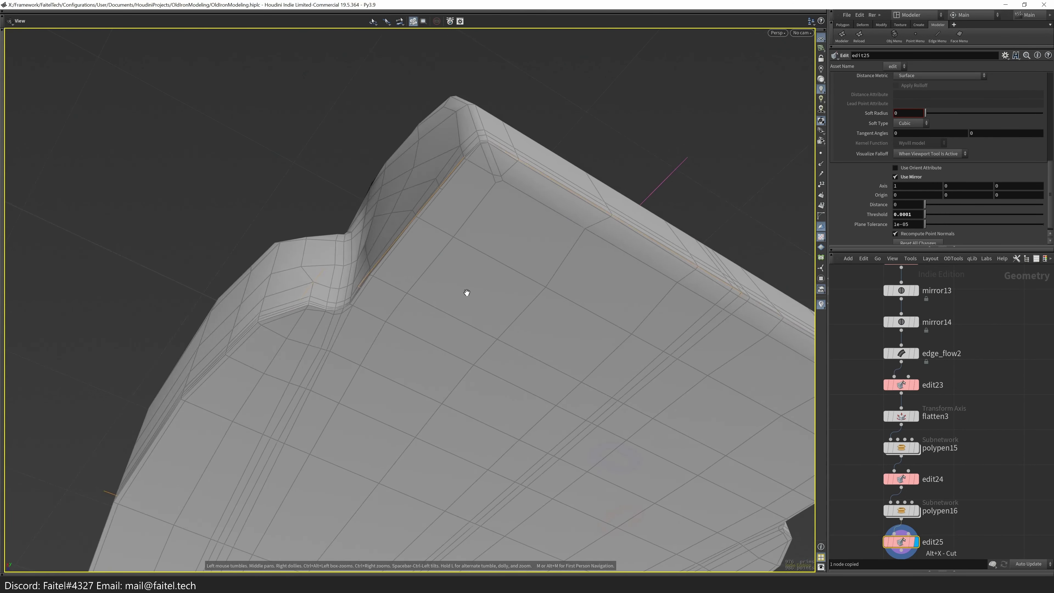
- Mirror the geometry across the symmetry plane
{"action": "key", "text": "Tab"}
{"action": "left_click", "coordinate": [544, 328]}
{"action": "scroll", "coordinate": [573, 304], "scroll_direction": "up", "scroll_amount": 5}
{"action": "left_click_drag", "start_coordinate": [573, 304], "coordinate": [370, 332]}
- Flood-select all connected bottom faces starting from a single face
{"action": "key", "text": "q"}
{"action": "key", "text": "s"}
{"action": "left_click", "coordinate": [370, 332]}
{"action": "key", "text": "Tab"}
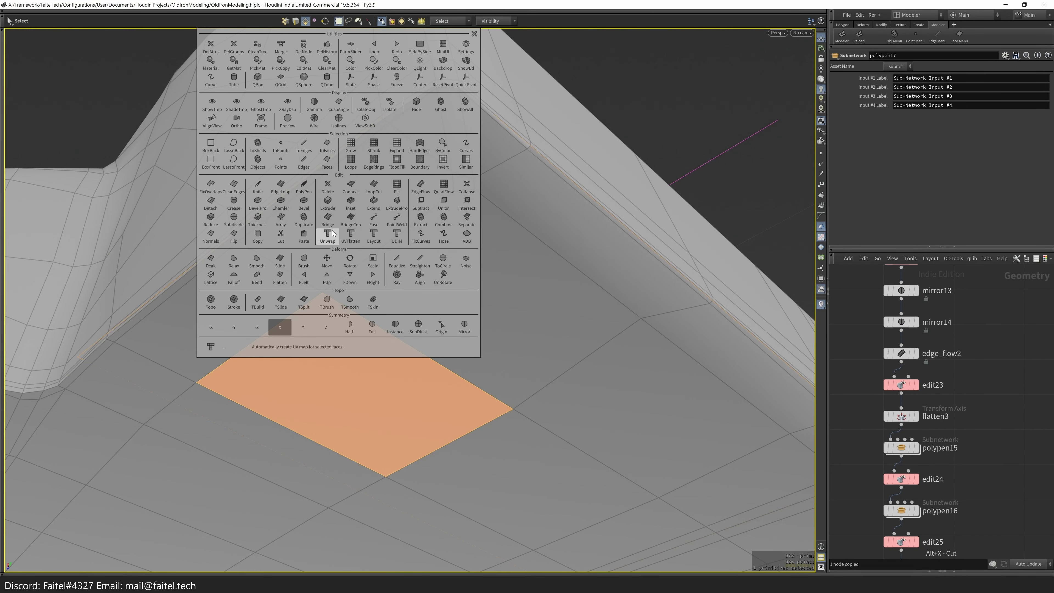
{"action": "left_click", "coordinate": [397, 162]}
{"action": "left_click_drag", "start_coordinate": [397, 162], "coordinate": [474, 335]}
{"action": "key", "text": "Tab"}
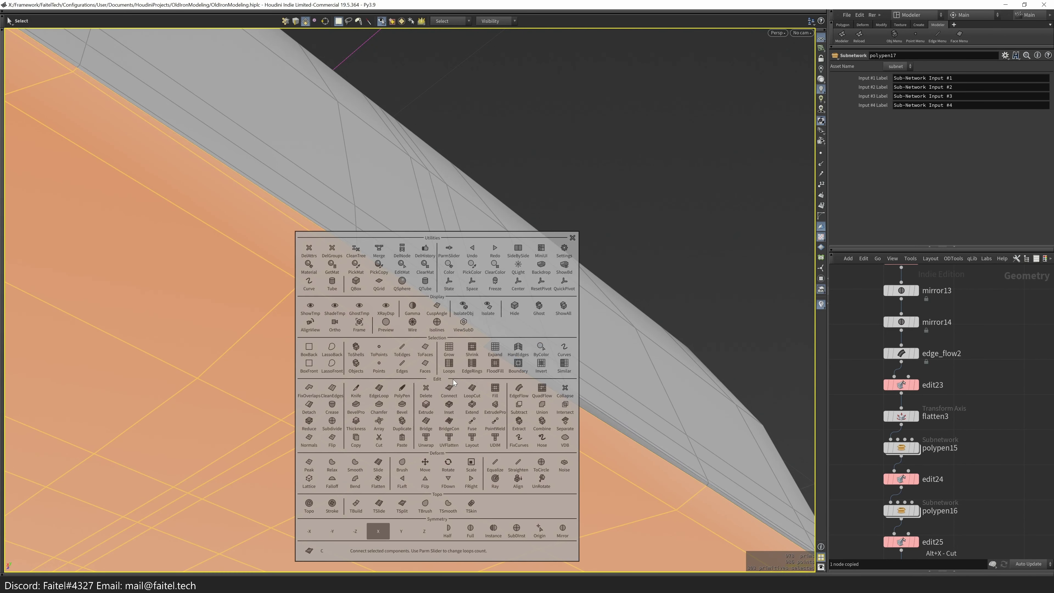
{"action": "left_click", "coordinate": [449, 388]}
- Add the notch faces to the selection and delete the selected block
{"action": "left_click_drag", "start_coordinate": [504, 376], "coordinate": [367, 336]}
{"action": "left_click_drag", "start_coordinate": [494, 397], "coordinate": [487, 255]}
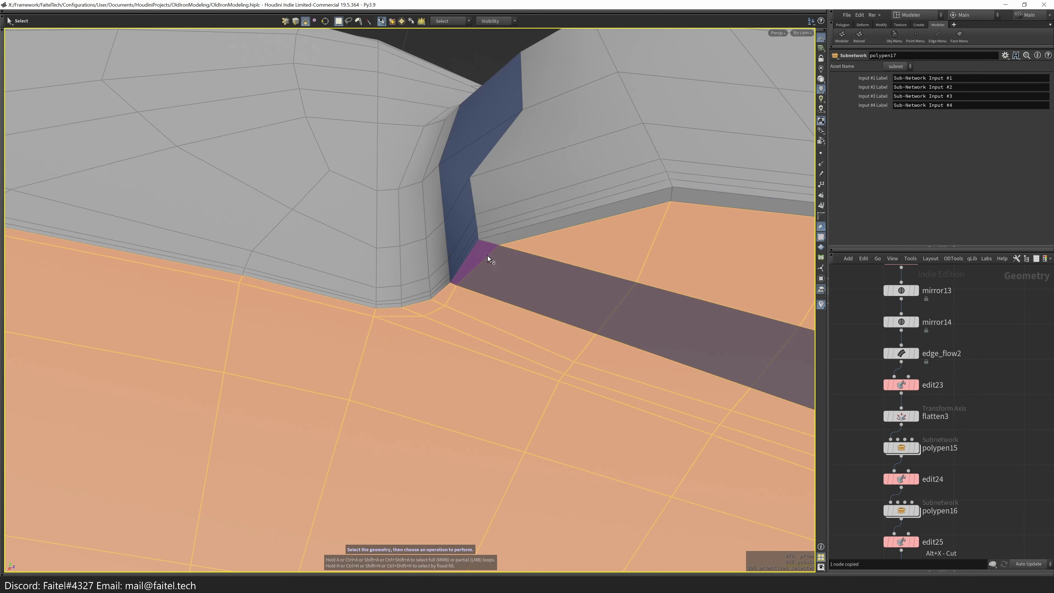
{"action": "left_click", "coordinate": [542, 280], "text": "shift"}
{"action": "key", "text": "Escape"}
{"action": "left_click_drag", "start_coordinate": [711, 232], "coordinate": [431, 217]}
{"action": "key", "text": "Delete"}
- Select all the remaining shell and apply Thickness to it
{"action": "left_click_drag", "start_coordinate": [431, 361], "coordinate": [375, 243]}
{"action": "key", "text": "n"}
{"action": "key", "text": "s"}
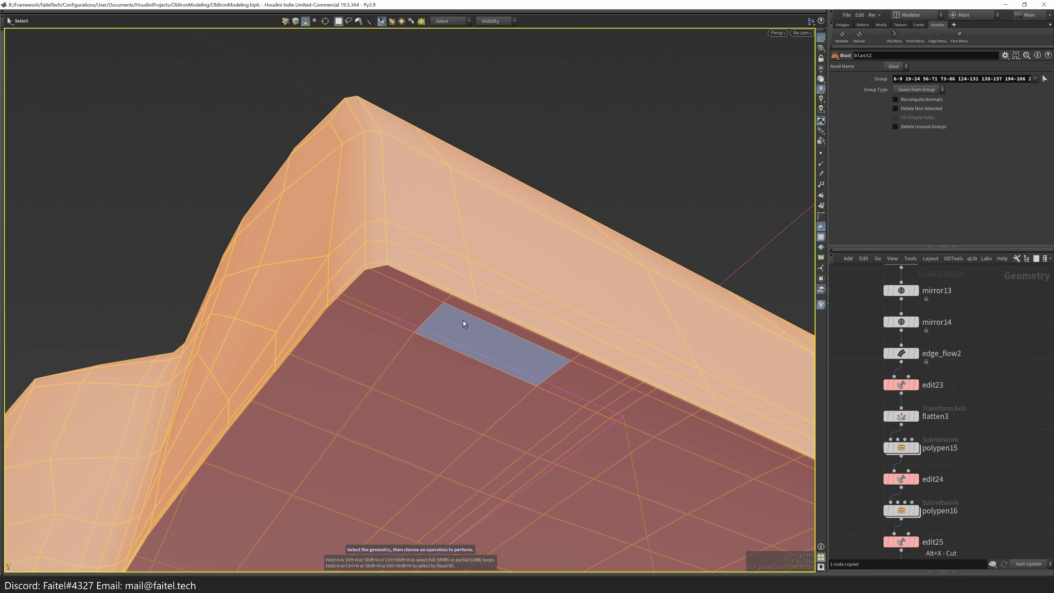
{"action": "key", "text": "grave"}
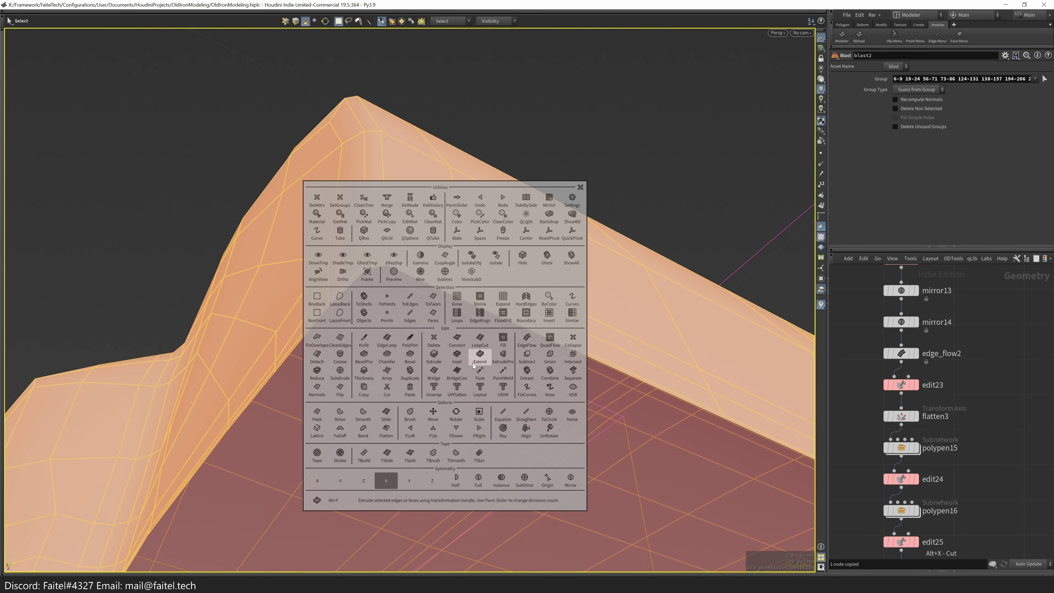
{"action": "left_click", "coordinate": [365, 373]}
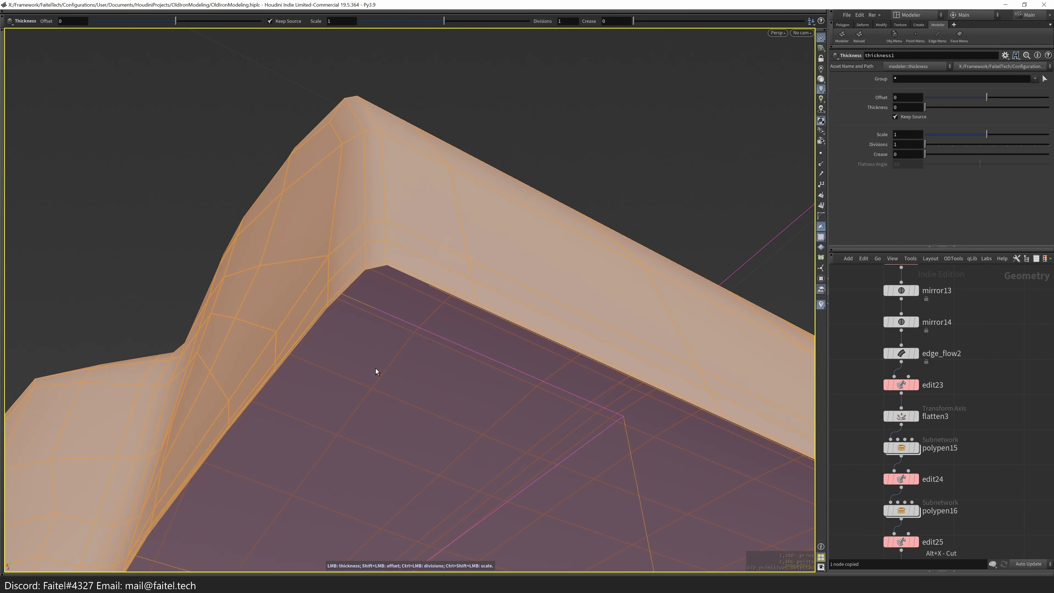
- Delete the thickness node and add a Reverse node under blast2 to flip normals
{"action": "left_click_drag", "start_coordinate": [479, 329], "coordinate": [473, 329]}
{"action": "mouse_move", "coordinate": [917, 469]}
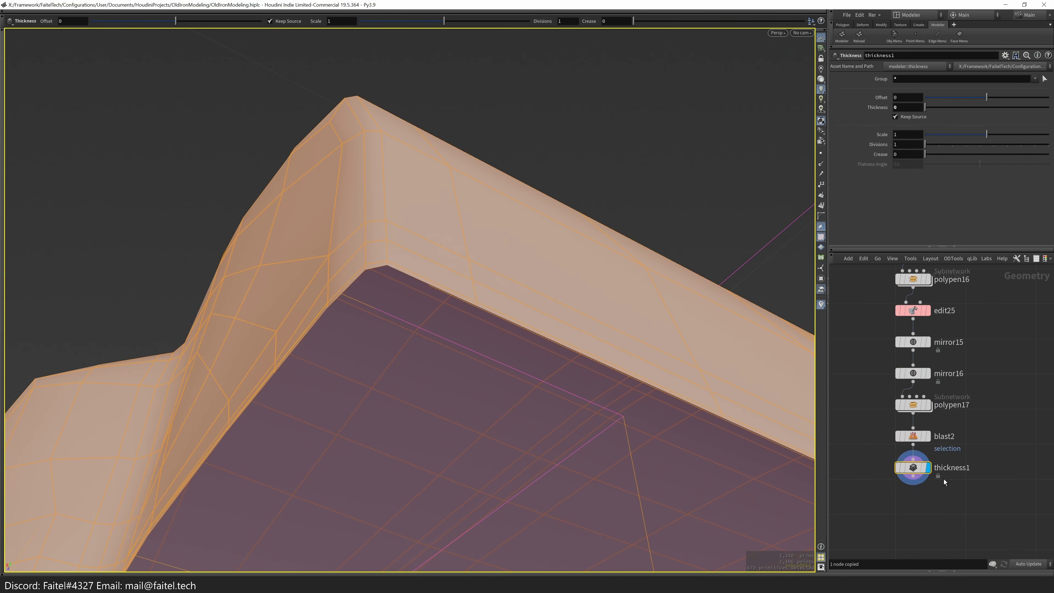
{"action": "key", "text": "Delete"}
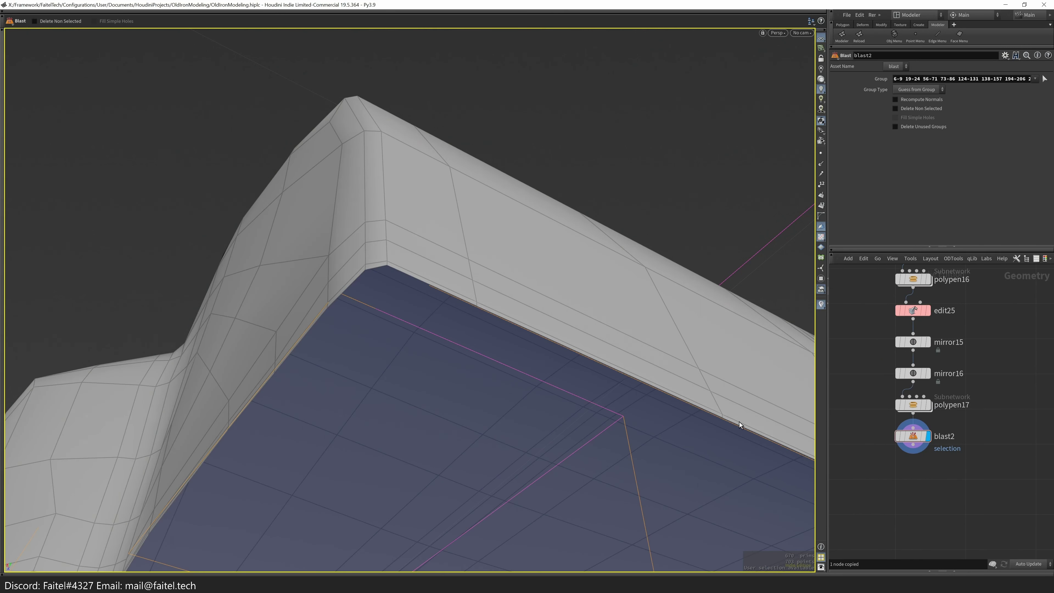
{"action": "key", "text": "space"}
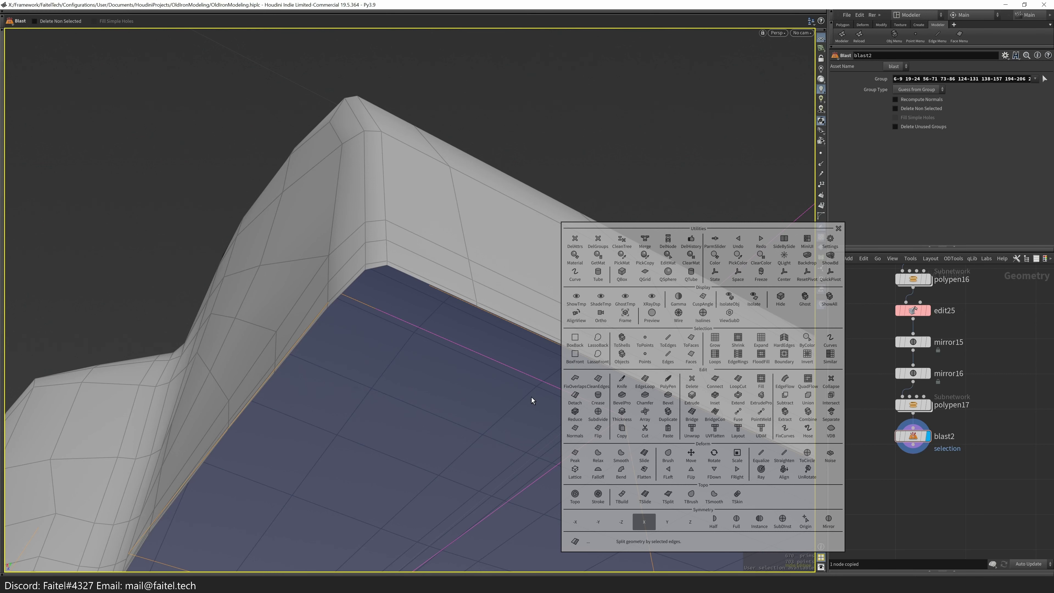
{"action": "key", "text": "Tab"}
{"action": "type", "text": "reverse"}
{"action": "key", "text": "Return"}
{"action": "left_click", "coordinate": [918, 484]}
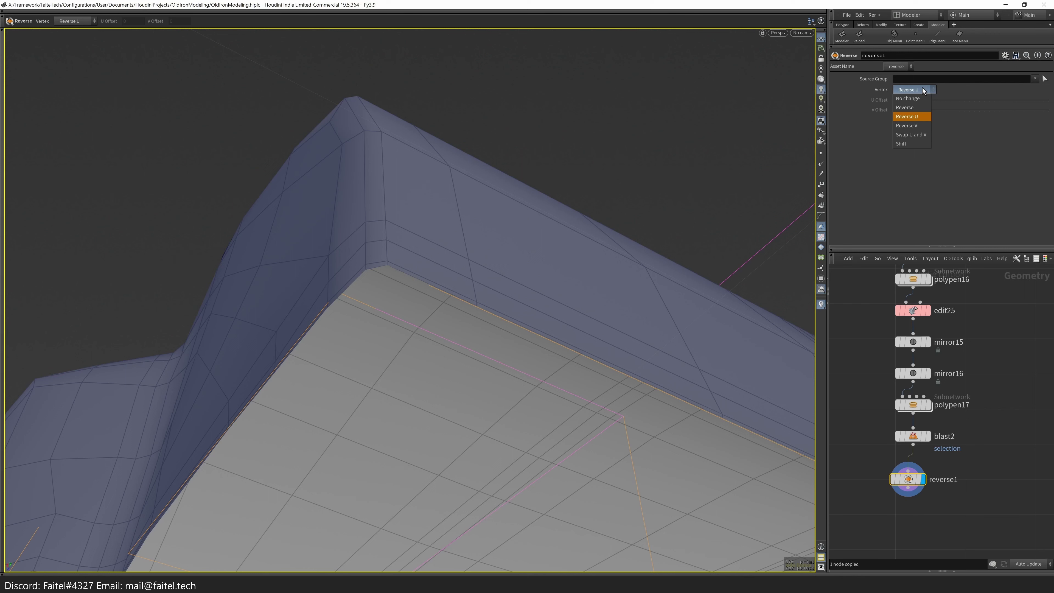
- Try thickness and extrude nodes after the reversed shell, then remove them again
{"action": "key", "text": "space"}
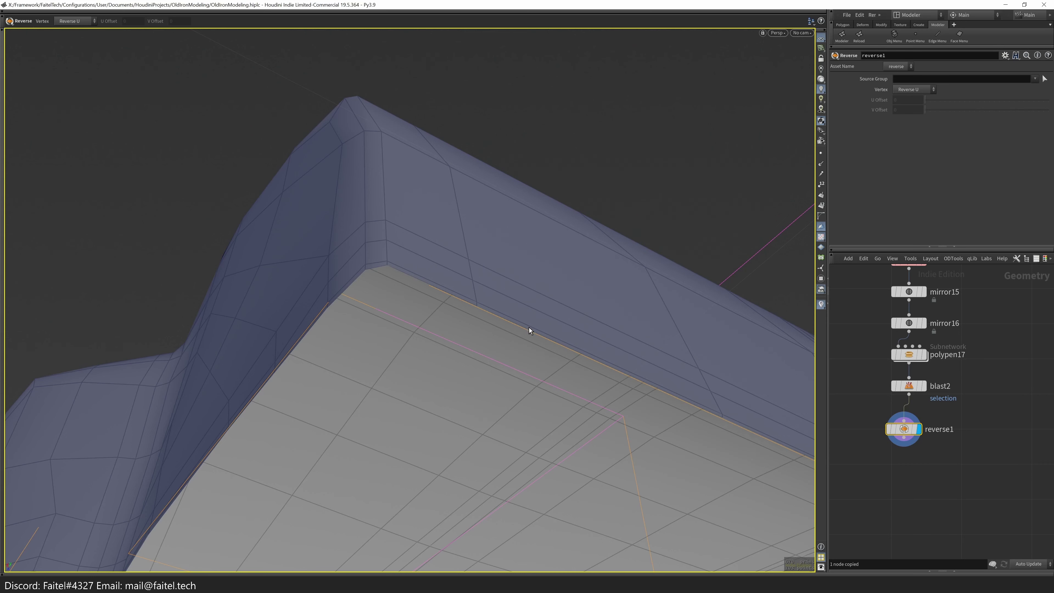
{"action": "key", "text": "space"}
{"action": "left_click", "coordinate": [548, 311]}
{"action": "left_click_drag", "start_coordinate": [551, 307], "coordinate": [534, 224]}
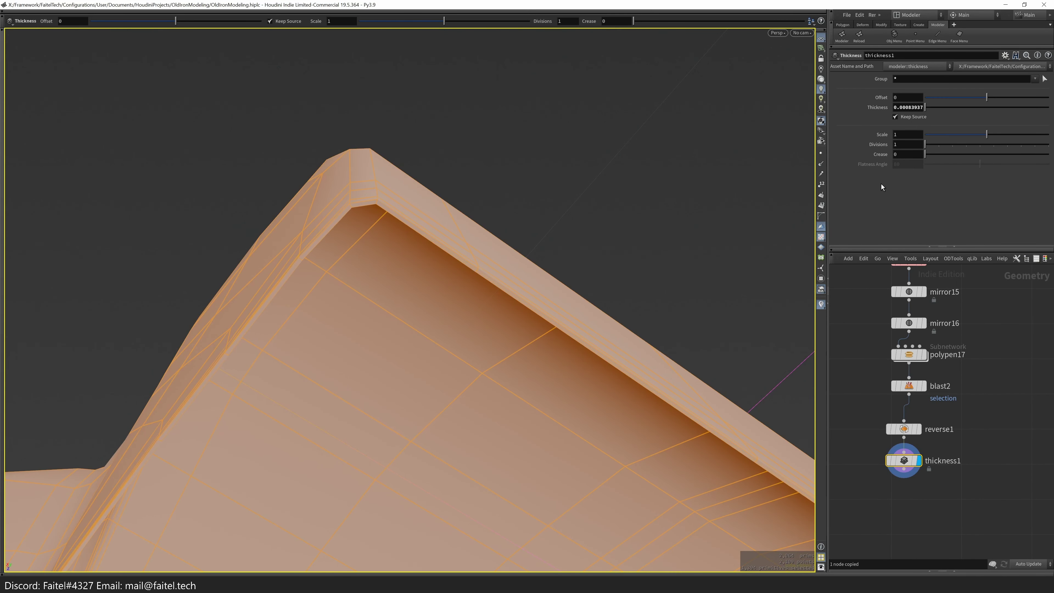
{"action": "key", "text": "alt+x"}
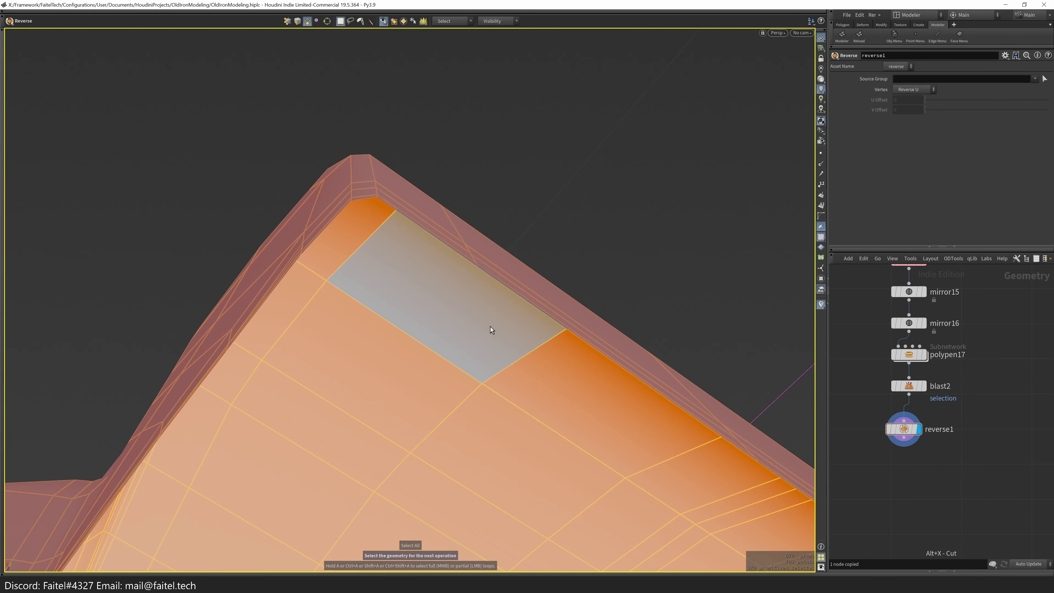
{"action": "key", "text": "space"}
{"action": "left_click", "coordinate": [563, 310]}
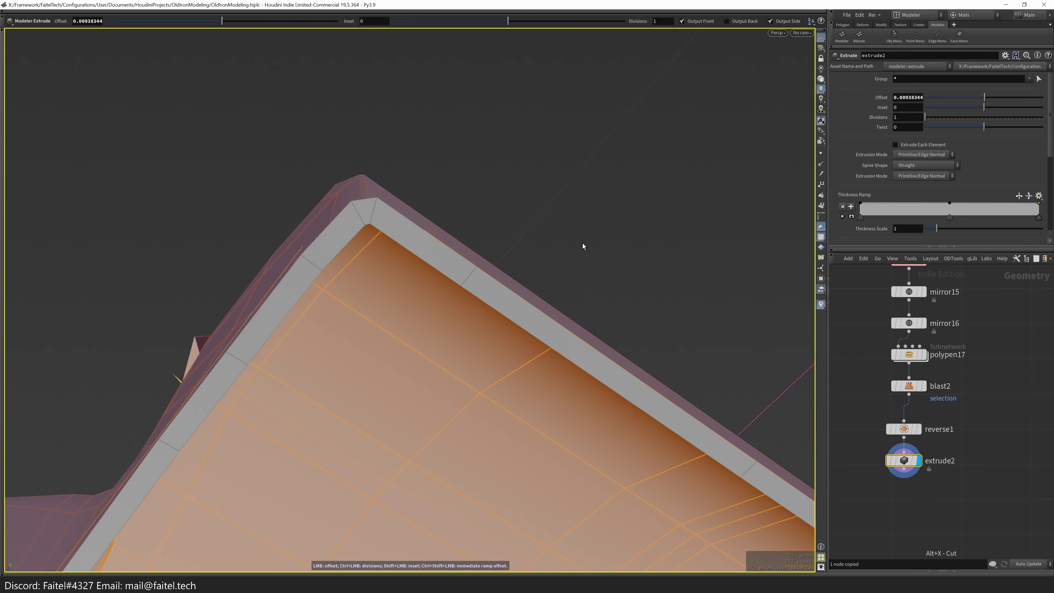
{"action": "scroll", "coordinate": [1051, 215], "scroll_direction": "down", "scroll_amount": 5}
{"action": "scroll", "coordinate": [1051, 215], "scroll_direction": "up", "scroll_amount": 5}
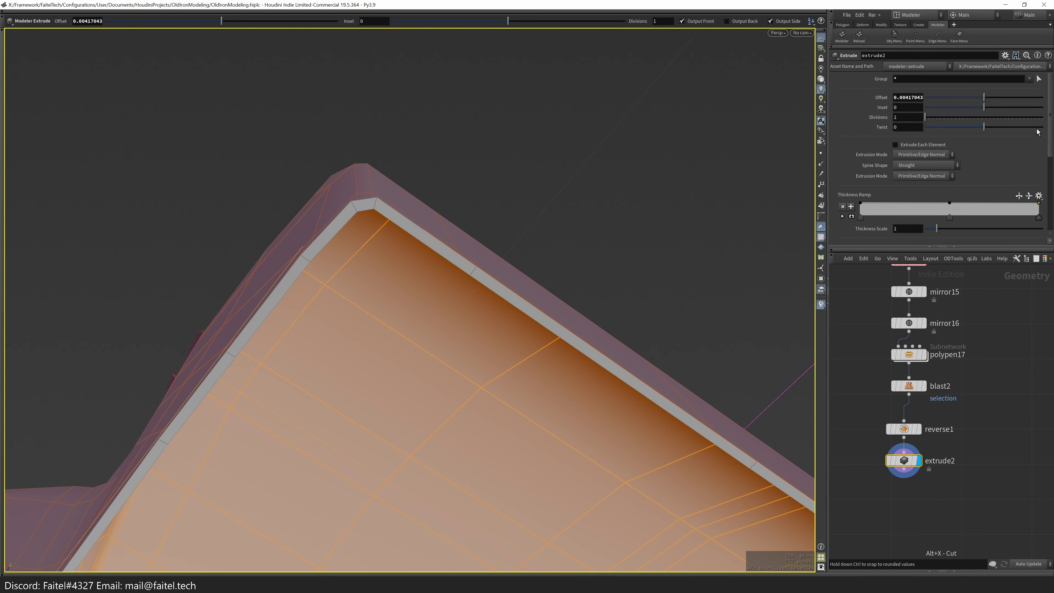
{"action": "scroll", "coordinate": [1047, 150], "scroll_direction": "down", "scroll_amount": 5}
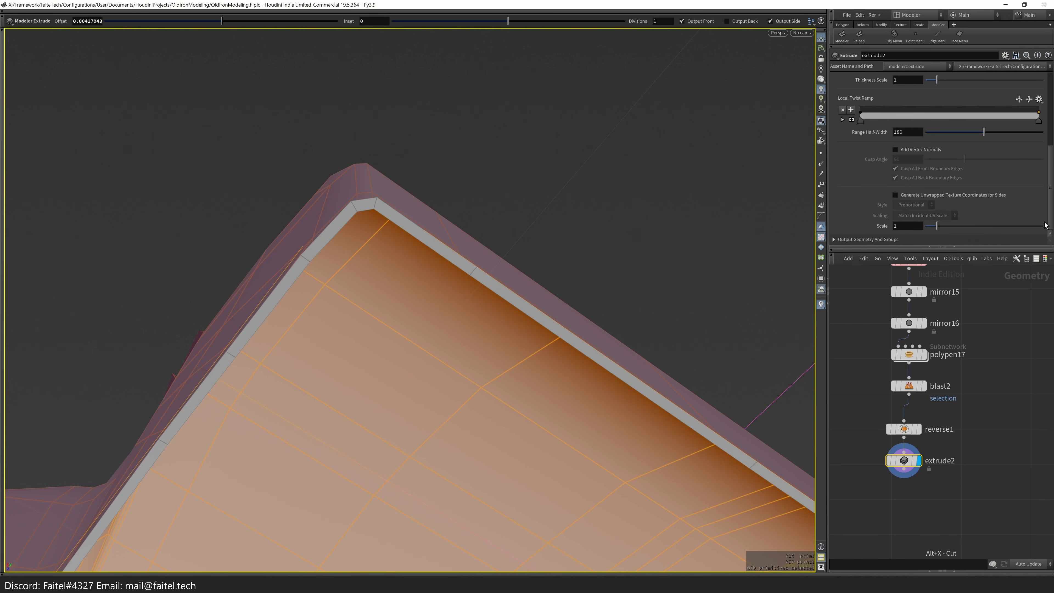
{"action": "mouse_move", "coordinate": [911, 465]}
{"action": "key", "text": "ctrl+x"}
- Apply a PolyExtrude to the shell, pushed outward to a distance of 0.00277
{"action": "key", "text": "space"}
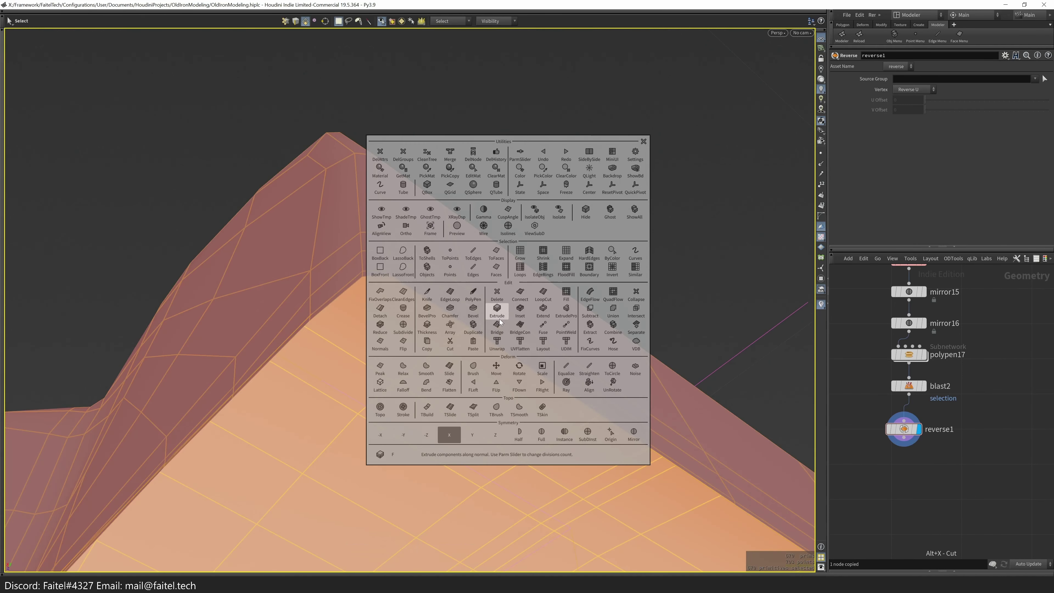
{"action": "left_click", "coordinate": [544, 307]}
{"action": "middle_click_drag", "start_coordinate": [595, 276], "coordinate": [720, 276]}
{"action": "key", "text": "Escape"}
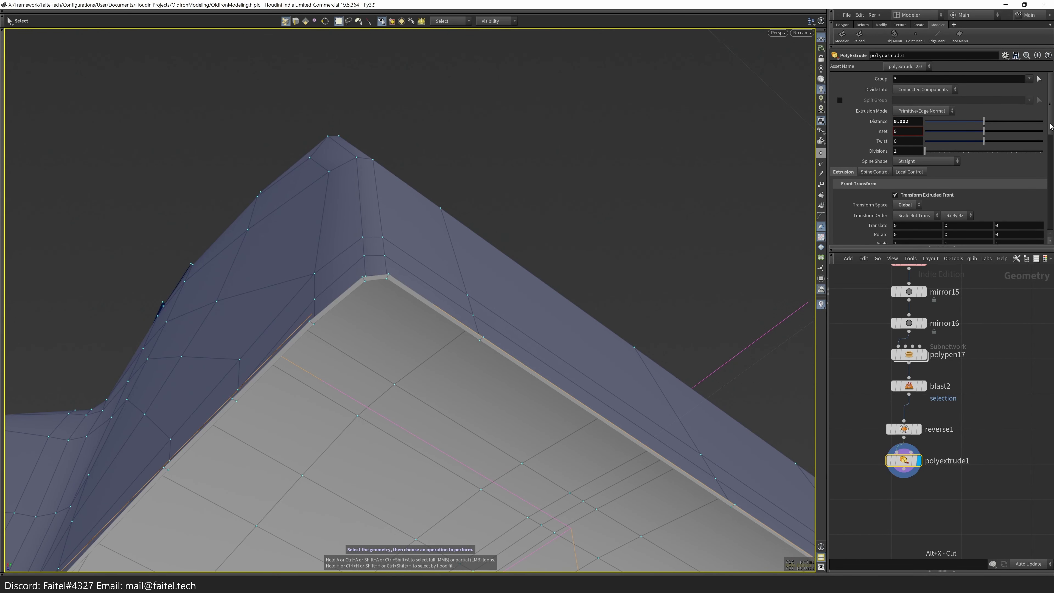
{"action": "scroll", "coordinate": [909, 145], "scroll_direction": "down", "scroll_amount": 5}
{"action": "left_click_drag", "start_coordinate": [519, 291], "coordinate": [391, 251]}
- Delete two stray edge points on blast2 and redisplay the polyextrude1 result
{"action": "key", "text": "Up"}
{"action": "key", "text": "Up"}
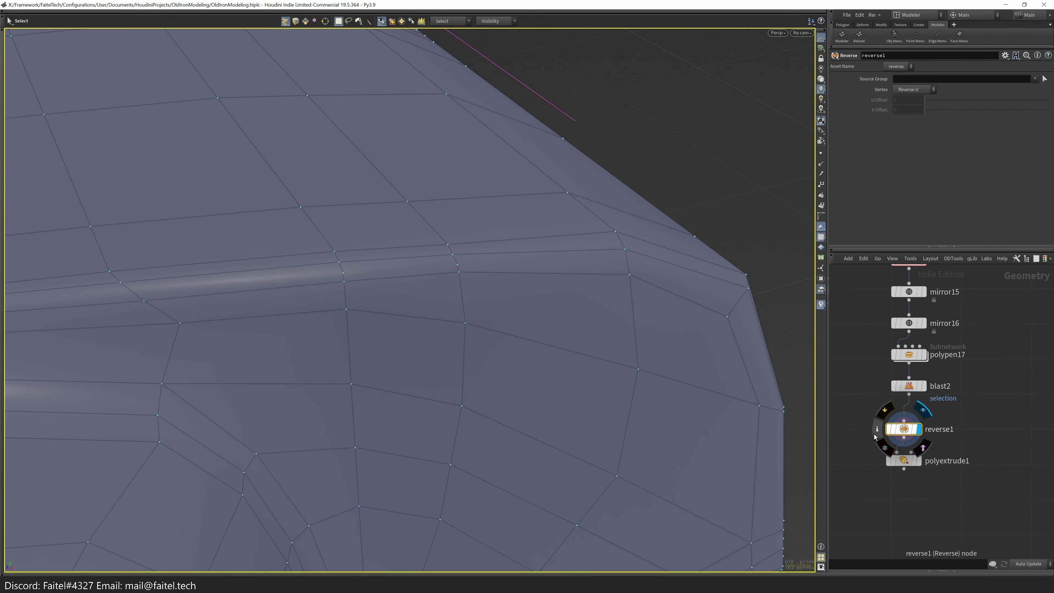
{"action": "key", "text": "s"}
{"action": "left_click", "coordinate": [461, 266]}
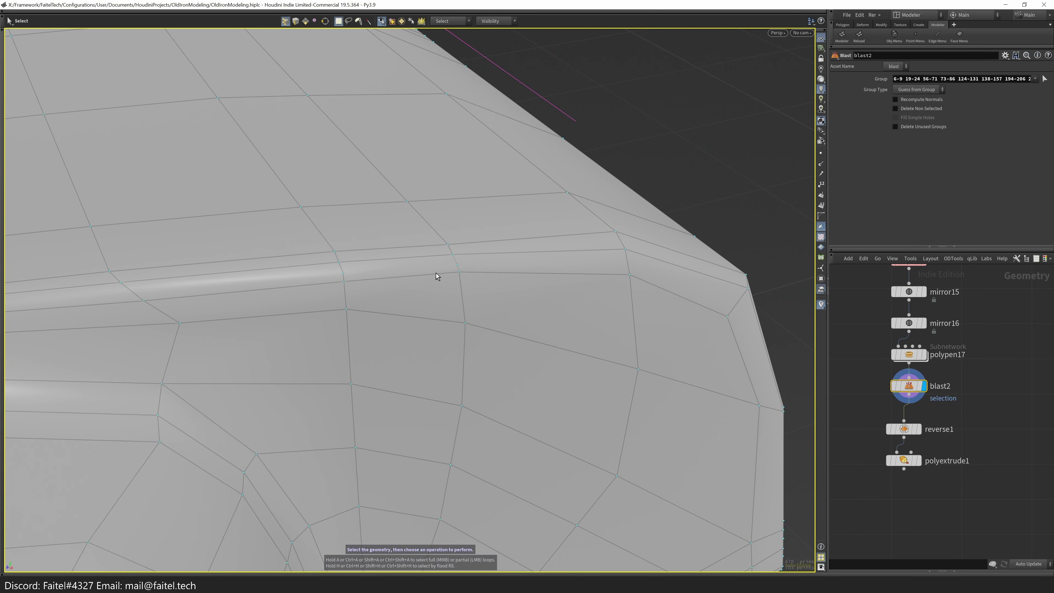
{"action": "left_click", "coordinate": [344, 276], "text": "shift"}
{"action": "key", "text": "Delete"}
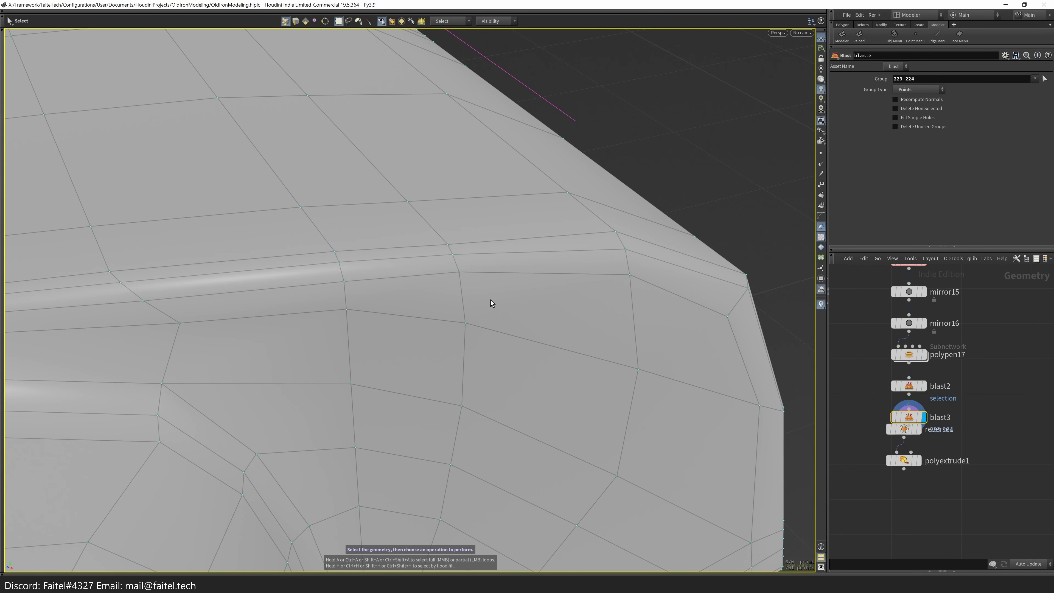
{"action": "left_click", "coordinate": [922, 456]}
{"action": "key", "text": "l"}
{"action": "key", "text": "Escape"}
{"action": "left_click_drag", "start_coordinate": [420, 333], "coordinate": [477, 346]}
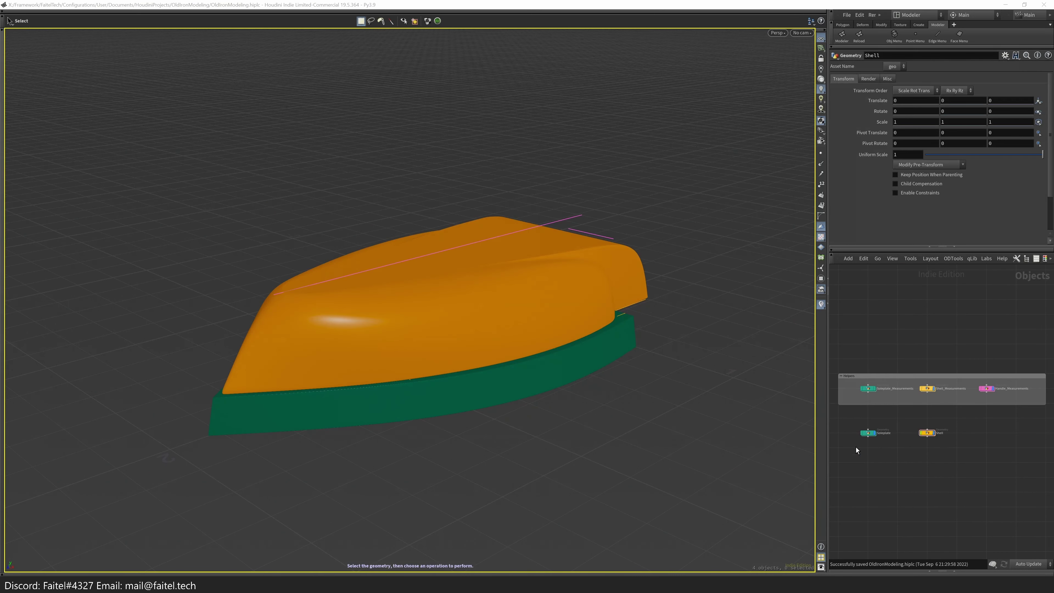
- Create a QPrimitive plane rotated to -180 degrees and widened to scale X 1.272
{"action": "key", "text": "q"}
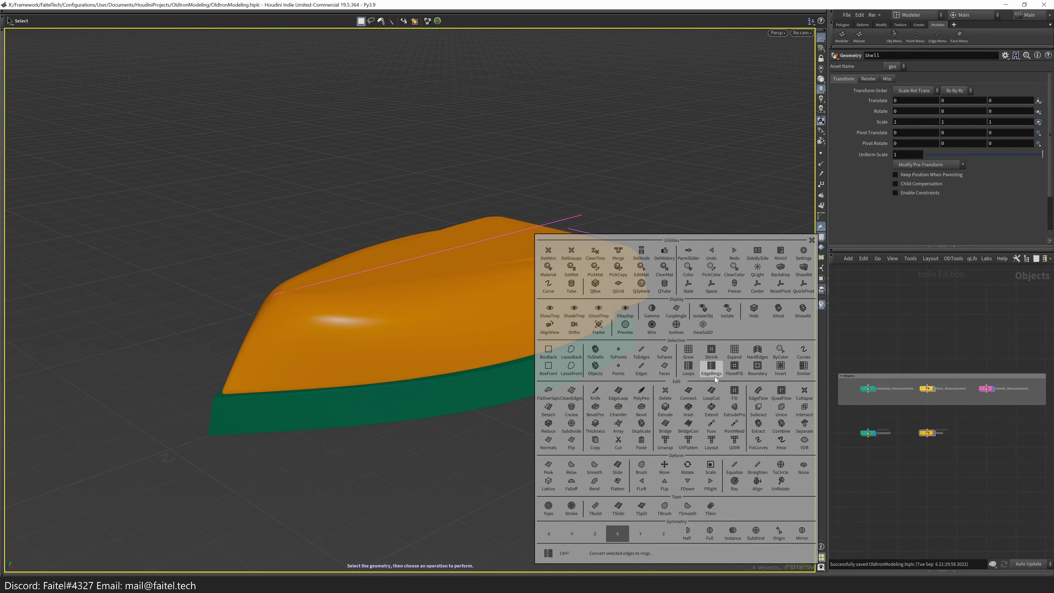
{"action": "left_click", "coordinate": [625, 312]}
{"action": "key", "text": "Return"}
{"action": "left_click_drag", "start_coordinate": [667, 329], "coordinate": [494, 482], "text": "alt"}
{"action": "left_click_drag", "start_coordinate": [494, 482], "coordinate": [376, 502], "text": "alt"}
{"action": "key", "text": "Escape"}
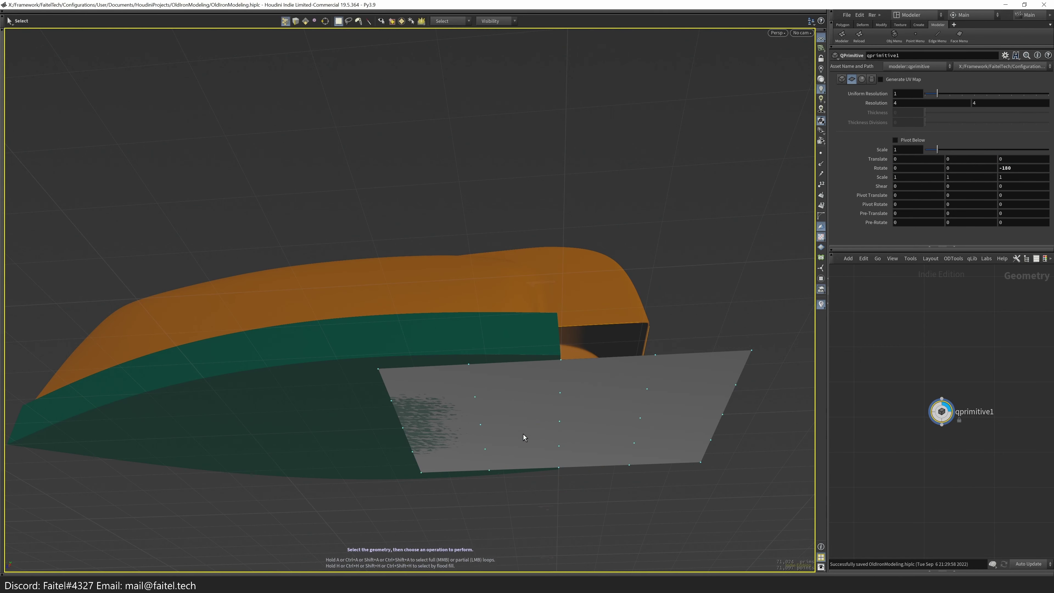
{"action": "middle_click_drag", "start_coordinate": [922, 177], "coordinate": [527, 208]}
- In top view, set the plane's scale X to 0.8038 and Z to 0.516, sliding it right
{"action": "key", "text": "space+2"}
{"action": "key", "text": "t"}
{"action": "key", "text": "Return"}
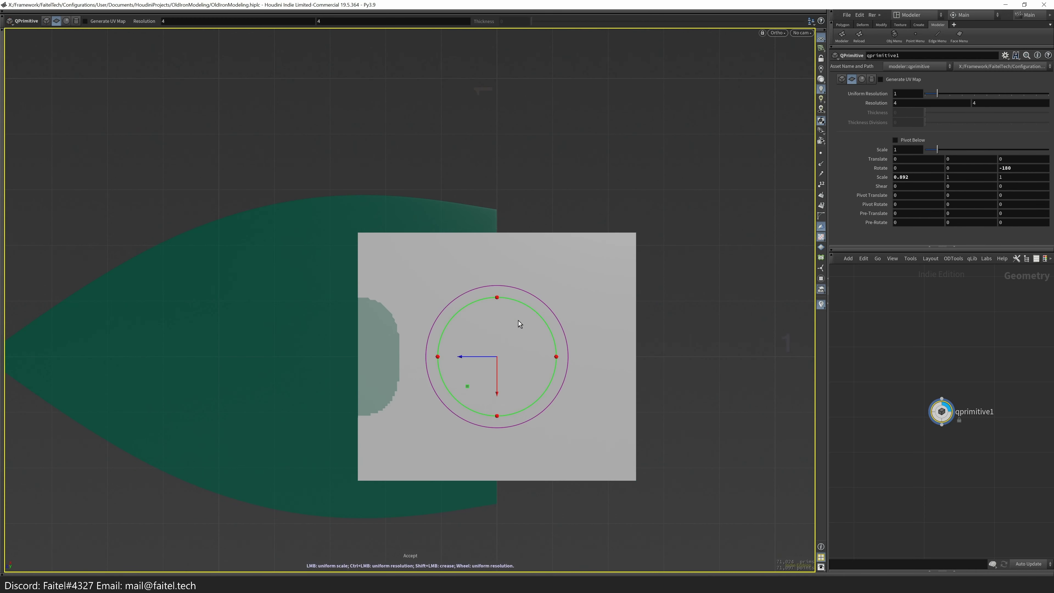
{"action": "left_click_drag", "start_coordinate": [494, 397], "coordinate": [505, 400]}
{"action": "scroll", "coordinate": [505, 400], "scroll_direction": "up", "scroll_amount": 3}
{"action": "left_click_drag", "start_coordinate": [499, 499], "coordinate": [497, 497]}
{"action": "scroll", "coordinate": [451, 408], "scroll_direction": "down", "scroll_amount": 2}
{"action": "left_click_drag", "start_coordinate": [451, 380], "coordinate": [560, 393]}
{"action": "key", "text": "t"}
{"action": "left_click_drag", "start_coordinate": [468, 388], "coordinate": [418, 354]}
{"action": "key", "text": "Escape"}
{"action": "right_click_drag", "start_coordinate": [418, 355], "coordinate": [475, 274]}
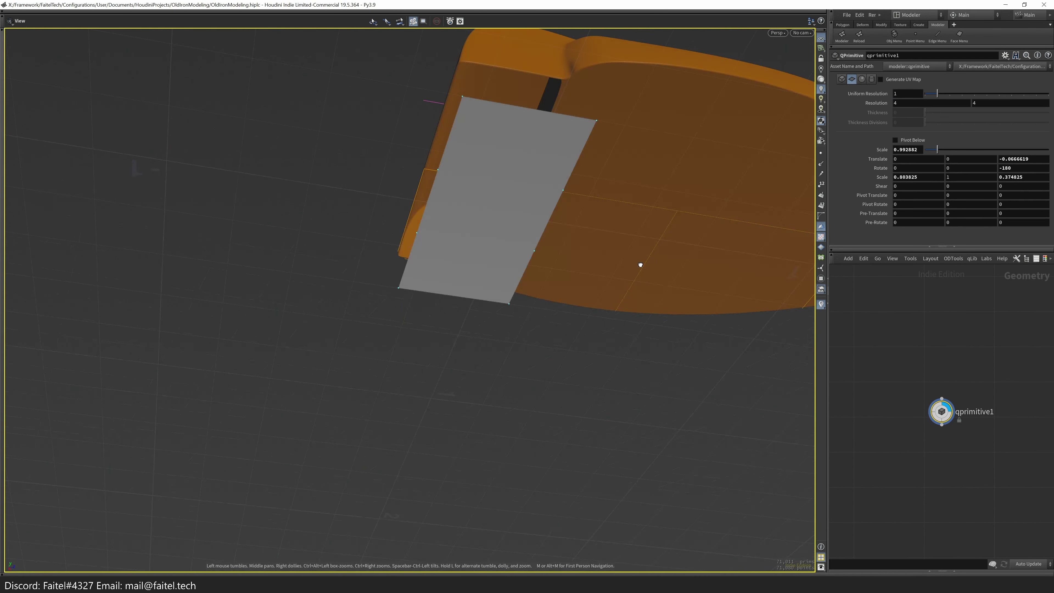
- In side view, trim the plane's depth scale Z to about 0.28–0.30
{"action": "key", "text": "space+3"}
{"action": "key", "text": "Escape"}
{"action": "key", "text": "grave"}
{"action": "left_click", "coordinate": [555, 314]}
{"action": "left_click_drag", "start_coordinate": [535, 311], "coordinate": [493, 314]}
{"action": "key", "text": "Escape"}
{"action": "left_click_drag", "start_coordinate": [491, 311], "coordinate": [475, 178]}
{"action": "scroll", "coordinate": [476, 178], "scroll_direction": "up", "scroll_amount": 3}
{"action": "key", "text": "Return"}
{"action": "left_click_drag", "start_coordinate": [454, 371], "coordinate": [537, 179]}
{"action": "key", "text": "Escape"}
- Position the plane under the iron's body using front and side orthographic views
{"action": "key", "text": "space+3"}
{"action": "key", "text": "Return"}
{"action": "left_click_drag", "start_coordinate": [660, 262], "coordinate": [612, 419]}
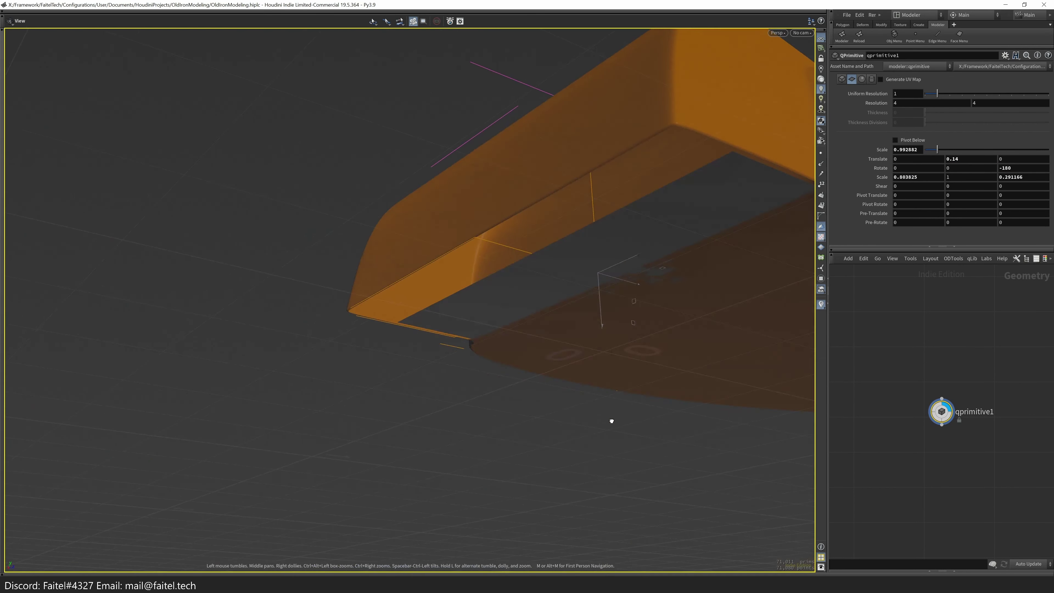
{"action": "key", "text": "space+4"}
{"action": "left_click_drag", "start_coordinate": [605, 266], "coordinate": [548, 308]}
- Raise the plate's column resolution, trying 11 and 12 before settling on 14
{"action": "key", "text": "Caps_Lock"}
{"action": "key", "text": "Caps_Lock"}
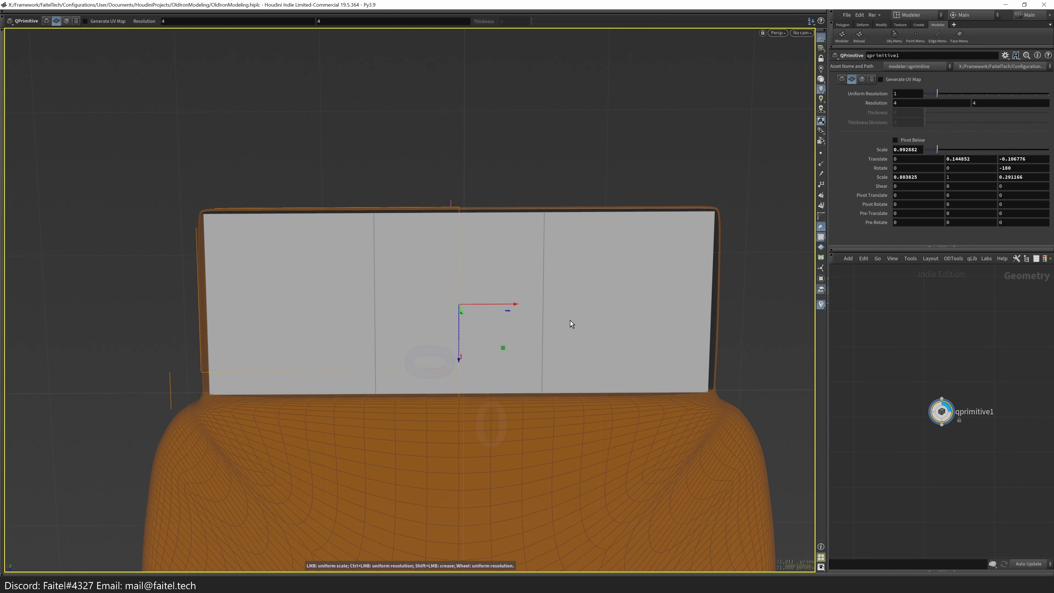
{"action": "middle_click_drag", "start_coordinate": [904, 106], "coordinate": [929, 106]}
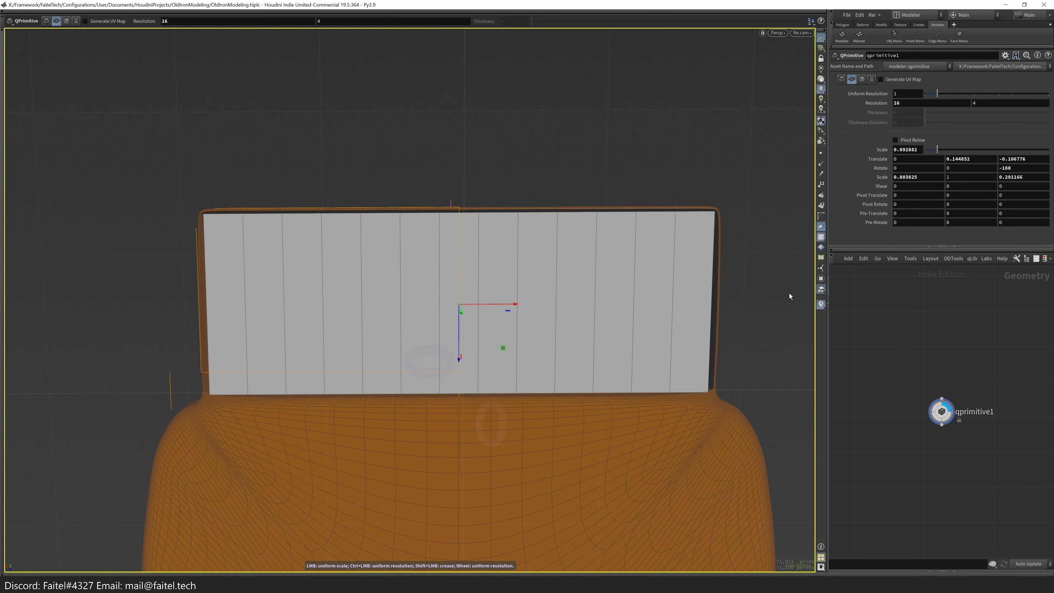
{"action": "left_click", "coordinate": [918, 104]}
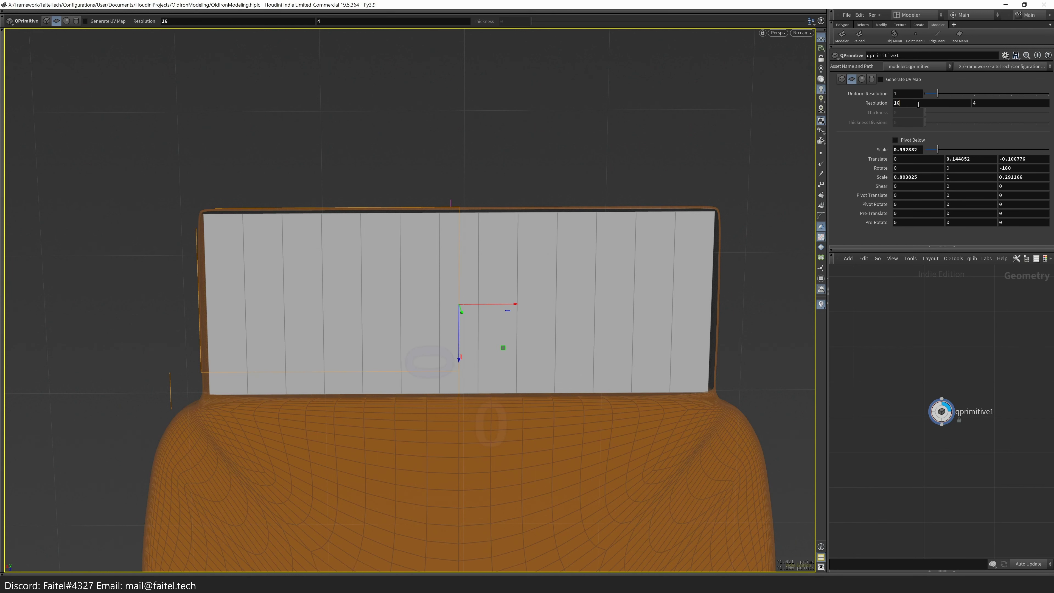
{"action": "type", "text": "11"}
{"action": "key", "text": "Return"}
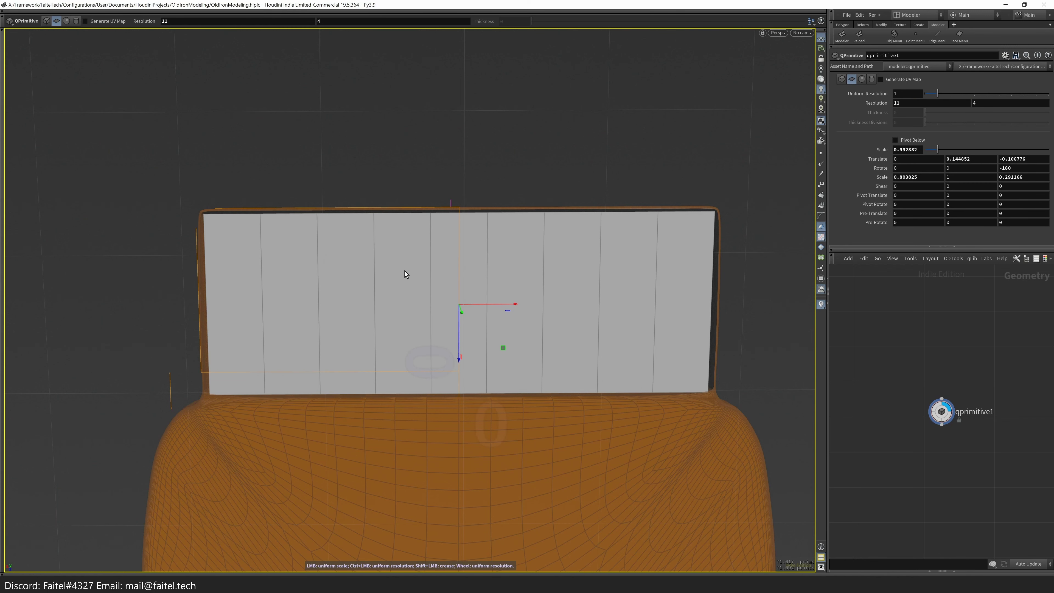
{"action": "type", "text": "12"}
{"action": "key", "text": "Return"}
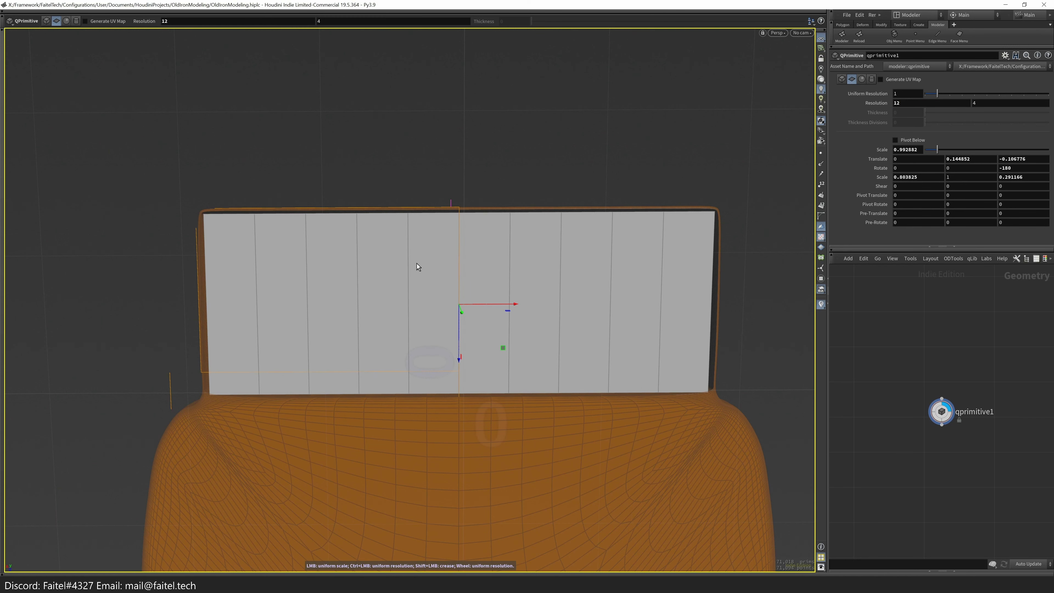
{"action": "key", "text": "s"}
{"action": "left_click", "coordinate": [685, 323]}
{"action": "left_click", "coordinate": [261, 320]}
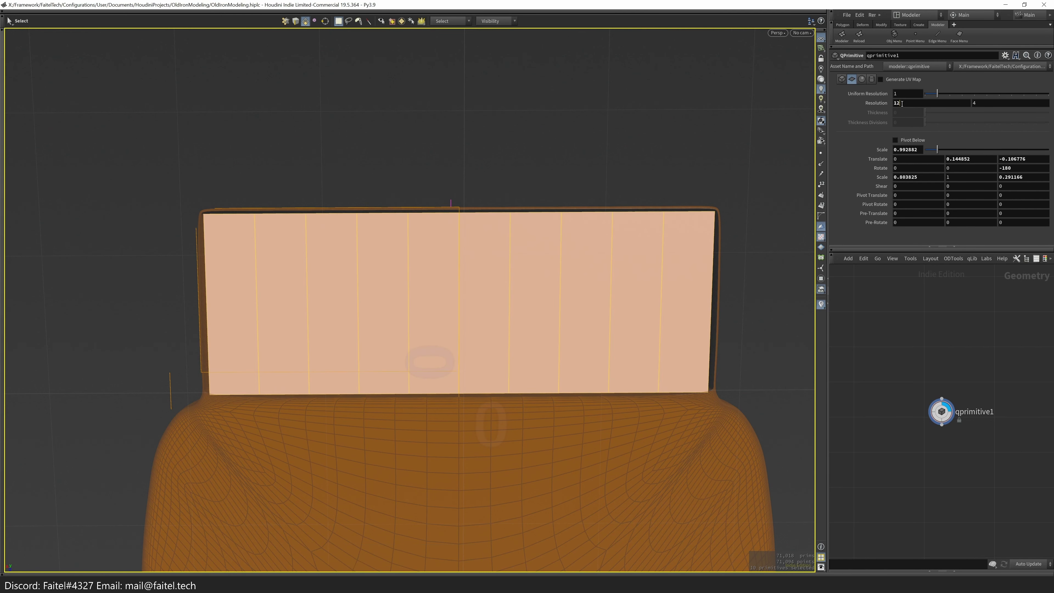
{"action": "key", "text": "Escape"}
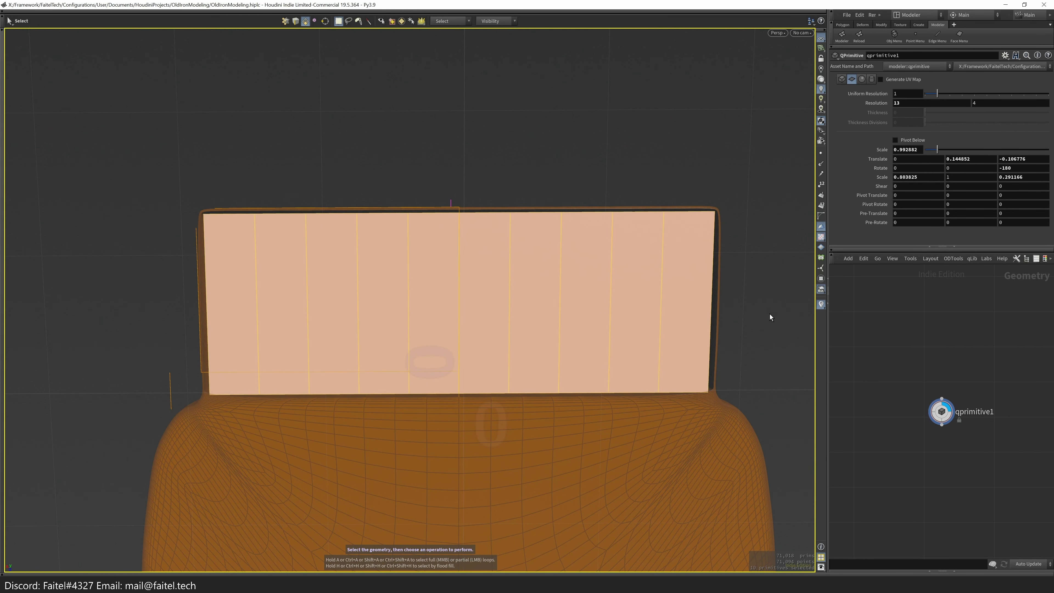
{"action": "left_click", "coordinate": [773, 315]}
{"action": "key", "text": "ctrl+z"}
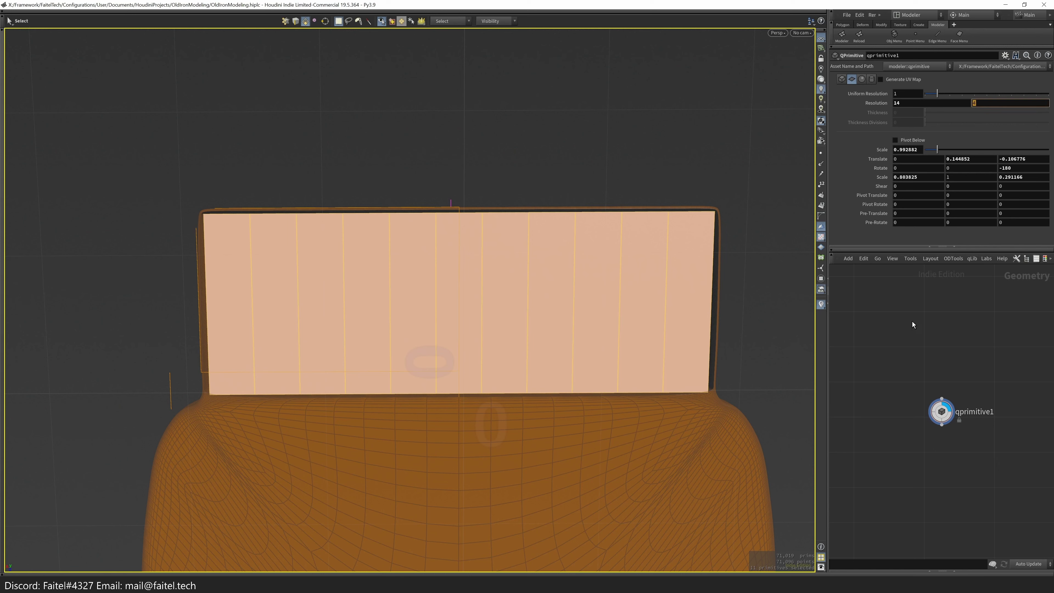
- Enter the plate's row resolution, then apply Subdivide to the whole plate mesh
{"action": "type", "text": "8"}
{"action": "key", "text": "Return"}
{"action": "key", "text": "Escape"}
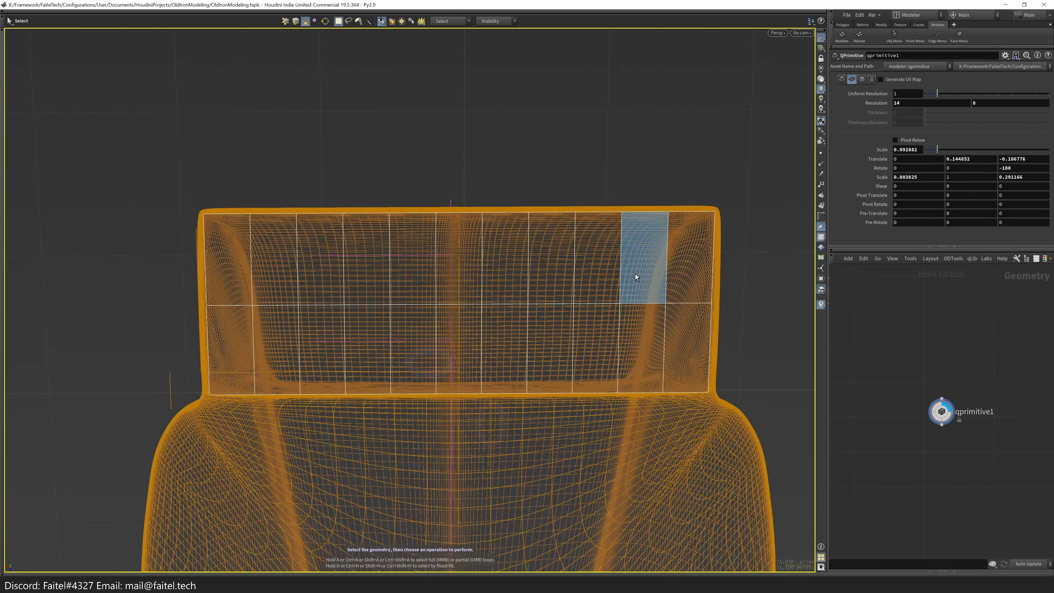
{"action": "key", "text": "s"}
{"action": "scroll", "coordinate": [699, 294], "scroll_direction": "up", "scroll_amount": 5}
{"action": "left_click_drag", "start_coordinate": [762, 176], "coordinate": [723, 254], "text": "alt"}
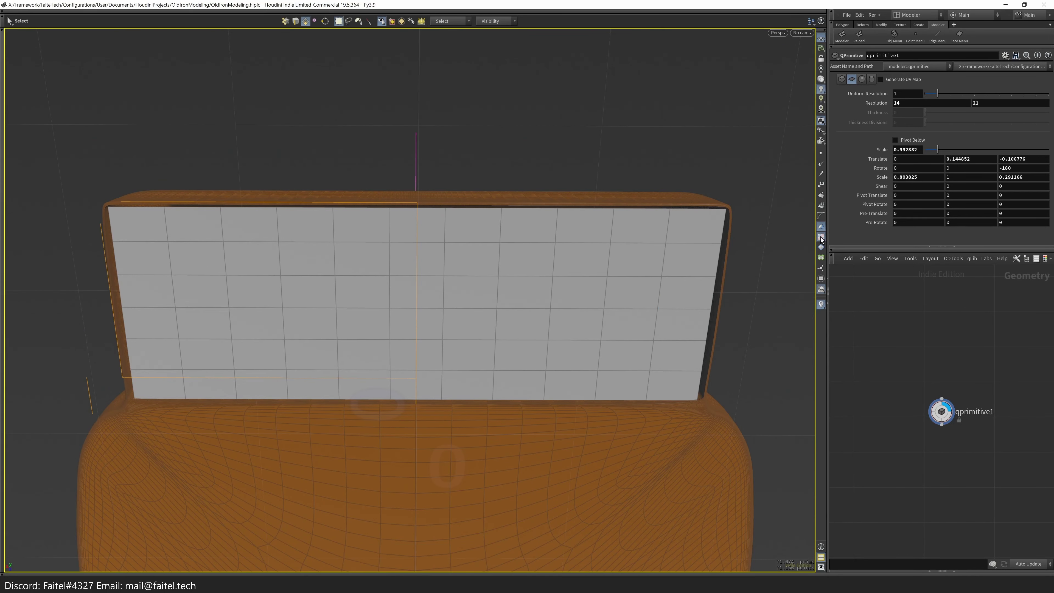
{"action": "scroll", "coordinate": [691, 324], "scroll_direction": "down", "scroll_amount": 5}
{"action": "left_click_drag", "start_coordinate": [696, 372], "coordinate": [767, 346], "text": "alt"}
{"action": "key", "text": "Tab"}
{"action": "left_click", "coordinate": [652, 422]}
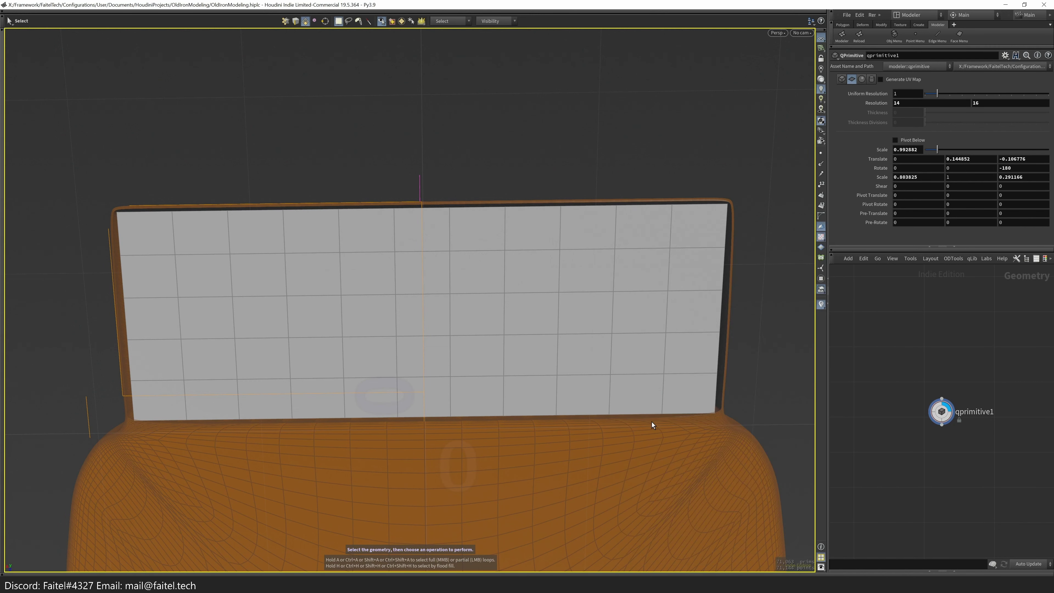
{"action": "left_click", "coordinate": [704, 392]}
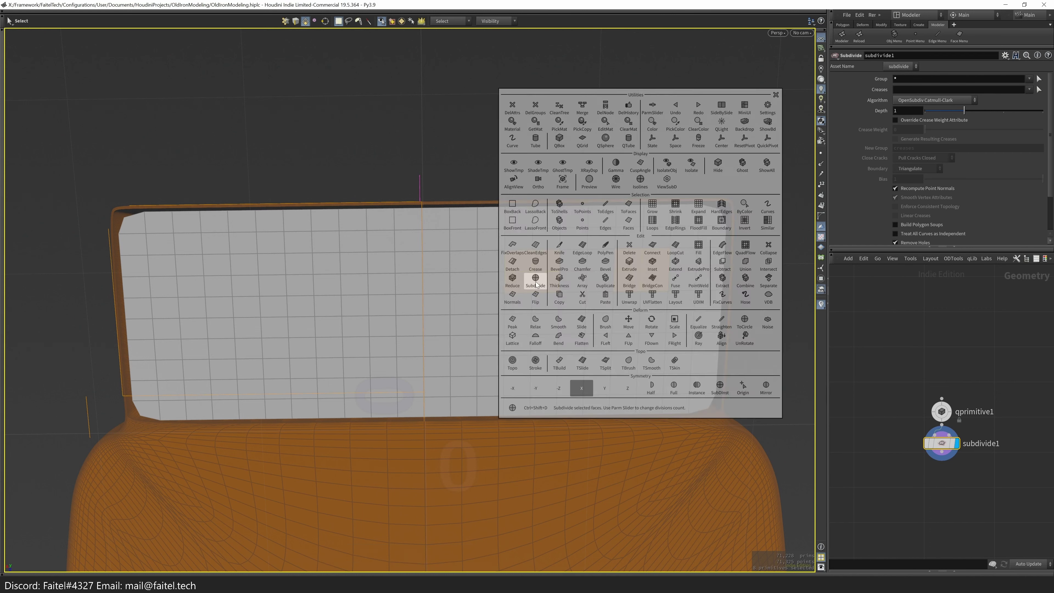
- Undo the plate's subdivision and raise its uniform resolution to 2
{"action": "right_click", "coordinate": [528, 279]}
{"action": "mouse_move", "coordinate": [581, 372]}
{"action": "left_click", "coordinate": [648, 375]}
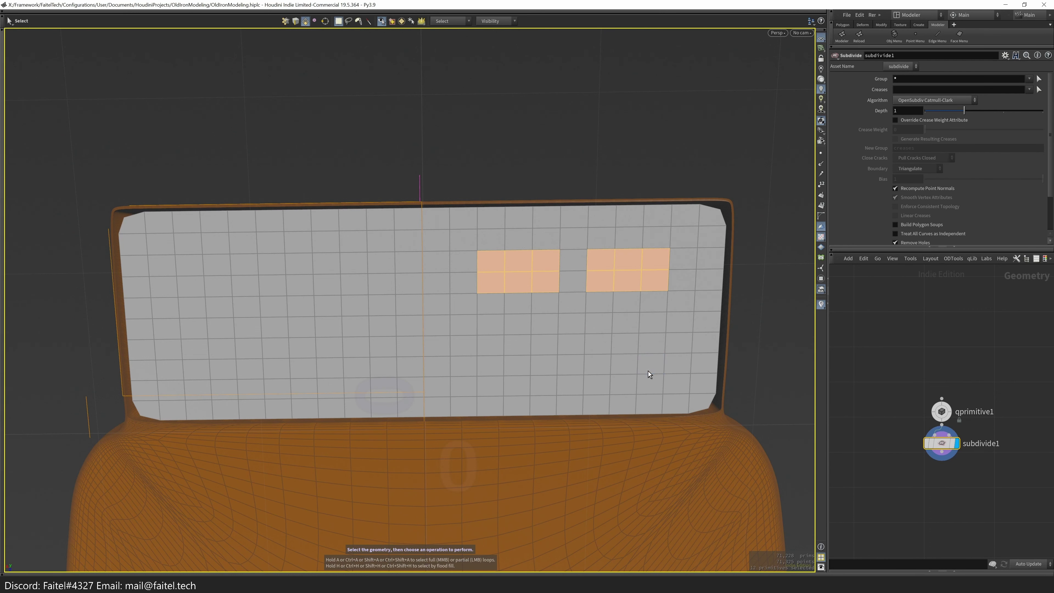
{"action": "key", "text": "ctrl+z"}
{"action": "key", "text": "ctrl+z"}
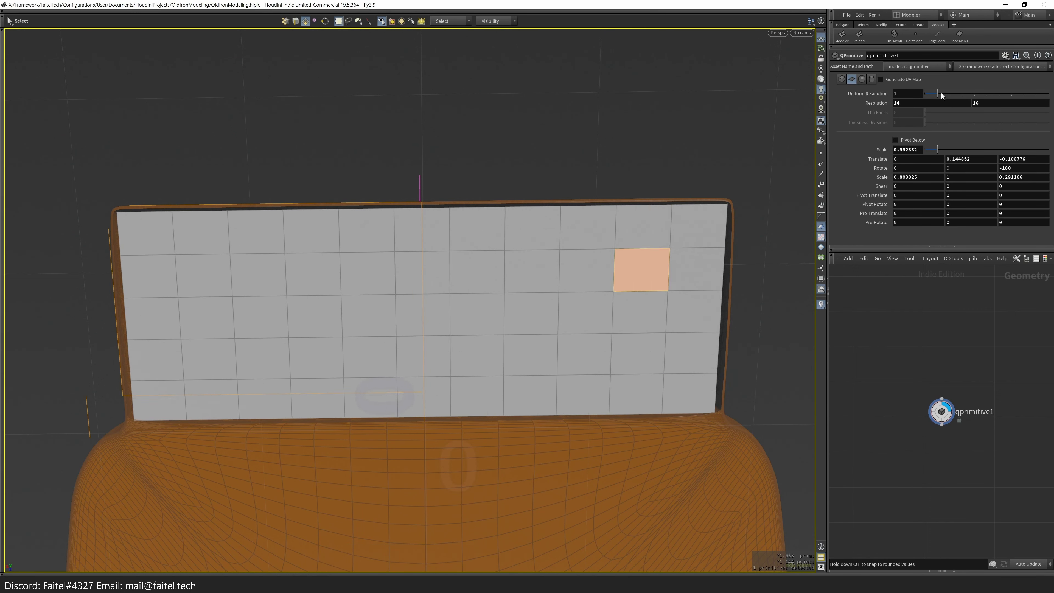
{"action": "key", "text": "ctrl+z"}
{"action": "key", "text": "ctrl+z"}
{"action": "key", "text": "ctrl+z"}
{"action": "mouse_move", "coordinate": [947, 93]}
{"action": "left_mouse_down"}
{"action": "mouse_move", "coordinate": [962, 93]}
{"action": "mouse_move", "coordinate": [950, 93]}
{"action": "left_mouse_up"}
- Set the panel to 15 columns and test-select 2x2 face blocks along a row
{"action": "mouse_move", "coordinate": [655, 265]}
{"action": "left_mouse_down", "text": "shift"}
{"action": "mouse_move", "coordinate": [631, 290]}
{"action": "mouse_move", "coordinate": [579, 265]}
{"action": "mouse_move", "coordinate": [553, 290]}
{"action": "left_mouse_up", "text": "shift"}
{"action": "left_click_drag", "start_coordinate": [501, 290], "coordinate": [475, 266], "text": "shift"}
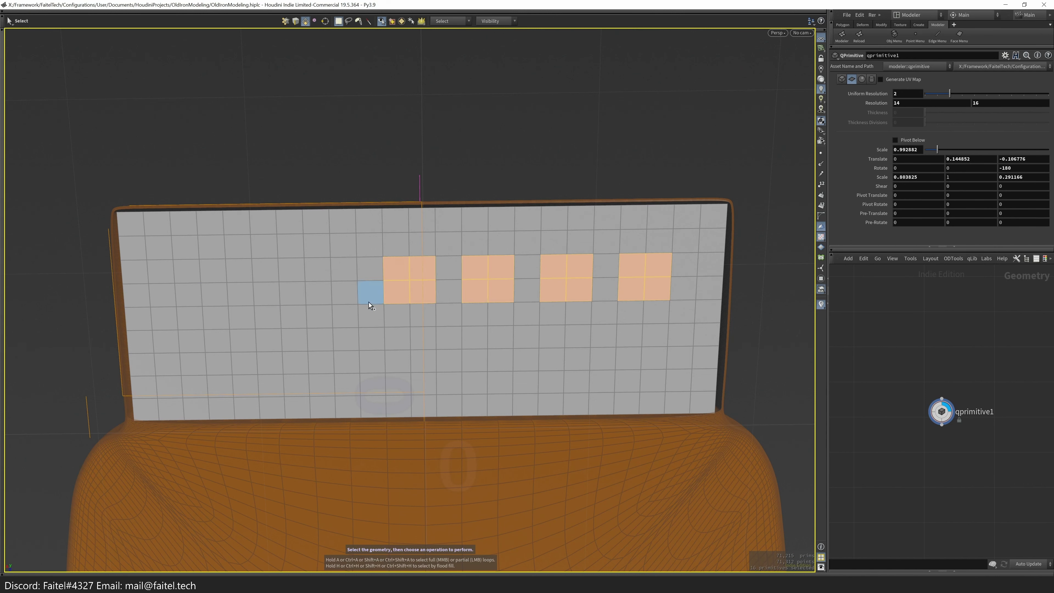
{"action": "left_click_drag", "start_coordinate": [308, 285], "coordinate": [312, 266], "text": "shift"}
{"action": "left_click_drag", "start_coordinate": [275, 302], "coordinate": [231, 262], "text": "shift"}
{"action": "left_click_drag", "start_coordinate": [192, 293], "coordinate": [151, 264], "text": "shift"}
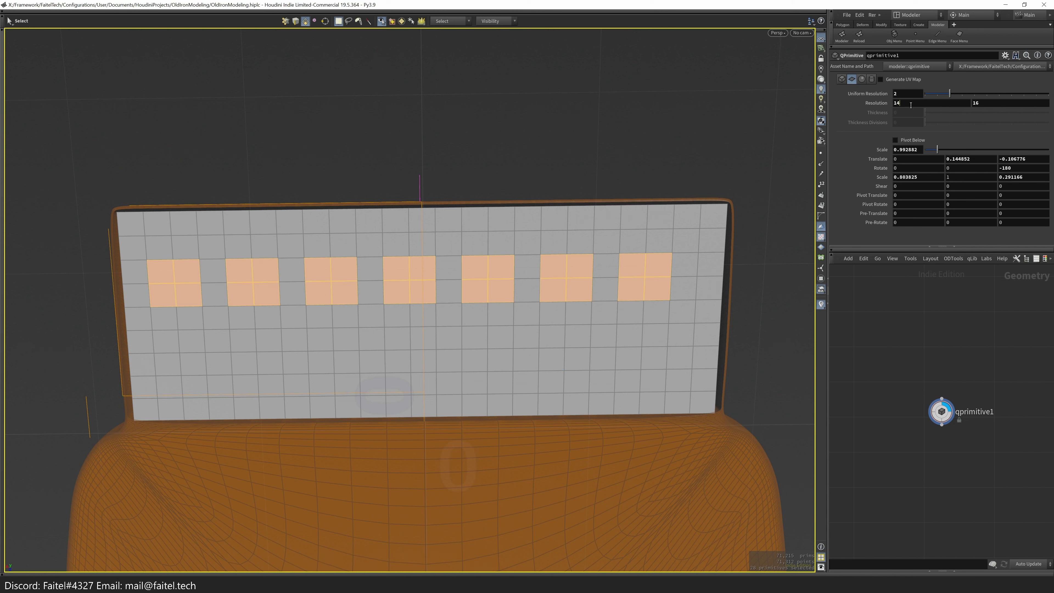
{"action": "key", "text": "ctrl+z"}
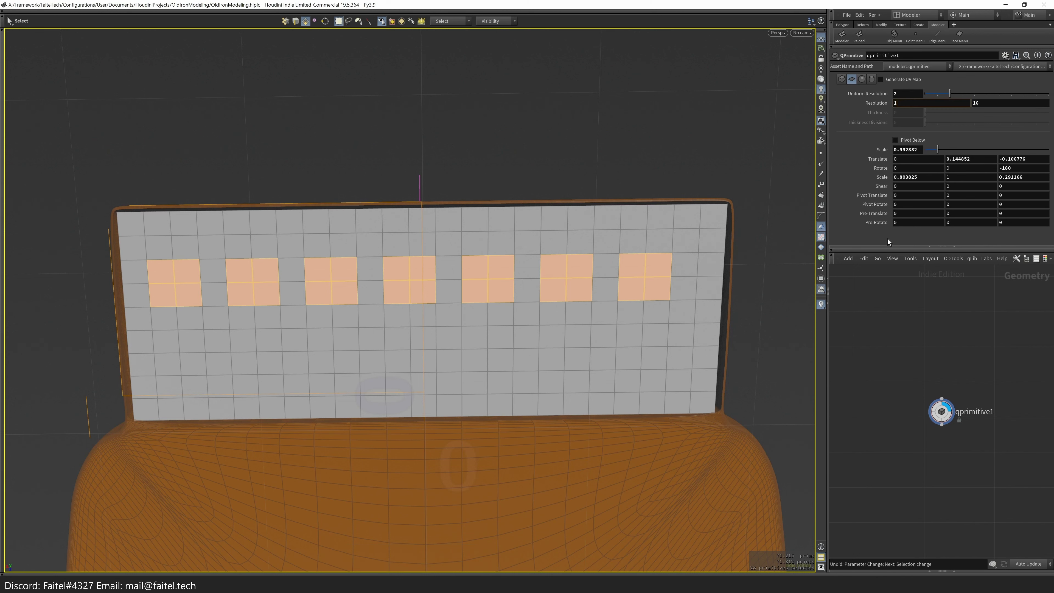
{"action": "left_click_drag", "start_coordinate": [686, 289], "coordinate": [486, 266]}
{"action": "left_click_drag", "start_coordinate": [436, 290], "coordinate": [411, 267], "text": "shift"}
{"action": "left_click_drag", "start_coordinate": [360, 292], "coordinate": [345, 267], "text": "shift"}
{"action": "left_click_drag", "start_coordinate": [286, 293], "coordinate": [280, 278], "text": "shift"}
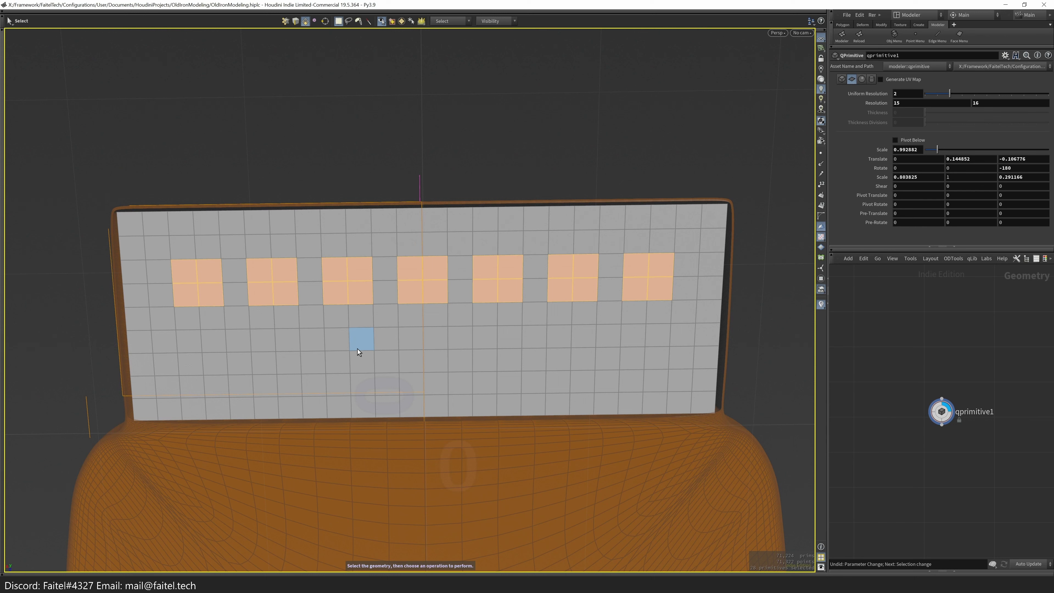
{"action": "left_click", "coordinate": [410, 291]}
- Create a new flat grid primitive from the modelling tools menu
{"action": "middle_click_drag", "start_coordinate": [1047, 430], "coordinate": [952, 422]}
{"action": "key", "text": "Tab"}
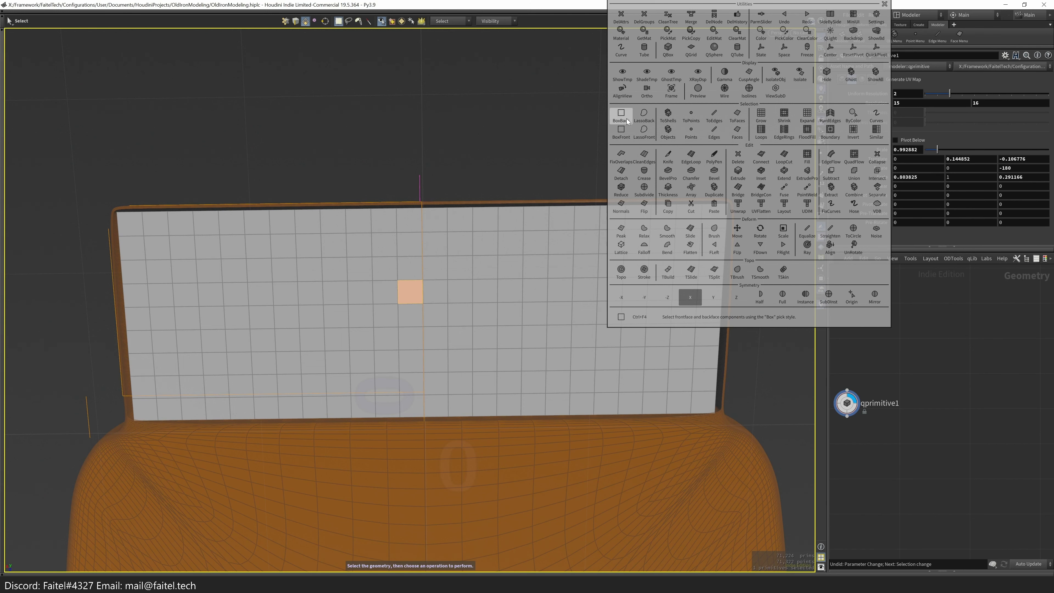
{"action": "key", "text": "Escape"}
{"action": "left_click_drag", "start_coordinate": [663, 137], "coordinate": [734, 271]}
{"action": "key", "text": "Tab"}
{"action": "left_click", "coordinate": [738, 292]}
- Place the new 4 by 4 grid plane and set its overall scale to 0.06
{"action": "key", "text": "Delete"}
{"action": "left_click_drag", "start_coordinate": [486, 320], "coordinate": [692, 475]}
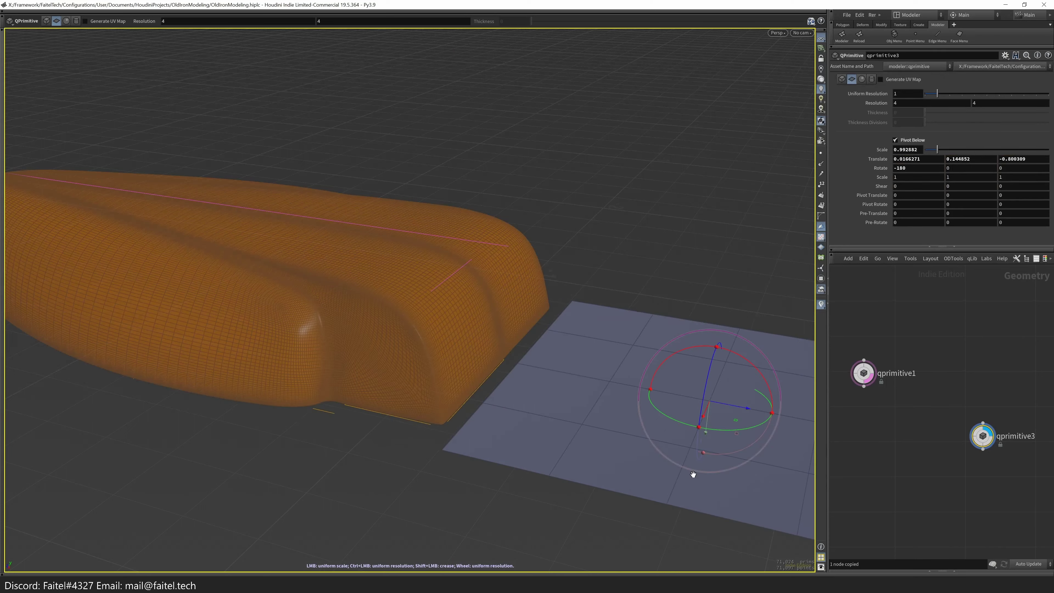
{"action": "key", "text": "Return"}
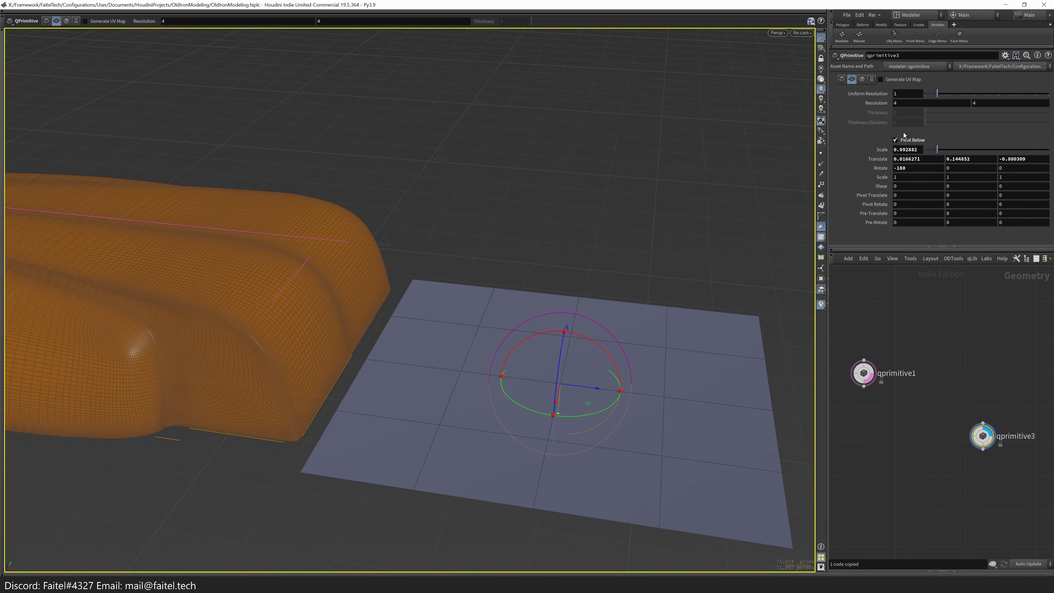
{"action": "left_click", "coordinate": [895, 177]}
{"action": "key", "text": "BackSpace"}
{"action": "type", "text": "0.06"}
{"action": "key", "text": "Escape"}
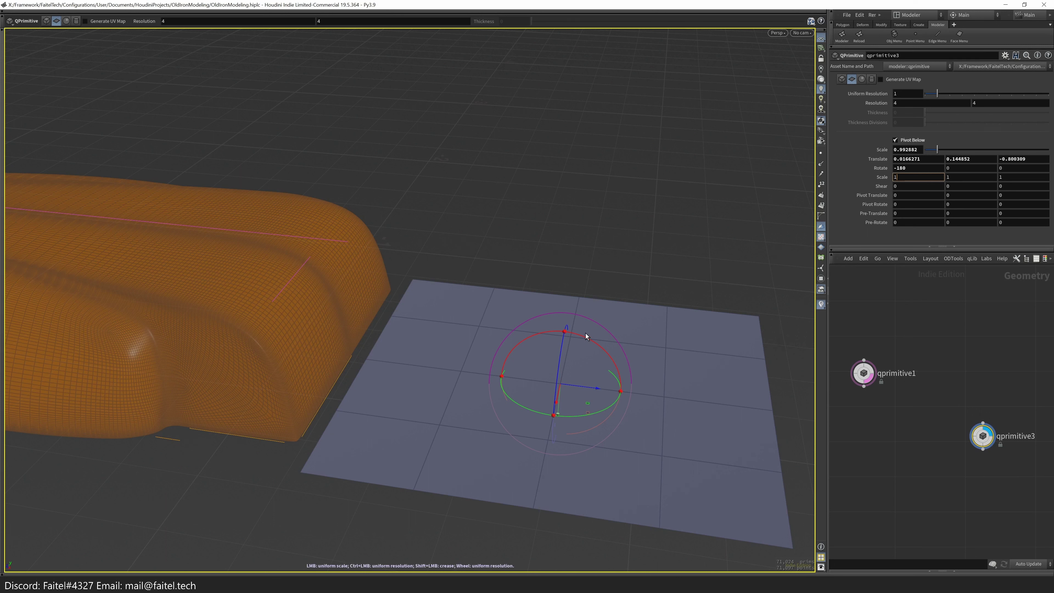
{"action": "left_click", "coordinate": [908, 94]}
{"action": "key", "text": "BackSpace"}
{"action": "type", "text": "0"}
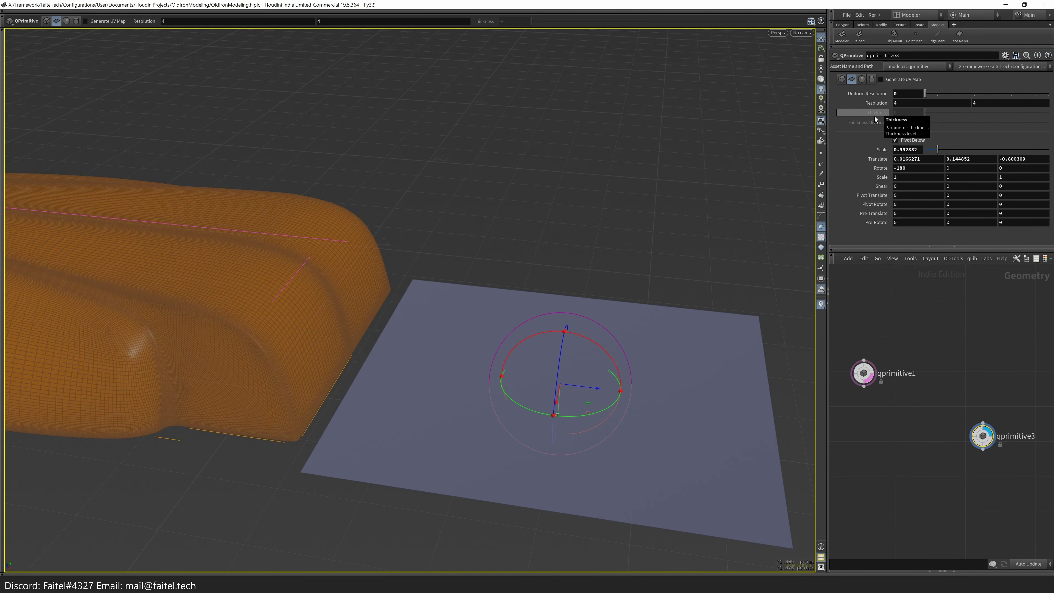
{"action": "key", "text": "Return"}
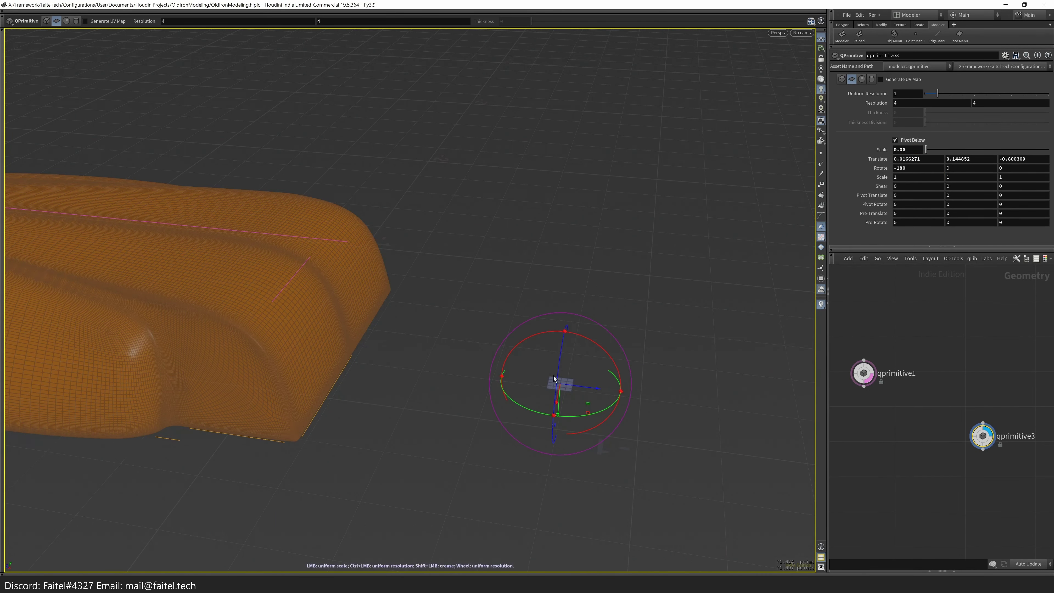
{"action": "key", "text": "Escape"}
- Enter the primitive's network, frame the 4x4 grid, and undo a test face scale
{"action": "double_click", "coordinate": [870, 436]}
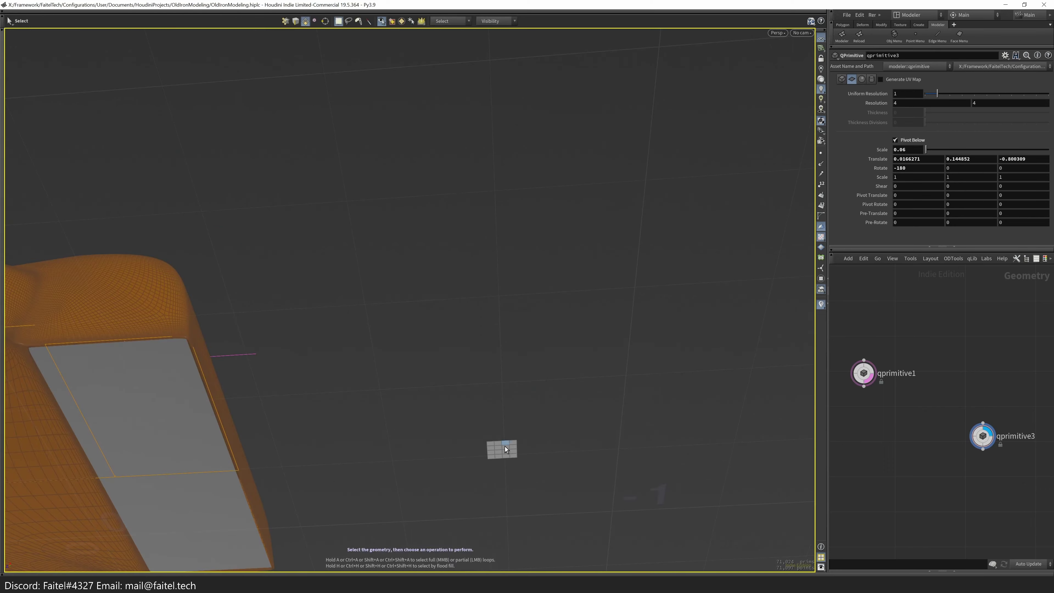
{"action": "key", "text": "space+f"}
{"action": "key", "text": "space+a"}
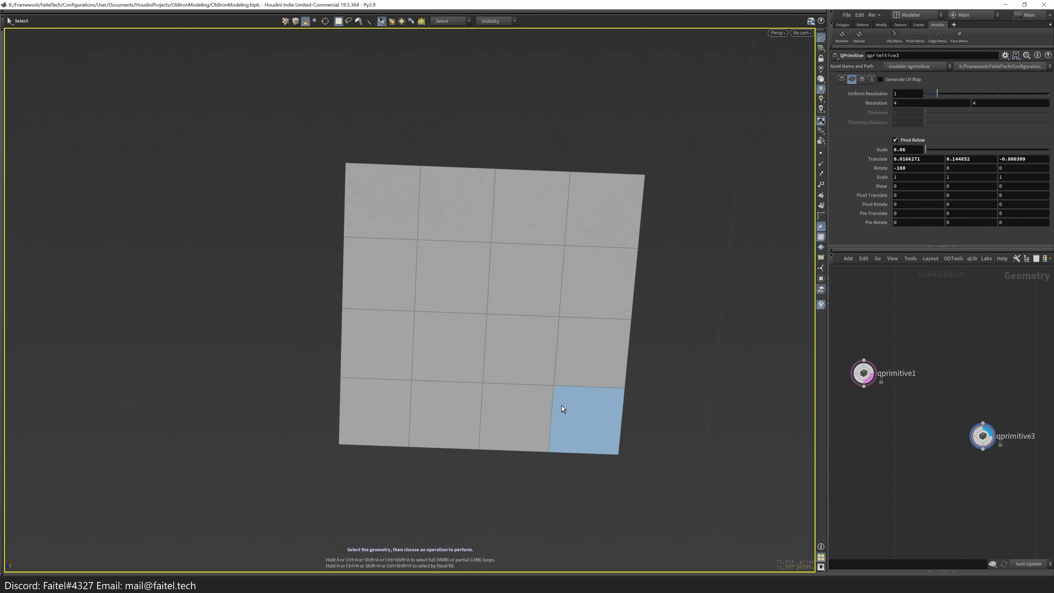
{"action": "key", "text": "shift+g"}
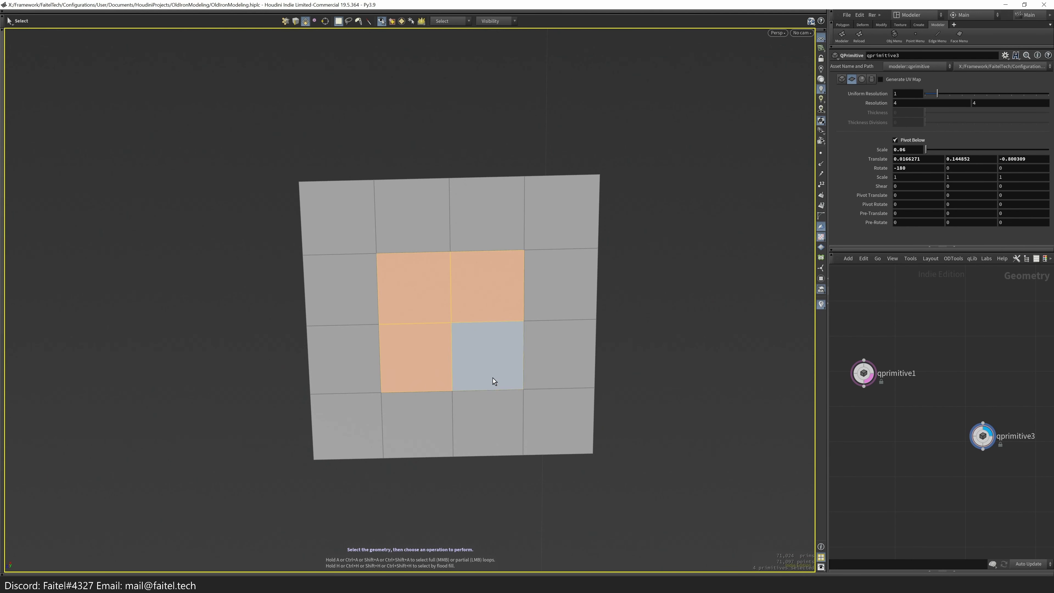
{"action": "key", "text": "r"}
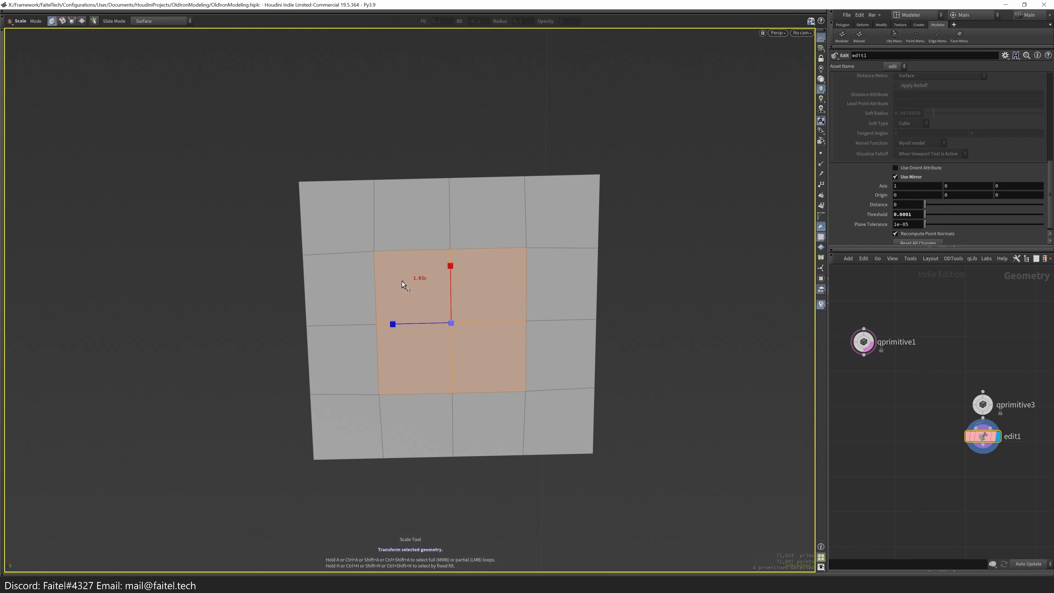
{"action": "key", "text": "ctrl+z"}
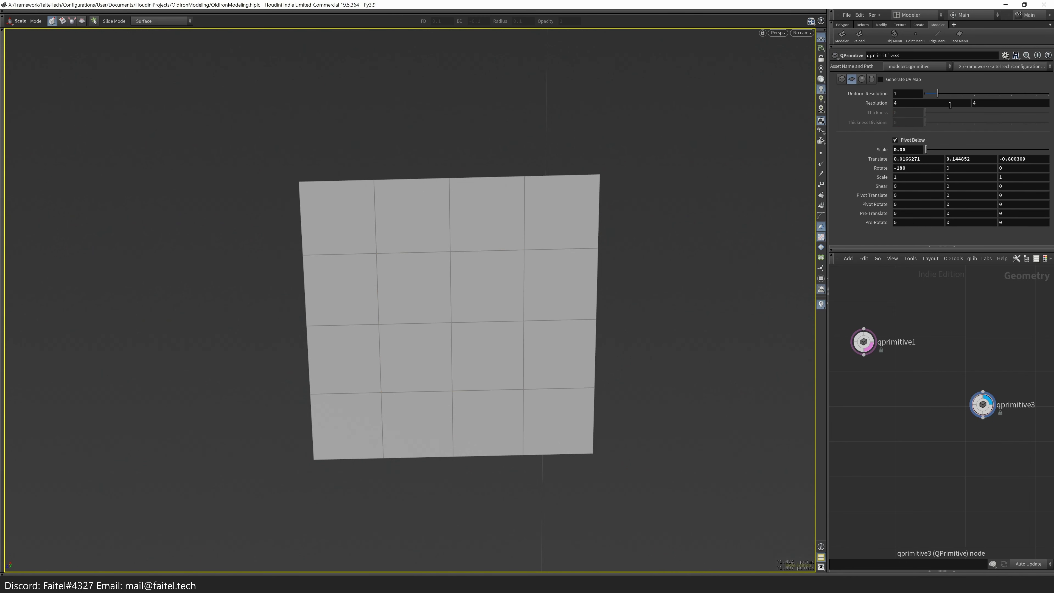
- Reduce the small tile grid to 2 by 2 and inset all four of its faces
{"action": "mouse_move", "coordinate": [913, 103]}
{"action": "middle_mouse_down"}
{"action": "mouse_move", "coordinate": [926, 83]}
{"action": "mouse_move", "coordinate": [925, 95]}
{"action": "middle_mouse_up"}
{"action": "key", "text": "s"}
{"action": "key", "text": "i"}
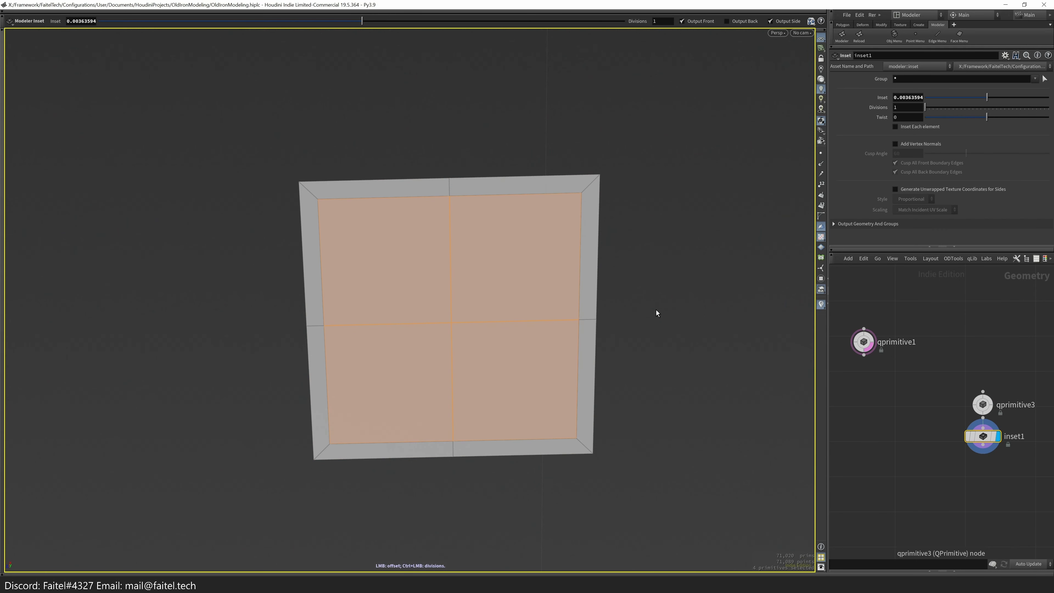
{"action": "left_click_drag", "start_coordinate": [657, 314], "coordinate": [612, 338], "text": "alt"}
{"action": "key", "text": "grave"}
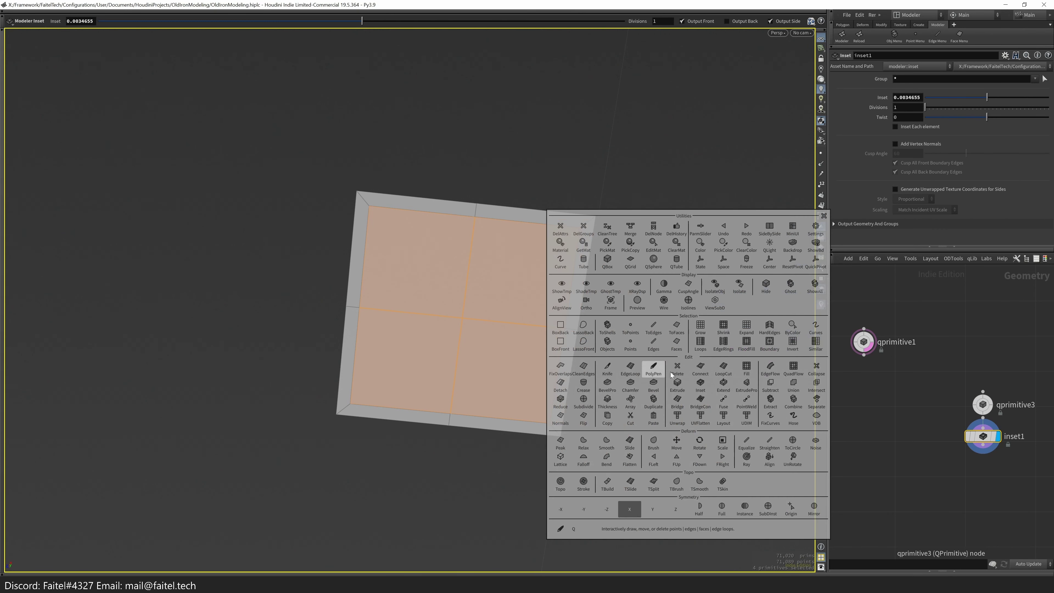
- Reshape the inset faces into a circle with a fine-tuned custom Circle from Edges radius
{"action": "left_click", "coordinate": [792, 442]}
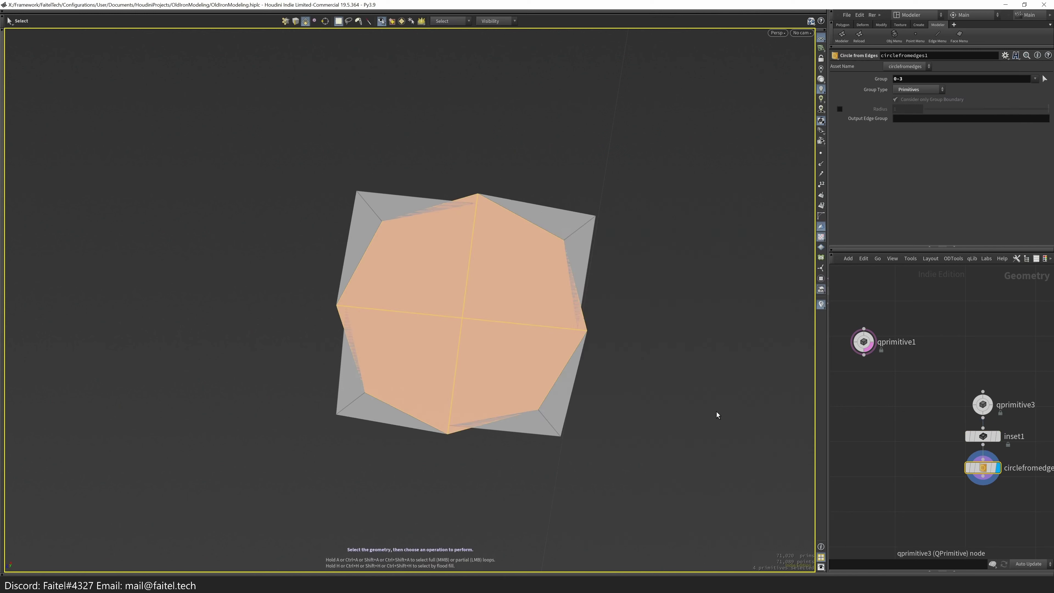
{"action": "left_click", "coordinate": [840, 108]}
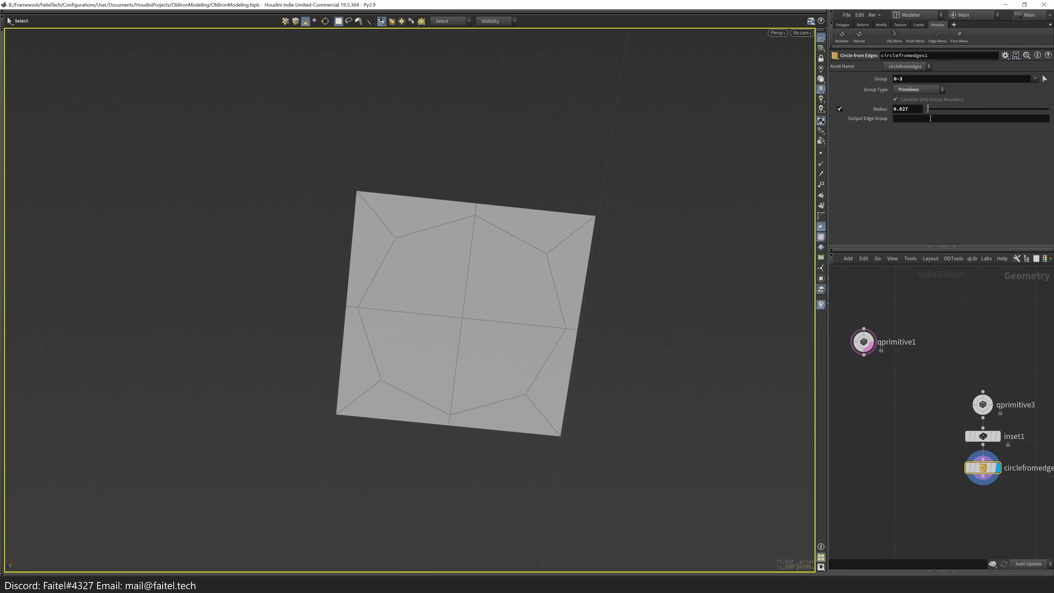
{"action": "middle_click_drag", "start_coordinate": [854, 110], "coordinate": [905, 111]}
{"action": "scroll", "coordinate": [684, 294], "scroll_direction": "down", "scroll_amount": 2}
{"action": "left_click_drag", "start_coordinate": [913, 109], "coordinate": [907, 110]}
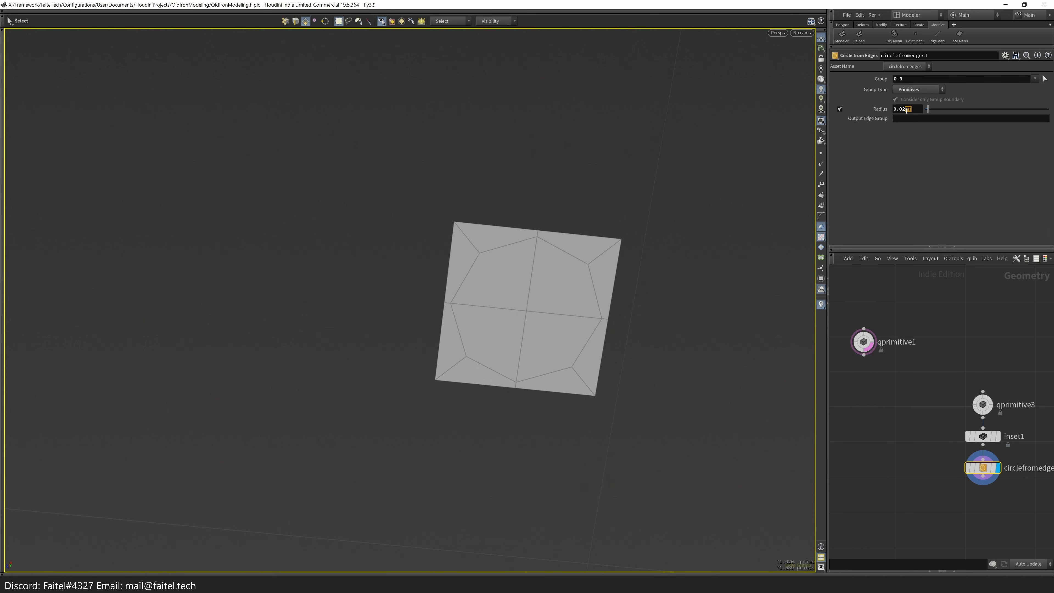
{"action": "scroll", "coordinate": [621, 323], "scroll_direction": "up", "scroll_amount": 2}
- From top view, delete the tile's four inner faces to cut the hole with a Blast
{"action": "left_click", "coordinate": [983, 404]}
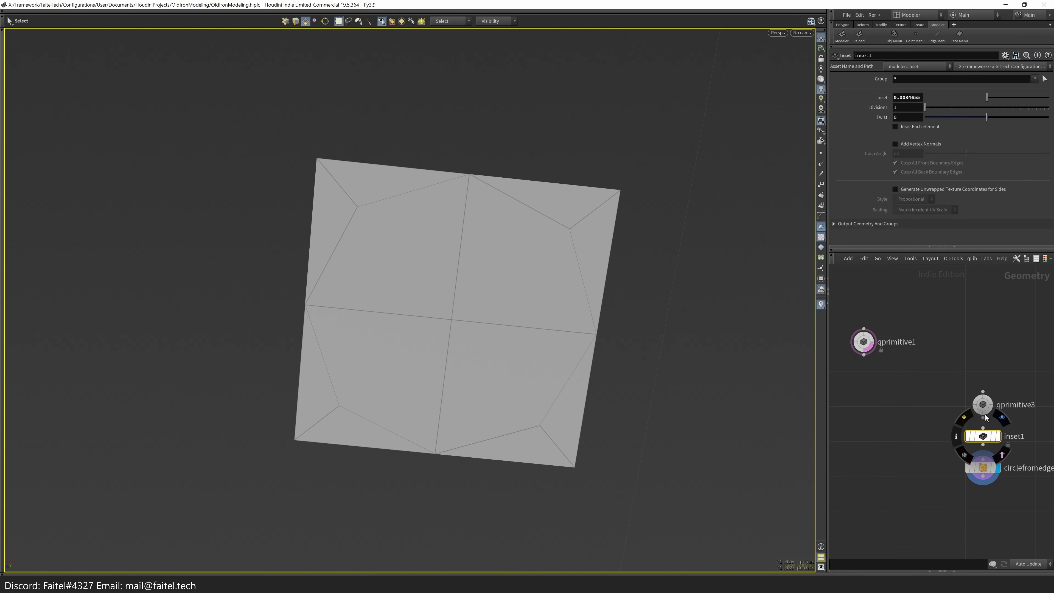
{"action": "key", "text": "space+2"}
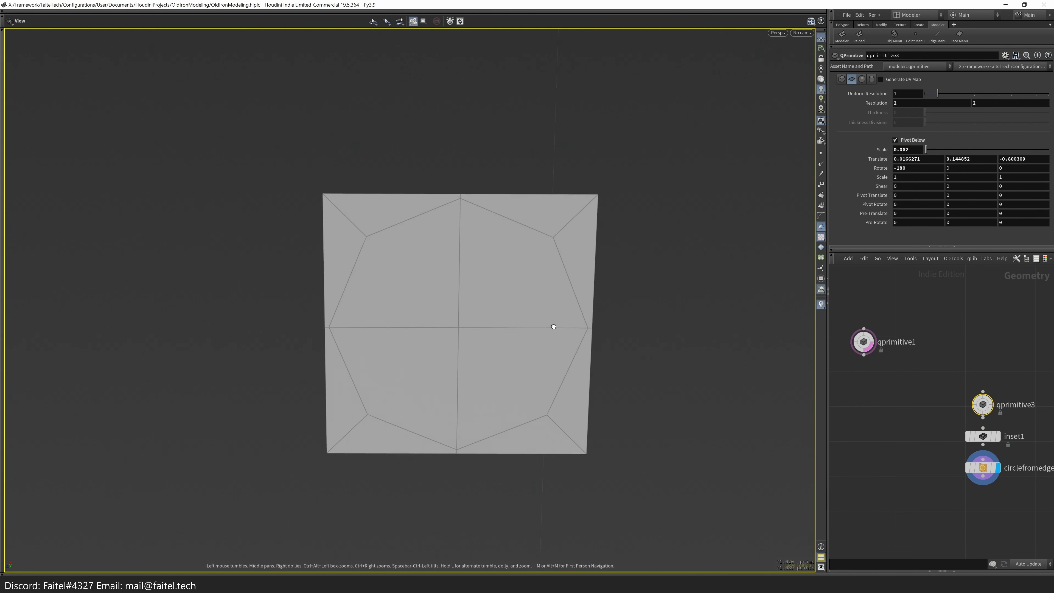
{"action": "left_click", "coordinate": [567, 350]}
{"action": "left_click", "coordinate": [514, 249], "text": "shift"}
{"action": "left_click", "coordinate": [382, 250], "text": "shift"}
{"action": "left_click", "coordinate": [431, 351], "text": "shift"}
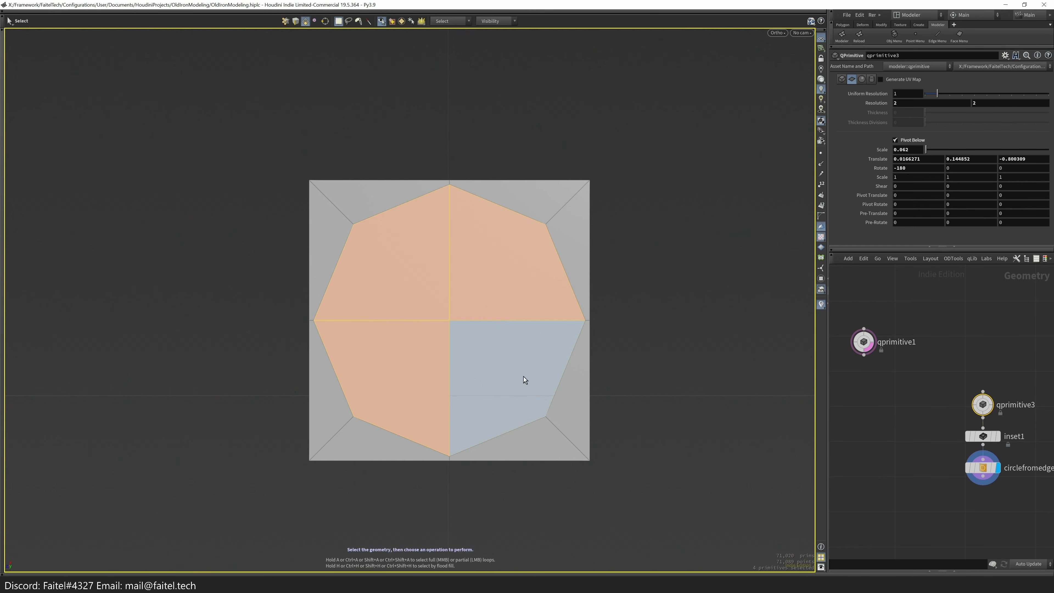
{"action": "key", "text": "Delete"}
{"action": "scroll", "coordinate": [519, 339], "scroll_direction": "down", "scroll_amount": 2}
{"action": "key", "text": "shift+grave"}
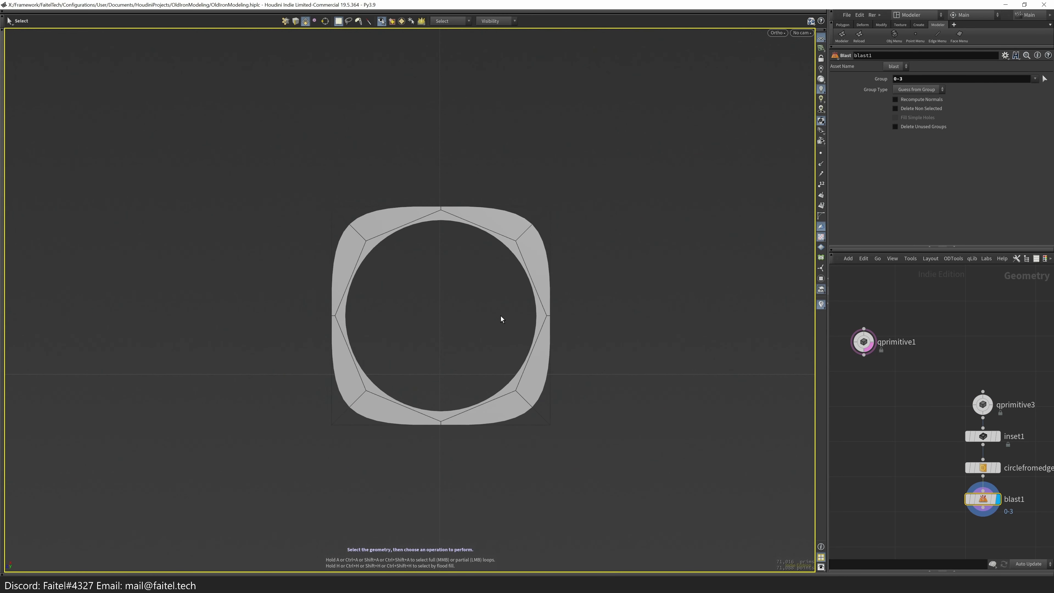
- Reset qprimitive3's Translate to zero so the tile sits at the origin
{"action": "left_click", "coordinate": [983, 405]}
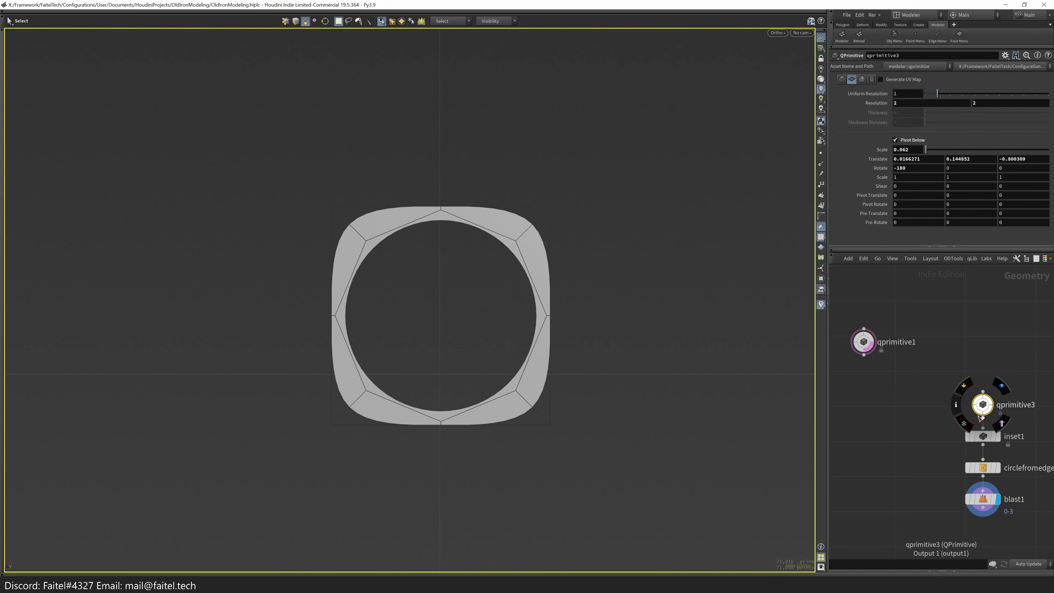
{"action": "key", "text": "space+f"}
{"action": "right_click_drag", "start_coordinate": [459, 384], "coordinate": [393, 358]}
- Isolate the tile with IsolateObj to hide the orange reference, then frame the ring closely
{"action": "key", "text": "Tab"}
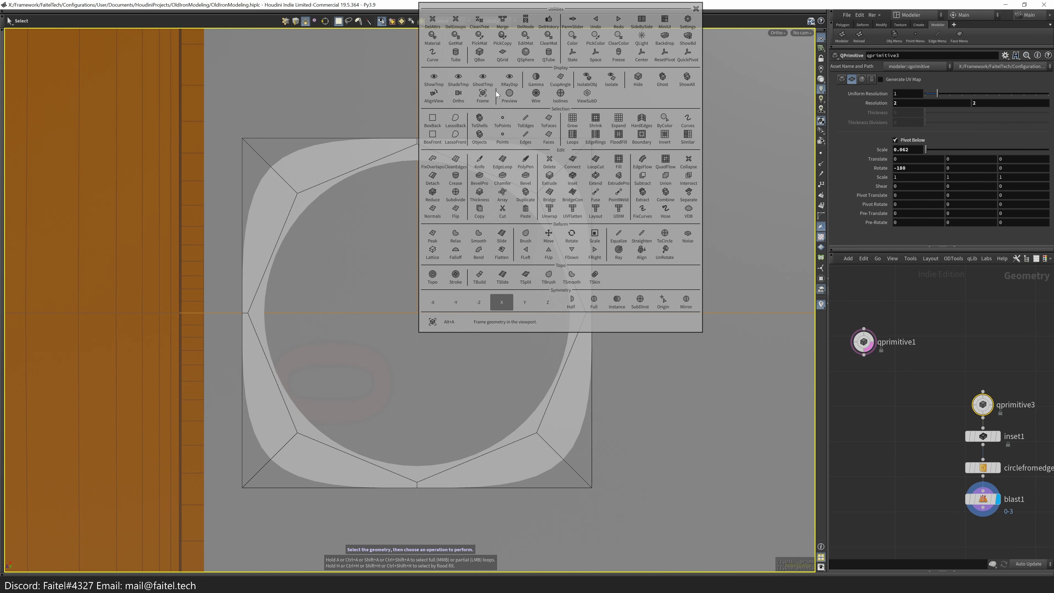
{"action": "left_click", "coordinate": [587, 79]}
{"action": "left_click", "coordinate": [557, 200]}
{"action": "key", "text": "Tab"}
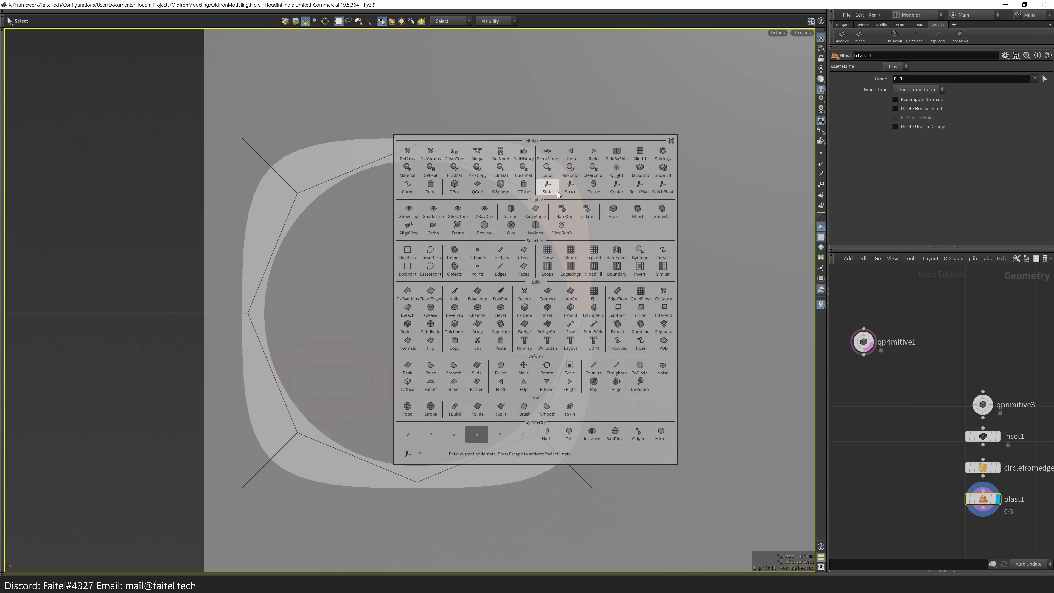
{"action": "key", "text": "Tab"}
{"action": "right_click_drag", "start_coordinate": [558, 224], "coordinate": [478, 358]}
{"action": "key", "text": "space"}
{"action": "right_click_drag", "start_coordinate": [626, 327], "coordinate": [471, 318]}
{"action": "middle_click_drag", "start_coordinate": [925, 490], "coordinate": [910, 426]}
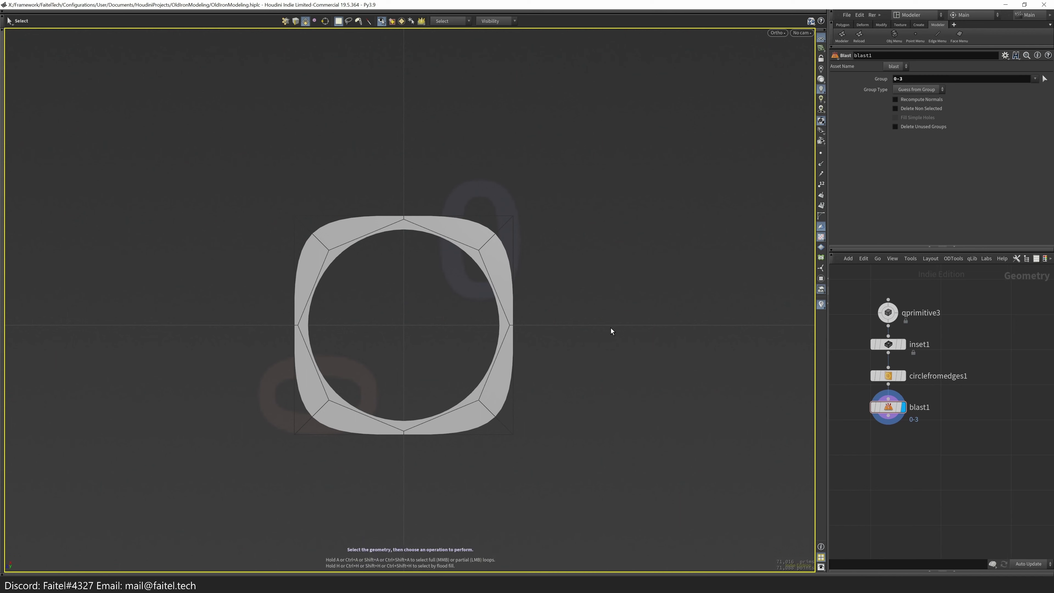
- Create a trial QPrimitive disc scaled to 0.1, then remove it again
{"action": "key", "text": "q"}
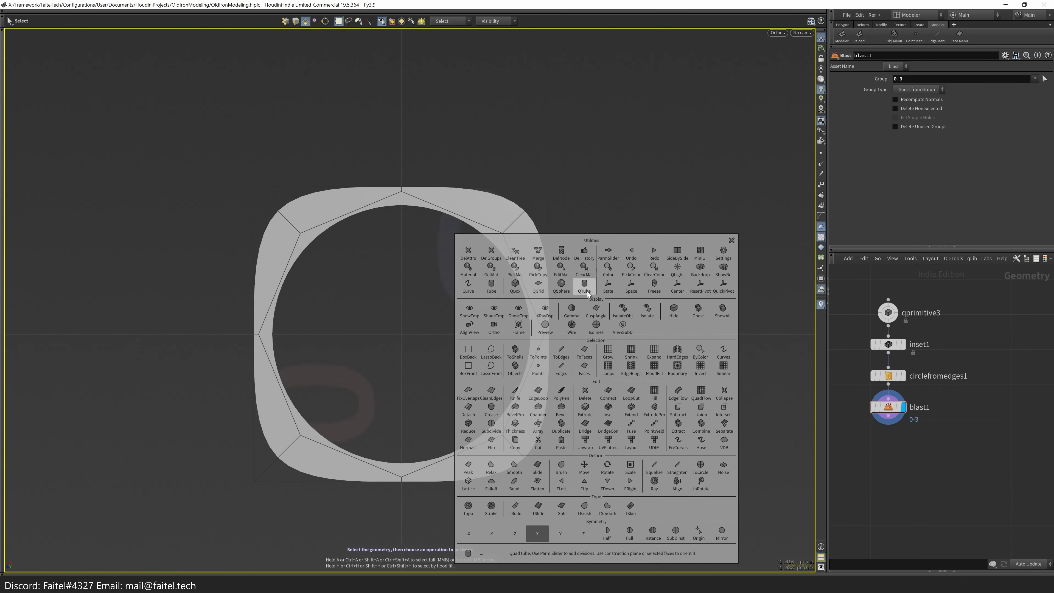
{"action": "left_click", "coordinate": [584, 289]}
{"action": "left_click_drag", "start_coordinate": [595, 305], "coordinate": [767, 289]}
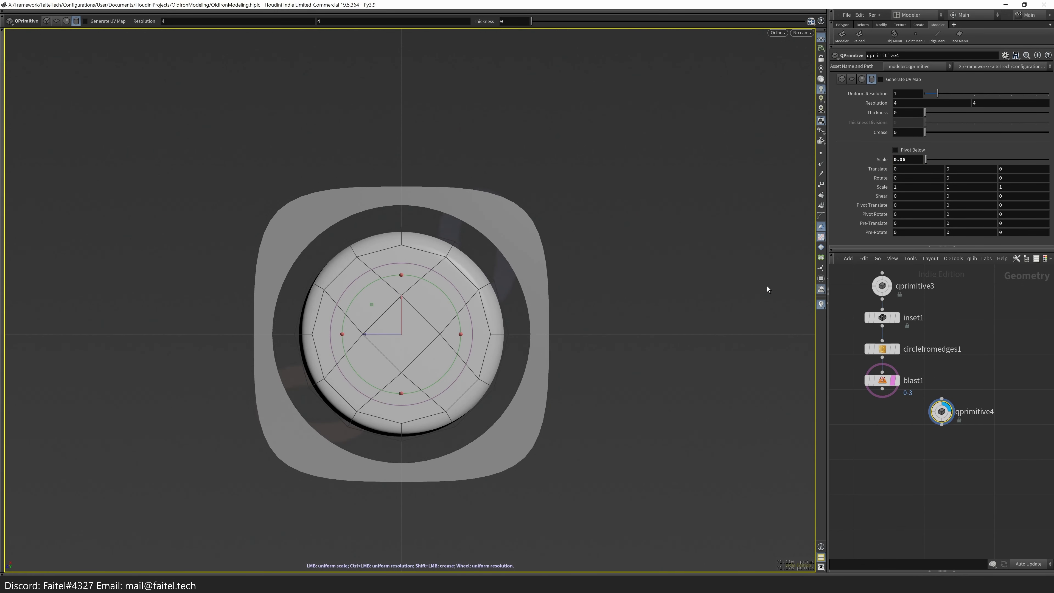
{"action": "type", "text": "0.1"}
{"action": "key", "text": "Return"}
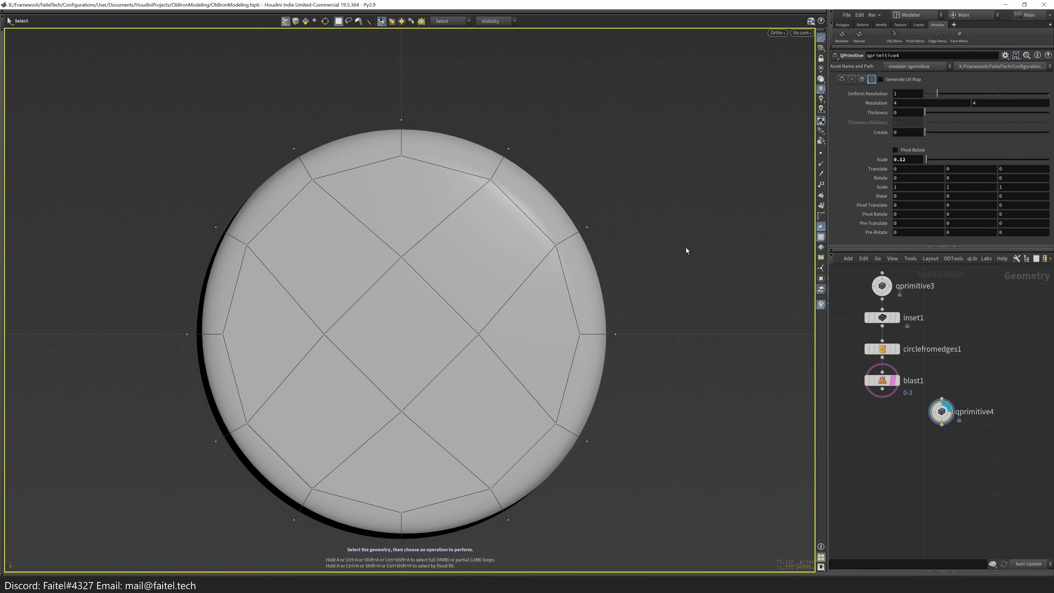
{"action": "key", "text": "alt+x"}
{"action": "scroll", "coordinate": [294, 465], "scroll_direction": "down", "scroll_amount": 5}
{"action": "middle_click_drag", "start_coordinate": [293, 465], "coordinate": [322, 426]}
- Add a Circle node below blast1, display it, and set its Orientation to ZX Plane
{"action": "key", "text": "Tab"}
{"action": "type", "text": "circle"}
{"action": "key", "text": "Return"}
{"action": "left_click", "coordinate": [960, 421]}
{"action": "left_click", "coordinate": [961, 420]}
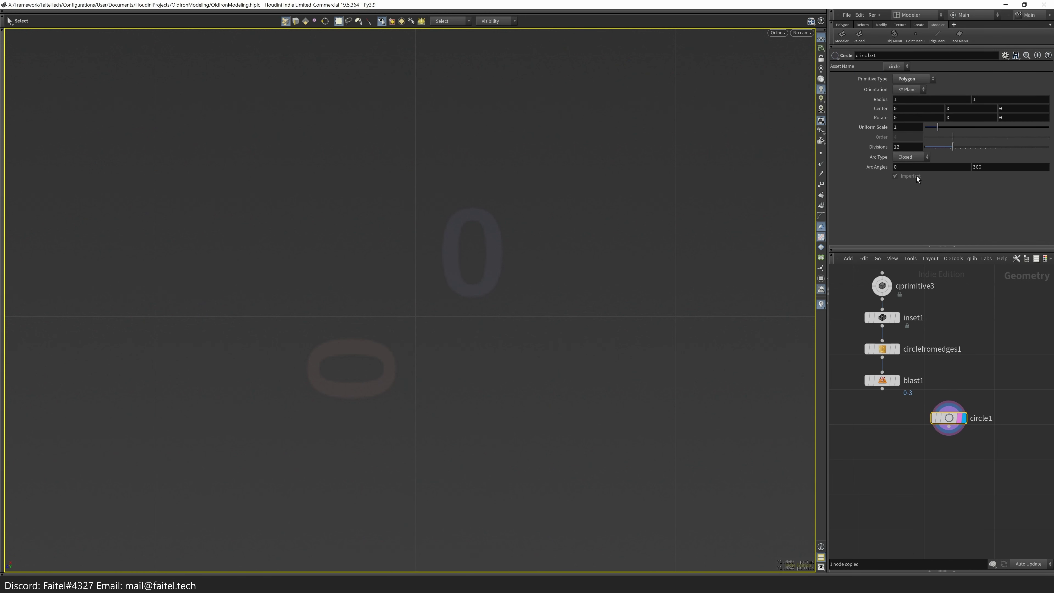
{"action": "left_click", "coordinate": [909, 89]}
{"action": "left_click", "coordinate": [909, 116]}
- Give the circle radius 0.03 by 0.03 and 50 divisions, then display the holed tile
{"action": "left_click", "coordinate": [919, 100]}
{"action": "type", "text": "0.03"}
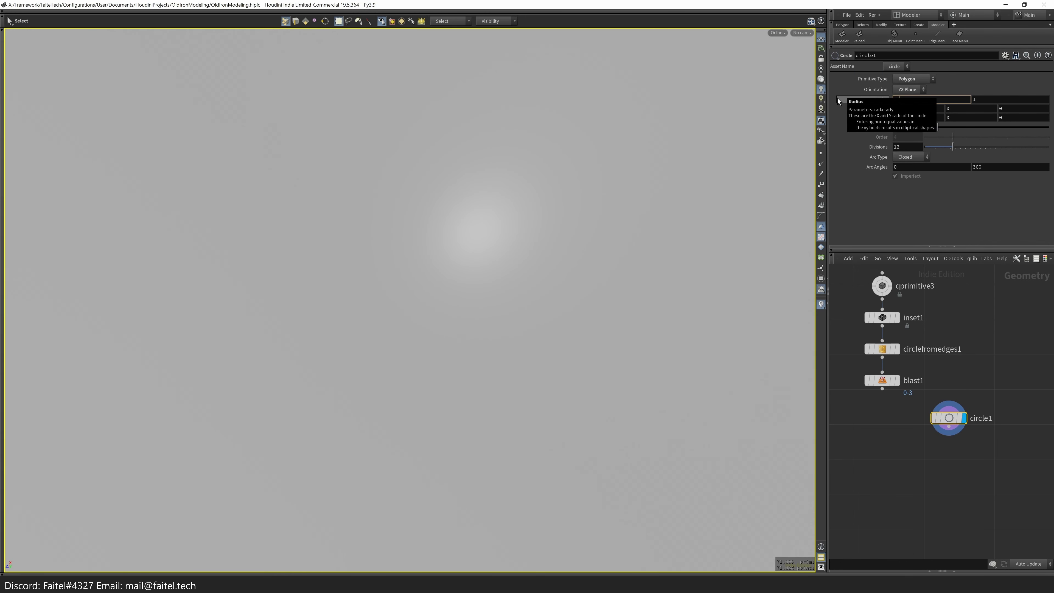
{"action": "key", "text": "Return"}
{"action": "type", "text": "0.03"}
{"action": "key", "text": "Return"}
{"action": "scroll", "coordinate": [545, 250], "scroll_direction": "up", "scroll_amount": 2}
{"action": "left_click", "coordinate": [907, 146]}
{"action": "type", "text": "50"}
{"action": "key", "text": "Return"}
{"action": "left_click", "coordinate": [896, 381]}
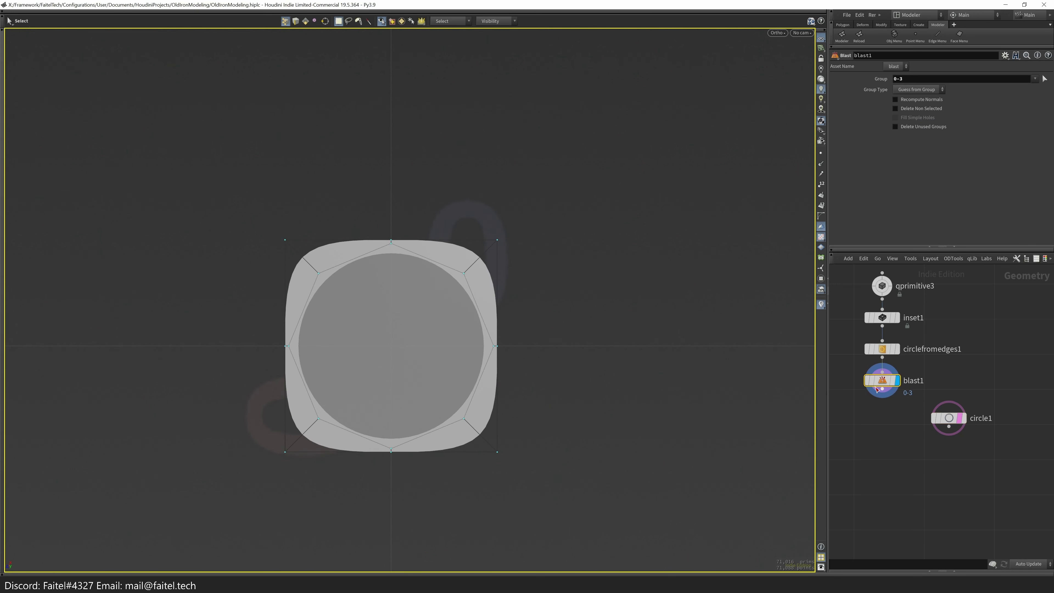
- Increase qprimitive3's Scale to 0.07 and enlarge the circlefromedges1 hole radius
{"action": "scroll", "coordinate": [723, 313], "scroll_direction": "up", "scroll_amount": 2}
{"action": "left_click", "coordinate": [882, 288]}
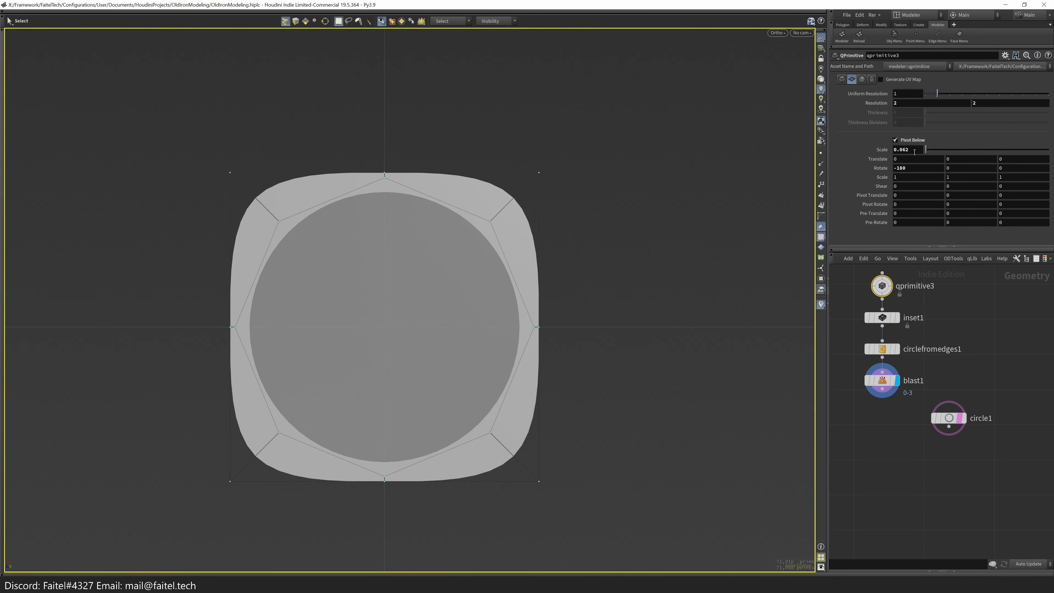
{"action": "middle_click_drag", "start_coordinate": [881, 150], "coordinate": [897, 174]}
{"action": "left_click", "coordinate": [883, 349]}
{"action": "middle_click_drag", "start_coordinate": [898, 108], "coordinate": [1019, 193]}
- Orbit, zoom and pan the viewport to inspect the enlarged tile and its hole
{"action": "left_click", "coordinate": [883, 285]}
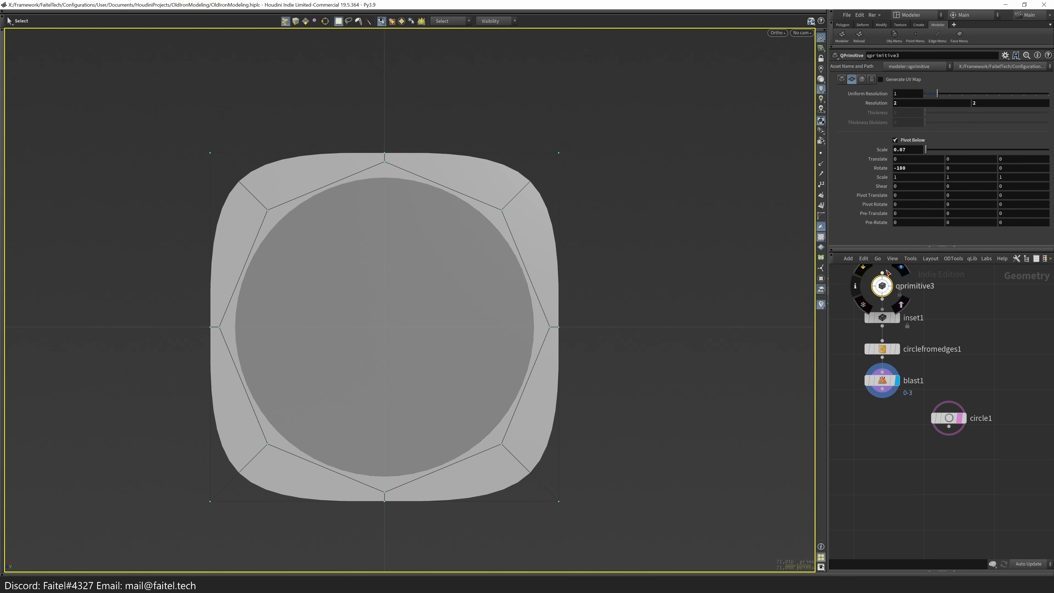
{"action": "key", "text": "Escape"}
{"action": "scroll", "coordinate": [443, 369], "scroll_direction": "down", "scroll_amount": 3}
{"action": "scroll", "coordinate": [478, 330], "scroll_direction": "up", "scroll_amount": 2}
{"action": "left_click_drag", "start_coordinate": [478, 330], "coordinate": [652, 358]}
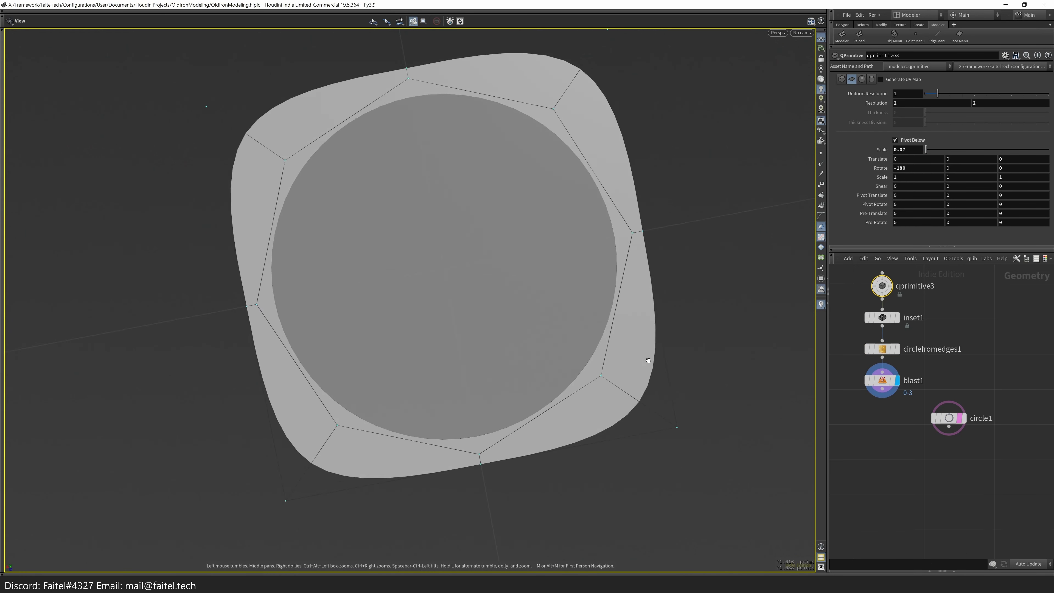
{"action": "right_click_drag", "start_coordinate": [651, 358], "coordinate": [350, 457]}
{"action": "scroll", "coordinate": [408, 444], "scroll_direction": "down", "scroll_amount": 2}
{"action": "key", "text": "s"}
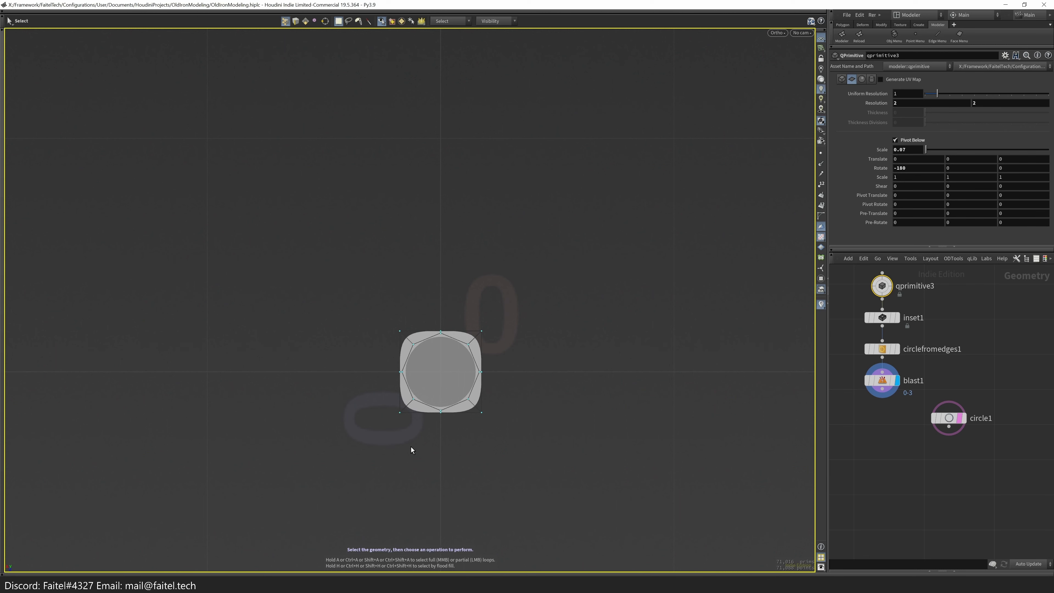
{"action": "key", "text": "Escape"}
{"action": "scroll", "coordinate": [415, 450], "scroll_direction": "down", "scroll_amount": 2}
{"action": "middle_click_drag", "start_coordinate": [416, 450], "coordinate": [467, 430]}
{"action": "scroll", "coordinate": [419, 353], "scroll_direction": "up", "scroll_amount": 3}
{"action": "scroll", "coordinate": [419, 353], "scroll_direction": "down", "scroll_amount": 4}
{"action": "scroll", "coordinate": [432, 401], "scroll_direction": "up", "scroll_amount": 1}
{"action": "scroll", "coordinate": [432, 400], "scroll_direction": "up", "scroll_amount": 1}
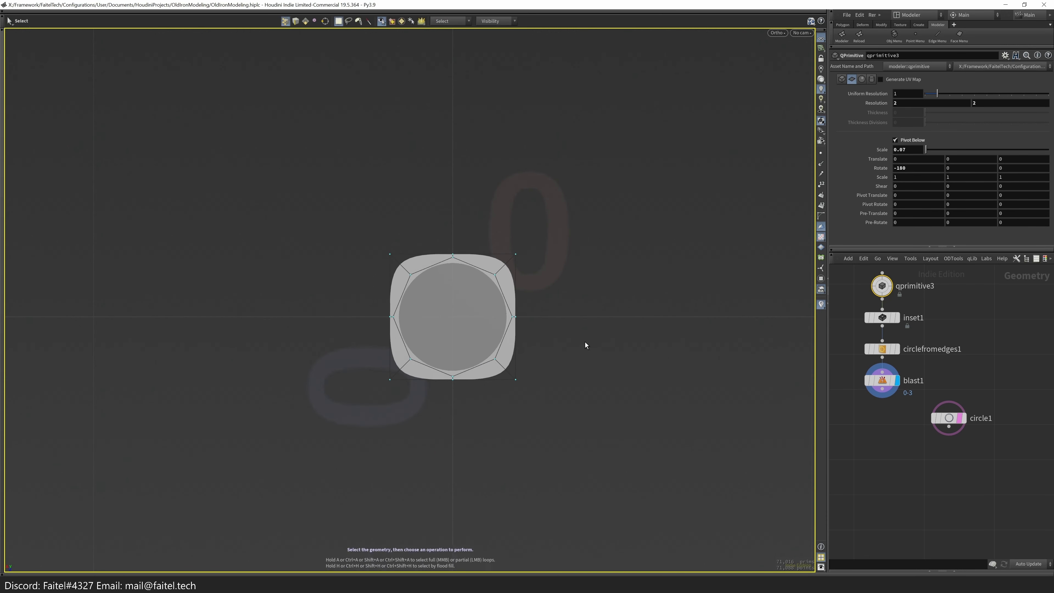
- Move circle1 aside in the network and display the circle on its own
{"action": "left_click_drag", "start_coordinate": [950, 418], "coordinate": [978, 379]}
{"action": "key", "text": "r"}
{"action": "key", "text": "grave"}
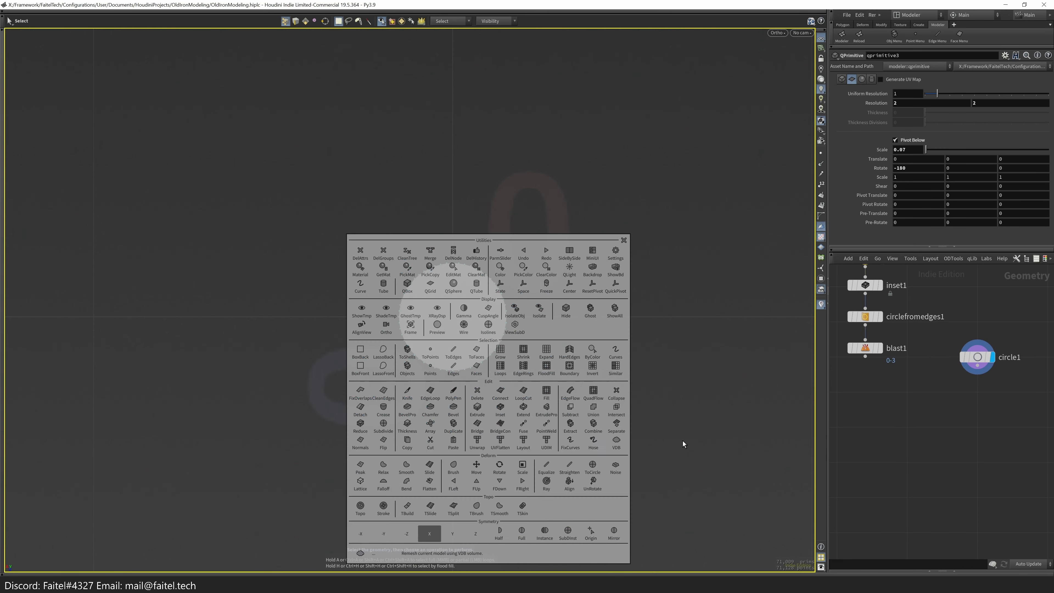
- Duplicate the circle into five copies spaced 0.06*2 apart along X
{"action": "left_click", "coordinate": [464, 344]}
{"action": "key", "text": "grave"}
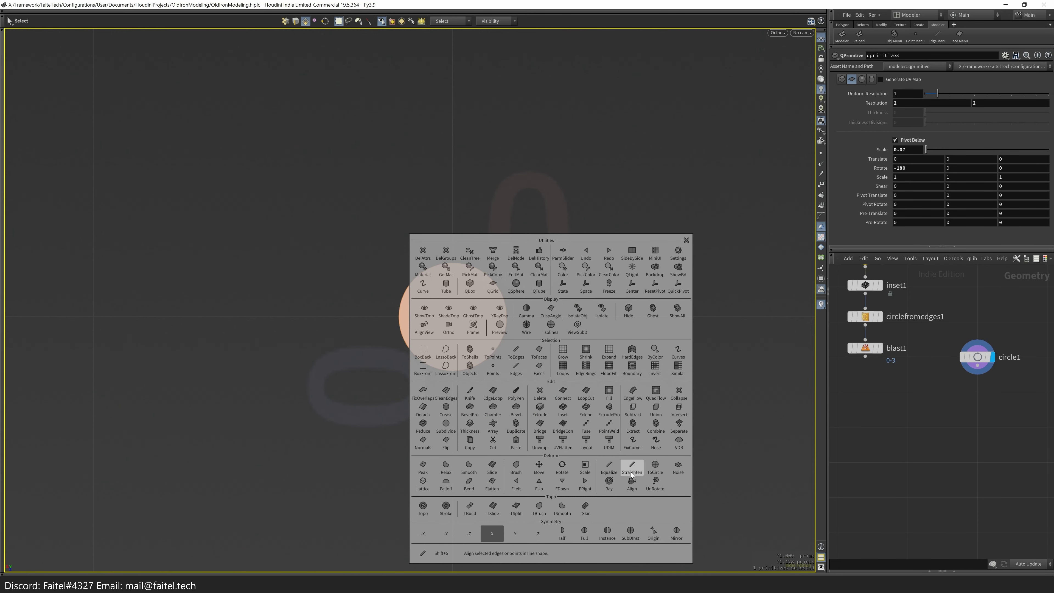
{"action": "left_click", "coordinate": [510, 434]}
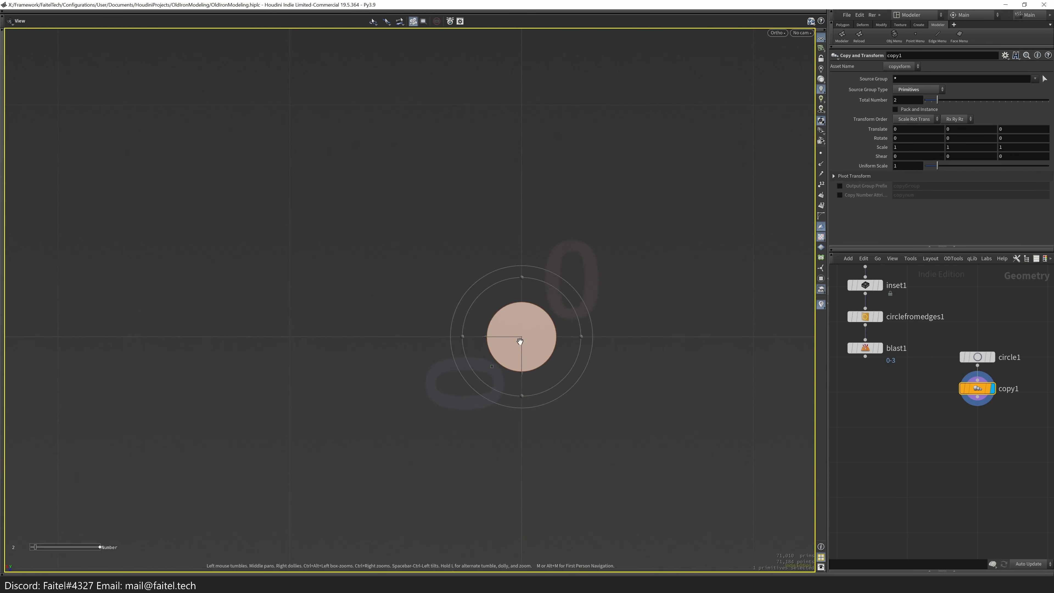
{"action": "left_click_drag", "start_coordinate": [438, 346], "coordinate": [422, 350]}
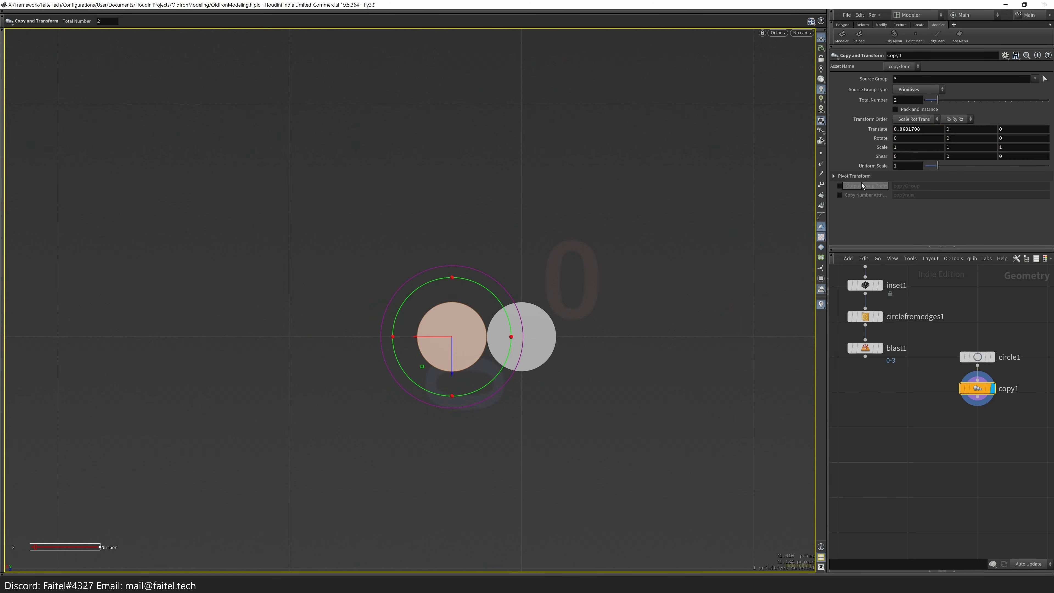
{"action": "key", "text": "Return"}
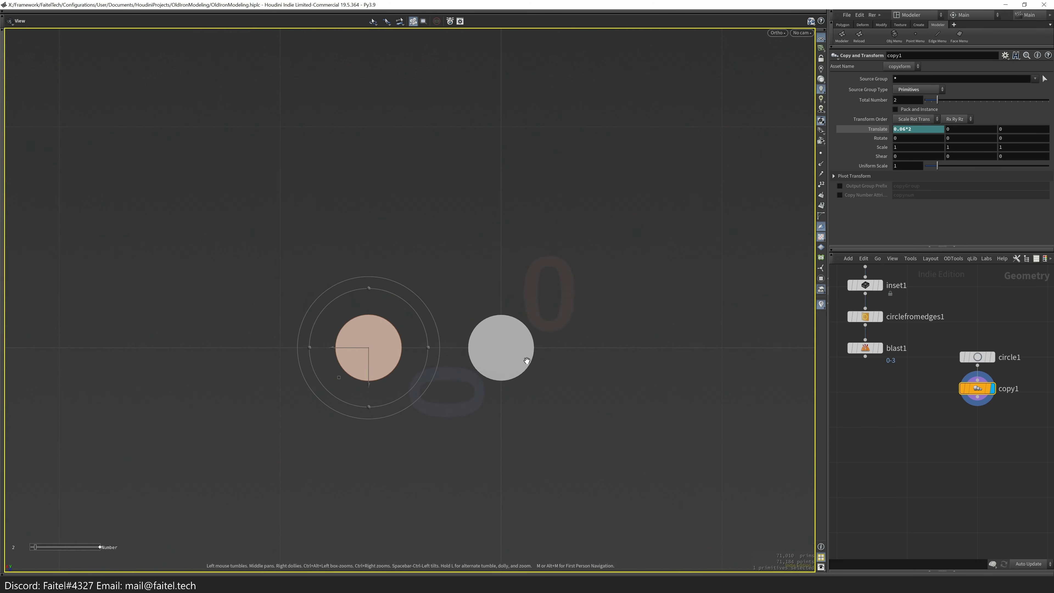
{"action": "left_click_drag", "start_coordinate": [938, 100], "coordinate": [963, 106]}
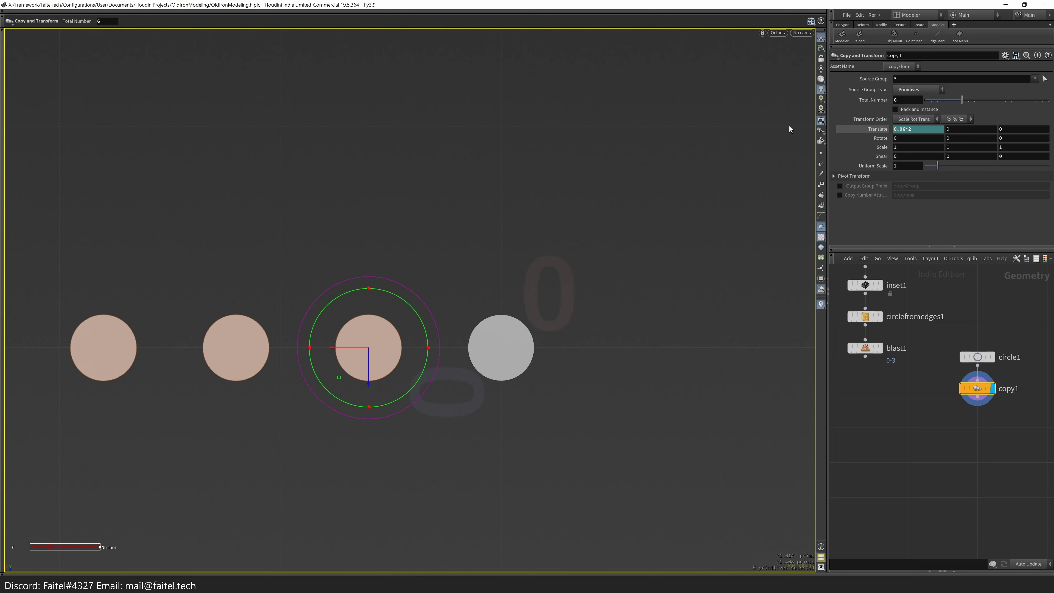
{"action": "key", "text": "h"}
- Set the display flag back on blast1 to show the holed tile
{"action": "scroll", "coordinate": [580, 322], "scroll_direction": "up", "scroll_amount": 1}
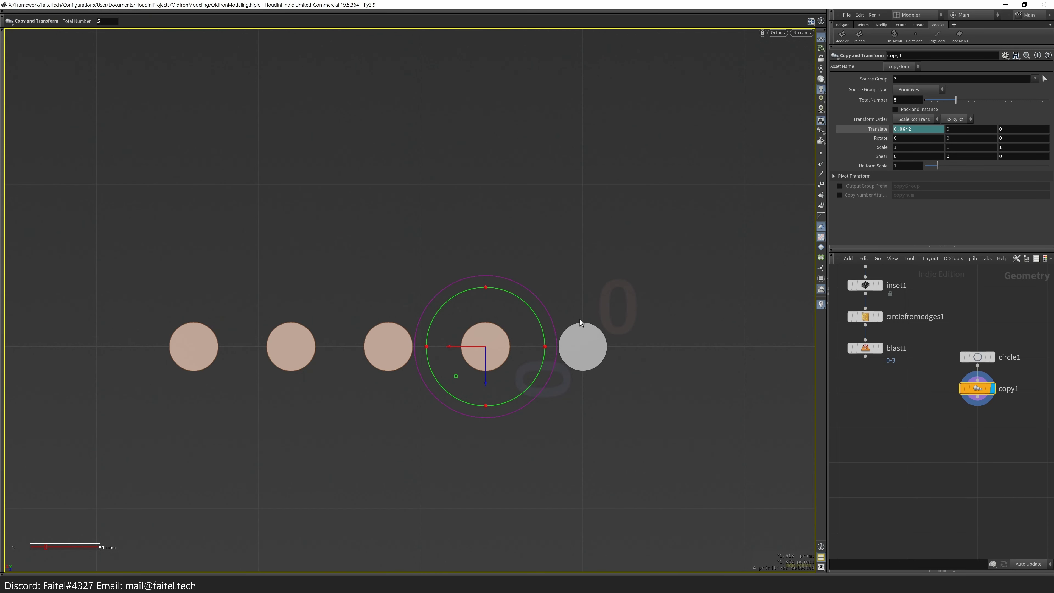
{"action": "middle_click_drag", "start_coordinate": [855, 374], "coordinate": [888, 430]}
{"action": "left_click", "coordinate": [914, 405]}
{"action": "left_click", "coordinate": [898, 405]}
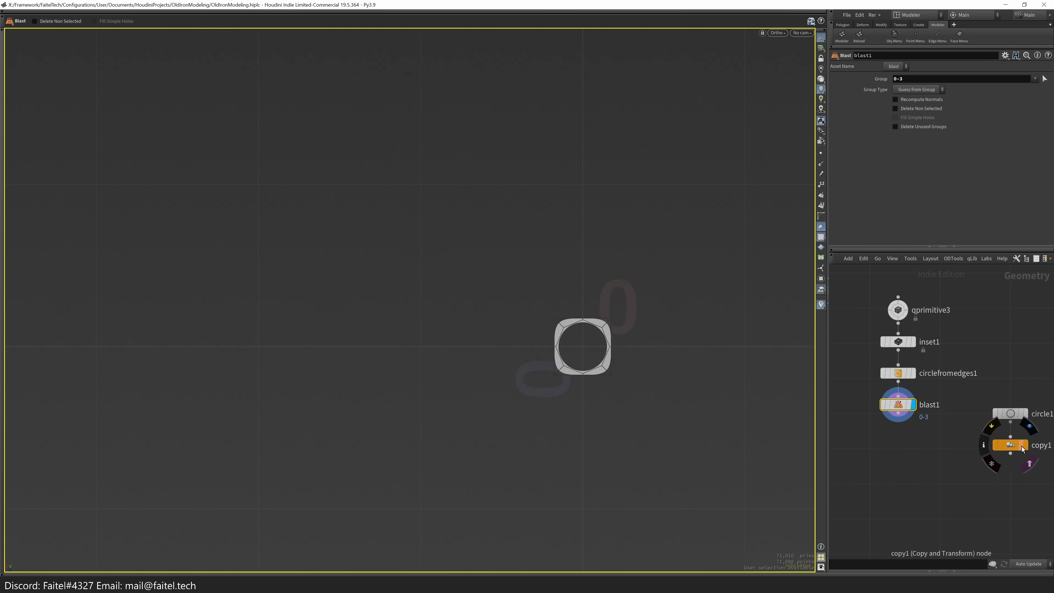
- Duplicate the holed tile into a row of five tiles spaced 0.12 apart
{"action": "scroll", "coordinate": [655, 363], "scroll_direction": "up", "scroll_amount": 1}
{"action": "scroll", "coordinate": [697, 401], "scroll_direction": "down", "scroll_amount": 1}
{"action": "key", "text": "grave"}
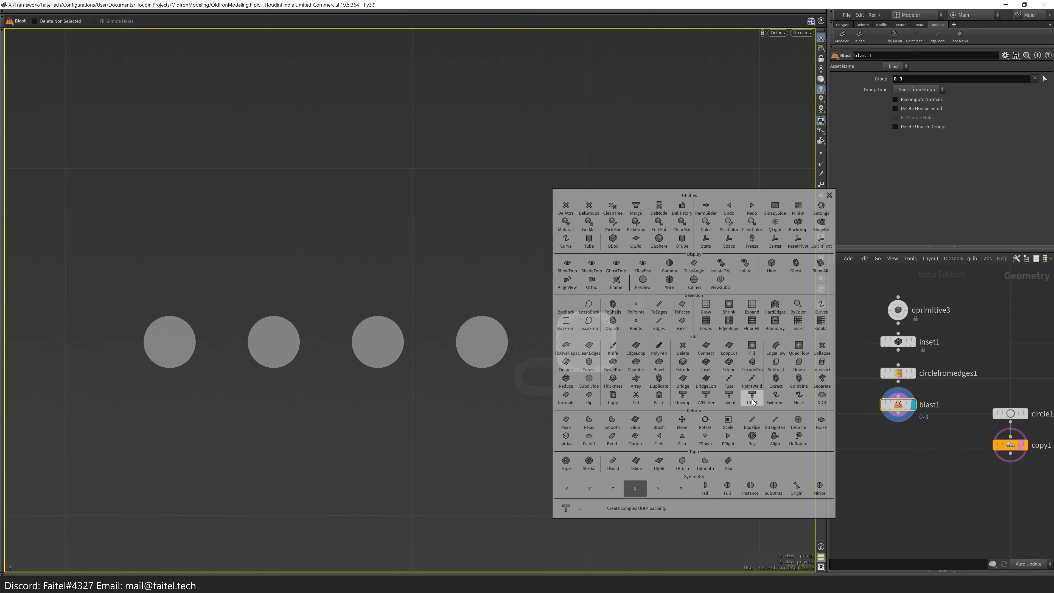
{"action": "key", "text": "grave"}
{"action": "key", "text": "grave"}
{"action": "left_click", "coordinate": [650, 378]}
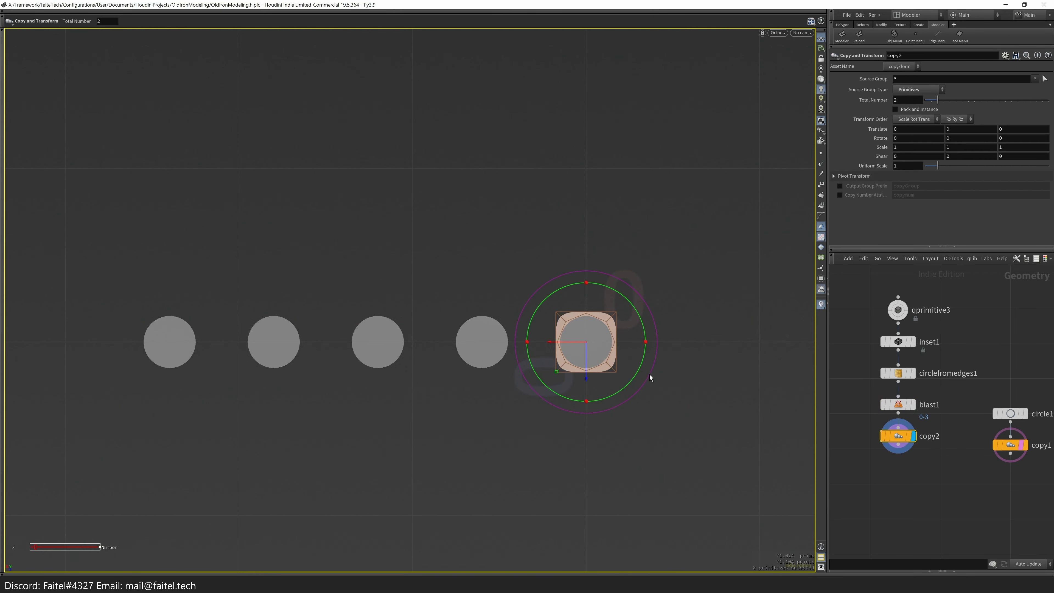
{"action": "left_click_drag", "start_coordinate": [565, 347], "coordinate": [463, 346]}
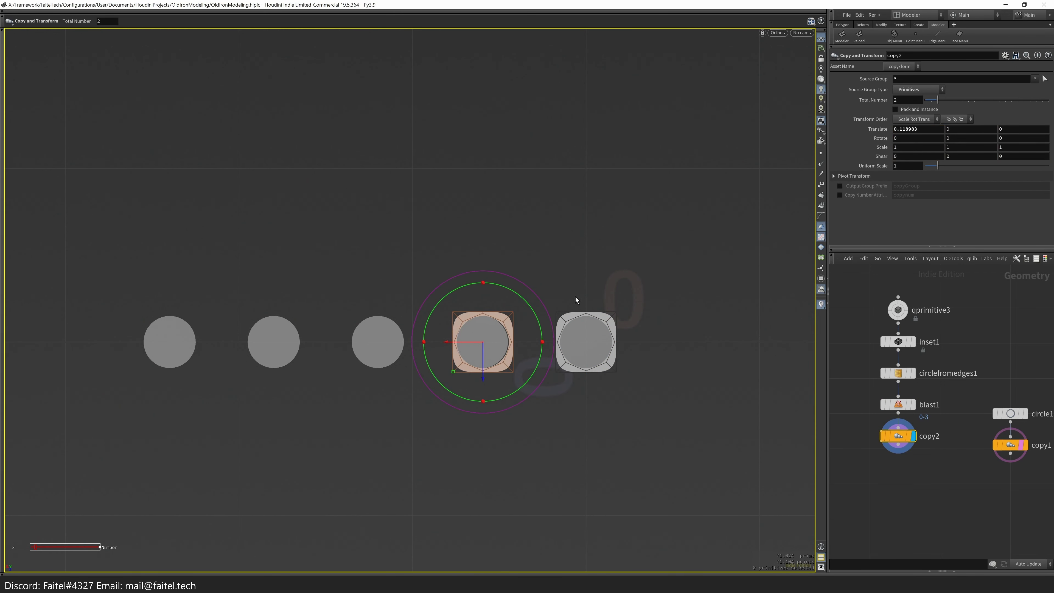
{"action": "left_click_drag", "start_coordinate": [937, 100], "coordinate": [960, 103]}
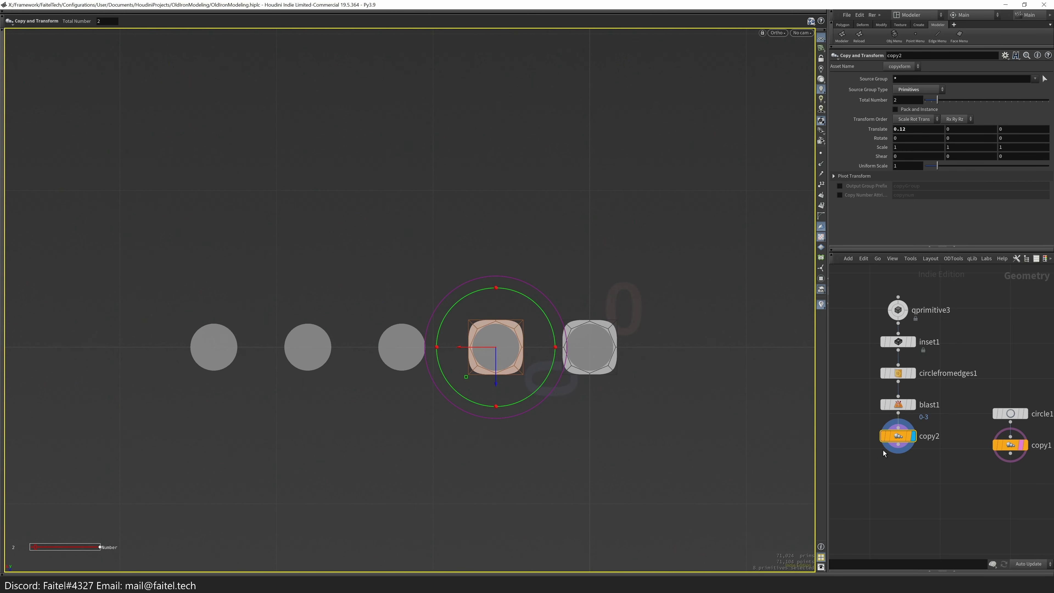
{"action": "scroll", "coordinate": [631, 394], "scroll_direction": "down", "scroll_amount": 2}
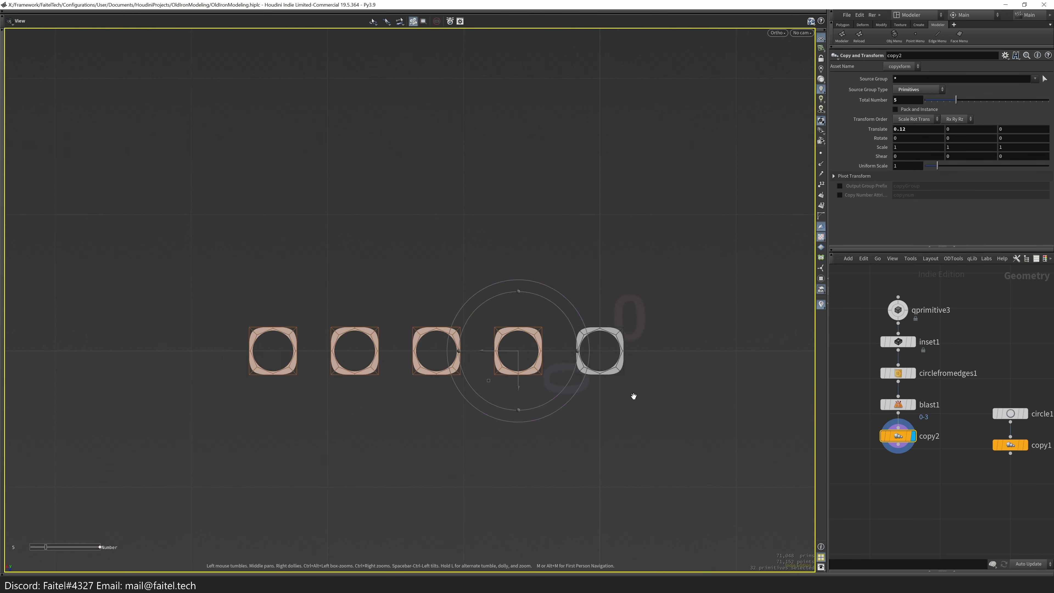
{"action": "middle_click_drag", "start_coordinate": [631, 393], "coordinate": [614, 332]}
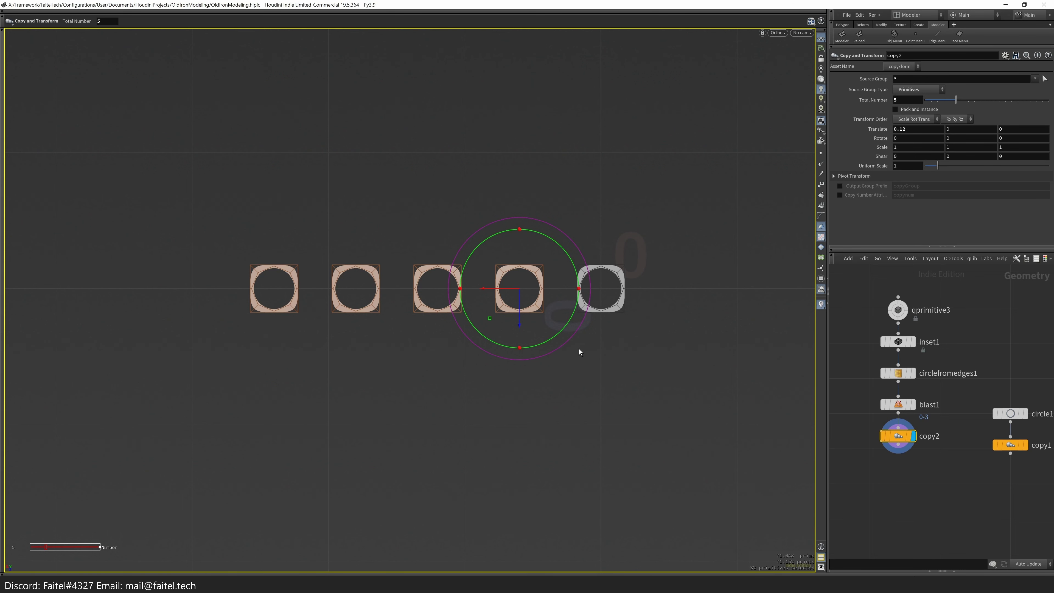
- Move copy2 aside in the network and display only the single tile at blast1
{"action": "middle_click_drag", "start_coordinate": [889, 469], "coordinate": [940, 477]}
{"action": "left_click_drag", "start_coordinate": [938, 436], "coordinate": [879, 429]}
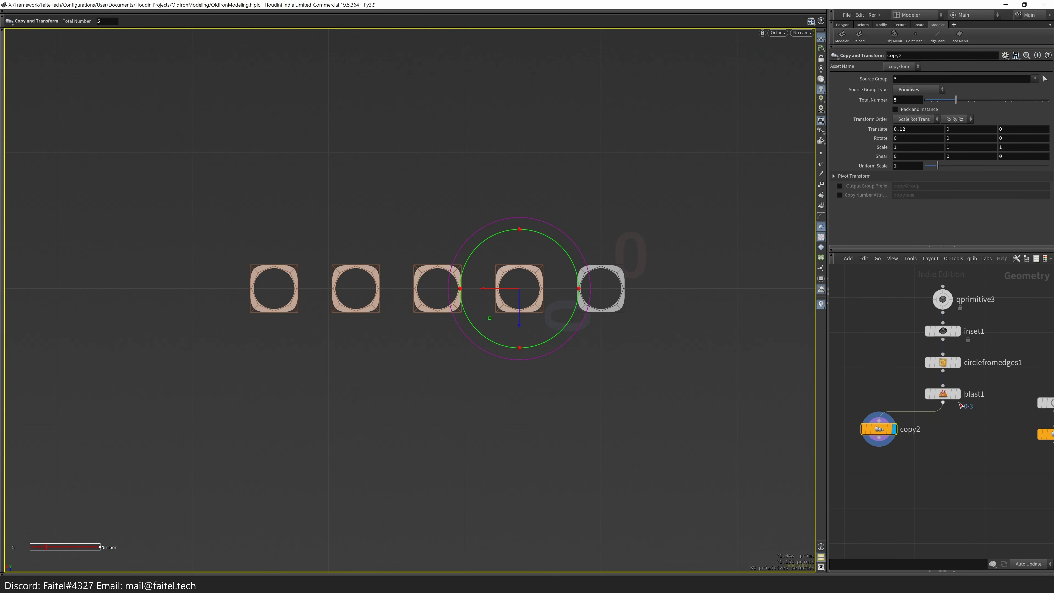
{"action": "key", "text": "Up"}
{"action": "middle_click_drag", "start_coordinate": [712, 339], "coordinate": [678, 332]}
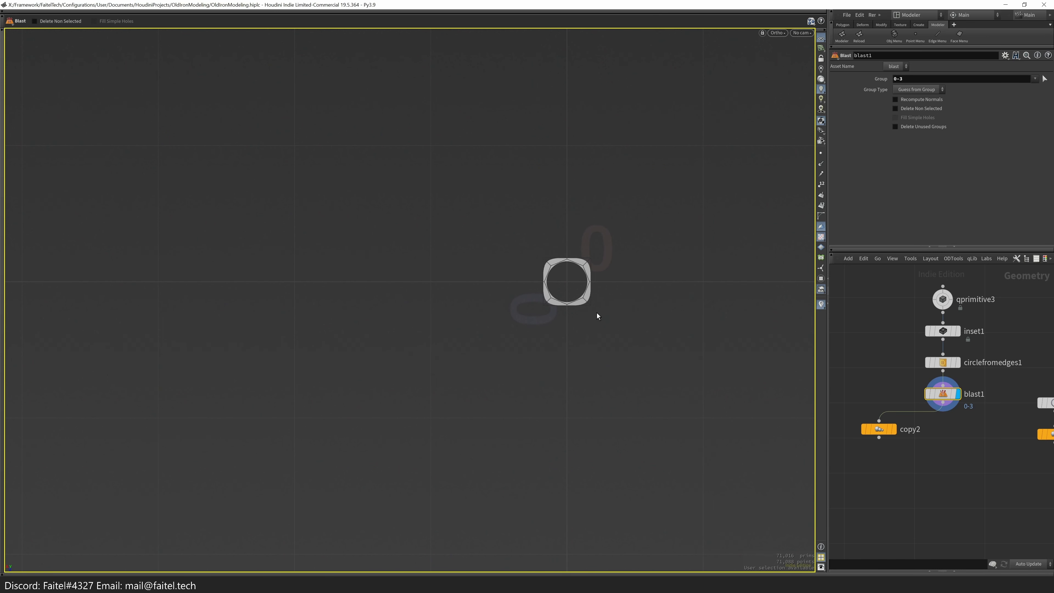
- Add a Copy and Transform (copy3) after blast1 with Total Number 4
{"action": "key", "text": "grave"}
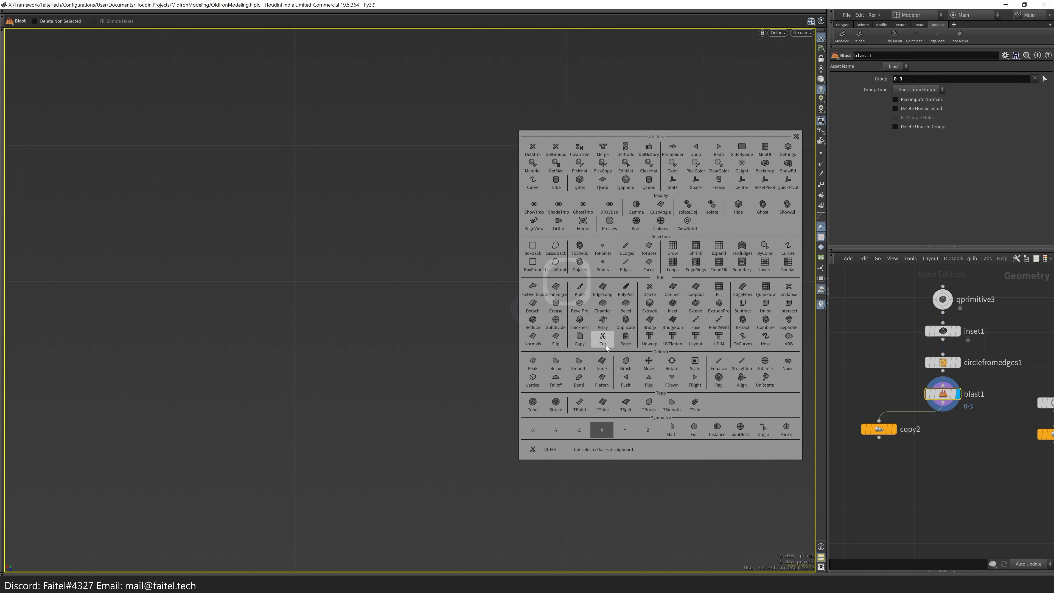
{"action": "key", "text": "grave"}
{"action": "key", "text": "grave"}
{"action": "left_click", "coordinate": [501, 345]}
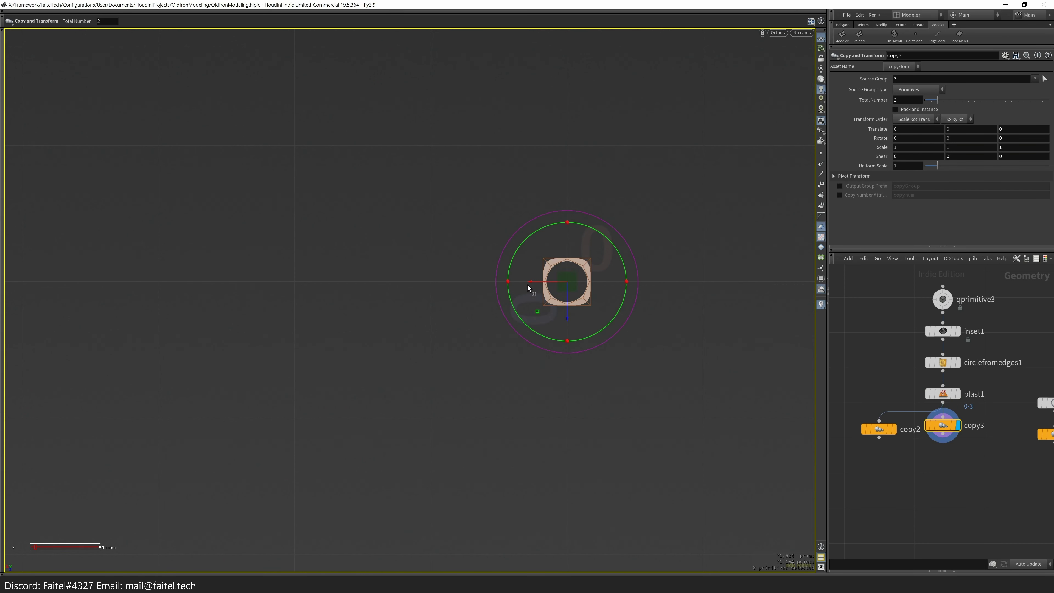
{"action": "left_click_drag", "start_coordinate": [937, 100], "coordinate": [955, 106]}
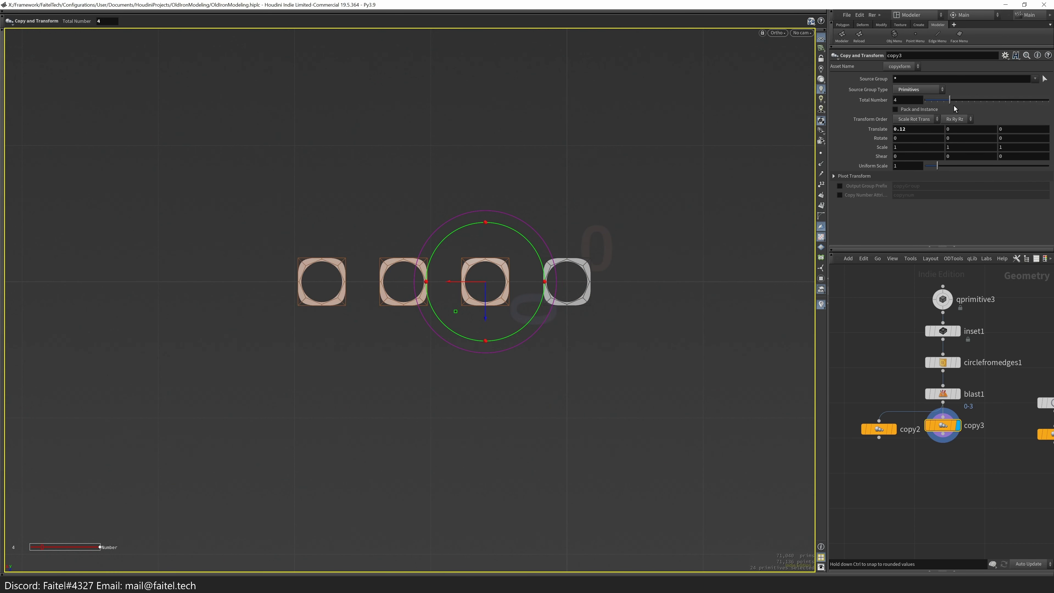
{"action": "key", "text": "l"}
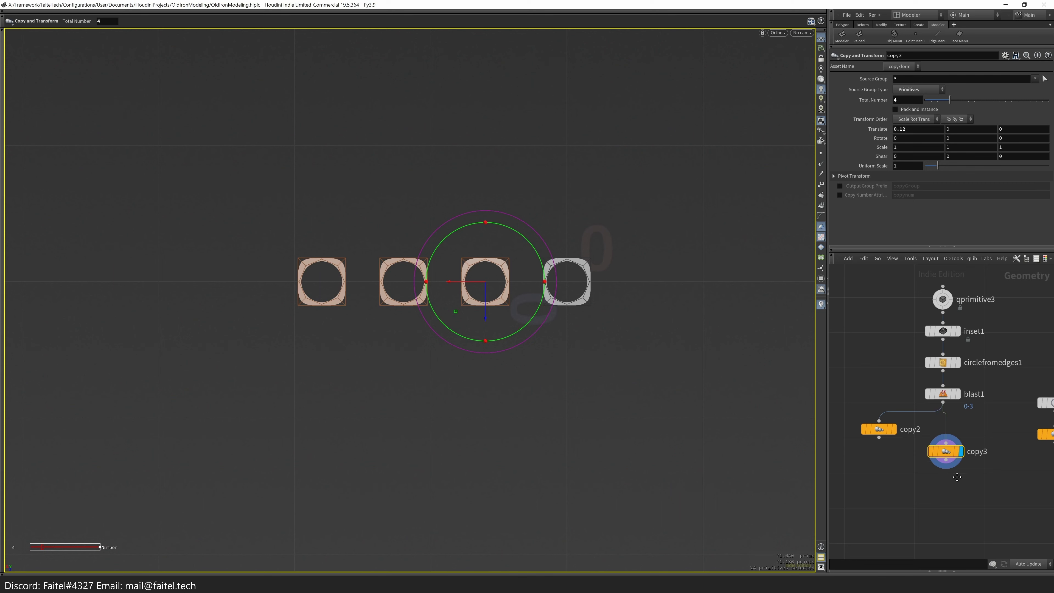
- Try an Edit offsetting the four rings sideways against the five-tile ghost, then delete it
{"action": "key", "text": "t"}
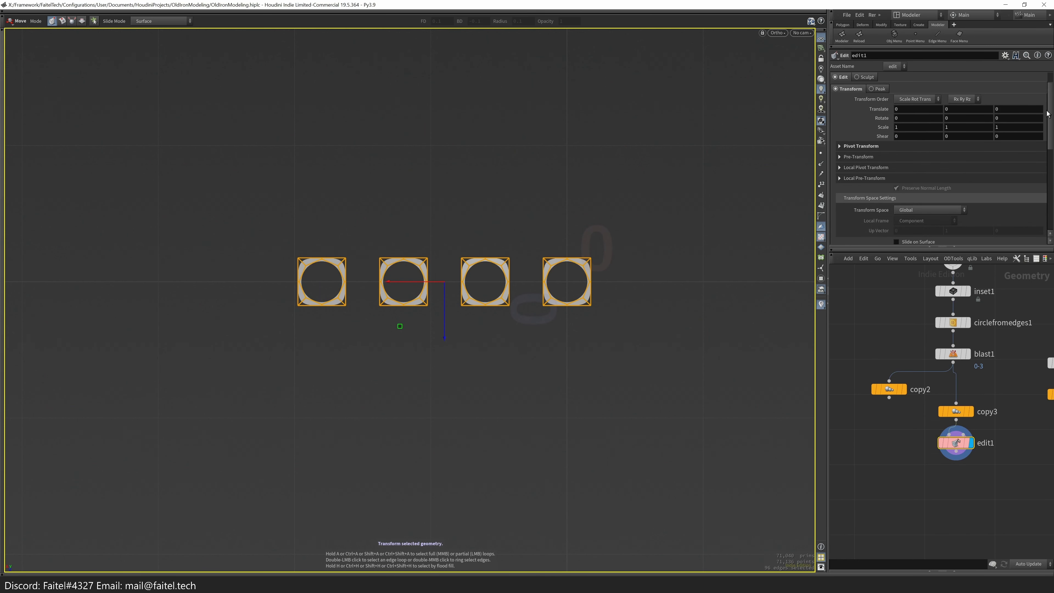
{"action": "type", "text": "0.012"}
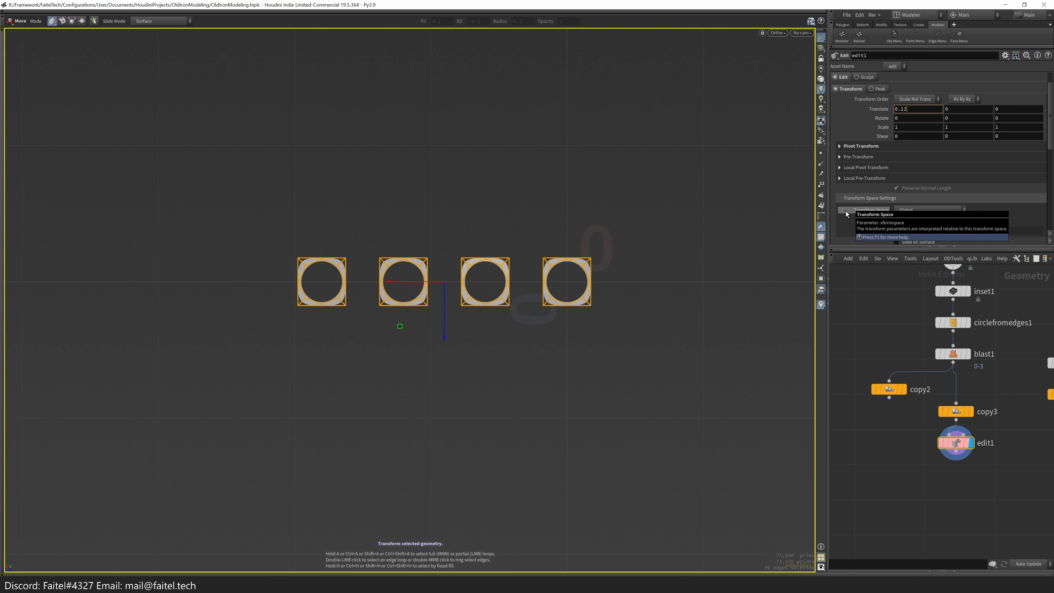
{"action": "key", "text": "Return"}
{"action": "left_click", "coordinate": [901, 390]}
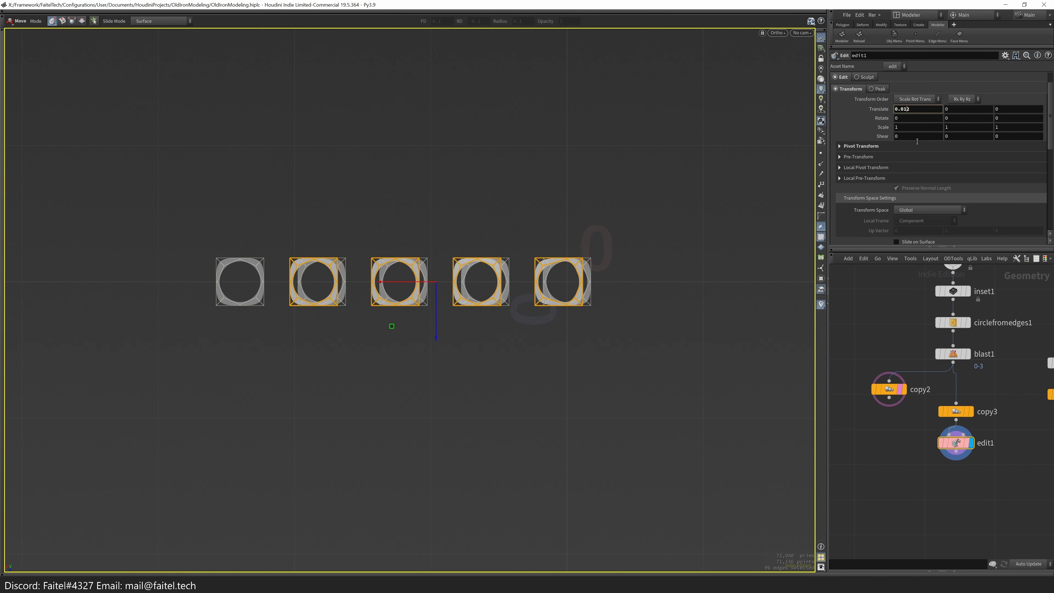
{"action": "key", "text": "BackSpace"}
{"action": "key", "text": "Return"}
{"action": "scroll", "coordinate": [1052, 92], "scroll_direction": "up", "scroll_amount": 2}
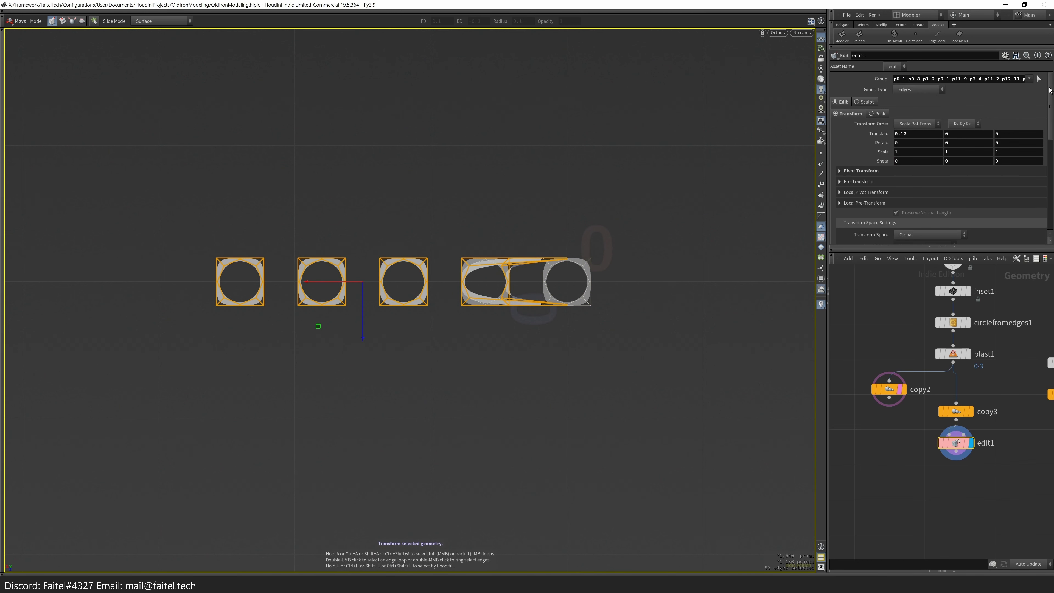
{"action": "left_click", "coordinate": [901, 390]}
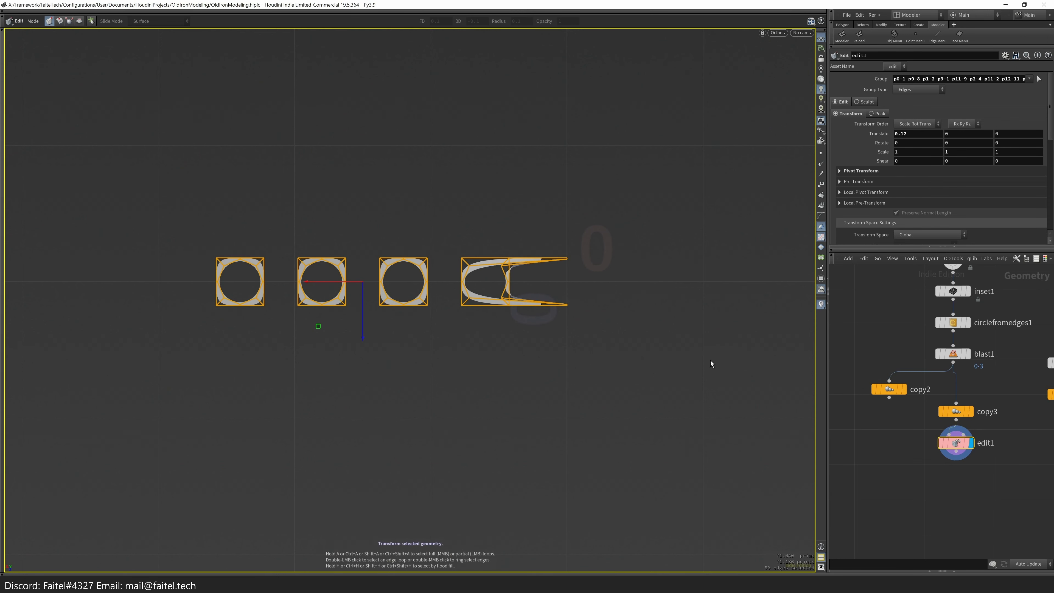
{"action": "key", "text": "ctrl+x"}
- Reposition the copy3 node and start a fresh move edit on all four rings
{"action": "left_click_drag", "start_coordinate": [958, 412], "coordinate": [959, 431]}
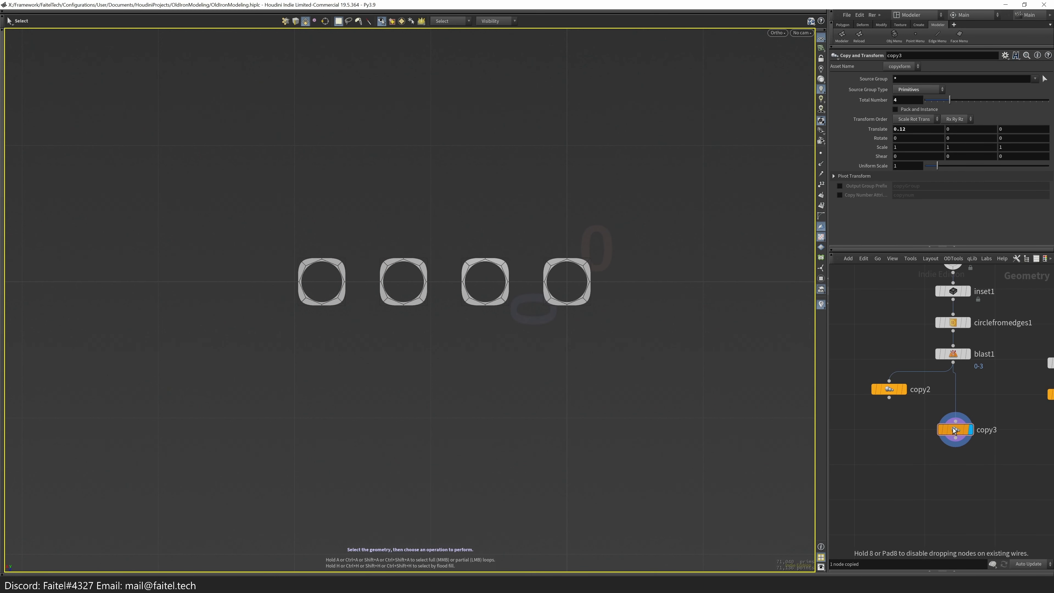
{"action": "key", "text": "n"}
{"action": "key", "text": "t"}
{"action": "left_click_drag", "start_coordinate": [429, 308], "coordinate": [425, 308]}
{"action": "key", "text": "ctrl+z"}
{"action": "scroll", "coordinate": [382, 308], "scroll_direction": "up", "scroll_amount": 2}
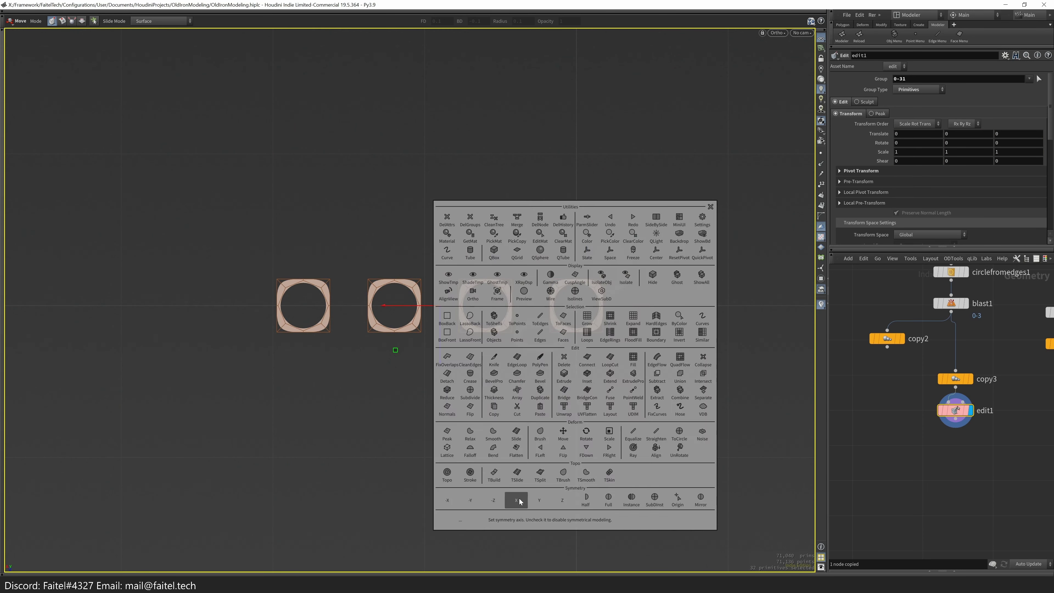
{"action": "key", "text": "alt+x"}
{"action": "key", "text": "Tab"}
{"action": "key", "text": "Escape"}
{"action": "scroll", "coordinate": [416, 308], "scroll_direction": "down", "scroll_amount": 2}
{"action": "key", "text": "t"}
{"action": "scroll", "coordinate": [935, 144], "scroll_direction": "up", "scroll_amount": 3}
- Set the four-ring edit to Translate X 0.06 and Z 0.07, with copy2 templated
{"action": "left_click", "coordinate": [872, 307]}
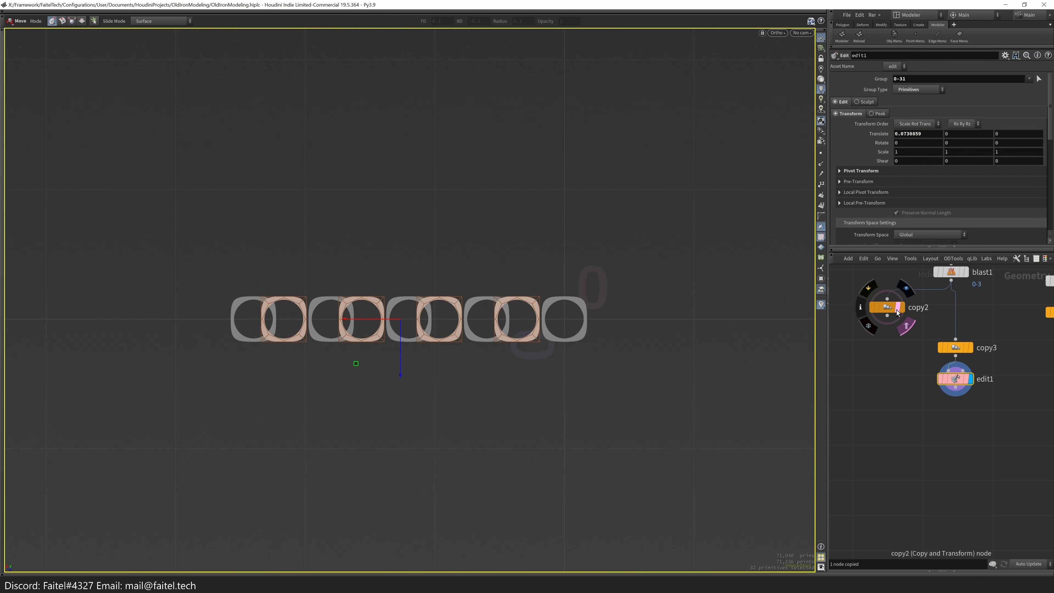
{"action": "type", "text": "5"}
{"action": "key", "text": "Tab"}
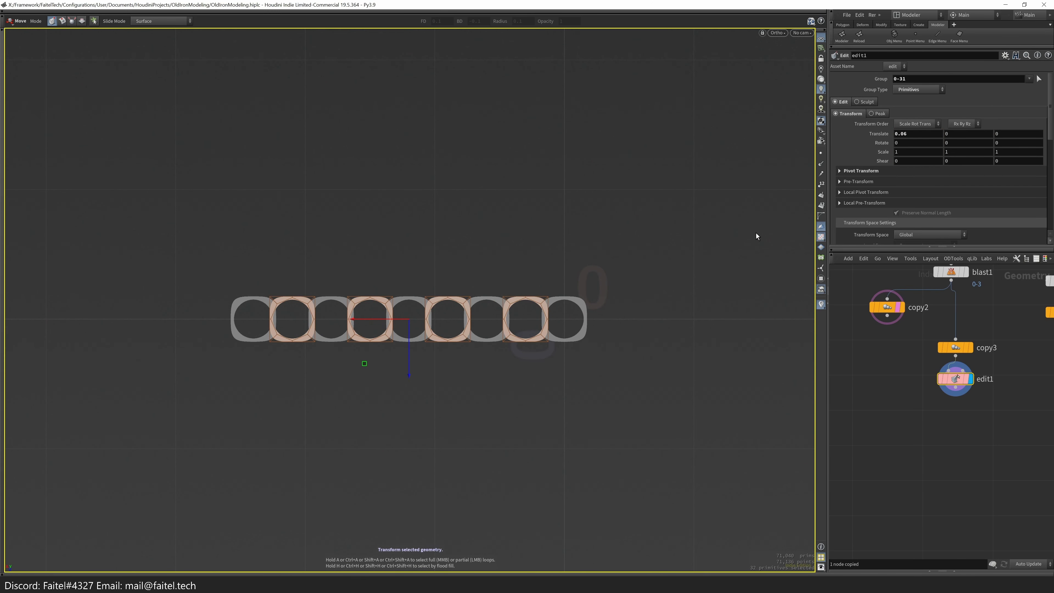
{"action": "key", "text": "Tab"}
{"action": "key", "text": "Return"}
{"action": "left_click", "coordinate": [1009, 137]}
{"action": "type", "text": "0.0"}
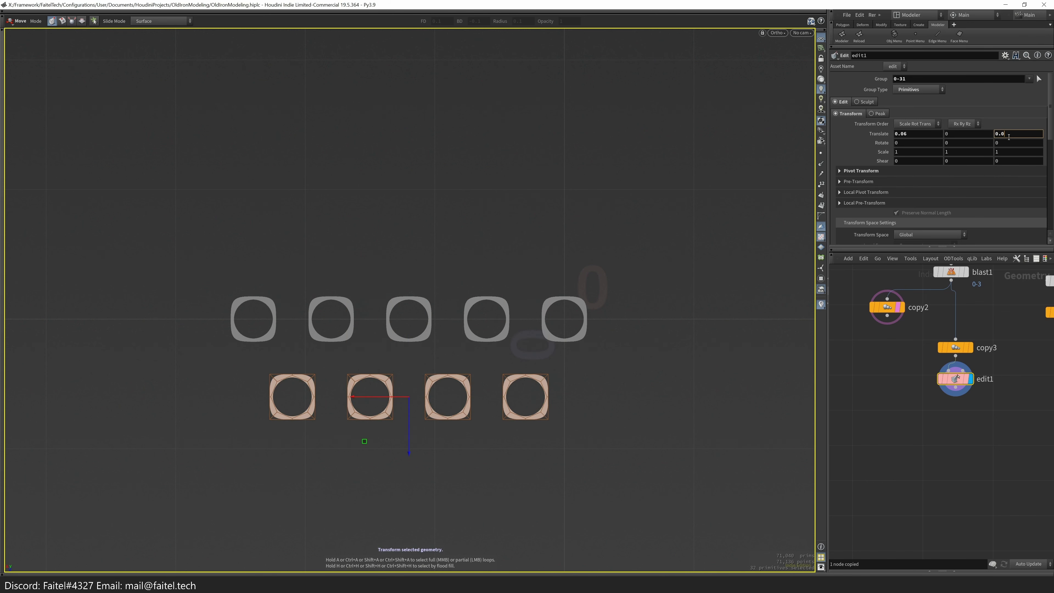
{"action": "type", "text": "6"}
{"action": "key", "text": "Return"}
{"action": "scroll", "coordinate": [541, 307], "scroll_direction": "up", "scroll_amount": 5}
{"action": "scroll", "coordinate": [541, 306], "scroll_direction": "down", "scroll_amount": 2}
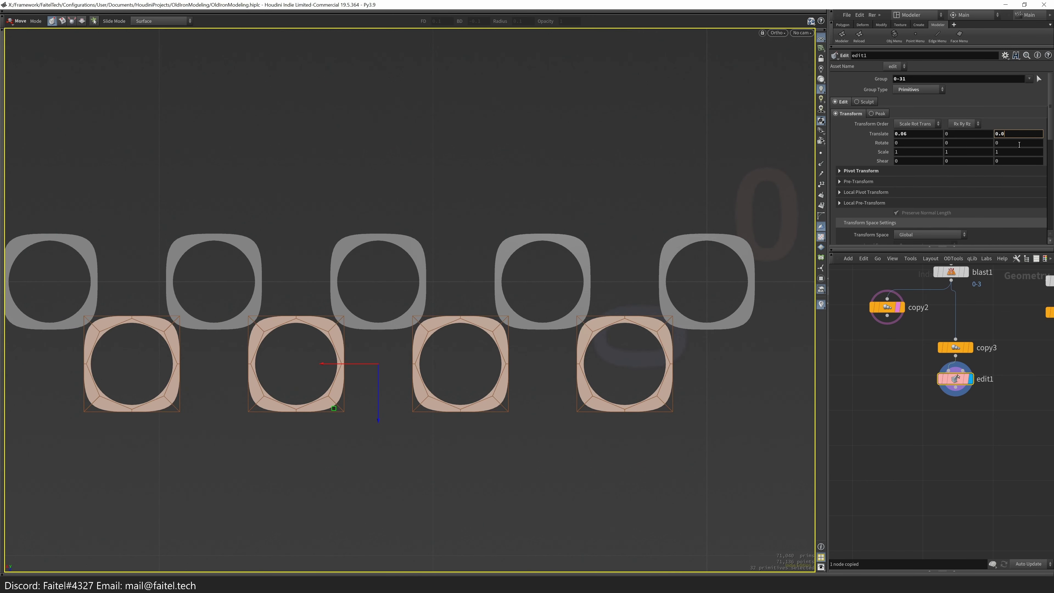
{"action": "type", "text": "7"}
{"action": "key", "text": "Return"}
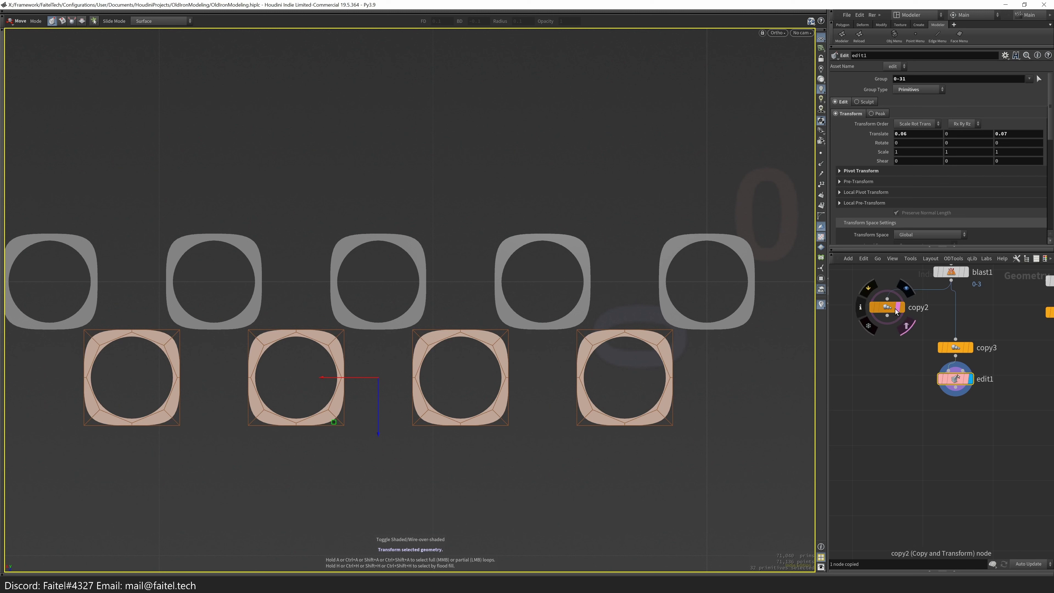
- Toggle the copy2 five-tile reference while reviewing the four-ring offset settings
{"action": "left_click", "coordinate": [888, 307]}
{"action": "left_click", "coordinate": [902, 307]}
{"action": "left_click", "coordinate": [967, 380]}
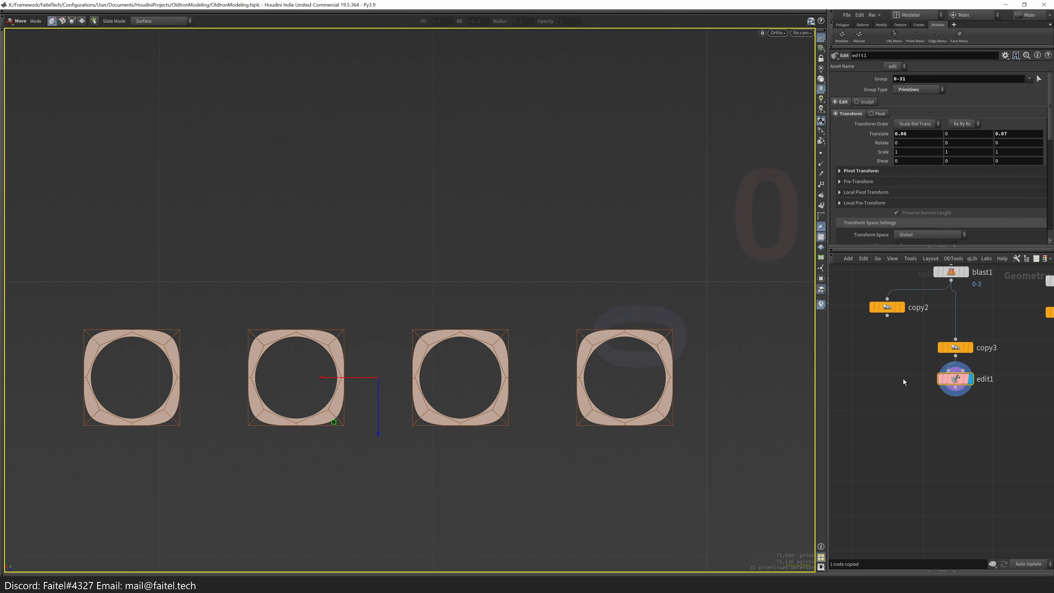
{"action": "scroll", "coordinate": [928, 399], "scroll_direction": "down", "scroll_amount": 2}
{"action": "left_click", "coordinate": [904, 321]}
{"action": "scroll", "coordinate": [776, 388], "scroll_direction": "down", "scroll_amount": 3}
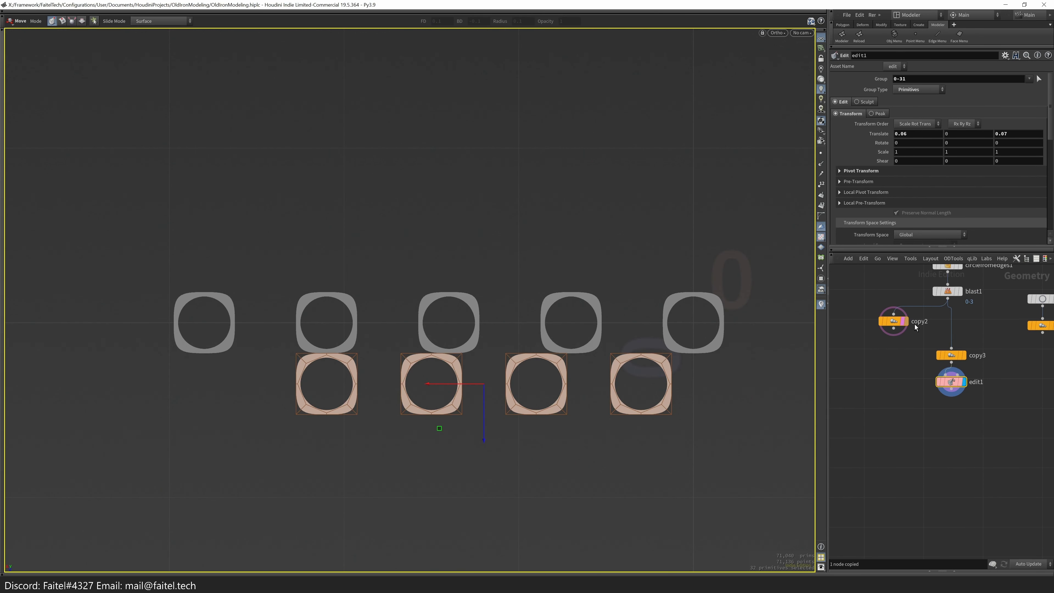
- Confirm copy2's 0.12 tile spacing and display the circle disc copy branch
{"action": "left_click", "coordinate": [892, 321]}
{"action": "left_click", "coordinate": [917, 130]}
{"action": "key", "text": "Return"}
{"action": "scroll", "coordinate": [552, 394], "scroll_direction": "down", "scroll_amount": 1}
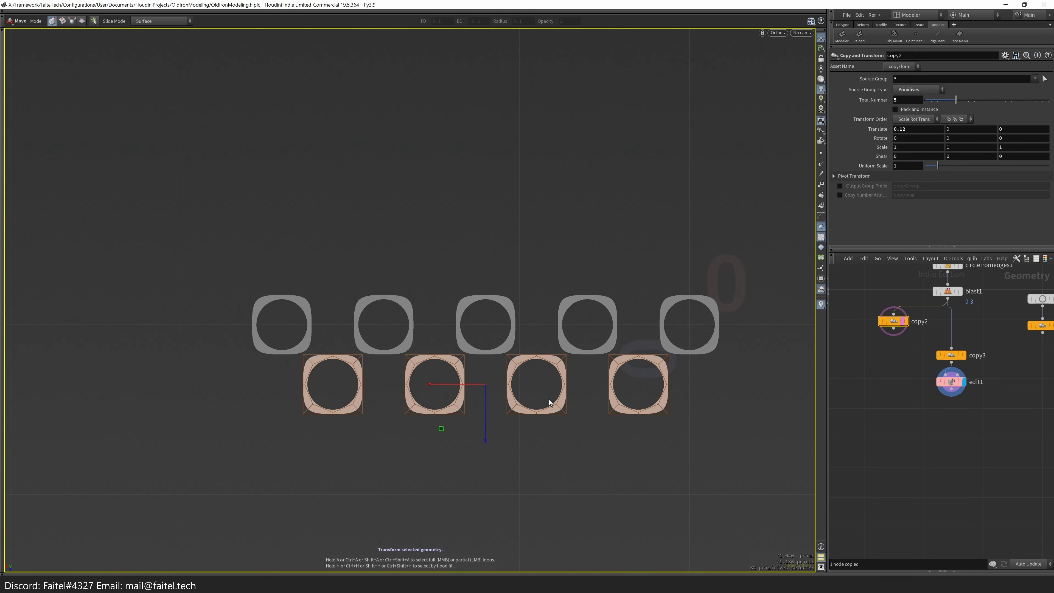
{"action": "scroll", "coordinate": [547, 403], "scroll_direction": "down", "scroll_amount": 2}
{"action": "middle_click_drag", "start_coordinate": [963, 415], "coordinate": [929, 428]}
{"action": "left_click", "coordinate": [1026, 334]}
- Duplicate the circle copy node and display its output with the five-tile row ghosted
{"action": "key", "text": "ctrl+v"}
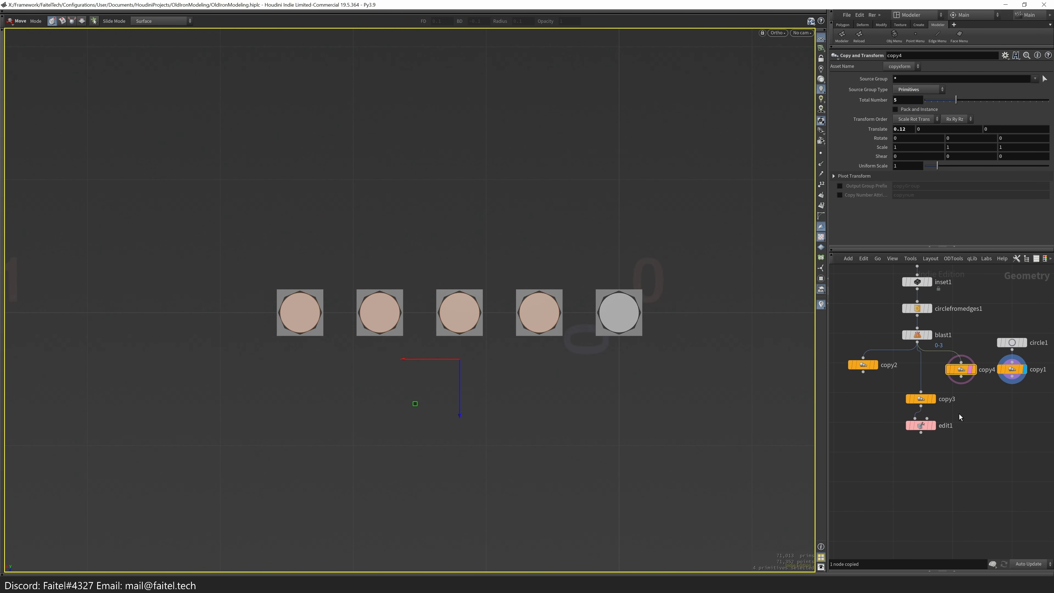
{"action": "left_click", "coordinate": [929, 427]}
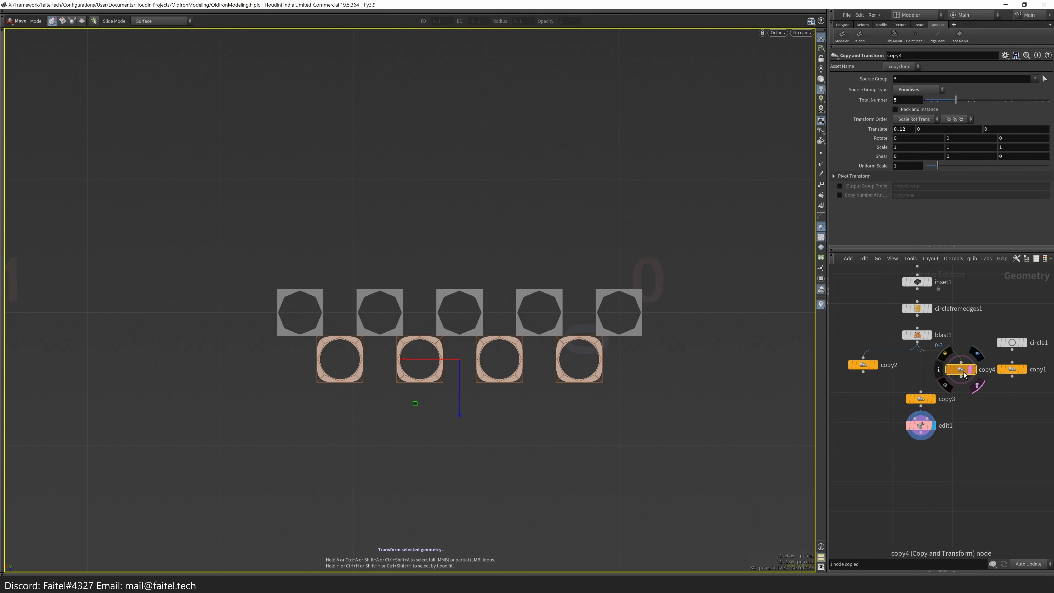
{"action": "left_click", "coordinate": [974, 370]}
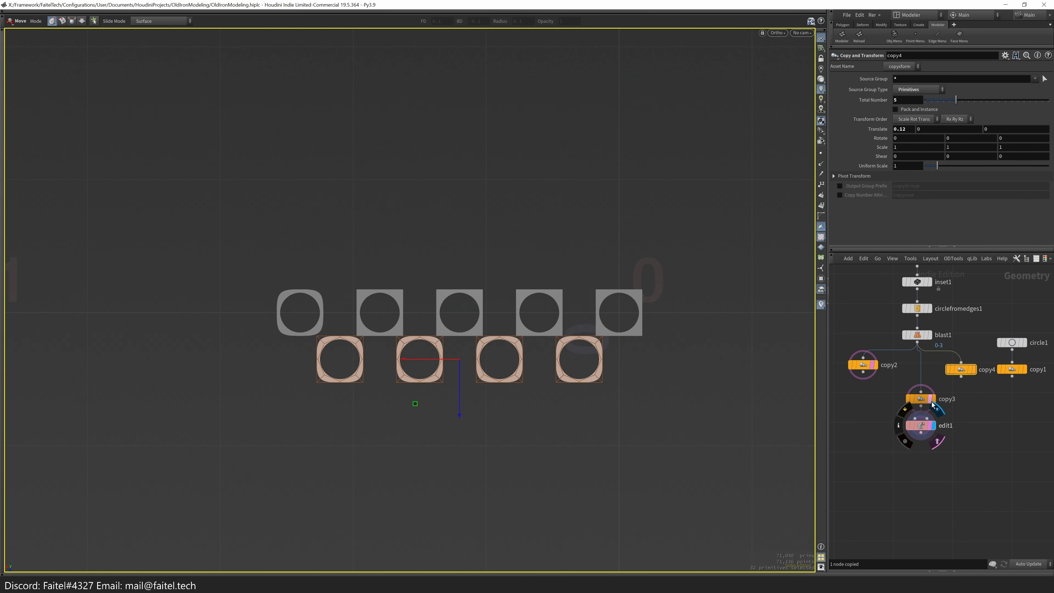
{"action": "left_click", "coordinate": [976, 373]}
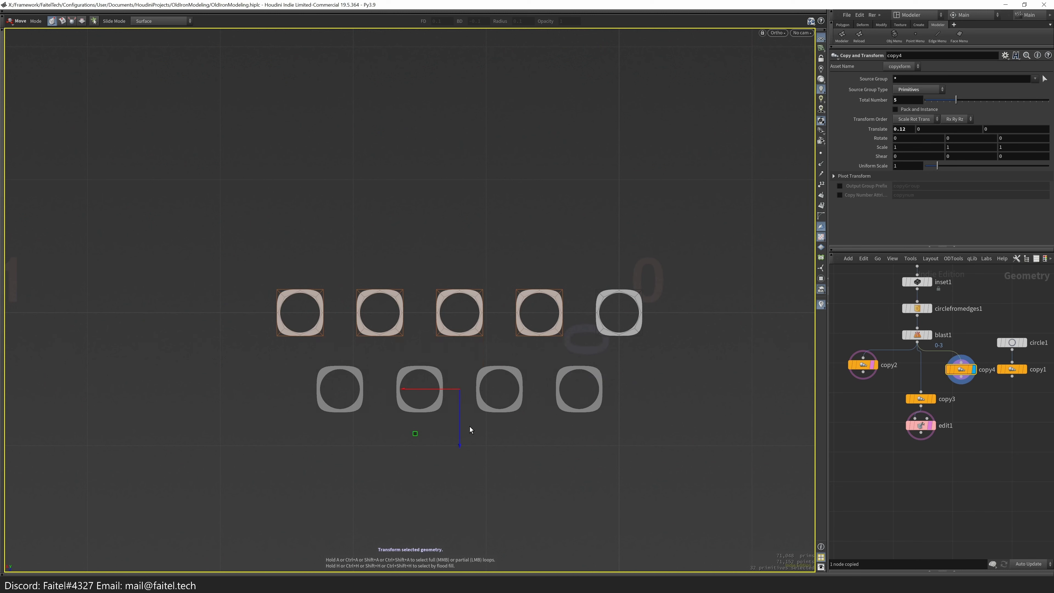
- Move the duplicated five-ring row down below the others by 0.14
{"action": "left_click", "coordinate": [637, 322], "text": "shift"}
{"action": "left_click_drag", "start_coordinate": [460, 357], "coordinate": [490, 464]}
{"action": "double_click", "coordinate": [1019, 133]}
{"action": "type", "text": "0.12"}
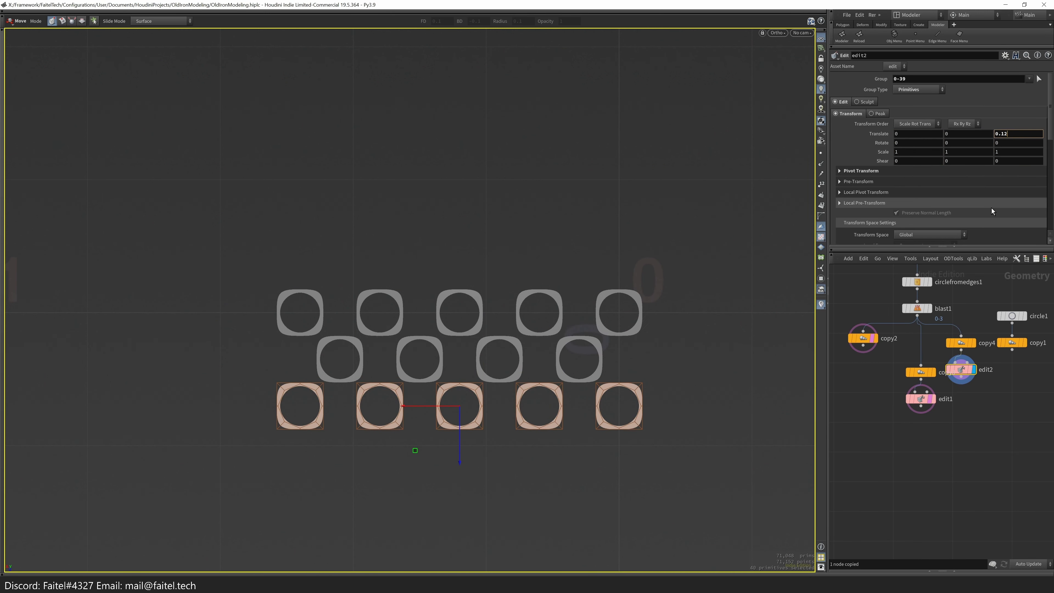
{"action": "key", "text": "Return"}
{"action": "left_click_drag", "start_coordinate": [462, 431], "coordinate": [460, 447]}
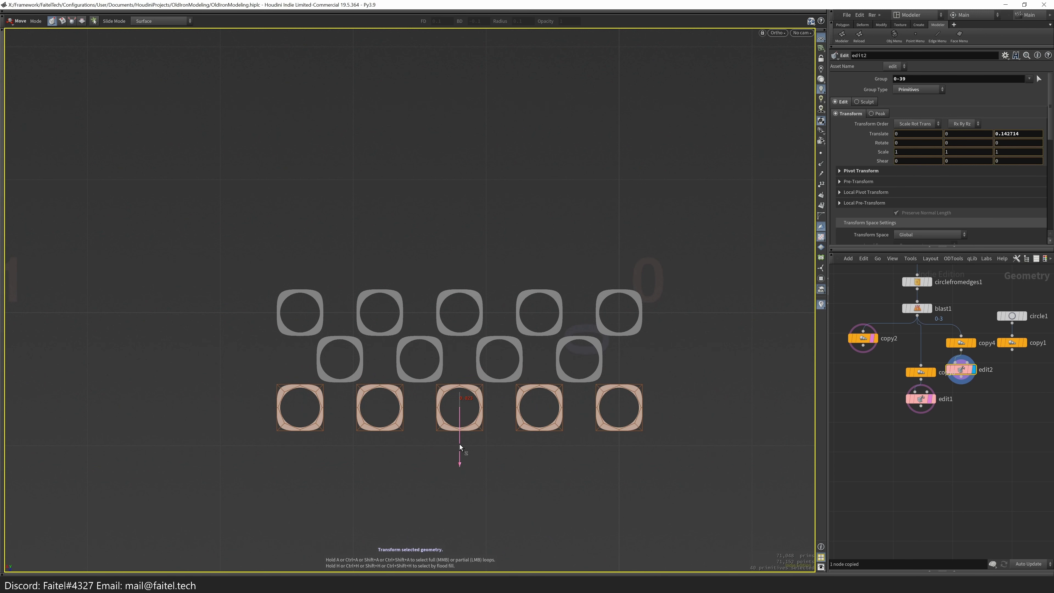
{"action": "type", "text": "0.14"}
{"action": "key", "text": "Return"}
{"action": "key", "text": "s"}
- Recentre the view on the three rows, rearrange the copy3 and edit nodes, and display edit1
{"action": "scroll", "coordinate": [605, 358], "scroll_direction": "down", "scroll_amount": 1}
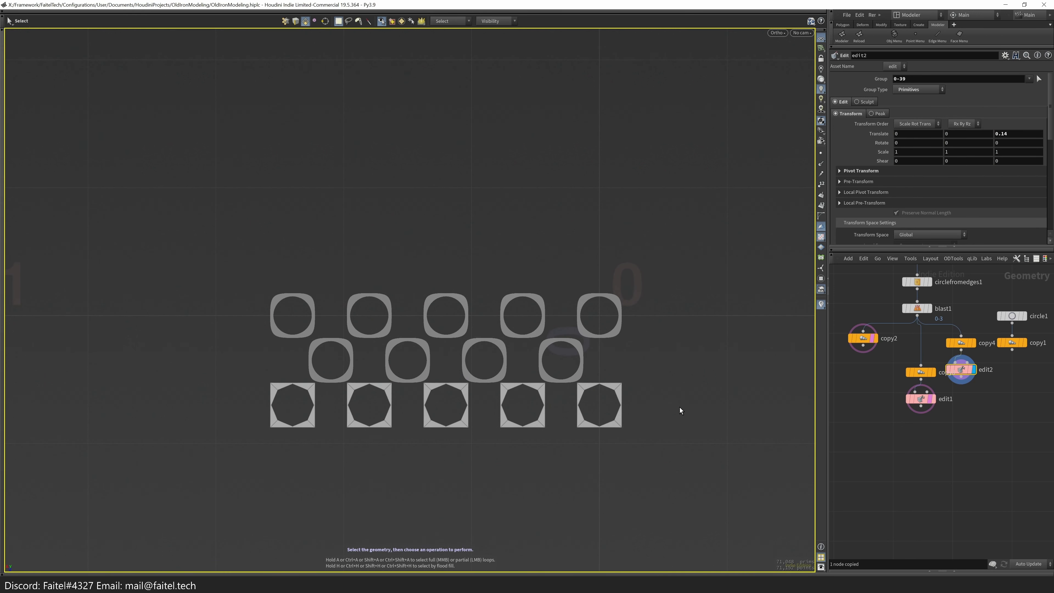
{"action": "middle_click_drag", "start_coordinate": [671, 393], "coordinate": [653, 385]}
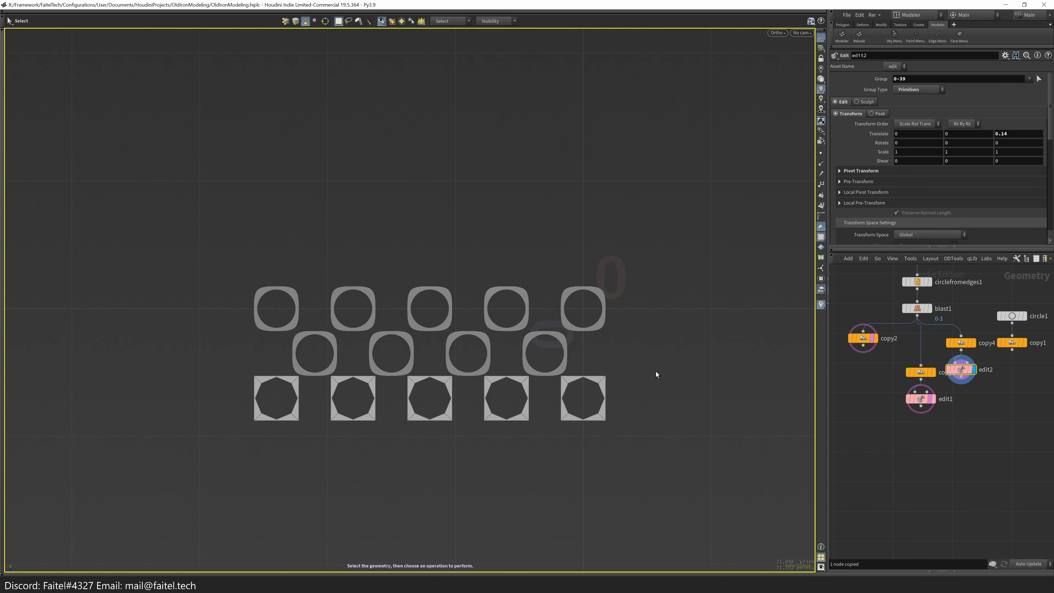
{"action": "left_click_drag", "start_coordinate": [921, 372], "coordinate": [908, 376]}
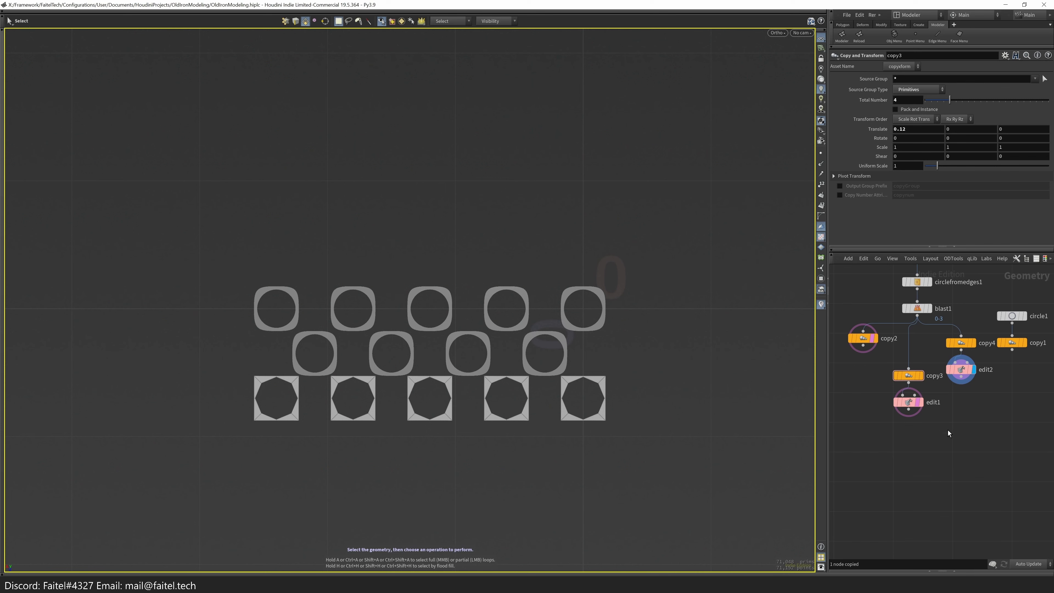
{"action": "mouse_move", "coordinate": [1021, 357]}
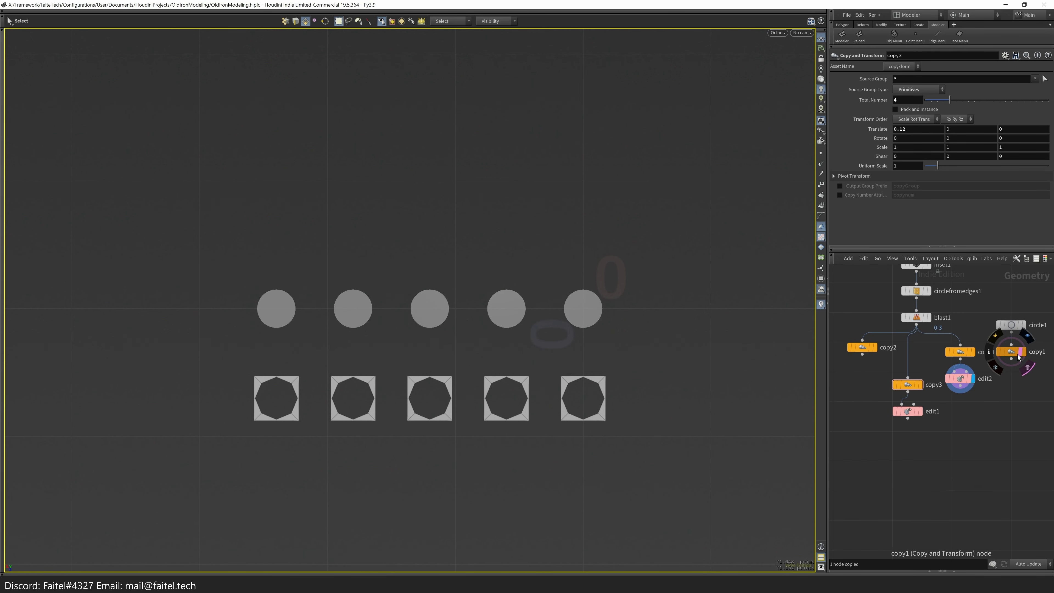
{"action": "left_click", "coordinate": [908, 411]}
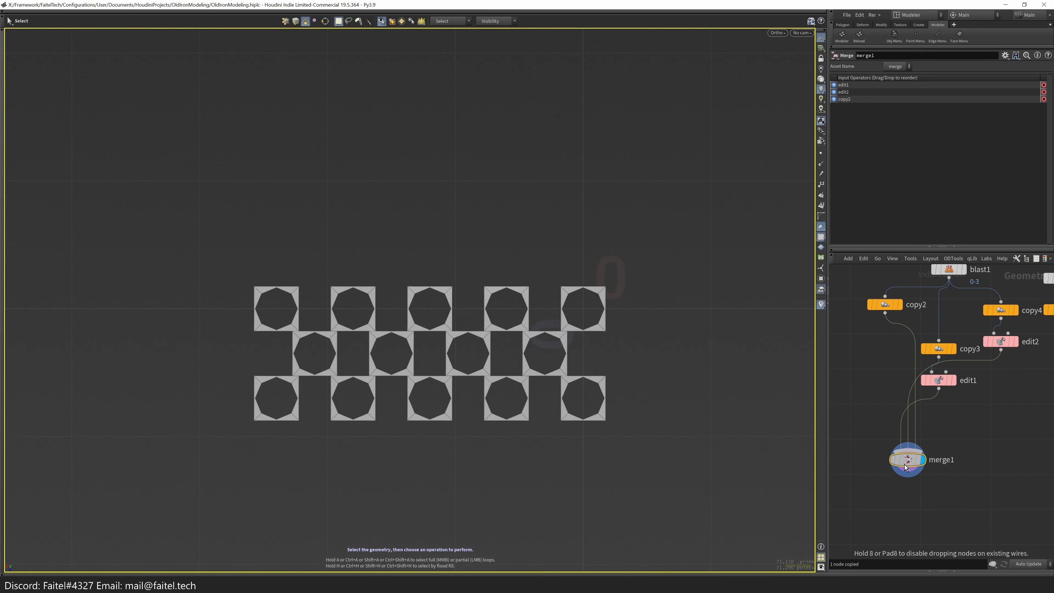
- Frame the merged panel, select all of it and start moving it right
{"action": "scroll", "coordinate": [598, 331], "scroll_direction": "up", "scroll_amount": 4}
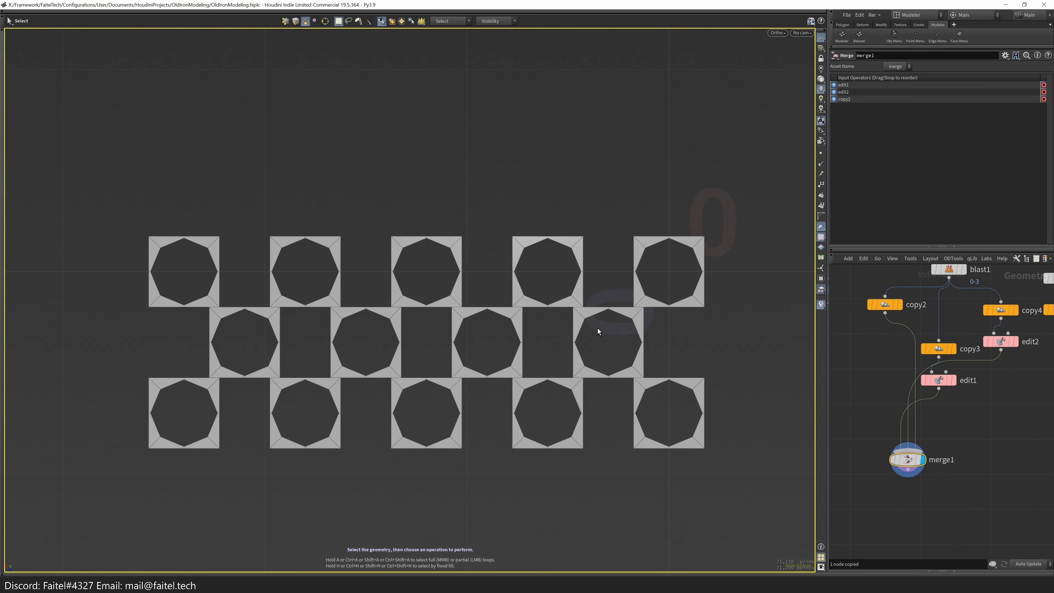
{"action": "middle_click_drag", "start_coordinate": [598, 327], "coordinate": [570, 330]}
{"action": "mouse_move", "coordinate": [692, 445]}
{"action": "middle_mouse_down"}
{"action": "mouse_move", "coordinate": [631, 434]}
{"action": "mouse_move", "coordinate": [690, 440]}
{"action": "middle_mouse_up"}
{"action": "scroll", "coordinate": [631, 457], "scroll_direction": "down", "scroll_amount": 3}
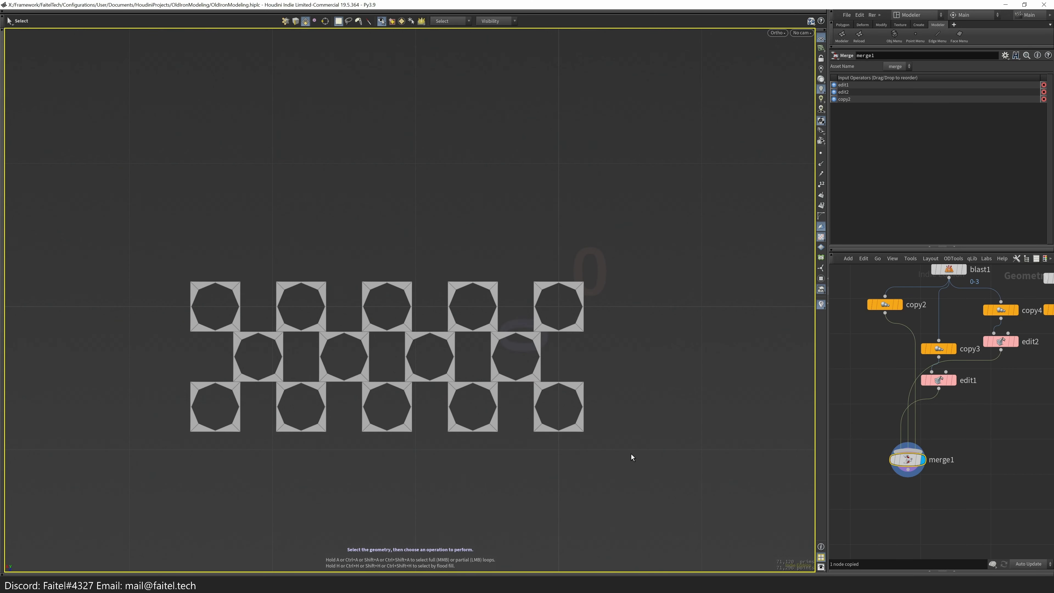
{"action": "key", "text": "n"}
{"action": "key", "text": "t"}
{"action": "left_click_drag", "start_coordinate": [334, 354], "coordinate": [549, 387]}
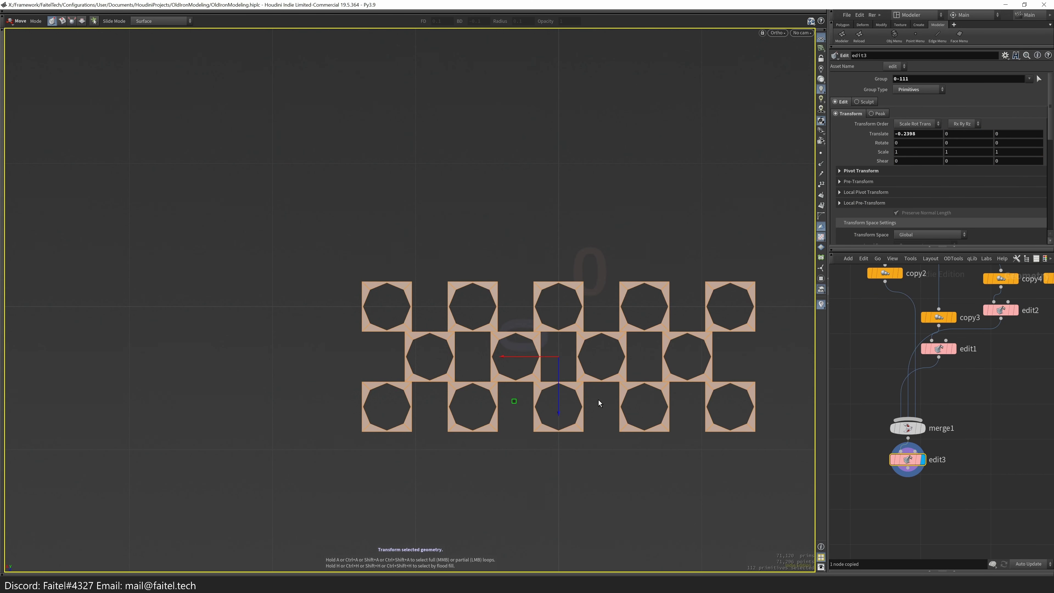
- Inspect circle1's primitive type options in the node network
{"action": "key", "text": "grave"}
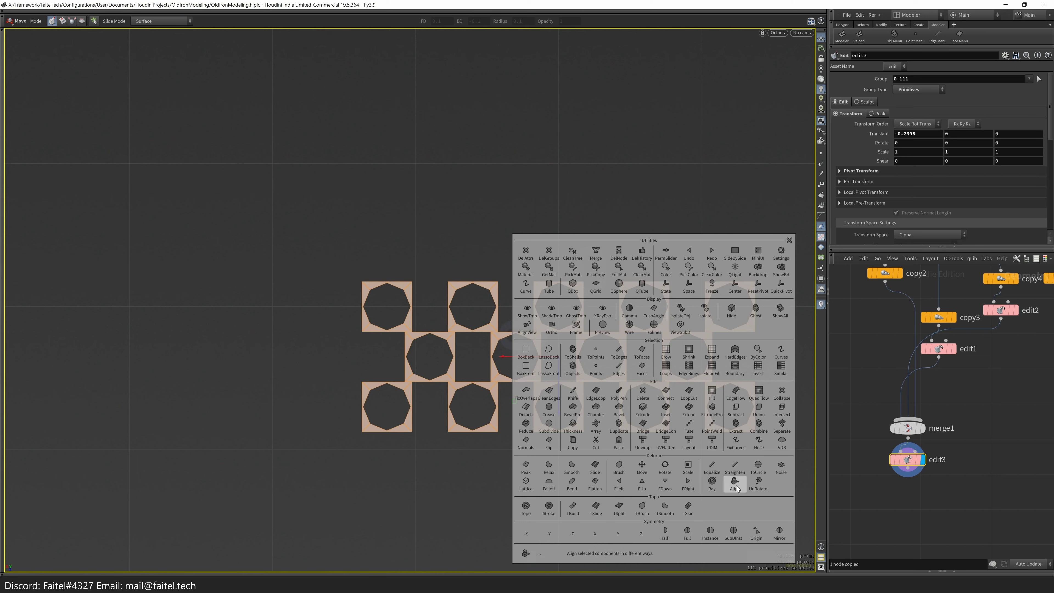
{"action": "key", "text": "grave"}
{"action": "middle_click_drag", "start_coordinate": [1032, 368], "coordinate": [916, 508]}
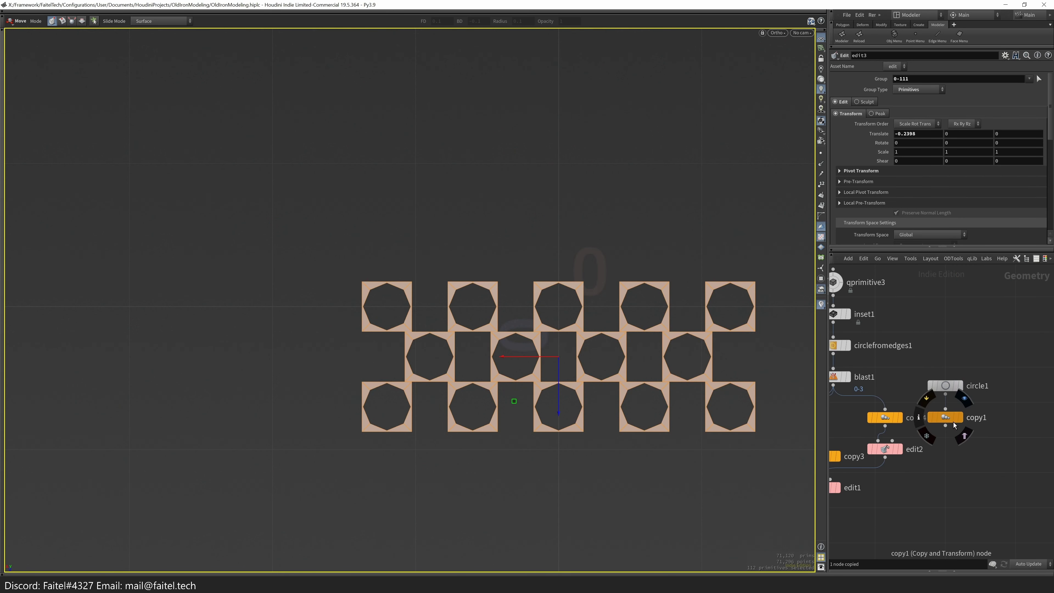
{"action": "left_click", "coordinate": [945, 385]}
{"action": "left_click", "coordinate": [915, 79]}
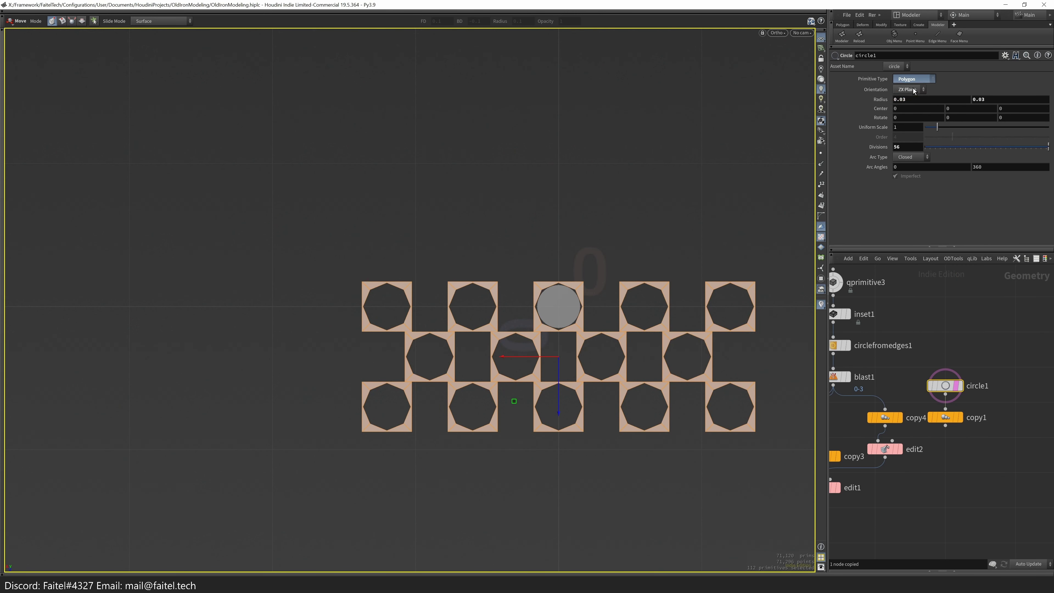
{"action": "key", "text": "Escape"}
- Settle the panel at translate -0.24, 0, -0.07
{"action": "left_click_drag", "start_coordinate": [559, 360], "coordinate": [560, 310]}
{"action": "middle_click_drag", "start_coordinate": [926, 416], "coordinate": [894, 406]}
{"action": "key", "text": "Escape"}
{"action": "scroll", "coordinate": [667, 378], "scroll_direction": "up", "scroll_amount": 2}
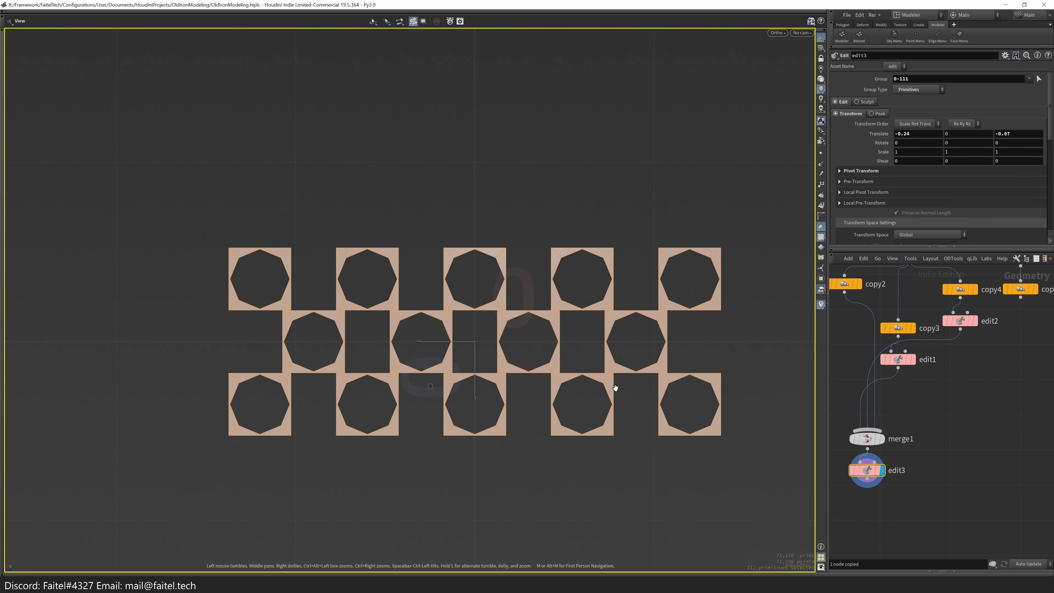
{"action": "scroll", "coordinate": [542, 392], "scroll_direction": "up", "scroll_amount": 3}
{"action": "key", "text": "s"}
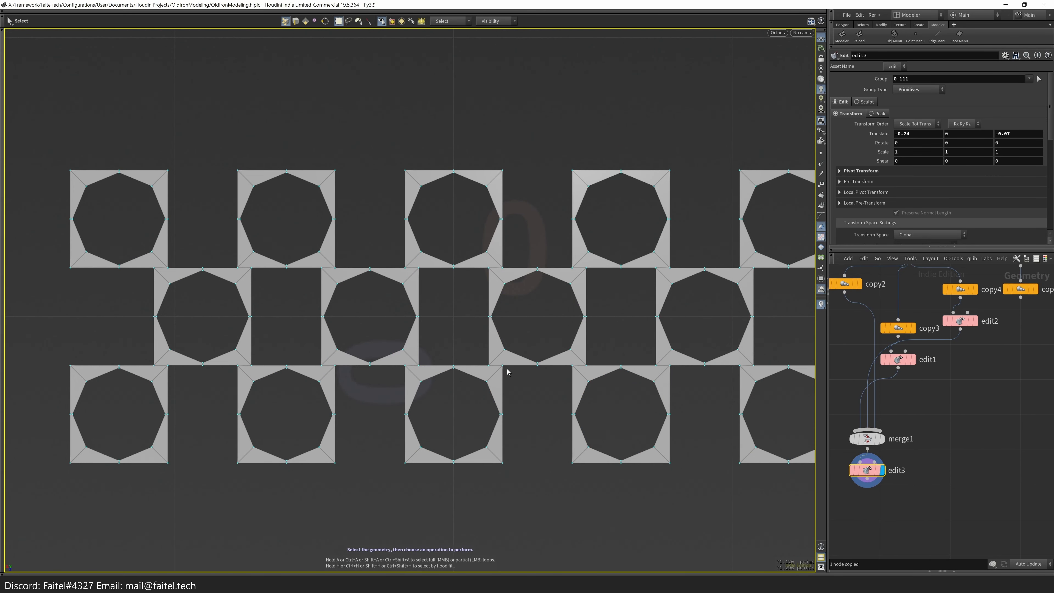
- Add two Fuse nodes welding nearby tile points, including points 23 and 175
{"action": "key", "text": "p"}
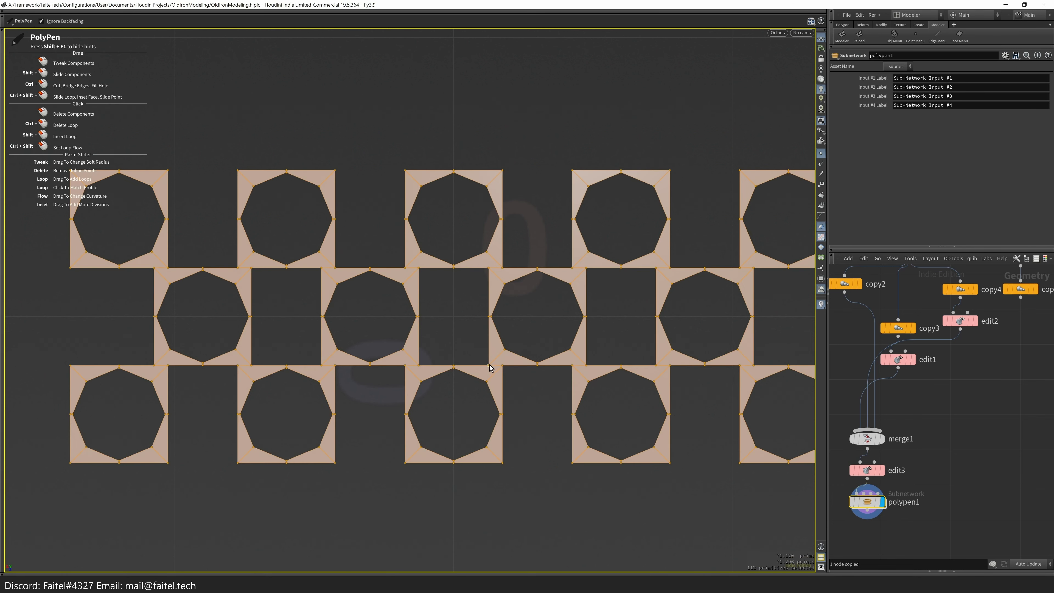
{"action": "key", "text": "s"}
{"action": "key", "text": "Tab"}
{"action": "left_click", "coordinate": [494, 369]}
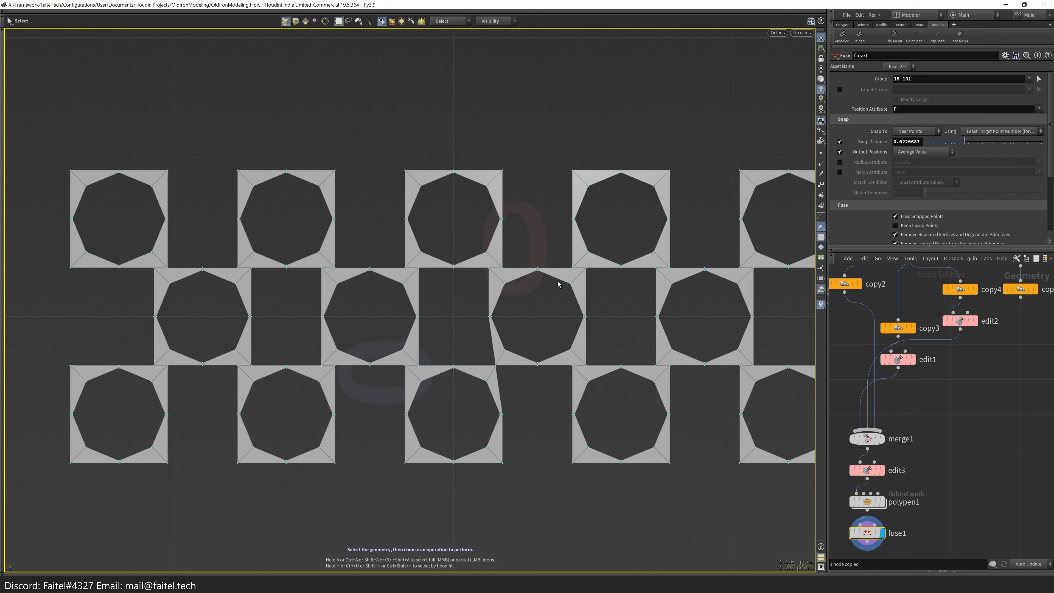
{"action": "key", "text": "Tab"}
{"action": "left_click", "coordinate": [546, 292]}
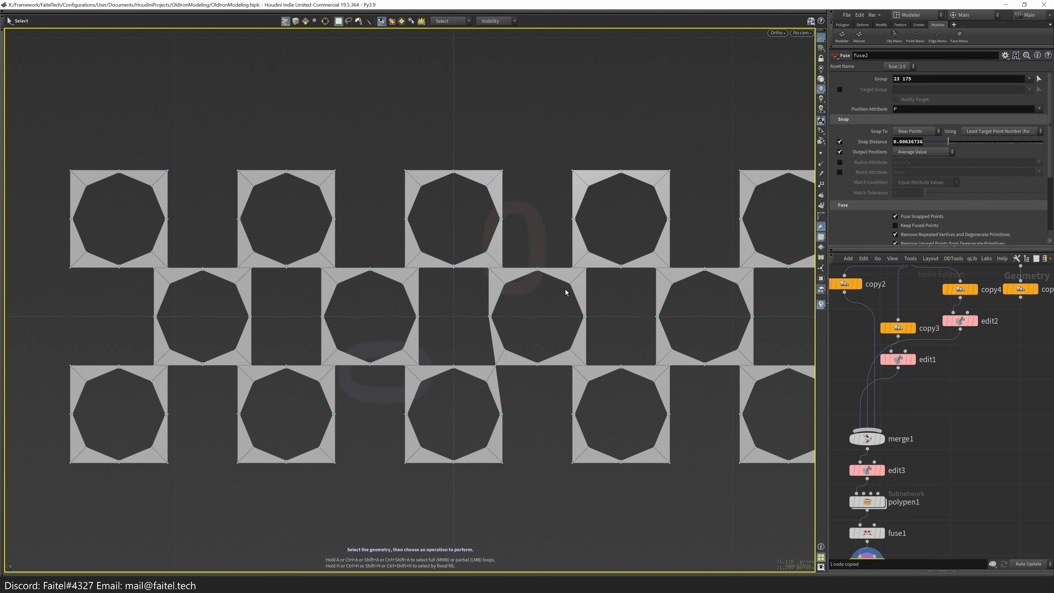
- Select two edges at the middle-row gap and bridge them with Topobuild
{"action": "middle_click_drag", "start_coordinate": [587, 298], "coordinate": [525, 339]}
{"action": "scroll", "coordinate": [519, 351], "scroll_direction": "down", "scroll_amount": 1}
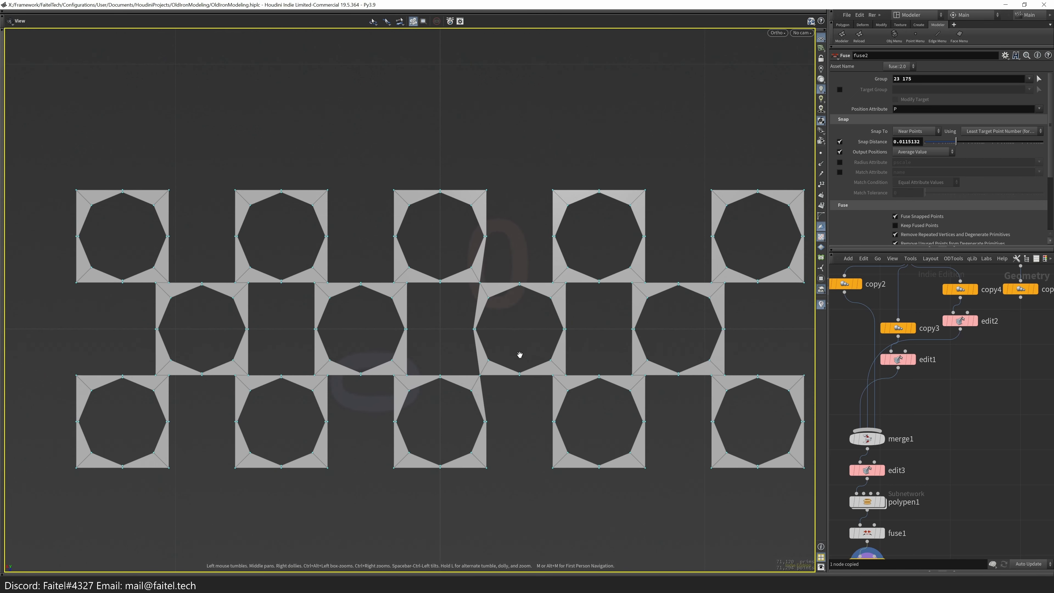
{"action": "middle_click_drag", "start_coordinate": [447, 482], "coordinate": [400, 469]}
{"action": "left_click_drag", "start_coordinate": [514, 265], "coordinate": [535, 276]}
{"action": "key", "text": "3"}
{"action": "middle_click_drag", "start_coordinate": [494, 384], "coordinate": [527, 390]}
{"action": "left_click", "coordinate": [460, 371]}
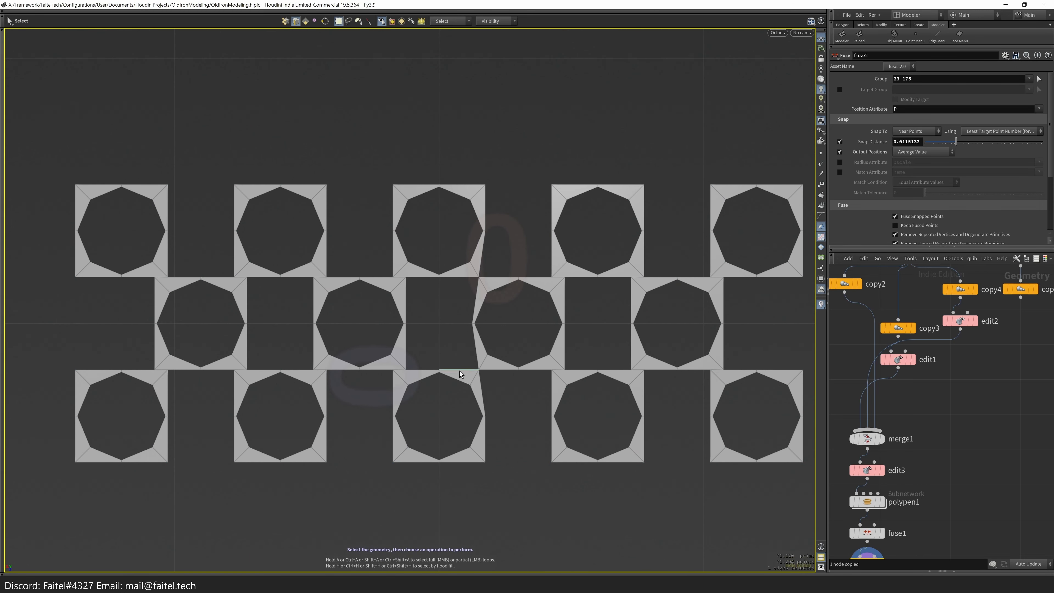
{"action": "key", "text": "b"}
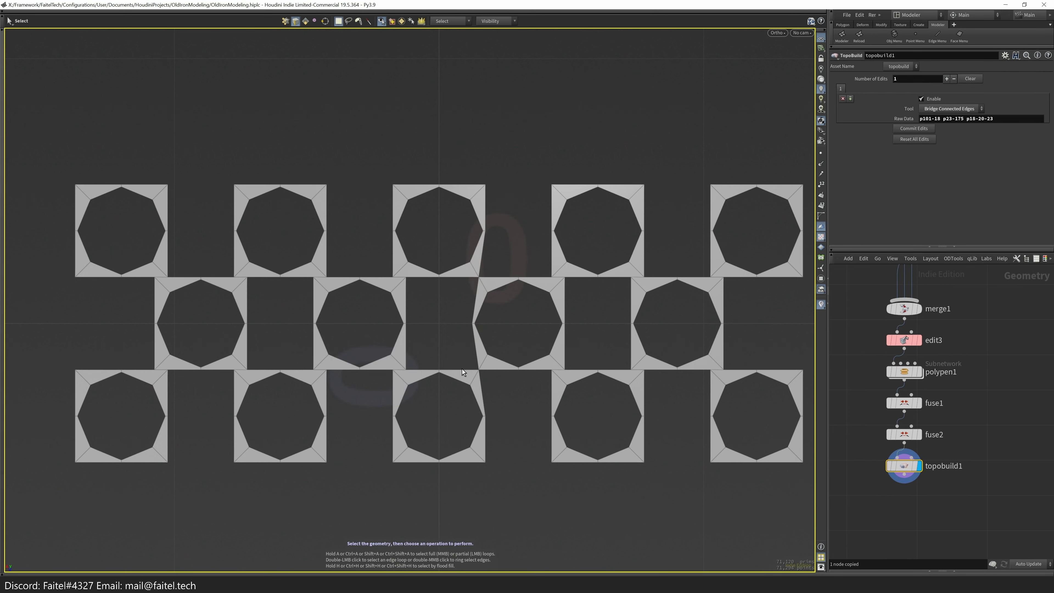
- Delete the topobuild bridge, retry bridging the edges, and undo it
{"action": "key", "text": "2"}
{"action": "left_click_drag", "start_coordinate": [469, 362], "coordinate": [502, 414], "text": "alt"}
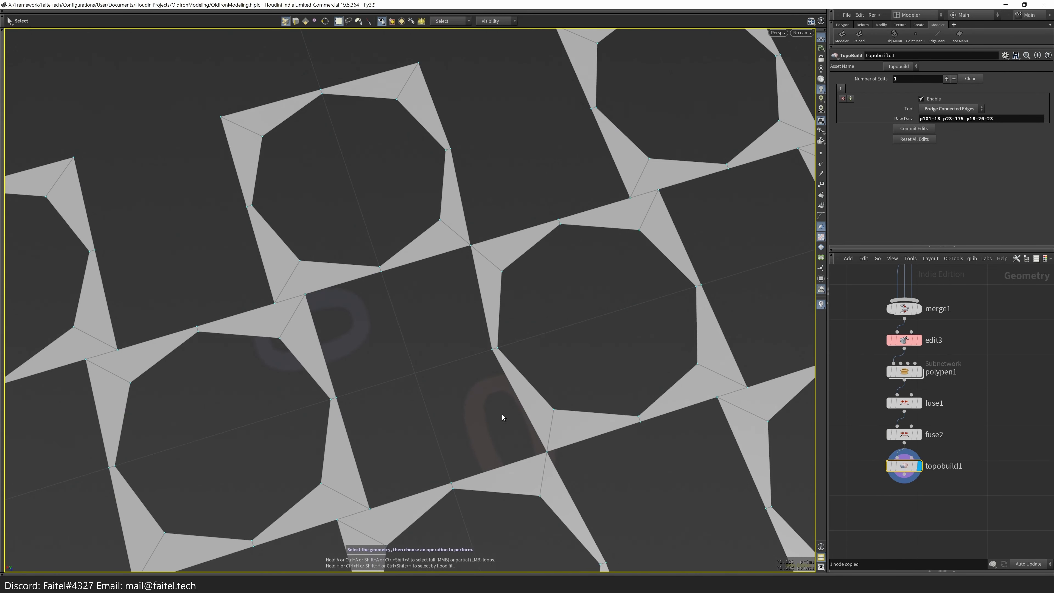
{"action": "key", "text": "alt+x"}
{"action": "key", "text": "b"}
{"action": "mouse_move", "coordinate": [474, 342]}
{"action": "left_mouse_down", "text": "alt"}
{"action": "mouse_move", "coordinate": [414, 318]}
{"action": "mouse_move", "coordinate": [523, 349]}
{"action": "mouse_move", "coordinate": [484, 326]}
{"action": "left_mouse_up", "text": "alt"}
{"action": "key", "text": "ctrl+z"}
- Try moving corner point 175 aside, then undo the move
{"action": "key", "text": "2"}
{"action": "left_click", "coordinate": [482, 316]}
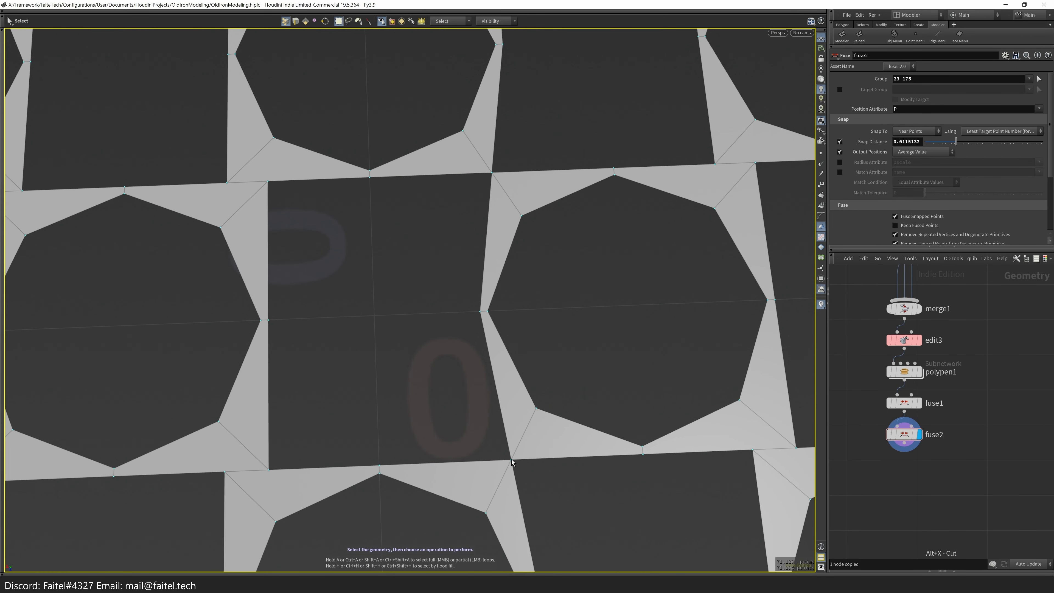
{"action": "key", "text": "g"}
{"action": "left_click_drag", "start_coordinate": [497, 449], "coordinate": [413, 247], "text": "alt"}
{"action": "key", "text": "ctrl+z"}
{"action": "key", "text": "s"}
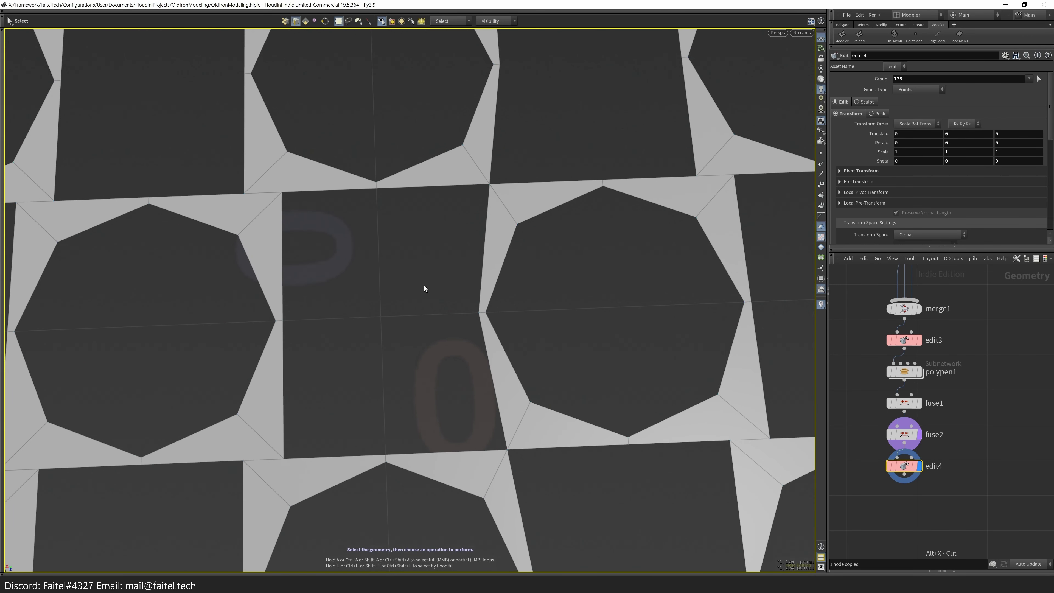
- Fuse the selected corner points 32, 37, 102 and 176 around the square hole
{"action": "left_click_drag", "start_coordinate": [424, 286], "coordinate": [450, 271], "text": "alt"}
{"action": "left_click_drag", "start_coordinate": [498, 425], "coordinate": [393, 436], "text": "alt"}
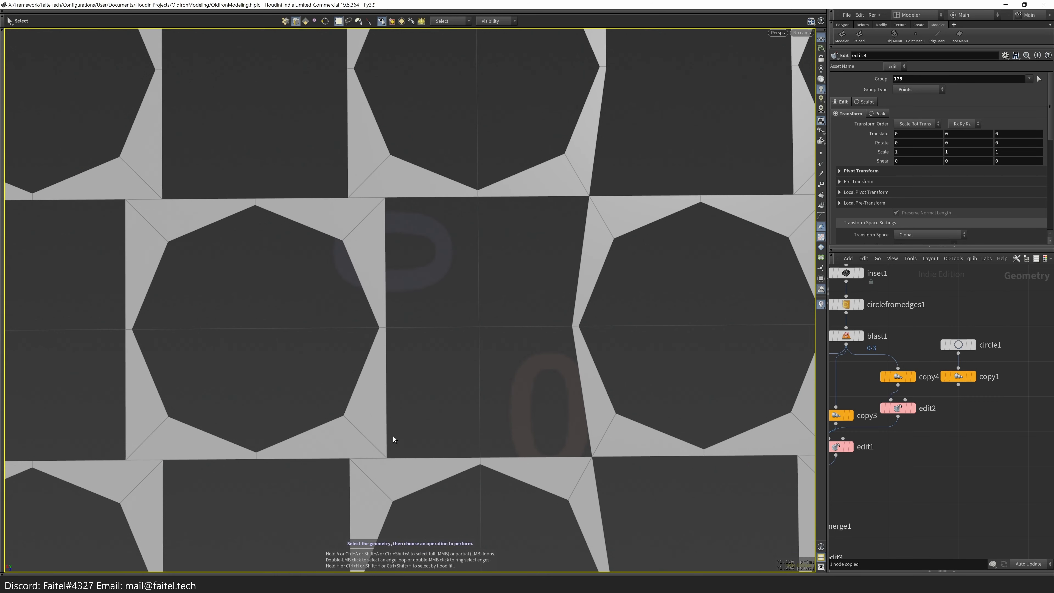
{"action": "key", "text": "Tab"}
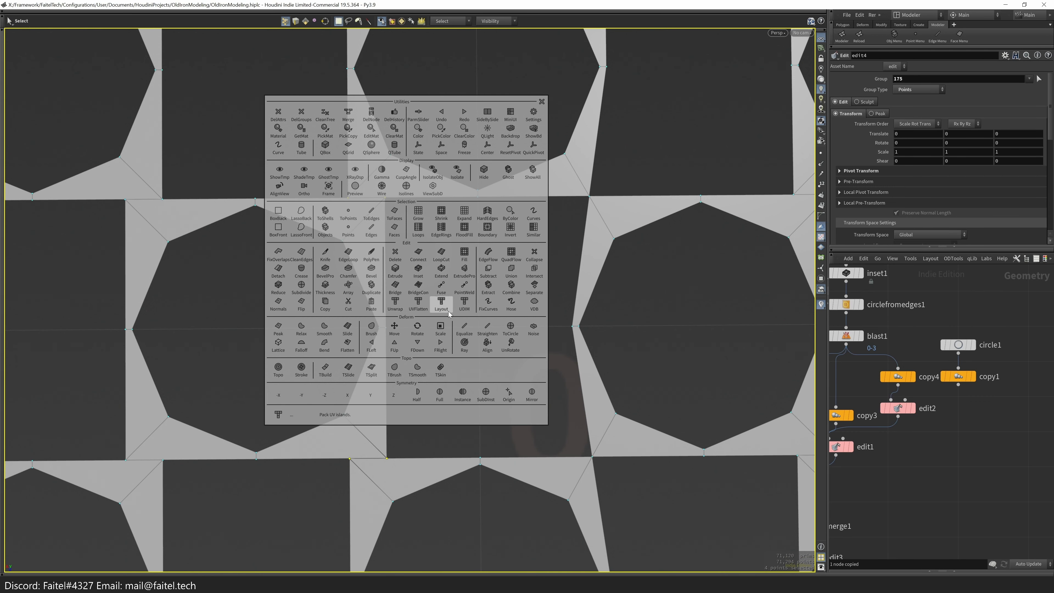
{"action": "left_click", "coordinate": [441, 287]}
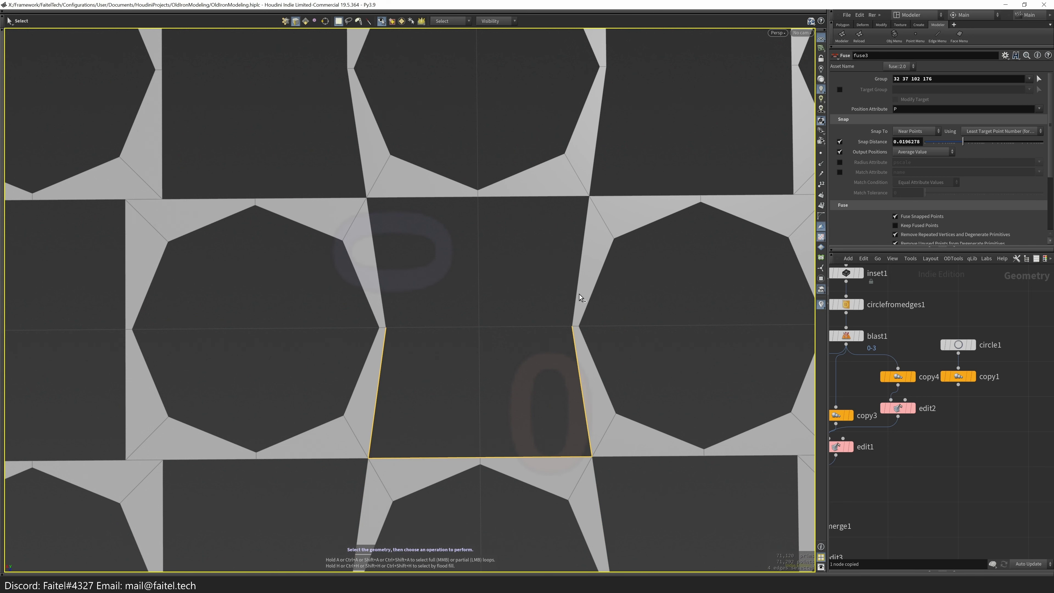
{"action": "key", "text": "Tab"}
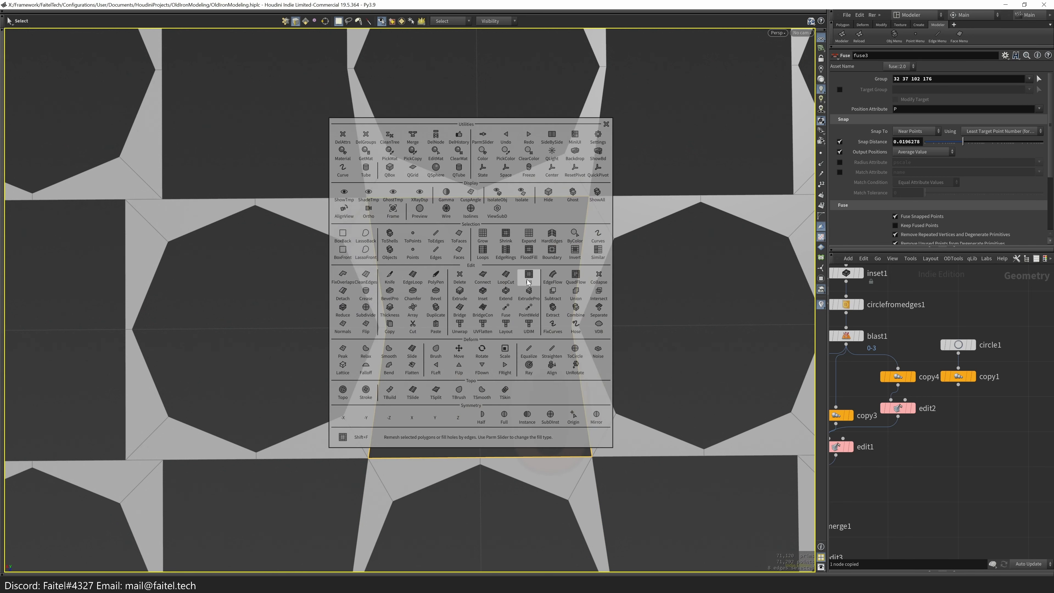
- Apply PolyFill to the holes bounded by the selected boundary
{"action": "left_click", "coordinate": [527, 276]}
{"action": "key", "text": "Escape"}
{"action": "left_click_drag", "start_coordinate": [558, 388], "coordinate": [462, 359]}
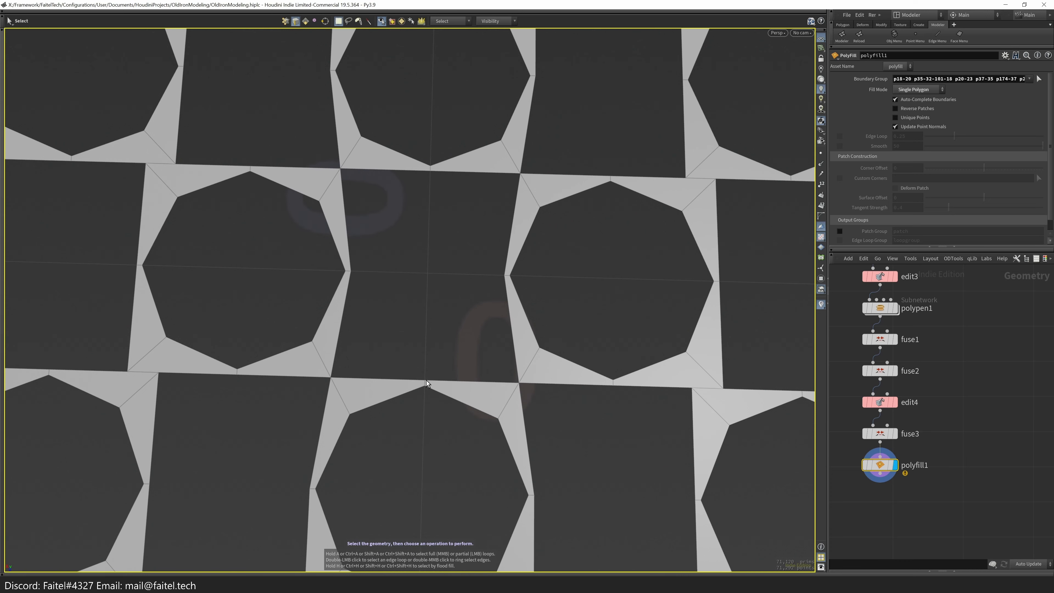
- With PolyPen, bridge the dark hole and the holes between the top octagons with faces
{"action": "key", "text": "q"}
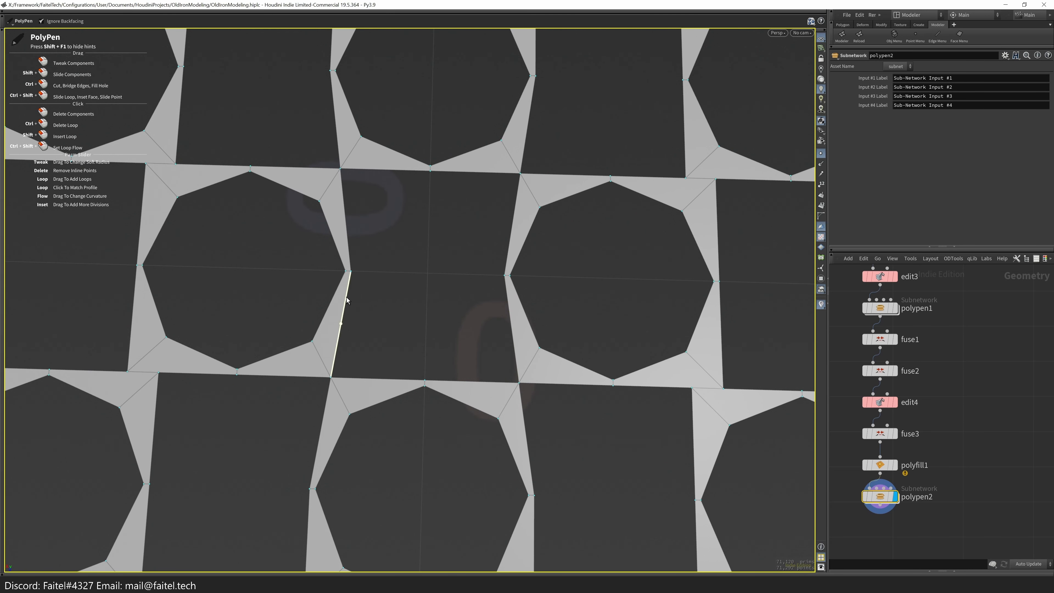
{"action": "left_click_drag", "start_coordinate": [350, 298], "coordinate": [516, 327], "text": "ctrl"}
{"action": "left_click_drag", "start_coordinate": [378, 238], "coordinate": [515, 198], "text": "ctrl"}
{"action": "scroll", "coordinate": [423, 382], "scroll_direction": "down", "scroll_amount": 5}
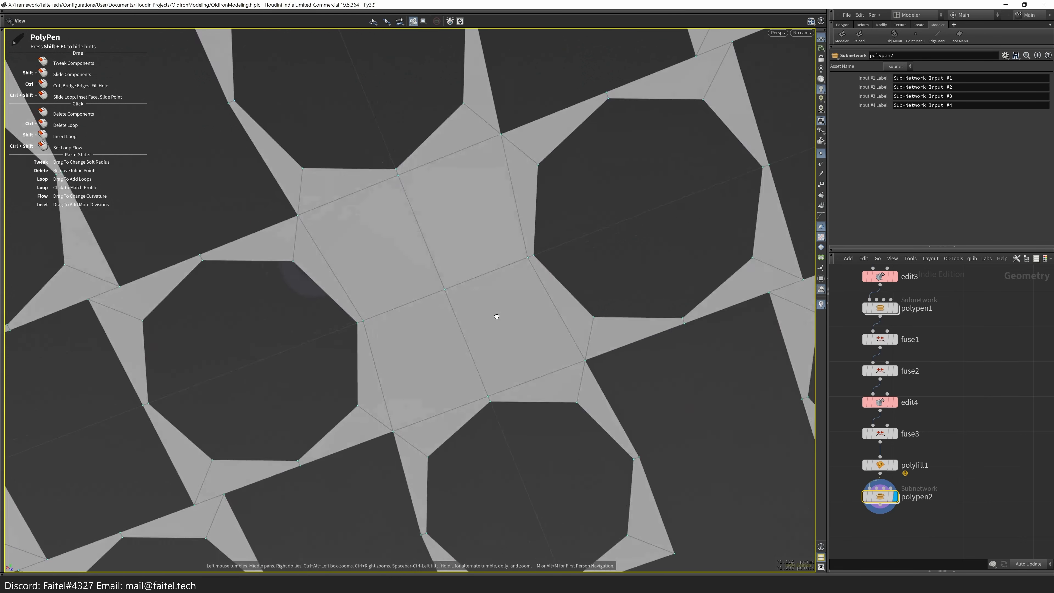
{"action": "left_click_drag", "start_coordinate": [466, 241], "coordinate": [586, 245], "text": "ctrl"}
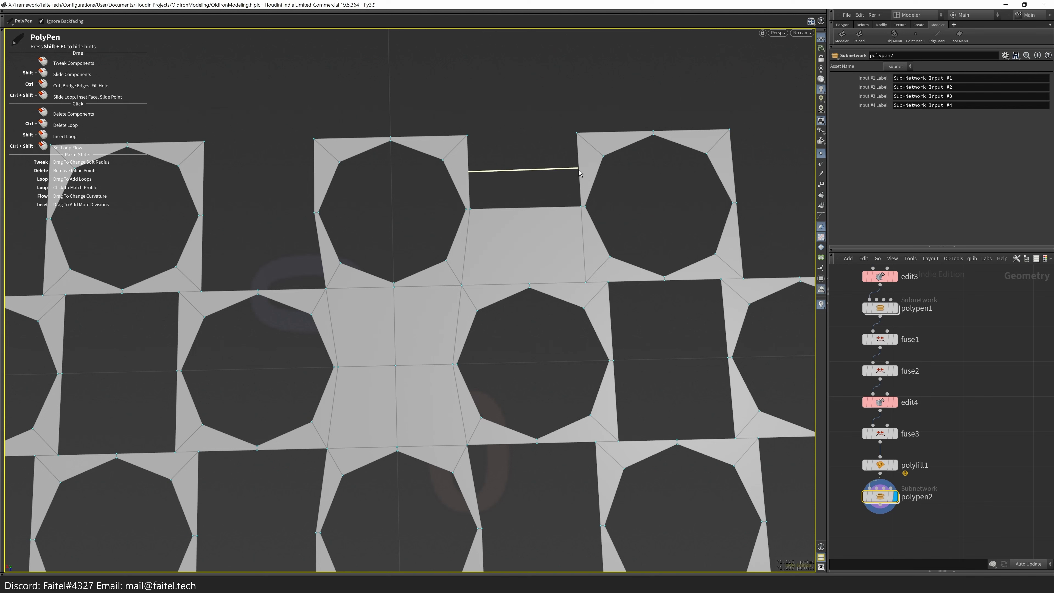
{"action": "left_click_drag", "start_coordinate": [580, 173], "coordinate": [581, 173], "text": "ctrl"}
- Fill the square hole in the bottom row with faces and split them with a cut
{"action": "left_click_drag", "start_coordinate": [536, 286], "coordinate": [534, 287], "text": "alt"}
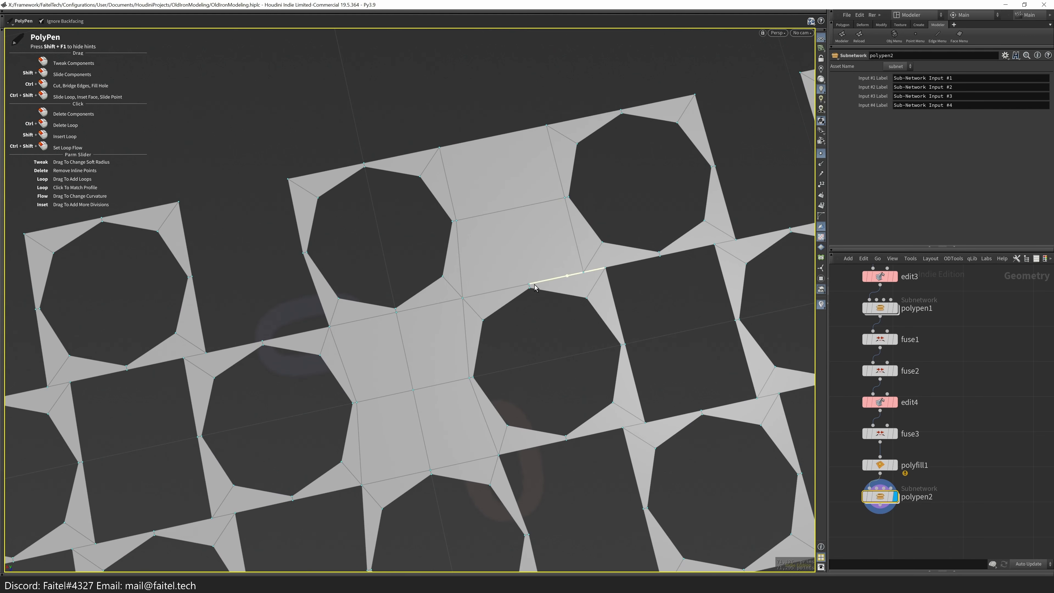
{"action": "scroll", "coordinate": [535, 286], "scroll_direction": "up", "scroll_amount": 5}
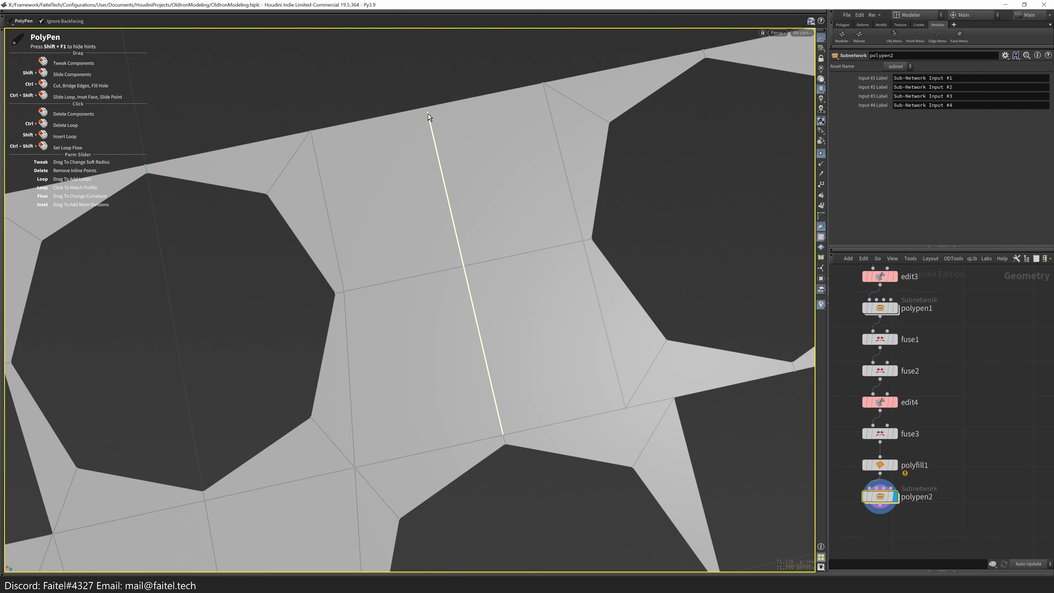
{"action": "scroll", "coordinate": [505, 430], "scroll_direction": "down", "scroll_amount": 5}
{"action": "left_click_drag", "start_coordinate": [425, 266], "coordinate": [477, 417], "text": "alt"}
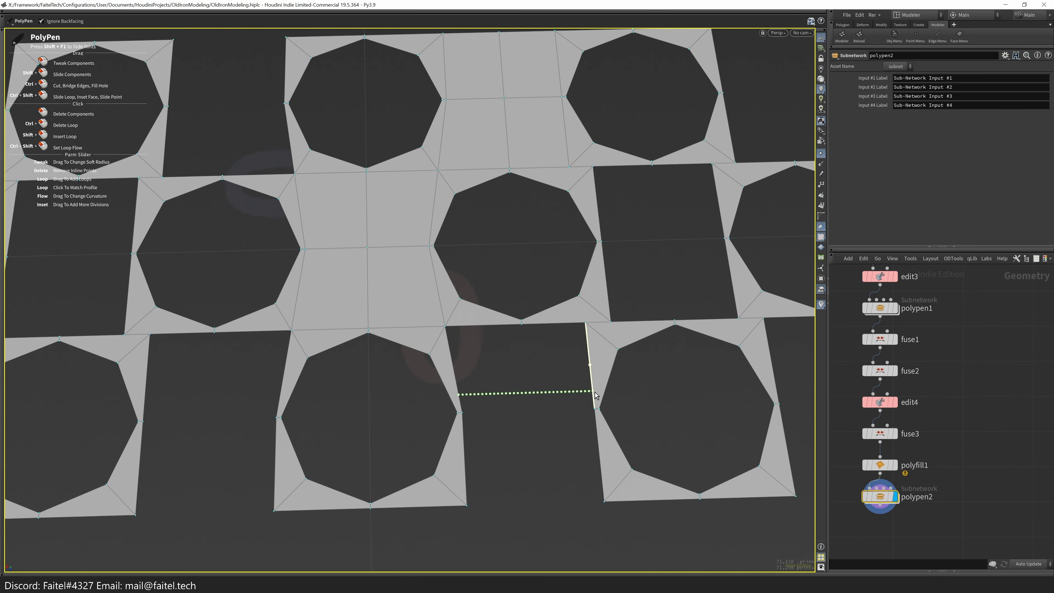
{"action": "left_click_drag", "start_coordinate": [595, 395], "coordinate": [595, 396], "text": "ctrl"}
{"action": "left_click_drag", "start_coordinate": [479, 463], "coordinate": [606, 458], "text": "ctrl"}
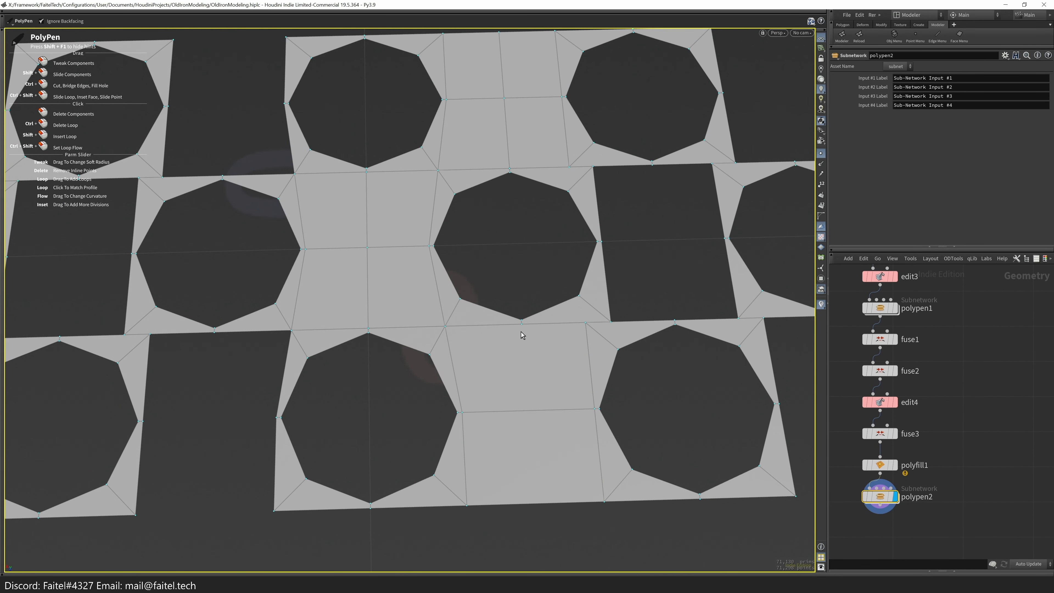
{"action": "left_click", "coordinate": [538, 408], "text": "ctrl"}
- Inspect the filled mesh and try extruding one panel face, then revert it
{"action": "left_click_drag", "start_coordinate": [530, 353], "coordinate": [477, 241], "text": "alt"}
{"action": "key", "text": "s"}
{"action": "left_click", "coordinate": [488, 187]}
{"action": "key", "text": "shift+e"}
{"action": "key", "text": "ctrl+z"}
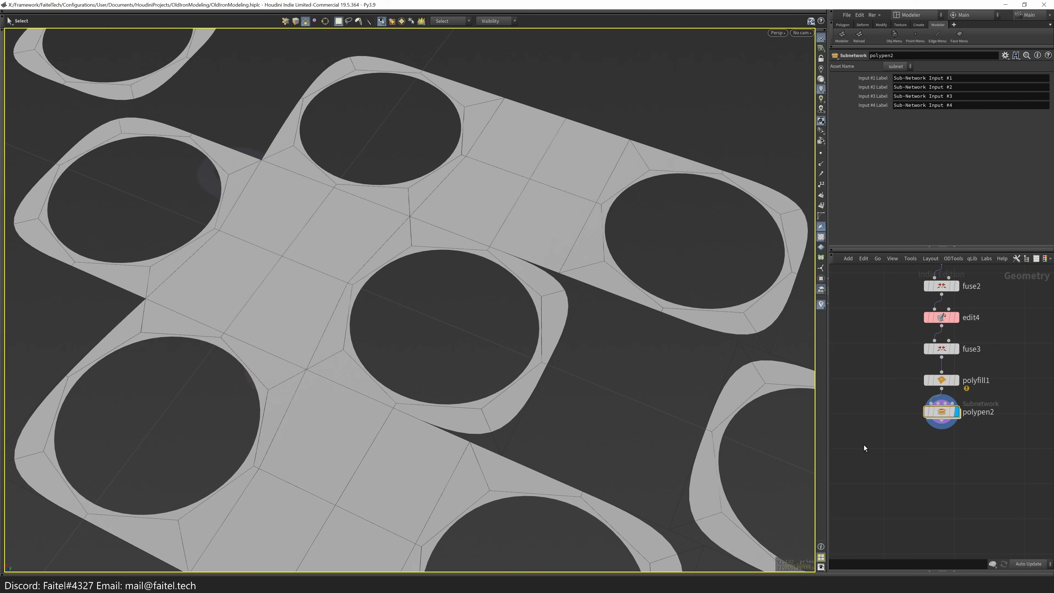
- Box-select and delete three face blocks (blast2–4), trimming the tile grid to a narrow strip
{"action": "scroll", "coordinate": [459, 350], "scroll_direction": "down", "scroll_amount": 10}
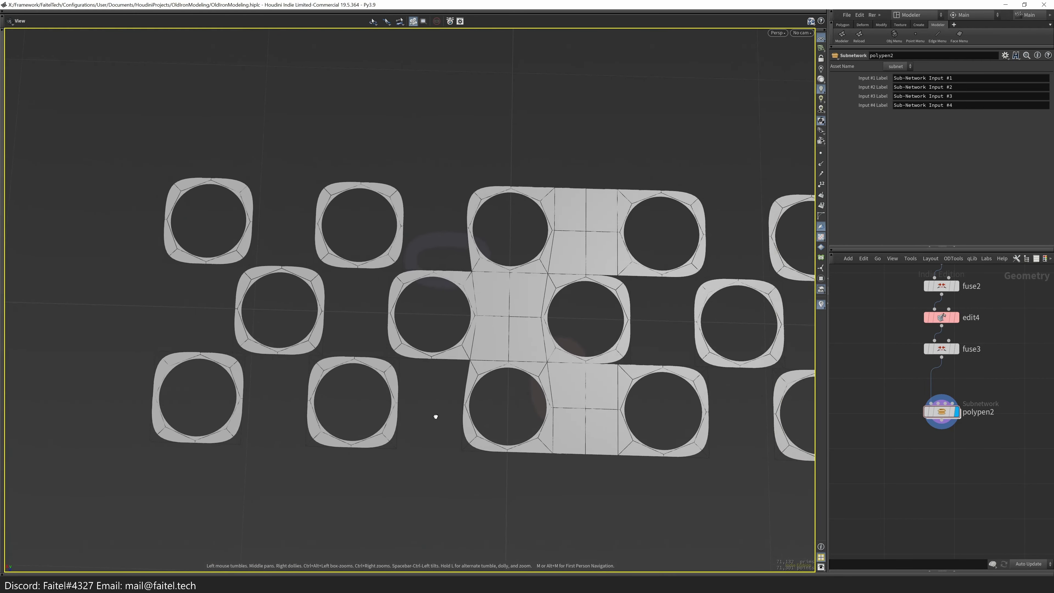
{"action": "left_click_drag", "start_coordinate": [129, 483], "coordinate": [420, 181]}
{"action": "left_click_drag", "start_coordinate": [405, 470], "coordinate": [495, 173], "text": "shift"}
{"action": "key", "text": "Delete"}
{"action": "middle_click_drag", "start_coordinate": [554, 333], "coordinate": [432, 346]}
{"action": "key", "text": "s"}
{"action": "left_click_drag", "start_coordinate": [595, 437], "coordinate": [452, 158]}
{"action": "key", "text": "Delete"}
{"action": "left_click_drag", "start_coordinate": [769, 416], "coordinate": [633, 176]}
{"action": "key", "text": "Delete"}
- In a flat orthographic view, apply the Modeler Half tool to the strip
{"action": "key", "text": "space+2"}
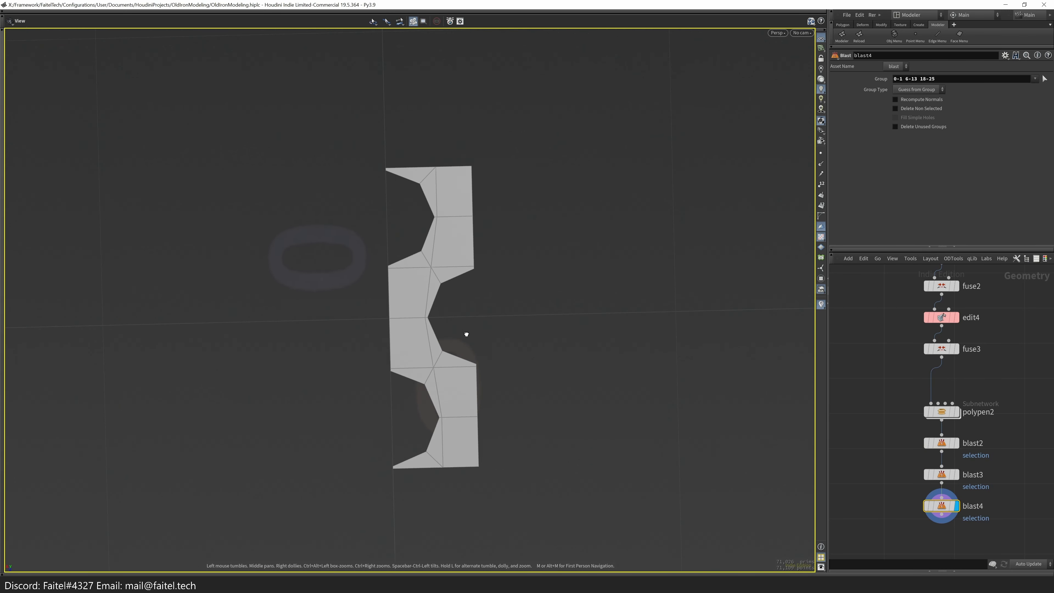
{"action": "key", "text": "grave"}
{"action": "key", "text": "Escape"}
{"action": "key", "text": "grave"}
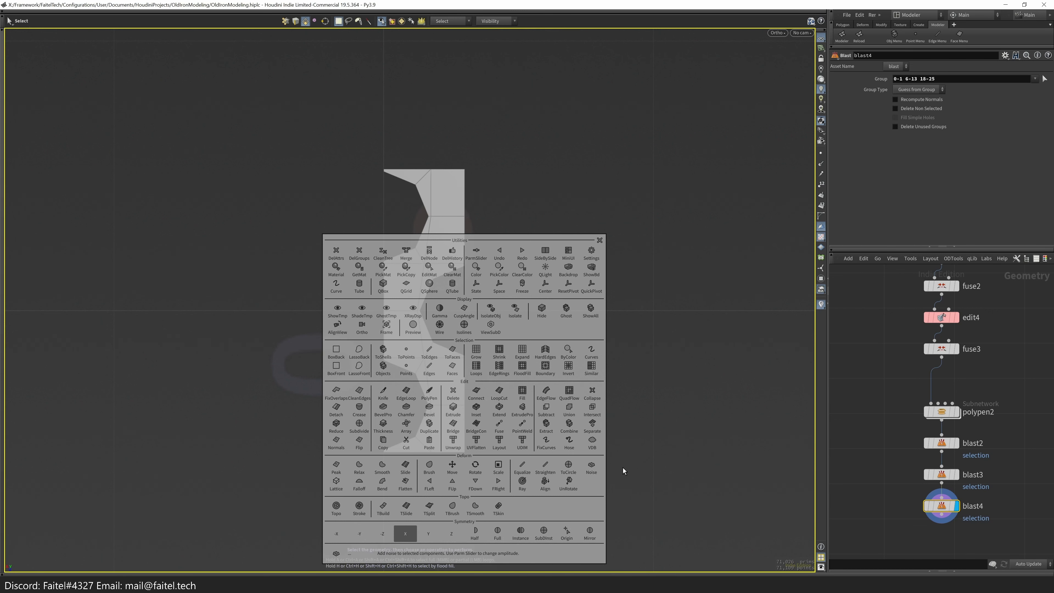
{"action": "left_click", "coordinate": [477, 534]}
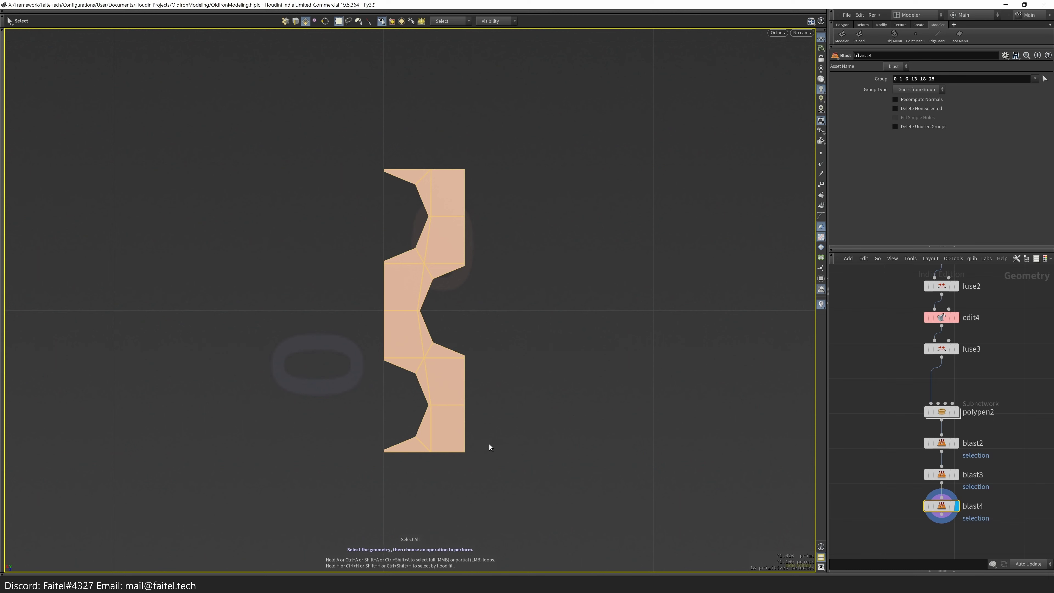
{"action": "left_click", "coordinate": [475, 438]}
{"action": "left_click_drag", "start_coordinate": [519, 233], "coordinate": [629, 387], "text": "alt"}
{"action": "key", "text": "Tab"}
{"action": "left_click", "coordinate": [612, 379]}
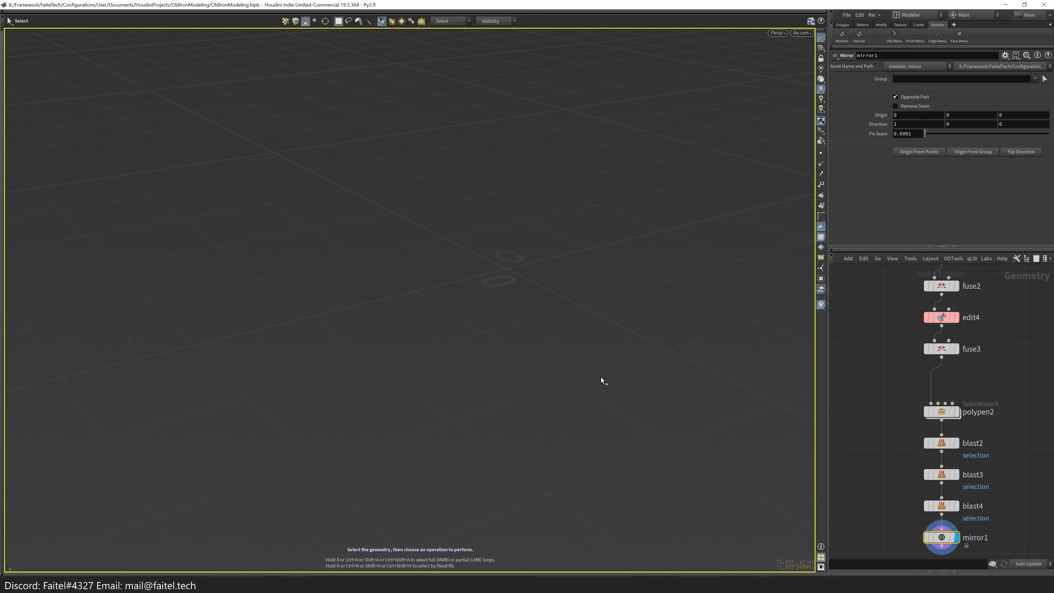
- Re-enter the strip's geometry network and mirror it into a symmetric panel (mirror1, Direction -1)
{"action": "left_click_drag", "start_coordinate": [563, 299], "coordinate": [690, 413], "text": "alt"}
{"action": "key", "text": "u"}
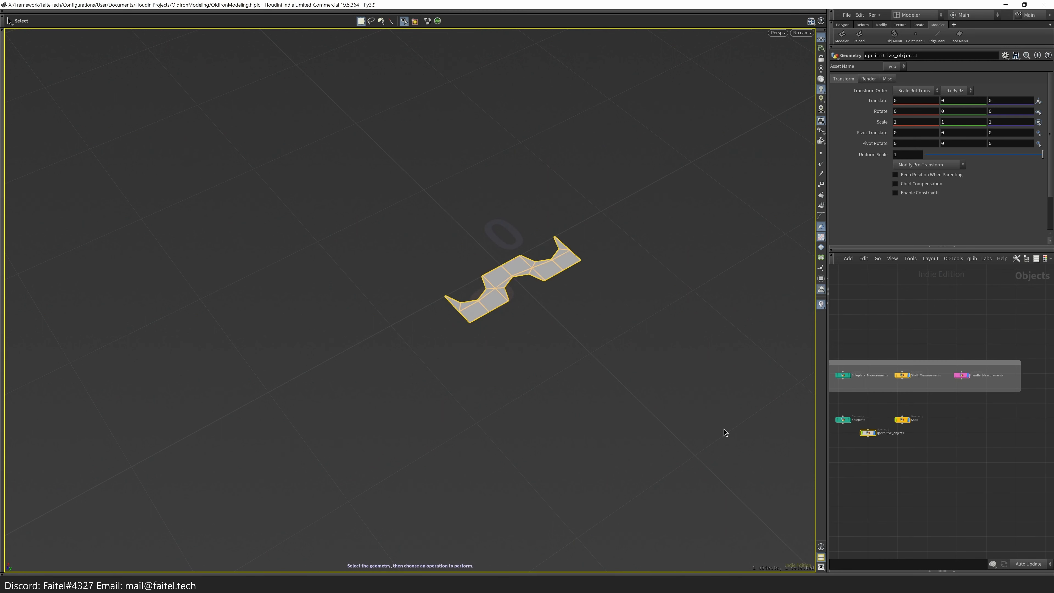
{"action": "key", "text": "i"}
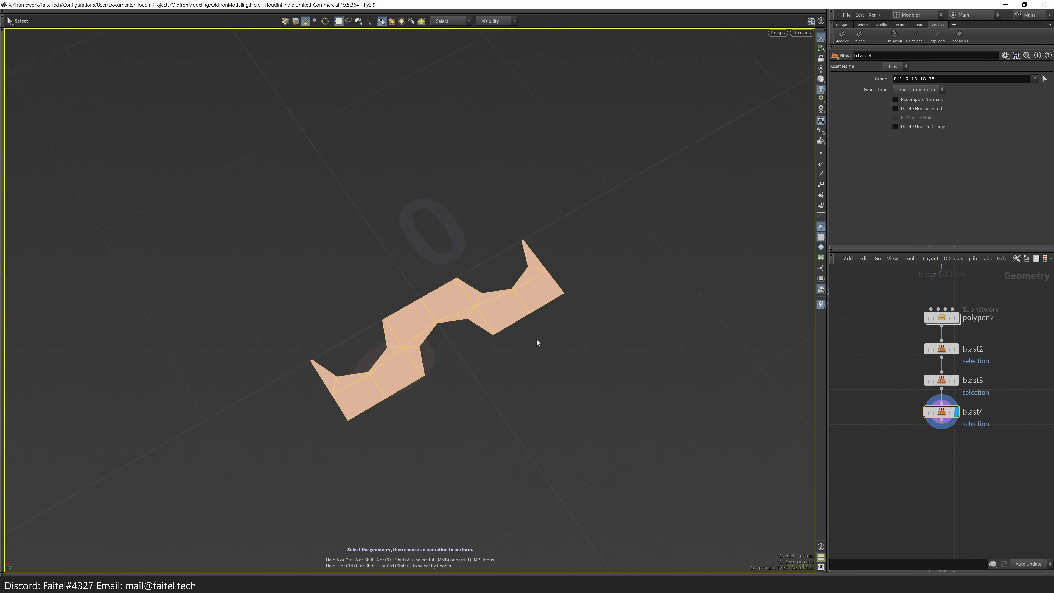
{"action": "scroll", "coordinate": [547, 361], "scroll_direction": "up", "scroll_amount": 3}
{"action": "left_click_drag", "start_coordinate": [564, 360], "coordinate": [497, 335], "text": "alt"}
{"action": "key", "text": "q"}
{"action": "left_click", "coordinate": [512, 318]}
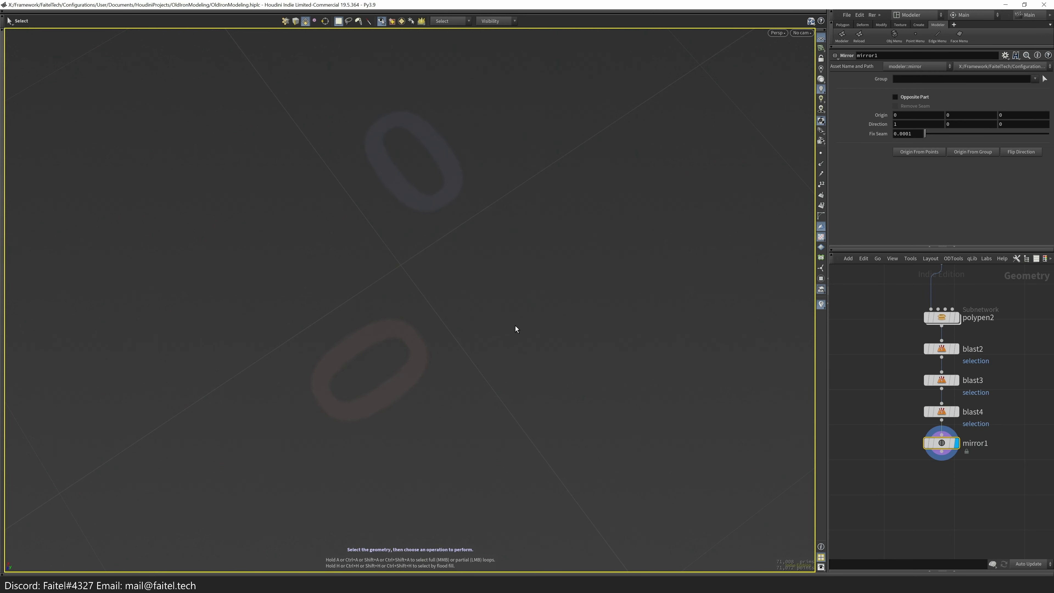
{"action": "left_click_drag", "start_coordinate": [546, 276], "coordinate": [488, 353], "text": "alt"}
- Duplicate the whole panel and set the copy's Translate X to -0.12
{"action": "key", "text": "q"}
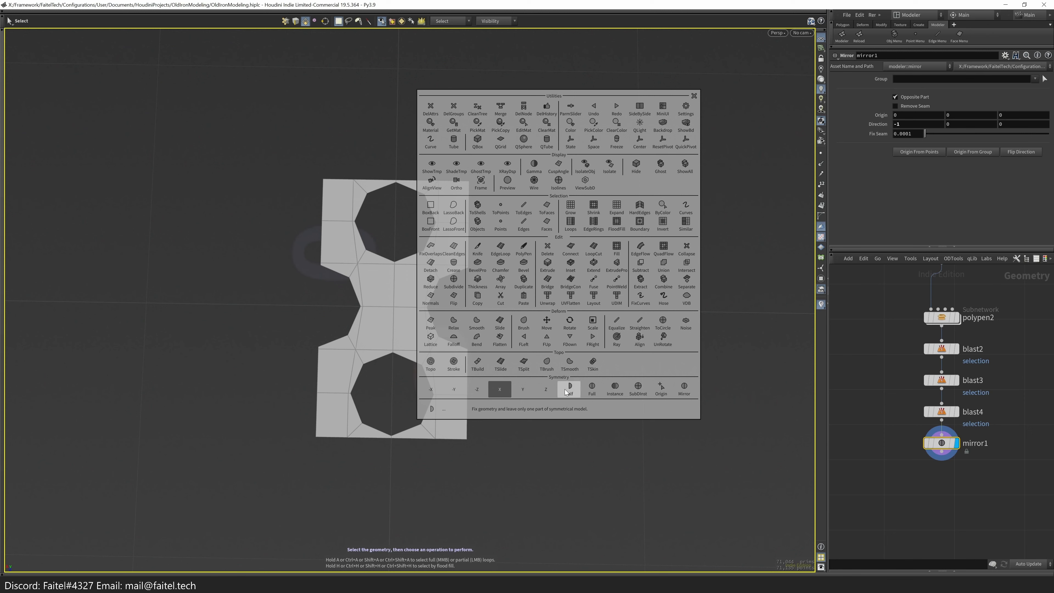
{"action": "key", "text": "Escape"}
{"action": "key", "text": "ctrl+a"}
{"action": "key", "text": "q"}
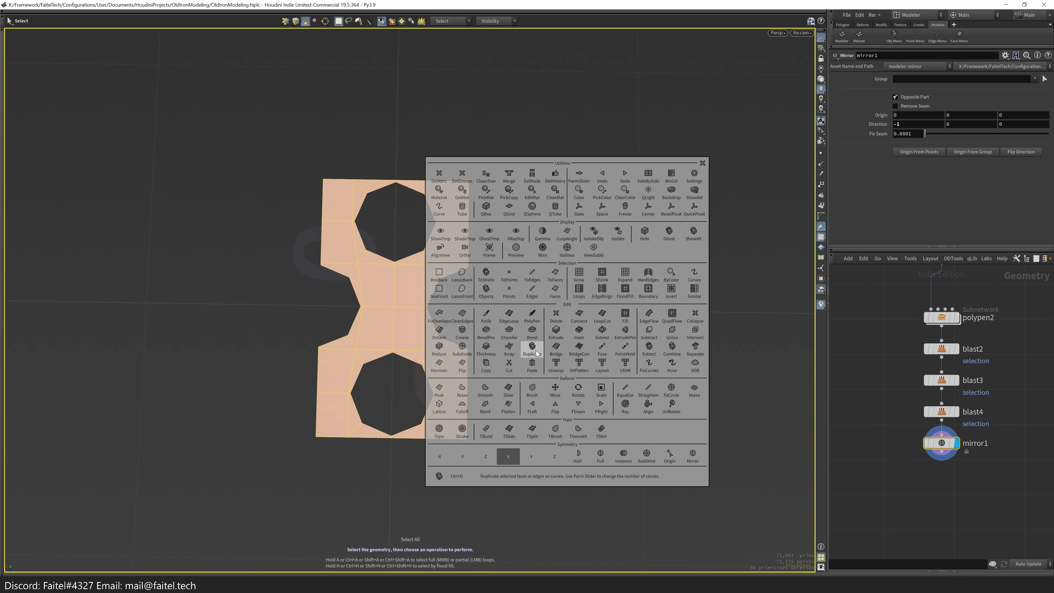
{"action": "left_click", "coordinate": [543, 354]}
{"action": "left_click_drag", "start_coordinate": [363, 338], "coordinate": [517, 336]}
{"action": "left_click_drag", "start_coordinate": [921, 130], "coordinate": [906, 129]}
{"action": "type", "text": "2"}
{"action": "key", "text": "Return"}
{"action": "key", "text": "Escape"}
{"action": "middle_click_drag", "start_coordinate": [494, 295], "coordinate": [485, 306]}
- Paste a second duplication step with X offset 0.12 and test-move the copy, undoing the move
{"action": "key", "text": "s"}
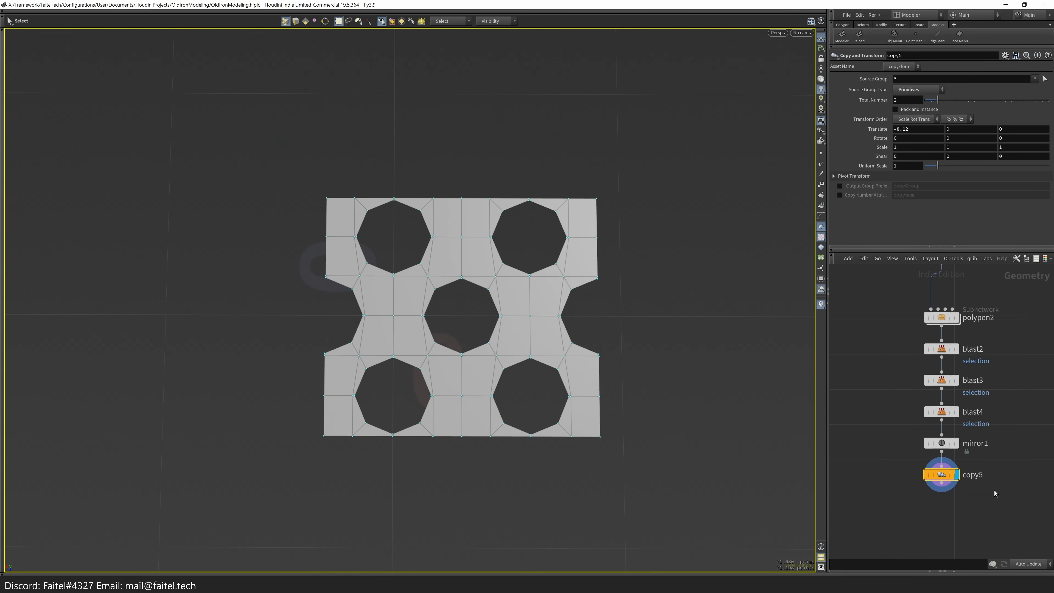
{"action": "key", "text": "ctrl+c"}
{"action": "key", "text": "ctrl+v"}
{"action": "left_click", "coordinate": [910, 502]}
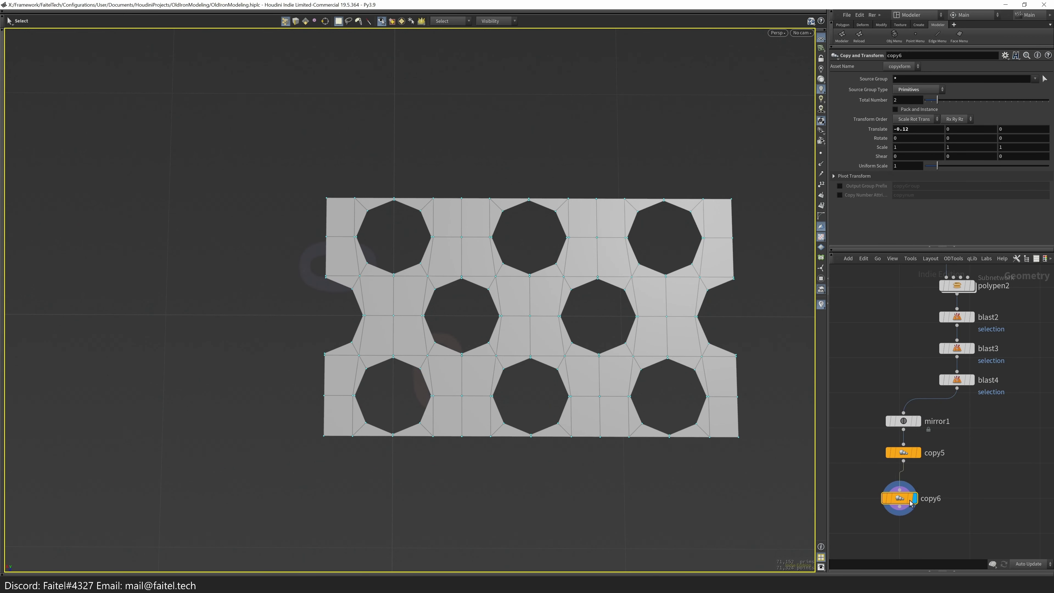
{"action": "left_click", "coordinate": [897, 129]}
{"action": "key", "text": "Delete"}
{"action": "key", "text": "Return"}
{"action": "scroll", "coordinate": [532, 325], "scroll_direction": "down", "scroll_amount": 1}
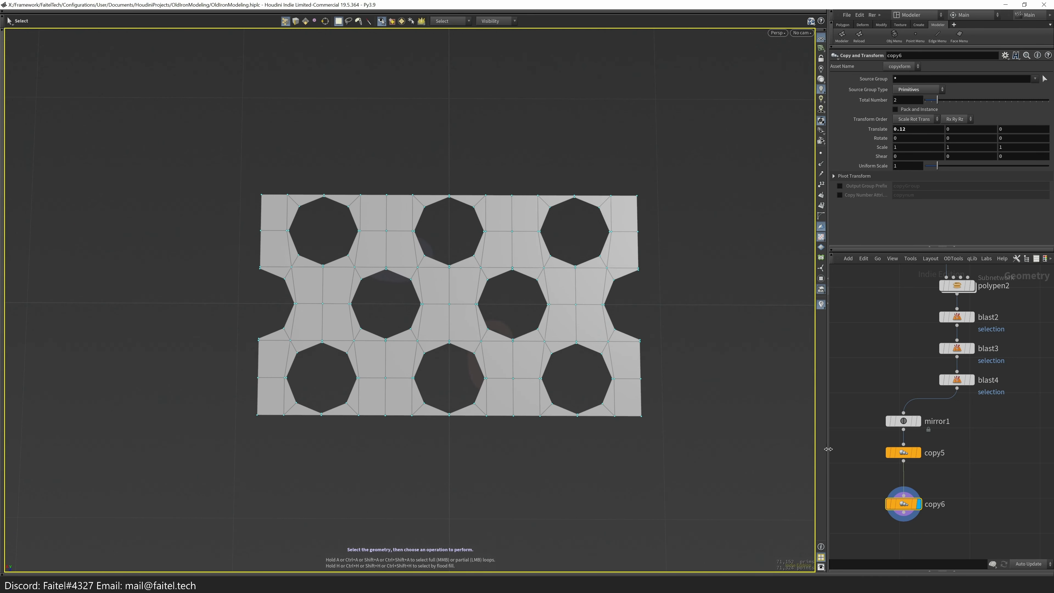
{"action": "key", "text": "l"}
{"action": "key", "text": "Escape"}
{"action": "left_click_drag", "start_coordinate": [597, 365], "coordinate": [540, 332]}
{"action": "left_click_drag", "start_coordinate": [934, 492], "coordinate": [922, 509]}
{"action": "key", "text": "Return"}
{"action": "left_click_drag", "start_coordinate": [311, 299], "coordinate": [163, 294]}
{"action": "key", "text": "ctrl+z"}
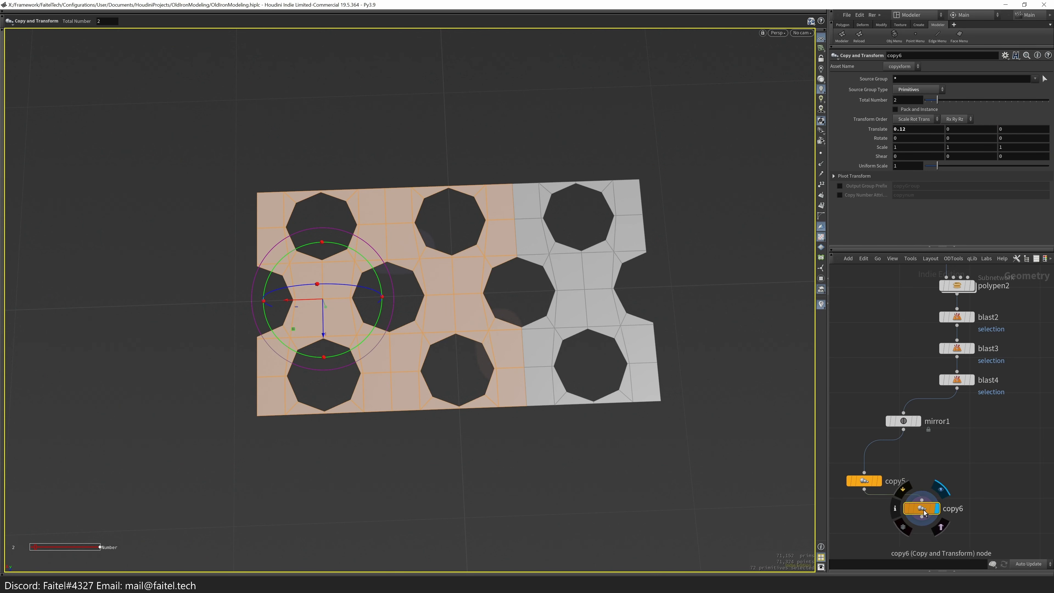
- Delete the second duplication step and compare the mirrored, trimmed and duplicated results
{"action": "key", "text": "ctrl+x"}
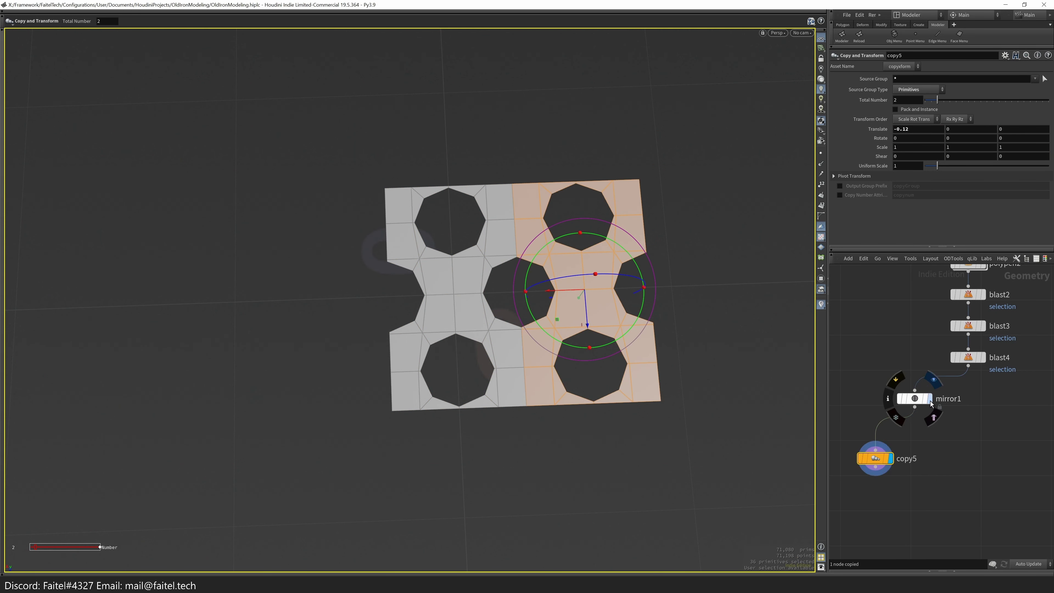
{"action": "left_click", "coordinate": [929, 406]}
{"action": "middle_click_drag", "start_coordinate": [930, 411], "coordinate": [903, 436]}
{"action": "left_click", "coordinate": [956, 383]}
{"action": "left_click", "coordinate": [864, 484]}
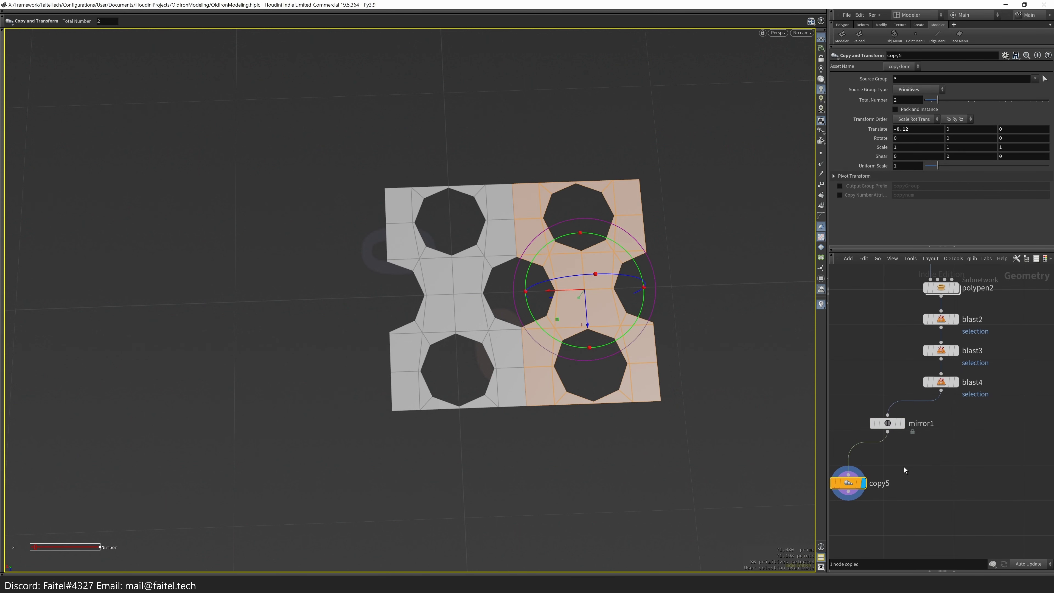
- Add a Merge node and a Transform node beside it in the network
{"action": "key", "text": "Tab"}
{"action": "type", "text": "merg"}
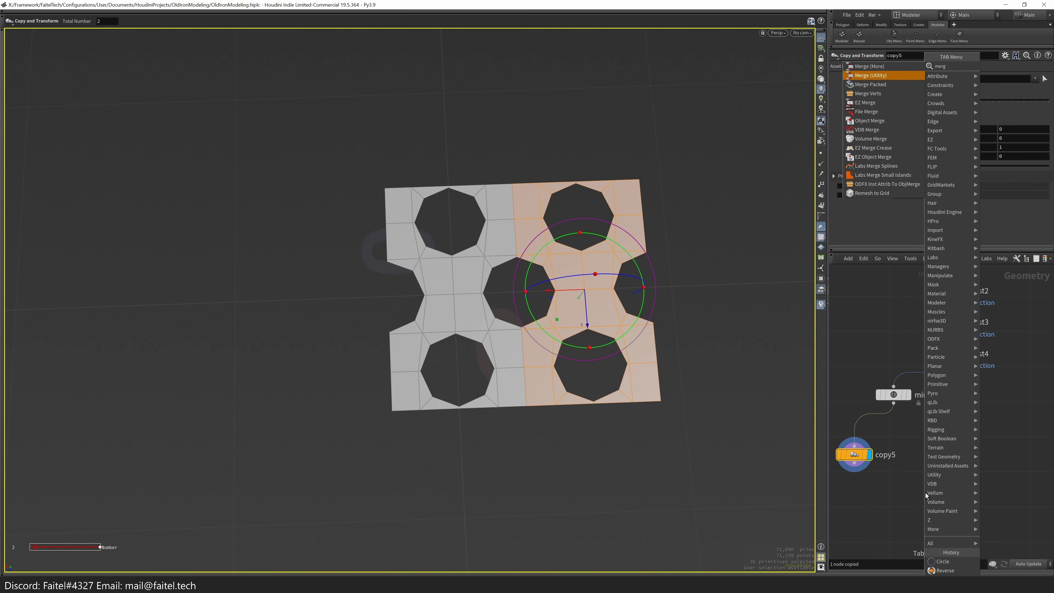
{"action": "key", "text": "Return"}
{"action": "left_click", "coordinate": [926, 493]}
{"action": "key", "text": "Tab"}
{"action": "key", "text": "Escape"}
{"action": "key", "text": "Tab"}
{"action": "type", "text": "trans"}
{"action": "key", "text": "Return"}
{"action": "left_click", "coordinate": [936, 436]}
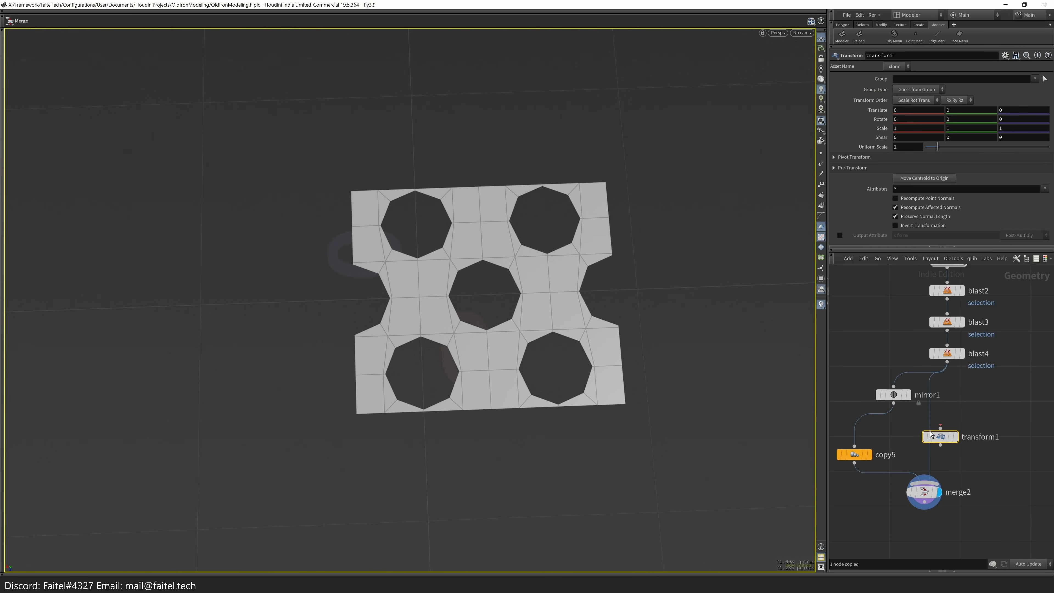
{"action": "left_click_drag", "start_coordinate": [946, 436], "coordinate": [970, 441]}
- Test a shifted, 180° Y-rotated piece, then delete the transform and merge nodes
{"action": "middle_click_drag", "start_coordinate": [903, 110], "coordinate": [887, 137]}
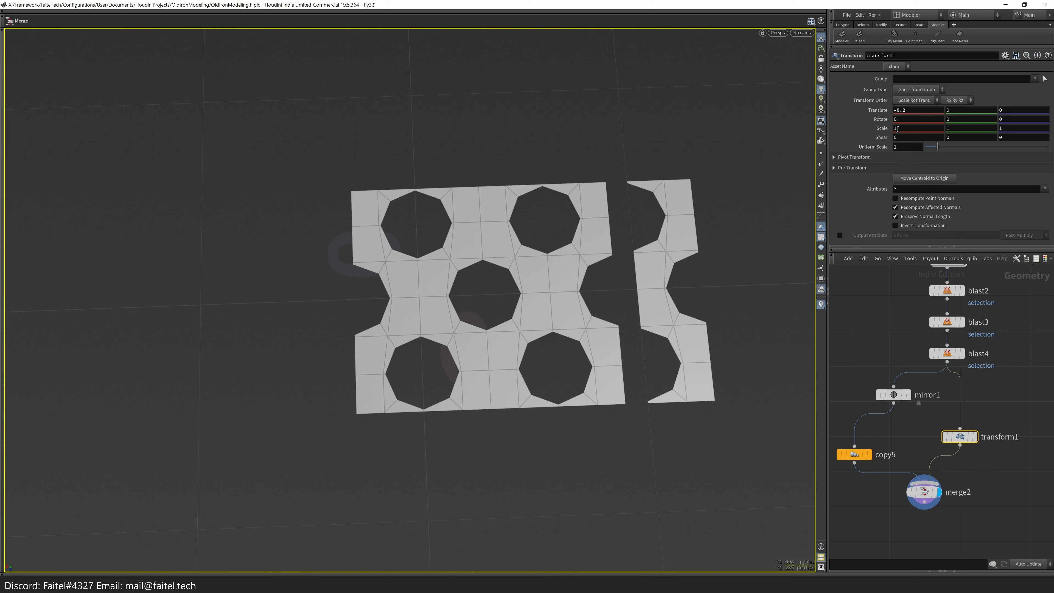
{"action": "middle_click_drag", "start_coordinate": [953, 119], "coordinate": [770, 129]}
{"action": "type", "text": "180"}
{"action": "key", "text": "Return"}
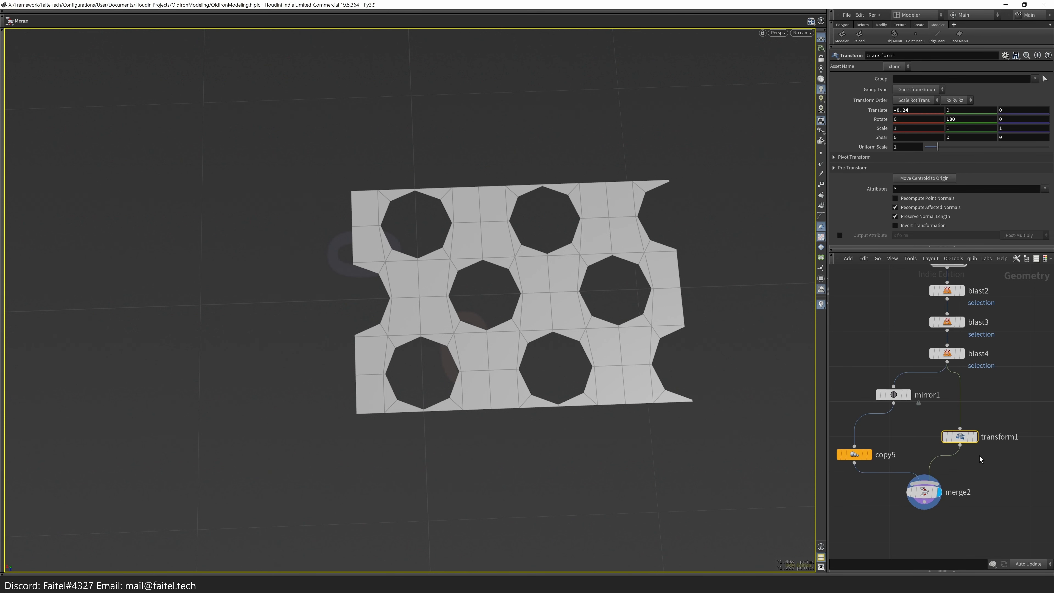
{"action": "key", "text": "ctrl+x"}
{"action": "left_click", "coordinate": [924, 492]}
{"action": "key", "text": "Delete"}
{"action": "left_click", "coordinate": [854, 454]}
{"action": "middle_click_drag", "start_coordinate": [524, 291], "coordinate": [506, 298], "text": "alt"}
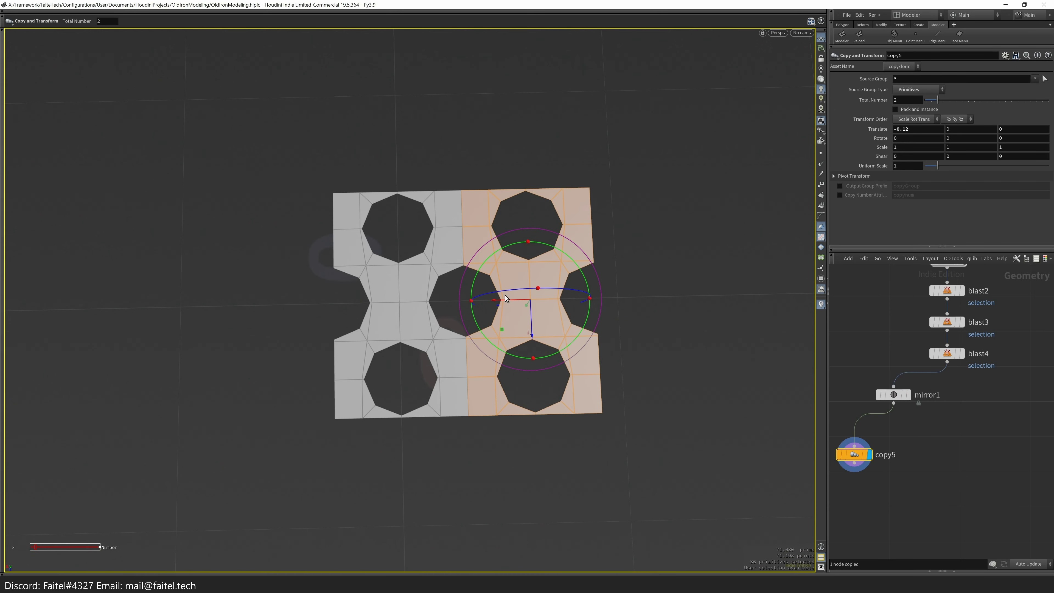
- Delete the right-edge faces, then bridge the gap and patch it with the poly pen
{"action": "key", "text": "s"}
{"action": "left_click", "coordinate": [718, 328]}
{"action": "key", "text": "Delete"}
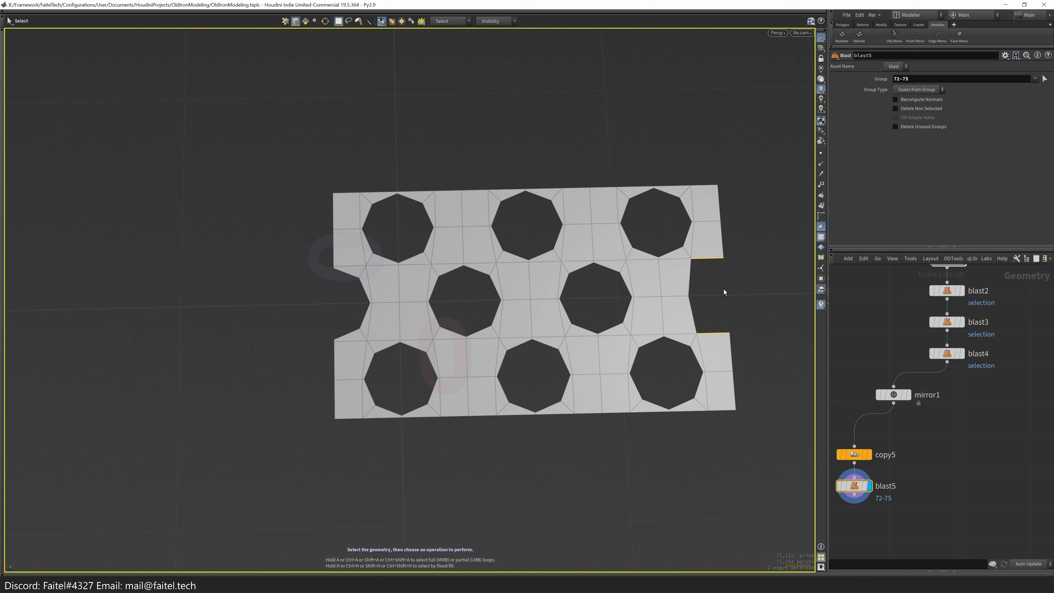
{"action": "key", "text": "b"}
{"action": "key", "text": "p"}
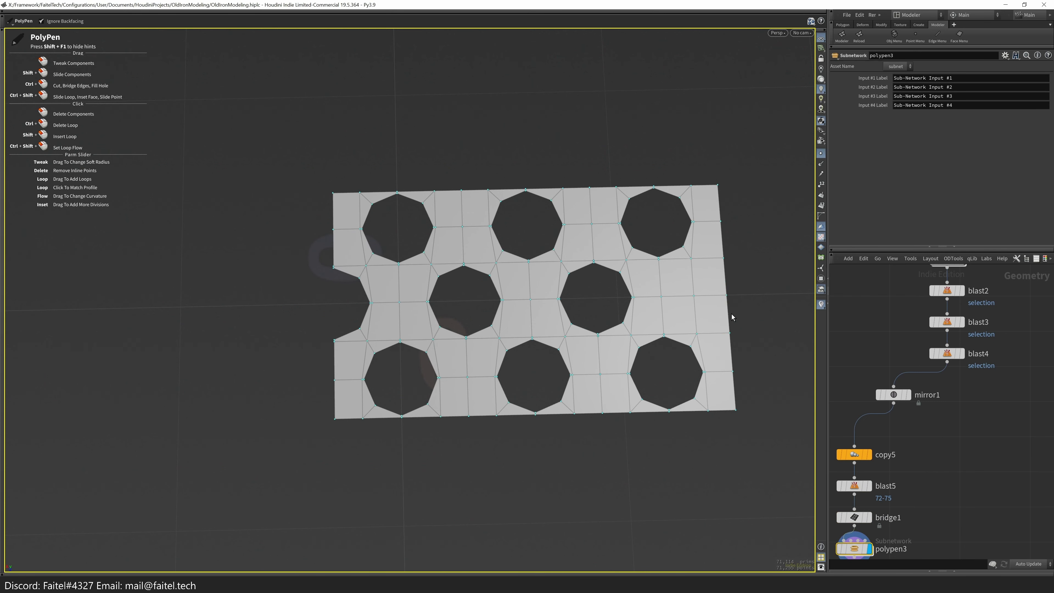
{"action": "left_click_drag", "start_coordinate": [731, 316], "coordinate": [711, 323], "text": "alt"}
{"action": "key", "text": "s"}
- Select all of the plate's faces and mirror it to double its length
{"action": "key", "text": "n"}
{"action": "key", "text": "Tab"}
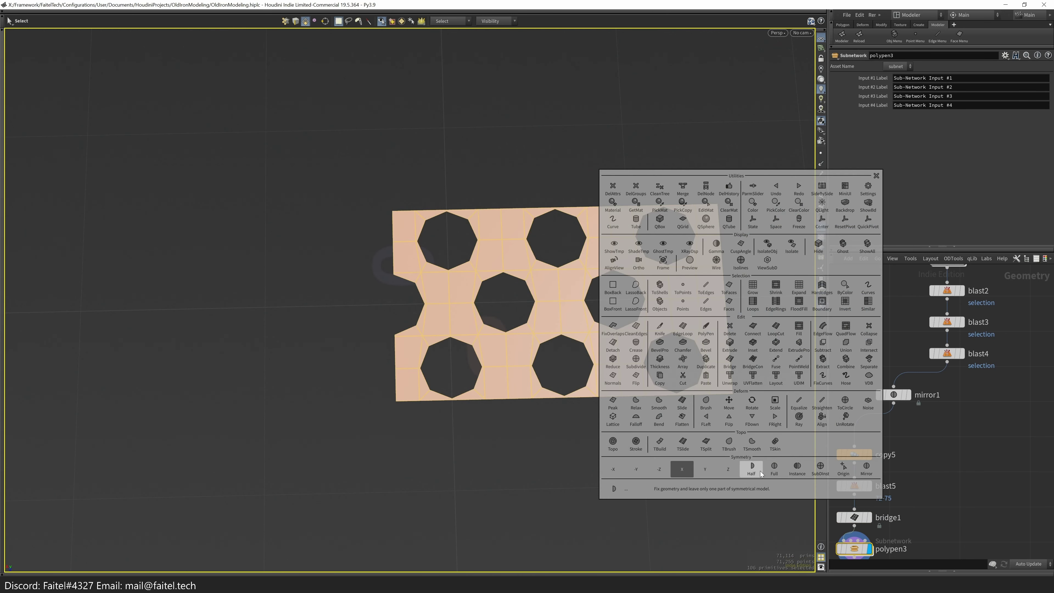
{"action": "key", "text": "Tab"}
{"action": "key", "text": "Tab"}
{"action": "key", "text": "Escape"}
{"action": "left_click_drag", "start_coordinate": [607, 384], "coordinate": [398, 331]}
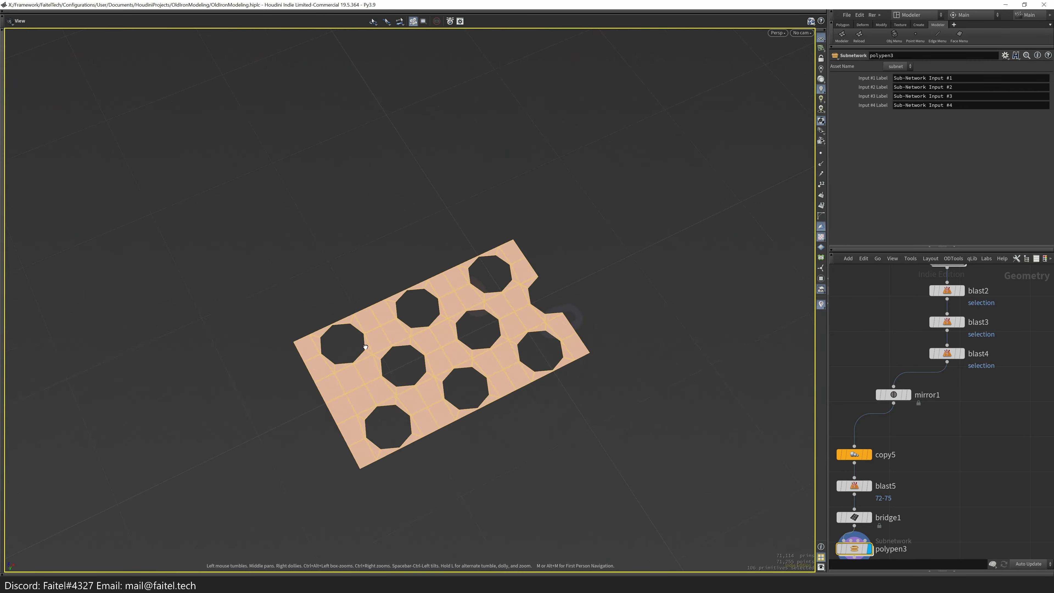
{"action": "key", "text": "Tab"}
{"action": "left_click", "coordinate": [448, 348]}
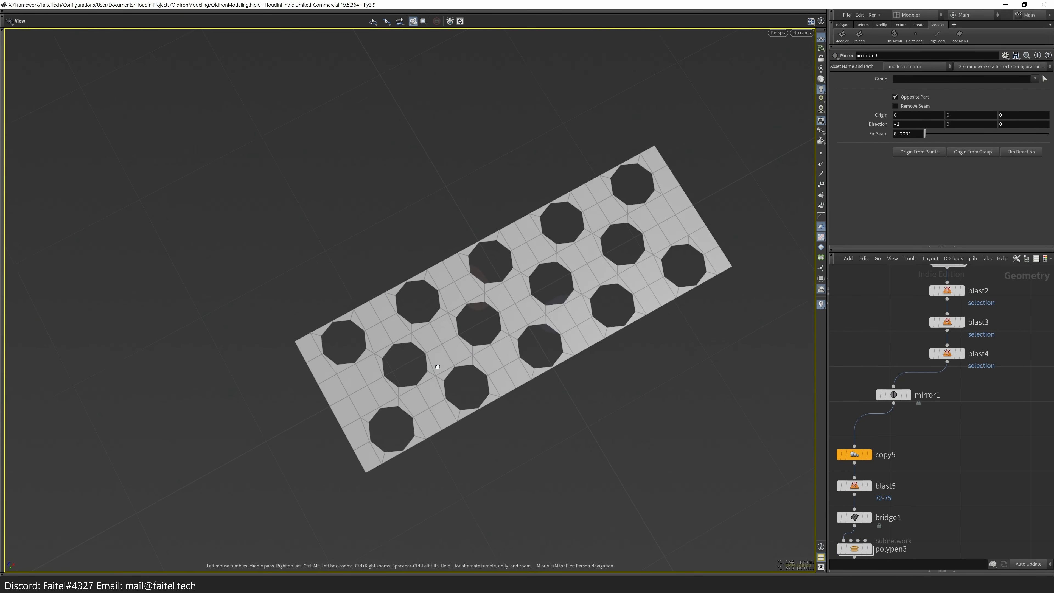
{"action": "left_click_drag", "start_coordinate": [434, 369], "coordinate": [593, 399]}
{"action": "scroll", "coordinate": [939, 405], "scroll_direction": "down", "scroll_amount": 5}
- Set the template flag on qprimitive1 so the grey reference plane shows as a template
{"action": "key", "text": "s"}
{"action": "left_click_drag", "start_coordinate": [736, 423], "coordinate": [622, 266], "text": "alt"}
{"action": "scroll", "coordinate": [622, 267], "scroll_direction": "up", "scroll_amount": 5}
{"action": "scroll", "coordinate": [895, 329], "scroll_direction": "up", "scroll_amount": 5}
{"action": "right_click", "coordinate": [905, 353]}
{"action": "left_click", "coordinate": [953, 377]}
- In front view, move the whole strip -0.105538 in Z to centre it over the panel
{"action": "key", "text": "space+3"}
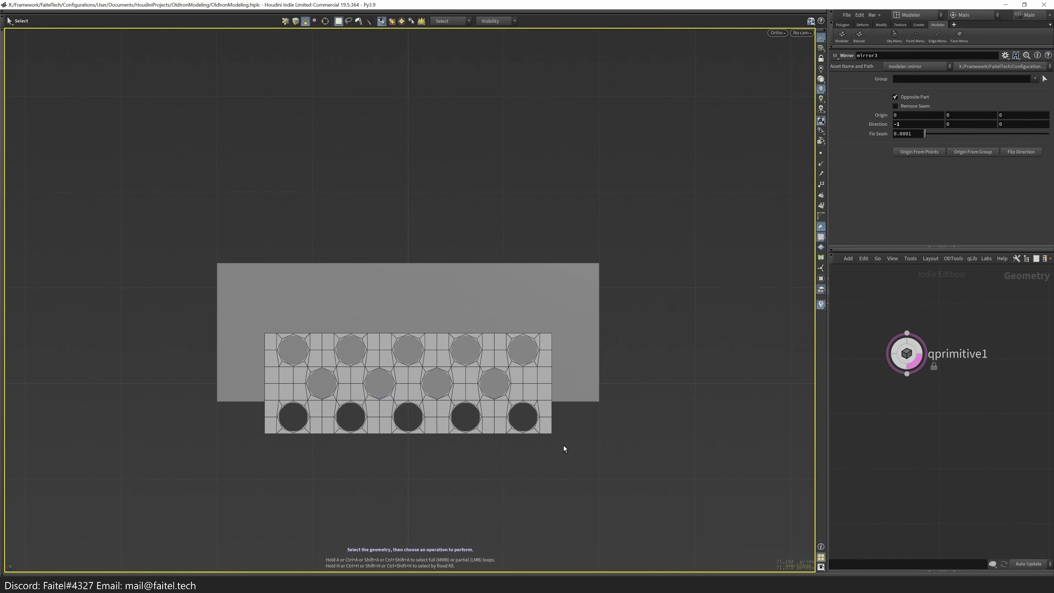
{"action": "key", "text": "f"}
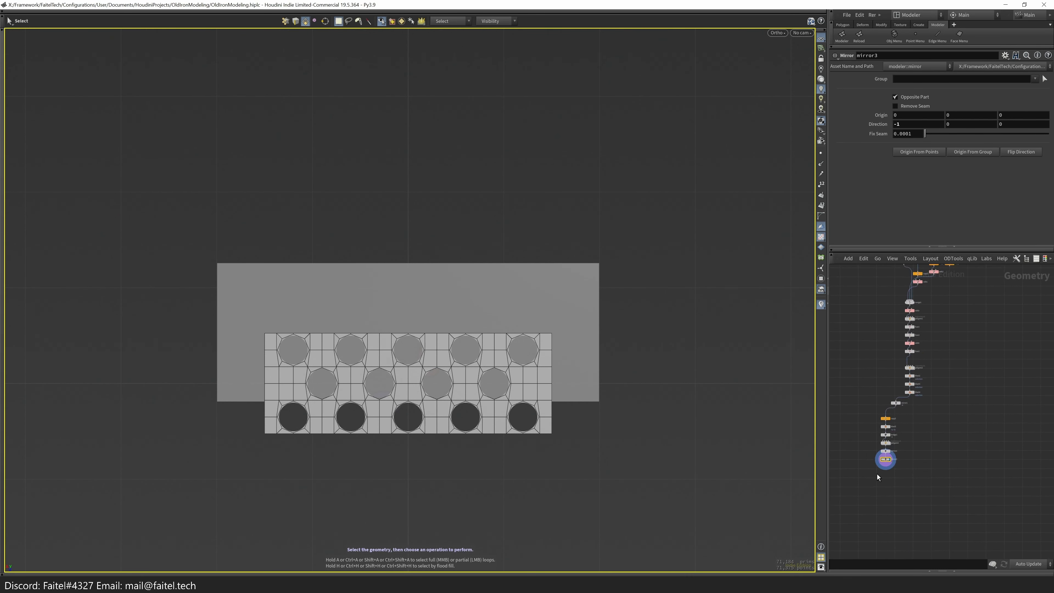
{"action": "key", "text": "n"}
{"action": "key", "text": "t"}
{"action": "left_click_drag", "start_coordinate": [407, 416], "coordinate": [409, 383]}
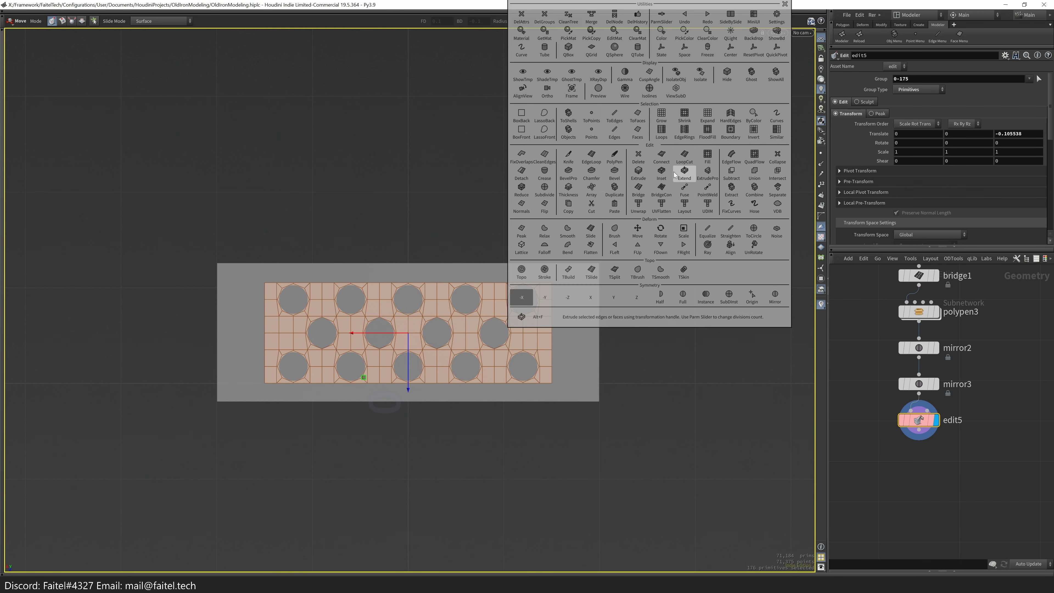
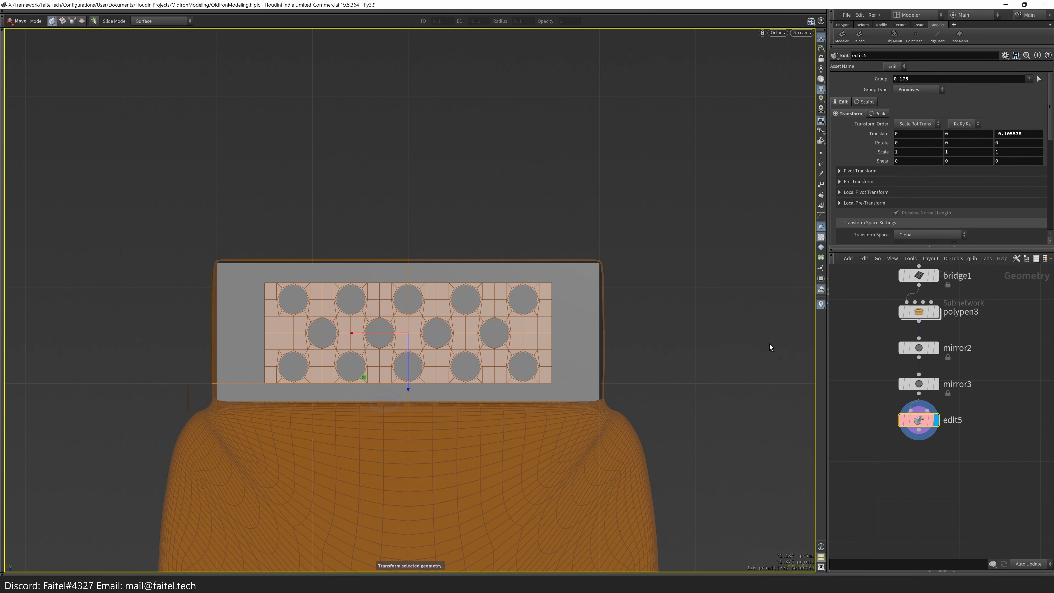
- Show the wireframe and add a Fuse after edit5 to weld the grille's overlapping points
{"action": "scroll", "coordinate": [769, 348], "scroll_direction": "up", "scroll_amount": 5}
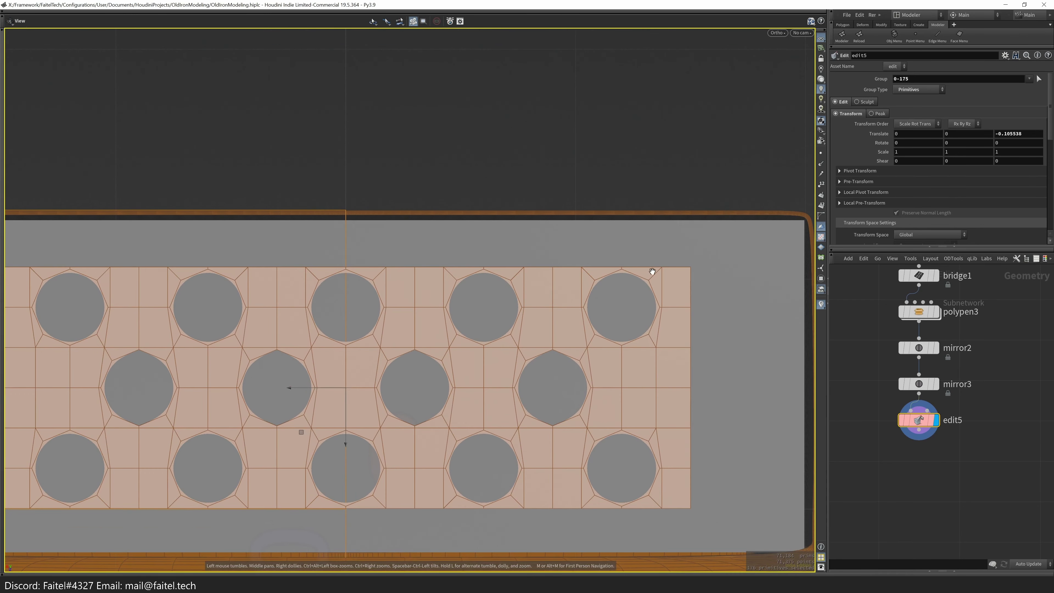
{"action": "scroll", "coordinate": [645, 283], "scroll_direction": "down", "scroll_amount": 3}
{"action": "key", "text": "w"}
{"action": "scroll", "coordinate": [379, 353], "scroll_direction": "up", "scroll_amount": 3}
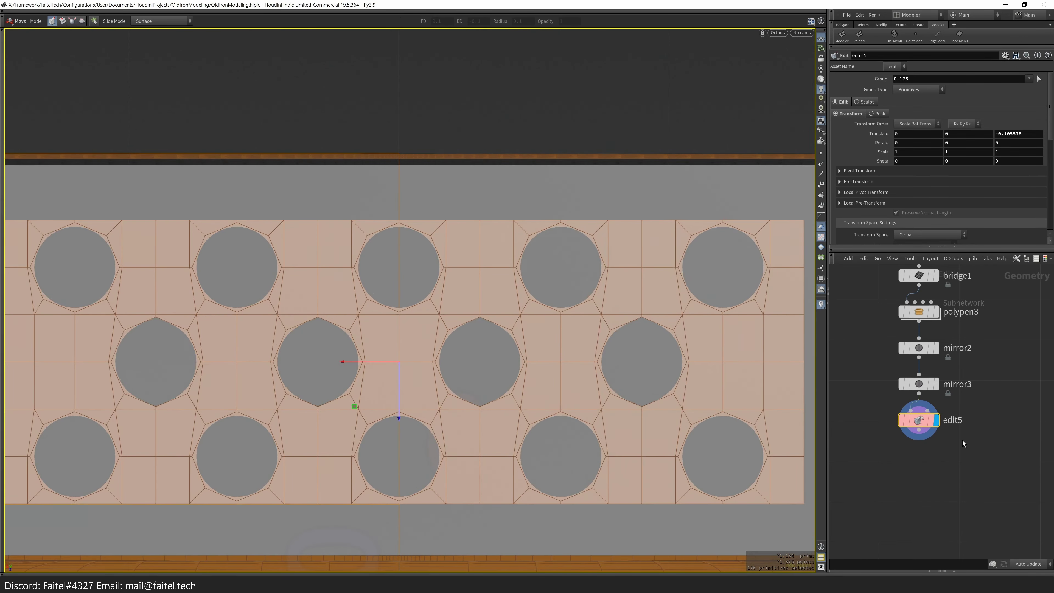
{"action": "key", "text": "Tab"}
{"action": "left_click", "coordinate": [590, 434]}
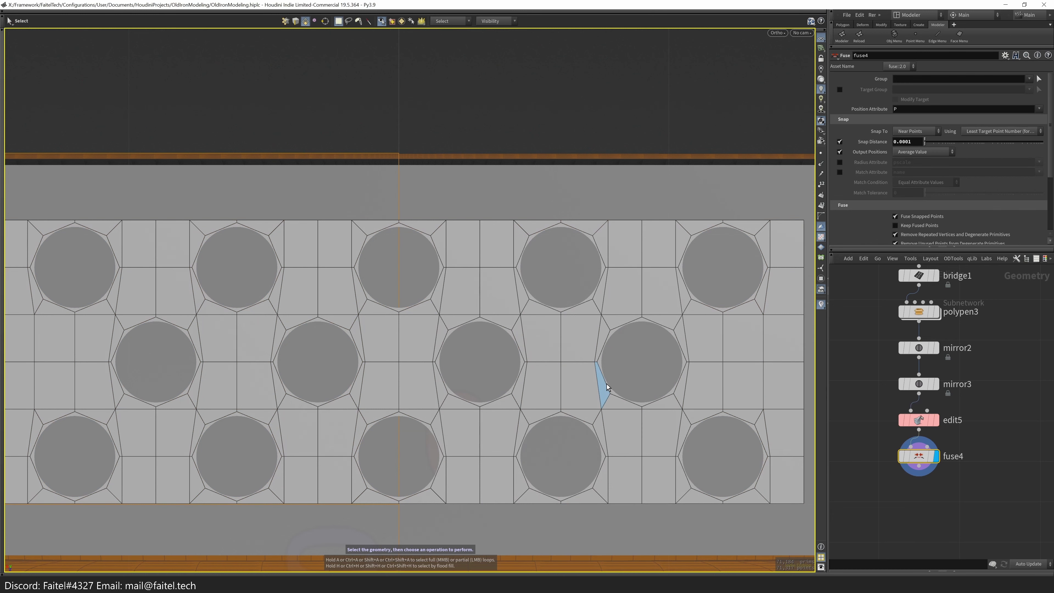
- Cut the stray PolyPen node that was added by accident
{"action": "key", "text": "p"}
{"action": "key", "text": "alt+x"}
{"action": "scroll", "coordinate": [476, 415], "scroll_direction": "down", "scroll_amount": 4}
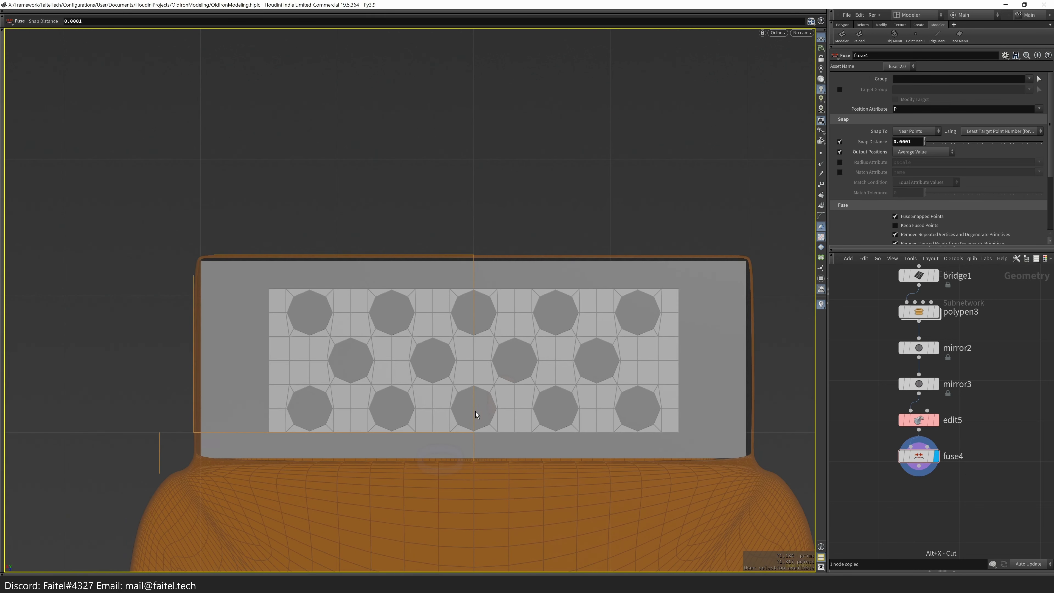
{"action": "key", "text": "s"}
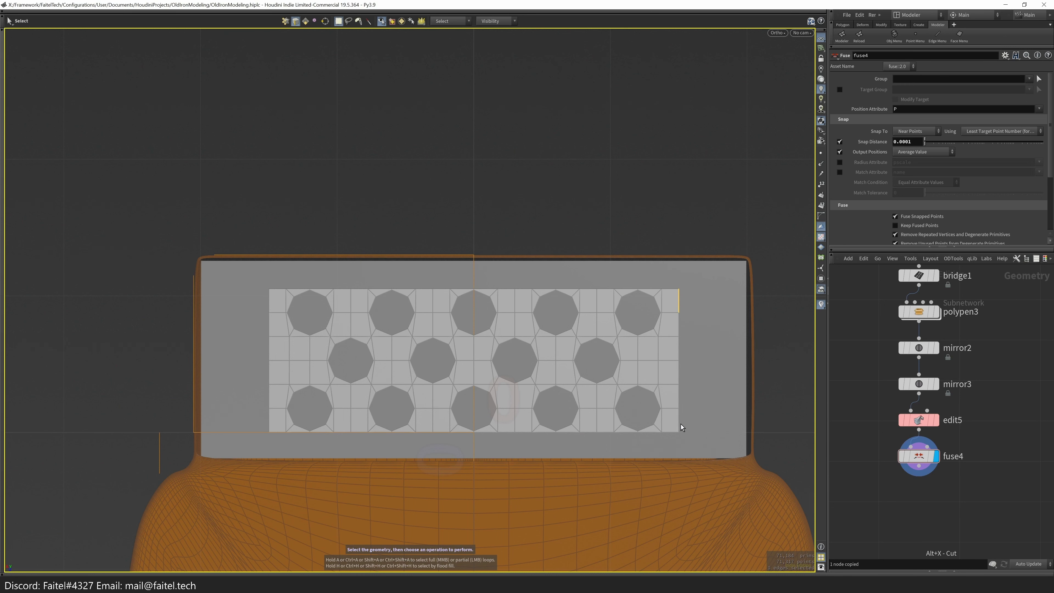
- Select the grid's entire outer border edges using repeated Loops selection
{"action": "key", "text": "space"}
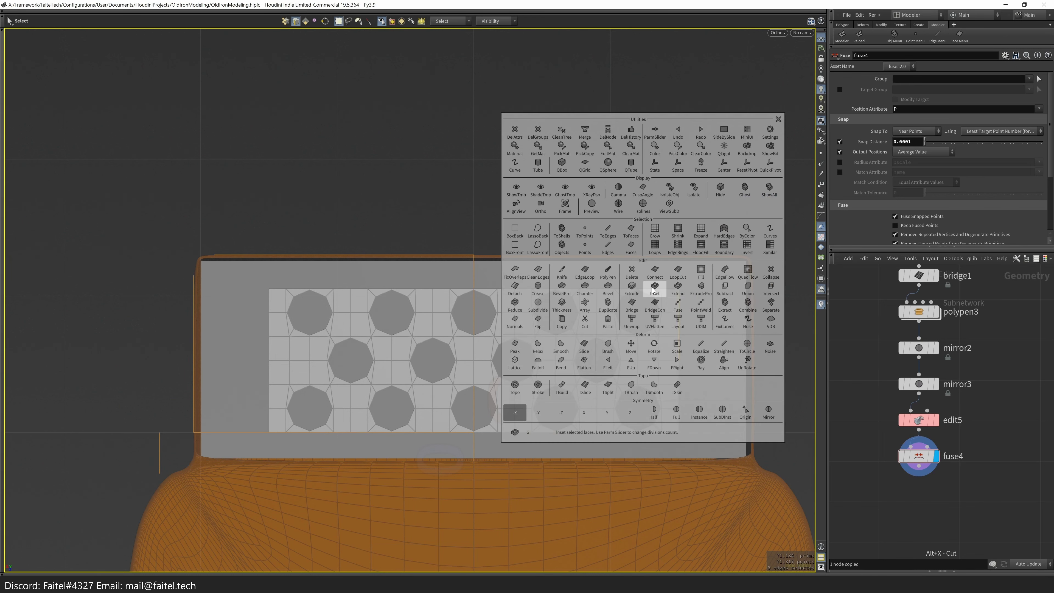
{"action": "left_click", "coordinate": [682, 311]}
{"action": "key", "text": "space"}
{"action": "left_click", "coordinate": [683, 311]}
{"action": "key", "text": "space"}
{"action": "left_click", "coordinate": [670, 371]}
{"action": "key", "text": "space"}
{"action": "left_click", "coordinate": [664, 372]}
{"action": "left_click", "coordinate": [275, 432]}
{"action": "left_click", "coordinate": [655, 290]}
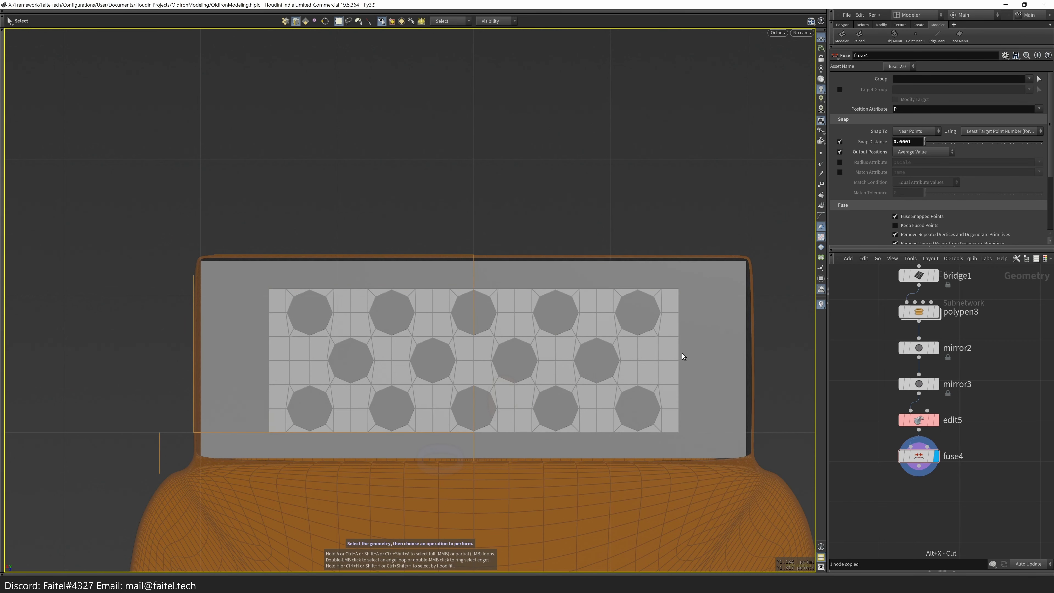
- Extrude the selected border edges outward by about 0.0333
{"action": "key", "text": "space"}
{"action": "left_click", "coordinate": [709, 400]}
{"action": "left_click_drag", "start_coordinate": [472, 409], "coordinate": [595, 398]}
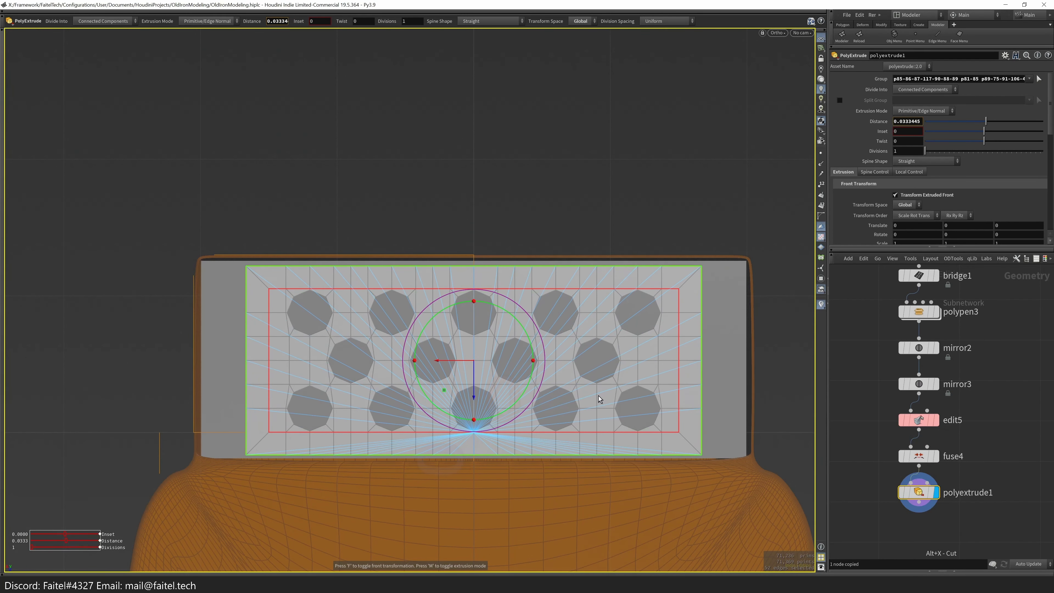
- Move the top, bottom and right border point rows out to meet the plate edges
{"action": "key", "text": "s"}
{"action": "left_click_drag", "start_coordinate": [719, 277], "coordinate": [237, 237]}
{"action": "key", "text": "t"}
{"action": "left_click_drag", "start_coordinate": [474, 300], "coordinate": [475, 310]}
{"action": "left_click_drag", "start_coordinate": [725, 472], "coordinate": [238, 436]}
{"action": "left_click_drag", "start_coordinate": [474, 457], "coordinate": [500, 483]}
{"action": "key", "text": "s"}
{"action": "left_click_drag", "start_coordinate": [725, 463], "coordinate": [656, 261]}
{"action": "key", "text": "t"}
{"action": "left_click_drag", "start_coordinate": [663, 360], "coordinate": [711, 363]}
{"action": "key", "text": "Escape"}
{"action": "scroll", "coordinate": [769, 387], "scroll_direction": "down", "scroll_amount": 1}
{"action": "key", "text": "s"}
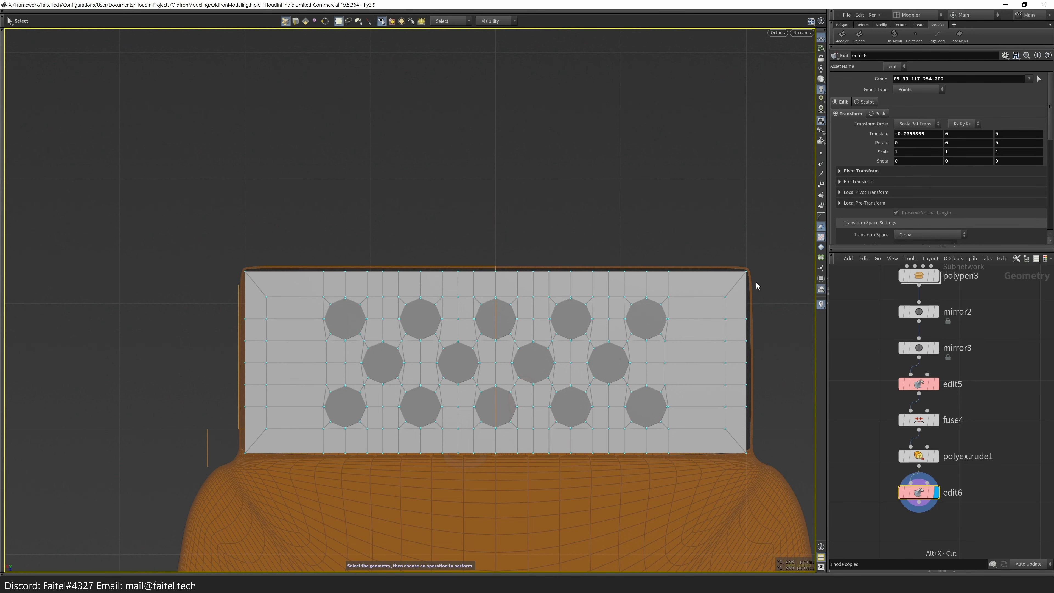
- Set the border extrusion's Divisions to 2 while previewing the smooth subdivision
{"action": "key", "text": "3"}
{"action": "key", "text": "grave"}
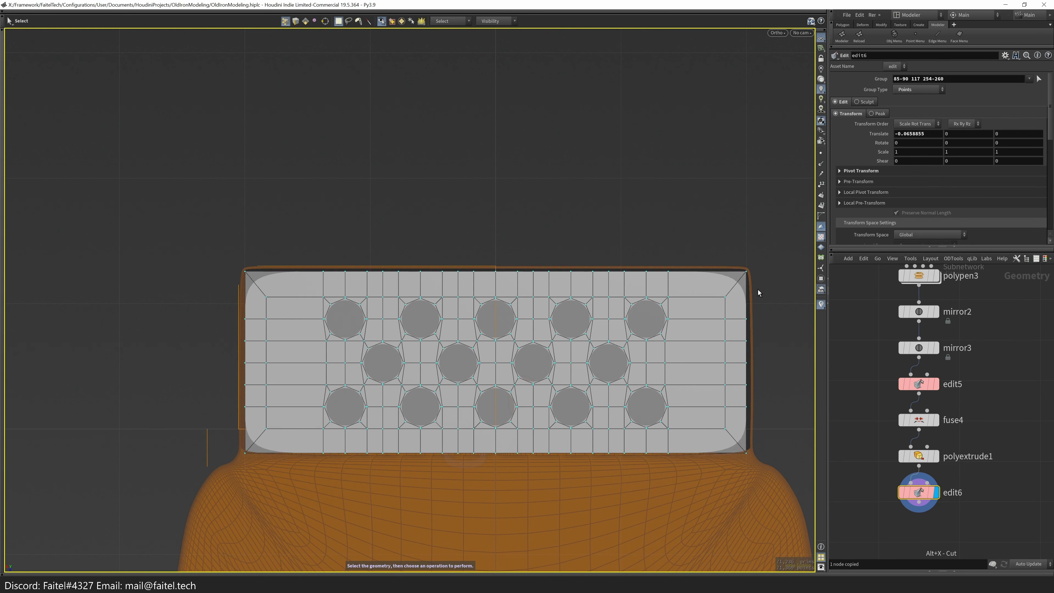
{"action": "left_click", "coordinate": [916, 455]}
{"action": "left_click_drag", "start_coordinate": [926, 152], "coordinate": [929, 152]}
{"action": "left_click", "coordinate": [919, 492]}
- Insert an edge loop close to the grille's outer border
{"action": "left_click_drag", "start_coordinate": [457, 332], "coordinate": [664, 357], "text": "alt"}
{"action": "scroll", "coordinate": [668, 360], "scroll_direction": "up", "scroll_amount": 3}
{"action": "key", "text": "4"}
{"action": "key", "text": "3"}
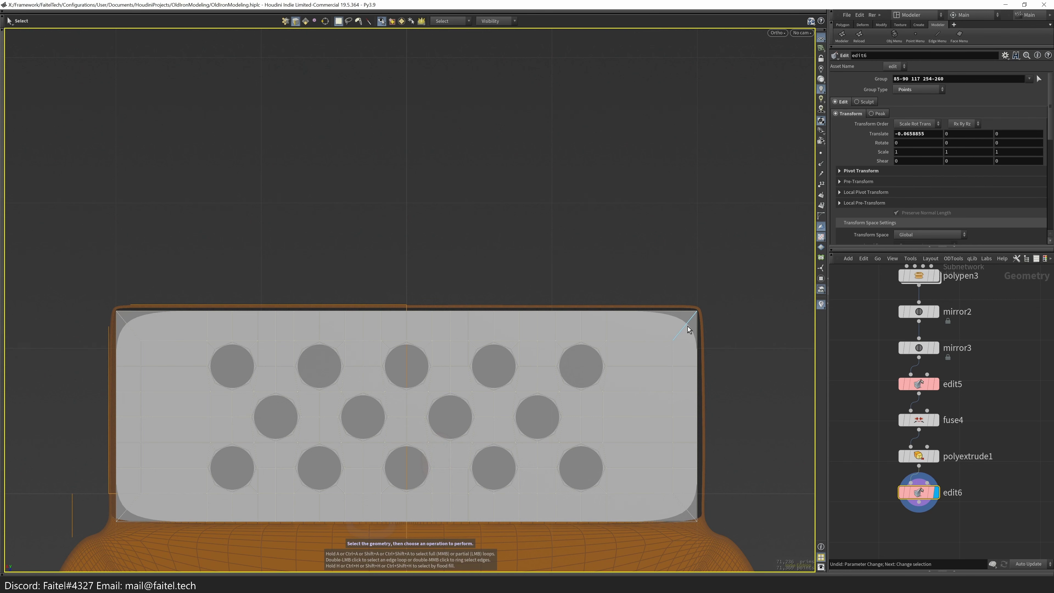
{"action": "key", "text": "q"}
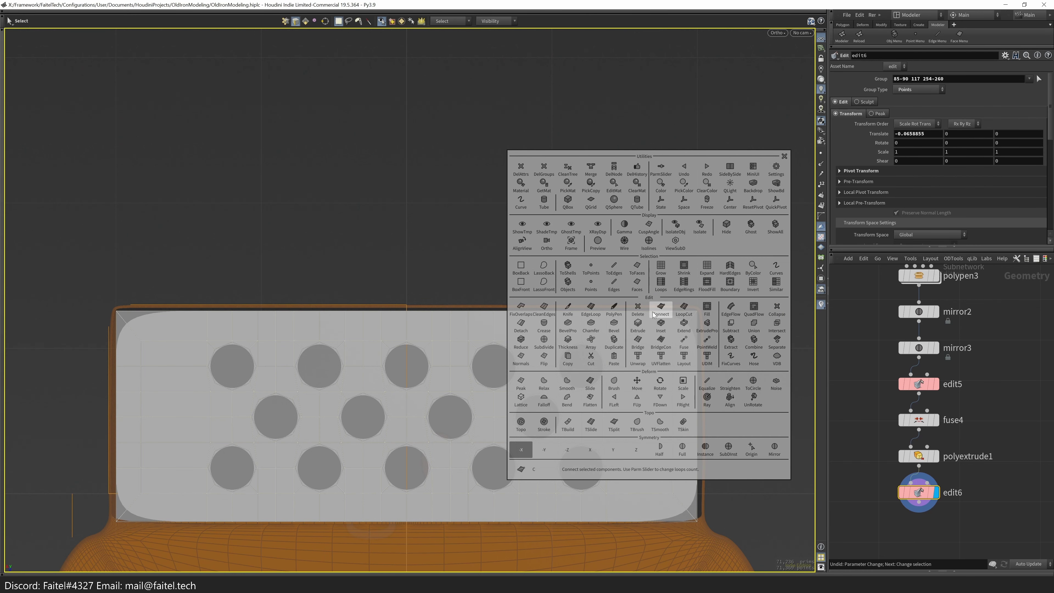
{"action": "left_click", "coordinate": [591, 309]}
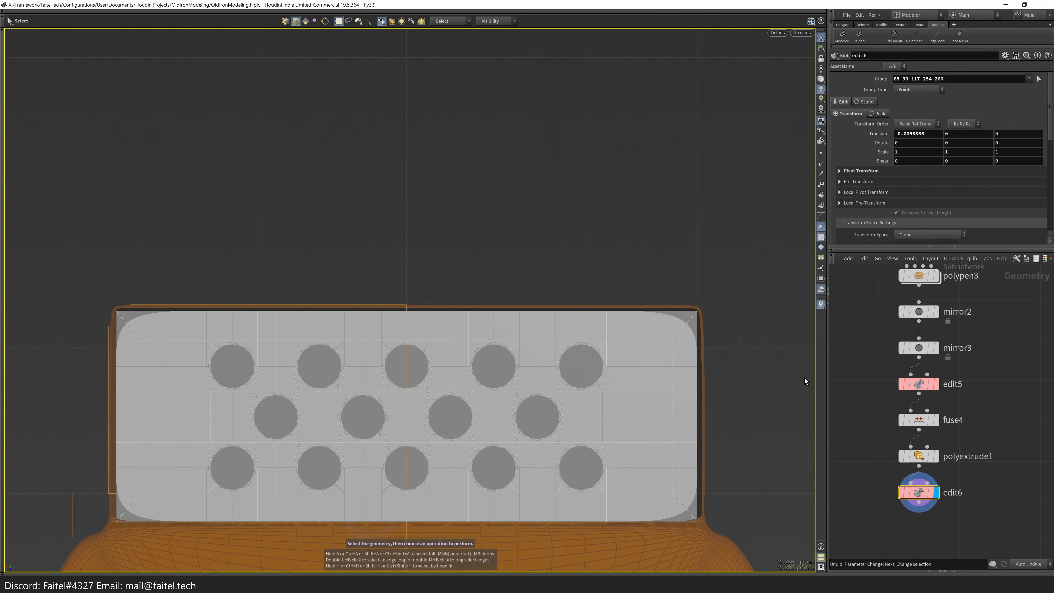
{"action": "left_click", "coordinate": [696, 318]}
{"action": "key", "text": "Return"}
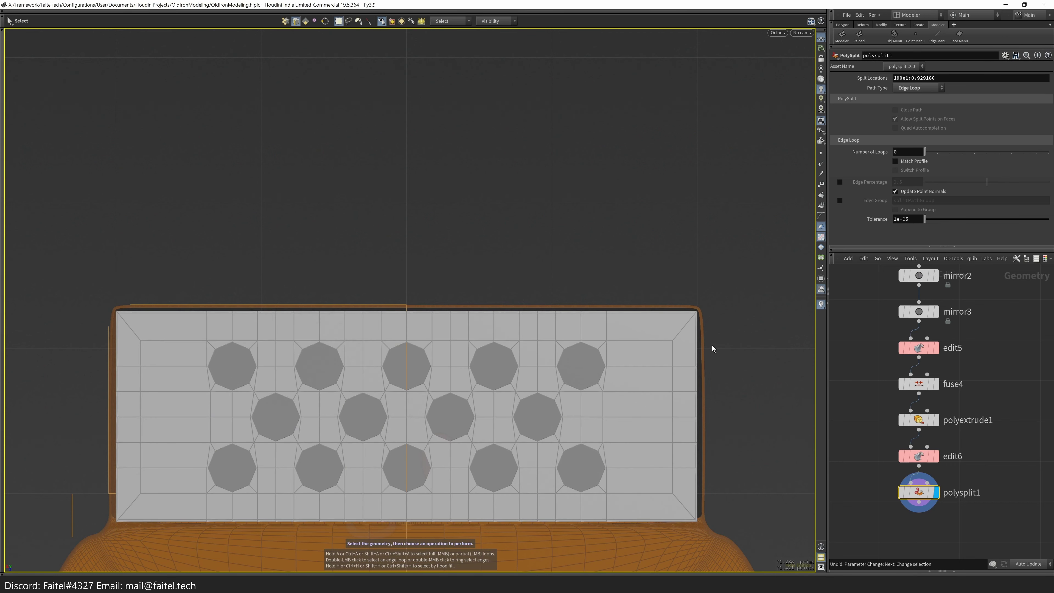
{"action": "scroll", "coordinate": [701, 324], "scroll_direction": "up", "scroll_amount": 1}
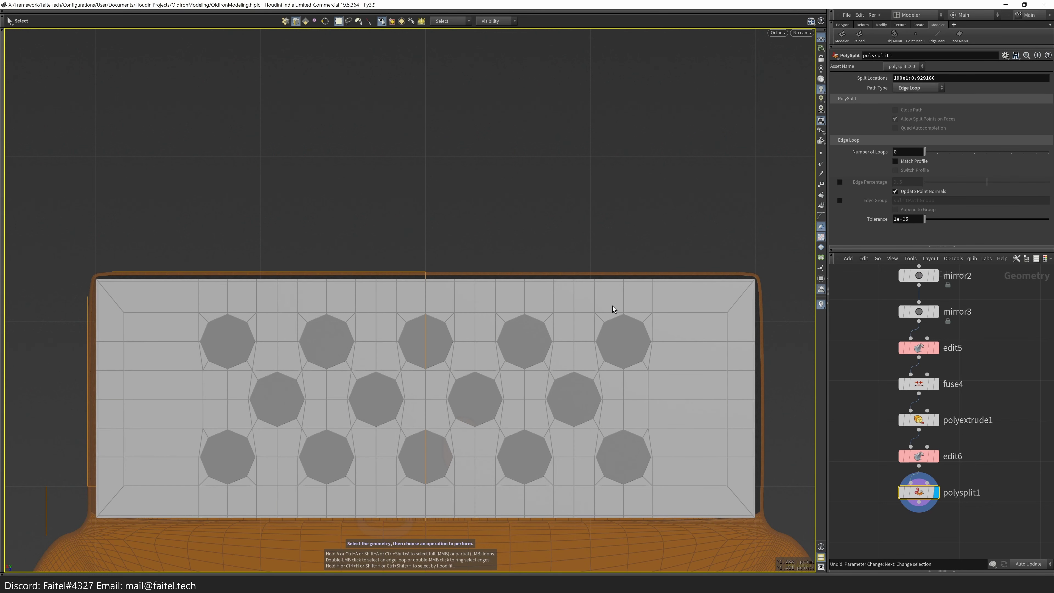
{"action": "key", "text": "3"}
- Push the top face strip into the plate in Z to form a notch
{"action": "left_click", "coordinate": [611, 285]}
{"action": "key", "text": "t"}
{"action": "left_click_drag", "start_coordinate": [427, 323], "coordinate": [432, 337]}
{"action": "key", "text": "s"}
- Scale the notch strip's corner points slightly inward
{"action": "key", "text": "1"}
{"action": "left_click_drag", "start_coordinate": [665, 290], "coordinate": [666, 291]}
{"action": "left_click_drag", "start_coordinate": [185, 266], "coordinate": [210, 297], "text": "shift"}
{"action": "key", "text": "r"}
{"action": "left_click_drag", "start_coordinate": [379, 281], "coordinate": [374, 282]}
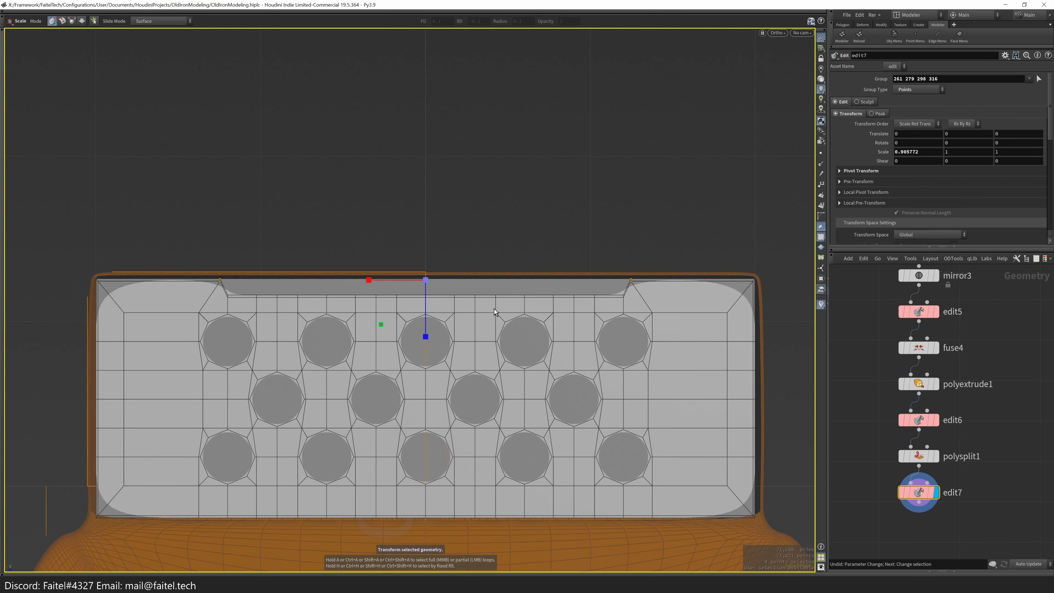
- Nudge the top-right corner points and the right edge column sideways
{"action": "key", "text": "s"}
{"action": "key", "text": "2"}
{"action": "left_click_drag", "start_coordinate": [746, 264], "coordinate": [772, 295]}
{"action": "left_click_drag", "start_coordinate": [714, 277], "coordinate": [719, 286]}
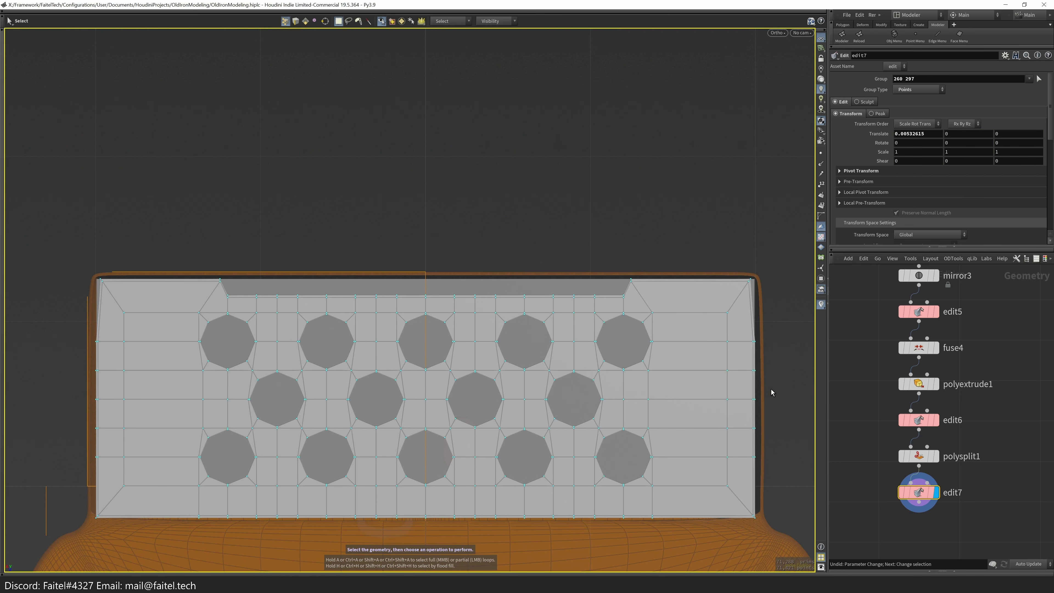
{"action": "left_click_drag", "start_coordinate": [783, 529], "coordinate": [727, 264]}
{"action": "left_click_drag", "start_coordinate": [702, 318], "coordinate": [707, 400]}
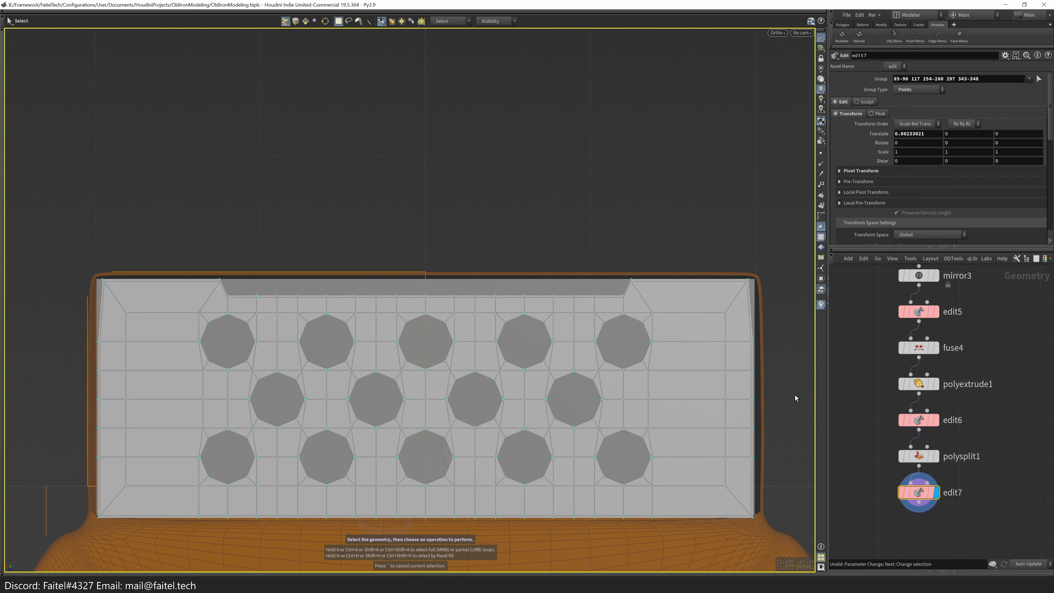
- Select the whole grille and extrude it with an offset of about 0.00636
{"action": "key", "text": "4"}
{"action": "left_click_drag", "start_coordinate": [639, 293], "coordinate": [800, 296]}
{"action": "double_click", "coordinate": [605, 331]}
{"action": "key", "text": "shift+e"}
- Undo the extrusion and apply Thickness to the grille instead
{"action": "scroll", "coordinate": [1051, 184], "scroll_direction": "up", "scroll_amount": 5}
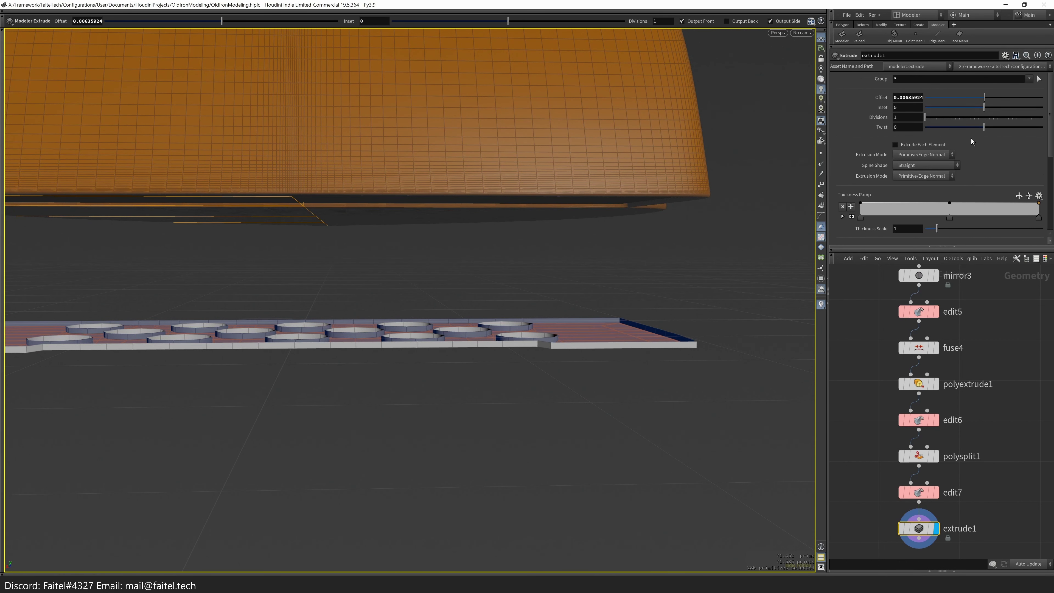
{"action": "scroll", "coordinate": [1048, 152], "scroll_direction": "down", "scroll_amount": 5}
{"action": "key", "text": "ctrl+z"}
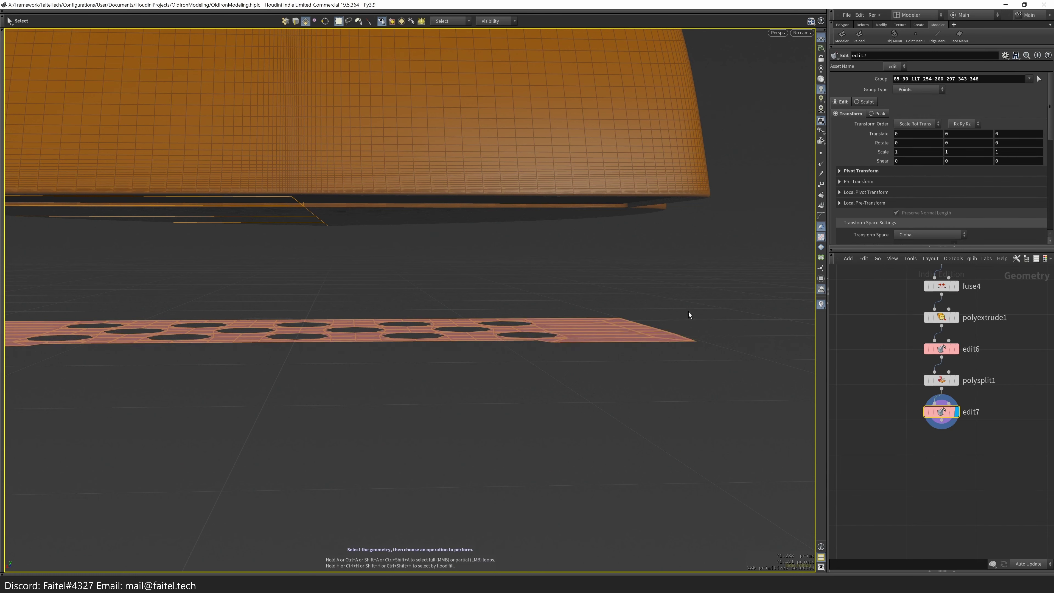
{"action": "key", "text": "grave"}
{"action": "left_click", "coordinate": [564, 325]}
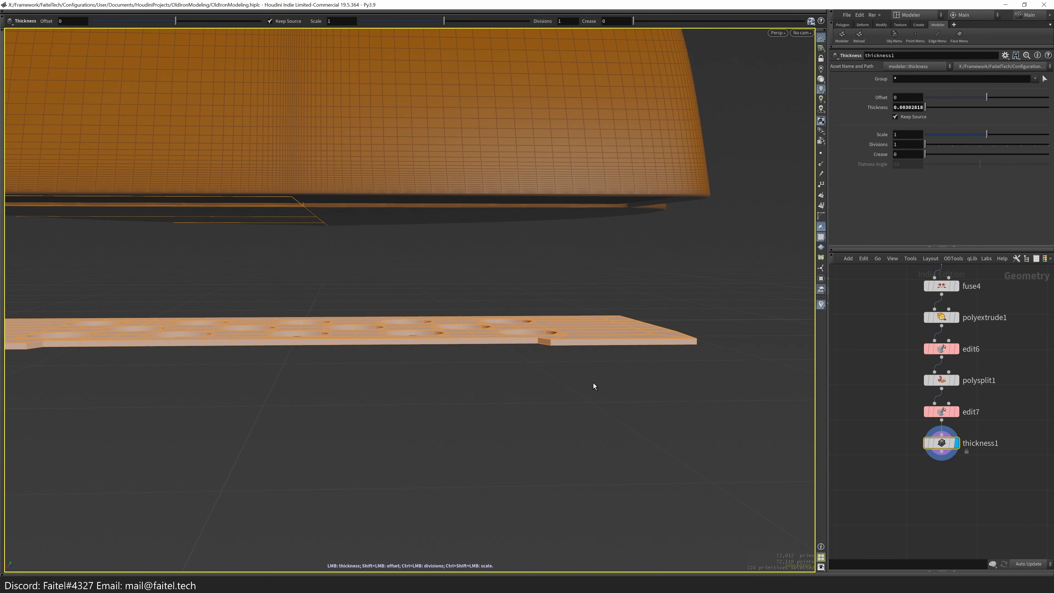
{"action": "left_click_drag", "start_coordinate": [586, 373], "coordinate": [507, 341]}
- Bevel the notch-corner edge with offset about 0.0008 and 2 divisions
{"action": "key", "text": "b"}
{"action": "left_click_drag", "start_coordinate": [575, 295], "coordinate": [552, 295]}
{"action": "scroll", "coordinate": [577, 290], "scroll_direction": "up", "scroll_amount": 3}
{"action": "middle_click_drag", "start_coordinate": [552, 295], "coordinate": [482, 381]}
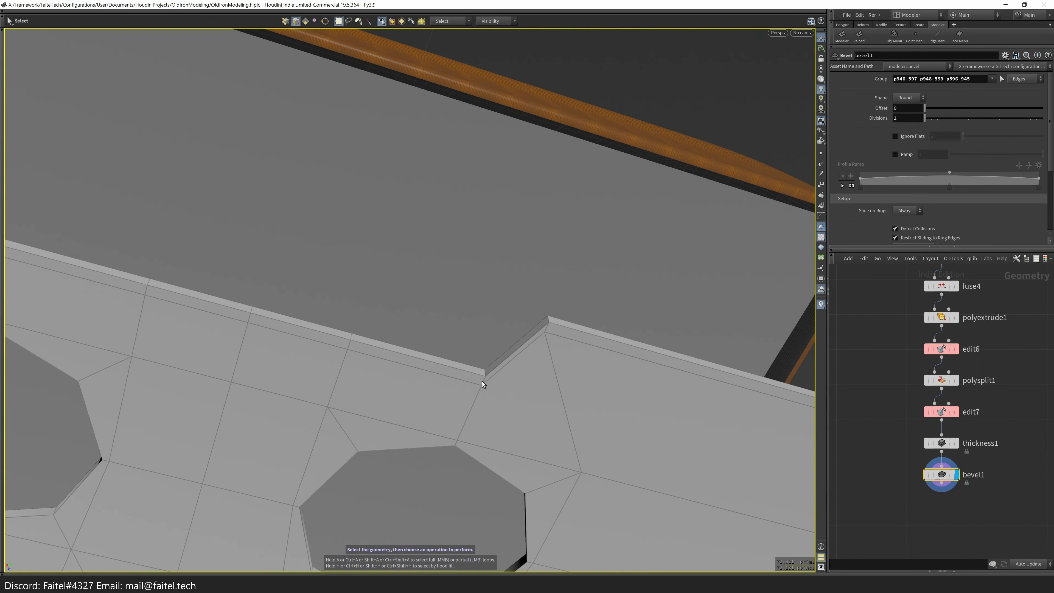
{"action": "scroll", "coordinate": [482, 382], "scroll_direction": "down", "scroll_amount": 2}
{"action": "scroll", "coordinate": [483, 368], "scroll_direction": "up", "scroll_amount": 2}
{"action": "key", "text": "s"}
{"action": "scroll", "coordinate": [485, 290], "scroll_direction": "down", "scroll_amount": 3}
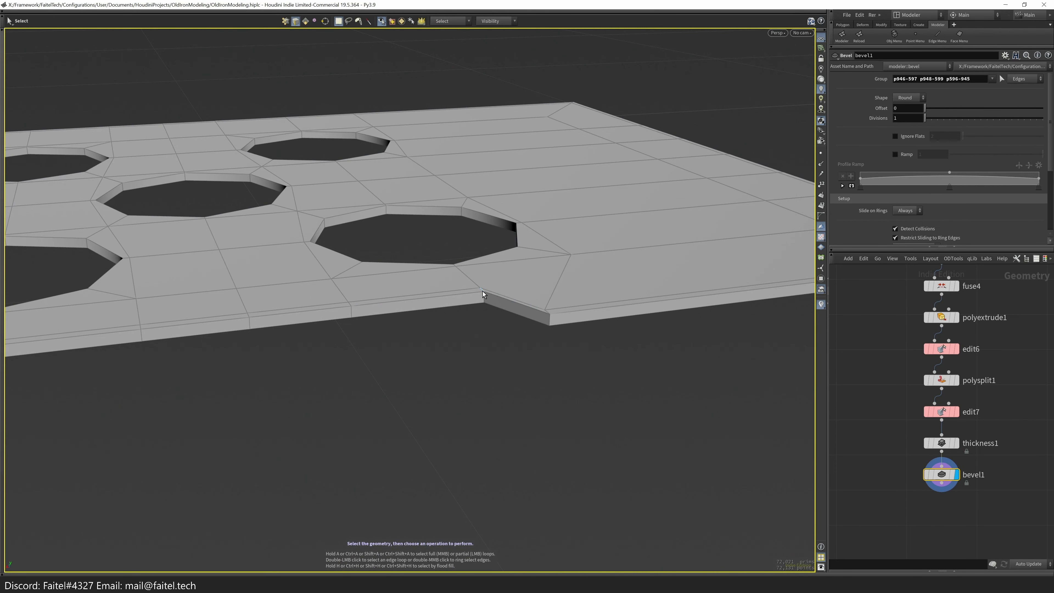
{"action": "scroll", "coordinate": [484, 292], "scroll_direction": "up", "scroll_amount": 3}
{"action": "left_click", "coordinate": [477, 337]}
{"action": "mouse_move", "coordinate": [486, 306]}
{"action": "left_mouse_down", "text": "alt"}
{"action": "mouse_move", "coordinate": [514, 291]}
{"action": "mouse_move", "coordinate": [488, 309]}
{"action": "mouse_move", "coordinate": [487, 290]}
{"action": "mouse_move", "coordinate": [501, 334]}
{"action": "mouse_move", "coordinate": [493, 319]}
{"action": "left_mouse_up", "text": "alt"}
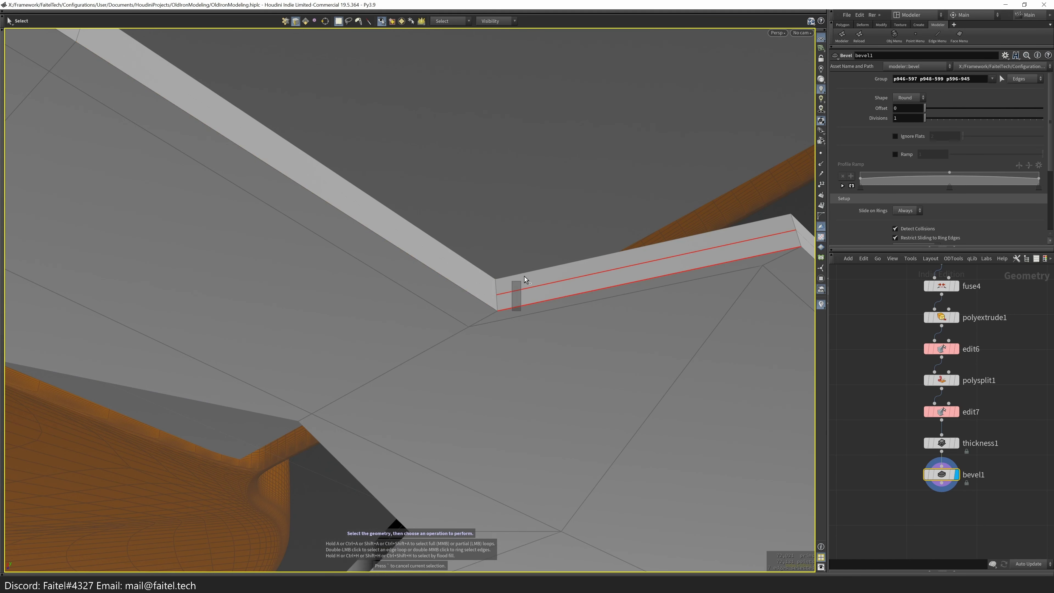
{"action": "left_click_drag", "start_coordinate": [486, 323], "coordinate": [504, 228], "text": "alt"}
{"action": "key", "text": "ctrl+b"}
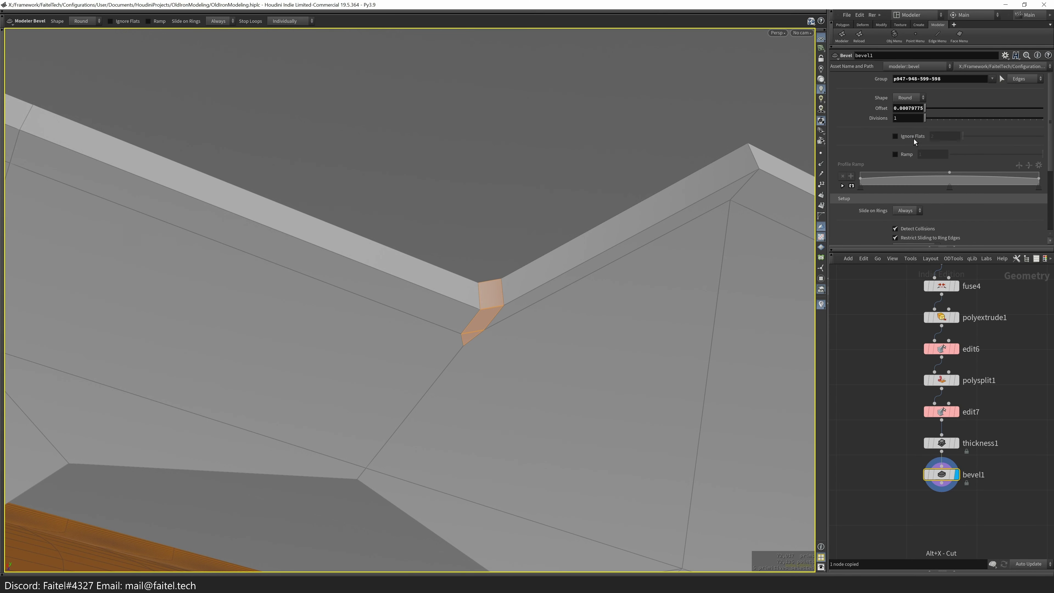
- View the plate from the top and select the notch corner points
{"action": "key", "text": "Escape"}
{"action": "left_click_drag", "start_coordinate": [715, 256], "coordinate": [482, 337]}
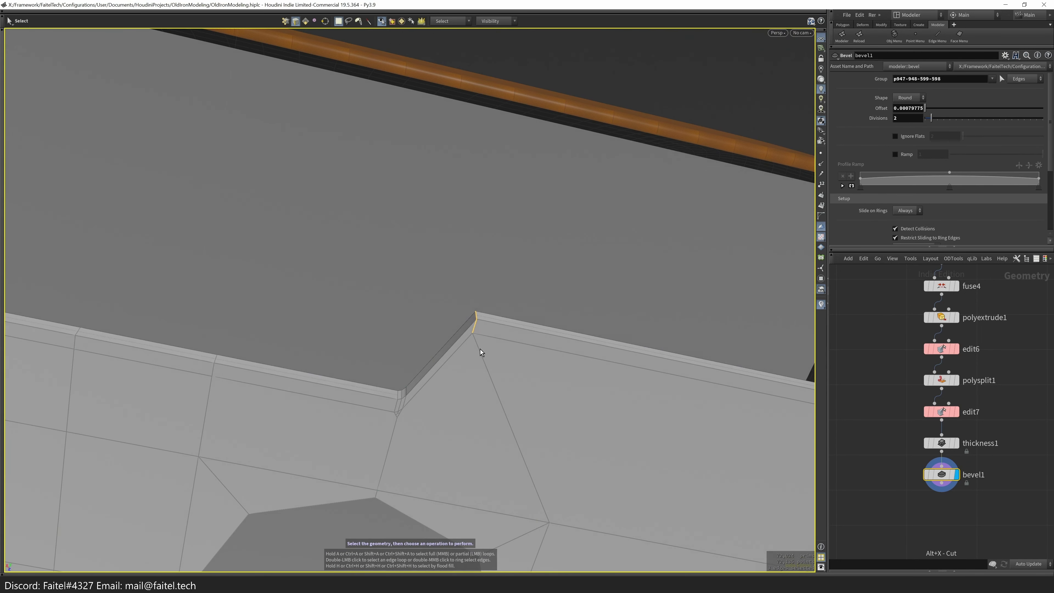
{"action": "key", "text": "space+2"}
{"action": "left_click", "coordinate": [459, 327]}
- Move the notch corner points, then bevel the corner edge smaller with two divisions
{"action": "key", "text": "t"}
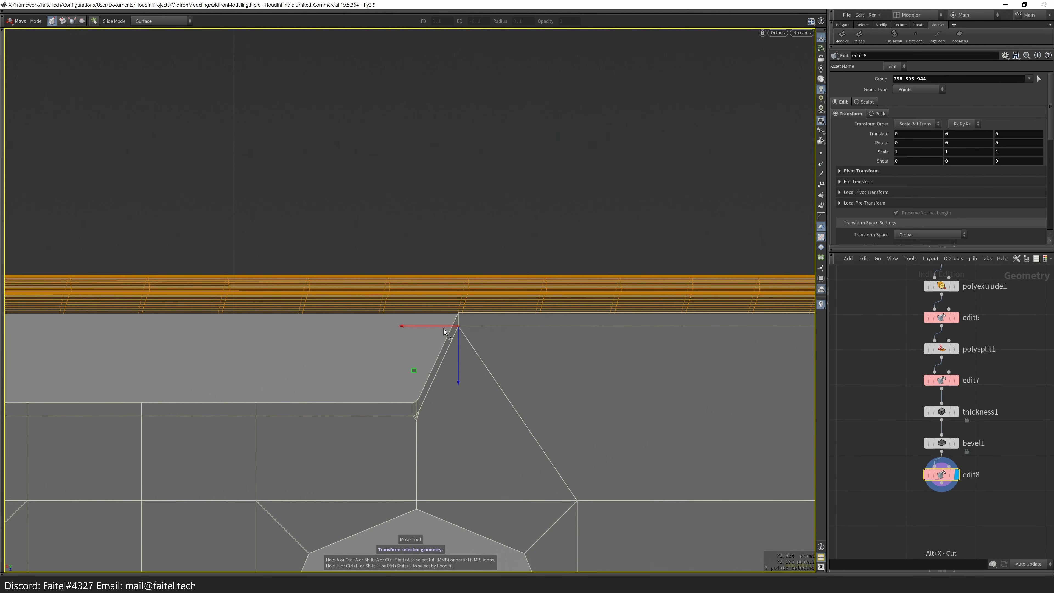
{"action": "key", "text": "s"}
{"action": "left_click_drag", "start_coordinate": [486, 345], "coordinate": [488, 317]}
{"action": "key", "text": "3"}
{"action": "left_click", "coordinate": [483, 333]}
{"action": "key", "text": "space+3"}
{"action": "scroll", "coordinate": [478, 266], "scroll_direction": "up", "scroll_amount": 3}
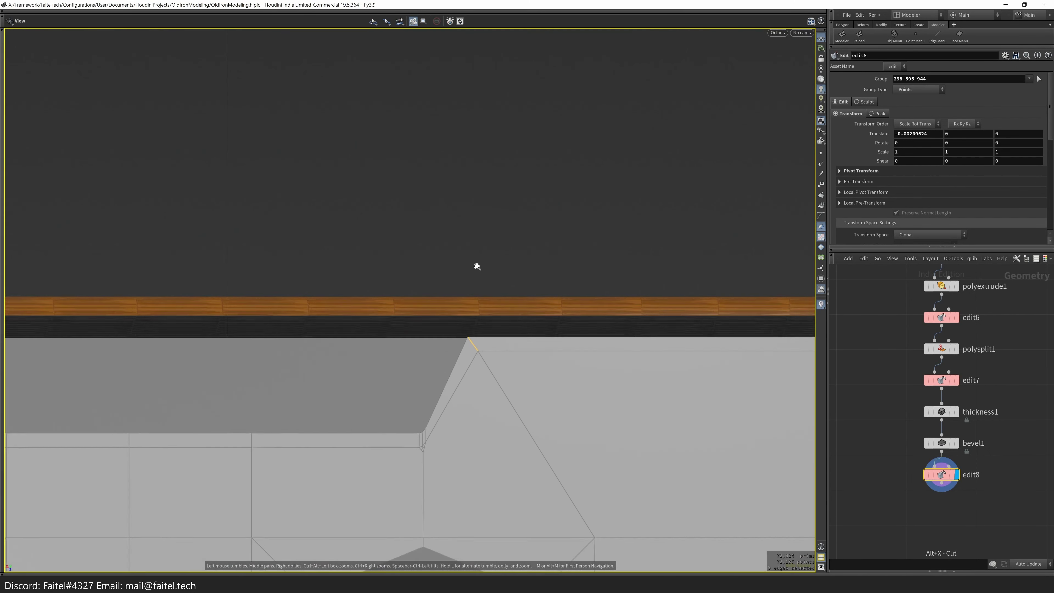
{"action": "key", "text": "ctrl+b"}
{"action": "left_click_drag", "start_coordinate": [500, 322], "coordinate": [535, 322], "text": "alt"}
{"action": "left_click_drag", "start_coordinate": [616, 274], "coordinate": [544, 312], "text": "ctrl"}
{"action": "left_click_drag", "start_coordinate": [544, 311], "coordinate": [662, 259], "text": "alt"}
- Select the corner's vertical edges and delete the earlier bevel and edit nodes
{"action": "key", "text": "s"}
{"action": "scroll", "coordinate": [621, 222], "scroll_direction": "up", "scroll_amount": 3}
{"action": "left_click_drag", "start_coordinate": [621, 222], "coordinate": [630, 355], "text": "alt"}
{"action": "left_click", "coordinate": [626, 355]}
{"action": "scroll", "coordinate": [627, 355], "scroll_direction": "down", "scroll_amount": 2}
{"action": "mouse_move", "coordinate": [915, 455]}
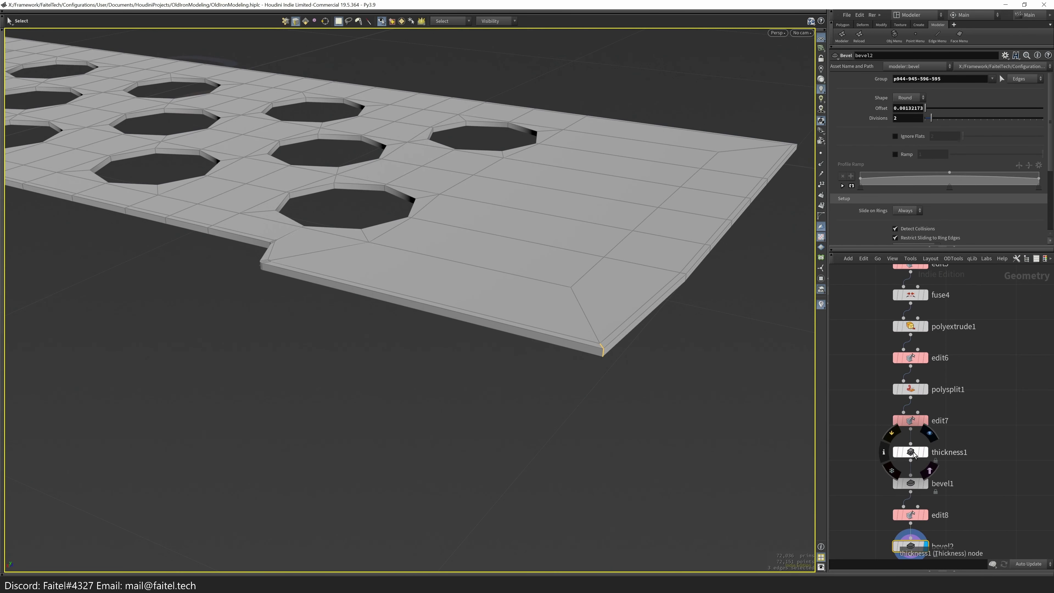
{"action": "left_click_drag", "start_coordinate": [915, 465], "coordinate": [968, 558]}
{"action": "key", "text": "ctrl+x"}
- Bevel the selected vertical corner edges with 2 divisions
{"action": "scroll", "coordinate": [624, 337], "scroll_direction": "up", "scroll_amount": 2}
{"action": "left_click_drag", "start_coordinate": [622, 371], "coordinate": [624, 193], "text": "alt"}
{"action": "key", "text": "b"}
{"action": "left_click_drag", "start_coordinate": [692, 195], "coordinate": [702, 195], "text": "ctrl"}
{"action": "left_click_drag", "start_coordinate": [701, 195], "coordinate": [431, 238], "text": "alt"}
- Bevel the plate edge at the corner, also with 2 divisions
{"action": "key", "text": "Escape"}
{"action": "left_click_drag", "start_coordinate": [498, 308], "coordinate": [473, 307], "text": "alt"}
{"action": "left_click", "coordinate": [366, 276]}
{"action": "key", "text": "ctrl+b"}
{"action": "left_click_drag", "start_coordinate": [473, 307], "coordinate": [448, 291], "text": "alt"}
{"action": "mouse_move", "coordinate": [449, 291]}
{"action": "left_mouse_down"}
{"action": "mouse_move", "coordinate": [440, 297]}
{"action": "mouse_move", "coordinate": [384, 227]}
{"action": "mouse_move", "coordinate": [407, 219]}
{"action": "mouse_move", "coordinate": [423, 160]}
{"action": "mouse_move", "coordinate": [412, 226]}
{"action": "mouse_move", "coordinate": [459, 297]}
{"action": "left_mouse_up"}
- Bevel the remaining corner edge and inspect the rounded corner straight on
{"action": "key", "text": "s"}
{"action": "left_click", "coordinate": [384, 227]}
{"action": "key", "text": "ctrl+b"}
{"action": "key", "text": "space+2"}
{"action": "middle_click_drag", "start_coordinate": [405, 327], "coordinate": [345, 327]}
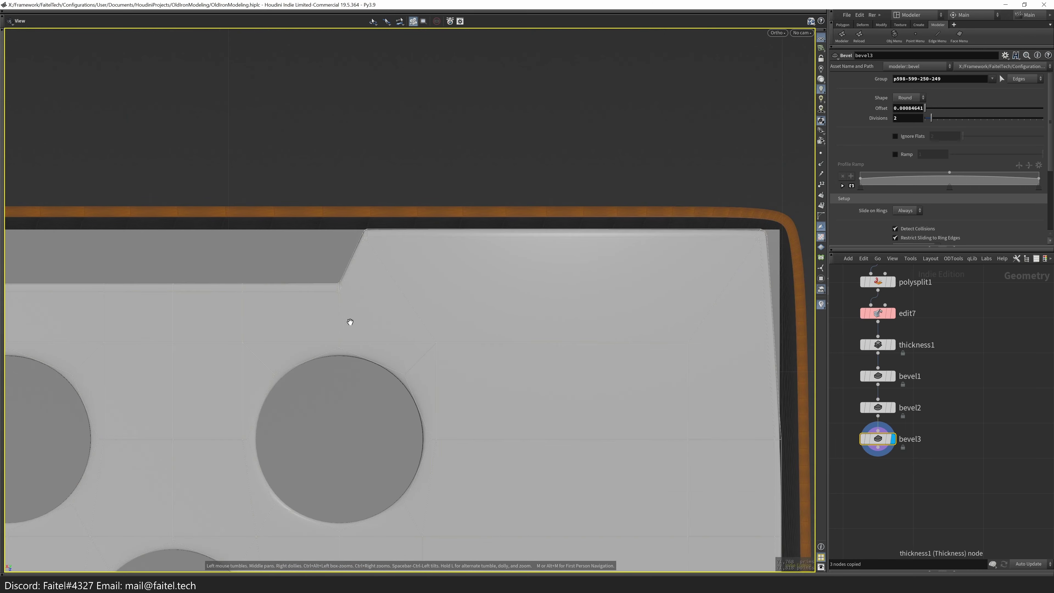
{"action": "scroll", "coordinate": [332, 340], "scroll_direction": "down", "scroll_amount": 3}
{"action": "scroll", "coordinate": [424, 201], "scroll_direction": "up", "scroll_amount": 10}
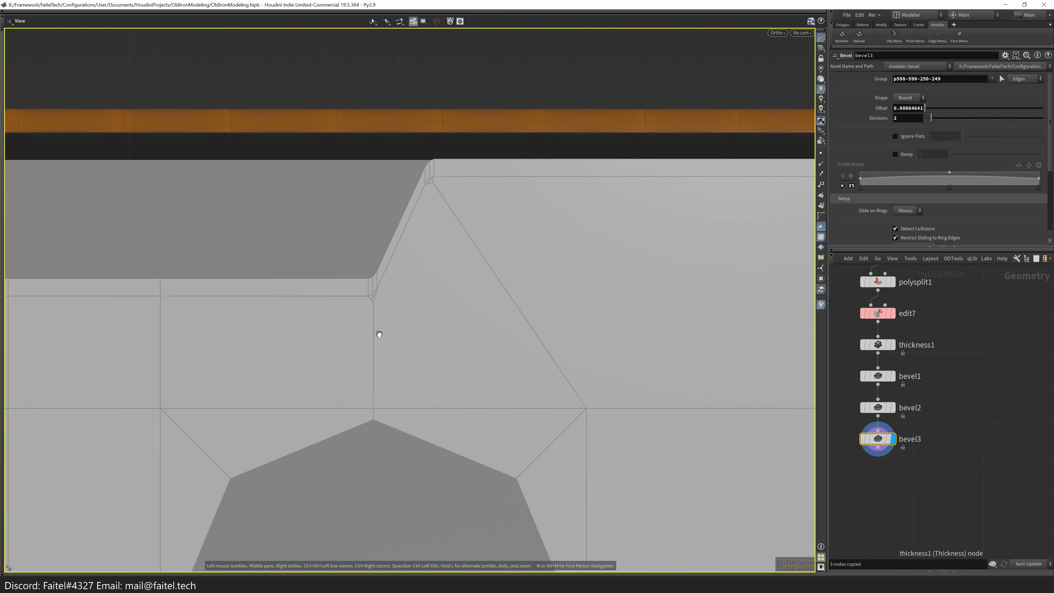
{"action": "scroll", "coordinate": [382, 334], "scroll_direction": "up", "scroll_amount": 3}
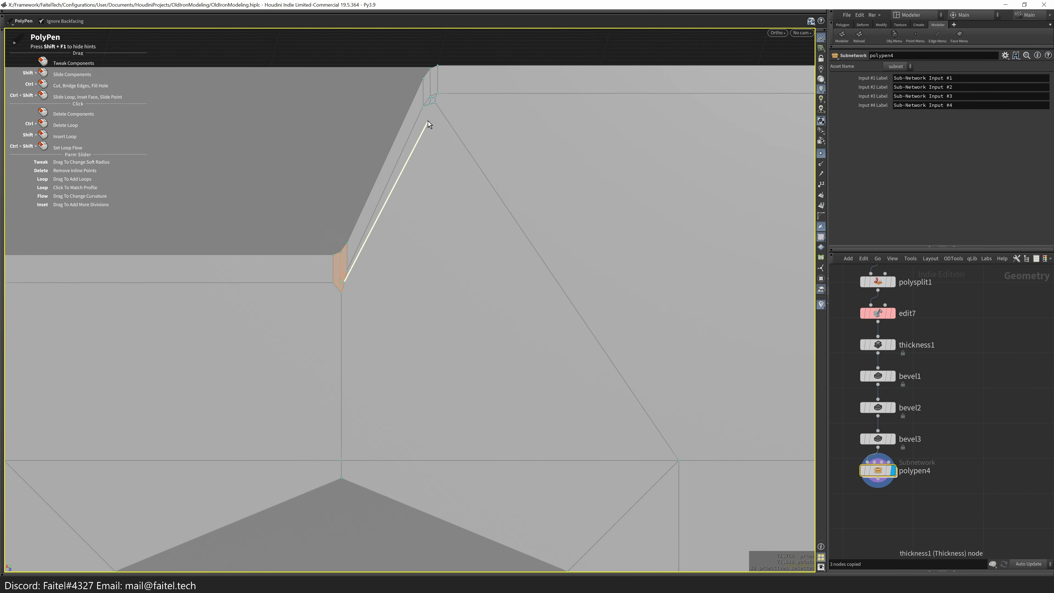
- Insert a supporting edge loop and slide it close to the plate's rim
{"action": "scroll", "coordinate": [436, 102], "scroll_direction": "down", "scroll_amount": 5}
{"action": "scroll", "coordinate": [100, 248], "scroll_direction": "up", "scroll_amount": 1}
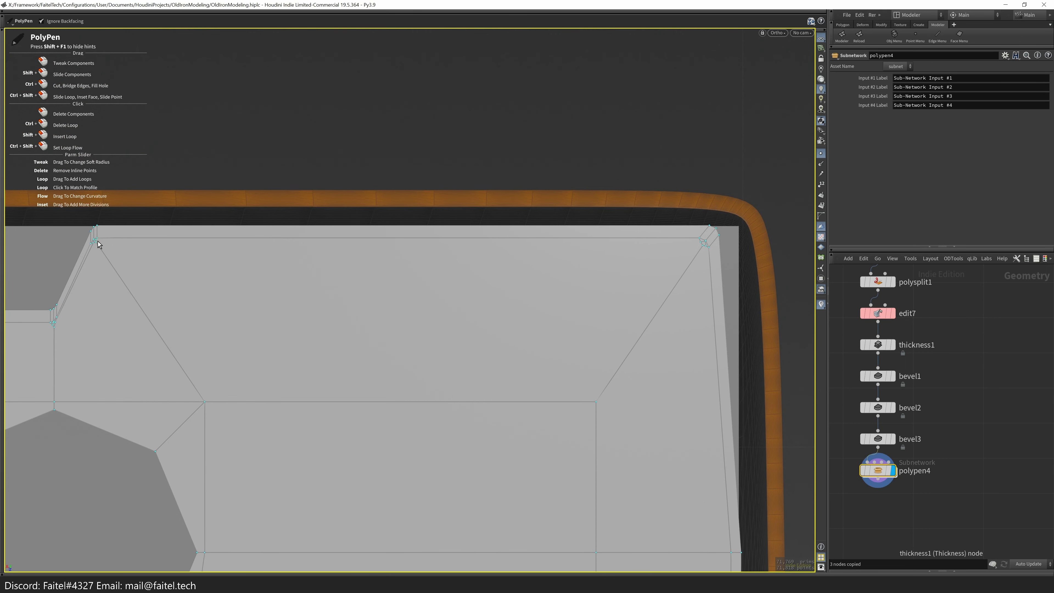
{"action": "left_click_drag", "start_coordinate": [700, 251], "coordinate": [330, 239]}
{"action": "left_click_drag", "start_coordinate": [341, 199], "coordinate": [663, 344]}
{"action": "mouse_move", "coordinate": [91, 196]}
{"action": "left_mouse_down"}
{"action": "mouse_move", "coordinate": [275, 333]}
{"action": "mouse_move", "coordinate": [447, 264]}
{"action": "left_mouse_up"}
{"action": "mouse_move", "coordinate": [508, 299]}
{"action": "left_mouse_down"}
{"action": "mouse_move", "coordinate": [483, 247]}
{"action": "mouse_move", "coordinate": [506, 328]}
{"action": "left_mouse_up"}
{"action": "key", "text": "l"}
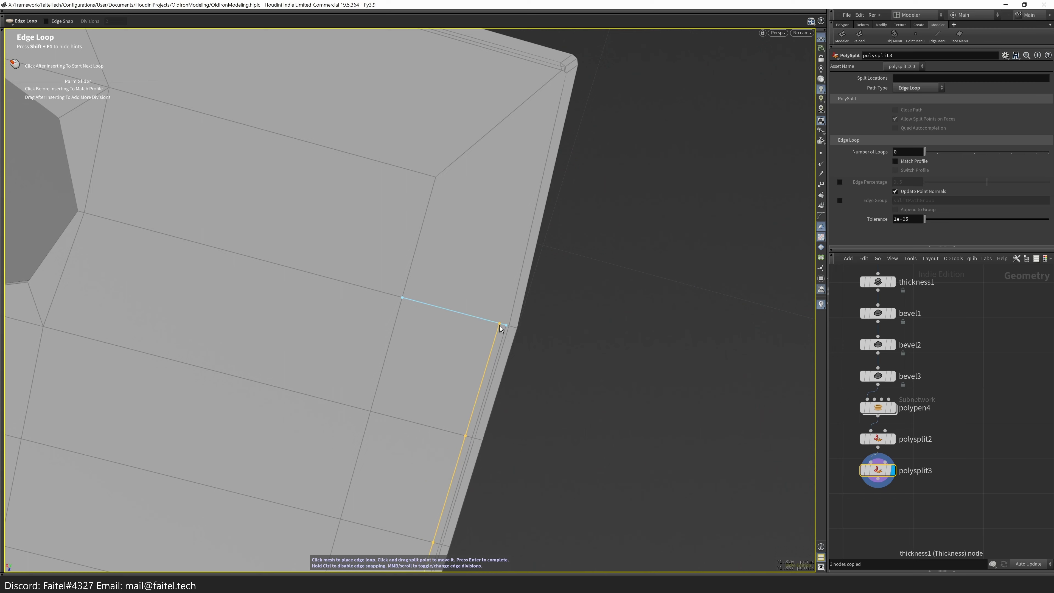
{"action": "left_click", "coordinate": [501, 328]}
{"action": "left_click_drag", "start_coordinate": [502, 316], "coordinate": [537, 124]}
- Start a Modeler Bevel of about 0.00074 on the plate's rim edges
{"action": "key", "text": "p"}
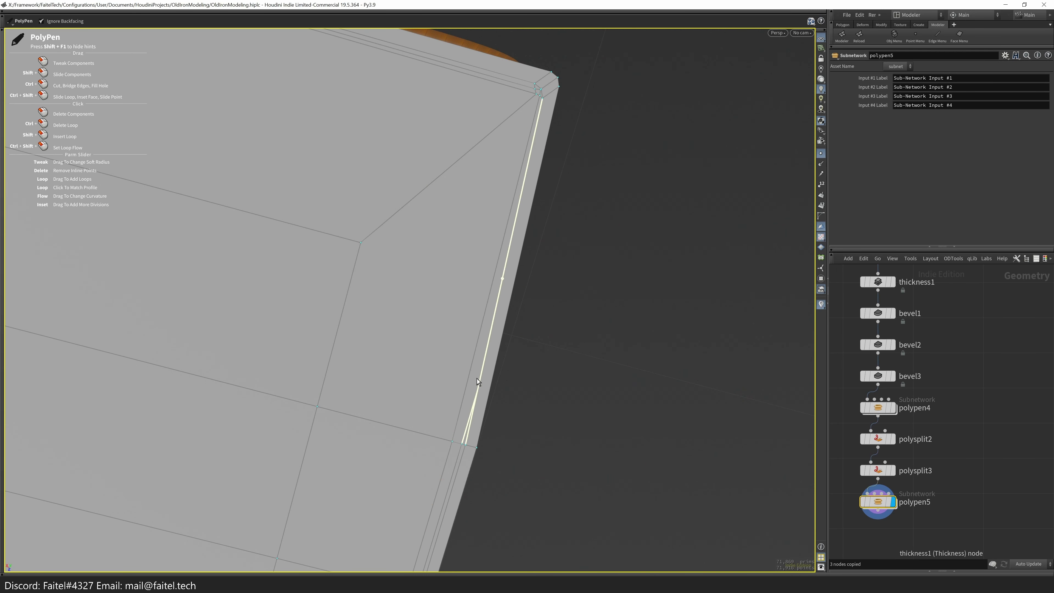
{"action": "left_click_drag", "start_coordinate": [542, 100], "coordinate": [529, 154]}
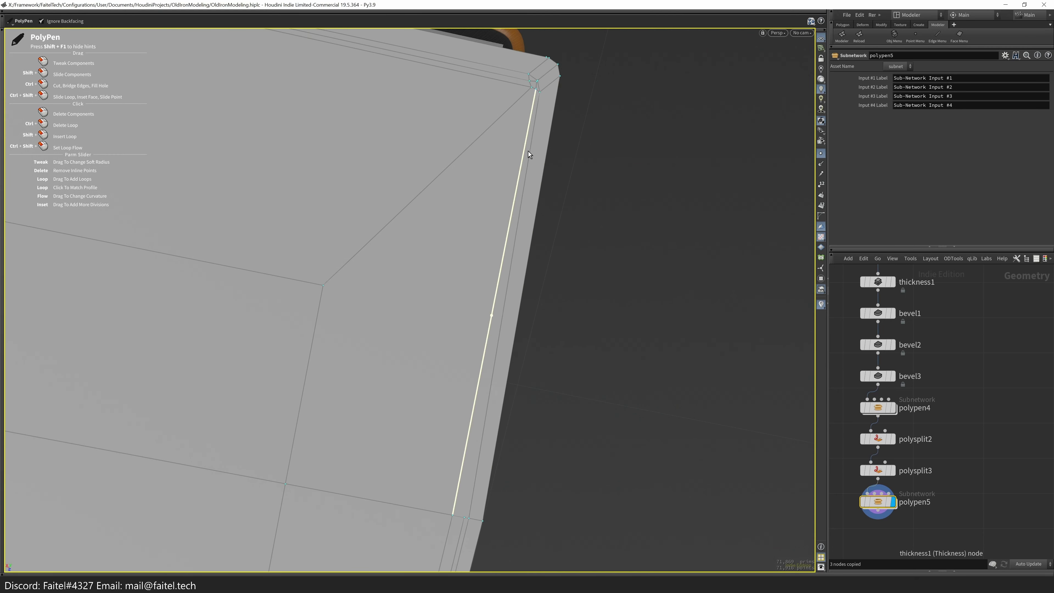
{"action": "left_click_drag", "start_coordinate": [482, 224], "coordinate": [632, 246]}
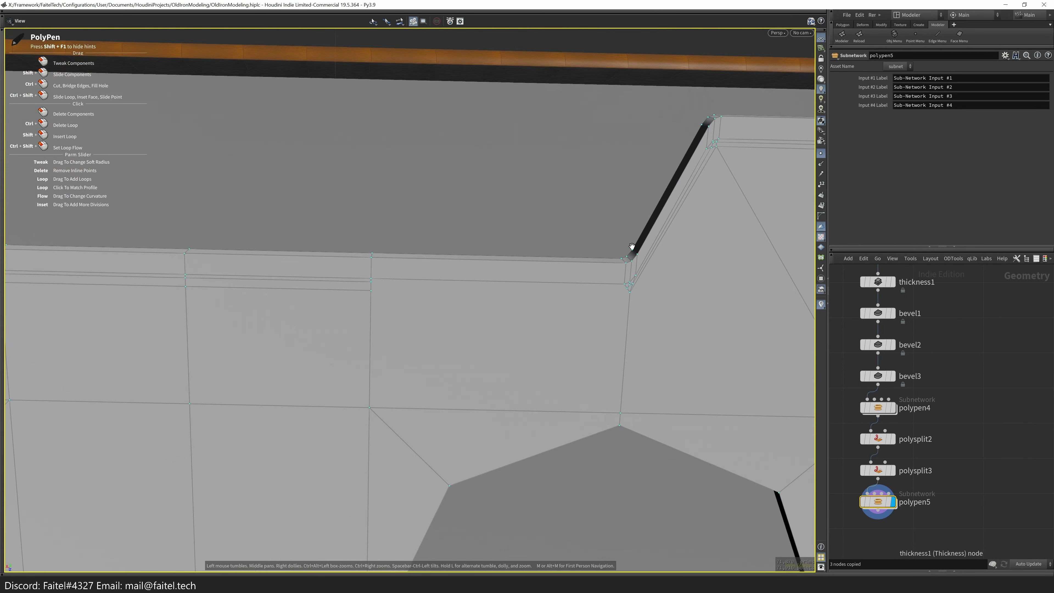
{"action": "left_click_drag", "start_coordinate": [651, 313], "coordinate": [499, 200]}
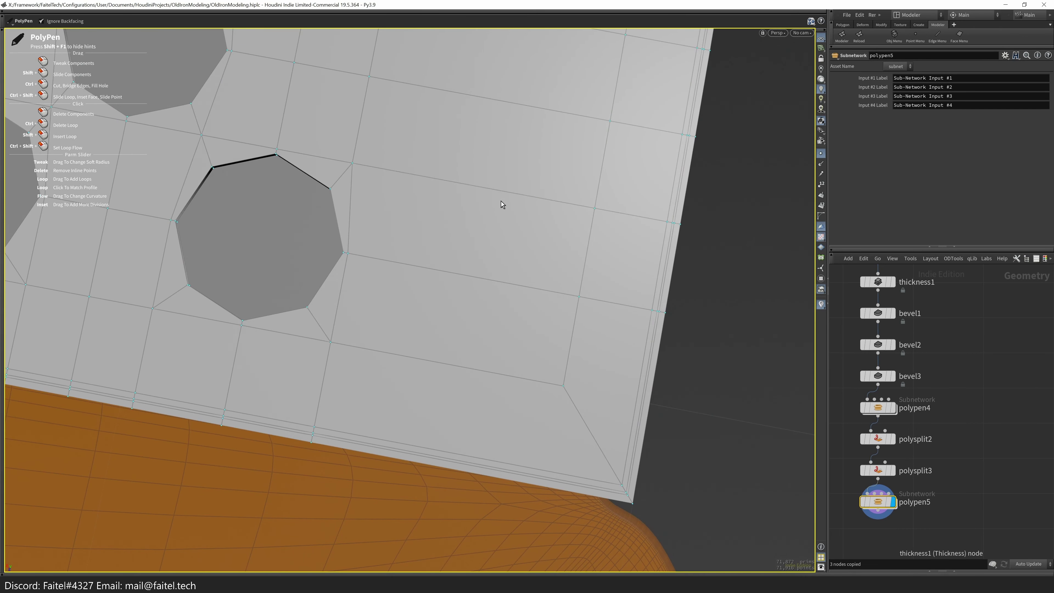
{"action": "scroll", "coordinate": [595, 479], "scroll_direction": "up", "scroll_amount": 5}
{"action": "left_click_drag", "start_coordinate": [595, 478], "coordinate": [488, 381]}
{"action": "key", "text": "ctrl+b"}
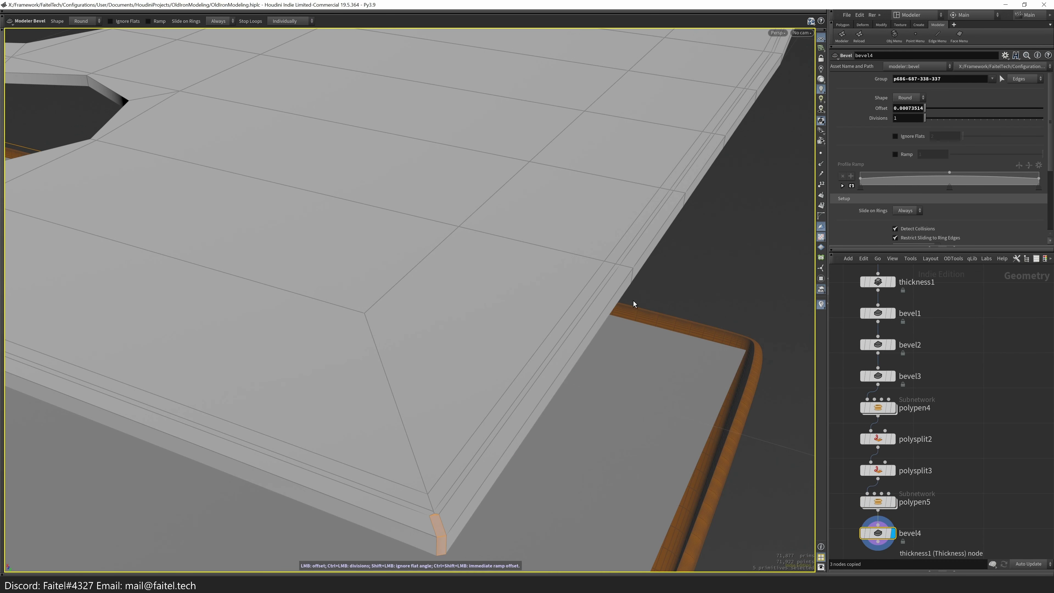
- Set the rim bevel to 2 divisions and inspect the rounded corner
{"action": "left_click", "coordinate": [929, 123]}
{"action": "scroll", "coordinate": [528, 431], "scroll_direction": "up", "scroll_amount": 6}
{"action": "key", "text": "p"}
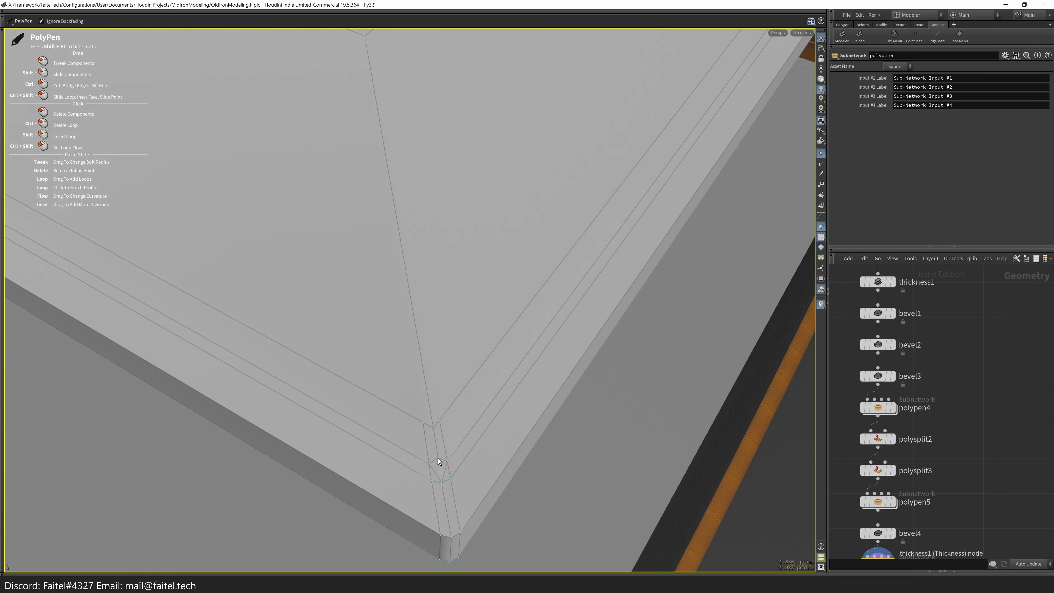
{"action": "left_click_drag", "start_coordinate": [460, 480], "coordinate": [444, 483], "text": "alt"}
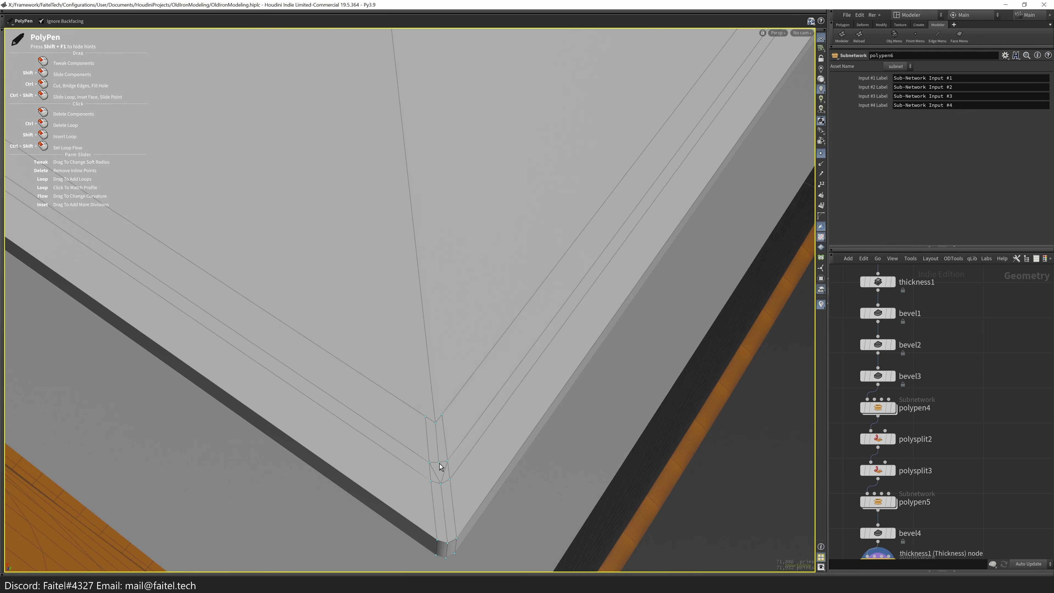
{"action": "left_click_drag", "start_coordinate": [461, 466], "coordinate": [460, 482], "text": "alt"}
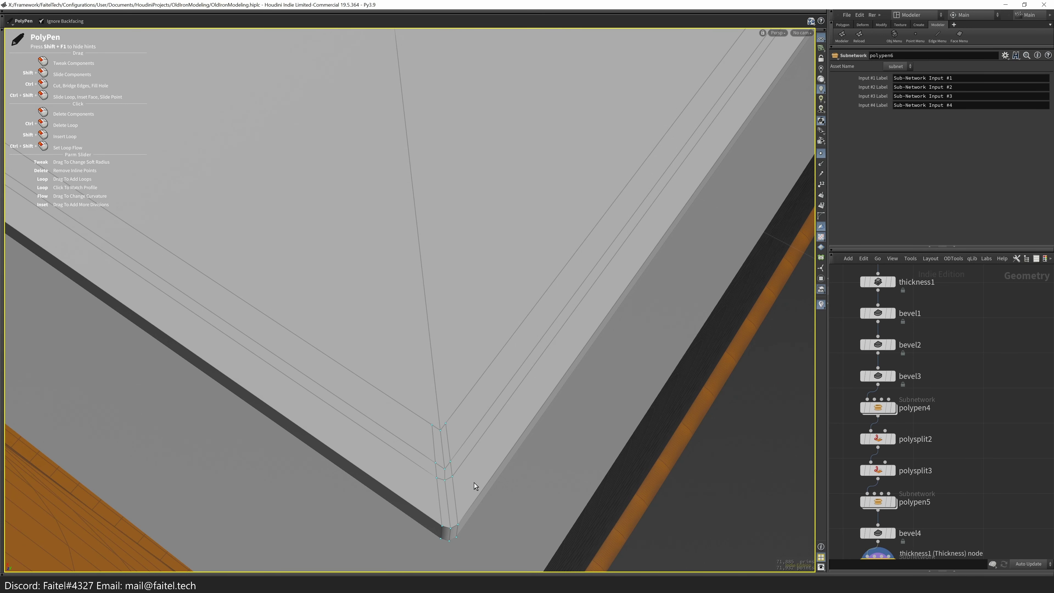
{"action": "scroll", "coordinate": [466, 498], "scroll_direction": "down", "scroll_amount": 5}
{"action": "scroll", "coordinate": [452, 476], "scroll_direction": "up", "scroll_amount": 3}
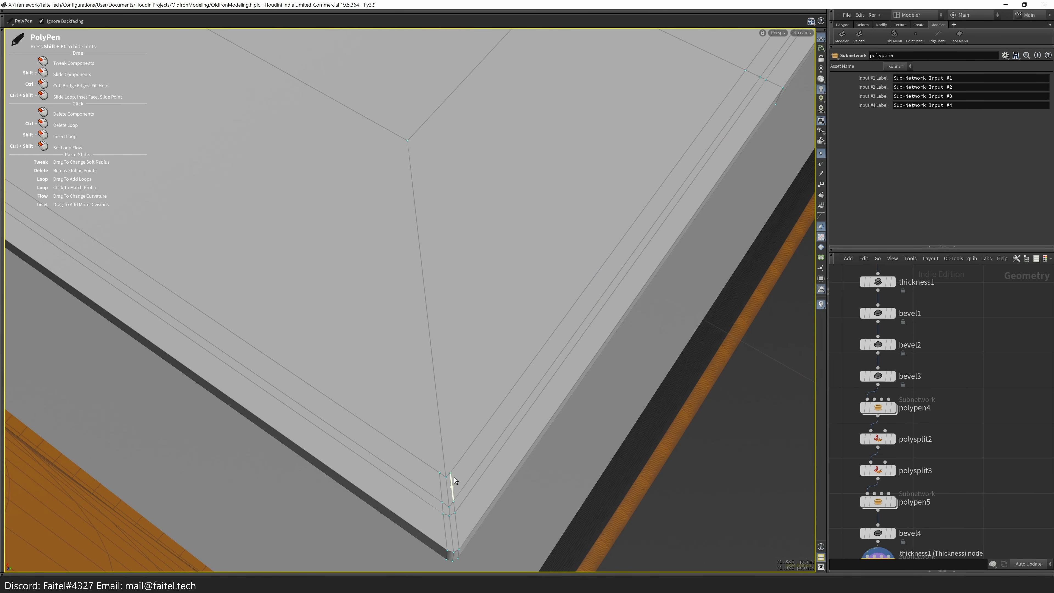
{"action": "scroll", "coordinate": [441, 475], "scroll_direction": "down", "scroll_amount": 2}
{"action": "left_click_drag", "start_coordinate": [440, 502], "coordinate": [535, 149], "text": "alt"}
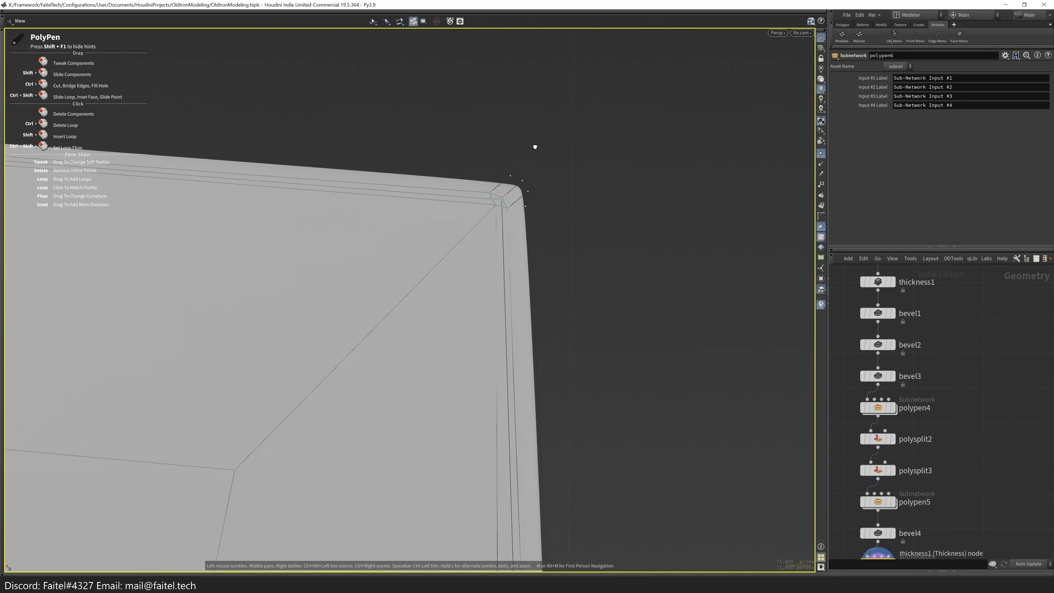
{"action": "scroll", "coordinate": [496, 356], "scroll_direction": "up", "scroll_amount": 3}
{"action": "scroll", "coordinate": [495, 356], "scroll_direction": "down", "scroll_amount": 3}
- Add Mirror nodes to complete the plate's other half and mirror along Y
{"action": "key", "text": "Tab"}
{"action": "left_click", "coordinate": [405, 431]}
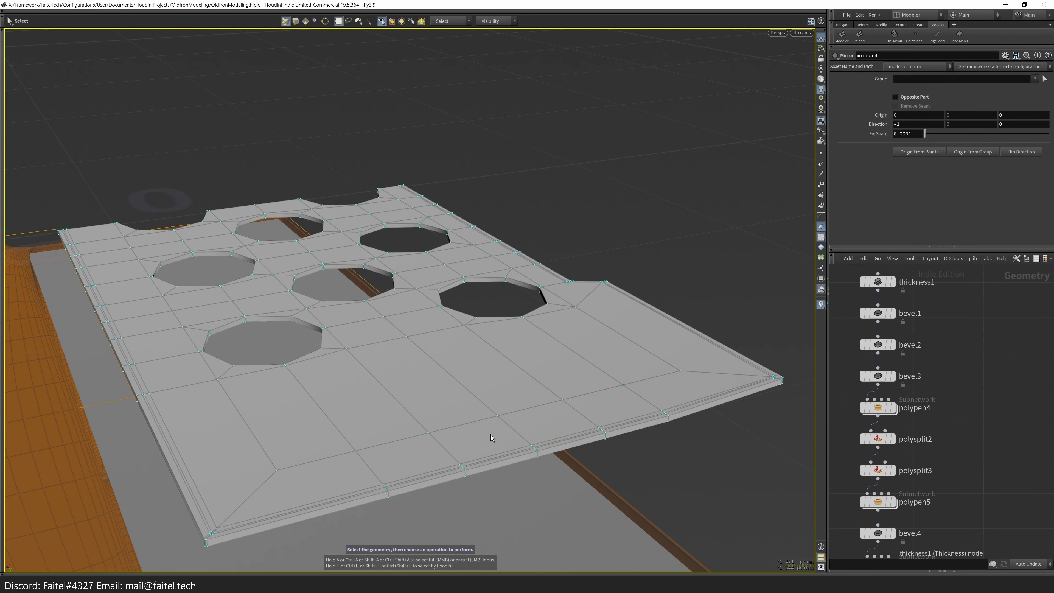
{"action": "key", "text": "Tab"}
{"action": "left_click", "coordinate": [322, 438]}
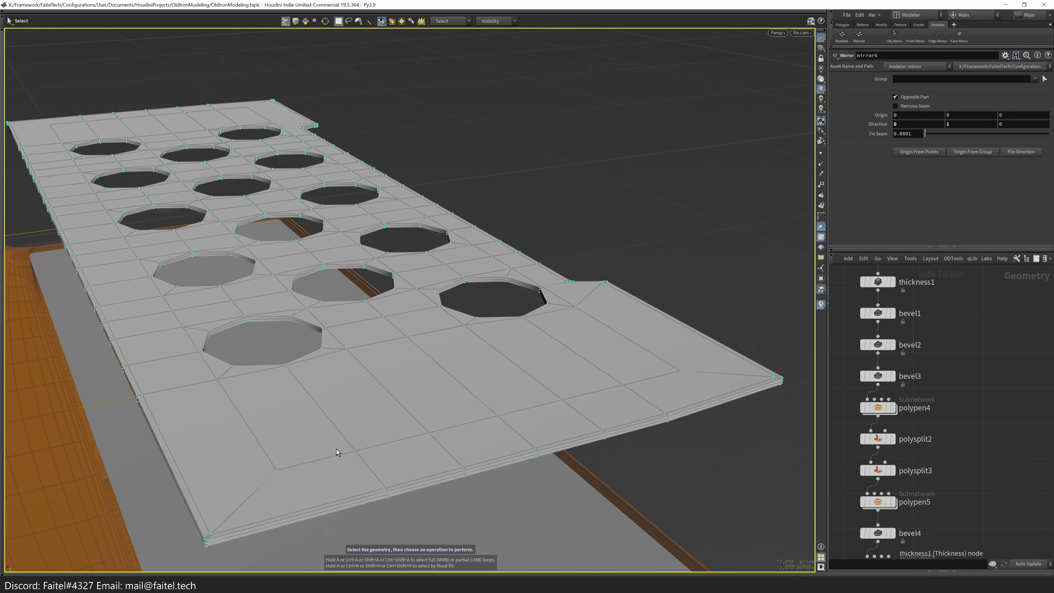
{"action": "left_click_drag", "start_coordinate": [336, 455], "coordinate": [414, 400], "text": "alt"}
- Replace the last mirror with one in the negative Y direction
{"action": "key", "text": "ctrl+z"}
{"action": "key", "text": "Tab"}
{"action": "left_click", "coordinate": [411, 403]}
{"action": "key", "text": "Tab"}
{"action": "left_click", "coordinate": [337, 409]}
{"action": "key", "text": "Tab"}
{"action": "left_click", "coordinate": [200, 419]}
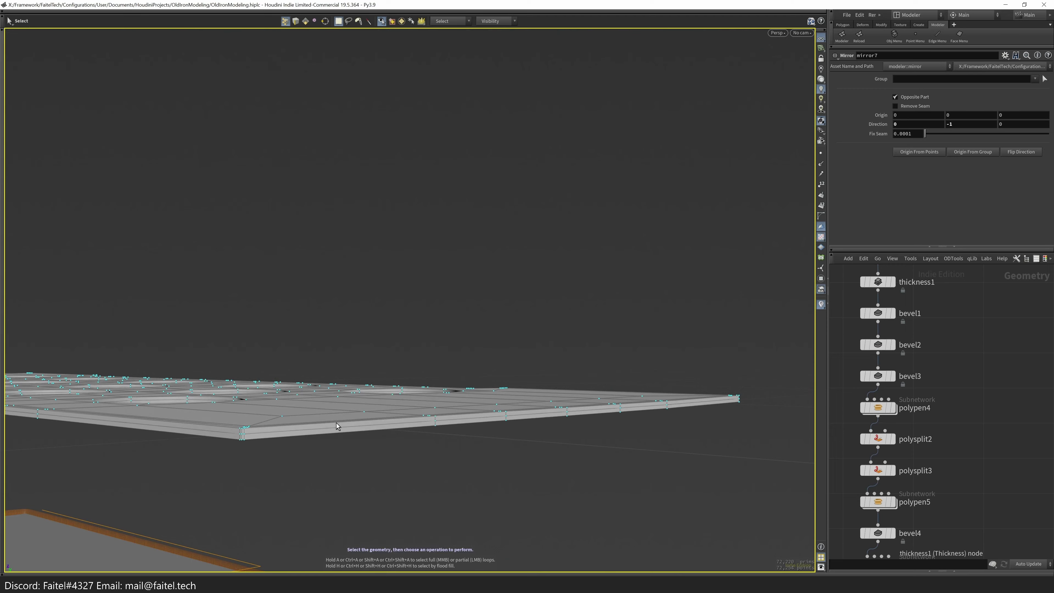
{"action": "scroll", "coordinate": [376, 490], "scroll_direction": "up", "scroll_amount": 5}
{"action": "left_click_drag", "start_coordinate": [376, 490], "coordinate": [461, 369]}
- Return to the Objects level to view the whole iron model
{"action": "key", "text": "s"}
{"action": "scroll", "coordinate": [519, 292], "scroll_direction": "down", "scroll_amount": 5}
{"action": "scroll", "coordinate": [412, 341], "scroll_direction": "down", "scroll_amount": 3}
{"action": "key", "text": "t"}
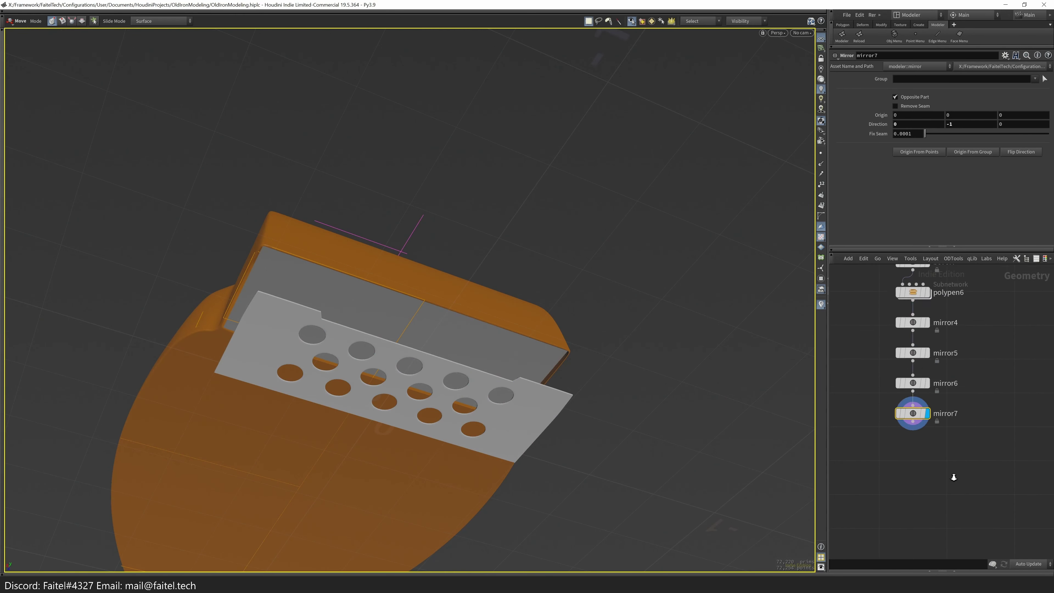
{"action": "left_click_drag", "start_coordinate": [519, 397], "coordinate": [528, 396], "text": "alt"}
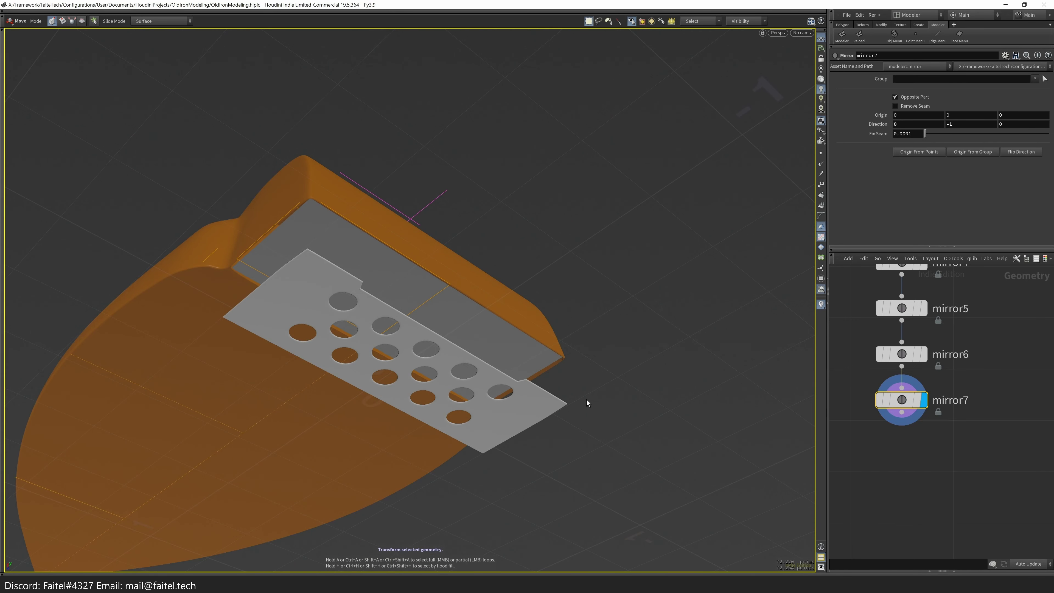
{"action": "key", "text": "u"}
{"action": "left_click_drag", "start_coordinate": [682, 430], "coordinate": [563, 422], "text": "alt"}
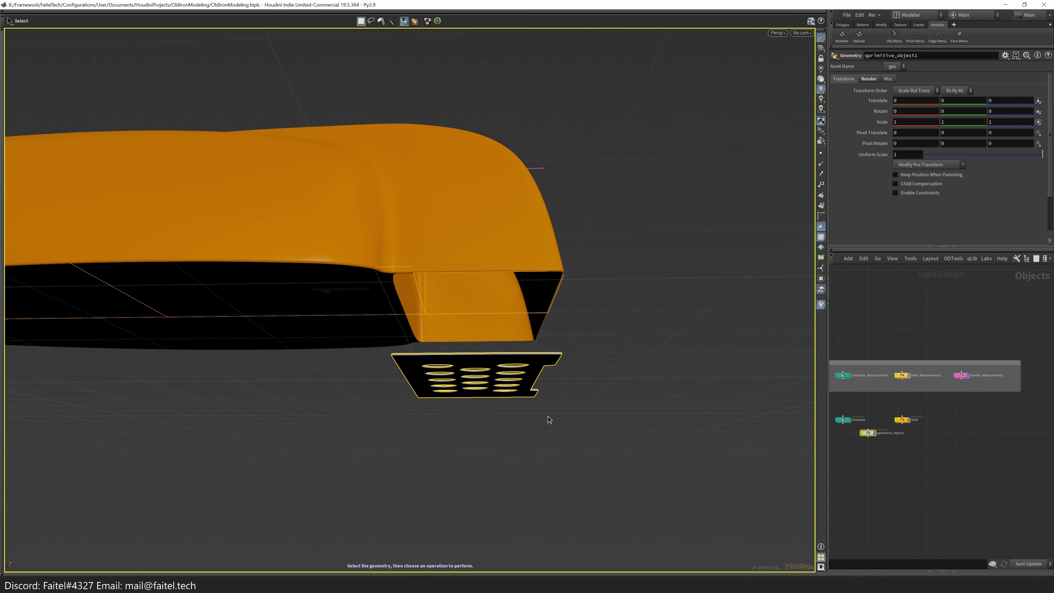
- Raise the plate to Translate Y 0.146372, rename it Shell_Grid, and dive inside
{"action": "middle_click_drag", "start_coordinate": [524, 406], "coordinate": [524, 333]}
{"action": "left_click_drag", "start_coordinate": [524, 332], "coordinate": [697, 410], "text": "alt"}
{"action": "scroll", "coordinate": [883, 435], "scroll_direction": "up", "scroll_amount": 3}
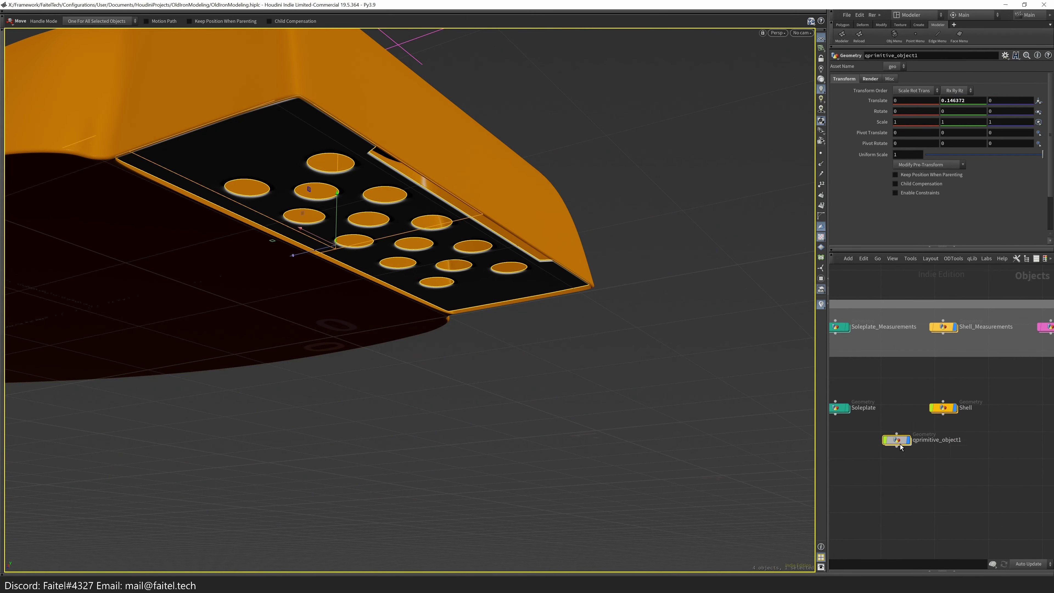
{"action": "scroll", "coordinate": [906, 440], "scroll_direction": "up", "scroll_amount": 2}
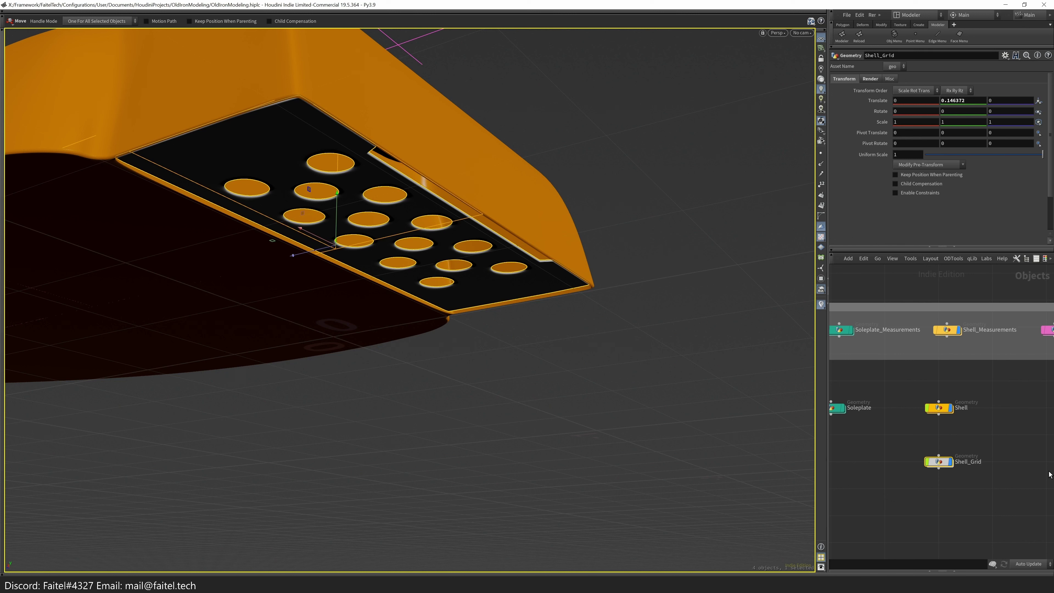
{"action": "key", "text": "c"}
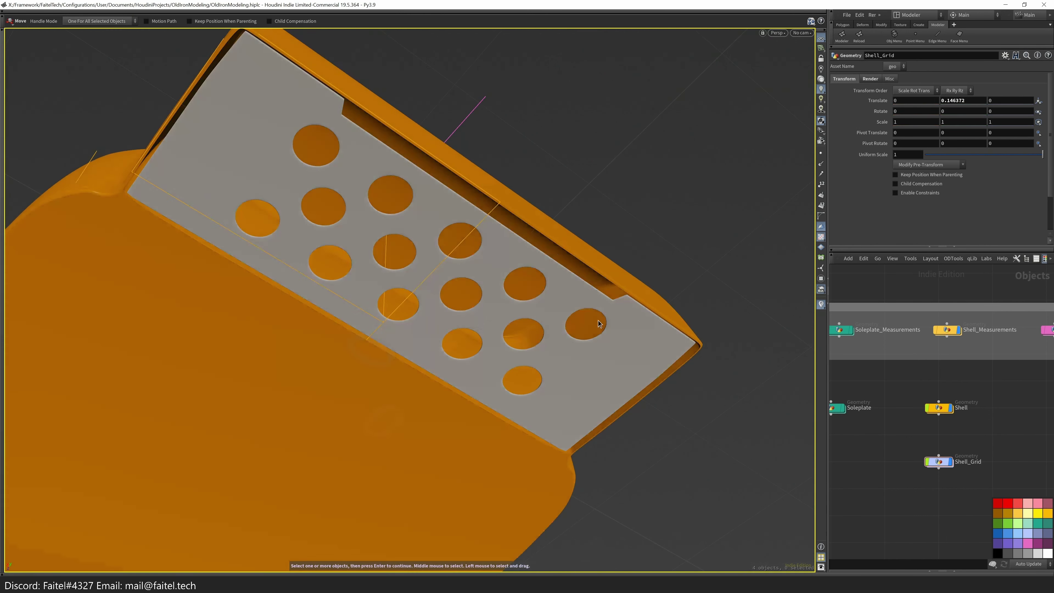
{"action": "double_click", "coordinate": [939, 461]}
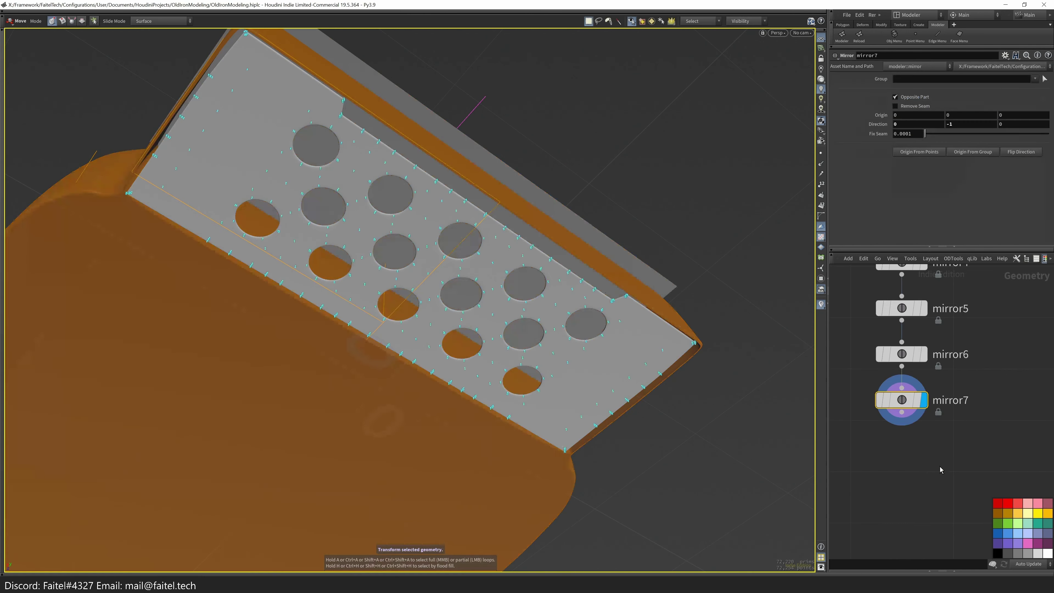
- Add a Color node tinting the plate purple (about 0.60, 0.46, 0.91)
{"action": "left_click", "coordinate": [635, 381]}
{"action": "key", "text": "f"}
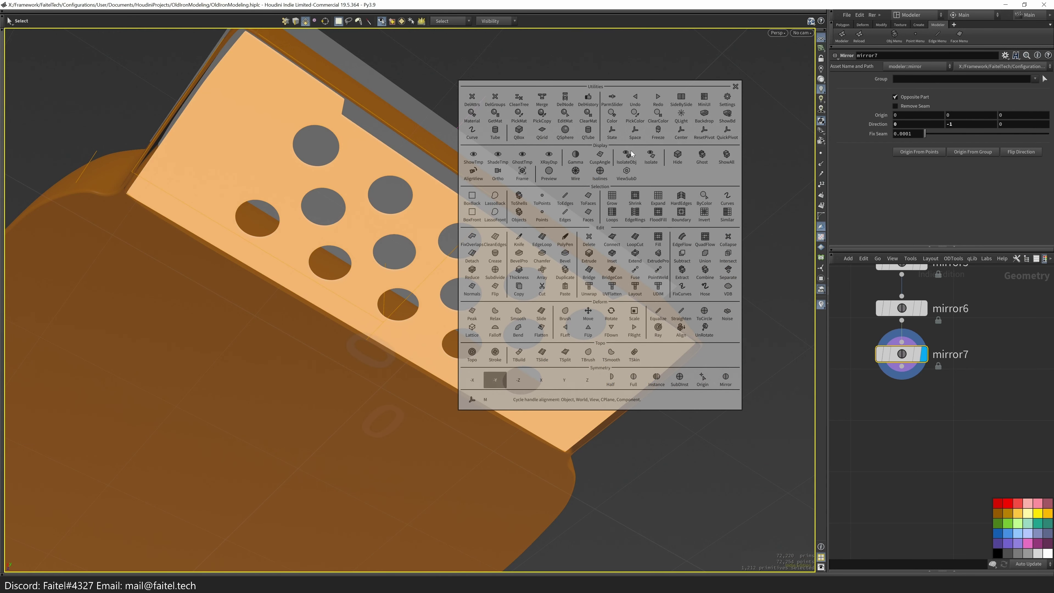
{"action": "left_click", "coordinate": [706, 299]}
{"action": "key", "text": "Escape"}
{"action": "left_click_drag", "start_coordinate": [639, 316], "coordinate": [549, 277]}
{"action": "key", "text": "s"}
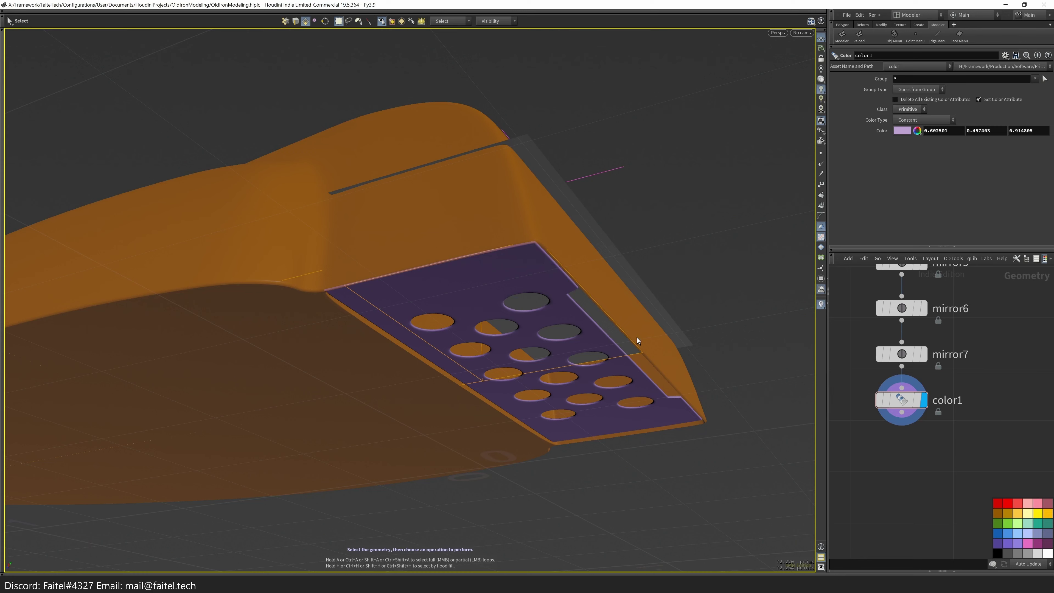
- At Objects level, frame Shell_Grid, display the Soleplate to compare, then dive back in
{"action": "key", "text": "1"}
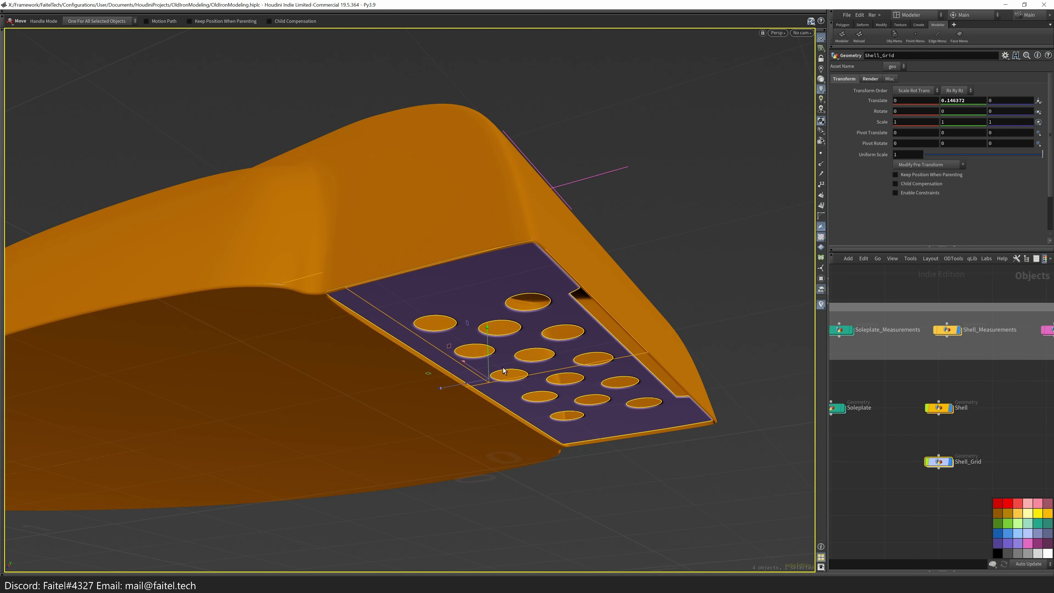
{"action": "left_click", "coordinate": [506, 371]}
{"action": "key", "text": "Escape"}
{"action": "key", "text": "f"}
{"action": "left_click_drag", "start_coordinate": [538, 264], "coordinate": [765, 366]}
{"action": "key", "text": "t"}
{"action": "left_click", "coordinate": [863, 418]}
{"action": "left_click_drag", "start_coordinate": [623, 457], "coordinate": [717, 386], "text": "alt"}
{"action": "left_click_drag", "start_coordinate": [689, 293], "coordinate": [237, 424]}
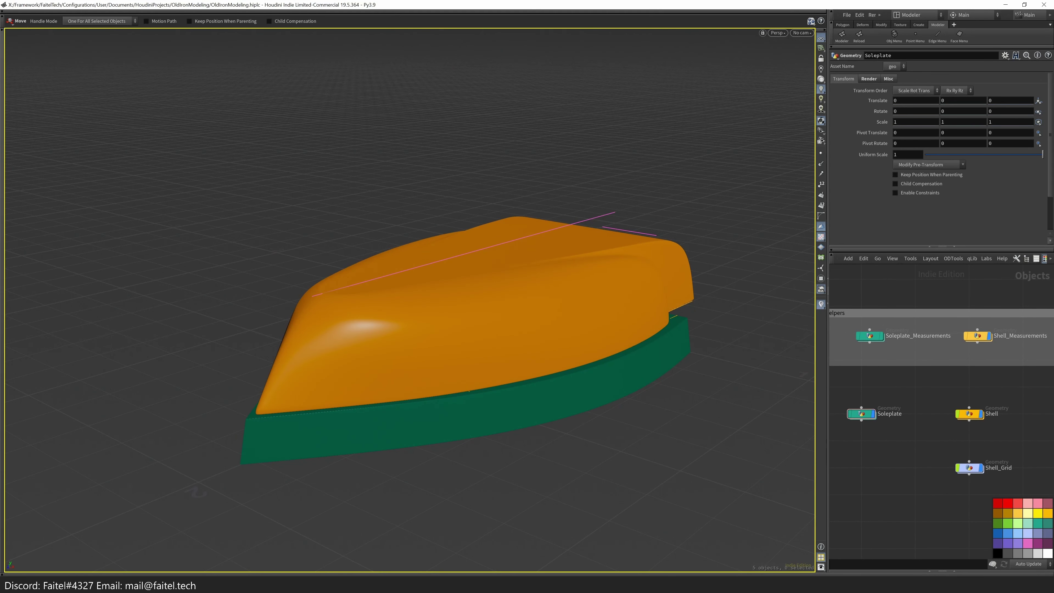
{"action": "double_click", "coordinate": [970, 414]}
{"action": "left_click_drag", "start_coordinate": [706, 353], "coordinate": [473, 249]}
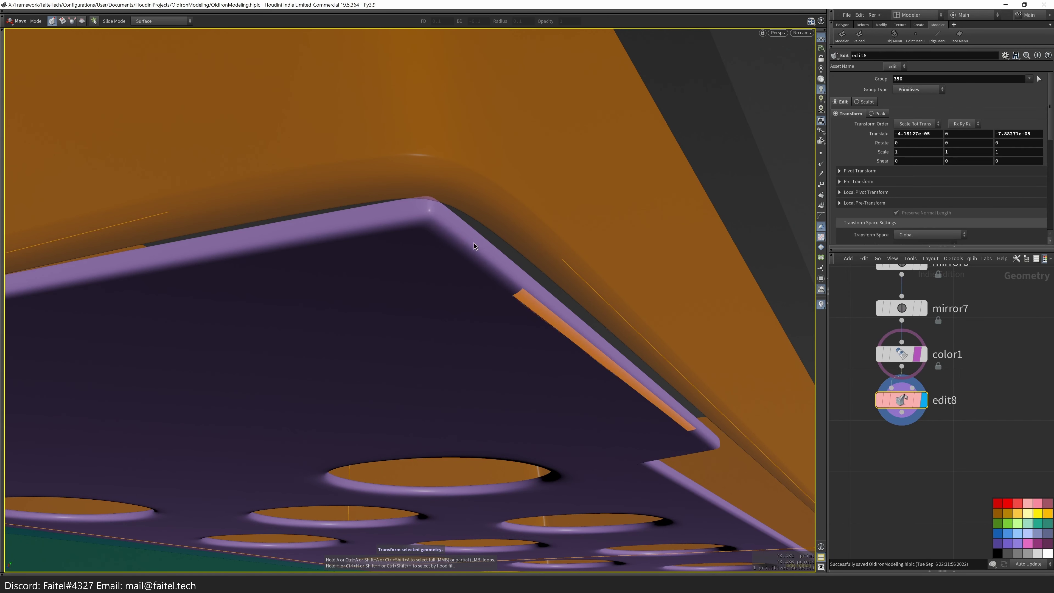
- Remove the edit8 node and select the plate's rim edge loop
{"action": "key", "text": "ctrl+x"}
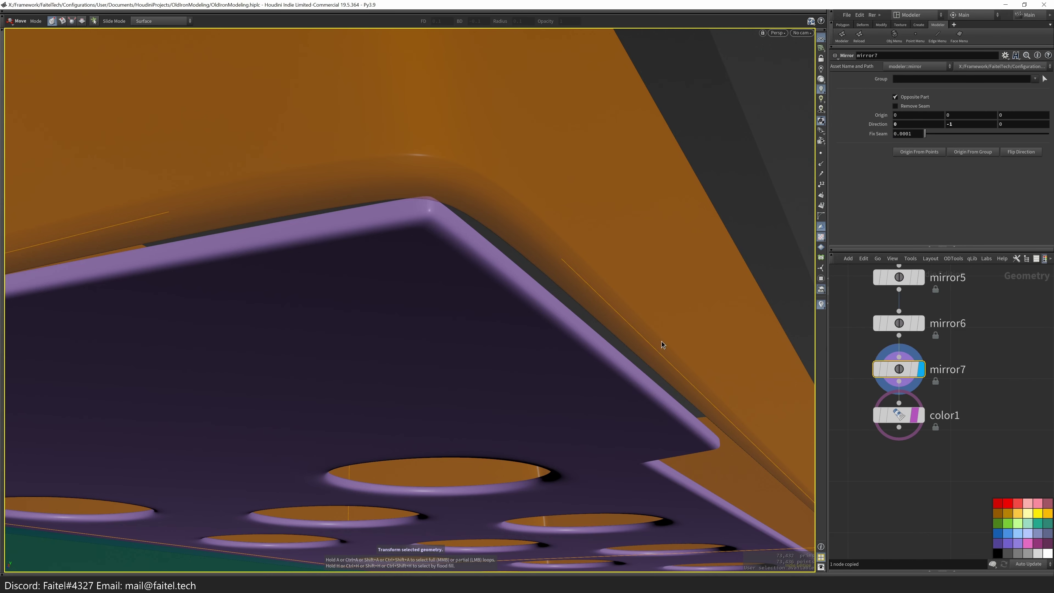
{"action": "key", "text": "s"}
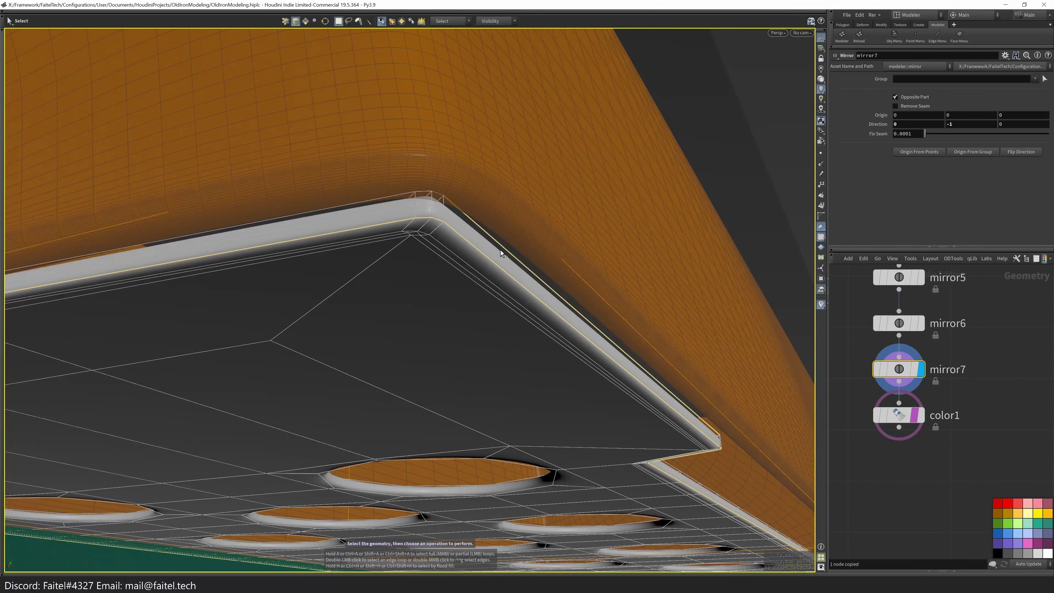
{"action": "scroll", "coordinate": [436, 196], "scroll_direction": "up", "scroll_amount": 3}
{"action": "left_click", "coordinate": [441, 222], "text": "shift"}
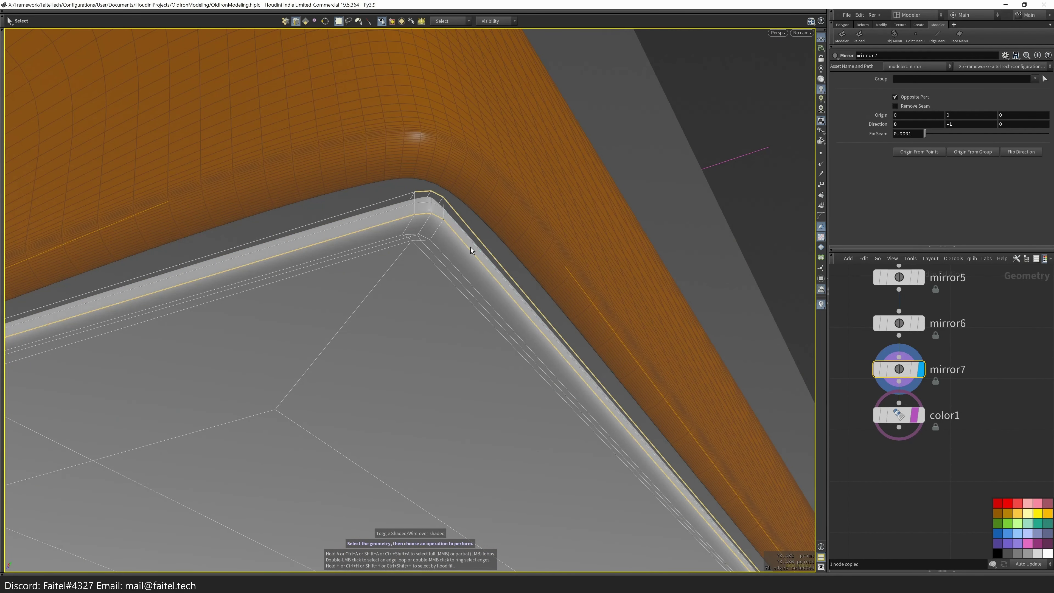
{"action": "double_click", "coordinate": [469, 246], "text": "shift"}
{"action": "scroll", "coordinate": [451, 252], "scroll_direction": "down", "scroll_amount": 5}
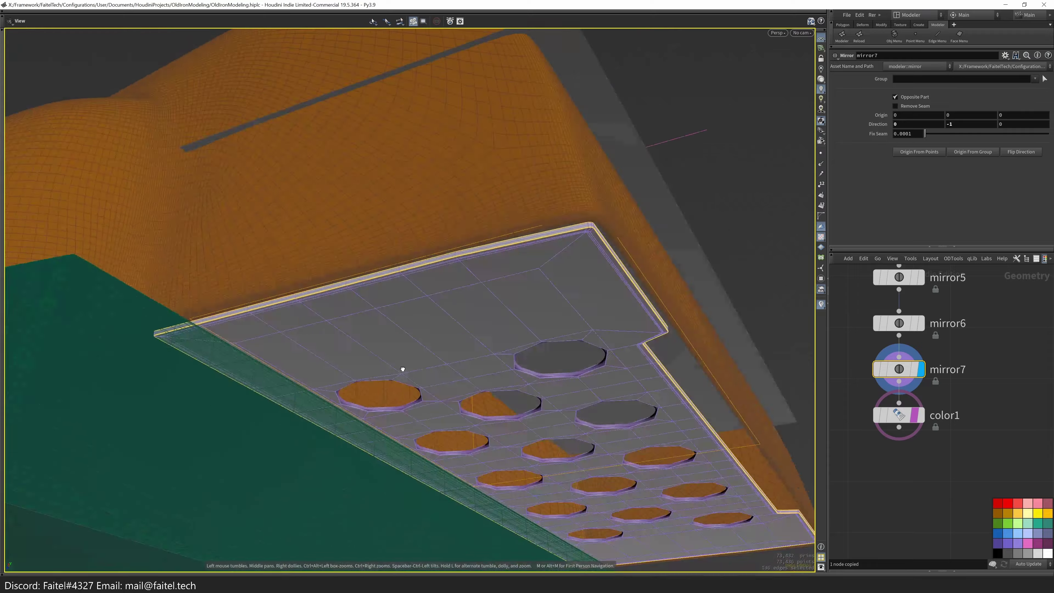
{"action": "scroll", "coordinate": [400, 370], "scroll_direction": "up", "scroll_amount": 10}
- Bevel the rim loop with 2 divisions and offset 0.00025
{"action": "key", "text": "ctrl+b"}
{"action": "scroll", "coordinate": [361, 329], "scroll_direction": "up", "scroll_amount": 10}
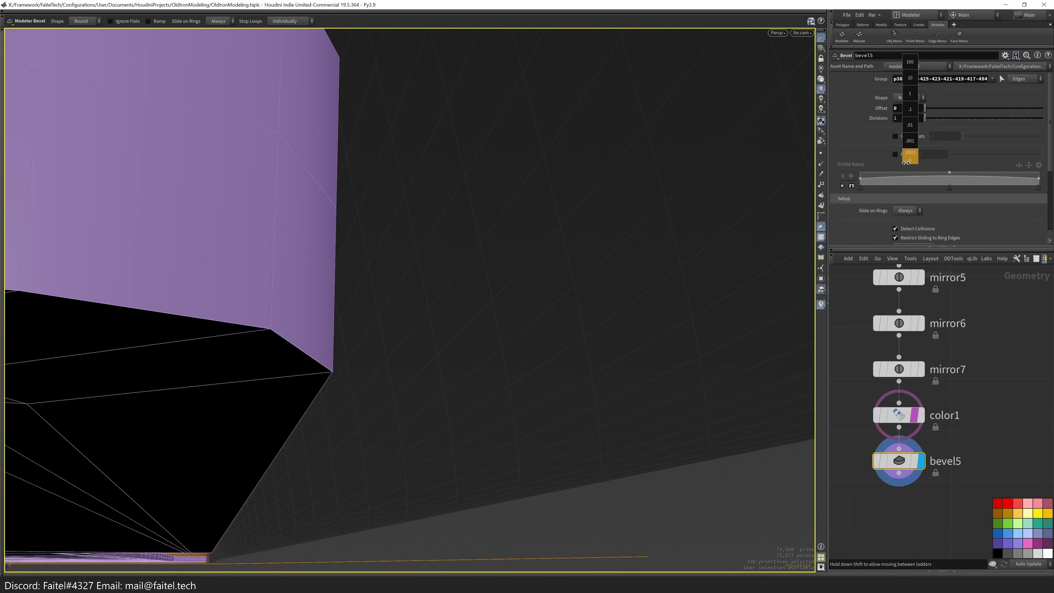
{"action": "left_click", "coordinate": [932, 118]}
{"action": "left_click_drag", "start_coordinate": [477, 291], "coordinate": [582, 395], "text": "alt"}
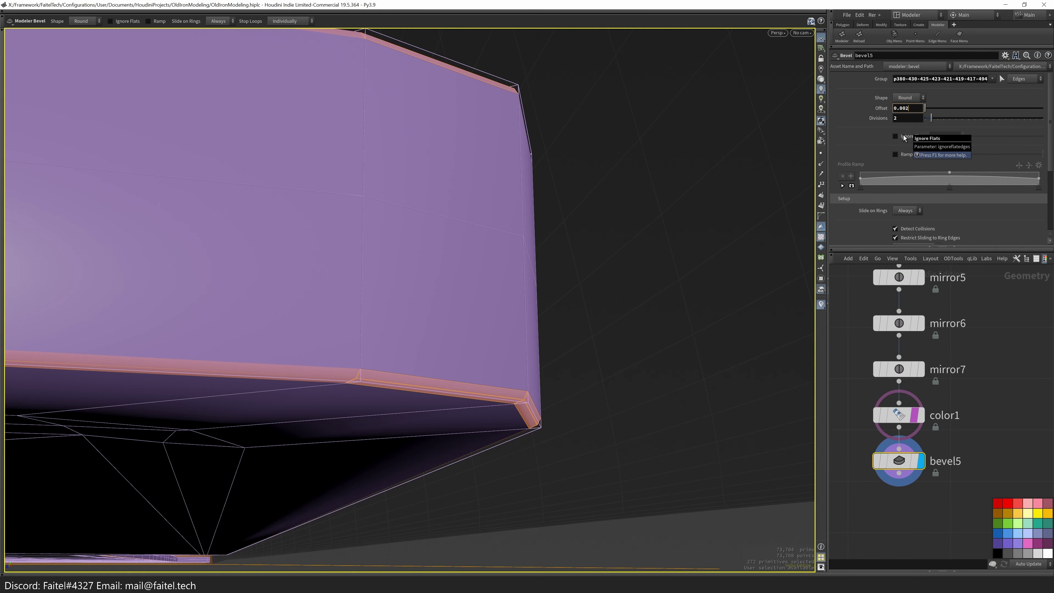
{"action": "key", "text": "Return"}
{"action": "type", "text": "25"}
{"action": "key", "text": "Return"}
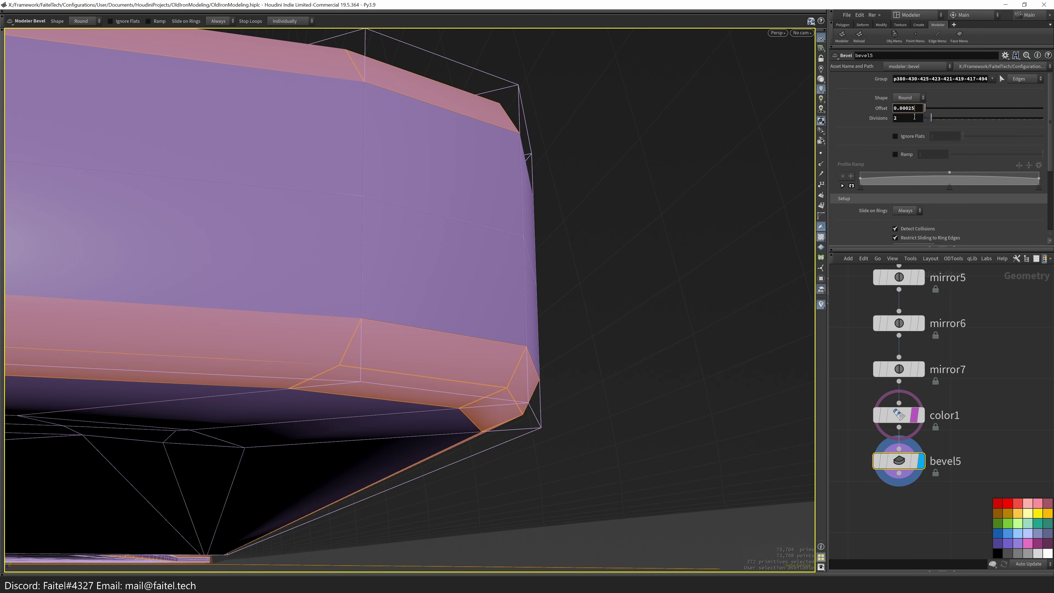
{"action": "key", "text": "s"}
{"action": "scroll", "coordinate": [478, 332], "scroll_direction": "up", "scroll_amount": 3}
{"action": "left_click_drag", "start_coordinate": [445, 357], "coordinate": [270, 353], "text": "alt"}
- Swap bevel5 ahead of color1 and display the colour result
{"action": "mouse_move", "coordinate": [904, 418]}
{"action": "key", "text": "shift+s"}
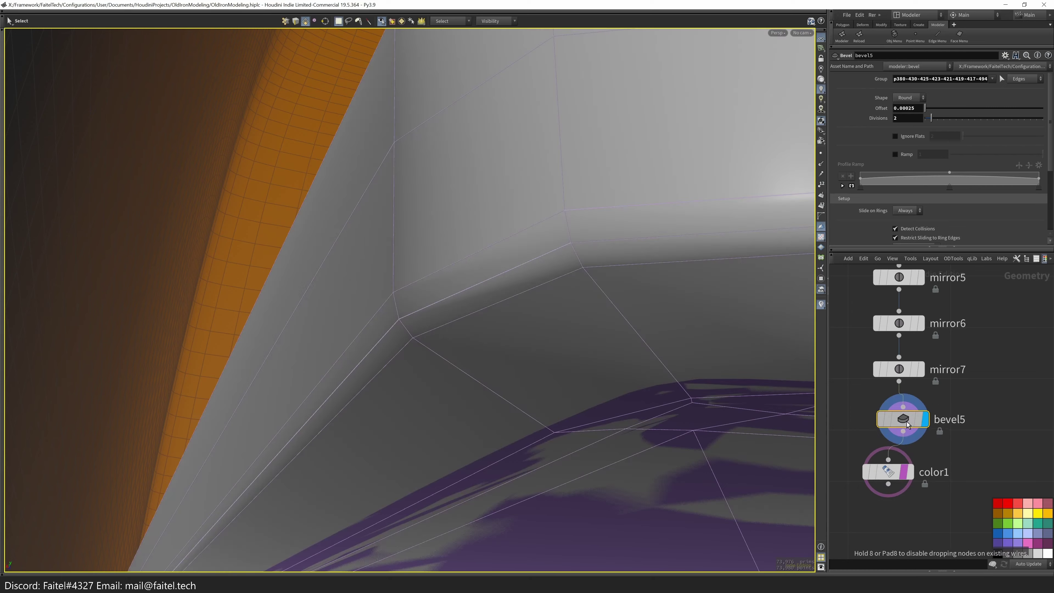
{"action": "left_click", "coordinate": [916, 477]}
{"action": "left_click_drag", "start_coordinate": [456, 357], "coordinate": [517, 264]}
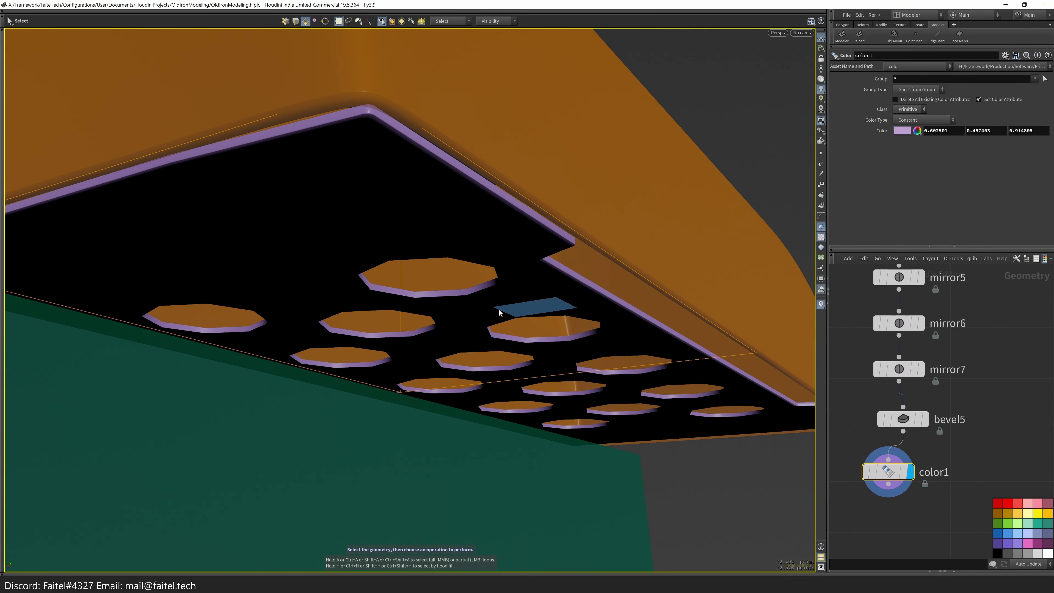
- Select the ring of faces around one octagonal hole
{"action": "left_click_drag", "start_coordinate": [397, 293], "coordinate": [493, 306]}
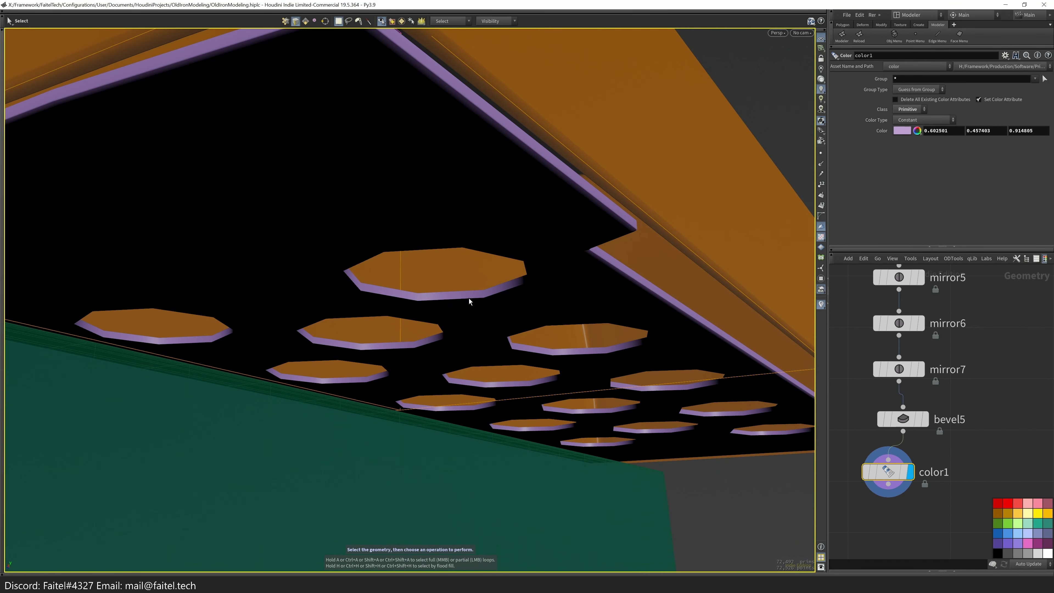
{"action": "double_click", "coordinate": [492, 296]}
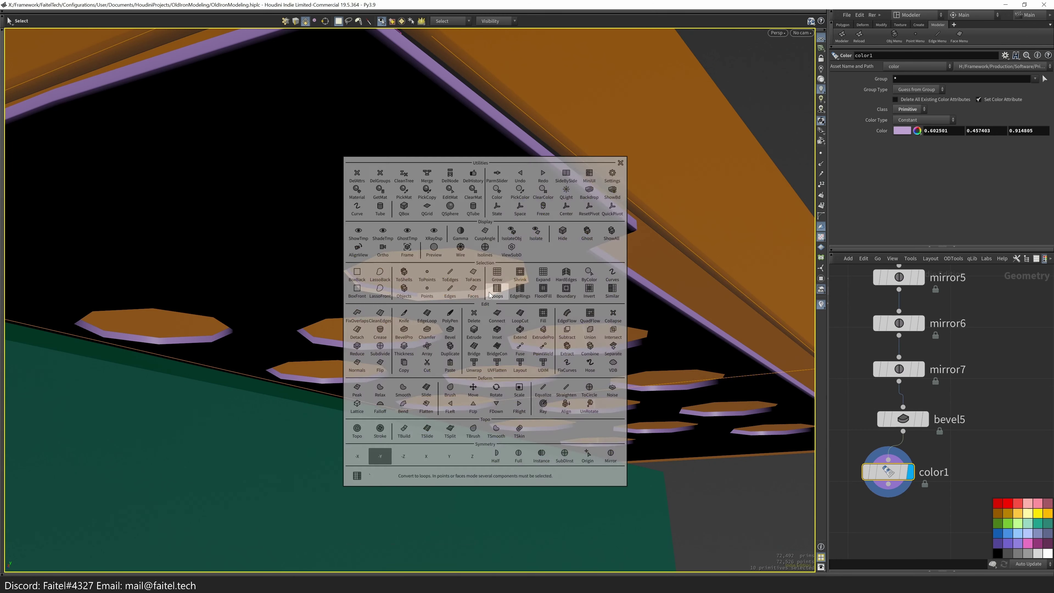
{"action": "left_click", "coordinate": [485, 308]}
{"action": "left_click_drag", "start_coordinate": [485, 308], "coordinate": [636, 230]}
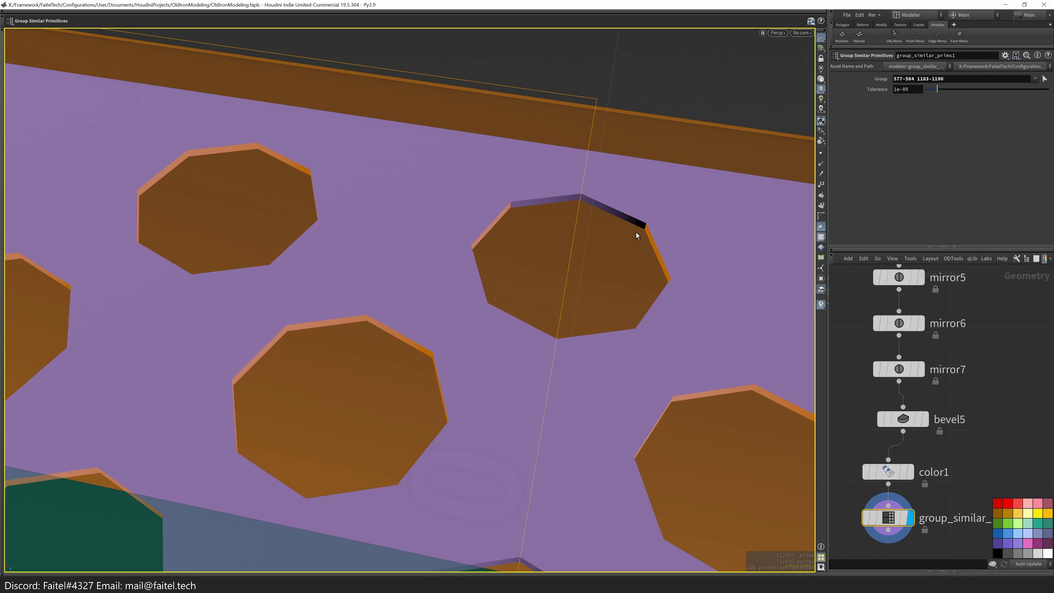
{"action": "key", "text": "ctrl+z"}
{"action": "left_click", "coordinate": [638, 223]}
{"action": "left_click_drag", "start_coordinate": [637, 224], "coordinate": [538, 215]}
- Grow the hole selection into a loop and pick matching loops around the holes
{"action": "key", "text": "q"}
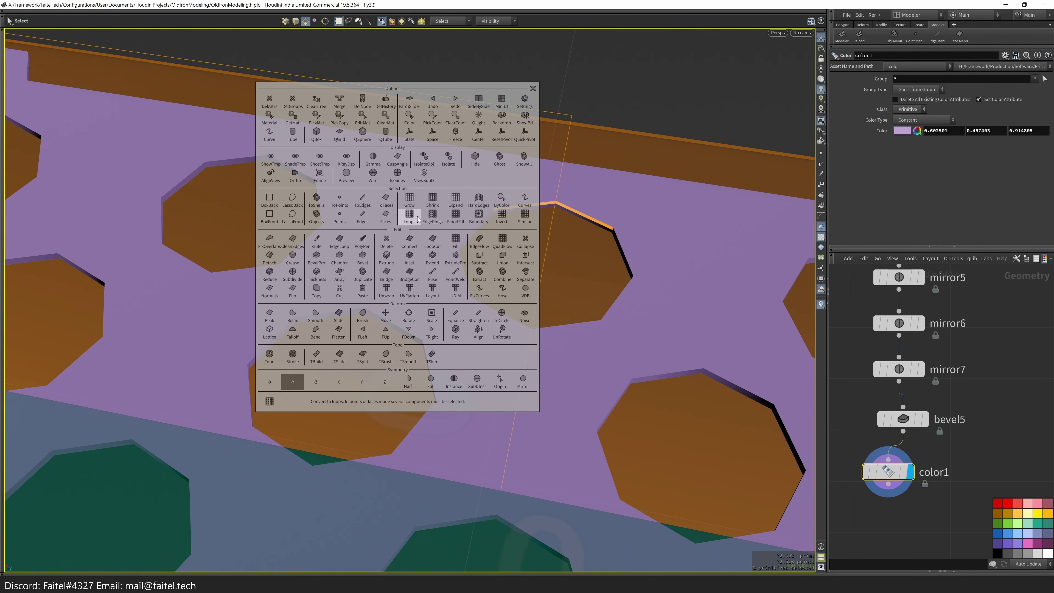
{"action": "left_click", "coordinate": [418, 221]}
{"action": "left_click_drag", "start_coordinate": [569, 217], "coordinate": [308, 331]}
{"action": "key", "text": "q"}
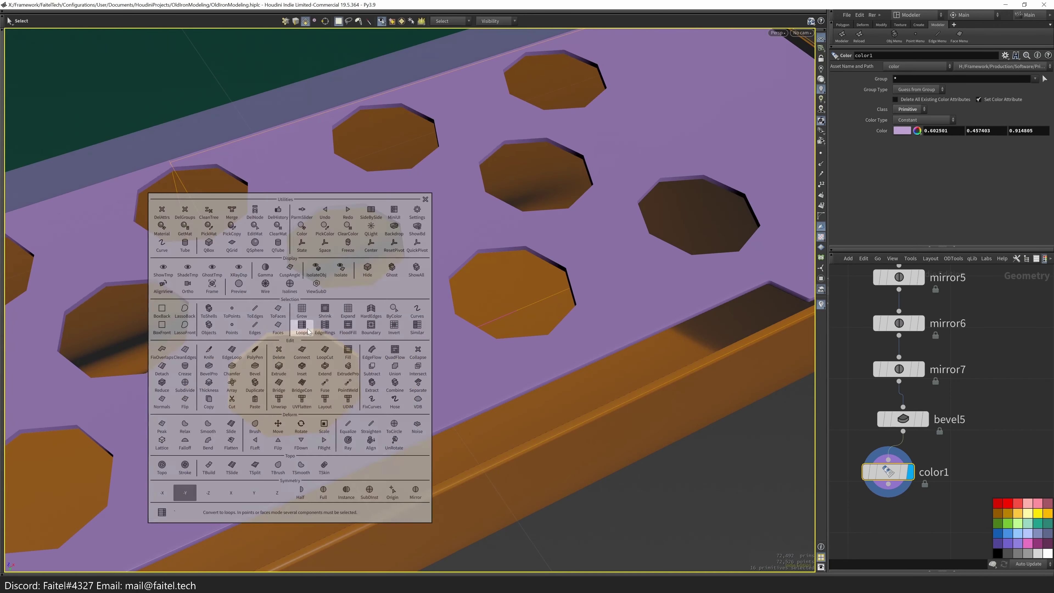
{"action": "left_click", "coordinate": [417, 328]}
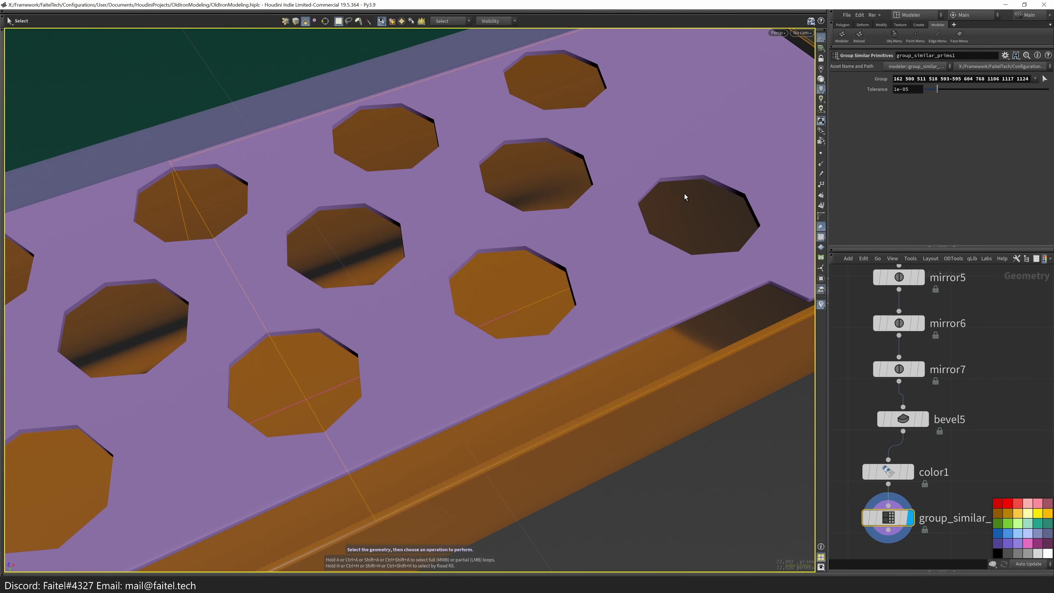
{"action": "left_click_drag", "start_coordinate": [680, 212], "coordinate": [618, 282]}
{"action": "left_click", "coordinate": [617, 282]}
- Extend a thin bevel strip beside a hole into its full rim loop
{"action": "key", "text": "q"}
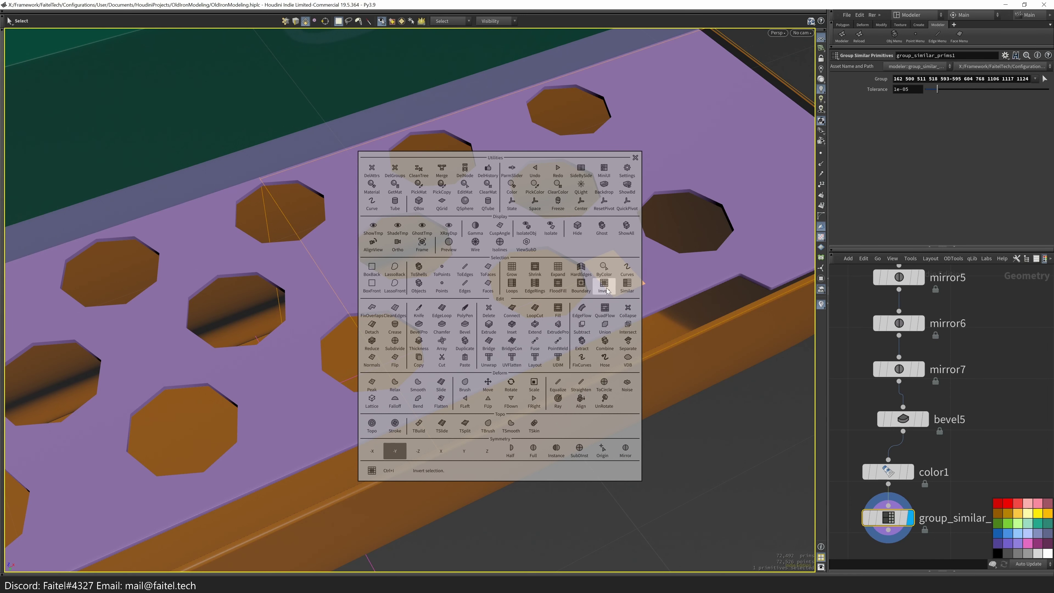
{"action": "left_click", "coordinate": [702, 199]}
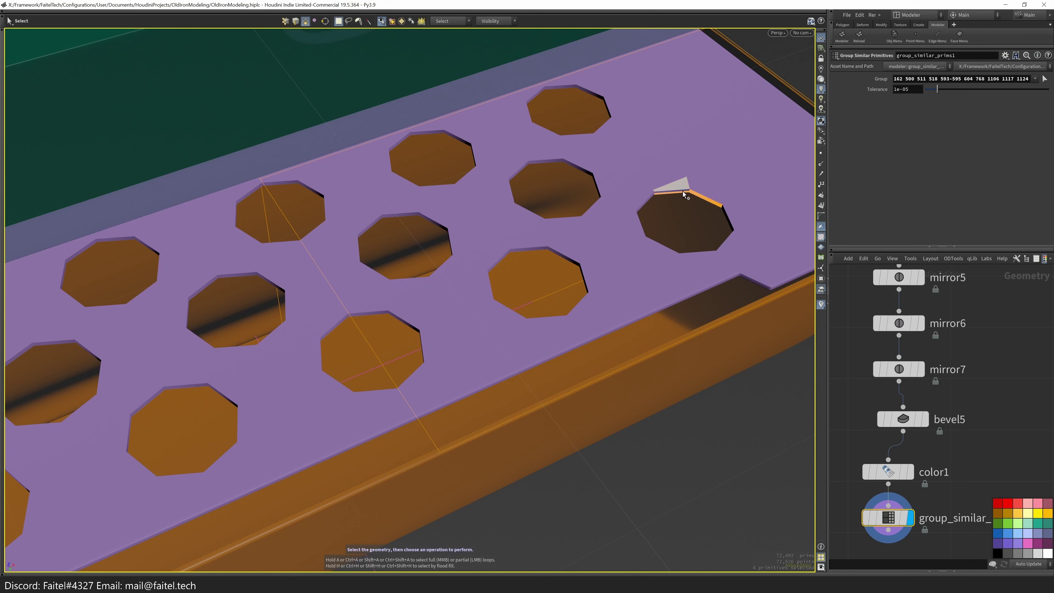
{"action": "key", "text": "q"}
{"action": "left_click", "coordinate": [566, 193]}
{"action": "key", "text": "q"}
{"action": "left_click", "coordinate": [705, 202]}
{"action": "key", "text": "q"}
{"action": "left_click", "coordinate": [687, 201]}
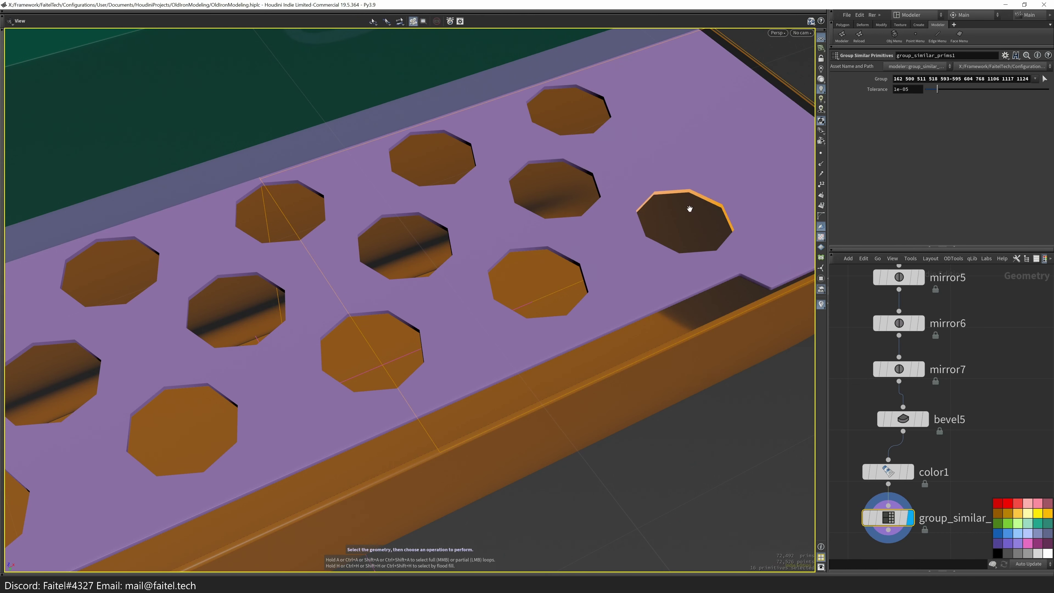
{"action": "left_click_drag", "start_coordinate": [689, 207], "coordinate": [463, 337]}
- Add more hole faces, select all similar faces, and convert them to boundary edges
{"action": "left_click", "coordinate": [482, 330], "text": "shift"}
{"action": "left_click", "coordinate": [568, 277], "text": "shift"}
{"action": "left_click", "coordinate": [588, 272], "text": "shift"}
{"action": "key", "text": "space"}
{"action": "left_click", "coordinate": [483, 306]}
{"action": "left_click_drag", "start_coordinate": [600, 306], "coordinate": [537, 360], "text": "alt"}
{"action": "key", "text": "space"}
{"action": "left_click", "coordinate": [503, 368]}
- Bevel the hole boundary edges with offset 0.0025 and two divisions
{"action": "left_click_drag", "start_coordinate": [549, 355], "coordinate": [549, 366]}
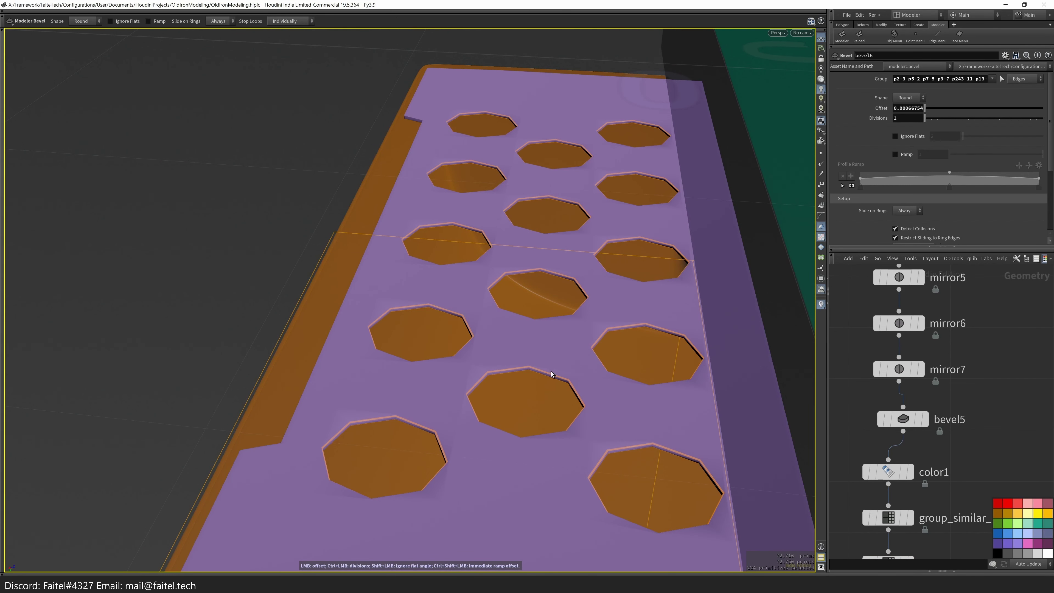
{"action": "type", "text": "0.0002"}
{"action": "left_click_drag", "start_coordinate": [490, 324], "coordinate": [426, 408], "text": "alt"}
{"action": "type", "text": "5"}
{"action": "key", "text": "Return"}
{"action": "key", "text": "Escape"}
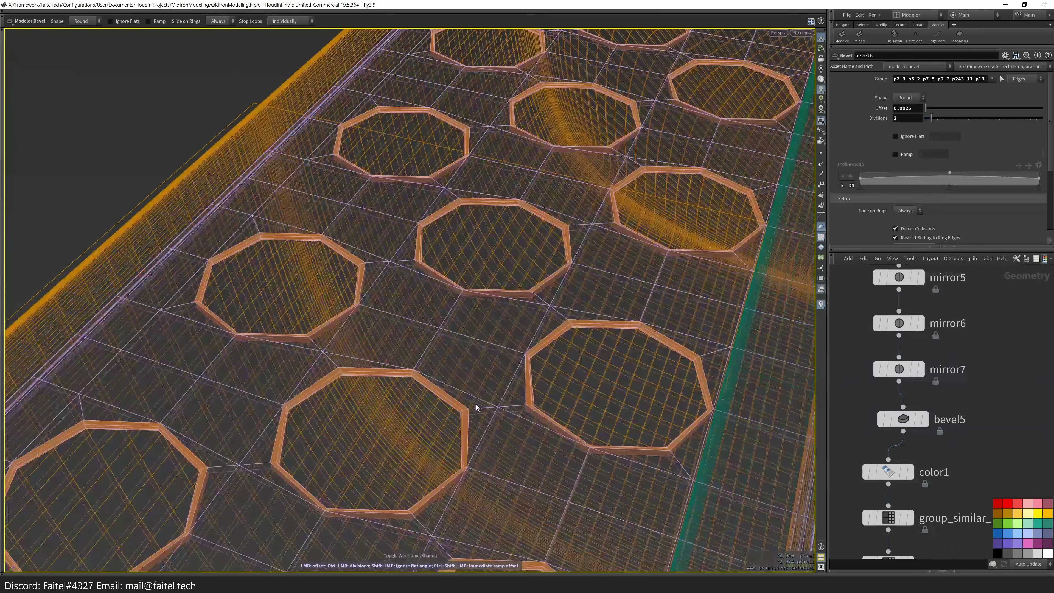
{"action": "scroll", "coordinate": [520, 458], "scroll_direction": "up", "scroll_amount": 5}
{"action": "left_click_drag", "start_coordinate": [520, 458], "coordinate": [540, 370]}
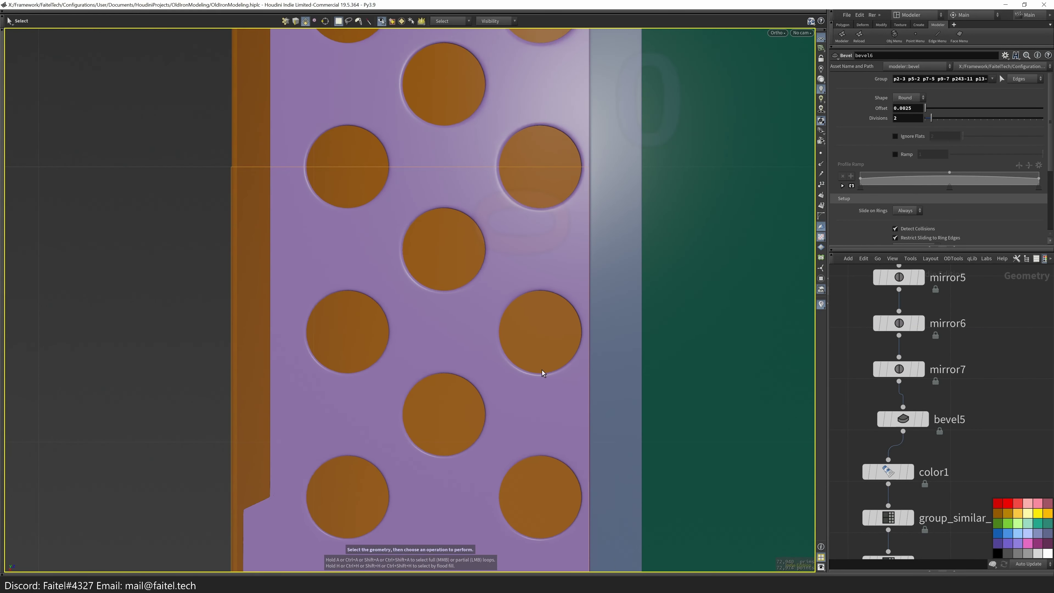
{"action": "scroll", "coordinate": [513, 362], "scroll_direction": "up", "scroll_amount": 3}
{"action": "scroll", "coordinate": [513, 362], "scroll_direction": "down", "scroll_amount": 5}
{"action": "left_click_drag", "start_coordinate": [363, 400], "coordinate": [632, 394]}
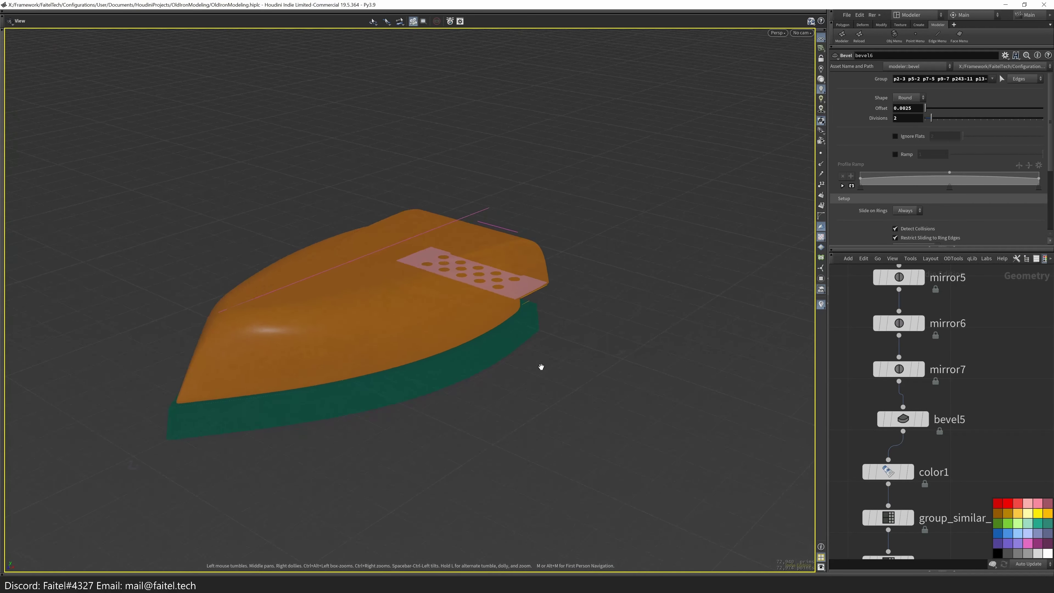
- Go up to Objects level, orbit the iron, and dive into the Soleplate network with wireframe shown
{"action": "left_click_drag", "start_coordinate": [541, 367], "coordinate": [568, 386]}
{"action": "key", "text": "s"}
{"action": "key", "text": "u"}
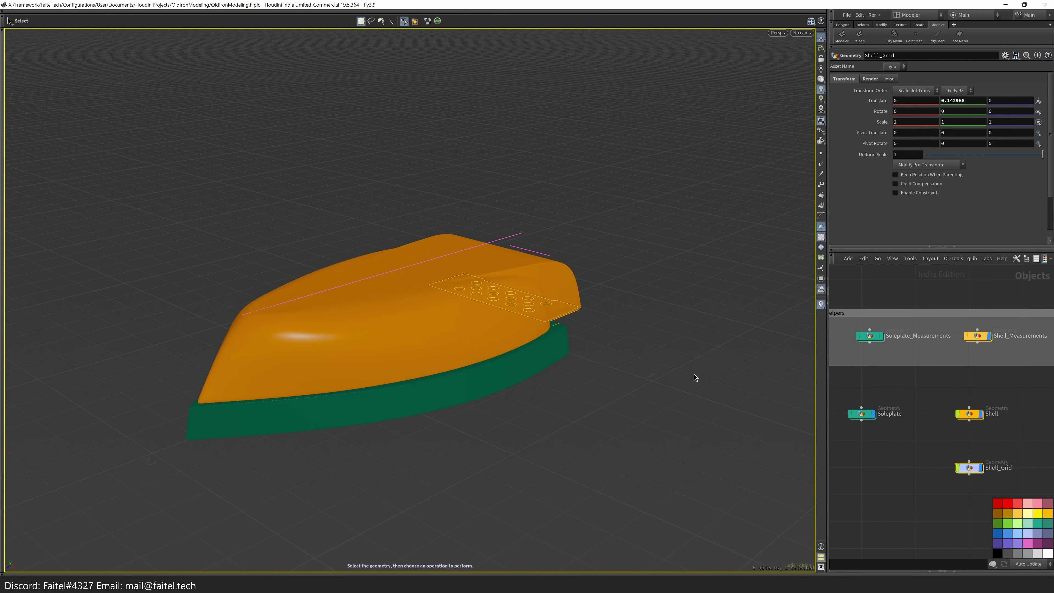
{"action": "left_click_drag", "start_coordinate": [589, 353], "coordinate": [506, 405]}
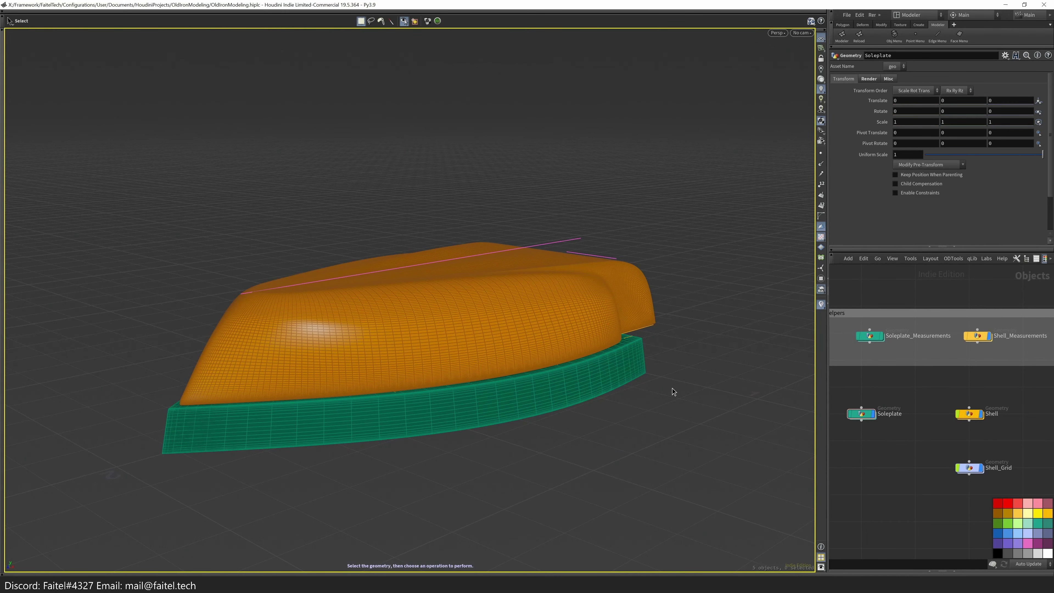
{"action": "key", "text": "w"}
{"action": "key", "text": "w"}
{"action": "key", "text": "w"}
{"action": "key", "text": "w"}
{"action": "double_click", "coordinate": [859, 419]}
{"action": "scroll", "coordinate": [896, 444], "scroll_direction": "up", "scroll_amount": 3}
{"action": "key", "text": "w"}
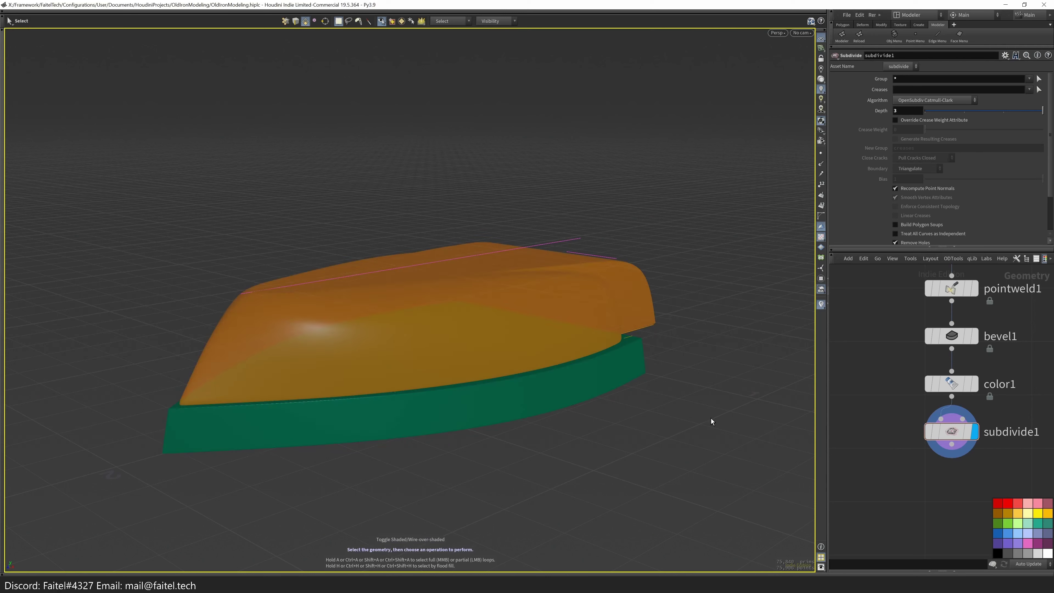
{"action": "key", "text": "Escape"}
- Back out to Objects level and enter the Shell network ending in lattice5, subdivide2, color1
{"action": "key", "text": "u"}
{"action": "scroll", "coordinate": [433, 288], "scroll_direction": "up", "scroll_amount": 5}
{"action": "mouse_move", "coordinate": [433, 288]}
{"action": "left_mouse_down"}
{"action": "mouse_move", "coordinate": [311, 448]}
{"action": "mouse_move", "coordinate": [358, 381]}
{"action": "left_mouse_up"}
{"action": "key", "text": "w"}
{"action": "key", "text": "shift+w"}
{"action": "key", "text": "s"}
{"action": "double_click", "coordinate": [970, 414]}
{"action": "key", "text": "u"}
{"action": "double_click", "coordinate": [964, 400]}
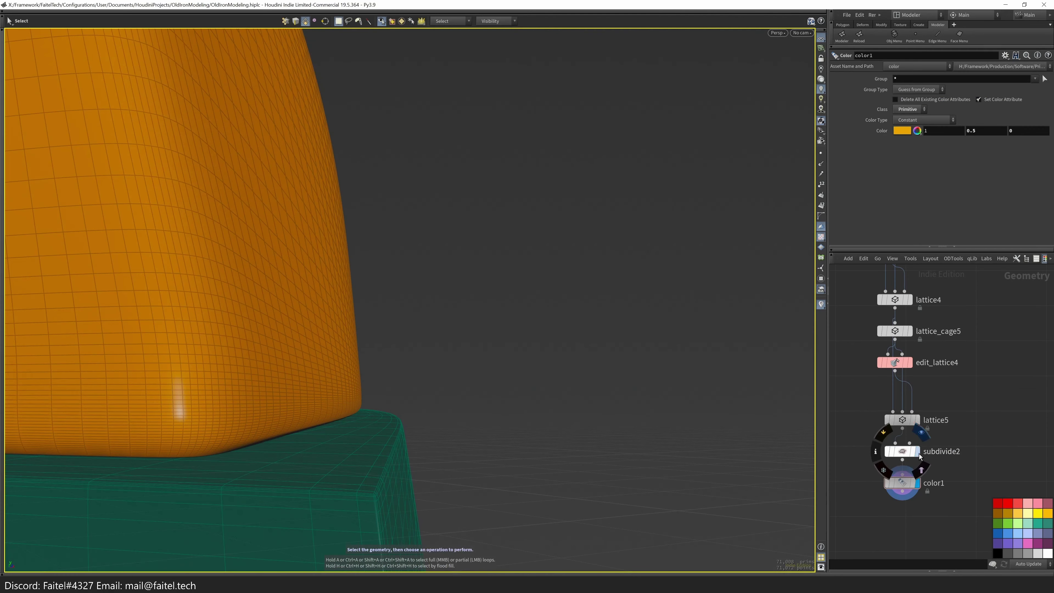
- Display lattice5 and Grab-move the shell's lower edges over the base
{"action": "left_click", "coordinate": [919, 454]}
{"action": "scroll", "coordinate": [274, 432], "scroll_direction": "up", "scroll_amount": 10}
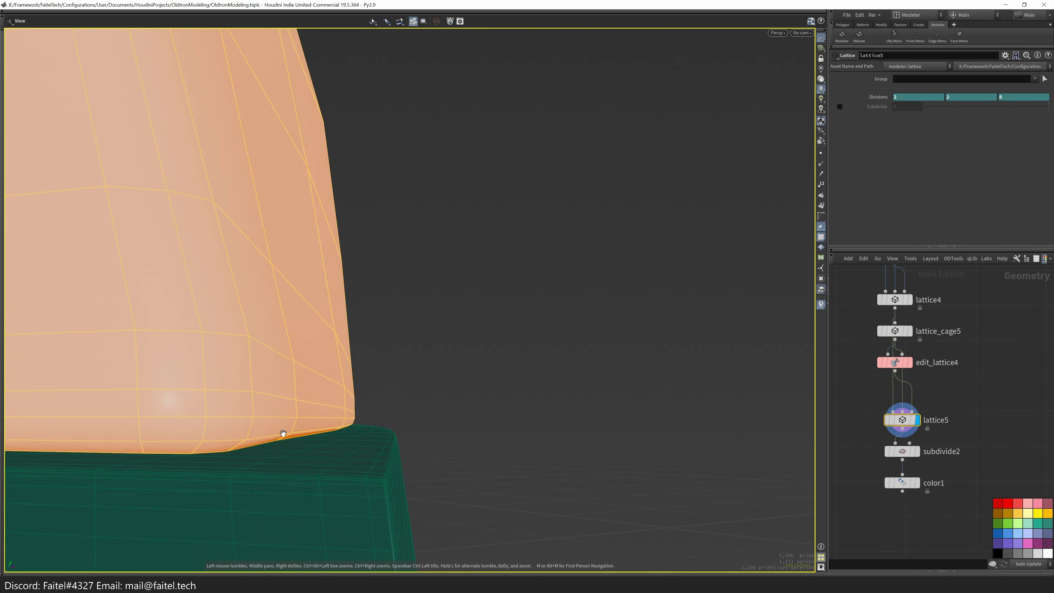
{"action": "left_click_drag", "start_coordinate": [292, 407], "coordinate": [290, 442]}
{"action": "key", "text": "s"}
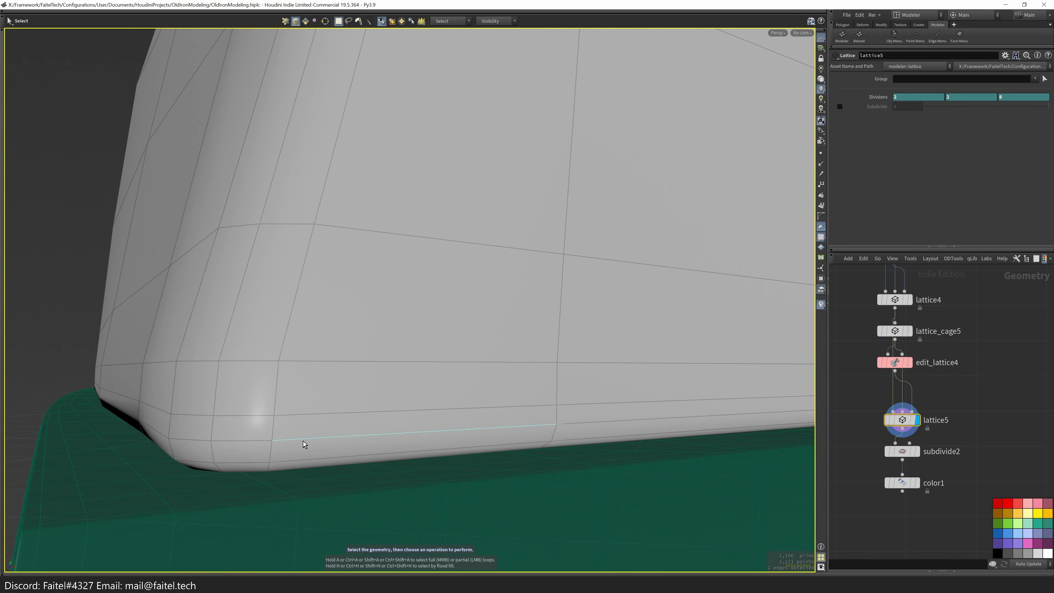
{"action": "key", "text": "g"}
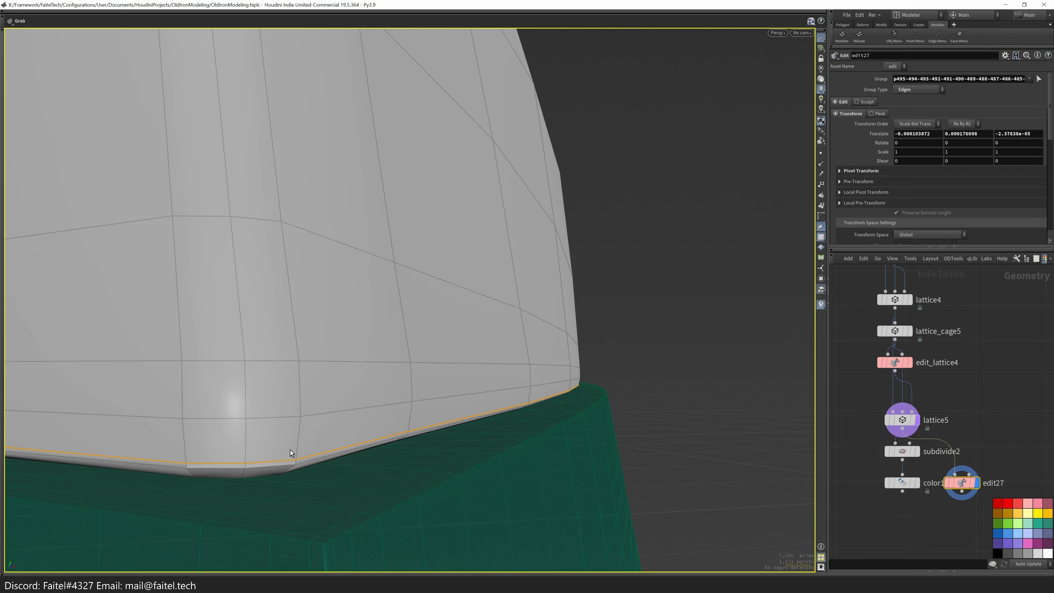
{"action": "key", "text": "Escape"}
{"action": "left_click_drag", "start_coordinate": [318, 447], "coordinate": [257, 389]}
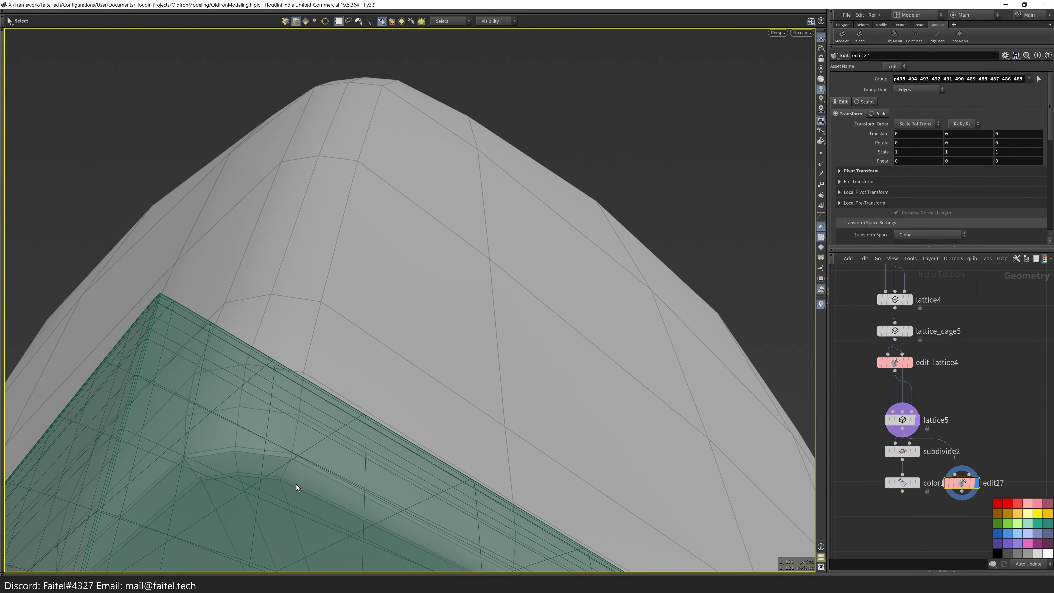
{"action": "left_click_drag", "start_coordinate": [313, 482], "coordinate": [339, 342]}
- Select the edge loop along the shell corner and bevel it with 1 division
{"action": "double_click", "coordinate": [370, 228]}
{"action": "key", "text": "s"}
{"action": "key", "text": "Escape"}
{"action": "key", "text": "s"}
{"action": "key", "text": "s"}
{"action": "key", "text": "Escape"}
{"action": "left_click_drag", "start_coordinate": [333, 414], "coordinate": [286, 242]}
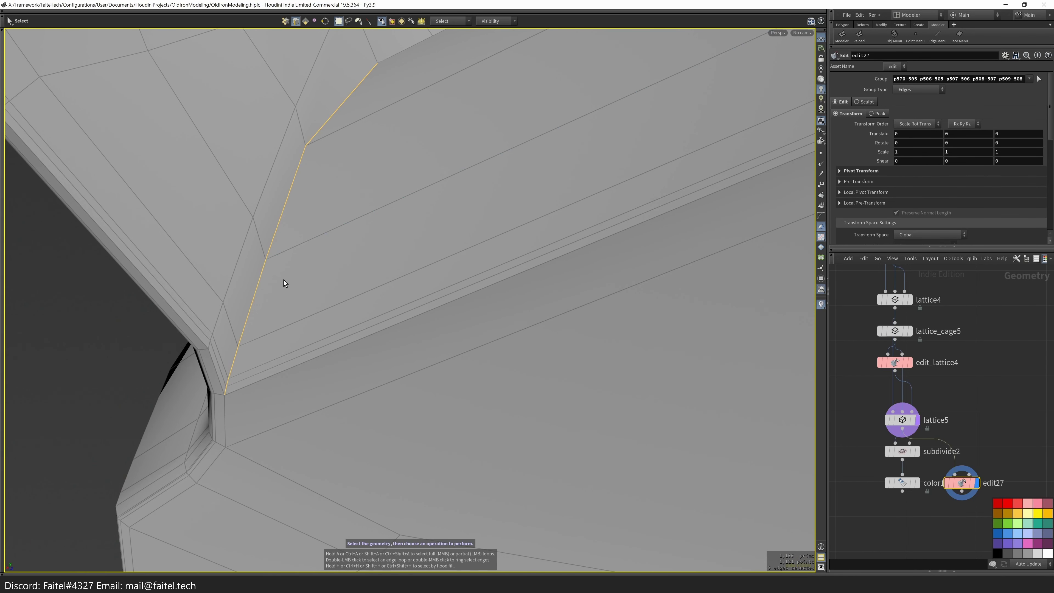
{"action": "key", "text": "b"}
{"action": "left_click_drag", "start_coordinate": [618, 237], "coordinate": [576, 237], "text": "ctrl"}
- With PolyPen, delete three stray corner points, fill the gap with a triangle, and delete a face
{"action": "left_click_drag", "start_coordinate": [244, 410], "coordinate": [318, 372], "text": "alt"}
{"action": "key", "text": "p"}
{"action": "left_click", "coordinate": [242, 337]}
{"action": "left_click", "coordinate": [263, 375]}
{"action": "left_click", "coordinate": [282, 381]}
{"action": "left_click", "coordinate": [315, 366]}
{"action": "left_click", "coordinate": [325, 349]}
{"action": "key", "text": "Delete"}
- Select the large corner face and add new points along its boundary edge with PolyPen
{"action": "key", "text": "s"}
{"action": "left_click", "coordinate": [319, 372]}
{"action": "key", "text": "p"}
{"action": "left_click_drag", "start_coordinate": [326, 283], "coordinate": [314, 386]}
{"action": "left_click_drag", "start_coordinate": [302, 293], "coordinate": [293, 251], "text": "alt"}
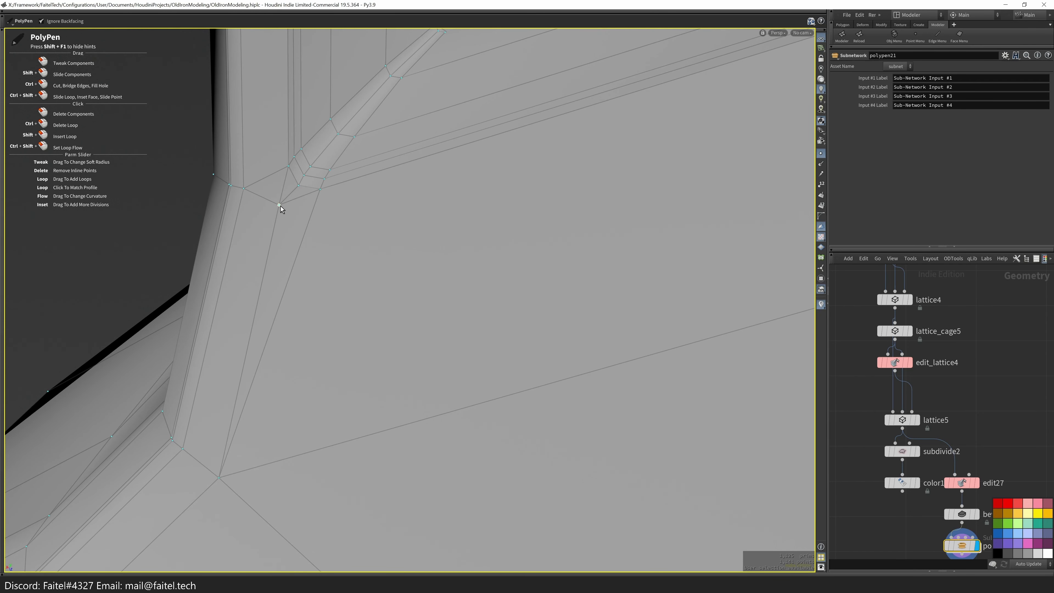
{"action": "left_click", "coordinate": [202, 467]}
{"action": "left_click_drag", "start_coordinate": [256, 397], "coordinate": [304, 265], "text": "alt"}
{"action": "left_click", "coordinate": [309, 237]}
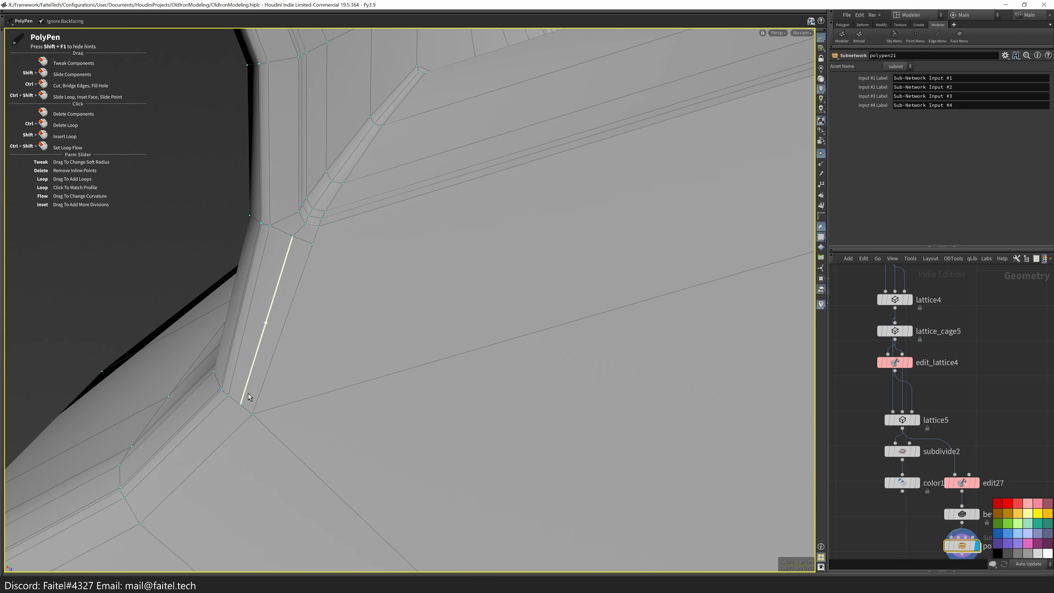
{"action": "middle_click_drag", "start_coordinate": [277, 303], "coordinate": [288, 331]}
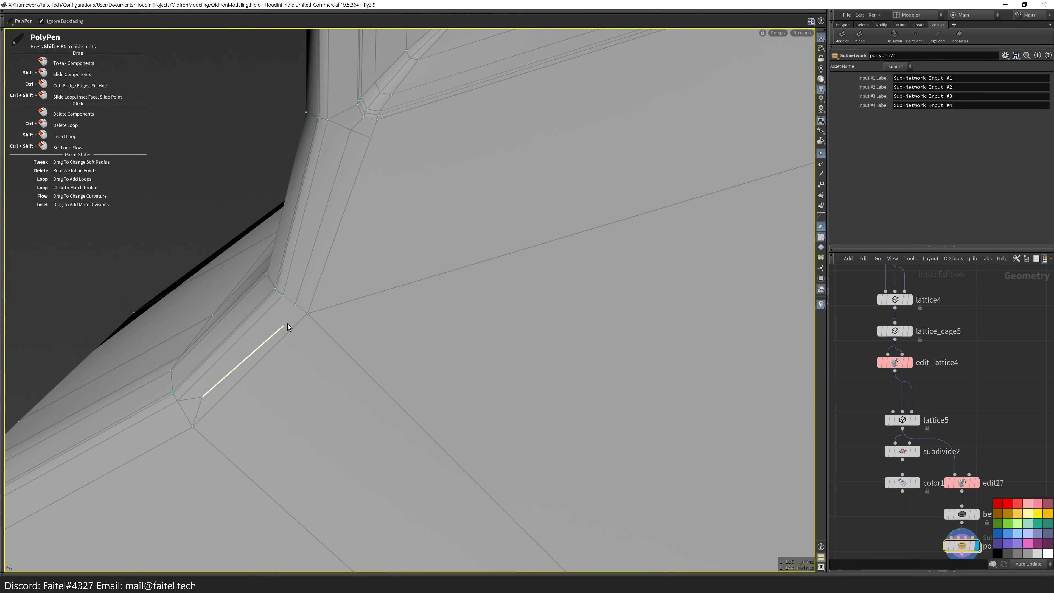
{"action": "left_click_drag", "start_coordinate": [287, 329], "coordinate": [158, 417]}
- Try mirroring the shell across X, then cut mirror19 and mirror20 with Alt+X
{"action": "key", "text": "space"}
{"action": "left_click_drag", "start_coordinate": [152, 365], "coordinate": [347, 397]}
{"action": "key", "text": "Tab"}
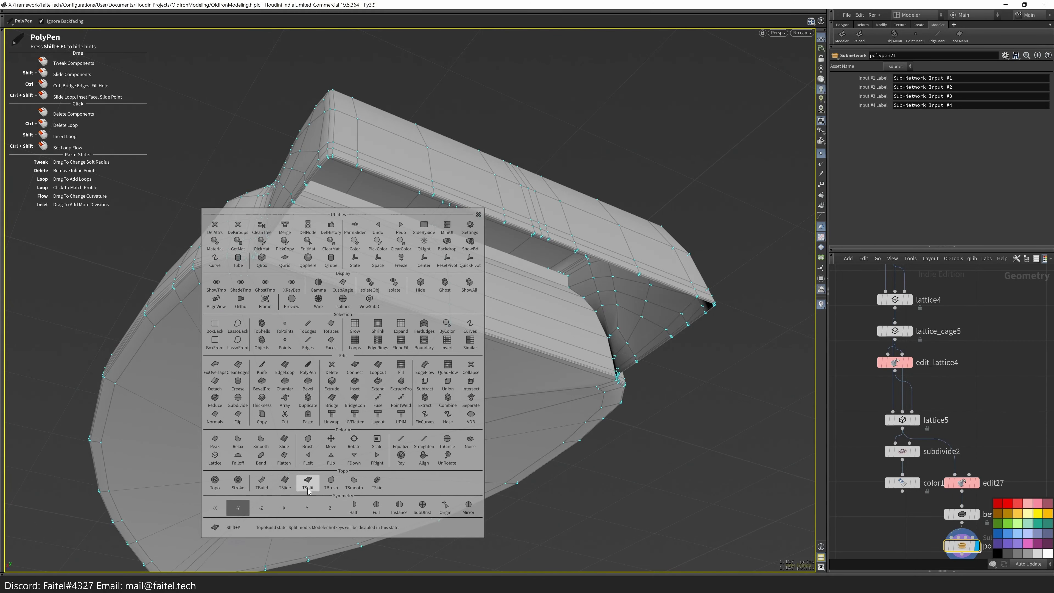
{"action": "left_click", "coordinate": [348, 392]}
{"action": "key", "text": "Tab"}
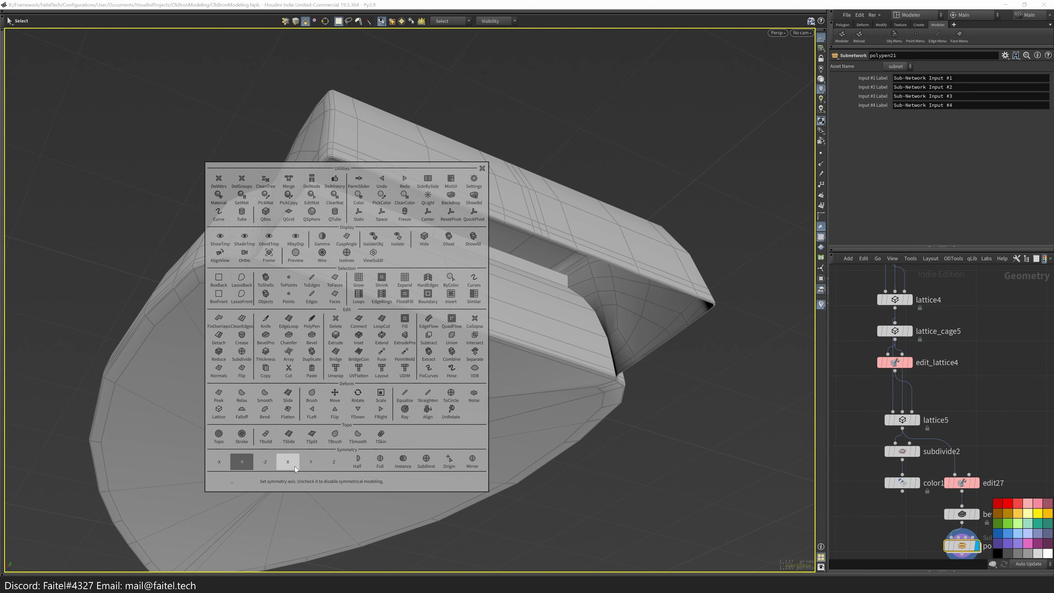
{"action": "left_click", "coordinate": [292, 466]}
{"action": "scroll", "coordinate": [271, 306], "scroll_direction": "down", "scroll_amount": 10}
{"action": "scroll", "coordinate": [166, 395], "scroll_direction": "up", "scroll_amount": 10}
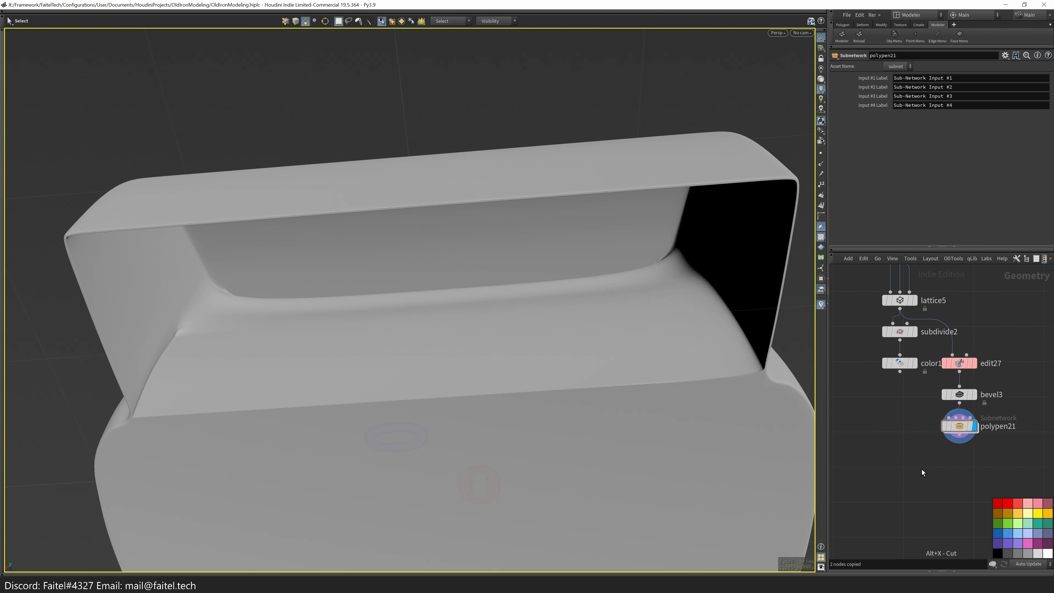
{"action": "key", "text": "alt+x"}
{"action": "scroll", "coordinate": [166, 338], "scroll_direction": "down", "scroll_amount": 10}
{"action": "scroll", "coordinate": [167, 339], "scroll_direction": "up", "scroll_amount": 5}
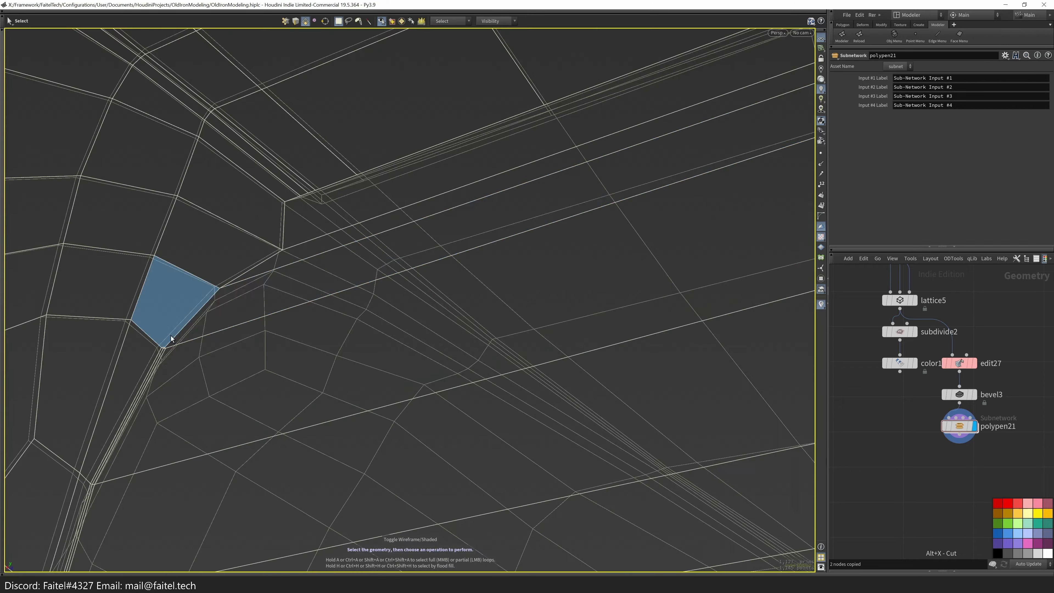
- Select a face on the handle's crease and activate PolyPen in wireframe, zoomed in on it
{"action": "left_click", "coordinate": [195, 401]}
{"action": "scroll", "coordinate": [191, 411], "scroll_direction": "down", "scroll_amount": 3}
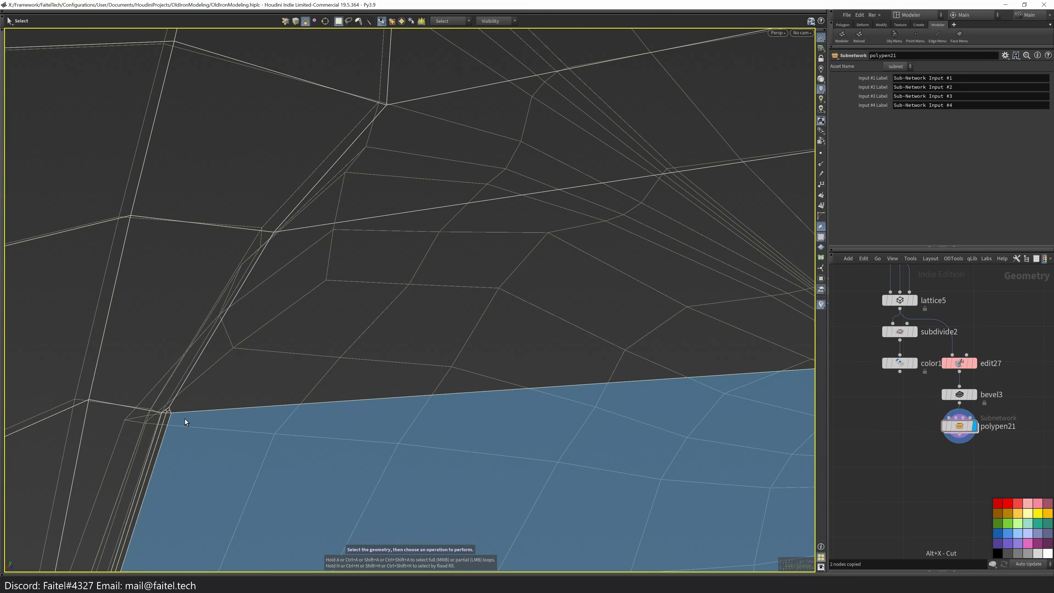
{"action": "scroll", "coordinate": [183, 415], "scroll_direction": "down", "scroll_amount": 2}
{"action": "key", "text": "q"}
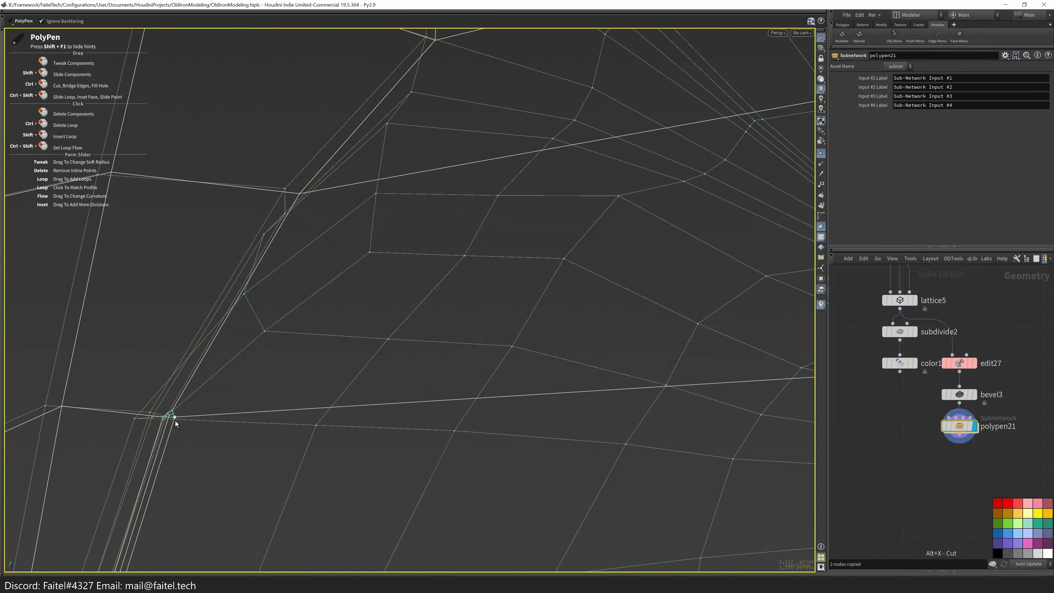
{"action": "key", "text": "w"}
{"action": "key", "text": "w"}
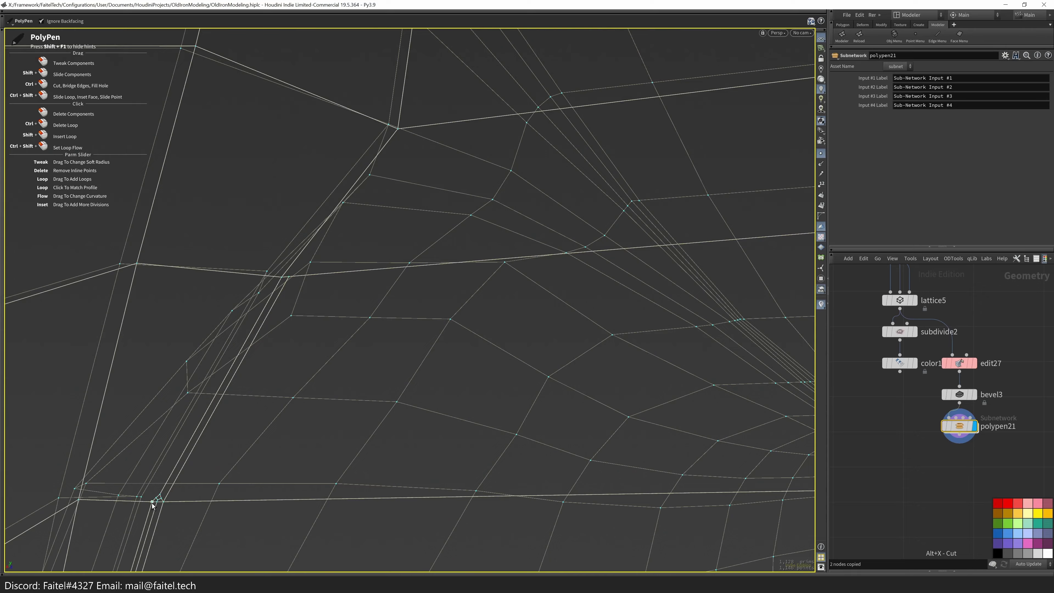
{"action": "middle_click_drag", "start_coordinate": [275, 284], "coordinate": [196, 340]}
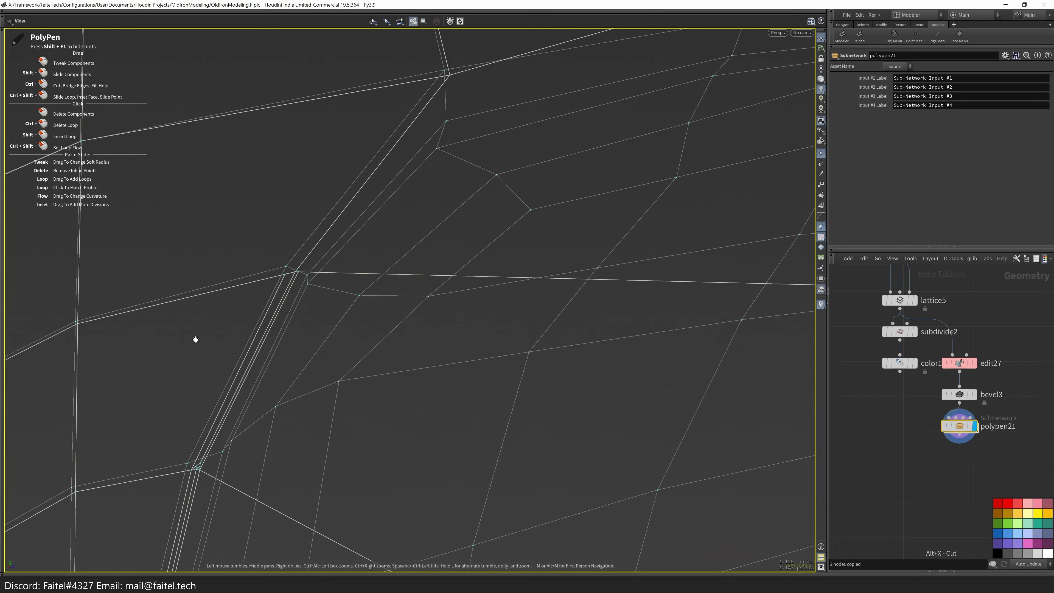
{"action": "left_click_drag", "start_coordinate": [140, 193], "coordinate": [243, 425]}
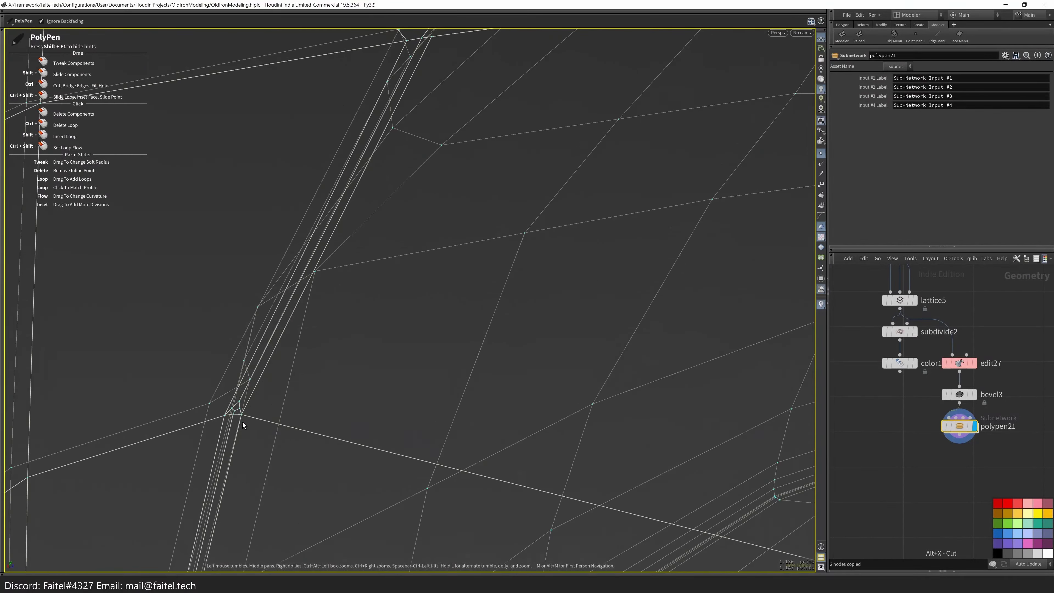
- Place a new point at the crease corner, slide it down the edge, and start a cut
{"action": "key", "text": "w"}
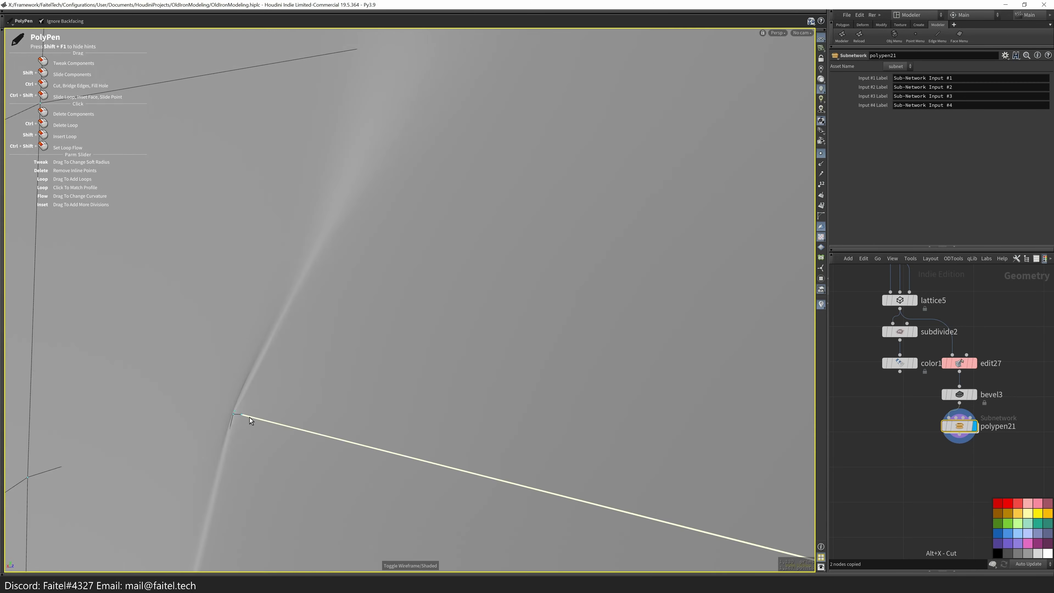
{"action": "left_click", "coordinate": [245, 399]}
{"action": "left_click_drag", "start_coordinate": [244, 401], "coordinate": [243, 409]}
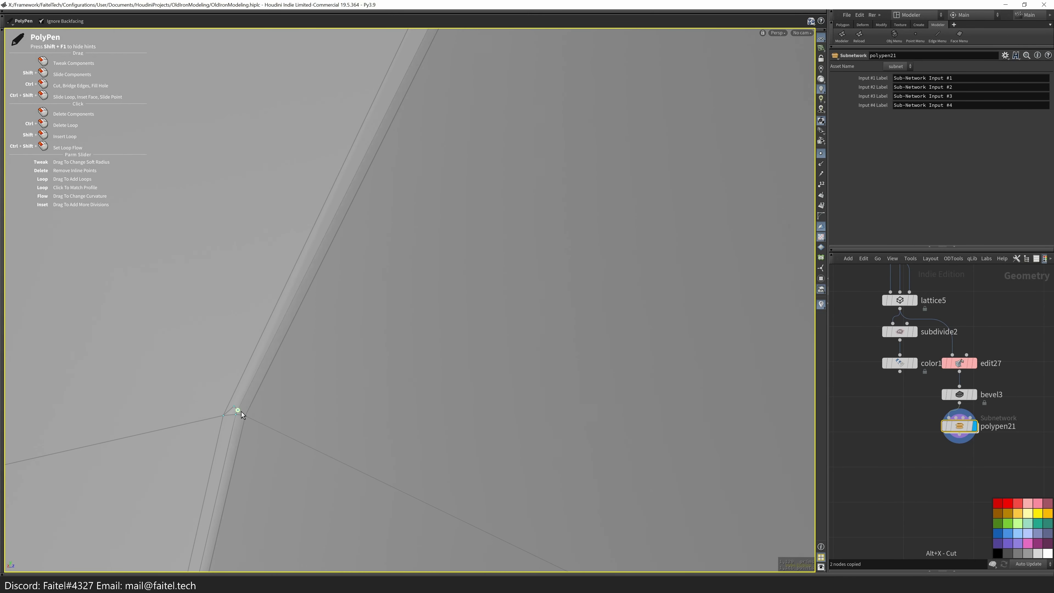
{"action": "mouse_move", "coordinate": [215, 453]}
{"action": "left_mouse_down"}
{"action": "mouse_move", "coordinate": [282, 325]}
{"action": "mouse_move", "coordinate": [276, 400]}
{"action": "mouse_move", "coordinate": [259, 430]}
{"action": "mouse_move", "coordinate": [259, 420]}
{"action": "mouse_move", "coordinate": [204, 426]}
{"action": "left_mouse_up"}
{"action": "left_click", "coordinate": [206, 427]}
{"action": "left_click_drag", "start_coordinate": [336, 249], "coordinate": [320, 313]}
{"action": "left_click_drag", "start_coordinate": [257, 489], "coordinate": [322, 353]}
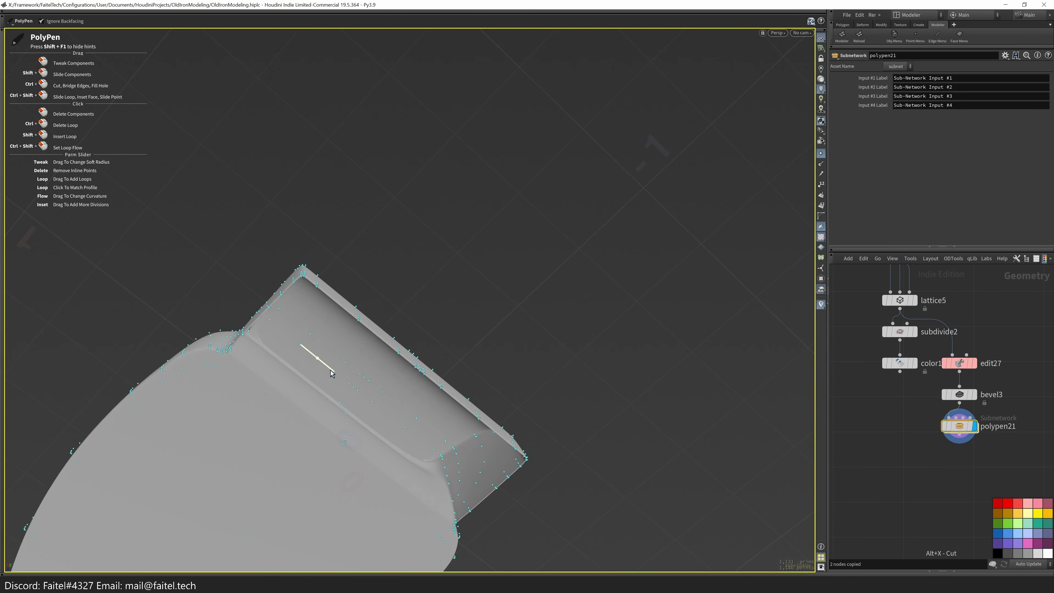
{"action": "mouse_move", "coordinate": [416, 426]}
{"action": "left_mouse_down"}
{"action": "mouse_move", "coordinate": [358, 483]}
{"action": "mouse_move", "coordinate": [266, 405]}
{"action": "mouse_move", "coordinate": [353, 330]}
{"action": "left_mouse_up"}
{"action": "key", "text": "shift+w"}
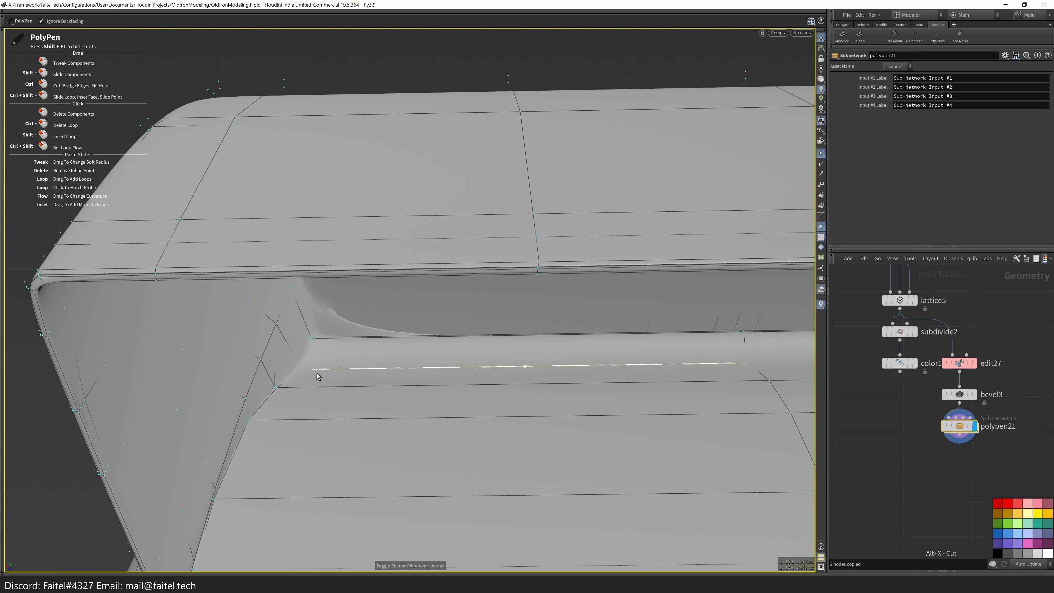
- Cut several new edges across the bevelled handle corner where it meets the body
{"action": "left_click_drag", "start_coordinate": [275, 405], "coordinate": [272, 432]}
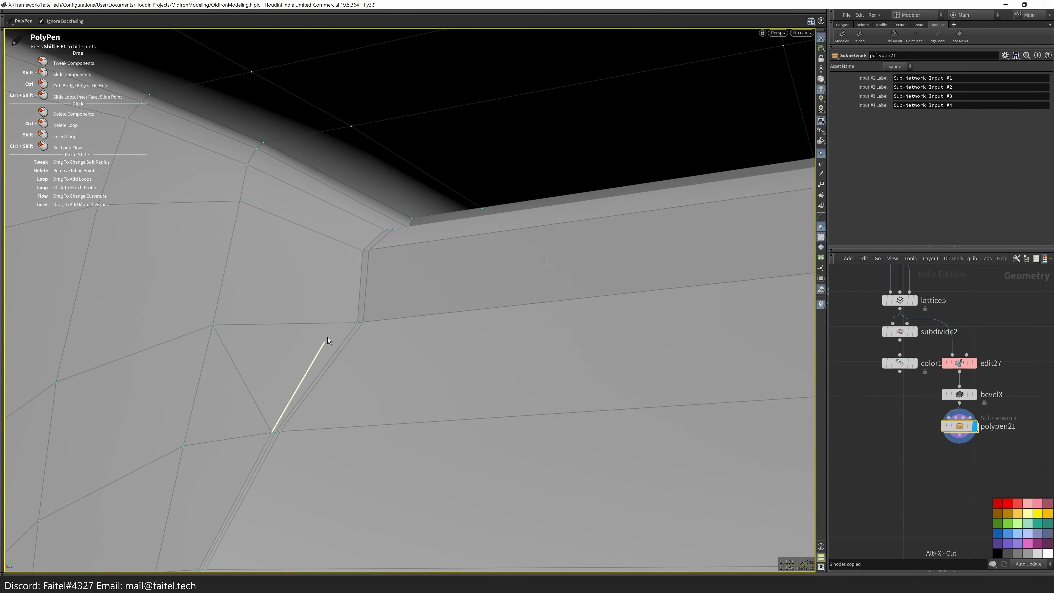
{"action": "left_click_drag", "start_coordinate": [243, 386], "coordinate": [311, 301]}
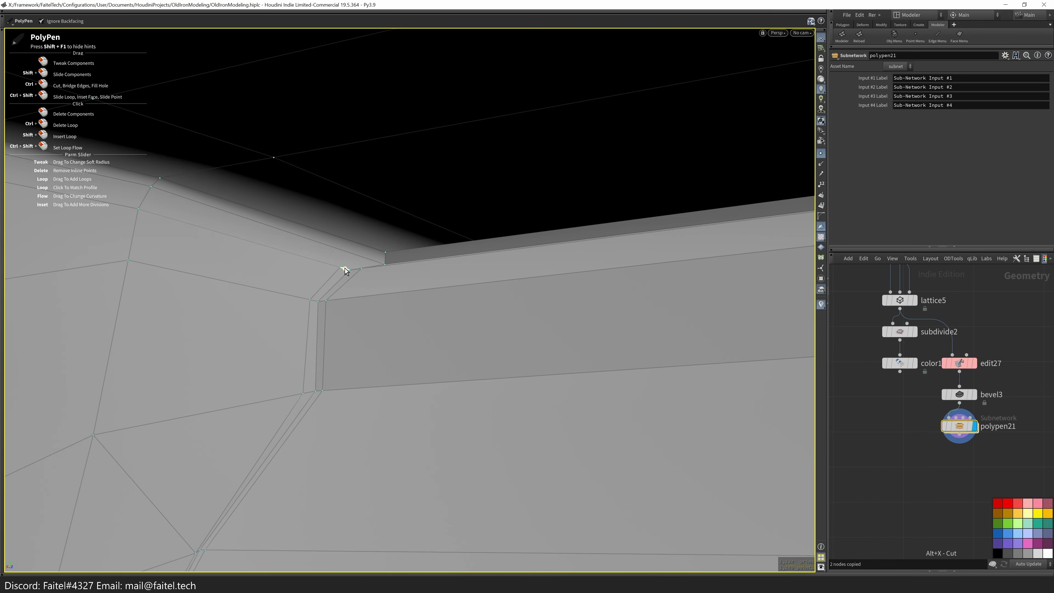
{"action": "left_click_drag", "start_coordinate": [344, 268], "coordinate": [304, 432], "text": "ctrl"}
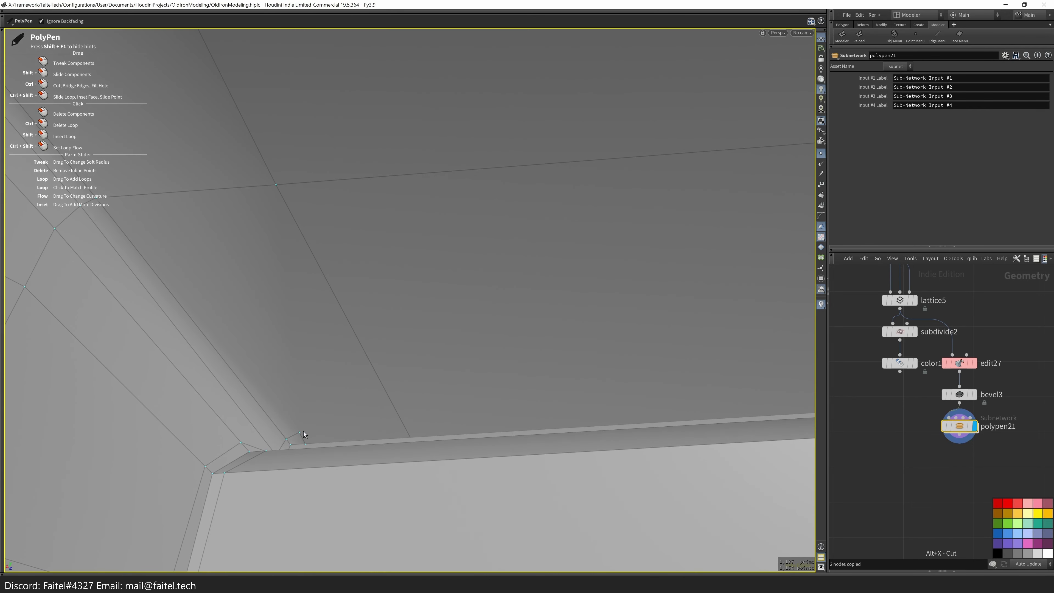
{"action": "left_click_drag", "start_coordinate": [128, 197], "coordinate": [292, 325]}
{"action": "left_click_drag", "start_coordinate": [306, 165], "coordinate": [185, 400]}
{"action": "left_click_drag", "start_coordinate": [750, 300], "coordinate": [214, 403]}
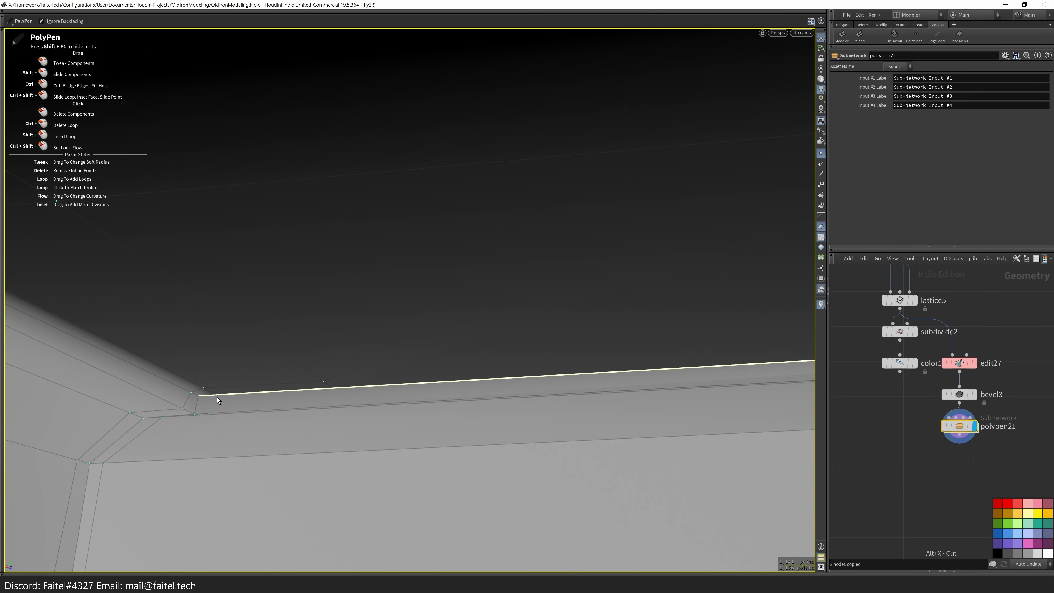
{"action": "left_click_drag", "start_coordinate": [288, 419], "coordinate": [182, 466]}
{"action": "middle_click_drag", "start_coordinate": [183, 466], "coordinate": [374, 312]}
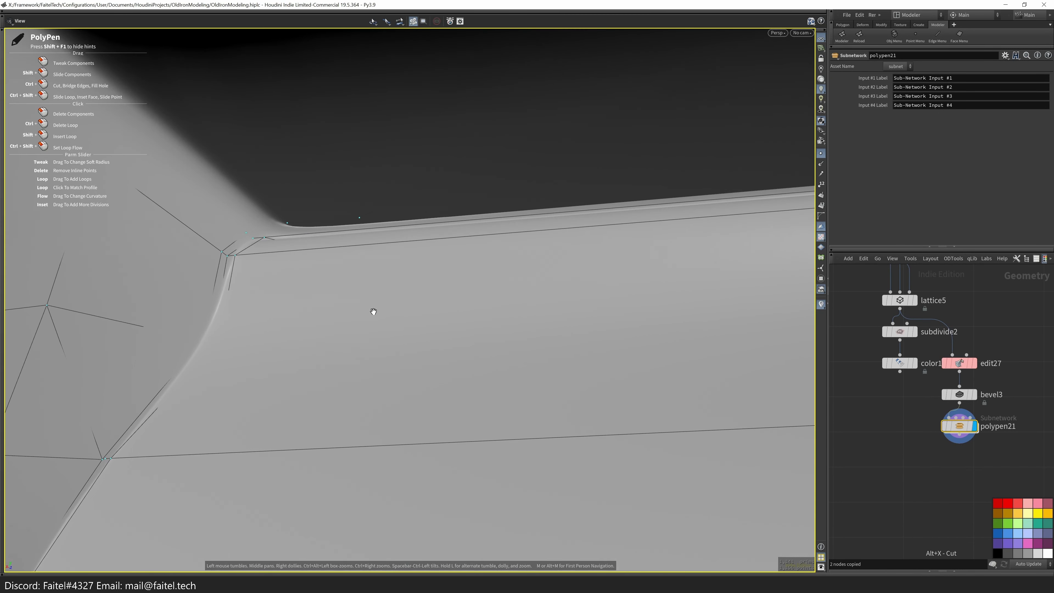
{"action": "right_click_drag", "start_coordinate": [393, 350], "coordinate": [258, 294]}
- Apply Mirror Full, inspect the mirrored model, then undo back to polypen21
{"action": "key", "text": "q"}
{"action": "left_click", "coordinate": [498, 301]}
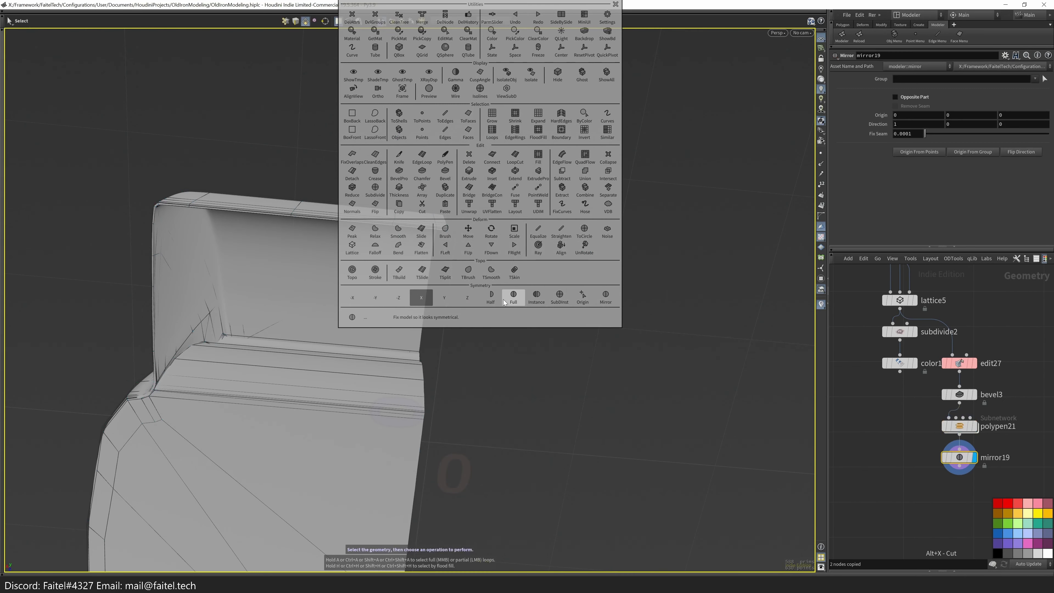
{"action": "left_click_drag", "start_coordinate": [493, 259], "coordinate": [408, 235]}
{"action": "key", "text": "s"}
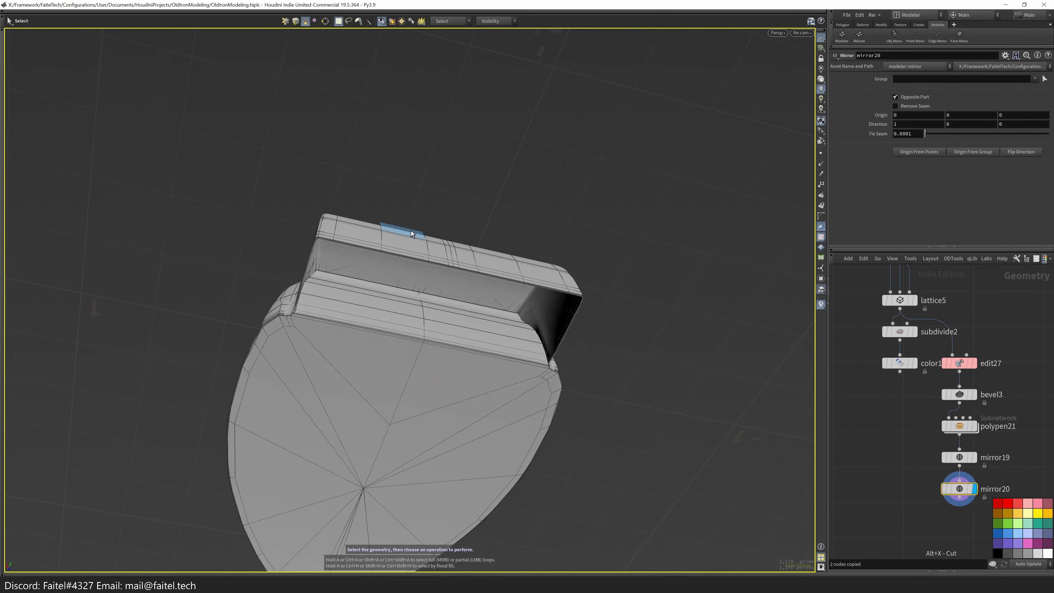
{"action": "left_click_drag", "start_coordinate": [388, 279], "coordinate": [416, 324], "text": "alt"}
{"action": "key", "text": "p"}
{"action": "left_click_drag", "start_coordinate": [515, 429], "coordinate": [624, 289], "text": "alt"}
{"action": "key", "text": "ctrl+z"}
{"action": "key", "text": "ctrl+z"}
{"action": "key", "text": "ctrl+z"}
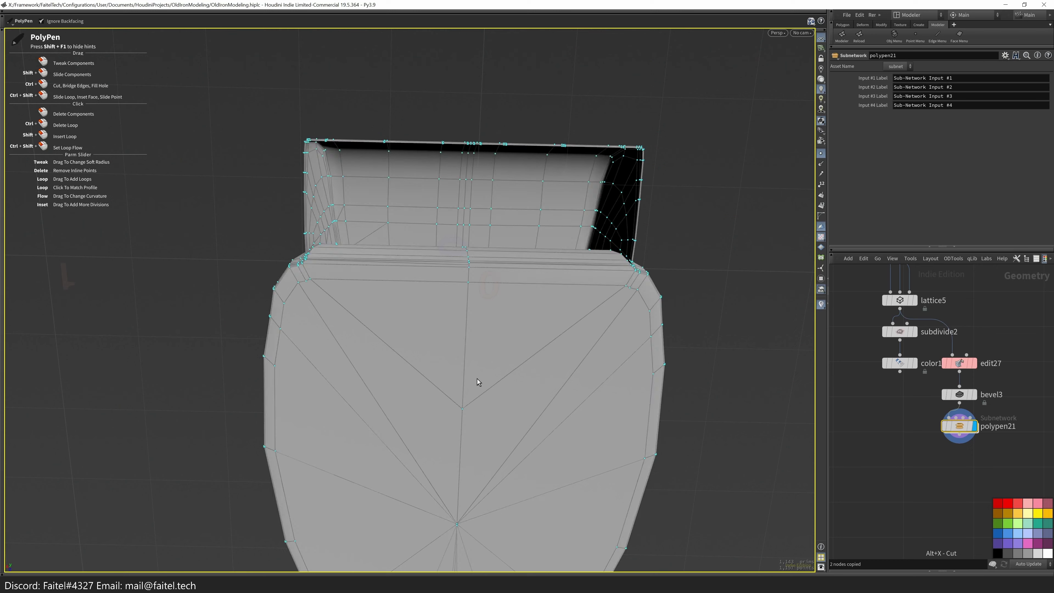
- Zoom in on the converging edges at the sole's pointed tip with the modeling palette up
{"action": "middle_click_drag", "start_coordinate": [480, 379], "coordinate": [377, 341], "text": "alt"}
{"action": "scroll", "coordinate": [549, 349], "scroll_direction": "up", "scroll_amount": 10}
{"action": "right_click_drag", "start_coordinate": [398, 527], "coordinate": [483, 461]}
{"action": "scroll", "coordinate": [365, 535], "scroll_direction": "up", "scroll_amount": 3}
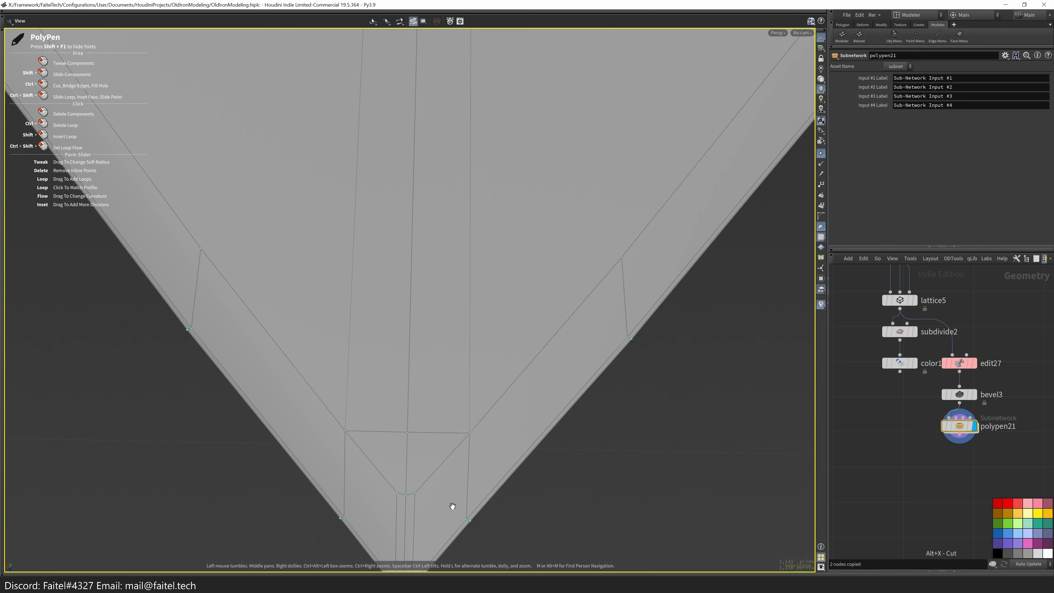
{"action": "right_click_drag", "start_coordinate": [453, 506], "coordinate": [252, 488]}
{"action": "left_click_drag", "start_coordinate": [252, 487], "coordinate": [391, 365]}
{"action": "right_click_drag", "start_coordinate": [391, 365], "coordinate": [570, 86]}
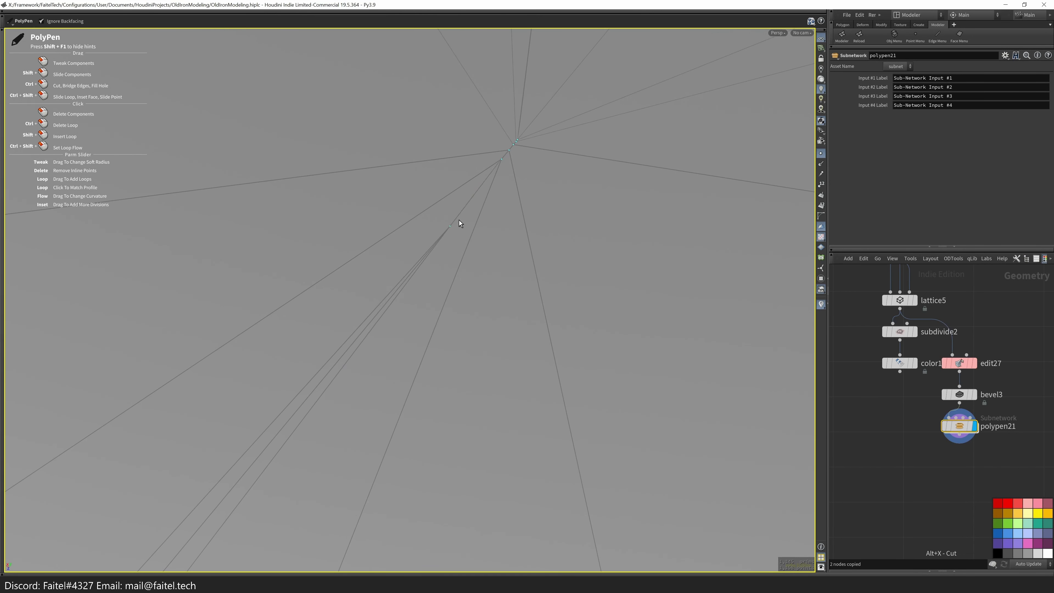
{"action": "right_click_drag", "start_coordinate": [506, 179], "coordinate": [377, 252]}
{"action": "key", "text": "grave"}
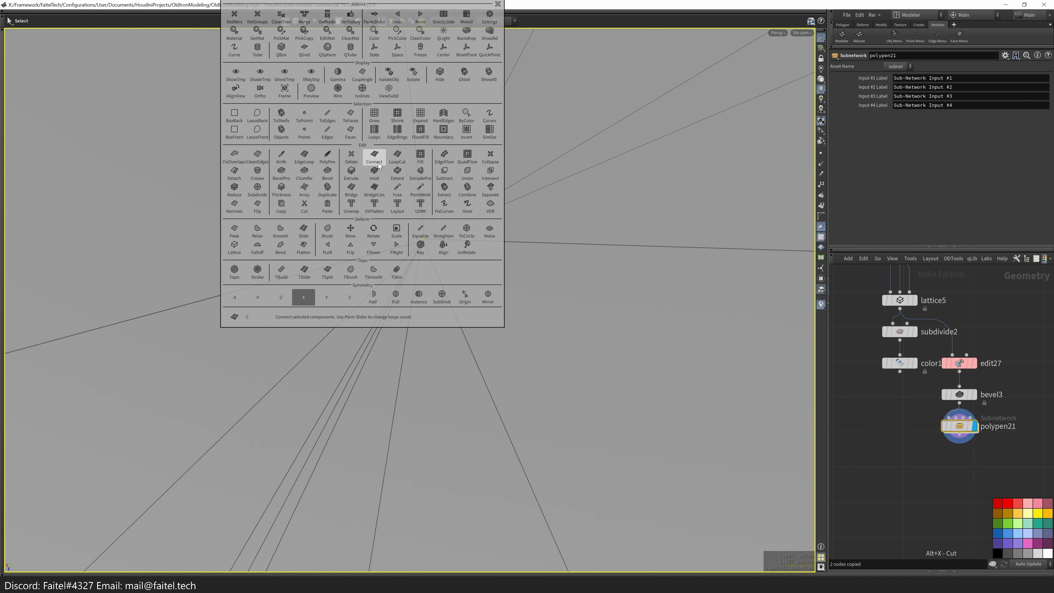
- Fuse the converging tip points into one point and switch to face selection
{"action": "left_click", "coordinate": [451, 209]}
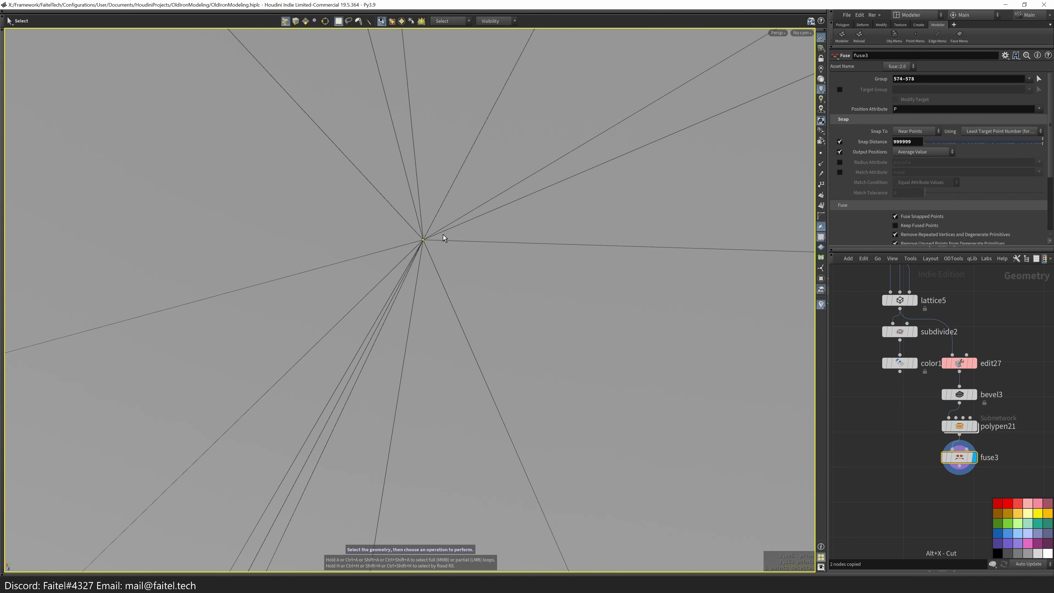
{"action": "scroll", "coordinate": [106, 336], "scroll_direction": "up", "scroll_amount": 5}
{"action": "scroll", "coordinate": [337, 323], "scroll_direction": "down", "scroll_amount": 5}
{"action": "key", "text": "3"}
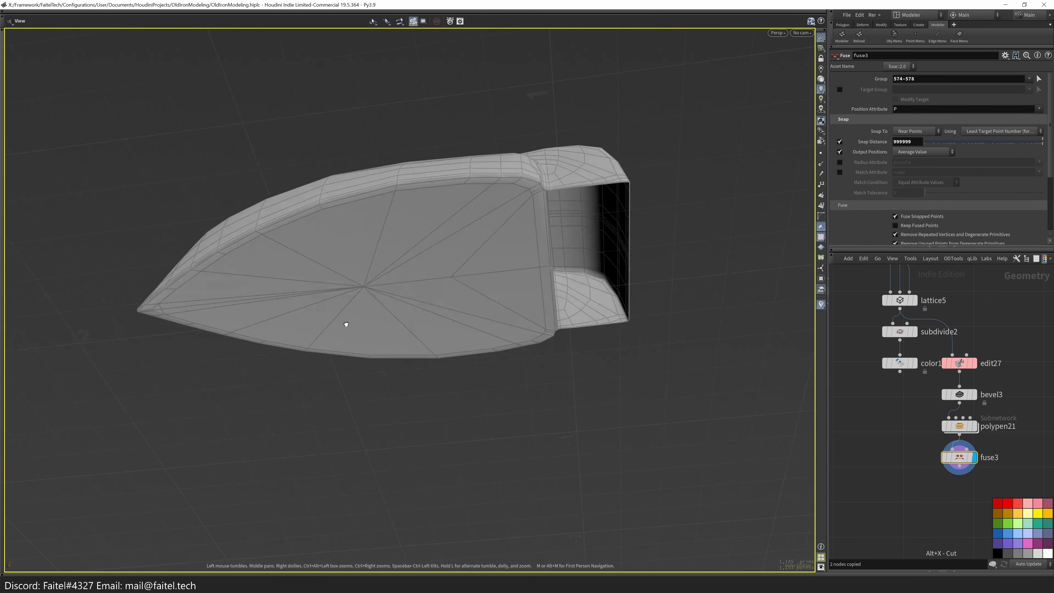
{"action": "scroll", "coordinate": [381, 233], "scroll_direction": "up", "scroll_amount": 6}
{"action": "scroll", "coordinate": [376, 260], "scroll_direction": "down", "scroll_amount": 5}
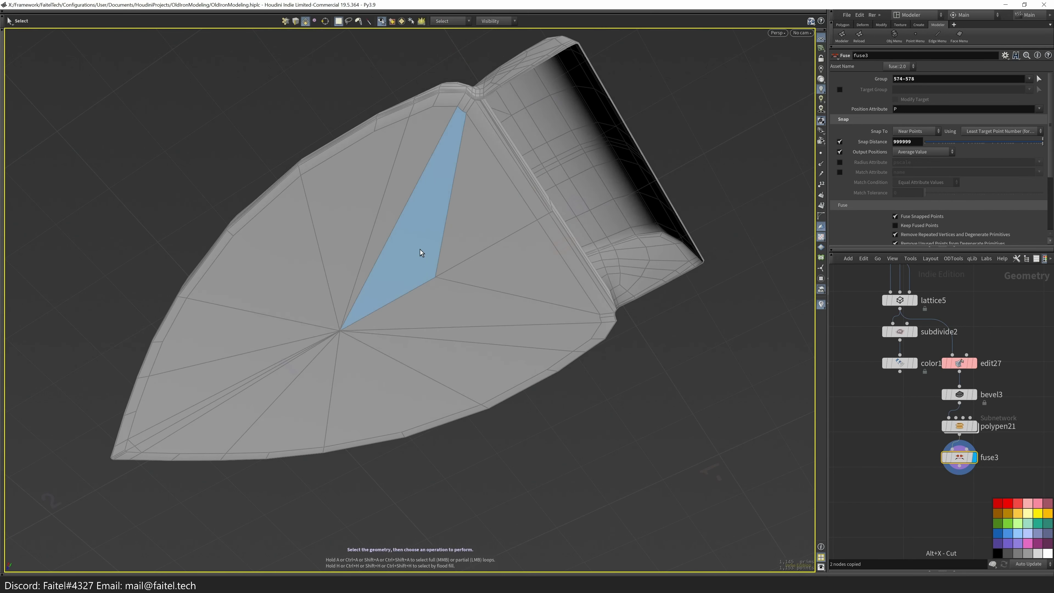
{"action": "scroll", "coordinate": [424, 253], "scroll_direction": "up", "scroll_amount": 6}
{"action": "left_click_drag", "start_coordinate": [423, 252], "coordinate": [493, 221]}
- Cut an edge on the sole with PolyPen, then box-select subdivide2 and color1
{"action": "key", "text": "p"}
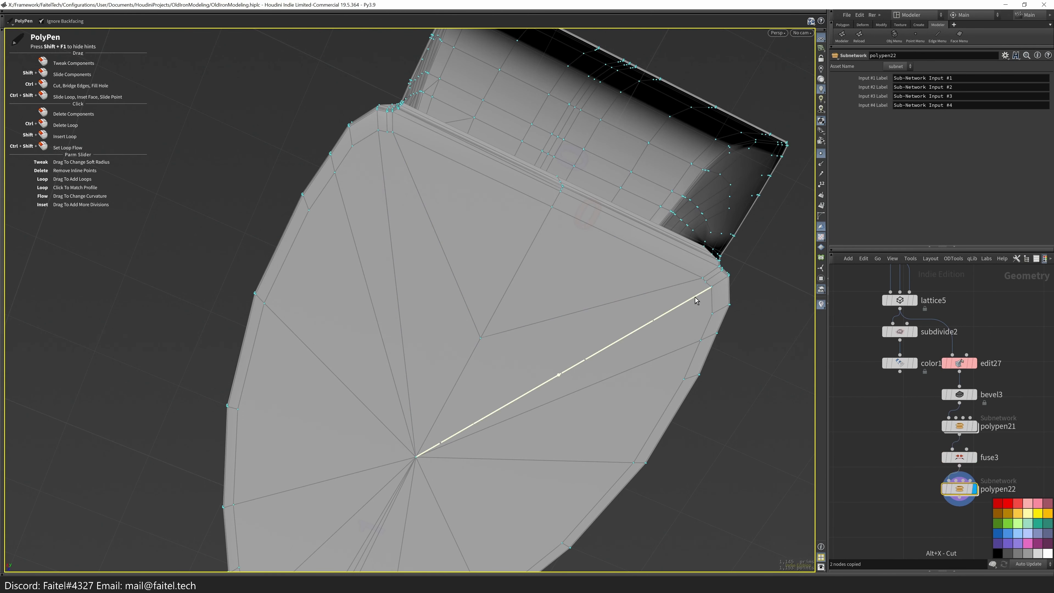
{"action": "scroll", "coordinate": [476, 378], "scroll_direction": "down", "scroll_amount": 4}
{"action": "key", "text": "space"}
{"action": "left_click_drag", "start_coordinate": [447, 384], "coordinate": [568, 400]}
{"action": "key", "text": "space"}
{"action": "key", "text": "s"}
{"action": "left_click_drag", "start_coordinate": [906, 402], "coordinate": [905, 328]}
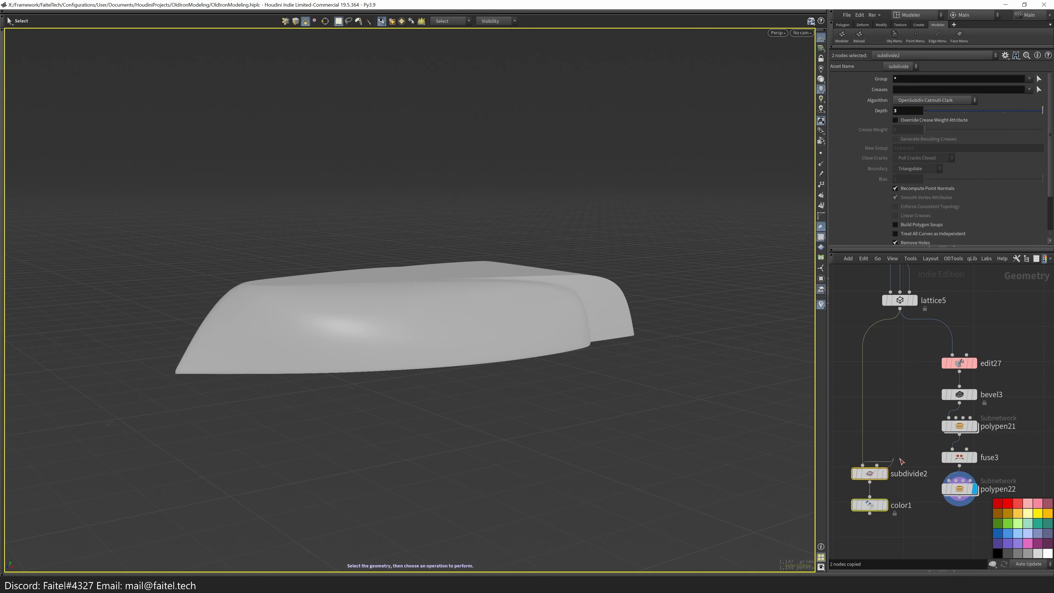
- Feed subdivide2 from polypen22 and lay out the chain, showing the smooth orange shell
{"action": "left_click_drag", "start_coordinate": [866, 464], "coordinate": [862, 458]}
{"action": "key", "text": "l"}
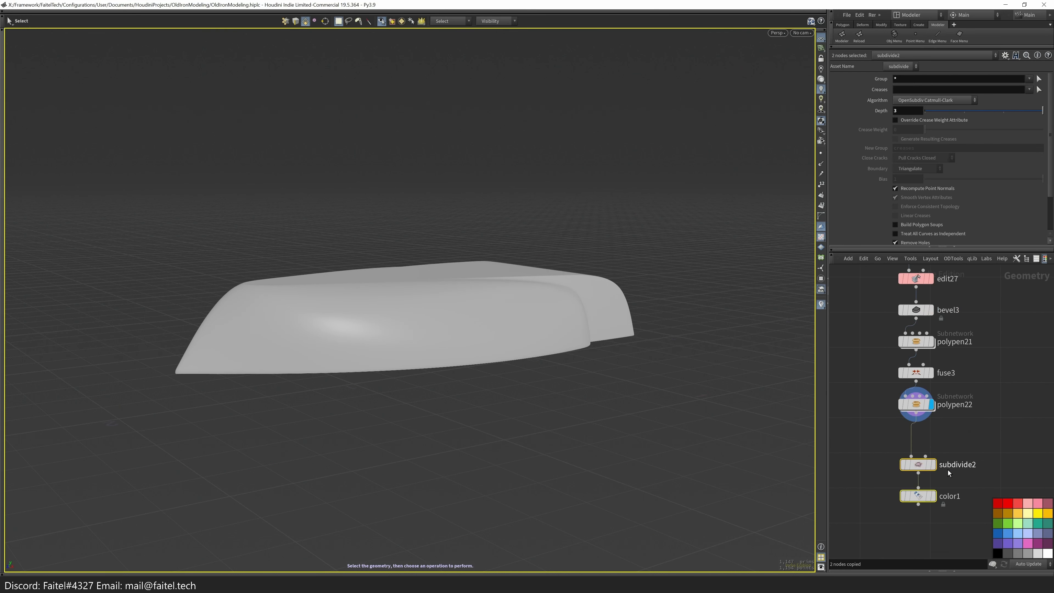
{"action": "left_click_drag", "start_coordinate": [673, 400], "coordinate": [659, 359]}
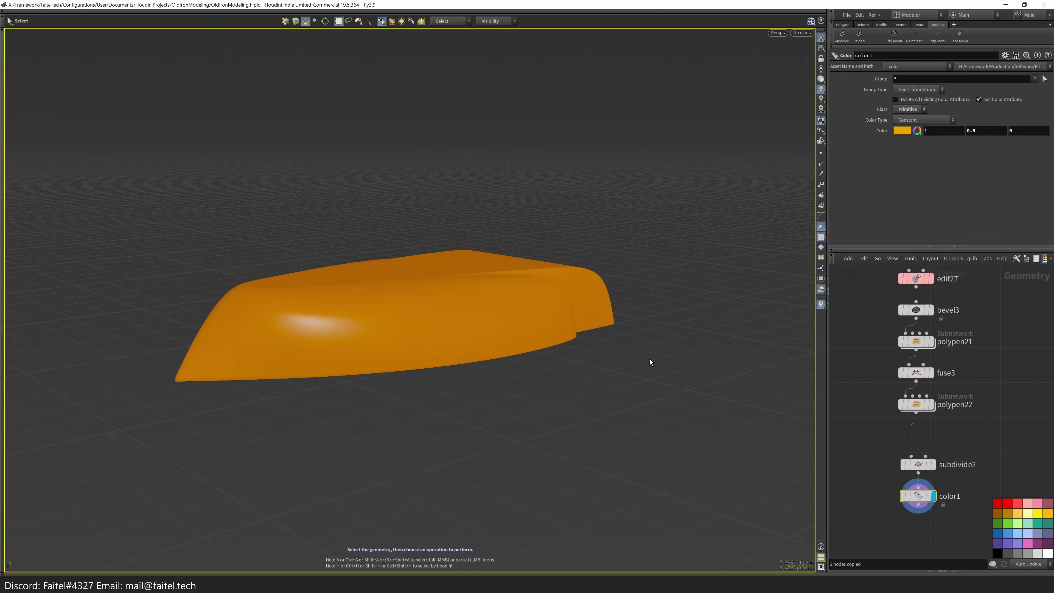
{"action": "mouse_move", "coordinate": [636, 354]}
{"action": "left_mouse_down", "text": "alt"}
{"action": "mouse_move", "coordinate": [622, 346]}
{"action": "mouse_move", "coordinate": [676, 373]}
{"action": "mouse_move", "coordinate": [687, 354]}
{"action": "left_mouse_up", "text": "alt"}
{"action": "key", "text": "shift+w"}
- At Objects level, show the green Soleplate beside the Shell and select the Shell
{"action": "key", "text": "u"}
{"action": "left_click", "coordinate": [859, 402]}
{"action": "left_click_drag", "start_coordinate": [608, 363], "coordinate": [519, 436], "text": "alt"}
{"action": "left_click", "coordinate": [718, 381]}
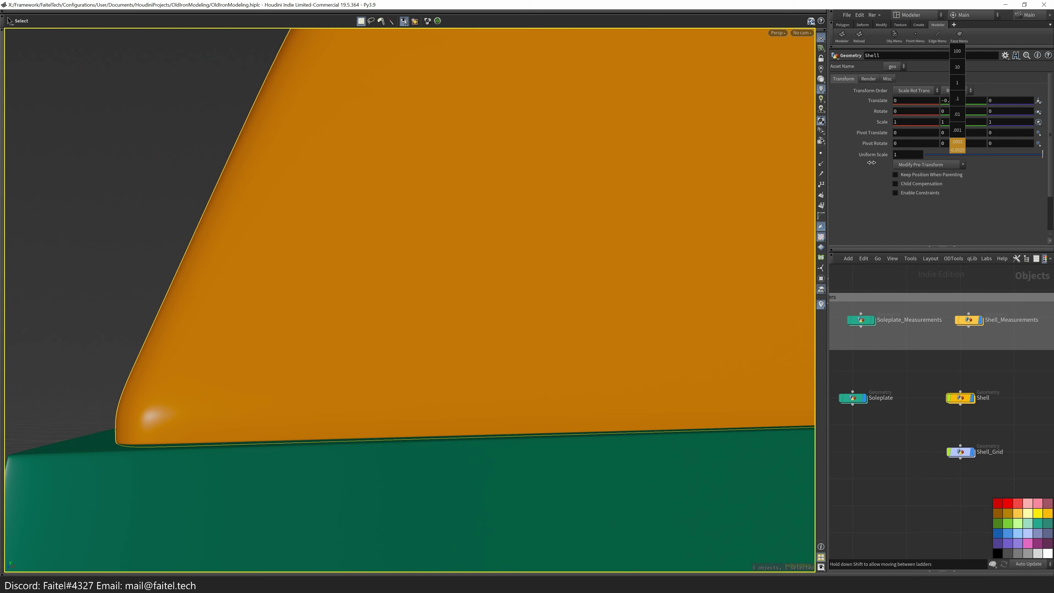
- Lower the Shell to Translate Y -0.0017 and add a backdrop box sized 1, 1, 1.5
{"action": "left_click_drag", "start_coordinate": [415, 374], "coordinate": [511, 332], "text": "alt"}
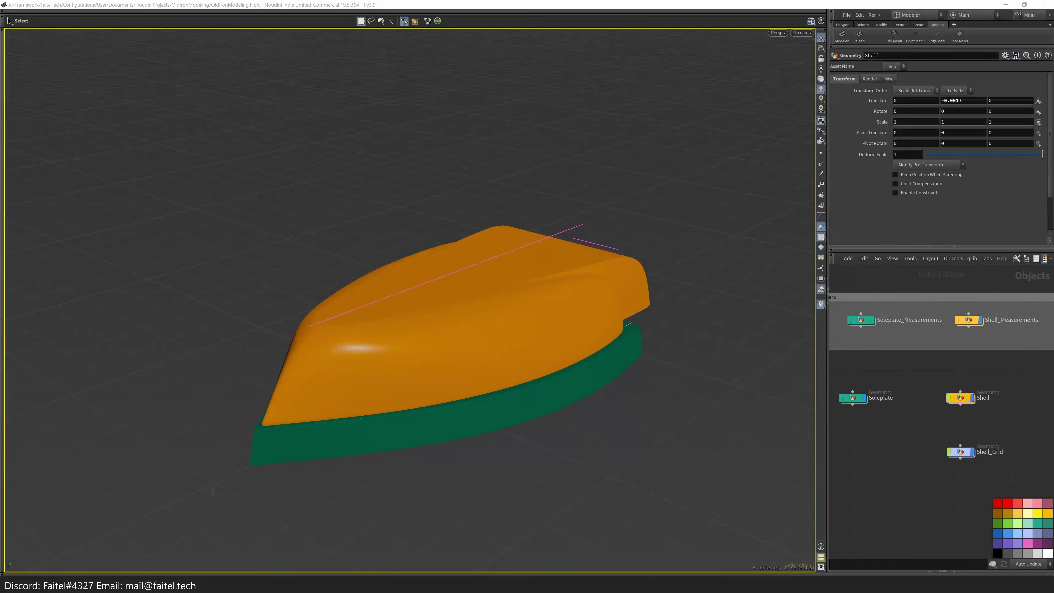
{"action": "key", "text": "Tab"}
{"action": "left_click", "coordinate": [493, 198]}
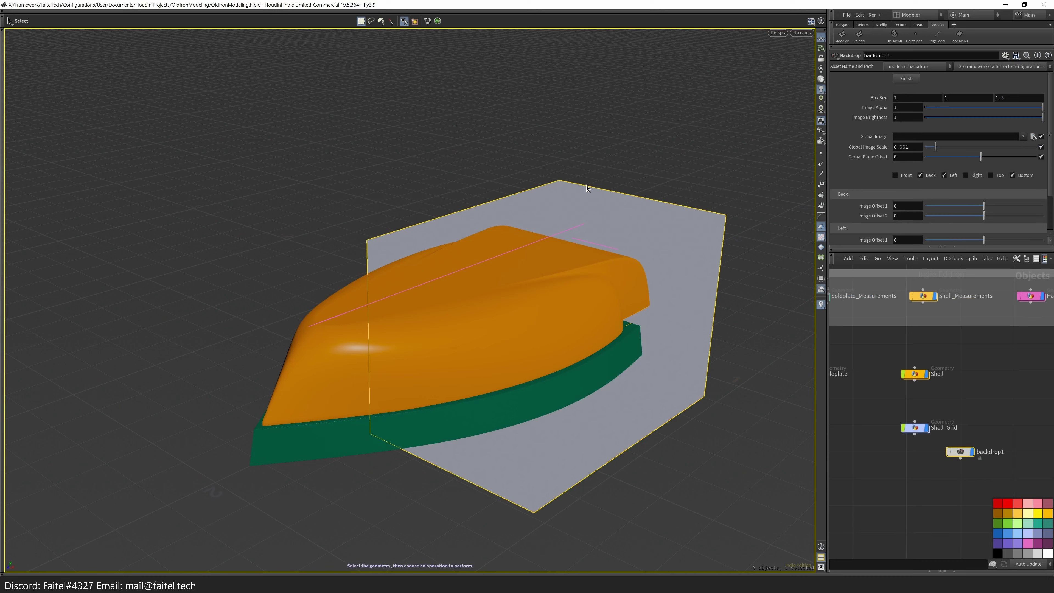
- Load the DJI iron reference photo from $HIP/ref as the backdrop's Global Image
{"action": "key", "text": "Tab"}
{"action": "left_click", "coordinate": [616, 317]}
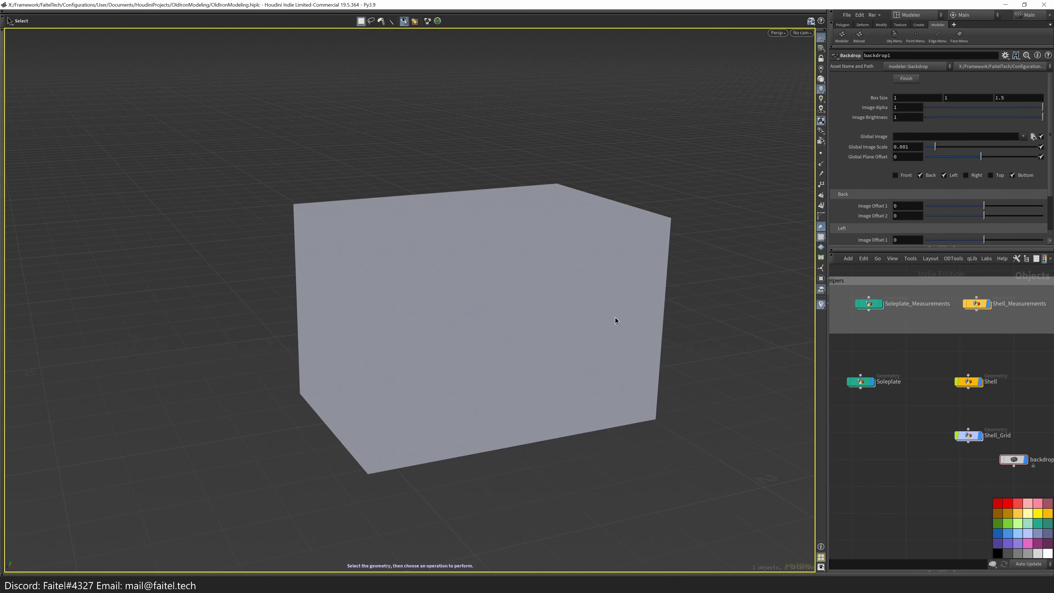
{"action": "left_click", "coordinate": [1034, 137]}
{"action": "scroll", "coordinate": [936, 159], "scroll_direction": "down", "scroll_amount": 3}
{"action": "double_click", "coordinate": [936, 159]}
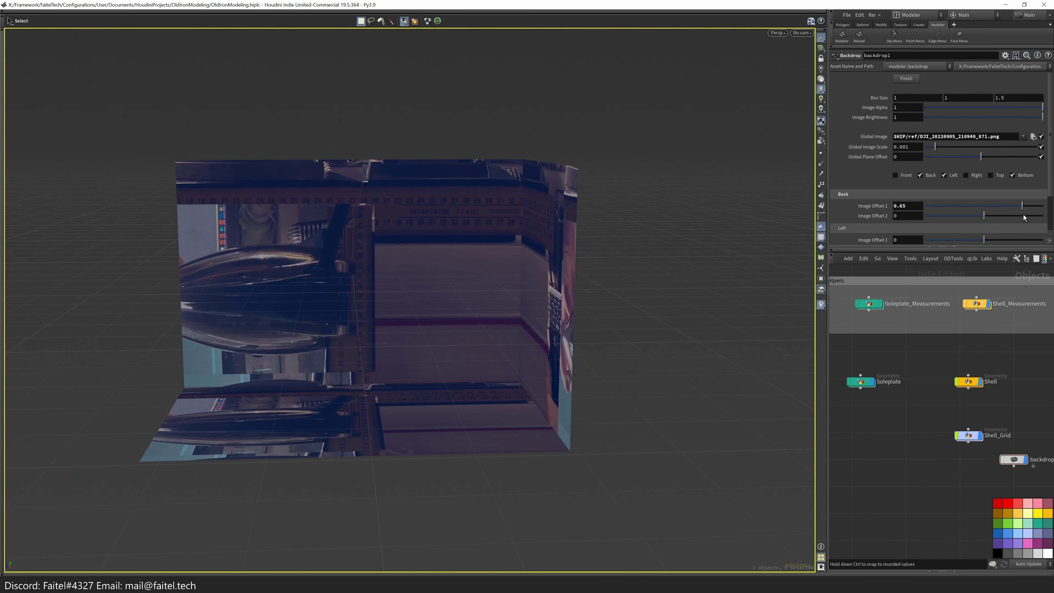
- Align the left image plane with offsets -0.635 and -0.402
{"action": "middle_click_drag", "start_coordinate": [395, 291], "coordinate": [612, 198]}
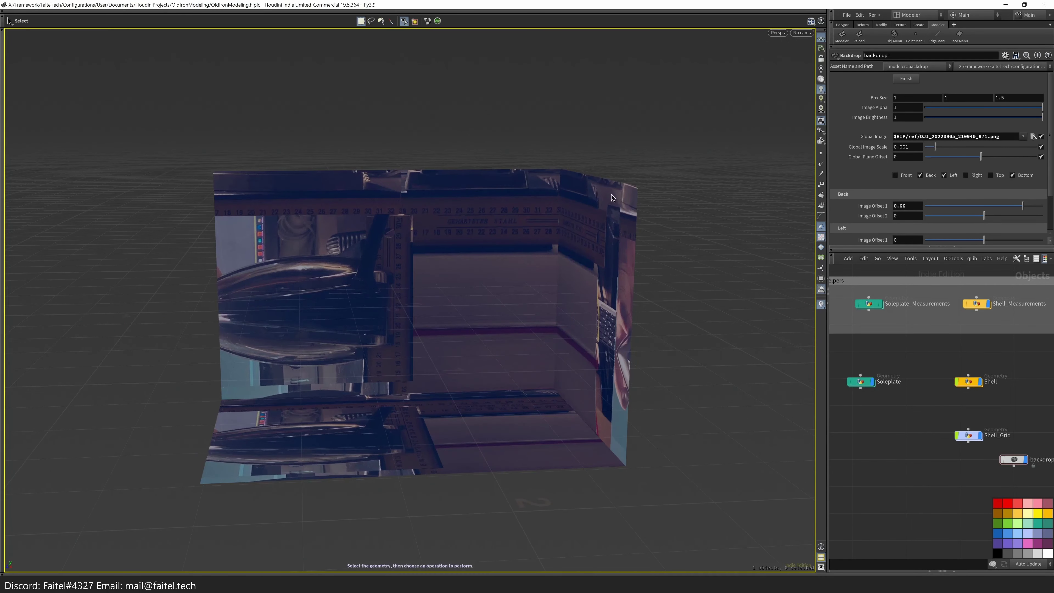
{"action": "scroll", "coordinate": [1022, 187], "scroll_direction": "down", "scroll_amount": 2}
{"action": "left_click_drag", "start_coordinate": [1002, 204], "coordinate": [946, 207]}
{"action": "middle_click_drag", "start_coordinate": [870, 203], "coordinate": [966, 235]}
{"action": "mouse_move", "coordinate": [887, 236]}
{"action": "middle_mouse_down"}
{"action": "mouse_move", "coordinate": [851, 236]}
{"action": "mouse_move", "coordinate": [887, 216]}
{"action": "middle_mouse_up"}
- Disable the Front image plane, enable Top, and begin sliding the back photo into place
{"action": "scroll", "coordinate": [976, 184], "scroll_direction": "down", "scroll_amount": 1}
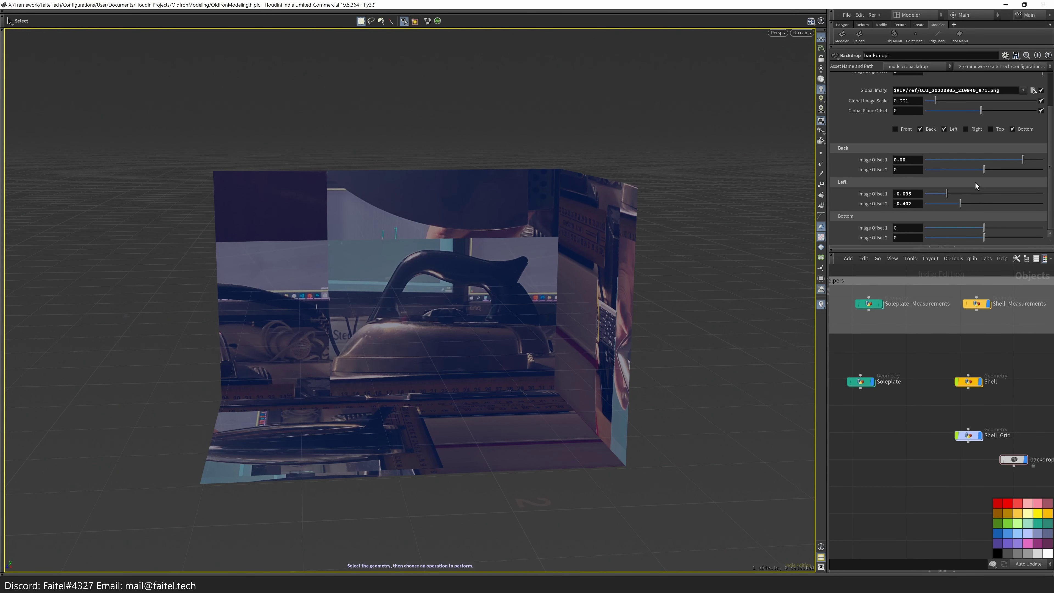
{"action": "left_click", "coordinate": [896, 130]}
{"action": "left_click", "coordinate": [991, 129]}
{"action": "mouse_move", "coordinate": [1023, 159]}
{"action": "left_mouse_down"}
{"action": "mouse_move", "coordinate": [961, 159]}
{"action": "mouse_move", "coordinate": [1012, 172]}
{"action": "mouse_move", "coordinate": [950, 169]}
{"action": "mouse_move", "coordinate": [1030, 160]}
{"action": "mouse_move", "coordinate": [971, 160]}
{"action": "mouse_move", "coordinate": [1020, 176]}
{"action": "left_mouse_up"}
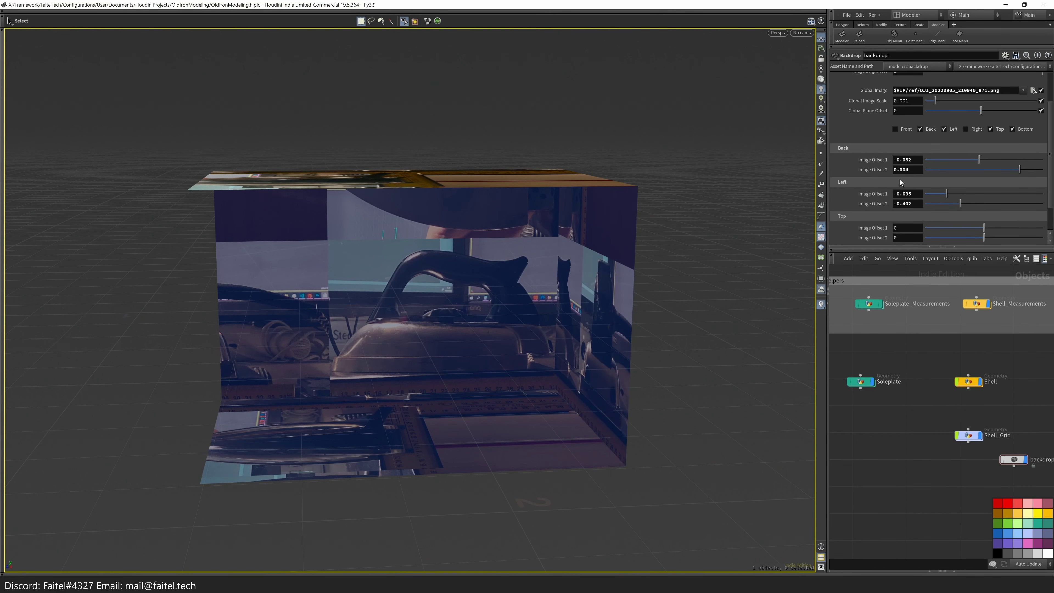
- Slide the back reference photo left and fine-tune the left offset, checking from front and perspective views
{"action": "key", "text": "space+3"}
{"action": "middle_click_drag", "start_coordinate": [872, 159], "coordinate": [831, 170]}
{"action": "key", "text": "space+1"}
{"action": "left_click_drag", "start_coordinate": [653, 254], "coordinate": [640, 278], "text": "alt"}
{"action": "middle_click_drag", "start_coordinate": [872, 193], "coordinate": [880, 234]}
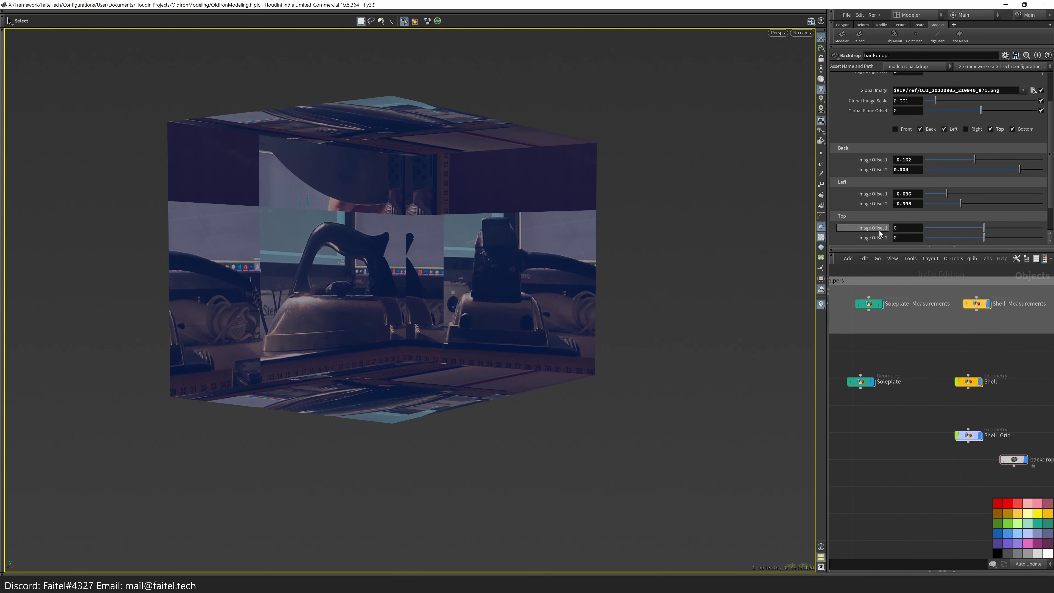
{"action": "left_click_drag", "start_coordinate": [610, 320], "coordinate": [648, 305], "text": "alt"}
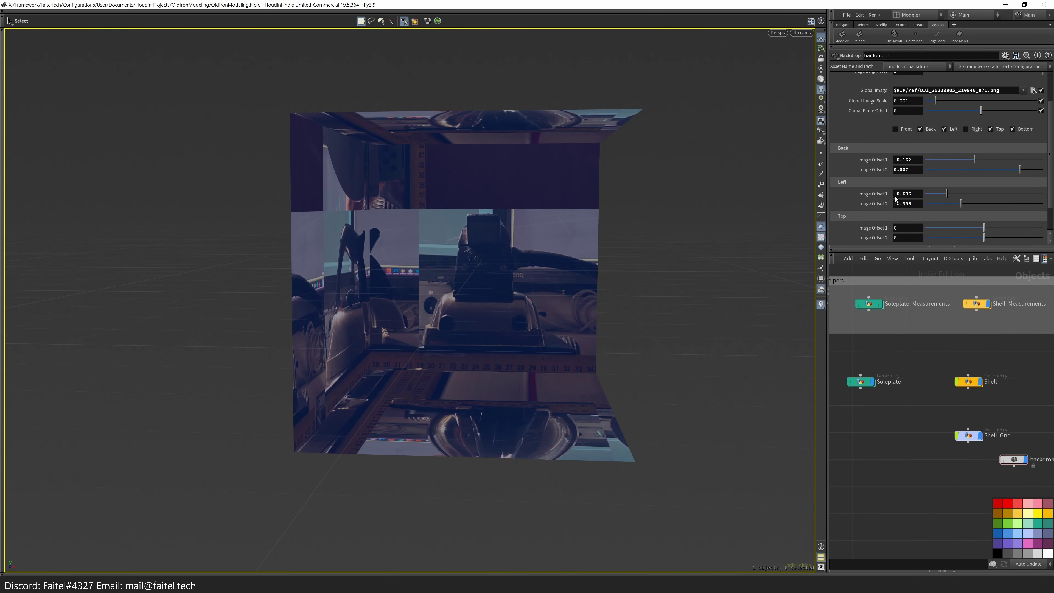
{"action": "middle_click_drag", "start_coordinate": [877, 160], "coordinate": [632, 228]}
{"action": "key", "text": "Escape"}
{"action": "middle_click_drag", "start_coordinate": [878, 160], "coordinate": [998, 216]}
{"action": "scroll", "coordinate": [896, 195], "scroll_direction": "down", "scroll_amount": 2}
- Set the top image offsets to 0.35 and 0.13
{"action": "key", "text": "Escape"}
{"action": "left_click_drag", "start_coordinate": [602, 216], "coordinate": [717, 254]}
{"action": "middle_click_drag", "start_coordinate": [880, 203], "coordinate": [936, 229]}
{"action": "left_click_drag", "start_coordinate": [614, 266], "coordinate": [419, 278], "text": "alt"}
- Align the bottom reference photo with offsets 0.35 and 0.434
{"action": "middle_click_drag", "start_coordinate": [863, 228], "coordinate": [808, 234]}
{"action": "left_click_drag", "start_coordinate": [664, 266], "coordinate": [622, 374], "text": "alt"}
{"action": "middle_click_drag", "start_coordinate": [873, 227], "coordinate": [886, 236]}
{"action": "left_click_drag", "start_coordinate": [561, 291], "coordinate": [443, 353], "text": "alt"}
{"action": "scroll", "coordinate": [443, 353], "scroll_direction": "up", "scroll_amount": 5}
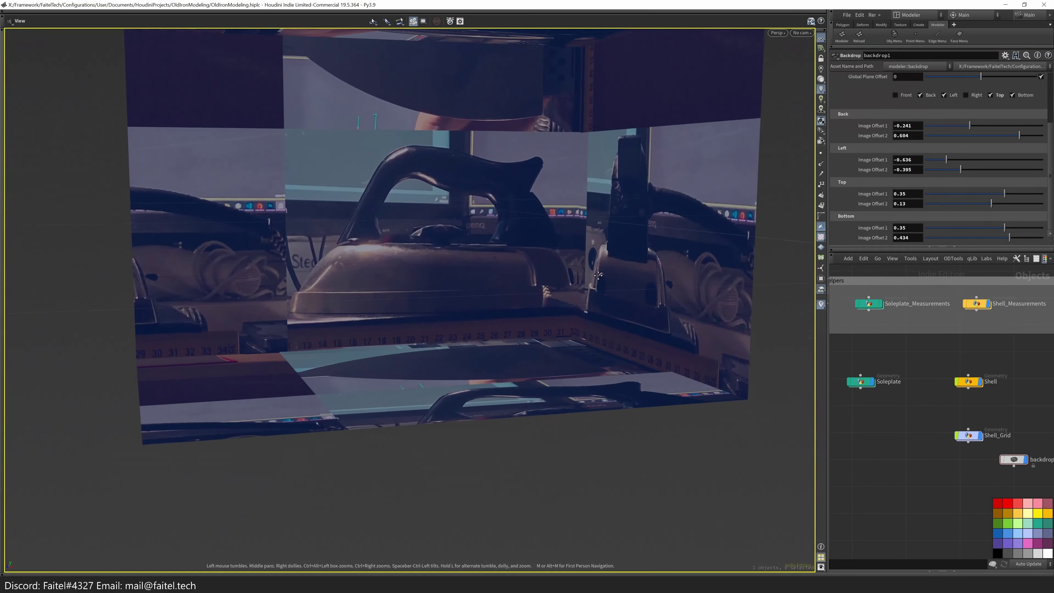
{"action": "key", "text": "space+3"}
{"action": "key", "text": "Tab"}
- Hide the Soleplate and Shell objects to isolate the reference images
{"action": "left_click", "coordinate": [496, 284]}
{"action": "scroll", "coordinate": [512, 364], "scroll_direction": "down", "scroll_amount": 3}
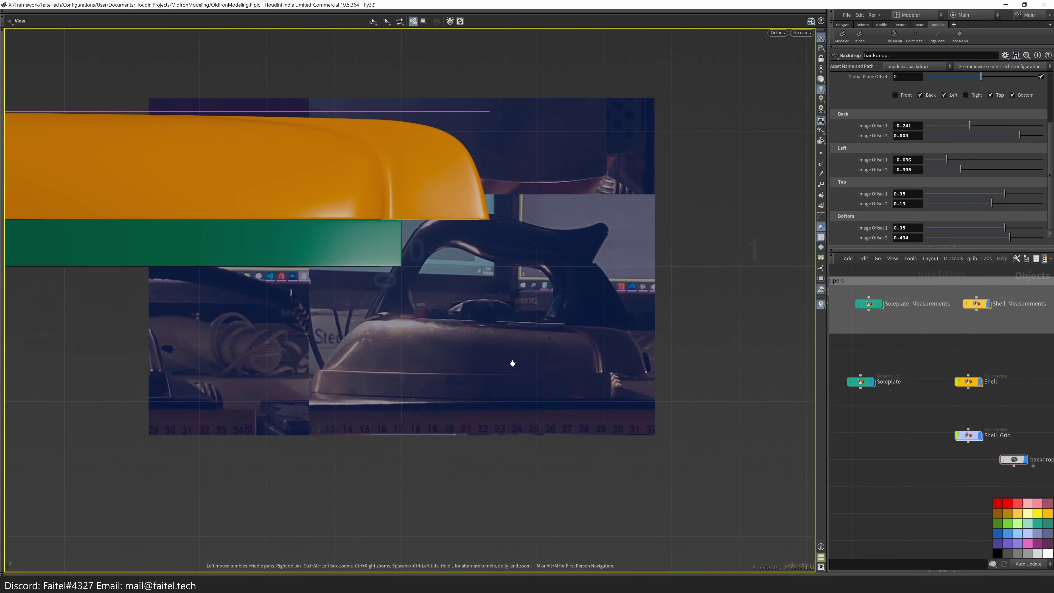
{"action": "left_click", "coordinate": [872, 385]}
{"action": "left_click", "coordinate": [979, 437]}
{"action": "scroll", "coordinate": [572, 332], "scroll_direction": "up", "scroll_amount": 3}
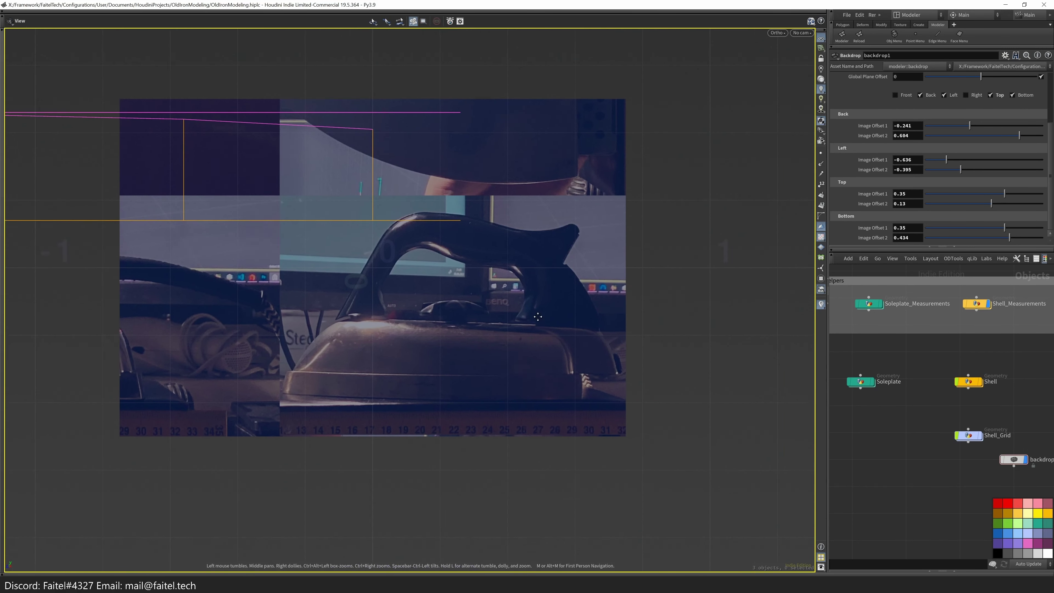
{"action": "scroll", "coordinate": [543, 235], "scroll_direction": "down", "scroll_amount": 1}
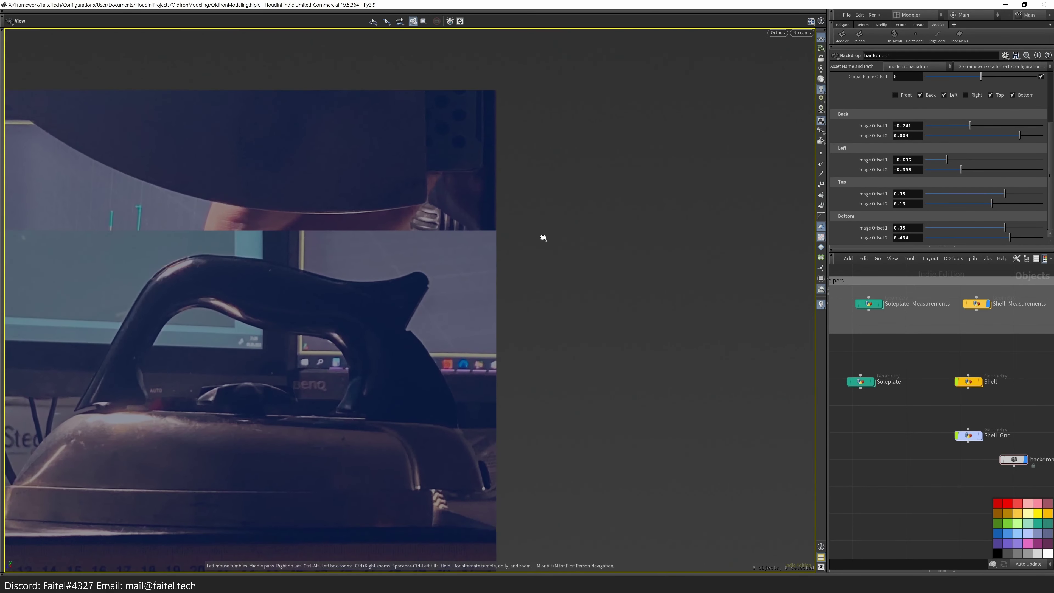
- Create a QSphere primitive and scale it into a small block at the handle base
{"action": "key", "text": "q"}
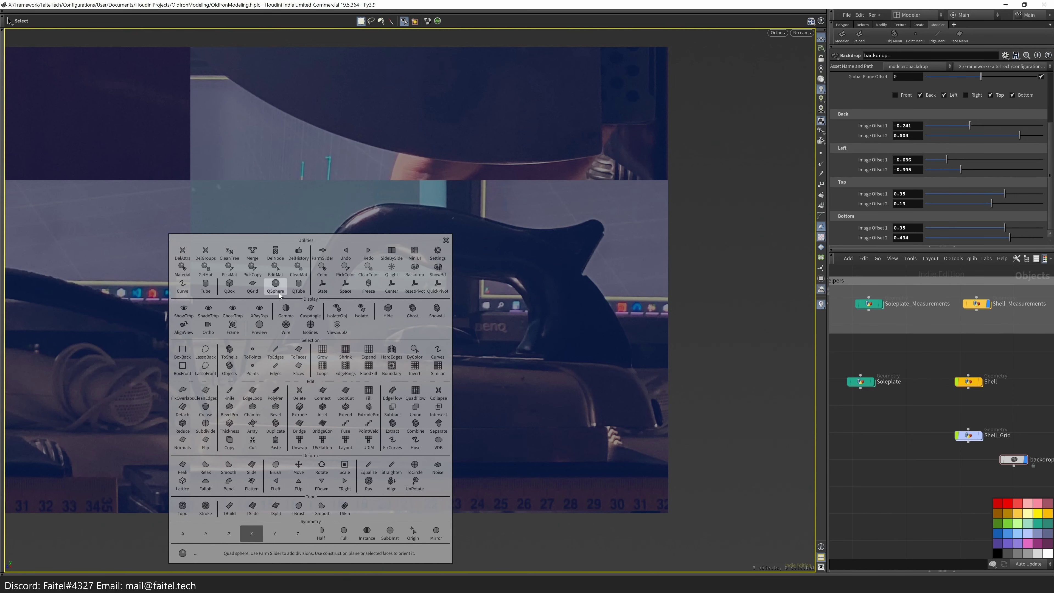
{"action": "left_click", "coordinate": [275, 287]}
{"action": "scroll", "coordinate": [374, 324], "scroll_direction": "down", "scroll_amount": 2}
{"action": "key", "text": "q"}
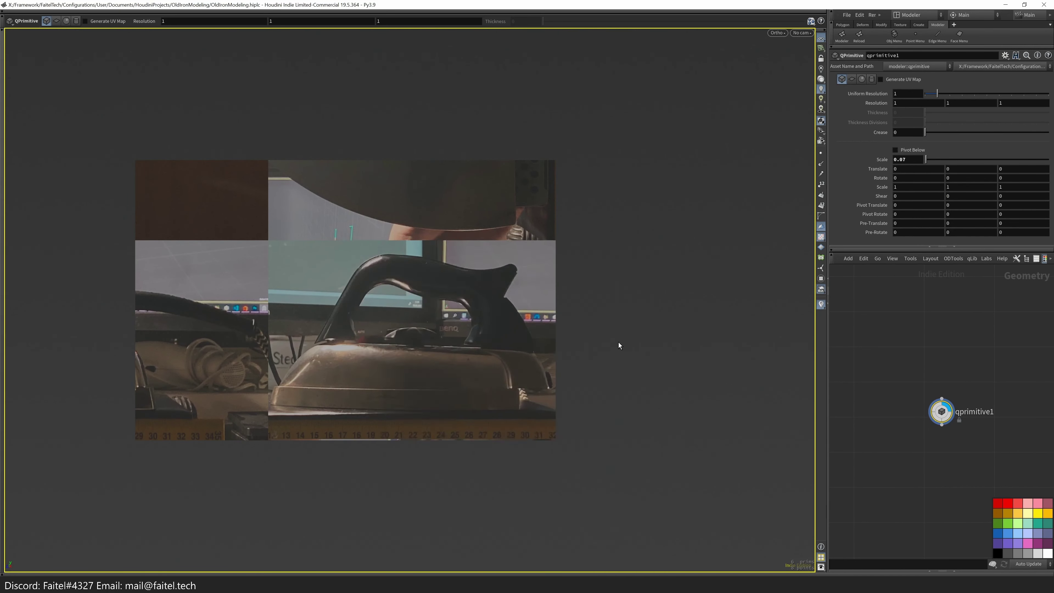
{"action": "scroll", "coordinate": [556, 335], "scroll_direction": "up", "scroll_amount": 5}
{"action": "scroll", "coordinate": [555, 335], "scroll_direction": "down", "scroll_amount": 4}
{"action": "scroll", "coordinate": [385, 282], "scroll_direction": "up", "scroll_amount": 5}
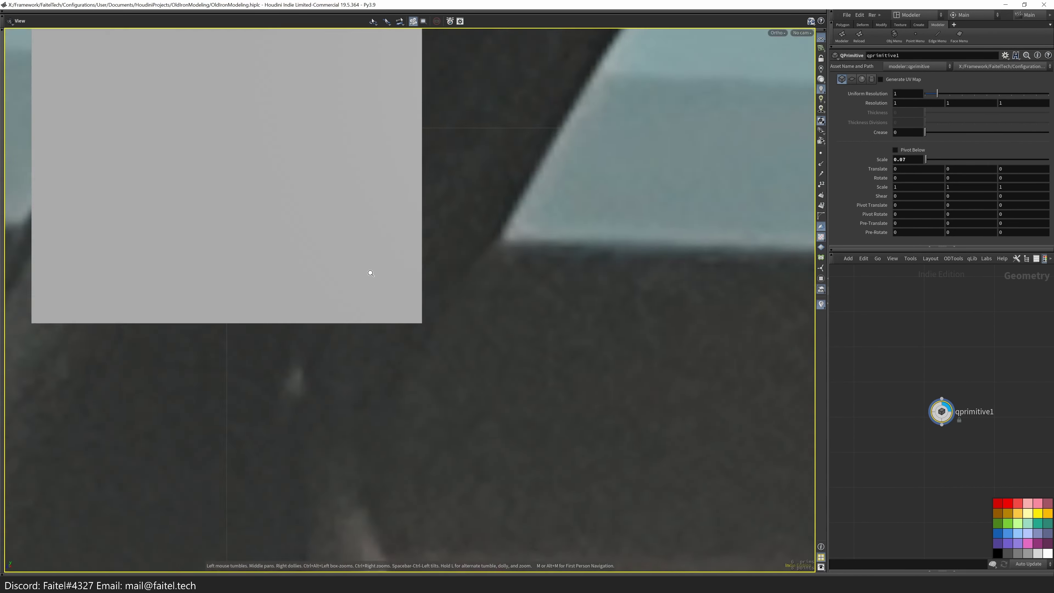
{"action": "scroll", "coordinate": [385, 282], "scroll_direction": "down", "scroll_amount": 5}
{"action": "key", "text": "Return"}
{"action": "left_click_drag", "start_coordinate": [332, 328], "coordinate": [384, 265]}
- Move the block's upper points along the handle slope and change the component selection mode
{"action": "key", "text": "s"}
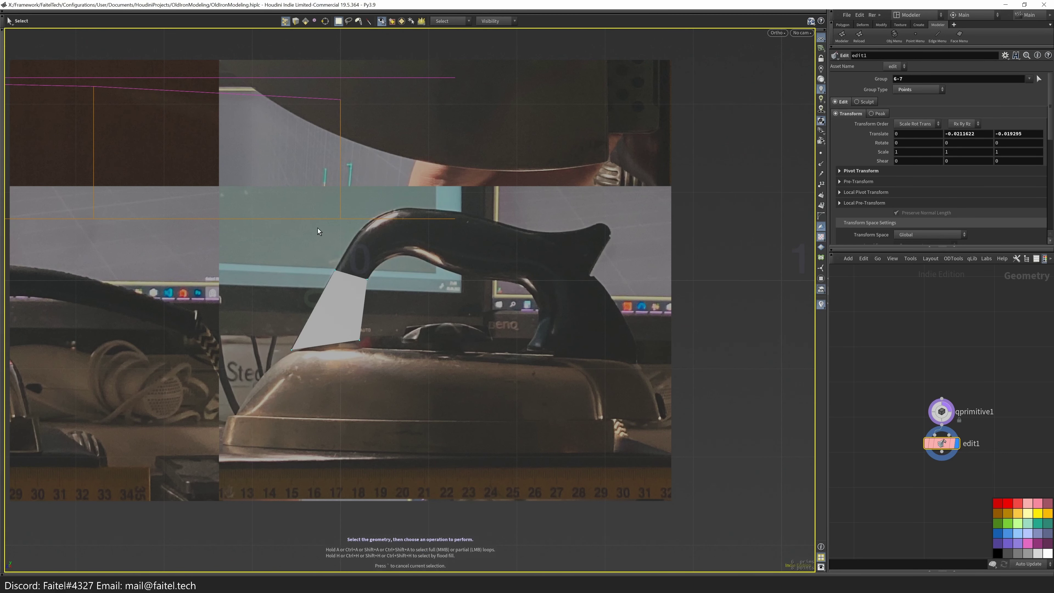
{"action": "left_click", "coordinate": [392, 289]}
{"action": "key", "text": "grave"}
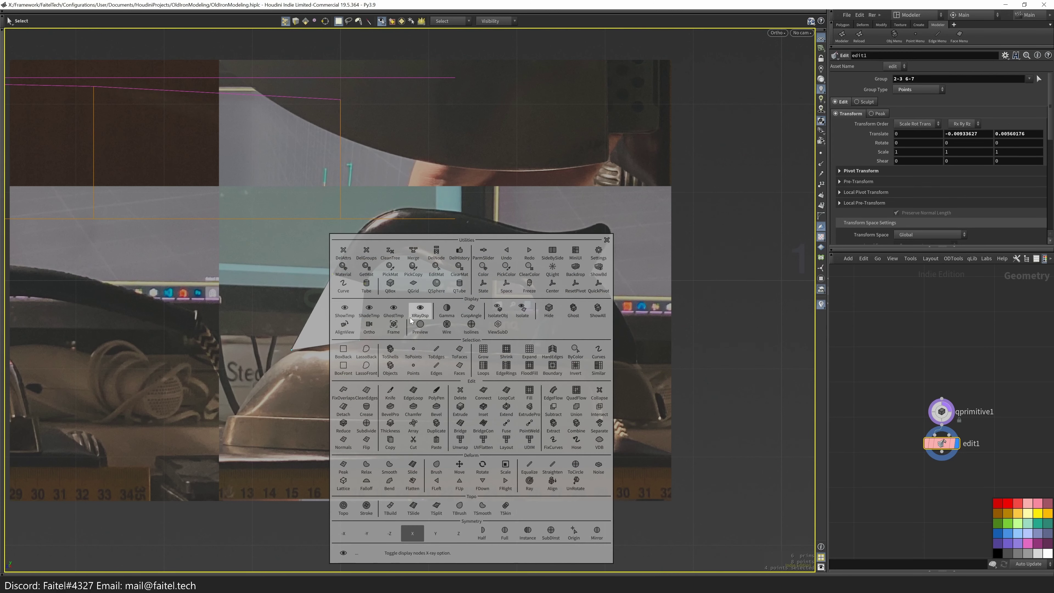
{"action": "key", "text": "2"}
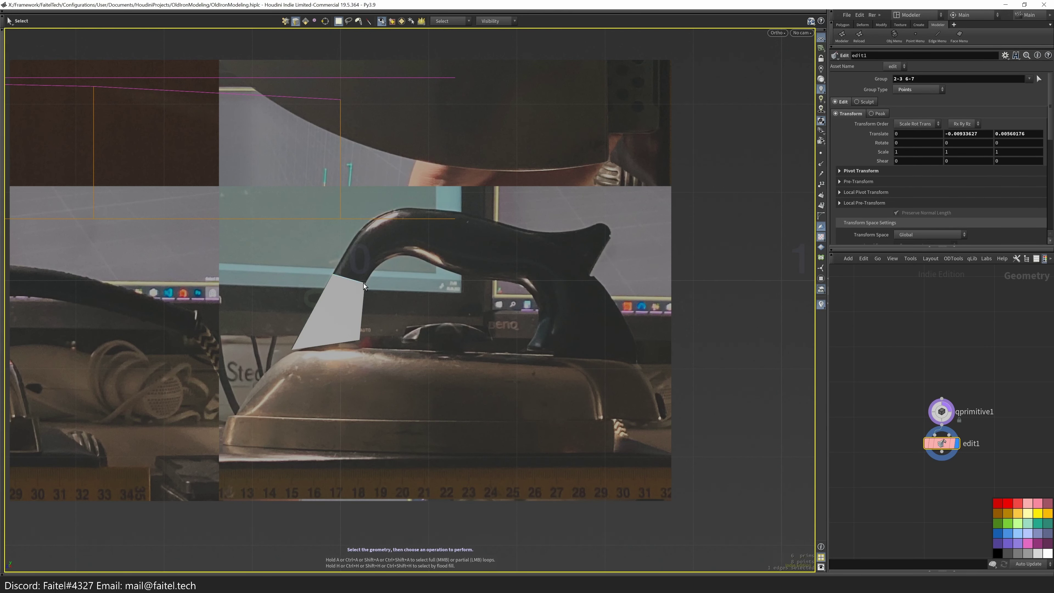
{"action": "key", "text": "grave"}
{"action": "key", "text": "Escape"}
{"action": "left_click_drag", "start_coordinate": [457, 291], "coordinate": [337, 287], "text": "alt"}
{"action": "scroll", "coordinate": [459, 277], "scroll_direction": "up", "scroll_amount": 5}
{"action": "scroll", "coordinate": [336, 255], "scroll_direction": "down", "scroll_amount": 3}
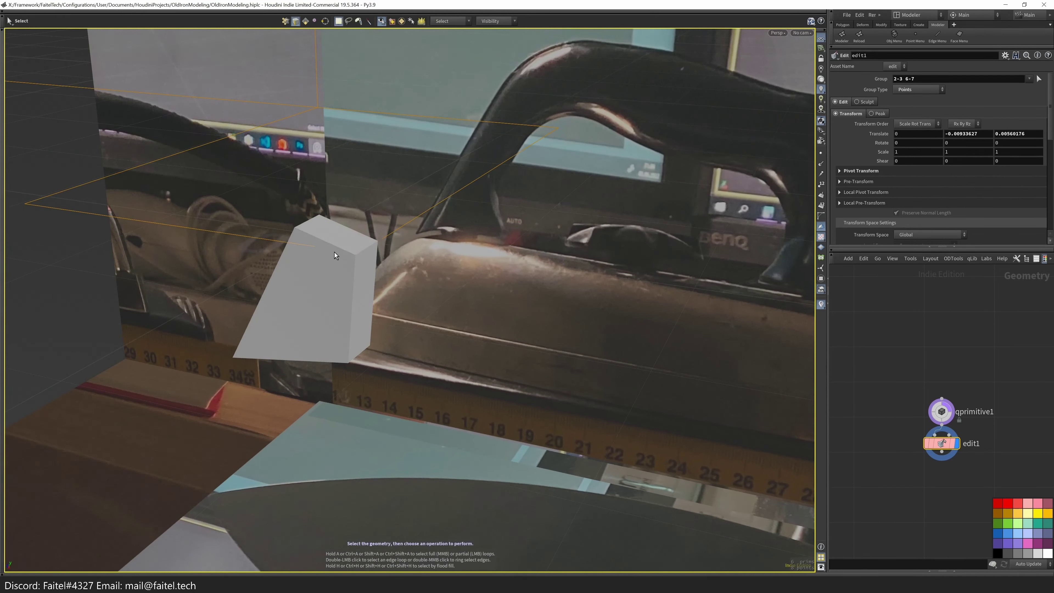
- Select the block's top face
{"action": "left_click", "coordinate": [338, 249]}
{"action": "key", "text": "Tab"}
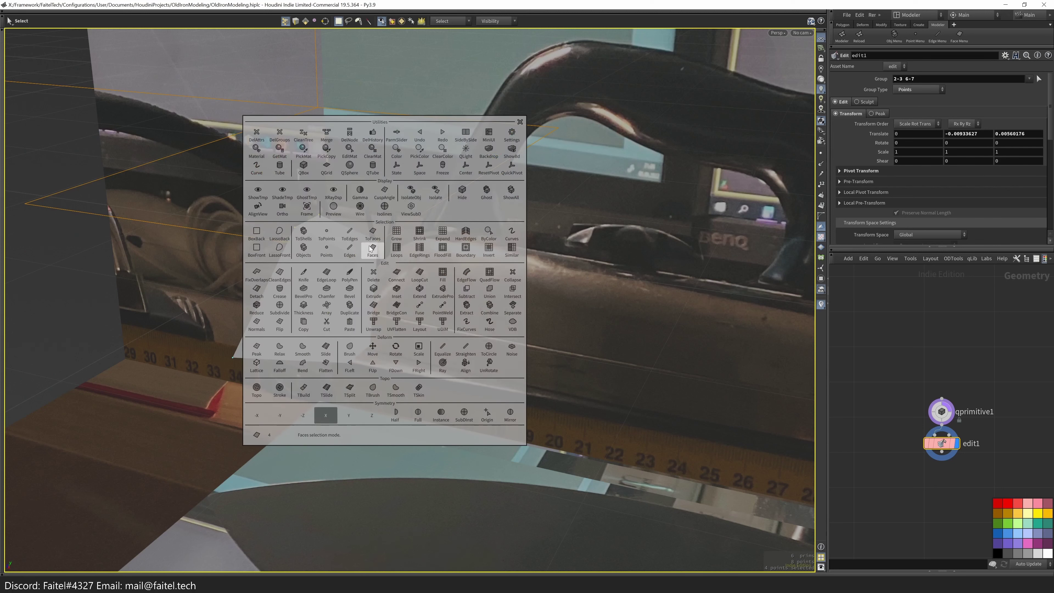
{"action": "left_click", "coordinate": [343, 236]}
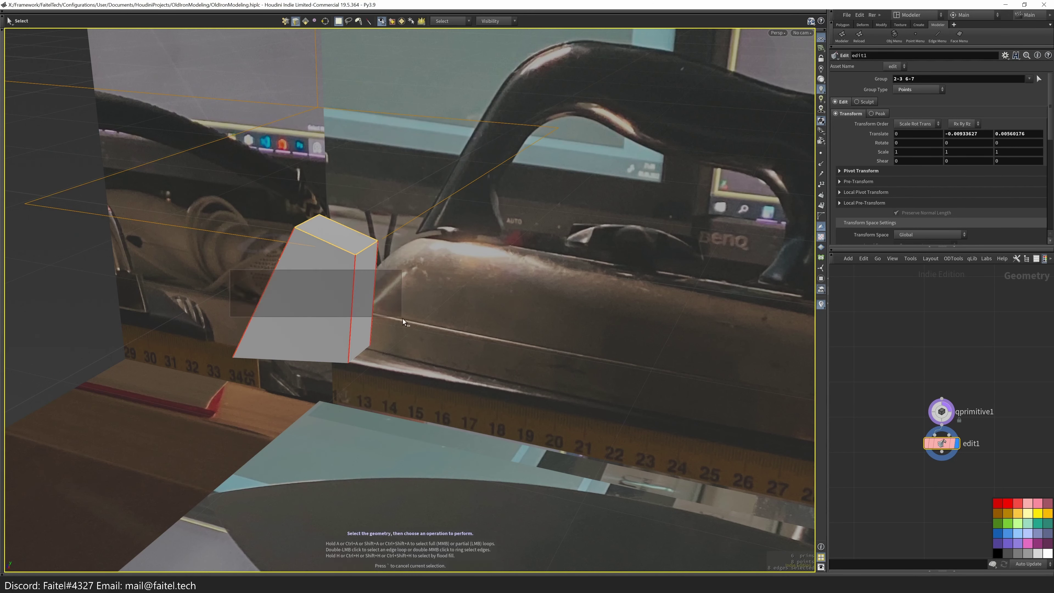
{"action": "key", "text": "Tab"}
{"action": "left_click", "coordinate": [428, 330]}
{"action": "key", "text": "Tab"}
{"action": "left_click", "coordinate": [354, 240]}
{"action": "left_click_drag", "start_coordinate": [341, 240], "coordinate": [428, 256], "text": "alt"}
{"action": "left_click", "coordinate": [357, 241]}
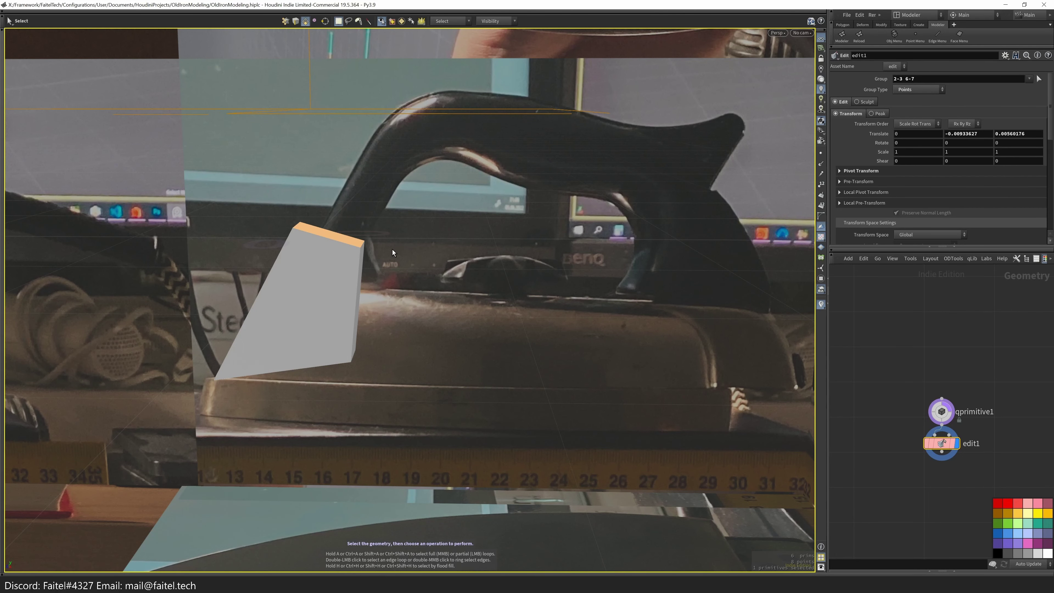
{"action": "left_click_drag", "start_coordinate": [357, 249], "coordinate": [415, 266], "text": "alt"}
- Extrude the top face and pull its new corner along the handle
{"action": "key", "text": "Tab"}
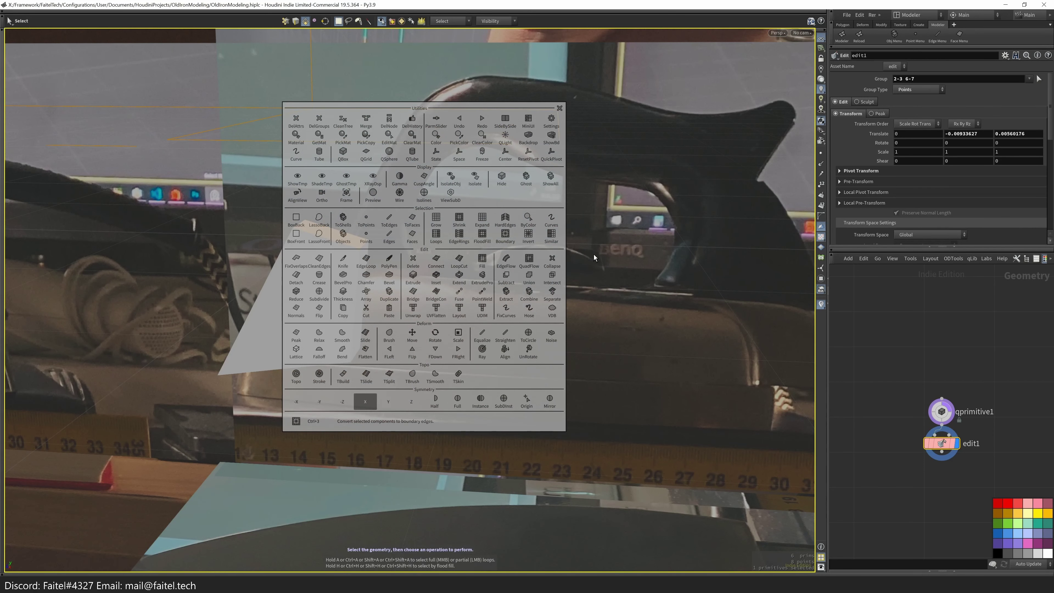
{"action": "key", "text": "e"}
{"action": "key", "text": "alt+a"}
{"action": "key", "text": "g"}
{"action": "mouse_move", "coordinate": [424, 197]}
{"action": "left_mouse_down"}
{"action": "mouse_move", "coordinate": [441, 216]}
{"action": "mouse_move", "coordinate": [413, 186]}
{"action": "mouse_move", "coordinate": [408, 210]}
{"action": "left_mouse_up"}
{"action": "key", "text": "s"}
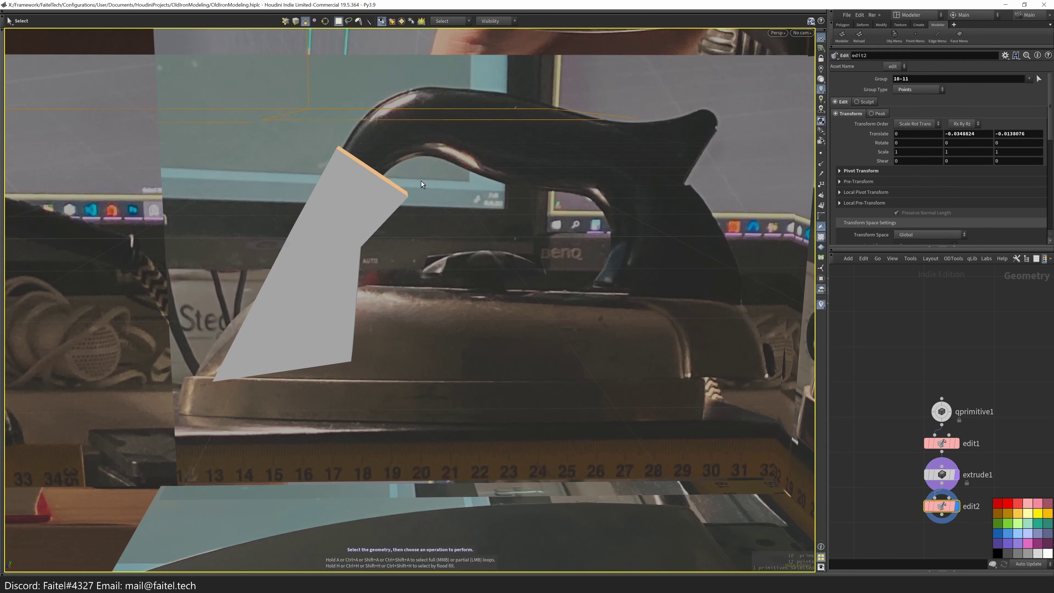
- Extrude the top edge again, move its points up to the handle's top, and select all nodes
{"action": "key", "text": "e"}
{"action": "key", "text": "g"}
{"action": "left_click_drag", "start_coordinate": [523, 159], "coordinate": [468, 203]}
{"action": "left_click_drag", "start_coordinate": [438, 152], "coordinate": [492, 154]}
{"action": "key", "text": "s"}
{"action": "scroll", "coordinate": [879, 404], "scroll_direction": "down", "scroll_amount": 1}
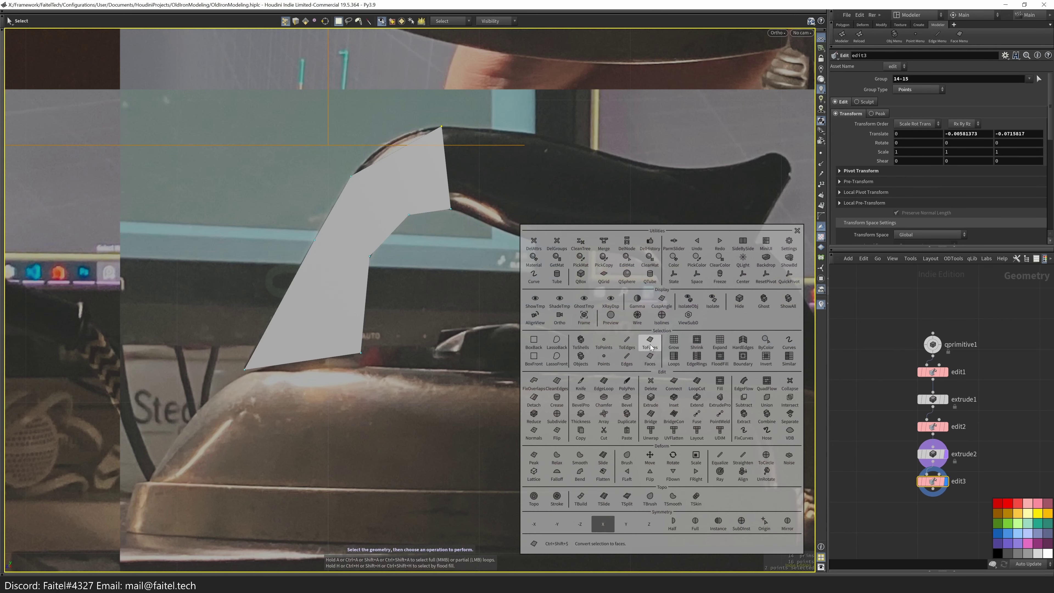
{"action": "key", "text": "ctrl+a"}
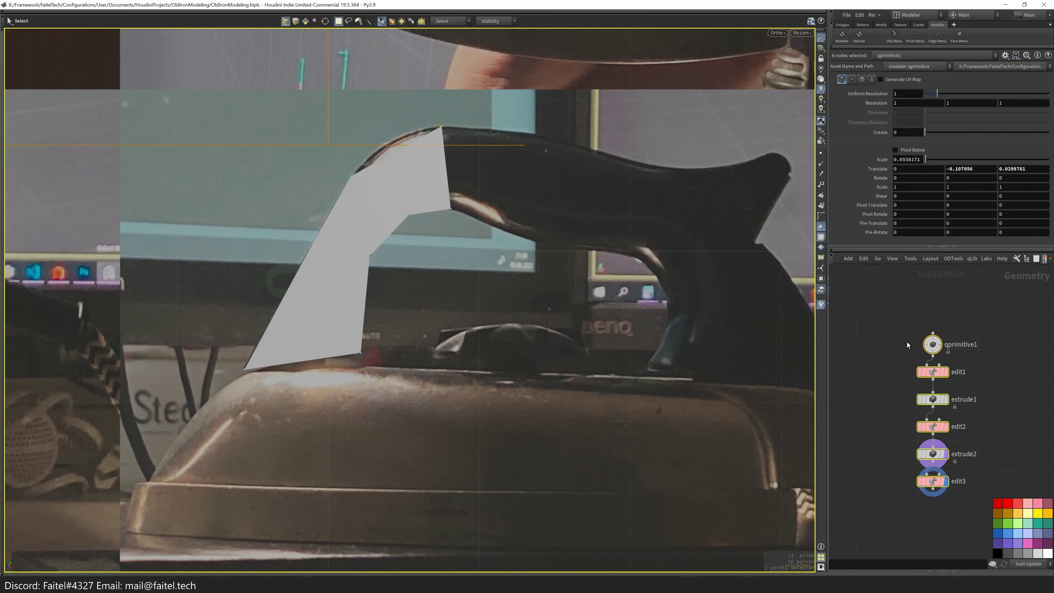
- Cut the six traced handle nodes with Alt+X and create a QGrid primitive in their place
{"action": "key", "text": "alt+x"}
{"action": "key", "text": "Tab"}
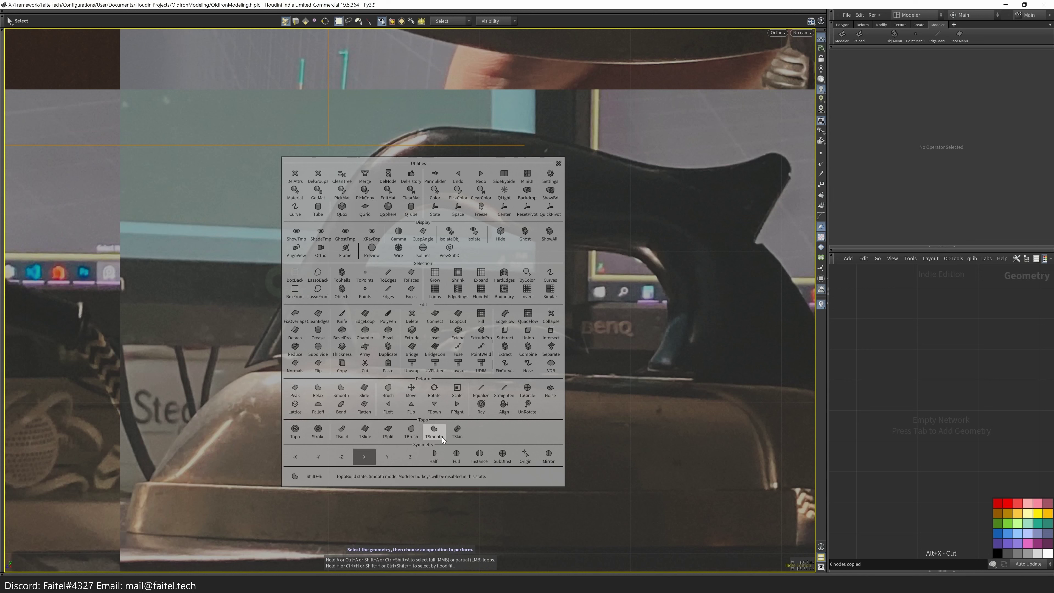
{"action": "key", "text": "Tab"}
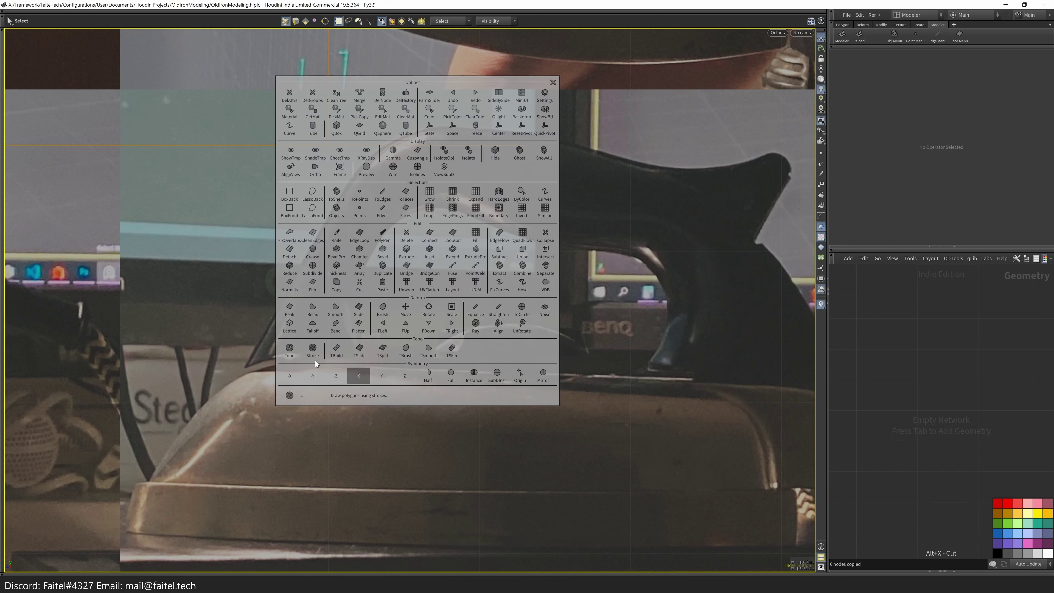
{"action": "key", "text": "Tab"}
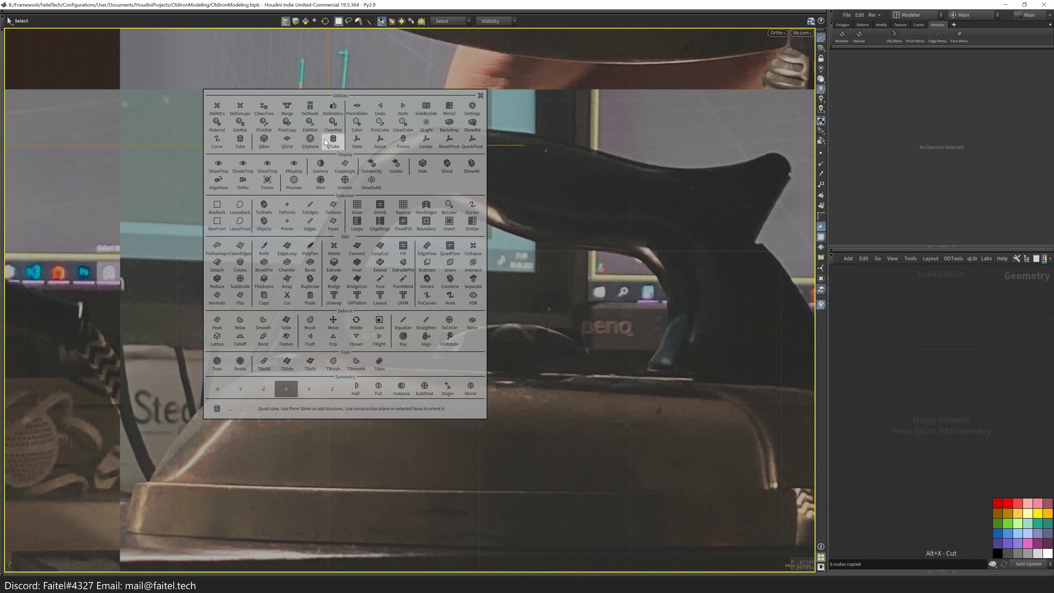
{"action": "left_click", "coordinate": [288, 141]}
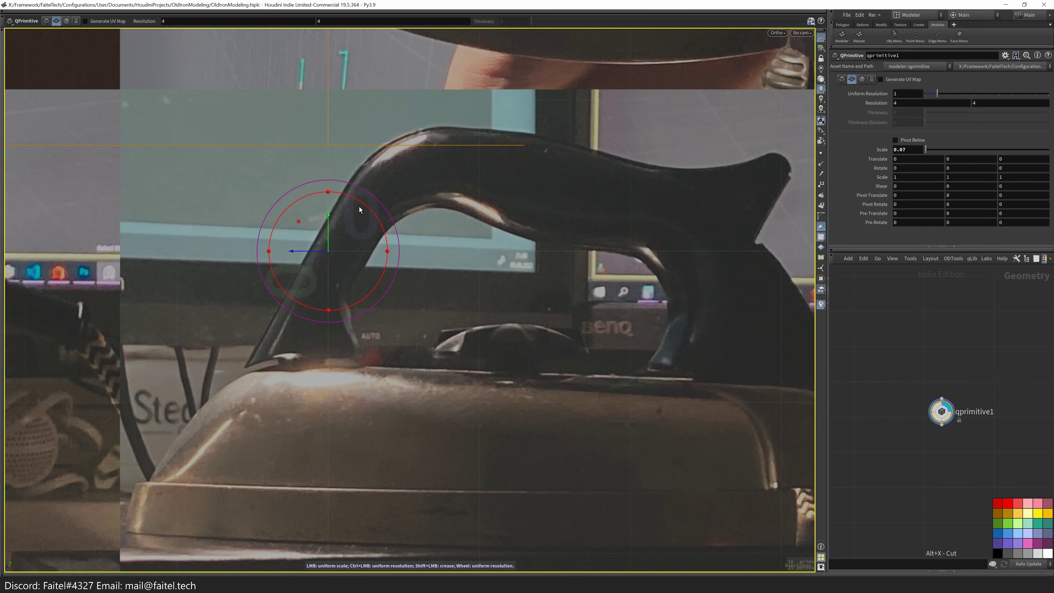
- Rotate the grid to face the front and position it at the handle's rear
{"action": "key", "text": "space+1"}
{"action": "left_click_drag", "start_coordinate": [308, 225], "coordinate": [332, 250]}
{"action": "key", "text": "space+3"}
{"action": "left_click_drag", "start_coordinate": [330, 291], "coordinate": [294, 279]}
{"action": "scroll", "coordinate": [331, 311], "scroll_direction": "down", "scroll_amount": 1}
{"action": "key", "text": "Escape"}
- Drag the quad's corners to match the handle base and the iron body
{"action": "left_click_drag", "start_coordinate": [333, 299], "coordinate": [347, 298]}
{"action": "left_click_drag", "start_coordinate": [333, 352], "coordinate": [360, 357]}
{"action": "left_click_drag", "start_coordinate": [281, 354], "coordinate": [244, 368]}
{"action": "left_click", "coordinate": [385, 309]}
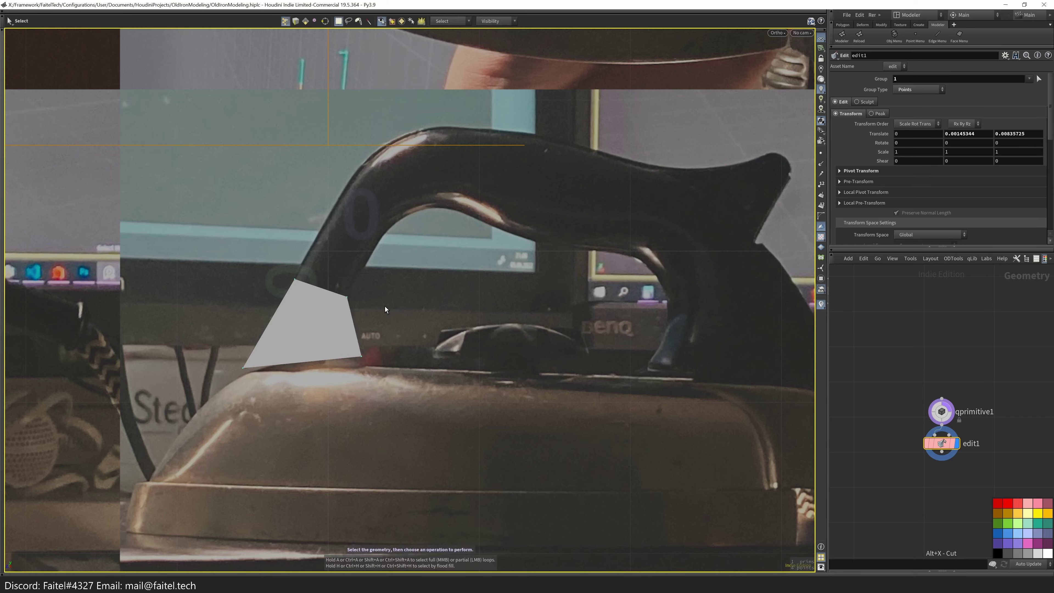
{"action": "middle_click_drag", "start_coordinate": [385, 309], "coordinate": [282, 284]}
- Extrude the quad's top edge twice to run the shape up the handle
{"action": "key", "text": "Tab"}
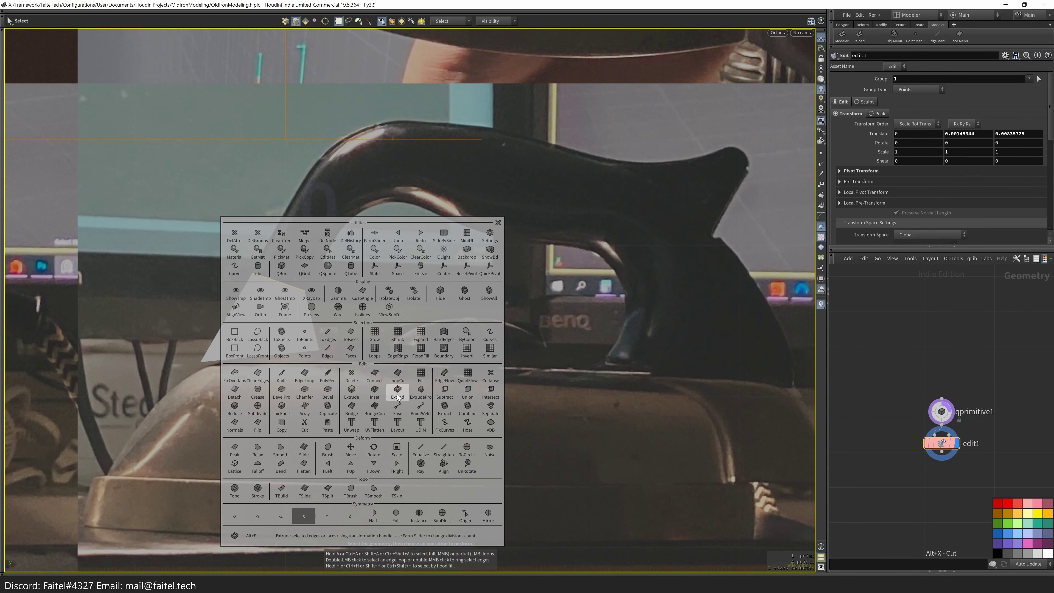
{"action": "left_click", "coordinate": [397, 396]}
{"action": "left_click_drag", "start_coordinate": [281, 267], "coordinate": [290, 210]}
{"action": "left_click", "coordinate": [288, 207]}
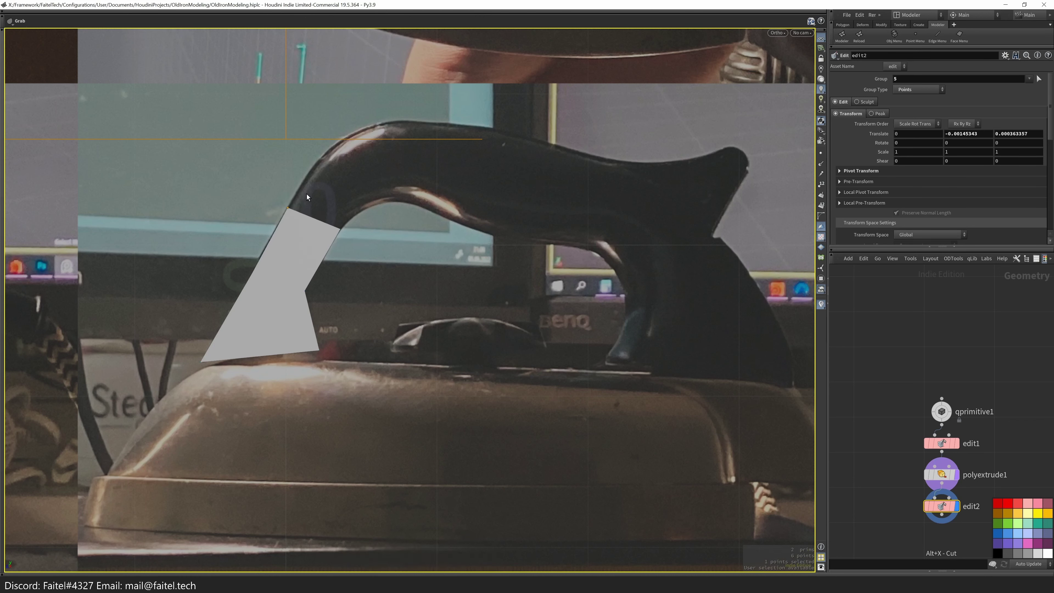
{"action": "left_click", "coordinate": [308, 216]}
{"action": "key", "text": "shift+e"}
{"action": "left_click_drag", "start_coordinate": [315, 201], "coordinate": [334, 162]}
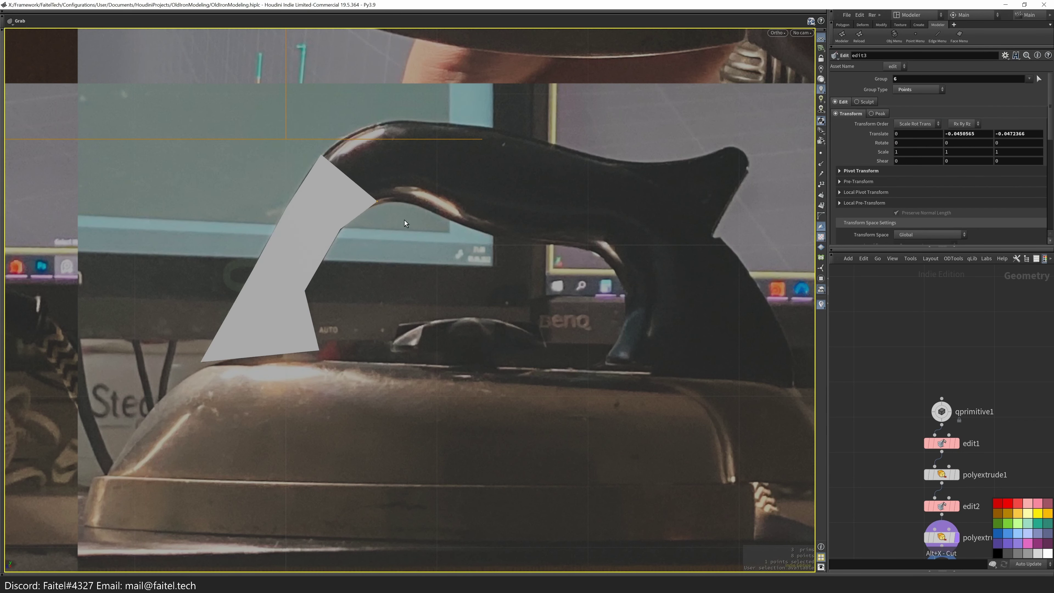
- Extend the top edge rightward along the handle and fit its new point to the outline
{"action": "key", "text": "3"}
{"action": "left_click", "coordinate": [365, 173]}
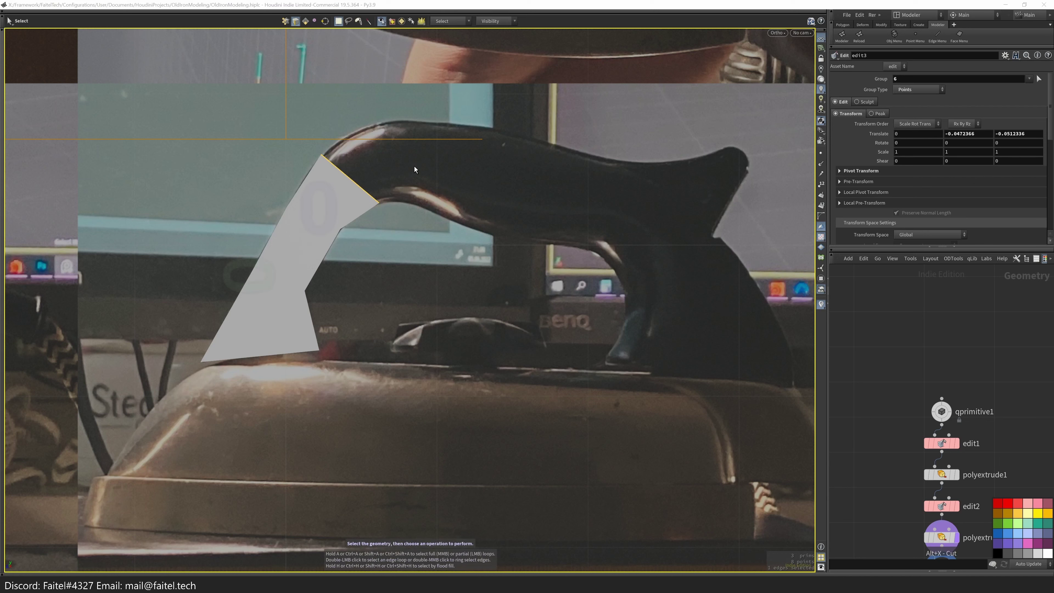
{"action": "left_click", "coordinate": [353, 167]}
{"action": "key", "text": "grave"}
{"action": "left_click", "coordinate": [489, 311]}
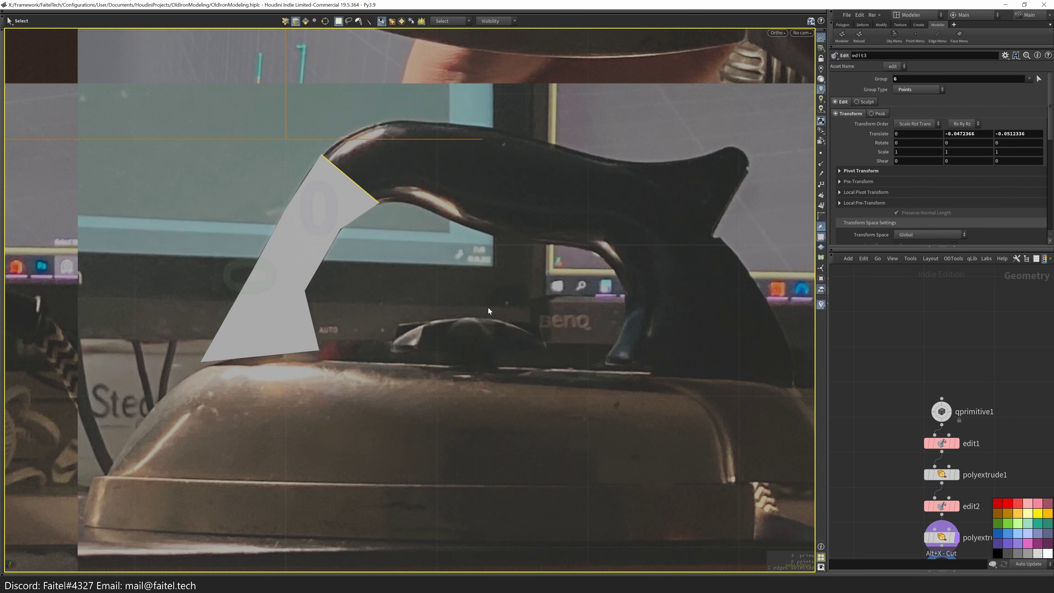
{"action": "left_click_drag", "start_coordinate": [353, 176], "coordinate": [452, 137]}
{"action": "left_click_drag", "start_coordinate": [469, 174], "coordinate": [434, 214]}
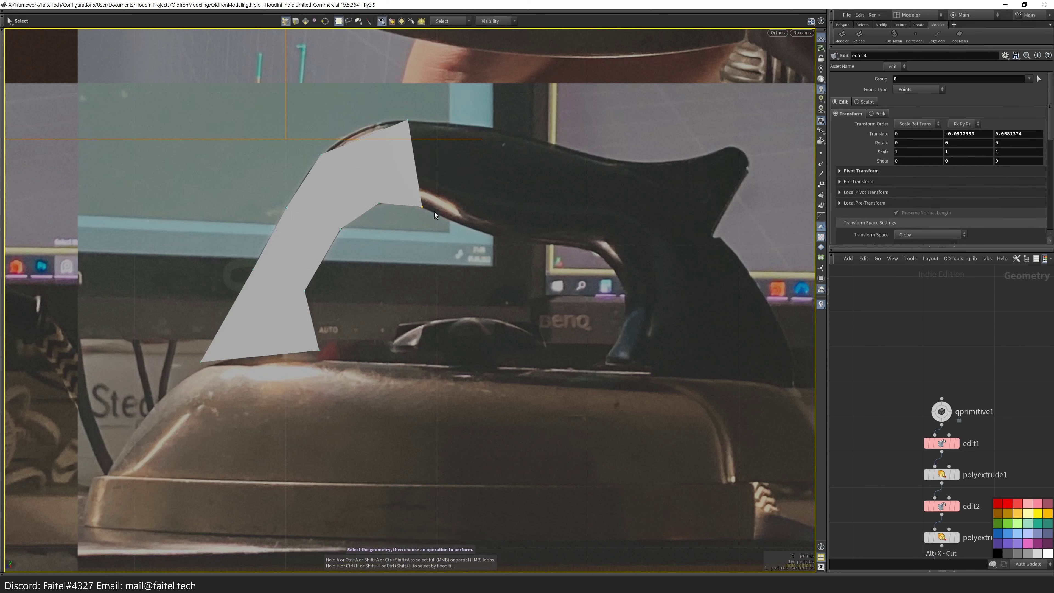
- Insert an edge loop, fit its points to the handle photo, and extrude the right end edge
{"action": "key", "text": "ctrl+r"}
{"action": "left_click", "coordinate": [383, 138]}
{"action": "left_click_drag", "start_coordinate": [390, 132], "coordinate": [387, 133]}
{"action": "left_click_drag", "start_coordinate": [403, 206], "coordinate": [407, 195]}
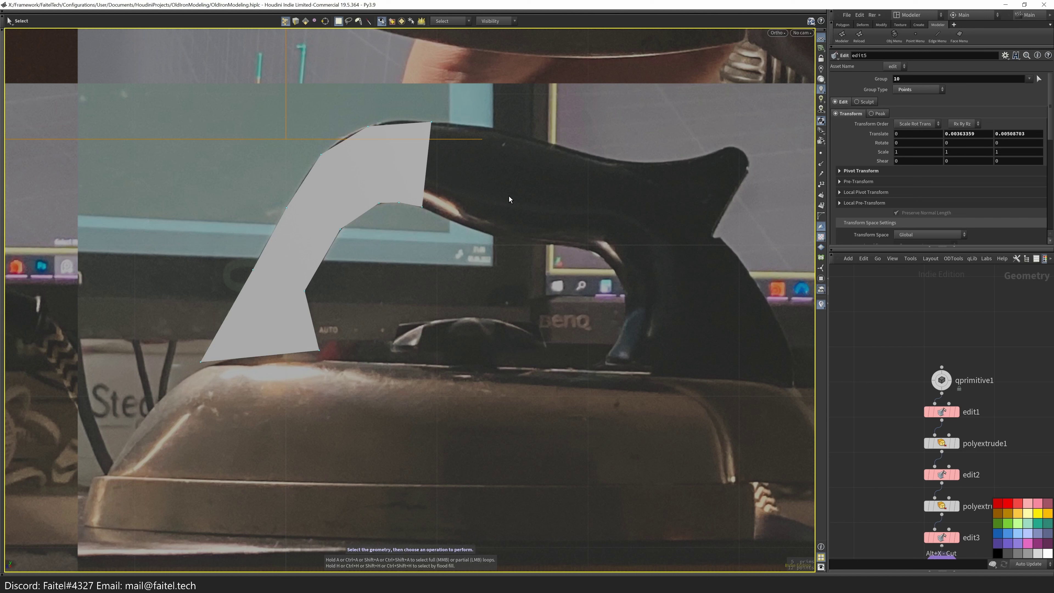
{"action": "left_click", "coordinate": [425, 173]}
{"action": "key", "text": "shift+e"}
- Pull the new face along the handle and snap its points onto the handle's lower outline
{"action": "left_click_drag", "start_coordinate": [459, 176], "coordinate": [505, 187]}
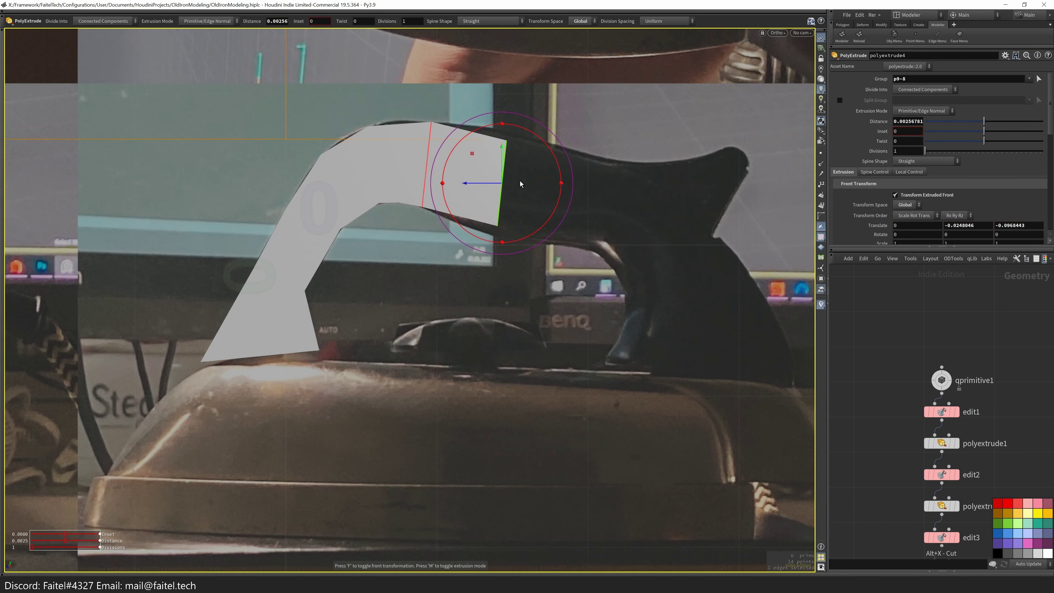
{"action": "key", "text": "g"}
{"action": "left_click", "coordinate": [505, 239]}
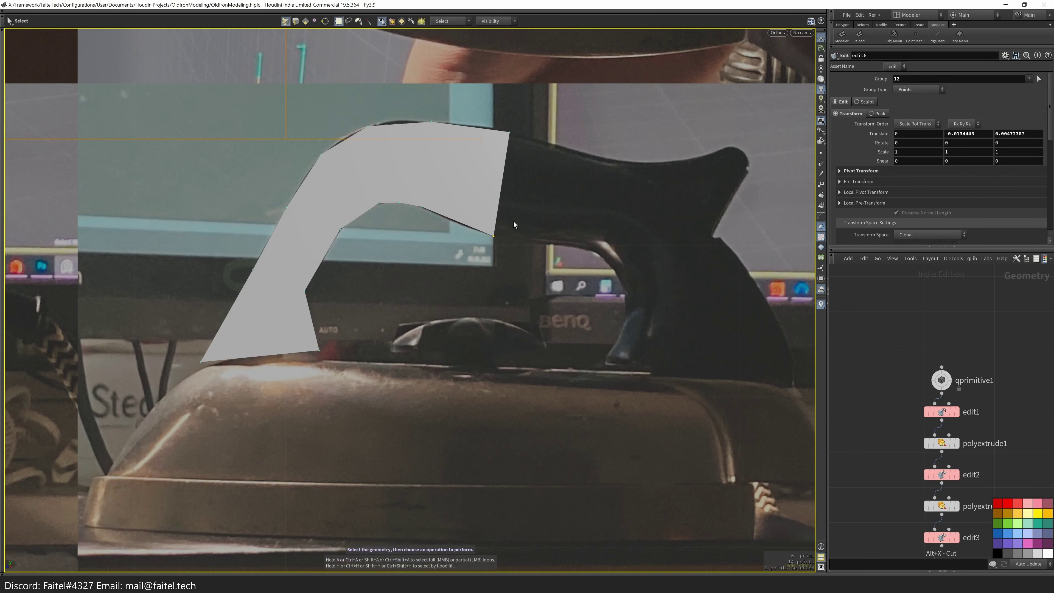
{"action": "left_click_drag", "start_coordinate": [502, 193], "coordinate": [581, 247]}
{"action": "left_click", "coordinate": [581, 249]}
{"action": "key", "text": "g"}
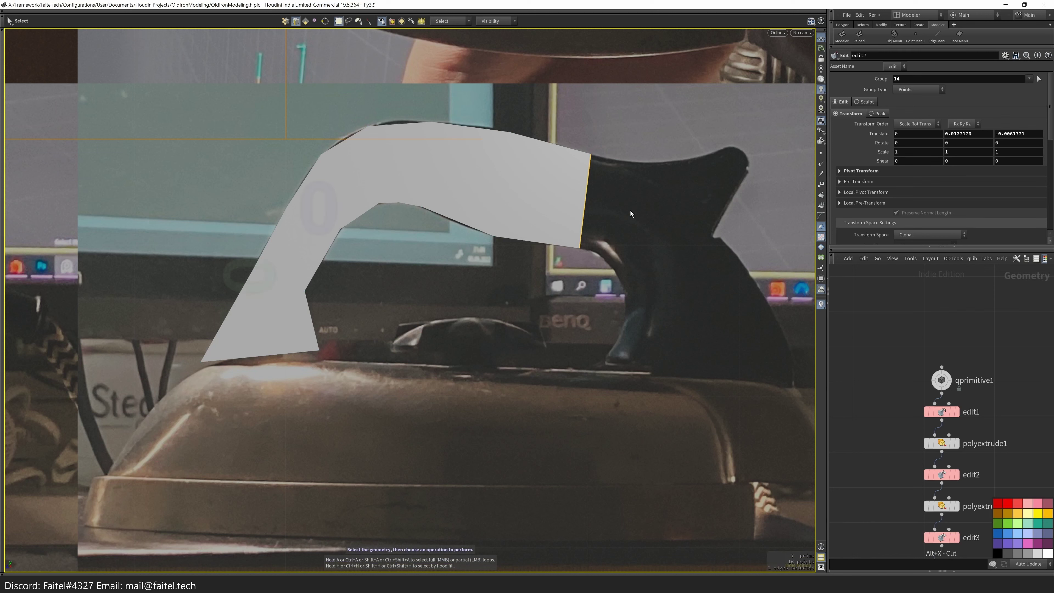
- Extrude the rightmost edge further along the handle and place its tip on the handle's rear tip
{"action": "left_click", "coordinate": [586, 203]}
{"action": "key", "text": "shift+e"}
{"action": "middle_click_drag", "start_coordinate": [585, 202], "coordinate": [611, 209]}
{"action": "left_click_drag", "start_coordinate": [611, 209], "coordinate": [690, 217]}
{"action": "key", "text": "Escape"}
{"action": "middle_click_drag", "start_coordinate": [630, 277], "coordinate": [587, 239]}
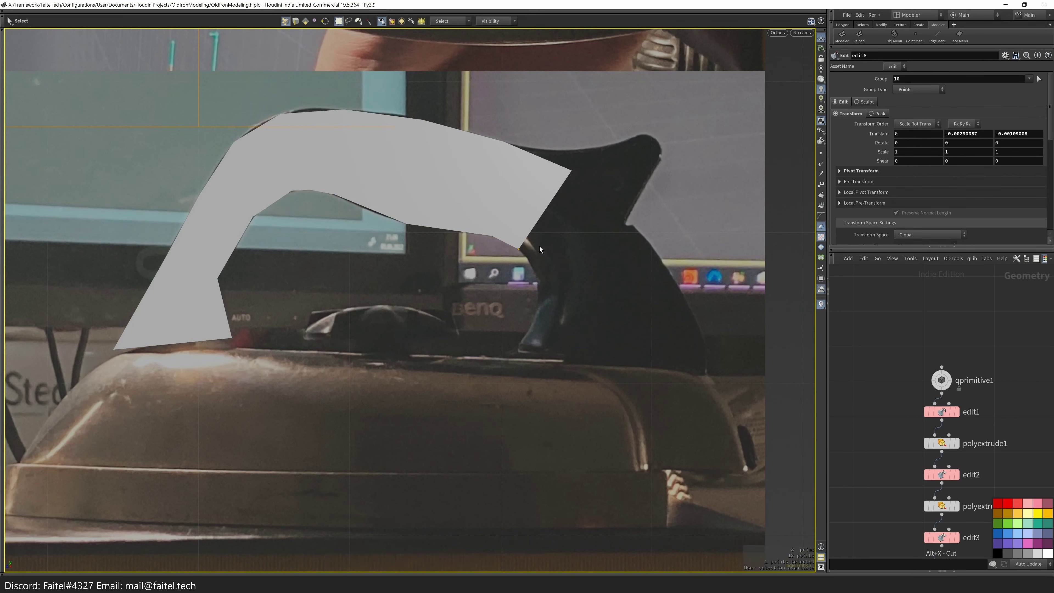
{"action": "scroll", "coordinate": [656, 141], "scroll_direction": "up", "scroll_amount": 2}
{"action": "scroll", "coordinate": [656, 141], "scroll_direction": "up", "scroll_amount": 3}
{"action": "mouse_move", "coordinate": [546, 214]}
{"action": "left_mouse_down"}
{"action": "mouse_move", "coordinate": [540, 257]}
{"action": "mouse_move", "coordinate": [566, 215]}
{"action": "left_mouse_up"}
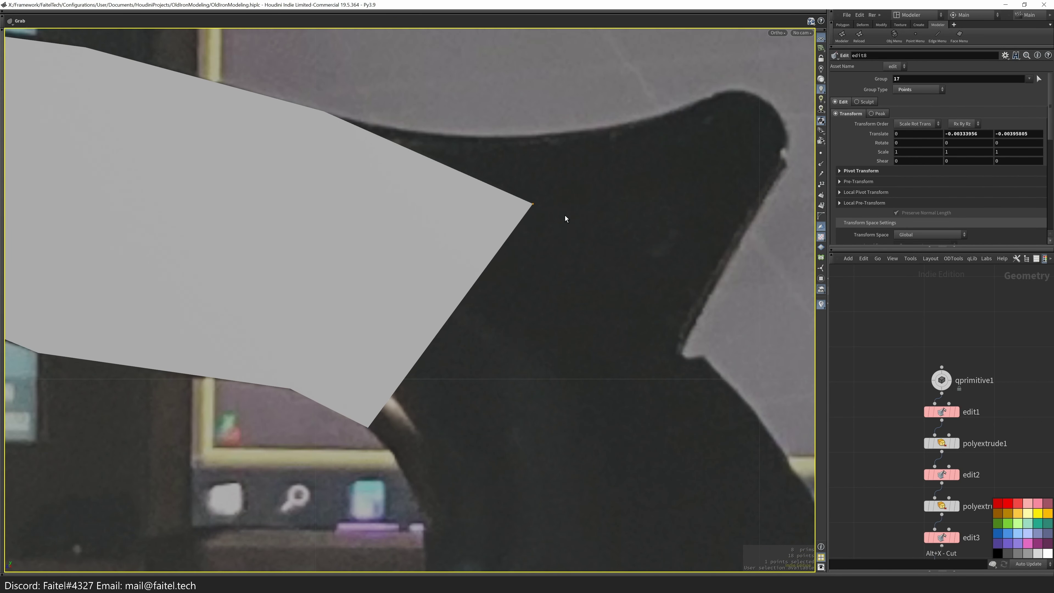
{"action": "scroll", "coordinate": [475, 273], "scroll_direction": "down", "scroll_amount": 2}
{"action": "scroll", "coordinate": [476, 272], "scroll_direction": "down", "scroll_amount": 2}
- Extrude the end edge near the tip downward and drag the upper point out to the rear tip
{"action": "left_click", "coordinate": [516, 255]}
{"action": "key", "text": "shift+e"}
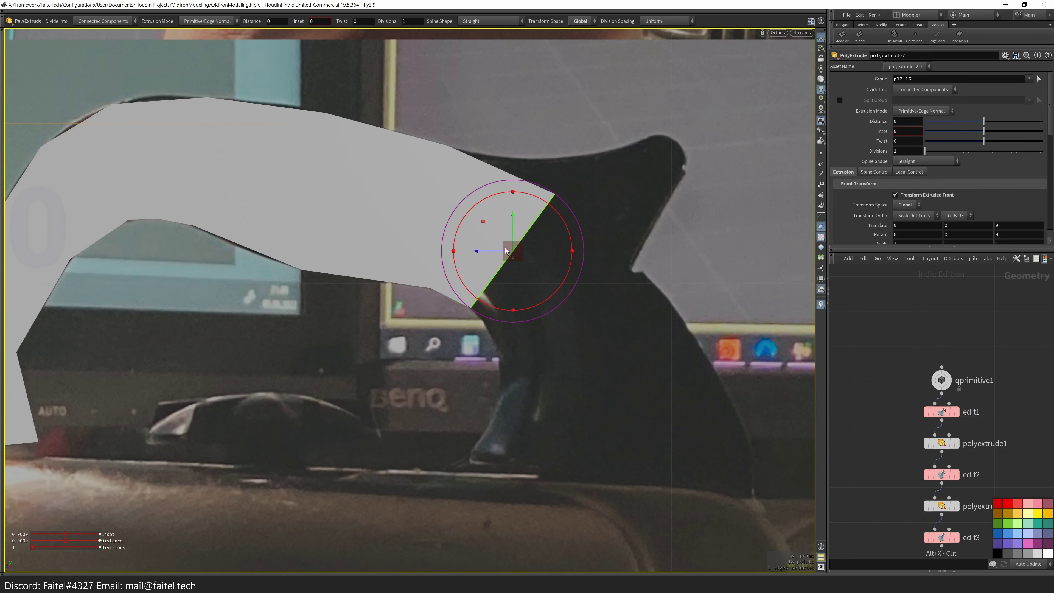
{"action": "left_click_drag", "start_coordinate": [513, 251], "coordinate": [524, 271]}
{"action": "key", "text": "s"}
{"action": "left_click_drag", "start_coordinate": [582, 244], "coordinate": [659, 267]}
{"action": "middle_click_drag", "start_coordinate": [652, 273], "coordinate": [595, 243]}
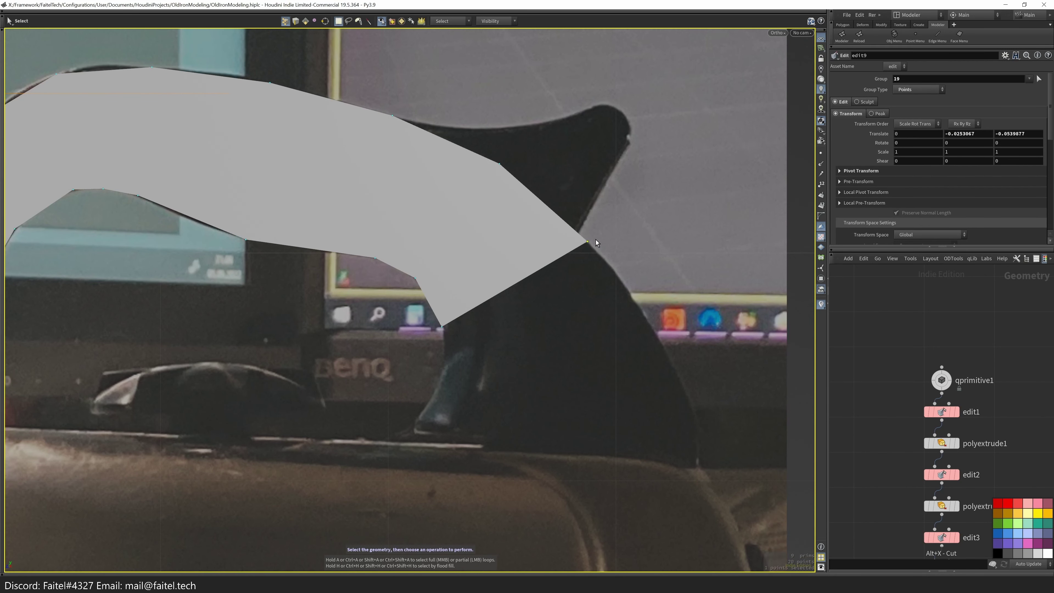
- Extrude the edge down from the tip, rotating it to follow the handle's curve and outline
{"action": "key", "text": "3"}
{"action": "left_click", "coordinate": [467, 312]}
{"action": "key", "text": "shift+e"}
{"action": "left_click_drag", "start_coordinate": [487, 254], "coordinate": [519, 320]}
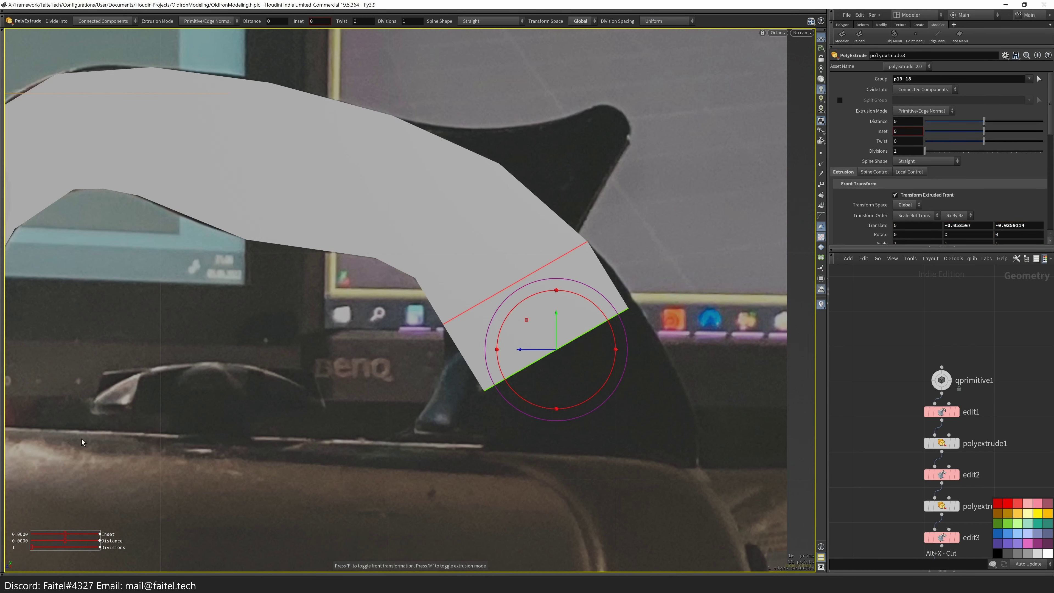
{"action": "left_click_drag", "start_coordinate": [556, 351], "coordinate": [487, 366]}
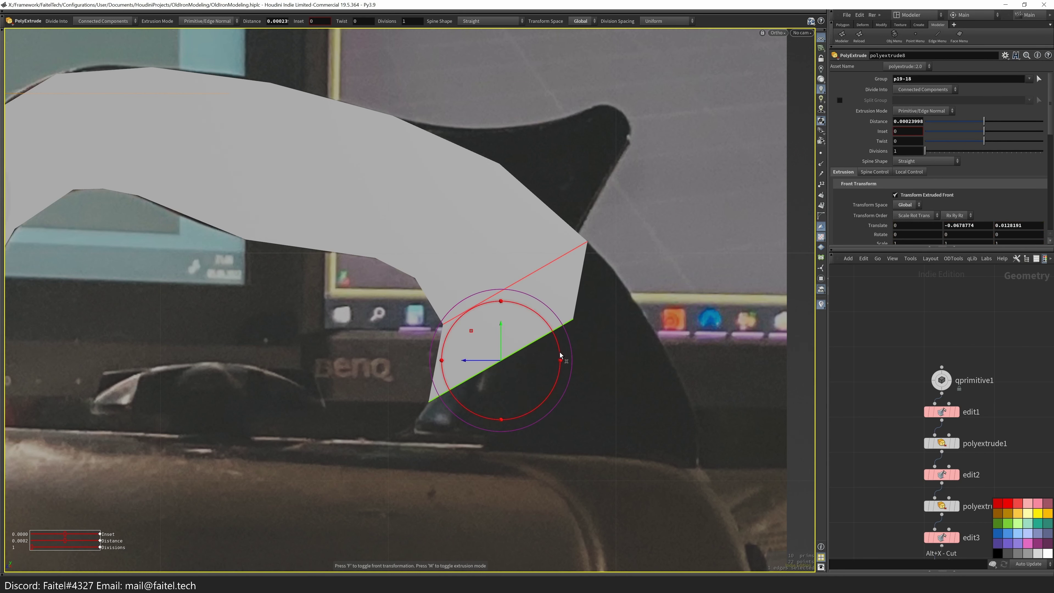
{"action": "left_click_drag", "start_coordinate": [535, 400], "coordinate": [614, 400]}
{"action": "key", "text": "Escape"}
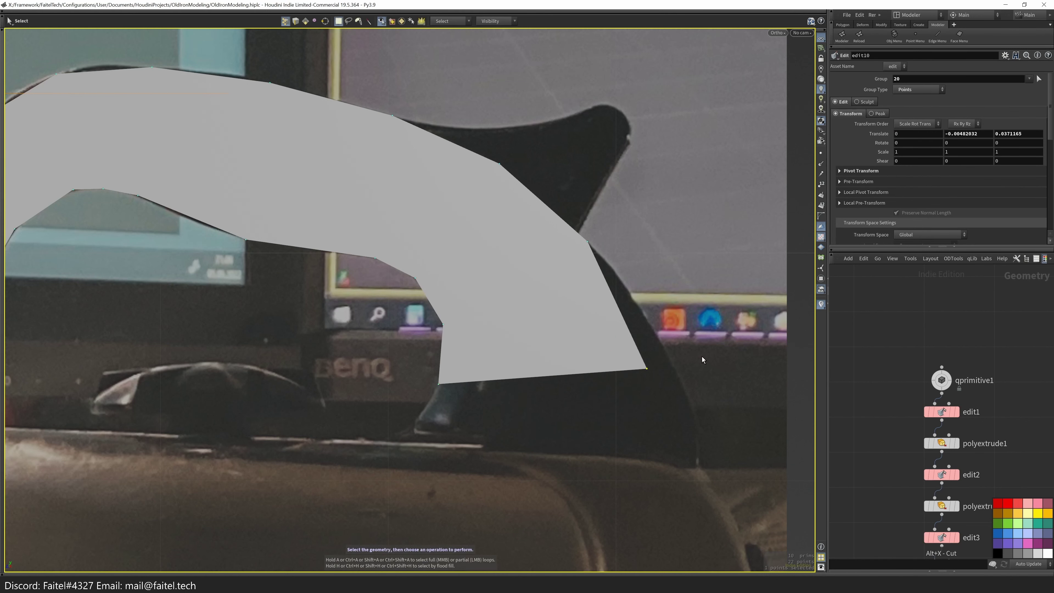
{"action": "left_click_drag", "start_coordinate": [698, 357], "coordinate": [743, 383]}
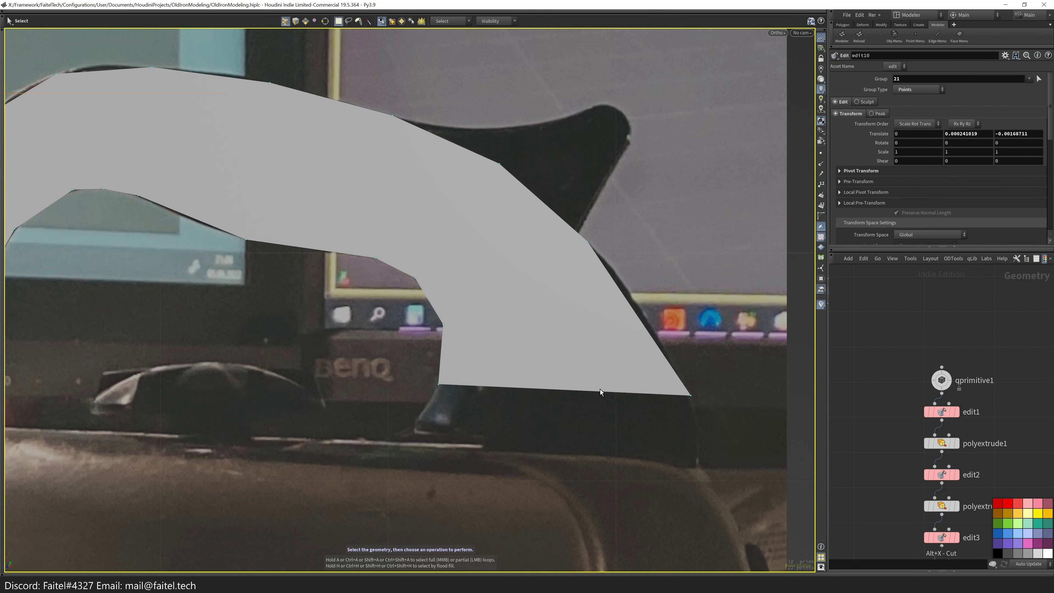
- Extrude the bottom edge downward and reposition its two new bottom points
{"action": "key", "text": "3"}
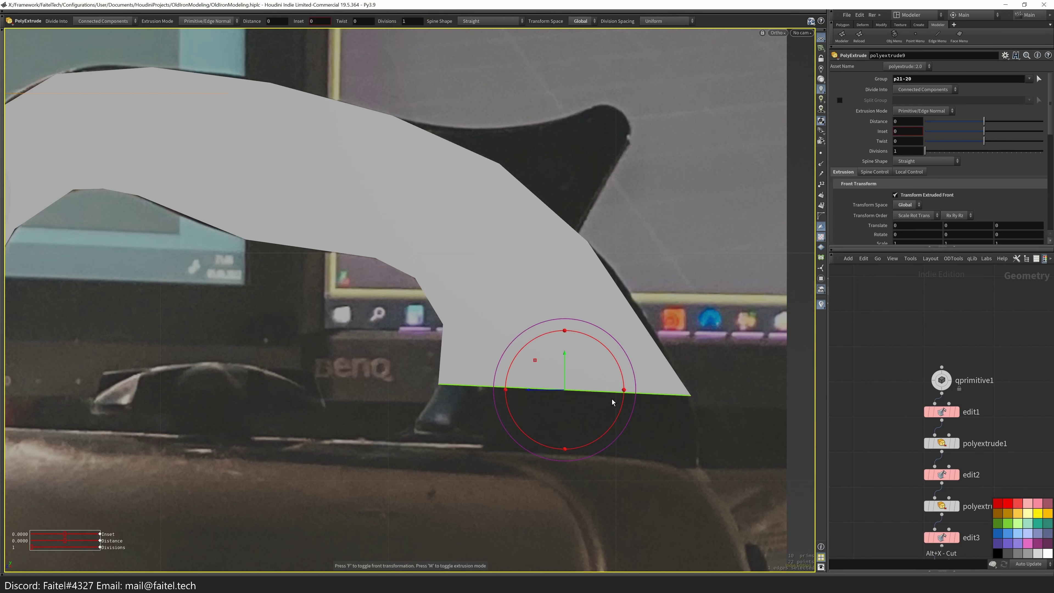
{"action": "left_click_drag", "start_coordinate": [567, 379], "coordinate": [572, 455], "text": "shift"}
{"action": "left_click_drag", "start_coordinate": [476, 420], "coordinate": [460, 377]}
{"action": "key", "text": "Escape"}
{"action": "left_click_drag", "start_coordinate": [692, 468], "coordinate": [739, 438]}
- Extrude the bottom edge down to the iron body and seat the bottom-right point on it
{"action": "key", "text": "3"}
{"action": "left_click", "coordinate": [584, 442]}
{"action": "key", "text": "shift+e"}
{"action": "left_click_drag", "start_coordinate": [558, 431], "coordinate": [539, 448]}
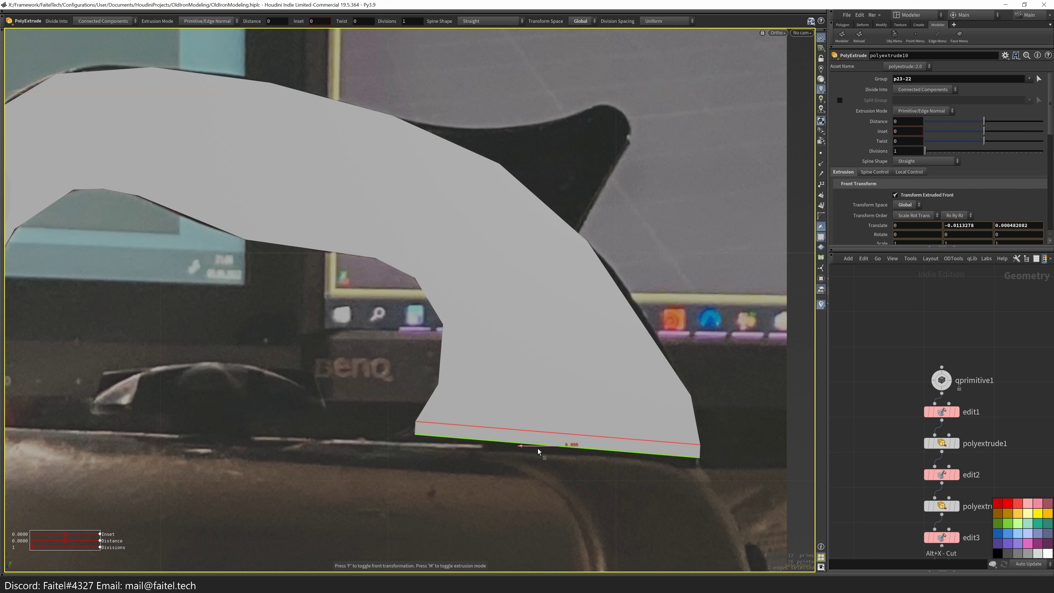
{"action": "key", "text": "g"}
{"action": "left_click_drag", "start_coordinate": [709, 451], "coordinate": [713, 468]}
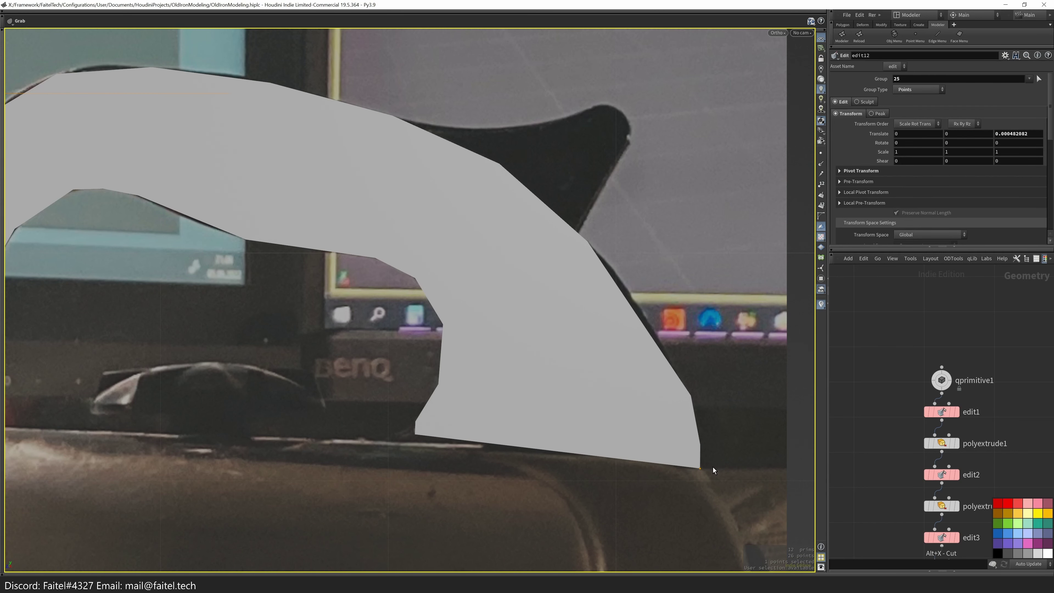
- Cut an edge loop across the right side of the strip
{"action": "key", "text": "alt+c"}
{"action": "left_click", "coordinate": [640, 317]}
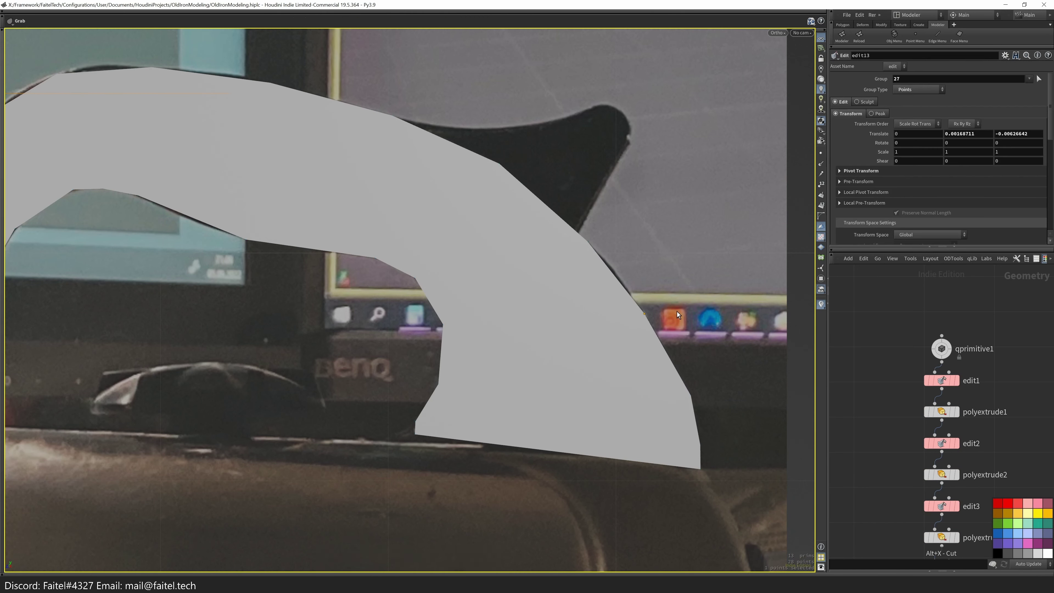
{"action": "key", "text": "s"}
{"action": "scroll", "coordinate": [566, 348], "scroll_direction": "down", "scroll_amount": 5}
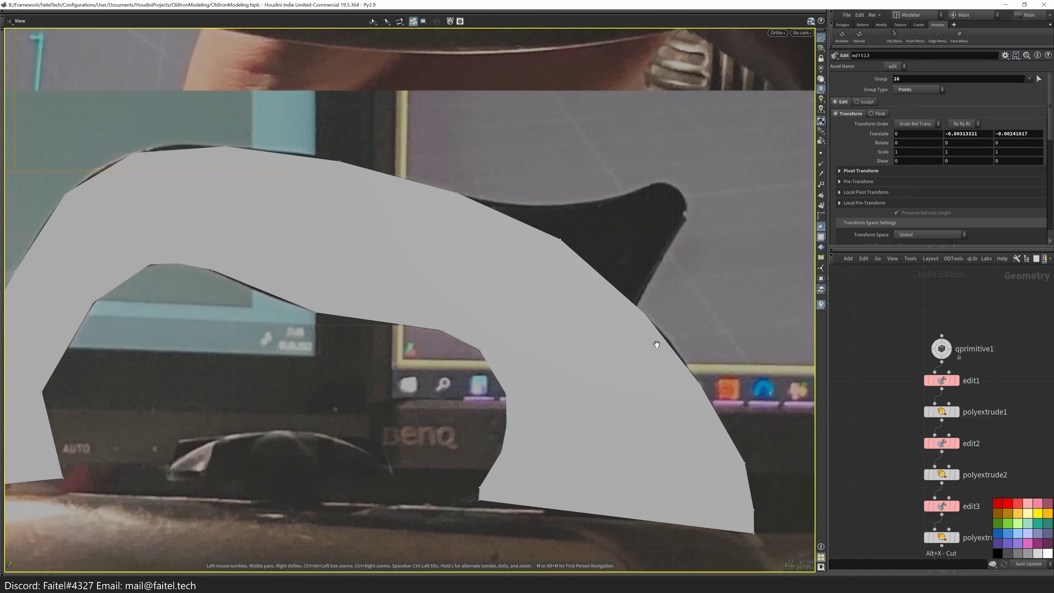
- Cut several edge loops across the arch top and its left side
{"action": "key", "text": "alt+c"}
{"action": "left_click", "coordinate": [436, 210]}
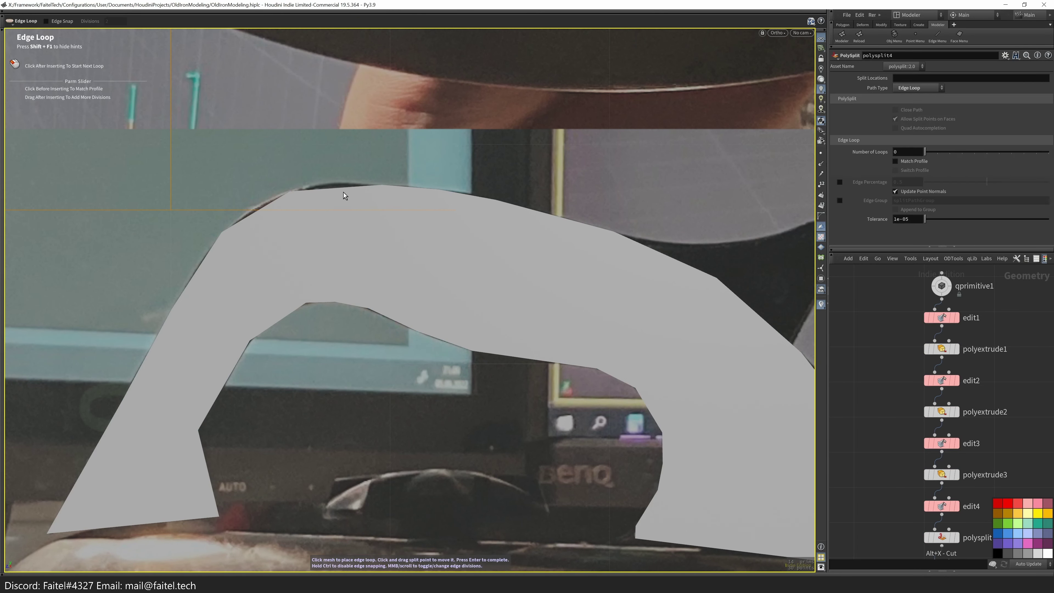
{"action": "left_click", "coordinate": [338, 189]}
{"action": "key", "text": "Return"}
{"action": "left_click", "coordinate": [352, 306]}
{"action": "key", "text": "alt+c"}
{"action": "left_click", "coordinate": [324, 303]}
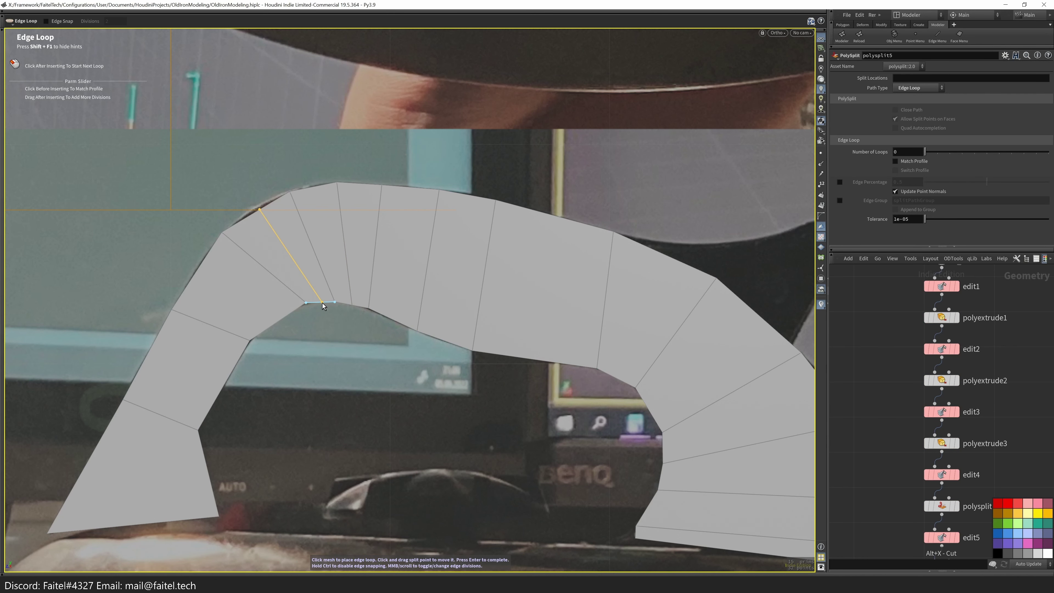
{"action": "key", "text": "Return"}
- Slide arch points along their edges and move a bottom point of the left leg
{"action": "key", "text": "s"}
{"action": "left_click_drag", "start_coordinate": [366, 302], "coordinate": [376, 322]}
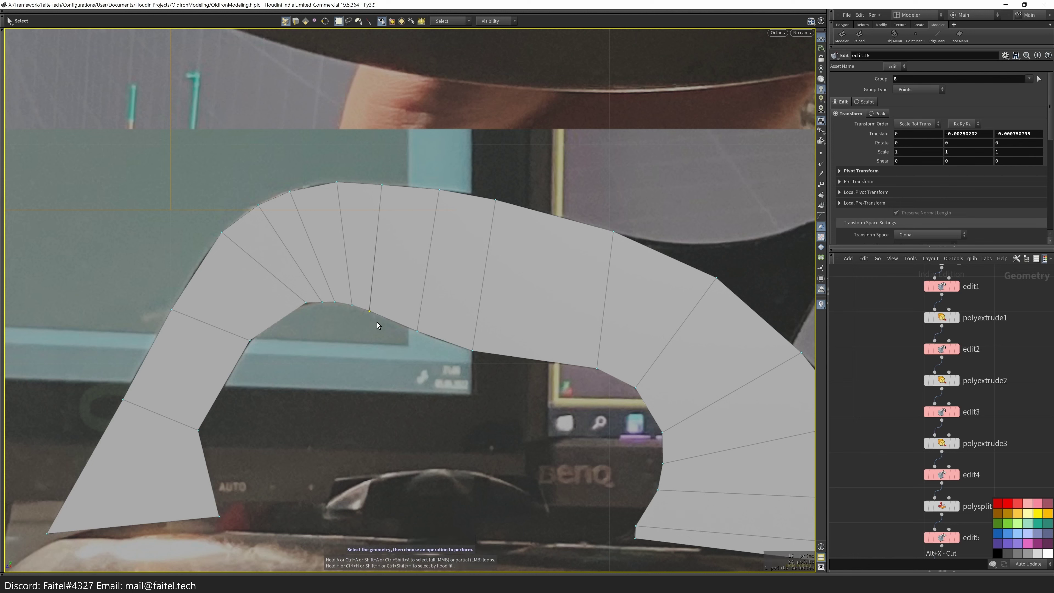
{"action": "left_click_drag", "start_coordinate": [173, 311], "coordinate": [179, 330]}
{"action": "middle_click_drag", "start_coordinate": [361, 388], "coordinate": [374, 299]}
{"action": "scroll", "coordinate": [353, 415], "scroll_direction": "up", "scroll_amount": 4}
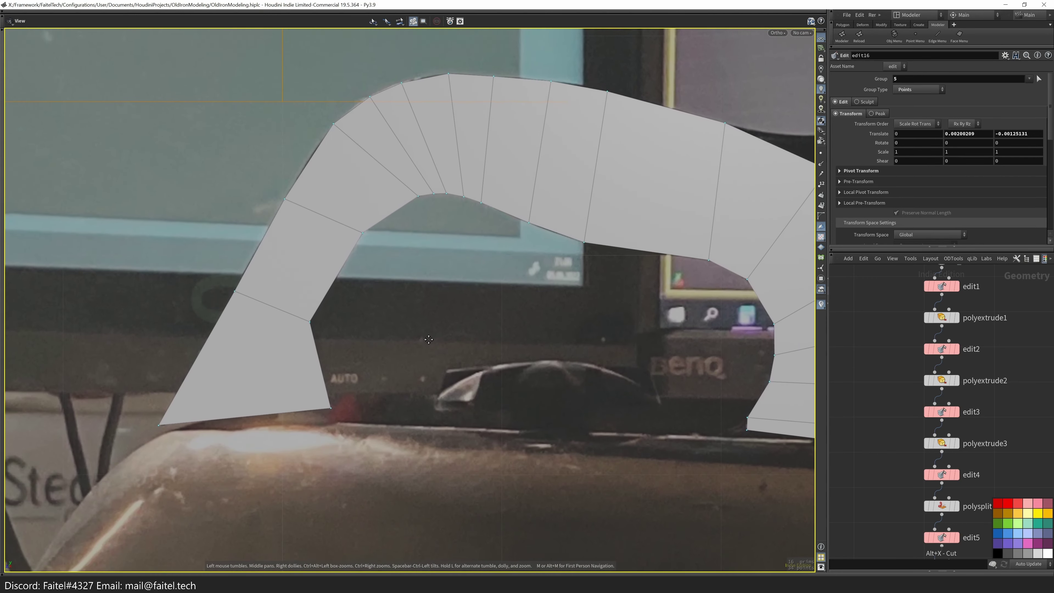
{"action": "scroll", "coordinate": [330, 433], "scroll_direction": "down", "scroll_amount": 4}
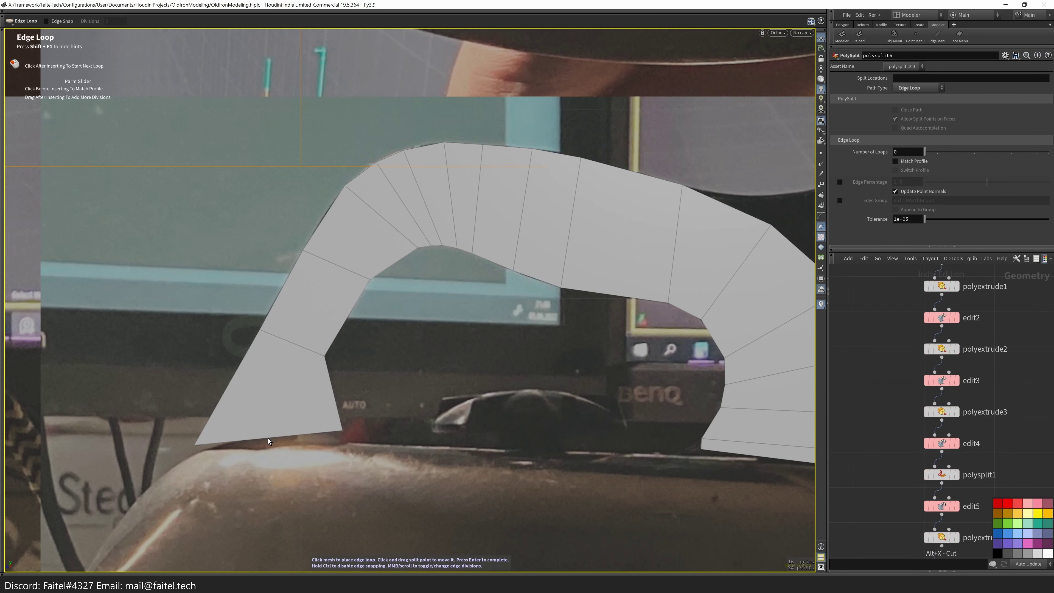
{"action": "left_click_drag", "start_coordinate": [262, 439], "coordinate": [291, 428]}
{"action": "key", "text": "s"}
- Cut a loop across the lower left leg and move its edge and corner points to fit the photo
{"action": "middle_click_drag", "start_coordinate": [292, 428], "coordinate": [222, 372]}
{"action": "key", "text": "l"}
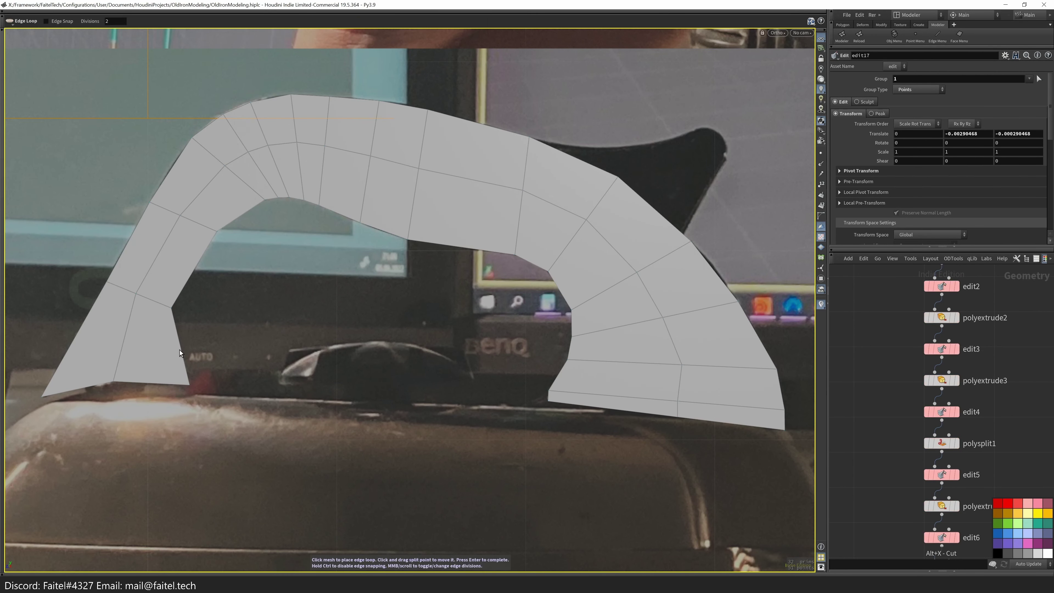
{"action": "left_click", "coordinate": [180, 350]}
{"action": "key", "text": "g"}
{"action": "left_click_drag", "start_coordinate": [182, 350], "coordinate": [188, 371]}
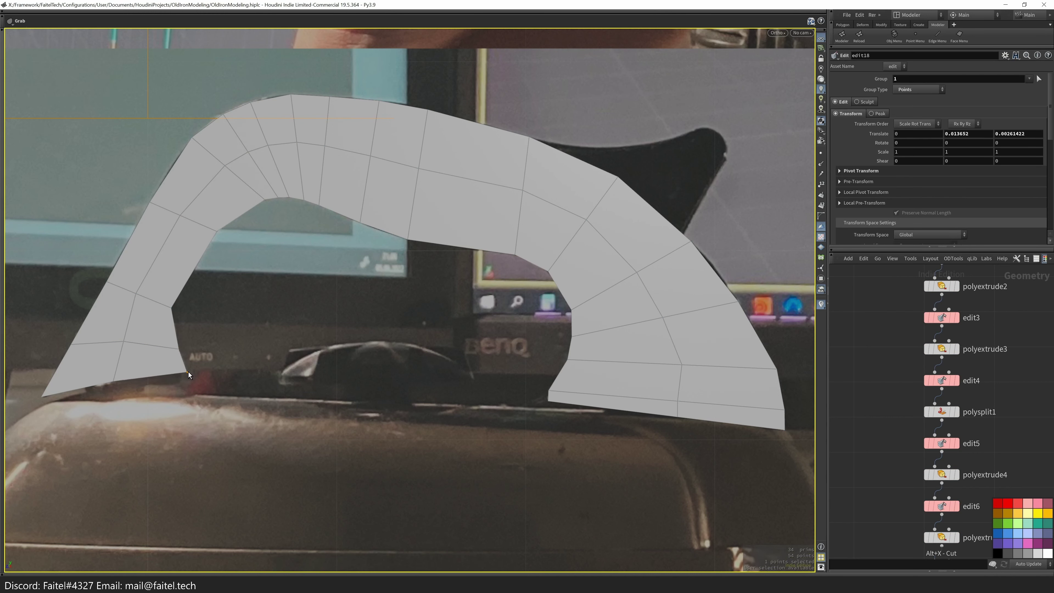
{"action": "left_click_drag", "start_coordinate": [44, 394], "coordinate": [80, 344]}
- Raise the leg's bottom-middle point and shift the leg points left to match the photo
{"action": "key", "text": "s"}
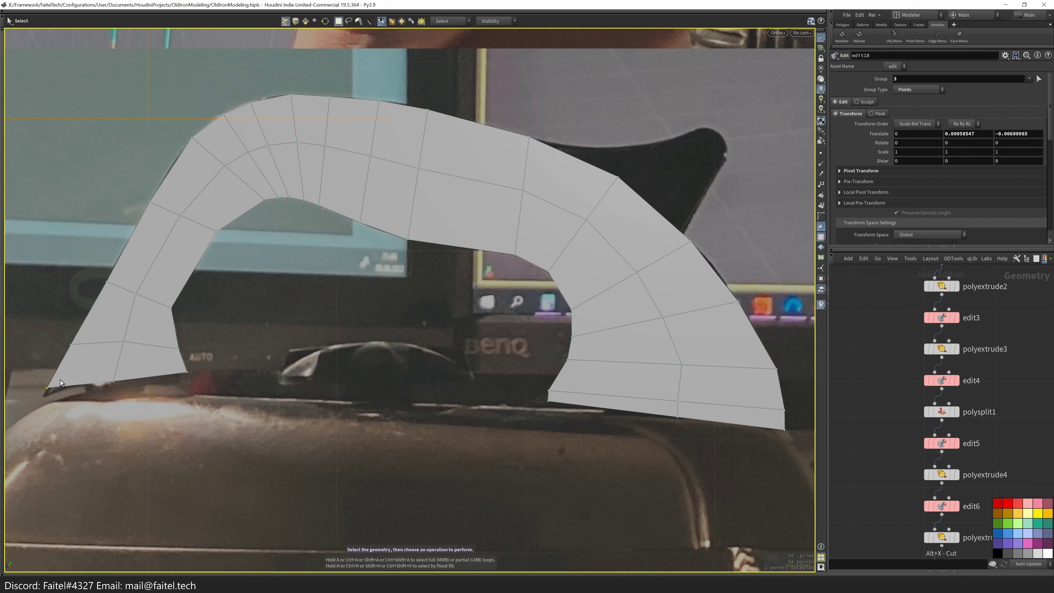
{"action": "left_click_drag", "start_coordinate": [115, 382], "coordinate": [114, 372]}
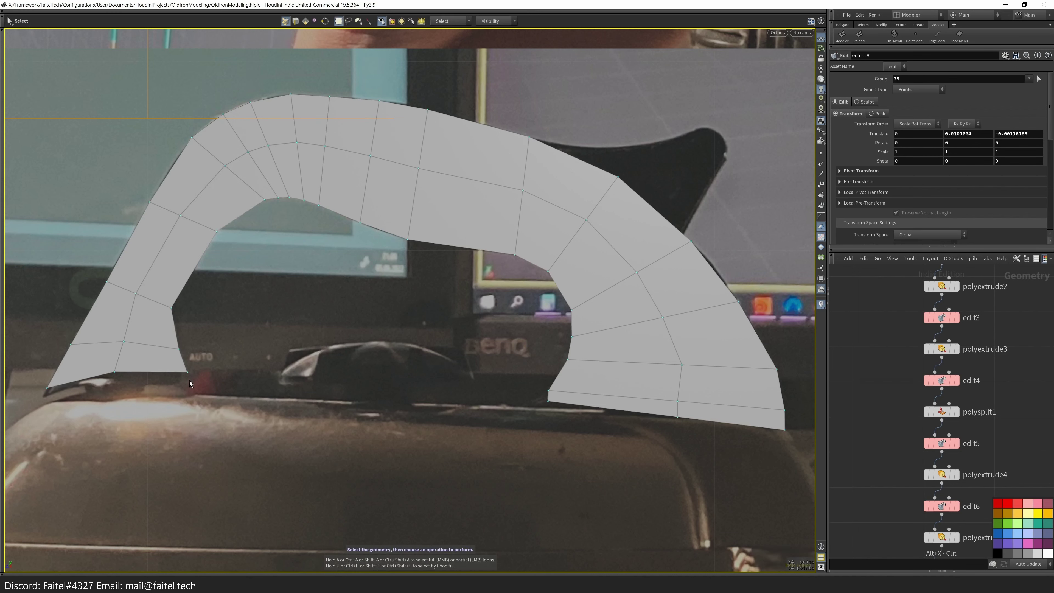
{"action": "key", "text": "g"}
{"action": "mouse_move", "coordinate": [180, 338]}
{"action": "left_mouse_down"}
{"action": "mouse_move", "coordinate": [177, 317]}
{"action": "mouse_move", "coordinate": [192, 338]}
{"action": "left_mouse_up"}
{"action": "key", "text": "s"}
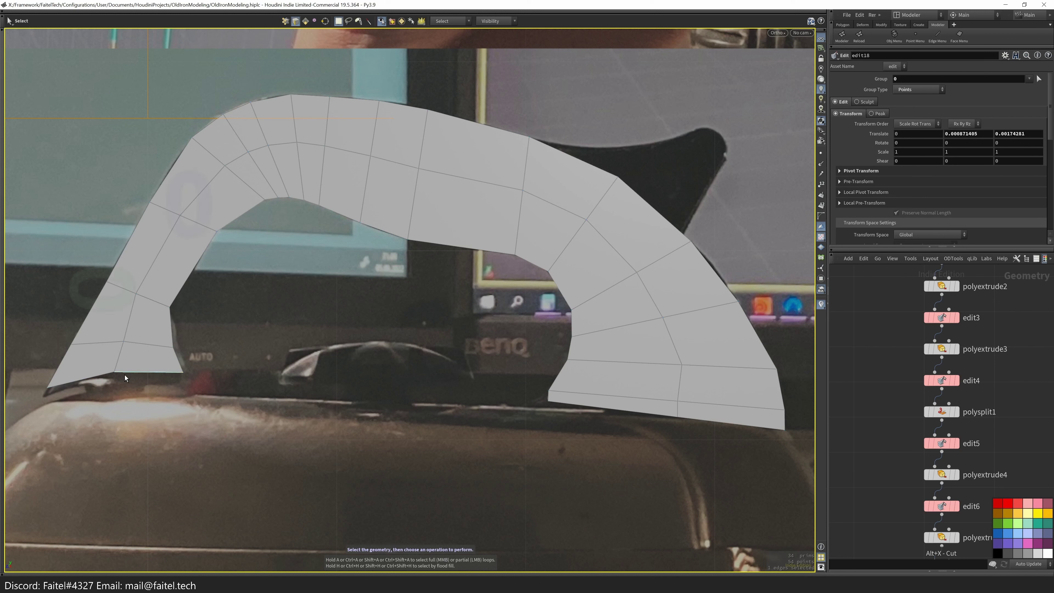
- Extend the leg's base downward by pulling out its two bottom edges
{"action": "key", "text": "g"}
{"action": "left_click_drag", "start_coordinate": [115, 360], "coordinate": [191, 383], "text": "shift"}
{"action": "left_click", "coordinate": [124, 377]}
{"action": "left_click", "coordinate": [57, 393]}
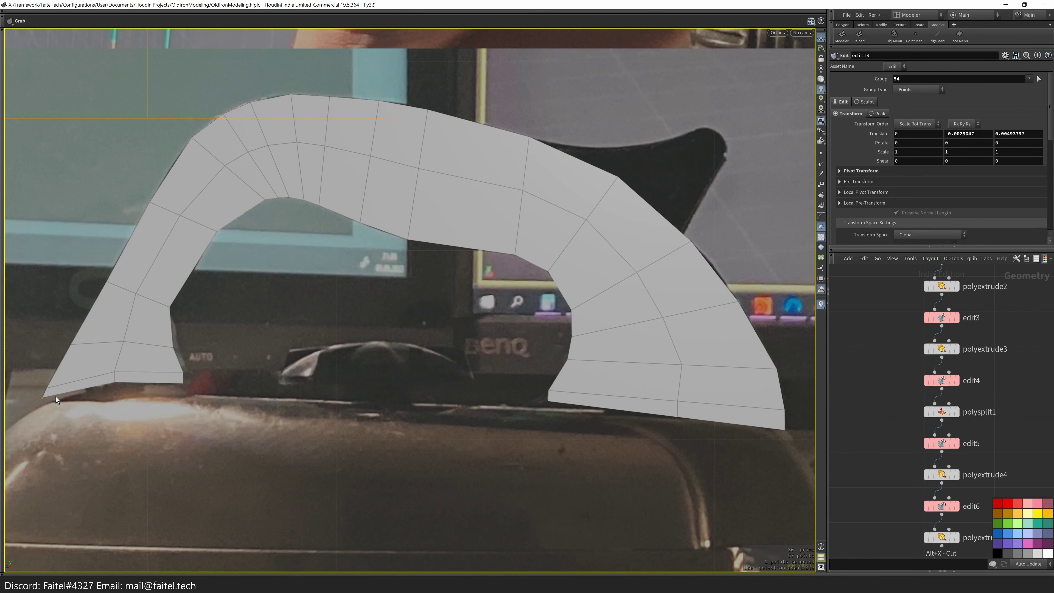
{"action": "middle_click_drag", "start_coordinate": [56, 396], "coordinate": [292, 386]}
- Nudge a right-edge point of the handle outline to match the photo
{"action": "key", "text": "g"}
{"action": "left_click", "coordinate": [371, 359]}
{"action": "left_click", "coordinate": [508, 370]}
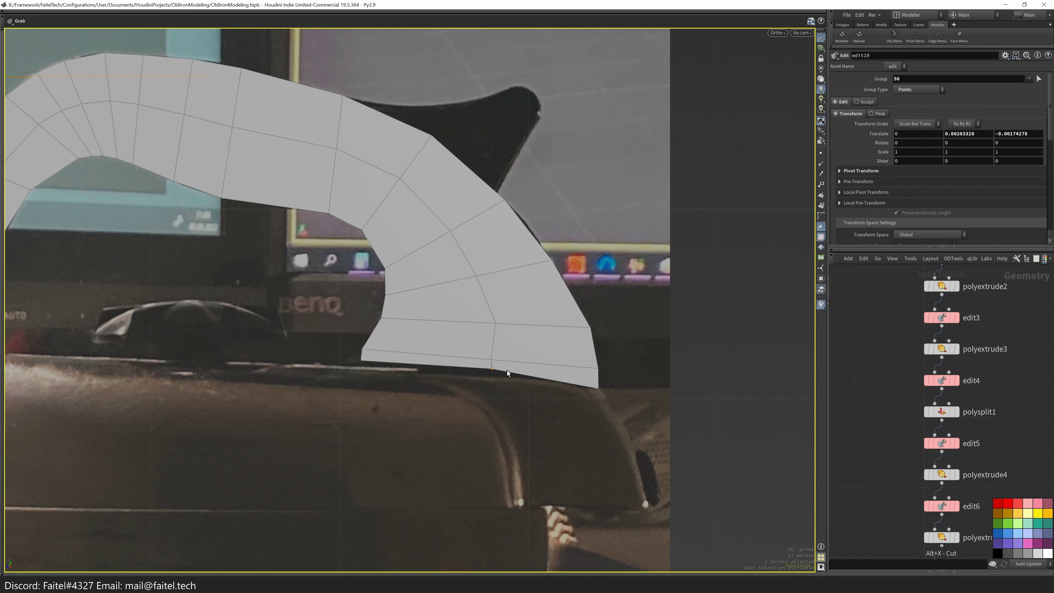
{"action": "key", "text": "ctrl+z"}
{"action": "key", "text": "s"}
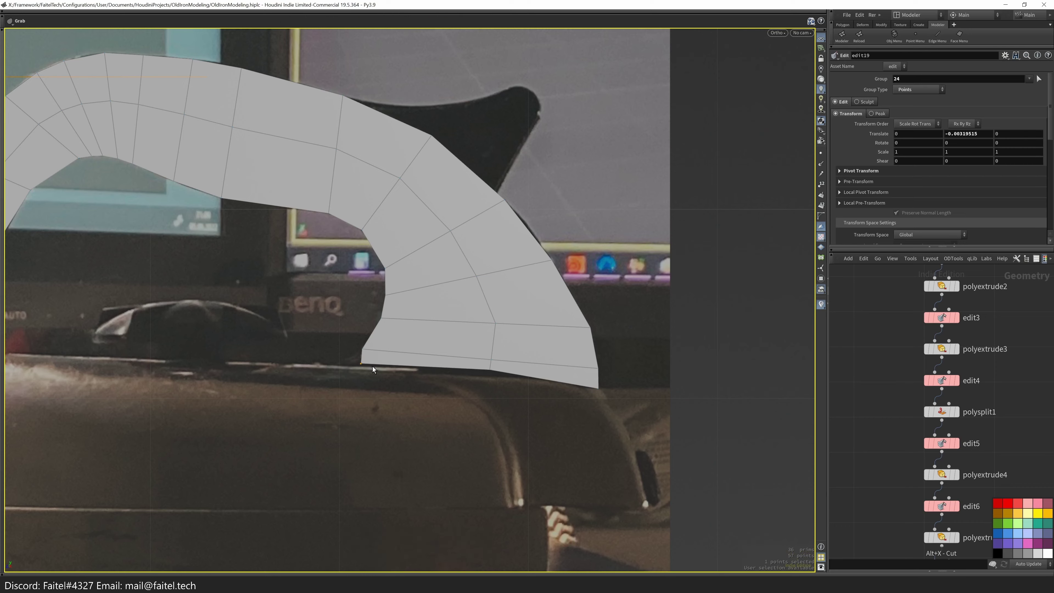
{"action": "scroll", "coordinate": [429, 400], "scroll_direction": "down", "scroll_amount": 3}
{"action": "key", "text": "g"}
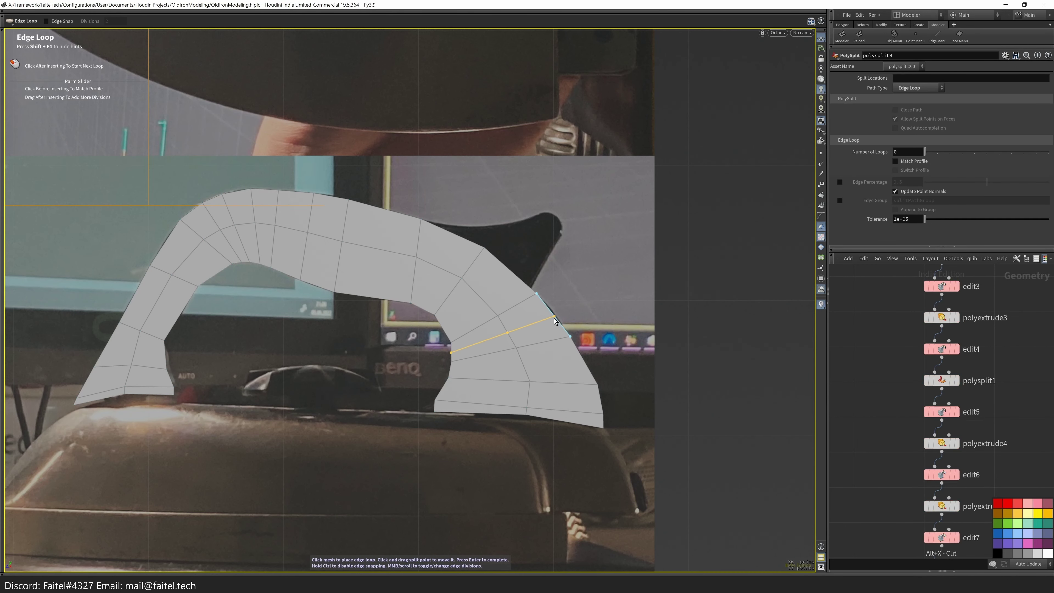
{"action": "mouse_move", "coordinate": [540, 292]}
{"action": "left_mouse_down"}
{"action": "mouse_move", "coordinate": [536, 300]}
{"action": "mouse_move", "coordinate": [541, 292]}
{"action": "left_mouse_up"}
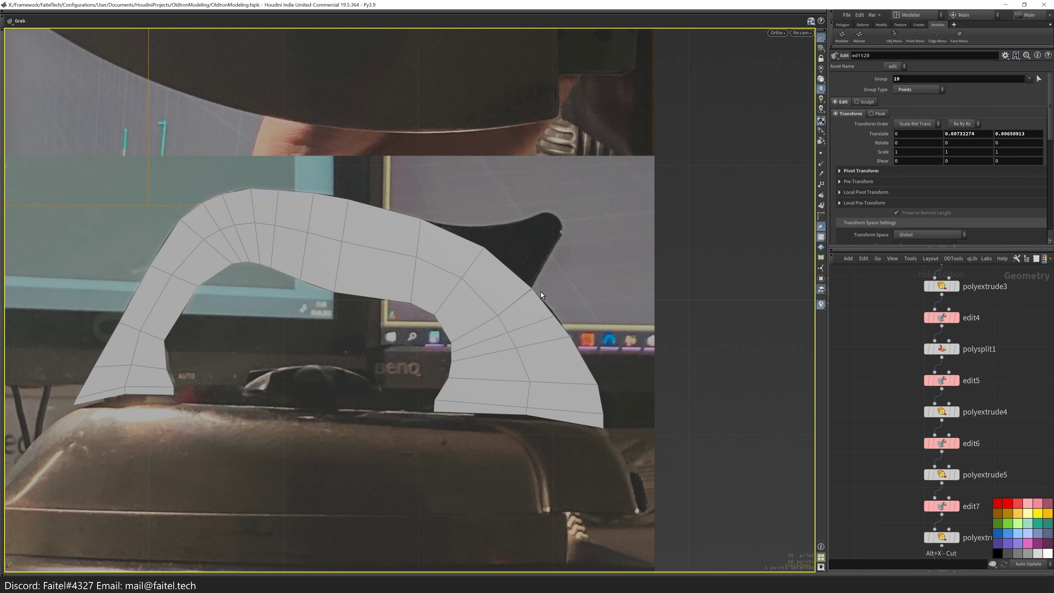
{"action": "key", "text": "Escape"}
{"action": "key", "text": "s"}
- Shift an outer outline point left and pull the inner arch point down to match the photo
{"action": "scroll", "coordinate": [446, 337], "scroll_direction": "up", "scroll_amount": 3}
{"action": "left_click", "coordinate": [471, 352]}
{"action": "scroll", "coordinate": [477, 335], "scroll_direction": "down", "scroll_amount": 1}
{"action": "key", "text": "g"}
{"action": "left_click_drag", "start_coordinate": [301, 304], "coordinate": [291, 307]}
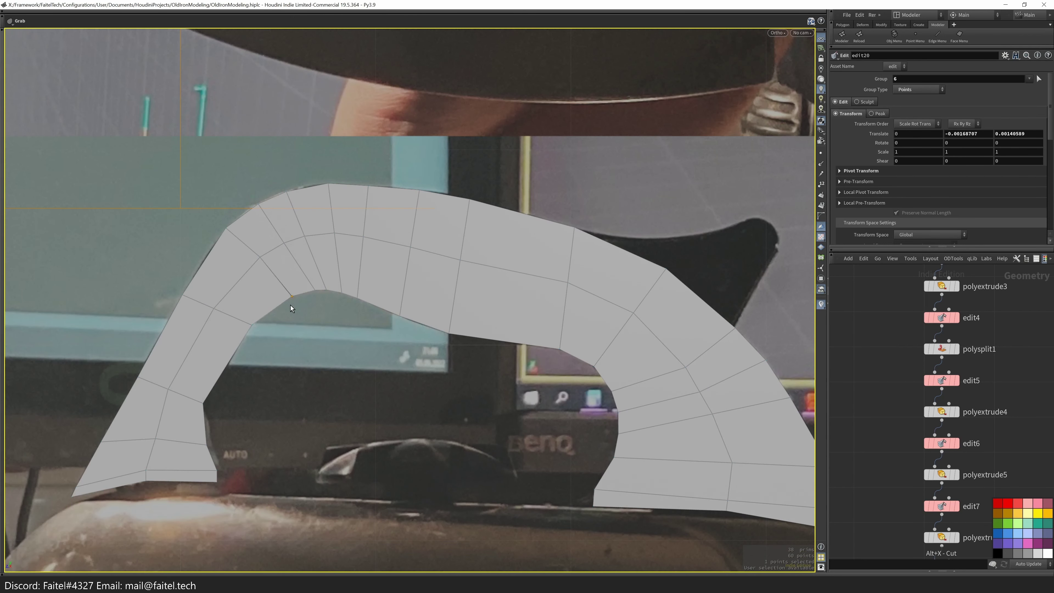
{"action": "key", "text": "s"}
{"action": "left_click", "coordinate": [266, 207]}
{"action": "key", "text": "g"}
{"action": "left_click_drag", "start_coordinate": [277, 249], "coordinate": [289, 268]}
{"action": "key", "text": "s"}
- Pick further outline points, then orbit to inspect the handle in 3D
{"action": "left_click", "coordinate": [287, 192]}
{"action": "key", "text": "g"}
{"action": "left_click", "coordinate": [328, 287]}
{"action": "left_click_drag", "start_coordinate": [419, 330], "coordinate": [431, 353]}
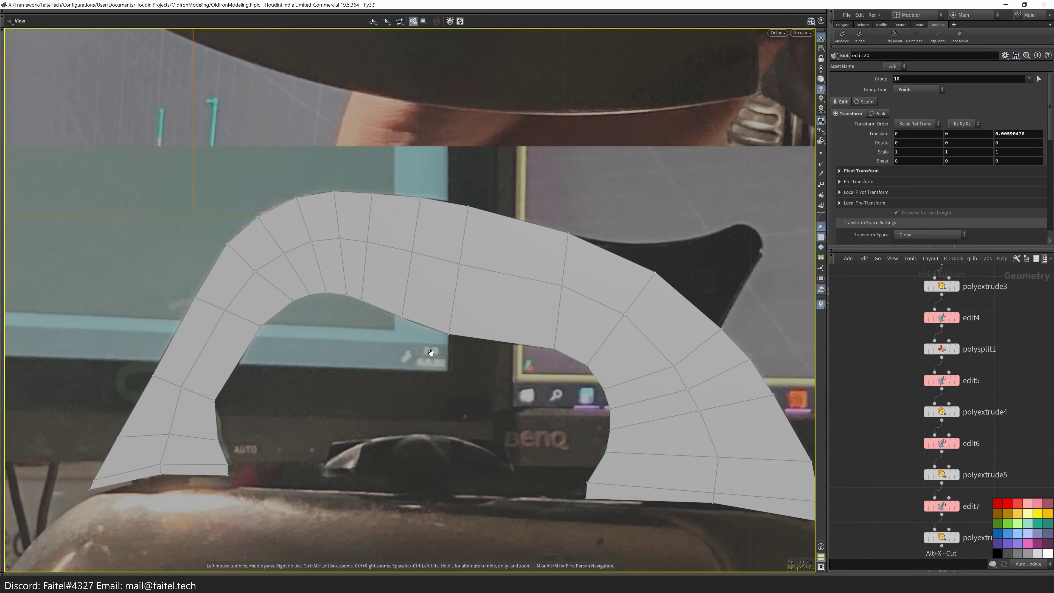
{"action": "left_click", "coordinate": [414, 208]}
{"action": "scroll", "coordinate": [420, 350], "scroll_direction": "down", "scroll_amount": 3}
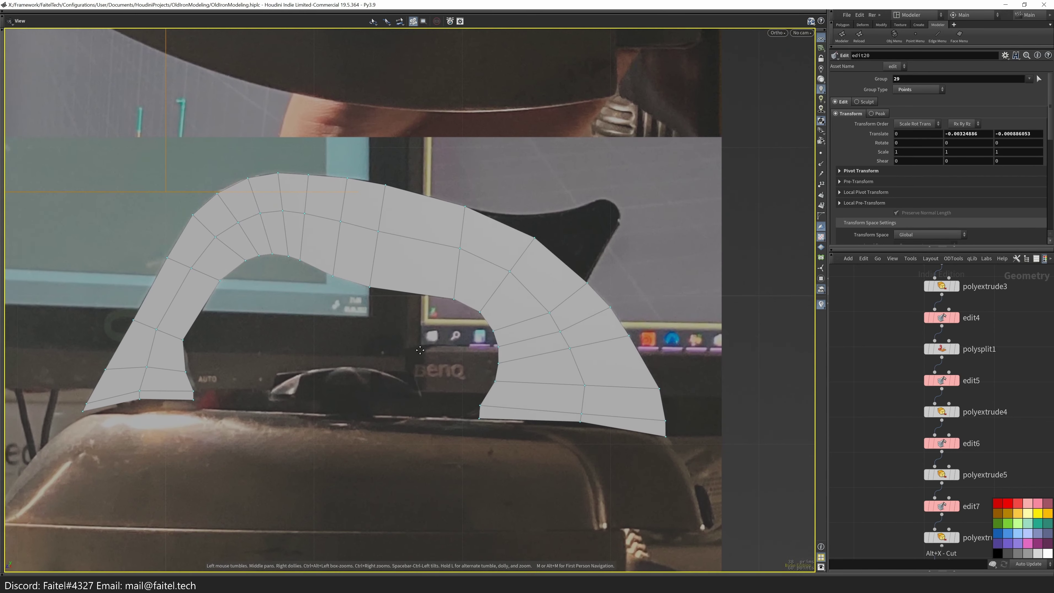
{"action": "left_click_drag", "start_coordinate": [544, 359], "coordinate": [416, 267]}
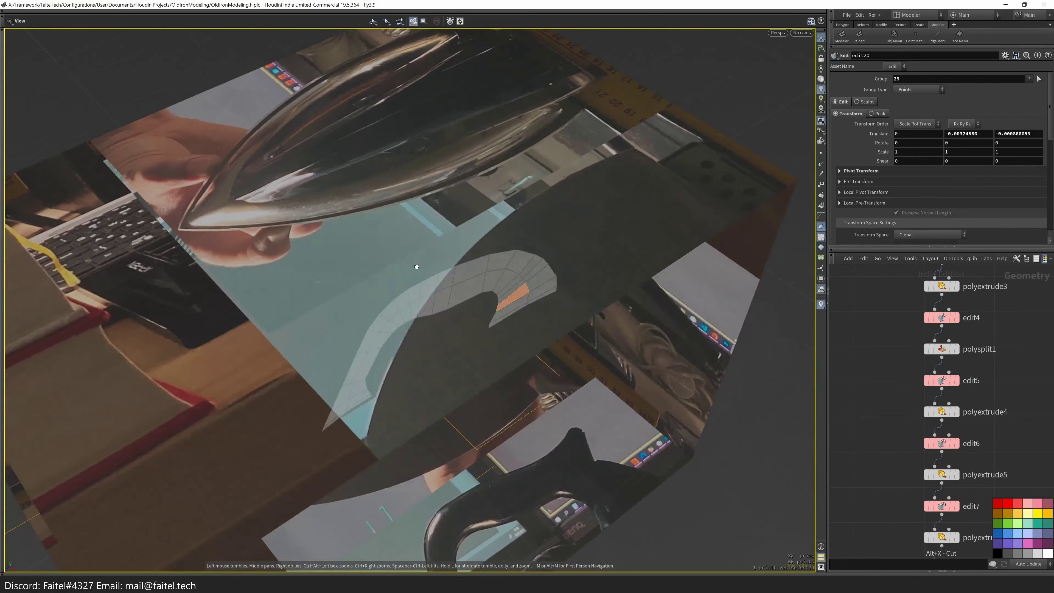
- Extrude the whole flat handle outline to give it thickness
{"action": "key", "text": "space+1"}
{"action": "double_click", "coordinate": [452, 295]}
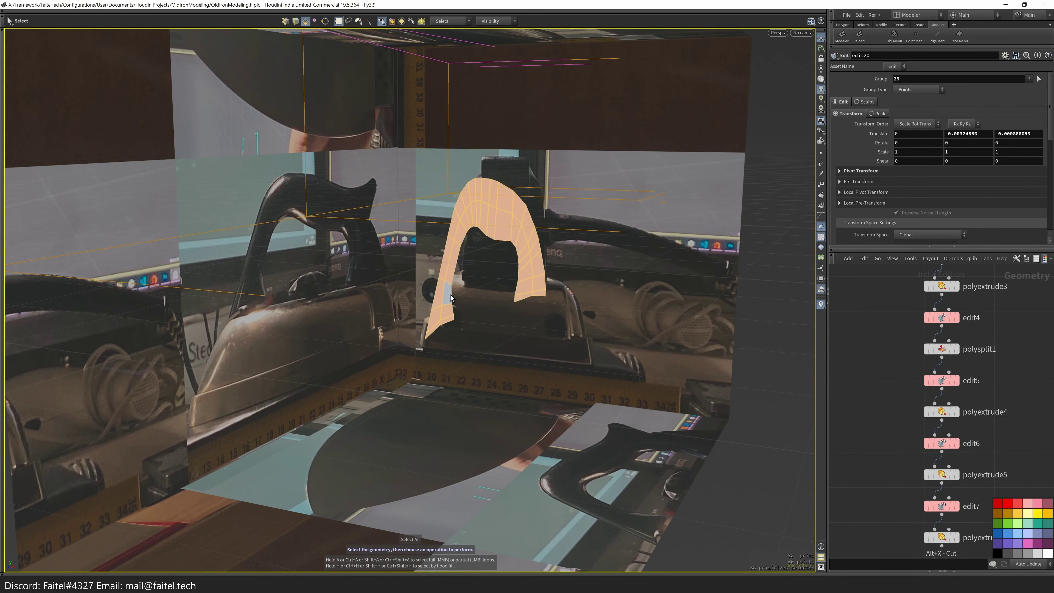
{"action": "key", "text": "shift+e"}
{"action": "left_click_drag", "start_coordinate": [504, 289], "coordinate": [383, 412]}
{"action": "key", "text": "s"}
- Push the arch's centre edge loop outward to round the handle
{"action": "double_click", "coordinate": [635, 373]}
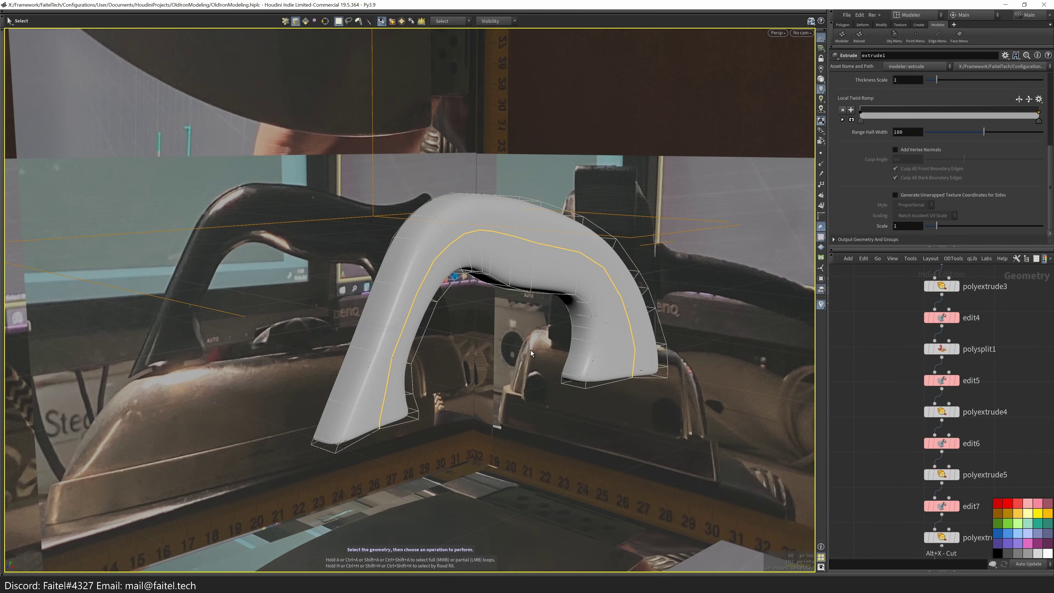
{"action": "key", "text": "t"}
{"action": "left_click_drag", "start_coordinate": [559, 330], "coordinate": [803, 383]}
{"action": "key", "text": "Escape"}
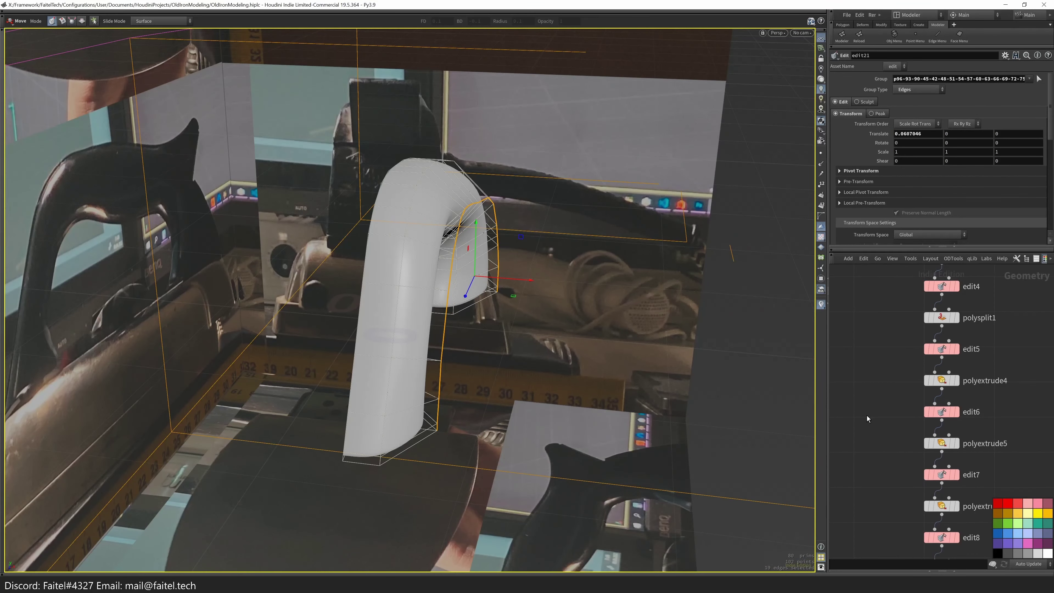
{"action": "key", "text": "t"}
{"action": "scroll", "coordinate": [897, 391], "scroll_direction": "down", "scroll_amount": 10}
{"action": "scroll", "coordinate": [897, 391], "scroll_direction": "down", "scroll_amount": 5}
{"action": "scroll", "coordinate": [913, 374], "scroll_direction": "up", "scroll_amount": 3}
- Check the extrusion settings and reduce the edge loop bulge to Translate X 0.0307
{"action": "left_click", "coordinate": [931, 350]}
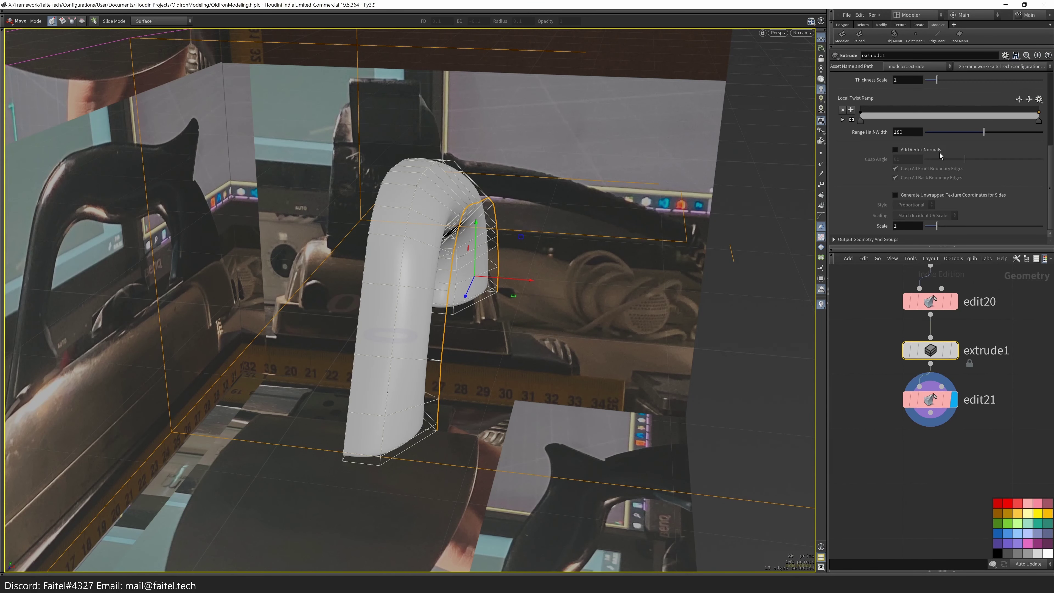
{"action": "mouse_move", "coordinate": [938, 83]}
{"action": "left_mouse_down"}
{"action": "mouse_move", "coordinate": [901, 83]}
{"action": "mouse_move", "coordinate": [937, 83]}
{"action": "left_mouse_up"}
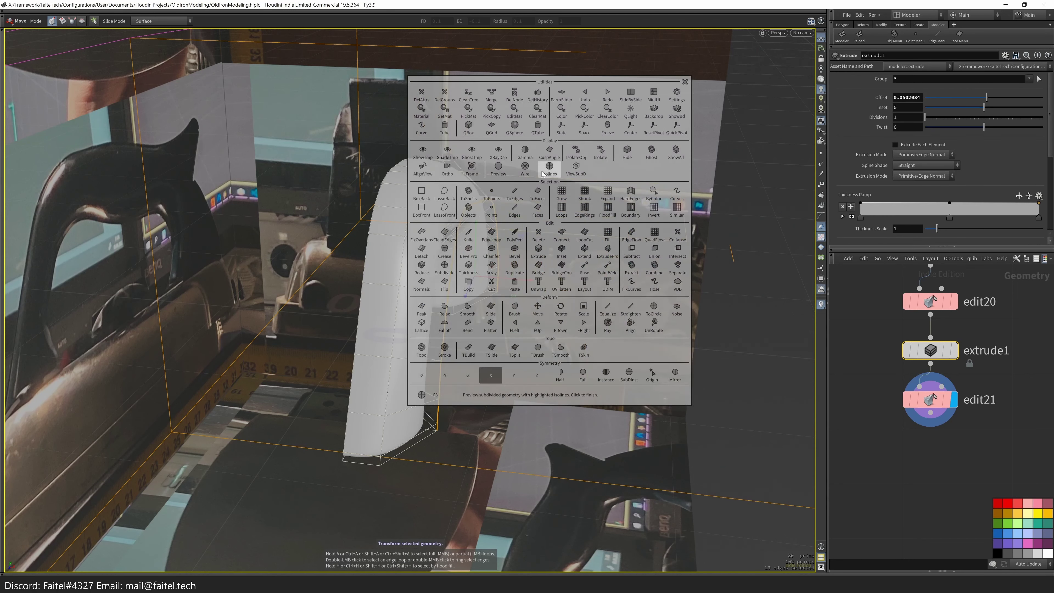
{"action": "left_click", "coordinate": [627, 229]}
{"action": "key", "text": "t"}
{"action": "middle_click_drag", "start_coordinate": [925, 133], "coordinate": [909, 153]}
- Switch to a flat orthographic view, return to object level and select backdrop1
{"action": "key", "text": "space+3"}
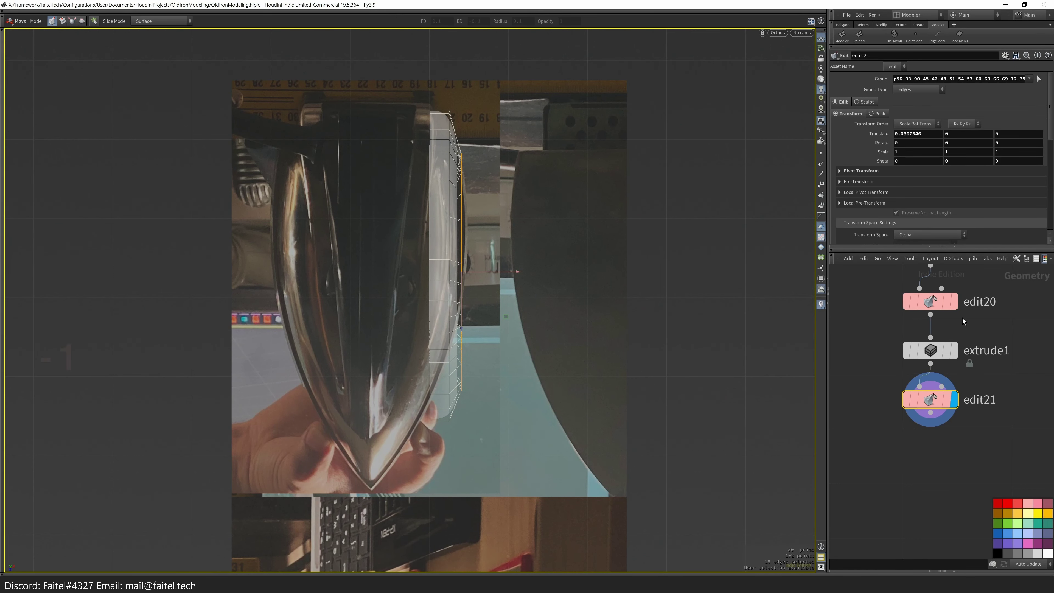
{"action": "key", "text": "u"}
{"action": "left_click", "coordinate": [971, 437]}
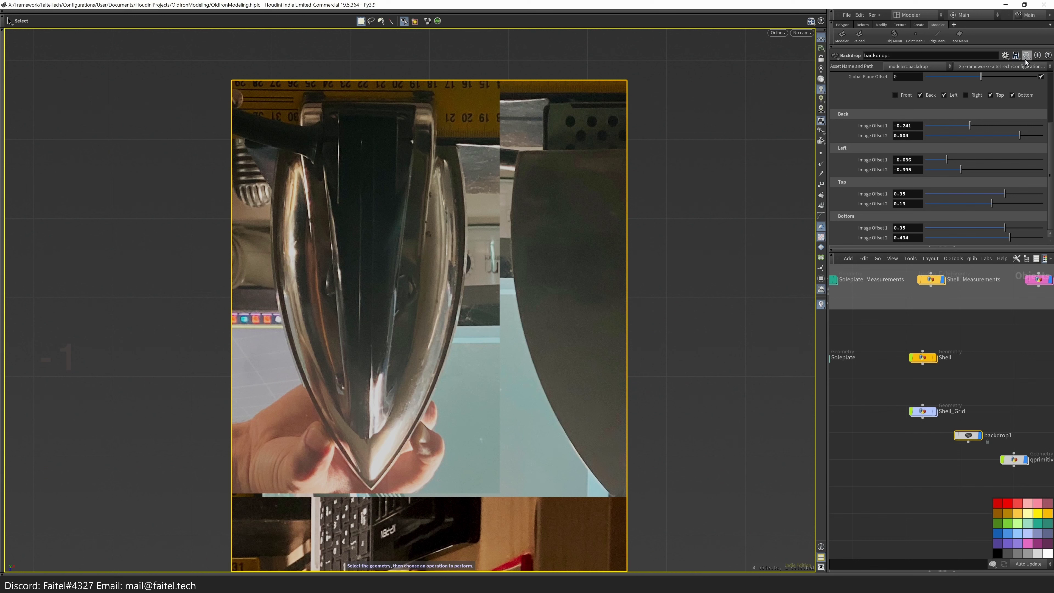
- Pin the backdrop1 parameter pane and switch the desktop back to Modeler
{"action": "left_click", "coordinate": [1016, 49]}
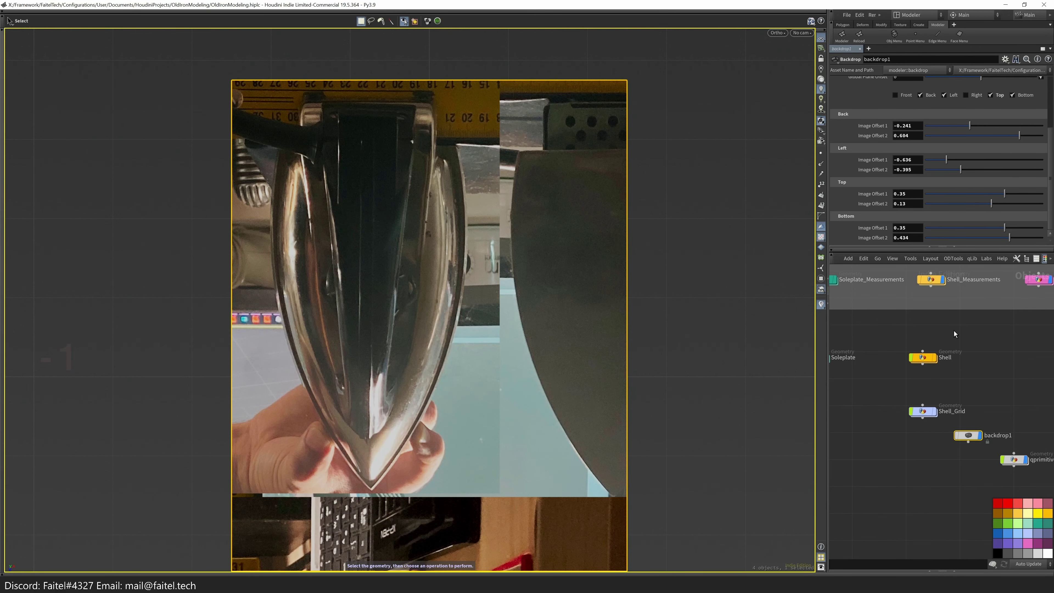
{"action": "key", "text": "i"}
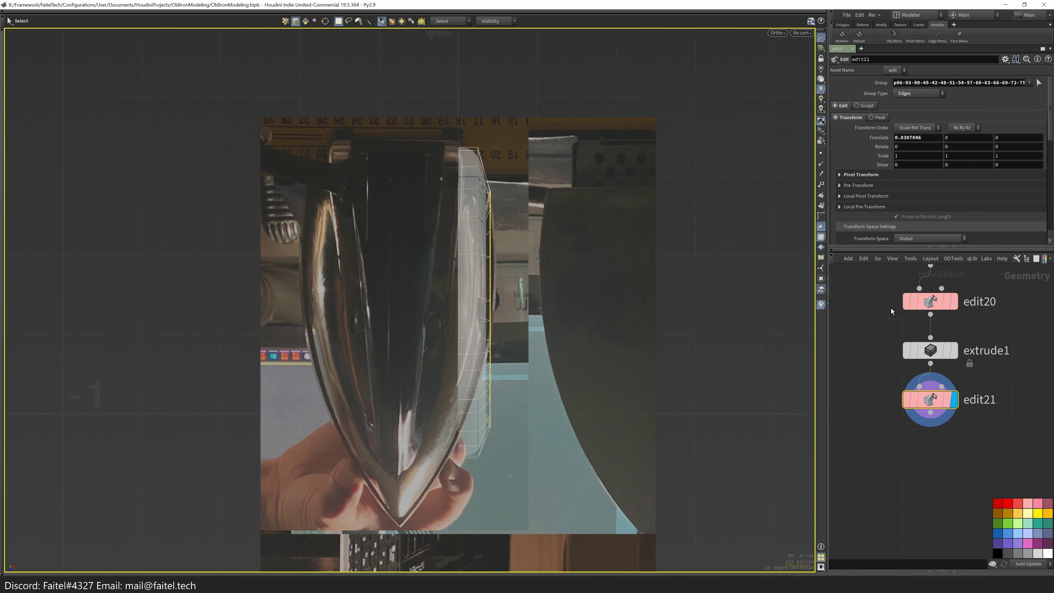
{"action": "key", "text": "u"}
{"action": "left_click", "coordinate": [1051, 48]}
{"action": "left_click", "coordinate": [1050, 49]}
{"action": "left_click", "coordinate": [1051, 49]}
{"action": "left_click", "coordinate": [932, 47]}
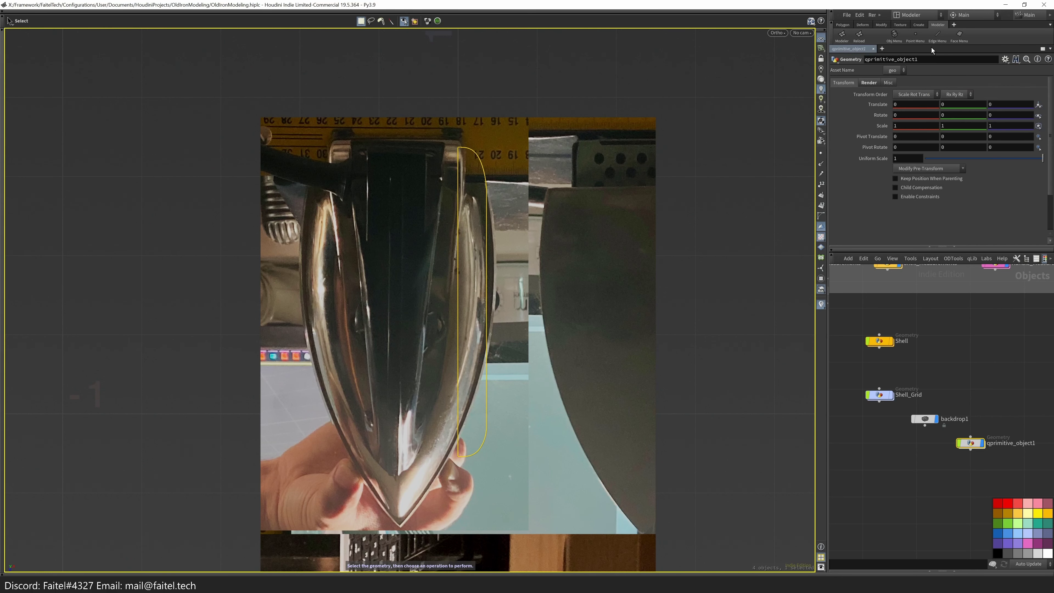
{"action": "left_click", "coordinate": [1005, 59]}
{"action": "left_click", "coordinate": [1008, 62]}
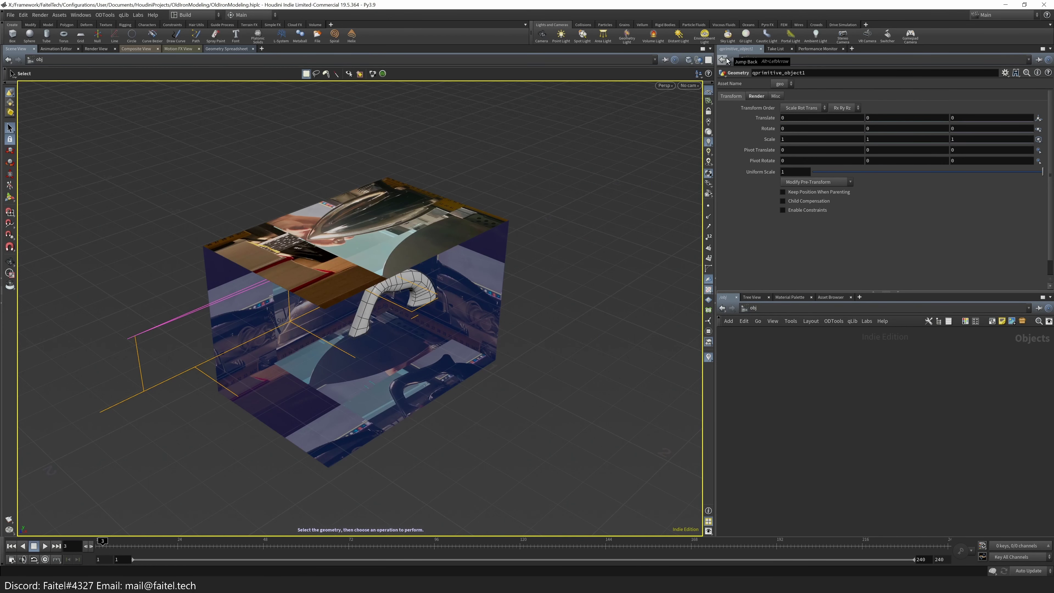
{"action": "left_click", "coordinate": [195, 14]}
{"action": "left_click", "coordinate": [217, 105]}
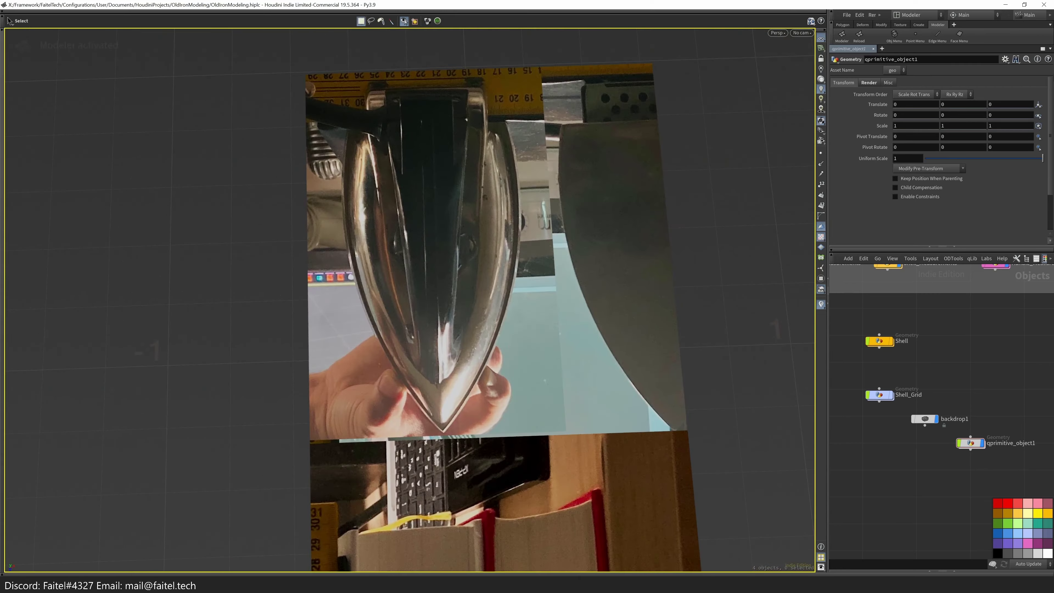
- Select the photo backdrop object and show its settings in the parameter pane with the network path
{"action": "left_click", "coordinate": [1043, 49]}
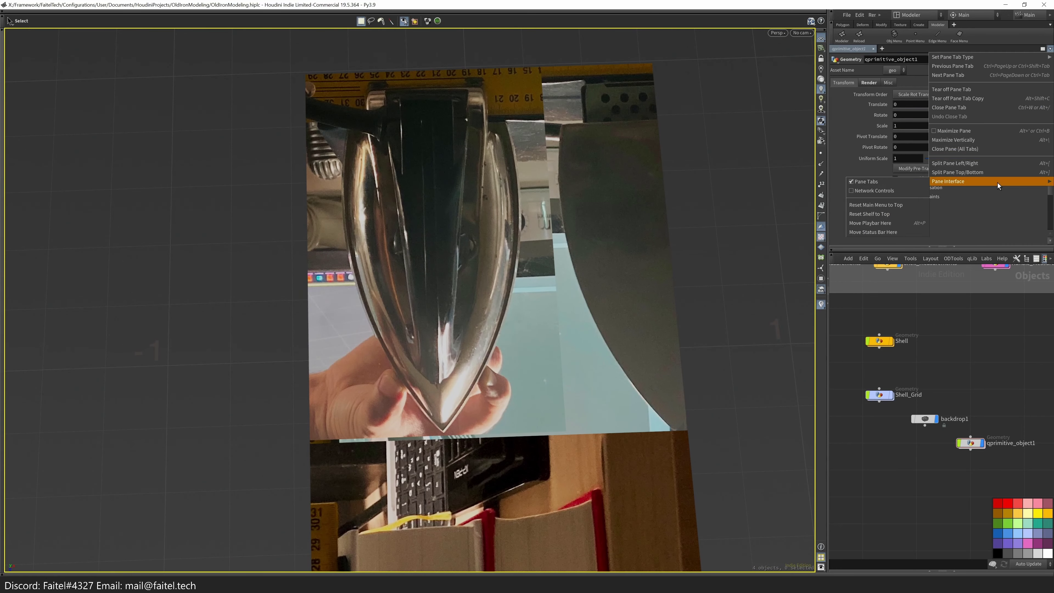
{"action": "left_click", "coordinate": [972, 174]}
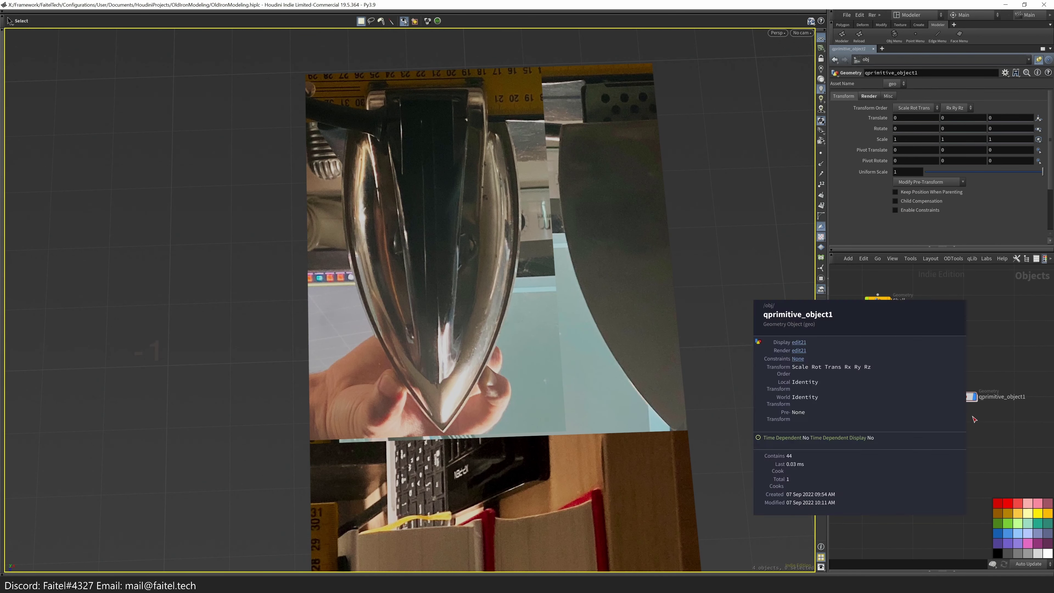
{"action": "double_click", "coordinate": [964, 400]}
{"action": "key", "text": "space+3"}
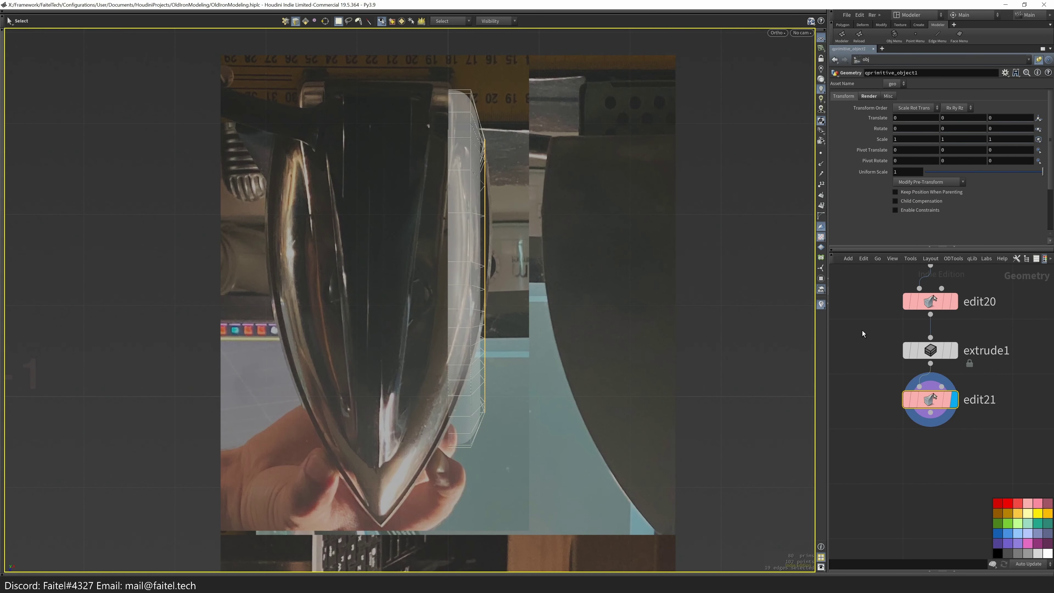
{"action": "key", "text": "u"}
{"action": "left_click", "coordinate": [920, 374]}
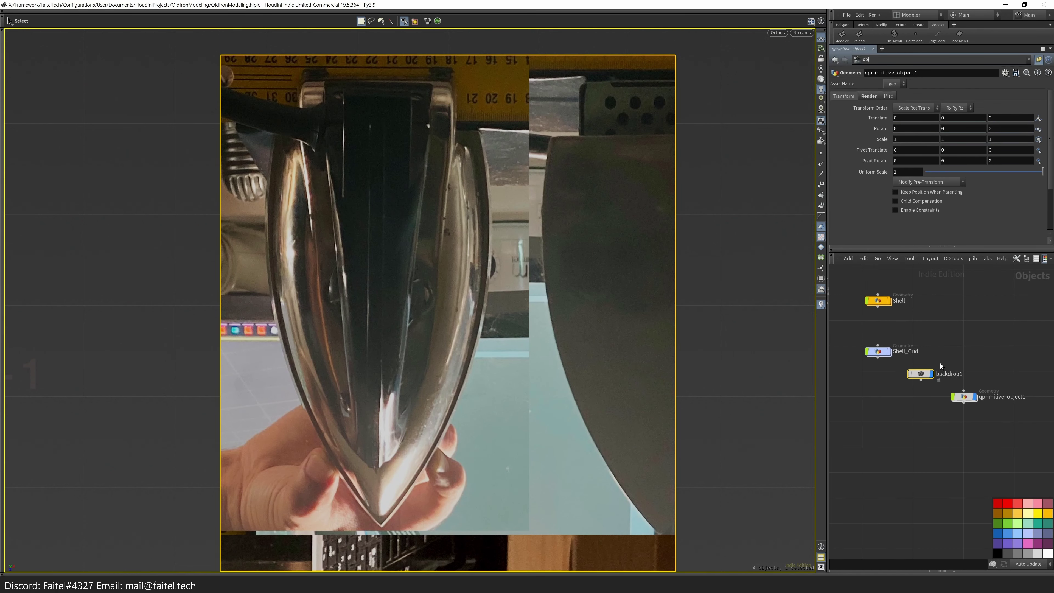
{"action": "left_click", "coordinate": [1039, 60]}
{"action": "double_click", "coordinate": [976, 397]}
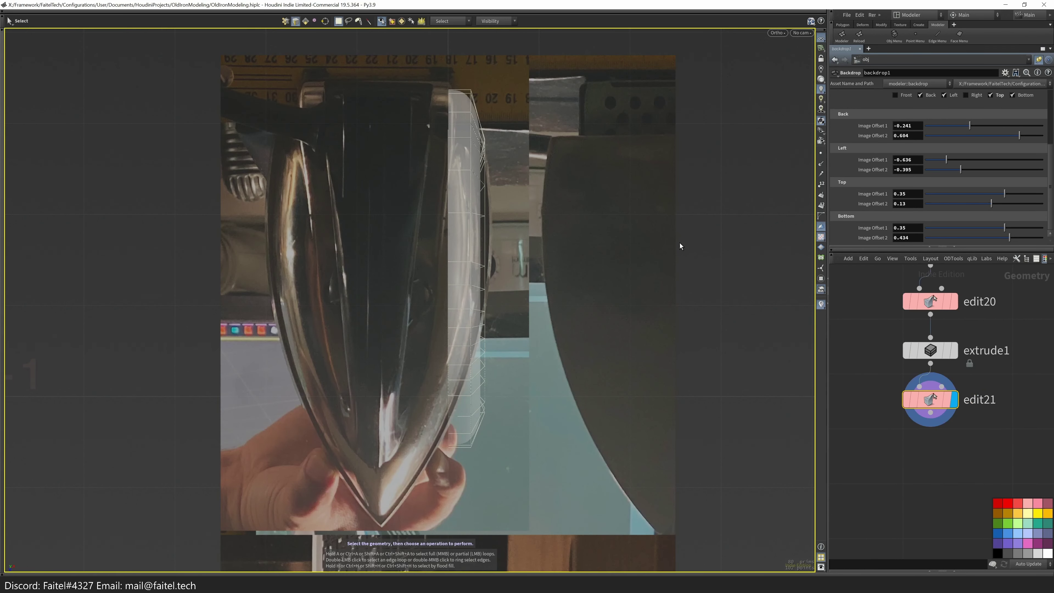
- Drag Top Image Offset 2 to about 0.37 and adjust Left Image Offset 1 to align the photo
{"action": "mouse_move", "coordinate": [992, 203]}
{"action": "left_mouse_down"}
{"action": "mouse_move", "coordinate": [1011, 195]}
{"action": "mouse_move", "coordinate": [987, 205]}
{"action": "left_mouse_up"}
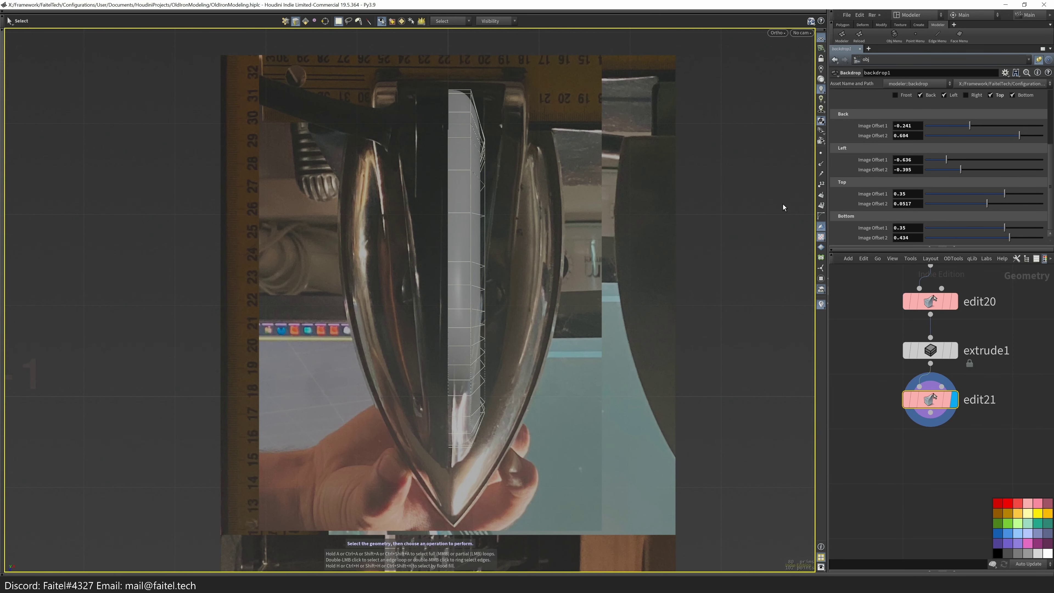
{"action": "middle_click_drag", "start_coordinate": [868, 160], "coordinate": [892, 205]}
{"action": "scroll", "coordinate": [868, 174], "scroll_direction": "up", "scroll_amount": 5}
{"action": "middle_click_drag", "start_coordinate": [866, 164], "coordinate": [882, 201]}
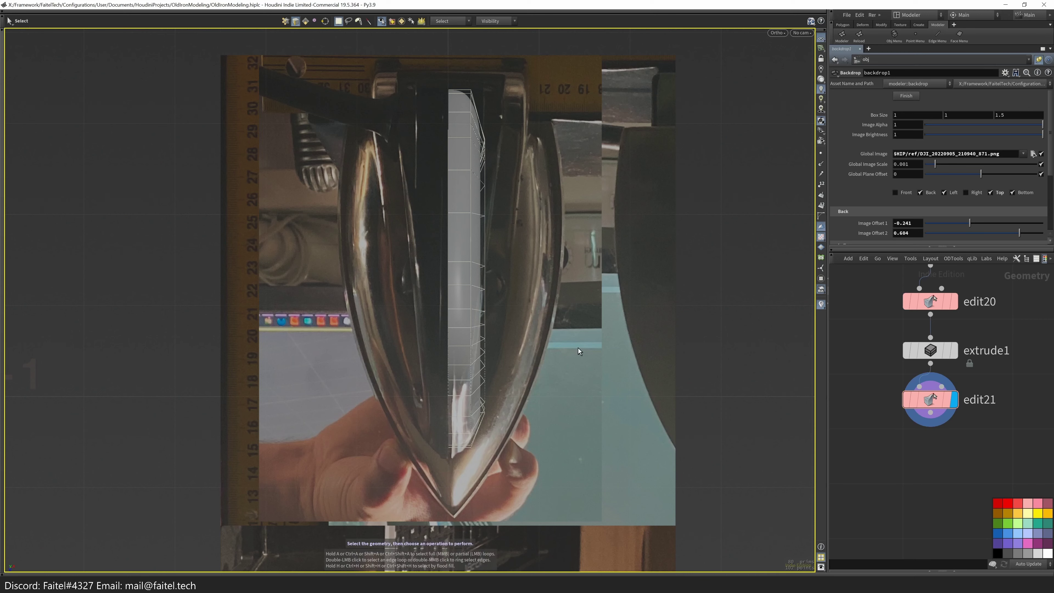
- Unpin the backdrop pane and compare the handle before and after the last point edit
{"action": "key", "text": "n"}
{"action": "key", "text": "e"}
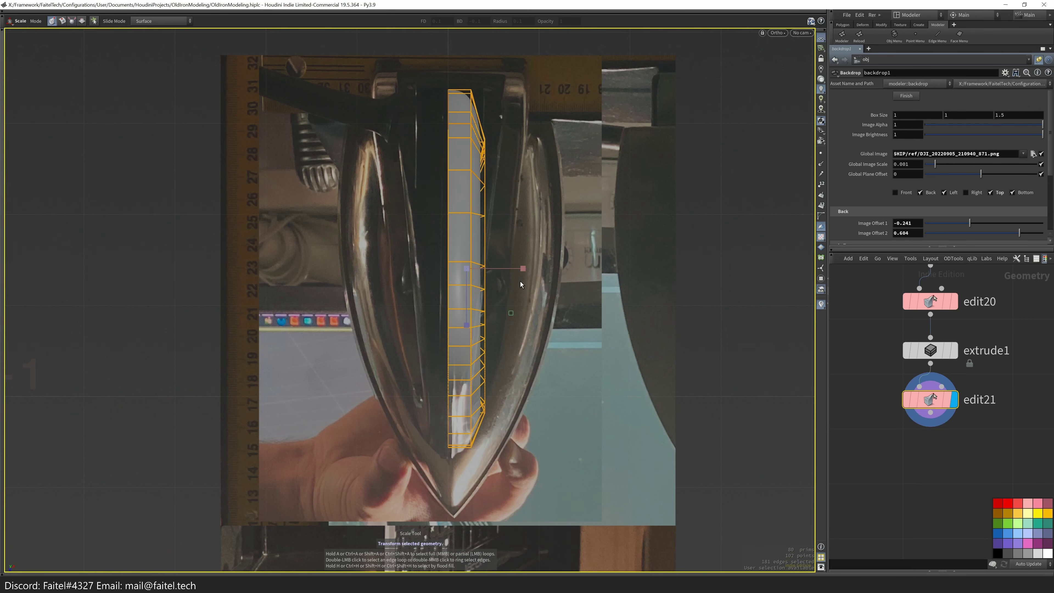
{"action": "left_click", "coordinate": [534, 340]}
{"action": "scroll", "coordinate": [545, 357], "scroll_direction": "up", "scroll_amount": 2}
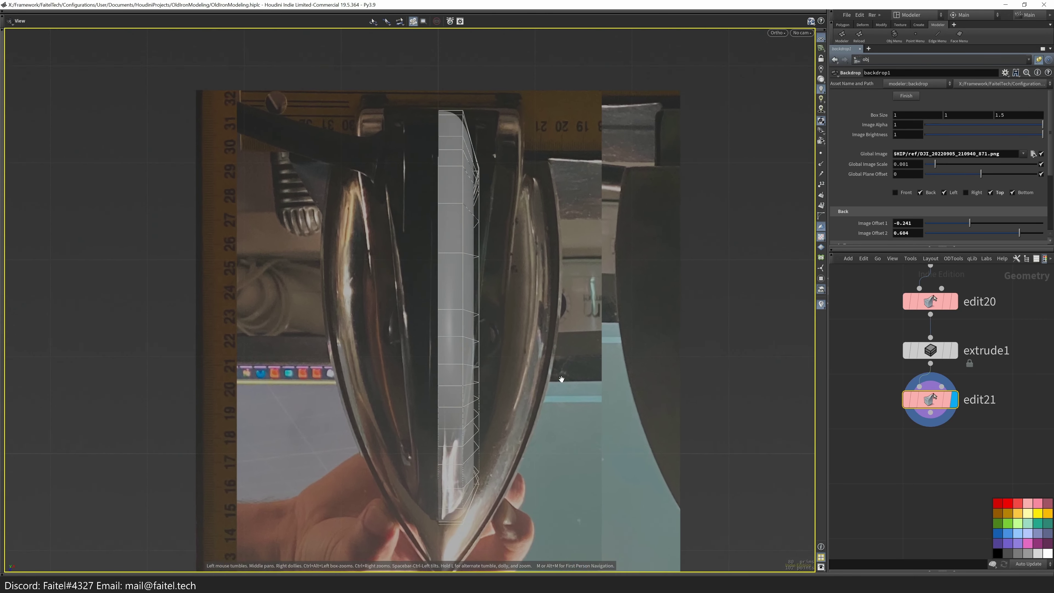
{"action": "scroll", "coordinate": [568, 317], "scroll_direction": "up", "scroll_amount": 2}
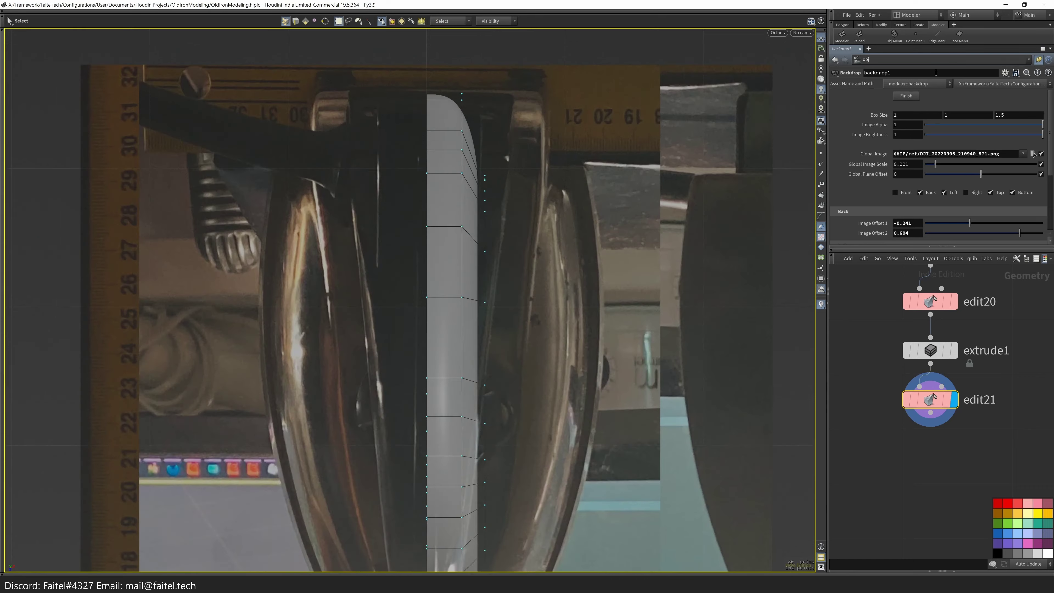
{"action": "left_click", "coordinate": [1040, 60]}
{"action": "scroll", "coordinate": [489, 188], "scroll_direction": "down", "scroll_amount": 2}
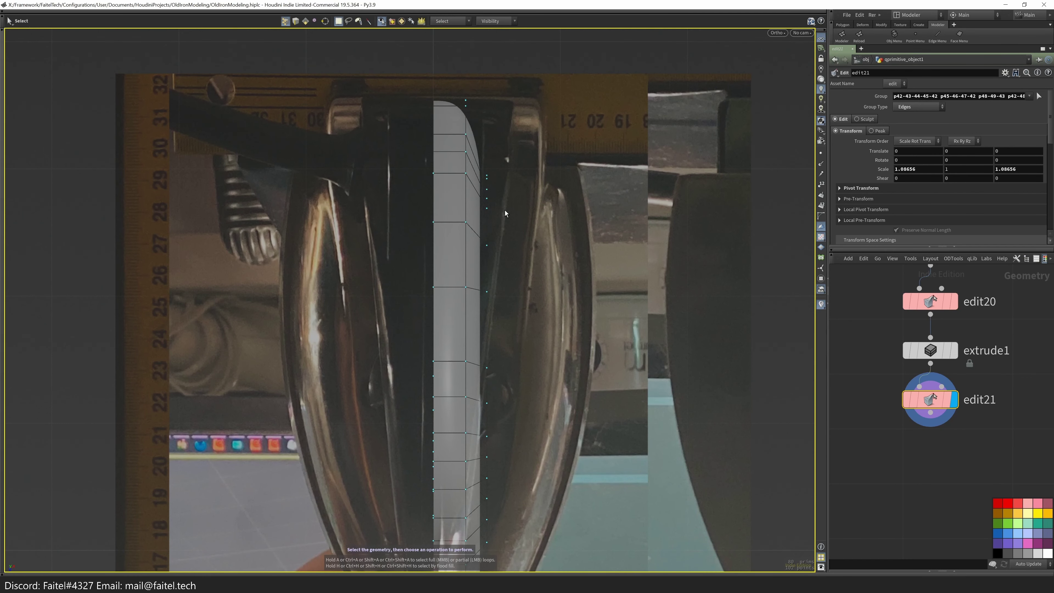
{"action": "middle_click_drag", "start_coordinate": [996, 456], "coordinate": [1001, 479]}
{"action": "mouse_move", "coordinate": [940, 419]}
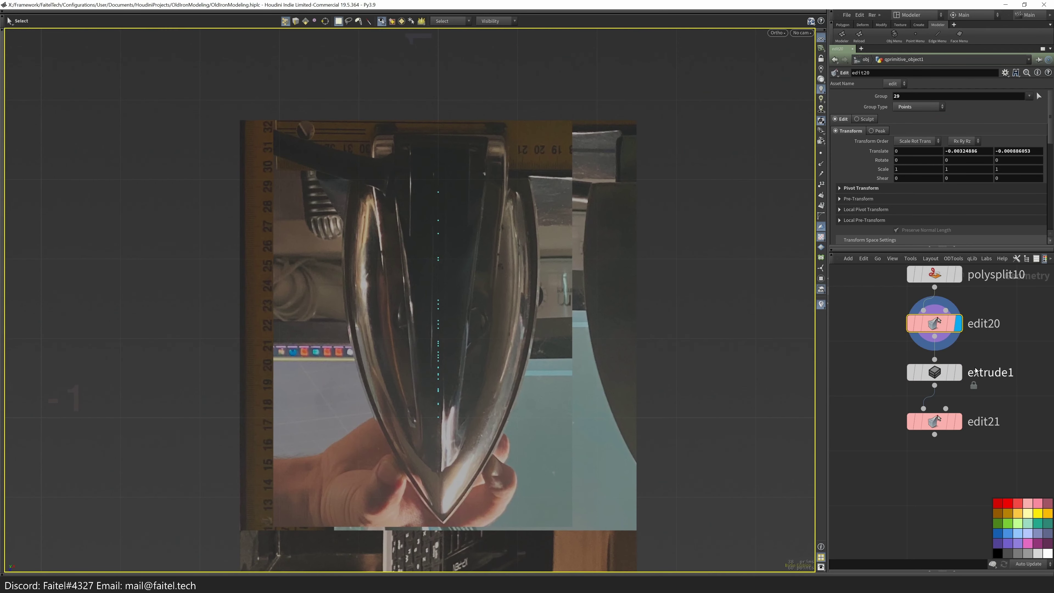
{"action": "left_click", "coordinate": [947, 376]}
{"action": "left_click", "coordinate": [936, 421]}
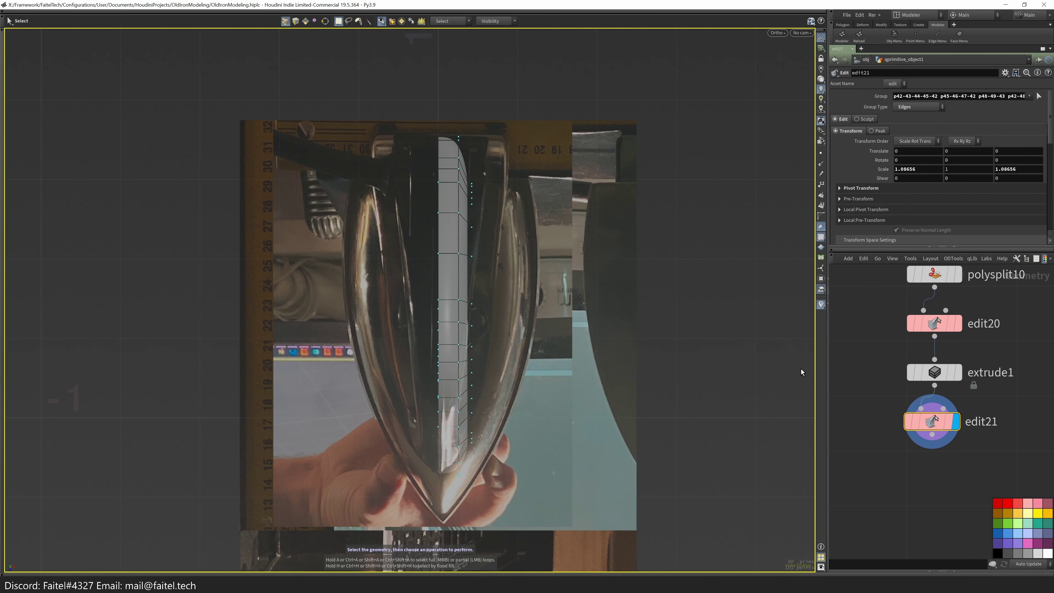
{"action": "scroll", "coordinate": [506, 134], "scroll_direction": "up", "scroll_amount": 3}
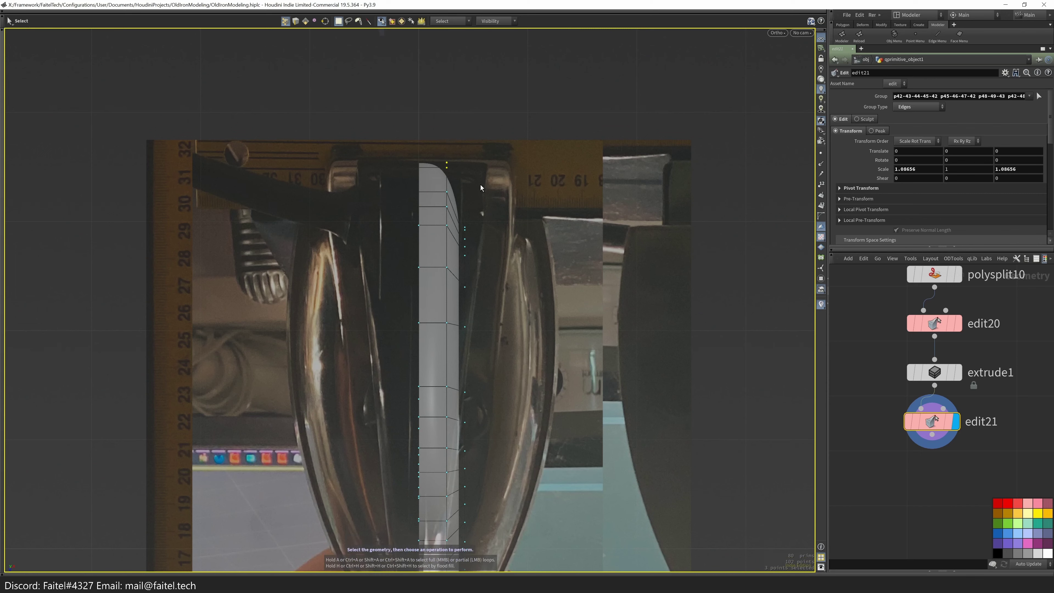
- Cut the old edit21 node and scale the whole handle mesh wider to about 1.09
{"action": "key", "text": "ctrl+x"}
{"action": "scroll", "coordinate": [400, 121], "scroll_direction": "down", "scroll_amount": 3}
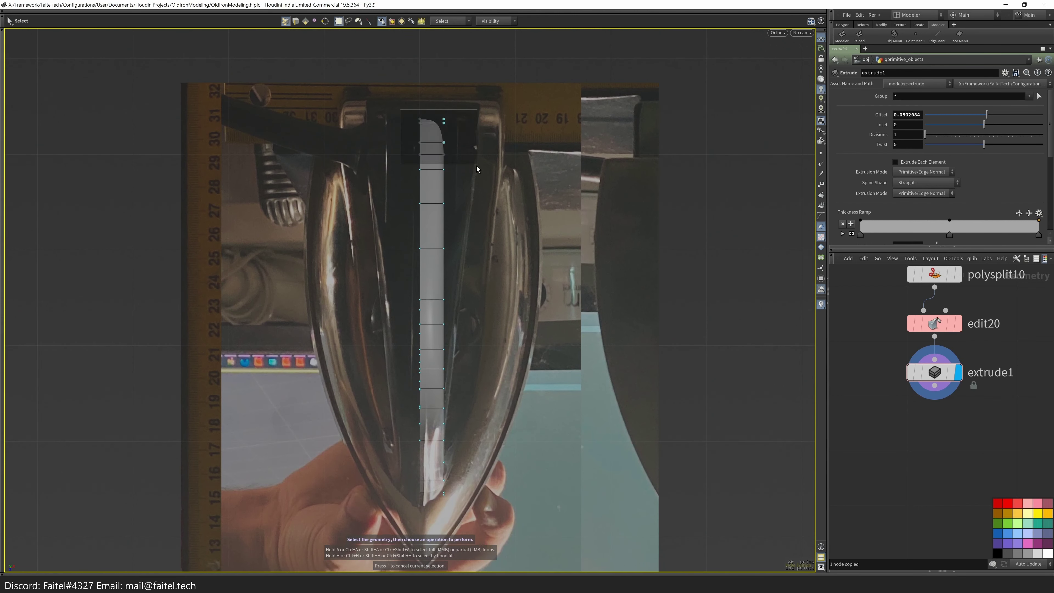
{"action": "key", "text": "n"}
{"action": "key", "text": "e"}
{"action": "left_click_drag", "start_coordinate": [474, 316], "coordinate": [480, 358]}
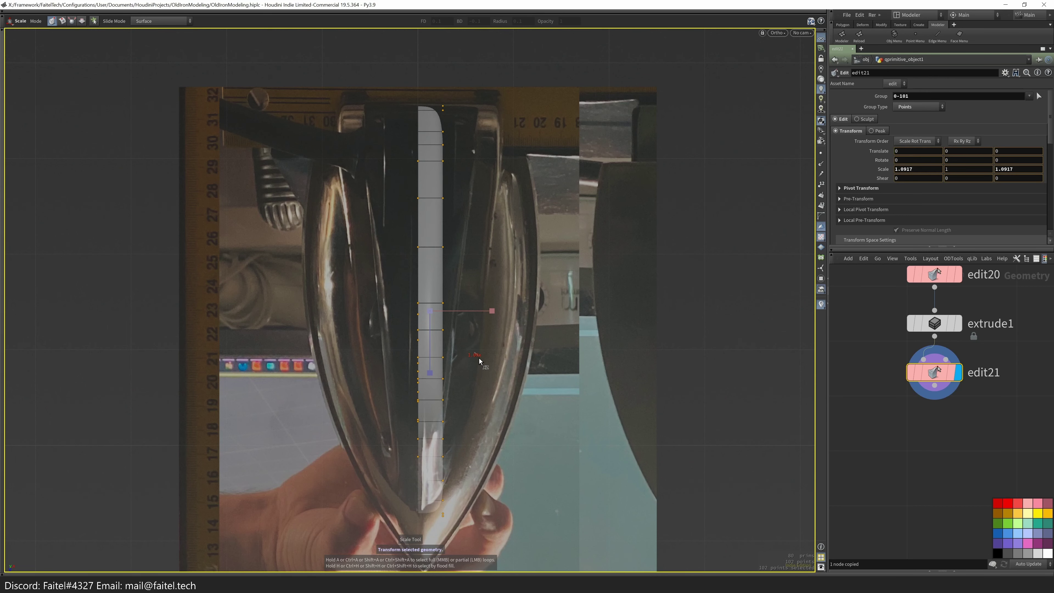
- Slide the top edge points right toward the iron's edge, then undo back to the earlier move
{"action": "scroll", "coordinate": [478, 193], "scroll_direction": "up", "scroll_amount": 2}
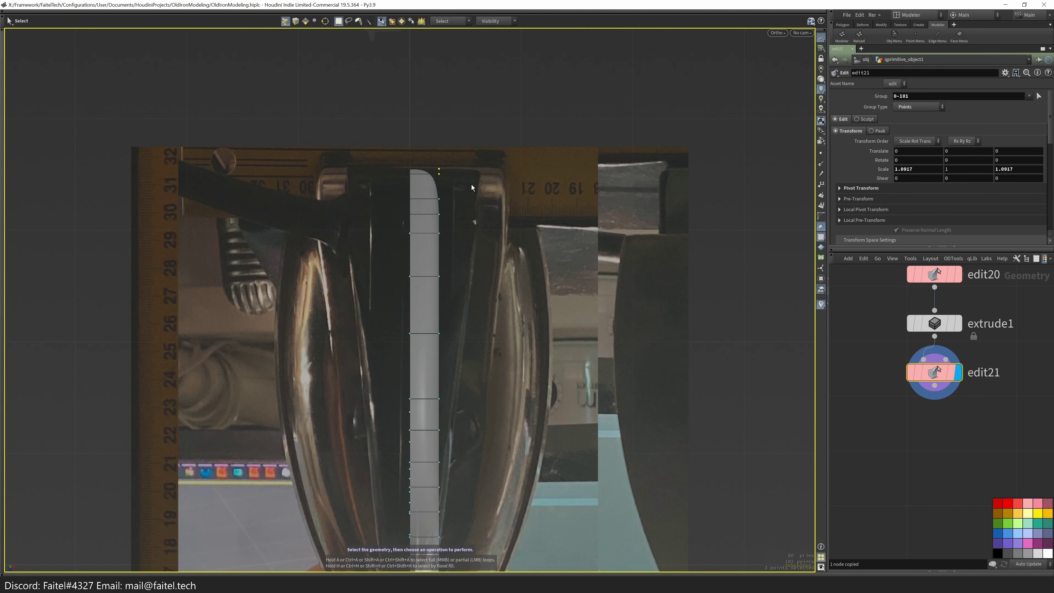
{"action": "left_click_drag", "start_coordinate": [471, 184], "coordinate": [524, 198]}
{"action": "left_click_drag", "start_coordinate": [425, 192], "coordinate": [505, 173]}
{"action": "key", "text": "g"}
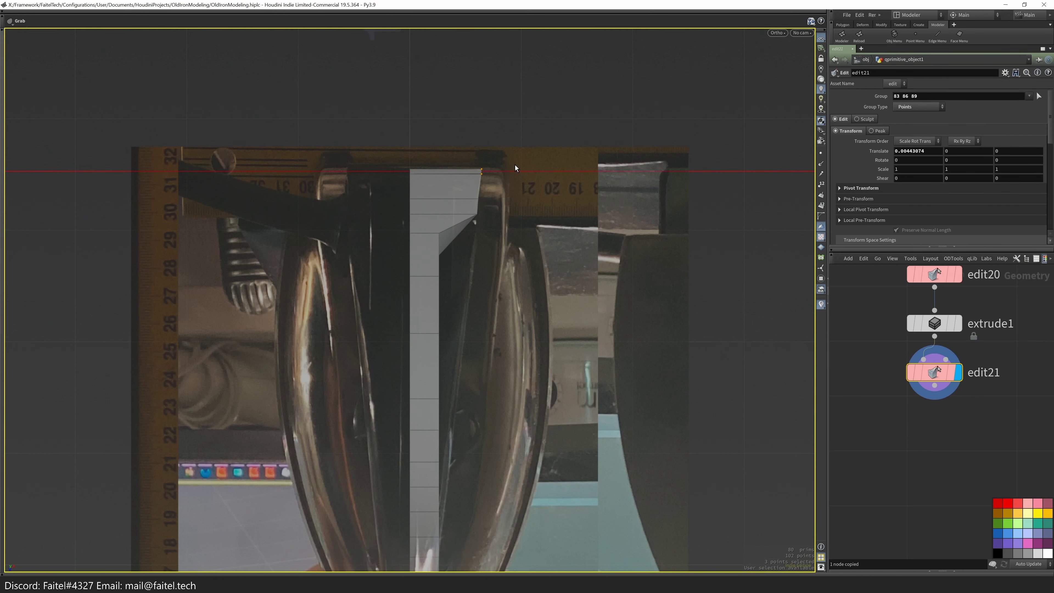
{"action": "left_click", "coordinate": [439, 255], "text": "shift"}
{"action": "key", "text": "g"}
{"action": "left_click_drag", "start_coordinate": [477, 257], "coordinate": [502, 257]}
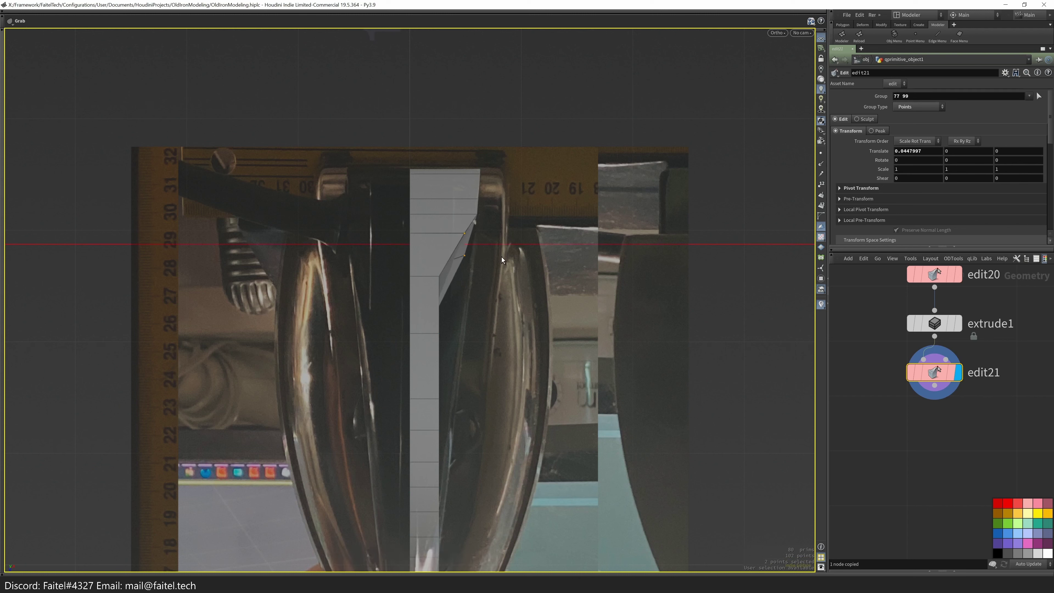
{"action": "left_click", "coordinate": [511, 261]}
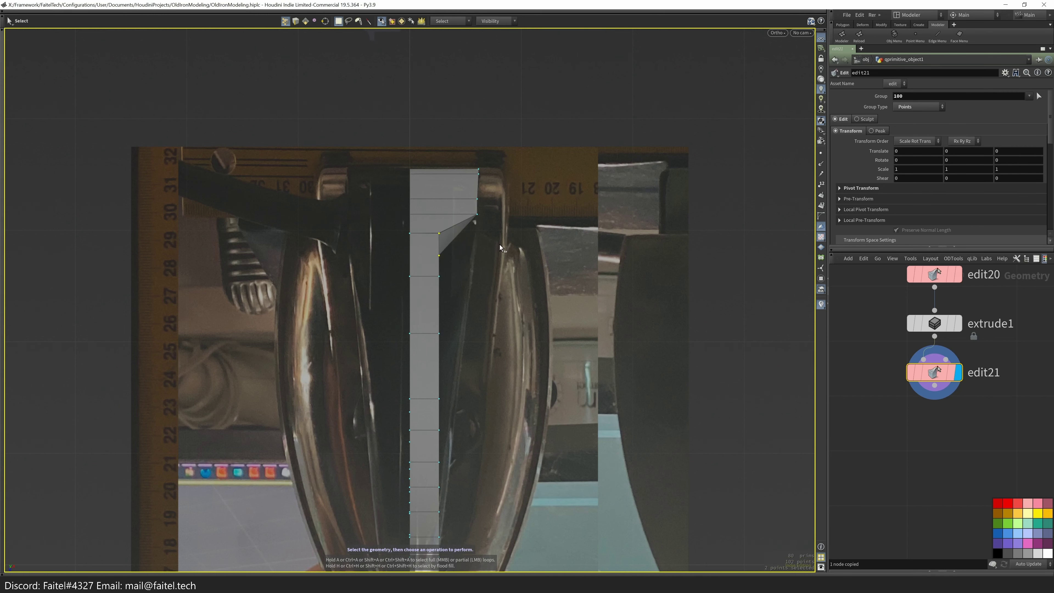
{"action": "key", "text": "ctrl+z"}
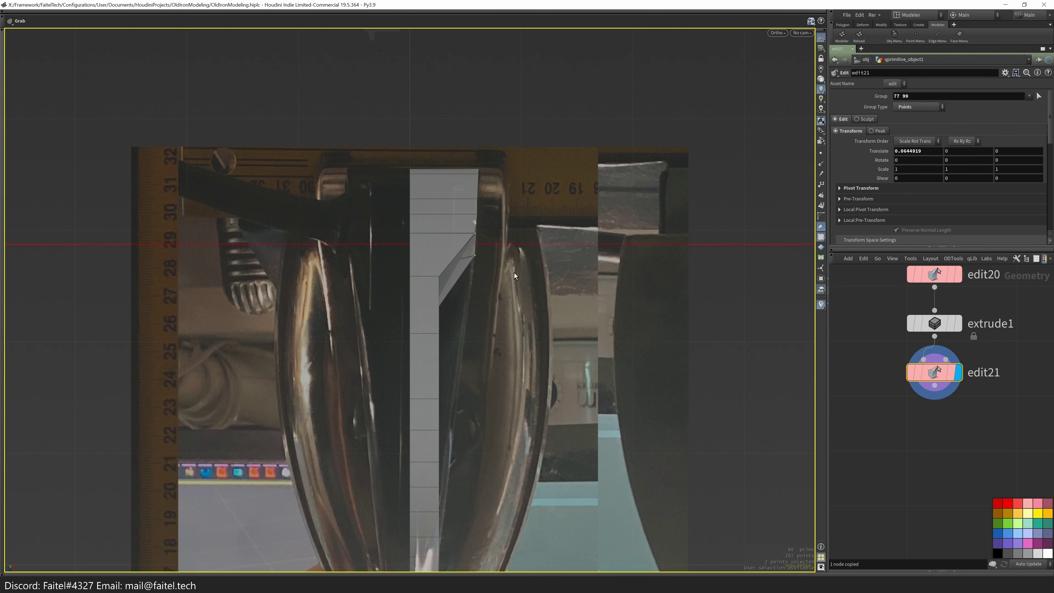
{"action": "key", "text": "ctrl+z"}
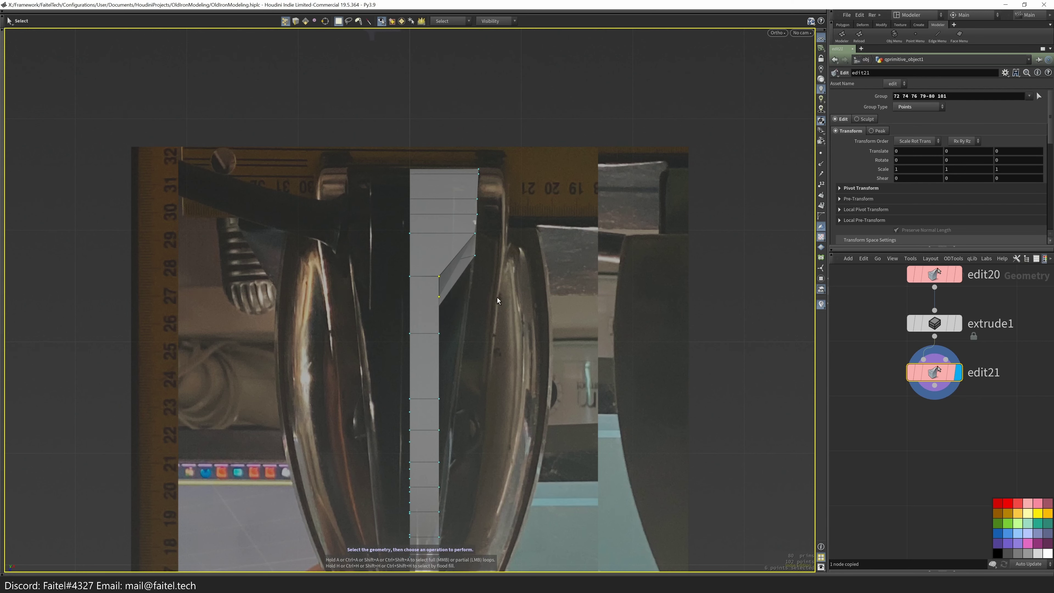
{"action": "key", "text": "ctrl+z"}
{"action": "key", "text": "ctrl+z"}
{"action": "key", "text": "ctrl+z"}
- Split the viewport into Top and Perspective panes and orbit close to the arch
{"action": "left_click_drag", "start_coordinate": [517, 301], "coordinate": [572, 182]}
{"action": "key", "text": "ctrl+b"}
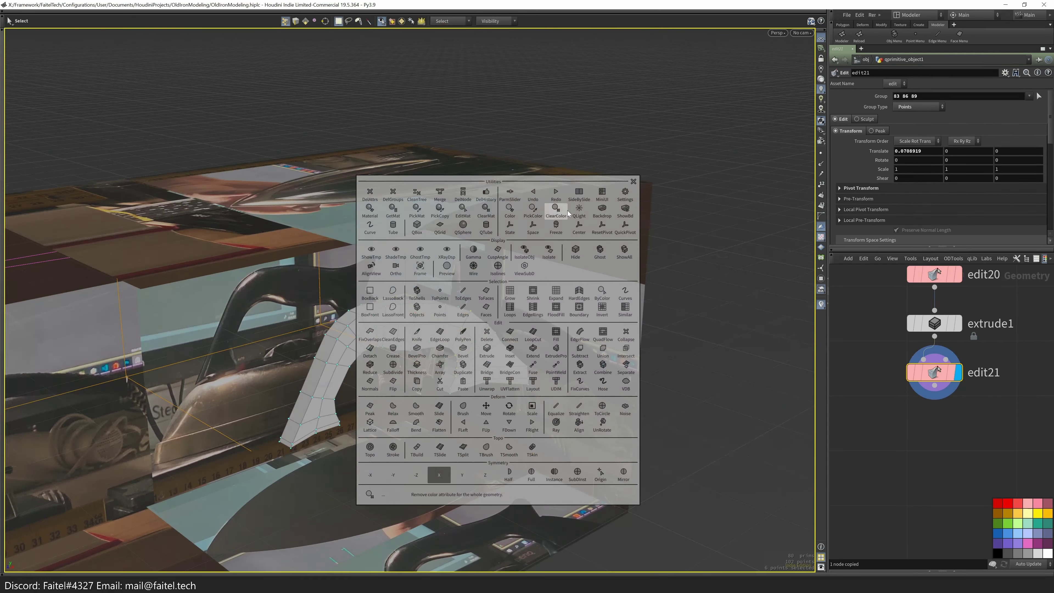
{"action": "left_click", "coordinate": [568, 210]}
{"action": "scroll", "coordinate": [207, 244], "scroll_direction": "up", "scroll_amount": 6}
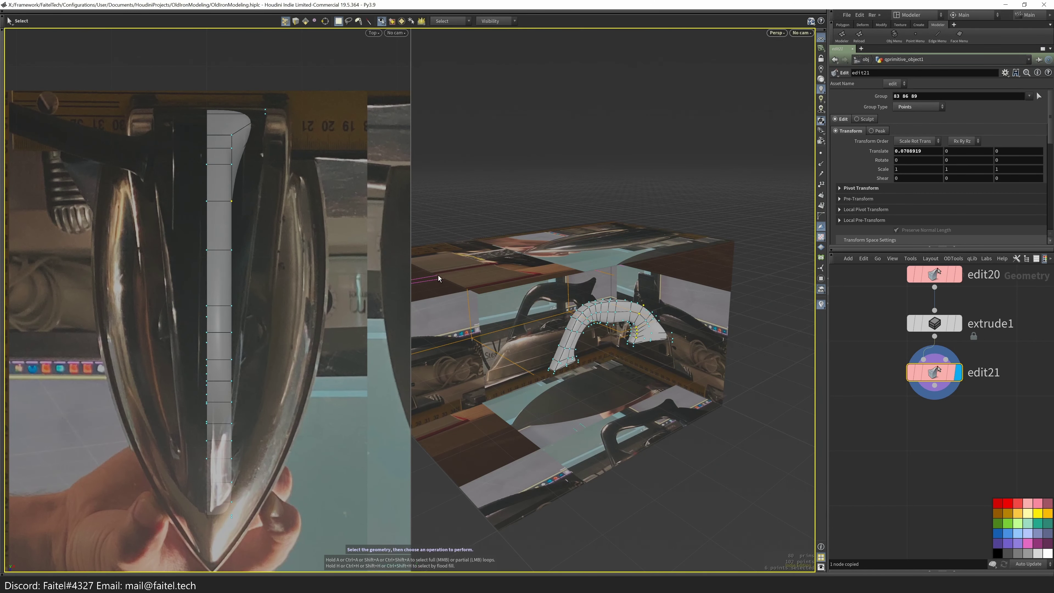
{"action": "key", "text": "Escape"}
{"action": "left_click_drag", "start_coordinate": [599, 311], "coordinate": [584, 389]}
- Select points on the handle's arch, switching to lasso selection and checking several angles
{"action": "left_click", "coordinate": [608, 287]}
{"action": "key", "text": "g"}
{"action": "key", "text": "s"}
{"action": "left_click", "coordinate": [603, 264], "text": "shift"}
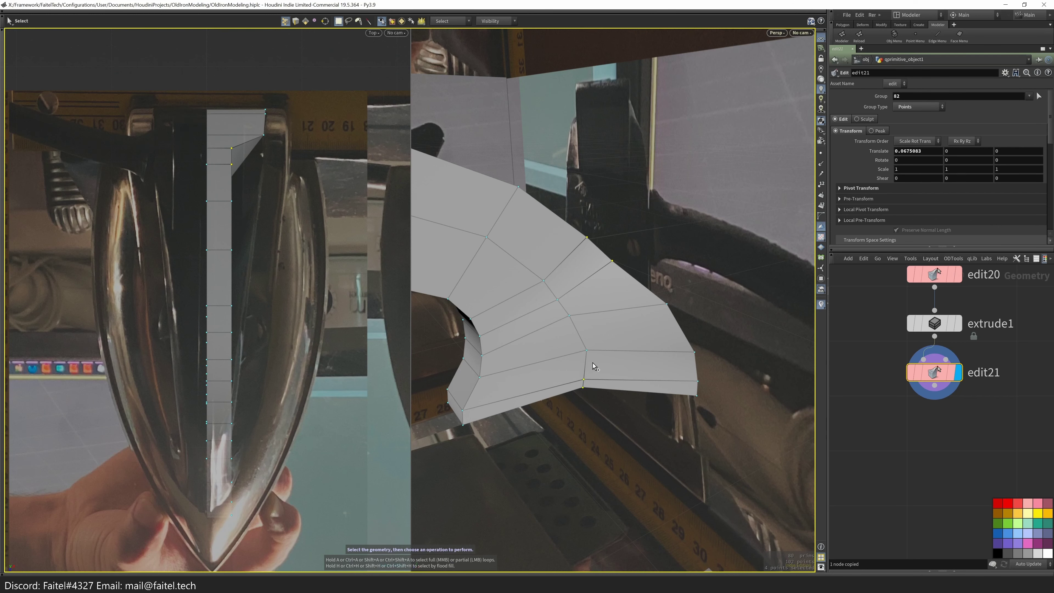
{"action": "key", "text": "s"}
{"action": "mouse_move", "coordinate": [602, 332]}
{"action": "left_mouse_down"}
{"action": "mouse_move", "coordinate": [589, 361]}
{"action": "mouse_move", "coordinate": [600, 330]}
{"action": "mouse_move", "coordinate": [649, 368]}
{"action": "left_mouse_up"}
{"action": "key", "text": "Escape"}
{"action": "left_click_drag", "start_coordinate": [638, 405], "coordinate": [614, 398]}
{"action": "key", "text": "s"}
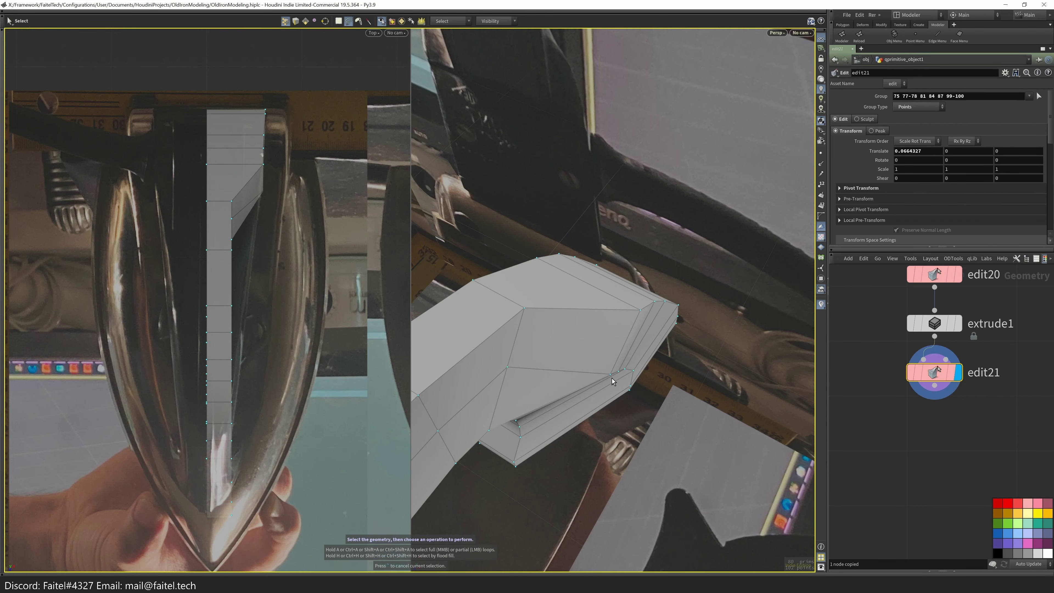
{"action": "left_click", "coordinate": [631, 392]}
{"action": "key", "text": "Escape"}
{"action": "left_click_drag", "start_coordinate": [631, 403], "coordinate": [623, 401]}
{"action": "key", "text": "s"}
- Move the seven-point loop and neighbouring edge points along X to match the photo
{"action": "left_click", "coordinate": [517, 486]}
{"action": "key", "text": "g"}
{"action": "key", "text": "x"}
{"action": "left_click", "coordinate": [648, 478]}
{"action": "left_click", "coordinate": [519, 332]}
{"action": "key", "text": "g"}
{"action": "key", "text": "x"}
{"action": "left_click", "coordinate": [599, 325]}
{"action": "key", "text": "g"}
{"action": "key", "text": "x"}
{"action": "left_click_drag", "start_coordinate": [656, 418], "coordinate": [315, 300], "text": "alt"}
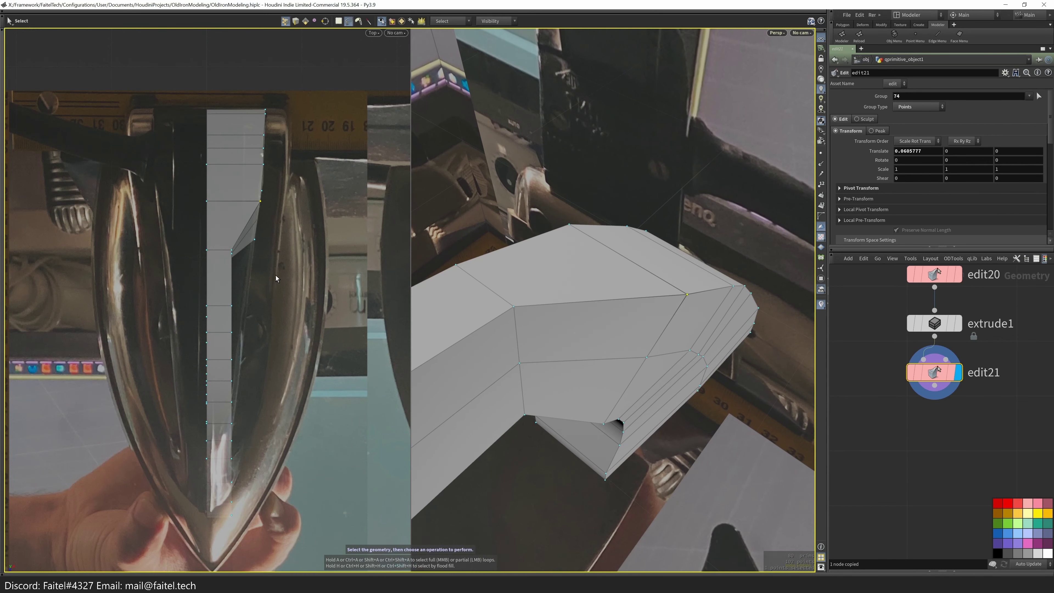
{"action": "left_click_drag", "start_coordinate": [527, 338], "coordinate": [621, 389], "text": "alt"}
- Shift the next group of points along X, then undo those moves
{"action": "key", "text": "g"}
{"action": "key", "text": "x"}
{"action": "left_click", "coordinate": [672, 425]}
{"action": "left_click_drag", "start_coordinate": [672, 426], "coordinate": [603, 350]}
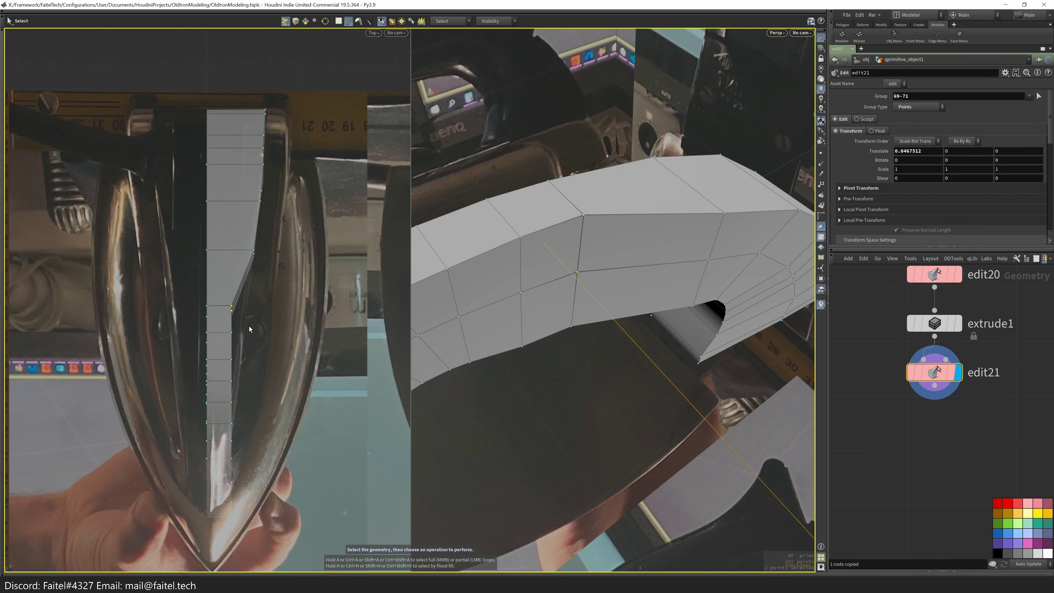
{"action": "left_click_drag", "start_coordinate": [538, 368], "coordinate": [617, 349], "text": "alt"}
{"action": "key", "text": "ctrl+z"}
{"action": "key", "text": "ctrl+z"}
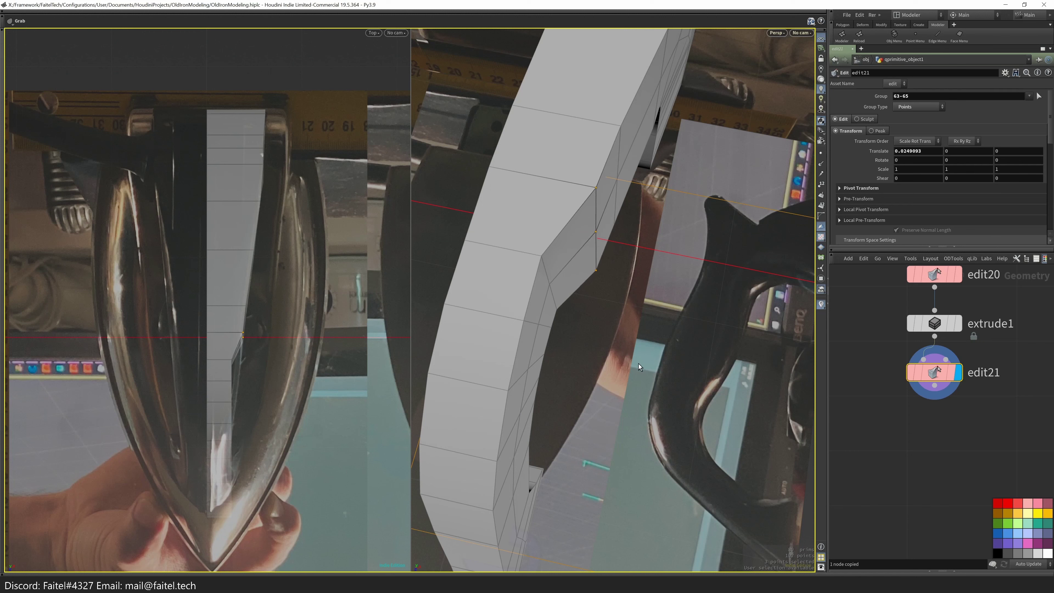
{"action": "key", "text": "ctrl+z"}
{"action": "left_click_drag", "start_coordinate": [419, 340], "coordinate": [601, 278], "text": "alt"}
{"action": "key", "text": "ctrl+z"}
{"action": "key", "text": "ctrl+z"}
{"action": "key", "text": "ctrl+z"}
- Move three points on the strip's inner edge along X
{"action": "scroll", "coordinate": [358, 384], "scroll_direction": "up", "scroll_amount": 3}
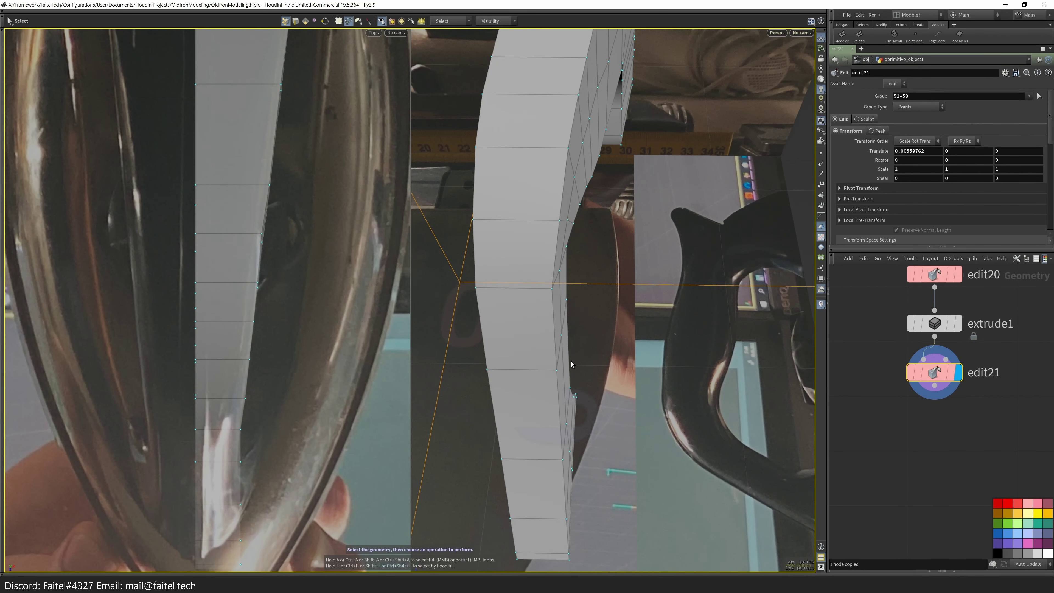
{"action": "mouse_move", "coordinate": [601, 312]}
{"action": "left_mouse_down"}
{"action": "mouse_move", "coordinate": [553, 375]}
{"action": "mouse_move", "coordinate": [597, 334]}
{"action": "mouse_move", "coordinate": [602, 475]}
{"action": "left_mouse_up"}
{"action": "key", "text": "g"}
{"action": "key", "text": "x"}
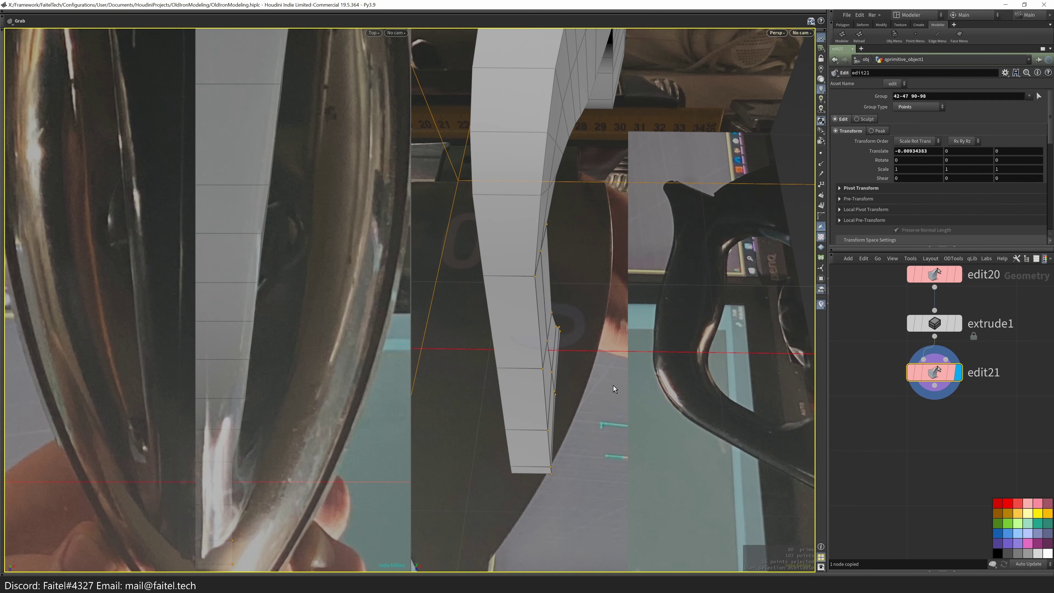
{"action": "left_click", "coordinate": [614, 388]}
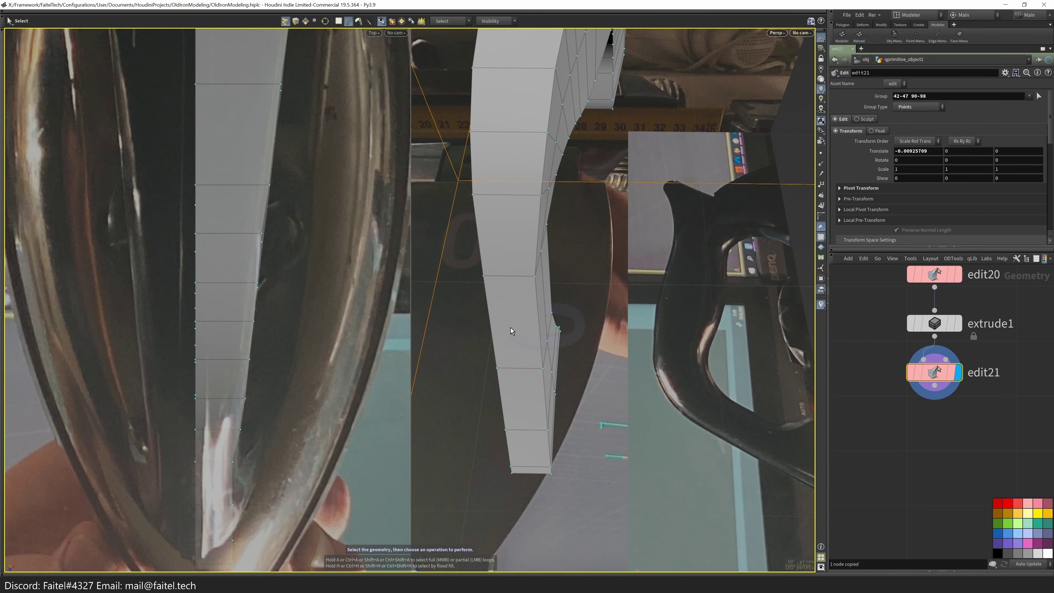
- Nudge the leg-bottom points along X (point 94 by about -0.0247) and select the handle's edge loop
{"action": "left_click_drag", "start_coordinate": [456, 417], "coordinate": [593, 458], "text": "alt"}
{"action": "key", "text": "t"}
{"action": "left_click", "coordinate": [578, 424]}
{"action": "key", "text": "ctrl+z"}
{"action": "left_click_drag", "start_coordinate": [503, 504], "coordinate": [484, 524]}
{"action": "left_click", "coordinate": [537, 442]}
{"action": "left_click_drag", "start_coordinate": [543, 443], "coordinate": [602, 338]}
{"action": "key", "text": "Escape"}
{"action": "key", "text": "s"}
{"action": "key", "text": "3"}
{"action": "double_click", "coordinate": [475, 475]}
- Turn on subdivision preview and shift the selected edge loop to follow the photo
{"action": "left_click_drag", "start_coordinate": [649, 332], "coordinate": [652, 338], "text": "alt"}
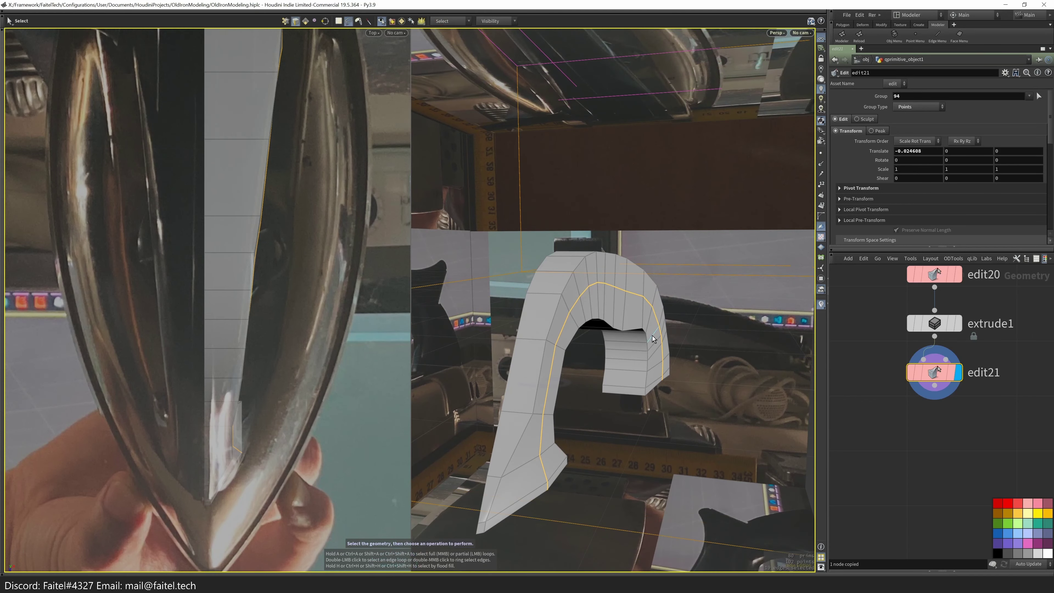
{"action": "key", "text": "shift+c"}
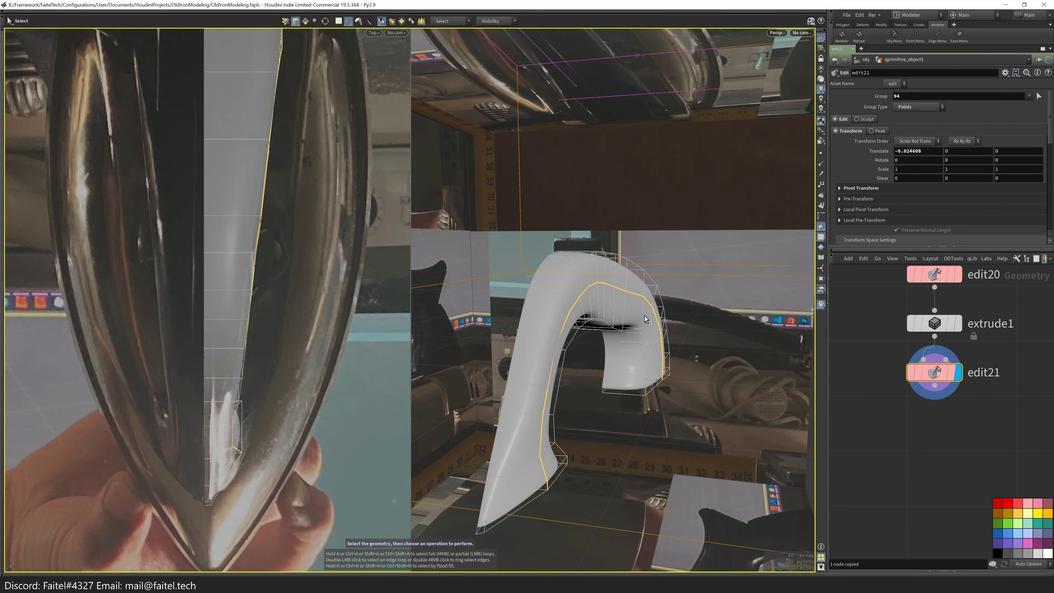
{"action": "left_click_drag", "start_coordinate": [651, 321], "coordinate": [690, 345], "text": "alt"}
{"action": "middle_click_drag", "start_coordinate": [690, 344], "coordinate": [704, 347]}
- Move the handle's outer band of faces and its tip points along X
{"action": "key", "text": "4"}
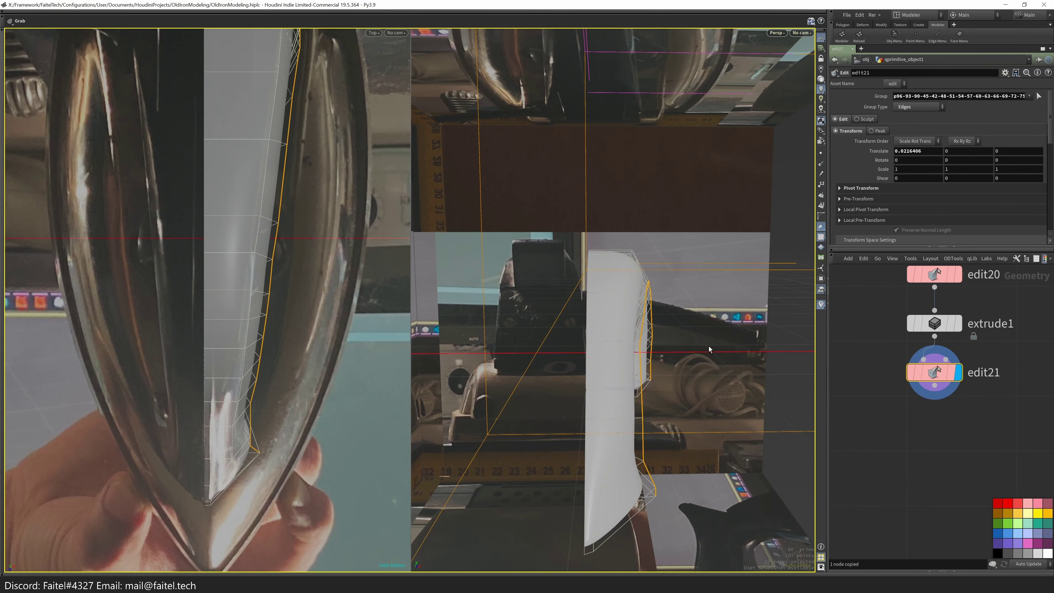
{"action": "left_click_drag", "start_coordinate": [633, 432], "coordinate": [686, 375], "text": "alt"}
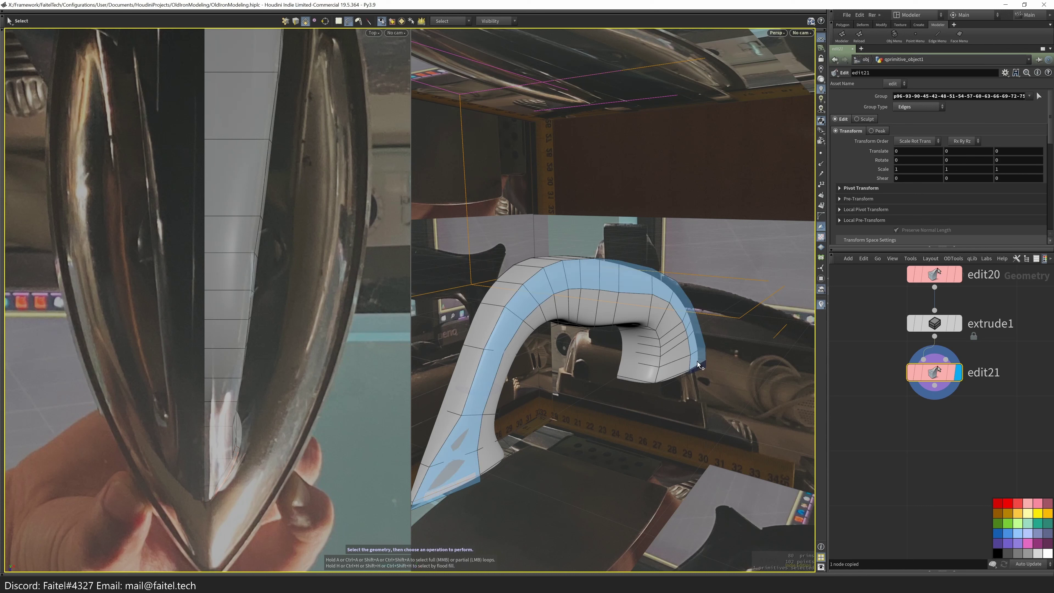
{"action": "left_click", "coordinate": [697, 368], "text": "shift"}
{"action": "left_click_drag", "start_coordinate": [603, 381], "coordinate": [695, 383], "text": "alt"}
{"action": "middle_click_drag", "start_coordinate": [700, 385], "coordinate": [692, 382]}
{"action": "key", "text": "3"}
{"action": "key", "text": "g"}
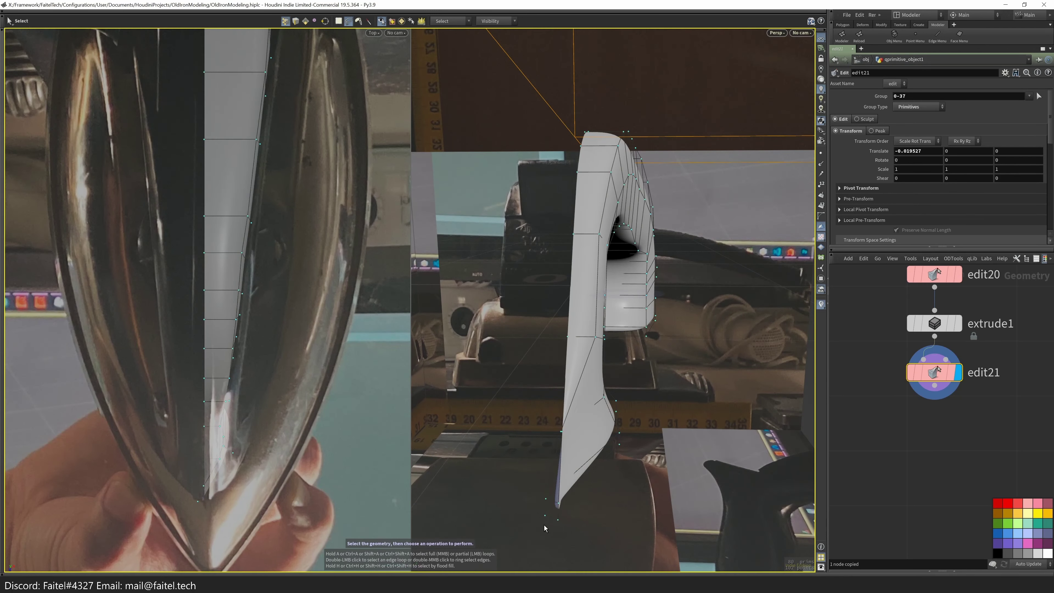
{"action": "key", "text": "s"}
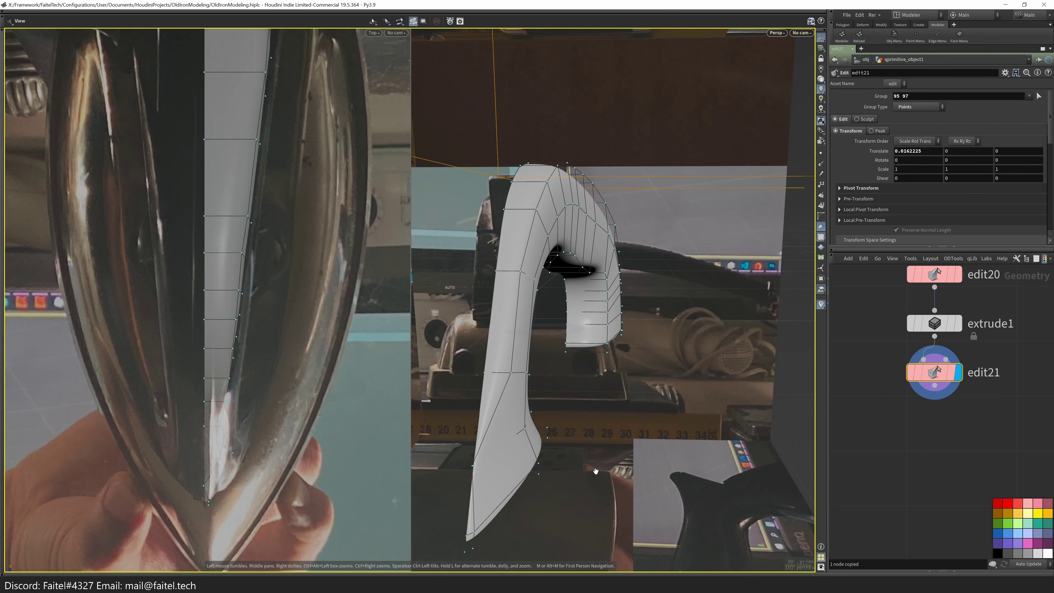
- Pull the edge loop further out, then go up to /obj
{"action": "left_click_drag", "start_coordinate": [632, 337], "coordinate": [519, 413], "text": "alt"}
{"action": "left_click_drag", "start_coordinate": [444, 376], "coordinate": [616, 322], "text": "alt"}
{"action": "key", "text": "g"}
{"action": "key", "text": "Escape"}
{"action": "key", "text": "space+3"}
{"action": "scroll", "coordinate": [715, 277], "scroll_direction": "up", "scroll_amount": 5}
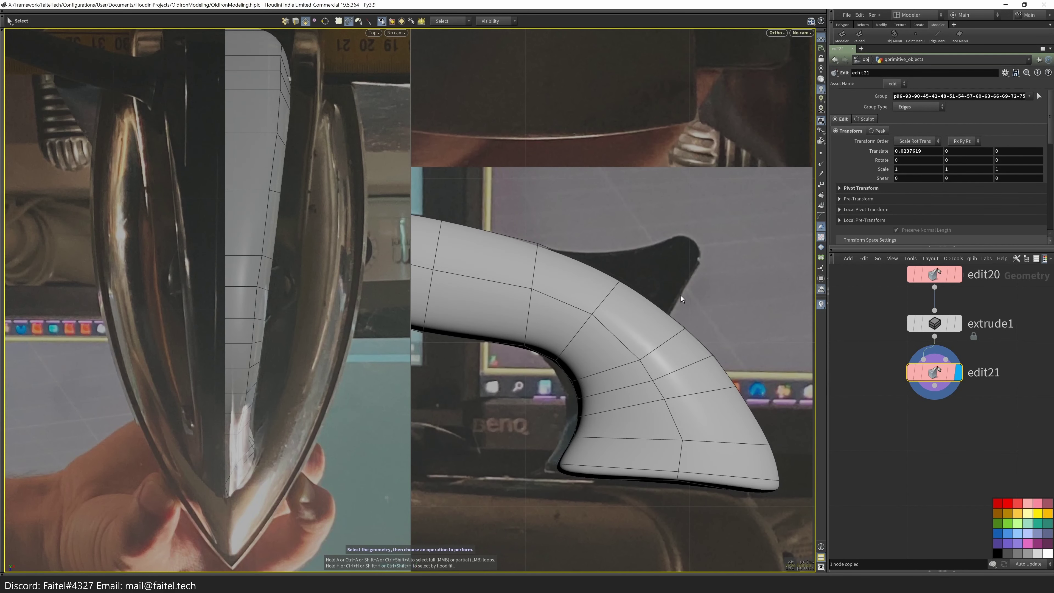
{"action": "key", "text": "u"}
{"action": "scroll", "coordinate": [680, 279], "scroll_direction": "up", "scroll_amount": 1}
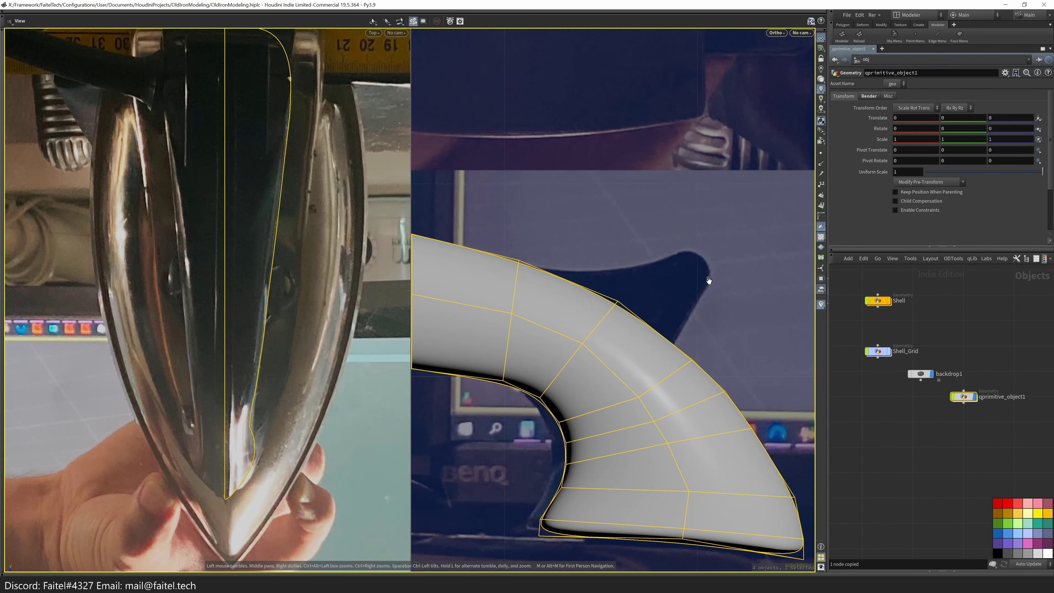
- Create a new box primitive and place it tilted along the iron handle
{"action": "key", "text": "grave"}
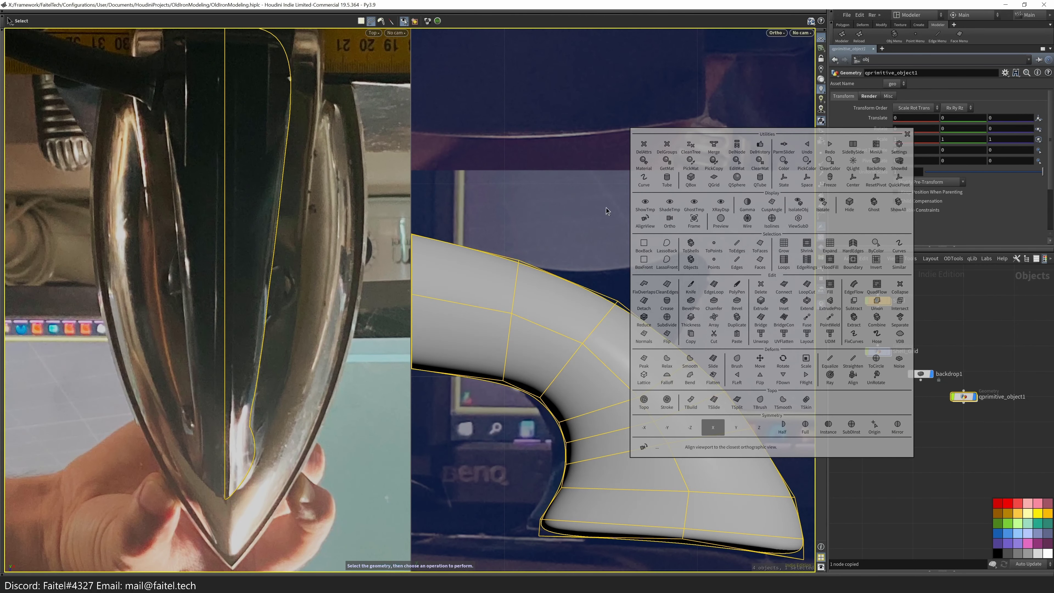
{"action": "left_click", "coordinate": [691, 181]}
{"action": "left_click_drag", "start_coordinate": [453, 323], "coordinate": [640, 278]}
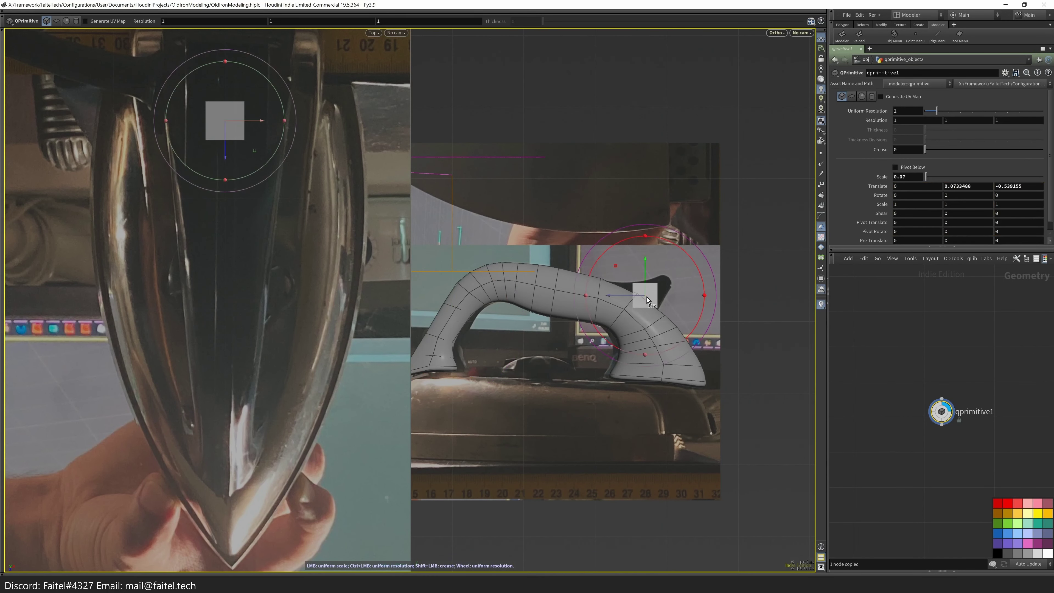
{"action": "scroll", "coordinate": [640, 278], "scroll_direction": "up", "scroll_amount": 5}
{"action": "left_click_drag", "start_coordinate": [589, 341], "coordinate": [723, 347]}
- Reshape the box by pulling its top corner points up and sideways
{"action": "key", "text": "g"}
{"action": "left_click_drag", "start_coordinate": [683, 314], "coordinate": [742, 329]}
{"action": "left_click_drag", "start_coordinate": [630, 349], "coordinate": [676, 297]}
{"action": "key", "text": "s"}
{"action": "scroll", "coordinate": [643, 345], "scroll_direction": "down", "scroll_amount": 3}
- Give the box's top edges a rounded bevel with three divisions
{"action": "left_click", "coordinate": [602, 305]}
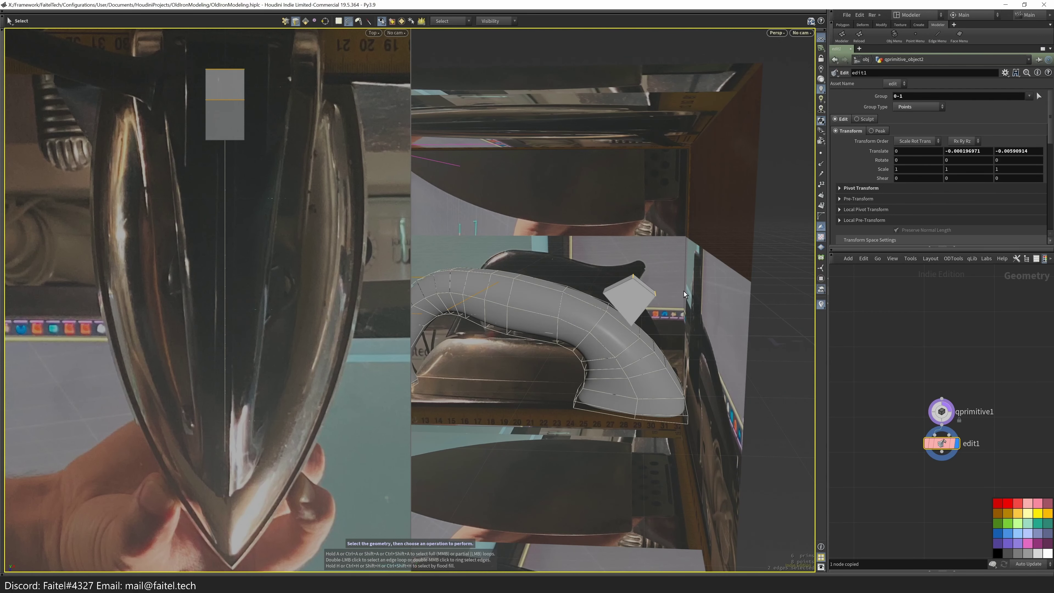
{"action": "key", "text": "b"}
{"action": "left_click_drag", "start_coordinate": [727, 224], "coordinate": [709, 254], "text": "ctrl"}
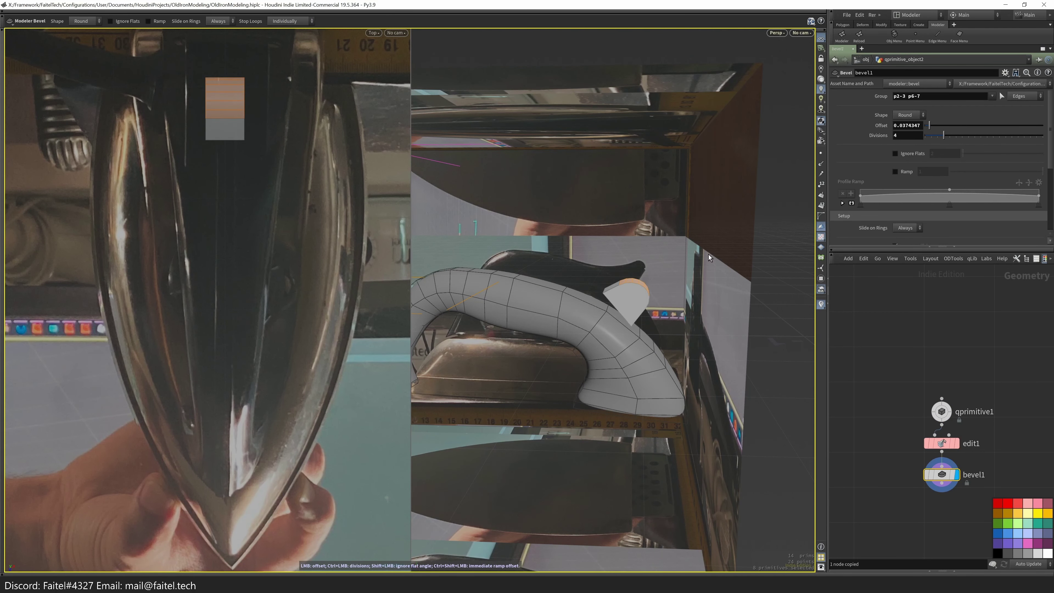
{"action": "middle_click_drag", "start_coordinate": [708, 255], "coordinate": [701, 358]}
{"action": "key", "text": "Escape"}
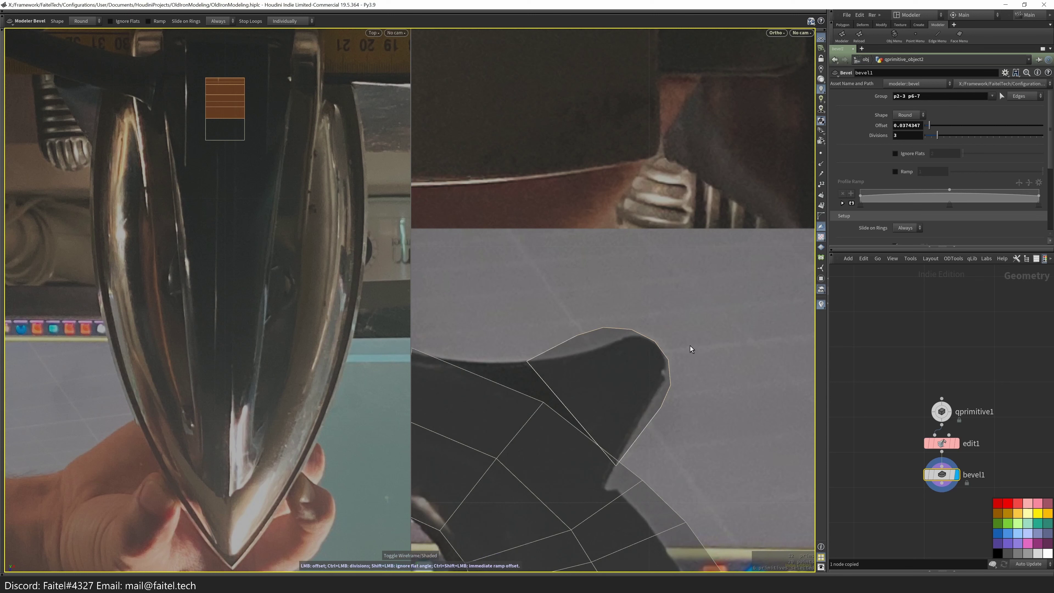
- Move the upper outline point right to match the side photo, then start extruding the selected face
{"action": "key", "text": "t"}
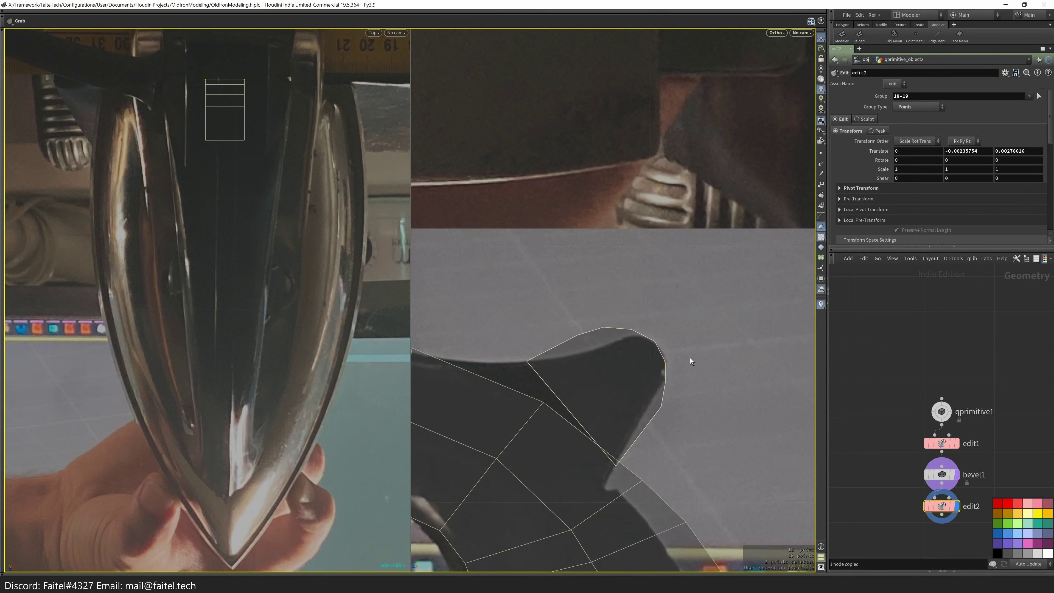
{"action": "left_click", "coordinate": [681, 404]}
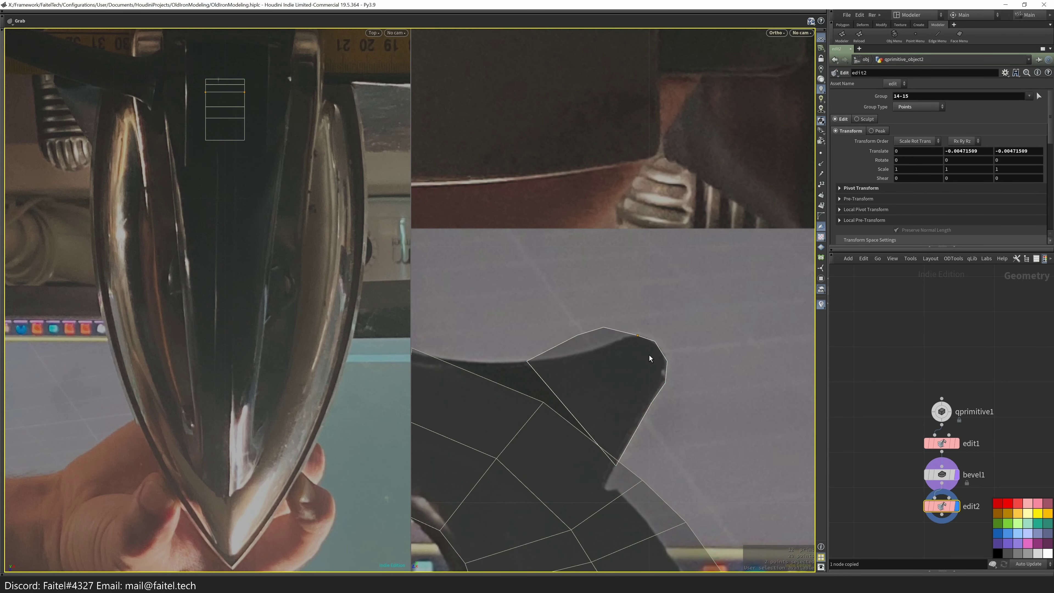
{"action": "left_click_drag", "start_coordinate": [622, 349], "coordinate": [643, 349]}
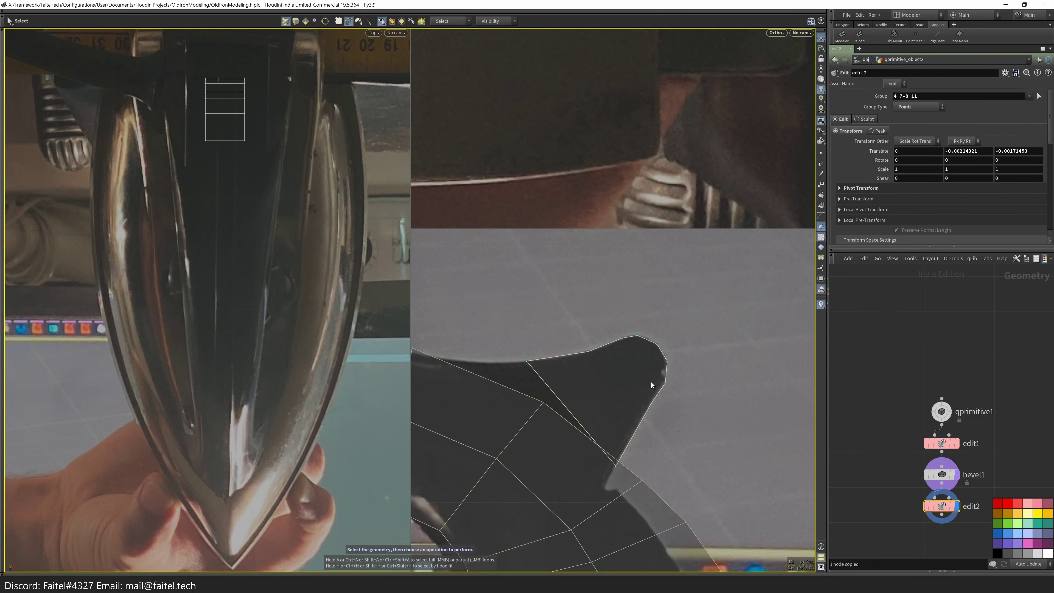
{"action": "middle_click_drag", "start_coordinate": [566, 363], "coordinate": [605, 356]}
{"action": "left_click_drag", "start_coordinate": [624, 396], "coordinate": [669, 361]}
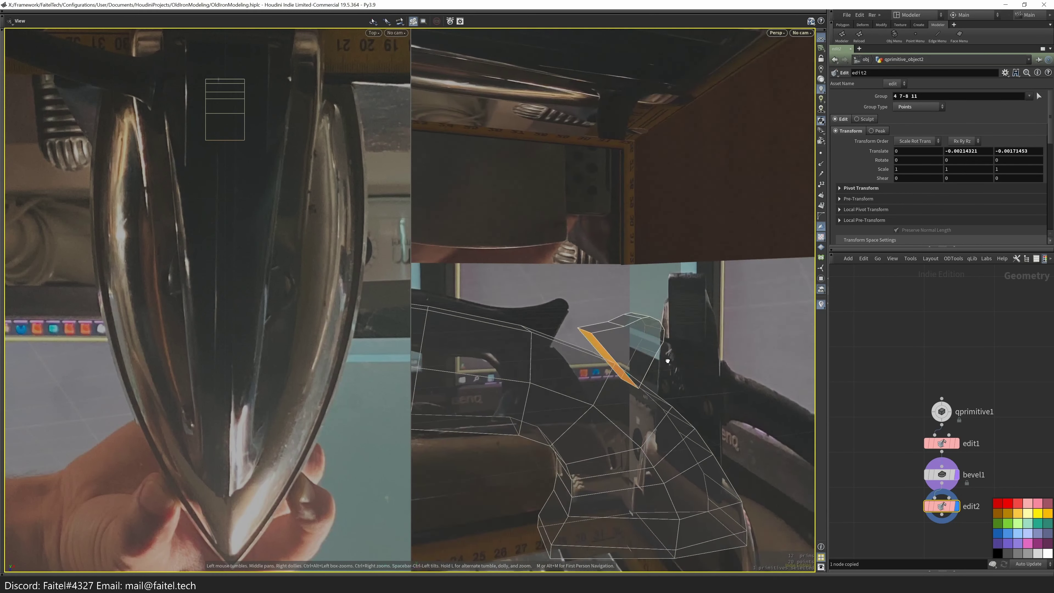
{"action": "key", "text": "ctrl+z"}
{"action": "key", "text": "shift+e"}
{"action": "scroll", "coordinate": [517, 331], "scroll_direction": "up", "scroll_amount": 3}
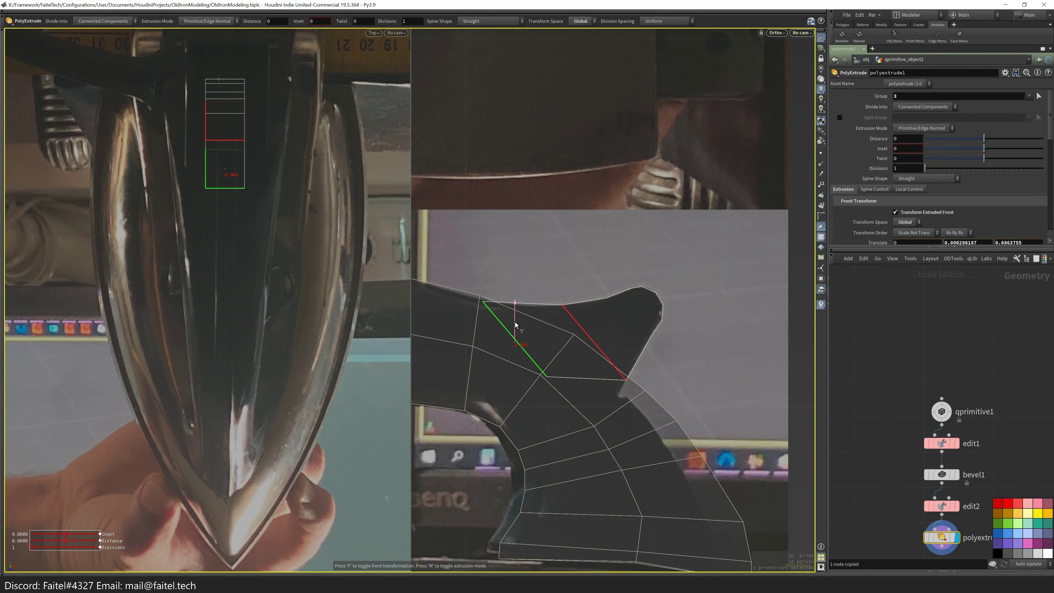
- Nudge two outline points slightly and insert an edge loop across the handle piece
{"action": "key", "text": "g"}
{"action": "left_click_drag", "start_coordinate": [507, 326], "coordinate": [505, 324]}
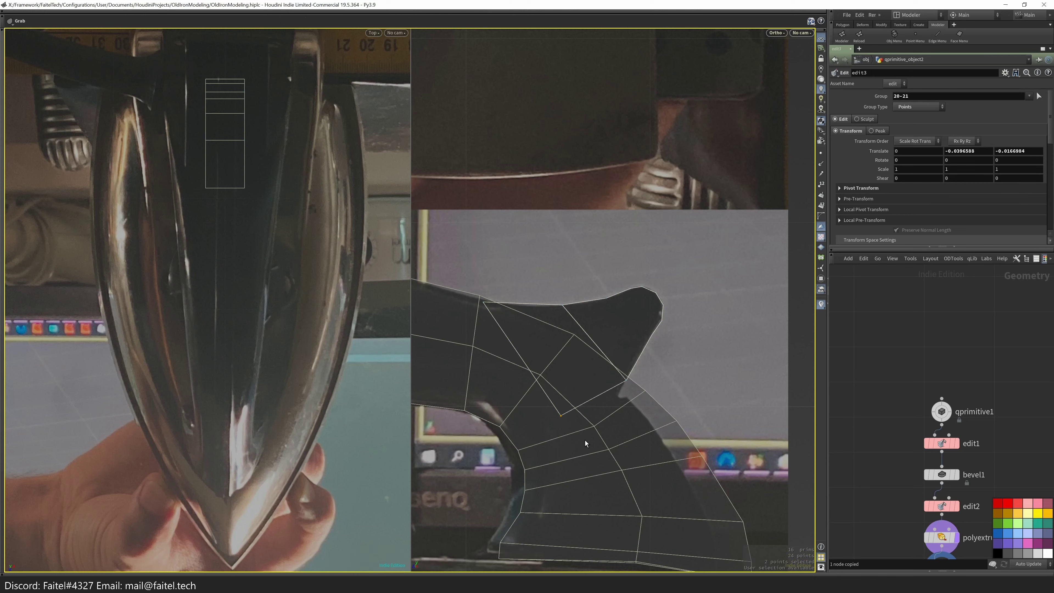
{"action": "scroll", "coordinate": [619, 458], "scroll_direction": "up", "scroll_amount": 3}
{"action": "key", "text": "ctrl+r"}
{"action": "left_click", "coordinate": [512, 280]}
{"action": "key", "text": "Escape"}
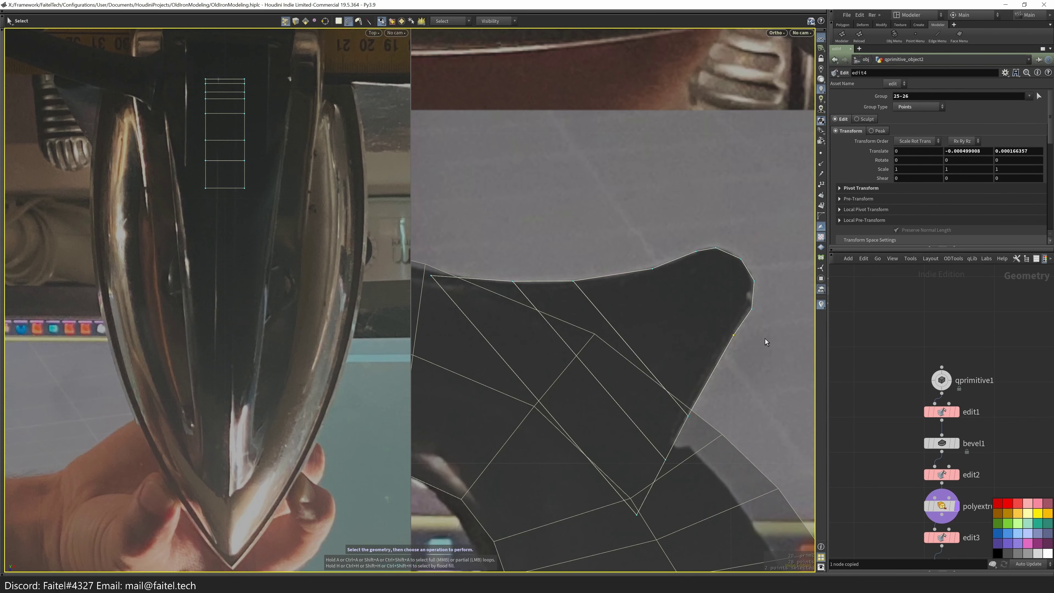
- Mirror the handle piece across the X axis
{"action": "left_click_drag", "start_coordinate": [773, 311], "coordinate": [701, 376]}
{"action": "key", "text": "grave"}
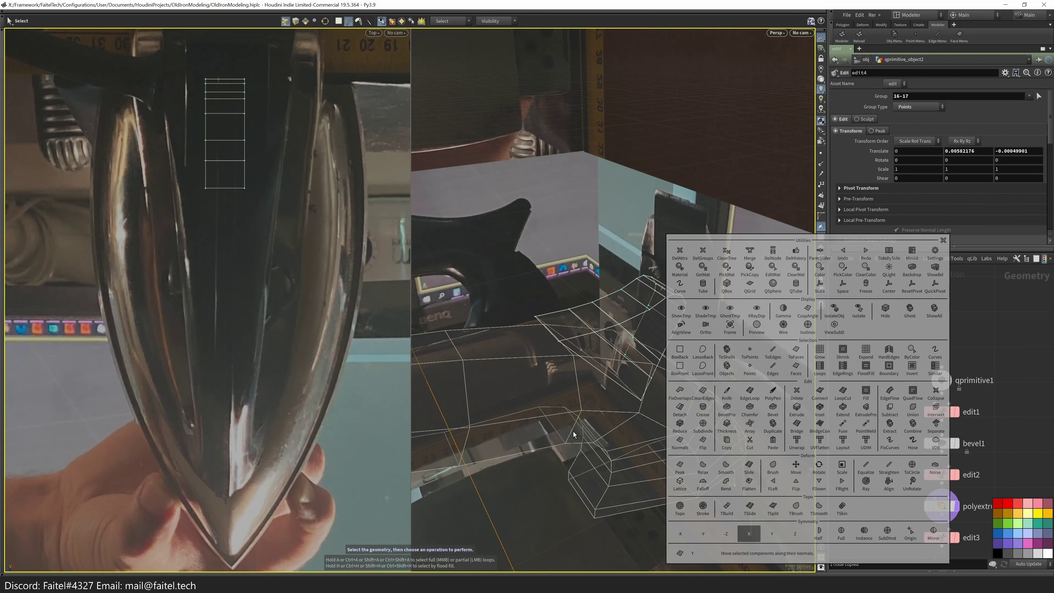
{"action": "left_click", "coordinate": [819, 532]}
- In top view, push the right point column to the photo's edge and raise the bottom-right corner
{"action": "key", "text": "space+2"}
{"action": "middle_click_drag", "start_coordinate": [730, 447], "coordinate": [665, 403]}
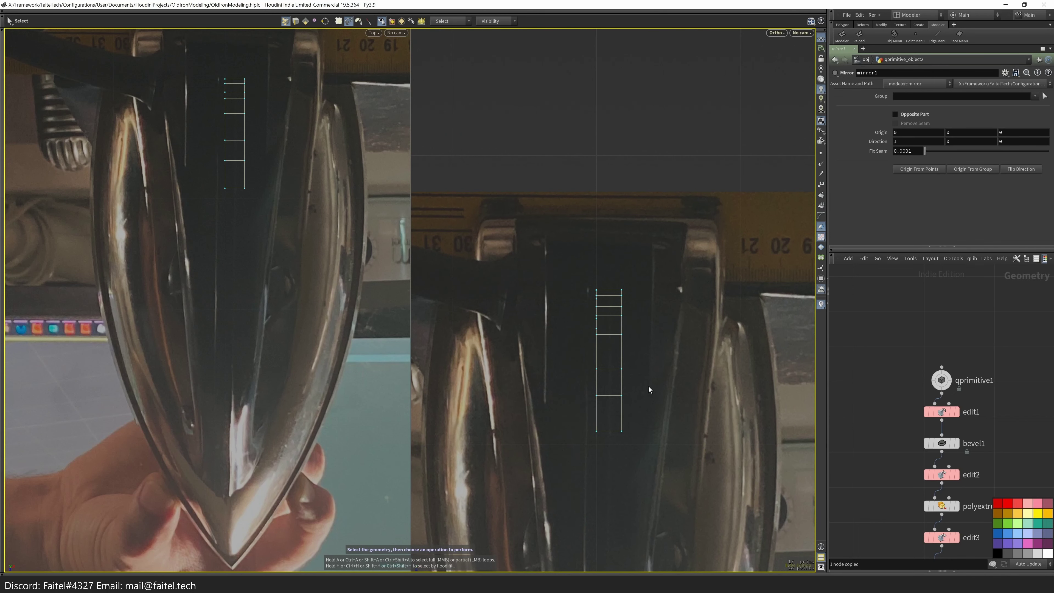
{"action": "middle_click", "coordinate": [632, 313]}
{"action": "key", "text": "t"}
{"action": "left_click_drag", "start_coordinate": [669, 362], "coordinate": [698, 361]}
{"action": "key", "text": "s"}
{"action": "left_click", "coordinate": [654, 431]}
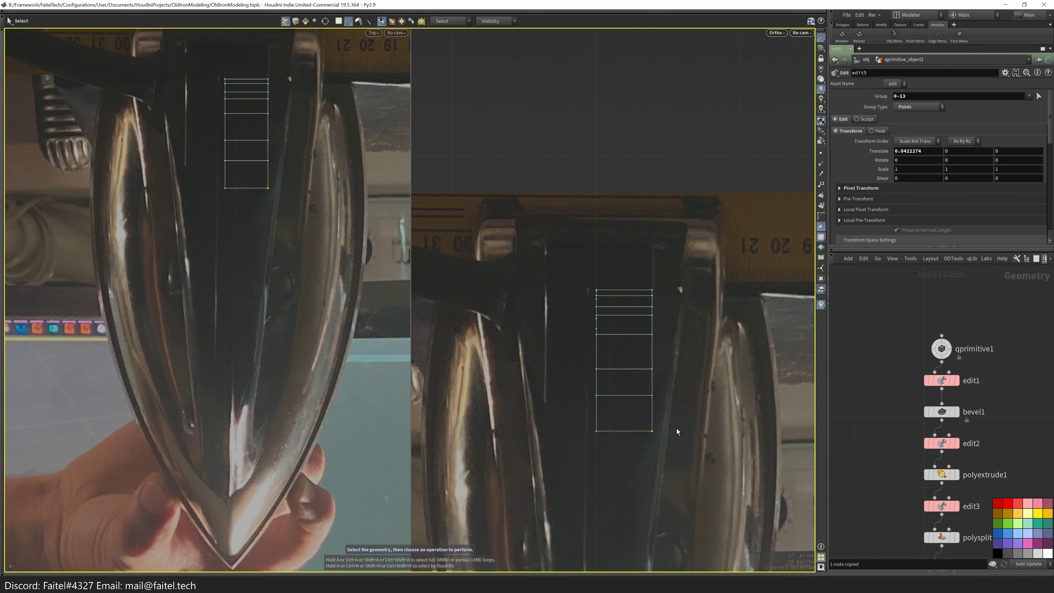
{"action": "key", "text": "t"}
{"action": "left_click_drag", "start_coordinate": [666, 429], "coordinate": [654, 464]}
{"action": "key", "text": "s"}
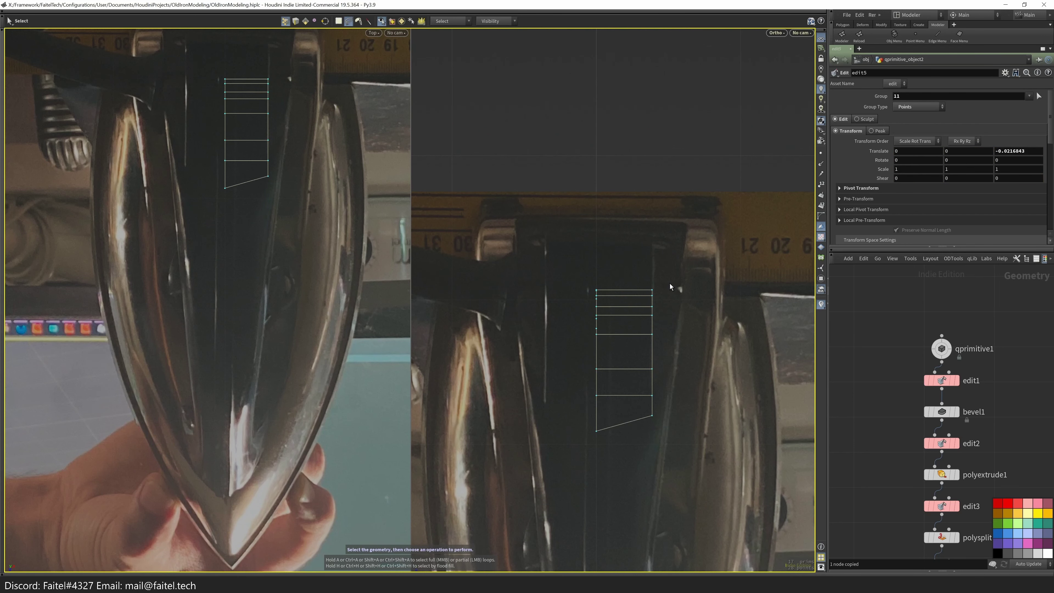
- Try stretching the whole piece lengthwise, then undo the stretch in side view
{"action": "scroll", "coordinate": [706, 415], "scroll_direction": "down", "scroll_amount": 2}
{"action": "key", "text": "n"}
{"action": "key", "text": "t"}
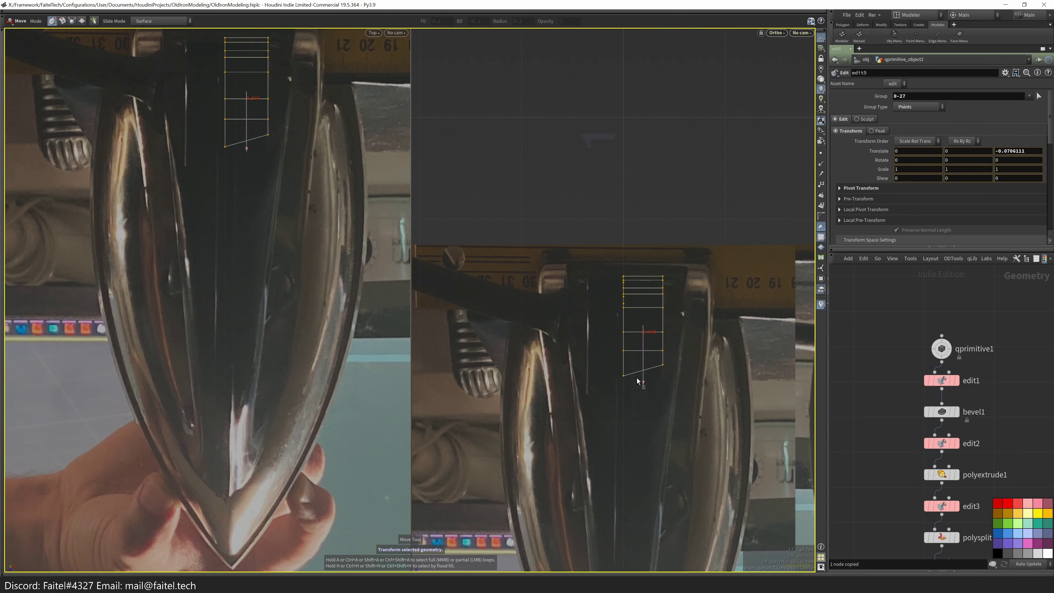
{"action": "key", "text": "e"}
{"action": "left_click_drag", "start_coordinate": [648, 390], "coordinate": [654, 331]}
{"action": "key", "text": "s"}
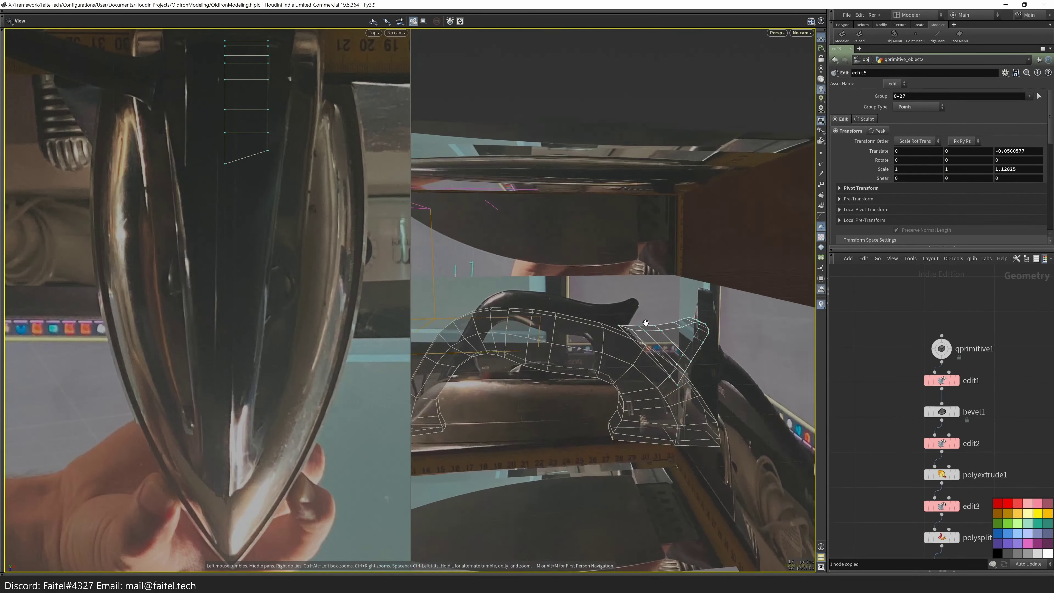
{"action": "scroll", "coordinate": [658, 328], "scroll_direction": "up", "scroll_amount": 5}
{"action": "key", "text": "space+4"}
{"action": "key", "text": "ctrl+z"}
{"action": "key", "text": "ctrl+z"}
{"action": "key", "text": "ctrl+z"}
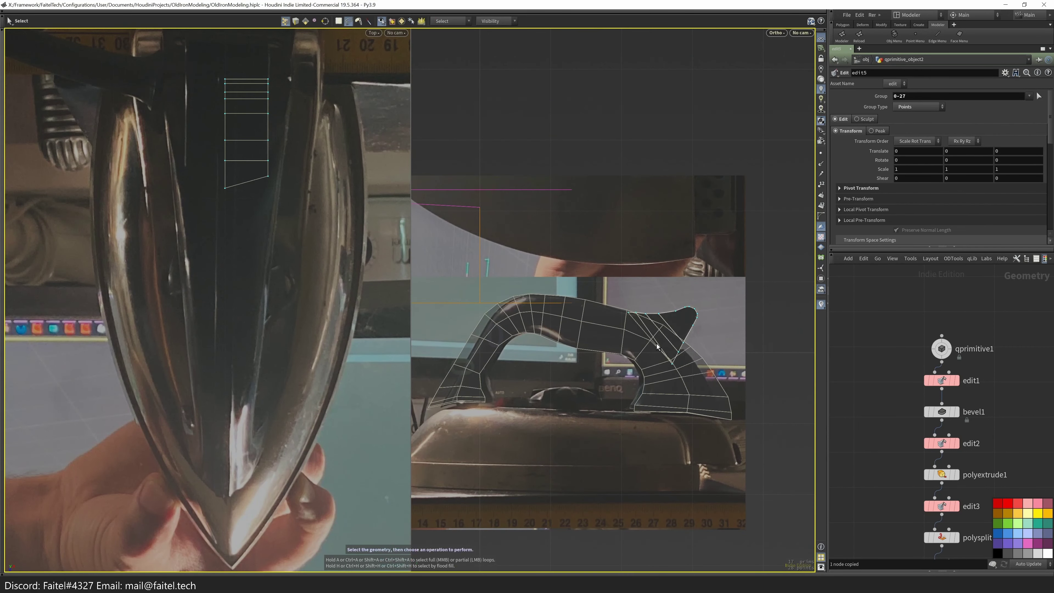
- Frame the iron photo in top view and show the backdrop reference image's settings at object level
{"action": "left_click_drag", "start_coordinate": [684, 344], "coordinate": [706, 264]}
{"action": "key", "text": "space+2"}
{"action": "middle_click_drag", "start_coordinate": [705, 369], "coordinate": [689, 326]}
{"action": "scroll", "coordinate": [672, 336], "scroll_direction": "down", "scroll_amount": 2}
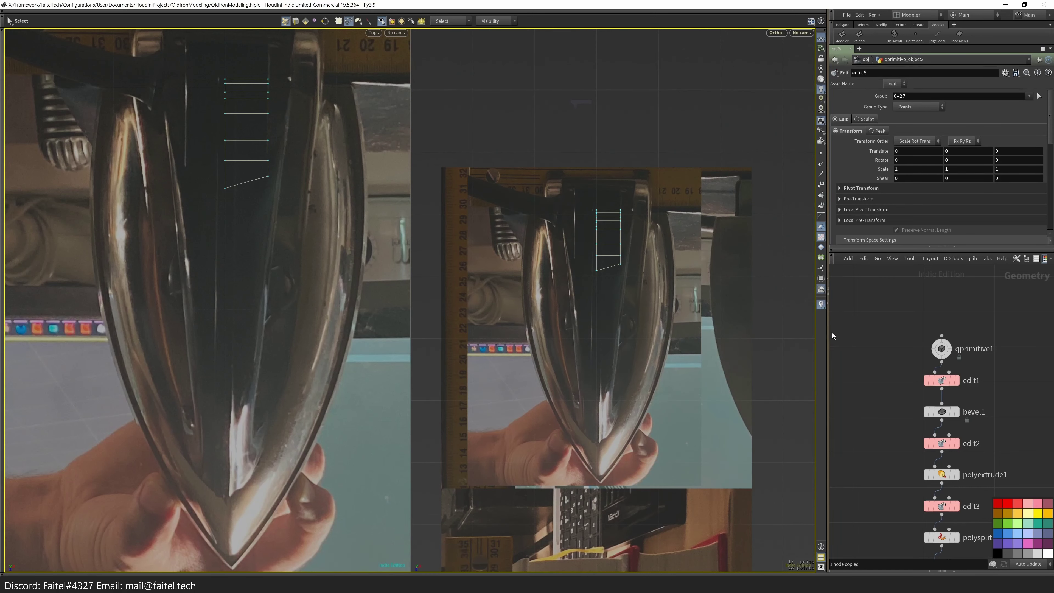
{"action": "key", "text": "u"}
{"action": "left_click", "coordinate": [880, 352]}
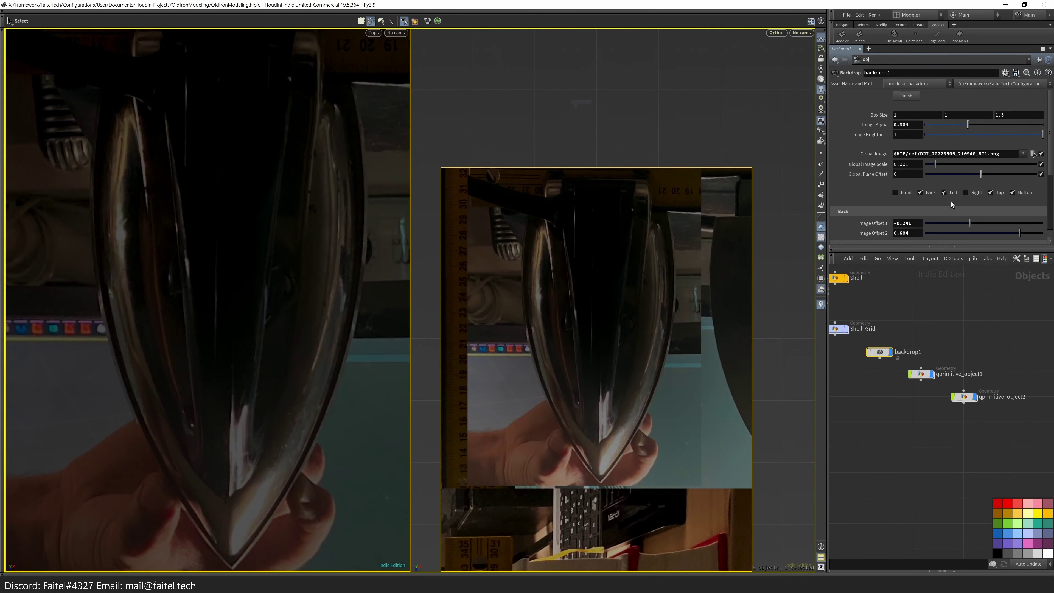
{"action": "double_click", "coordinate": [921, 374]}
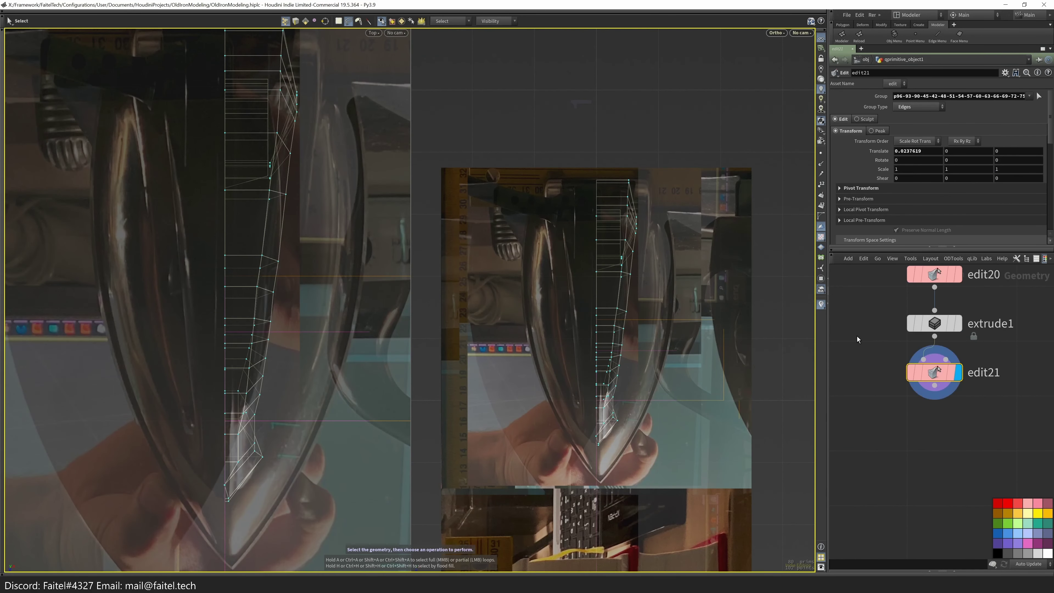
{"action": "key", "text": "u"}
{"action": "left_click", "coordinate": [880, 353]}
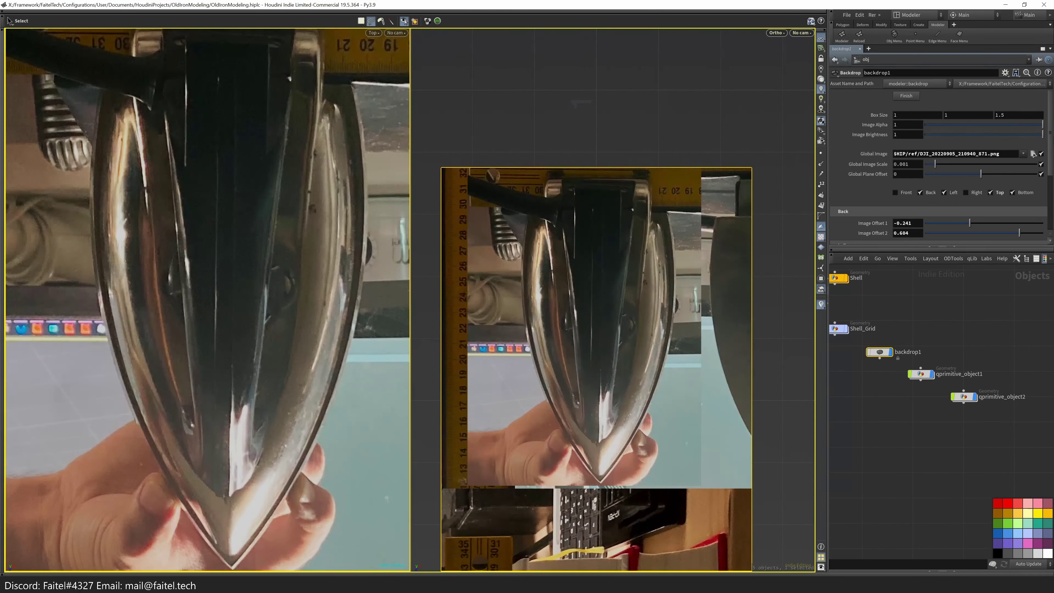
{"action": "double_click", "coordinate": [921, 374]}
{"action": "scroll", "coordinate": [620, 248], "scroll_direction": "up", "scroll_amount": 3}
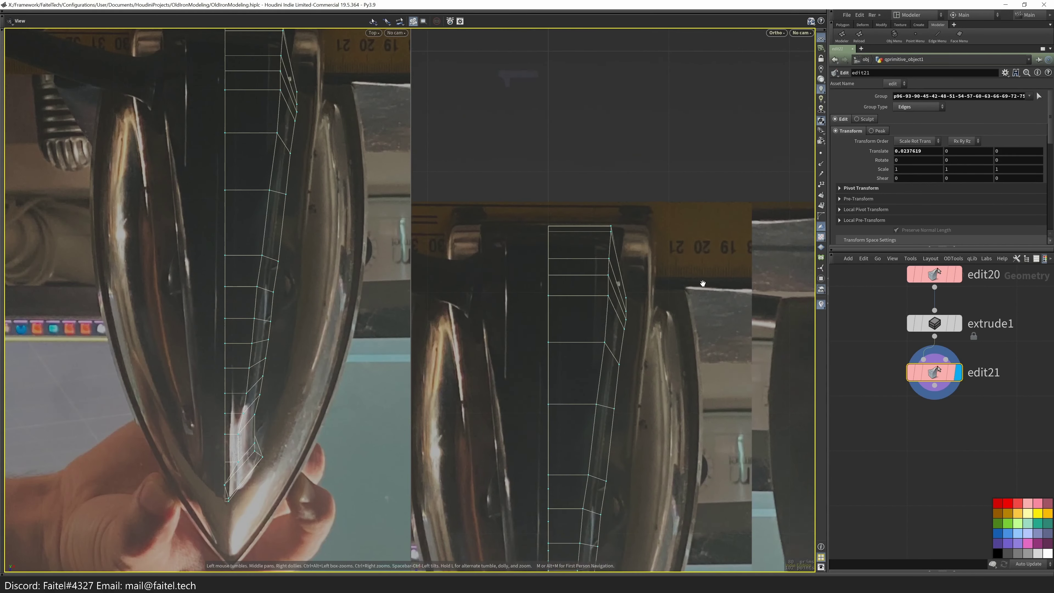
{"action": "middle_click_drag", "start_coordinate": [621, 248], "coordinate": [616, 172]}
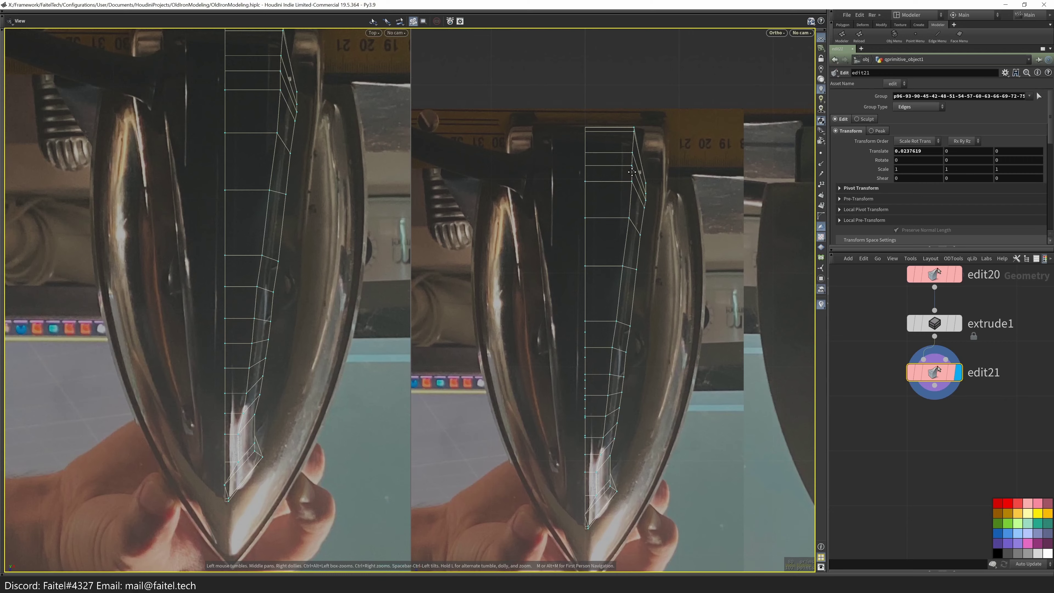
{"action": "scroll", "coordinate": [691, 148], "scroll_direction": "up", "scroll_amount": 4}
{"action": "scroll", "coordinate": [647, 205], "scroll_direction": "down", "scroll_amount": 3}
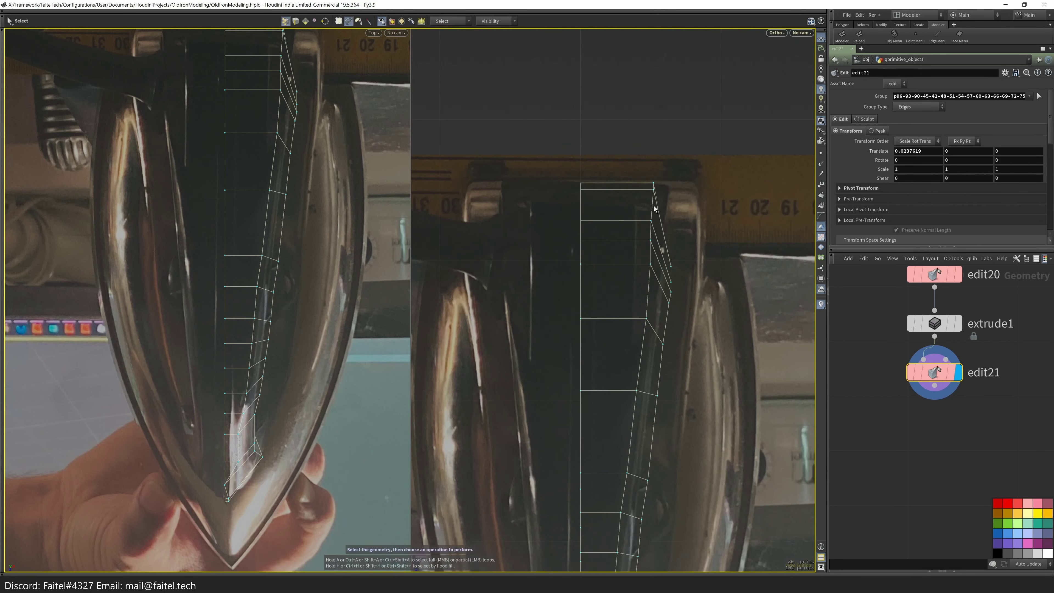
{"action": "key", "text": "s"}
{"action": "scroll", "coordinate": [703, 248], "scroll_direction": "up", "scroll_amount": 1}
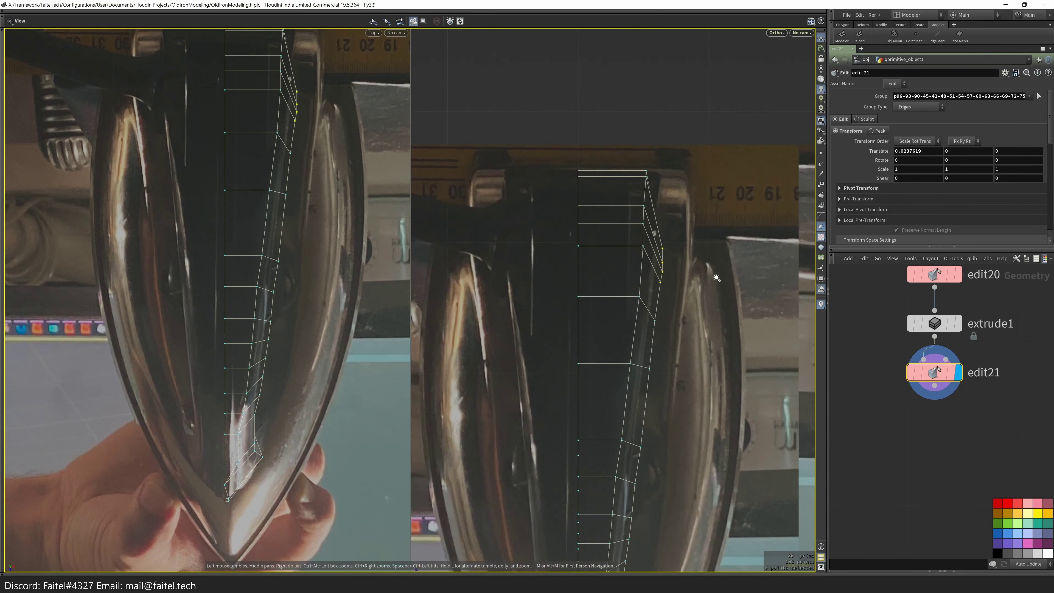
{"action": "key", "text": "ctrl+z"}
{"action": "key", "text": "s"}
{"action": "key", "text": "ctrl+z"}
{"action": "key", "text": "ctrl+z"}
{"action": "key", "text": "ctrl+z"}
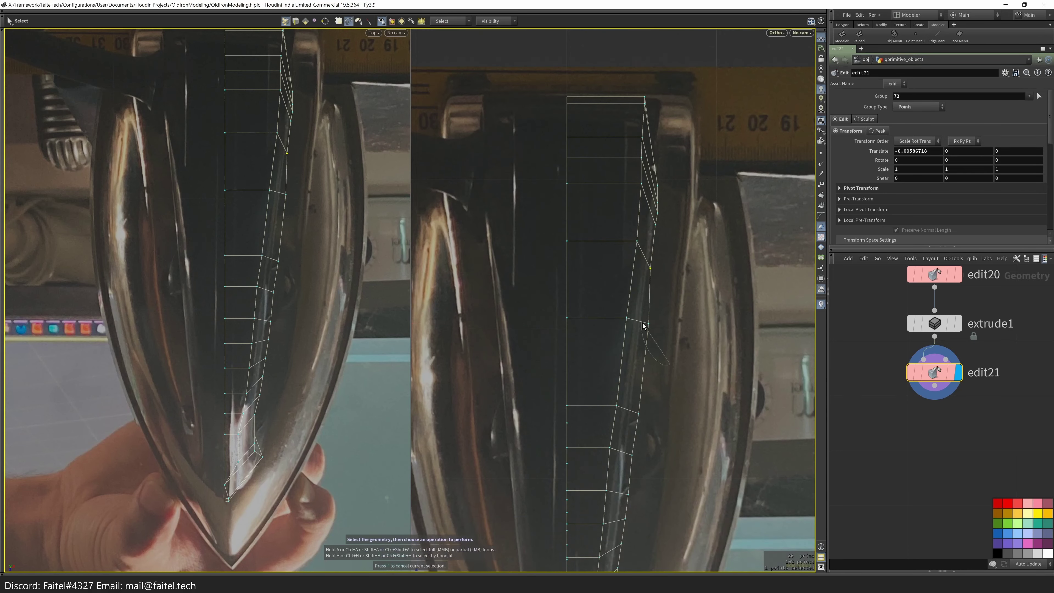
{"action": "key", "text": "w"}
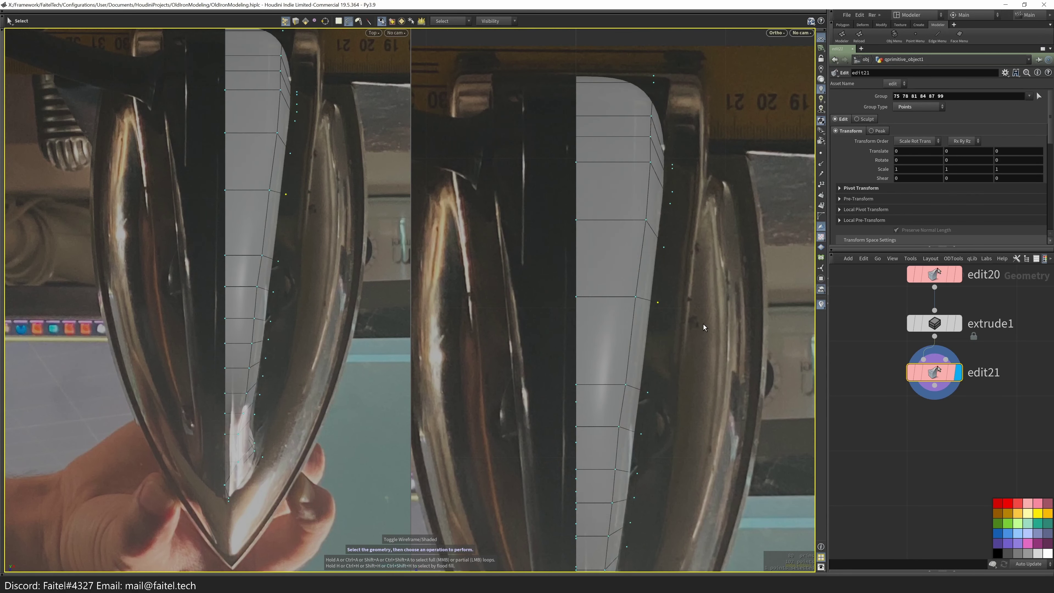
{"action": "key", "text": "w"}
{"action": "key", "text": "space+1"}
{"action": "left_click_drag", "start_coordinate": [704, 324], "coordinate": [664, 365]}
{"action": "key", "text": "space+1"}
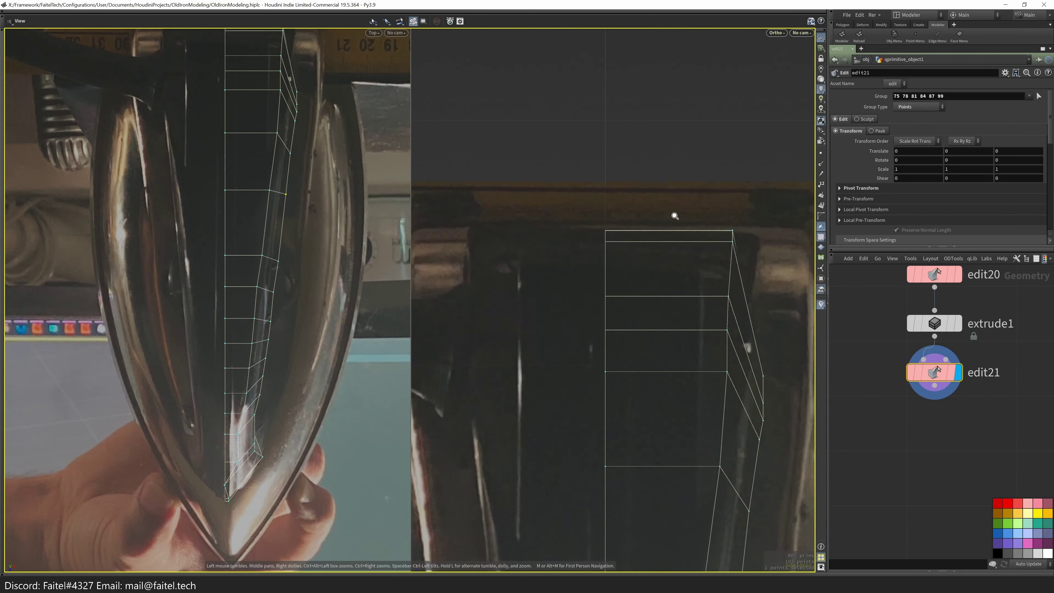
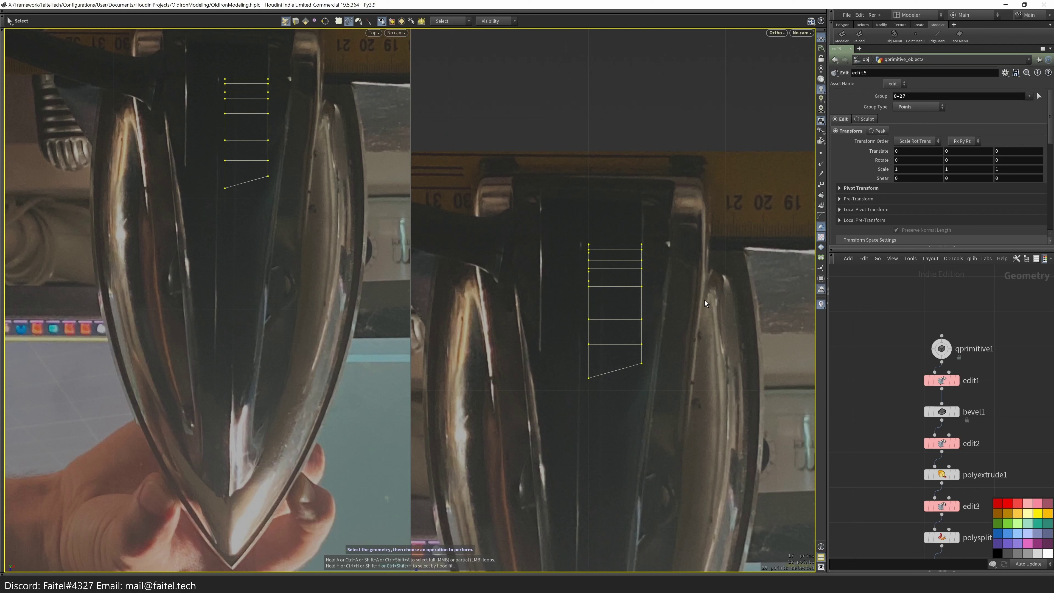
- Undo a trial raise, then lower all the handle profile points slightly
{"action": "key", "text": "t"}
{"action": "left_click_drag", "start_coordinate": [621, 357], "coordinate": [618, 333]}
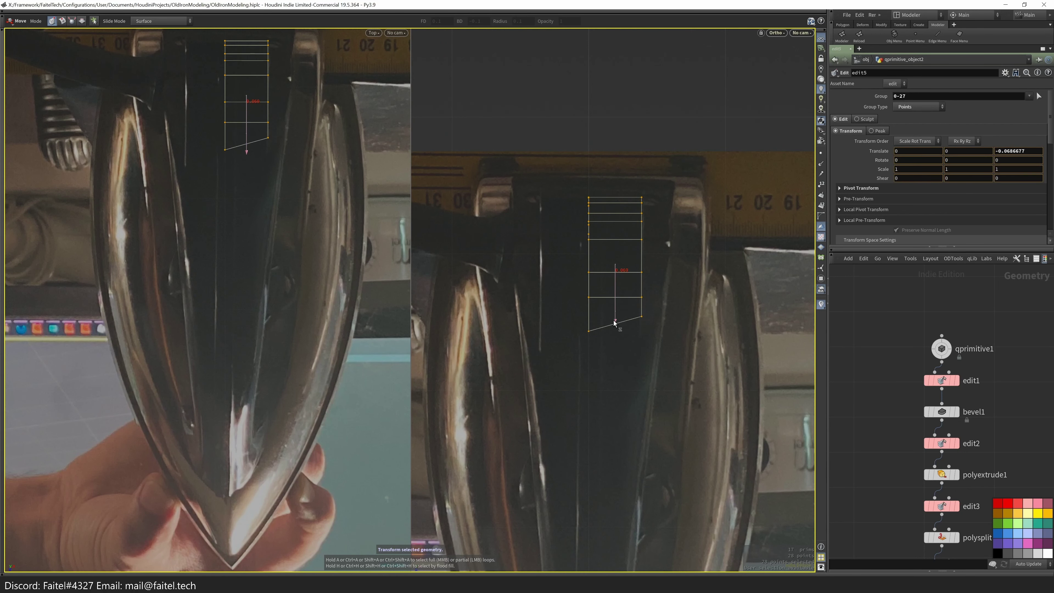
{"action": "key", "text": "ctrl+z"}
{"action": "key", "text": "ctrl+z"}
{"action": "key", "text": "ctrl+z"}
{"action": "left_click_drag", "start_coordinate": [613, 365], "coordinate": [601, 214]}
{"action": "key", "text": "s"}
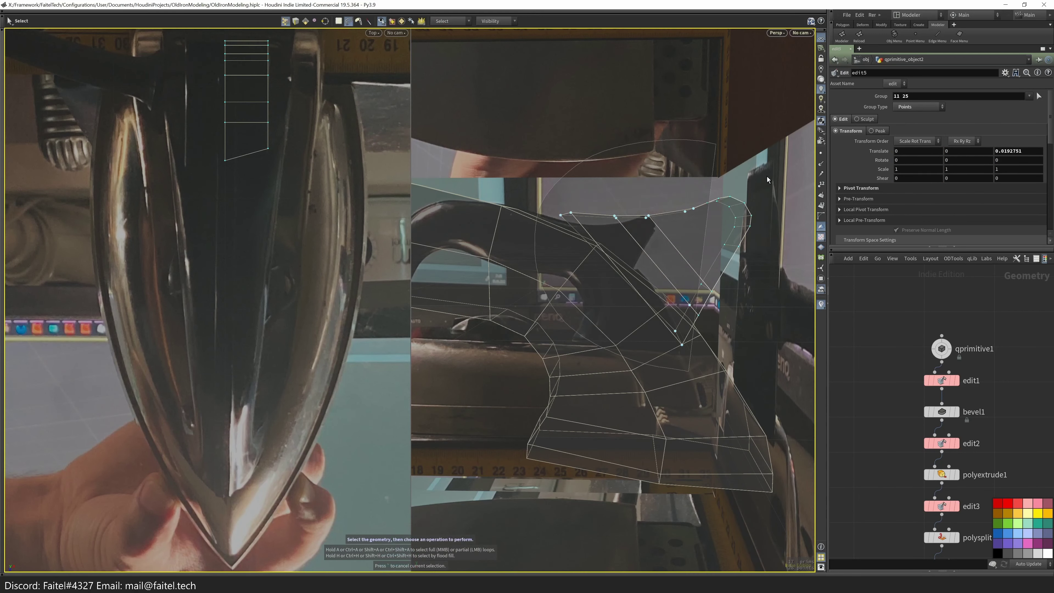
{"action": "key", "text": "n"}
{"action": "key", "text": "t"}
{"action": "left_click_drag", "start_coordinate": [649, 241], "coordinate": [649, 257]}
- In the side orthographic view, lower a single point on the handle top
{"action": "key", "text": "KP_3"}
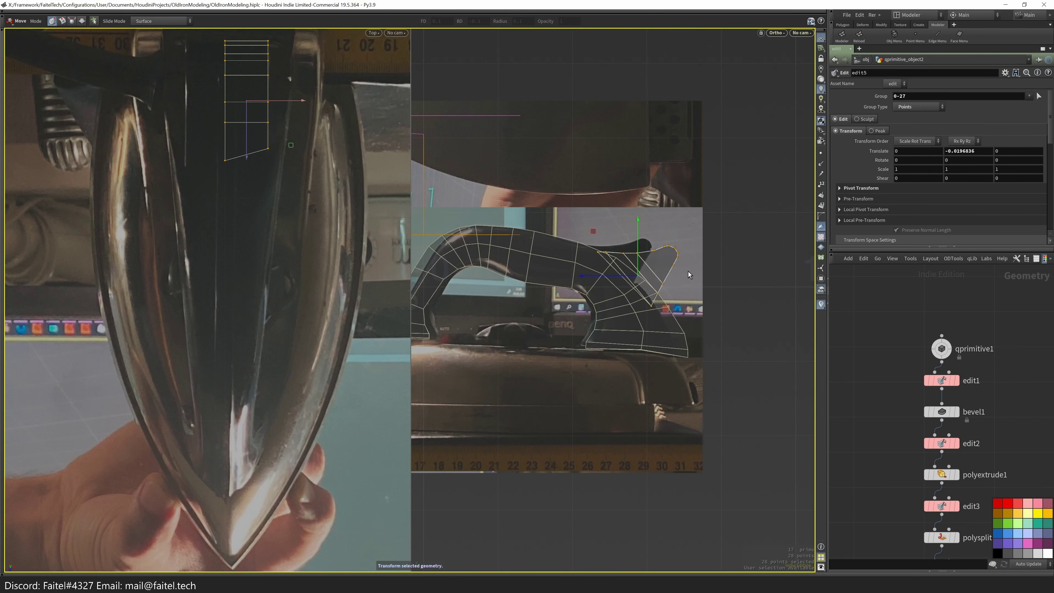
{"action": "key", "text": "s"}
{"action": "key", "text": "t"}
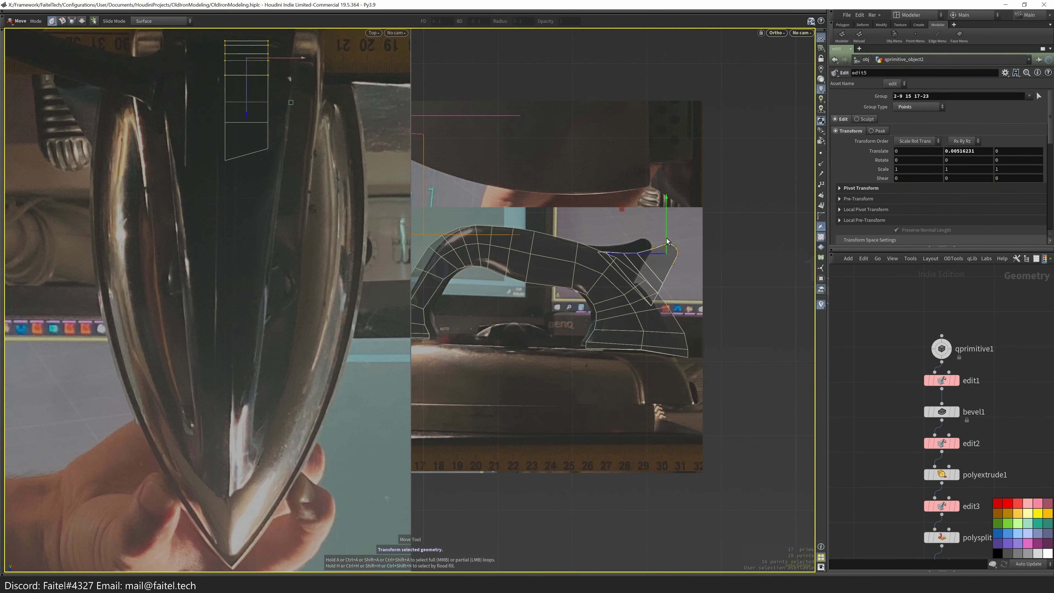
{"action": "scroll", "coordinate": [697, 277], "scroll_direction": "up", "scroll_amount": 4}
{"action": "left_click", "coordinate": [582, 275]}
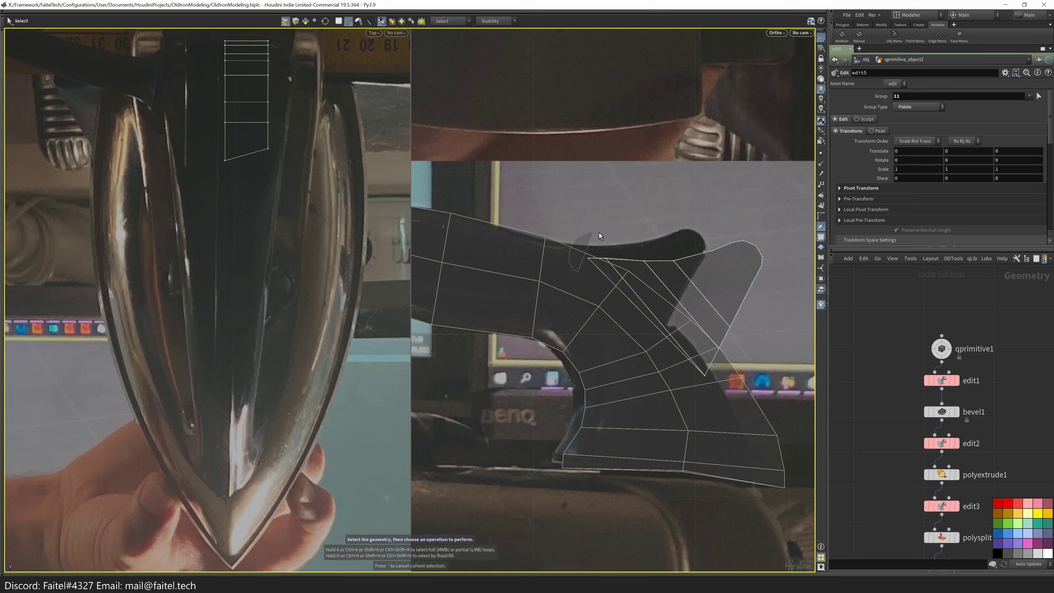
{"action": "left_click_drag", "start_coordinate": [645, 237], "coordinate": [671, 300]}
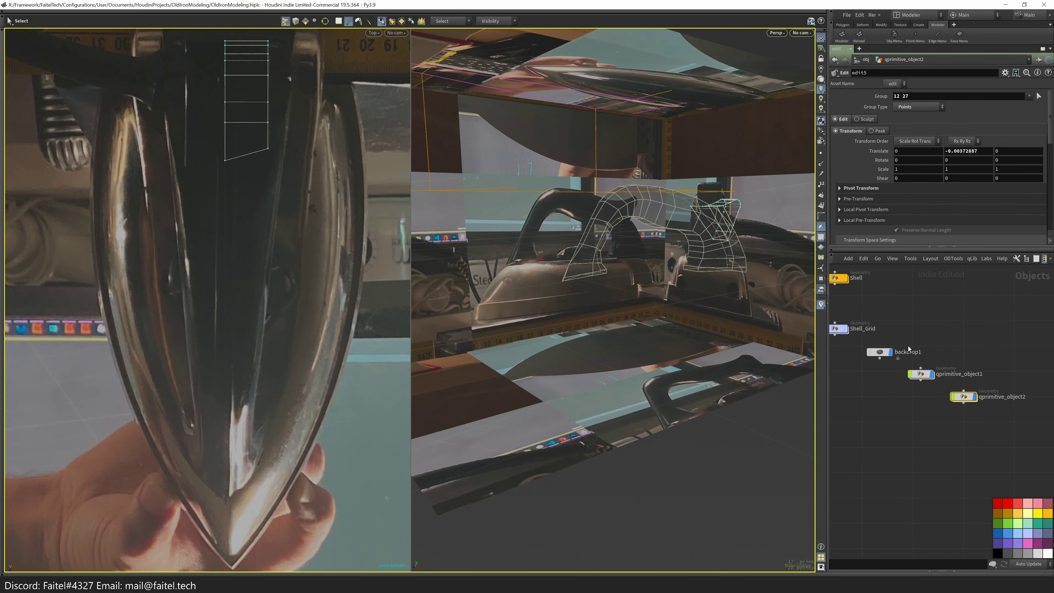
- Return to object level and enter the qprimitive_object2 geometry network
{"action": "key", "text": "u"}
{"action": "key", "text": "q"}
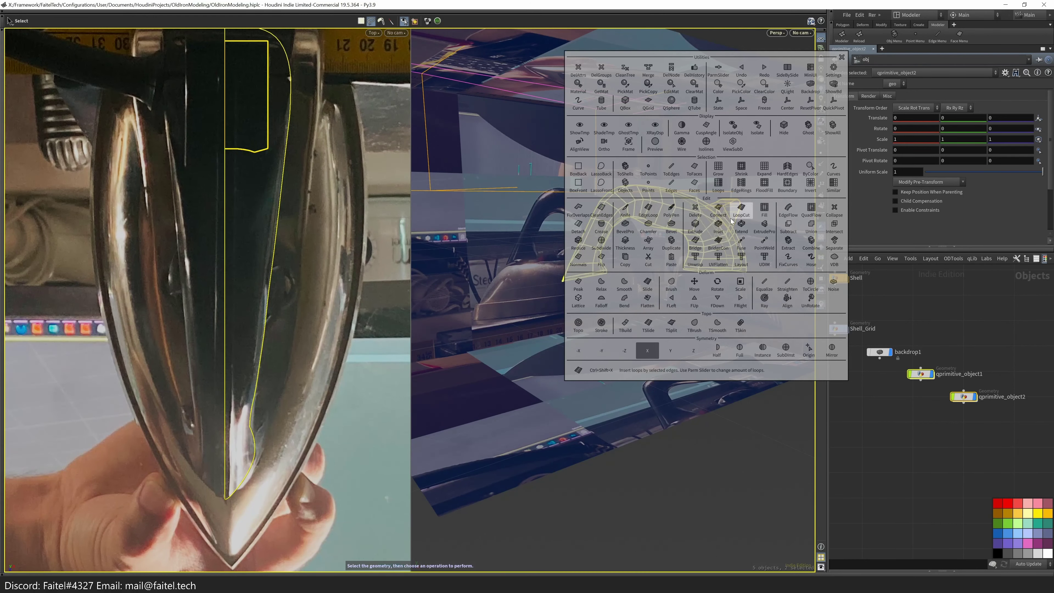
{"action": "double_click", "coordinate": [743, 269]}
{"action": "key", "text": "u"}
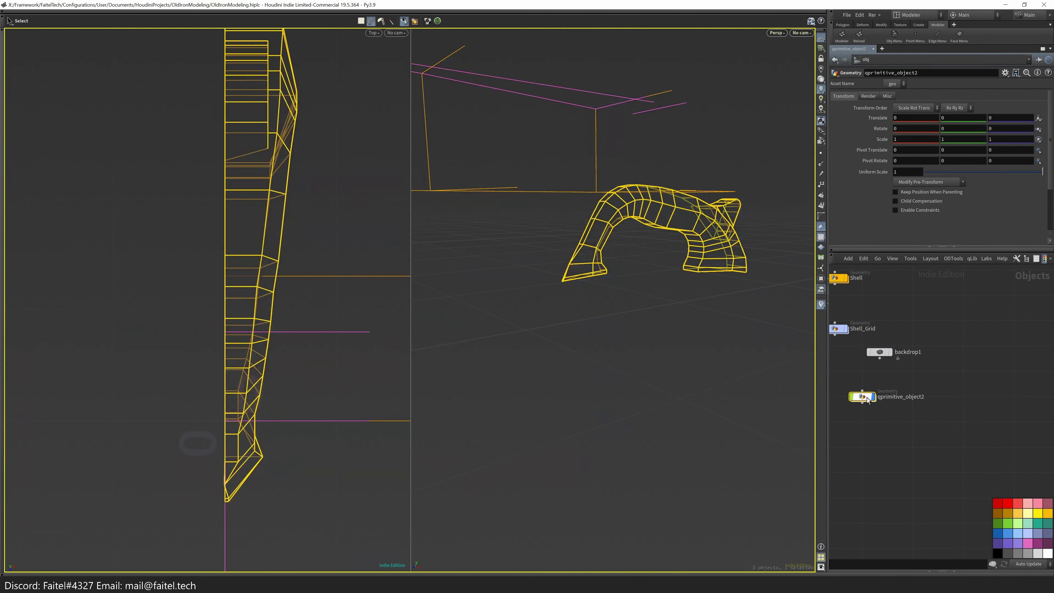
{"action": "double_click", "coordinate": [864, 398]}
{"action": "key", "text": "s"}
{"action": "key", "text": "space+4"}
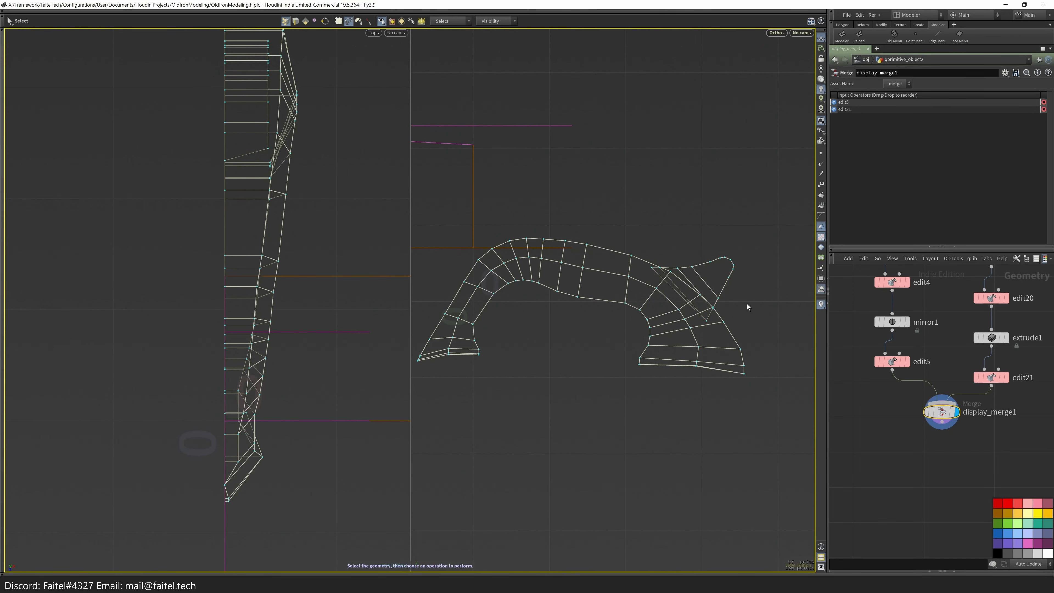
- Add an Edit node, scale the handle to about double size and raise it onto the iron body
{"action": "scroll", "coordinate": [747, 297], "scroll_direction": "down", "scroll_amount": 3}
{"action": "key", "text": "u"}
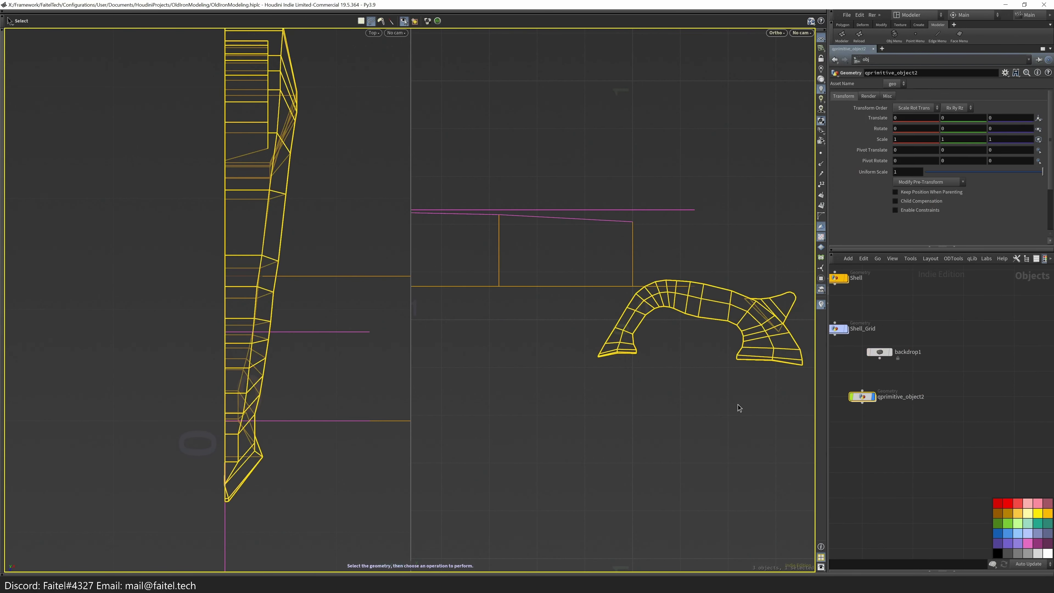
{"action": "double_click", "coordinate": [1014, 480]}
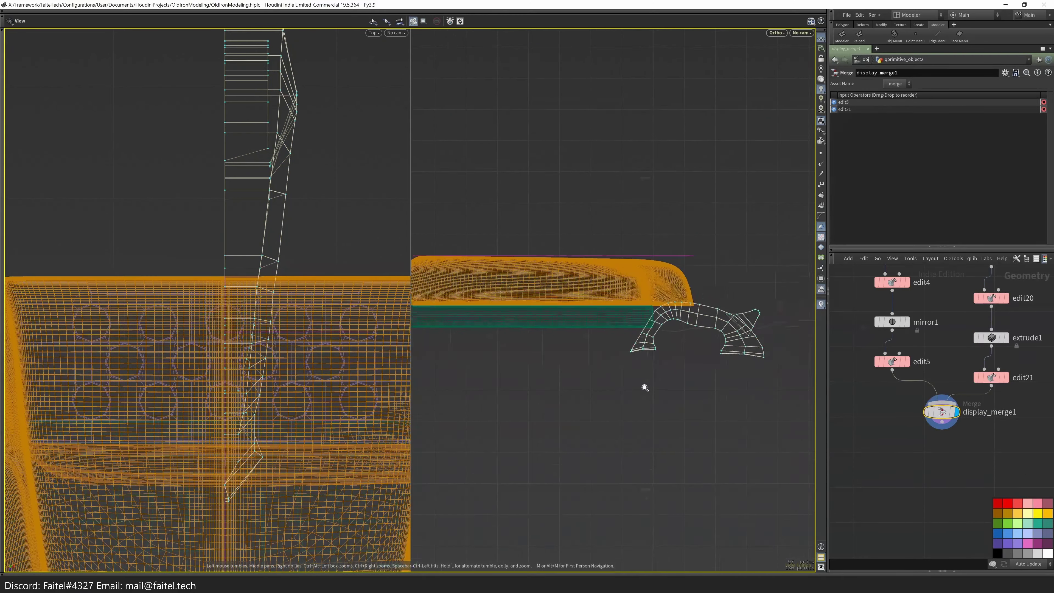
{"action": "key", "text": "s"}
{"action": "middle_click_drag", "start_coordinate": [659, 400], "coordinate": [586, 300]}
{"action": "key", "text": "s"}
{"action": "key", "text": "t"}
{"action": "key", "text": "t"}
{"action": "left_click_drag", "start_coordinate": [571, 254], "coordinate": [469, 169]}
{"action": "left_click_drag", "start_coordinate": [567, 232], "coordinate": [567, 213]}
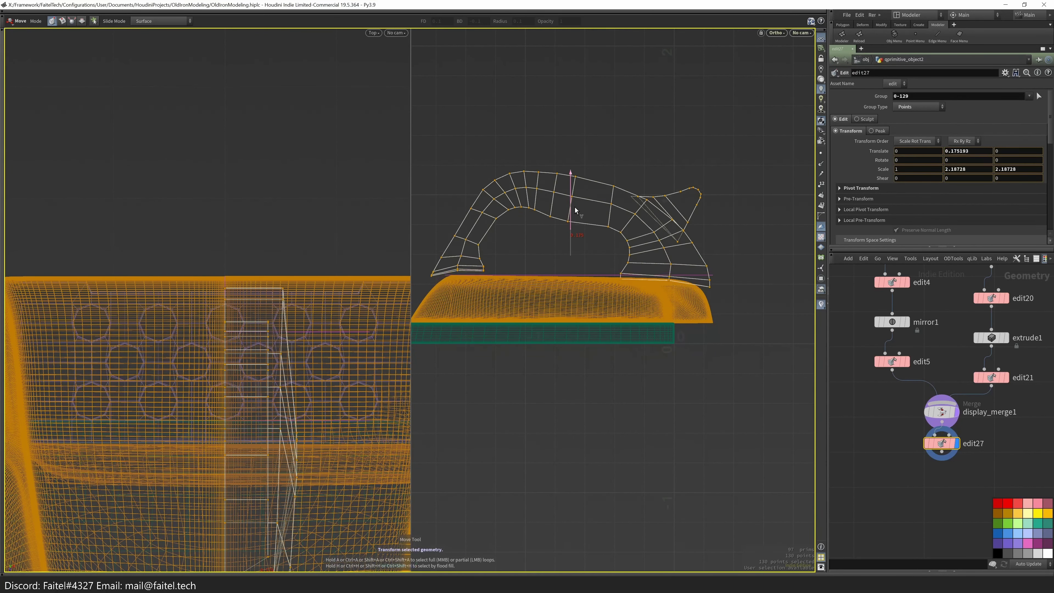
{"action": "scroll", "coordinate": [547, 255], "scroll_direction": "up", "scroll_amount": 3}
{"action": "left_click_drag", "start_coordinate": [547, 254], "coordinate": [539, 249]}
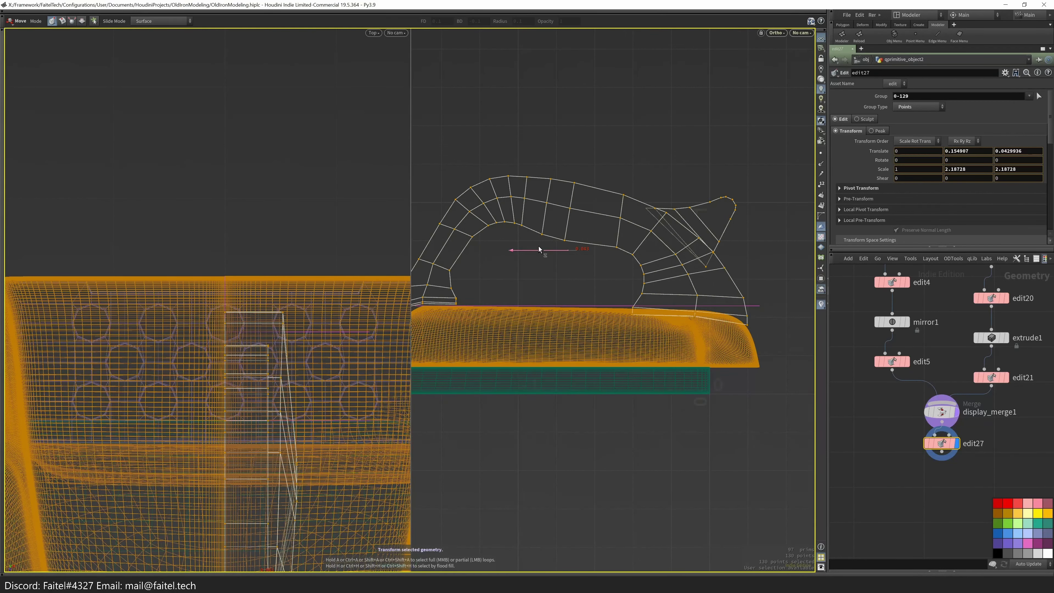
- Fine-tune the handle's scale, shrinking then slightly enlarging it to fit the shell
{"action": "key", "text": "r"}
{"action": "scroll", "coordinate": [689, 372], "scroll_direction": "up", "scroll_amount": 2}
{"action": "left_click_drag", "start_coordinate": [576, 262], "coordinate": [686, 328]}
{"action": "key", "text": "w"}
{"action": "key", "text": "Escape"}
{"action": "key", "text": "r"}
{"action": "key", "text": "e"}
{"action": "left_click_drag", "start_coordinate": [583, 276], "coordinate": [438, 450]}
{"action": "key", "text": "t"}
{"action": "key", "text": "Escape"}
- In side view, nudge the handle along its length and raise it a little higher
{"action": "key", "text": "space+4"}
{"action": "key", "text": "t"}
{"action": "mouse_move", "coordinate": [557, 341]}
{"action": "left_mouse_down"}
{"action": "mouse_move", "coordinate": [593, 293]}
{"action": "mouse_move", "coordinate": [611, 374]}
{"action": "mouse_move", "coordinate": [600, 338]}
{"action": "mouse_move", "coordinate": [573, 332]}
{"action": "left_mouse_up"}
{"action": "key", "text": "Escape"}
{"action": "key", "text": "space+4"}
{"action": "key", "text": "t"}
{"action": "left_click_drag", "start_coordinate": [588, 270], "coordinate": [599, 187]}
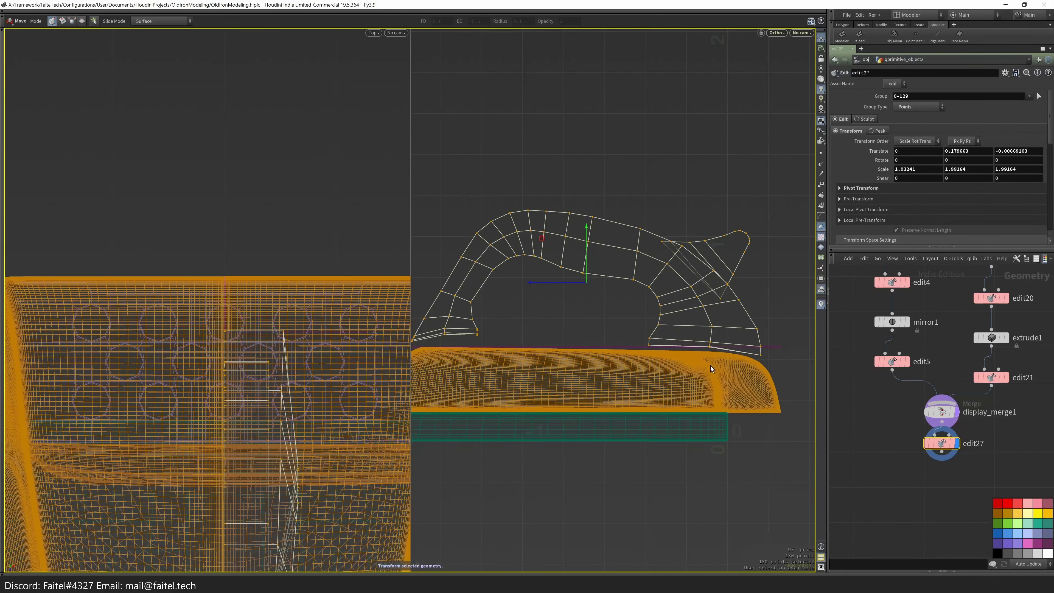
- Slide the handle's left foot points down onto the orange shell
{"action": "middle_click_drag", "start_coordinate": [400, 370], "coordinate": [493, 358]}
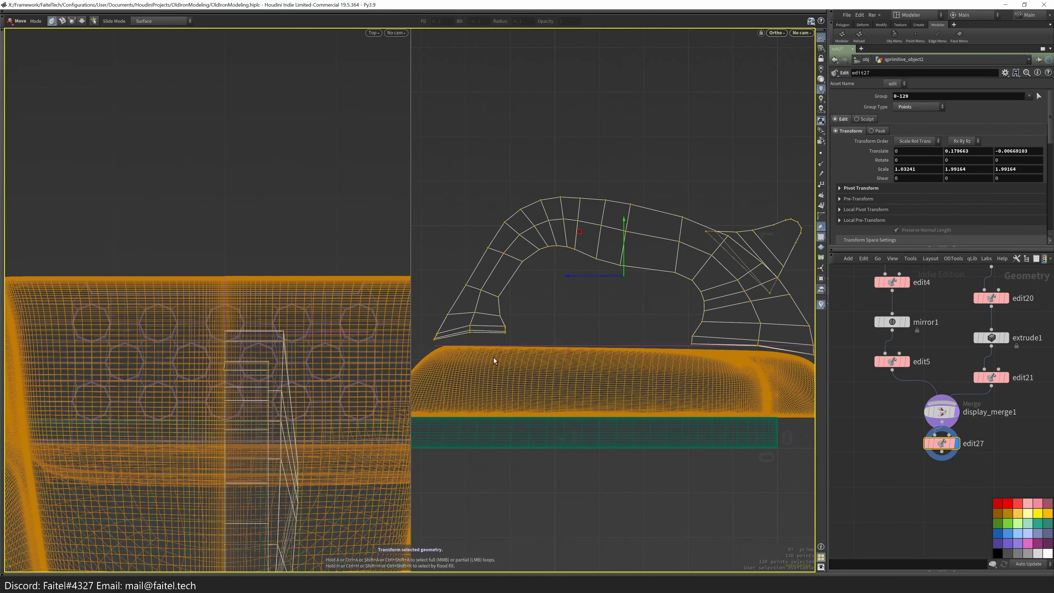
{"action": "mouse_move", "coordinate": [430, 320]}
{"action": "left_mouse_down"}
{"action": "mouse_move", "coordinate": [508, 347]}
{"action": "mouse_move", "coordinate": [449, 340]}
{"action": "left_mouse_up"}
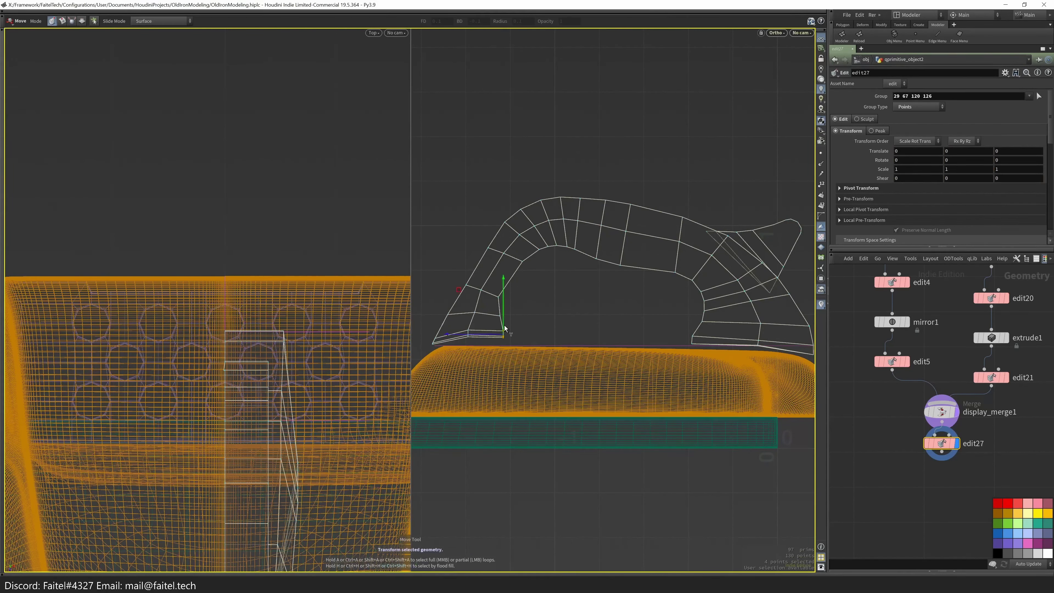
{"action": "key", "text": "s"}
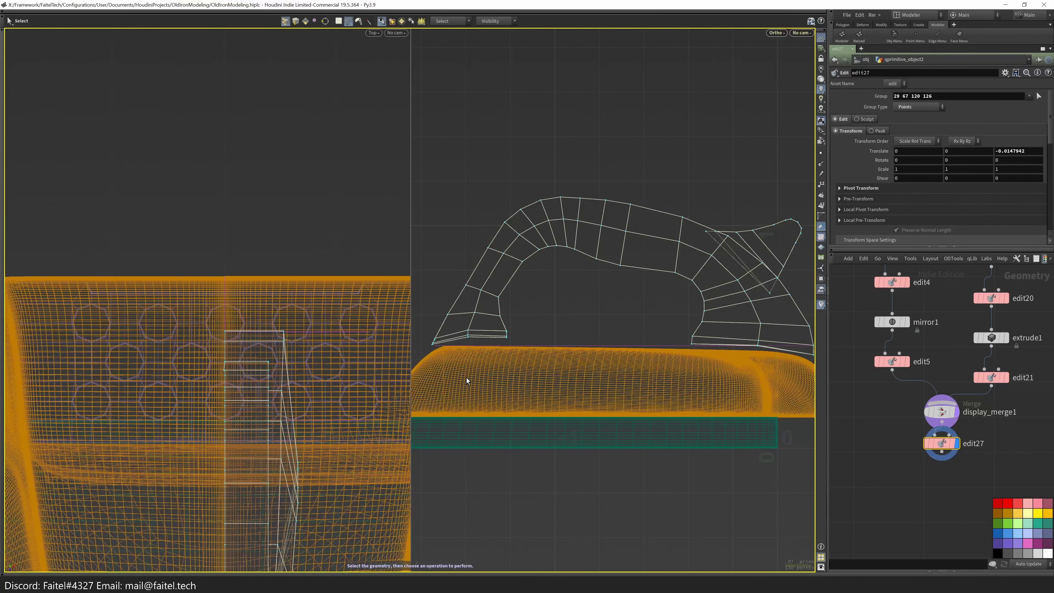
{"action": "key", "text": "w"}
{"action": "mouse_move", "coordinate": [588, 235]}
{"action": "left_mouse_down", "text": "alt"}
{"action": "mouse_move", "coordinate": [594, 297]}
{"action": "mouse_move", "coordinate": [657, 274]}
{"action": "mouse_move", "coordinate": [601, 429]}
{"action": "mouse_move", "coordinate": [683, 384]}
{"action": "mouse_move", "coordinate": [663, 408]}
{"action": "mouse_move", "coordinate": [601, 307]}
{"action": "mouse_move", "coordinate": [520, 334]}
{"action": "mouse_move", "coordinate": [551, 323]}
{"action": "mouse_move", "coordinate": [636, 379]}
{"action": "mouse_move", "coordinate": [700, 351]}
{"action": "left_mouse_up", "text": "alt"}
{"action": "scroll", "coordinate": [624, 273], "scroll_direction": "up", "scroll_amount": 5}
{"action": "left_click", "coordinate": [600, 276]}
- In the top view, select the points of the handle's half strip
{"action": "key", "text": "t"}
{"action": "key", "text": "Escape"}
{"action": "key", "text": "space+2"}
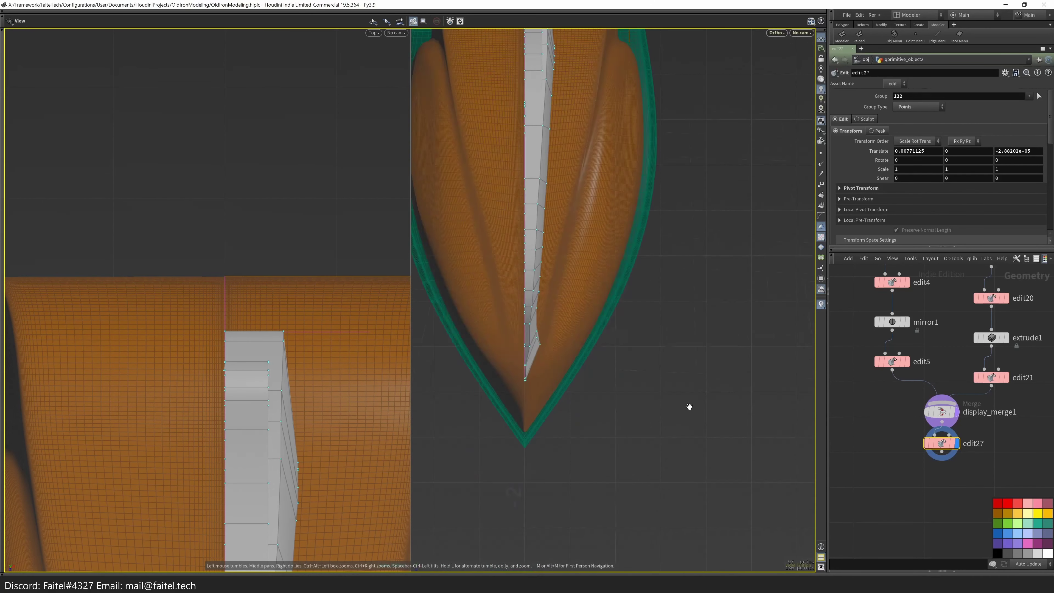
{"action": "key", "text": "s"}
{"action": "scroll", "coordinate": [598, 328], "scroll_direction": "down", "scroll_amount": 3}
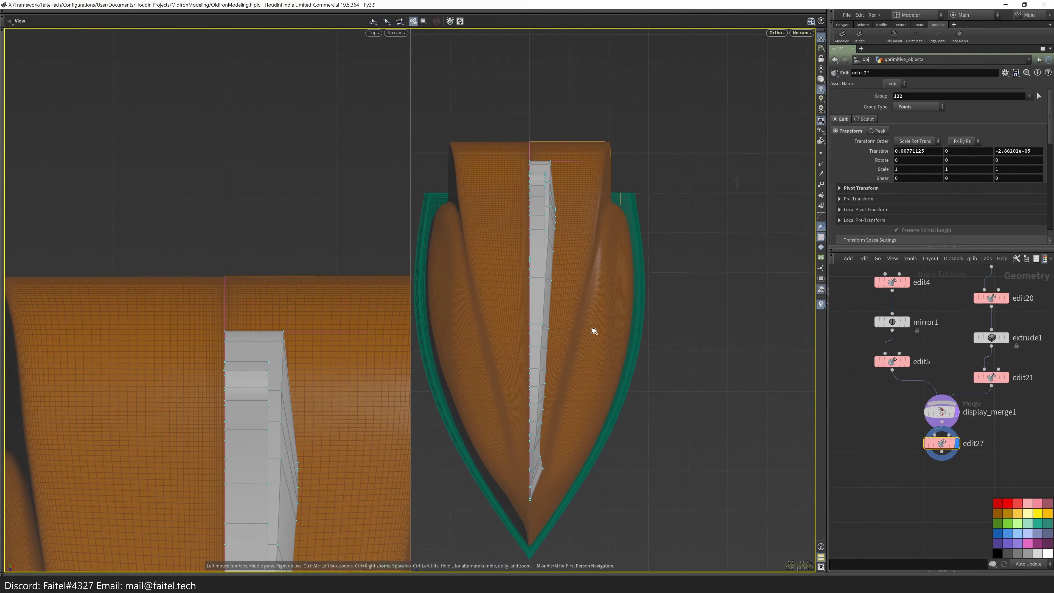
{"action": "left_click_drag", "start_coordinate": [568, 309], "coordinate": [649, 289]}
- Select all handle faces, move the pivot onto the centre line and widen the handle in X
{"action": "key", "text": "e"}
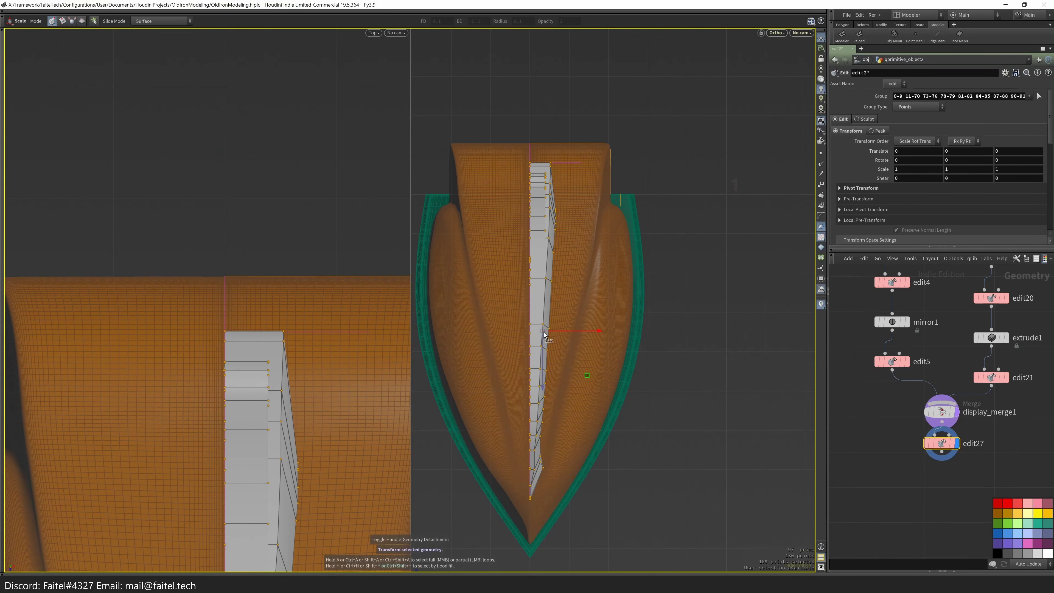
{"action": "key", "text": "Insert"}
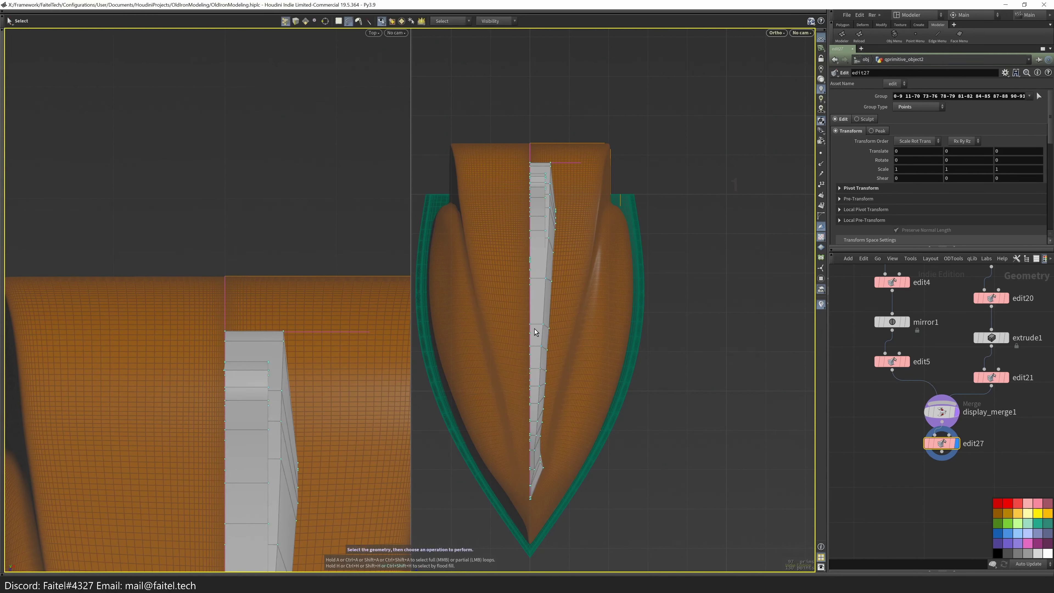
{"action": "key", "text": "4"}
{"action": "key", "text": "r"}
{"action": "key", "text": "Insert"}
{"action": "left_click_drag", "start_coordinate": [544, 332], "coordinate": [598, 328]}
{"action": "key", "text": "Insert"}
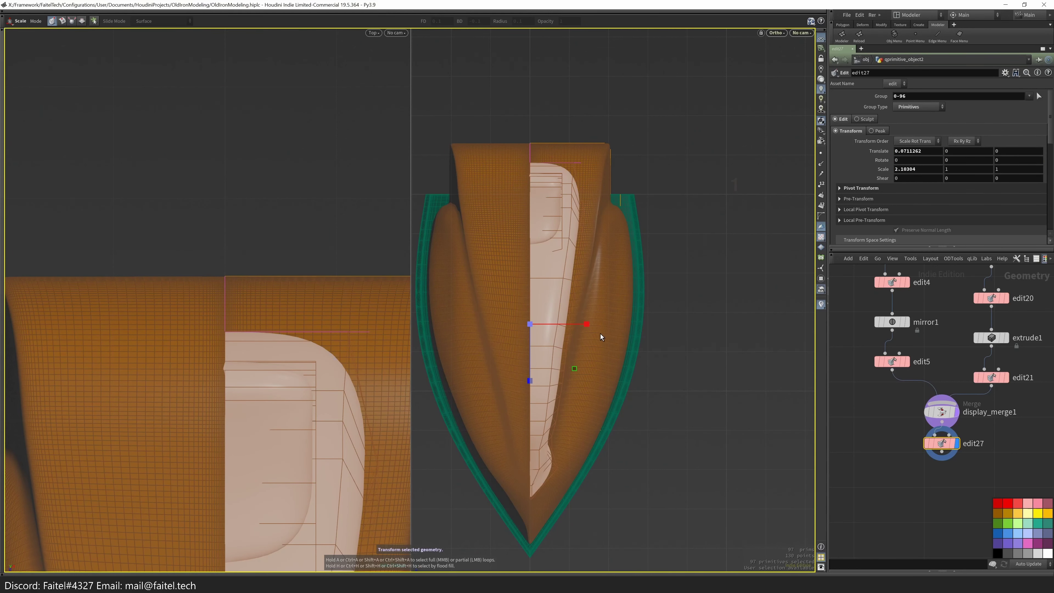
{"action": "key", "text": "s"}
{"action": "key", "text": "space"}
- Pull the four handle tip points back along the Z axis
{"action": "left_click_drag", "start_coordinate": [609, 333], "coordinate": [553, 314]}
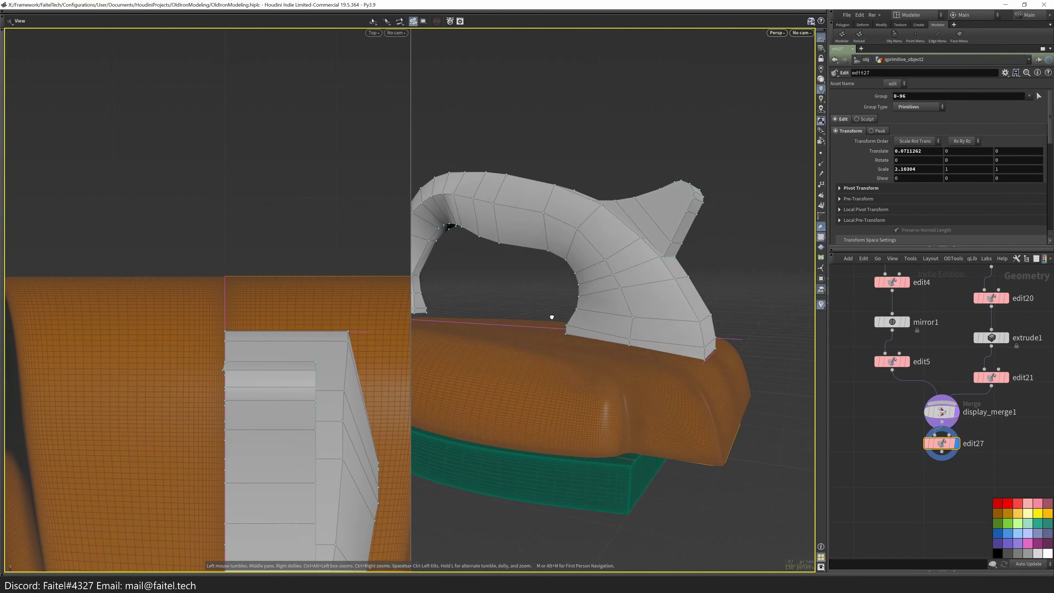
{"action": "scroll", "coordinate": [520, 250], "scroll_direction": "up", "scroll_amount": 5}
{"action": "middle_click_drag", "start_coordinate": [520, 249], "coordinate": [528, 229]}
{"action": "scroll", "coordinate": [528, 229], "scroll_direction": "down", "scroll_amount": 10}
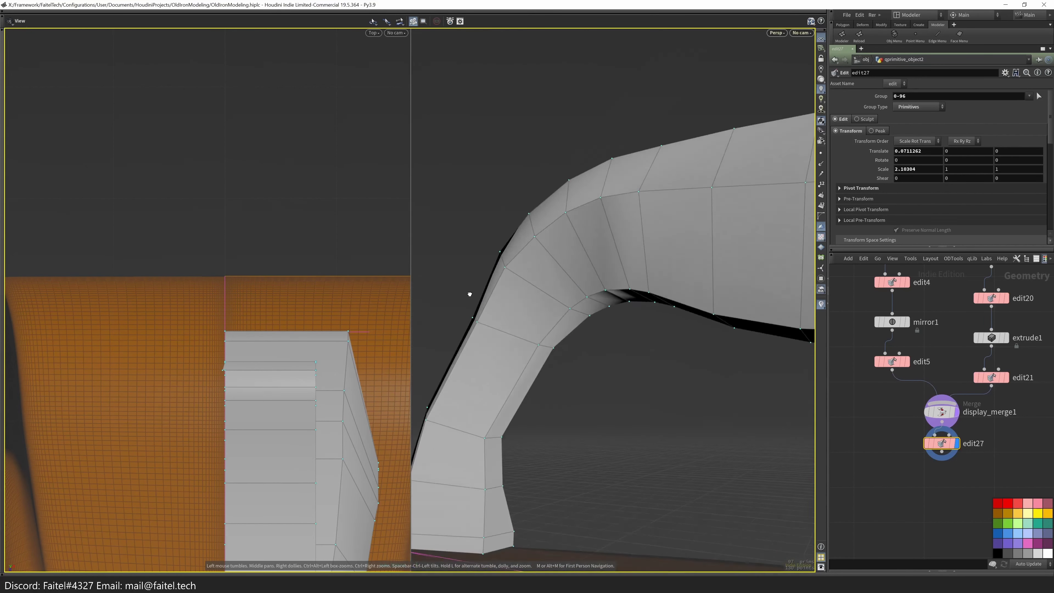
{"action": "left_click_drag", "start_coordinate": [596, 287], "coordinate": [600, 389]}
{"action": "scroll", "coordinate": [601, 389], "scroll_direction": "up", "scroll_amount": 8}
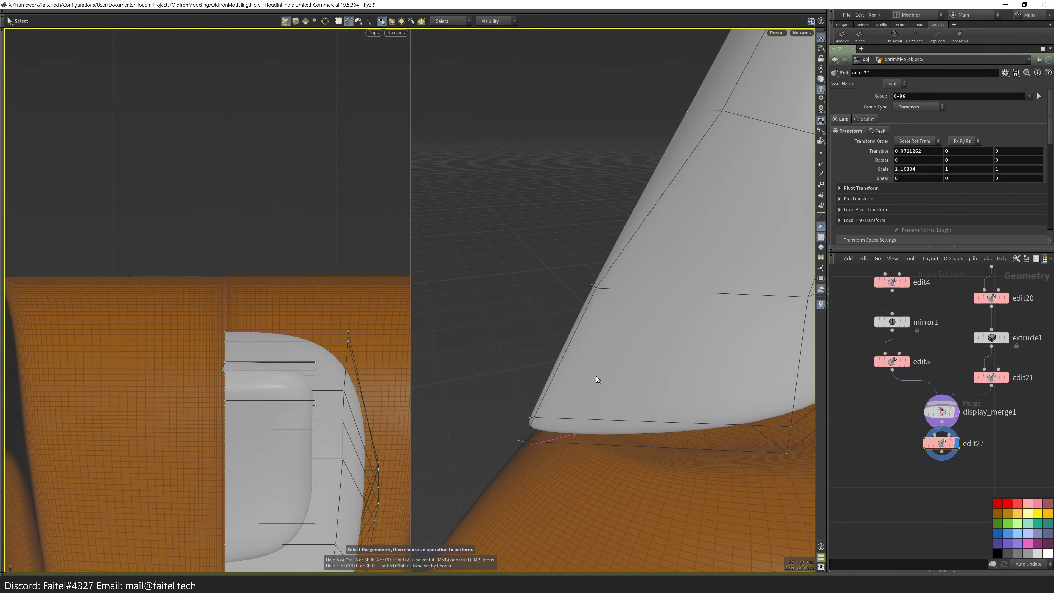
{"action": "left_click_drag", "start_coordinate": [515, 411], "coordinate": [490, 437]}
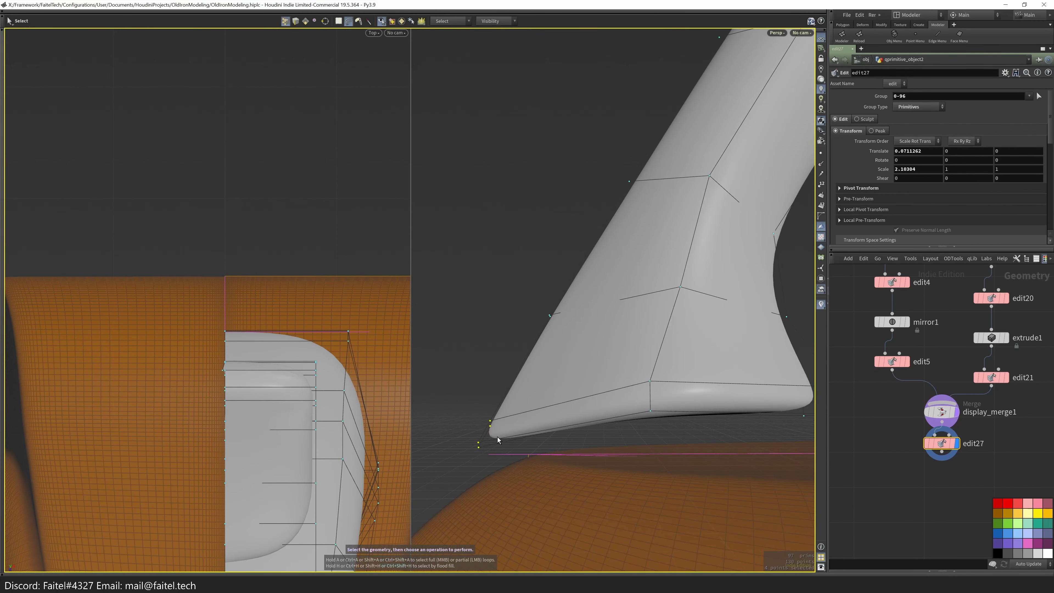
{"action": "key", "text": "g"}
{"action": "key", "text": "z"}
{"action": "left_click", "coordinate": [522, 441]}
{"action": "left_click_drag", "start_coordinate": [522, 441], "coordinate": [587, 312], "text": "alt"}
- Mirror the handle with Instance from the Modeler menu into a full symmetrical handle
{"action": "key", "text": "grave"}
{"action": "left_click", "coordinate": [555, 419]}
{"action": "left_click_drag", "start_coordinate": [555, 419], "coordinate": [606, 354], "text": "alt"}
{"action": "key", "text": "grave"}
{"action": "left_click", "coordinate": [625, 341]}
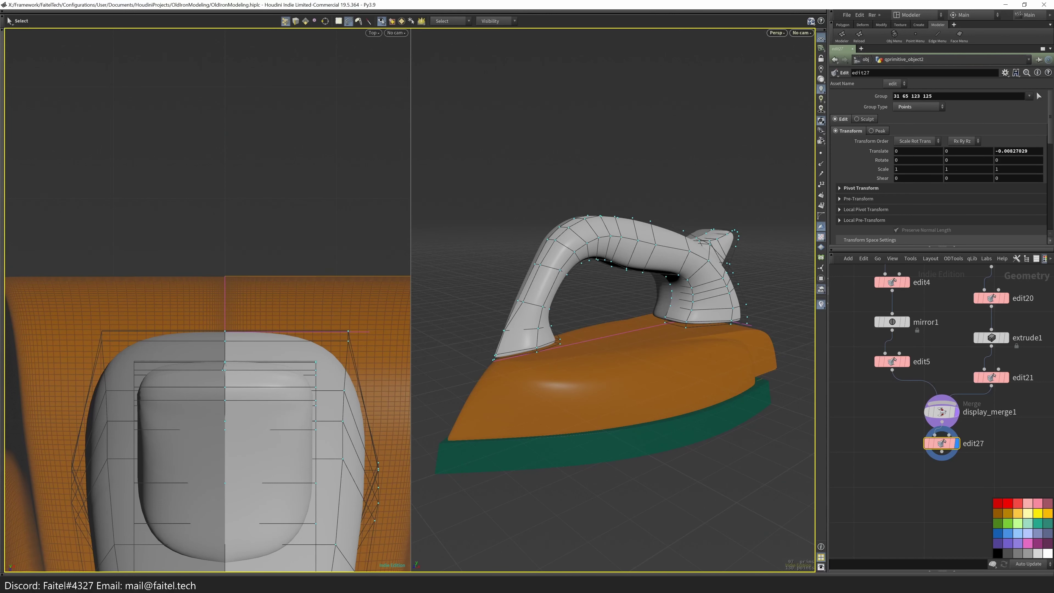
{"action": "key", "text": "ctrl+e"}
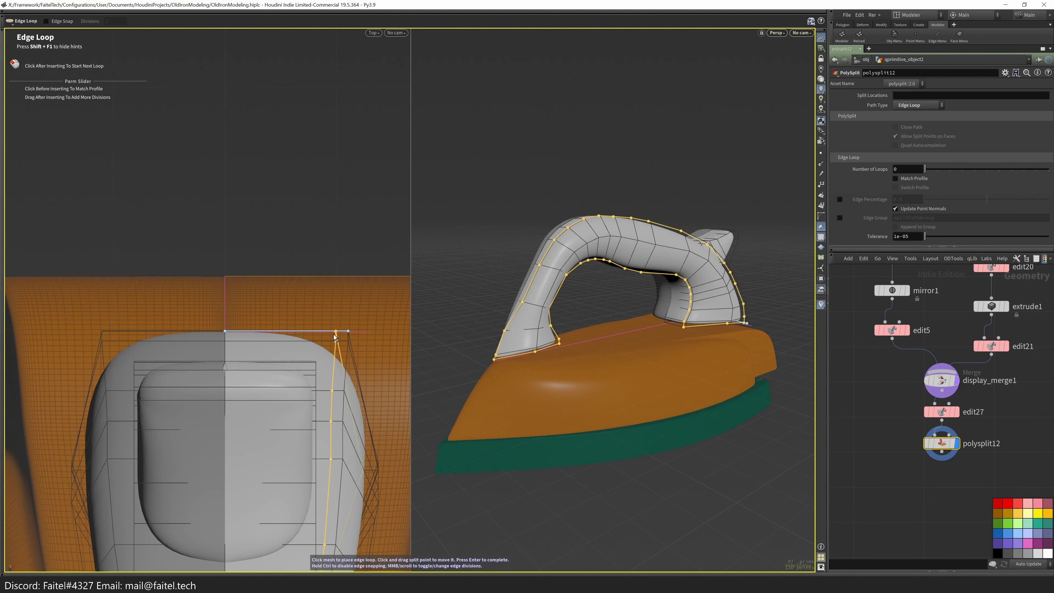
- Place a new edge loop across the handle with PolySplit
{"action": "left_click", "coordinate": [338, 333]}
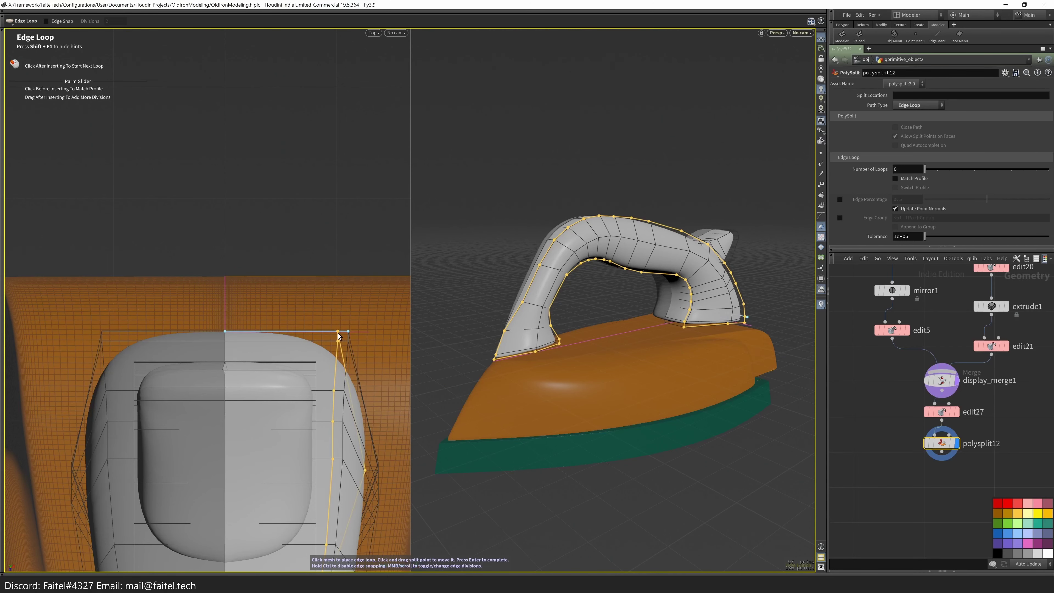
{"action": "key", "text": "space+b"}
{"action": "left_click_drag", "start_coordinate": [525, 57], "coordinate": [522, 306]}
{"action": "scroll", "coordinate": [515, 329], "scroll_direction": "up", "scroll_amount": 3}
{"action": "left_click_drag", "start_coordinate": [507, 350], "coordinate": [274, 413]}
- Slide the selected rear base points toward the shell and pick the base corner point
{"action": "key", "text": "t"}
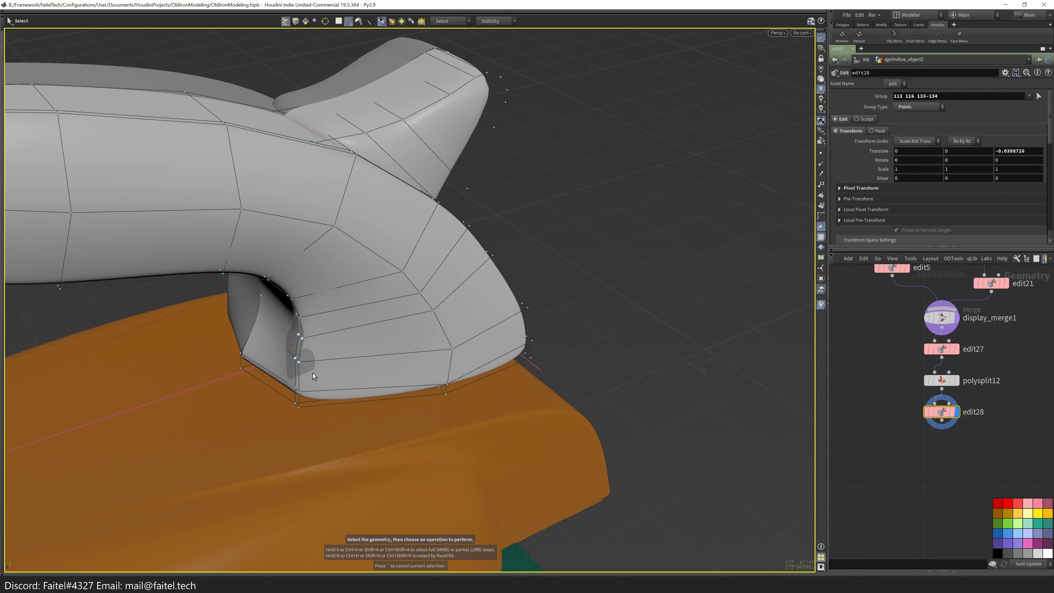
{"action": "left_click_drag", "start_coordinate": [284, 357], "coordinate": [302, 420]}
{"action": "key", "text": "s"}
{"action": "left_click", "coordinate": [290, 300]}
{"action": "key", "text": "space"}
{"action": "left_click", "coordinate": [303, 379]}
{"action": "key", "text": "t"}
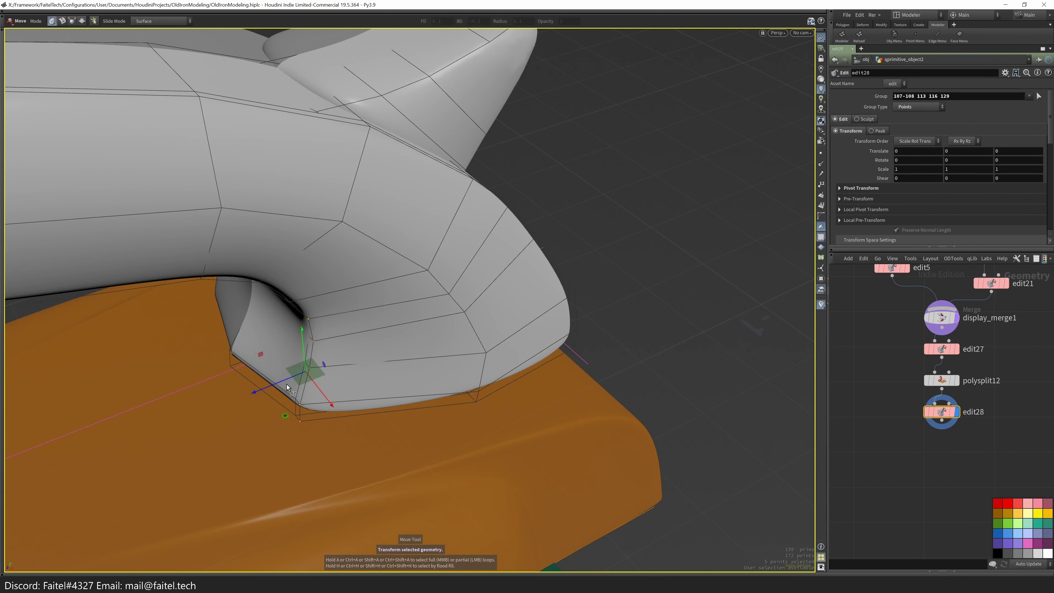
{"action": "left_click_drag", "start_coordinate": [303, 380], "coordinate": [436, 368]}
{"action": "key", "text": "space"}
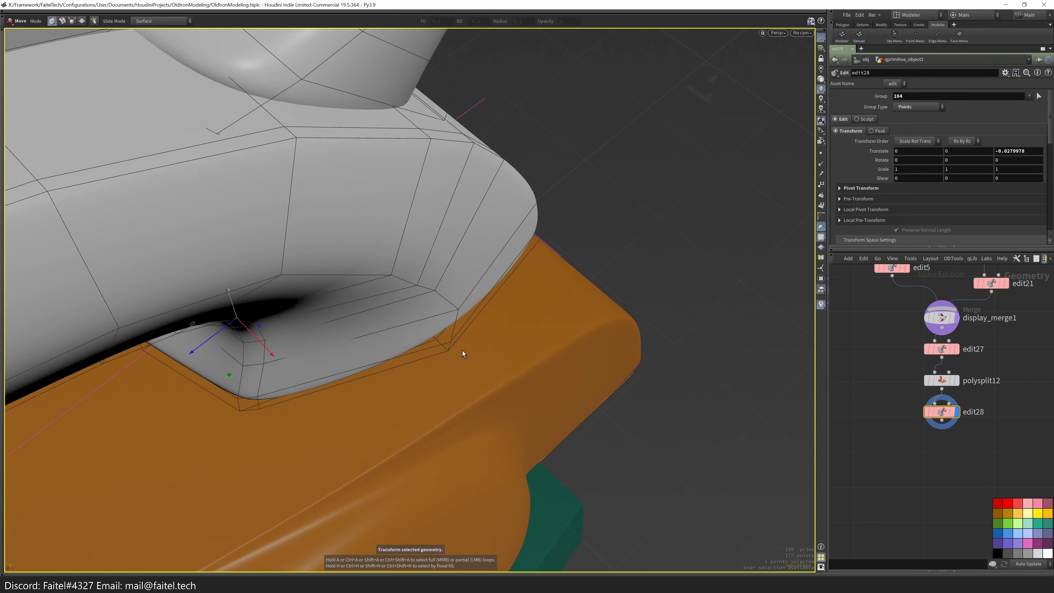
{"action": "left_click_drag", "start_coordinate": [475, 327], "coordinate": [374, 266]}
{"action": "left_click_drag", "start_coordinate": [463, 351], "coordinate": [376, 327]}
- Add another base point and slide the selected base points to fit the shell
{"action": "key", "text": "s"}
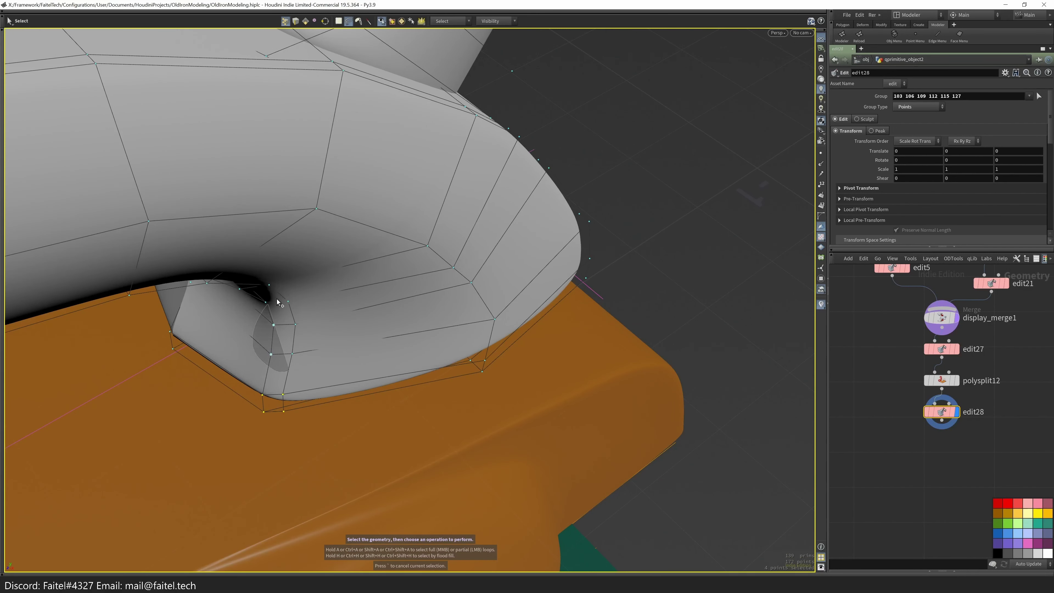
{"action": "left_click", "coordinate": [240, 289], "text": "shift"}
{"action": "left_click_drag", "start_coordinate": [240, 289], "coordinate": [272, 282], "text": "alt"}
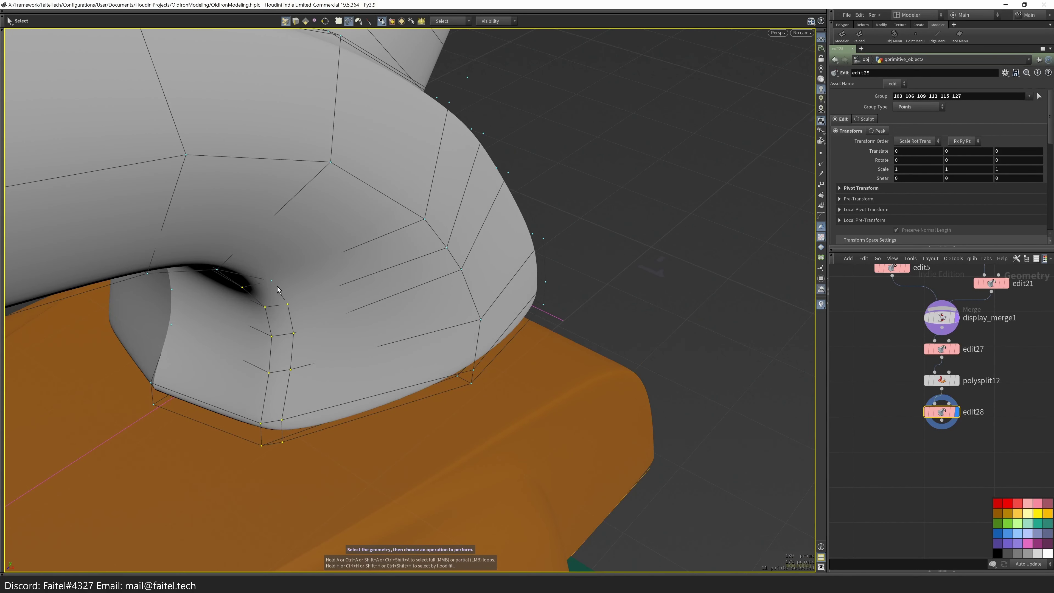
{"action": "key", "text": "shift+c"}
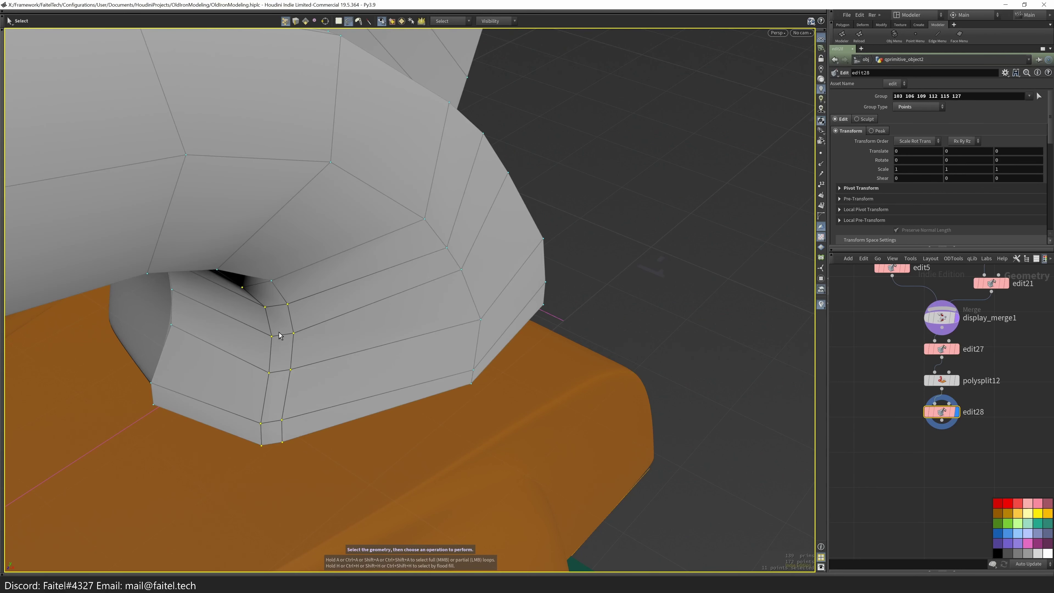
{"action": "key", "text": "t"}
{"action": "key", "text": "shift+c"}
{"action": "left_click_drag", "start_coordinate": [298, 308], "coordinate": [542, 250], "text": "alt"}
{"action": "key", "text": "s"}
- Nudge the selected edge loop slightly to refine the handle base
{"action": "left_click_drag", "start_coordinate": [502, 224], "coordinate": [292, 356]}
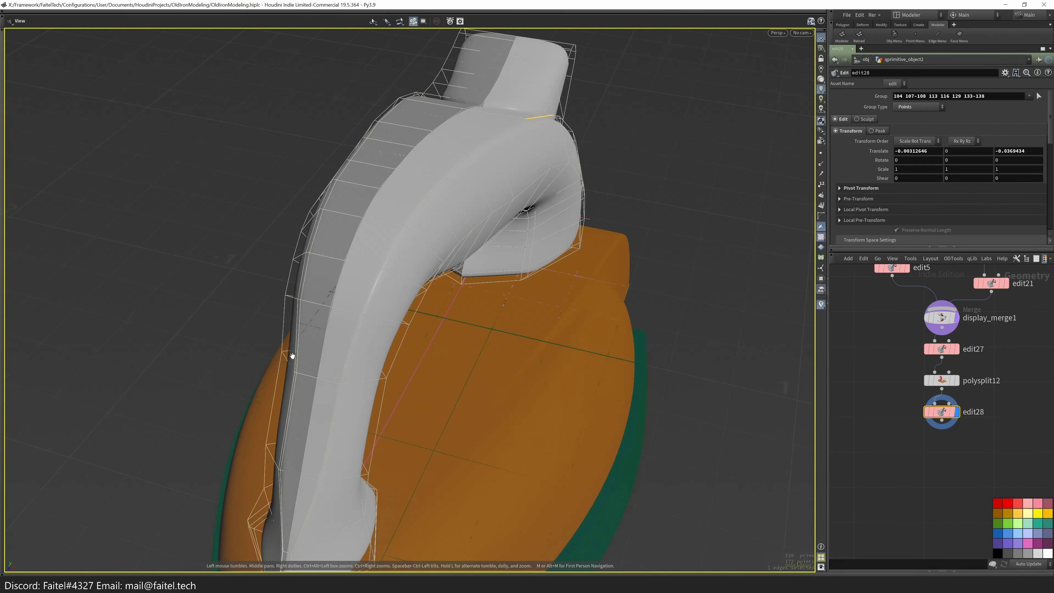
{"action": "left_click_drag", "start_coordinate": [298, 423], "coordinate": [339, 468]}
{"action": "key", "text": "s"}
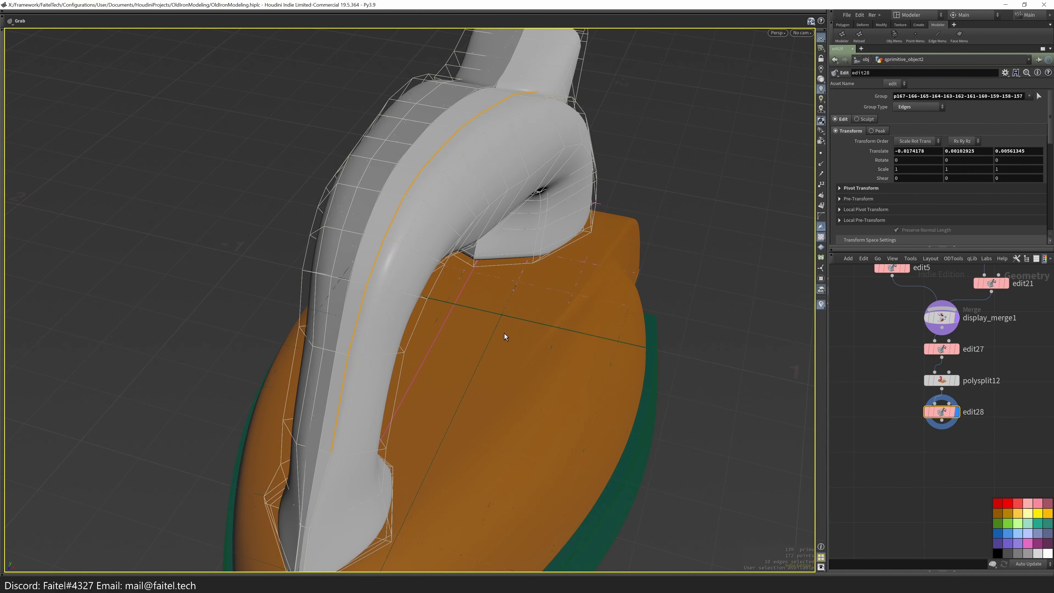
{"action": "left_click_drag", "start_coordinate": [500, 335], "coordinate": [447, 318]}
{"action": "key", "text": "Escape"}
{"action": "key", "text": "Escape"}
{"action": "scroll", "coordinate": [493, 265], "scroll_direction": "up", "scroll_amount": 3}
{"action": "left_click_drag", "start_coordinate": [492, 265], "coordinate": [409, 289]}
{"action": "key", "text": "s"}
{"action": "key", "text": "Escape"}
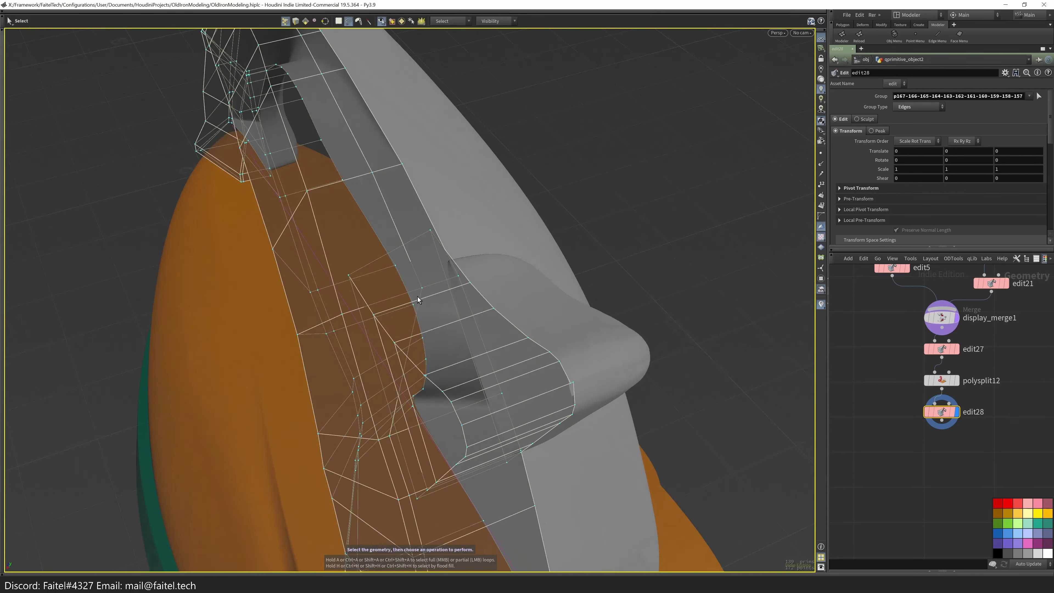
- Shift a point on the handle's inner side along X
{"action": "left_click", "coordinate": [411, 295]}
{"action": "key", "text": "t"}
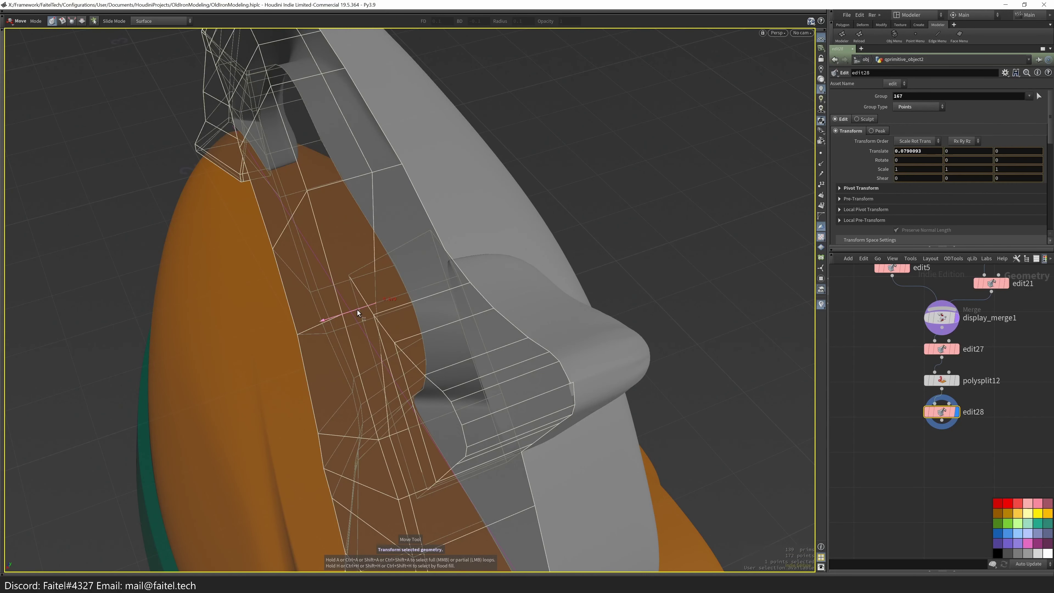
{"action": "key", "text": "t"}
{"action": "key", "text": "Escape"}
{"action": "left_click_drag", "start_coordinate": [349, 316], "coordinate": [365, 358]}
{"action": "key", "text": "t"}
{"action": "key", "text": "s"}
{"action": "left_click_drag", "start_coordinate": [366, 358], "coordinate": [386, 485], "text": "alt"}
{"action": "key", "text": "Escape"}
{"action": "left_click_drag", "start_coordinate": [386, 485], "coordinate": [610, 464]}
{"action": "left_click_drag", "start_coordinate": [405, 332], "coordinate": [323, 252], "text": "alt"}
- Insert another edge loop near the handle joint and select a joint point
{"action": "key", "text": "l"}
{"action": "left_click", "coordinate": [338, 361]}
{"action": "key", "text": "Escape"}
{"action": "scroll", "coordinate": [435, 442], "scroll_direction": "up", "scroll_amount": 5}
{"action": "key", "text": "s"}
{"action": "left_click", "coordinate": [434, 440]}
{"action": "left_click_drag", "start_coordinate": [435, 443], "coordinate": [532, 405], "text": "alt"}
- Select the face loop at the rear handle joint and slide it along X in front view (edit29)
{"action": "key", "text": "3"}
{"action": "left_click", "coordinate": [531, 405]}
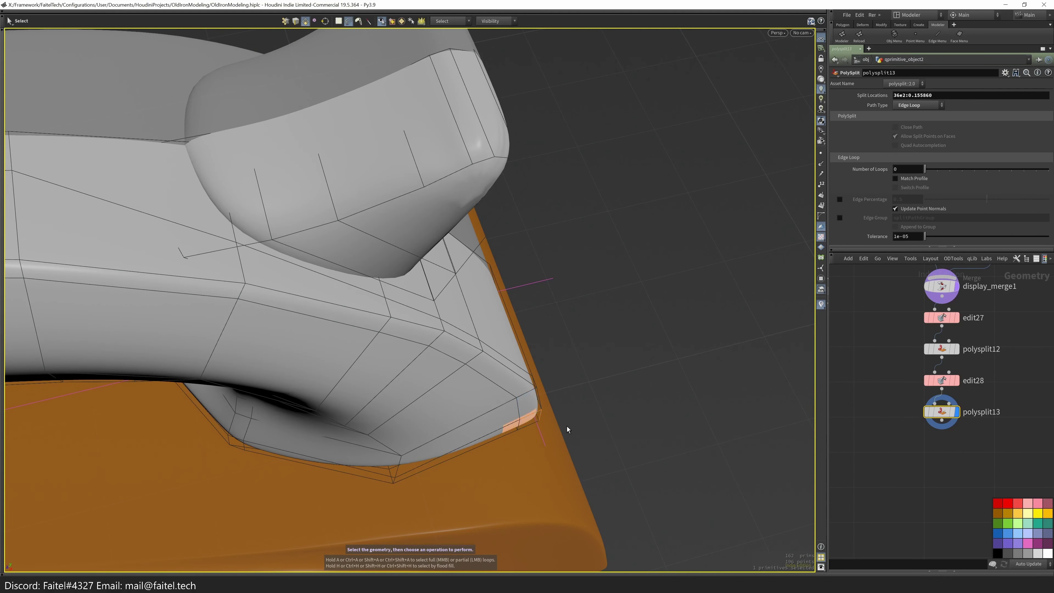
{"action": "left_click", "coordinate": [412, 312]}
{"action": "key", "text": "space+3"}
{"action": "key", "text": "t"}
{"action": "left_click_drag", "start_coordinate": [479, 322], "coordinate": [507, 331]}
{"action": "key", "text": "space+1"}
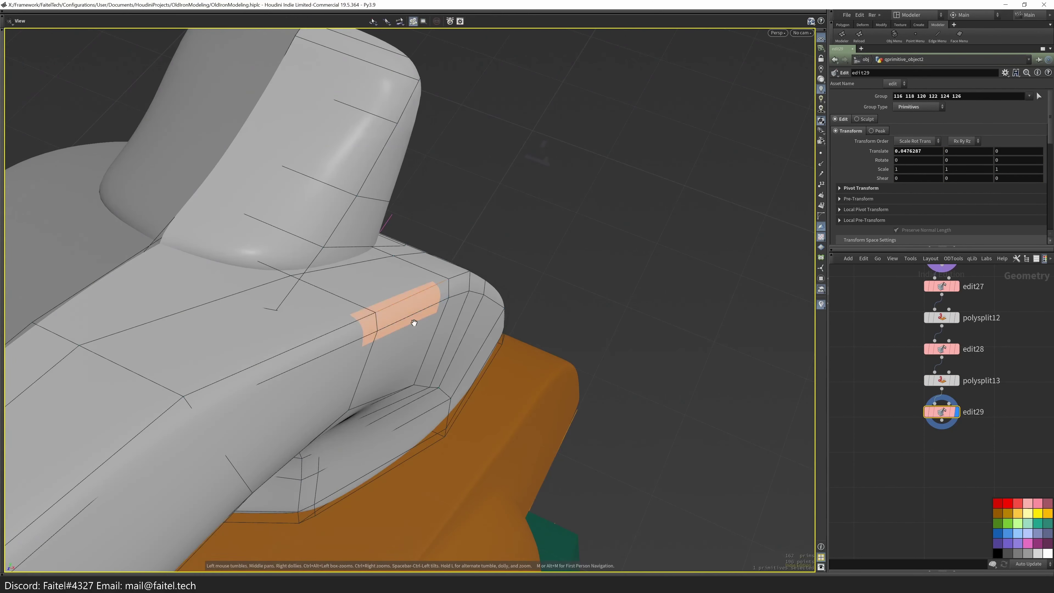
- Move a pair of handle base points sideways along X in the front view
{"action": "key", "text": "space+3"}
{"action": "key", "text": "2"}
{"action": "left_click_drag", "start_coordinate": [435, 316], "coordinate": [422, 368]}
{"action": "left_click_drag", "start_coordinate": [435, 244], "coordinate": [438, 270]}
{"action": "key", "text": "space+3"}
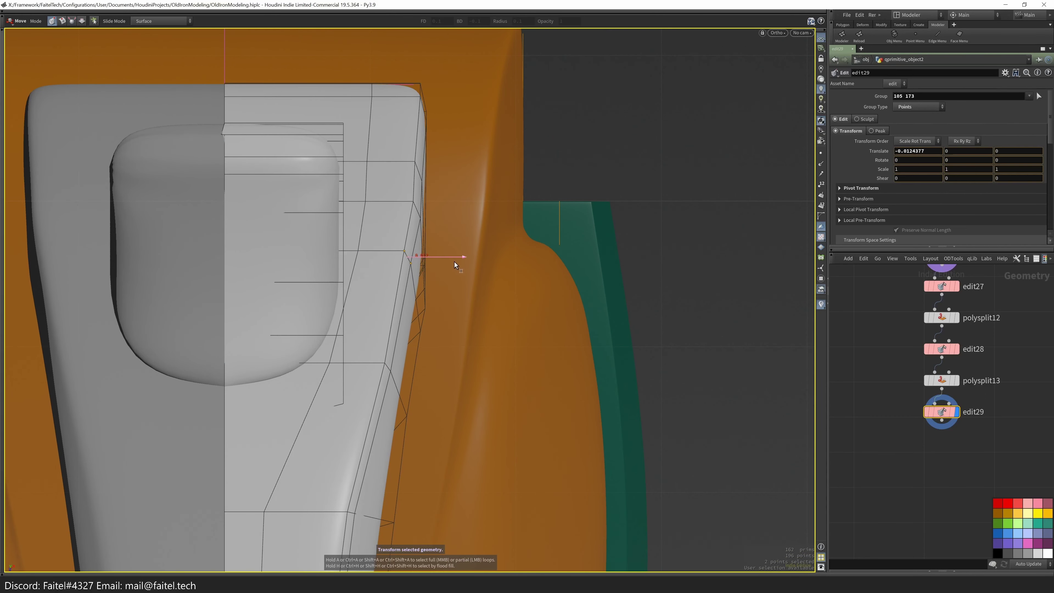
- Go up to object level, then step back into the handle's geometry
{"action": "key", "text": "u"}
{"action": "key", "text": "space+1"}
{"action": "left_click_drag", "start_coordinate": [451, 230], "coordinate": [487, 336]}
{"action": "key", "text": "s"}
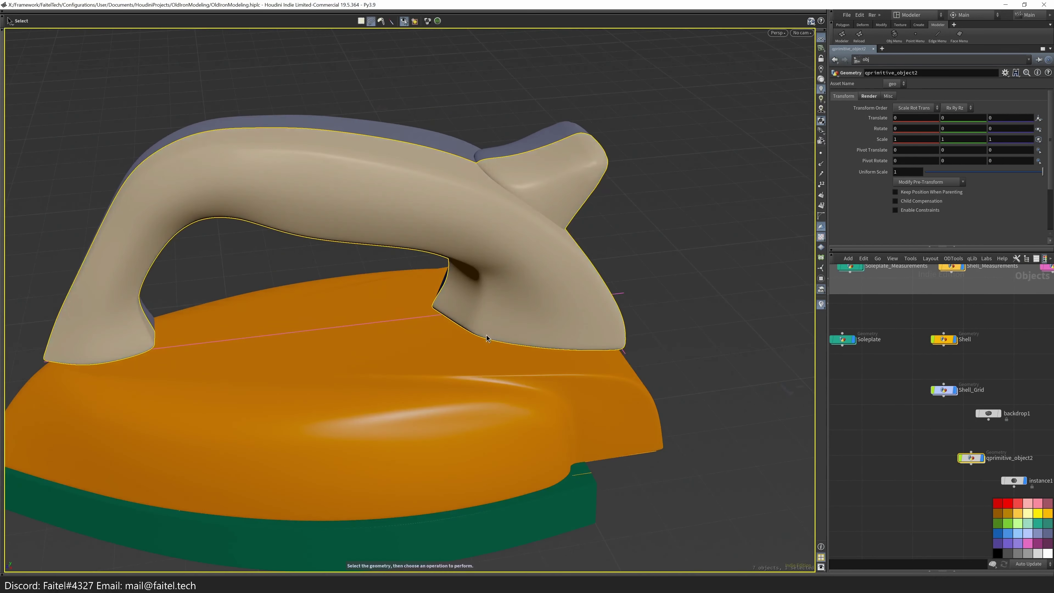
{"action": "double_click", "coordinate": [971, 458]}
{"action": "left_click", "coordinate": [584, 381]}
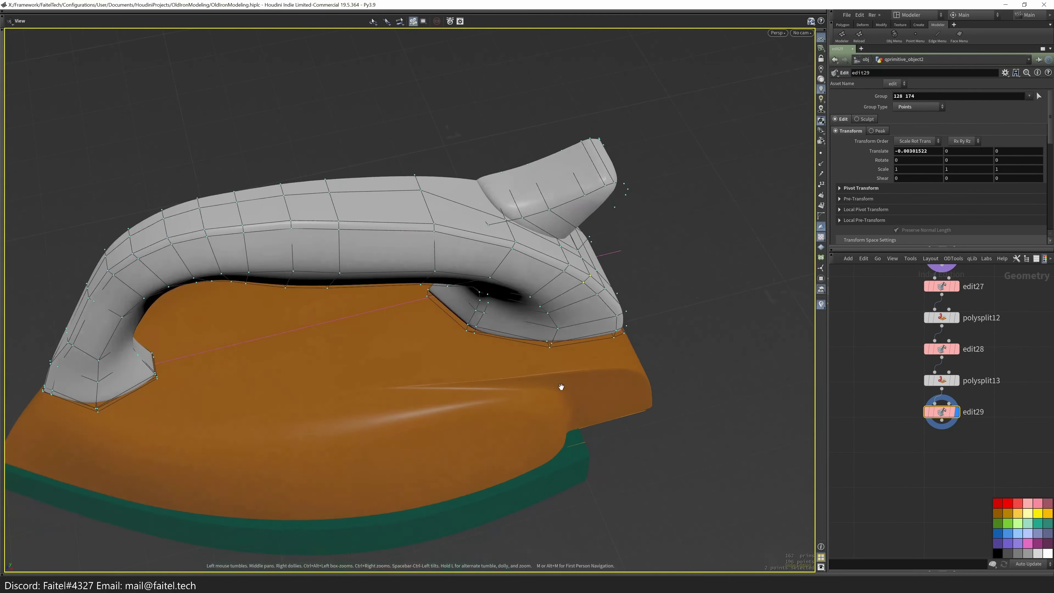
- Apply Symmetry > Half from the Modeler grid to mirror the handle's half (mirror2, mirror3)
{"action": "scroll", "coordinate": [534, 356], "scroll_direction": "up", "scroll_amount": 5}
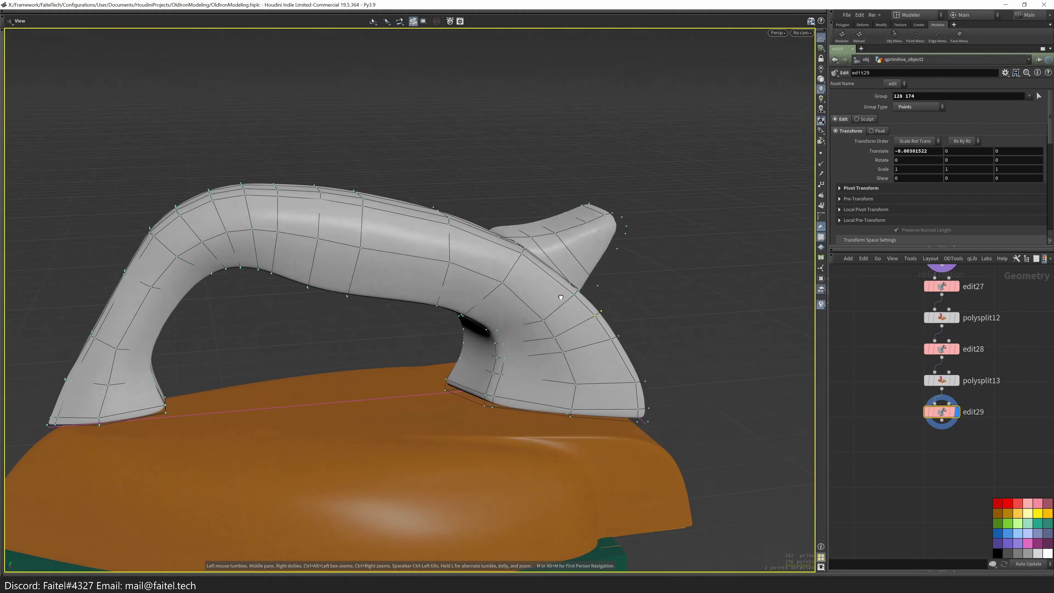
{"action": "key", "text": "q"}
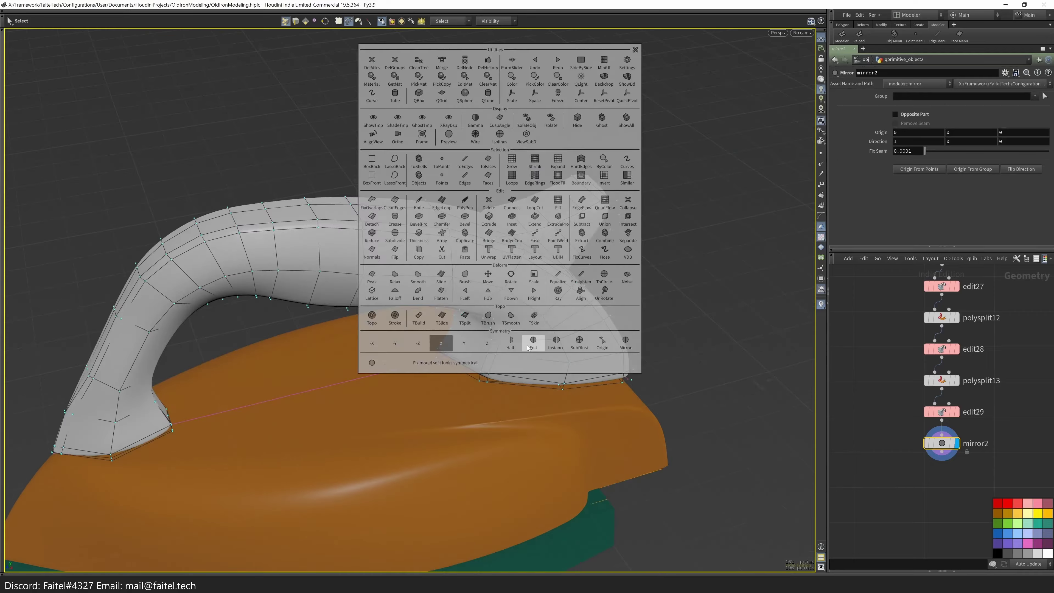
{"action": "left_click", "coordinate": [487, 324]}
- Check the mirrored handle in top and side views and open the Handle_Measurements reference
{"action": "left_click_drag", "start_coordinate": [607, 389], "coordinate": [540, 290]}
{"action": "key", "text": "space+2"}
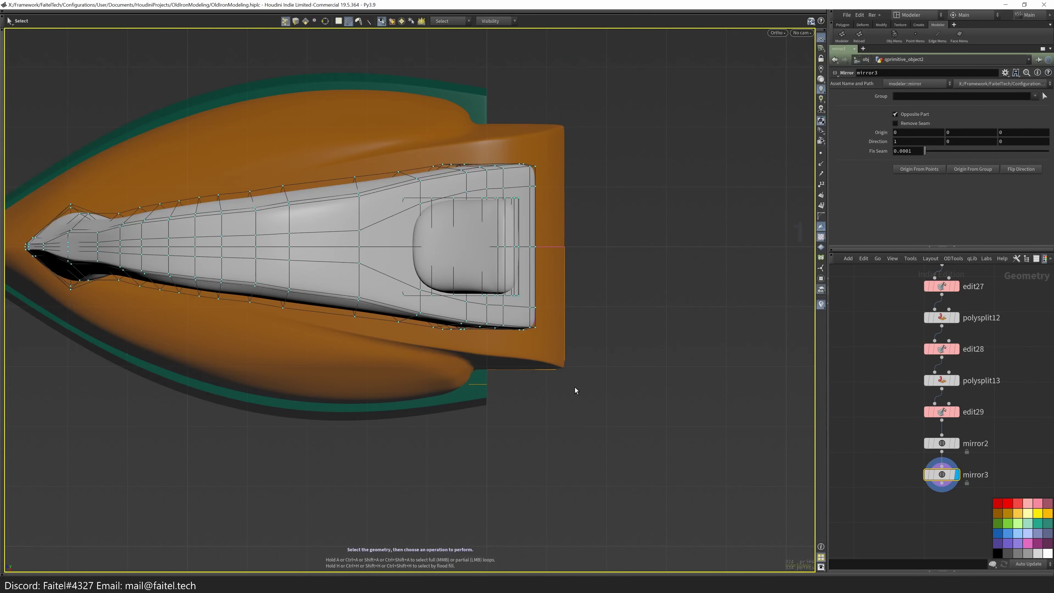
{"action": "left_click_drag", "start_coordinate": [523, 368], "coordinate": [490, 355]}
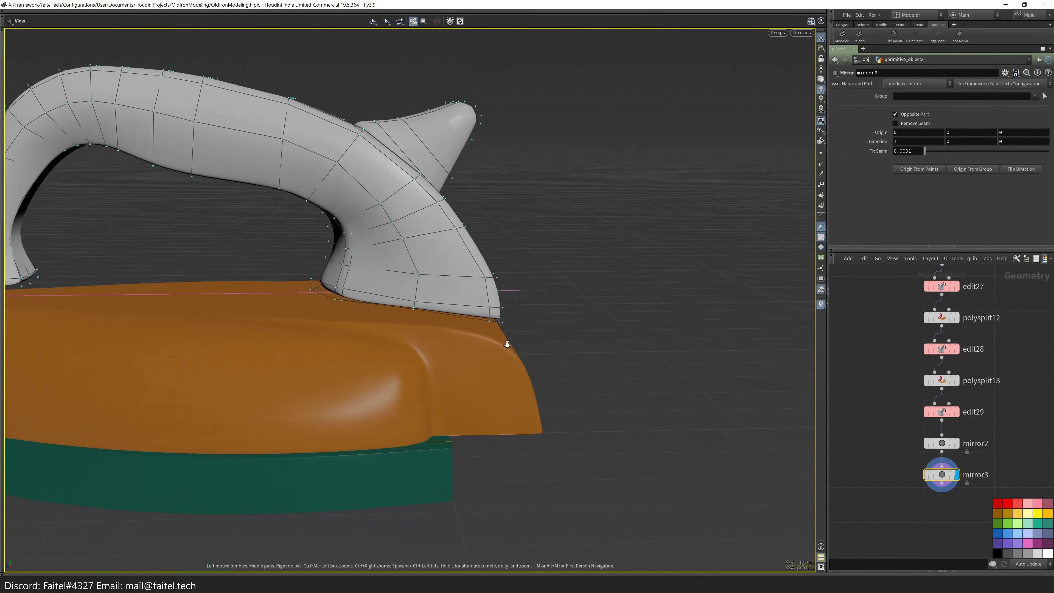
{"action": "key", "text": "space+3"}
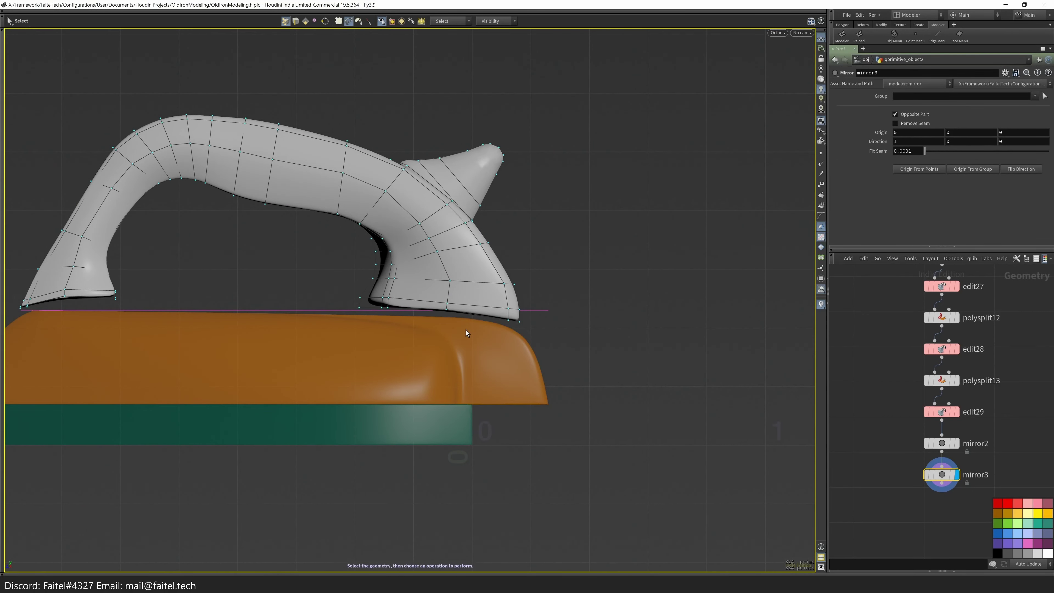
{"action": "double_click", "coordinate": [548, 309]}
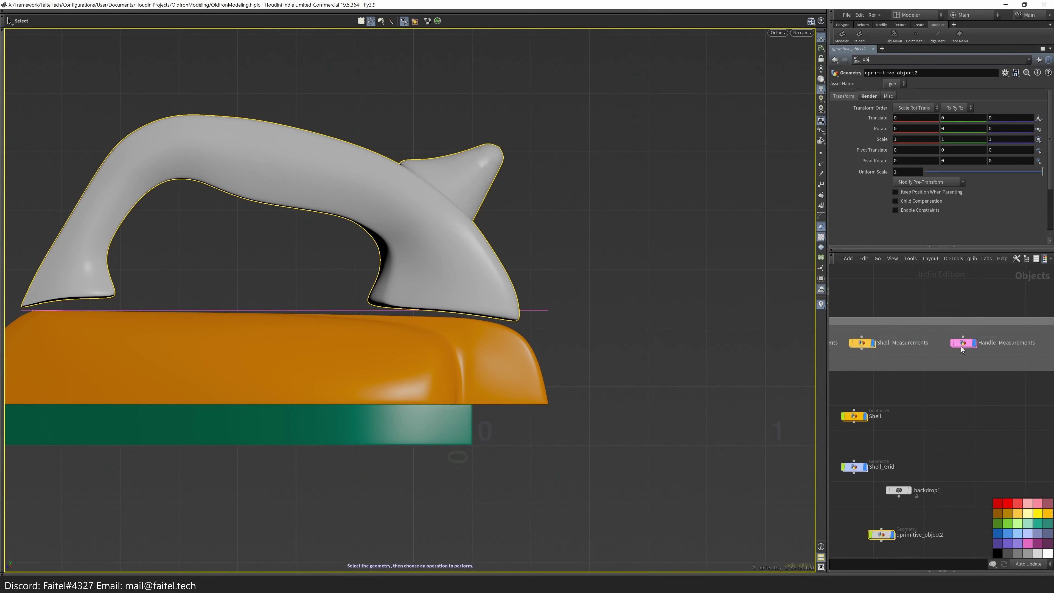
- Compare the handle against Handle_Measurements in the side view
{"action": "scroll", "coordinate": [550, 326], "scroll_direction": "up", "scroll_amount": 3}
{"action": "left_click_drag", "start_coordinate": [552, 320], "coordinate": [603, 356]}
{"action": "key", "text": "space+3"}
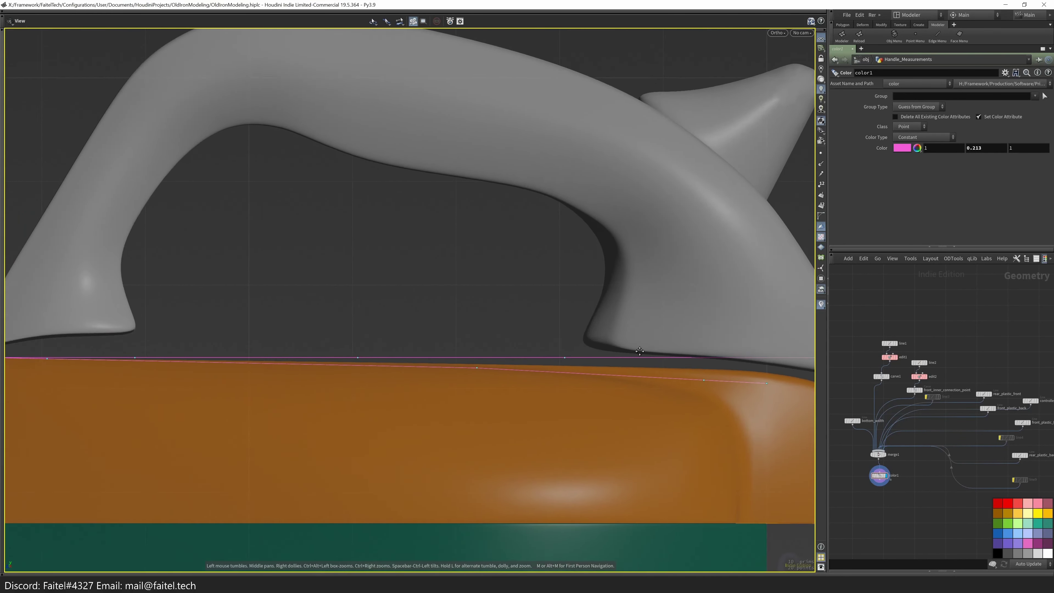
{"action": "scroll", "coordinate": [547, 352], "scroll_direction": "up", "scroll_amount": 3}
{"action": "middle_click_drag", "start_coordinate": [547, 352], "coordinate": [521, 385]}
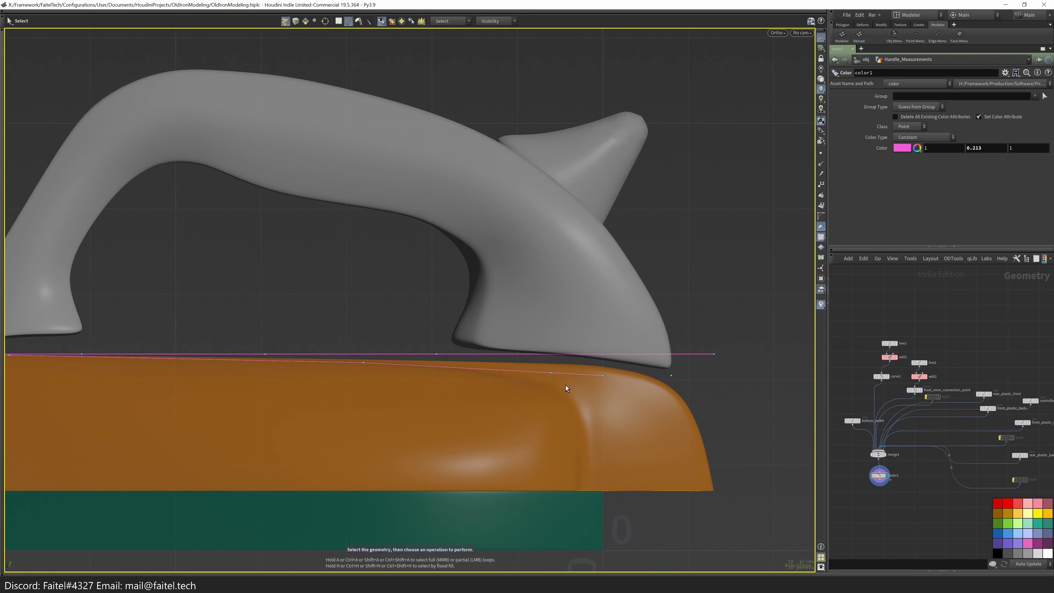
- Return to the handle's geometry and move points 151-152 by 0.00321272 along Z (edit30)
{"action": "key", "text": "u"}
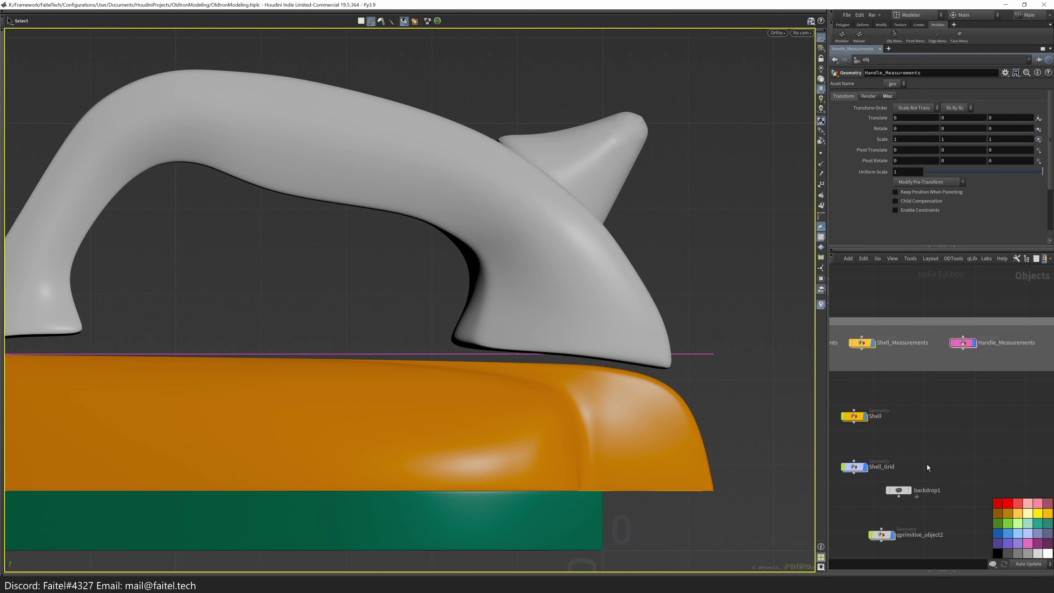
{"action": "double_click", "coordinate": [591, 365]}
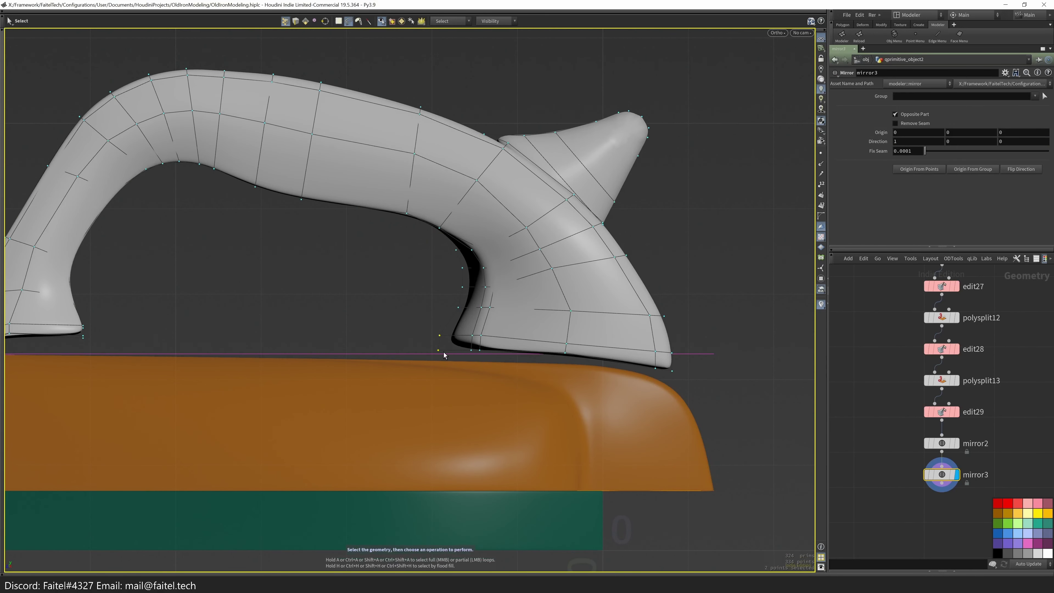
{"action": "key", "text": "t"}
{"action": "left_click_drag", "start_coordinate": [438, 345], "coordinate": [431, 311]}
- Lower the selected handle points and push them along Z in side view
{"action": "key", "text": "space+3"}
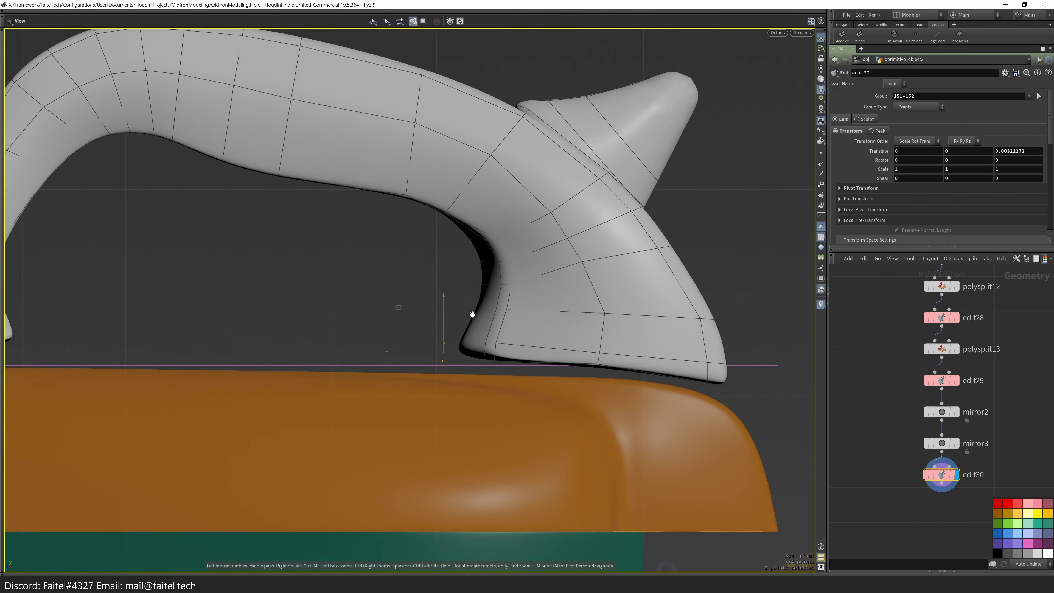
{"action": "left_click_drag", "start_coordinate": [442, 332], "coordinate": [489, 383]}
{"action": "scroll", "coordinate": [395, 268], "scroll_direction": "up", "scroll_amount": 5}
{"action": "left_click_drag", "start_coordinate": [395, 269], "coordinate": [303, 291]}
{"action": "left_click_drag", "start_coordinate": [303, 291], "coordinate": [371, 271], "text": "alt"}
- Select three vertical edges on the handle and pull them inward along Z
{"action": "key", "text": "s"}
{"action": "left_click", "coordinate": [460, 395]}
{"action": "key", "text": "t"}
{"action": "left_click", "coordinate": [490, 292]}
{"action": "key", "text": "s"}
{"action": "left_click", "coordinate": [388, 382]}
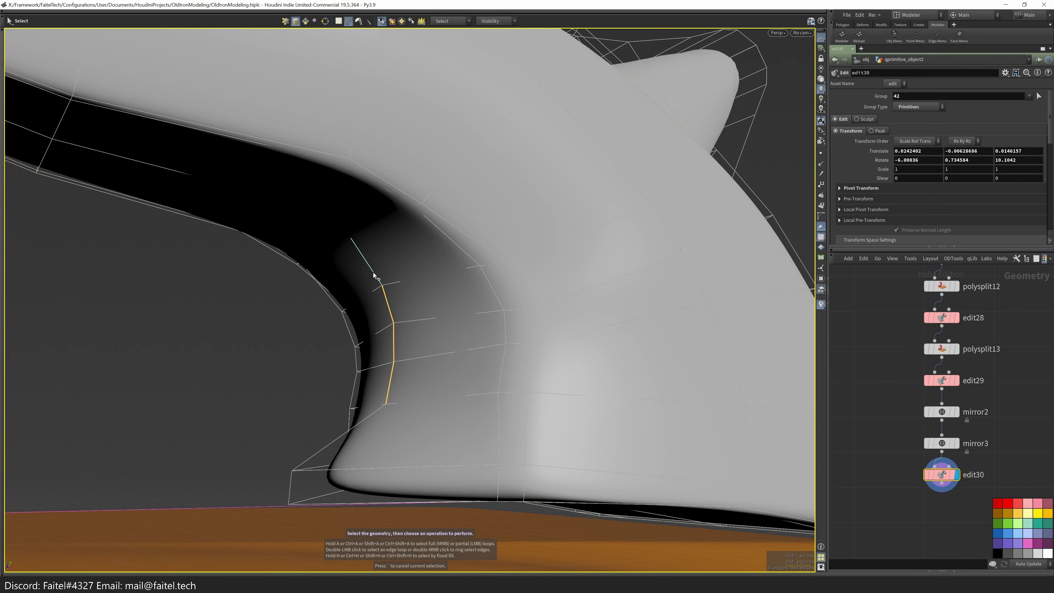
{"action": "left_click_drag", "start_coordinate": [334, 326], "coordinate": [758, 376]}
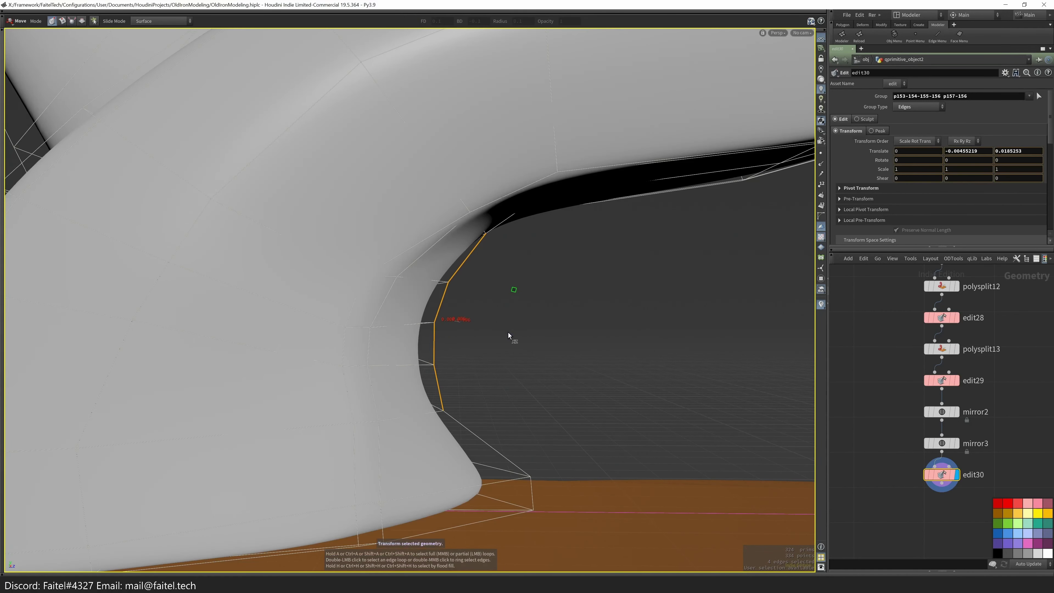
- Pull an inner arch edge down (-0.0155515 Y, 0.00402158 Z), then add a second arch edge
{"action": "key", "text": "w"}
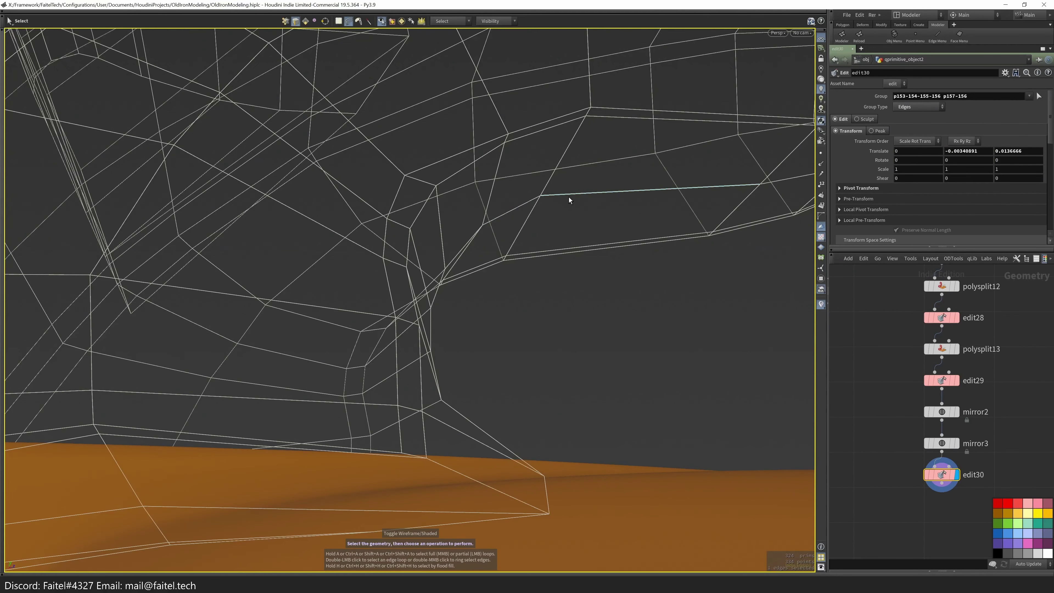
{"action": "left_click", "coordinate": [569, 198]}
{"action": "key", "text": "w"}
{"action": "key", "text": "t"}
{"action": "left_click_drag", "start_coordinate": [671, 229], "coordinate": [678, 249]}
{"action": "key", "text": "s"}
{"action": "left_click_drag", "start_coordinate": [678, 249], "coordinate": [613, 197], "text": "alt"}
{"action": "left_click", "coordinate": [561, 225], "text": "shift"}
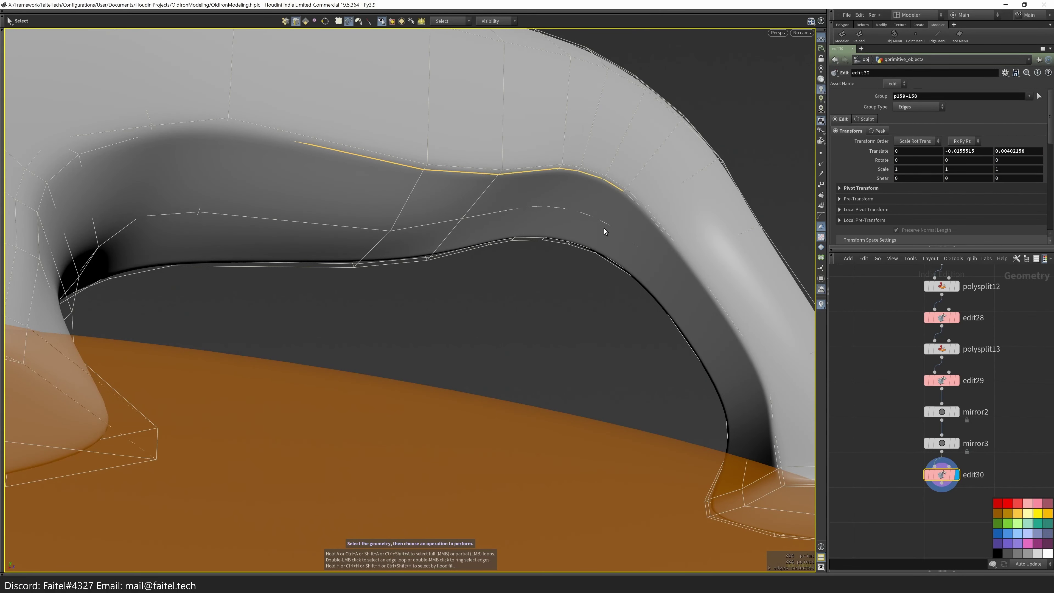
- Grab the selected edge loop and lower it along the arch's underside
{"action": "key", "text": "l"}
{"action": "key", "text": "Escape"}
{"action": "key", "text": "w"}
{"action": "key", "text": "g"}
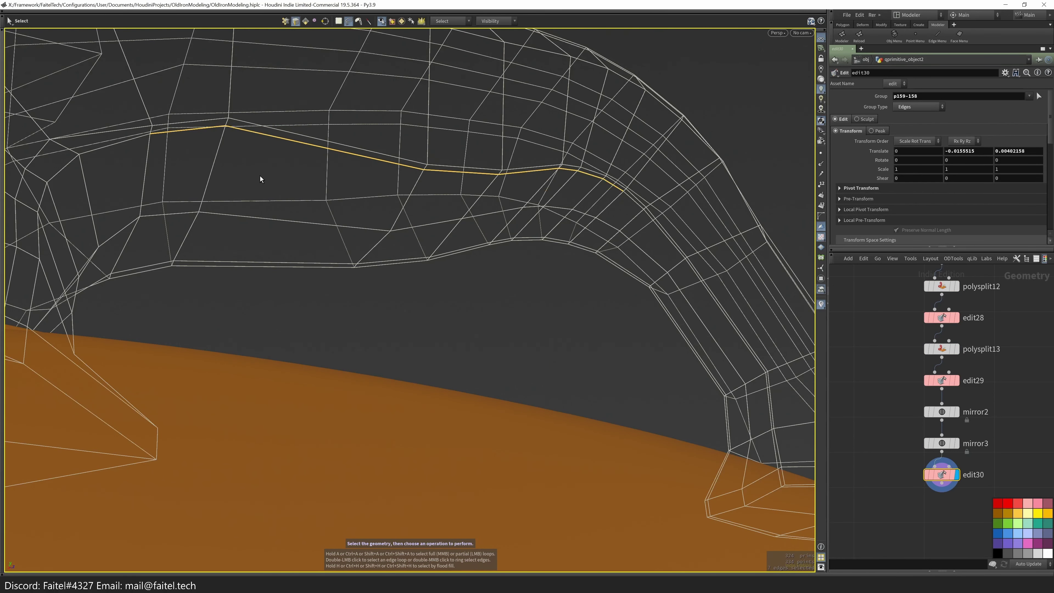
{"action": "left_click_drag", "start_coordinate": [583, 183], "coordinate": [554, 211]}
{"action": "key", "text": "w"}
{"action": "key", "text": "s"}
- Pick a single arch edge and grab it, checking from along the arch's leg
{"action": "left_click", "coordinate": [656, 231]}
{"action": "key", "text": "w"}
{"action": "key", "text": "w"}
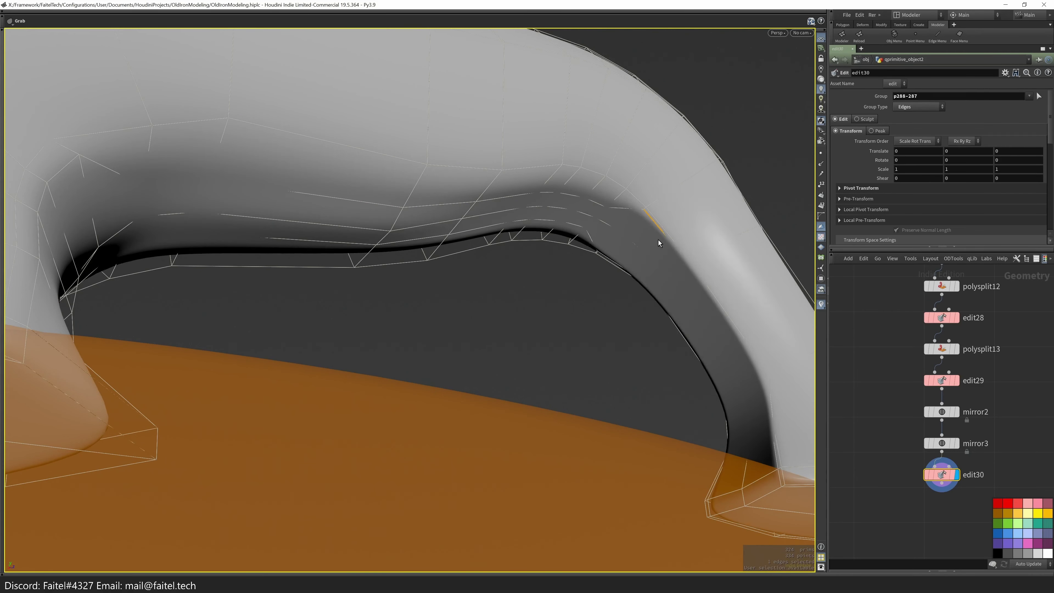
{"action": "key", "text": "w"}
{"action": "middle_click_drag", "start_coordinate": [676, 275], "coordinate": [649, 376]}
{"action": "left_click_drag", "start_coordinate": [650, 377], "coordinate": [654, 391]}
{"action": "key", "text": "g"}
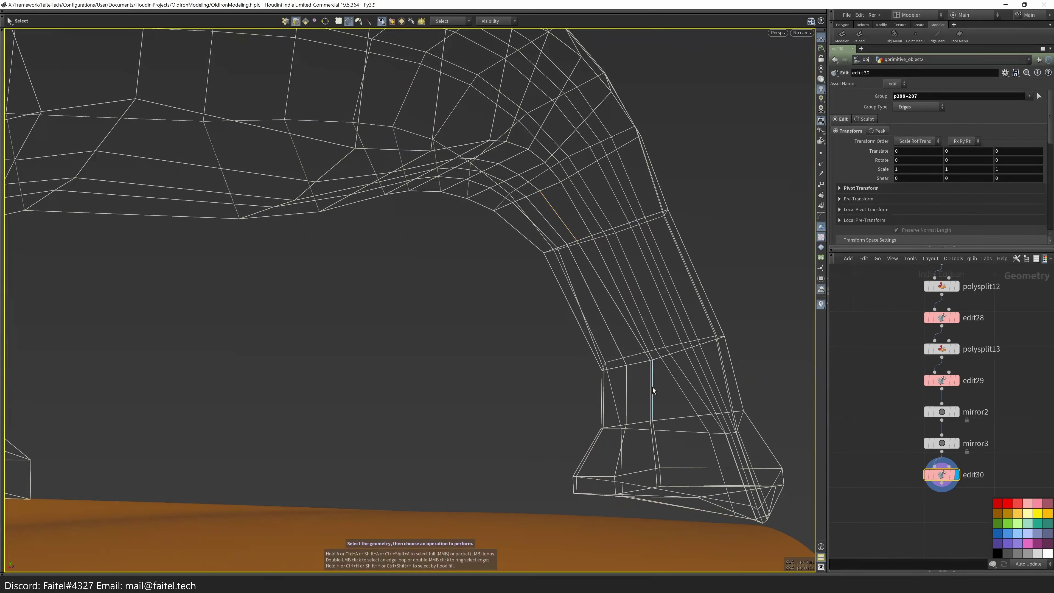
{"action": "key", "text": "w"}
{"action": "mouse_move", "coordinate": [679, 404]}
{"action": "left_mouse_down"}
{"action": "mouse_move", "coordinate": [612, 405]}
{"action": "mouse_move", "coordinate": [570, 365]}
{"action": "mouse_move", "coordinate": [341, 351]}
{"action": "mouse_move", "coordinate": [523, 299]}
{"action": "mouse_move", "coordinate": [523, 287]}
{"action": "mouse_move", "coordinate": [427, 281]}
{"action": "mouse_move", "coordinate": [447, 283]}
{"action": "mouse_move", "coordinate": [372, 215]}
{"action": "mouse_move", "coordinate": [372, 242]}
{"action": "mouse_move", "coordinate": [572, 300]}
{"action": "left_mouse_up"}
- Select the full edge loop around the arch and shift it slightly
{"action": "key", "text": "s"}
{"action": "left_click", "coordinate": [431, 278]}
{"action": "key", "text": "Escape"}
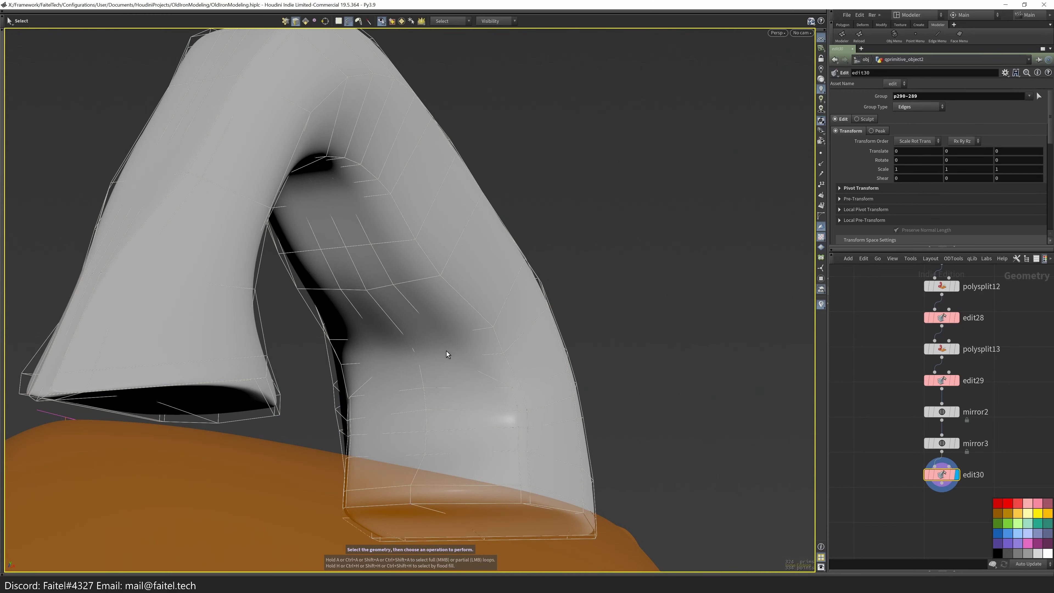
{"action": "key", "text": "w"}
{"action": "key", "text": "3"}
{"action": "left_click_drag", "start_coordinate": [471, 359], "coordinate": [424, 331]}
{"action": "key", "text": "w"}
{"action": "double_click", "coordinate": [180, 182]}
{"action": "key", "text": "t"}
{"action": "mouse_move", "coordinate": [328, 291]}
{"action": "left_mouse_down"}
{"action": "mouse_move", "coordinate": [324, 319]}
{"action": "mouse_move", "coordinate": [326, 309]}
{"action": "left_mouse_up"}
{"action": "key", "text": "Escape"}
{"action": "left_click_drag", "start_coordinate": [326, 310], "coordinate": [594, 422]}
{"action": "key", "text": "Escape"}
- Move the edge loop under the arch by 0.0192529, 0.00796669, -0.0163986 to smooth the curve
{"action": "key", "text": "s"}
{"action": "left_click", "coordinate": [610, 386]}
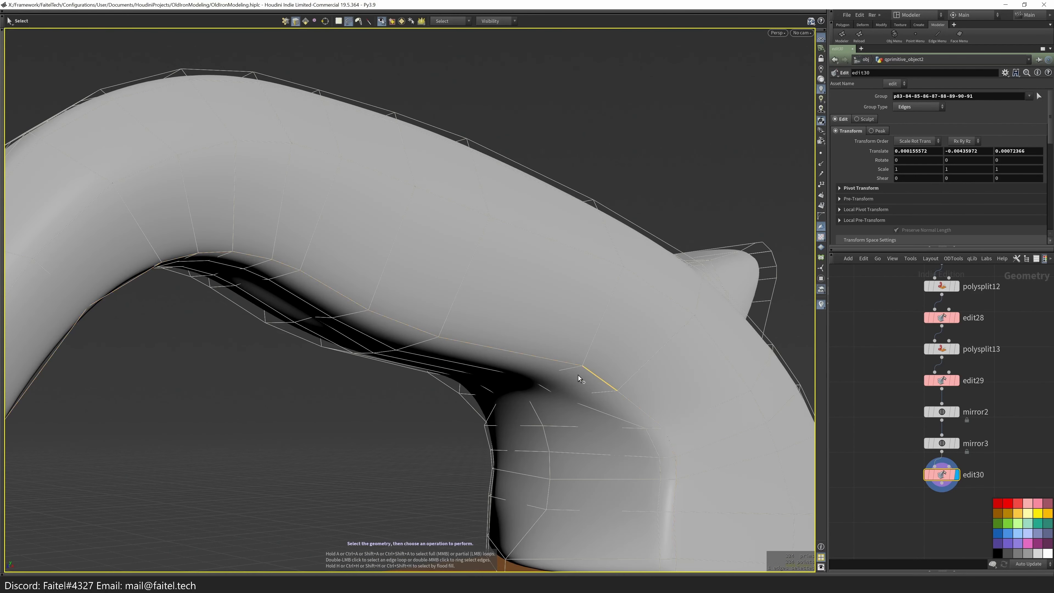
{"action": "double_click", "coordinate": [172, 264]}
{"action": "key", "text": "t"}
{"action": "left_click_drag", "start_coordinate": [173, 264], "coordinate": [147, 211]}
{"action": "key", "text": "Escape"}
- Select two more edges on the arch and review the curve
{"action": "key", "text": "s"}
{"action": "left_click", "coordinate": [391, 333]}
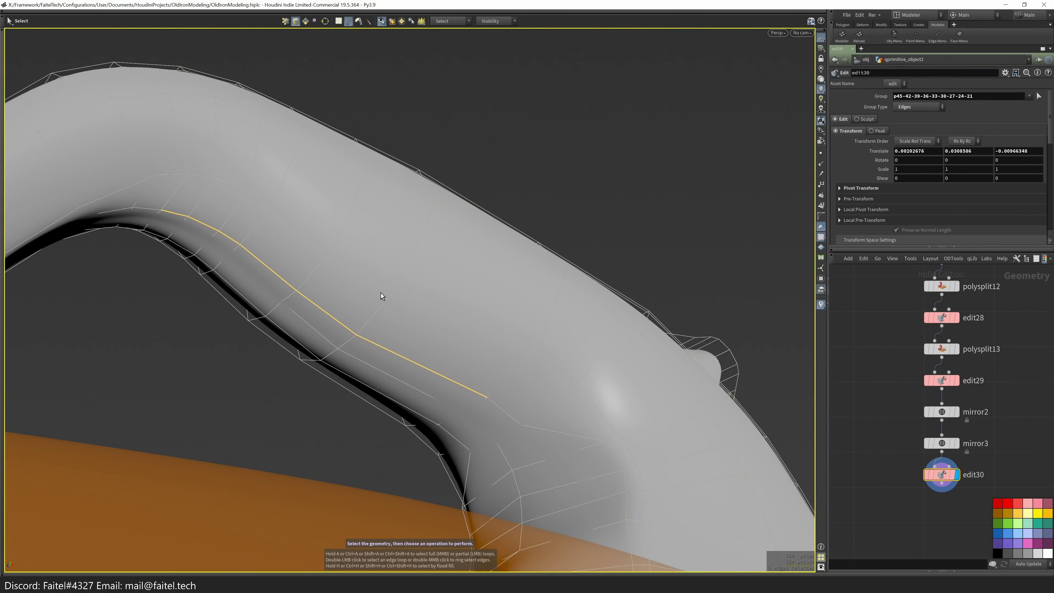
{"action": "left_click", "coordinate": [522, 423], "text": "shift"}
{"action": "key", "text": "Escape"}
{"action": "left_click_drag", "start_coordinate": [559, 379], "coordinate": [508, 423]}
{"action": "key", "text": "s"}
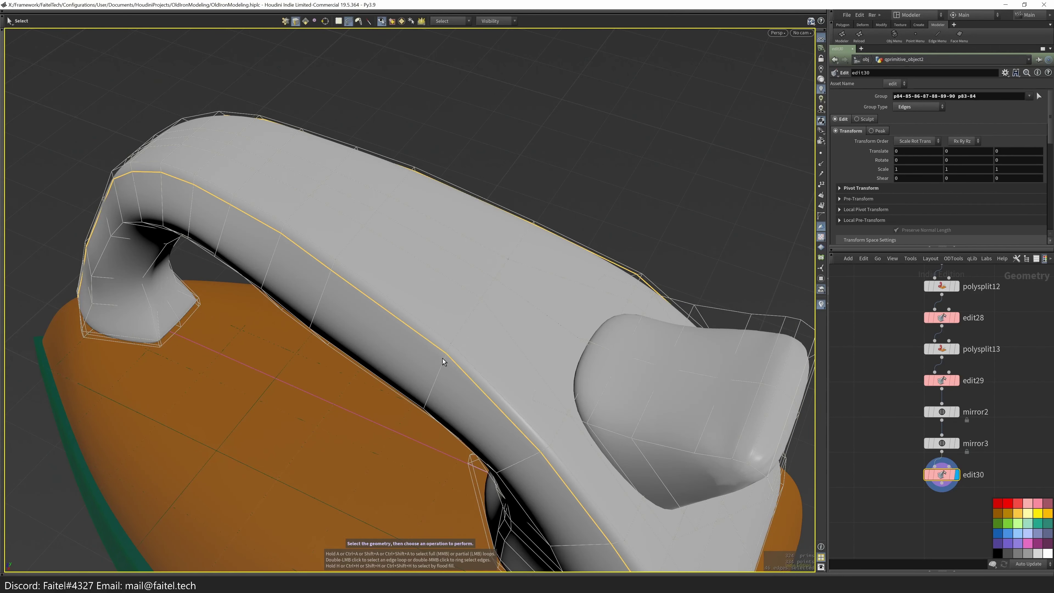
- Grab and shift the selected edges beside the thumb-rest fin
{"action": "mouse_move", "coordinate": [532, 452]}
{"action": "left_mouse_down", "text": "alt"}
{"action": "mouse_move", "coordinate": [534, 397]}
{"action": "mouse_move", "coordinate": [519, 396]}
{"action": "mouse_move", "coordinate": [598, 360]}
{"action": "left_mouse_up", "text": "alt"}
{"action": "key", "text": "w"}
{"action": "key", "text": "Escape"}
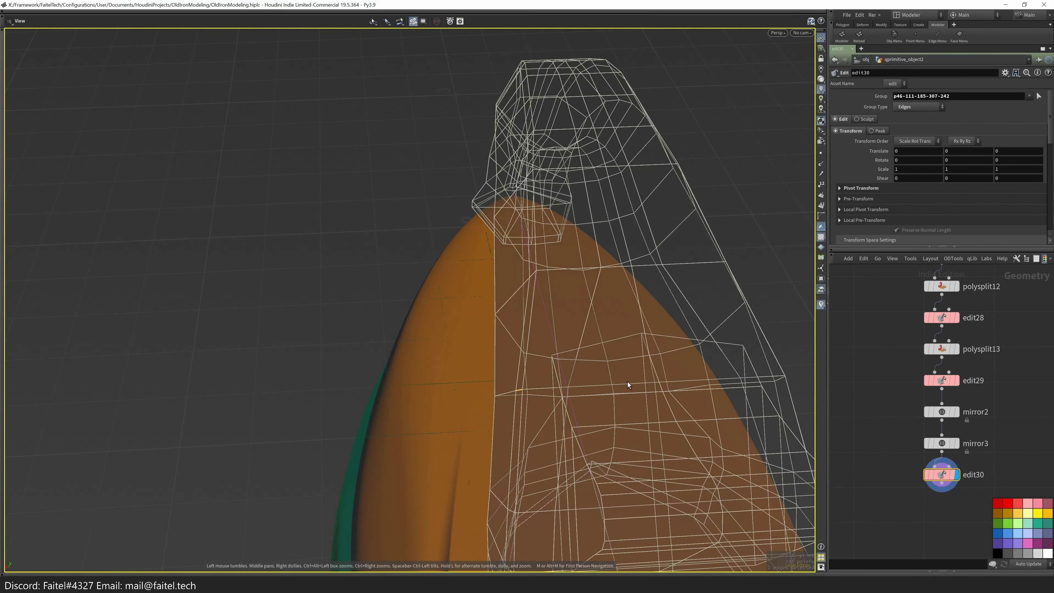
{"action": "key", "text": "s"}
{"action": "left_click_drag", "start_coordinate": [597, 360], "coordinate": [538, 353], "text": "alt"}
{"action": "left_click_drag", "start_coordinate": [442, 387], "coordinate": [607, 318], "text": "alt"}
{"action": "key", "text": "g"}
{"action": "left_click", "coordinate": [583, 336]}
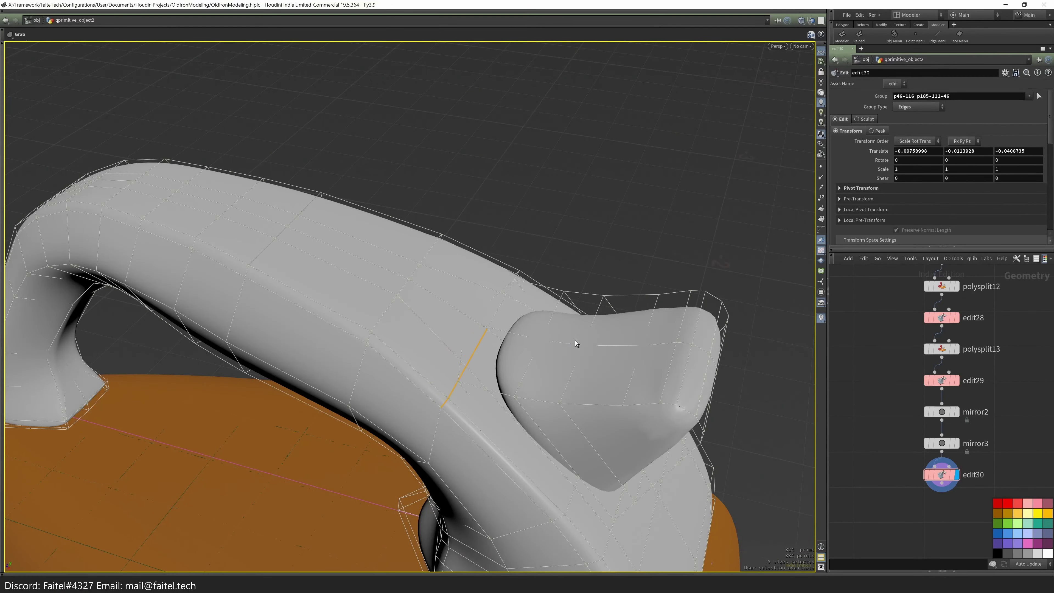
{"action": "key", "text": "Escape"}
- Select the edge loop along the handle top and nudge it back along one axis
{"action": "left_click_drag", "start_coordinate": [505, 403], "coordinate": [425, 379]}
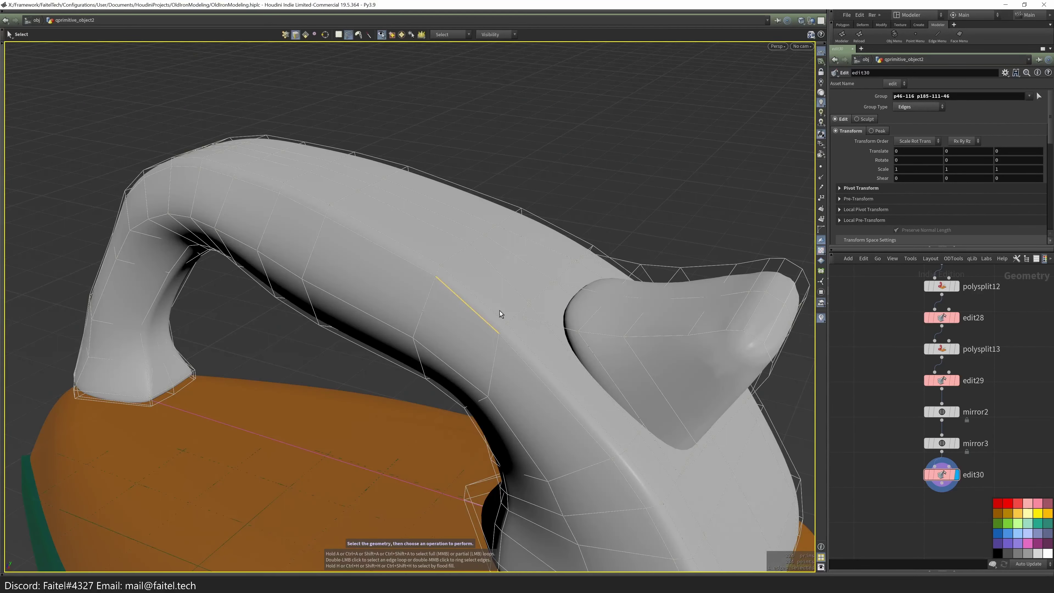
{"action": "left_click_drag", "start_coordinate": [497, 328], "coordinate": [215, 280], "text": "alt"}
{"action": "double_click", "coordinate": [198, 257]}
{"action": "key", "text": "t"}
{"action": "left_click_drag", "start_coordinate": [363, 374], "coordinate": [353, 435], "text": "alt"}
{"action": "left_click_drag", "start_coordinate": [420, 430], "coordinate": [425, 244], "text": "alt"}
{"action": "key", "text": "t"}
{"action": "left_click_drag", "start_coordinate": [426, 244], "coordinate": [372, 397], "text": "alt"}
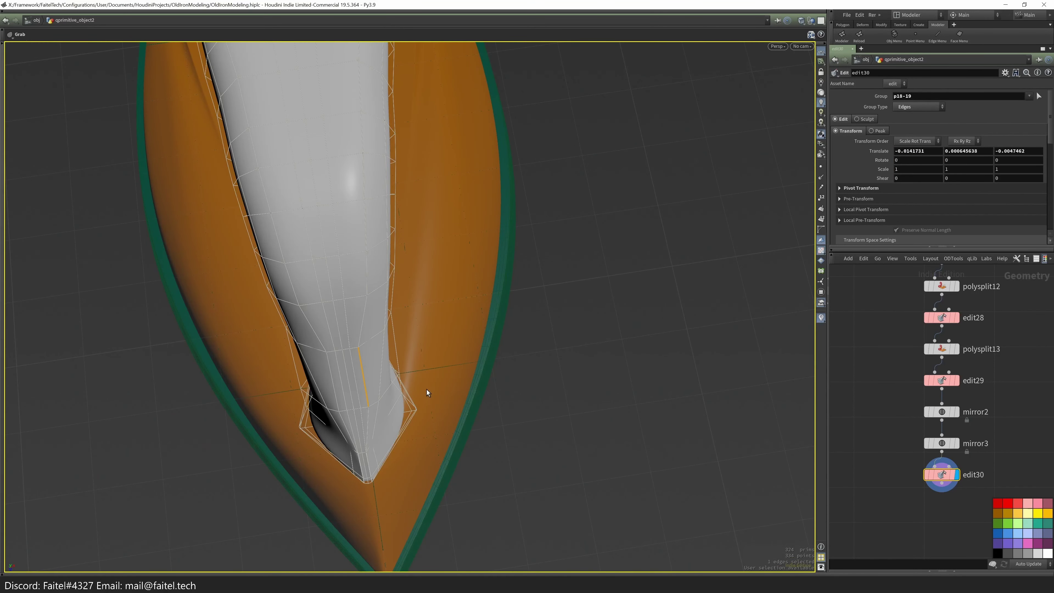
- Shift an edge at the handle's front tip and start the Edge Loop tool
{"action": "scroll", "coordinate": [427, 390], "scroll_direction": "up", "scroll_amount": 5}
{"action": "left_click_drag", "start_coordinate": [392, 429], "coordinate": [237, 344]}
{"action": "left_click_drag", "start_coordinate": [427, 299], "coordinate": [541, 255]}
{"action": "key", "text": "alt+c"}
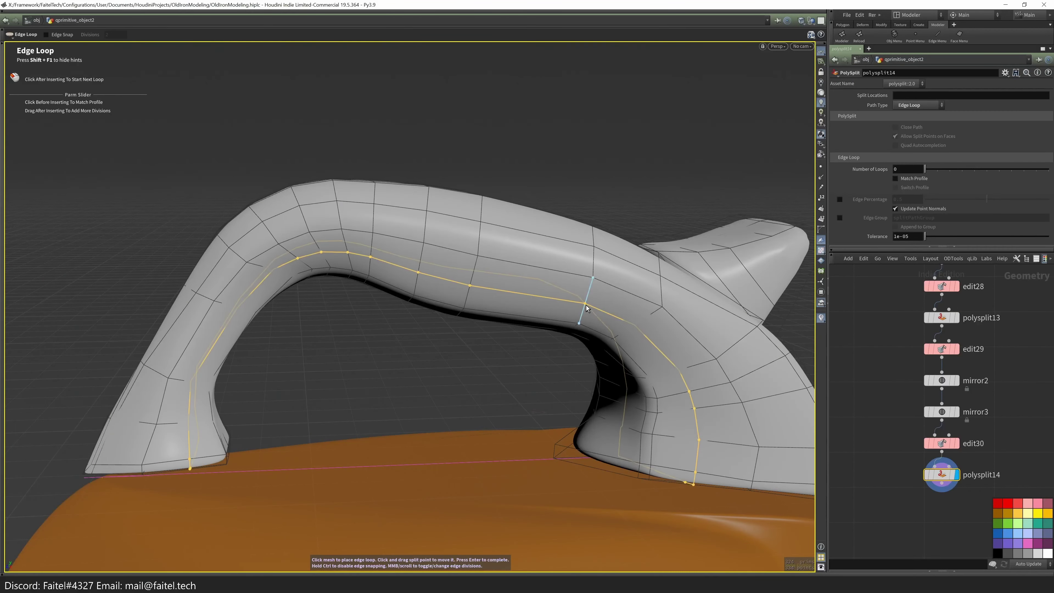
- Insert a lengthwise edge loop along the handle's side (polysplit14)
{"action": "left_click", "coordinate": [585, 306]}
{"action": "left_click_drag", "start_coordinate": [697, 481], "coordinate": [489, 311]}
{"action": "key", "text": "space+3"}
{"action": "left_click_drag", "start_coordinate": [472, 447], "coordinate": [518, 345]}
{"action": "left_click_drag", "start_coordinate": [235, 407], "coordinate": [507, 343]}
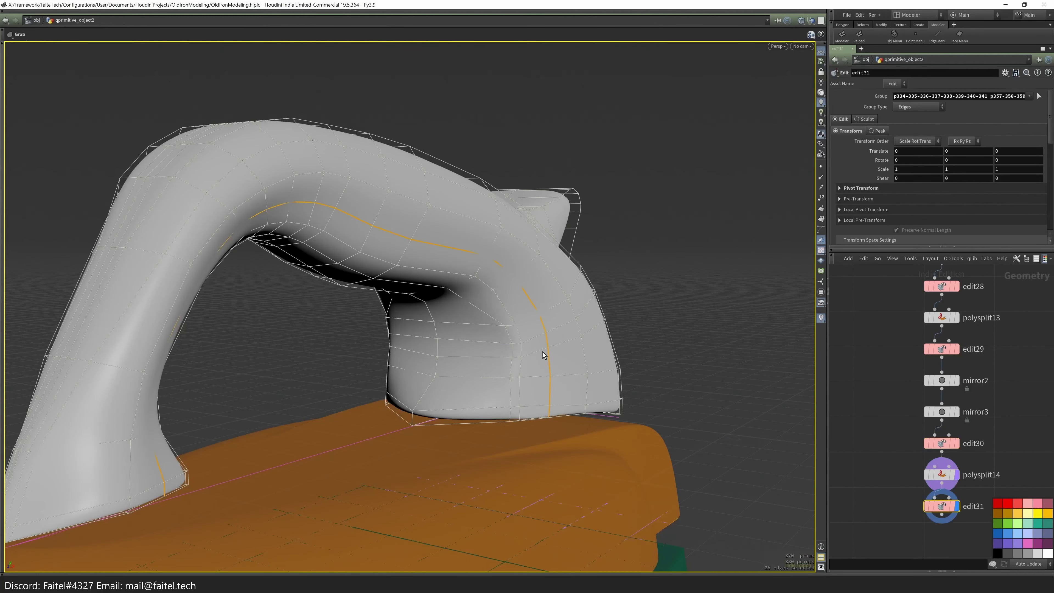
- Push the new loop's edges outward 0.0198296 along X (edit31)
{"action": "key", "text": "t"}
{"action": "left_click_drag", "start_coordinate": [415, 368], "coordinate": [415, 336], "text": "alt"}
{"action": "middle_click_drag", "start_coordinate": [415, 335], "coordinate": [472, 343]}
{"action": "key", "text": "Escape"}
{"action": "left_click_drag", "start_coordinate": [472, 343], "coordinate": [259, 365]}
{"action": "scroll", "coordinate": [306, 344], "scroll_direction": "up", "scroll_amount": 5}
{"action": "key", "text": "s"}
{"action": "key", "text": "3"}
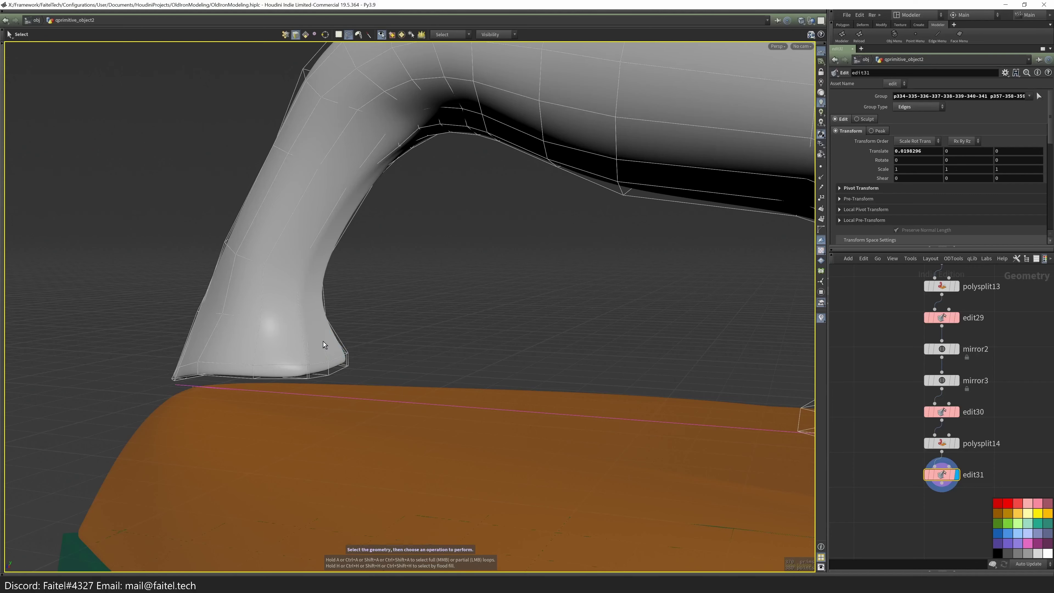
- In wireframe, shift the edge loop running up the handle leg
{"action": "mouse_move", "coordinate": [323, 342]}
{"action": "left_mouse_down"}
{"action": "mouse_move", "coordinate": [523, 177]}
{"action": "mouse_move", "coordinate": [435, 283]}
{"action": "left_mouse_up"}
{"action": "key", "text": "w"}
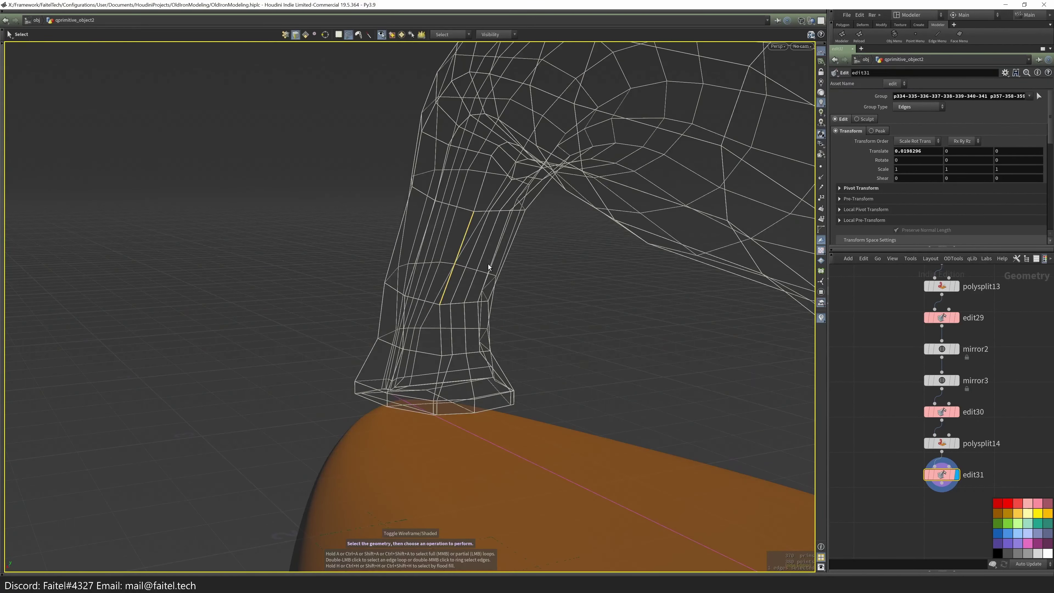
{"action": "left_click_drag", "start_coordinate": [508, 237], "coordinate": [490, 196]}
{"action": "left_click", "coordinate": [443, 333]}
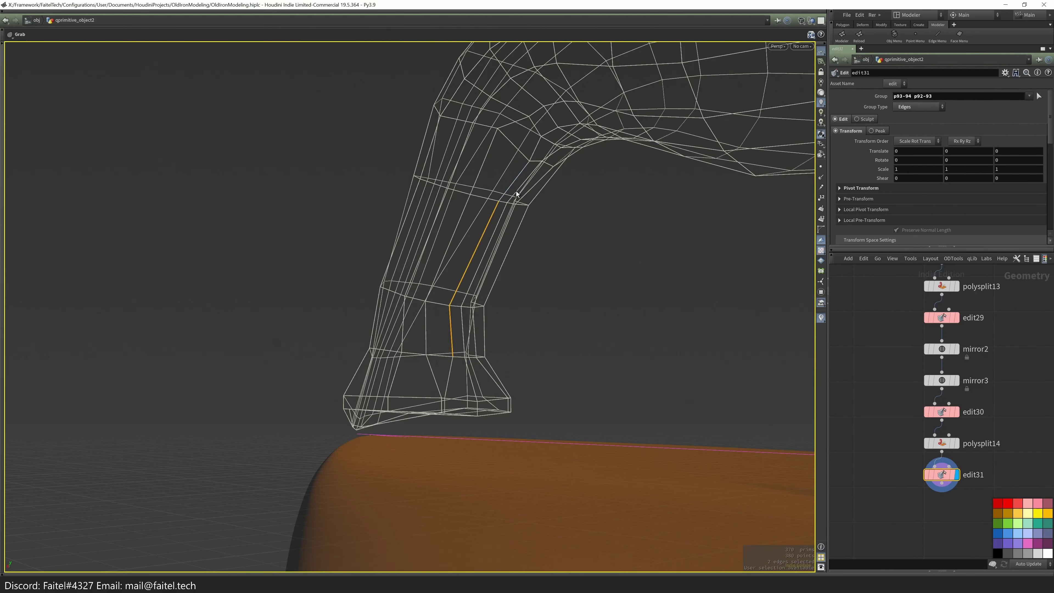
{"action": "key", "text": "w"}
{"action": "key", "text": "s"}
{"action": "key", "text": "w"}
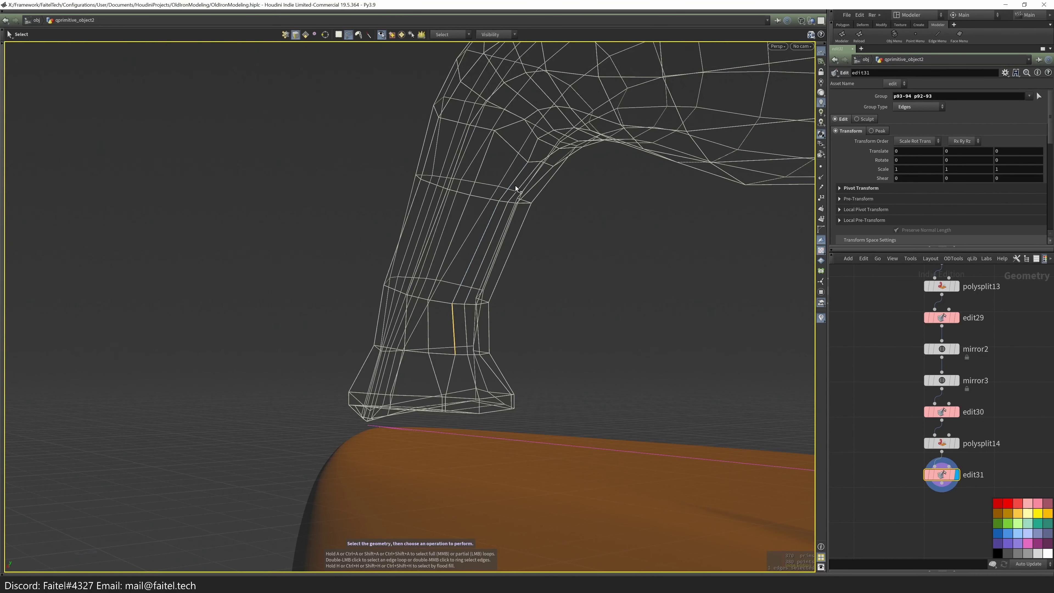
{"action": "double_click", "coordinate": [517, 189]}
{"action": "key", "text": "w"}
{"action": "key", "text": "t"}
{"action": "left_click_drag", "start_coordinate": [555, 260], "coordinate": [507, 384], "text": "alt"}
{"action": "key", "text": "s"}
- Select and move the edge loop around the base of the leg
{"action": "left_click", "coordinate": [476, 397]}
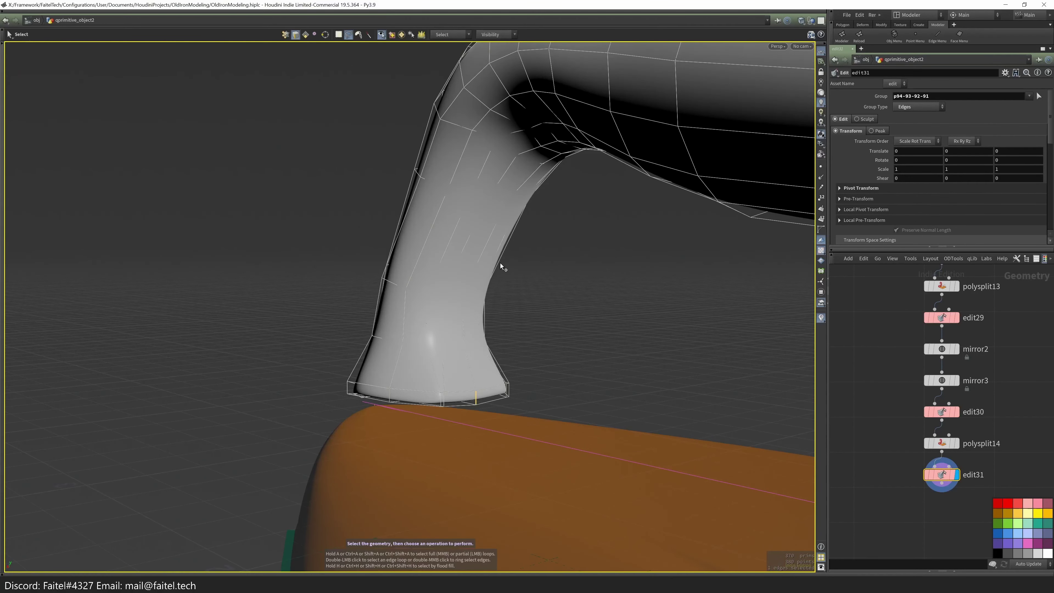
{"action": "key", "text": "w"}
{"action": "mouse_move", "coordinate": [467, 275]}
{"action": "left_mouse_down", "text": "alt"}
{"action": "mouse_move", "coordinate": [529, 168]}
{"action": "mouse_move", "coordinate": [572, 280]}
{"action": "mouse_move", "coordinate": [470, 299]}
{"action": "mouse_move", "coordinate": [565, 296]}
{"action": "mouse_move", "coordinate": [553, 314]}
{"action": "mouse_move", "coordinate": [576, 254]}
{"action": "mouse_move", "coordinate": [494, 312]}
{"action": "mouse_move", "coordinate": [657, 217]}
{"action": "mouse_move", "coordinate": [598, 175]}
{"action": "mouse_move", "coordinate": [604, 221]}
{"action": "mouse_move", "coordinate": [463, 236]}
{"action": "mouse_move", "coordinate": [515, 244]}
{"action": "mouse_move", "coordinate": [478, 264]}
{"action": "mouse_move", "coordinate": [548, 288]}
{"action": "mouse_move", "coordinate": [504, 251]}
{"action": "mouse_move", "coordinate": [442, 266]}
{"action": "mouse_move", "coordinate": [440, 290]}
{"action": "mouse_move", "coordinate": [522, 217]}
{"action": "mouse_move", "coordinate": [463, 266]}
{"action": "mouse_move", "coordinate": [370, 212]}
{"action": "mouse_move", "coordinate": [488, 322]}
{"action": "mouse_move", "coordinate": [572, 335]}
{"action": "mouse_move", "coordinate": [611, 312]}
{"action": "left_mouse_up", "text": "alt"}
{"action": "double_click", "coordinate": [529, 167]}
{"action": "key", "text": "t"}
{"action": "key", "text": "w"}
- Drag a single point on the handle cage to smooth the arch
{"action": "left_click", "coordinate": [461, 233]}
{"action": "key", "text": "w"}
{"action": "key", "text": "1"}
{"action": "left_click", "coordinate": [461, 294]}
{"action": "key", "text": "s"}
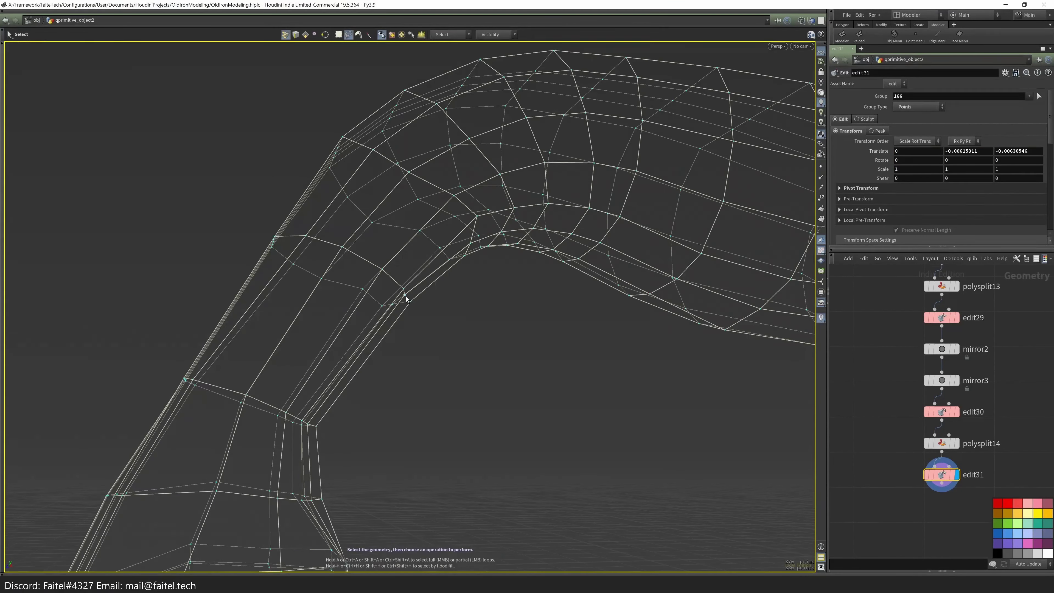
{"action": "mouse_move", "coordinate": [437, 324]}
{"action": "left_mouse_down"}
{"action": "mouse_move", "coordinate": [452, 329]}
{"action": "mouse_move", "coordinate": [499, 290]}
{"action": "mouse_move", "coordinate": [438, 303]}
{"action": "mouse_move", "coordinate": [334, 369]}
{"action": "mouse_move", "coordinate": [394, 356]}
{"action": "mouse_move", "coordinate": [379, 419]}
{"action": "mouse_move", "coordinate": [393, 357]}
{"action": "mouse_move", "coordinate": [423, 384]}
{"action": "mouse_move", "coordinate": [506, 341]}
{"action": "mouse_move", "coordinate": [630, 372]}
{"action": "mouse_move", "coordinate": [649, 447]}
{"action": "mouse_move", "coordinate": [654, 419]}
{"action": "mouse_move", "coordinate": [631, 431]}
{"action": "mouse_move", "coordinate": [658, 442]}
{"action": "mouse_move", "coordinate": [414, 353]}
{"action": "mouse_move", "coordinate": [535, 365]}
{"action": "mouse_move", "coordinate": [579, 447]}
{"action": "mouse_move", "coordinate": [631, 278]}
{"action": "mouse_move", "coordinate": [593, 384]}
{"action": "mouse_move", "coordinate": [472, 344]}
{"action": "mouse_move", "coordinate": [431, 384]}
{"action": "mouse_move", "coordinate": [483, 359]}
{"action": "left_mouse_up"}
- Nudge the two selected foot points further, then select the leg's lower edge loop
{"action": "key", "text": "t"}
{"action": "left_click_drag", "start_coordinate": [494, 402], "coordinate": [498, 405]}
{"action": "left_click_drag", "start_coordinate": [498, 405], "coordinate": [555, 360], "text": "alt"}
{"action": "double_click", "coordinate": [533, 322]}
{"action": "key", "text": "s"}
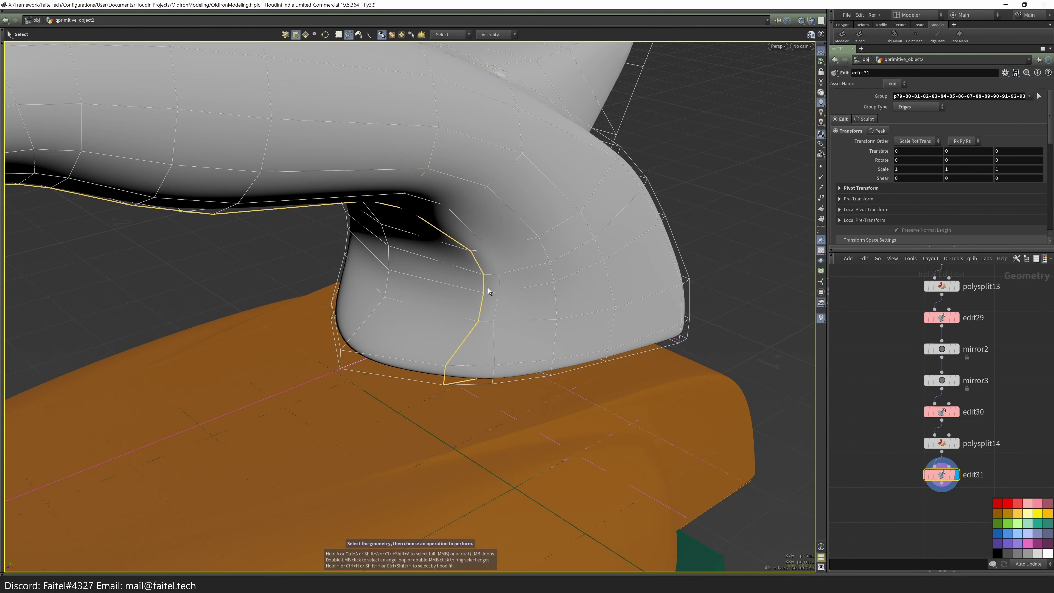
- Slide the selected edge loop along the leg surface
{"action": "key", "text": "t"}
{"action": "left_click_drag", "start_coordinate": [498, 311], "coordinate": [449, 307]}
{"action": "key", "text": "Escape"}
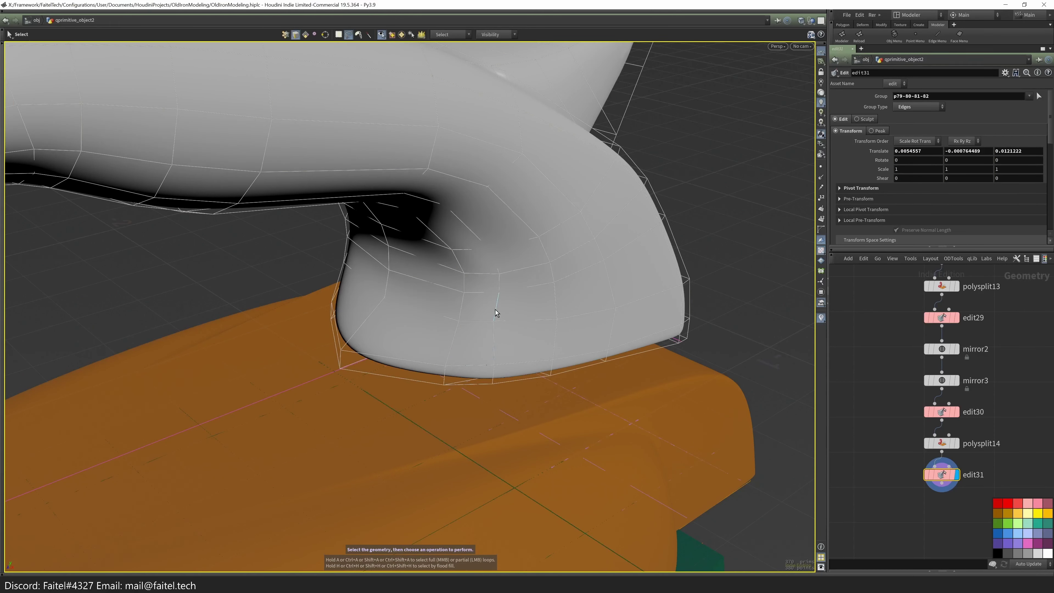
{"action": "left_click_drag", "start_coordinate": [513, 325], "coordinate": [471, 278]}
{"action": "key", "text": "s"}
{"action": "key", "text": "Escape"}
- Nudge an edge on the rear leg and pick a point on its inner curve
{"action": "key", "text": "t"}
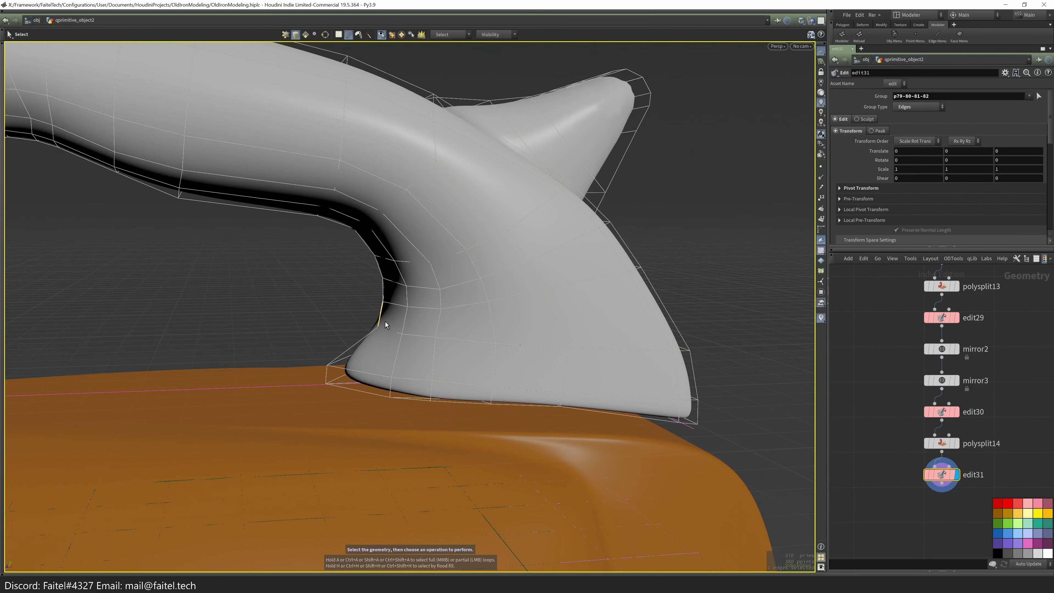
{"action": "left_click", "coordinate": [379, 320]}
{"action": "left_click_drag", "start_coordinate": [362, 319], "coordinate": [373, 274]}
{"action": "key", "text": "s"}
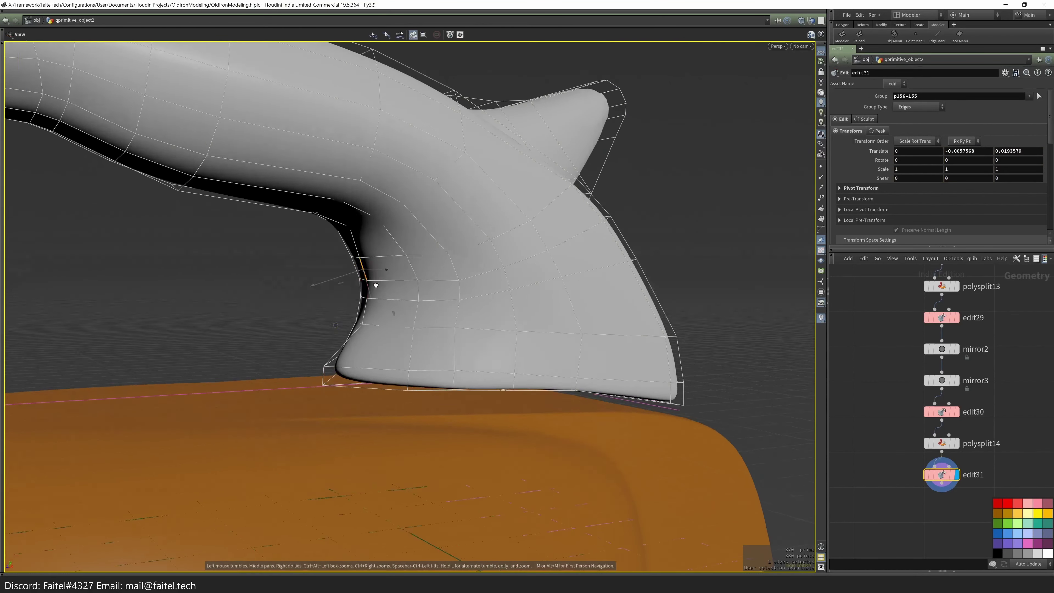
{"action": "left_click", "coordinate": [367, 298]}
{"action": "left_click", "coordinate": [365, 298]}
{"action": "scroll", "coordinate": [399, 316], "scroll_direction": "up", "scroll_amount": 5}
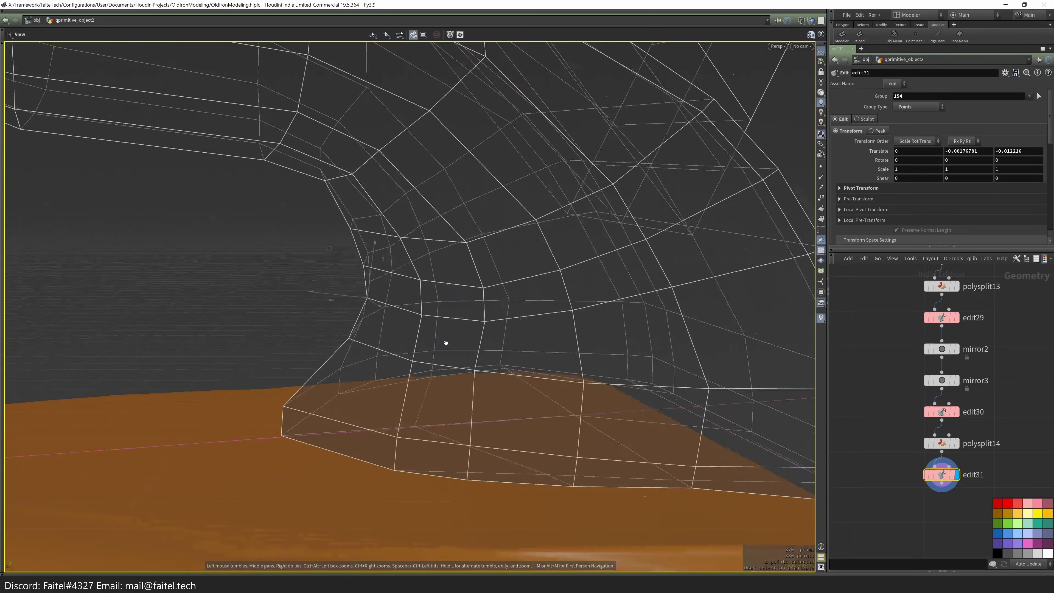
{"action": "mouse_move", "coordinate": [446, 343]}
{"action": "left_mouse_down"}
{"action": "mouse_move", "coordinate": [516, 334]}
{"action": "mouse_move", "coordinate": [478, 365]}
{"action": "mouse_move", "coordinate": [442, 424]}
{"action": "mouse_move", "coordinate": [502, 440]}
{"action": "mouse_move", "coordinate": [426, 428]}
{"action": "mouse_move", "coordinate": [477, 398]}
{"action": "mouse_move", "coordinate": [447, 412]}
{"action": "left_mouse_up"}
- Nudge points on the handle underside, undoing one stray move
{"action": "left_click", "coordinate": [467, 430]}
{"action": "left_click", "coordinate": [486, 426]}
{"action": "left_click_drag", "start_coordinate": [452, 369], "coordinate": [498, 342]}
{"action": "key", "text": "t"}
{"action": "left_click", "coordinate": [458, 344]}
{"action": "key", "text": "ctrl+z"}
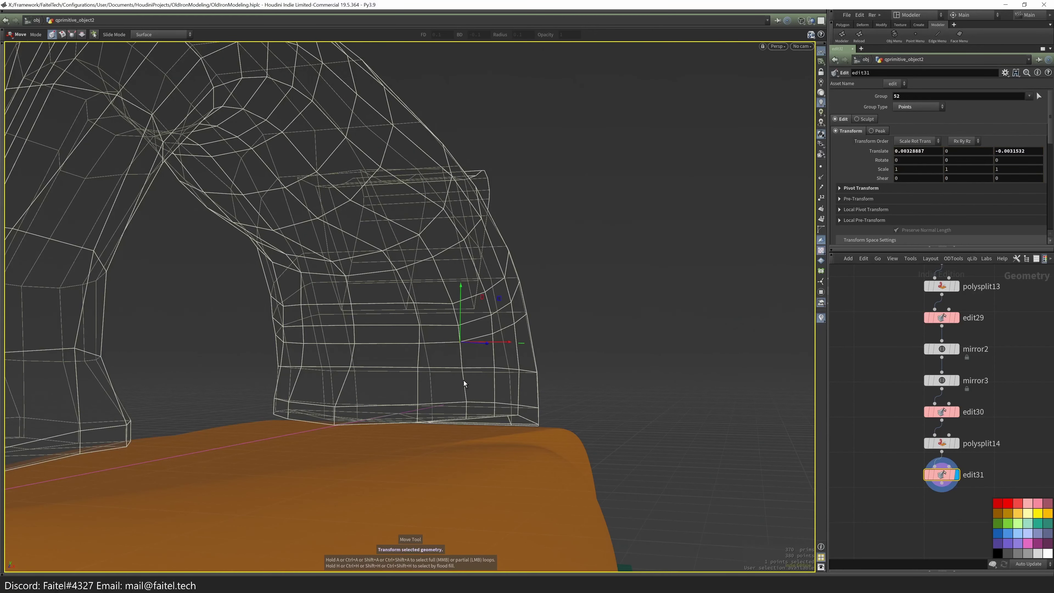
{"action": "key", "text": "s"}
{"action": "key", "text": "t"}
{"action": "left_click_drag", "start_coordinate": [500, 342], "coordinate": [501, 351]}
{"action": "key", "text": "Escape"}
{"action": "scroll", "coordinate": [416, 353], "scroll_direction": "down", "scroll_amount": 5}
- Pull the edge at the foot's bottom tip to reshape the foot
{"action": "left_click_drag", "start_coordinate": [334, 360], "coordinate": [401, 367]}
{"action": "key", "text": "3"}
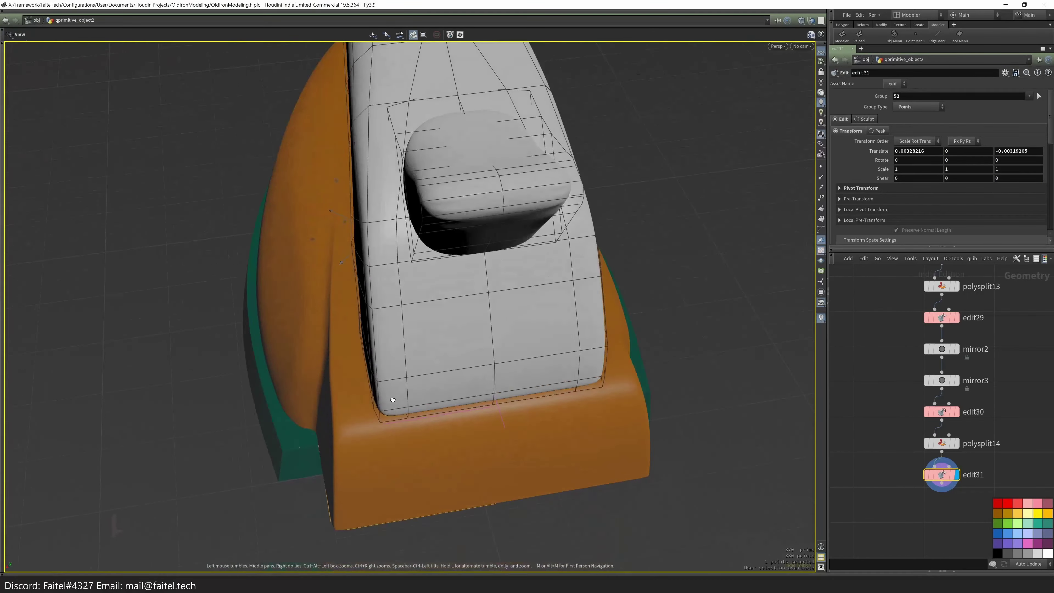
{"action": "scroll", "coordinate": [361, 318], "scroll_direction": "up", "scroll_amount": 1}
{"action": "key", "text": "t"}
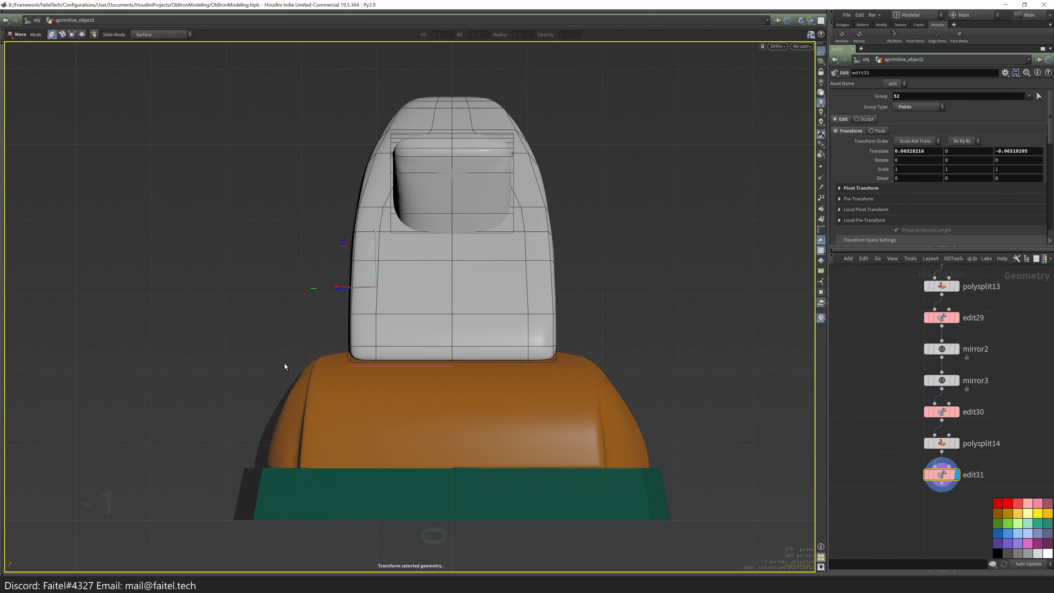
{"action": "key", "text": "Escape"}
{"action": "left_click_drag", "start_coordinate": [379, 342], "coordinate": [429, 461]}
{"action": "key", "text": "Return"}
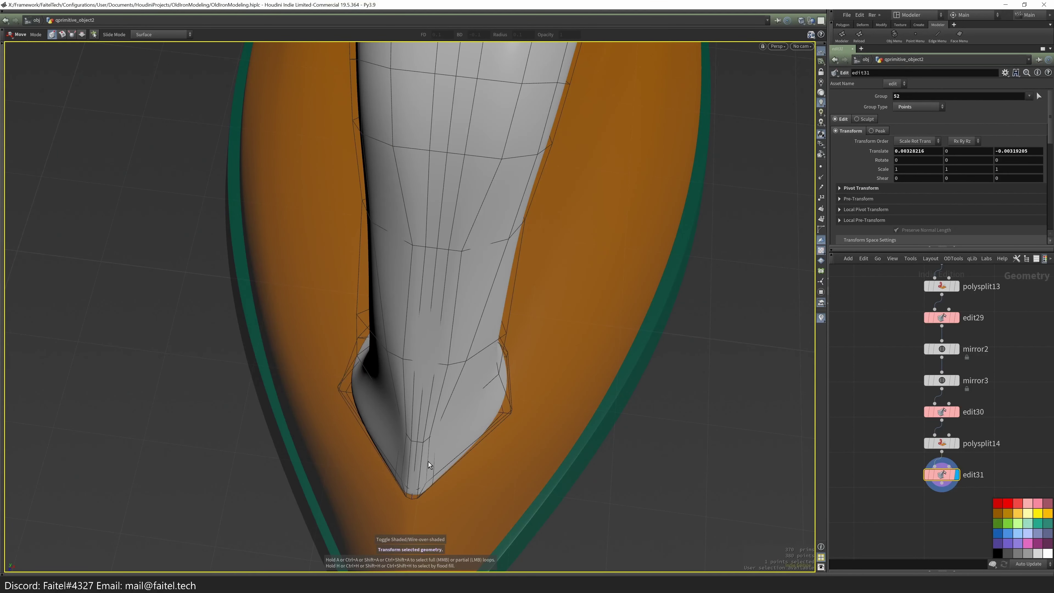
{"action": "key", "text": "s"}
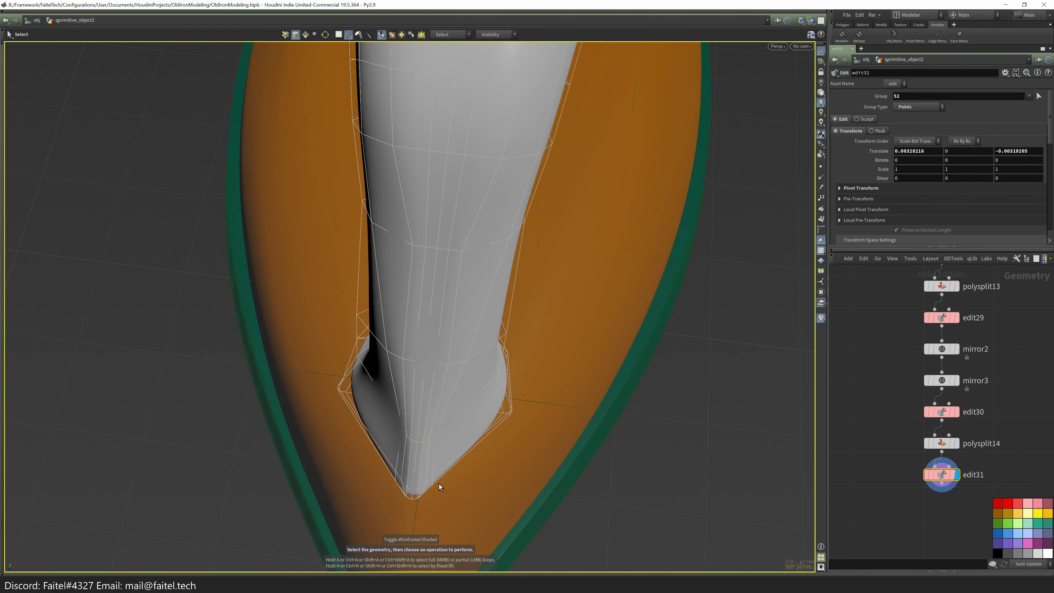
{"action": "left_click", "coordinate": [434, 483]}
{"action": "key", "text": "t"}
{"action": "mouse_move", "coordinate": [477, 469]}
{"action": "left_mouse_down"}
{"action": "mouse_move", "coordinate": [495, 483]}
{"action": "mouse_move", "coordinate": [479, 485]}
{"action": "left_mouse_up"}
- Shift the short tip edge rightward and move a foot point to fit the shell
{"action": "double_click", "coordinate": [487, 503]}
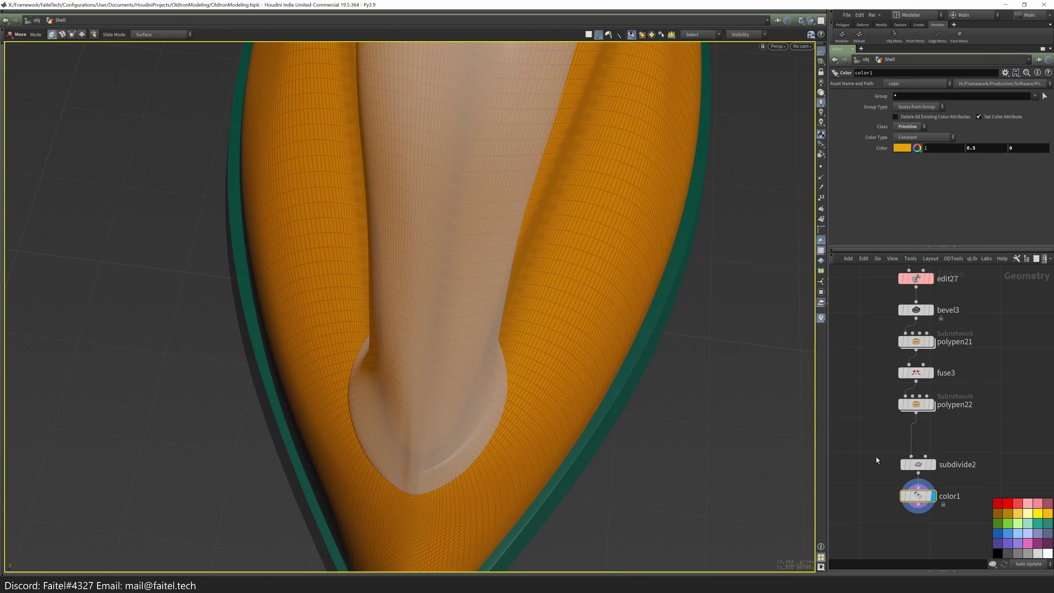
{"action": "double_click", "coordinate": [466, 481]}
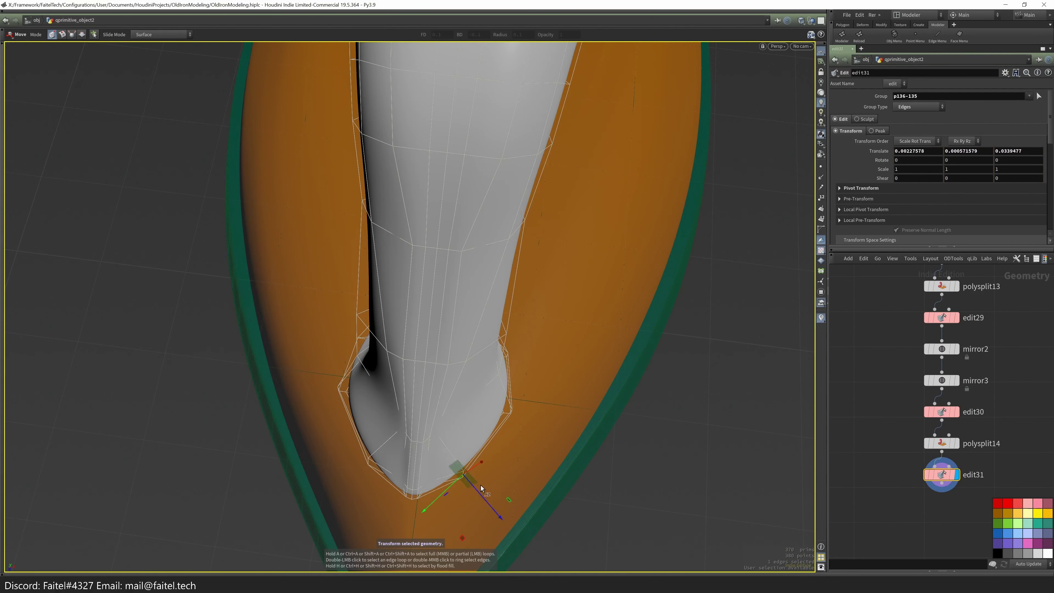
{"action": "scroll", "coordinate": [438, 399], "scroll_direction": "up", "scroll_amount": 3}
{"action": "key", "text": "s"}
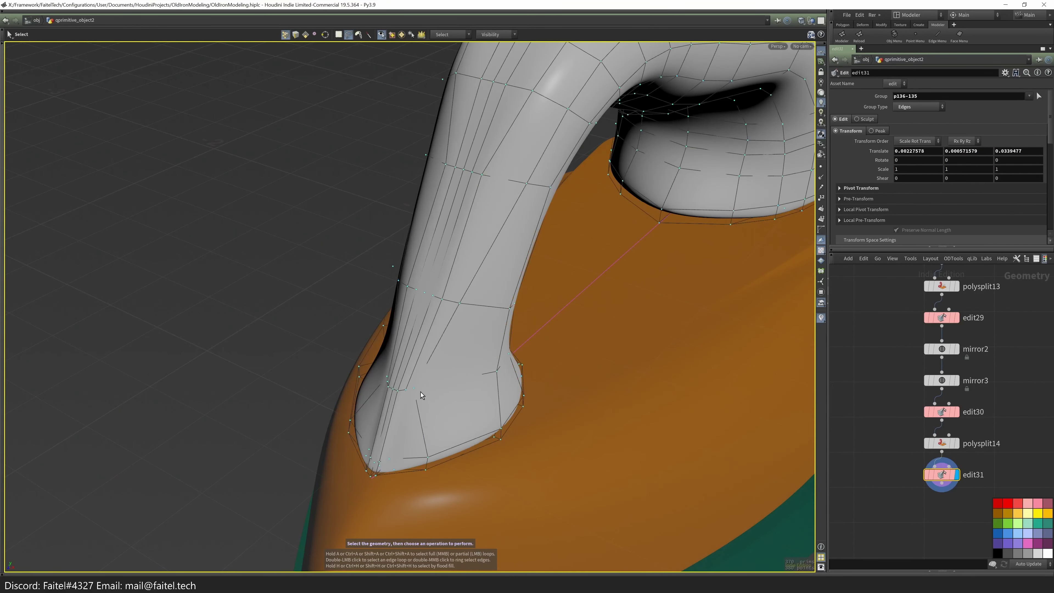
{"action": "left_click_drag", "start_coordinate": [427, 466], "coordinate": [484, 452]}
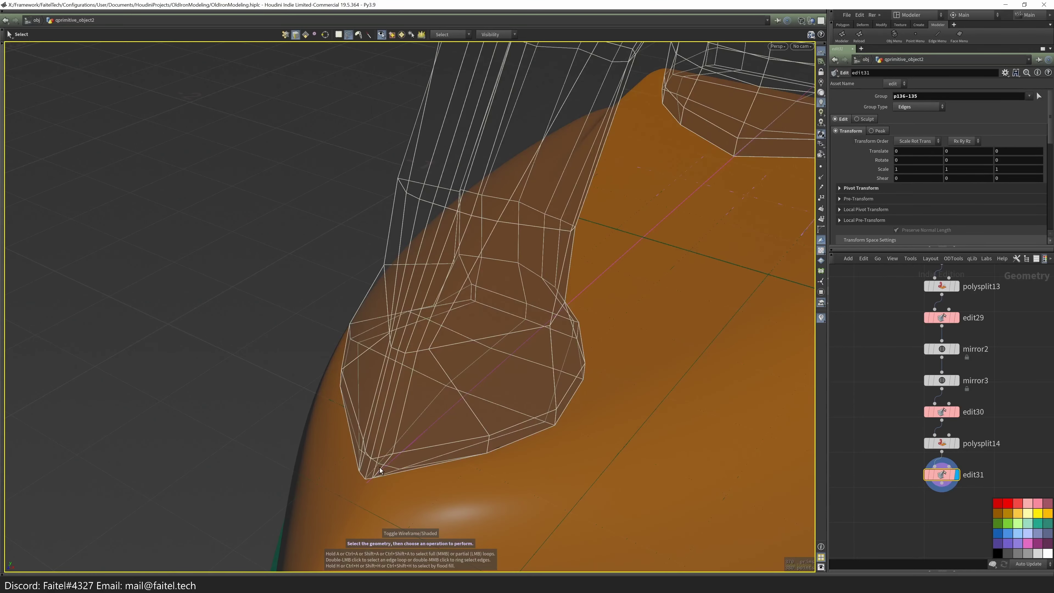
{"action": "mouse_move", "coordinate": [425, 466]}
{"action": "left_mouse_down"}
{"action": "mouse_move", "coordinate": [515, 414]}
{"action": "mouse_move", "coordinate": [632, 420]}
{"action": "left_mouse_up"}
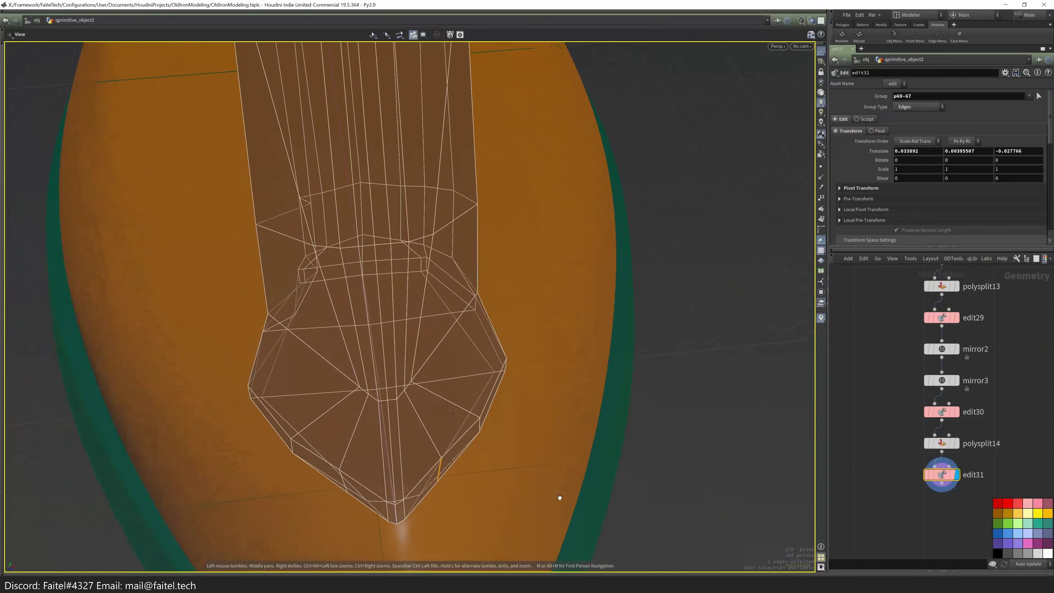
{"action": "left_click_drag", "start_coordinate": [560, 497], "coordinate": [464, 440]}
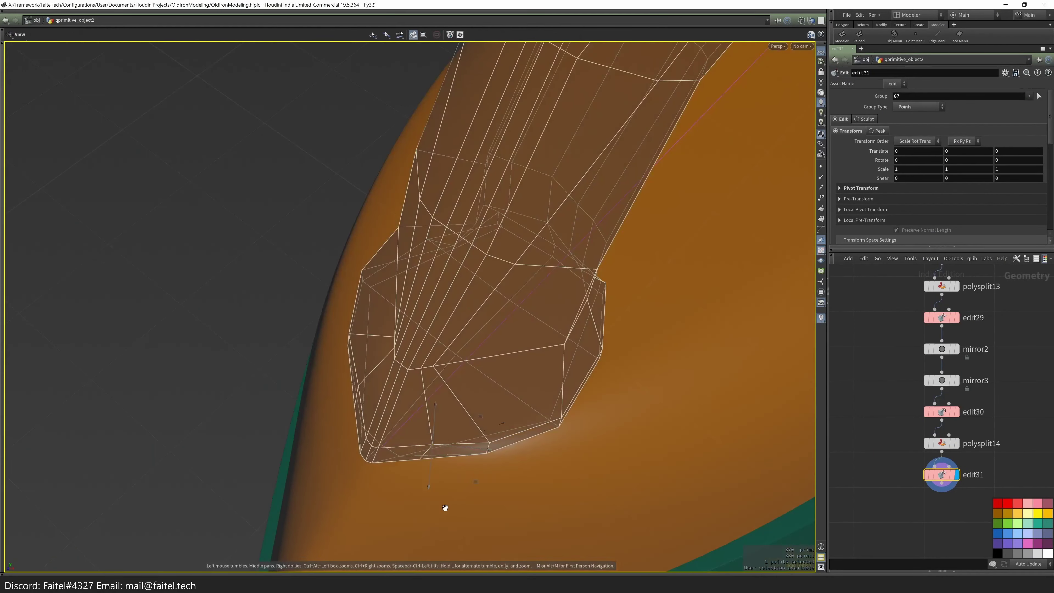
{"action": "key", "text": "t"}
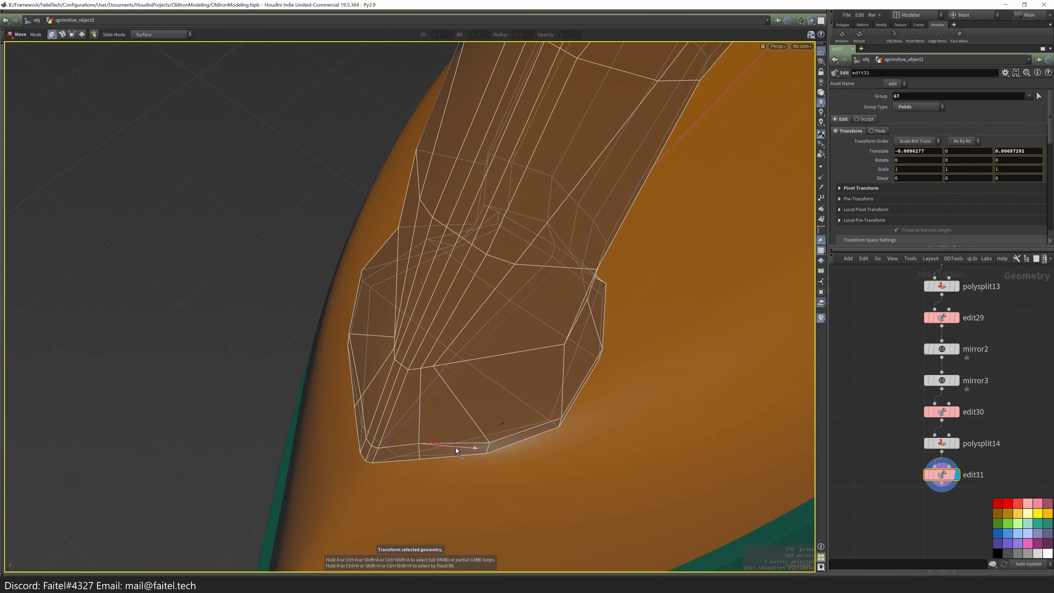
{"action": "key", "text": "w"}
{"action": "mouse_move", "coordinate": [427, 449]}
{"action": "left_mouse_down"}
{"action": "mouse_move", "coordinate": [429, 472]}
{"action": "mouse_move", "coordinate": [441, 455]}
{"action": "mouse_move", "coordinate": [636, 353]}
{"action": "mouse_move", "coordinate": [518, 337]}
{"action": "mouse_move", "coordinate": [428, 341]}
{"action": "mouse_move", "coordinate": [455, 346]}
{"action": "mouse_move", "coordinate": [419, 350]}
{"action": "mouse_move", "coordinate": [480, 352]}
{"action": "mouse_move", "coordinate": [414, 438]}
{"action": "mouse_move", "coordinate": [487, 486]}
{"action": "mouse_move", "coordinate": [485, 463]}
{"action": "left_mouse_up"}
- Slide point 66 and adjust the adjacent foot edge using top and ghosted wireframe views
{"action": "key", "text": "s"}
{"action": "key", "text": "w"}
{"action": "key", "text": "t"}
{"action": "key", "text": "3"}
{"action": "key", "text": "w"}
{"action": "key", "text": "t"}
{"action": "key", "text": "space+2"}
{"action": "key", "text": "space+1"}
{"action": "mouse_move", "coordinate": [586, 346]}
{"action": "left_mouse_down"}
{"action": "mouse_move", "coordinate": [282, 402]}
{"action": "mouse_move", "coordinate": [368, 418]}
{"action": "mouse_move", "coordinate": [426, 376]}
{"action": "mouse_move", "coordinate": [525, 356]}
{"action": "mouse_move", "coordinate": [388, 412]}
{"action": "mouse_move", "coordinate": [454, 435]}
{"action": "mouse_move", "coordinate": [355, 464]}
{"action": "left_mouse_up"}
{"action": "key", "text": "s"}
{"action": "key", "text": "2"}
- Reposition foot points 134 and 172, then view the handle smoothly subdivided
{"action": "left_click", "coordinate": [411, 383]}
{"action": "key", "text": "w"}
{"action": "key", "text": "w"}
{"action": "left_click", "coordinate": [382, 379]}
{"action": "key", "text": "t"}
{"action": "left_click", "coordinate": [275, 430]}
{"action": "key", "text": "Escape"}
{"action": "mouse_move", "coordinate": [292, 436]}
{"action": "left_mouse_down"}
{"action": "mouse_move", "coordinate": [313, 447]}
{"action": "mouse_move", "coordinate": [349, 412]}
{"action": "mouse_move", "coordinate": [419, 407]}
{"action": "mouse_move", "coordinate": [286, 423]}
{"action": "mouse_move", "coordinate": [534, 416]}
{"action": "mouse_move", "coordinate": [640, 346]}
{"action": "mouse_move", "coordinate": [577, 353]}
{"action": "mouse_move", "coordinate": [384, 460]}
{"action": "mouse_move", "coordinate": [447, 419]}
{"action": "mouse_move", "coordinate": [476, 330]}
{"action": "mouse_move", "coordinate": [458, 279]}
{"action": "mouse_move", "coordinate": [480, 301]}
{"action": "mouse_move", "coordinate": [325, 384]}
{"action": "mouse_move", "coordinate": [219, 357]}
{"action": "left_mouse_up"}
{"action": "key", "text": "shift+c"}
- In a side ortho view, select the handle's bottom points and move them down in Y
{"action": "key", "text": "s"}
{"action": "key", "text": "w"}
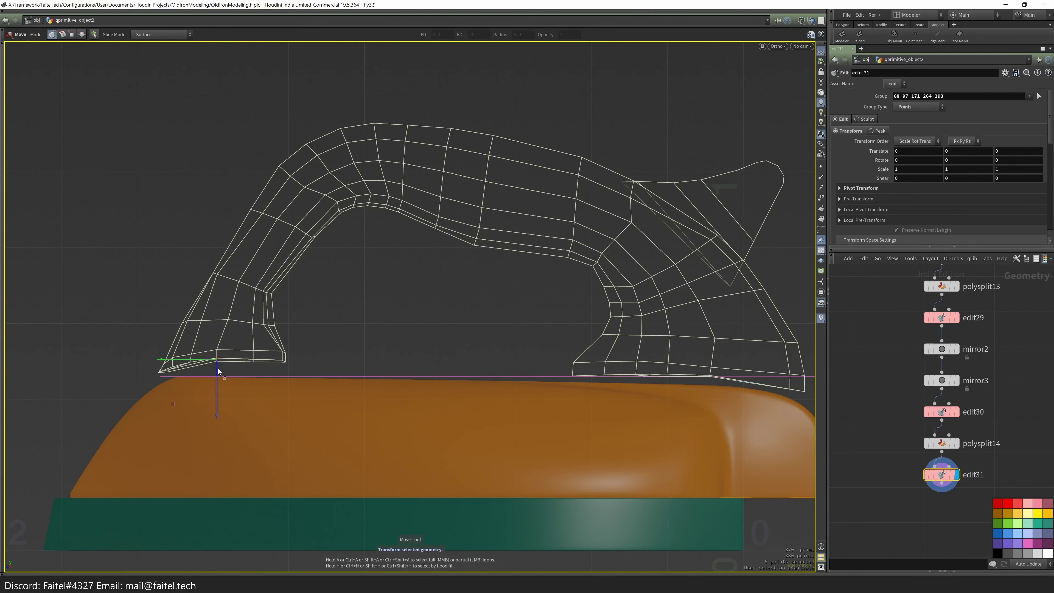
{"action": "scroll", "coordinate": [218, 372], "scroll_direction": "up", "scroll_amount": 3}
{"action": "mouse_move", "coordinate": [390, 360]}
{"action": "left_mouse_down", "text": "shift"}
{"action": "mouse_move", "coordinate": [205, 368]}
{"action": "mouse_move", "coordinate": [168, 385]}
{"action": "left_mouse_up", "text": "shift"}
{"action": "key", "text": "t"}
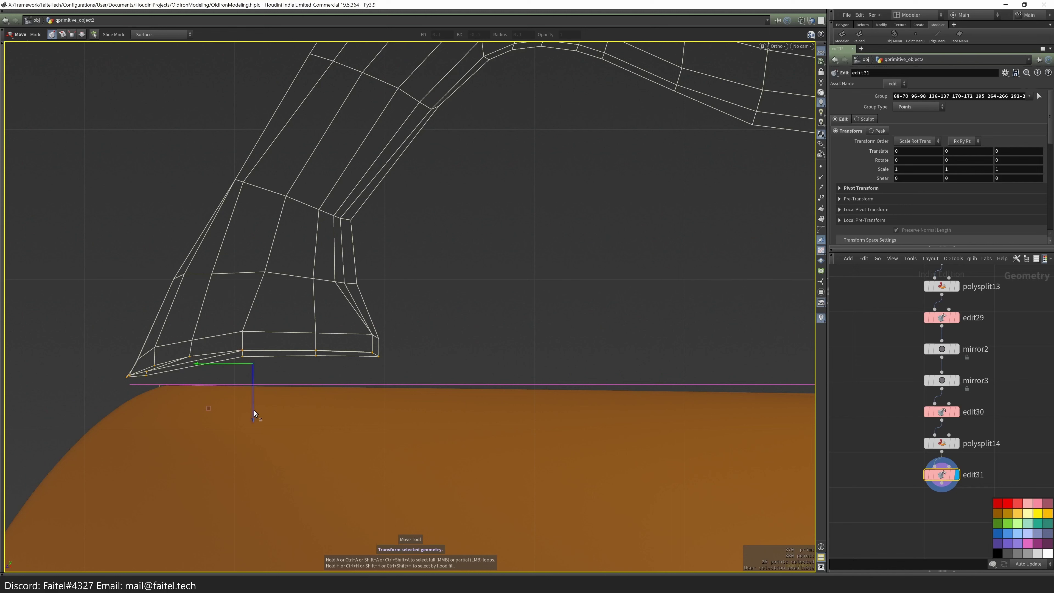
{"action": "left_click_drag", "start_coordinate": [252, 408], "coordinate": [257, 419]}
{"action": "key", "text": "Escape"}
{"action": "scroll", "coordinate": [295, 376], "scroll_direction": "down", "scroll_amount": 5}
{"action": "mouse_move", "coordinate": [296, 376]}
{"action": "middle_mouse_down"}
{"action": "mouse_move", "coordinate": [342, 369]}
{"action": "mouse_move", "coordinate": [300, 376]}
{"action": "middle_mouse_up"}
{"action": "key", "text": "s"}
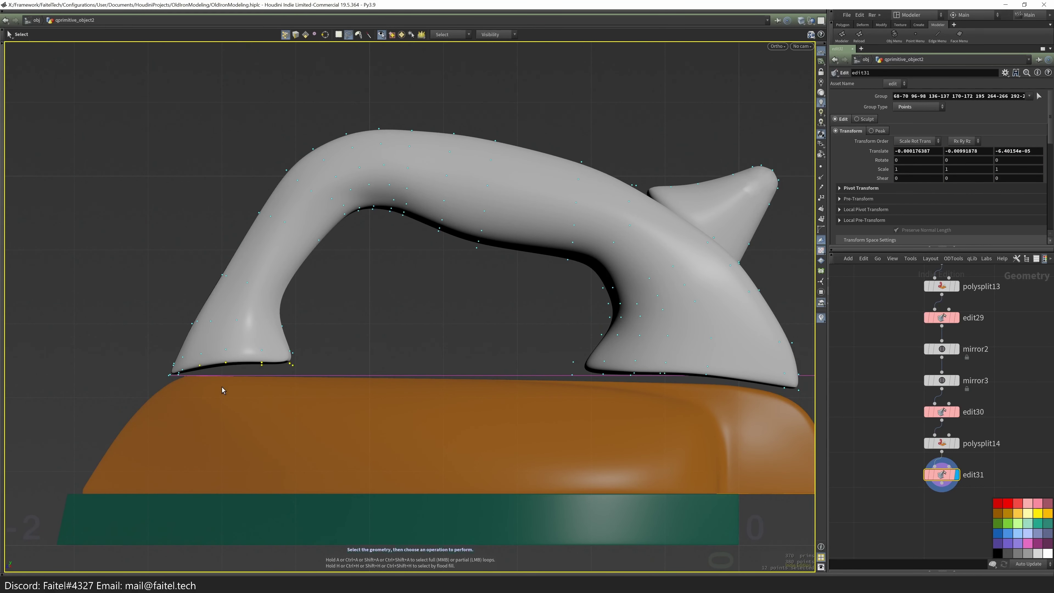
{"action": "left_click_drag", "start_coordinate": [267, 411], "coordinate": [249, 353]}
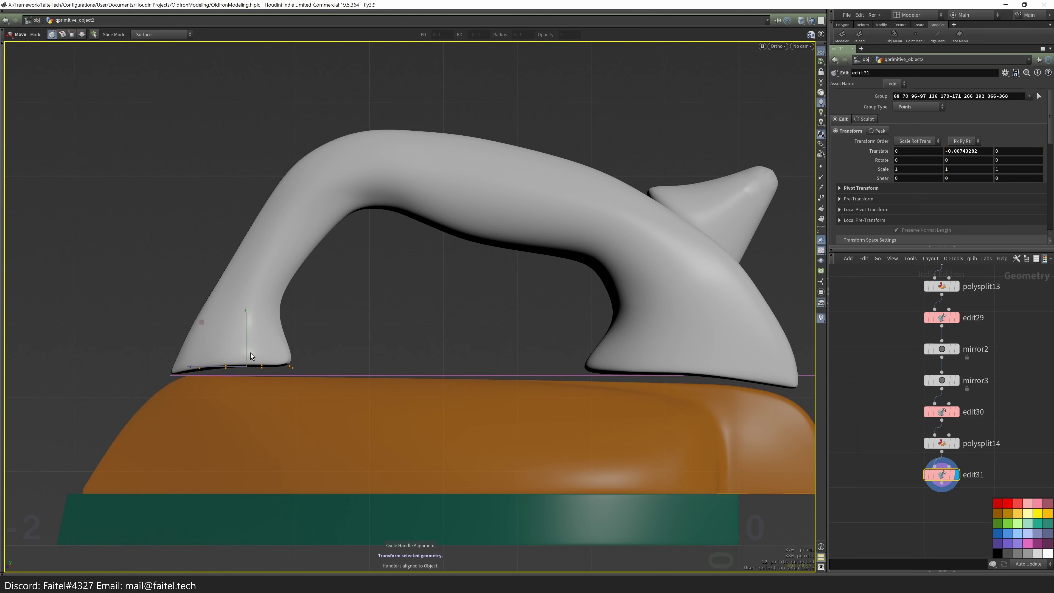
- Check the feet's fit on the shell by orbiting and switching to a top view
{"action": "key", "text": "s"}
{"action": "scroll", "coordinate": [343, 355], "scroll_direction": "up", "scroll_amount": 1}
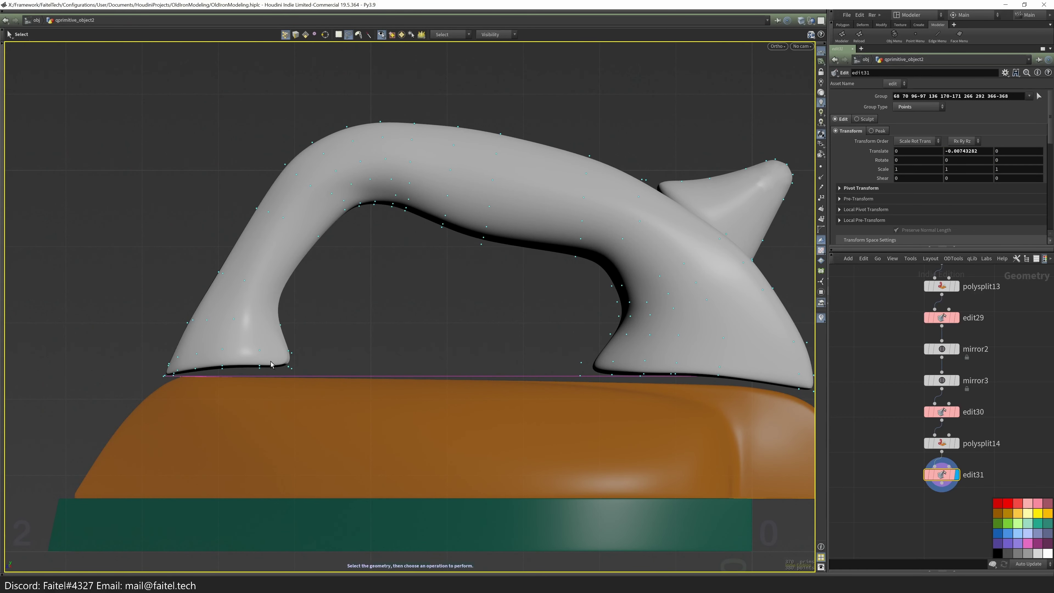
{"action": "key", "text": "Escape"}
{"action": "left_click_drag", "start_coordinate": [650, 410], "coordinate": [483, 322]}
{"action": "scroll", "coordinate": [395, 338], "scroll_direction": "down", "scroll_amount": 2}
{"action": "mouse_move", "coordinate": [533, 306]}
{"action": "left_mouse_down"}
{"action": "mouse_move", "coordinate": [626, 314]}
{"action": "mouse_move", "coordinate": [477, 318]}
{"action": "mouse_move", "coordinate": [509, 344]}
{"action": "left_mouse_up"}
{"action": "key", "text": "w"}
{"action": "key", "text": "w"}
{"action": "key", "text": "space+2"}
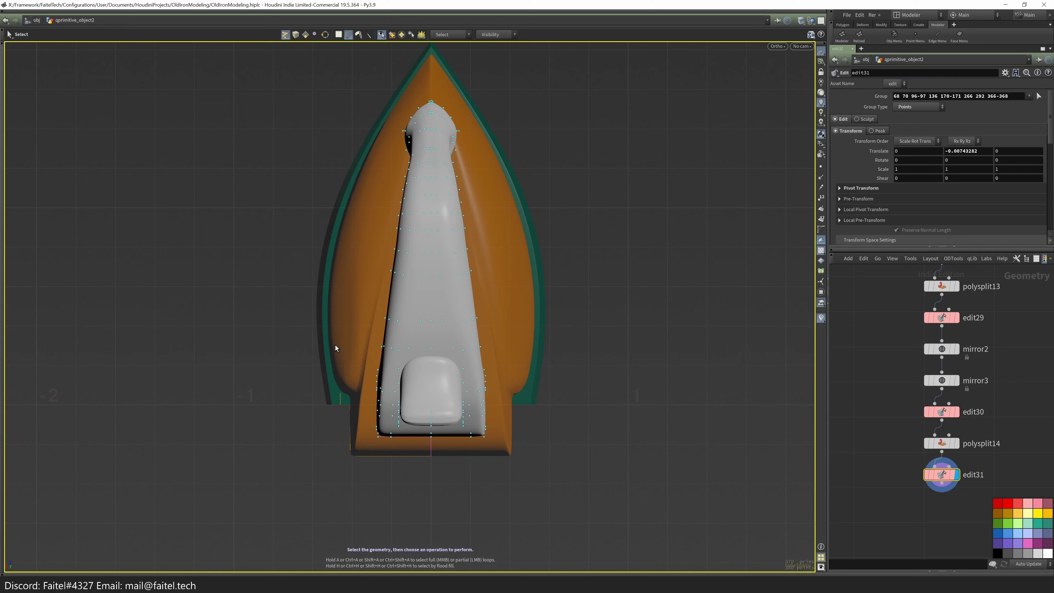
- Orbit close around the handle to inspect its end from an end-on angle
{"action": "key", "text": "space"}
{"action": "mouse_move", "coordinate": [336, 348]}
{"action": "left_mouse_down"}
{"action": "mouse_move", "coordinate": [487, 254]}
{"action": "mouse_move", "coordinate": [433, 203]}
{"action": "mouse_move", "coordinate": [265, 214]}
{"action": "mouse_move", "coordinate": [381, 318]}
{"action": "mouse_move", "coordinate": [424, 283]}
{"action": "left_mouse_up"}
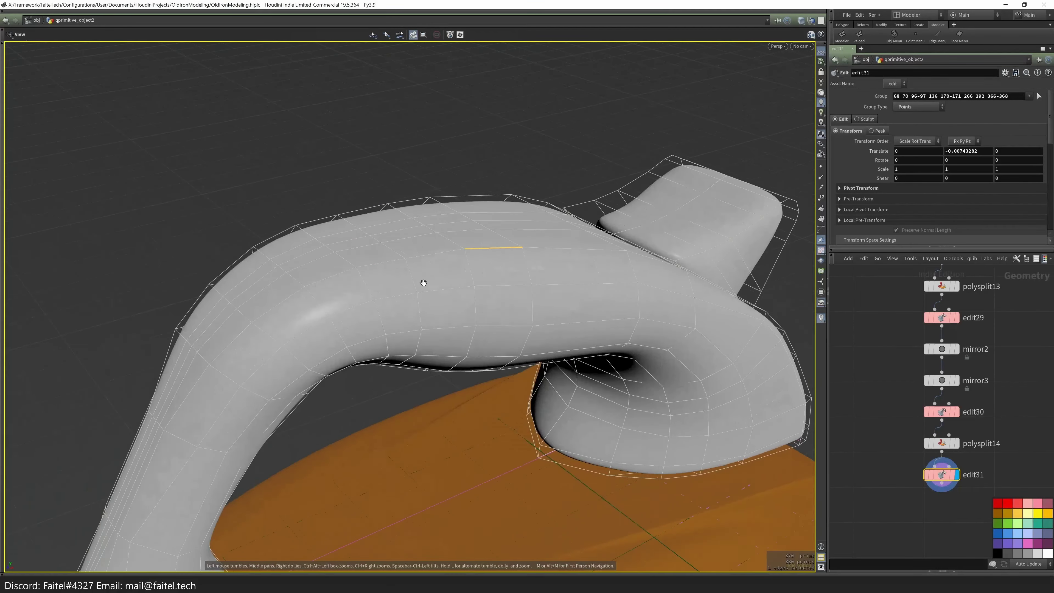
{"action": "key", "text": "space"}
{"action": "left_click_drag", "start_coordinate": [238, 343], "coordinate": [351, 299]}
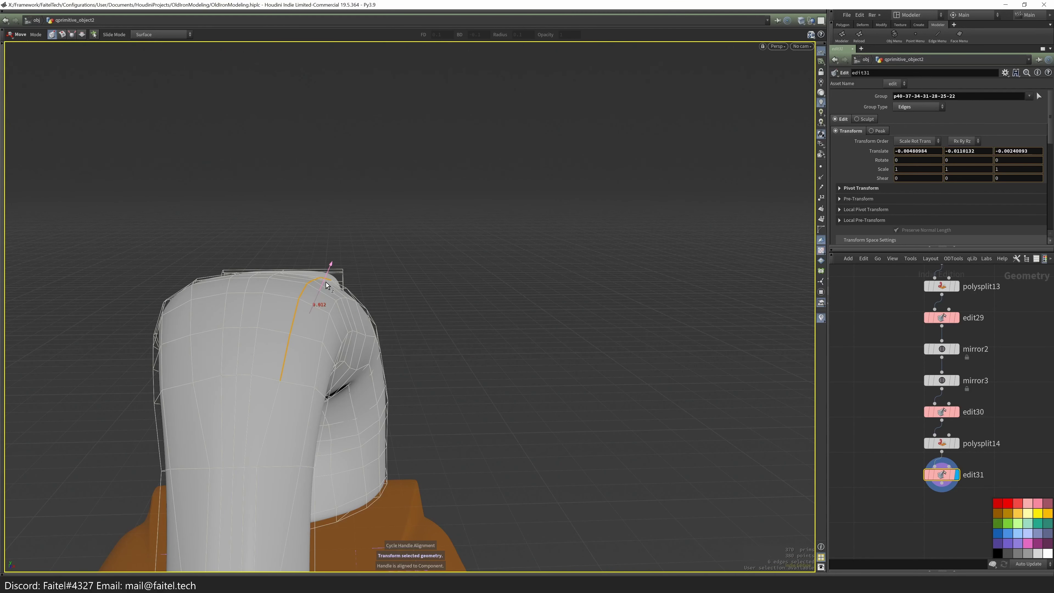
{"action": "key", "text": "s"}
{"action": "left_click_drag", "start_coordinate": [337, 286], "coordinate": [501, 353]}
{"action": "key", "text": "s"}
{"action": "key", "text": "space"}
- Start the Edge Loop tool on the handle, creating polysplit15
{"action": "key", "text": "l"}
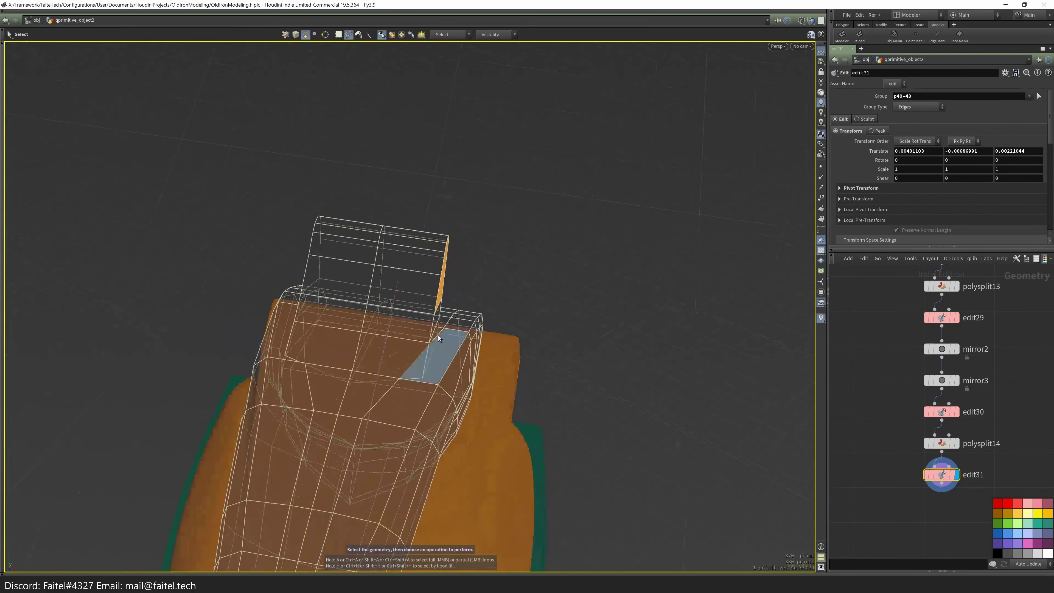
{"action": "key", "text": "space"}
{"action": "left_click_drag", "start_coordinate": [435, 278], "coordinate": [404, 296]}
{"action": "key", "text": "Tab"}
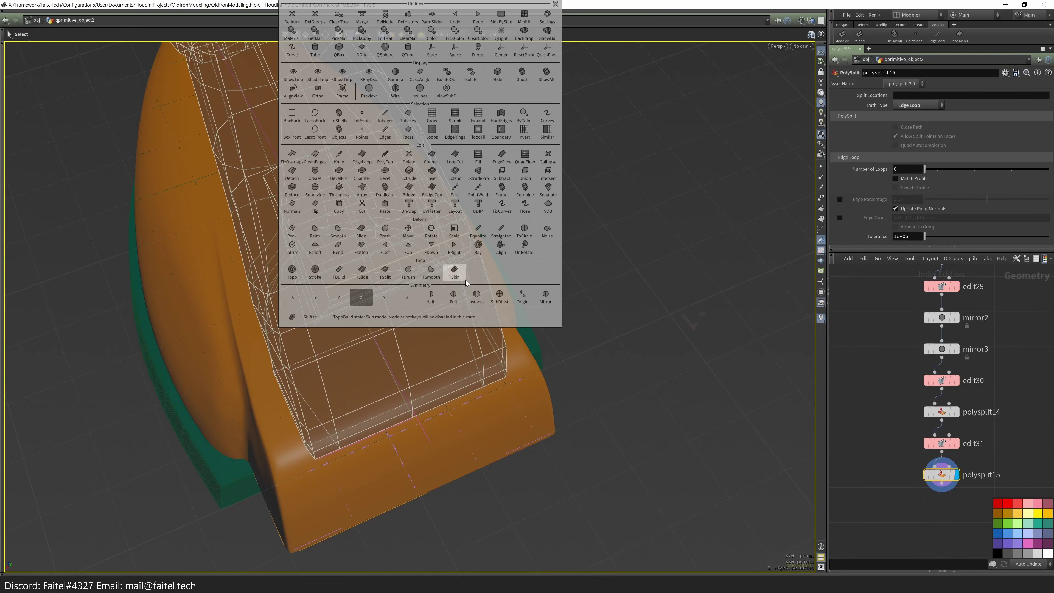
- Loop-cut parallel groove loops across the grip top with widened spacing
{"action": "left_click", "coordinate": [457, 283]}
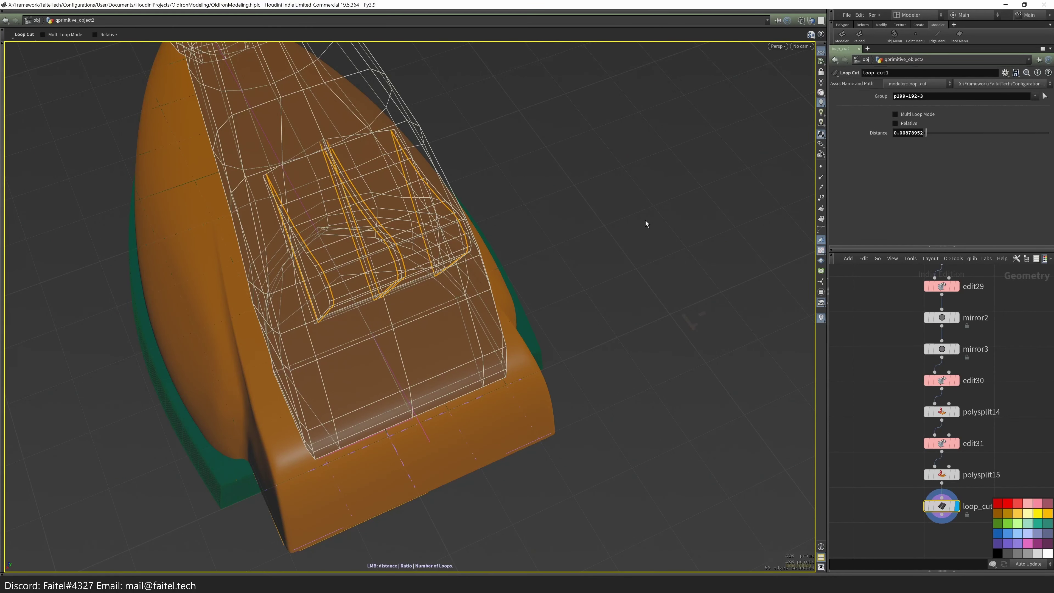
{"action": "left_click_drag", "start_coordinate": [558, 248], "coordinate": [510, 345]}
{"action": "key", "text": "space"}
- Cut two new edges across the thumb-rest fin with PolyPen
{"action": "key", "text": "q"}
{"action": "left_click_drag", "start_coordinate": [487, 292], "coordinate": [524, 345], "text": "alt"}
{"action": "left_click_drag", "start_coordinate": [464, 292], "coordinate": [483, 285], "text": "alt"}
{"action": "left_click", "coordinate": [520, 345], "text": "ctrl"}
{"action": "left_click_drag", "start_coordinate": [520, 345], "coordinate": [494, 365], "text": "alt"}
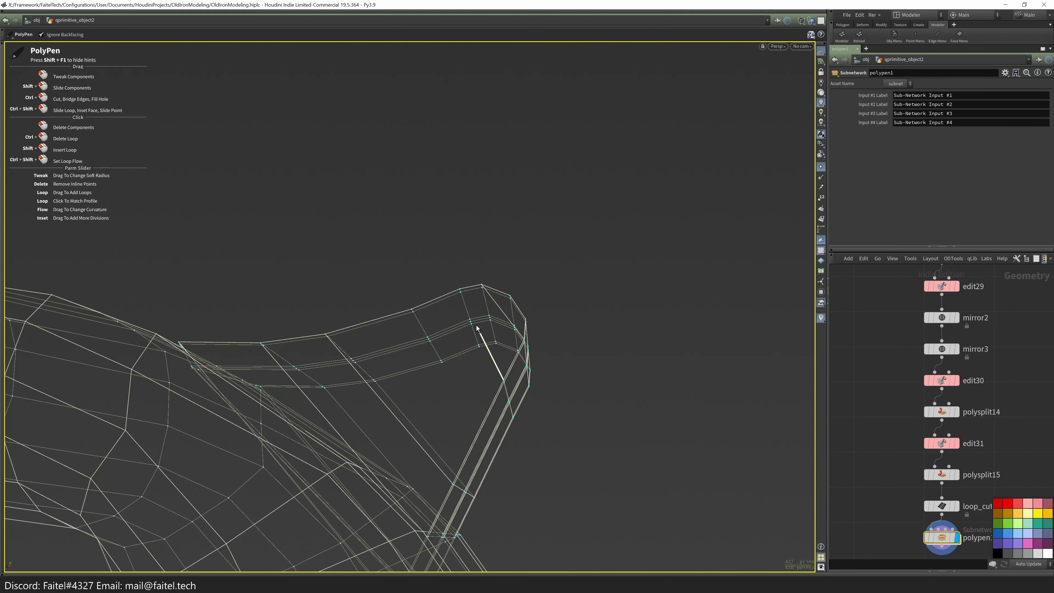
{"action": "left_click", "coordinate": [459, 456], "text": "ctrl"}
{"action": "mouse_move", "coordinate": [459, 456]}
{"action": "left_mouse_down", "text": "alt"}
{"action": "mouse_move", "coordinate": [447, 450]}
{"action": "mouse_move", "coordinate": [503, 418]}
{"action": "mouse_move", "coordinate": [486, 319]}
{"action": "mouse_move", "coordinate": [537, 365]}
{"action": "mouse_move", "coordinate": [561, 334]}
{"action": "mouse_move", "coordinate": [492, 306]}
{"action": "mouse_move", "coordinate": [498, 372]}
{"action": "mouse_move", "coordinate": [483, 330]}
{"action": "mouse_move", "coordinate": [462, 384]}
{"action": "mouse_move", "coordinate": [449, 364]}
{"action": "left_mouse_up", "text": "alt"}
{"action": "key", "text": "w"}
{"action": "key", "text": "w"}
{"action": "left_click_drag", "start_coordinate": [478, 423], "coordinate": [573, 421], "text": "alt"}
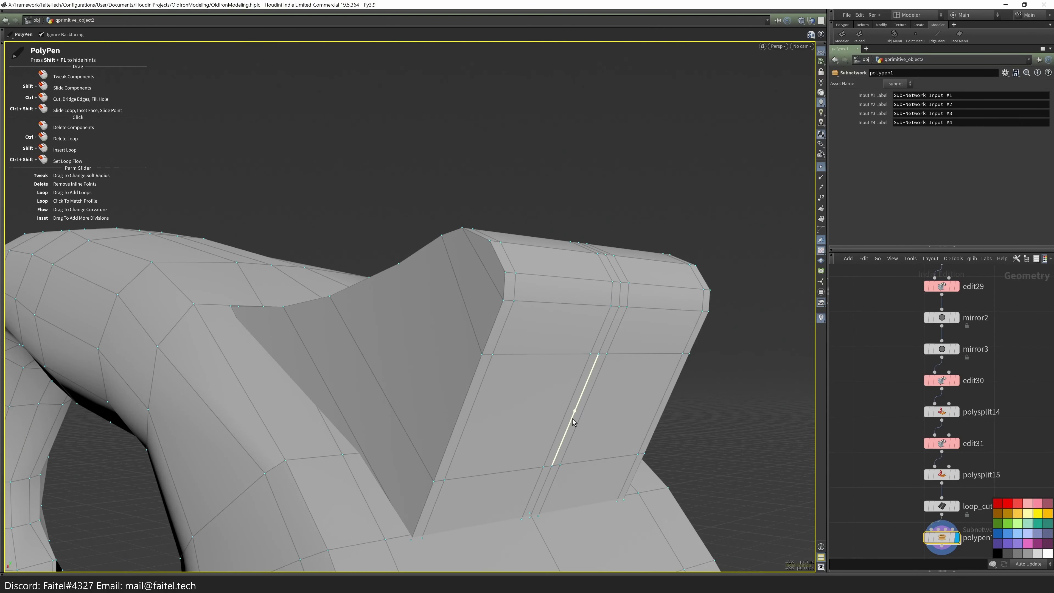
{"action": "left_click_drag", "start_coordinate": [460, 420], "coordinate": [450, 361], "text": "alt"}
- Select faces on the grip top and fin and inset them
{"action": "key", "text": "s"}
{"action": "left_click", "coordinate": [390, 385]}
{"action": "left_click_drag", "start_coordinate": [332, 378], "coordinate": [532, 274], "text": "alt"}
{"action": "left_click", "coordinate": [532, 275], "text": "shift"}
{"action": "key", "text": "i"}
{"action": "left_click_drag", "start_coordinate": [421, 395], "coordinate": [503, 318]}
{"action": "key", "text": "p"}
{"action": "scroll", "coordinate": [570, 250], "scroll_direction": "up", "scroll_amount": 3}
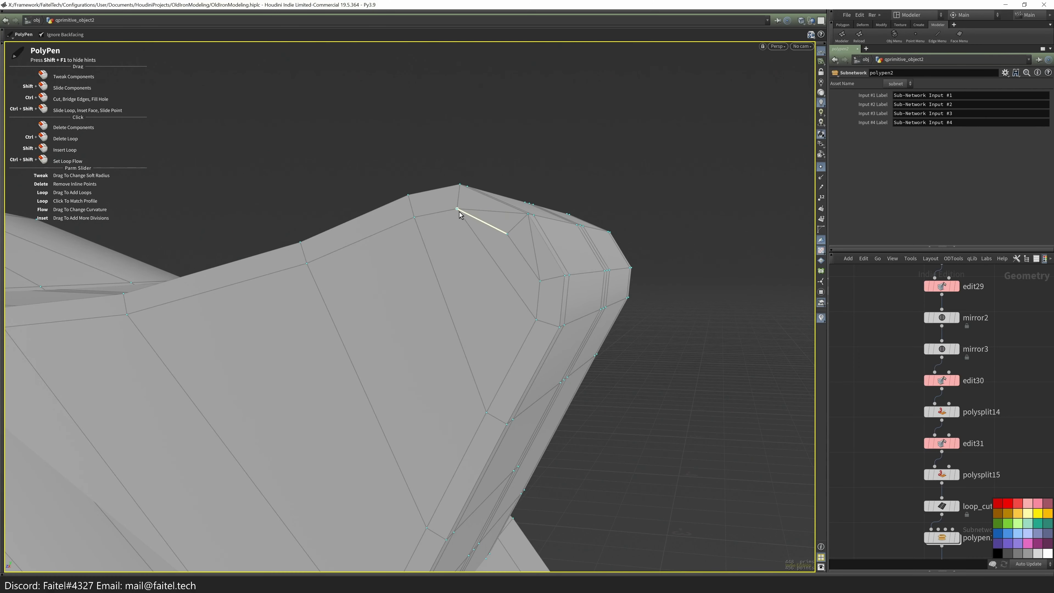
{"action": "left_click_drag", "start_coordinate": [534, 246], "coordinate": [384, 353], "text": "alt"}
- Fuse overlapping points, then mirror the handle across its centre
{"action": "key", "text": "Tab"}
{"action": "left_click", "coordinate": [532, 346]}
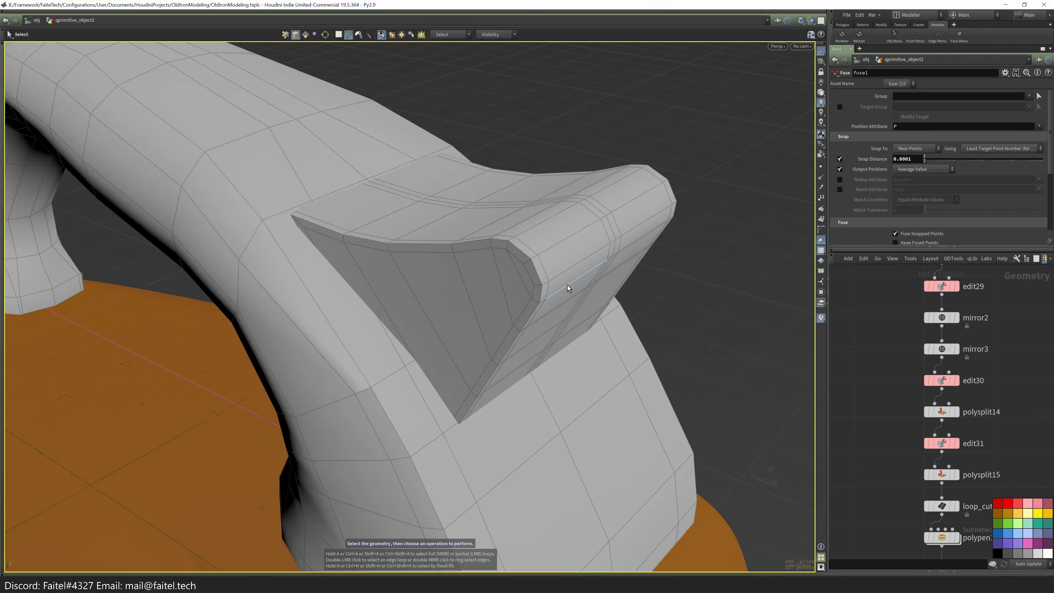
{"action": "key", "text": "Tab"}
{"action": "left_click", "coordinate": [527, 412]}
{"action": "left_click_drag", "start_coordinate": [513, 365], "coordinate": [502, 270], "text": "alt"}
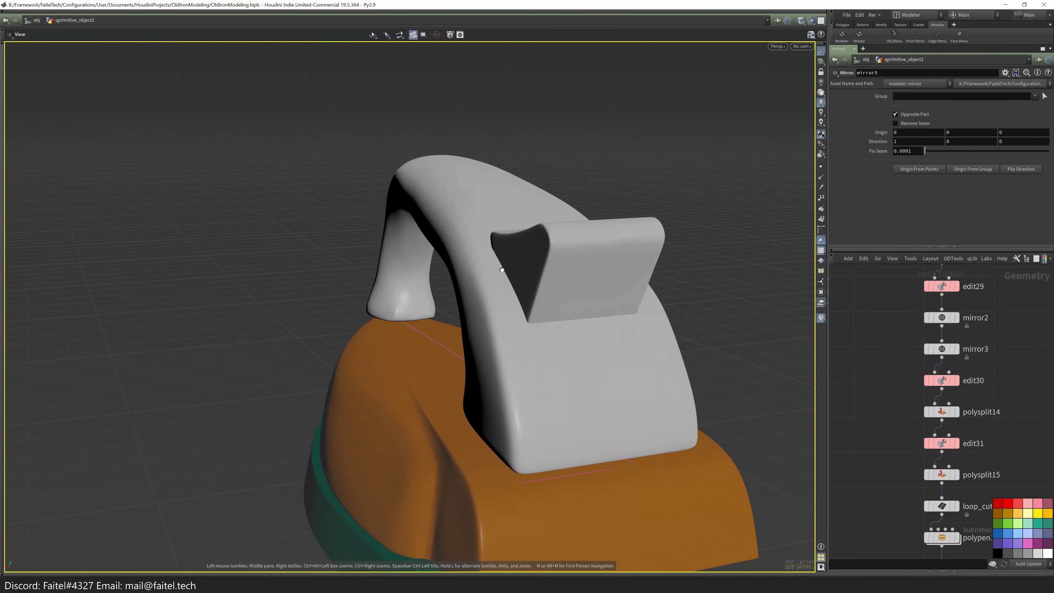
- In wireframe, move an edge near the handle end and adjust point 465
{"action": "mouse_move", "coordinate": [638, 271]}
{"action": "left_mouse_down", "text": "alt"}
{"action": "mouse_move", "coordinate": [616, 245]}
{"action": "mouse_move", "coordinate": [648, 175]}
{"action": "mouse_move", "coordinate": [546, 160]}
{"action": "mouse_move", "coordinate": [562, 169]}
{"action": "mouse_move", "coordinate": [488, 240]}
{"action": "mouse_move", "coordinate": [494, 288]}
{"action": "mouse_move", "coordinate": [438, 299]}
{"action": "mouse_move", "coordinate": [438, 318]}
{"action": "mouse_move", "coordinate": [409, 212]}
{"action": "mouse_move", "coordinate": [482, 237]}
{"action": "mouse_move", "coordinate": [477, 176]}
{"action": "mouse_move", "coordinate": [441, 205]}
{"action": "mouse_move", "coordinate": [480, 232]}
{"action": "mouse_move", "coordinate": [461, 232]}
{"action": "left_mouse_up", "text": "alt"}
{"action": "key", "text": "w"}
{"action": "key", "text": "q"}
{"action": "key", "text": "s"}
{"action": "key", "text": "t"}
{"action": "mouse_move", "coordinate": [461, 233]}
{"action": "left_mouse_down", "text": "alt"}
{"action": "mouse_move", "coordinate": [391, 301]}
{"action": "mouse_move", "coordinate": [426, 235]}
{"action": "mouse_move", "coordinate": [391, 275]}
{"action": "mouse_move", "coordinate": [455, 292]}
{"action": "mouse_move", "coordinate": [376, 313]}
{"action": "mouse_move", "coordinate": [371, 305]}
{"action": "mouse_move", "coordinate": [492, 400]}
{"action": "mouse_move", "coordinate": [349, 380]}
{"action": "mouse_move", "coordinate": [408, 254]}
{"action": "mouse_move", "coordinate": [400, 243]}
{"action": "mouse_move", "coordinate": [523, 189]}
{"action": "mouse_move", "coordinate": [591, 219]}
{"action": "mouse_move", "coordinate": [318, 318]}
{"action": "mouse_move", "coordinate": [389, 314]}
{"action": "mouse_move", "coordinate": [195, 417]}
{"action": "mouse_move", "coordinate": [617, 184]}
{"action": "mouse_move", "coordinate": [507, 240]}
{"action": "mouse_move", "coordinate": [494, 305]}
{"action": "left_mouse_up", "text": "alt"}
{"action": "left_click", "coordinate": [376, 313]}
{"action": "key", "text": "q"}
- Select a face at the handle end, flood-fill it, and grow the selection twice
{"action": "left_click", "coordinate": [619, 184]}
{"action": "key", "text": "w"}
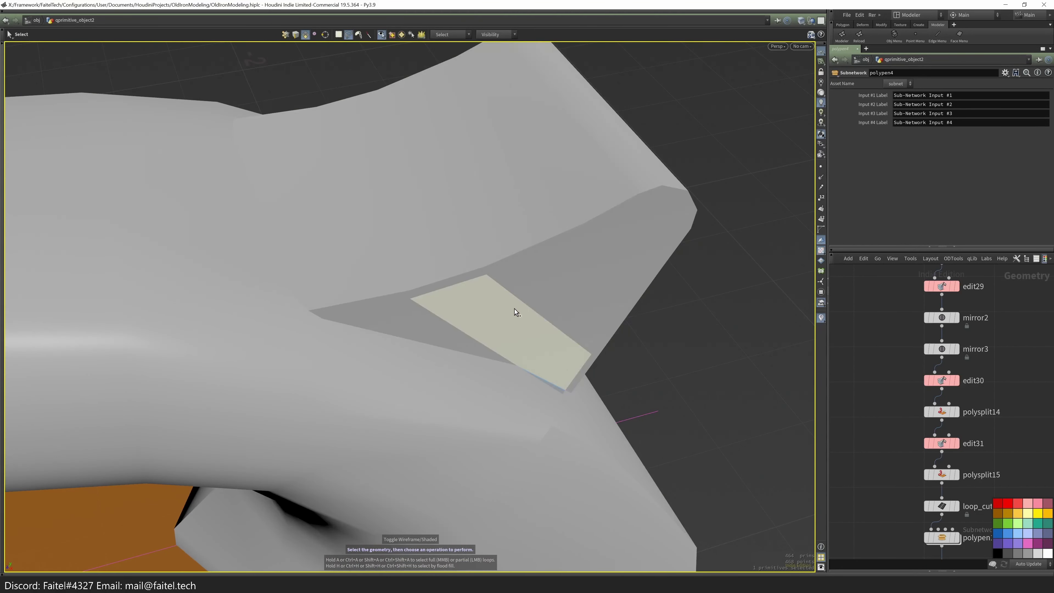
{"action": "key", "text": "space"}
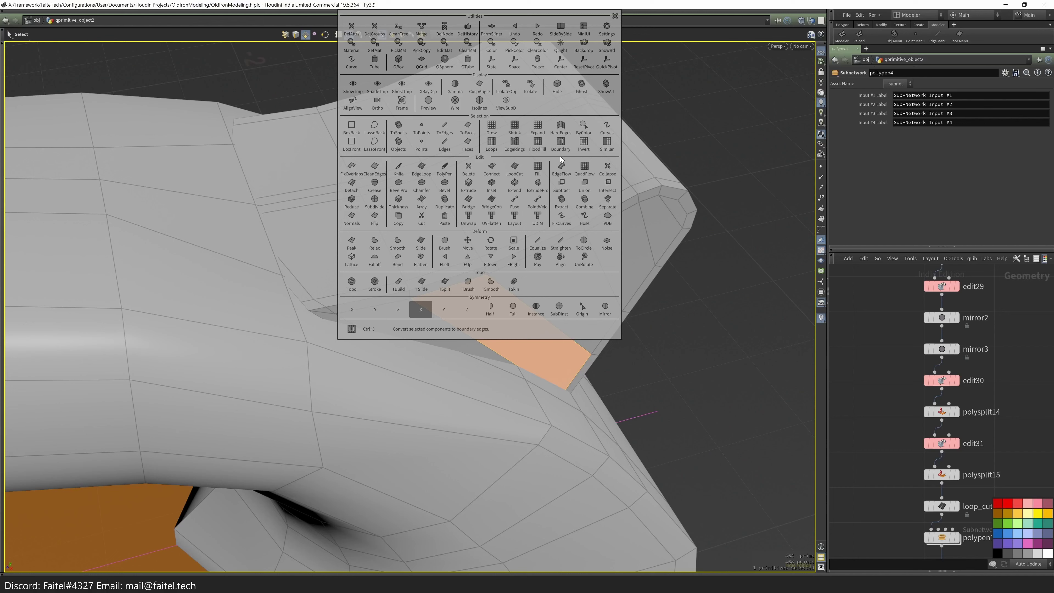
{"action": "left_click", "coordinate": [538, 144]}
{"action": "key", "text": "space"}
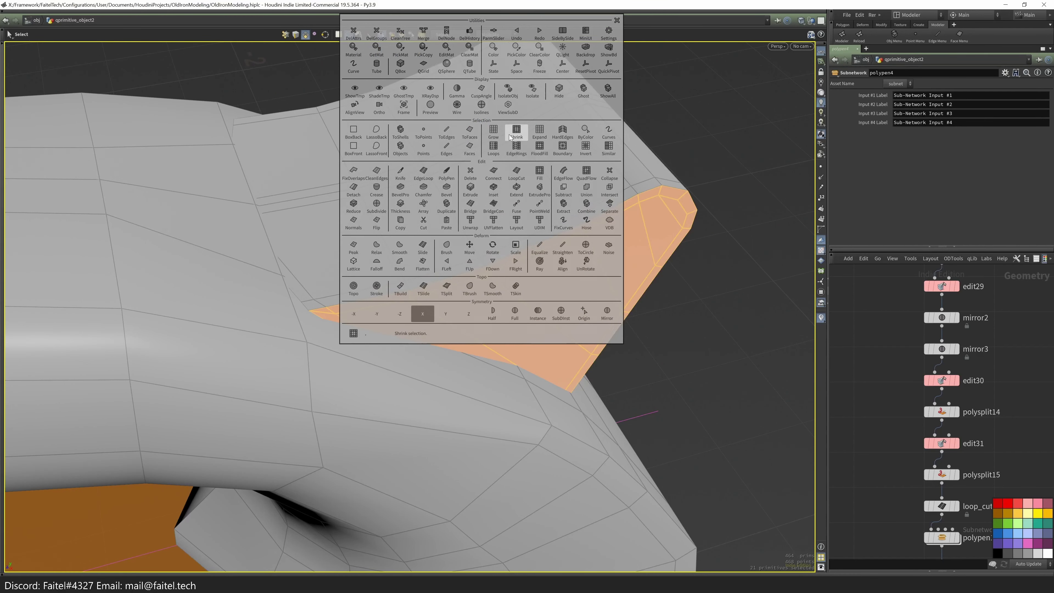
{"action": "left_click", "coordinate": [500, 135]}
{"action": "key", "text": "space"}
{"action": "left_click", "coordinate": [500, 135]}
{"action": "left_click_drag", "start_coordinate": [500, 136], "coordinate": [482, 264], "text": "alt"}
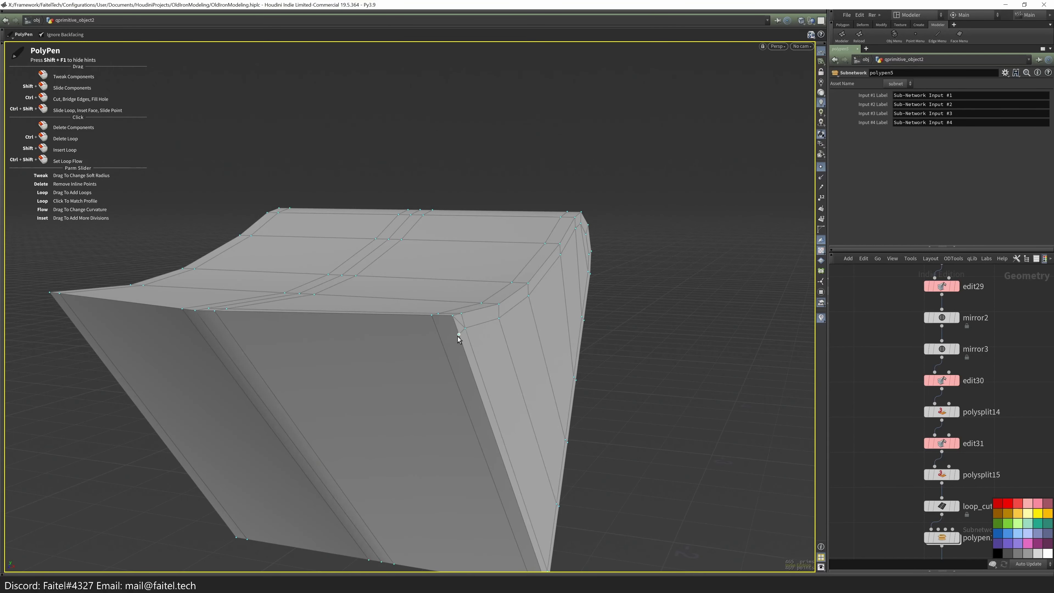
- Commit a new cut across the fin and inspect the cut mesh
{"action": "left_click", "coordinate": [210, 329]}
{"action": "left_click_drag", "start_coordinate": [210, 329], "coordinate": [478, 303]}
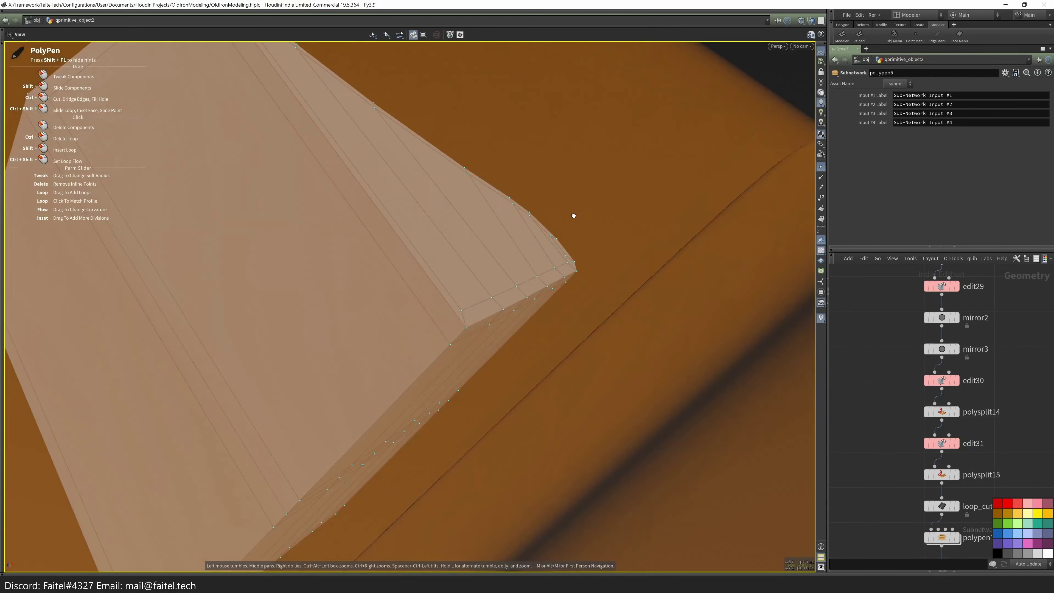
{"action": "left_click_drag", "start_coordinate": [572, 217], "coordinate": [464, 313]}
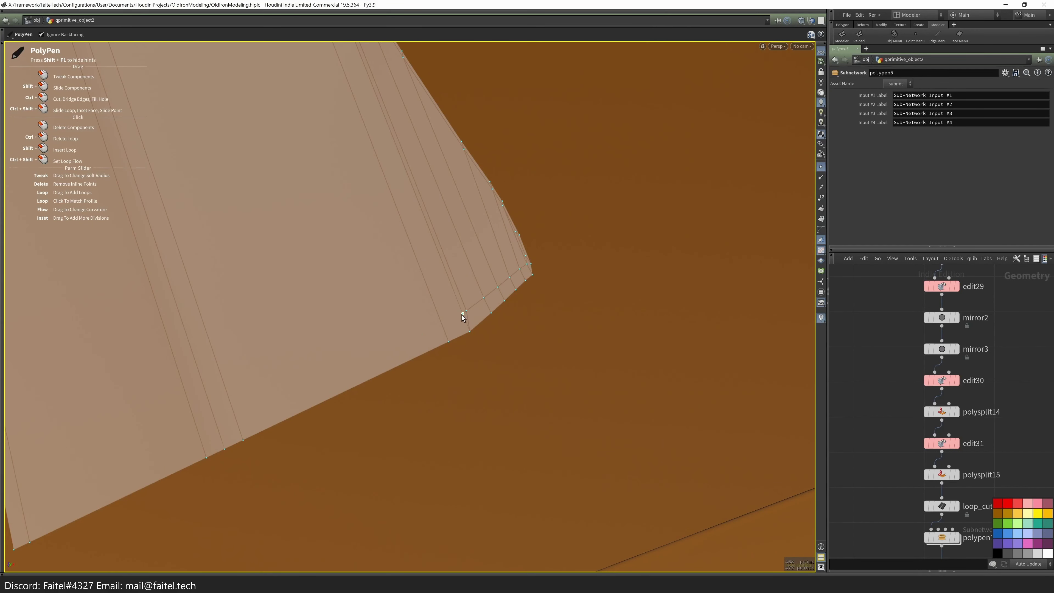
{"action": "mouse_move", "coordinate": [241, 429]}
{"action": "left_mouse_down"}
{"action": "mouse_move", "coordinate": [174, 400]}
{"action": "mouse_move", "coordinate": [281, 286]}
{"action": "mouse_move", "coordinate": [370, 259]}
{"action": "mouse_move", "coordinate": [203, 487]}
{"action": "mouse_move", "coordinate": [320, 381]}
{"action": "mouse_move", "coordinate": [310, 305]}
{"action": "left_mouse_up"}
- Mirror the handle geometry and check it in front and perspective views
{"action": "key", "text": "grave"}
{"action": "left_click_drag", "start_coordinate": [446, 316], "coordinate": [412, 348]}
{"action": "key", "text": "grave"}
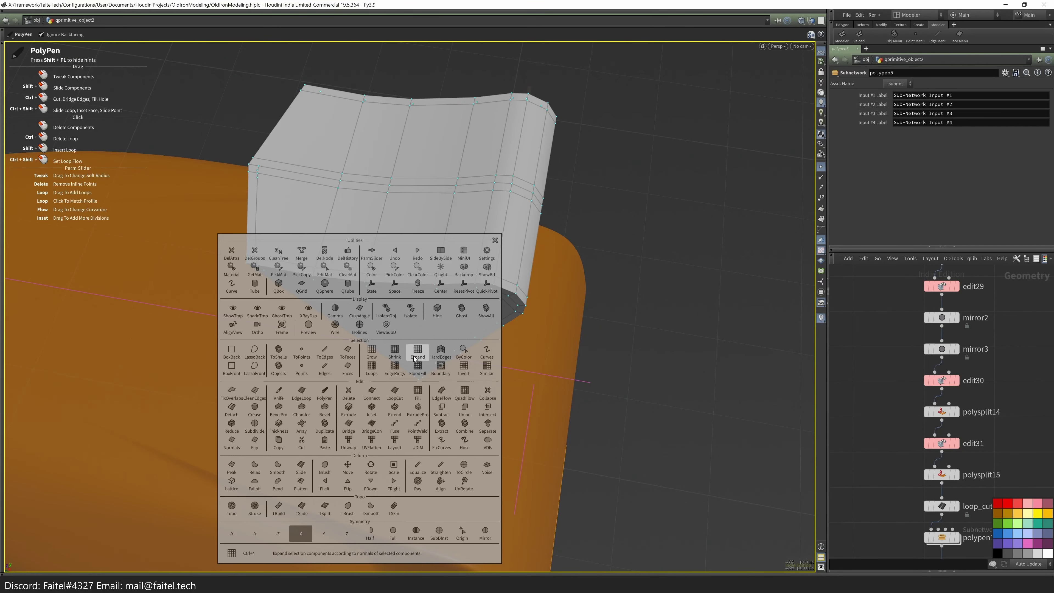
{"action": "left_click", "coordinate": [485, 534]}
{"action": "left_click_drag", "start_coordinate": [485, 534], "coordinate": [395, 258]}
{"action": "key", "text": "space+3"}
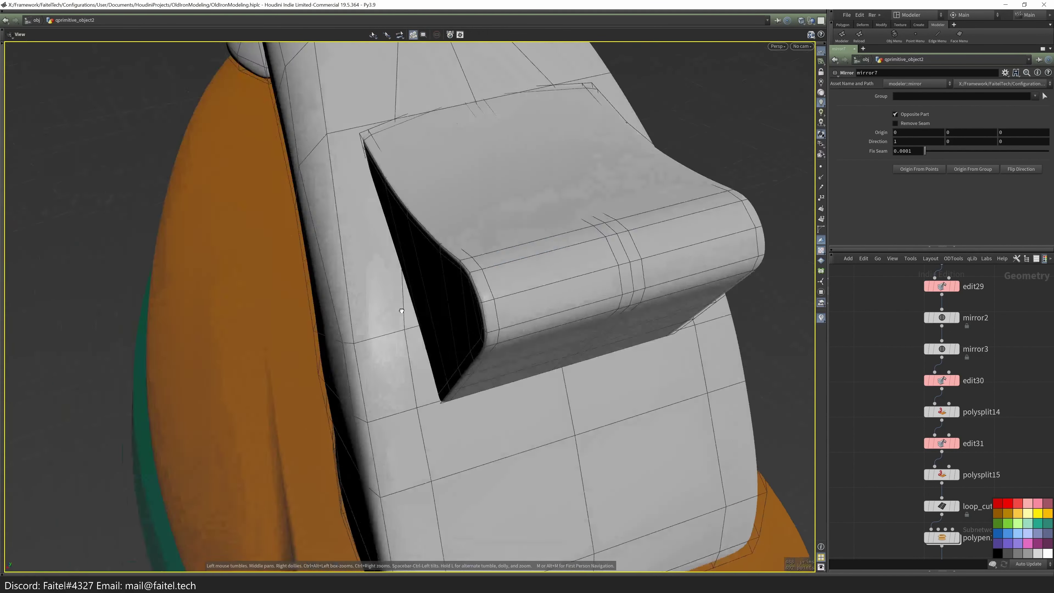
{"action": "right_click_drag", "start_coordinate": [395, 298], "coordinate": [323, 359]}
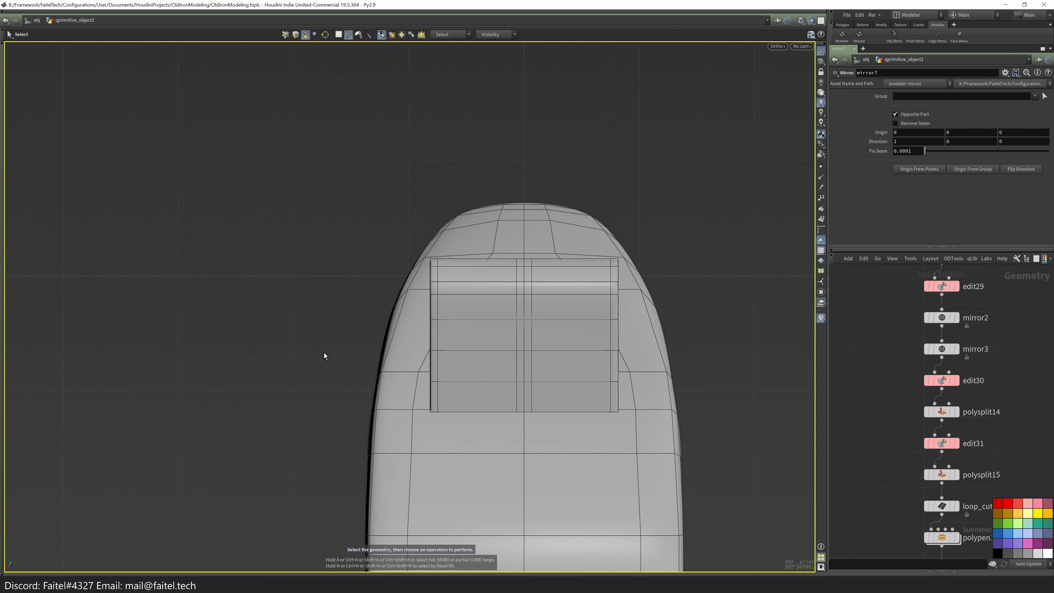
{"action": "key", "text": "space+1"}
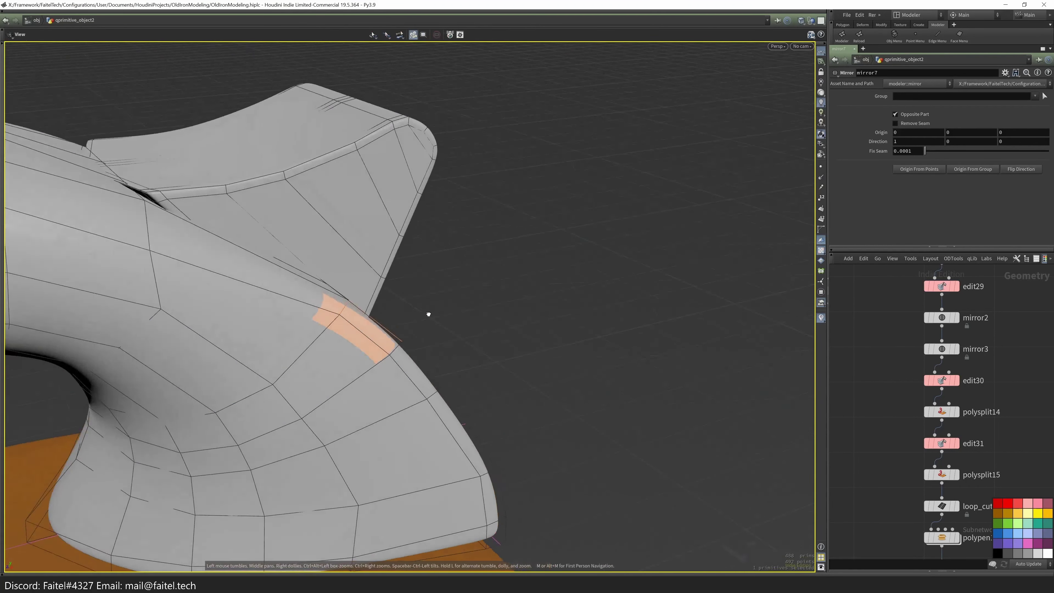
{"action": "left_click_drag", "start_coordinate": [267, 433], "coordinate": [246, 287], "text": "alt"}
- Nudge the band of side faces by about -0.0187, -0.0045, -0.0018
{"action": "left_click", "coordinate": [237, 354], "text": "shift"}
{"action": "scroll", "coordinate": [257, 334], "scroll_direction": "up", "scroll_amount": 2}
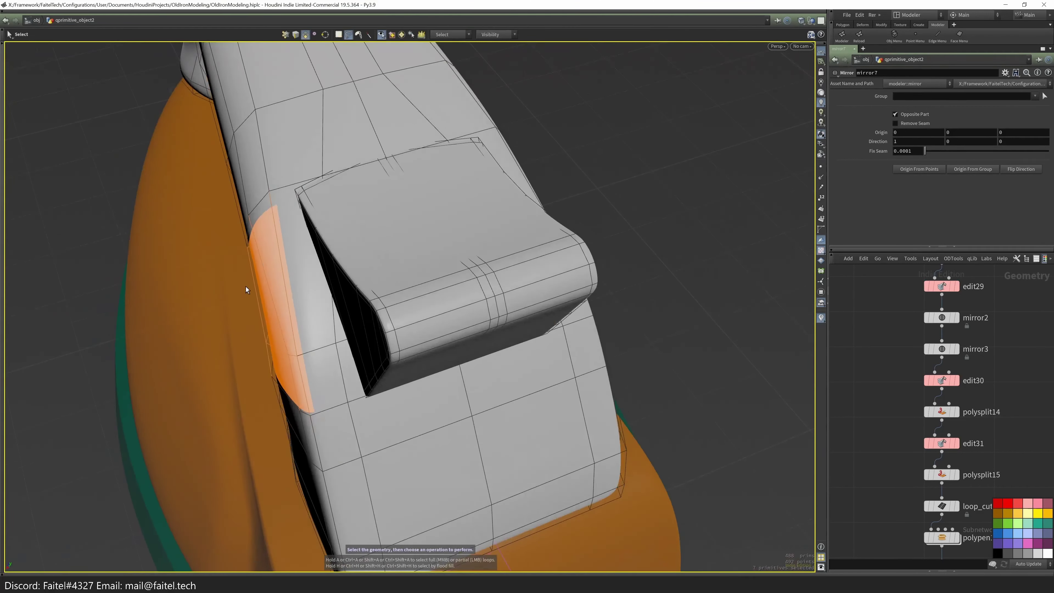
{"action": "key", "text": "t"}
{"action": "left_click_drag", "start_coordinate": [267, 362], "coordinate": [262, 411]}
{"action": "key", "text": "s"}
{"action": "left_click", "coordinate": [262, 410]}
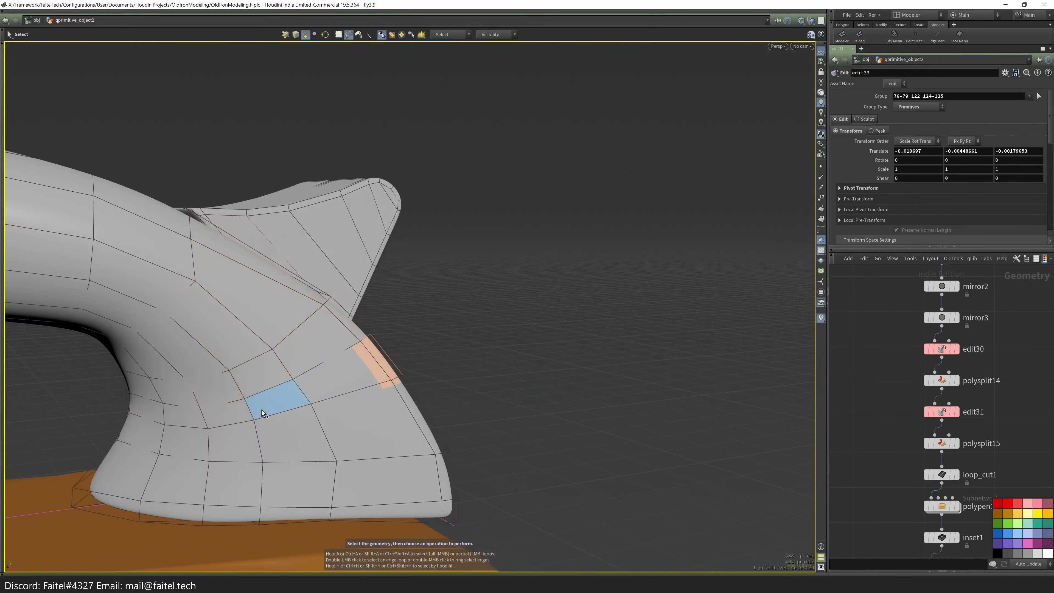
- Select points along the front leg's edge using the front and perspective views
{"action": "left_click_drag", "start_coordinate": [379, 390], "coordinate": [338, 373], "text": "alt"}
{"action": "key", "text": "t"}
{"action": "key", "text": "s"}
{"action": "mouse_move", "coordinate": [324, 326]}
{"action": "left_mouse_down"}
{"action": "mouse_move", "coordinate": [343, 340]}
{"action": "mouse_move", "coordinate": [311, 326]}
{"action": "left_mouse_up"}
{"action": "key", "text": "space+3"}
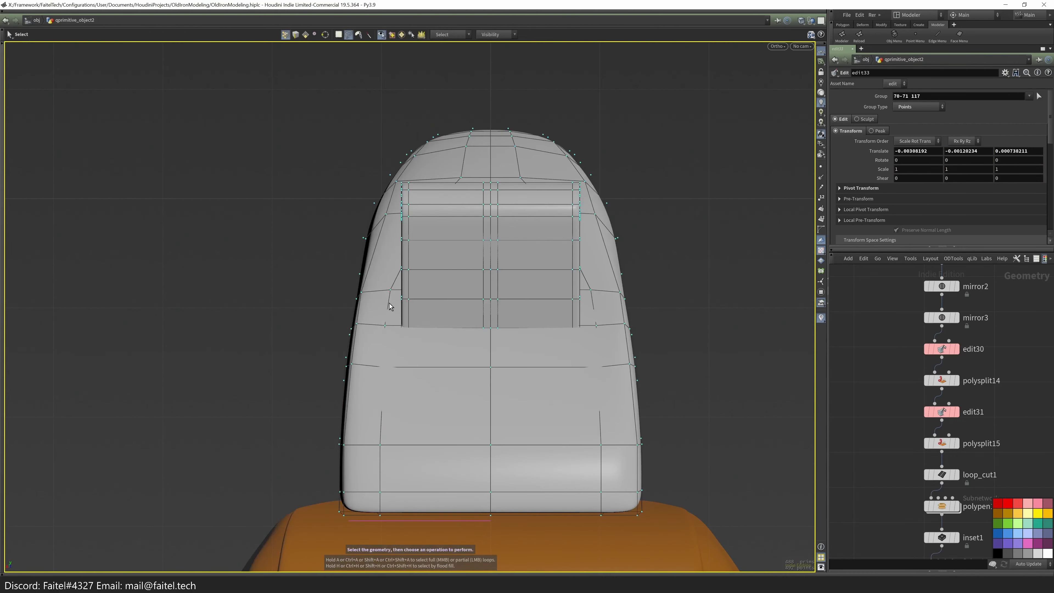
{"action": "left_click_drag", "start_coordinate": [382, 200], "coordinate": [352, 217]}
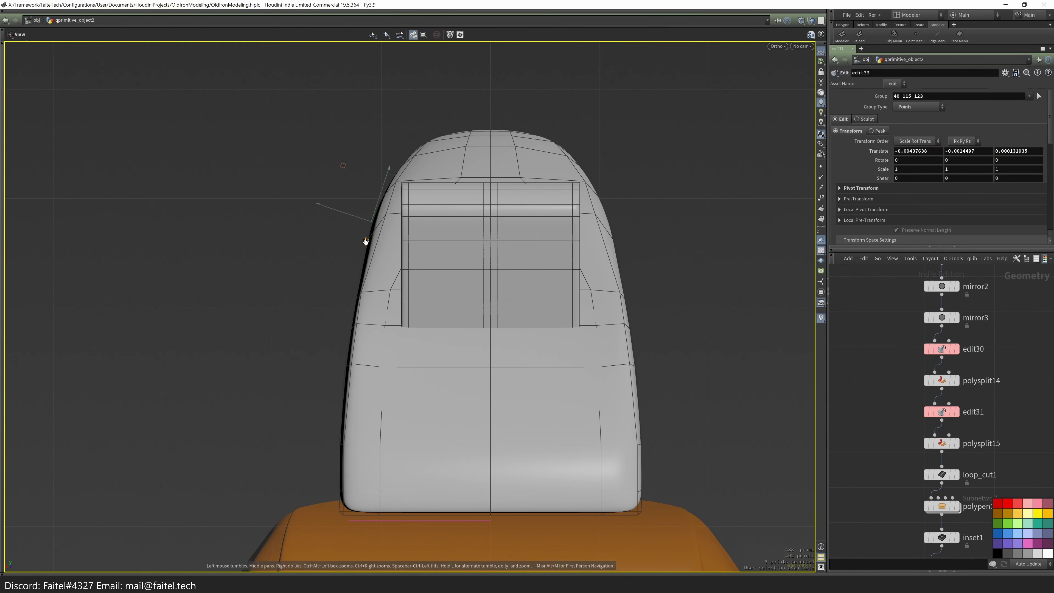
{"action": "key", "text": "space+1"}
{"action": "left_click", "coordinate": [349, 291]}
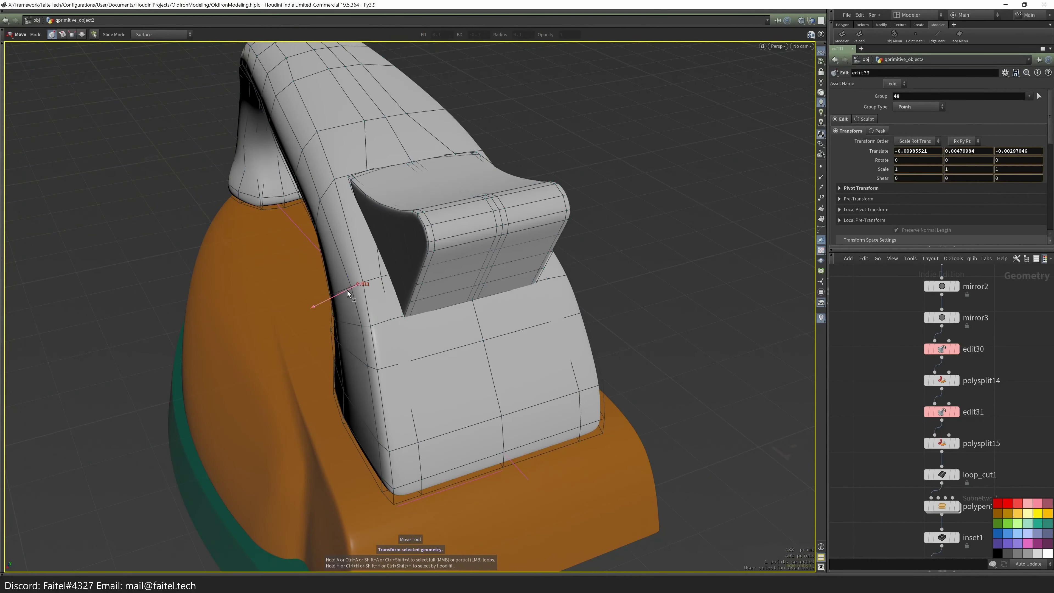
{"action": "key", "text": "space+g"}
- Slide two handle points along the surface, then select the edge loop running down the leg
{"action": "left_click_drag", "start_coordinate": [541, 270], "coordinate": [360, 275]}
{"action": "left_click", "coordinate": [421, 250]}
{"action": "key", "text": "t"}
{"action": "left_click", "coordinate": [367, 190]}
{"action": "left_click_drag", "start_coordinate": [367, 190], "coordinate": [324, 197]}
{"action": "left_click_drag", "start_coordinate": [338, 236], "coordinate": [410, 187]}
{"action": "left_click_drag", "start_coordinate": [382, 421], "coordinate": [398, 446]}
{"action": "double_click", "coordinate": [376, 442]}
- From a top-down wireframe view, pick a point at the handle base for moving
{"action": "left_click_drag", "start_coordinate": [391, 391], "coordinate": [415, 324]}
{"action": "scroll", "coordinate": [443, 318], "scroll_direction": "up", "scroll_amount": 5}
{"action": "key", "text": "w"}
{"action": "left_click", "coordinate": [454, 353]}
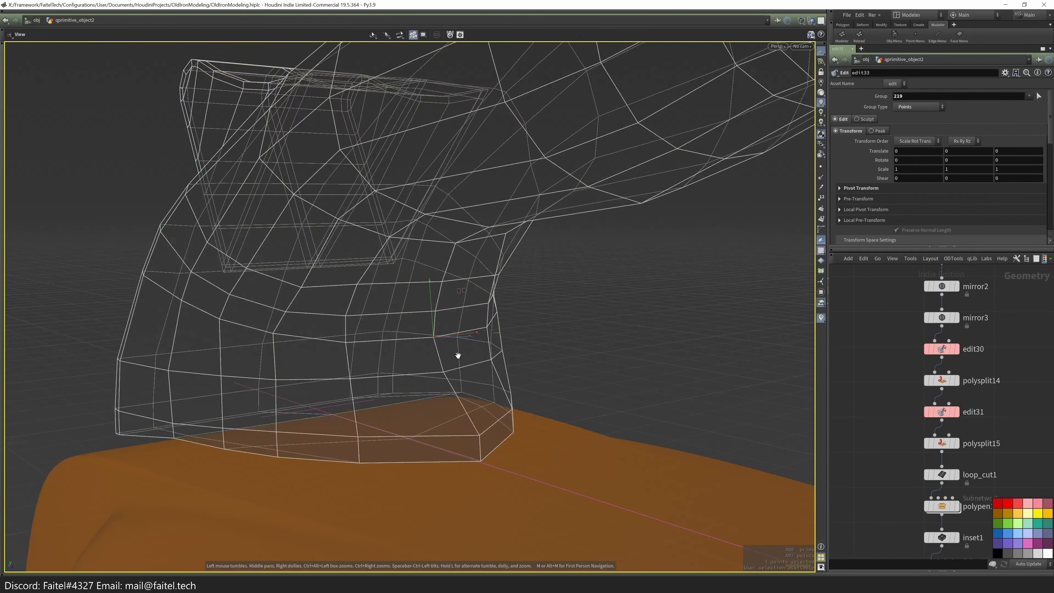
{"action": "scroll", "coordinate": [598, 343], "scroll_direction": "up", "scroll_amount": 3}
{"action": "key", "text": "w"}
{"action": "mouse_move", "coordinate": [598, 343]}
{"action": "left_mouse_down"}
{"action": "mouse_move", "coordinate": [308, 313]}
{"action": "mouse_move", "coordinate": [341, 422]}
{"action": "mouse_move", "coordinate": [342, 402]}
{"action": "left_mouse_up"}
{"action": "key", "text": "t"}
- Pull the next base point outward along the shell, undoing part of the adjustment
{"action": "left_click_drag", "start_coordinate": [454, 340], "coordinate": [397, 295]}
{"action": "key", "text": "w"}
{"action": "left_click", "coordinate": [401, 308]}
{"action": "key", "text": "w"}
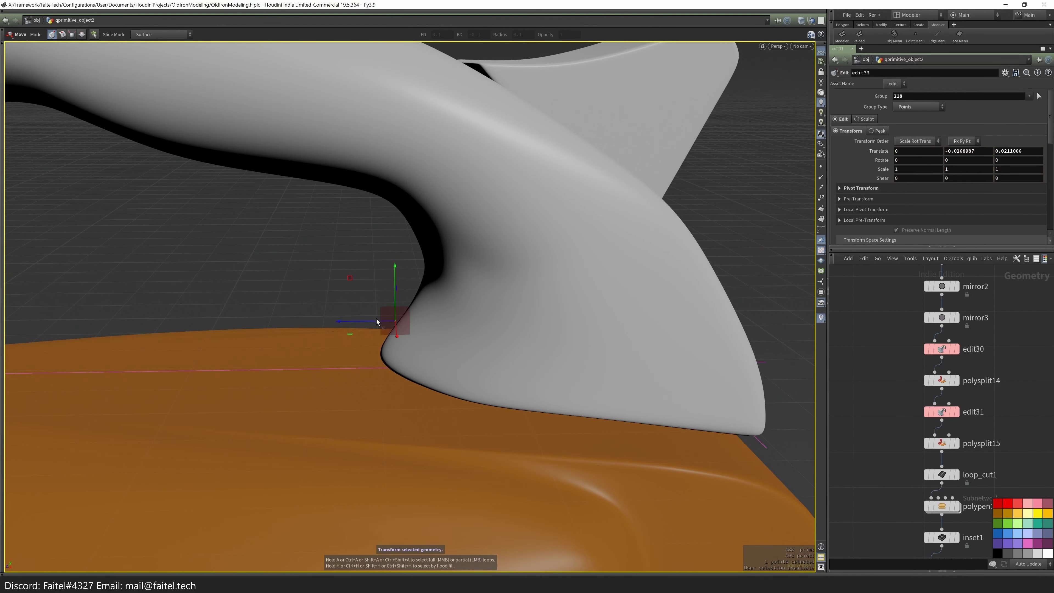
{"action": "key", "text": "w"}
{"action": "left_click_drag", "start_coordinate": [387, 330], "coordinate": [435, 337]}
{"action": "left_click", "coordinate": [400, 370]}
{"action": "key", "text": "w"}
{"action": "mouse_move", "coordinate": [400, 370]}
{"action": "left_mouse_down"}
{"action": "mouse_move", "coordinate": [377, 299]}
{"action": "mouse_move", "coordinate": [406, 382]}
{"action": "mouse_move", "coordinate": [388, 376]}
{"action": "mouse_move", "coordinate": [404, 338]}
{"action": "left_mouse_up"}
{"action": "key", "text": "ctrl+z"}
- Pull the selected leg point down toward the orange shell
{"action": "key", "text": "w"}
{"action": "key", "text": "s"}
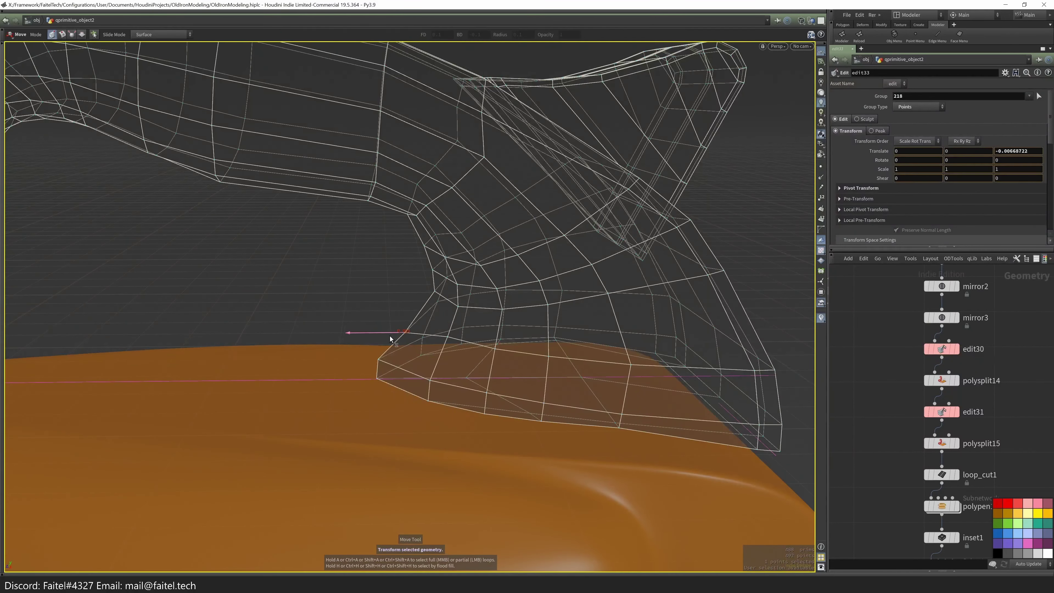
{"action": "key", "text": "w"}
{"action": "key", "text": "Escape"}
{"action": "left_click_drag", "start_coordinate": [409, 327], "coordinate": [500, 303]}
{"action": "key", "text": "w"}
{"action": "key", "text": "Escape"}
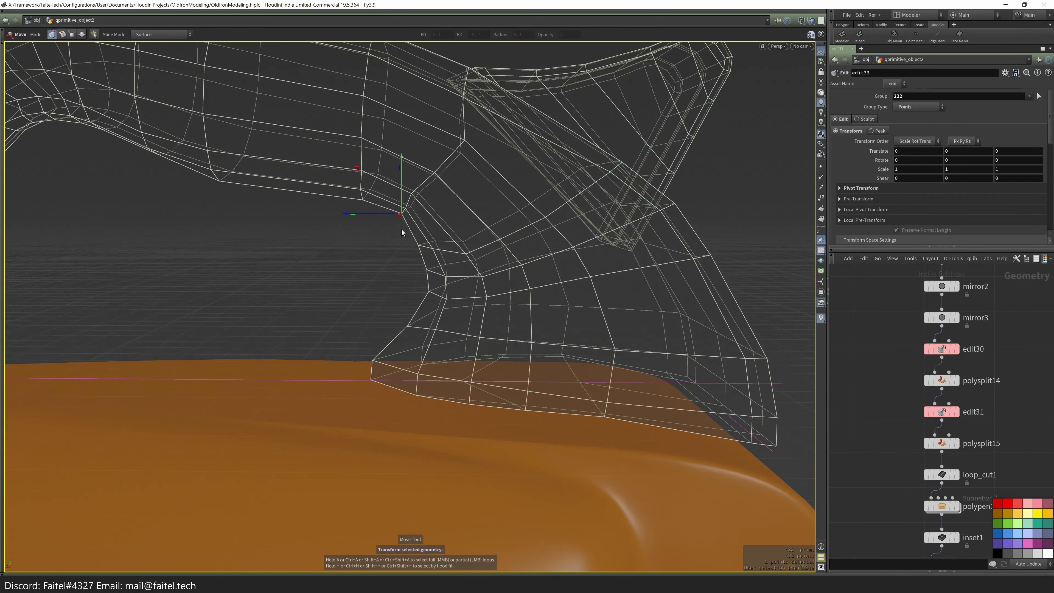
{"action": "left_click_drag", "start_coordinate": [402, 209], "coordinate": [403, 220]}
- Check the leg in side view and push its bottom edge outward along the shell
{"action": "key", "text": "space+3"}
{"action": "key", "text": "s"}
{"action": "scroll", "coordinate": [415, 348], "scroll_direction": "up", "scroll_amount": 3}
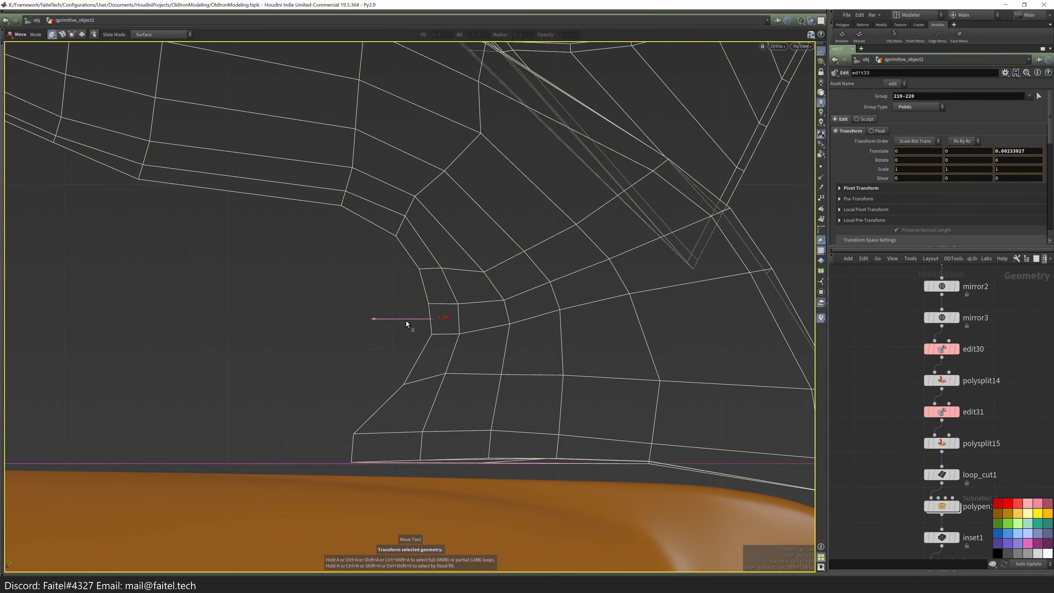
{"action": "key", "text": "space+1"}
{"action": "key", "text": "w"}
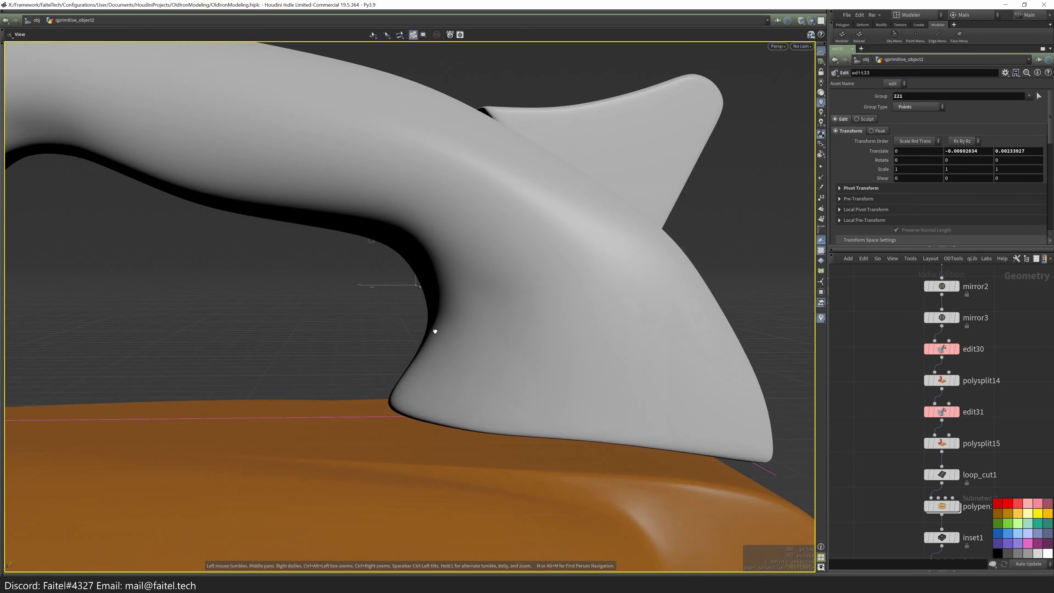
{"action": "mouse_move", "coordinate": [435, 330]}
{"action": "left_mouse_down"}
{"action": "mouse_move", "coordinate": [416, 314]}
{"action": "mouse_move", "coordinate": [501, 371]}
{"action": "left_mouse_up"}
{"action": "key", "text": "w"}
{"action": "key", "text": "w"}
{"action": "left_click_drag", "start_coordinate": [448, 418], "coordinate": [436, 423]}
- Select edges along the leg base and nudge them to smooth the curve
{"action": "left_click_drag", "start_coordinate": [490, 357], "coordinate": [497, 350]}
{"action": "left_click", "coordinate": [497, 351]}
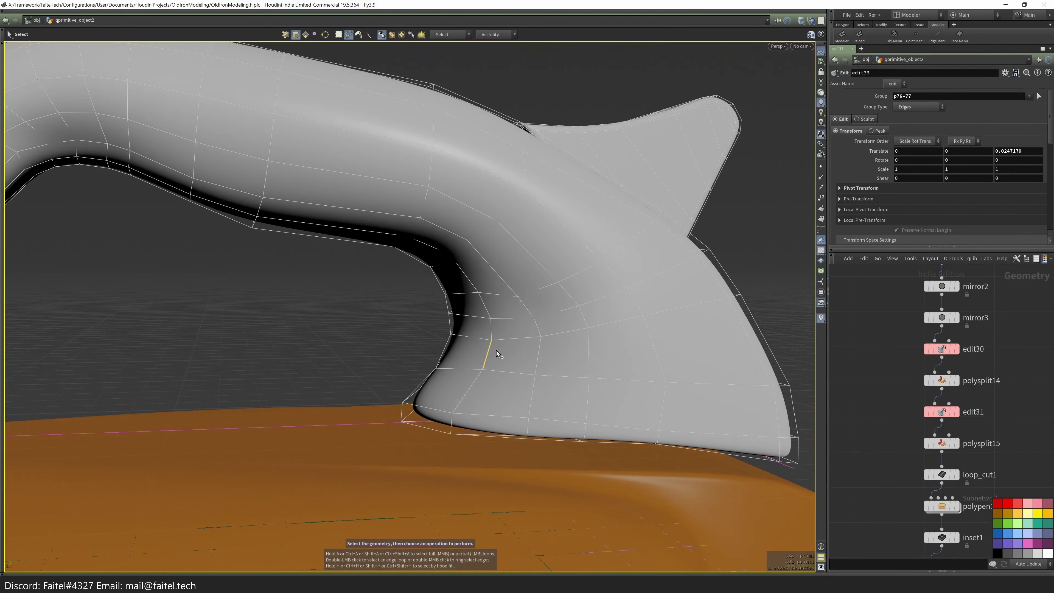
{"action": "mouse_move", "coordinate": [460, 345]}
{"action": "left_mouse_down"}
{"action": "mouse_move", "coordinate": [416, 349]}
{"action": "mouse_move", "coordinate": [454, 349]}
{"action": "mouse_move", "coordinate": [431, 301]}
{"action": "mouse_move", "coordinate": [467, 324]}
{"action": "mouse_move", "coordinate": [439, 255]}
{"action": "mouse_move", "coordinate": [411, 313]}
{"action": "left_mouse_up"}
{"action": "left_click", "coordinate": [454, 349]}
{"action": "key", "text": "w"}
{"action": "left_click", "coordinate": [436, 254]}
{"action": "key", "text": "w"}
{"action": "left_click_drag", "start_coordinate": [411, 313], "coordinate": [620, 389]}
- Move the selected edge to round the leg and reposition a leg point
{"action": "key", "text": "w"}
{"action": "key", "text": "s"}
{"action": "scroll", "coordinate": [501, 291], "scroll_direction": "up", "scroll_amount": 3}
{"action": "key", "text": "s"}
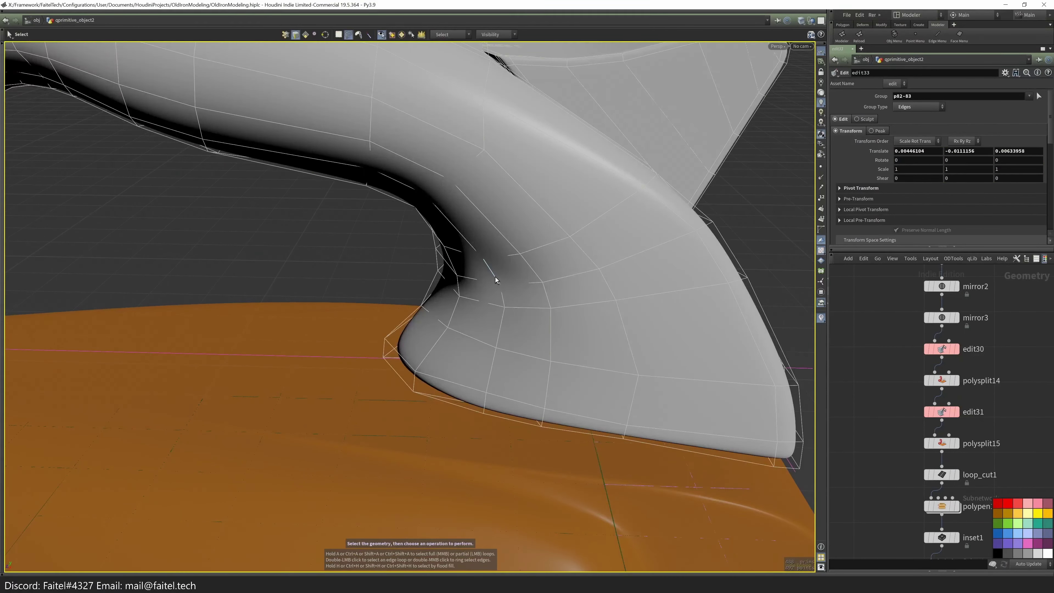
{"action": "left_click_drag", "start_coordinate": [458, 296], "coordinate": [741, 295]}
{"action": "key", "text": "s"}
{"action": "scroll", "coordinate": [506, 347], "scroll_direction": "up", "scroll_amount": 2}
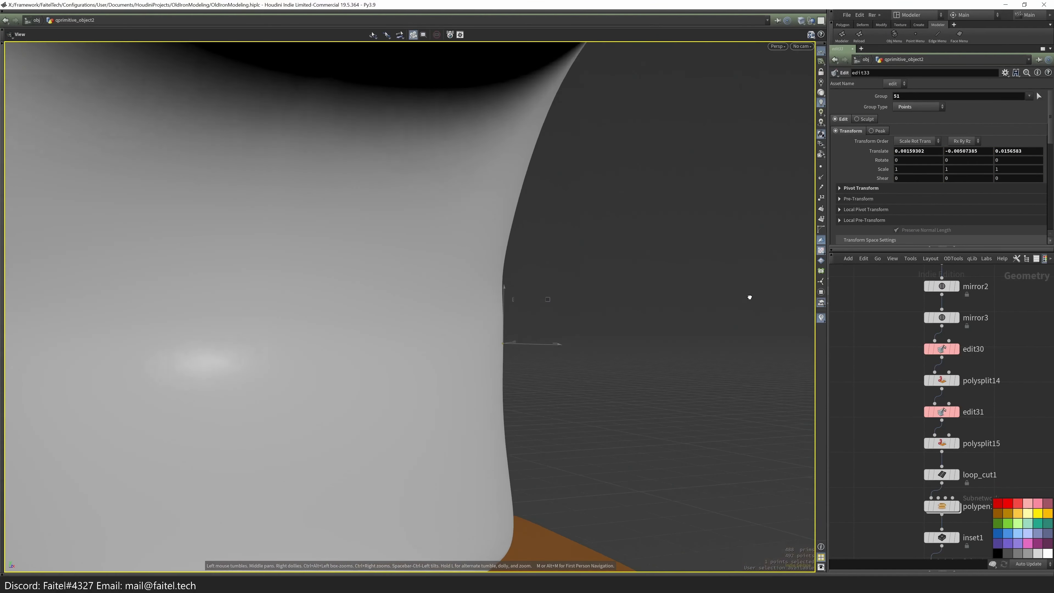
{"action": "mouse_move", "coordinate": [554, 349]}
{"action": "left_mouse_down"}
{"action": "mouse_move", "coordinate": [595, 346]}
{"action": "mouse_move", "coordinate": [519, 339]}
{"action": "left_mouse_up"}
- Nudge the point where the leg meets the shell to tidy the base outline
{"action": "key", "text": "Escape"}
{"action": "left_click", "coordinate": [493, 386]}
{"action": "mouse_move", "coordinate": [494, 386]}
{"action": "left_mouse_down"}
{"action": "mouse_move", "coordinate": [350, 400]}
{"action": "mouse_move", "coordinate": [437, 325]}
{"action": "mouse_move", "coordinate": [504, 340]}
{"action": "left_mouse_up"}
{"action": "key", "text": "t"}
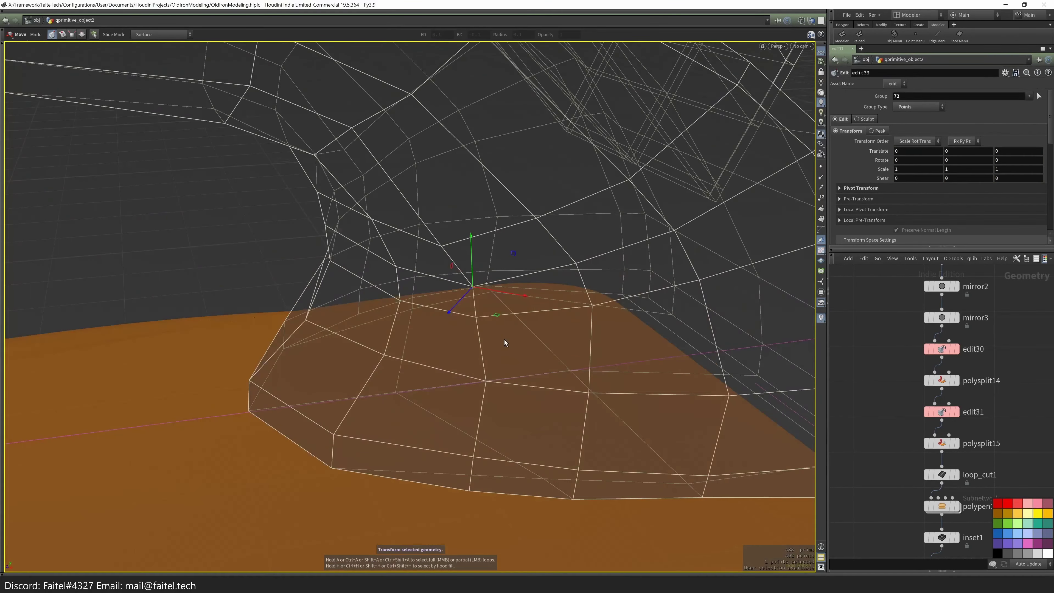
{"action": "left_click_drag", "start_coordinate": [510, 384], "coordinate": [513, 283]}
{"action": "key", "text": "Escape"}
- Select the handle's top block faces and isolate them
{"action": "key", "text": "space+2"}
{"action": "key", "text": "s"}
{"action": "mouse_move", "coordinate": [562, 323]}
{"action": "left_mouse_down"}
{"action": "mouse_move", "coordinate": [438, 313]}
{"action": "mouse_move", "coordinate": [559, 245]}
{"action": "mouse_move", "coordinate": [609, 191]}
{"action": "left_mouse_up"}
{"action": "key", "text": "w"}
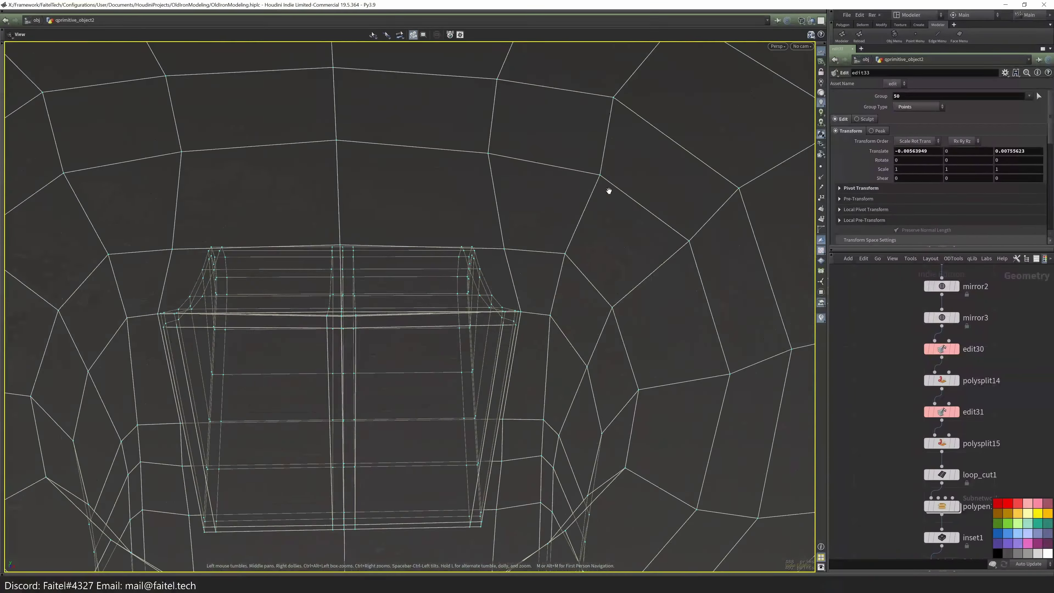
{"action": "mouse_move", "coordinate": [99, 379]}
{"action": "left_mouse_down"}
{"action": "mouse_move", "coordinate": [353, 358]}
{"action": "mouse_move", "coordinate": [572, 264]}
{"action": "mouse_move", "coordinate": [574, 324]}
{"action": "mouse_move", "coordinate": [494, 313]}
{"action": "left_mouse_up"}
{"action": "key", "text": "w"}
{"action": "key", "text": "4"}
{"action": "double_click", "coordinate": [544, 299]}
{"action": "key", "text": "Tab"}
{"action": "left_click", "coordinate": [513, 88]}
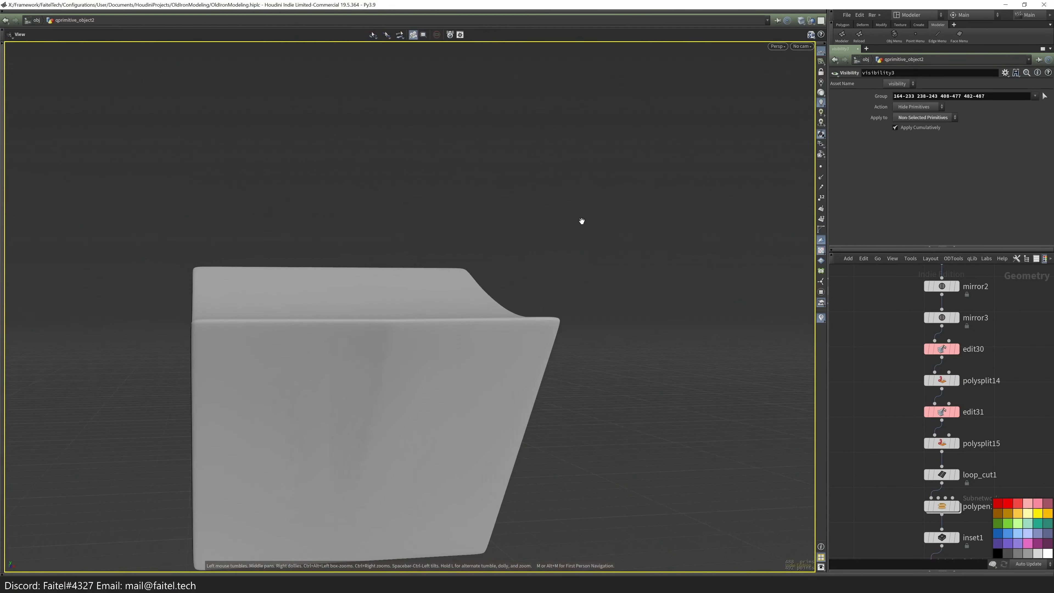
{"action": "key", "text": "w"}
{"action": "left_click_drag", "start_coordinate": [582, 221], "coordinate": [329, 478]}
- Blast faces 217-218, 221-226, 233, 461-462, 465-470 and 477, opening the handle under the fin
{"action": "key", "text": "Tab"}
{"action": "left_click", "coordinate": [441, 379]}
{"action": "mouse_move", "coordinate": [441, 379]}
{"action": "left_mouse_down"}
{"action": "mouse_move", "coordinate": [388, 346]}
{"action": "mouse_move", "coordinate": [418, 358]}
{"action": "mouse_move", "coordinate": [595, 288]}
{"action": "mouse_move", "coordinate": [473, 368]}
{"action": "mouse_move", "coordinate": [295, 391]}
{"action": "mouse_move", "coordinate": [384, 356]}
{"action": "mouse_move", "coordinate": [349, 351]}
{"action": "mouse_move", "coordinate": [277, 308]}
{"action": "mouse_move", "coordinate": [452, 374]}
{"action": "mouse_move", "coordinate": [460, 436]}
{"action": "left_mouse_up"}
{"action": "key", "text": "w"}
{"action": "key", "text": "w"}
{"action": "key", "text": "w"}
{"action": "key", "text": "shift+w"}
{"action": "scroll", "coordinate": [433, 435], "scroll_direction": "down", "scroll_amount": 3}
- Bevel the top's centre edge loop with 2 divisions and offset 0.015
{"action": "double_click", "coordinate": [434, 434]}
{"action": "key", "text": "w"}
{"action": "key", "text": "w"}
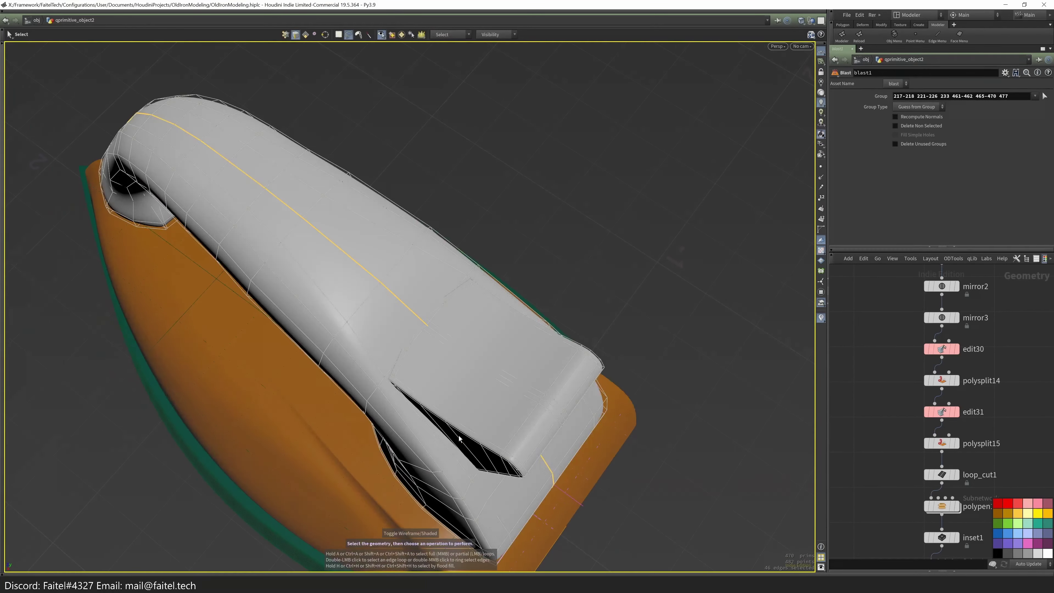
{"action": "left_click_drag", "start_coordinate": [393, 332], "coordinate": [506, 290]}
{"action": "key", "text": "ctrl+b"}
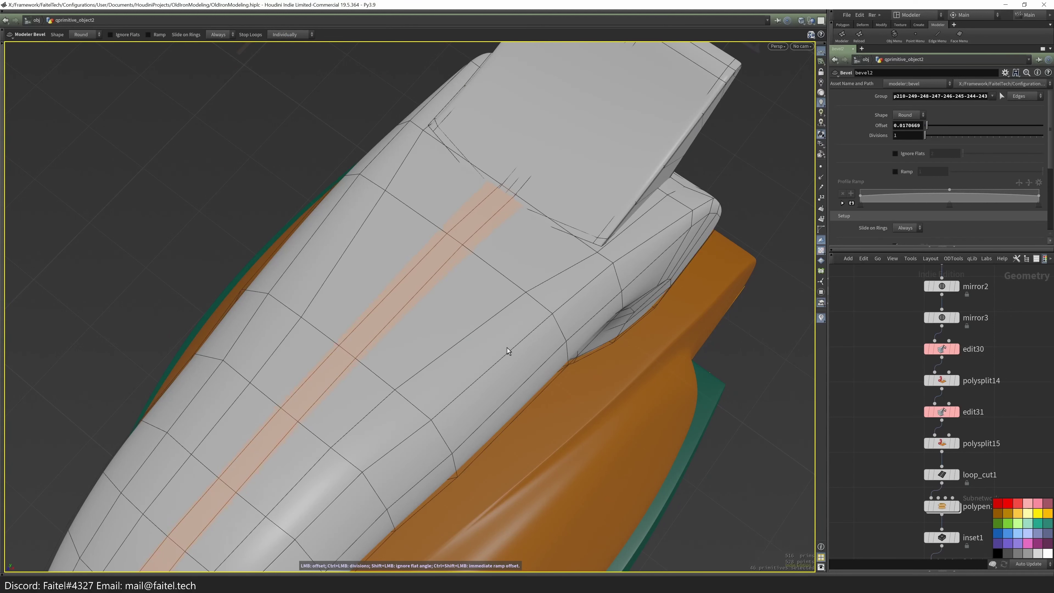
{"action": "key", "text": "w"}
{"action": "mouse_move", "coordinate": [703, 246]}
{"action": "left_mouse_down", "text": "ctrl"}
{"action": "mouse_move", "coordinate": [585, 300]}
{"action": "mouse_move", "coordinate": [525, 307]}
{"action": "mouse_move", "coordinate": [535, 308]}
{"action": "left_mouse_up", "text": "ctrl"}
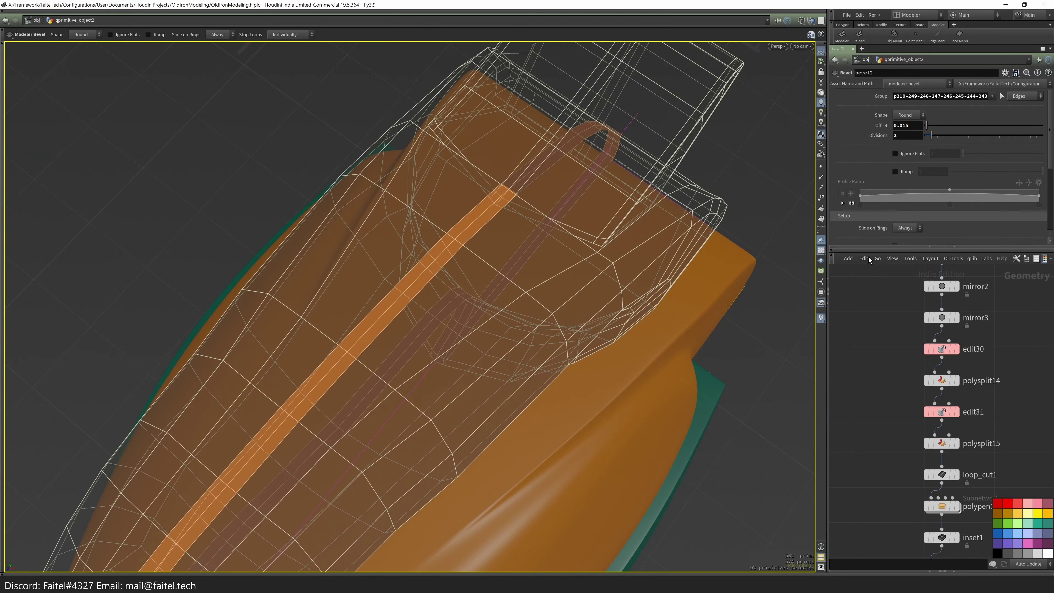
{"action": "key", "text": "s"}
- Scale the two edge loops beside the groove slightly wider
{"action": "left_click_drag", "start_coordinate": [623, 233], "coordinate": [502, 200], "text": "alt"}
{"action": "key", "text": "w"}
{"action": "key", "text": "w"}
{"action": "double_click", "coordinate": [501, 290]}
{"action": "double_click", "coordinate": [487, 283], "text": "shift"}
{"action": "key", "text": "e"}
{"action": "left_click_drag", "start_coordinate": [501, 259], "coordinate": [473, 225], "text": "alt"}
{"action": "key", "text": "s"}
- Nudge a single top edge loop slightly sideways
{"action": "double_click", "coordinate": [507, 323]}
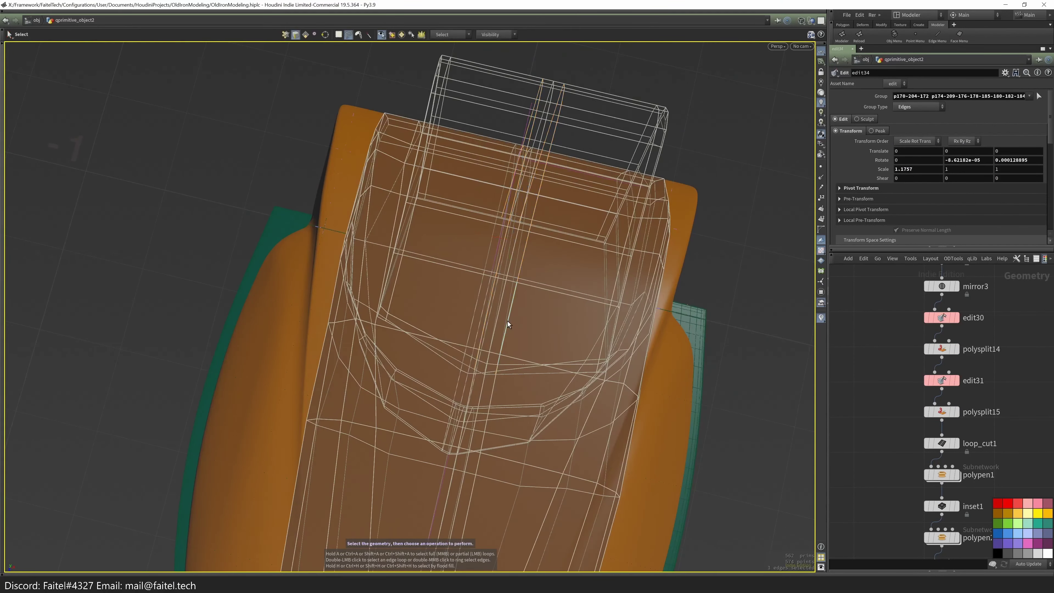
{"action": "key", "text": "t"}
{"action": "mouse_move", "coordinate": [533, 304]}
{"action": "left_mouse_down", "text": "alt"}
{"action": "mouse_move", "coordinate": [533, 264]}
{"action": "mouse_move", "coordinate": [554, 276]}
{"action": "left_mouse_up", "text": "alt"}
{"action": "scroll", "coordinate": [533, 270], "scroll_direction": "up", "scroll_amount": 5}
{"action": "key", "text": "w"}
{"action": "key", "text": "w"}
{"action": "scroll", "coordinate": [537, 323], "scroll_direction": "down", "scroll_amount": 3}
{"action": "left_click_drag", "start_coordinate": [496, 366], "coordinate": [438, 376]}
{"action": "key", "text": "s"}
- Insert an edge loop across the handle's front
{"action": "middle_click_drag", "start_coordinate": [438, 377], "coordinate": [440, 426]}
{"action": "key", "text": "ctrl+shift+l"}
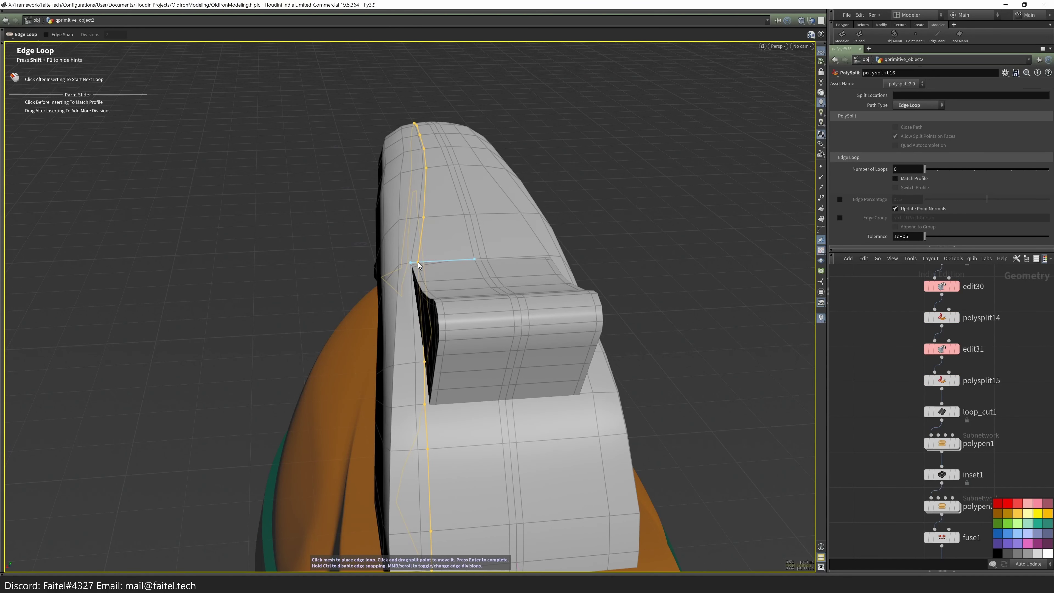
{"action": "left_click", "coordinate": [449, 261]}
{"action": "key", "text": "Return"}
{"action": "left_click_drag", "start_coordinate": [448, 261], "coordinate": [431, 367]}
{"action": "left_click", "coordinate": [479, 433]}
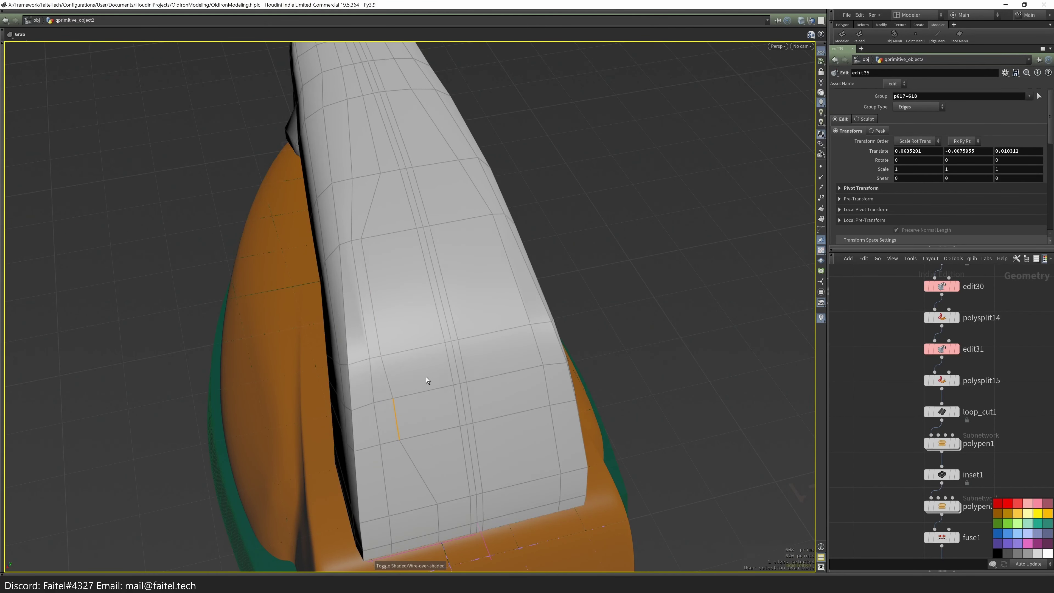
- Unhide the mesh, pull a fin edge outward and add an edge loop across the fin
{"action": "key", "text": "shift+h"}
{"action": "left_click_drag", "start_coordinate": [398, 280], "coordinate": [375, 317]}
{"action": "right_click_drag", "start_coordinate": [374, 317], "coordinate": [473, 323]}
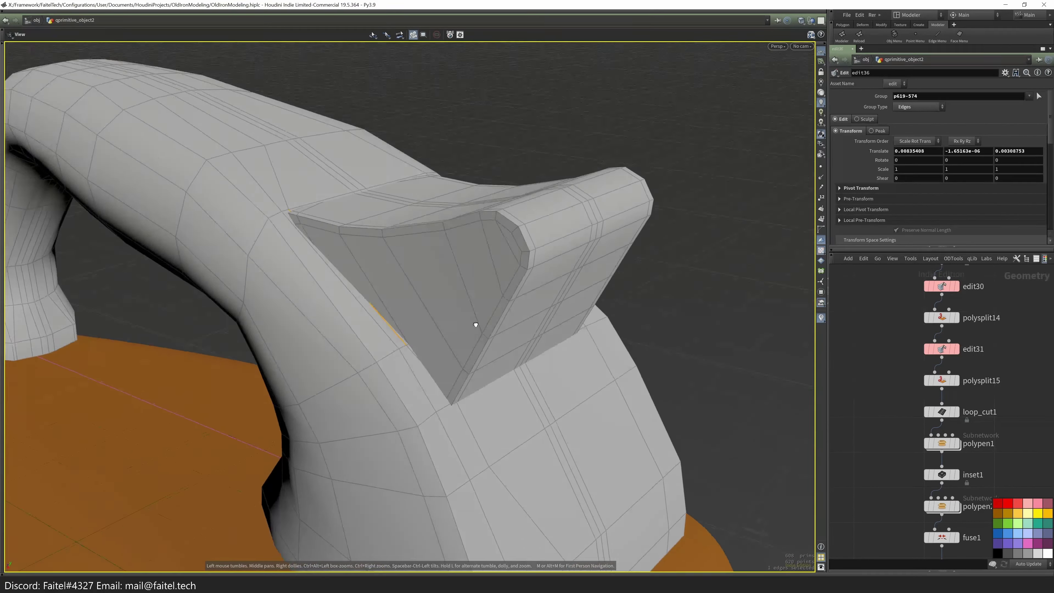
{"action": "left_click_drag", "start_coordinate": [474, 323], "coordinate": [539, 323]}
{"action": "key", "text": "ctrl+r"}
{"action": "left_click", "coordinate": [420, 403]}
{"action": "left_click_drag", "start_coordinate": [419, 402], "coordinate": [508, 384]}
- Nudge the selected fin edge slightly to even out the fin
{"action": "key", "text": "g"}
{"action": "key", "text": "s"}
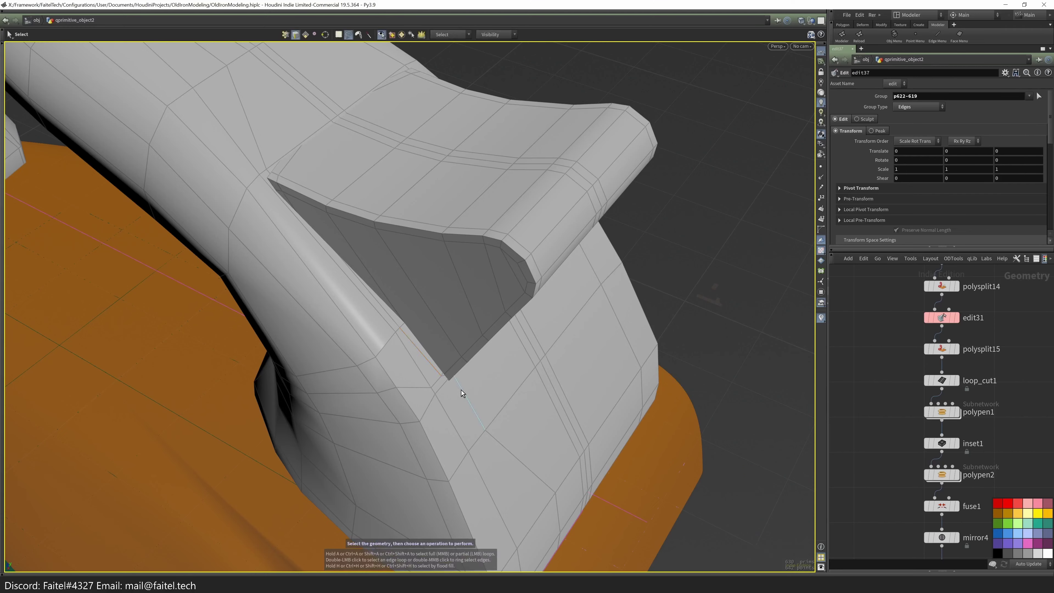
{"action": "right_click_drag", "start_coordinate": [468, 397], "coordinate": [455, 365]}
{"action": "key", "text": "w"}
{"action": "mouse_move", "coordinate": [485, 390]}
{"action": "left_mouse_down"}
{"action": "mouse_move", "coordinate": [349, 438]}
{"action": "mouse_move", "coordinate": [419, 349]}
{"action": "mouse_move", "coordinate": [407, 399]}
{"action": "left_mouse_up"}
{"action": "scroll", "coordinate": [419, 390], "scroll_direction": "down", "scroll_amount": 3}
{"action": "left_click", "coordinate": [447, 409]}
- Select the thin sliver faces beside the raised block for a Blast
{"action": "key", "text": "4"}
{"action": "left_click", "coordinate": [401, 379]}
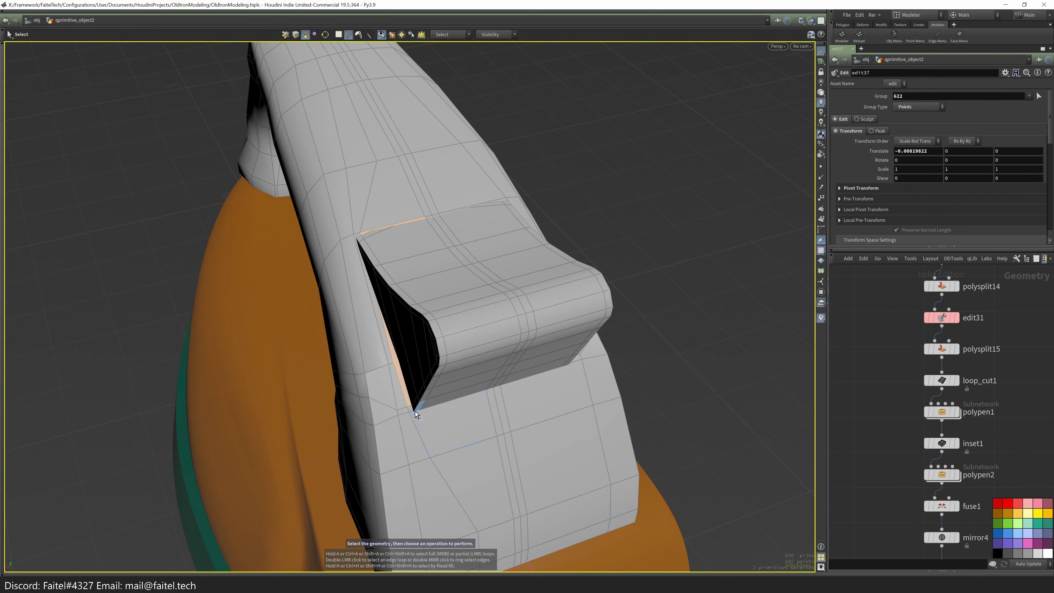
{"action": "key", "text": "Tab"}
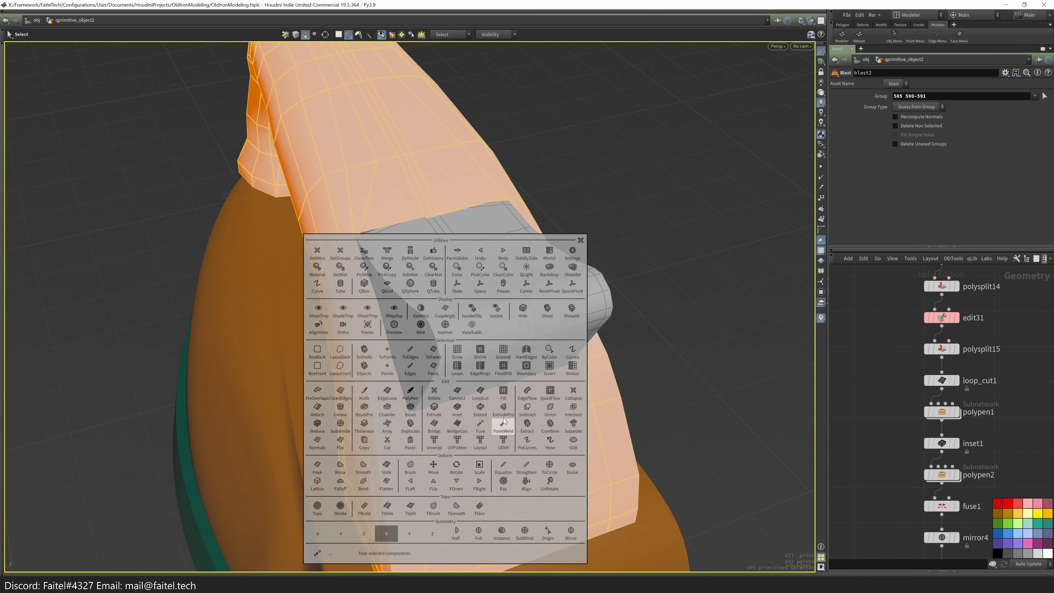
- Isolate the fin area, delete the leftover strip face, then unhide all faces
{"action": "left_click", "coordinate": [460, 330]}
{"action": "left_click", "coordinate": [449, 271], "text": "shift"}
{"action": "key", "text": "Delete"}
{"action": "left_click_drag", "start_coordinate": [482, 352], "coordinate": [462, 419], "text": "alt"}
{"action": "key", "text": "Tab"}
{"action": "left_click", "coordinate": [510, 338]}
- Nudge the fin tip point slightly in Z so it meets the handle
{"action": "left_click", "coordinate": [460, 436]}
{"action": "key", "text": "t"}
{"action": "left_click", "coordinate": [452, 386]}
{"action": "key", "text": "w"}
{"action": "mouse_move", "coordinate": [550, 367]}
{"action": "left_mouse_down", "text": "alt"}
{"action": "mouse_move", "coordinate": [545, 314]}
{"action": "mouse_move", "coordinate": [537, 327]}
{"action": "mouse_move", "coordinate": [604, 302]}
{"action": "mouse_move", "coordinate": [567, 328]}
{"action": "left_mouse_up", "text": "alt"}
{"action": "key", "text": "w"}
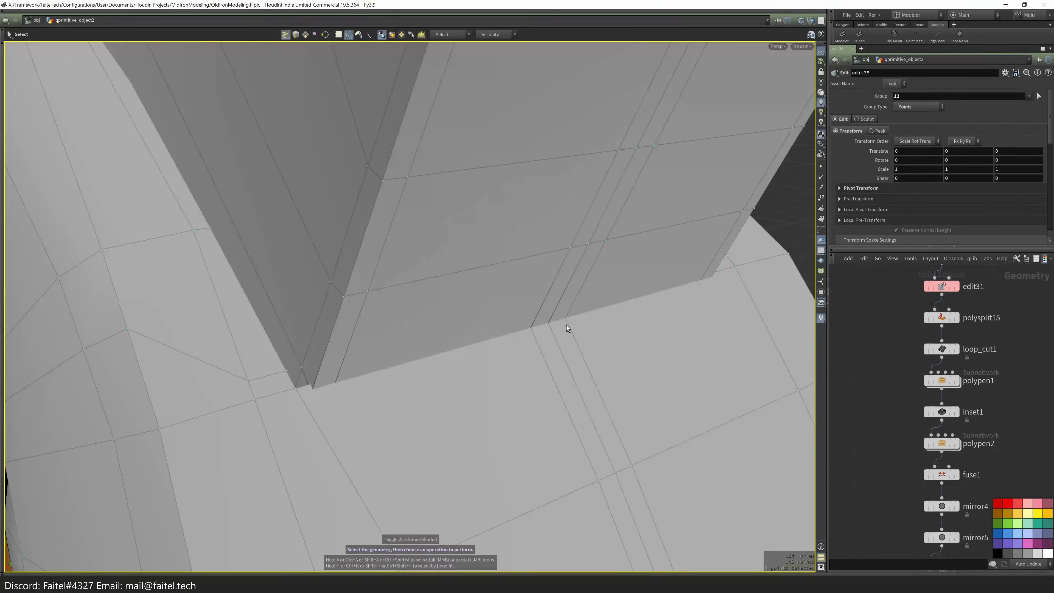
{"action": "left_click_drag", "start_coordinate": [449, 376], "coordinate": [421, 345], "text": "alt"}
{"action": "mouse_move", "coordinate": [378, 424]}
{"action": "left_mouse_down", "text": "alt"}
{"action": "mouse_move", "coordinate": [418, 346]}
{"action": "mouse_move", "coordinate": [437, 384]}
{"action": "mouse_move", "coordinate": [446, 371]}
{"action": "mouse_move", "coordinate": [372, 332]}
{"action": "mouse_move", "coordinate": [262, 410]}
{"action": "mouse_move", "coordinate": [232, 412]}
{"action": "mouse_move", "coordinate": [358, 480]}
{"action": "mouse_move", "coordinate": [278, 388]}
{"action": "left_mouse_up", "text": "alt"}
- Select a face near the fin base and start a new edge loop
{"action": "scroll", "coordinate": [278, 389], "scroll_direction": "up", "scroll_amount": 3}
{"action": "key", "text": "s"}
{"action": "left_click", "coordinate": [322, 424]}
{"action": "left_click_drag", "start_coordinate": [321, 424], "coordinate": [430, 364], "text": "alt"}
{"action": "scroll", "coordinate": [367, 359], "scroll_direction": "up", "scroll_amount": 3}
{"action": "key", "text": "ctrl+r"}
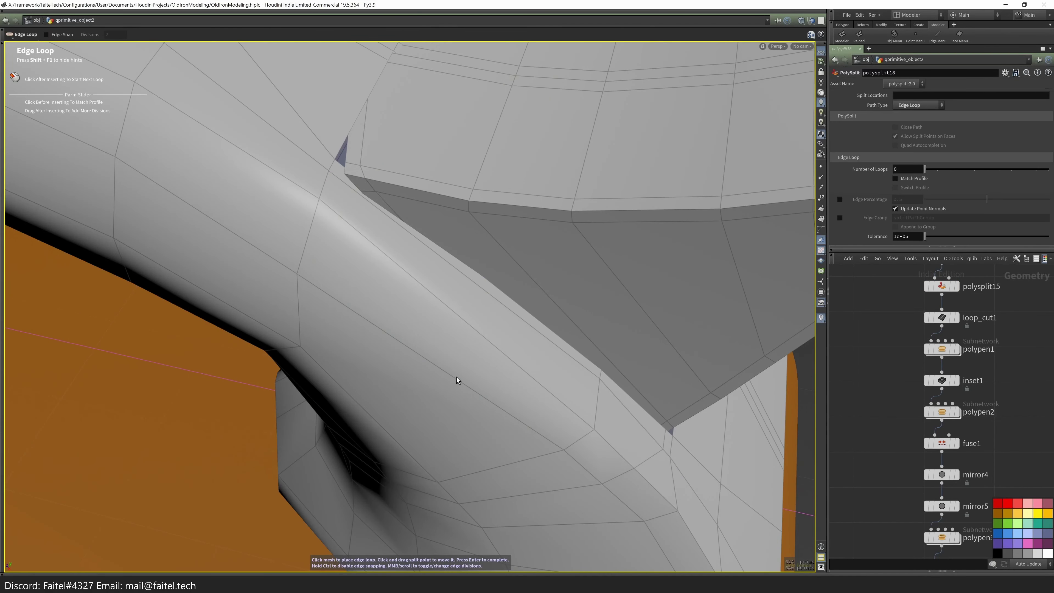
- Insert an edge loop across the handle by the fin and straighten its edges
{"action": "left_click", "coordinate": [457, 382]}
{"action": "key", "text": "t"}
{"action": "left_click", "coordinate": [460, 328]}
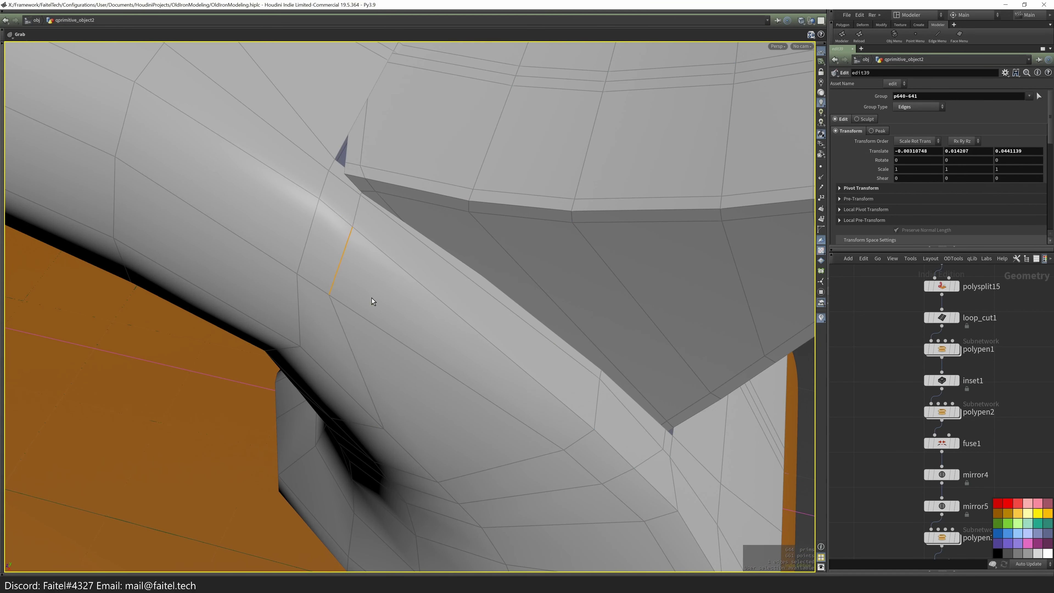
{"action": "left_click_drag", "start_coordinate": [356, 320], "coordinate": [478, 261]}
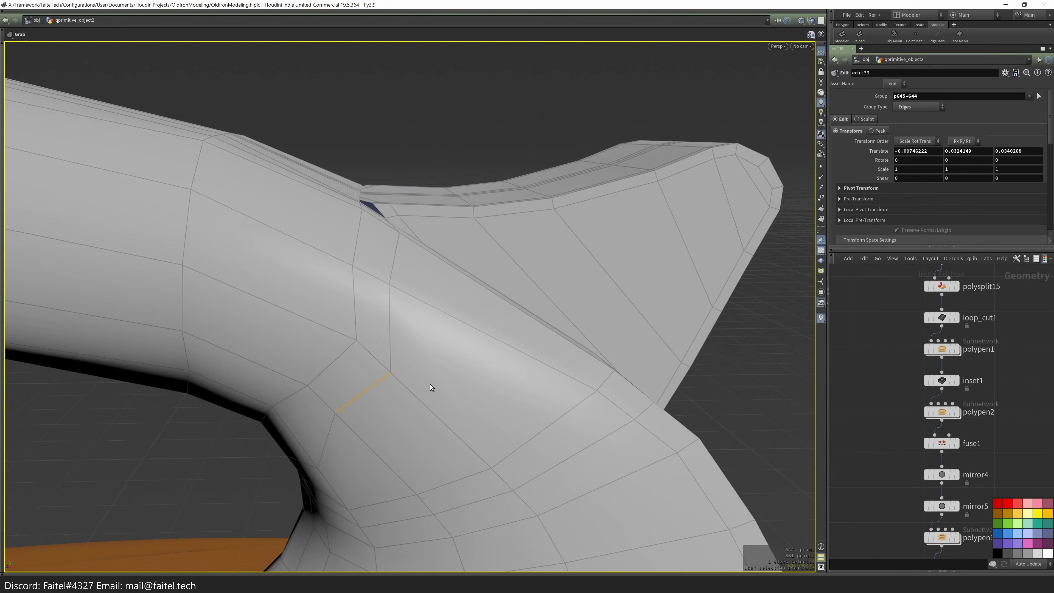
{"action": "left_click_drag", "start_coordinate": [328, 451], "coordinate": [475, 400], "text": "alt"}
{"action": "left_click", "coordinate": [308, 464]}
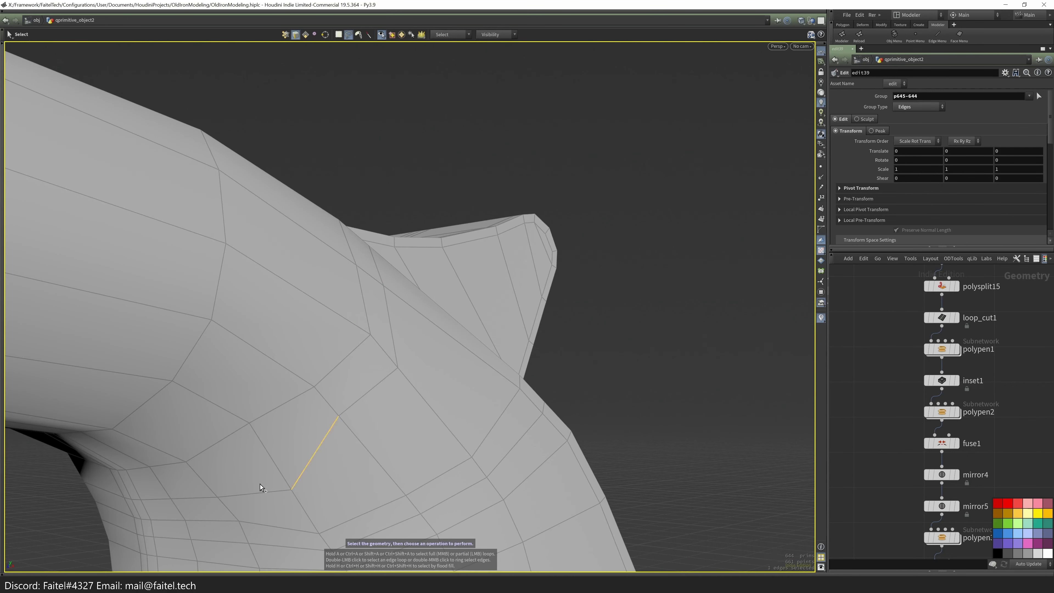
{"action": "left_click", "coordinate": [245, 491]}
{"action": "left_click_drag", "start_coordinate": [305, 499], "coordinate": [307, 478]}
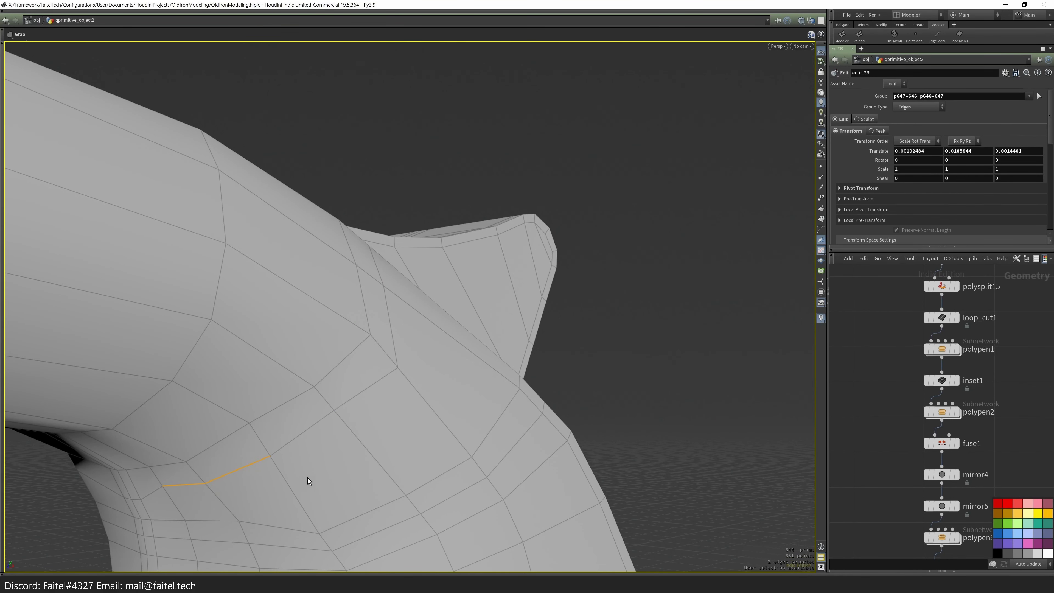
- Adjust the remaining loop edges around the fin base so the loop flows evenly
{"action": "key", "text": "s"}
{"action": "left_click", "coordinate": [138, 501]}
{"action": "left_click_drag", "start_coordinate": [172, 513], "coordinate": [330, 424], "text": "alt"}
{"action": "left_click", "coordinate": [346, 404]}
{"action": "left_click", "coordinate": [390, 424]}
{"action": "left_click_drag", "start_coordinate": [405, 405], "coordinate": [397, 355]}
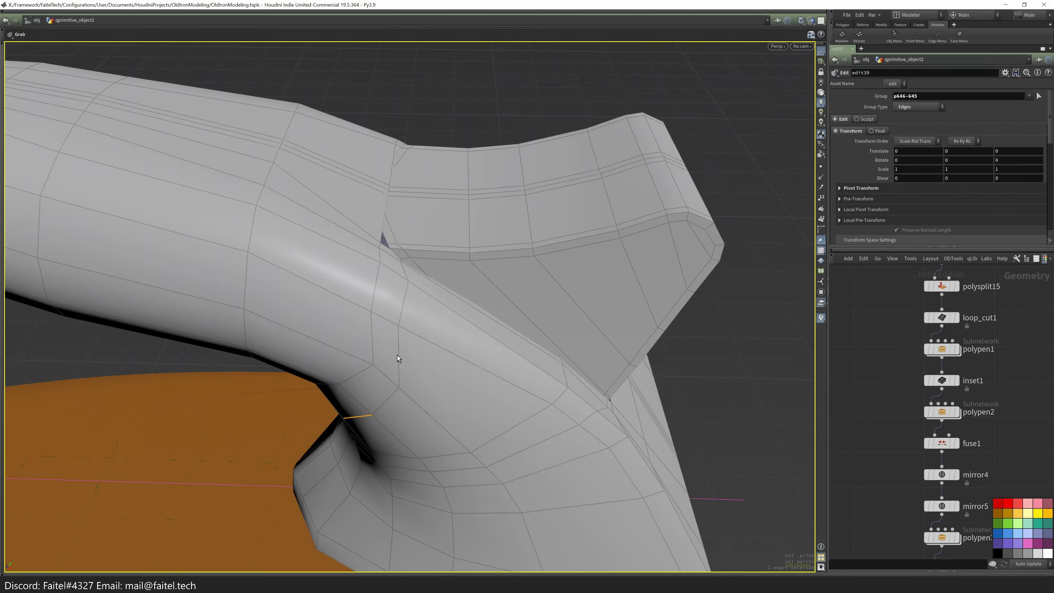
{"action": "left_click", "coordinate": [399, 365]}
{"action": "left_click_drag", "start_coordinate": [424, 372], "coordinate": [403, 478], "text": "alt"}
- Select the whole fin and isolate it
{"action": "key", "text": "s"}
{"action": "left_click", "coordinate": [445, 432]}
{"action": "double_click", "coordinate": [445, 433]}
{"action": "left_click", "coordinate": [424, 478]}
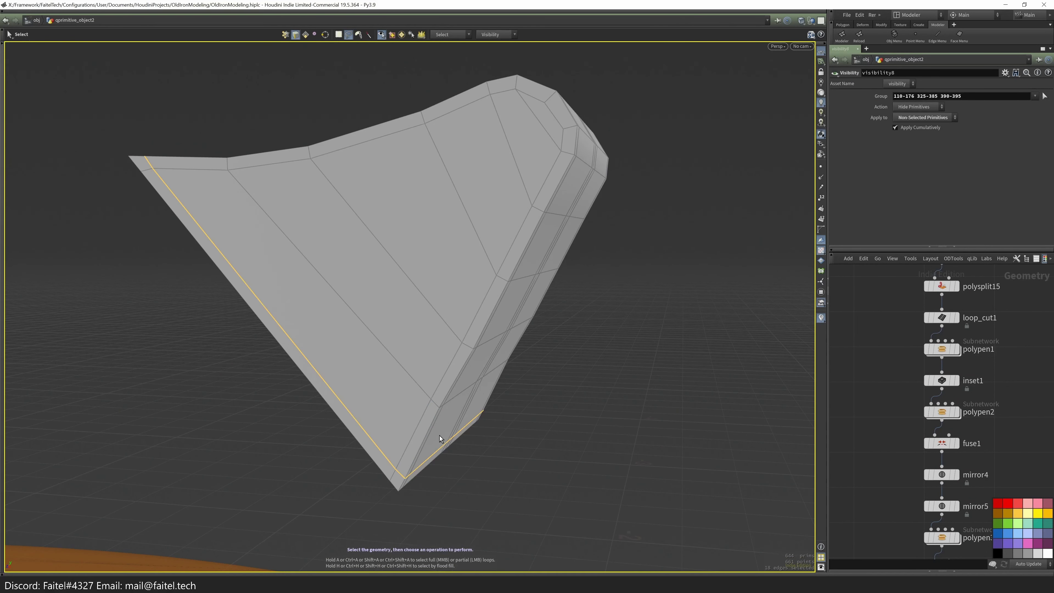
- Grab the fin's lower edges and pull them up and right into place
{"action": "key", "text": "t"}
{"action": "left_click_drag", "start_coordinate": [541, 415], "coordinate": [436, 428], "text": "alt"}
{"action": "left_click", "coordinate": [381, 520]}
{"action": "left_click", "coordinate": [373, 530]}
{"action": "left_click_drag", "start_coordinate": [476, 433], "coordinate": [373, 524], "text": "alt"}
{"action": "key", "text": "g"}
{"action": "left_click_drag", "start_coordinate": [441, 507], "coordinate": [631, 396]}
{"action": "left_click", "coordinate": [478, 410]}
{"action": "left_click", "coordinate": [459, 428]}
- Move the fin base points 173, 174 and 264 slightly in Z so they sit flush
{"action": "key", "text": "h"}
{"action": "key", "text": "w"}
{"action": "key", "text": "t"}
{"action": "mouse_move", "coordinate": [488, 447]}
{"action": "left_mouse_down"}
{"action": "mouse_move", "coordinate": [571, 435]}
{"action": "mouse_move", "coordinate": [395, 373]}
{"action": "mouse_move", "coordinate": [368, 380]}
{"action": "mouse_move", "coordinate": [418, 411]}
{"action": "mouse_move", "coordinate": [401, 414]}
{"action": "mouse_move", "coordinate": [405, 394]}
{"action": "mouse_move", "coordinate": [532, 308]}
{"action": "mouse_move", "coordinate": [491, 340]}
{"action": "mouse_move", "coordinate": [423, 336]}
{"action": "left_mouse_up"}
{"action": "key", "text": "w"}
{"action": "left_click", "coordinate": [393, 363]}
{"action": "left_click", "coordinate": [406, 401]}
{"action": "left_click", "coordinate": [480, 328]}
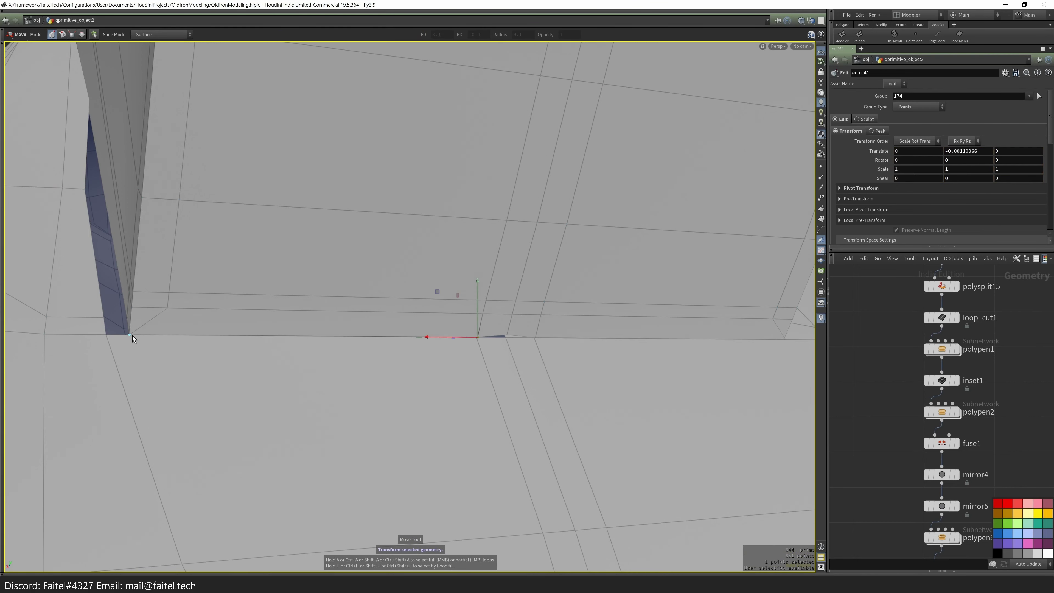
{"action": "left_click_drag", "start_coordinate": [130, 339], "coordinate": [325, 307], "text": "alt"}
{"action": "left_click_drag", "start_coordinate": [247, 376], "coordinate": [384, 212]}
- Begin reshaping the fin's lower corner with PolyPen
{"action": "key", "text": "s"}
{"action": "key", "text": "t"}
{"action": "key", "text": "Escape"}
{"action": "key", "text": "w"}
{"action": "key", "text": "t"}
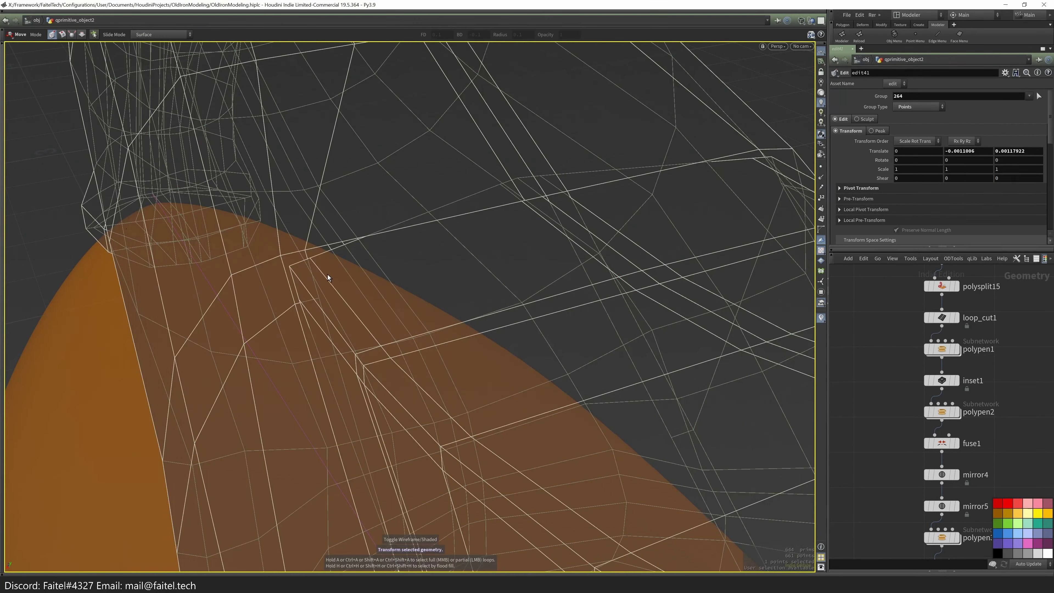
{"action": "key", "text": "q"}
{"action": "key", "text": "w"}
{"action": "mouse_move", "coordinate": [306, 287]}
{"action": "left_mouse_down"}
{"action": "mouse_move", "coordinate": [365, 352]}
{"action": "mouse_move", "coordinate": [437, 346]}
{"action": "mouse_move", "coordinate": [613, 413]}
{"action": "mouse_move", "coordinate": [574, 335]}
{"action": "mouse_move", "coordinate": [326, 382]}
{"action": "left_mouse_up"}
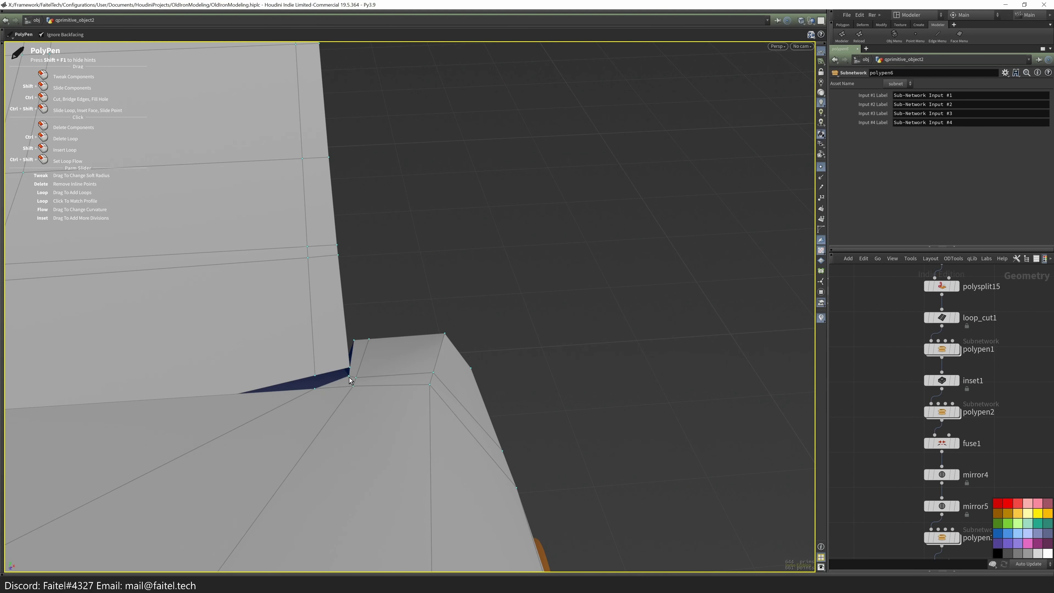
- Select three edges at the fin corner and move them
{"action": "mouse_move", "coordinate": [349, 378]}
{"action": "left_mouse_down"}
{"action": "mouse_move", "coordinate": [372, 378]}
{"action": "mouse_move", "coordinate": [369, 369]}
{"action": "mouse_move", "coordinate": [306, 384]}
{"action": "mouse_move", "coordinate": [233, 413]}
{"action": "mouse_move", "coordinate": [137, 405]}
{"action": "mouse_move", "coordinate": [301, 411]}
{"action": "mouse_move", "coordinate": [370, 377]}
{"action": "mouse_move", "coordinate": [357, 418]}
{"action": "mouse_move", "coordinate": [336, 349]}
{"action": "mouse_move", "coordinate": [329, 410]}
{"action": "mouse_move", "coordinate": [223, 442]}
{"action": "mouse_move", "coordinate": [236, 440]}
{"action": "mouse_move", "coordinate": [270, 422]}
{"action": "mouse_move", "coordinate": [210, 429]}
{"action": "mouse_move", "coordinate": [424, 207]}
{"action": "left_mouse_up"}
{"action": "key", "text": "w"}
{"action": "key", "text": "s"}
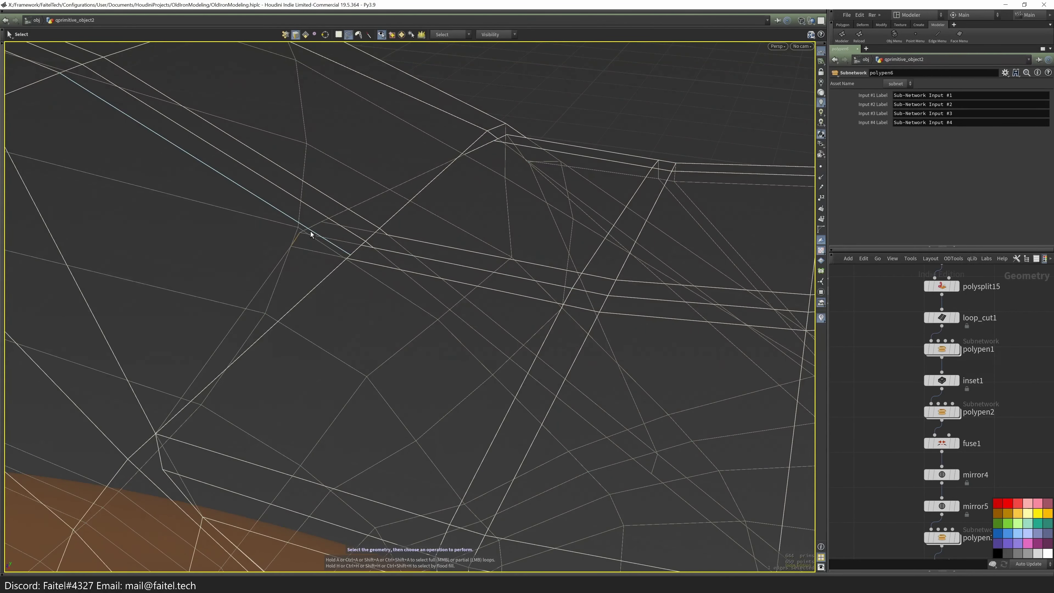
{"action": "left_click", "coordinate": [315, 229], "text": "shift"}
{"action": "key", "text": "t"}
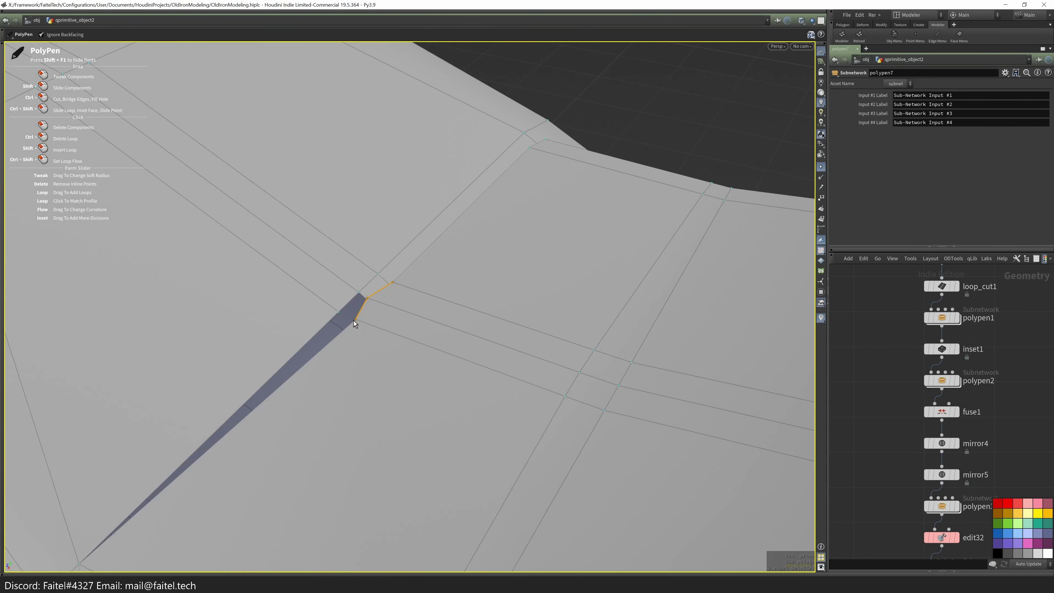
{"action": "key", "text": "space"}
{"action": "left_click_drag", "start_coordinate": [360, 294], "coordinate": [323, 340]}
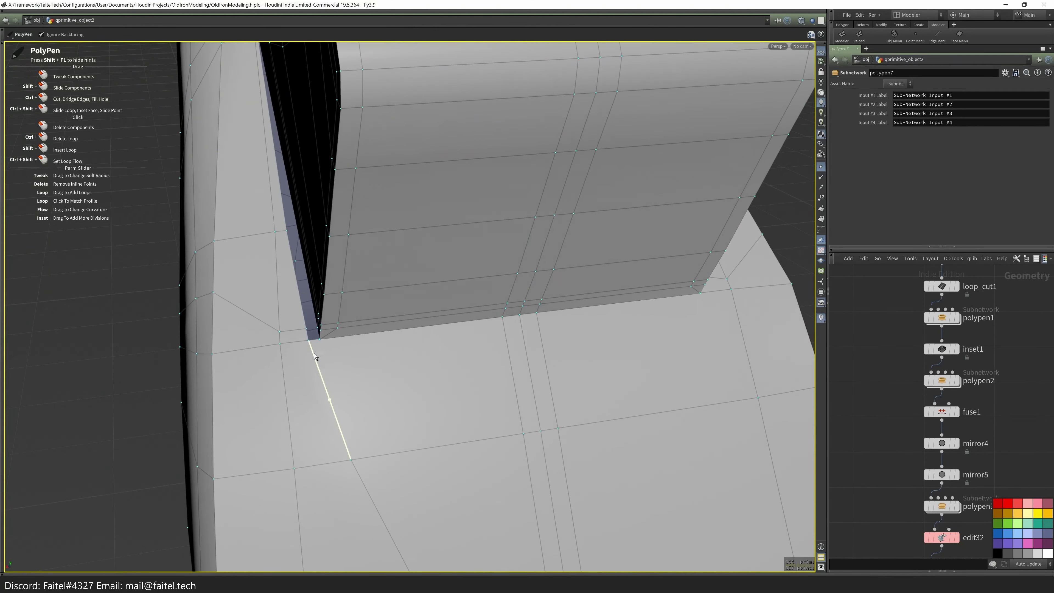
- Reroute the edge below the fin corner with PolyPen
{"action": "left_click", "coordinate": [327, 395]}
{"action": "key", "text": "q"}
{"action": "left_click_drag", "start_coordinate": [369, 394], "coordinate": [323, 435]}
{"action": "scroll", "coordinate": [349, 431], "scroll_direction": "down", "scroll_amount": 2}
{"action": "scroll", "coordinate": [345, 444], "scroll_direction": "up", "scroll_amount": 5}
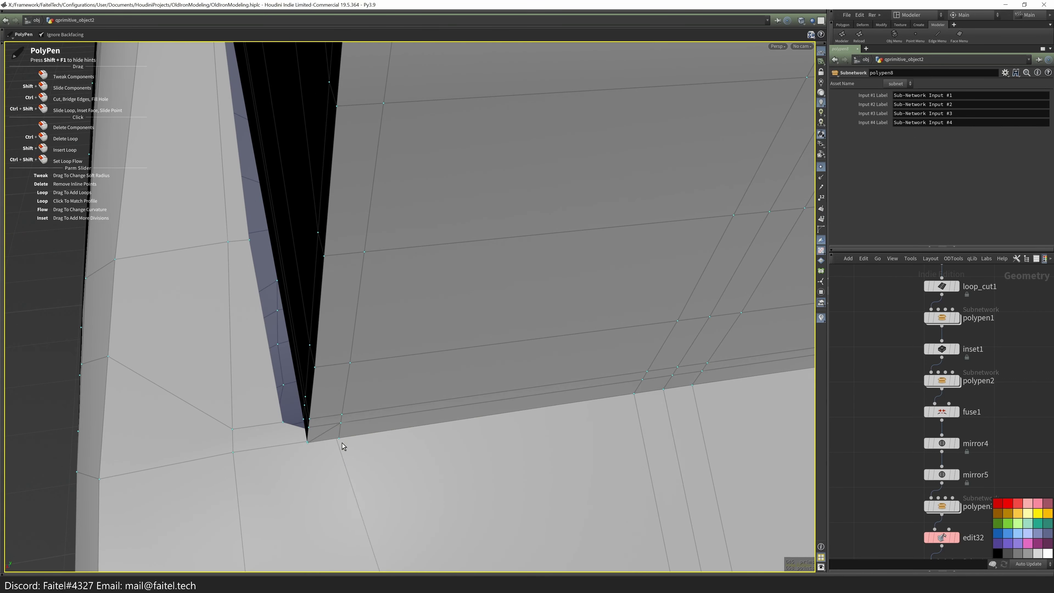
{"action": "key", "text": "Escape"}
{"action": "key", "text": "w"}
- Use Point Weld to fuse stray point 171 onto point 9
{"action": "key", "text": "shift+q"}
{"action": "left_click", "coordinate": [352, 426]}
{"action": "key", "text": "w"}
{"action": "mouse_move", "coordinate": [327, 442]}
{"action": "left_mouse_down"}
{"action": "mouse_move", "coordinate": [369, 440]}
{"action": "mouse_move", "coordinate": [306, 426]}
{"action": "mouse_move", "coordinate": [264, 370]}
{"action": "mouse_move", "coordinate": [454, 333]}
{"action": "mouse_move", "coordinate": [309, 462]}
{"action": "mouse_move", "coordinate": [384, 471]}
{"action": "left_mouse_up"}
- Try dissolving two fin-corner edges, undo it, and check the fin
{"action": "key", "text": "w"}
{"action": "key", "text": "Escape"}
{"action": "left_click", "coordinate": [324, 465]}
{"action": "left_click", "coordinate": [327, 485], "text": "shift"}
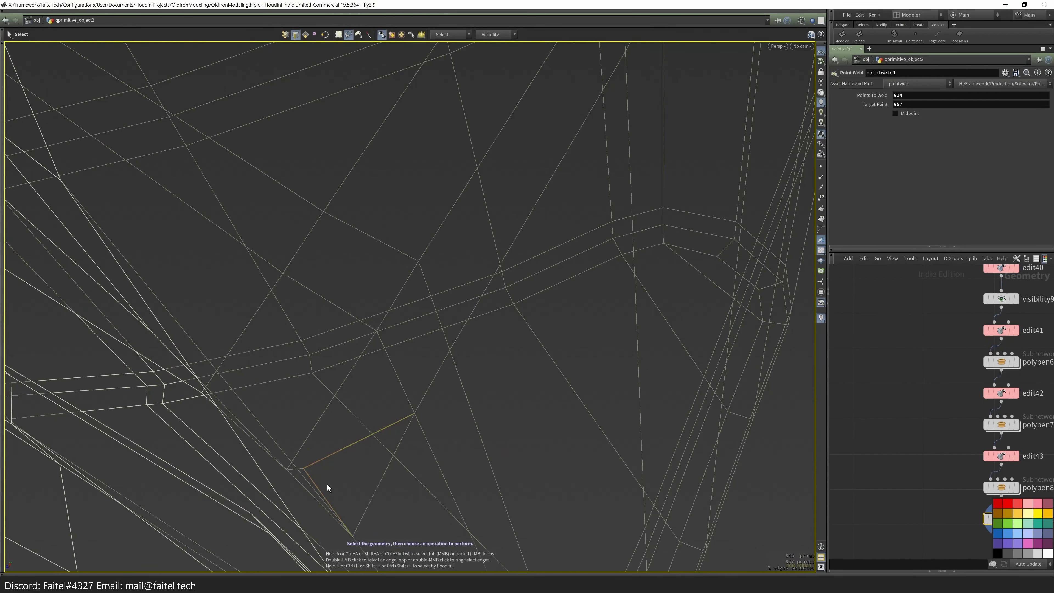
{"action": "key", "text": "Delete"}
{"action": "key", "text": "w"}
{"action": "mouse_move", "coordinate": [321, 477]}
{"action": "left_mouse_down"}
{"action": "mouse_move", "coordinate": [327, 412]}
{"action": "mouse_move", "coordinate": [386, 422]}
{"action": "left_mouse_up"}
{"action": "key", "text": "ctrl+z"}
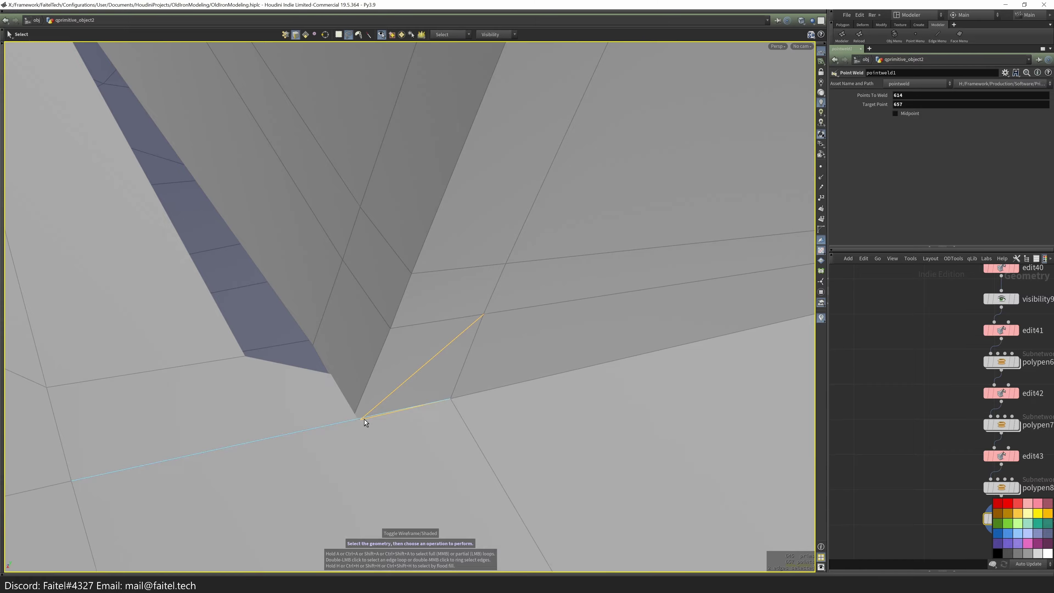
{"action": "key", "text": "w"}
{"action": "key", "text": "q"}
{"action": "key", "text": "w"}
{"action": "left_click_drag", "start_coordinate": [380, 418], "coordinate": [410, 415]}
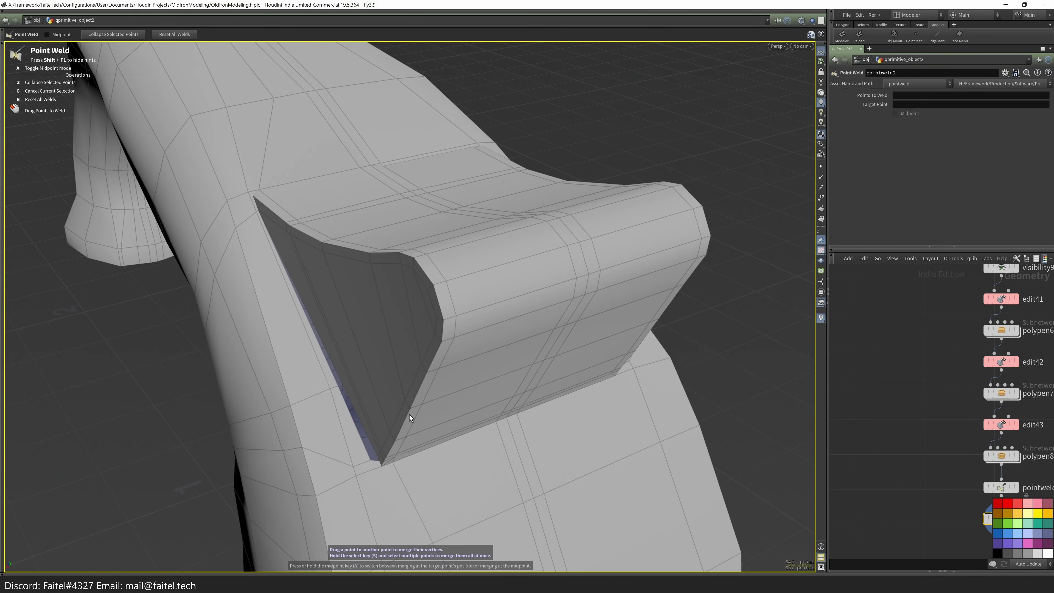
- Weld a corner point onto its neighbour and pick the point where edges cross
{"action": "key", "text": "w"}
{"action": "mouse_move", "coordinate": [381, 459]}
{"action": "left_mouse_down"}
{"action": "mouse_move", "coordinate": [376, 448]}
{"action": "mouse_move", "coordinate": [417, 439]}
{"action": "mouse_move", "coordinate": [330, 477]}
{"action": "left_mouse_up"}
{"action": "key", "text": "w"}
{"action": "key", "text": "w"}
{"action": "key", "text": "w"}
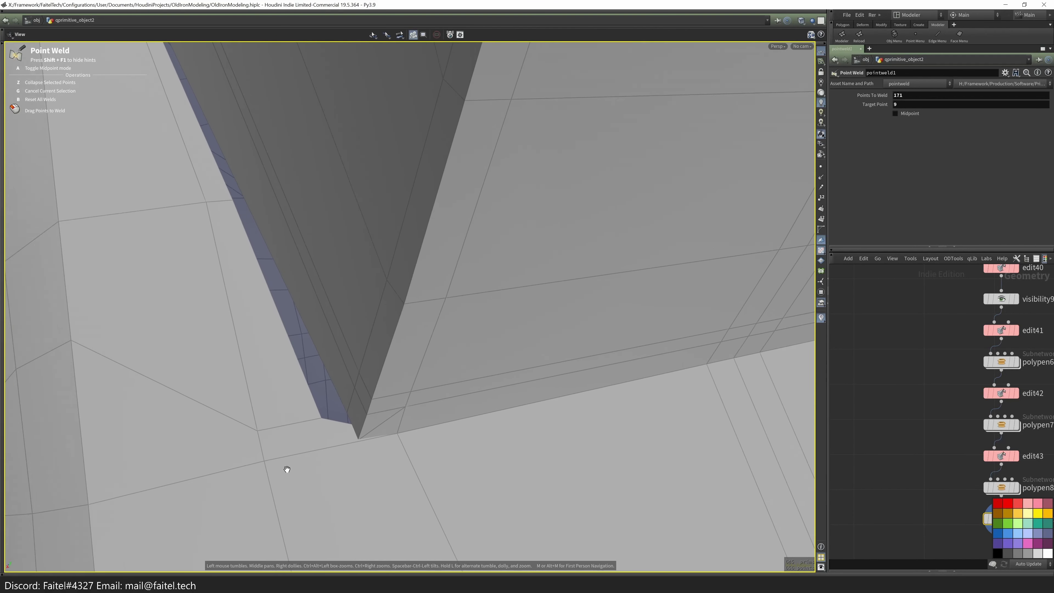
{"action": "left_click_drag", "start_coordinate": [349, 439], "coordinate": [240, 223]}
{"action": "left_click", "coordinate": [276, 460]}
{"action": "key", "text": "t"}
- Select the bevel strip beside the fin, then pick the point at its lower end
{"action": "key", "text": "s"}
{"action": "left_click", "coordinate": [240, 222]}
{"action": "left_click", "coordinate": [309, 340]}
{"action": "left_click_drag", "start_coordinate": [309, 340], "coordinate": [290, 372]}
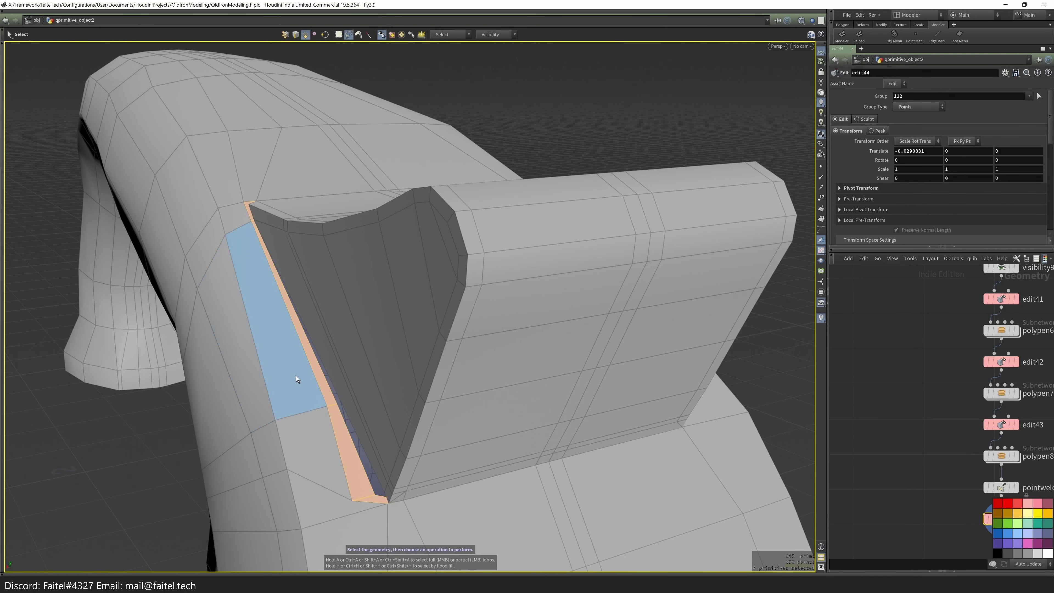
{"action": "left_click", "coordinate": [250, 215], "text": "shift"}
{"action": "scroll", "coordinate": [357, 506], "scroll_direction": "up", "scroll_amount": 3}
{"action": "key", "text": "2"}
{"action": "left_click", "coordinate": [346, 504]}
{"action": "key", "text": "t"}
{"action": "scroll", "coordinate": [492, 424], "scroll_direction": "up", "scroll_amount": 3}
{"action": "scroll", "coordinate": [492, 425], "scroll_direction": "down", "scroll_amount": 8}
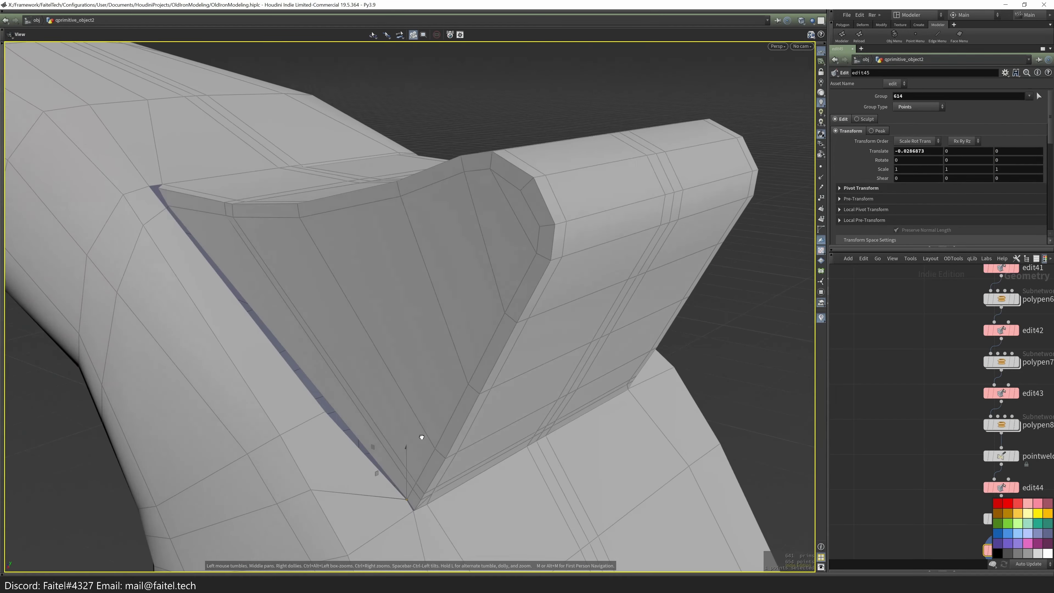
- Add an edge loop across the fin tip, then undo its nudge
{"action": "left_click_drag", "start_coordinate": [422, 437], "coordinate": [489, 428]}
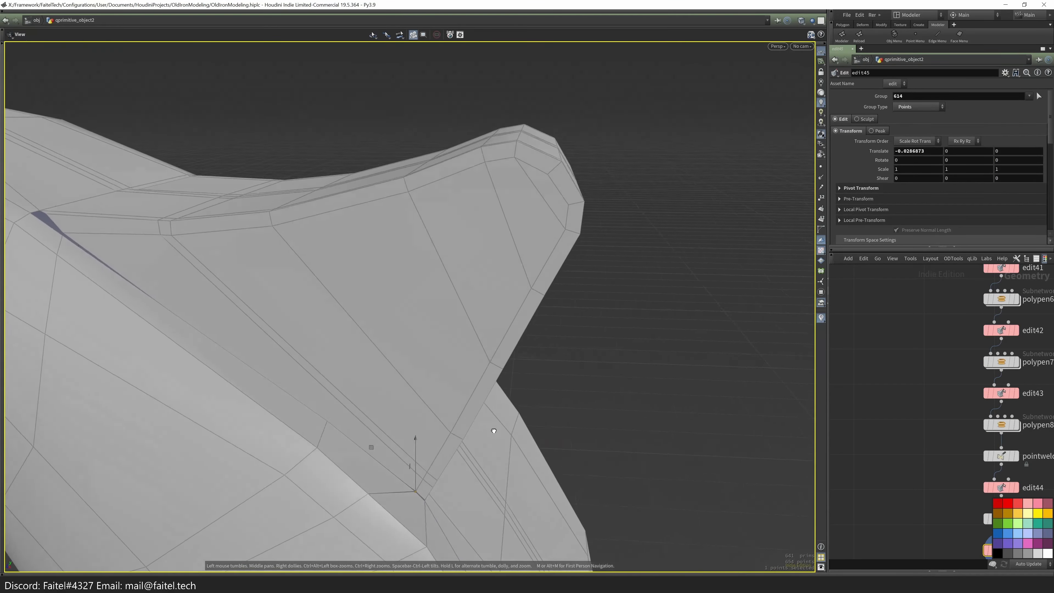
{"action": "key", "text": "ctrl+e"}
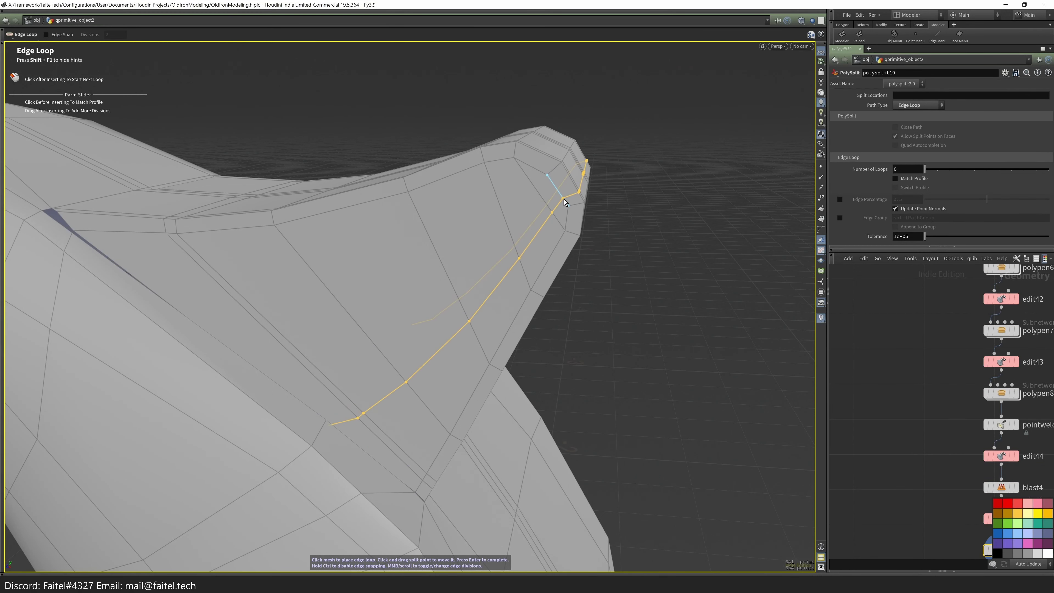
{"action": "left_click", "coordinate": [563, 198]}
{"action": "key", "text": "Return"}
{"action": "left_click_drag", "start_coordinate": [560, 260], "coordinate": [576, 201]}
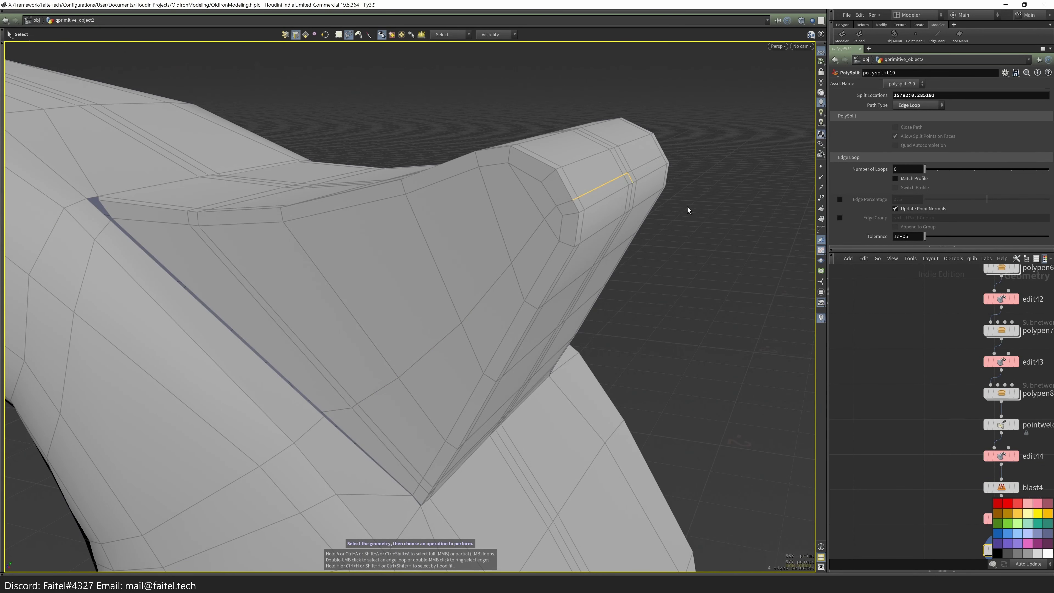
{"action": "key", "text": "g"}
{"action": "left_click_drag", "start_coordinate": [678, 231], "coordinate": [554, 216]}
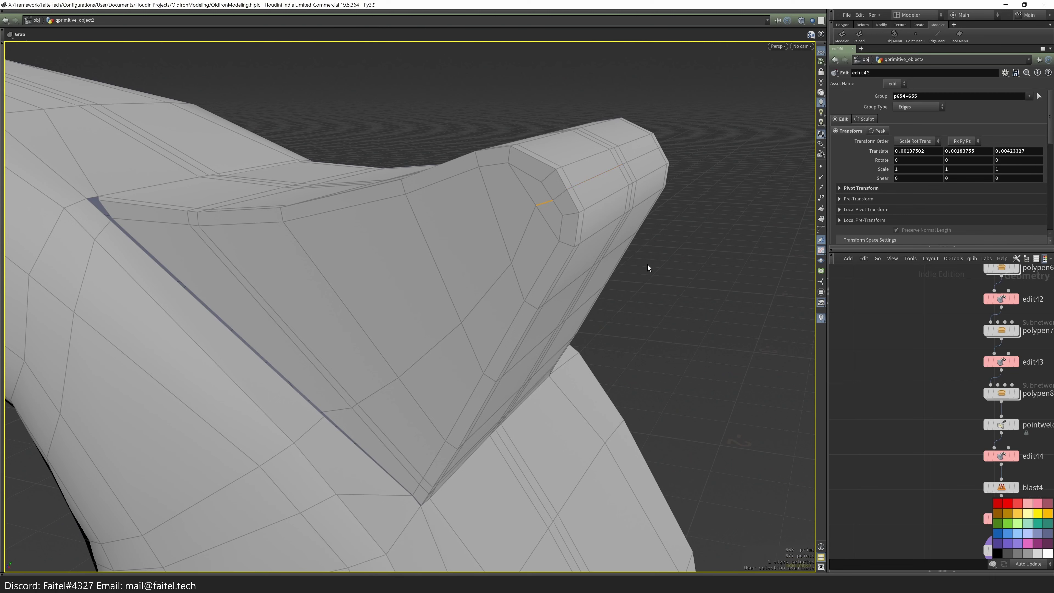
{"action": "key", "text": "ctrl+z"}
- Shift the crease point -0.0129596 along Z, snapping it onto the corner to close the notch
{"action": "key", "text": "s"}
{"action": "key", "text": "t"}
{"action": "left_click_drag", "start_coordinate": [655, 252], "coordinate": [305, 248]}
{"action": "key", "text": "Escape"}
{"action": "scroll", "coordinate": [355, 308], "scroll_direction": "up", "scroll_amount": 5}
{"action": "key", "text": "t"}
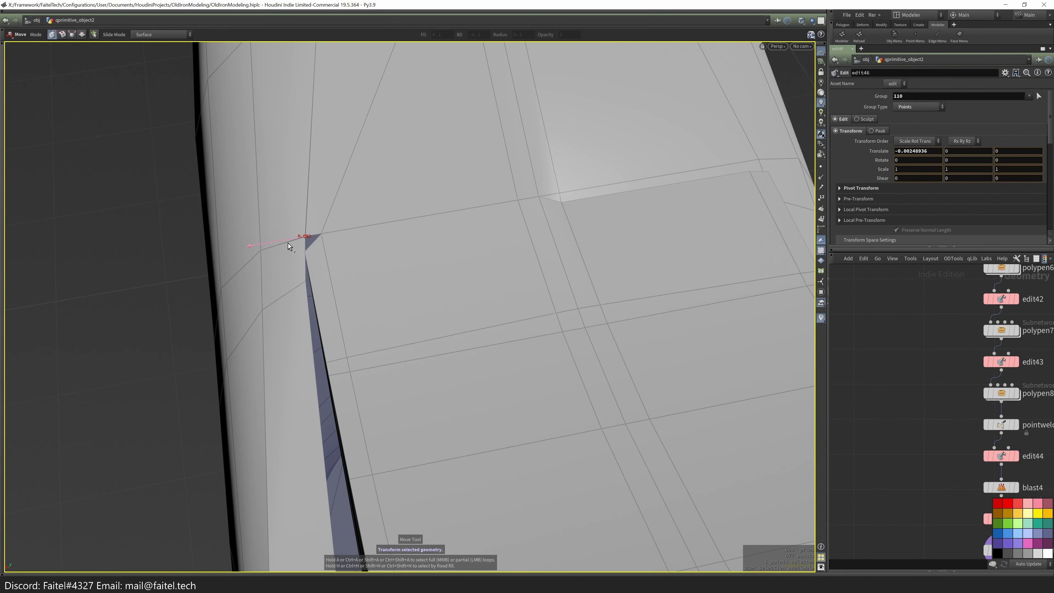
{"action": "key", "text": "q"}
{"action": "left_click_drag", "start_coordinate": [305, 252], "coordinate": [302, 238]}
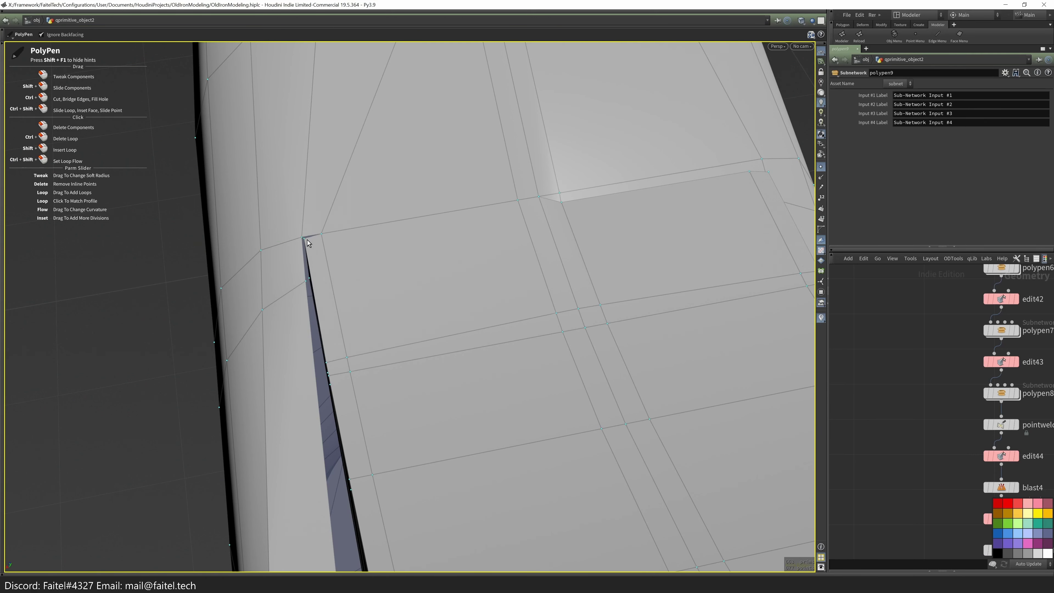
{"action": "scroll", "coordinate": [297, 291], "scroll_direction": "down", "scroll_amount": 5}
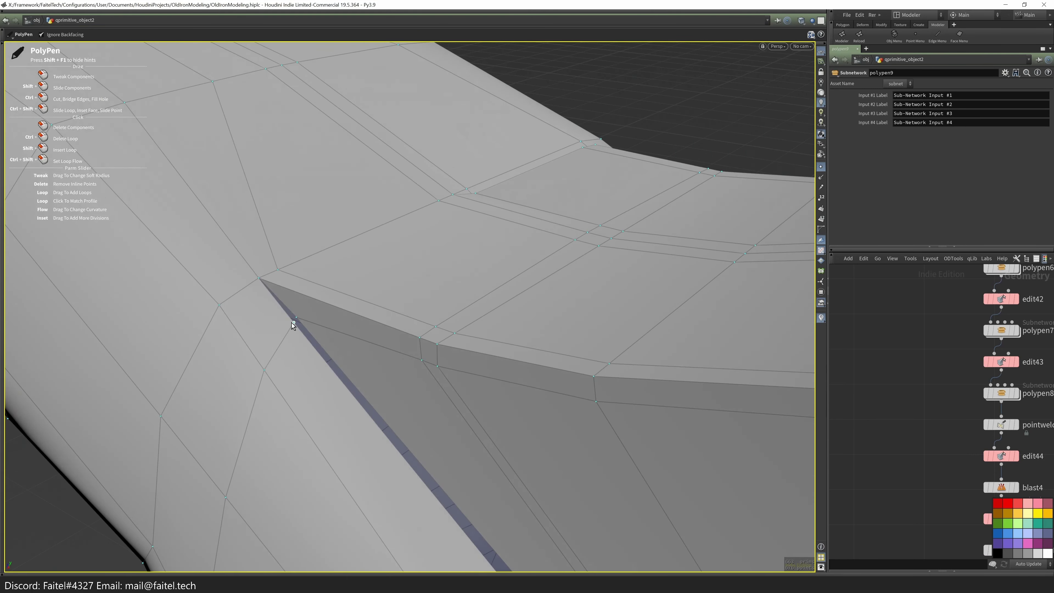
{"action": "left_click_drag", "start_coordinate": [299, 319], "coordinate": [405, 369]}
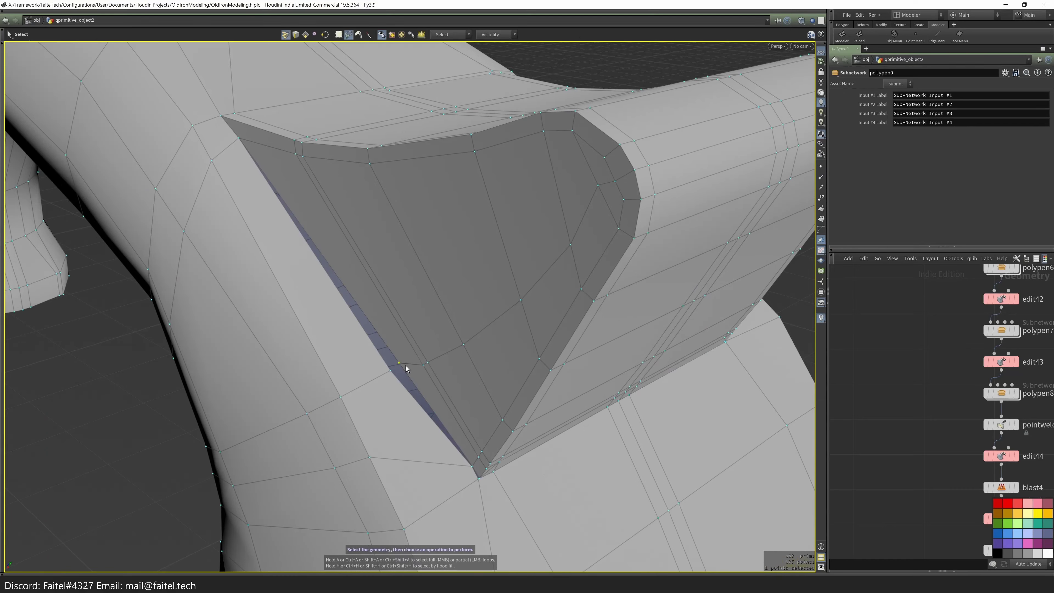
{"action": "key", "text": "t"}
{"action": "scroll", "coordinate": [392, 373], "scroll_direction": "up", "scroll_amount": 3}
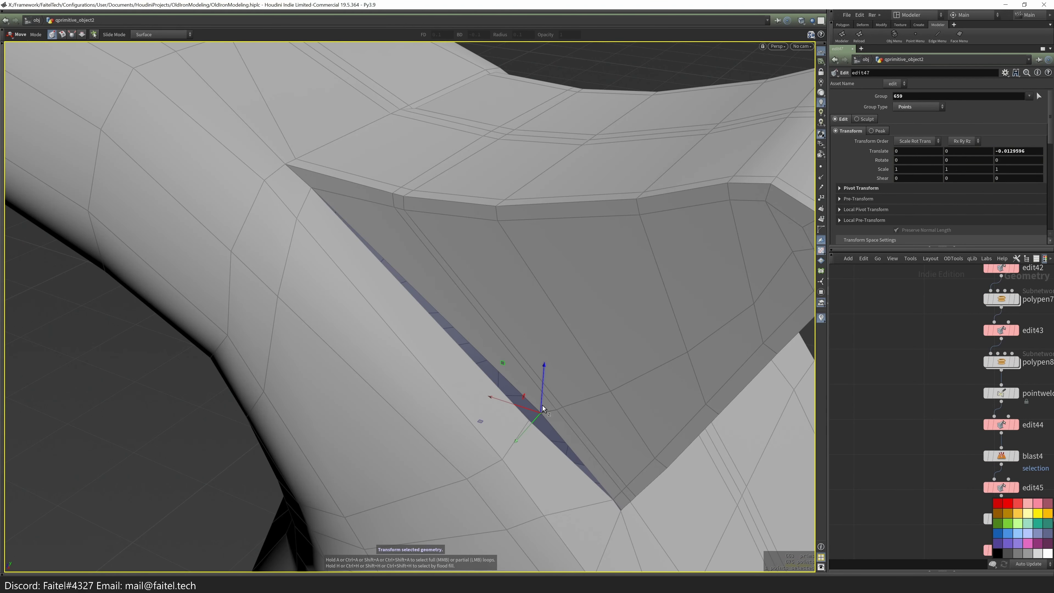
- Drag the stray point onto the fin's crease tip with PolyPen
{"action": "scroll", "coordinate": [543, 405], "scroll_direction": "down", "scroll_amount": 3}
{"action": "key", "text": "q"}
{"action": "scroll", "coordinate": [400, 368], "scroll_direction": "up", "scroll_amount": 5}
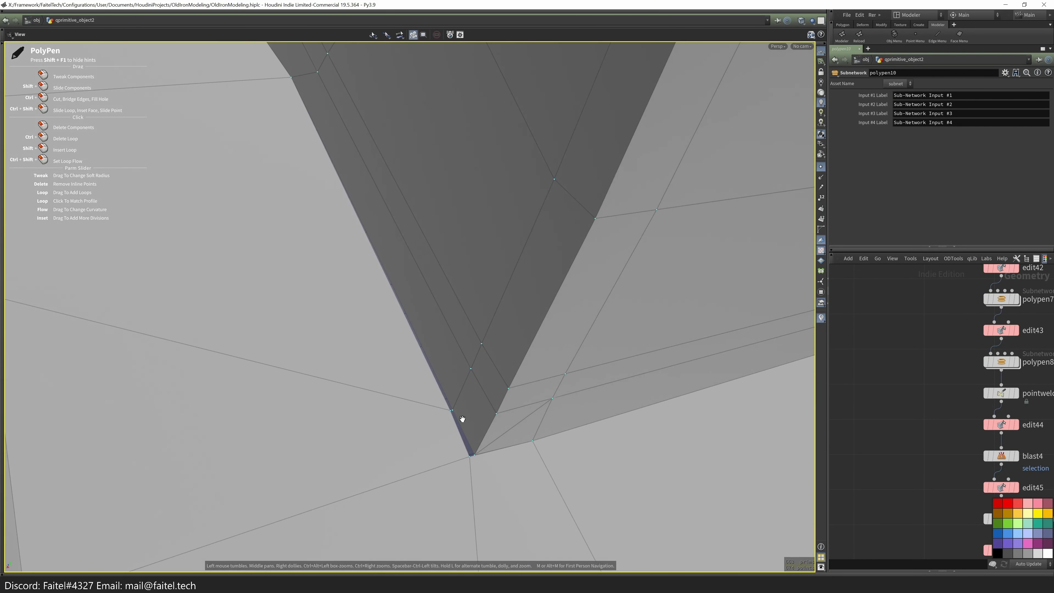
{"action": "left_click_drag", "start_coordinate": [454, 410], "coordinate": [473, 456]}
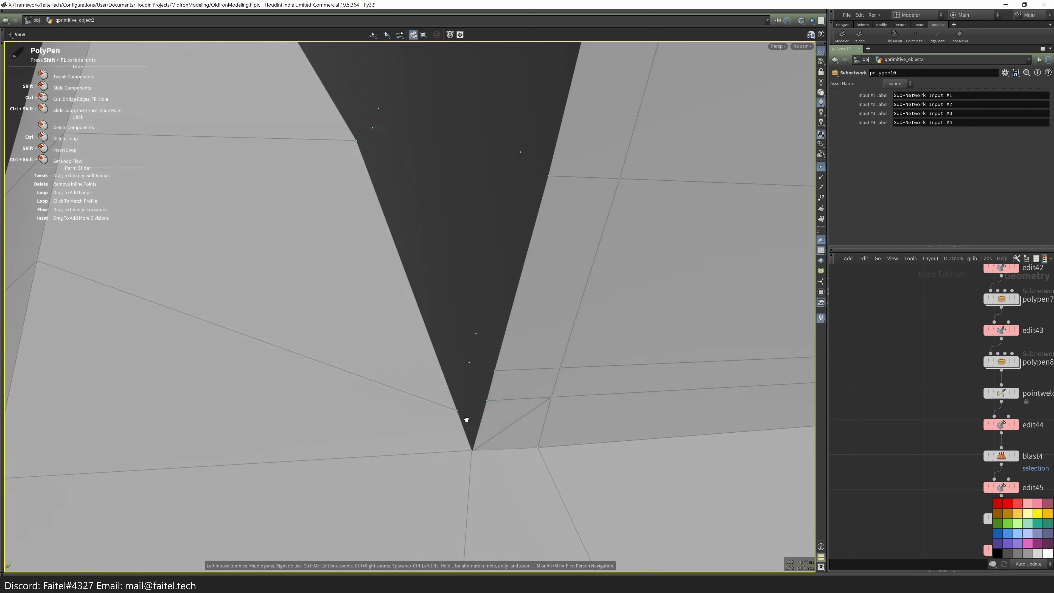
{"action": "key", "text": "w"}
{"action": "scroll", "coordinate": [523, 463], "scroll_direction": "down", "scroll_amount": 3}
{"action": "scroll", "coordinate": [468, 444], "scroll_direction": "up", "scroll_amount": 5}
{"action": "key", "text": "w"}
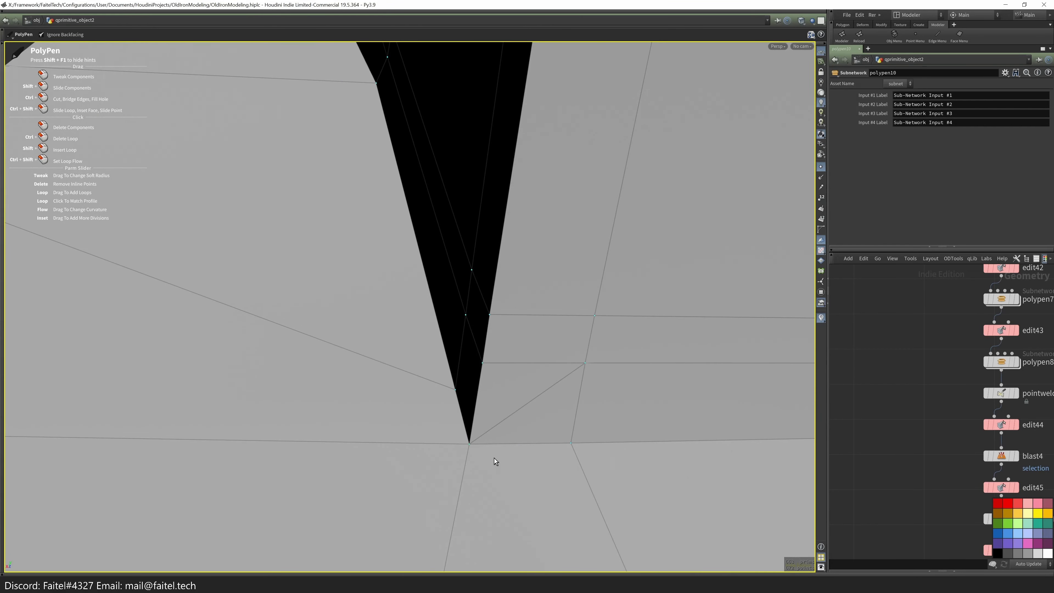
{"action": "scroll", "coordinate": [435, 436], "scroll_direction": "down", "scroll_amount": 6}
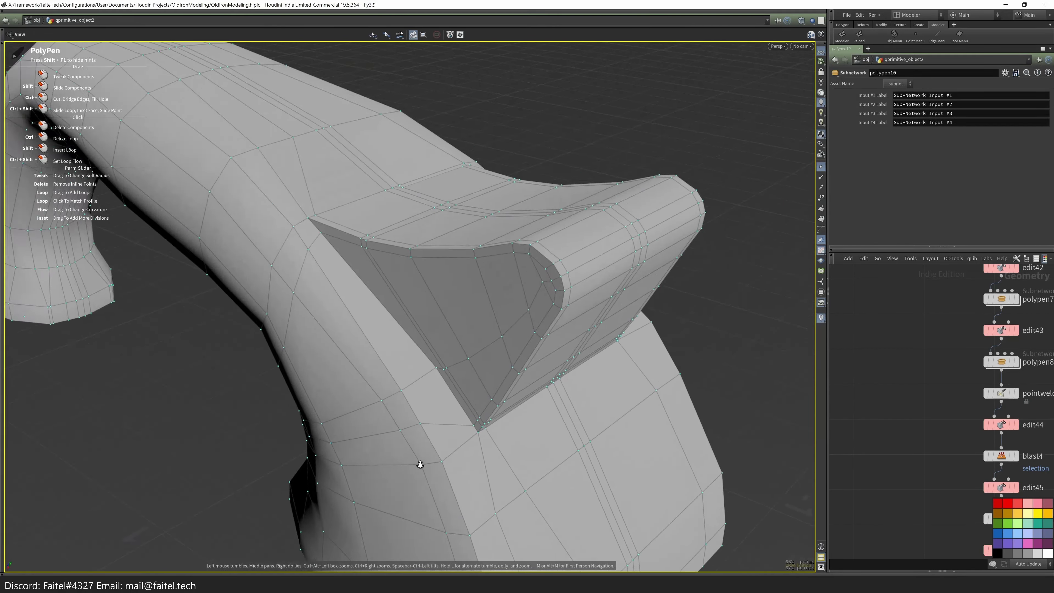
- Mirror the half handle across its centre and fuse the seam points within 0.0001
{"action": "left_click_drag", "start_coordinate": [451, 365], "coordinate": [428, 357]}
{"action": "key", "text": "Tab"}
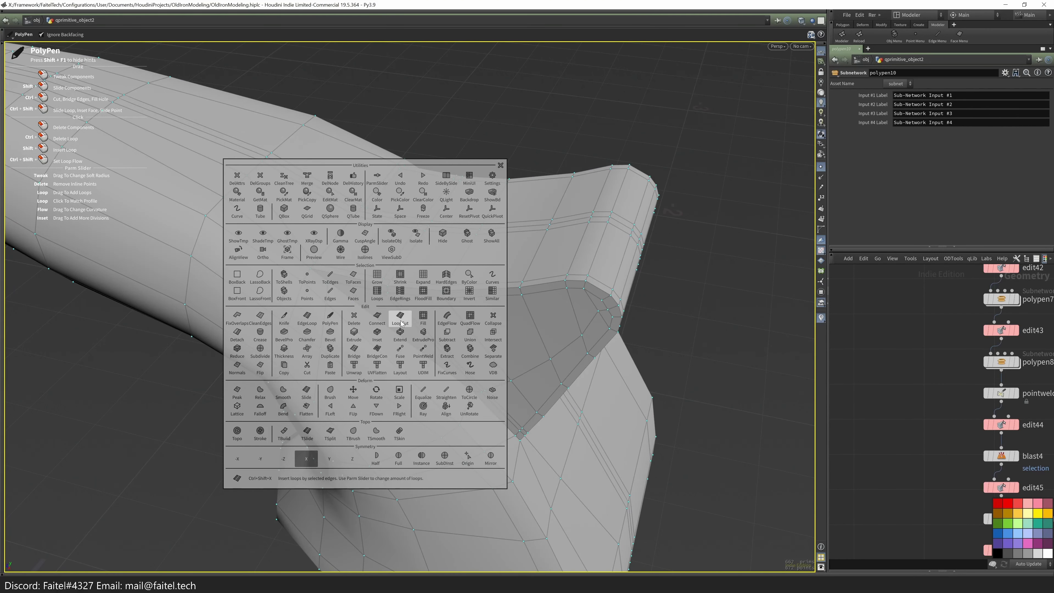
{"action": "left_click", "coordinate": [379, 462]}
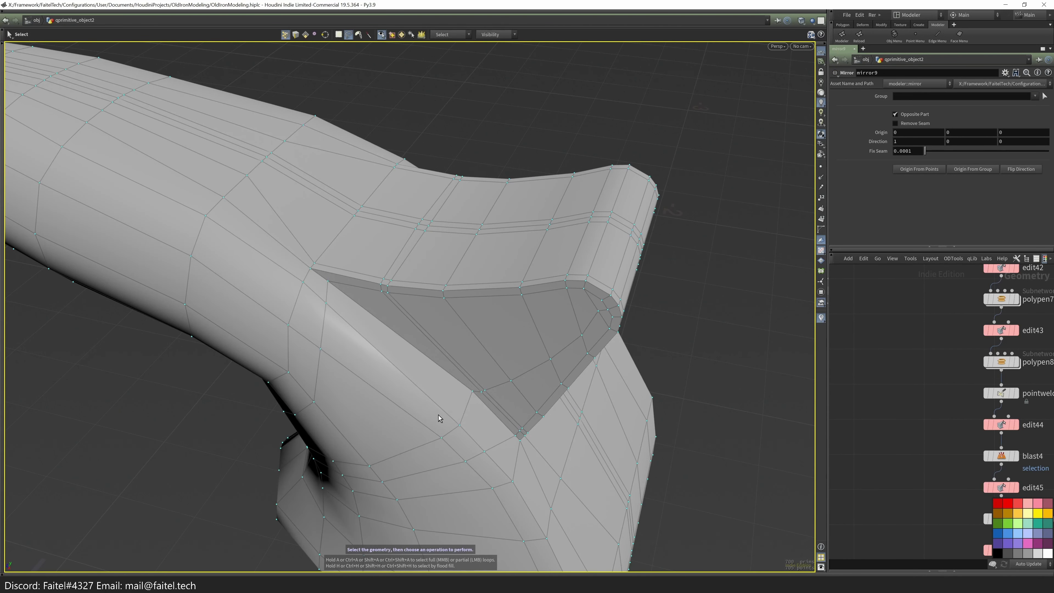
{"action": "key", "text": "Tab"}
{"action": "left_click", "coordinate": [433, 362]}
{"action": "left_click_drag", "start_coordinate": [433, 382], "coordinate": [522, 366]}
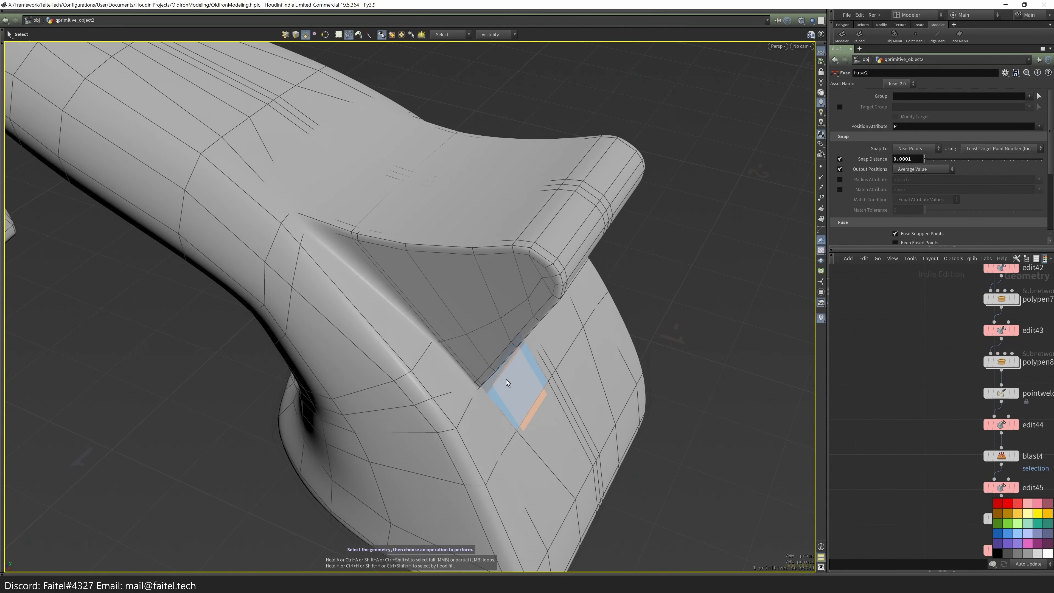
{"action": "mouse_move", "coordinate": [511, 384]}
{"action": "left_mouse_down"}
{"action": "mouse_move", "coordinate": [491, 301]}
{"action": "mouse_move", "coordinate": [388, 330]}
{"action": "mouse_move", "coordinate": [436, 437]}
{"action": "mouse_move", "coordinate": [426, 496]}
{"action": "mouse_move", "coordinate": [437, 326]}
{"action": "mouse_move", "coordinate": [419, 327]}
{"action": "mouse_move", "coordinate": [517, 419]}
{"action": "mouse_move", "coordinate": [646, 347]}
{"action": "mouse_move", "coordinate": [398, 365]}
{"action": "mouse_move", "coordinate": [415, 380]}
{"action": "left_mouse_up"}
- Select and shift two points along the base's edge to reshape it
{"action": "key", "text": "s"}
{"action": "key", "text": "w"}
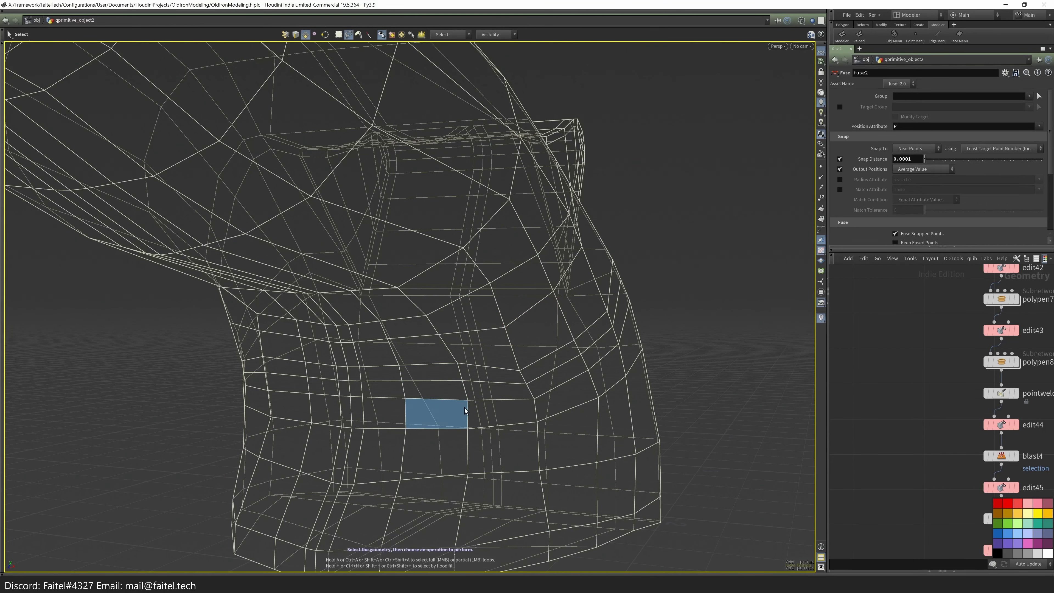
{"action": "key", "text": "b"}
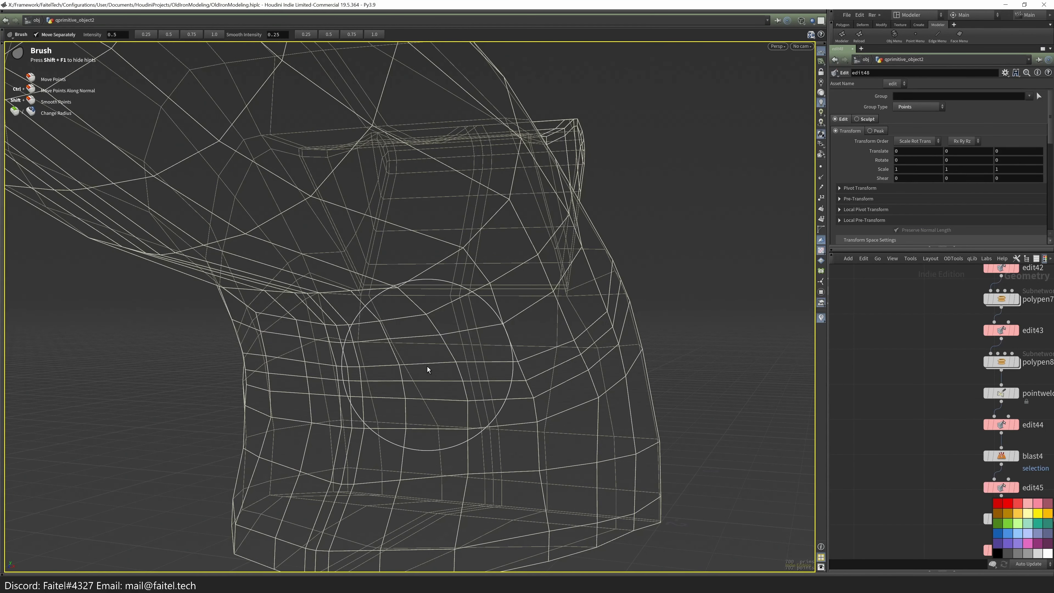
{"action": "key", "text": "w"}
{"action": "key", "text": "shift"}
{"action": "key", "text": "shift"}
{"action": "key", "text": "shift"}
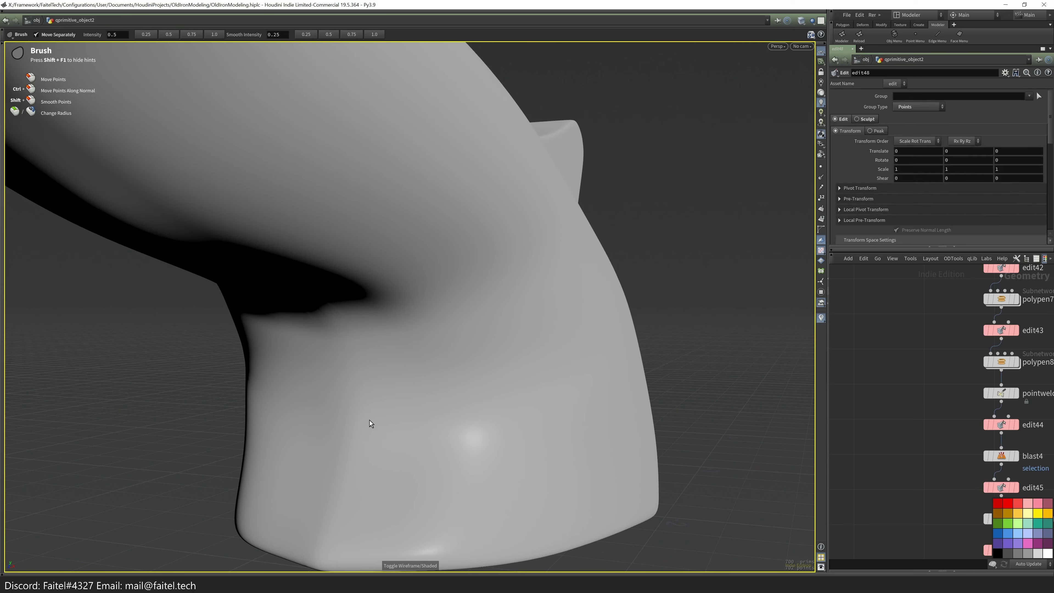
{"action": "mouse_move", "coordinate": [358, 409]}
{"action": "left_mouse_down", "text": "alt"}
{"action": "mouse_move", "coordinate": [376, 377]}
{"action": "mouse_move", "coordinate": [365, 330]}
{"action": "mouse_move", "coordinate": [389, 264]}
{"action": "mouse_move", "coordinate": [407, 285]}
{"action": "left_mouse_up", "text": "alt"}
{"action": "key", "text": "w"}
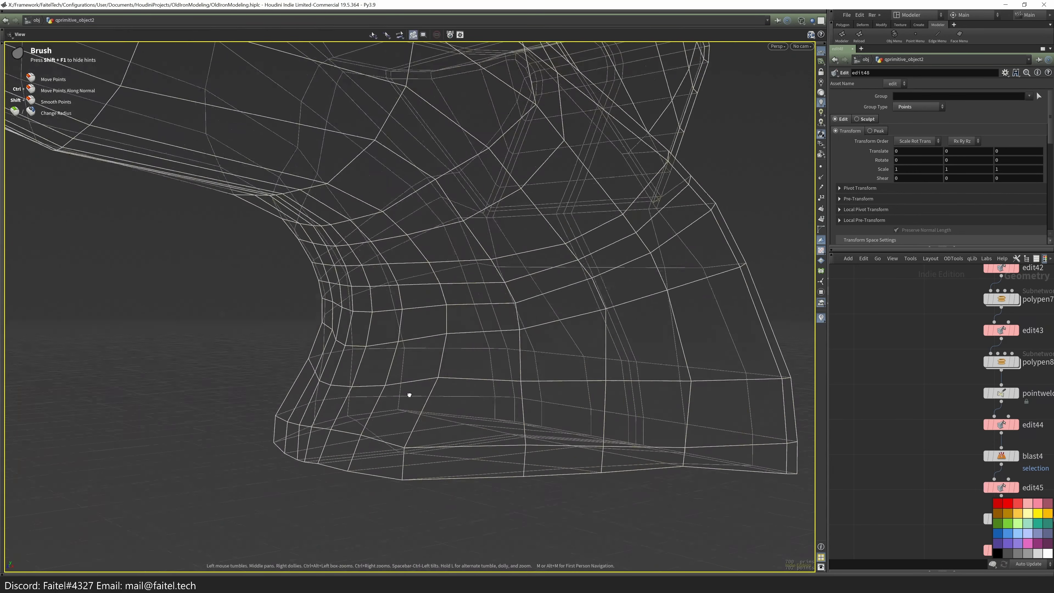
{"action": "key", "text": "Escape"}
{"action": "left_click", "coordinate": [323, 461]}
{"action": "left_click_drag", "start_coordinate": [336, 457], "coordinate": [291, 447], "text": "alt"}
{"action": "left_click_drag", "start_coordinate": [290, 447], "coordinate": [386, 443]}
{"action": "mouse_move", "coordinate": [386, 443]}
{"action": "left_mouse_down", "text": "alt"}
{"action": "mouse_move", "coordinate": [360, 494]}
{"action": "mouse_move", "coordinate": [362, 465]}
{"action": "mouse_move", "coordinate": [348, 465]}
{"action": "mouse_move", "coordinate": [354, 487]}
{"action": "mouse_move", "coordinate": [373, 476]}
{"action": "mouse_move", "coordinate": [384, 447]}
{"action": "left_mouse_up", "text": "alt"}
{"action": "key", "text": "w"}
{"action": "key", "text": "w"}
{"action": "key", "text": "w"}
{"action": "key", "text": "w"}
{"action": "mouse_move", "coordinate": [391, 483]}
{"action": "left_mouse_down"}
{"action": "mouse_move", "coordinate": [408, 501]}
{"action": "mouse_move", "coordinate": [358, 504]}
{"action": "mouse_move", "coordinate": [497, 365]}
{"action": "mouse_move", "coordinate": [386, 433]}
{"action": "left_mouse_up"}
{"action": "key", "text": "w"}
- Move the base's lower-corner points, shifting point 209 by 0.00181186 along Z
{"action": "key", "text": "w"}
{"action": "key", "text": "t"}
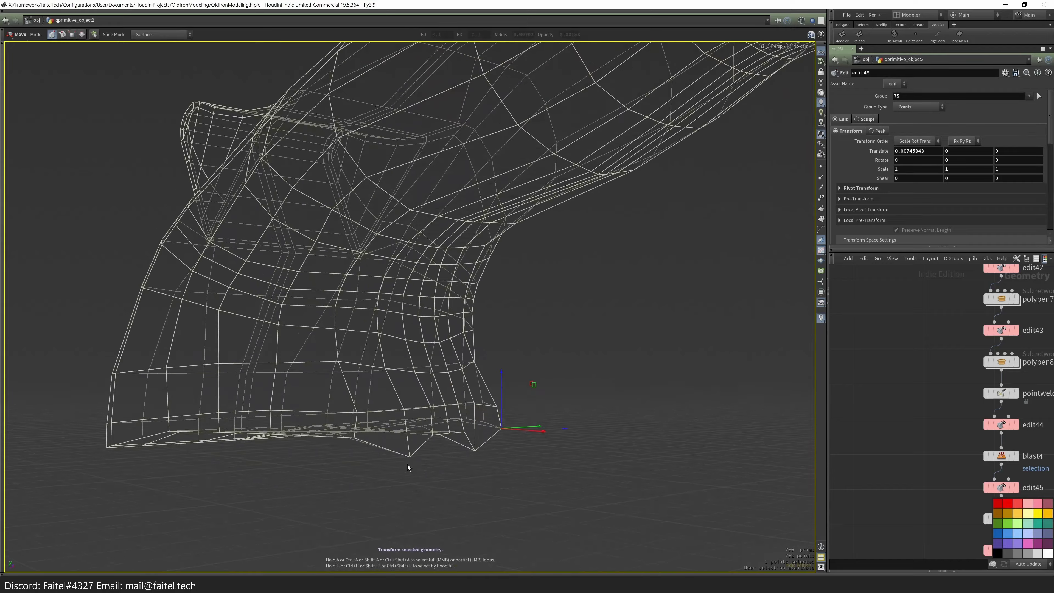
{"action": "mouse_move", "coordinate": [471, 439]}
{"action": "left_mouse_down", "text": "alt"}
{"action": "mouse_move", "coordinate": [435, 440]}
{"action": "mouse_move", "coordinate": [349, 395]}
{"action": "mouse_move", "coordinate": [332, 426]}
{"action": "mouse_move", "coordinate": [370, 413]}
{"action": "mouse_move", "coordinate": [306, 437]}
{"action": "left_mouse_up", "text": "alt"}
{"action": "left_click", "coordinate": [370, 413]}
{"action": "left_click", "coordinate": [428, 458]}
{"action": "key", "text": "w"}
{"action": "mouse_move", "coordinate": [428, 458]}
{"action": "left_mouse_down"}
{"action": "mouse_move", "coordinate": [444, 484]}
{"action": "mouse_move", "coordinate": [207, 424]}
{"action": "mouse_move", "coordinate": [309, 389]}
{"action": "mouse_move", "coordinate": [440, 419]}
{"action": "mouse_move", "coordinate": [429, 349]}
{"action": "mouse_move", "coordinate": [388, 365]}
{"action": "mouse_move", "coordinate": [372, 447]}
{"action": "mouse_move", "coordinate": [408, 332]}
{"action": "mouse_move", "coordinate": [417, 439]}
{"action": "left_mouse_up"}
{"action": "key", "text": "w"}
{"action": "key", "text": "w"}
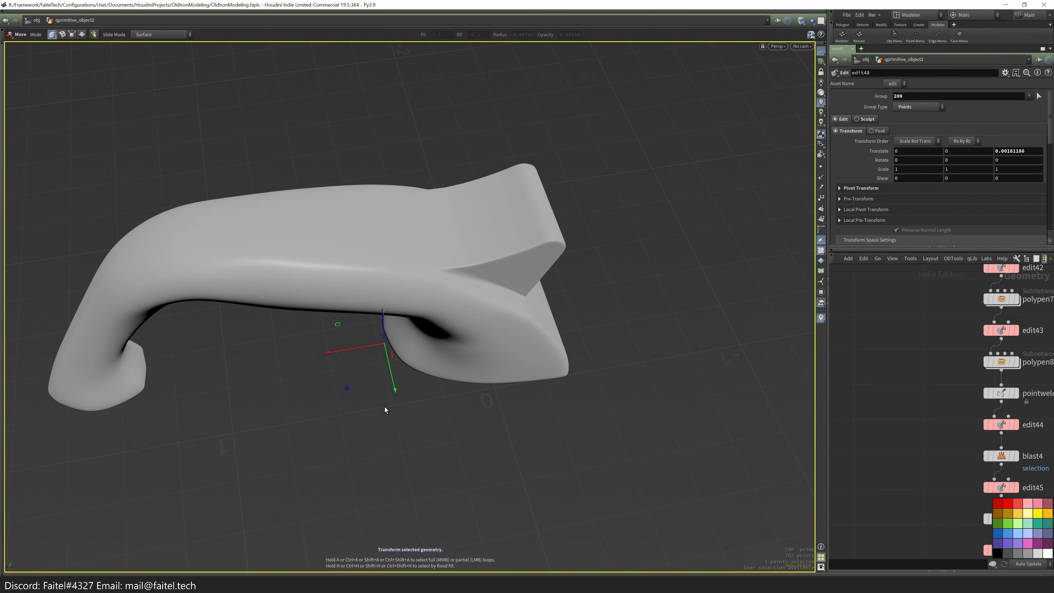
- Shift an edge on the handle's arm to refine its curve
{"action": "key", "text": "w"}
{"action": "scroll", "coordinate": [402, 406], "scroll_direction": "up", "scroll_amount": 5}
{"action": "key", "text": "s"}
{"action": "key", "text": "w"}
{"action": "left_click", "coordinate": [410, 400]}
{"action": "left_click_drag", "start_coordinate": [405, 399], "coordinate": [479, 380]}
{"action": "key", "text": "Escape"}
{"action": "scroll", "coordinate": [478, 381], "scroll_direction": "down", "scroll_amount": 5}
{"action": "key", "text": "w"}
{"action": "left_click_drag", "start_coordinate": [410, 349], "coordinate": [416, 266]}
- Slide the underside edges along the arm's inner bend, adding a PolyPen step and brush edit
{"action": "key", "text": "s"}
{"action": "key", "text": "w"}
{"action": "scroll", "coordinate": [457, 274], "scroll_direction": "up", "scroll_amount": 3}
{"action": "key", "text": "w"}
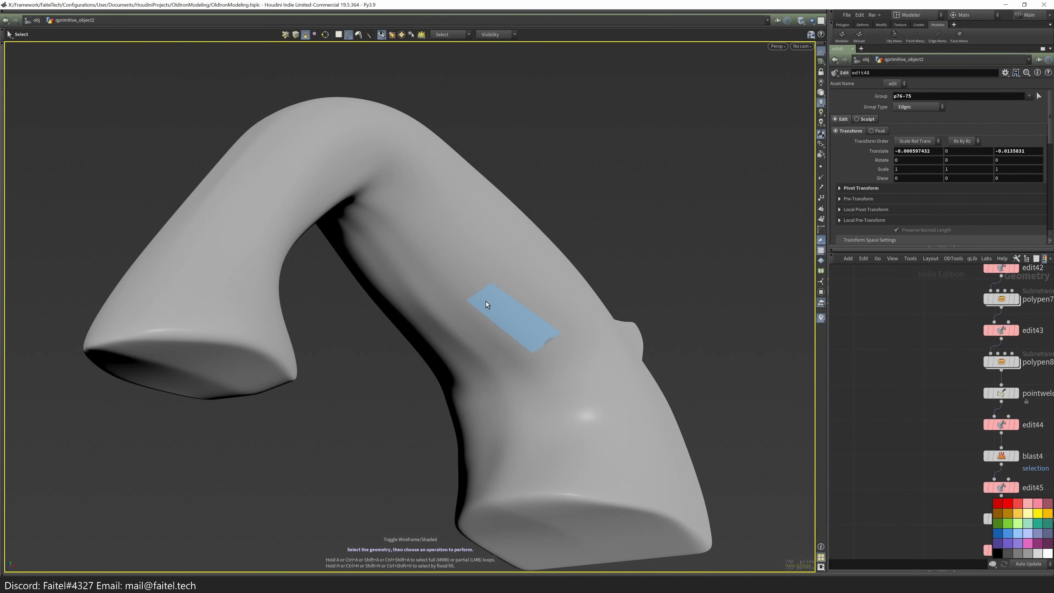
{"action": "scroll", "coordinate": [485, 301], "scroll_direction": "up", "scroll_amount": 5}
{"action": "key", "text": "Escape"}
{"action": "mouse_move", "coordinate": [412, 334]}
{"action": "left_mouse_down"}
{"action": "mouse_move", "coordinate": [475, 331]}
{"action": "mouse_move", "coordinate": [499, 278]}
{"action": "mouse_move", "coordinate": [351, 307]}
{"action": "left_mouse_up"}
{"action": "key", "text": "s"}
{"action": "key", "text": "shift+w"}
{"action": "key", "text": "Escape"}
{"action": "key", "text": "w"}
{"action": "key", "text": "shift+w"}
{"action": "scroll", "coordinate": [444, 304], "scroll_direction": "up", "scroll_amount": 6}
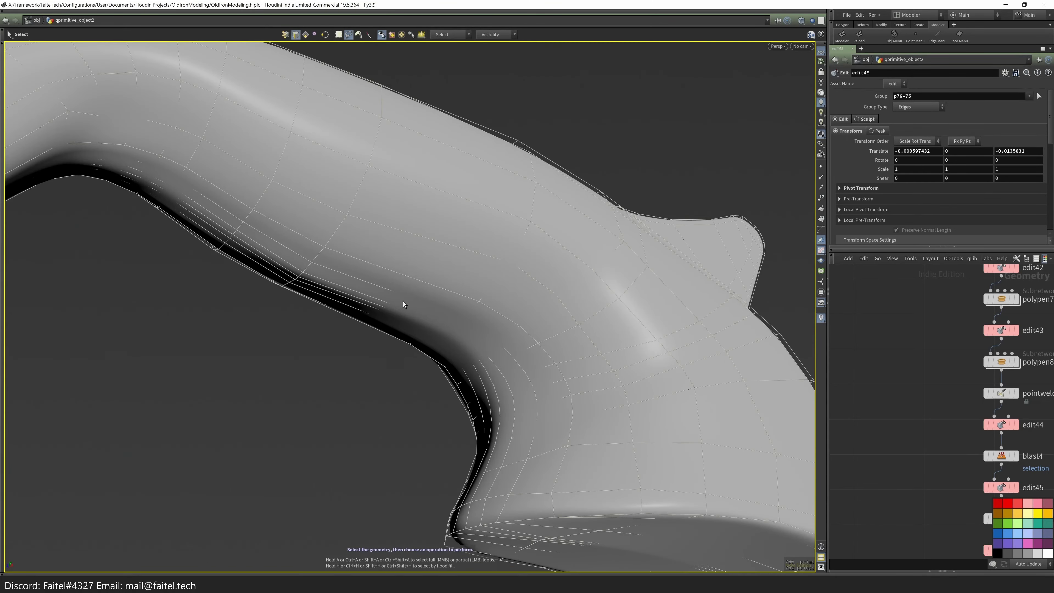
{"action": "left_click_drag", "start_coordinate": [484, 297], "coordinate": [526, 523]}
{"action": "key", "text": "s"}
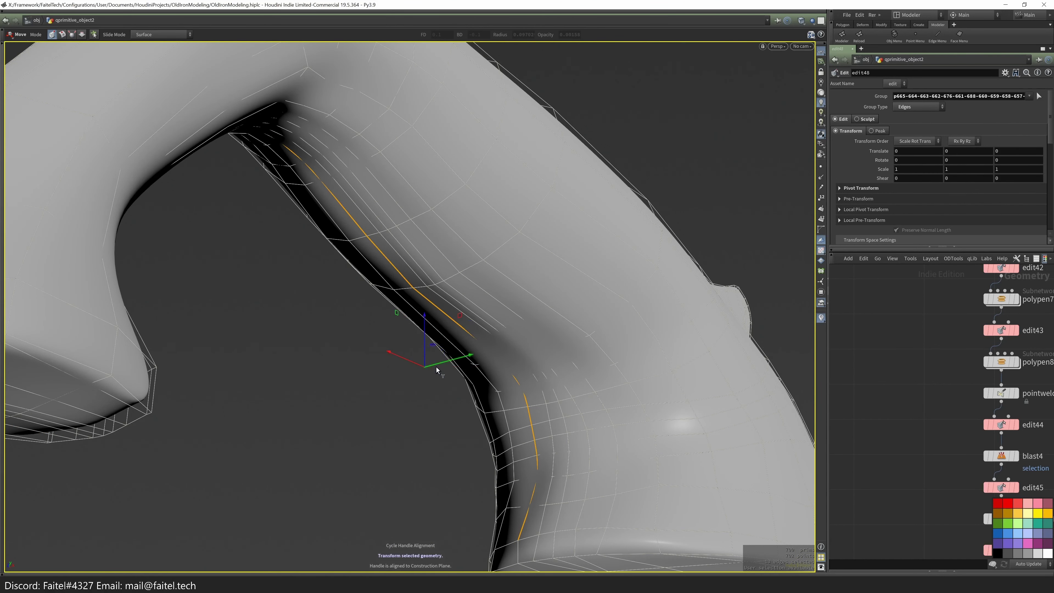
{"action": "left_click_drag", "start_coordinate": [413, 368], "coordinate": [469, 370]}
{"action": "key", "text": "alt+p"}
{"action": "key", "text": "alt+b"}
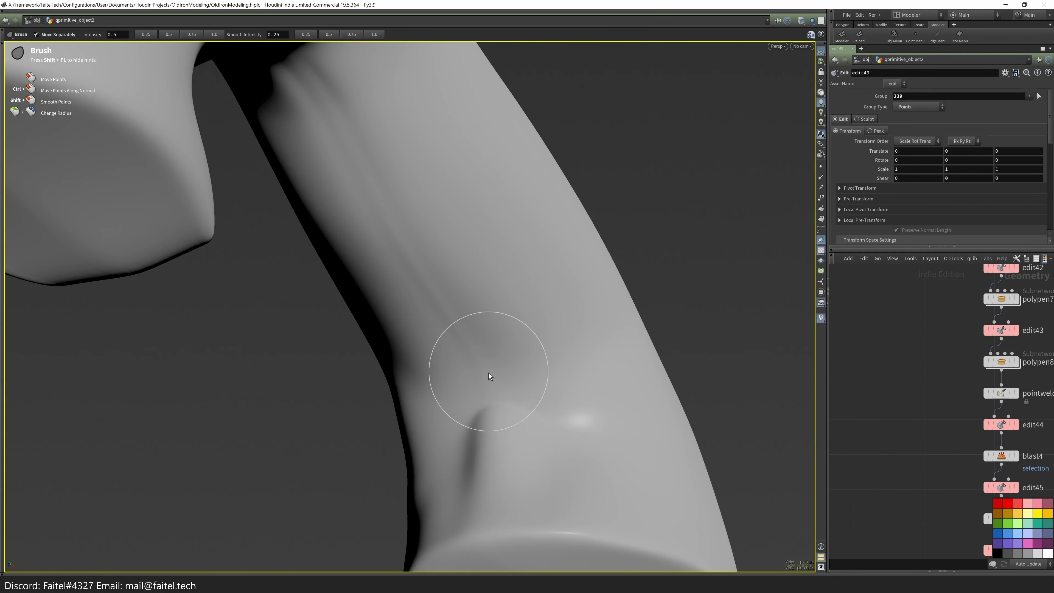
- Brush-smooth the arm's surface at intensity 0.5, working from its bend down to the foot
{"action": "left_click_drag", "start_coordinate": [447, 287], "coordinate": [455, 329]}
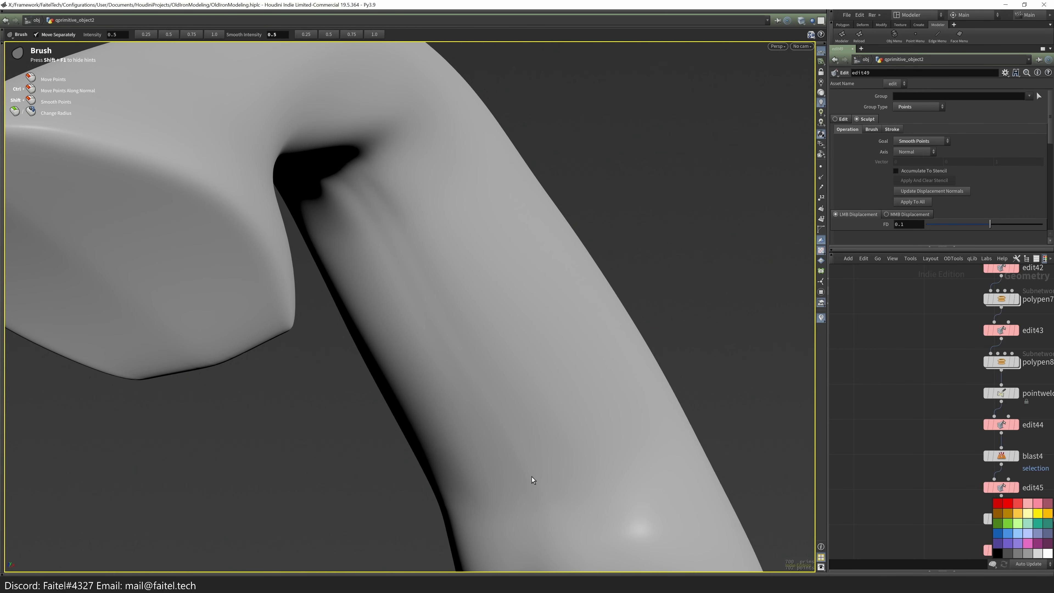
{"action": "left_click_drag", "start_coordinate": [491, 419], "coordinate": [462, 368]}
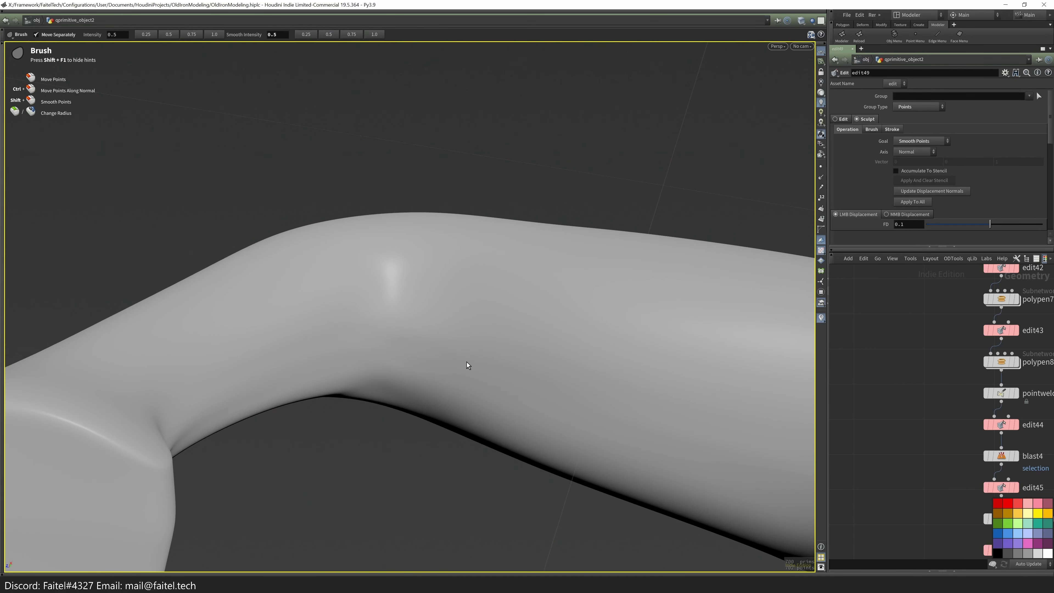
{"action": "left_click_drag", "start_coordinate": [713, 459], "coordinate": [534, 427]}
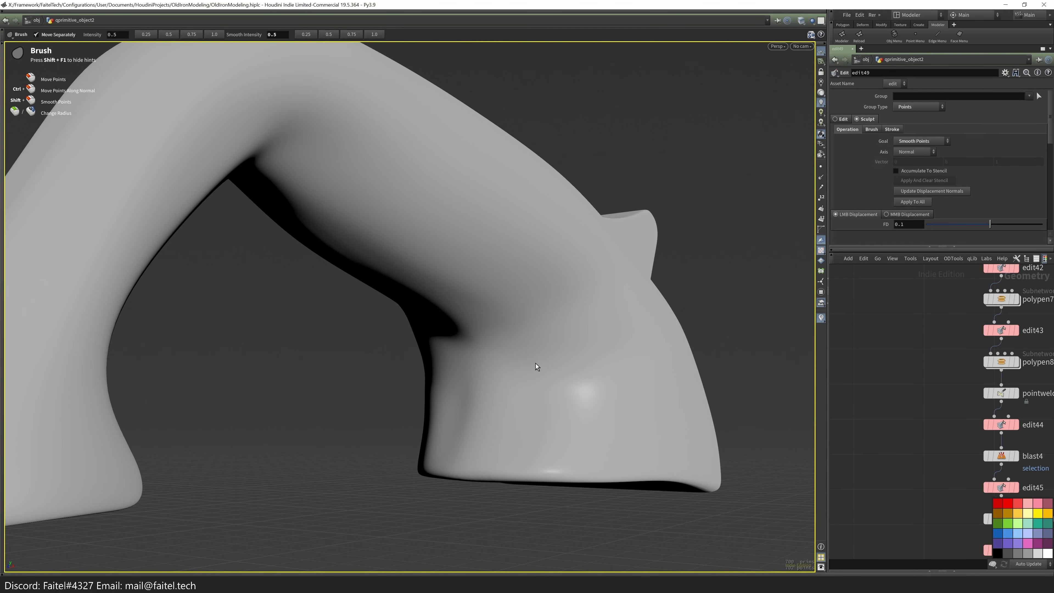
{"action": "mouse_move", "coordinate": [454, 404]}
{"action": "left_mouse_down"}
{"action": "mouse_move", "coordinate": [468, 390]}
{"action": "mouse_move", "coordinate": [459, 407]}
{"action": "left_mouse_up"}
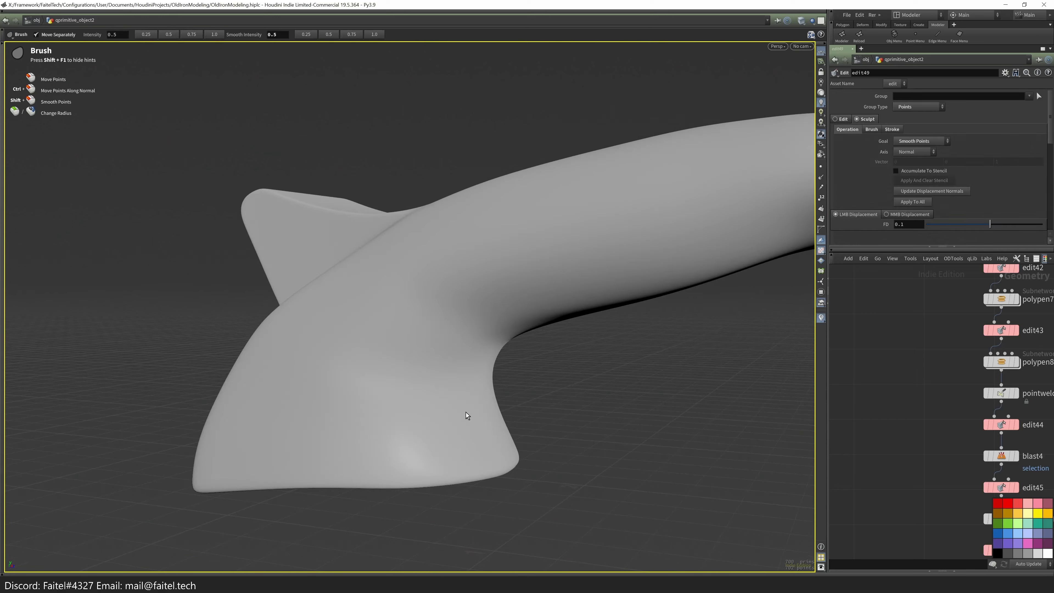
{"action": "mouse_move", "coordinate": [513, 330]}
{"action": "left_mouse_down"}
{"action": "mouse_move", "coordinate": [417, 358]}
{"action": "mouse_move", "coordinate": [430, 360]}
{"action": "left_mouse_up"}
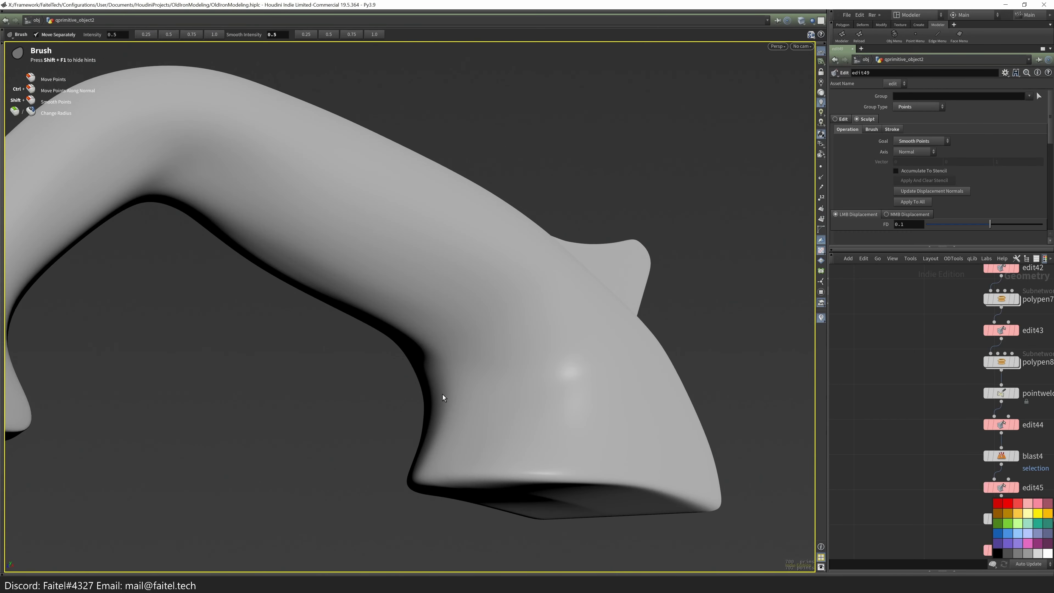
{"action": "key", "text": "w"}
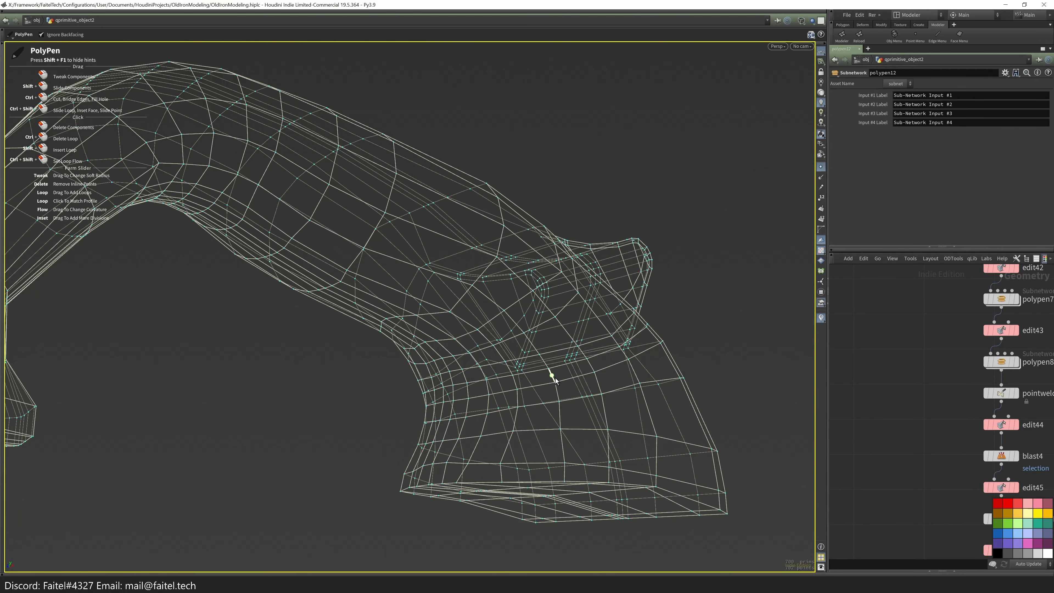
{"action": "key", "text": "w"}
{"action": "key", "text": "space"}
{"action": "mouse_move", "coordinate": [550, 425]}
{"action": "left_mouse_down"}
{"action": "mouse_move", "coordinate": [548, 285]}
{"action": "mouse_move", "coordinate": [417, 268]}
{"action": "mouse_move", "coordinate": [494, 431]}
{"action": "mouse_move", "coordinate": [505, 296]}
{"action": "mouse_move", "coordinate": [640, 395]}
{"action": "mouse_move", "coordinate": [318, 323]}
{"action": "mouse_move", "coordinate": [494, 270]}
{"action": "left_mouse_up"}
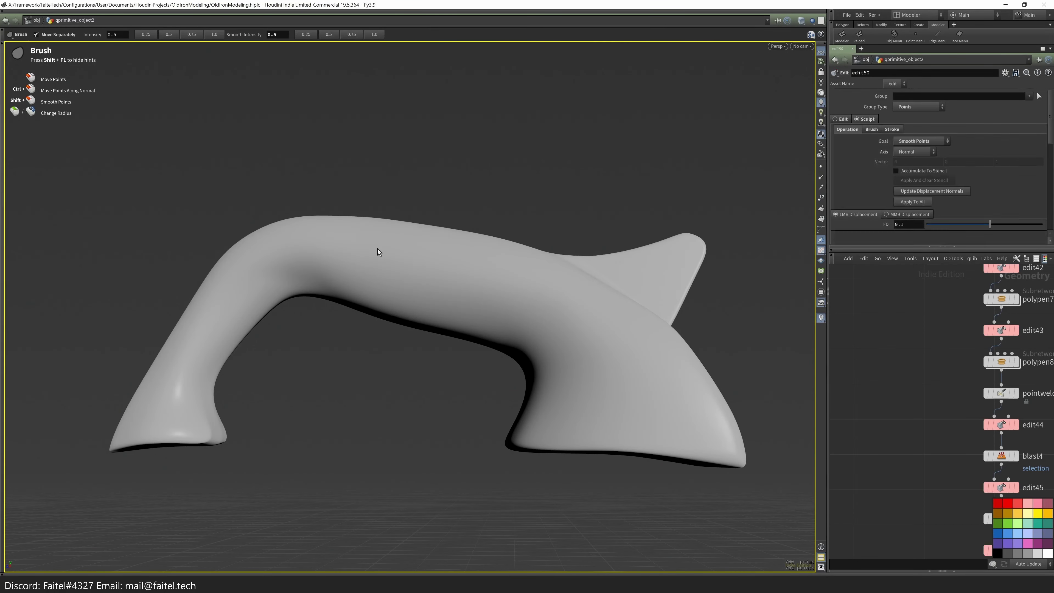
- Select the loop points around the front leg, convert them to edges, and bring up the modelling palette
{"action": "mouse_move", "coordinate": [552, 306]}
{"action": "left_mouse_down"}
{"action": "mouse_move", "coordinate": [527, 347]}
{"action": "mouse_move", "coordinate": [495, 248]}
{"action": "mouse_move", "coordinate": [357, 347]}
{"action": "left_mouse_up"}
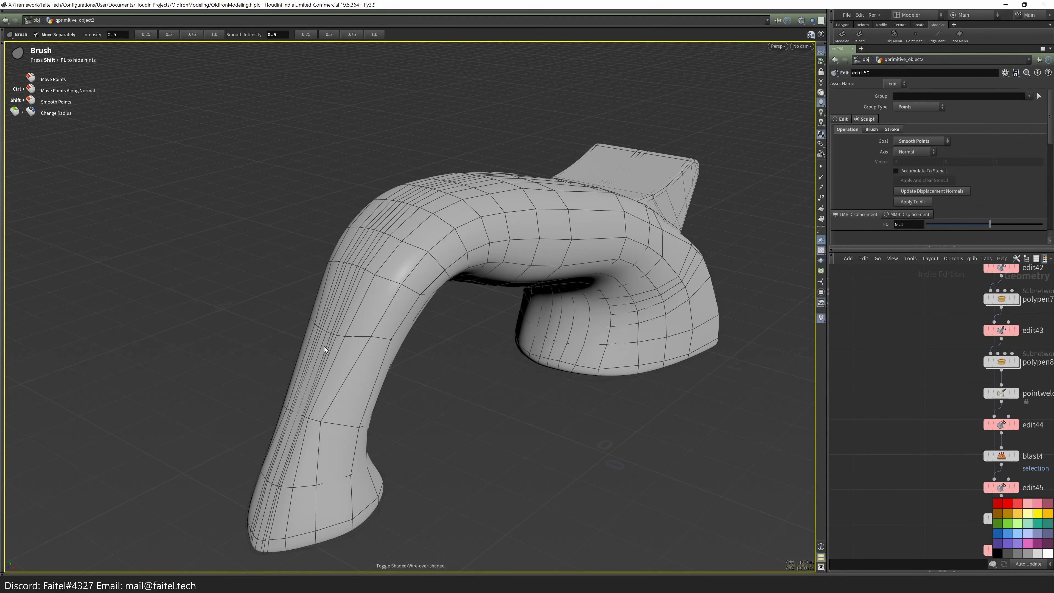
{"action": "right_click_drag", "start_coordinate": [321, 360], "coordinate": [421, 435]}
{"action": "mouse_move", "coordinate": [367, 284]}
{"action": "left_mouse_down"}
{"action": "mouse_move", "coordinate": [392, 435]}
{"action": "mouse_move", "coordinate": [355, 300]}
{"action": "mouse_move", "coordinate": [509, 341]}
{"action": "mouse_move", "coordinate": [370, 309]}
{"action": "mouse_move", "coordinate": [345, 364]}
{"action": "mouse_move", "coordinate": [280, 429]}
{"action": "mouse_move", "coordinate": [256, 419]}
{"action": "mouse_move", "coordinate": [438, 327]}
{"action": "left_mouse_up"}
{"action": "key", "text": "w"}
{"action": "key", "text": "s"}
{"action": "mouse_move", "coordinate": [392, 379]}
{"action": "left_mouse_down"}
{"action": "mouse_move", "coordinate": [390, 405]}
{"action": "mouse_move", "coordinate": [270, 403]}
{"action": "left_mouse_up"}
{"action": "key", "text": "2"}
{"action": "left_click_drag", "start_coordinate": [379, 421], "coordinate": [296, 378]}
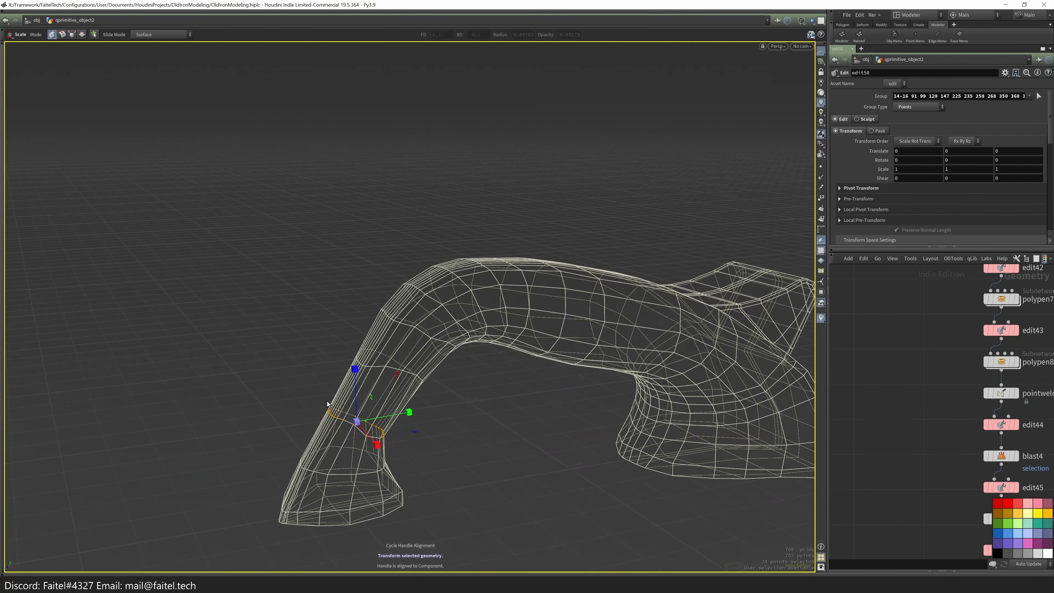
{"action": "left_click_drag", "start_coordinate": [409, 433], "coordinate": [361, 402]}
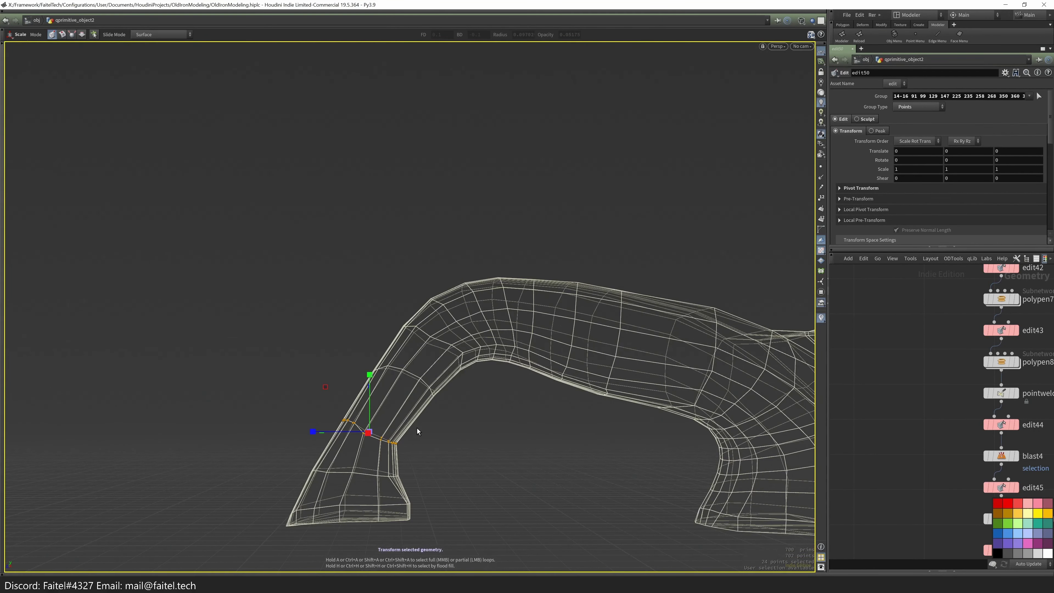
{"action": "key", "text": "2"}
{"action": "key", "text": "Tab"}
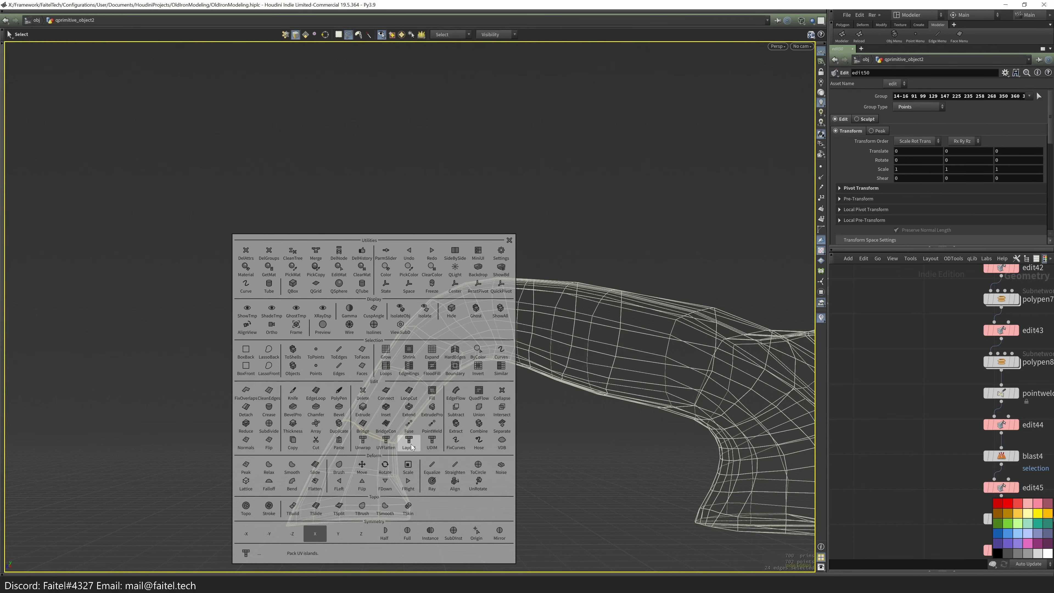
- Apply EdgeFlow to the selected edges on the front leg
{"action": "left_click", "coordinate": [476, 393]}
{"action": "mouse_move", "coordinate": [440, 466]}
{"action": "left_mouse_down", "text": "alt"}
{"action": "mouse_move", "coordinate": [399, 447]}
{"action": "mouse_move", "coordinate": [405, 441]}
{"action": "mouse_move", "coordinate": [362, 478]}
{"action": "mouse_move", "coordinate": [270, 372]}
{"action": "mouse_move", "coordinate": [280, 399]}
{"action": "left_mouse_up", "text": "alt"}
{"action": "key", "text": "e"}
{"action": "key", "text": "w"}
{"action": "left_click_drag", "start_coordinate": [324, 435], "coordinate": [384, 474], "text": "alt"}
- Narrow a neighbouring leg edge loop to about 0.82 width along X
{"action": "double_click", "coordinate": [344, 473]}
{"action": "key", "text": "t"}
{"action": "left_click_drag", "start_coordinate": [384, 473], "coordinate": [541, 498], "text": "alt"}
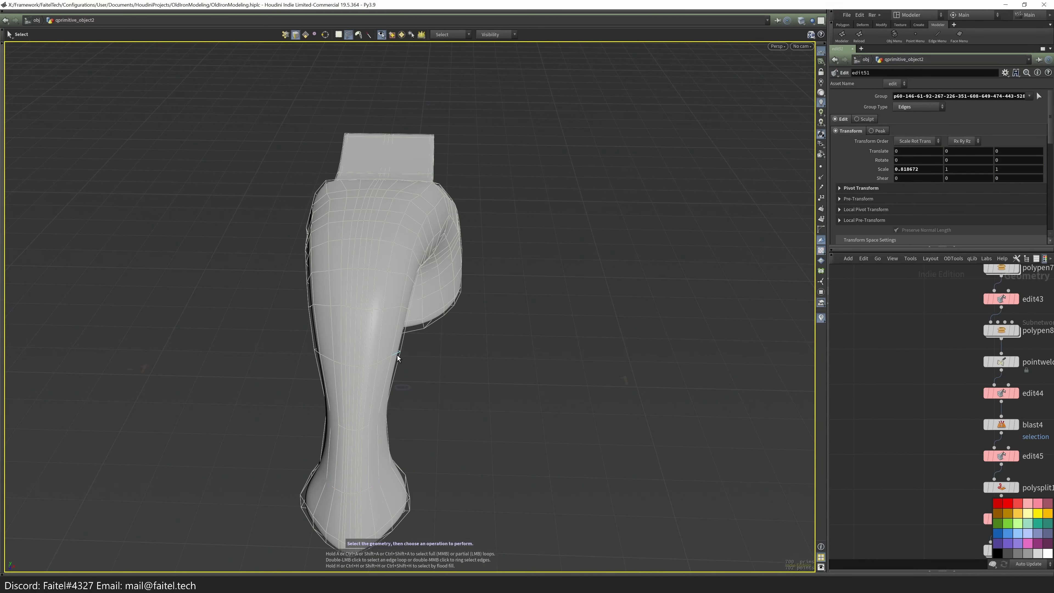
{"action": "scroll", "coordinate": [411, 346], "scroll_direction": "up", "scroll_amount": 2}
{"action": "key", "text": "s"}
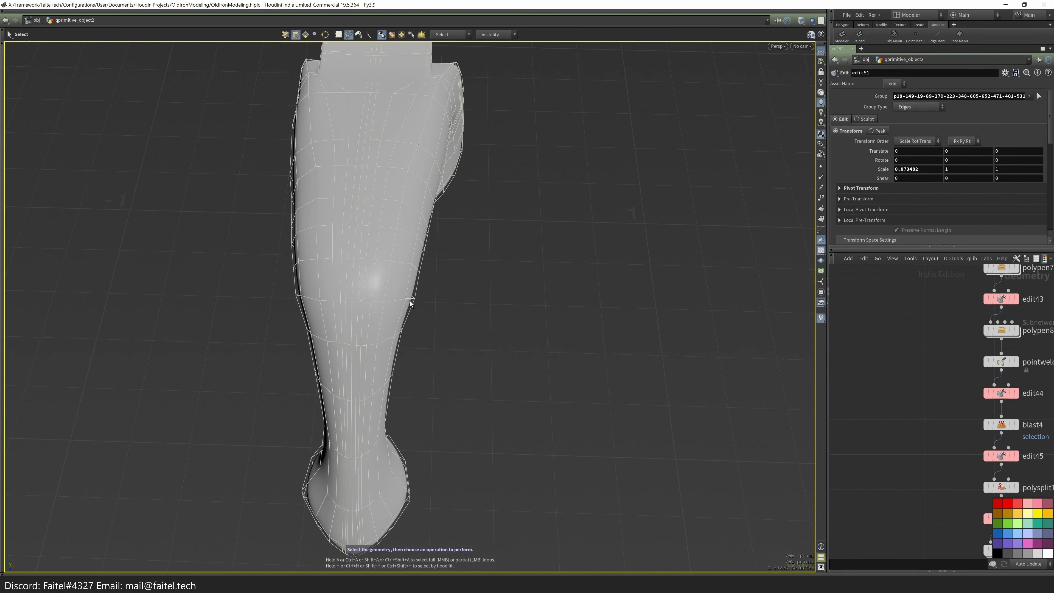
{"action": "key", "text": "Escape"}
{"action": "mouse_move", "coordinate": [412, 304]}
{"action": "left_mouse_down"}
{"action": "mouse_move", "coordinate": [459, 366]}
{"action": "mouse_move", "coordinate": [272, 435]}
{"action": "mouse_move", "coordinate": [289, 458]}
{"action": "left_mouse_up"}
{"action": "key", "text": "s"}
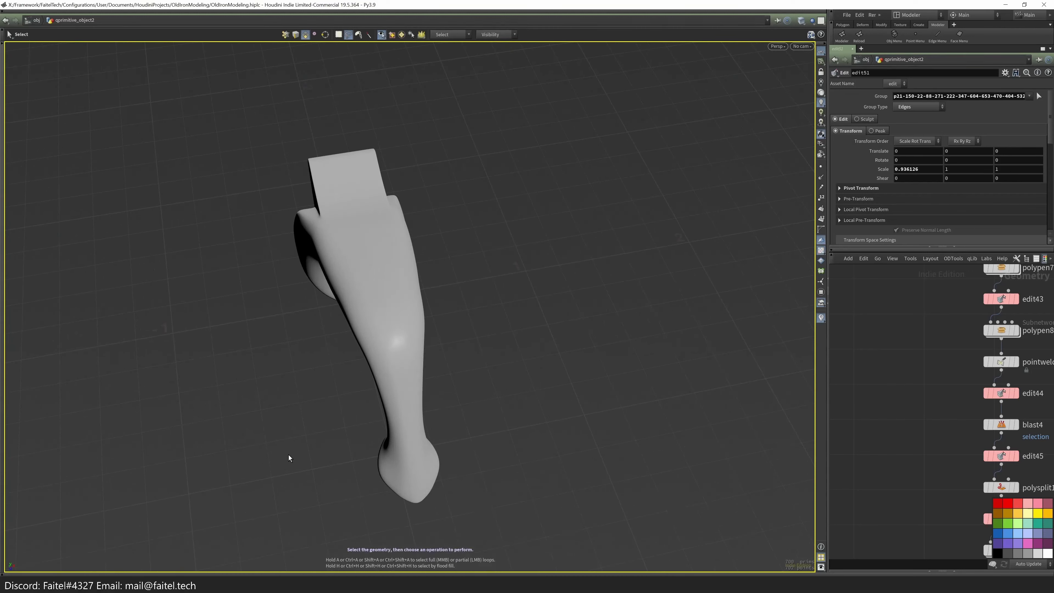
{"action": "key", "text": "space+2"}
{"action": "key", "text": "ctrl+z"}
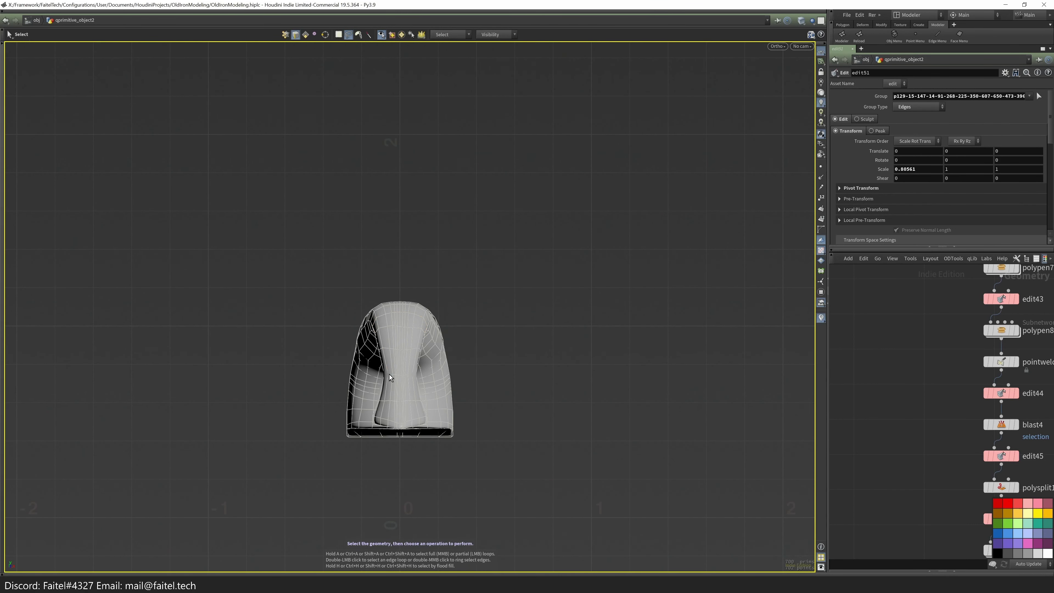
{"action": "left_click_drag", "start_coordinate": [389, 376], "coordinate": [390, 435]}
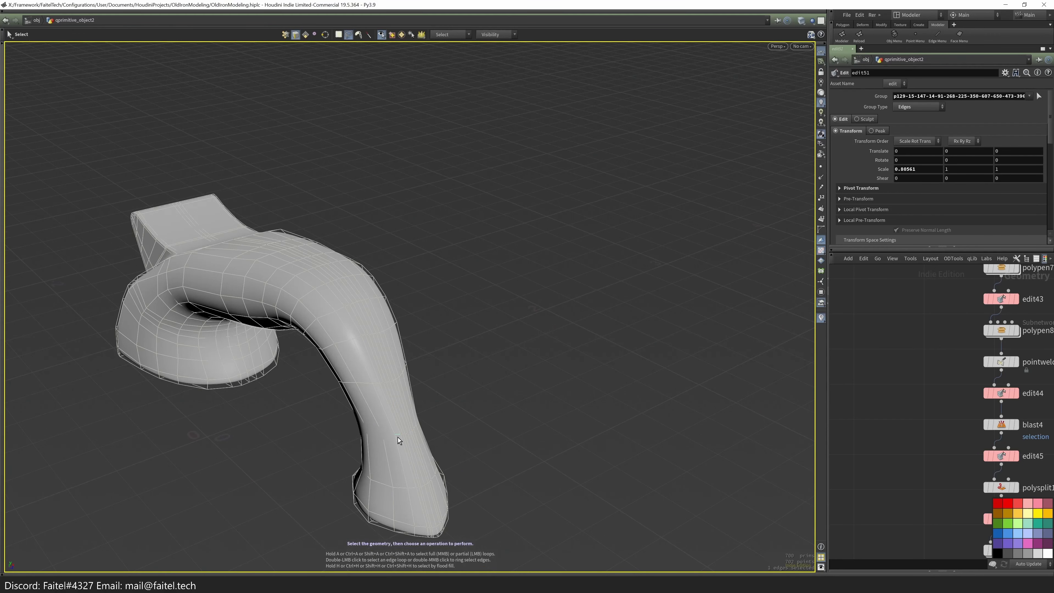
- Slim another leg edge loop slightly along X and review the taper
{"action": "double_click", "coordinate": [398, 436]}
{"action": "key", "text": "space+2"}
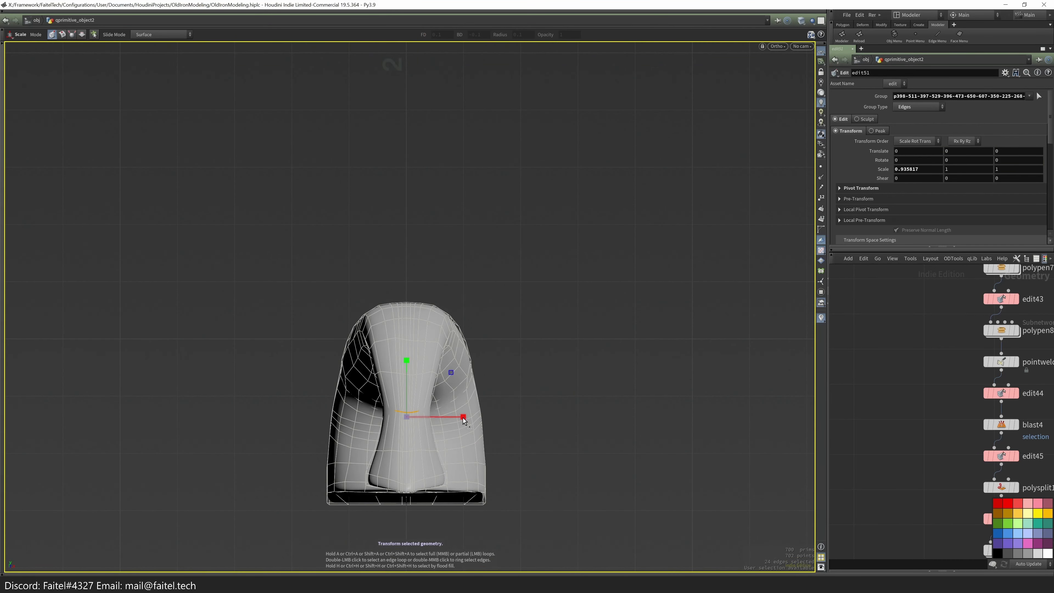
{"action": "left_click_drag", "start_coordinate": [468, 421], "coordinate": [487, 426]}
{"action": "key", "text": "s"}
{"action": "left_click_drag", "start_coordinate": [414, 386], "coordinate": [480, 417]}
{"action": "key", "text": "space+2"}
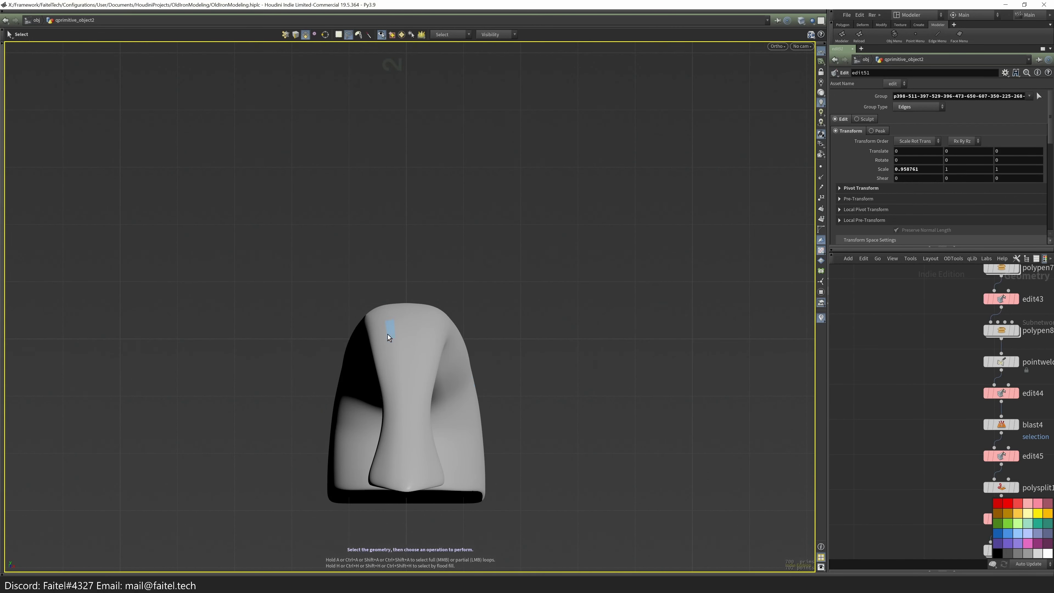
{"action": "left_click_drag", "start_coordinate": [499, 415], "coordinate": [328, 420]}
{"action": "left_click_drag", "start_coordinate": [491, 394], "coordinate": [704, 326]}
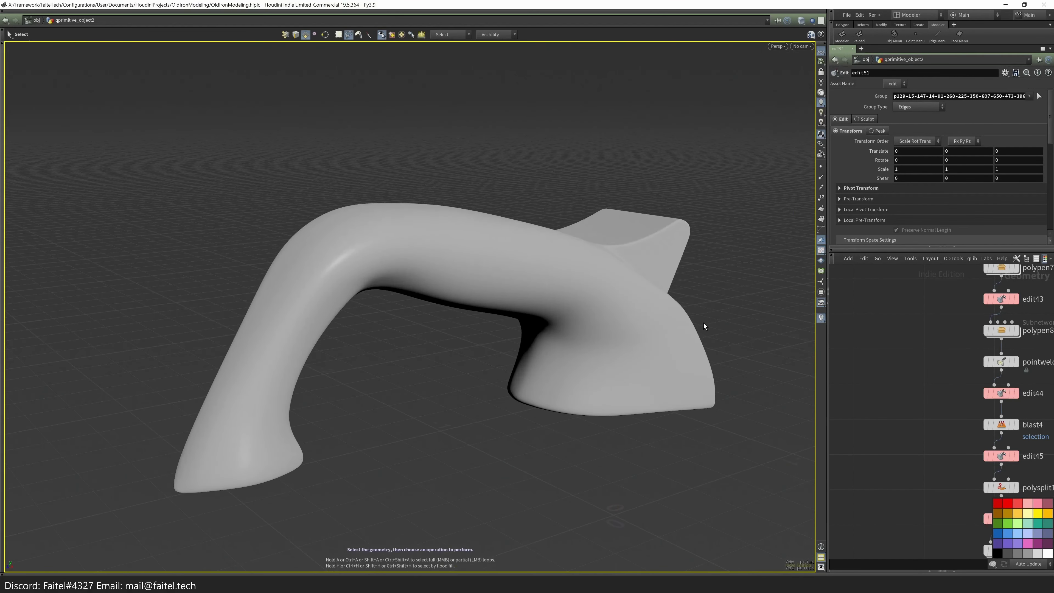
- View the whole iron at /obj to check the handle's fit, then return to its geometry
{"action": "left_click", "coordinate": [864, 386]}
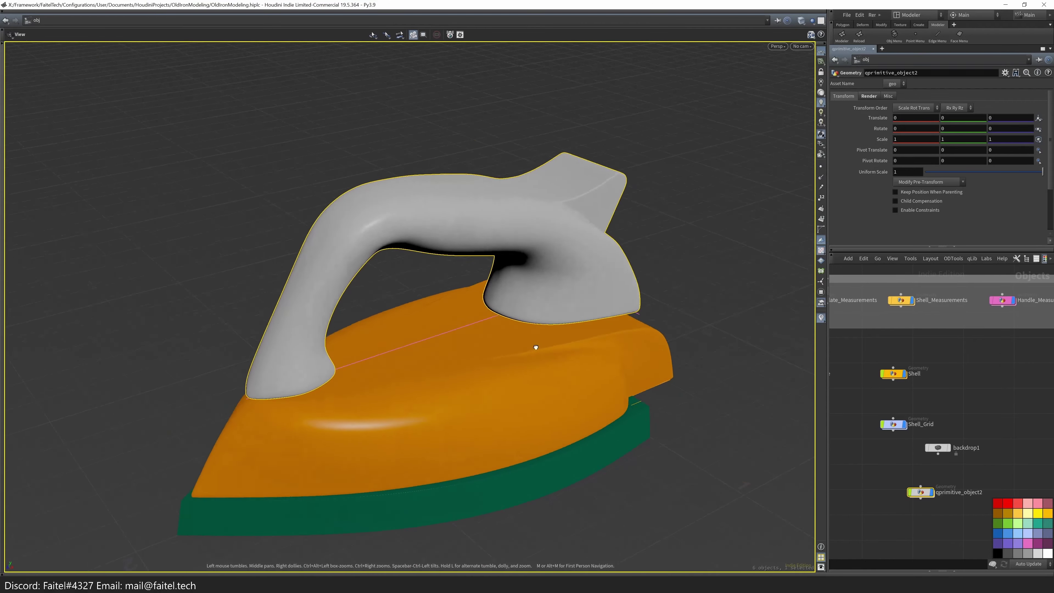
{"action": "double_click", "coordinate": [921, 492]}
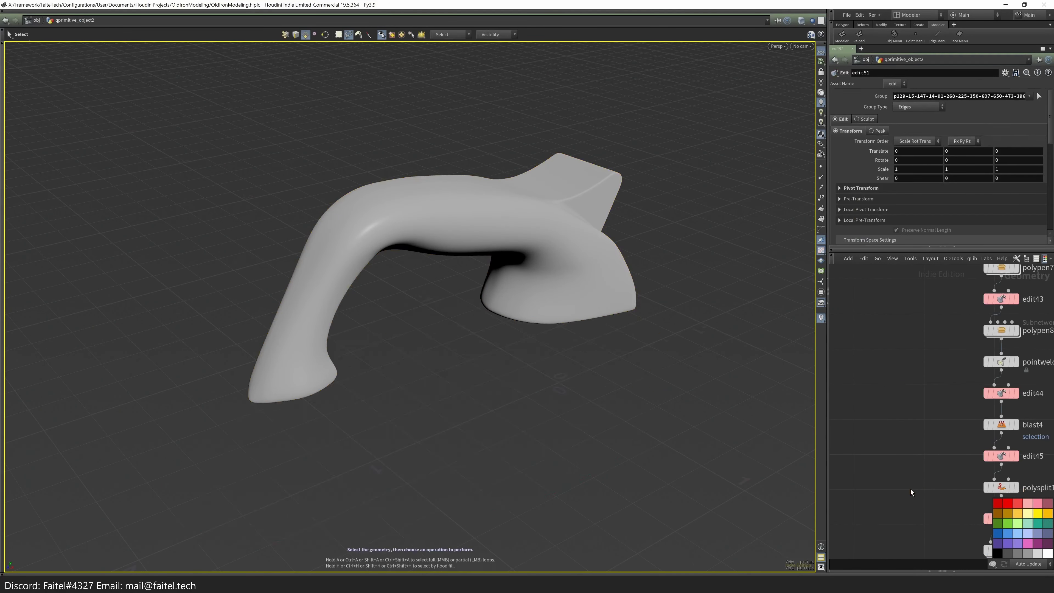
{"action": "left_click_drag", "start_coordinate": [489, 352], "coordinate": [484, 401]}
- Nudge front-leg foot points 65 and 67 by -0.00426042 along Z
{"action": "key", "text": "s"}
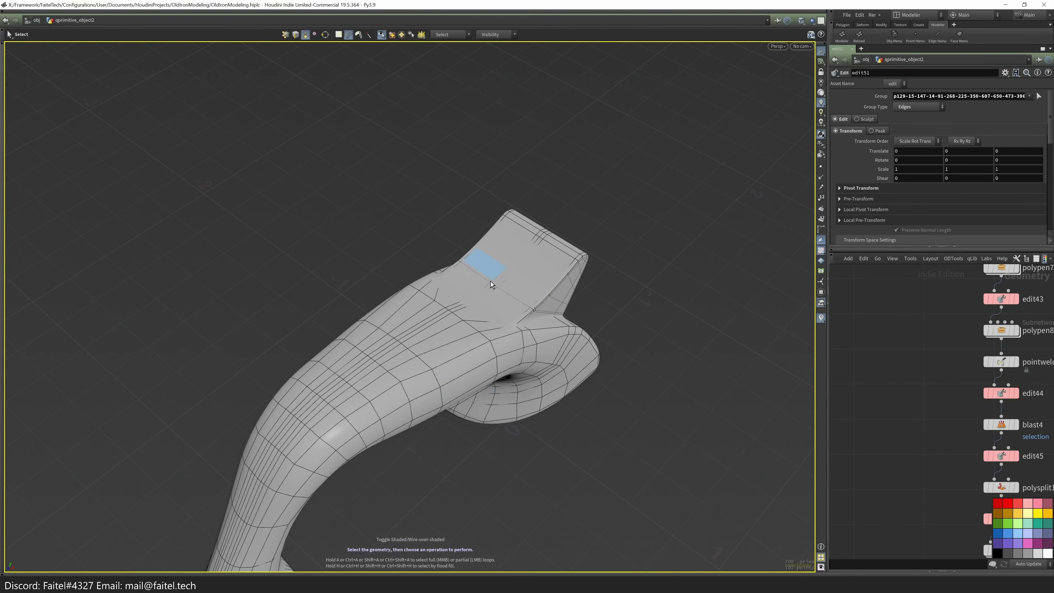
{"action": "scroll", "coordinate": [297, 273], "scroll_direction": "down", "scroll_amount": 3}
{"action": "key", "text": "Escape"}
{"action": "left_click_drag", "start_coordinate": [296, 272], "coordinate": [299, 396]}
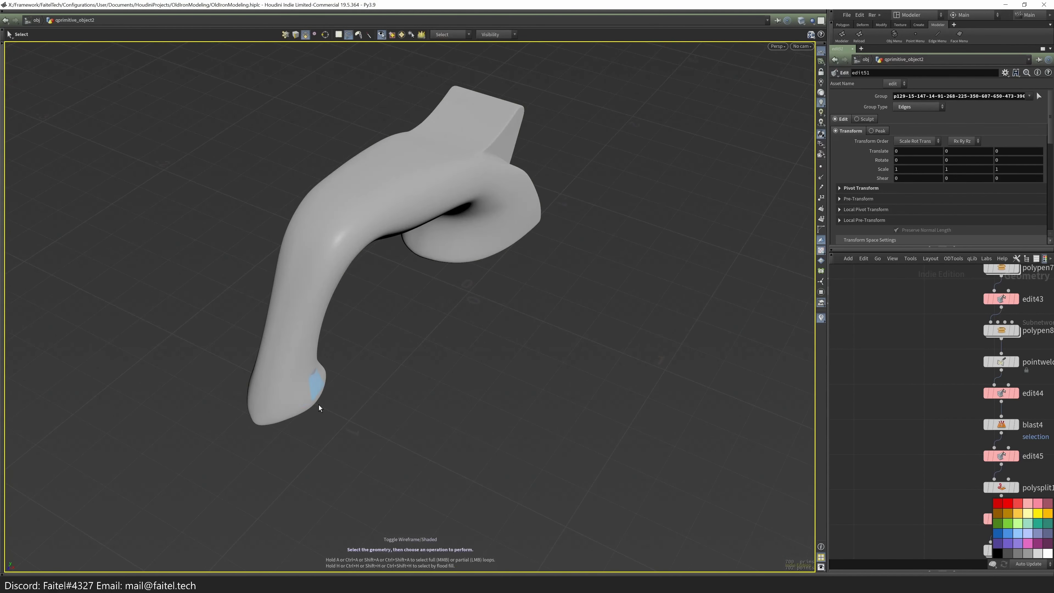
{"action": "scroll", "coordinate": [326, 341], "scroll_direction": "up", "scroll_amount": 5}
{"action": "key", "text": "space+3"}
{"action": "key", "text": "s"}
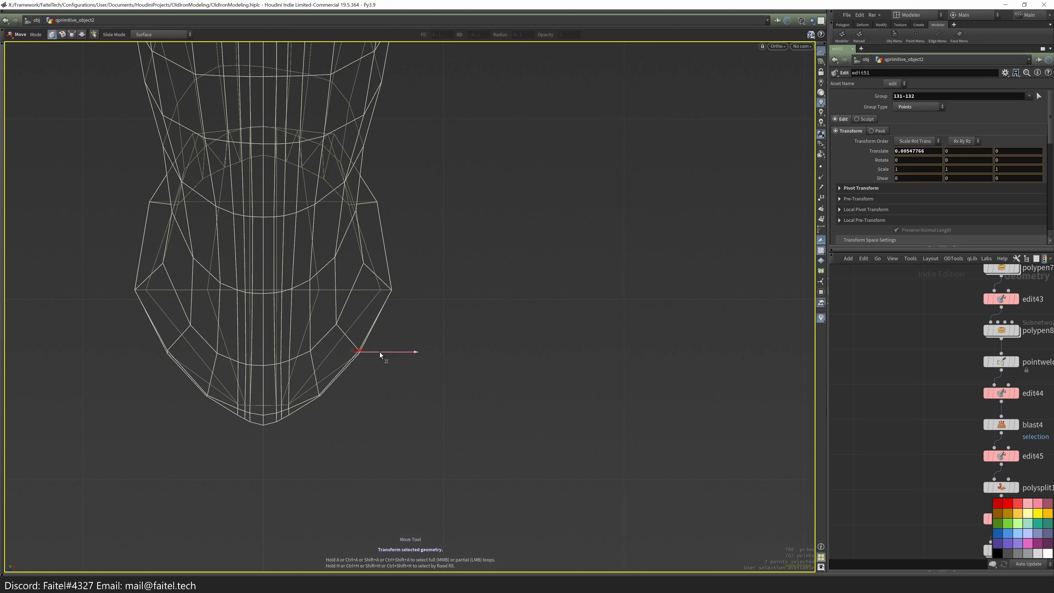
{"action": "key", "text": "ctrl+z"}
{"action": "key", "text": "ctrl+z"}
{"action": "left_click_drag", "start_coordinate": [336, 414], "coordinate": [607, 249]}
{"action": "key", "text": "Escape"}
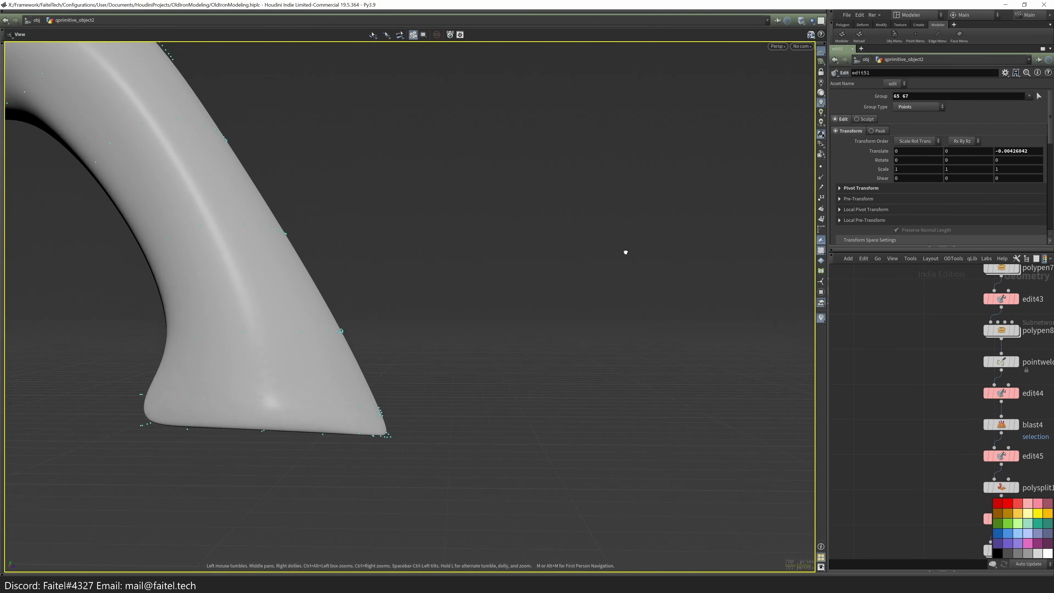
{"action": "key", "text": "ctrl+r"}
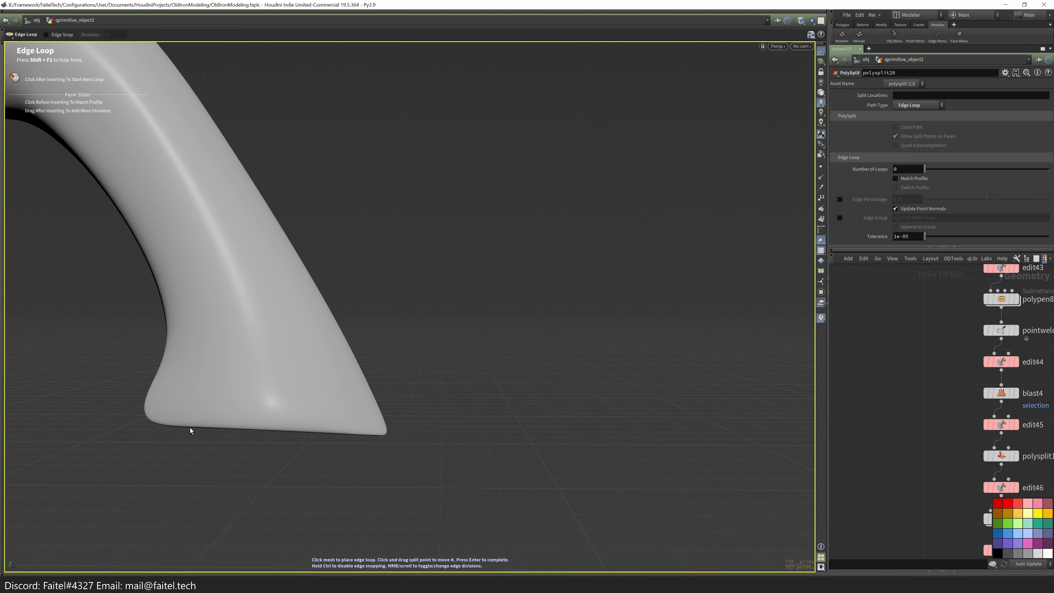
- Add an edge loop along the handle and undo a stray brush edit
{"action": "left_click_drag", "start_coordinate": [402, 421], "coordinate": [702, 256]}
{"action": "left_click", "coordinate": [608, 323]}
{"action": "right_click_drag", "start_coordinate": [607, 322], "coordinate": [355, 414]}
{"action": "mouse_move", "coordinate": [356, 414]}
{"action": "left_mouse_down"}
{"action": "mouse_move", "coordinate": [232, 337]}
{"action": "mouse_move", "coordinate": [401, 414]}
{"action": "mouse_move", "coordinate": [276, 447]}
{"action": "mouse_move", "coordinate": [287, 264]}
{"action": "mouse_move", "coordinate": [377, 182]}
{"action": "mouse_move", "coordinate": [376, 352]}
{"action": "mouse_move", "coordinate": [212, 386]}
{"action": "mouse_move", "coordinate": [193, 406]}
{"action": "mouse_move", "coordinate": [252, 323]}
{"action": "mouse_move", "coordinate": [292, 424]}
{"action": "mouse_move", "coordinate": [181, 467]}
{"action": "mouse_move", "coordinate": [287, 233]}
{"action": "left_mouse_up"}
{"action": "key", "text": "b"}
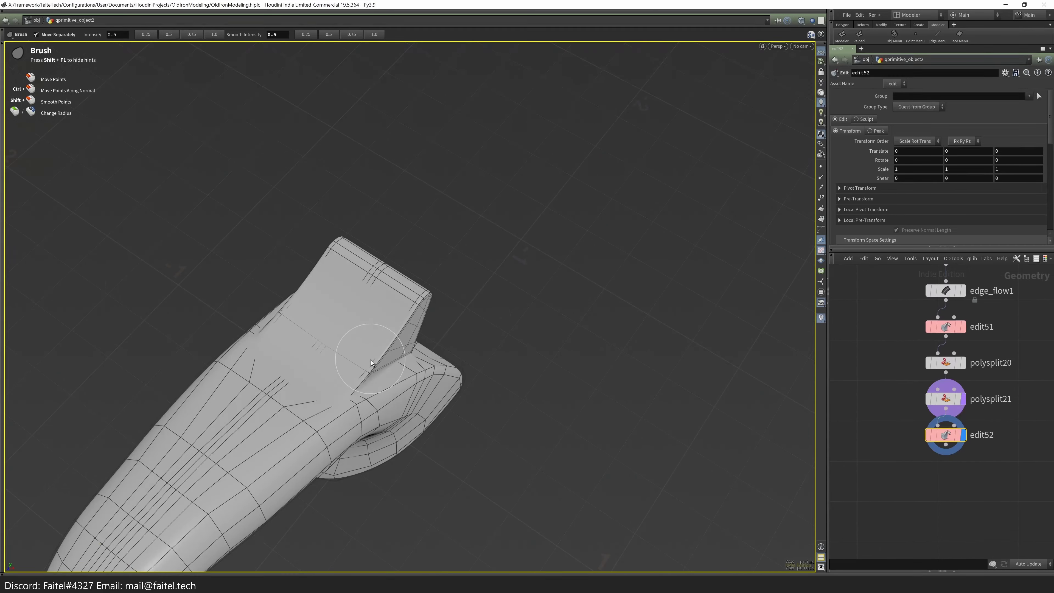
{"action": "key", "text": "ctrl+z"}
- Extrude the thin strip of faces along the handle's top by 0.0110672
{"action": "left_click_drag", "start_coordinate": [318, 395], "coordinate": [169, 273]}
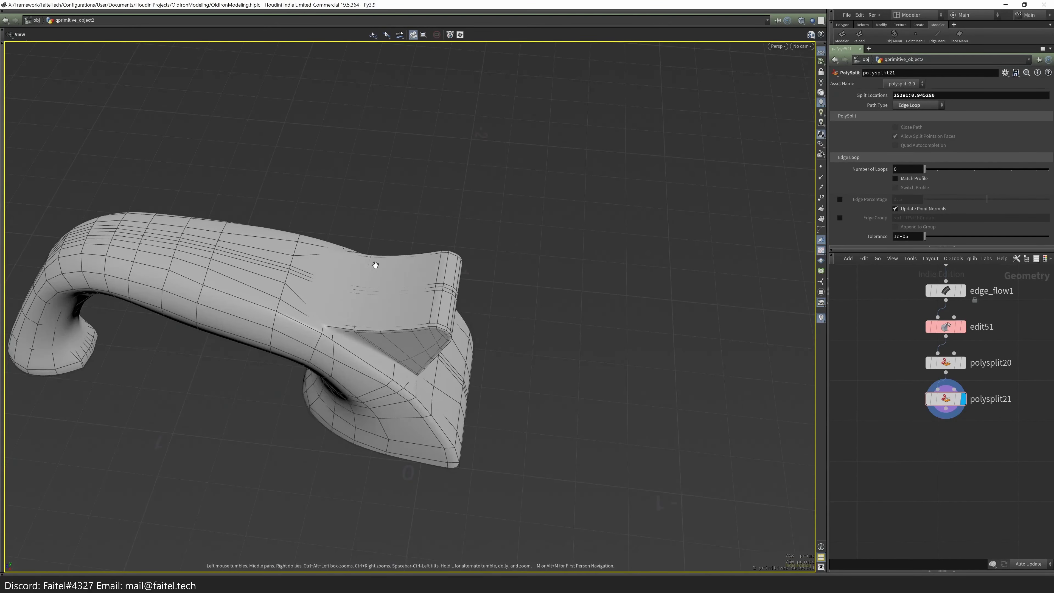
{"action": "scroll", "coordinate": [372, 267], "scroll_direction": "up", "scroll_amount": 5}
{"action": "key", "text": "s"}
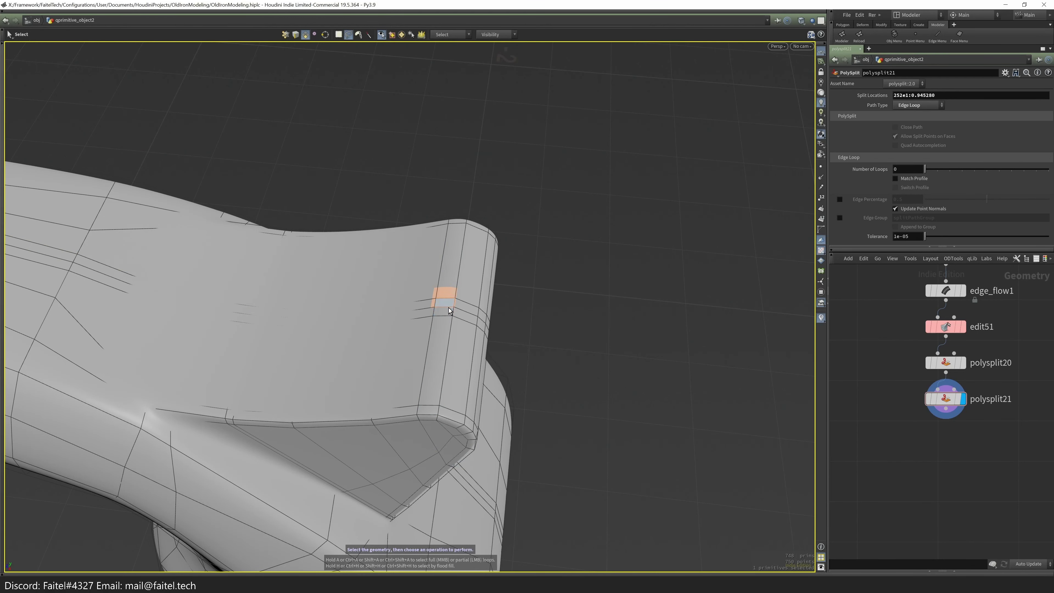
{"action": "scroll", "coordinate": [537, 290], "scroll_direction": "down", "scroll_amount": 5}
{"action": "left_click_drag", "start_coordinate": [443, 325], "coordinate": [440, 233], "text": "alt"}
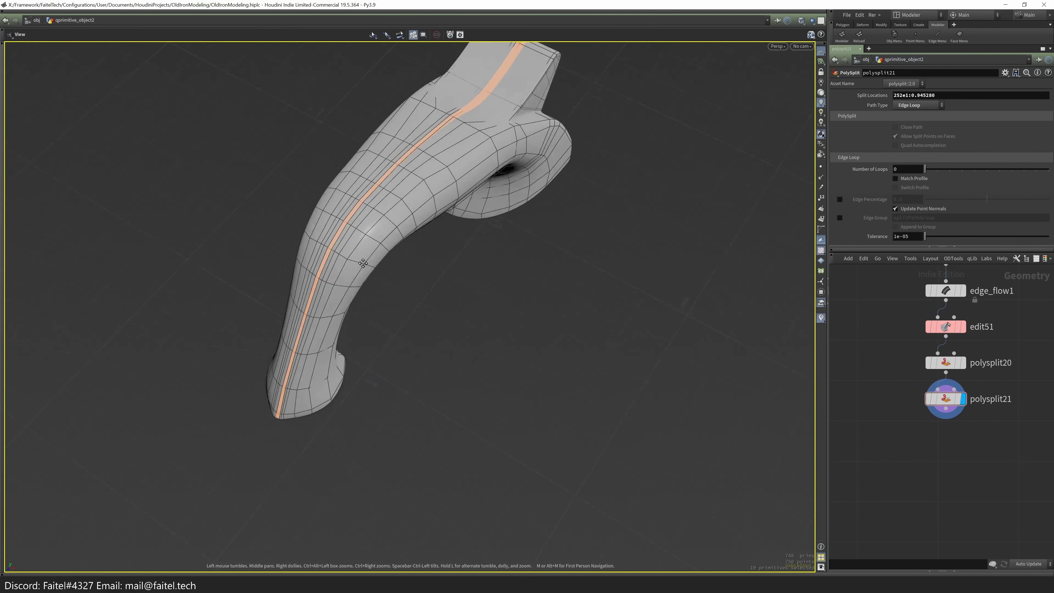
{"action": "scroll", "coordinate": [436, 198], "scroll_direction": "up", "scroll_amount": 6}
{"action": "key", "text": "ctrl+e"}
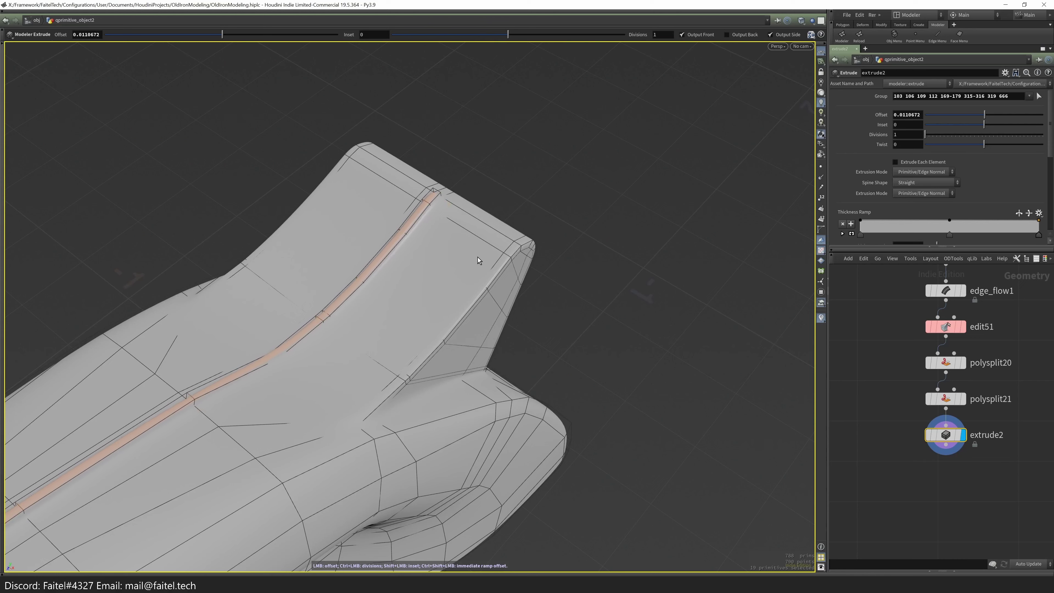
- Give extrude2 3 divisions and a 0.002 offset, raising a thin bead along the handle top
{"action": "left_click_drag", "start_coordinate": [637, 211], "coordinate": [213, 333], "text": "alt"}
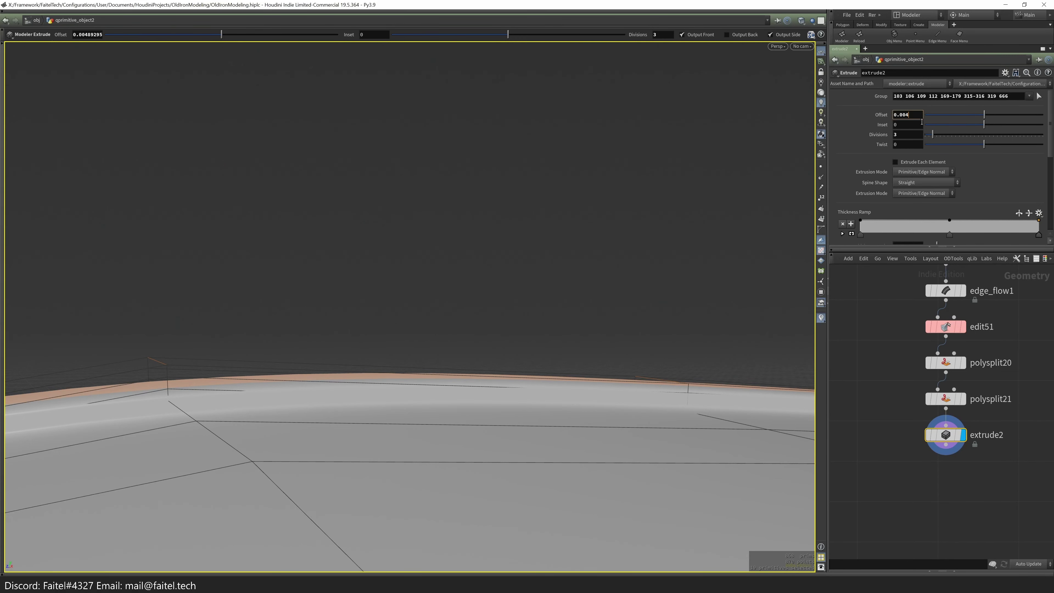
{"action": "key", "text": "BackSpace"}
{"action": "key", "text": "Return"}
{"action": "left_click_drag", "start_coordinate": [489, 257], "coordinate": [665, 286]}
{"action": "key", "text": "Return"}
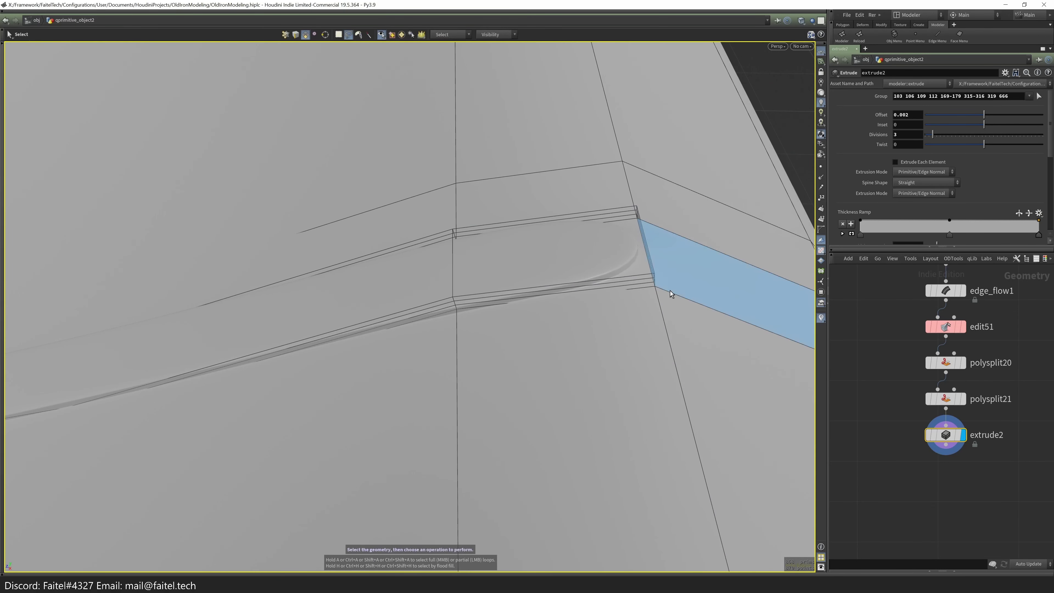
- Point-weld the first two stray points onto their neighbours at the strip's end
{"action": "key", "text": "Tab"}
{"action": "left_click", "coordinate": [473, 361]}
{"action": "left_click_drag", "start_coordinate": [455, 298], "coordinate": [453, 301]}
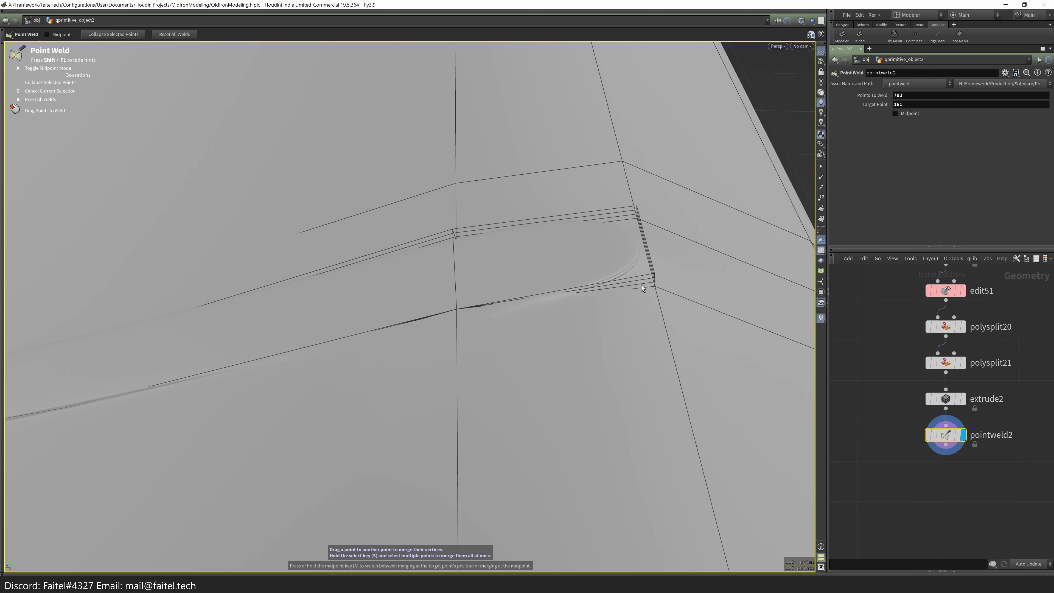
{"action": "left_click_drag", "start_coordinate": [554, 311], "coordinate": [641, 260]}
{"action": "left_click_drag", "start_coordinate": [700, 231], "coordinate": [439, 353]}
- Select a point at the strip's end and move it
{"action": "key", "text": "s"}
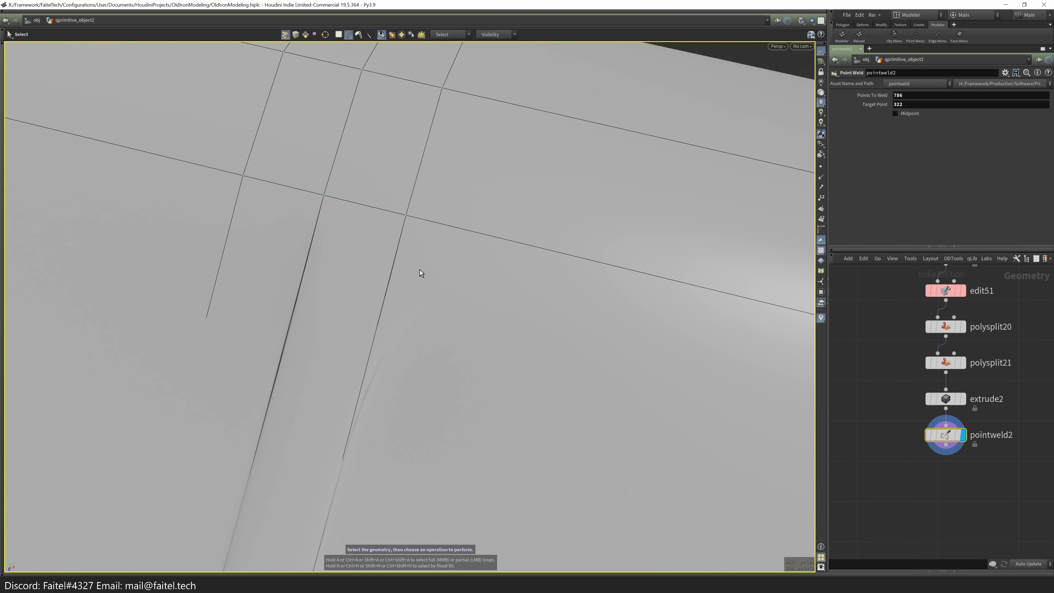
{"action": "left_click", "coordinate": [406, 215]}
{"action": "key", "text": "t"}
{"action": "left_click_drag", "start_coordinate": [443, 302], "coordinate": [452, 347]}
- Insert an edge loop across the strip near its end
{"action": "key", "text": "Tab"}
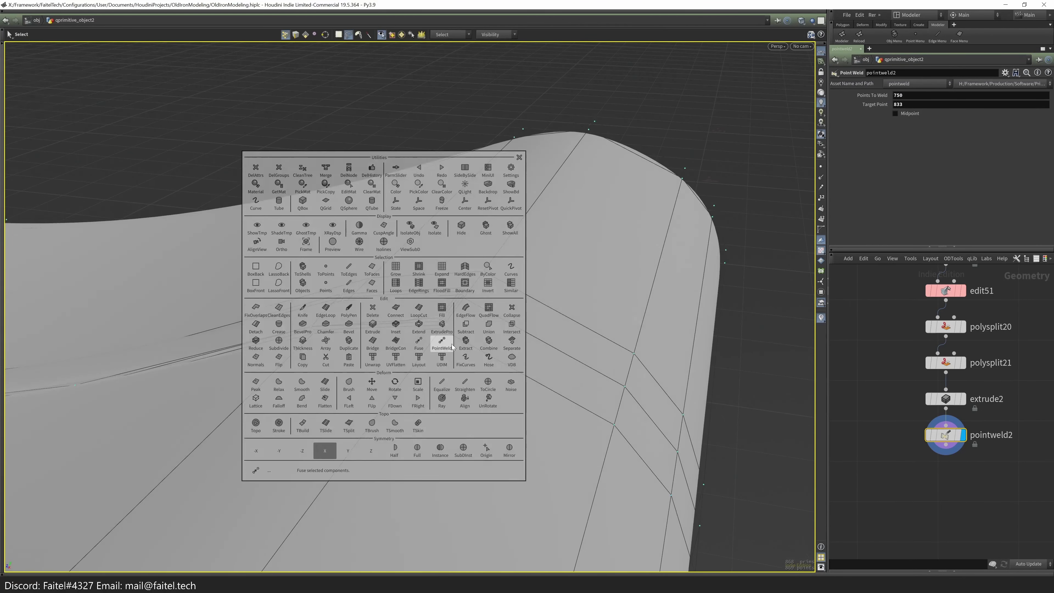
{"action": "left_click", "coordinate": [452, 346]}
{"action": "left_click_drag", "start_coordinate": [492, 240], "coordinate": [504, 309]}
{"action": "key", "text": "ctrl+r"}
{"action": "left_click", "coordinate": [518, 265]}
{"action": "key", "text": "space"}
{"action": "left_click_drag", "start_coordinate": [518, 264], "coordinate": [493, 239]}
- Weld a stray point at the strip end onto its neighbour
{"action": "key", "text": "Tab"}
{"action": "left_click", "coordinate": [442, 313]}
{"action": "key", "text": "space"}
{"action": "left_click_drag", "start_coordinate": [414, 311], "coordinate": [401, 306]}
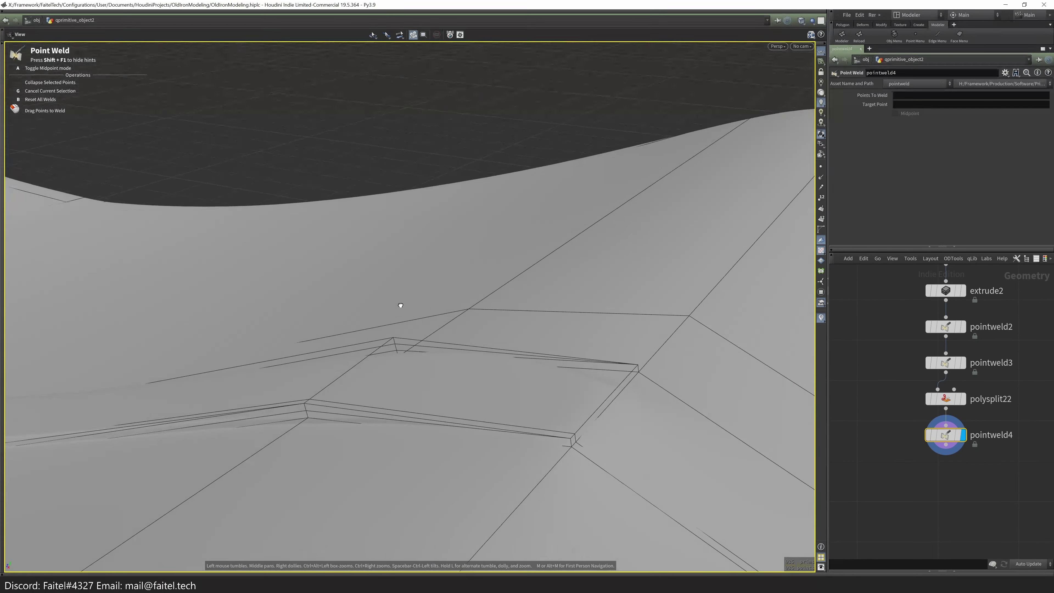
{"action": "left_click_drag", "start_coordinate": [348, 375], "coordinate": [298, 343]}
- Select another point on the strip and move it
{"action": "key", "text": "s"}
{"action": "left_click", "coordinate": [363, 368]}
{"action": "key", "text": "t"}
{"action": "key", "text": "space"}
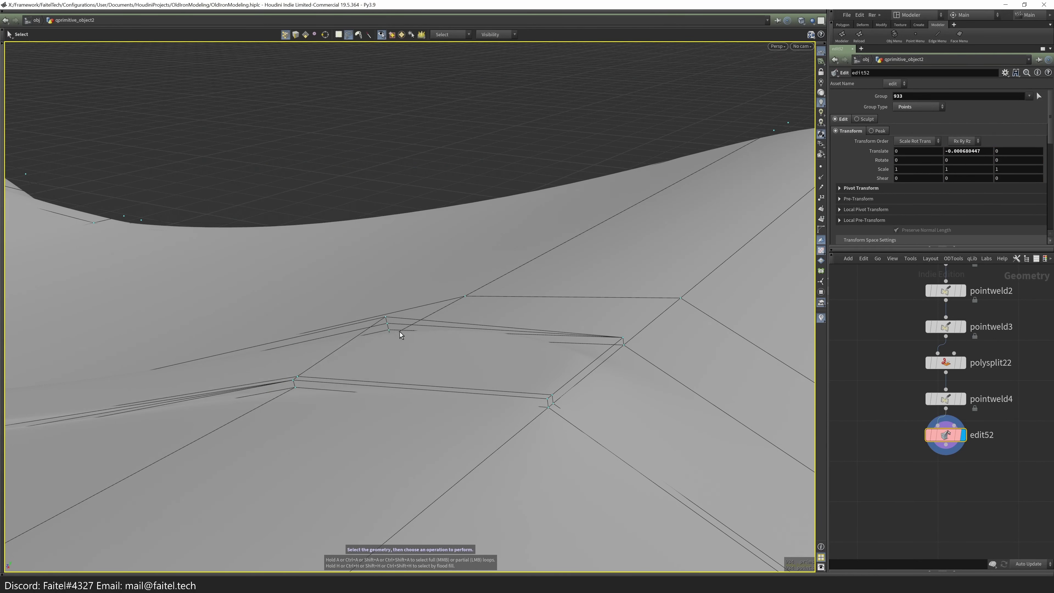
- Weld two more stray points onto their neighbours and inspect the result
{"action": "key", "text": "Tab"}
{"action": "left_click", "coordinate": [389, 321]}
{"action": "left_click_drag", "start_coordinate": [389, 324], "coordinate": [386, 318]}
{"action": "key", "text": "space"}
{"action": "left_click_drag", "start_coordinate": [386, 318], "coordinate": [500, 371]}
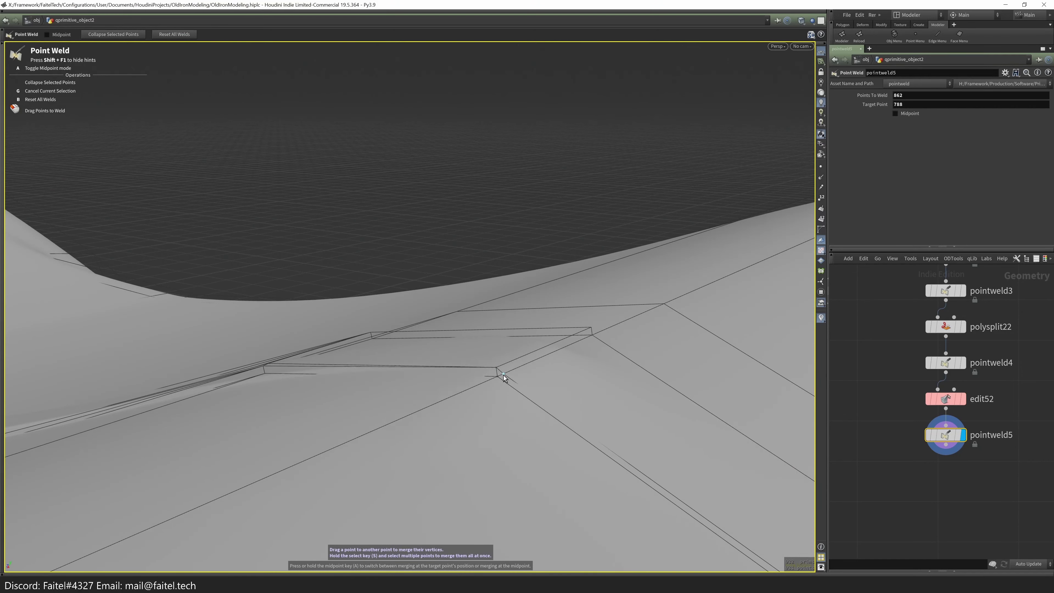
{"action": "scroll", "coordinate": [501, 377], "scroll_direction": "up", "scroll_amount": 5}
{"action": "left_click_drag", "start_coordinate": [552, 300], "coordinate": [423, 298]}
{"action": "key", "text": "space"}
- Exit welding, orbit to a front view, and select a face on the part
{"action": "key", "text": "s"}
{"action": "key", "text": "space"}
{"action": "left_click_drag", "start_coordinate": [444, 263], "coordinate": [357, 359]}
{"action": "scroll", "coordinate": [357, 360], "scroll_direction": "up", "scroll_amount": 5}
{"action": "left_click", "coordinate": [353, 284]}
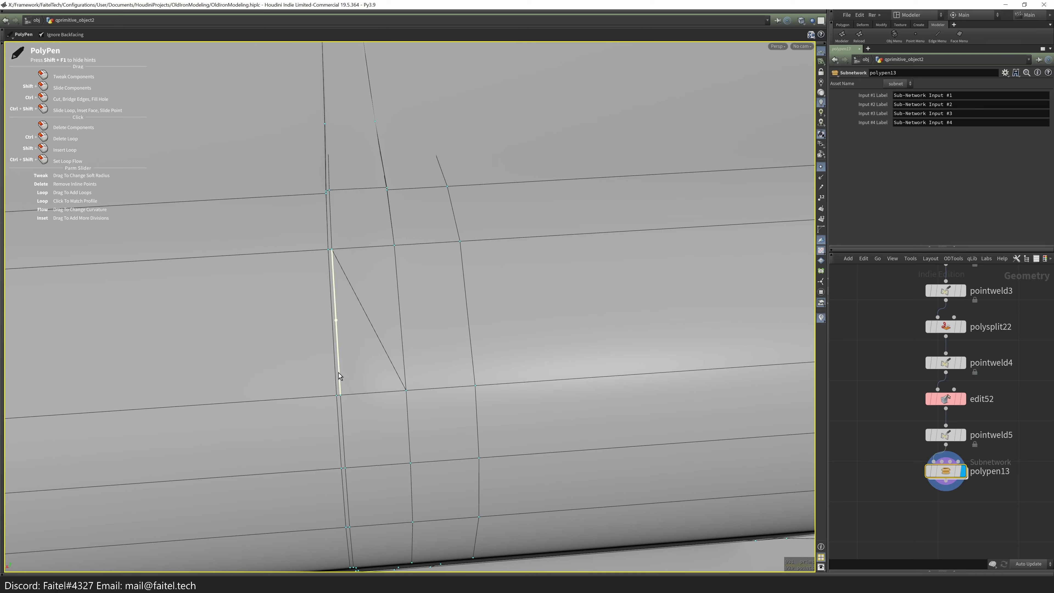
- Finish the PolyPen cuts and select a whole edge loop near the base
{"action": "left_click_drag", "start_coordinate": [387, 368], "coordinate": [339, 460]}
{"action": "key", "text": "space"}
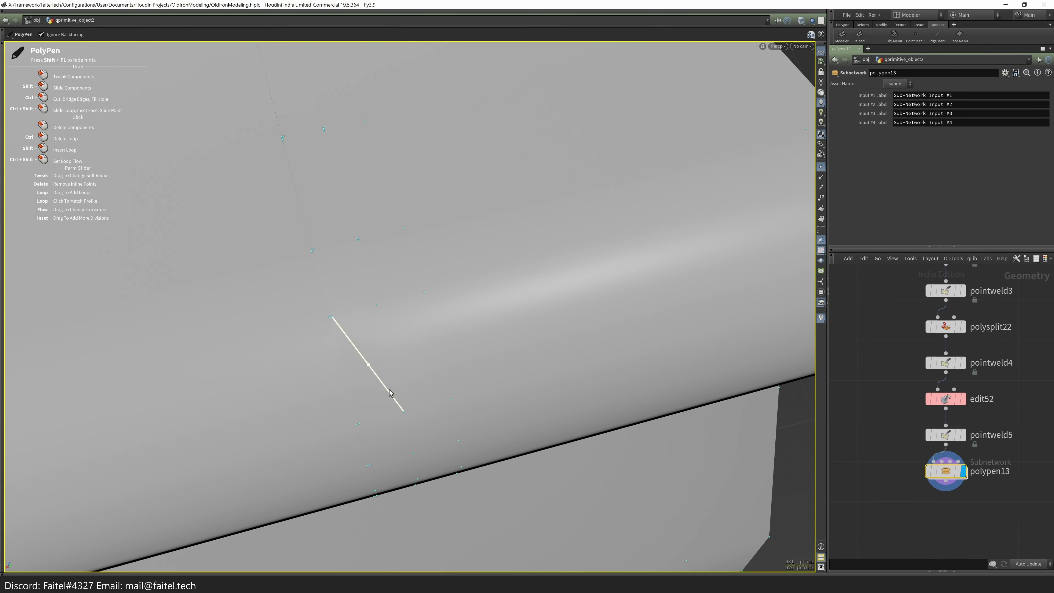
{"action": "key", "text": "s"}
{"action": "key", "text": "space"}
{"action": "left_click_drag", "start_coordinate": [368, 457], "coordinate": [233, 497]}
{"action": "double_click", "coordinate": [220, 453]}
{"action": "left_click_drag", "start_coordinate": [279, 451], "coordinate": [308, 279]}
{"action": "mouse_move", "coordinate": [487, 185]}
{"action": "left_mouse_down"}
{"action": "mouse_move", "coordinate": [324, 443]}
{"action": "mouse_move", "coordinate": [388, 287]}
{"action": "mouse_move", "coordinate": [291, 374]}
{"action": "mouse_move", "coordinate": [139, 446]}
{"action": "mouse_move", "coordinate": [398, 379]}
{"action": "mouse_move", "coordinate": [357, 348]}
{"action": "mouse_move", "coordinate": [376, 271]}
{"action": "mouse_move", "coordinate": [393, 329]}
{"action": "mouse_move", "coordinate": [440, 236]}
{"action": "mouse_move", "coordinate": [415, 290]}
{"action": "mouse_move", "coordinate": [52, 443]}
{"action": "mouse_move", "coordinate": [454, 288]}
{"action": "mouse_move", "coordinate": [353, 229]}
{"action": "mouse_move", "coordinate": [338, 261]}
{"action": "left_mouse_up"}
- In wireframe view, slide the selected edge loop along the curved surface with edit53
{"action": "key", "text": "s"}
{"action": "key", "text": "Escape"}
{"action": "key", "text": "w"}
{"action": "key", "text": "s"}
{"action": "key", "text": "Escape"}
{"action": "mouse_move", "coordinate": [349, 348]}
{"action": "left_mouse_down"}
{"action": "mouse_move", "coordinate": [419, 275]}
{"action": "mouse_move", "coordinate": [405, 261]}
{"action": "mouse_move", "coordinate": [273, 278]}
{"action": "mouse_move", "coordinate": [238, 436]}
{"action": "mouse_move", "coordinate": [391, 323]}
{"action": "mouse_move", "coordinate": [336, 285]}
{"action": "mouse_move", "coordinate": [331, 348]}
{"action": "mouse_move", "coordinate": [501, 352]}
{"action": "mouse_move", "coordinate": [567, 365]}
{"action": "mouse_move", "coordinate": [405, 418]}
{"action": "mouse_move", "coordinate": [348, 417]}
{"action": "mouse_move", "coordinate": [296, 491]}
{"action": "mouse_move", "coordinate": [422, 478]}
{"action": "mouse_move", "coordinate": [316, 313]}
{"action": "mouse_move", "coordinate": [282, 450]}
{"action": "mouse_move", "coordinate": [373, 214]}
{"action": "mouse_move", "coordinate": [348, 282]}
{"action": "mouse_move", "coordinate": [607, 283]}
{"action": "mouse_move", "coordinate": [449, 424]}
{"action": "mouse_move", "coordinate": [415, 374]}
{"action": "mouse_move", "coordinate": [447, 285]}
{"action": "mouse_move", "coordinate": [433, 243]}
{"action": "mouse_move", "coordinate": [440, 331]}
{"action": "mouse_move", "coordinate": [365, 358]}
{"action": "mouse_move", "coordinate": [278, 426]}
{"action": "mouse_move", "coordinate": [389, 310]}
{"action": "mouse_move", "coordinate": [487, 366]}
{"action": "mouse_move", "coordinate": [426, 215]}
{"action": "mouse_move", "coordinate": [325, 214]}
{"action": "mouse_move", "coordinate": [232, 442]}
{"action": "mouse_move", "coordinate": [294, 395]}
{"action": "mouse_move", "coordinate": [212, 349]}
{"action": "mouse_move", "coordinate": [173, 282]}
{"action": "mouse_move", "coordinate": [210, 275]}
{"action": "mouse_move", "coordinate": [234, 419]}
{"action": "left_mouse_up"}
{"action": "key", "text": "w"}
{"action": "left_click_drag", "start_coordinate": [136, 355], "coordinate": [494, 311]}
{"action": "middle_click_drag", "start_coordinate": [494, 311], "coordinate": [494, 313]}
- Select every edge and show the wireframe over the shaded surface for new PolyPen cuts
{"action": "key", "text": "Escape"}
{"action": "left_click_drag", "start_coordinate": [507, 298], "coordinate": [442, 273]}
{"action": "scroll", "coordinate": [460, 288], "scroll_direction": "up", "scroll_amount": 5}
{"action": "key", "text": "s"}
{"action": "left_click_drag", "start_coordinate": [444, 314], "coordinate": [428, 247]}
{"action": "key", "text": "n"}
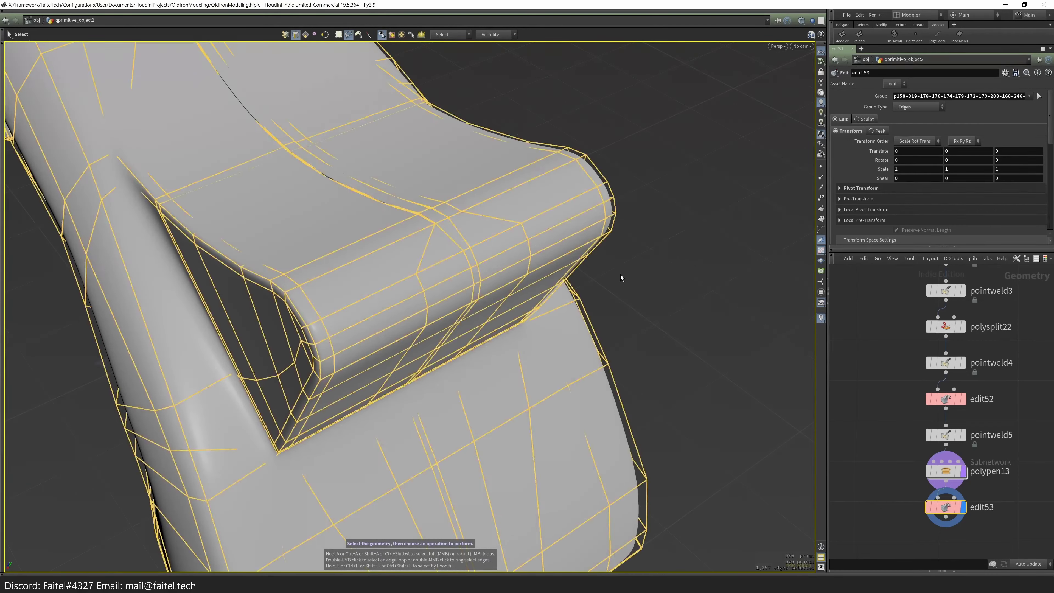
{"action": "key", "text": "shift+w"}
{"action": "left_click_drag", "start_coordinate": [800, 409], "coordinate": [318, 301], "text": "alt"}
{"action": "key", "text": "p"}
{"action": "left_click_drag", "start_coordinate": [334, 358], "coordinate": [539, 444], "text": "alt"}
- Cut two new edges at the handle's lower corner with PolyPen
{"action": "left_click", "coordinate": [490, 436]}
{"action": "scroll", "coordinate": [470, 431], "scroll_direction": "up", "scroll_amount": 5}
{"action": "left_click", "coordinate": [304, 457]}
{"action": "left_click_drag", "start_coordinate": [304, 457], "coordinate": [364, 358], "text": "alt"}
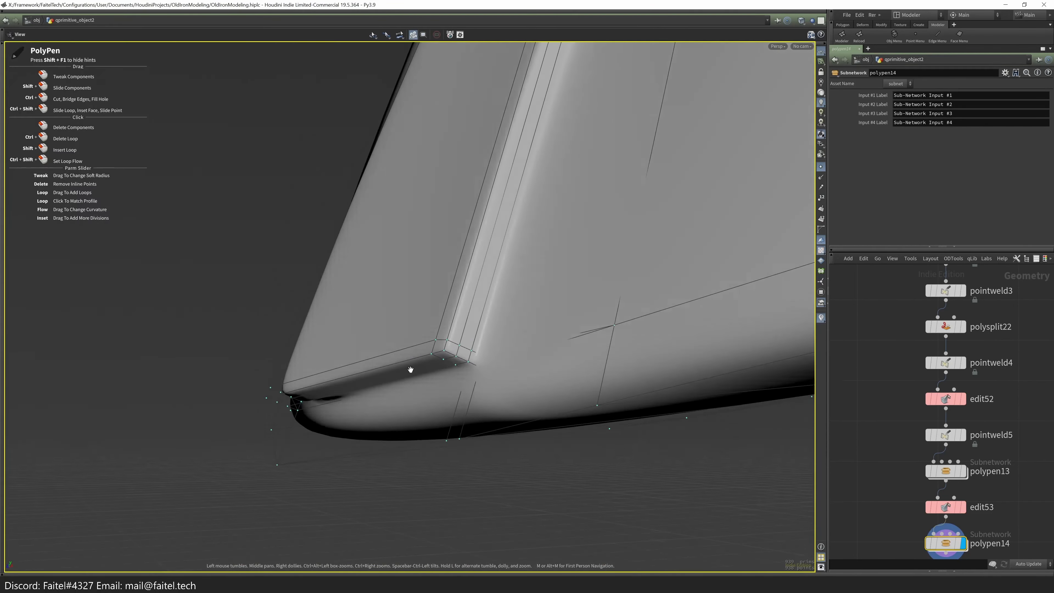
{"action": "key", "text": "w"}
{"action": "mouse_move", "coordinate": [473, 370]}
{"action": "left_mouse_down", "text": "alt"}
{"action": "mouse_move", "coordinate": [488, 378]}
{"action": "mouse_move", "coordinate": [464, 378]}
{"action": "left_mouse_up", "text": "alt"}
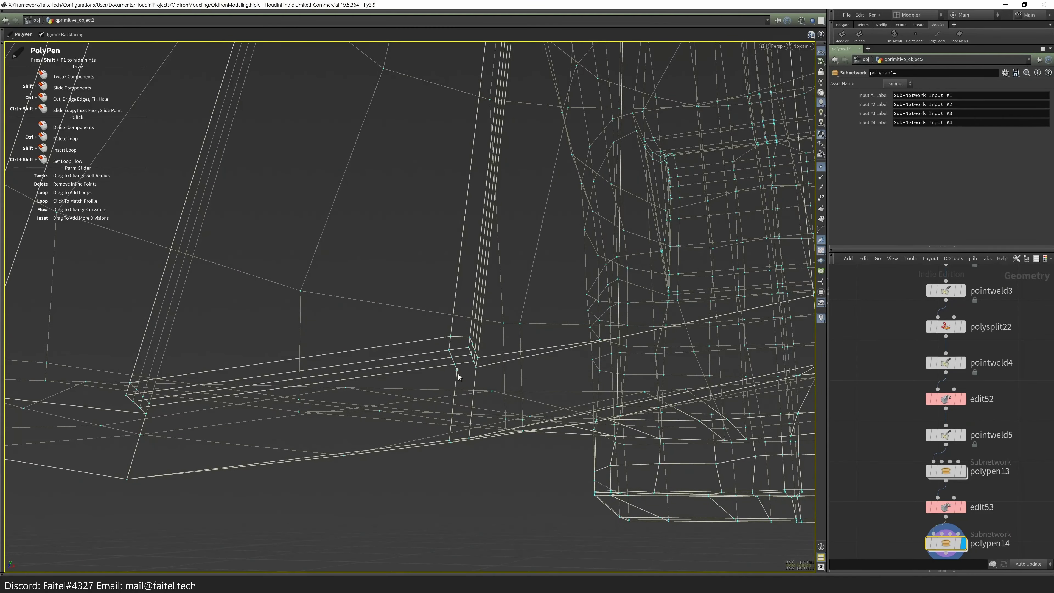
{"action": "mouse_move", "coordinate": [470, 440]}
{"action": "left_mouse_down", "text": "alt"}
{"action": "mouse_move", "coordinate": [438, 282]}
{"action": "mouse_move", "coordinate": [425, 291]}
{"action": "mouse_move", "coordinate": [430, 329]}
{"action": "mouse_move", "coordinate": [396, 330]}
{"action": "mouse_move", "coordinate": [504, 297]}
{"action": "left_mouse_up", "text": "alt"}
- Select the corner edges and move one slightly into place
{"action": "key", "text": "t"}
{"action": "left_click", "coordinate": [482, 271]}
{"action": "key", "text": "w"}
{"action": "key", "text": "s"}
{"action": "key", "text": "w"}
{"action": "left_click", "coordinate": [512, 297]}
{"action": "key", "text": "w"}
{"action": "key", "text": "t"}
{"action": "mouse_move", "coordinate": [406, 288]}
{"action": "left_mouse_down"}
{"action": "mouse_move", "coordinate": [403, 326]}
{"action": "mouse_move", "coordinate": [347, 344]}
{"action": "left_mouse_up"}
{"action": "key", "text": "s"}
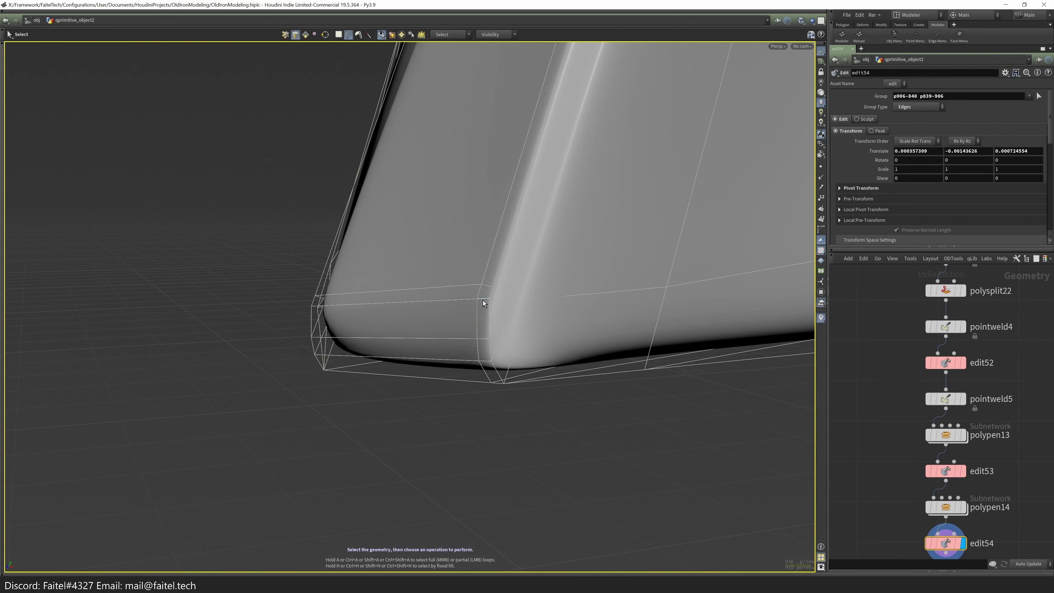
- Nudge a small base face (primitive 878) by -0.000365996 along X and check it
{"action": "left_click", "coordinate": [463, 307]}
{"action": "left_click_drag", "start_coordinate": [381, 310], "coordinate": [374, 388], "text": "alt"}
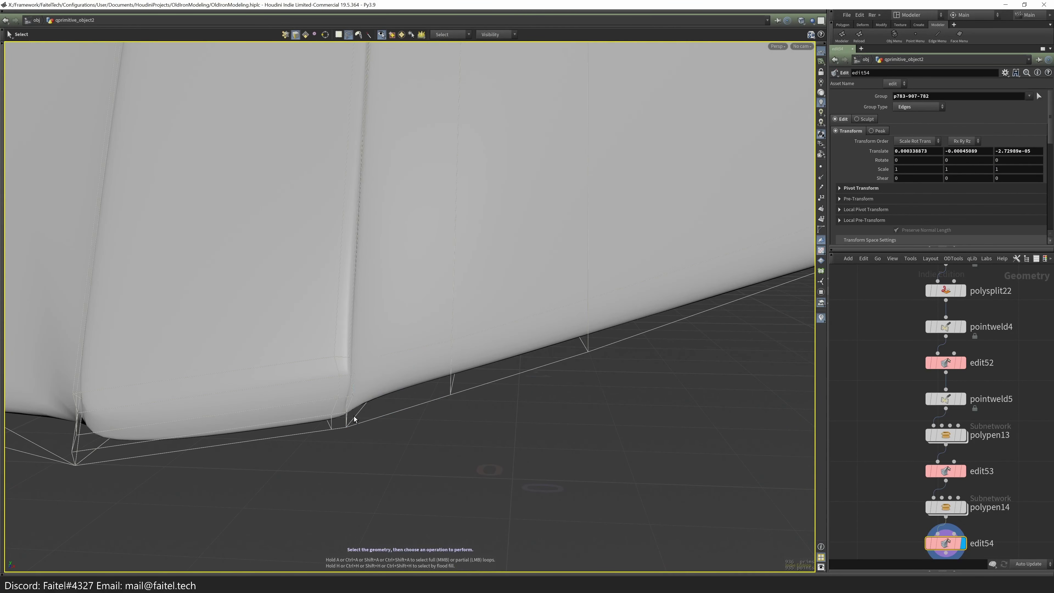
{"action": "key", "text": "w"}
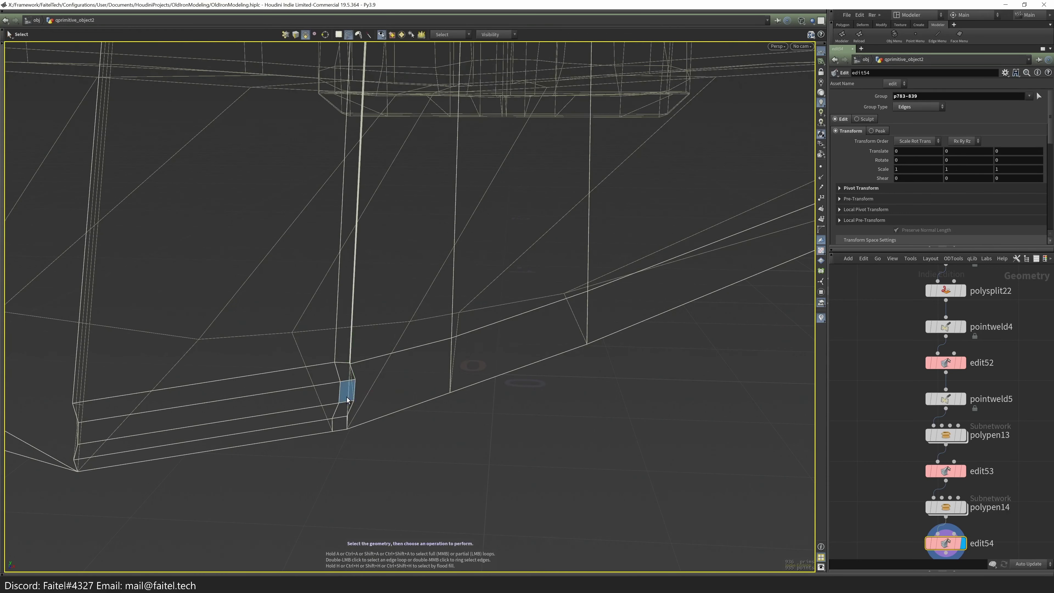
{"action": "left_click", "coordinate": [346, 392]}
{"action": "key", "text": "t"}
{"action": "mouse_move", "coordinate": [391, 393]}
{"action": "left_mouse_down"}
{"action": "mouse_move", "coordinate": [385, 374]}
{"action": "mouse_move", "coordinate": [294, 379]}
{"action": "mouse_move", "coordinate": [326, 351]}
{"action": "mouse_move", "coordinate": [382, 365]}
{"action": "mouse_move", "coordinate": [321, 369]}
{"action": "mouse_move", "coordinate": [386, 156]}
{"action": "mouse_move", "coordinate": [365, 266]}
{"action": "mouse_move", "coordinate": [511, 217]}
{"action": "mouse_move", "coordinate": [546, 252]}
{"action": "mouse_move", "coordinate": [558, 160]}
{"action": "mouse_move", "coordinate": [478, 188]}
{"action": "mouse_move", "coordinate": [530, 306]}
{"action": "left_mouse_up"}
{"action": "key", "text": "w"}
{"action": "key", "text": "space+3"}
{"action": "key", "text": "Escape"}
{"action": "key", "text": "Tab"}
- Undo a trial mirror and delete a stray face on the rim
{"action": "left_click", "coordinate": [438, 395]}
{"action": "left_click_drag", "start_coordinate": [438, 394], "coordinate": [494, 310]}
{"action": "key", "text": "s"}
{"action": "left_click", "coordinate": [446, 369]}
{"action": "key", "text": "ctrl+z"}
{"action": "left_click_drag", "start_coordinate": [449, 360], "coordinate": [514, 327]}
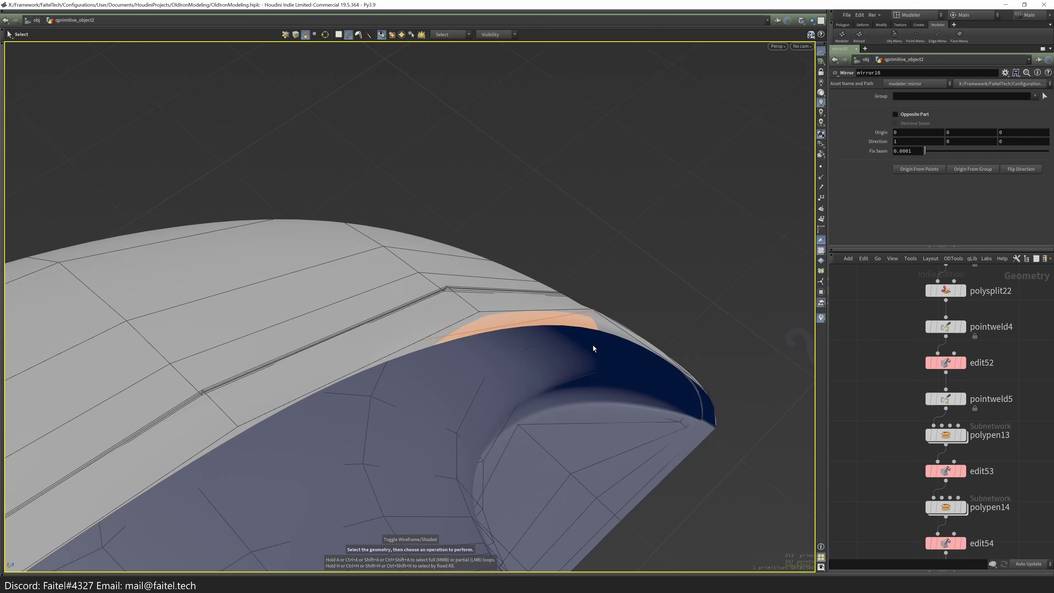
{"action": "left_click_drag", "start_coordinate": [593, 346], "coordinate": [331, 355]}
{"action": "key", "text": "Delete"}
- Select a strip of rim faces and delete them
{"action": "key", "text": "s"}
{"action": "left_click", "coordinate": [405, 263]}
{"action": "left_click", "coordinate": [455, 353], "text": "shift"}
{"action": "key", "text": "Delete"}
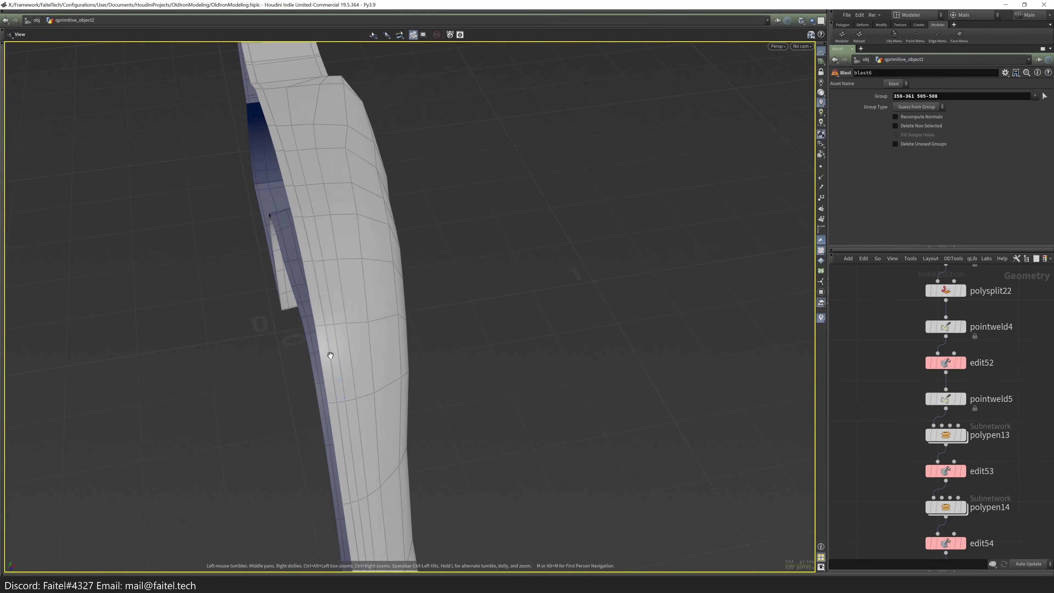
- Mirror the handle with Mirror/Half using Opposite Part for a full symmetric arch
{"action": "key", "text": "grave"}
{"action": "left_click", "coordinate": [464, 357]}
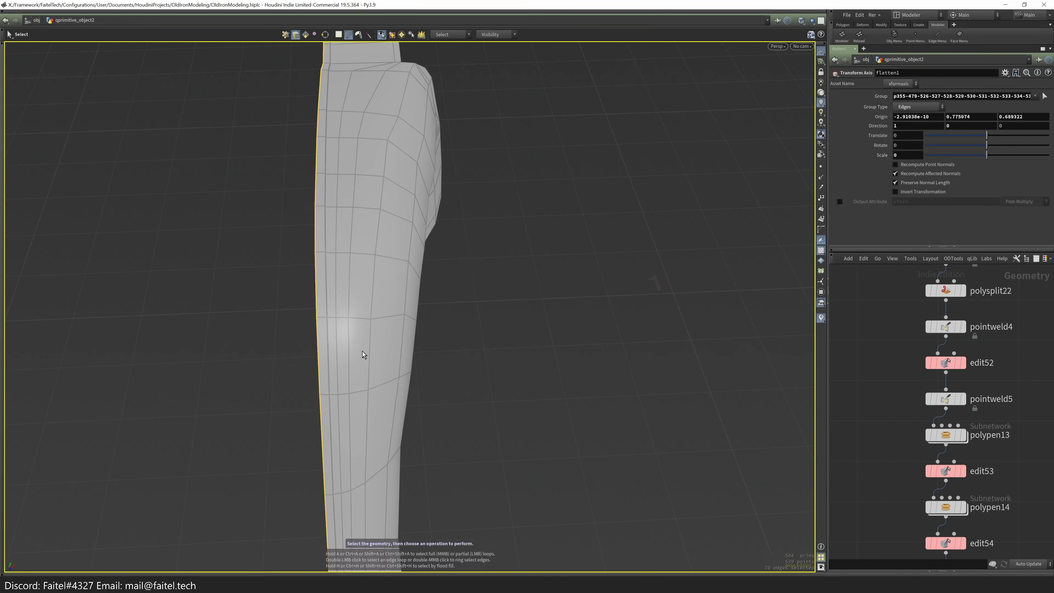
{"action": "key", "text": "grave"}
{"action": "left_click", "coordinate": [427, 400]}
{"action": "left_click_drag", "start_coordinate": [348, 412], "coordinate": [489, 229]}
- Show wireframe over the shaded mirrored handle and begin a polysplit23 edge loop
{"action": "key", "text": "s"}
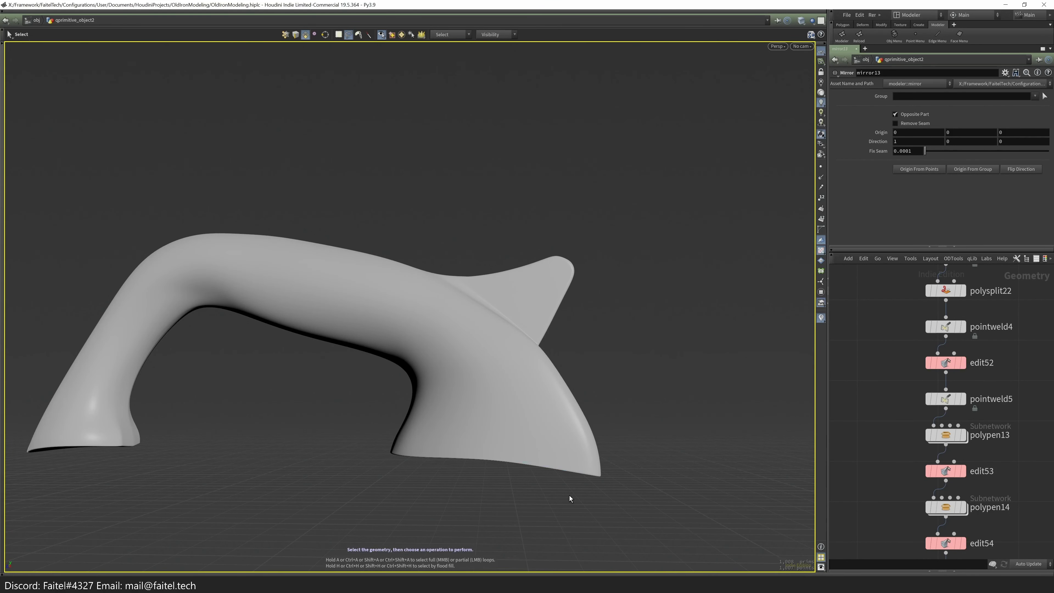
{"action": "key", "text": "w"}
{"action": "key", "text": "shift+w"}
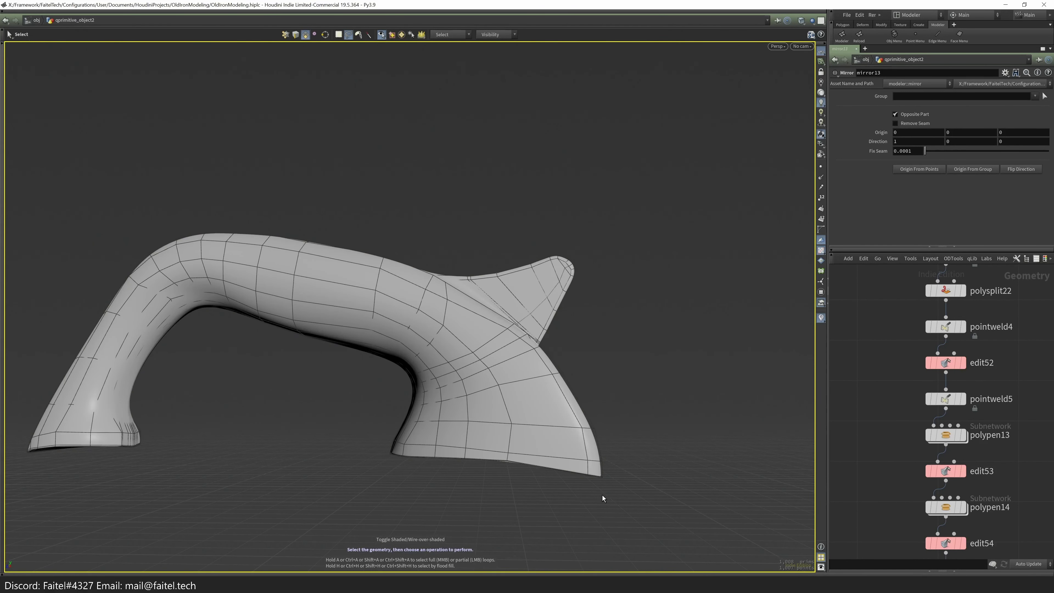
{"action": "key", "text": "alt+l"}
{"action": "key", "text": "space+3"}
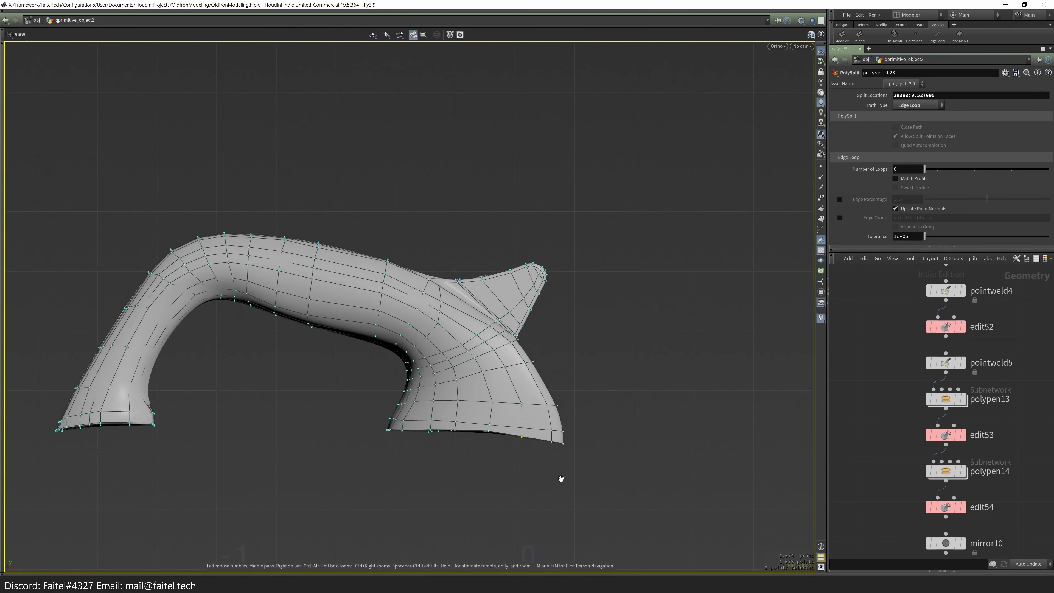
- Lasso-select the handle's front-facing points and nudge them slightly upward
{"action": "key", "text": "q"}
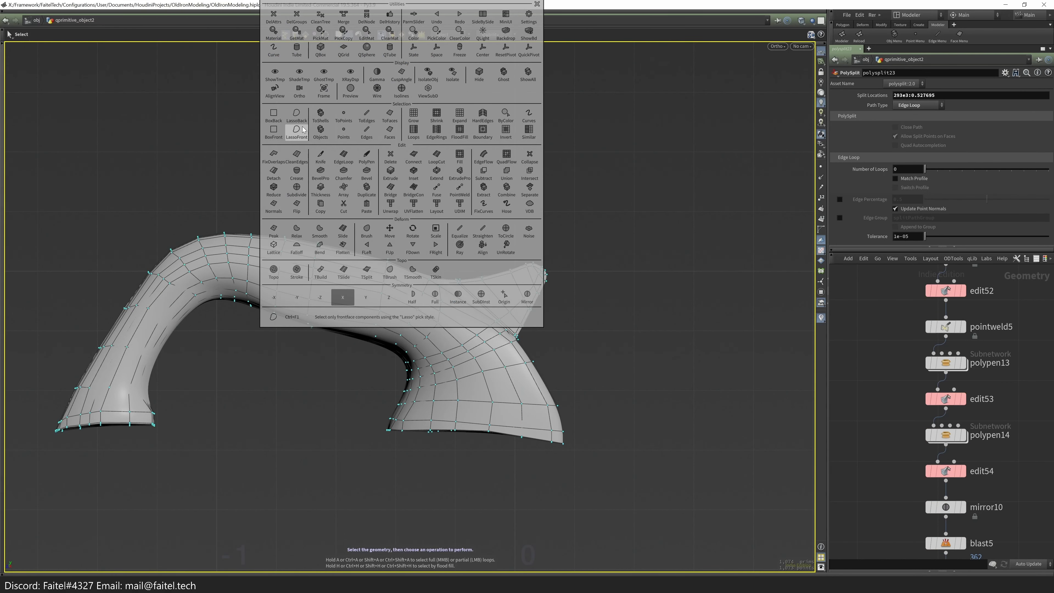
{"action": "left_click", "coordinate": [297, 132]}
{"action": "scroll", "coordinate": [554, 428], "scroll_direction": "up", "scroll_amount": 5}
{"action": "key", "text": "t"}
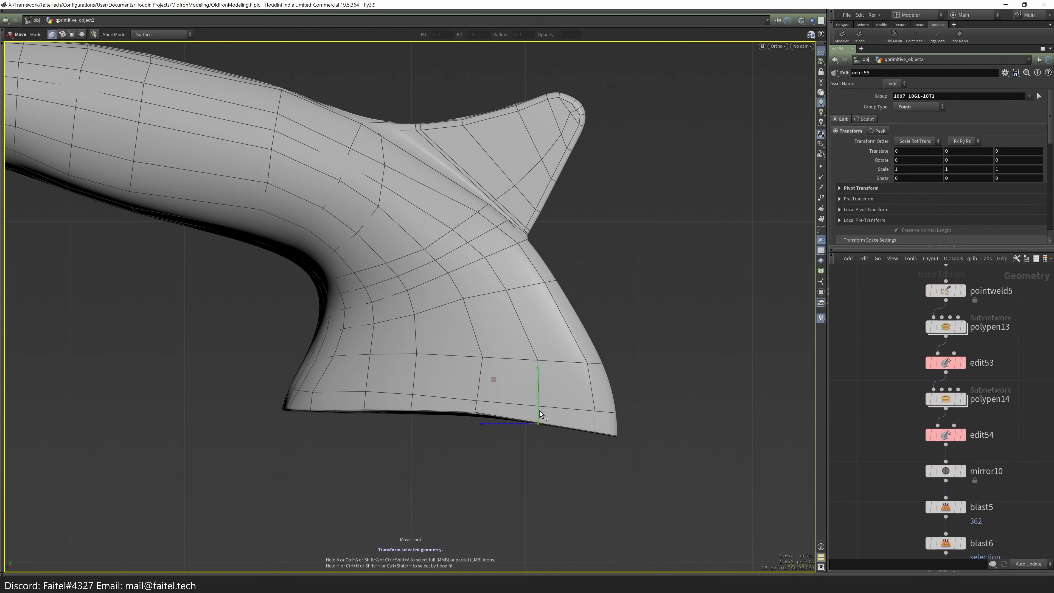
{"action": "left_click_drag", "start_coordinate": [539, 411], "coordinate": [543, 409]}
{"action": "scroll", "coordinate": [543, 408], "scroll_direction": "up", "scroll_amount": 4}
{"action": "scroll", "coordinate": [670, 475], "scroll_direction": "down", "scroll_amount": 3}
- Pick a new set of points along the handle's base
{"action": "left_click", "coordinate": [658, 430]}
{"action": "scroll", "coordinate": [689, 446], "scroll_direction": "down", "scroll_amount": 2}
{"action": "key", "text": "Tab"}
{"action": "key", "text": "Escape"}
- Frame the whole iron at object level, then return inside the handle geometry
{"action": "left_click", "coordinate": [880, 366]}
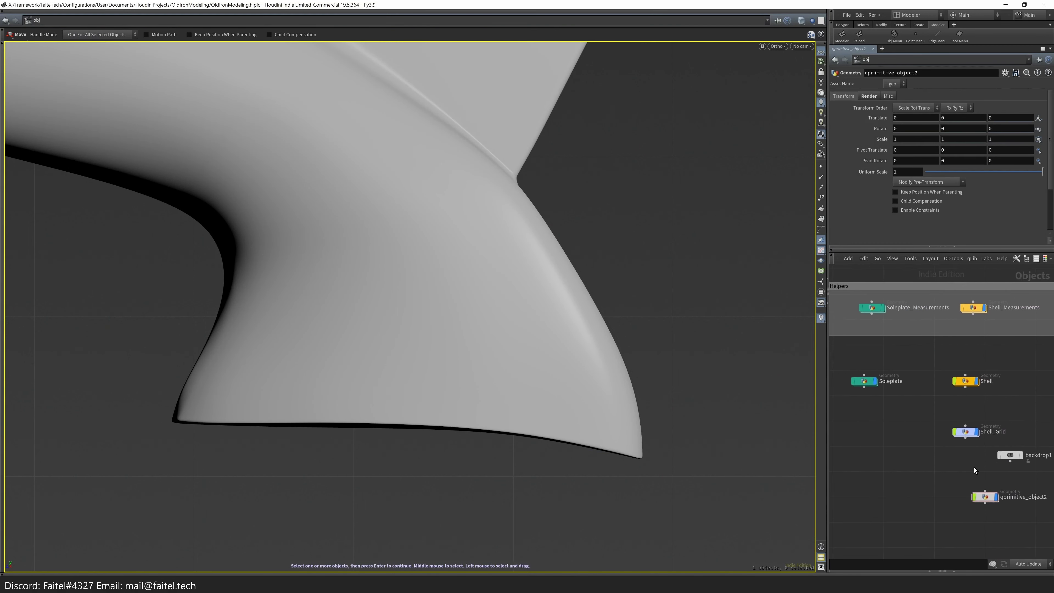
{"action": "key", "text": "h"}
{"action": "key", "text": "Tab"}
{"action": "key", "text": "Escape"}
{"action": "key", "text": "Return"}
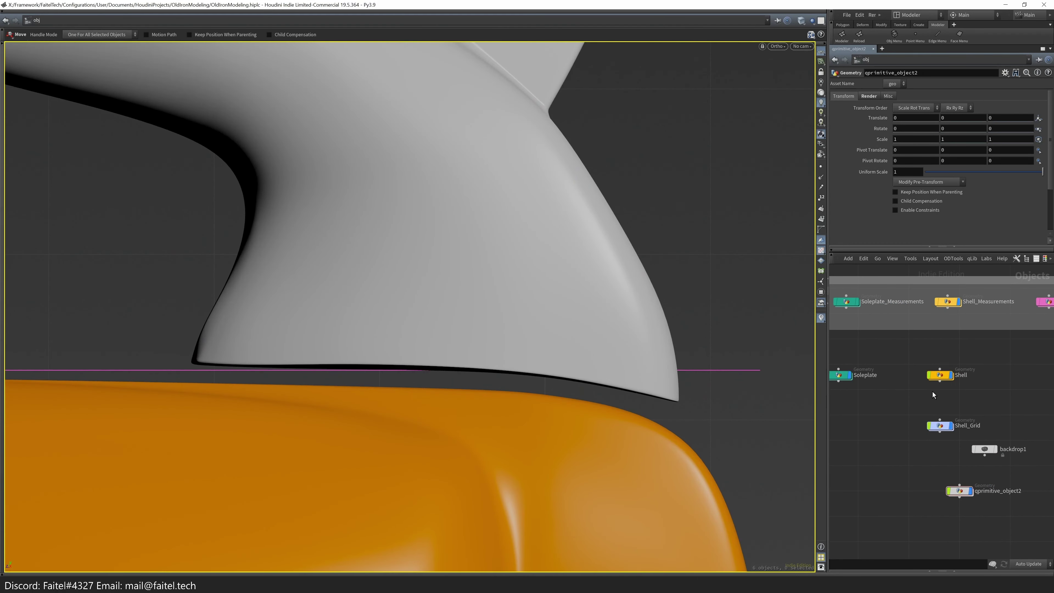
{"action": "key", "text": "Escape"}
{"action": "key", "text": "Tab"}
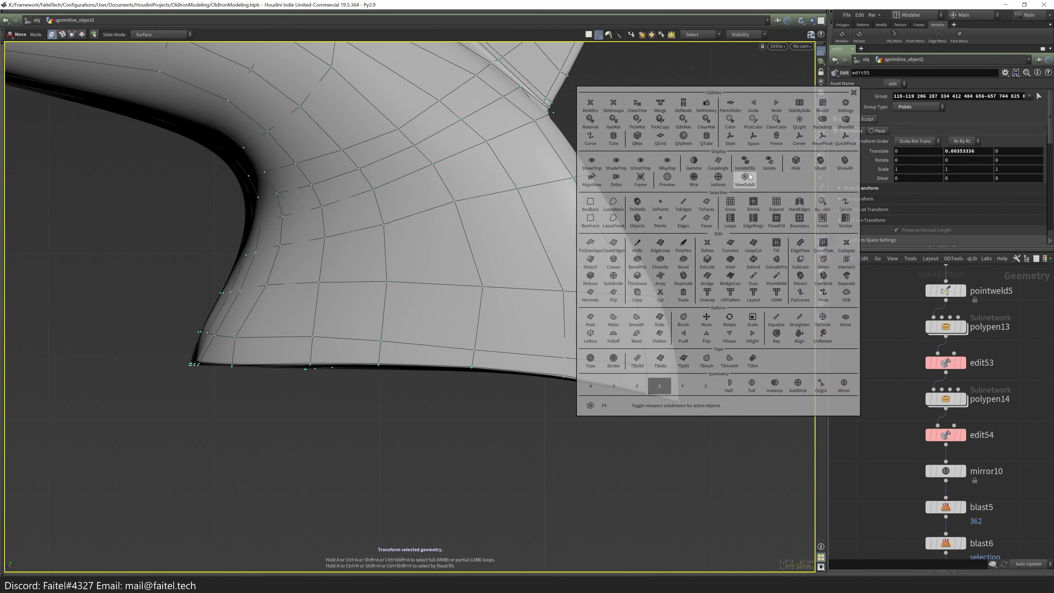
- Show the orange shell beside the handle and select the base points, checking the left edge
{"action": "left_click", "coordinate": [801, 163]}
{"action": "scroll", "coordinate": [624, 293], "scroll_direction": "up", "scroll_amount": 6}
{"action": "left_click", "coordinate": [571, 290]}
{"action": "key", "text": "Escape"}
{"action": "scroll", "coordinate": [426, 306], "scroll_direction": "down", "scroll_amount": 1}
{"action": "left_click_drag", "start_coordinate": [426, 307], "coordinate": [362, 311]}
{"action": "key", "text": "s"}
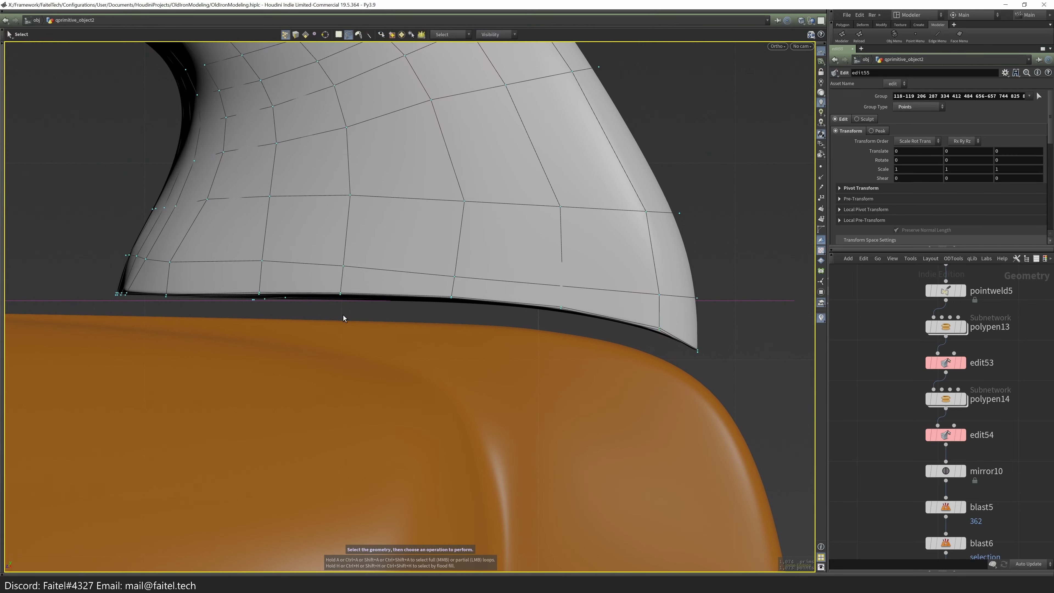
{"action": "scroll", "coordinate": [352, 313], "scroll_direction": "down", "scroll_amount": 5}
{"action": "scroll", "coordinate": [391, 325], "scroll_direction": "up", "scroll_amount": 5}
- Lower the handle's base points down onto the orange shell
{"action": "key", "text": "t"}
{"action": "left_click_drag", "start_coordinate": [302, 347], "coordinate": [301, 350]}
{"action": "left_click", "coordinate": [421, 357]}
{"action": "left_click_drag", "start_coordinate": [421, 358], "coordinate": [365, 309]}
- Orbit the view to look down along the handle and check the fit
{"action": "key", "text": "Escape"}
{"action": "scroll", "coordinate": [316, 471], "scroll_direction": "down", "scroll_amount": 5}
{"action": "scroll", "coordinate": [316, 470], "scroll_direction": "up", "scroll_amount": 5}
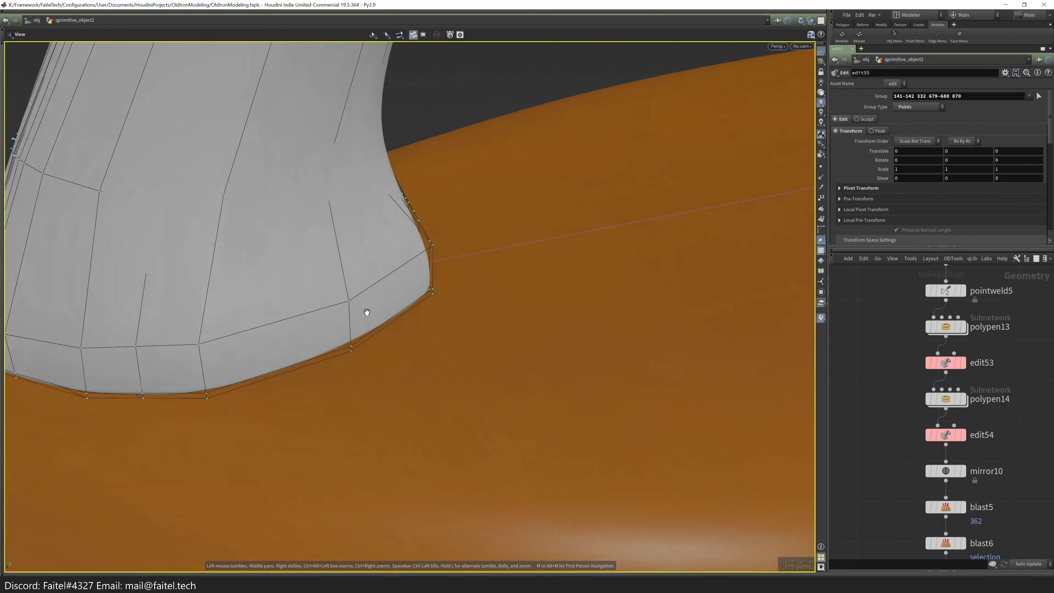
{"action": "scroll", "coordinate": [230, 413], "scroll_direction": "down", "scroll_amount": 3}
{"action": "left_click_drag", "start_coordinate": [230, 413], "coordinate": [252, 374]}
- Select a full edge loop running along the handle, viewing it side-on
{"action": "key", "text": "s"}
{"action": "double_click", "coordinate": [475, 422]}
{"action": "key", "text": "Escape"}
{"action": "left_click_drag", "start_coordinate": [233, 210], "coordinate": [186, 339]}
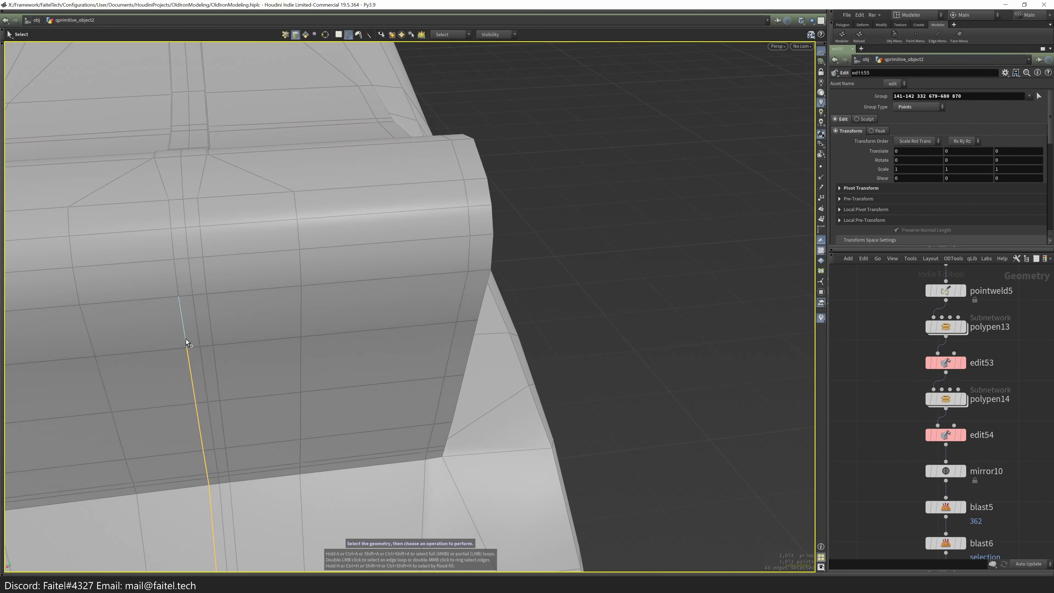
{"action": "left_click_drag", "start_coordinate": [261, 222], "coordinate": [274, 376]}
{"action": "key", "text": "s"}
- Slide the groove edge loop slightly with Grab
{"action": "key", "text": "g"}
{"action": "left_click_drag", "start_coordinate": [383, 301], "coordinate": [448, 324]}
{"action": "scroll", "coordinate": [446, 325], "scroll_direction": "up", "scroll_amount": 5}
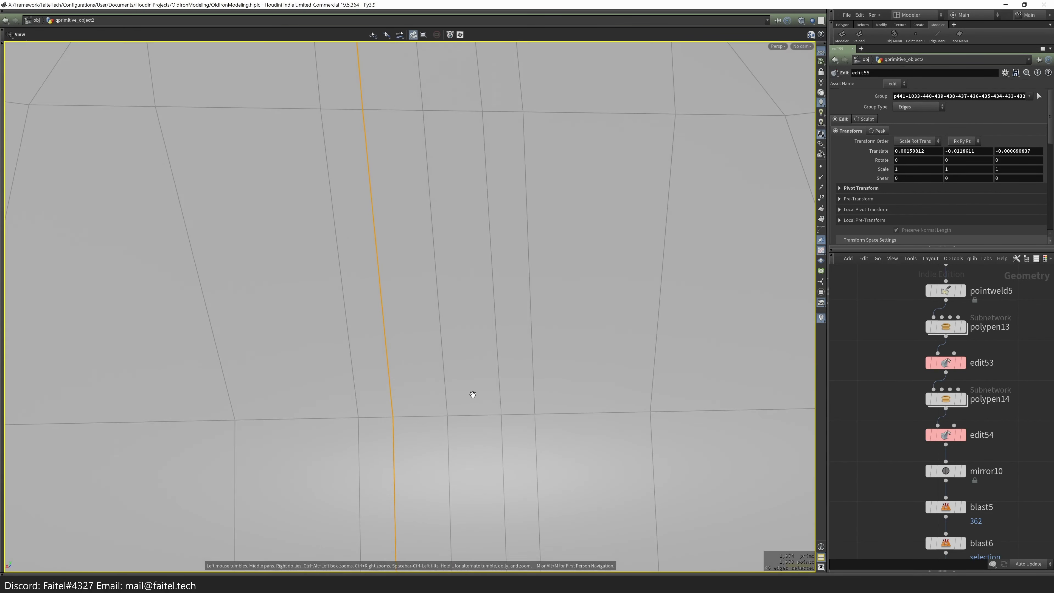
{"action": "left_click_drag", "start_coordinate": [430, 401], "coordinate": [442, 400]}
{"action": "key", "text": "Escape"}
{"action": "scroll", "coordinate": [336, 400], "scroll_direction": "down", "scroll_amount": 5}
{"action": "left_click_drag", "start_coordinate": [336, 401], "coordinate": [335, 275]}
- Select an edge loop on the handle's top and preview it as a smooth subdivided surface
{"action": "left_click", "coordinate": [348, 337]}
{"action": "left_click_drag", "start_coordinate": [348, 337], "coordinate": [418, 247]}
{"action": "key", "text": "s"}
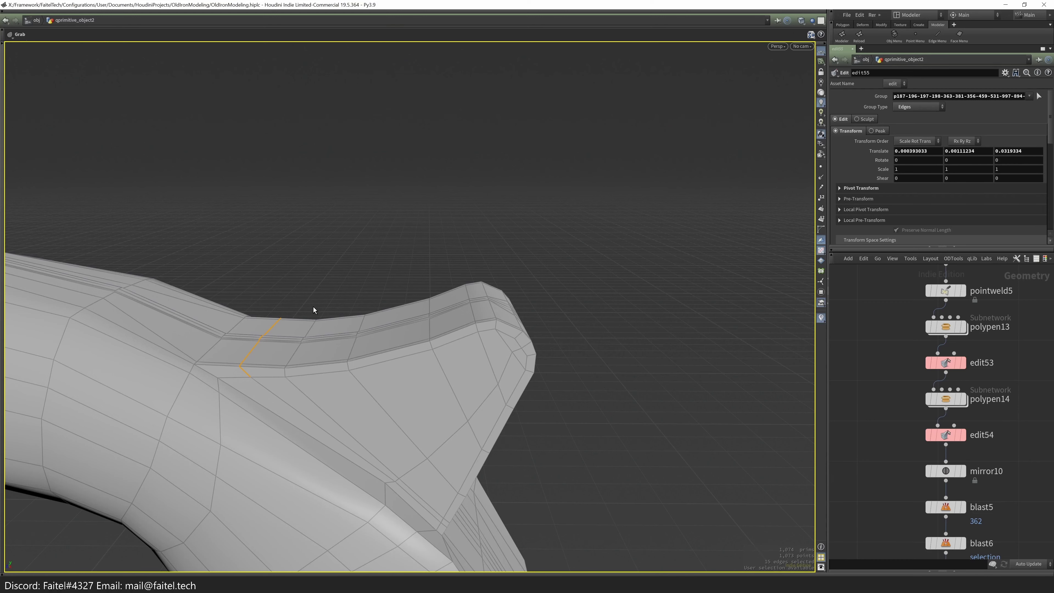
{"action": "key", "text": "3"}
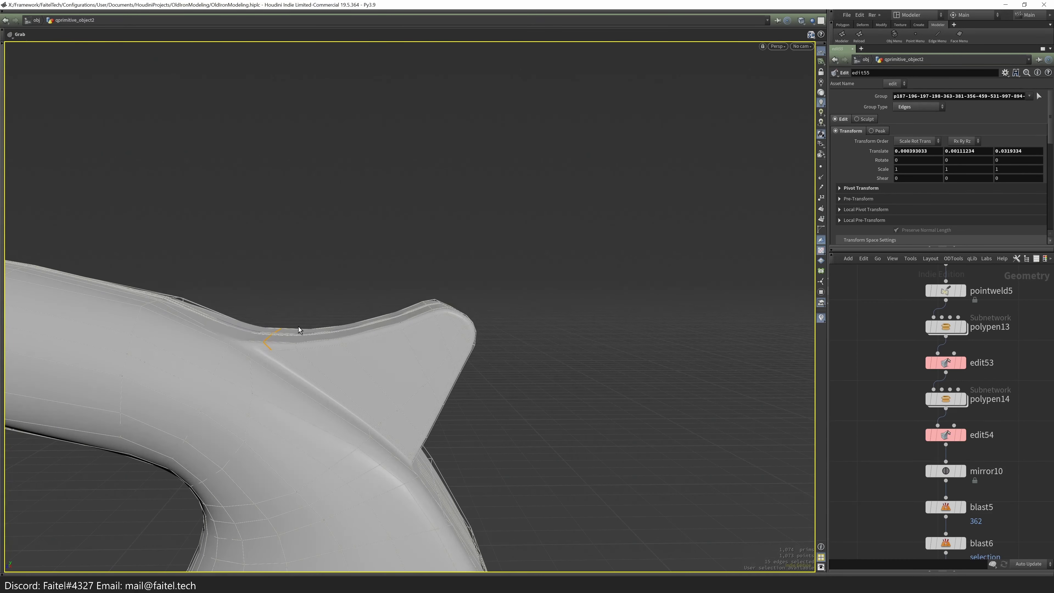
{"action": "key", "text": "w"}
{"action": "key", "text": "w"}
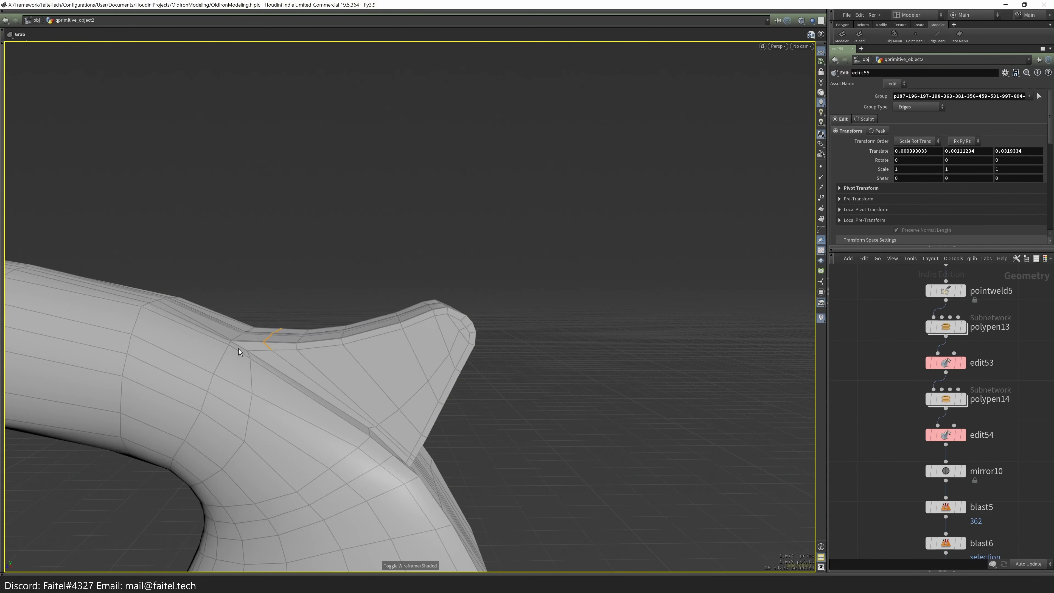
{"action": "key", "text": "s"}
{"action": "key", "text": "1"}
{"action": "scroll", "coordinate": [246, 343], "scroll_direction": "up", "scroll_amount": 3}
- Slide the fin-base edge and points (point 301 by 0.0035 Y, -0.0035 Z), then select the fin rim loop
{"action": "left_click", "coordinate": [301, 257]}
{"action": "scroll", "coordinate": [303, 287], "scroll_direction": "down", "scroll_amount": 3}
{"action": "left_click_drag", "start_coordinate": [247, 321], "coordinate": [249, 322]}
{"action": "left_click_drag", "start_coordinate": [268, 388], "coordinate": [287, 374], "text": "alt"}
{"action": "left_click", "coordinate": [278, 388]}
{"action": "left_click_drag", "start_coordinate": [286, 374], "coordinate": [462, 296]}
{"action": "double_click", "coordinate": [463, 352]}
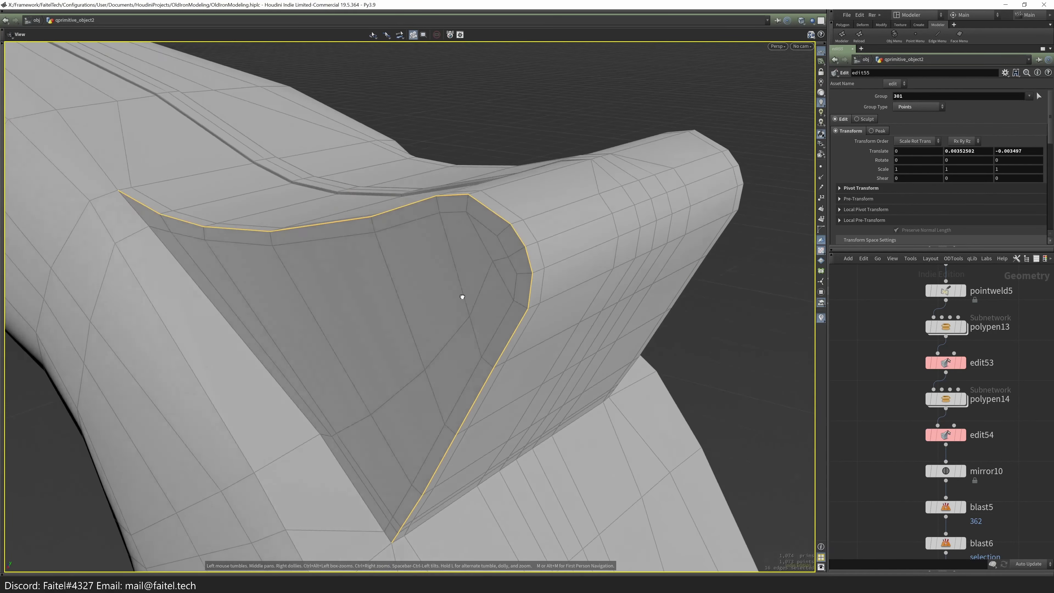
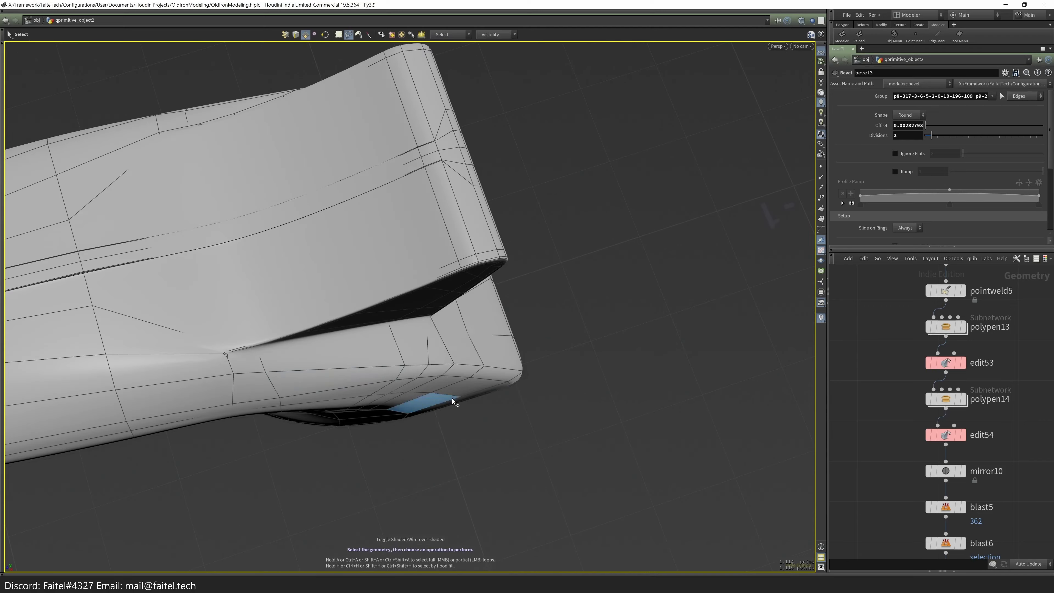
- Cut new PolyPen edges to reroute the topology at the leg junction
{"action": "left_click_drag", "start_coordinate": [296, 313], "coordinate": [516, 368], "text": "alt"}
{"action": "scroll", "coordinate": [516, 368], "scroll_direction": "up", "scroll_amount": 5}
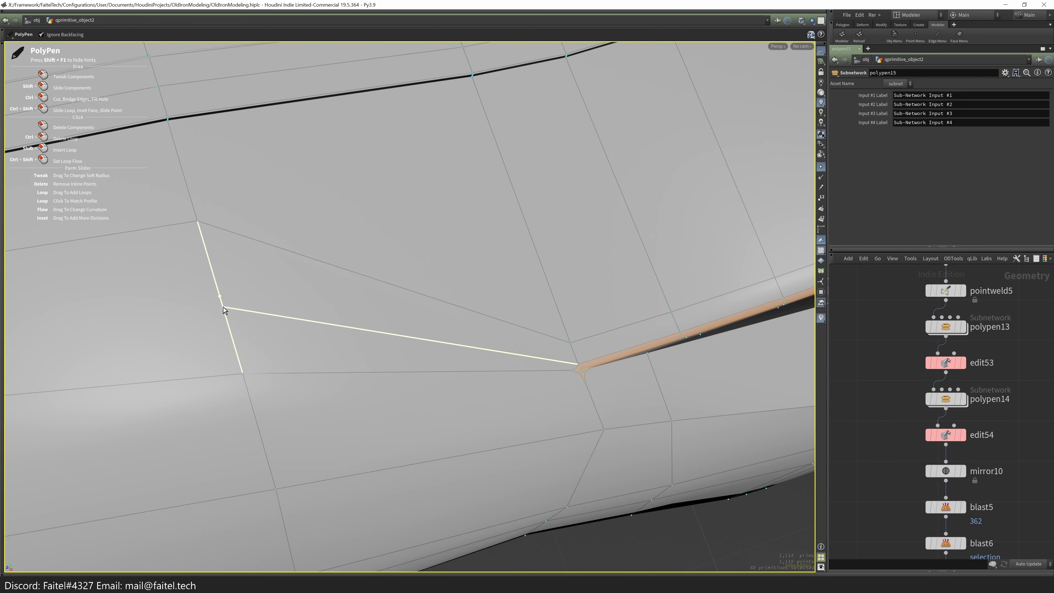
{"action": "left_click_drag", "start_coordinate": [578, 370], "coordinate": [571, 361], "text": "alt"}
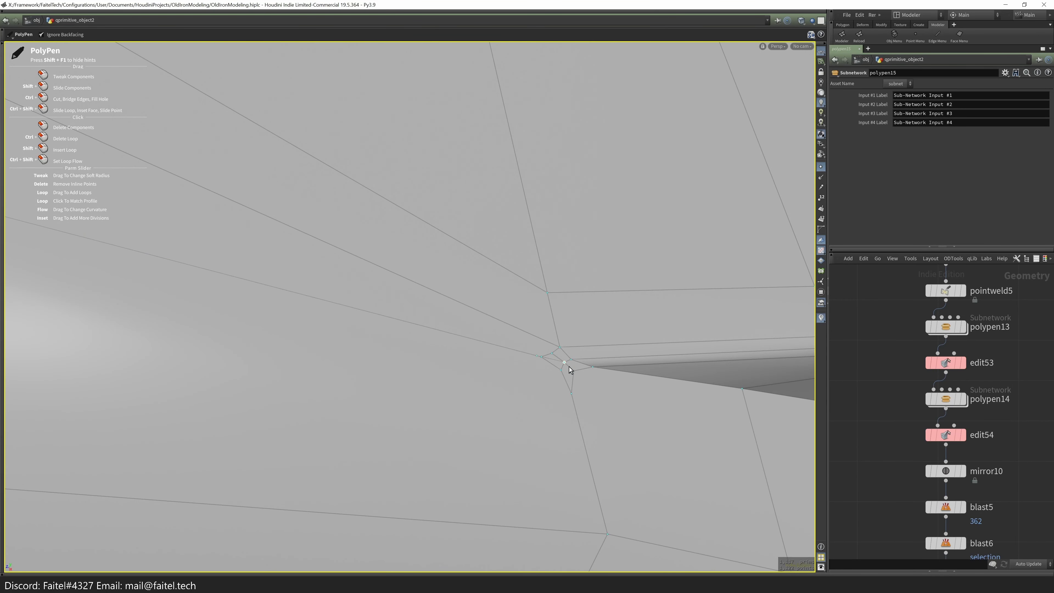
{"action": "left_click_drag", "start_coordinate": [572, 362], "coordinate": [584, 434], "text": "alt"}
{"action": "left_click_drag", "start_coordinate": [179, 295], "coordinate": [497, 397], "text": "alt"}
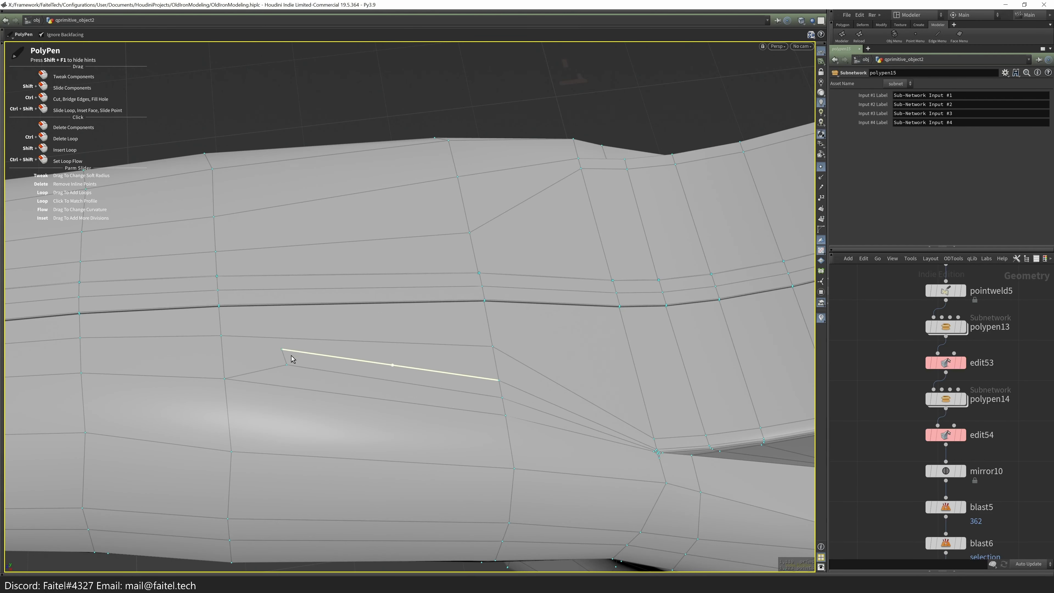
{"action": "key", "text": "s"}
- Fuse the two stray seam points into one vertex and begin a new polysplit24 cut
{"action": "scroll", "coordinate": [446, 318], "scroll_direction": "up", "scroll_amount": 10}
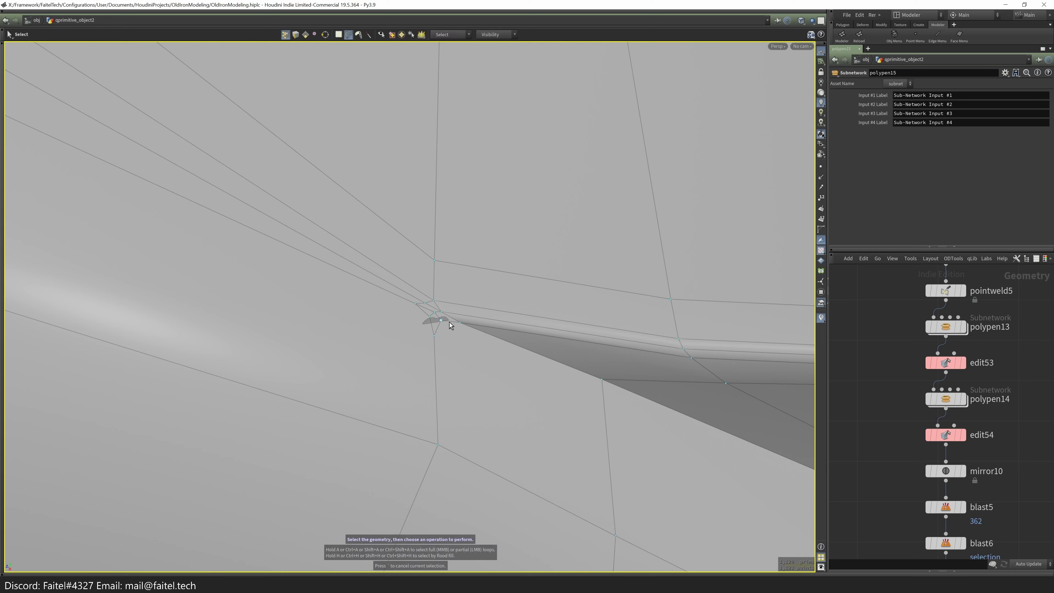
{"action": "key", "text": "shift+f"}
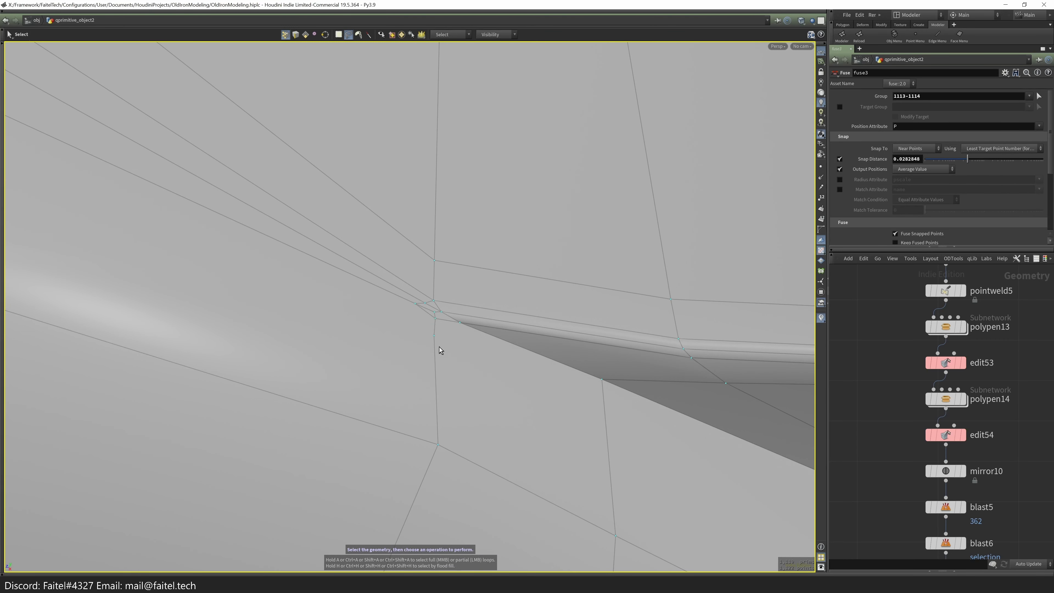
{"action": "key", "text": "q"}
{"action": "mouse_move", "coordinate": [436, 328]}
{"action": "left_mouse_down", "text": "alt"}
{"action": "mouse_move", "coordinate": [443, 346]}
{"action": "mouse_move", "coordinate": [462, 273]}
{"action": "mouse_move", "coordinate": [435, 323]}
{"action": "left_mouse_up", "text": "alt"}
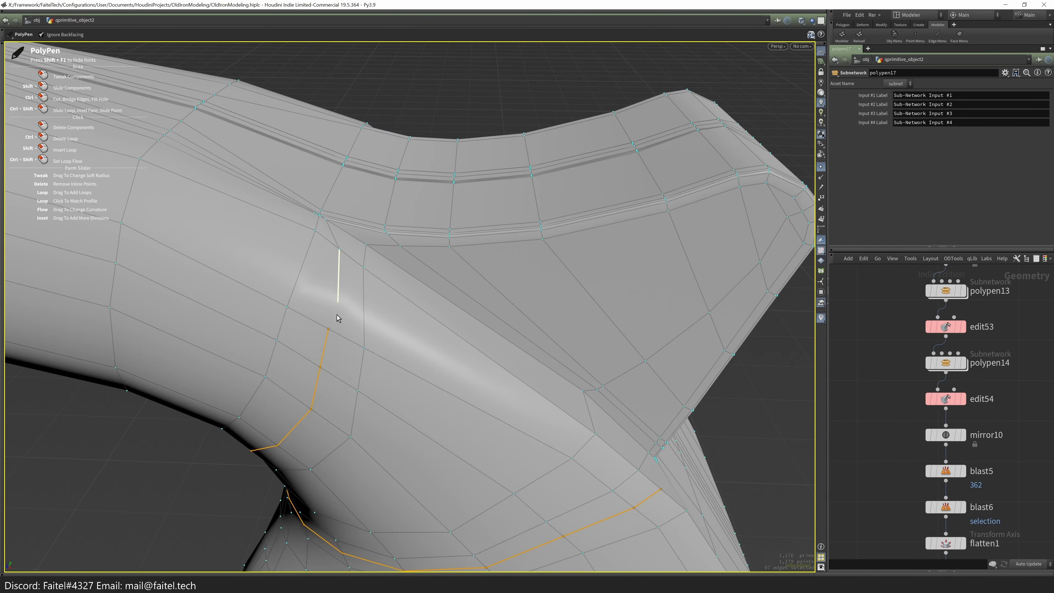
- Fuse the selected points at the crown's inner corner and start a PointWeld on them
{"action": "left_click_drag", "start_coordinate": [337, 318], "coordinate": [449, 327]}
{"action": "left_click_drag", "start_coordinate": [168, 391], "coordinate": [462, 339]}
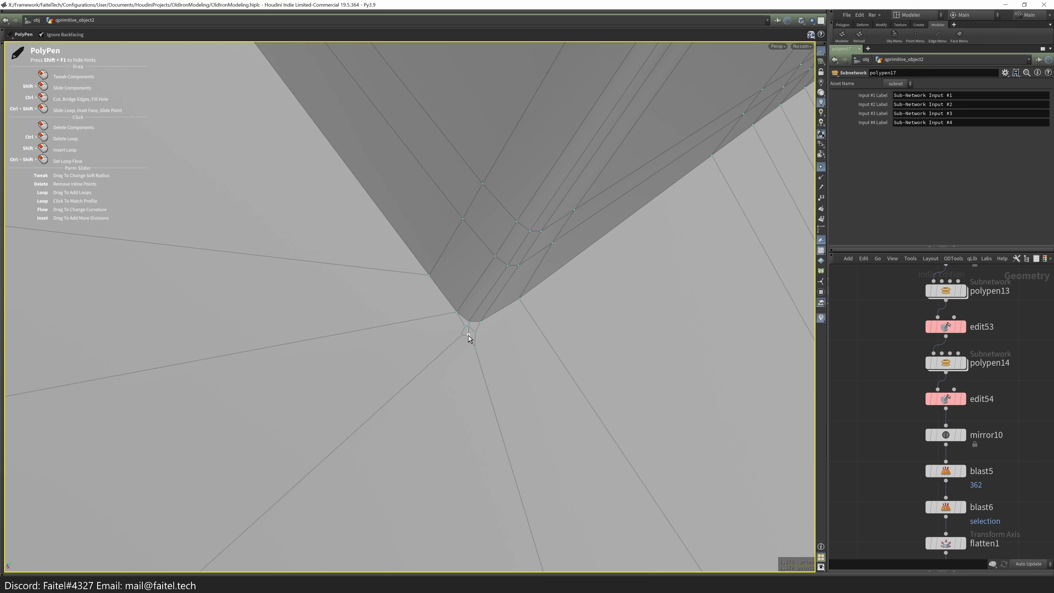
{"action": "key", "text": "Escape"}
{"action": "key", "text": "Tab"}
{"action": "left_click", "coordinate": [461, 342]}
{"action": "key", "text": "Tab"}
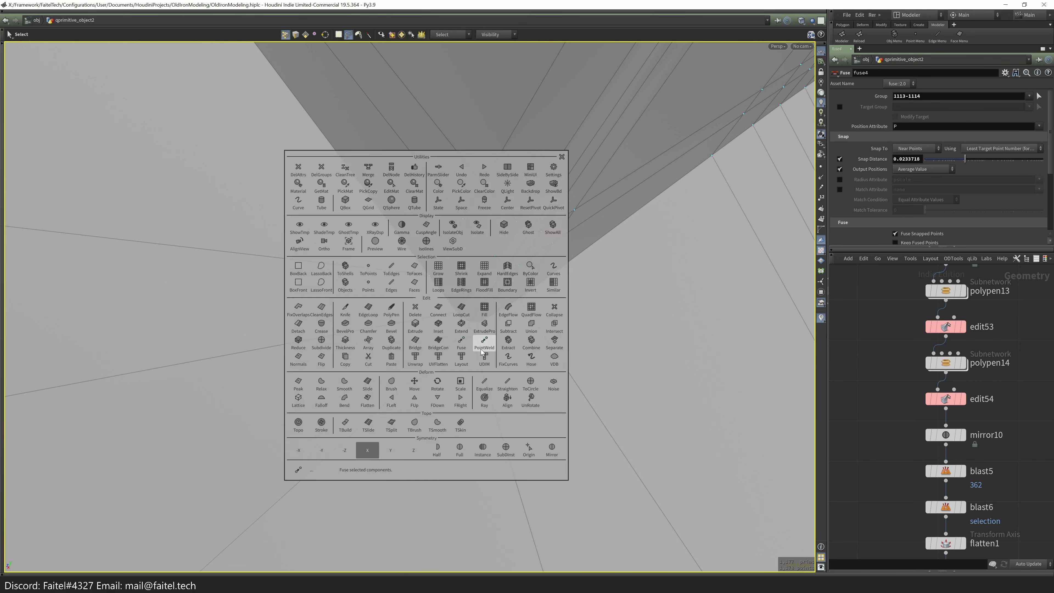
{"action": "left_click", "coordinate": [482, 352]}
- Insert the polysplit25 edge loop near the inner corner
{"action": "left_click_drag", "start_coordinate": [497, 351], "coordinate": [428, 305]}
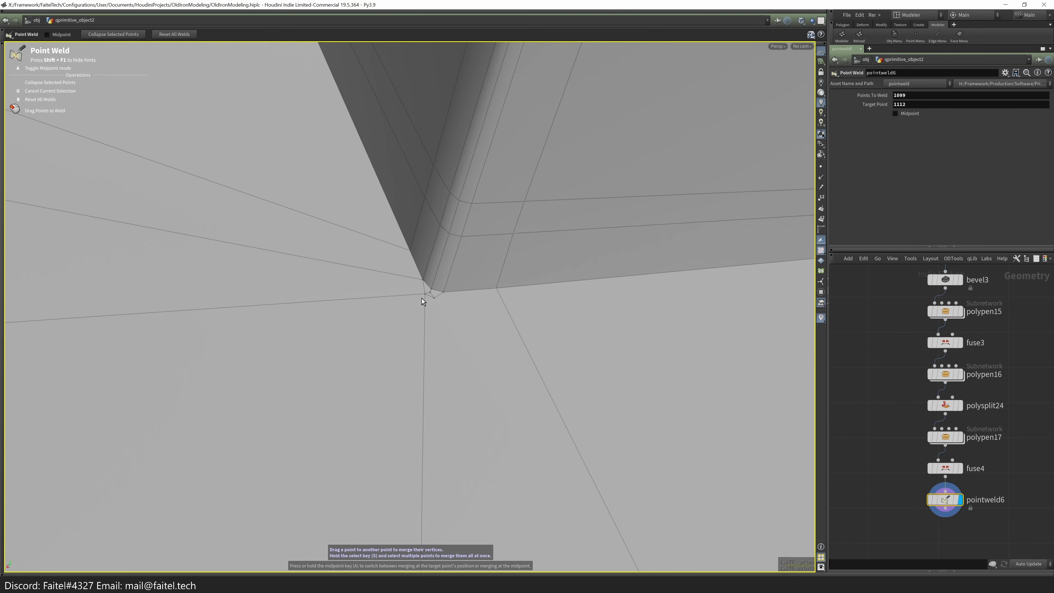
{"action": "left_click_drag", "start_coordinate": [432, 299], "coordinate": [372, 428]}
{"action": "key", "text": "p"}
{"action": "key", "text": "space"}
{"action": "key", "text": "l"}
{"action": "left_click", "coordinate": [373, 431]}
{"action": "key", "text": "Return"}
{"action": "left_click_drag", "start_coordinate": [406, 451], "coordinate": [394, 377]}
- Reselect the four corner points and fuse them again with a larger tolerance
{"action": "key", "text": "q"}
{"action": "left_click", "coordinate": [446, 392]}
{"action": "key", "text": "ctrl+z"}
{"action": "key", "text": "q"}
{"action": "key", "text": "Escape"}
{"action": "left_click_drag", "start_coordinate": [365, 357], "coordinate": [398, 383]}
{"action": "key", "text": "q"}
{"action": "left_click", "coordinate": [401, 372]}
- Weld the remaining cluster of corner points to one target vertex with PointWeld
{"action": "key", "text": "q"}
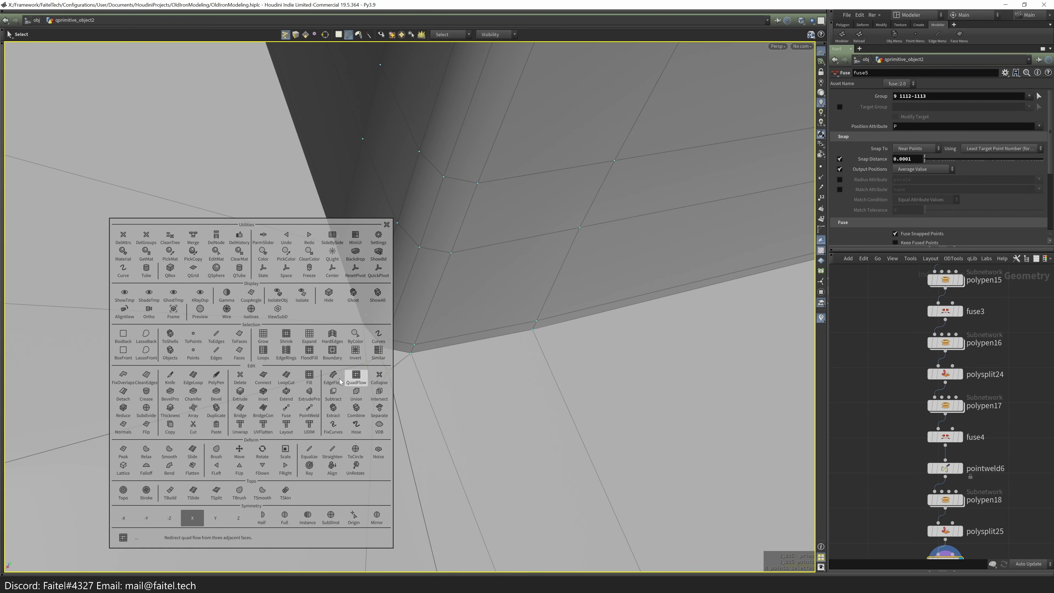
{"action": "key", "text": "Escape"}
{"action": "mouse_move", "coordinate": [370, 390]}
{"action": "left_mouse_down"}
{"action": "mouse_move", "coordinate": [379, 411]}
{"action": "mouse_move", "coordinate": [376, 401]}
{"action": "left_mouse_up"}
{"action": "key", "text": "q"}
{"action": "left_click", "coordinate": [405, 399]}
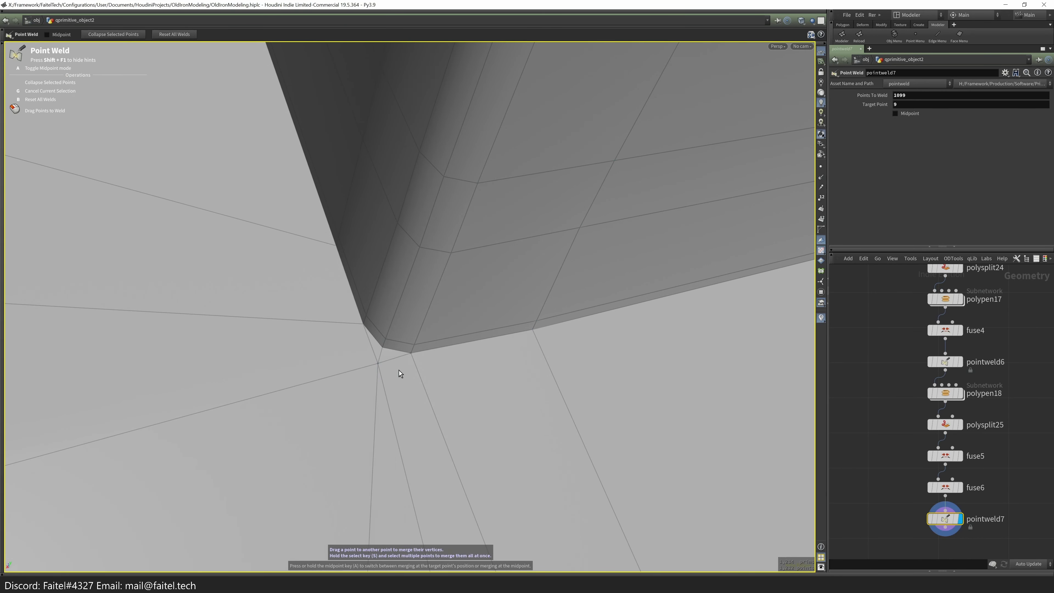
{"action": "scroll", "coordinate": [379, 384], "scroll_direction": "up", "scroll_amount": 3}
{"action": "scroll", "coordinate": [379, 384], "scroll_direction": "down", "scroll_amount": 3}
{"action": "scroll", "coordinate": [356, 358], "scroll_direction": "up", "scroll_amount": 2}
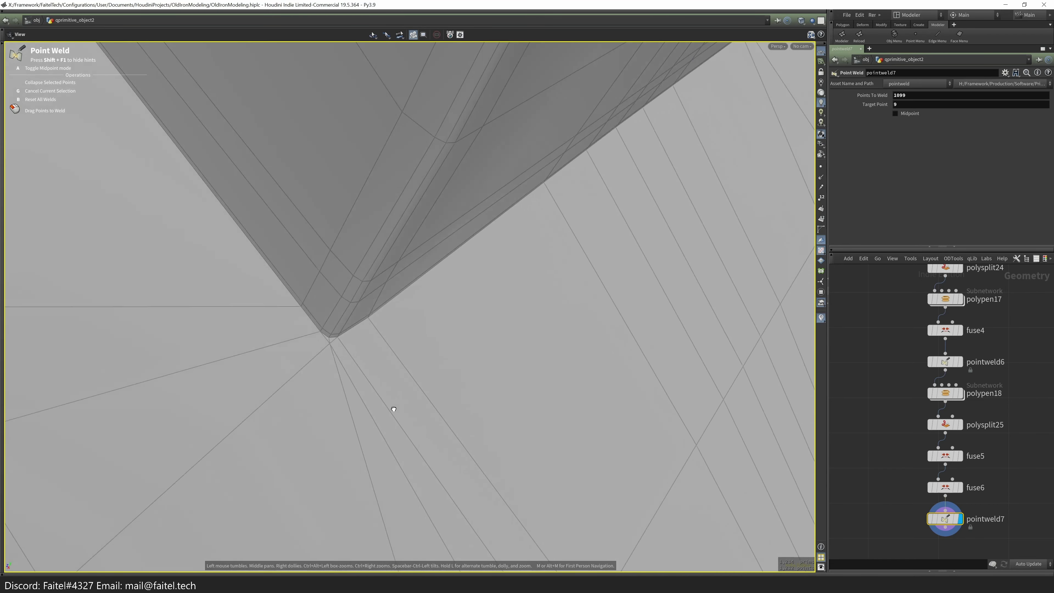
- Cut a new edge from the wedge tip into the surrounding surface
{"action": "key", "text": "e"}
{"action": "left_click", "coordinate": [401, 352]}
{"action": "left_click_drag", "start_coordinate": [401, 352], "coordinate": [329, 373], "text": "alt"}
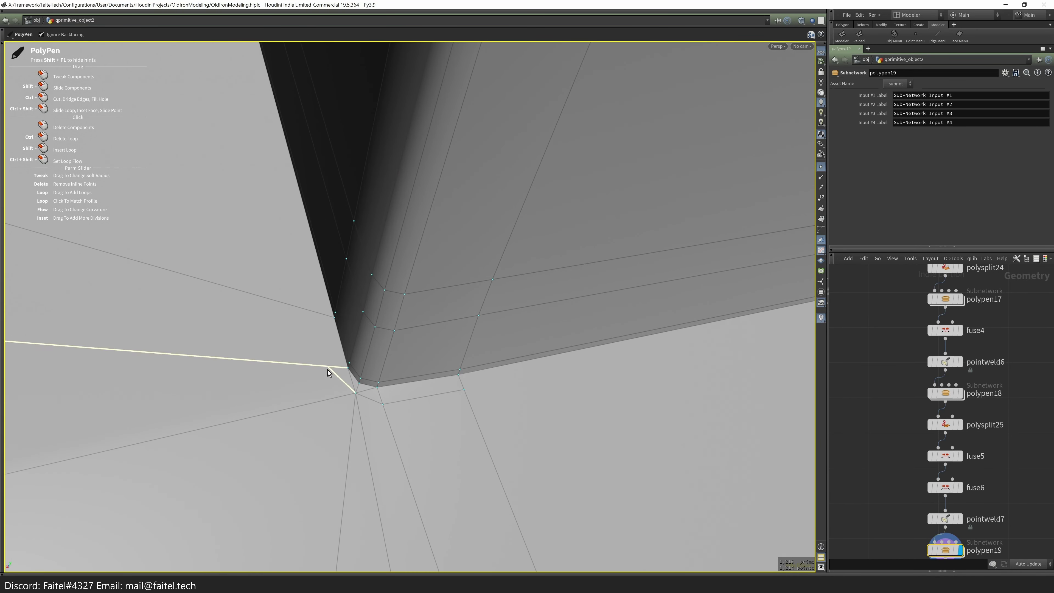
{"action": "left_click", "coordinate": [313, 311]}
{"action": "left_click_drag", "start_coordinate": [313, 311], "coordinate": [378, 388], "text": "alt"}
{"action": "mouse_move", "coordinate": [430, 415]}
{"action": "left_mouse_down", "text": "alt"}
{"action": "mouse_move", "coordinate": [330, 302]}
{"action": "mouse_move", "coordinate": [411, 407]}
{"action": "left_mouse_up", "text": "alt"}
{"action": "left_click_drag", "start_coordinate": [436, 358], "coordinate": [427, 448], "text": "alt"}
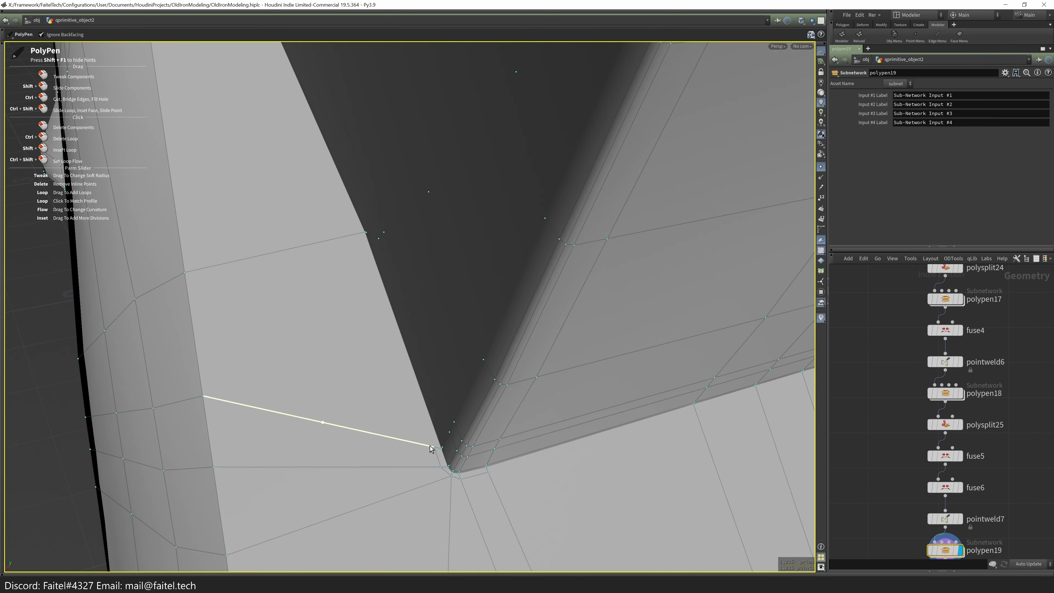
{"action": "left_click_drag", "start_coordinate": [355, 238], "coordinate": [431, 482], "text": "alt"}
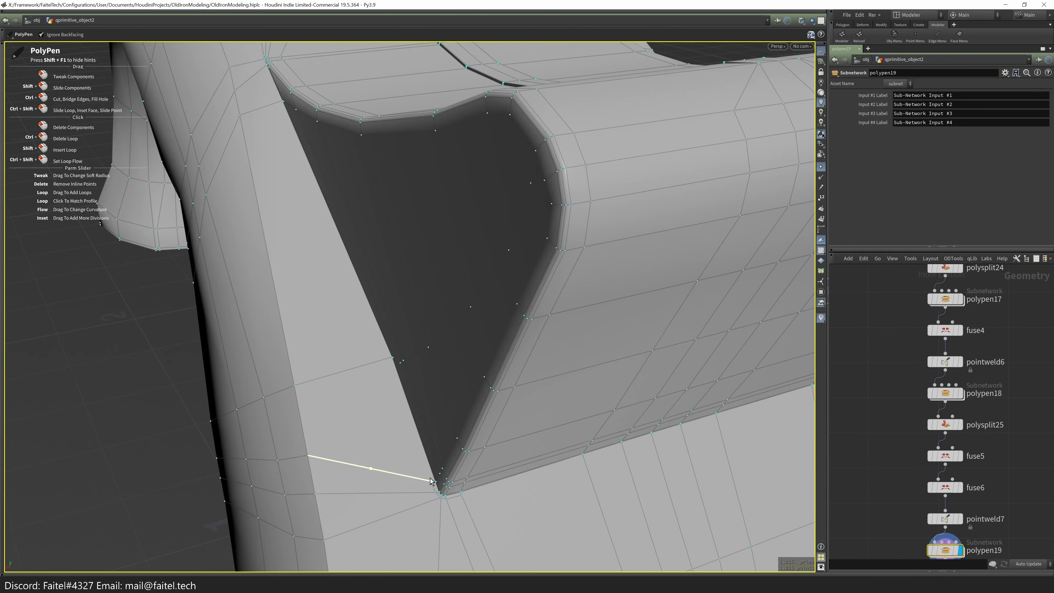
- Insert the polysplit26 edge loop across the surface and cut a vertical edge down from the vertex
{"action": "left_click_drag", "start_coordinate": [386, 362], "coordinate": [494, 419], "text": "alt"}
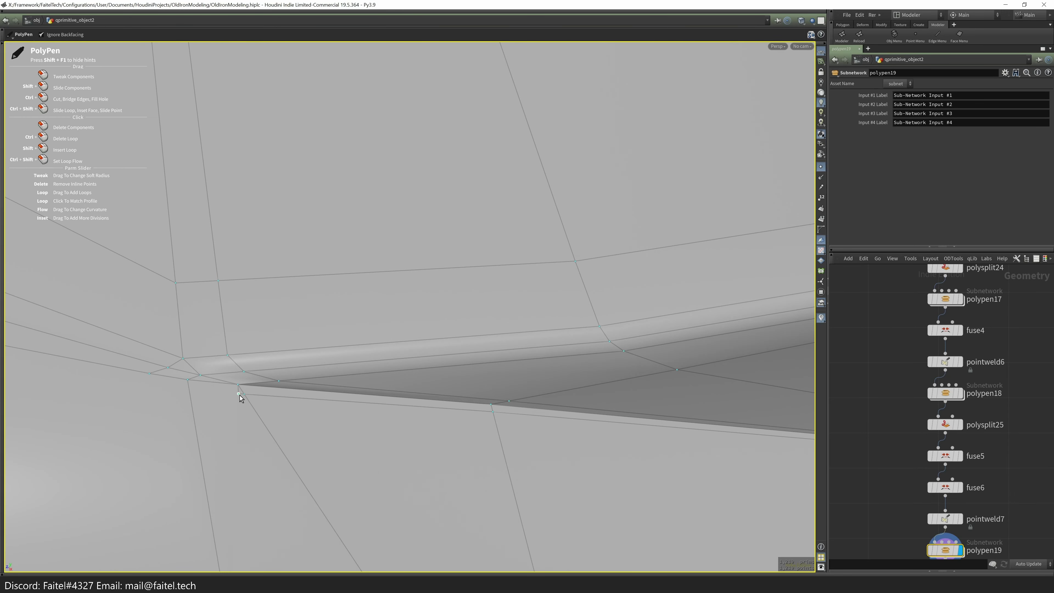
{"action": "right_click_drag", "start_coordinate": [189, 391], "coordinate": [161, 415], "text": "alt"}
{"action": "left_click_drag", "start_coordinate": [83, 404], "coordinate": [349, 259], "text": "alt"}
{"action": "left_click", "coordinate": [315, 344], "text": "shift"}
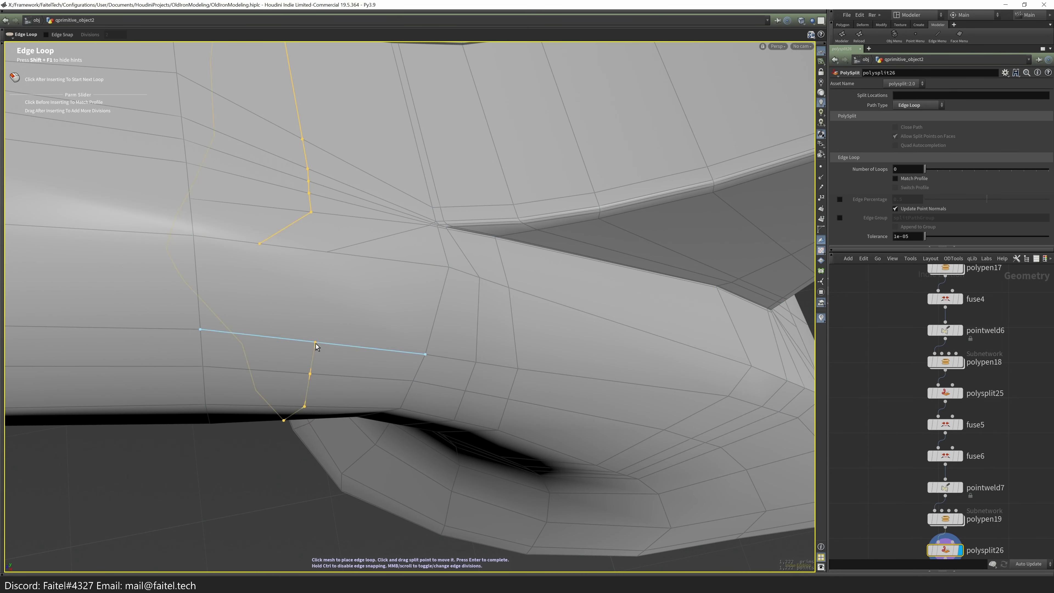
{"action": "left_click_drag", "start_coordinate": [316, 346], "coordinate": [350, 328], "text": "alt"}
{"action": "left_click", "coordinate": [333, 383]}
- Select the whole edge loop and slide it slightly
{"action": "double_click", "coordinate": [350, 329]}
{"action": "left_click_drag", "start_coordinate": [393, 354], "coordinate": [394, 405]}
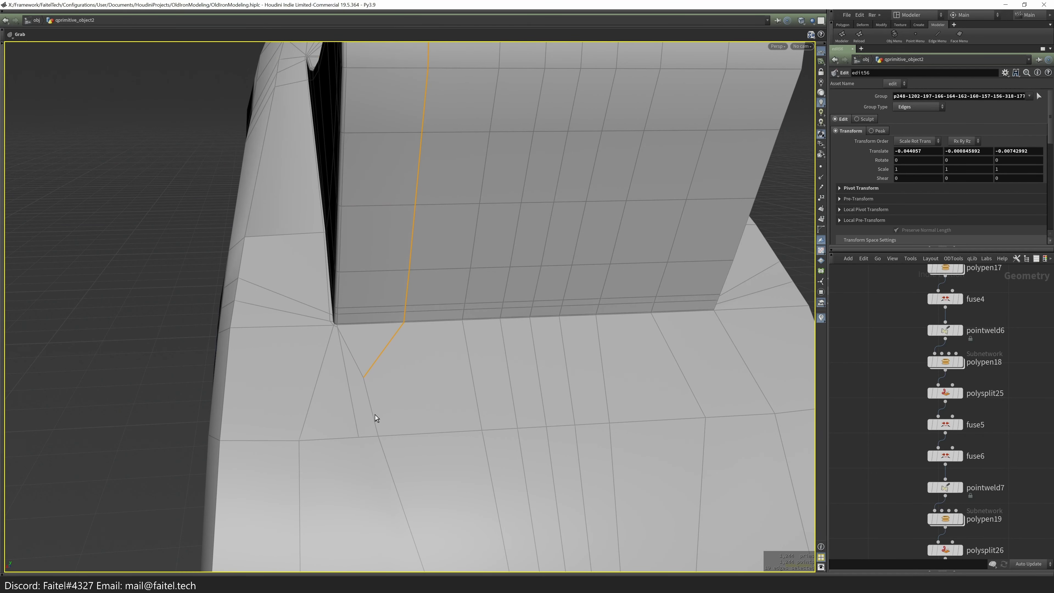
{"action": "left_click_drag", "start_coordinate": [341, 328], "coordinate": [394, 342], "text": "alt"}
- Cut a polypen20 edge from the crown's base corner across the face
{"action": "key", "text": "q"}
{"action": "left_click", "coordinate": [338, 322]}
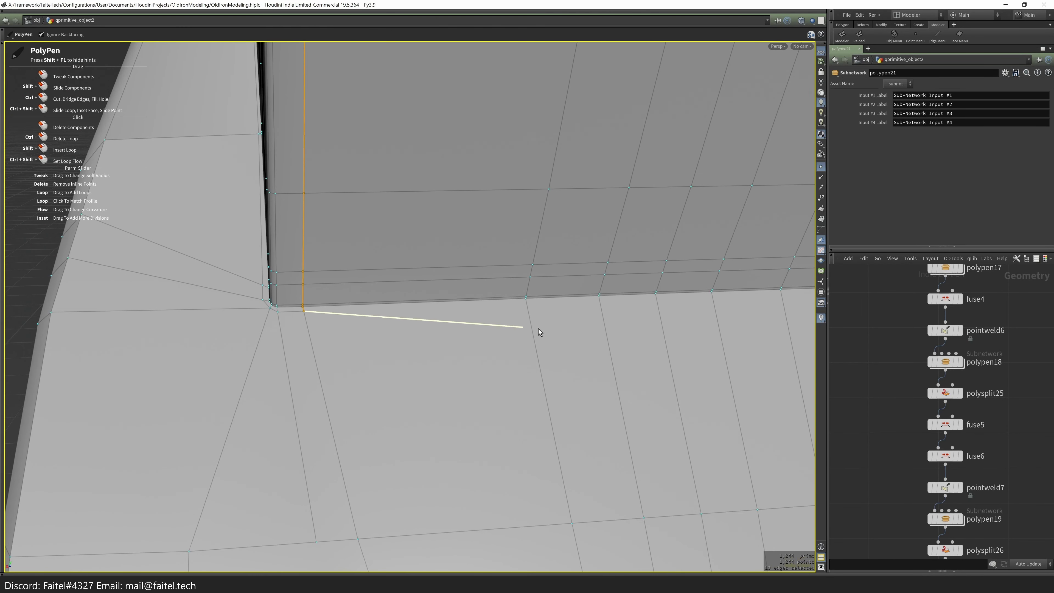
{"action": "left_click", "coordinate": [659, 302]}
{"action": "left_click_drag", "start_coordinate": [660, 302], "coordinate": [257, 365], "text": "alt"}
- Insert the polysplit27 and polysplit28 edge loops across the lower block toward the leg
{"action": "double_click", "coordinate": [400, 377]}
{"action": "key", "text": "alt+c"}
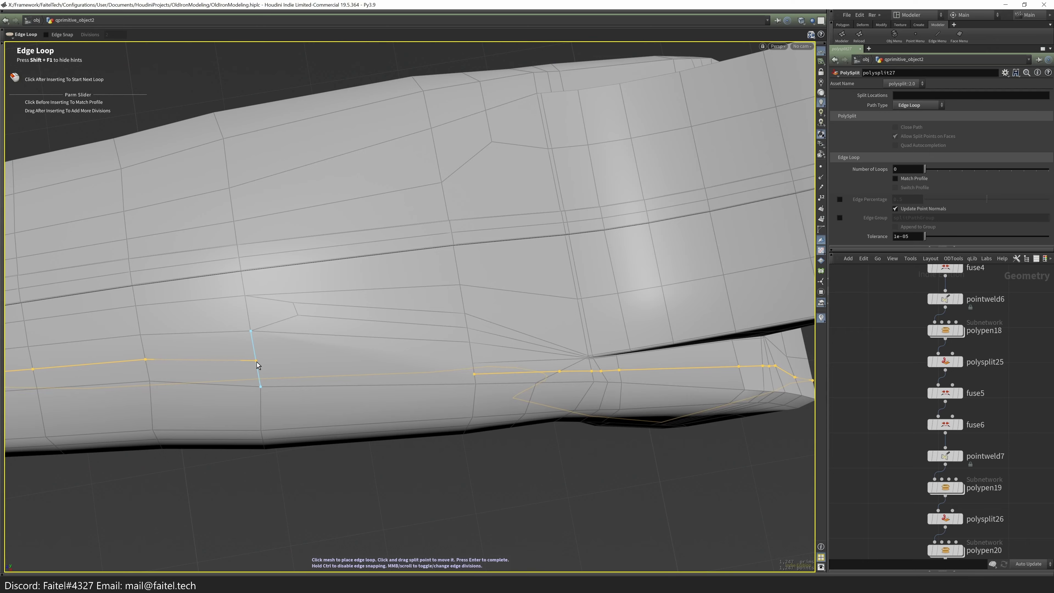
{"action": "left_click_drag", "start_coordinate": [350, 387], "coordinate": [316, 345], "text": "alt"}
{"action": "left_click_drag", "start_coordinate": [319, 203], "coordinate": [391, 341], "text": "alt"}
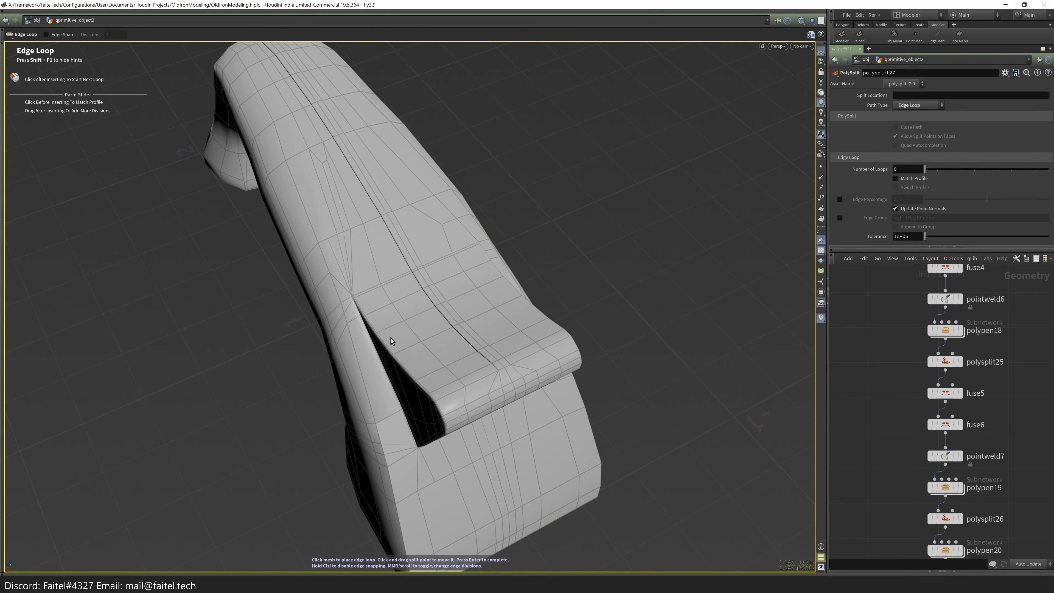
{"action": "left_click_drag", "start_coordinate": [451, 433], "coordinate": [445, 280], "text": "alt"}
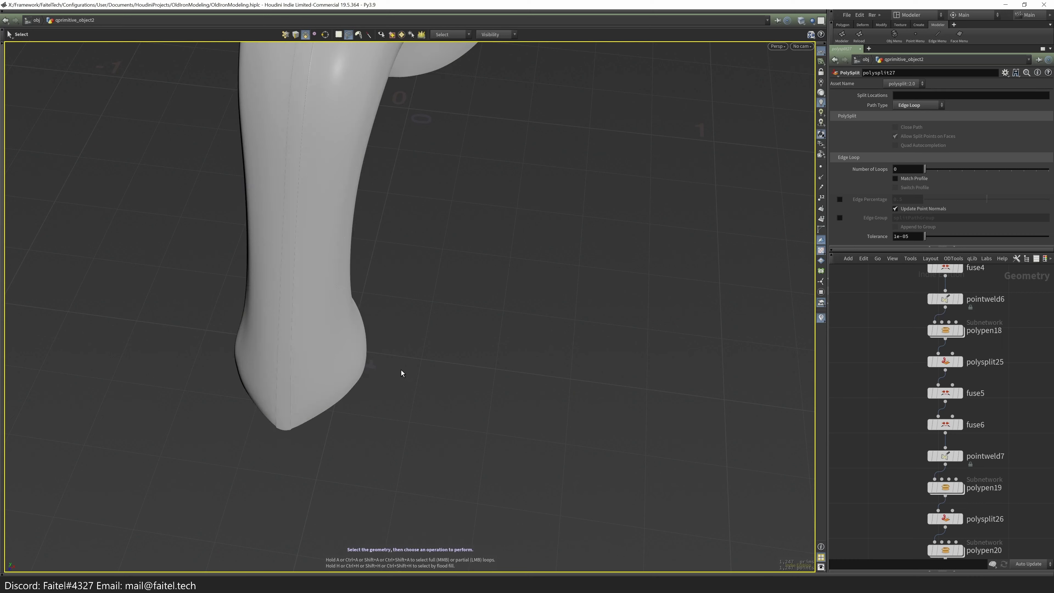
{"action": "mouse_move", "coordinate": [402, 373]}
{"action": "left_mouse_down", "text": "alt"}
{"action": "mouse_move", "coordinate": [390, 365]}
{"action": "mouse_move", "coordinate": [381, 233]}
{"action": "mouse_move", "coordinate": [410, 193]}
{"action": "mouse_move", "coordinate": [313, 261]}
{"action": "mouse_move", "coordinate": [631, 249]}
{"action": "mouse_move", "coordinate": [650, 361]}
{"action": "mouse_move", "coordinate": [329, 291]}
{"action": "mouse_move", "coordinate": [384, 273]}
{"action": "mouse_move", "coordinate": [306, 438]}
{"action": "mouse_move", "coordinate": [329, 297]}
{"action": "mouse_move", "coordinate": [248, 356]}
{"action": "mouse_move", "coordinate": [292, 365]}
{"action": "mouse_move", "coordinate": [272, 485]}
{"action": "mouse_move", "coordinate": [365, 405]}
{"action": "mouse_move", "coordinate": [400, 447]}
{"action": "left_mouse_up", "text": "alt"}
{"action": "key", "text": "shift+w"}
{"action": "key", "text": "shift+w"}
{"action": "scroll", "coordinate": [314, 306], "scroll_direction": "up", "scroll_amount": 5}
{"action": "scroll", "coordinate": [314, 306], "scroll_direction": "down", "scroll_amount": 5}
{"action": "key", "text": "ctrl+e"}
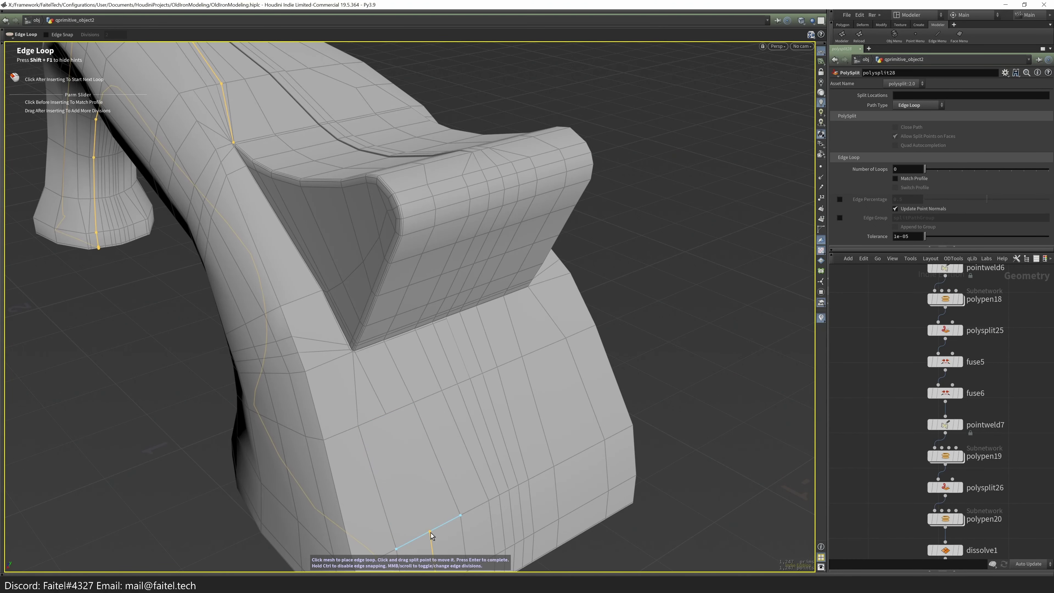
- Place and complete an edge loop across the lower block
{"action": "left_click", "coordinate": [429, 534]}
{"action": "left_click_drag", "start_coordinate": [405, 483], "coordinate": [407, 308], "text": "alt"}
{"action": "key", "text": "p"}
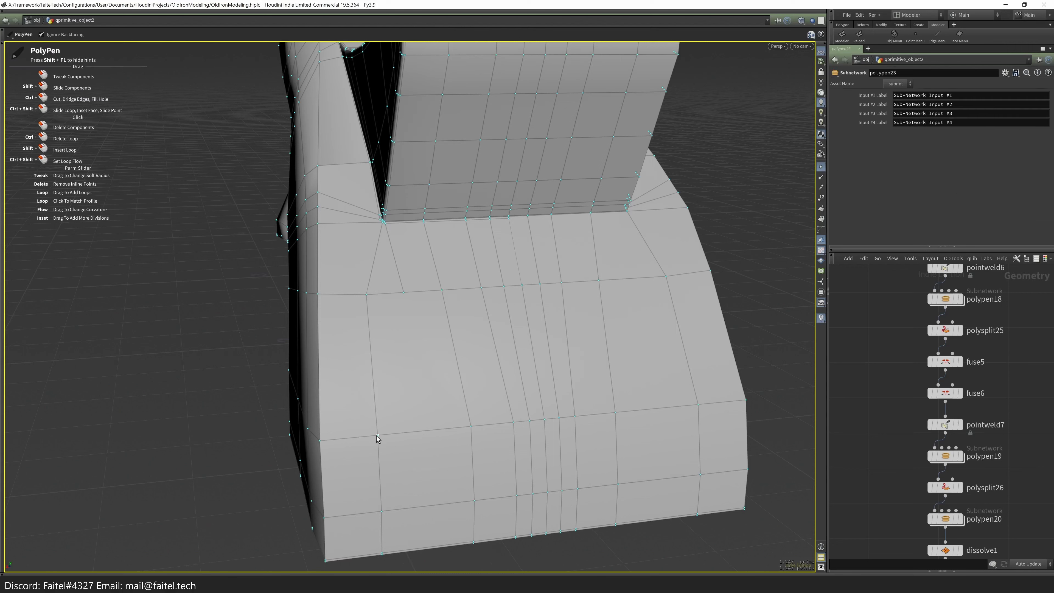
{"action": "key", "text": "Caps_Lock"}
{"action": "left_click_drag", "start_coordinate": [438, 372], "coordinate": [458, 411], "text": "alt"}
{"action": "key", "text": "l"}
{"action": "key", "text": "Return"}
- Cut two new PolyPen edges across the face and upward from the point
{"action": "key", "text": "p"}
{"action": "left_click_drag", "start_coordinate": [427, 442], "coordinate": [437, 367], "text": "alt"}
{"action": "scroll", "coordinate": [437, 366], "scroll_direction": "up", "scroll_amount": 3}
{"action": "left_click_drag", "start_coordinate": [429, 405], "coordinate": [434, 318], "text": "alt"}
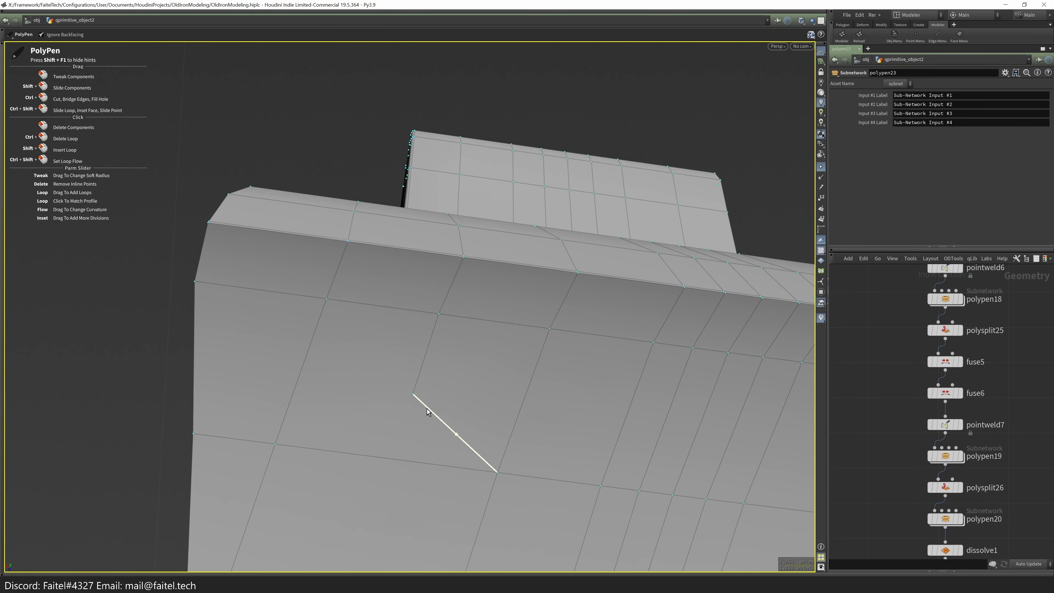
{"action": "left_click_drag", "start_coordinate": [336, 431], "coordinate": [379, 401], "text": "alt"}
{"action": "mouse_move", "coordinate": [263, 162]}
{"action": "left_mouse_down", "text": "ctrl"}
{"action": "mouse_move", "coordinate": [326, 139]}
{"action": "mouse_move", "coordinate": [334, 259]}
{"action": "mouse_move", "coordinate": [325, 163]}
{"action": "left_mouse_up", "text": "ctrl"}
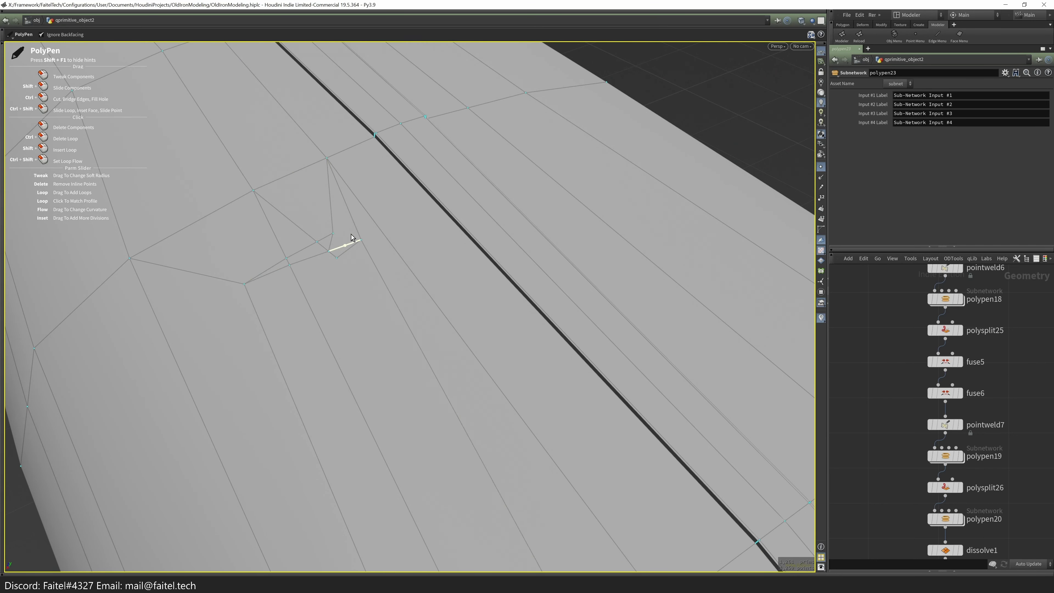
{"action": "left_click_drag", "start_coordinate": [348, 240], "coordinate": [445, 419], "text": "alt"}
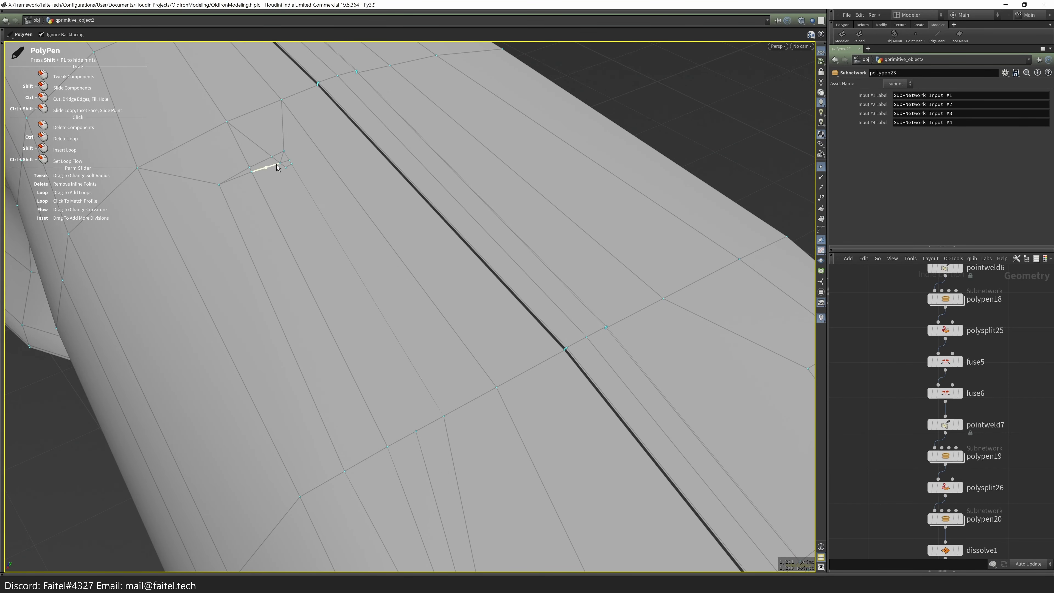
{"action": "left_click_drag", "start_coordinate": [270, 178], "coordinate": [350, 222], "text": "alt"}
{"action": "left_click_drag", "start_coordinate": [301, 250], "coordinate": [350, 292], "text": "alt"}
- Cut the polypen23 edges across the leg so its loops continue toward the foot
{"action": "left_click_drag", "start_coordinate": [432, 283], "coordinate": [535, 233], "text": "alt"}
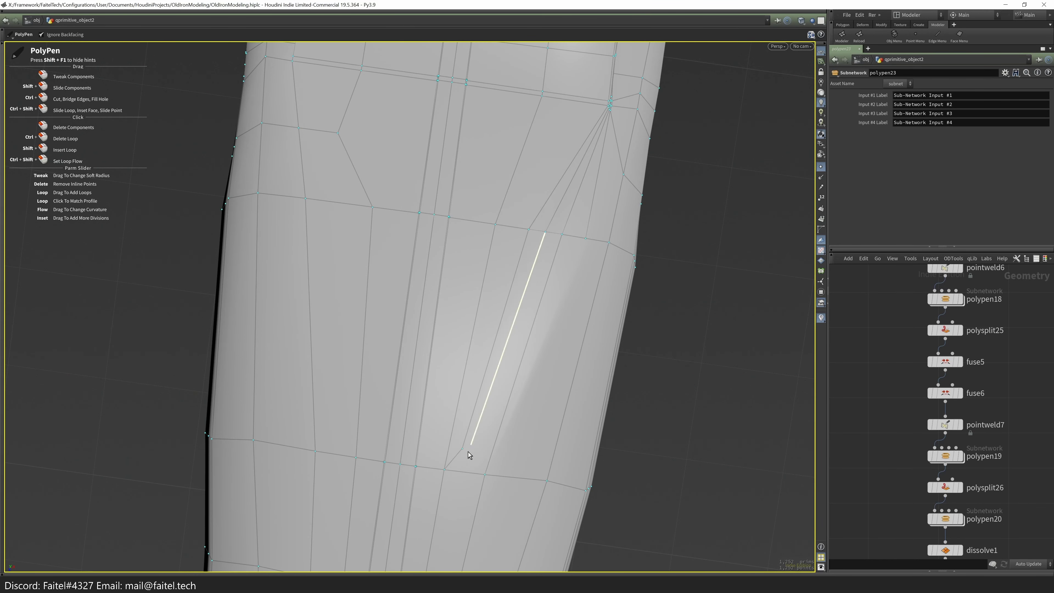
{"action": "middle_click_drag", "start_coordinate": [524, 480], "coordinate": [521, 151], "text": "alt"}
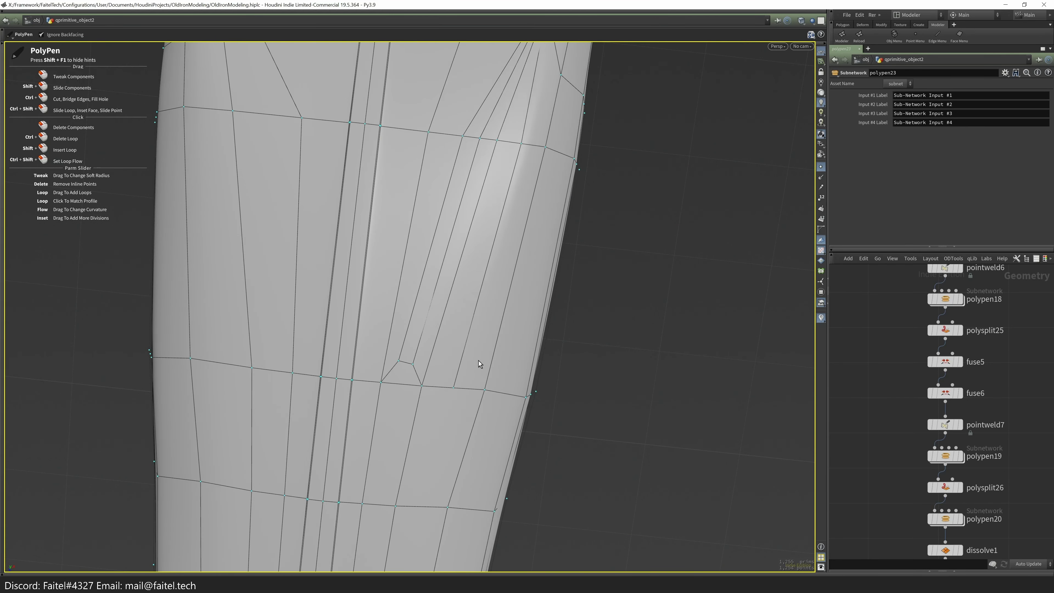
{"action": "middle_click_drag", "start_coordinate": [453, 391], "coordinate": [432, 202], "text": "alt"}
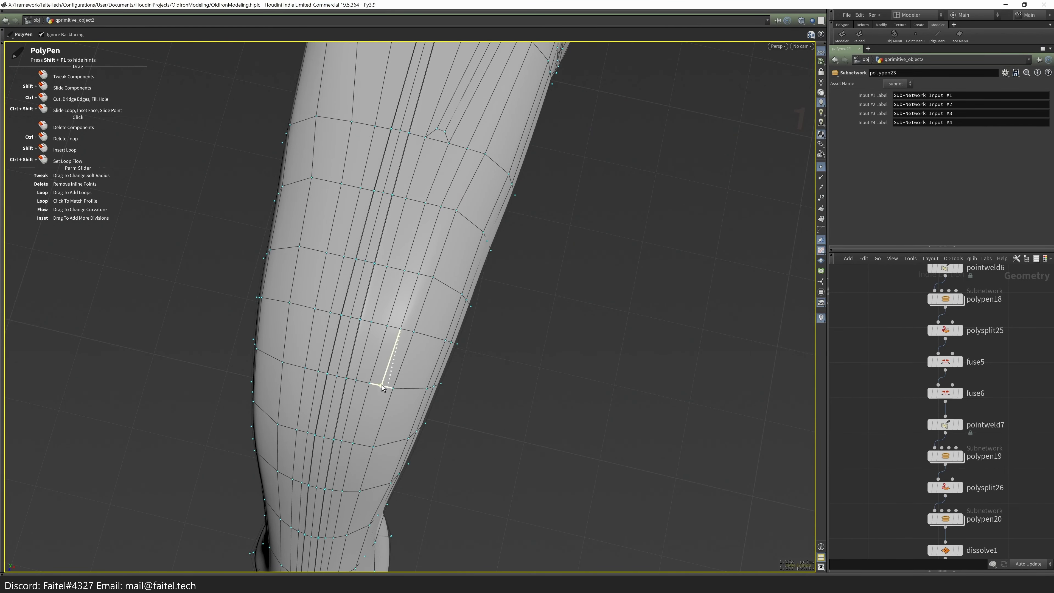
{"action": "middle_click_drag", "start_coordinate": [383, 382], "coordinate": [417, 214], "text": "alt"}
{"action": "left_click", "coordinate": [394, 411]}
{"action": "middle_click_drag", "start_coordinate": [394, 411], "coordinate": [352, 240], "text": "alt"}
{"action": "left_click_drag", "start_coordinate": [332, 406], "coordinate": [339, 328], "text": "alt"}
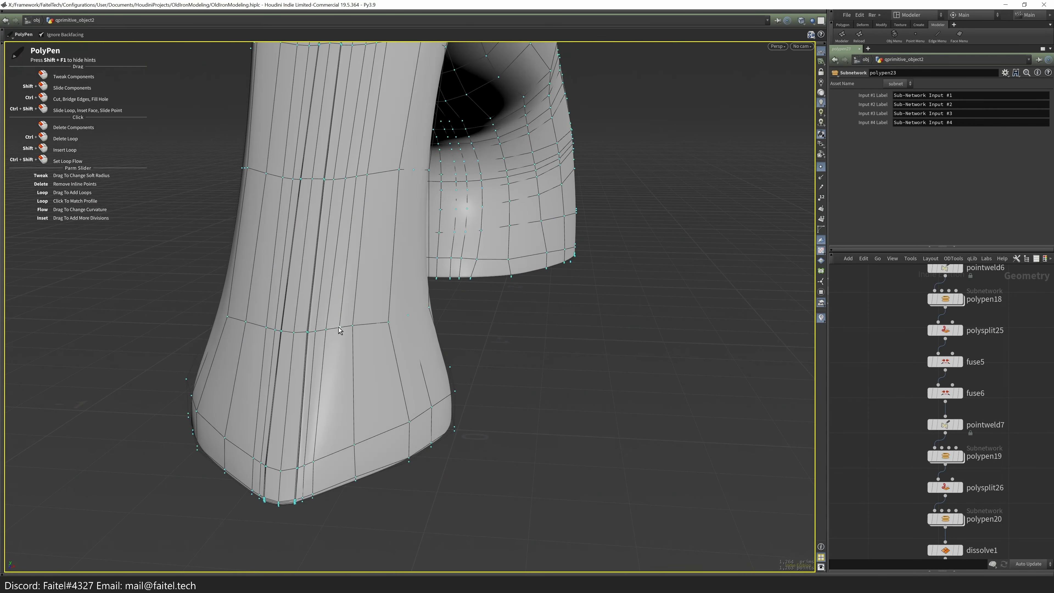
{"action": "left_click", "coordinate": [348, 461]}
{"action": "left_click_drag", "start_coordinate": [348, 462], "coordinate": [374, 425], "text": "alt"}
{"action": "left_click", "coordinate": [348, 461]}
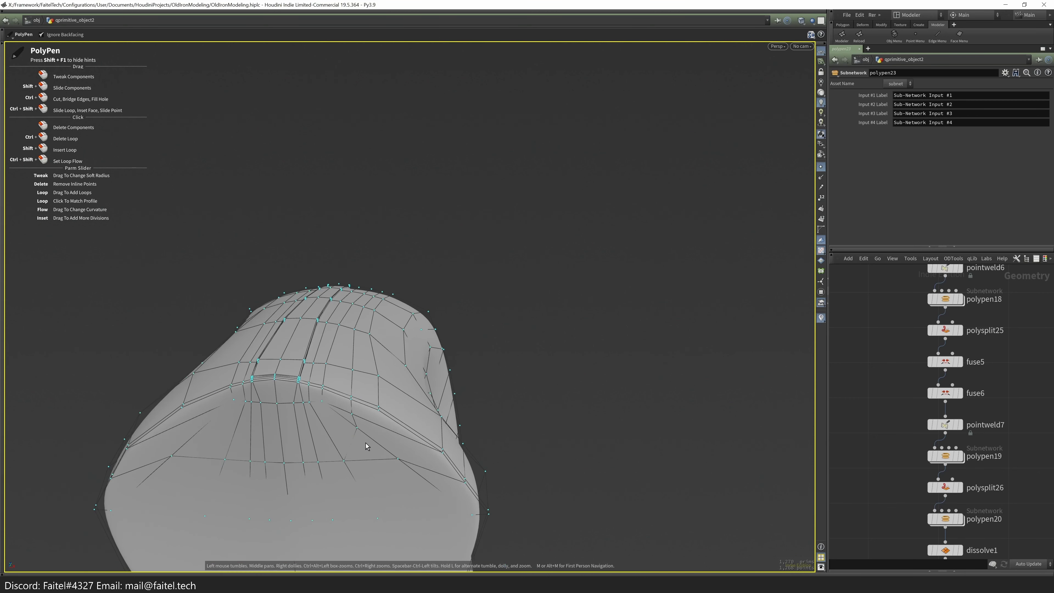
- Pick a leg face and begin the edit158 point-brushing edit with edges shown
{"action": "left_click_drag", "start_coordinate": [438, 464], "coordinate": [436, 250], "text": "alt"}
{"action": "left_click", "coordinate": [434, 273]}
{"action": "key", "text": "p"}
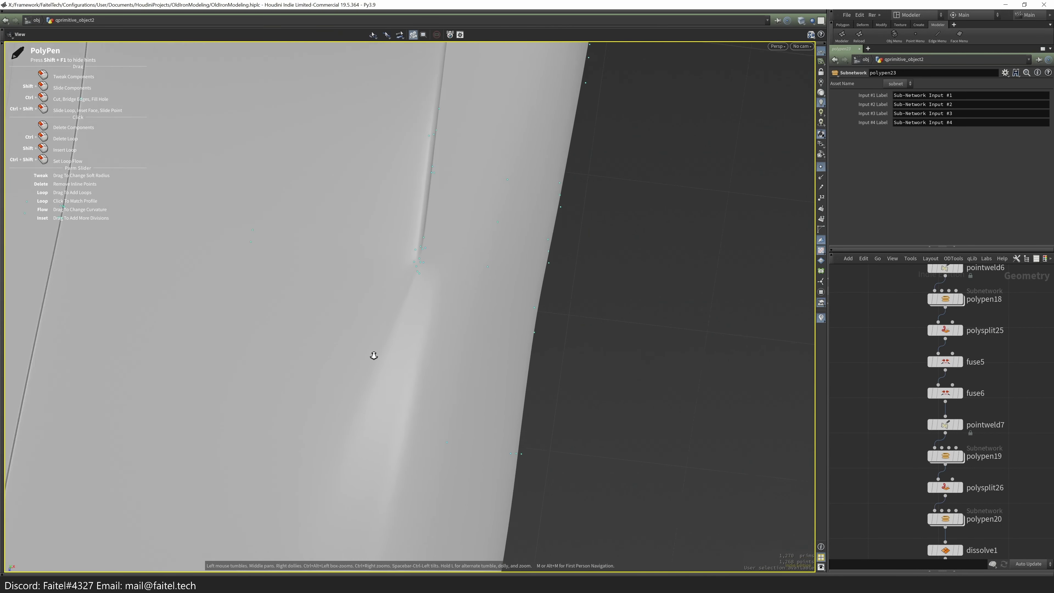
{"action": "key", "text": "shift+w"}
{"action": "key", "text": "s"}
{"action": "key", "text": "b"}
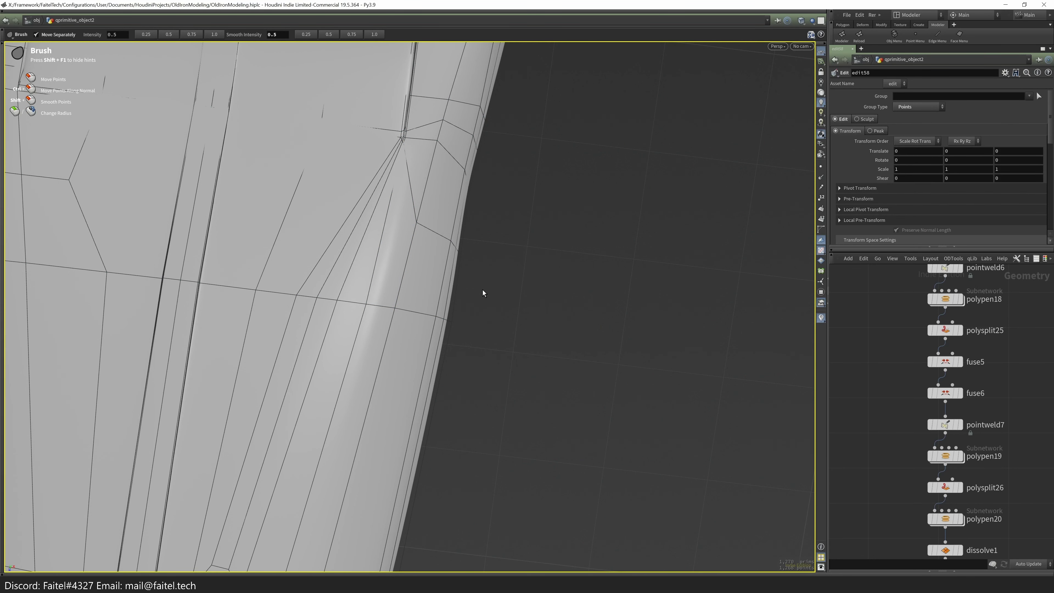
- Brush-smooth the crowded edges near the leg-crown seam to relax the loops
{"action": "mouse_move", "coordinate": [234, 264]}
{"action": "left_mouse_down", "text": "shift"}
{"action": "mouse_move", "coordinate": [374, 267]}
{"action": "mouse_move", "coordinate": [367, 320]}
{"action": "mouse_move", "coordinate": [381, 327]}
{"action": "mouse_move", "coordinate": [402, 188]}
{"action": "left_mouse_up", "text": "shift"}
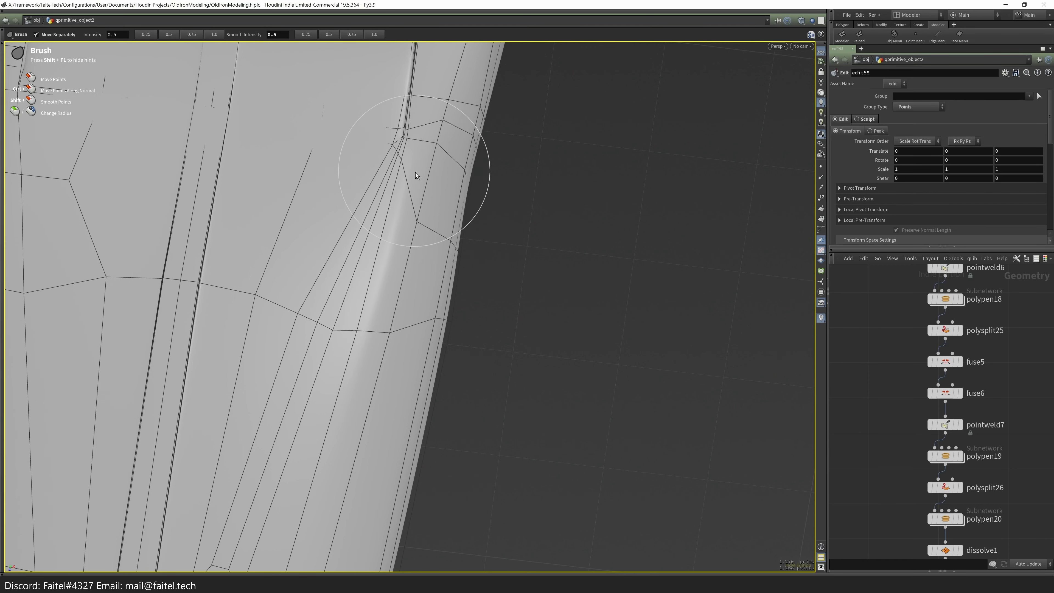
{"action": "scroll", "coordinate": [414, 172], "scroll_direction": "up", "scroll_amount": 3}
{"action": "left_click_drag", "start_coordinate": [449, 249], "coordinate": [416, 237], "text": "shift"}
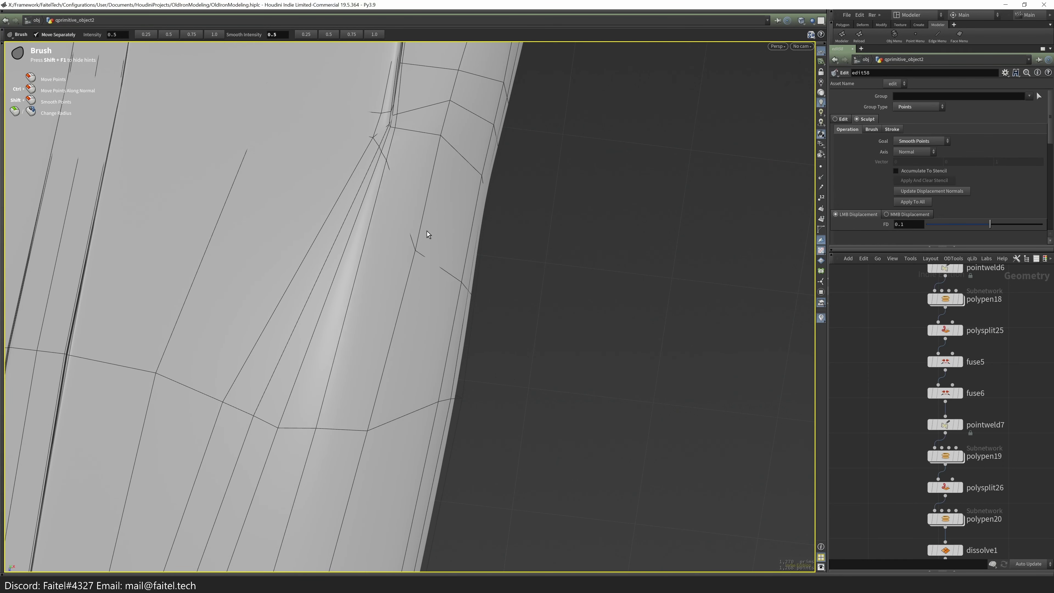
{"action": "scroll", "coordinate": [449, 281], "scroll_direction": "down", "scroll_amount": 5}
{"action": "left_click_drag", "start_coordinate": [450, 238], "coordinate": [500, 240]}
{"action": "left_click_drag", "start_coordinate": [465, 149], "coordinate": [461, 150], "text": "shift"}
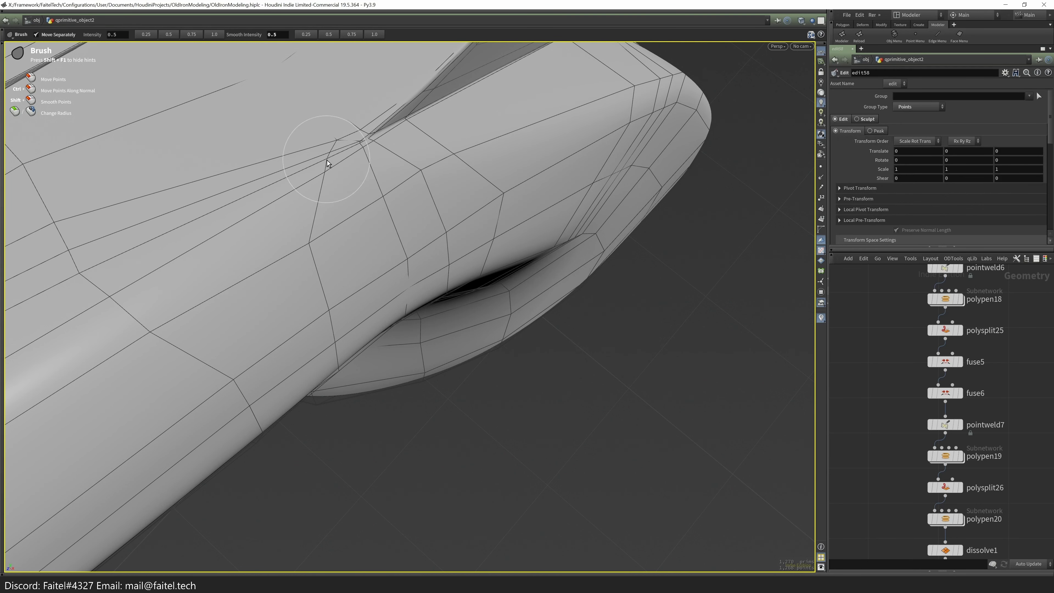
{"action": "left_click_drag", "start_coordinate": [415, 202], "coordinate": [412, 253]}
{"action": "scroll", "coordinate": [426, 431], "scroll_direction": "up", "scroll_amount": 5}
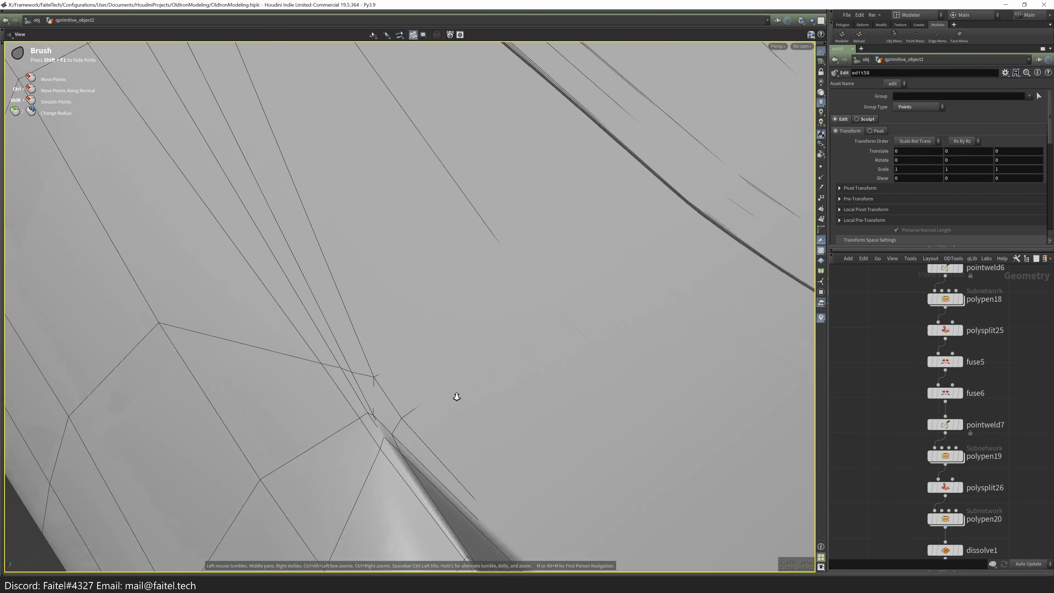
- Nudge the selected points slightly sideways to even out the surface
{"action": "key", "text": "s"}
{"action": "mouse_move", "coordinate": [419, 402]}
{"action": "left_mouse_down", "text": "alt"}
{"action": "mouse_move", "coordinate": [398, 450]}
{"action": "mouse_move", "coordinate": [371, 447]}
{"action": "left_mouse_up", "text": "alt"}
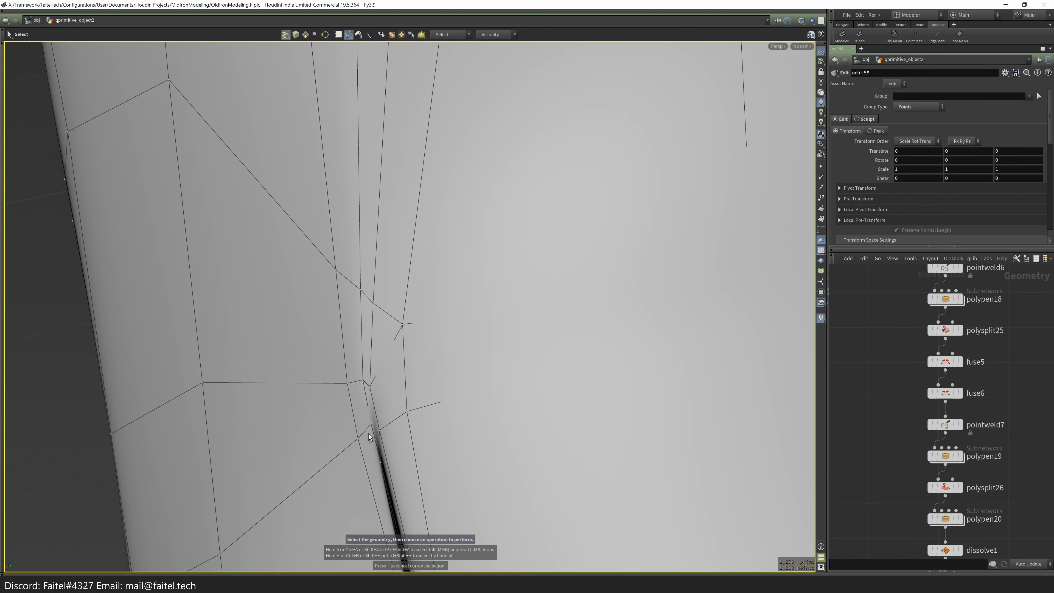
{"action": "left_click_drag", "start_coordinate": [353, 404], "coordinate": [359, 415]}
{"action": "key", "text": "Escape"}
{"action": "middle_click_drag", "start_coordinate": [425, 433], "coordinate": [228, 537]}
{"action": "scroll", "coordinate": [289, 349], "scroll_direction": "down", "scroll_amount": 10}
{"action": "mouse_move", "coordinate": [290, 349]}
{"action": "left_mouse_down"}
{"action": "mouse_move", "coordinate": [344, 350]}
{"action": "mouse_move", "coordinate": [412, 165]}
{"action": "mouse_move", "coordinate": [395, 286]}
{"action": "left_mouse_up"}
- Slide point 1080 about 0.0022 in X and 0.0033 in Z to smooth the leg crease
{"action": "key", "text": "t"}
{"action": "key", "text": "shift+w"}
{"action": "key", "text": "shift+w"}
{"action": "key", "text": "Escape"}
{"action": "scroll", "coordinate": [358, 231], "scroll_direction": "up", "scroll_amount": 10}
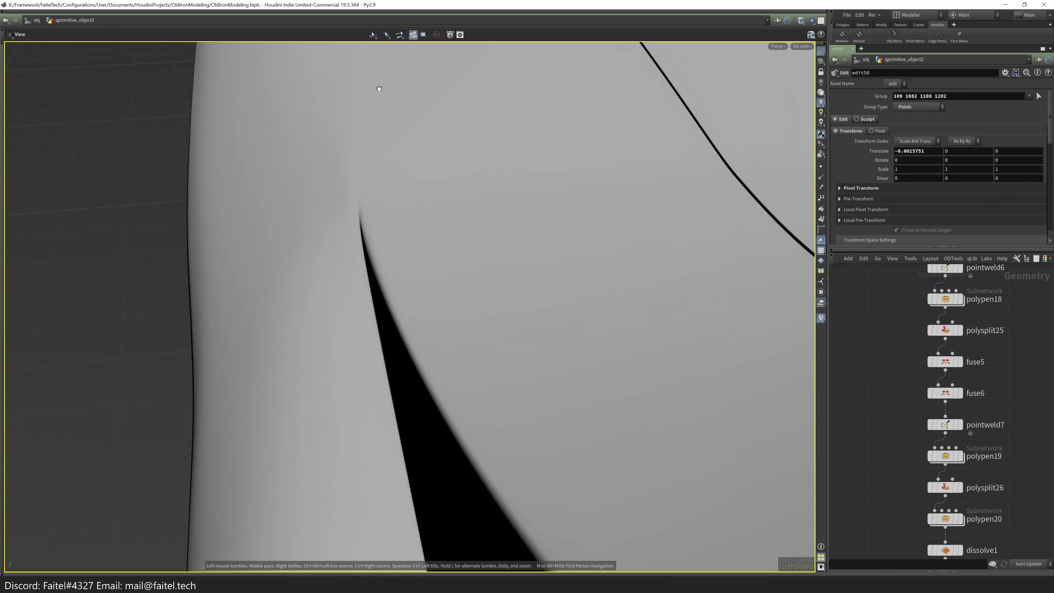
{"action": "mouse_move", "coordinate": [379, 89]}
{"action": "left_mouse_down"}
{"action": "mouse_move", "coordinate": [515, 182]}
{"action": "mouse_move", "coordinate": [510, 270]}
{"action": "mouse_move", "coordinate": [440, 200]}
{"action": "left_mouse_up"}
{"action": "key", "text": "s"}
{"action": "key", "text": "shift+w"}
{"action": "key", "text": "w"}
{"action": "mouse_move", "coordinate": [365, 241]}
{"action": "left_mouse_down"}
{"action": "mouse_move", "coordinate": [431, 261]}
{"action": "mouse_move", "coordinate": [432, 194]}
{"action": "mouse_move", "coordinate": [532, 266]}
{"action": "mouse_move", "coordinate": [432, 298]}
{"action": "mouse_move", "coordinate": [462, 302]}
{"action": "mouse_move", "coordinate": [664, 179]}
{"action": "mouse_move", "coordinate": [291, 309]}
{"action": "mouse_move", "coordinate": [245, 253]}
{"action": "mouse_move", "coordinate": [272, 250]}
{"action": "mouse_move", "coordinate": [468, 319]}
{"action": "left_mouse_up"}
{"action": "key", "text": "w"}
{"action": "key", "text": "shift+w"}
{"action": "key", "text": "shift+w"}
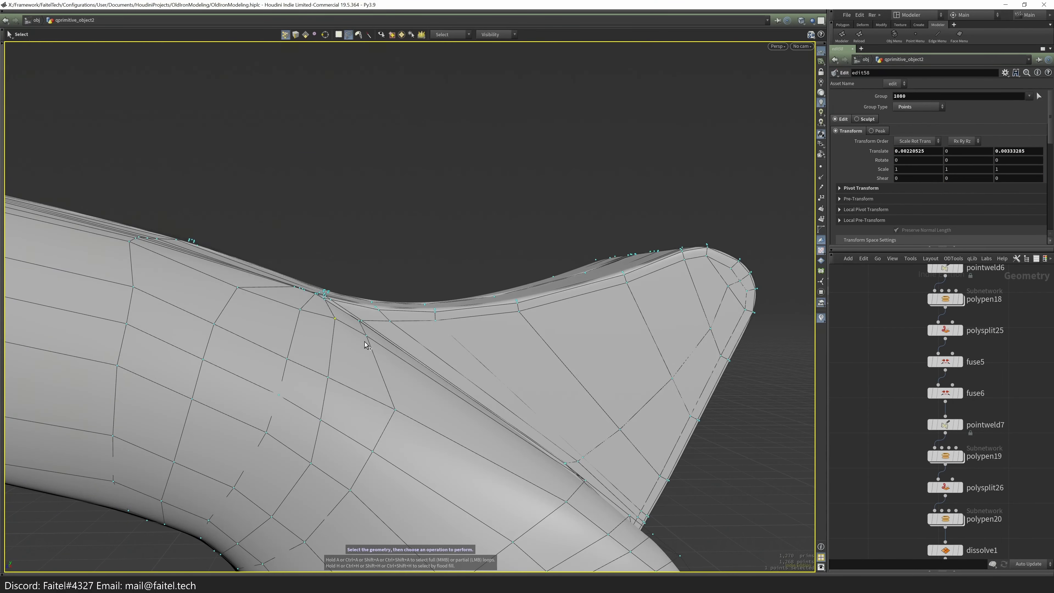
- Nudge stray junction points slightly down so they sit evenly, including point 1015
{"action": "left_click_drag", "start_coordinate": [351, 311], "coordinate": [351, 315]}
{"action": "left_click_drag", "start_coordinate": [351, 314], "coordinate": [291, 298], "text": "alt"}
{"action": "key", "text": "shift+w"}
{"action": "left_click_drag", "start_coordinate": [314, 331], "coordinate": [347, 337], "text": "alt"}
{"action": "double_click", "coordinate": [321, 298]}
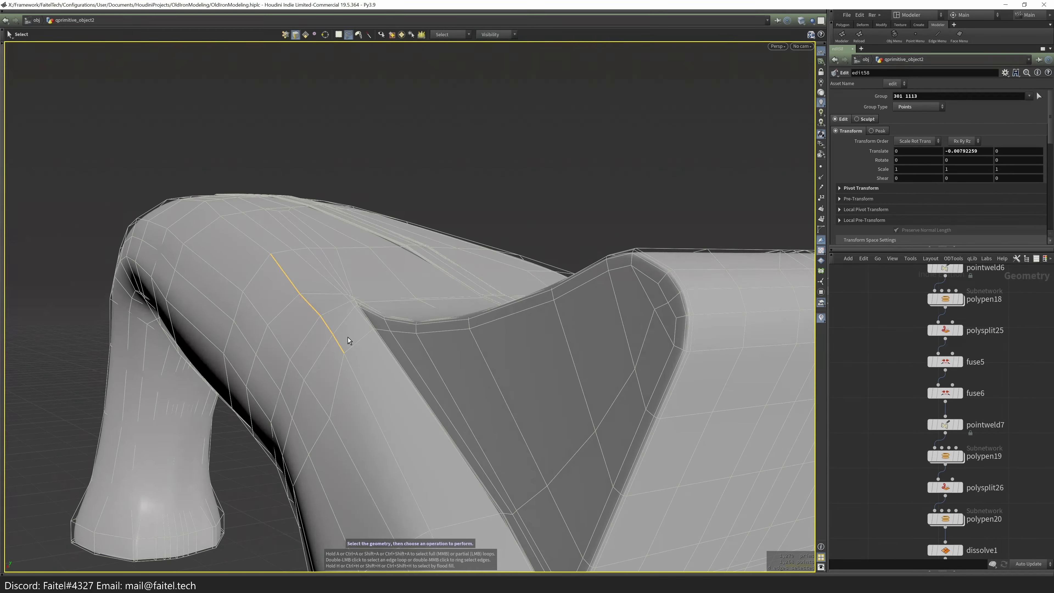
{"action": "left_click_drag", "start_coordinate": [312, 298], "coordinate": [328, 291]}
{"action": "key", "text": "shift+w"}
{"action": "scroll", "coordinate": [430, 273], "scroll_direction": "up", "scroll_amount": 5}
{"action": "mouse_move", "coordinate": [430, 272]}
{"action": "left_mouse_down", "text": "alt"}
{"action": "mouse_move", "coordinate": [400, 282]}
{"action": "mouse_move", "coordinate": [405, 248]}
{"action": "mouse_move", "coordinate": [372, 262]}
{"action": "mouse_move", "coordinate": [212, 189]}
{"action": "mouse_move", "coordinate": [237, 235]}
{"action": "mouse_move", "coordinate": [311, 204]}
{"action": "mouse_move", "coordinate": [364, 235]}
{"action": "mouse_move", "coordinate": [300, 229]}
{"action": "mouse_move", "coordinate": [297, 202]}
{"action": "mouse_move", "coordinate": [313, 252]}
{"action": "mouse_move", "coordinate": [344, 283]}
{"action": "mouse_move", "coordinate": [343, 260]}
{"action": "mouse_move", "coordinate": [392, 271]}
{"action": "mouse_move", "coordinate": [304, 384]}
{"action": "mouse_move", "coordinate": [495, 390]}
{"action": "mouse_move", "coordinate": [442, 451]}
{"action": "mouse_move", "coordinate": [469, 374]}
{"action": "mouse_move", "coordinate": [414, 430]}
{"action": "mouse_move", "coordinate": [478, 419]}
{"action": "mouse_move", "coordinate": [391, 459]}
{"action": "mouse_move", "coordinate": [296, 417]}
{"action": "mouse_move", "coordinate": [330, 395]}
{"action": "mouse_move", "coordinate": [348, 423]}
{"action": "mouse_move", "coordinate": [343, 410]}
{"action": "left_mouse_up", "text": "alt"}
{"action": "key", "text": "t"}
{"action": "left_click", "coordinate": [376, 294]}
{"action": "left_click", "coordinate": [390, 262]}
- Select the pair of junction edges, then a point at the junction corner
{"action": "key", "text": "3"}
{"action": "left_click", "coordinate": [308, 212]}
{"action": "key", "text": "w"}
{"action": "key", "text": "w"}
{"action": "key", "text": "2"}
{"action": "left_click", "coordinate": [332, 259]}
- Cut one new PolyPen edge from a junction edge to the existing point
{"action": "key", "text": "w"}
{"action": "key", "text": "p"}
{"action": "key", "text": "w"}
{"action": "key", "text": "w"}
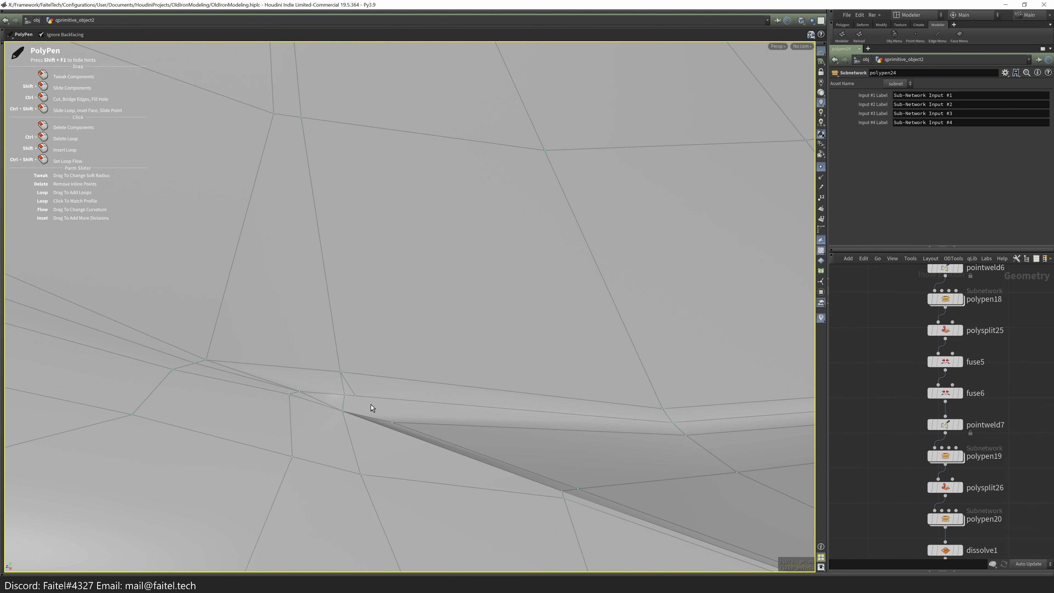
{"action": "left_click", "coordinate": [390, 378]}
{"action": "left_click", "coordinate": [394, 424]}
{"action": "left_click_drag", "start_coordinate": [391, 379], "coordinate": [277, 479], "text": "alt"}
- Remove an unwanted junction point and two stray edges
{"action": "left_click", "coordinate": [322, 404]}
{"action": "left_click", "coordinate": [348, 445]}
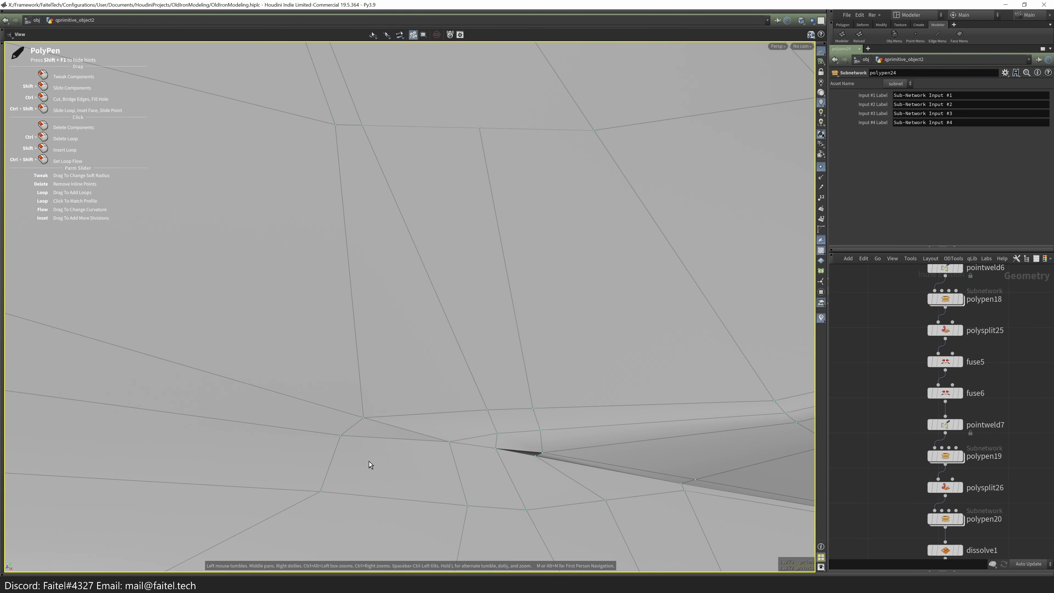
{"action": "left_click", "coordinate": [397, 430]}
{"action": "left_click_drag", "start_coordinate": [397, 430], "coordinate": [332, 403], "text": "alt"}
- Select two underside edges and shift them slightly outward
{"action": "mouse_move", "coordinate": [399, 344]}
{"action": "left_mouse_down", "text": "alt"}
{"action": "mouse_move", "coordinate": [376, 275]}
{"action": "mouse_move", "coordinate": [392, 246]}
{"action": "mouse_move", "coordinate": [359, 284]}
{"action": "mouse_move", "coordinate": [419, 229]}
{"action": "mouse_move", "coordinate": [373, 249]}
{"action": "left_mouse_up", "text": "alt"}
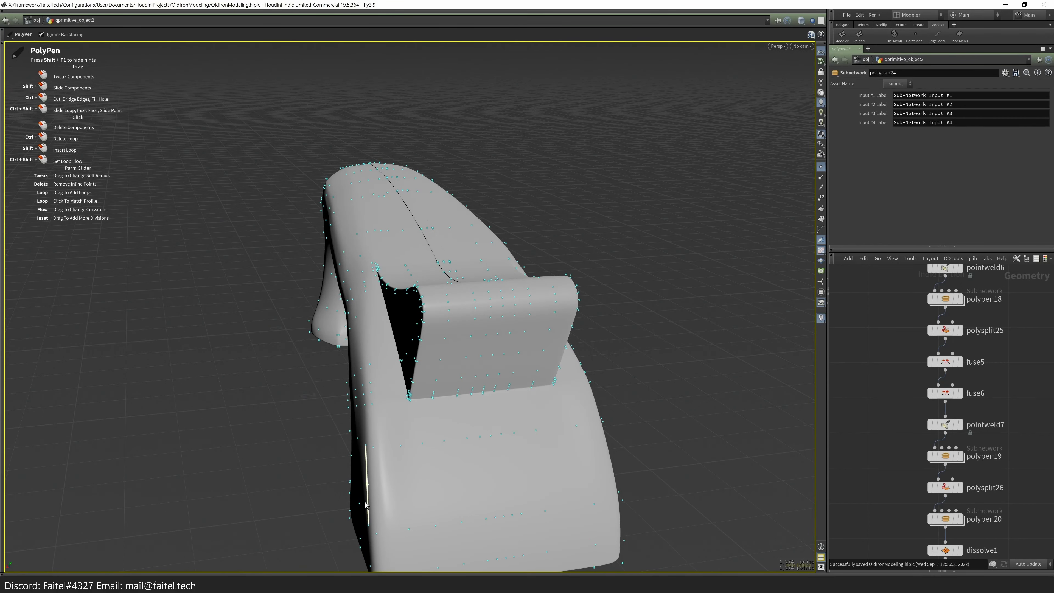
{"action": "scroll", "coordinate": [362, 494], "scroll_direction": "up", "scroll_amount": 5}
{"action": "key", "text": "Escape"}
{"action": "left_click_drag", "start_coordinate": [414, 424], "coordinate": [399, 292], "text": "alt"}
{"action": "left_click", "coordinate": [432, 403], "text": "shift"}
{"action": "left_click", "coordinate": [395, 270], "text": "shift"}
{"action": "key", "text": "t"}
{"action": "left_click_drag", "start_coordinate": [383, 422], "coordinate": [376, 422]}
- Fine-tune the underside edges' position in a straight side view, discarding an extra PolyPen start
{"action": "left_click_drag", "start_coordinate": [375, 423], "coordinate": [463, 453], "text": "alt"}
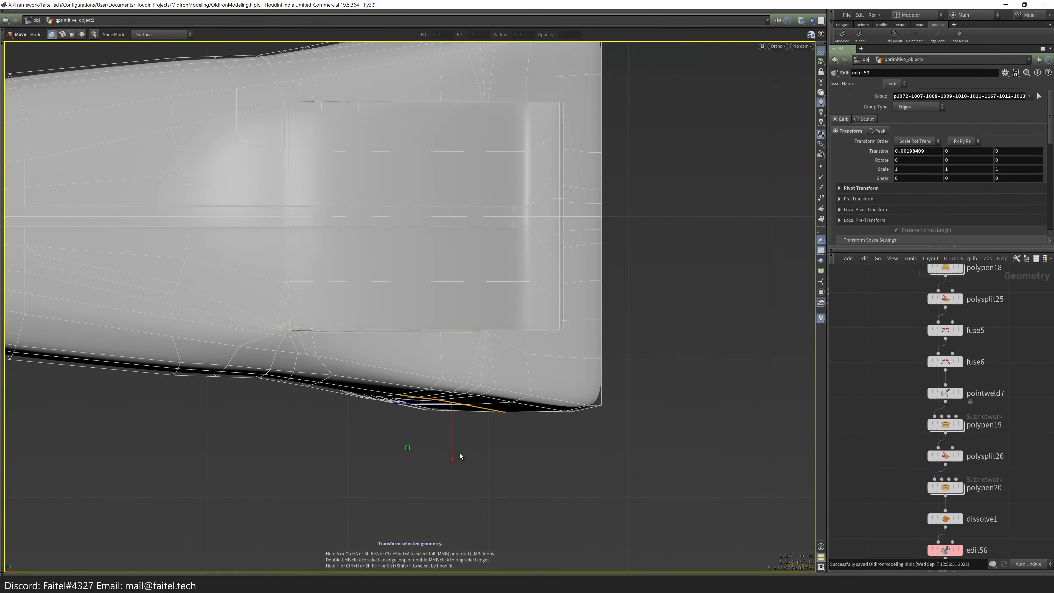
{"action": "key", "text": "space+3"}
{"action": "key", "text": "s"}
{"action": "left_click_drag", "start_coordinate": [266, 402], "coordinate": [266, 405]}
{"action": "left_click_drag", "start_coordinate": [266, 405], "coordinate": [357, 302], "text": "alt"}
{"action": "key", "text": "p"}
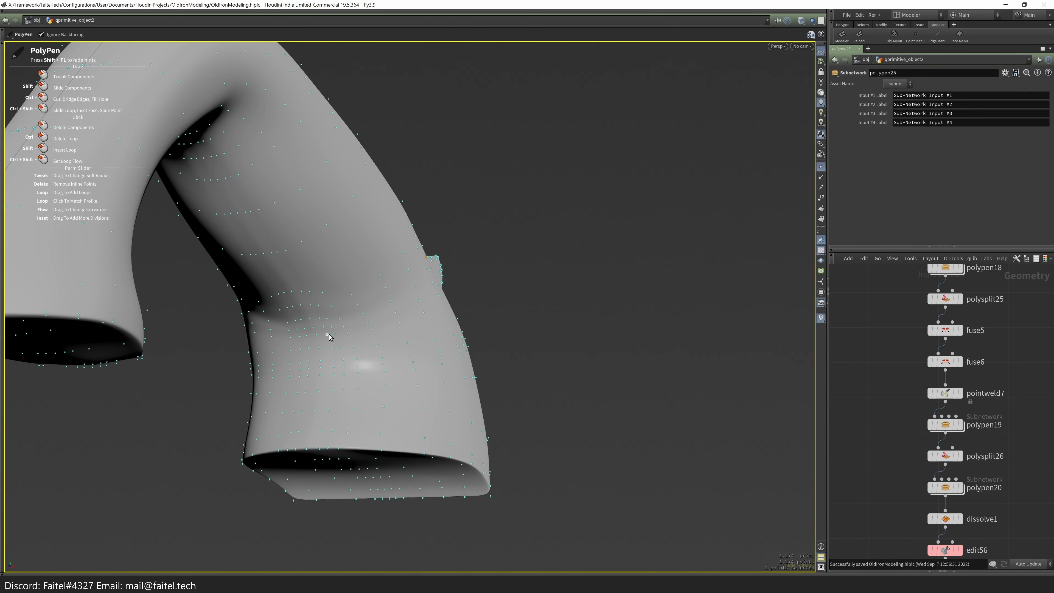
{"action": "key", "text": "ctrl+z"}
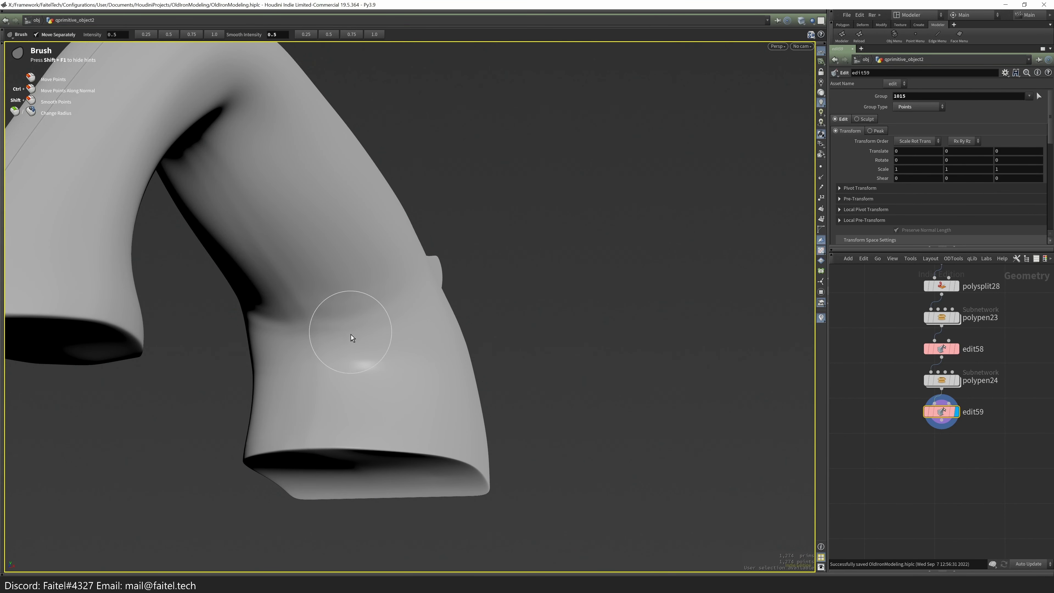
- Brush-smooth the leg bend and several tube areas, then check the arch from the front view
{"action": "left_click_drag", "start_coordinate": [416, 324], "coordinate": [326, 308]}
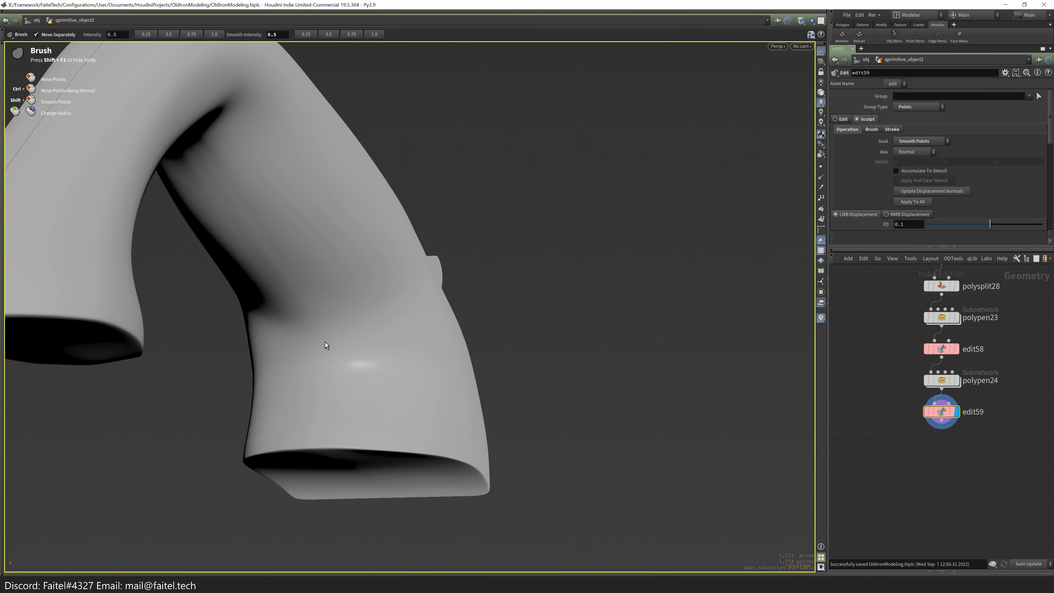
{"action": "scroll", "coordinate": [260, 225], "scroll_direction": "up", "scroll_amount": 5}
{"action": "left_click_drag", "start_coordinate": [340, 348], "coordinate": [309, 443], "text": "alt"}
{"action": "mouse_move", "coordinate": [326, 397]}
{"action": "left_mouse_down", "text": "alt"}
{"action": "mouse_move", "coordinate": [278, 306]}
{"action": "mouse_move", "coordinate": [572, 390]}
{"action": "mouse_move", "coordinate": [440, 243]}
{"action": "mouse_move", "coordinate": [301, 223]}
{"action": "mouse_move", "coordinate": [538, 182]}
{"action": "left_mouse_up", "text": "alt"}
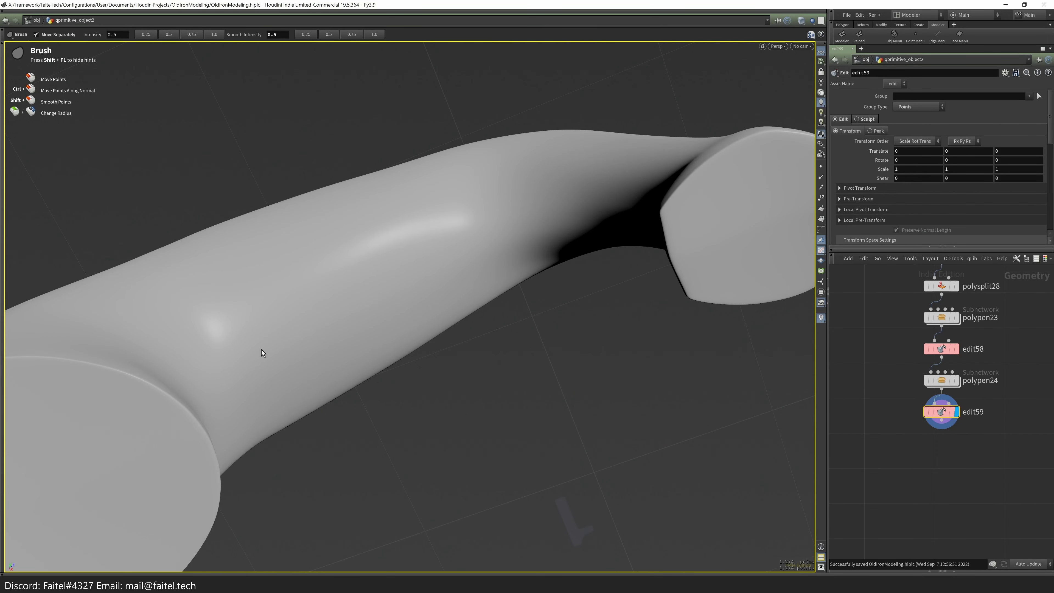
{"action": "left_click_drag", "start_coordinate": [371, 301], "coordinate": [370, 303]}
{"action": "left_click_drag", "start_coordinate": [371, 303], "coordinate": [272, 244], "text": "alt"}
{"action": "left_click_drag", "start_coordinate": [258, 298], "coordinate": [287, 163], "text": "alt"}
{"action": "mouse_move", "coordinate": [286, 162]}
{"action": "left_mouse_down"}
{"action": "mouse_move", "coordinate": [292, 153]}
{"action": "mouse_move", "coordinate": [405, 278]}
{"action": "mouse_move", "coordinate": [457, 214]}
{"action": "mouse_move", "coordinate": [631, 224]}
{"action": "mouse_move", "coordinate": [583, 375]}
{"action": "mouse_move", "coordinate": [608, 384]}
{"action": "mouse_move", "coordinate": [485, 316]}
{"action": "mouse_move", "coordinate": [478, 442]}
{"action": "mouse_move", "coordinate": [514, 458]}
{"action": "left_mouse_up"}
{"action": "mouse_move", "coordinate": [622, 441]}
{"action": "left_mouse_down", "text": "alt"}
{"action": "mouse_move", "coordinate": [602, 448]}
{"action": "mouse_move", "coordinate": [655, 301]}
{"action": "mouse_move", "coordinate": [499, 337]}
{"action": "mouse_move", "coordinate": [521, 338]}
{"action": "mouse_move", "coordinate": [565, 302]}
{"action": "mouse_move", "coordinate": [525, 365]}
{"action": "mouse_move", "coordinate": [474, 303]}
{"action": "left_mouse_up", "text": "alt"}
{"action": "key", "text": "space+3"}
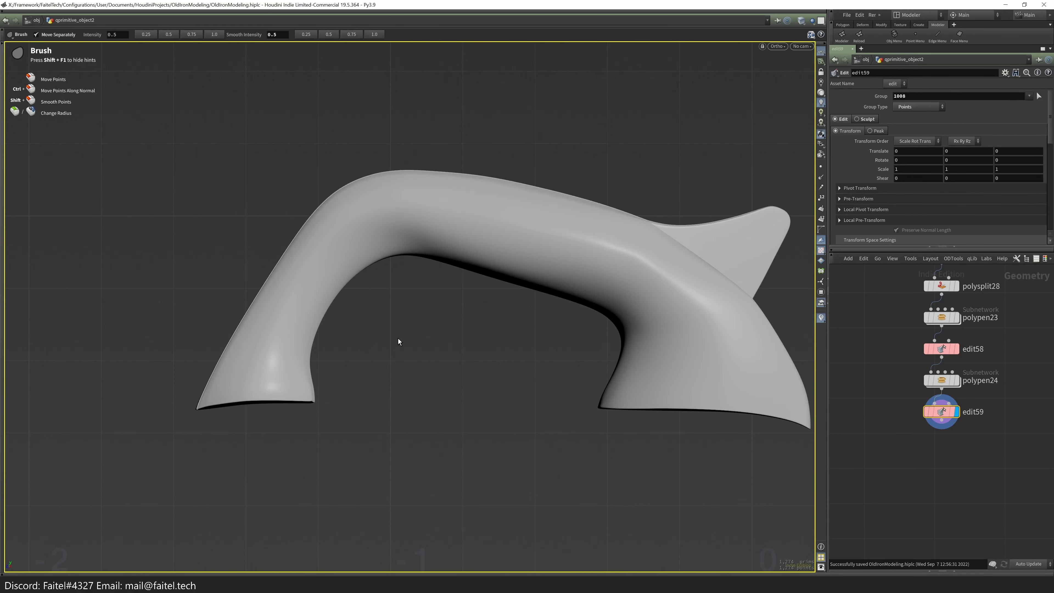
{"action": "mouse_move", "coordinate": [395, 353]}
{"action": "left_mouse_down", "text": "alt"}
{"action": "mouse_move", "coordinate": [289, 389]}
{"action": "mouse_move", "coordinate": [383, 324]}
{"action": "mouse_move", "coordinate": [358, 289]}
{"action": "mouse_move", "coordinate": [522, 419]}
{"action": "mouse_move", "coordinate": [452, 385]}
{"action": "left_mouse_up", "text": "alt"}
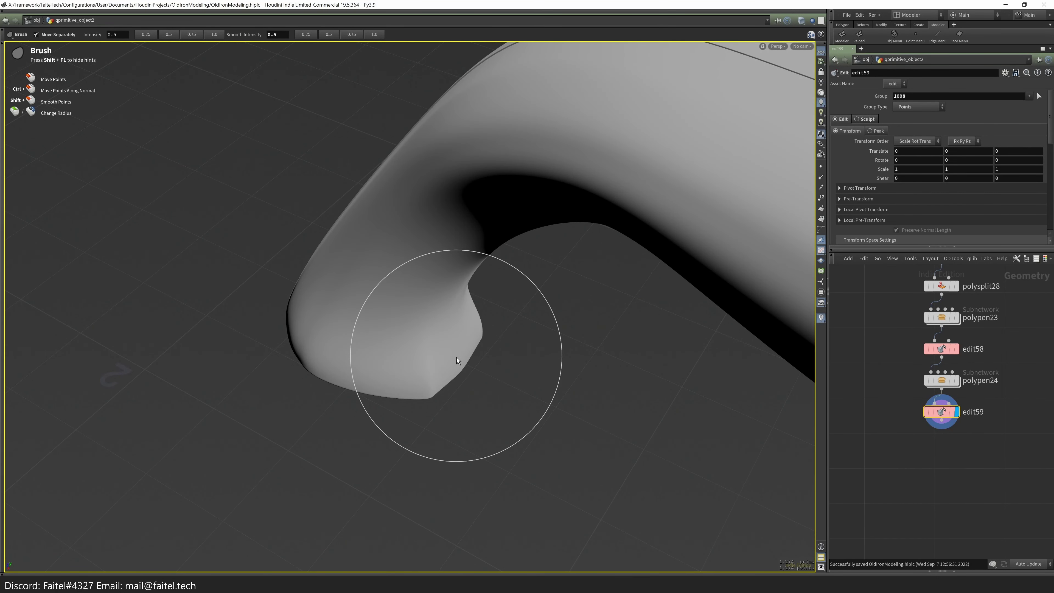
{"action": "left_click_drag", "start_coordinate": [452, 416], "coordinate": [488, 406], "text": "alt"}
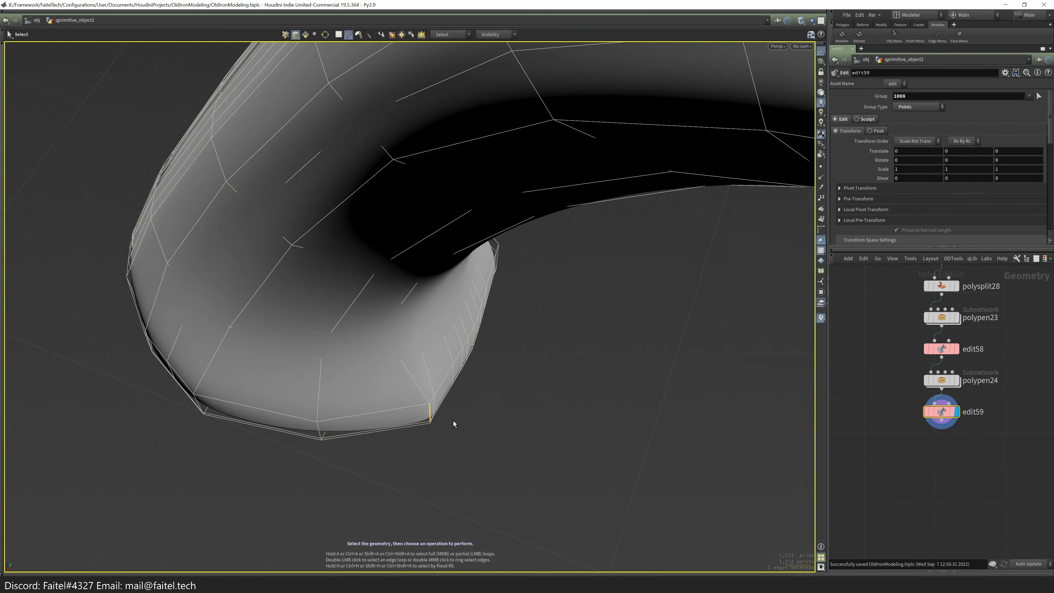
- Grab the selected foot edges and pull them outward along X
{"action": "key", "text": "s"}
{"action": "left_click_drag", "start_coordinate": [391, 479], "coordinate": [561, 370], "text": "alt"}
{"action": "key", "text": "g"}
{"action": "mouse_move", "coordinate": [485, 401]}
{"action": "left_mouse_down", "text": "alt"}
{"action": "mouse_move", "coordinate": [256, 452]}
{"action": "mouse_move", "coordinate": [419, 377]}
{"action": "mouse_move", "coordinate": [435, 262]}
{"action": "mouse_move", "coordinate": [416, 274]}
{"action": "left_mouse_up", "text": "alt"}
{"action": "key", "text": "space+3"}
{"action": "key", "text": "s"}
{"action": "key", "text": "w"}
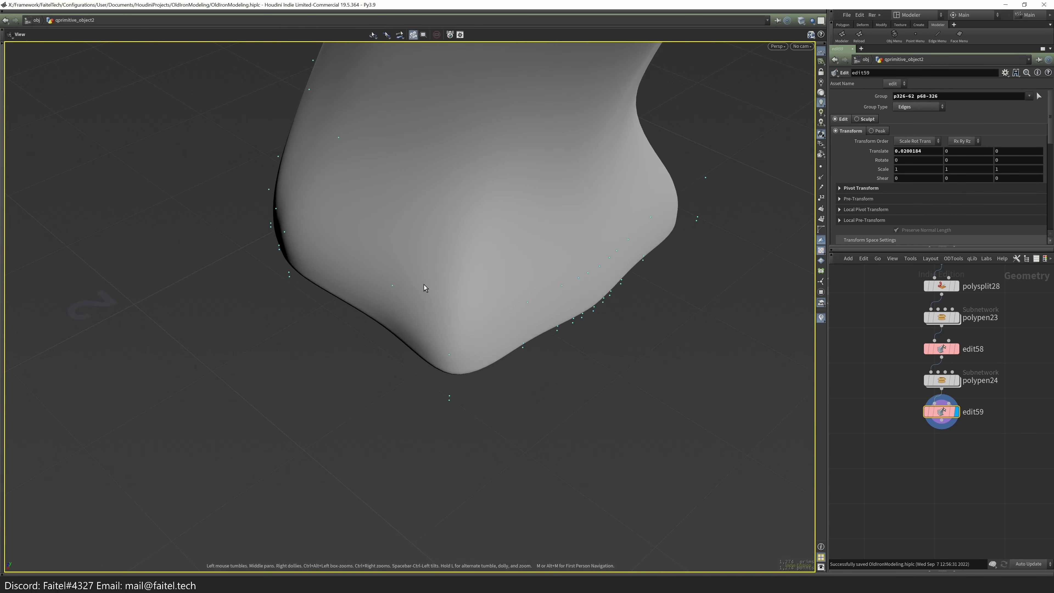
{"action": "key", "text": "w"}
- Select two edges near the foot and push them along Z
{"action": "left_click_drag", "start_coordinate": [416, 350], "coordinate": [380, 346], "text": "alt"}
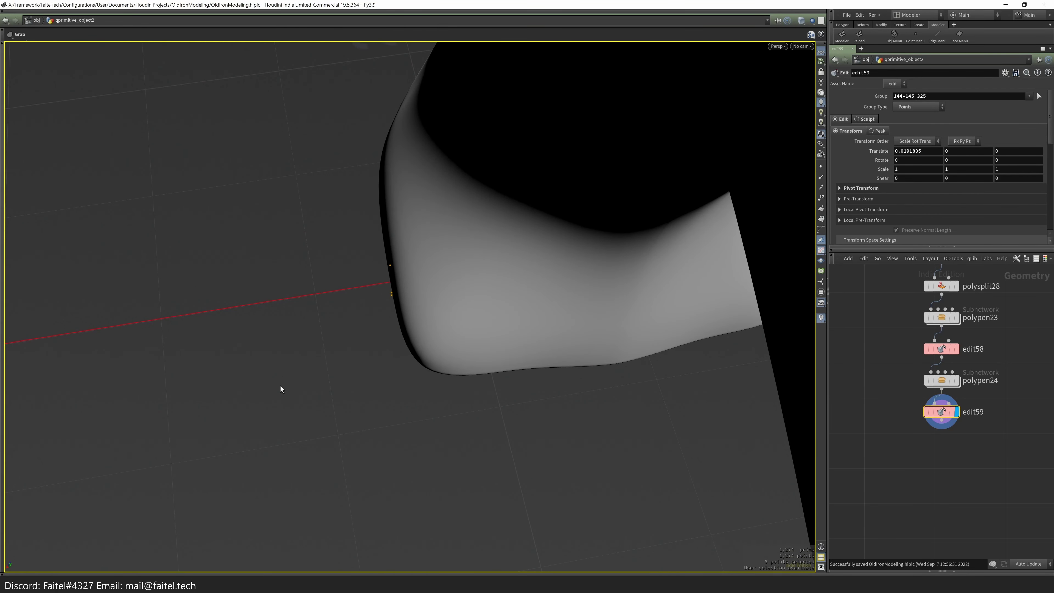
{"action": "left_click_drag", "start_coordinate": [266, 393], "coordinate": [443, 348], "text": "alt"}
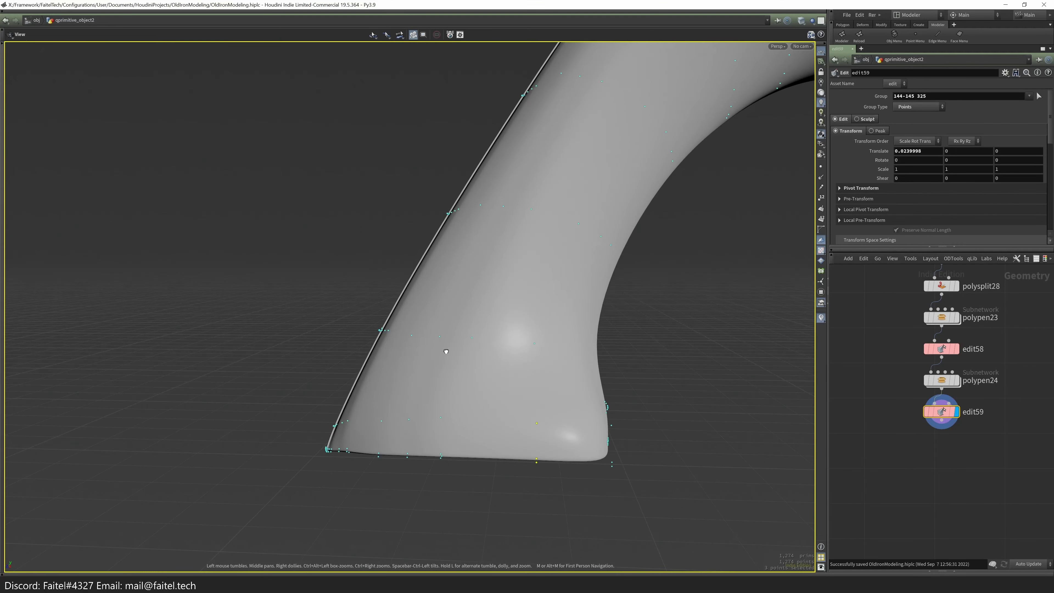
{"action": "key", "text": "w"}
{"action": "left_click_drag", "start_coordinate": [584, 476], "coordinate": [599, 405], "text": "alt"}
{"action": "mouse_move", "coordinate": [642, 460]}
{"action": "left_mouse_down", "text": "alt"}
{"action": "mouse_move", "coordinate": [613, 411]}
{"action": "mouse_move", "coordinate": [664, 423]}
{"action": "mouse_move", "coordinate": [666, 438]}
{"action": "mouse_move", "coordinate": [609, 365]}
{"action": "mouse_move", "coordinate": [619, 390]}
{"action": "mouse_move", "coordinate": [570, 392]}
{"action": "mouse_move", "coordinate": [565, 383]}
{"action": "left_mouse_up", "text": "alt"}
{"action": "key", "text": "w"}
{"action": "key", "text": "t"}
{"action": "left_click_drag", "start_coordinate": [565, 383], "coordinate": [627, 411], "text": "alt"}
{"action": "key", "text": "s"}
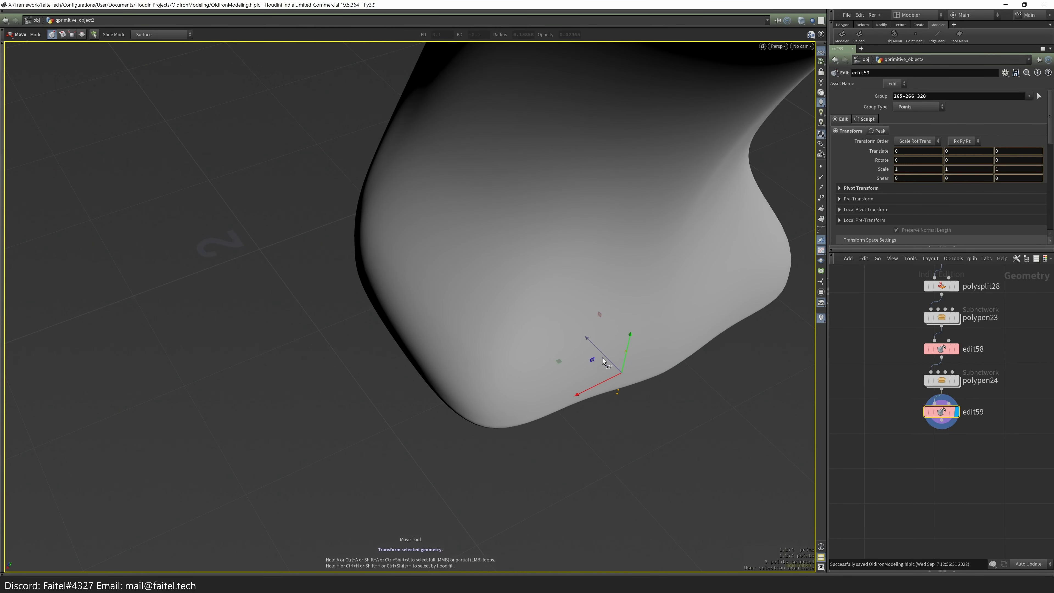
- Push two more pairs of foot-corner edges along Z
{"action": "left_click_drag", "start_coordinate": [481, 414], "coordinate": [549, 436], "text": "alt"}
{"action": "key", "text": "w"}
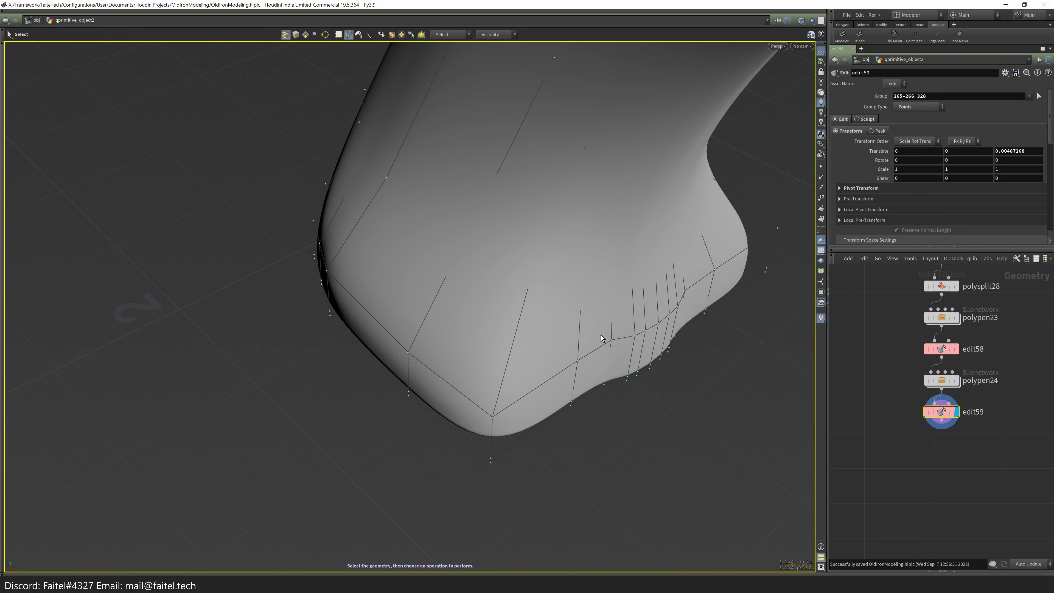
{"action": "left_click_drag", "start_coordinate": [539, 408], "coordinate": [558, 365], "text": "alt"}
{"action": "left_click", "coordinate": [570, 388]}
{"action": "key", "text": "t"}
{"action": "left_click_drag", "start_coordinate": [558, 366], "coordinate": [541, 383], "text": "alt"}
{"action": "left_click", "coordinate": [536, 437]}
{"action": "left_click_drag", "start_coordinate": [535, 434], "coordinate": [515, 337]}
- Bevel the base edge loop with round shape, 2 divisions and offset 0.00728172
{"action": "key", "text": "w"}
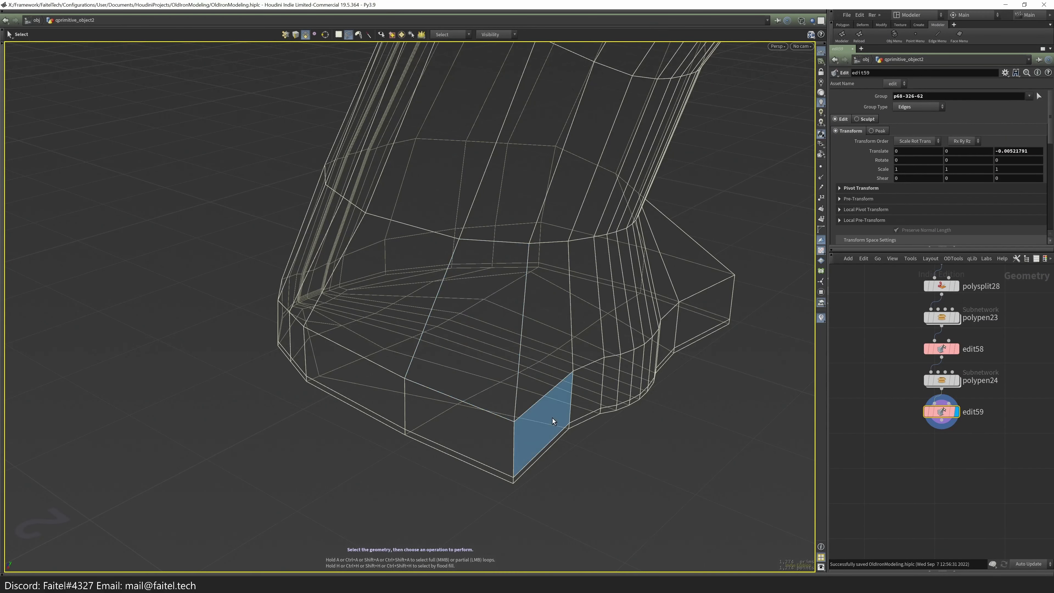
{"action": "middle_click", "coordinate": [534, 445]}
{"action": "key", "text": "b"}
{"action": "mouse_move", "coordinate": [605, 452]}
{"action": "left_mouse_down"}
{"action": "mouse_move", "coordinate": [701, 421]}
{"action": "mouse_move", "coordinate": [669, 413]}
{"action": "left_mouse_up"}
{"action": "key", "text": "space"}
- Push the foot's beveled edge ring slightly outward
{"action": "key", "text": "w"}
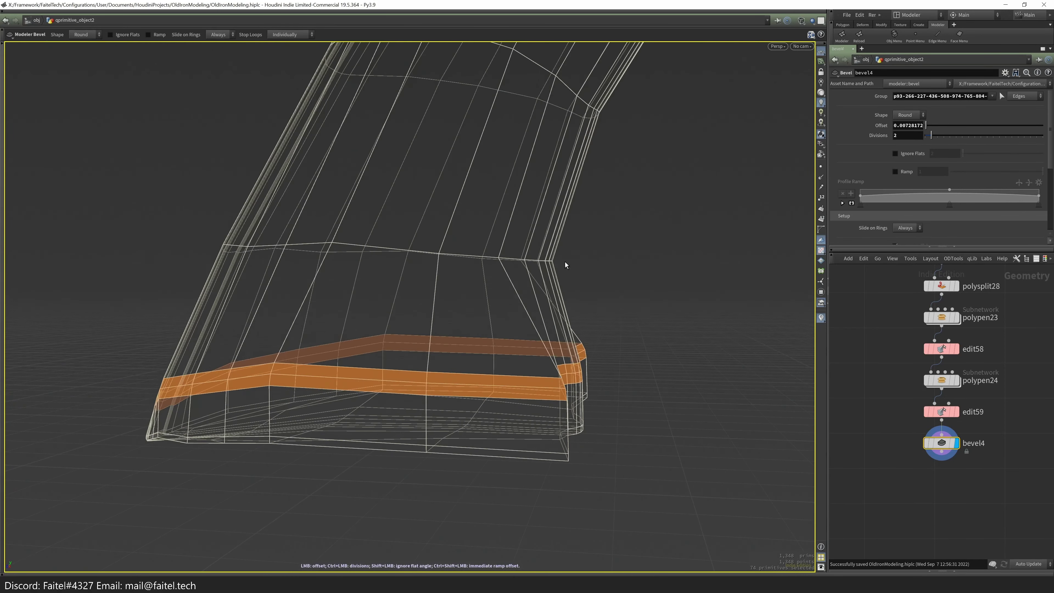
{"action": "left_click", "coordinate": [496, 258]}
{"action": "key", "text": "w"}
{"action": "mouse_move", "coordinate": [486, 262]}
{"action": "left_mouse_down"}
{"action": "mouse_move", "coordinate": [535, 300]}
{"action": "mouse_move", "coordinate": [372, 337]}
{"action": "mouse_move", "coordinate": [477, 294]}
{"action": "mouse_move", "coordinate": [406, 341]}
{"action": "mouse_move", "coordinate": [333, 263]}
{"action": "left_mouse_up"}
{"action": "key", "text": "w"}
{"action": "key", "text": "w"}
- Preview the handle as a depth-3 subdivided surface and inspect the foot
{"action": "key", "text": "space"}
{"action": "key", "text": "Tab"}
{"action": "left_click", "coordinate": [455, 327]}
{"action": "mouse_move", "coordinate": [473, 348]}
{"action": "left_mouse_down"}
{"action": "mouse_move", "coordinate": [582, 367]}
{"action": "mouse_move", "coordinate": [518, 348]}
{"action": "mouse_move", "coordinate": [329, 349]}
{"action": "mouse_move", "coordinate": [544, 353]}
{"action": "mouse_move", "coordinate": [376, 366]}
{"action": "mouse_move", "coordinate": [348, 380]}
{"action": "left_mouse_up"}
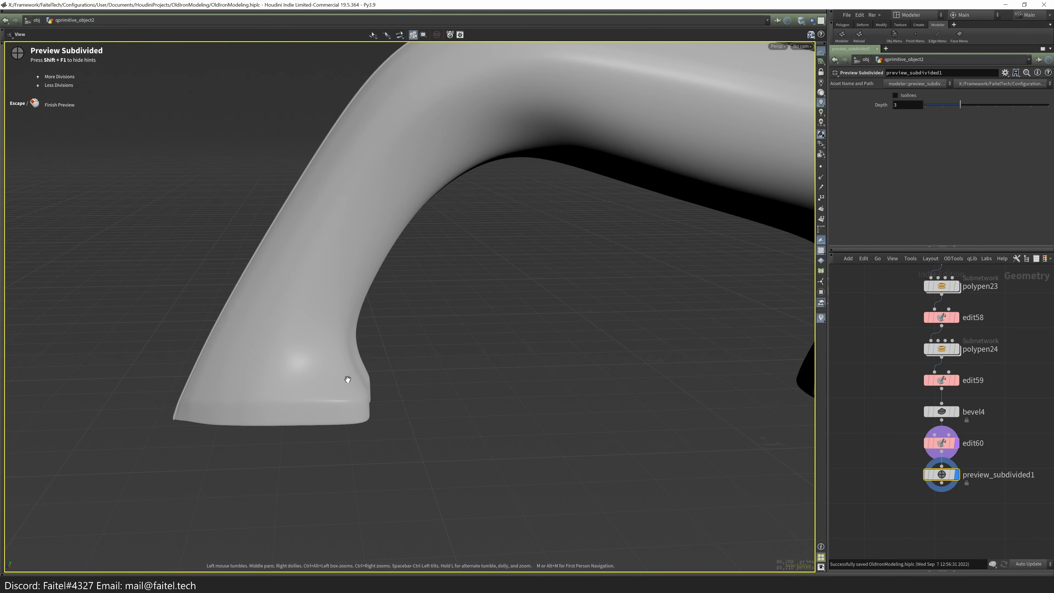
- Exit the subdivision preview and brush-smooth the foot's upper edge
{"action": "scroll", "coordinate": [412, 338], "scroll_direction": "up", "scroll_amount": 3}
{"action": "key", "text": "Escape"}
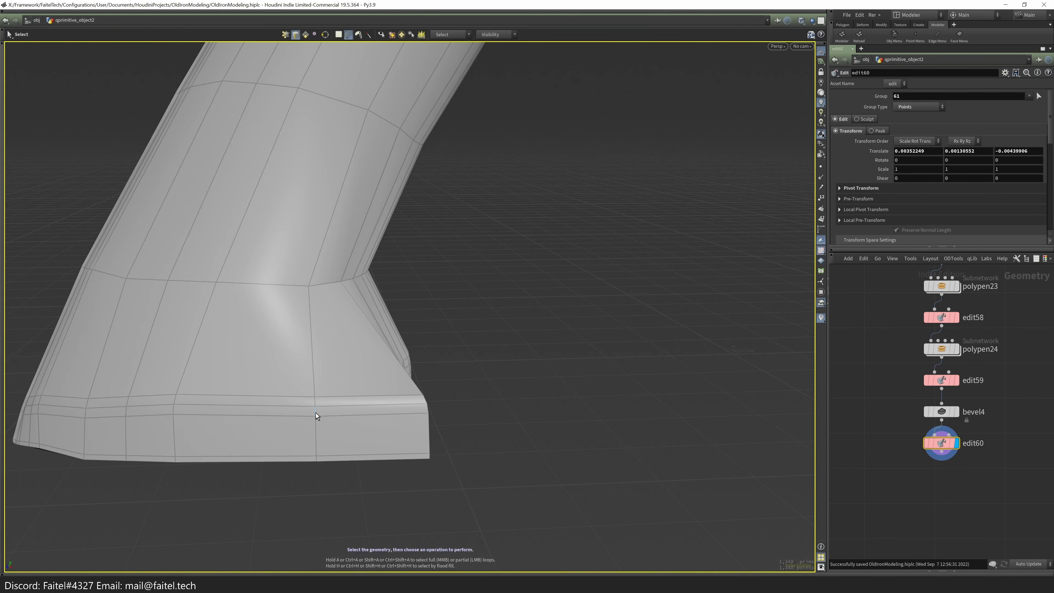
{"action": "middle_click_drag", "start_coordinate": [316, 413], "coordinate": [440, 411]}
{"action": "key", "text": "b"}
{"action": "mouse_move", "coordinate": [403, 406]}
{"action": "left_mouse_down", "text": "shift"}
{"action": "mouse_move", "coordinate": [429, 402]}
{"action": "mouse_move", "coordinate": [300, 399]}
{"action": "left_mouse_up", "text": "shift"}
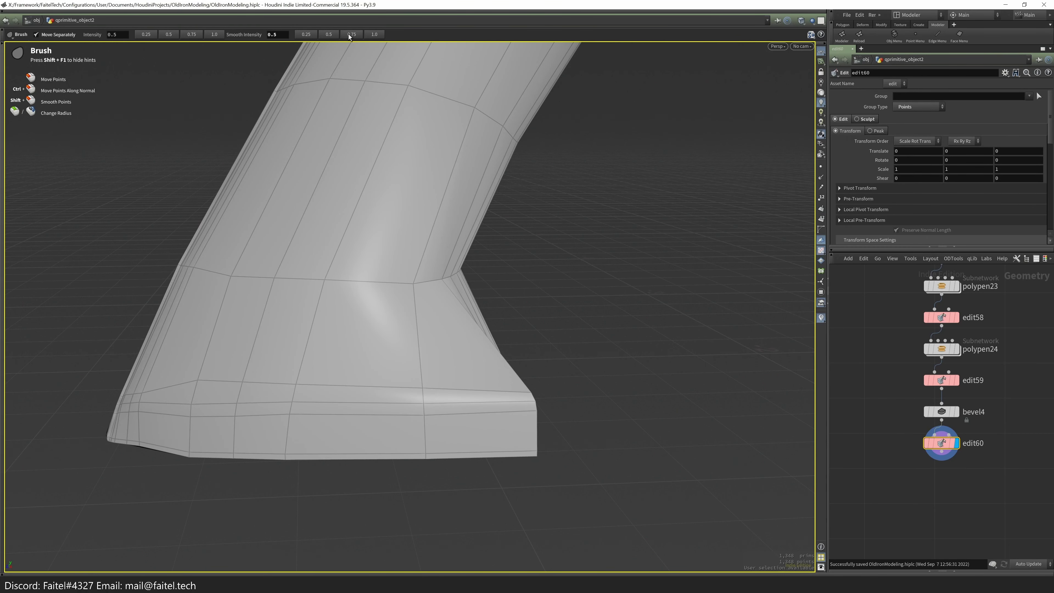
{"action": "left_click_drag", "start_coordinate": [386, 374], "coordinate": [426, 393], "text": "alt"}
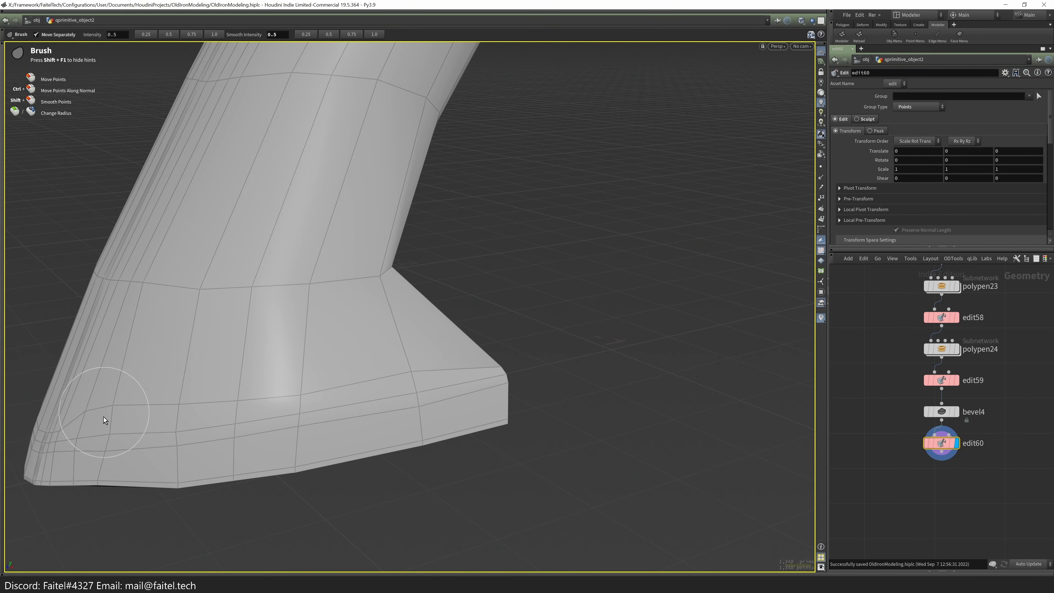
{"action": "mouse_move", "coordinate": [104, 420]}
{"action": "left_mouse_down", "text": "alt"}
{"action": "mouse_move", "coordinate": [232, 452]}
{"action": "mouse_move", "coordinate": [466, 337]}
{"action": "mouse_move", "coordinate": [382, 416]}
{"action": "left_mouse_up", "text": "alt"}
{"action": "scroll", "coordinate": [423, 368], "scroll_direction": "down", "scroll_amount": 5}
{"action": "mouse_move", "coordinate": [473, 332]}
{"action": "left_mouse_down"}
{"action": "mouse_move", "coordinate": [513, 316]}
{"action": "mouse_move", "coordinate": [452, 332]}
{"action": "mouse_move", "coordinate": [497, 313]}
{"action": "mouse_move", "coordinate": [514, 342]}
{"action": "left_mouse_up"}
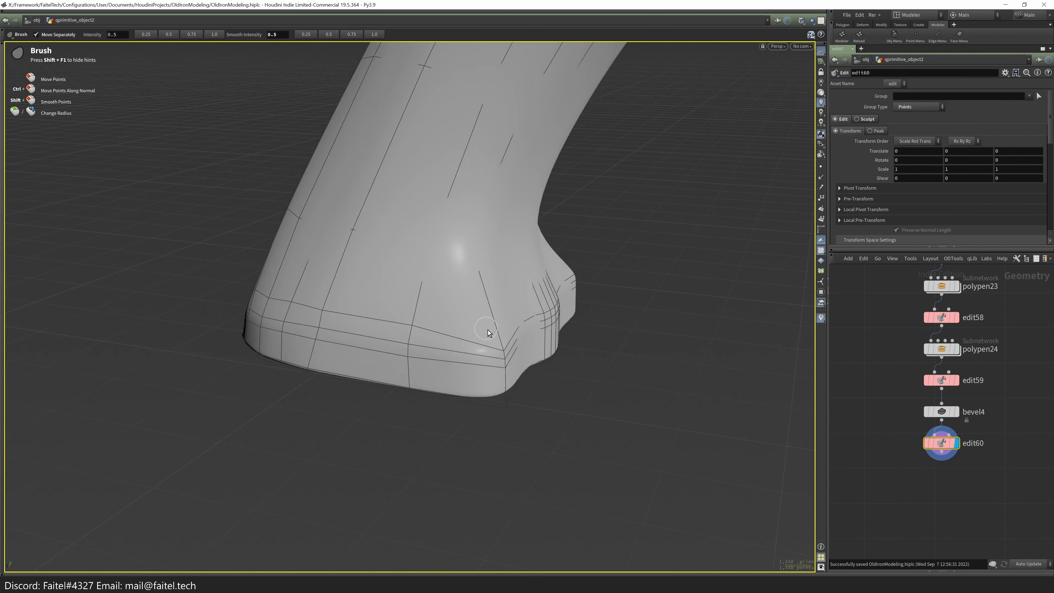
- Try moving the foot's corner points, then undo that move
{"action": "key", "text": "w"}
{"action": "key", "text": "t"}
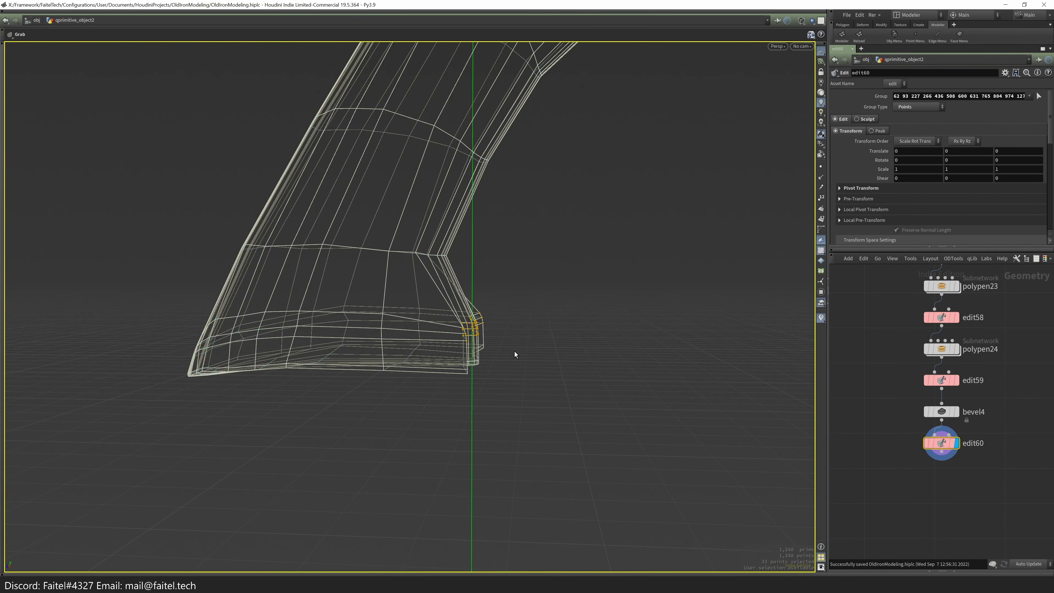
{"action": "key", "text": "s"}
{"action": "key", "text": "w"}
{"action": "key", "text": "ctrl+z"}
{"action": "key", "text": "ctrl+z"}
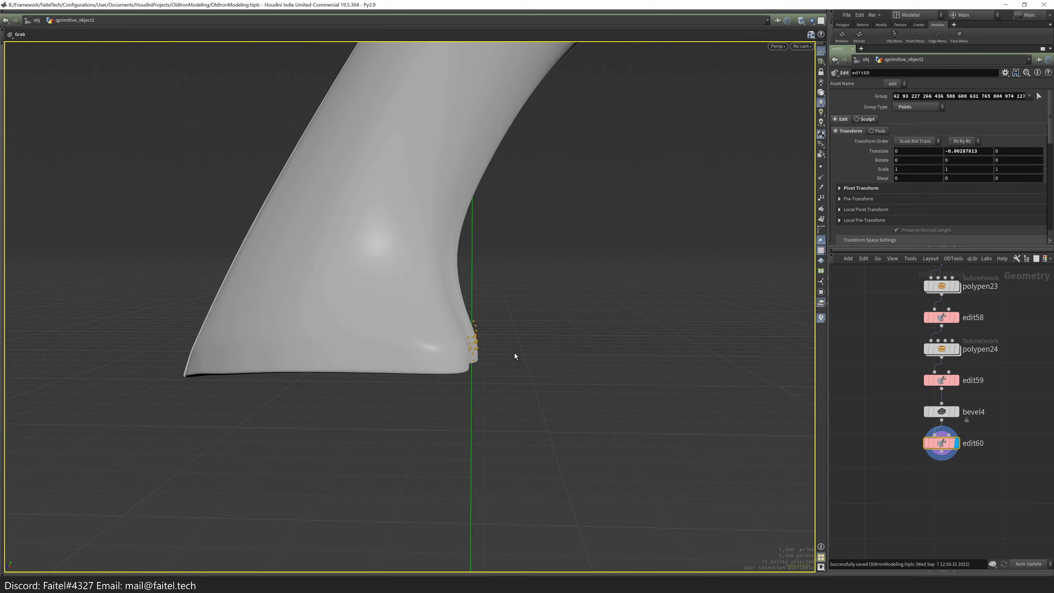
{"action": "key", "text": "w"}
- In front ortho view, lower selected points and raise four foot-front points slightly along Y
{"action": "key", "text": "space+3"}
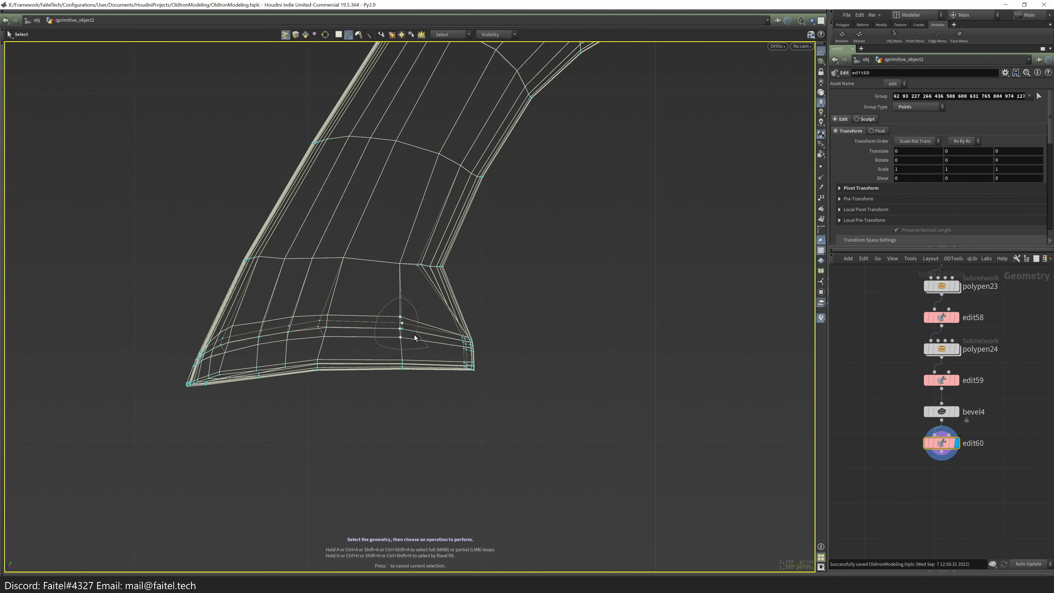
{"action": "left_click_drag", "start_coordinate": [271, 350], "coordinate": [311, 350], "text": "alt"}
{"action": "left_click_drag", "start_coordinate": [333, 302], "coordinate": [332, 314]}
{"action": "key", "text": "w"}
{"action": "key", "text": "w"}
{"action": "key", "text": "s"}
{"action": "left_click", "coordinate": [247, 351]}
{"action": "left_click_drag", "start_coordinate": [266, 320], "coordinate": [266, 318]}
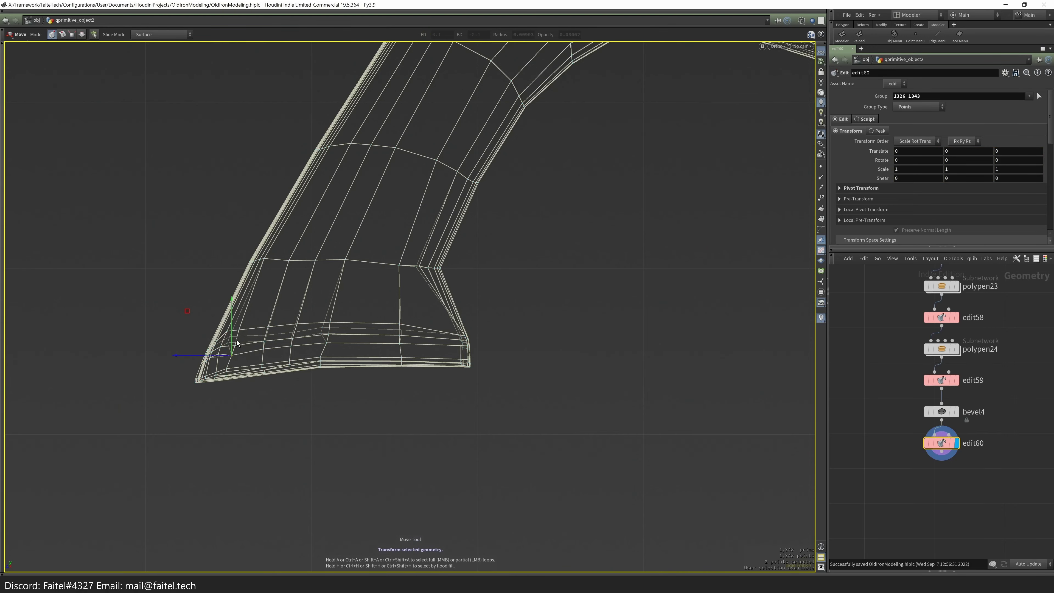
{"action": "left_click_drag", "start_coordinate": [239, 342], "coordinate": [498, 291]}
- Apply Mirror twice along X and orbit the smooth-shaded two-legged handle
{"action": "key", "text": "q"}
{"action": "left_click", "coordinate": [596, 502]}
{"action": "key", "text": "q"}
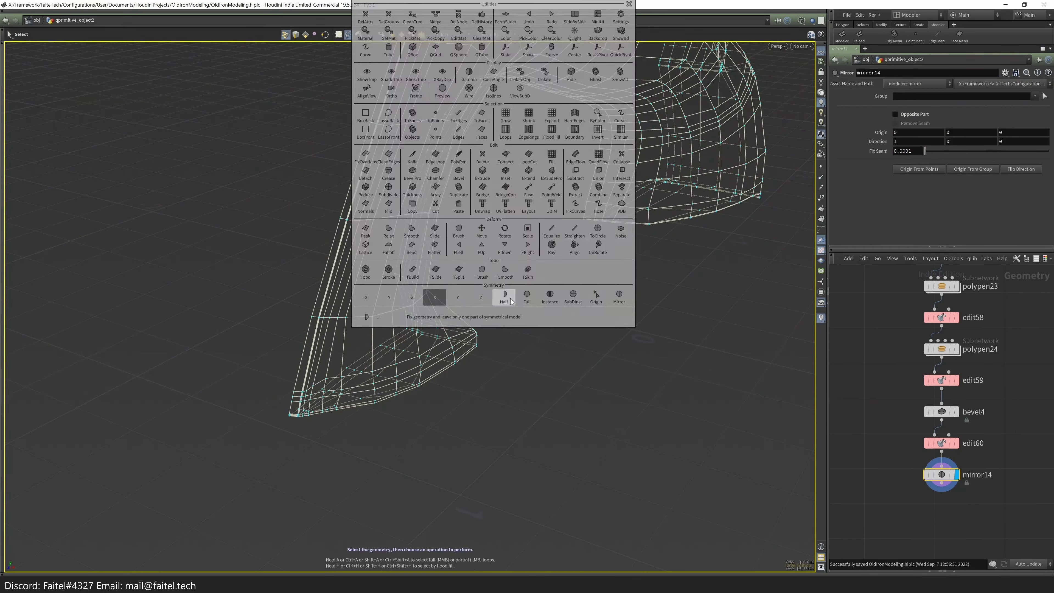
{"action": "left_click", "coordinate": [501, 296]}
{"action": "key", "text": "w"}
{"action": "mouse_move", "coordinate": [529, 294]}
{"action": "left_mouse_down"}
{"action": "mouse_move", "coordinate": [495, 313]}
{"action": "mouse_move", "coordinate": [513, 301]}
{"action": "mouse_move", "coordinate": [517, 350]}
{"action": "mouse_move", "coordinate": [544, 335]}
{"action": "mouse_move", "coordinate": [491, 342]}
{"action": "mouse_move", "coordinate": [499, 325]}
{"action": "mouse_move", "coordinate": [482, 307]}
{"action": "mouse_move", "coordinate": [574, 327]}
{"action": "mouse_move", "coordinate": [588, 388]}
{"action": "mouse_move", "coordinate": [567, 365]}
{"action": "mouse_move", "coordinate": [478, 349]}
{"action": "mouse_move", "coordinate": [454, 325]}
{"action": "mouse_move", "coordinate": [447, 344]}
{"action": "mouse_move", "coordinate": [492, 349]}
{"action": "left_mouse_up"}
{"action": "key", "text": "shift+w"}
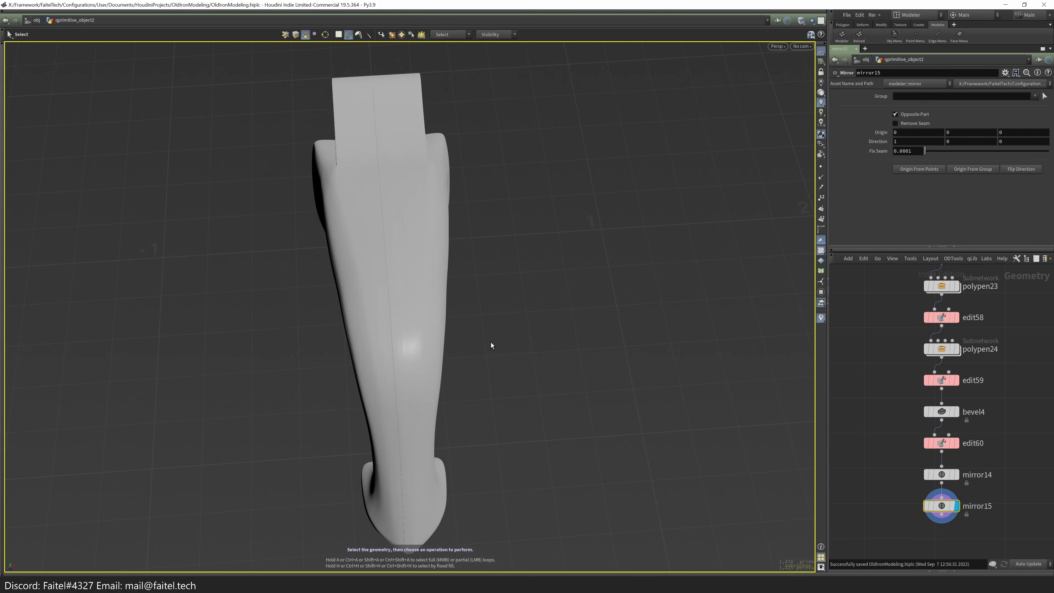
{"action": "middle_click_drag", "start_coordinate": [492, 349], "coordinate": [468, 280]}
{"action": "left_click_drag", "start_coordinate": [468, 280], "coordinate": [413, 284]}
- Discard an unused edge-drawing step and switch to brushing leg points
{"action": "key", "text": "shift+p"}
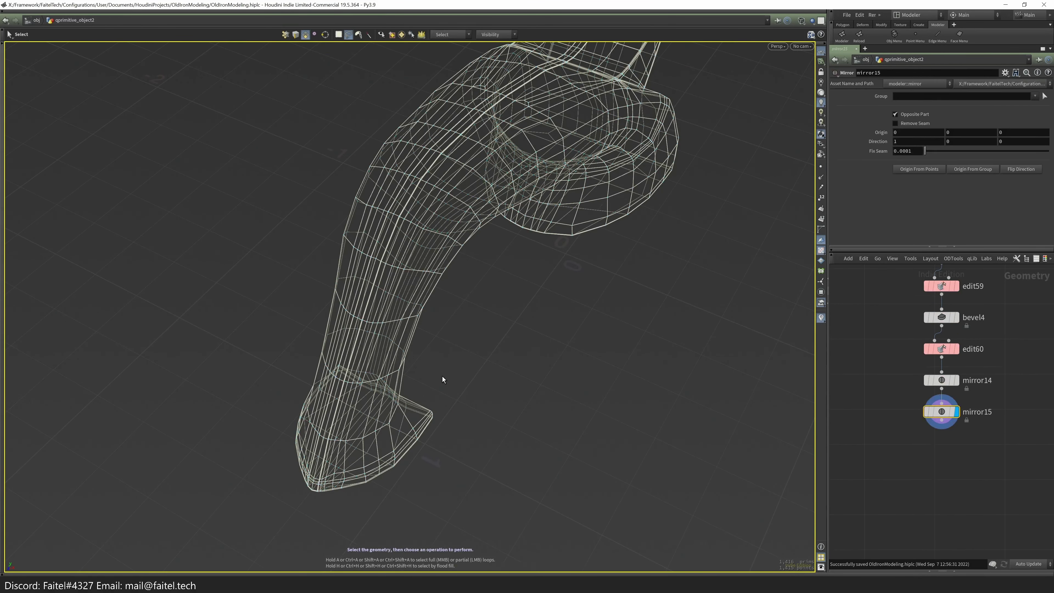
{"action": "key", "text": "Return"}
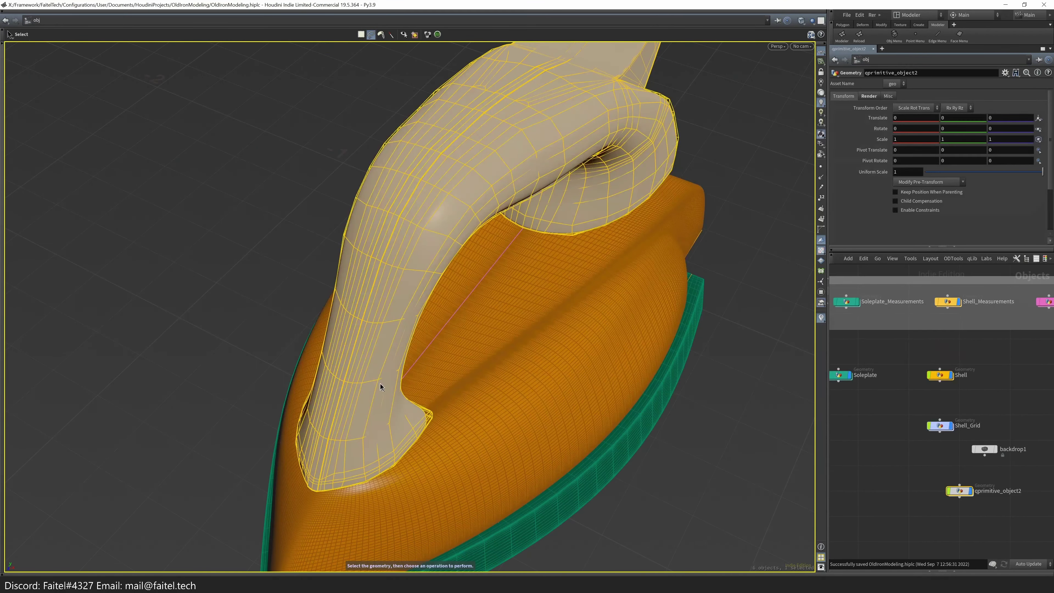
{"action": "key", "text": "Escape"}
{"action": "key", "text": "shift+p"}
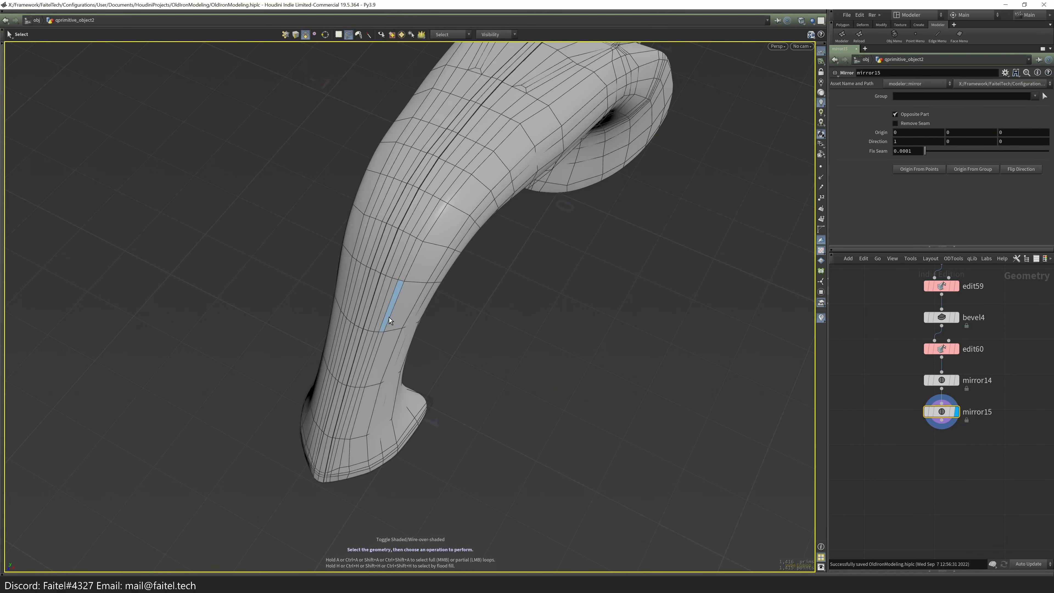
{"action": "key", "text": "shift+b"}
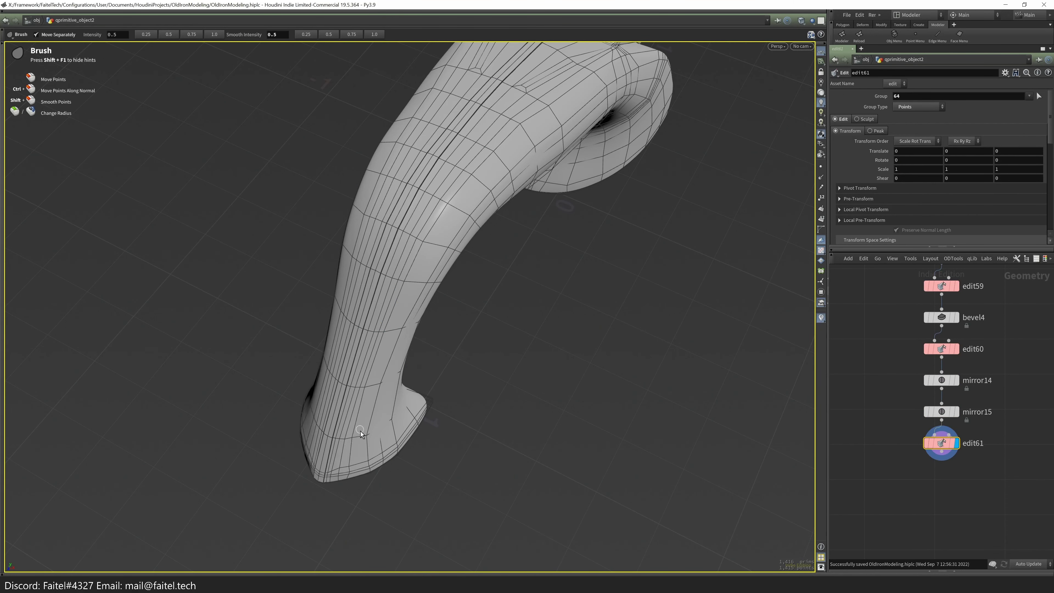
- Brush-smooth the crease along the leg with Smooth Intensity raised to 1
{"action": "mouse_move", "coordinate": [361, 431]}
{"action": "left_mouse_down"}
{"action": "mouse_move", "coordinate": [353, 398]}
{"action": "mouse_move", "coordinate": [372, 358]}
{"action": "left_mouse_up"}
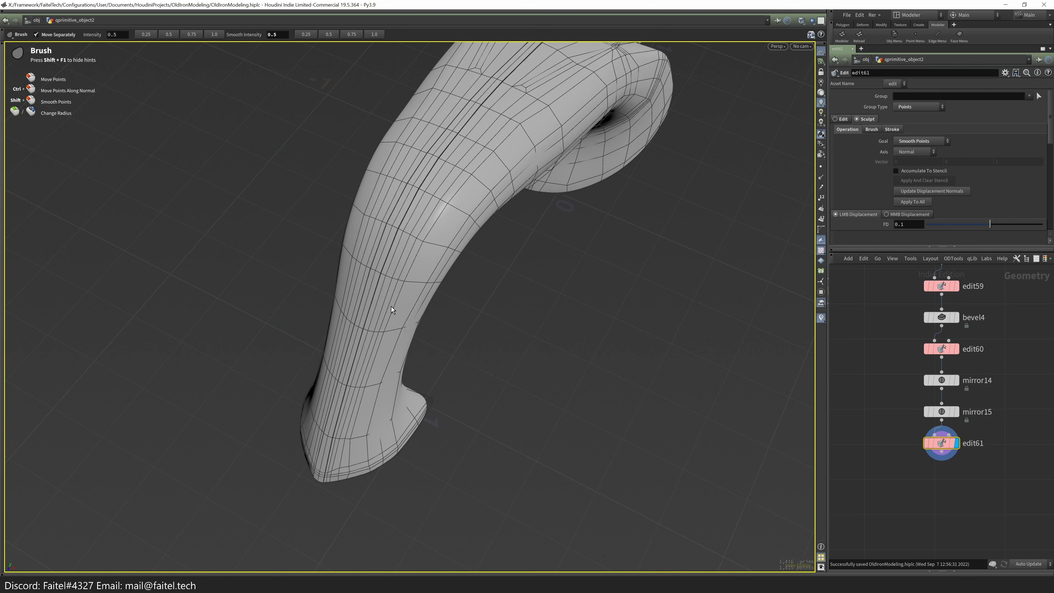
{"action": "left_click_drag", "start_coordinate": [469, 206], "coordinate": [438, 207], "text": "shift"}
{"action": "left_click", "coordinate": [374, 34]}
{"action": "mouse_move", "coordinate": [514, 126]}
{"action": "left_mouse_down", "text": "shift"}
{"action": "mouse_move", "coordinate": [487, 113]}
{"action": "mouse_move", "coordinate": [505, 122]}
{"action": "mouse_move", "coordinate": [489, 134]}
{"action": "mouse_move", "coordinate": [491, 158]}
{"action": "mouse_move", "coordinate": [462, 218]}
{"action": "mouse_move", "coordinate": [443, 218]}
{"action": "left_mouse_up", "text": "shift"}
{"action": "key", "text": "Escape"}
- Keep smoothing the crease from a new angle with the wireframe overlay shown
{"action": "mouse_move", "coordinate": [516, 260]}
{"action": "left_mouse_down"}
{"action": "mouse_move", "coordinate": [471, 332]}
{"action": "mouse_move", "coordinate": [509, 228]}
{"action": "mouse_move", "coordinate": [426, 369]}
{"action": "left_mouse_up"}
{"action": "key", "text": "Return"}
{"action": "left_click_drag", "start_coordinate": [402, 320], "coordinate": [425, 298], "text": "alt"}
{"action": "key", "text": "shift+w"}
{"action": "mouse_move", "coordinate": [483, 260]}
{"action": "left_mouse_down", "text": "shift"}
{"action": "mouse_move", "coordinate": [457, 332]}
{"action": "mouse_move", "coordinate": [529, 274]}
{"action": "mouse_move", "coordinate": [435, 297]}
{"action": "mouse_move", "coordinate": [428, 285]}
{"action": "mouse_move", "coordinate": [537, 392]}
{"action": "mouse_move", "coordinate": [507, 423]}
{"action": "left_mouse_up", "text": "shift"}
{"action": "key", "text": "Escape"}
{"action": "key", "text": "shift+w"}
- Check the bent handle toward its tip and start drawing new edges with PolyPen
{"action": "scroll", "coordinate": [539, 285], "scroll_direction": "up", "scroll_amount": 5}
{"action": "key", "text": "shift+w"}
{"action": "scroll", "coordinate": [558, 245], "scroll_direction": "up", "scroll_amount": 3}
{"action": "mouse_move", "coordinate": [557, 245]}
{"action": "left_mouse_down"}
{"action": "mouse_move", "coordinate": [416, 301]}
{"action": "mouse_move", "coordinate": [348, 296]}
{"action": "mouse_move", "coordinate": [410, 221]}
{"action": "left_mouse_up"}
{"action": "key", "text": "Return"}
{"action": "mouse_move", "coordinate": [399, 256]}
{"action": "left_mouse_down"}
{"action": "mouse_move", "coordinate": [438, 236]}
{"action": "mouse_move", "coordinate": [335, 315]}
{"action": "mouse_move", "coordinate": [460, 235]}
{"action": "left_mouse_up"}
{"action": "key", "text": "Escape"}
{"action": "key", "text": "shift+w"}
{"action": "key", "text": "shift+w"}
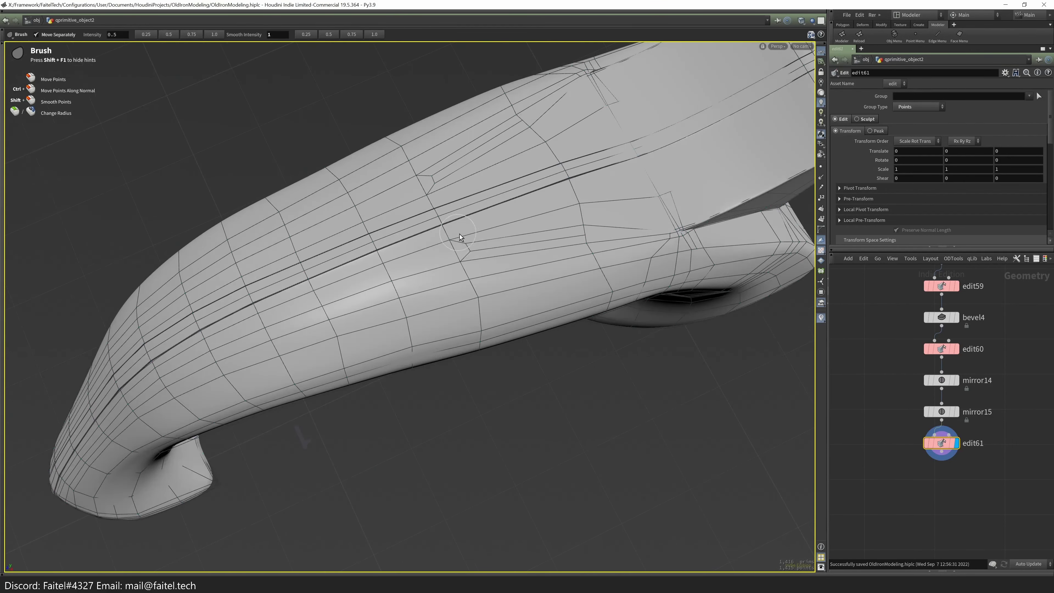
{"action": "key", "text": "p"}
{"action": "mouse_move", "coordinate": [328, 310]}
{"action": "left_mouse_down"}
{"action": "mouse_move", "coordinate": [482, 235]}
{"action": "mouse_move", "coordinate": [395, 266]}
{"action": "mouse_move", "coordinate": [396, 225]}
{"action": "left_mouse_up"}
- Cut several connecting edges between the loops down the leg
{"action": "left_click_drag", "start_coordinate": [316, 393], "coordinate": [393, 216]}
{"action": "left_click", "coordinate": [391, 221]}
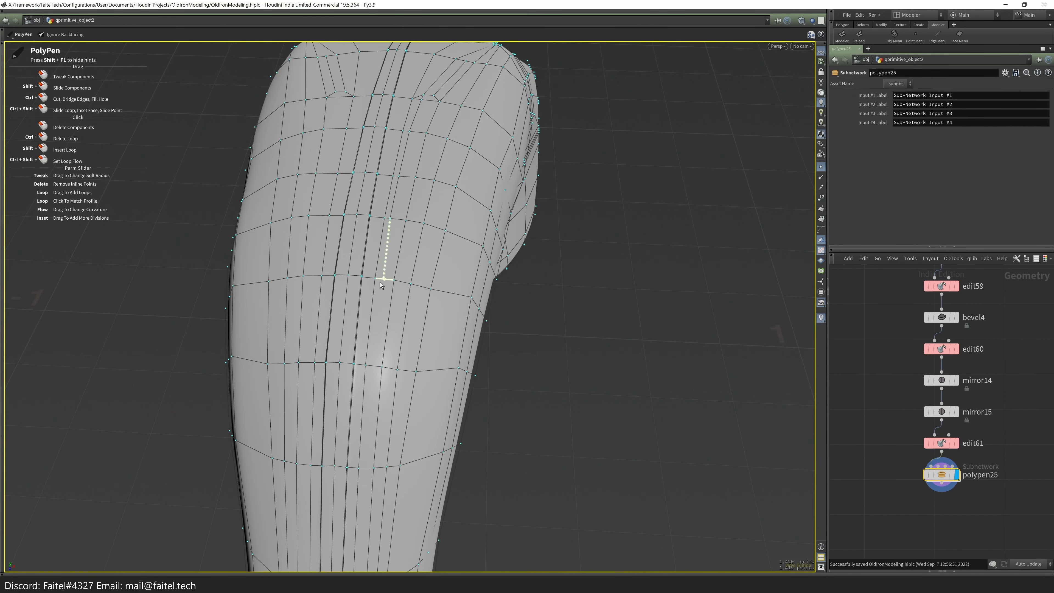
{"action": "scroll", "coordinate": [372, 219], "scroll_direction": "up", "scroll_amount": 4}
{"action": "left_click", "coordinate": [371, 261]}
{"action": "left_click_drag", "start_coordinate": [371, 260], "coordinate": [376, 150]}
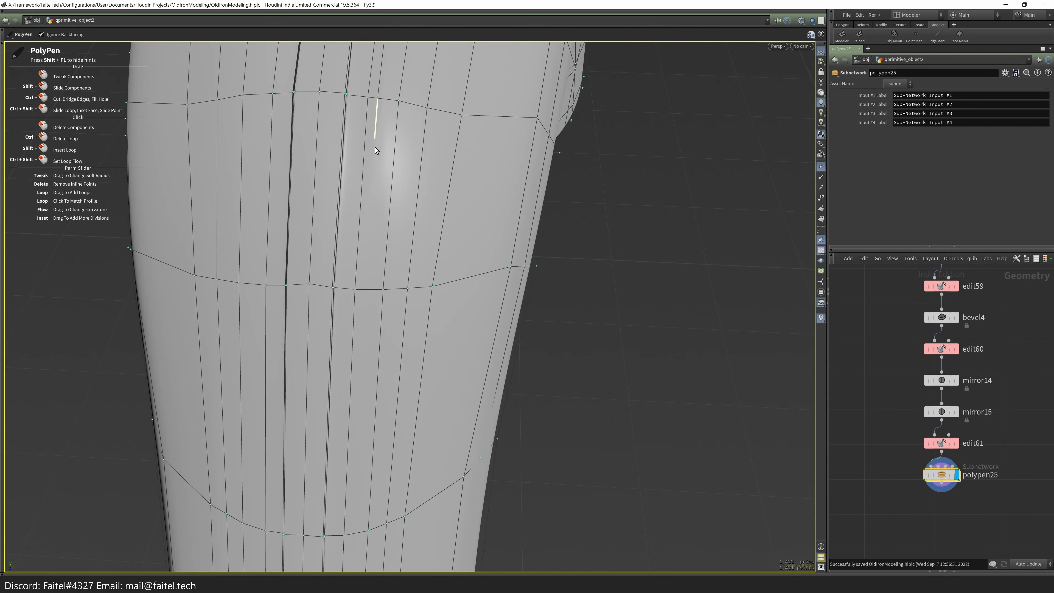
{"action": "left_click_drag", "start_coordinate": [368, 331], "coordinate": [378, 156]}
{"action": "left_click", "coordinate": [359, 316]}
{"action": "left_click_drag", "start_coordinate": [360, 316], "coordinate": [349, 212]}
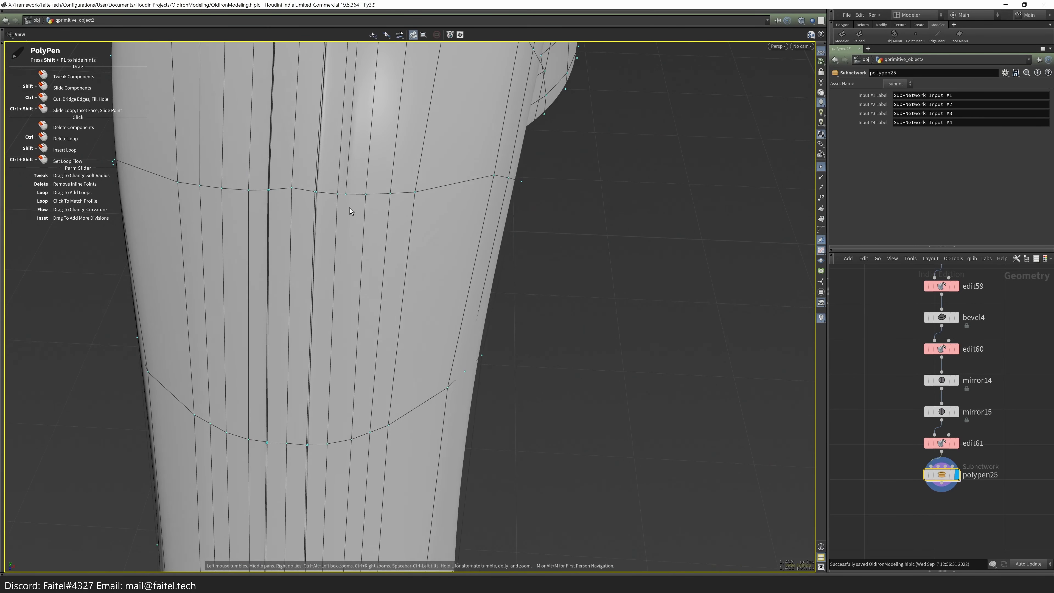
{"action": "left_click", "coordinate": [353, 440]}
{"action": "left_click_drag", "start_coordinate": [353, 440], "coordinate": [379, 166]}
{"action": "left_click", "coordinate": [366, 399]}
{"action": "left_click_drag", "start_coordinate": [366, 399], "coordinate": [380, 177]}
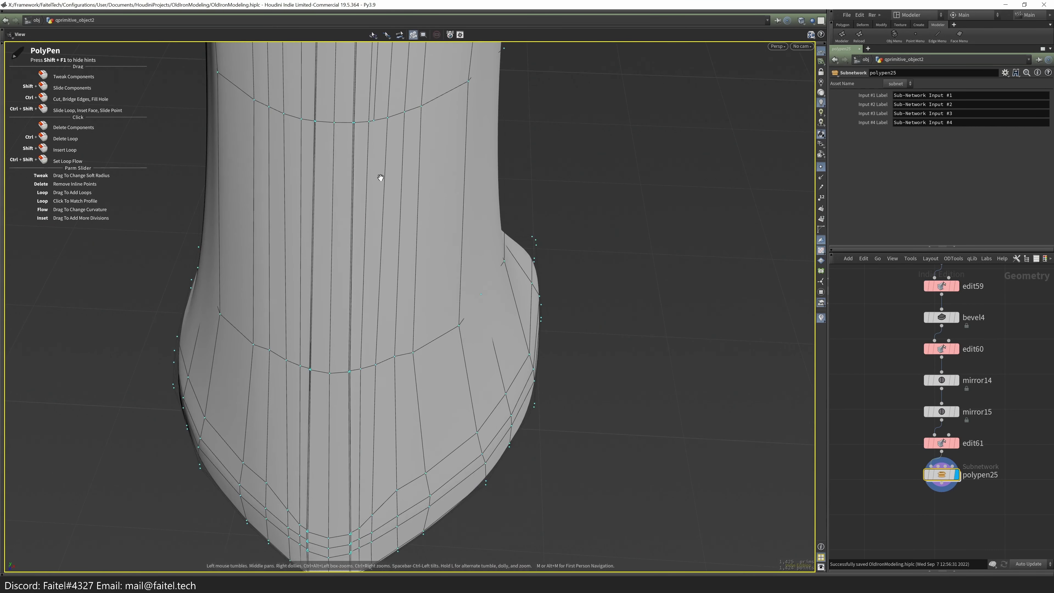
{"action": "left_click", "coordinate": [366, 371]}
- Cut more connecting edges across the leg's lower flare
{"action": "left_click_drag", "start_coordinate": [366, 372], "coordinate": [304, 424]}
{"action": "left_click", "coordinate": [301, 467]}
{"action": "left_click_drag", "start_coordinate": [301, 467], "coordinate": [308, 358]}
{"action": "left_click", "coordinate": [287, 432]}
{"action": "left_click", "coordinate": [282, 458]}
{"action": "left_click_drag", "start_coordinate": [281, 495], "coordinate": [273, 310]}
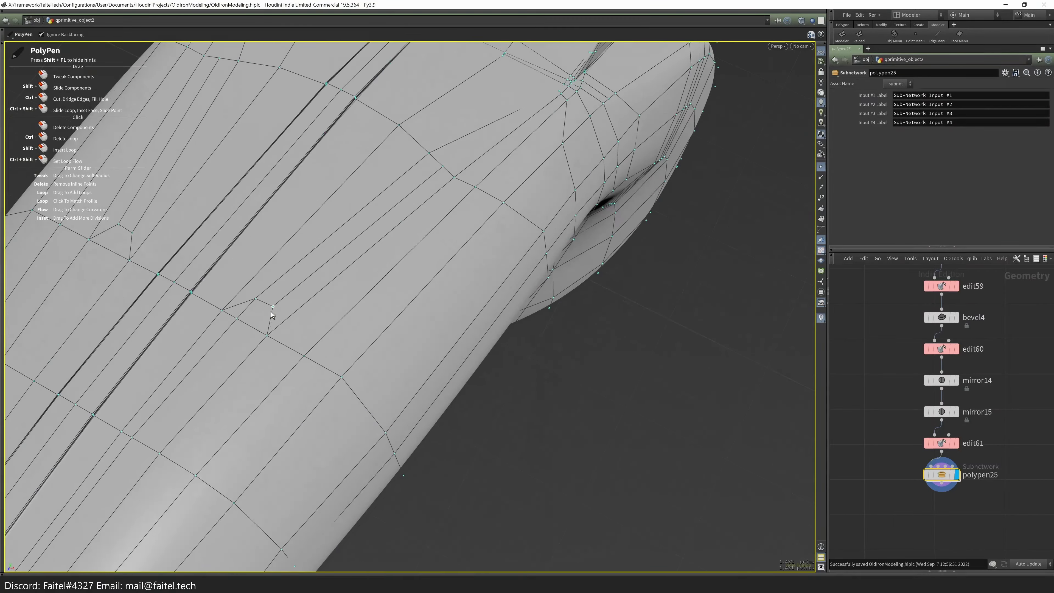
- Delete the stray edge near the top of the handle
{"action": "mouse_move", "coordinate": [448, 165]}
{"action": "left_mouse_down"}
{"action": "mouse_move", "coordinate": [438, 252]}
{"action": "mouse_move", "coordinate": [466, 215]}
{"action": "left_mouse_up"}
{"action": "key", "text": "shift+w"}
{"action": "left_click", "coordinate": [308, 254]}
{"action": "left_click_drag", "start_coordinate": [309, 254], "coordinate": [338, 252]}
{"action": "key", "text": "s"}
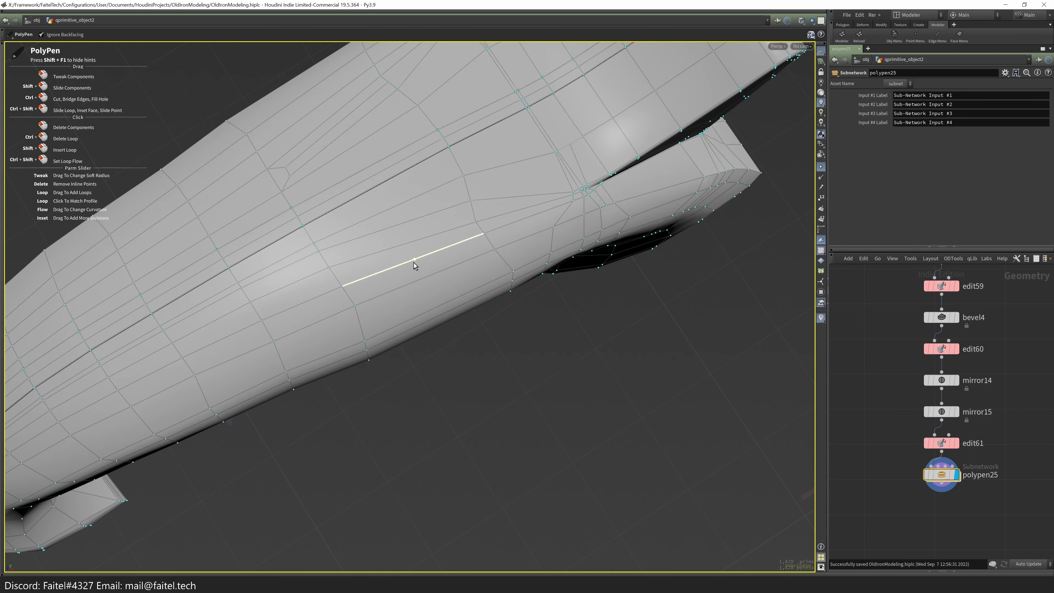
{"action": "key", "text": "Return"}
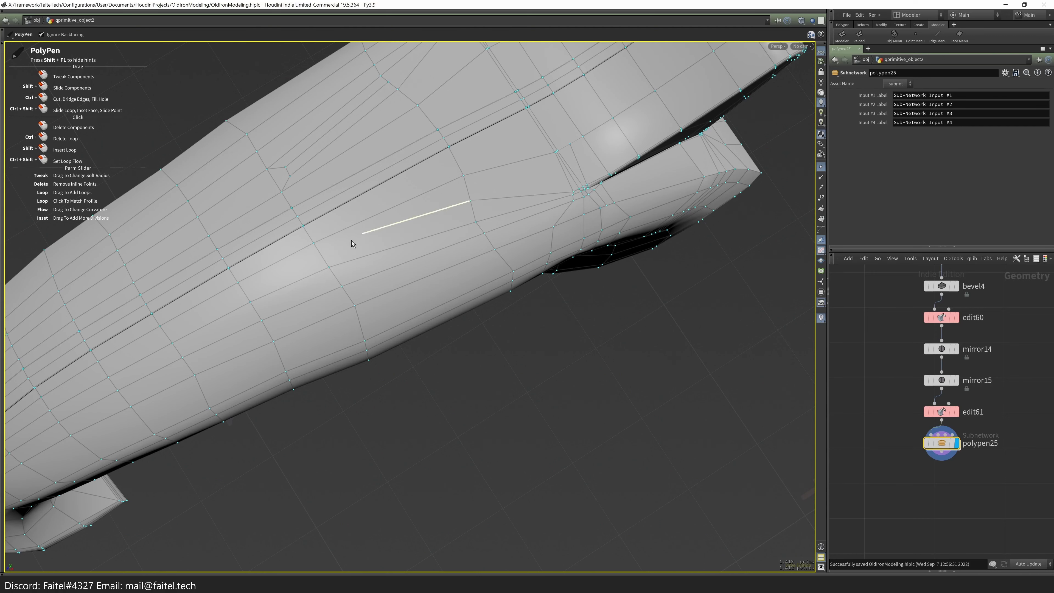
- Cut additional edges along the leg down to its base
{"action": "left_click_drag", "start_coordinate": [432, 209], "coordinate": [541, 184]}
{"action": "left_click_drag", "start_coordinate": [339, 286], "coordinate": [401, 201]}
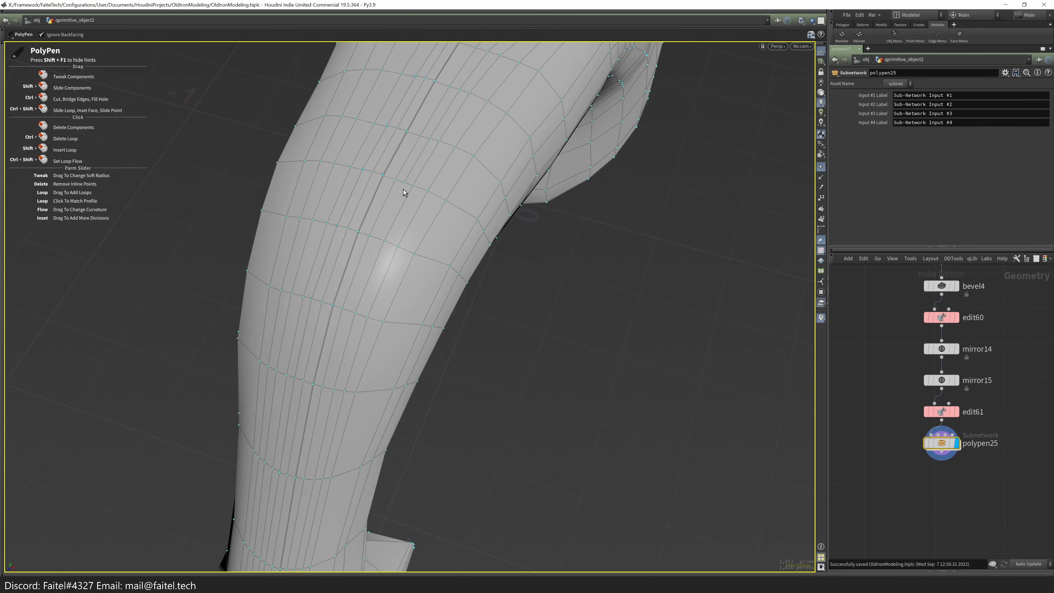
{"action": "left_click_drag", "start_coordinate": [352, 299], "coordinate": [440, 181]}
{"action": "mouse_move", "coordinate": [405, 305]}
{"action": "left_mouse_down"}
{"action": "mouse_move", "coordinate": [454, 207]}
{"action": "mouse_move", "coordinate": [409, 302]}
{"action": "left_mouse_up"}
{"action": "left_click_drag", "start_coordinate": [382, 452], "coordinate": [379, 395]}
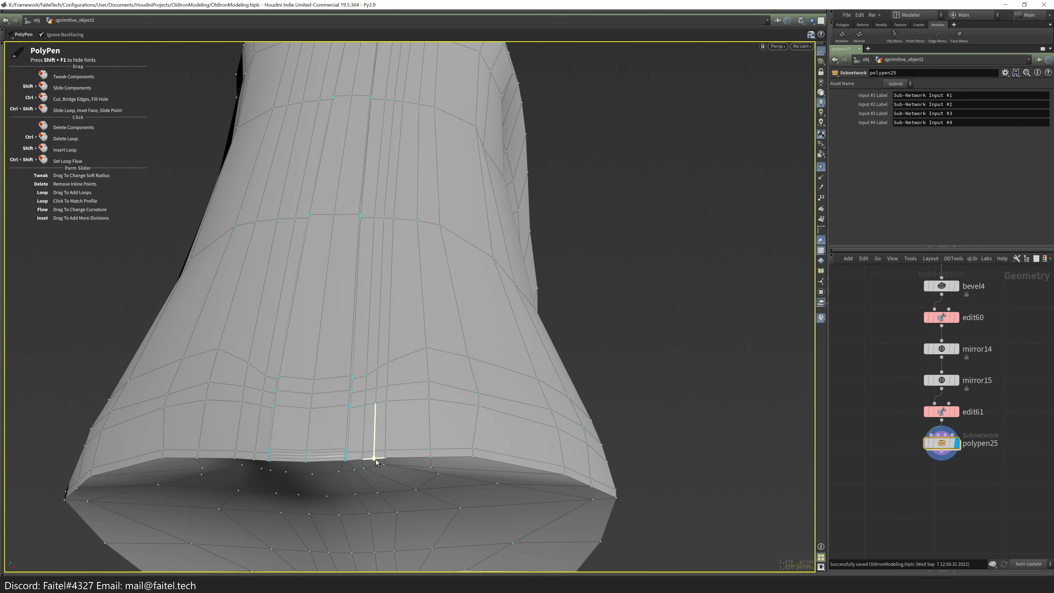
{"action": "left_click_drag", "start_coordinate": [376, 462], "coordinate": [359, 399]}
{"action": "mouse_move", "coordinate": [405, 454]}
{"action": "left_mouse_down"}
{"action": "mouse_move", "coordinate": [369, 393]}
{"action": "mouse_move", "coordinate": [408, 396]}
{"action": "mouse_move", "coordinate": [404, 384]}
{"action": "mouse_move", "coordinate": [342, 418]}
{"action": "mouse_move", "coordinate": [377, 440]}
{"action": "left_mouse_up"}
- Brush-smooth the points around the foot at the leg's base
{"action": "key", "text": "shift+w"}
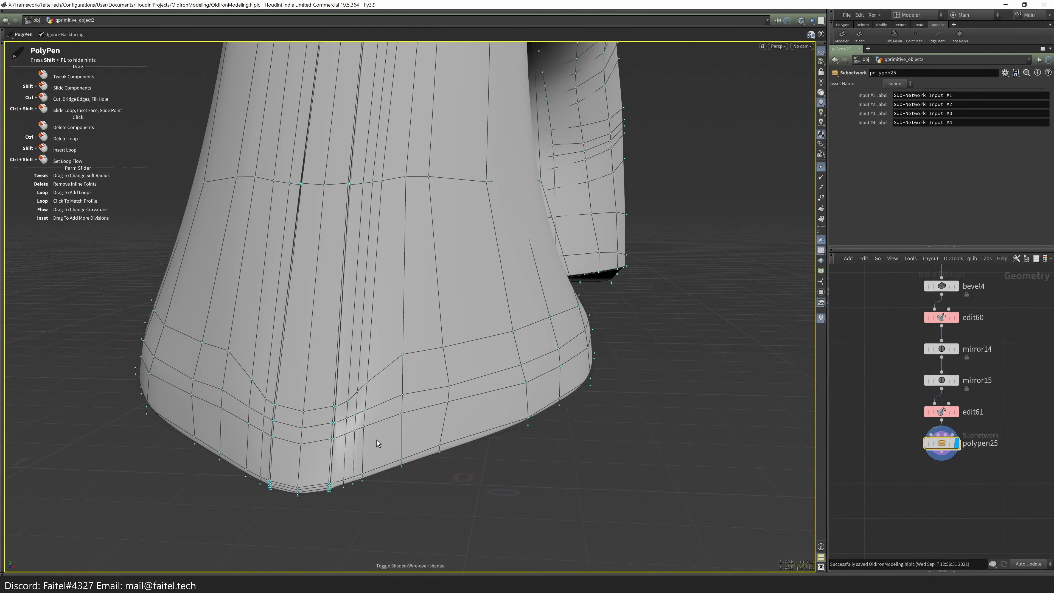
{"action": "key", "text": "b"}
{"action": "mouse_move", "coordinate": [371, 422]}
{"action": "left_mouse_down"}
{"action": "mouse_move", "coordinate": [380, 411]}
{"action": "mouse_move", "coordinate": [364, 399]}
{"action": "left_mouse_up"}
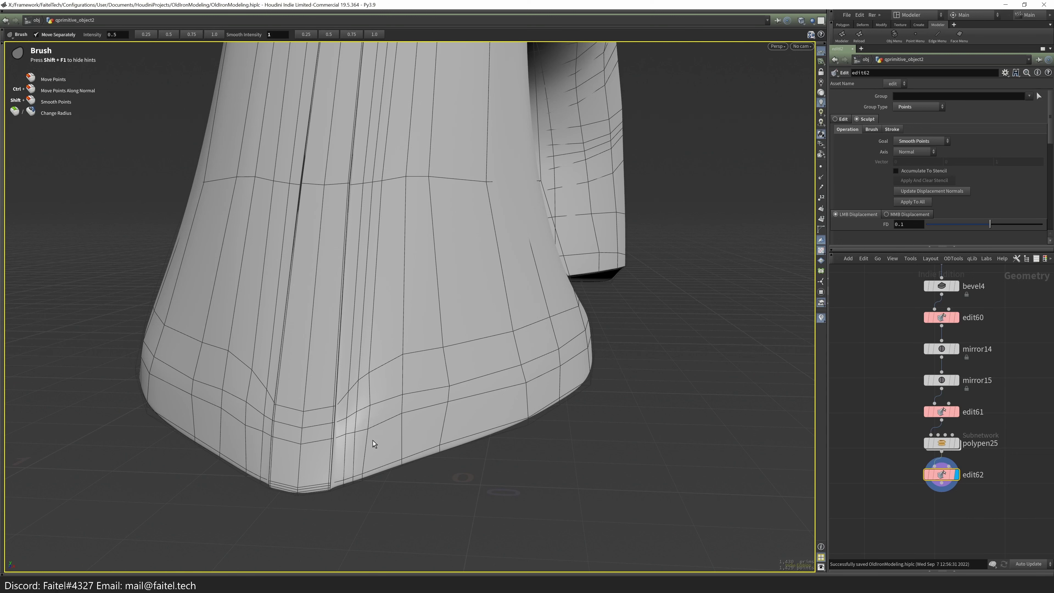
{"action": "mouse_move", "coordinate": [469, 352]}
{"action": "left_mouse_down"}
{"action": "mouse_move", "coordinate": [375, 380]}
{"action": "mouse_move", "coordinate": [382, 353]}
{"action": "mouse_move", "coordinate": [401, 395]}
{"action": "mouse_move", "coordinate": [388, 325]}
{"action": "mouse_move", "coordinate": [433, 394]}
{"action": "mouse_move", "coordinate": [273, 412]}
{"action": "mouse_move", "coordinate": [210, 433]}
{"action": "mouse_move", "coordinate": [333, 457]}
{"action": "mouse_move", "coordinate": [348, 436]}
{"action": "mouse_move", "coordinate": [534, 341]}
{"action": "mouse_move", "coordinate": [369, 370]}
{"action": "mouse_move", "coordinate": [405, 377]}
{"action": "mouse_move", "coordinate": [431, 306]}
{"action": "mouse_move", "coordinate": [310, 345]}
{"action": "mouse_move", "coordinate": [452, 370]}
{"action": "mouse_move", "coordinate": [429, 377]}
{"action": "left_mouse_up"}
{"action": "key", "text": "shift+w"}
{"action": "key", "text": "shift+w"}
- Select the long leg edge loop and bevel it with offset 0.00642976 and 1 division
{"action": "key", "text": "shift+w"}
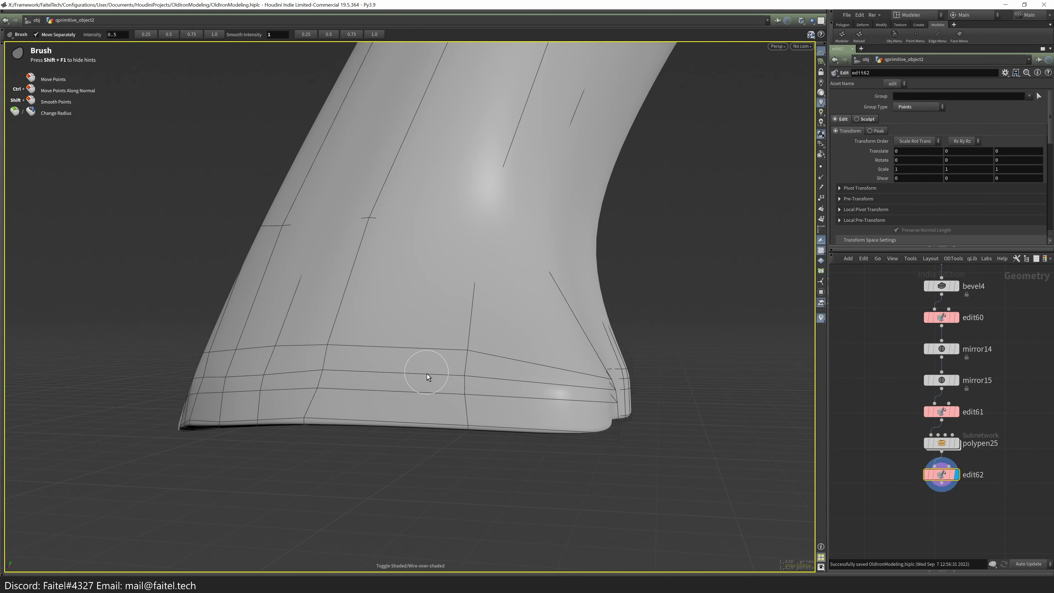
{"action": "key", "text": "shift+w"}
{"action": "mouse_move", "coordinate": [626, 377]}
{"action": "left_mouse_down"}
{"action": "mouse_move", "coordinate": [572, 464]}
{"action": "mouse_move", "coordinate": [324, 354]}
{"action": "mouse_move", "coordinate": [706, 399]}
{"action": "mouse_move", "coordinate": [330, 289]}
{"action": "mouse_move", "coordinate": [372, 401]}
{"action": "mouse_move", "coordinate": [371, 385]}
{"action": "mouse_move", "coordinate": [334, 491]}
{"action": "mouse_move", "coordinate": [347, 491]}
{"action": "left_mouse_up"}
{"action": "key", "text": "w"}
{"action": "key", "text": "s"}
{"action": "double_click", "coordinate": [706, 398]}
{"action": "key", "text": "Escape"}
{"action": "key", "text": "ctrl+b"}
- Review the leg's shading and remove the bevel5 single bevel
{"action": "key", "text": "w"}
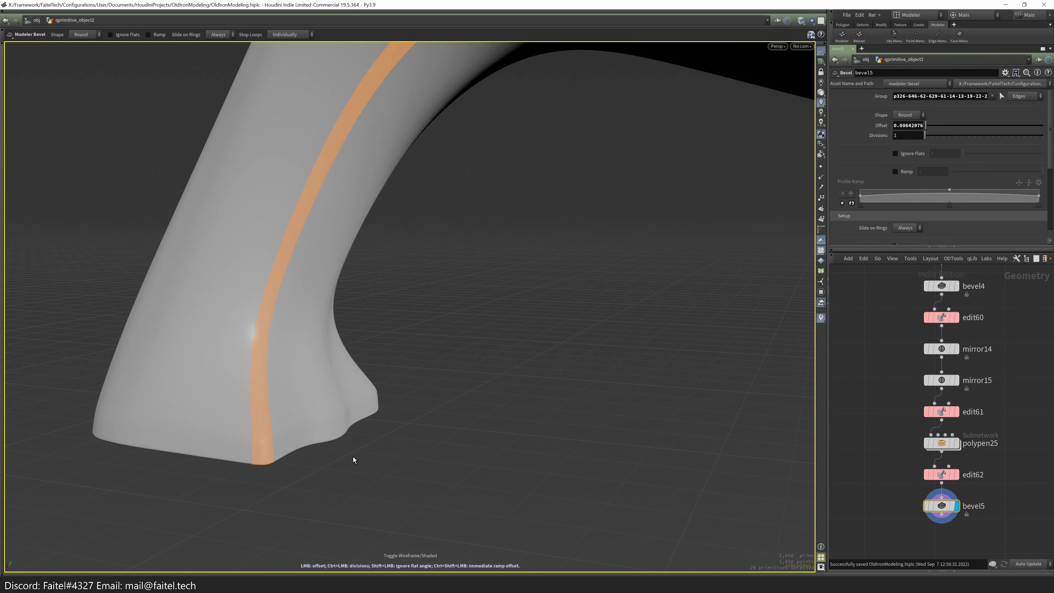
{"action": "scroll", "coordinate": [354, 456], "scroll_direction": "up", "scroll_amount": 8}
{"action": "key", "text": "shift+w"}
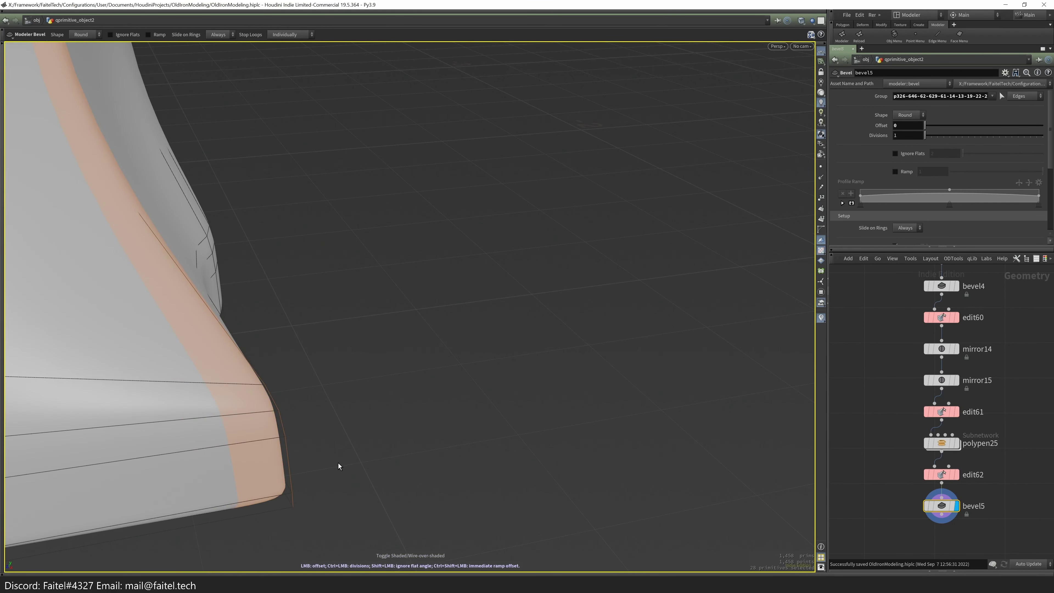
{"action": "scroll", "coordinate": [365, 441], "scroll_direction": "down", "scroll_amount": 6}
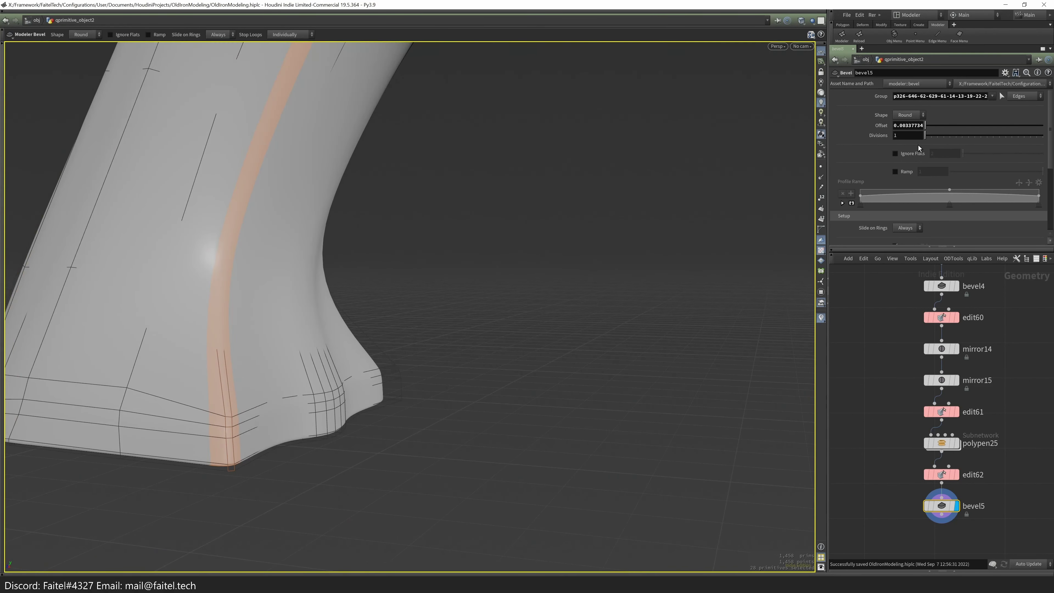
{"action": "key", "text": "shift+w"}
{"action": "scroll", "coordinate": [472, 352], "scroll_direction": "up", "scroll_amount": 2}
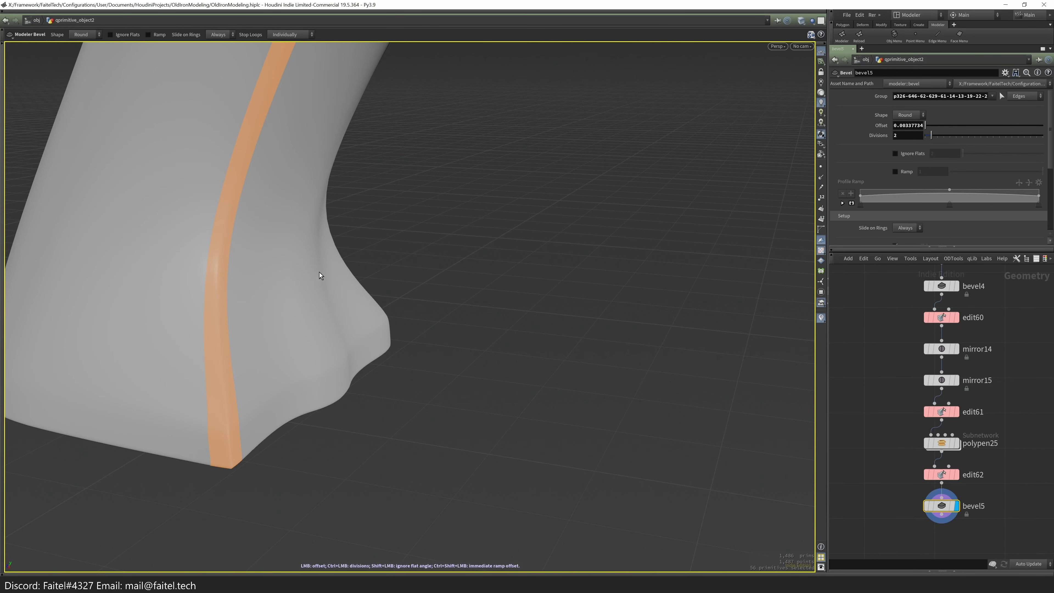
{"action": "key", "text": "ctrl+z"}
- Apply a Bevel Pro to the leg edges with 2 divisions and a bevel of about 0.0159
{"action": "left_click", "coordinate": [235, 466]}
{"action": "left_click_drag", "start_coordinate": [278, 438], "coordinate": [176, 428], "text": "alt"}
{"action": "key", "text": "b"}
{"action": "scroll", "coordinate": [1009, 160], "scroll_direction": "down", "scroll_amount": 1}
{"action": "left_click_drag", "start_coordinate": [457, 324], "coordinate": [365, 328], "text": "alt"}
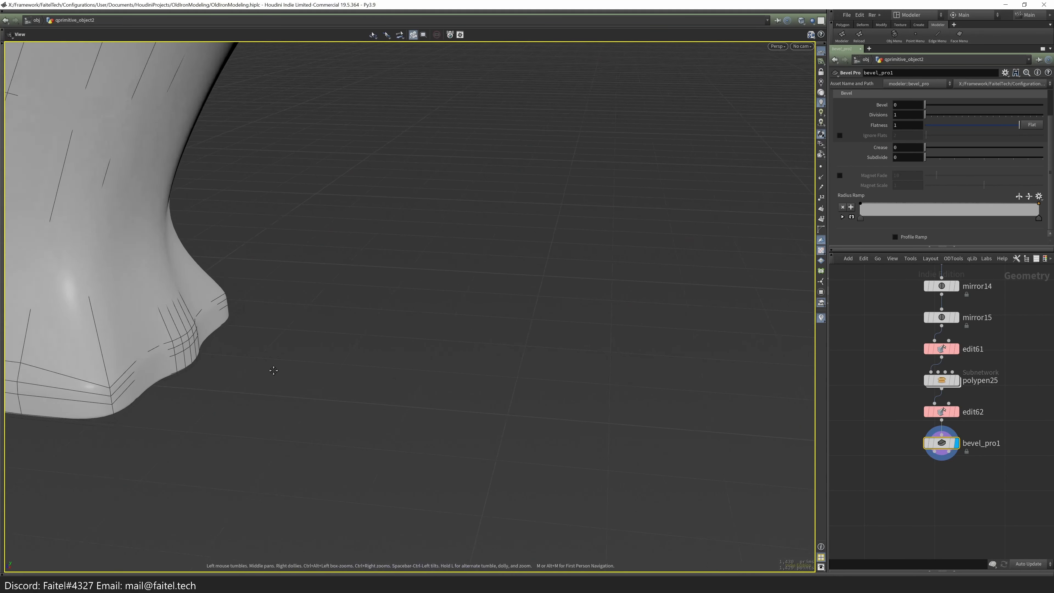
{"action": "scroll", "coordinate": [364, 327], "scroll_direction": "up", "scroll_amount": 2}
{"action": "left_click_drag", "start_coordinate": [371, 328], "coordinate": [357, 329]}
{"action": "key", "text": "shift+w"}
{"action": "mouse_move", "coordinate": [357, 328]}
{"action": "left_mouse_down", "text": "alt"}
{"action": "mouse_move", "coordinate": [252, 370]}
{"action": "mouse_move", "coordinate": [278, 393]}
{"action": "left_mouse_up", "text": "alt"}
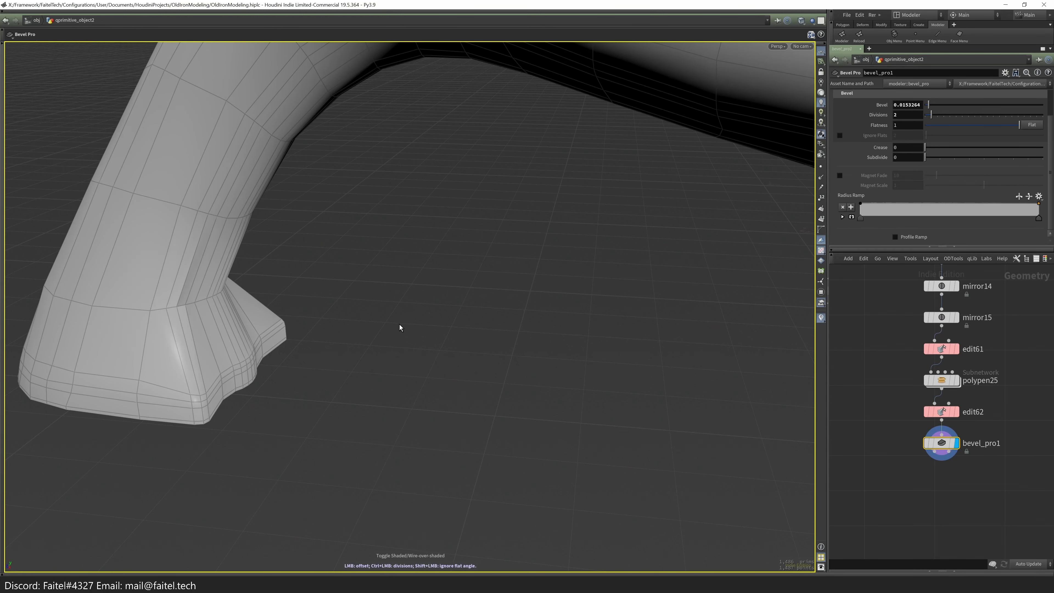
- Add a new point to the Bevel Pro's Radius Ramp
{"action": "left_click_drag", "start_coordinate": [395, 344], "coordinate": [384, 347], "text": "alt"}
{"action": "left_click", "coordinate": [842, 217]}
{"action": "scroll", "coordinate": [851, 225], "scroll_direction": "down", "scroll_amount": 1}
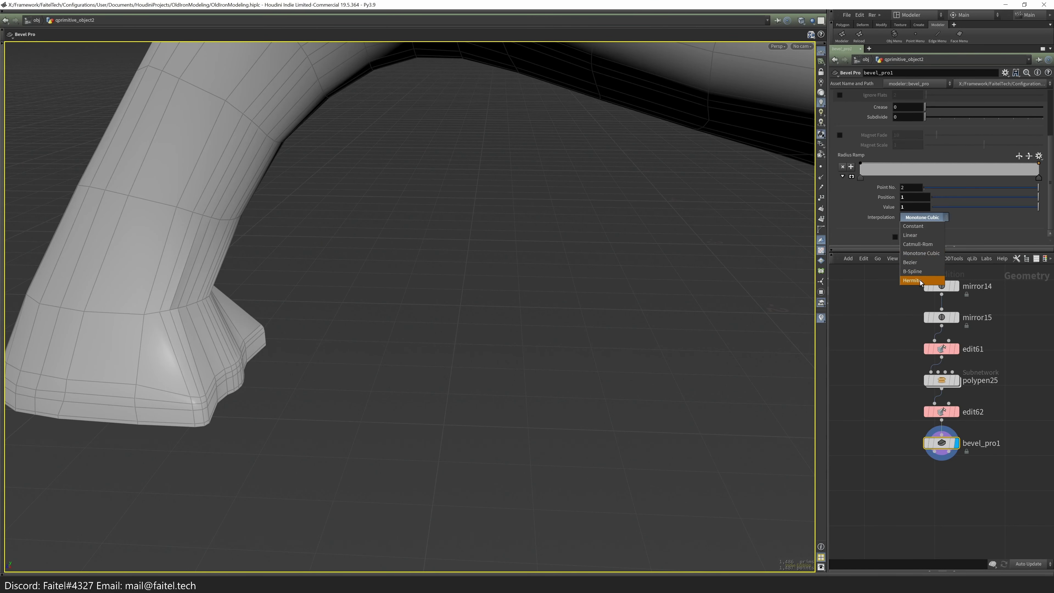
{"action": "left_click", "coordinate": [883, 207]}
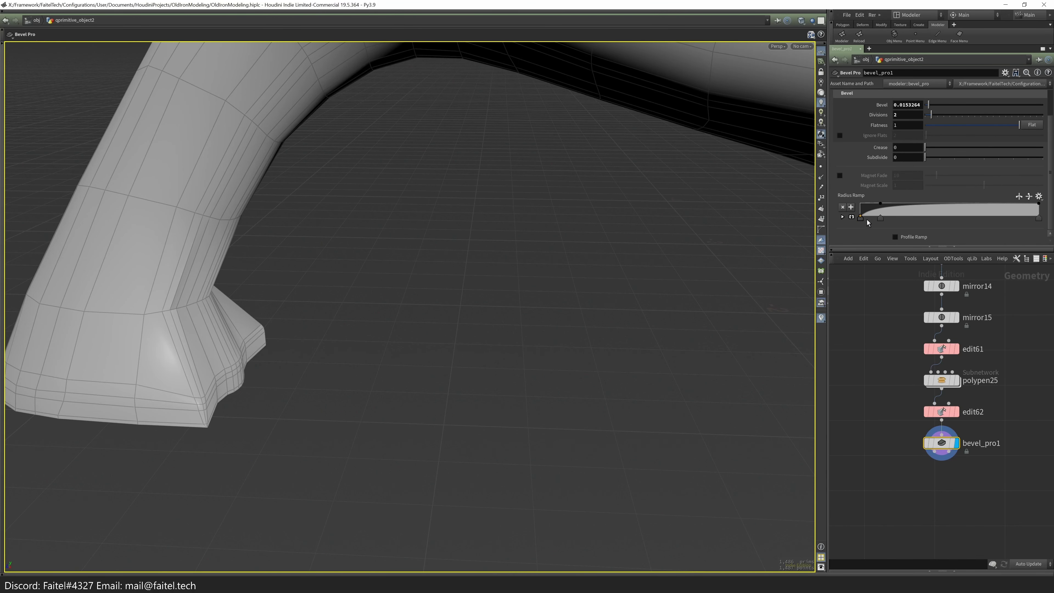
{"action": "right_click_drag", "start_coordinate": [334, 411], "coordinate": [820, 202], "text": "alt"}
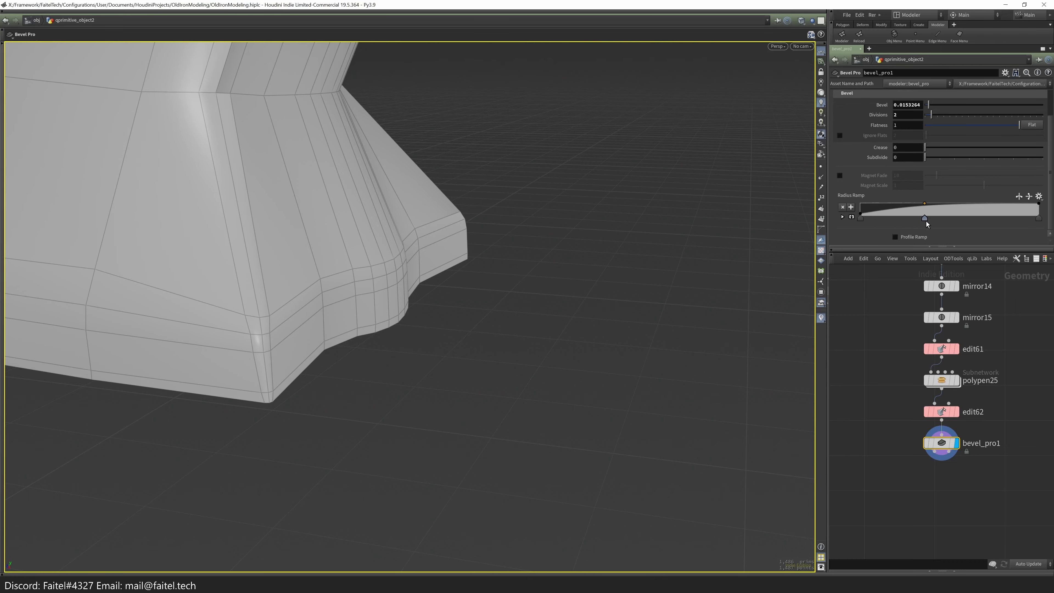
{"action": "right_click_drag", "start_coordinate": [374, 374], "coordinate": [85, 496], "text": "alt"}
{"action": "left_click_drag", "start_coordinate": [85, 496], "coordinate": [343, 327], "text": "alt"}
- Adjust the new Radius Ramp point so the bevel tapers along the leg
{"action": "left_click", "coordinate": [843, 216]}
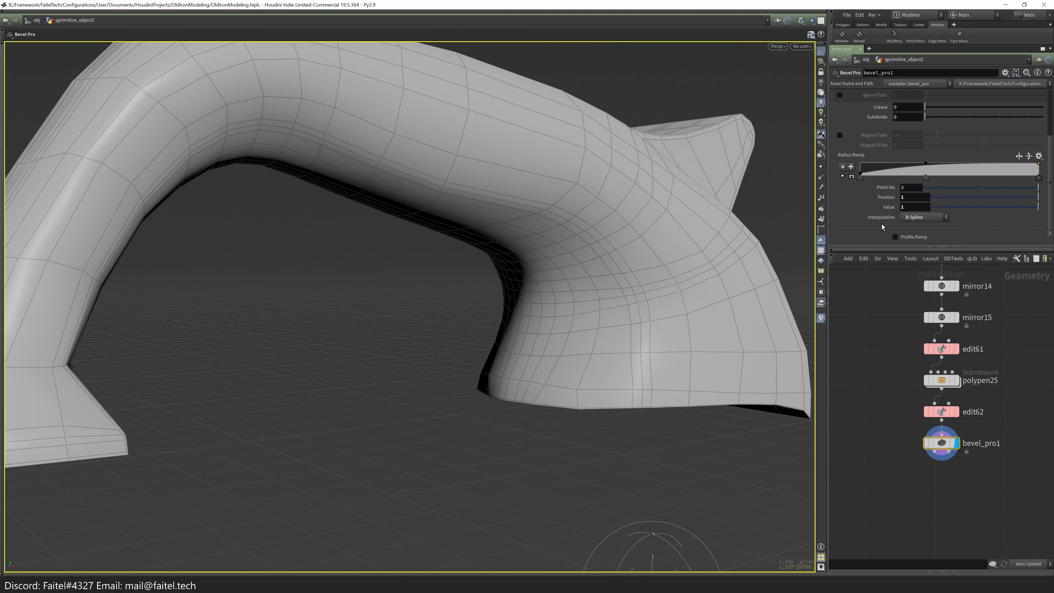
{"action": "scroll", "coordinate": [955, 158], "scroll_direction": "up", "scroll_amount": 3}
{"action": "middle_click_drag", "start_coordinate": [887, 136], "coordinate": [886, 136]}
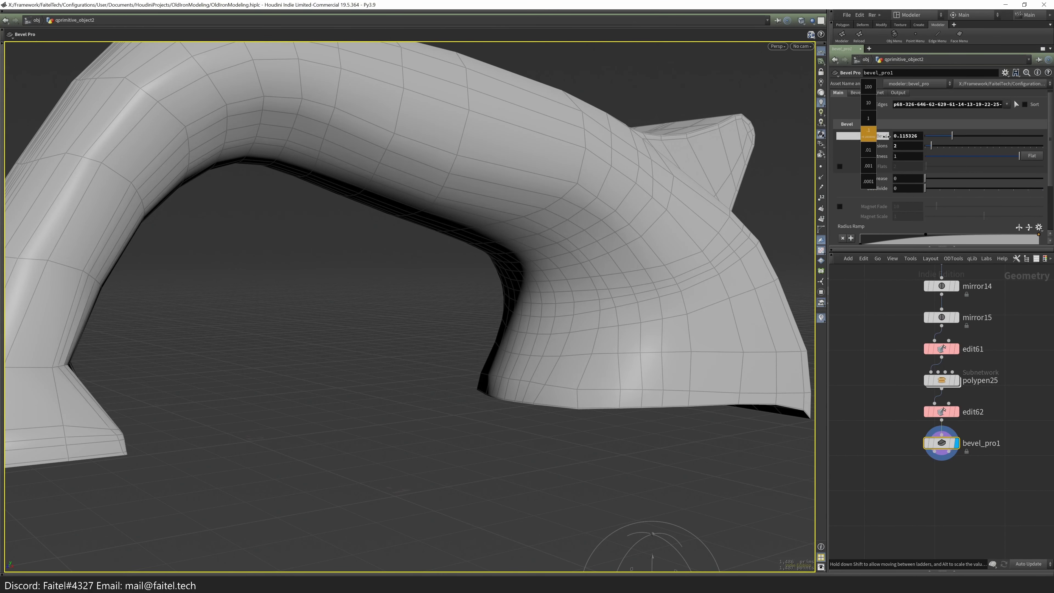
{"action": "left_click_drag", "start_coordinate": [734, 208], "coordinate": [388, 282], "text": "alt"}
{"action": "right_click_drag", "start_coordinate": [388, 282], "coordinate": [489, 285], "text": "alt"}
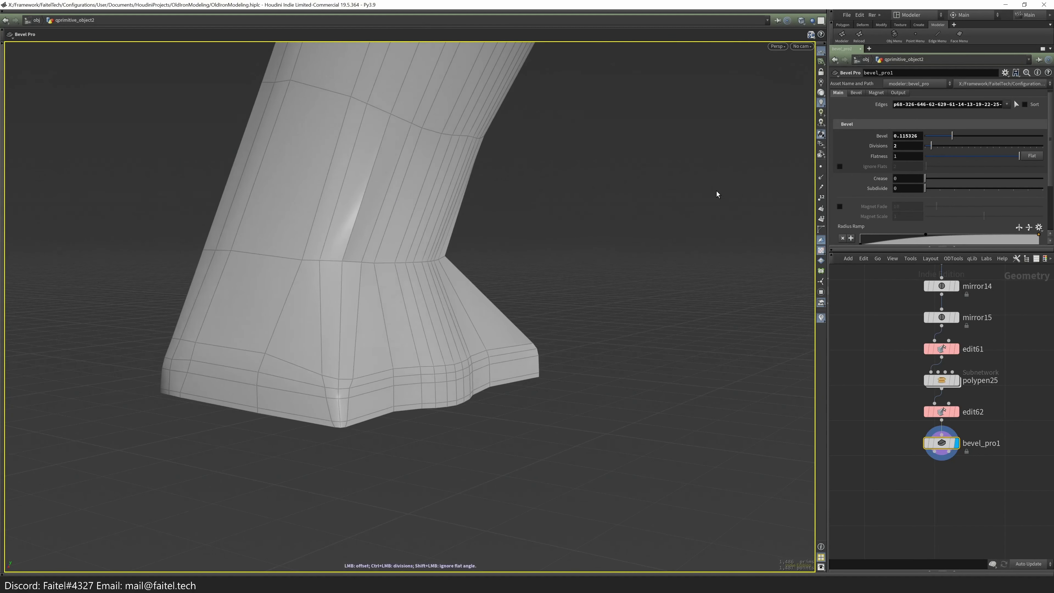
{"action": "scroll", "coordinate": [1049, 199], "scroll_direction": "down", "scroll_amount": 2}
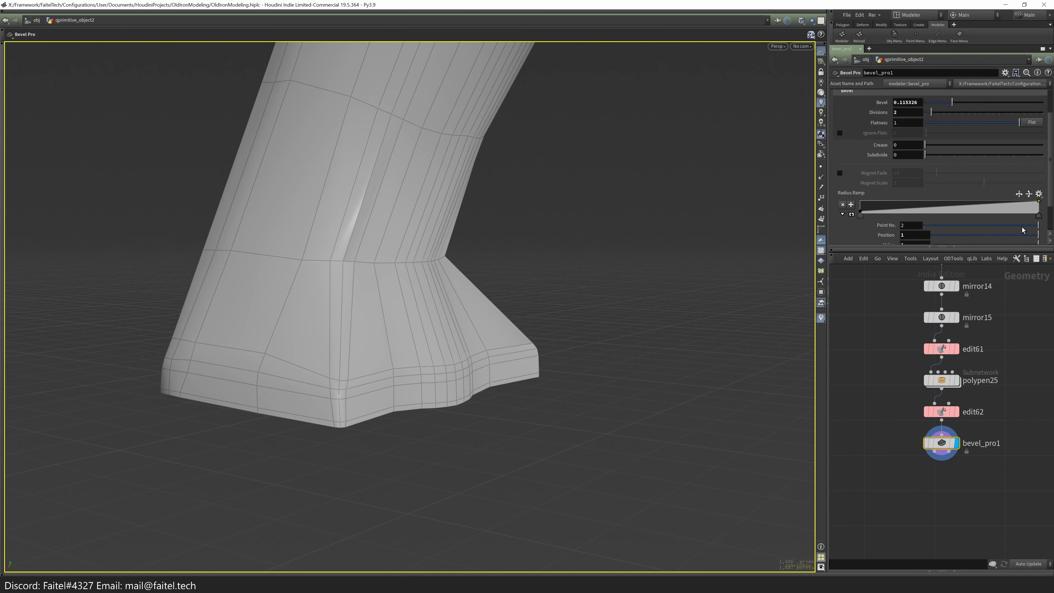
{"action": "left_click_drag", "start_coordinate": [1008, 224], "coordinate": [1006, 224]}
{"action": "key", "text": "shift+w"}
{"action": "mouse_move", "coordinate": [542, 287]}
{"action": "left_mouse_down", "text": "alt"}
{"action": "mouse_move", "coordinate": [400, 452]}
{"action": "mouse_move", "coordinate": [521, 310]}
{"action": "mouse_move", "coordinate": [455, 385]}
{"action": "mouse_move", "coordinate": [464, 342]}
{"action": "mouse_move", "coordinate": [372, 224]}
{"action": "left_mouse_up", "text": "alt"}
{"action": "key", "text": "shift+w"}
{"action": "key", "text": "b"}
- Smooth the points where the leg joins the arch, toggling the wireframe to check
{"action": "key", "text": "shift+w"}
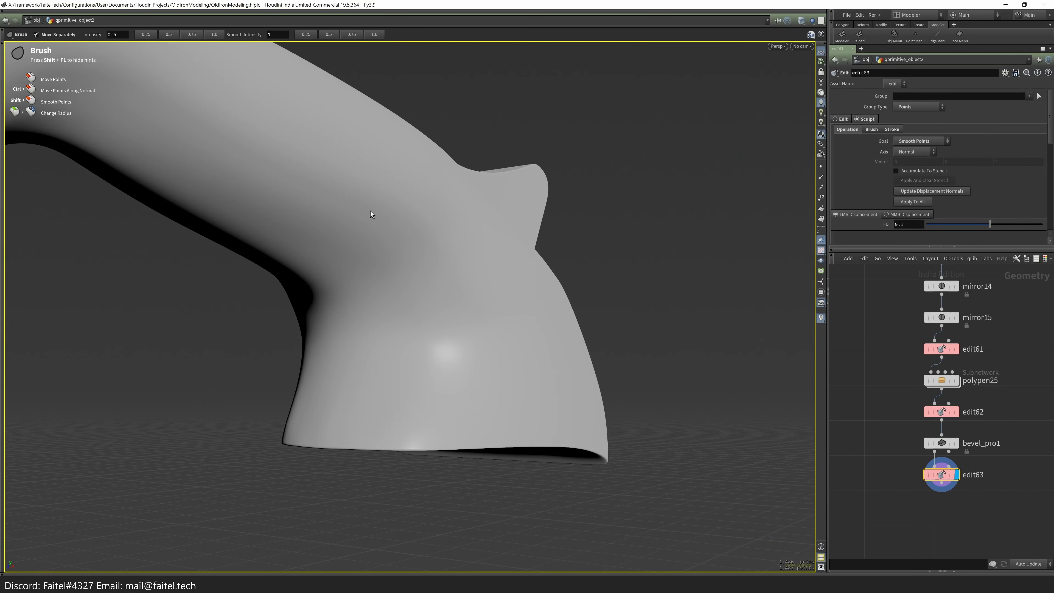
{"action": "mouse_move", "coordinate": [302, 190]}
{"action": "left_mouse_down", "text": "shift"}
{"action": "mouse_move", "coordinate": [389, 215]}
{"action": "mouse_move", "coordinate": [324, 240]}
{"action": "left_mouse_up", "text": "shift"}
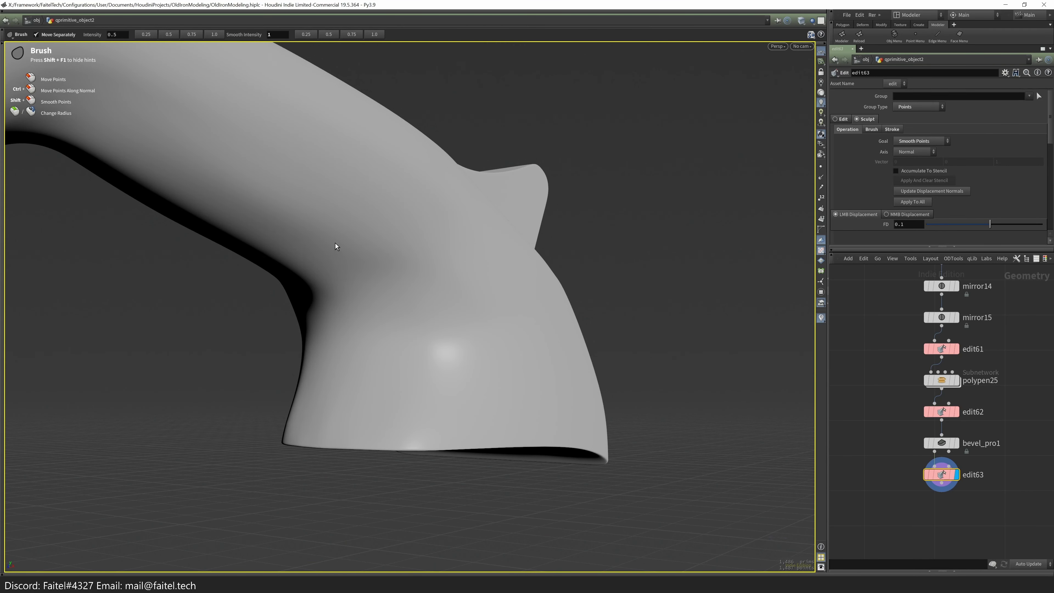
{"action": "mouse_move", "coordinate": [449, 391]}
{"action": "left_mouse_down", "text": "alt"}
{"action": "mouse_move", "coordinate": [372, 287]}
{"action": "mouse_move", "coordinate": [347, 298]}
{"action": "mouse_move", "coordinate": [365, 294]}
{"action": "mouse_move", "coordinate": [344, 244]}
{"action": "mouse_move", "coordinate": [586, 252]}
{"action": "mouse_move", "coordinate": [523, 250]}
{"action": "mouse_move", "coordinate": [565, 437]}
{"action": "mouse_move", "coordinate": [604, 136]}
{"action": "mouse_move", "coordinate": [476, 377]}
{"action": "mouse_move", "coordinate": [388, 370]}
{"action": "mouse_move", "coordinate": [389, 384]}
{"action": "mouse_move", "coordinate": [511, 401]}
{"action": "mouse_move", "coordinate": [235, 358]}
{"action": "mouse_move", "coordinate": [352, 369]}
{"action": "mouse_move", "coordinate": [382, 295]}
{"action": "mouse_move", "coordinate": [513, 353]}
{"action": "mouse_move", "coordinate": [255, 323]}
{"action": "mouse_move", "coordinate": [765, 236]}
{"action": "mouse_move", "coordinate": [501, 307]}
{"action": "left_mouse_up", "text": "alt"}
{"action": "key", "text": "shift+w"}
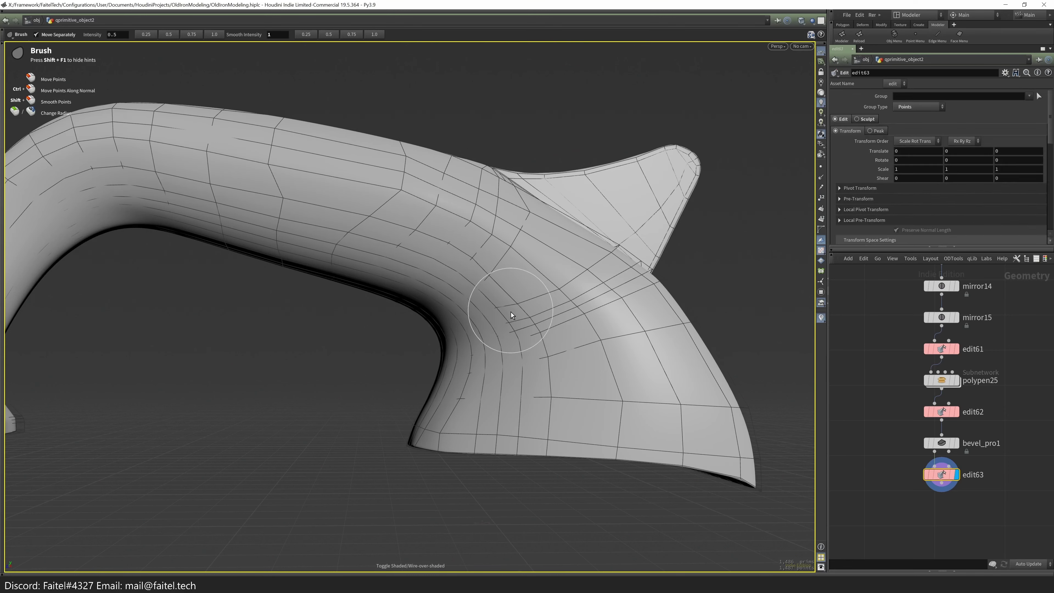
{"action": "key", "text": "shift+w"}
{"action": "mouse_move", "coordinate": [524, 349]}
{"action": "left_mouse_down"}
{"action": "mouse_move", "coordinate": [589, 325]}
{"action": "mouse_move", "coordinate": [490, 348]}
{"action": "mouse_move", "coordinate": [438, 209]}
{"action": "left_mouse_up"}
{"action": "key", "text": "shift+w"}
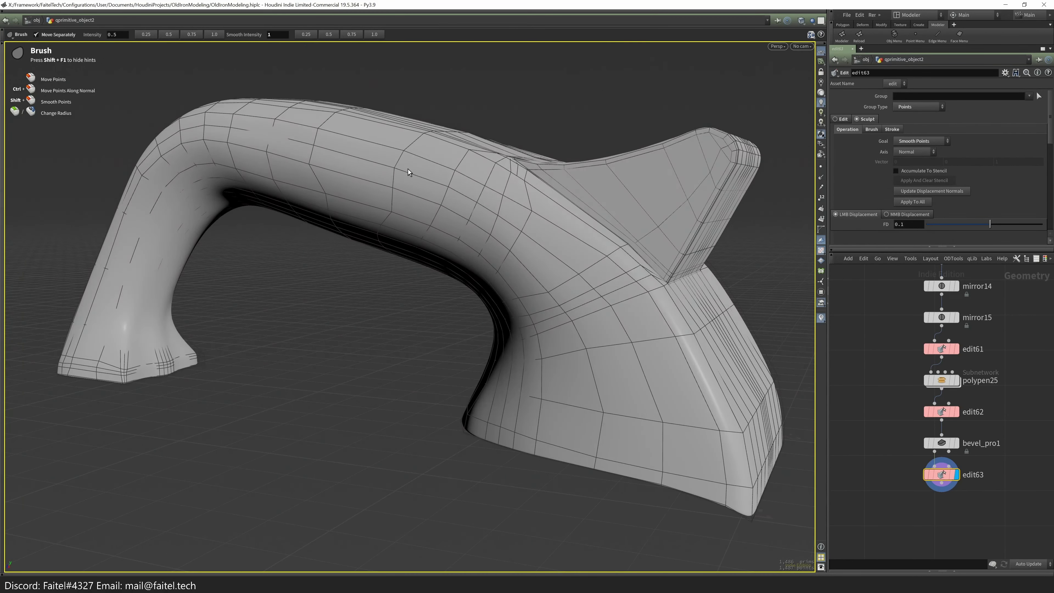
- Inspect the smoothed arch, crown and foot in wireframe and shaded views
{"action": "key", "text": "shift+w"}
{"action": "left_click_drag", "start_coordinate": [421, 181], "coordinate": [452, 234]}
{"action": "key", "text": "w"}
{"action": "mouse_move", "coordinate": [306, 254]}
{"action": "left_mouse_down"}
{"action": "mouse_move", "coordinate": [348, 229]}
{"action": "mouse_move", "coordinate": [308, 236]}
{"action": "left_mouse_up"}
{"action": "key", "text": "w"}
{"action": "mouse_move", "coordinate": [386, 262]}
{"action": "left_mouse_down"}
{"action": "mouse_move", "coordinate": [358, 373]}
{"action": "mouse_move", "coordinate": [471, 247]}
{"action": "left_mouse_up"}
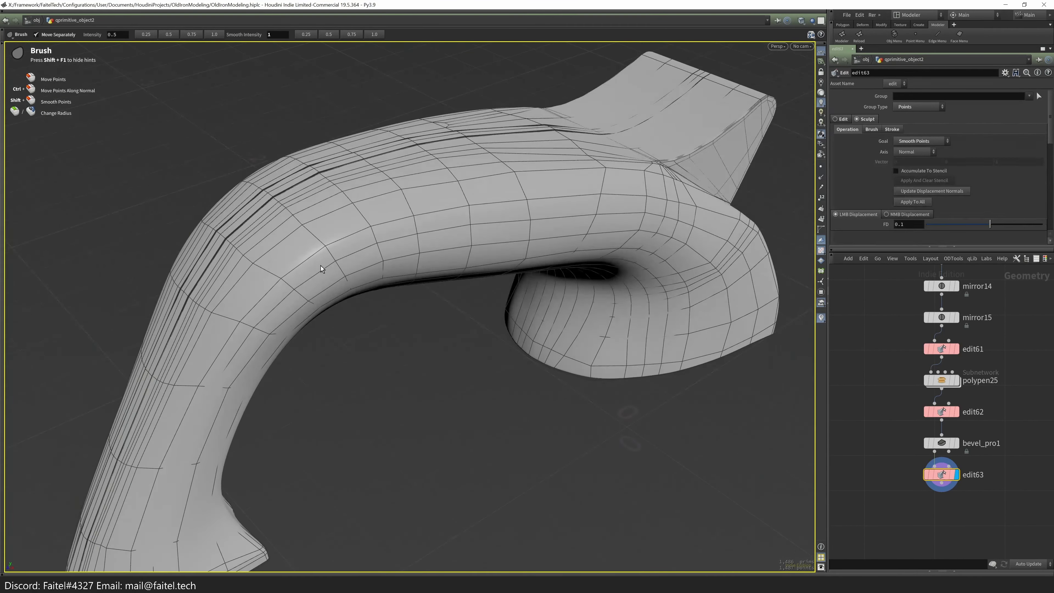
{"action": "key", "text": "shift+w"}
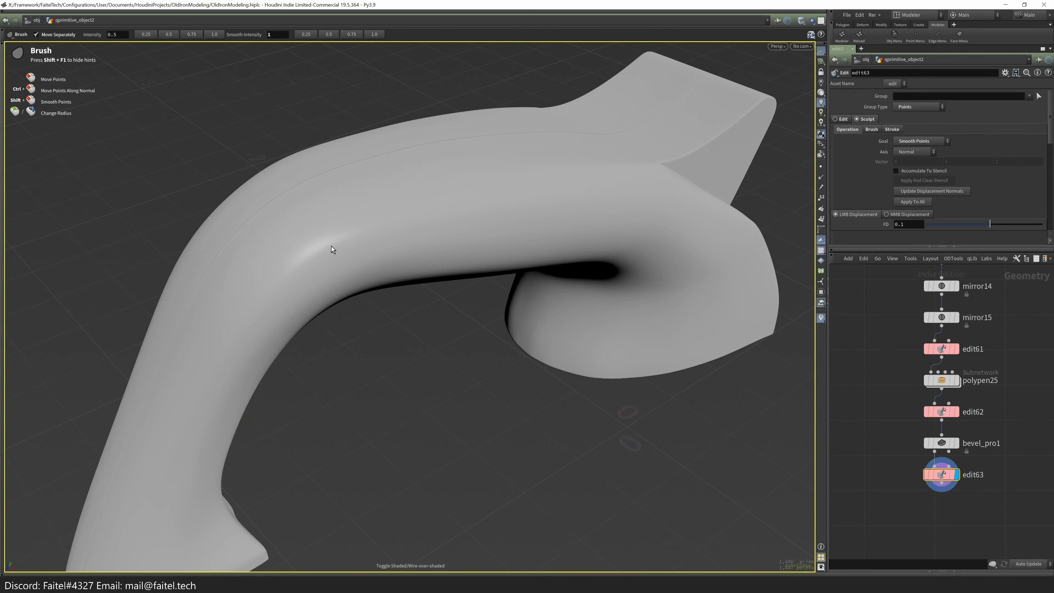
{"action": "left_click_drag", "start_coordinate": [420, 247], "coordinate": [211, 389], "text": "alt"}
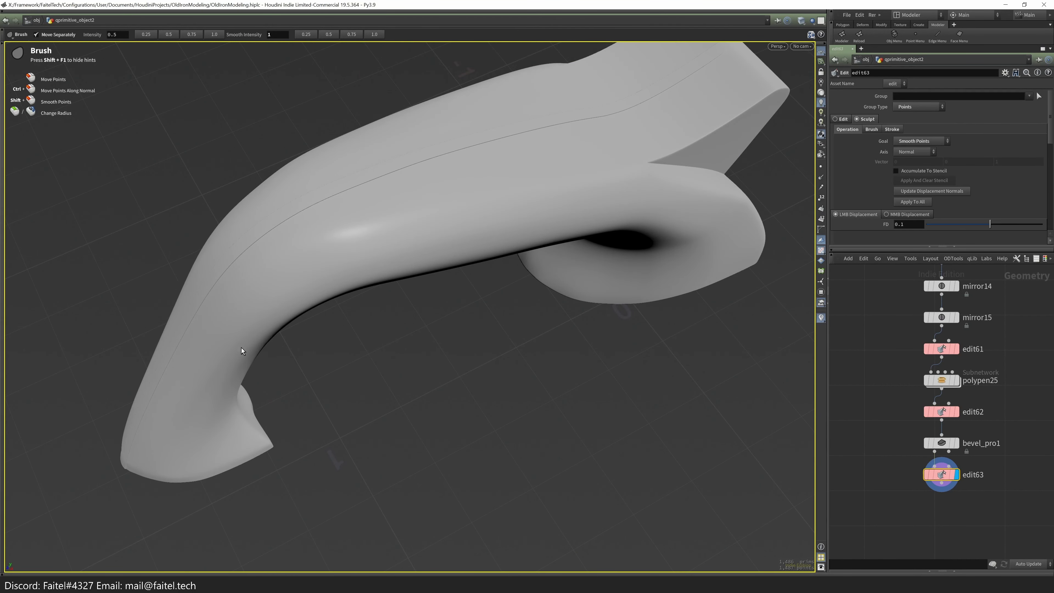
{"action": "left_click_drag", "start_coordinate": [234, 353], "coordinate": [416, 248], "text": "alt"}
- Select a partial edge loop on the fin and slide it with Grab to reshape the fin
{"action": "key", "text": "space"}
{"action": "scroll", "coordinate": [436, 270], "scroll_direction": "up", "scroll_amount": 6}
{"action": "left_click_drag", "start_coordinate": [421, 294], "coordinate": [409, 332]}
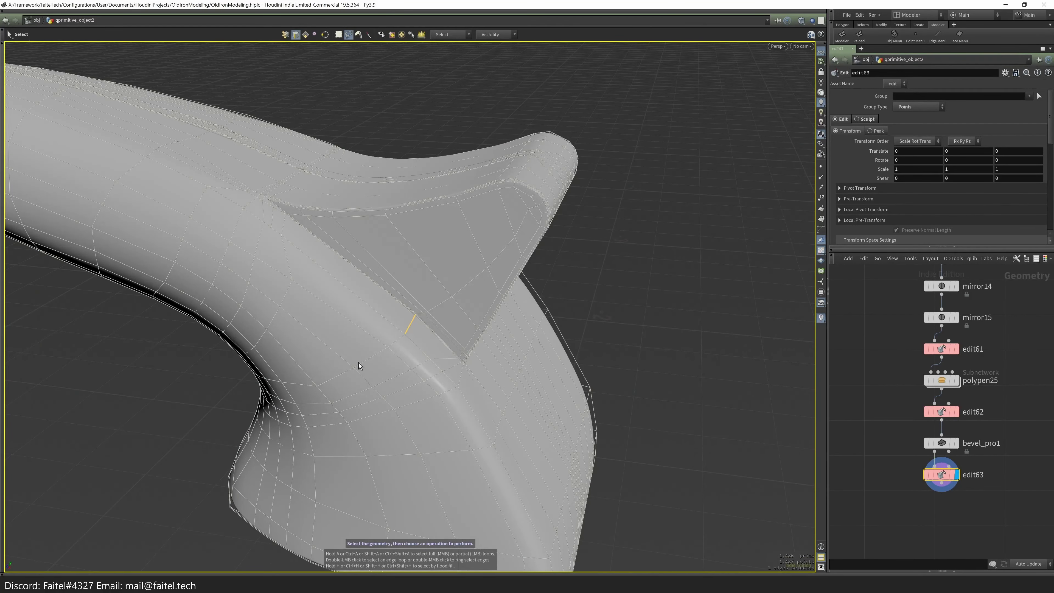
{"action": "left_click", "coordinate": [477, 282]}
{"action": "left_click", "coordinate": [343, 382]}
{"action": "key", "text": "Return"}
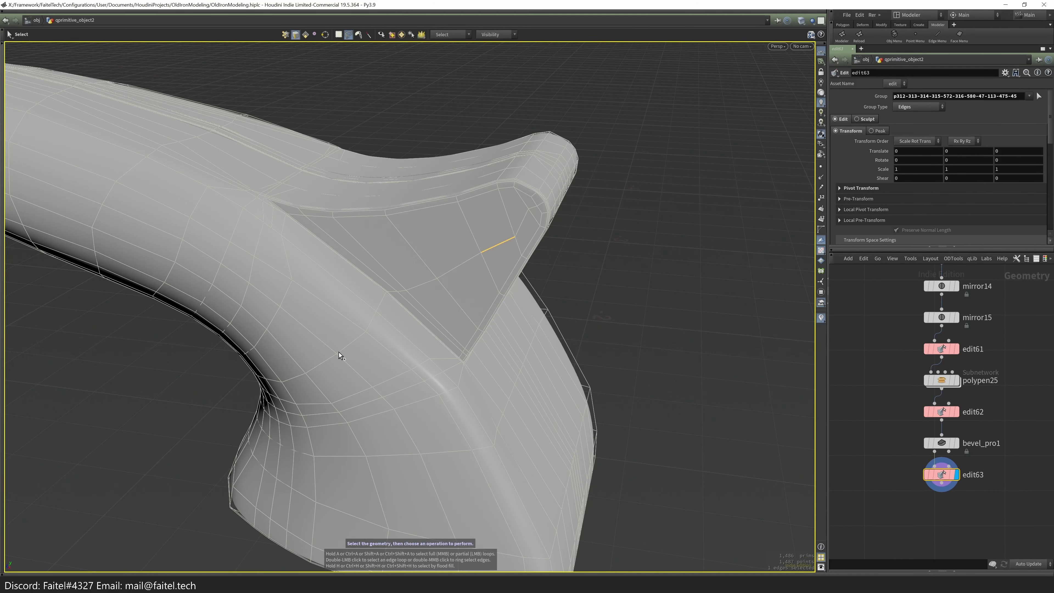
{"action": "key", "text": "g"}
{"action": "left_click_drag", "start_coordinate": [353, 352], "coordinate": [475, 290]}
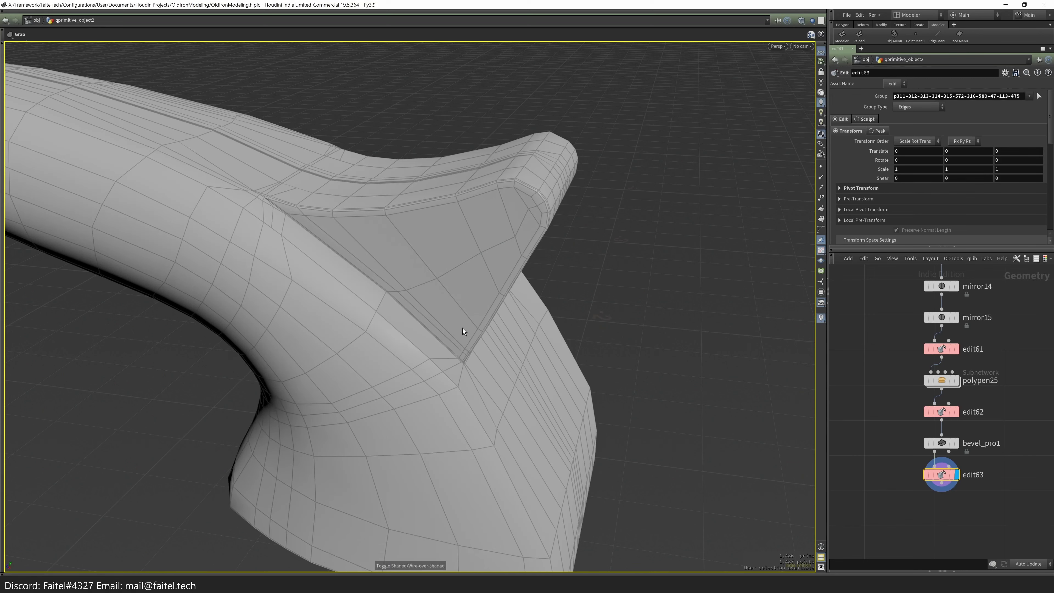
- Raise the selected fin points slightly in an orthographic view
{"action": "left_click_drag", "start_coordinate": [445, 308], "coordinate": [503, 297]}
{"action": "key", "text": "Escape"}
{"action": "key", "text": "s"}
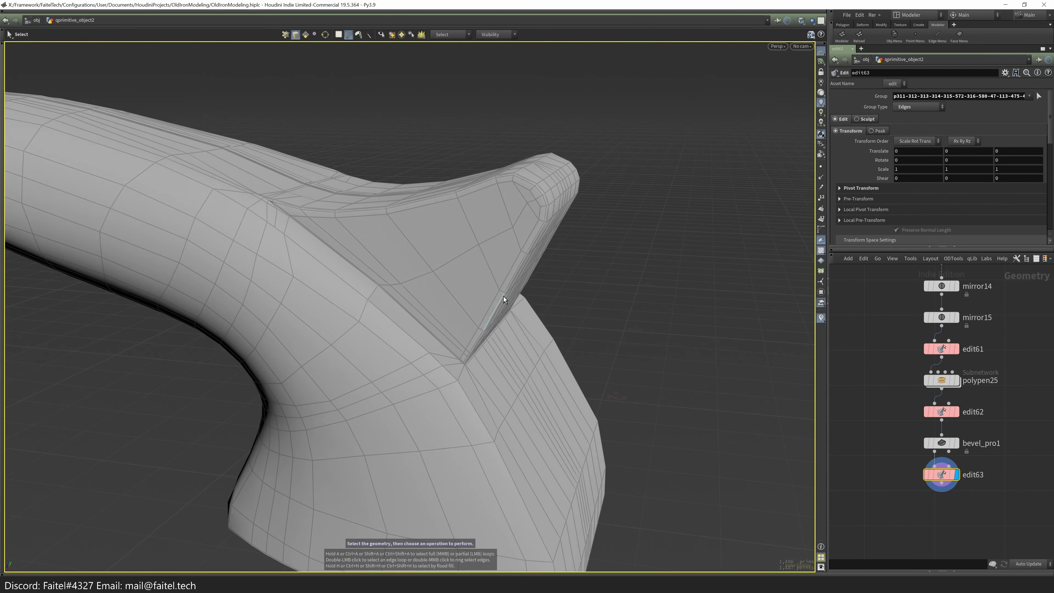
{"action": "left_click_drag", "start_coordinate": [389, 355], "coordinate": [352, 340]}
{"action": "key", "text": "2"}
{"action": "key", "text": "space+3"}
{"action": "left_click_drag", "start_coordinate": [391, 311], "coordinate": [390, 295]}
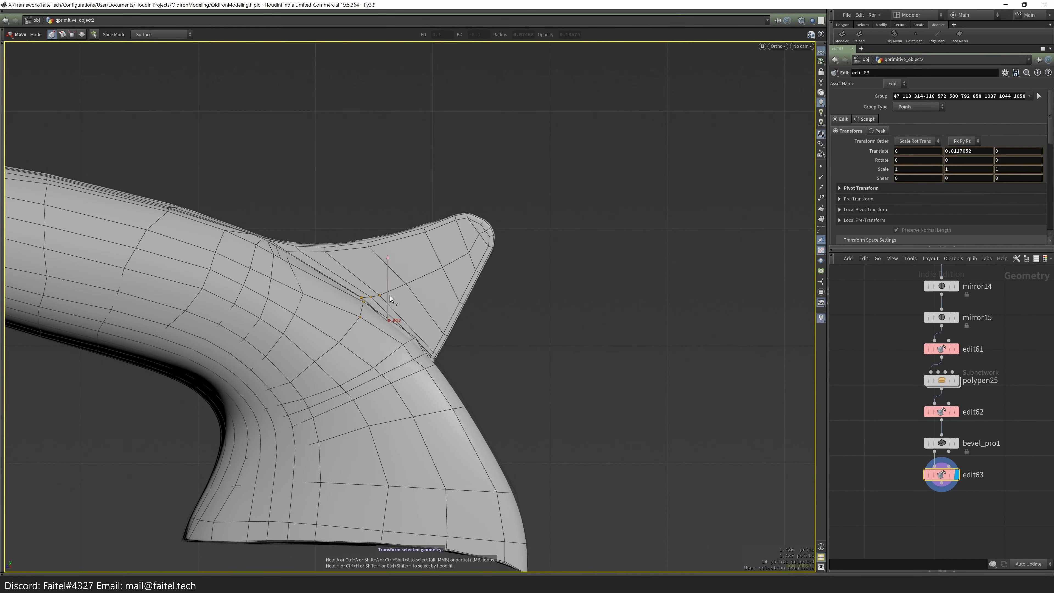
{"action": "key", "text": "s"}
{"action": "left_click_drag", "start_coordinate": [371, 295], "coordinate": [371, 292]}
{"action": "key", "text": "shift+w"}
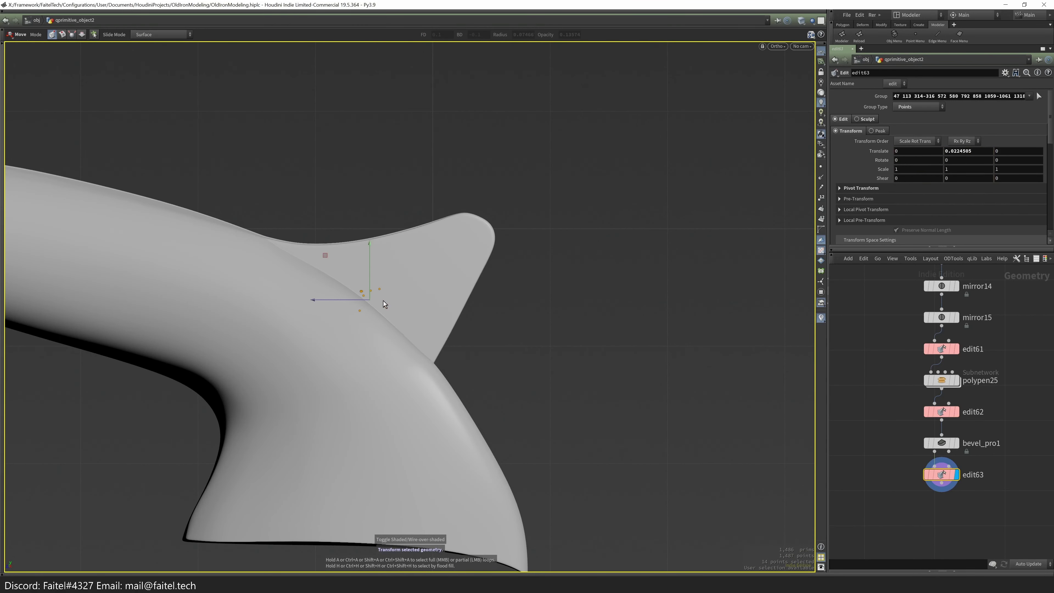
{"action": "key", "text": "w"}
- Select edges at the fin's junction corner, checking them in wireframe close-up
{"action": "mouse_move", "coordinate": [404, 356]}
{"action": "left_mouse_down"}
{"action": "mouse_move", "coordinate": [401, 376]}
{"action": "mouse_move", "coordinate": [428, 371]}
{"action": "mouse_move", "coordinate": [428, 383]}
{"action": "mouse_move", "coordinate": [418, 360]}
{"action": "mouse_move", "coordinate": [387, 384]}
{"action": "mouse_move", "coordinate": [395, 368]}
{"action": "left_mouse_up"}
{"action": "key", "text": "w"}
{"action": "key", "text": "w"}
{"action": "key", "text": "3"}
{"action": "left_click", "coordinate": [395, 368]}
{"action": "key", "text": "w"}
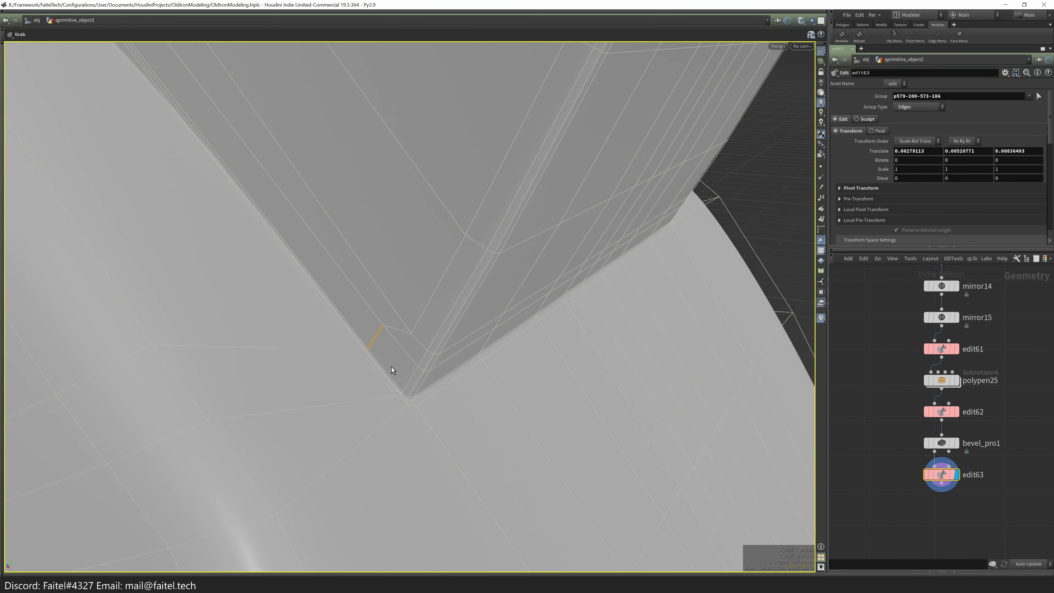
{"action": "left_click", "coordinate": [418, 324]}
{"action": "key", "text": "w"}
{"action": "mouse_move", "coordinate": [422, 308]}
{"action": "left_mouse_down"}
{"action": "mouse_move", "coordinate": [266, 369]}
{"action": "mouse_move", "coordinate": [283, 359]}
{"action": "mouse_move", "coordinate": [375, 351]}
{"action": "left_mouse_up"}
{"action": "scroll", "coordinate": [375, 351], "scroll_direction": "down", "scroll_amount": 3}
{"action": "key", "text": "1"}
{"action": "scroll", "coordinate": [384, 348], "scroll_direction": "up", "scroll_amount": 5}
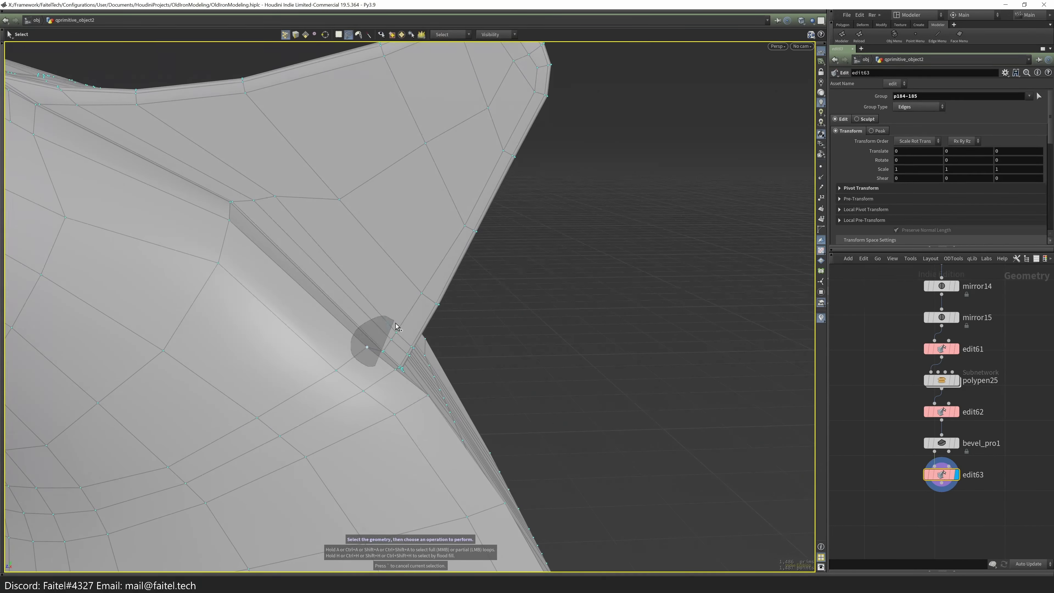
{"action": "key", "text": "space"}
{"action": "mouse_move", "coordinate": [384, 308]}
{"action": "left_mouse_down"}
{"action": "mouse_move", "coordinate": [442, 330]}
{"action": "mouse_move", "coordinate": [372, 310]}
{"action": "left_mouse_up"}
- Lasso the six corner points at the junction and start moving them
{"action": "key", "text": "grave"}
{"action": "left_click", "coordinate": [243, 153]}
{"action": "mouse_move", "coordinate": [374, 349]}
{"action": "left_mouse_down"}
{"action": "mouse_move", "coordinate": [391, 344]}
{"action": "mouse_move", "coordinate": [372, 354]}
{"action": "left_mouse_up"}
{"action": "key", "text": "t"}
{"action": "left_click_drag", "start_coordinate": [379, 298], "coordinate": [353, 324], "text": "alt"}
{"action": "key", "text": "space"}
{"action": "key", "text": "s"}
- Nudge the junction corner points about 0.0068 in Z into tidier positions
{"action": "left_click", "coordinate": [387, 328]}
{"action": "key", "text": "s"}
{"action": "left_click_drag", "start_coordinate": [353, 324], "coordinate": [459, 382], "text": "alt"}
{"action": "left_click_drag", "start_coordinate": [350, 392], "coordinate": [368, 375], "text": "alt"}
{"action": "left_click_drag", "start_coordinate": [285, 311], "coordinate": [291, 313]}
{"action": "left_click_drag", "start_coordinate": [290, 313], "coordinate": [351, 322], "text": "alt"}
{"action": "left_click_drag", "start_coordinate": [351, 322], "coordinate": [500, 424], "text": "alt"}
{"action": "key", "text": "s"}
{"action": "key", "text": "s"}
{"action": "scroll", "coordinate": [500, 424], "scroll_direction": "up", "scroll_amount": 3}
- Place the move handle on the corner points, then undo a stray PolyPen polygon
{"action": "key", "text": "t"}
{"action": "scroll", "coordinate": [495, 429], "scroll_direction": "up", "scroll_amount": 2}
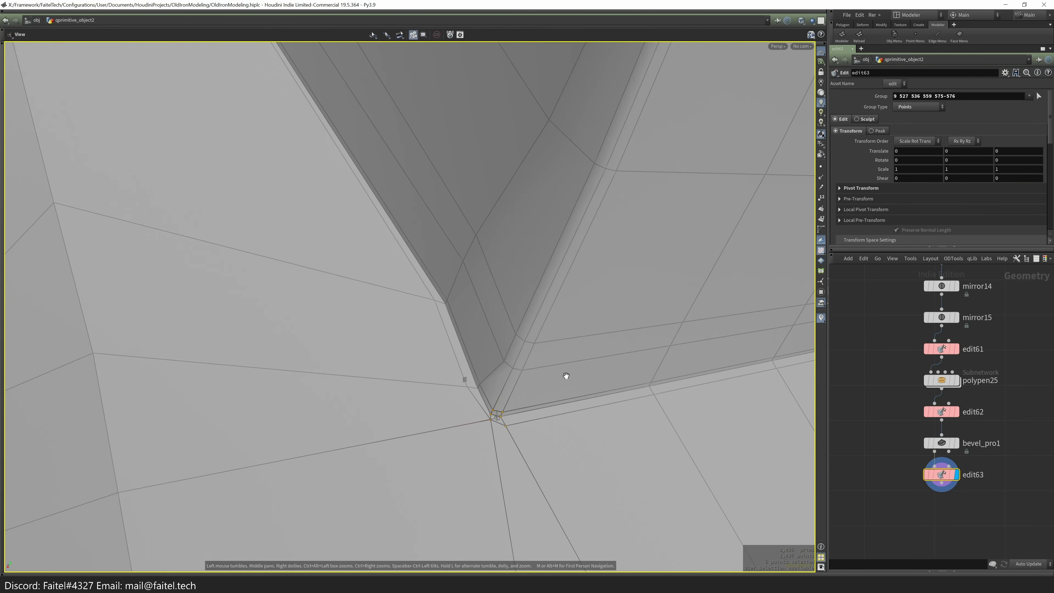
{"action": "key", "text": "Insert"}
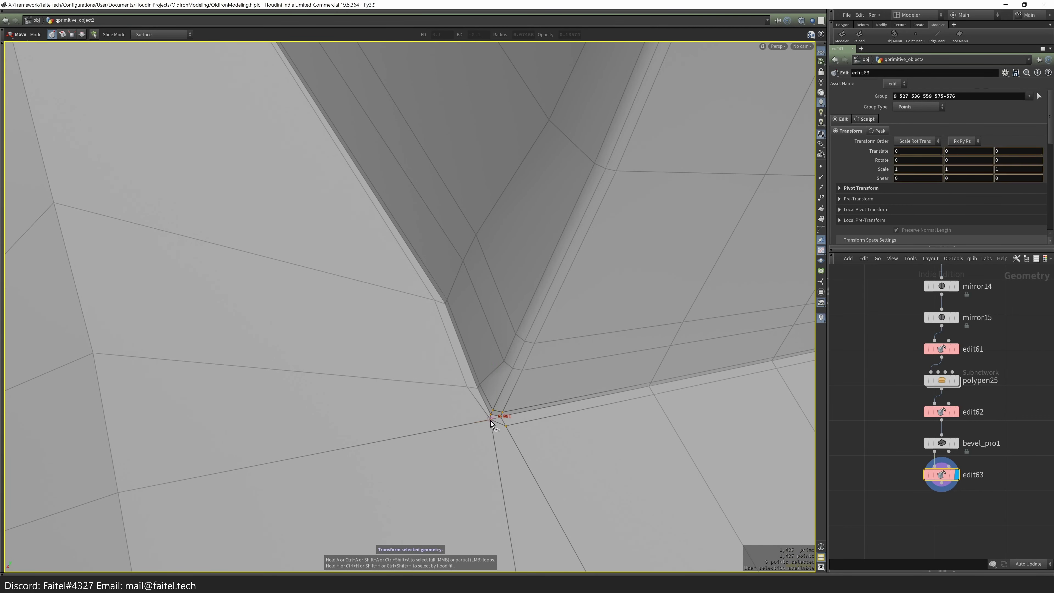
{"action": "left_click_drag", "start_coordinate": [119, 495], "coordinate": [505, 335], "text": "alt"}
{"action": "key", "text": "p"}
{"action": "key", "text": "t"}
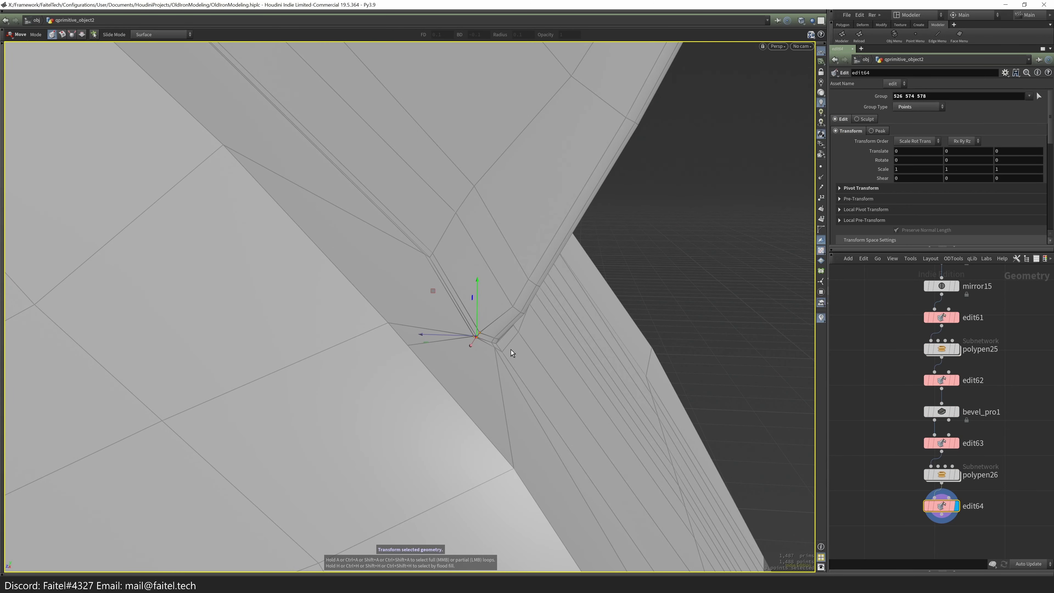
{"action": "key", "text": "ctrl+z"}
{"action": "key", "text": "ctrl+z"}
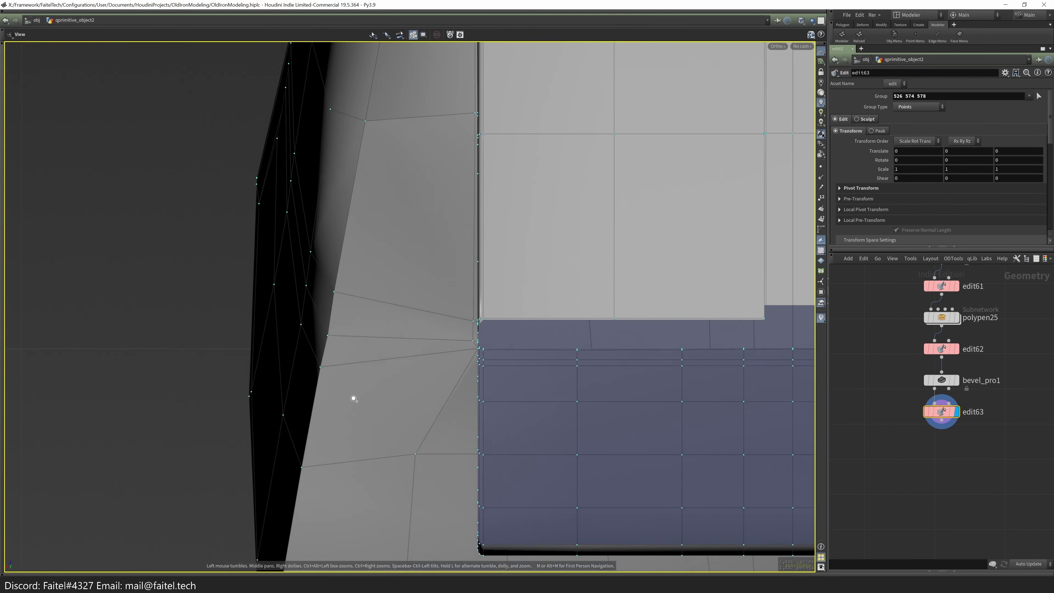
{"action": "left_click_drag", "start_coordinate": [354, 399], "coordinate": [571, 254]}
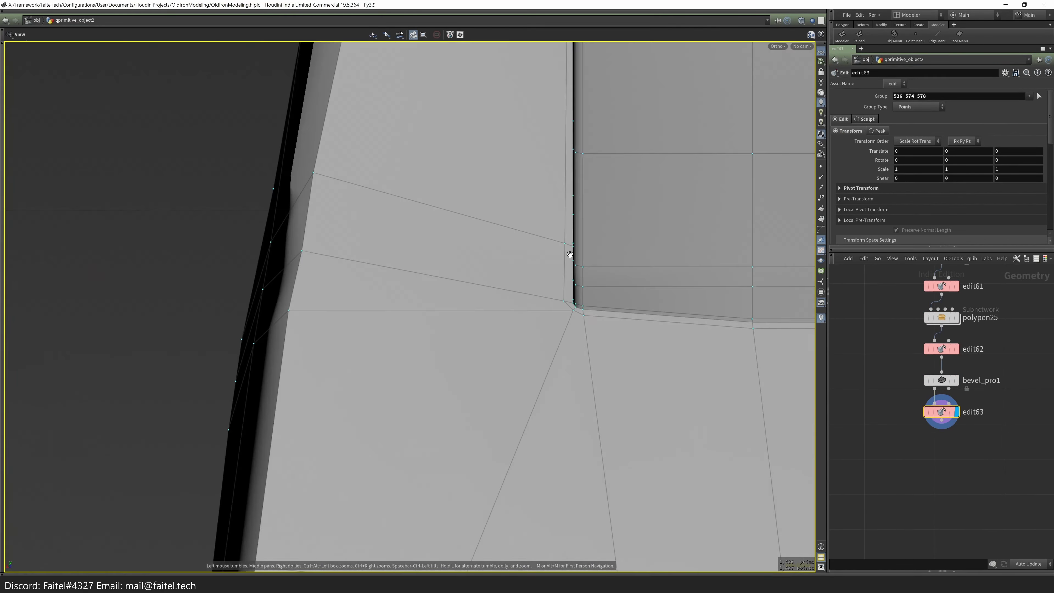
- Cut a new edge into the corner and shift points 526, 574, 578 about 0.0100 in Y
{"action": "key", "text": "q"}
{"action": "left_click_drag", "start_coordinate": [296, 290], "coordinate": [612, 261]}
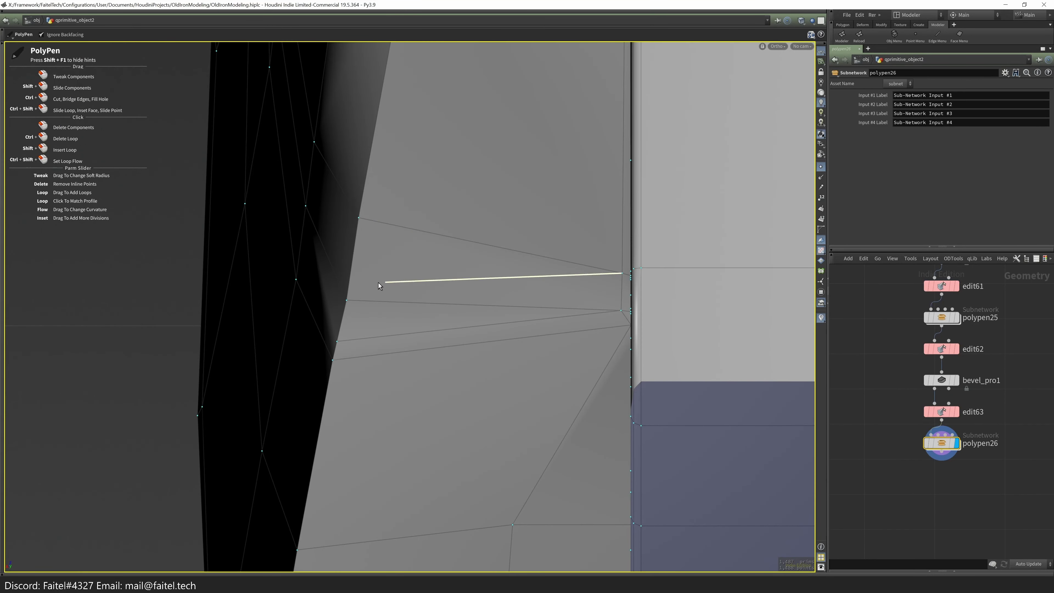
{"action": "left_click_drag", "start_coordinate": [373, 286], "coordinate": [403, 269]}
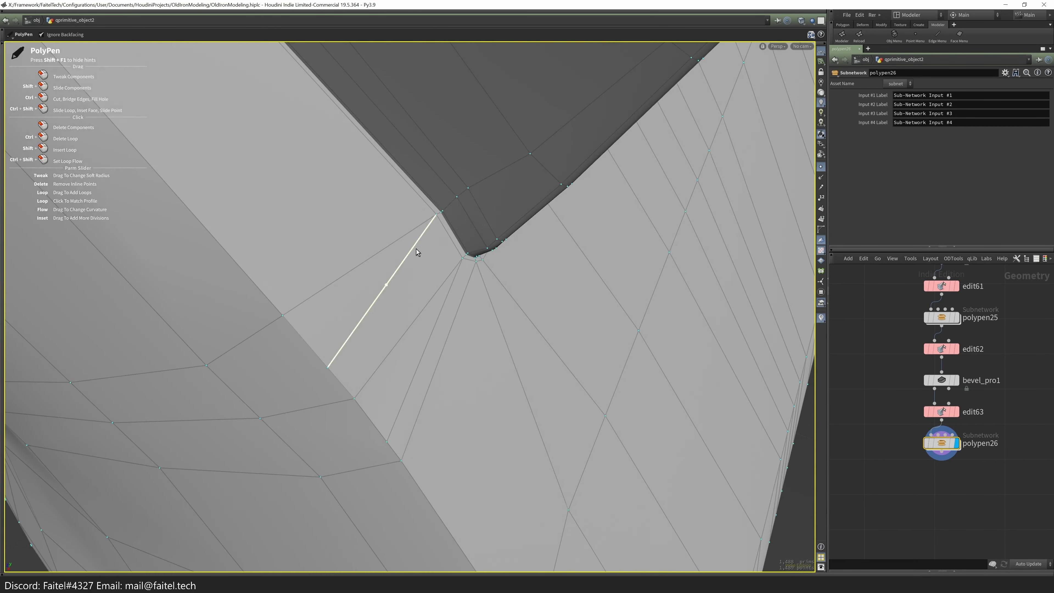
{"action": "key", "text": "t"}
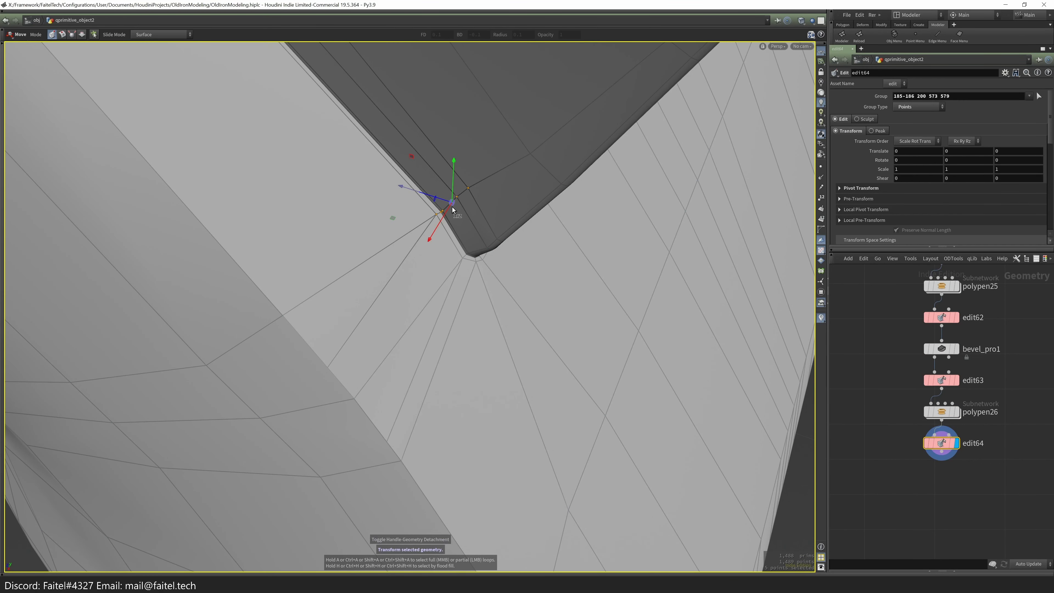
{"action": "left_click_drag", "start_coordinate": [424, 261], "coordinate": [304, 339]}
{"action": "key", "text": "s"}
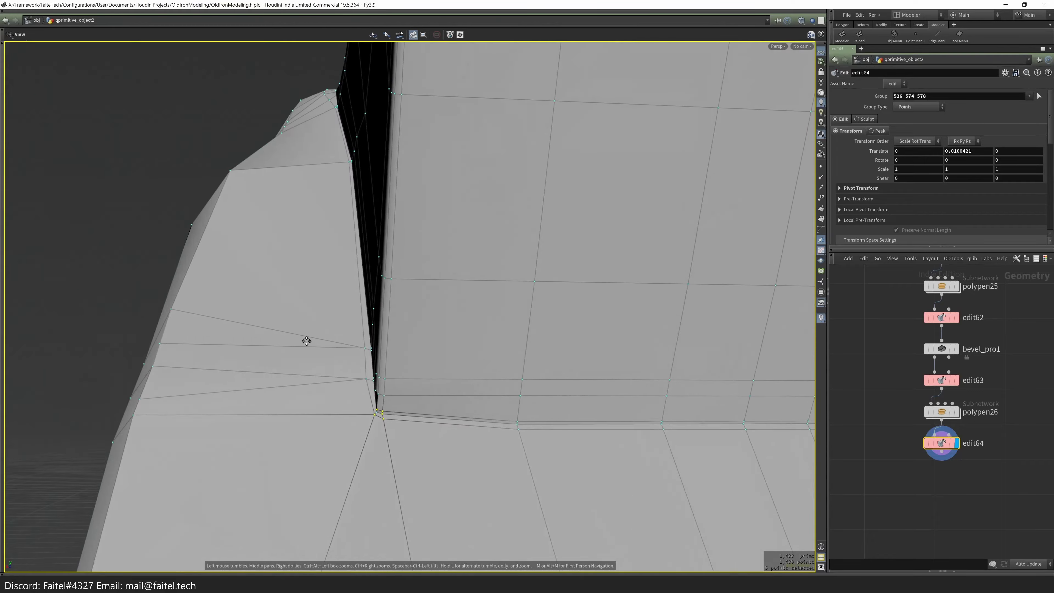
- Dissolve the extra edges along the junction crease
{"action": "left_click", "coordinate": [315, 327]}
{"action": "key", "text": "Delete"}
{"action": "left_click_drag", "start_coordinate": [345, 395], "coordinate": [267, 240], "text": "alt"}
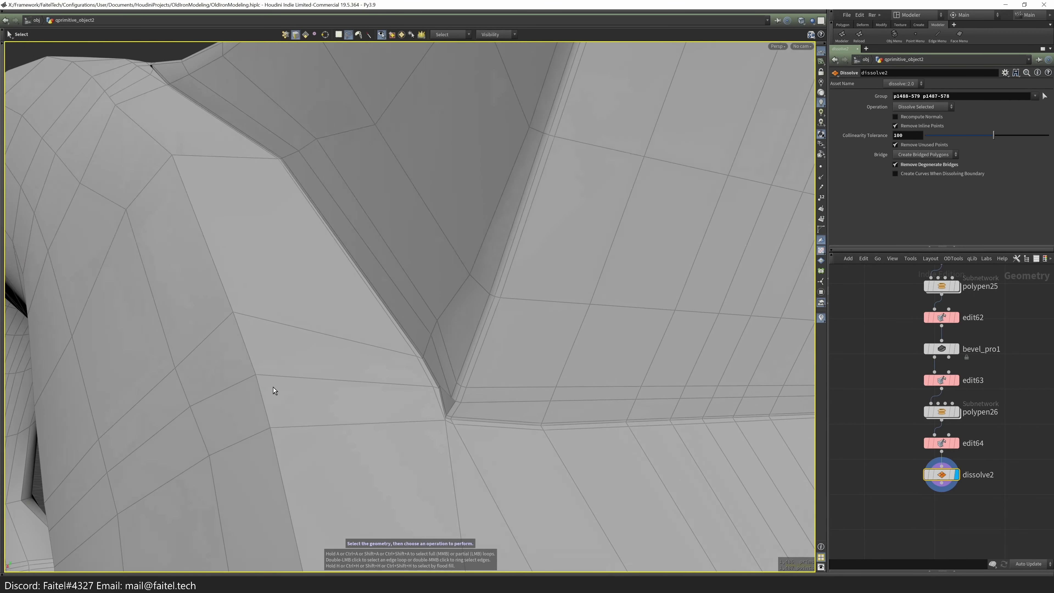
{"action": "left_click", "coordinate": [215, 141], "text": "shift"}
{"action": "left_click_drag", "start_coordinate": [215, 141], "coordinate": [360, 269], "text": "alt"}
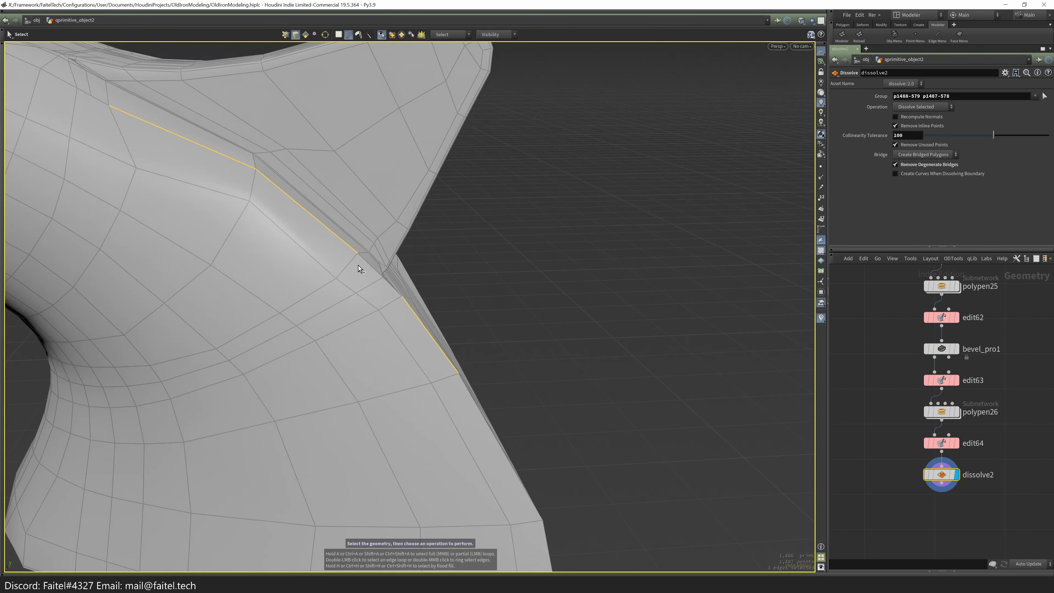
- Try Edge Flow at about 0.86 curvature on the edges, then remove it
{"action": "key", "text": "shift+q"}
{"action": "left_click", "coordinate": [556, 317]}
{"action": "left_click_drag", "start_coordinate": [556, 318], "coordinate": [457, 287], "text": "alt"}
{"action": "left_click_drag", "start_coordinate": [351, 320], "coordinate": [292, 278]}
{"action": "key", "text": "2"}
{"action": "key", "text": "alt+x"}
- Shift the nearby junction corner points about 0.0057 in Z
{"action": "mouse_move", "coordinate": [353, 295]}
{"action": "left_mouse_down", "text": "alt"}
{"action": "mouse_move", "coordinate": [444, 328]}
{"action": "mouse_move", "coordinate": [421, 323]}
{"action": "mouse_move", "coordinate": [471, 247]}
{"action": "mouse_move", "coordinate": [313, 238]}
{"action": "mouse_move", "coordinate": [405, 337]}
{"action": "mouse_move", "coordinate": [224, 181]}
{"action": "mouse_move", "coordinate": [389, 293]}
{"action": "mouse_move", "coordinate": [381, 319]}
{"action": "mouse_move", "coordinate": [353, 307]}
{"action": "mouse_move", "coordinate": [334, 317]}
{"action": "mouse_move", "coordinate": [436, 279]}
{"action": "mouse_move", "coordinate": [259, 369]}
{"action": "mouse_move", "coordinate": [287, 365]}
{"action": "left_mouse_up", "text": "alt"}
{"action": "key", "text": "w"}
{"action": "key", "text": "shift+w"}
{"action": "key", "text": "t"}
{"action": "key", "text": "shift+w"}
{"action": "key", "text": "shift+w"}
- Slide the junction tip points slightly sideways using the gizmo's plane handle
{"action": "left_click", "coordinate": [387, 356]}
{"action": "left_click_drag", "start_coordinate": [385, 360], "coordinate": [389, 386], "text": "alt"}
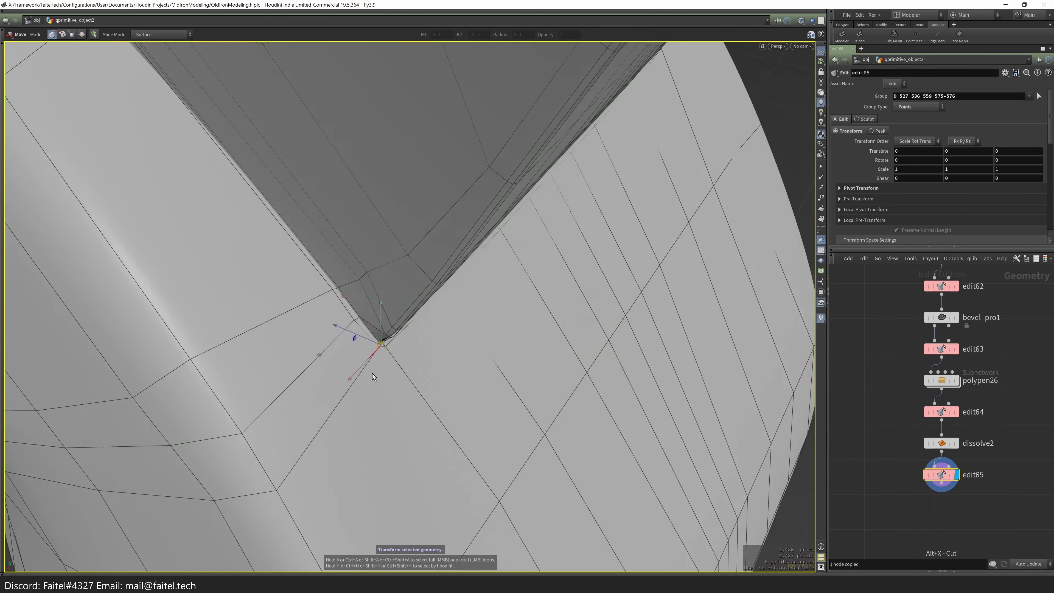
{"action": "key", "text": "shift+w"}
{"action": "left_click_drag", "start_coordinate": [369, 353], "coordinate": [301, 416]}
{"action": "scroll", "coordinate": [366, 320], "scroll_direction": "up", "scroll_amount": 5}
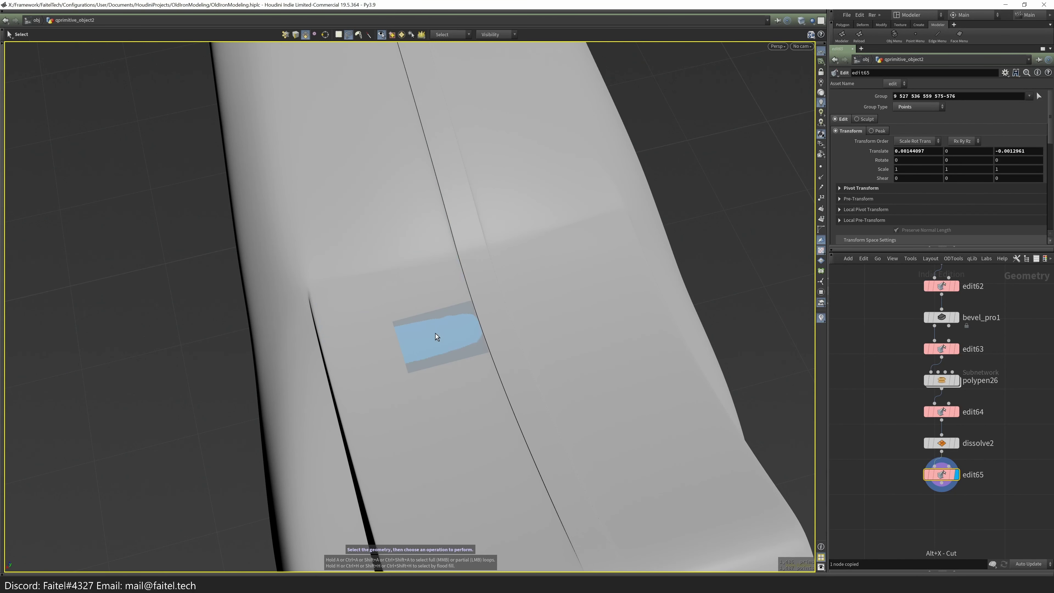
- Smooth the surface points beside the crease with the sculpt Brush
{"action": "mouse_move", "coordinate": [435, 334]}
{"action": "left_mouse_down", "text": "alt"}
{"action": "mouse_move", "coordinate": [572, 294]}
{"action": "mouse_move", "coordinate": [383, 306]}
{"action": "mouse_move", "coordinate": [461, 274]}
{"action": "mouse_move", "coordinate": [534, 263]}
{"action": "mouse_move", "coordinate": [455, 232]}
{"action": "mouse_move", "coordinate": [528, 141]}
{"action": "mouse_move", "coordinate": [384, 332]}
{"action": "mouse_move", "coordinate": [415, 249]}
{"action": "mouse_move", "coordinate": [375, 277]}
{"action": "left_mouse_up", "text": "alt"}
{"action": "key", "text": "1"}
{"action": "key", "text": "t"}
{"action": "left_click", "coordinate": [430, 212]}
{"action": "key", "text": "b"}
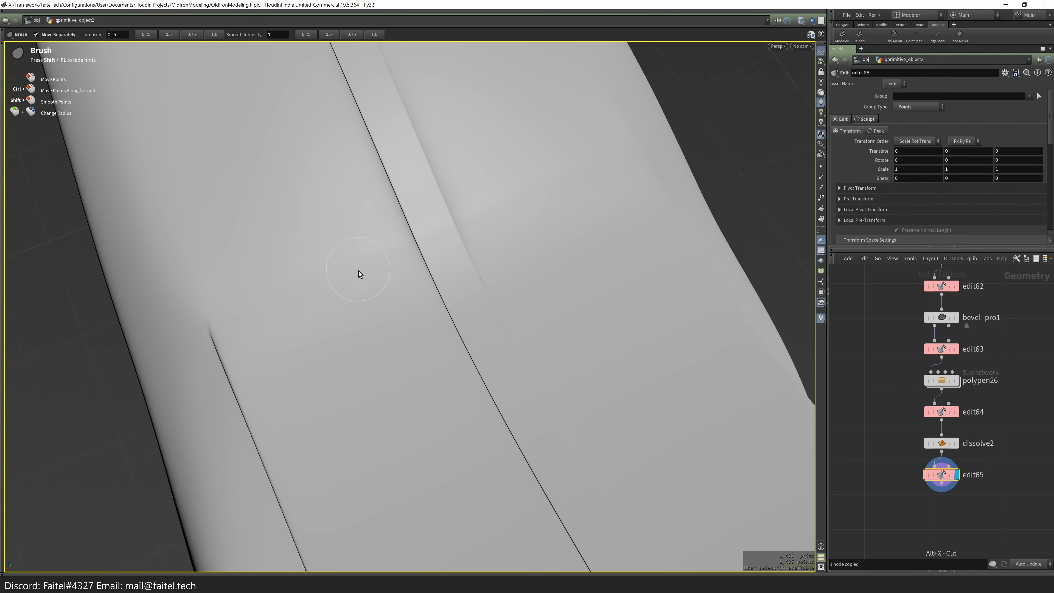
{"action": "key", "text": "w"}
{"action": "mouse_move", "coordinate": [333, 298]}
{"action": "left_mouse_down"}
{"action": "mouse_move", "coordinate": [309, 301]}
{"action": "mouse_move", "coordinate": [335, 363]}
{"action": "mouse_move", "coordinate": [369, 342]}
{"action": "mouse_move", "coordinate": [402, 349]}
{"action": "mouse_move", "coordinate": [321, 254]}
{"action": "left_mouse_up"}
{"action": "key", "text": "w"}
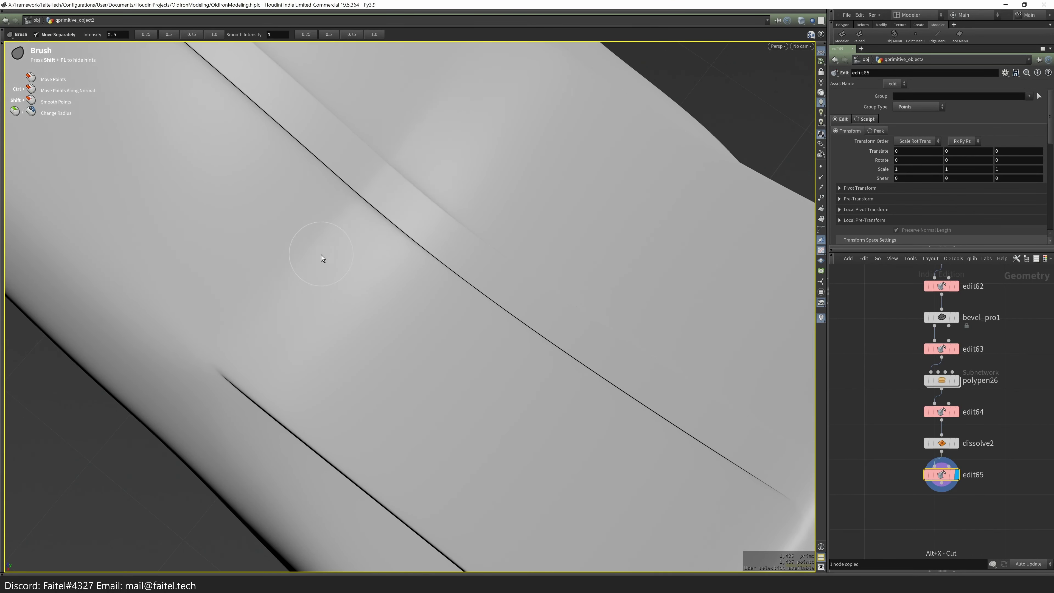
{"action": "left_click_drag", "start_coordinate": [276, 300], "coordinate": [365, 278], "text": "alt"}
- Reroute an edge at the curved junction with a PolyPen cut in wireframe
{"action": "key", "text": "w"}
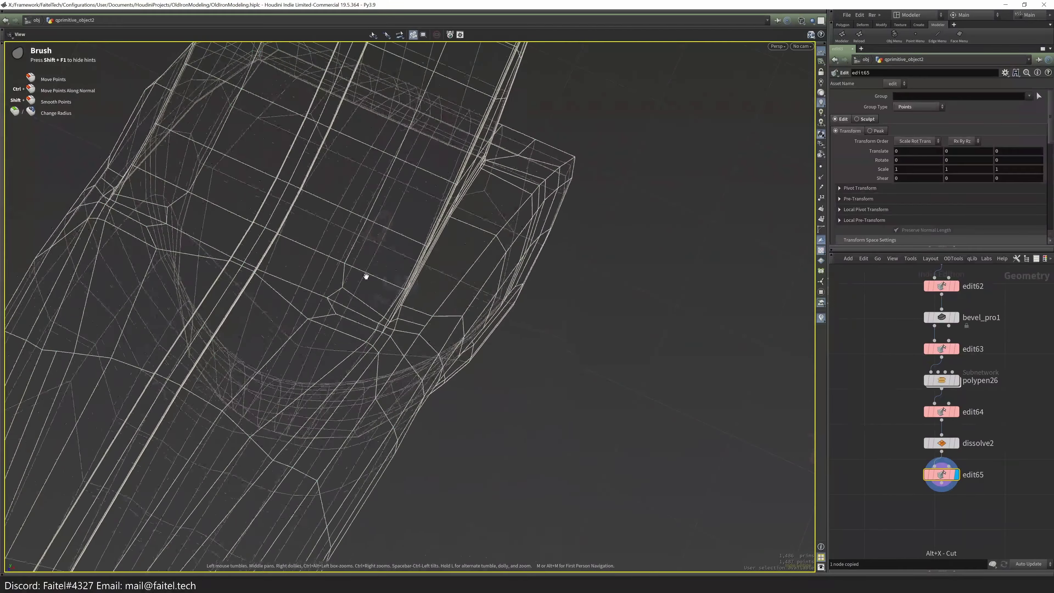
{"action": "key", "text": "p"}
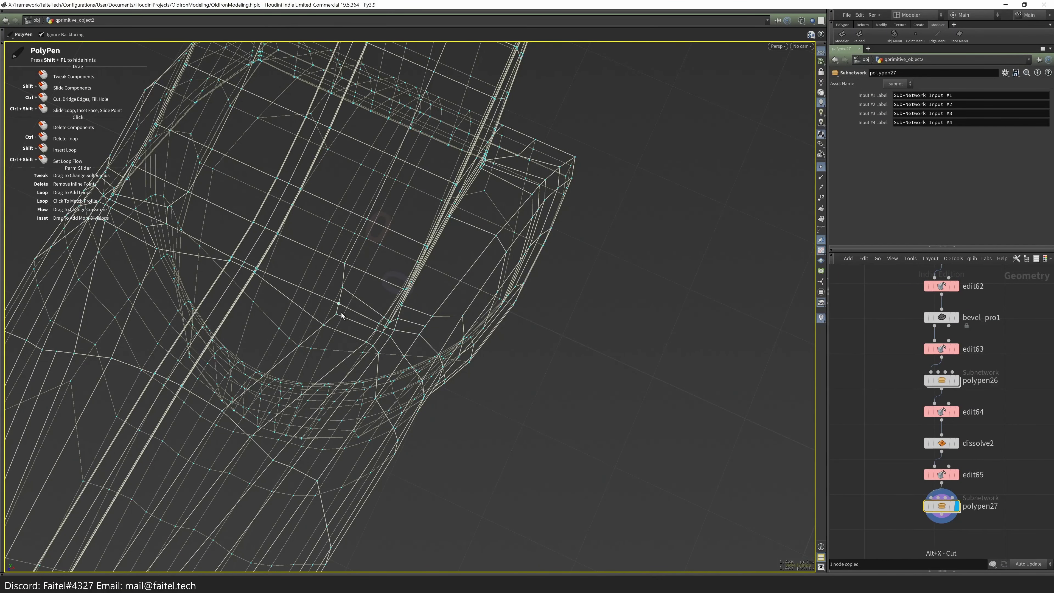
{"action": "key", "text": "w"}
{"action": "key", "text": "w"}
{"action": "mouse_move", "coordinate": [336, 309]}
{"action": "left_mouse_down", "text": "alt"}
{"action": "mouse_move", "coordinate": [295, 358]}
{"action": "mouse_move", "coordinate": [203, 275]}
{"action": "mouse_move", "coordinate": [302, 245]}
{"action": "left_mouse_up", "text": "alt"}
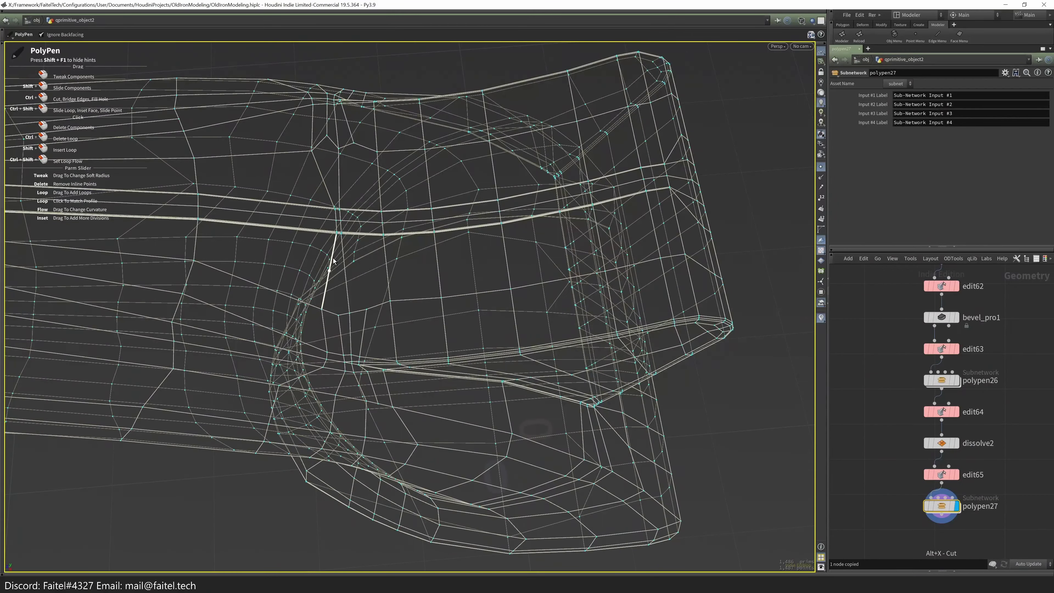
{"action": "key", "text": "s"}
{"action": "left_click_drag", "start_coordinate": [326, 291], "coordinate": [337, 322], "text": "alt"}
- Dissolve the leftover edge next to the new cut
{"action": "left_click", "coordinate": [335, 351]}
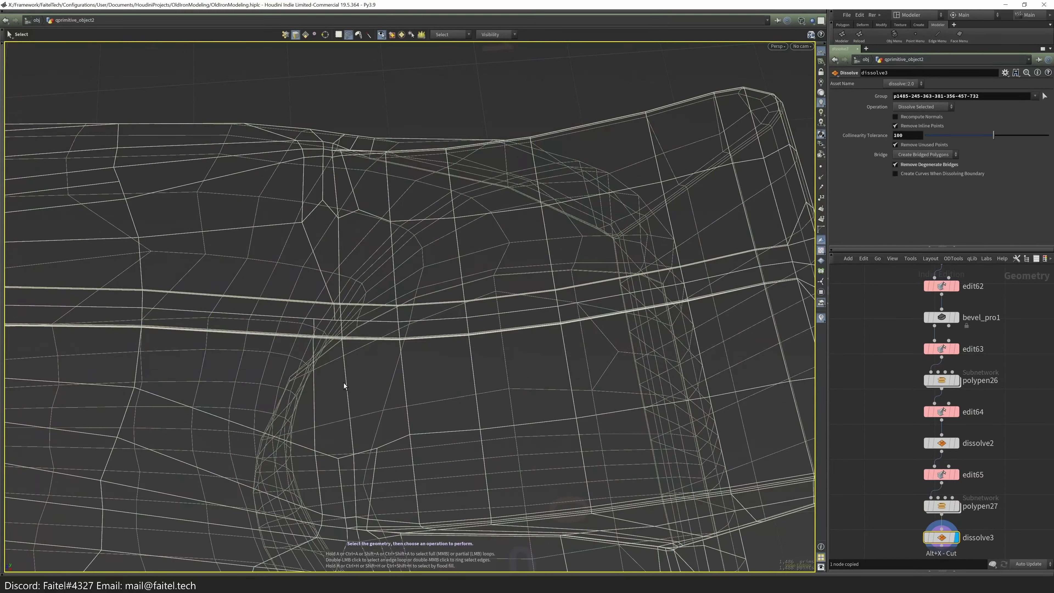
{"action": "key", "text": "q"}
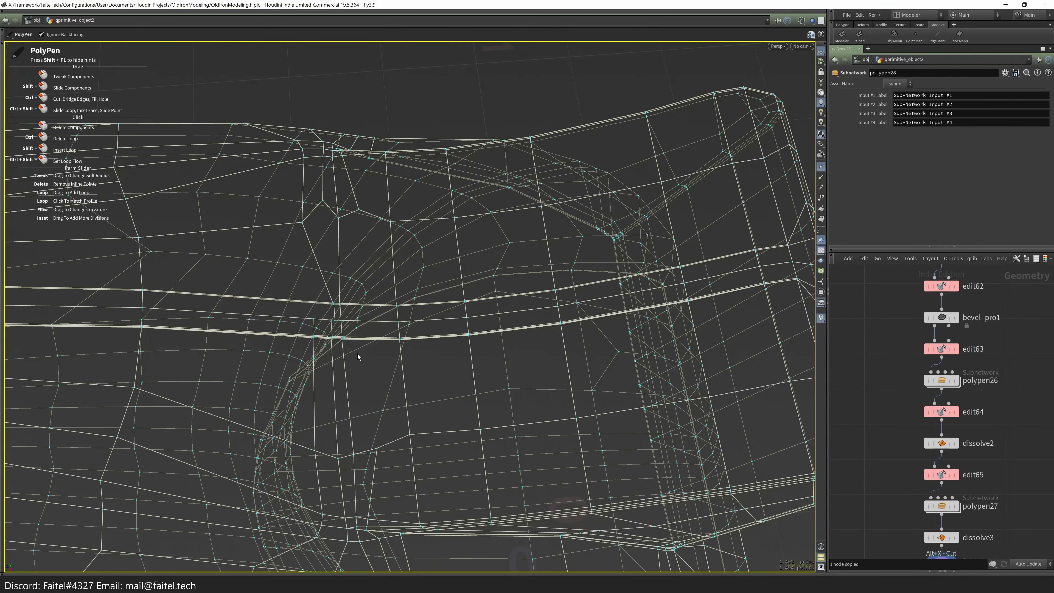
{"action": "mouse_move", "coordinate": [358, 357]}
{"action": "left_mouse_down", "text": "alt"}
{"action": "mouse_move", "coordinate": [331, 334]}
{"action": "mouse_move", "coordinate": [348, 269]}
{"action": "mouse_move", "coordinate": [544, 306]}
{"action": "mouse_move", "coordinate": [462, 420]}
{"action": "mouse_move", "coordinate": [459, 383]}
{"action": "mouse_move", "coordinate": [388, 405]}
{"action": "mouse_move", "coordinate": [324, 400]}
{"action": "mouse_move", "coordinate": [409, 402]}
{"action": "mouse_move", "coordinate": [376, 377]}
{"action": "mouse_move", "coordinate": [376, 396]}
{"action": "mouse_move", "coordinate": [388, 384]}
{"action": "mouse_move", "coordinate": [368, 420]}
{"action": "mouse_move", "coordinate": [292, 442]}
{"action": "mouse_move", "coordinate": [396, 384]}
{"action": "mouse_move", "coordinate": [395, 368]}
{"action": "mouse_move", "coordinate": [351, 372]}
{"action": "mouse_move", "coordinate": [386, 388]}
{"action": "mouse_move", "coordinate": [374, 422]}
{"action": "mouse_move", "coordinate": [331, 325]}
{"action": "mouse_move", "coordinate": [306, 365]}
{"action": "mouse_move", "coordinate": [306, 336]}
{"action": "left_mouse_up", "text": "alt"}
{"action": "key", "text": "w"}
- Make the mesh mirror from one half with Symmetry > Half, then inspect the model
{"action": "key", "text": "q"}
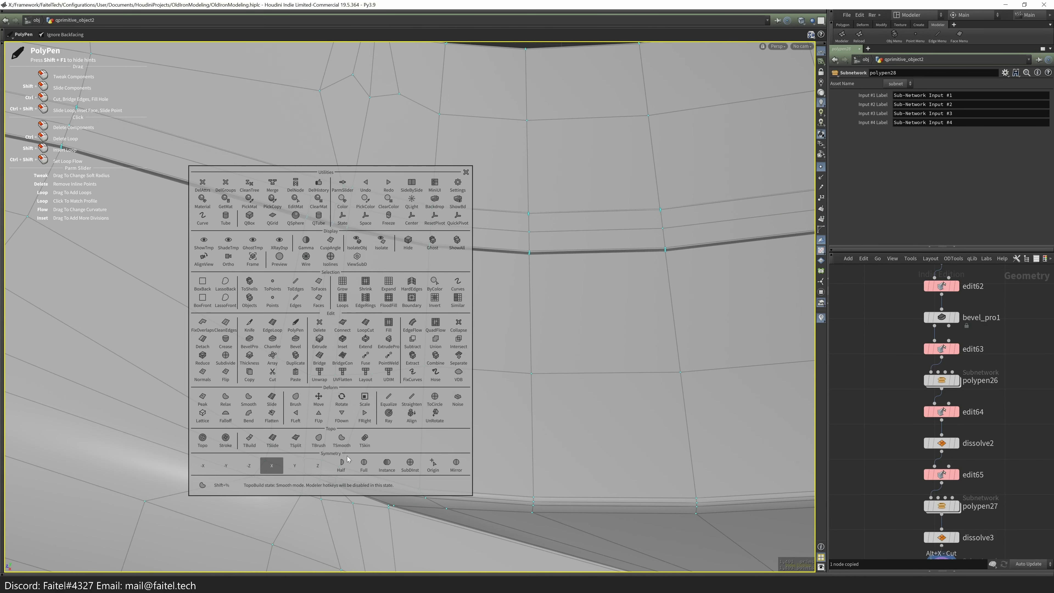
{"action": "left_click", "coordinate": [347, 459]}
{"action": "left_click_drag", "start_coordinate": [376, 440], "coordinate": [340, 362], "text": "alt"}
{"action": "key", "text": "p"}
{"action": "scroll", "coordinate": [426, 399], "scroll_direction": "down", "scroll_amount": 10}
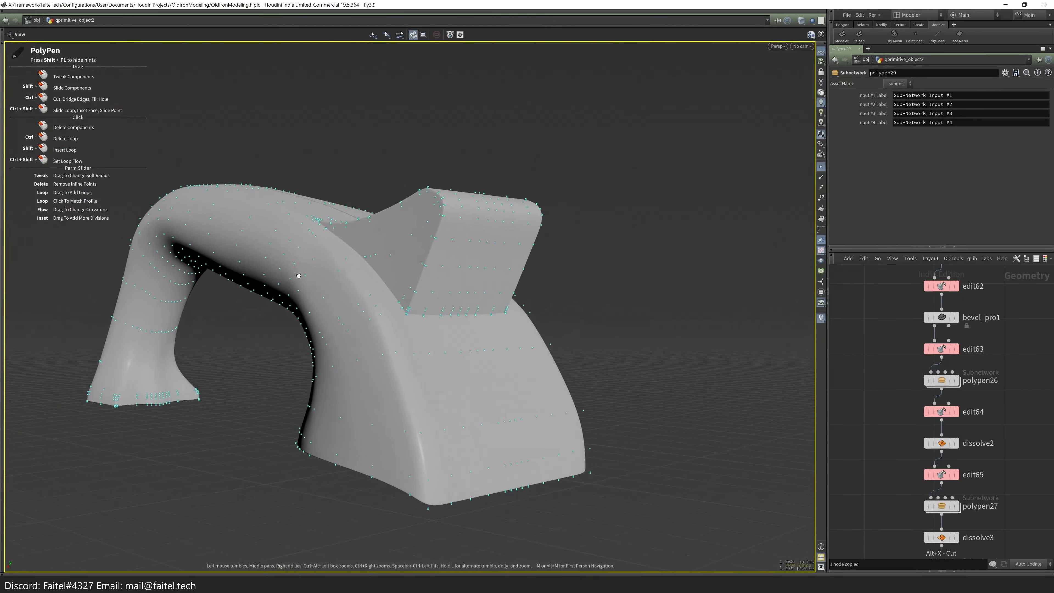
{"action": "left_click_drag", "start_coordinate": [297, 276], "coordinate": [520, 248]}
{"action": "scroll", "coordinate": [233, 400], "scroll_direction": "up", "scroll_amount": 5}
{"action": "left_click_drag", "start_coordinate": [233, 400], "coordinate": [367, 376]}
- In front ortho view, PolyPen-cut a new edge across the bell-shaped foot's end face
{"action": "key", "text": "space+3"}
{"action": "key", "text": "r"}
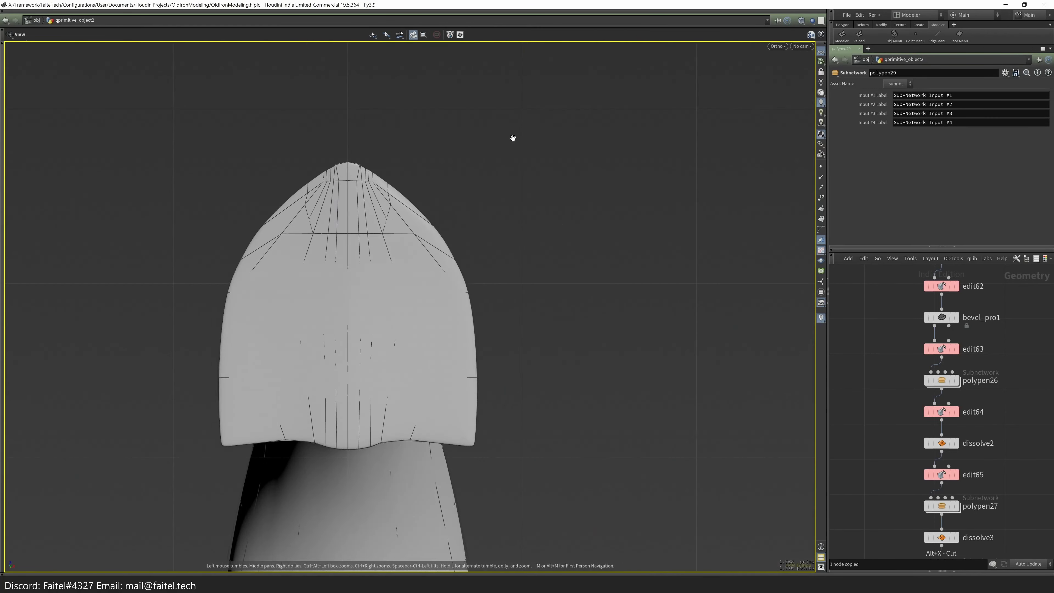
{"action": "key", "text": "Tab"}
{"action": "left_click", "coordinate": [224, 336]}
{"action": "scroll", "coordinate": [478, 436], "scroll_direction": "down", "scroll_amount": 3}
{"action": "scroll", "coordinate": [455, 381], "scroll_direction": "up", "scroll_amount": 5}
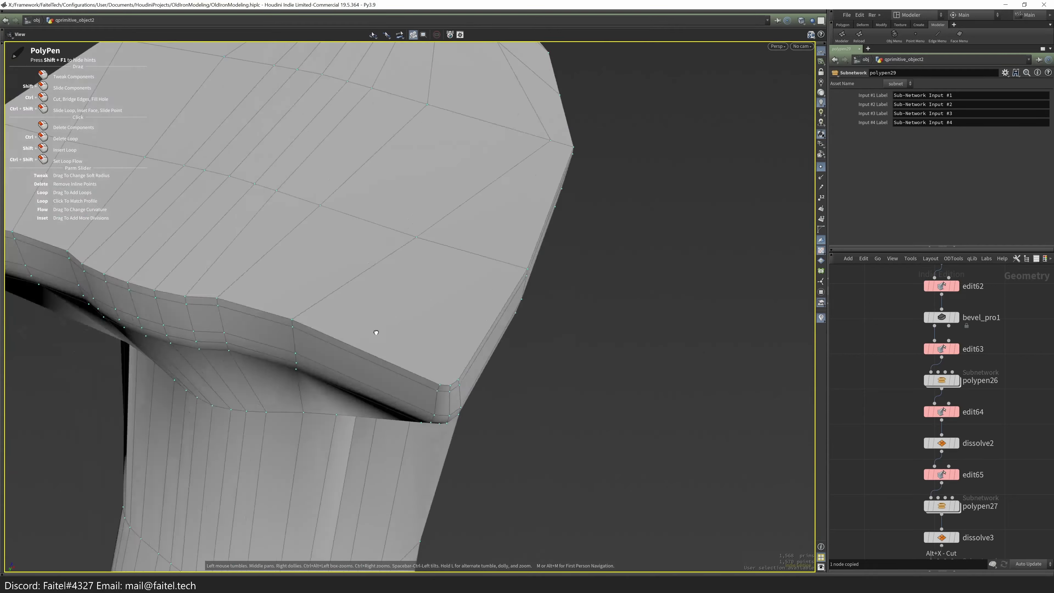
{"action": "scroll", "coordinate": [384, 419], "scroll_direction": "down", "scroll_amount": 3}
{"action": "scroll", "coordinate": [416, 386], "scroll_direction": "up", "scroll_amount": 1}
{"action": "key", "text": "b"}
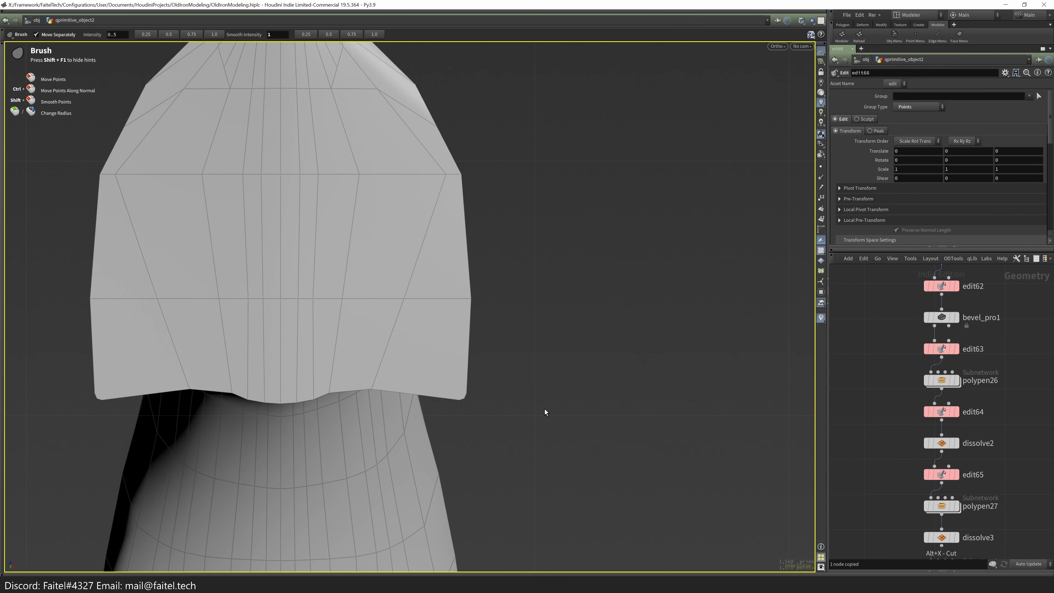
{"action": "key", "text": "p"}
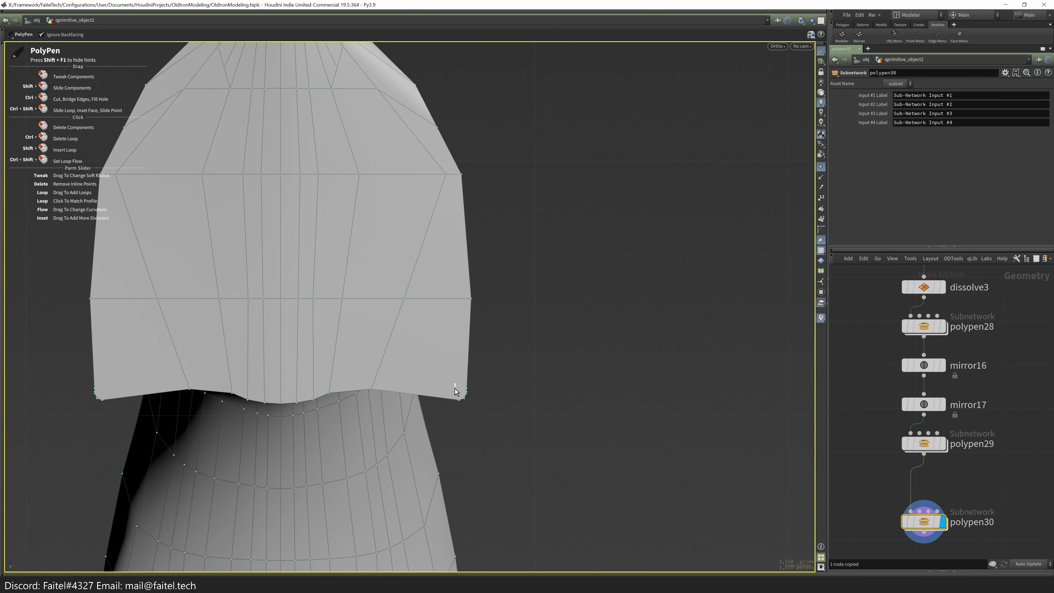
{"action": "left_click", "coordinate": [290, 384], "text": "shift"}
{"action": "scroll", "coordinate": [299, 378], "scroll_direction": "up", "scroll_amount": 2}
{"action": "left_click_drag", "start_coordinate": [307, 374], "coordinate": [513, 398], "text": "alt"}
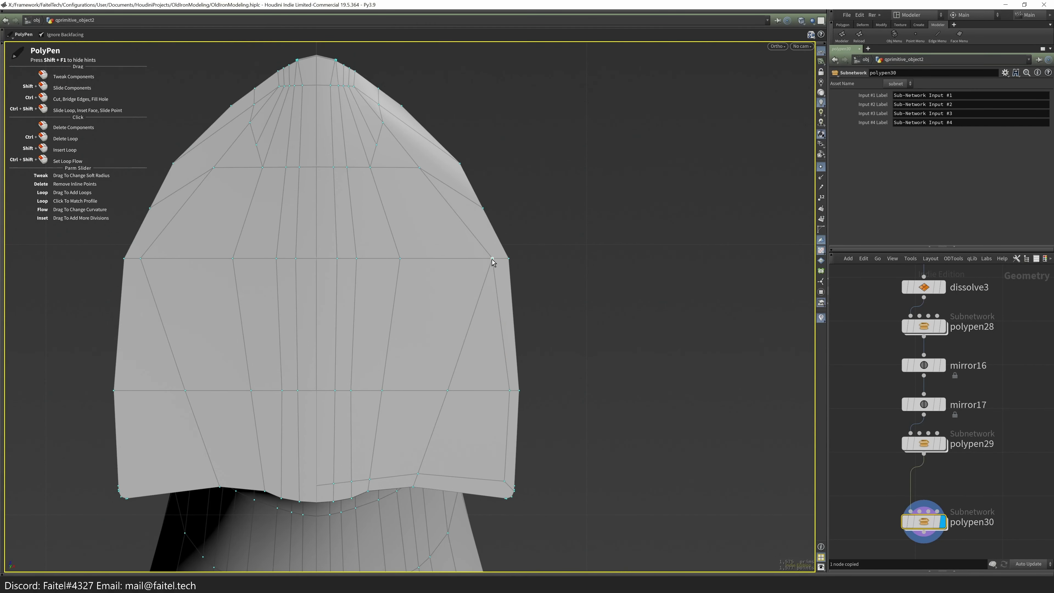
{"action": "left_click", "coordinate": [462, 199]}
- Remove the unwanted edge and delete the faces on the foot's right half
{"action": "middle_click_drag", "start_coordinate": [462, 199], "coordinate": [515, 347], "text": "alt"}
{"action": "left_click", "coordinate": [482, 298]}
{"action": "scroll", "coordinate": [418, 297], "scroll_direction": "up", "scroll_amount": 3}
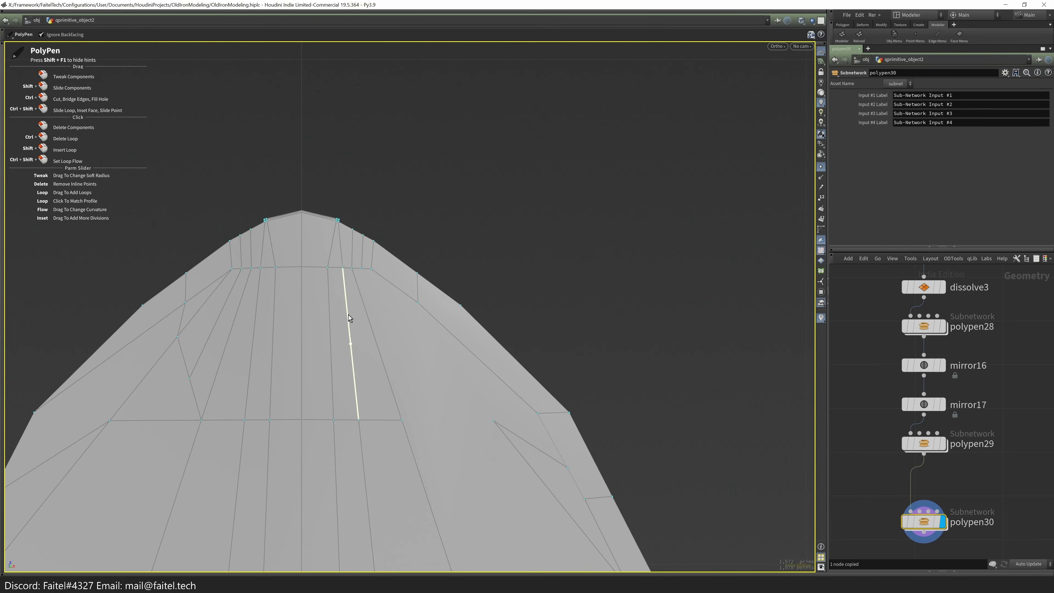
{"action": "scroll", "coordinate": [375, 335], "scroll_direction": "down", "scroll_amount": 3}
{"action": "left_click_drag", "start_coordinate": [375, 336], "coordinate": [433, 289], "text": "alt"}
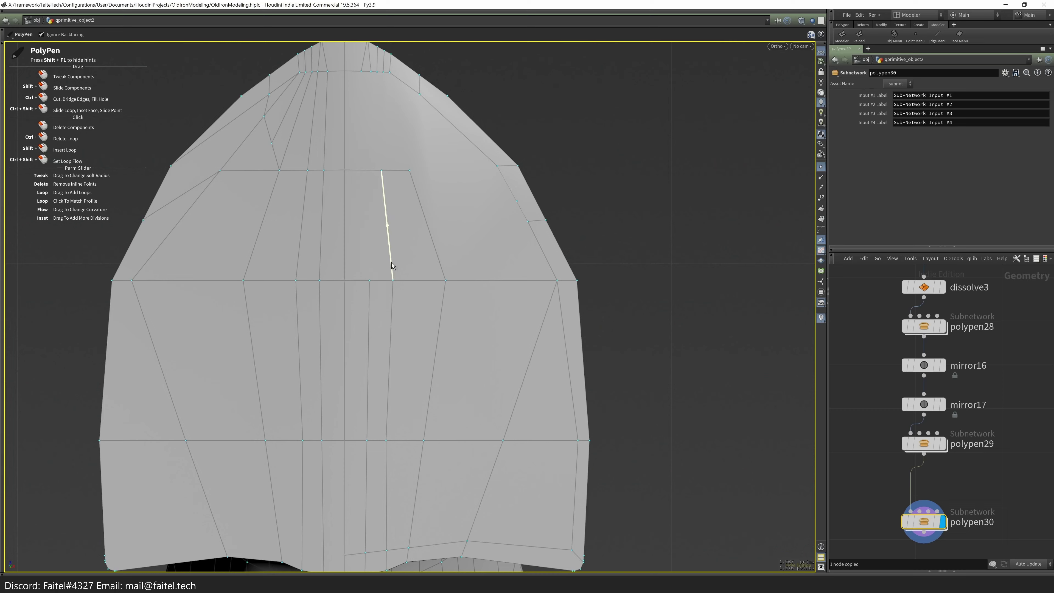
{"action": "left_click", "coordinate": [448, 253]}
{"action": "scroll", "coordinate": [432, 282], "scroll_direction": "down", "scroll_amount": 1}
{"action": "left_click", "coordinate": [386, 356]}
{"action": "left_click", "coordinate": [523, 393]}
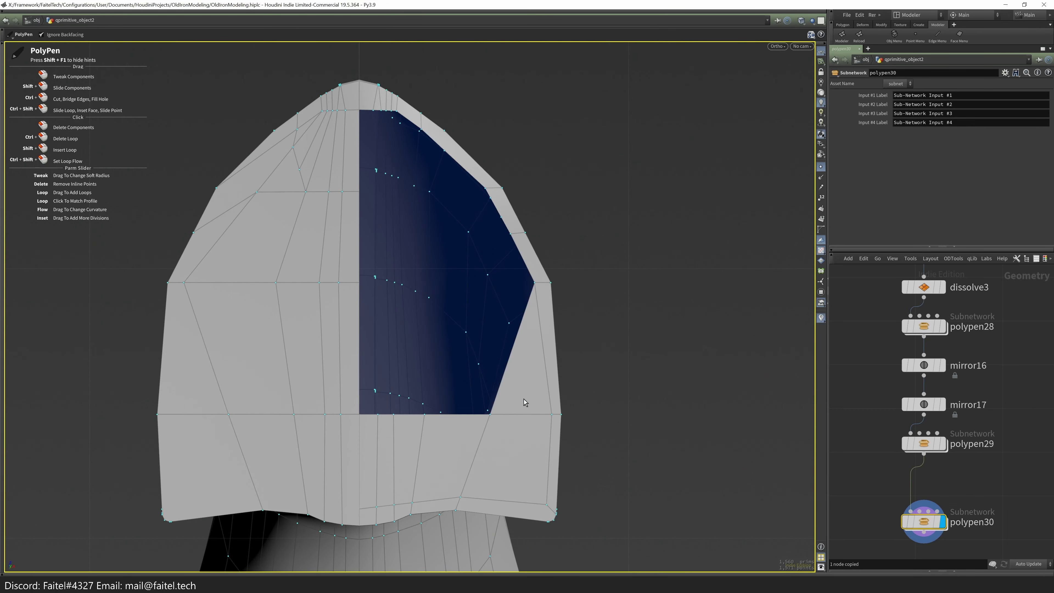
{"action": "left_click", "coordinate": [411, 454]}
{"action": "left_click", "coordinate": [411, 454]}
{"action": "left_click", "coordinate": [372, 461]}
{"action": "left_click_drag", "start_coordinate": [371, 461], "coordinate": [464, 250], "text": "alt"}
- Nudge a point slightly sideways, then mirror the half with Symmetry Full along X
{"action": "key", "text": "s"}
{"action": "middle_click_drag", "start_coordinate": [477, 244], "coordinate": [482, 256]}
{"action": "left_click_drag", "start_coordinate": [468, 281], "coordinate": [372, 240], "text": "alt"}
{"action": "key", "text": "q"}
{"action": "key", "text": "space+3"}
{"action": "left_click_drag", "start_coordinate": [482, 275], "coordinate": [484, 247], "text": "alt"}
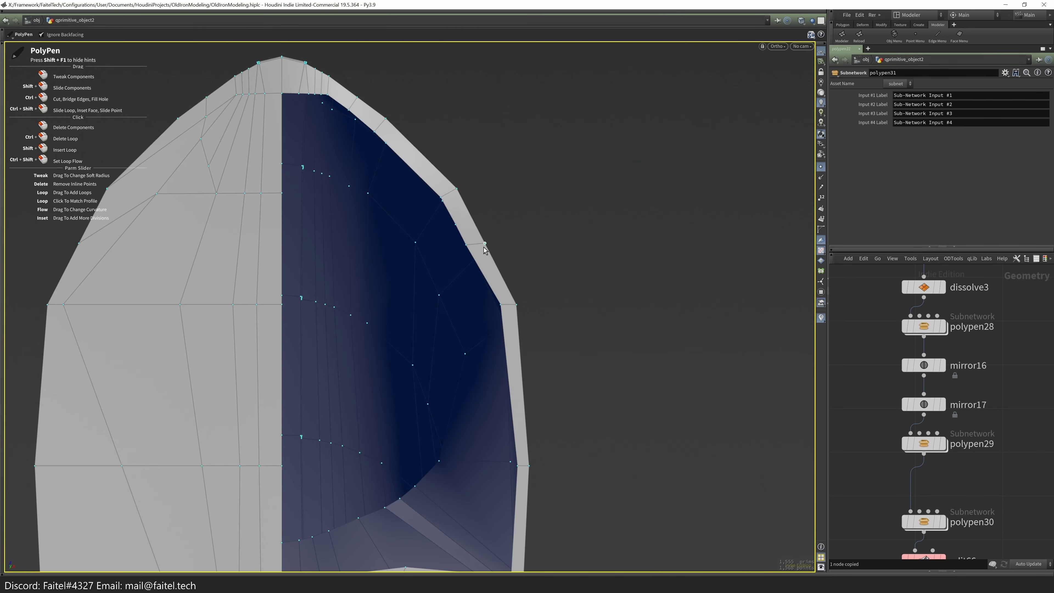
{"action": "left_click_drag", "start_coordinate": [501, 285], "coordinate": [308, 311], "text": "alt"}
{"action": "left_click_drag", "start_coordinate": [303, 375], "coordinate": [318, 245], "text": "alt"}
{"action": "key", "text": "grave"}
{"action": "left_click", "coordinate": [353, 301]}
{"action": "left_click_drag", "start_coordinate": [354, 301], "coordinate": [372, 272], "text": "alt"}
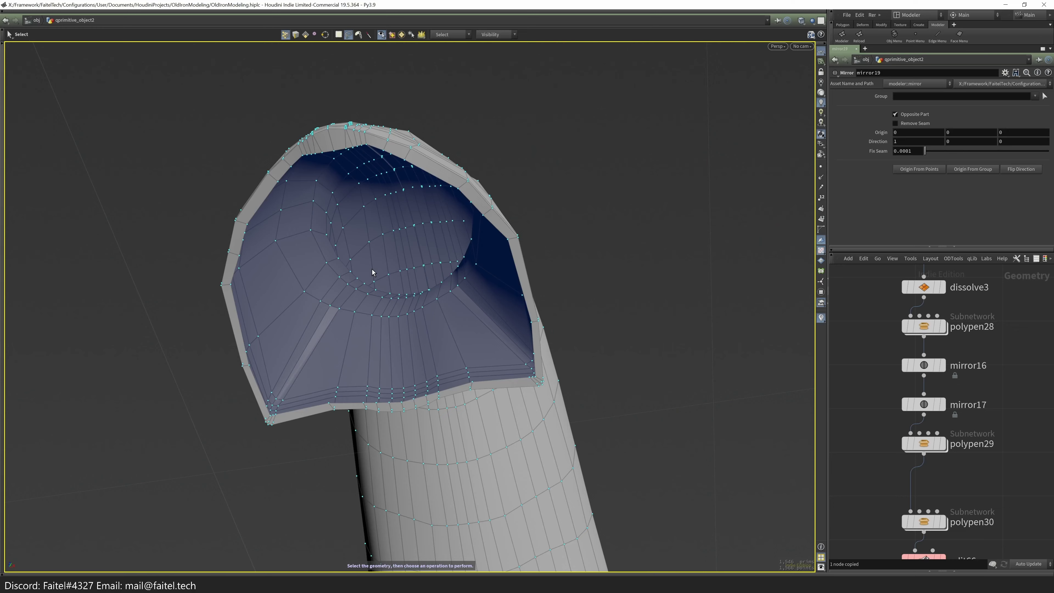
- Select the foot's open rim edge loop and scale it down to about 0.89
{"action": "key", "text": "3"}
{"action": "scroll", "coordinate": [523, 306], "scroll_direction": "up", "scroll_amount": 3}
{"action": "double_click", "coordinate": [534, 414]}
{"action": "left_click_drag", "start_coordinate": [536, 414], "coordinate": [453, 204], "text": "alt"}
{"action": "key", "text": "e"}
{"action": "key", "text": "Escape"}
{"action": "left_click_drag", "start_coordinate": [453, 204], "coordinate": [645, 393]}
- Extend the rim loop inward
{"action": "key", "text": "s"}
{"action": "left_click", "coordinate": [529, 462]}
{"action": "double_click", "coordinate": [530, 462]}
{"action": "key", "text": "Tab"}
{"action": "left_click", "coordinate": [547, 292]}
{"action": "key", "text": "Escape"}
{"action": "left_click_drag", "start_coordinate": [547, 292], "coordinate": [492, 370]}
{"action": "key", "text": "Return"}
- Fill the opening inside the rim with Fill Mode set to Quadrilateral Grid
{"action": "key", "text": "Tab"}
{"action": "left_click", "coordinate": [545, 391]}
{"action": "key", "text": "Escape"}
{"action": "left_click_drag", "start_coordinate": [530, 323], "coordinate": [525, 365]}
{"action": "left_click", "coordinate": [920, 107]}
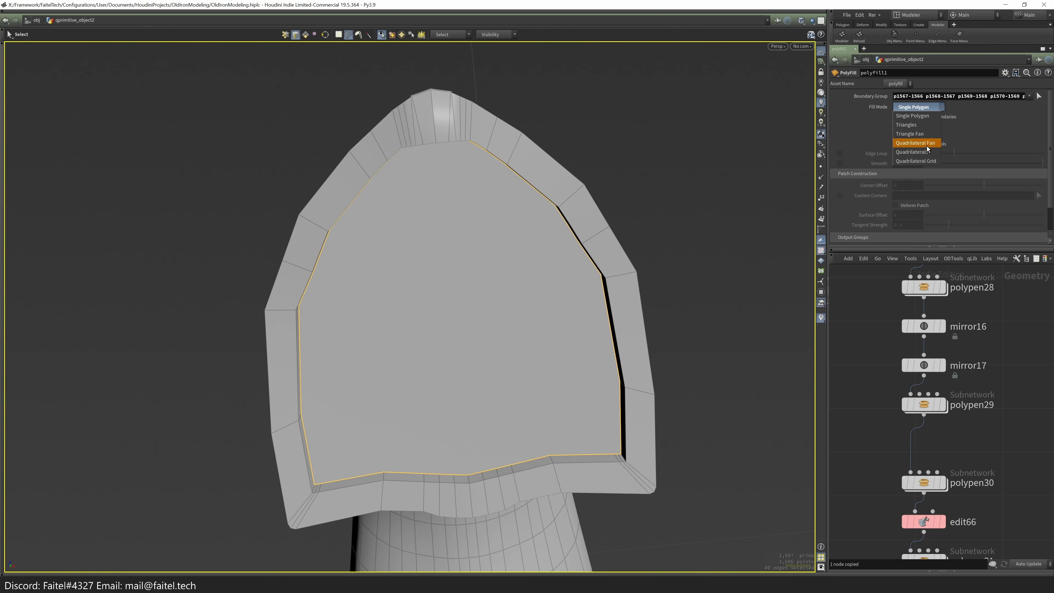
{"action": "left_click", "coordinate": [930, 151]}
{"action": "key", "text": "s"}
{"action": "key", "text": "Escape"}
{"action": "left_click_drag", "start_coordinate": [663, 258], "coordinate": [702, 266]}
- Select all edges and fuse overlapping points across the mesh
{"action": "key", "text": "alt+c"}
{"action": "key", "text": "Return"}
{"action": "key", "text": "n"}
{"action": "key", "text": "Tab"}
{"action": "key", "text": "Escape"}
{"action": "left_click_drag", "start_coordinate": [705, 390], "coordinate": [687, 314], "text": "alt"}
{"action": "key", "text": "Tab"}
{"action": "left_click", "coordinate": [692, 314]}
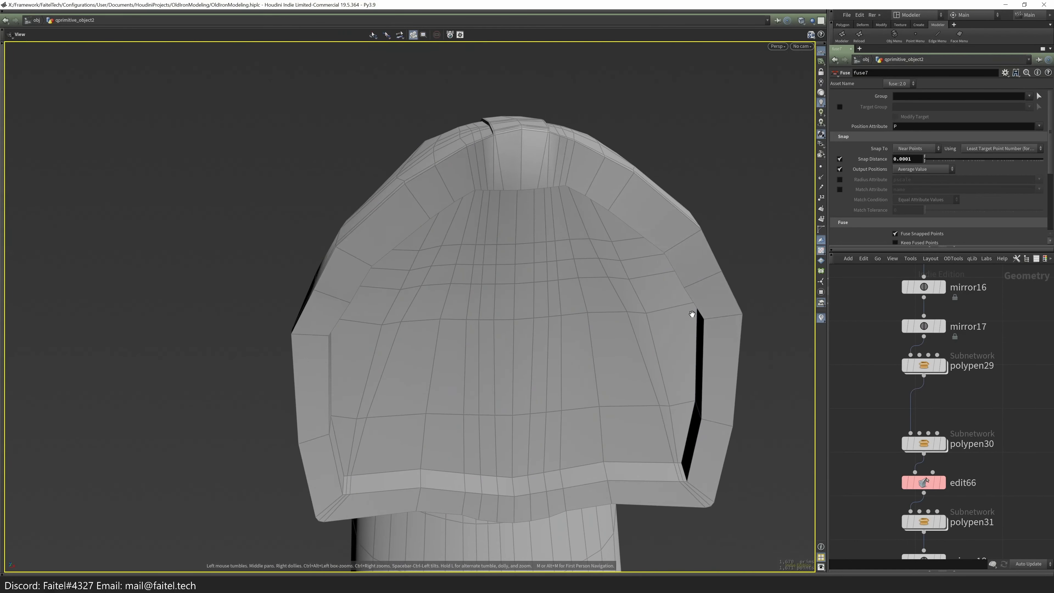
{"action": "scroll", "coordinate": [663, 307], "scroll_direction": "up", "scroll_amount": 1}
{"action": "key", "text": "alt+c"}
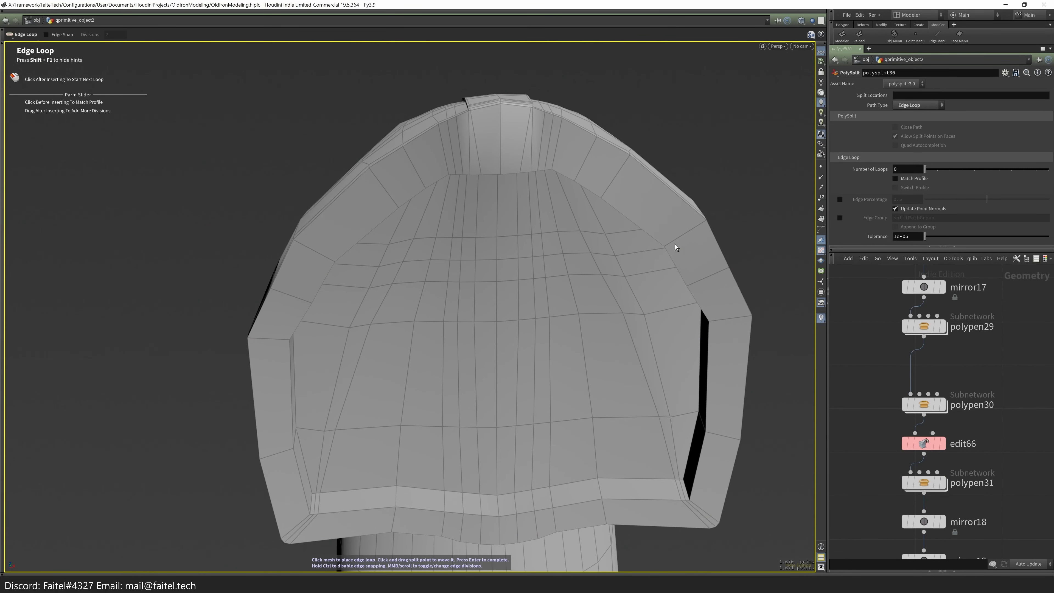
- Select and dissolve an edge loop running across the sole
{"action": "key", "text": "Escape"}
{"action": "left_click_drag", "start_coordinate": [700, 233], "coordinate": [530, 203]}
{"action": "key", "text": "Return"}
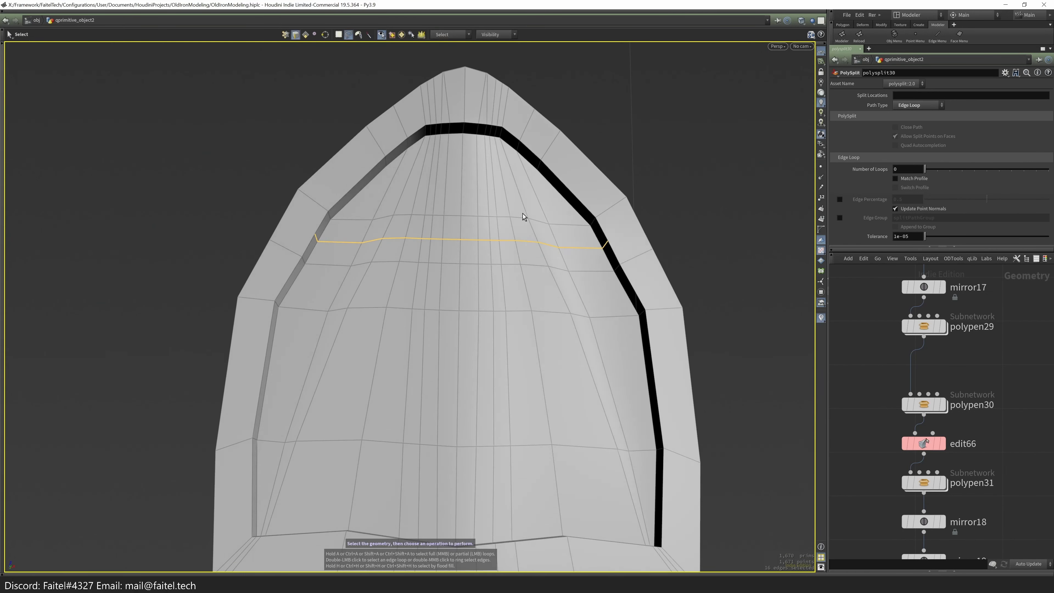
{"action": "key", "text": "Delete"}
- Insert two edge loops near the arched face's border and commit them
{"action": "key", "text": "ctrl+r"}
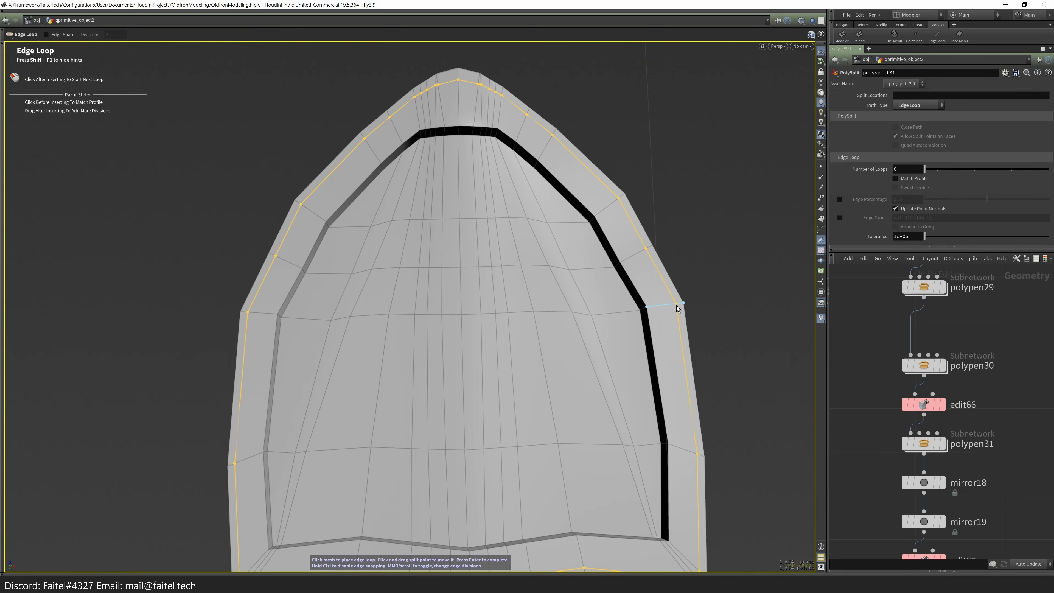
{"action": "left_click", "coordinate": [676, 306]}
{"action": "left_click_drag", "start_coordinate": [677, 306], "coordinate": [470, 226]}
{"action": "left_click", "coordinate": [654, 307]}
{"action": "left_click_drag", "start_coordinate": [537, 197], "coordinate": [536, 329]}
{"action": "key", "text": "t"}
{"action": "key", "text": "s"}
{"action": "key", "text": "grave"}
{"action": "key", "text": "grave"}
{"action": "left_click_drag", "start_coordinate": [613, 367], "coordinate": [718, 338]}
{"action": "key", "text": "s"}
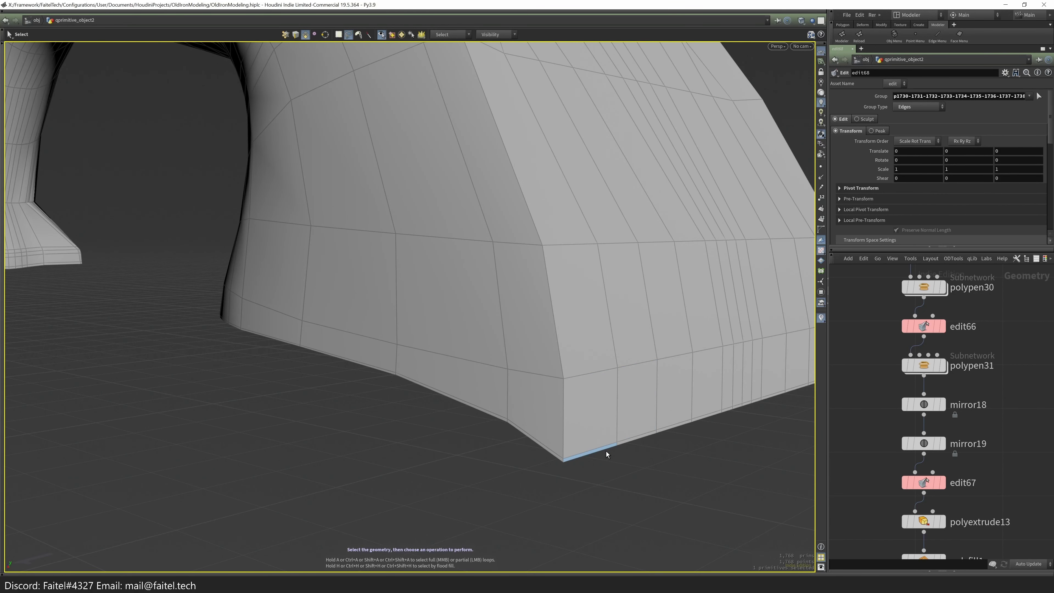
- Select the leg's vertical corner edge loop and bevel it with 2 divisions
{"action": "key", "text": "Escape"}
{"action": "left_click_drag", "start_coordinate": [606, 451], "coordinate": [616, 536]}
{"action": "key", "text": "s"}
{"action": "left_click_drag", "start_coordinate": [625, 491], "coordinate": [572, 333], "text": "alt"}
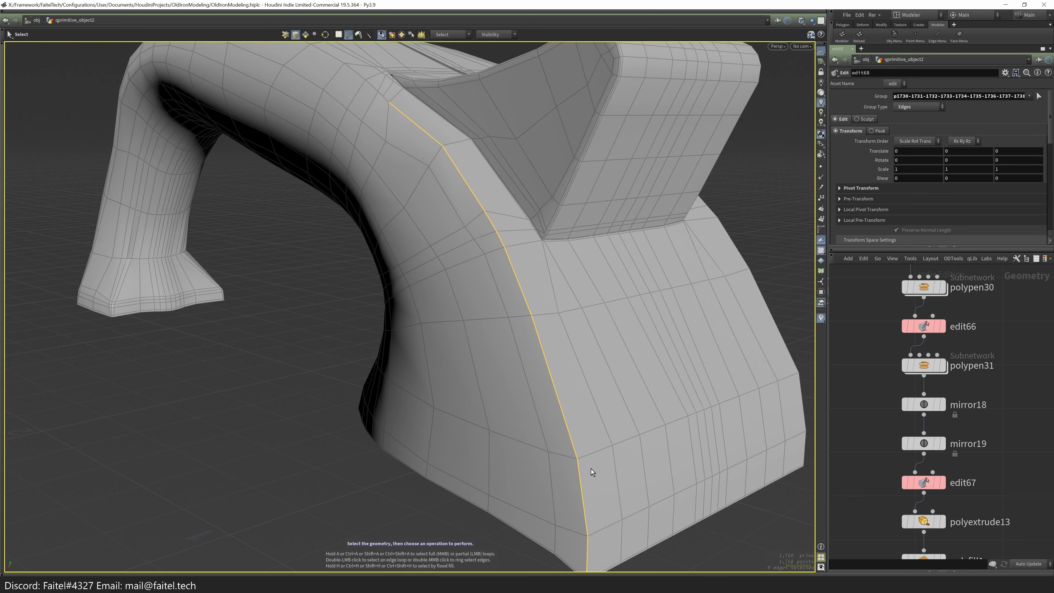
{"action": "key", "text": "shift+w"}
{"action": "key", "text": "w"}
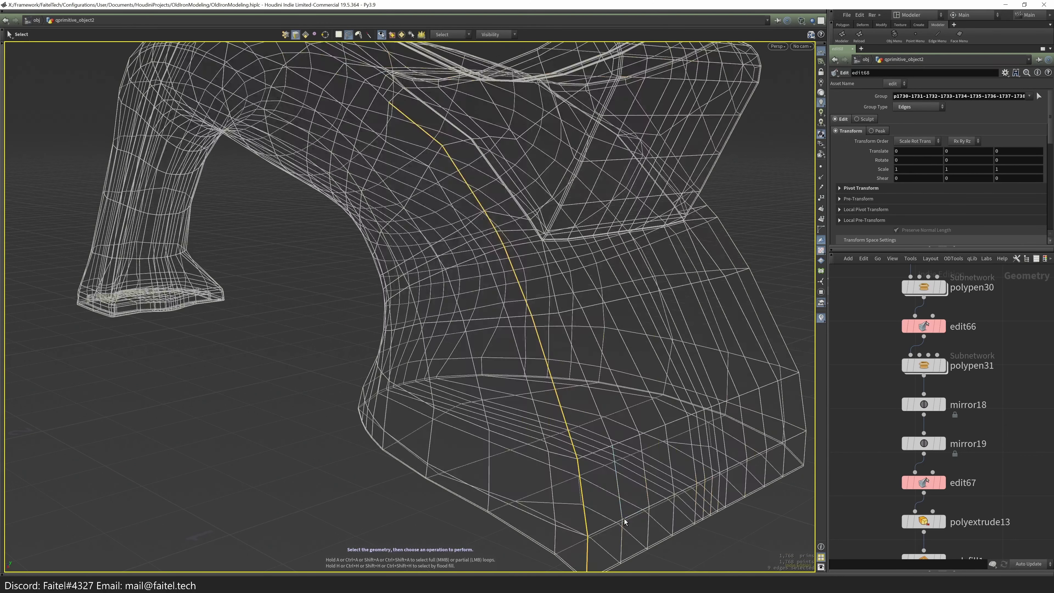
{"action": "key", "text": "w"}
{"action": "left_click", "coordinate": [587, 553]}
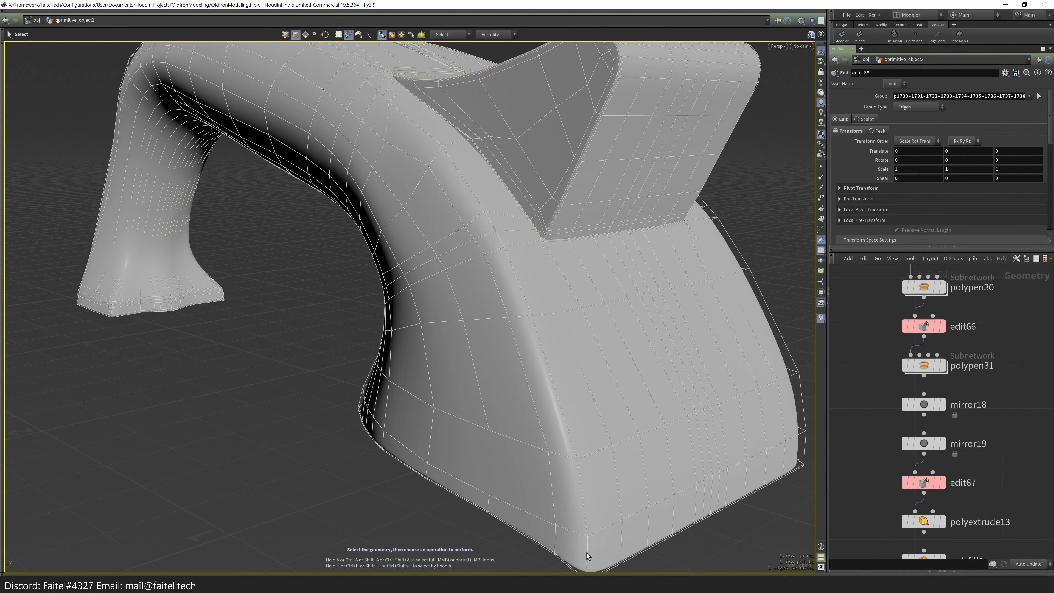
{"action": "middle_click", "coordinate": [587, 553]}
{"action": "scroll", "coordinate": [623, 457], "scroll_direction": "up", "scroll_amount": 2}
{"action": "key", "text": "b"}
{"action": "left_click_drag", "start_coordinate": [642, 409], "coordinate": [863, 224], "text": "ctrl"}
{"action": "key", "text": "shift+w"}
{"action": "key", "text": "Escape"}
- Shape the bevel's Radius Ramp: add a point, change interpolation, and flip its direction
{"action": "left_click_drag", "start_coordinate": [477, 373], "coordinate": [540, 374]}
{"action": "left_click_drag", "start_coordinate": [1039, 225], "coordinate": [866, 231]}
{"action": "scroll", "coordinate": [872, 237], "scroll_direction": "down", "scroll_amount": 2}
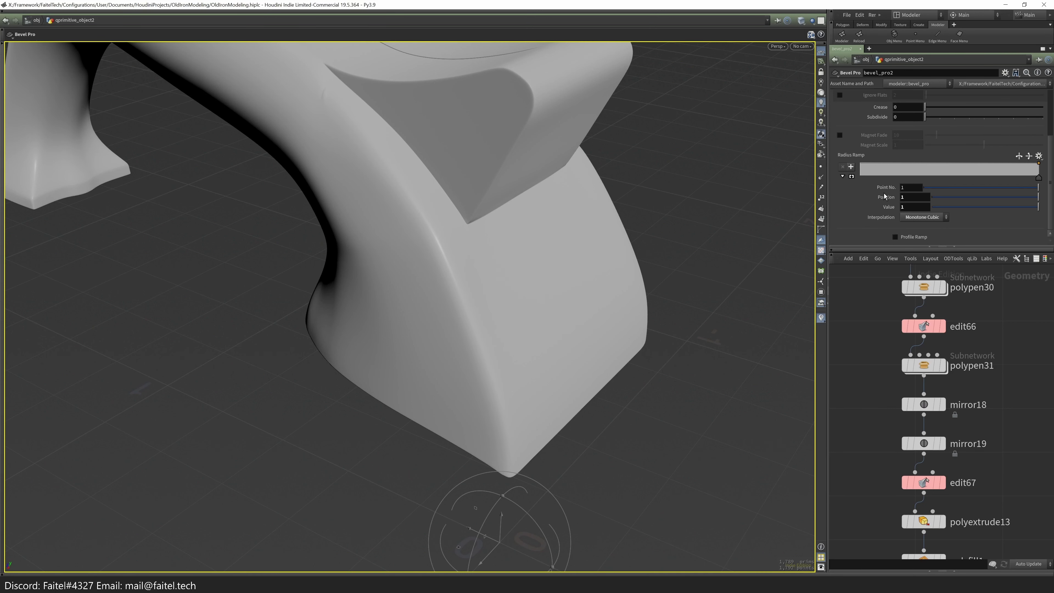
{"action": "left_click_drag", "start_coordinate": [862, 174], "coordinate": [861, 168]}
{"action": "left_click", "coordinate": [898, 173]}
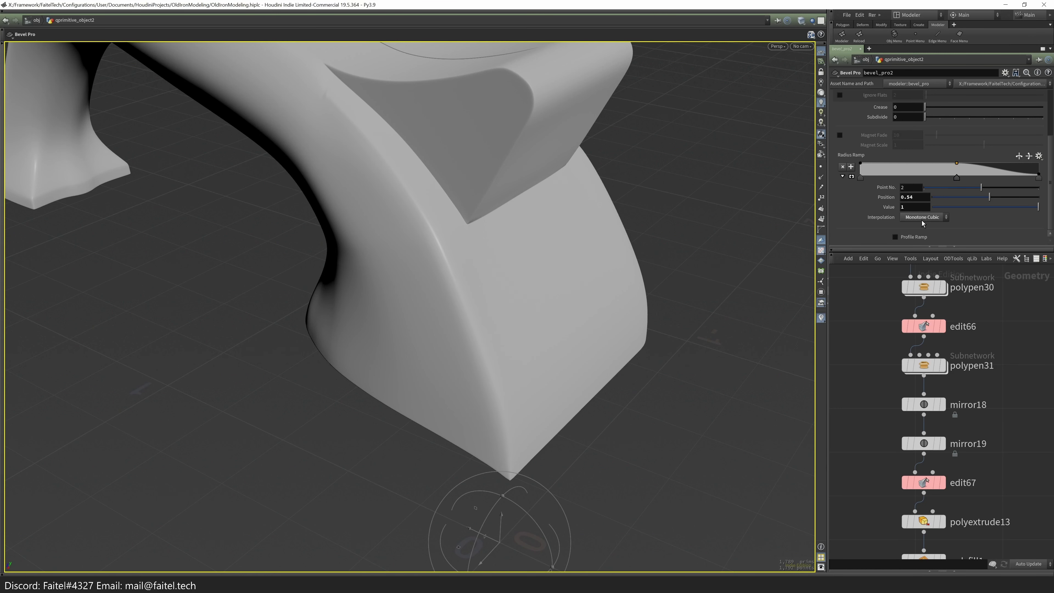
{"action": "left_click", "coordinate": [1039, 178]}
{"action": "left_click", "coordinate": [924, 217]}
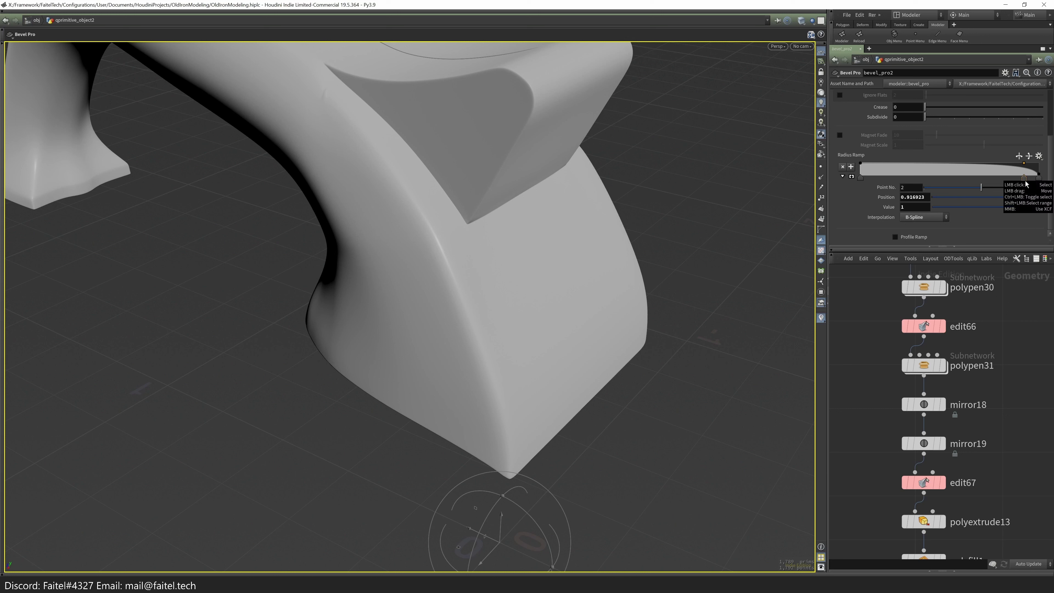
{"action": "left_click", "coordinate": [1028, 158]}
{"action": "key", "text": "ctrl+z"}
{"action": "left_click", "coordinate": [1029, 160]}
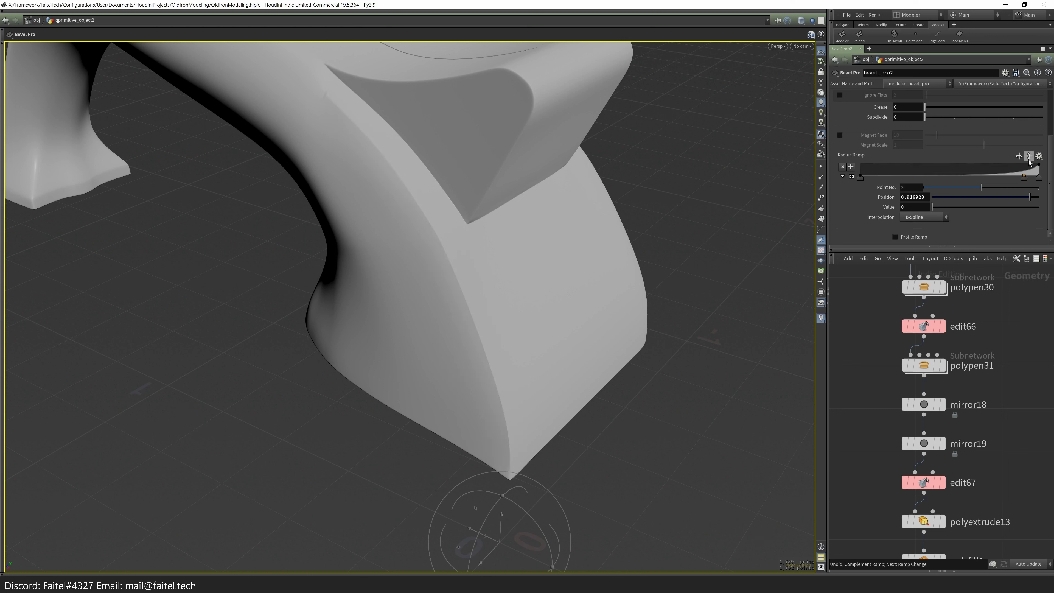
{"action": "left_click", "coordinate": [1020, 158]}
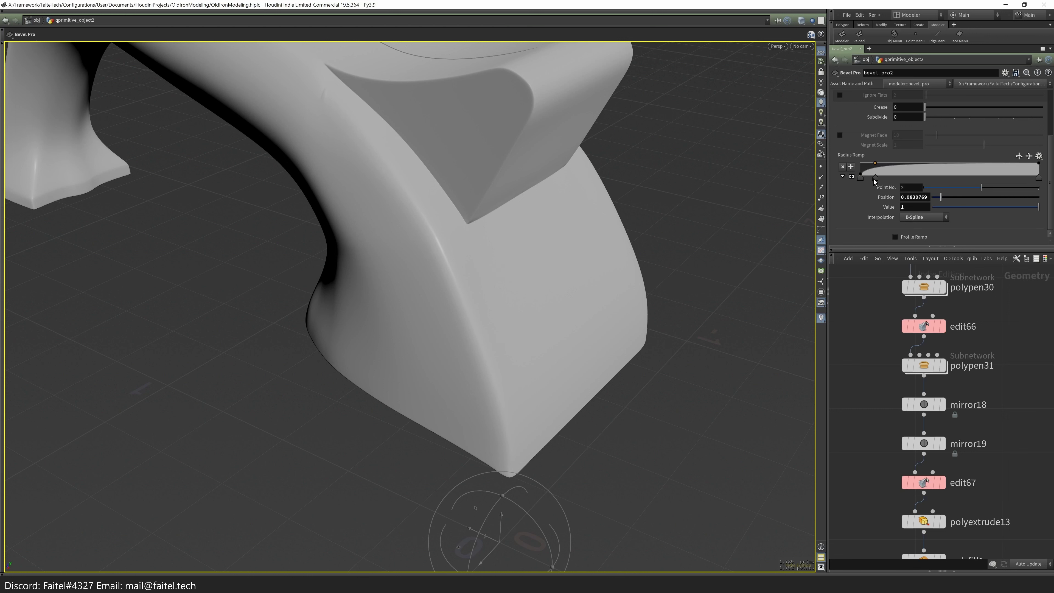
{"action": "key", "text": "Escape"}
{"action": "mouse_move", "coordinate": [669, 296]}
{"action": "left_mouse_down"}
{"action": "mouse_move", "coordinate": [648, 299]}
{"action": "mouse_move", "coordinate": [537, 400]}
{"action": "mouse_move", "coordinate": [619, 303]}
{"action": "mouse_move", "coordinate": [612, 336]}
{"action": "mouse_move", "coordinate": [575, 320]}
{"action": "left_mouse_up"}
{"action": "key", "text": "Escape"}
- Slide the ramp keys to about 0.26 and 0.52 to taper the bevel width
{"action": "mouse_move", "coordinate": [864, 177]}
{"action": "left_mouse_down"}
{"action": "mouse_move", "coordinate": [994, 182]}
{"action": "mouse_move", "coordinate": [866, 182]}
{"action": "mouse_move", "coordinate": [869, 162]}
{"action": "left_mouse_up"}
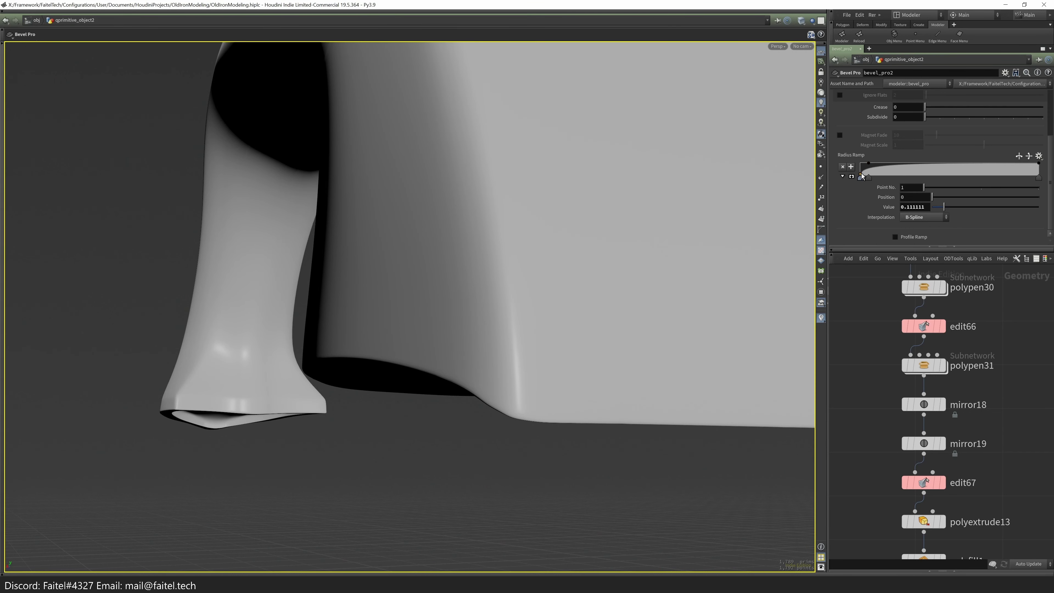
{"action": "left_click_drag", "start_coordinate": [737, 284], "coordinate": [407, 445]}
{"action": "left_click_drag", "start_coordinate": [869, 178], "coordinate": [949, 178]}
{"action": "left_click_drag", "start_coordinate": [861, 177], "coordinate": [901, 178]}
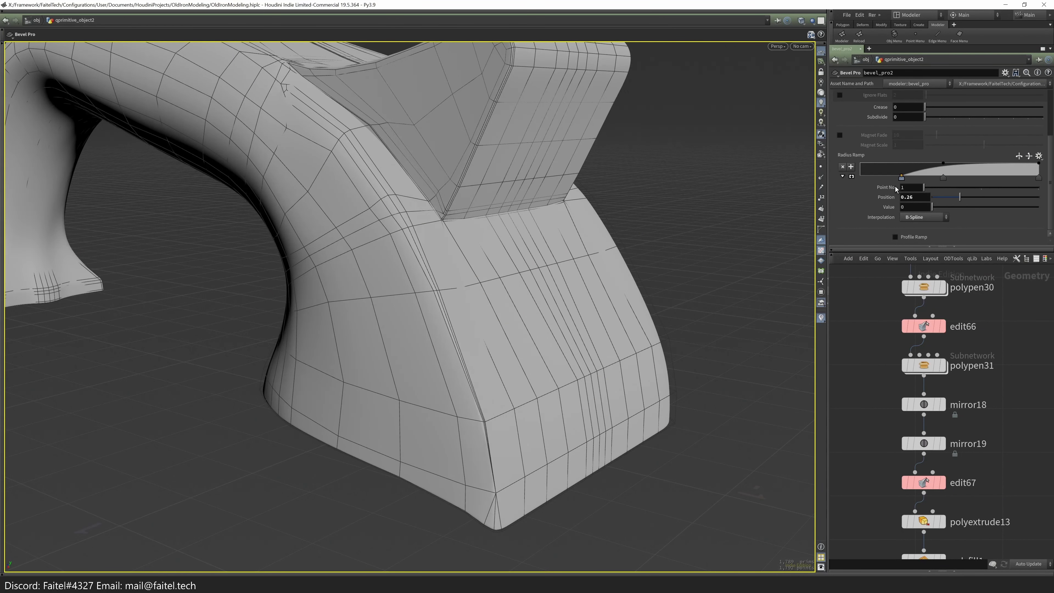
{"action": "left_click", "coordinate": [873, 170]}
{"action": "key", "text": "ctrl+z"}
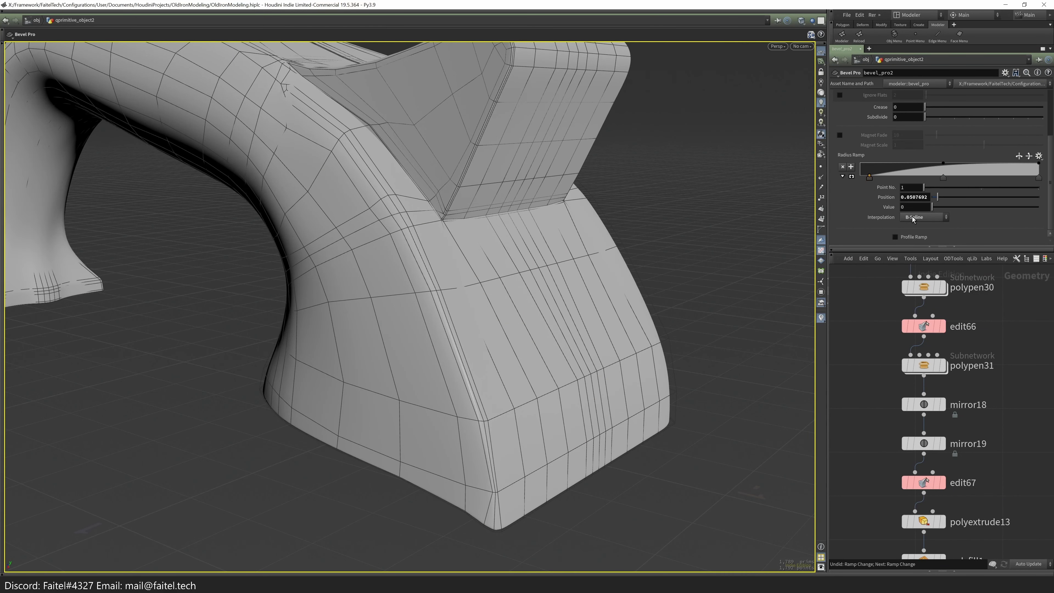
{"action": "scroll", "coordinate": [1050, 168], "scroll_direction": "up", "scroll_amount": 5}
{"action": "scroll", "coordinate": [621, 424], "scroll_direction": "up", "scroll_amount": 10}
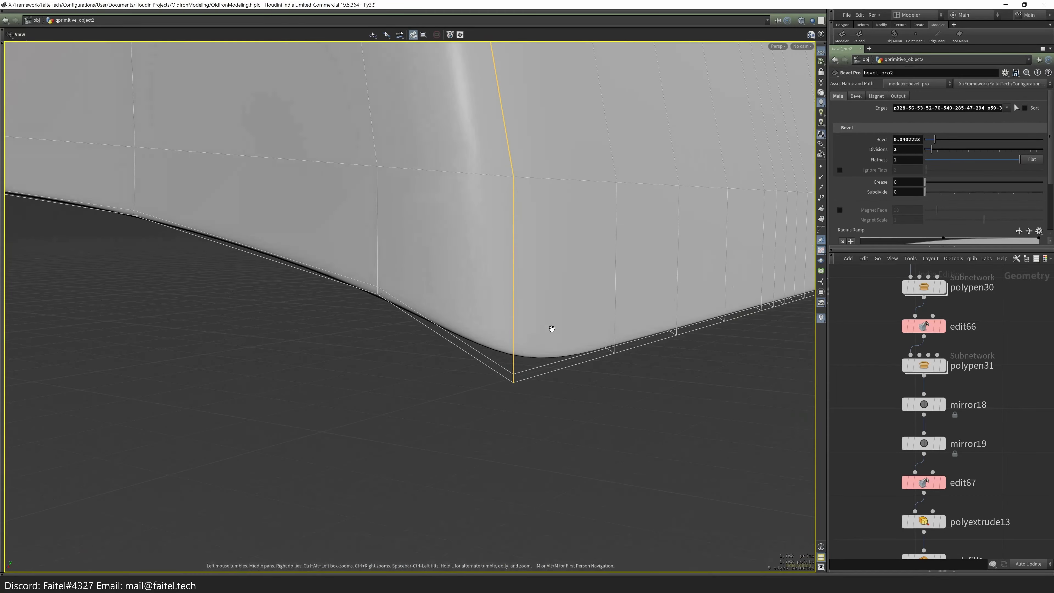
{"action": "scroll", "coordinate": [552, 328], "scroll_direction": "down", "scroll_amount": 10}
{"action": "left_click_drag", "start_coordinate": [501, 311], "coordinate": [523, 415]}
{"action": "scroll", "coordinate": [1045, 231], "scroll_direction": "down", "scroll_amount": 3}
{"action": "left_click_drag", "start_coordinate": [944, 178], "coordinate": [954, 178]}
- Grab the leg's corner edge and reposition it
{"action": "key", "text": "s"}
{"action": "left_click_drag", "start_coordinate": [515, 365], "coordinate": [555, 369]}
{"action": "scroll", "coordinate": [470, 381], "scroll_direction": "up", "scroll_amount": 3}
{"action": "left_click_drag", "start_coordinate": [483, 381], "coordinate": [535, 407]}
{"action": "left_click_drag", "start_coordinate": [536, 407], "coordinate": [516, 292]}
{"action": "left_click_drag", "start_coordinate": [610, 338], "coordinate": [630, 405]}
- Nudge a ramp point and increase the bevel width to about 0.046
{"action": "middle_click_drag", "start_coordinate": [1025, 508], "coordinate": [996, 291]}
{"action": "left_click", "coordinate": [894, 413]}
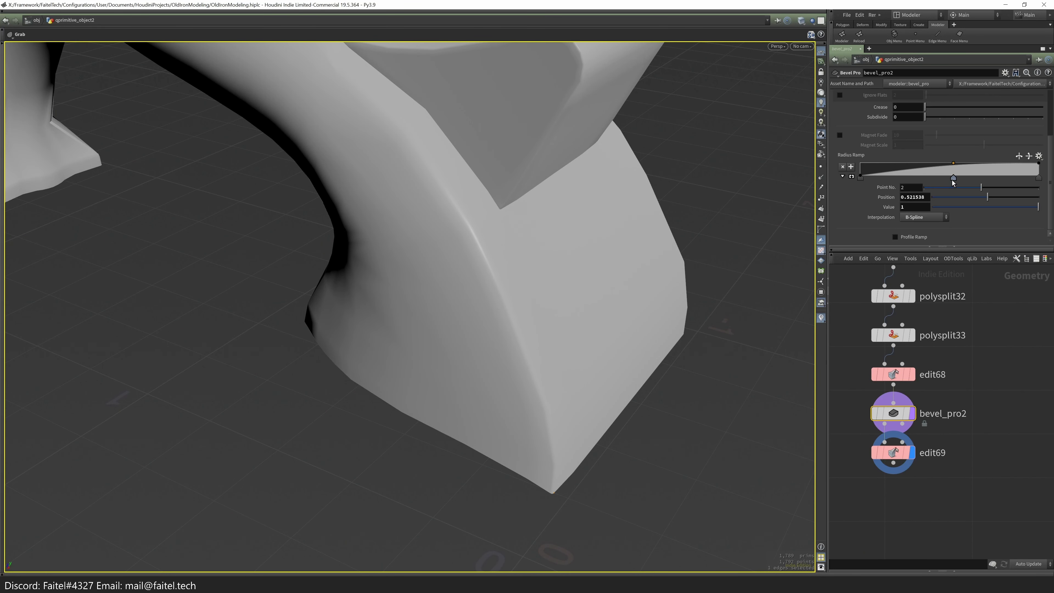
{"action": "left_click_drag", "start_coordinate": [876, 187], "coordinate": [874, 186]}
{"action": "left_click", "coordinate": [817, 246]}
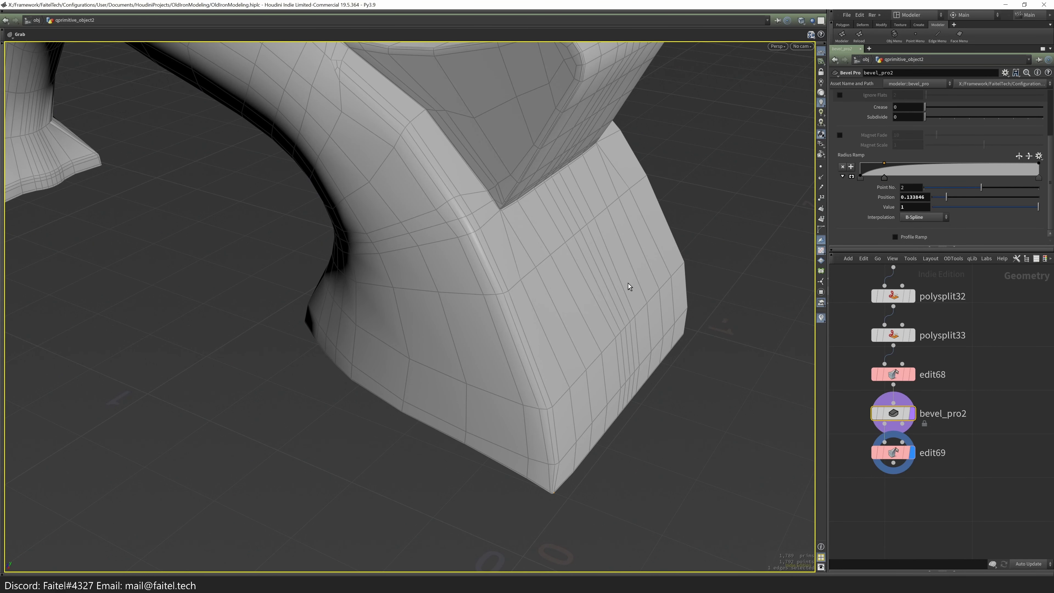
{"action": "scroll", "coordinate": [883, 146], "scroll_direction": "up", "scroll_amount": 4}
{"action": "middle_click_drag", "start_coordinate": [875, 187], "coordinate": [905, 171]}
{"action": "left_click_drag", "start_coordinate": [540, 291], "coordinate": [525, 264], "text": "alt"}
{"action": "key", "text": "p"}
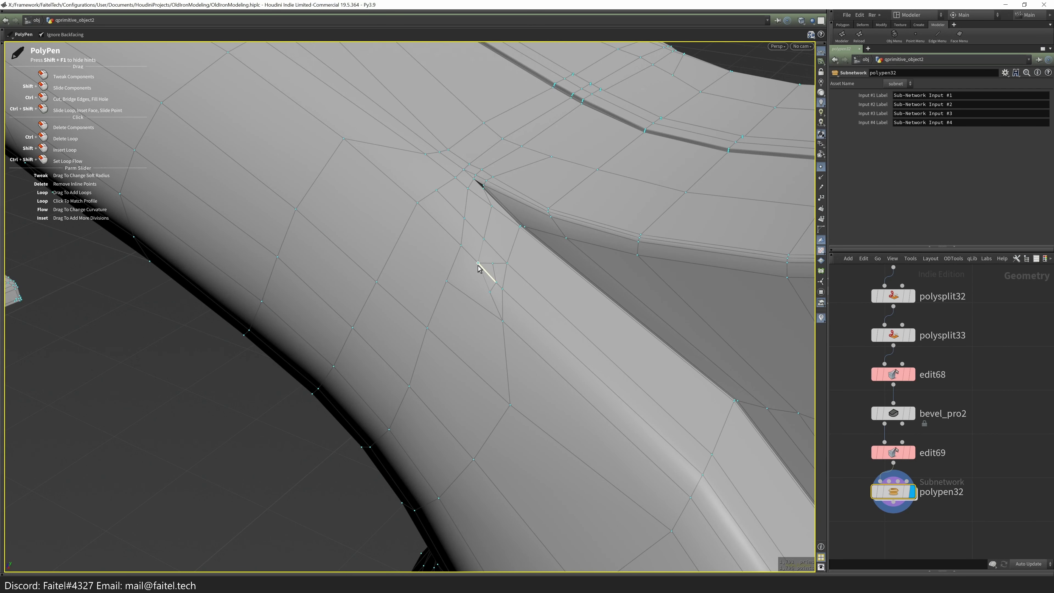
- Connect the selected leg-to-crown junction edges with new edges, after trying and undoing a bevel
{"action": "left_click_drag", "start_coordinate": [480, 309], "coordinate": [531, 167], "text": "alt"}
{"action": "left_click_drag", "start_coordinate": [478, 355], "coordinate": [378, 416], "text": "alt"}
{"action": "key", "text": "Escape"}
{"action": "key", "text": "b"}
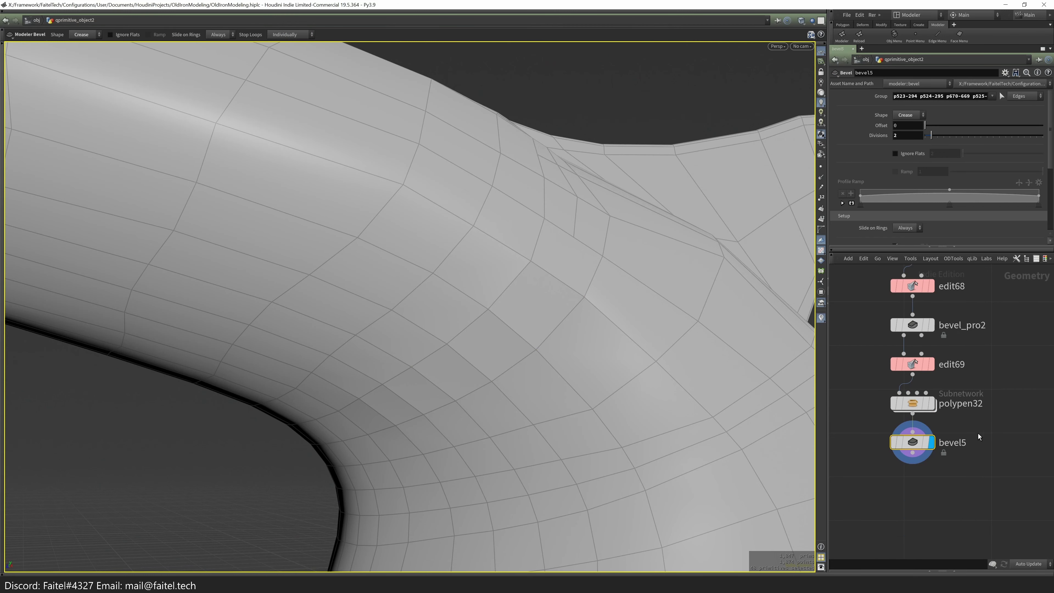
{"action": "key", "text": "ctrl+z"}
{"action": "key", "text": "m"}
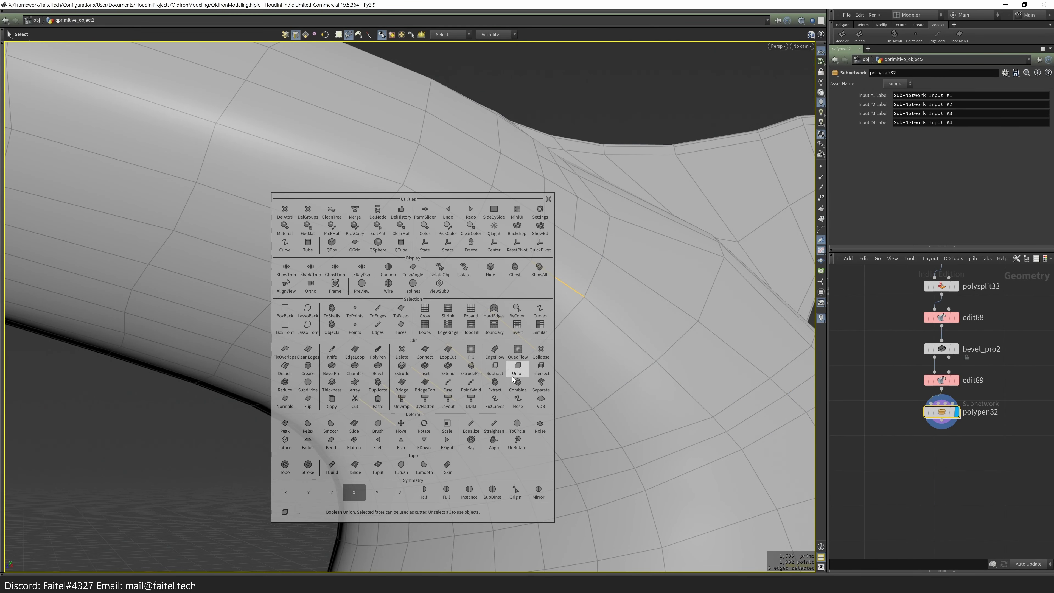
{"action": "left_click", "coordinate": [425, 365]}
- Start a new PolyPen cut and reframe the view around the flange and arm
{"action": "key", "text": "p"}
{"action": "left_click_drag", "start_coordinate": [565, 259], "coordinate": [401, 373], "text": "alt"}
{"action": "mouse_move", "coordinate": [335, 388]}
{"action": "left_mouse_down", "text": "alt"}
{"action": "mouse_move", "coordinate": [442, 369]}
{"action": "mouse_move", "coordinate": [329, 378]}
{"action": "left_mouse_up", "text": "alt"}
{"action": "left_click_drag", "start_coordinate": [381, 338], "coordinate": [494, 419], "text": "alt"}
{"action": "key", "text": "s"}
{"action": "left_click_drag", "start_coordinate": [499, 378], "coordinate": [514, 282], "text": "alt"}
{"action": "key", "text": "q"}
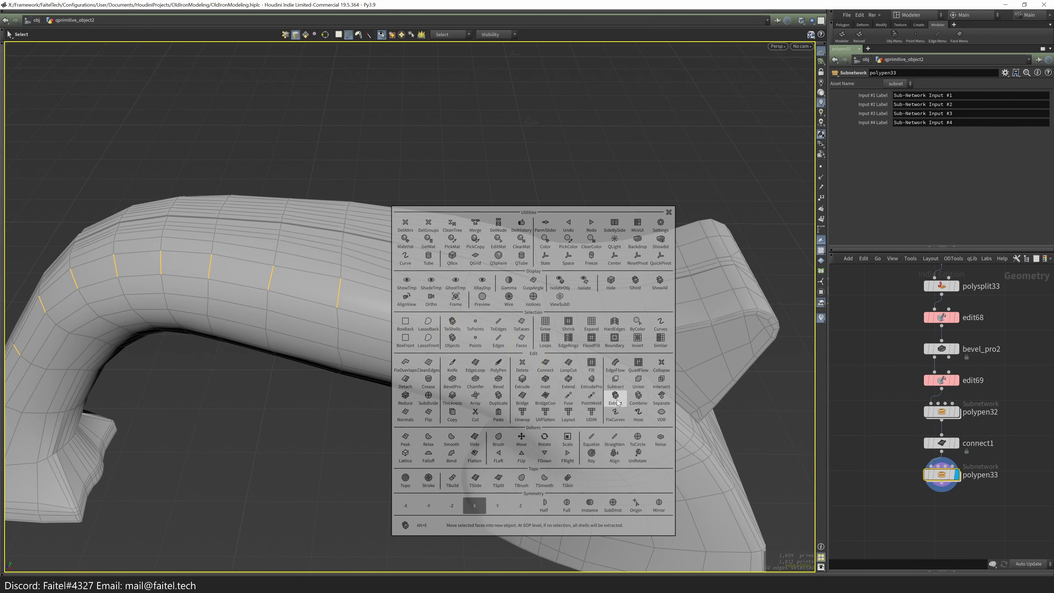
- Connect the selected edges across the arm and pick an edge near the joint
{"action": "left_click", "coordinate": [545, 364]}
{"action": "left_click_drag", "start_coordinate": [591, 329], "coordinate": [534, 385], "text": "alt"}
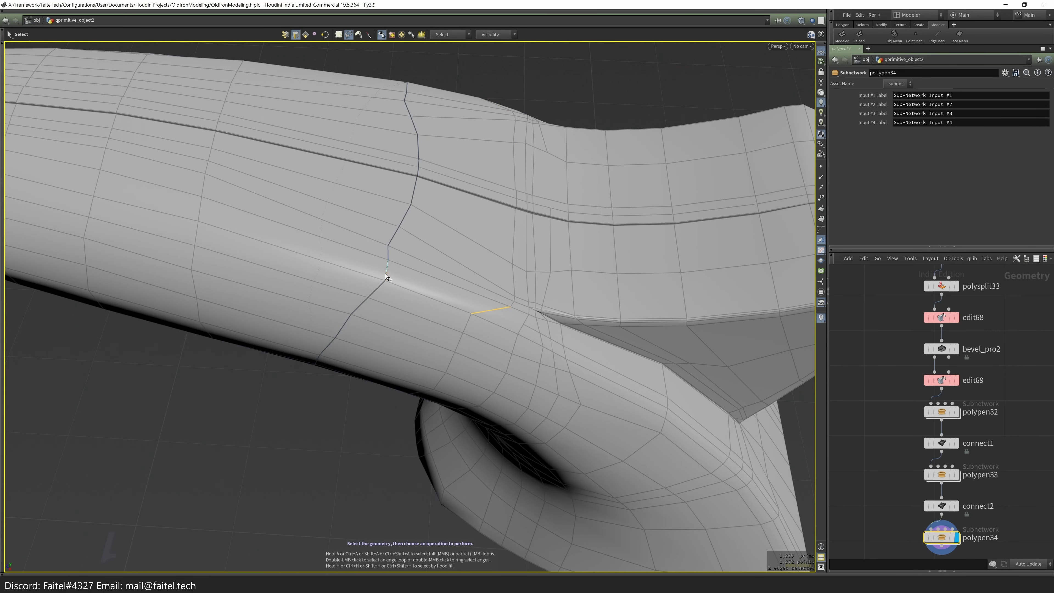
{"action": "left_click", "coordinate": [494, 315]}
{"action": "scroll", "coordinate": [487, 282], "scroll_direction": "down", "scroll_amount": 5}
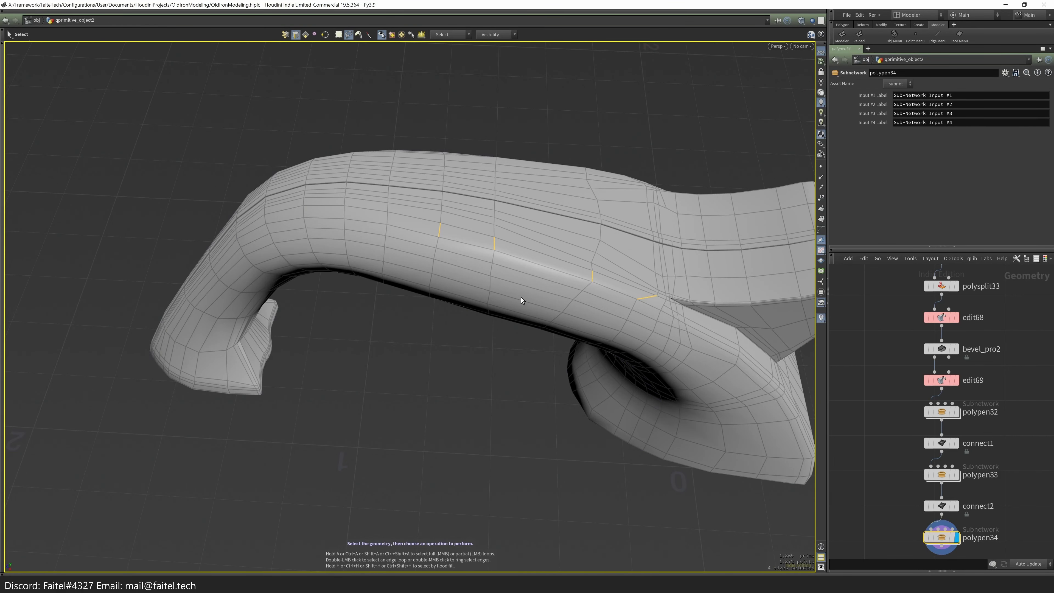
- Select the full edge ring around the arm with EdgeRings
{"action": "left_click_drag", "start_coordinate": [518, 364], "coordinate": [424, 272], "text": "alt"}
{"action": "key", "text": "grave"}
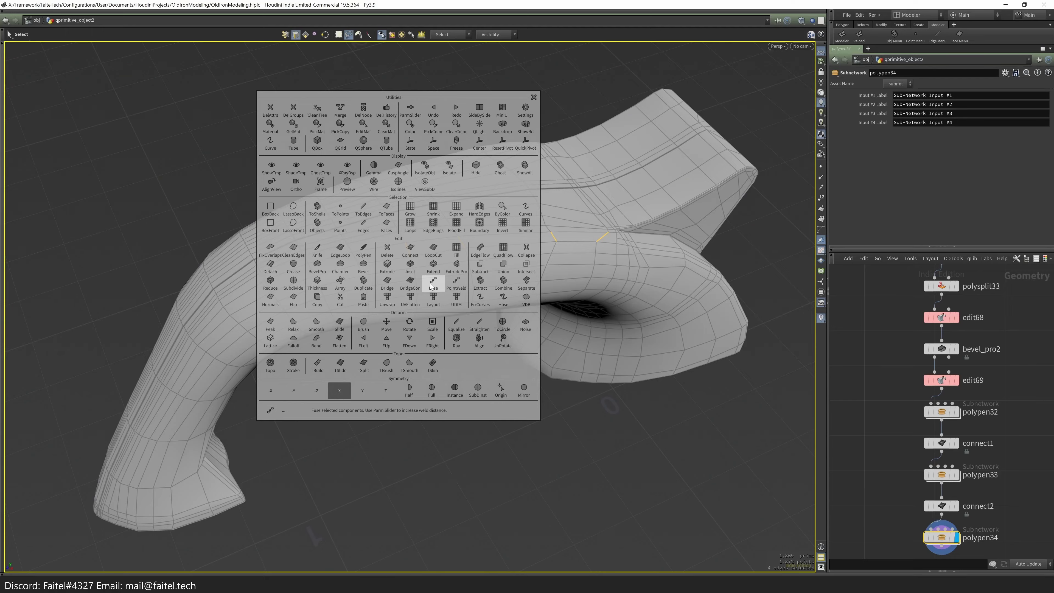
{"action": "left_click", "coordinate": [433, 225]}
{"action": "left_click_drag", "start_coordinate": [560, 357], "coordinate": [491, 278], "text": "alt"}
{"action": "right_click_drag", "start_coordinate": [492, 278], "coordinate": [277, 431], "text": "alt"}
{"action": "left_click_drag", "start_coordinate": [277, 431], "coordinate": [490, 359], "text": "alt"}
- Connect the edges at the tube's capped end
{"action": "key", "text": "s"}
{"action": "left_click_drag", "start_coordinate": [669, 513], "coordinate": [602, 353], "text": "alt"}
{"action": "right_click_drag", "start_coordinate": [602, 353], "coordinate": [441, 369], "text": "alt"}
{"action": "key", "text": "c"}
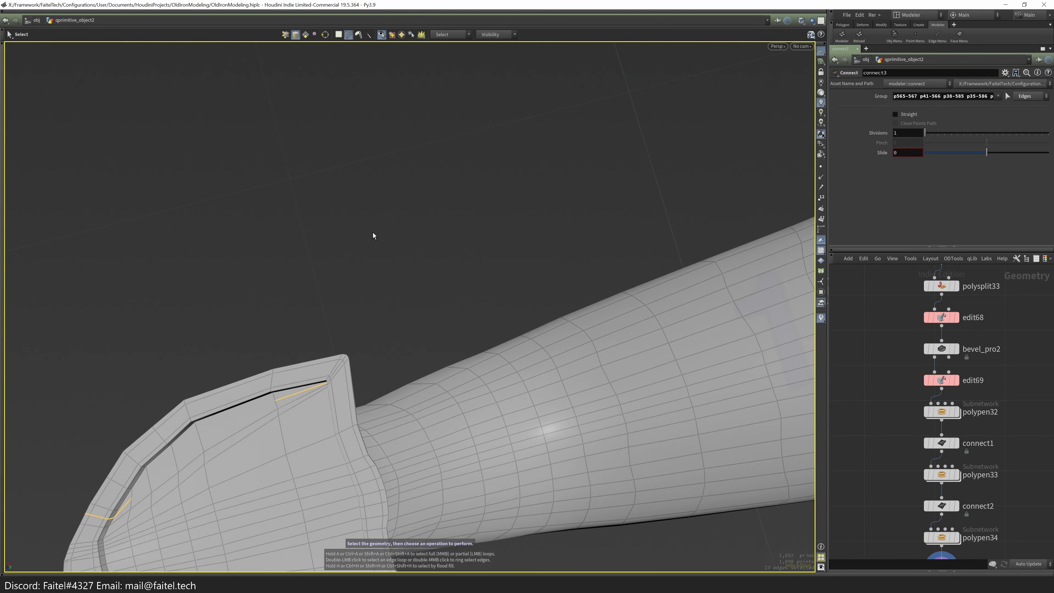
{"action": "right_click_drag", "start_coordinate": [273, 428], "coordinate": [345, 346], "text": "alt"}
{"action": "left_click_drag", "start_coordinate": [345, 346], "coordinate": [571, 479], "text": "alt"}
- Grab the leg's bottom edge and reposition it
{"action": "key", "text": "p"}
{"action": "key", "text": "Escape"}
{"action": "right_click_drag", "start_coordinate": [570, 479], "coordinate": [614, 477], "text": "alt"}
{"action": "key", "text": "g"}
{"action": "left_click", "coordinate": [658, 469]}
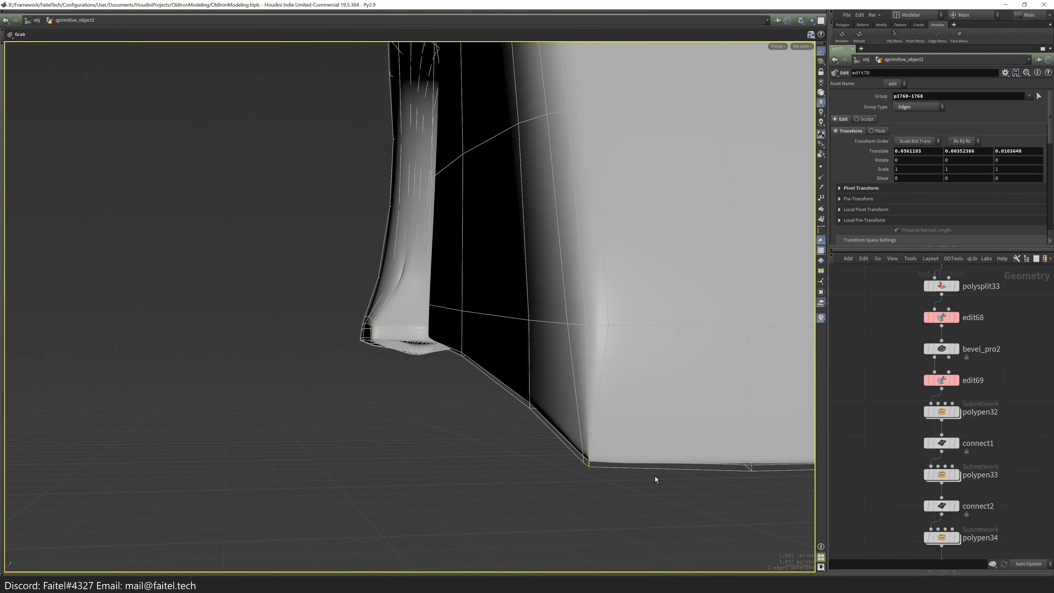
{"action": "left_click_drag", "start_coordinate": [657, 474], "coordinate": [768, 453]}
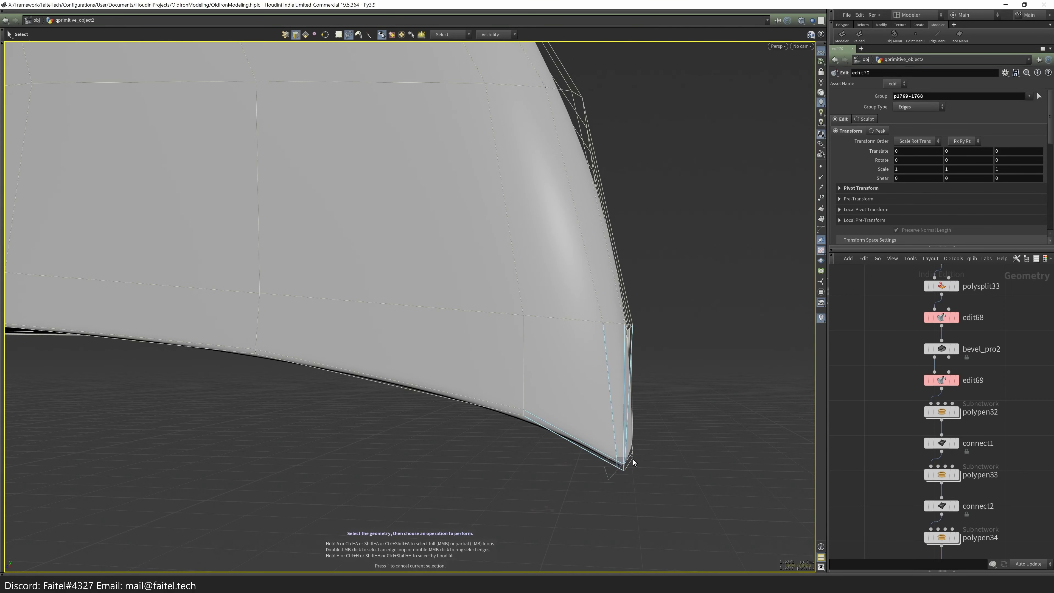
- Select the six corner points of the leg and move them
{"action": "right_click_drag", "start_coordinate": [633, 463], "coordinate": [644, 484], "text": "alt"}
{"action": "left_click_drag", "start_coordinate": [644, 484], "coordinate": [648, 233]}
{"action": "key", "text": "t"}
{"action": "key", "text": "Escape"}
{"action": "scroll", "coordinate": [640, 112], "scroll_direction": "up", "scroll_amount": 6}
{"action": "scroll", "coordinate": [487, 226], "scroll_direction": "up", "scroll_amount": 4}
- Brush-smooth the bumpy points at the leg-crown crease with Fuse and Mirror enabled
{"action": "mouse_move", "coordinate": [487, 225]}
{"action": "left_mouse_down"}
{"action": "mouse_move", "coordinate": [478, 227]}
{"action": "mouse_move", "coordinate": [518, 152]}
{"action": "mouse_move", "coordinate": [673, 301]}
{"action": "mouse_move", "coordinate": [419, 270]}
{"action": "mouse_move", "coordinate": [457, 291]}
{"action": "mouse_move", "coordinate": [452, 326]}
{"action": "mouse_move", "coordinate": [381, 233]}
{"action": "mouse_move", "coordinate": [474, 366]}
{"action": "left_mouse_up"}
{"action": "key", "text": "s"}
{"action": "key", "text": "b"}
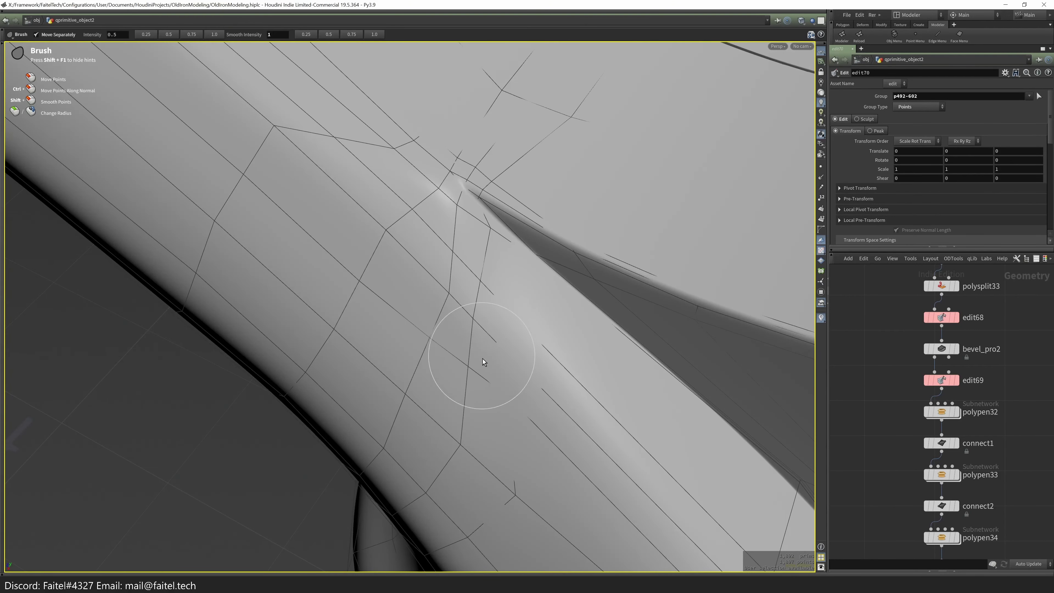
{"action": "left_click_drag", "start_coordinate": [482, 314], "coordinate": [433, 368], "text": "alt"}
{"action": "key", "text": "n"}
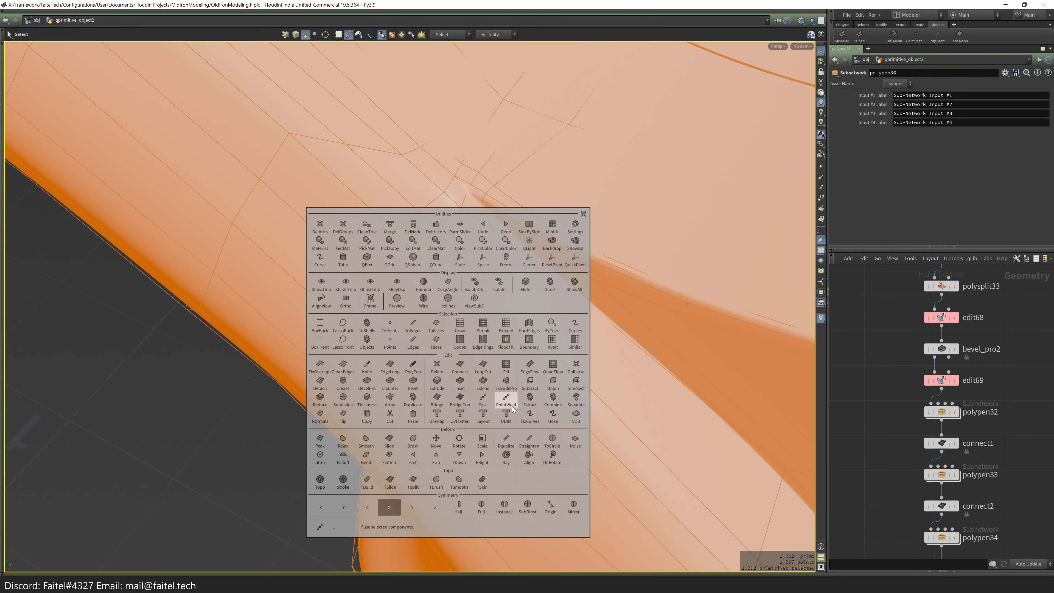
{"action": "key", "text": "m"}
{"action": "left_click_drag", "start_coordinate": [513, 349], "coordinate": [554, 305], "text": "alt"}
{"action": "left_click_drag", "start_coordinate": [514, 346], "coordinate": [496, 364], "text": "alt"}
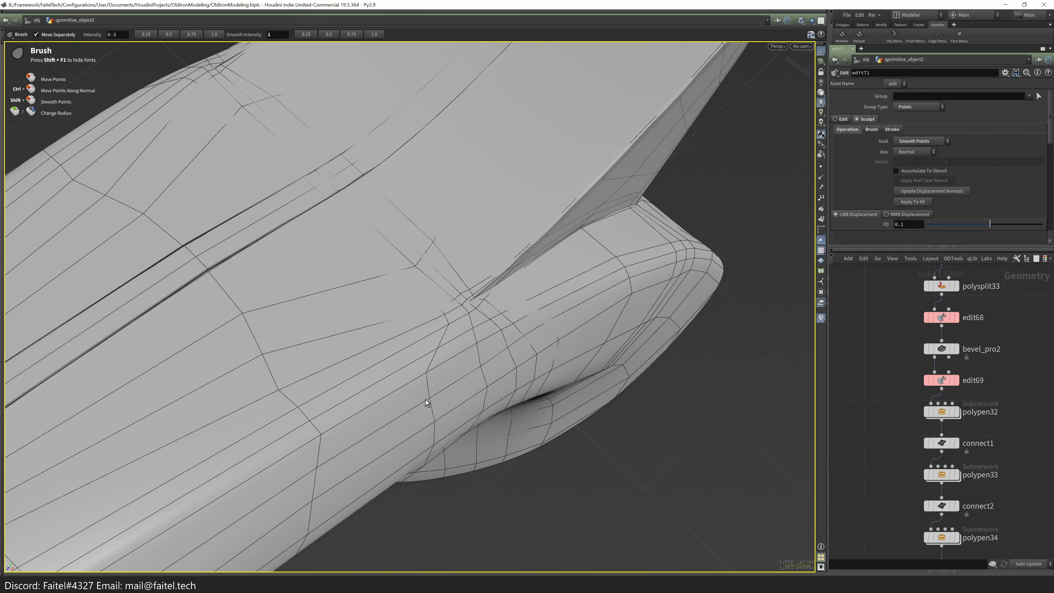
{"action": "left_click_drag", "start_coordinate": [318, 444], "coordinate": [475, 313], "text": "alt"}
{"action": "scroll", "coordinate": [422, 381], "scroll_direction": "up", "scroll_amount": 3}
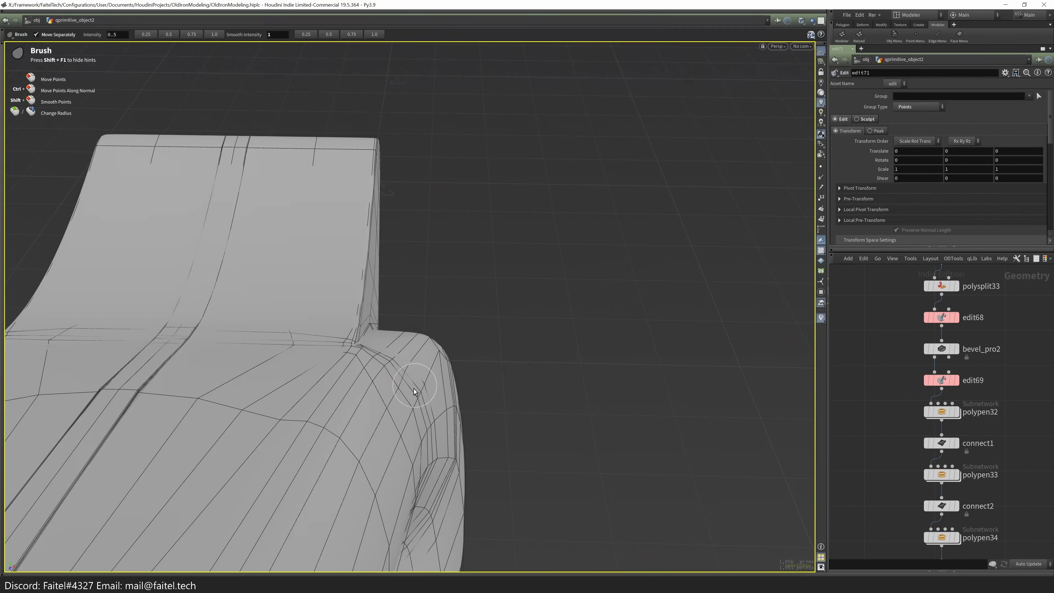
- Move an edge loop on the upper tube
{"action": "mouse_move", "coordinate": [441, 343]}
{"action": "left_mouse_down", "text": "alt"}
{"action": "mouse_move", "coordinate": [461, 309]}
{"action": "mouse_move", "coordinate": [439, 327]}
{"action": "left_mouse_up", "text": "alt"}
{"action": "left_click_drag", "start_coordinate": [400, 419], "coordinate": [426, 223], "text": "alt"}
{"action": "key", "text": "t"}
- Select the shoulder edge loop and nudge it slightly with the transform handle
{"action": "key", "text": "s"}
{"action": "left_click", "coordinate": [427, 222]}
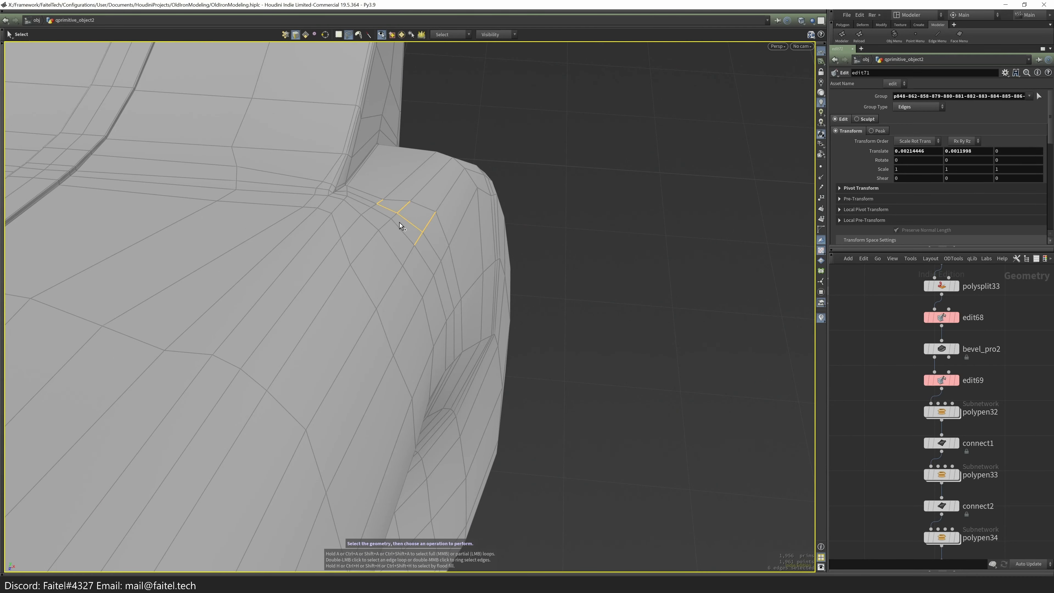
{"action": "left_click", "coordinate": [393, 176]}
{"action": "mouse_move", "coordinate": [437, 229]}
{"action": "left_mouse_down", "text": "alt"}
{"action": "mouse_move", "coordinate": [393, 175]}
{"action": "mouse_move", "coordinate": [377, 194]}
{"action": "mouse_move", "coordinate": [306, 207]}
{"action": "mouse_move", "coordinate": [360, 277]}
{"action": "mouse_move", "coordinate": [287, 193]}
{"action": "mouse_move", "coordinate": [336, 207]}
{"action": "mouse_move", "coordinate": [346, 276]}
{"action": "mouse_move", "coordinate": [375, 210]}
{"action": "mouse_move", "coordinate": [431, 238]}
{"action": "mouse_move", "coordinate": [414, 344]}
{"action": "mouse_move", "coordinate": [447, 306]}
{"action": "mouse_move", "coordinate": [369, 326]}
{"action": "mouse_move", "coordinate": [429, 390]}
{"action": "mouse_move", "coordinate": [339, 380]}
{"action": "mouse_move", "coordinate": [470, 325]}
{"action": "mouse_move", "coordinate": [558, 369]}
{"action": "mouse_move", "coordinate": [513, 217]}
{"action": "mouse_move", "coordinate": [523, 357]}
{"action": "mouse_move", "coordinate": [709, 188]}
{"action": "mouse_move", "coordinate": [650, 325]}
{"action": "mouse_move", "coordinate": [577, 243]}
{"action": "mouse_move", "coordinate": [567, 160]}
{"action": "mouse_move", "coordinate": [490, 250]}
{"action": "mouse_move", "coordinate": [481, 365]}
{"action": "mouse_move", "coordinate": [555, 379]}
{"action": "mouse_move", "coordinate": [481, 392]}
{"action": "mouse_move", "coordinate": [462, 352]}
{"action": "left_mouse_up", "text": "alt"}
{"action": "key", "text": "3"}
{"action": "left_click", "coordinate": [365, 281]}
{"action": "double_click", "coordinate": [420, 386]}
{"action": "key", "text": "s"}
{"action": "mouse_move", "coordinate": [507, 313]}
{"action": "left_mouse_down", "text": "alt"}
{"action": "mouse_move", "coordinate": [491, 372]}
{"action": "mouse_move", "coordinate": [564, 389]}
{"action": "left_mouse_up", "text": "alt"}
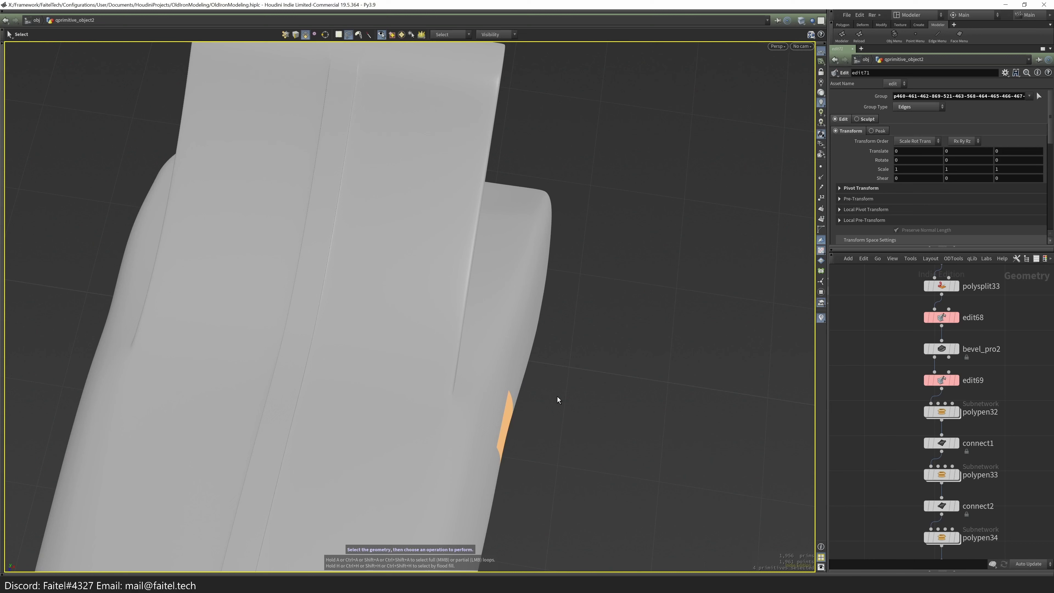
{"action": "left_click_drag", "start_coordinate": [533, 435], "coordinate": [503, 344]}
{"action": "key", "text": "s"}
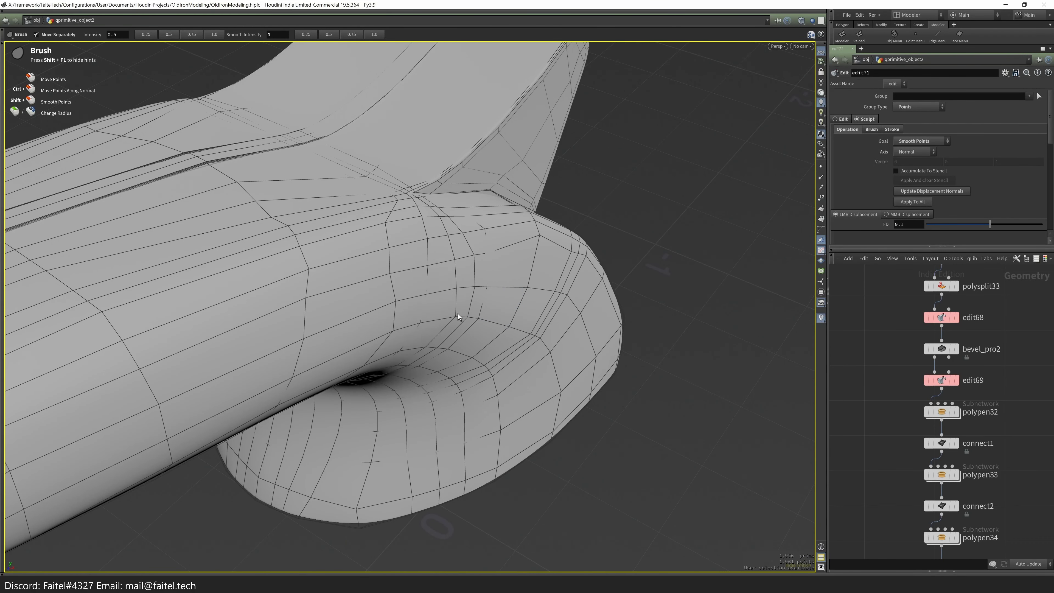
- Smooth along the tube's flat faces and raise the selected edges slightly, checking the wireframe
{"action": "left_click_drag", "start_coordinate": [539, 235], "coordinate": [484, 241], "text": "alt"}
{"action": "mouse_move", "coordinate": [586, 264]}
{"action": "left_mouse_down", "text": "alt"}
{"action": "mouse_move", "coordinate": [581, 275]}
{"action": "mouse_move", "coordinate": [535, 279]}
{"action": "mouse_move", "coordinate": [595, 252]}
{"action": "mouse_move", "coordinate": [529, 361]}
{"action": "mouse_move", "coordinate": [537, 288]}
{"action": "mouse_move", "coordinate": [489, 343]}
{"action": "mouse_move", "coordinate": [183, 386]}
{"action": "mouse_move", "coordinate": [348, 377]}
{"action": "left_mouse_up", "text": "alt"}
{"action": "key", "text": "s"}
{"action": "mouse_move", "coordinate": [435, 451]}
{"action": "left_mouse_down", "text": "alt"}
{"action": "mouse_move", "coordinate": [455, 353]}
{"action": "mouse_move", "coordinate": [216, 368]}
{"action": "mouse_move", "coordinate": [445, 219]}
{"action": "mouse_move", "coordinate": [289, 352]}
{"action": "left_mouse_up", "text": "alt"}
{"action": "key", "text": "w"}
{"action": "key", "text": "w"}
{"action": "left_click_drag", "start_coordinate": [272, 430], "coordinate": [332, 401]}
{"action": "mouse_move", "coordinate": [332, 401]}
{"action": "left_mouse_down", "text": "alt"}
{"action": "mouse_move", "coordinate": [271, 430]}
{"action": "mouse_move", "coordinate": [397, 290]}
{"action": "mouse_move", "coordinate": [388, 365]}
{"action": "mouse_move", "coordinate": [363, 329]}
{"action": "mouse_move", "coordinate": [356, 346]}
{"action": "mouse_move", "coordinate": [463, 226]}
{"action": "left_mouse_up", "text": "alt"}
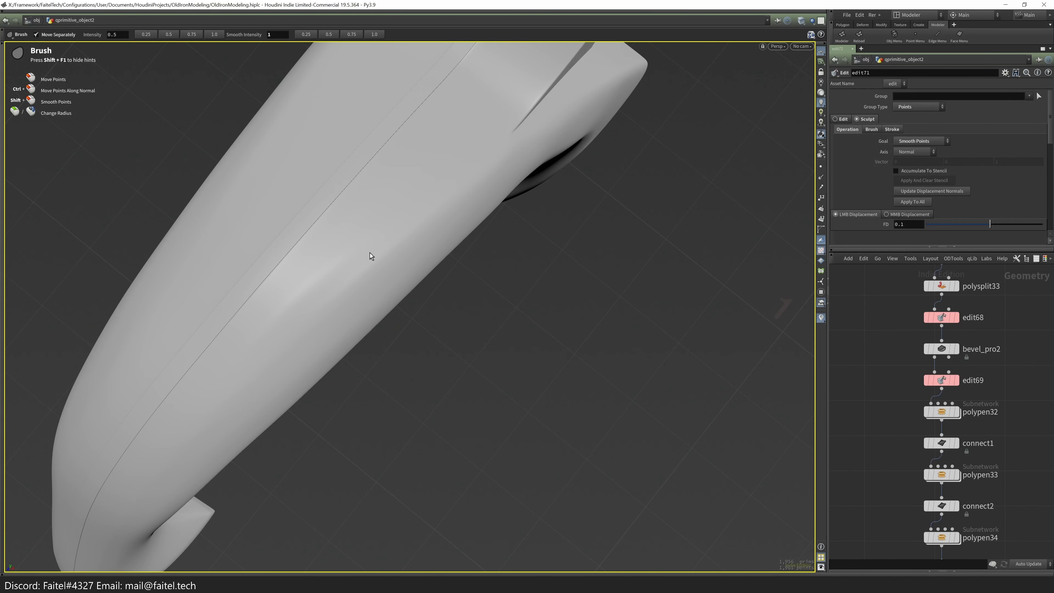
{"action": "key", "text": "shift+w"}
{"action": "mouse_move", "coordinate": [318, 302]}
{"action": "left_mouse_down", "text": "alt"}
{"action": "mouse_move", "coordinate": [362, 353]}
{"action": "mouse_move", "coordinate": [307, 310]}
{"action": "left_mouse_up", "text": "alt"}
{"action": "key", "text": "shift+w"}
{"action": "scroll", "coordinate": [228, 398], "scroll_direction": "down", "scroll_amount": 5}
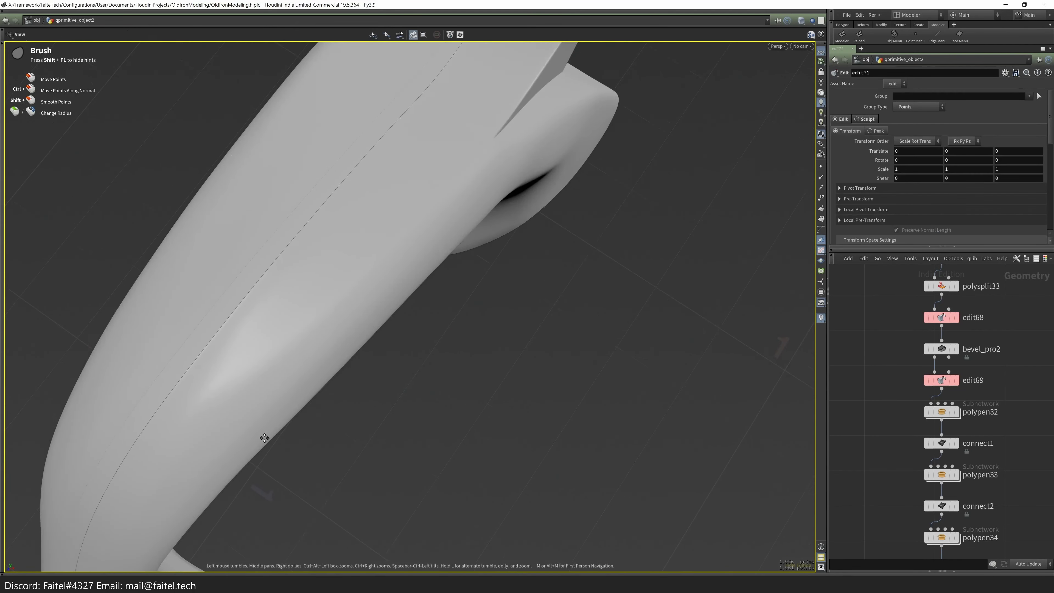
- Inspect the curved leg with the wireframe overlay toggled on and off
{"action": "mouse_move", "coordinate": [257, 434]}
{"action": "left_mouse_down", "text": "alt"}
{"action": "mouse_move", "coordinate": [313, 259]}
{"action": "mouse_move", "coordinate": [300, 377]}
{"action": "mouse_move", "coordinate": [268, 485]}
{"action": "left_mouse_up", "text": "alt"}
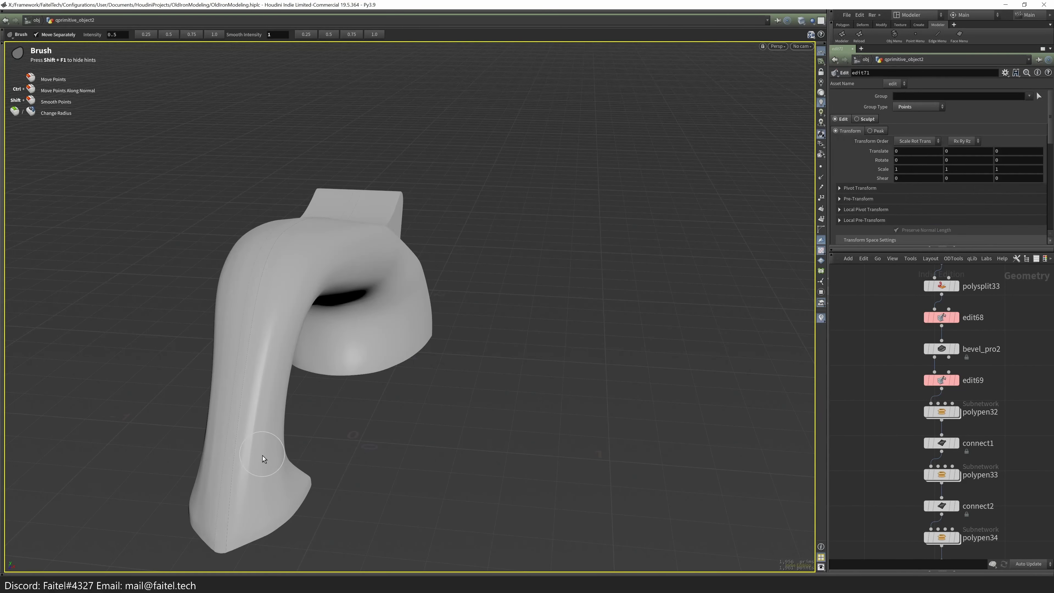
{"action": "scroll", "coordinate": [263, 455], "scroll_direction": "up", "scroll_amount": 3}
{"action": "key", "text": "shift+w"}
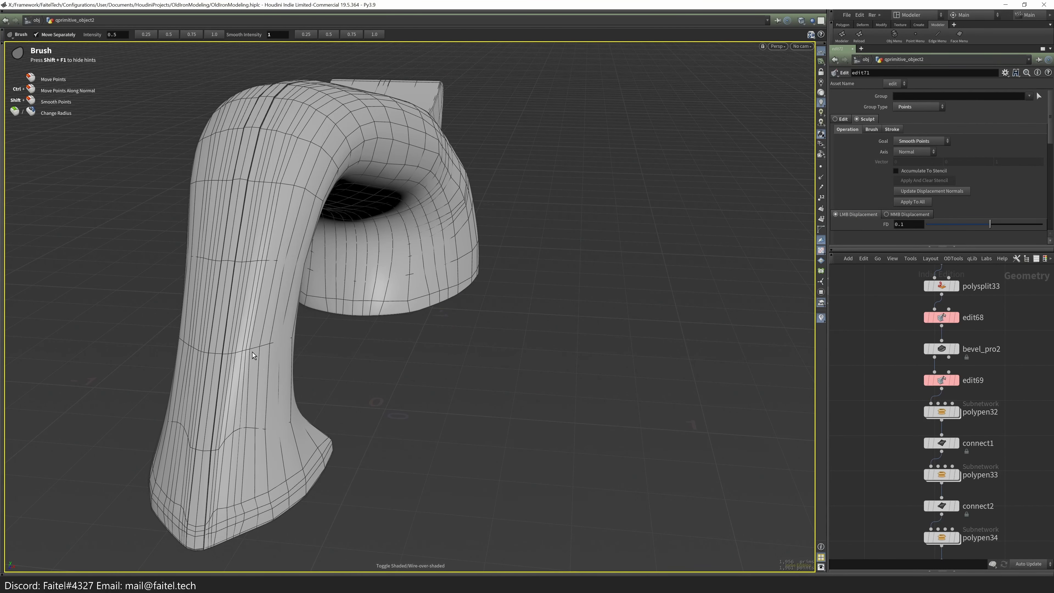
{"action": "key", "text": "shift+w"}
{"action": "key", "text": "shift+w"}
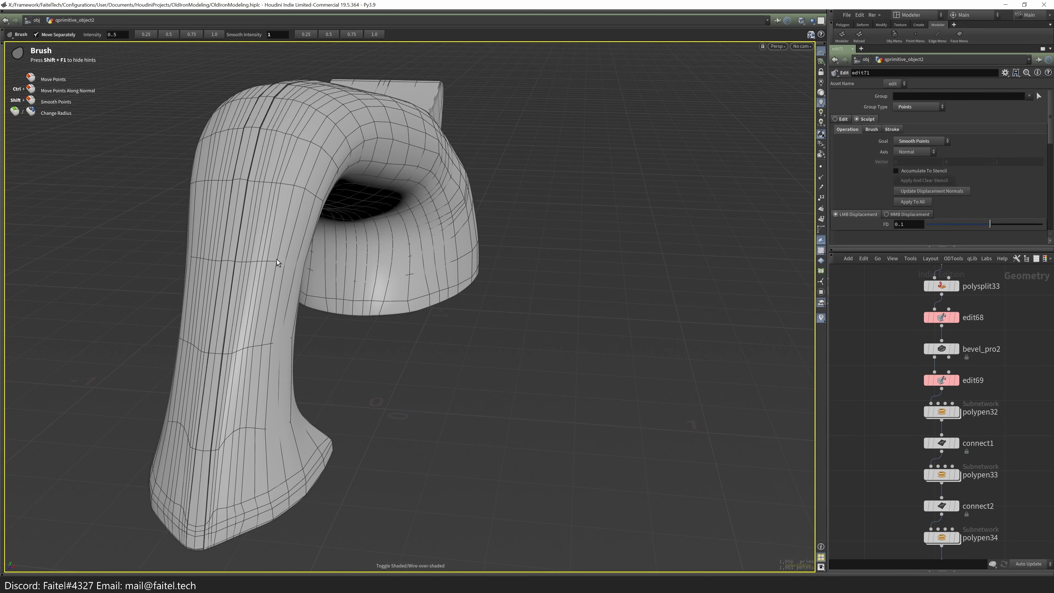
{"action": "mouse_move", "coordinate": [318, 211]}
{"action": "left_mouse_down", "text": "alt"}
{"action": "mouse_move", "coordinate": [165, 224]}
{"action": "mouse_move", "coordinate": [422, 339]}
{"action": "mouse_move", "coordinate": [390, 358]}
{"action": "mouse_move", "coordinate": [441, 373]}
{"action": "left_mouse_up", "text": "alt"}
{"action": "key", "text": "shift+w"}
{"action": "key", "text": "shift+w"}
{"action": "key", "text": "shift+w"}
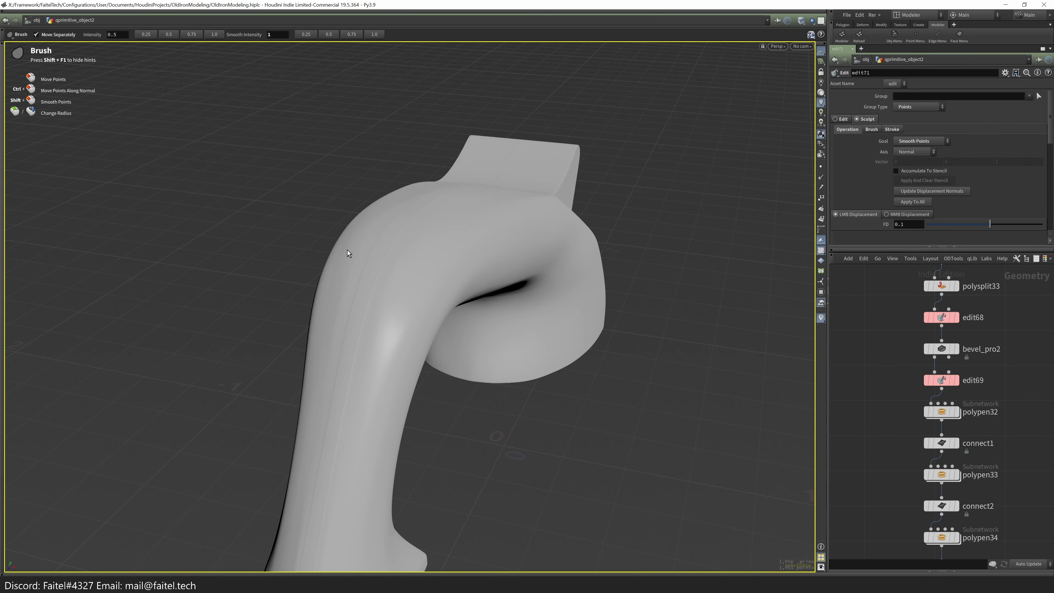
{"action": "left_click_drag", "start_coordinate": [332, 344], "coordinate": [397, 378], "text": "alt"}
{"action": "scroll", "coordinate": [426, 273], "scroll_direction": "up", "scroll_amount": 5}
{"action": "key", "text": "shift+w"}
- Brush-smooth the top of the leg, checking it in wireframe and shaded views
{"action": "key", "text": "shift+w"}
{"action": "left_click_drag", "start_coordinate": [377, 317], "coordinate": [435, 247], "text": "alt"}
{"action": "key", "text": "shift+w"}
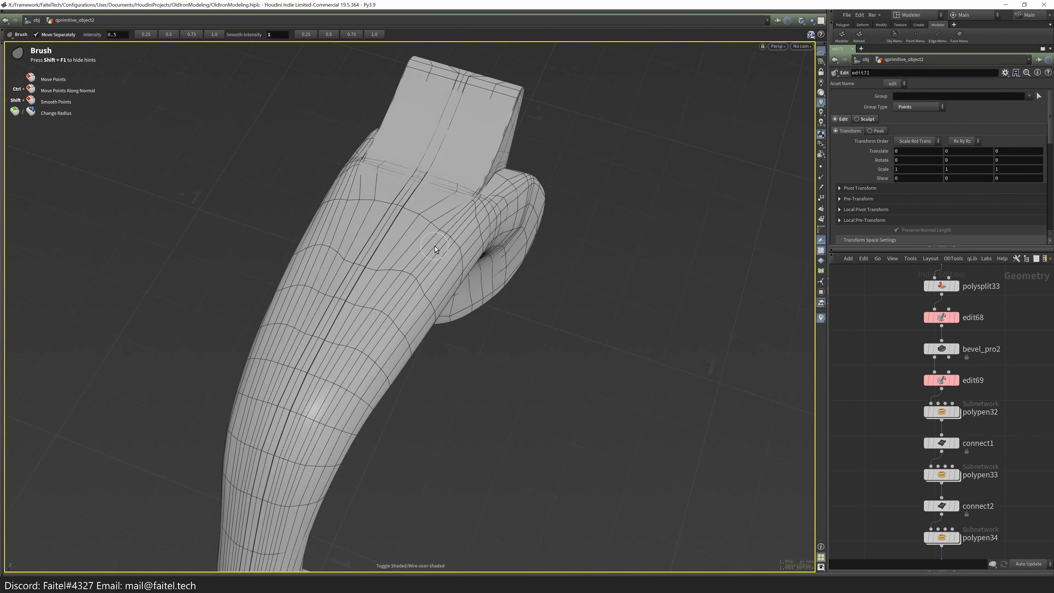
{"action": "scroll", "coordinate": [435, 246], "scroll_direction": "down", "scroll_amount": 5}
{"action": "scroll", "coordinate": [485, 280], "scroll_direction": "up", "scroll_amount": 4}
{"action": "key", "text": "shift+w"}
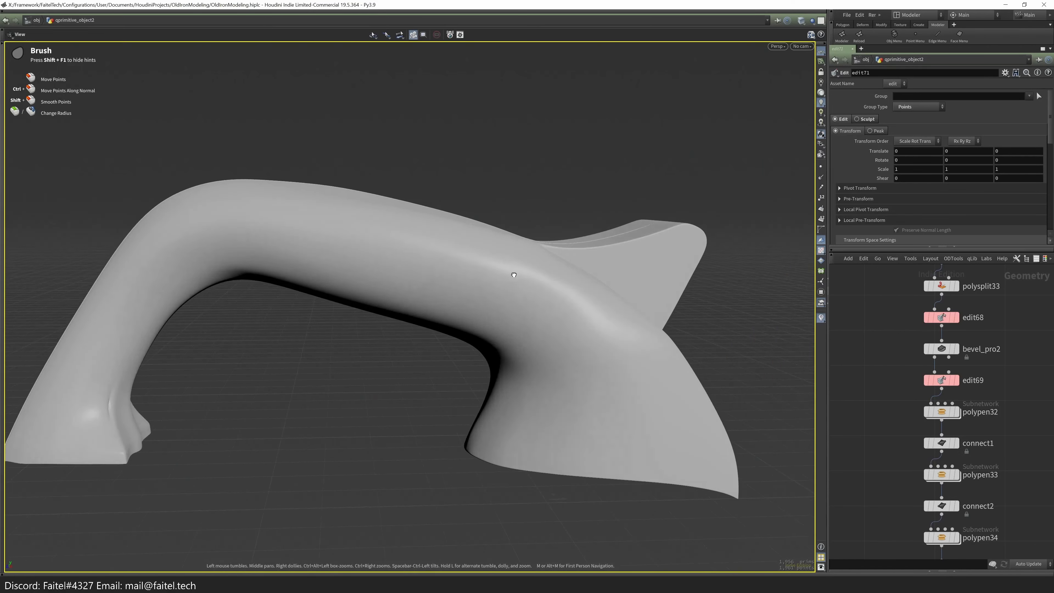
{"action": "key", "text": "shift+w"}
{"action": "scroll", "coordinate": [365, 299], "scroll_direction": "up", "scroll_amount": 5}
{"action": "key", "text": "shift+w"}
{"action": "key", "text": "w"}
{"action": "key", "text": "w"}
{"action": "key", "text": "s"}
{"action": "key", "text": "w"}
{"action": "key", "text": "shift+w"}
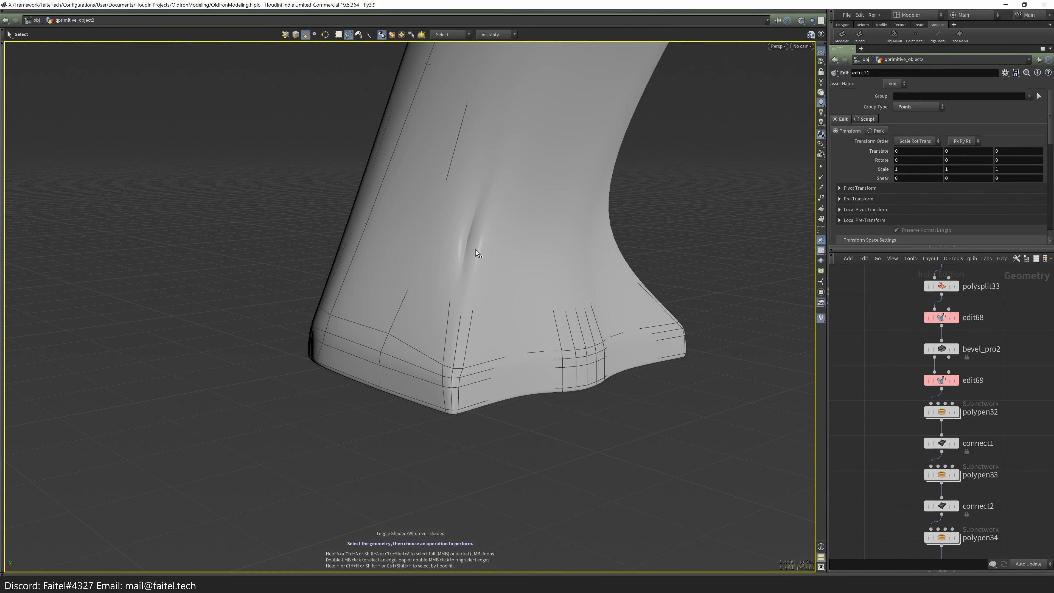
{"action": "key", "text": "shift+w"}
{"action": "mouse_move", "coordinate": [479, 262]}
{"action": "left_mouse_down", "text": "alt"}
{"action": "mouse_move", "coordinate": [377, 424]}
{"action": "mouse_move", "coordinate": [336, 419]}
{"action": "mouse_move", "coordinate": [627, 350]}
{"action": "mouse_move", "coordinate": [412, 408]}
{"action": "mouse_move", "coordinate": [645, 370]}
{"action": "mouse_move", "coordinate": [530, 395]}
{"action": "mouse_move", "coordinate": [607, 306]}
{"action": "mouse_move", "coordinate": [523, 313]}
{"action": "left_mouse_up", "text": "alt"}
- Delete stray points 932 and 1959 at the leg base, creating blast7 and blast8
{"action": "key", "text": "Delete"}
{"action": "left_click", "coordinate": [627, 349]}
{"action": "key", "text": "Delete"}
{"action": "key", "text": "shift+t"}
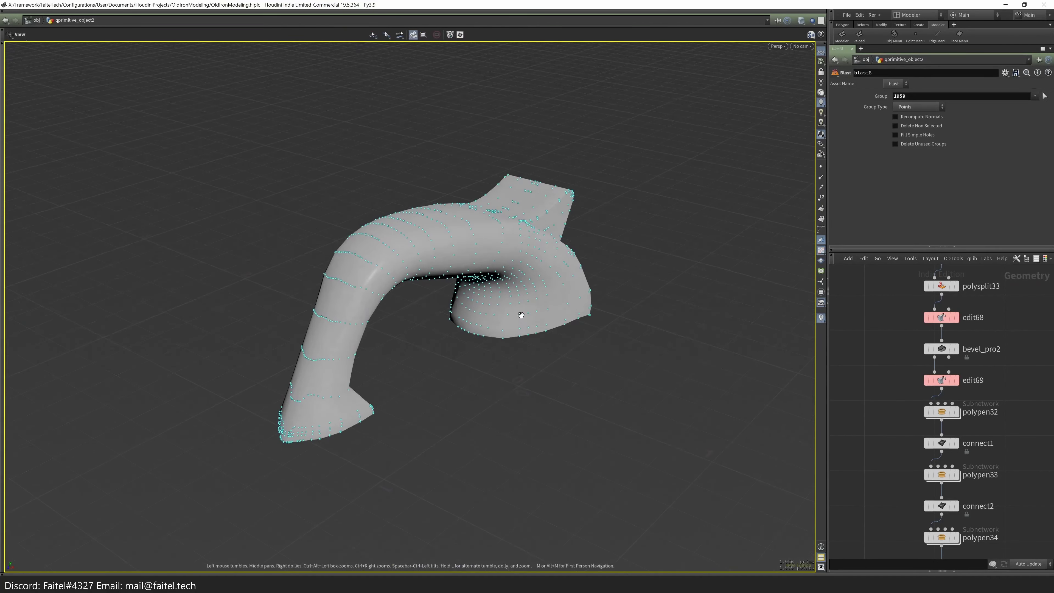
- Delete the extra edge on the foot with PolyPen
{"action": "scroll", "coordinate": [594, 310], "scroll_direction": "up", "scroll_amount": 3}
{"action": "key", "text": "Escape"}
{"action": "mouse_move", "coordinate": [594, 310]}
{"action": "left_mouse_down"}
{"action": "mouse_move", "coordinate": [551, 367]}
{"action": "mouse_move", "coordinate": [478, 353]}
{"action": "mouse_move", "coordinate": [520, 259]}
{"action": "mouse_move", "coordinate": [387, 365]}
{"action": "mouse_move", "coordinate": [341, 360]}
{"action": "left_mouse_up"}
{"action": "scroll", "coordinate": [341, 365], "scroll_direction": "up", "scroll_amount": 5}
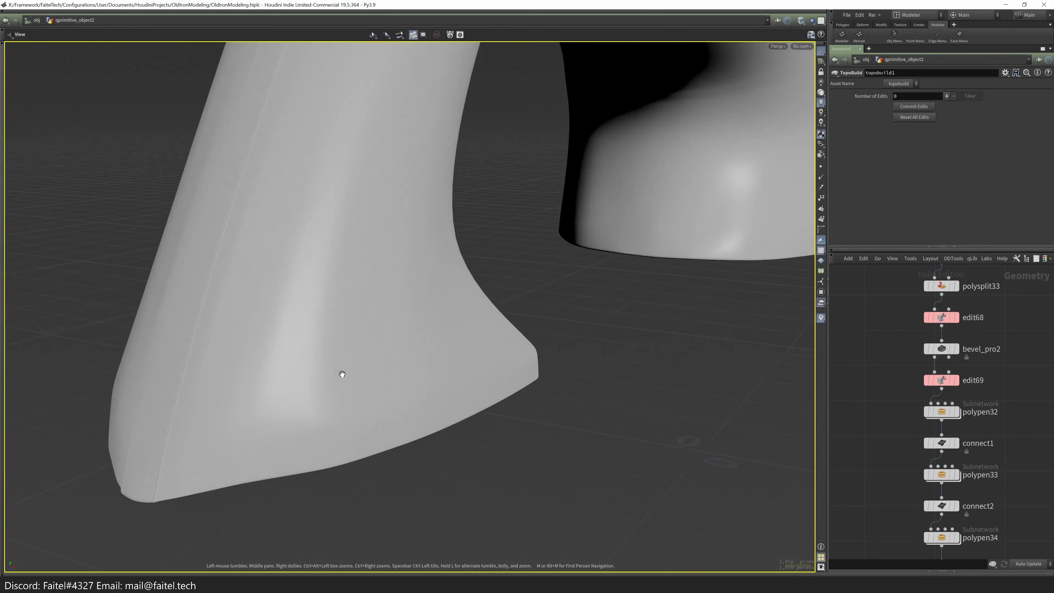
{"action": "key", "text": "s"}
{"action": "key", "text": "shift+w"}
{"action": "key", "text": "shift+w"}
{"action": "mouse_move", "coordinate": [316, 406]}
{"action": "left_mouse_down", "text": "alt"}
{"action": "mouse_move", "coordinate": [261, 496]}
{"action": "mouse_move", "coordinate": [318, 426]}
{"action": "mouse_move", "coordinate": [290, 428]}
{"action": "mouse_move", "coordinate": [369, 370]}
{"action": "left_mouse_up", "text": "alt"}
{"action": "key", "text": "shift+w"}
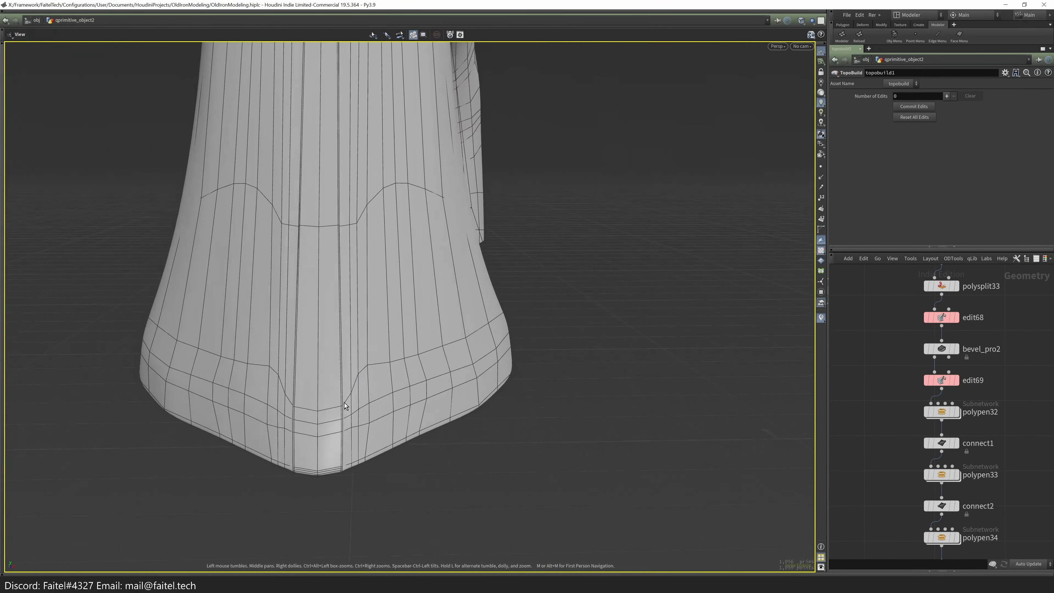
{"action": "key", "text": "p"}
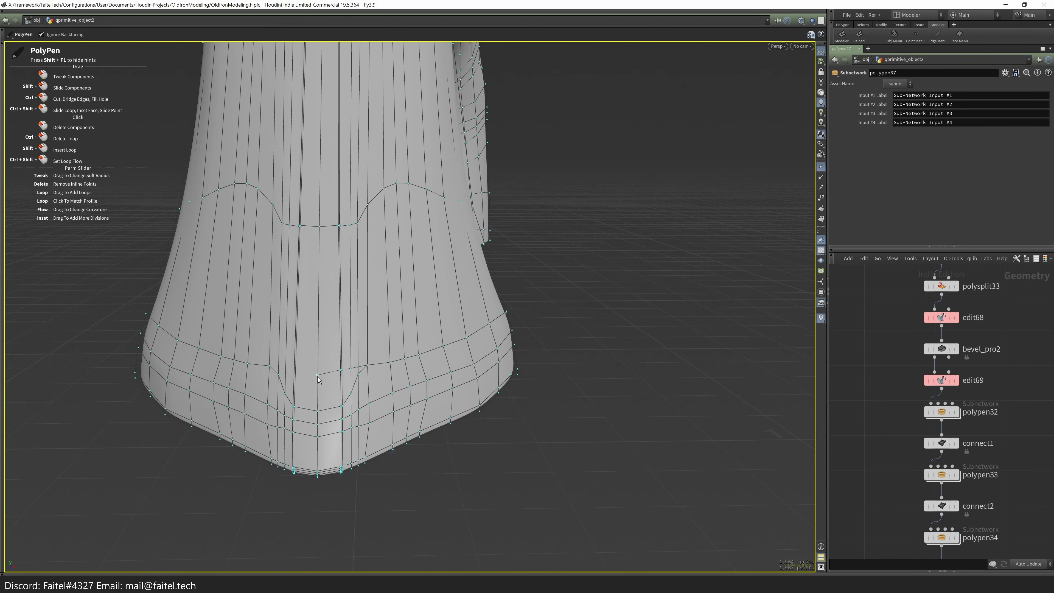
{"action": "left_click", "coordinate": [349, 420]}
{"action": "scroll", "coordinate": [487, 252], "scroll_direction": "up", "scroll_amount": 10}
- Dissolve the leftover points and mirror the leg so both sides match
{"action": "key", "text": "s"}
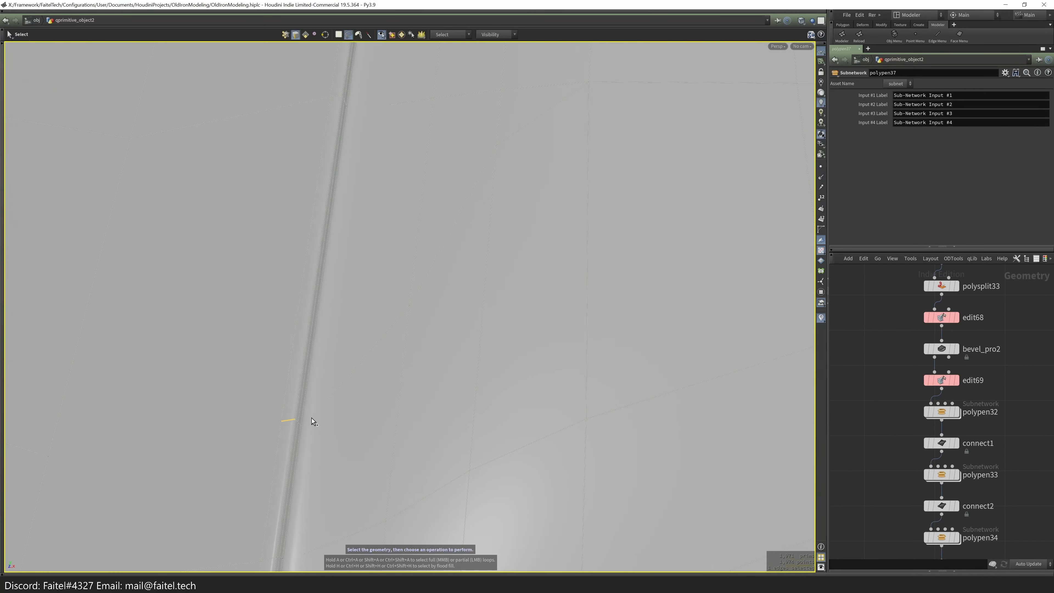
{"action": "key", "text": "shift+w"}
{"action": "key", "text": "m"}
{"action": "key", "text": "shift+w"}
{"action": "scroll", "coordinate": [449, 348], "scroll_direction": "down", "scroll_amount": 10}
{"action": "key", "text": "Escape"}
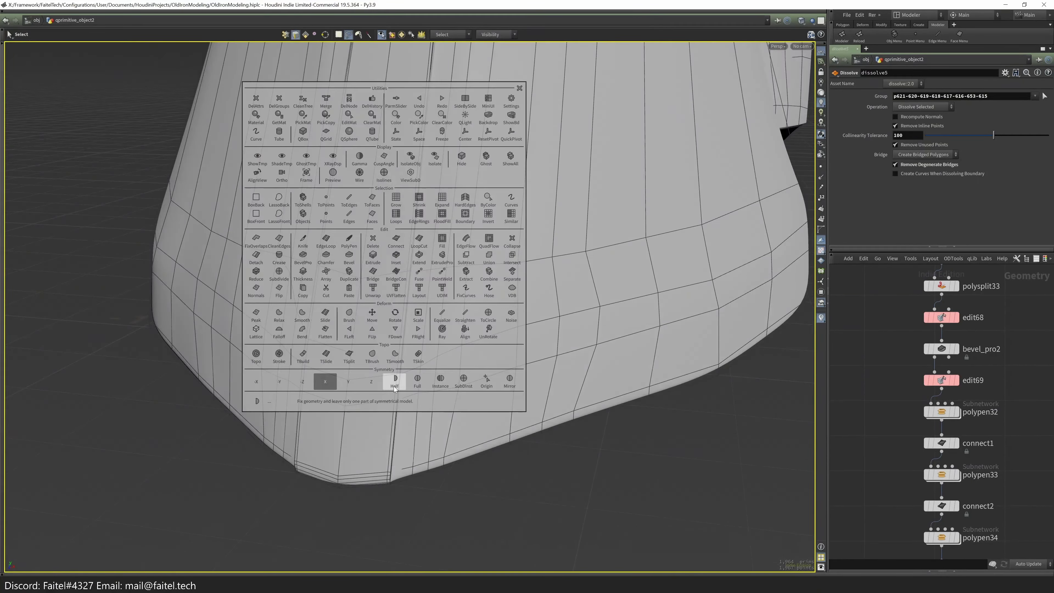
{"action": "scroll", "coordinate": [420, 388], "scroll_direction": "down", "scroll_amount": 5}
- Select a heel face and grow the selection across the connected strip
{"action": "key", "text": "s"}
{"action": "right_click_drag", "start_coordinate": [477, 324], "coordinate": [426, 301]}
{"action": "mouse_move", "coordinate": [426, 301]}
{"action": "left_mouse_down"}
{"action": "mouse_move", "coordinate": [534, 299]}
{"action": "mouse_move", "coordinate": [408, 309]}
{"action": "left_mouse_up"}
{"action": "right_click_drag", "start_coordinate": [407, 309], "coordinate": [594, 261]}
{"action": "mouse_move", "coordinate": [659, 277]}
{"action": "left_mouse_down"}
{"action": "mouse_move", "coordinate": [541, 285]}
{"action": "mouse_move", "coordinate": [598, 344]}
{"action": "left_mouse_up"}
{"action": "mouse_move", "coordinate": [598, 344]}
{"action": "right_mouse_down"}
{"action": "mouse_move", "coordinate": [682, 170]}
{"action": "mouse_move", "coordinate": [482, 319]}
{"action": "right_mouse_up"}
{"action": "key", "text": "s"}
{"action": "left_click_drag", "start_coordinate": [482, 319], "coordinate": [502, 357]}
{"action": "left_click", "coordinate": [443, 354]}
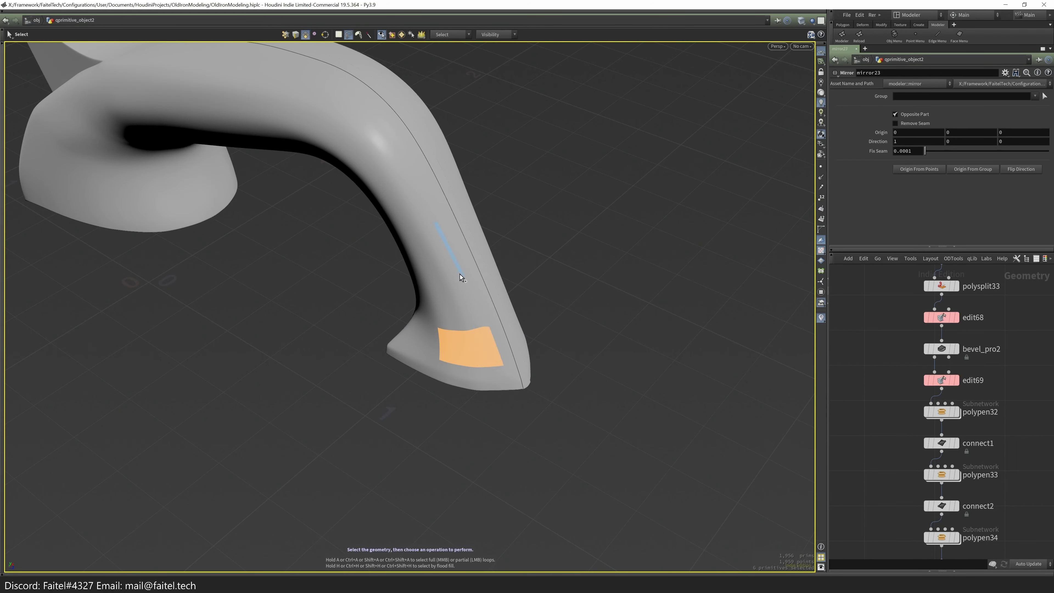
{"action": "key", "text": "Tab"}
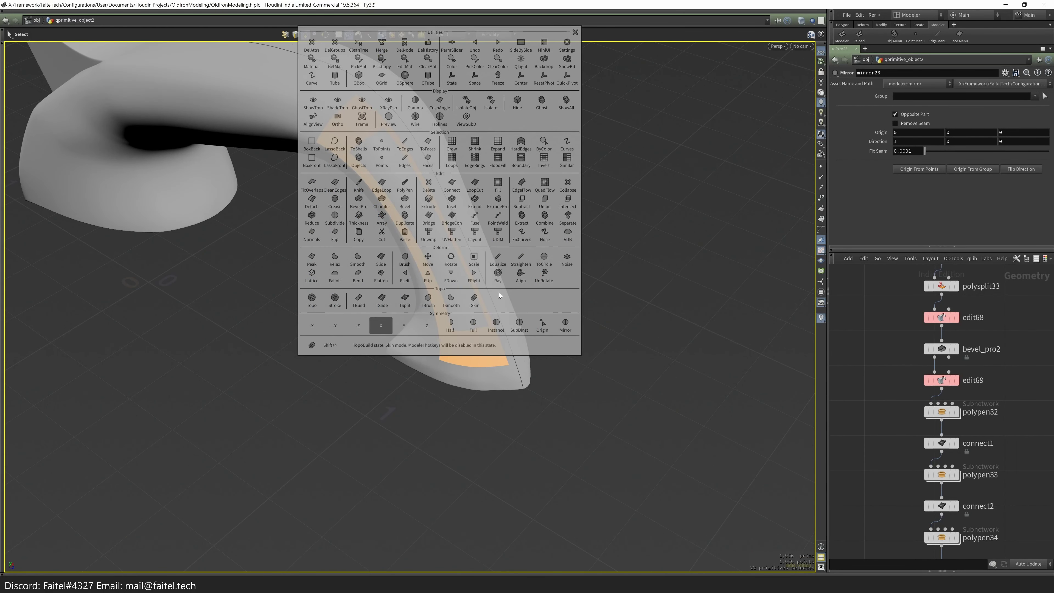
{"action": "left_click", "coordinate": [499, 157]}
- Relax the selected heel faces, adding one more face to the selection
{"action": "key", "text": "Tab"}
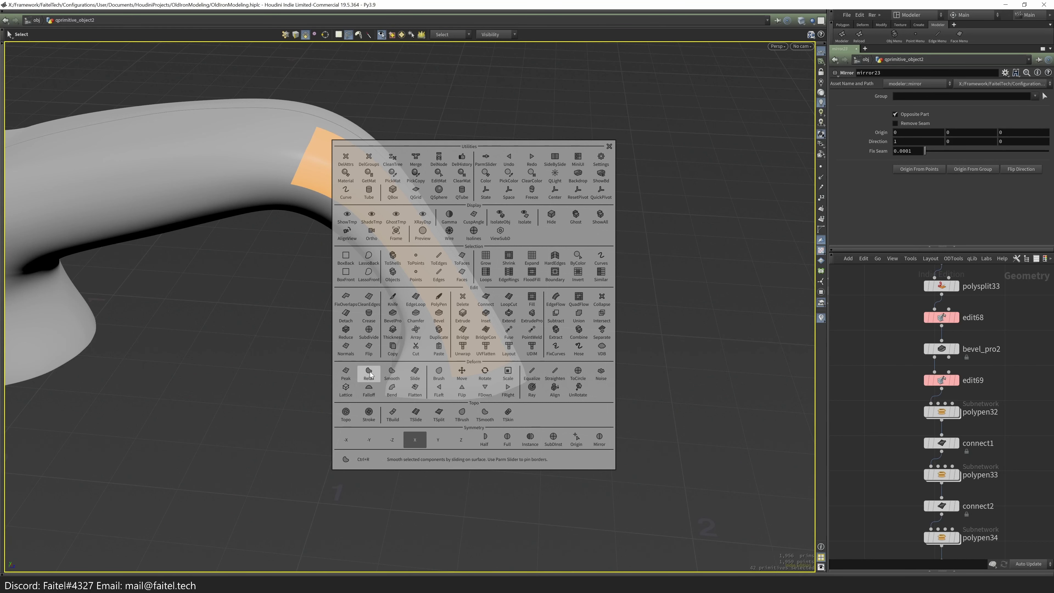
{"action": "left_click", "coordinate": [386, 376]}
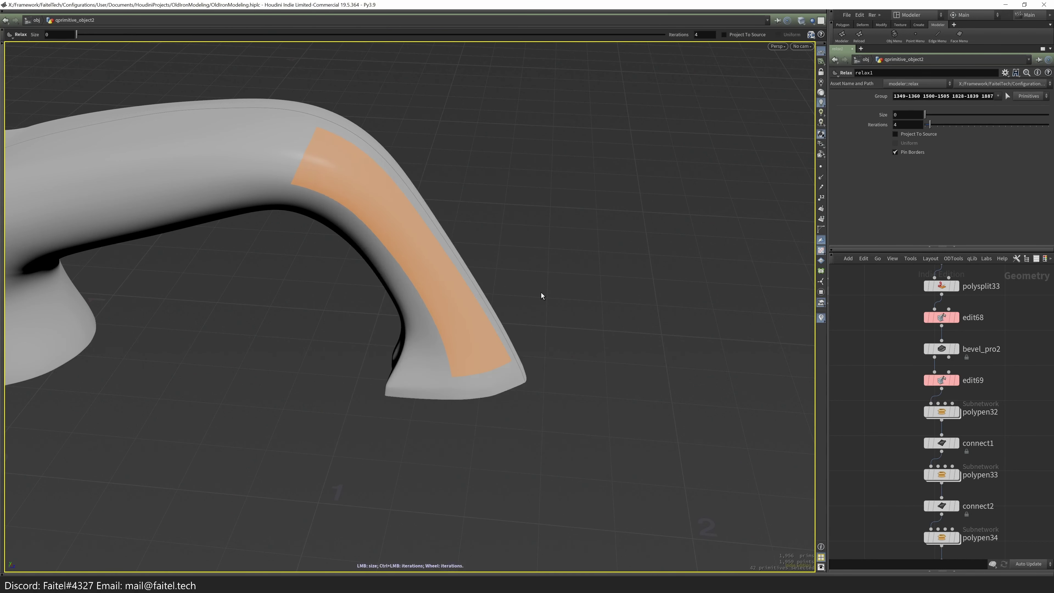
{"action": "scroll", "coordinate": [494, 314], "scroll_direction": "up", "scroll_amount": 3}
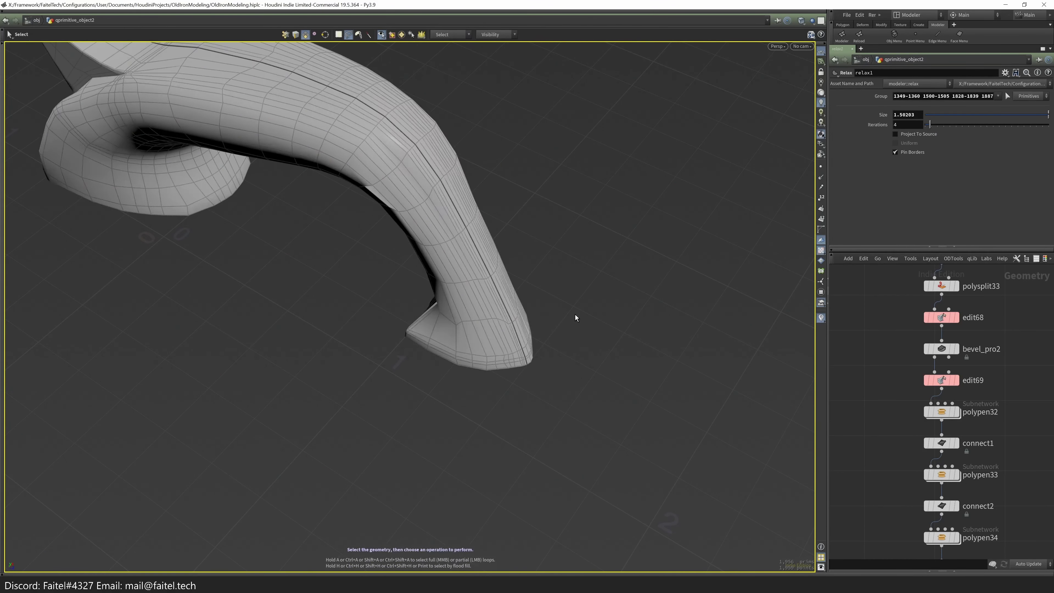
{"action": "scroll", "coordinate": [575, 318], "scroll_direction": "up", "scroll_amount": 5}
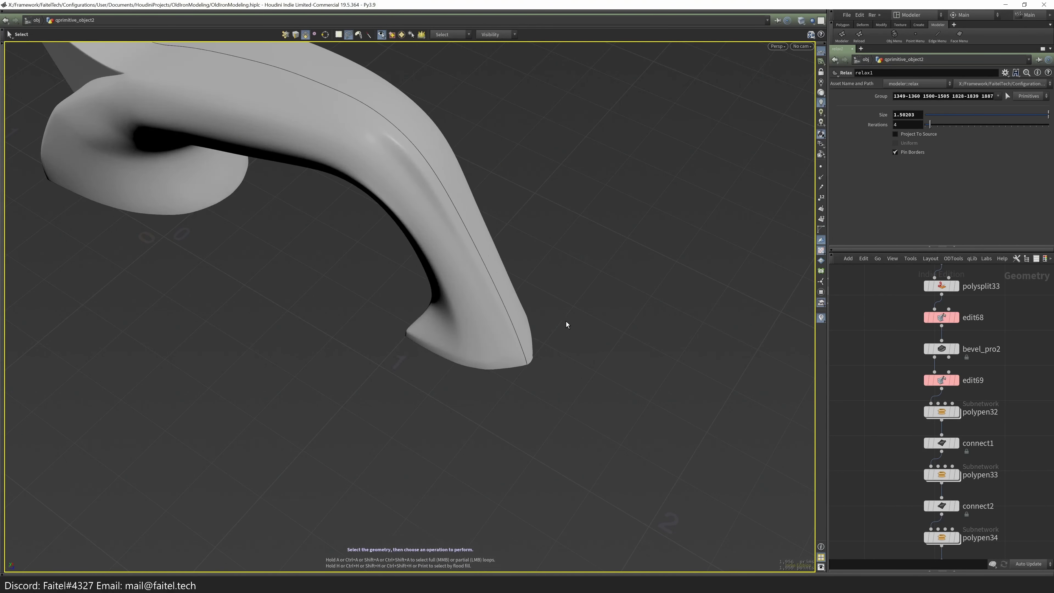
{"action": "mouse_move", "coordinate": [593, 346]}
{"action": "left_mouse_down"}
{"action": "mouse_move", "coordinate": [415, 176]}
{"action": "mouse_move", "coordinate": [443, 231]}
{"action": "mouse_move", "coordinate": [498, 291]}
{"action": "left_mouse_up"}
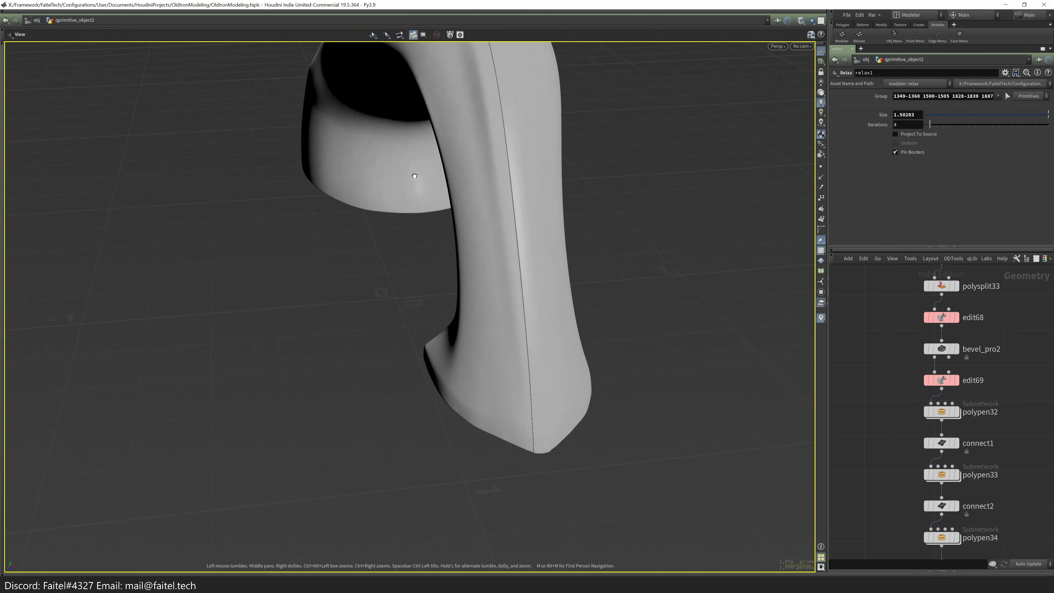
{"action": "key", "text": "s"}
{"action": "key", "text": "shift+w"}
{"action": "left_click", "coordinate": [533, 390], "text": "shift"}
{"action": "left_click_drag", "start_coordinate": [533, 391], "coordinate": [661, 283]}
- Set the relax to 100 iterations and size 0.38, then undo the relax
{"action": "key", "text": "Return"}
{"action": "key", "text": "shift+w"}
{"action": "scroll", "coordinate": [629, 346], "scroll_direction": "up", "scroll_amount": 4}
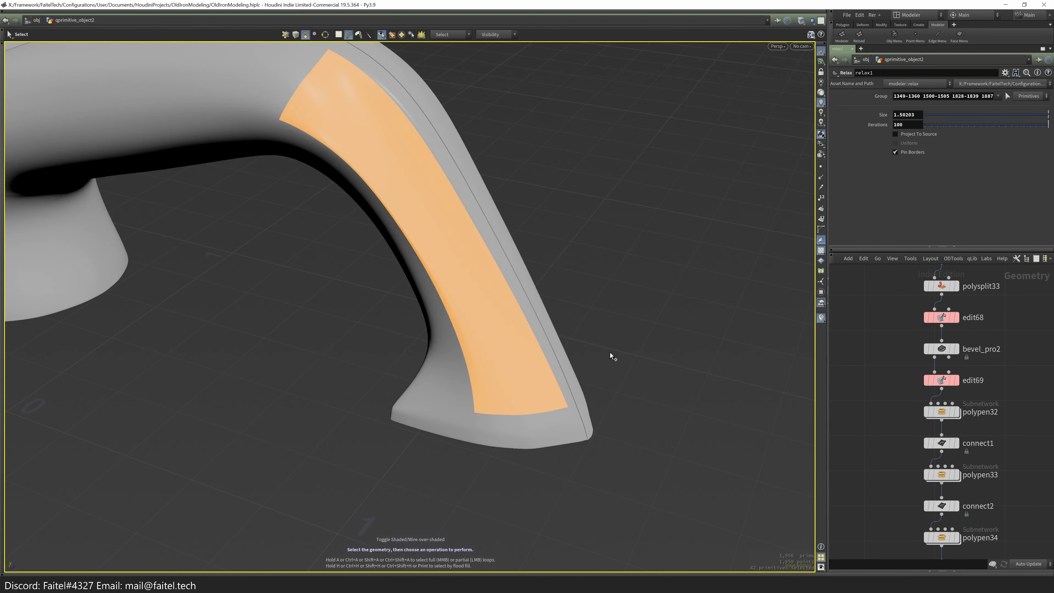
{"action": "scroll", "coordinate": [612, 357], "scroll_direction": "down", "scroll_amount": 3}
{"action": "left_click_drag", "start_coordinate": [612, 360], "coordinate": [463, 195]}
{"action": "left_click_drag", "start_coordinate": [1048, 114], "coordinate": [925, 119]}
{"action": "key", "text": "ctrl+z"}
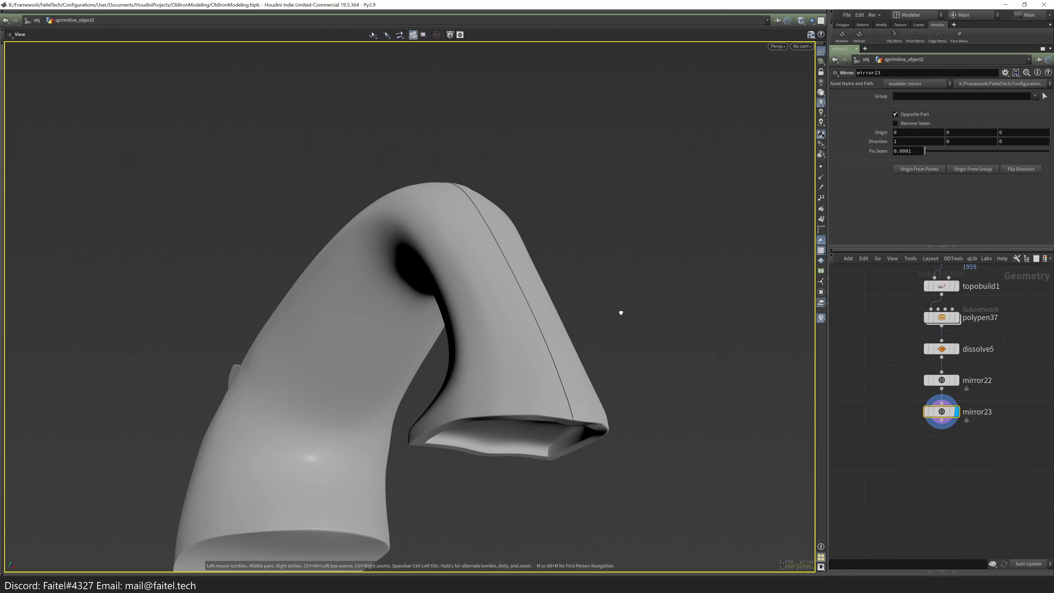
- Select and grow a face strip up the front leg, try Relax, then undo it
{"action": "left_click", "coordinate": [540, 392]}
{"action": "left_click_drag", "start_coordinate": [620, 342], "coordinate": [546, 205], "text": "alt"}
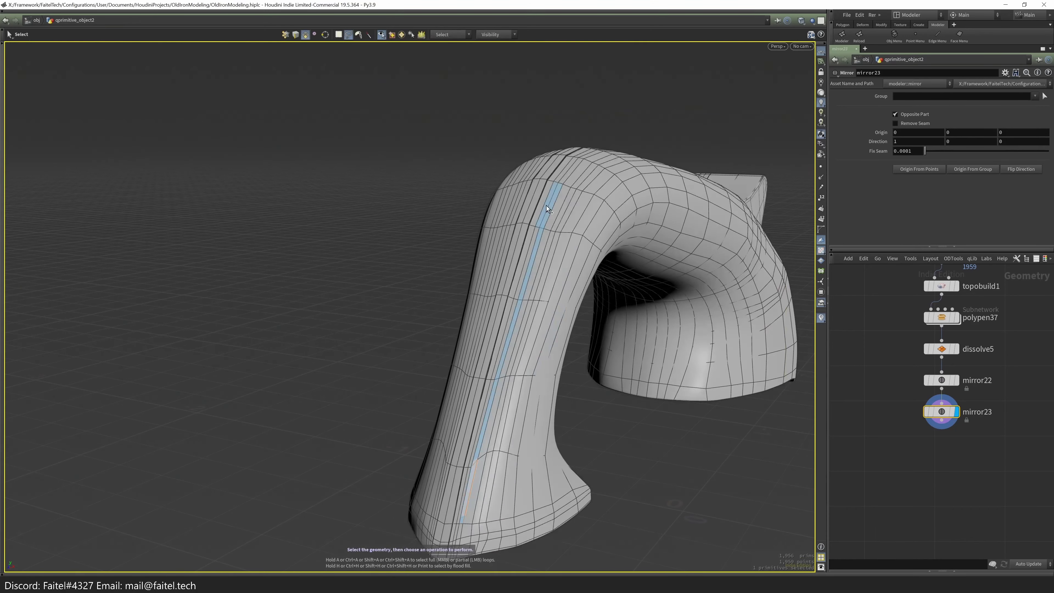
{"action": "left_click", "coordinate": [543, 495]}
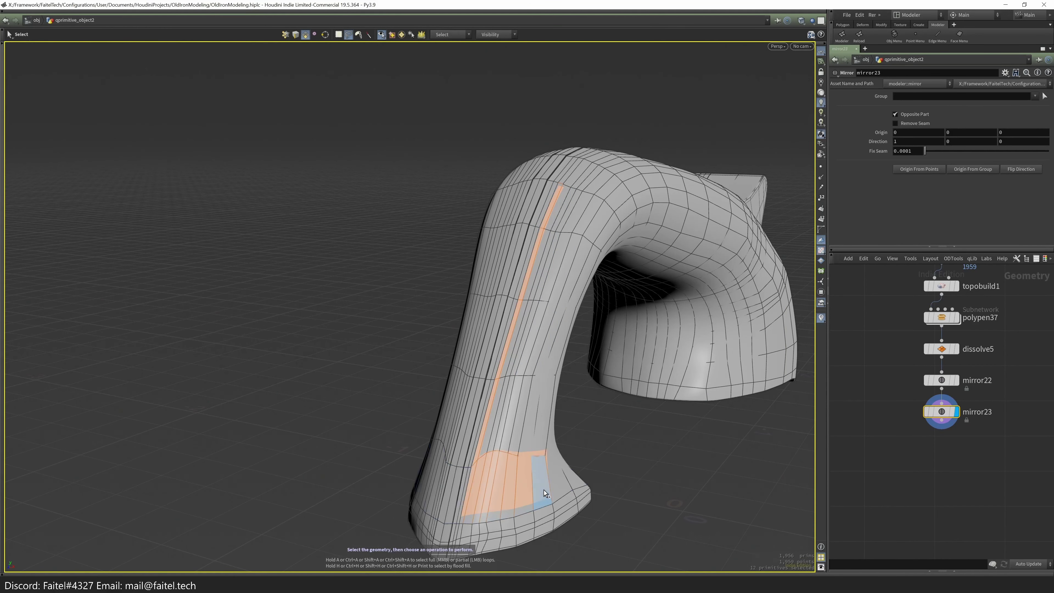
{"action": "left_click", "coordinate": [598, 228], "text": "shift"}
{"action": "key", "text": "Tab"}
{"action": "left_click", "coordinate": [754, 129]}
{"action": "left_click", "coordinate": [566, 291], "text": "shift"}
{"action": "left_click_drag", "start_coordinate": [566, 292], "coordinate": [547, 323], "text": "alt"}
{"action": "key", "text": "Tab"}
{"action": "left_click", "coordinate": [382, 416]}
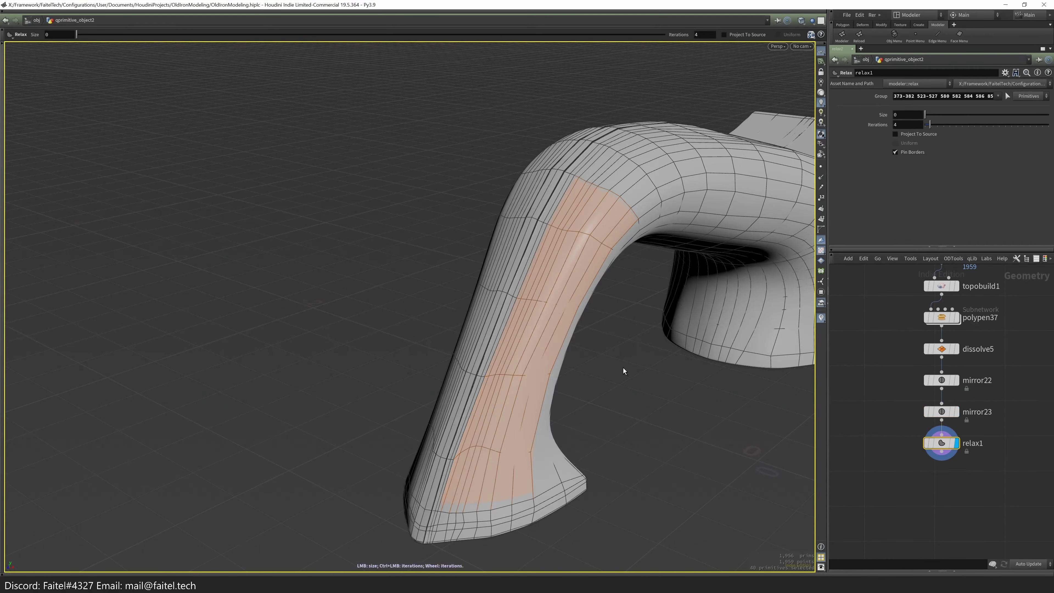
{"action": "key", "text": "ctrl+z"}
- Apply EdgeFlow (curvature 0.5, tension 1) to the edge loop over the crown's top
{"action": "key", "text": "Tab"}
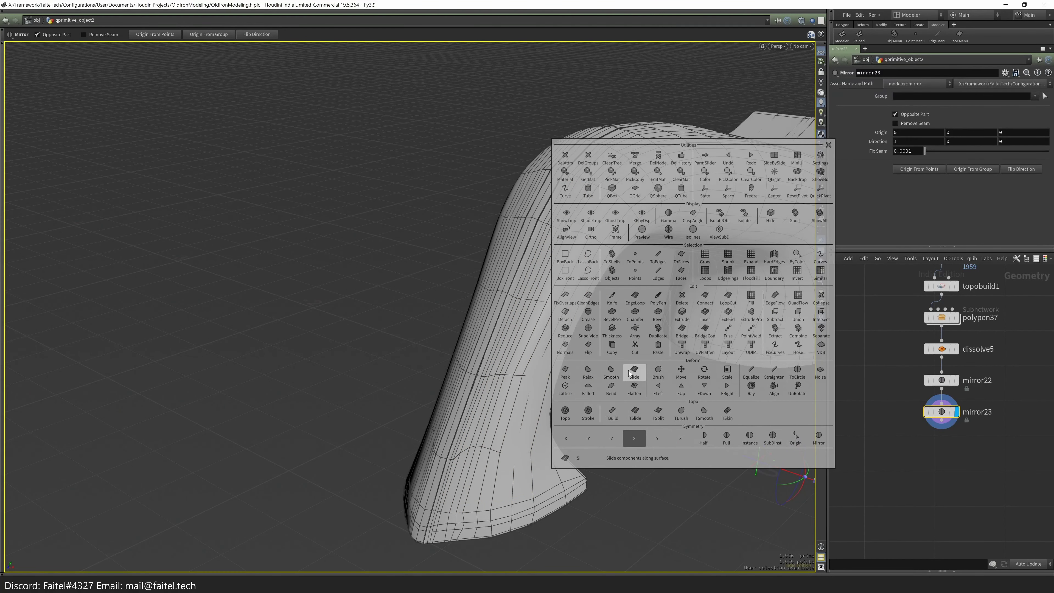
{"action": "mouse_move", "coordinate": [493, 353]}
{"action": "left_mouse_down", "text": "alt"}
{"action": "mouse_move", "coordinate": [631, 424]}
{"action": "mouse_move", "coordinate": [640, 365]}
{"action": "mouse_move", "coordinate": [567, 362]}
{"action": "mouse_move", "coordinate": [553, 431]}
{"action": "mouse_move", "coordinate": [574, 299]}
{"action": "mouse_move", "coordinate": [549, 318]}
{"action": "mouse_move", "coordinate": [594, 303]}
{"action": "left_mouse_up", "text": "alt"}
{"action": "key", "text": "shift+w"}
{"action": "key", "text": "shift+w"}
{"action": "key", "text": "shift+w"}
{"action": "key", "text": "shift+w"}
{"action": "key", "text": "s"}
{"action": "left_click_drag", "start_coordinate": [513, 326], "coordinate": [395, 331], "text": "alt"}
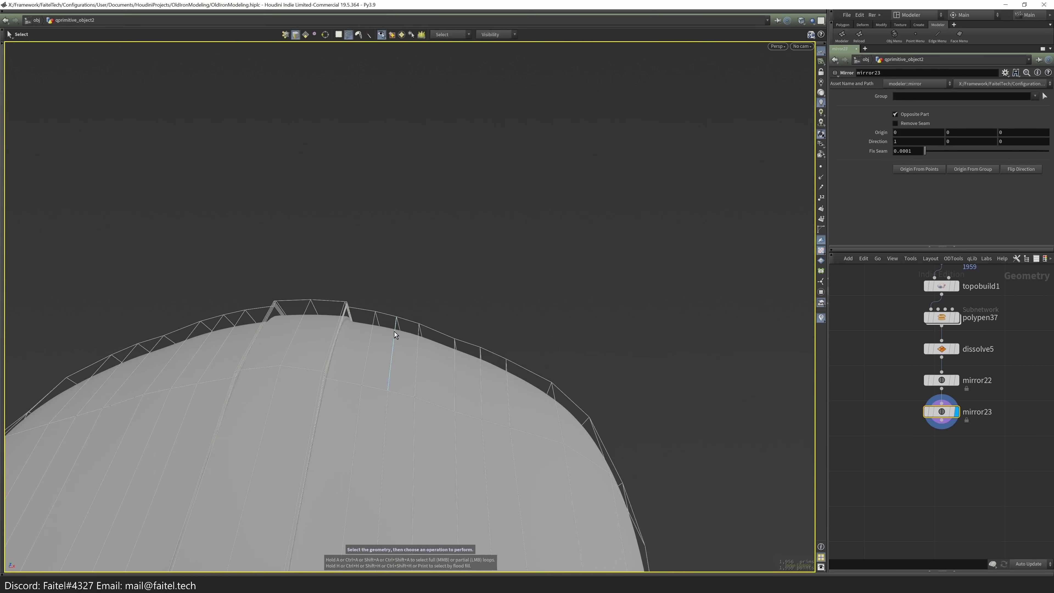
{"action": "left_click_drag", "start_coordinate": [549, 364], "coordinate": [568, 419], "text": "alt"}
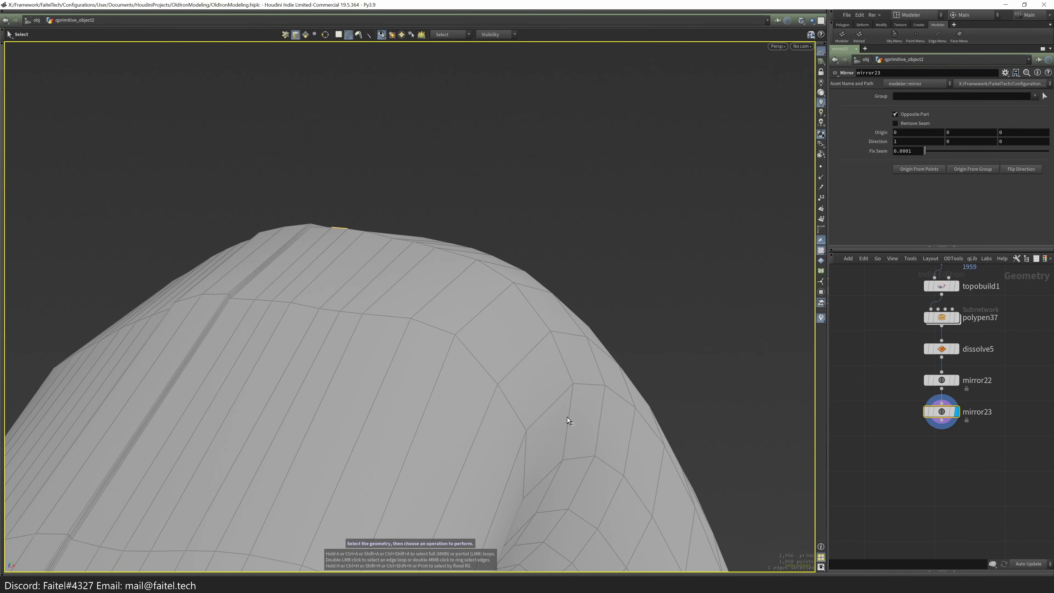
{"action": "double_click", "coordinate": [566, 358]}
{"action": "left_click_drag", "start_coordinate": [566, 358], "coordinate": [607, 379], "text": "alt"}
{"action": "key", "text": "Tab"}
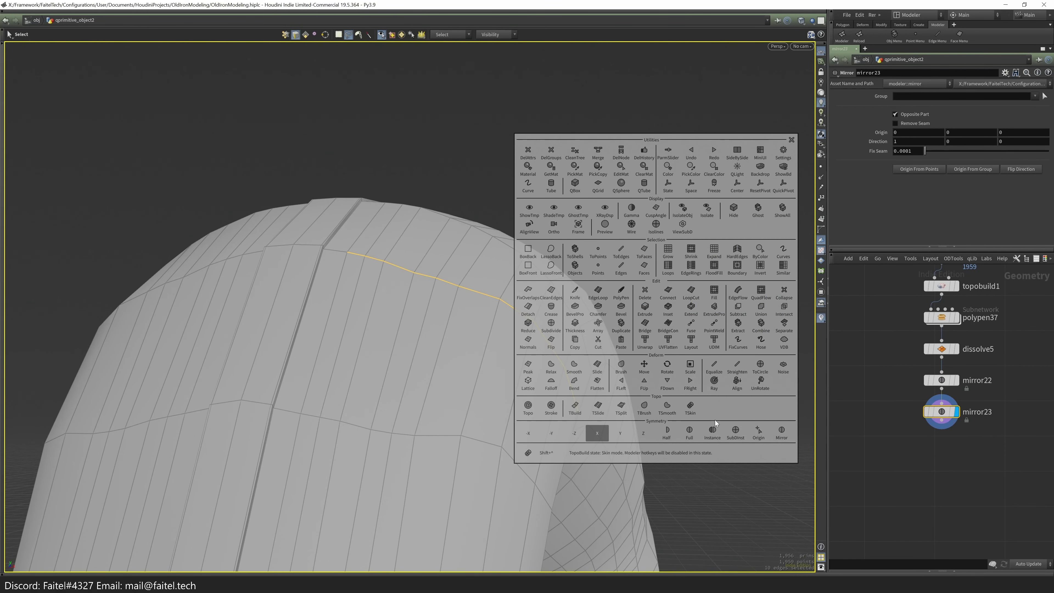
{"action": "left_click", "coordinate": [740, 293]}
{"action": "left_click_drag", "start_coordinate": [745, 296], "coordinate": [557, 413], "text": "alt"}
{"action": "left_click", "coordinate": [556, 411]}
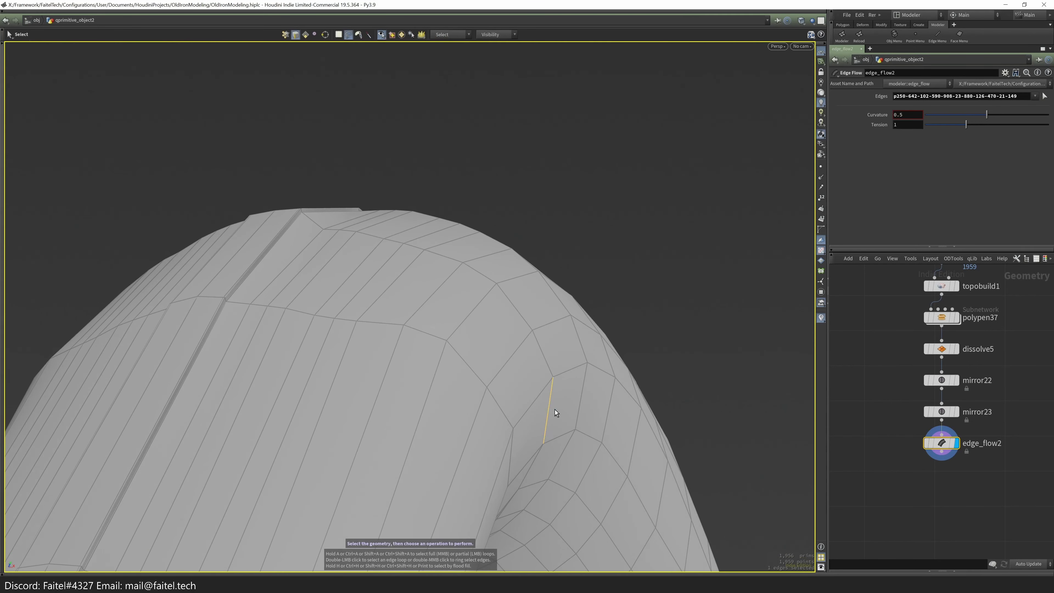
- Scale the selected edges along Y and lower a top point, then remove those edits
{"action": "left_click_drag", "start_coordinate": [487, 227], "coordinate": [519, 233], "text": "alt"}
{"action": "key", "text": "e"}
{"action": "left_click_drag", "start_coordinate": [488, 268], "coordinate": [489, 266]}
{"action": "left_click_drag", "start_coordinate": [489, 266], "coordinate": [518, 275], "text": "alt"}
{"action": "key", "text": "s"}
{"action": "key", "text": "1"}
{"action": "left_click", "coordinate": [393, 206]}
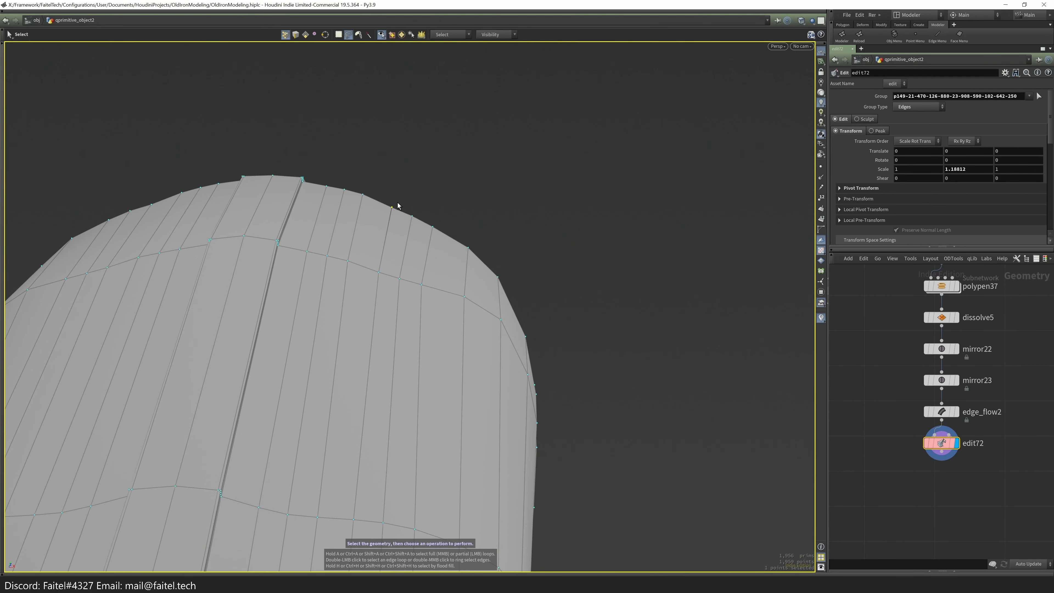
{"action": "left_click_drag", "start_coordinate": [394, 163], "coordinate": [395, 166]}
{"action": "key", "text": "s"}
{"action": "left_click_drag", "start_coordinate": [395, 167], "coordinate": [444, 207], "text": "alt"}
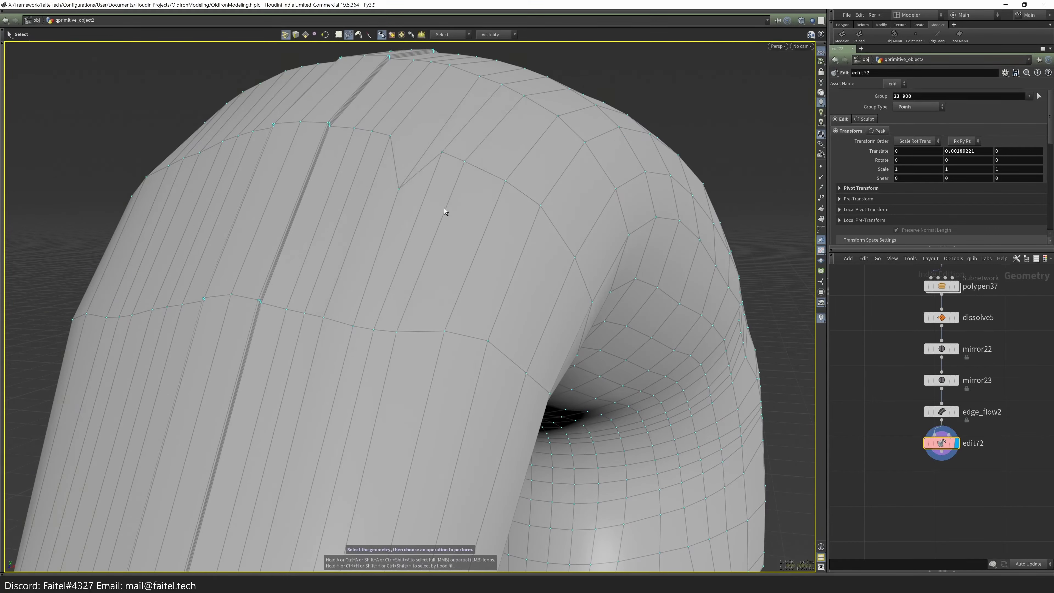
{"action": "key", "text": "alt+x"}
{"action": "key", "text": "Escape"}
{"action": "mouse_move", "coordinate": [480, 151]}
{"action": "left_mouse_down"}
{"action": "mouse_move", "coordinate": [398, 182]}
{"action": "mouse_move", "coordinate": [436, 158]}
{"action": "mouse_move", "coordinate": [569, 207]}
{"action": "mouse_move", "coordinate": [510, 287]}
{"action": "mouse_move", "coordinate": [534, 283]}
{"action": "mouse_move", "coordinate": [498, 264]}
{"action": "mouse_move", "coordinate": [494, 214]}
{"action": "mouse_move", "coordinate": [523, 290]}
{"action": "left_mouse_up"}
- Brush-sculpt the points on the crown's dome to smooth it
{"action": "key", "text": "b"}
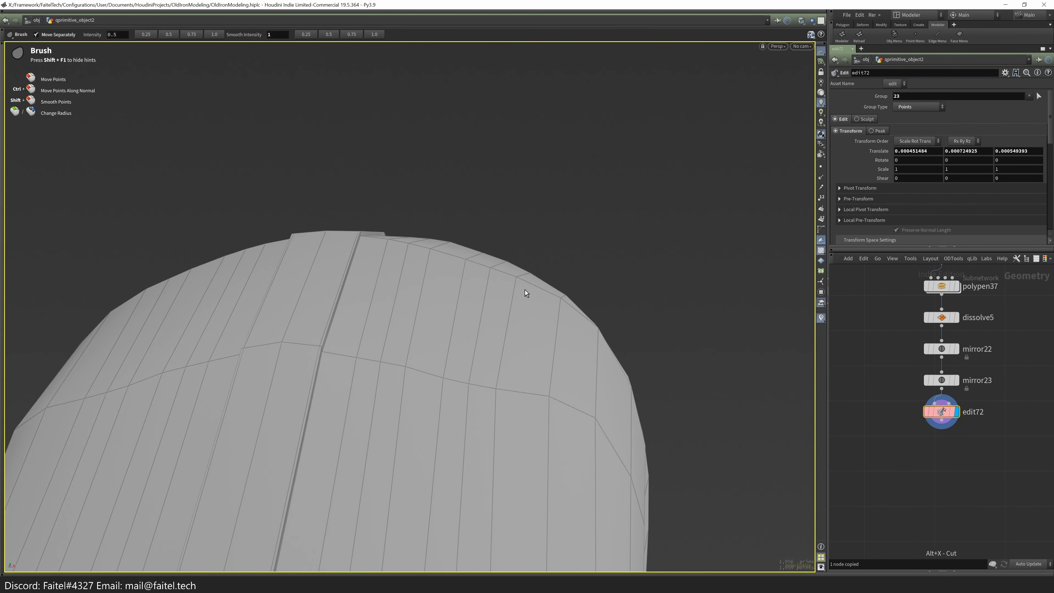
{"action": "mouse_move", "coordinate": [467, 273]}
{"action": "left_mouse_down", "text": "alt"}
{"action": "mouse_move", "coordinate": [481, 250]}
{"action": "mouse_move", "coordinate": [468, 250]}
{"action": "mouse_move", "coordinate": [478, 271]}
{"action": "mouse_move", "coordinate": [454, 310]}
{"action": "mouse_move", "coordinate": [411, 299]}
{"action": "mouse_move", "coordinate": [546, 336]}
{"action": "mouse_move", "coordinate": [598, 384]}
{"action": "mouse_move", "coordinate": [462, 307]}
{"action": "mouse_move", "coordinate": [419, 339]}
{"action": "mouse_move", "coordinate": [501, 416]}
{"action": "mouse_move", "coordinate": [565, 291]}
{"action": "mouse_move", "coordinate": [624, 330]}
{"action": "mouse_move", "coordinate": [570, 344]}
{"action": "mouse_move", "coordinate": [584, 310]}
{"action": "mouse_move", "coordinate": [559, 311]}
{"action": "mouse_move", "coordinate": [761, 175]}
{"action": "mouse_move", "coordinate": [508, 291]}
{"action": "left_mouse_up", "text": "alt"}
{"action": "left_click", "coordinate": [584, 311]}
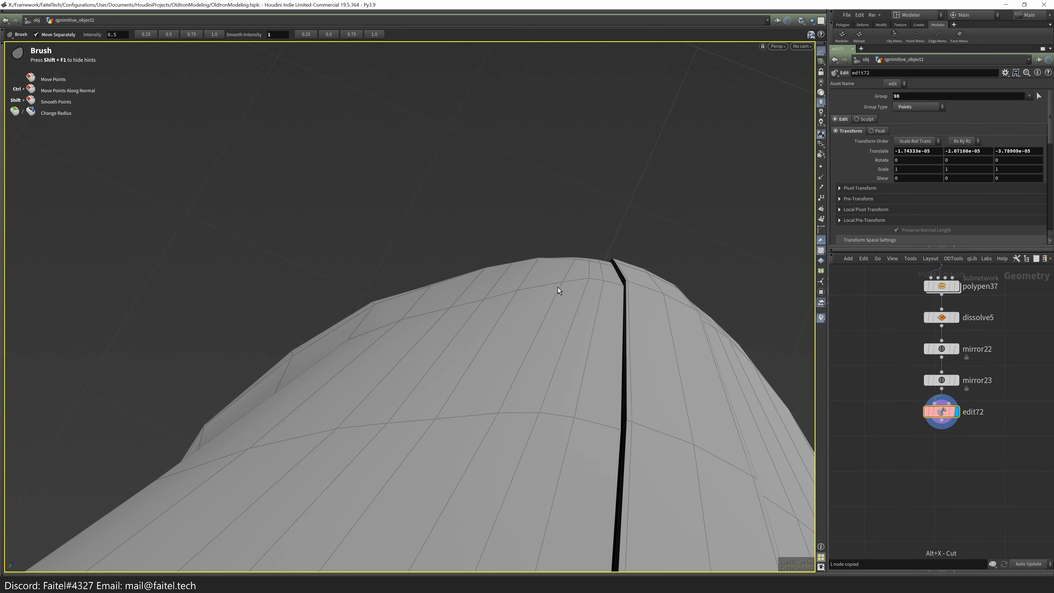
{"action": "mouse_move", "coordinate": [587, 284]}
{"action": "left_mouse_down", "text": "alt"}
{"action": "mouse_move", "coordinate": [522, 296]}
{"action": "mouse_move", "coordinate": [603, 284]}
{"action": "mouse_move", "coordinate": [494, 314]}
{"action": "mouse_move", "coordinate": [744, 116]}
{"action": "mouse_move", "coordinate": [777, 282]}
{"action": "mouse_move", "coordinate": [502, 396]}
{"action": "mouse_move", "coordinate": [565, 367]}
{"action": "left_mouse_up", "text": "alt"}
- Cut and dissolve the extra edge on the leg
{"action": "key", "text": "p"}
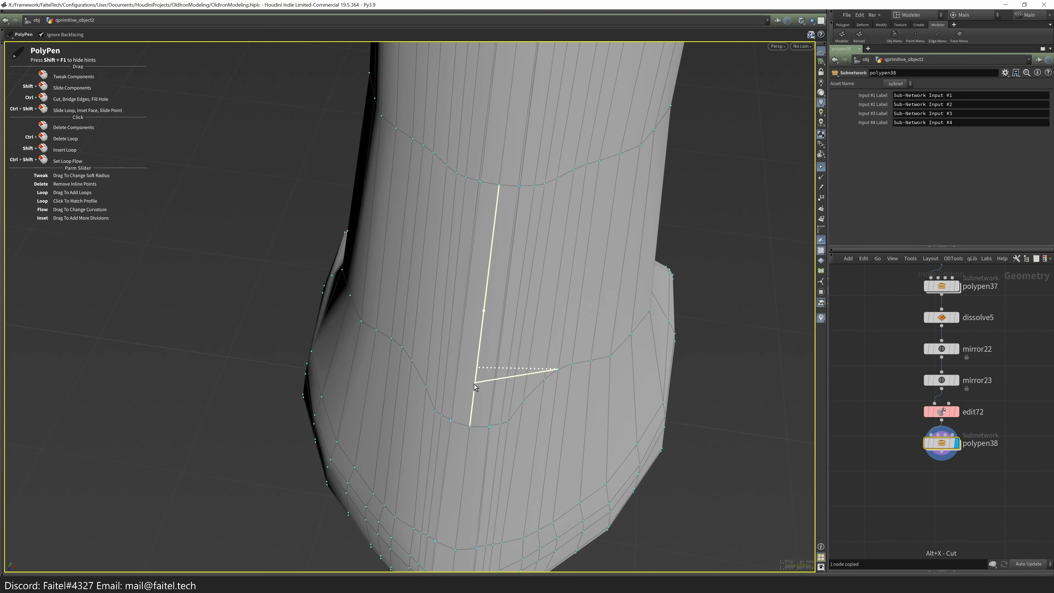
{"action": "key", "text": "Escape"}
{"action": "key", "text": "Delete"}
{"action": "left_click_drag", "start_coordinate": [539, 430], "coordinate": [441, 336]}
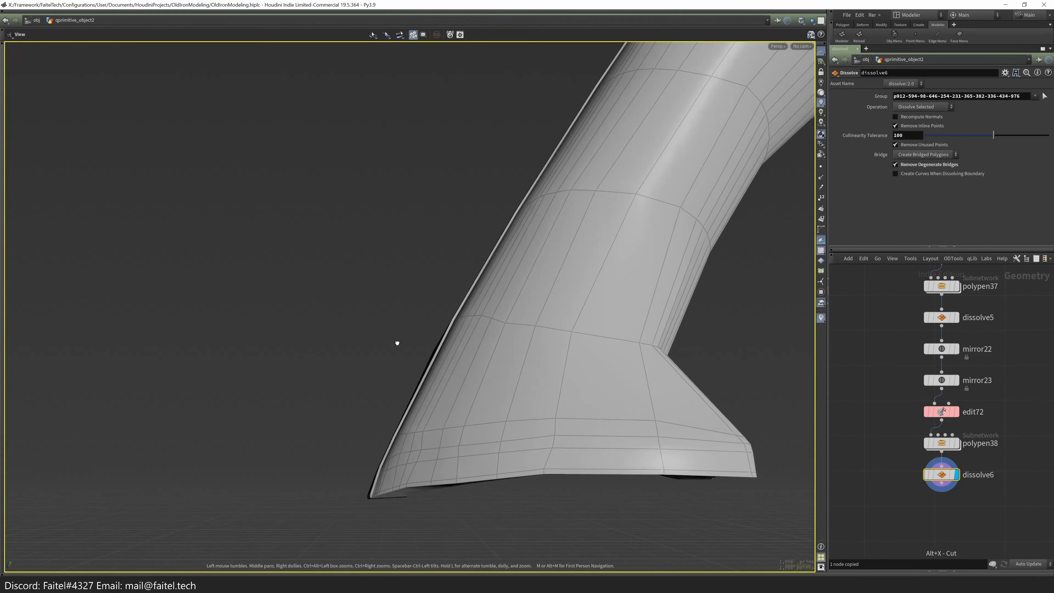
- Insert two edge loops near the foot, mirror them both ways, and apply EdgeFlow
{"action": "key", "text": "ctrl+r"}
{"action": "key", "text": "Tab"}
{"action": "left_click", "coordinate": [448, 485]}
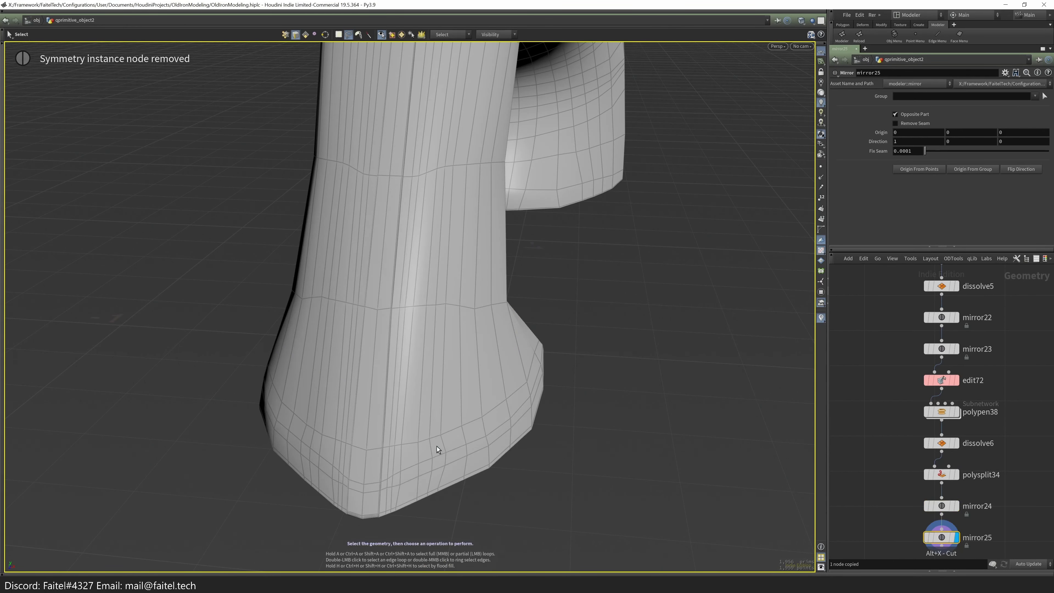
{"action": "left_click_drag", "start_coordinate": [557, 452], "coordinate": [416, 352]}
{"action": "key", "text": "shift+m"}
{"action": "key", "text": "ctrl+r"}
{"action": "key", "text": "Tab"}
{"action": "left_click", "coordinate": [497, 308]}
{"action": "left_click_drag", "start_coordinate": [512, 258], "coordinate": [422, 316], "text": "alt"}
- Brush-sculpt the points on the arch top to smooth it
{"action": "scroll", "coordinate": [422, 316], "scroll_direction": "up", "scroll_amount": 5}
{"action": "key", "text": "b"}
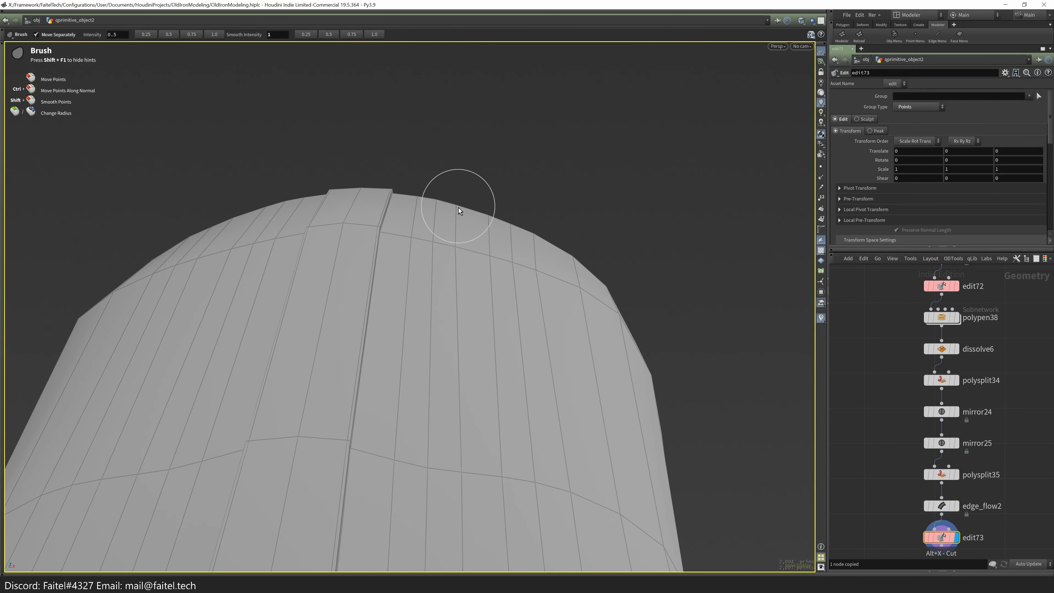
{"action": "mouse_move", "coordinate": [461, 205]}
{"action": "left_mouse_down"}
{"action": "mouse_move", "coordinate": [490, 227]}
{"action": "mouse_move", "coordinate": [461, 212]}
{"action": "mouse_move", "coordinate": [485, 203]}
{"action": "mouse_move", "coordinate": [469, 276]}
{"action": "mouse_move", "coordinate": [605, 290]}
{"action": "mouse_move", "coordinate": [440, 328]}
{"action": "mouse_move", "coordinate": [553, 332]}
{"action": "mouse_move", "coordinate": [386, 266]}
{"action": "left_mouse_up"}
{"action": "left_click_drag", "start_coordinate": [464, 282], "coordinate": [498, 264], "text": "alt"}
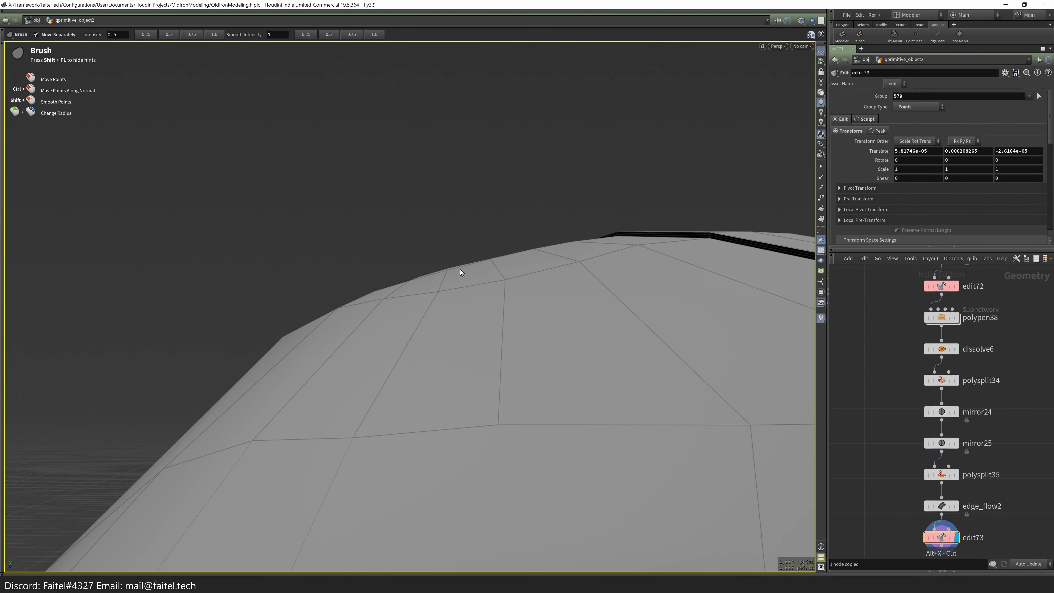
{"action": "left_click_drag", "start_coordinate": [427, 275], "coordinate": [608, 334], "text": "alt"}
{"action": "mouse_move", "coordinate": [682, 317]}
{"action": "left_mouse_down", "text": "alt"}
{"action": "mouse_move", "coordinate": [549, 347]}
{"action": "mouse_move", "coordinate": [770, 419]}
{"action": "mouse_move", "coordinate": [452, 342]}
{"action": "mouse_move", "coordinate": [458, 372]}
{"action": "mouse_move", "coordinate": [428, 358]}
{"action": "mouse_move", "coordinate": [400, 382]}
{"action": "mouse_move", "coordinate": [459, 365]}
{"action": "mouse_move", "coordinate": [372, 349]}
{"action": "mouse_move", "coordinate": [520, 387]}
{"action": "mouse_move", "coordinate": [325, 483]}
{"action": "mouse_move", "coordinate": [301, 384]}
{"action": "mouse_move", "coordinate": [460, 246]}
{"action": "mouse_move", "coordinate": [430, 264]}
{"action": "left_mouse_up", "text": "alt"}
- Nudge edges near the leg's lower end and select seven edges there
{"action": "scroll", "coordinate": [388, 466], "scroll_direction": "up", "scroll_amount": 5}
{"action": "scroll", "coordinate": [415, 402], "scroll_direction": "up", "scroll_amount": 8}
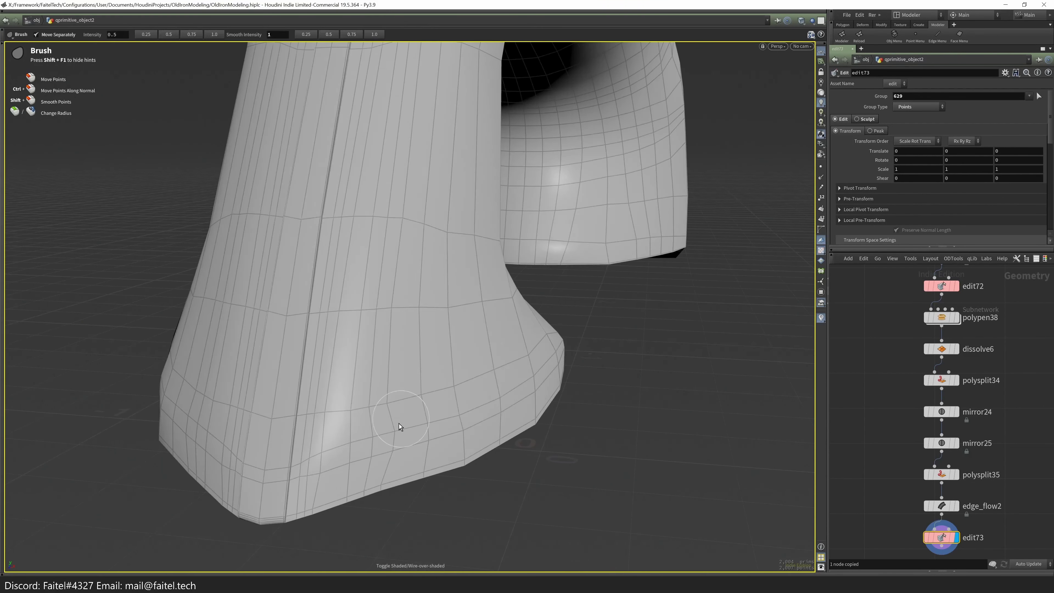
{"action": "left_click_drag", "start_coordinate": [381, 387], "coordinate": [328, 469], "text": "alt"}
{"action": "key", "text": "s"}
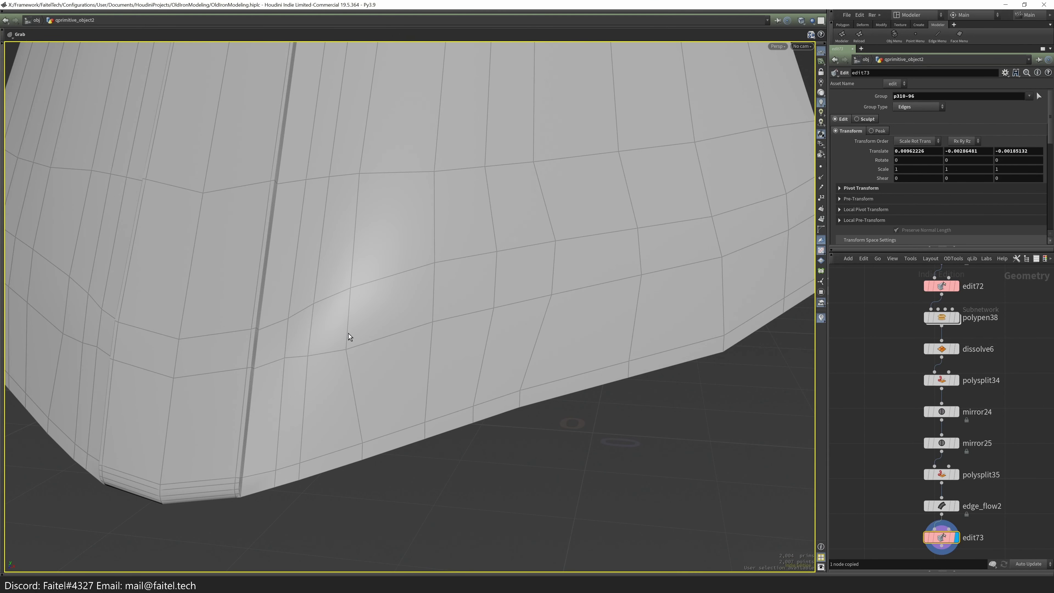
{"action": "mouse_move", "coordinate": [398, 344]}
{"action": "left_mouse_down", "text": "alt"}
{"action": "mouse_move", "coordinate": [379, 363]}
{"action": "mouse_move", "coordinate": [389, 224]}
{"action": "mouse_move", "coordinate": [400, 347]}
{"action": "left_mouse_up", "text": "alt"}
{"action": "left_click_drag", "start_coordinate": [414, 258], "coordinate": [329, 391], "text": "alt"}
{"action": "scroll", "coordinate": [389, 366], "scroll_direction": "up", "scroll_amount": 5}
{"action": "left_click", "coordinate": [394, 388]}
{"action": "scroll", "coordinate": [345, 476], "scroll_direction": "down", "scroll_amount": 5}
{"action": "left_click_drag", "start_coordinate": [421, 269], "coordinate": [553, 223], "text": "alt"}
- Start a new Brush edit on the foot points
{"action": "scroll", "coordinate": [550, 238], "scroll_direction": "down", "scroll_amount": 5}
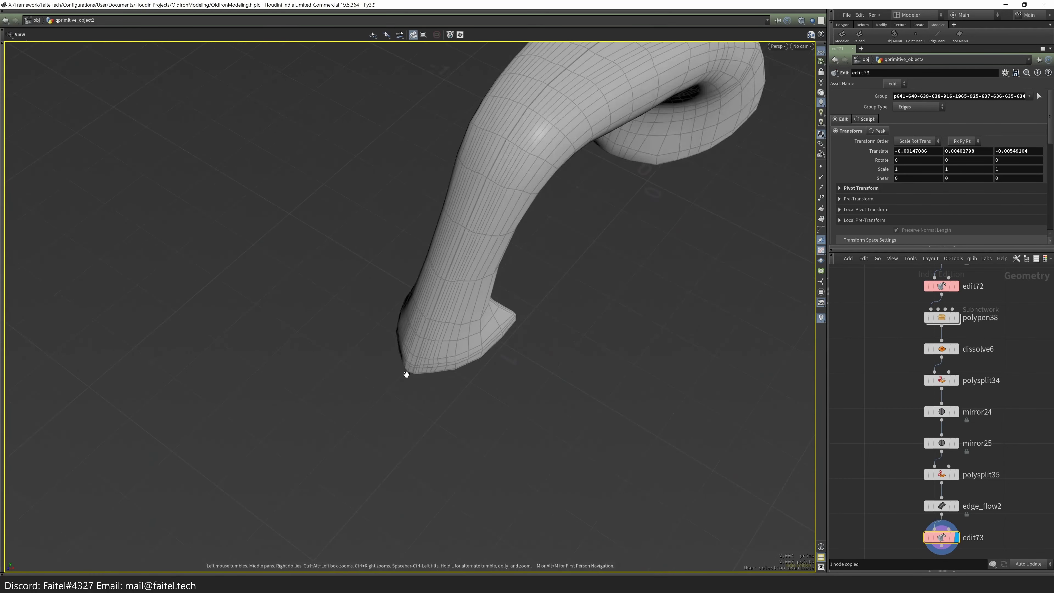
{"action": "scroll", "coordinate": [405, 373], "scroll_direction": "up", "scroll_amount": 6}
{"action": "mouse_move", "coordinate": [541, 306]}
{"action": "left_mouse_down", "text": "alt"}
{"action": "mouse_move", "coordinate": [636, 205]}
{"action": "mouse_move", "coordinate": [678, 233]}
{"action": "mouse_move", "coordinate": [555, 315]}
{"action": "mouse_move", "coordinate": [536, 302]}
{"action": "mouse_move", "coordinate": [507, 312]}
{"action": "left_mouse_up", "text": "alt"}
{"action": "key", "text": "b"}
{"action": "scroll", "coordinate": [521, 302], "scroll_direction": "up", "scroll_amount": 3}
{"action": "left_click", "coordinate": [536, 302]}
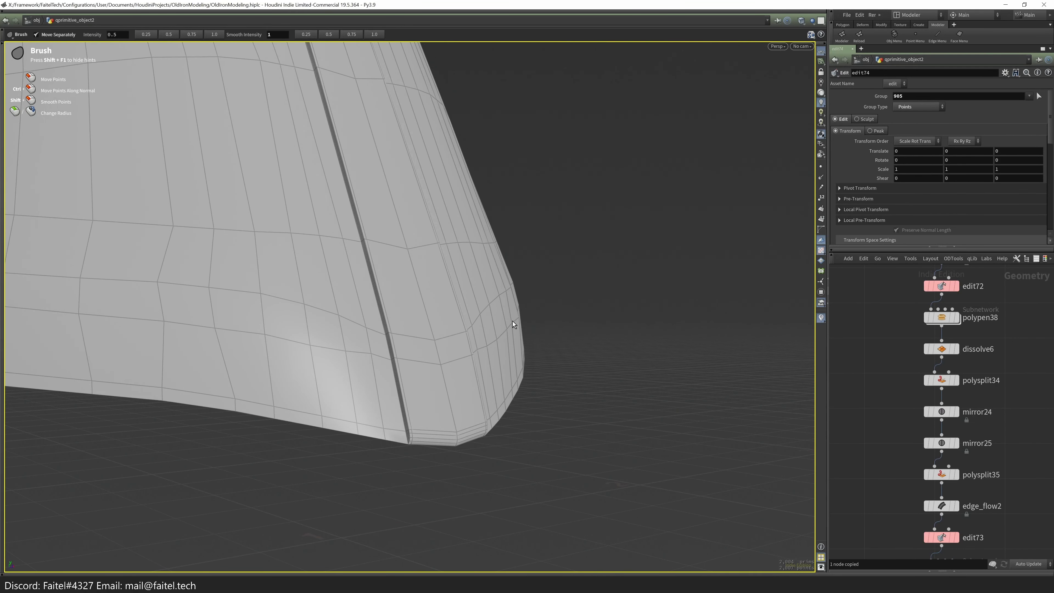
- Mirror the sculpted foot changes to the other side
{"action": "scroll", "coordinate": [509, 337], "scroll_direction": "down", "scroll_amount": 5}
{"action": "left_click_drag", "start_coordinate": [383, 367], "coordinate": [369, 332], "text": "alt"}
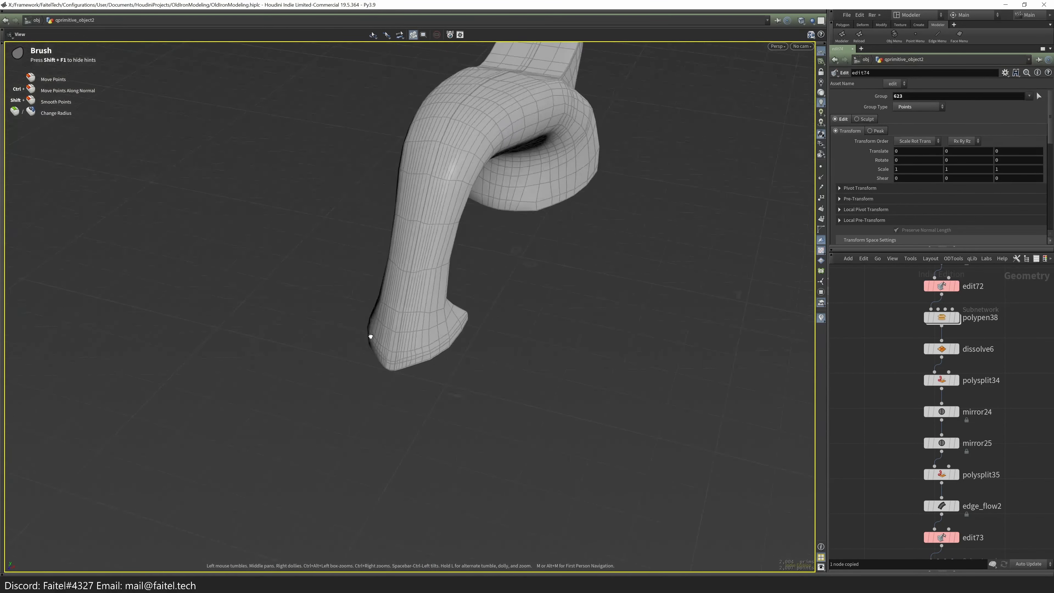
{"action": "key", "text": "q"}
{"action": "left_click", "coordinate": [361, 478]}
{"action": "mouse_move", "coordinate": [360, 478]}
{"action": "left_mouse_down", "text": "alt"}
{"action": "mouse_move", "coordinate": [441, 363]}
{"action": "mouse_move", "coordinate": [461, 424]}
{"action": "mouse_move", "coordinate": [542, 314]}
{"action": "mouse_move", "coordinate": [411, 323]}
{"action": "mouse_move", "coordinate": [379, 216]}
{"action": "mouse_move", "coordinate": [426, 233]}
{"action": "mouse_move", "coordinate": [462, 219]}
{"action": "mouse_move", "coordinate": [368, 160]}
{"action": "mouse_move", "coordinate": [377, 391]}
{"action": "mouse_move", "coordinate": [494, 158]}
{"action": "mouse_move", "coordinate": [556, 202]}
{"action": "mouse_move", "coordinate": [560, 303]}
{"action": "mouse_move", "coordinate": [454, 313]}
{"action": "mouse_move", "coordinate": [659, 261]}
{"action": "mouse_move", "coordinate": [640, 150]}
{"action": "mouse_move", "coordinate": [663, 315]}
{"action": "mouse_move", "coordinate": [501, 431]}
{"action": "mouse_move", "coordinate": [518, 413]}
{"action": "mouse_move", "coordinate": [489, 252]}
{"action": "mouse_move", "coordinate": [479, 325]}
{"action": "left_mouse_up", "text": "alt"}
- Brush-smooth the kinked edges and points on the foot
{"action": "key", "text": "b"}
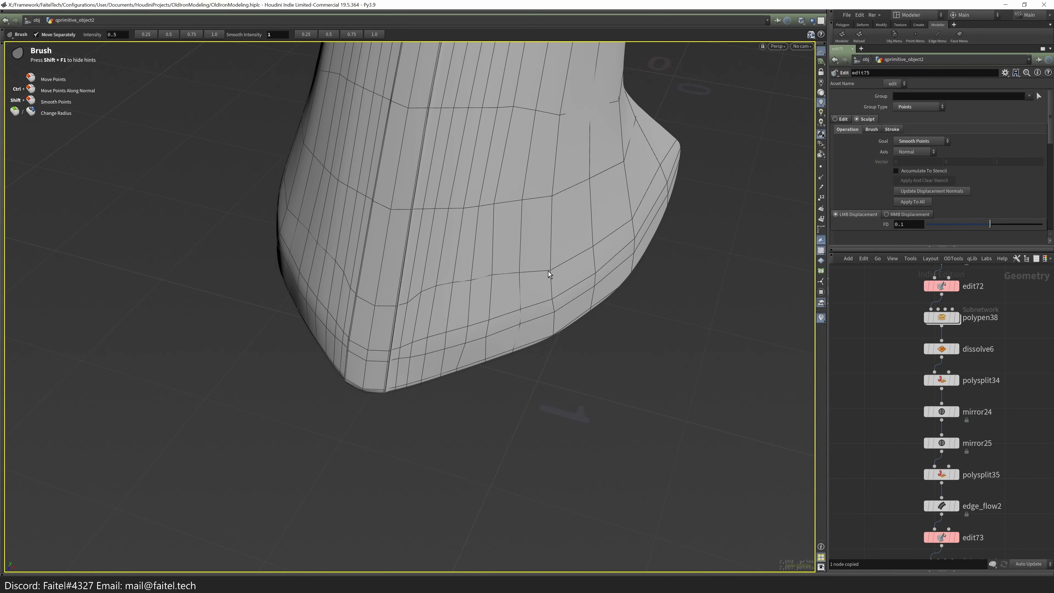
{"action": "left_click_drag", "start_coordinate": [518, 273], "coordinate": [508, 320]}
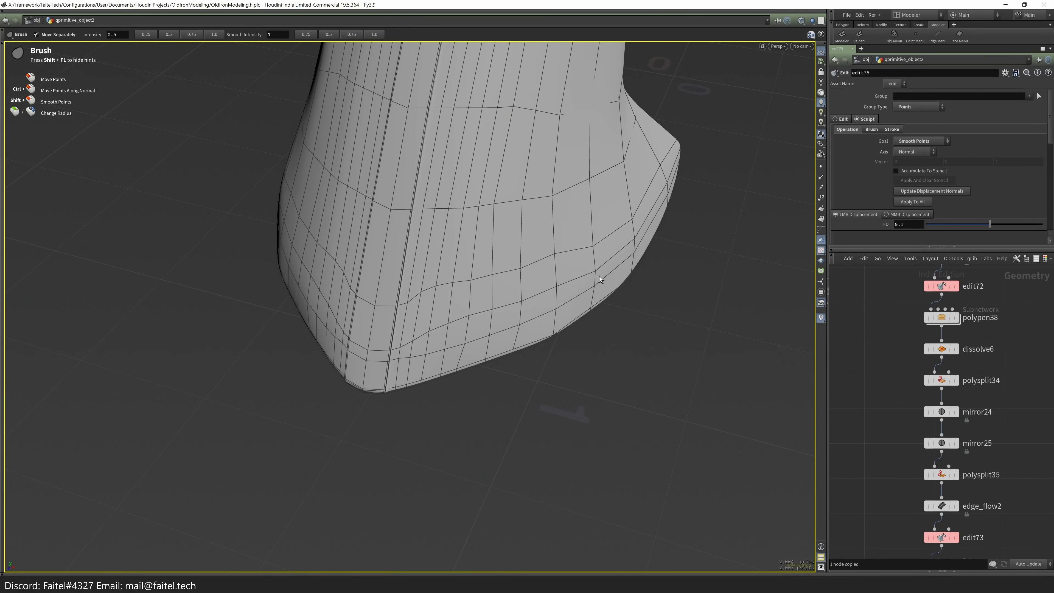
{"action": "mouse_move", "coordinate": [592, 373]}
{"action": "left_mouse_down", "text": "alt"}
{"action": "mouse_move", "coordinate": [664, 285]}
{"action": "mouse_move", "coordinate": [673, 318]}
{"action": "mouse_move", "coordinate": [580, 312]}
{"action": "left_mouse_up", "text": "alt"}
{"action": "key", "text": "shift+w"}
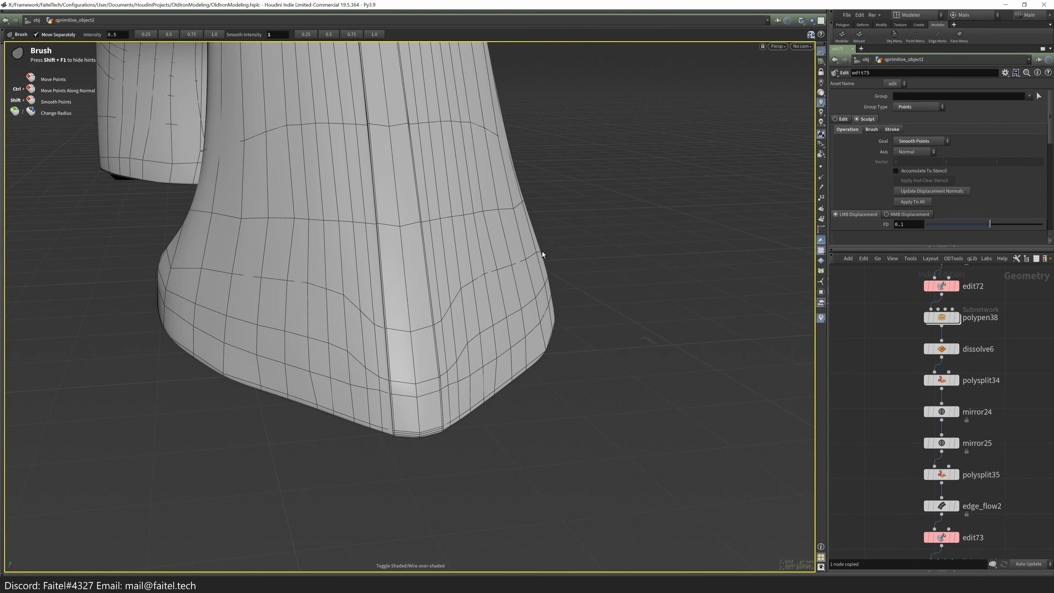
{"action": "mouse_move", "coordinate": [488, 345]}
{"action": "left_mouse_down", "text": "alt"}
{"action": "mouse_move", "coordinate": [603, 327]}
{"action": "mouse_move", "coordinate": [403, 308]}
{"action": "mouse_move", "coordinate": [687, 323]}
{"action": "mouse_move", "coordinate": [734, 311]}
{"action": "left_mouse_up", "text": "alt"}
{"action": "key", "text": "shift+w"}
{"action": "mouse_move", "coordinate": [665, 337]}
{"action": "left_mouse_down", "text": "alt"}
{"action": "mouse_move", "coordinate": [236, 390]}
{"action": "mouse_move", "coordinate": [483, 360]}
{"action": "mouse_move", "coordinate": [554, 397]}
{"action": "mouse_move", "coordinate": [416, 424]}
{"action": "mouse_move", "coordinate": [497, 469]}
{"action": "mouse_move", "coordinate": [542, 346]}
{"action": "mouse_move", "coordinate": [445, 377]}
{"action": "mouse_move", "coordinate": [383, 368]}
{"action": "mouse_move", "coordinate": [410, 334]}
{"action": "left_mouse_up", "text": "alt"}
{"action": "left_click_drag", "start_coordinate": [362, 376], "coordinate": [357, 366], "text": "shift"}
{"action": "left_click_drag", "start_coordinate": [357, 365], "coordinate": [324, 274], "text": "alt"}
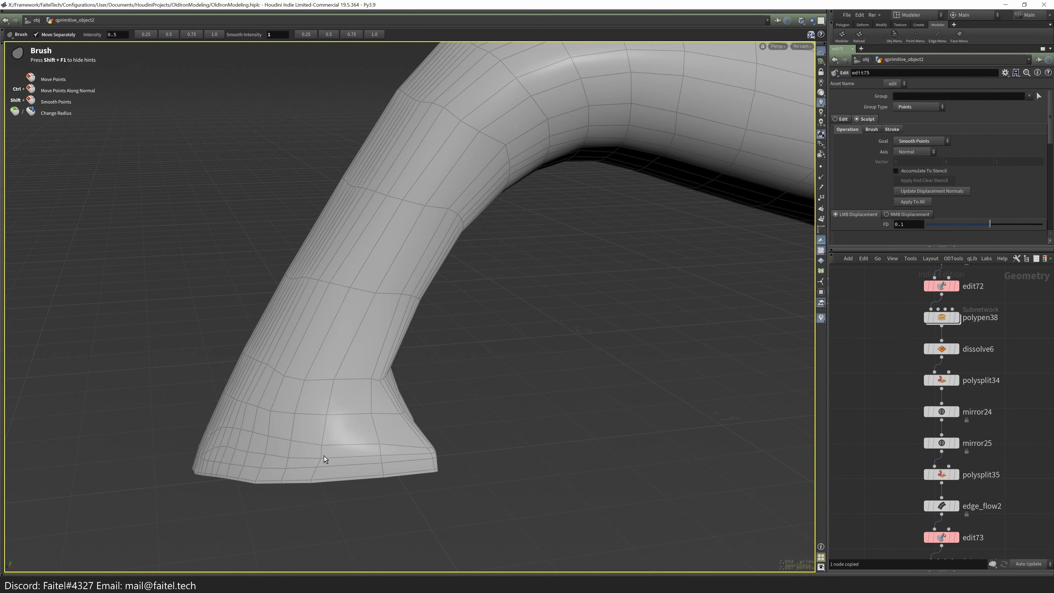
- Nudge the foot edges slightly and select a face on the foot's underside
{"action": "key", "text": "s"}
{"action": "scroll", "coordinate": [315, 503], "scroll_direction": "up", "scroll_amount": 3}
{"action": "left_click_drag", "start_coordinate": [381, 517], "coordinate": [391, 481], "text": "alt"}
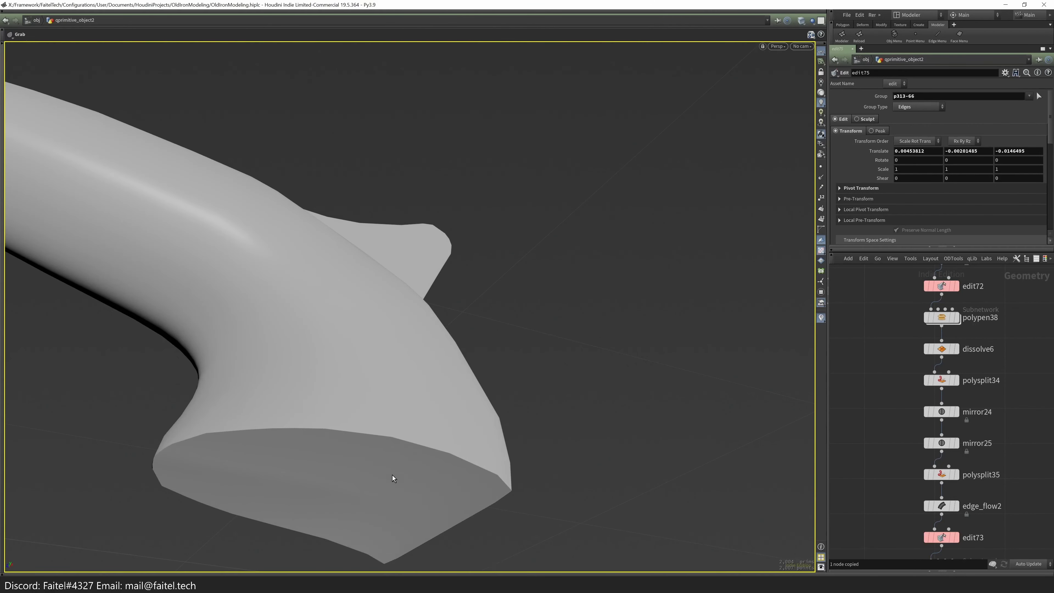
{"action": "scroll", "coordinate": [565, 295], "scroll_direction": "up", "scroll_amount": 5}
{"action": "left_click", "coordinate": [456, 353]}
{"action": "left_click_drag", "start_coordinate": [455, 353], "coordinate": [492, 383], "text": "alt"}
- Cut new corner edges on the foot with PolyPen to redirect its topology
{"action": "key", "text": "p"}
{"action": "right_click_drag", "start_coordinate": [426, 489], "coordinate": [556, 407], "text": "alt"}
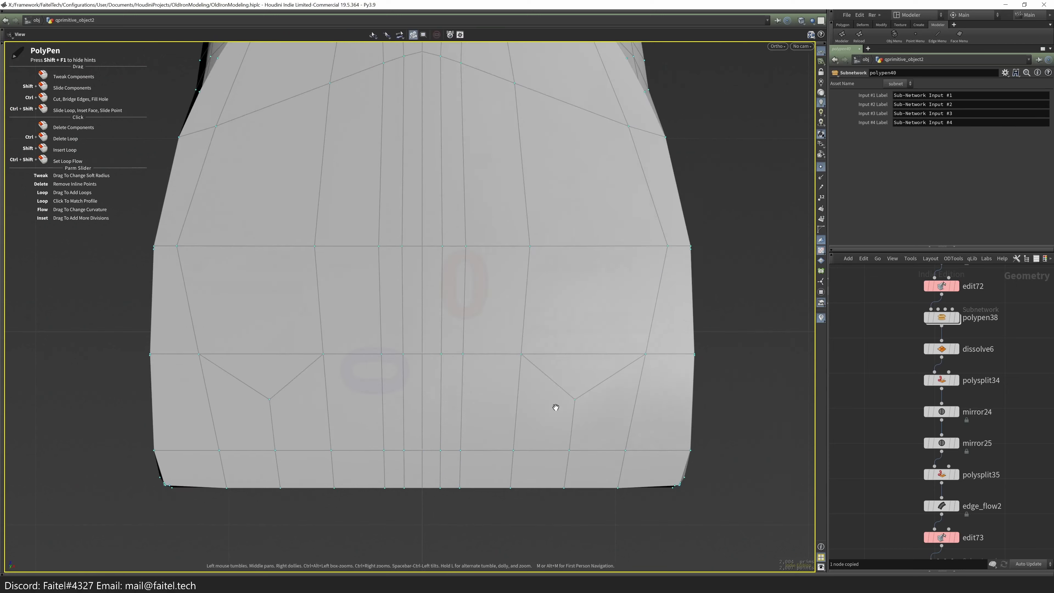
{"action": "scroll", "coordinate": [682, 495], "scroll_direction": "up", "scroll_amount": 5}
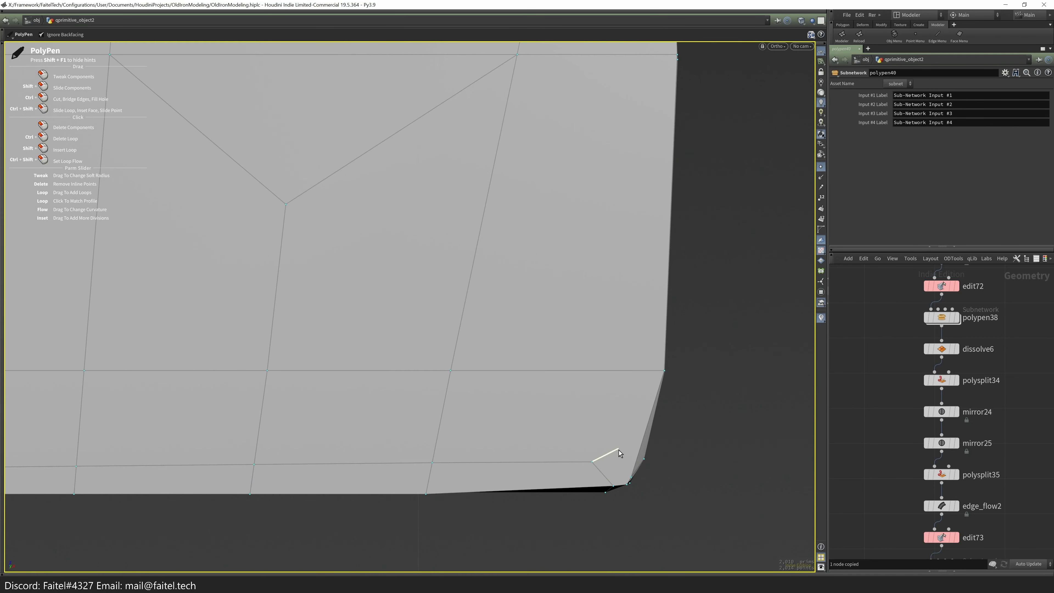
{"action": "left_click_drag", "start_coordinate": [645, 373], "coordinate": [477, 337], "text": "alt"}
{"action": "left_click_drag", "start_coordinate": [472, 341], "coordinate": [576, 452]}
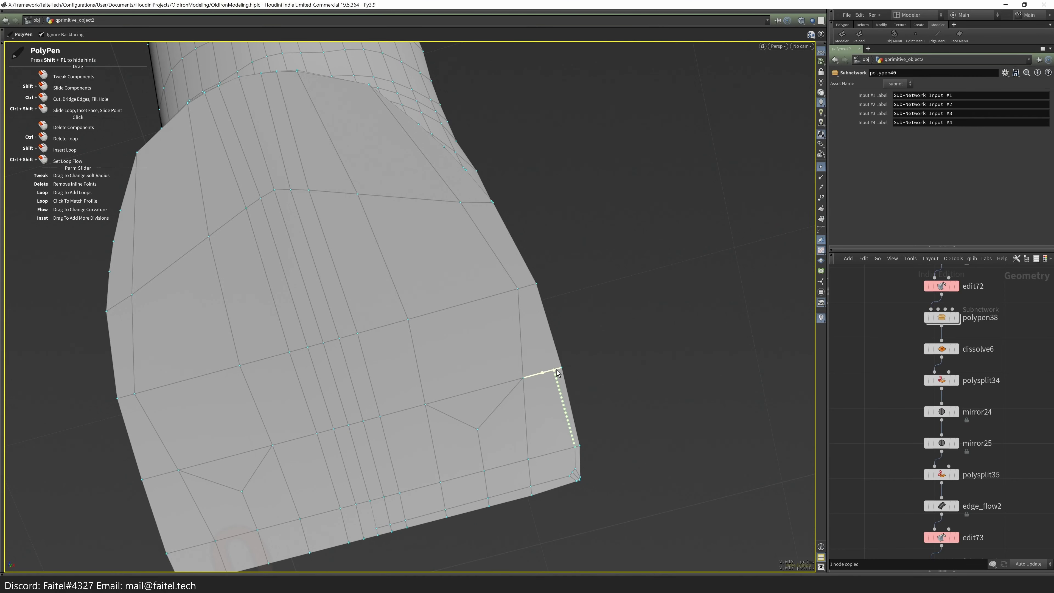
{"action": "middle_click_drag", "start_coordinate": [529, 309], "coordinate": [616, 331]}
{"action": "left_click_drag", "start_coordinate": [570, 272], "coordinate": [610, 358]}
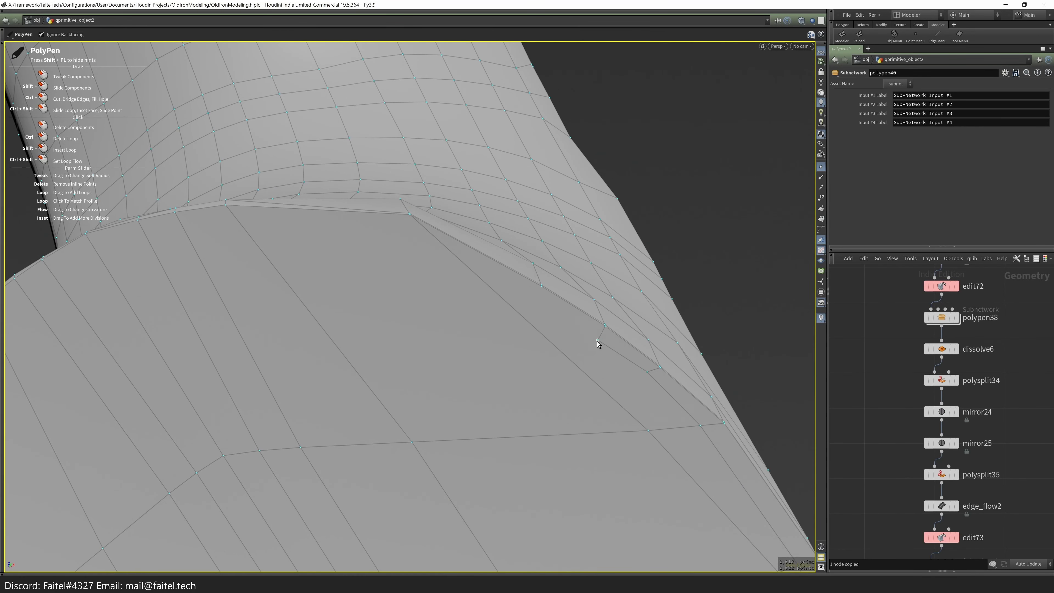
{"action": "left_click_drag", "start_coordinate": [477, 300], "coordinate": [621, 235]}
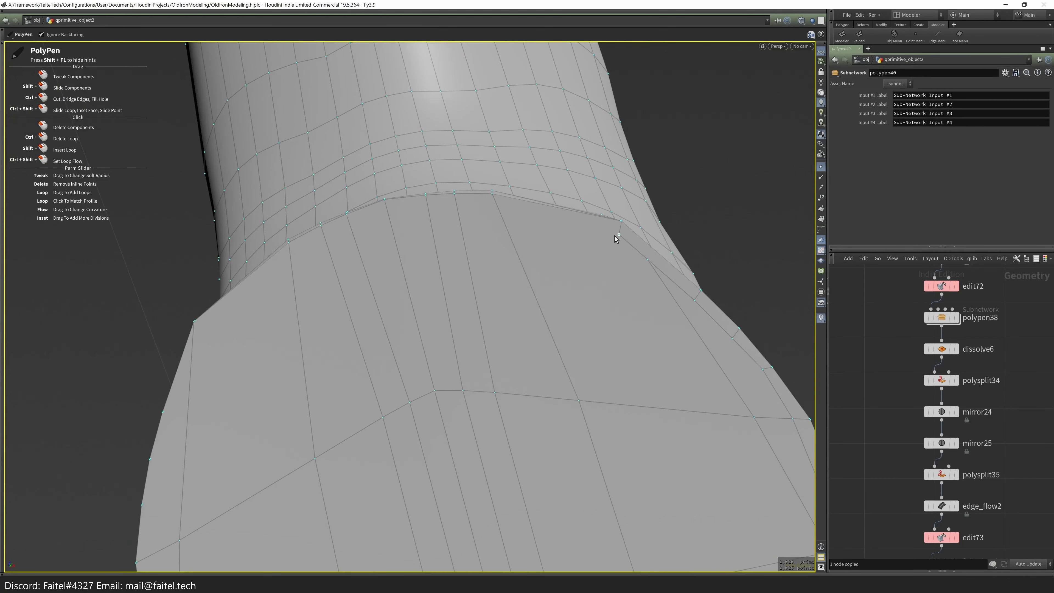
{"action": "left_click_drag", "start_coordinate": [392, 218], "coordinate": [463, 329]}
- Select all the sole faces and blast them, leaving the foot's bottom open
{"action": "left_click_drag", "start_coordinate": [599, 427], "coordinate": [704, 405]}
{"action": "left_click", "coordinate": [483, 137], "text": "shift"}
{"action": "key", "text": "Tab"}
{"action": "left_click", "coordinate": [648, 286]}
{"action": "left_click_drag", "start_coordinate": [647, 287], "coordinate": [558, 306]}
- Mirror the mesh along X, keeping the opposite half
{"action": "key", "text": "m"}
{"action": "key", "text": "shift+m"}
{"action": "left_click_drag", "start_coordinate": [514, 481], "coordinate": [640, 281]}
- Inset the sole's border loop slightly and extrude the opening inward
{"action": "key", "text": "e"}
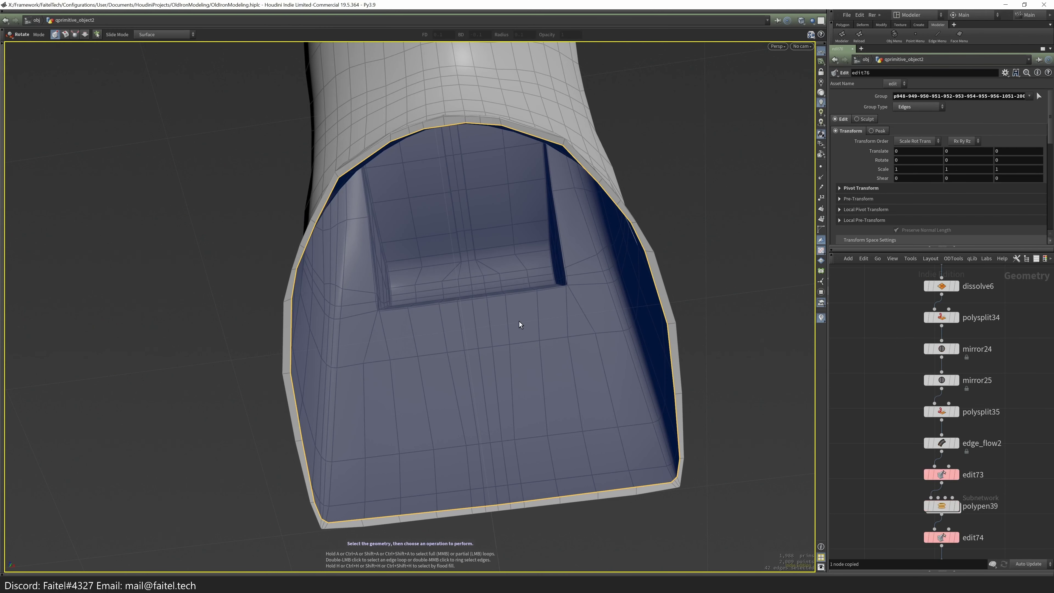
{"action": "left_click_drag", "start_coordinate": [510, 294], "coordinate": [511, 293]}
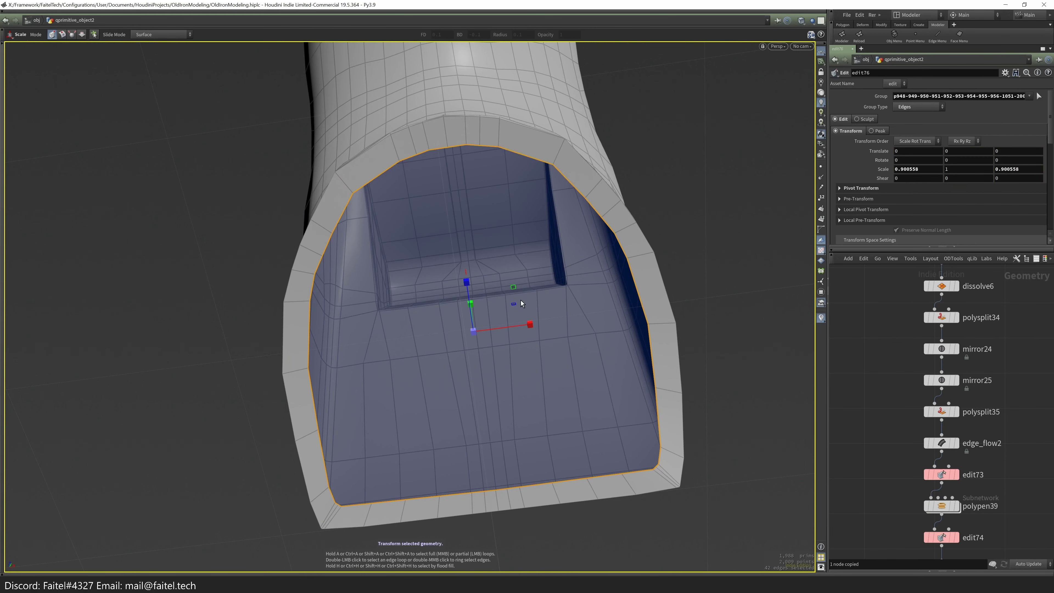
{"action": "key", "text": "space+3"}
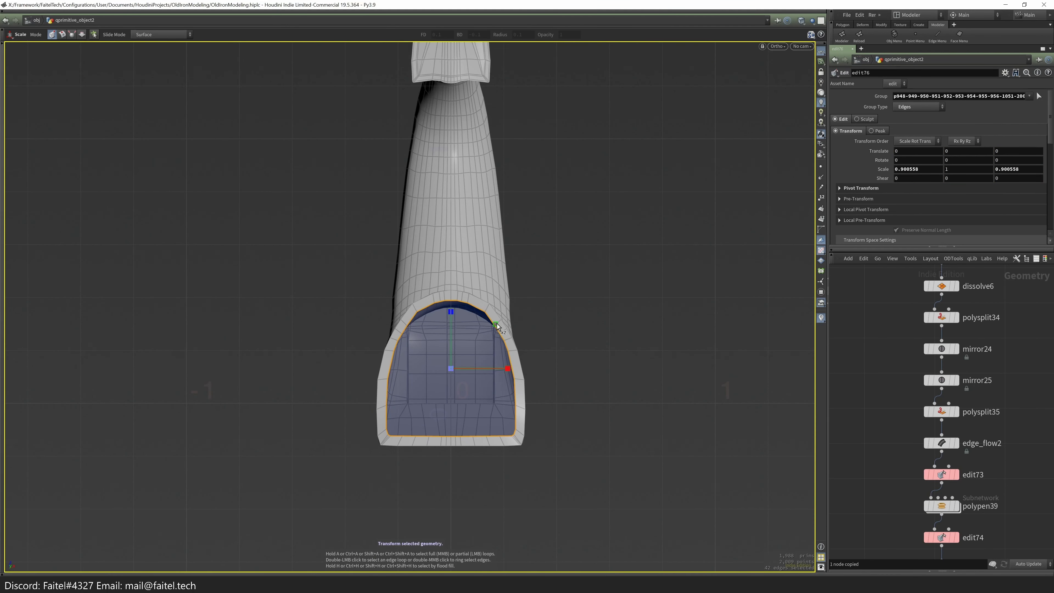
{"action": "key", "text": "space+1"}
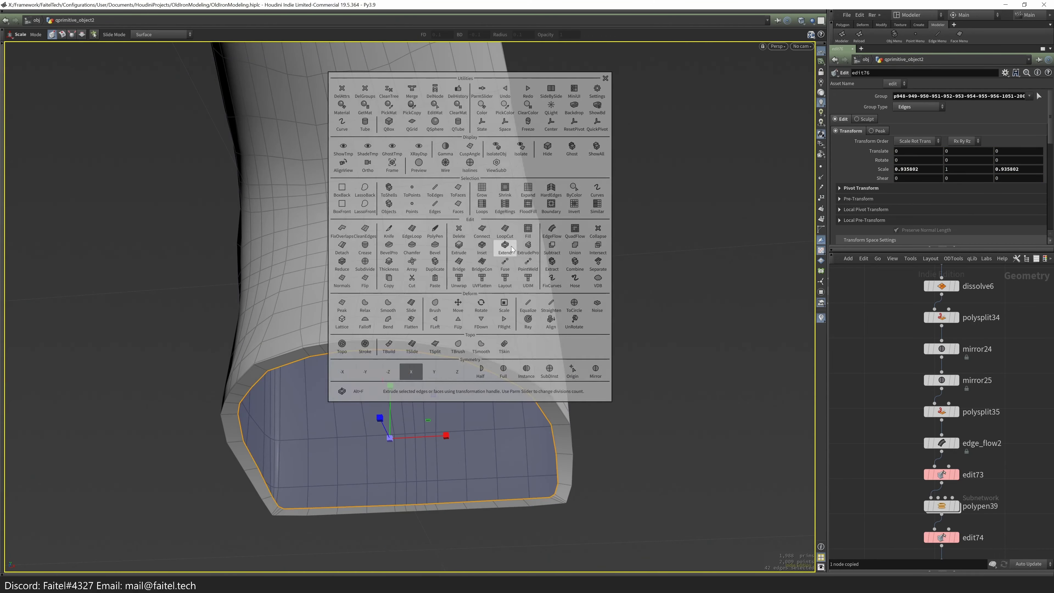
{"action": "left_click", "coordinate": [504, 242]}
{"action": "key", "text": "Escape"}
{"action": "left_click_drag", "start_coordinate": [395, 424], "coordinate": [536, 503]}
{"action": "key", "text": "Return"}
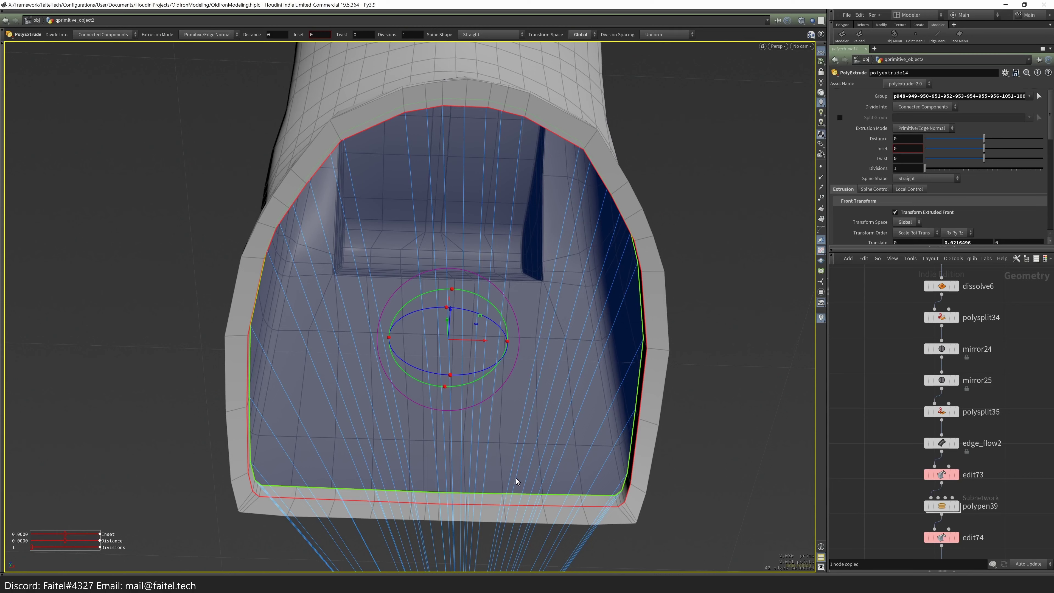
- Cap the foot's open end with a PolyFill in Quadrilateral Grid mode
{"action": "key", "text": "e"}
{"action": "left_click", "coordinate": [511, 422]}
{"action": "left_click", "coordinate": [917, 106]}
{"action": "left_click", "coordinate": [916, 152]}
{"action": "key", "text": "Escape"}
{"action": "left_click_drag", "start_coordinate": [416, 291], "coordinate": [493, 333]}
- Dissolve the two stray edges on the filled cap
{"action": "key", "text": "s"}
{"action": "key", "text": "p"}
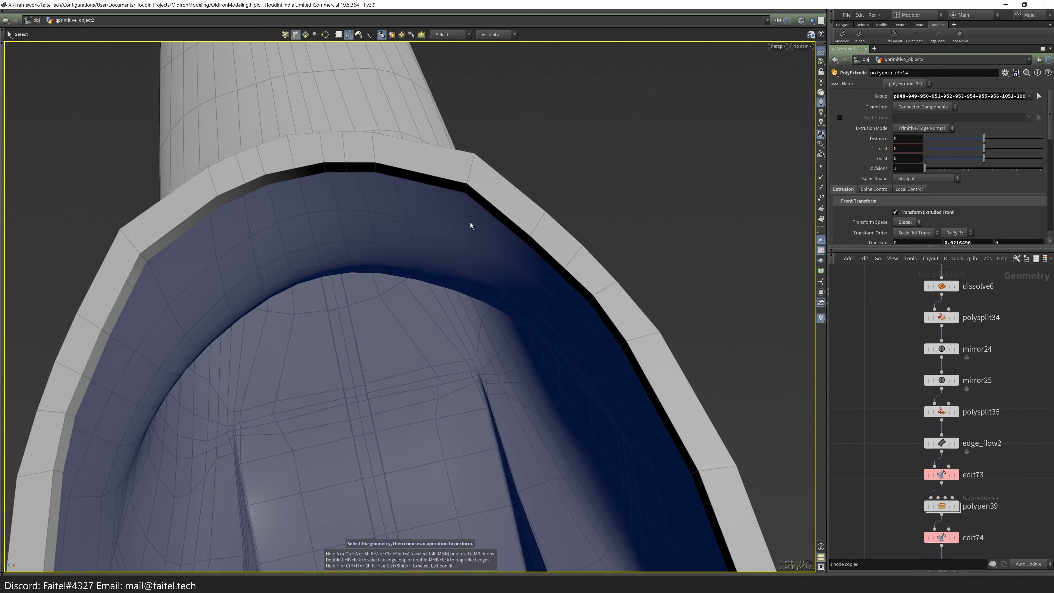
{"action": "left_click_drag", "start_coordinate": [471, 224], "coordinate": [382, 309], "text": "alt"}
{"action": "key", "text": "Delete"}
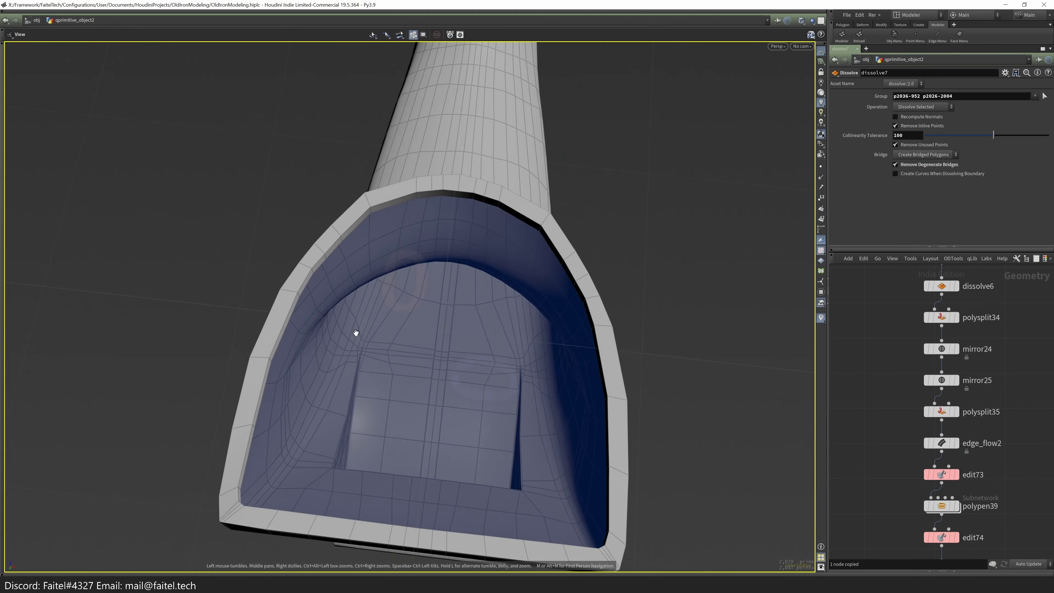
- Bevel the rim edge loop with offset 0.00752261 and 2 divisions
{"action": "key", "text": "Tab"}
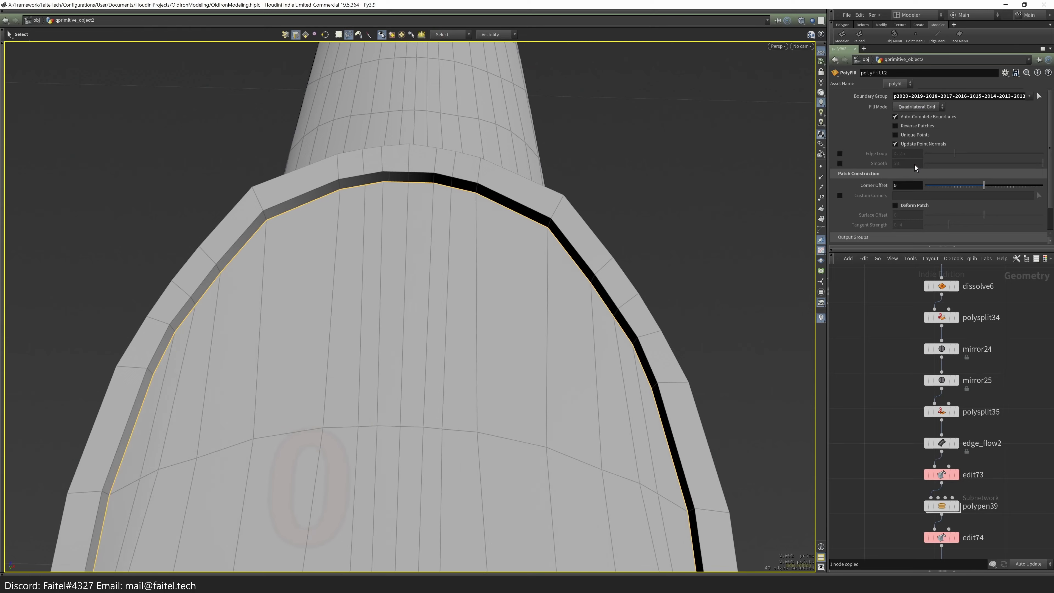
{"action": "left_click_drag", "start_coordinate": [649, 285], "coordinate": [570, 287]}
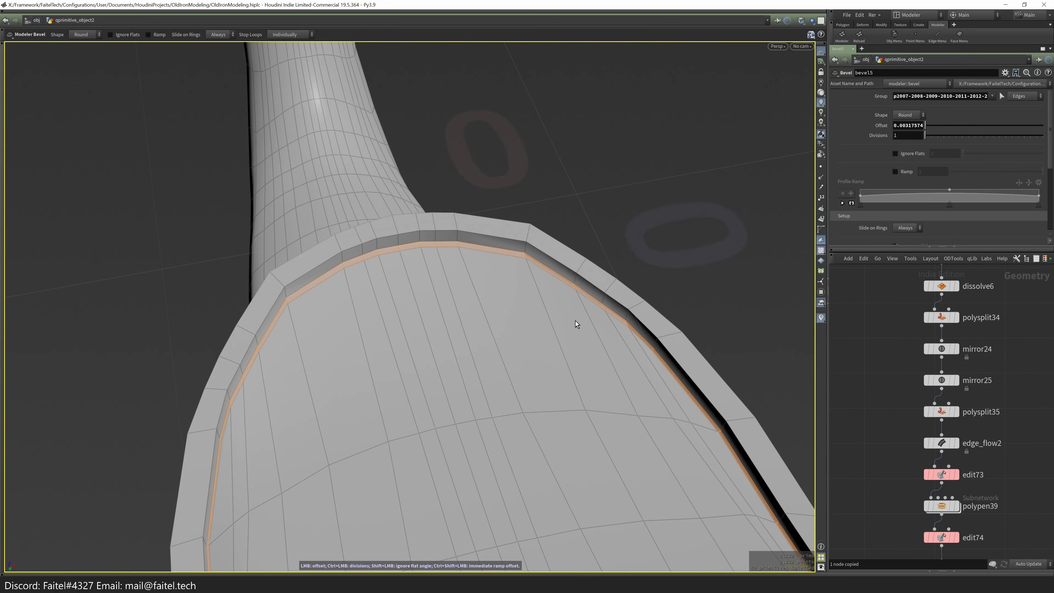
{"action": "left_click_drag", "start_coordinate": [637, 256], "coordinate": [614, 243], "text": "alt"}
{"action": "key", "text": "b"}
{"action": "left_click_drag", "start_coordinate": [659, 203], "coordinate": [510, 384]}
- Add a supporting edge loop beside the rim and check the subdivided preview
{"action": "key", "text": "alt+c"}
{"action": "left_click", "coordinate": [399, 296]}
{"action": "key", "text": "3"}
{"action": "key", "text": "Escape"}
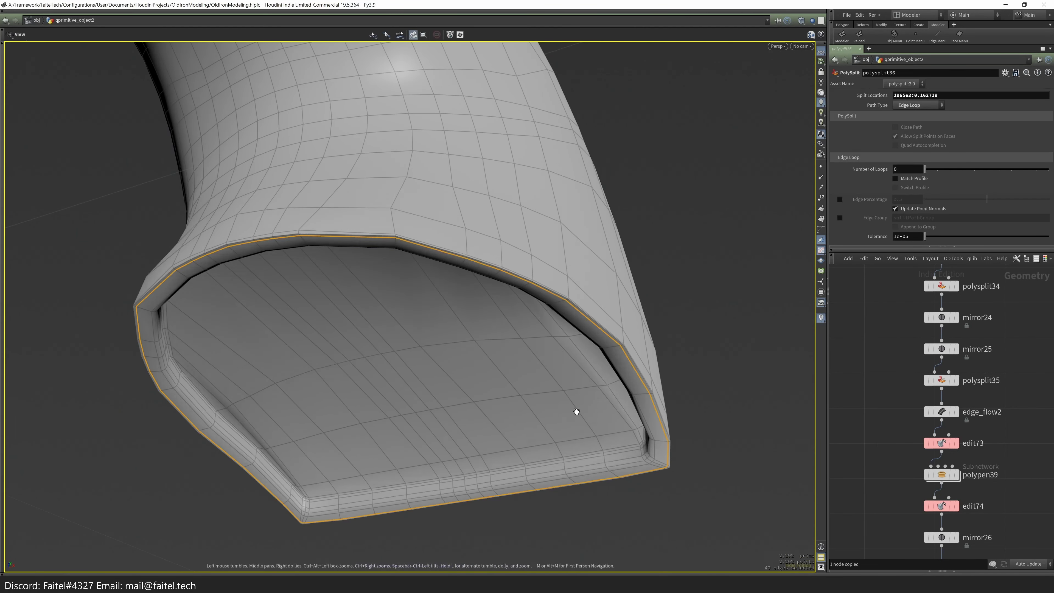
- Select a sole-cap face and grow the selection across the cap
{"action": "left_click", "coordinate": [623, 446]}
{"action": "scroll", "coordinate": [624, 446], "scroll_direction": "up", "scroll_amount": 3}
{"action": "key", "text": "q"}
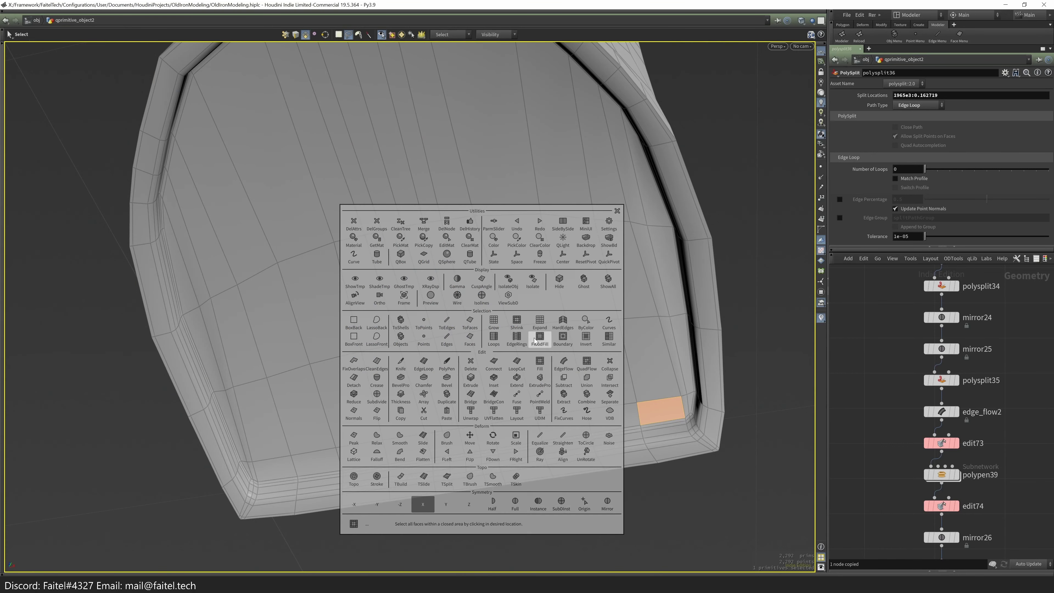
{"action": "left_click", "coordinate": [541, 339]}
{"action": "left_click_drag", "start_coordinate": [546, 412], "coordinate": [499, 414], "text": "alt"}
{"action": "key", "text": "q"}
{"action": "left_click_drag", "start_coordinate": [541, 469], "coordinate": [562, 310]}
- Select the end cap's faces, expand over the whole cap, and relax them
{"action": "key", "text": "s"}
{"action": "key", "text": "Escape"}
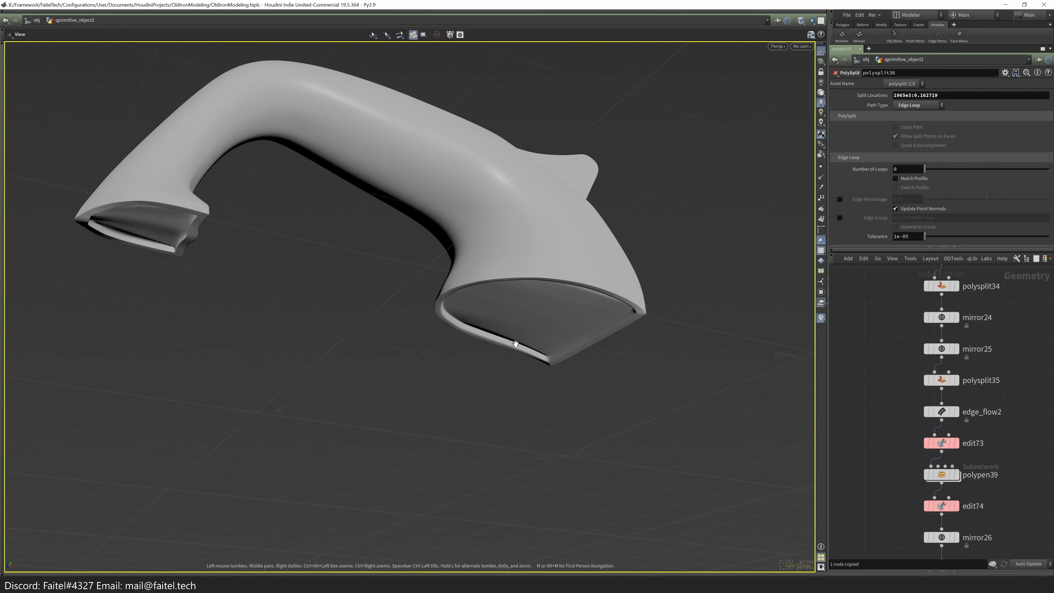
{"action": "key", "text": "s"}
{"action": "scroll", "coordinate": [516, 343], "scroll_direction": "up", "scroll_amount": 5}
{"action": "left_click", "coordinate": [482, 306]}
{"action": "left_click_drag", "start_coordinate": [482, 306], "coordinate": [553, 337], "text": "alt"}
{"action": "scroll", "coordinate": [608, 332], "scroll_direction": "up", "scroll_amount": 5}
{"action": "key", "text": "Tab"}
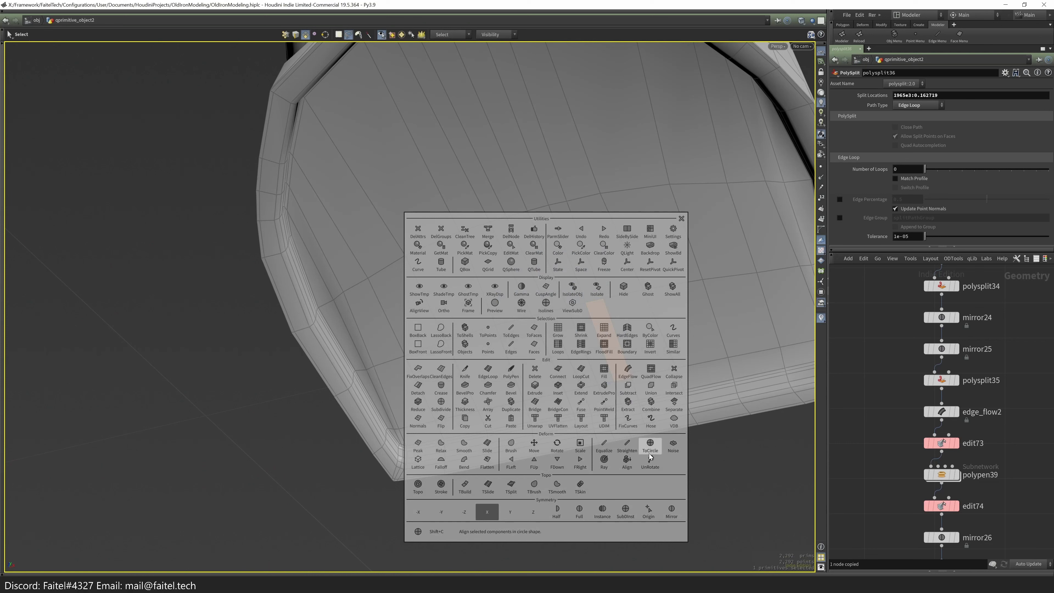
{"action": "left_click", "coordinate": [601, 330]}
{"action": "left_click", "coordinate": [424, 455]}
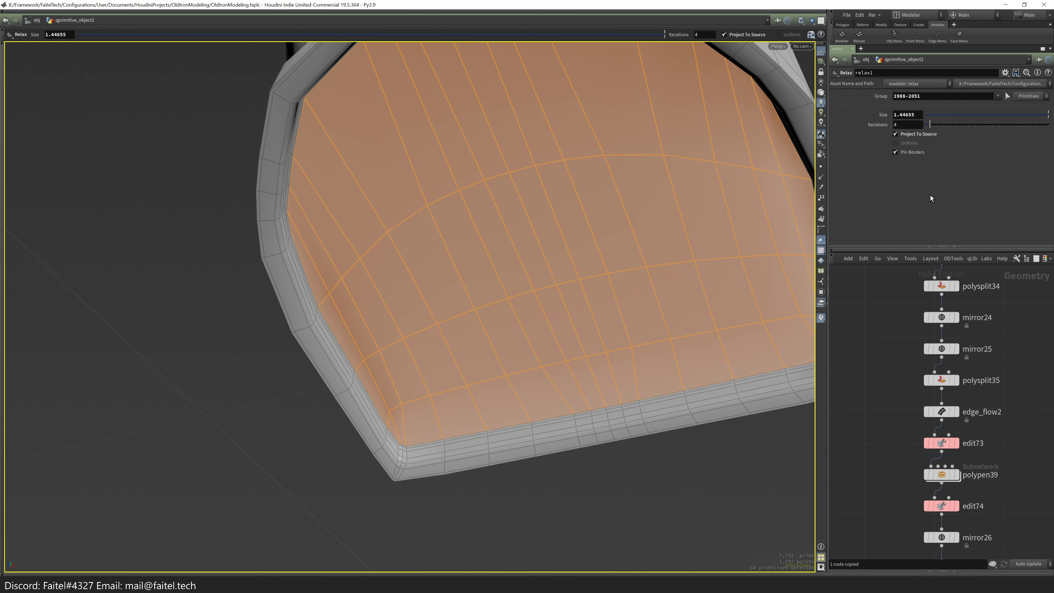
{"action": "right_click_drag", "start_coordinate": [673, 276], "coordinate": [431, 419], "text": "alt"}
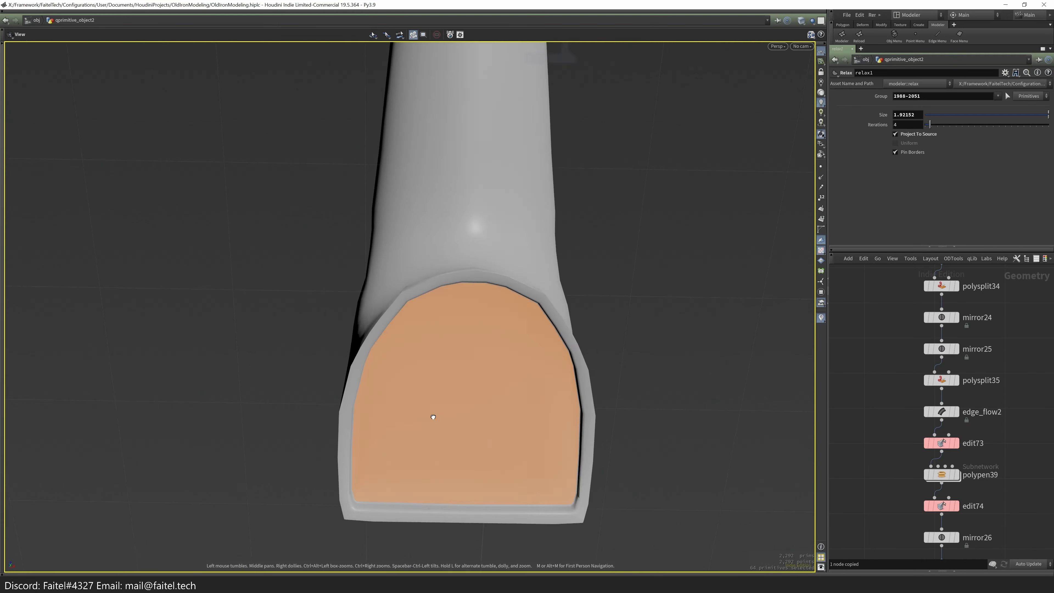
{"action": "left_click_drag", "start_coordinate": [431, 419], "coordinate": [489, 236], "text": "alt"}
- Delete the stray corner point below the cap
{"action": "key", "text": "s"}
{"action": "scroll", "coordinate": [539, 307], "scroll_direction": "up", "scroll_amount": 5}
{"action": "scroll", "coordinate": [522, 384], "scroll_direction": "down", "scroll_amount": 2}
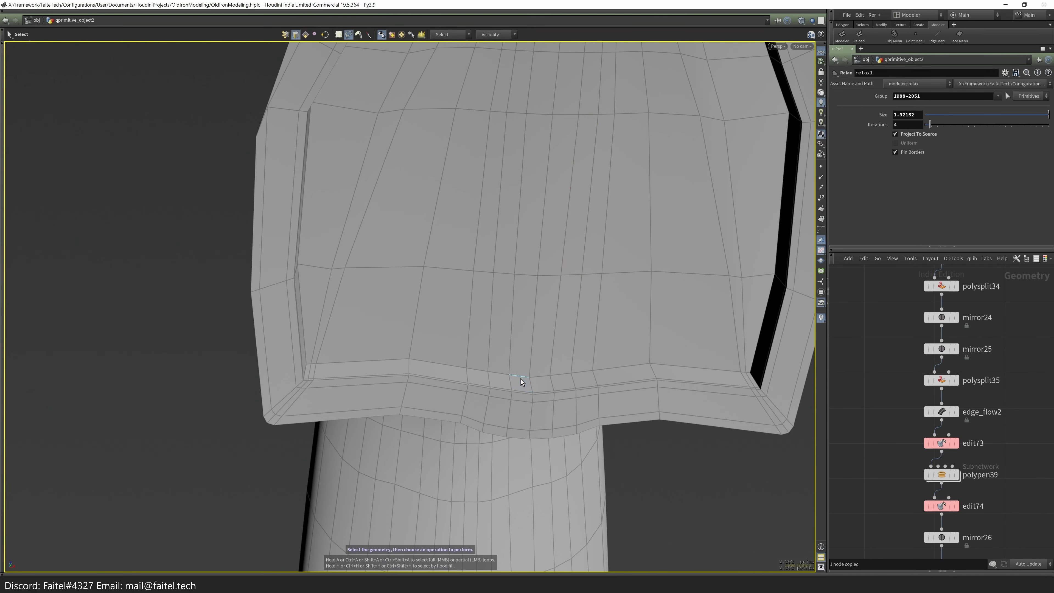
{"action": "left_click_drag", "start_coordinate": [521, 381], "coordinate": [577, 424], "text": "alt"}
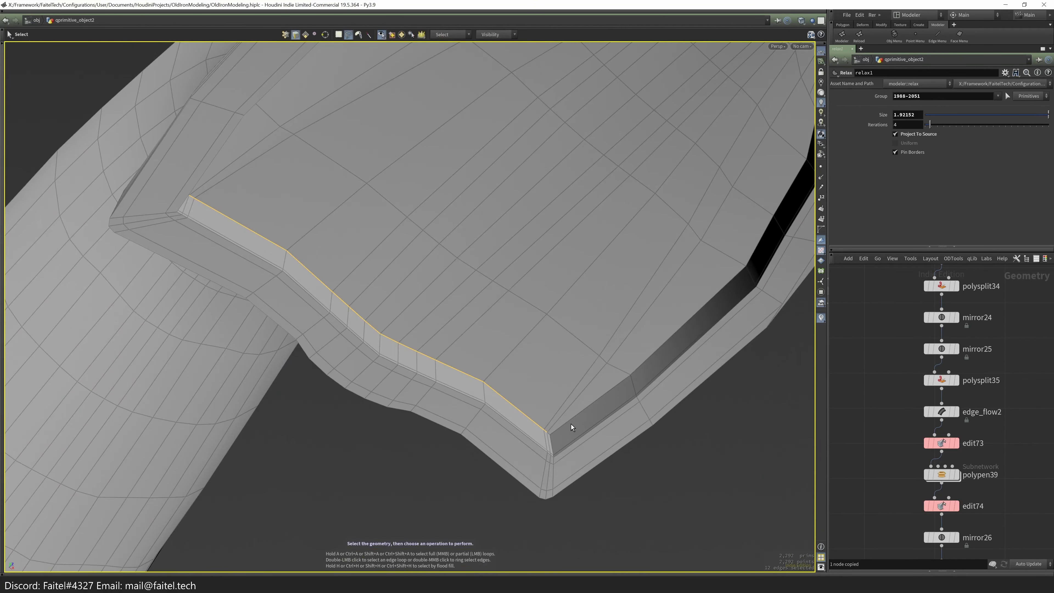
{"action": "scroll", "coordinate": [550, 436], "scroll_direction": "up", "scroll_amount": 5}
{"action": "key", "text": "1"}
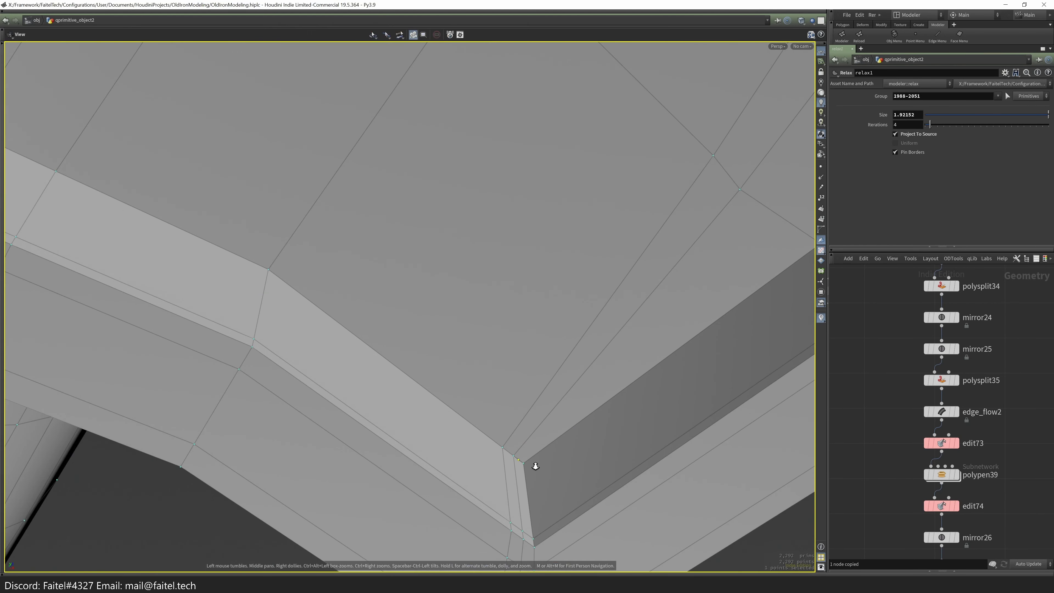
{"action": "scroll", "coordinate": [535, 471], "scroll_direction": "down", "scroll_amount": 3}
{"action": "key", "text": "Delete"}
- Bevel the second sole cap's rim edges
{"action": "left_click_drag", "start_coordinate": [544, 433], "coordinate": [336, 317]}
{"action": "left_click_drag", "start_coordinate": [420, 352], "coordinate": [511, 313]}
{"action": "key", "text": "2"}
{"action": "key", "text": "b"}
- Expand over the second cap's inner faces and relax them (size 1.9134, 4 iterations)
{"action": "key", "text": "space"}
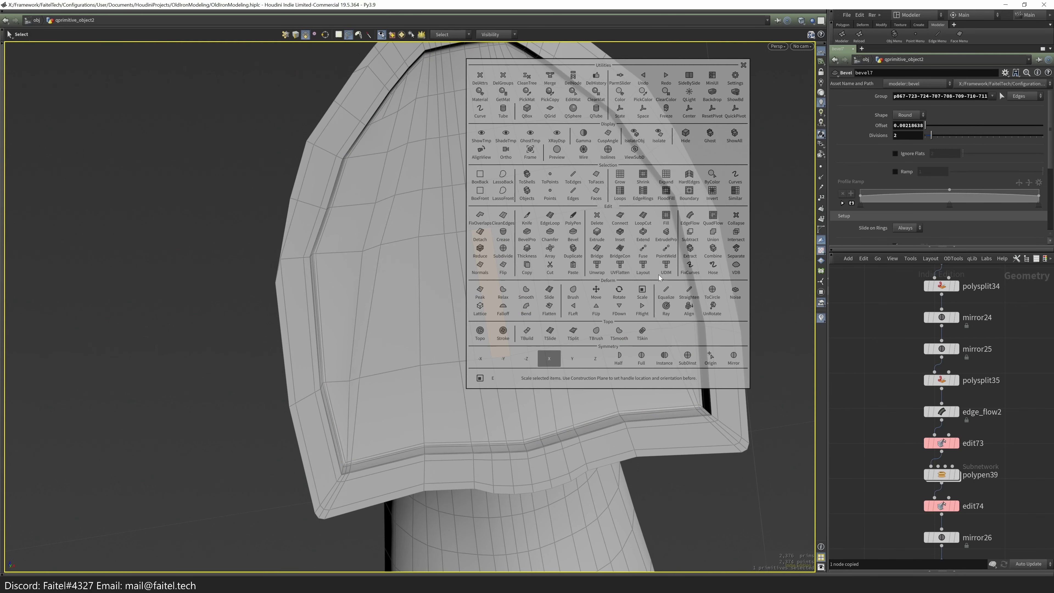
{"action": "left_click", "coordinate": [666, 177]}
{"action": "left_click", "coordinate": [503, 291]}
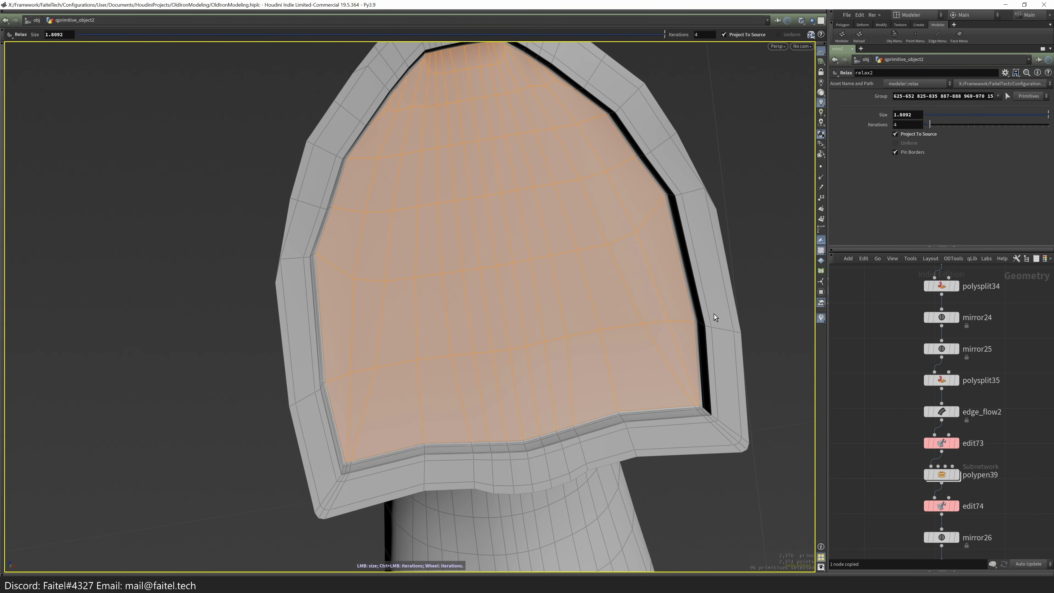
{"action": "left_click_drag", "start_coordinate": [573, 370], "coordinate": [537, 388]}
{"action": "right_click_drag", "start_coordinate": [537, 388], "coordinate": [495, 389]}
{"action": "left_click_drag", "start_coordinate": [495, 388], "coordinate": [478, 413]}
{"action": "mouse_move", "coordinate": [631, 258]}
{"action": "left_mouse_down"}
{"action": "mouse_move", "coordinate": [629, 243]}
{"action": "mouse_move", "coordinate": [552, 249]}
{"action": "mouse_move", "coordinate": [522, 267]}
{"action": "mouse_move", "coordinate": [581, 230]}
{"action": "mouse_move", "coordinate": [609, 343]}
{"action": "mouse_move", "coordinate": [555, 281]}
{"action": "mouse_move", "coordinate": [508, 266]}
{"action": "mouse_move", "coordinate": [468, 276]}
{"action": "mouse_move", "coordinate": [459, 248]}
{"action": "mouse_move", "coordinate": [501, 265]}
{"action": "mouse_move", "coordinate": [530, 257]}
{"action": "left_mouse_up"}
{"action": "key", "text": "b"}
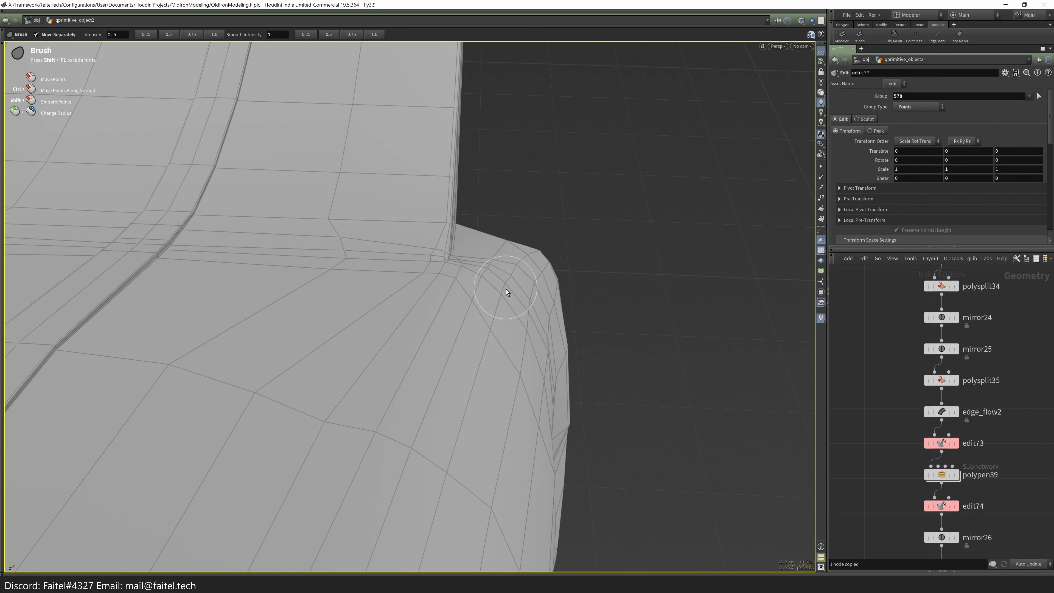
- Brush-smooth the bunched points at the flared corner and fin-leg junction, checking with wireframe
{"action": "left_click_drag", "start_coordinate": [512, 302], "coordinate": [510, 270]}
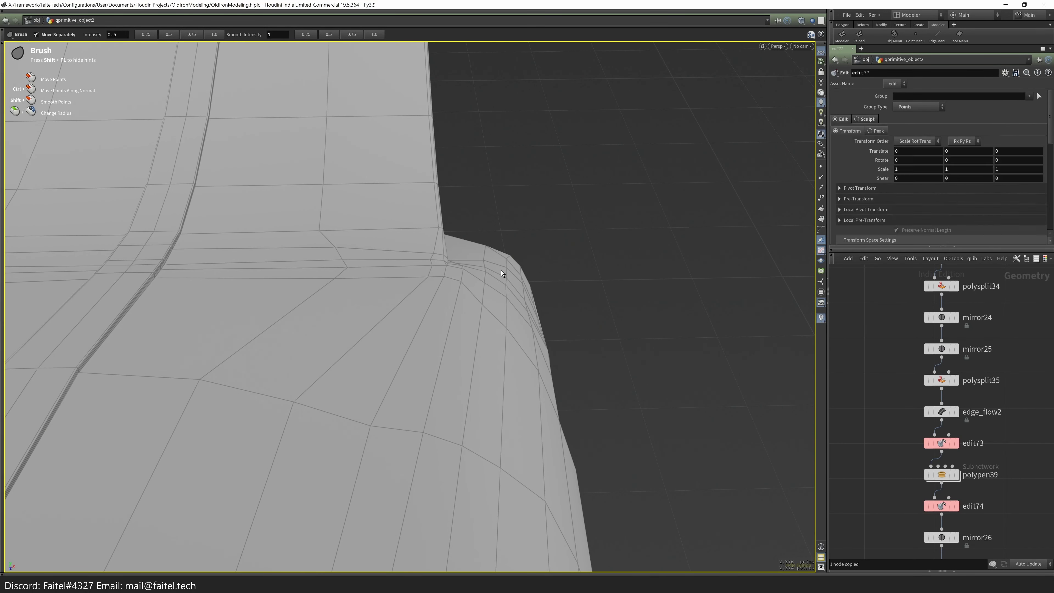
{"action": "mouse_move", "coordinate": [536, 281]}
{"action": "left_mouse_down"}
{"action": "mouse_move", "coordinate": [486, 273]}
{"action": "mouse_move", "coordinate": [490, 283]}
{"action": "mouse_move", "coordinate": [466, 303]}
{"action": "mouse_move", "coordinate": [520, 284]}
{"action": "mouse_move", "coordinate": [500, 278]}
{"action": "mouse_move", "coordinate": [532, 276]}
{"action": "mouse_move", "coordinate": [424, 365]}
{"action": "mouse_move", "coordinate": [454, 275]}
{"action": "mouse_move", "coordinate": [426, 419]}
{"action": "mouse_move", "coordinate": [388, 432]}
{"action": "mouse_move", "coordinate": [396, 458]}
{"action": "mouse_move", "coordinate": [440, 351]}
{"action": "mouse_move", "coordinate": [393, 387]}
{"action": "mouse_move", "coordinate": [419, 372]}
{"action": "mouse_move", "coordinate": [412, 391]}
{"action": "mouse_move", "coordinate": [457, 416]}
{"action": "mouse_move", "coordinate": [499, 384]}
{"action": "mouse_move", "coordinate": [447, 381]}
{"action": "mouse_move", "coordinate": [430, 266]}
{"action": "mouse_move", "coordinate": [462, 389]}
{"action": "mouse_move", "coordinate": [507, 301]}
{"action": "mouse_move", "coordinate": [466, 337]}
{"action": "mouse_move", "coordinate": [532, 414]}
{"action": "mouse_move", "coordinate": [585, 395]}
{"action": "mouse_move", "coordinate": [508, 377]}
{"action": "left_mouse_up"}
{"action": "key", "text": "shift+w"}
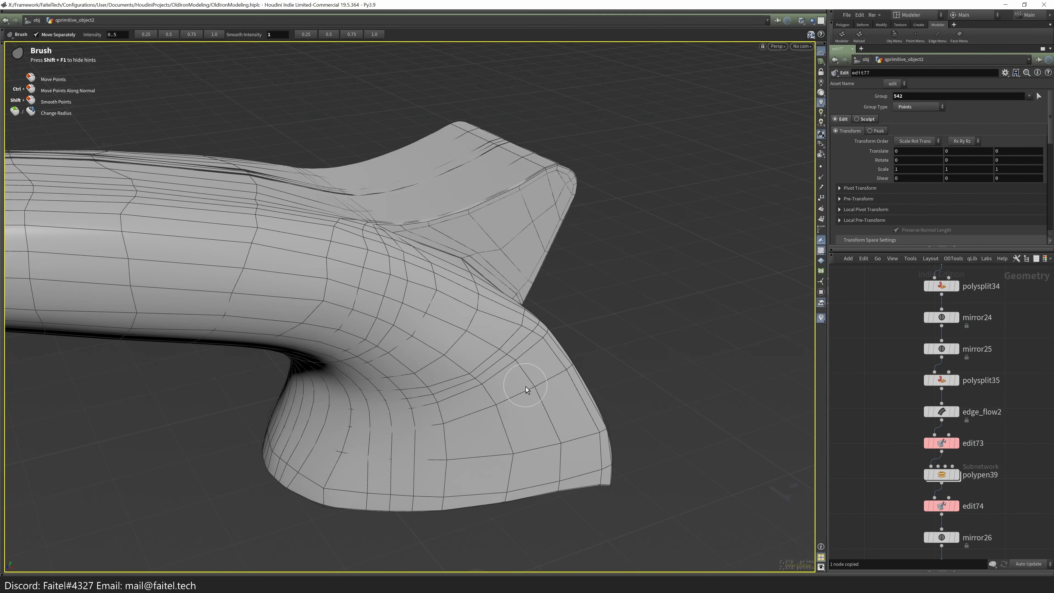
{"action": "key", "text": "shift+w"}
{"action": "mouse_move", "coordinate": [591, 421]}
{"action": "left_mouse_down"}
{"action": "mouse_move", "coordinate": [522, 394]}
{"action": "mouse_move", "coordinate": [515, 479]}
{"action": "mouse_move", "coordinate": [566, 464]}
{"action": "mouse_move", "coordinate": [598, 383]}
{"action": "mouse_move", "coordinate": [568, 383]}
{"action": "mouse_move", "coordinate": [533, 364]}
{"action": "mouse_move", "coordinate": [538, 349]}
{"action": "mouse_move", "coordinate": [538, 384]}
{"action": "left_mouse_up"}
{"action": "key", "text": "shift+w"}
{"action": "key", "text": "Return"}
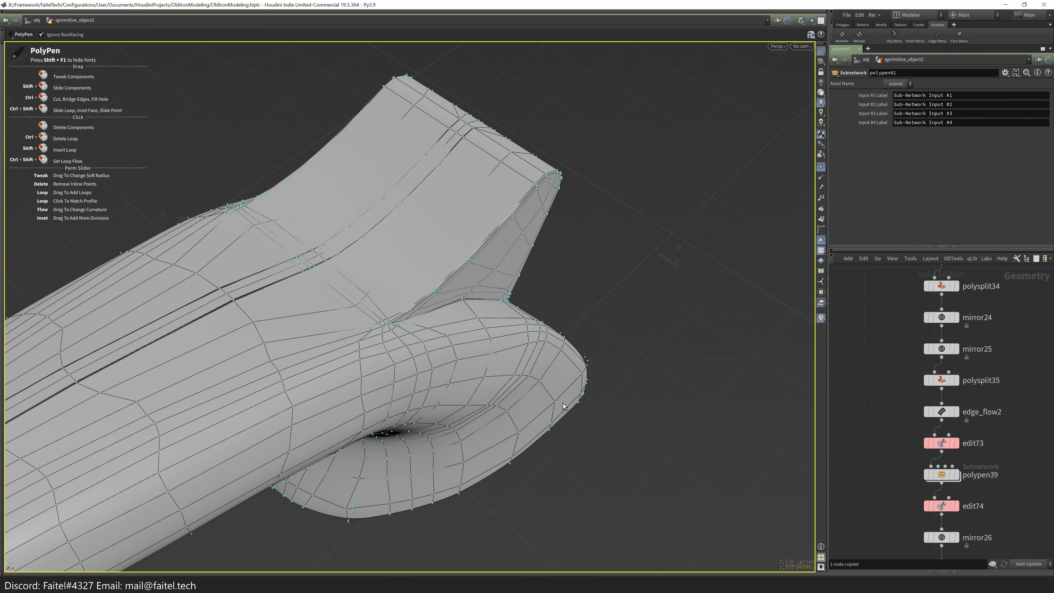
{"action": "key", "text": "b"}
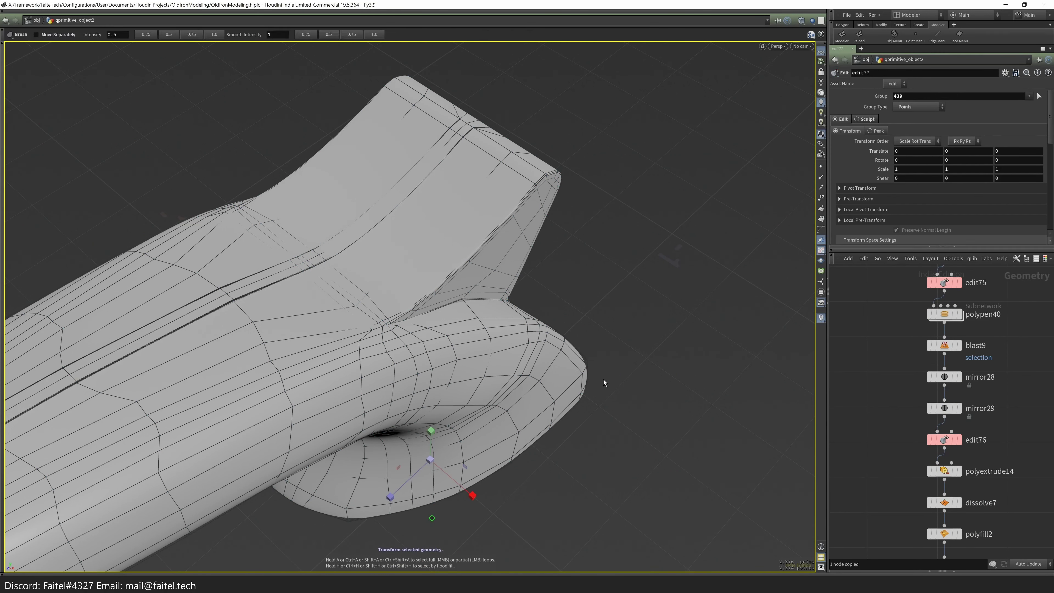
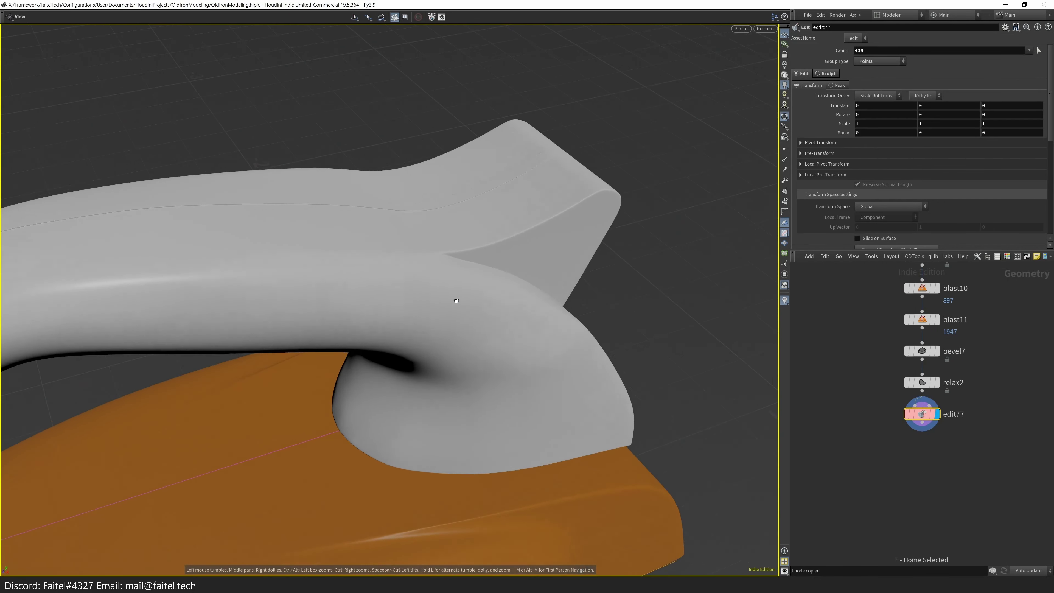
- Display edit77 and brush-push the handle points near the tip crease
{"action": "key", "text": "f"}
{"action": "left_click_drag", "start_coordinate": [399, 285], "coordinate": [600, 361]}
{"action": "key", "text": "s"}
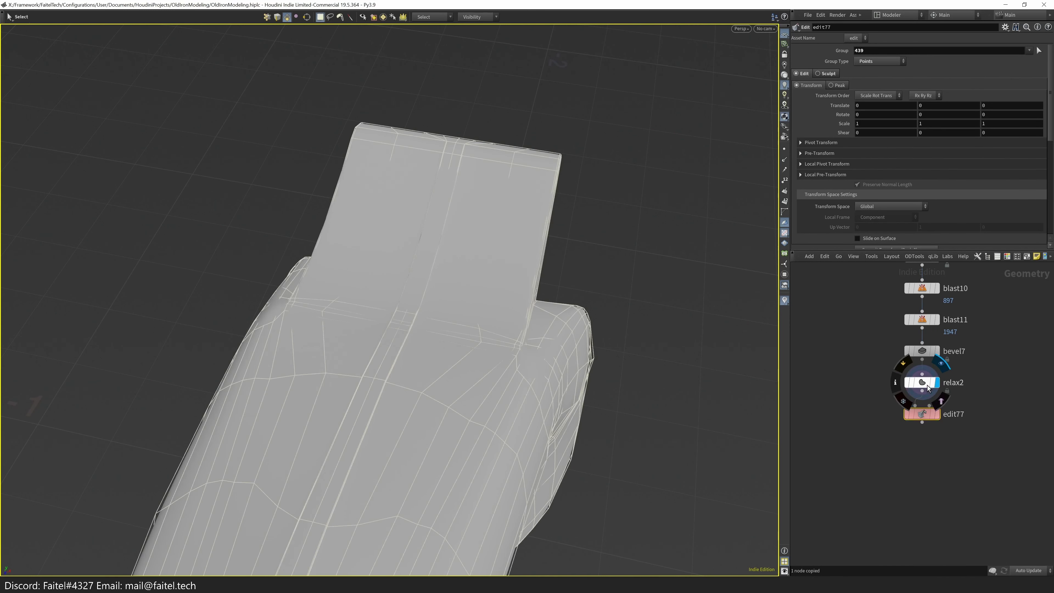
{"action": "left_click", "coordinate": [936, 414]}
{"action": "key", "text": "Return"}
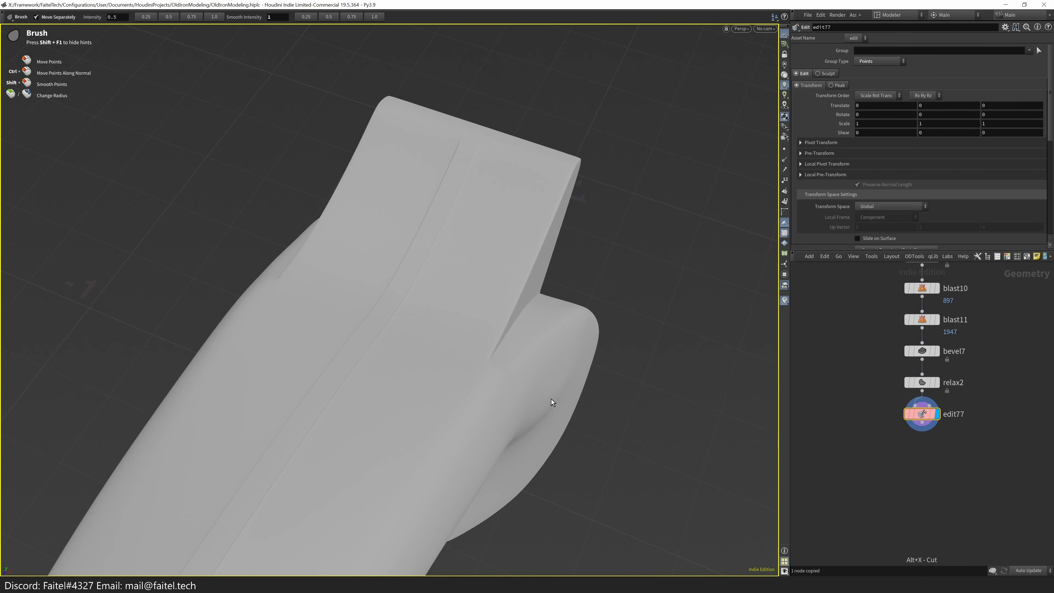
{"action": "mouse_move", "coordinate": [542, 400]}
{"action": "left_mouse_down"}
{"action": "mouse_move", "coordinate": [626, 417]}
{"action": "mouse_move", "coordinate": [339, 322]}
{"action": "left_mouse_up"}
{"action": "scroll", "coordinate": [389, 288], "scroll_direction": "up", "scroll_amount": 3}
{"action": "scroll", "coordinate": [507, 235], "scroll_direction": "up", "scroll_amount": 3}
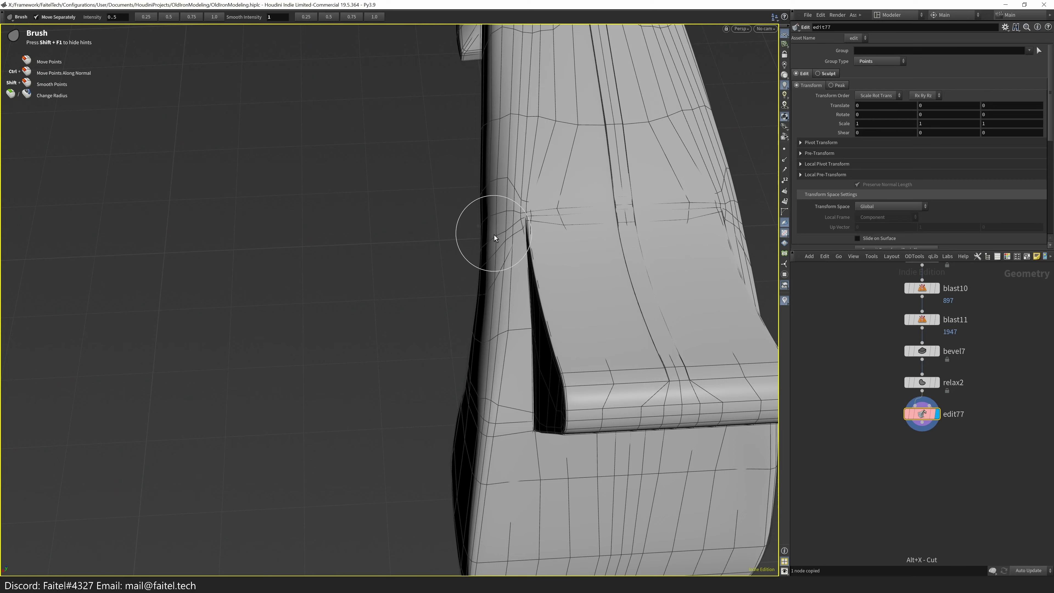
{"action": "scroll", "coordinate": [547, 219], "scroll_direction": "up", "scroll_amount": 3}
{"action": "left_click_drag", "start_coordinate": [548, 219], "coordinate": [499, 286]}
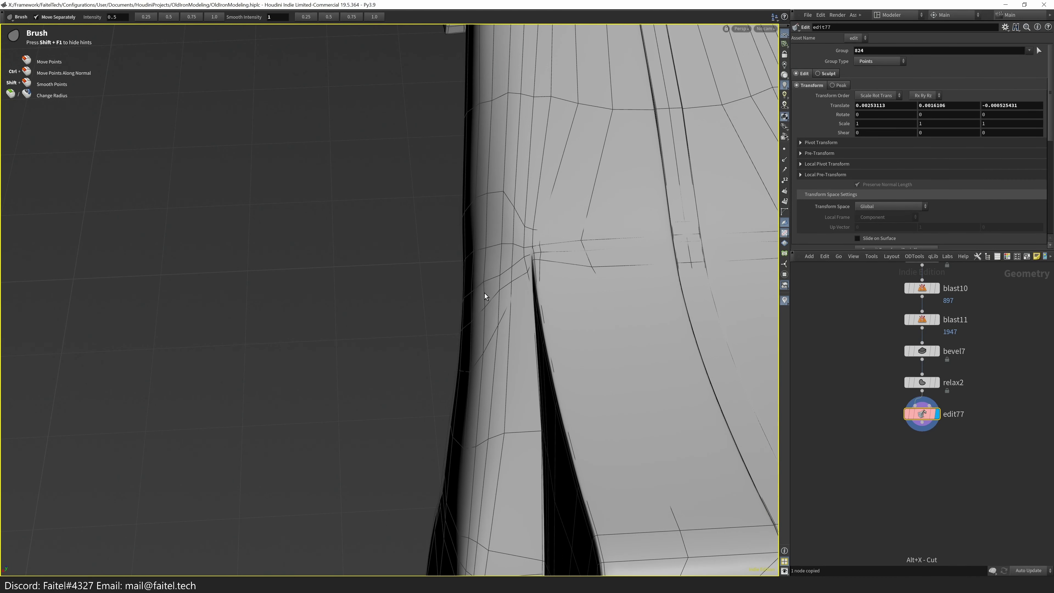
- Brush-smooth the handle points where the handle meets its base joint
{"action": "key", "text": "space"}
{"action": "mouse_move", "coordinate": [508, 309]}
{"action": "left_mouse_down"}
{"action": "mouse_move", "coordinate": [586, 190]}
{"action": "mouse_move", "coordinate": [669, 252]}
{"action": "mouse_move", "coordinate": [438, 351]}
{"action": "mouse_move", "coordinate": [405, 391]}
{"action": "mouse_move", "coordinate": [353, 388]}
{"action": "left_mouse_up"}
{"action": "scroll", "coordinate": [477, 358], "scroll_direction": "down", "scroll_amount": 3}
{"action": "key", "text": "space"}
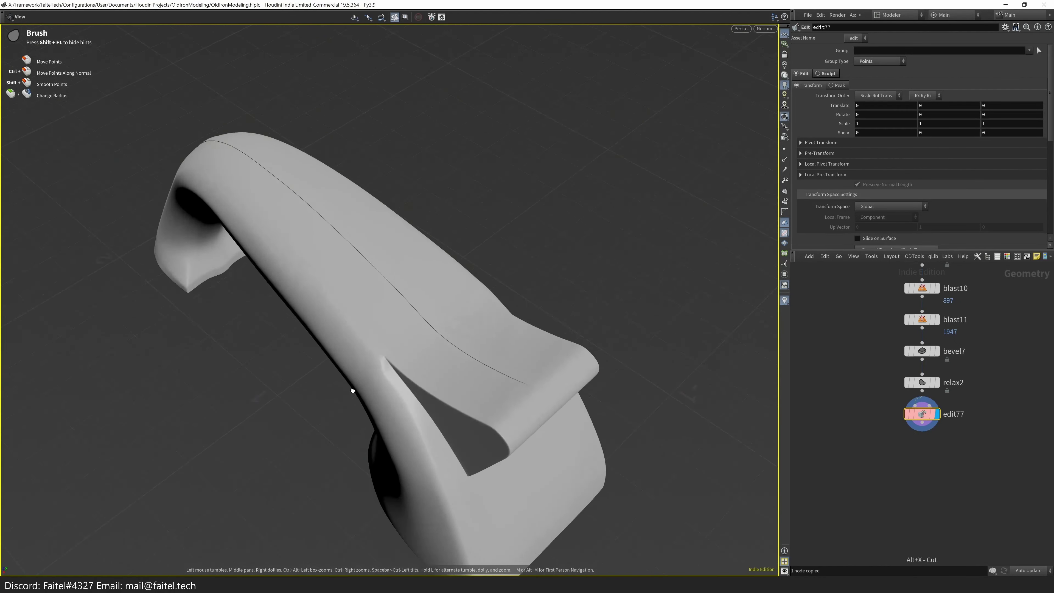
{"action": "mouse_move", "coordinate": [353, 388]}
{"action": "right_mouse_down"}
{"action": "mouse_move", "coordinate": [481, 302]}
{"action": "mouse_move", "coordinate": [433, 390]}
{"action": "right_mouse_up"}
{"action": "scroll", "coordinate": [421, 390], "scroll_direction": "up", "scroll_amount": 1}
{"action": "scroll", "coordinate": [402, 393], "scroll_direction": "down", "scroll_amount": 3}
{"action": "mouse_move", "coordinate": [496, 384]}
{"action": "left_mouse_down"}
{"action": "mouse_move", "coordinate": [484, 392]}
{"action": "mouse_move", "coordinate": [490, 365]}
{"action": "mouse_move", "coordinate": [453, 394]}
{"action": "mouse_move", "coordinate": [465, 372]}
{"action": "left_mouse_up"}
{"action": "scroll", "coordinate": [481, 377], "scroll_direction": "up", "scroll_amount": 2}
{"action": "left_click", "coordinate": [480, 378], "text": "shift"}
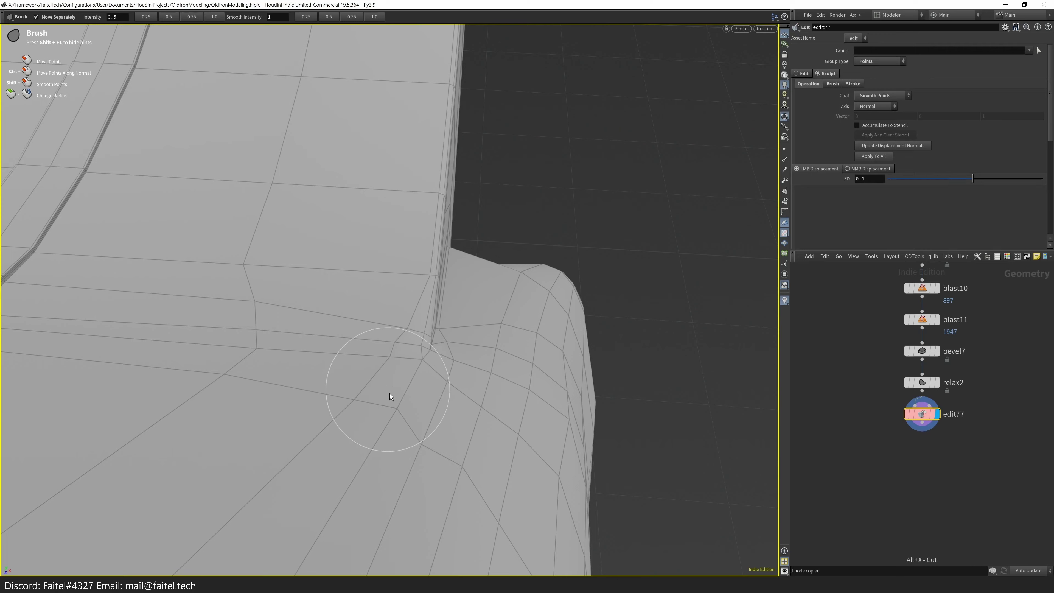
{"action": "mouse_move", "coordinate": [522, 387]}
{"action": "left_mouse_down", "text": "alt"}
{"action": "mouse_move", "coordinate": [486, 452]}
{"action": "mouse_move", "coordinate": [507, 366]}
{"action": "mouse_move", "coordinate": [485, 384]}
{"action": "mouse_move", "coordinate": [442, 372]}
{"action": "mouse_move", "coordinate": [329, 382]}
{"action": "mouse_move", "coordinate": [351, 353]}
{"action": "mouse_move", "coordinate": [530, 254]}
{"action": "mouse_move", "coordinate": [492, 125]}
{"action": "mouse_move", "coordinate": [442, 369]}
{"action": "mouse_move", "coordinate": [483, 431]}
{"action": "mouse_move", "coordinate": [501, 501]}
{"action": "mouse_move", "coordinate": [567, 426]}
{"action": "left_mouse_up", "text": "alt"}
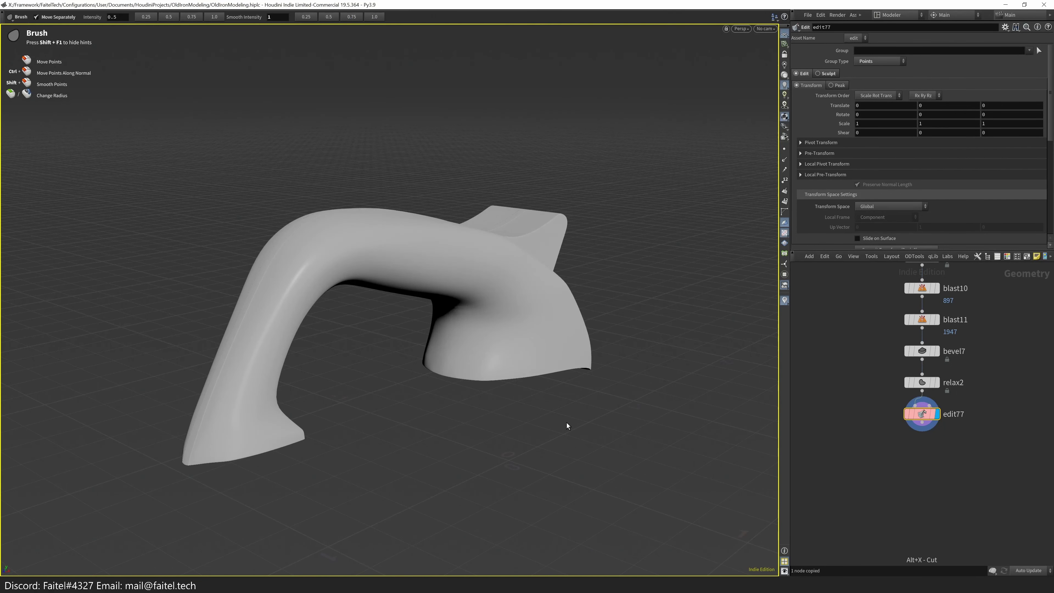
{"action": "key", "text": "Tab"}
{"action": "key", "text": "Tab"}
{"action": "key", "text": "Tab"}
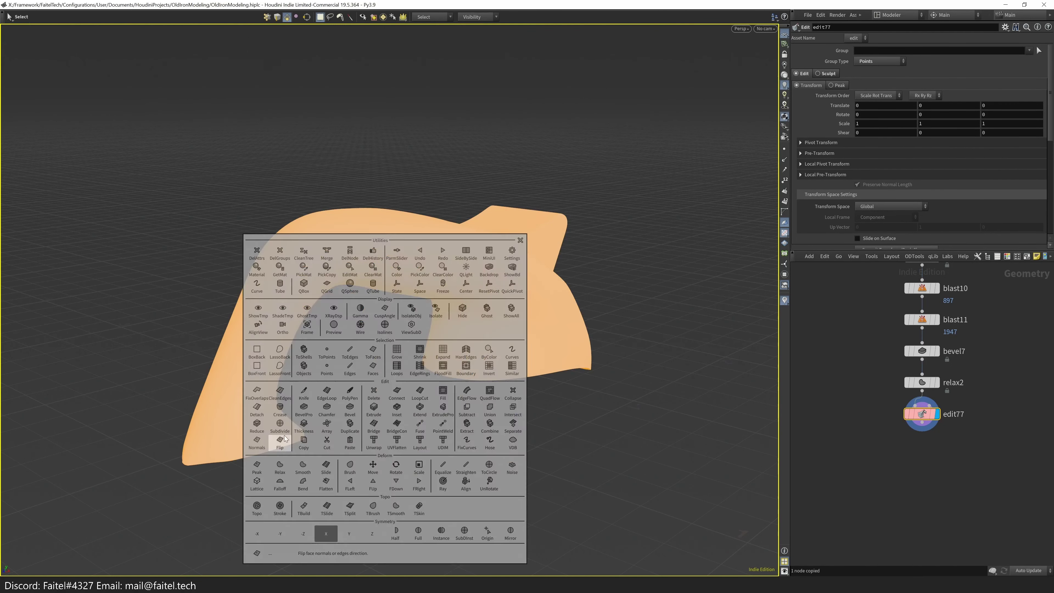
- Add a Subdivide, then return to the edit stage and smooth more handle points
{"action": "left_click", "coordinate": [281, 422]}
{"action": "left_click_drag", "start_coordinate": [560, 357], "coordinate": [558, 300], "text": "alt"}
{"action": "scroll", "coordinate": [558, 299], "scroll_direction": "up", "scroll_amount": 5}
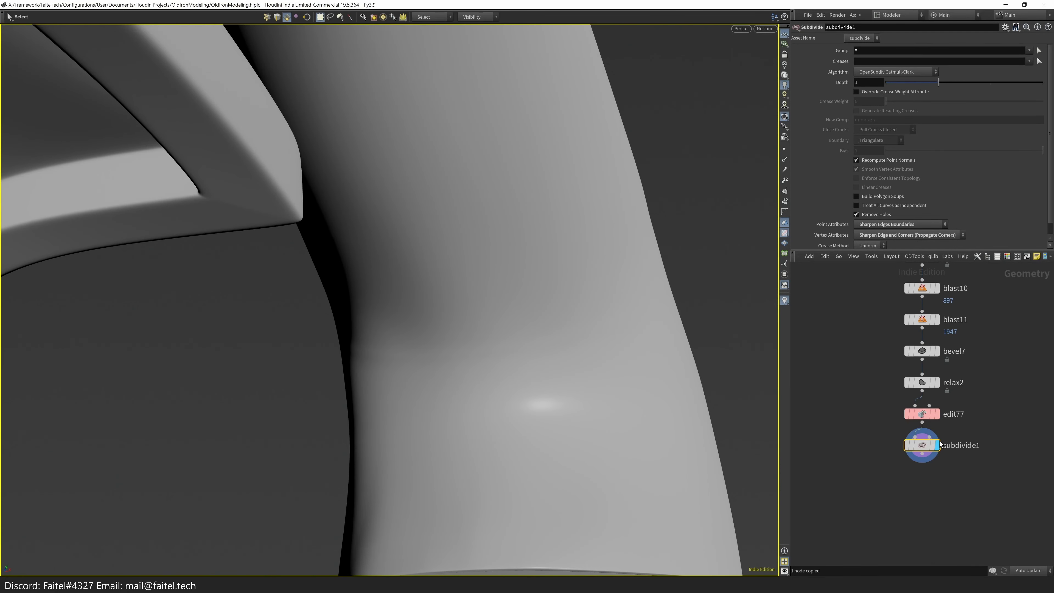
{"action": "key", "text": "ctrl+z"}
{"action": "key", "text": "w"}
{"action": "key", "text": "Return"}
{"action": "left_click_drag", "start_coordinate": [577, 358], "coordinate": [586, 364], "text": "alt"}
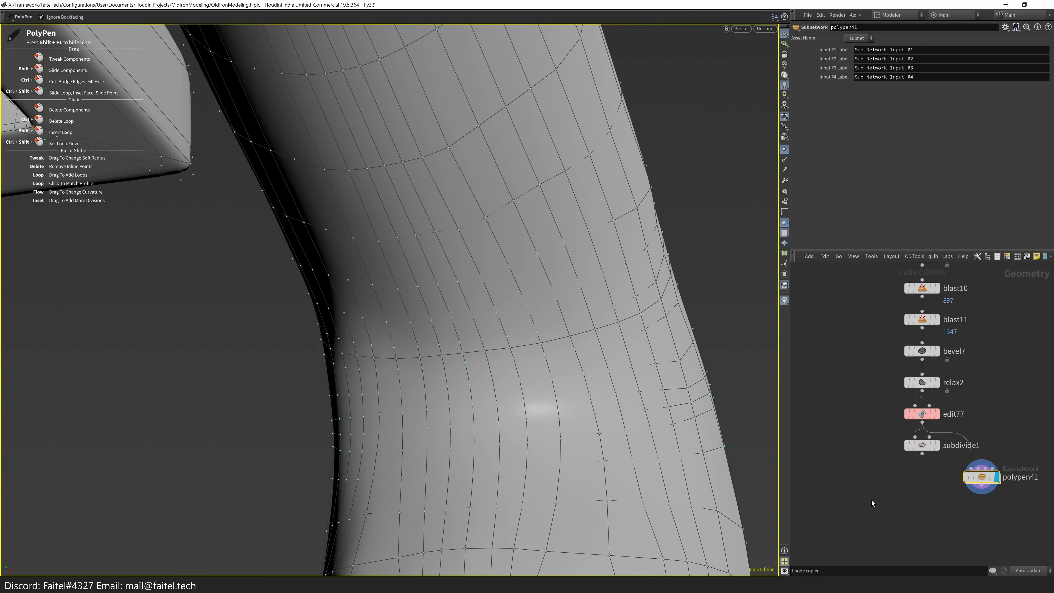
{"action": "left_click", "coordinate": [603, 343]}
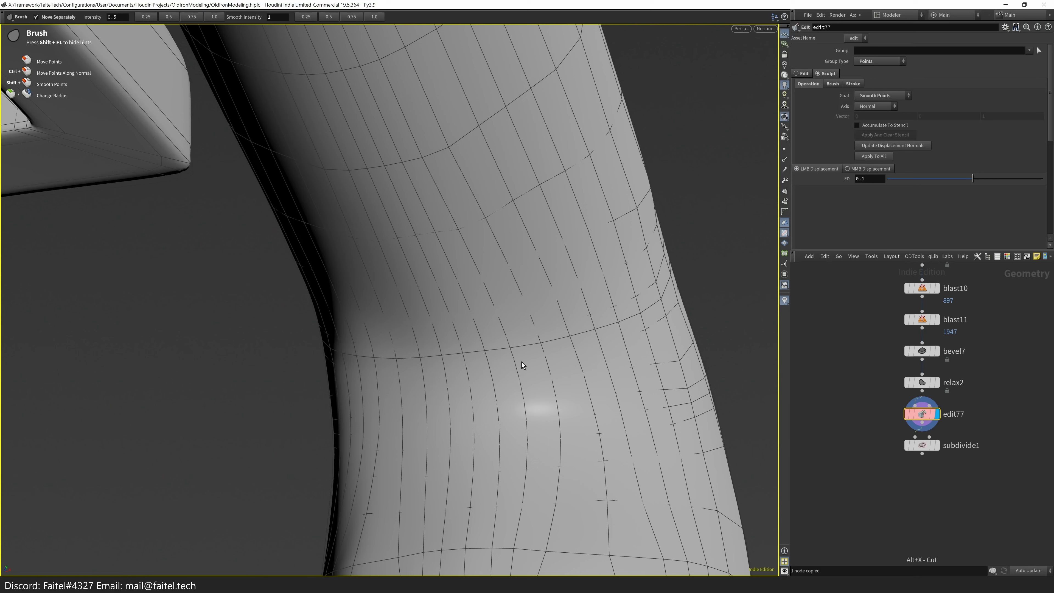
{"action": "key", "text": "w"}
{"action": "key", "text": "w"}
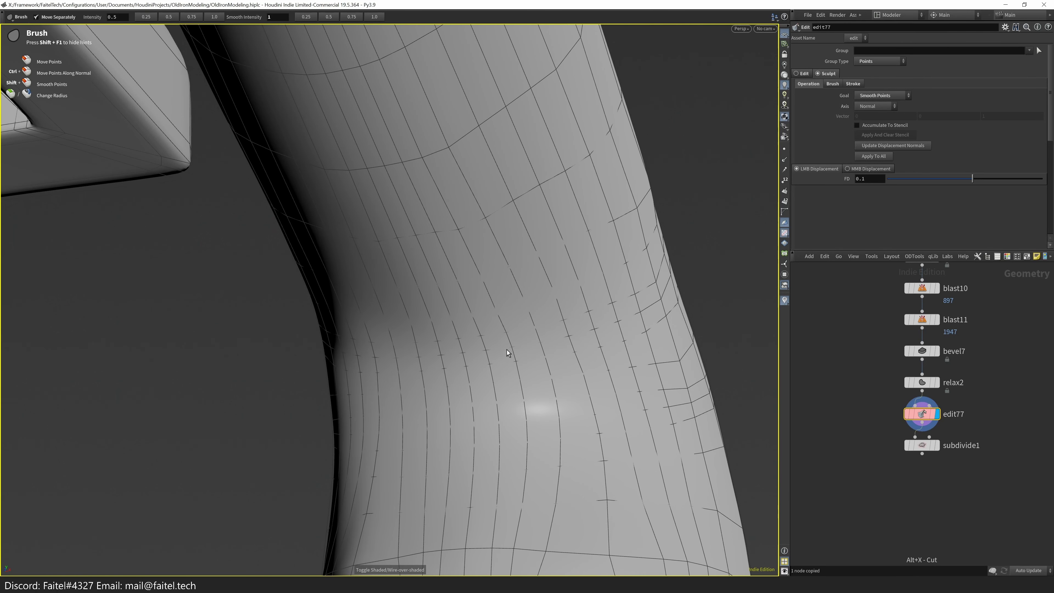
- Add Mirror nodes before subdivide1 and display the subdivided, mirrored handle
{"action": "key", "text": "Tab"}
{"action": "left_click", "coordinate": [731, 459]}
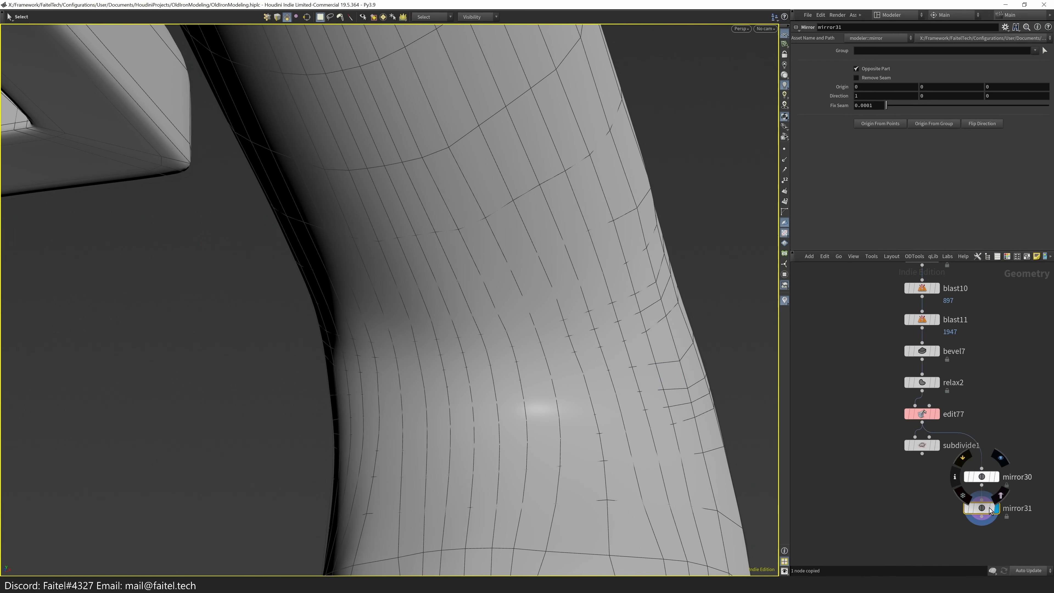
{"action": "left_click", "coordinate": [934, 555]}
{"action": "key", "text": "Escape"}
{"action": "scroll", "coordinate": [590, 438], "scroll_direction": "down", "scroll_amount": 10}
{"action": "mouse_move", "coordinate": [590, 438]}
{"action": "left_mouse_down"}
{"action": "mouse_move", "coordinate": [557, 312]}
{"action": "mouse_move", "coordinate": [497, 363]}
{"action": "mouse_move", "coordinate": [640, 348]}
{"action": "mouse_move", "coordinate": [517, 260]}
{"action": "mouse_move", "coordinate": [584, 314]}
{"action": "mouse_move", "coordinate": [511, 377]}
{"action": "mouse_move", "coordinate": [581, 434]}
{"action": "left_mouse_up"}
{"action": "key", "text": "s"}
{"action": "left_click_drag", "start_coordinate": [613, 317], "coordinate": [622, 318]}
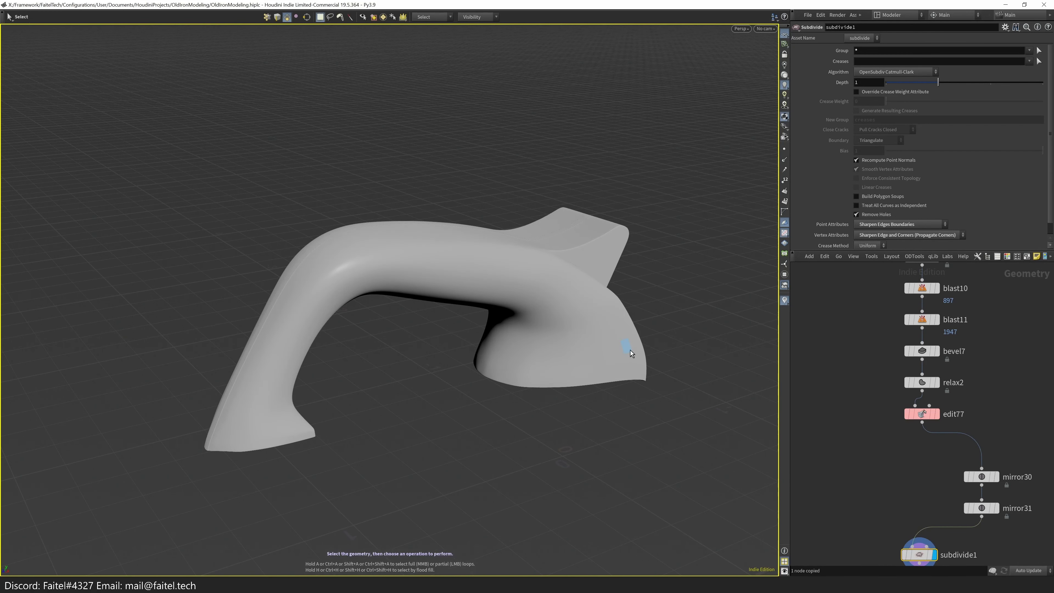
{"action": "scroll", "coordinate": [630, 350], "scroll_direction": "up", "scroll_amount": 3}
- Inspect the complete handle with a wireframe overlay from several angles
{"action": "key", "text": "q"}
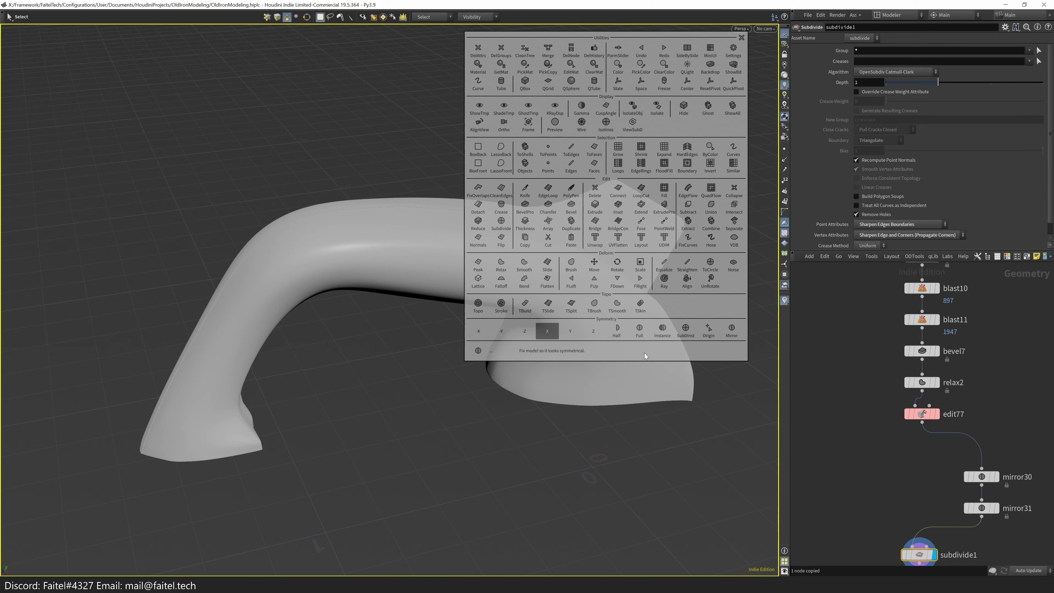
{"action": "key", "text": "Escape"}
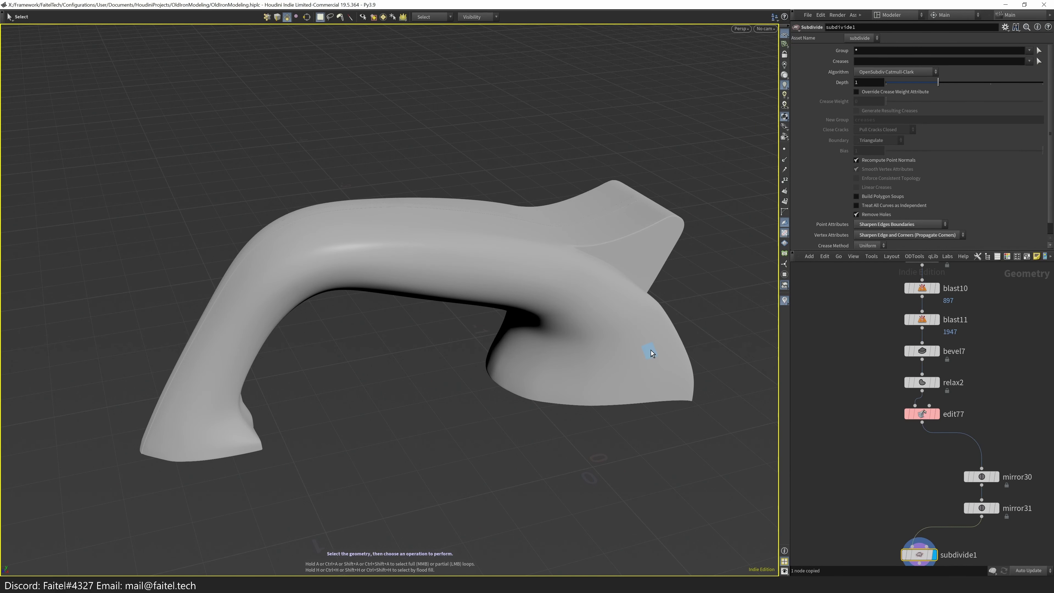
{"action": "key", "text": "space"}
{"action": "left_click_drag", "start_coordinate": [648, 349], "coordinate": [711, 256]}
{"action": "scroll", "coordinate": [120, 434], "scroll_direction": "up", "scroll_amount": 10}
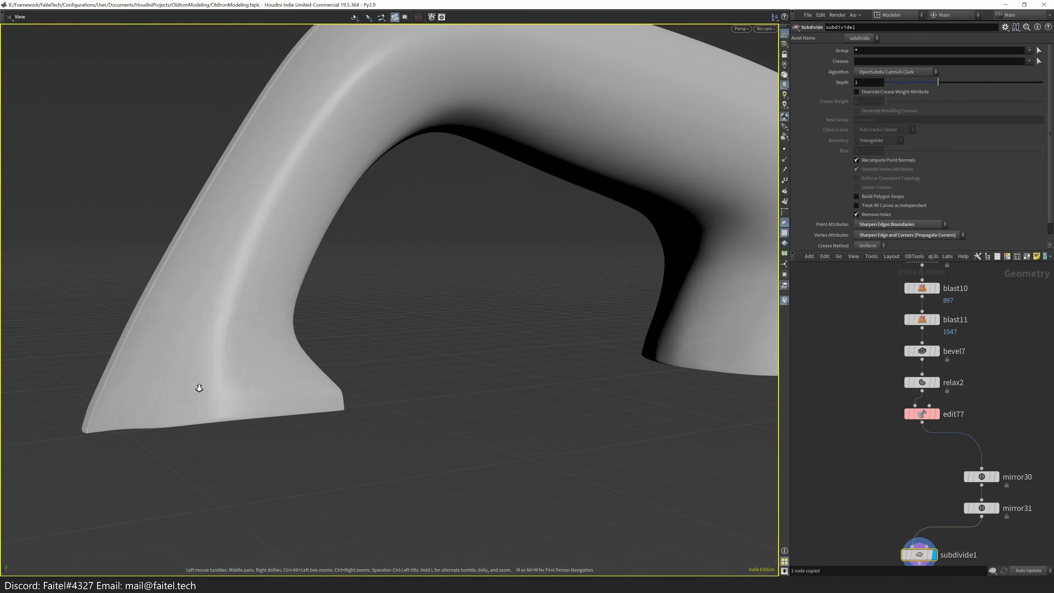
{"action": "key", "text": "shift+w"}
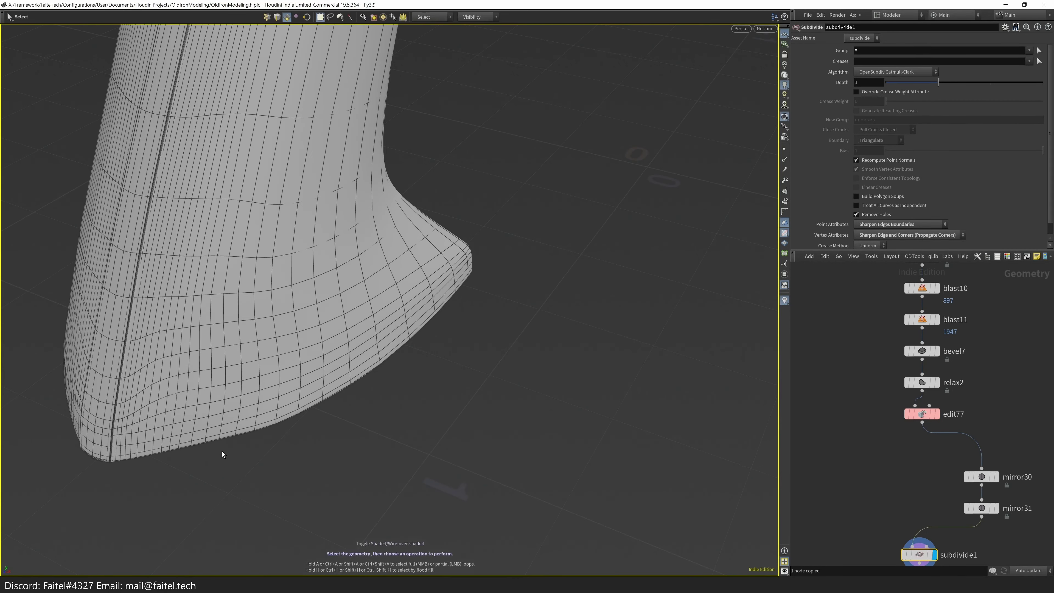
{"action": "scroll", "coordinate": [221, 452], "scroll_direction": "up", "scroll_amount": 5}
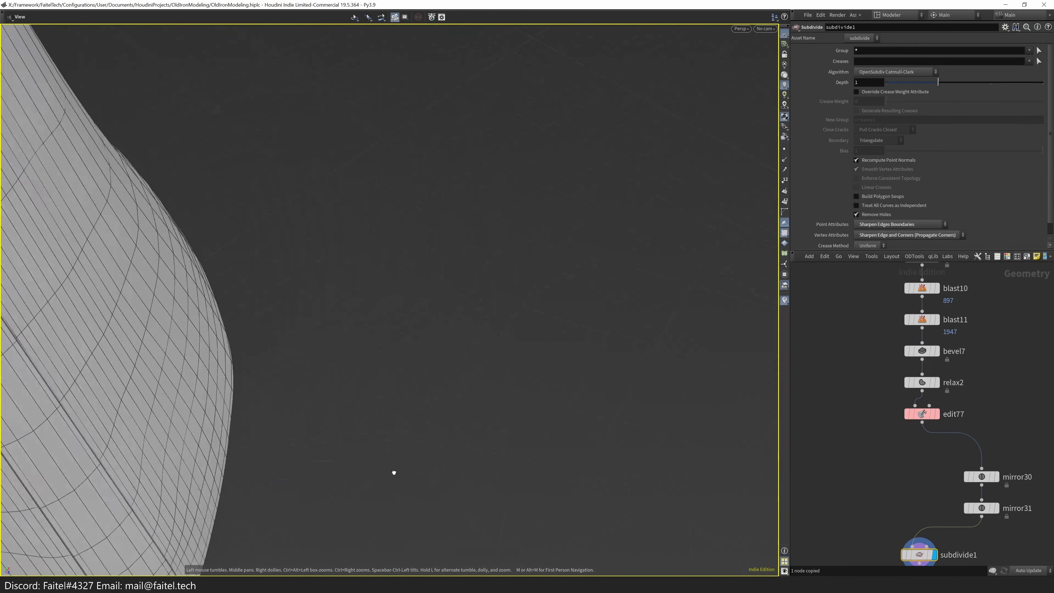
{"action": "key", "text": "alt+2"}
{"action": "key", "text": "alt+1"}
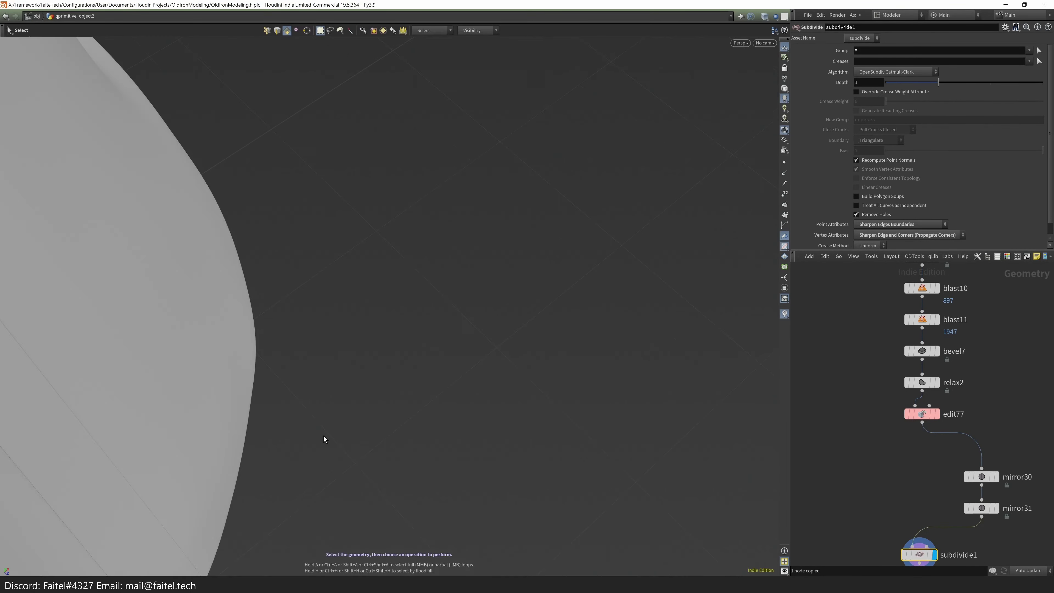
{"action": "left_click_drag", "start_coordinate": [690, 162], "coordinate": [618, 190], "text": "alt"}
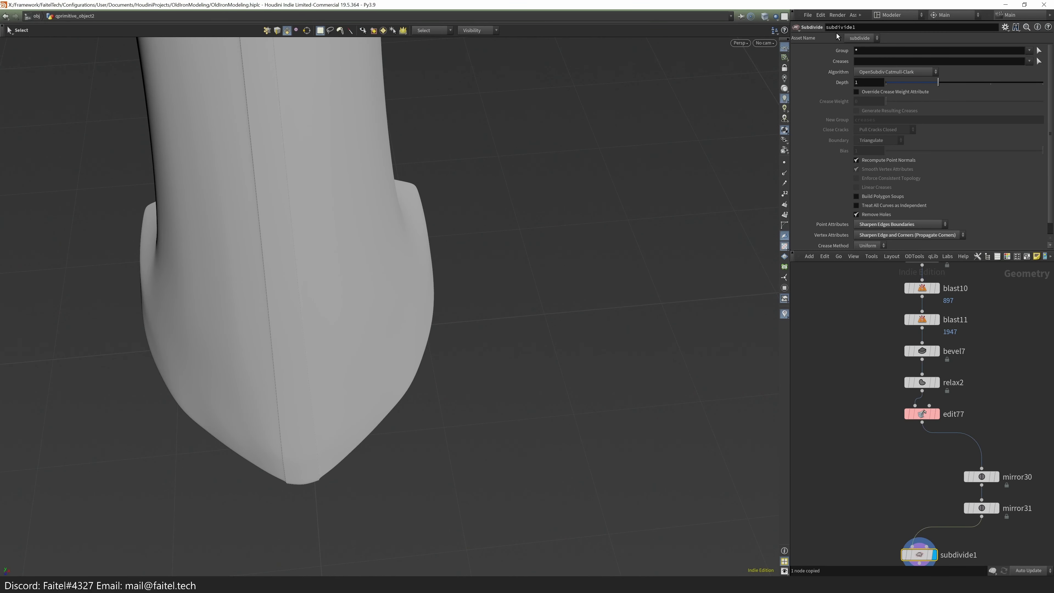
{"action": "left_click", "coordinate": [899, 15]}
- Switch to the Modeler desk and view the iron in orthographic side view
{"action": "left_click", "coordinate": [914, 216]}
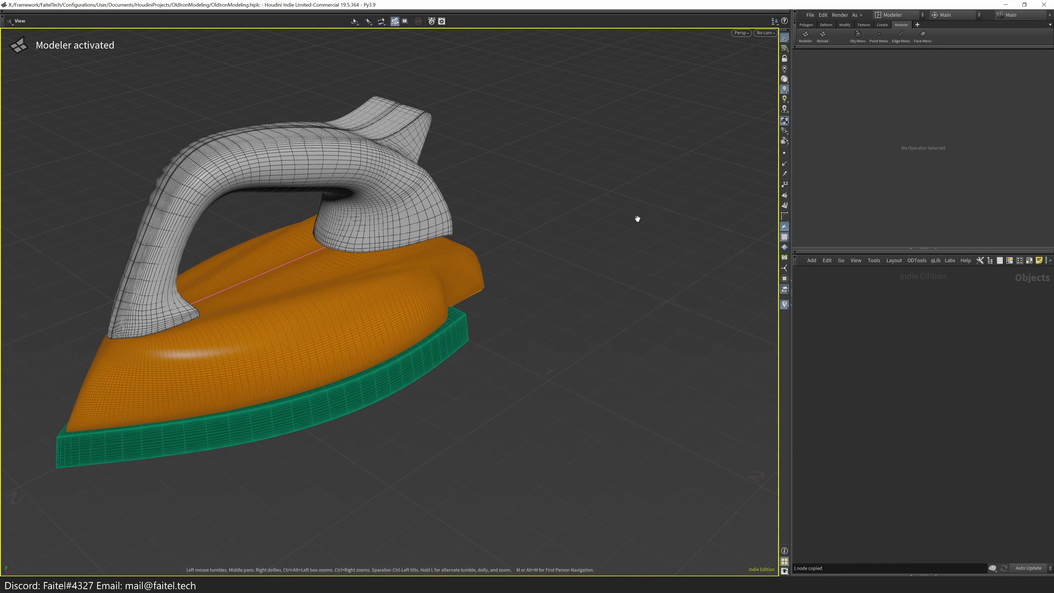
{"action": "key", "text": "s"}
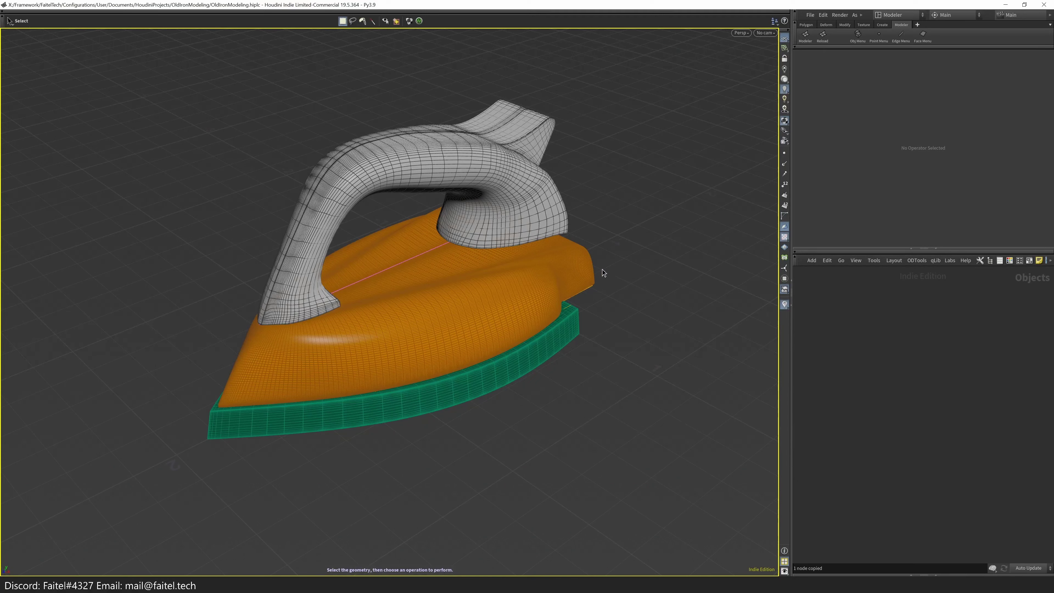
{"action": "left_click_drag", "start_coordinate": [603, 275], "coordinate": [575, 282], "text": "alt"}
{"action": "key", "text": "h"}
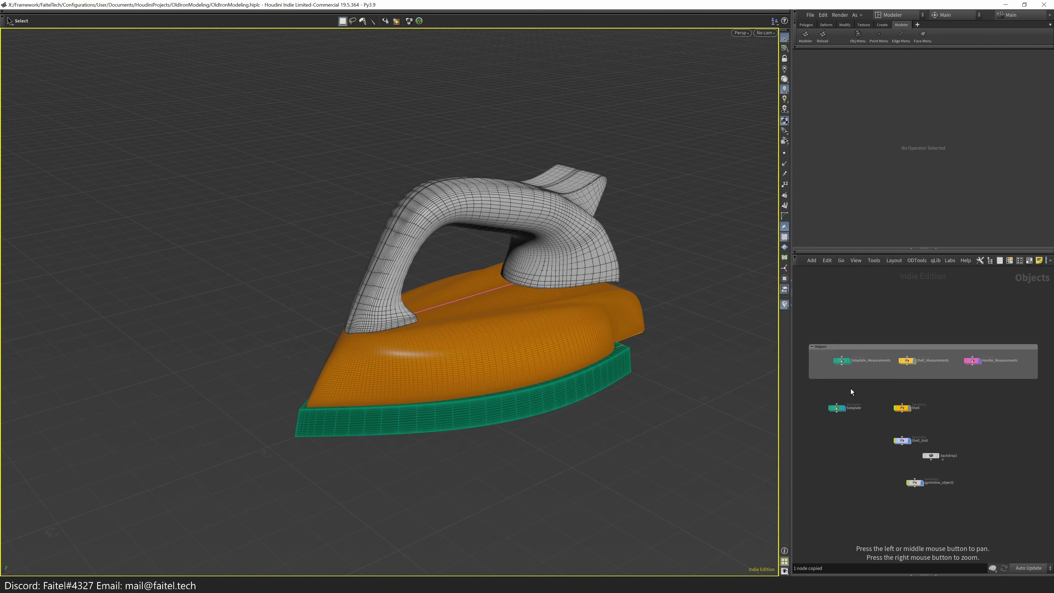
{"action": "key", "text": "space+3"}
{"action": "scroll", "coordinate": [639, 236], "scroll_direction": "up", "scroll_amount": 3}
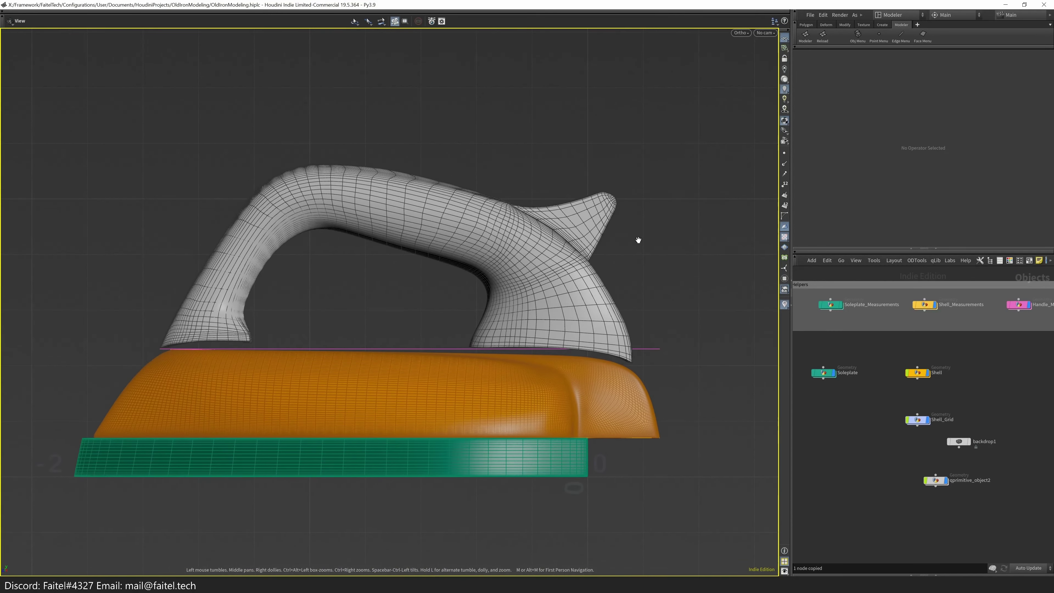
{"action": "scroll", "coordinate": [628, 236], "scroll_direction": "up", "scroll_amount": 2}
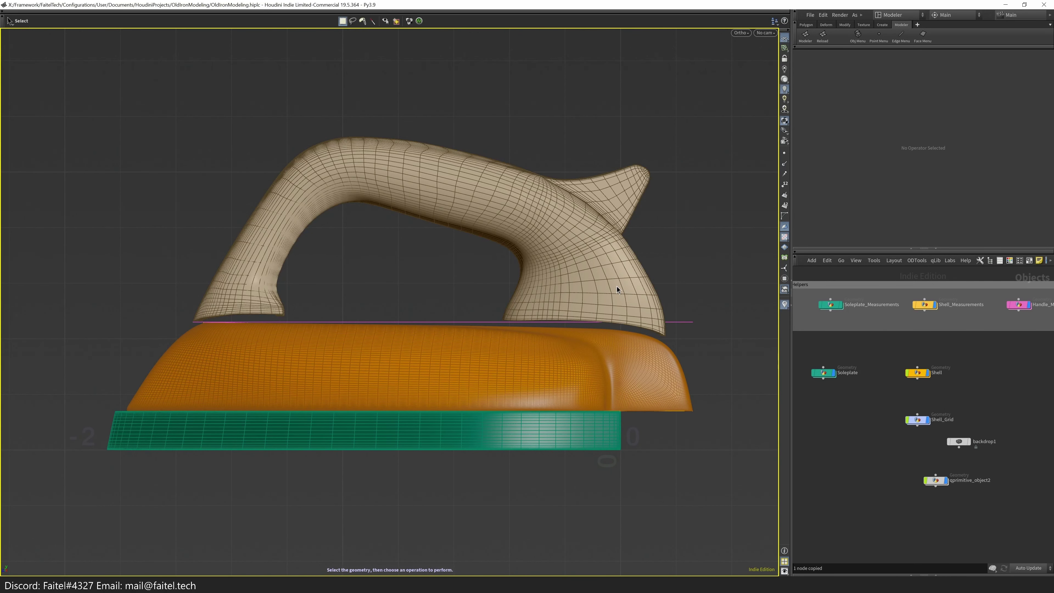
- Hide the handle measurement guide line and select the Shell object
{"action": "left_click", "coordinate": [1033, 311]}
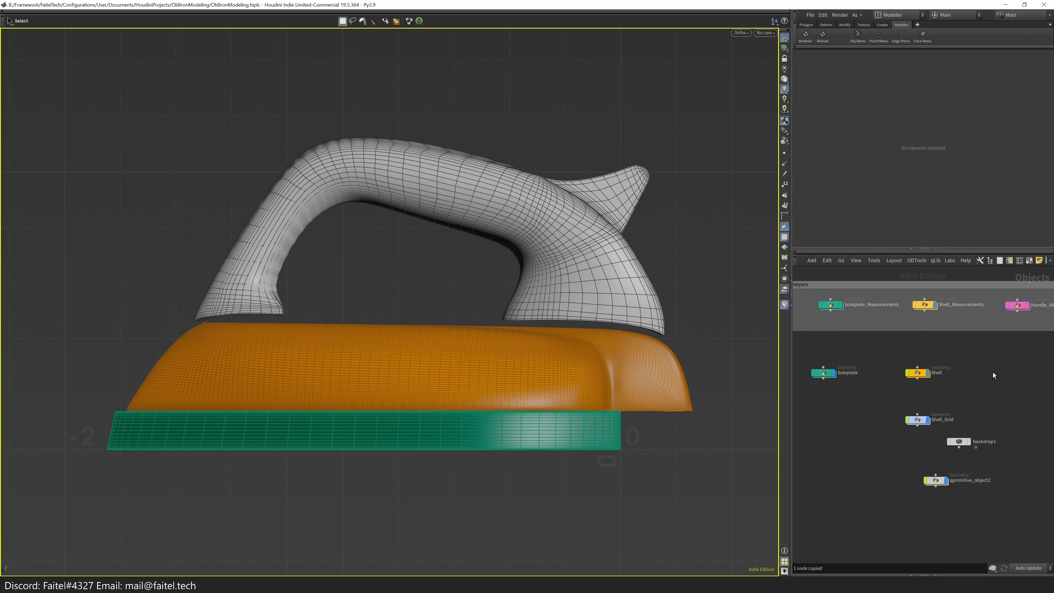
{"action": "scroll", "coordinate": [371, 351], "scroll_direction": "up", "scroll_amount": 1}
{"action": "middle_click_drag", "start_coordinate": [923, 377], "coordinate": [928, 399]}
{"action": "left_click", "coordinate": [928, 398]}
- Inside the Shell object, delete edit28 and select the lattice node
{"action": "key", "text": "i"}
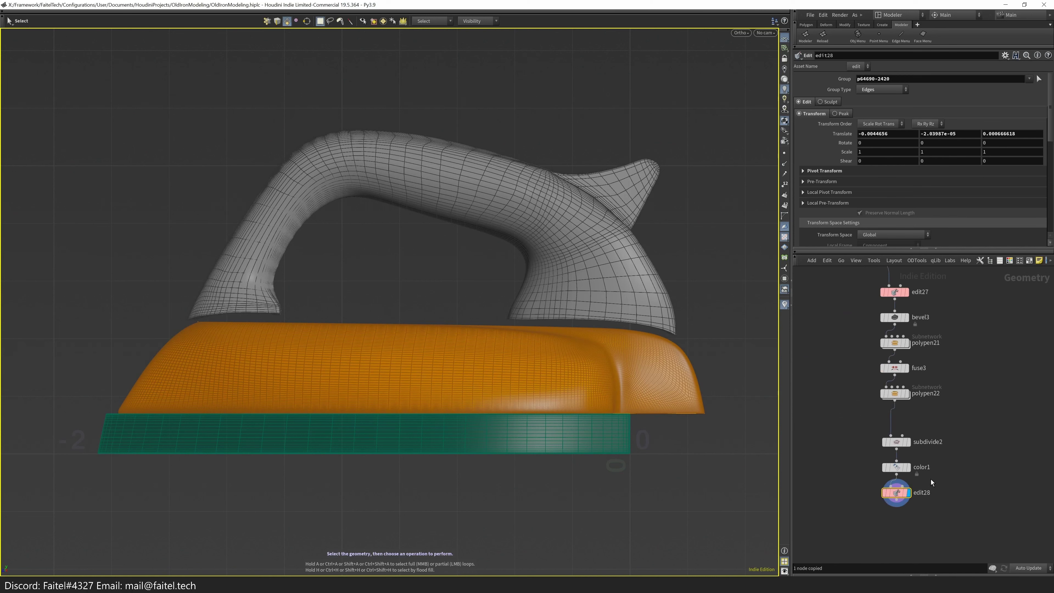
{"action": "mouse_move", "coordinate": [889, 514]}
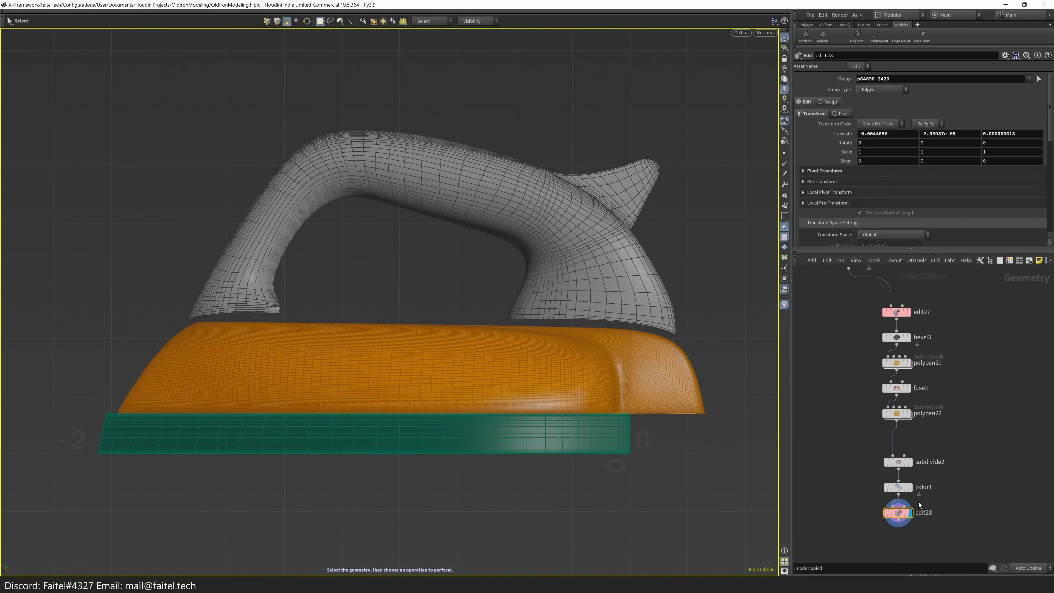
{"action": "key", "text": "Delete"}
{"action": "middle_click_drag", "start_coordinate": [913, 328], "coordinate": [932, 397]}
{"action": "left_click", "coordinate": [867, 331]}
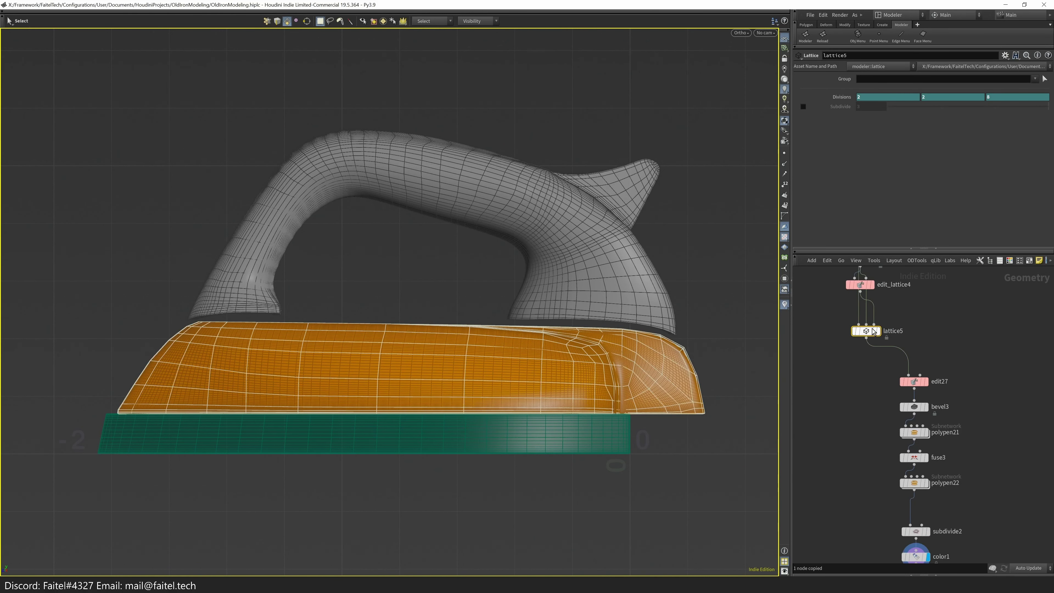
{"action": "middle_click_drag", "start_coordinate": [874, 331], "coordinate": [873, 379]}
{"action": "left_click_drag", "start_coordinate": [860, 334], "coordinate": [908, 342]}
- Lower the lattice points at the shell's pointed left end
{"action": "key", "text": "Return"}
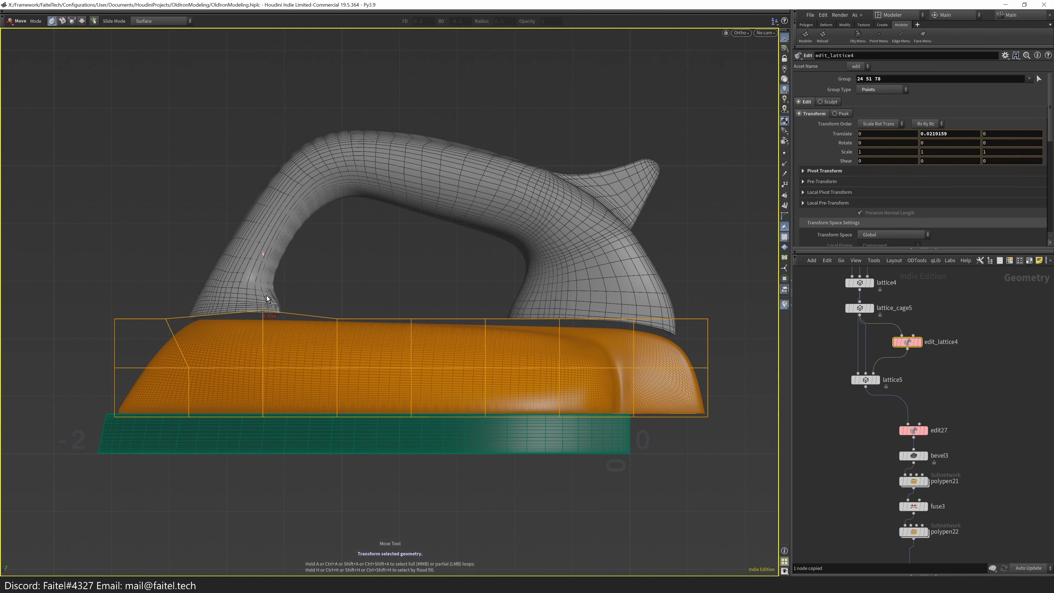
{"action": "left_click_drag", "start_coordinate": [162, 307], "coordinate": [167, 300]}
{"action": "key", "text": "Return"}
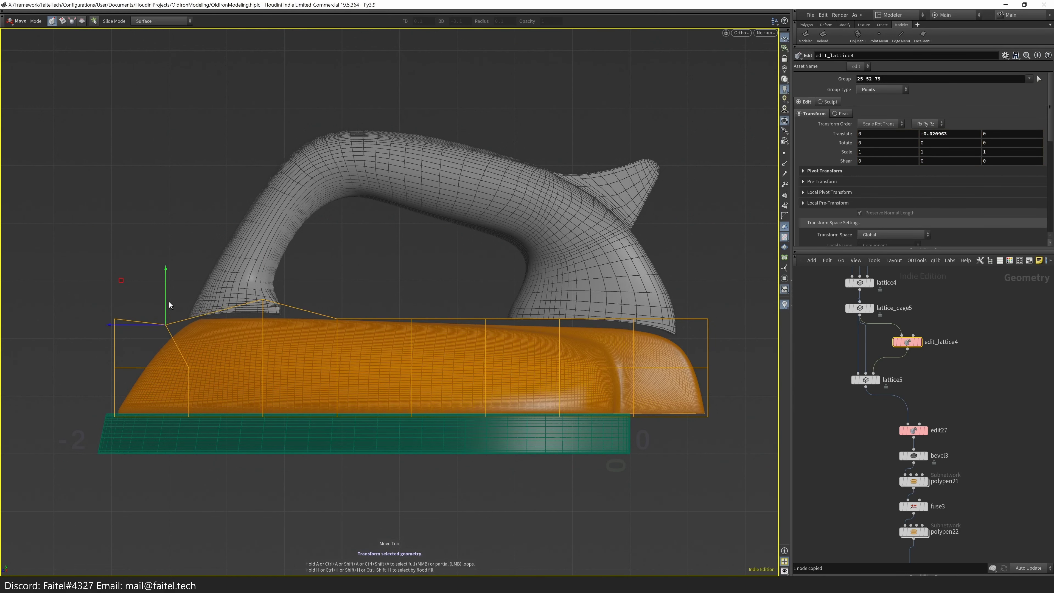
{"action": "left_click_drag", "start_coordinate": [96, 353], "coordinate": [116, 302]}
{"action": "key", "text": "Return"}
{"action": "left_click_drag", "start_coordinate": [170, 330], "coordinate": [671, 434], "text": "alt"}
{"action": "middle_click_drag", "start_coordinate": [937, 543], "coordinate": [929, 482]}
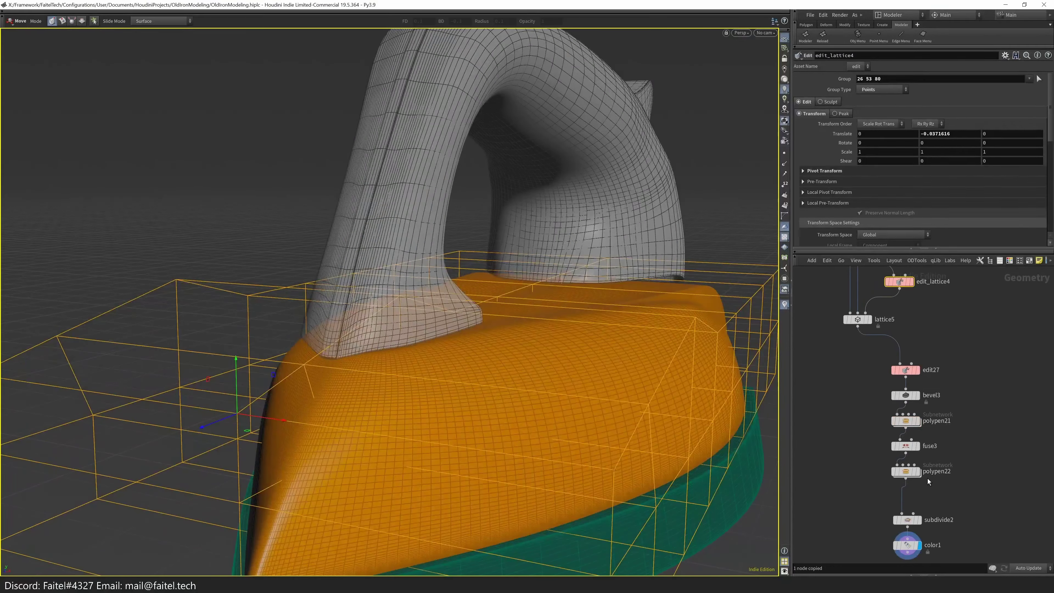
- Display polypen22, add an Edit node and smooth the shell near the handle base
{"action": "left_click", "coordinate": [918, 473]}
{"action": "scroll", "coordinate": [428, 351], "scroll_direction": "up", "scroll_amount": 5}
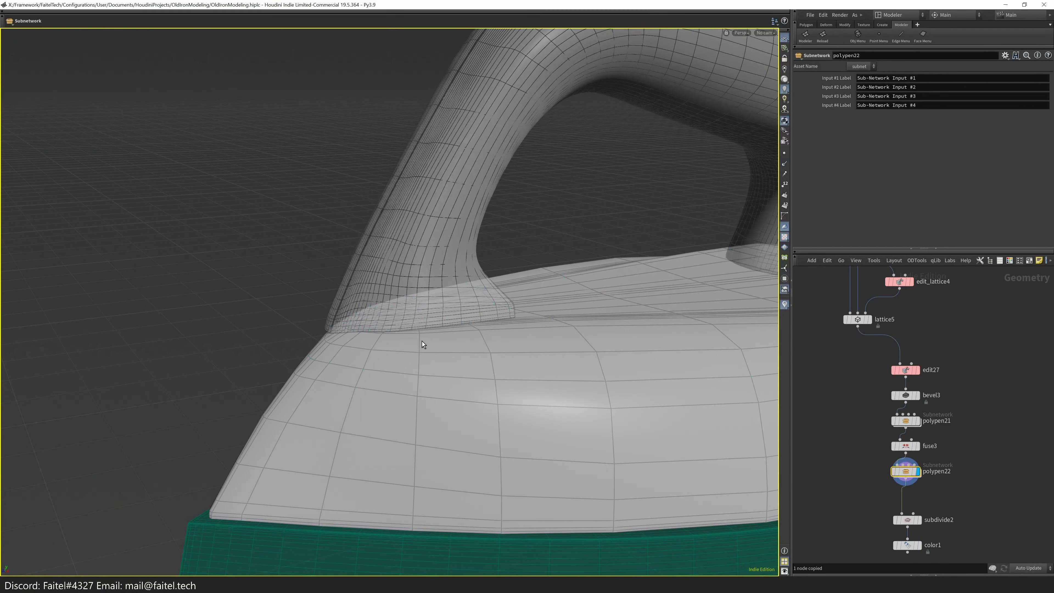
{"action": "key", "text": "b"}
{"action": "mouse_move", "coordinate": [383, 332]}
{"action": "left_mouse_down", "text": "alt"}
{"action": "mouse_move", "coordinate": [347, 344]}
{"action": "mouse_move", "coordinate": [423, 365]}
{"action": "mouse_move", "coordinate": [341, 348]}
{"action": "mouse_move", "coordinate": [440, 391]}
{"action": "mouse_move", "coordinate": [415, 294]}
{"action": "mouse_move", "coordinate": [429, 201]}
{"action": "mouse_move", "coordinate": [317, 165]}
{"action": "mouse_move", "coordinate": [386, 274]}
{"action": "mouse_move", "coordinate": [412, 264]}
{"action": "mouse_move", "coordinate": [652, 308]}
{"action": "mouse_move", "coordinate": [482, 372]}
{"action": "mouse_move", "coordinate": [351, 245]}
{"action": "mouse_move", "coordinate": [478, 274]}
{"action": "mouse_move", "coordinate": [412, 197]}
{"action": "mouse_move", "coordinate": [492, 210]}
{"action": "mouse_move", "coordinate": [487, 228]}
{"action": "mouse_move", "coordinate": [597, 210]}
{"action": "mouse_move", "coordinate": [400, 287]}
{"action": "mouse_move", "coordinate": [244, 273]}
{"action": "mouse_move", "coordinate": [327, 250]}
{"action": "left_mouse_up", "text": "alt"}
{"action": "left_click", "coordinate": [386, 275], "text": "shift"}
{"action": "left_click", "coordinate": [477, 274]}
{"action": "middle_click_drag", "start_coordinate": [328, 250], "coordinate": [274, 285], "text": "alt"}
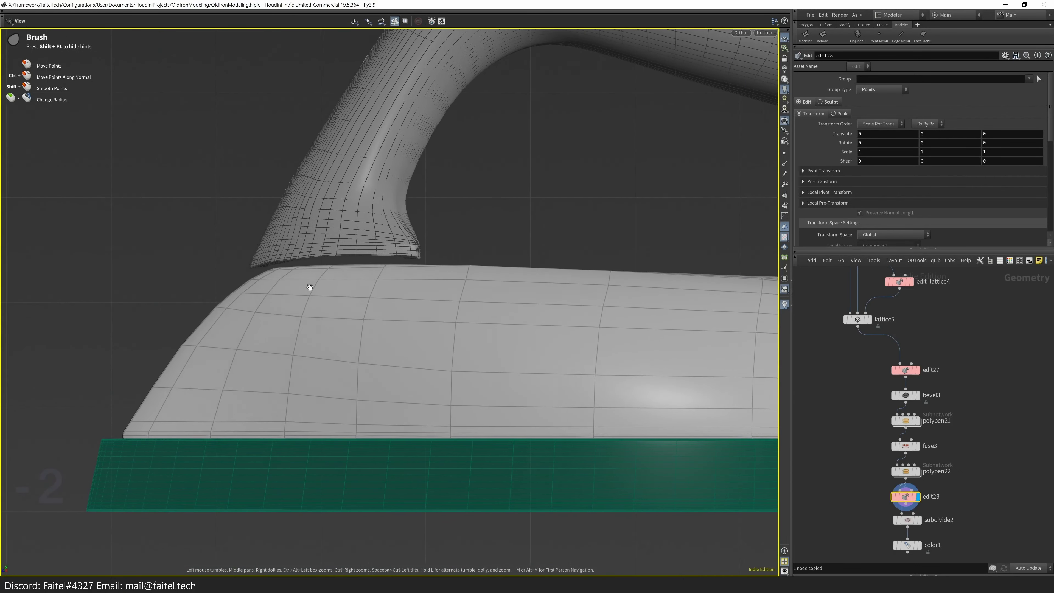
- Brush-smooth the shell top near the handle in edit28
{"action": "left_click", "coordinate": [332, 270]}
{"action": "left_click_drag", "start_coordinate": [332, 270], "coordinate": [338, 267], "text": "alt"}
{"action": "mouse_move", "coordinate": [343, 361]}
{"action": "left_mouse_down", "text": "alt"}
{"action": "mouse_move", "coordinate": [555, 332]}
{"action": "mouse_move", "coordinate": [329, 266]}
{"action": "mouse_move", "coordinate": [424, 325]}
{"action": "mouse_move", "coordinate": [611, 292]}
{"action": "mouse_move", "coordinate": [447, 283]}
{"action": "mouse_move", "coordinate": [502, 381]}
{"action": "mouse_move", "coordinate": [381, 387]}
{"action": "mouse_move", "coordinate": [630, 293]}
{"action": "left_mouse_up", "text": "alt"}
{"action": "key", "text": "s"}
{"action": "key", "text": "Caps_Lock"}
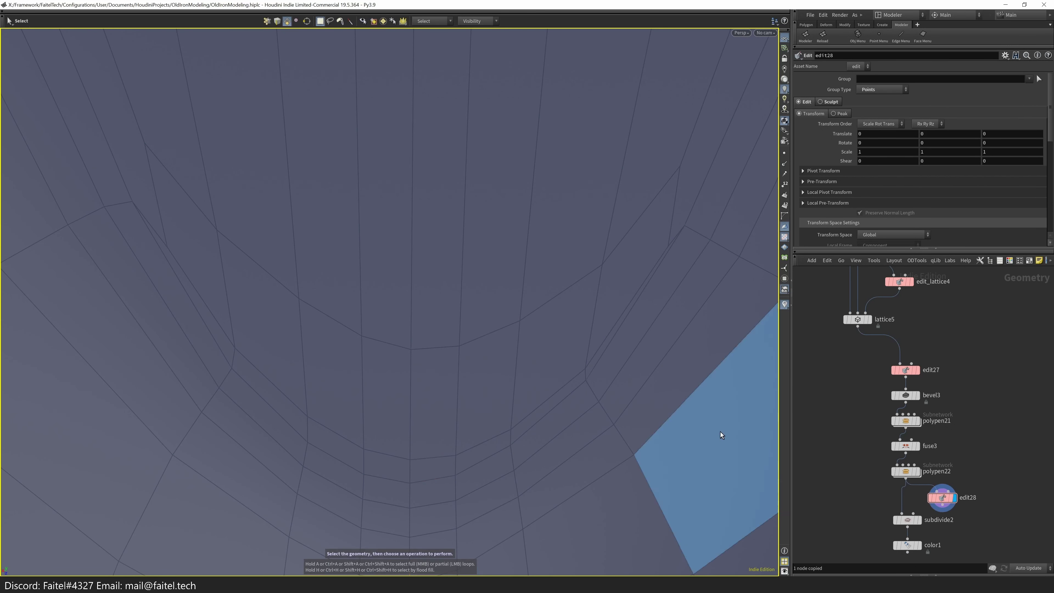
{"action": "left_click", "coordinate": [907, 471]}
{"action": "left_click", "coordinate": [943, 498]}
{"action": "key", "text": "Escape"}
{"action": "mouse_move", "coordinate": [731, 440]}
{"action": "left_mouse_down"}
{"action": "mouse_move", "coordinate": [692, 417]}
{"action": "mouse_move", "coordinate": [365, 365]}
{"action": "mouse_move", "coordinate": [427, 263]}
{"action": "left_mouse_up"}
- Add mirror19 and mirror20, wire subdivide2 and color1 below, and display color1
{"action": "key", "text": "s"}
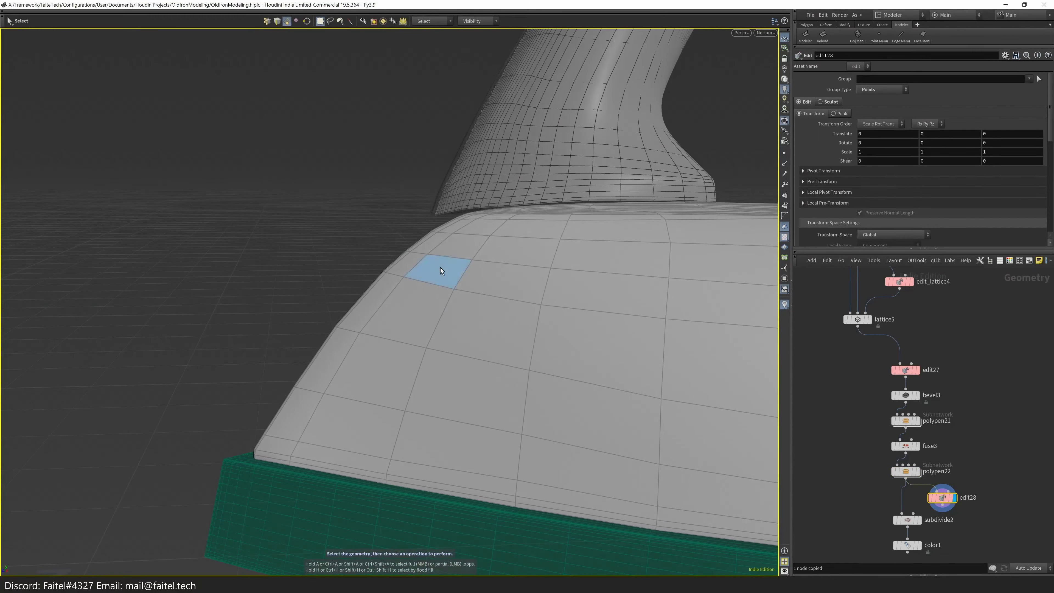
{"action": "key", "text": "Tab"}
{"action": "key", "text": "Return"}
{"action": "left_click_drag", "start_coordinate": [948, 466], "coordinate": [913, 425]}
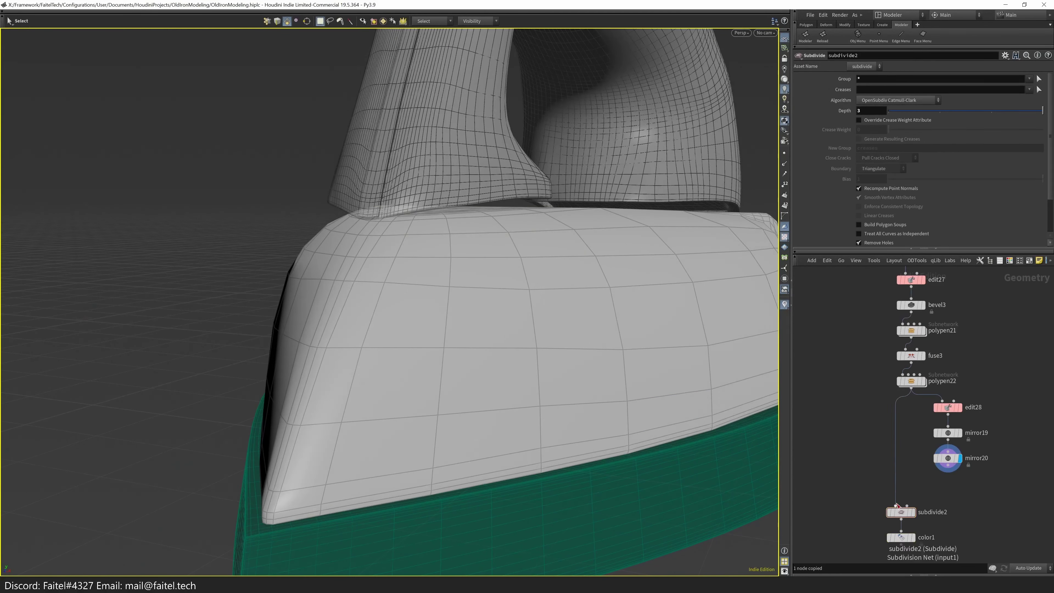
{"action": "left_click", "coordinate": [913, 537]}
{"action": "key", "text": "Escape"}
{"action": "mouse_move", "coordinate": [415, 290]}
{"action": "left_mouse_down"}
{"action": "mouse_move", "coordinate": [376, 264]}
{"action": "mouse_move", "coordinate": [488, 278]}
{"action": "mouse_move", "coordinate": [455, 292]}
{"action": "mouse_move", "coordinate": [394, 258]}
{"action": "mouse_move", "coordinate": [448, 252]}
{"action": "mouse_move", "coordinate": [443, 227]}
{"action": "mouse_move", "coordinate": [359, 257]}
{"action": "left_mouse_up"}
- Add edit29 after the mirrors and brush-smooth the shell surface
{"action": "key", "text": "Return"}
{"action": "left_click", "coordinate": [464, 294]}
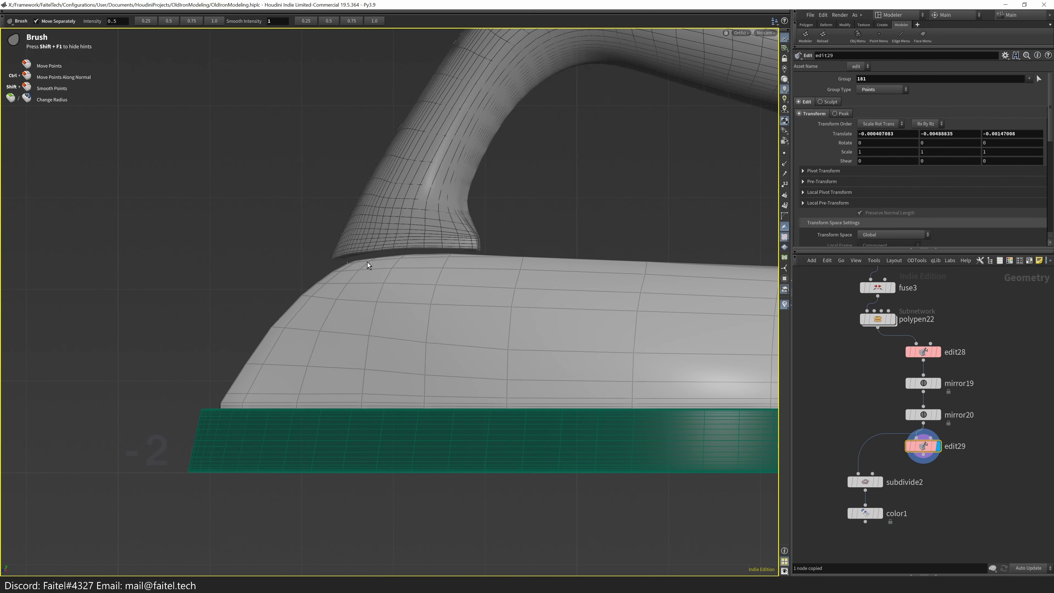
{"action": "key", "text": "Caps_Lock"}
{"action": "mouse_move", "coordinate": [467, 267]}
{"action": "left_mouse_down", "text": "alt"}
{"action": "mouse_move", "coordinate": [531, 260]}
{"action": "mouse_move", "coordinate": [553, 231]}
{"action": "mouse_move", "coordinate": [630, 284]}
{"action": "mouse_move", "coordinate": [518, 295]}
{"action": "mouse_move", "coordinate": [428, 182]}
{"action": "mouse_move", "coordinate": [356, 304]}
{"action": "left_mouse_up", "text": "alt"}
{"action": "key", "text": "space+3"}
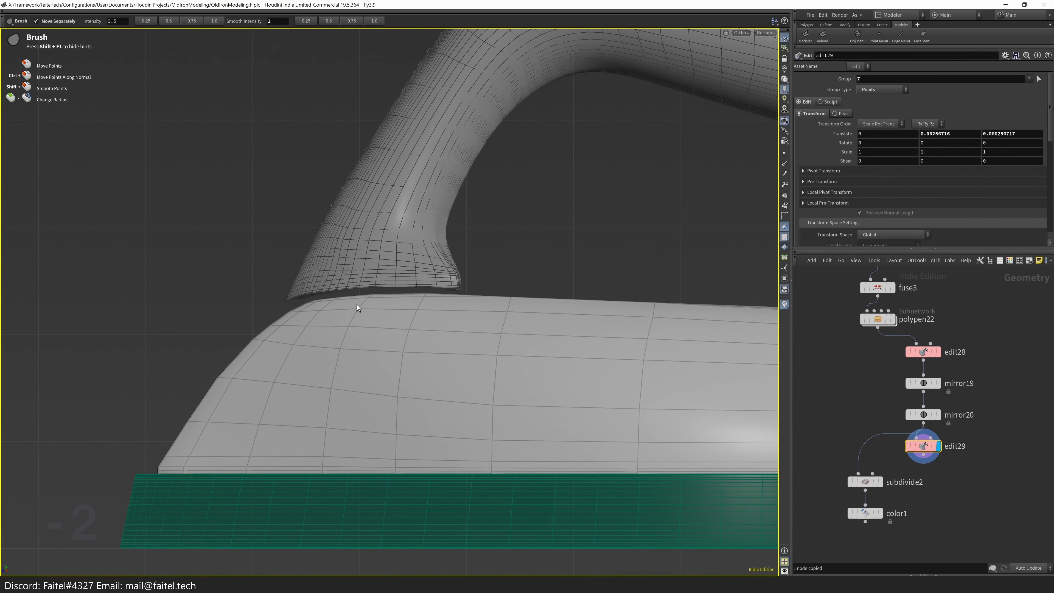
{"action": "key", "text": "space+1"}
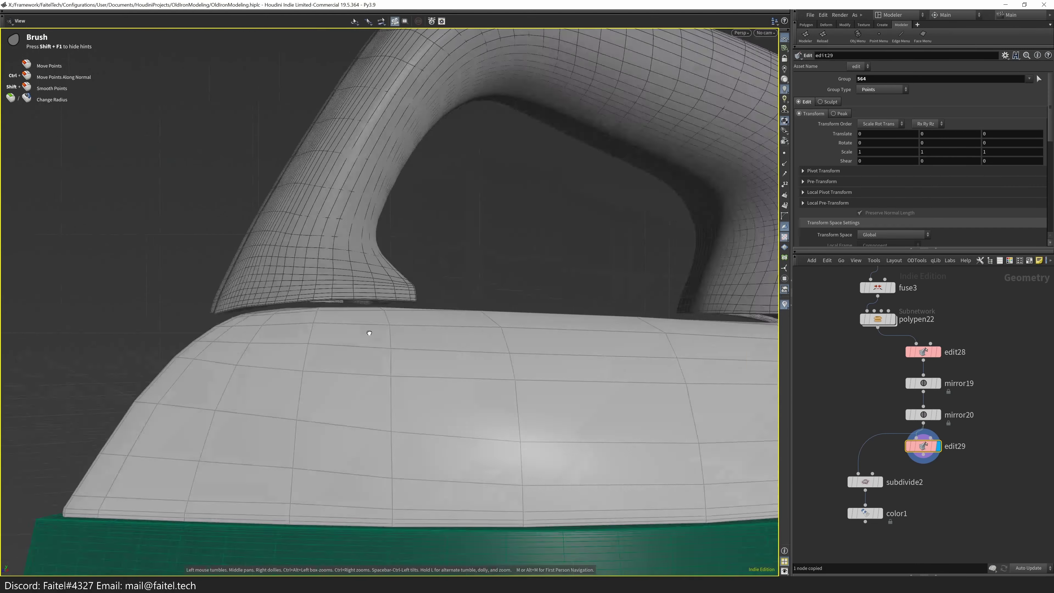
- Display color1 and inspect the smooth orange iron body
{"action": "left_click", "coordinate": [881, 514]}
{"action": "left_click_drag", "start_coordinate": [534, 308], "coordinate": [560, 316]}
{"action": "scroll", "coordinate": [497, 335], "scroll_direction": "up", "scroll_amount": 6}
{"action": "left_click_drag", "start_coordinate": [496, 335], "coordinate": [469, 352]}
{"action": "scroll", "coordinate": [657, 398], "scroll_direction": "down", "scroll_amount": 5}
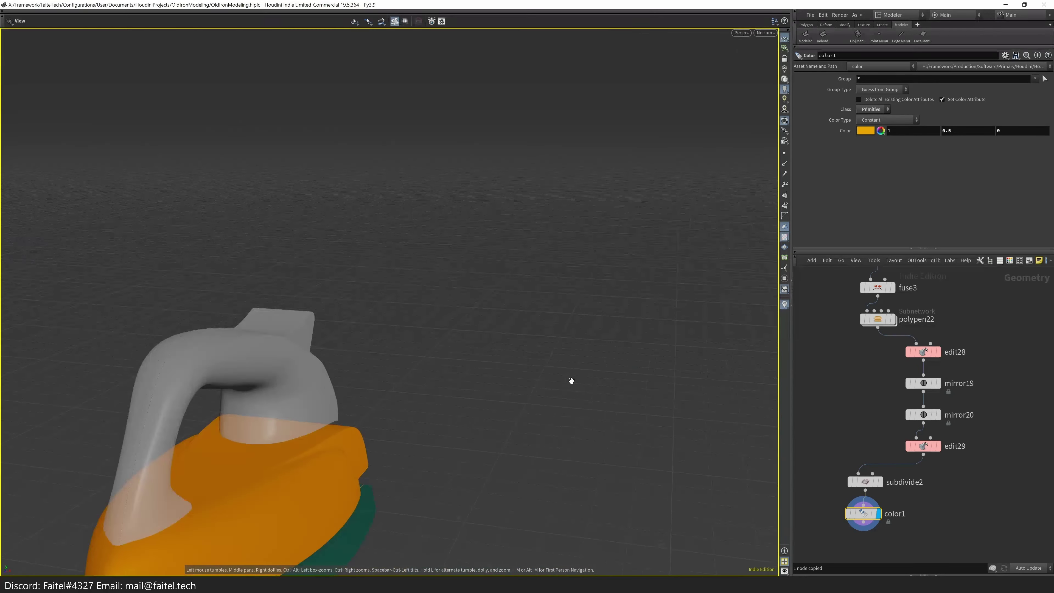
- At object level, rename qprimitive_object2 to 'Handle'
{"action": "left_click", "coordinate": [467, 375]}
{"action": "left_click_drag", "start_coordinate": [569, 355], "coordinate": [550, 337]}
{"action": "scroll", "coordinate": [551, 338], "scroll_direction": "up", "scroll_amount": 3}
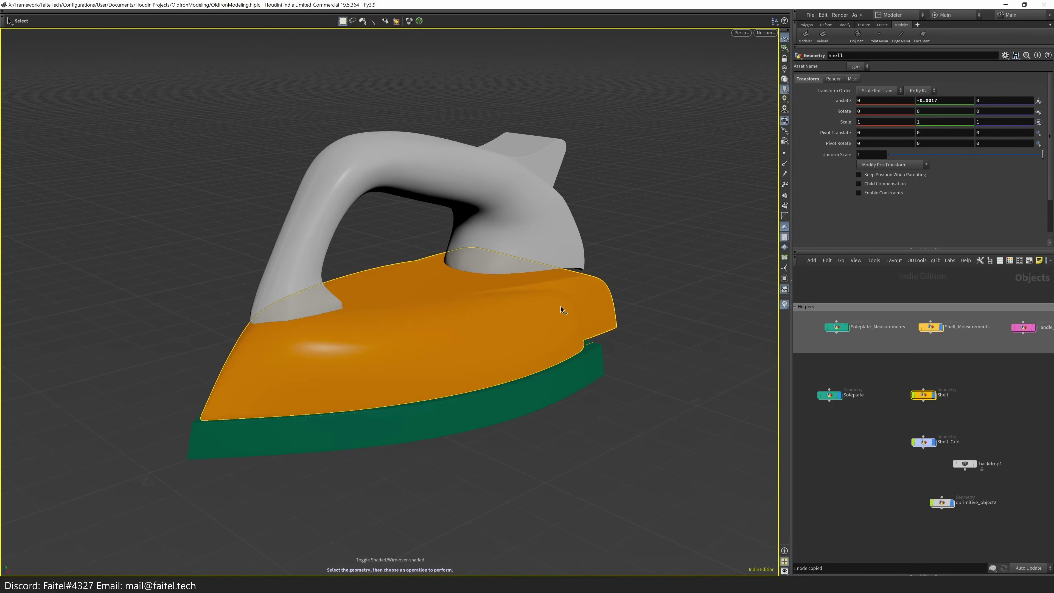
{"action": "key", "text": "Return"}
{"action": "key", "text": "u"}
{"action": "double_click", "coordinate": [1010, 396]}
{"action": "type", "text": "Handle"}
{"action": "key", "text": "Return"}
- Arrange backdrop1, Handle and Shell_Grid nodes, then open Handle's geometry network
{"action": "middle_click_drag", "start_coordinate": [958, 440], "coordinate": [890, 465]}
{"action": "double_click", "coordinate": [944, 491]}
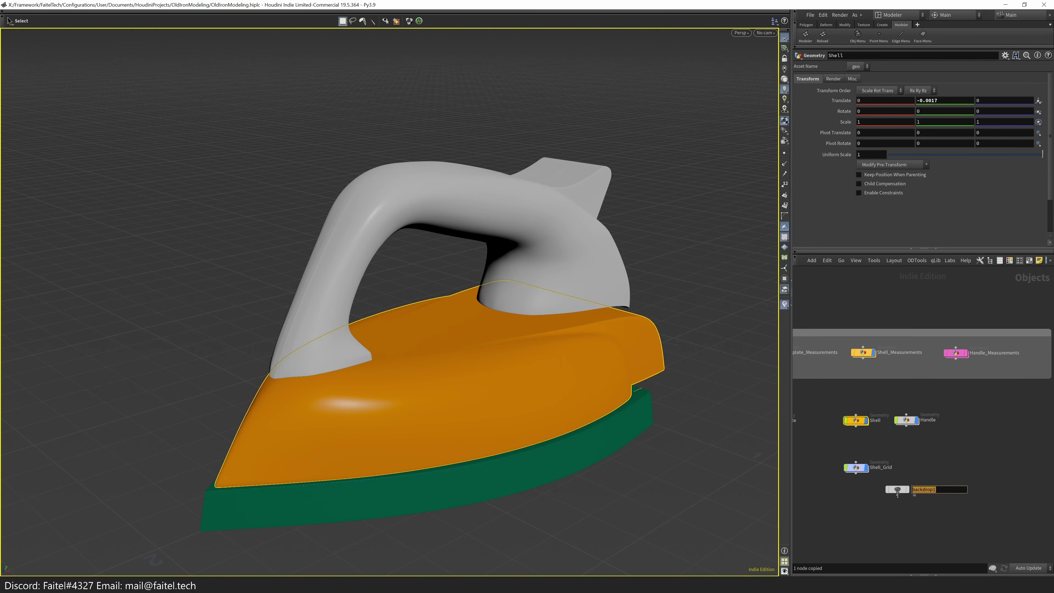
{"action": "left_click_drag", "start_coordinate": [911, 493], "coordinate": [954, 441]}
{"action": "key", "text": "Tab"}
{"action": "key", "text": "Escape"}
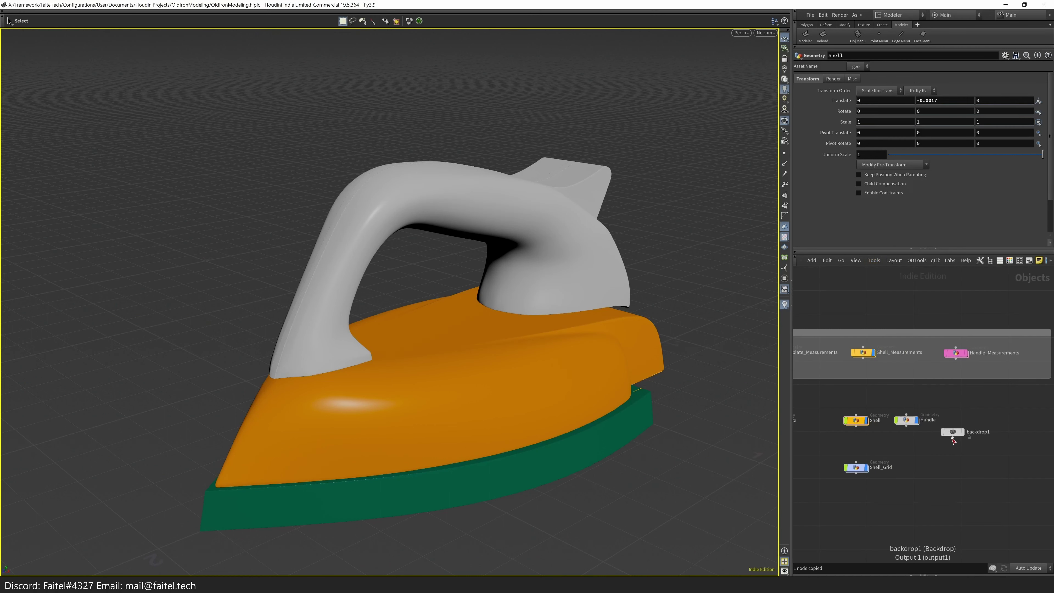
{"action": "left_click_drag", "start_coordinate": [907, 419], "coordinate": [959, 434]}
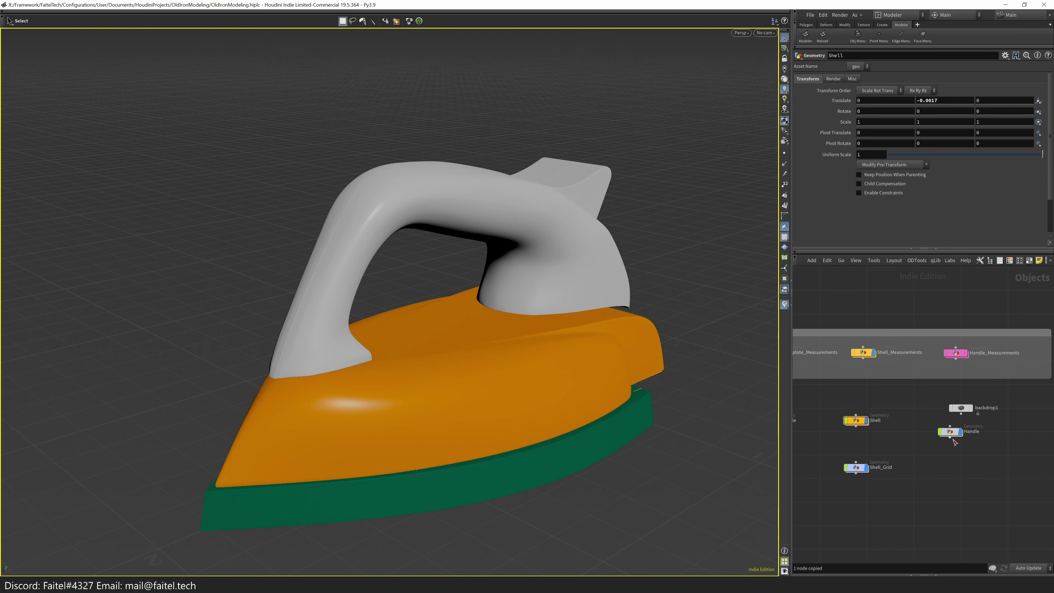
{"action": "middle_click_drag", "start_coordinate": [911, 449], "coordinate": [964, 433]}
{"action": "left_click_drag", "start_coordinate": [916, 455], "coordinate": [928, 443]}
{"action": "middle_click_drag", "start_coordinate": [928, 443], "coordinate": [907, 439]}
{"action": "left_click", "coordinate": [996, 417]}
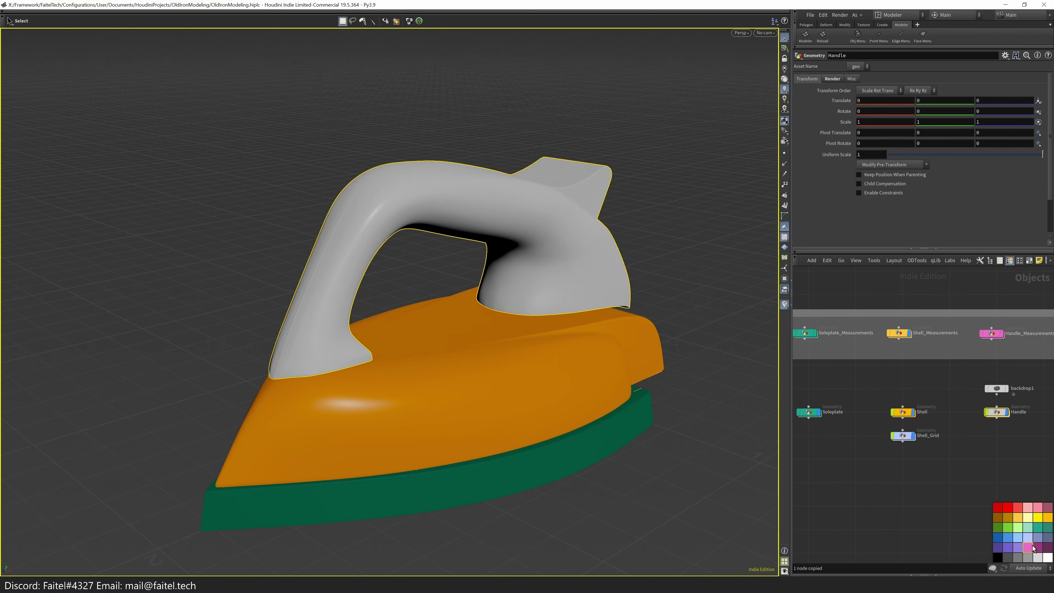
{"action": "double_click", "coordinate": [1005, 415]}
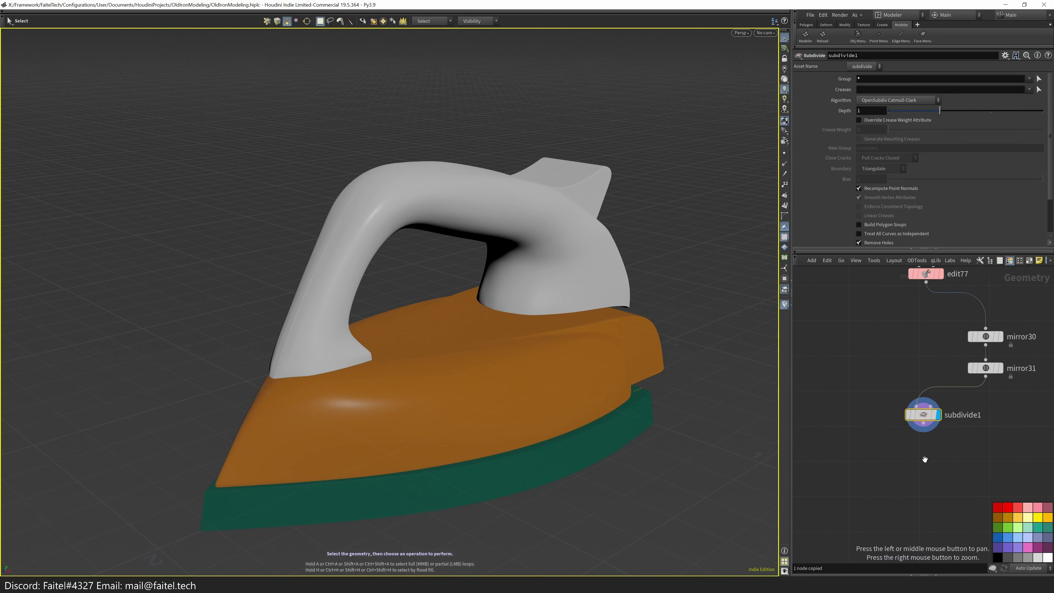
- Add a Color node after subdivide1 set to pink (1, 0.324, 0.5)
{"action": "key", "text": "c"}
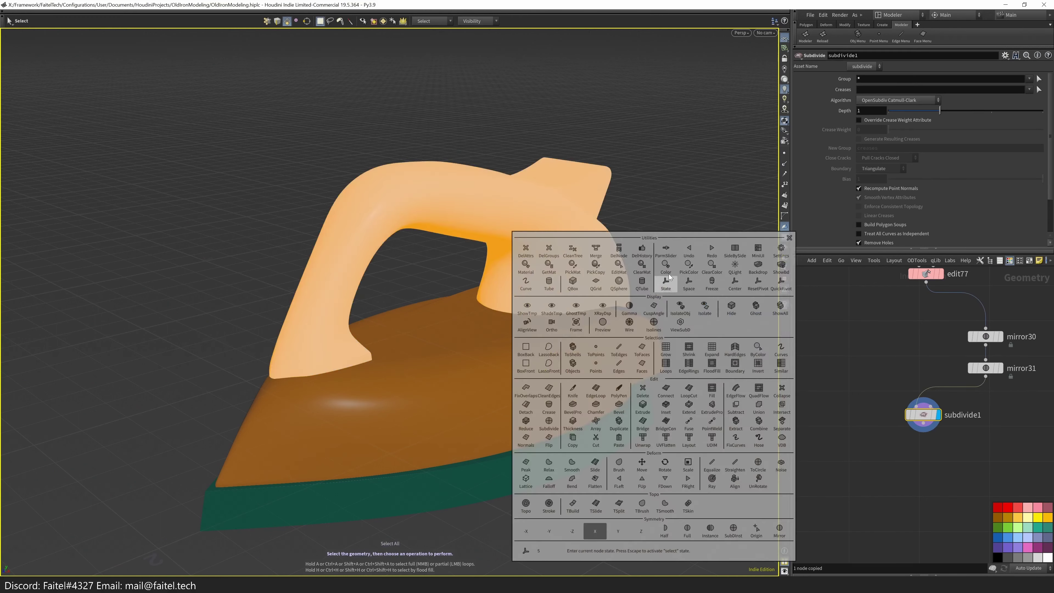
{"action": "left_click", "coordinate": [666, 278]}
{"action": "left_click", "coordinate": [862, 136]}
{"action": "left_click", "coordinate": [977, 77]}
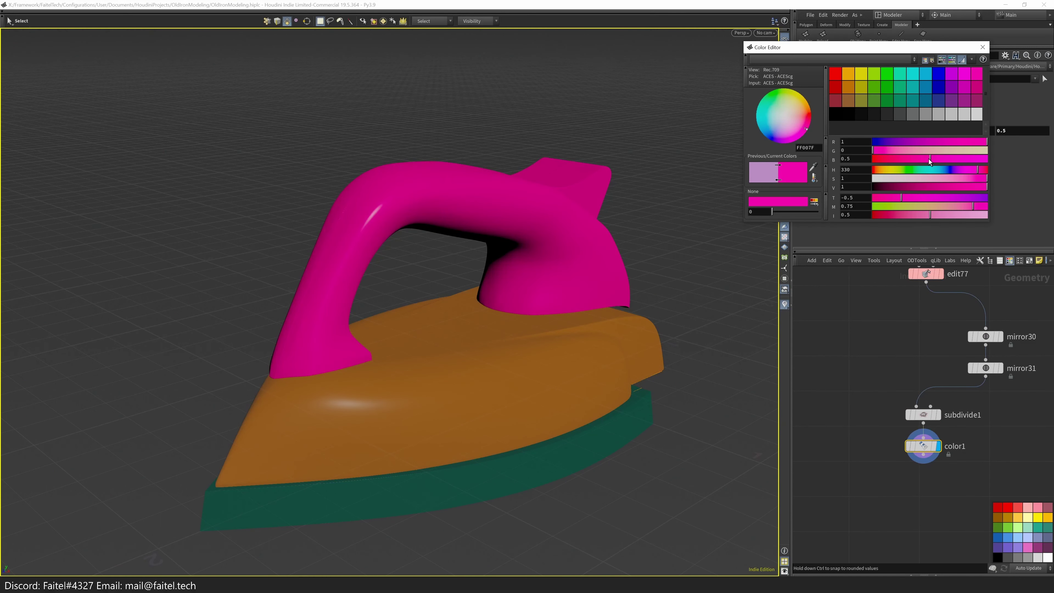
{"action": "left_click_drag", "start_coordinate": [928, 151], "coordinate": [924, 149]}
{"action": "left_click", "coordinate": [984, 47]}
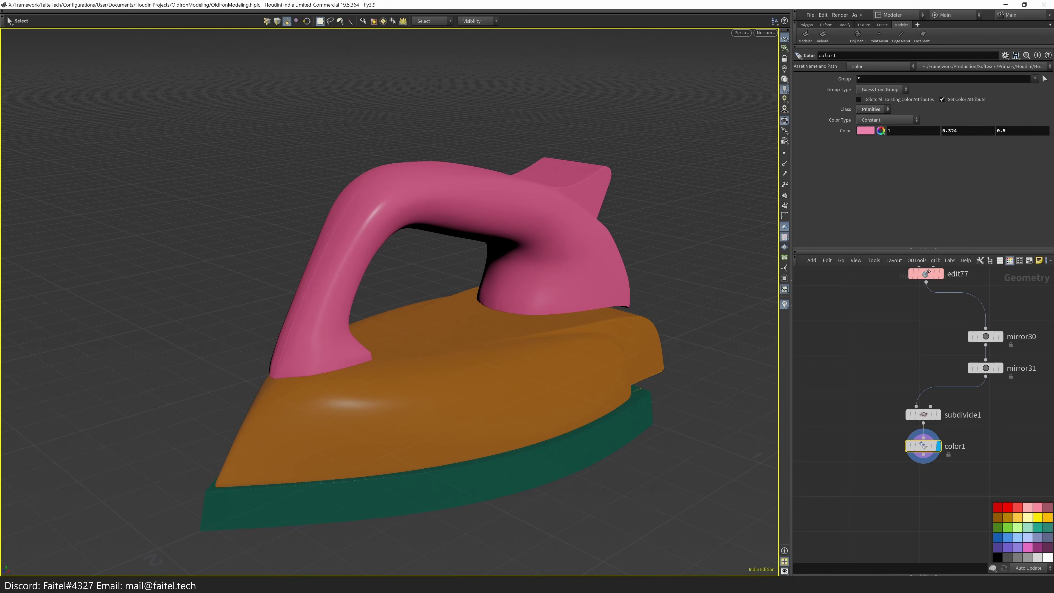
- Set the display flag on edit77 to show the uncoloured handle
{"action": "scroll", "coordinate": [458, 322], "scroll_direction": "up", "scroll_amount": 5}
{"action": "scroll", "coordinate": [934, 415], "scroll_direction": "down", "scroll_amount": 2}
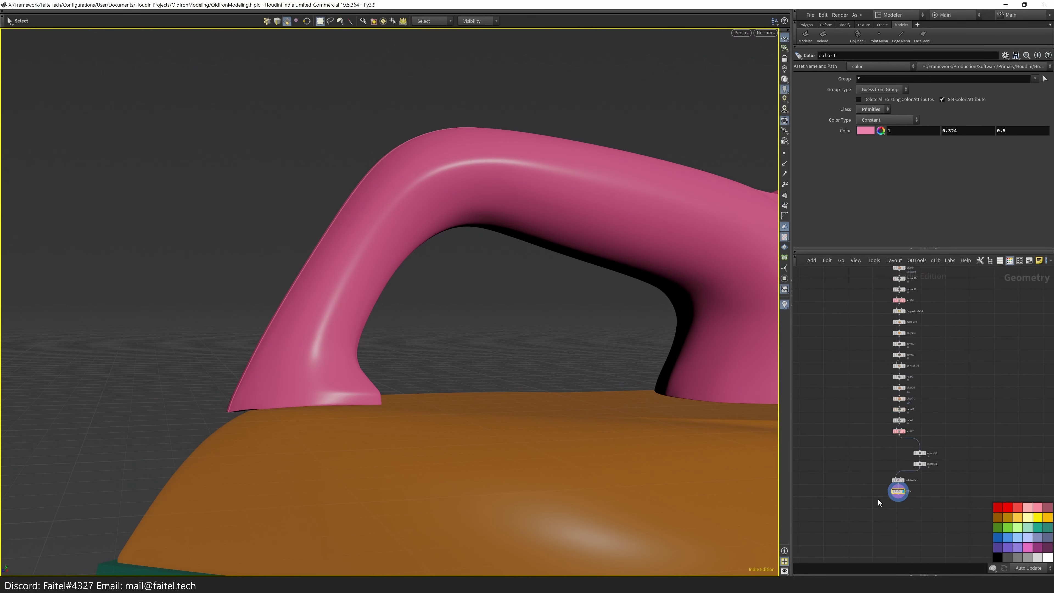
{"action": "scroll", "coordinate": [934, 415], "scroll_direction": "up", "scroll_amount": 3}
{"action": "left_click", "coordinate": [904, 326]}
- Select and move edge loops on the handle's left leg near its base
{"action": "key", "text": "shift+w"}
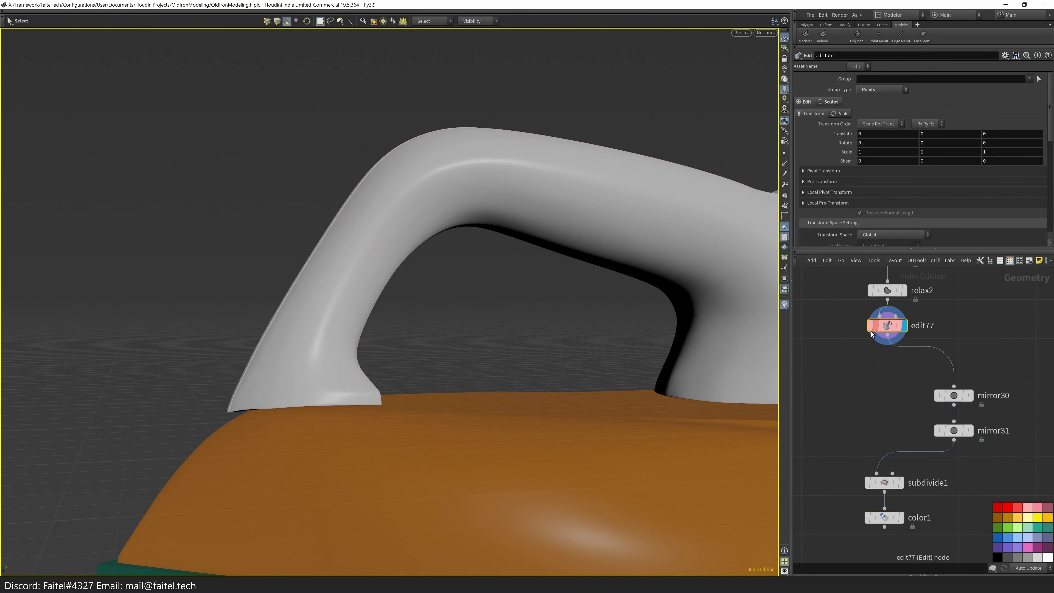
{"action": "key", "text": "3"}
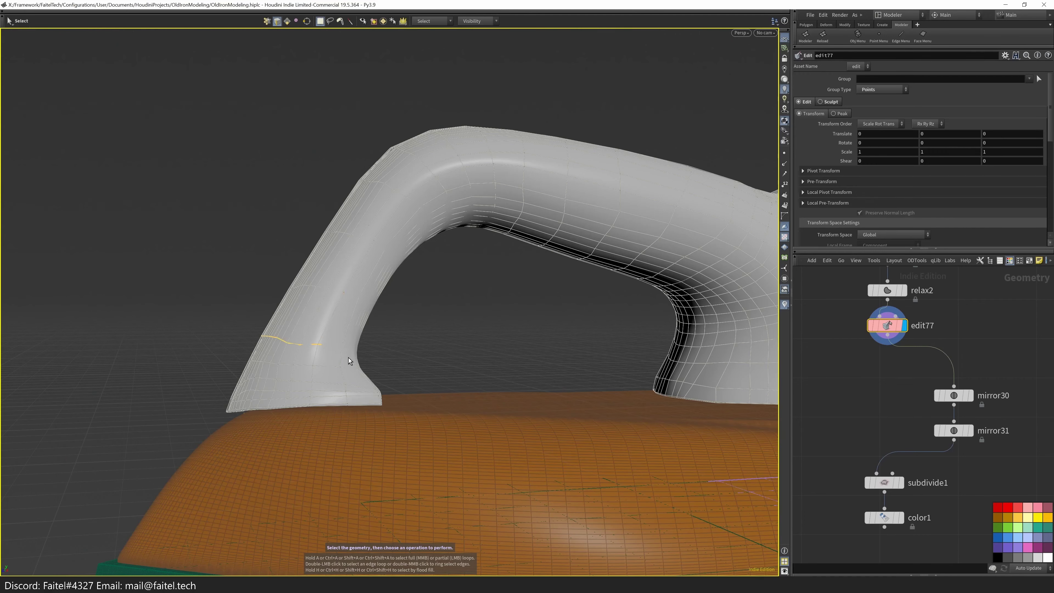
{"action": "double_click", "coordinate": [328, 349]}
{"action": "left_click_drag", "start_coordinate": [341, 363], "coordinate": [635, 338], "text": "alt"}
{"action": "scroll", "coordinate": [473, 328], "scroll_direction": "up", "scroll_amount": 3}
{"action": "double_click", "coordinate": [364, 387]}
{"action": "key", "text": "Escape"}
- Display color1 to review the pink handle on the orange body, then re-enter the Handle network
{"action": "left_click", "coordinate": [899, 517]}
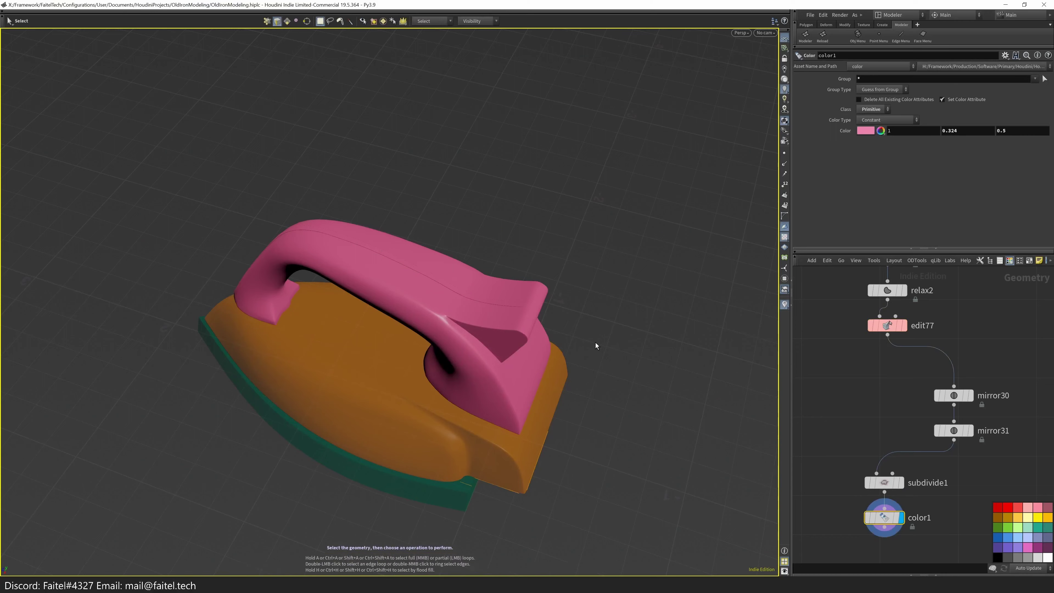
{"action": "key", "text": "u"}
{"action": "key", "text": "Escape"}
{"action": "left_click_drag", "start_coordinate": [623, 307], "coordinate": [288, 305]}
{"action": "key", "text": "s"}
{"action": "key", "text": "space+3"}
{"action": "double_click", "coordinate": [217, 312]}
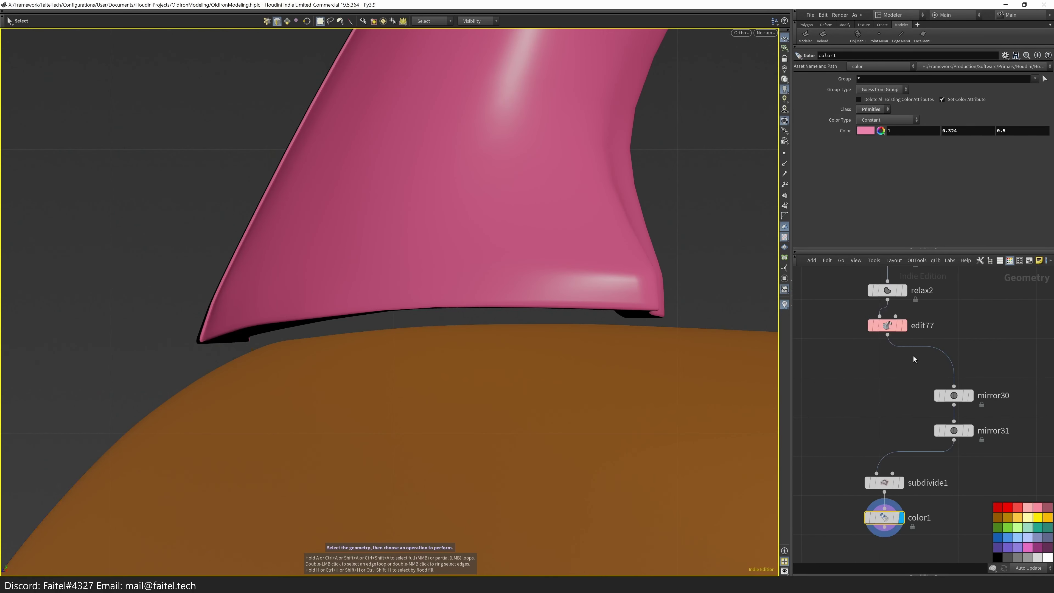
- Push the handle foot's tip points down slightly with the sculpt brush
{"action": "key", "text": "s"}
{"action": "left_click", "coordinate": [214, 332]}
{"action": "key", "text": "p"}
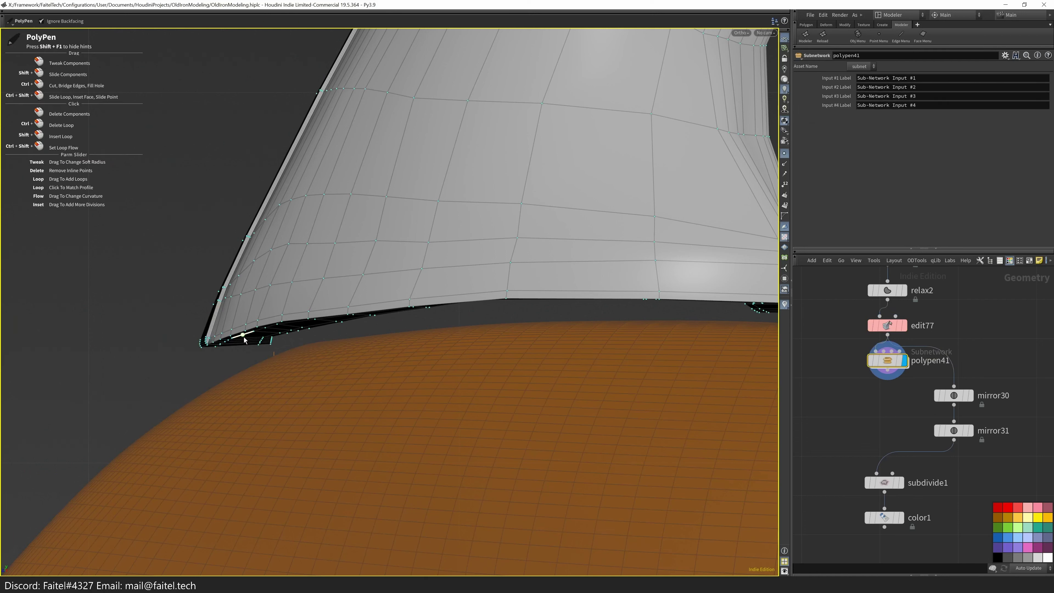
{"action": "key", "text": "ctrl+z"}
{"action": "key", "text": "b"}
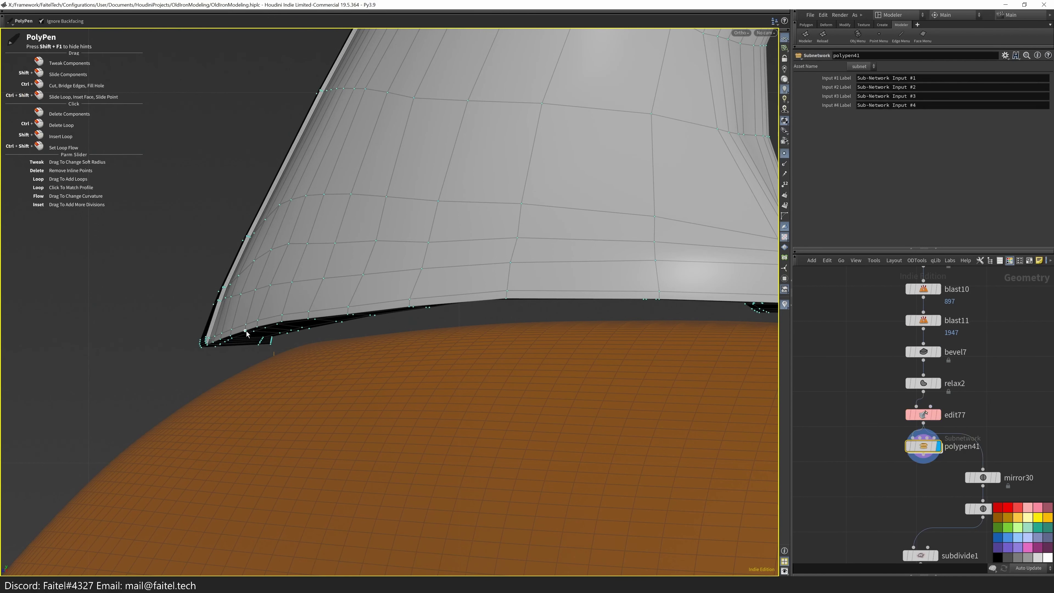
{"action": "mouse_move", "coordinate": [248, 319]}
{"action": "left_mouse_down"}
{"action": "mouse_move", "coordinate": [292, 342]}
{"action": "mouse_move", "coordinate": [227, 329]}
{"action": "mouse_move", "coordinate": [223, 341]}
{"action": "mouse_move", "coordinate": [205, 339]}
{"action": "mouse_move", "coordinate": [205, 355]}
{"action": "mouse_move", "coordinate": [254, 343]}
{"action": "mouse_move", "coordinate": [243, 355]}
{"action": "mouse_move", "coordinate": [236, 346]}
{"action": "mouse_move", "coordinate": [214, 354]}
{"action": "mouse_move", "coordinate": [224, 338]}
{"action": "mouse_move", "coordinate": [271, 351]}
{"action": "mouse_move", "coordinate": [272, 338]}
{"action": "mouse_move", "coordinate": [519, 266]}
{"action": "mouse_move", "coordinate": [552, 312]}
{"action": "mouse_move", "coordinate": [542, 328]}
{"action": "mouse_move", "coordinate": [456, 328]}
{"action": "mouse_move", "coordinate": [464, 300]}
{"action": "mouse_move", "coordinate": [478, 332]}
{"action": "mouse_move", "coordinate": [468, 287]}
{"action": "mouse_move", "coordinate": [449, 330]}
{"action": "left_mouse_up"}
{"action": "scroll", "coordinate": [239, 352], "scroll_direction": "up", "scroll_amount": 3}
{"action": "scroll", "coordinate": [238, 349], "scroll_direction": "down", "scroll_amount": 4}
{"action": "scroll", "coordinate": [474, 329], "scroll_direction": "up", "scroll_amount": 3}
{"action": "scroll", "coordinate": [483, 283], "scroll_direction": "down", "scroll_amount": 3}
- Sculpt and smooth the dark crease at the handle's lower tip, viewed from below
{"action": "left_click_drag", "start_coordinate": [483, 283], "coordinate": [496, 381]}
{"action": "mouse_move", "coordinate": [471, 424]}
{"action": "left_mouse_down"}
{"action": "mouse_move", "coordinate": [494, 291]}
{"action": "mouse_move", "coordinate": [453, 329]}
{"action": "mouse_move", "coordinate": [525, 330]}
{"action": "mouse_move", "coordinate": [505, 397]}
{"action": "mouse_move", "coordinate": [405, 348]}
{"action": "mouse_move", "coordinate": [377, 306]}
{"action": "mouse_move", "coordinate": [337, 339]}
{"action": "left_mouse_up"}
{"action": "scroll", "coordinate": [493, 341], "scroll_direction": "down", "scroll_amount": 3}
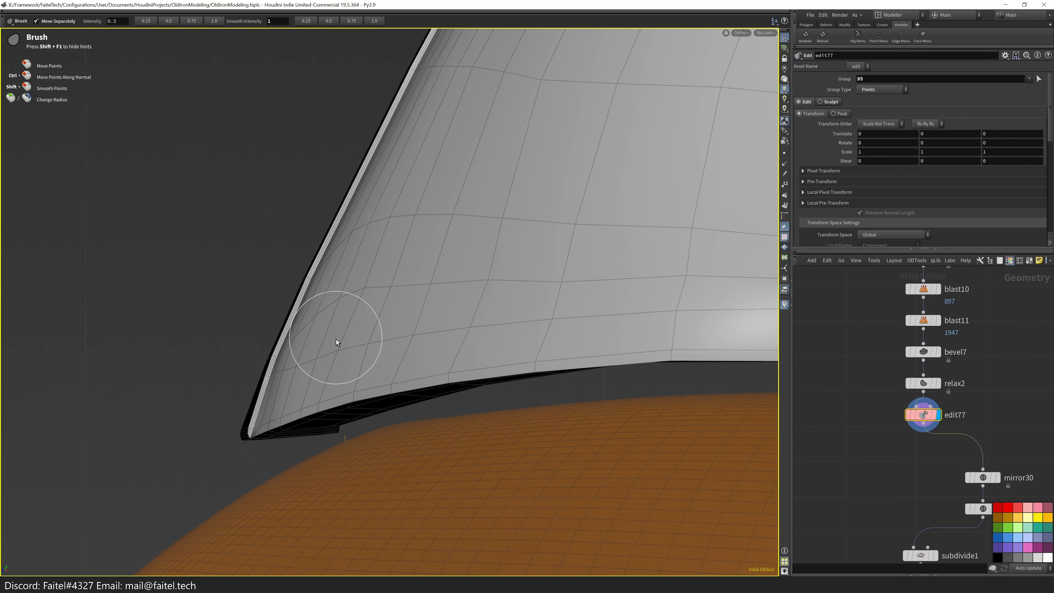
{"action": "mouse_move", "coordinate": [348, 443]}
{"action": "left_mouse_down"}
{"action": "mouse_move", "coordinate": [337, 419]}
{"action": "mouse_move", "coordinate": [321, 455]}
{"action": "mouse_move", "coordinate": [276, 466]}
{"action": "mouse_move", "coordinate": [276, 481]}
{"action": "left_mouse_up"}
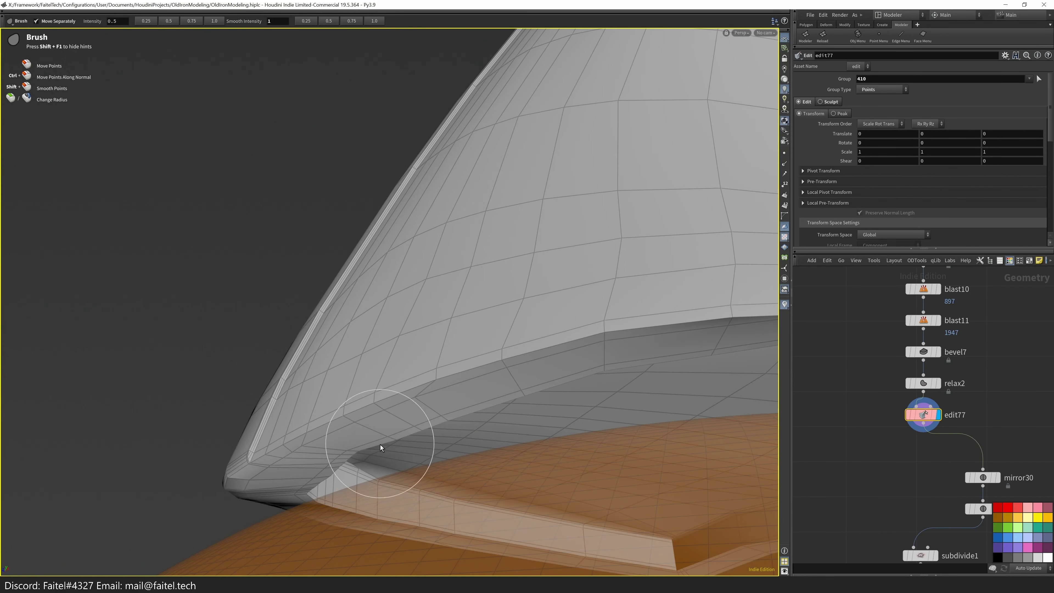
{"action": "mouse_move", "coordinate": [429, 419]}
{"action": "left_mouse_down"}
{"action": "mouse_move", "coordinate": [495, 409]}
{"action": "mouse_move", "coordinate": [351, 441]}
{"action": "mouse_move", "coordinate": [334, 517]}
{"action": "mouse_move", "coordinate": [348, 496]}
{"action": "left_mouse_up"}
{"action": "left_click_drag", "start_coordinate": [439, 459], "coordinate": [296, 487]}
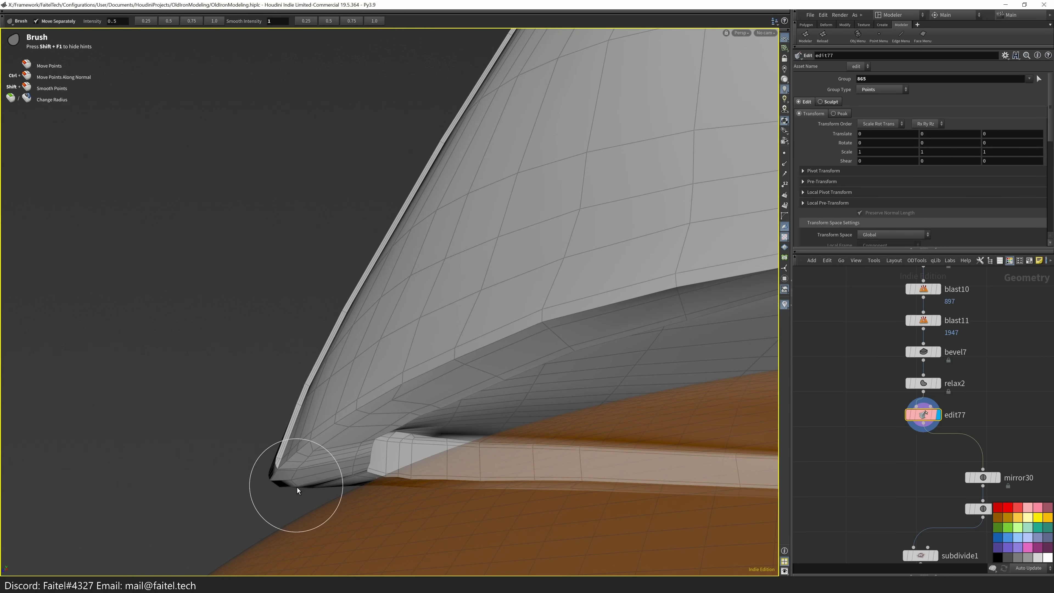
{"action": "scroll", "coordinate": [304, 478], "scroll_direction": "down", "scroll_amount": 3}
{"action": "mouse_move", "coordinate": [299, 482]}
{"action": "left_mouse_down"}
{"action": "mouse_move", "coordinate": [323, 496]}
{"action": "mouse_move", "coordinate": [333, 461]}
{"action": "mouse_move", "coordinate": [309, 466]}
{"action": "mouse_move", "coordinate": [323, 468]}
{"action": "mouse_move", "coordinate": [327, 448]}
{"action": "mouse_move", "coordinate": [234, 542]}
{"action": "left_mouse_up"}
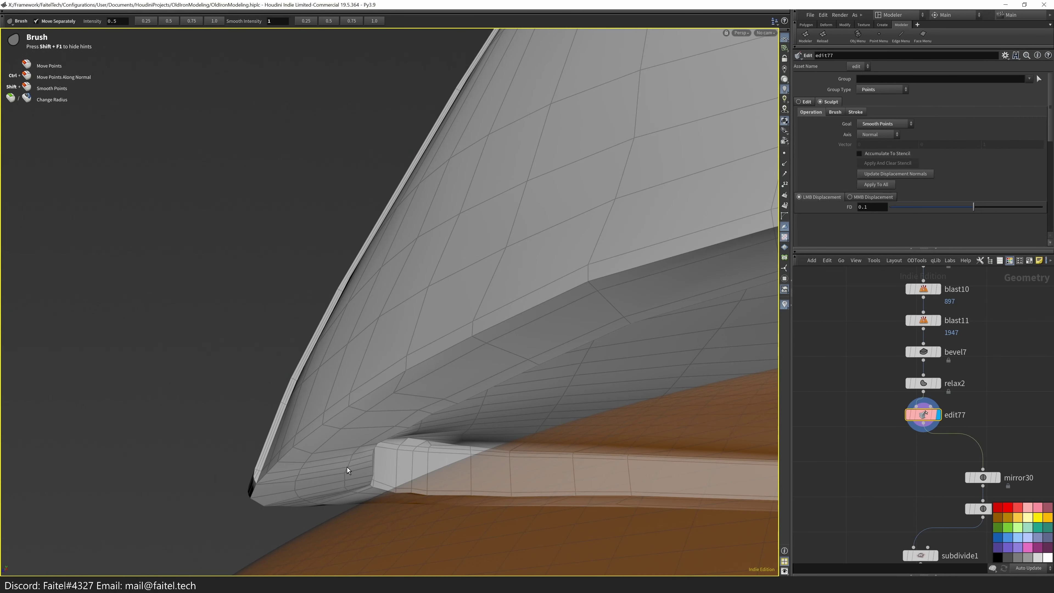
{"action": "left_click_drag", "start_coordinate": [356, 495], "coordinate": [443, 467], "text": "alt"}
{"action": "mouse_move", "coordinate": [381, 479]}
{"action": "left_mouse_down", "text": "shift"}
{"action": "mouse_move", "coordinate": [433, 478]}
{"action": "mouse_move", "coordinate": [323, 485]}
{"action": "mouse_move", "coordinate": [380, 500]}
{"action": "mouse_move", "coordinate": [368, 472]}
{"action": "left_mouse_up", "text": "shift"}
{"action": "mouse_move", "coordinate": [434, 420]}
{"action": "left_mouse_down", "text": "alt"}
{"action": "mouse_move", "coordinate": [431, 440]}
{"action": "mouse_move", "coordinate": [522, 441]}
{"action": "left_mouse_up", "text": "alt"}
- Adjust the underside tip edges into shape with Grab, Rotate and Move
{"action": "key", "text": "g"}
{"action": "mouse_move", "coordinate": [431, 452]}
{"action": "left_mouse_down"}
{"action": "mouse_move", "coordinate": [460, 443]}
{"action": "mouse_move", "coordinate": [529, 372]}
{"action": "mouse_move", "coordinate": [616, 421]}
{"action": "left_mouse_up"}
{"action": "left_click", "coordinate": [450, 444]}
{"action": "key", "text": "r"}
{"action": "key", "text": "g"}
{"action": "left_click_drag", "start_coordinate": [463, 447], "coordinate": [452, 481]}
{"action": "key", "text": "t"}
{"action": "left_click", "coordinate": [423, 459]}
{"action": "key", "text": "Escape"}
{"action": "left_click_drag", "start_coordinate": [452, 481], "coordinate": [236, 330]}
{"action": "key", "text": "t"}
- Display color1 and orbit around the whole iron with its pink handle
{"action": "middle_click_drag", "start_coordinate": [871, 444], "coordinate": [843, 365]}
{"action": "left_click", "coordinate": [907, 509]}
{"action": "left_click", "coordinate": [893, 510]}
{"action": "key", "text": "Escape"}
{"action": "left_click_drag", "start_coordinate": [530, 283], "coordinate": [326, 247]}
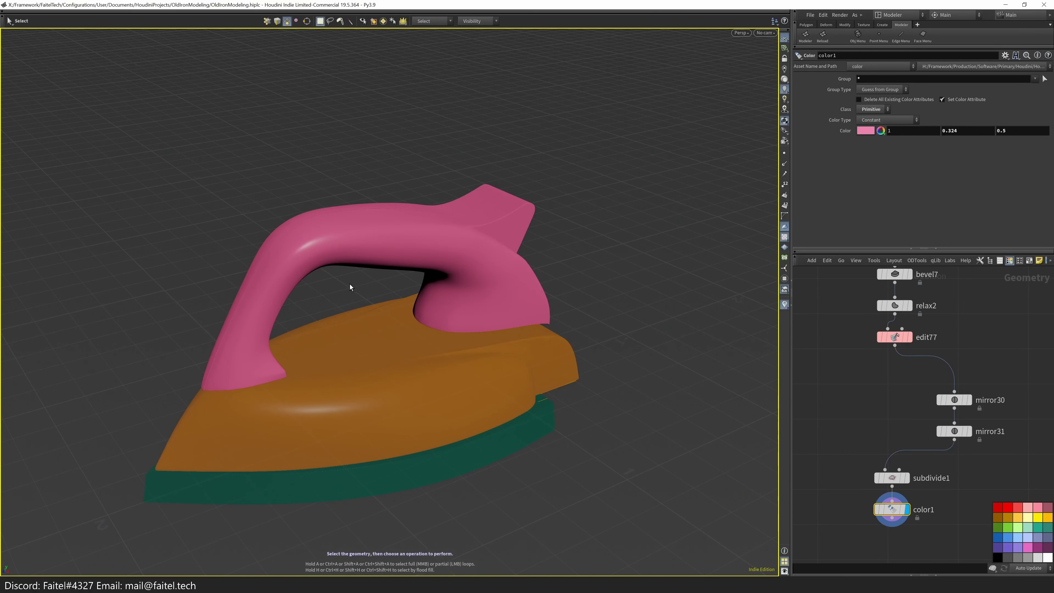
{"action": "key", "text": "space+3"}
- Return to the handle's point edits in edit77 and set up an orthographic side view
{"action": "scroll", "coordinate": [313, 319], "scroll_direction": "up", "scroll_amount": 6}
{"action": "scroll", "coordinate": [508, 228], "scroll_direction": "down", "scroll_amount": 5}
{"action": "scroll", "coordinate": [347, 324], "scroll_direction": "up", "scroll_amount": 6}
{"action": "scroll", "coordinate": [346, 325], "scroll_direction": "up", "scroll_amount": 2}
{"action": "key", "text": "Return"}
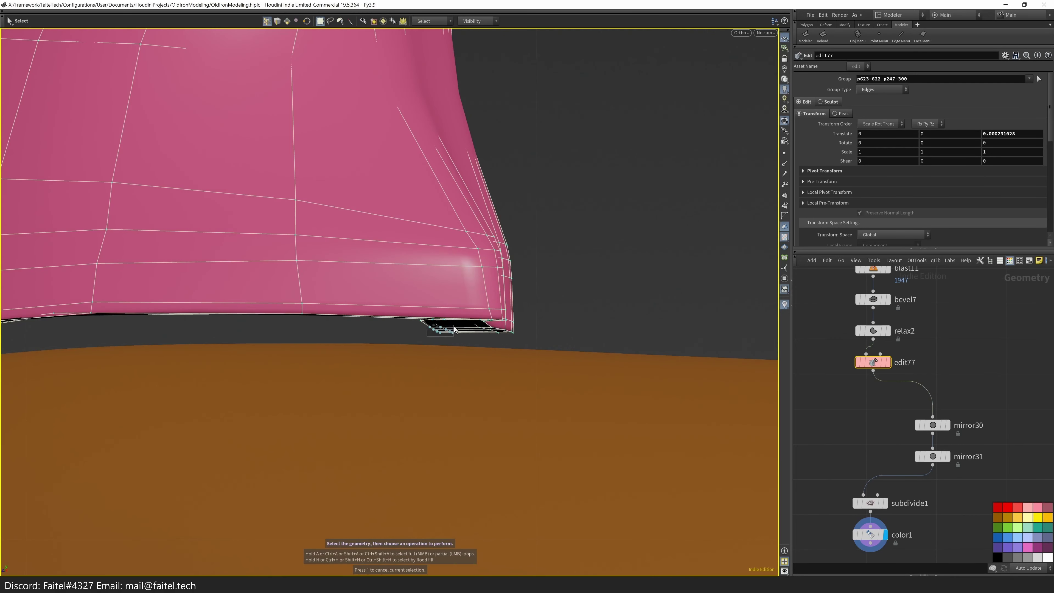
{"action": "key", "text": "space+1"}
{"action": "scroll", "coordinate": [270, 363], "scroll_direction": "up", "scroll_amount": 6}
{"action": "key", "text": "ctrl+z"}
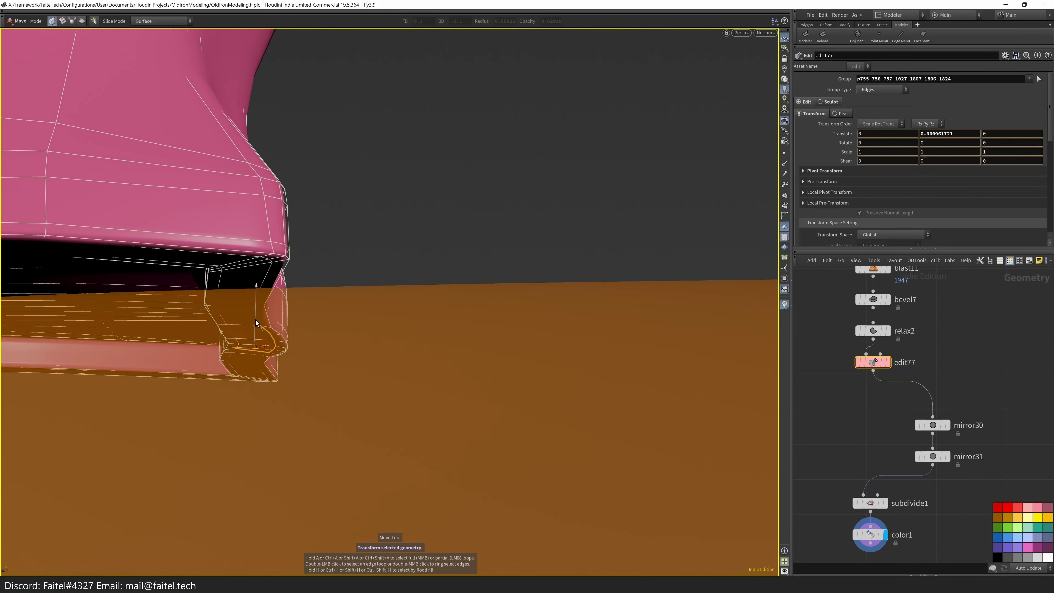
{"action": "key", "text": "space+3"}
{"action": "scroll", "coordinate": [259, 293], "scroll_direction": "up", "scroll_amount": 5}
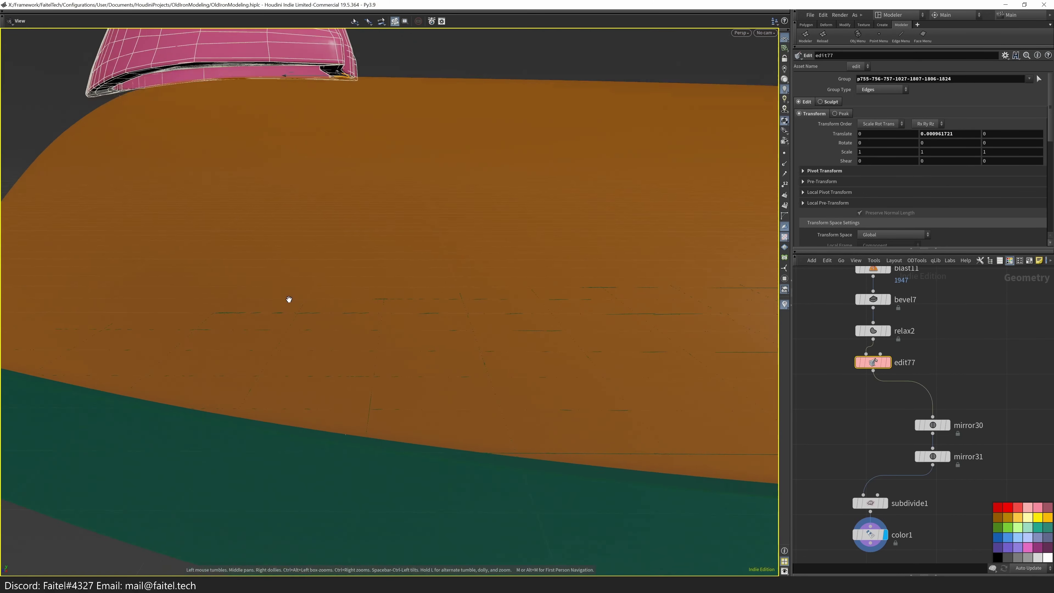
- Nudge the selected lower-edge points slightly down to close the gap above the shell
{"action": "key", "text": "ctrl+z"}
{"action": "key", "text": "t"}
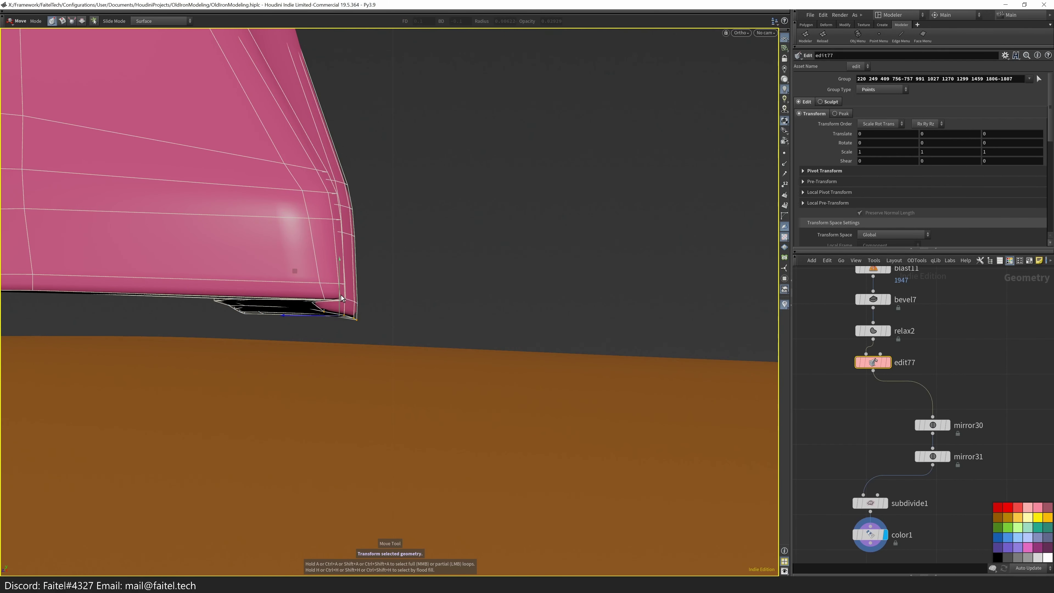
{"action": "key", "text": "ctrl+z"}
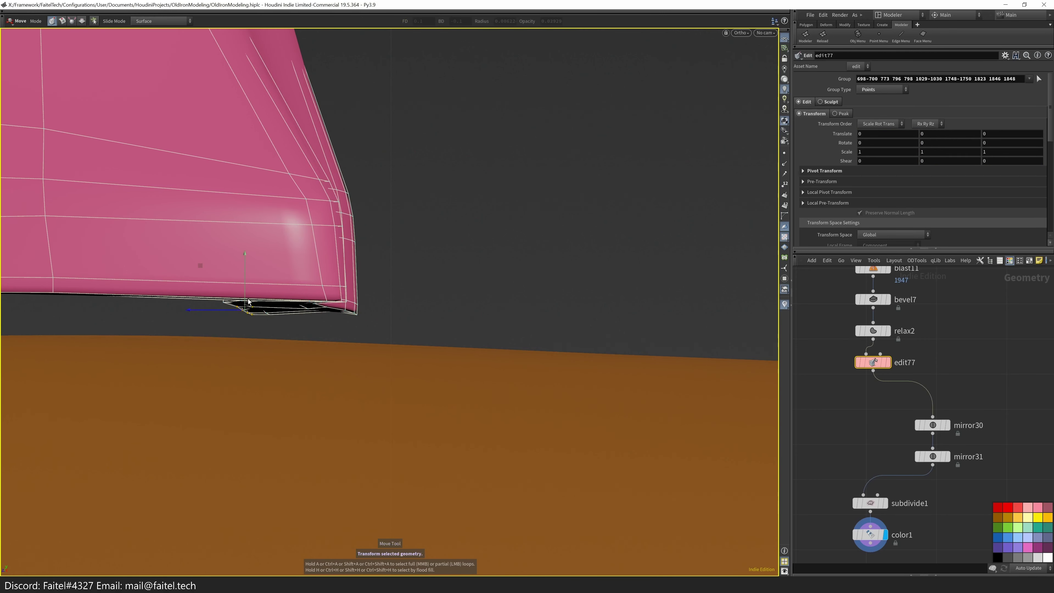
{"action": "left_click_drag", "start_coordinate": [245, 299], "coordinate": [234, 309]}
{"action": "key", "text": "s"}
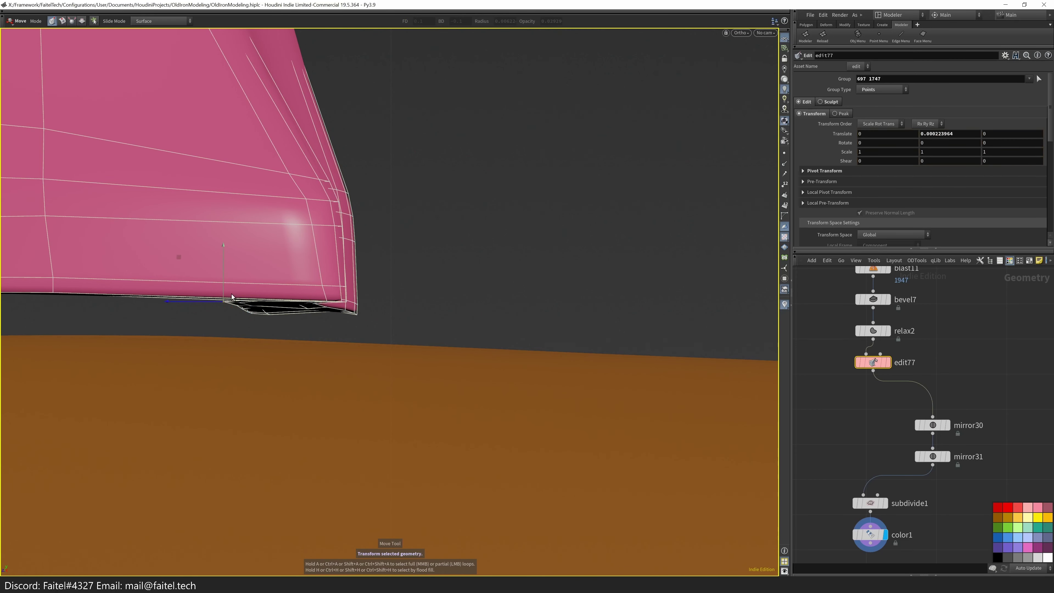
- Restore shaded display, go up to object level and view the whole iron
{"action": "key", "text": "Escape"}
{"action": "key", "text": "w"}
{"action": "key", "text": "w"}
{"action": "key", "text": "Escape"}
{"action": "mouse_move", "coordinate": [433, 306]}
{"action": "left_mouse_down"}
{"action": "mouse_move", "coordinate": [313, 379]}
{"action": "mouse_move", "coordinate": [164, 440]}
{"action": "mouse_move", "coordinate": [351, 342]}
{"action": "mouse_move", "coordinate": [572, 400]}
{"action": "mouse_move", "coordinate": [356, 286]}
{"action": "mouse_move", "coordinate": [184, 292]}
{"action": "mouse_move", "coordinate": [309, 221]}
{"action": "mouse_move", "coordinate": [545, 306]}
{"action": "mouse_move", "coordinate": [423, 247]}
{"action": "mouse_move", "coordinate": [353, 259]}
{"action": "left_mouse_up"}
{"action": "key", "text": "u"}
{"action": "key", "text": "s"}
{"action": "left_click", "coordinate": [545, 305]}
- Save OldIronModeling.hiplc and hide the orange Shell object
{"action": "key", "text": "ctrl+s"}
{"action": "key", "text": "space+3"}
{"action": "key", "text": "r"}
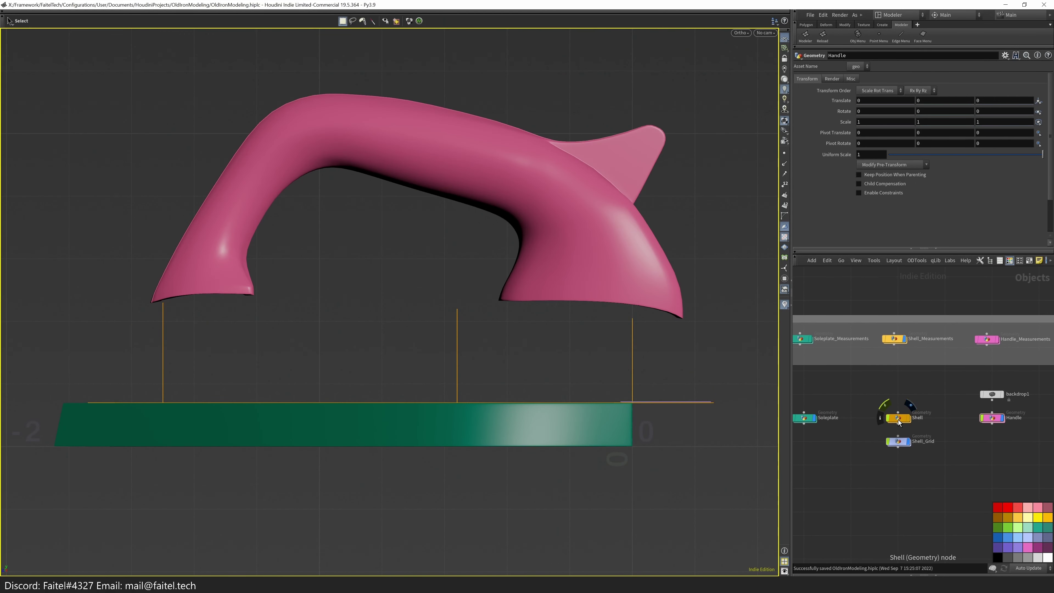
{"action": "scroll", "coordinate": [407, 314], "scroll_direction": "up", "scroll_amount": 2}
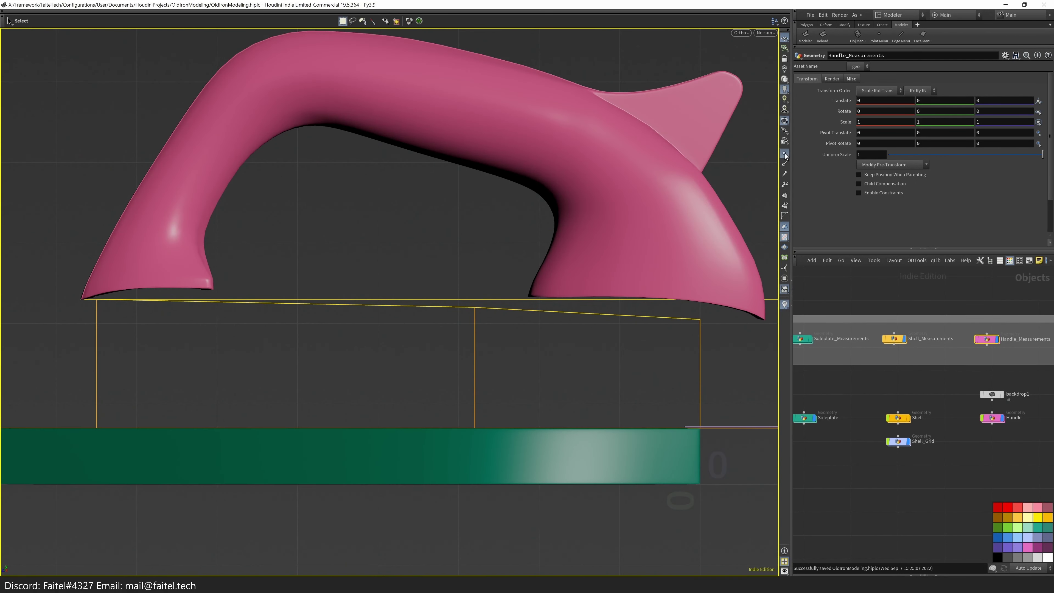
{"action": "scroll", "coordinate": [457, 264], "scroll_direction": "up", "scroll_amount": 2}
{"action": "key", "text": "space+1"}
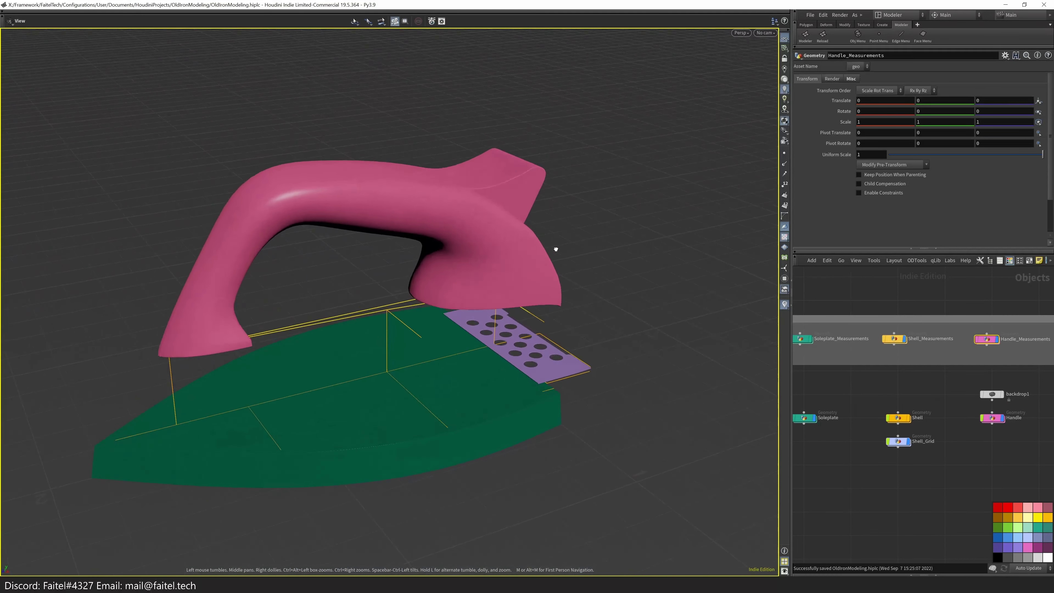
- Toggle the reference backdrop, then create a new QTube primitive object
{"action": "middle_click_drag", "start_coordinate": [998, 443], "coordinate": [932, 413]}
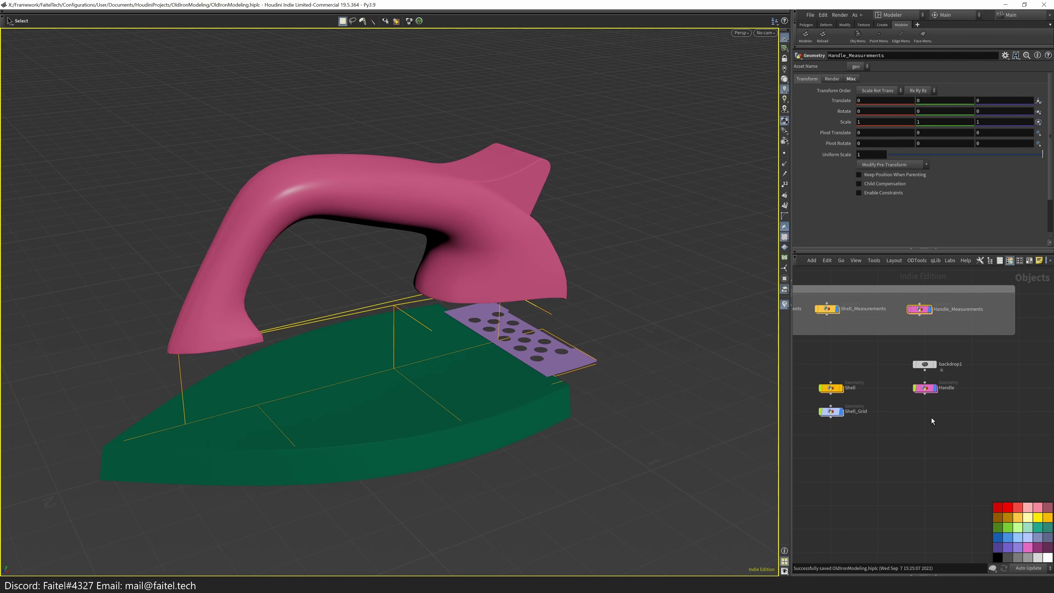
{"action": "left_click", "coordinate": [935, 364]}
{"action": "left_click", "coordinate": [928, 367]}
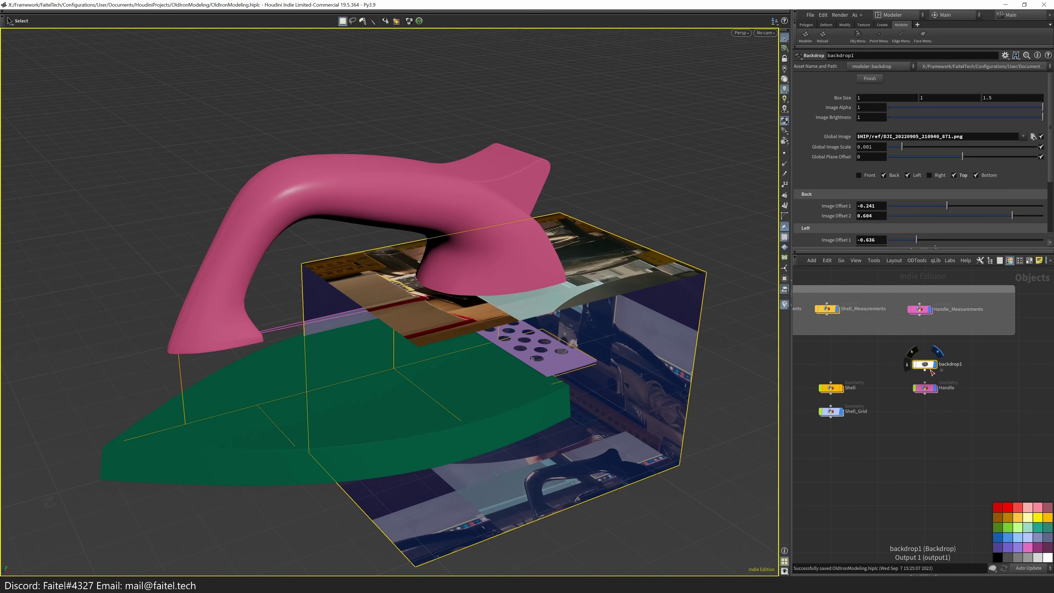
{"action": "left_click", "coordinate": [937, 351]}
{"action": "middle_click_drag", "start_coordinate": [940, 371], "coordinate": [924, 326]}
{"action": "key", "text": "Tab"}
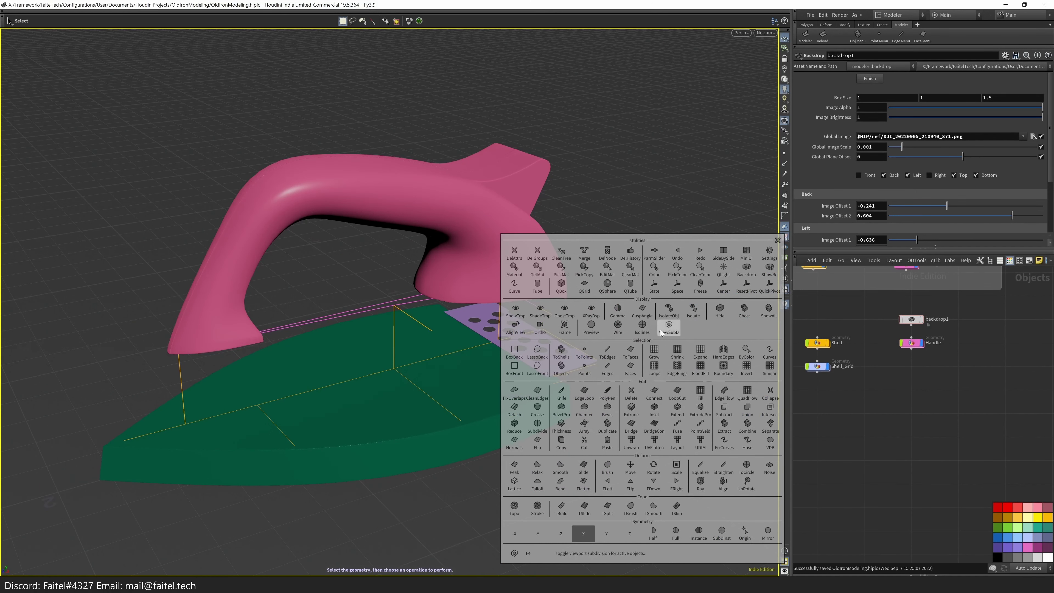
{"action": "left_click", "coordinate": [631, 287]}
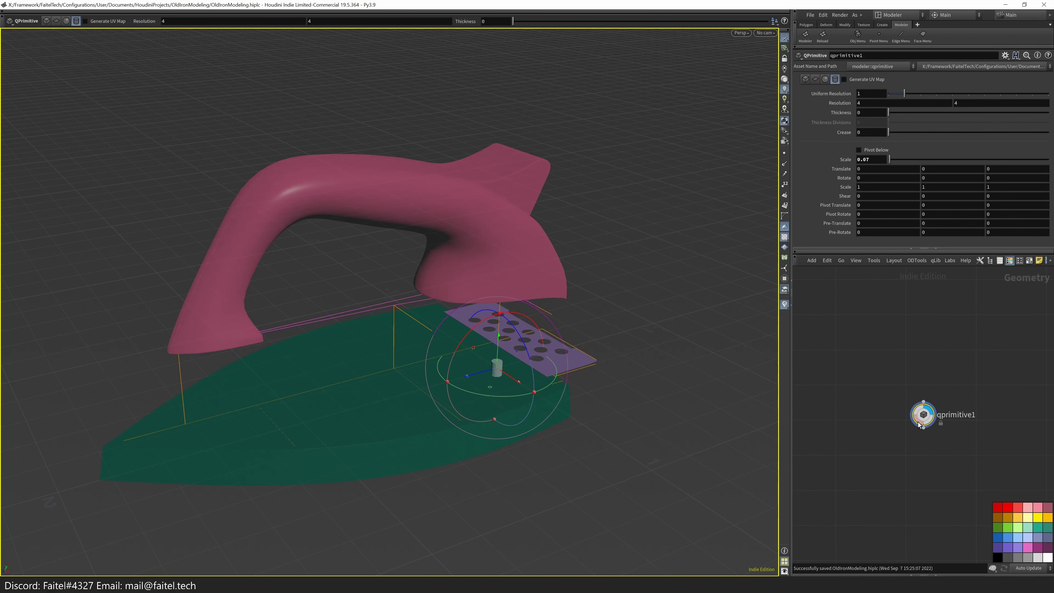
- Remove the quick tube and add a Circle node in its place
{"action": "key", "text": "ctrl+x"}
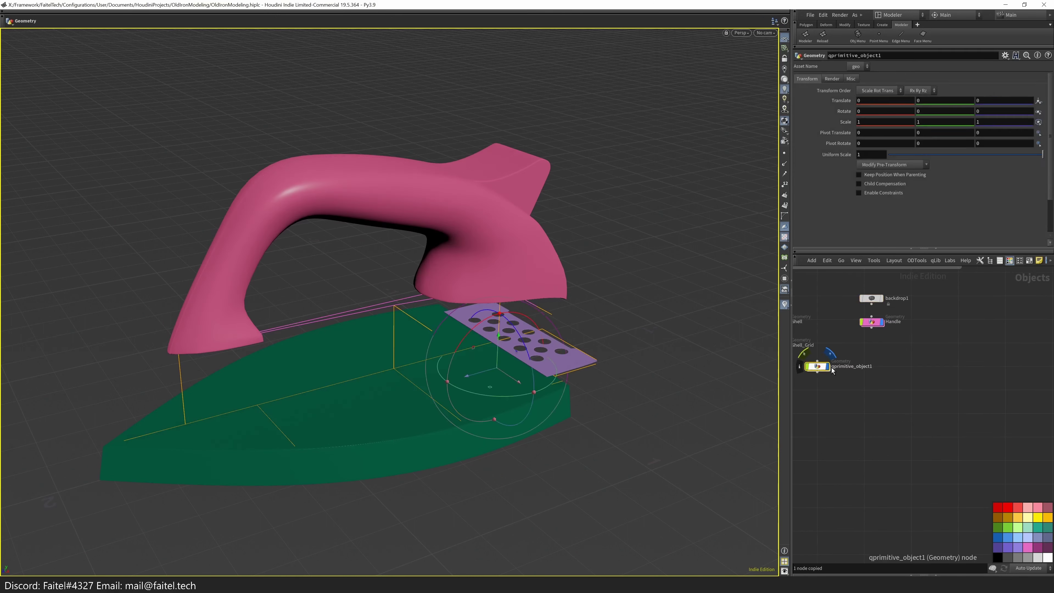
{"action": "key", "text": "Tab"}
{"action": "type", "text": "tube"}
{"action": "key", "text": "Return"}
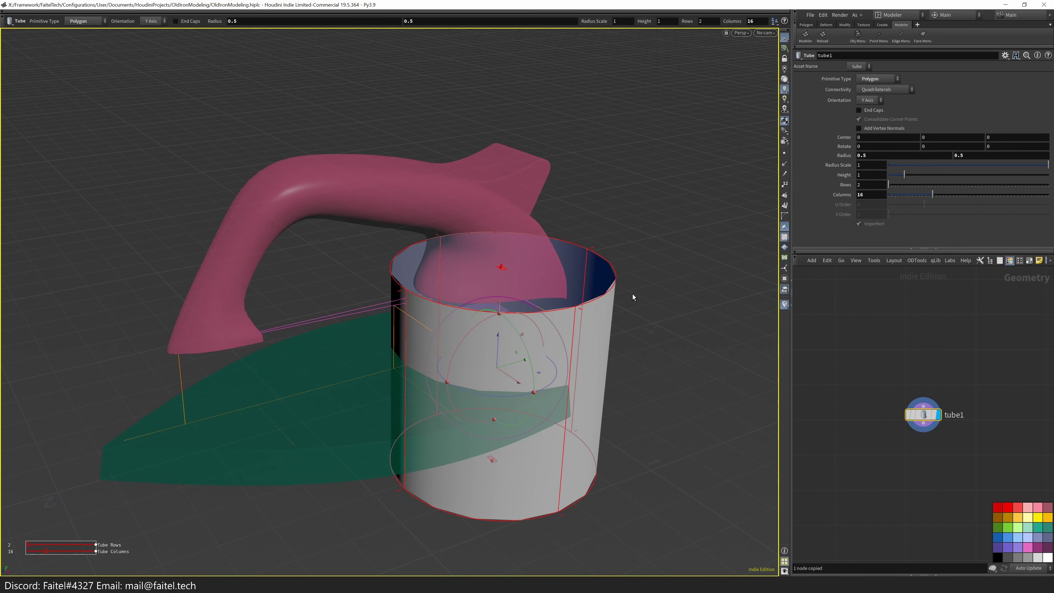
{"action": "key", "text": "Delete"}
{"action": "key", "text": "Tab"}
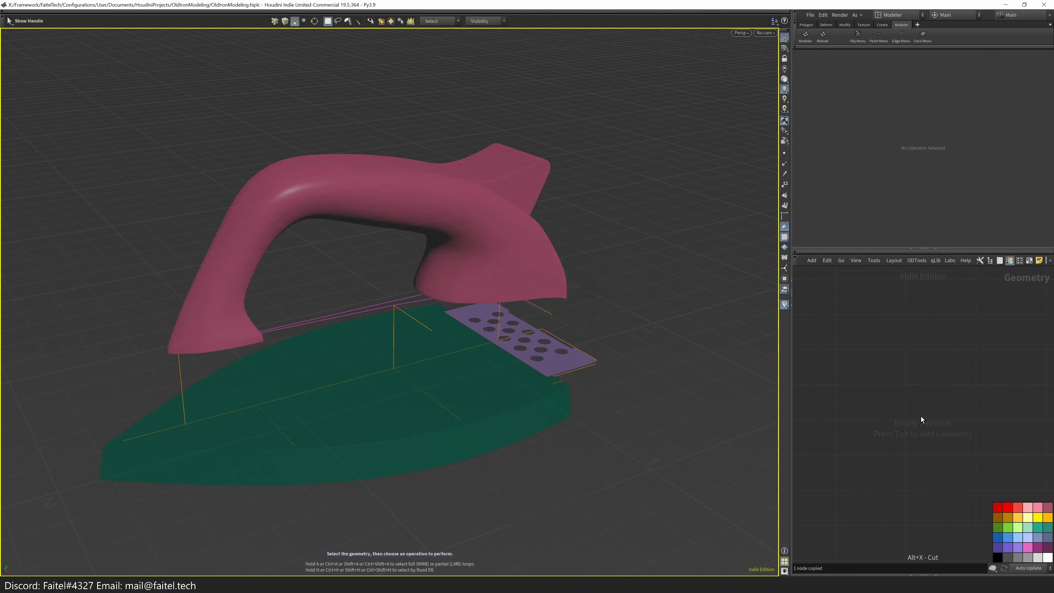
{"action": "type", "text": "circ"}
{"action": "key", "text": "Return"}
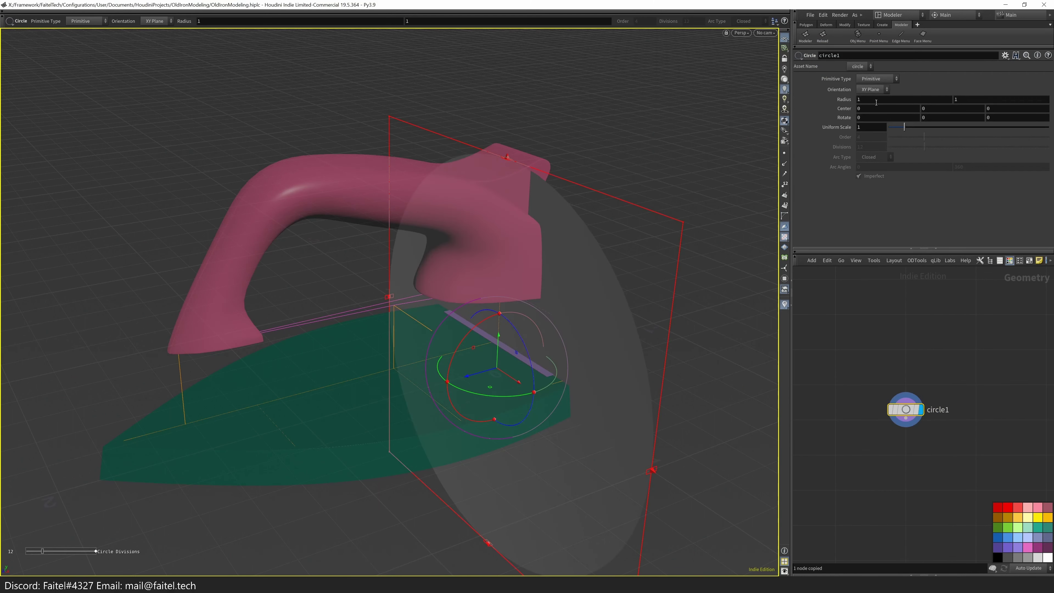
- Make the circle a 12-sided polygon on the ZX plane, flipped 180 degrees, and isolate it
{"action": "left_click", "coordinate": [872, 89]}
{"action": "left_click", "coordinate": [872, 109]}
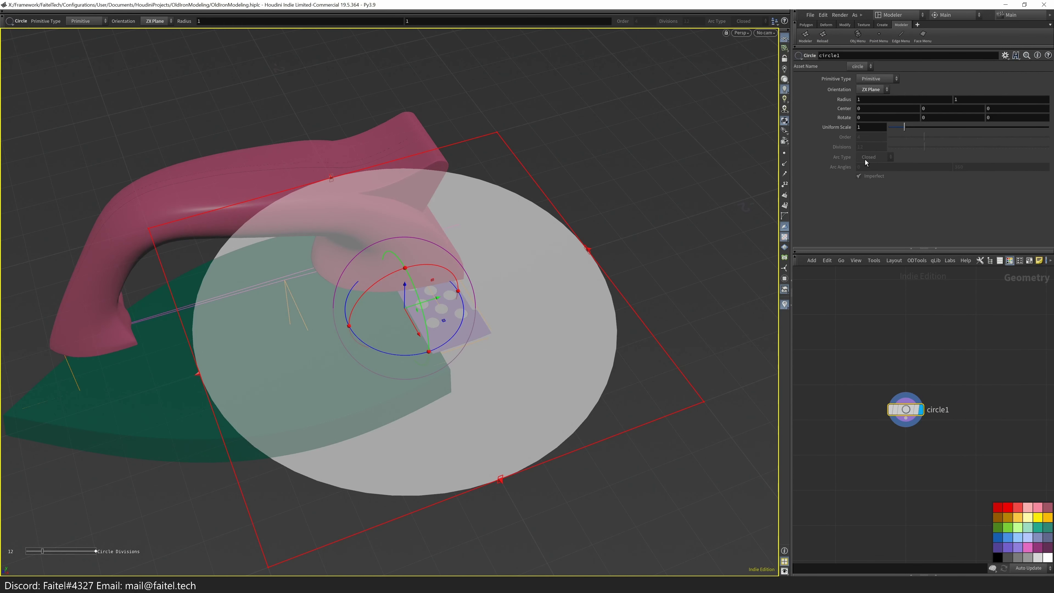
{"action": "left_click", "coordinate": [877, 78]}
{"action": "left_click", "coordinate": [871, 89]}
{"action": "middle_click_drag", "start_coordinate": [906, 119], "coordinate": [938, 88]}
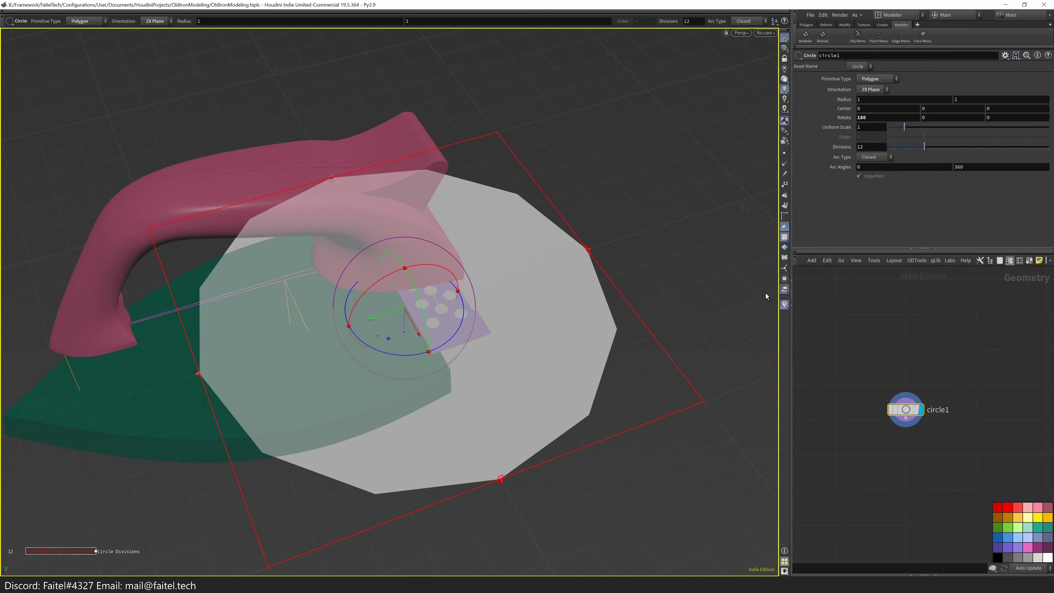
{"action": "key", "text": "Tab"}
{"action": "left_click", "coordinate": [825, 174]}
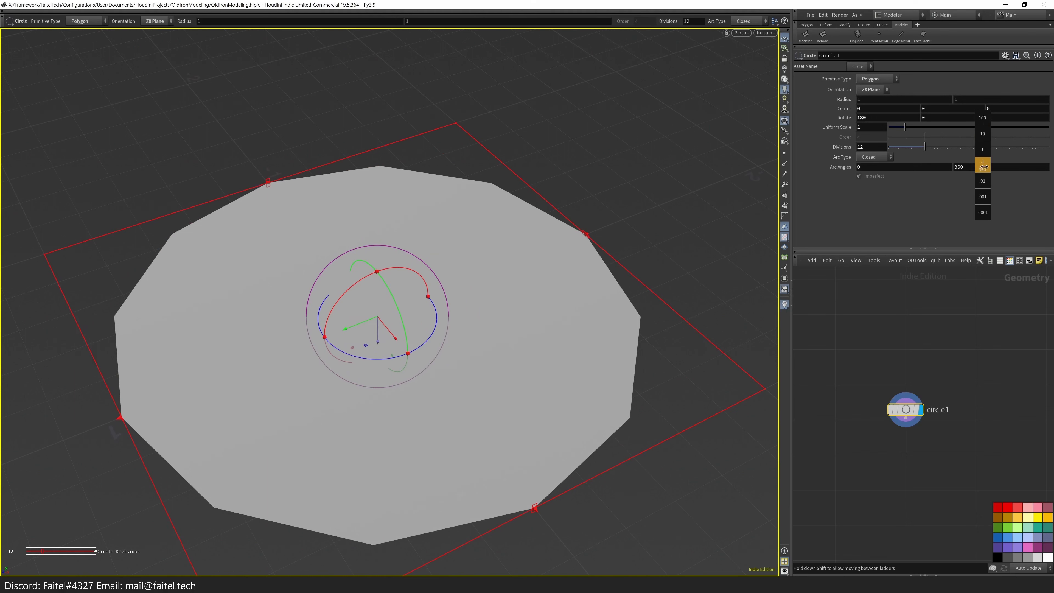
- Set Arc Type to Closed Arc and narrow it to a 45-degree wedge, checked from top view
{"action": "left_click", "coordinate": [880, 178]}
{"action": "left_click", "coordinate": [874, 157]}
{"action": "left_click", "coordinate": [872, 184]}
{"action": "middle_click_drag", "start_coordinate": [972, 166], "coordinate": [876, 134]}
{"action": "key", "text": "space+2"}
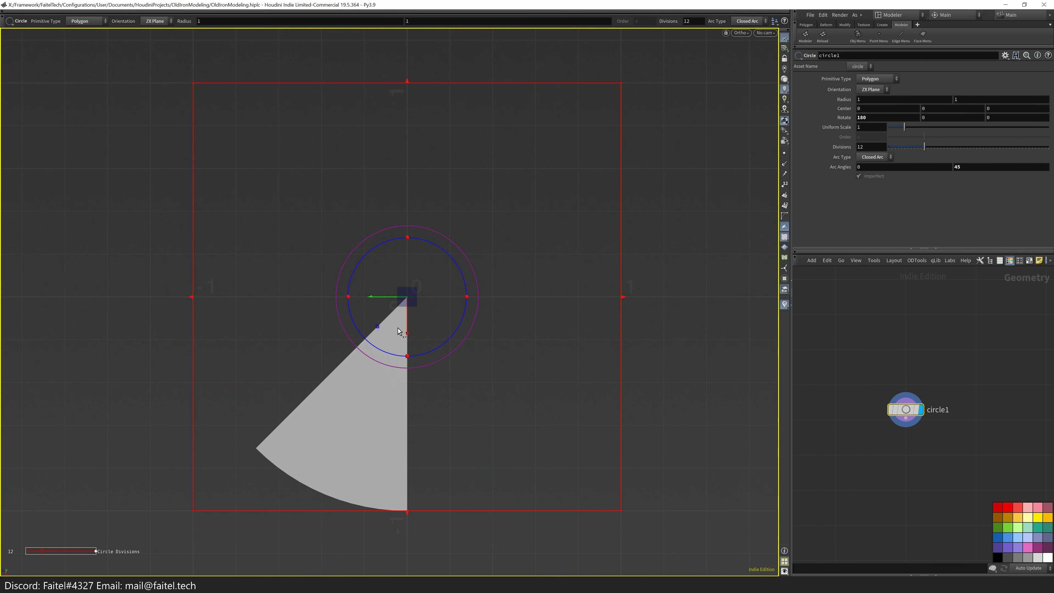
{"action": "left_click_drag", "start_coordinate": [429, 357], "coordinate": [430, 353], "text": "alt"}
{"action": "key", "text": "space+2"}
- Remove the PolyPen node and narrow the circle's arc angle to 30 degrees
{"action": "key", "text": "q"}
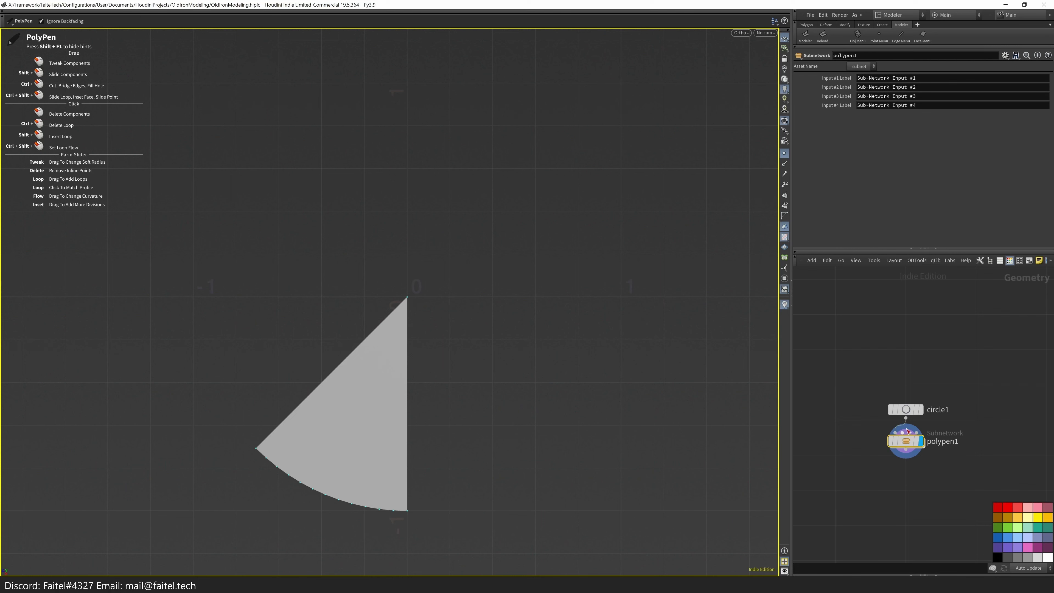
{"action": "key", "text": "alt+x"}
{"action": "type", "text": "30"}
{"action": "key", "text": "Return"}
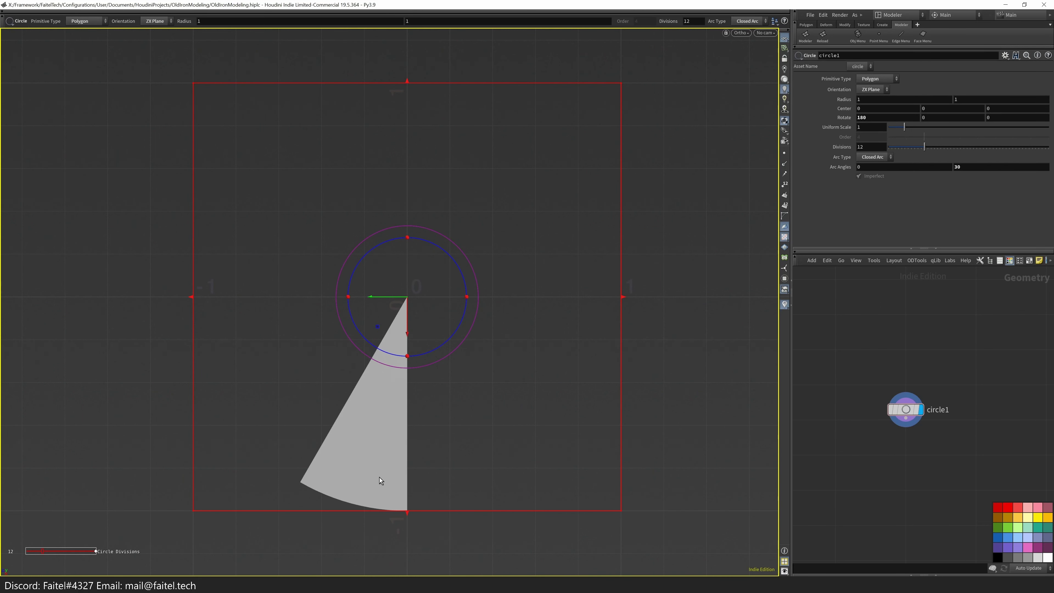
- Cut an edge from the wedge tip to the arc with PolyPen and extrude the wedge
{"action": "key", "text": "q"}
{"action": "left_click_drag", "start_coordinate": [408, 301], "coordinate": [388, 509], "text": "ctrl"}
{"action": "key", "text": "s"}
{"action": "key", "text": "shift+w"}
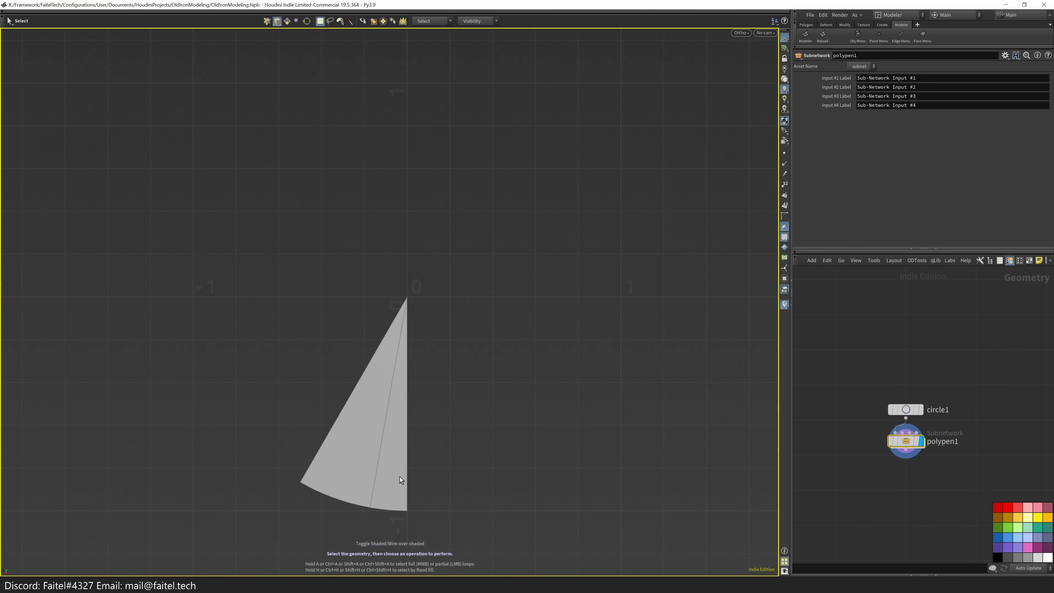
{"action": "left_click", "coordinate": [447, 459]}
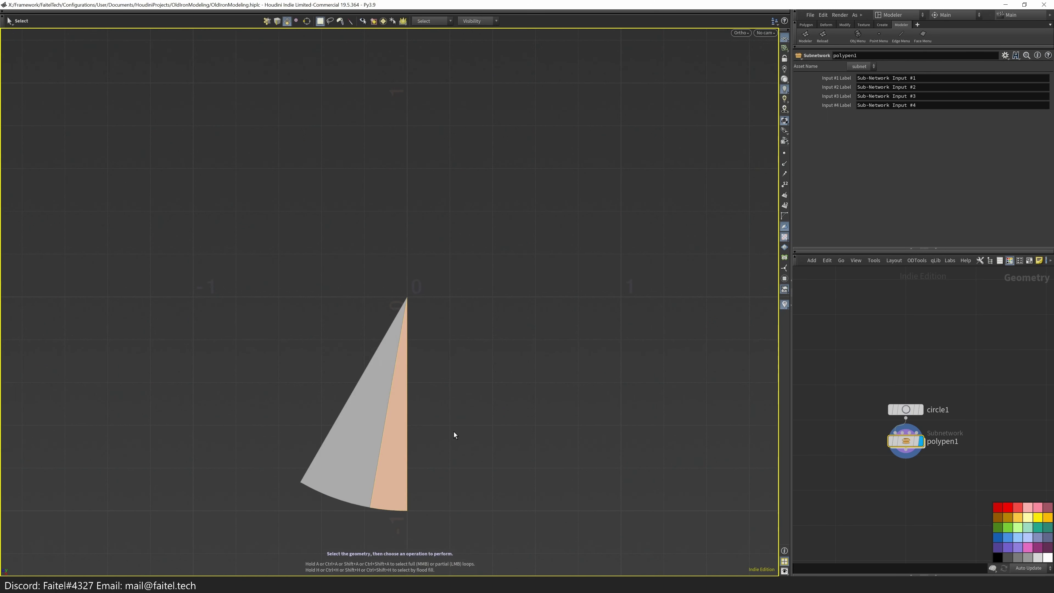
{"action": "key", "text": "shift+e"}
{"action": "key", "text": "Escape"}
{"action": "left_click_drag", "start_coordinate": [488, 425], "coordinate": [454, 411]}
- Try mirroring and moving the wedge, then undo both edits
{"action": "key", "text": "q"}
{"action": "left_click", "coordinate": [404, 534]}
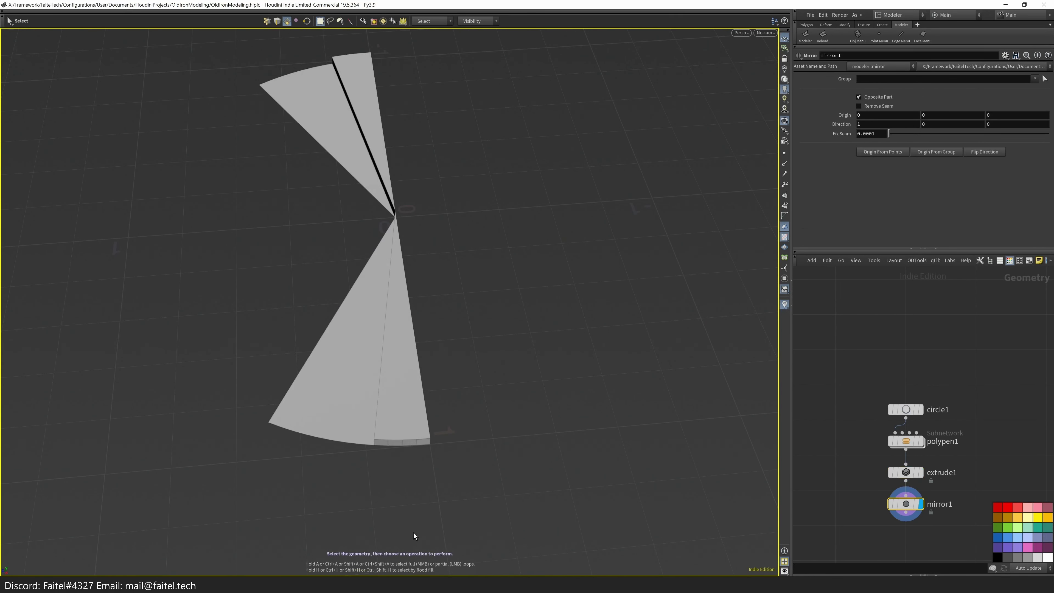
{"action": "key", "text": "ctrl+z"}
{"action": "left_click_drag", "start_coordinate": [455, 470], "coordinate": [449, 417]}
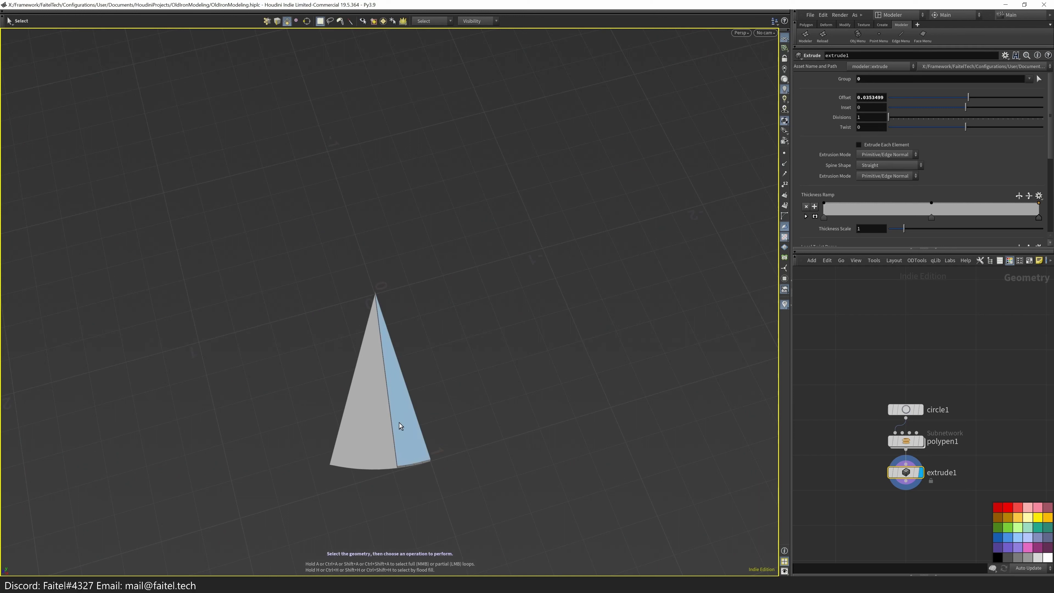
{"action": "key", "text": "n"}
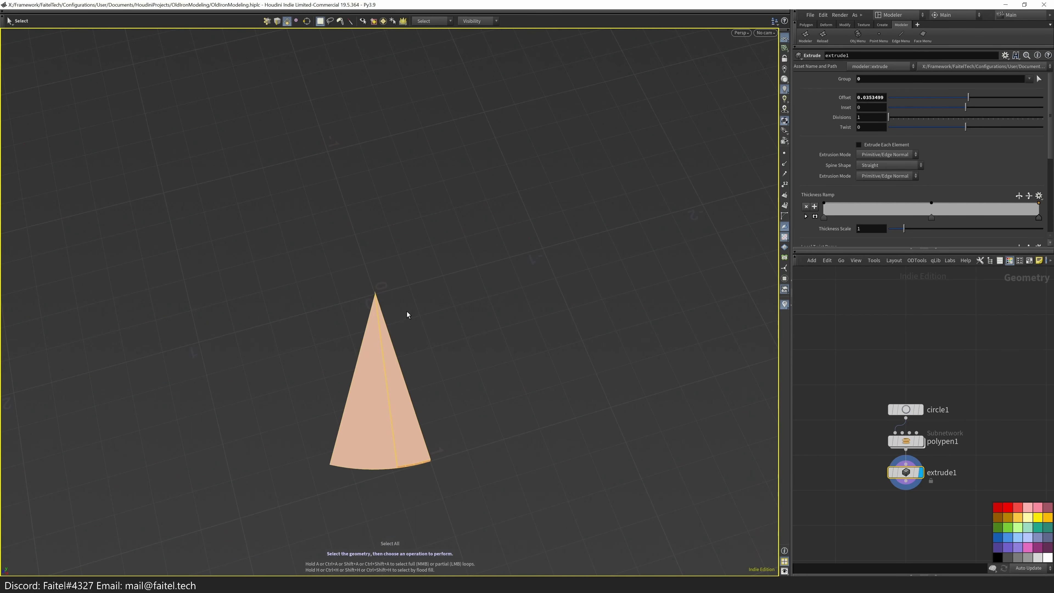
{"action": "key", "text": "t"}
{"action": "key", "text": "ctrl+x"}
- Set circle1 Rotate Y to 90 and mirror the extruded wedge beside the original
{"action": "left_click", "coordinate": [907, 378]}
{"action": "middle_click_drag", "start_coordinate": [947, 91], "coordinate": [1029, 90]}
{"action": "key", "text": "Escape"}
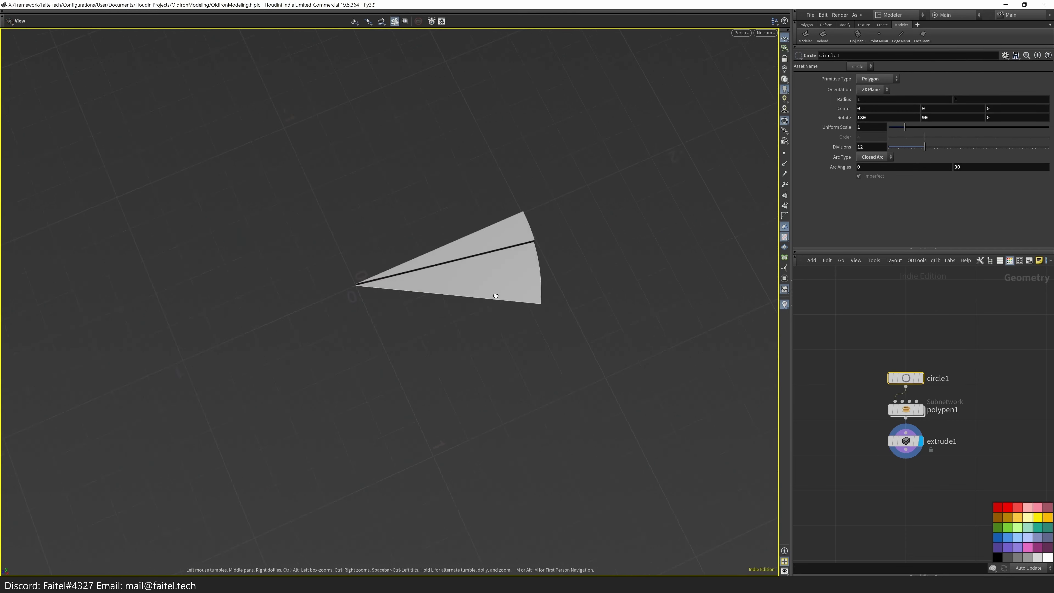
{"action": "left_click_drag", "start_coordinate": [496, 296], "coordinate": [527, 299]}
{"action": "key", "text": "Tab"}
{"action": "left_click", "coordinate": [431, 299]}
{"action": "left_click_drag", "start_coordinate": [393, 365], "coordinate": [481, 317]}
- Add a Copy and Transform of the wedge, pivot it at the tip, and swing the copy -60° in Y
{"action": "key", "text": "s"}
{"action": "key", "text": "Tab"}
{"action": "key", "text": "Escape"}
{"action": "key", "text": "Tab"}
{"action": "left_click", "coordinate": [444, 328]}
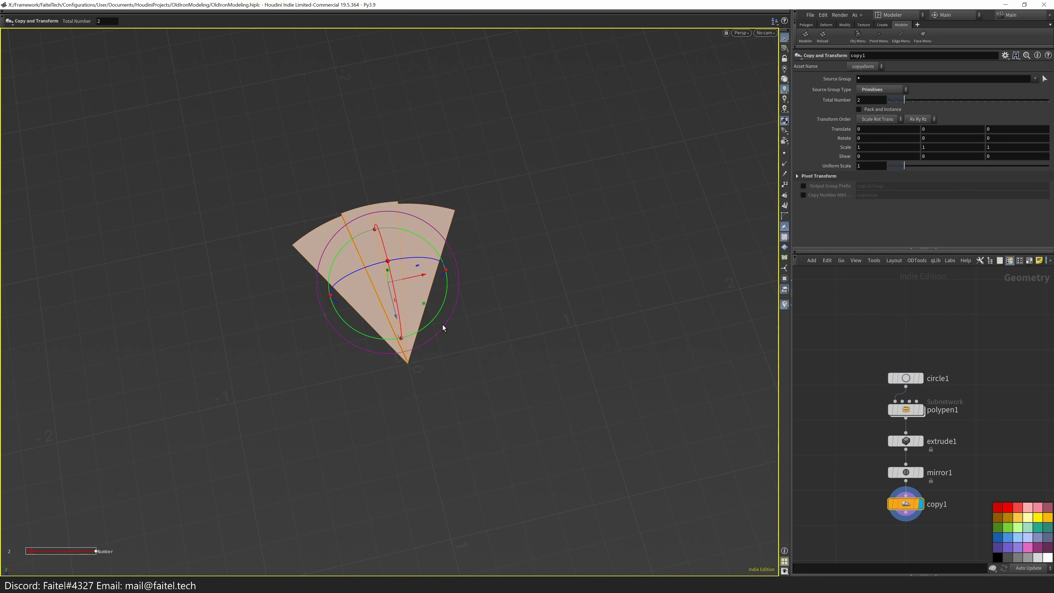
{"action": "left_click", "coordinate": [808, 176]}
{"action": "key", "text": "apostrophe"}
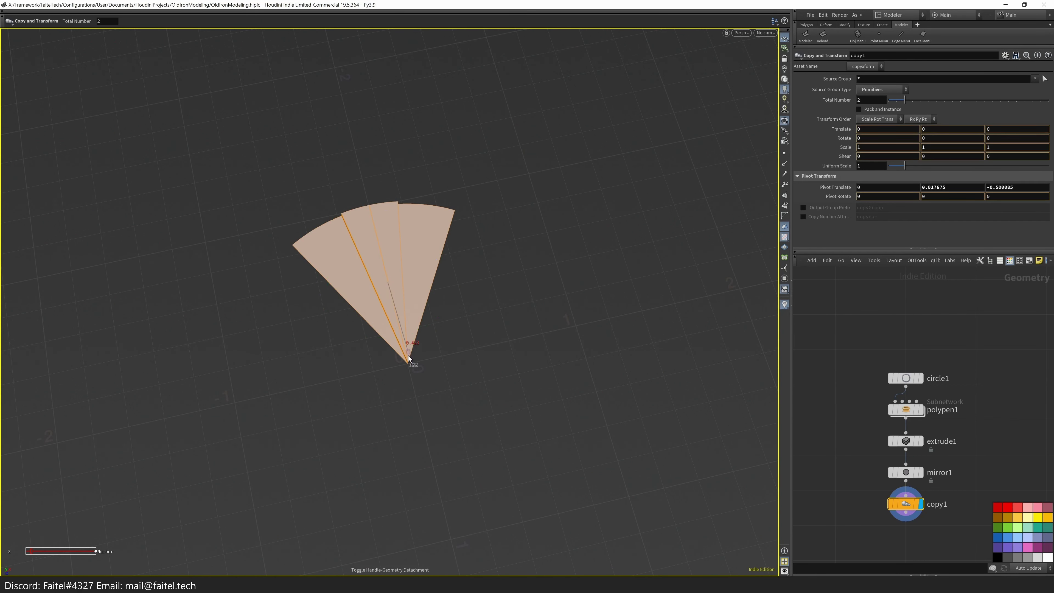
{"action": "right_click", "coordinate": [407, 365]}
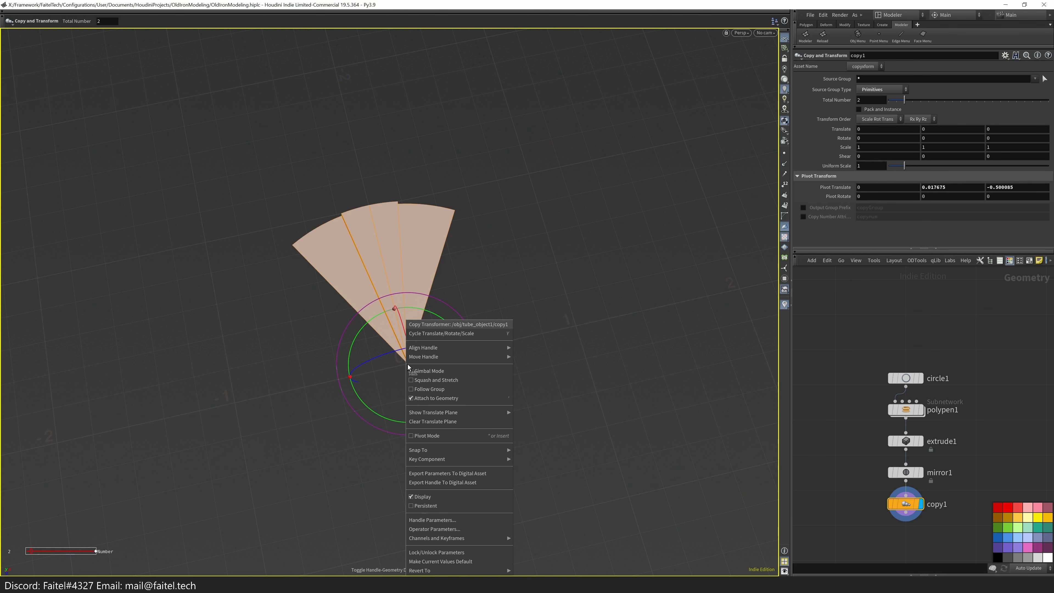
{"action": "key", "text": "Escape"}
{"action": "left_click_drag", "start_coordinate": [444, 354], "coordinate": [479, 285], "text": "alt"}
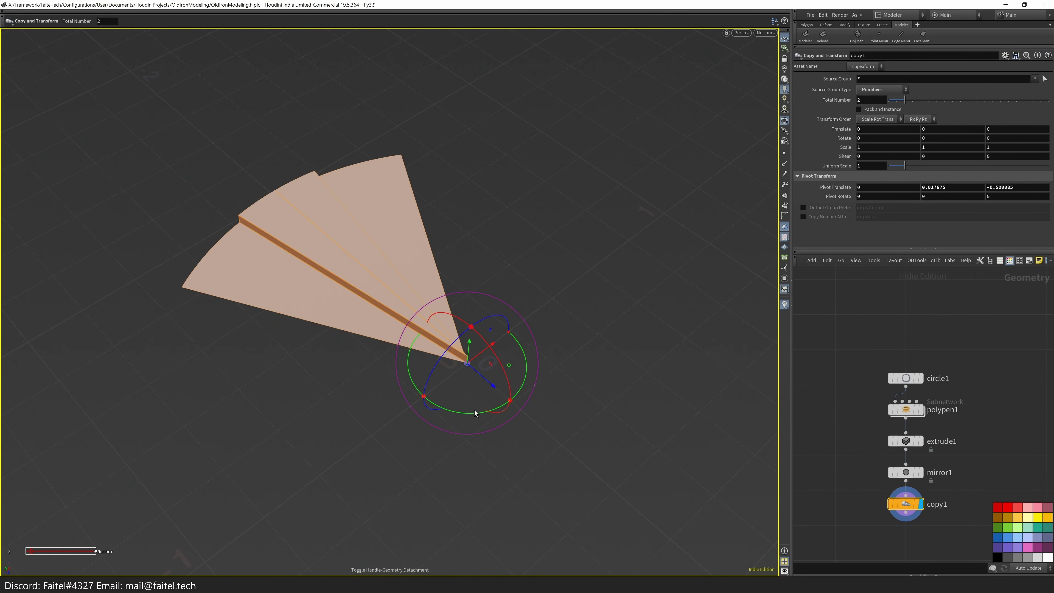
{"action": "left_click_drag", "start_coordinate": [461, 414], "coordinate": [391, 391]}
{"action": "left_click_drag", "start_coordinate": [391, 392], "coordinate": [459, 407], "text": "alt"}
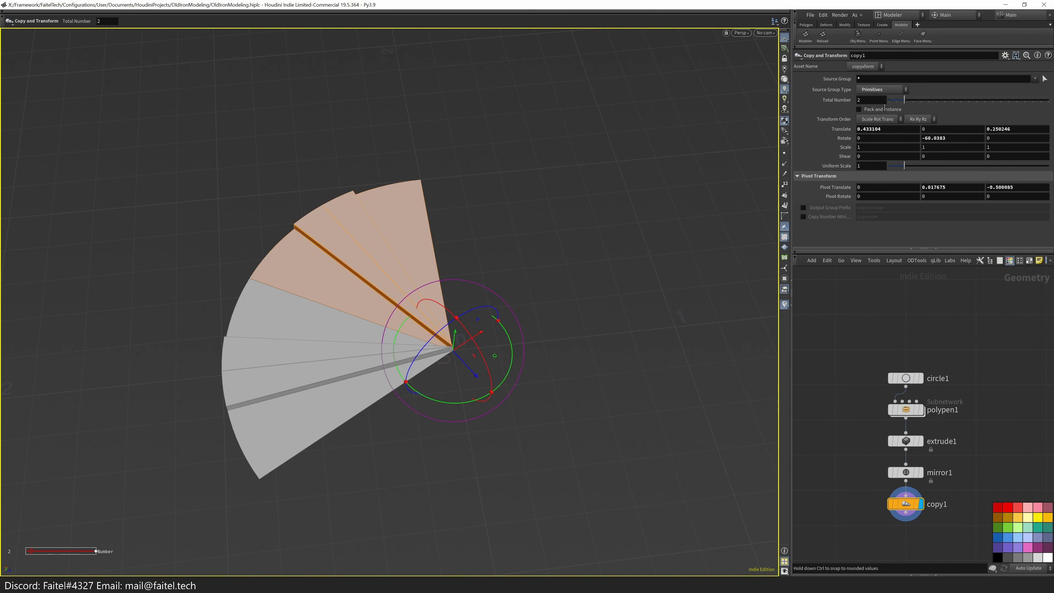
{"action": "left_click_drag", "start_coordinate": [490, 328], "coordinate": [546, 394], "text": "alt"}
- Add a second copy node and rotate it around the tip to about -60°
{"action": "key", "text": "Tab"}
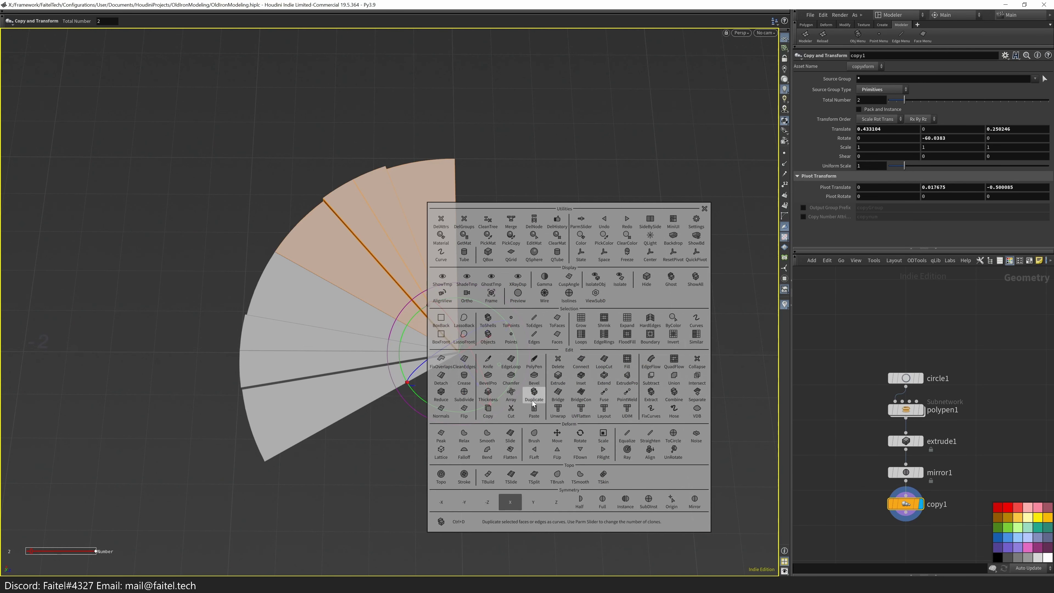
{"action": "left_click", "coordinate": [522, 412]}
{"action": "scroll", "coordinate": [455, 366], "scroll_direction": "up", "scroll_amount": 8}
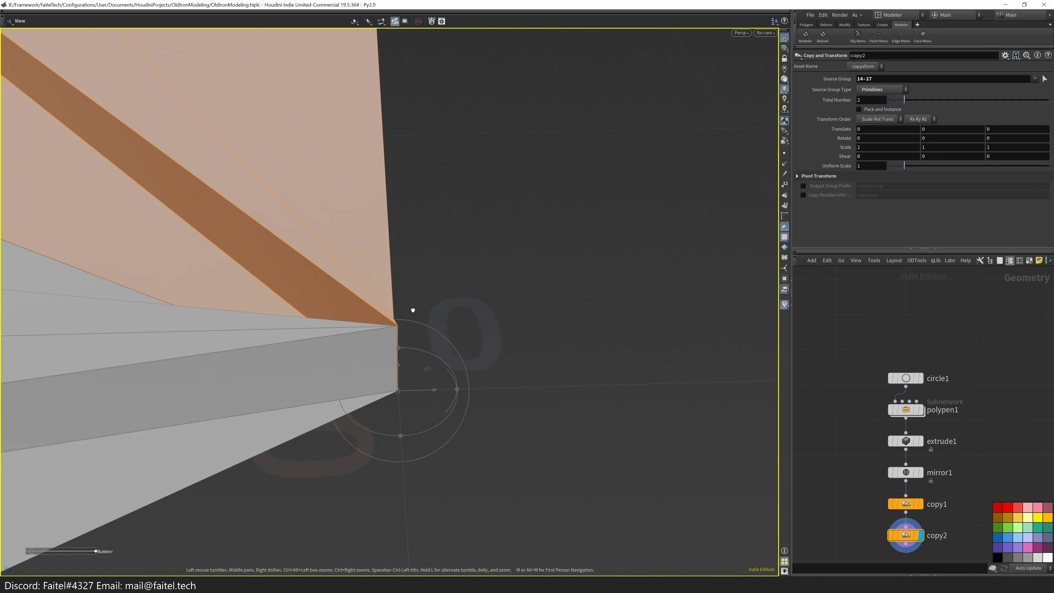
{"action": "scroll", "coordinate": [438, 397], "scroll_direction": "down", "scroll_amount": 5}
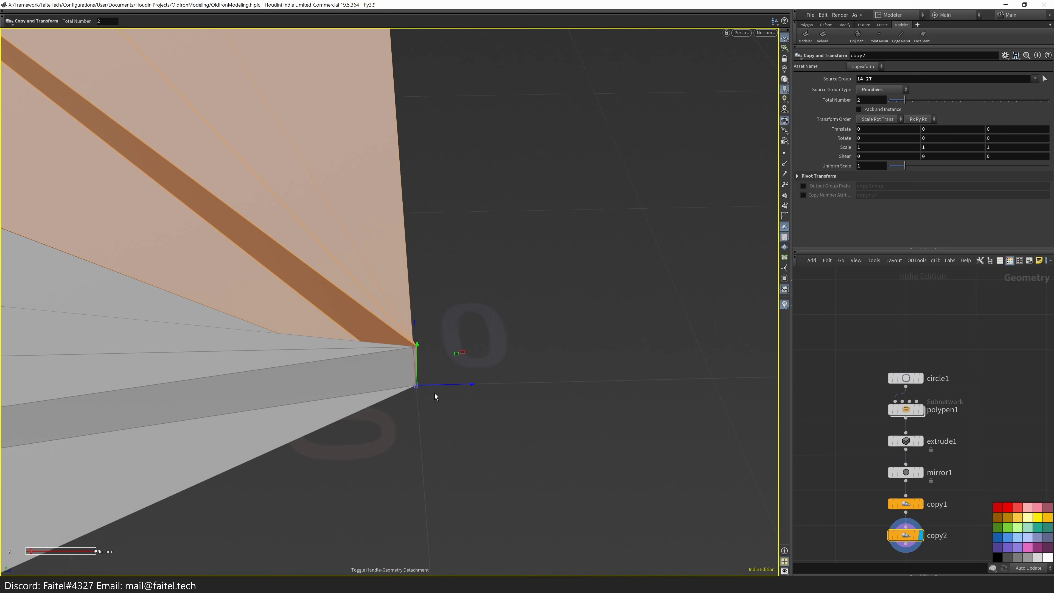
{"action": "key", "text": "r"}
{"action": "left_click_drag", "start_coordinate": [447, 360], "coordinate": [402, 421]}
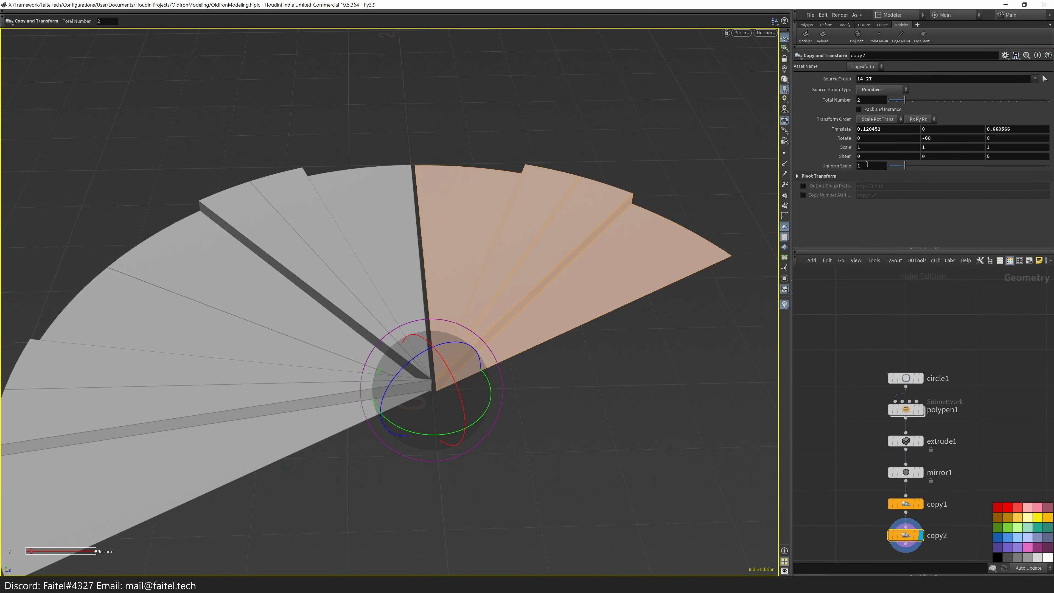
{"action": "left_click_drag", "start_coordinate": [441, 438], "coordinate": [415, 440]}
{"action": "left_click_drag", "start_coordinate": [415, 439], "coordinate": [491, 371], "text": "alt"}
- Set the second copy's pivot X offset to 0, then cut the copy2 node
{"action": "key", "text": "Escape"}
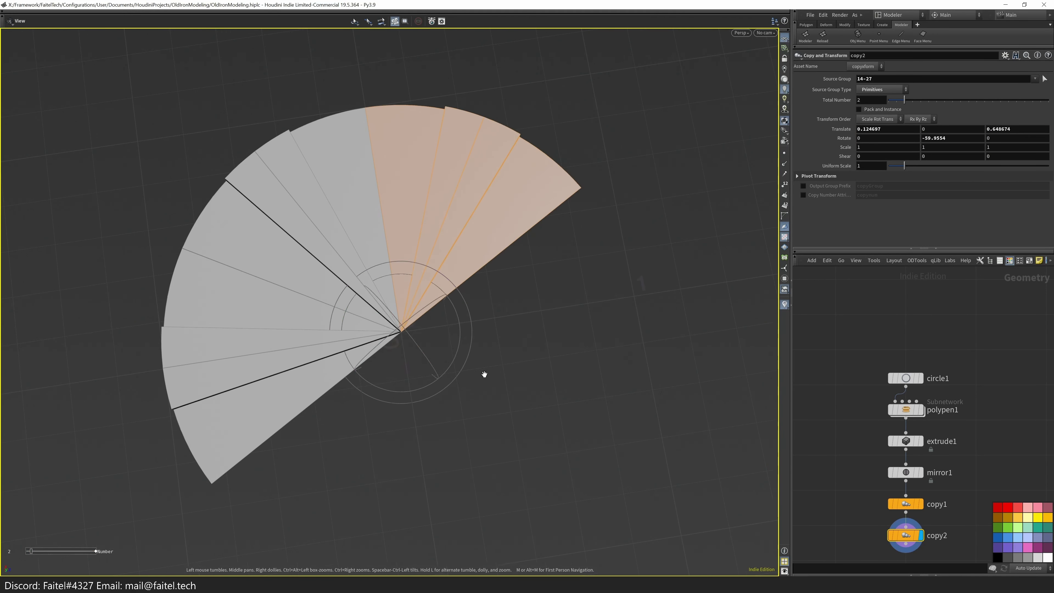
{"action": "key", "text": "h"}
{"action": "left_click_drag", "start_coordinate": [419, 369], "coordinate": [440, 245]}
{"action": "right_click_drag", "start_coordinate": [440, 245], "coordinate": [271, 459]}
{"action": "left_click_drag", "start_coordinate": [270, 459], "coordinate": [514, 424]}
{"action": "key", "text": "Return"}
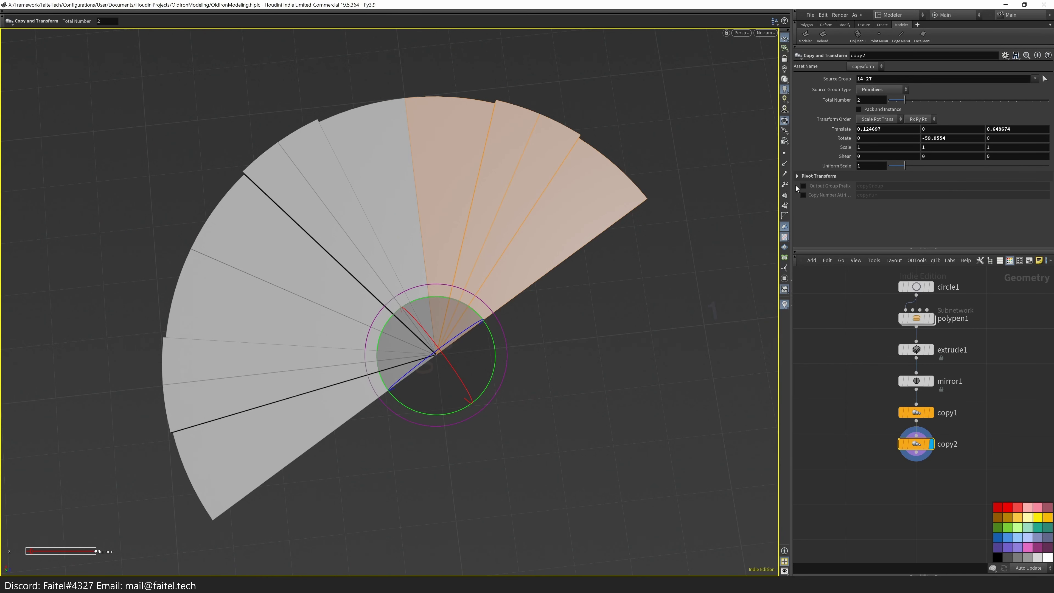
{"action": "left_click", "coordinate": [798, 176]}
{"action": "left_click", "coordinate": [869, 187]}
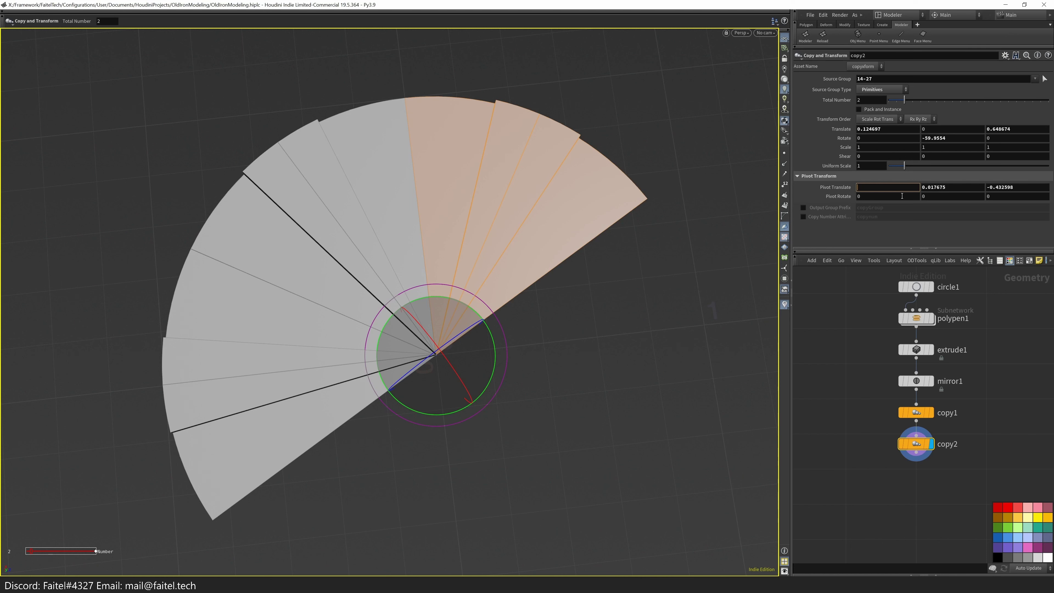
{"action": "type", "text": "0"}
{"action": "key", "text": "Return"}
{"action": "key", "text": "alt+x"}
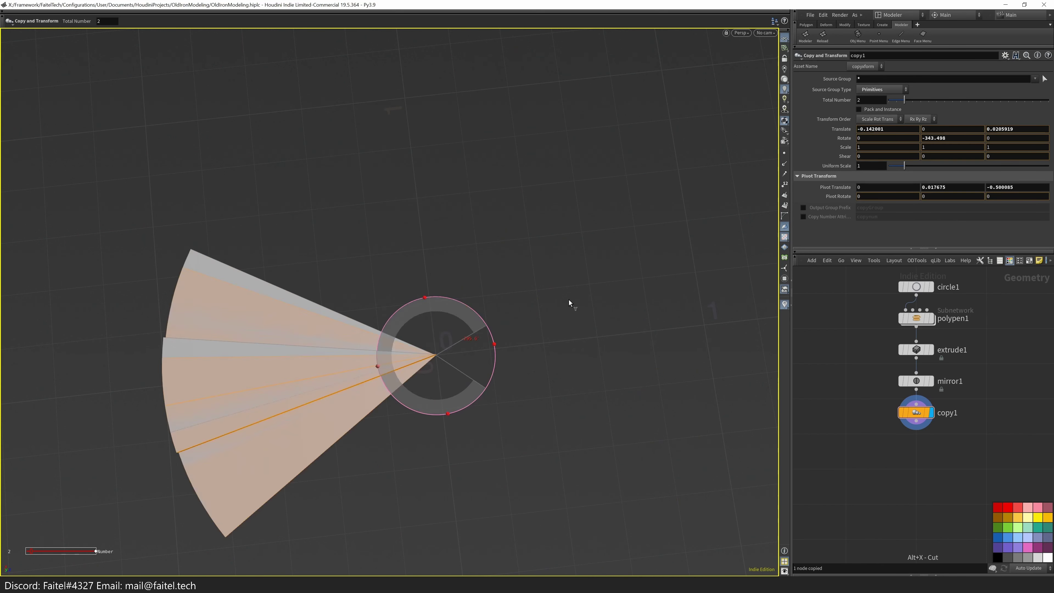
- Delete copy1, select the whole mirrored wedge and apply an Array with default values
{"action": "key", "text": "s"}
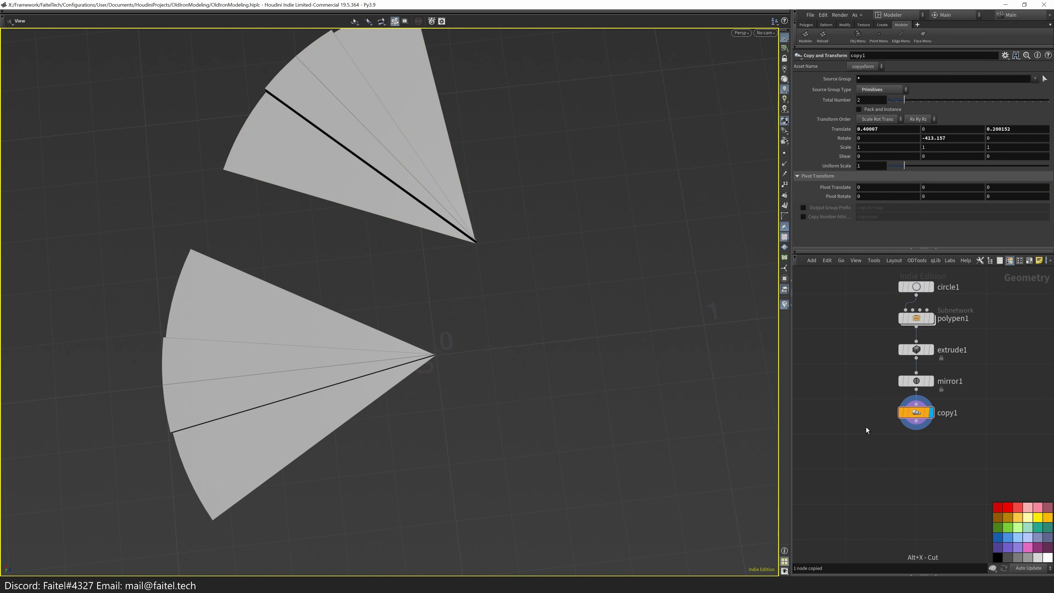
{"action": "key", "text": "Delete"}
{"action": "left_click_drag", "start_coordinate": [420, 373], "coordinate": [517, 370], "text": "alt"}
{"action": "key", "text": "Tab"}
{"action": "key", "text": "Tab"}
{"action": "key", "text": "n"}
{"action": "key", "text": "Tab"}
{"action": "key", "text": "Tab"}
{"action": "key", "text": "Tab"}
{"action": "key", "text": "a"}
{"action": "key", "text": "Tab"}
{"action": "key", "text": "Tab"}
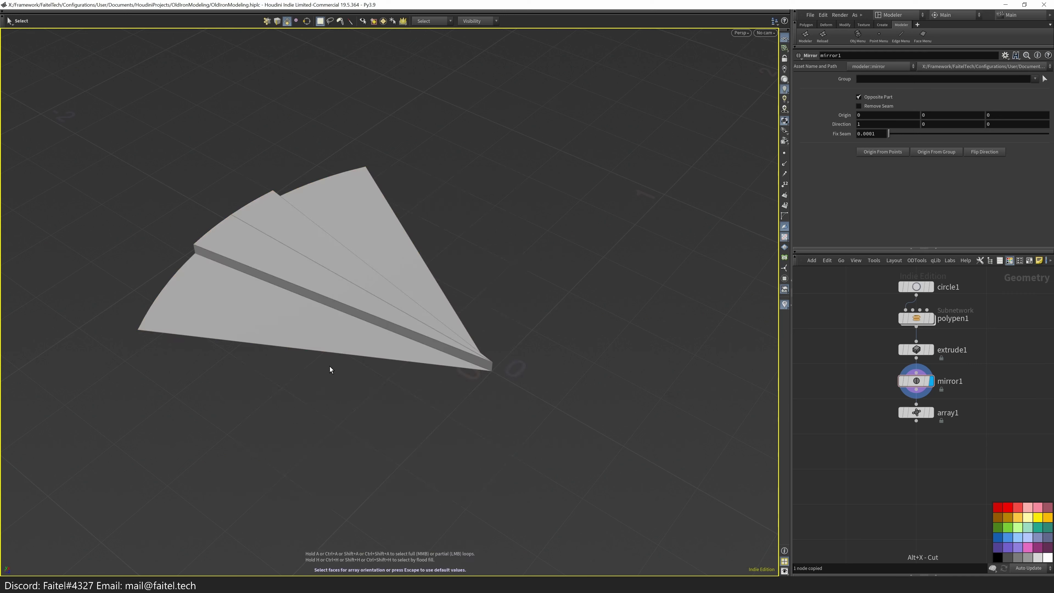
{"action": "key", "text": "Escape"}
- Tilt each arrayed copy -90° in X so the wedges lie flat
{"action": "left_click_drag", "start_coordinate": [481, 370], "coordinate": [706, 216]}
{"action": "key", "text": "s"}
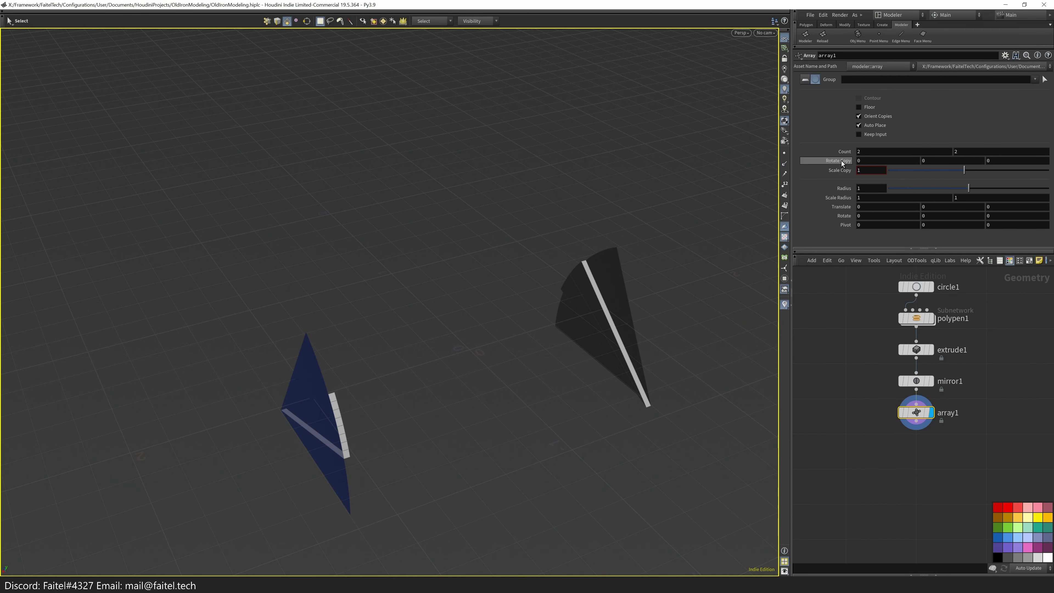
{"action": "mouse_move", "coordinate": [842, 163]}
{"action": "left_mouse_down"}
{"action": "mouse_move", "coordinate": [831, 167]}
{"action": "mouse_move", "coordinate": [826, 153]}
{"action": "left_mouse_up"}
{"action": "key", "text": "ctrl+z"}
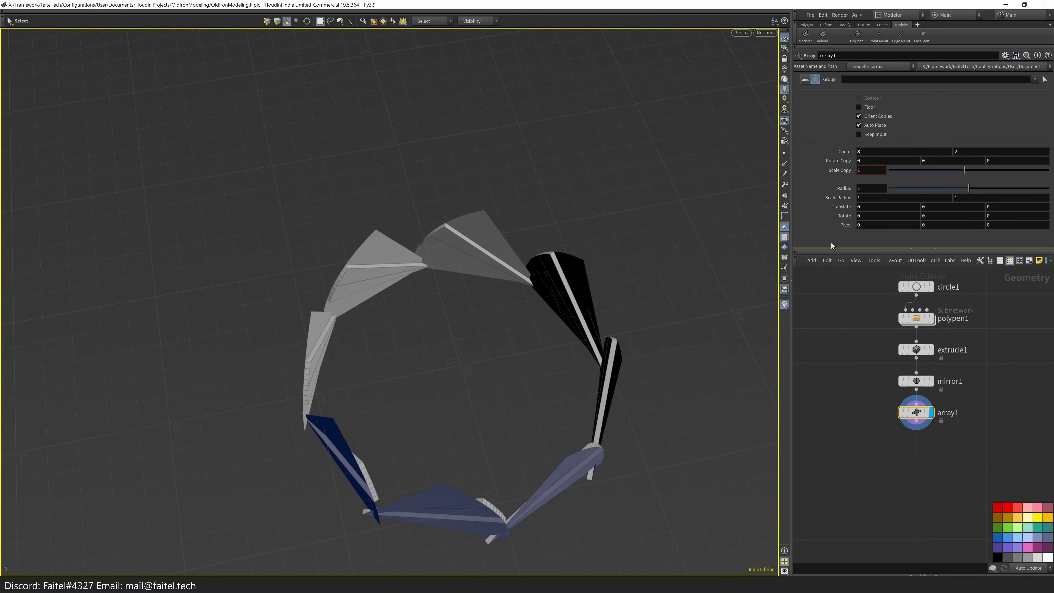
{"action": "middle_click_drag", "start_coordinate": [1017, 148], "coordinate": [1017, 147]}
{"action": "middle_click_drag", "start_coordinate": [895, 160], "coordinate": [809, 137]}
{"action": "middle_click_drag", "start_coordinate": [942, 161], "coordinate": [940, 136]}
{"action": "mouse_move", "coordinate": [998, 161]}
{"action": "middle_mouse_down"}
{"action": "mouse_move", "coordinate": [998, 137]}
{"action": "mouse_move", "coordinate": [967, 138]}
{"action": "mouse_move", "coordinate": [1016, 166]}
{"action": "middle_mouse_up"}
- Try Z rotations of 60, 90, -90 and -60 for each arrayed copy
{"action": "double_click", "coordinate": [1016, 165]}
{"action": "type", "text": "60"}
{"action": "key", "text": "Return"}
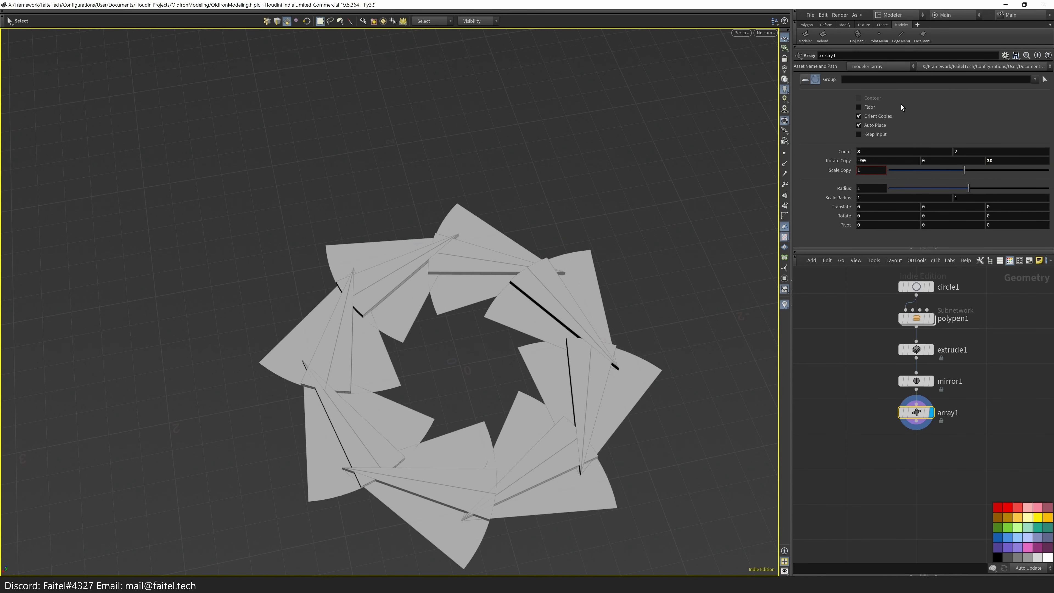
{"action": "type", "text": "90"}
{"action": "key", "text": "Return"}
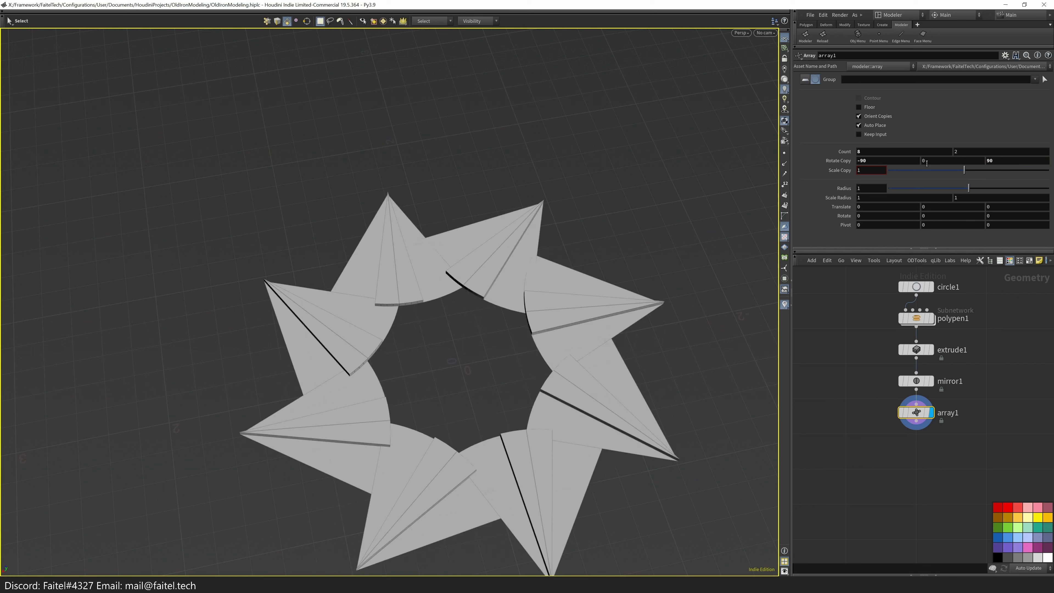
{"action": "type", "text": "-90"}
{"action": "key", "text": "Return"}
{"action": "type", "text": "-60"}
{"action": "key", "text": "Return"}
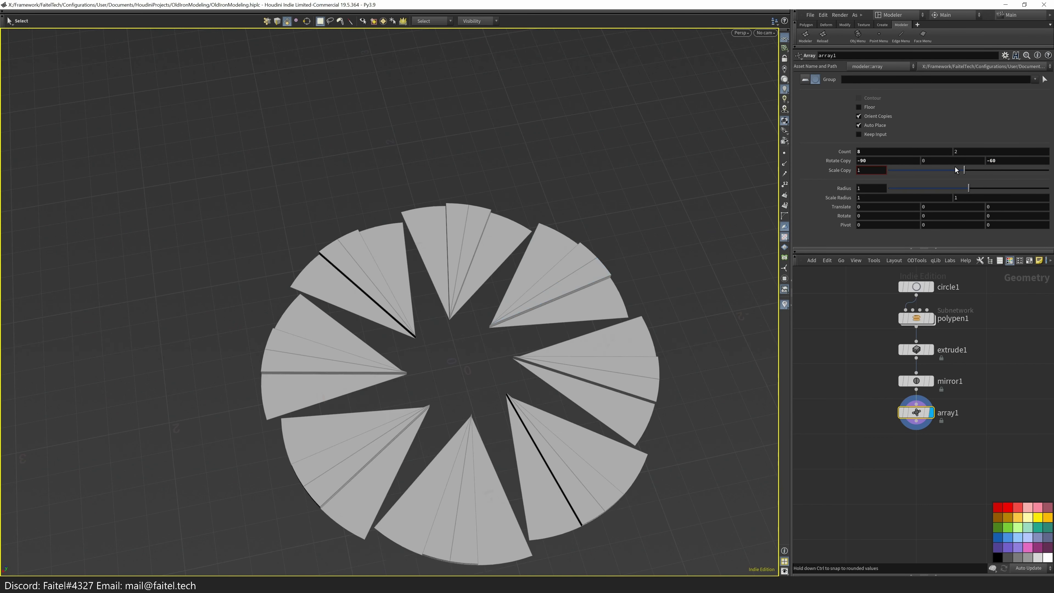
{"action": "middle_click_drag", "start_coordinate": [1010, 163], "coordinate": [1042, 163]}
- Reduce the array to 6 copies, radius about 0.81, Z rotation about -49 so wedges meet
{"action": "mouse_move", "coordinate": [882, 152]}
{"action": "middle_mouse_down"}
{"action": "mouse_move", "coordinate": [860, 151]}
{"action": "mouse_move", "coordinate": [870, 152]}
{"action": "middle_mouse_up"}
{"action": "left_click_drag", "start_coordinate": [967, 188], "coordinate": [956, 189]}
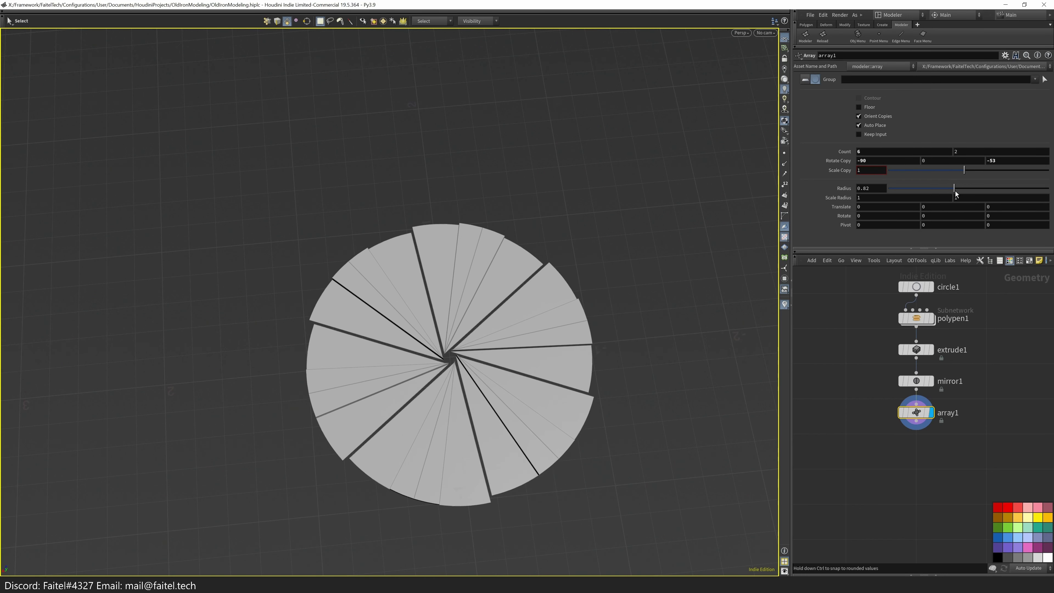
{"action": "mouse_move", "coordinate": [1012, 160]}
{"action": "middle_mouse_down"}
{"action": "mouse_move", "coordinate": [1022, 169]}
{"action": "mouse_move", "coordinate": [999, 169]}
{"action": "middle_mouse_up"}
{"action": "left_click_drag", "start_coordinate": [956, 188], "coordinate": [954, 189]}
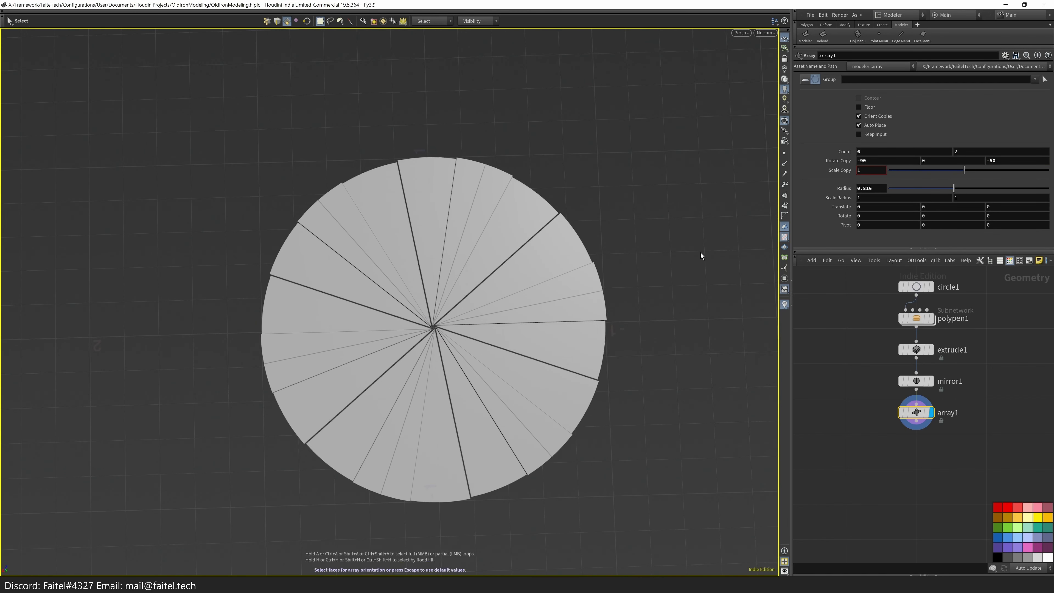
{"action": "scroll", "coordinate": [431, 341], "scroll_direction": "up", "scroll_amount": 10}
{"action": "middle_click_drag", "start_coordinate": [836, 191], "coordinate": [695, 207]}
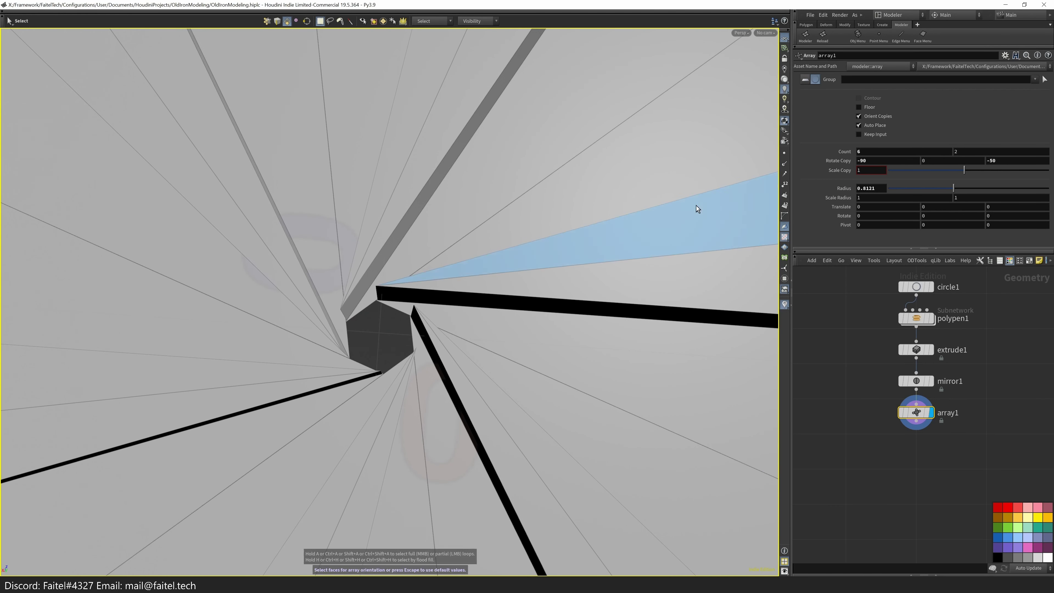
{"action": "middle_click_drag", "start_coordinate": [998, 161], "coordinate": [1006, 183]}
{"action": "double_click", "coordinate": [1030, 160]}
{"action": "type", "text": "-50"}
{"action": "key", "text": "Tab"}
{"action": "middle_click_drag", "start_coordinate": [1030, 160], "coordinate": [1019, 162]}
{"action": "middle_click_drag", "start_coordinate": [843, 188], "coordinate": [842, 188]}
{"action": "right_click_drag", "start_coordinate": [657, 337], "coordinate": [134, 497]}
{"action": "left_click_drag", "start_coordinate": [134, 497], "coordinate": [499, 223]}
- Delete the four nodes below circle1
{"action": "key", "text": "s"}
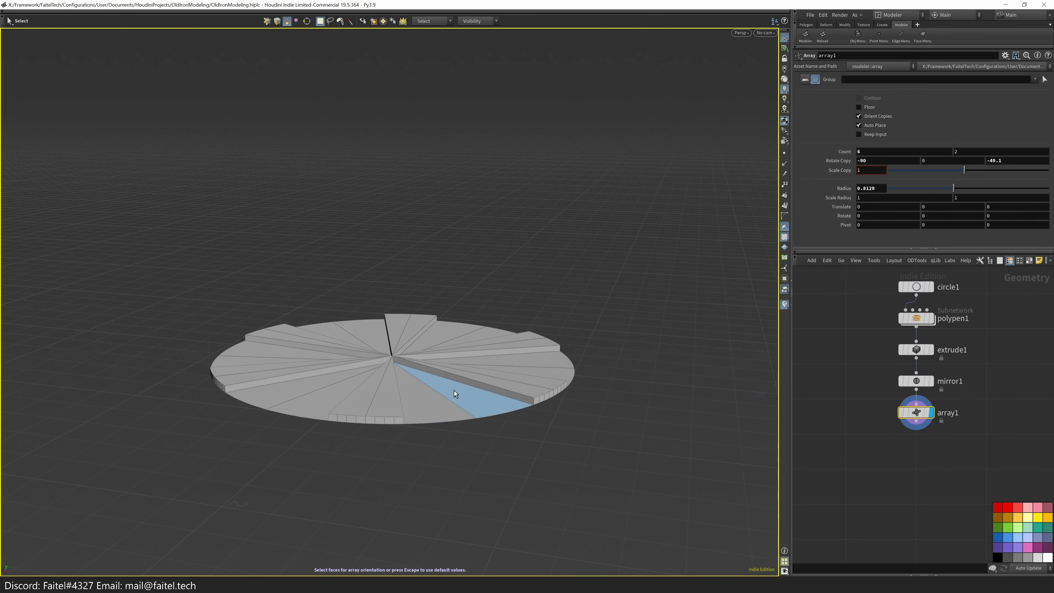
{"action": "left_click_drag", "start_coordinate": [968, 303], "coordinate": [887, 500]}
{"action": "key", "text": "ctrl+x"}
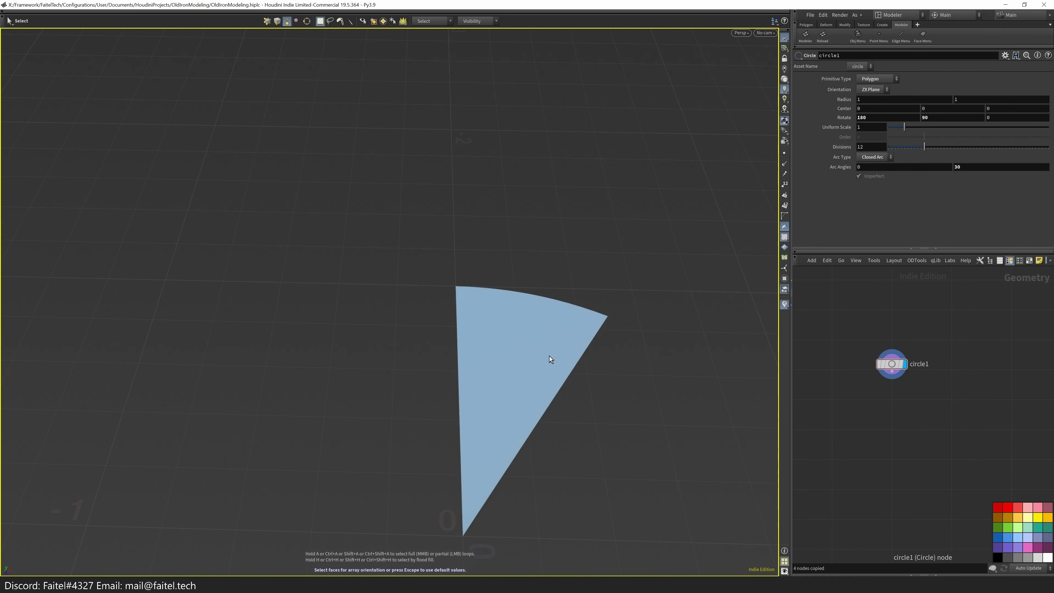
- In top view, cut the wedge face with an edge from the arc to the apex
{"action": "left_click", "coordinate": [530, 314]}
{"action": "left_click_drag", "start_coordinate": [543, 323], "coordinate": [490, 292], "text": "alt"}
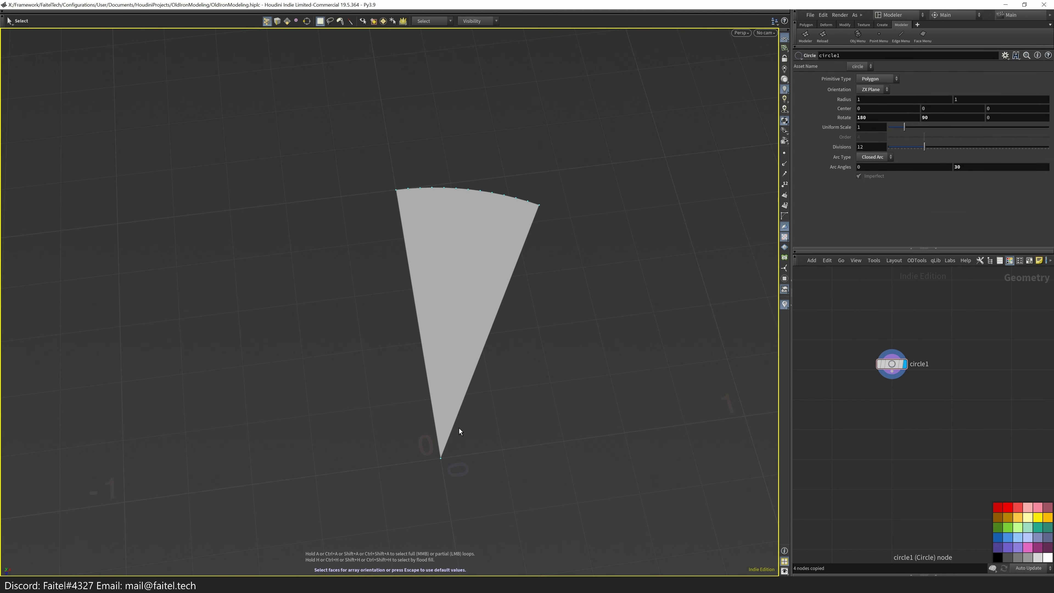
{"action": "left_click_drag", "start_coordinate": [461, 432], "coordinate": [420, 468], "text": "alt"}
{"action": "key", "text": "Escape"}
{"action": "left_click", "coordinate": [442, 484]}
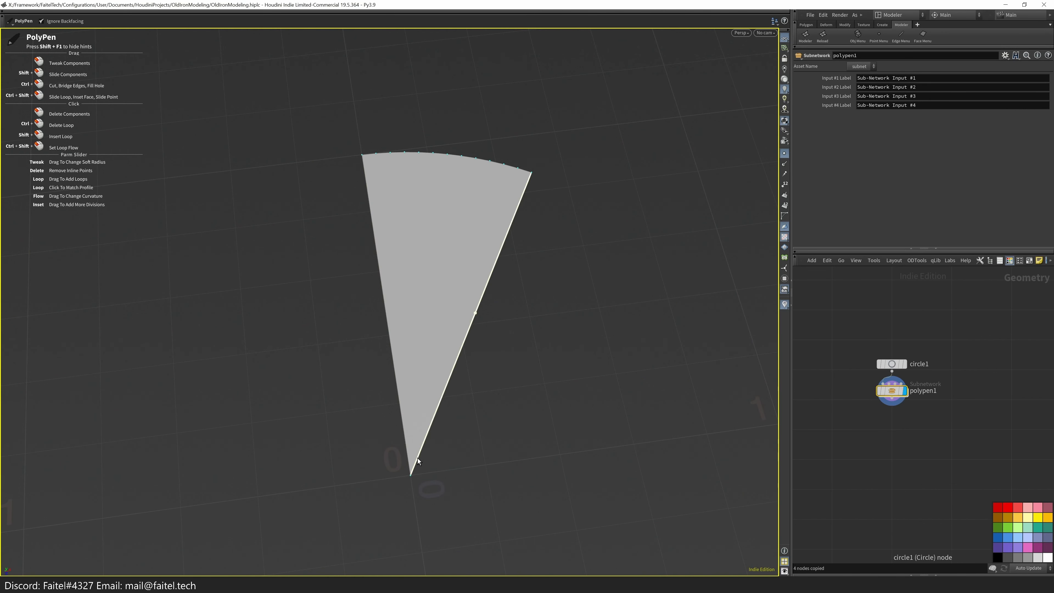
{"action": "key", "text": "space+2"}
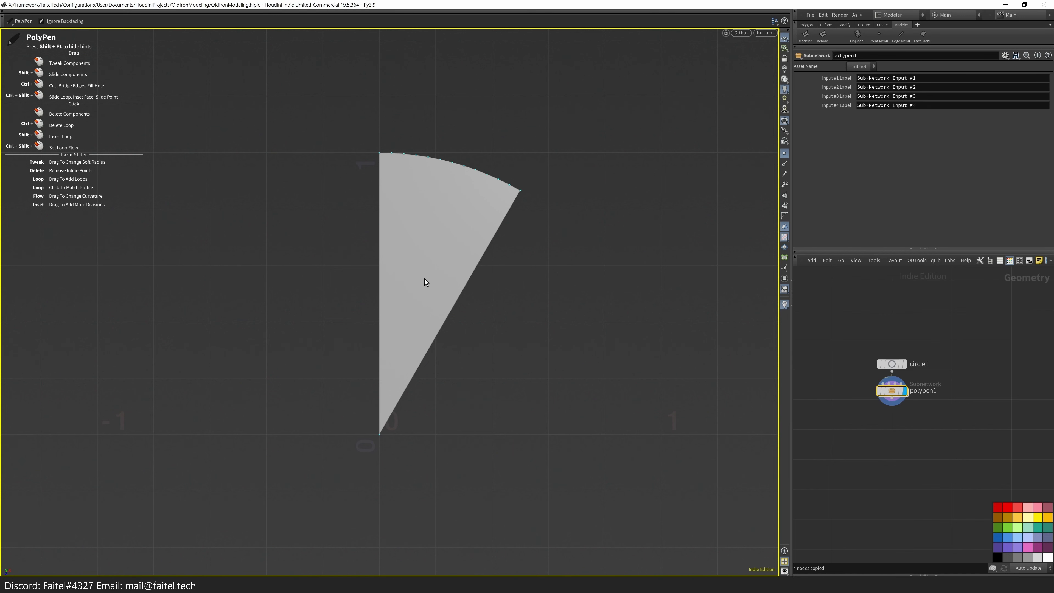
{"action": "left_click_drag", "start_coordinate": [404, 153], "coordinate": [442, 289], "text": "ctrl"}
- Raise both wedge faces up by 0.15 in Y
{"action": "key", "text": "t"}
{"action": "left_click_drag", "start_coordinate": [392, 377], "coordinate": [436, 422]}
{"action": "left_click_drag", "start_coordinate": [478, 280], "coordinate": [481, 249]}
{"action": "left_click_drag", "start_coordinate": [484, 270], "coordinate": [510, 381]}
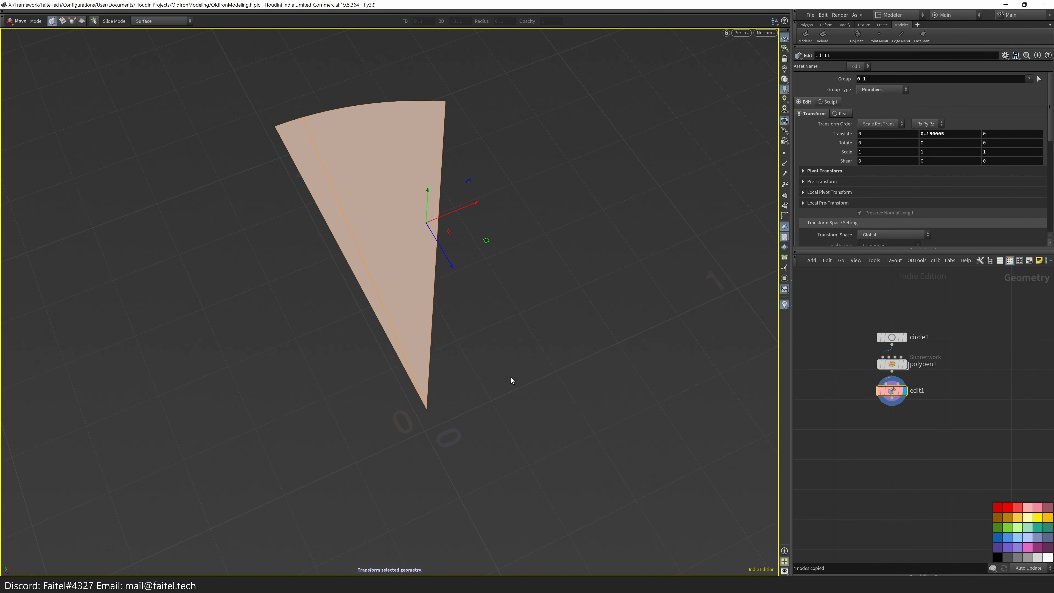
{"action": "key", "text": "space"}
- Box-select arc points 1-13 and tumble the view to check the wedge
{"action": "key", "text": "s"}
{"action": "left_click_drag", "start_coordinate": [218, 202], "coordinate": [519, 67]}
{"action": "key", "text": "space"}
{"action": "left_click_drag", "start_coordinate": [390, 256], "coordinate": [581, 176]}
{"action": "key", "text": "t"}
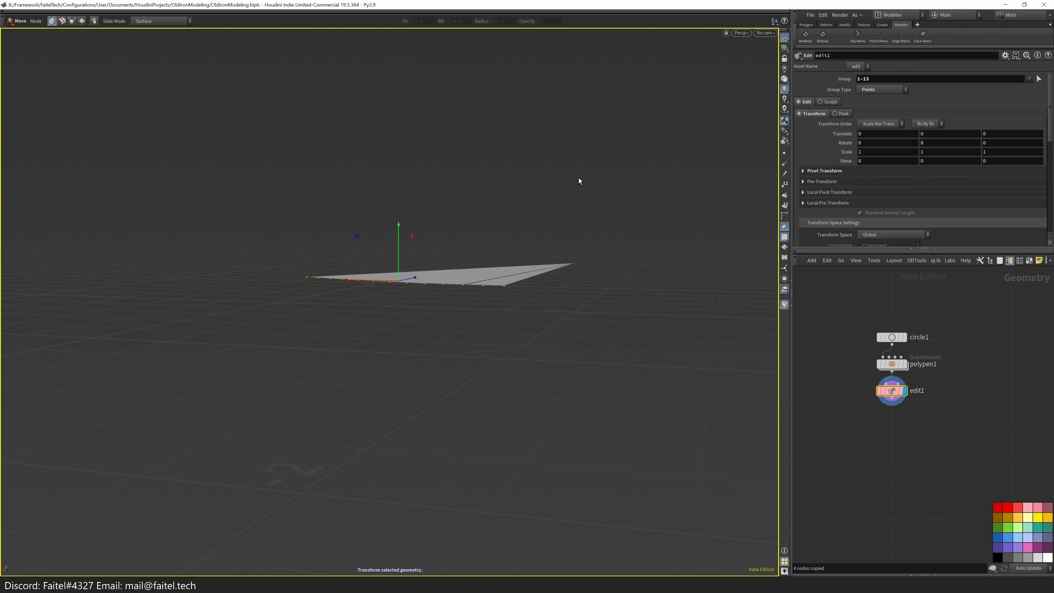
{"action": "left_click_drag", "start_coordinate": [461, 232], "coordinate": [473, 332], "text": "alt"}
- Extrude the wedge face with an offset of 0.09
{"action": "key", "text": "s"}
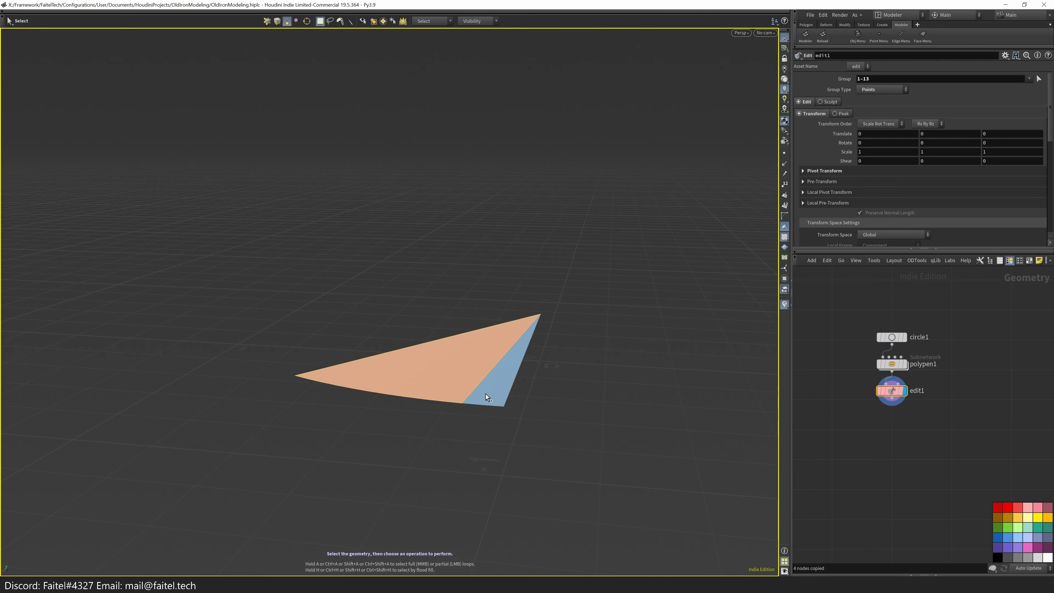
{"action": "left_click", "coordinate": [483, 393]}
{"action": "key", "text": "shift+e"}
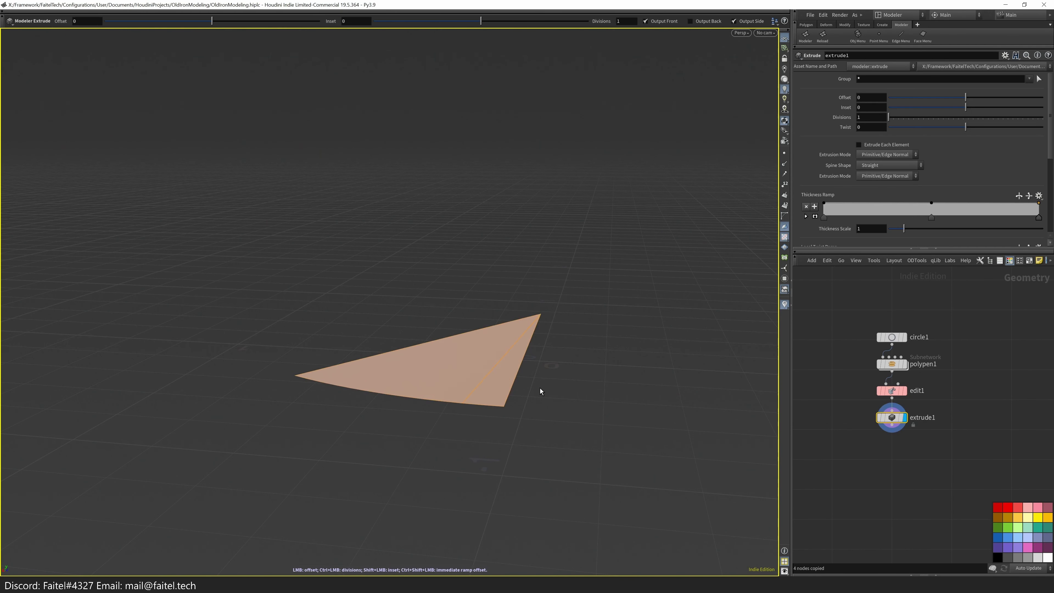
{"action": "left_click_drag", "start_coordinate": [539, 385], "coordinate": [589, 332]}
{"action": "left_click_drag", "start_coordinate": [879, 97], "coordinate": [867, 98]}
{"action": "key", "text": "BackSpace"}
{"action": "key", "text": "Return"}
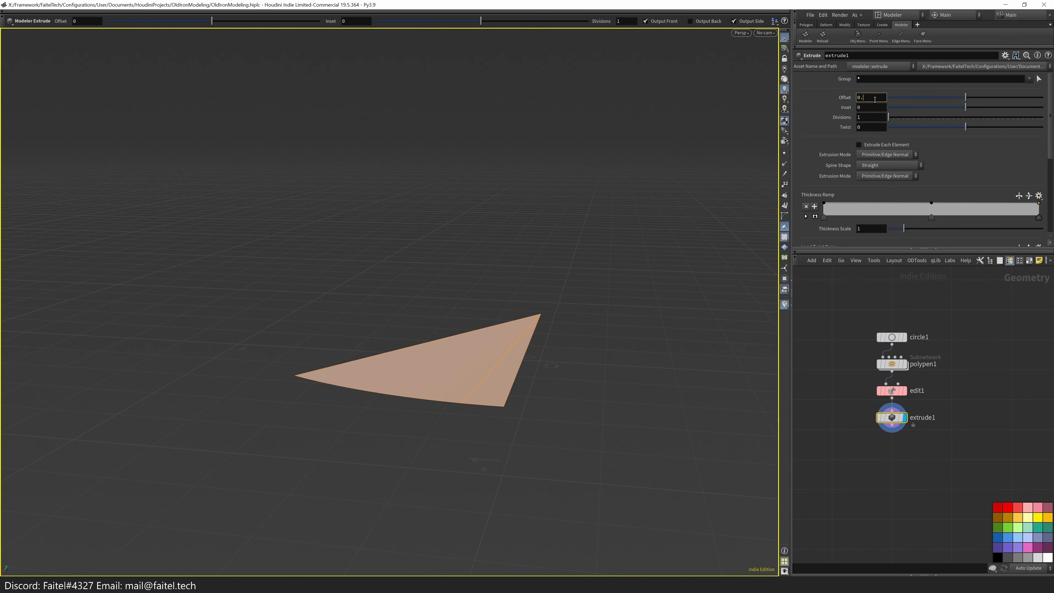
- Select the front-edge points and move them to adjust the wedge's thickness
{"action": "key", "text": "s"}
{"action": "key", "text": "2"}
{"action": "left_click_drag", "start_coordinate": [293, 322], "coordinate": [440, 353]}
{"action": "key", "text": "t"}
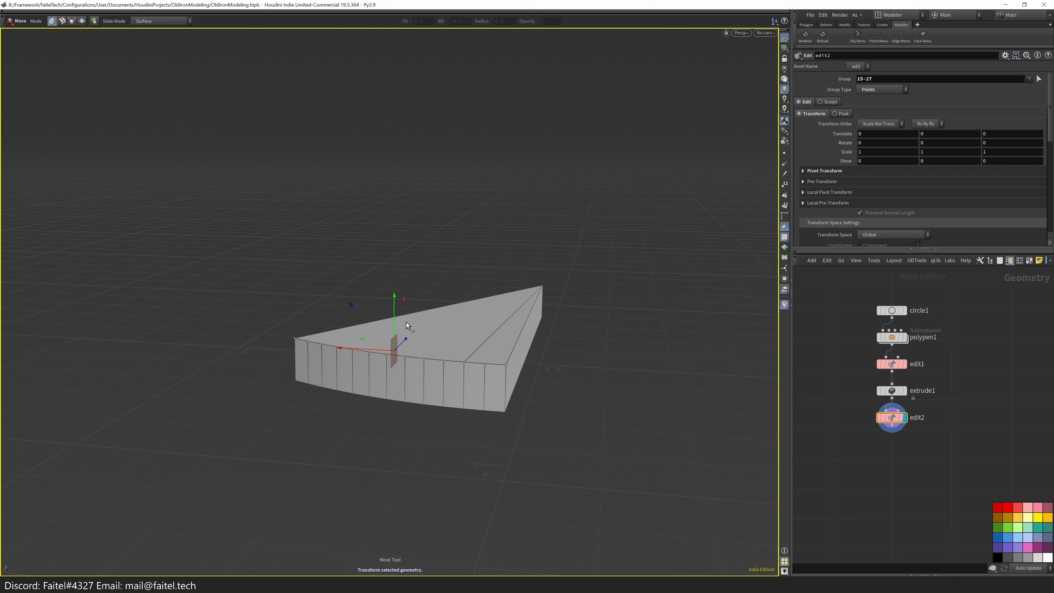
{"action": "left_click", "coordinate": [892, 390]}
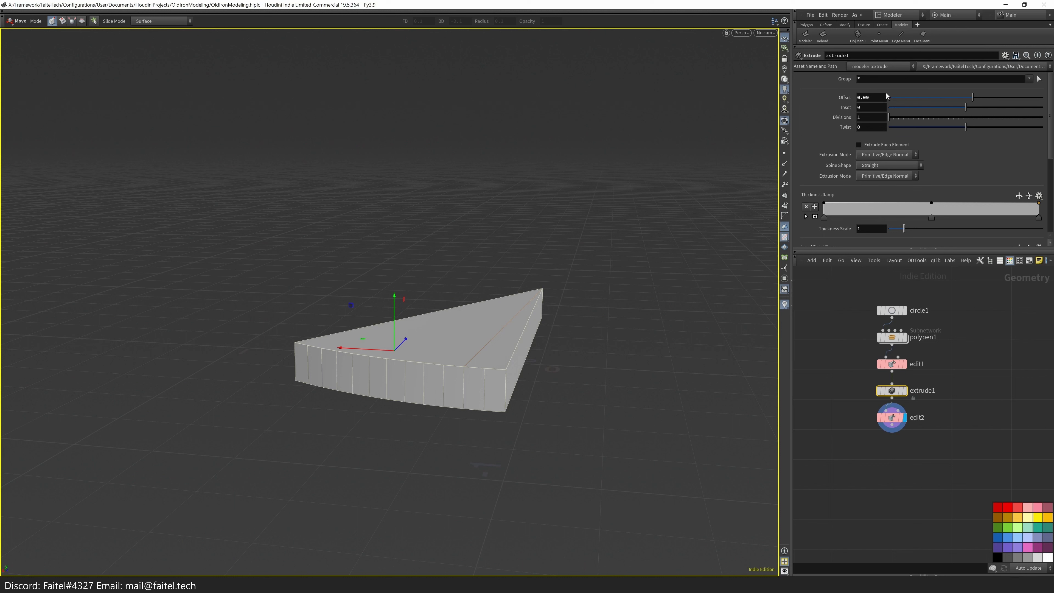
{"action": "left_click_drag", "start_coordinate": [411, 291], "coordinate": [451, 365]}
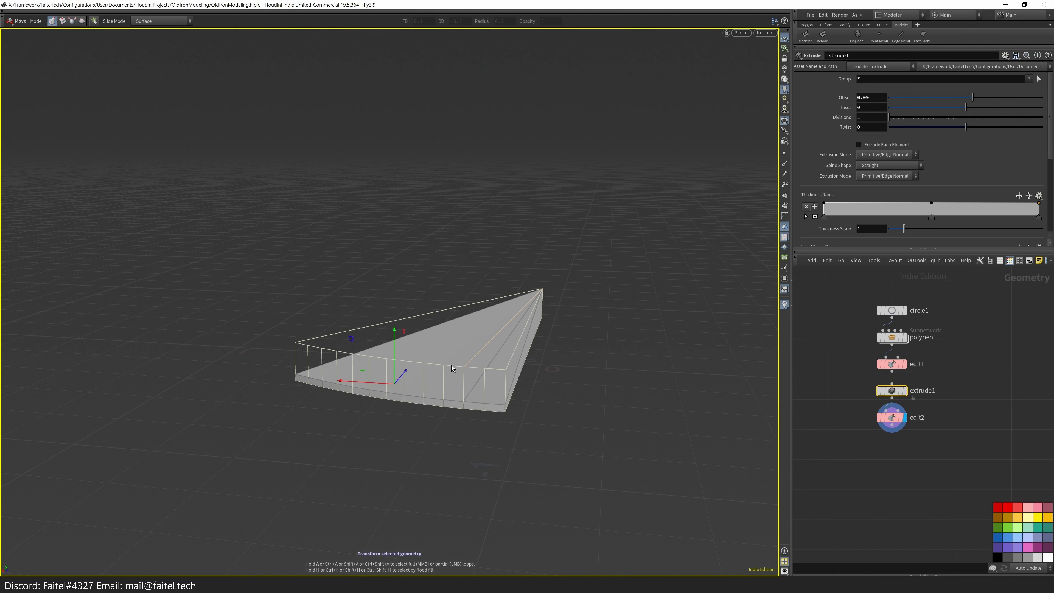
- Extrude the side face into a wall strip and apply PolyPen
{"action": "key", "text": "Escape"}
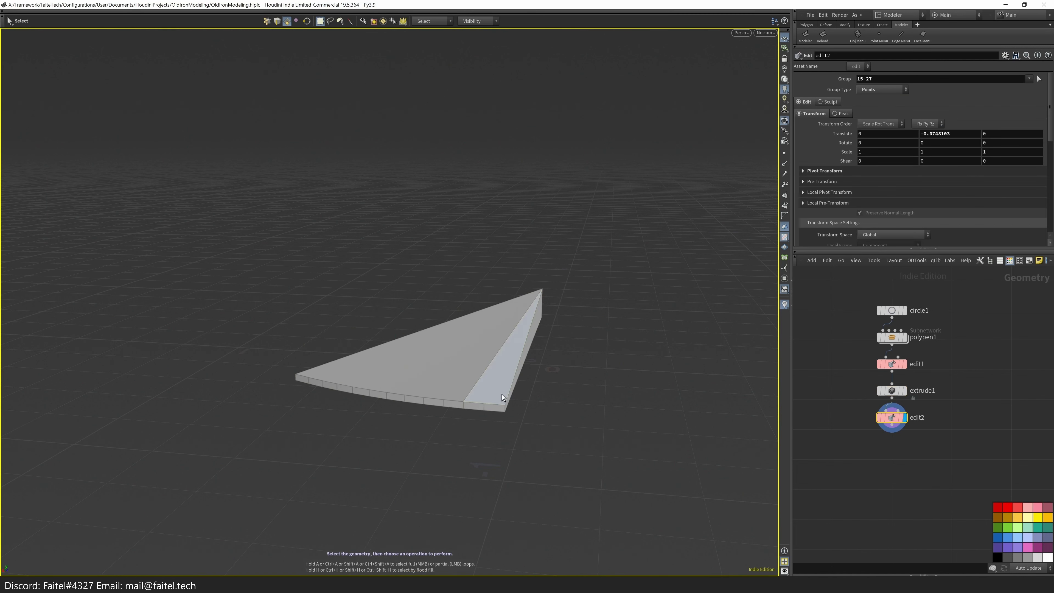
{"action": "scroll", "coordinate": [592, 329], "scroll_direction": "up", "scroll_amount": 3}
{"action": "scroll", "coordinate": [593, 329], "scroll_direction": "up", "scroll_amount": 1}
{"action": "key", "text": "s"}
{"action": "key", "text": "e"}
{"action": "left_click_drag", "start_coordinate": [551, 369], "coordinate": [522, 387]}
{"action": "key", "text": "q"}
{"action": "key", "text": "s"}
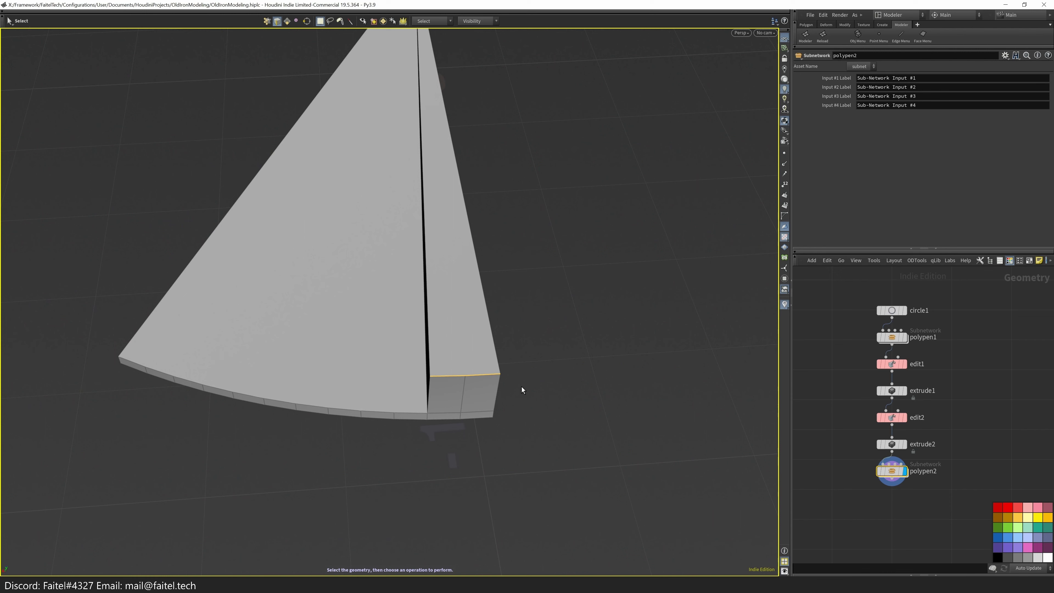
- Slide the wall's top edge about 0.03 in Z and apply PolyPen
{"action": "key", "text": "t"}
{"action": "left_click_drag", "start_coordinate": [594, 421], "coordinate": [470, 362], "text": "alt"}
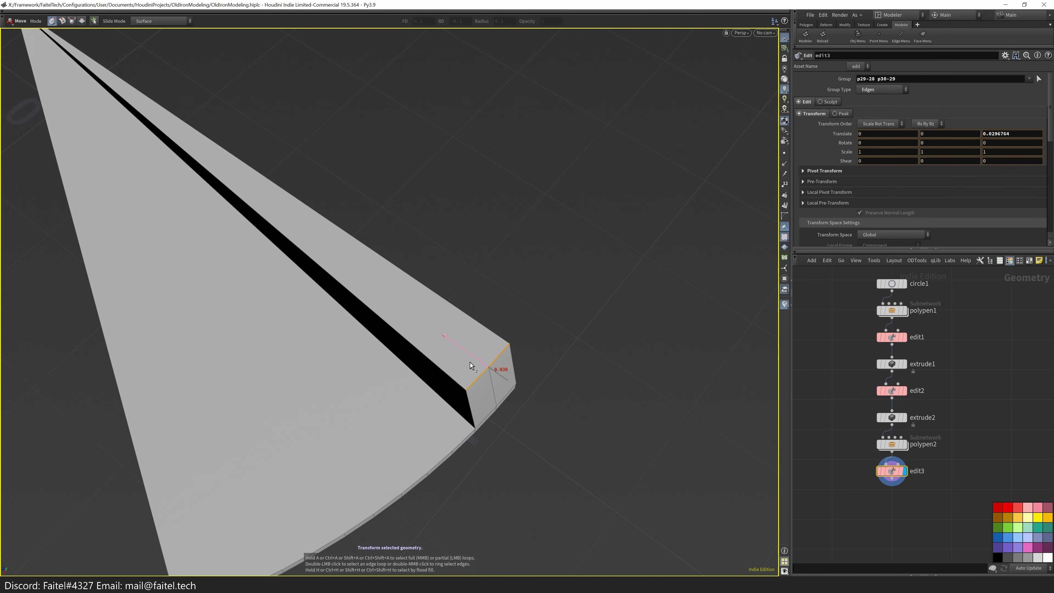
{"action": "scroll", "coordinate": [535, 367], "scroll_direction": "down", "scroll_amount": 2}
{"action": "left_click_drag", "start_coordinate": [535, 367], "coordinate": [571, 391], "text": "alt"}
{"action": "key", "text": "p"}
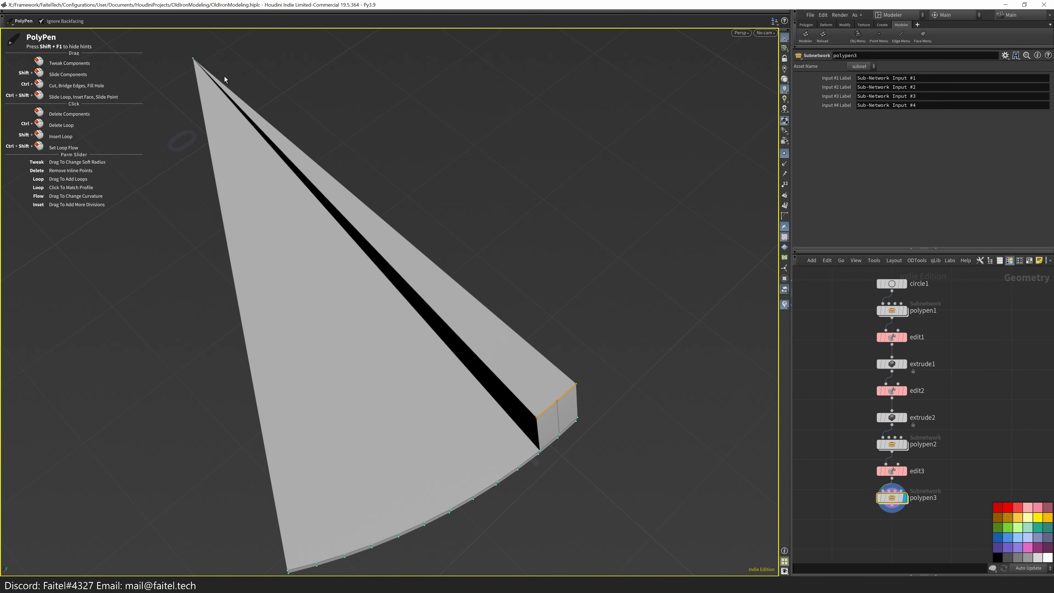
{"action": "key", "text": "s"}
- Insert an edge loop across the wedge
{"action": "left_click_drag", "start_coordinate": [598, 426], "coordinate": [613, 361], "text": "alt"}
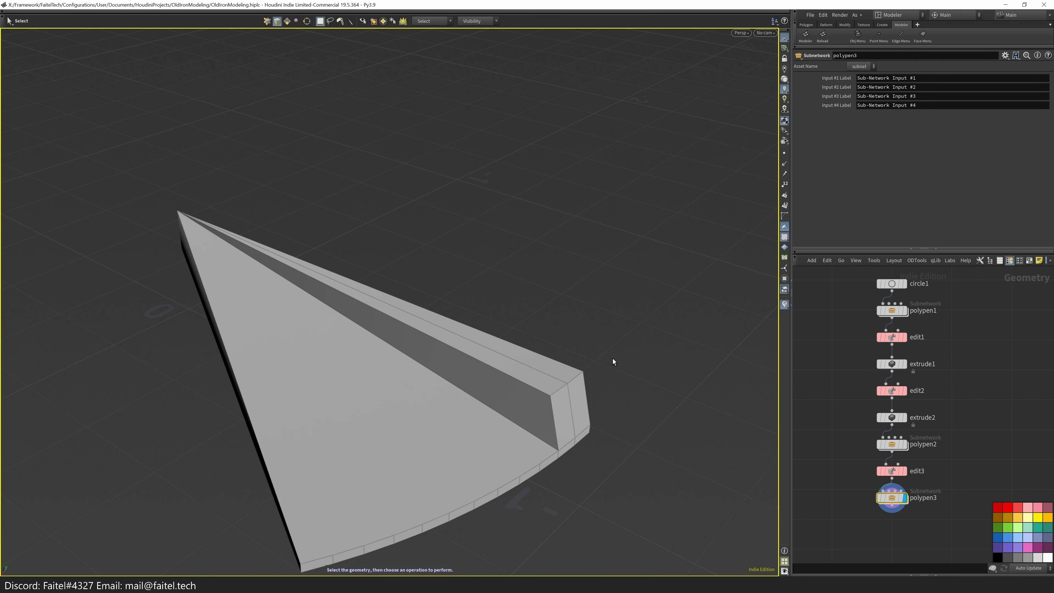
{"action": "left_click_drag", "start_coordinate": [428, 376], "coordinate": [418, 401], "text": "alt"}
{"action": "key", "text": "ctrl+r"}
{"action": "left_click", "coordinate": [464, 456]}
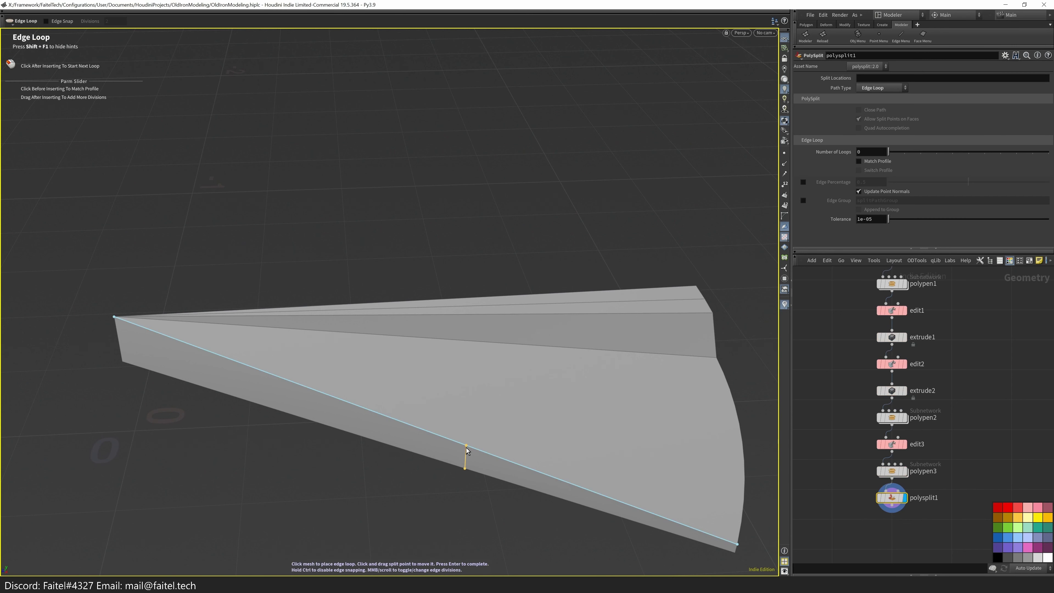
{"action": "left_click_drag", "start_coordinate": [466, 456], "coordinate": [540, 394]}
{"action": "middle_click_drag", "start_coordinate": [540, 395], "coordinate": [529, 375], "text": "alt"}
{"action": "left_click_drag", "start_coordinate": [528, 376], "coordinate": [570, 242], "text": "alt"}
{"action": "key", "text": "s"}
{"action": "key", "text": "l"}
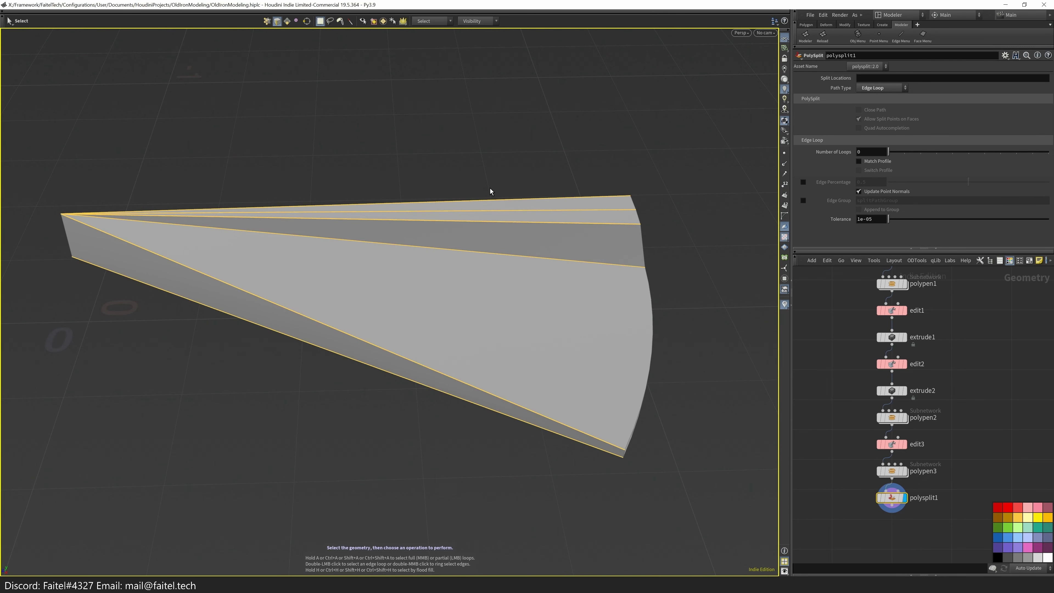
{"action": "key", "text": "ctrl+z"}
{"action": "key", "text": "ctrl+z"}
{"action": "left_click_drag", "start_coordinate": [370, 420], "coordinate": [468, 185]}
{"action": "key", "text": "Tab"}
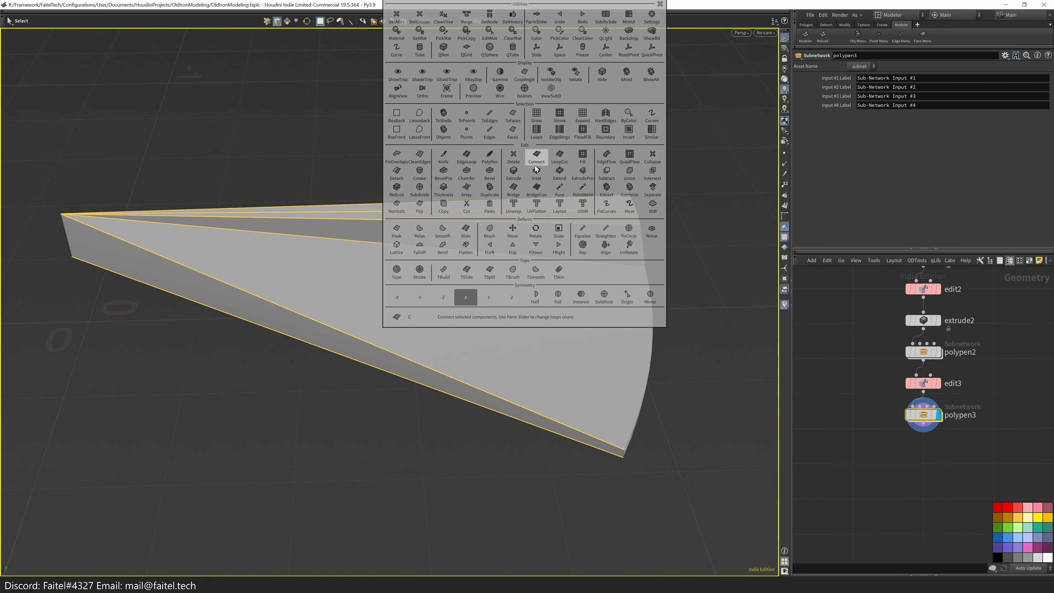
{"action": "left_click", "coordinate": [472, 166]}
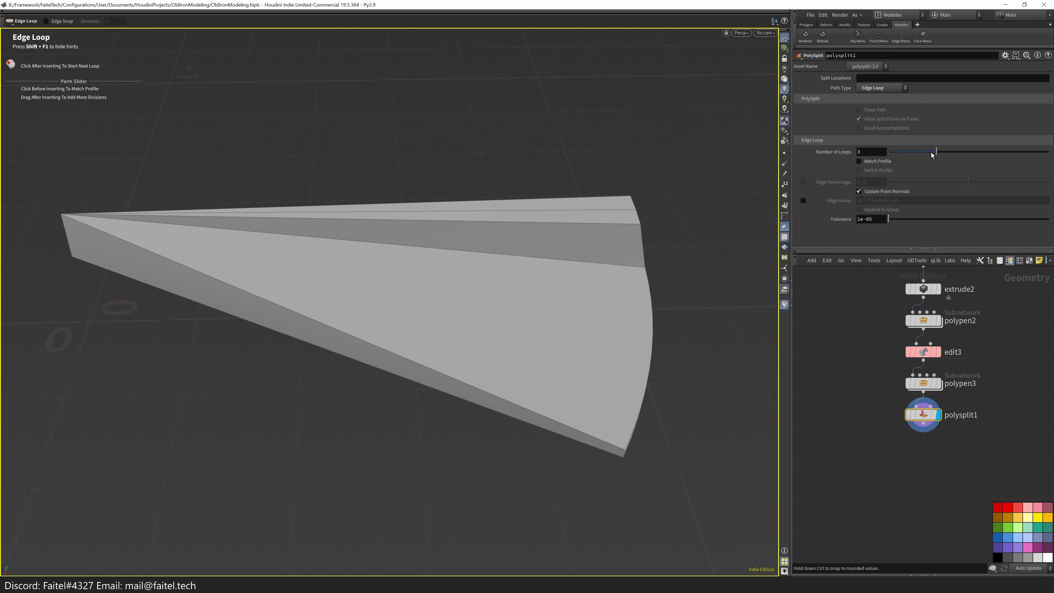
{"action": "key", "text": "Tab"}
{"action": "left_click", "coordinate": [470, 216]}
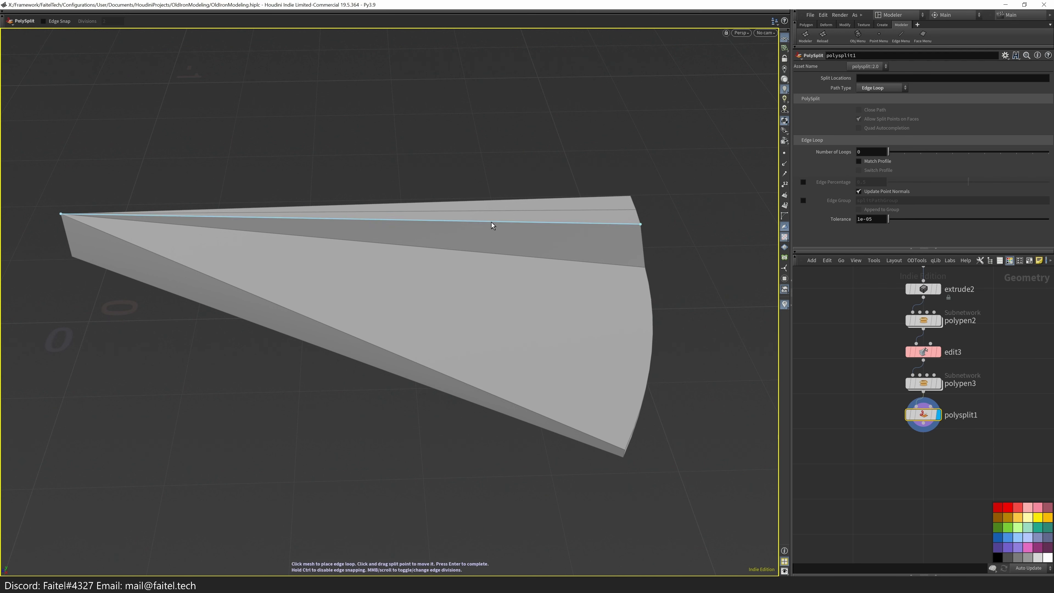
{"action": "left_click", "coordinate": [493, 226]}
{"action": "left_click_drag", "start_coordinate": [883, 428], "coordinate": [902, 332]}
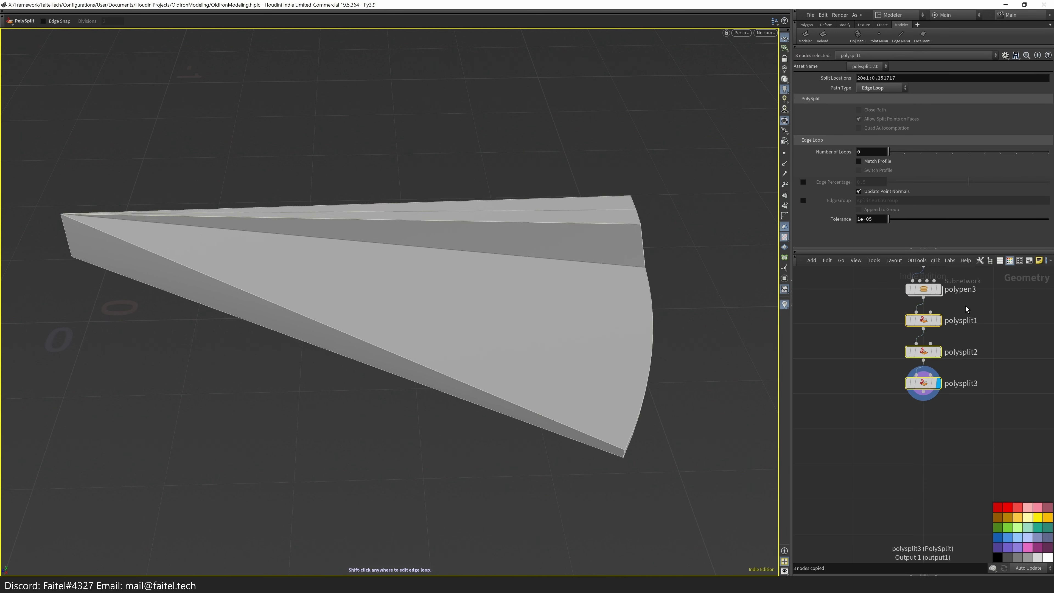
{"action": "key", "text": "alt+x"}
{"action": "mouse_move", "coordinate": [596, 228]}
{"action": "left_mouse_down"}
{"action": "mouse_move", "coordinate": [577, 313]}
{"action": "mouse_move", "coordinate": [541, 294]}
{"action": "mouse_move", "coordinate": [536, 345]}
{"action": "mouse_move", "coordinate": [539, 320]}
{"action": "mouse_move", "coordinate": [602, 231]}
{"action": "mouse_move", "coordinate": [609, 244]}
{"action": "mouse_move", "coordinate": [542, 280]}
{"action": "mouse_move", "coordinate": [581, 231]}
{"action": "left_mouse_up"}
{"action": "key", "text": "space"}
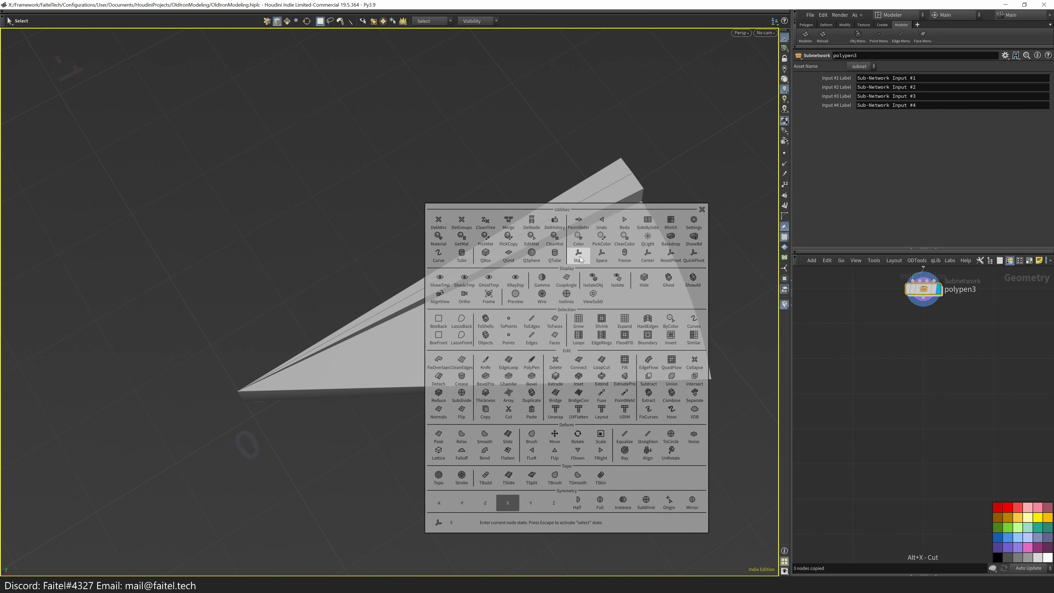
- Display circle1, extrude its outer arc edge twice, then cut both extrusions
{"action": "left_click", "coordinate": [532, 377]}
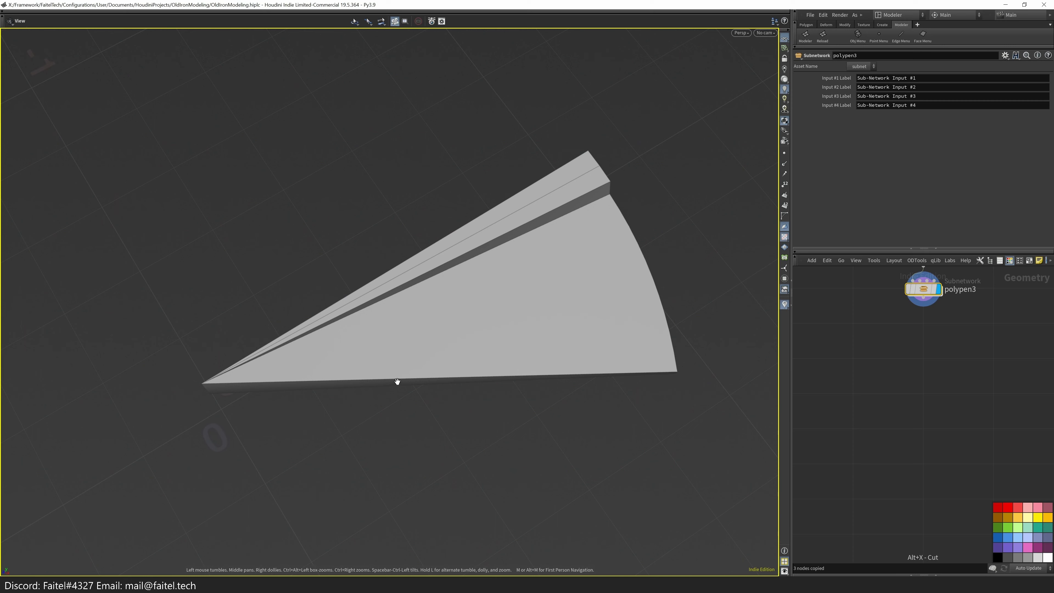
{"action": "left_click", "coordinate": [973, 344]}
{"action": "left_click_drag", "start_coordinate": [583, 289], "coordinate": [466, 158]}
{"action": "key", "text": "s"}
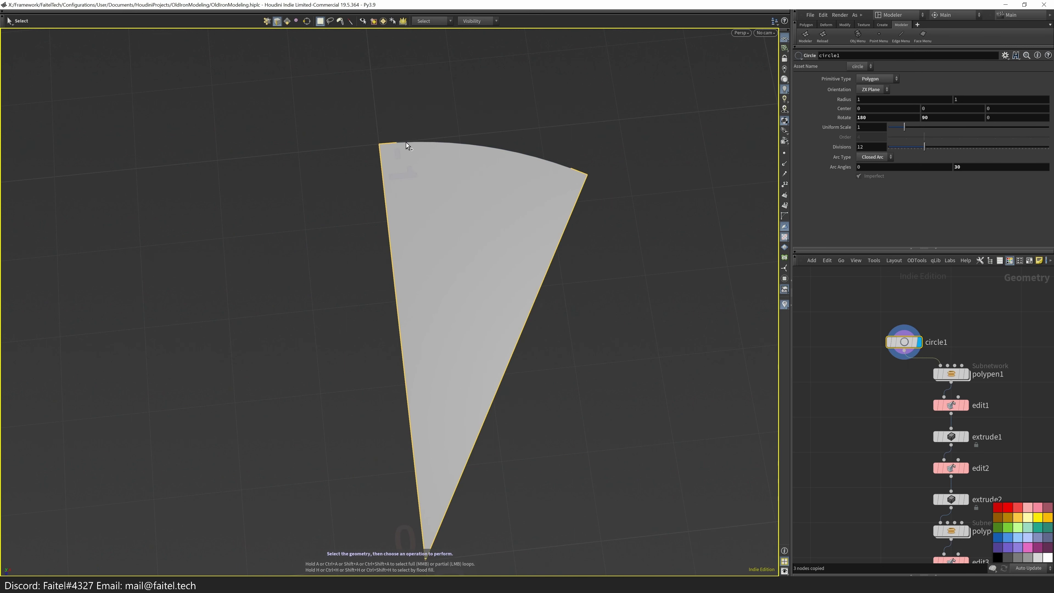
{"action": "left_click", "coordinate": [569, 170]}
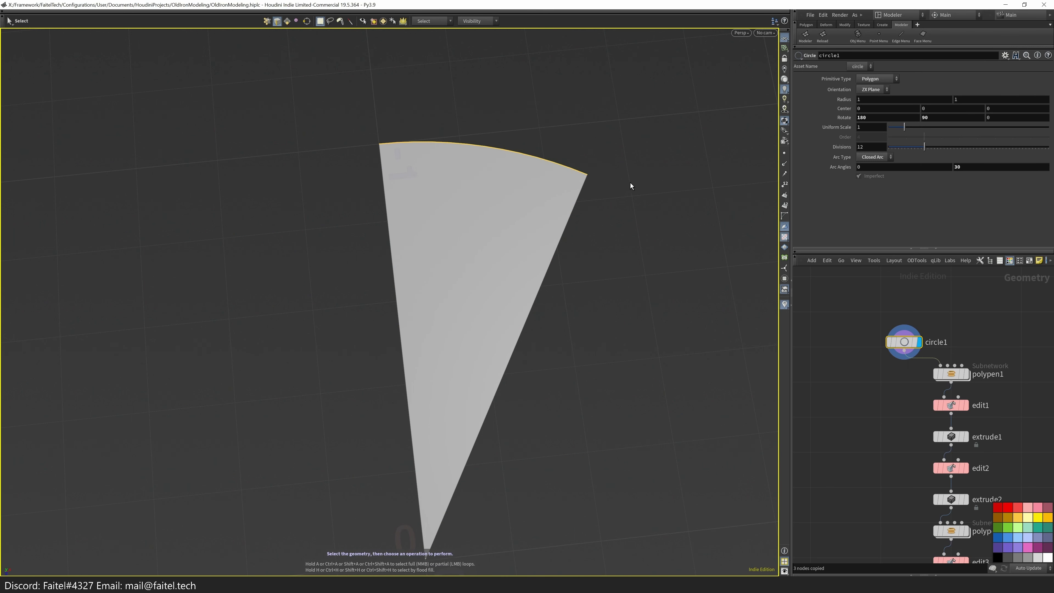
{"action": "key", "text": "e"}
{"action": "mouse_move", "coordinate": [642, 258]}
{"action": "left_mouse_down"}
{"action": "mouse_move", "coordinate": [621, 275]}
{"action": "mouse_move", "coordinate": [649, 266]}
{"action": "left_mouse_up"}
{"action": "key", "text": "e"}
{"action": "key", "text": "alt+x"}
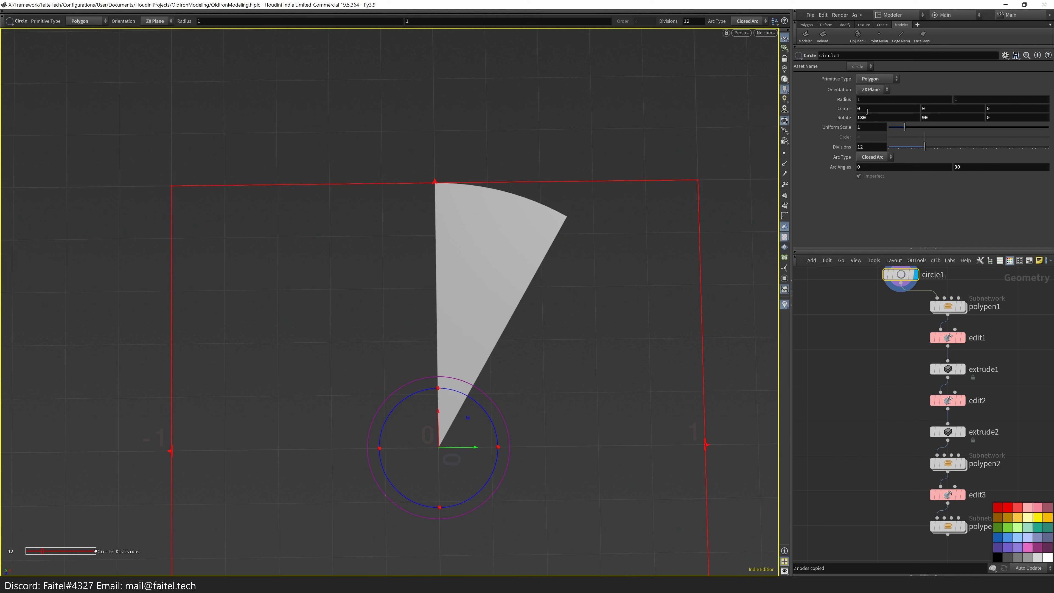
- Set circle1's Radius X to 4.6/2 and link Radius Y to it via relative reference
{"action": "key", "text": "ctrl+z"}
{"action": "type", "text": ".6/"}
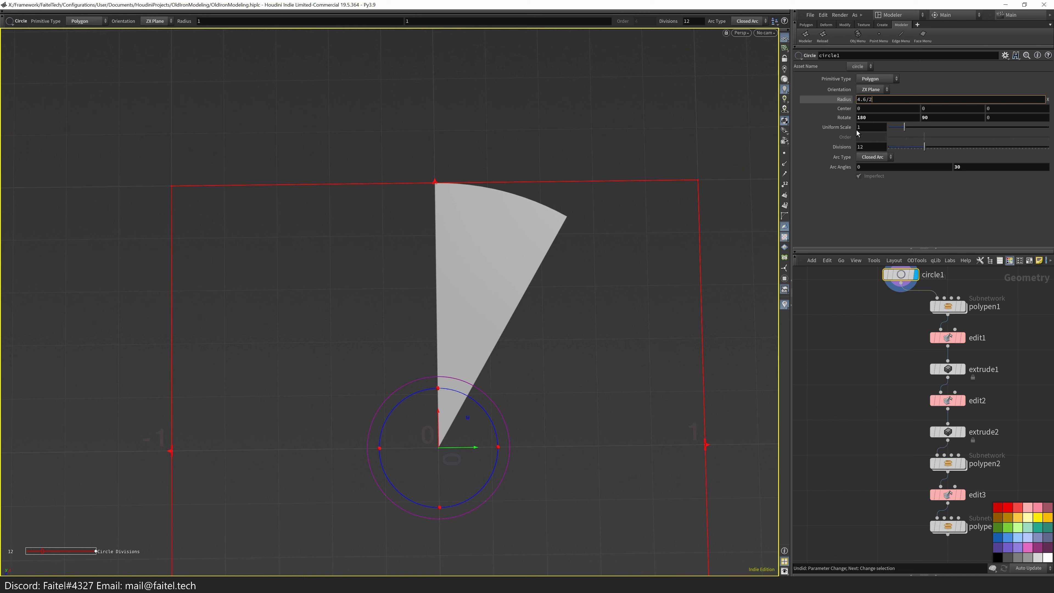
{"action": "type", "text": "2"}
{"action": "key", "text": "Return"}
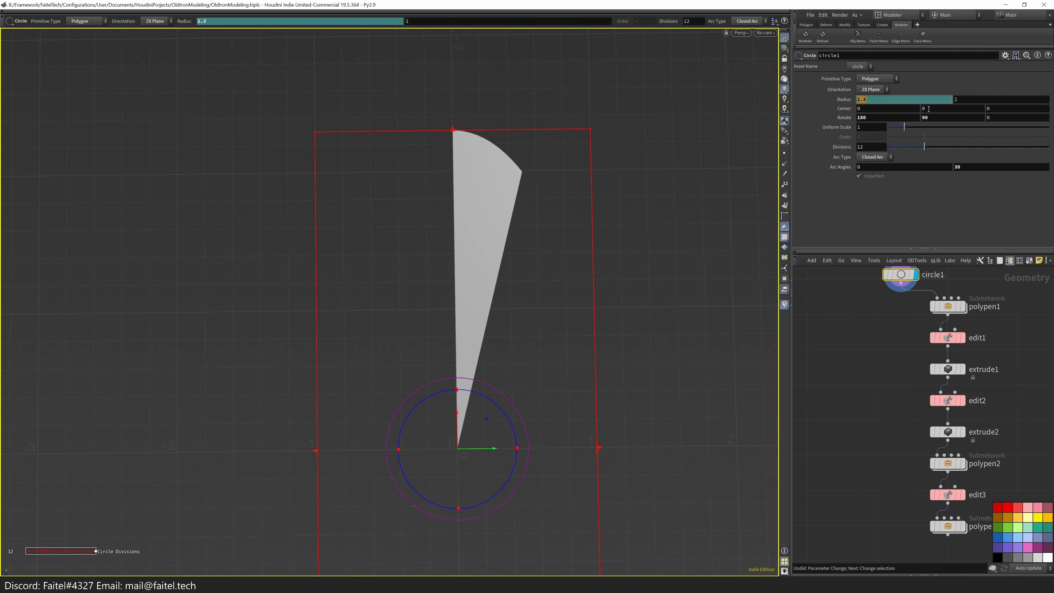
{"action": "left_click", "coordinate": [867, 104]}
{"action": "right_click", "coordinate": [867, 104]}
{"action": "left_click", "coordinate": [905, 190]}
{"action": "right_click", "coordinate": [967, 100]}
{"action": "left_click", "coordinate": [988, 199]}
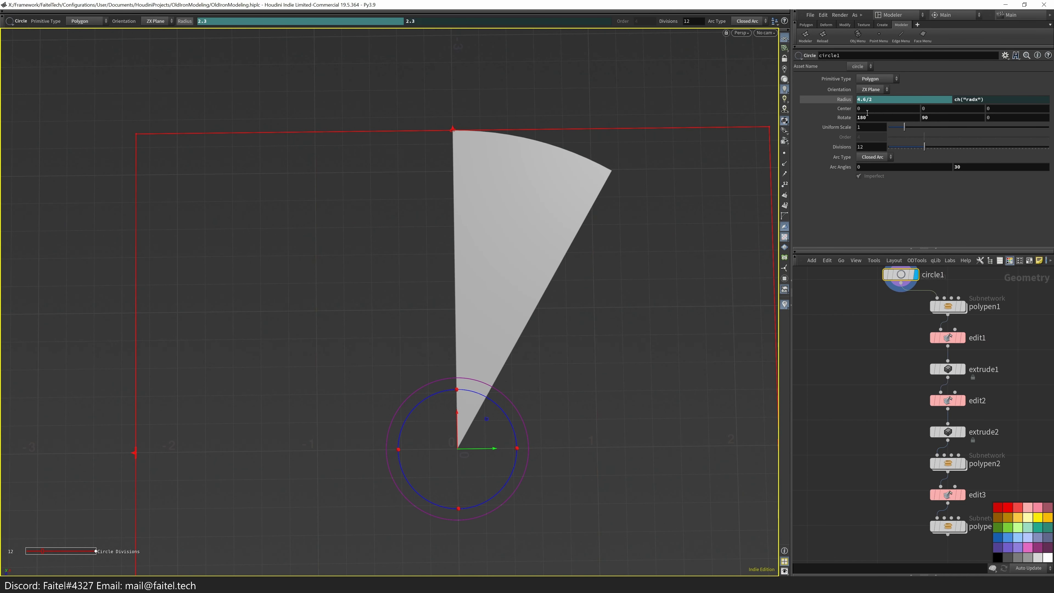
- Append /6 to the Radius X expression
{"action": "left_click_drag", "start_coordinate": [679, 158], "coordinate": [561, 195], "text": "alt"}
{"action": "left_click", "coordinate": [881, 101]}
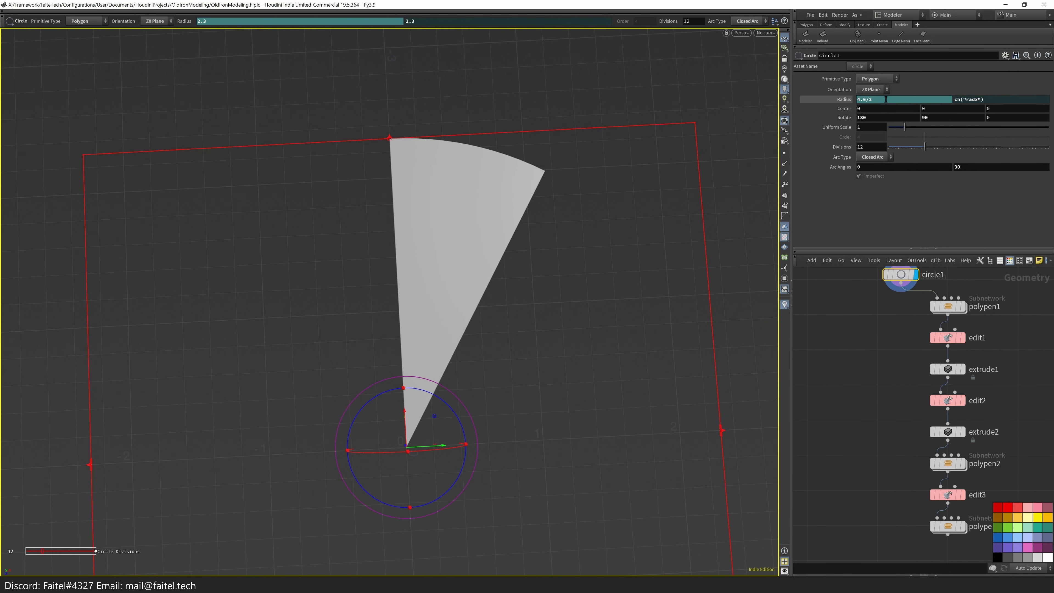
{"action": "left_click", "coordinate": [887, 100]}
{"action": "type", "text": "/"}
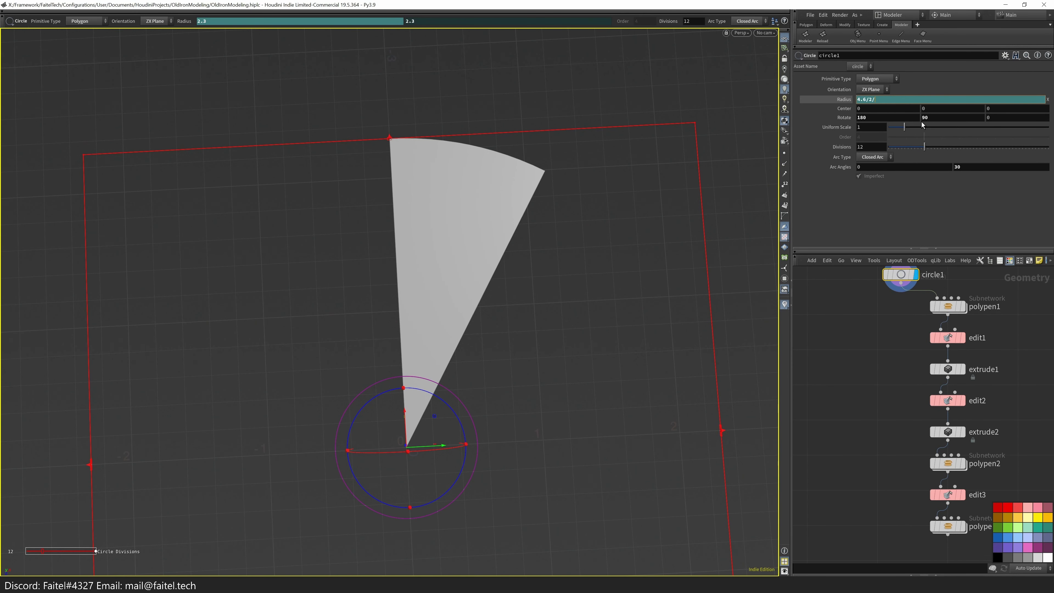
{"action": "type", "text": "6"}
{"action": "key", "text": "Return"}
- Alt-drag circle1 to create a duplicate circle2 beside it
{"action": "middle_click_drag", "start_coordinate": [463, 354], "coordinate": [464, 338]}
{"action": "middle_click_drag", "start_coordinate": [920, 272], "coordinate": [954, 340]}
{"action": "left_click_drag", "start_coordinate": [954, 341], "coordinate": [869, 341], "text": "alt"}
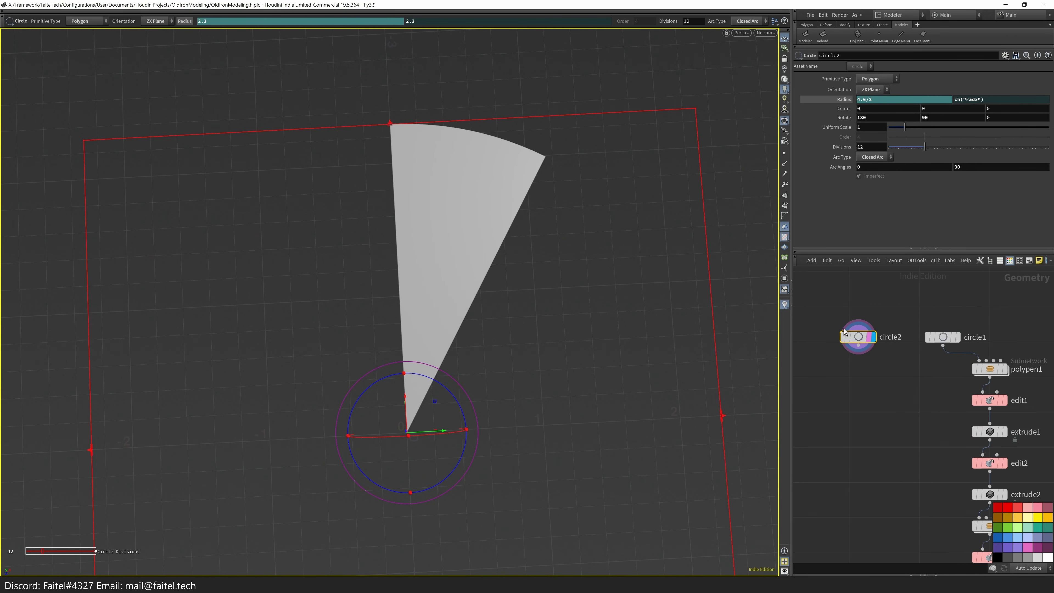
- Select circle2 and enter 4.6/2 as its radius
{"action": "key", "text": "s"}
{"action": "middle_click_drag", "start_coordinate": [402, 385], "coordinate": [389, 398]}
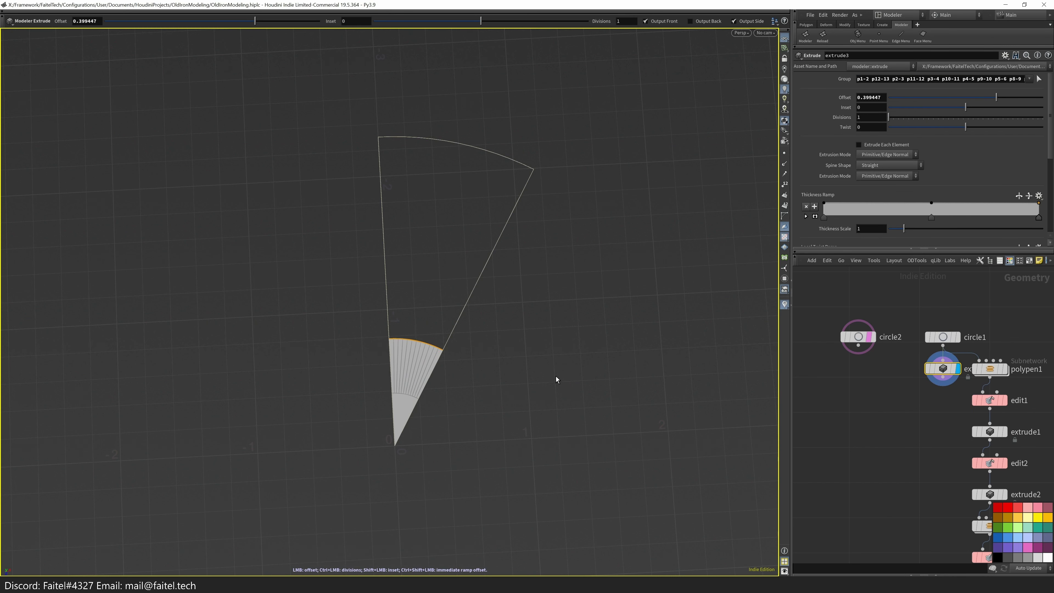
{"action": "key", "text": "Return"}
{"action": "left_click", "coordinate": [858, 337]}
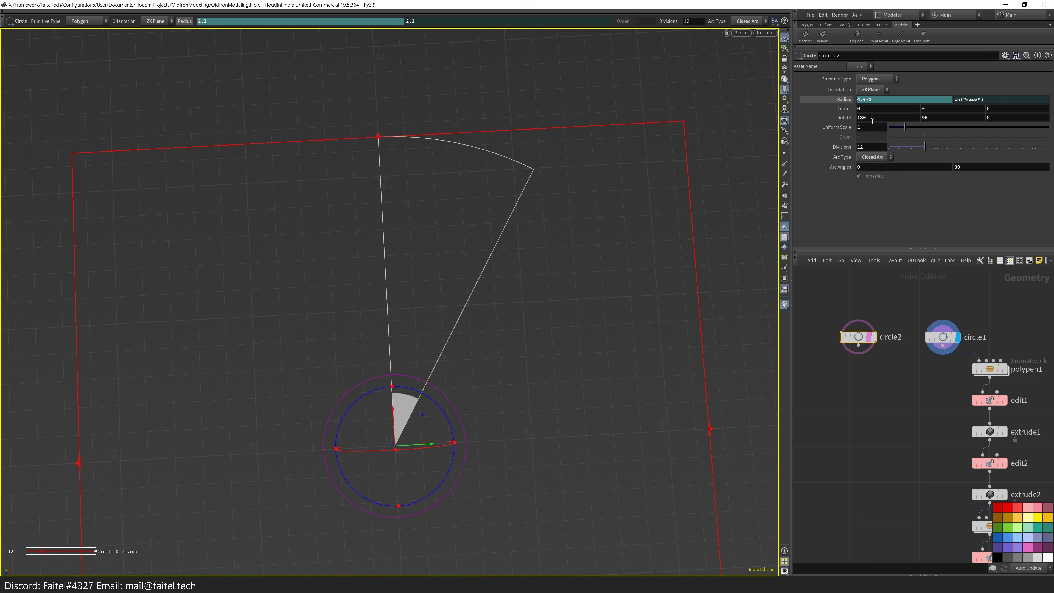
{"action": "left_click", "coordinate": [858, 102]}
{"action": "type", "text": "4.6/2"}
- Try dividing circle1's radius by 6 and by 0.4, then return it to 4.6/2
{"action": "left_click", "coordinate": [894, 99]}
{"action": "type", "text": "/6"}
{"action": "key", "text": "Return"}
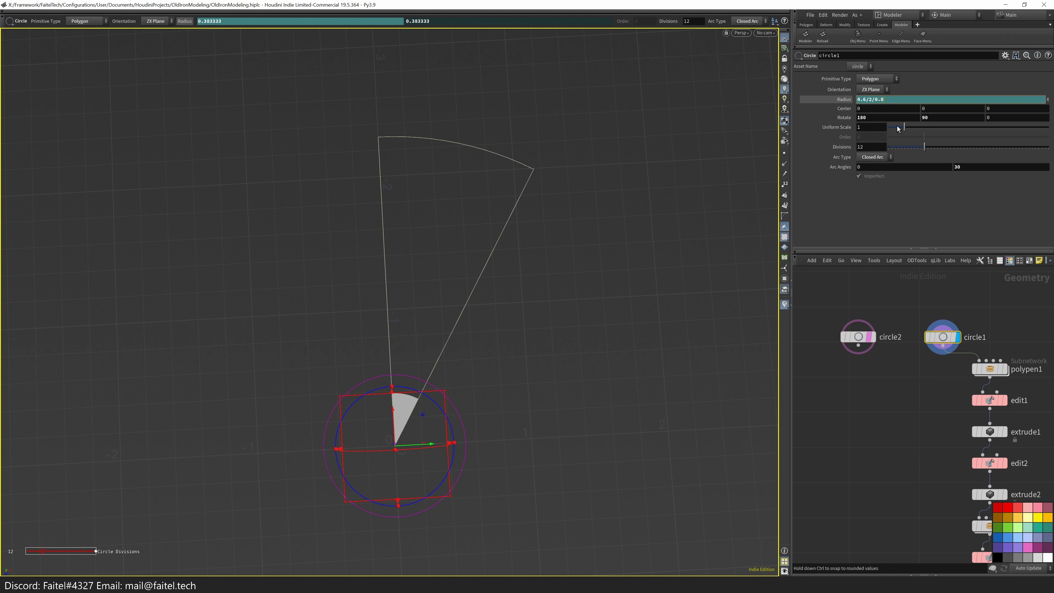
{"action": "type", "text": "4"}
{"action": "key", "text": "Return"}
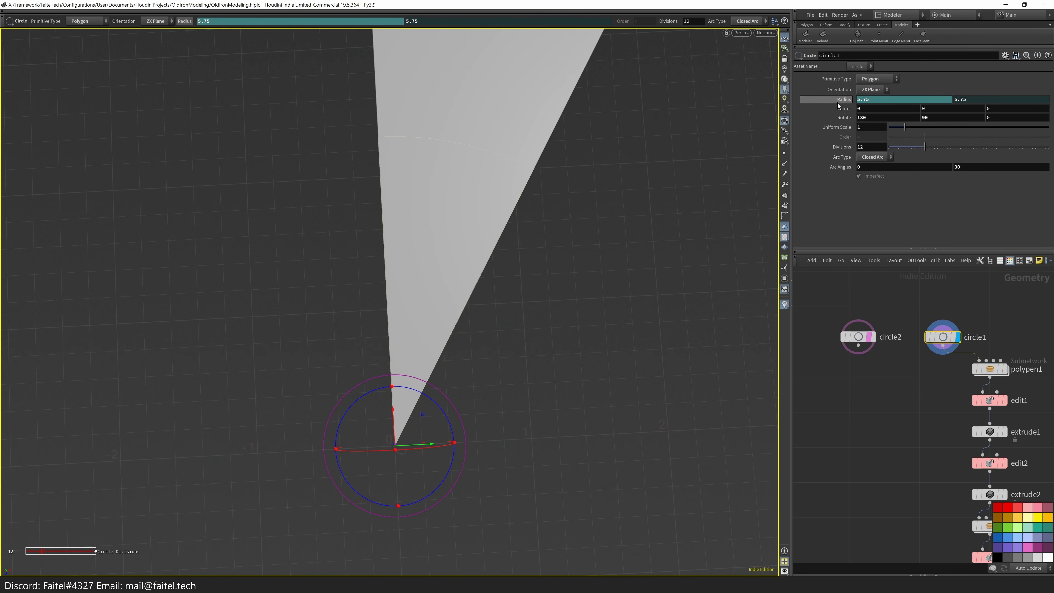
{"action": "double_click", "coordinate": [890, 99]}
{"action": "type", "text": "/0.4"}
{"action": "key", "text": "BackSpace"}
{"action": "key", "text": "BackSpace"}
{"action": "key", "text": "BackSpace"}
{"action": "key", "text": "Return"}
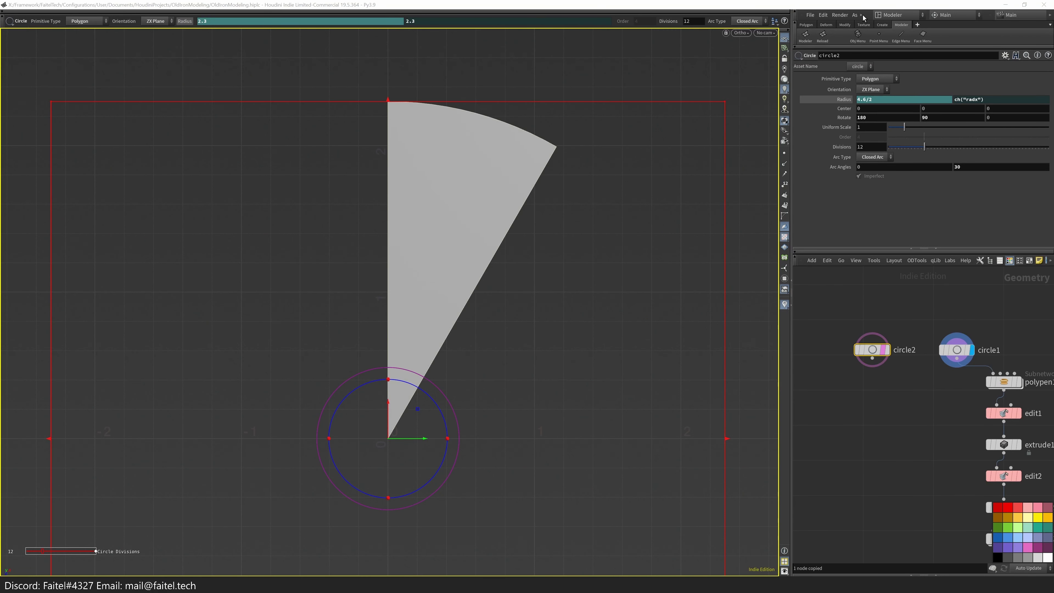
- Open a Python Shell from the Windows menu for calculations
{"action": "left_click", "coordinate": [862, 15]}
{"action": "left_click", "coordinate": [817, 14]}
{"action": "left_click", "coordinate": [828, 174]}
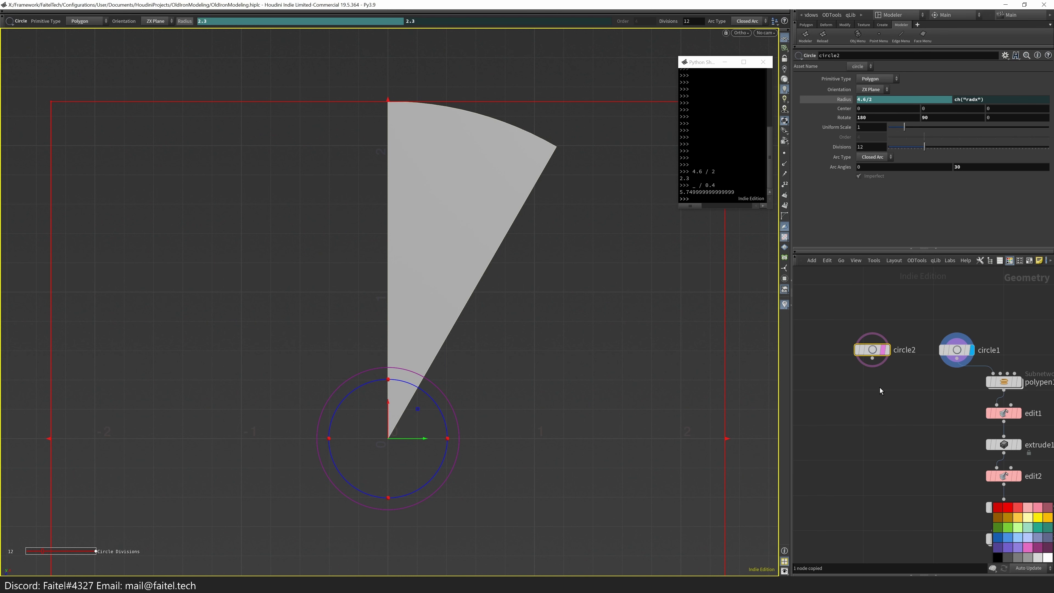
- Set circle1's radius to 4.6/2/5.75, giving 0.4
{"action": "middle_click_drag", "start_coordinate": [831, 388], "coordinate": [823, 409]}
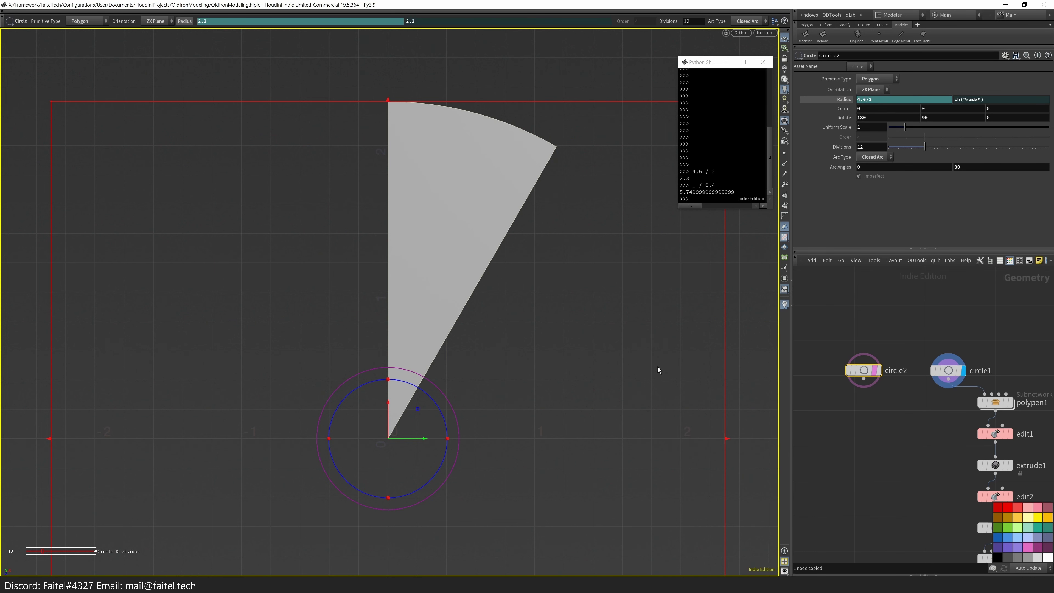
{"action": "middle_click_drag", "start_coordinate": [778, 226], "coordinate": [752, 244]}
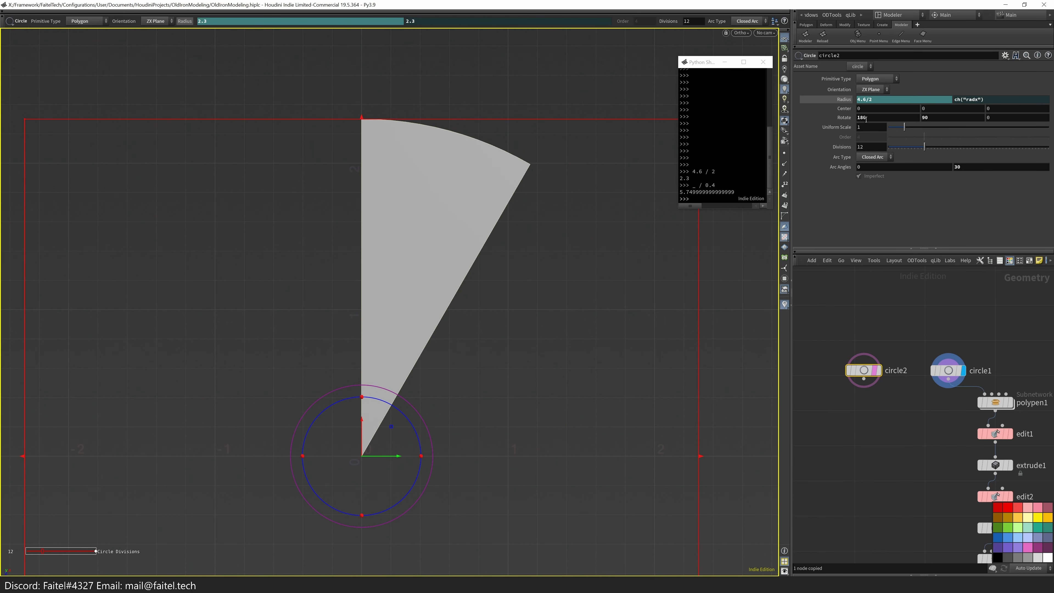
{"action": "left_click", "coordinate": [888, 102]}
{"action": "type", "text": "/5.75"}
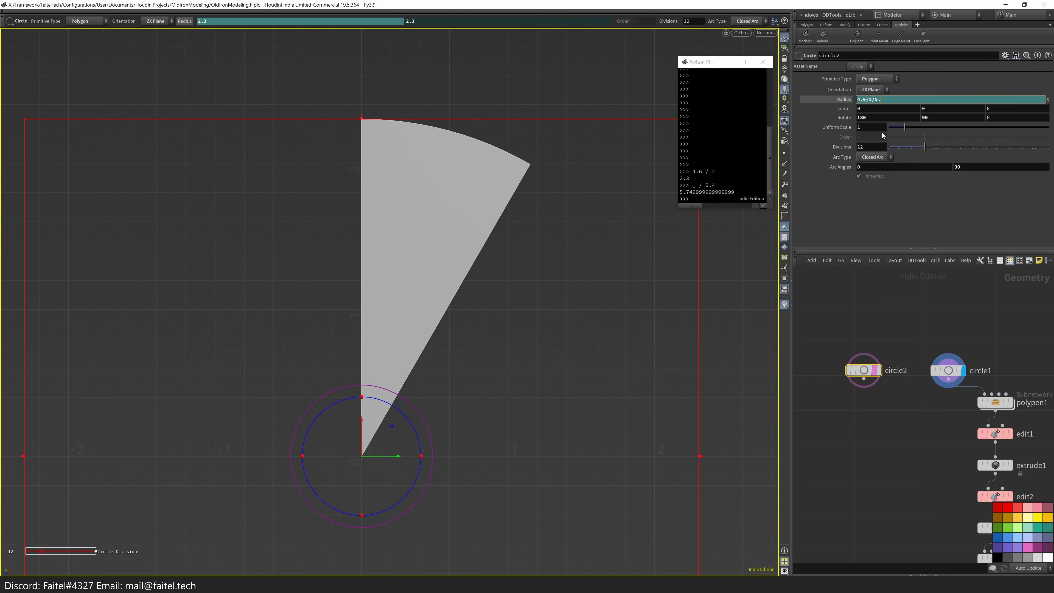
{"action": "key", "text": "Return"}
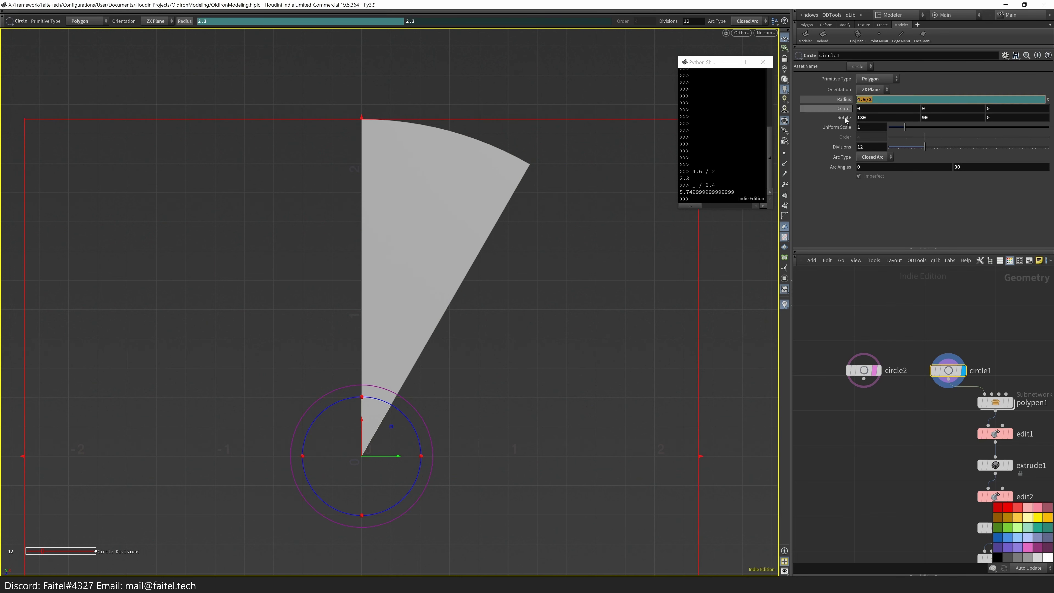
{"action": "left_click", "coordinate": [949, 373]}
{"action": "scroll", "coordinate": [414, 414], "scroll_direction": "up", "scroll_amount": 2}
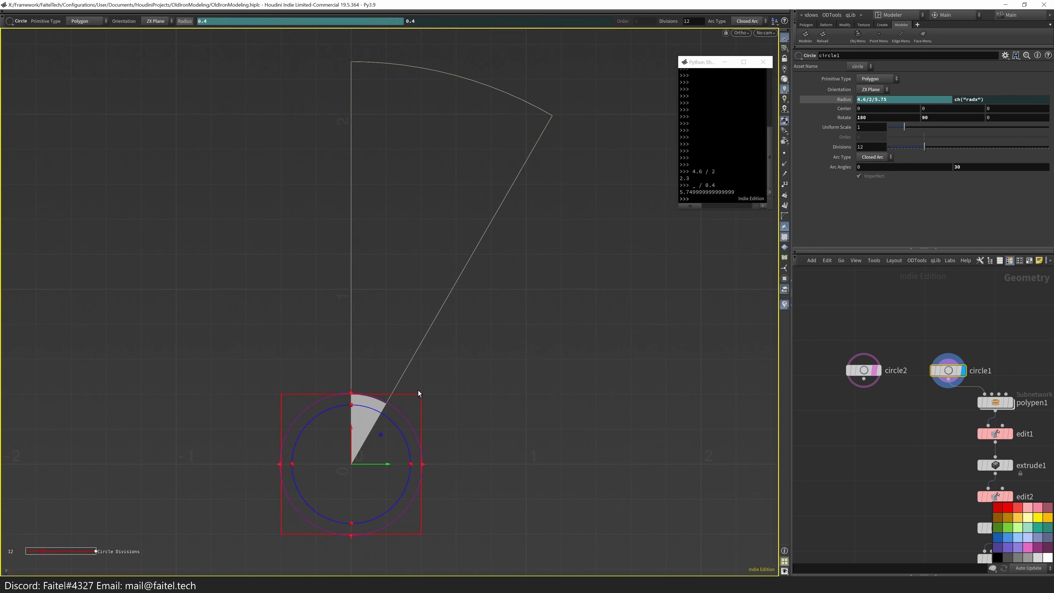
{"action": "key", "text": "s"}
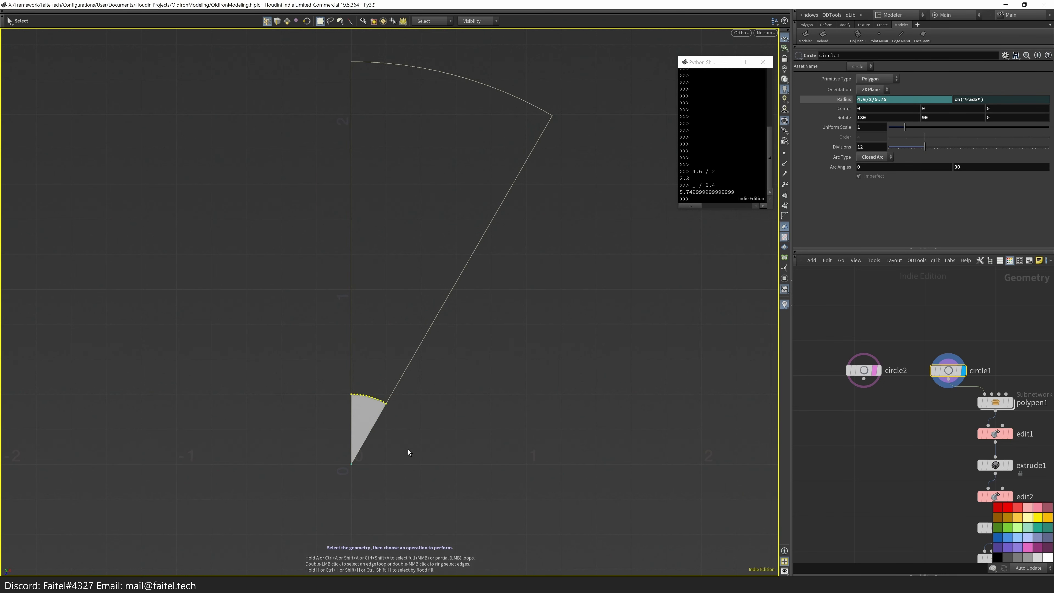
- Extrude the wedge's outer arc edges outward in the first rows of extrusions
{"action": "key", "text": "e"}
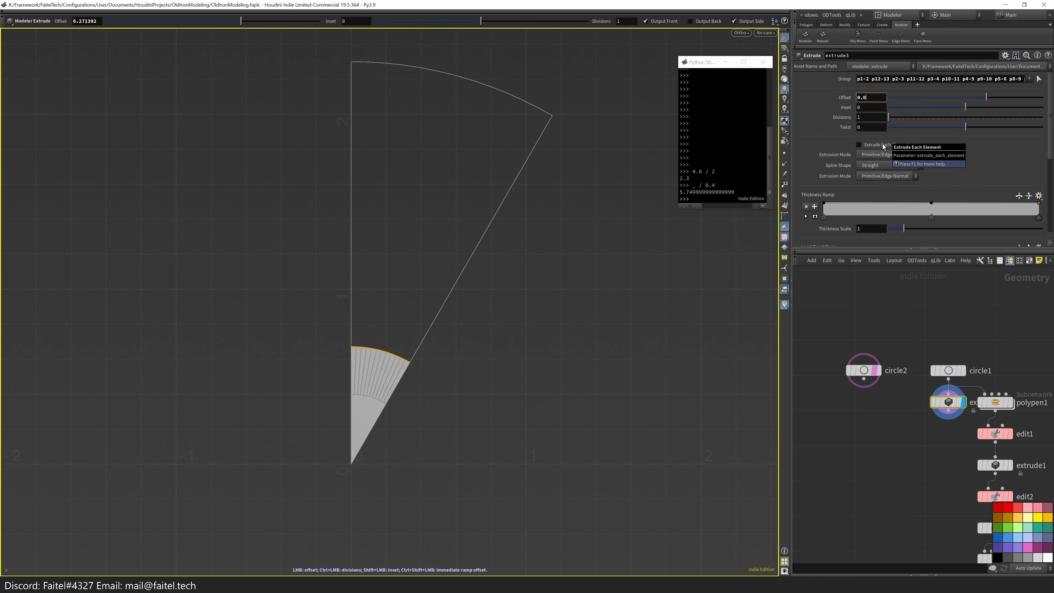
{"action": "scroll", "coordinate": [482, 405], "scroll_direction": "down", "scroll_amount": 3}
{"action": "scroll", "coordinate": [489, 332], "scroll_direction": "up", "scroll_amount": 4}
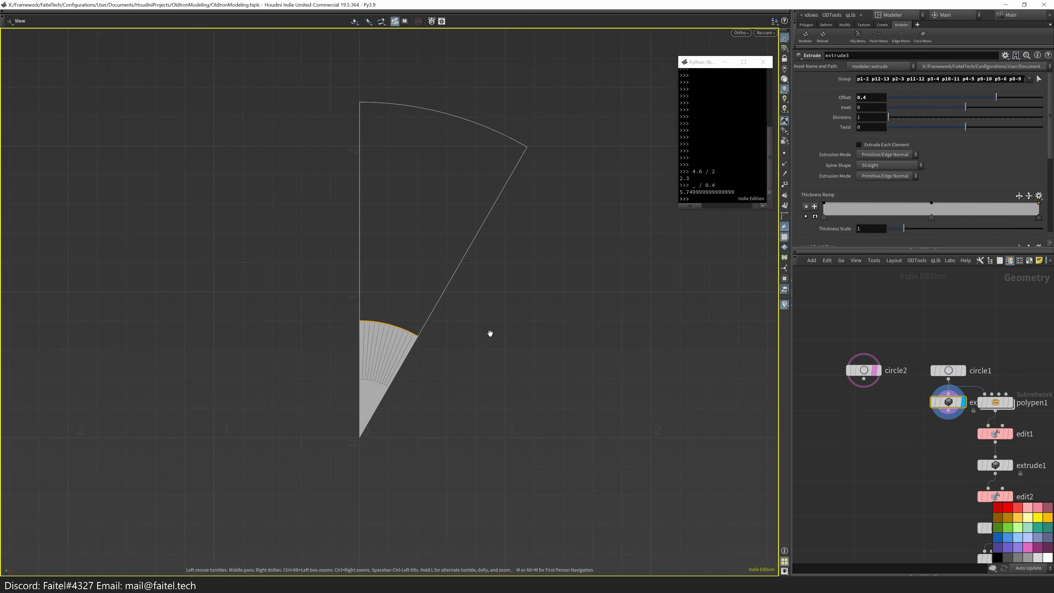
{"action": "left_click_drag", "start_coordinate": [949, 402], "coordinate": [907, 410]}
{"action": "key", "text": "e"}
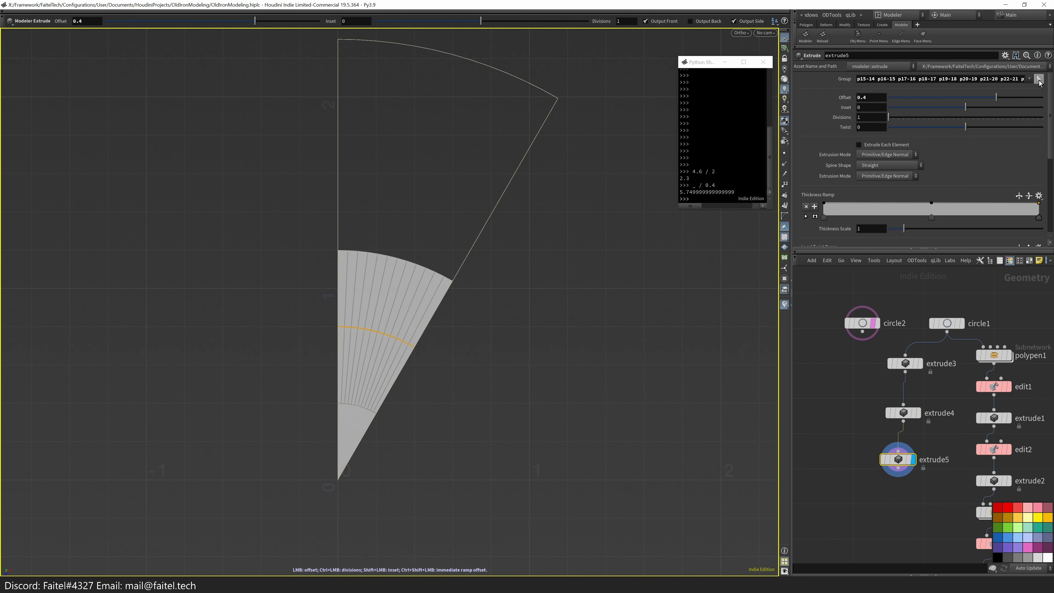
{"action": "key", "text": "e"}
{"action": "left_click_drag", "start_coordinate": [502, 330], "coordinate": [314, 203]}
{"action": "key", "text": "Return"}
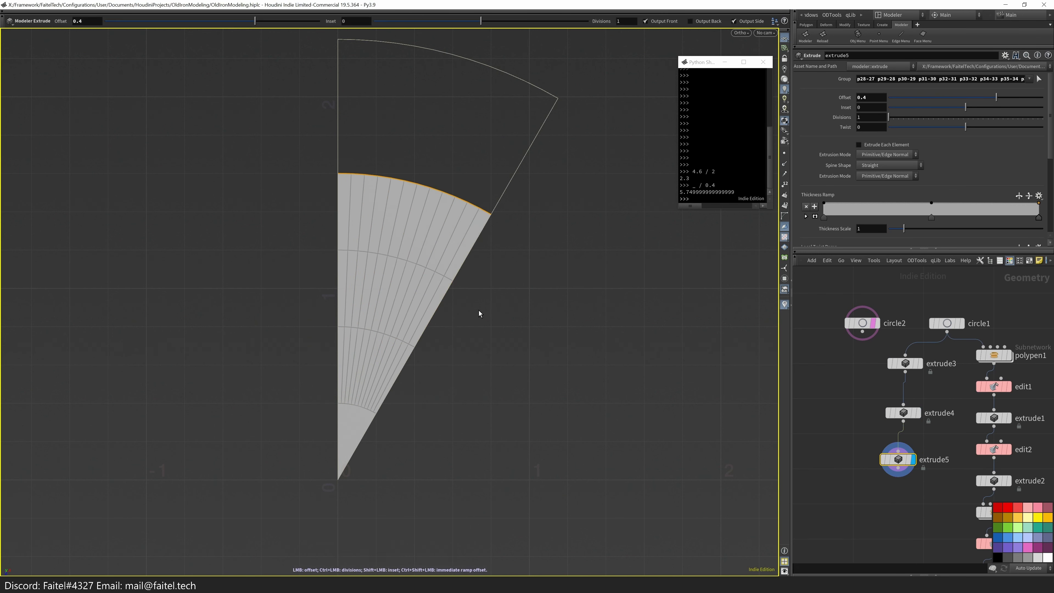
- Add further extrusion rows, setting the last one's offset to 0.299
{"action": "scroll", "coordinate": [662, 396], "scroll_direction": "down", "scroll_amount": 1}
{"action": "key", "text": "e"}
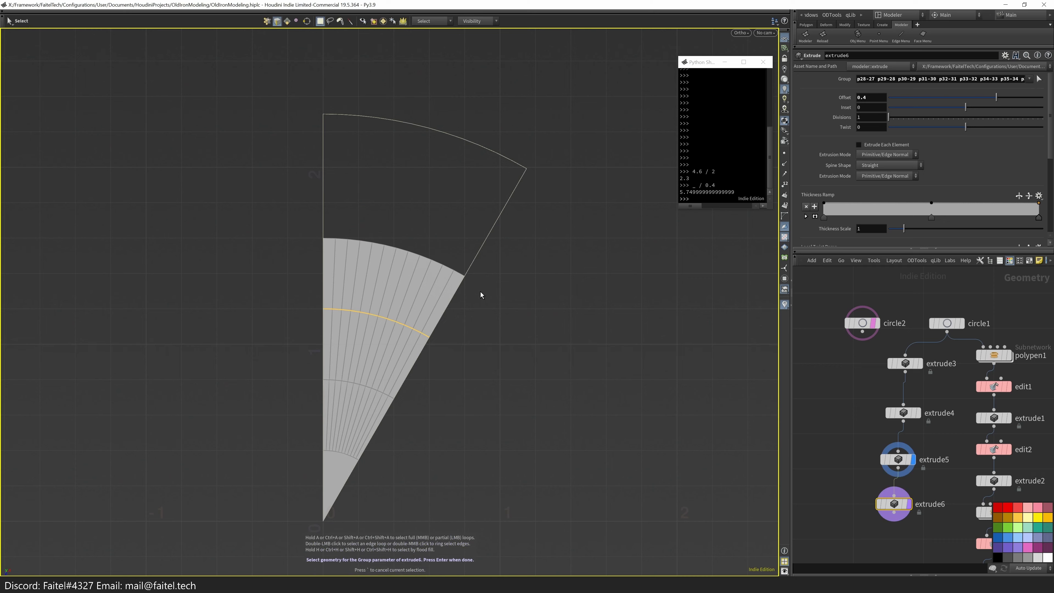
{"action": "key", "text": "Return"}
{"action": "middle_click_drag", "start_coordinate": [575, 209], "coordinate": [557, 270]}
{"action": "scroll", "coordinate": [557, 270], "scroll_direction": "down", "scroll_amount": 1}
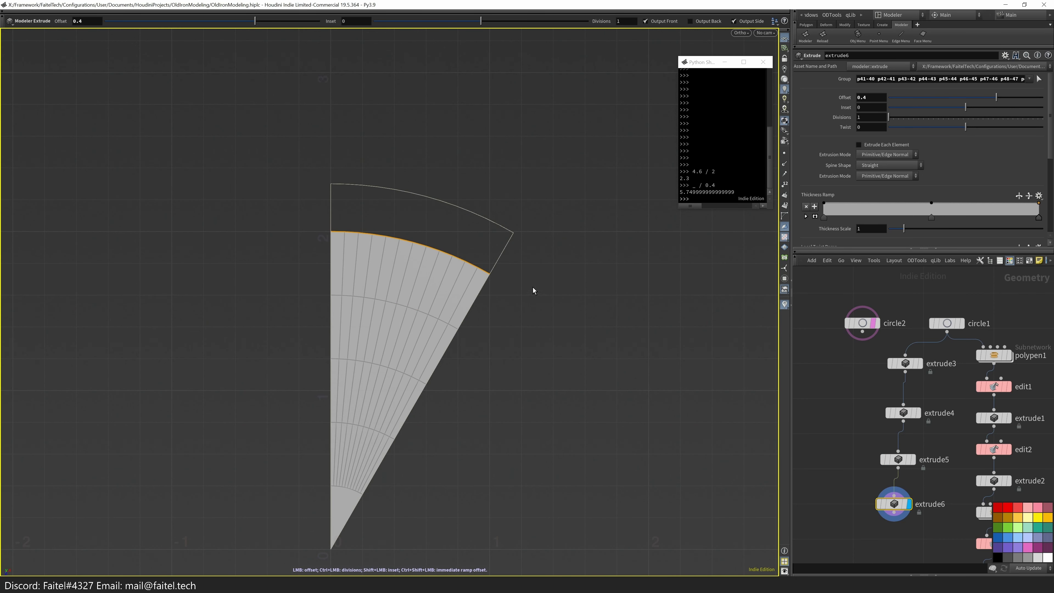
{"action": "key", "text": "e"}
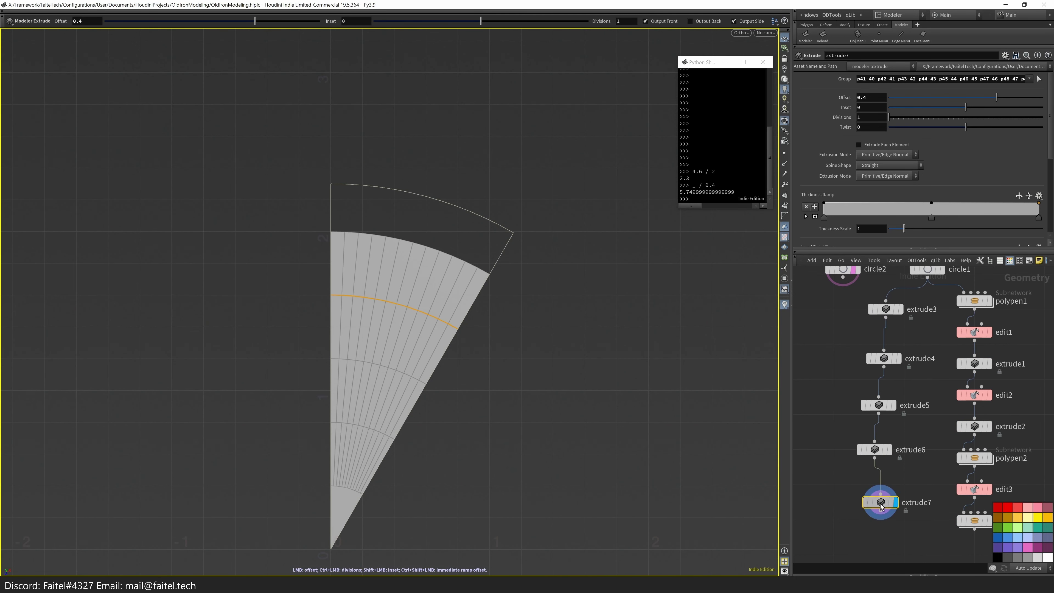
{"action": "left_click", "coordinate": [473, 335]}
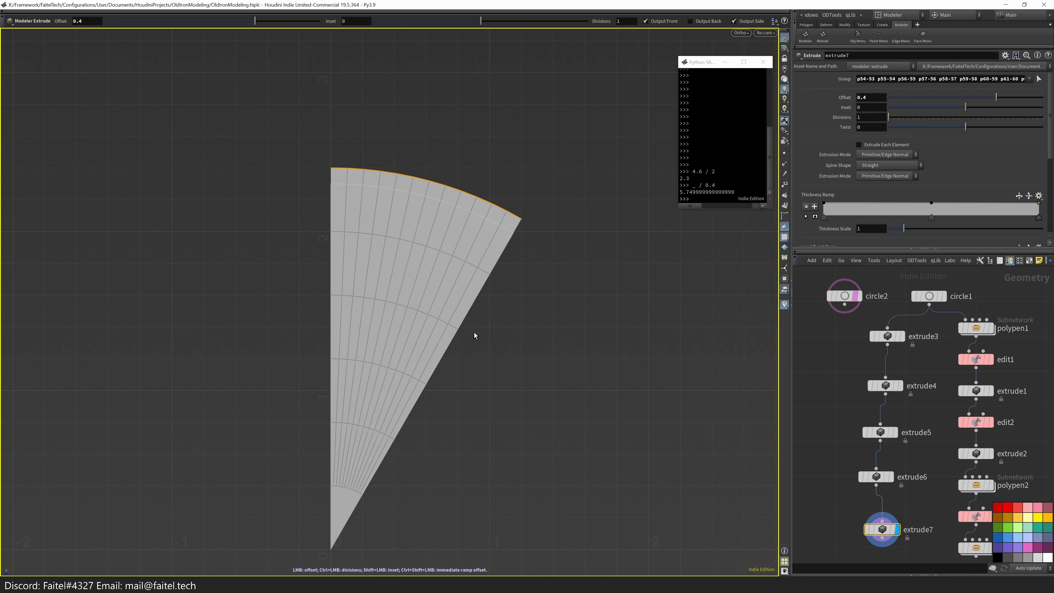
{"action": "left_click_drag", "start_coordinate": [996, 102], "coordinate": [989, 102]}
{"action": "scroll", "coordinate": [480, 203], "scroll_direction": "up", "scroll_amount": 5}
{"action": "middle_click_drag", "start_coordinate": [845, 97], "coordinate": [834, 139]}
{"action": "scroll", "coordinate": [155, 365], "scroll_direction": "down", "scroll_amount": 5}
- Orbit around the widened fan to check it from several angles
{"action": "left_click_drag", "start_coordinate": [155, 366], "coordinate": [435, 365]}
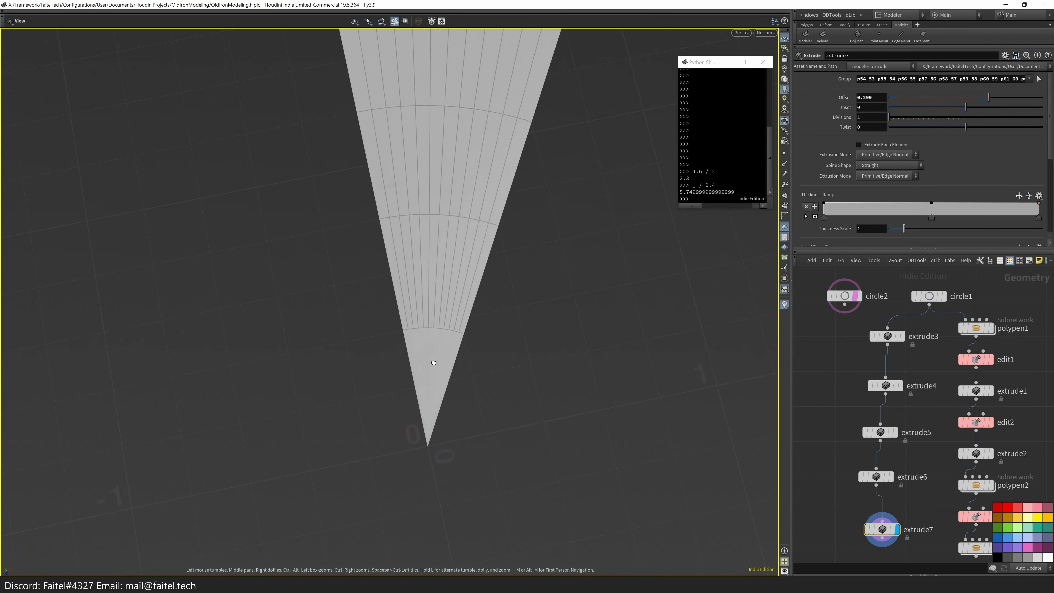
{"action": "scroll", "coordinate": [543, 336], "scroll_direction": "up", "scroll_amount": 5}
{"action": "scroll", "coordinate": [544, 336], "scroll_direction": "down", "scroll_amount": 5}
{"action": "left_click_drag", "start_coordinate": [507, 361], "coordinate": [431, 247]}
{"action": "key", "text": "Return"}
{"action": "key", "text": "Escape"}
{"action": "left_click_drag", "start_coordinate": [599, 343], "coordinate": [464, 441]}
{"action": "middle_click_drag", "start_coordinate": [851, 404], "coordinate": [848, 419]}
{"action": "left_click", "coordinate": [926, 311]}
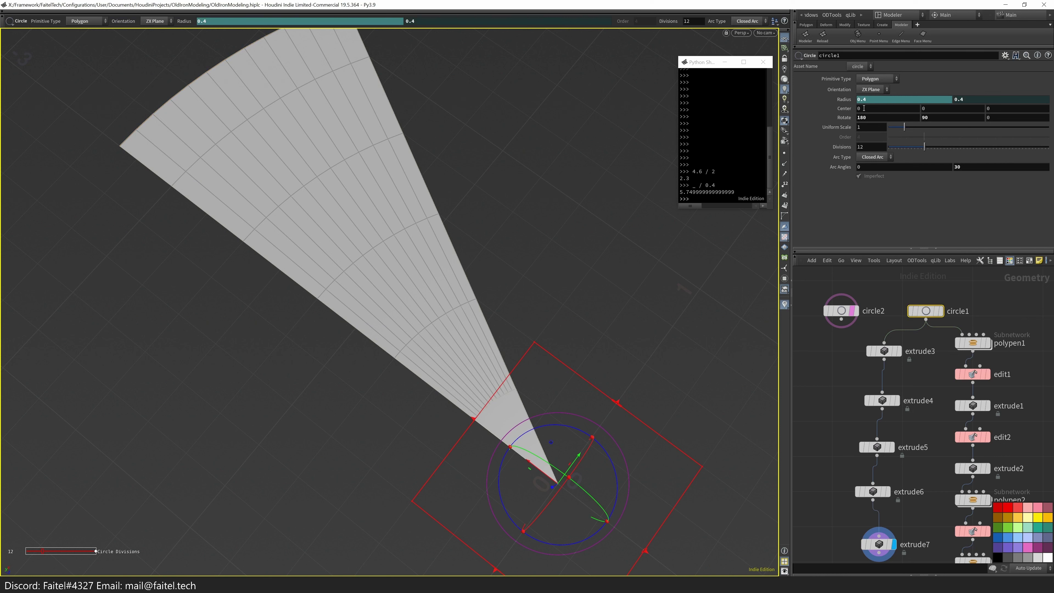
- Try a circle1 radius of 0.3, then revert it to 0.4
{"action": "right_click", "coordinate": [842, 103]}
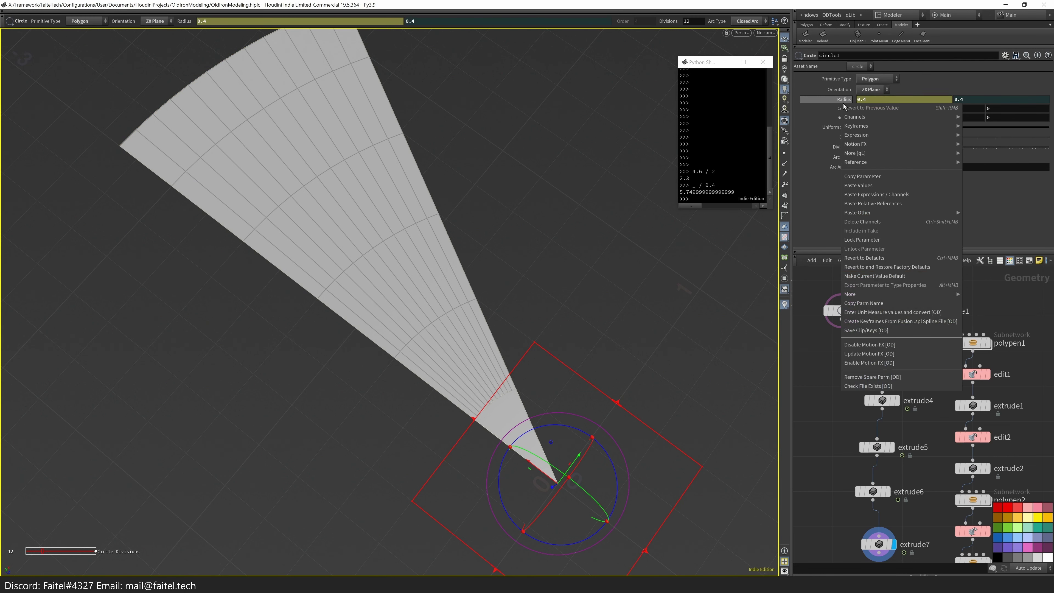
{"action": "left_click", "coordinate": [875, 108]}
{"action": "left_click", "coordinate": [858, 100]}
{"action": "type", "text": "0.3"}
{"action": "key", "text": "Return"}
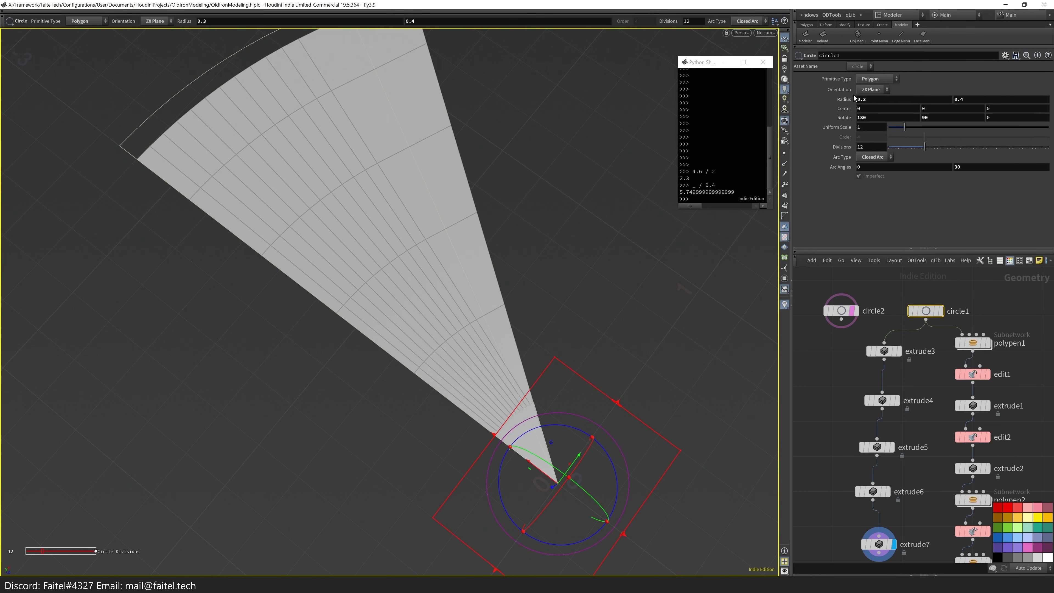
{"action": "key", "text": "ctrl+z"}
- Display extrude7 and try insetting the tip face, then undo the inset
{"action": "key", "text": "s"}
{"action": "left_click_drag", "start_coordinate": [626, 349], "coordinate": [537, 384], "text": "alt"}
{"action": "scroll", "coordinate": [548, 384], "scroll_direction": "up", "scroll_amount": 5}
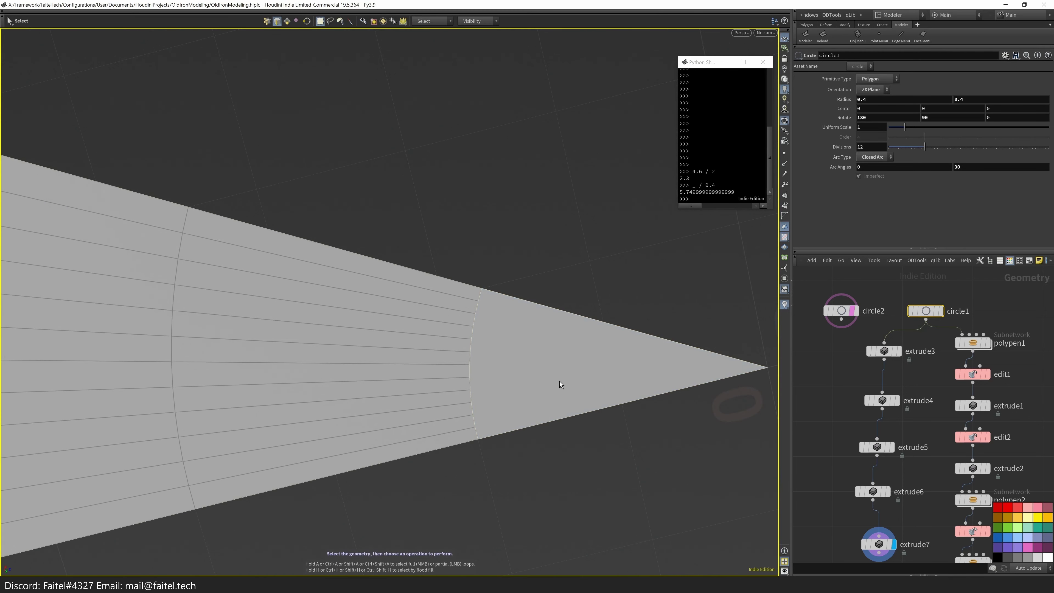
{"action": "key", "text": "ctrl+c"}
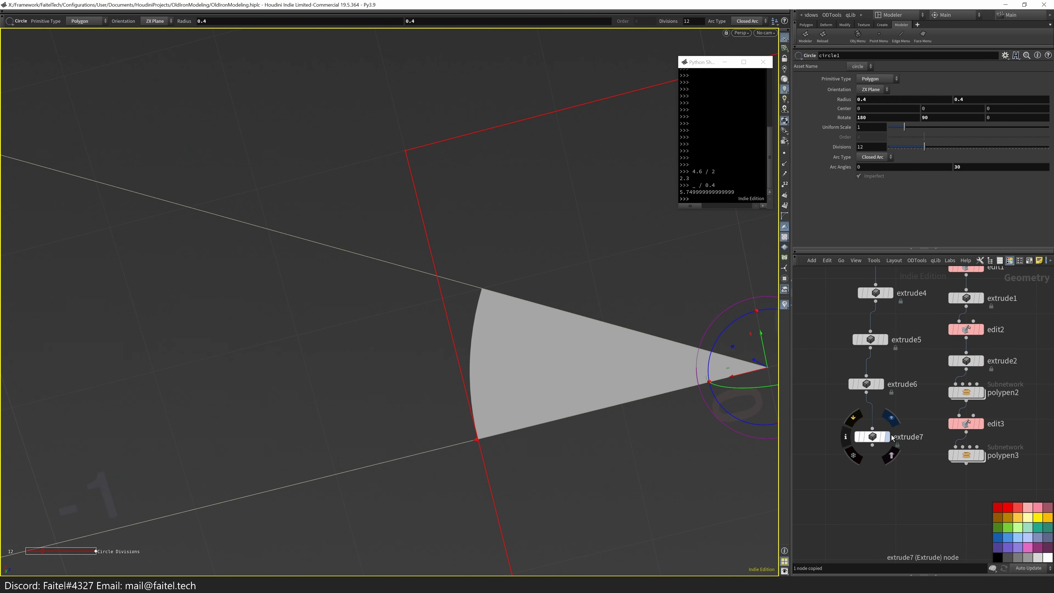
{"action": "key", "text": "i"}
{"action": "left_click_drag", "start_coordinate": [576, 378], "coordinate": [446, 281]}
{"action": "key", "text": "Escape"}
{"action": "key", "text": "ctrl+z"}
{"action": "scroll", "coordinate": [934, 394], "scroll_direction": "down", "scroll_amount": 3}
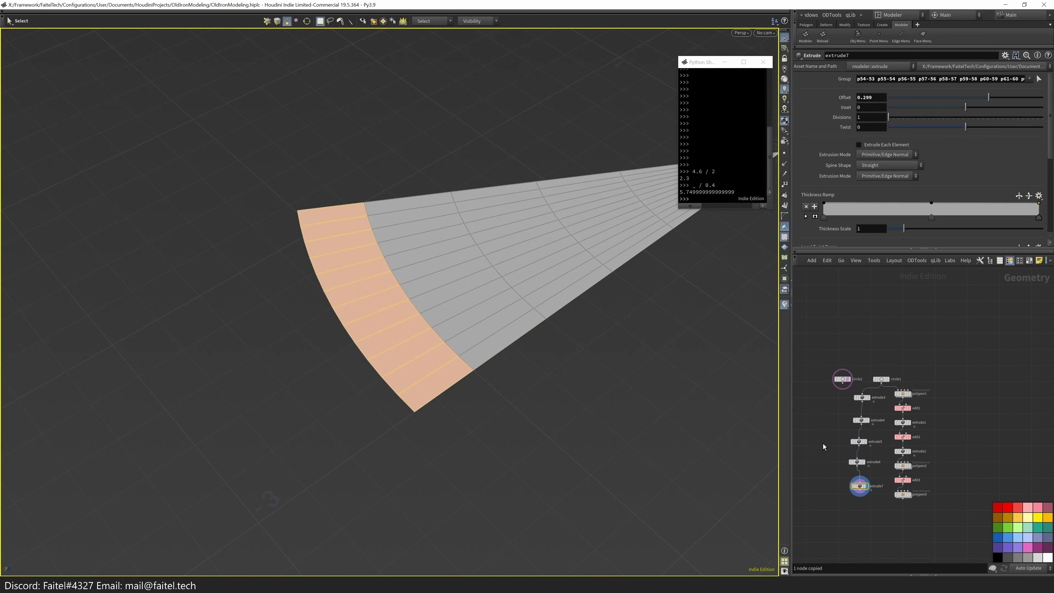
{"action": "scroll", "coordinate": [1005, 341], "scroll_direction": "up", "scroll_amount": 3}
- Inspect polypen1 and extrude7, orbiting to view the fan edge-on
{"action": "left_click", "coordinate": [1009, 342]}
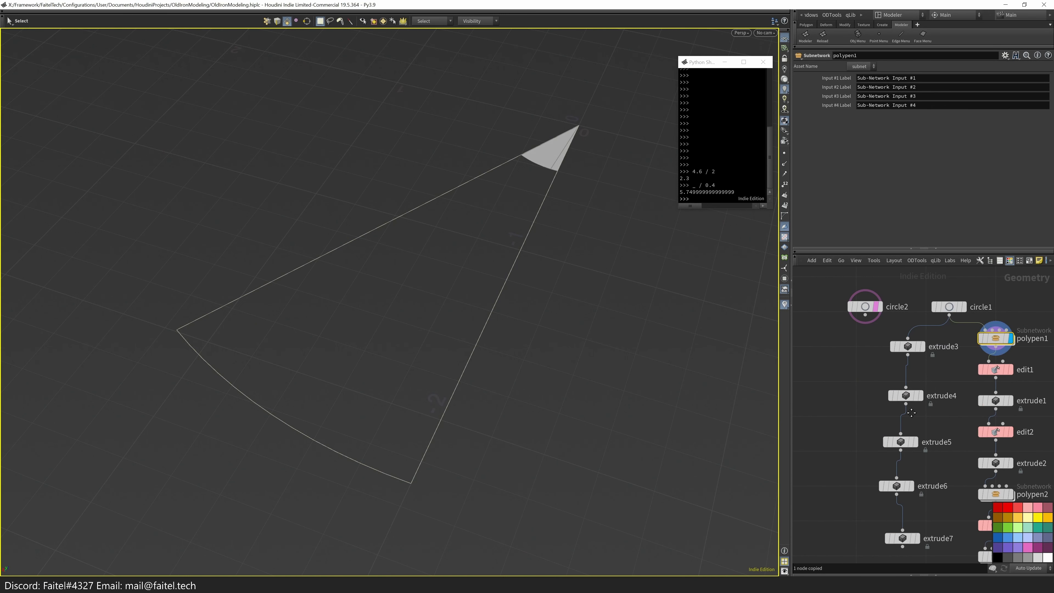
{"action": "middle_click_drag", "start_coordinate": [912, 413], "coordinate": [901, 325]}
{"action": "left_click", "coordinate": [891, 450]}
{"action": "key", "text": "Escape"}
{"action": "left_click_drag", "start_coordinate": [618, 365], "coordinate": [606, 421]}
{"action": "key", "text": "s"}
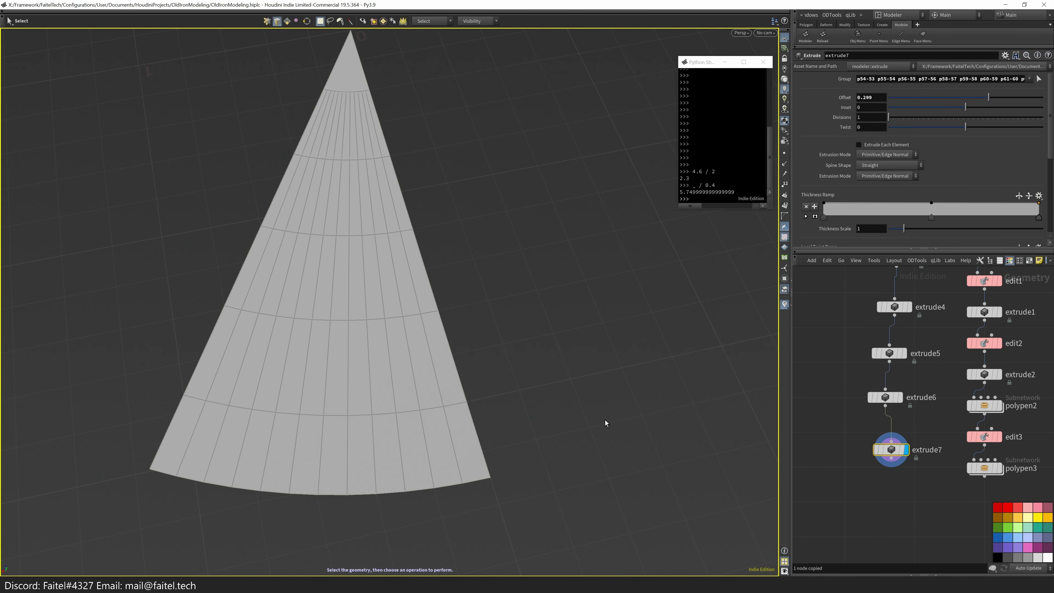
{"action": "key", "text": "Escape"}
{"action": "left_click_drag", "start_coordinate": [606, 420], "coordinate": [538, 417]}
- Select the whole fan surface and move it up about 0.07 in Y
{"action": "key", "text": "s"}
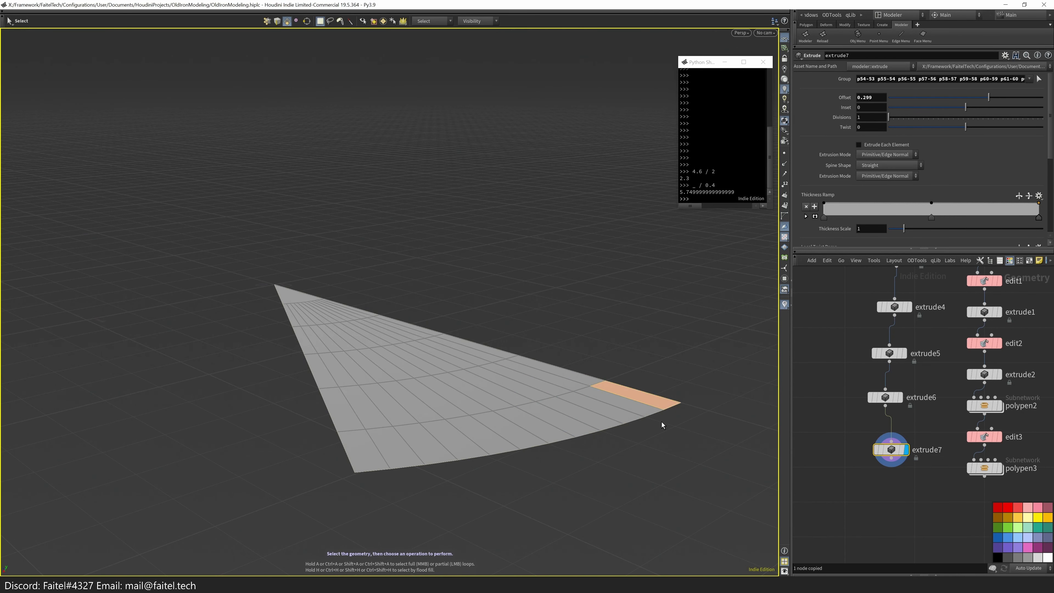
{"action": "key", "text": "n"}
{"action": "key", "text": "t"}
{"action": "left_click_drag", "start_coordinate": [328, 348], "coordinate": [510, 320]}
{"action": "key", "text": "Escape"}
- Set edit4's Translate Y to 0.09
{"action": "key", "text": "t"}
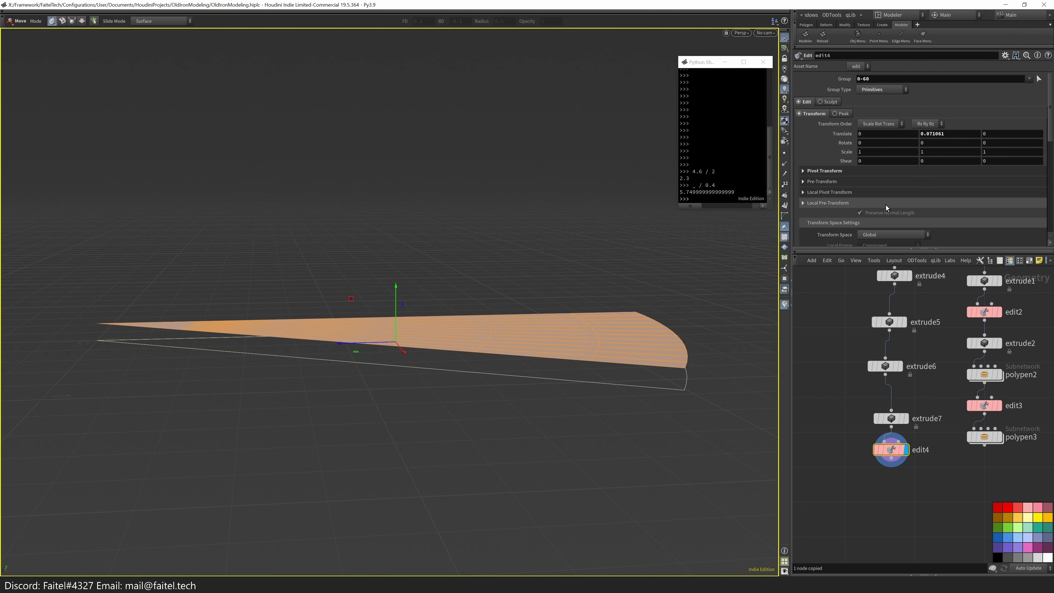
{"action": "left_click", "coordinate": [951, 133]}
{"action": "type", "text": "0.09"}
{"action": "key", "text": "Return"}
{"action": "key", "text": "Escape"}
{"action": "left_click_drag", "start_coordinate": [374, 291], "coordinate": [507, 294]}
- Box-select the tip points 66-78 and lower them by about 0.075
{"action": "key", "text": "t"}
{"action": "left_click_drag", "start_coordinate": [593, 294], "coordinate": [671, 381]}
{"action": "left_click_drag", "start_coordinate": [614, 320], "coordinate": [564, 540]}
{"action": "key", "text": "Escape"}
- Try an edge flow on the top edge loop, then delete edge_flow1
{"action": "key", "text": "s"}
{"action": "left_click", "coordinate": [710, 408]}
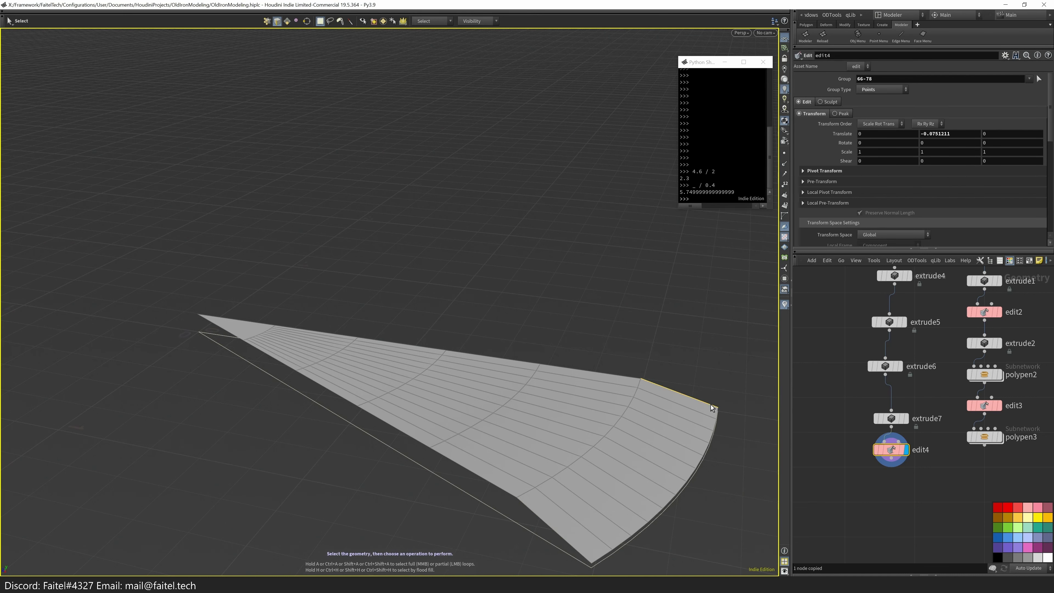
{"action": "left_click", "coordinate": [256, 328]}
{"action": "key", "text": "e"}
{"action": "left_click", "coordinate": [456, 290]}
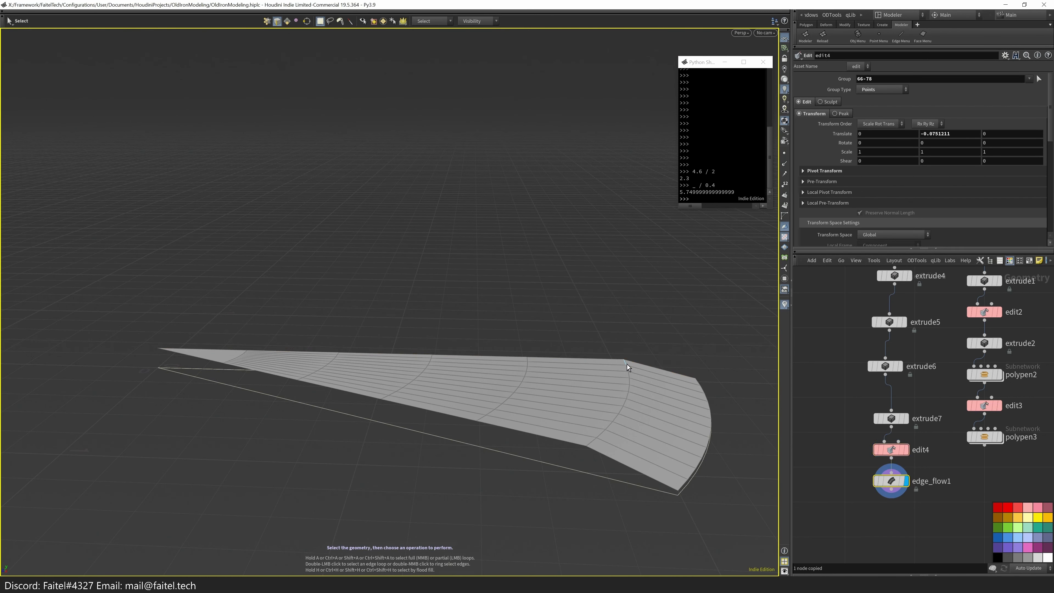
{"action": "key", "text": "alt+x"}
{"action": "left_click_drag", "start_coordinate": [581, 316], "coordinate": [560, 411]}
{"action": "key", "text": "s"}
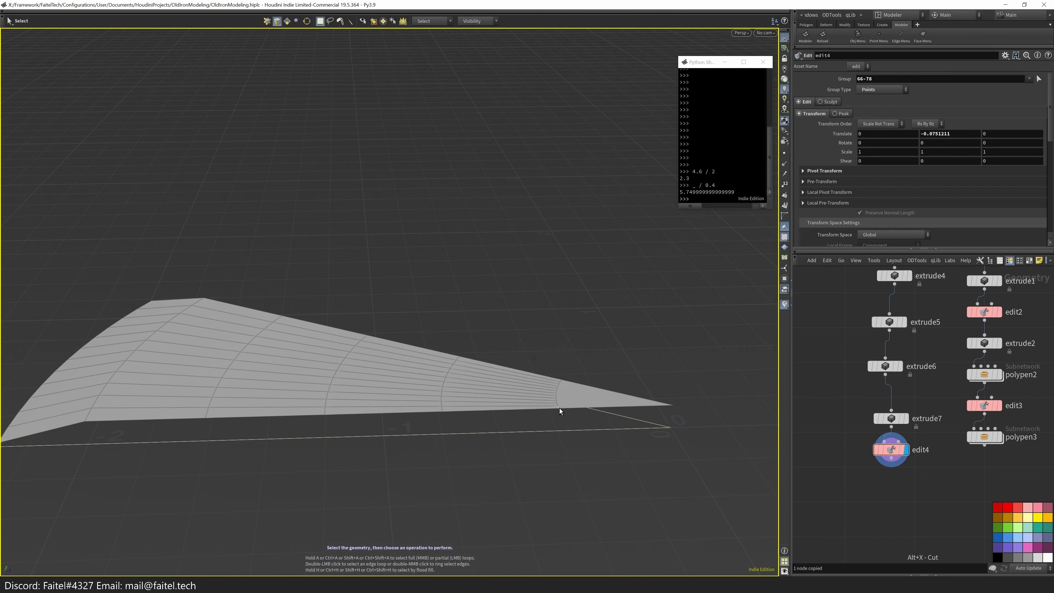
{"action": "key", "text": "alt+2"}
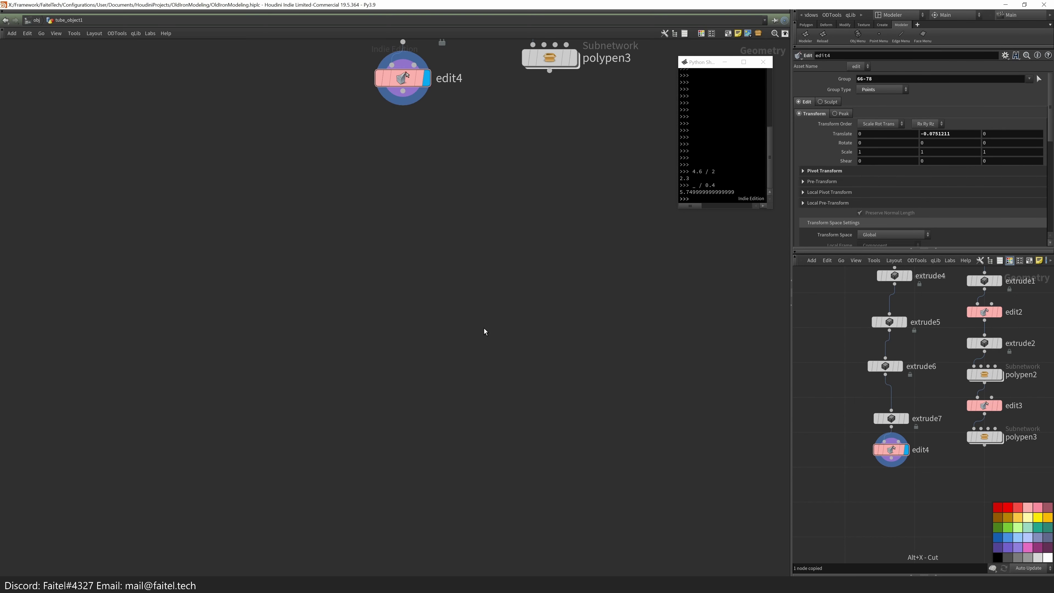
- Return to the 3D view with the modeling toolkit and select a column of faces on the wedge's right side
{"action": "key", "text": "alt+1"}
{"action": "key", "text": "alt+m"}
{"action": "left_click_drag", "start_coordinate": [628, 211], "coordinate": [338, 344], "text": "alt"}
{"action": "key", "text": "Escape"}
{"action": "left_click_drag", "start_coordinate": [419, 298], "coordinate": [456, 261]}
{"action": "key", "text": "s"}
{"action": "left_click", "coordinate": [438, 239]}
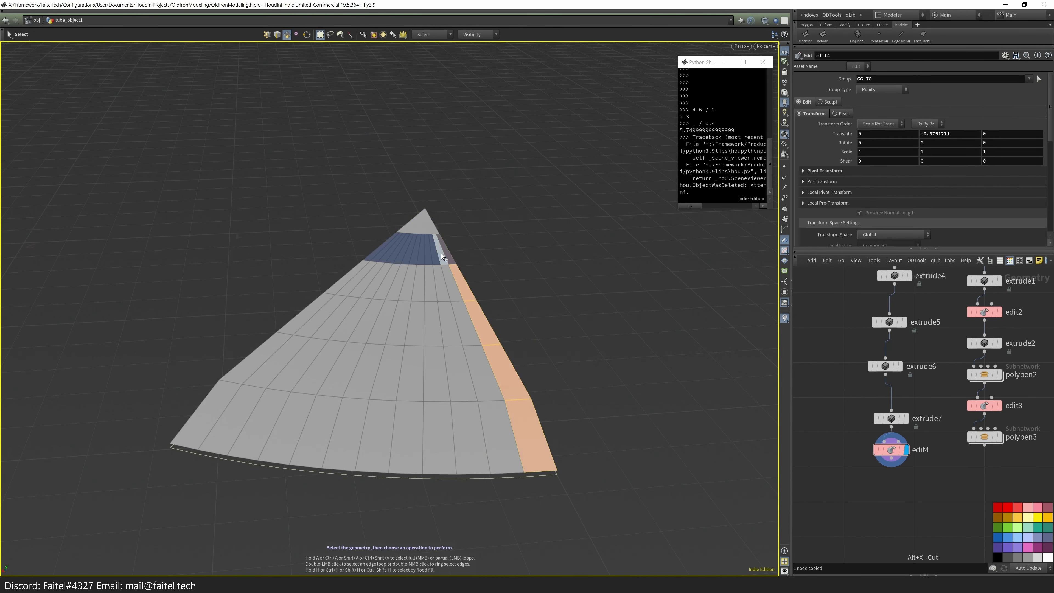
{"action": "left_click_drag", "start_coordinate": [514, 314], "coordinate": [533, 288], "text": "alt"}
{"action": "left_click_drag", "start_coordinate": [408, 235], "coordinate": [471, 264], "text": "alt"}
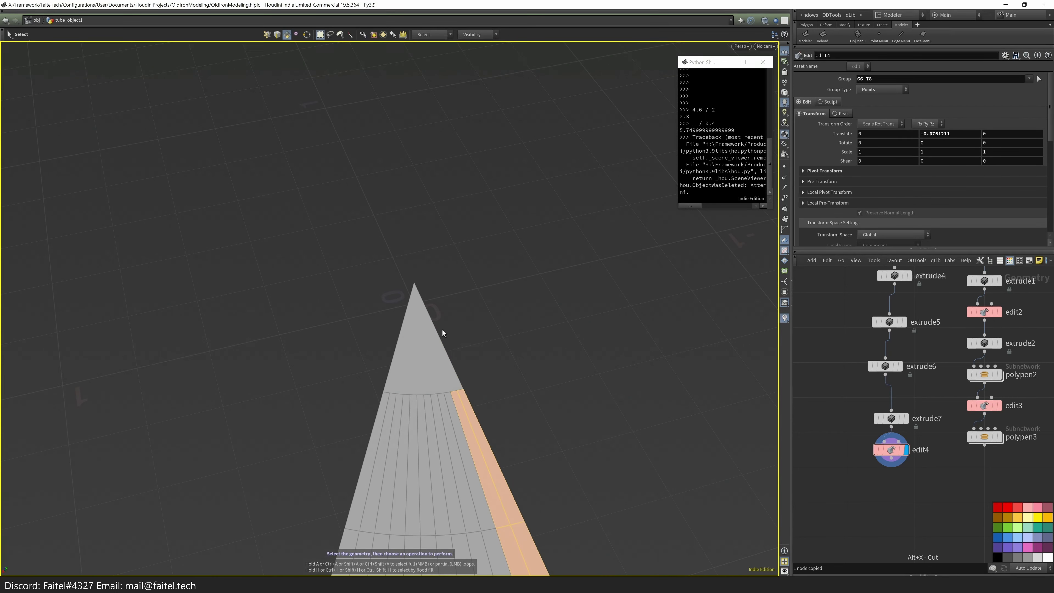
- Connect the wedge's tip point to the first loop point with a new edge
{"action": "key", "text": "p"}
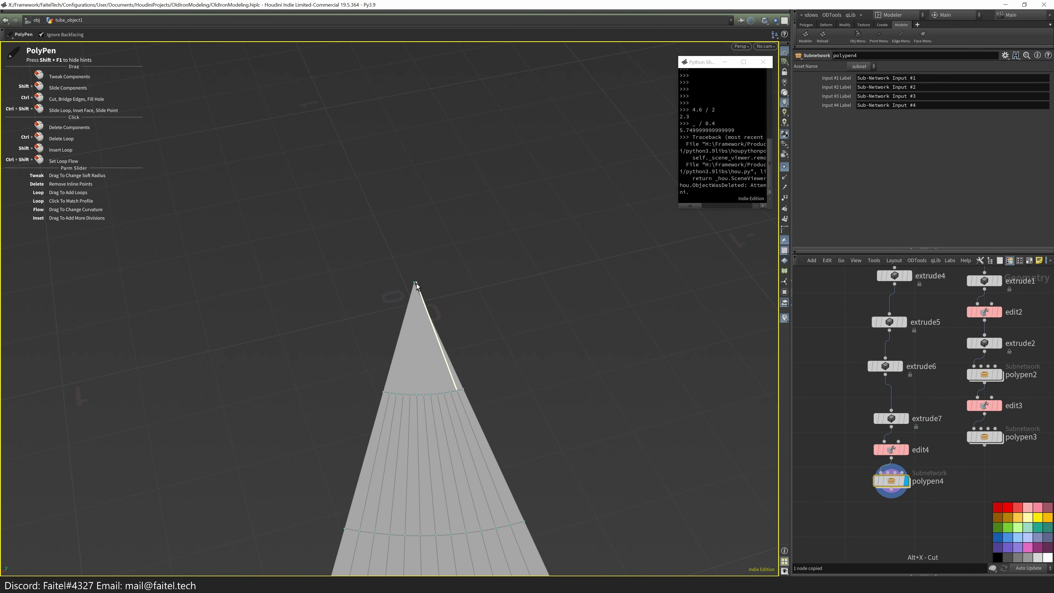
{"action": "left_click_drag", "start_coordinate": [414, 286], "coordinate": [286, 306], "text": "alt"}
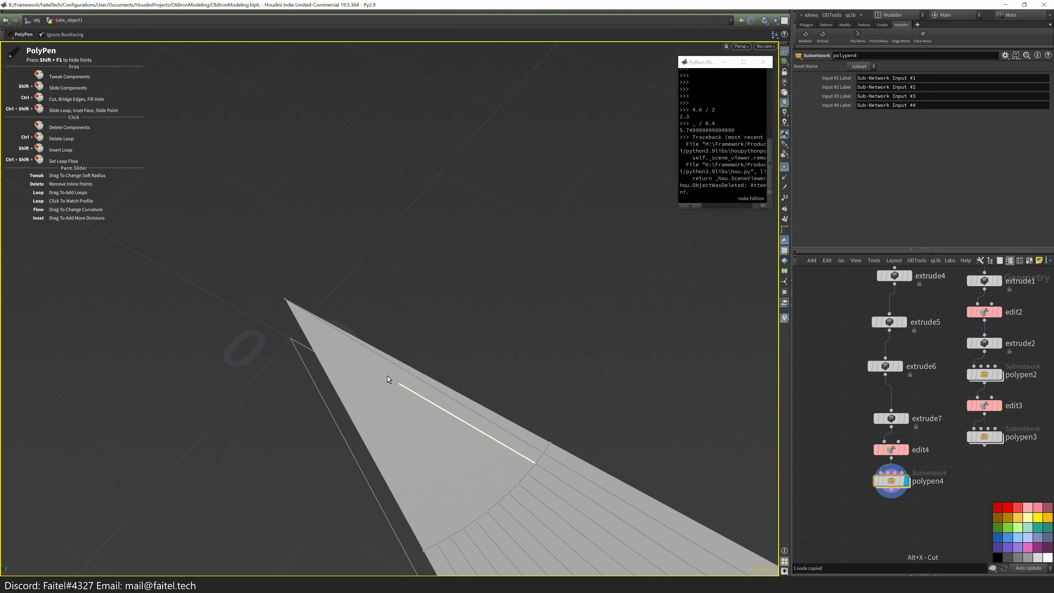
{"action": "key", "text": "Escape"}
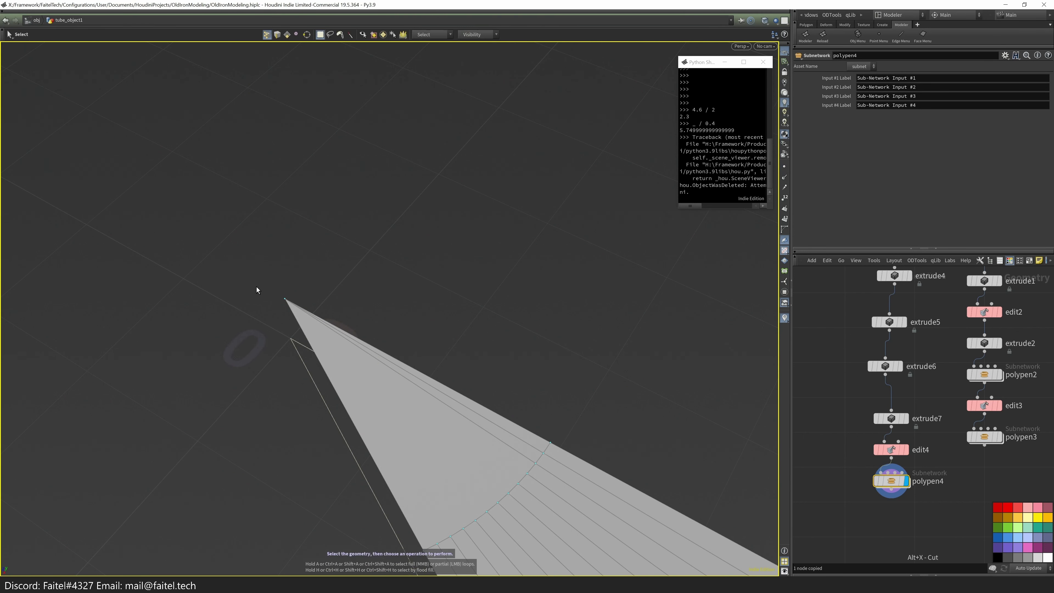
{"action": "key", "text": "c"}
{"action": "left_click_drag", "start_coordinate": [948, 515], "coordinate": [891, 505]}
{"action": "left_click", "coordinate": [294, 294]}
{"action": "left_click", "coordinate": [515, 405], "text": "shift"}
{"action": "key", "text": "c"}
- Fan connecting edges from the tip to each remaining loop point, through connect11
{"action": "left_click", "coordinate": [545, 422], "text": "shift"}
{"action": "key", "text": "c"}
{"action": "left_click", "coordinate": [308, 247]}
{"action": "left_click", "coordinate": [536, 432], "text": "shift"}
{"action": "key", "text": "c"}
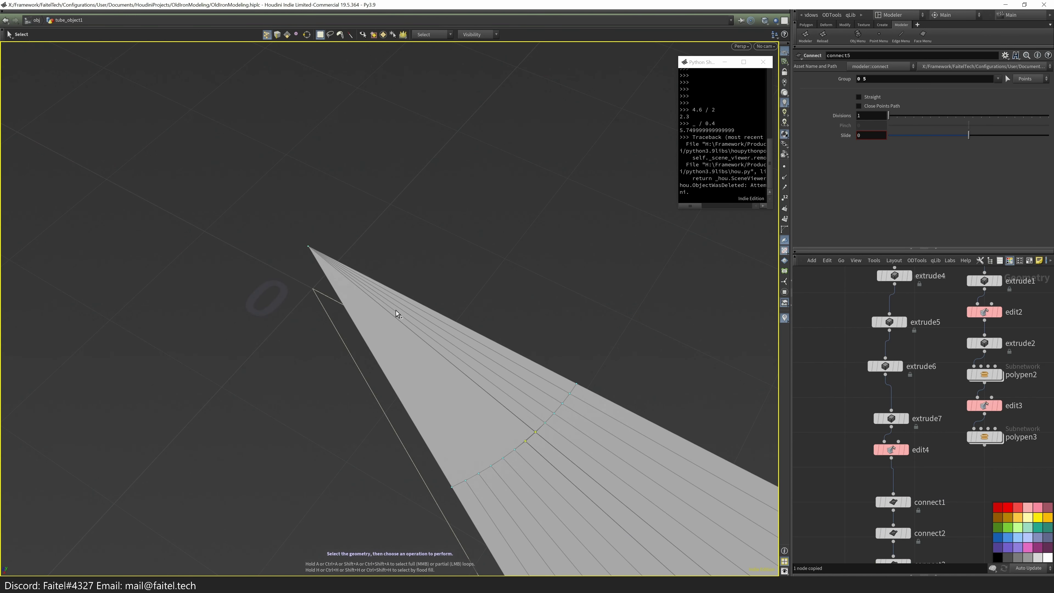
{"action": "left_click", "coordinate": [514, 450], "text": "shift"}
{"action": "key", "text": "c"}
{"action": "left_click", "coordinate": [503, 458], "text": "shift"}
{"action": "key", "text": "c"}
{"action": "left_click", "coordinate": [491, 466], "text": "shift"}
{"action": "key", "text": "c"}
{"action": "left_click", "coordinate": [479, 473], "text": "shift"}
{"action": "key", "text": "c"}
{"action": "left_click", "coordinate": [466, 480], "text": "shift"}
{"action": "key", "text": "c"}
{"action": "left_click", "coordinate": [452, 486], "text": "shift"}
{"action": "key", "text": "c"}
- PolyExtrude the outer border face loop up into a rim wall about 0.075 high
{"action": "left_click_drag", "start_coordinate": [388, 310], "coordinate": [666, 497]}
{"action": "left_click", "coordinate": [666, 497]}
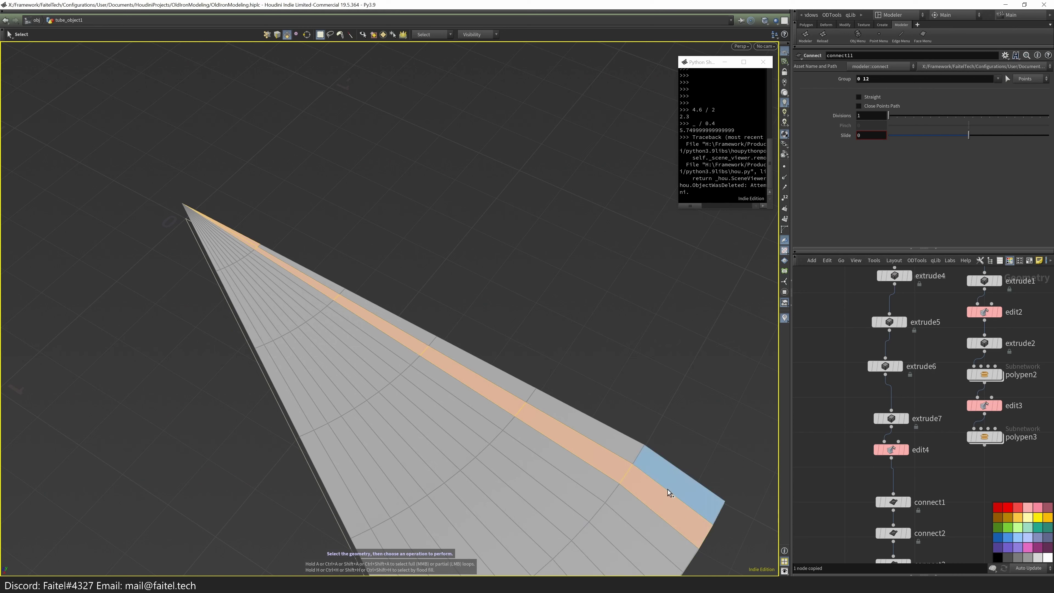
{"action": "key", "text": "e"}
{"action": "left_click_drag", "start_coordinate": [459, 275], "coordinate": [473, 332]}
{"action": "scroll", "coordinate": [546, 340], "scroll_direction": "up", "scroll_amount": 3}
{"action": "key", "text": "Return"}
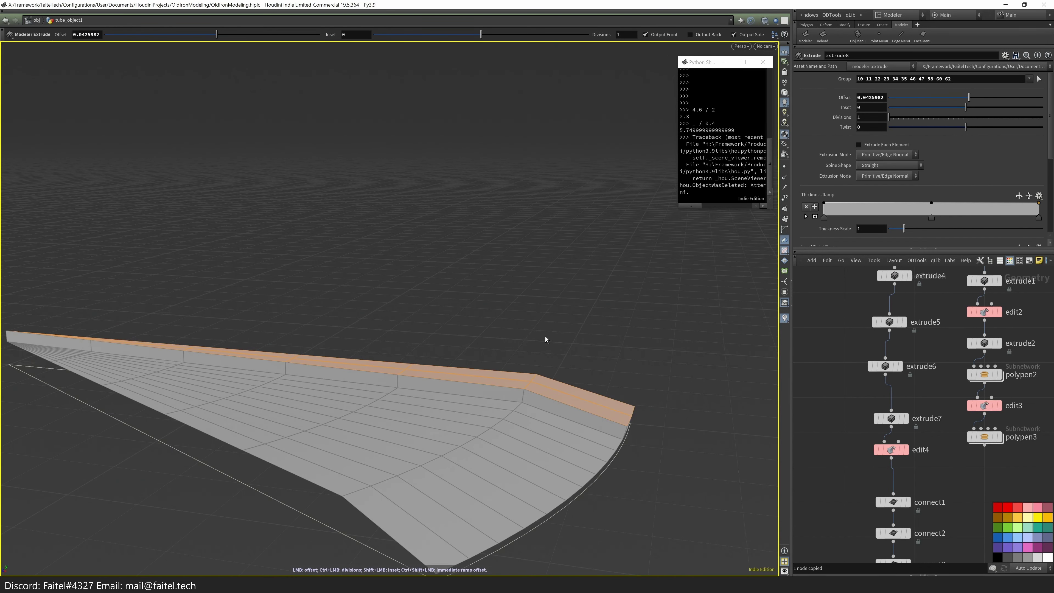
{"action": "key", "text": "ctrl+z"}
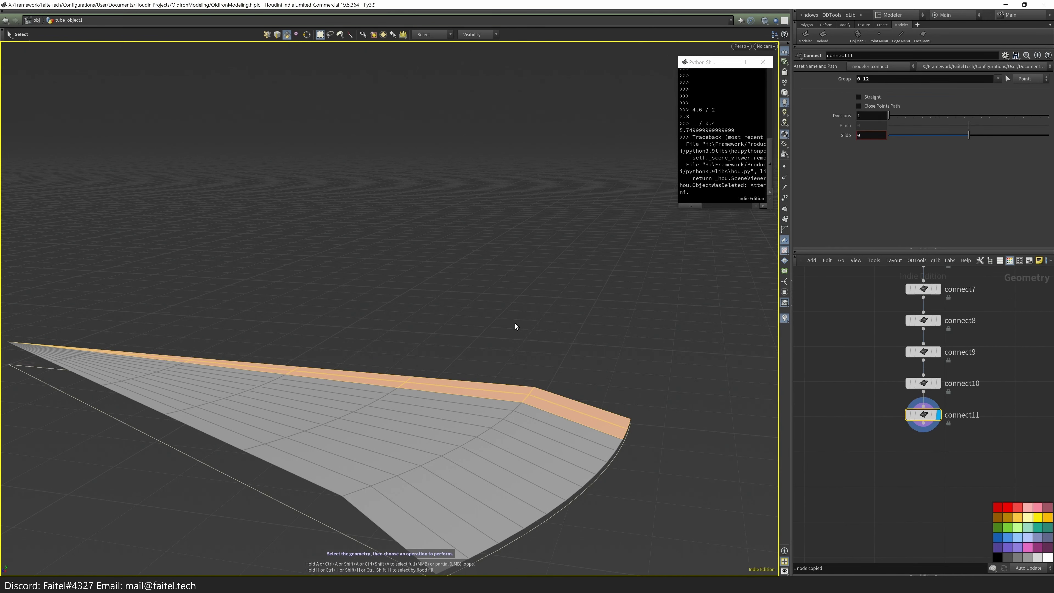
{"action": "key", "text": "Tab"}
{"action": "left_click", "coordinate": [489, 335]}
{"action": "left_click_drag", "start_coordinate": [391, 366], "coordinate": [653, 388]}
{"action": "key", "text": "f"}
{"action": "key", "text": "s"}
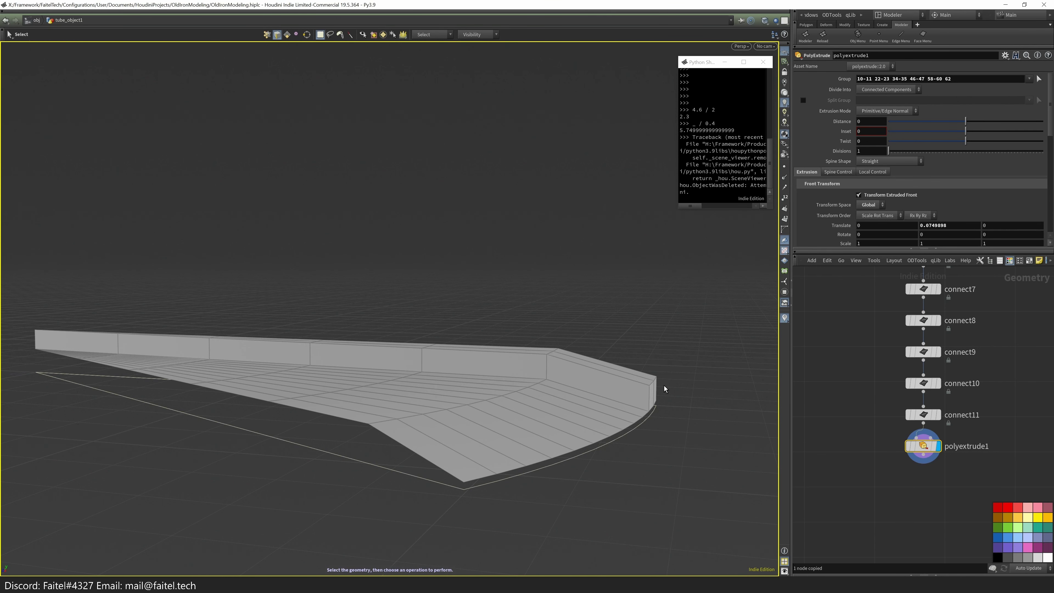
- Lower the wall's end corner points (89-91) by 0.005 in Y
{"action": "left_click_drag", "start_coordinate": [680, 361], "coordinate": [655, 357]}
{"action": "key", "text": "t"}
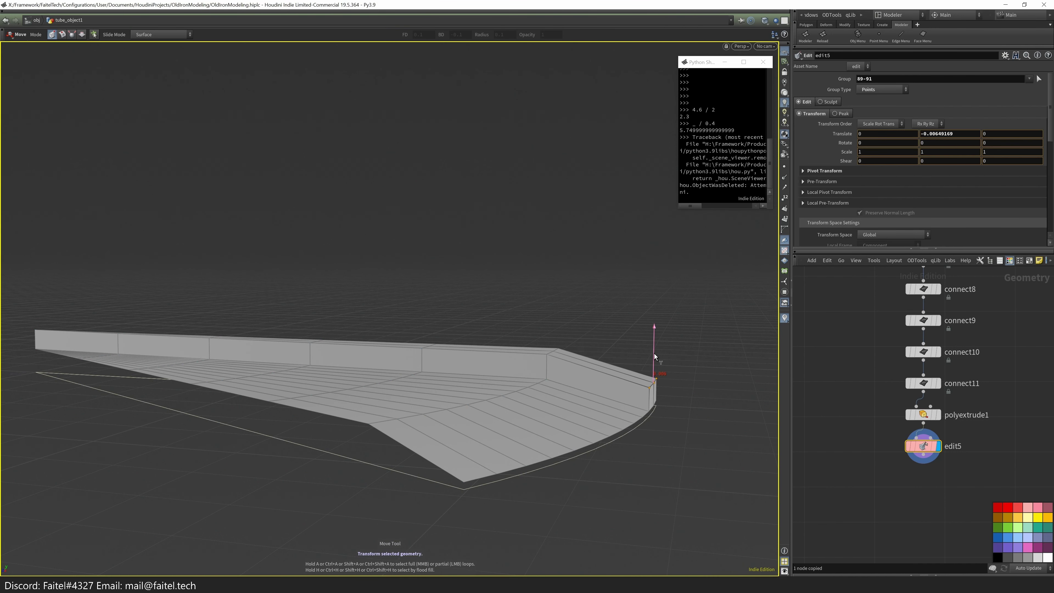
{"action": "type", "text": "5"}
{"action": "key", "text": "Return"}
{"action": "scroll", "coordinate": [706, 306], "scroll_direction": "up", "scroll_amount": 5}
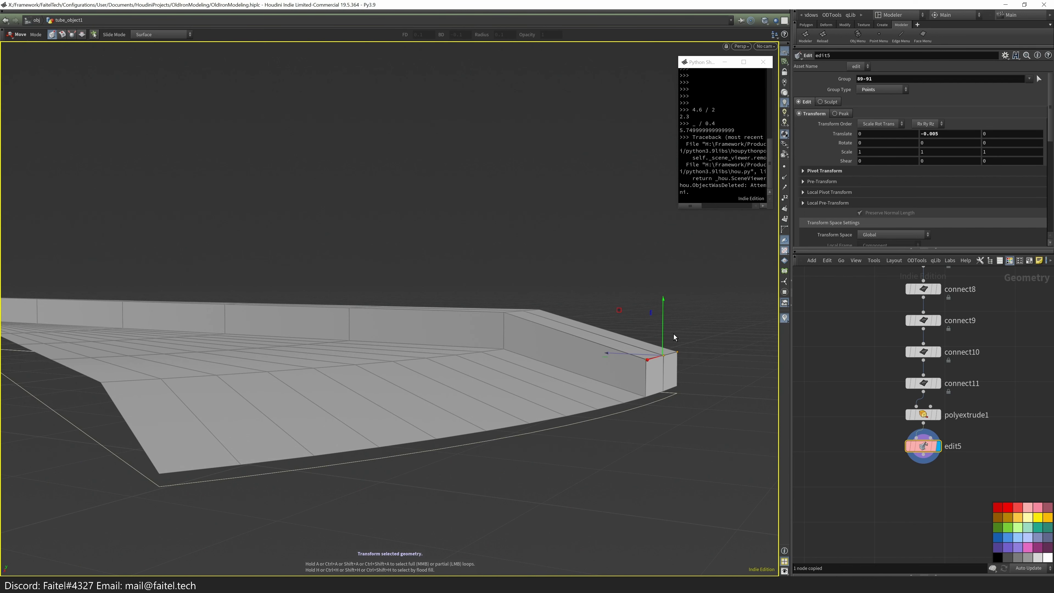
- Compare mesh stages by displaying edit4, extrude3, extrude7, then the latest edit5 result
{"action": "key", "text": "Escape"}
{"action": "left_click_drag", "start_coordinate": [674, 334], "coordinate": [650, 428]}
{"action": "key", "text": "s"}
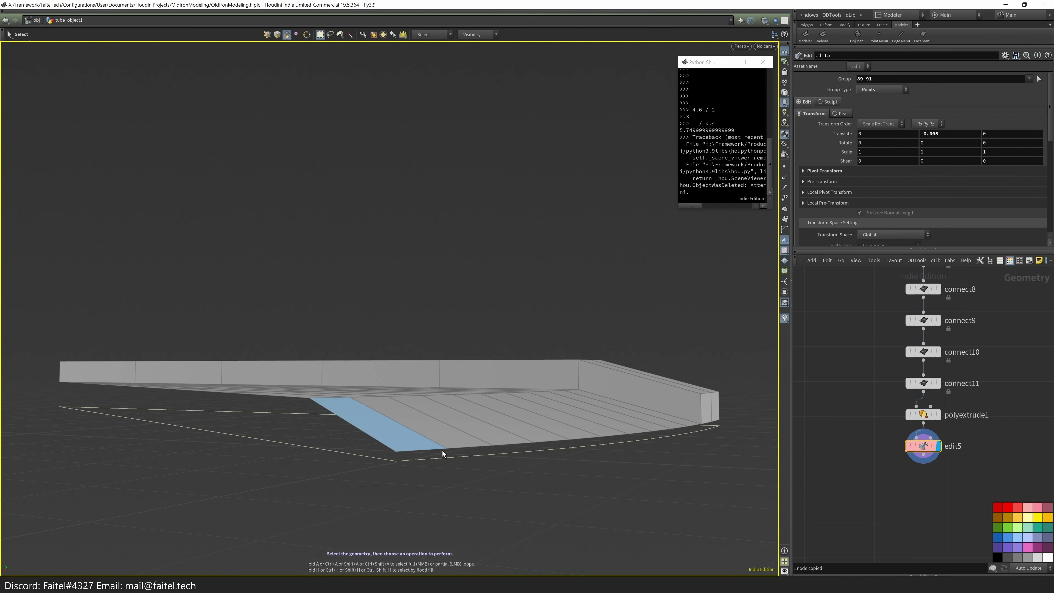
{"action": "left_click", "coordinate": [901, 364]}
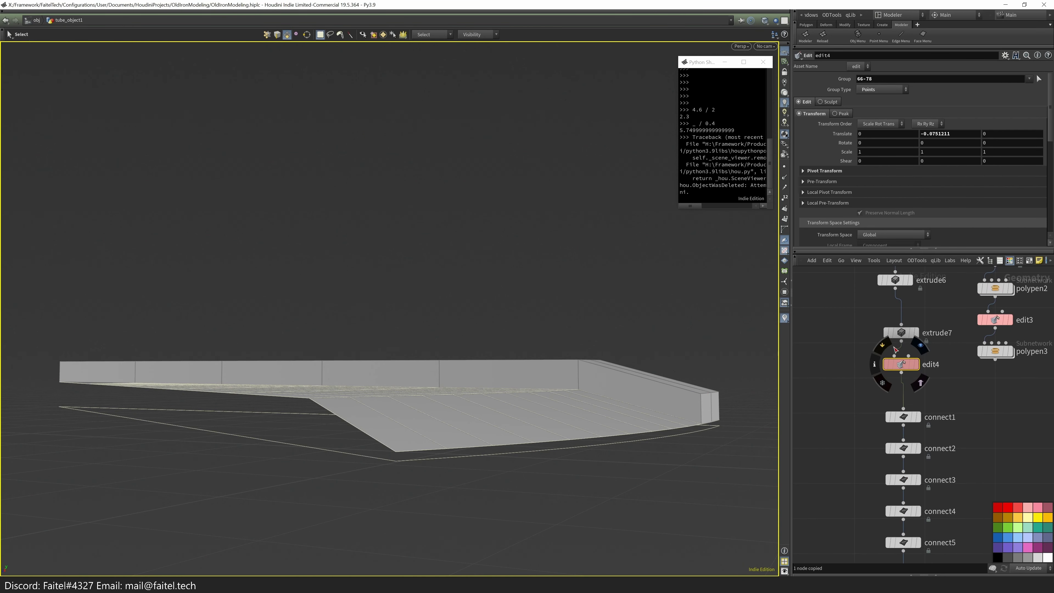
{"action": "left_click", "coordinate": [921, 351]}
{"action": "scroll", "coordinate": [844, 478], "scroll_direction": "down", "scroll_amount": 2}
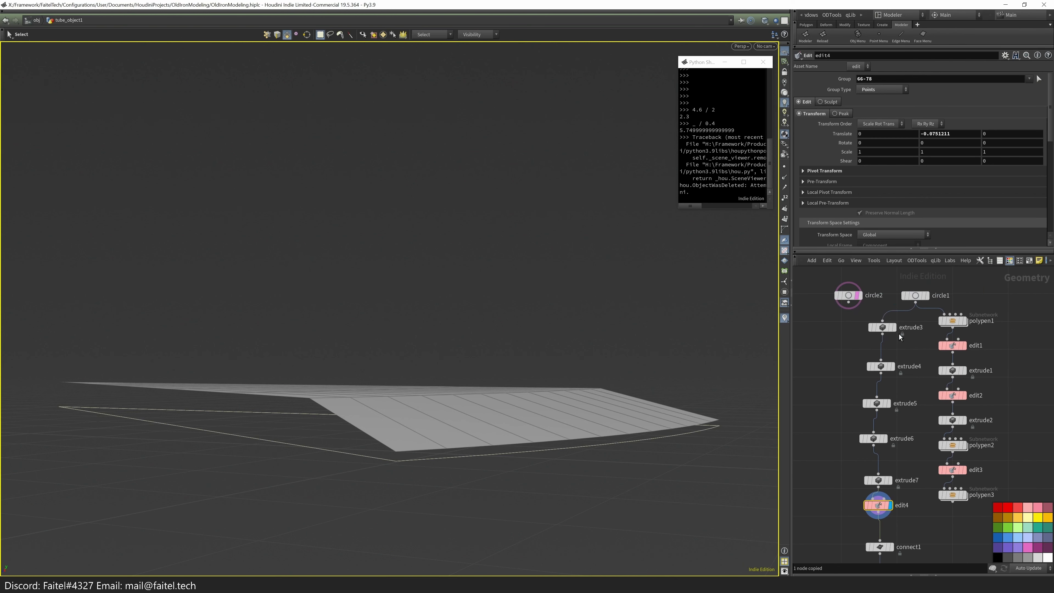
{"action": "left_click", "coordinate": [888, 328]}
{"action": "left_click", "coordinate": [891, 481]}
{"action": "key", "text": "Escape"}
{"action": "left_click", "coordinate": [893, 505]}
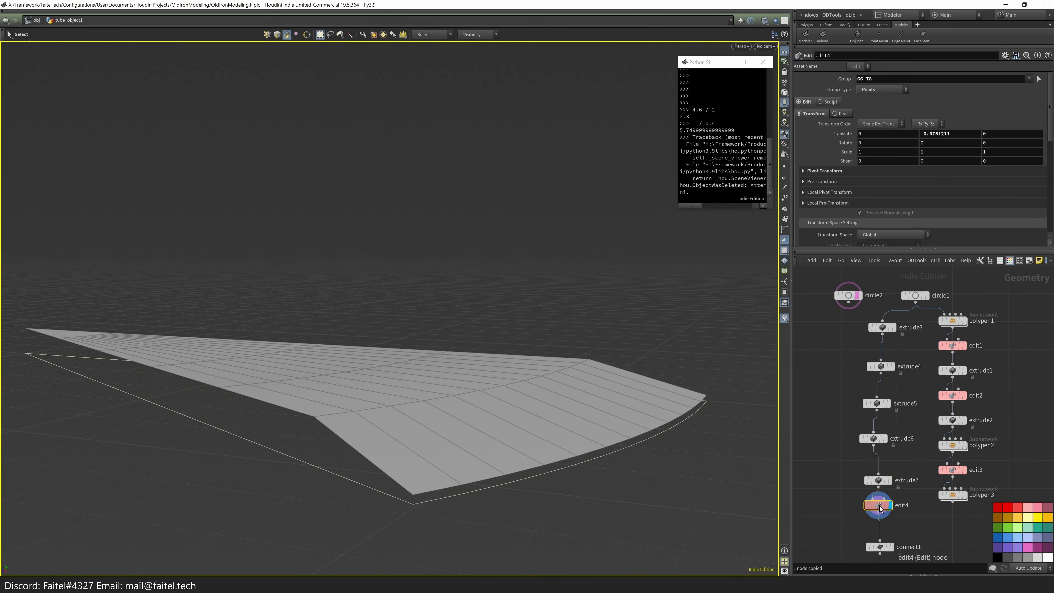
{"action": "scroll", "coordinate": [865, 427], "scroll_direction": "down", "scroll_amount": 3}
{"action": "scroll", "coordinate": [934, 483], "scroll_direction": "up", "scroll_amount": 3}
{"action": "left_click", "coordinate": [952, 485]}
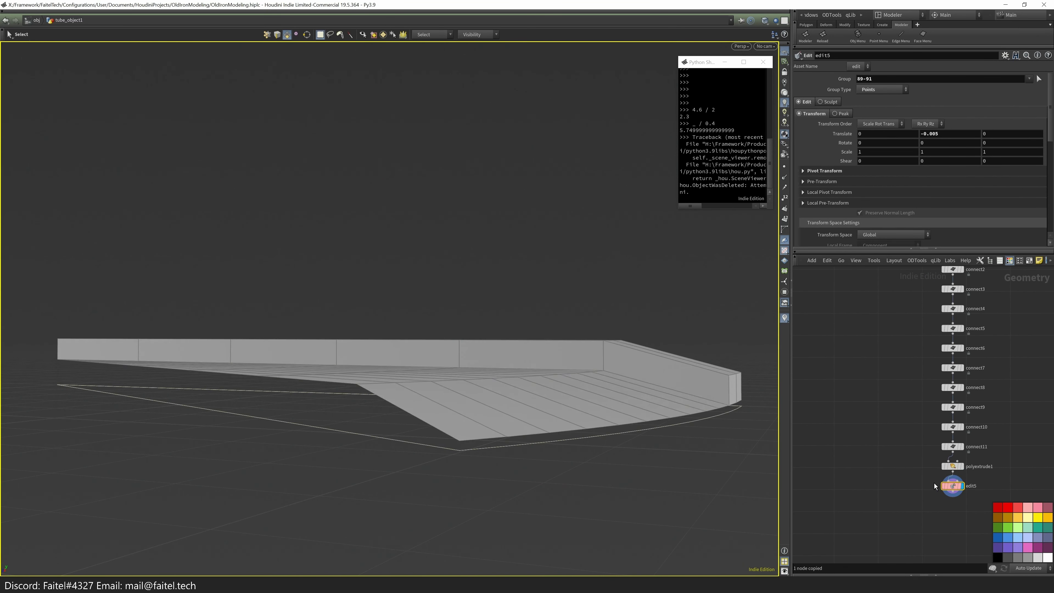
- Zoom in on the wall end and choose Labs Ruler from the Modeler right-click menu
{"action": "key", "text": "s"}
{"action": "left_click_drag", "start_coordinate": [724, 391], "coordinate": [668, 431], "text": "alt"}
{"action": "scroll", "coordinate": [716, 379], "scroll_direction": "up", "scroll_amount": 3}
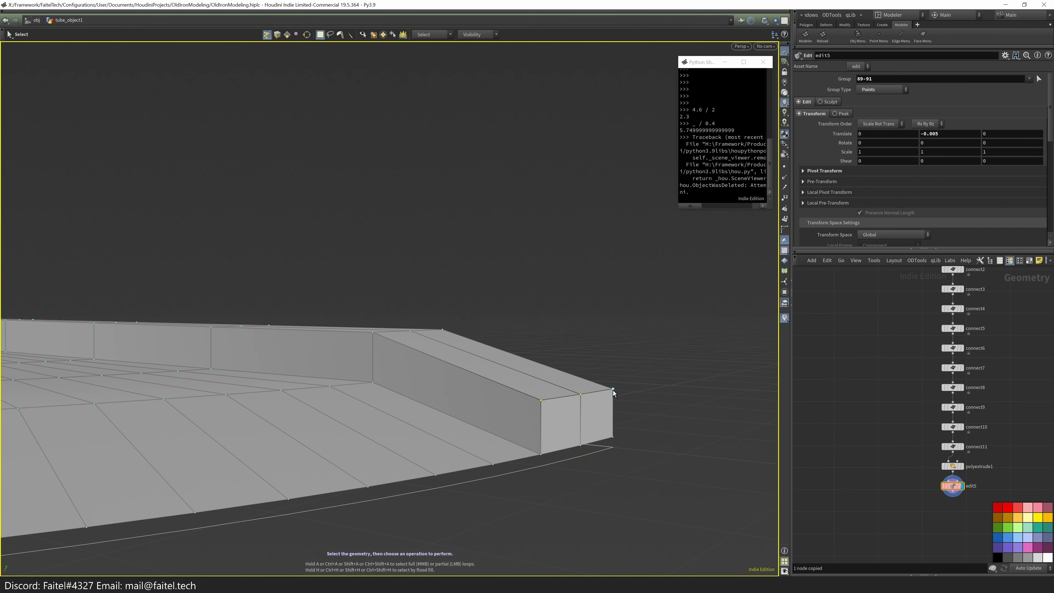
{"action": "right_click", "coordinate": [616, 392]}
{"action": "right_click", "coordinate": [679, 386]}
{"action": "left_click", "coordinate": [667, 557]}
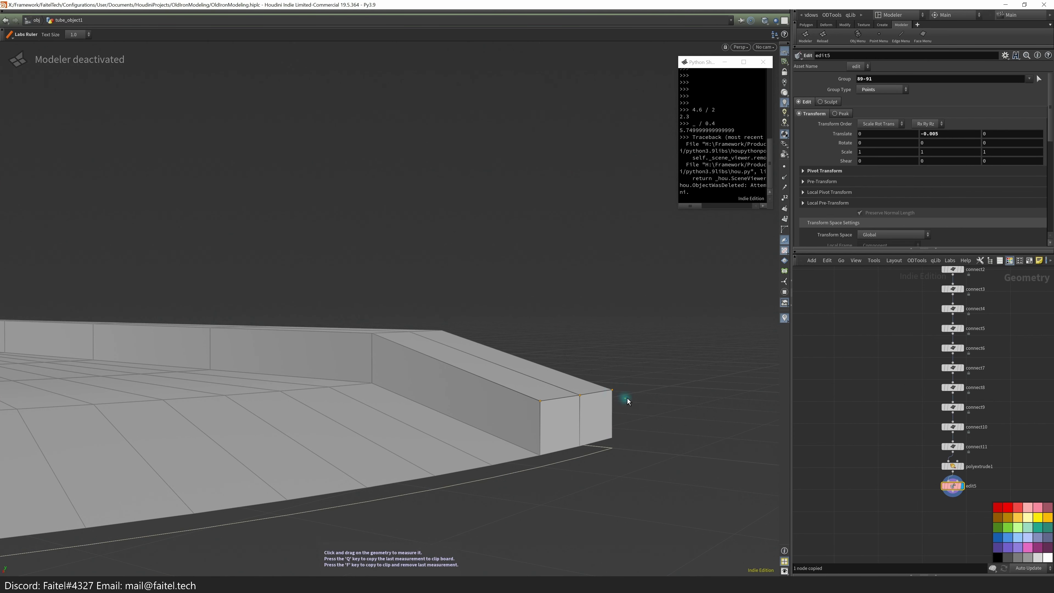
{"action": "left_click_drag", "start_coordinate": [612, 452], "coordinate": [220, 427], "text": "alt"}
{"action": "key", "text": "ctrl+z"}
{"action": "left_click_drag", "start_coordinate": [73, 374], "coordinate": [73, 373]}
{"action": "left_click_drag", "start_coordinate": [74, 373], "coordinate": [335, 408], "text": "alt"}
{"action": "left_click_drag", "start_coordinate": [312, 501], "coordinate": [313, 499]}
{"action": "left_click_drag", "start_coordinate": [313, 498], "coordinate": [766, 410], "text": "alt"}
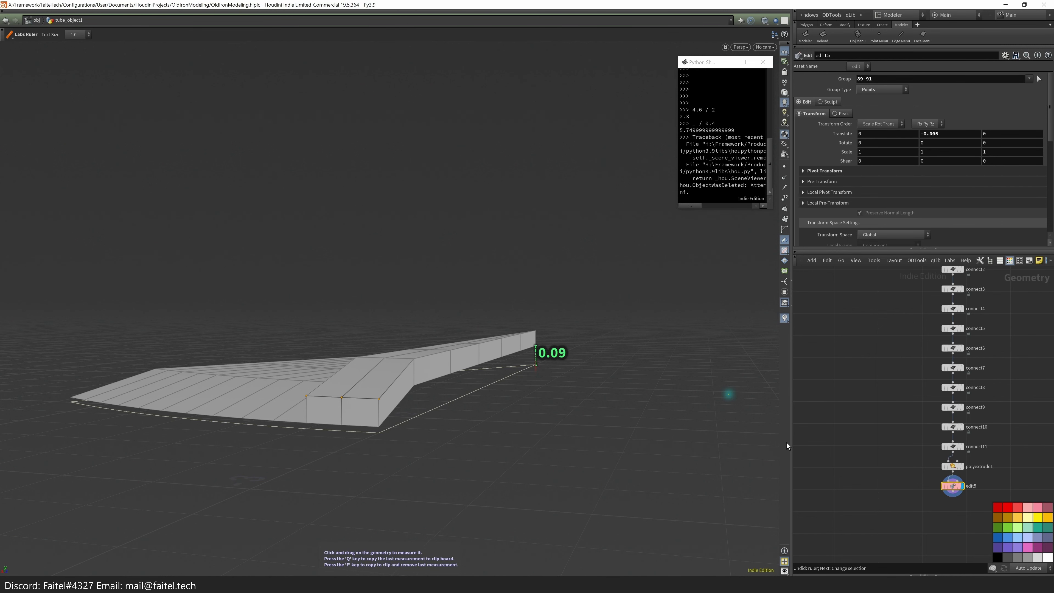
{"action": "key", "text": "Escape"}
{"action": "left_click_drag", "start_coordinate": [332, 346], "coordinate": [706, 207]}
{"action": "left_click", "coordinate": [803, 39]}
{"action": "left_click_drag", "start_coordinate": [616, 297], "coordinate": [612, 275]}
{"action": "key", "text": "s"}
{"action": "scroll", "coordinate": [603, 340], "scroll_direction": "down", "scroll_amount": 5}
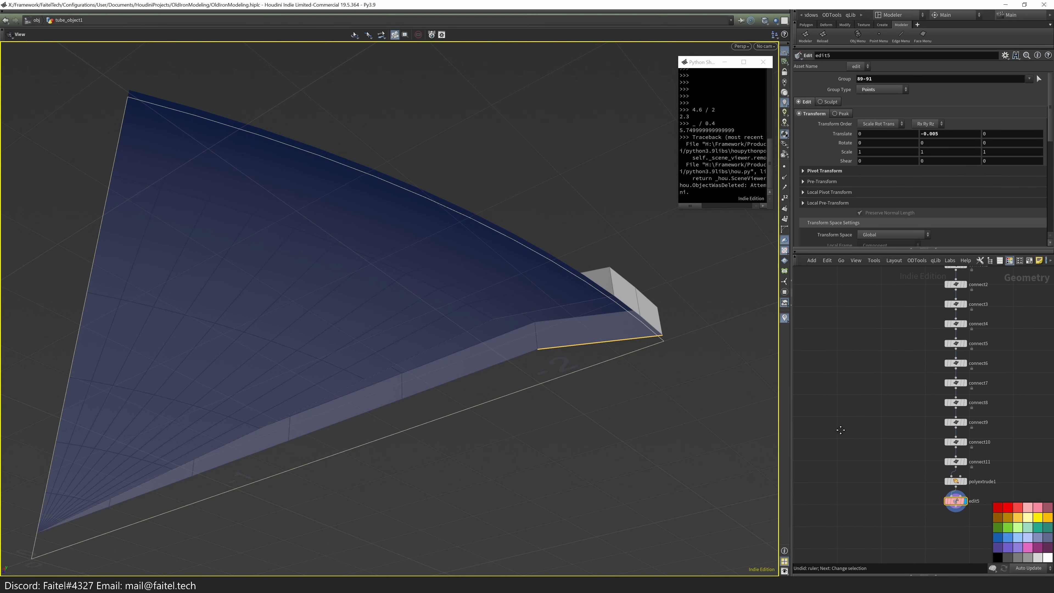
- PolyExtrude the wedge's bottom edge loop slightly downward into a thin lip
{"action": "key", "text": "3"}
{"action": "left_click", "coordinate": [657, 340]}
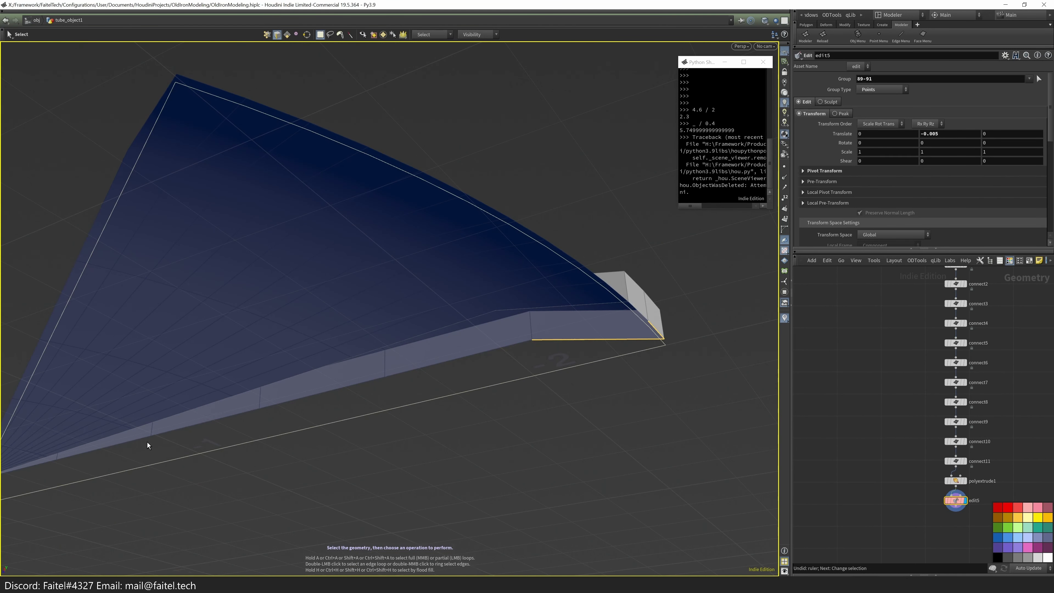
{"action": "double_click", "coordinate": [206, 422]}
{"action": "left_click_drag", "start_coordinate": [207, 422], "coordinate": [420, 367], "text": "alt"}
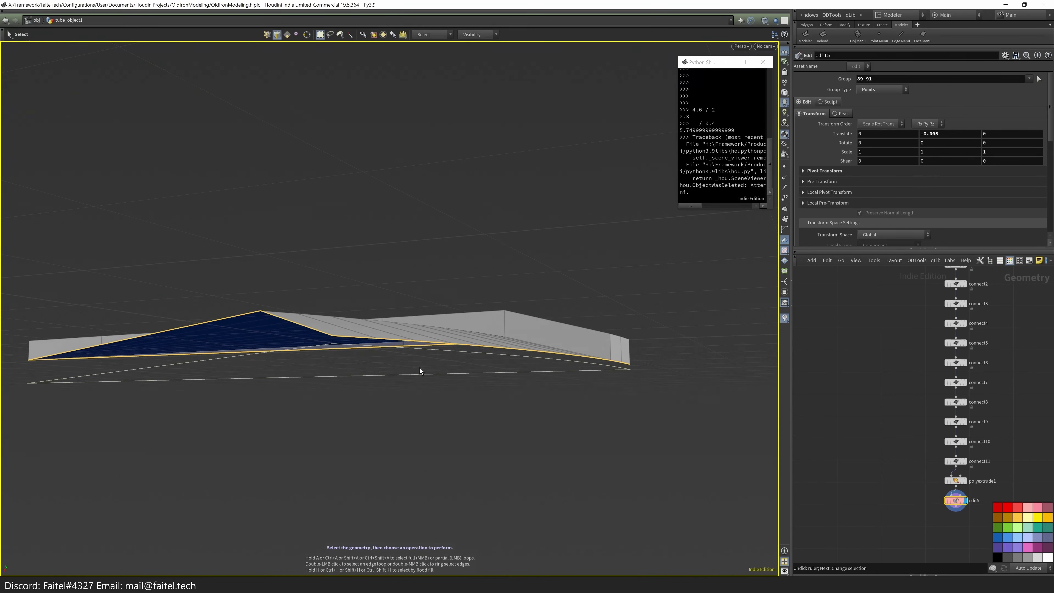
{"action": "key", "text": "shift+e"}
{"action": "left_click_drag", "start_coordinate": [263, 335], "coordinate": [252, 377]}
{"action": "key", "text": "y"}
{"action": "key", "text": "s"}
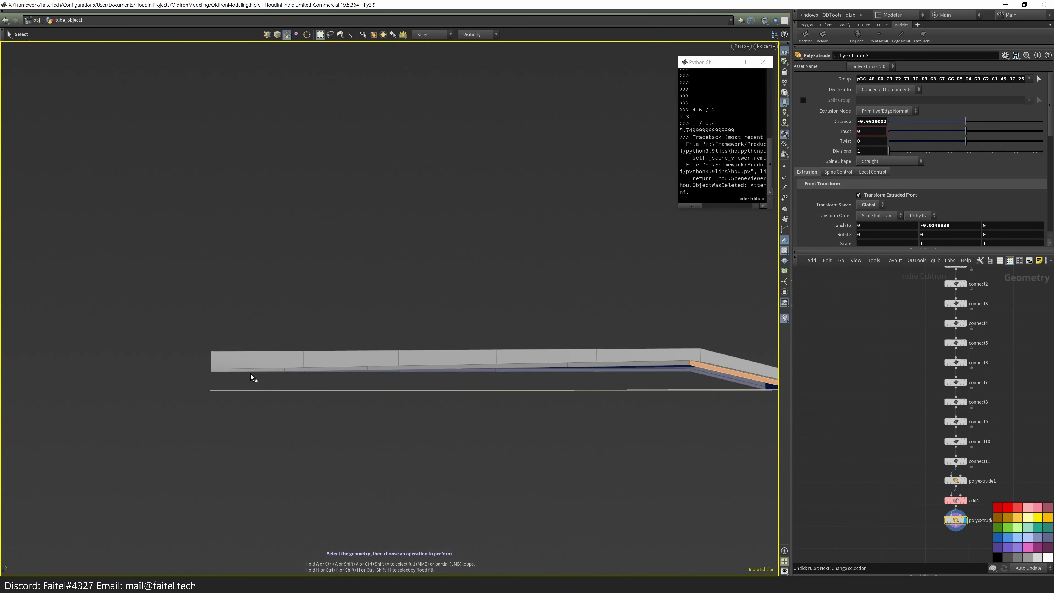
- Delete the leftover unwanted faces, primitives 86-91 and 74-79
{"action": "key", "text": "Delete"}
{"action": "left_click_drag", "start_coordinate": [541, 401], "coordinate": [515, 337], "text": "alt"}
{"action": "key", "text": "Delete"}
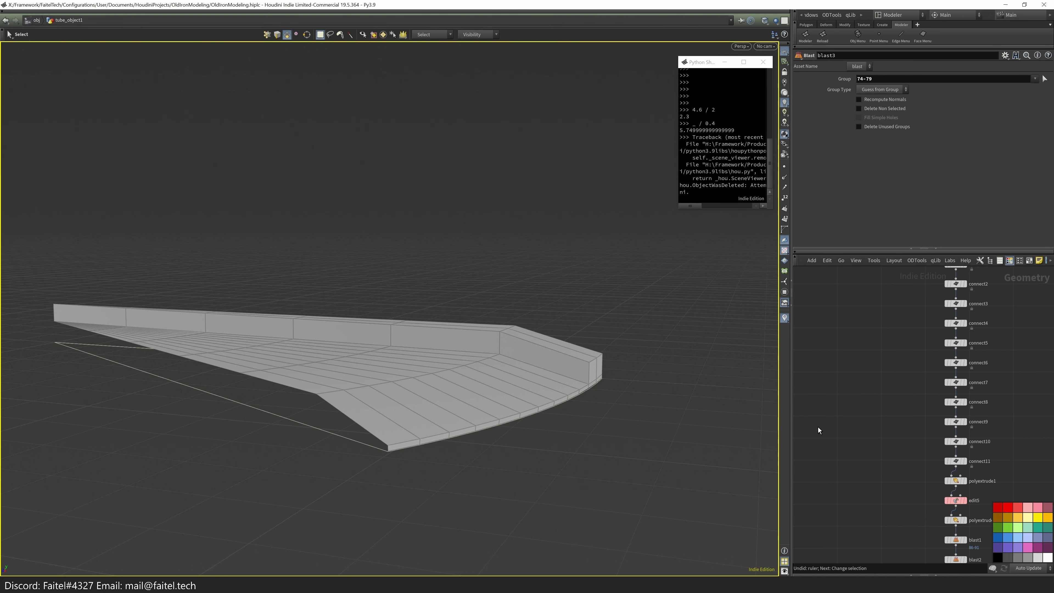
{"action": "scroll", "coordinate": [628, 356], "scroll_direction": "up", "scroll_amount": 3}
- Measure the rim wall's height with the ruler, snapping to the grid
{"action": "key", "text": "p"}
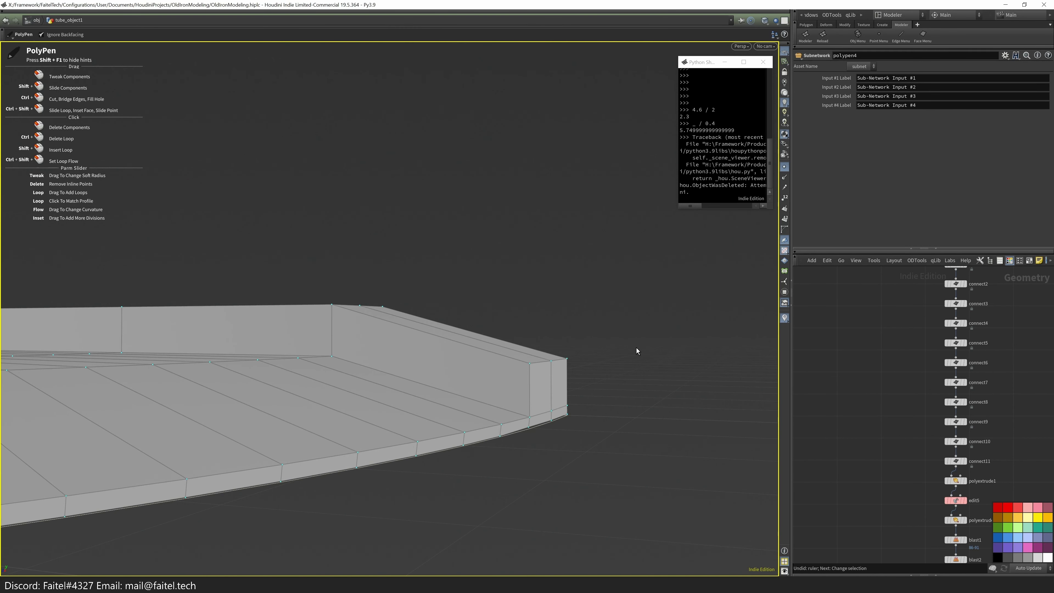
{"action": "key", "text": "alt+m"}
{"action": "key", "text": "alt+m"}
{"action": "key", "text": "Escape"}
{"action": "key", "text": "r"}
{"action": "key", "text": "alt+m"}
{"action": "key", "text": "x"}
{"action": "left_click", "coordinate": [599, 420]}
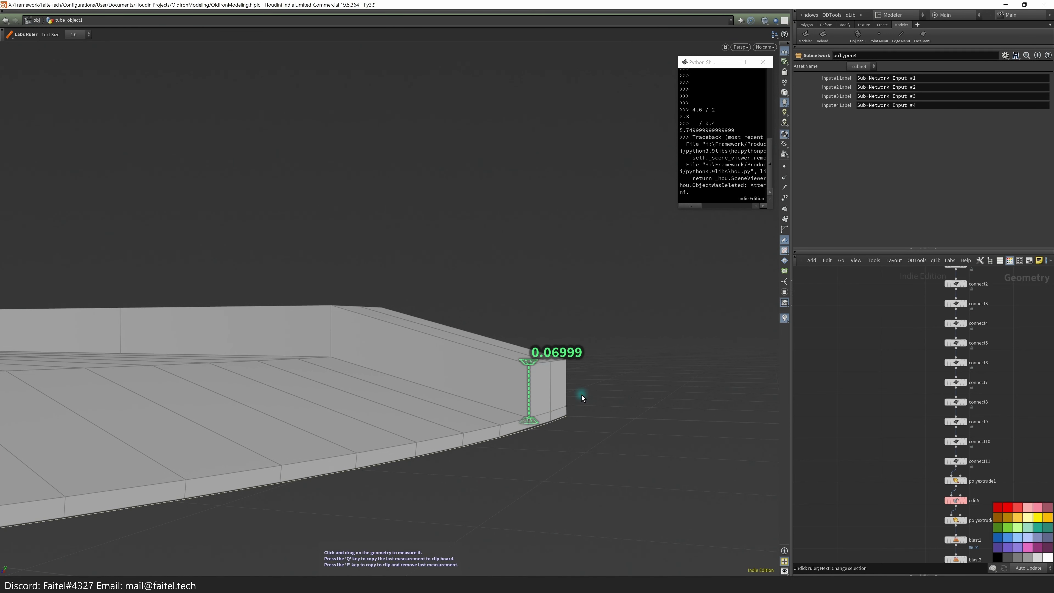
- Lower the rim wall's end corner points slightly
{"action": "key", "text": "t"}
{"action": "left_click_drag", "start_coordinate": [551, 338], "coordinate": [623, 323]}
{"action": "key", "text": "s"}
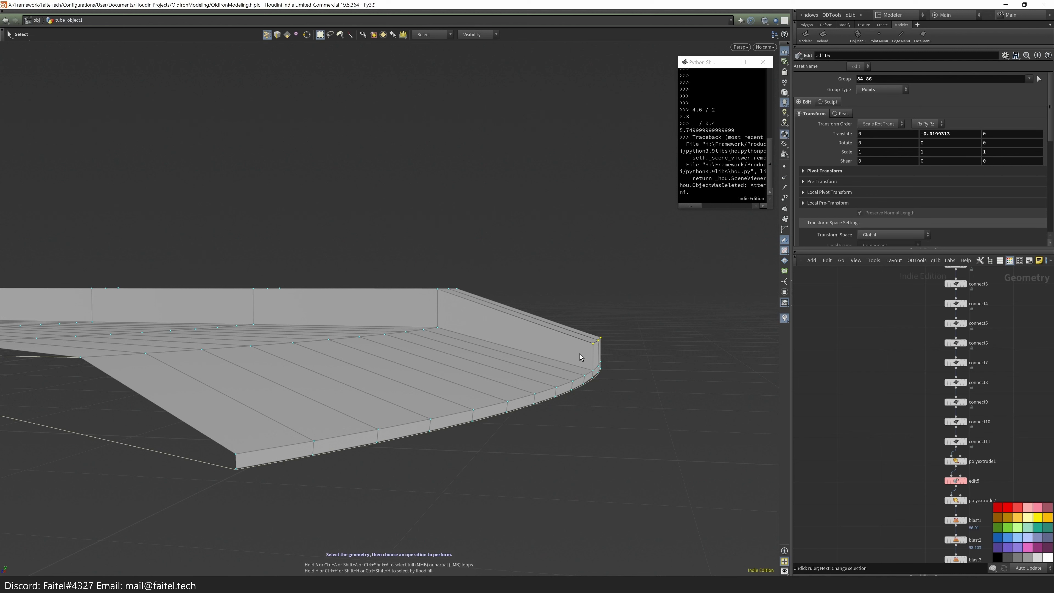
{"action": "key", "text": "t"}
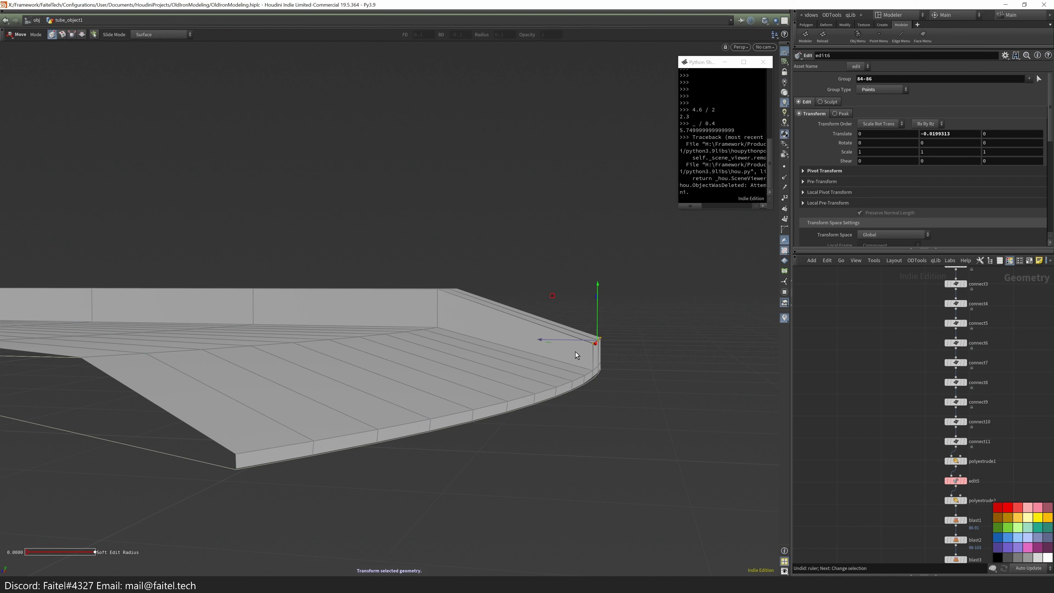
{"action": "left_click_drag", "start_coordinate": [565, 344], "coordinate": [651, 240]}
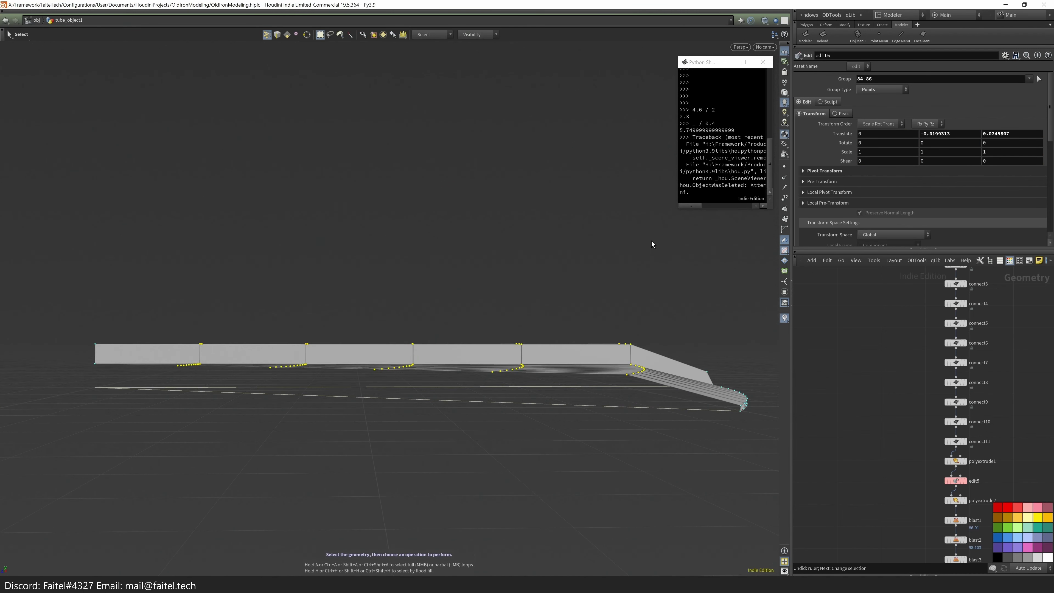
{"action": "left_click_drag", "start_coordinate": [418, 341], "coordinate": [418, 363]}
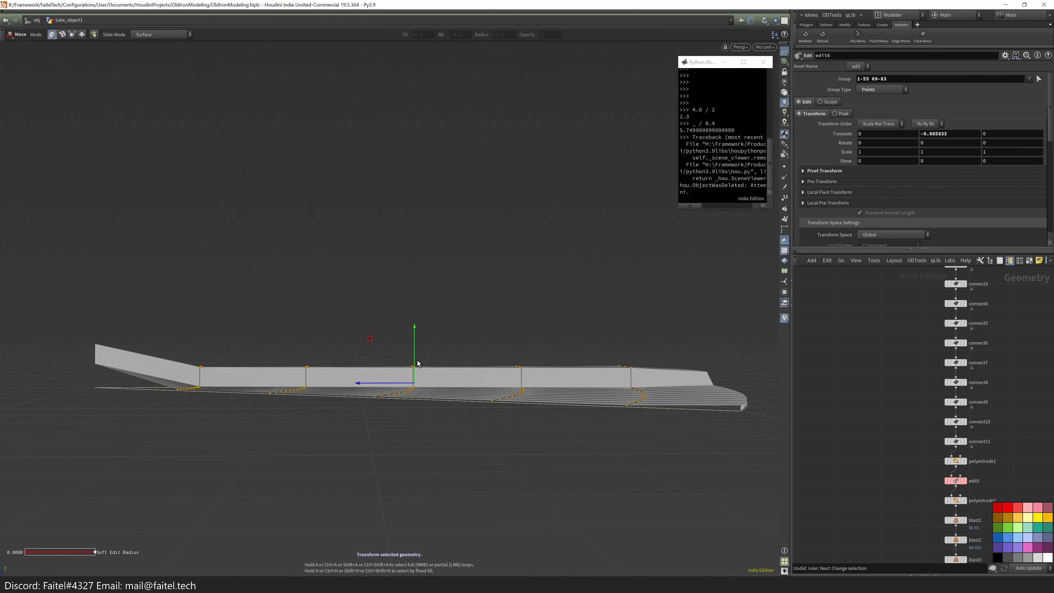
{"action": "key", "text": "s"}
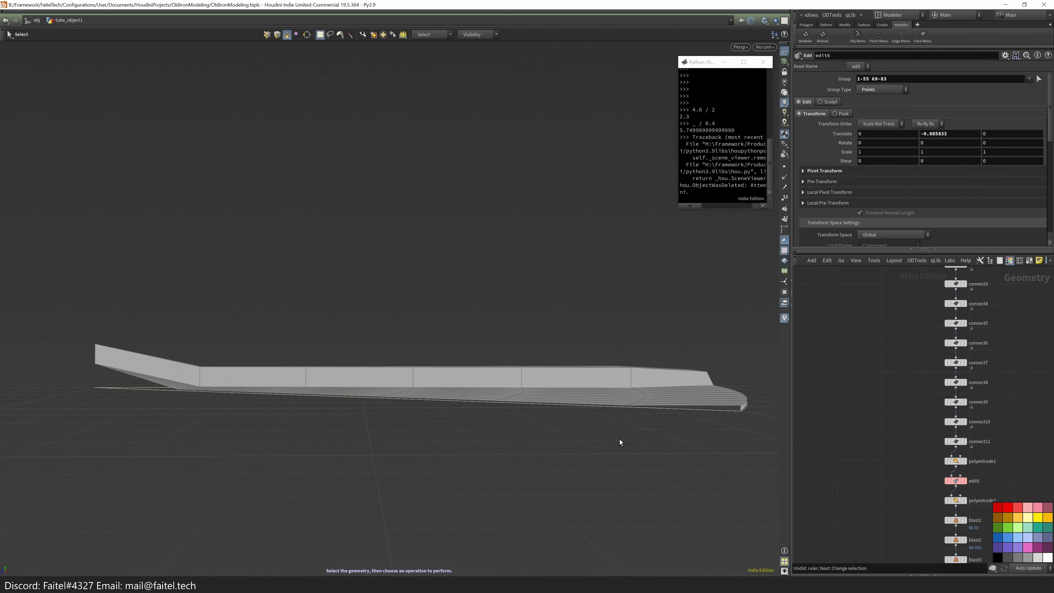
- Raise the edge loop at the left bend by about 0.086 in Y
{"action": "left_click", "coordinate": [219, 395]}
{"action": "key", "text": "t"}
{"action": "left_click_drag", "start_coordinate": [189, 364], "coordinate": [290, 354]}
{"action": "key", "text": "ctrl+z"}
{"action": "scroll", "coordinate": [237, 375], "scroll_direction": "up", "scroll_amount": 3}
{"action": "left_click", "coordinate": [387, 331]}
{"action": "left_click_drag", "start_coordinate": [387, 331], "coordinate": [390, 330]}
{"action": "key", "text": "ctrl+z"}
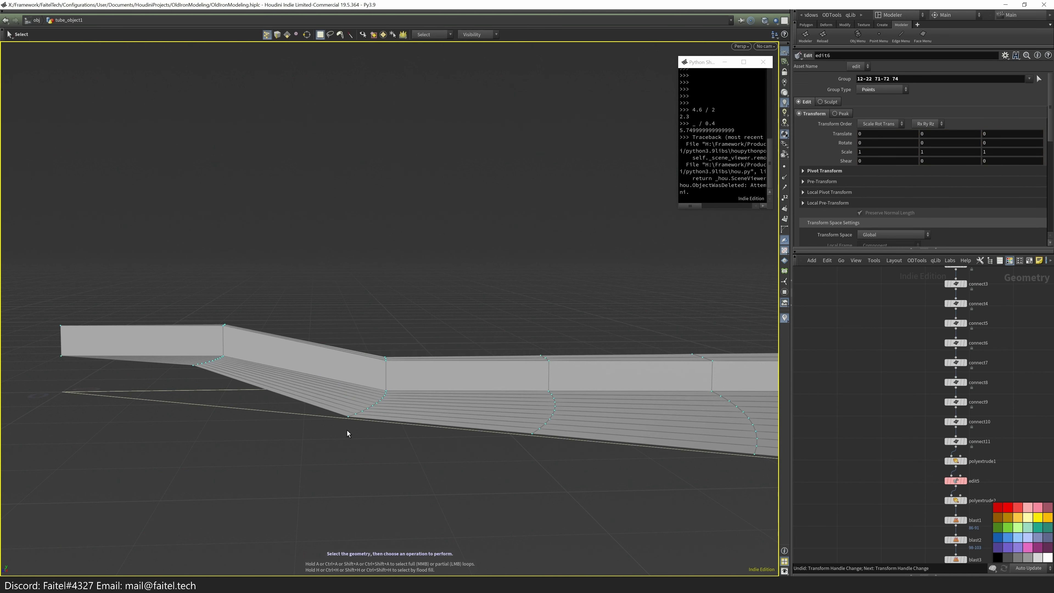
{"action": "key", "text": "Insert"}
{"action": "left_click_drag", "start_coordinate": [386, 374], "coordinate": [386, 306]}
{"action": "scroll", "coordinate": [295, 369], "scroll_direction": "down", "scroll_amount": 5}
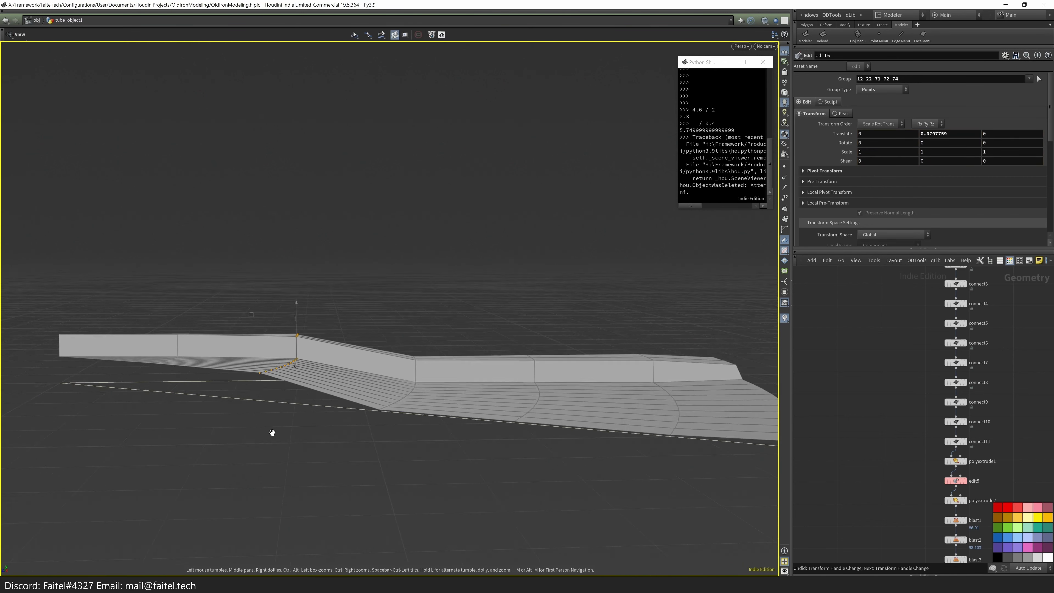
{"action": "key", "text": "s"}
- Raise the points at the remaining bends, the first by about 0.066, then mirror the wedge
{"action": "left_click_drag", "start_coordinate": [257, 442], "coordinate": [381, 317]}
{"action": "key", "text": "t"}
{"action": "left_click_drag", "start_coordinate": [328, 352], "coordinate": [328, 344]}
{"action": "key", "text": "s"}
{"action": "left_click_drag", "start_coordinate": [398, 411], "coordinate": [438, 338]}
{"action": "key", "text": "t"}
{"action": "key", "text": "s"}
{"action": "key", "text": "t"}
{"action": "left_click_drag", "start_coordinate": [540, 416], "coordinate": [565, 332]}
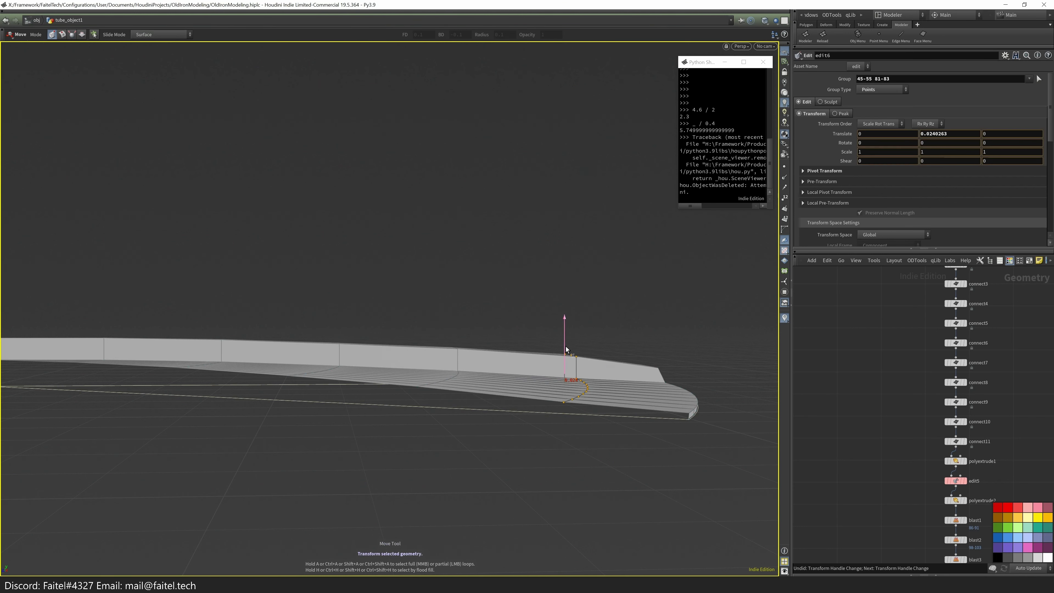
{"action": "key", "text": "space"}
{"action": "left_click_drag", "start_coordinate": [589, 438], "coordinate": [286, 360]}
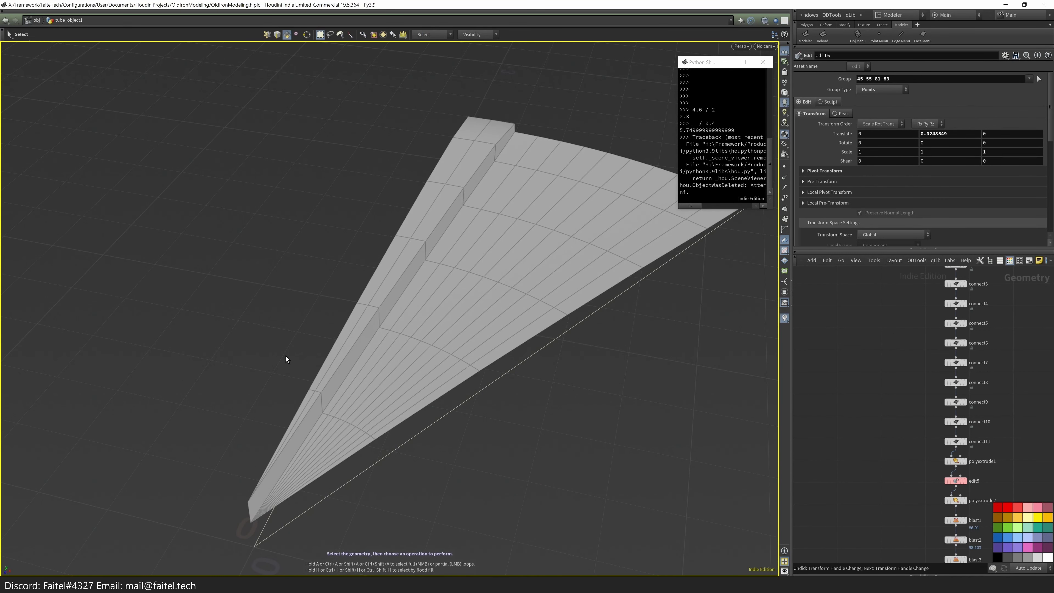
{"action": "key", "text": "Tab"}
{"action": "left_click", "coordinate": [322, 517]}
- Remove the mirror2 operation from the wedge surface
{"action": "left_click_drag", "start_coordinate": [367, 461], "coordinate": [342, 429]}
{"action": "key", "text": "p"}
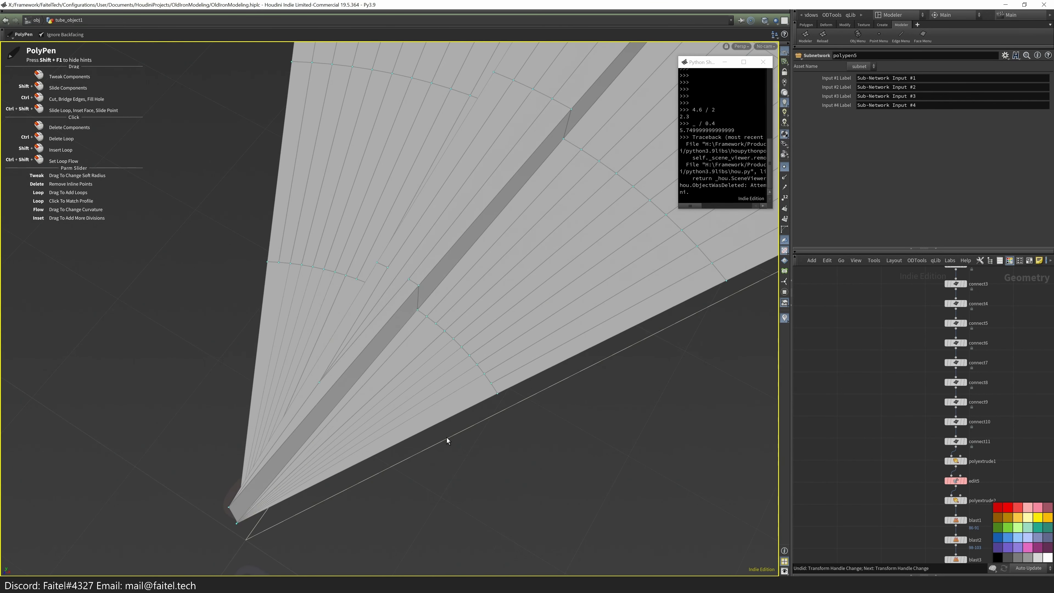
{"action": "key", "text": "s"}
{"action": "scroll", "coordinate": [490, 267], "scroll_direction": "up", "scroll_amount": 1}
{"action": "key", "text": "Escape"}
{"action": "left_click_drag", "start_coordinate": [202, 568], "coordinate": [440, 332]}
{"action": "key", "text": "s"}
{"action": "key", "text": "alt+x"}
- Fuse the overlapping tip points and show geometry stats in the viewport
{"action": "key", "text": "Tab"}
{"action": "left_click", "coordinate": [481, 239]}
{"action": "left_click", "coordinate": [412, 250]}
{"action": "key", "text": "d"}
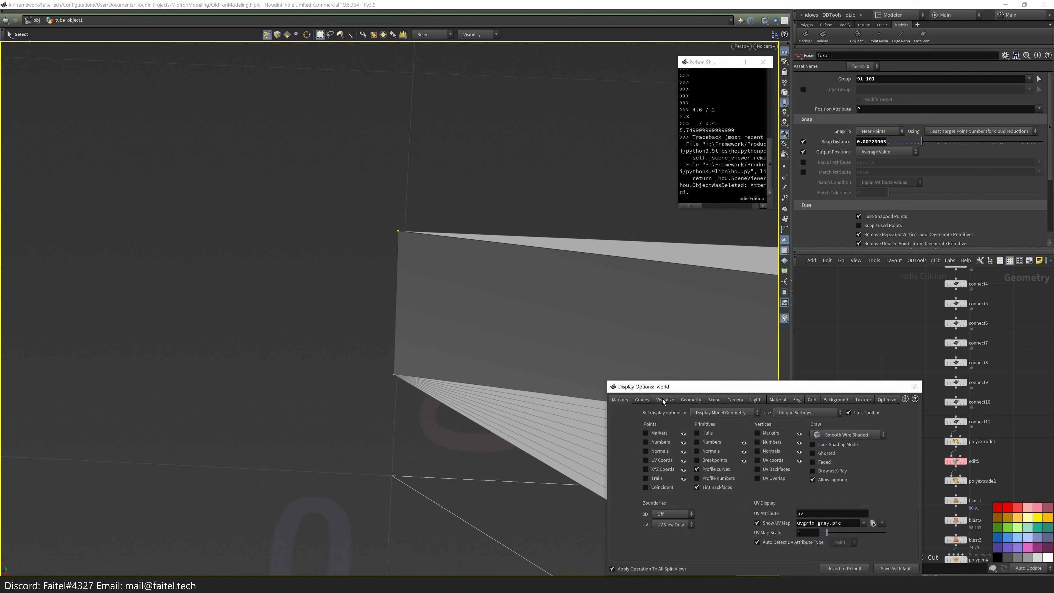
{"action": "left_click", "coordinate": [701, 499]}
{"action": "left_click", "coordinate": [916, 386]}
- Align the fused tip points in an orthographic view
{"action": "left_click_drag", "start_coordinate": [411, 354], "coordinate": [401, 233]}
{"action": "key", "text": "t"}
{"action": "key", "text": "space+3"}
{"action": "left_click_drag", "start_coordinate": [395, 349], "coordinate": [352, 411], "text": "shift"}
{"action": "key", "text": "space+1"}
{"action": "scroll", "coordinate": [464, 274], "scroll_direction": "up", "scroll_amount": 5}
{"action": "left_click_drag", "start_coordinate": [464, 274], "coordinate": [559, 238]}
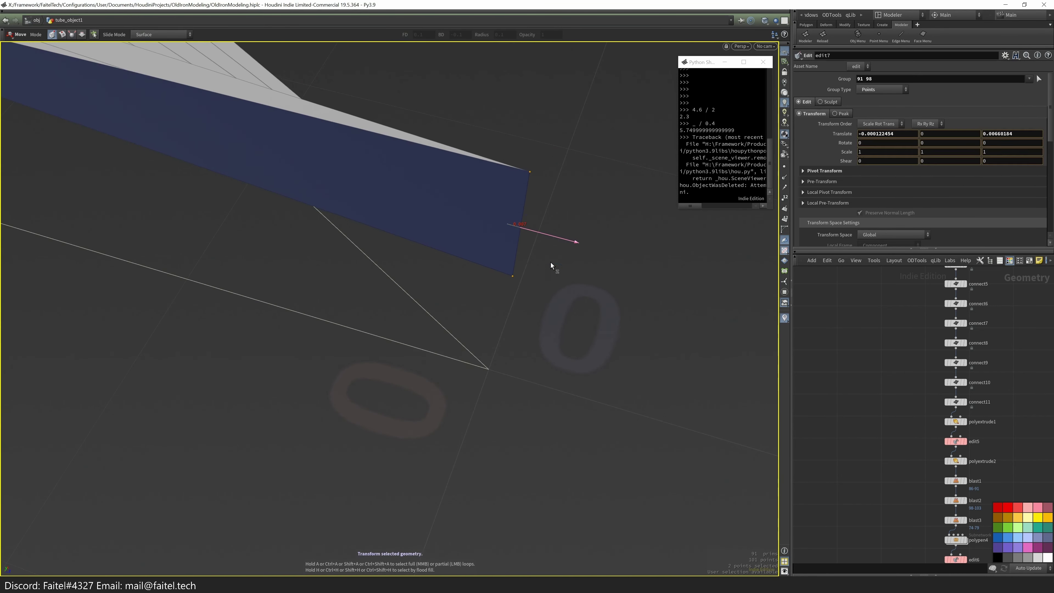
{"action": "mouse_move", "coordinate": [526, 203]}
{"action": "left_mouse_down"}
{"action": "mouse_move", "coordinate": [520, 277]}
{"action": "mouse_move", "coordinate": [519, 202]}
{"action": "left_mouse_up"}
{"action": "left_click_drag", "start_coordinate": [469, 384], "coordinate": [346, 130]}
- Try shifting the tip's second point across the ground plane, then undo it
{"action": "key", "text": "s"}
{"action": "left_click", "coordinate": [346, 130]}
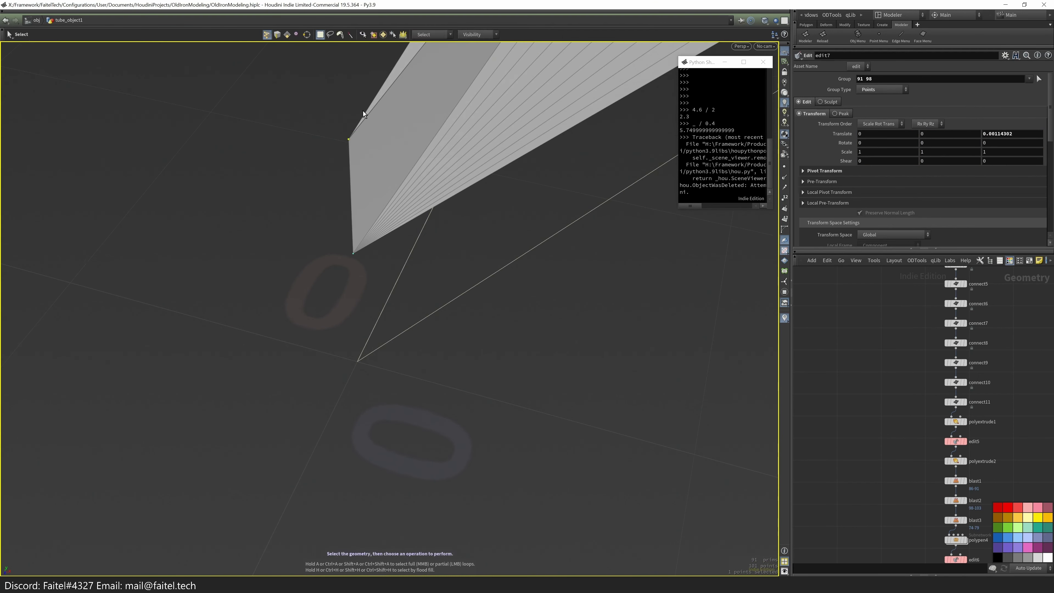
{"action": "key", "text": "t"}
{"action": "left_click_drag", "start_coordinate": [377, 172], "coordinate": [353, 254]}
{"action": "key", "text": "s"}
{"action": "key", "text": "ctrl+z"}
- Delete the thin sliver face of the fan
{"action": "left_click_drag", "start_coordinate": [396, 357], "coordinate": [405, 328]}
{"action": "key", "text": "Escape"}
{"action": "key", "text": "s"}
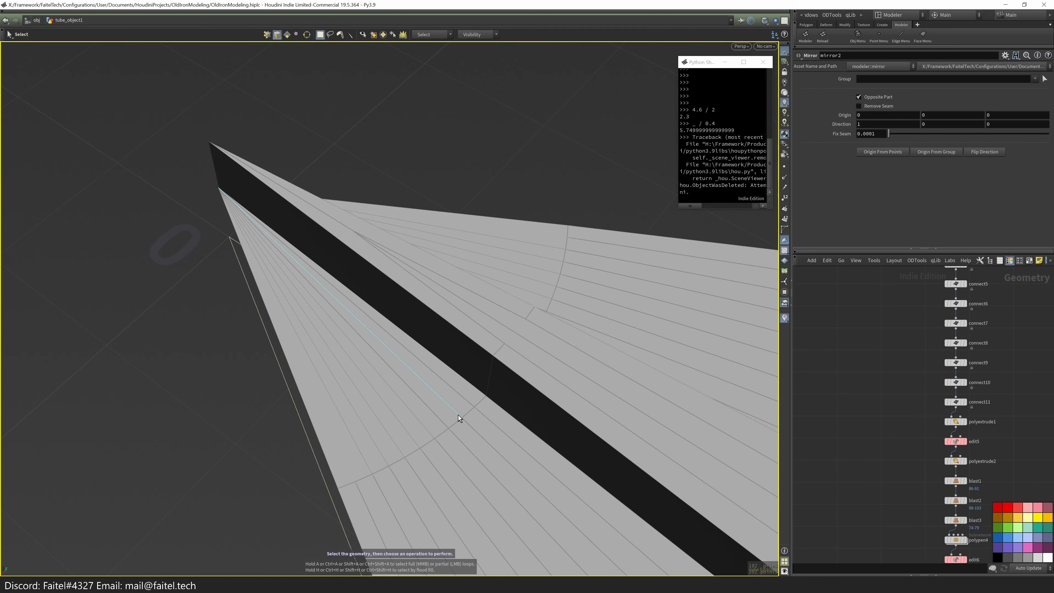
{"action": "scroll", "coordinate": [459, 417], "scroll_direction": "up", "scroll_amount": 2}
{"action": "left_click", "coordinate": [452, 416]}
{"action": "key", "text": "Delete"}
{"action": "left_click_drag", "start_coordinate": [496, 436], "coordinate": [456, 419], "text": "alt"}
- Fill the hole left by the sliver with a PolyFill
{"action": "key", "text": "3"}
{"action": "left_click", "coordinate": [459, 412]}
{"action": "key", "text": "Tab"}
{"action": "left_click", "coordinate": [469, 377]}
{"action": "left_click_drag", "start_coordinate": [469, 377], "coordinate": [460, 348]}
- Flatten the fan's long rim edges into a straight line along X
{"action": "key", "text": "s"}
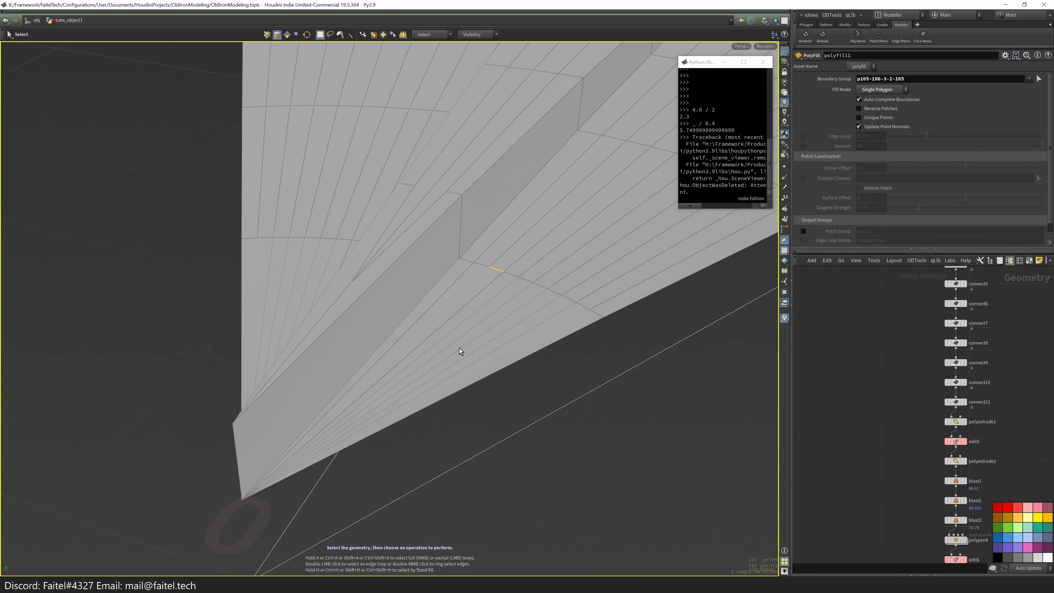
{"action": "left_click_drag", "start_coordinate": [465, 213], "coordinate": [436, 307], "text": "alt"}
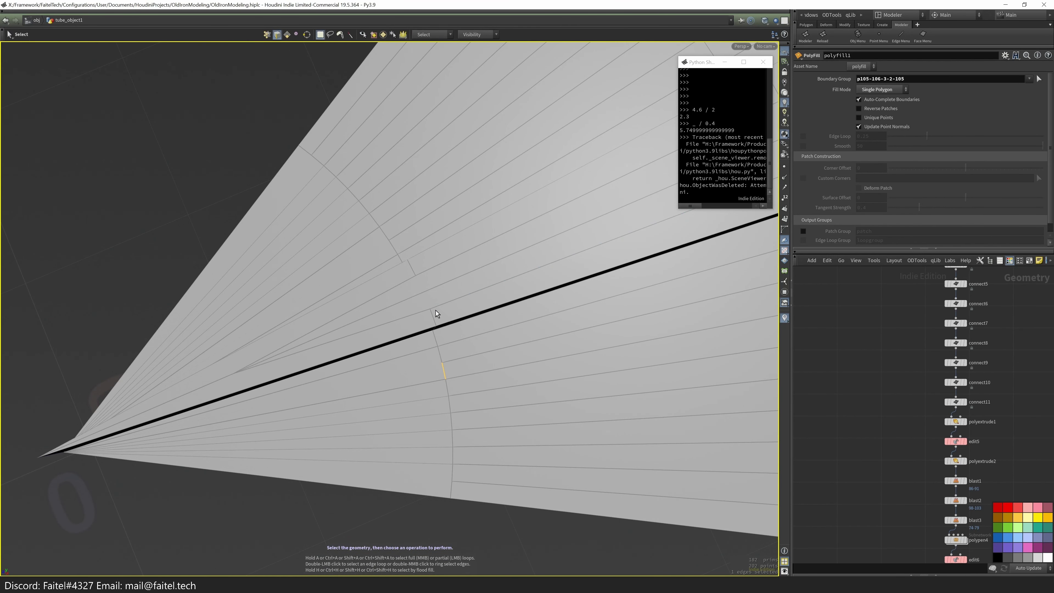
{"action": "key", "text": "t"}
{"action": "left_click_drag", "start_coordinate": [439, 315], "coordinate": [491, 266]}
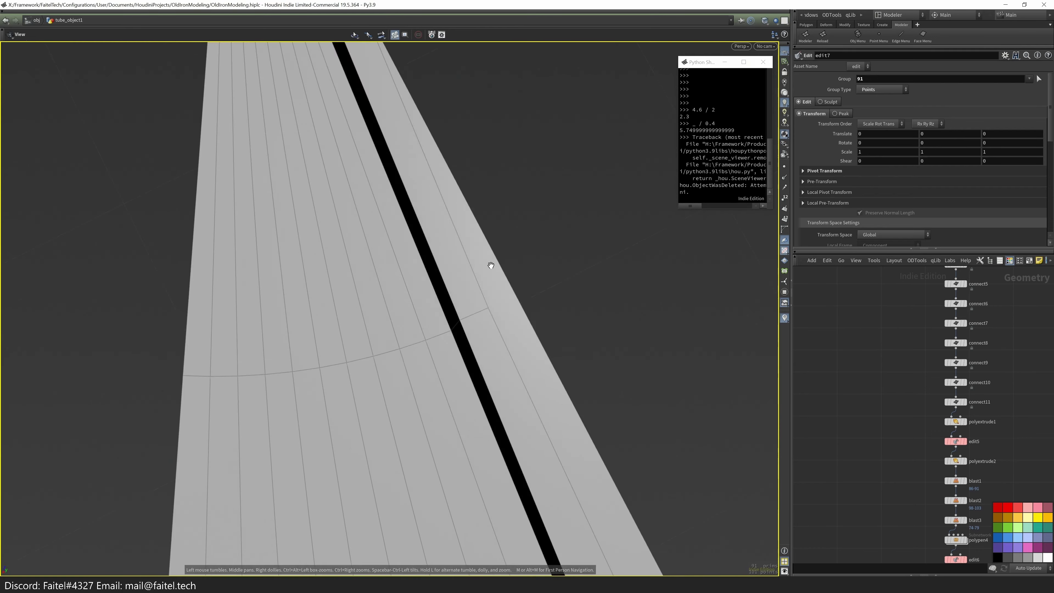
{"action": "key", "text": "p"}
{"action": "left_click_drag", "start_coordinate": [504, 300], "coordinate": [526, 209], "text": "alt"}
{"action": "key", "text": "s"}
{"action": "key", "text": "Escape"}
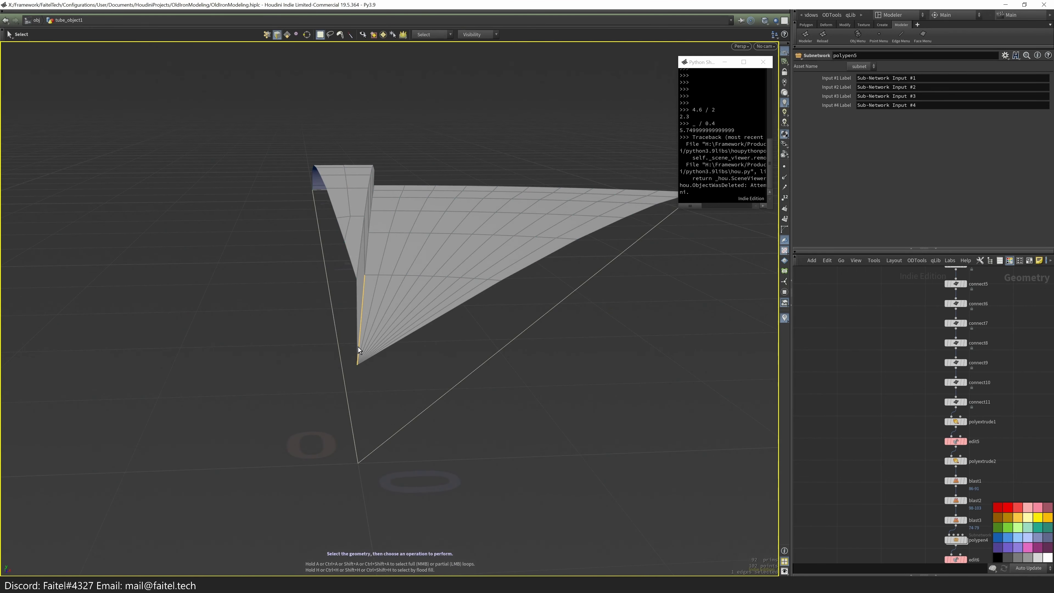
{"action": "key", "text": "f"}
{"action": "left_click_drag", "start_coordinate": [536, 268], "coordinate": [647, 212], "text": "alt"}
{"action": "key", "text": "shift+e"}
{"action": "left_click", "coordinate": [513, 323]}
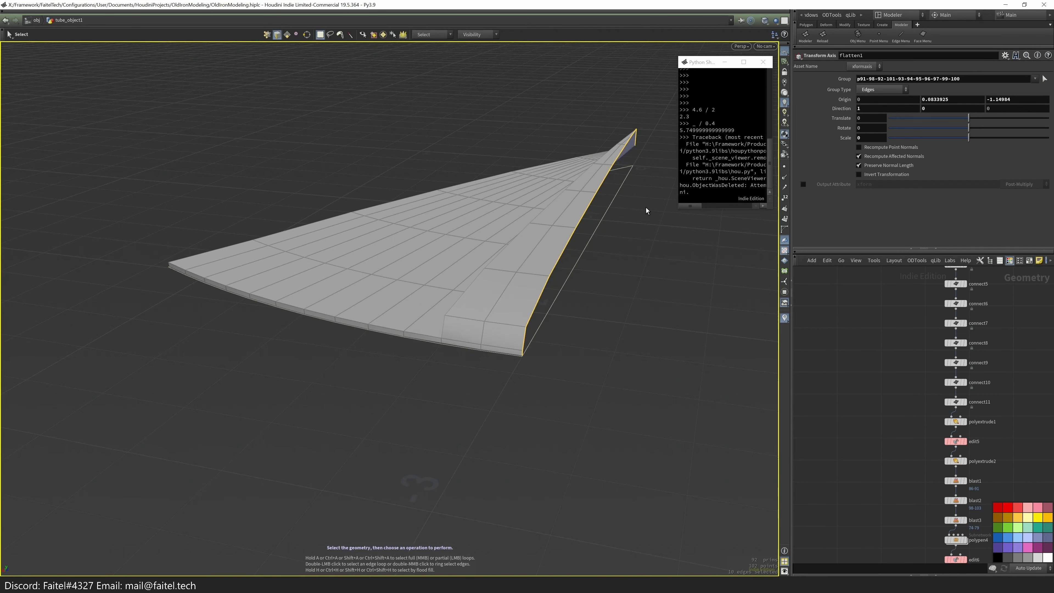
- Mirror the wedge surface into a full fan shape
{"action": "key", "text": "t"}
{"action": "key", "text": "shift+e"}
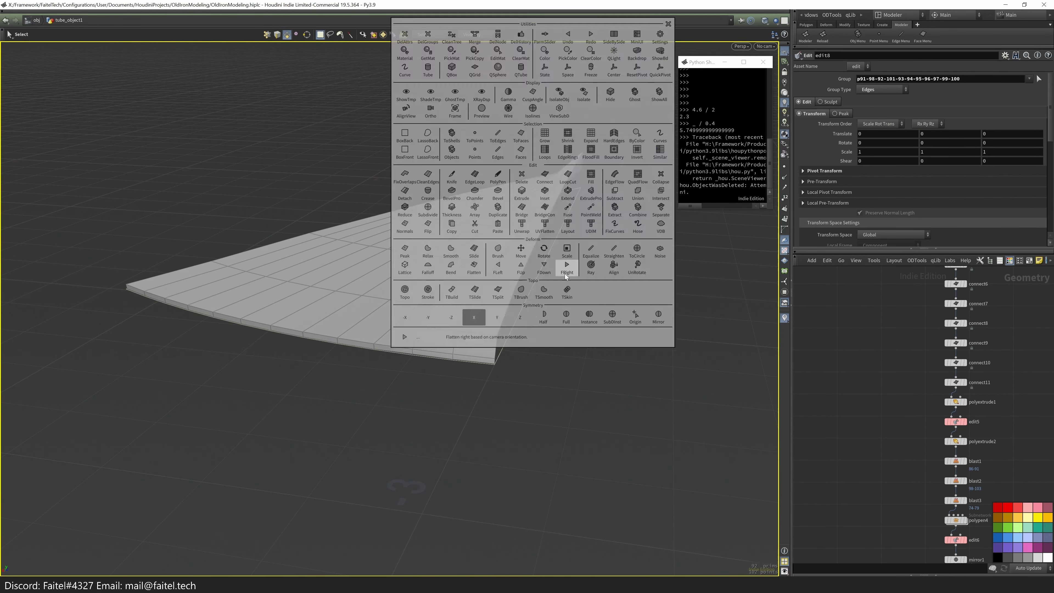
{"action": "left_click", "coordinate": [565, 266]}
{"action": "left_click_drag", "start_coordinate": [566, 266], "coordinate": [553, 380]}
{"action": "scroll", "coordinate": [591, 287], "scroll_direction": "up", "scroll_amount": 5}
{"action": "left_click_drag", "start_coordinate": [591, 287], "coordinate": [652, 431]}
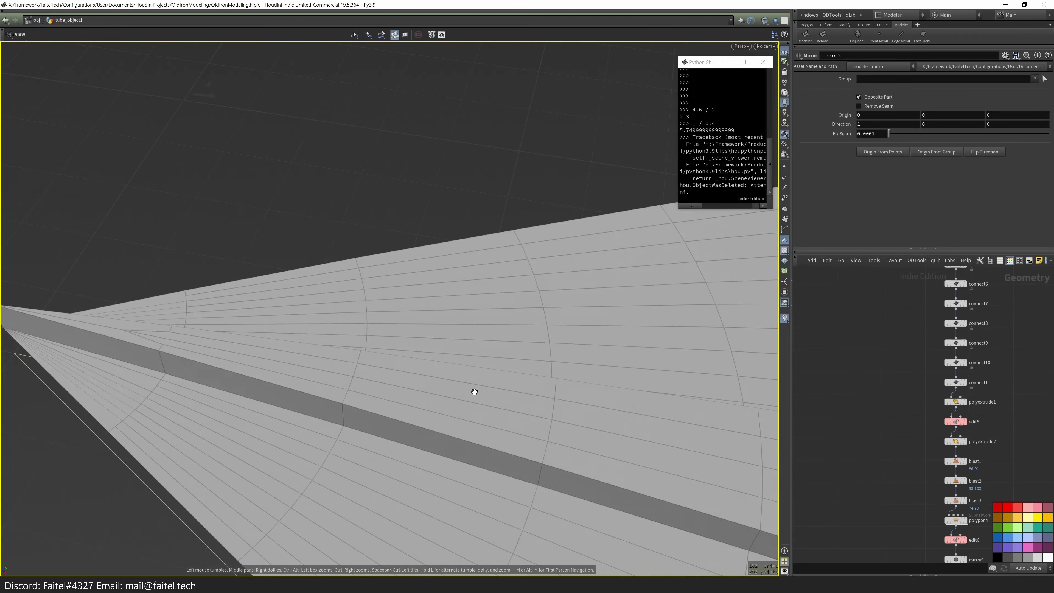
{"action": "scroll", "coordinate": [370, 379], "scroll_direction": "up", "scroll_amount": 3}
- Move a centre-seam point in top view and dissolve the stray fan edge
{"action": "key", "text": "p"}
{"action": "key", "text": "space+2"}
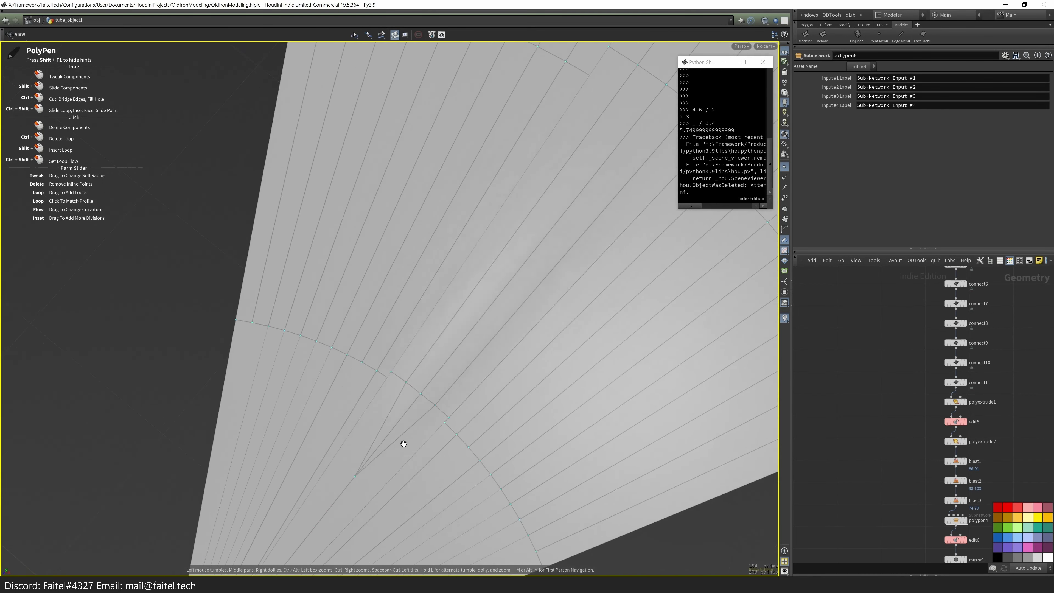
{"action": "left_click", "coordinate": [412, 365]}
{"action": "key", "text": "t"}
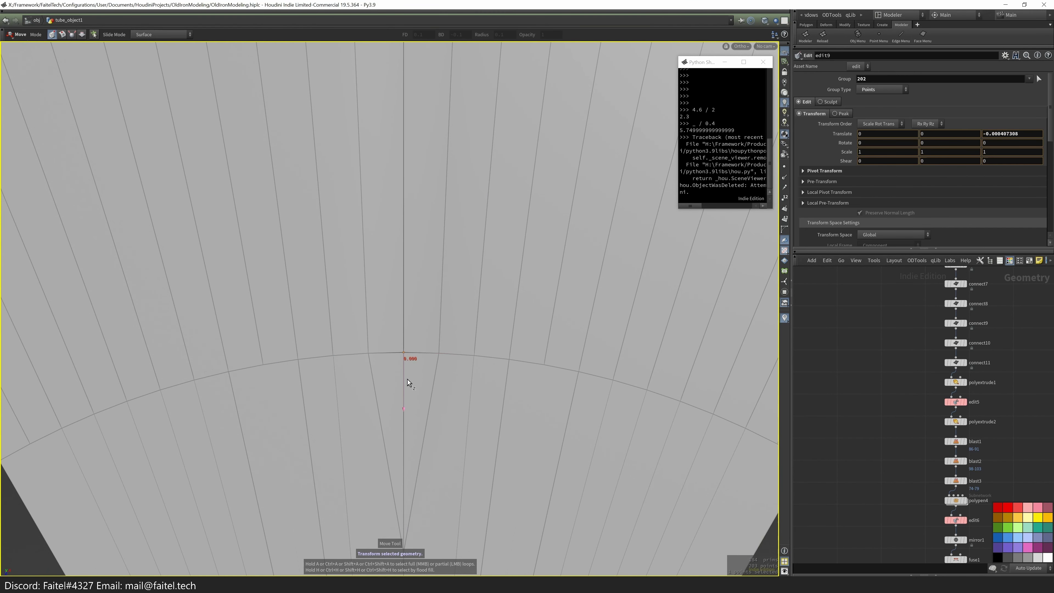
{"action": "key", "text": "space"}
{"action": "scroll", "coordinate": [427, 352], "scroll_direction": "down", "scroll_amount": 5}
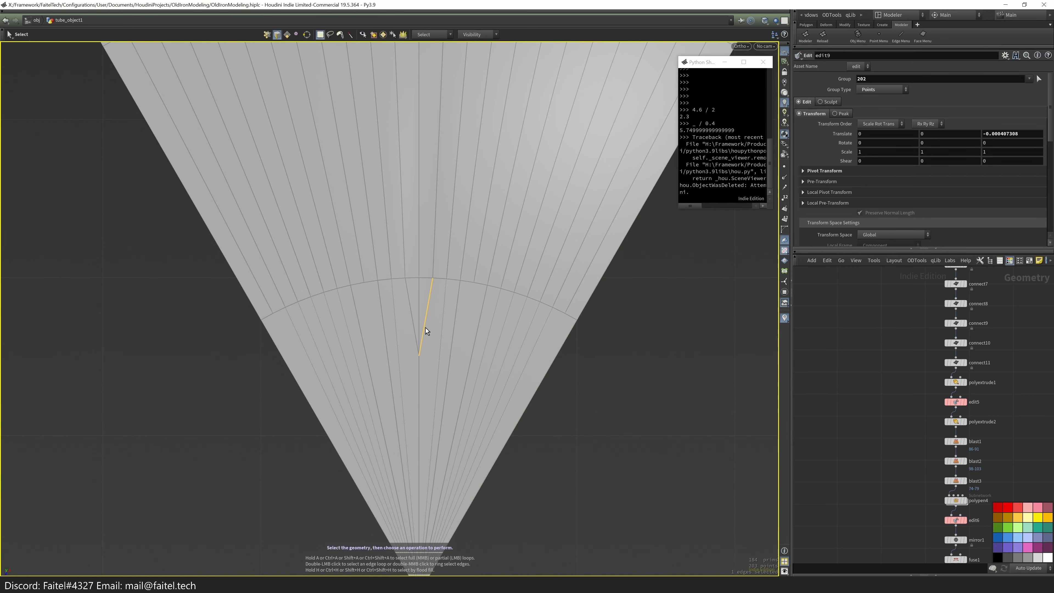
{"action": "left_click", "coordinate": [424, 331]}
{"action": "key", "text": "Delete"}
- Connect the points near the tip with new edges
{"action": "key", "text": "space+1"}
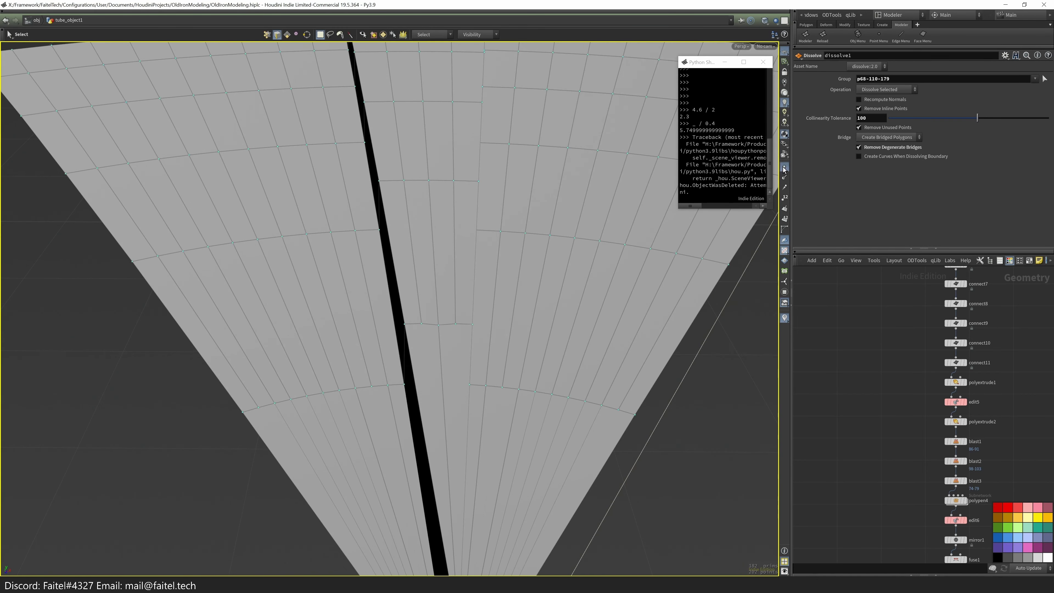
{"action": "left_click_drag", "start_coordinate": [468, 340], "coordinate": [432, 341]}
{"action": "left_click", "coordinate": [397, 368]}
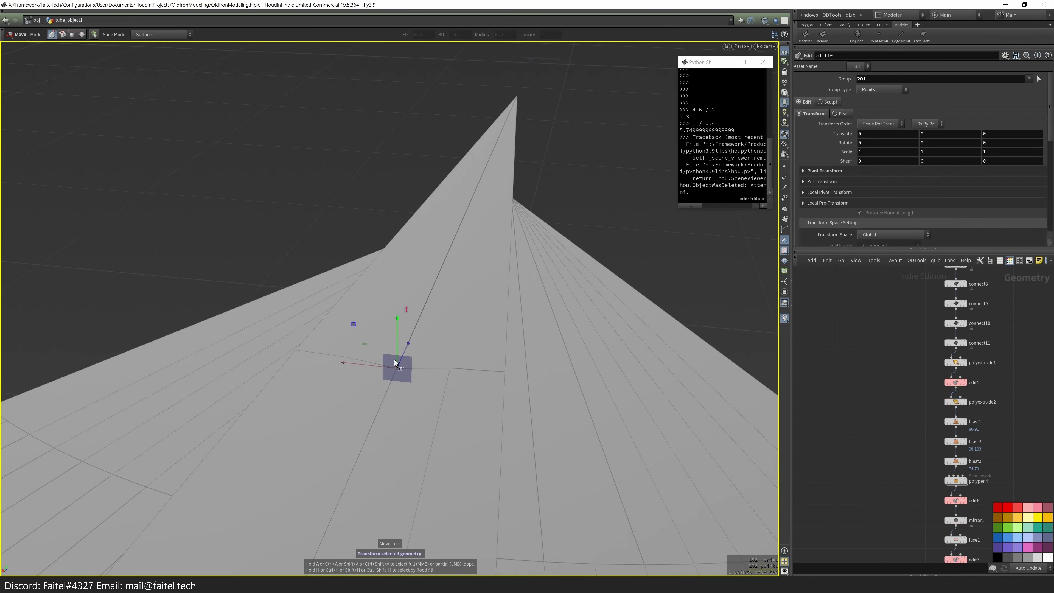
{"action": "key", "text": "s"}
{"action": "left_click_drag", "start_coordinate": [412, 399], "coordinate": [678, 299]}
{"action": "left_click", "coordinate": [423, 520]}
{"action": "key", "text": "2"}
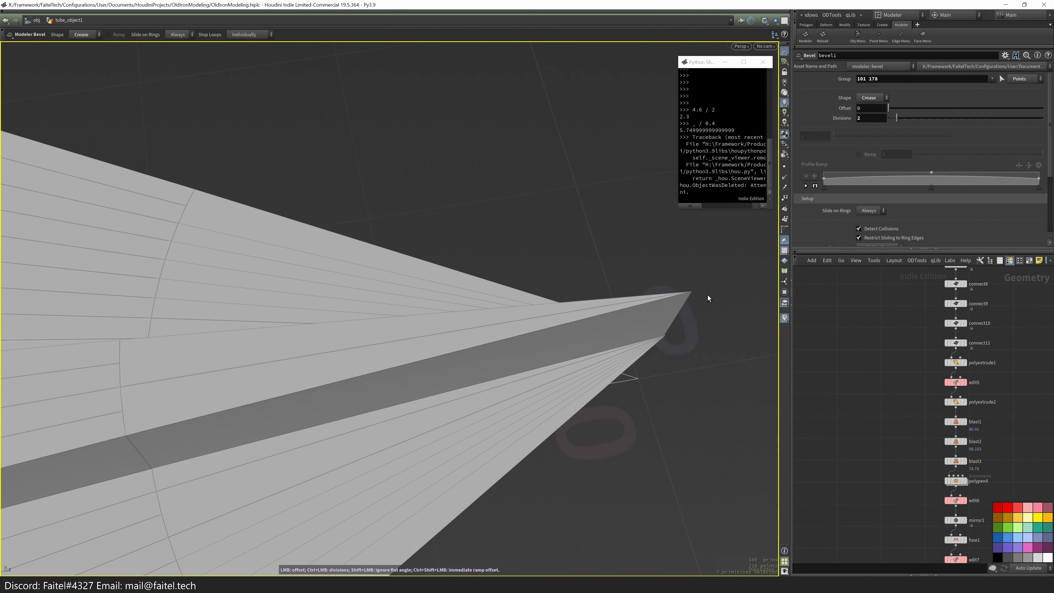
{"action": "key", "text": "c"}
{"action": "key", "text": "c"}
{"action": "left_click_drag", "start_coordinate": [702, 303], "coordinate": [441, 396]}
- Insert an edge loop across the fan with PolySplit
{"action": "key", "text": "l"}
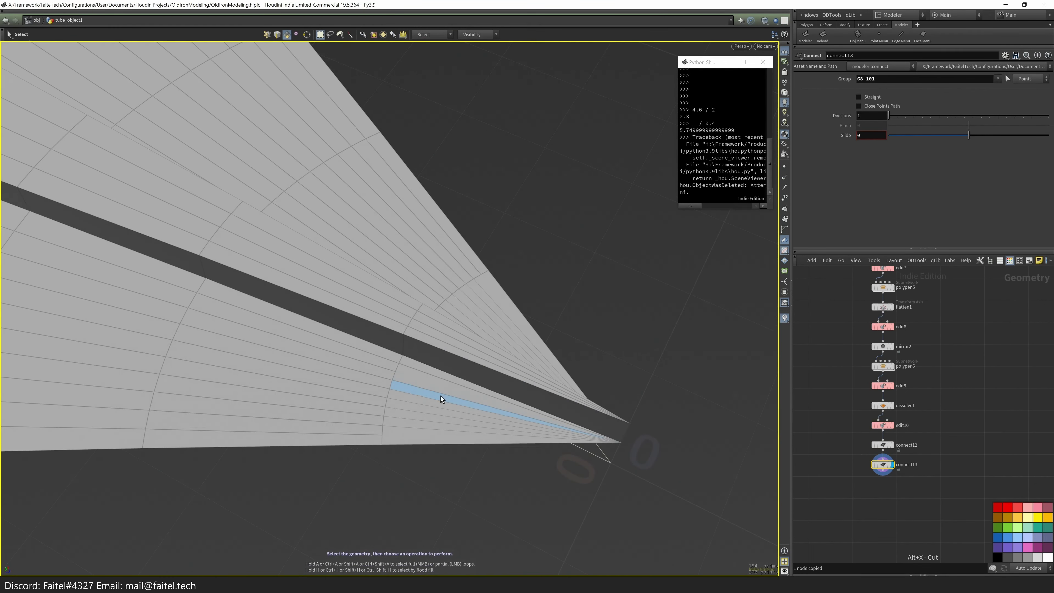
{"action": "key", "text": "Escape"}
{"action": "left_click_drag", "start_coordinate": [436, 352], "coordinate": [376, 276]}
{"action": "key", "text": "s"}
{"action": "key", "text": "Escape"}
{"action": "left_click_drag", "start_coordinate": [572, 292], "coordinate": [495, 319]}
{"action": "key", "text": "s"}
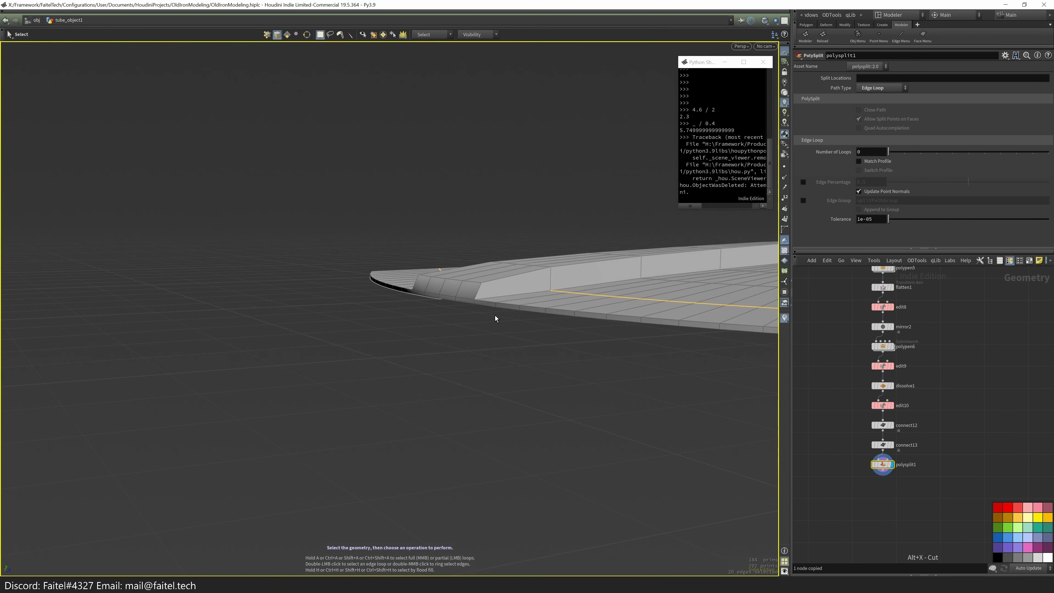
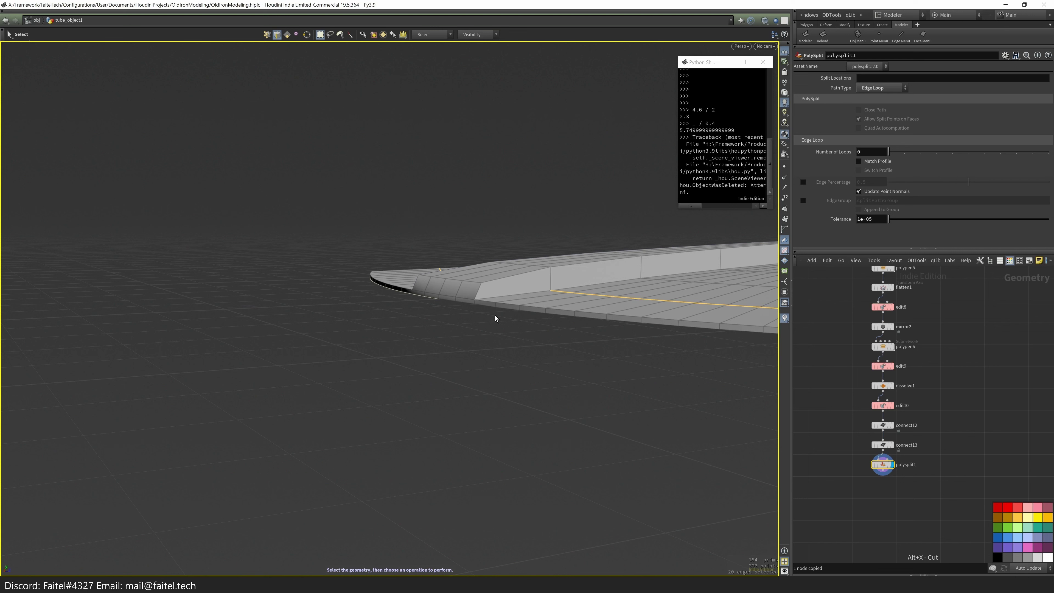
- Append an Edit node on the edges across the blade tip and convert that selection to points
{"action": "key", "text": "space"}
{"action": "left_click_drag", "start_coordinate": [447, 349], "coordinate": [565, 302]}
{"action": "key", "text": "space"}
{"action": "left_click_drag", "start_coordinate": [470, 483], "coordinate": [540, 382]}
{"action": "key", "text": "t"}
{"action": "key", "text": "s"}
{"action": "key", "text": "2"}
{"action": "left_click_drag", "start_coordinate": [514, 459], "coordinate": [625, 316]}
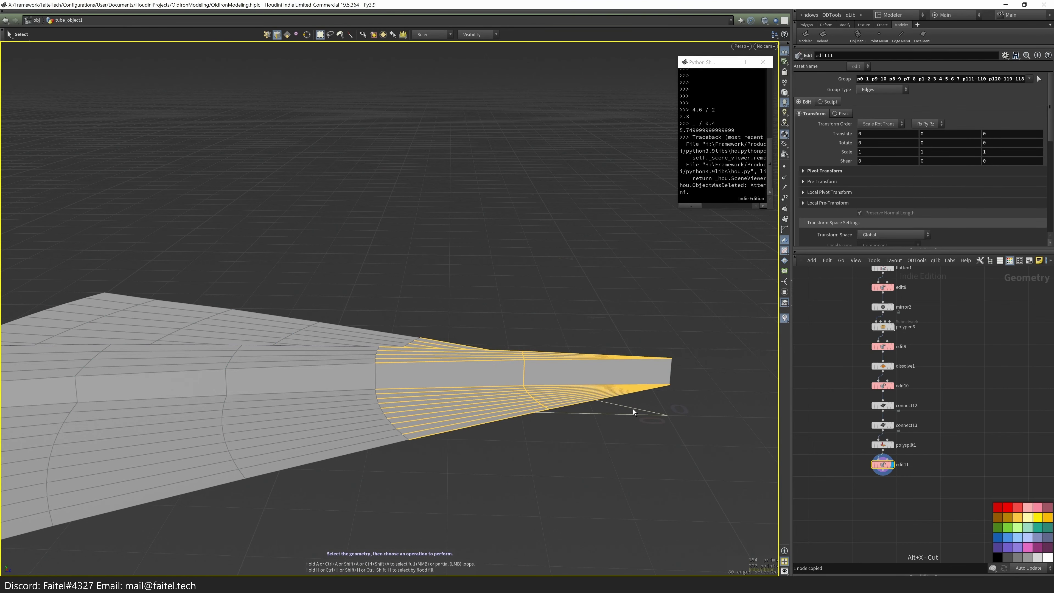
{"action": "key", "text": "1"}
- Raise the first row of tip points (33-43/143-153) upward in Y, checked from the side view
{"action": "mouse_move", "coordinate": [540, 339]}
{"action": "left_mouse_down"}
{"action": "mouse_move", "coordinate": [509, 337]}
{"action": "mouse_move", "coordinate": [565, 483]}
{"action": "mouse_move", "coordinate": [547, 343]}
{"action": "left_mouse_up"}
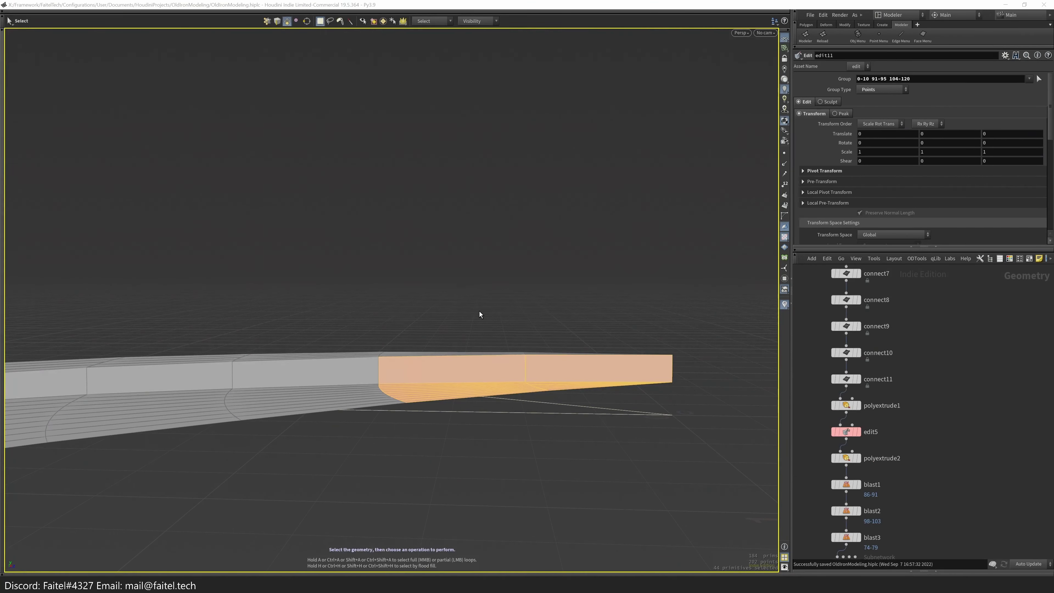
{"action": "left_click_drag", "start_coordinate": [530, 355], "coordinate": [595, 338], "text": "alt"}
{"action": "key", "text": "t"}
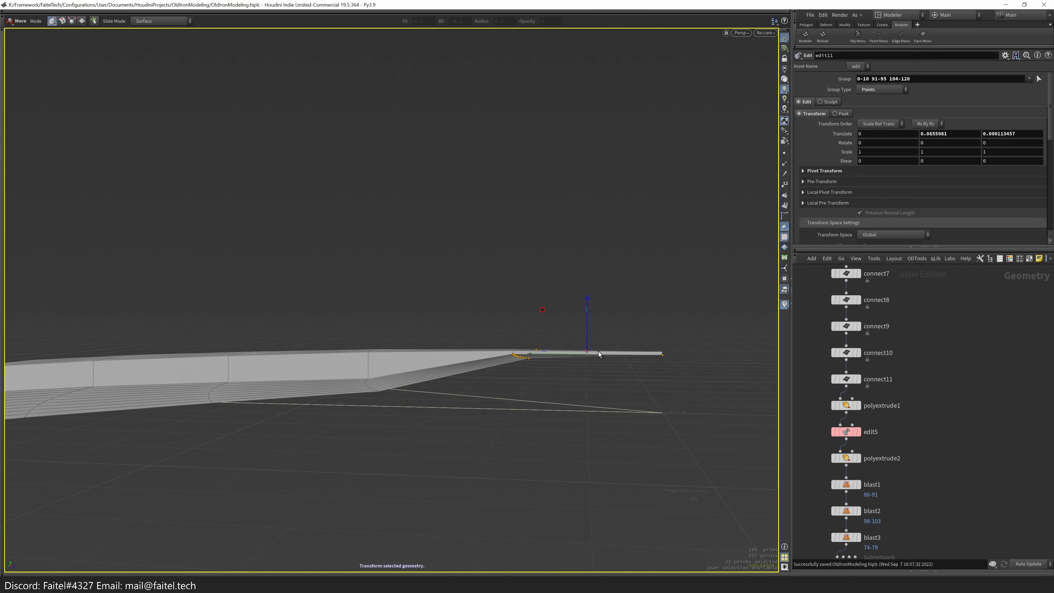
{"action": "left_click_drag", "start_coordinate": [538, 333], "coordinate": [406, 462], "text": "alt"}
{"action": "key", "text": "s"}
{"action": "key", "text": "space+3"}
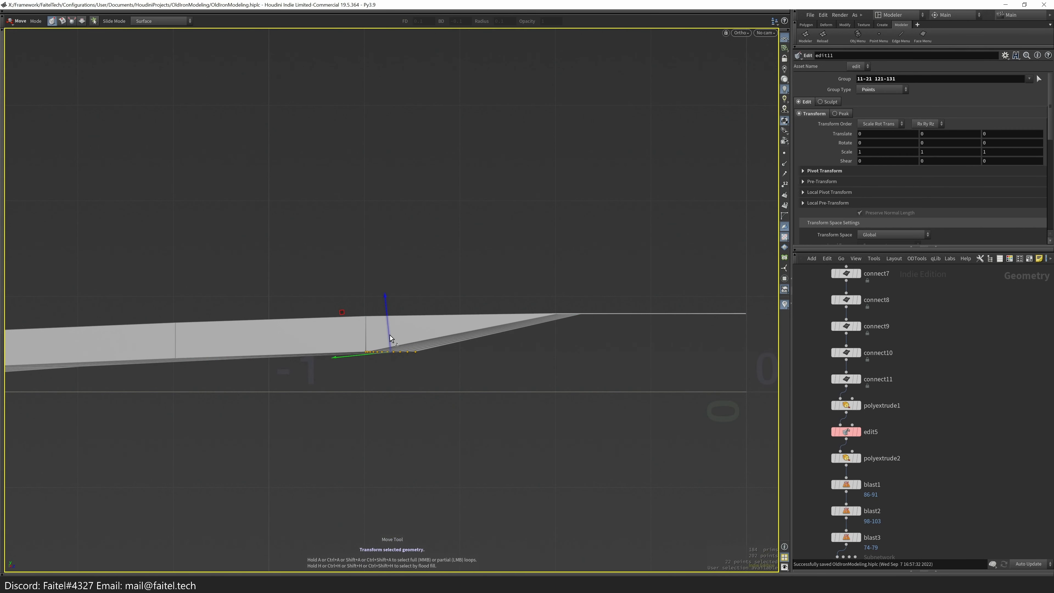
{"action": "left_click_drag", "start_coordinate": [390, 336], "coordinate": [408, 304]}
- Raise the next row of points (44-54/154-164) so the strip steps down toward the tip
{"action": "key", "text": "s"}
{"action": "key", "text": "t"}
{"action": "left_click_drag", "start_coordinate": [415, 386], "coordinate": [380, 320]}
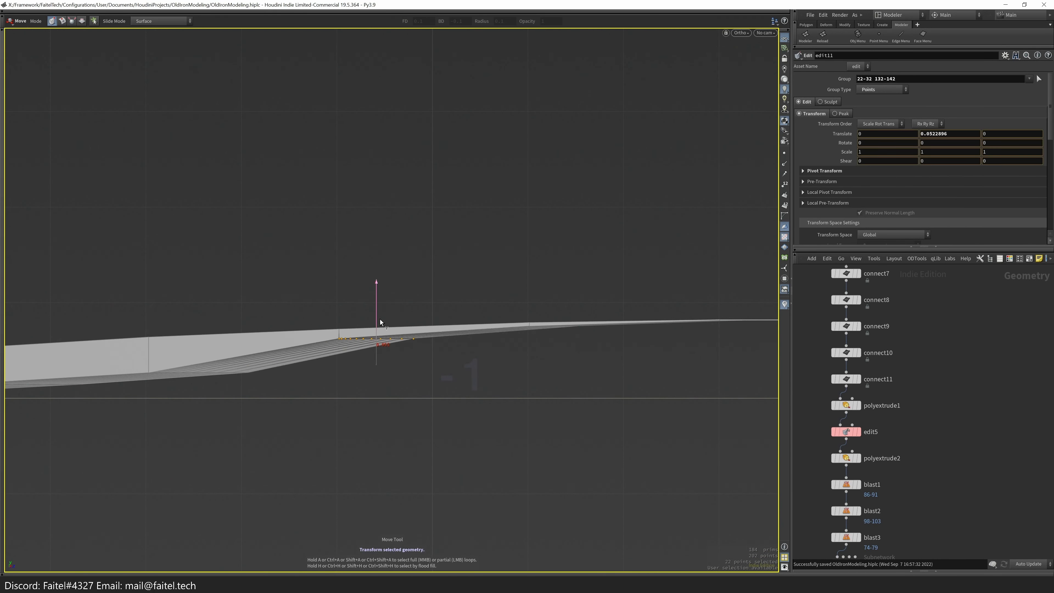
{"action": "key", "text": "s"}
{"action": "key", "text": "t"}
{"action": "left_click_drag", "start_coordinate": [441, 368], "coordinate": [381, 326]}
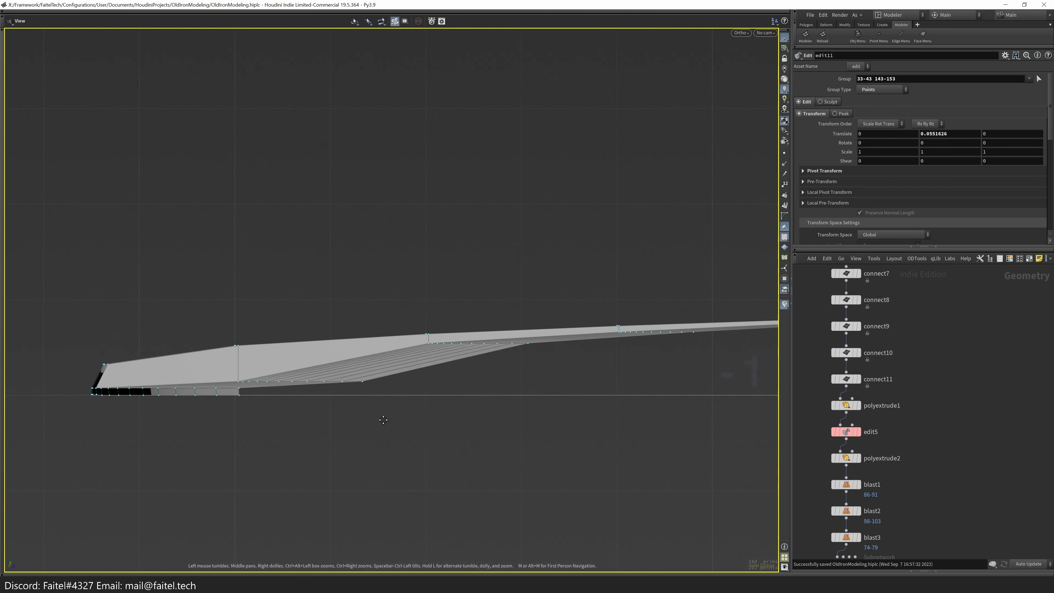
- Check the stepped strip in side and perspective views and pick an edge along it
{"action": "key", "text": "space+1"}
{"action": "key", "text": "space+3"}
{"action": "key", "text": "space+1"}
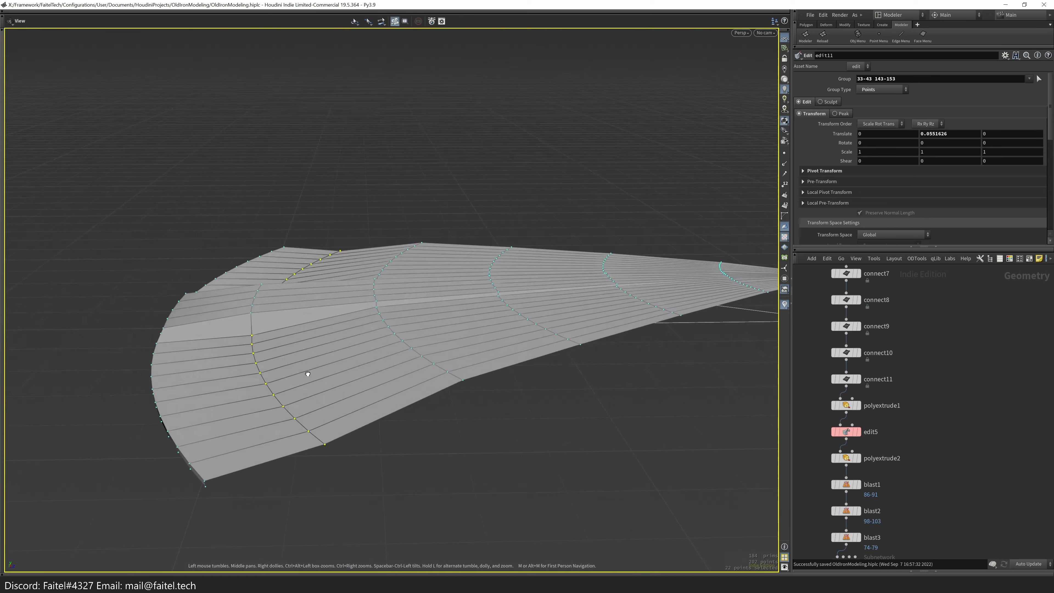
{"action": "key", "text": "space+3"}
{"action": "key", "text": "g"}
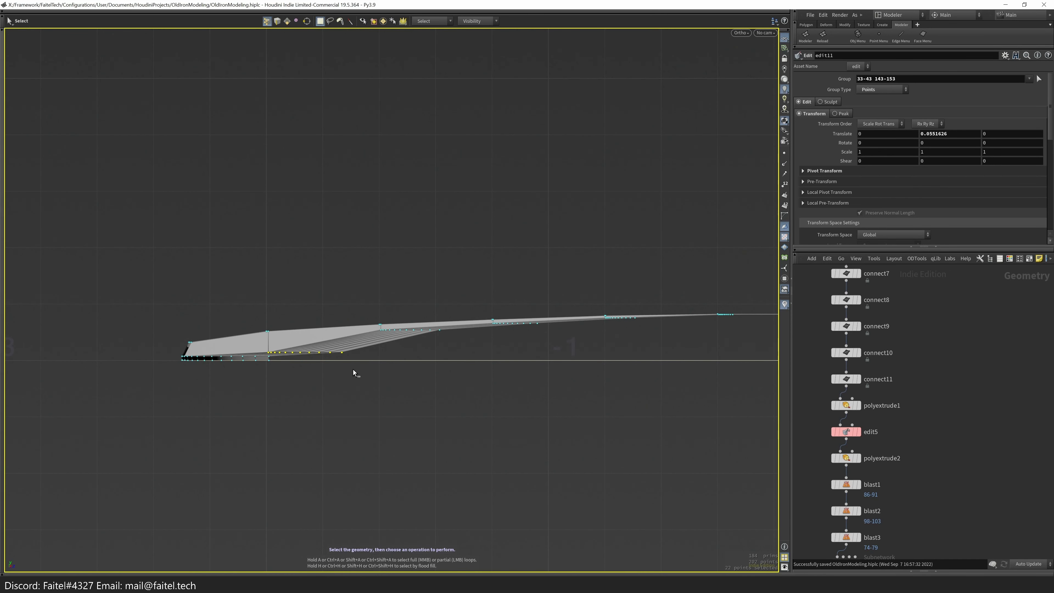
{"action": "left_click_drag", "start_coordinate": [356, 360], "coordinate": [456, 386]}
{"action": "left_click", "coordinate": [487, 454]}
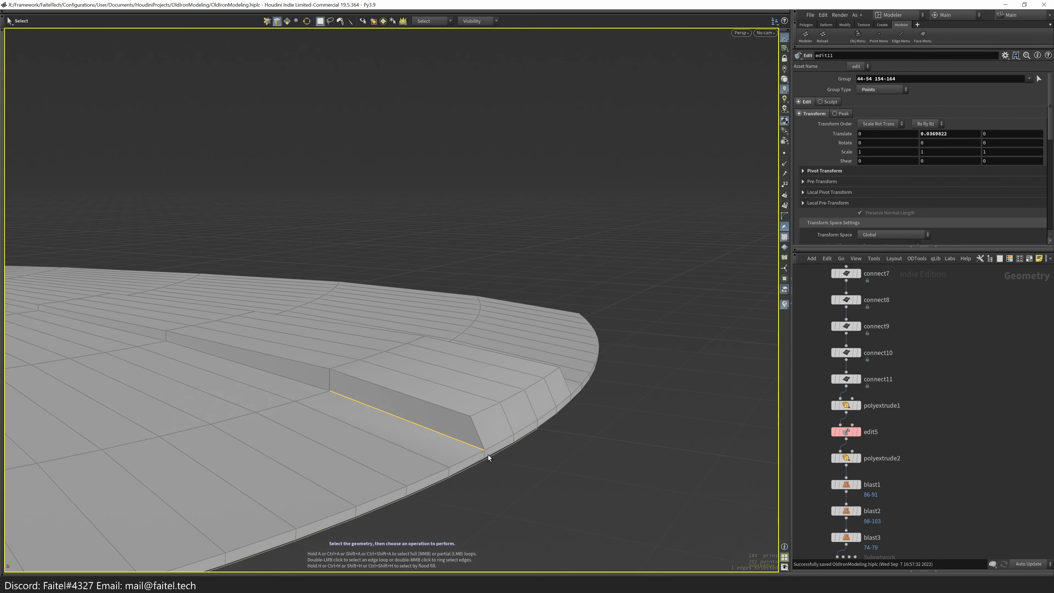
- Add a Fuse node to merge the overlapping points, then step back to the edit node
{"action": "left_click_drag", "start_coordinate": [473, 421], "coordinate": [374, 281]}
{"action": "left_click", "coordinate": [428, 317]}
{"action": "left_click_drag", "start_coordinate": [407, 334], "coordinate": [277, 433]}
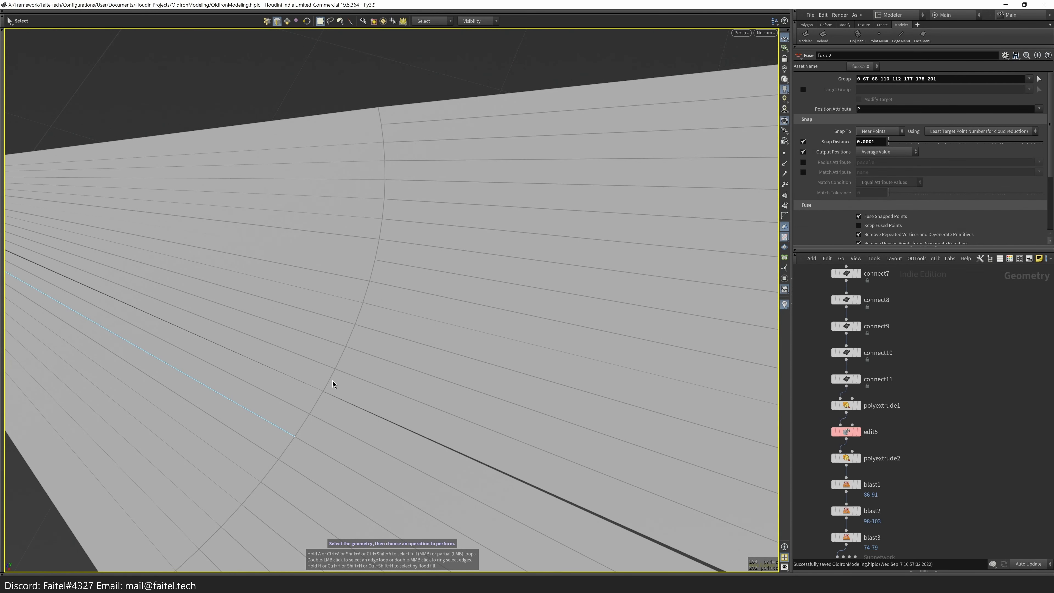
{"action": "key", "text": "ctrl+z"}
{"action": "left_click_drag", "start_coordinate": [332, 405], "coordinate": [494, 310]}
{"action": "scroll", "coordinate": [305, 290], "scroll_direction": "down", "scroll_amount": 5}
{"action": "scroll", "coordinate": [515, 299], "scroll_direction": "up", "scroll_amount": 3}
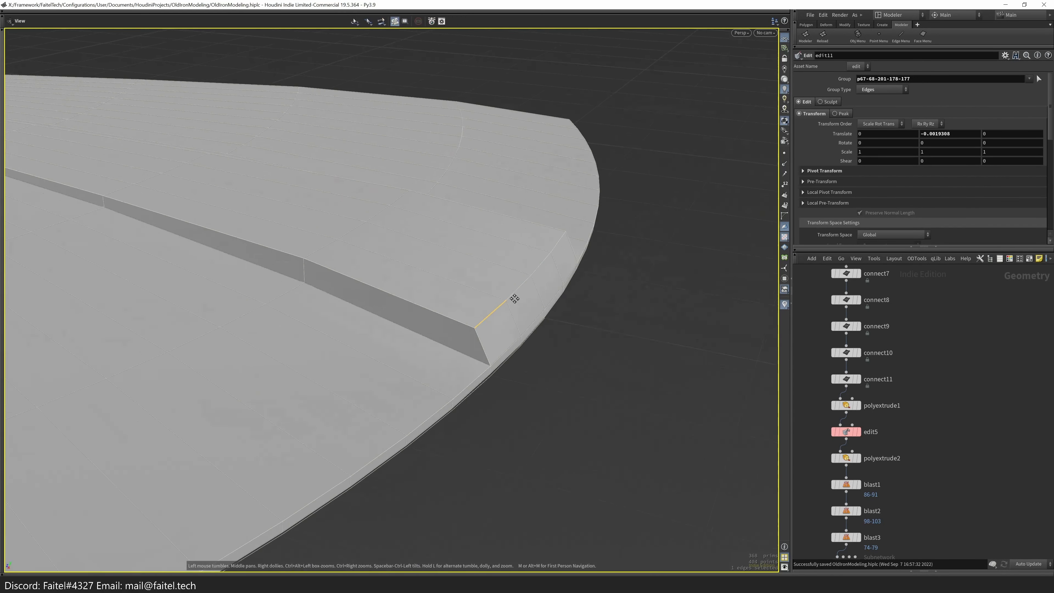
- Trial-bevel the notch edge loop with a Round profile, then switch it to Chamfer
{"action": "double_click", "coordinate": [515, 299]}
{"action": "key", "text": "ctrl+b"}
{"action": "left_click_drag", "start_coordinate": [534, 388], "coordinate": [501, 320]}
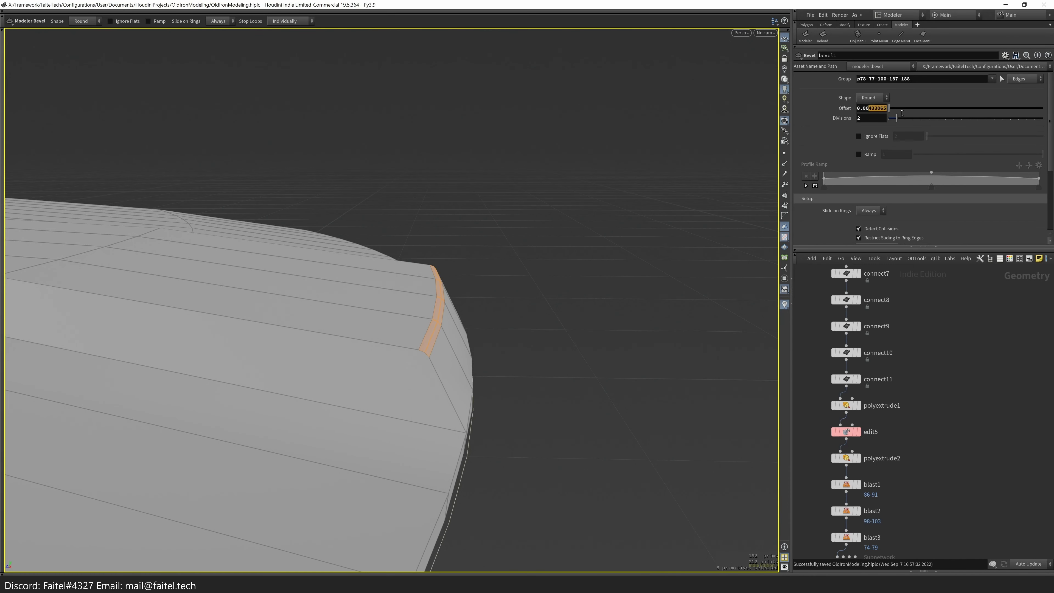
{"action": "key", "text": "Escape"}
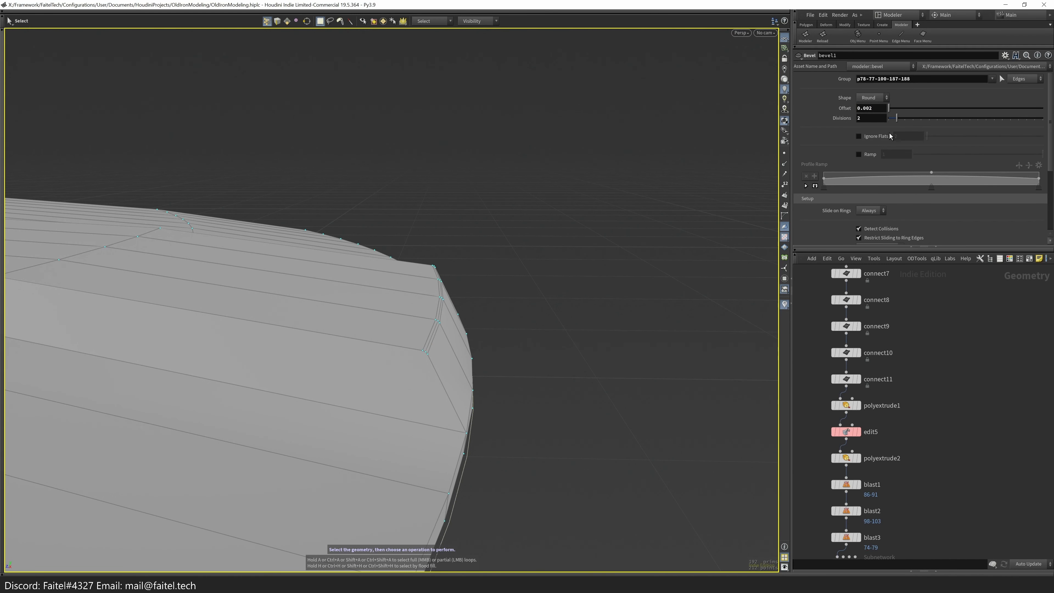
{"action": "left_click_drag", "start_coordinate": [757, 183], "coordinate": [457, 366], "text": "alt"}
{"action": "scroll", "coordinate": [955, 166], "scroll_direction": "down", "scroll_amount": 3}
{"action": "scroll", "coordinate": [914, 125], "scroll_direction": "up", "scroll_amount": 3}
{"action": "left_click", "coordinate": [872, 98]}
{"action": "left_click_drag", "start_coordinate": [424, 384], "coordinate": [454, 356], "text": "alt"}
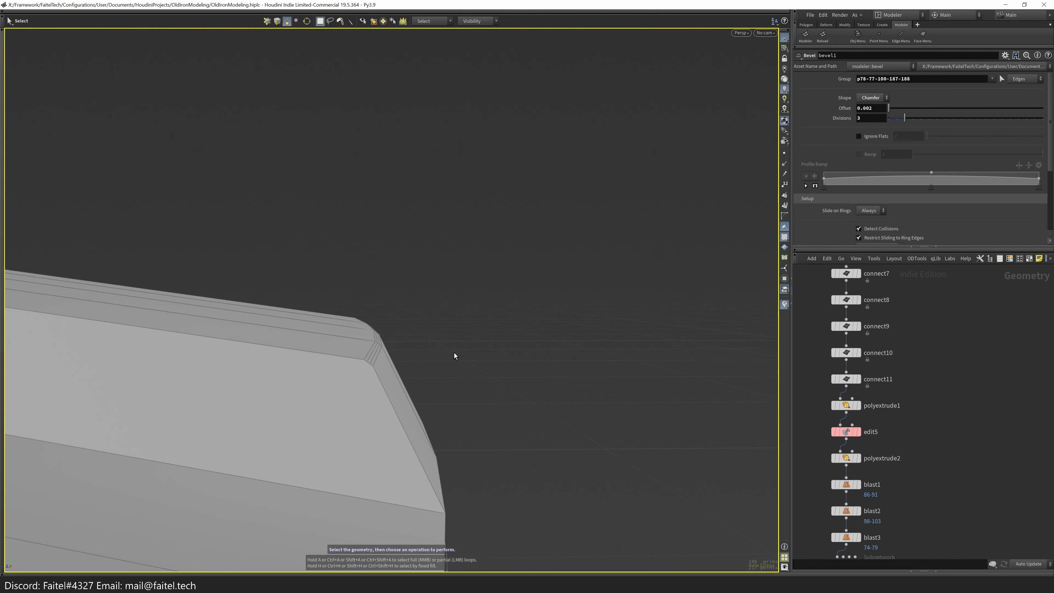
{"action": "left_click_drag", "start_coordinate": [676, 208], "coordinate": [351, 335], "text": "alt"}
- Bevel the selected groove edges at offset 0.153 with 2 divisions
{"action": "left_click", "coordinate": [351, 335], "text": "shift"}
{"action": "left_click", "coordinate": [471, 389], "text": "shift"}
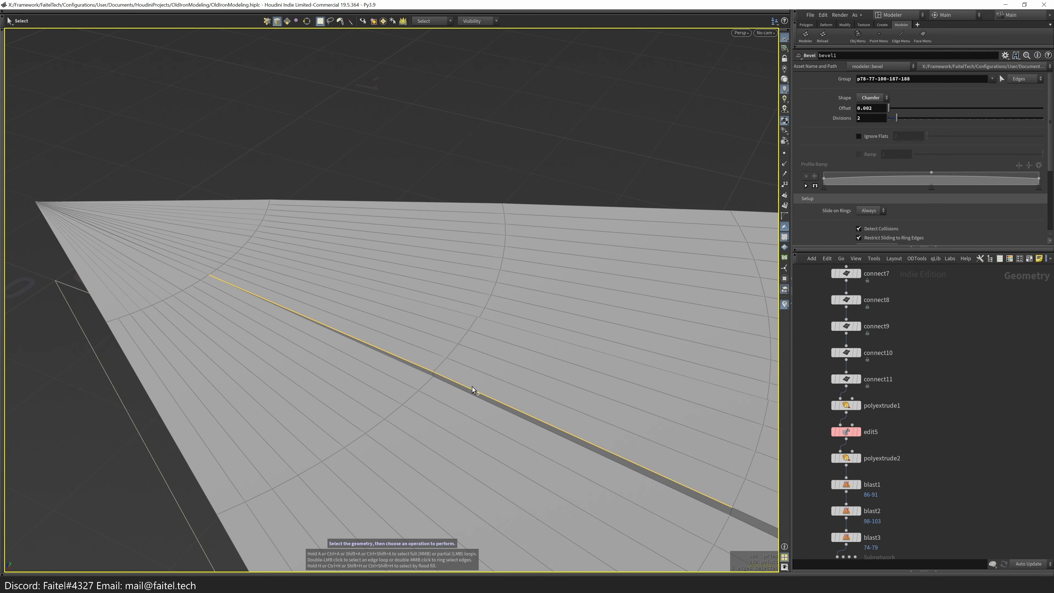
{"action": "left_click_drag", "start_coordinate": [471, 388], "coordinate": [441, 356], "text": "alt"}
{"action": "left_click_drag", "start_coordinate": [628, 415], "coordinate": [478, 340], "text": "alt"}
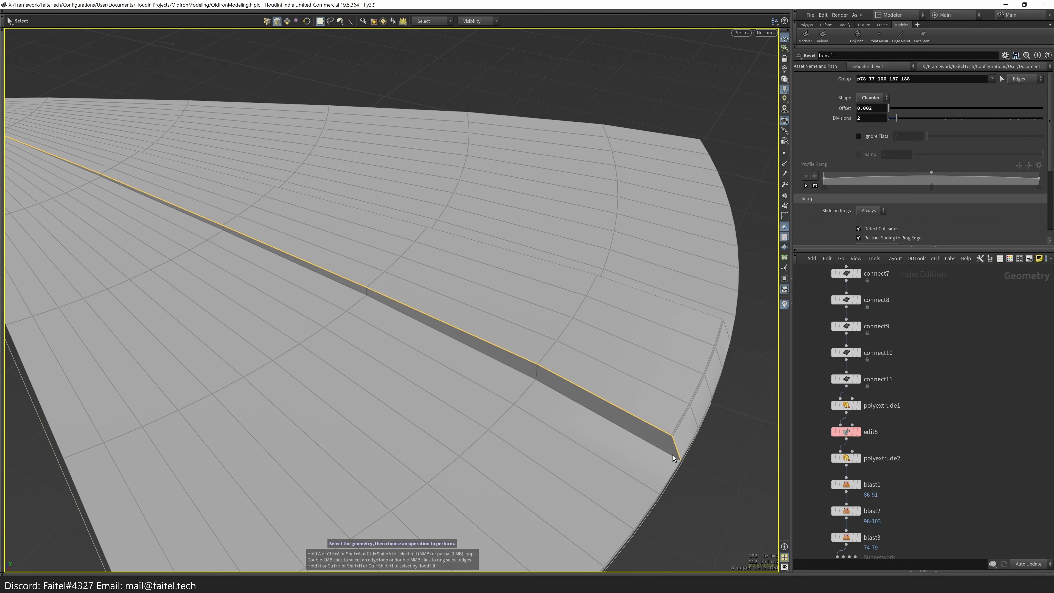
{"action": "left_click_drag", "start_coordinate": [414, 301], "coordinate": [436, 369], "text": "alt"}
{"action": "left_click", "coordinate": [455, 373], "text": "shift"}
{"action": "key", "text": "ctrl+b"}
{"action": "key", "text": "Escape"}
{"action": "left_click_drag", "start_coordinate": [502, 419], "coordinate": [581, 372]}
{"action": "key", "text": "Return"}
{"action": "left_click_drag", "start_coordinate": [581, 372], "coordinate": [584, 374]}
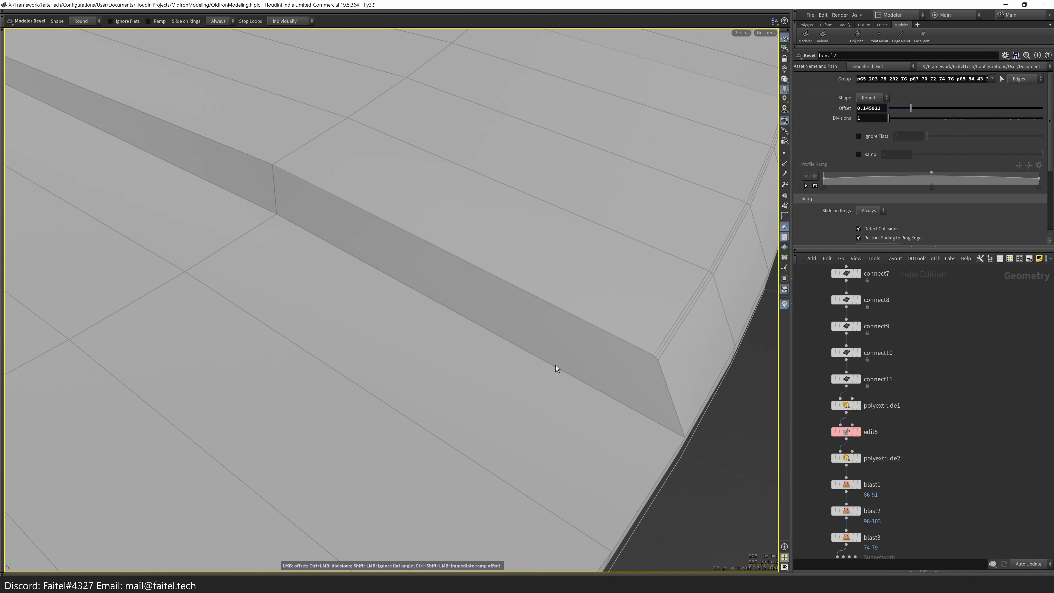
{"action": "left_click_drag", "start_coordinate": [888, 118], "coordinate": [912, 108]}
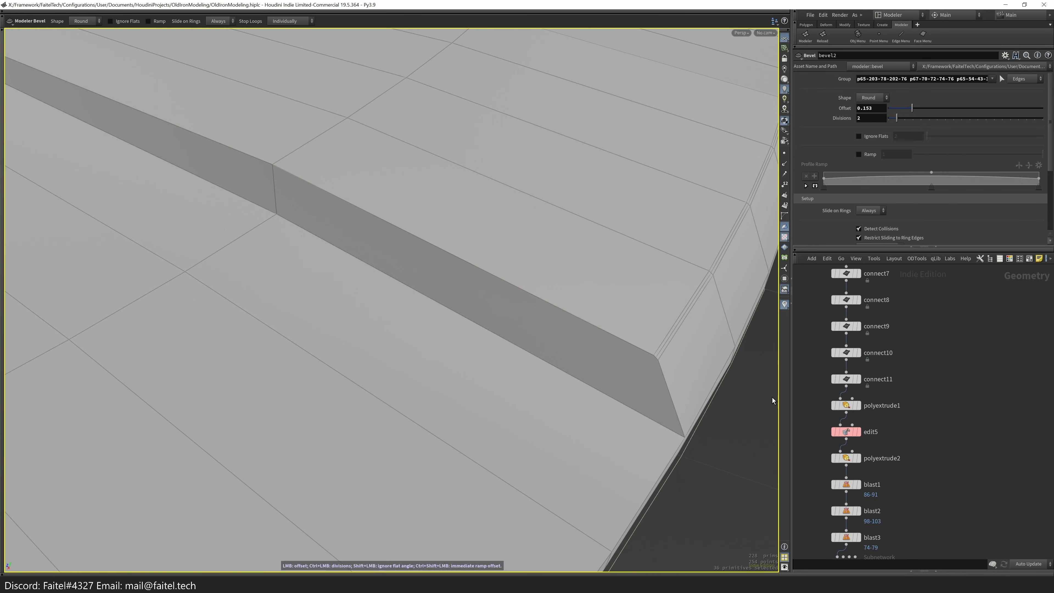
- Discard the trial bevels and view the cone from the top
{"action": "key", "text": "ctrl+z"}
{"action": "key", "text": "ctrl+z"}
{"action": "key", "text": "ctrl+z"}
{"action": "key", "text": "ctrl+z"}
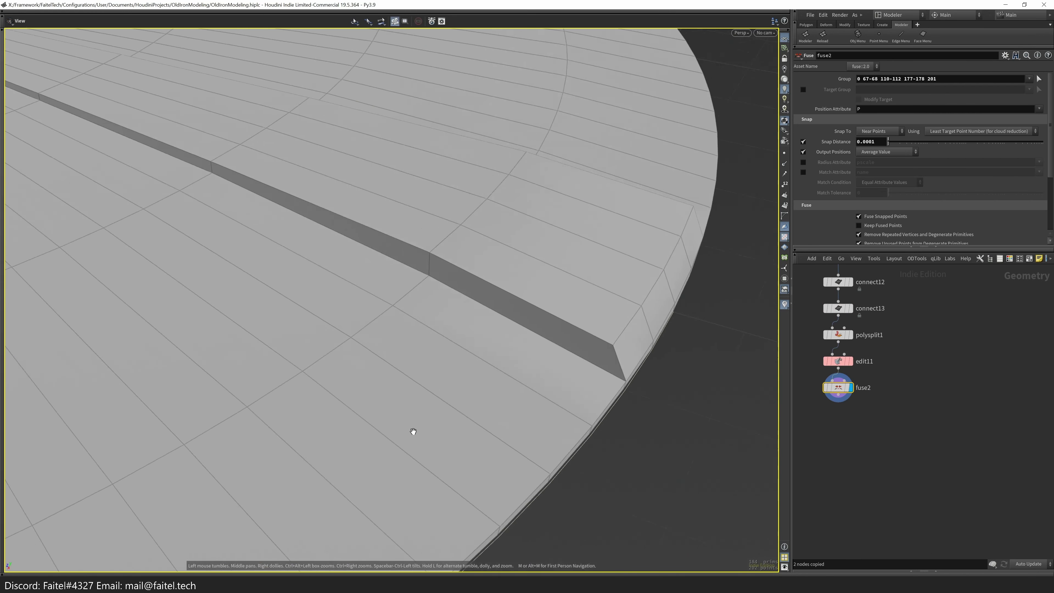
{"action": "key", "text": "s"}
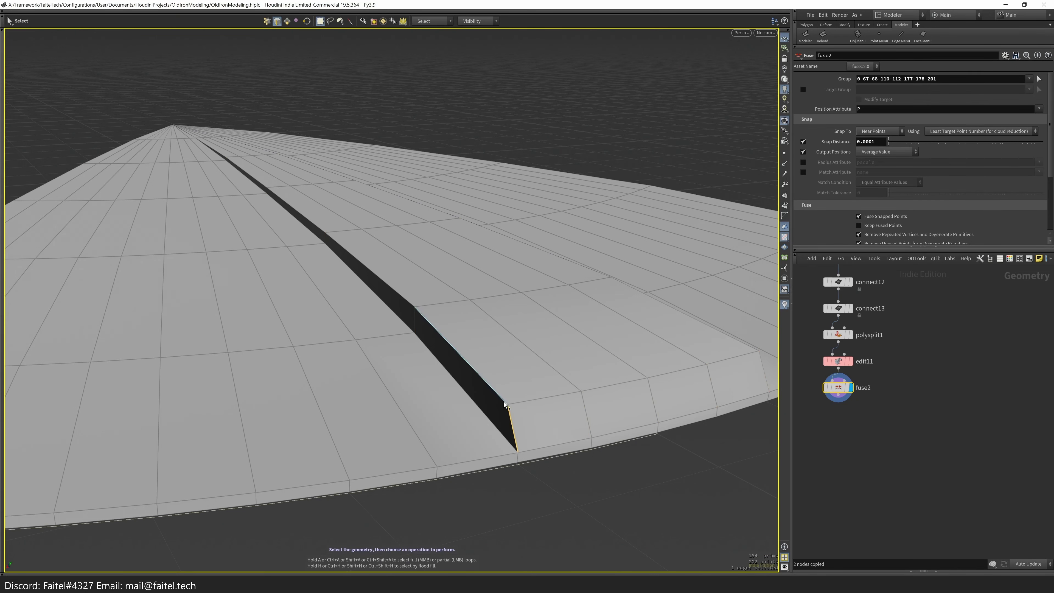
{"action": "left_click_drag", "start_coordinate": [512, 446], "coordinate": [655, 459]}
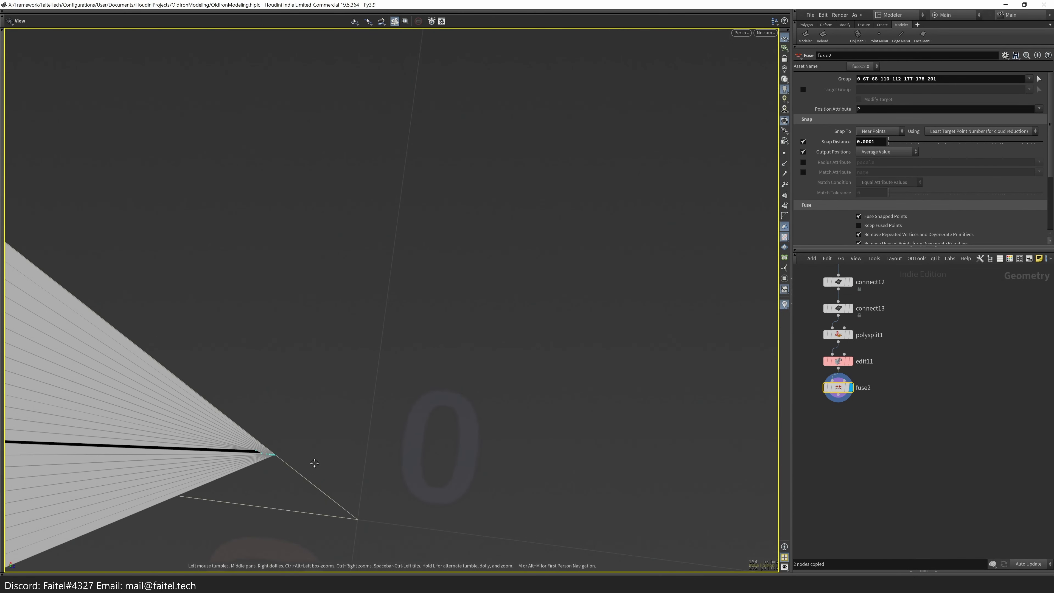
- Fuse the cone-tip points and slide stray point 97 toward the blade tip
{"action": "left_click_drag", "start_coordinate": [311, 472], "coordinate": [363, 280]}
{"action": "key", "text": "Tab"}
{"action": "left_click", "coordinate": [396, 274]}
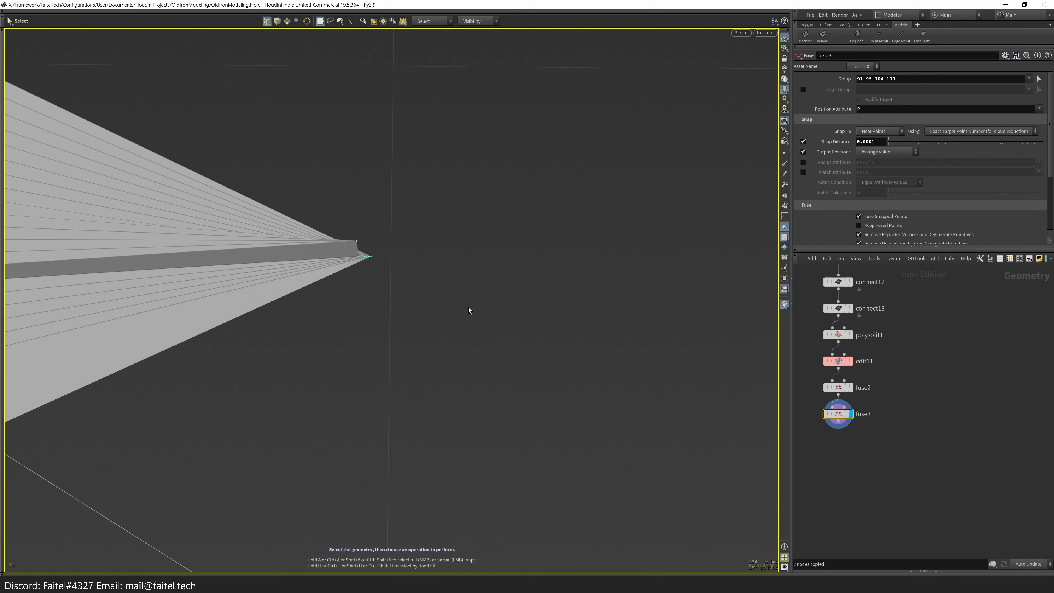
{"action": "left_click", "coordinate": [355, 252]}
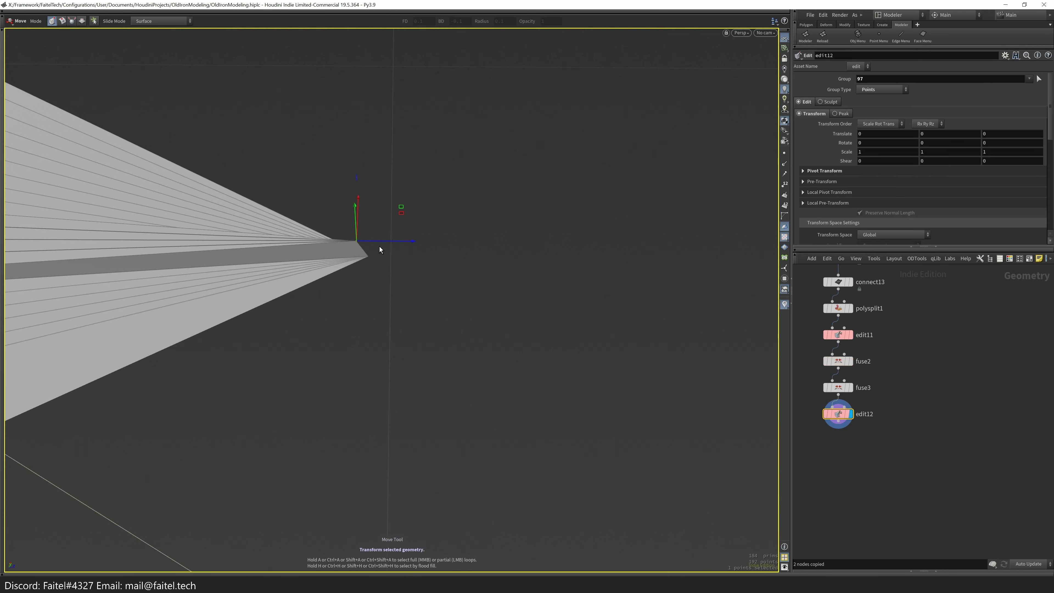
{"action": "key", "text": "t"}
{"action": "left_click_drag", "start_coordinate": [376, 245], "coordinate": [386, 242], "text": "alt"}
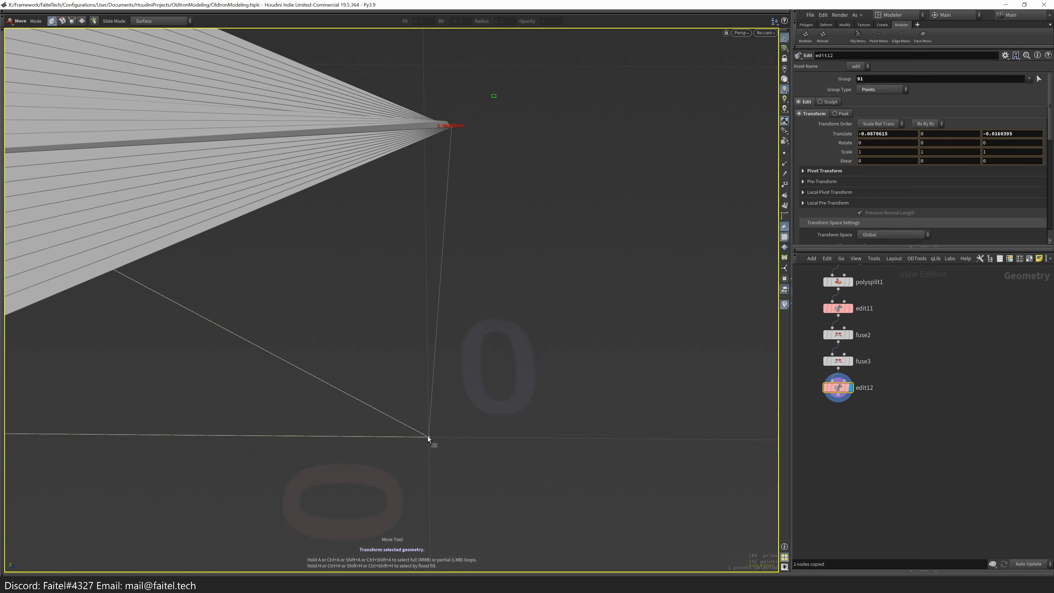
{"action": "left_click", "coordinate": [455, 122]}
{"action": "left_click_drag", "start_coordinate": [476, 102], "coordinate": [477, 410]}
{"action": "key", "text": "Escape"}
- Weld point 97 onto tip point 91
{"action": "key", "text": "s"}
{"action": "left_click", "coordinate": [428, 463]}
{"action": "left_click_drag", "start_coordinate": [429, 463], "coordinate": [601, 288]}
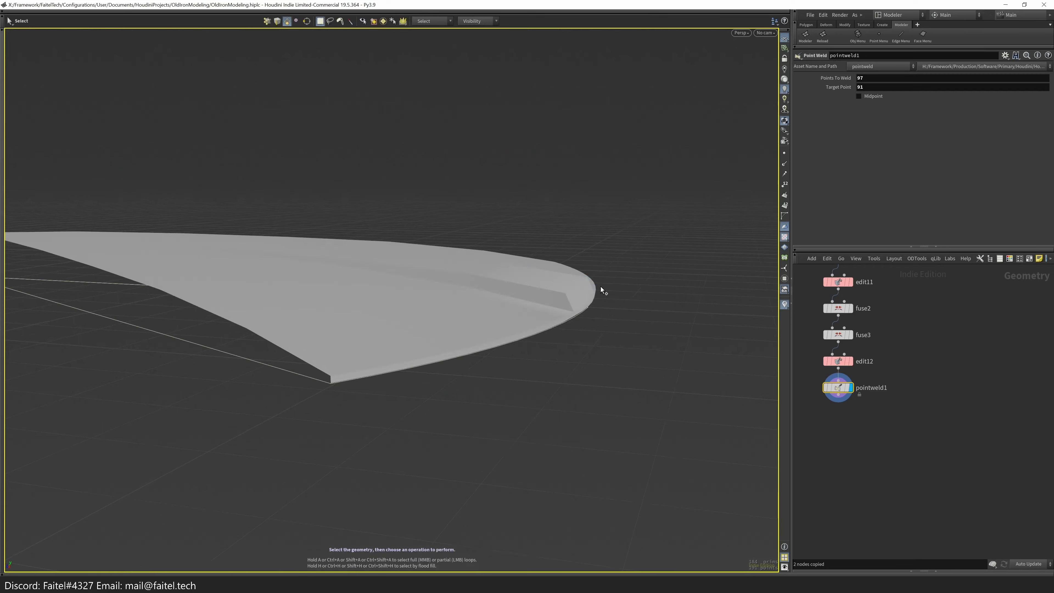
{"action": "scroll", "coordinate": [573, 299], "scroll_direction": "up", "scroll_amount": 3}
- Chamfer the tip edges with a small bevel offset
{"action": "key", "text": "s"}
{"action": "key", "text": "Tab"}
{"action": "left_click", "coordinate": [501, 399]}
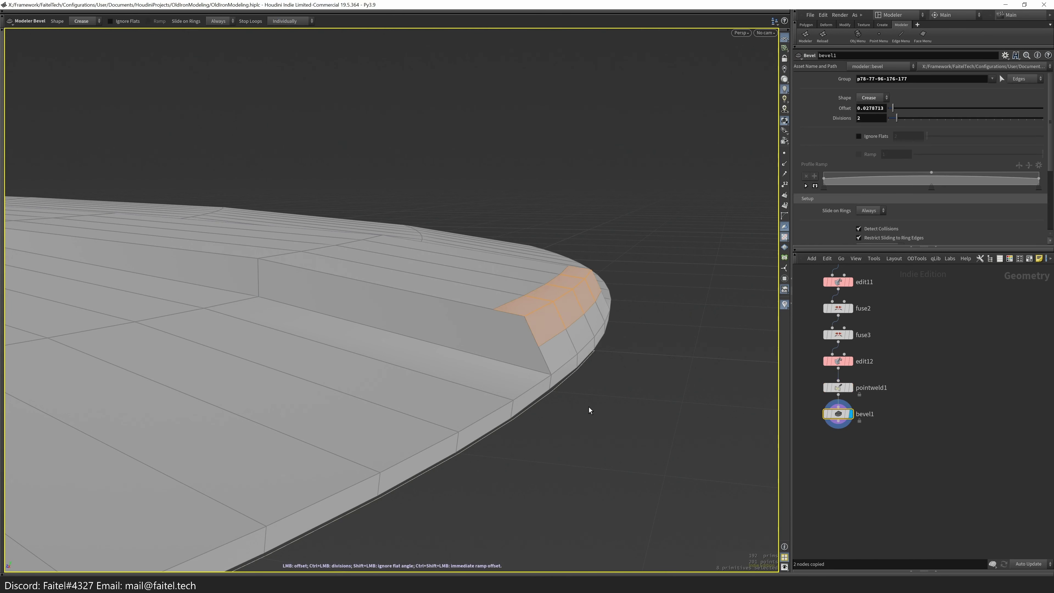
{"action": "left_click_drag", "start_coordinate": [594, 406], "coordinate": [805, 179]}
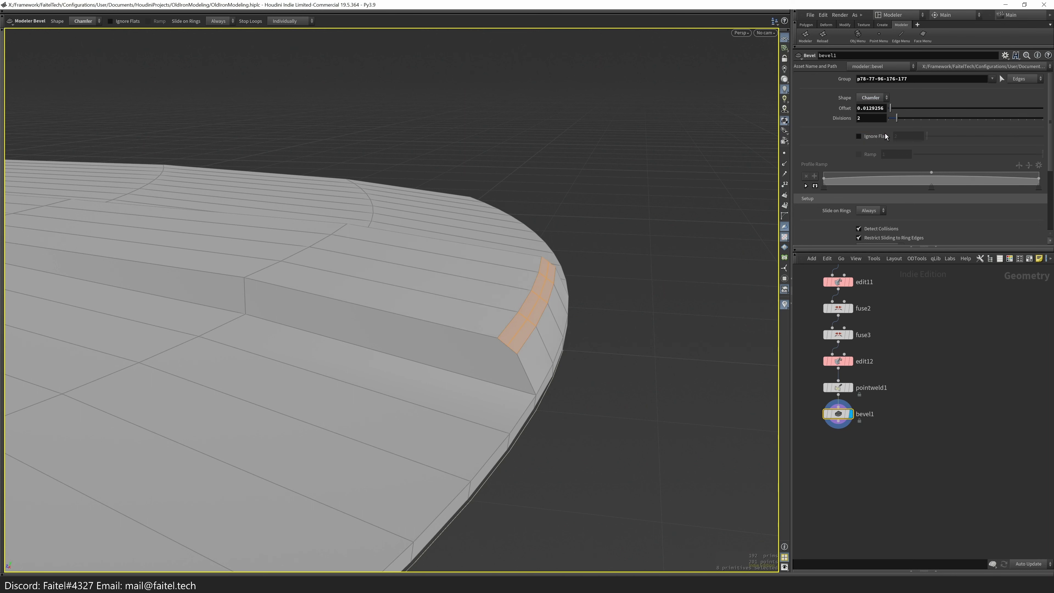
{"action": "left_click_drag", "start_coordinate": [632, 333], "coordinate": [431, 449]}
{"action": "key", "text": "s"}
- Add an edge loop (polysplit2) across the raised strip's selected edges
{"action": "left_click", "coordinate": [427, 459]}
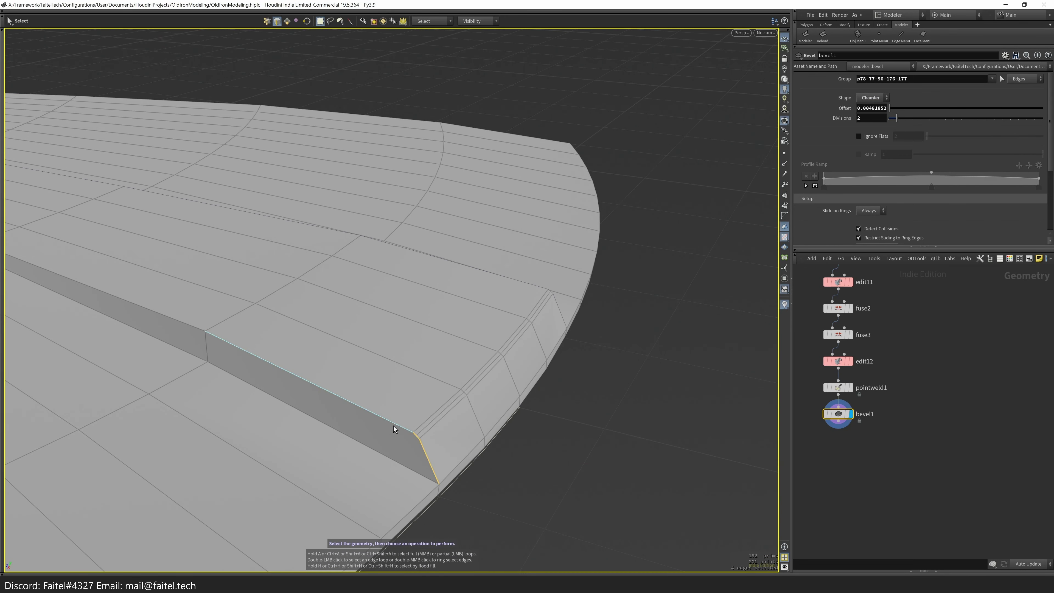
{"action": "left_click_drag", "start_coordinate": [385, 419], "coordinate": [110, 253]}
{"action": "left_click", "coordinate": [116, 256], "text": "shift"}
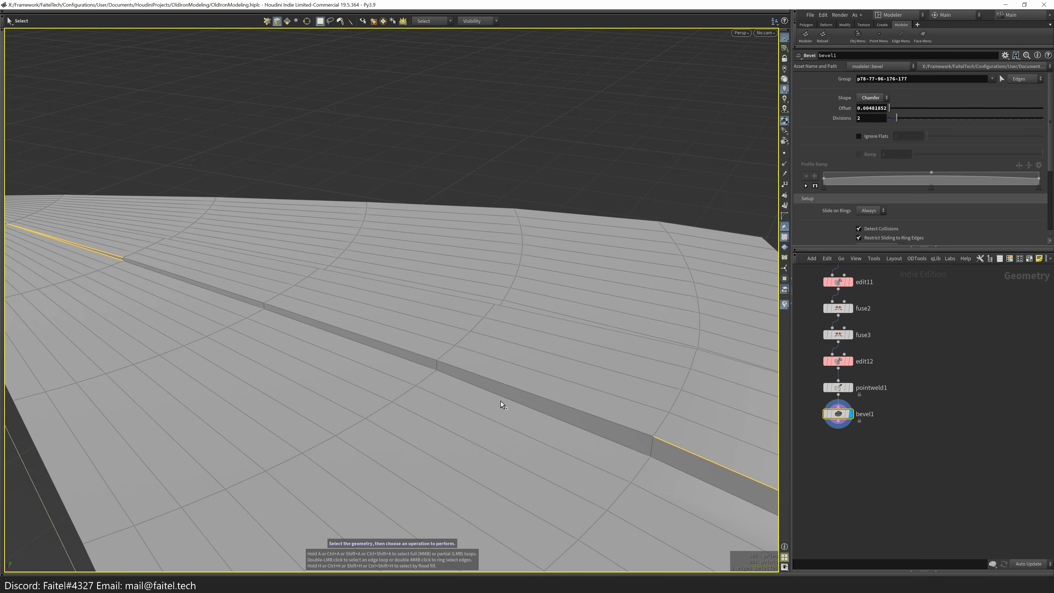
{"action": "left_click_drag", "start_coordinate": [319, 336], "coordinate": [523, 396]}
{"action": "left_click", "coordinate": [419, 335], "text": "shift"}
{"action": "left_click_drag", "start_coordinate": [418, 334], "coordinate": [447, 401]}
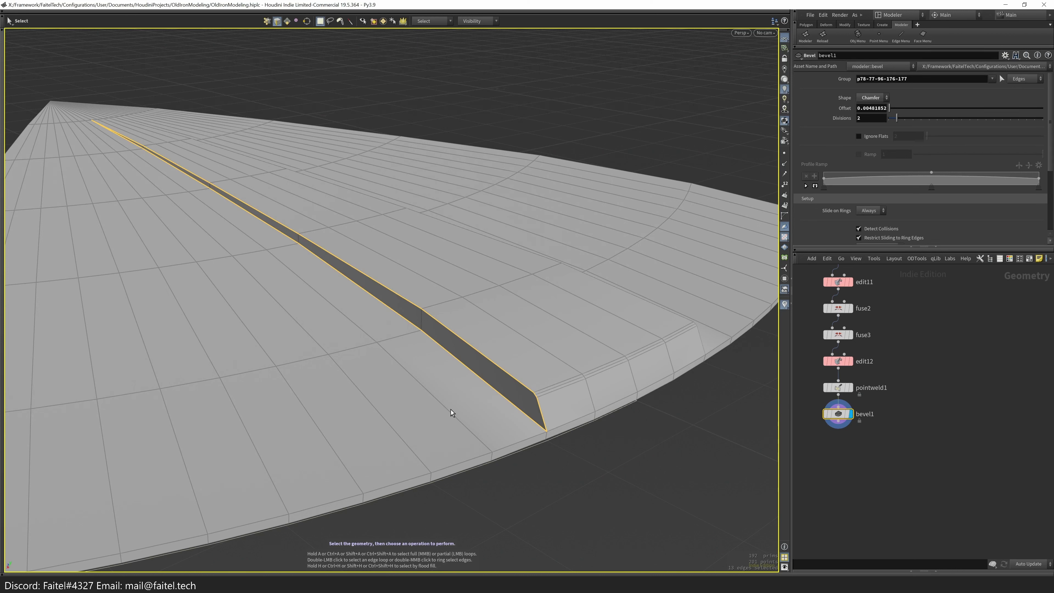
{"action": "key", "text": "l"}
{"action": "key", "text": "s"}
- Inset the strip's side faces by 0.0030017 and copy the inset node
{"action": "double_click", "coordinate": [527, 411]}
{"action": "key", "text": "i"}
{"action": "left_click_drag", "start_coordinate": [429, 356], "coordinate": [517, 400]}
{"action": "scroll", "coordinate": [606, 347], "scroll_direction": "up", "scroll_amount": 3}
{"action": "key", "text": "Return"}
{"action": "key", "text": "ctrl+c"}
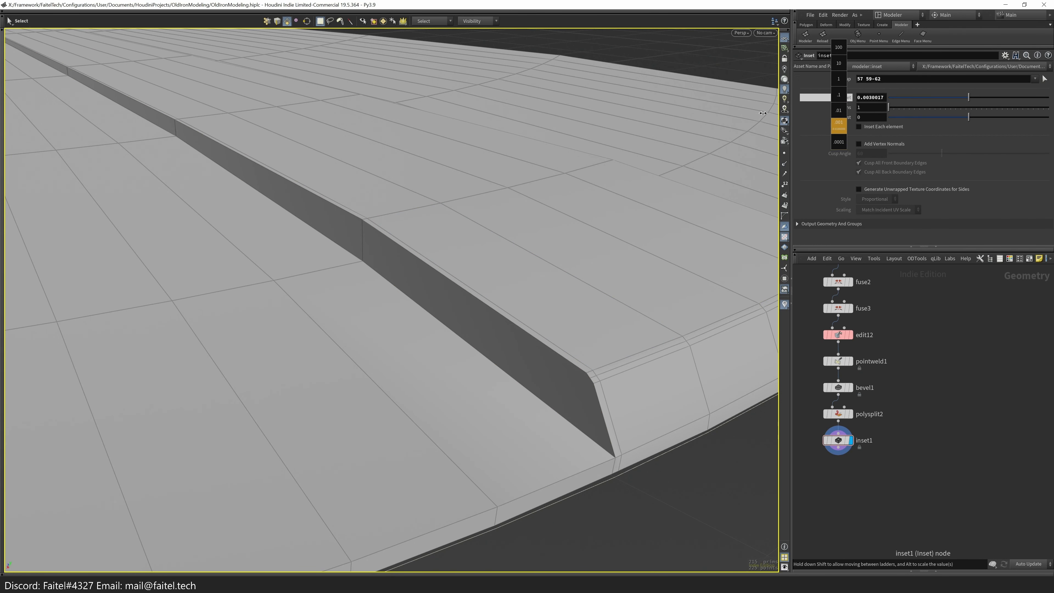
- Undo the unwanted inset and add an edge loop along the recessed strip
{"action": "middle_click_drag", "start_coordinate": [799, 118], "coordinate": [798, 118]}
{"action": "key", "text": "ctrl+z"}
{"action": "key", "text": "ctrl+z"}
{"action": "scroll", "coordinate": [551, 389], "scroll_direction": "down", "scroll_amount": 3}
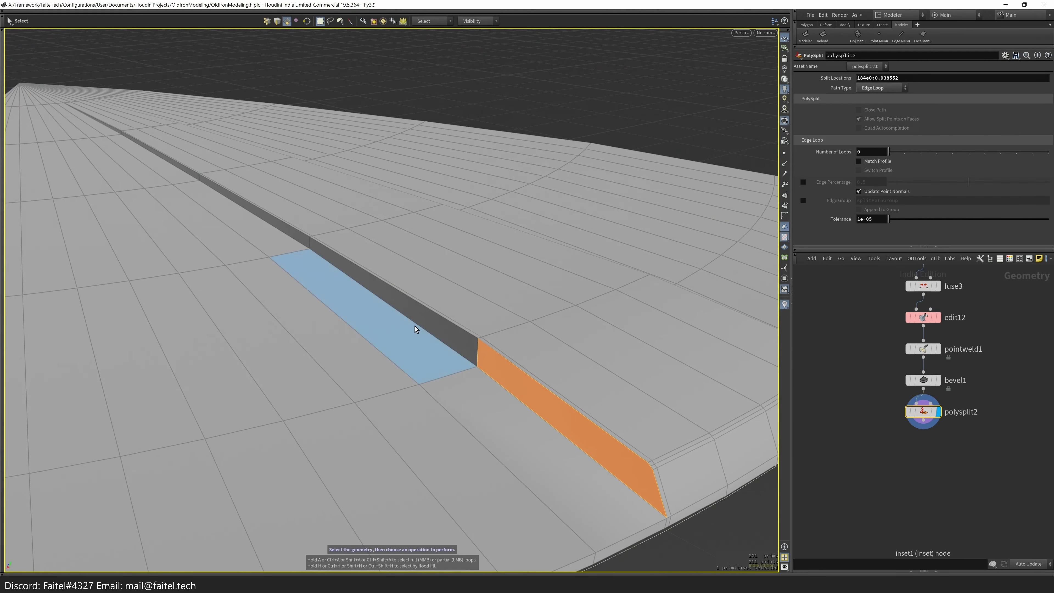
{"action": "left_click", "coordinate": [165, 169]}
{"action": "scroll", "coordinate": [374, 349], "scroll_direction": "down", "scroll_amount": 3}
{"action": "scroll", "coordinate": [463, 416], "scroll_direction": "down", "scroll_amount": 2}
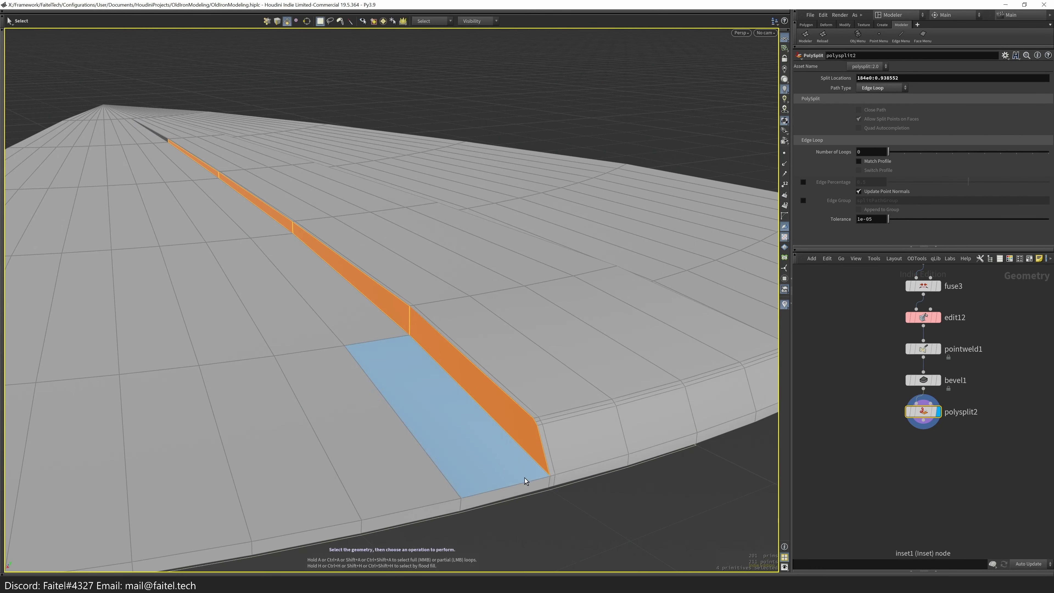
{"action": "scroll", "coordinate": [528, 477], "scroll_direction": "up", "scroll_amount": 5}
{"action": "left_click", "coordinate": [533, 457]}
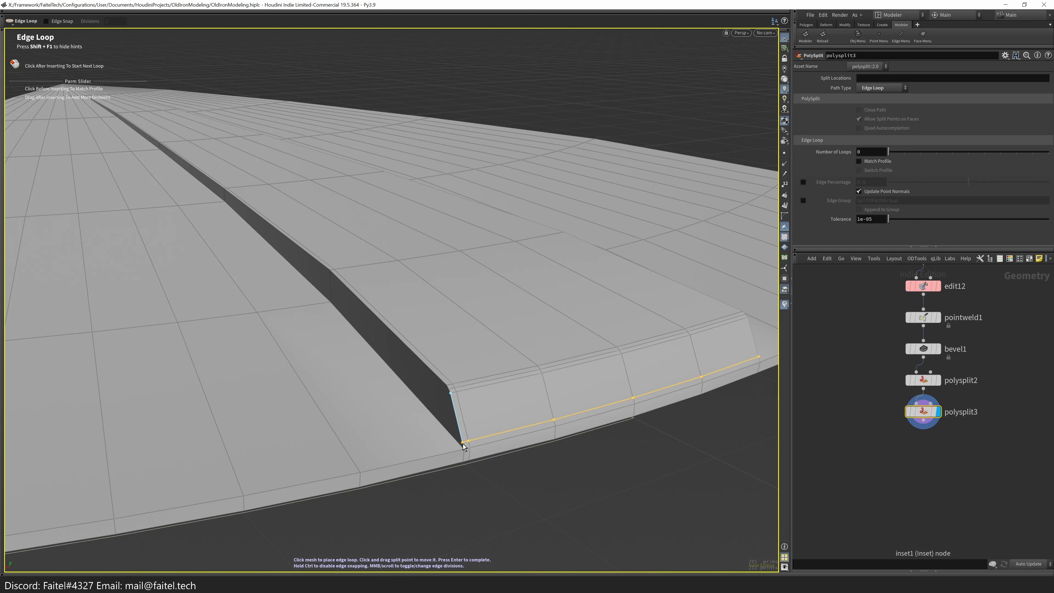
{"action": "left_click_drag", "start_coordinate": [464, 439], "coordinate": [569, 465], "text": "alt"}
{"action": "key", "text": "Return"}
- Cut new edges with PolyPen across the faces at the strip's near end
{"action": "key", "text": "p"}
{"action": "left_click", "coordinate": [222, 209]}
{"action": "left_click_drag", "start_coordinate": [222, 210], "coordinate": [683, 384], "text": "alt"}
{"action": "left_click_drag", "start_coordinate": [144, 260], "coordinate": [593, 337], "text": "alt"}
{"action": "left_click", "coordinate": [592, 336]}
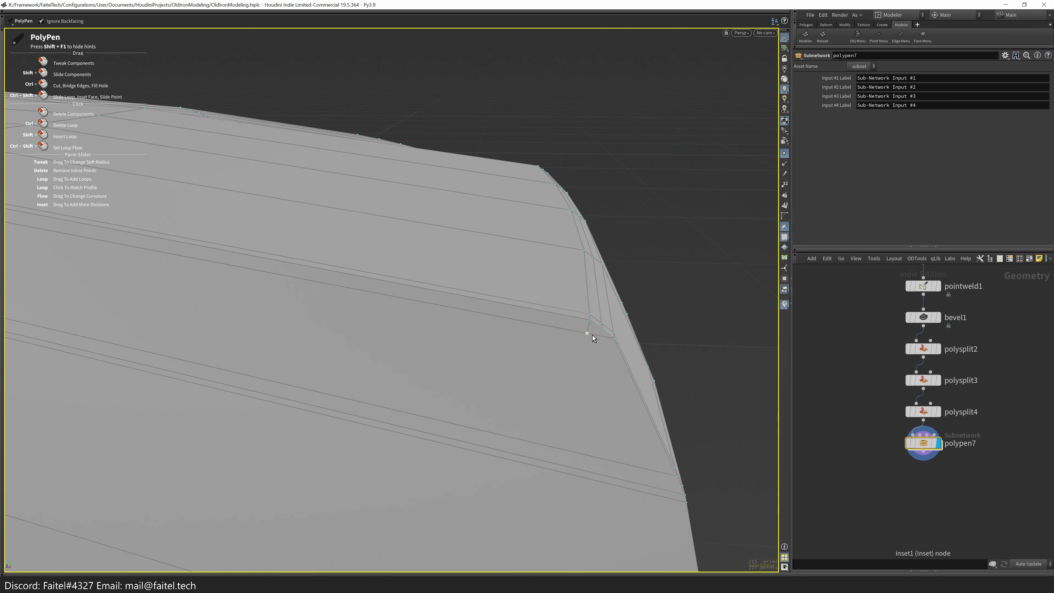
{"action": "left_click", "coordinate": [565, 448]}
{"action": "left_click_drag", "start_coordinate": [566, 448], "coordinate": [492, 423], "text": "alt"}
{"action": "left_click", "coordinate": [554, 472]}
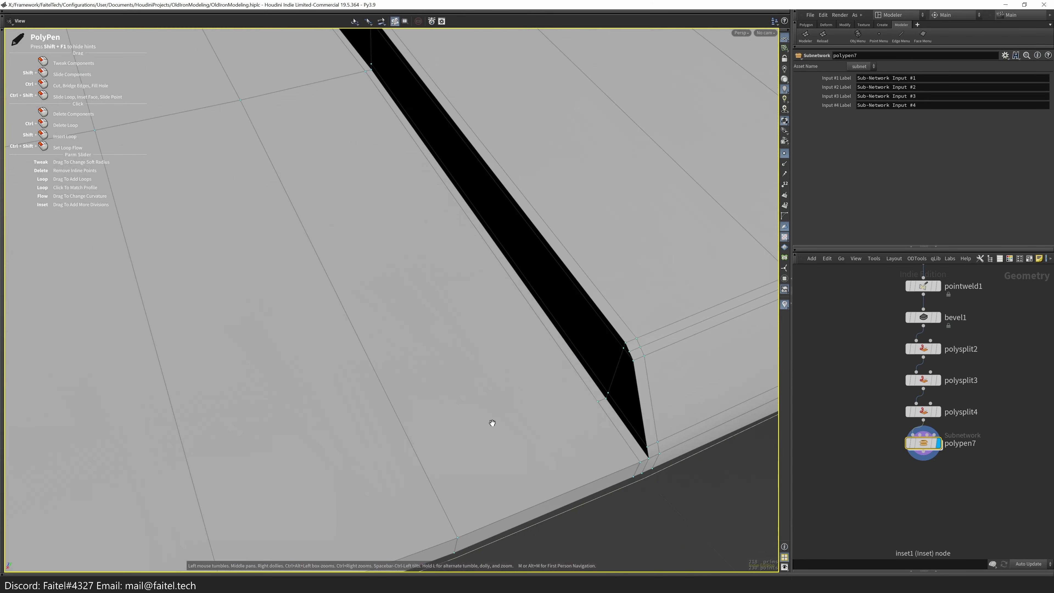
{"action": "left_click", "coordinate": [427, 474]}
- Cut further connecting edges near the outer rim and at the strip's far end
{"action": "left_click_drag", "start_coordinate": [427, 474], "coordinate": [494, 440], "text": "alt"}
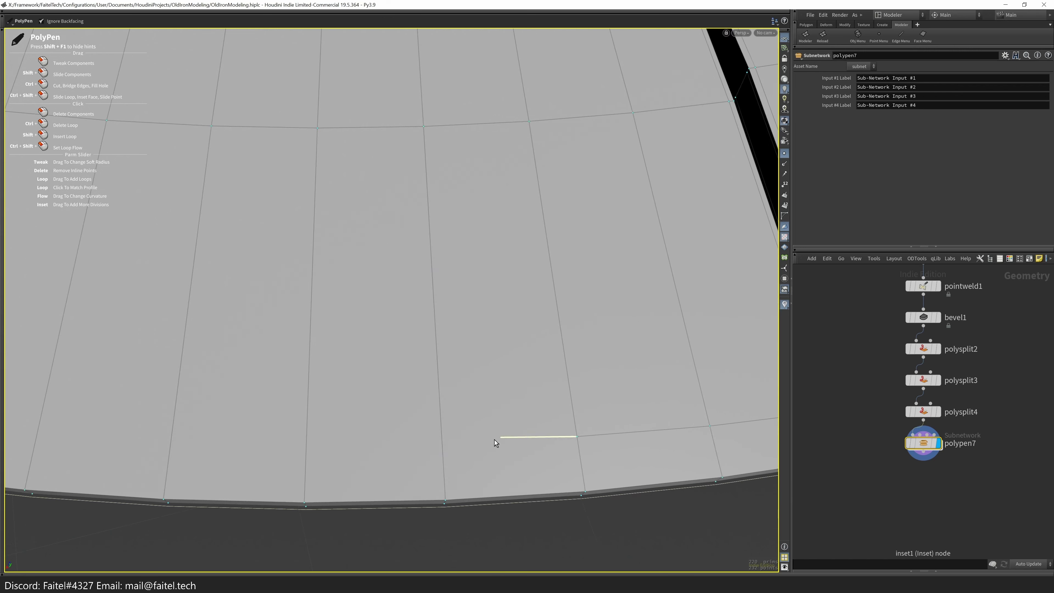
{"action": "left_click", "coordinate": [382, 442]}
{"action": "left_click_drag", "start_coordinate": [381, 442], "coordinate": [546, 447], "text": "alt"}
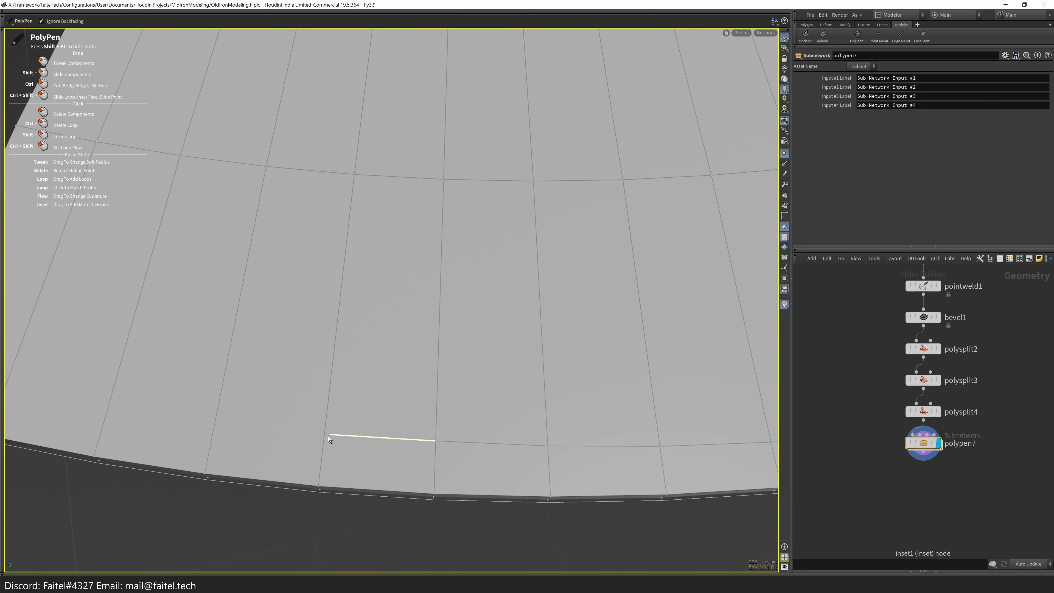
{"action": "left_click", "coordinate": [214, 422]}
{"action": "left_click_drag", "start_coordinate": [214, 421], "coordinate": [418, 439], "text": "alt"}
{"action": "left_click", "coordinate": [301, 408]}
{"action": "left_click_drag", "start_coordinate": [198, 384], "coordinate": [566, 305], "text": "alt"}
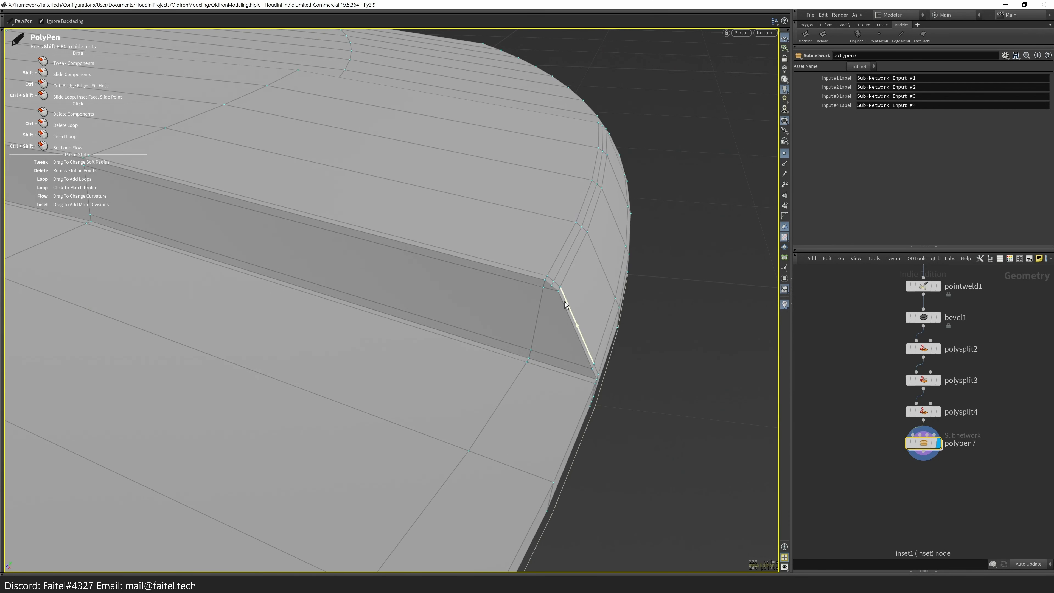
{"action": "left_click", "coordinate": [540, 363]}
- Add another edge loop across the faces at the strip end
{"action": "key", "text": "l"}
{"action": "left_click", "coordinate": [483, 457]}
{"action": "key", "text": "Return"}
{"action": "left_click_drag", "start_coordinate": [538, 367], "coordinate": [560, 207], "text": "alt"}
{"action": "key", "text": "s"}
{"action": "key", "text": "Return"}
- Select the edge loop along the strip and nudge it slightly upward
{"action": "key", "text": "s"}
{"action": "double_click", "coordinate": [652, 145]}
{"action": "key", "text": "t"}
{"action": "key", "text": "Escape"}
{"action": "left_click_drag", "start_coordinate": [627, 261], "coordinate": [447, 393]}
- Resume PolyPen and orbit along the strip toward the wedge shape
{"action": "key", "text": "p"}
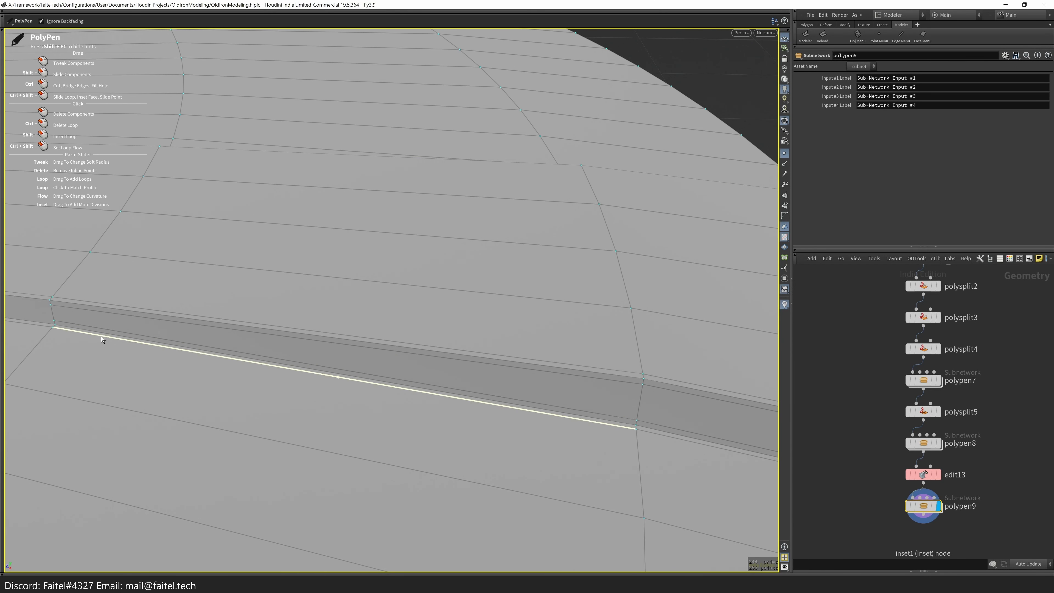
{"action": "left_click_drag", "start_coordinate": [101, 339], "coordinate": [662, 368]}
{"action": "left_click_drag", "start_coordinate": [148, 297], "coordinate": [610, 180]}
{"action": "left_click_drag", "start_coordinate": [216, 375], "coordinate": [686, 143]}
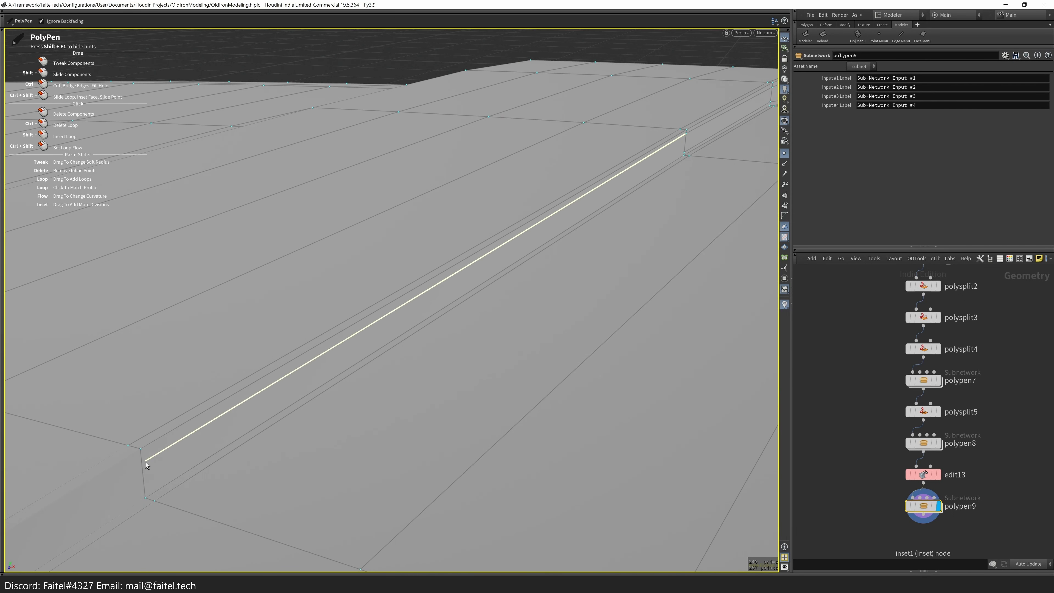
{"action": "left_click_drag", "start_coordinate": [150, 495], "coordinate": [500, 308]}
{"action": "scroll", "coordinate": [500, 305], "scroll_direction": "up", "scroll_amount": 5}
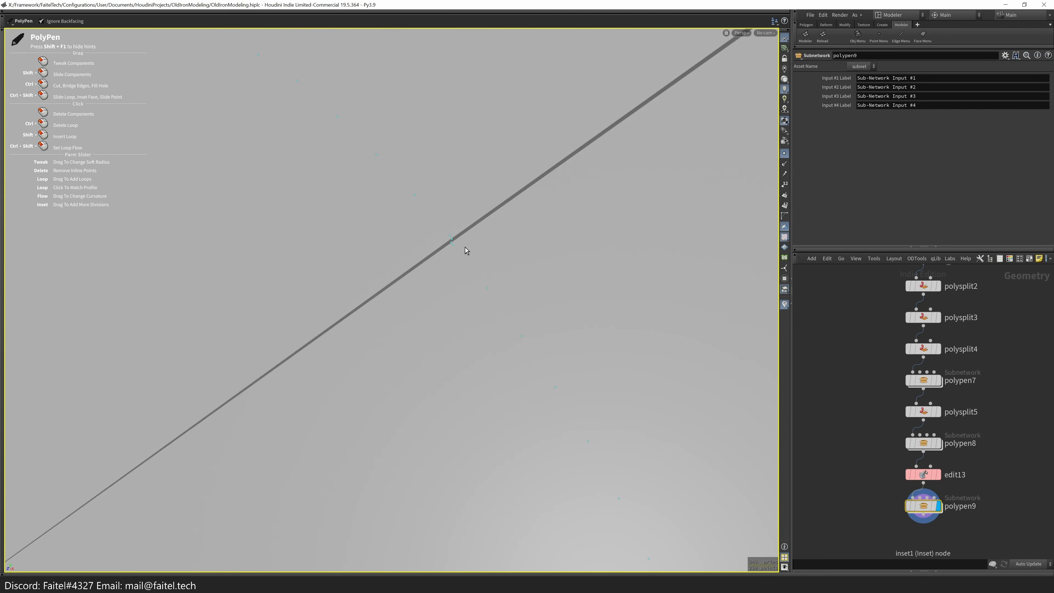
{"action": "scroll", "coordinate": [464, 249], "scroll_direction": "down", "scroll_amount": 3}
{"action": "left_click_drag", "start_coordinate": [440, 217], "coordinate": [666, 140]}
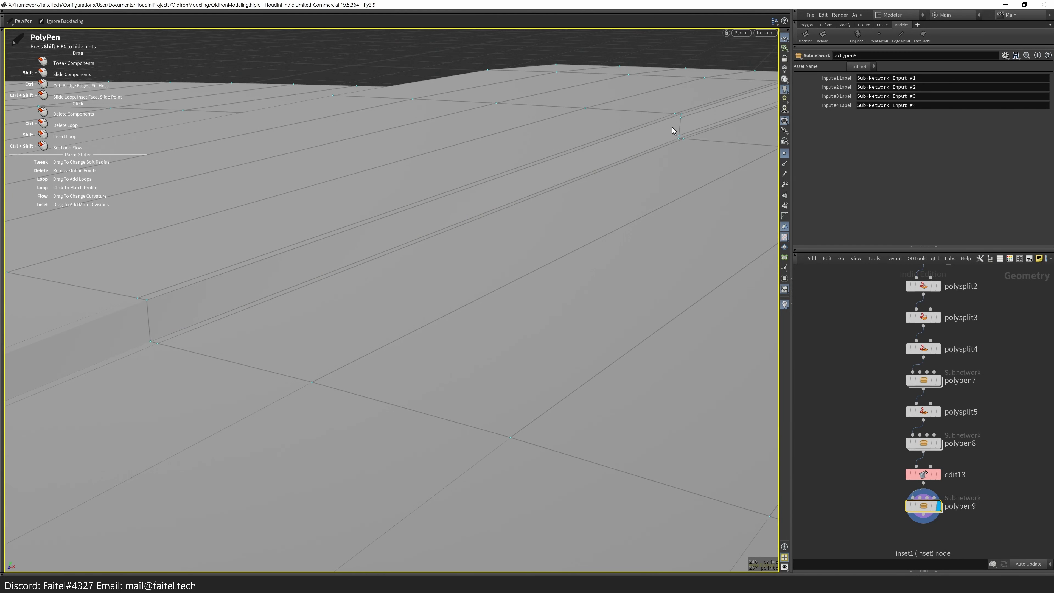
{"action": "key", "text": "space"}
{"action": "left_click_drag", "start_coordinate": [229, 339], "coordinate": [541, 372]}
- Apply two Mirror operations (mirror3, mirror4) to the wedge piece
{"action": "key", "text": "Tab"}
{"action": "left_click", "coordinate": [590, 440]}
{"action": "key", "text": "Tab"}
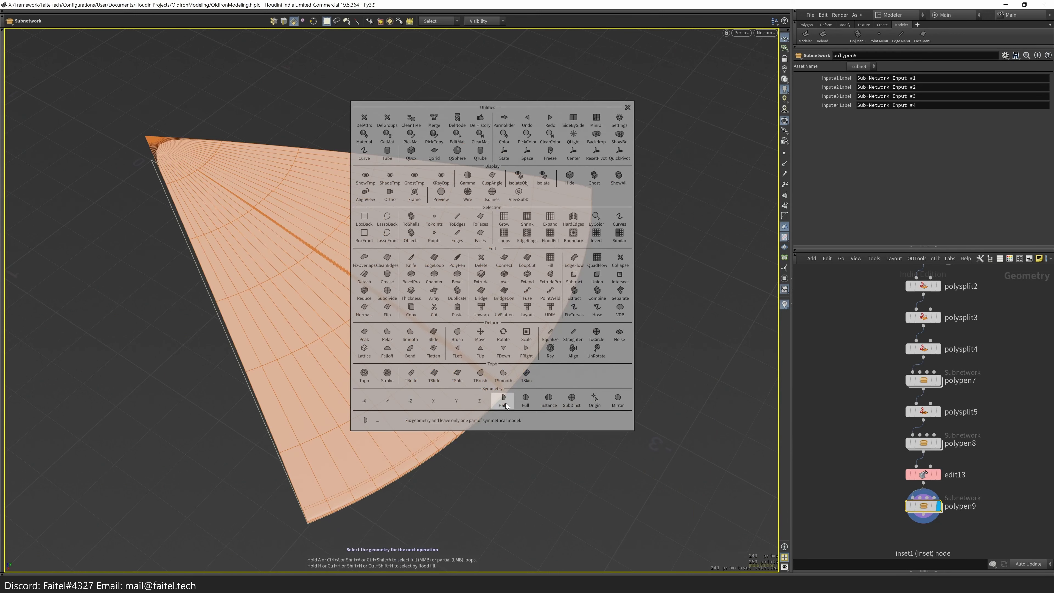
{"action": "left_click", "coordinate": [506, 403]}
{"action": "key", "text": "Tab"}
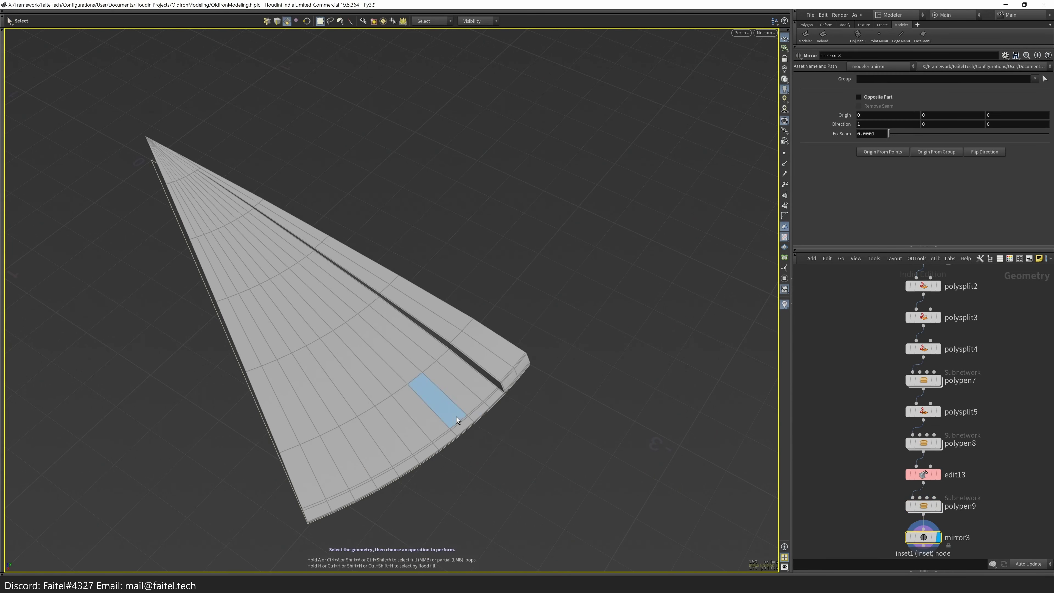
{"action": "left_click", "coordinate": [502, 427]}
{"action": "scroll", "coordinate": [325, 261], "scroll_direction": "up", "scroll_amount": 5}
{"action": "left_click_drag", "start_coordinate": [447, 250], "coordinate": [386, 262]}
- Add a new point at the fan's pointed apex with PolyPen
{"action": "key", "text": "Tab"}
{"action": "scroll", "coordinate": [367, 255], "scroll_direction": "up", "scroll_amount": 5}
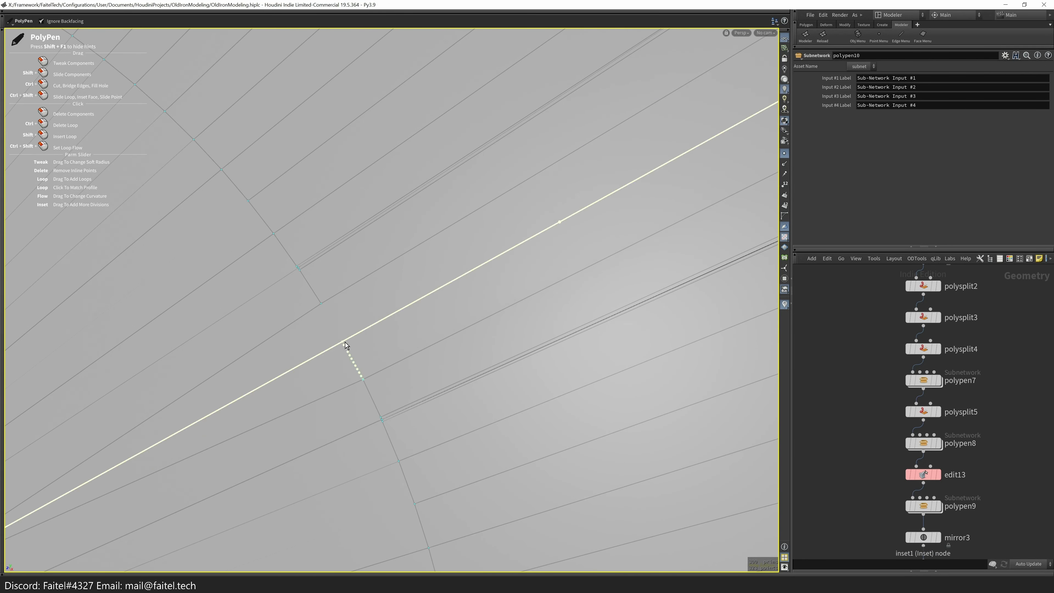
{"action": "scroll", "coordinate": [345, 316], "scroll_direction": "down", "scroll_amount": 5}
{"action": "left_click", "coordinate": [248, 379]}
{"action": "scroll", "coordinate": [329, 353], "scroll_direction": "down", "scroll_amount": 3}
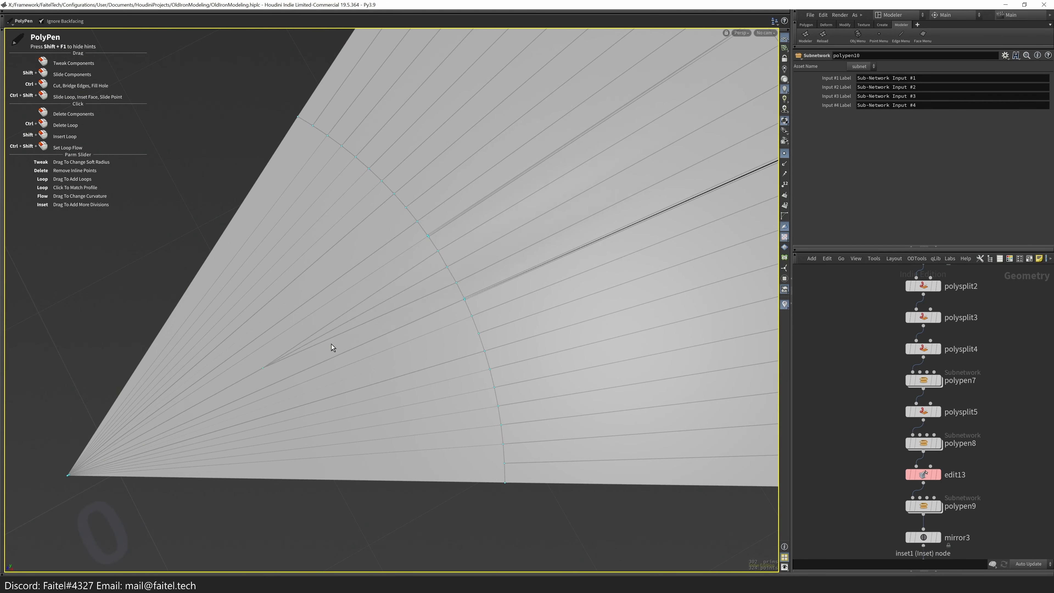
{"action": "scroll", "coordinate": [328, 344], "scroll_direction": "down", "scroll_amount": 2}
{"action": "key", "text": "t"}
{"action": "key", "text": "Tab"}
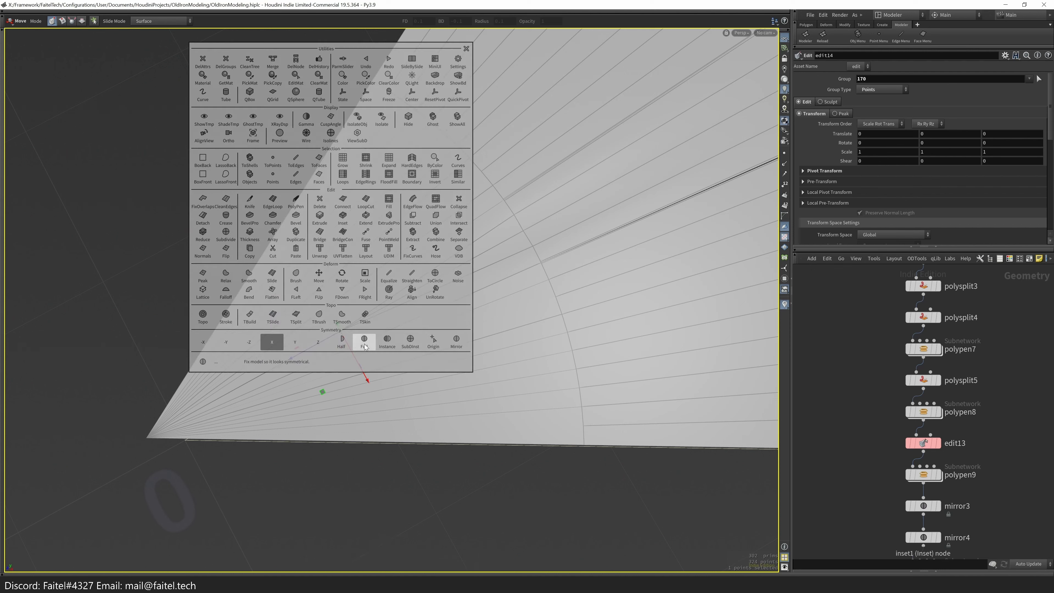
- Weld the apex points together and add a Fuse node
{"action": "left_click", "coordinate": [388, 233]}
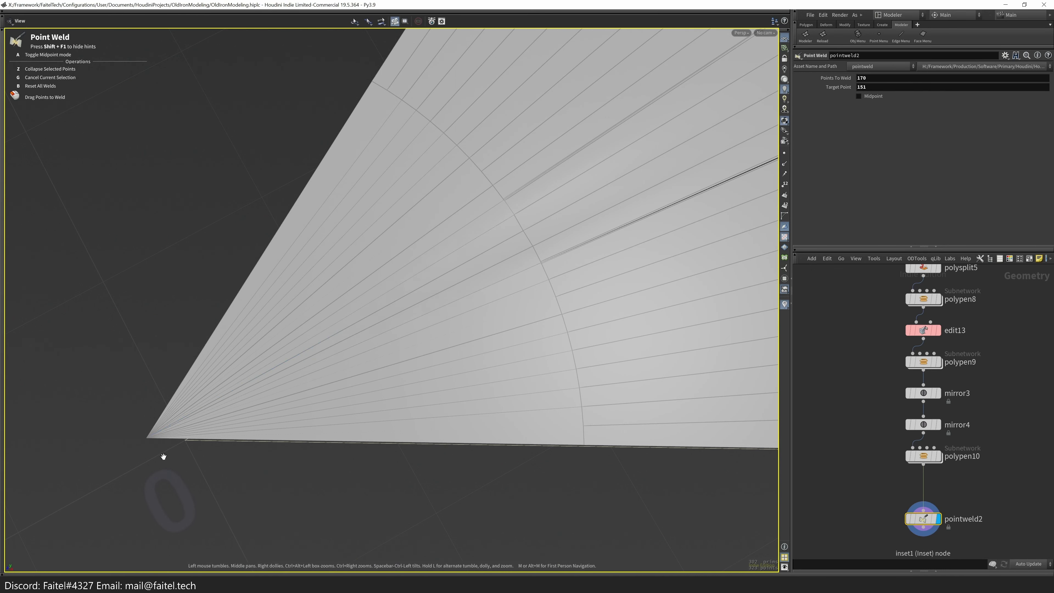
{"action": "scroll", "coordinate": [170, 452], "scroll_direction": "down", "scroll_amount": 3}
{"action": "key", "text": "Escape"}
{"action": "scroll", "coordinate": [306, 365], "scroll_direction": "down", "scroll_amount": 2}
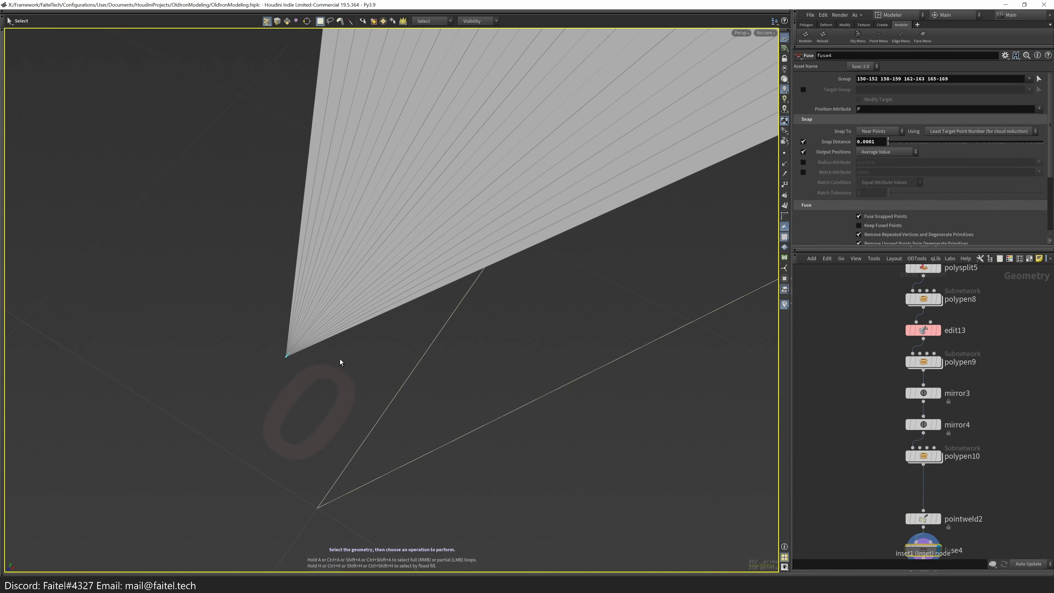
- Select the apex point and drag it to a new position with Move
{"action": "left_click_drag", "start_coordinate": [282, 362], "coordinate": [360, 346], "text": "alt"}
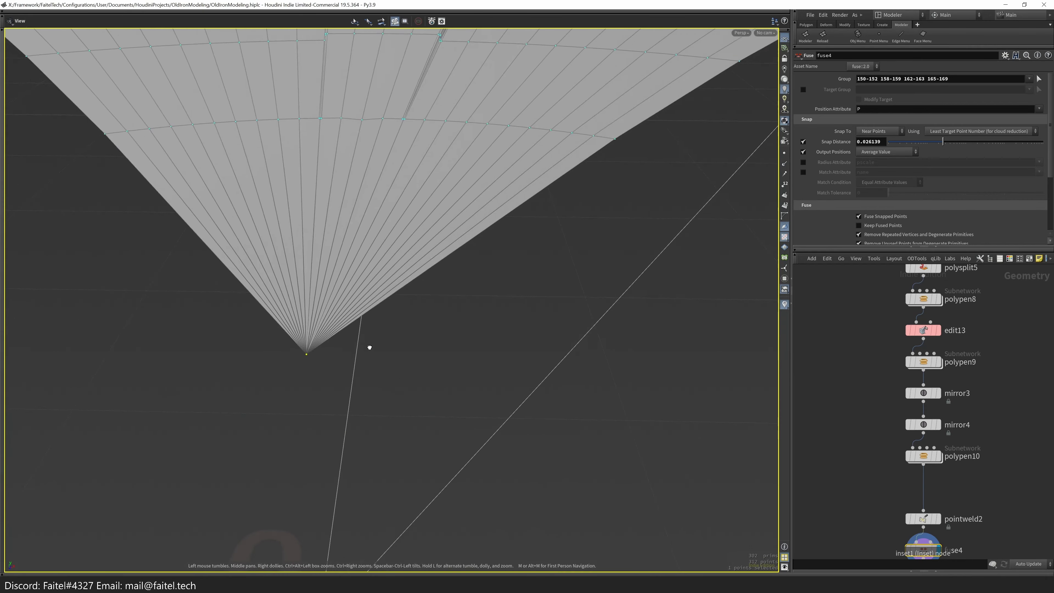
{"action": "left_click", "coordinate": [337, 291]}
{"action": "key", "text": "t"}
{"action": "mouse_move", "coordinate": [336, 291]}
{"action": "left_mouse_down"}
{"action": "mouse_move", "coordinate": [336, 502]}
{"action": "mouse_move", "coordinate": [266, 419]}
{"action": "mouse_move", "coordinate": [331, 370]}
{"action": "mouse_move", "coordinate": [536, 340]}
{"action": "mouse_move", "coordinate": [238, 384]}
{"action": "mouse_move", "coordinate": [313, 365]}
{"action": "mouse_move", "coordinate": [232, 297]}
{"action": "mouse_move", "coordinate": [447, 407]}
{"action": "mouse_move", "coordinate": [349, 329]}
{"action": "mouse_move", "coordinate": [240, 400]}
{"action": "mouse_move", "coordinate": [248, 424]}
{"action": "mouse_move", "coordinate": [324, 415]}
{"action": "left_mouse_up"}
{"action": "scroll", "coordinate": [536, 341], "scroll_direction": "down", "scroll_amount": 3}
{"action": "key", "text": "s"}
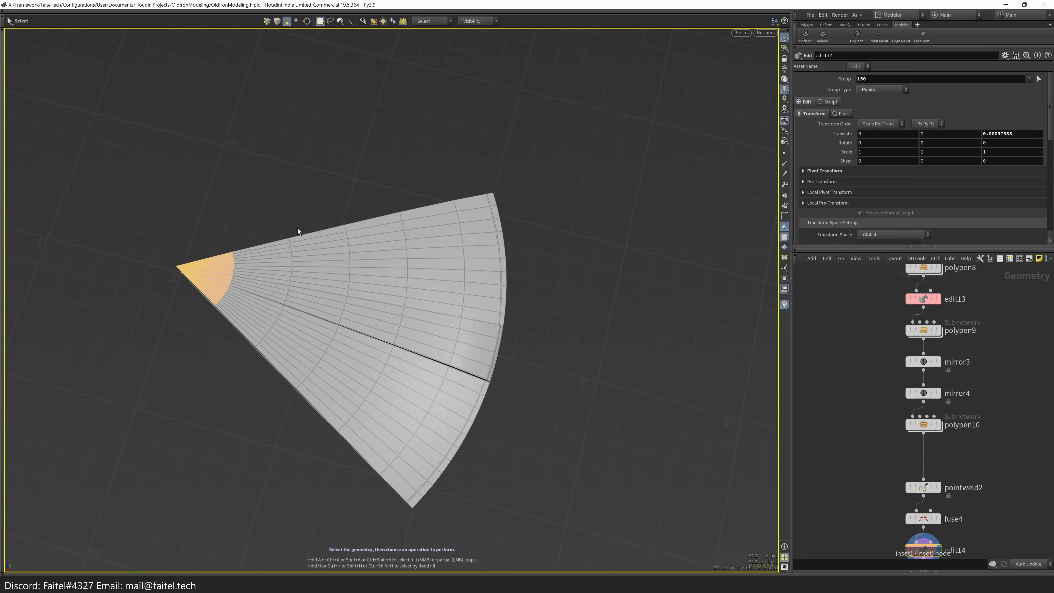
- Delete the selected faces around the fan's tip and switch to a flat top view
{"action": "key", "text": "Delete"}
{"action": "left_click_drag", "start_coordinate": [228, 228], "coordinate": [445, 344], "text": "alt"}
{"action": "key", "text": "Escape"}
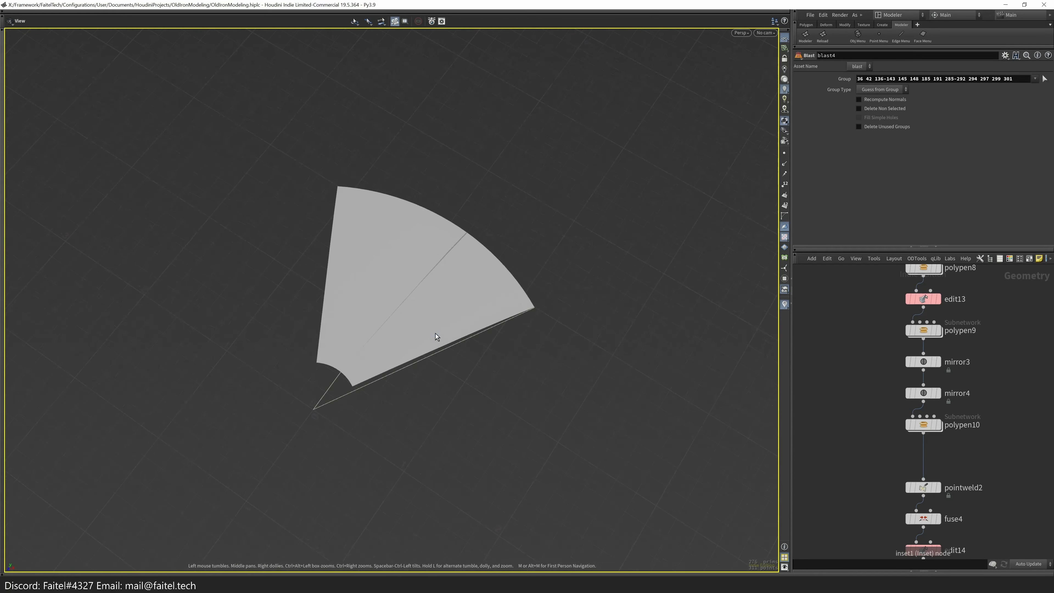
{"action": "scroll", "coordinate": [838, 352], "scroll_direction": "down", "scroll_amount": 3}
{"action": "key", "text": "space+2"}
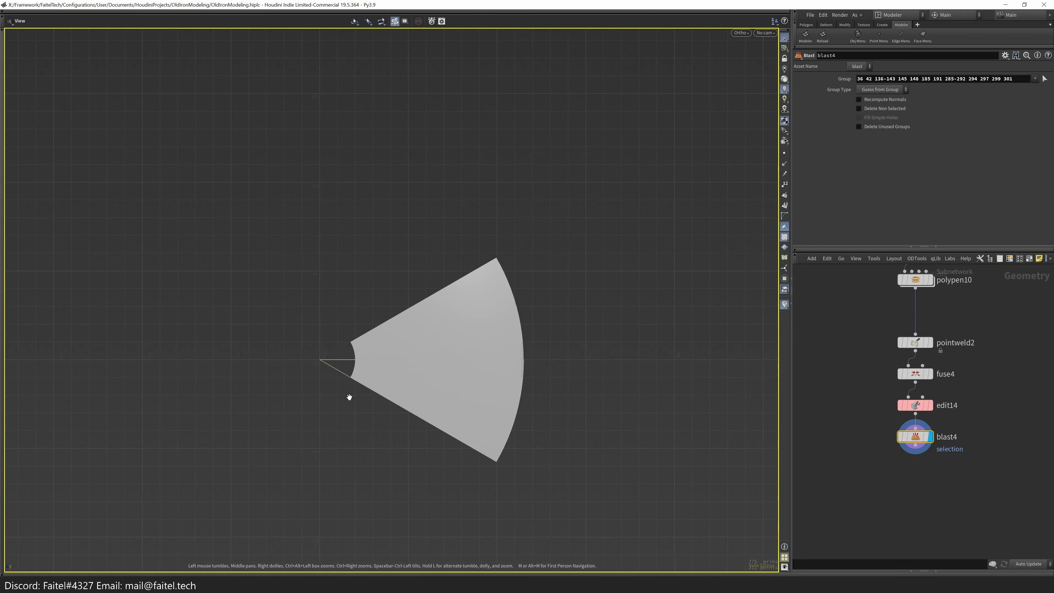
- Box-select the entire fan and place a Pack node below blast4
{"action": "key", "text": "Tab"}
{"action": "left_click_drag", "start_coordinate": [598, 462], "coordinate": [364, 233]}
{"action": "key", "text": "Tab"}
{"action": "type", "text": "pack"}
{"action": "key", "text": "Return"}
{"action": "left_click", "coordinate": [908, 479]}
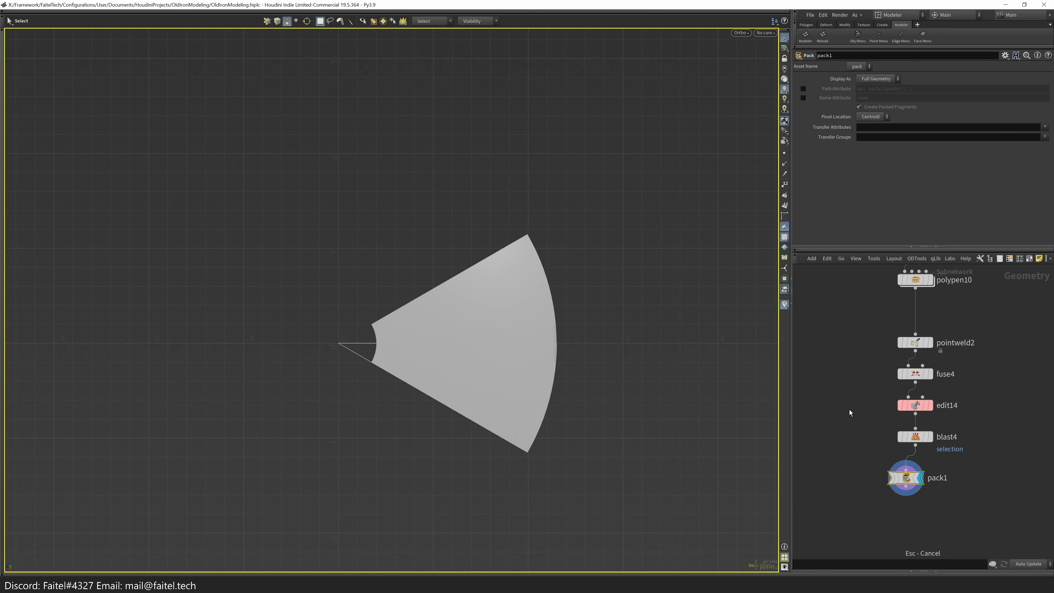
- Add a Copy and Transform to the packed fan with Pack and Instance enabled, adjusting the pivot
{"action": "key", "text": "Tab"}
{"action": "left_click", "coordinate": [623, 419]}
{"action": "key", "text": "Tab"}
{"action": "left_click", "coordinate": [398, 283]}
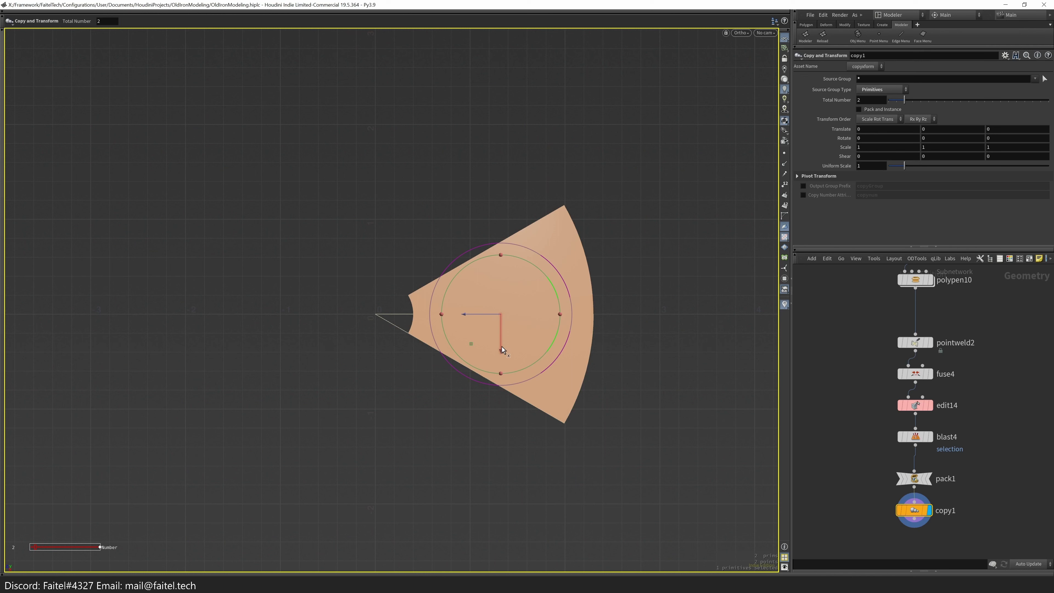
{"action": "left_click", "coordinate": [859, 109]}
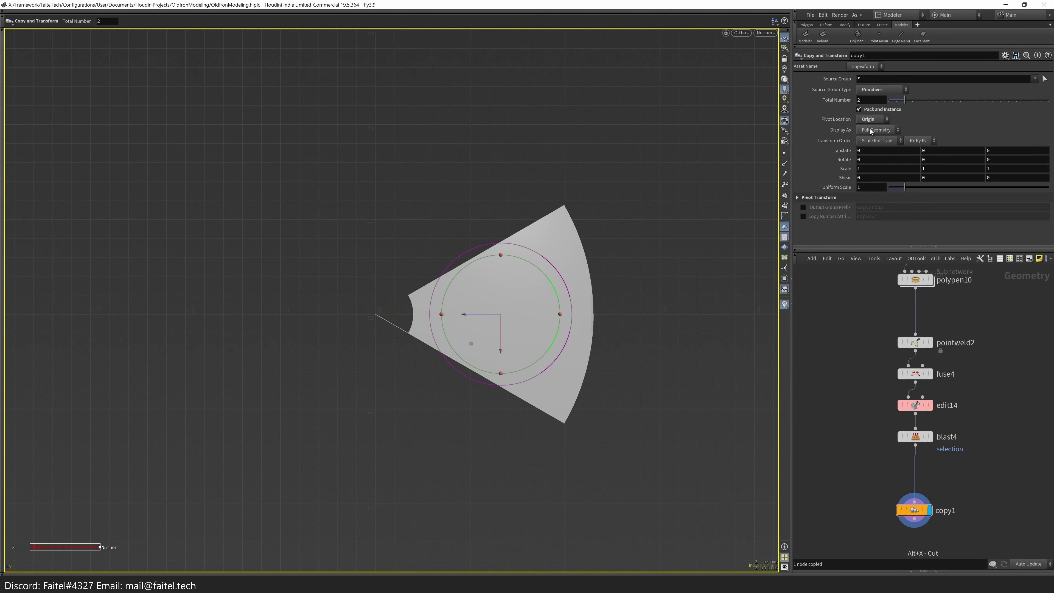
{"action": "left_click", "coordinate": [820, 197]}
{"action": "middle_click_drag", "start_coordinate": [944, 209], "coordinate": [901, 206]}
- Set the copy rotation to -60 degrees and the total count to 6
{"action": "left_click_drag", "start_coordinate": [419, 369], "coordinate": [324, 403]}
{"action": "key", "text": "w"}
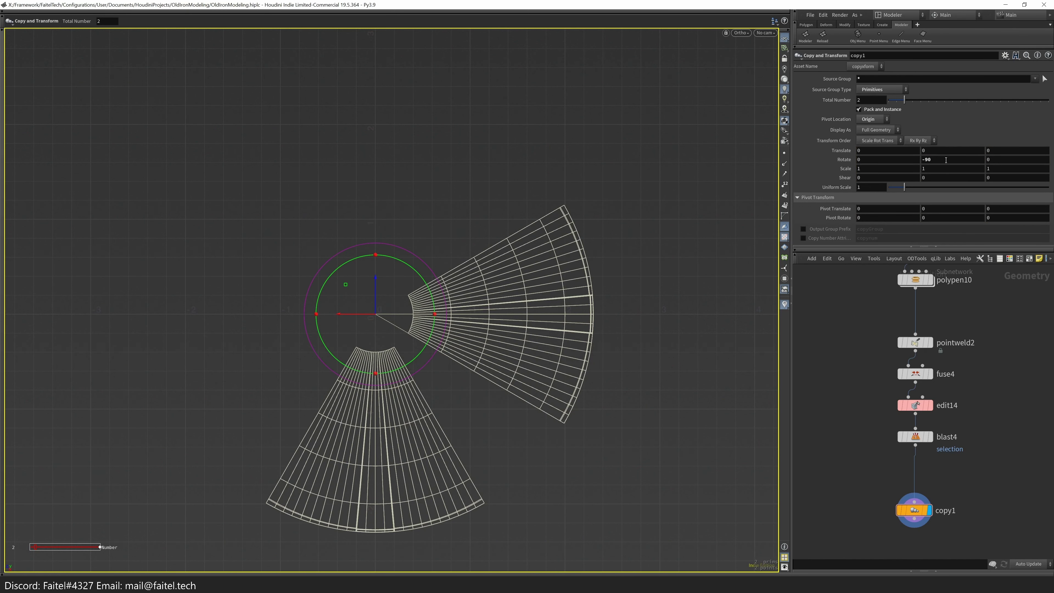
{"action": "key", "text": "Return"}
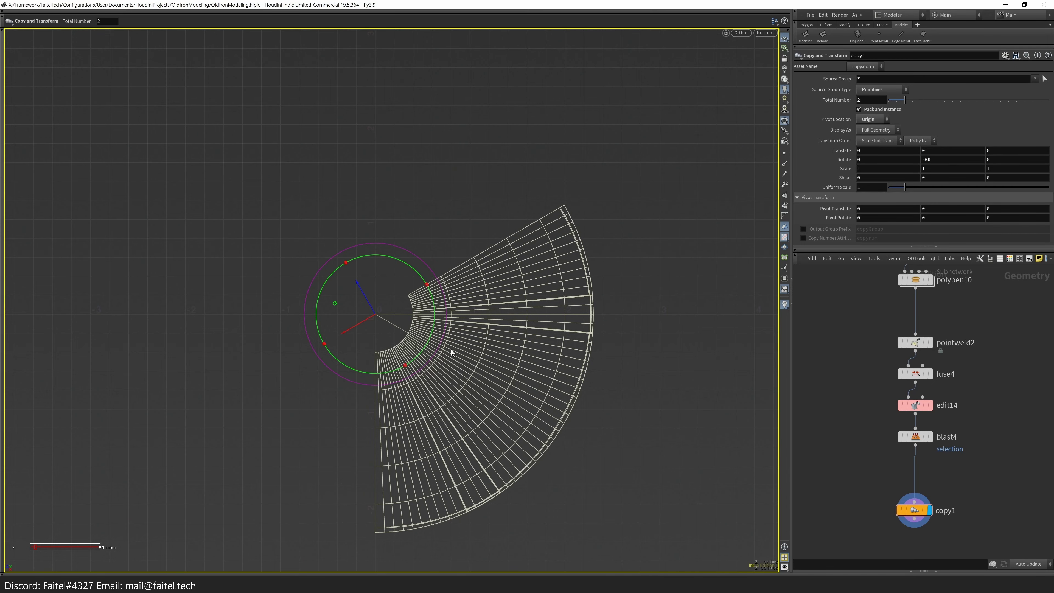
{"action": "left_click_drag", "start_coordinate": [905, 99], "coordinate": [937, 100]}
{"action": "left_click_drag", "start_coordinate": [478, 316], "coordinate": [481, 262], "text": "alt"}
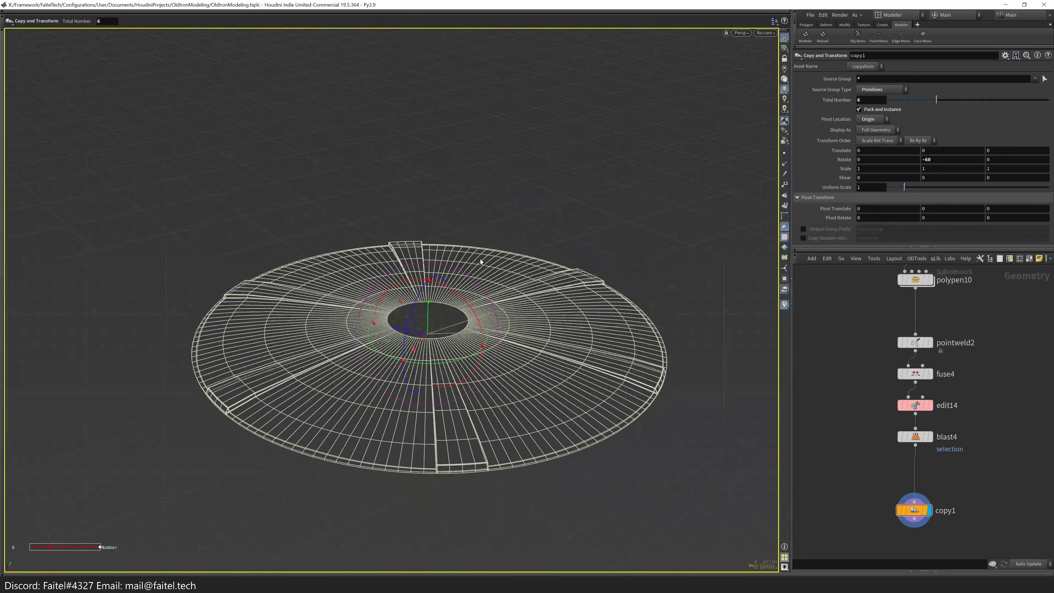
{"action": "left_click_drag", "start_coordinate": [920, 498], "coordinate": [918, 484]}
- Place an Unpack node below copy1
{"action": "key", "text": "s"}
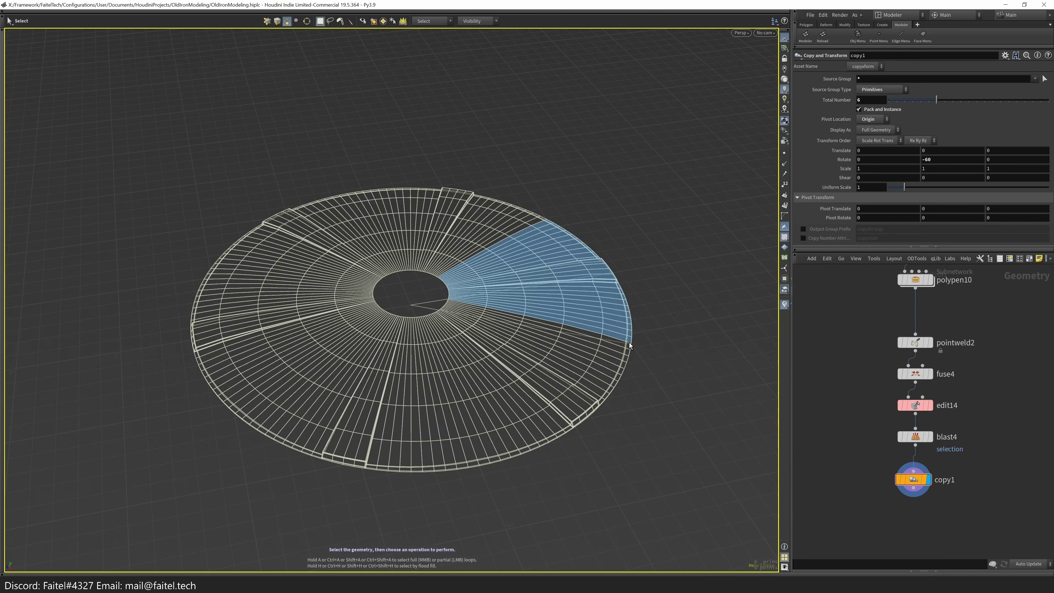
{"action": "left_click_drag", "start_coordinate": [631, 351], "coordinate": [623, 290], "text": "alt"}
{"action": "left_click", "coordinate": [621, 352]}
{"action": "middle_click_drag", "start_coordinate": [869, 483], "coordinate": [875, 427]}
{"action": "key", "text": "Tab"}
{"action": "type", "text": "unpack"}
{"action": "key", "text": "Return"}
{"action": "left_click", "coordinate": [905, 474]}
{"action": "left_click_drag", "start_coordinate": [616, 330], "coordinate": [644, 365], "text": "alt"}
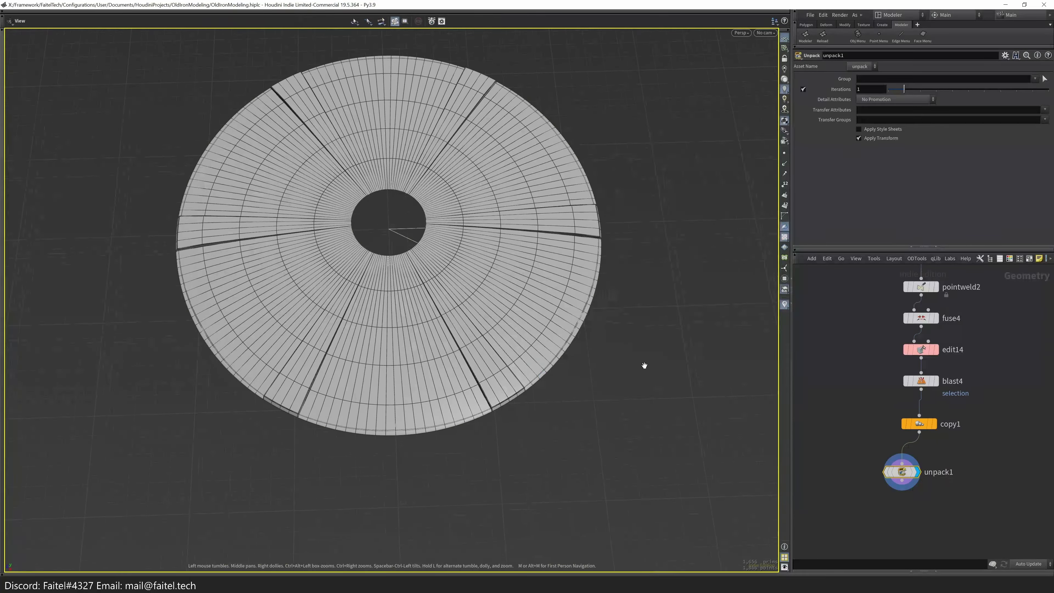
- Select the whole disc and add a Fuse node
{"action": "key", "text": "n"}
{"action": "key", "text": "Tab"}
{"action": "type", "text": "fuse"}
{"action": "key", "text": "Return"}
{"action": "mouse_move", "coordinate": [589, 395]}
{"action": "left_mouse_down"}
{"action": "mouse_move", "coordinate": [571, 377]}
{"action": "mouse_move", "coordinate": [664, 229]}
{"action": "mouse_move", "coordinate": [737, 259]}
{"action": "mouse_move", "coordinate": [697, 182]}
{"action": "mouse_move", "coordinate": [702, 276]}
{"action": "mouse_move", "coordinate": [655, 287]}
{"action": "mouse_move", "coordinate": [537, 388]}
{"action": "left_mouse_up"}
- Toggle the wireframe overlay and inspect the disc edge-on
{"action": "key", "text": "s"}
{"action": "key", "text": "shift+w"}
{"action": "key", "text": "shift+w"}
{"action": "key", "text": "Escape"}
{"action": "mouse_move", "coordinate": [557, 325]}
{"action": "left_mouse_down"}
{"action": "mouse_move", "coordinate": [652, 287]}
{"action": "mouse_move", "coordinate": [655, 231]}
{"action": "mouse_move", "coordinate": [627, 235]}
{"action": "left_mouse_up"}
{"action": "scroll", "coordinate": [467, 333], "scroll_direction": "up", "scroll_amount": 5}
{"action": "key", "text": "s"}
{"action": "scroll", "coordinate": [426, 296], "scroll_direction": "down", "scroll_amount": 2}
{"action": "left_click_drag", "start_coordinate": [337, 346], "coordinate": [408, 346], "text": "alt"}
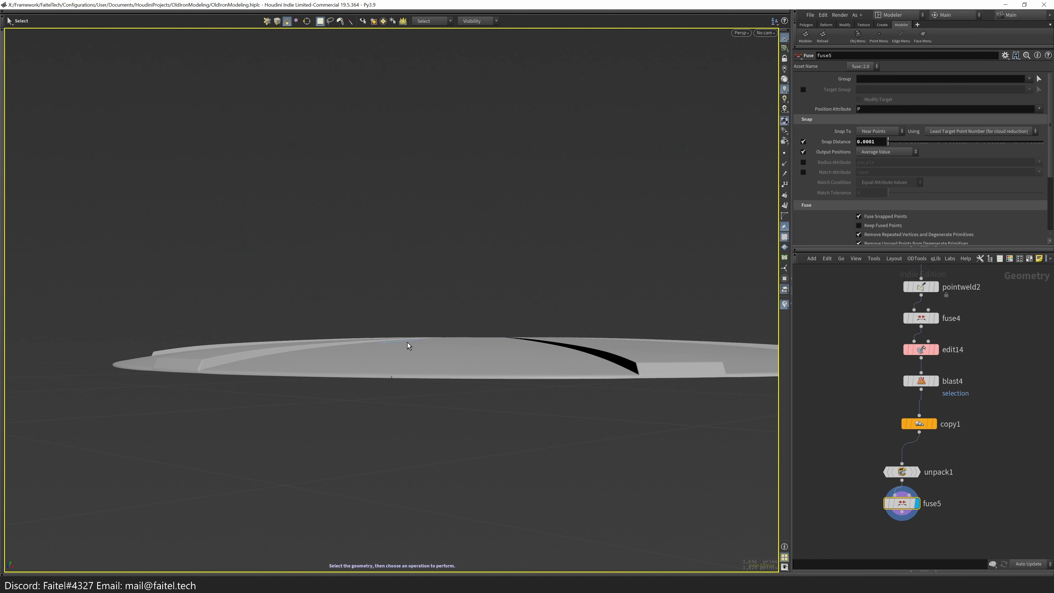
{"action": "left_click_drag", "start_coordinate": [409, 346], "coordinate": [500, 369], "text": "alt"}
- Stretch the disc vertically with Scale, then undo the stretch
{"action": "key", "text": "n"}
{"action": "key", "text": "e"}
{"action": "left_click_drag", "start_coordinate": [384, 271], "coordinate": [343, 297]}
{"action": "left_click_drag", "start_coordinate": [343, 298], "coordinate": [344, 303]}
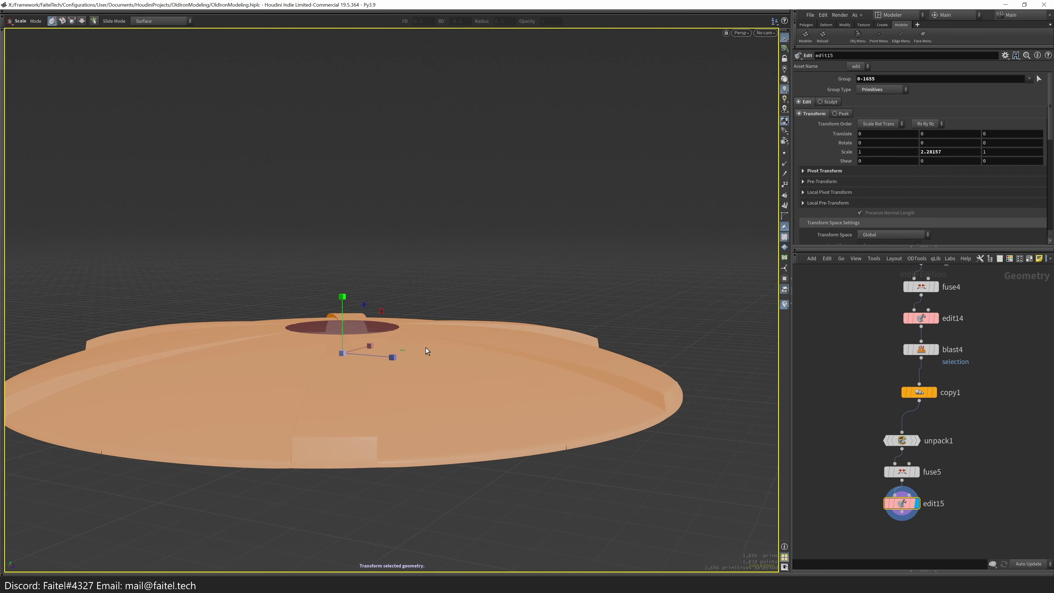
{"action": "middle_click_drag", "start_coordinate": [426, 348], "coordinate": [374, 282]}
{"action": "left_click_drag", "start_coordinate": [374, 282], "coordinate": [352, 299], "text": "alt"}
{"action": "key", "text": "ctrl+z"}
{"action": "key", "text": "s"}
- Display blast4's single wedge on its own and frame it in the view
{"action": "left_click_drag", "start_coordinate": [453, 314], "coordinate": [678, 390], "text": "alt"}
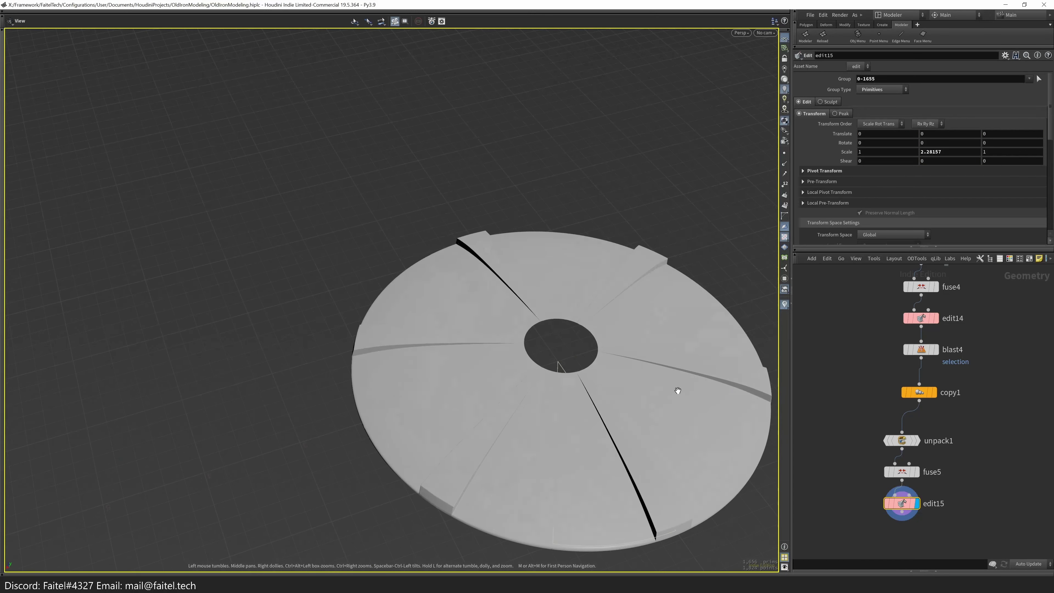
{"action": "left_click_drag", "start_coordinate": [921, 395], "coordinate": [850, 410], "text": "shift"}
{"action": "left_click", "coordinate": [936, 349]}
{"action": "key", "text": "f"}
{"action": "left_click_drag", "start_coordinate": [553, 306], "coordinate": [570, 441]}
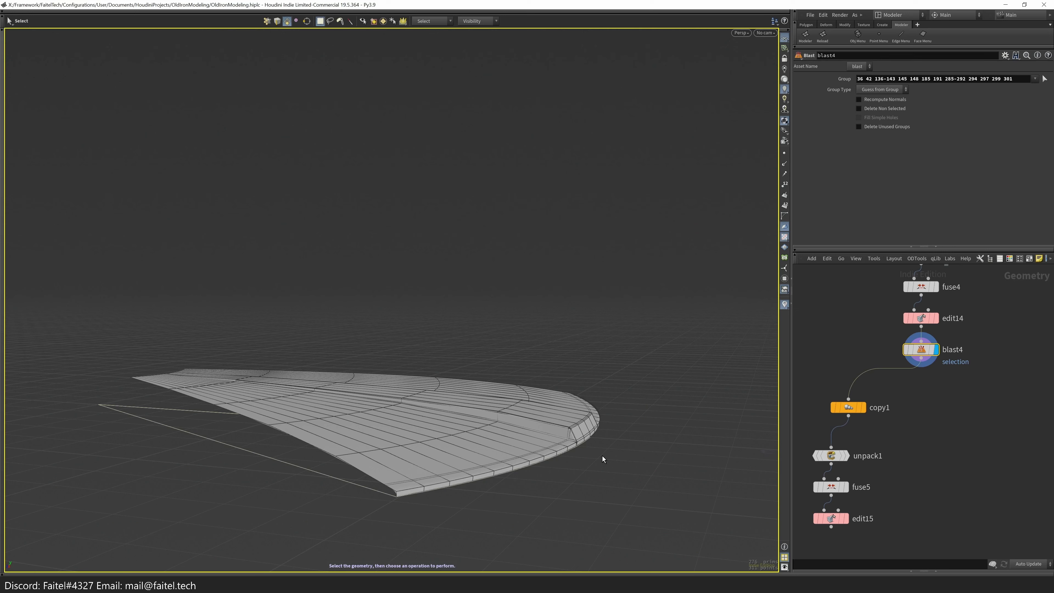
- Select the wedge's tip points and frame the view on them
{"action": "left_click_drag", "start_coordinate": [603, 456], "coordinate": [95, 366]}
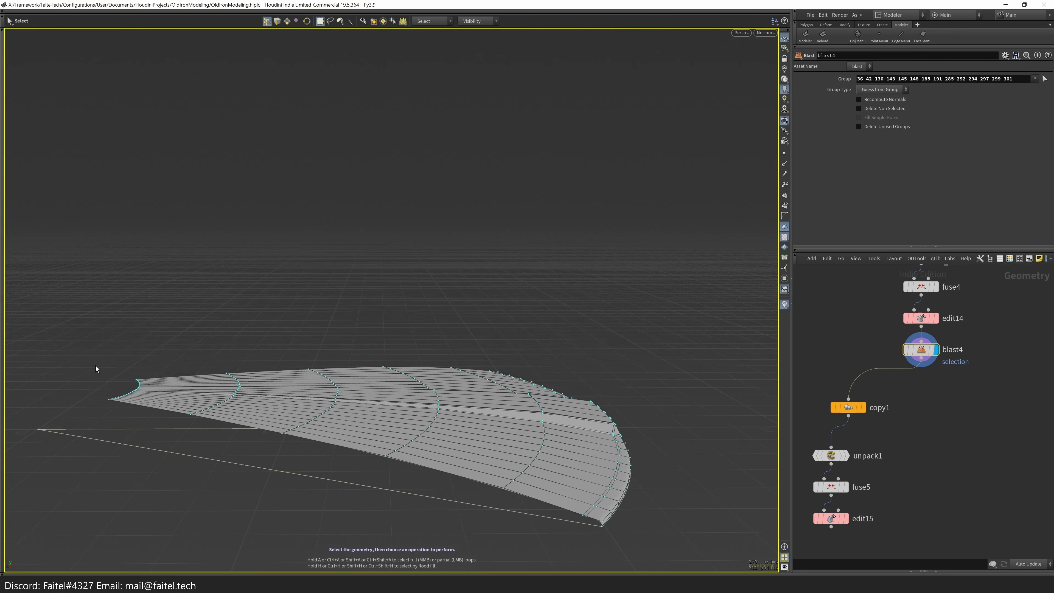
{"action": "left_click", "coordinate": [130, 375]}
{"action": "key", "text": "t"}
{"action": "key", "text": "f"}
- Add a Line node line1 of length 0.09 beside the wedge and display only it
{"action": "key", "text": "Tab"}
{"action": "type", "text": "bo"}
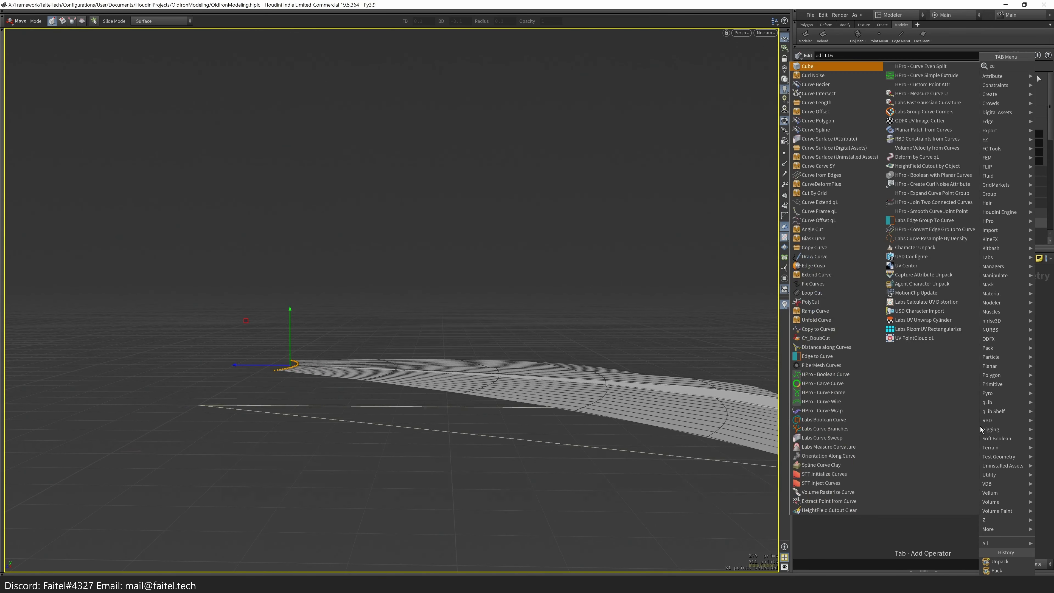
{"action": "key", "text": "BackSpace"}
{"action": "key", "text": "BackSpace"}
{"action": "type", "text": "line"}
{"action": "key", "text": "Return"}
{"action": "left_click", "coordinate": [980, 427]}
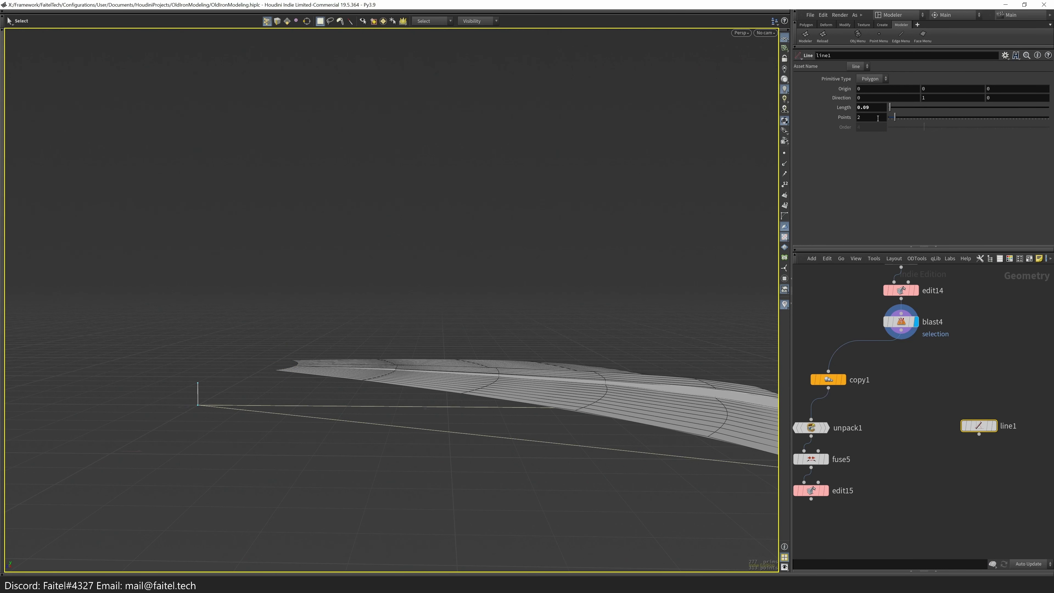
{"action": "key", "text": "Return"}
{"action": "scroll", "coordinate": [305, 299], "scroll_direction": "down", "scroll_amount": 2}
{"action": "left_click", "coordinate": [994, 426]}
{"action": "scroll", "coordinate": [577, 376], "scroll_direction": "up", "scroll_amount": 2}
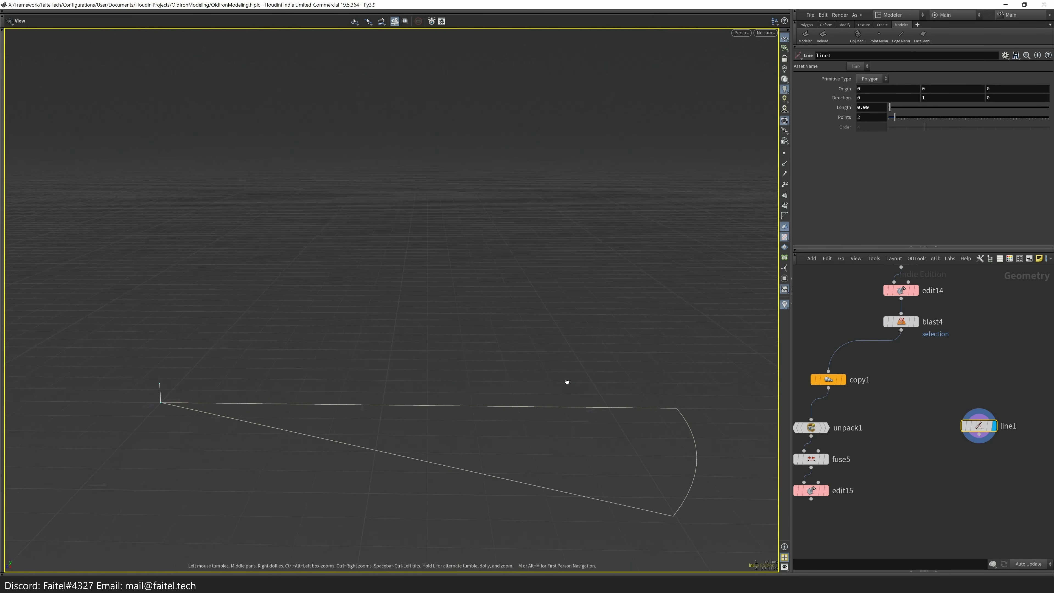
{"action": "scroll", "coordinate": [893, 420], "scroll_direction": "down", "scroll_amount": 5}
{"action": "key", "text": "Return"}
- Add a second line node beside line1, pointing along negative Z
{"action": "key", "text": "Escape"}
{"action": "left_click_drag", "start_coordinate": [477, 270], "coordinate": [557, 423]}
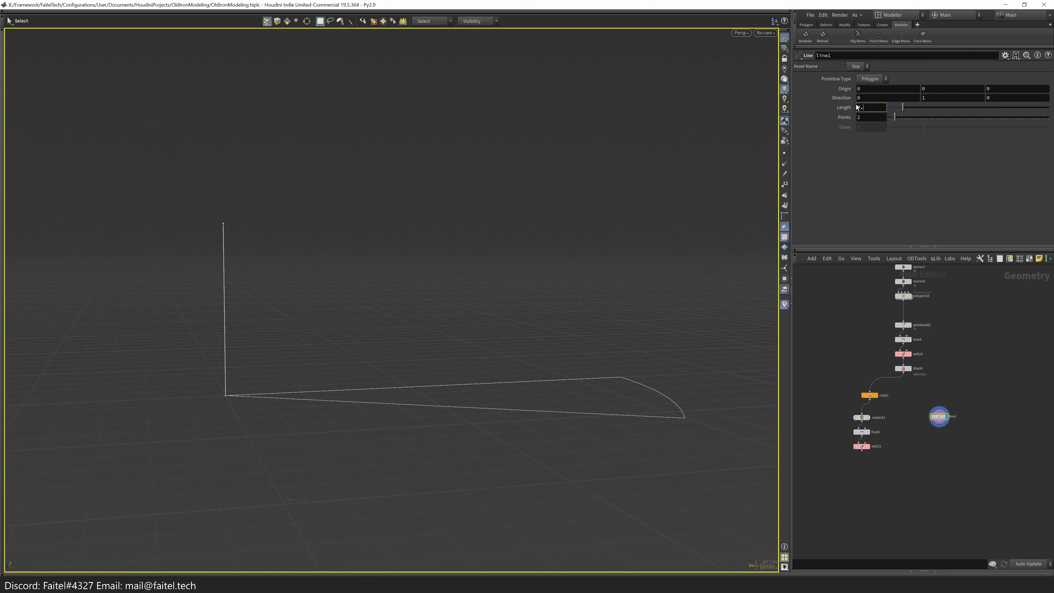
{"action": "key", "text": "f"}
{"action": "left_click", "coordinate": [958, 398]}
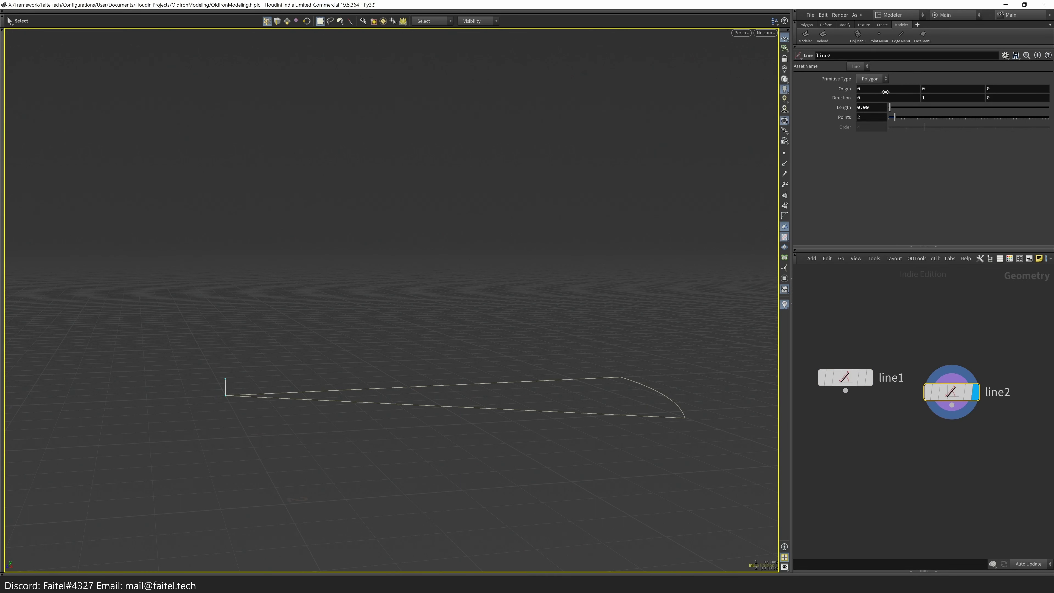
{"action": "key", "text": "Return"}
{"action": "left_click_drag", "start_coordinate": [225, 378], "coordinate": [299, 399]}
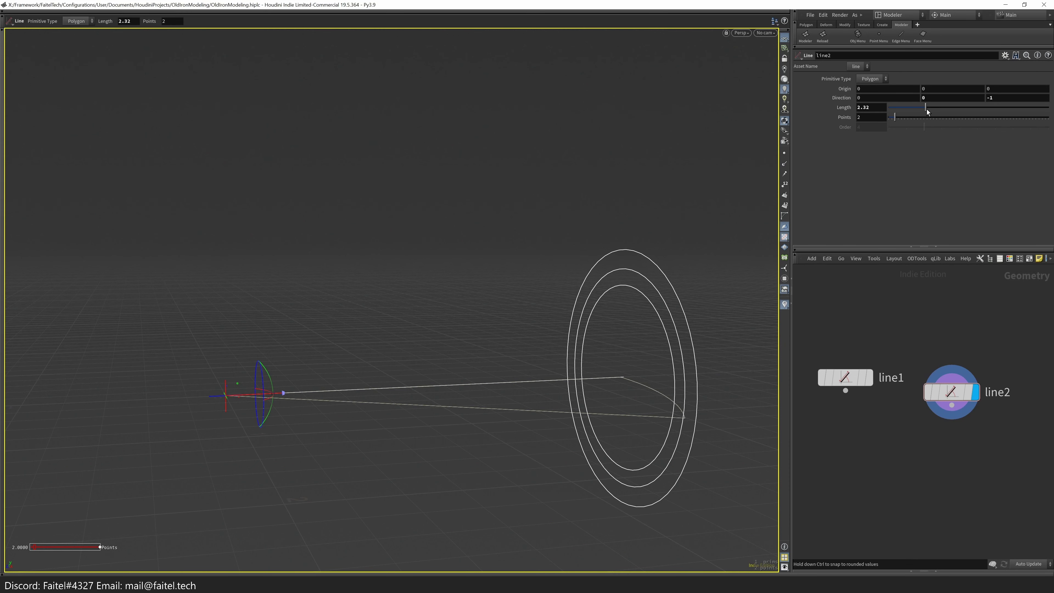
- Set the second line's length to 0.46 and rename it Radius
{"action": "mouse_move", "coordinate": [964, 396]}
{"action": "left_click", "coordinate": [848, 376]}
{"action": "left_click", "coordinate": [880, 108]}
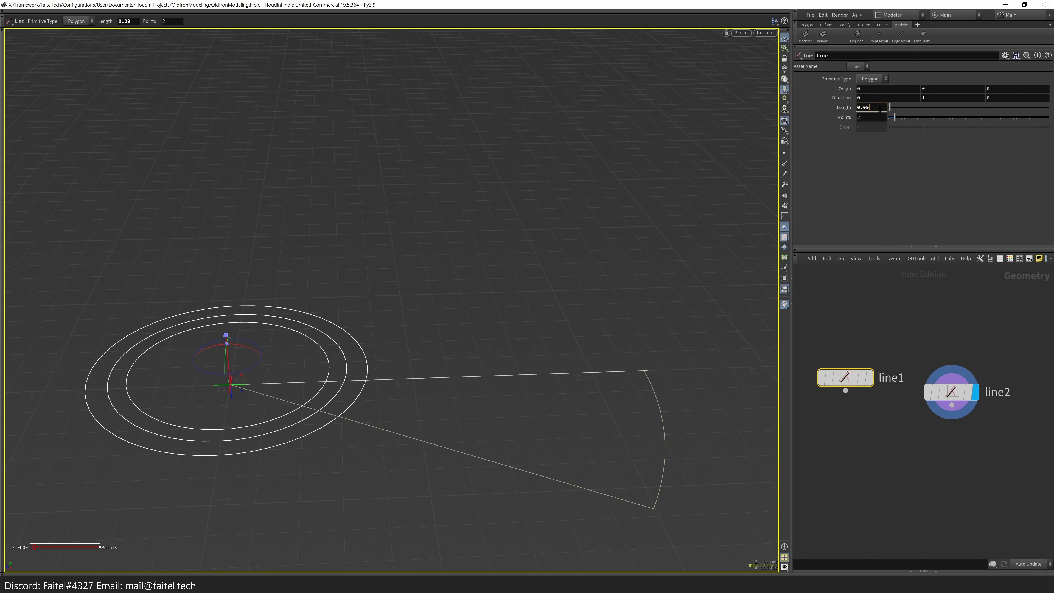
{"action": "left_click", "coordinate": [951, 392]}
{"action": "double_click", "coordinate": [872, 107]}
{"action": "type", "text": "0"}
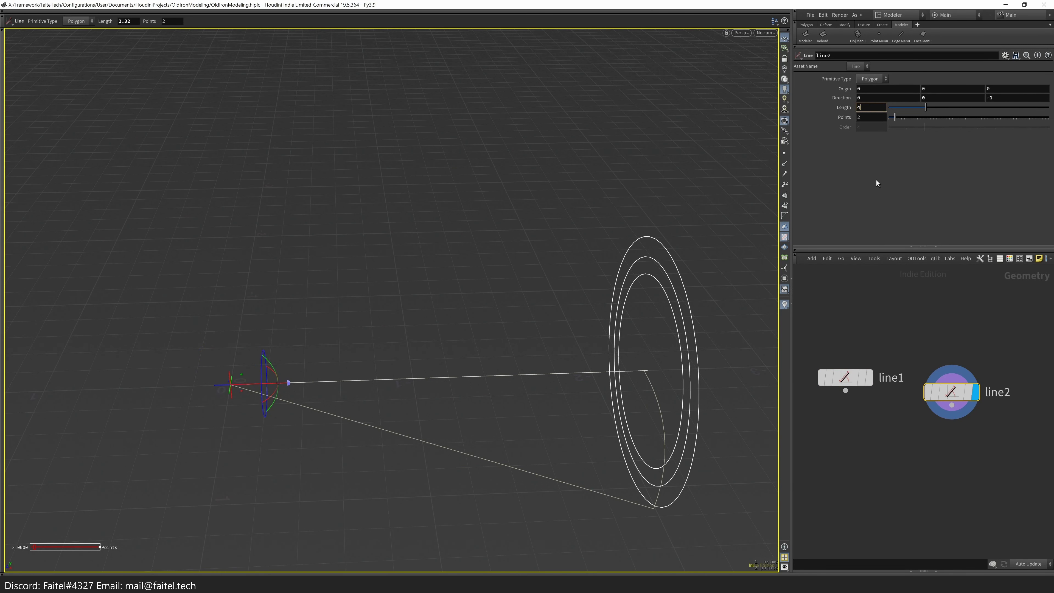
{"action": "type", "text": "46"}
{"action": "key", "text": "Return"}
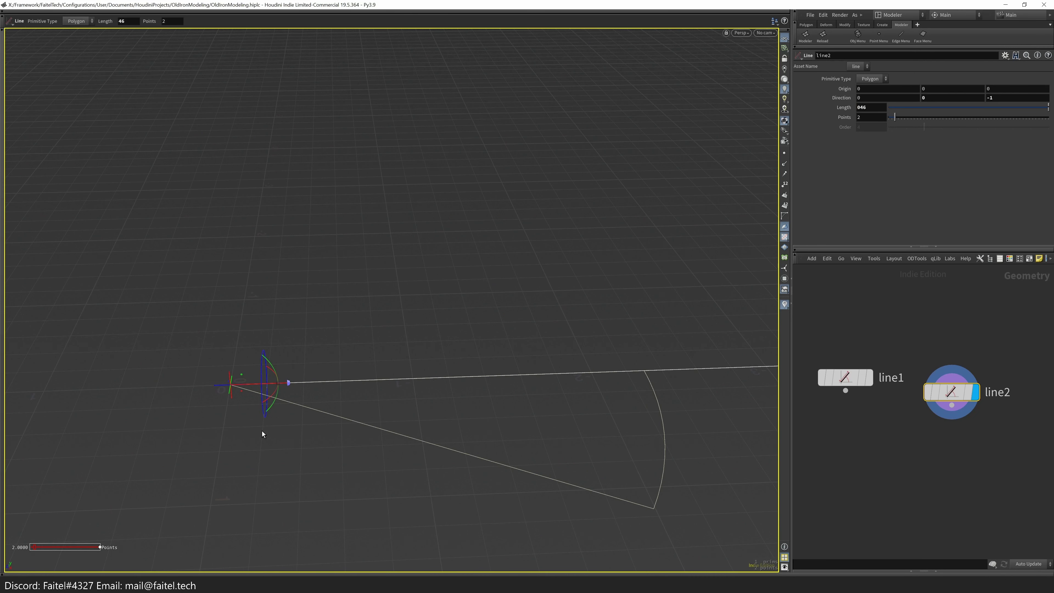
{"action": "key", "text": "Tab"}
{"action": "type", "text": "Radius"}
{"action": "key", "text": "Return"}
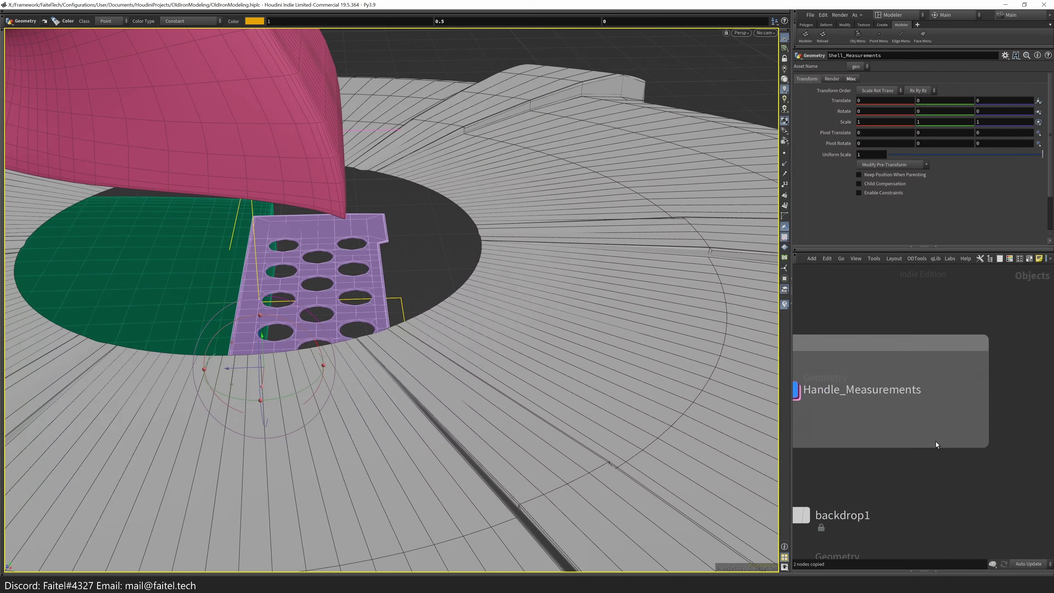
- Add a geometry object among the helpers and colour it red
{"action": "scroll", "coordinate": [936, 442], "scroll_direction": "down", "scroll_amount": 4}
{"action": "scroll", "coordinate": [1008, 424], "scroll_direction": "up", "scroll_amount": 3}
{"action": "key", "text": "Tab"}
{"action": "type", "text": "geo"}
{"action": "key", "text": "Return"}
{"action": "left_click", "coordinate": [921, 413]}
{"action": "right_click", "coordinate": [921, 414]}
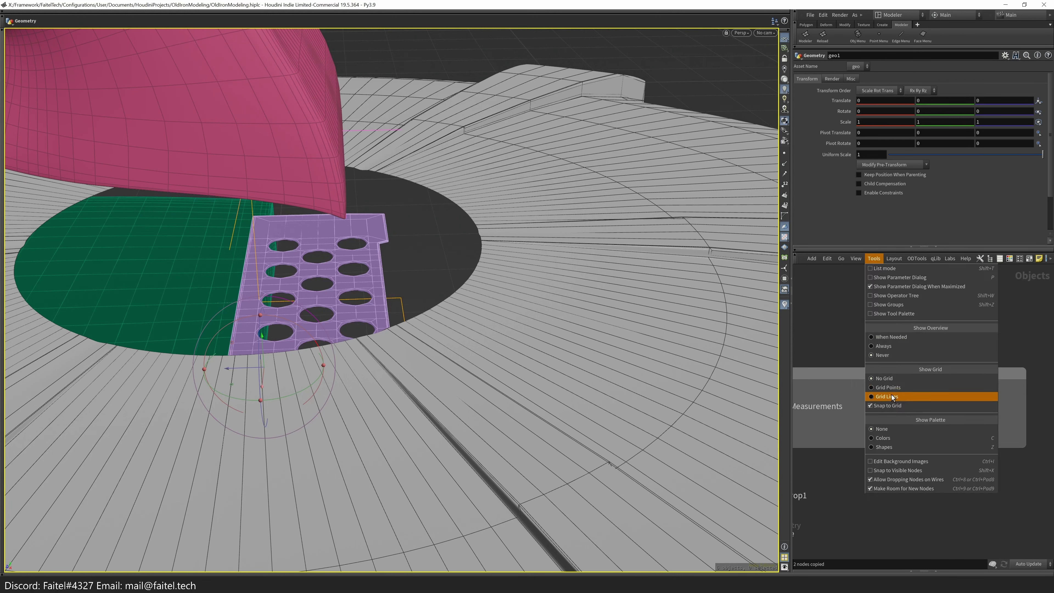
{"action": "left_click", "coordinate": [914, 396]}
{"action": "scroll", "coordinate": [918, 441], "scroll_direction": "down", "scroll_amount": 3}
{"action": "scroll", "coordinate": [917, 442], "scroll_direction": "up", "scroll_amount": 3}
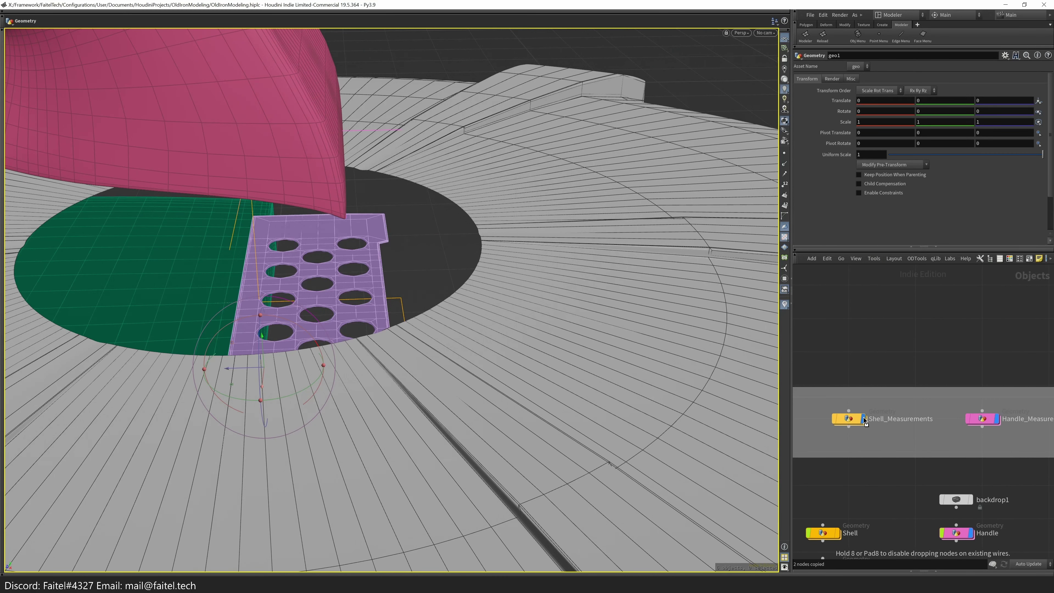
{"action": "key", "text": "c"}
{"action": "scroll", "coordinate": [1023, 519], "scroll_direction": "down", "scroll_amount": 4}
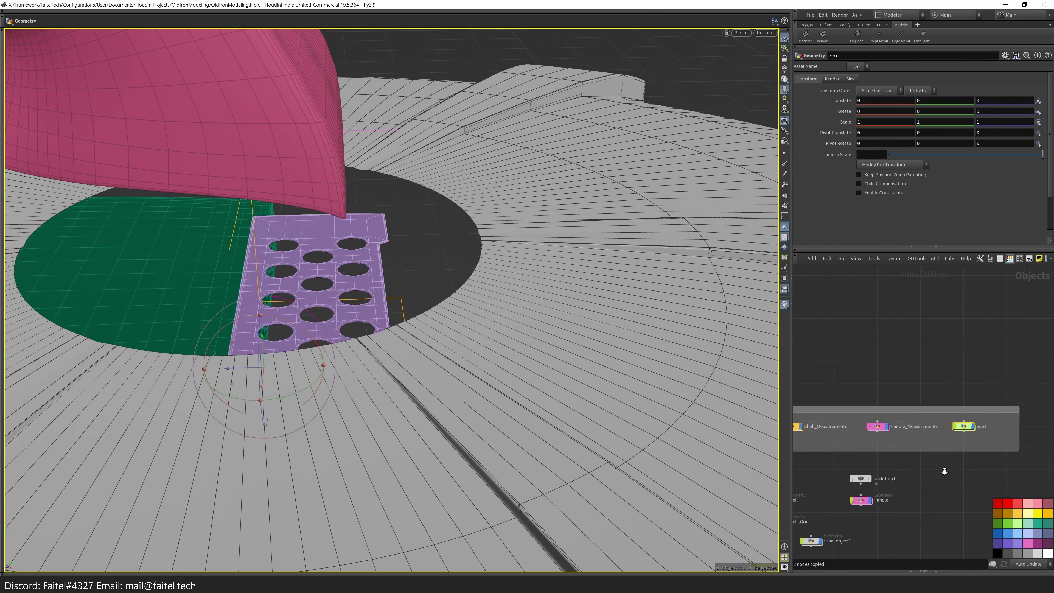
{"action": "left_click", "coordinate": [1020, 507]}
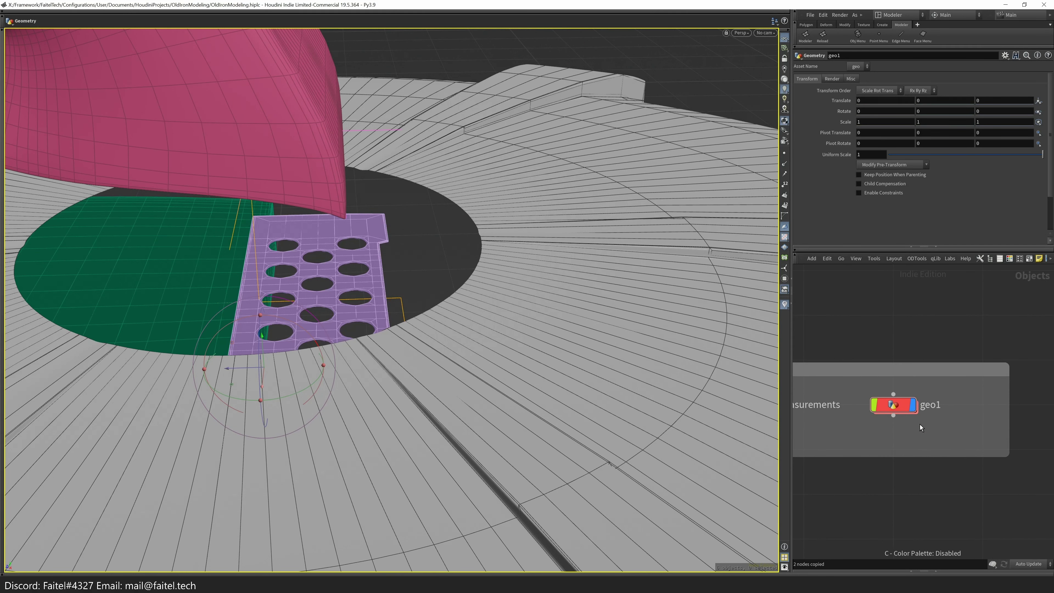
- Rename the geometry object to Controller_Measurements
{"action": "double_click", "coordinate": [932, 405]}
{"action": "type", "text": "Controller"}
{"action": "key", "text": "Return"}
{"action": "middle_click_drag", "start_coordinate": [857, 396], "coordinate": [912, 391]}
{"action": "double_click", "coordinate": [1004, 400]}
{"action": "type", "text": "_Measurements"}
{"action": "key", "text": "Return"}
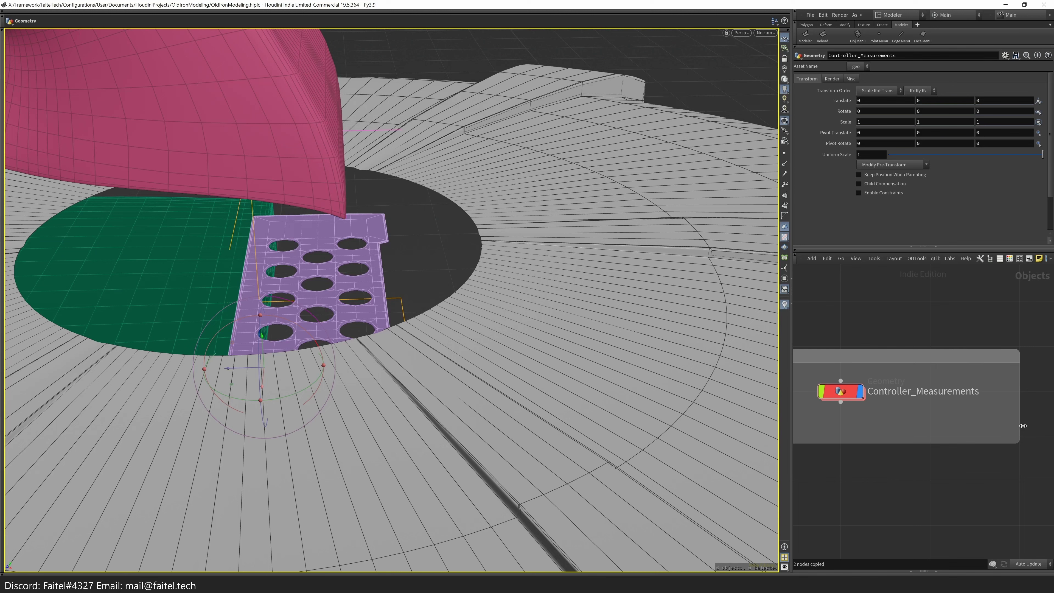
- Inside Controller_Measurements, paste the two line nodes and name the first one Height
{"action": "scroll", "coordinate": [908, 468], "scroll_direction": "down", "scroll_amount": 5}
{"action": "key", "text": "i"}
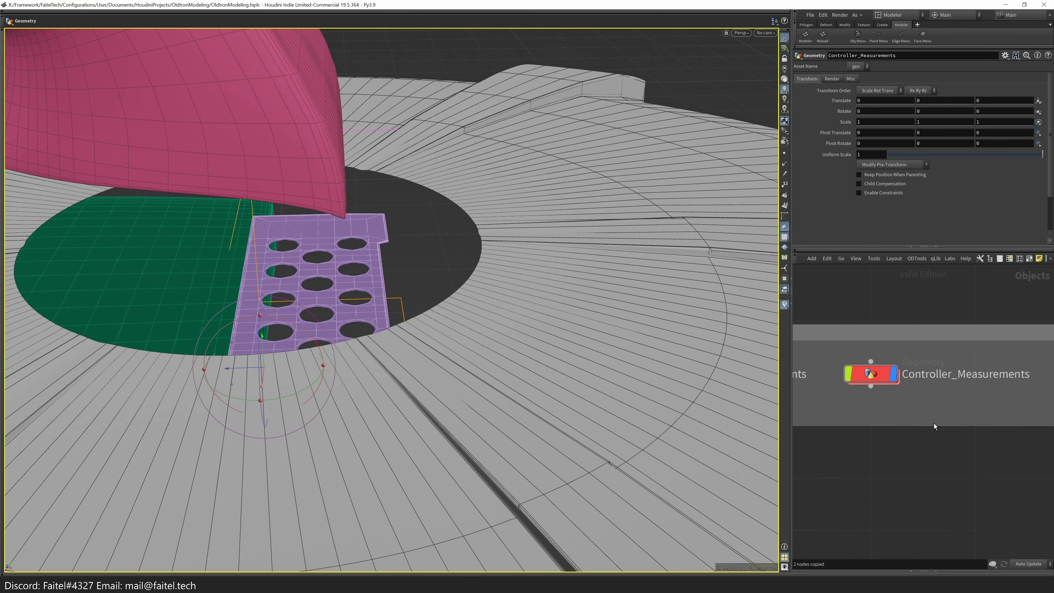
{"action": "key", "text": "ctrl+v"}
{"action": "key", "text": "F2"}
{"action": "type", "text": "He"}
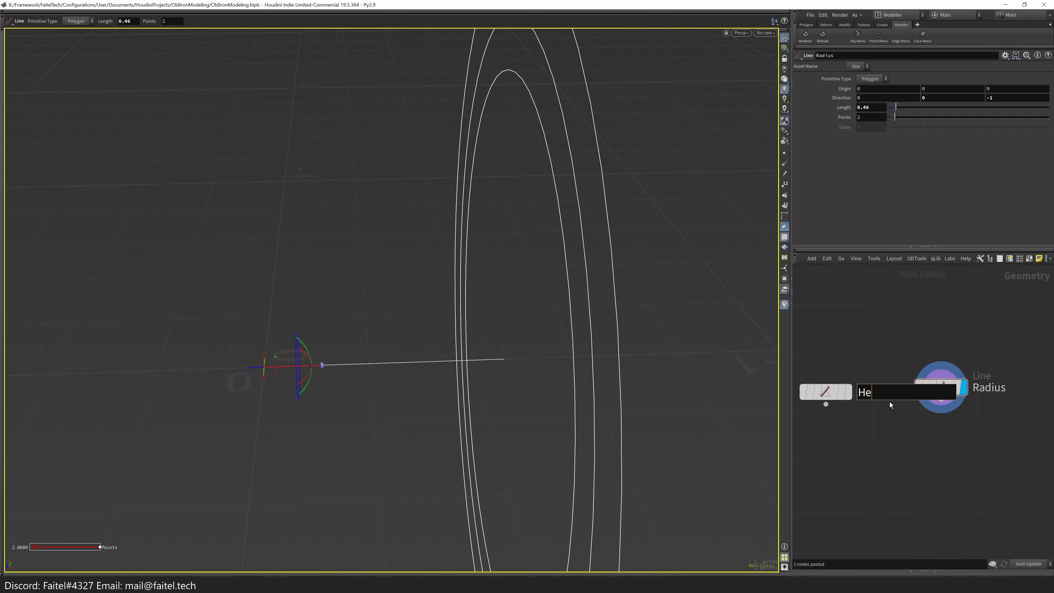
{"action": "type", "text": "ight"}
- Display the Height line and set its length to 0.035
{"action": "key", "text": "Return"}
{"action": "left_click", "coordinate": [848, 391]}
{"action": "left_click_drag", "start_coordinate": [416, 303], "coordinate": [344, 280]}
{"action": "key", "text": "Return"}
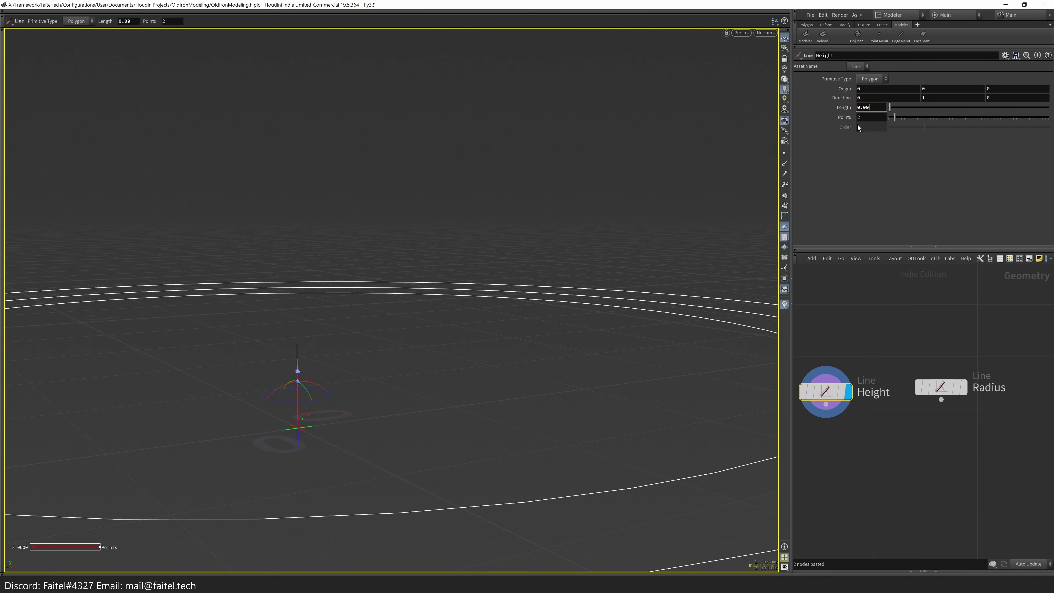
{"action": "key", "text": "Return"}
{"action": "left_click_drag", "start_coordinate": [327, 424], "coordinate": [353, 399]}
- Line up the two line nodes and rename Height to Height_from_shell
{"action": "key", "text": "l"}
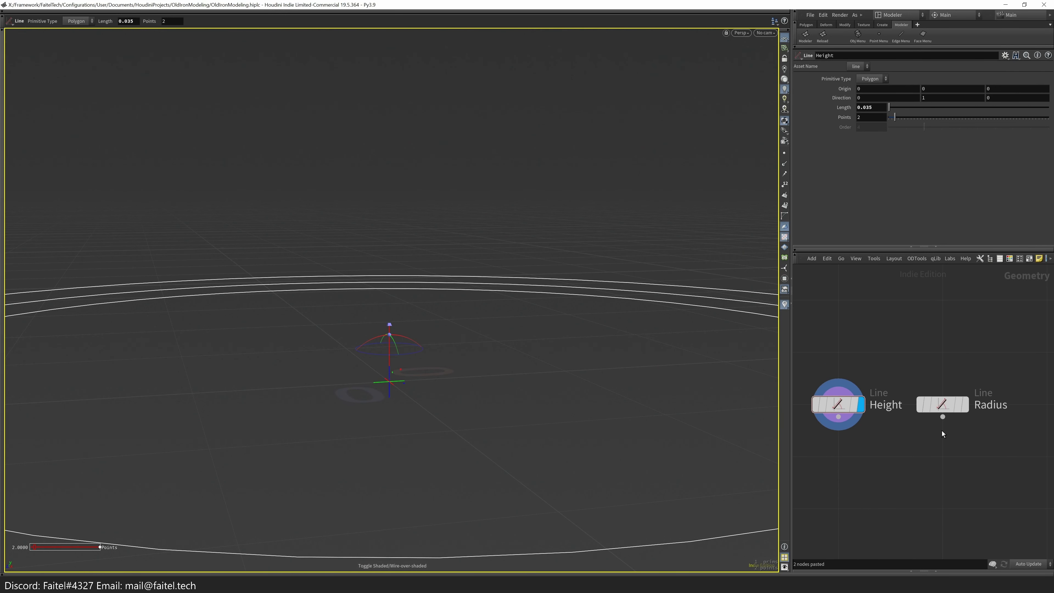
{"action": "key", "text": "Escape"}
{"action": "left_click_drag", "start_coordinate": [556, 388], "coordinate": [575, 373]}
{"action": "key", "text": "Return"}
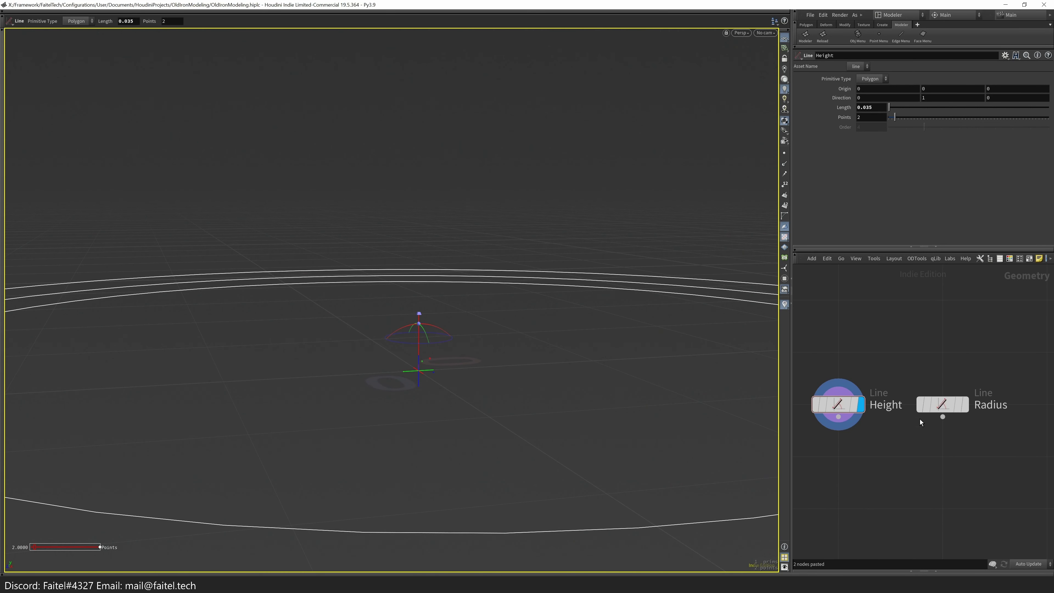
{"action": "double_click", "coordinate": [921, 412]}
{"action": "type", "text": "_from_shell"}
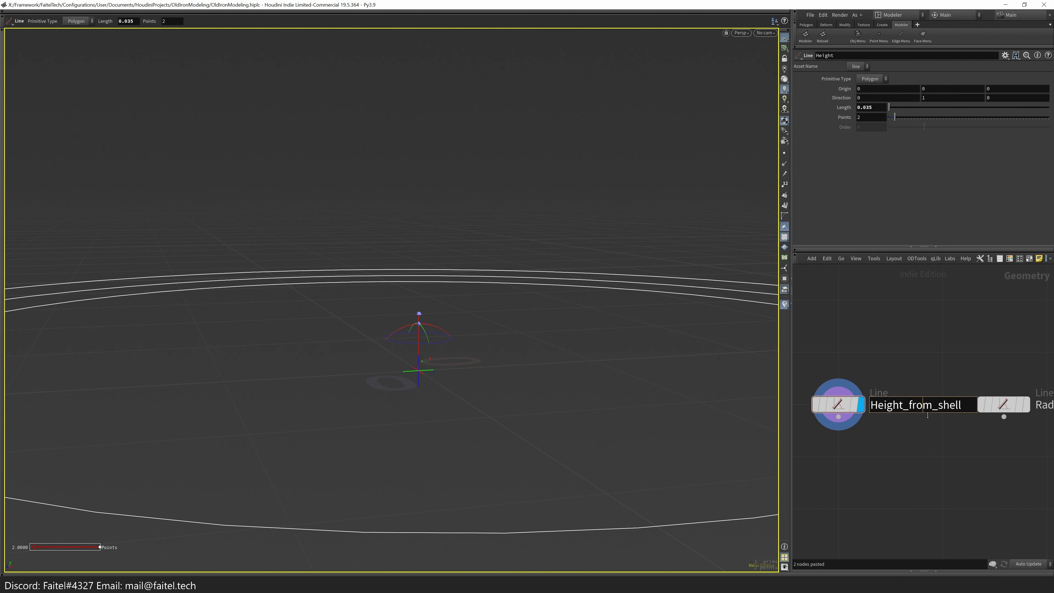
{"action": "key", "text": "Return"}
- Rename the Radius line node to Height_from_shell1
{"action": "scroll", "coordinate": [930, 415], "scroll_direction": "down", "scroll_amount": 1}
{"action": "double_click", "coordinate": [985, 403]}
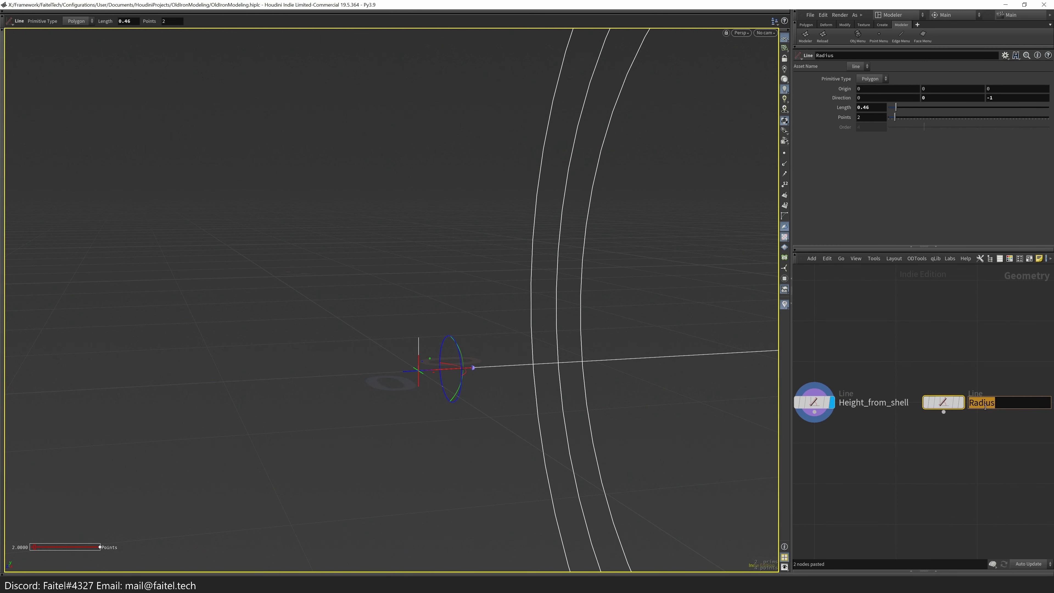
{"action": "type", "text": "Controller"}
{"action": "key", "text": "ctrl+a"}
{"action": "type", "text": "Height"}
{"action": "key", "text": "Return"}
{"action": "mouse_move", "coordinate": [916, 402]}
{"action": "key", "text": "ctrl+z"}
{"action": "key", "text": "ctrl+z"}
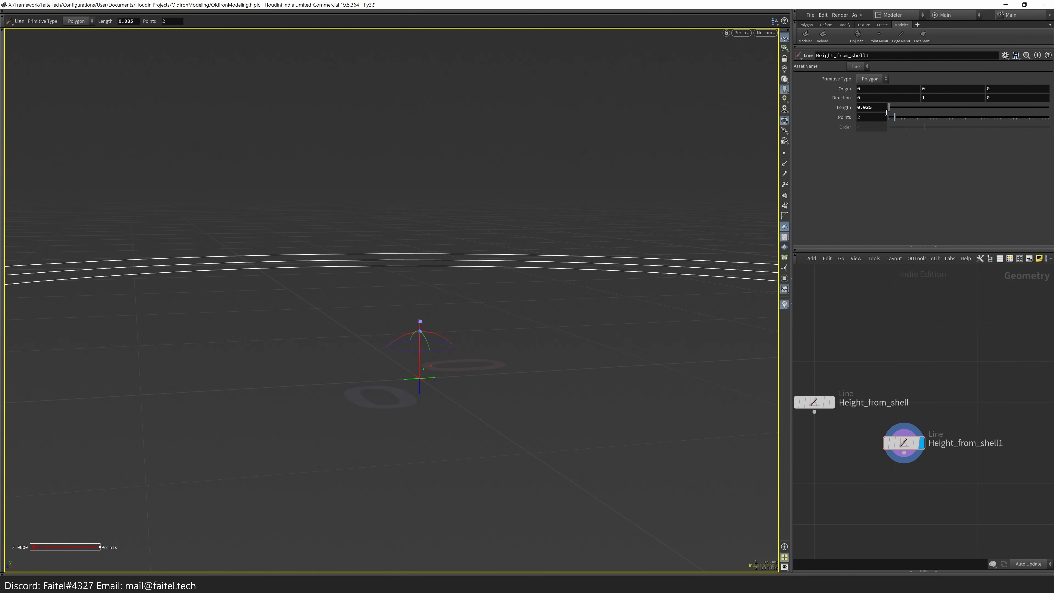
- Join the two Height_from_shell lines with a Merge node
{"action": "key", "text": "Tab"}
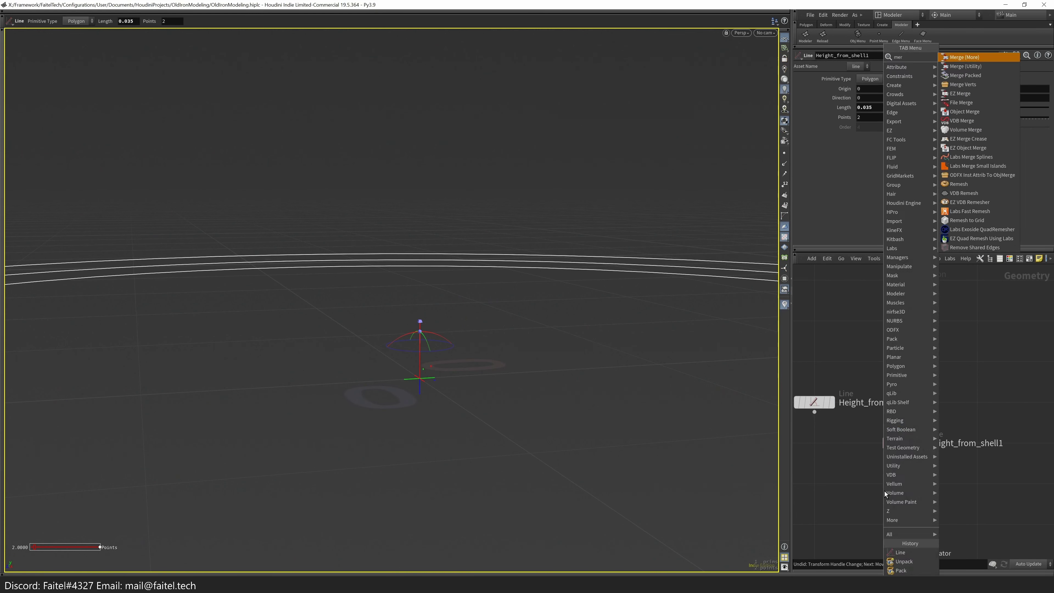
{"action": "key", "text": "Return"}
{"action": "key", "text": "alt+x"}
{"action": "key", "text": "grave"}
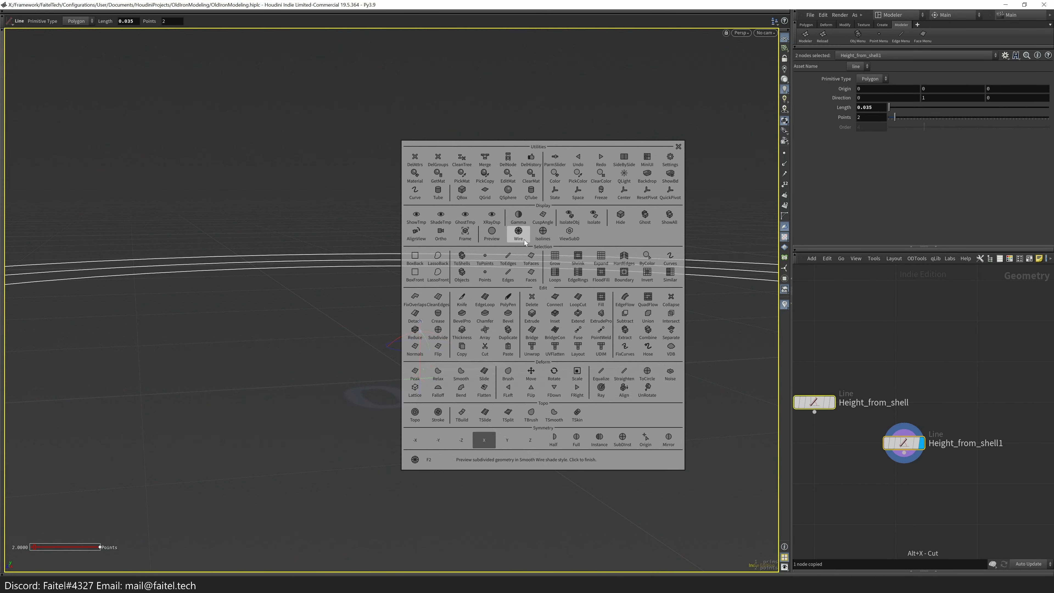
{"action": "left_click", "coordinate": [486, 159]}
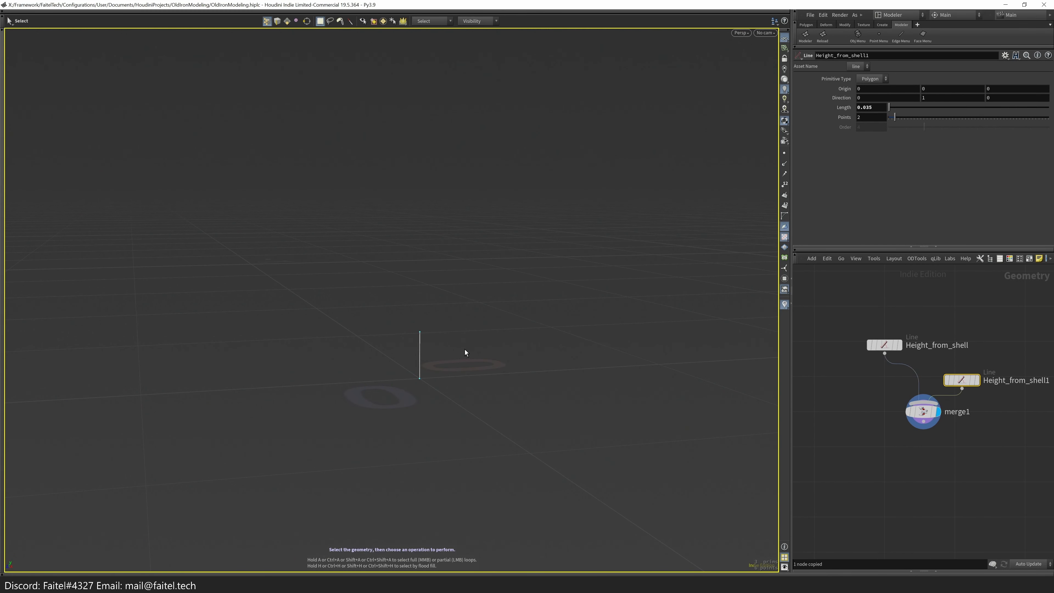
- Start Height_from_shell1 at Y 0.035 and give it length 0.09
{"action": "key", "text": "Return"}
{"action": "left_click_drag", "start_coordinate": [419, 324], "coordinate": [420, 335]}
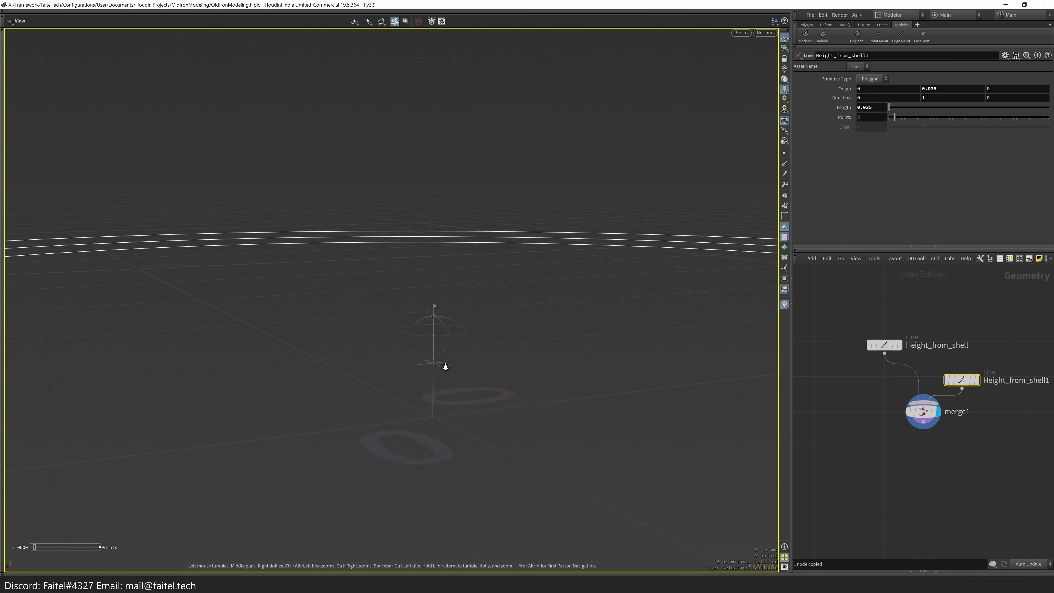
{"action": "left_click", "coordinate": [872, 107]}
{"action": "key", "text": "BackSpace"}
{"action": "key", "text": "BackSpace"}
{"action": "key", "text": "Return"}
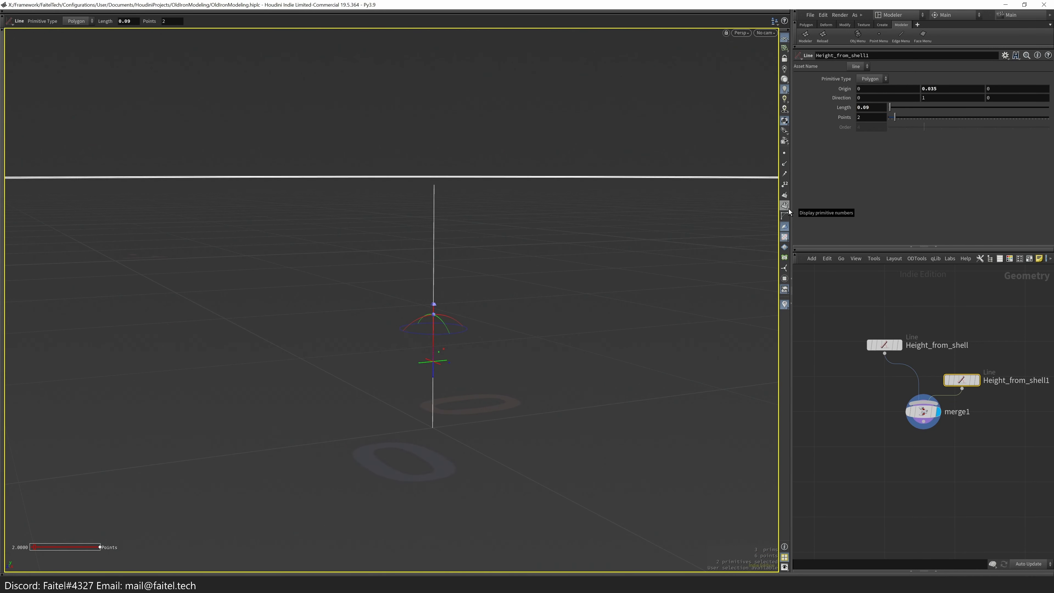
{"action": "key", "text": "Tab"}
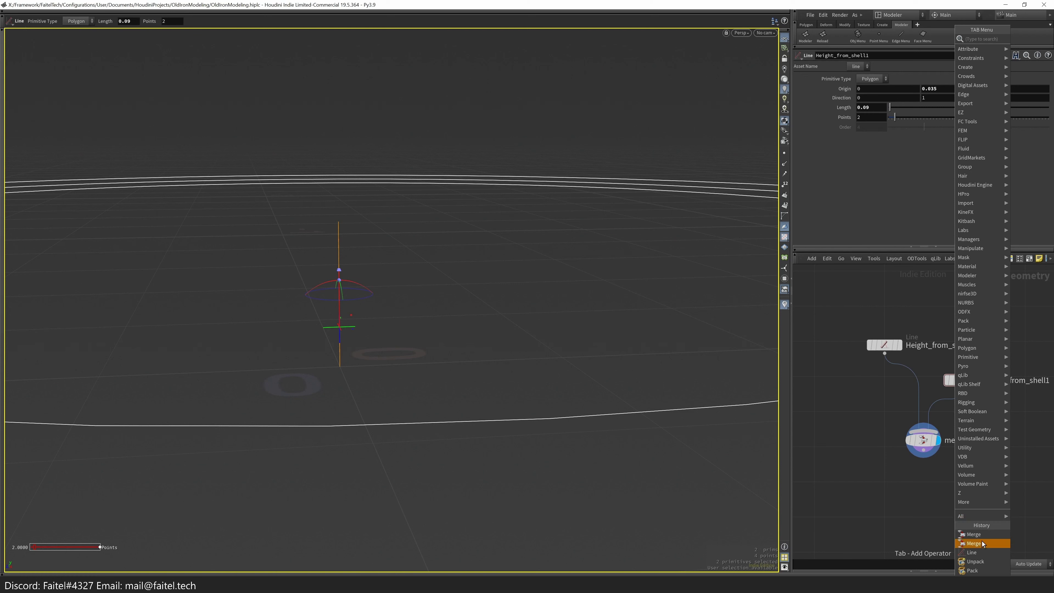
- Add a new Line node named Length into the network
{"action": "left_click", "coordinate": [972, 552]}
{"action": "left_click", "coordinate": [918, 413]}
{"action": "key", "text": "F2"}
{"action": "type", "text": "Length"}
{"action": "key", "text": "Return"}
{"action": "scroll", "coordinate": [932, 452], "scroll_direction": "down", "scroll_amount": 3}
- Move the Length line's start to Y 0.035 and lay it flat along negative Z
{"action": "left_click_drag", "start_coordinate": [359, 335], "coordinate": [450, 307]}
{"action": "key", "text": "Escape"}
{"action": "key", "text": "Return"}
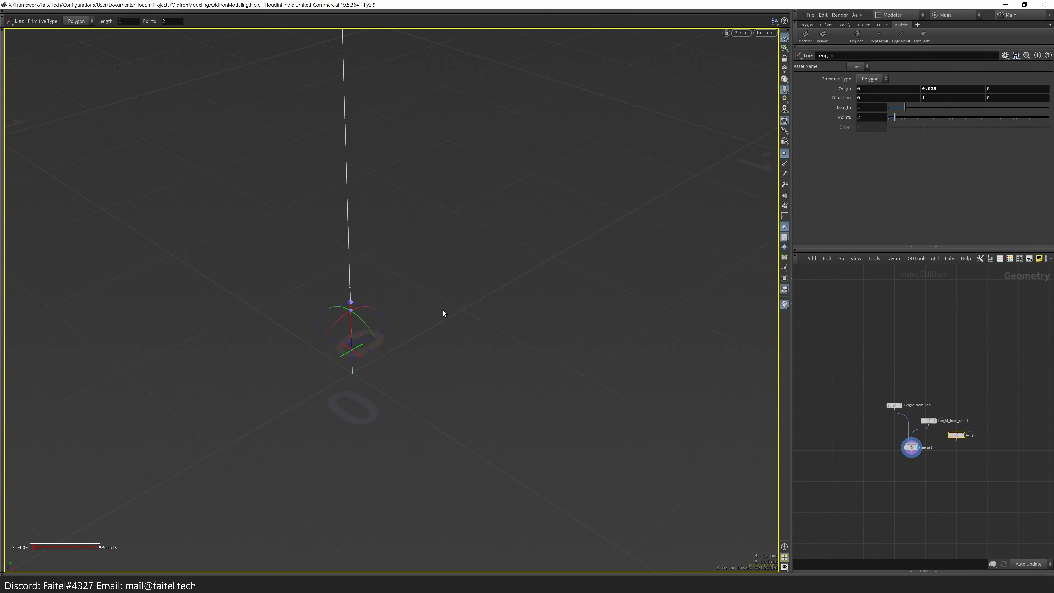
{"action": "key", "text": "ctrl+z"}
{"action": "key", "text": "Escape"}
{"action": "left_click_drag", "start_coordinate": [478, 268], "coordinate": [410, 291]}
{"action": "key", "text": "s"}
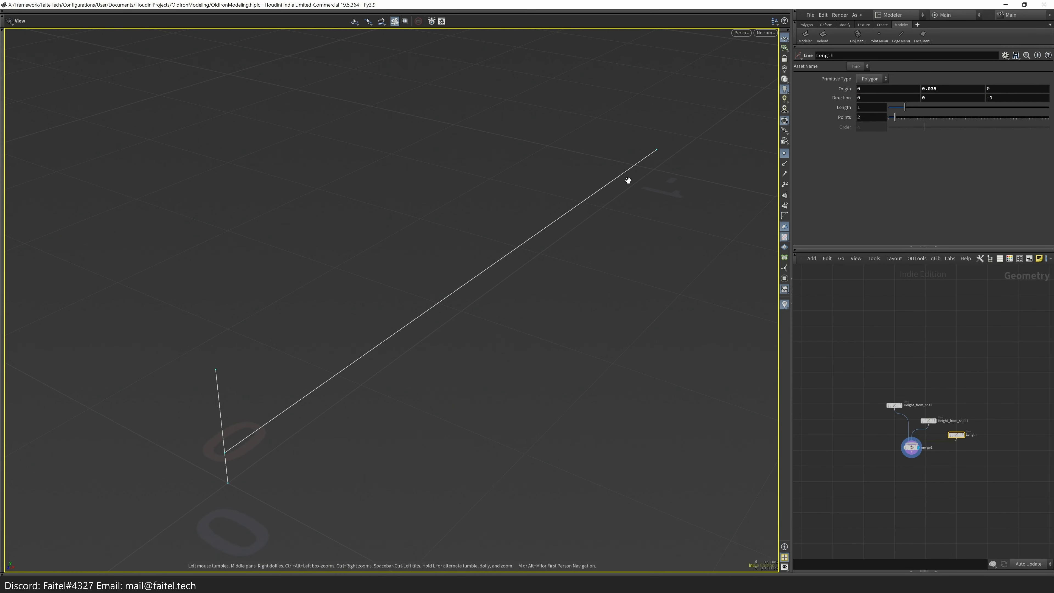
- Set the Length line's length to 0.46/2
{"action": "left_click", "coordinate": [871, 107]}
{"action": "type", "text": "0.45"}
{"action": "key", "text": "BackSpace"}
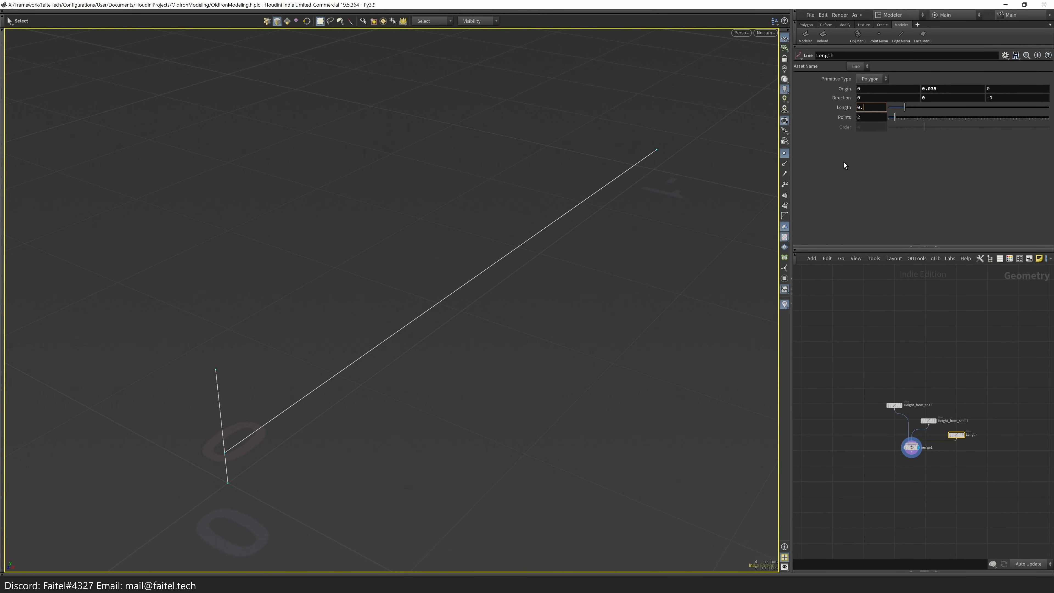
{"action": "type", "text": "6/2"}
{"action": "key", "text": "Return"}
{"action": "key", "text": "Escape"}
{"action": "left_click_drag", "start_coordinate": [420, 274], "coordinate": [444, 357]}
{"action": "key", "text": "s"}
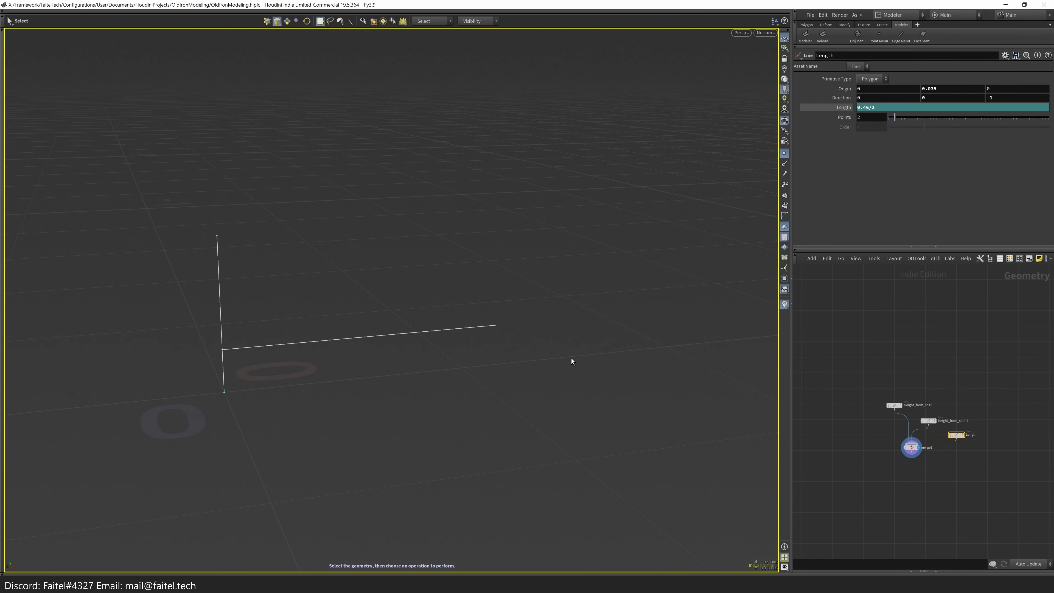
- Duplicate the Length node as Length1
{"action": "left_click_drag", "start_coordinate": [572, 360], "coordinate": [756, 443], "text": "alt"}
{"action": "scroll", "coordinate": [951, 459], "scroll_direction": "up", "scroll_amount": 2}
{"action": "left_click_drag", "start_coordinate": [961, 428], "coordinate": [1001, 449], "text": "alt"}
{"action": "scroll", "coordinate": [1003, 448], "scroll_direction": "up", "scroll_amount": 2}
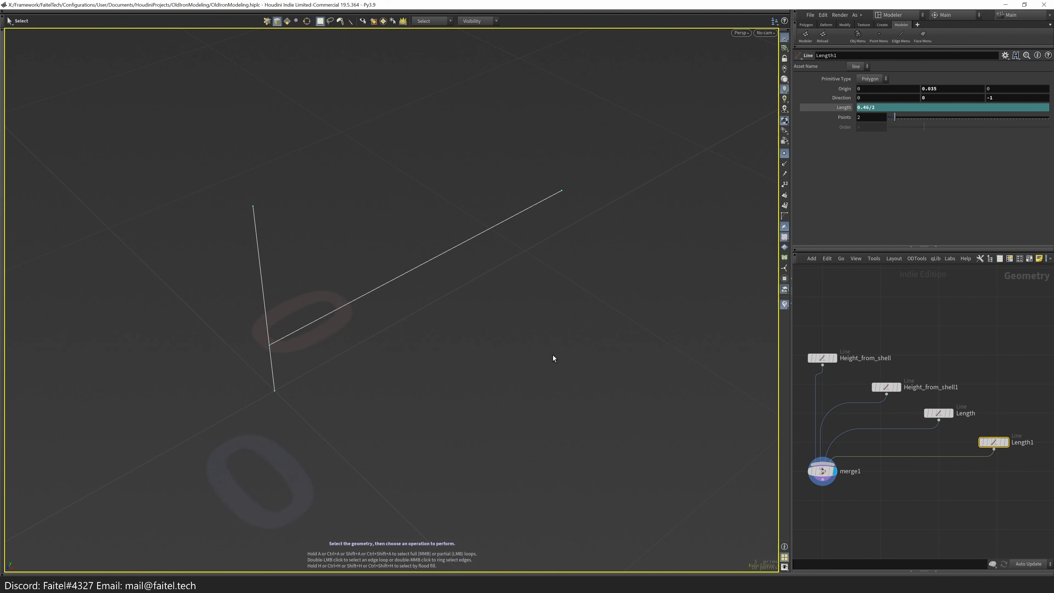
- Delete the expression driving the copied line's length channel
{"action": "key", "text": "Return"}
{"action": "left_click_drag", "start_coordinate": [274, 351], "coordinate": [743, 144]}
{"action": "key", "text": "ctrl+z"}
{"action": "left_click", "coordinate": [871, 107]}
{"action": "right_click", "coordinate": [872, 107]}
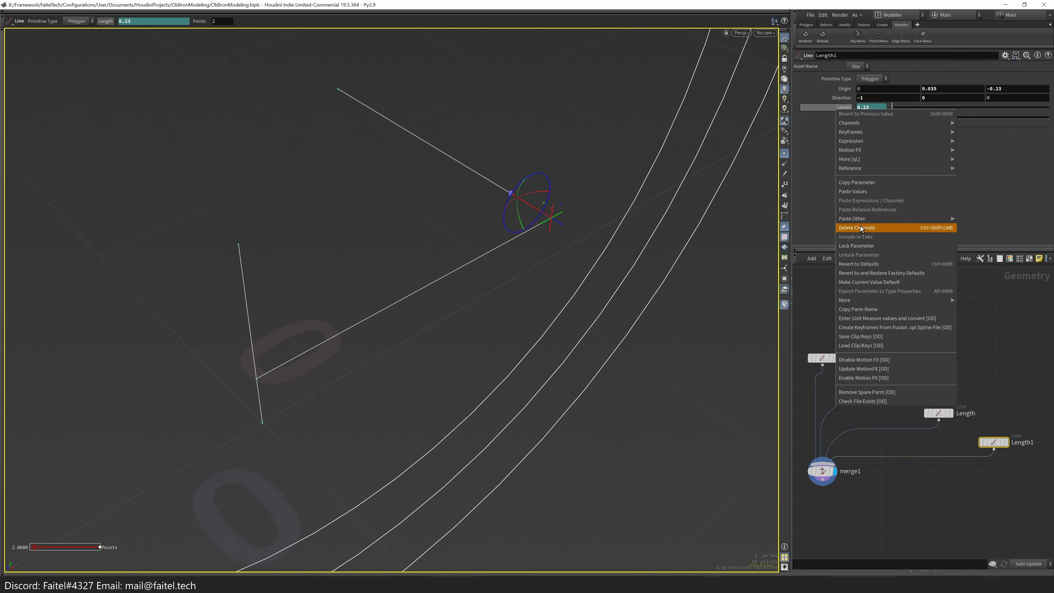
{"action": "left_click", "coordinate": [861, 221]}
- Set the copied line's length to 0.015
{"action": "type", "text": "0."}
{"action": "type", "text": "15"}
{"action": "key", "text": "Return"}
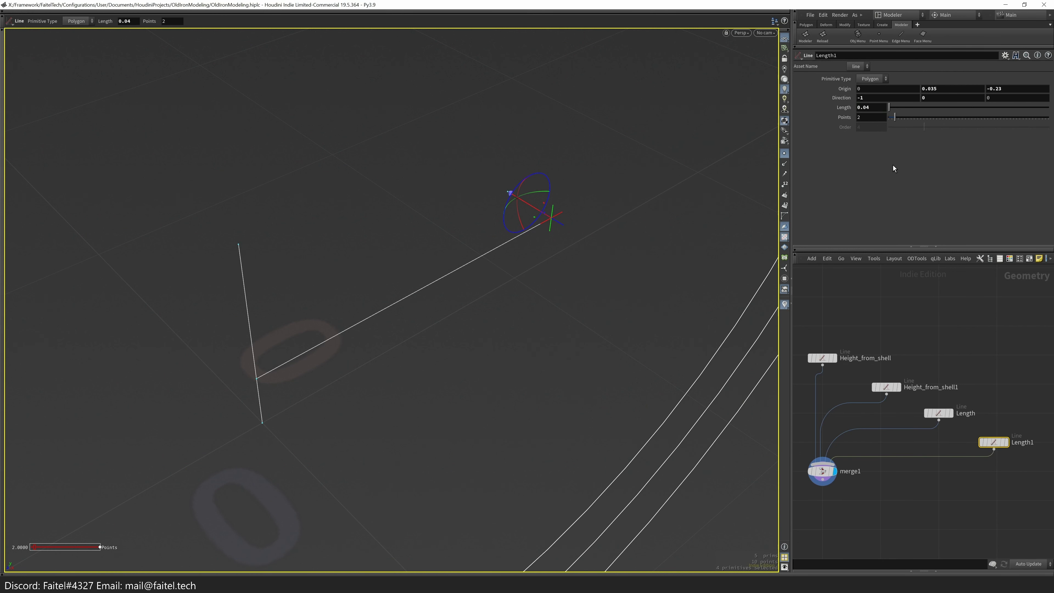
{"action": "key", "text": "Escape"}
{"action": "left_click", "coordinate": [862, 107]}
{"action": "type", "text": "0"}
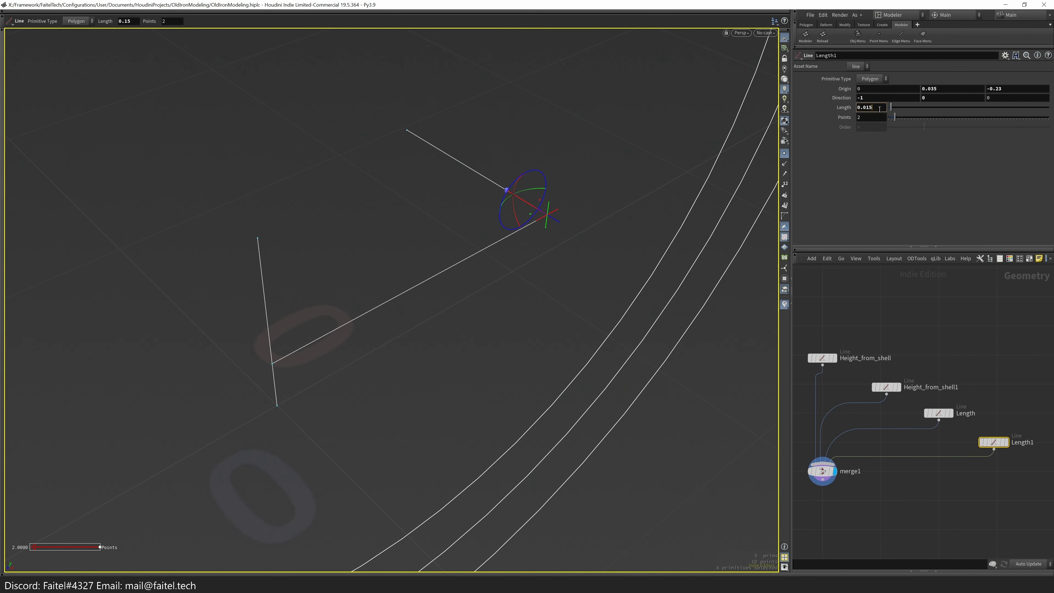
{"action": "key", "text": "Return"}
{"action": "left_click_drag", "start_coordinate": [342, 261], "coordinate": [346, 233]}
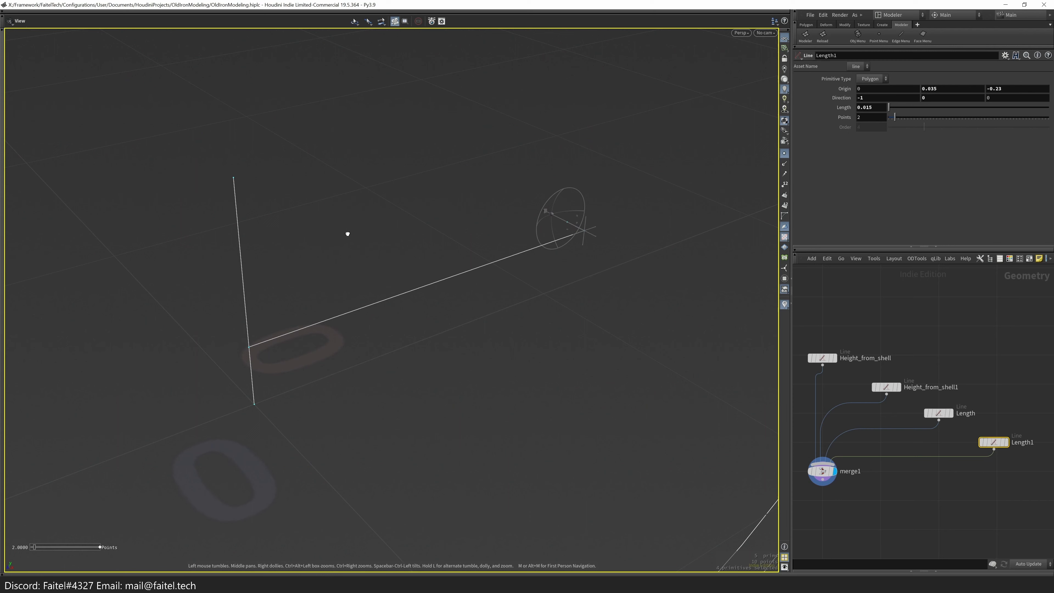
{"action": "left_click_drag", "start_coordinate": [506, 295], "coordinate": [359, 298]}
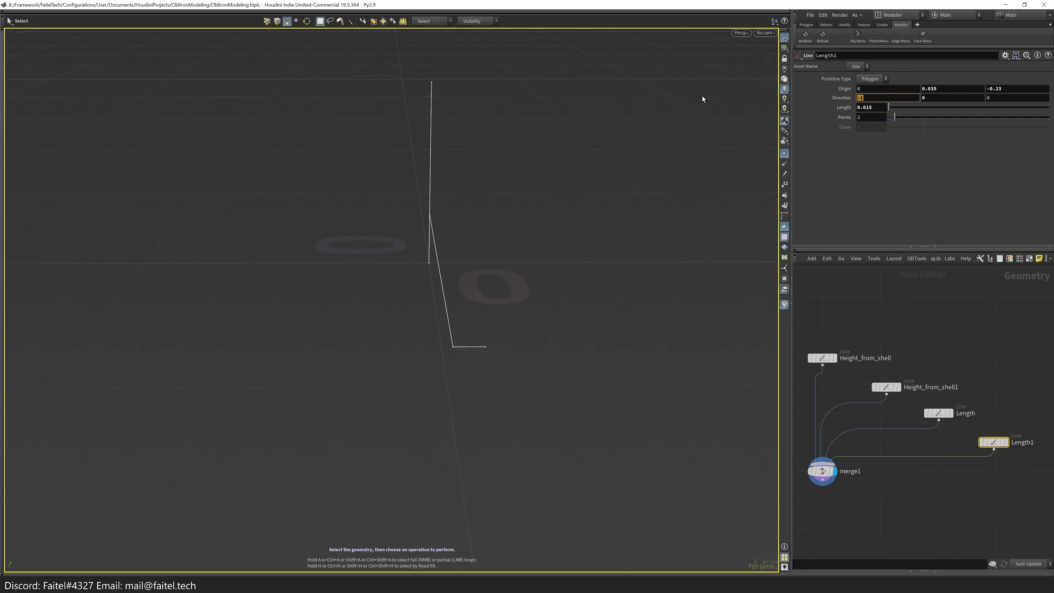
{"action": "key", "text": "Escape"}
- Point the copy along X (direction 1,0,0) and rename it Mode_width
{"action": "left_click", "coordinate": [683, 97]}
{"action": "double_click", "coordinate": [683, 97]}
{"action": "left_click_drag", "start_coordinate": [481, 299], "coordinate": [536, 288]}
{"action": "middle_click_drag", "start_coordinate": [973, 477], "coordinate": [956, 473]}
{"action": "key", "text": "F2"}
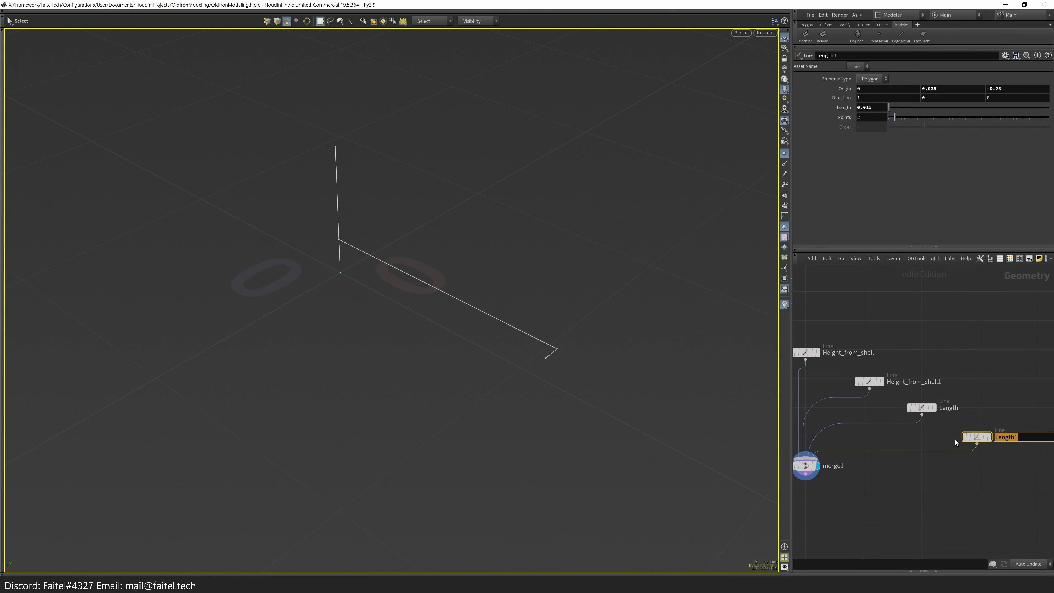
{"action": "type", "text": "Mode_le"}
{"action": "key", "text": "BackSpace"}
{"action": "key", "text": "BackSpace"}
{"action": "type", "text": "width"}
{"action": "key", "text": "Return"}
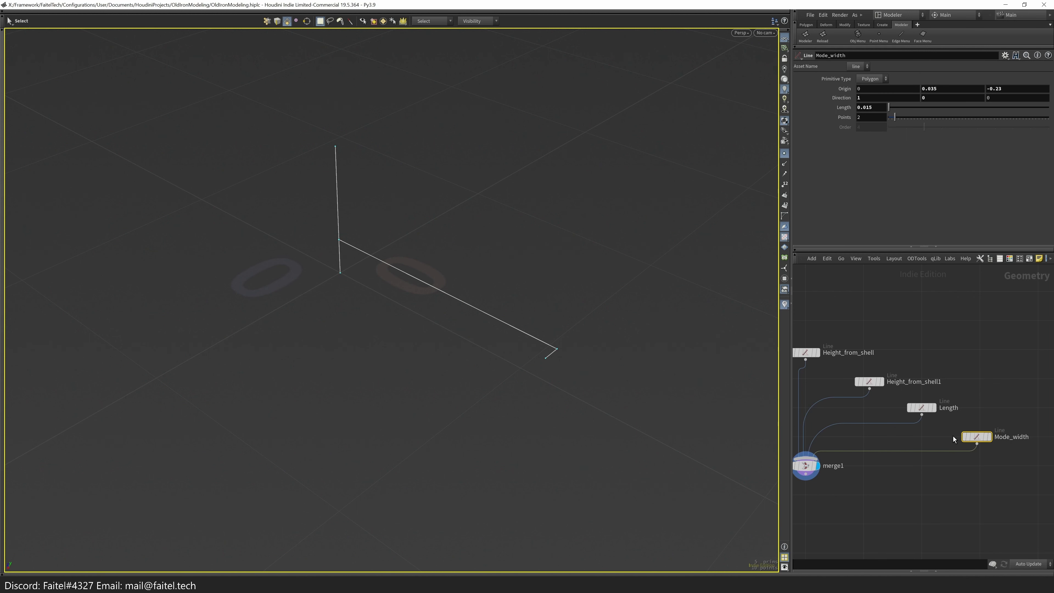
{"action": "scroll", "coordinate": [490, 250], "scroll_direction": "up", "scroll_amount": 3}
{"action": "left_click_drag", "start_coordinate": [476, 335], "coordinate": [746, 440], "text": "alt"}
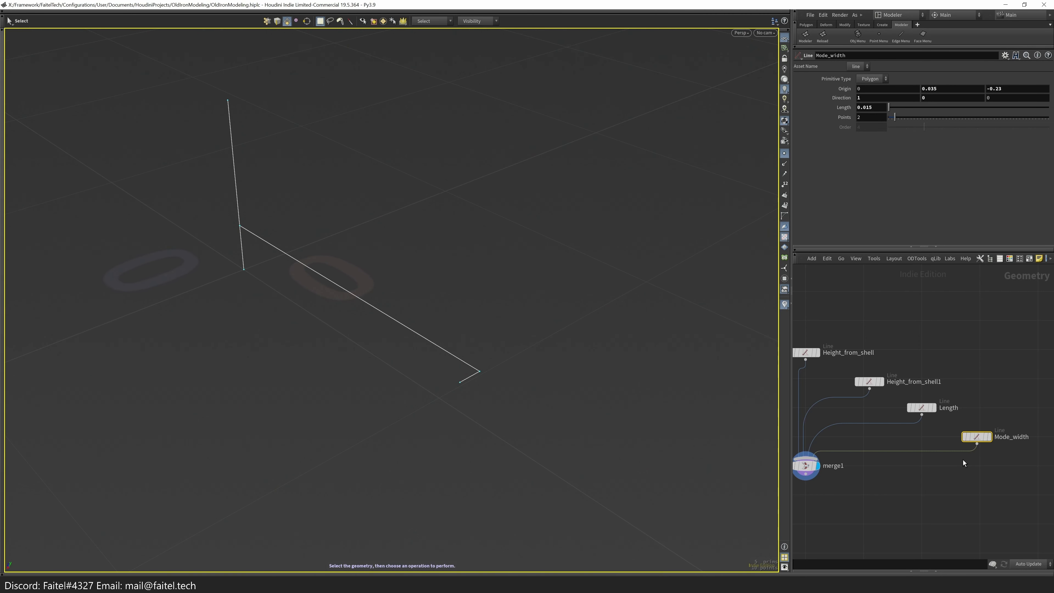
- Add a new Line node and wire it into merge1
{"action": "key", "text": "Tab"}
{"action": "left_click", "coordinate": [973, 566]}
{"action": "left_click", "coordinate": [983, 453]}
{"action": "left_click", "coordinate": [911, 470]}
{"action": "middle_click_drag", "start_coordinate": [911, 469], "coordinate": [818, 435]}
{"action": "middle_click_drag", "start_coordinate": [915, 499], "coordinate": [873, 490]}
{"action": "double_click", "coordinate": [1017, 431]}
- Name the new line Plate_height and move its start to the plate line's end
{"action": "type", "text": "Plate_h"}
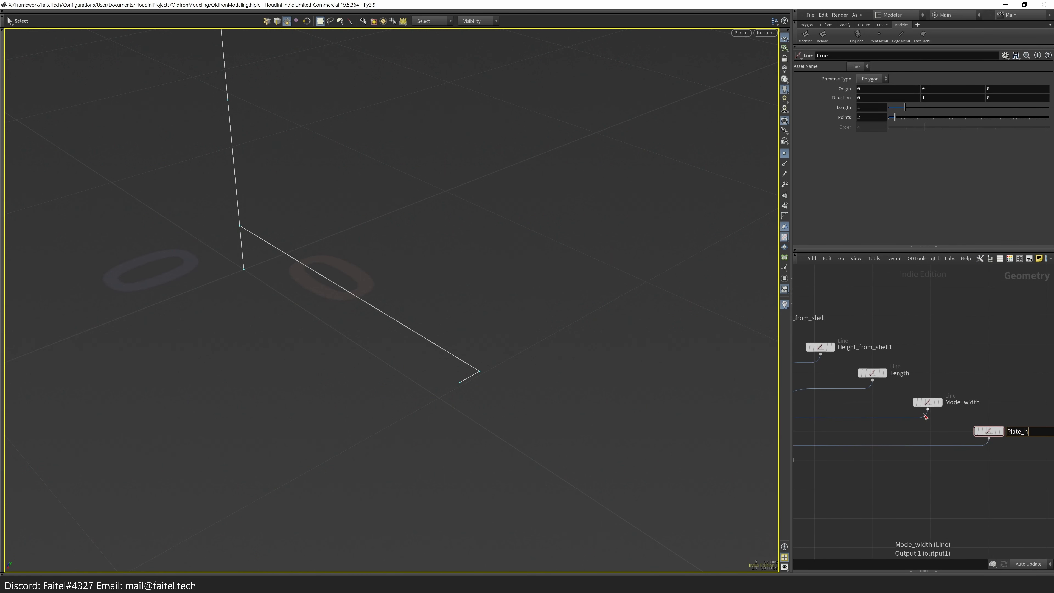
{"action": "type", "text": "eight"}
{"action": "key", "text": "Return"}
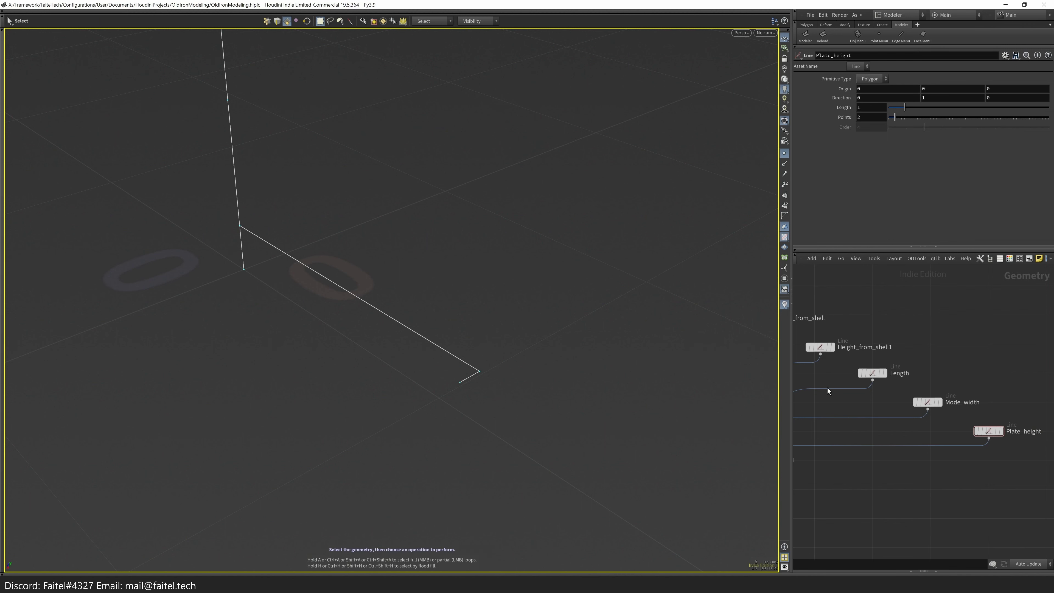
{"action": "middle_click_drag", "start_coordinate": [925, 417], "coordinate": [974, 398]}
{"action": "key", "text": "n"}
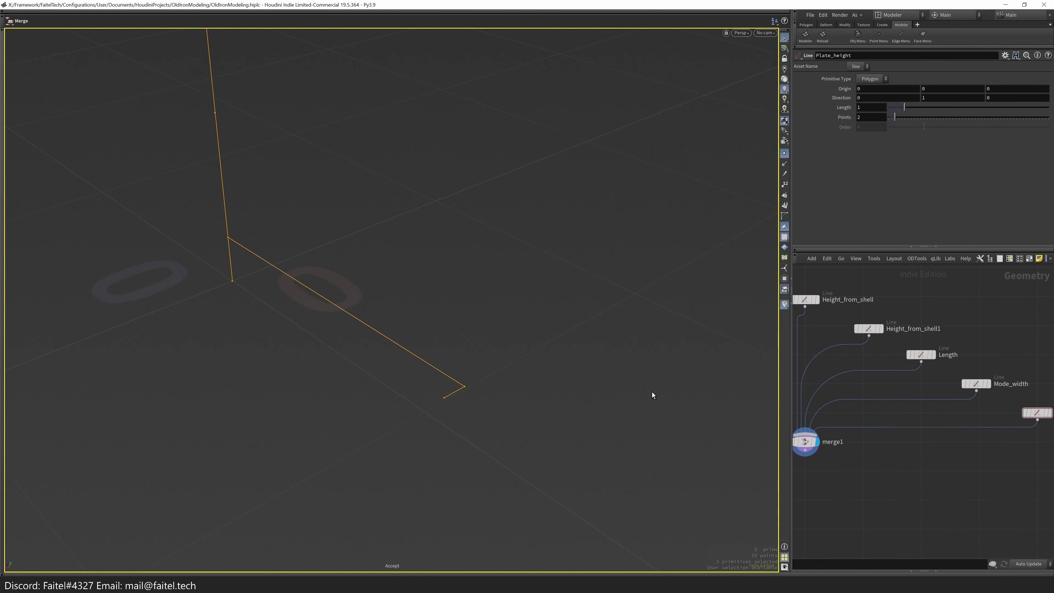
{"action": "key", "text": "Tab"}
{"action": "key", "text": "Escape"}
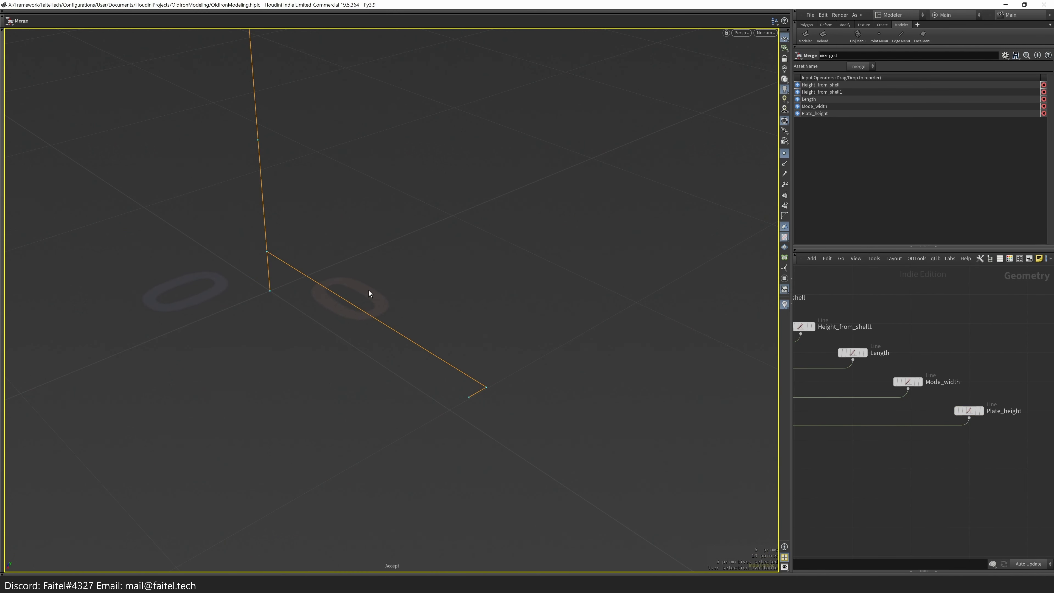
{"action": "left_click", "coordinate": [266, 246]}
{"action": "left_click_drag", "start_coordinate": [266, 246], "coordinate": [468, 434]}
- Set Plate_height's length to 0.015
{"action": "left_click", "coordinate": [866, 108]}
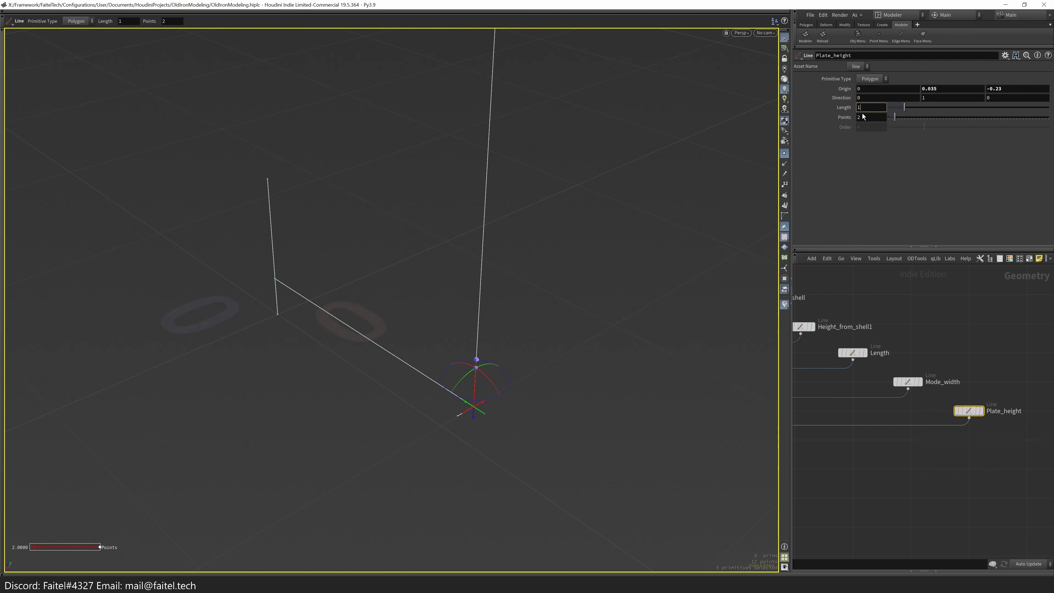
{"action": "type", "text": "0.015"}
{"action": "key", "text": "Return"}
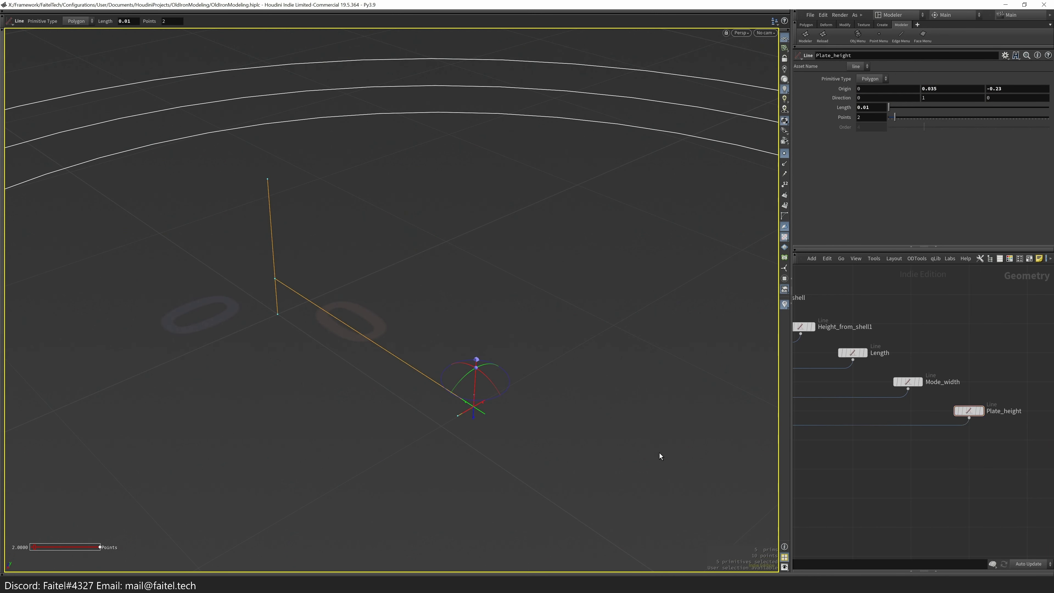
{"action": "middle_click_drag", "start_coordinate": [919, 396], "coordinate": [972, 388]}
{"action": "left_click", "coordinate": [962, 374]}
{"action": "left_click", "coordinate": [1024, 404]}
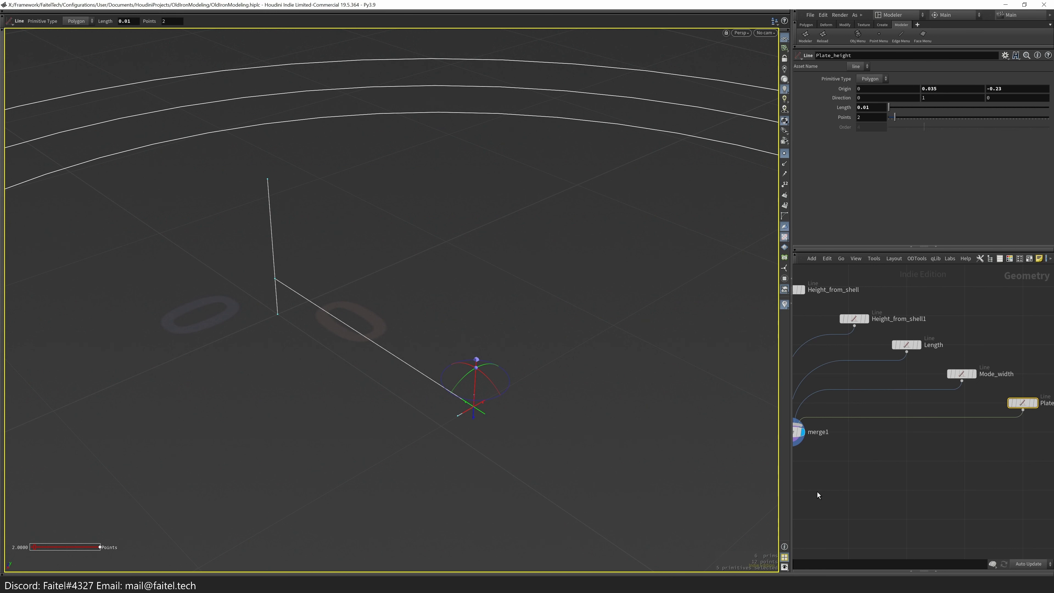
{"action": "left_click_drag", "start_coordinate": [759, 205], "coordinate": [782, 441], "text": "alt"}
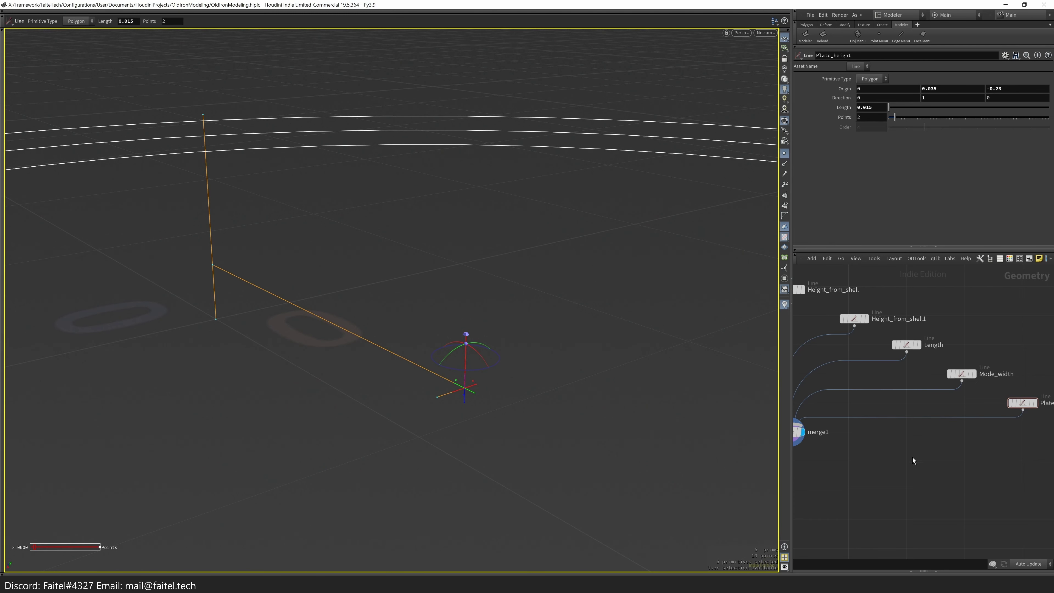
- Duplicate Plate_height as Mode_height1 and wire it into merge1
{"action": "key", "text": "ctrl+c"}
{"action": "key", "text": "ctrl+v"}
{"action": "double_click", "coordinate": [974, 418]}
{"action": "type", "text": "Mode_height1"}
{"action": "key", "text": "Return"}
{"action": "key", "text": "h"}
{"action": "left_click", "coordinate": [826, 440]}
- Raise Mode_height1's origin to Y 0.05 and set its length to 0.065
{"action": "scroll", "coordinate": [483, 367], "scroll_direction": "up", "scroll_amount": 2}
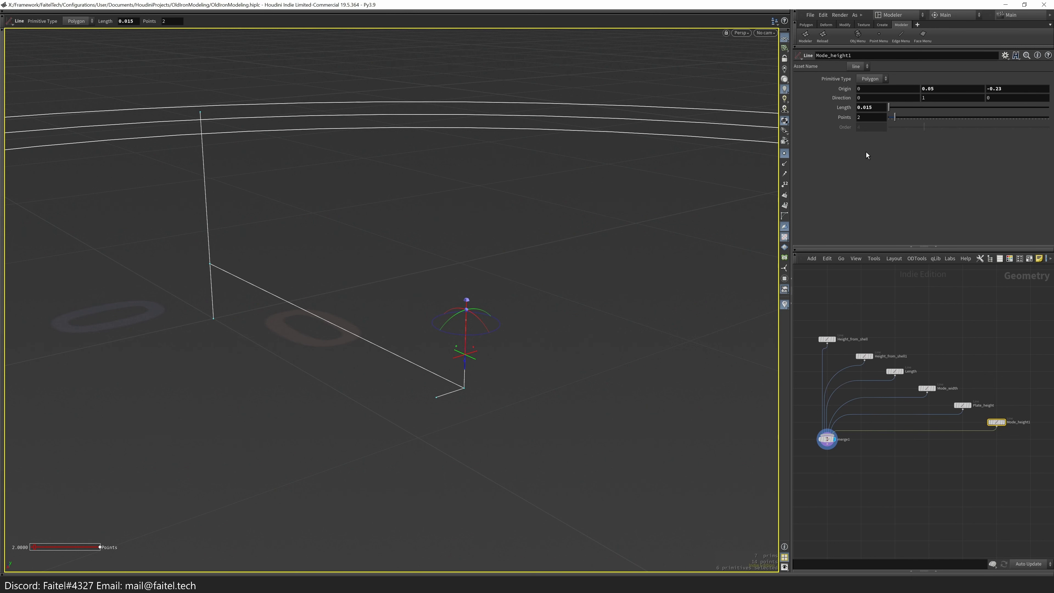
{"action": "type", "text": "5"}
{"action": "key", "text": "Return"}
{"action": "key", "text": "Escape"}
{"action": "left_click_drag", "start_coordinate": [494, 273], "coordinate": [457, 353]}
{"action": "key", "text": "Return"}
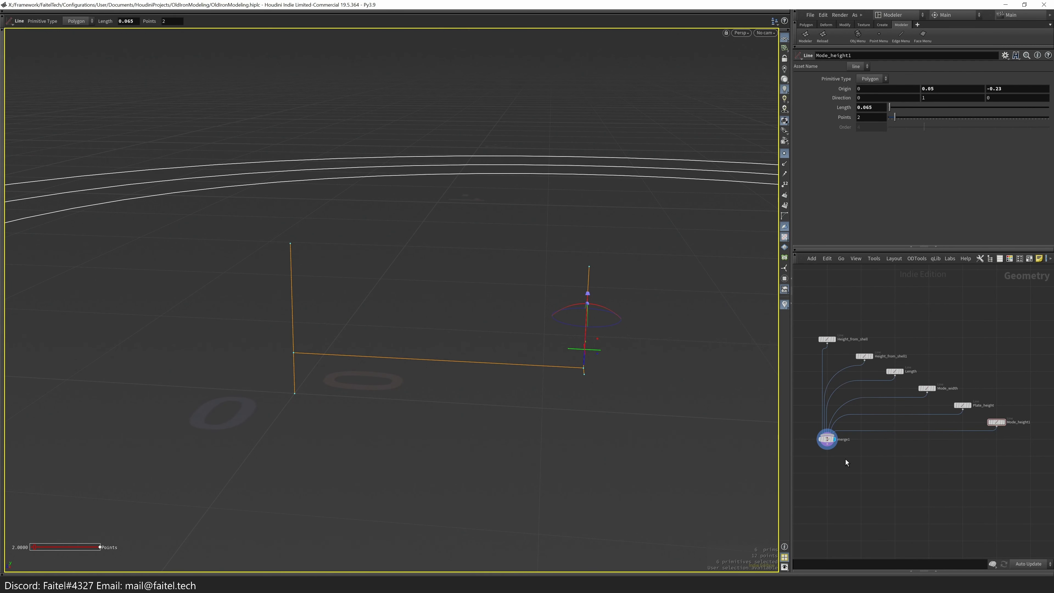
{"action": "key", "text": "Escape"}
{"action": "left_click_drag", "start_coordinate": [573, 266], "coordinate": [670, 358]}
{"action": "key", "text": "Return"}
- Compare the Height_from_shell and Length line settings
{"action": "left_click", "coordinate": [827, 339]}
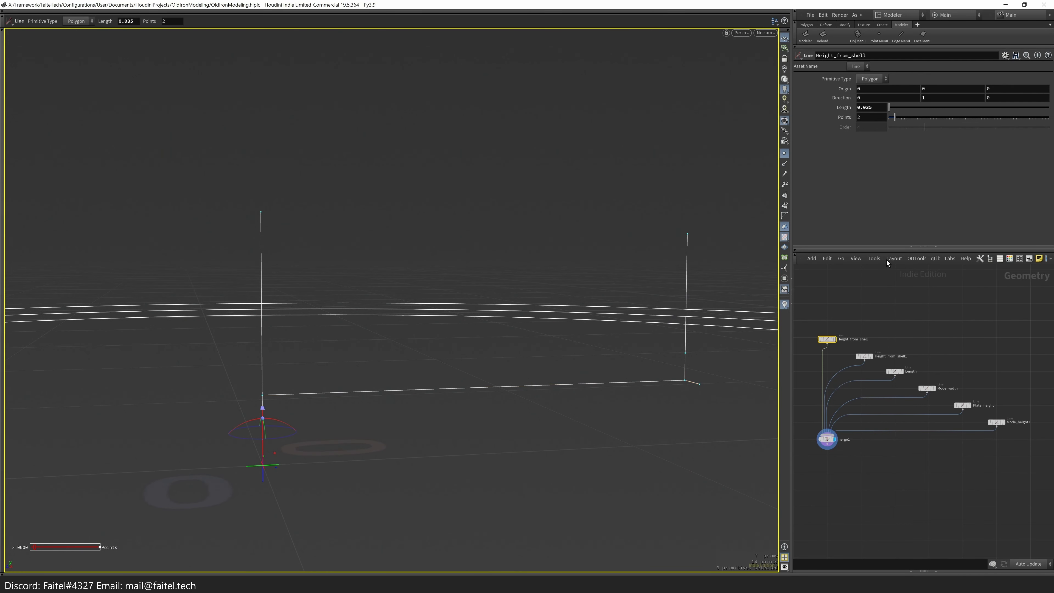
{"action": "left_click", "coordinate": [894, 371]}
{"action": "scroll", "coordinate": [901, 384], "scroll_direction": "up", "scroll_amount": 3}
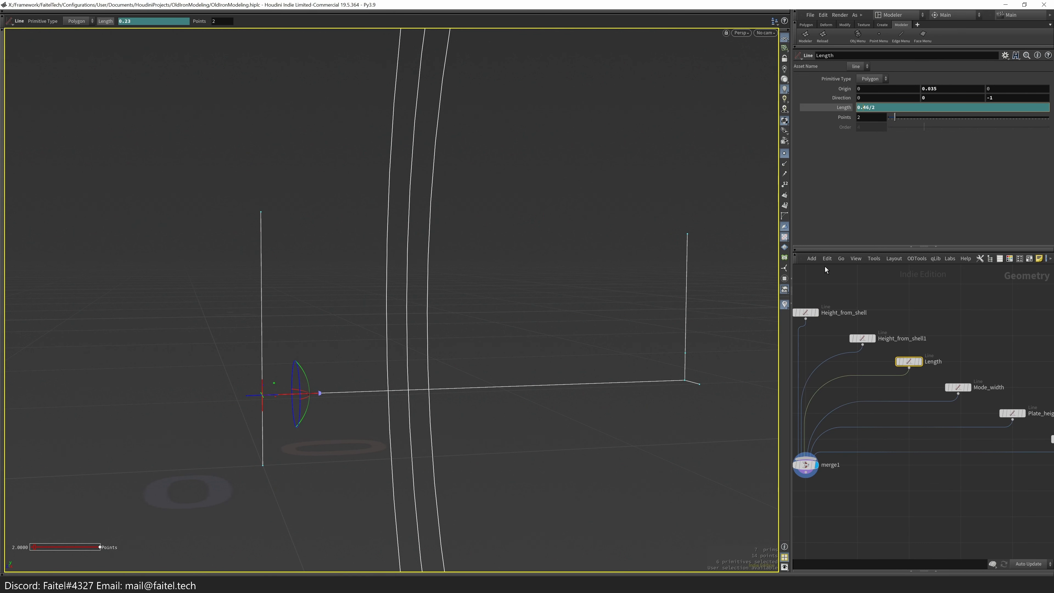
{"action": "left_click", "coordinate": [806, 312]}
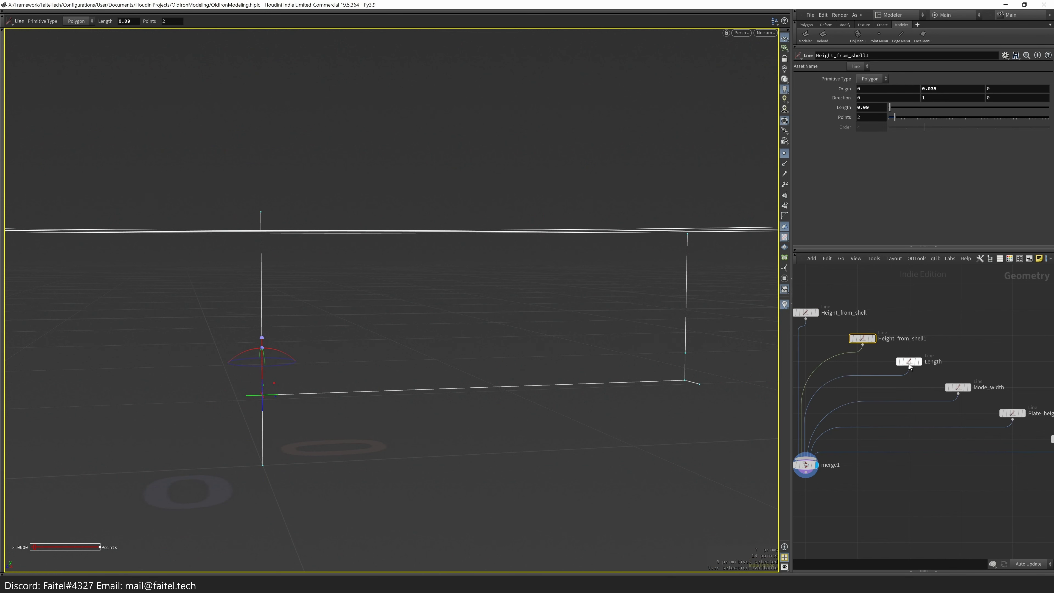
{"action": "left_click", "coordinate": [909, 364]}
{"action": "left_click_drag", "start_coordinate": [747, 310], "coordinate": [560, 308]}
{"action": "key", "text": "Return"}
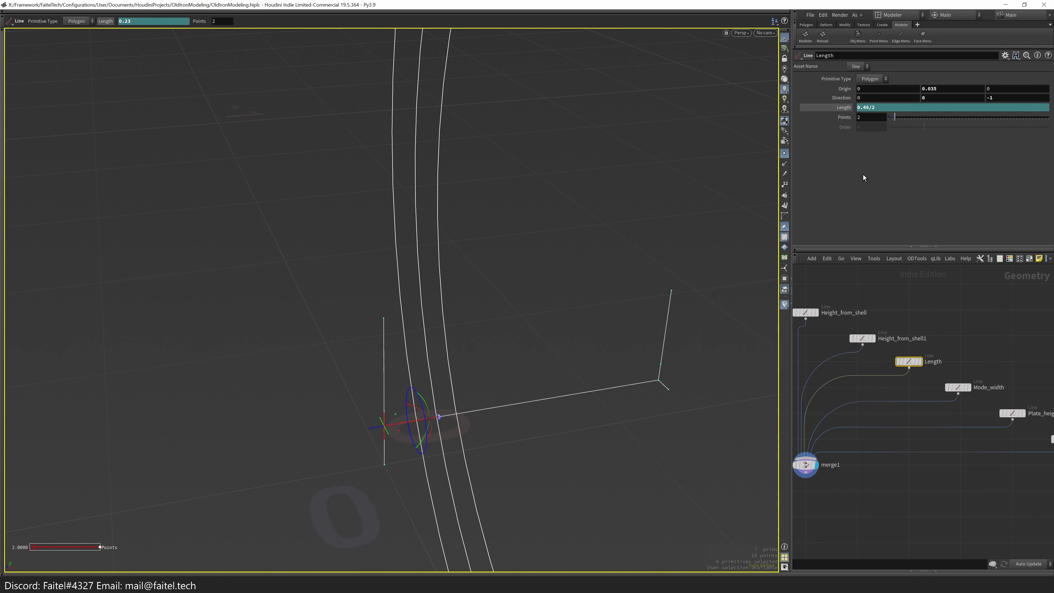
- Edit the Length line's length expression to make it longer
{"action": "middle_click_drag", "start_coordinate": [623, 332], "coordinate": [540, 279]}
{"action": "middle_click_drag", "start_coordinate": [913, 498], "coordinate": [934, 502]}
{"action": "left_click", "coordinate": [865, 108]}
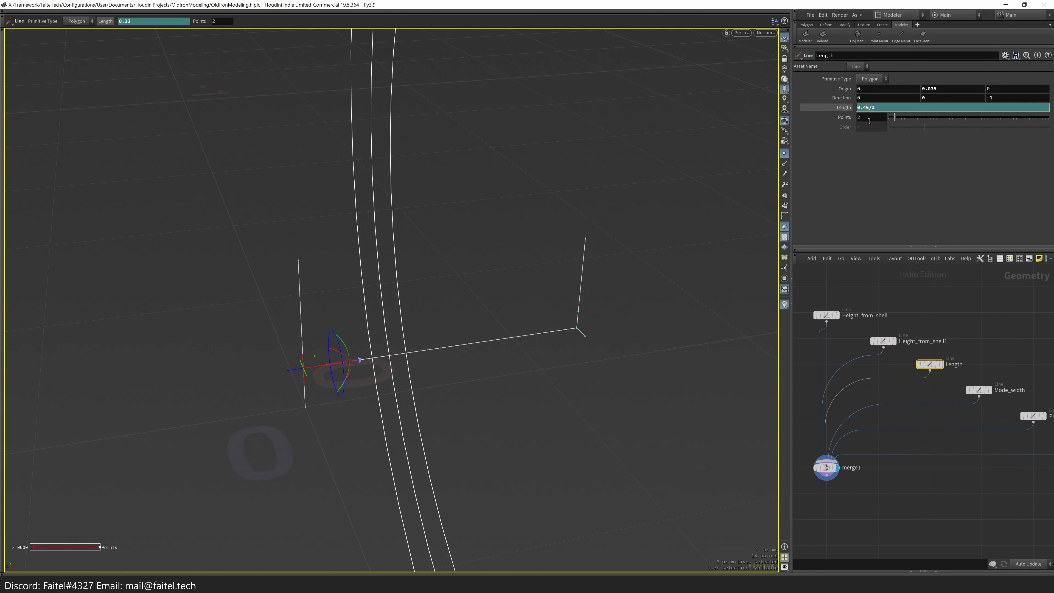
{"action": "key", "text": "BackSpace"}
{"action": "type", "text": "4"}
{"action": "key", "text": "Return"}
- Set Height_from_shell1's length to 0.9 with an origin height of 0.35
{"action": "right_click_drag", "start_coordinate": [556, 299], "coordinate": [308, 371]}
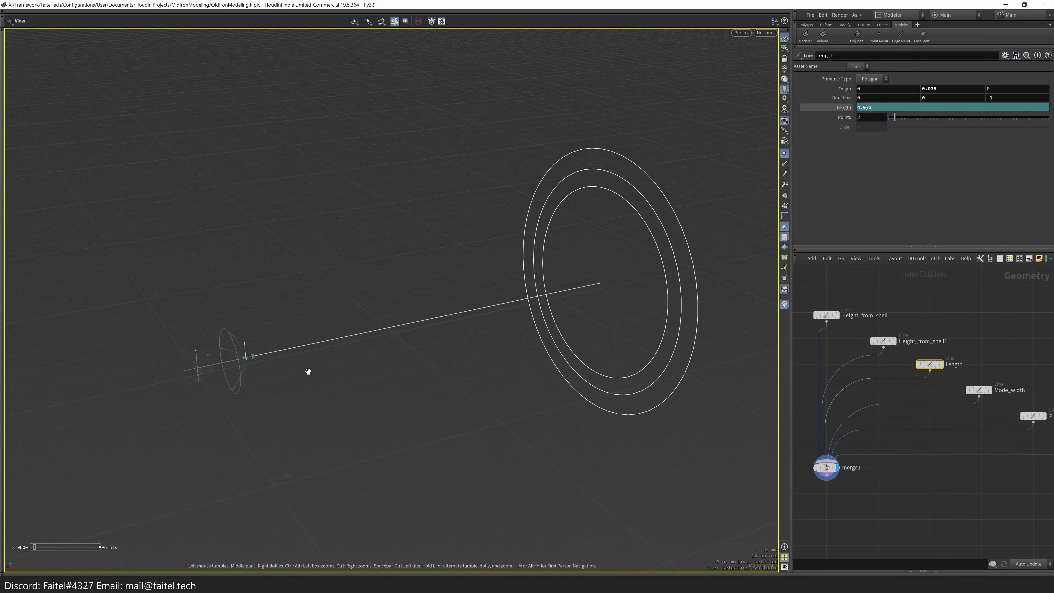
{"action": "left_click", "coordinate": [883, 341]}
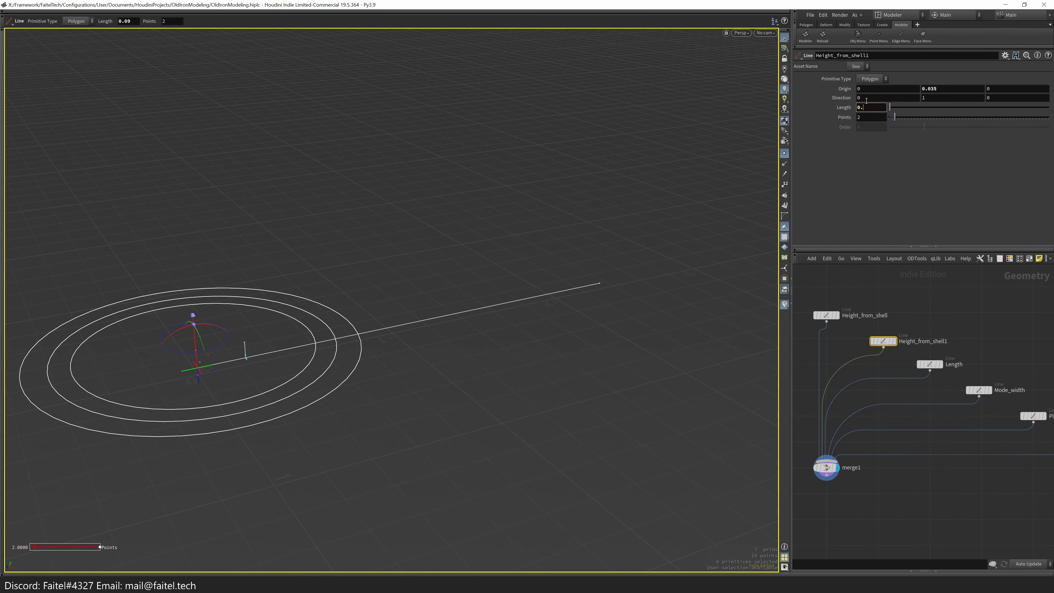
{"action": "type", "text": "9"}
{"action": "key", "text": "Return"}
{"action": "scroll", "coordinate": [831, 359], "scroll_direction": "up", "scroll_amount": 2}
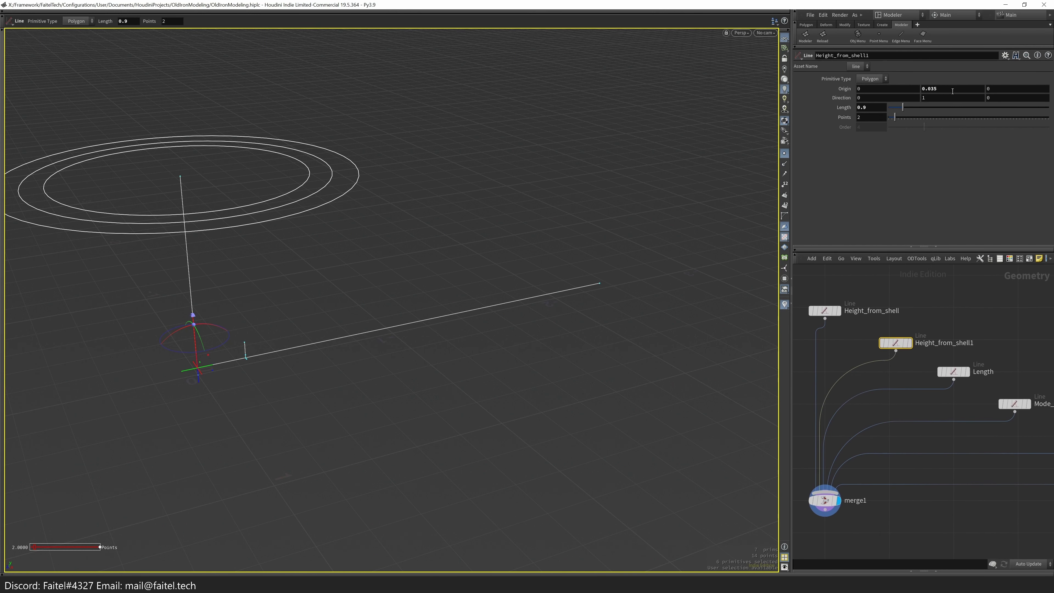
{"action": "key", "text": "Return"}
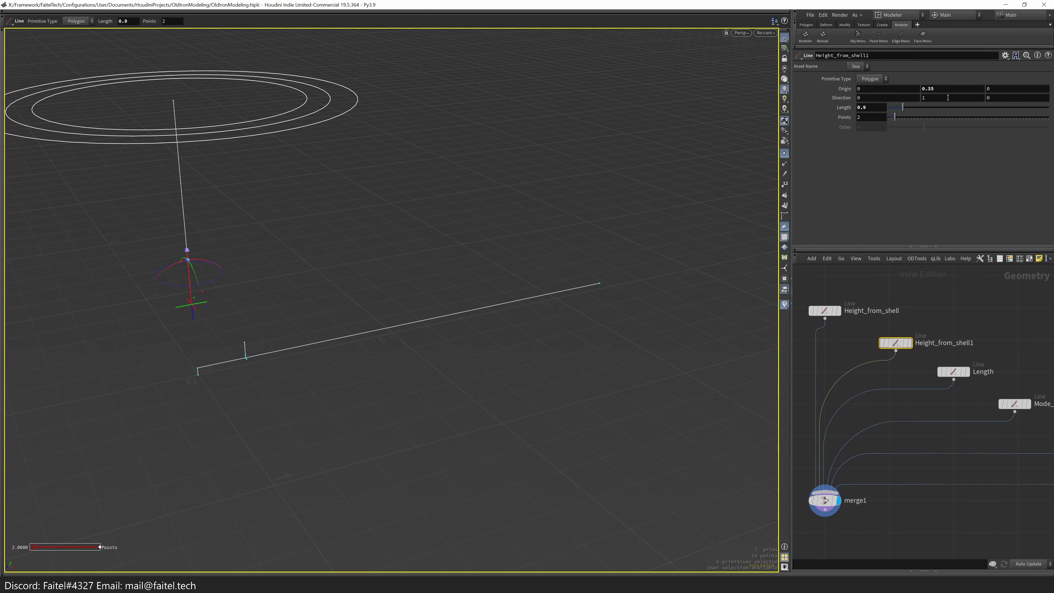
- Set the Mode_width line's length to 0.15
{"action": "left_click", "coordinate": [825, 310]}
{"action": "left_click", "coordinate": [970, 374]}
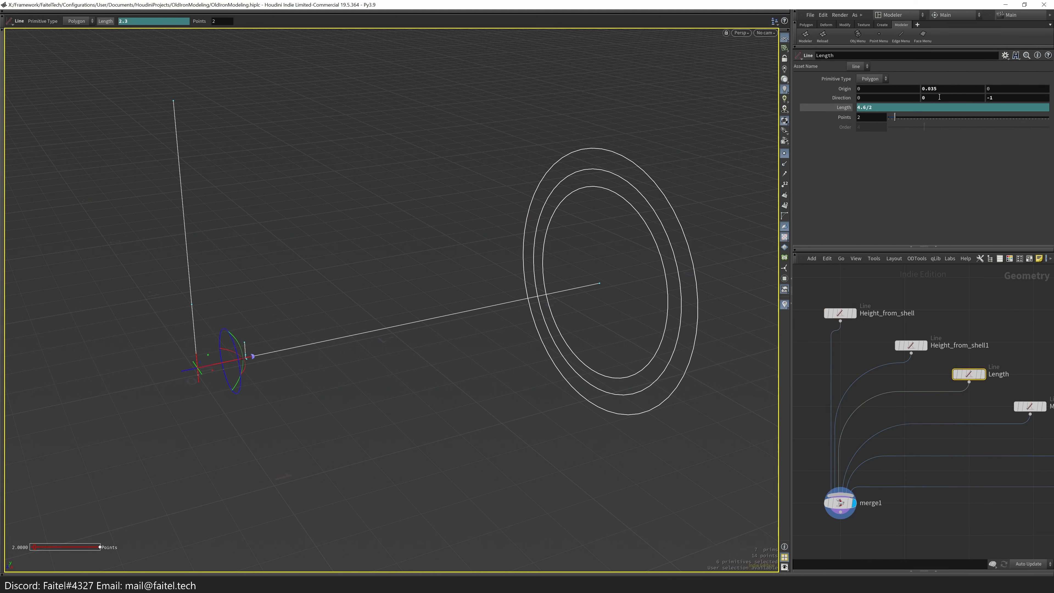
{"action": "key", "text": "Return"}
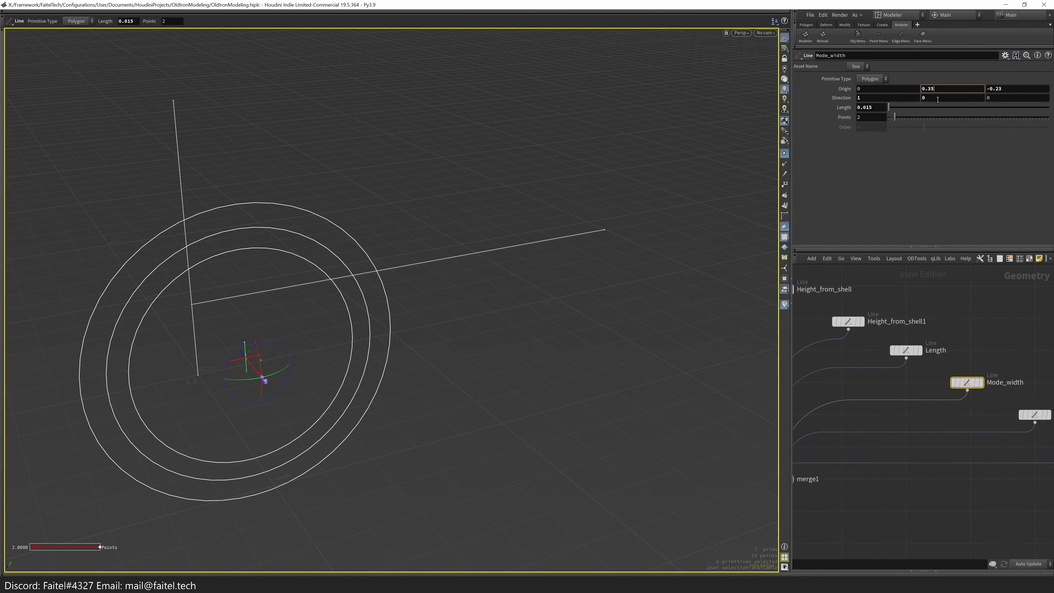
{"action": "left_click_drag", "start_coordinate": [296, 309], "coordinate": [443, 313], "text": "alt"}
{"action": "type", "text": "0.15"}
{"action": "key", "text": "Return"}
{"action": "scroll", "coordinate": [372, 306], "scroll_direction": "up", "scroll_amount": 10}
{"action": "key", "text": "s"}
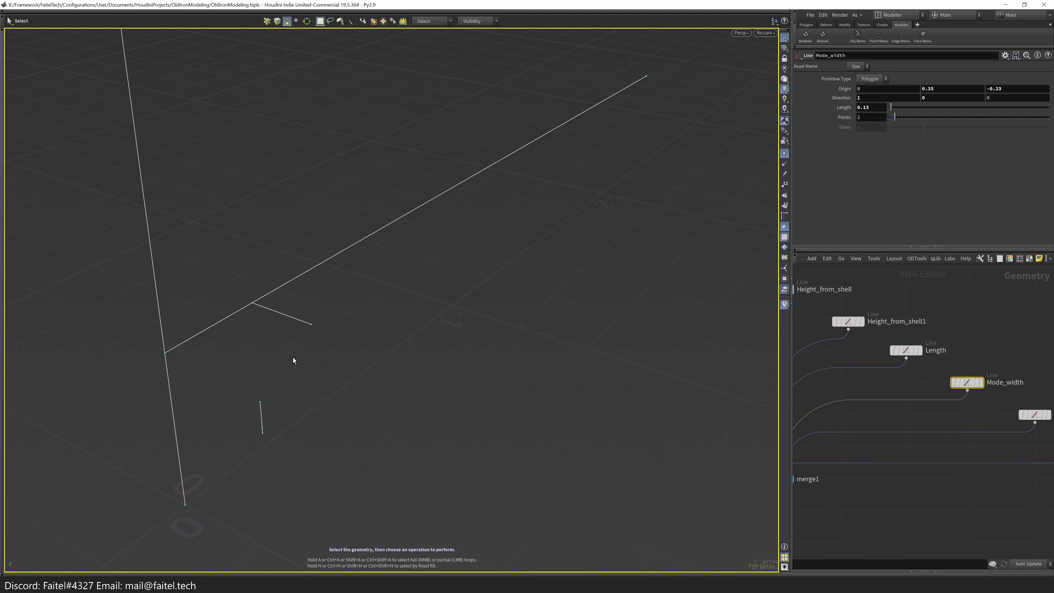
- Move the Plate_height line's depth origin to Z -2.3
{"action": "mouse_move", "coordinate": [1009, 89]}
{"action": "middle_mouse_down"}
{"action": "mouse_move", "coordinate": [998, 102]}
{"action": "mouse_move", "coordinate": [1009, 102]}
{"action": "middle_mouse_up"}
{"action": "middle_click_drag", "start_coordinate": [1009, 89], "coordinate": [955, 117]}
{"action": "scroll", "coordinate": [384, 377], "scroll_direction": "down", "scroll_amount": 5}
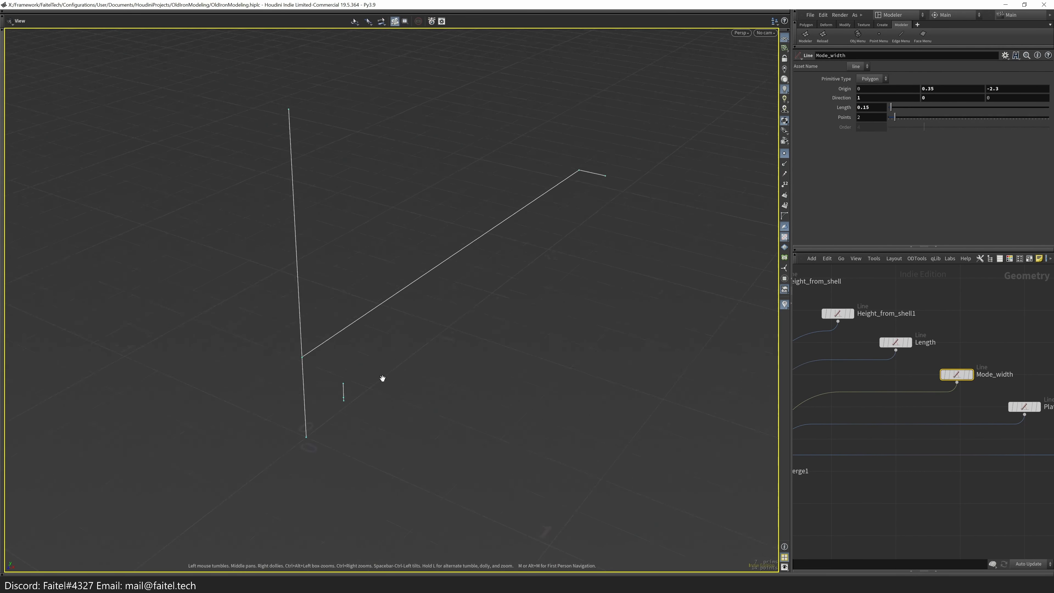
{"action": "scroll", "coordinate": [383, 377], "scroll_direction": "up", "scroll_amount": 2}
{"action": "left_click", "coordinate": [1025, 407]}
{"action": "type", "text": "-2.3"}
{"action": "key", "text": "Return"}
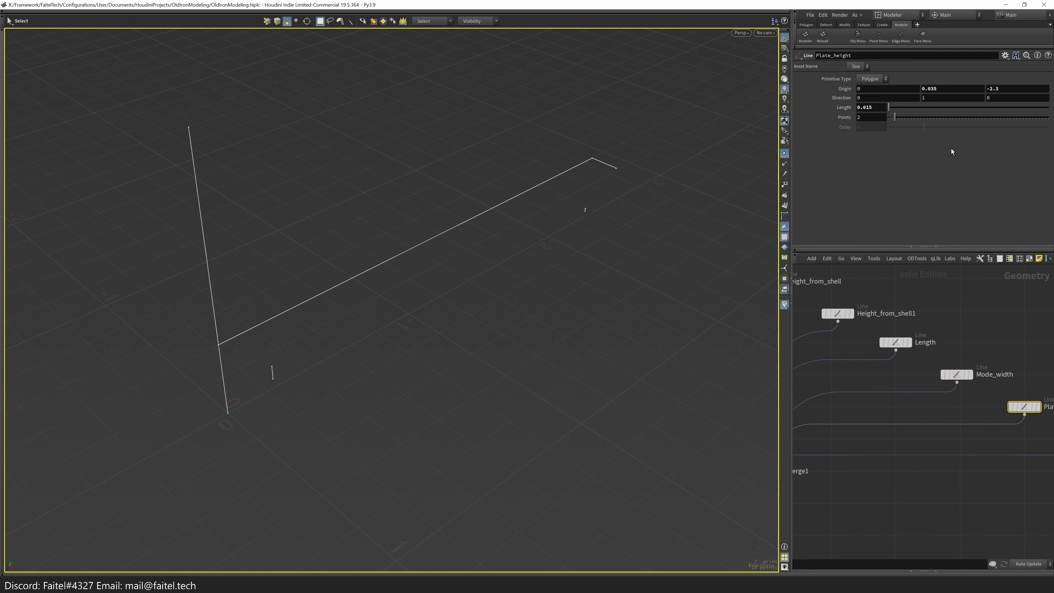
- Set the Mode_height1 line's length to 0.65
{"action": "left_click_drag", "start_coordinate": [718, 122], "coordinate": [563, 106], "text": "alt"}
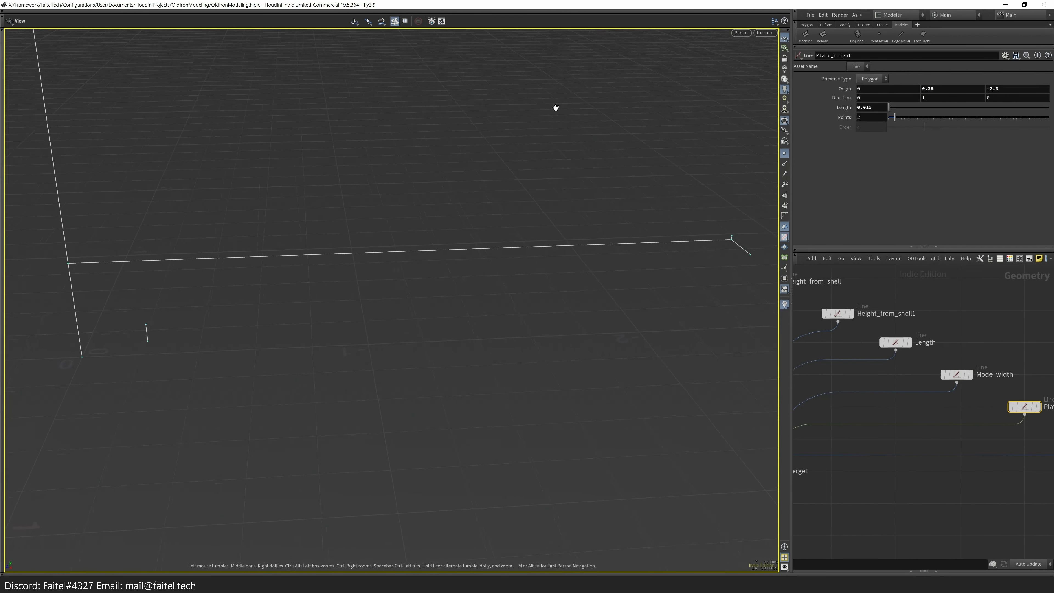
{"action": "left_click_drag", "start_coordinate": [889, 107], "coordinate": [891, 107], "text": "ctrl"}
{"action": "key", "text": "h"}
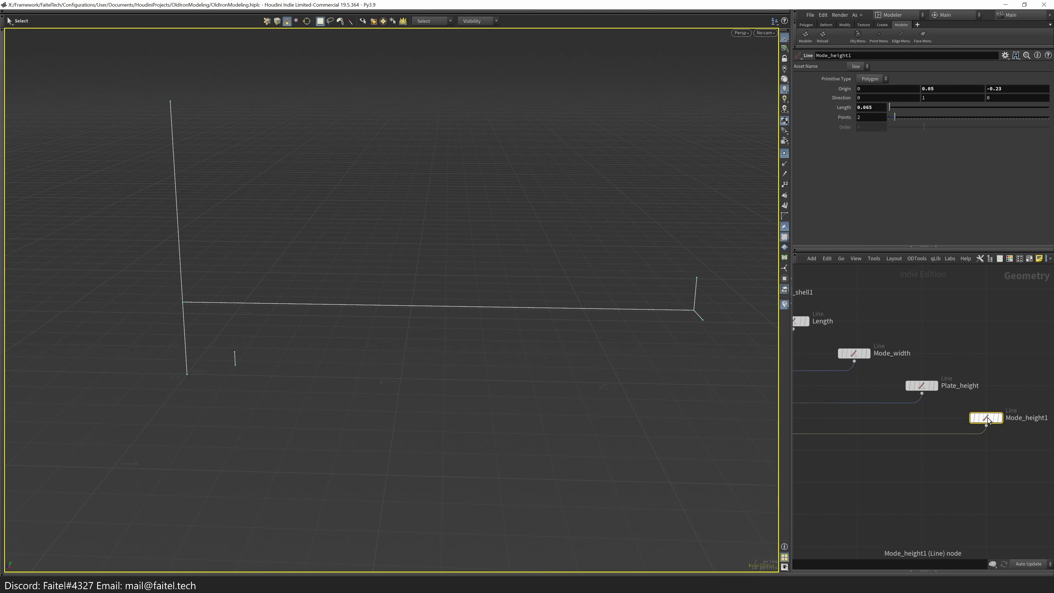
{"action": "left_click", "coordinate": [950, 89]}
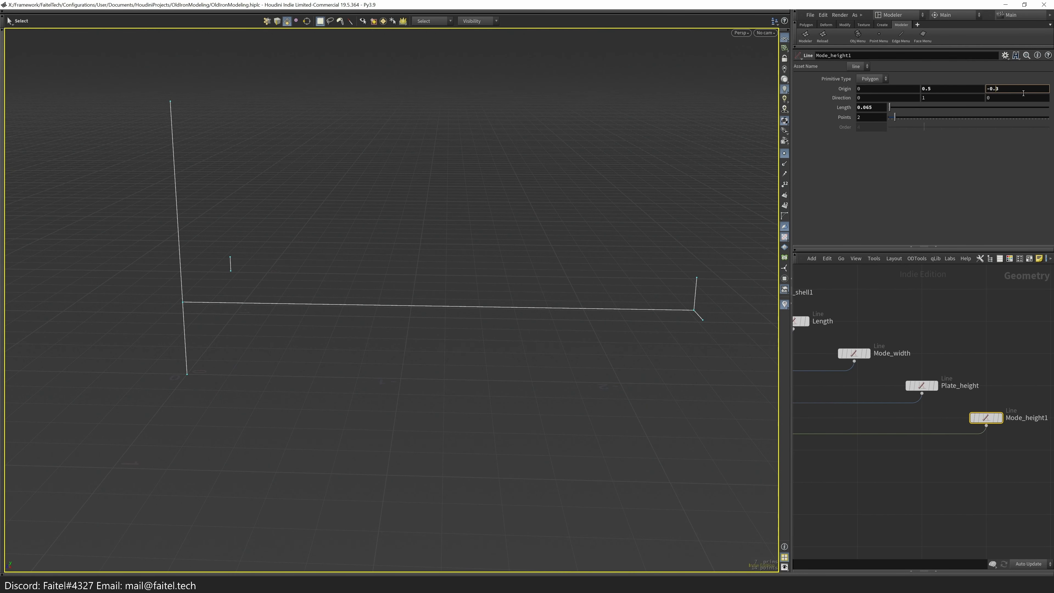
{"action": "left_click", "coordinate": [885, 108]}
{"action": "key", "text": "Return"}
{"action": "left_click_drag", "start_coordinate": [423, 345], "coordinate": [458, 315]}
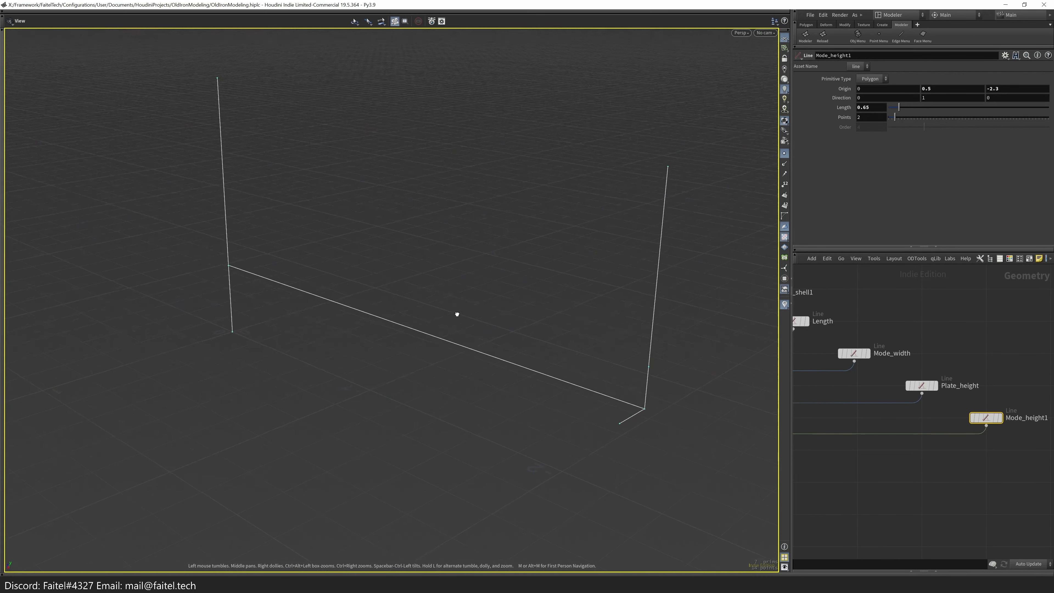
{"action": "key", "text": "s"}
- Duplicate Mode_height1 as a Mode_height2 node placed to its right
{"action": "key", "text": "Escape"}
{"action": "left_click_drag", "start_coordinate": [604, 339], "coordinate": [664, 368]}
{"action": "key", "text": "s"}
{"action": "middle_click_drag", "start_coordinate": [814, 332], "coordinate": [885, 389]}
{"action": "left_click_drag", "start_coordinate": [604, 399], "coordinate": [635, 411], "text": "alt"}
{"action": "scroll", "coordinate": [926, 415], "scroll_direction": "down", "scroll_amount": 3}
{"action": "left_click_drag", "start_coordinate": [1002, 391], "coordinate": [1042, 407], "text": "alt"}
- Rename the copy Bolt_radius and make it a 0.4-long line at height 1.25 pointing along -Z
{"action": "key", "text": "F2"}
{"action": "type", "text": "C"}
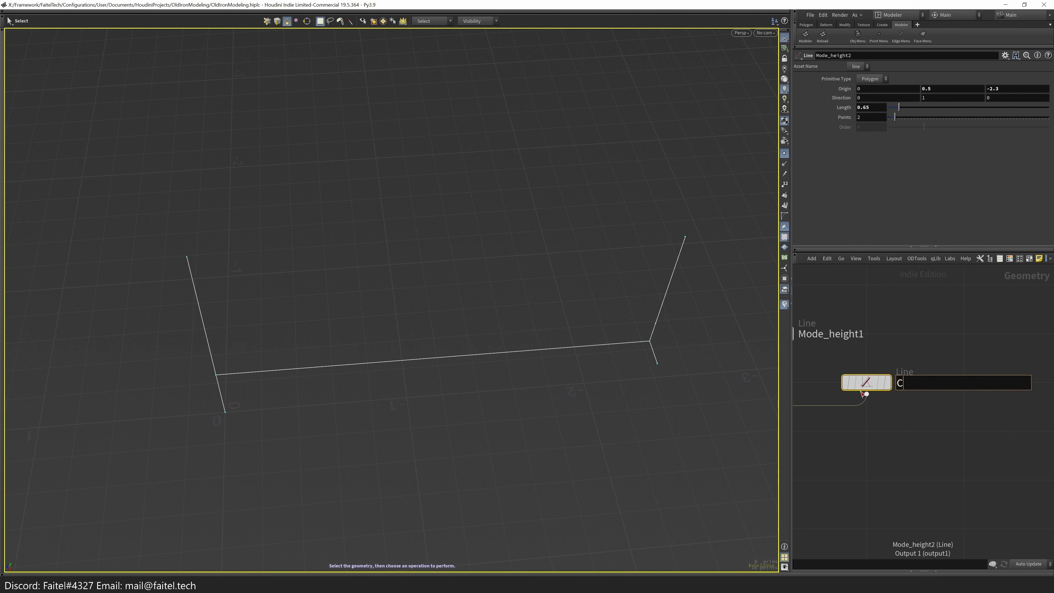
{"action": "key", "text": "Return"}
{"action": "left_click_drag", "start_coordinate": [431, 332], "coordinate": [469, 328], "text": "alt"}
{"action": "type", "text": "0.4"}
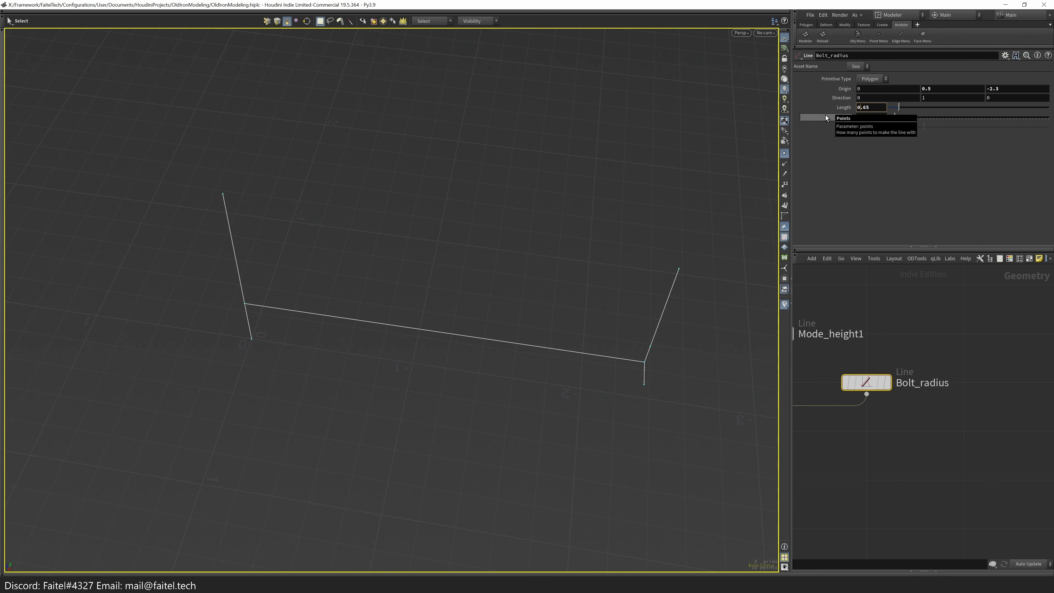
{"action": "left_click", "coordinate": [951, 88]}
{"action": "type", "text": "0.35"}
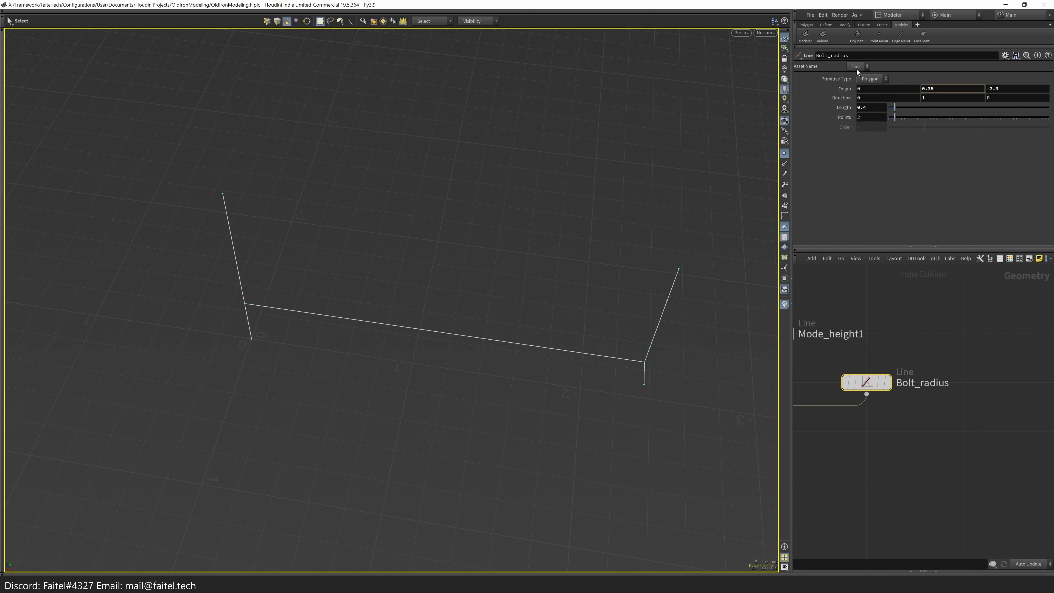
{"action": "key", "text": "Return"}
{"action": "key", "text": "Return"}
{"action": "left_click_drag", "start_coordinate": [247, 307], "coordinate": [304, 212]}
{"action": "key", "text": "Escape"}
{"action": "key", "text": "s"}
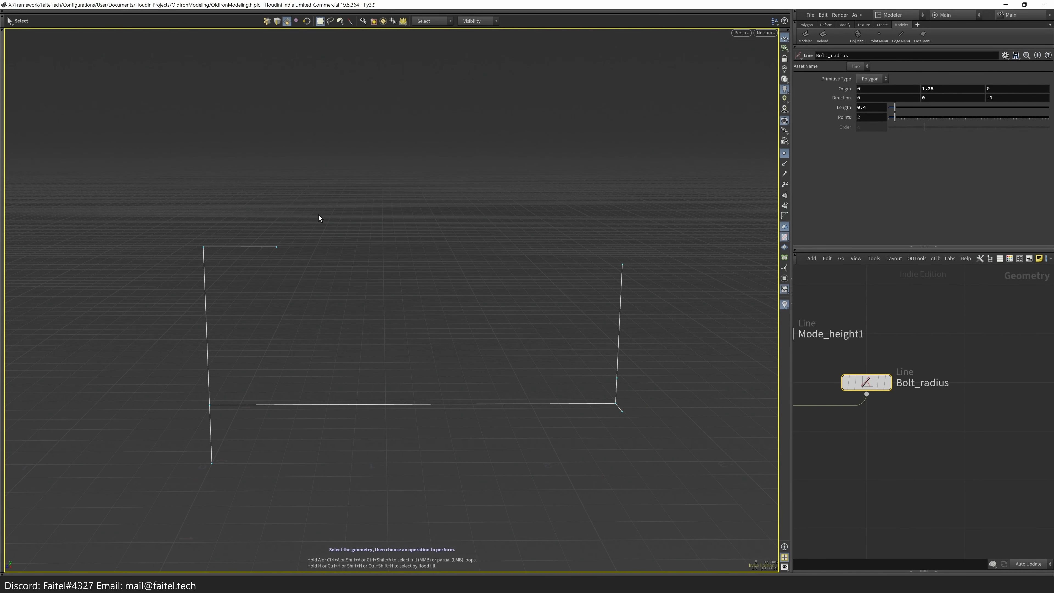
- Measure the heights of the left and right vertical guide lines with the Labs Ruler
{"action": "middle_click_drag", "start_coordinate": [587, 405], "coordinate": [570, 389], "text": "alt"}
{"action": "key", "text": "Tab"}
{"action": "type", "text": "ruler"}
{"action": "key", "text": "Return"}
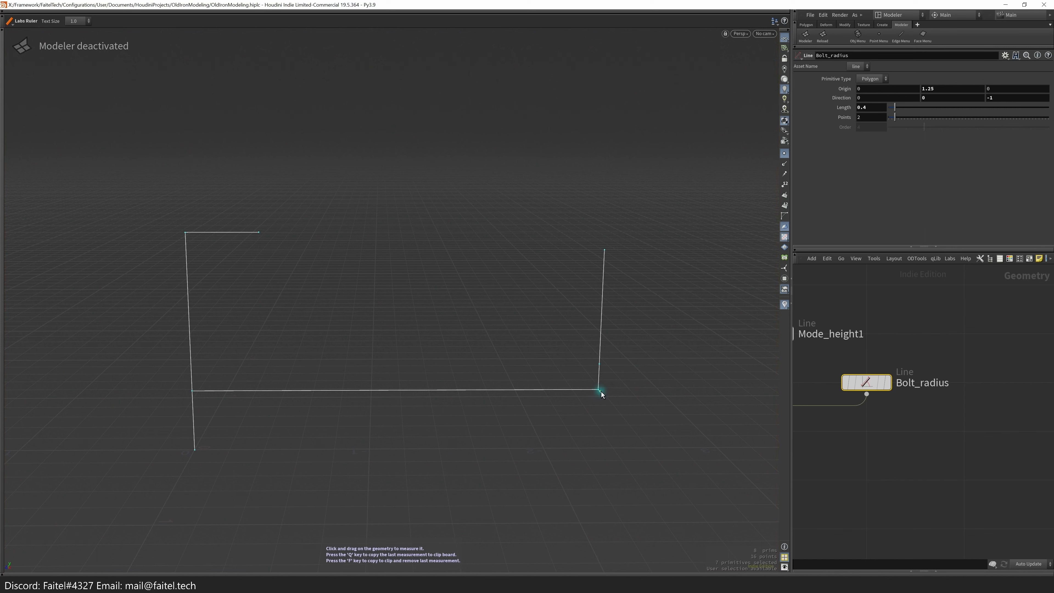
{"action": "left_click_drag", "start_coordinate": [598, 391], "coordinate": [605, 251]}
{"action": "key", "text": "ctrl+z"}
{"action": "left_click_drag", "start_coordinate": [192, 454], "coordinate": [248, 278]}
{"action": "key", "text": "Escape"}
{"action": "left_click_drag", "start_coordinate": [198, 401], "coordinate": [203, 245]}
{"action": "mouse_move", "coordinate": [254, 314]}
{"action": "left_mouse_down"}
{"action": "mouse_move", "coordinate": [219, 332]}
{"action": "mouse_move", "coordinate": [215, 283]}
{"action": "mouse_move", "coordinate": [205, 337]}
{"action": "mouse_move", "coordinate": [235, 304]}
{"action": "left_mouse_up"}
{"action": "key", "text": "s"}
- Show the Line node's handle and start a new Bezier curve with the Curve tool
{"action": "middle_click_drag", "start_coordinate": [918, 424], "coordinate": [971, 381]}
{"action": "key", "text": "Return"}
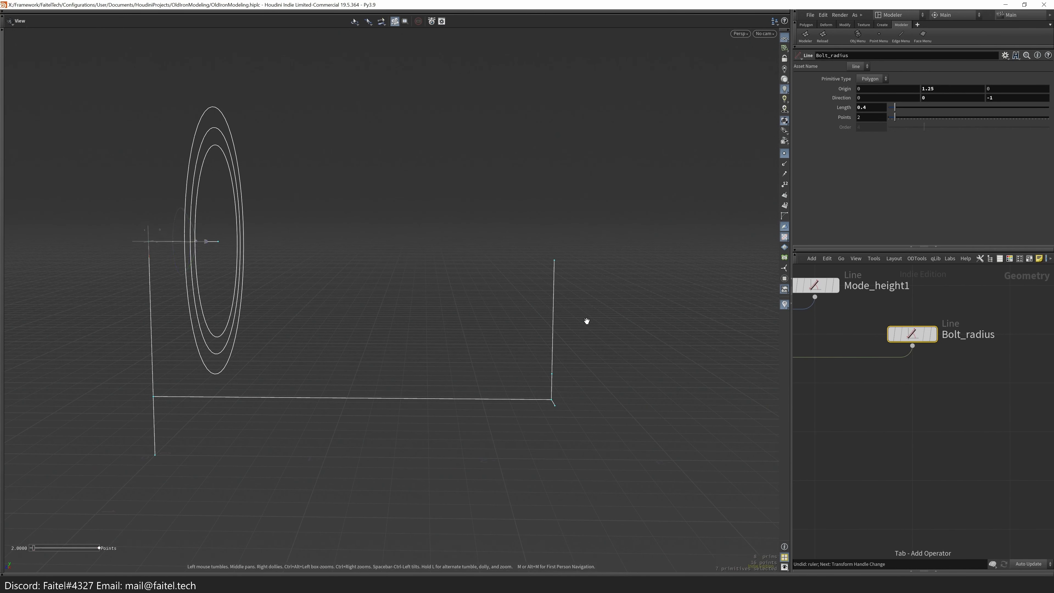
{"action": "key", "text": "grave"}
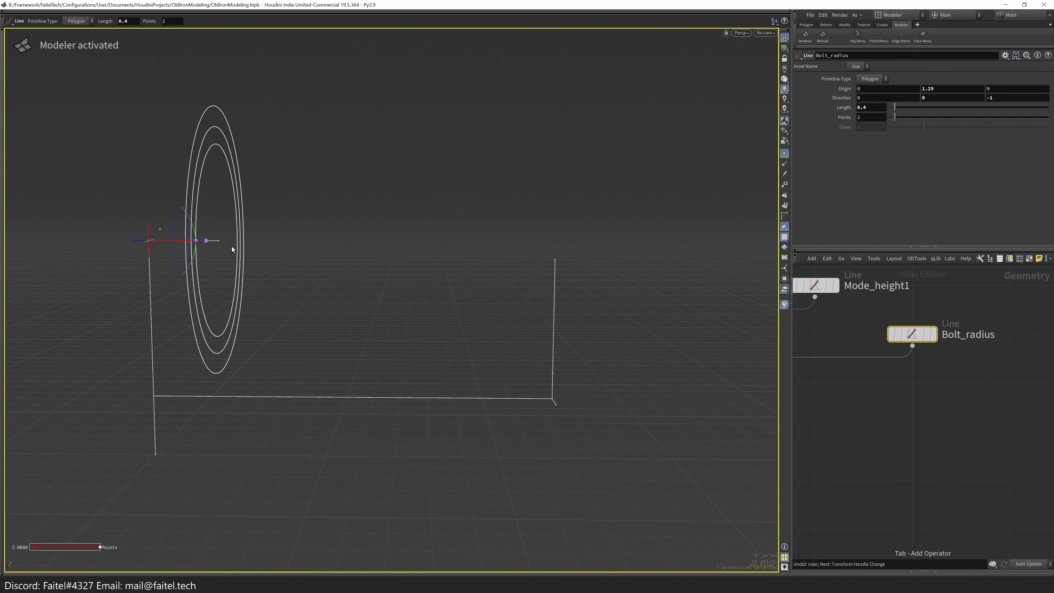
{"action": "key", "text": "c"}
{"action": "scroll", "coordinate": [972, 441], "scroll_direction": "down", "scroll_amount": 3}
{"action": "middle_click_drag", "start_coordinate": [971, 441], "coordinate": [912, 399]}
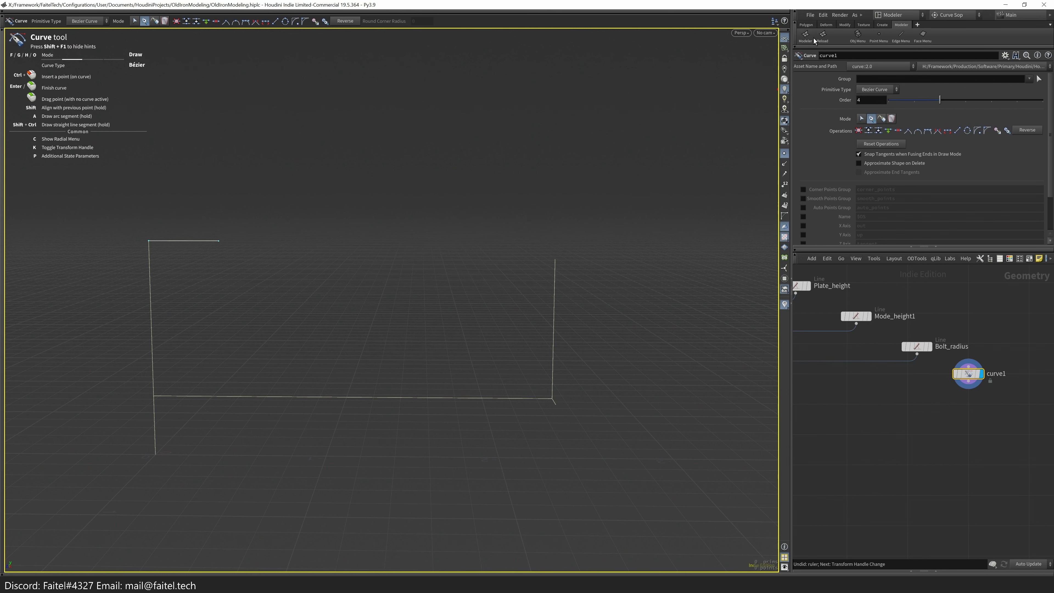
- Finish the curve and toggle visibility of the template guide lines
{"action": "left_click", "coordinate": [217, 242]}
{"action": "left_click_drag", "start_coordinate": [552, 385], "coordinate": [612, 370], "text": "alt"}
{"action": "key", "text": "Return"}
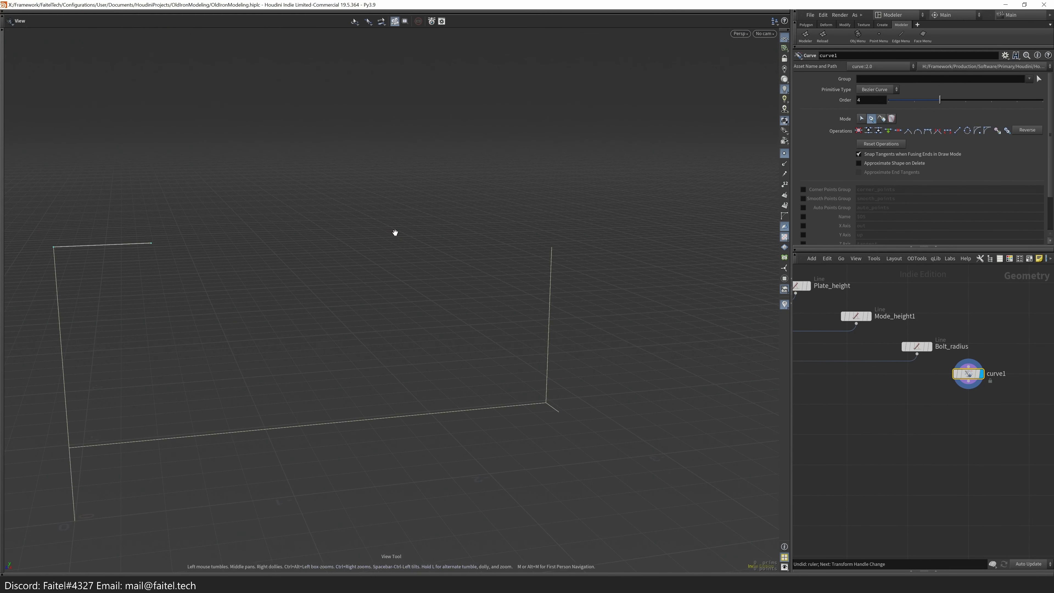
{"action": "scroll", "coordinate": [906, 400], "scroll_direction": "down", "scroll_amount": 3}
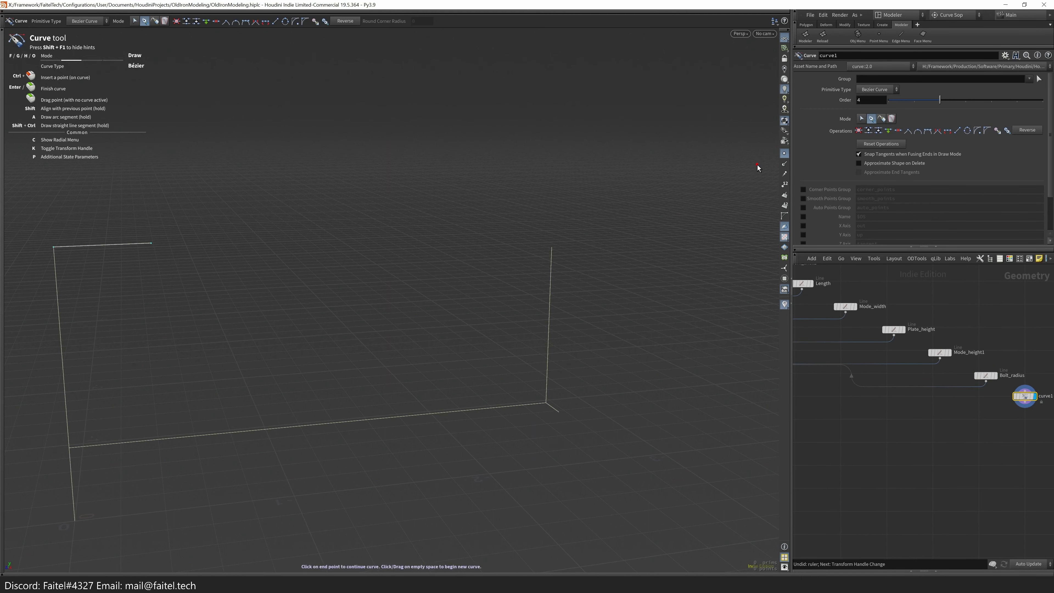
{"action": "key", "text": "Tab"}
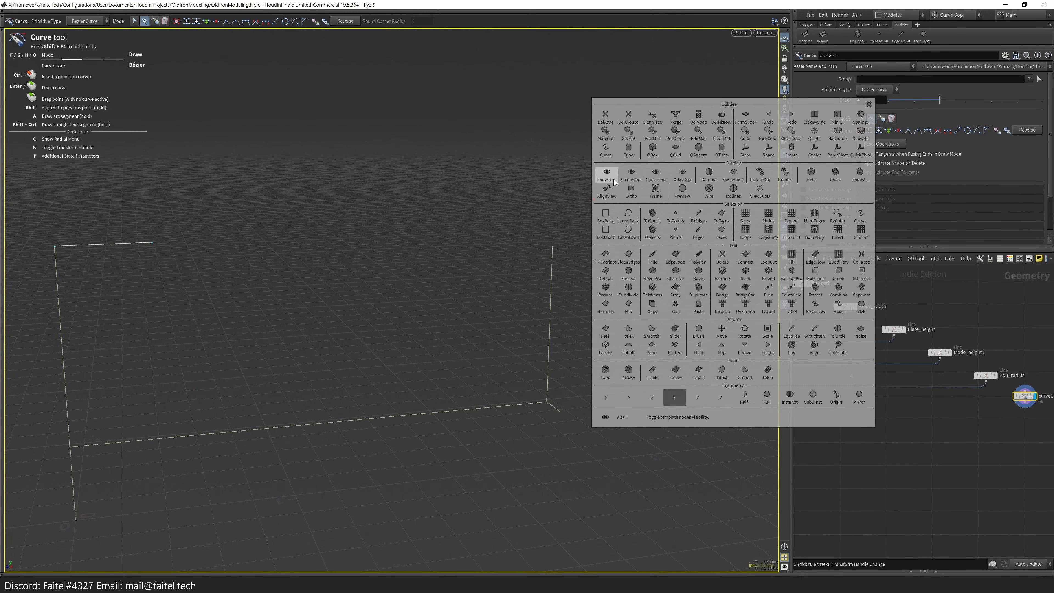
{"action": "left_click", "coordinate": [625, 185]}
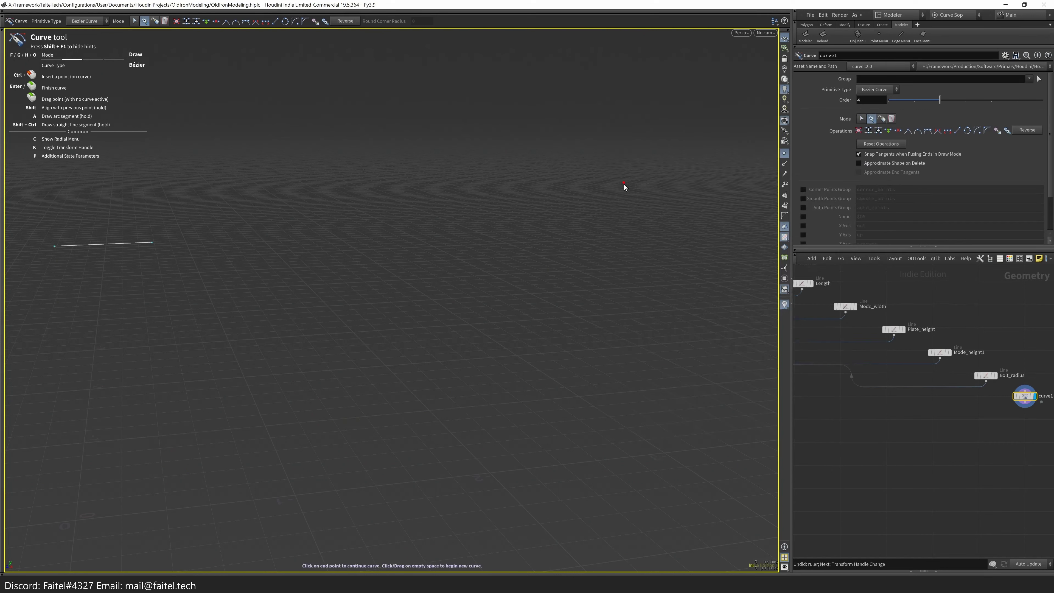
{"action": "scroll", "coordinate": [1022, 408], "scroll_direction": "down", "scroll_amount": 3}
- Wire curve1 into merge1 and display the merged guide lines
{"action": "left_click_drag", "start_coordinate": [1025, 404], "coordinate": [827, 388]}
{"action": "left_click", "coordinate": [826, 388]}
{"action": "left_click", "coordinate": [1033, 399]}
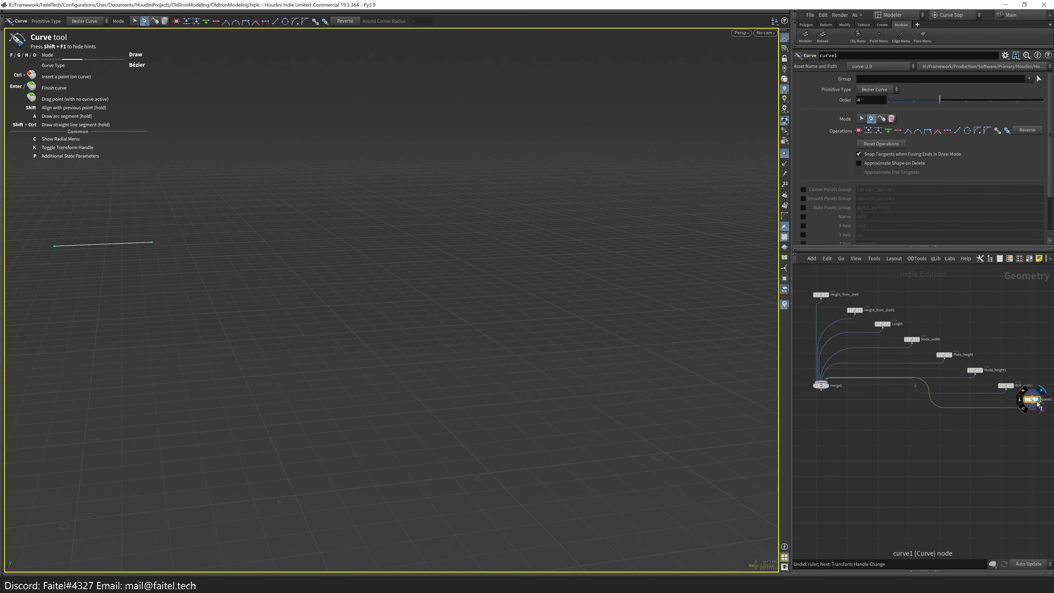
{"action": "left_click", "coordinate": [827, 386]}
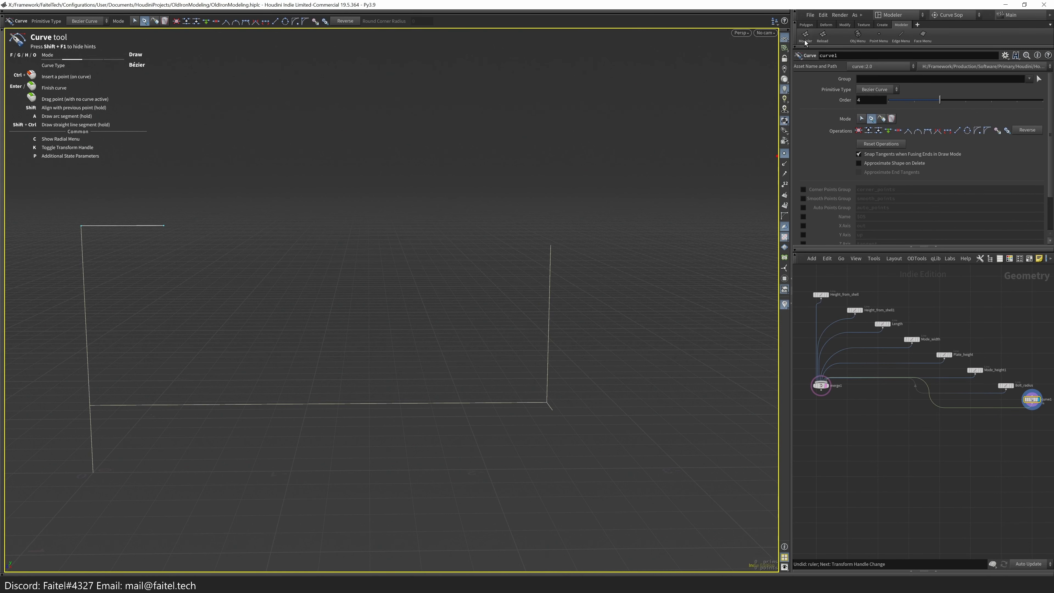
- Draw a Bezier segment from the top guide line's end to the right guide's point
{"action": "left_click", "coordinate": [546, 374]}
{"action": "left_click", "coordinate": [163, 226]}
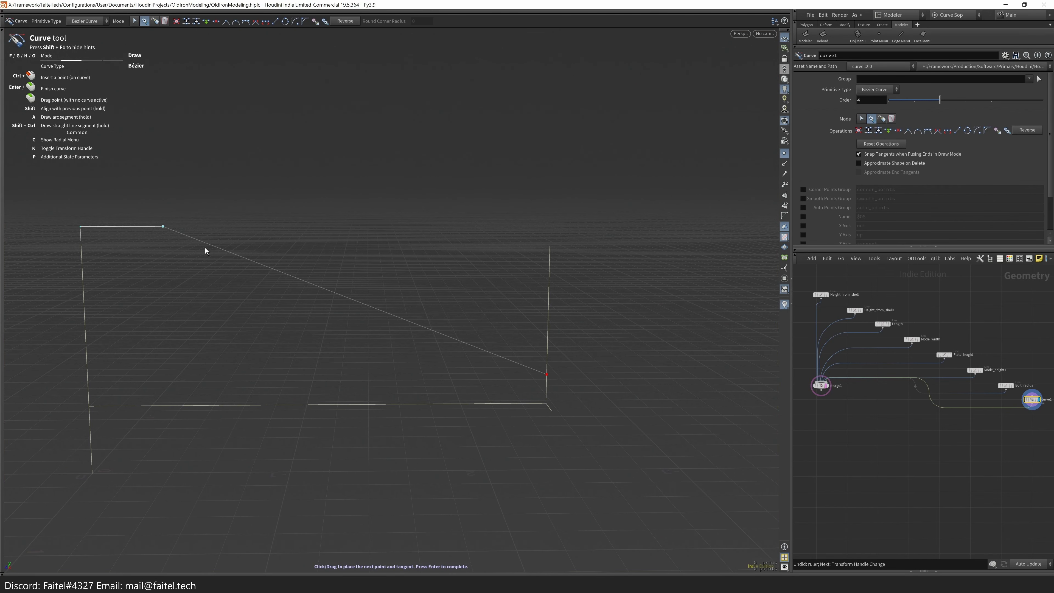
{"action": "key", "text": "ctrl+z"}
{"action": "left_click", "coordinate": [165, 227]}
{"action": "left_click", "coordinate": [135, 21]}
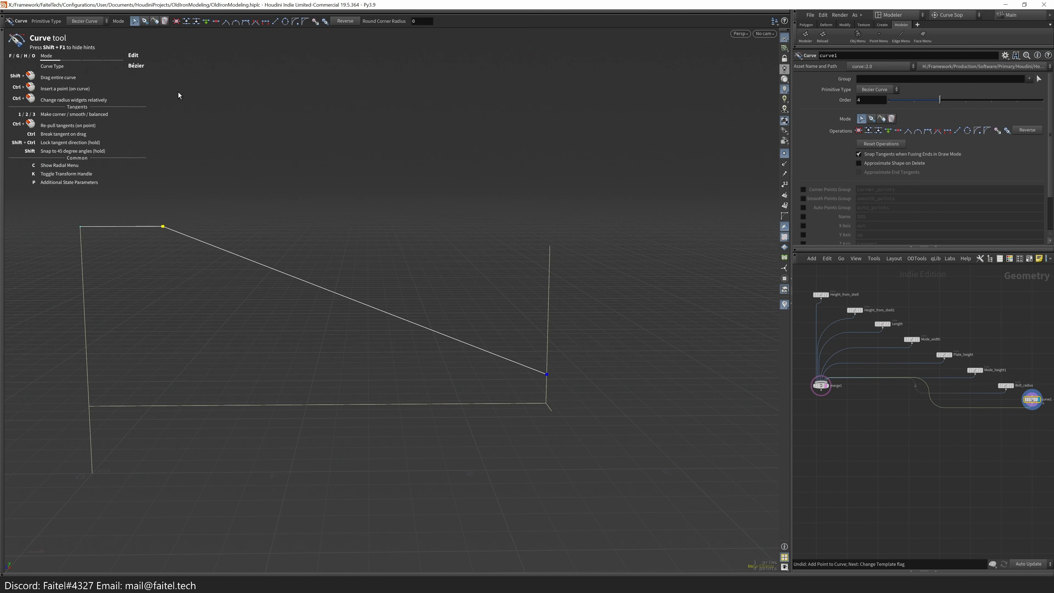
- In the orthographic Right view, bend the segment into a smooth arc
{"action": "key", "text": "space+4"}
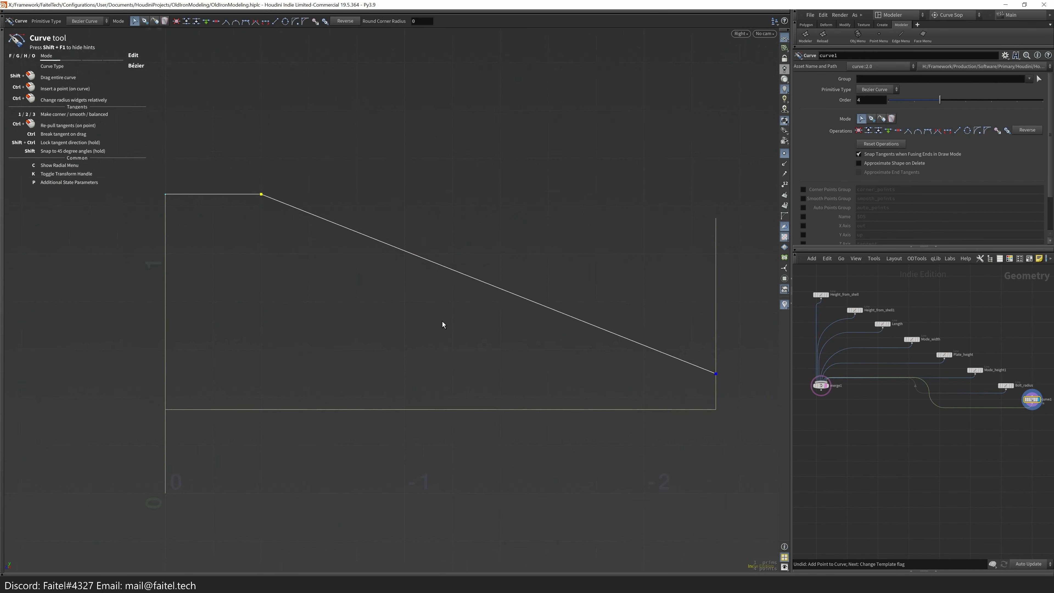
{"action": "left_click_drag", "start_coordinate": [494, 314], "coordinate": [535, 253]}
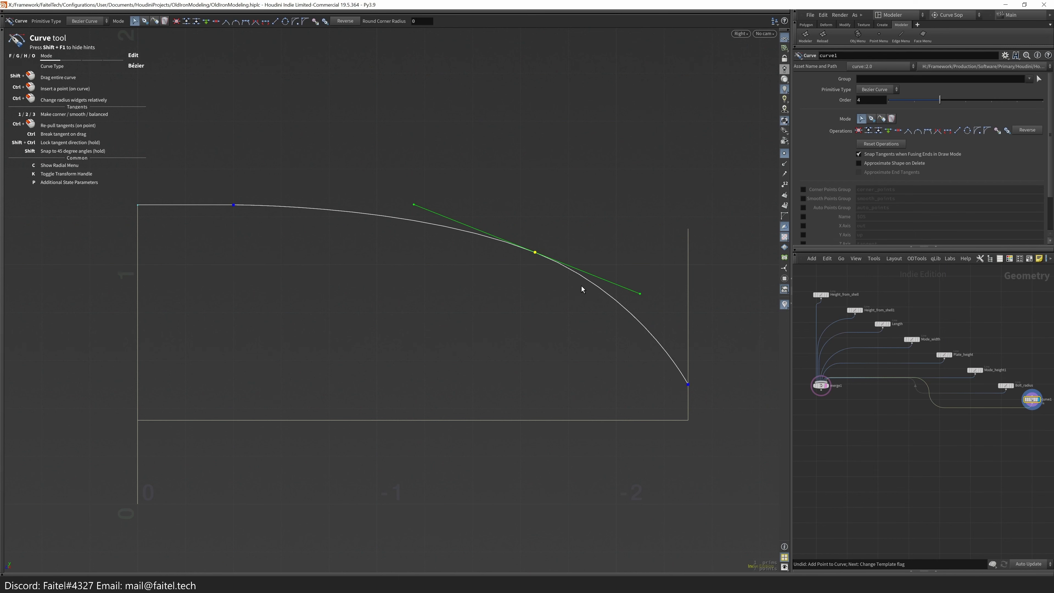
{"action": "key", "text": "s"}
{"action": "middle_click_drag", "start_coordinate": [554, 287], "coordinate": [540, 289]}
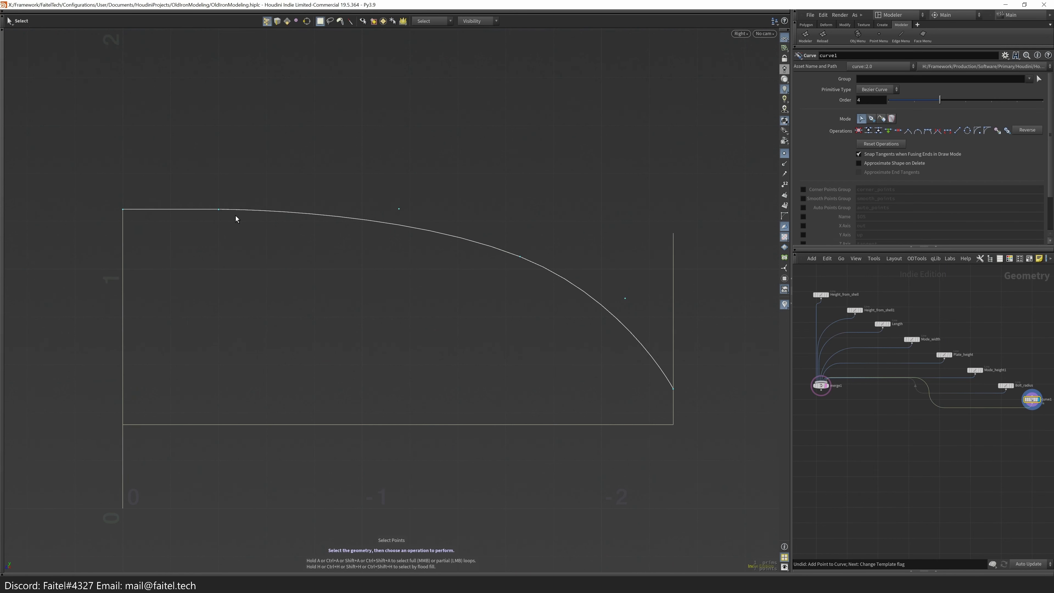
{"action": "key", "text": "Tab"}
- Add resample1 under curve1, resampling by polygon edge with 0.036 segment length
{"action": "type", "text": "r"}
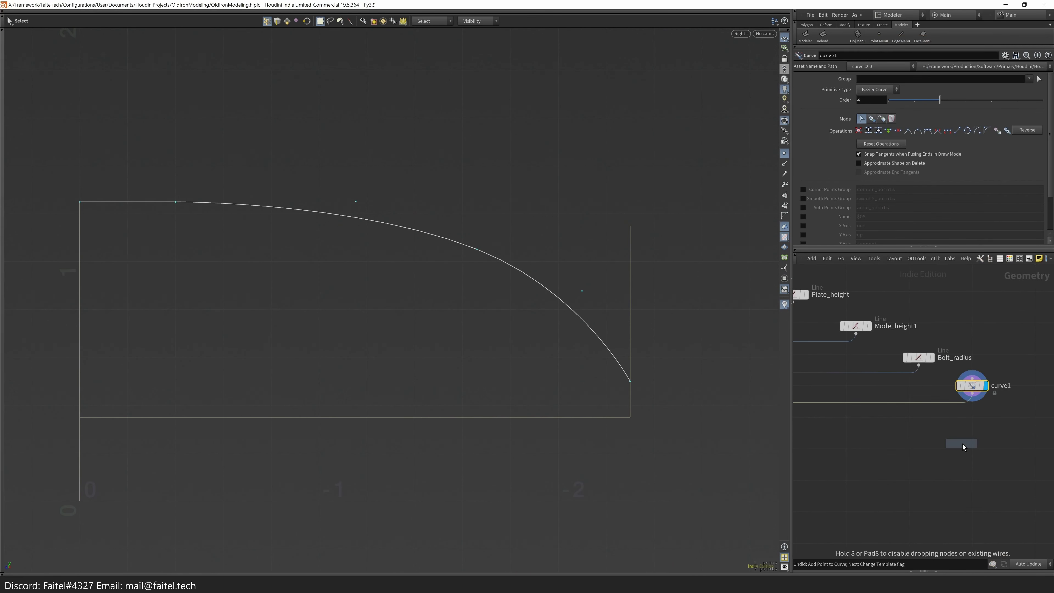
{"action": "type", "text": "esample"}
{"action": "key", "text": "Return"}
{"action": "left_click", "coordinate": [960, 420]}
{"action": "left_click_drag", "start_coordinate": [960, 420], "coordinate": [977, 417]}
{"action": "left_click", "coordinate": [877, 109]}
{"action": "left_click_drag", "start_coordinate": [909, 100], "coordinate": [919, 100]}
{"action": "left_click_drag", "start_coordinate": [891, 147], "coordinate": [890, 147]}
{"action": "scroll", "coordinate": [524, 251], "scroll_direction": "down", "scroll_amount": 1}
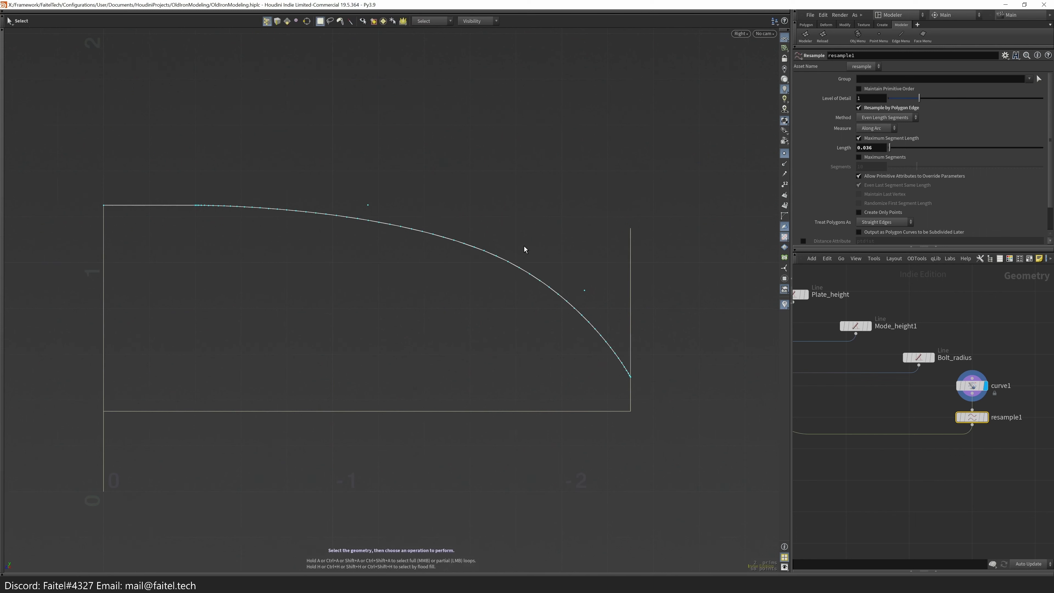
- Add a new Line and place its start at the profile's right edge
{"action": "key", "text": "Up"}
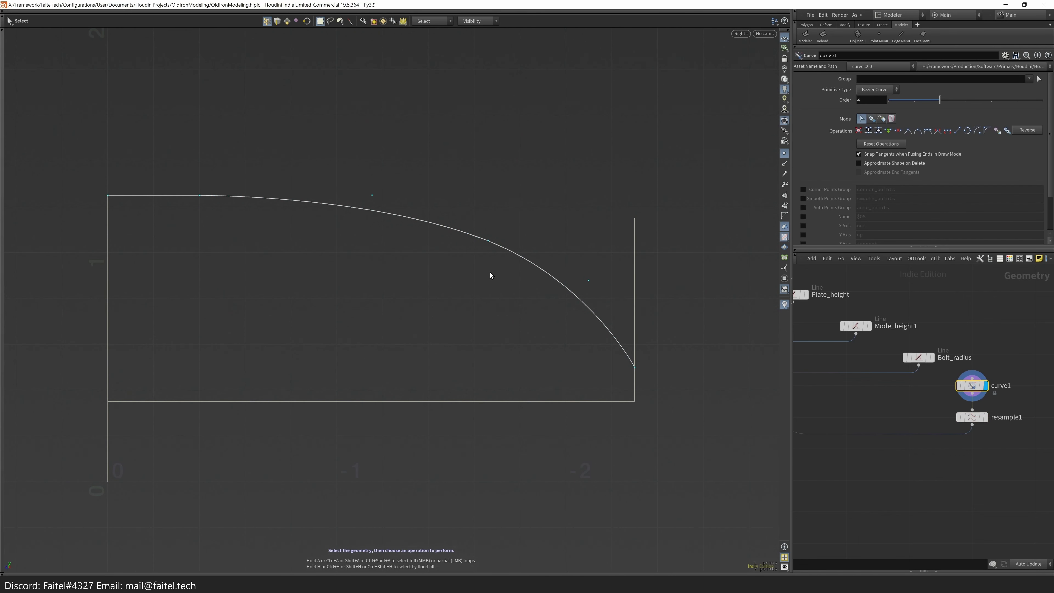
{"action": "scroll", "coordinate": [490, 276], "scroll_direction": "down", "scroll_amount": 1}
{"action": "scroll", "coordinate": [923, 417], "scroll_direction": "down", "scroll_amount": 2}
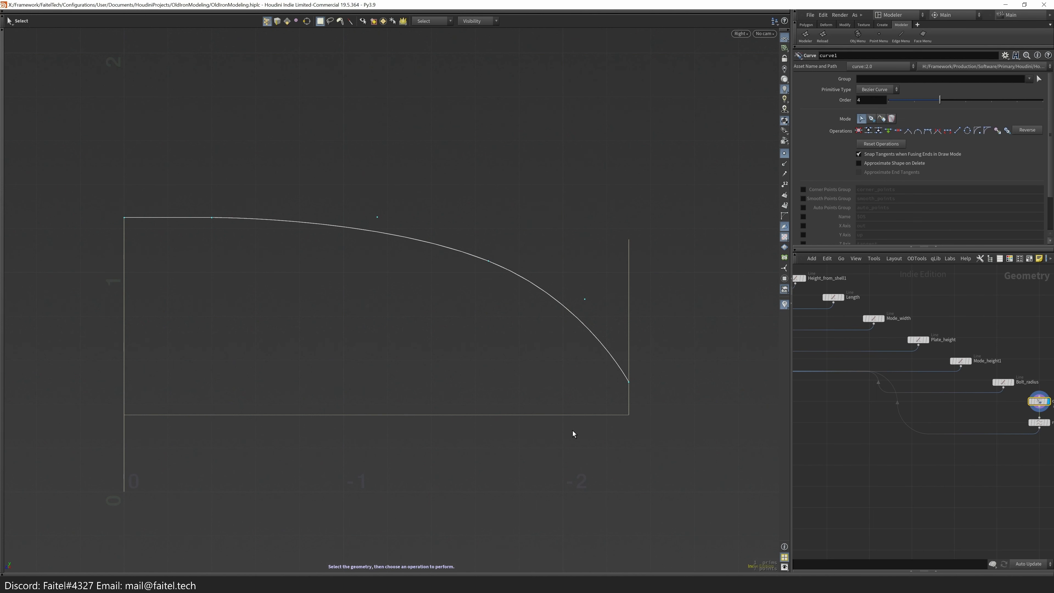
{"action": "left_click", "coordinate": [929, 428]}
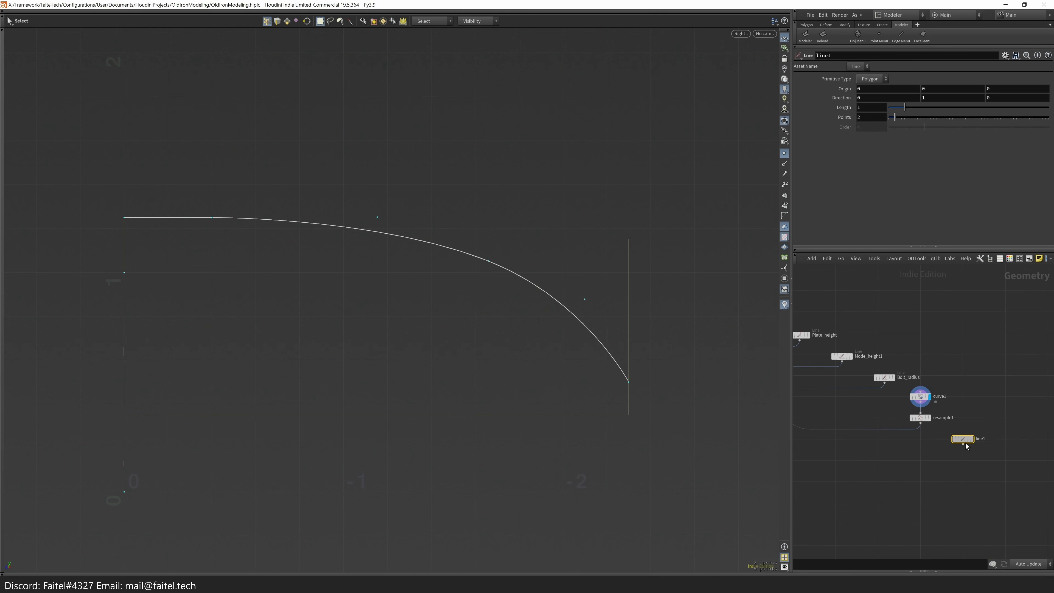
{"action": "scroll", "coordinate": [830, 461], "scroll_direction": "down", "scroll_amount": 3}
{"action": "scroll", "coordinate": [884, 482], "scroll_direction": "up", "scroll_amount": 3}
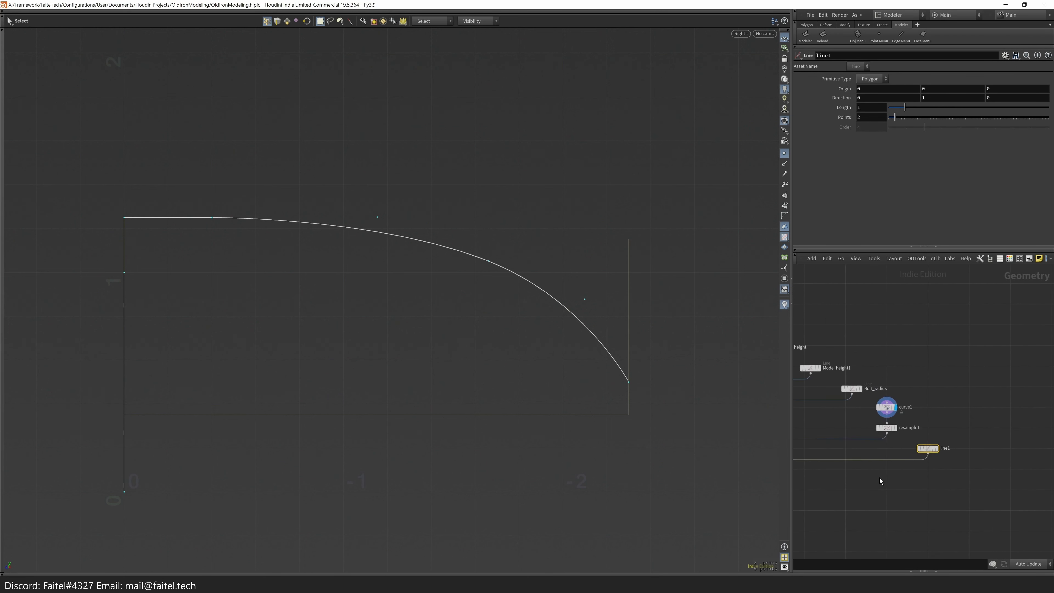
{"action": "key", "text": "Return"}
{"action": "left_click_drag", "start_coordinate": [124, 492], "coordinate": [565, 229]}
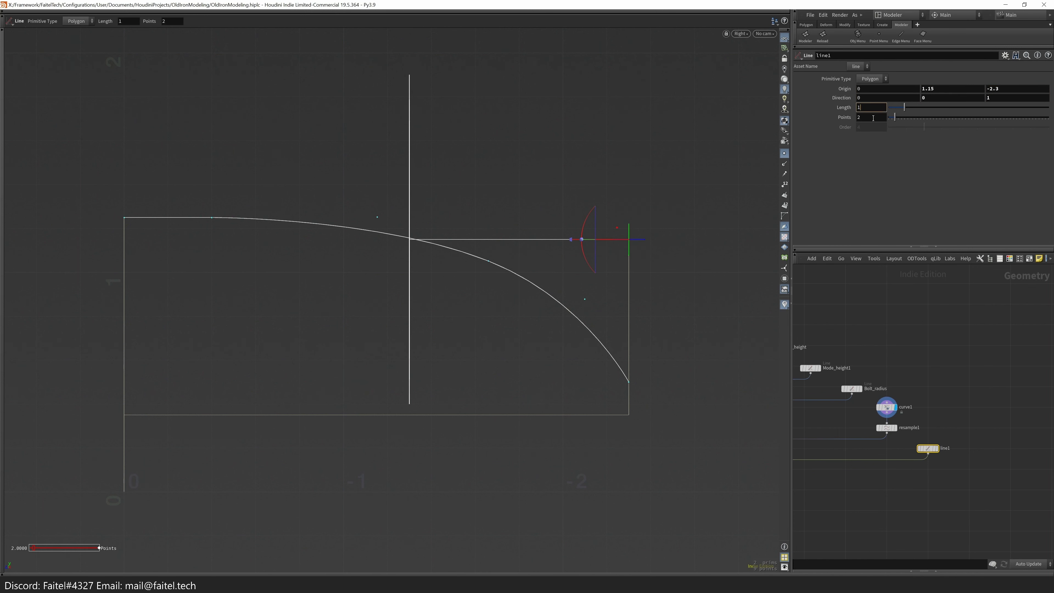
{"action": "key", "text": "Return"}
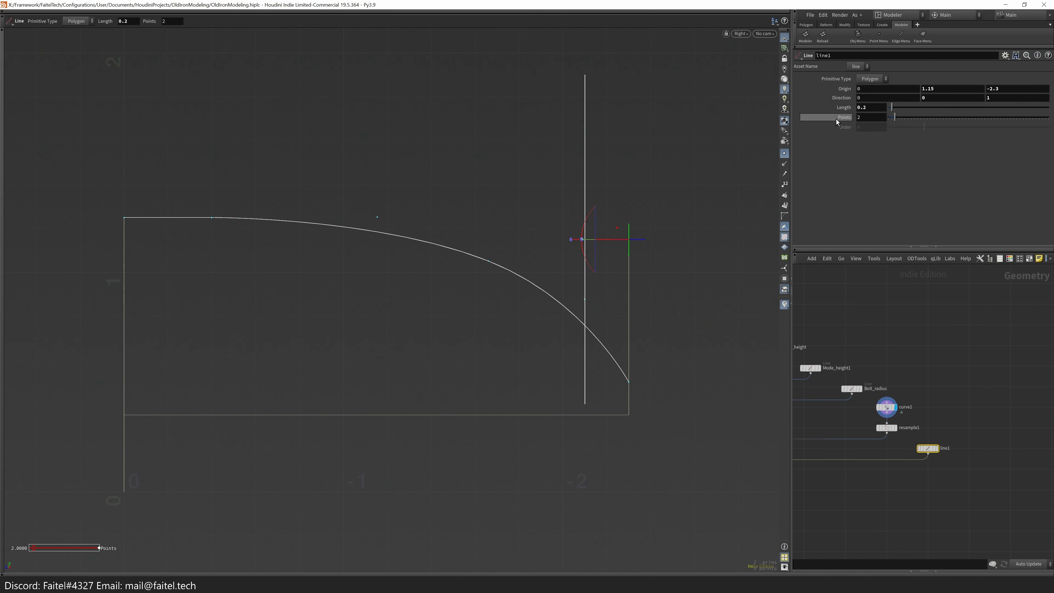
{"action": "key", "text": "s"}
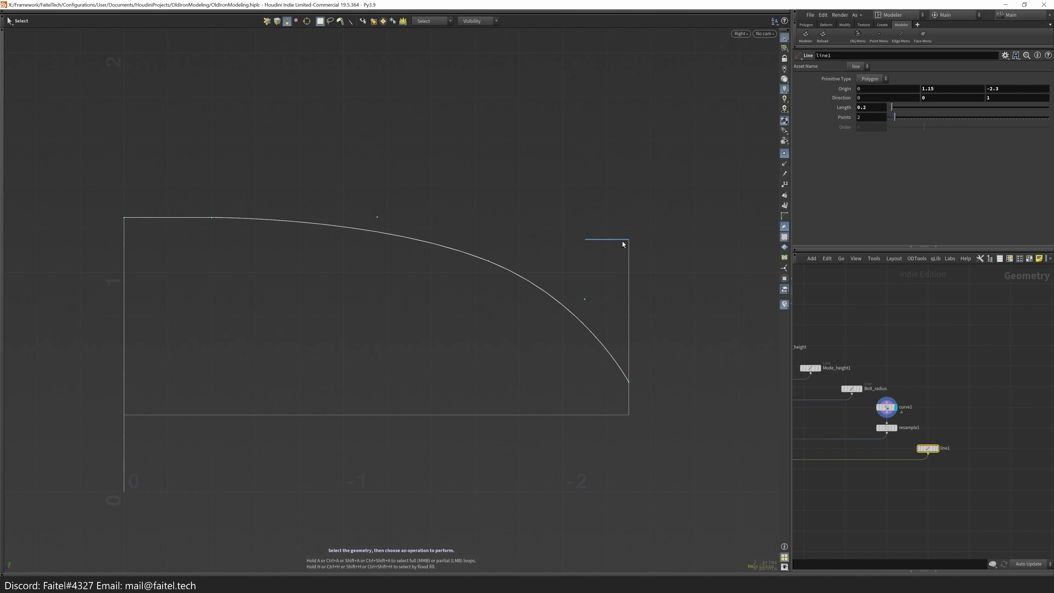
- Shorten the new line to 0.15 and check the guides in perspective
{"action": "left_click", "coordinate": [876, 108]}
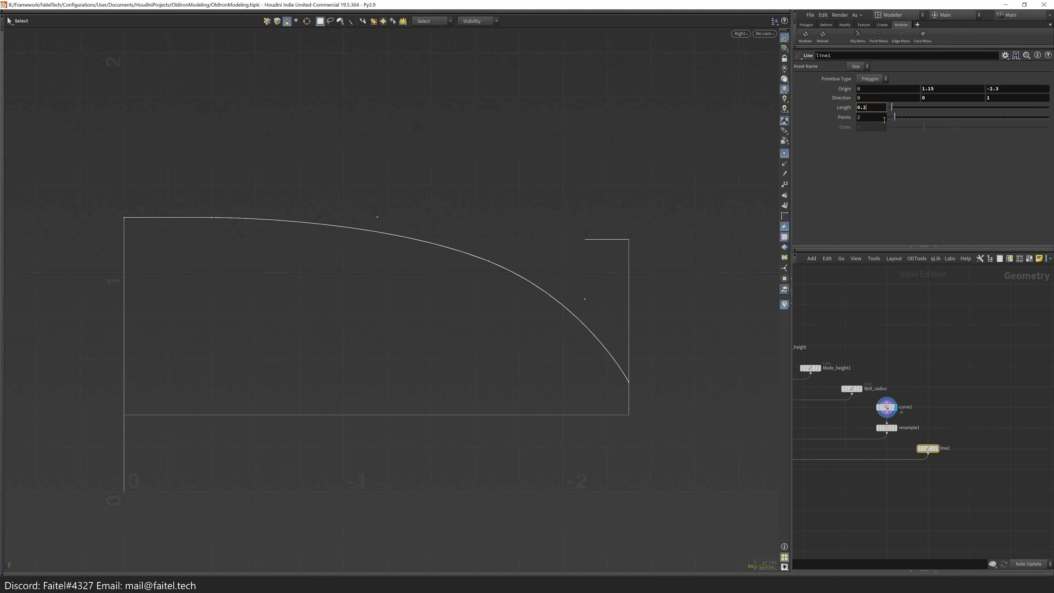
{"action": "type", "text": "15"}
{"action": "key", "text": "Return"}
{"action": "scroll", "coordinate": [602, 254], "scroll_direction": "down", "scroll_amount": 1}
{"action": "key", "text": "grave"}
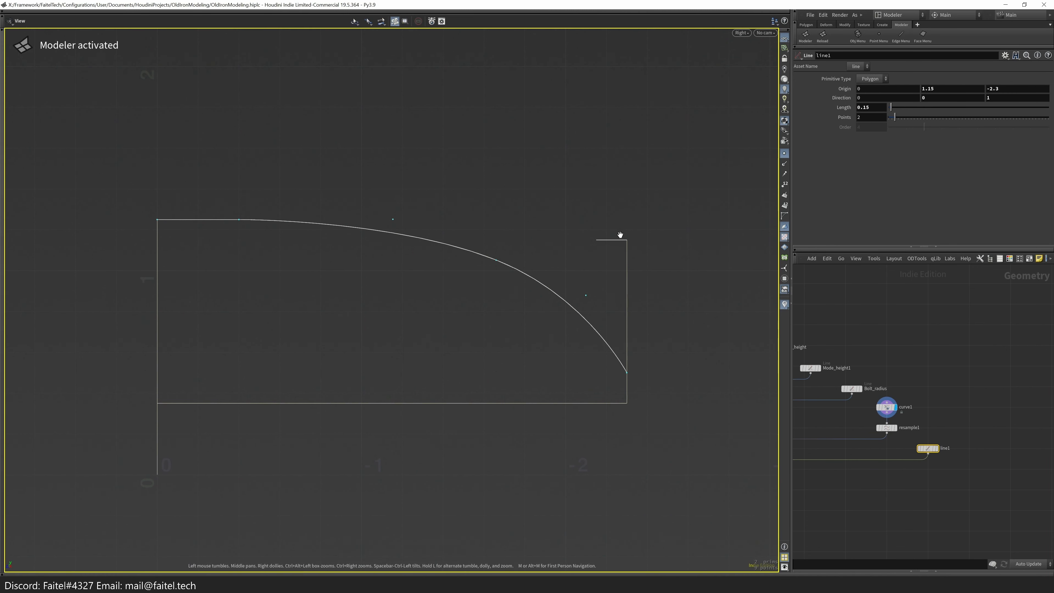
{"action": "key", "text": "grave"}
{"action": "left_click_drag", "start_coordinate": [628, 246], "coordinate": [540, 249], "text": "alt"}
{"action": "scroll", "coordinate": [891, 449], "scroll_direction": "up", "scroll_amount": 2}
{"action": "scroll", "coordinate": [891, 449], "scroll_direction": "down", "scroll_amount": 5}
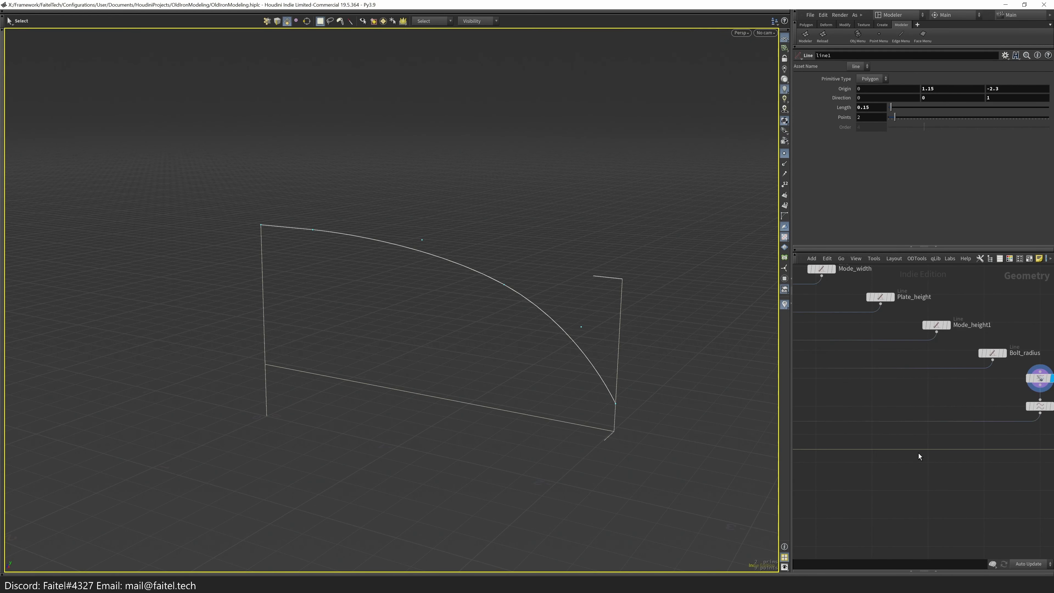
{"action": "scroll", "coordinate": [955, 440], "scroll_direction": "up", "scroll_amount": 5}
- Rename the line Mode_selector_shift and view the merge of all guide lines
{"action": "double_click", "coordinate": [1011, 448]}
{"action": "type", "text": "Controller_shift"}
{"action": "key", "text": "Return"}
{"action": "scroll", "coordinate": [999, 462], "scroll_direction": "up", "scroll_amount": 2}
{"action": "double_click", "coordinate": [999, 462]}
{"action": "left_click_drag", "start_coordinate": [997, 461], "coordinate": [954, 463]}
{"action": "type", "text": "Mode_selector_shift"}
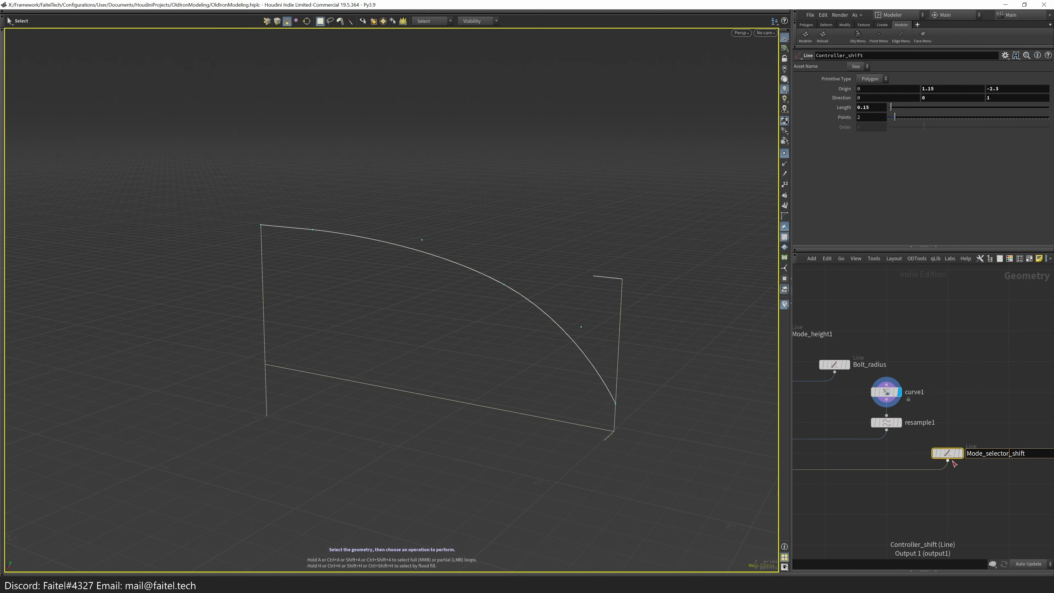
{"action": "key", "text": "Return"}
{"action": "left_click", "coordinate": [840, 495]}
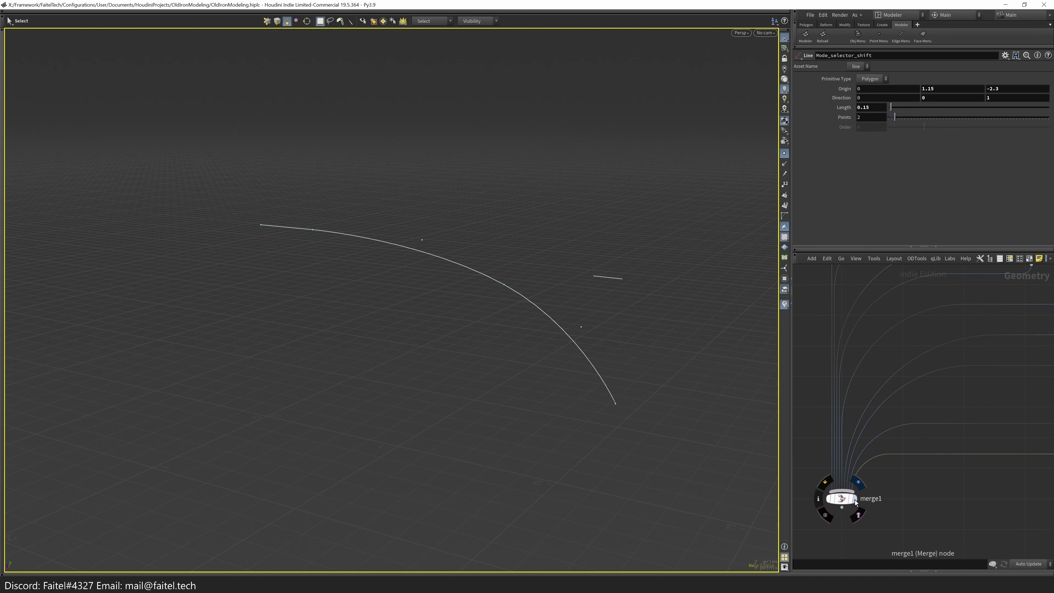
{"action": "left_click_drag", "start_coordinate": [668, 399], "coordinate": [656, 363]}
- At object level, hide the Handle_Measurements handle and rearrange the object nodes
{"action": "key", "text": "u"}
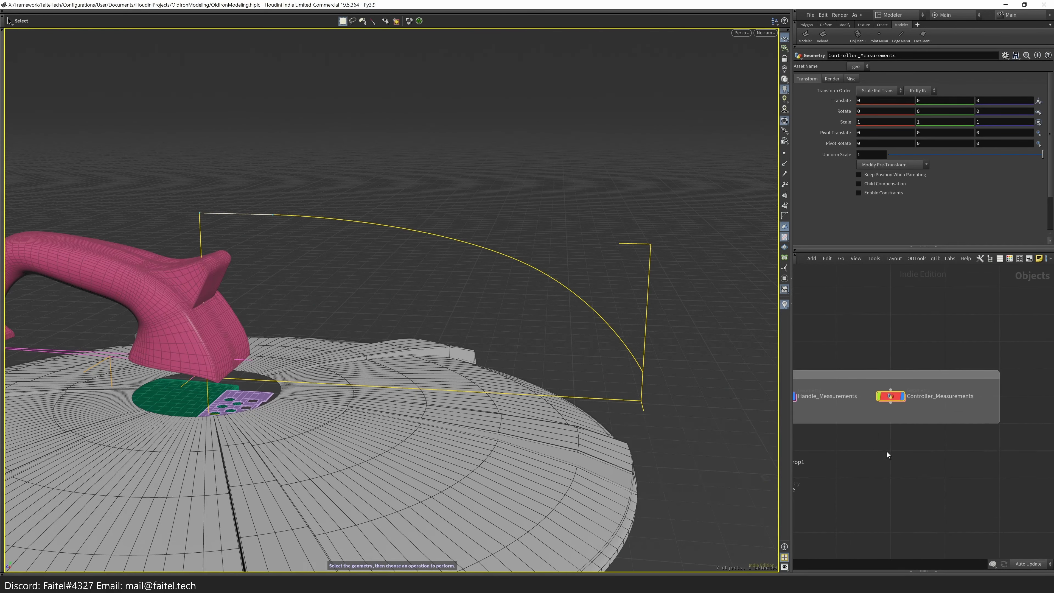
{"action": "left_click_drag", "start_coordinate": [637, 381], "coordinate": [660, 369]}
{"action": "key", "text": "h"}
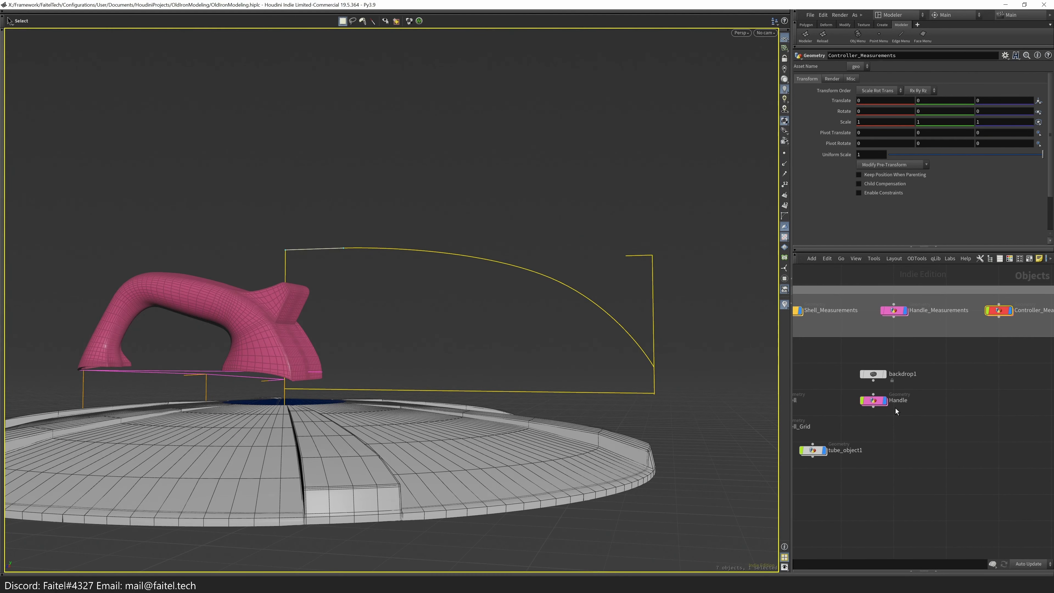
{"action": "scroll", "coordinate": [934, 437], "scroll_direction": "up", "scroll_amount": 2}
{"action": "left_click", "coordinate": [819, 366]}
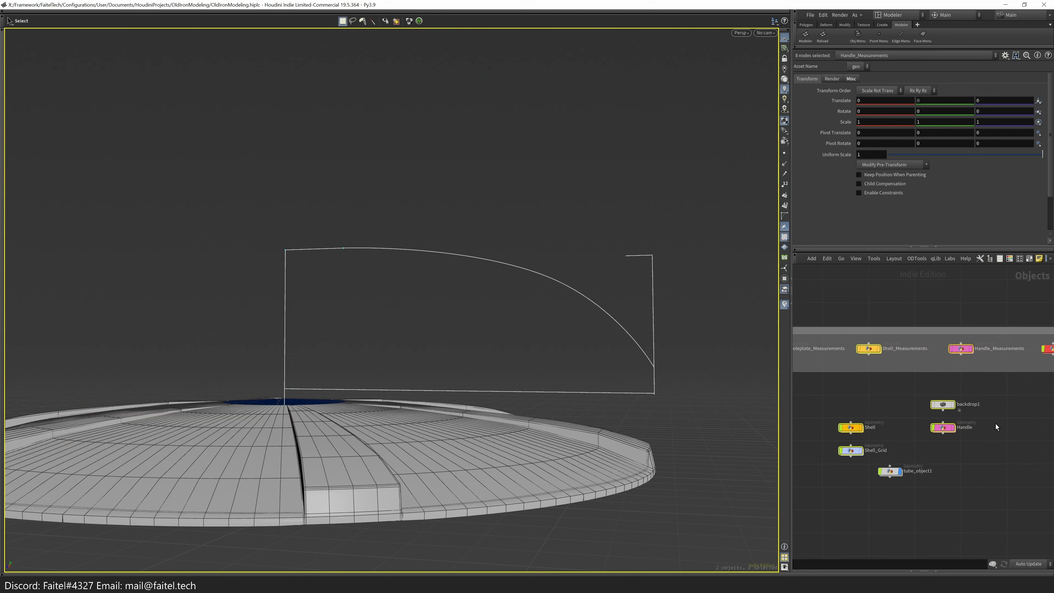
{"action": "left_click_drag", "start_coordinate": [891, 481], "coordinate": [974, 409]}
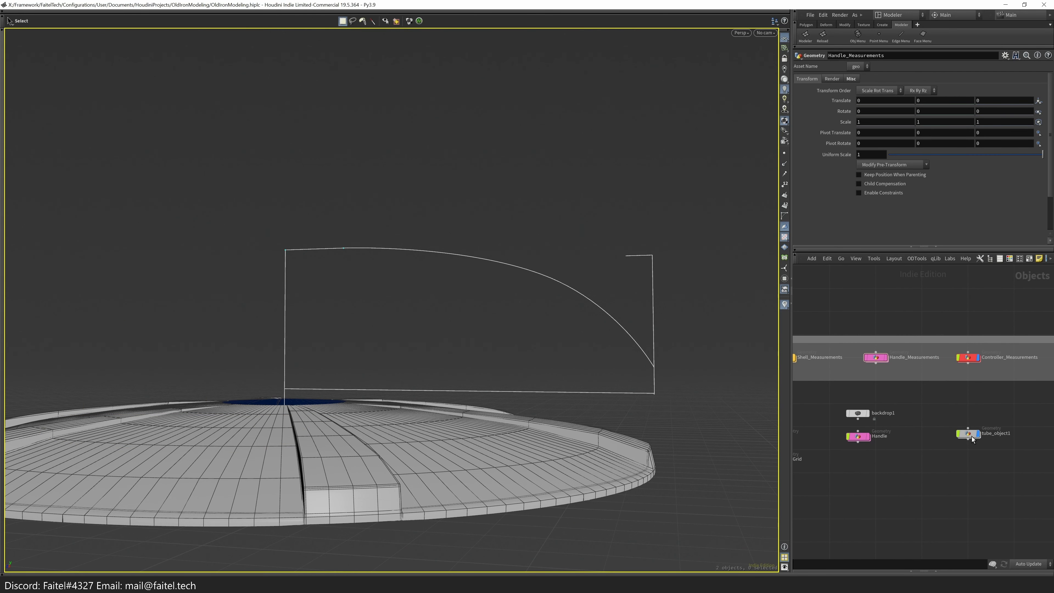
{"action": "scroll", "coordinate": [972, 440], "scroll_direction": "down", "scroll_amount": 3}
{"action": "left_click_drag", "start_coordinate": [862, 440], "coordinate": [863, 442]}
{"action": "scroll", "coordinate": [960, 455], "scroll_direction": "up", "scroll_amount": 3}
{"action": "left_click_drag", "start_coordinate": [962, 432], "coordinate": [981, 405]}
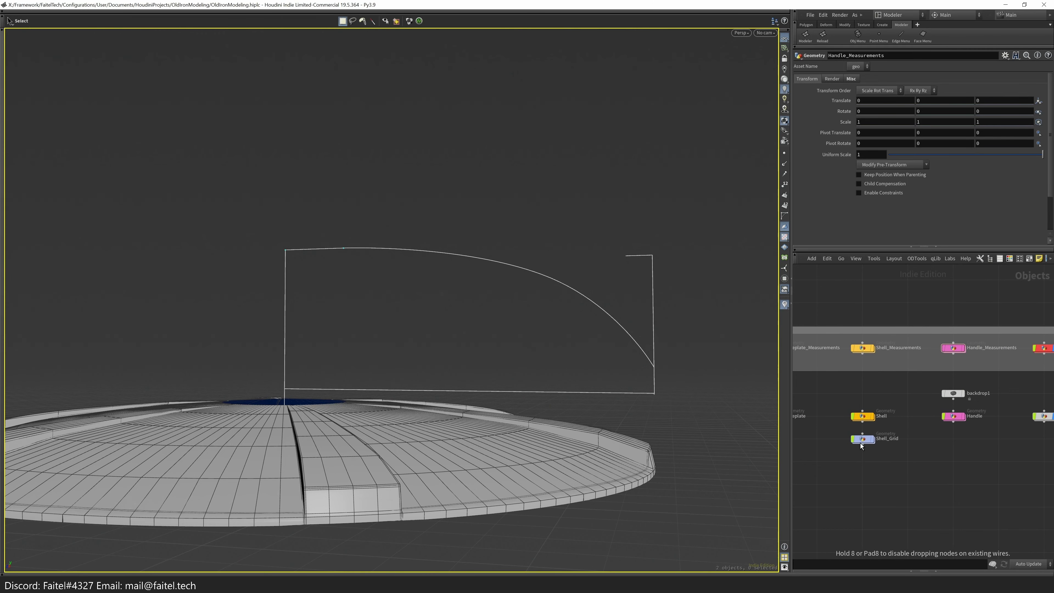
- Enter the shell object's geometry network and show the profile guide outline over it
{"action": "double_click", "coordinate": [894, 440]}
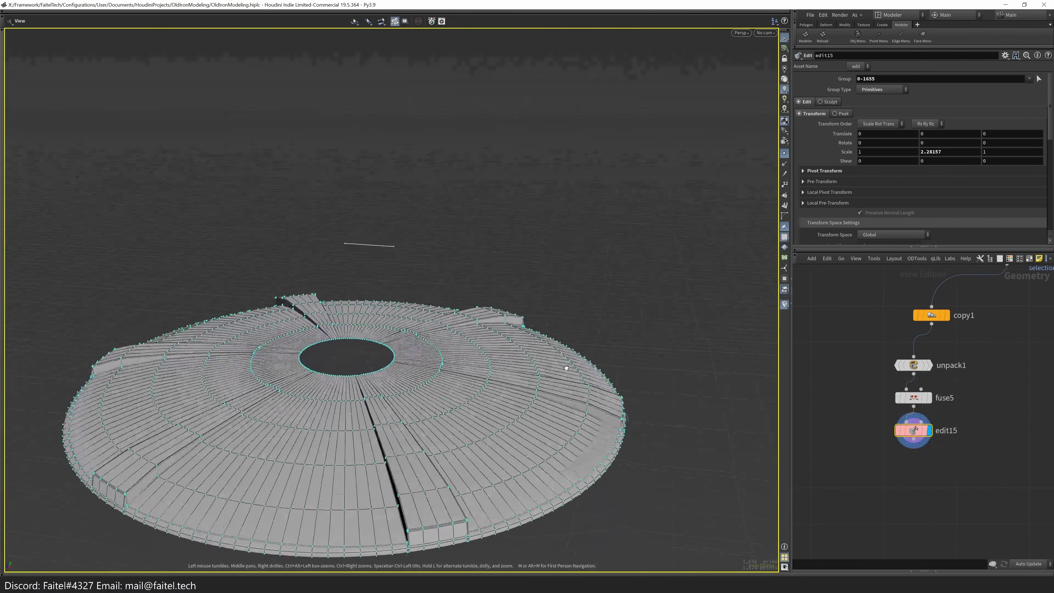
{"action": "left_click", "coordinate": [724, 313]}
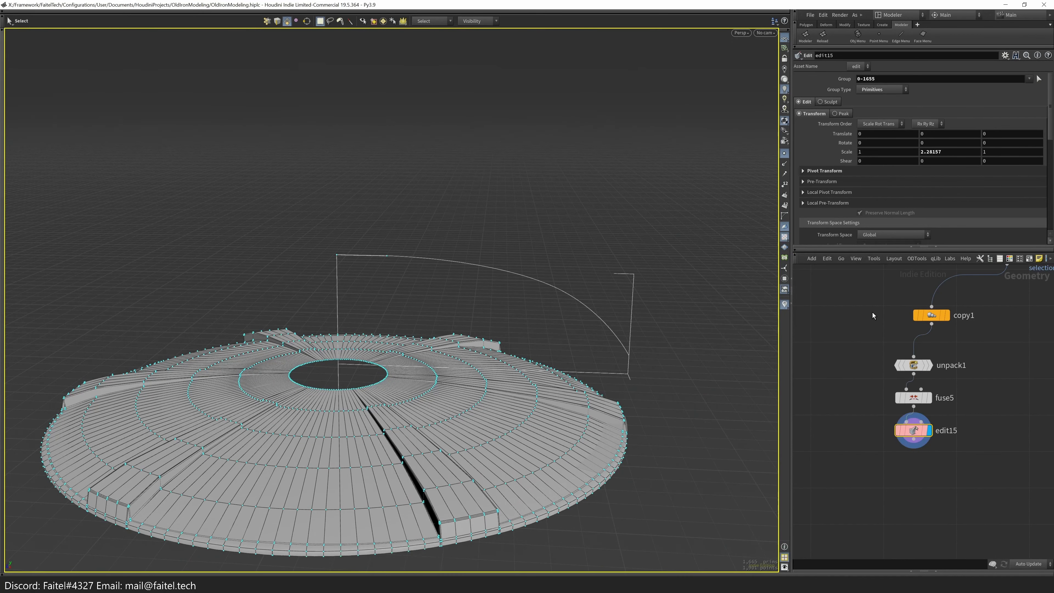
{"action": "scroll", "coordinate": [701, 339], "scroll_direction": "up", "scroll_amount": 3}
{"action": "key", "text": "h"}
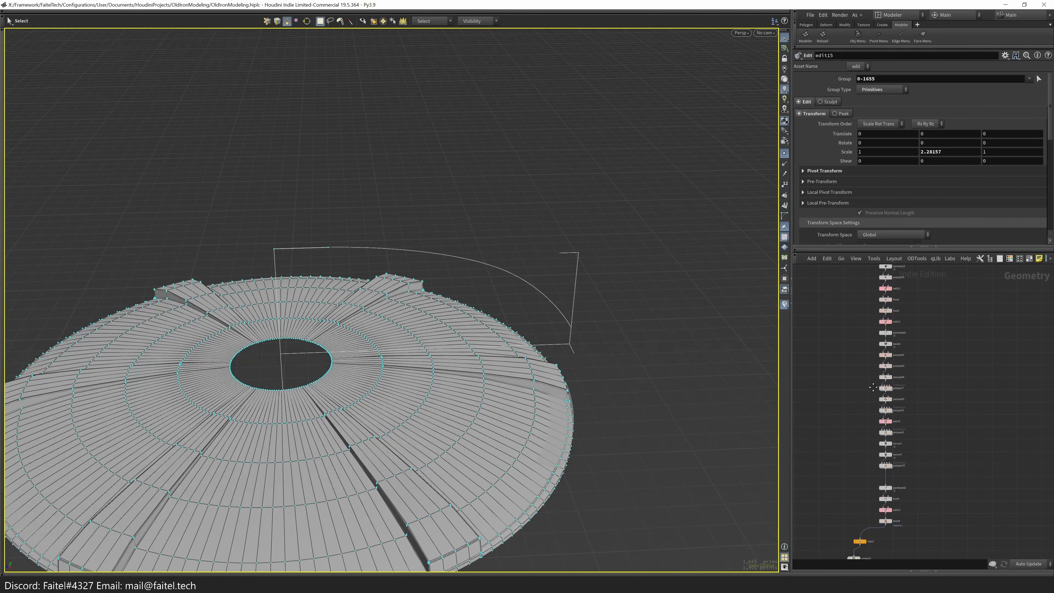
{"action": "scroll", "coordinate": [847, 434], "scroll_direction": "up", "scroll_amount": 2}
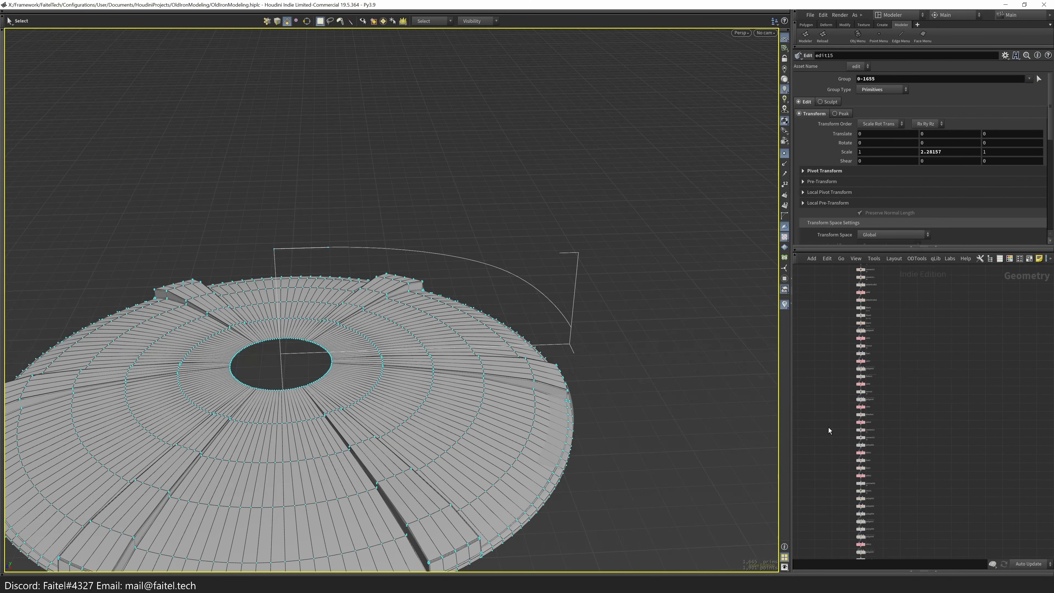
{"action": "middle_click_drag", "start_coordinate": [858, 488], "coordinate": [831, 504]}
- Step through the early shell stages: extrude, connect, polyextrude1, edit5 and polypen4
{"action": "left_click", "coordinate": [937, 515]}
{"action": "middle_click_drag", "start_coordinate": [946, 439], "coordinate": [953, 370]}
{"action": "left_click", "coordinate": [935, 461]}
{"action": "left_click", "coordinate": [925, 435]}
{"action": "middle_click_drag", "start_coordinate": [945, 469], "coordinate": [918, 360]}
{"action": "scroll", "coordinate": [646, 442], "scroll_direction": "up", "scroll_amount": 2}
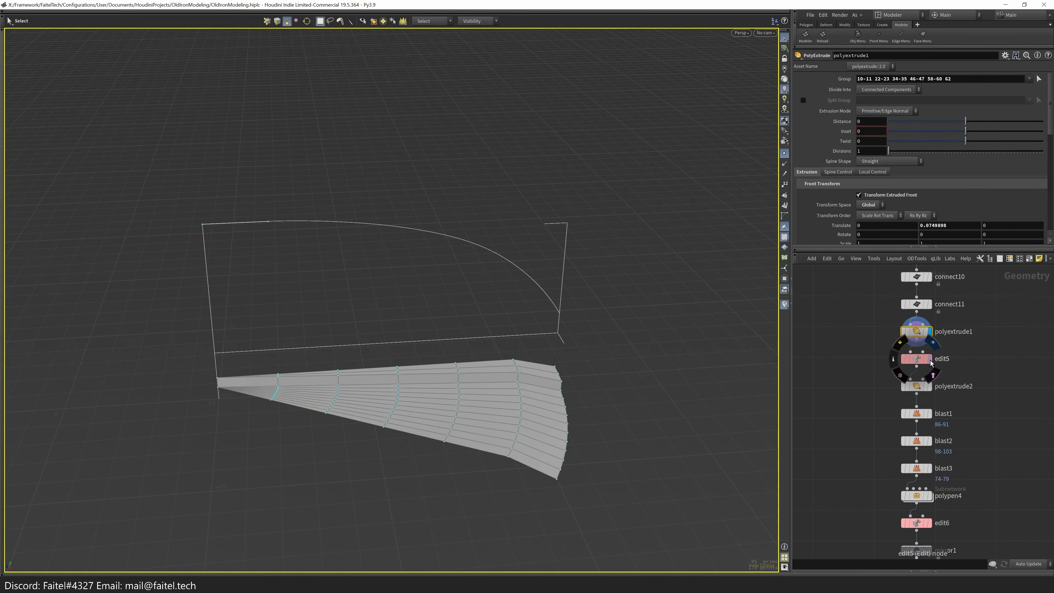
{"action": "left_click", "coordinate": [918, 359]}
{"action": "left_click", "coordinate": [909, 497]}
{"action": "middle_click_drag", "start_coordinate": [910, 496], "coordinate": [921, 424]}
- Continue through edit7, polypen6, polysplit2 and polypen10, then select blast4
{"action": "left_click_drag", "start_coordinate": [602, 307], "coordinate": [606, 334], "text": "alt"}
{"action": "middle_click_drag", "start_coordinate": [955, 512], "coordinate": [933, 271]}
{"action": "left_click", "coordinate": [927, 482]}
{"action": "left_click", "coordinate": [932, 405]}
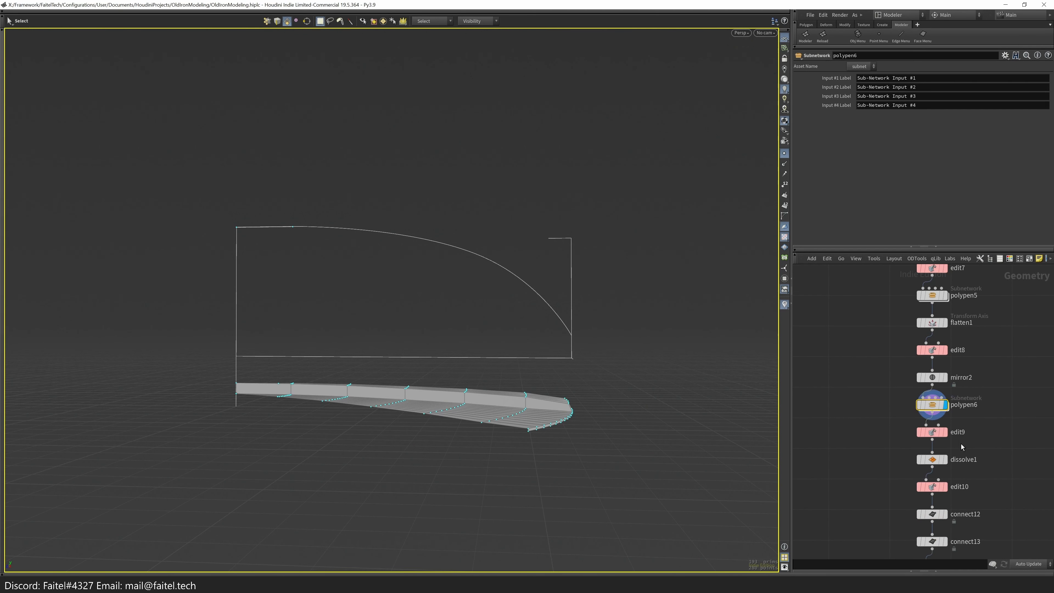
{"action": "middle_click_drag", "start_coordinate": [920, 485], "coordinate": [919, 423]}
{"action": "left_click", "coordinate": [919, 423]}
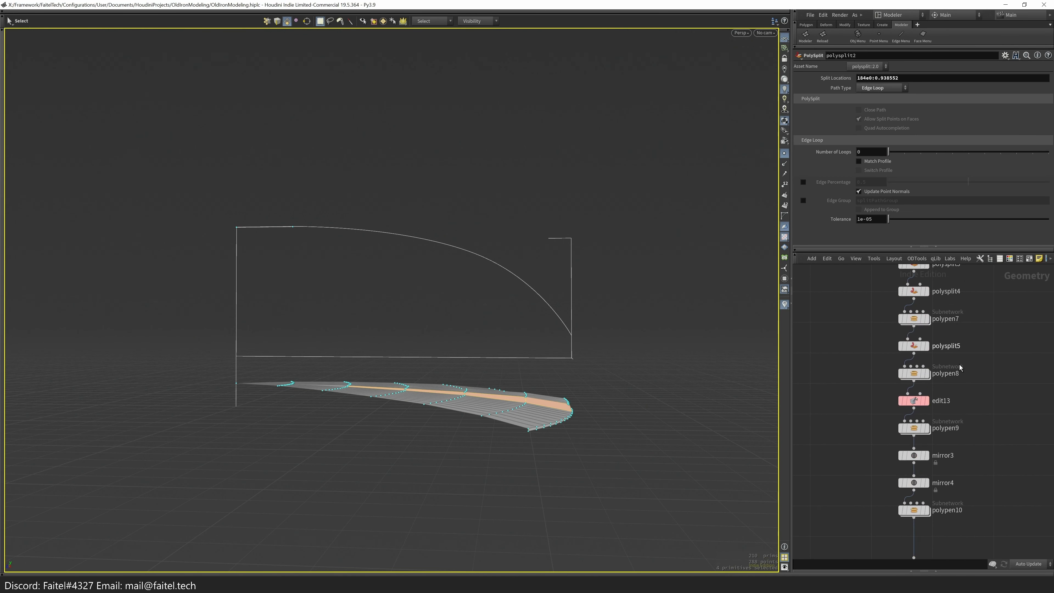
{"action": "left_click", "coordinate": [919, 429]}
{"action": "middle_click_drag", "start_coordinate": [915, 397], "coordinate": [898, 316]}
{"action": "left_click", "coordinate": [900, 477]}
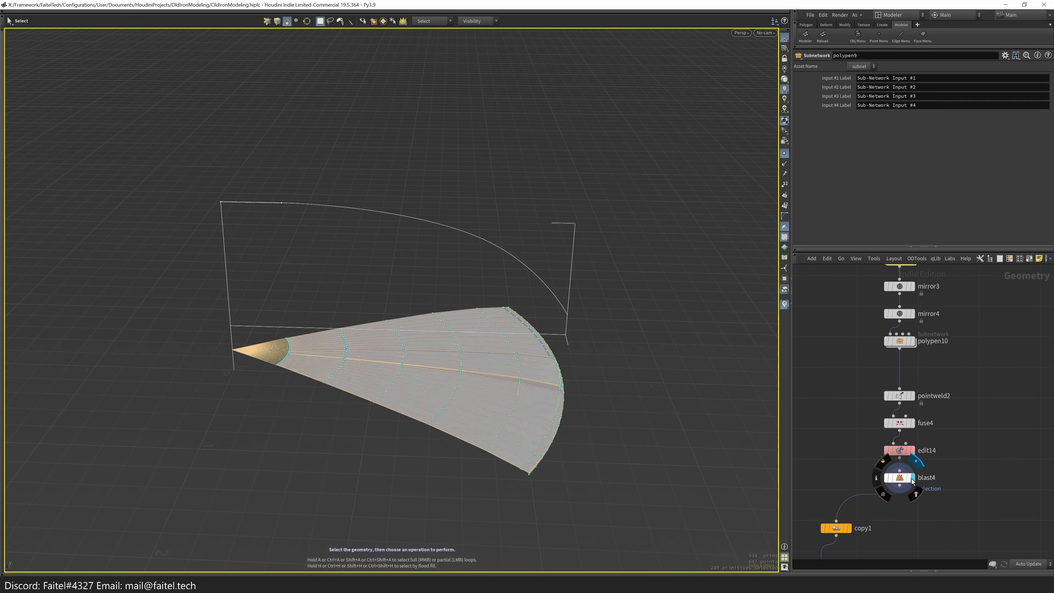
- Add an Edit SOP after blast4 and raise the selected tip points
{"action": "key", "text": "space"}
{"action": "left_click_drag", "start_coordinate": [596, 439], "coordinate": [560, 346]}
{"action": "key", "text": "space"}
{"action": "left_click_drag", "start_coordinate": [495, 399], "coordinate": [513, 354]}
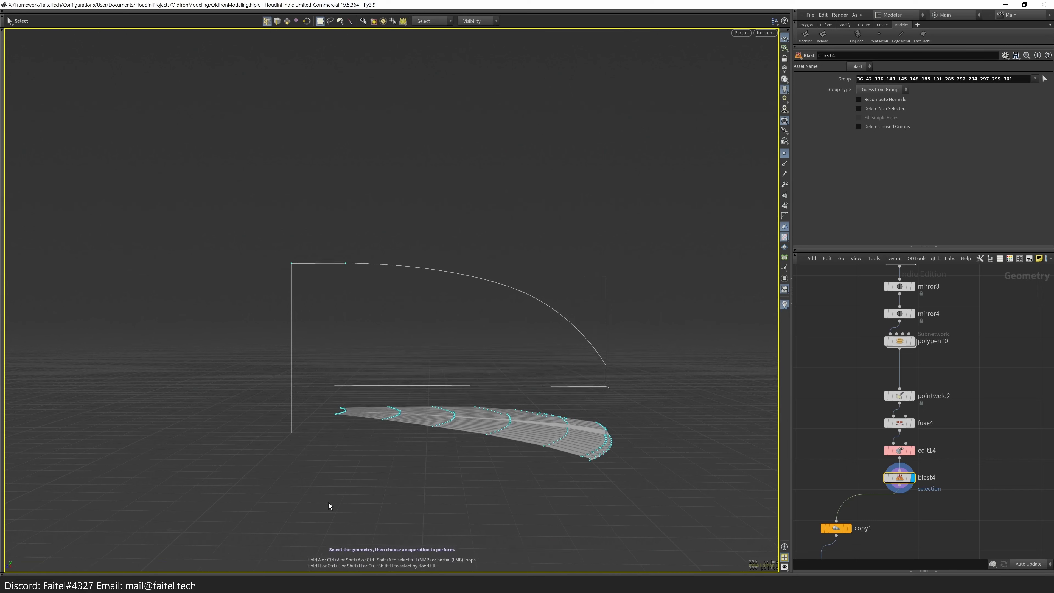
{"action": "key", "text": "t"}
{"action": "left_click_drag", "start_coordinate": [457, 414], "coordinate": [454, 346]}
{"action": "left_click_drag", "start_coordinate": [345, 321], "coordinate": [404, 360]}
- Raise the bend point loop about 0.638 in Y to meet the arc
{"action": "key", "text": "space"}
{"action": "left_click_drag", "start_coordinate": [414, 413], "coordinate": [305, 310]}
{"action": "left_click", "coordinate": [399, 421]}
{"action": "left_click_drag", "start_coordinate": [404, 365], "coordinate": [409, 163]}
{"action": "key", "text": "space"}
{"action": "left_click_drag", "start_coordinate": [409, 163], "coordinate": [376, 282]}
{"action": "key", "text": "space"}
- Box-select the points along the notch bend and raise them in Y onto the curve
{"action": "key", "text": "s"}
{"action": "left_click_drag", "start_coordinate": [301, 411], "coordinate": [340, 383]}
{"action": "key", "text": "space"}
{"action": "left_click_drag", "start_coordinate": [340, 383], "coordinate": [441, 283]}
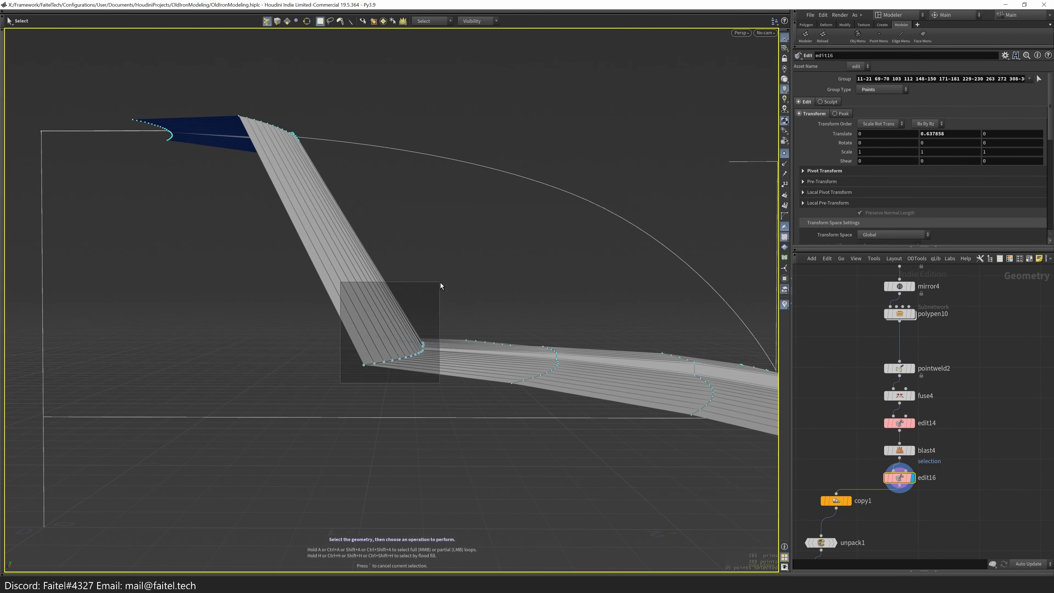
{"action": "left_click_drag", "start_coordinate": [412, 334], "coordinate": [431, 452]}
{"action": "key", "text": "space+3"}
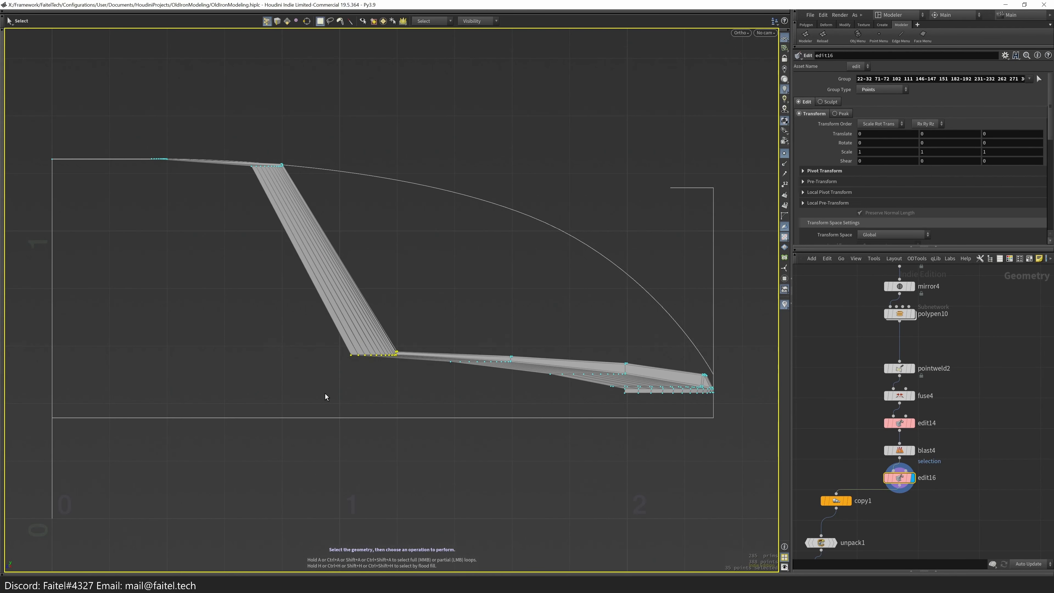
{"action": "key", "text": "t"}
{"action": "left_click_drag", "start_coordinate": [375, 334], "coordinate": [374, 162]}
{"action": "key", "text": "space"}
{"action": "middle_click_drag", "start_coordinate": [434, 275], "coordinate": [391, 287]}
{"action": "middle_click_drag", "start_coordinate": [462, 343], "coordinate": [437, 270]}
- Select the bottom-edge points of the notch and raise them
{"action": "key", "text": "space"}
{"action": "left_click_drag", "start_coordinate": [441, 345], "coordinate": [553, 400]}
{"action": "key", "text": "t"}
{"action": "middle_click_drag", "start_coordinate": [533, 363], "coordinate": [537, 268]}
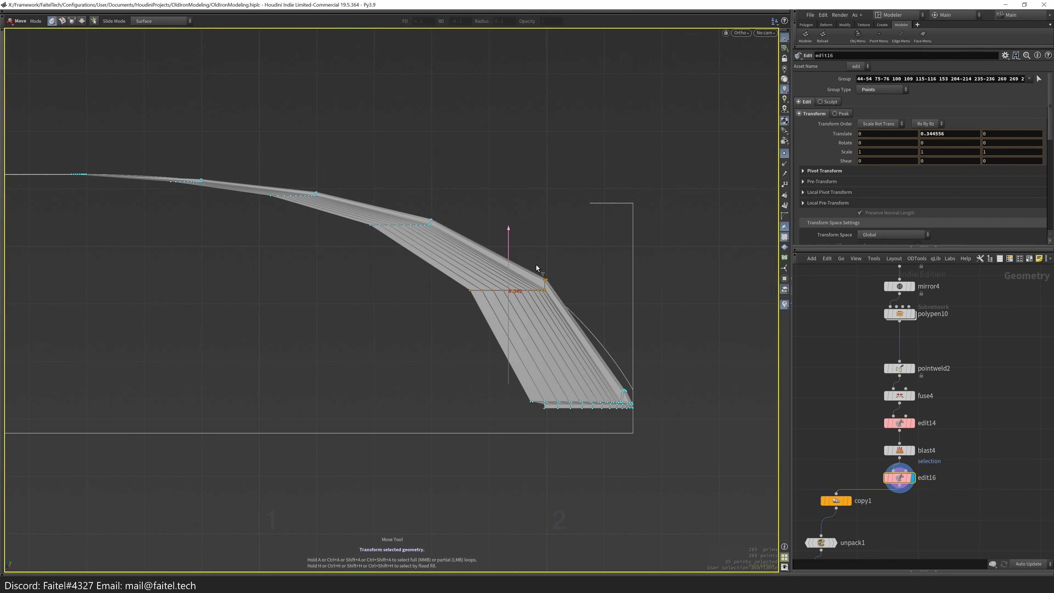
- Select the 111 edge points in side view and fine-tune their height
{"action": "key", "text": "space"}
{"action": "left_click_drag", "start_coordinate": [546, 423], "coordinate": [459, 479]}
{"action": "key", "text": "space+3"}
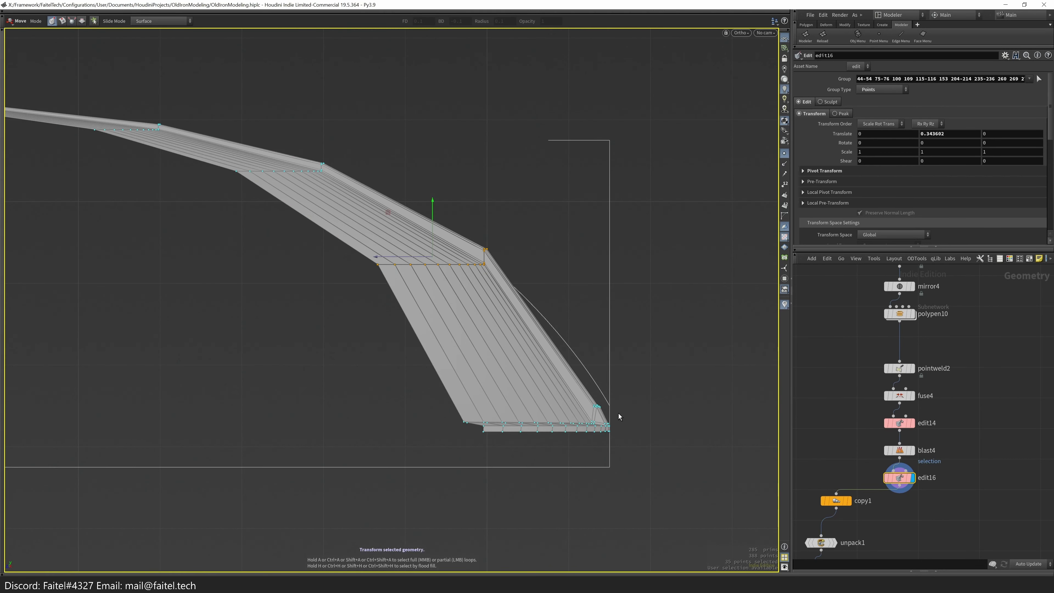
{"action": "left_click_drag", "start_coordinate": [472, 391], "coordinate": [634, 427]}
{"action": "key", "text": "t"}
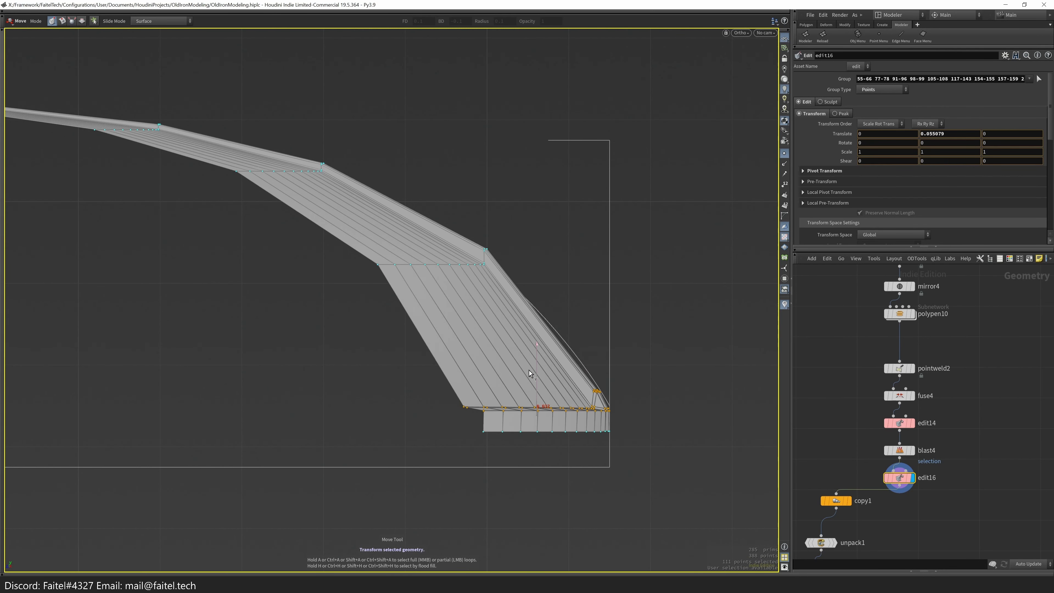
{"action": "left_click_drag", "start_coordinate": [541, 359], "coordinate": [520, 380]}
{"action": "mouse_move", "coordinate": [520, 379]}
{"action": "left_mouse_down", "text": "alt"}
{"action": "mouse_move", "coordinate": [494, 382]}
{"action": "mouse_move", "coordinate": [515, 386]}
{"action": "left_mouse_up", "text": "alt"}
{"action": "mouse_move", "coordinate": [515, 386]}
{"action": "left_mouse_down", "text": "alt"}
{"action": "mouse_move", "coordinate": [631, 370]}
{"action": "mouse_move", "coordinate": [523, 378]}
{"action": "left_mouse_up", "text": "alt"}
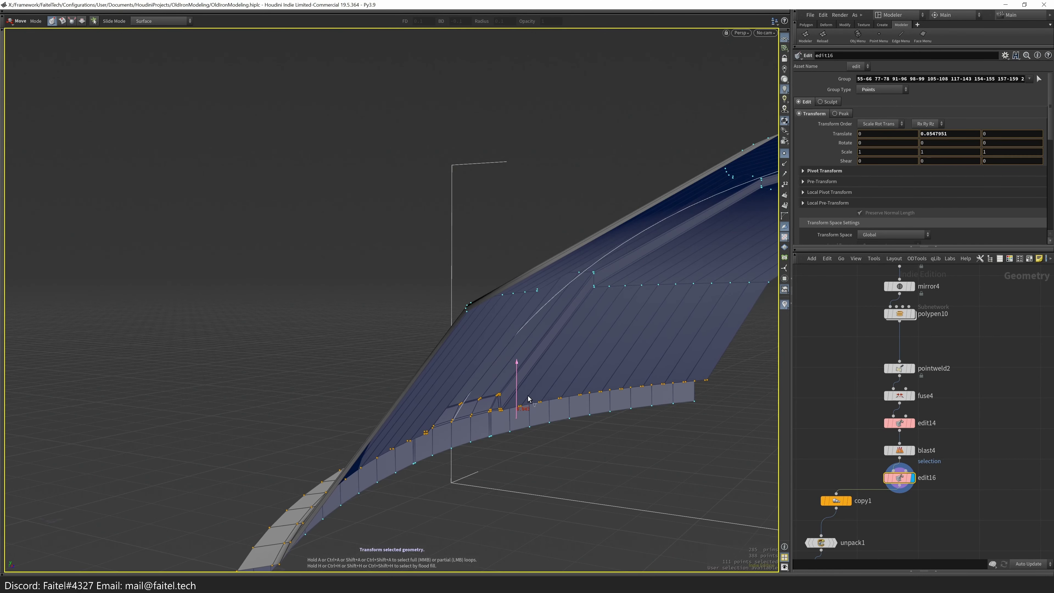
{"action": "left_click_drag", "start_coordinate": [526, 394], "coordinate": [524, 397]}
{"action": "left_click_drag", "start_coordinate": [524, 397], "coordinate": [511, 334], "text": "alt"}
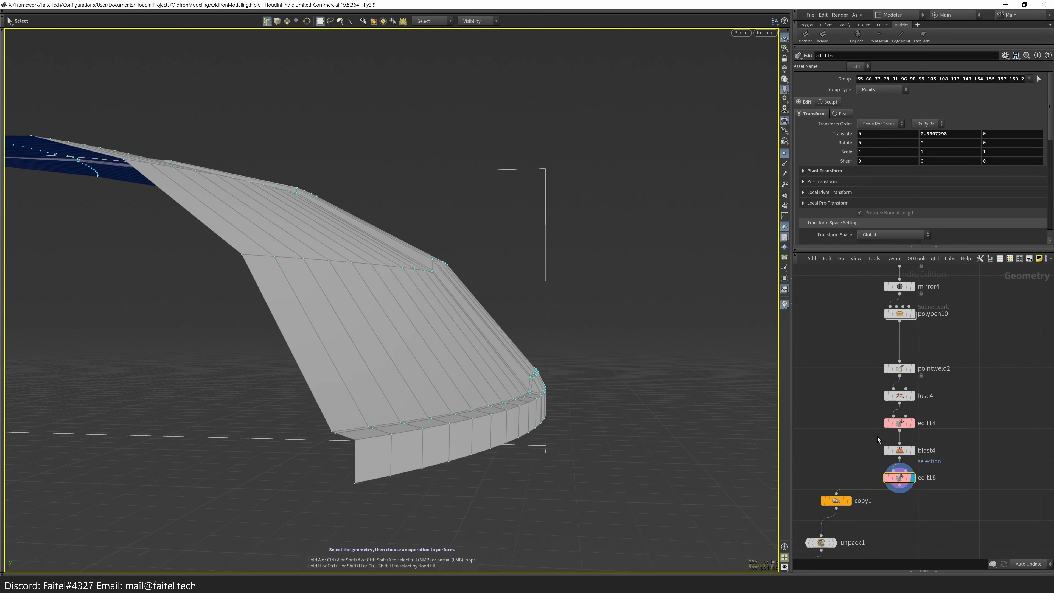
{"action": "left_click_drag", "start_coordinate": [542, 376], "coordinate": [565, 365], "text": "alt"}
- Lasso-select the shell-edge corner points, including hidden ones, and lift them back toward the wall
{"action": "key", "text": "grave"}
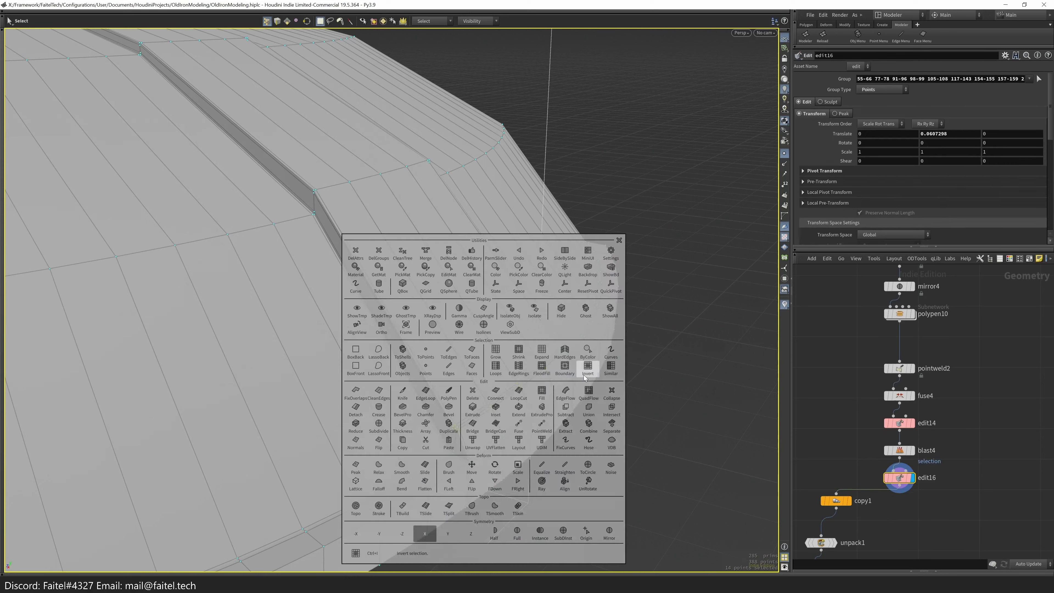
{"action": "left_click", "coordinate": [386, 355]}
{"action": "key", "text": "grave"}
{"action": "key", "text": "grave"}
{"action": "mouse_move", "coordinate": [523, 365]}
{"action": "left_mouse_down", "text": "alt"}
{"action": "mouse_move", "coordinate": [488, 369]}
{"action": "mouse_move", "coordinate": [552, 351]}
{"action": "left_mouse_up", "text": "alt"}
{"action": "mouse_move", "coordinate": [556, 345]}
{"action": "left_mouse_down"}
{"action": "mouse_move", "coordinate": [706, 323]}
{"action": "mouse_move", "coordinate": [552, 308]}
{"action": "mouse_move", "coordinate": [600, 176]}
{"action": "mouse_move", "coordinate": [618, 257]}
{"action": "left_mouse_up"}
{"action": "key", "text": "space+4"}
{"action": "key", "text": "t"}
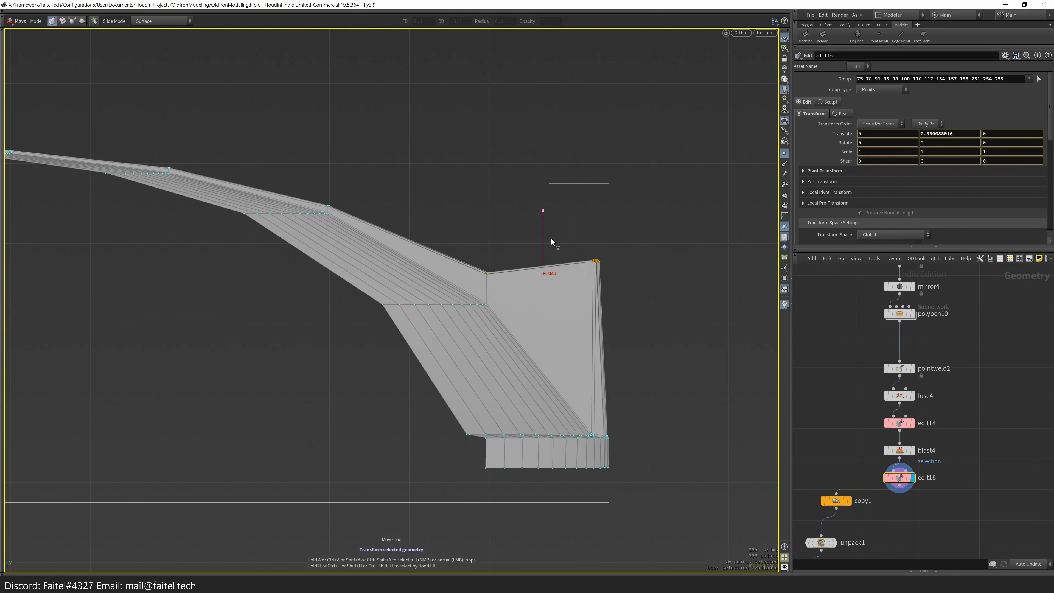
{"action": "left_click_drag", "start_coordinate": [552, 242], "coordinate": [560, 180]}
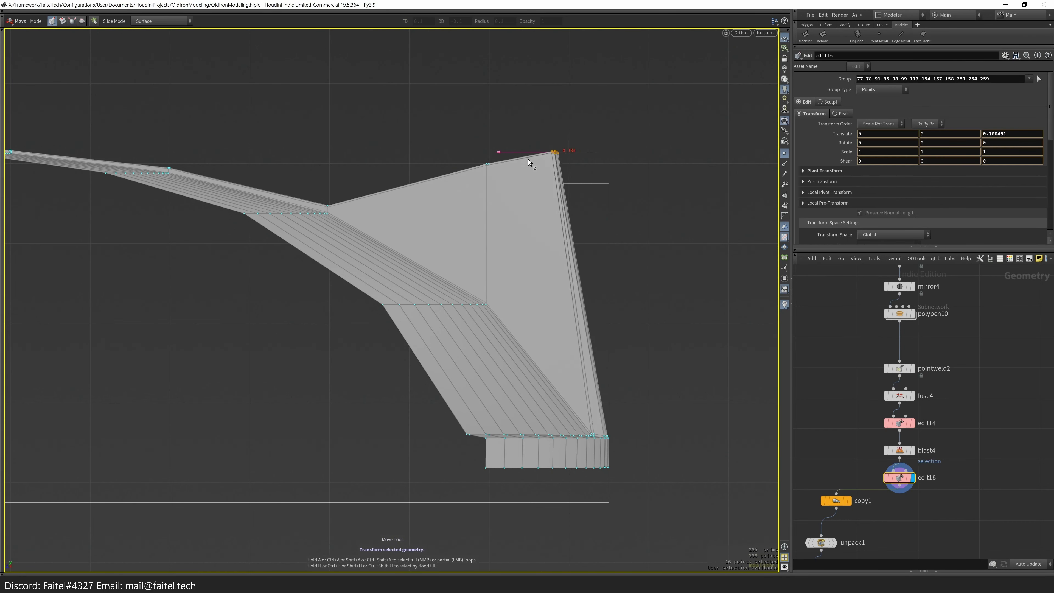
{"action": "left_click_drag", "start_coordinate": [514, 164], "coordinate": [511, 187]}
{"action": "key", "text": "Escape"}
{"action": "scroll", "coordinate": [551, 166], "scroll_direction": "up", "scroll_amount": 2}
{"action": "left_click_drag", "start_coordinate": [629, 135], "coordinate": [591, 211]}
- Add more points along the corner column and raise the column further
{"action": "key", "text": "s"}
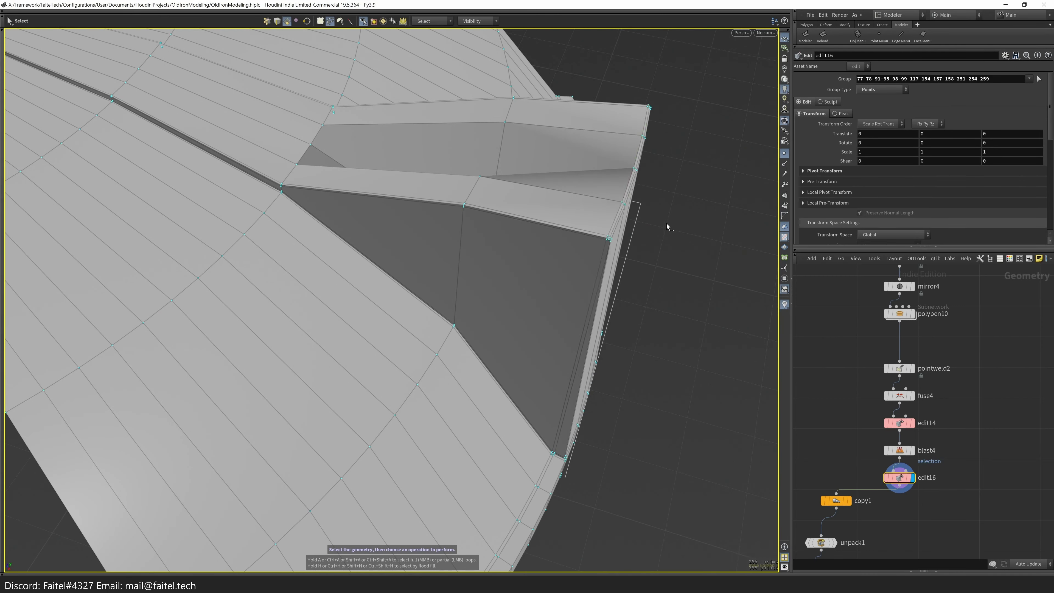
{"action": "key", "text": "space+3"}
{"action": "left_click", "coordinate": [632, 219]}
{"action": "key", "text": "t"}
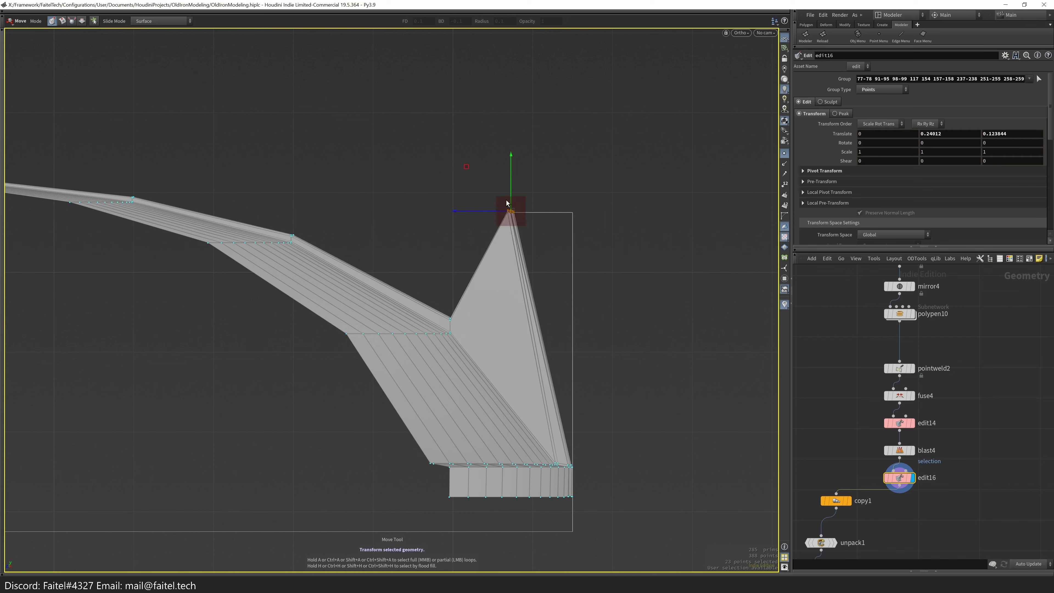
{"action": "left_click_drag", "start_coordinate": [476, 293], "coordinate": [474, 185]}
{"action": "middle_click_drag", "start_coordinate": [336, 238], "coordinate": [404, 318]}
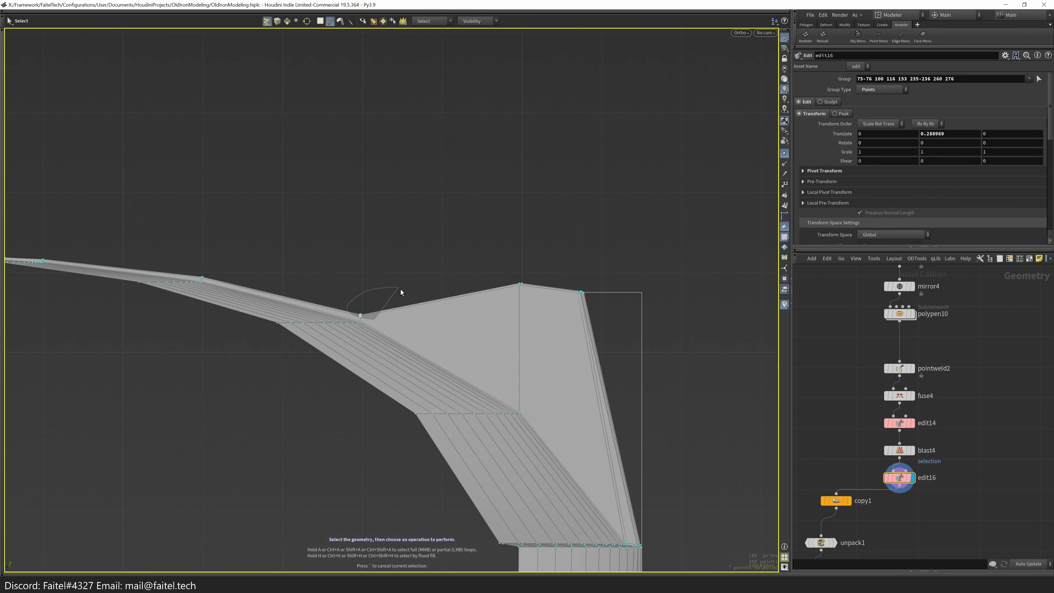
{"action": "left_click_drag", "start_coordinate": [322, 275], "coordinate": [509, 355]}
{"action": "key", "text": "s"}
{"action": "left_click", "coordinate": [378, 354]}
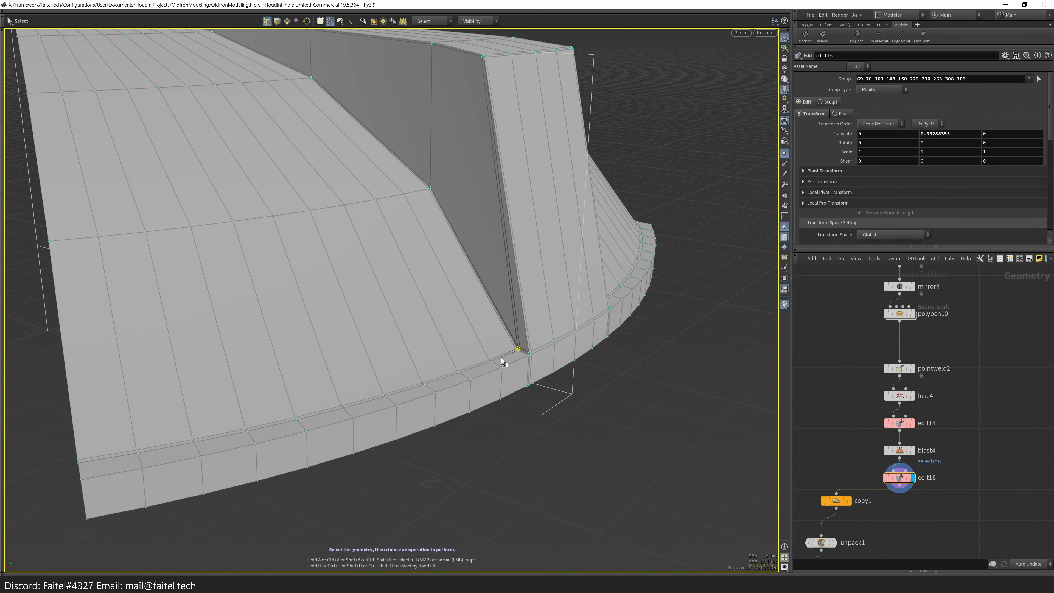
- Select the corner edge and the rim edge loop along the curved strip
{"action": "left_click_drag", "start_coordinate": [269, 362], "coordinate": [296, 321], "text": "space"}
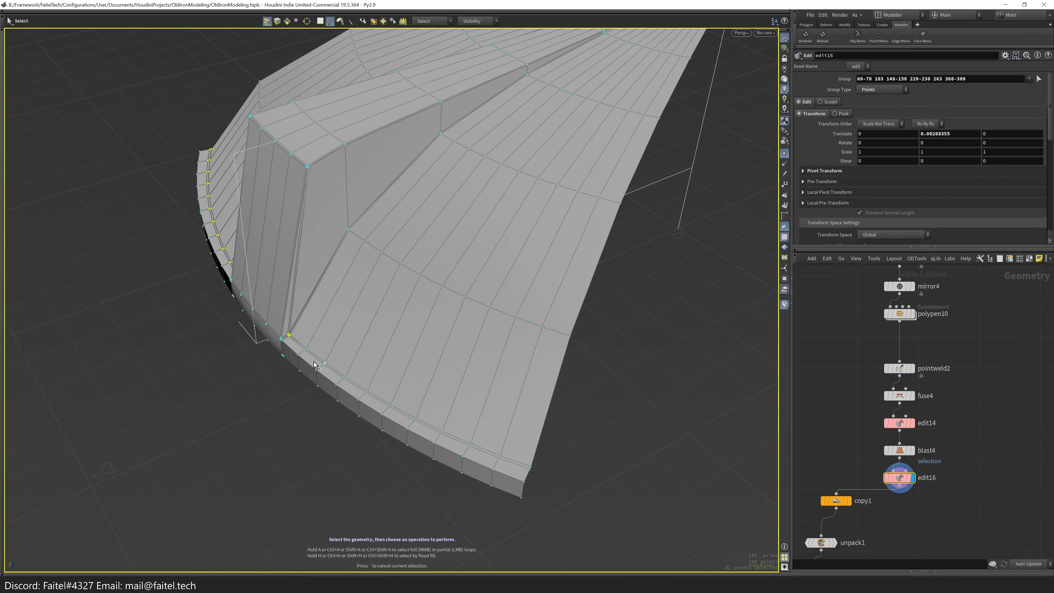
{"action": "left_click_drag", "start_coordinate": [314, 366], "coordinate": [330, 371], "text": "space"}
{"action": "left_click_drag", "start_coordinate": [496, 323], "coordinate": [560, 295], "text": "space"}
{"action": "left_click_drag", "start_coordinate": [454, 375], "coordinate": [429, 384], "text": "space"}
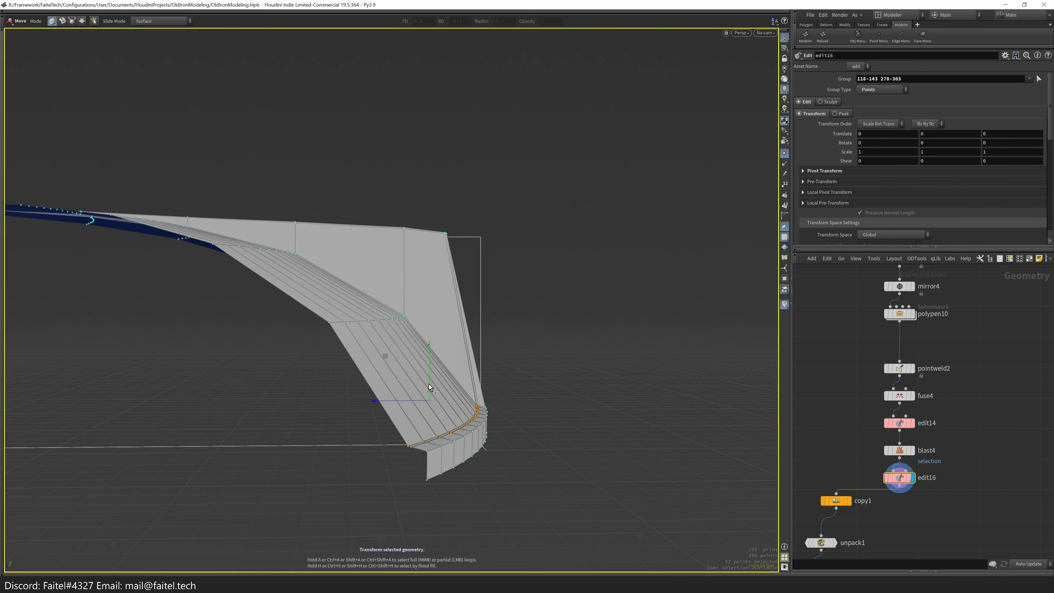
{"action": "scroll", "coordinate": [316, 503], "scroll_direction": "up", "scroll_amount": 5}
{"action": "left_click", "coordinate": [316, 502]}
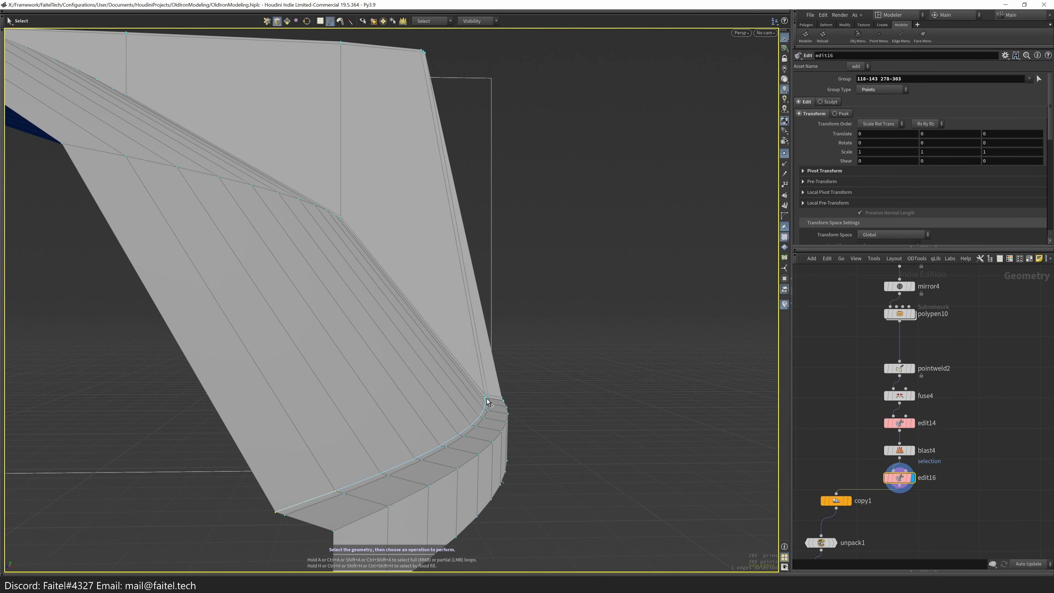
{"action": "left_click_drag", "start_coordinate": [518, 386], "coordinate": [414, 258], "text": "space"}
{"action": "left_click", "coordinate": [323, 404], "text": "shift"}
{"action": "left_click_drag", "start_coordinate": [434, 309], "coordinate": [353, 398], "text": "space"}
{"action": "left_click_drag", "start_coordinate": [469, 379], "coordinate": [486, 310], "text": "space"}
{"action": "mouse_move", "coordinate": [402, 320]}
{"action": "left_mouse_down", "text": "space"}
{"action": "mouse_move", "coordinate": [436, 332]}
{"action": "mouse_move", "coordinate": [419, 358]}
{"action": "mouse_move", "coordinate": [438, 377]}
{"action": "mouse_move", "coordinate": [480, 328]}
{"action": "mouse_move", "coordinate": [401, 330]}
{"action": "mouse_move", "coordinate": [537, 281]}
{"action": "mouse_move", "coordinate": [390, 317]}
{"action": "mouse_move", "coordinate": [401, 264]}
{"action": "mouse_move", "coordinate": [412, 262]}
{"action": "mouse_move", "coordinate": [337, 365]}
{"action": "mouse_move", "coordinate": [447, 381]}
{"action": "mouse_move", "coordinate": [436, 421]}
{"action": "mouse_move", "coordinate": [490, 361]}
{"action": "mouse_move", "coordinate": [416, 360]}
{"action": "mouse_move", "coordinate": [426, 360]}
{"action": "mouse_move", "coordinate": [406, 377]}
{"action": "left_mouse_up", "text": "space"}
{"action": "key", "text": "shift+f"}
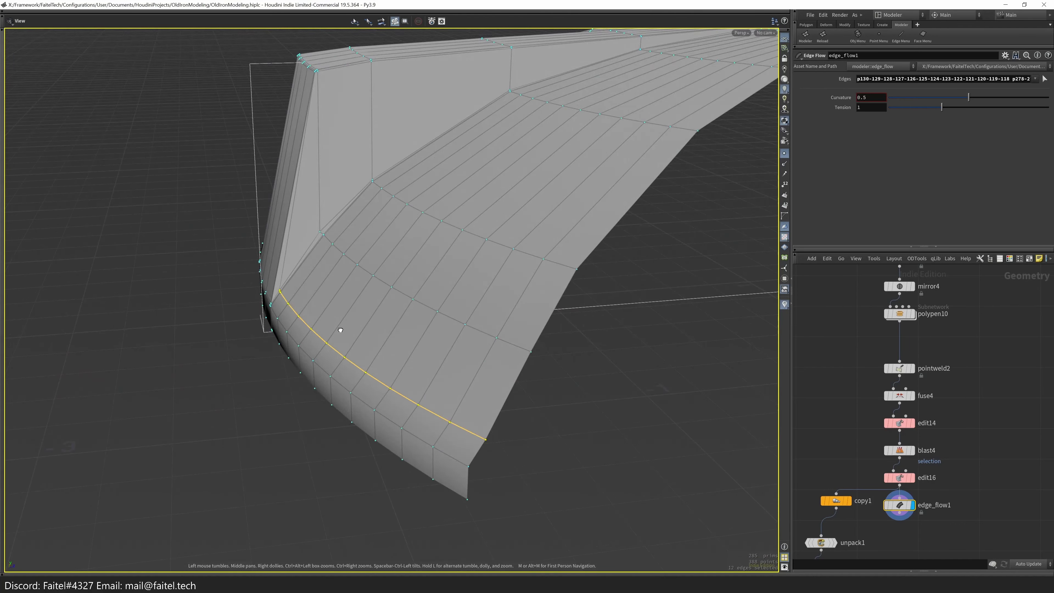
{"action": "right_click_drag", "start_coordinate": [341, 330], "coordinate": [423, 285]}
{"action": "left_click_drag", "start_coordinate": [423, 285], "coordinate": [421, 332]}
{"action": "key", "text": "s"}
{"action": "left_click", "coordinate": [424, 336], "text": "shift"}
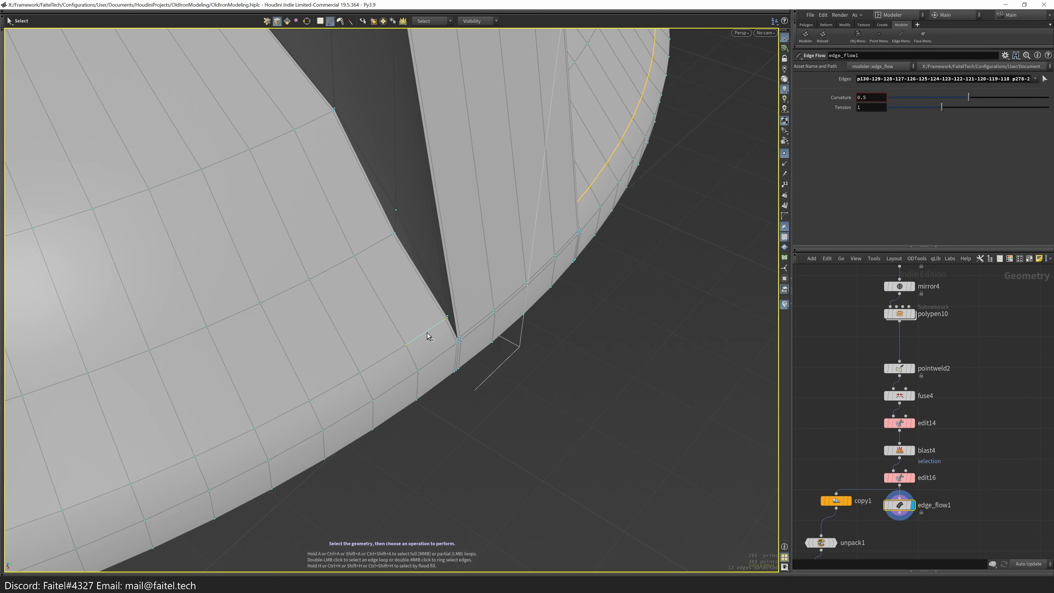
{"action": "key", "text": "space"}
{"action": "left_click", "coordinate": [567, 309]}
{"action": "left_click_drag", "start_coordinate": [574, 215], "coordinate": [414, 286]}
{"action": "key", "text": "2"}
{"action": "key", "text": "t"}
{"action": "key", "text": "Escape"}
{"action": "left_click_drag", "start_coordinate": [284, 279], "coordinate": [440, 331]}
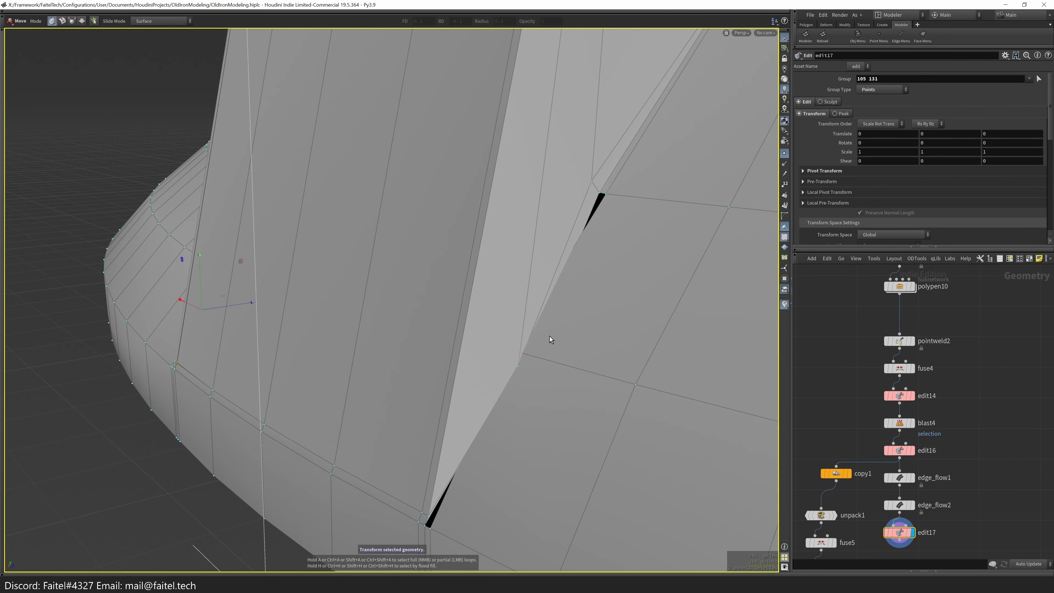
{"action": "key", "text": "ctrl+z"}
{"action": "key", "text": "ctrl+z"}
{"action": "left_click_drag", "start_coordinate": [562, 335], "coordinate": [300, 386]}
{"action": "key", "text": "s"}
{"action": "left_click_drag", "start_coordinate": [481, 439], "coordinate": [412, 316], "text": "alt"}
{"action": "key", "text": "ctrl+y"}
{"action": "left_click_drag", "start_coordinate": [337, 302], "coordinate": [405, 438], "text": "alt"}
{"action": "key", "text": "ctrl+z"}
{"action": "key", "text": "t"}
{"action": "double_click", "coordinate": [405, 438]}
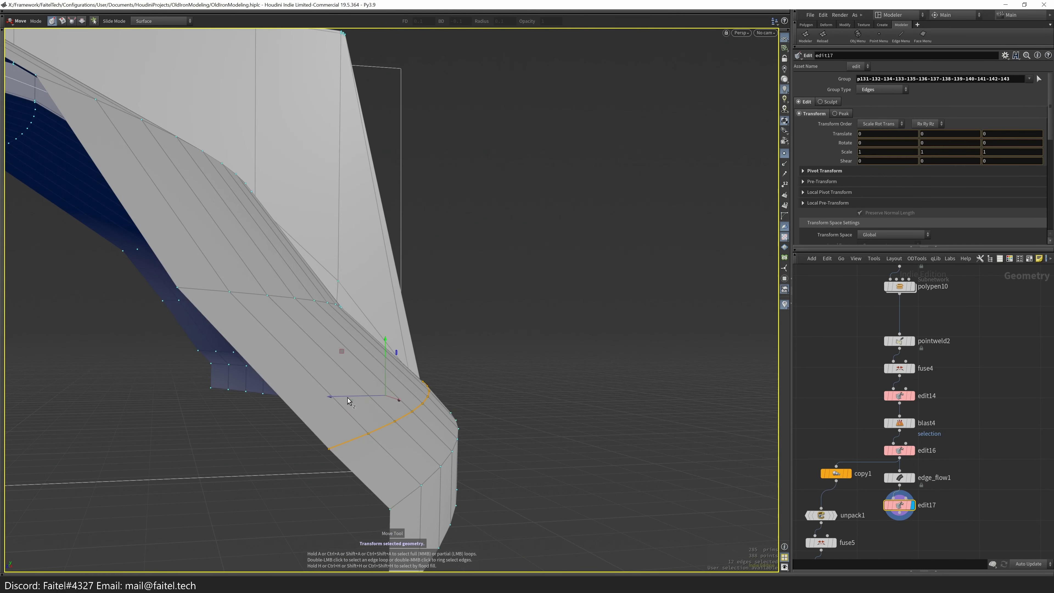
{"action": "key", "text": "s"}
{"action": "left_click_drag", "start_coordinate": [357, 397], "coordinate": [201, 299], "text": "alt"}
{"action": "key", "text": "Escape"}
{"action": "left_click_drag", "start_coordinate": [378, 290], "coordinate": [504, 296]}
{"action": "key", "text": "Escape"}
{"action": "left_click_drag", "start_coordinate": [347, 248], "coordinate": [307, 300]}
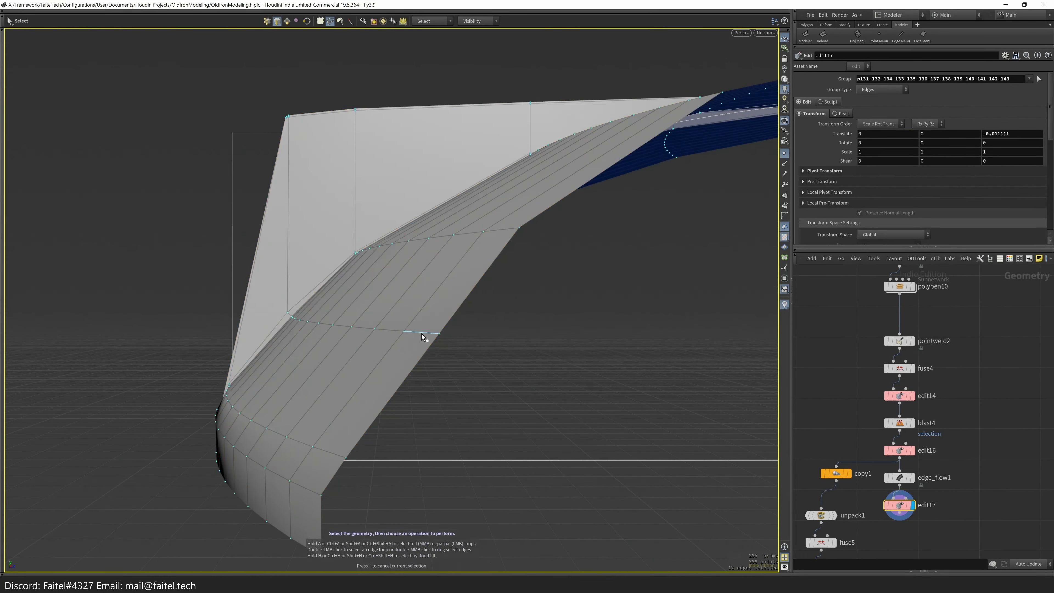
{"action": "left_click_drag", "start_coordinate": [424, 330], "coordinate": [717, 383]}
{"action": "left_click", "coordinate": [920, 503]}
{"action": "key", "text": "ctrl+c"}
{"action": "left_click", "coordinate": [906, 482]}
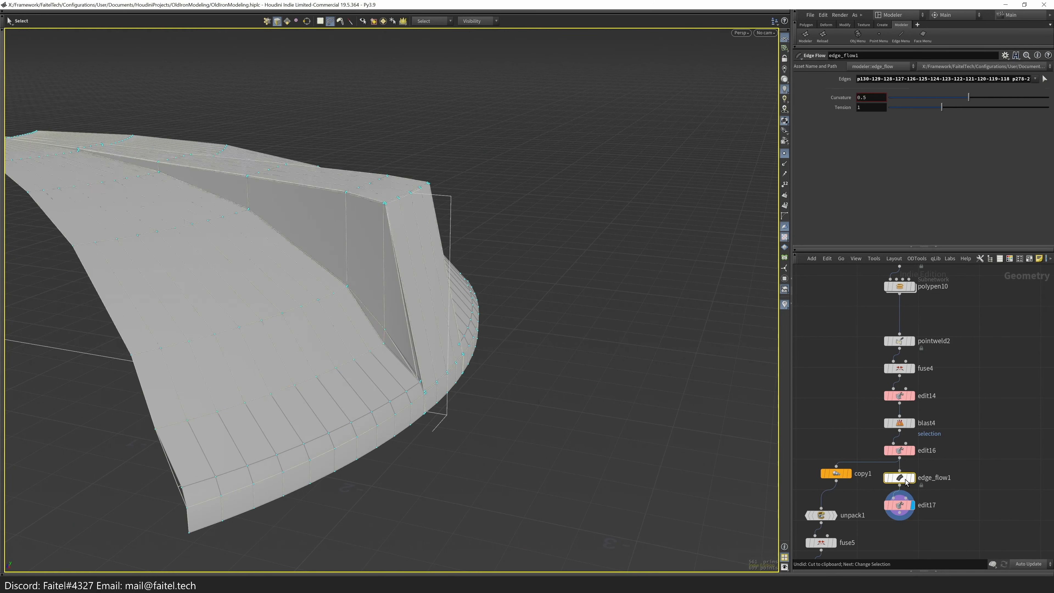
{"action": "key", "text": "Escape"}
{"action": "scroll", "coordinate": [381, 388], "scroll_direction": "up", "scroll_amount": 5}
{"action": "mouse_move", "coordinate": [381, 388]}
{"action": "left_mouse_down"}
{"action": "mouse_move", "coordinate": [613, 219]}
{"action": "mouse_move", "coordinate": [320, 268]}
{"action": "mouse_move", "coordinate": [629, 195]}
{"action": "mouse_move", "coordinate": [532, 309]}
{"action": "mouse_move", "coordinate": [378, 372]}
{"action": "left_mouse_up"}
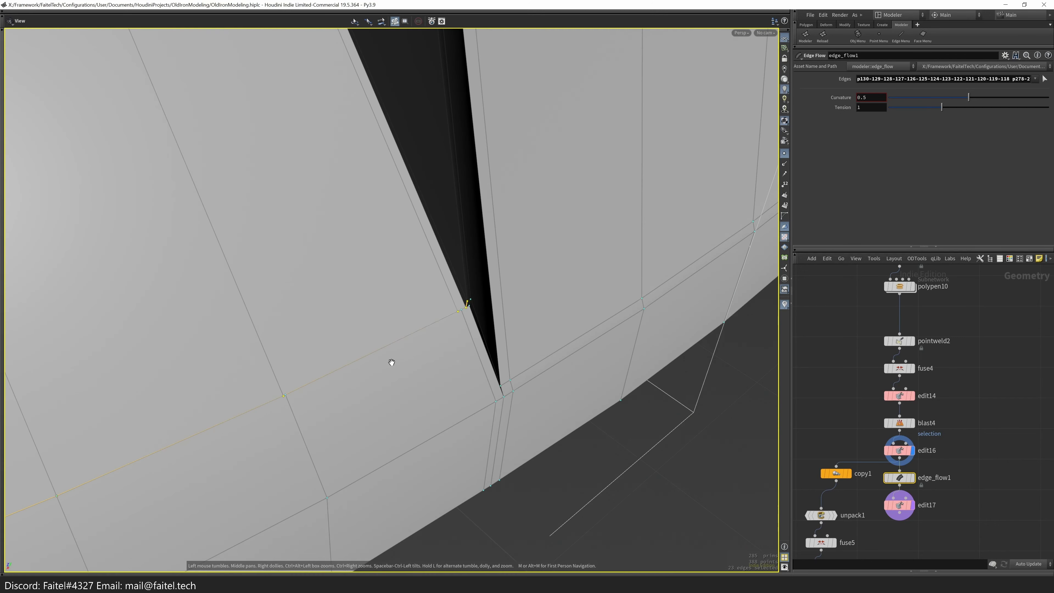
{"action": "scroll", "coordinate": [378, 372], "scroll_direction": "down", "scroll_amount": 5}
{"action": "left_click", "coordinate": [904, 505]}
{"action": "left_click_drag", "start_coordinate": [828, 426], "coordinate": [582, 283]}
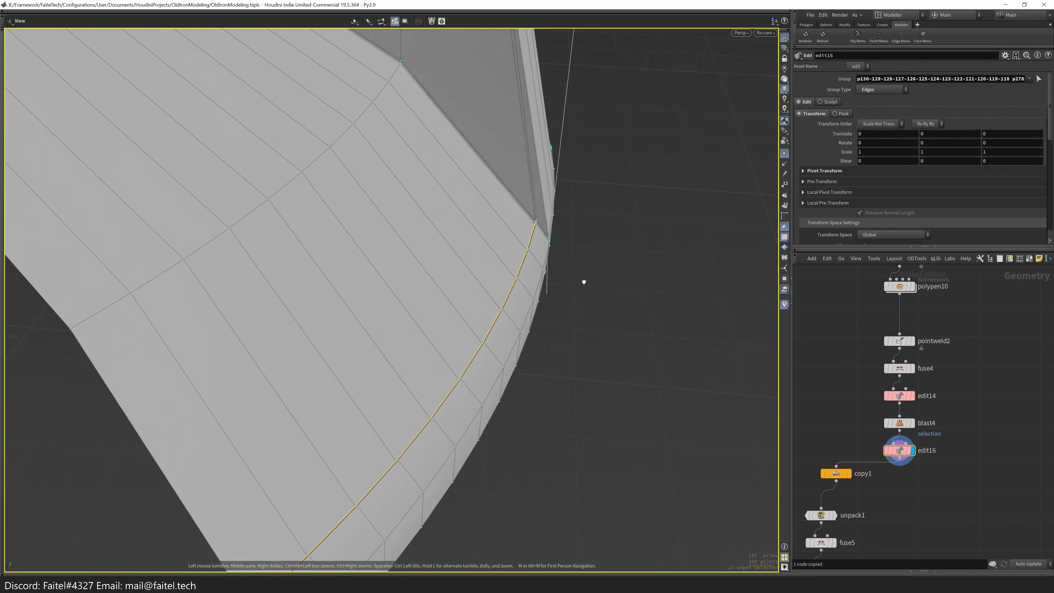
{"action": "key", "text": "Escape"}
{"action": "scroll", "coordinate": [510, 386], "scroll_direction": "up", "scroll_amount": 5}
{"action": "scroll", "coordinate": [326, 418], "scroll_direction": "down", "scroll_amount": 5}
{"action": "left_click_drag", "start_coordinate": [327, 418], "coordinate": [365, 356]}
{"action": "key", "text": "s"}
{"action": "key", "text": "h"}
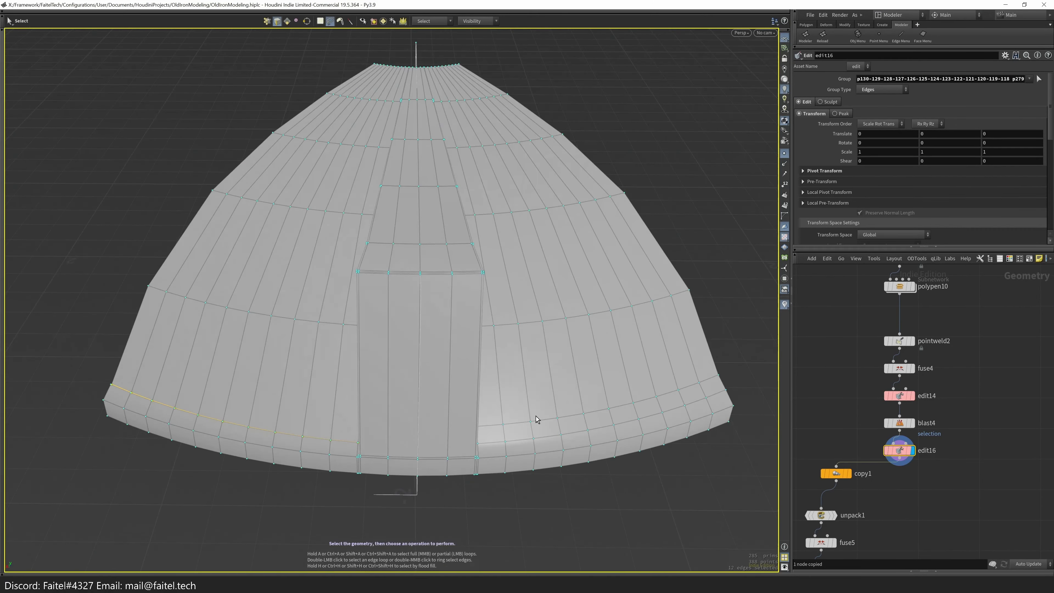
{"action": "left_click_drag", "start_coordinate": [536, 416], "coordinate": [622, 399]}
{"action": "key", "text": "h"}
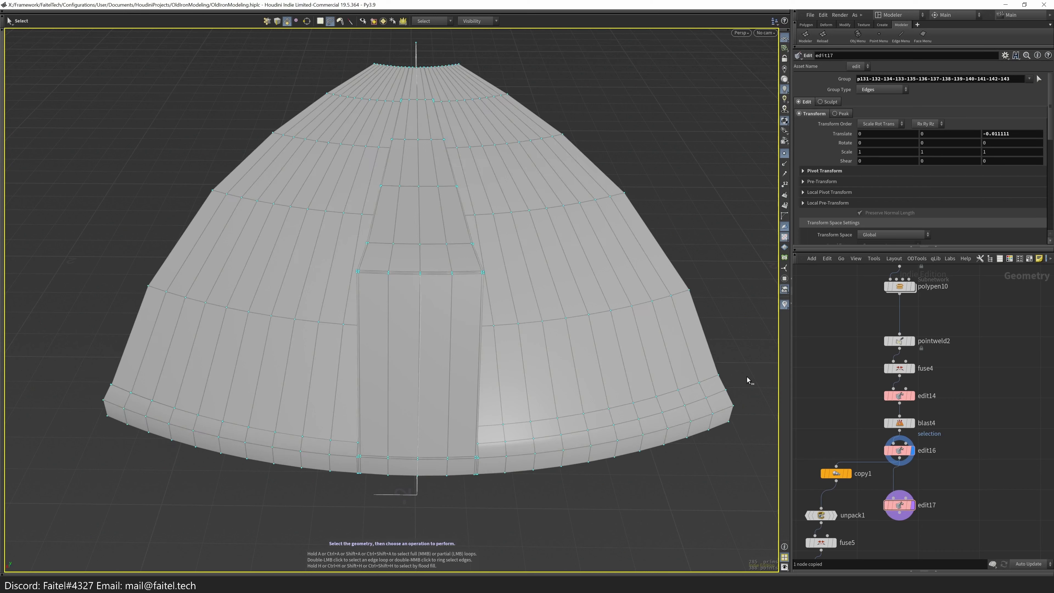
{"action": "key", "text": "1"}
{"action": "key", "text": "4"}
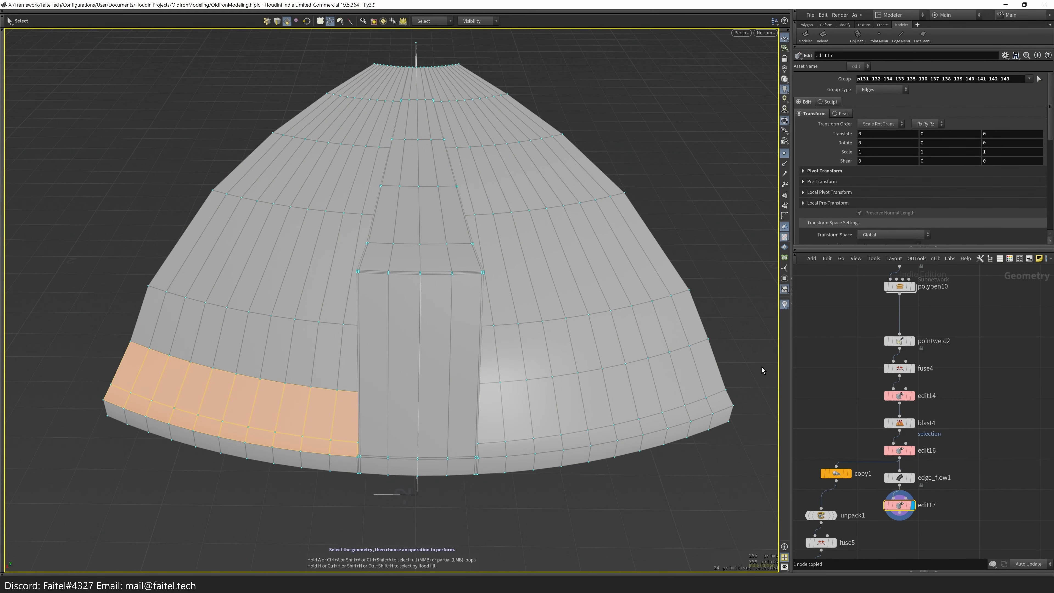
{"action": "key", "text": "Escape"}
{"action": "key", "text": "f"}
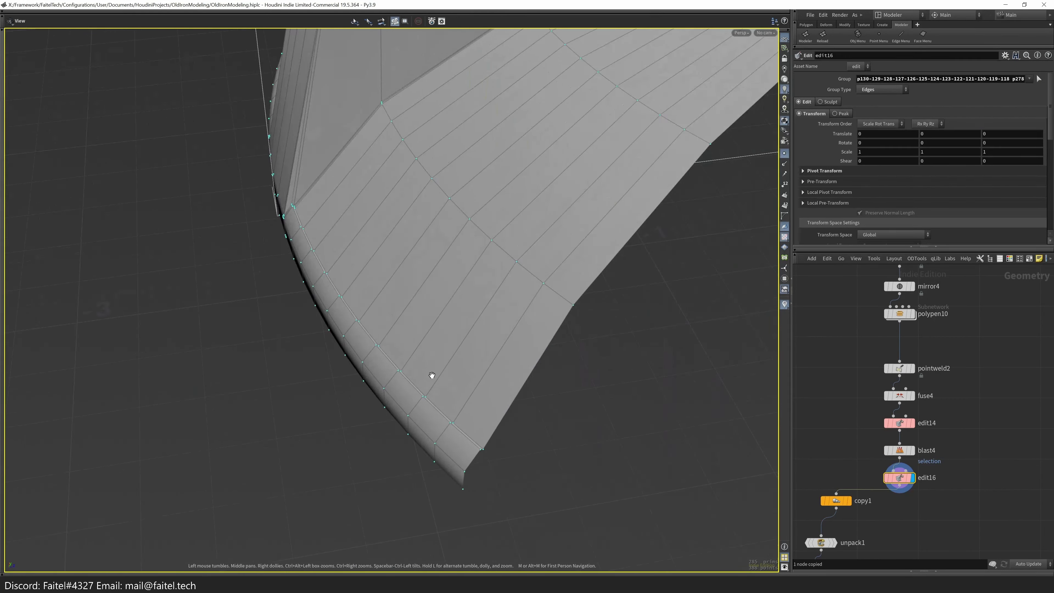
- Add a second rim edge loop and shift it, then undo the move
{"action": "scroll", "coordinate": [511, 308], "scroll_direction": "down", "scroll_amount": 5}
{"action": "key", "text": "s"}
{"action": "scroll", "coordinate": [684, 416], "scroll_direction": "up", "scroll_amount": 4}
{"action": "scroll", "coordinate": [687, 415], "scroll_direction": "down", "scroll_amount": 5}
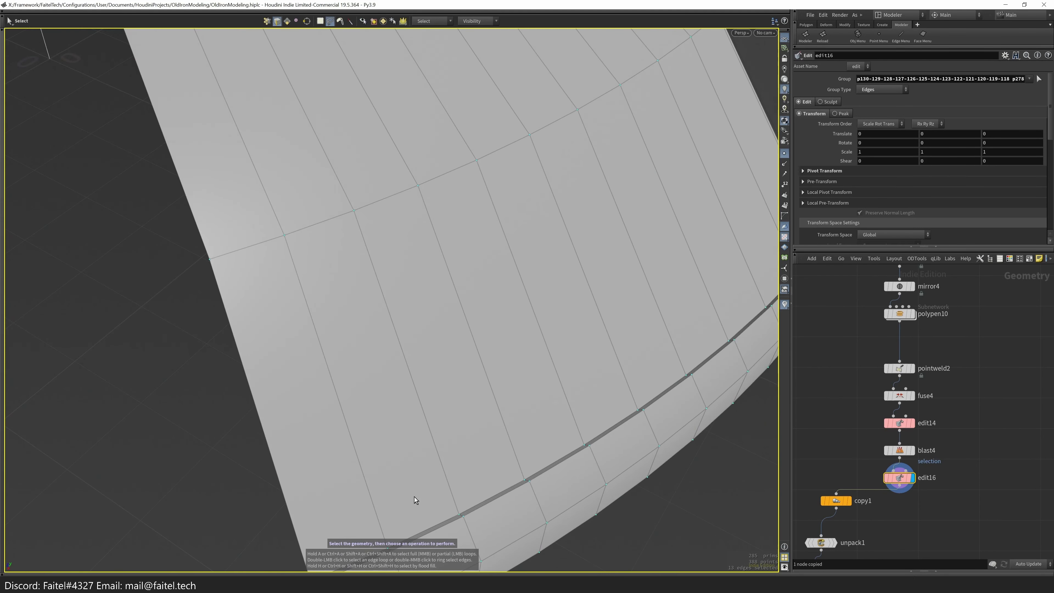
{"action": "double_click", "coordinate": [467, 420], "text": "shift"}
{"action": "left_click_drag", "start_coordinate": [466, 421], "coordinate": [638, 374], "text": "alt"}
{"action": "key", "text": "ctrl+z"}
- Select the silhouette edge loop and raise its point slightly in side view
{"action": "key", "text": "s"}
{"action": "left_click_drag", "start_coordinate": [366, 357], "coordinate": [559, 381], "text": "alt"}
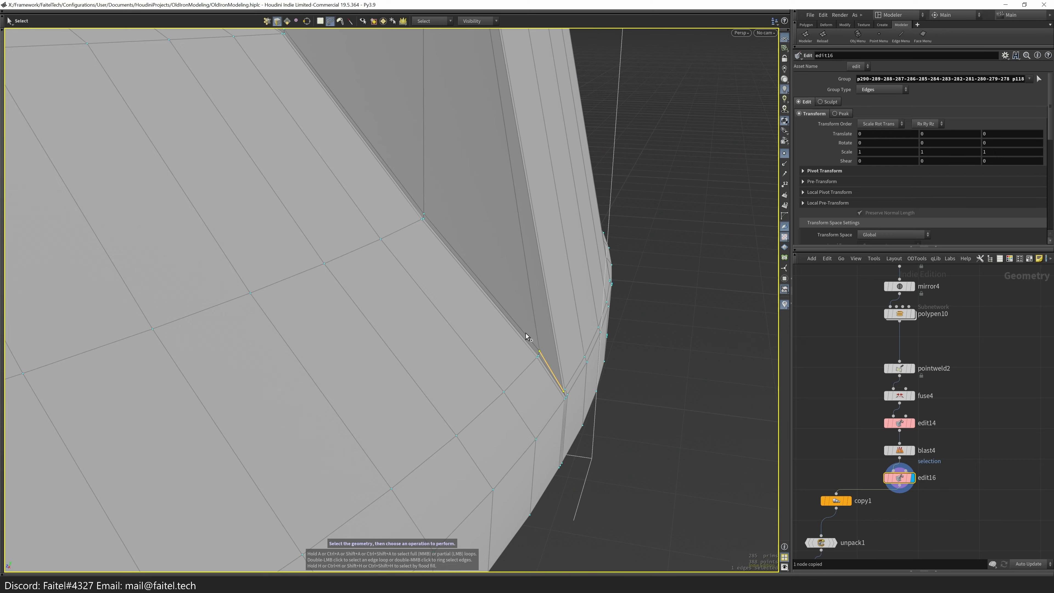
{"action": "double_click", "coordinate": [526, 333]}
{"action": "key", "text": "space+3"}
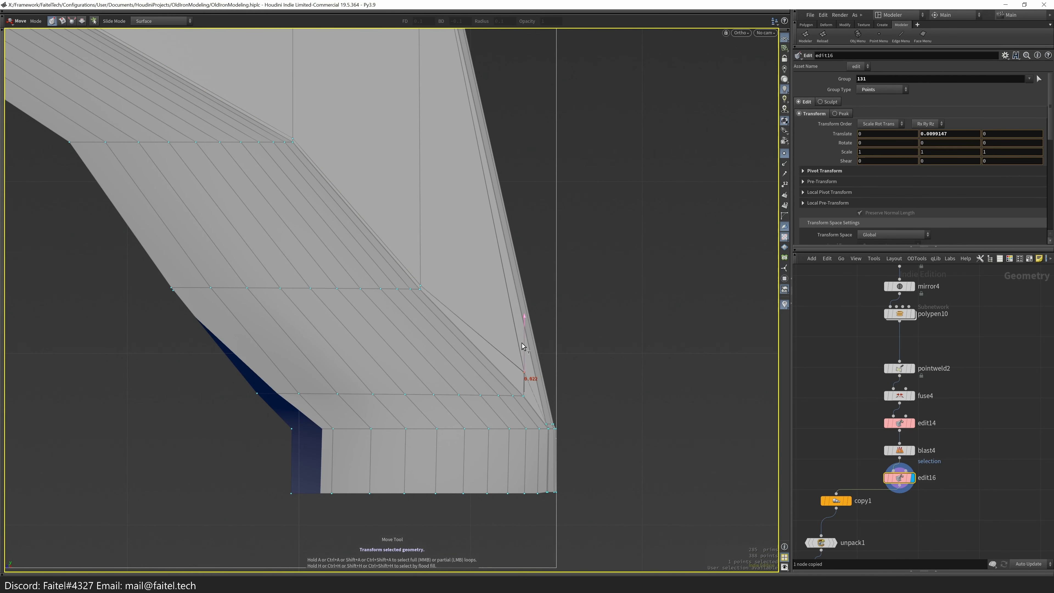
{"action": "key", "text": "s"}
{"action": "left_click_drag", "start_coordinate": [522, 343], "coordinate": [494, 308]}
{"action": "key", "text": "space+1"}
{"action": "key", "text": "s"}
{"action": "scroll", "coordinate": [605, 474], "scroll_direction": "up", "scroll_amount": 5}
{"action": "scroll", "coordinate": [605, 474], "scroll_direction": "down", "scroll_amount": 4}
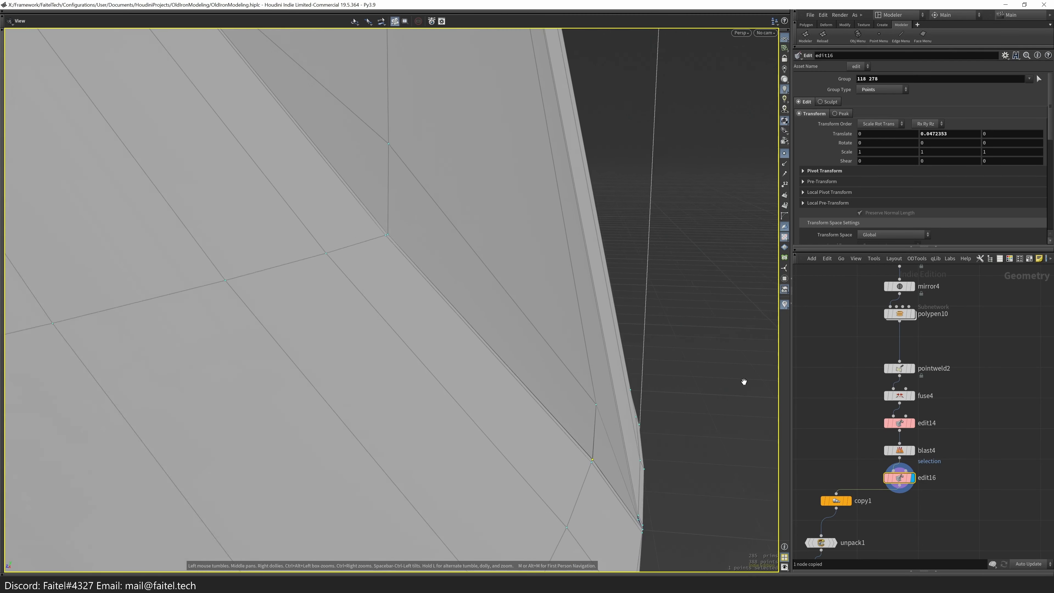
- Select the two corner points and lift them slightly
{"action": "key", "text": "space+3"}
{"action": "left_click", "coordinate": [553, 450]}
{"action": "key", "text": "t"}
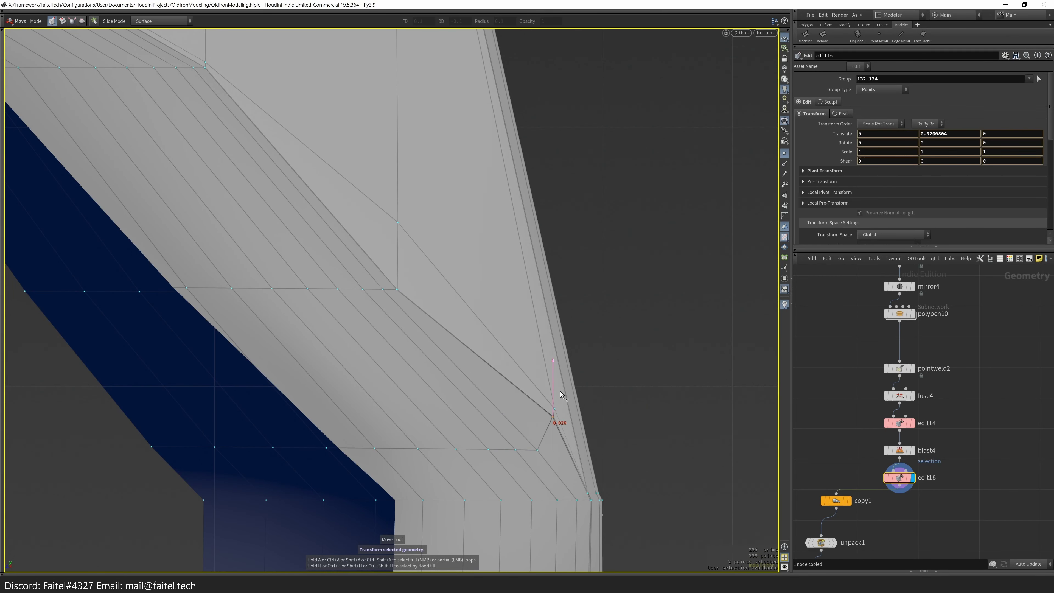
{"action": "left_click_drag", "start_coordinate": [561, 397], "coordinate": [560, 394]}
{"action": "key", "text": "s"}
{"action": "left_click_drag", "start_coordinate": [407, 289], "coordinate": [451, 292], "text": "alt"}
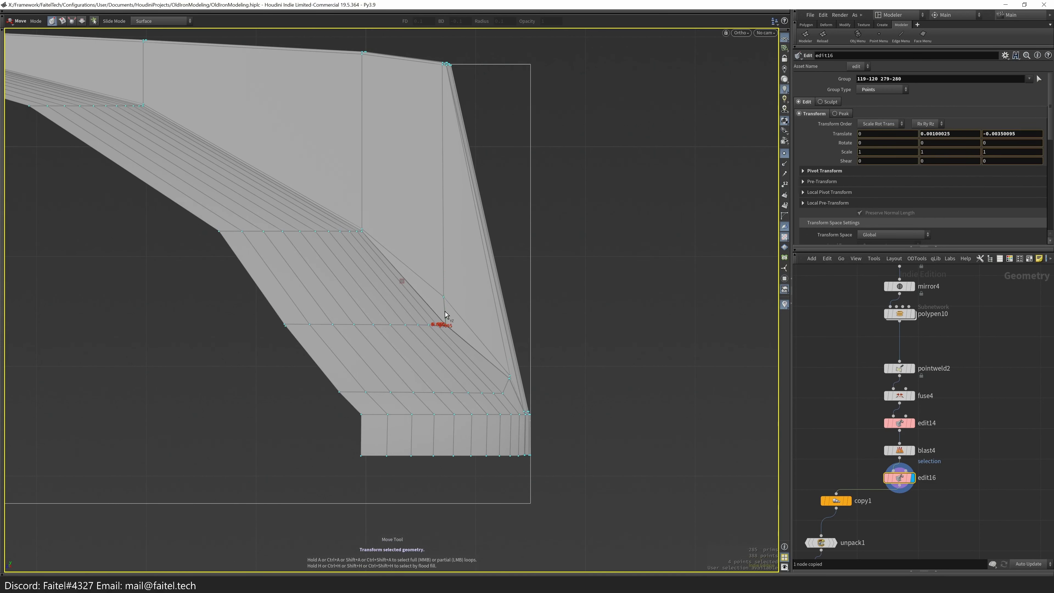
{"action": "left_click_drag", "start_coordinate": [445, 314], "coordinate": [448, 292]}
{"action": "scroll", "coordinate": [444, 276], "scroll_direction": "up", "scroll_amount": 2}
- Select the panel's point rows and raise the lower row
{"action": "mouse_move", "coordinate": [215, 383]}
{"action": "left_mouse_down"}
{"action": "mouse_move", "coordinate": [203, 325]}
{"action": "mouse_move", "coordinate": [342, 360]}
{"action": "mouse_move", "coordinate": [280, 349]}
{"action": "mouse_move", "coordinate": [538, 189]}
{"action": "left_mouse_up"}
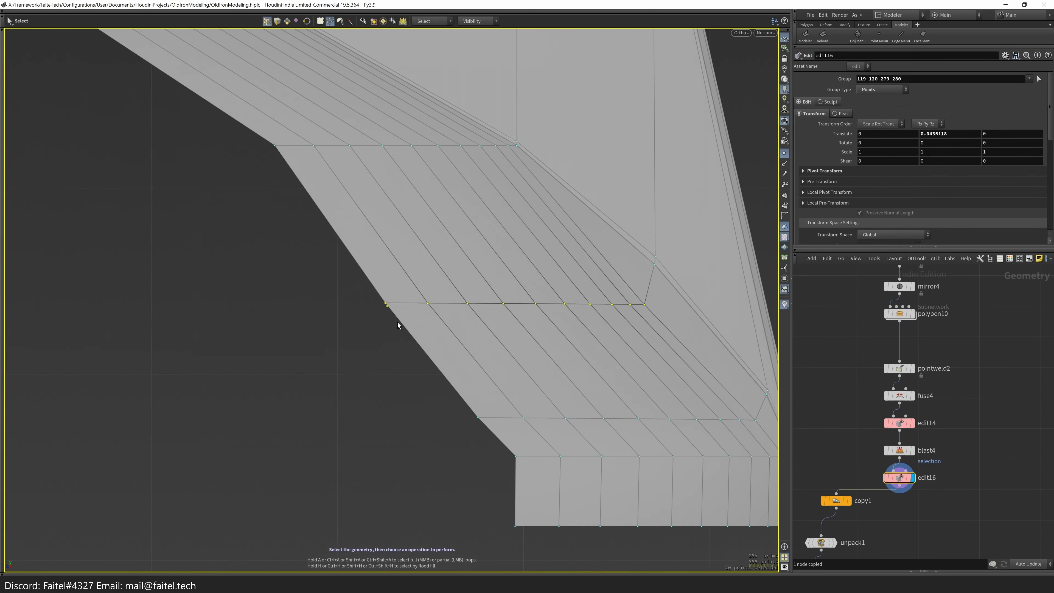
{"action": "left_click_drag", "start_coordinate": [645, 315], "coordinate": [518, 287]}
{"action": "middle_click_drag", "start_coordinate": [518, 287], "coordinate": [495, 360], "text": "alt"}
{"action": "left_click_drag", "start_coordinate": [494, 360], "coordinate": [639, 390]}
{"action": "left_click_drag", "start_coordinate": [517, 380], "coordinate": [419, 269]}
{"action": "right_click_drag", "start_coordinate": [419, 268], "coordinate": [562, 208]}
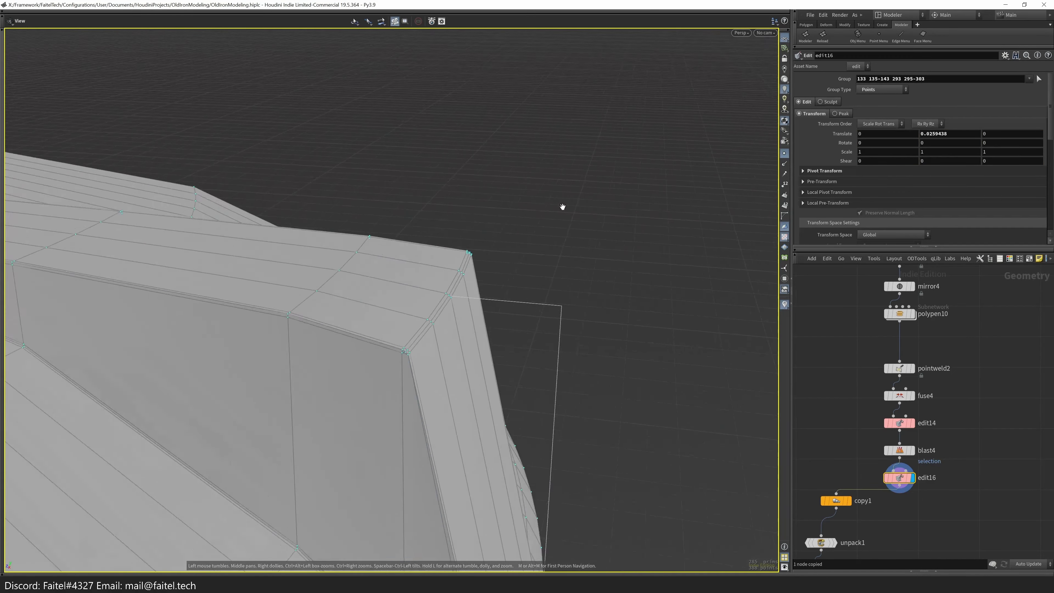
- Try sliding the corner edge toward the corner, then undo it
{"action": "key", "text": "s"}
{"action": "left_click", "coordinate": [452, 328]}
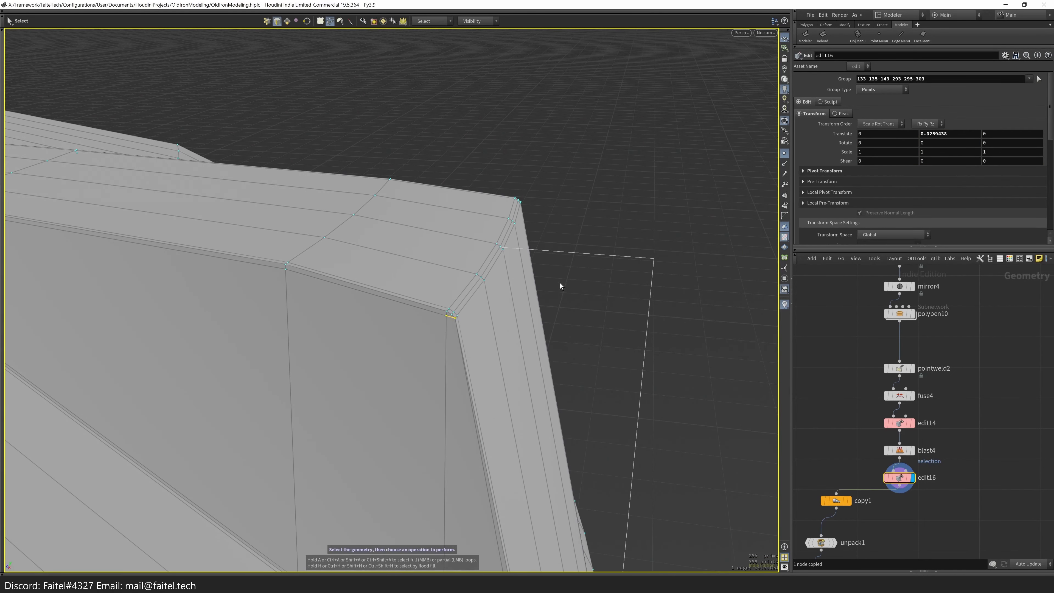
{"action": "key", "text": "g"}
{"action": "left_click_drag", "start_coordinate": [606, 260], "coordinate": [542, 279]}
{"action": "left_click_drag", "start_coordinate": [577, 226], "coordinate": [546, 328]}
{"action": "right_click_drag", "start_coordinate": [546, 327], "coordinate": [607, 321]}
{"action": "key", "text": "ctrl+z"}
{"action": "key", "text": "ctrl+z"}
{"action": "key", "text": "ctrl+z"}
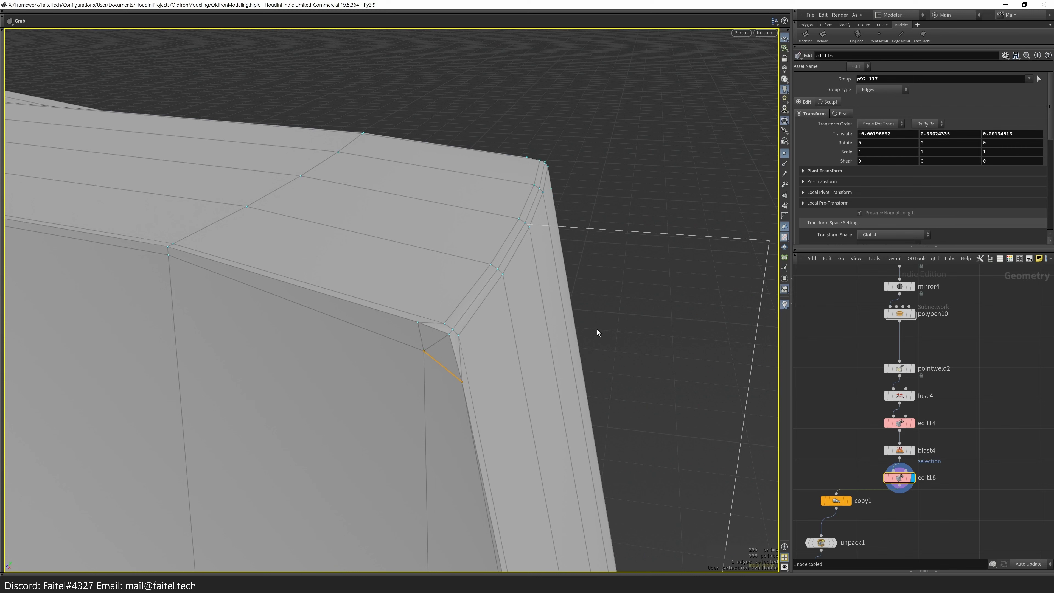
{"action": "key", "text": "s"}
- Select three edges at the fin corner and nudge them slightly with the Move tool
{"action": "key", "text": "t"}
{"action": "left_click_drag", "start_coordinate": [462, 310], "coordinate": [535, 307]}
{"action": "key", "text": "s"}
{"action": "left_click", "coordinate": [486, 301], "text": "shift"}
{"action": "key", "text": "t"}
{"action": "left_click_drag", "start_coordinate": [619, 281], "coordinate": [606, 284]}
{"action": "right_click_drag", "start_coordinate": [547, 309], "coordinate": [469, 293]}
{"action": "key", "text": "s"}
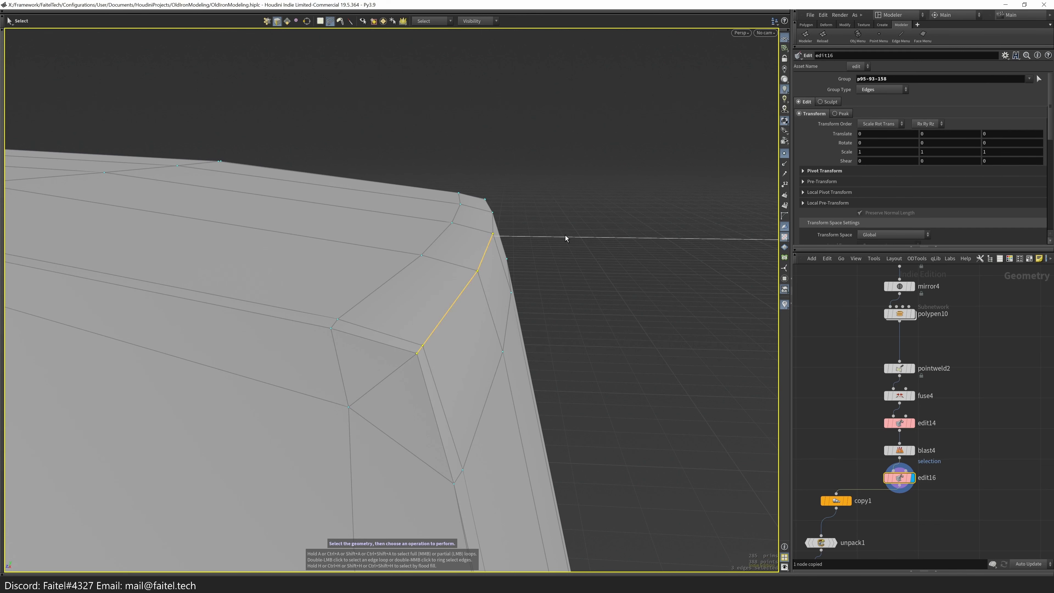
{"action": "key", "text": "t"}
{"action": "right_click_drag", "start_coordinate": [556, 266], "coordinate": [476, 274]}
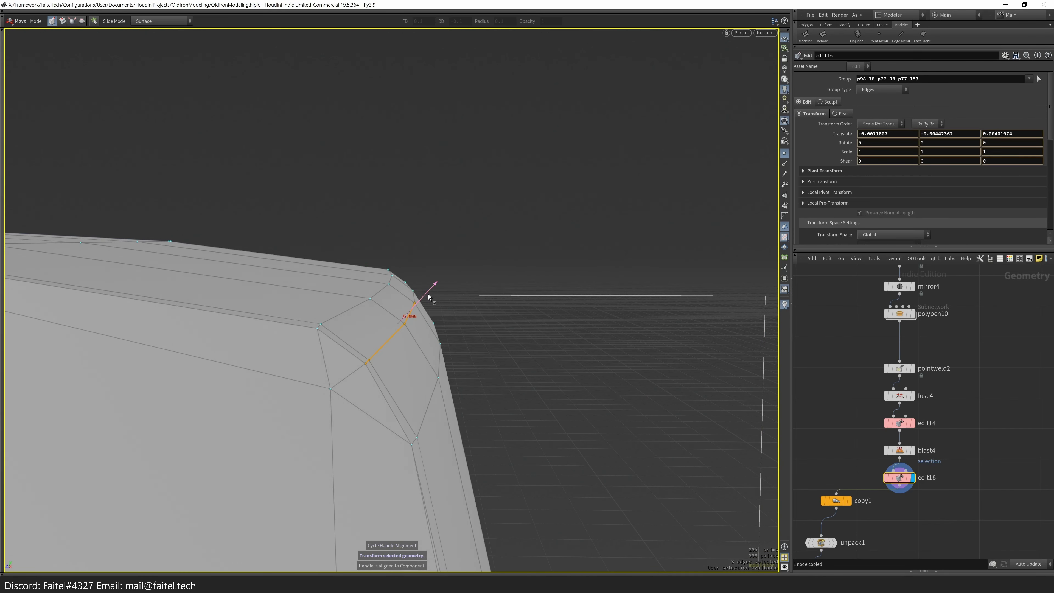
{"action": "right_click_drag", "start_coordinate": [456, 331], "coordinate": [426, 320]}
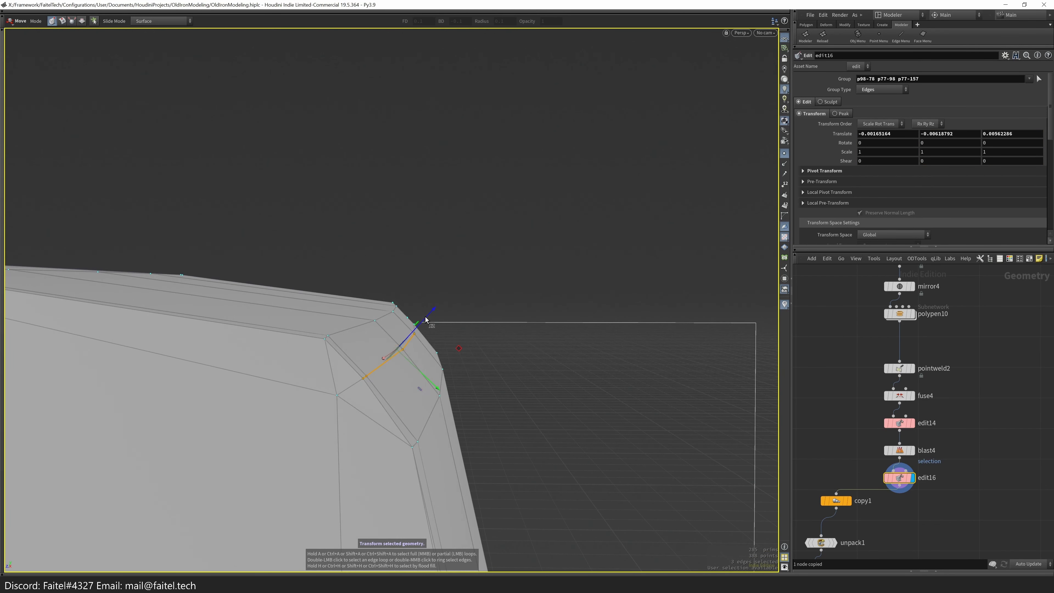
{"action": "left_click_drag", "start_coordinate": [426, 320], "coordinate": [464, 346]}
{"action": "right_click_drag", "start_coordinate": [464, 346], "coordinate": [388, 424]}
- Apply Symmetry > Full twice to mirror the fin piece across both axes
{"action": "key", "text": "q"}
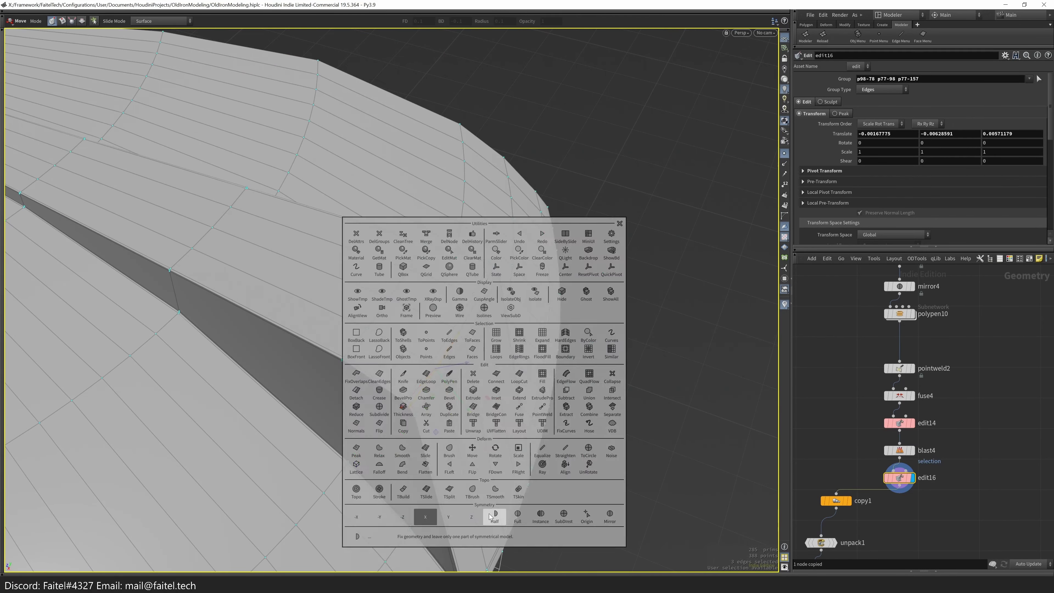
{"action": "left_click", "coordinate": [526, 519]}
{"action": "left_click", "coordinate": [526, 521]}
{"action": "right_click_drag", "start_coordinate": [525, 292], "coordinate": [643, 410]}
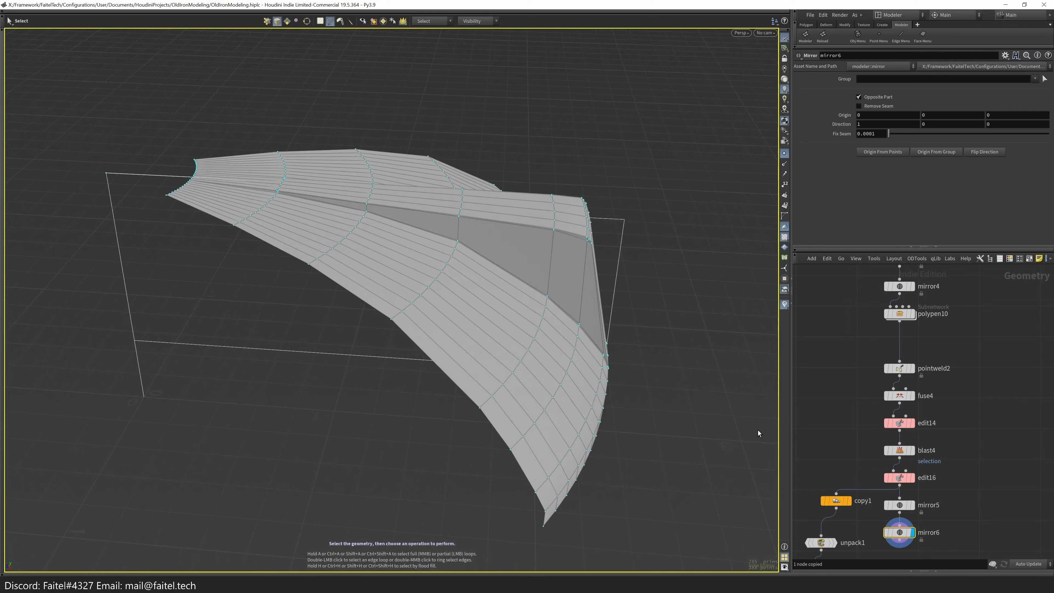
{"action": "middle_click_drag", "start_coordinate": [858, 522], "coordinate": [899, 403]}
- Wire mirror6 into copy1 and delete the unneeded edit15 node
{"action": "left_click", "coordinate": [877, 375]}
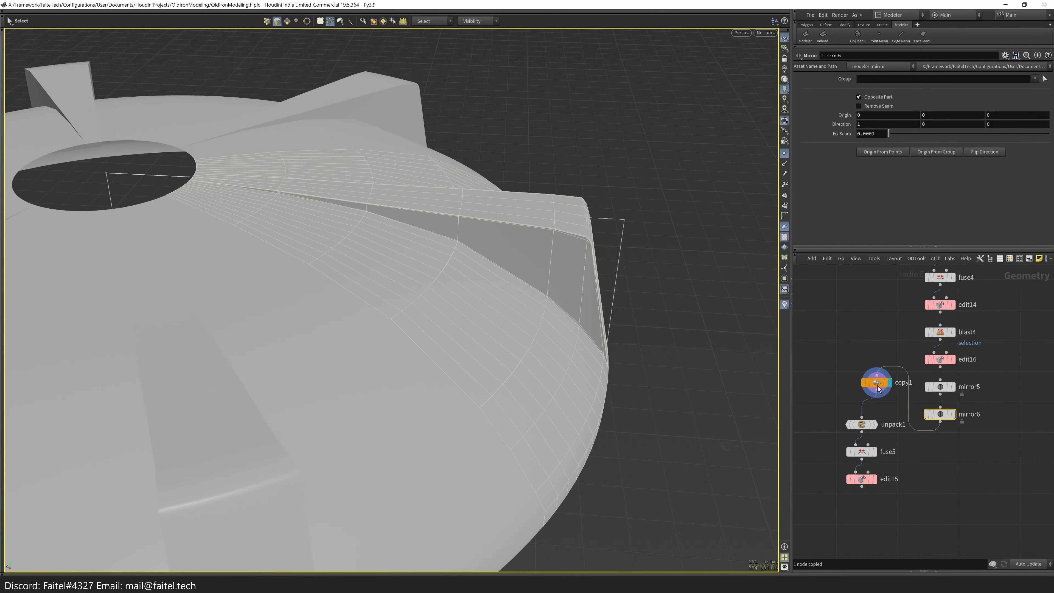
{"action": "left_click", "coordinate": [875, 479]}
{"action": "key", "text": "Delete"}
{"action": "left_click_drag", "start_coordinate": [588, 325], "coordinate": [615, 376], "text": "alt"}
{"action": "scroll", "coordinate": [589, 335], "scroll_direction": "up", "scroll_amount": 10}
{"action": "scroll", "coordinate": [681, 196], "scroll_direction": "down", "scroll_amount": 10}
{"action": "left_click_drag", "start_coordinate": [447, 333], "coordinate": [489, 347], "text": "alt"}
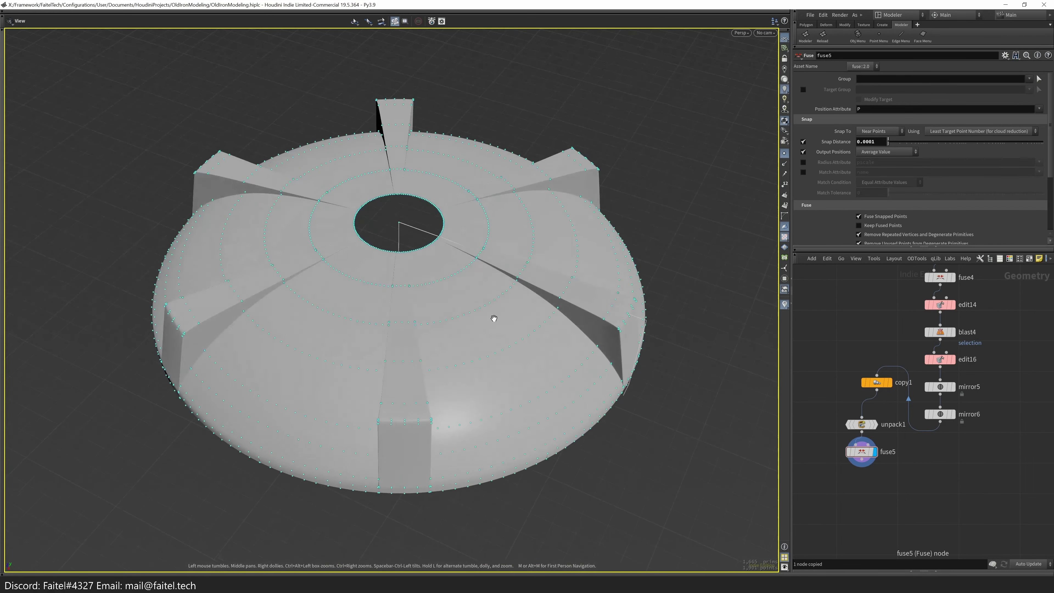
- Inspect the rebuilt shell with the wireframe overlay toggled on and off
{"action": "key", "text": "s"}
{"action": "key", "text": "shift+w"}
{"action": "left_click_drag", "start_coordinate": [655, 408], "coordinate": [499, 424], "text": "alt"}
{"action": "key", "text": "shift+w"}
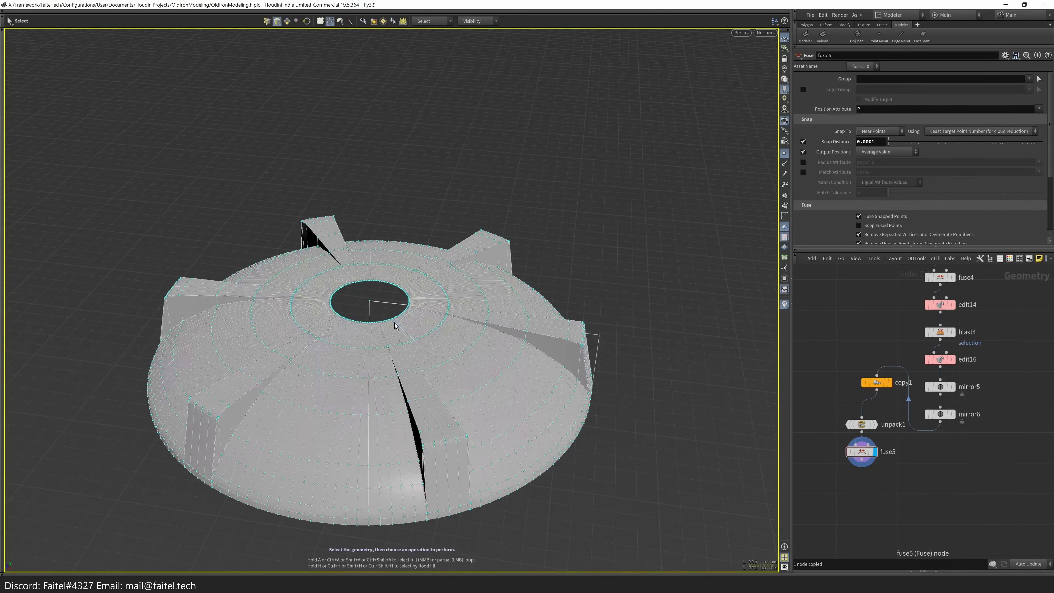
{"action": "key", "text": "Escape"}
{"action": "scroll", "coordinate": [398, 325], "scroll_direction": "up", "scroll_amount": 8}
{"action": "left_click_drag", "start_coordinate": [397, 324], "coordinate": [419, 415]}
{"action": "key", "text": "s"}
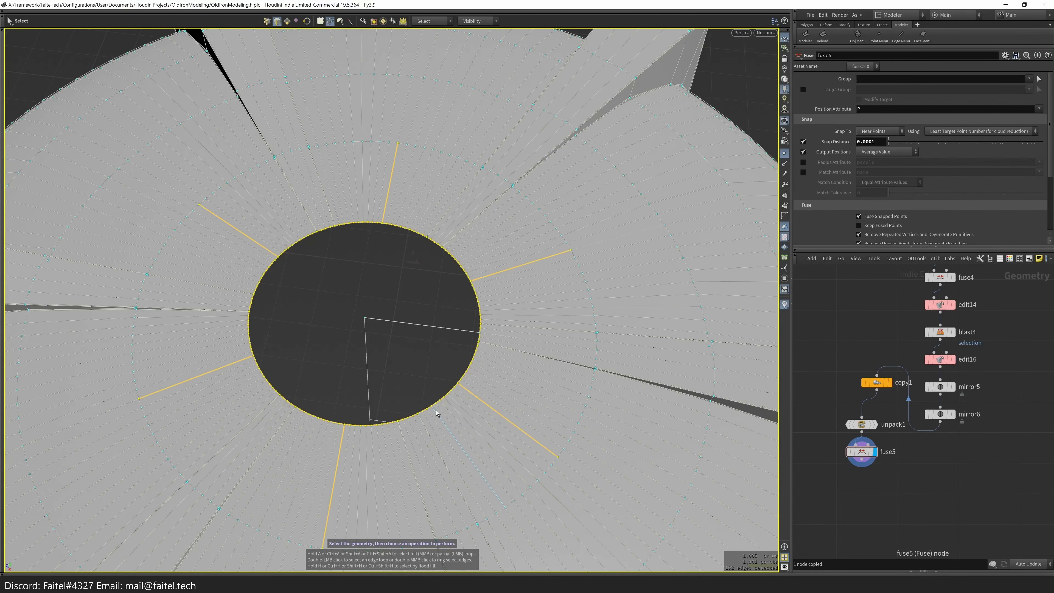
- Select the shell's faces to check it, then set fuse5 Snap Distance to 0.0002
{"action": "key", "text": "3"}
{"action": "left_click", "coordinate": [500, 395]}
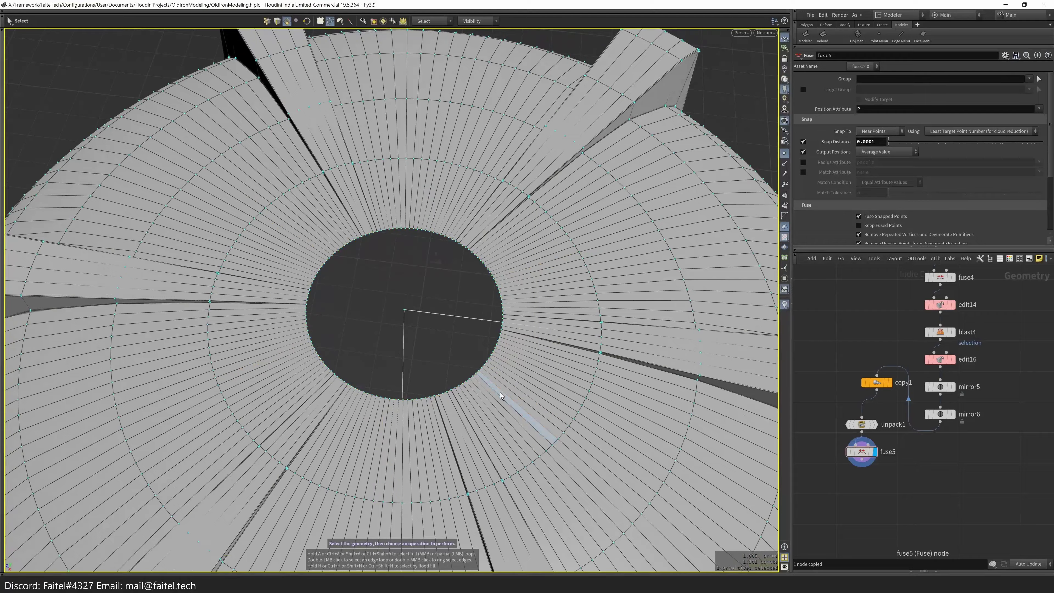
{"action": "key", "text": "n"}
{"action": "scroll", "coordinate": [452, 412], "scroll_direction": "up", "scroll_amount": 3}
{"action": "scroll", "coordinate": [473, 366], "scroll_direction": "down", "scroll_amount": 6}
{"action": "left_click_drag", "start_coordinate": [473, 365], "coordinate": [407, 339], "text": "alt"}
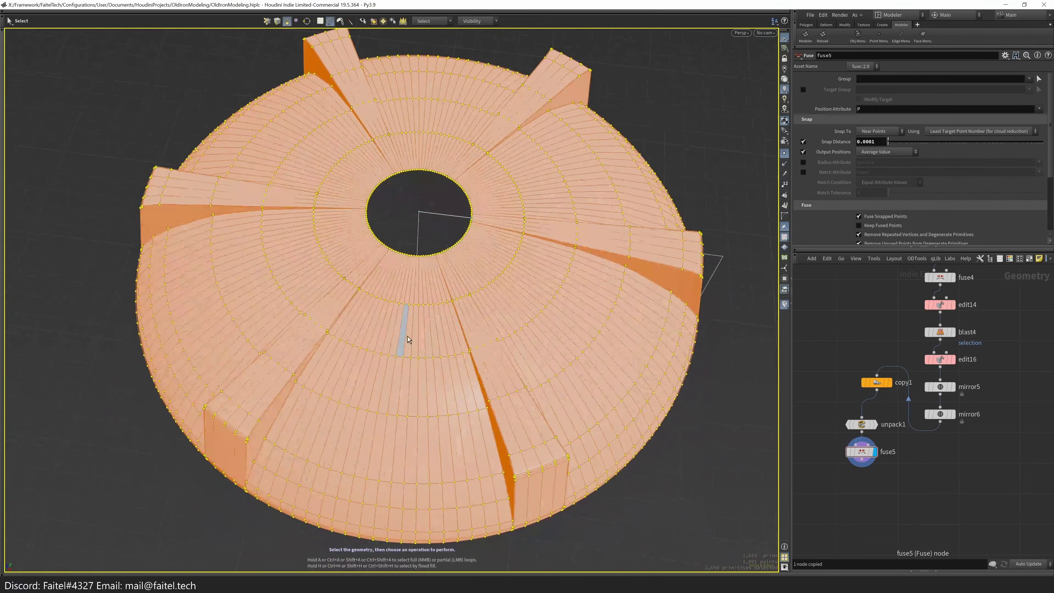
{"action": "key", "text": "1"}
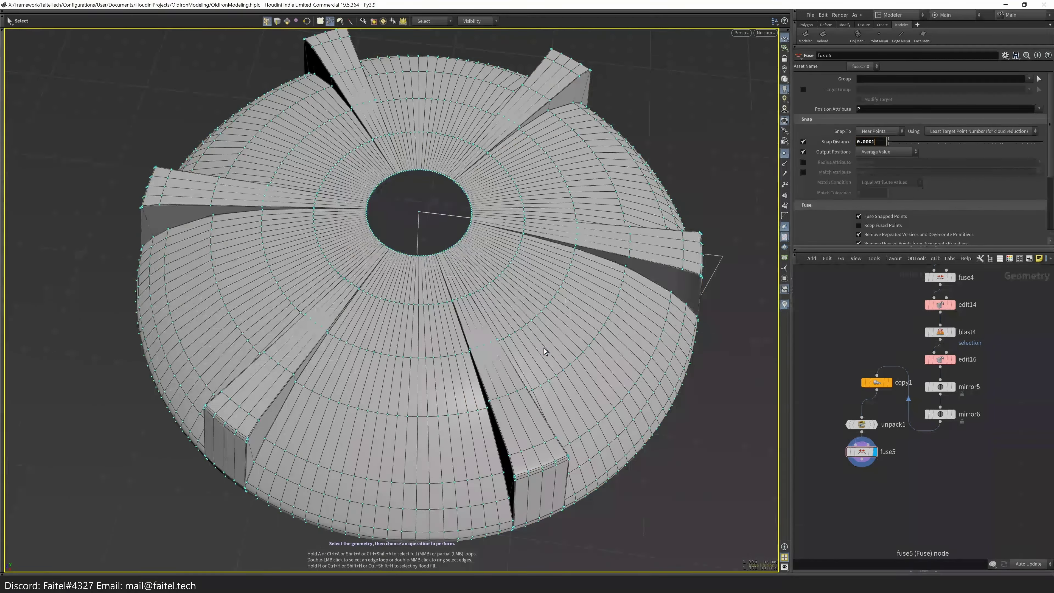
{"action": "key", "text": "Return"}
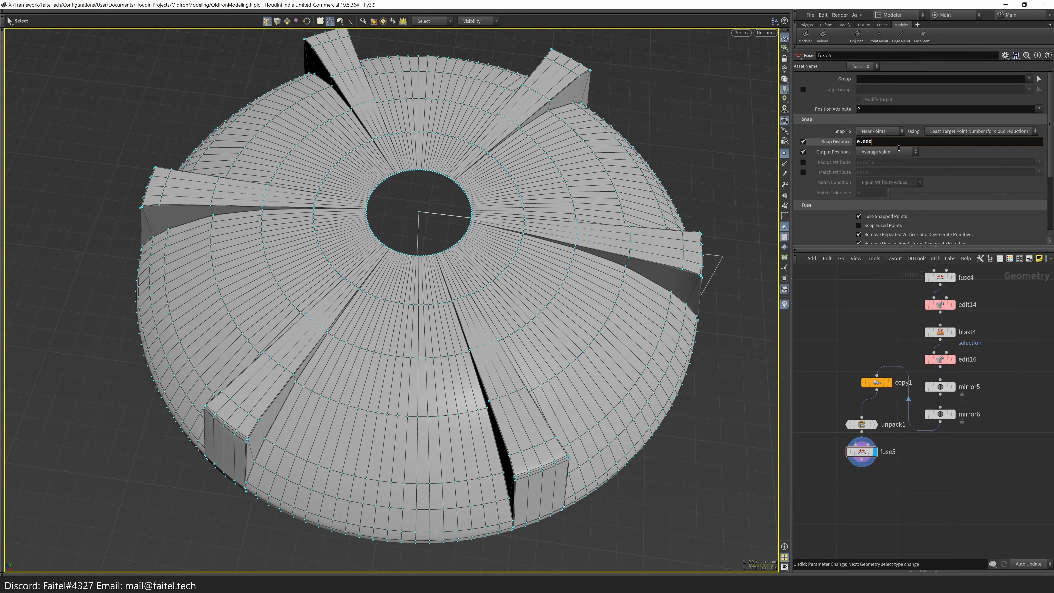
- Check the fin seam and display the fully mirrored piece
{"action": "key", "text": "space"}
{"action": "scroll", "coordinate": [649, 271], "scroll_direction": "up", "scroll_amount": 10}
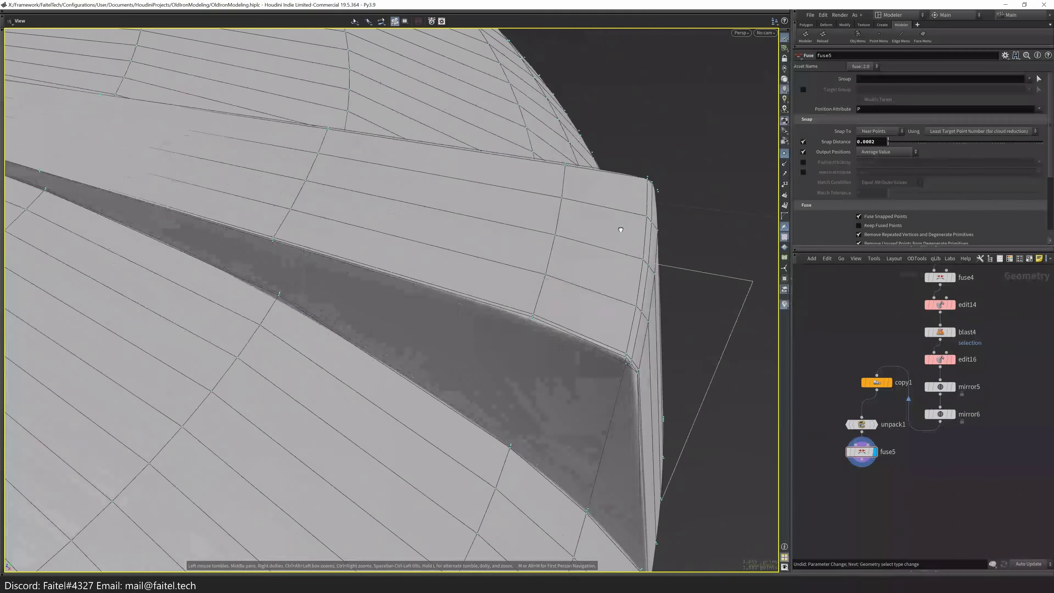
{"action": "left_click_drag", "start_coordinate": [649, 271], "coordinate": [450, 353]}
{"action": "scroll", "coordinate": [450, 353], "scroll_direction": "down", "scroll_amount": 5}
{"action": "left_click", "coordinate": [953, 414]}
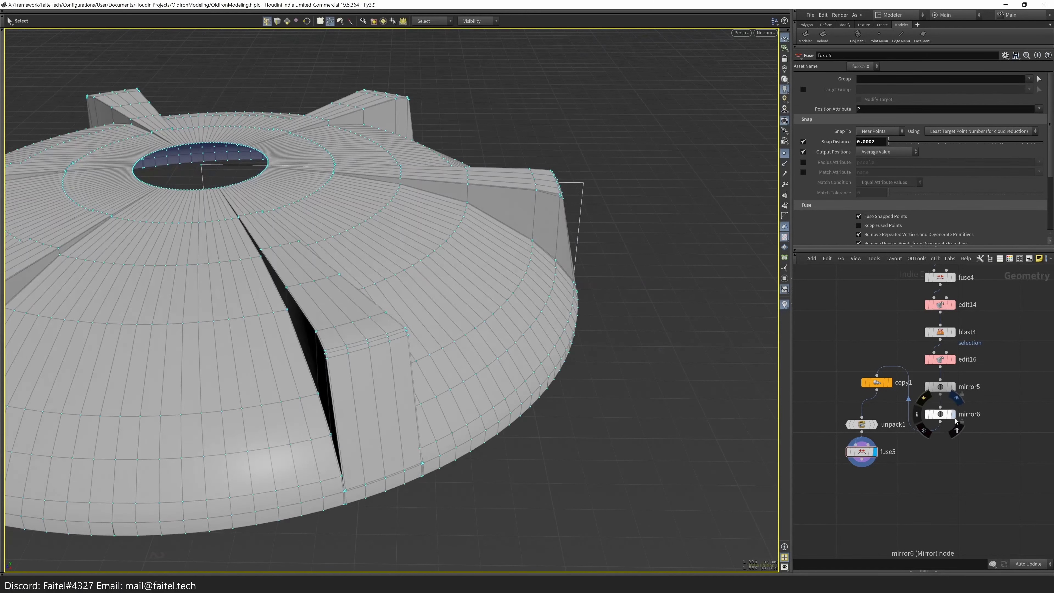
{"action": "scroll", "coordinate": [382, 380], "scroll_direction": "up", "scroll_amount": 5}
- Test an Edit move on rim corner points, then display the fused shell
{"action": "key", "text": "t"}
{"action": "left_click", "coordinate": [388, 371]}
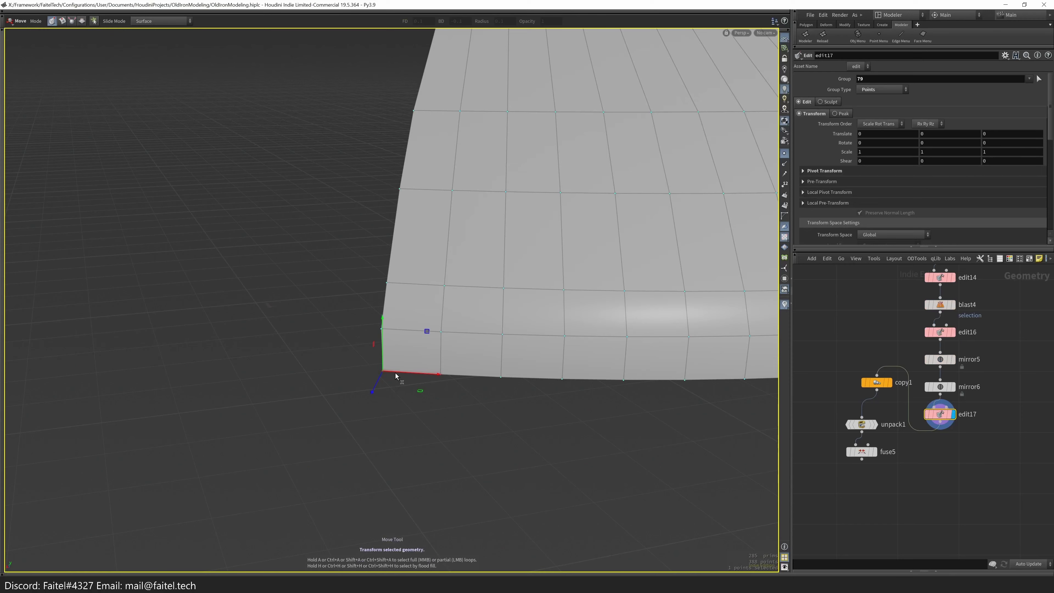
{"action": "left_click_drag", "start_coordinate": [382, 331], "coordinate": [412, 386]}
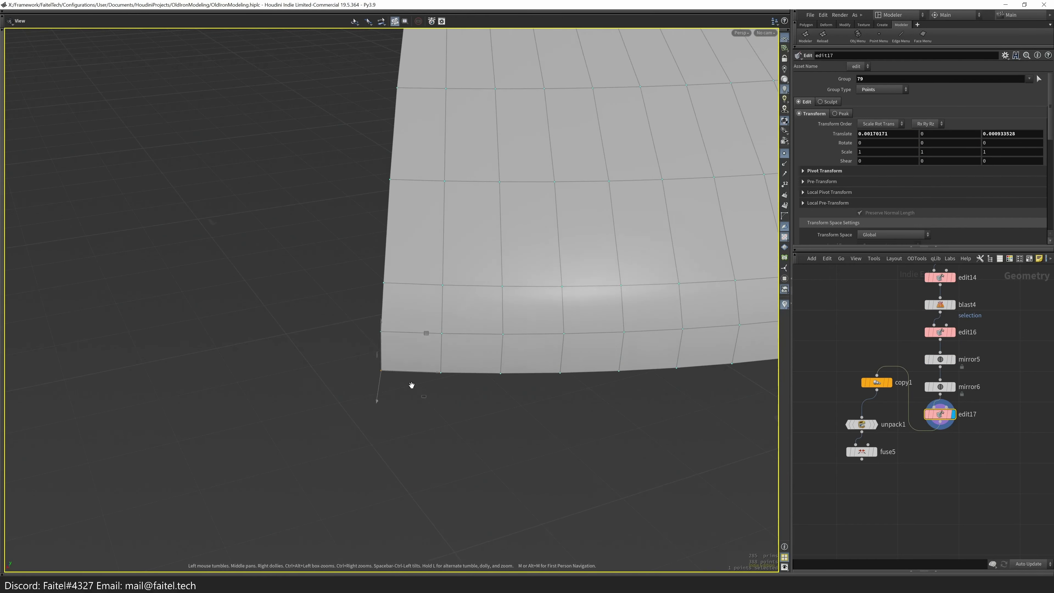
{"action": "left_click_drag", "start_coordinate": [382, 352], "coordinate": [504, 336]}
{"action": "left_click", "coordinate": [539, 402]}
{"action": "key", "text": "Escape"}
{"action": "scroll", "coordinate": [456, 416], "scroll_direction": "up", "scroll_amount": 3}
{"action": "left_click", "coordinate": [862, 451]}
- Fill the centre hole's boundary loop with a Quadrilateral Fan cap with Edge Loop enabled
{"action": "double_click", "coordinate": [474, 261]}
{"action": "key", "text": "grave"}
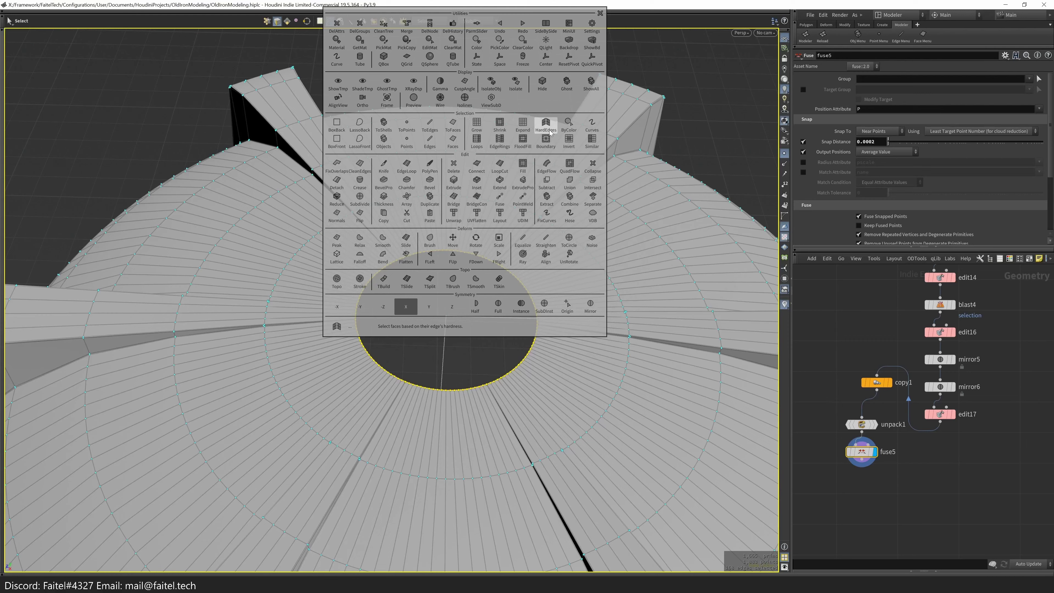
{"action": "left_click", "coordinate": [522, 166]}
{"action": "left_click_drag", "start_coordinate": [473, 313], "coordinate": [499, 250]}
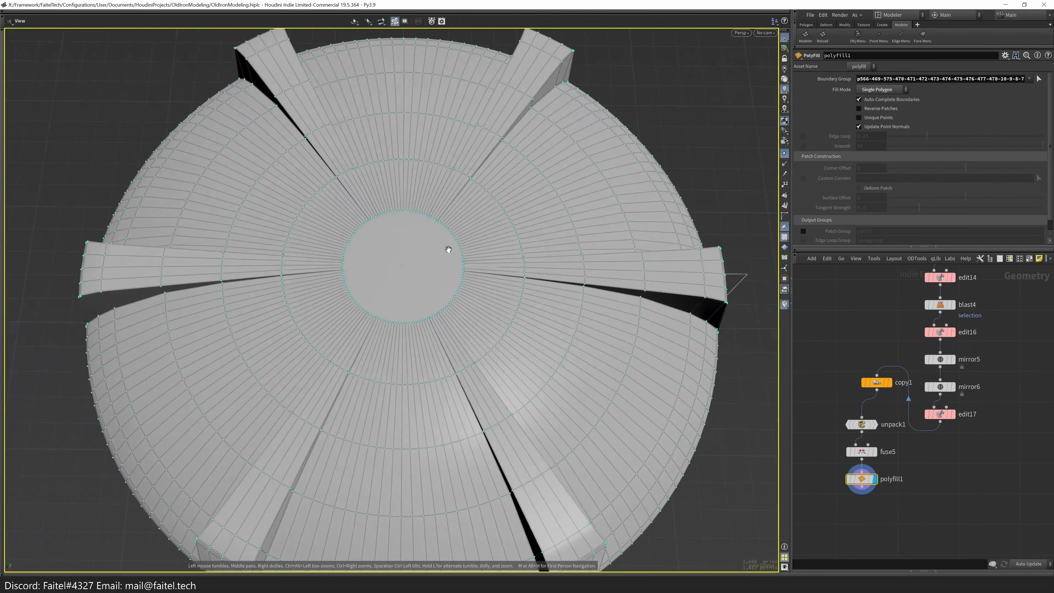
{"action": "scroll", "coordinate": [499, 249], "scroll_direction": "up", "scroll_amount": 5}
{"action": "left_click", "coordinate": [804, 136]}
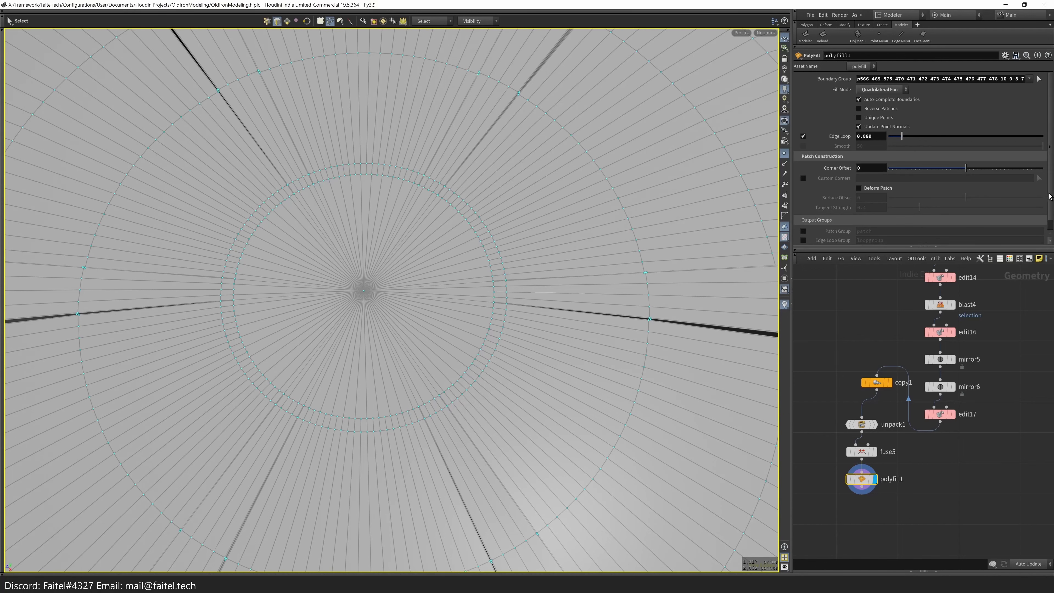
{"action": "scroll", "coordinate": [872, 187], "scroll_direction": "down", "scroll_amount": 1}
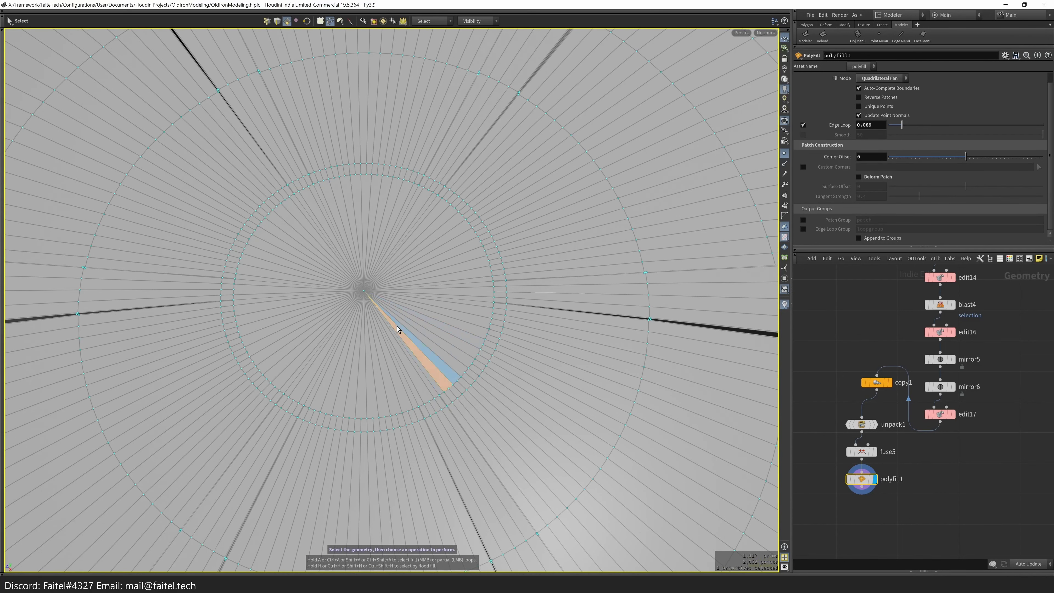
- Try extruding the cap inward into a shallow recess
{"action": "key", "text": "grave"}
{"action": "scroll", "coordinate": [372, 414], "scroll_direction": "down", "scroll_amount": 3}
{"action": "left_click_drag", "start_coordinate": [372, 414], "coordinate": [459, 309], "text": "alt"}
{"action": "key", "text": "shift+e"}
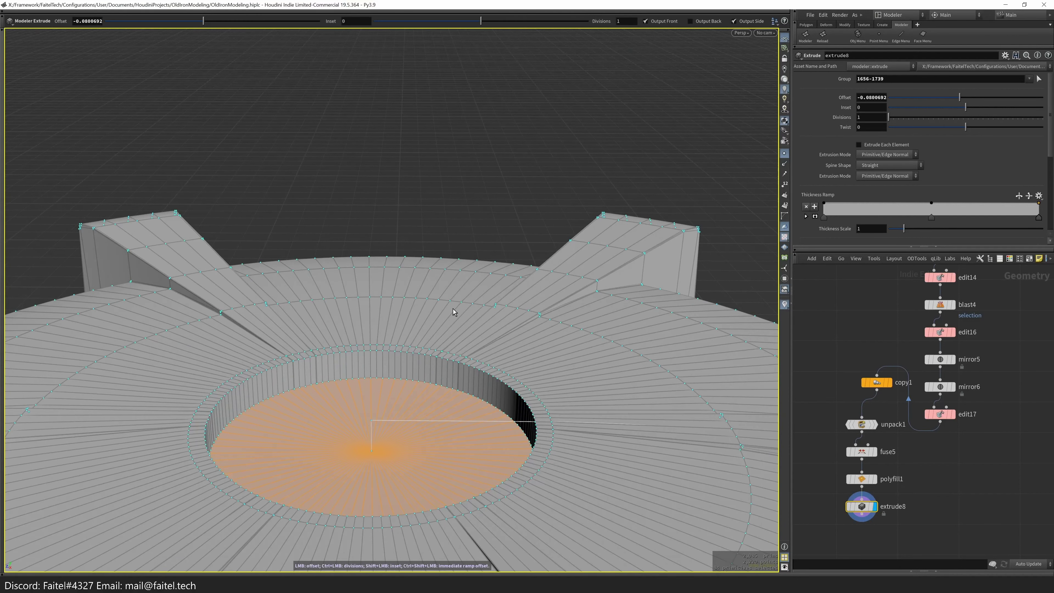
{"action": "scroll", "coordinate": [291, 353], "scroll_direction": "up", "scroll_amount": 5}
{"action": "scroll", "coordinate": [425, 340], "scroll_direction": "down", "scroll_amount": 5}
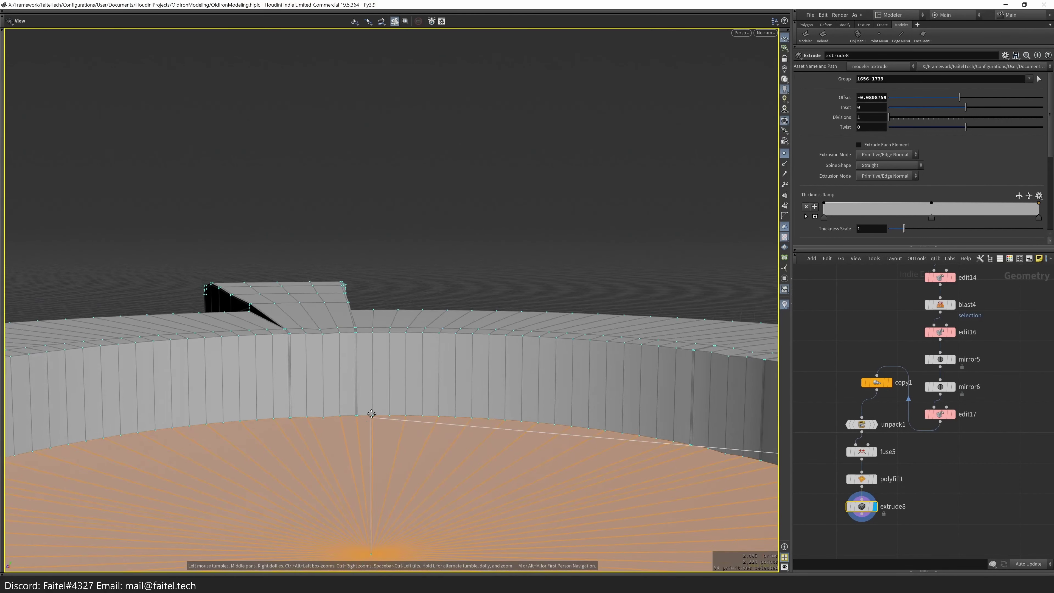
{"action": "left_click_drag", "start_coordinate": [369, 414], "coordinate": [435, 362]}
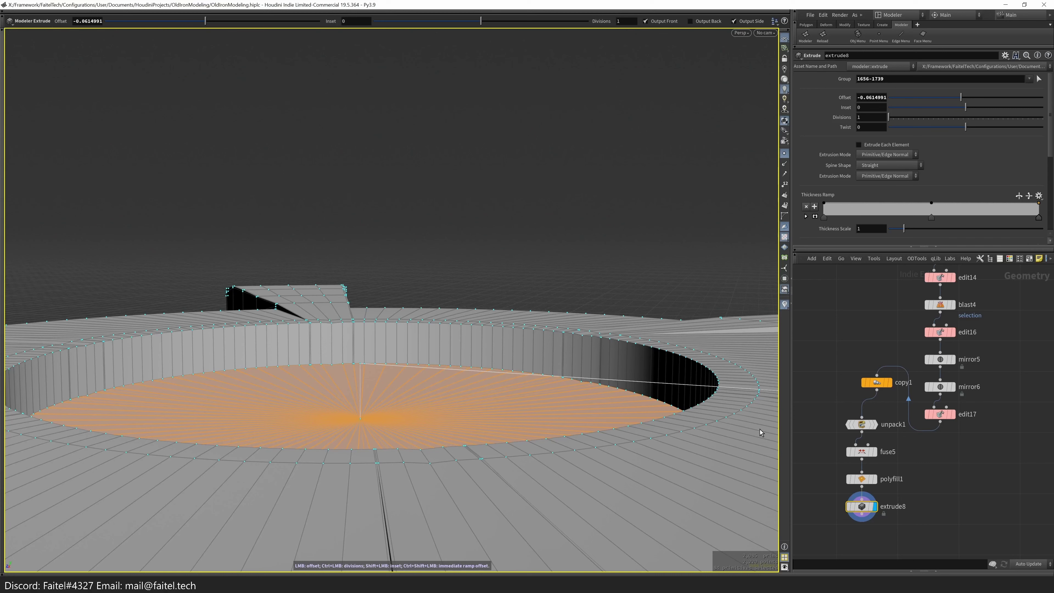
{"action": "key", "text": "Escape"}
- Select the full ring of outer cap faces and flatten it
{"action": "middle_click", "coordinate": [720, 378]}
{"action": "middle_click", "coordinate": [719, 377]}
{"action": "key", "text": "q"}
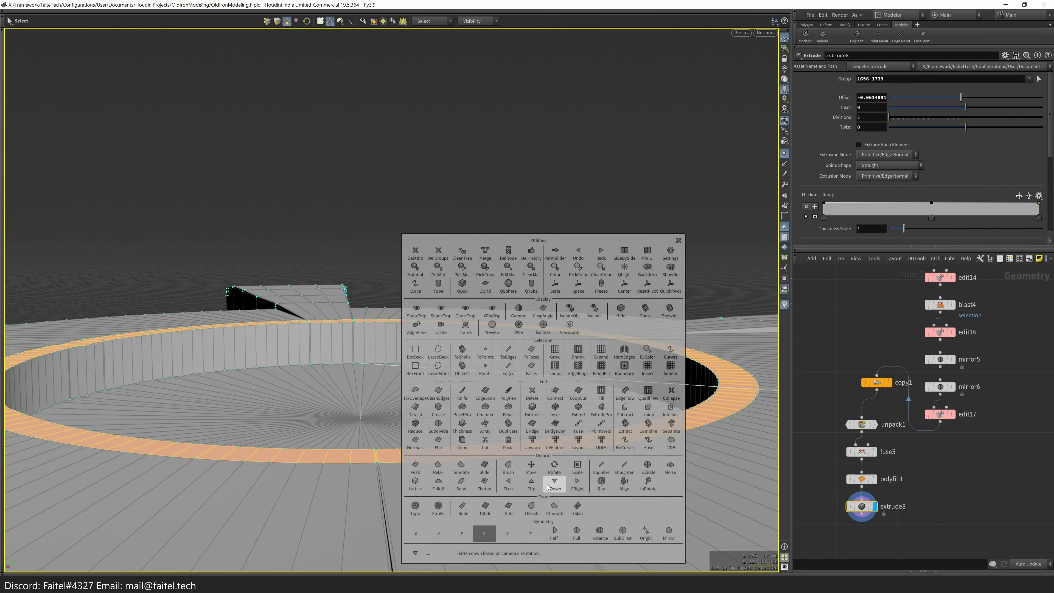
{"action": "left_click", "coordinate": [554, 484]}
{"action": "left_click_drag", "start_coordinate": [534, 434], "coordinate": [399, 334], "text": "alt"}
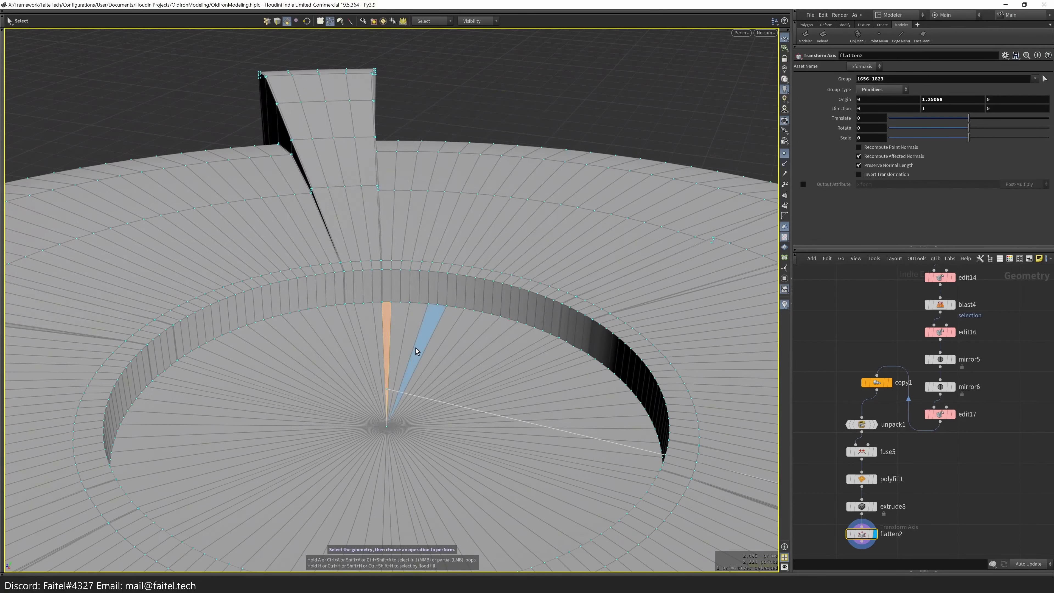
- Flatten the inner cap disc too, then delete both trial flatten nodes
{"action": "key", "text": "q"}
{"action": "left_click", "coordinate": [507, 230]}
{"action": "key", "text": "q"}
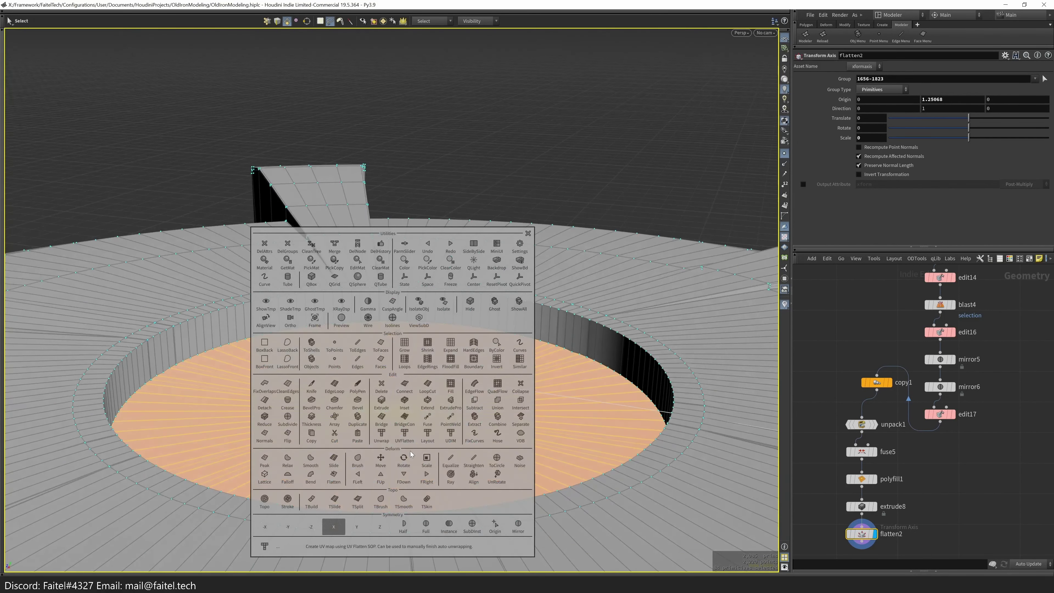
{"action": "left_click", "coordinate": [403, 477]}
{"action": "left_click_drag", "start_coordinate": [394, 349], "coordinate": [380, 259], "text": "alt"}
{"action": "right_click_drag", "start_coordinate": [381, 257], "coordinate": [413, 307], "text": "alt"}
{"action": "scroll", "coordinate": [334, 245], "scroll_direction": "down", "scroll_amount": 5}
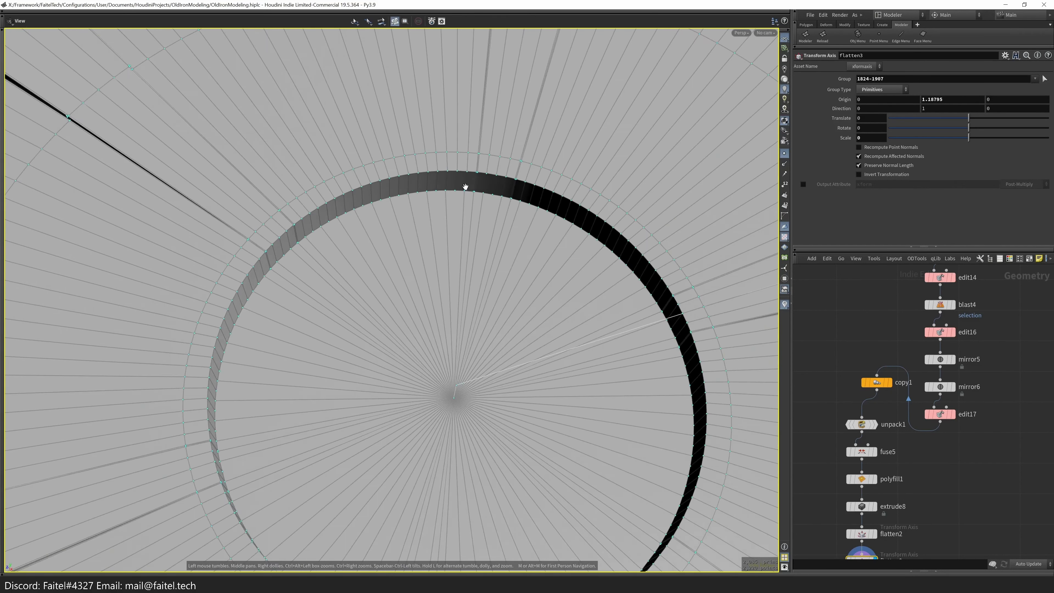
{"action": "key", "text": "alt+x"}
{"action": "left_click", "coordinate": [849, 441]}
- Remove the trial fill and extrude nodes to return to the open hole
{"action": "key", "text": "alt+x"}
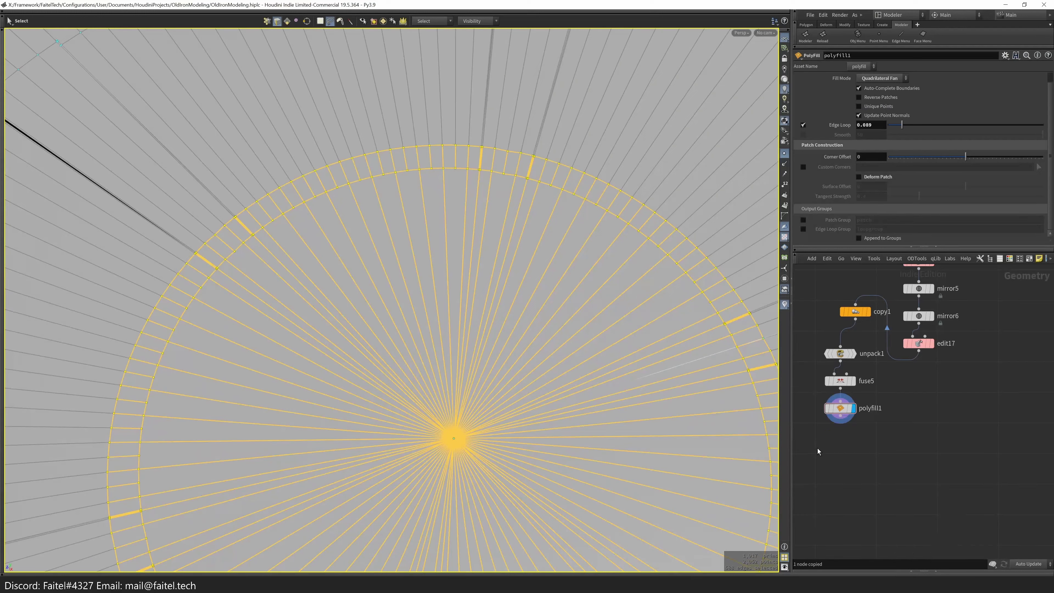
{"action": "key", "text": "ctrl+z"}
{"action": "right_click_drag", "start_coordinate": [654, 392], "coordinate": [456, 141], "text": "alt"}
{"action": "key", "text": "alt+x"}
{"action": "scroll", "coordinate": [470, 177], "scroll_direction": "down", "scroll_amount": 5}
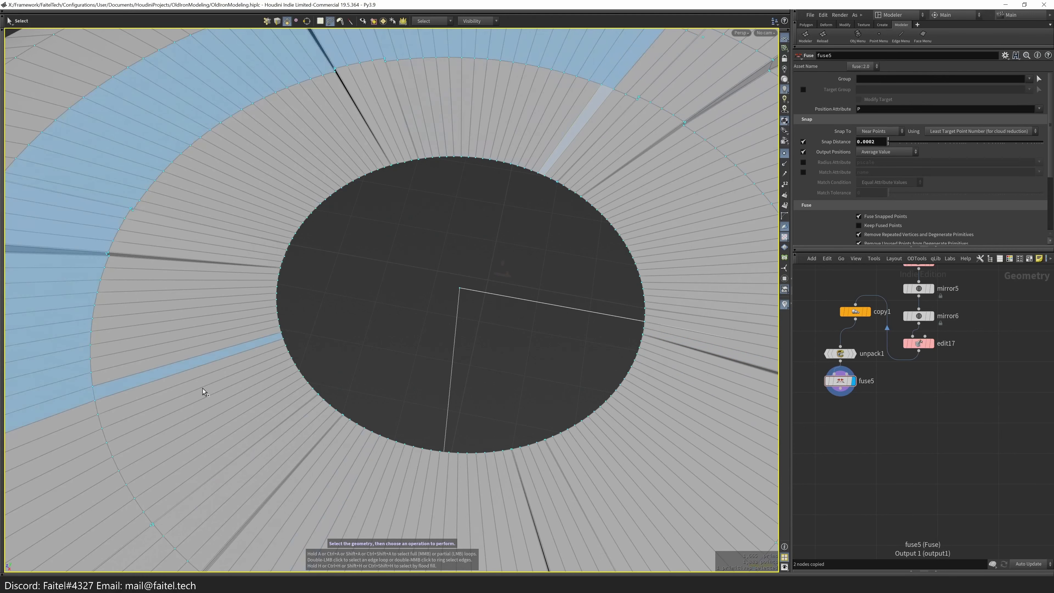
- Make the hole's boundary loop a perfect circle and extrude its edge
{"action": "double_click", "coordinate": [292, 347]}
{"action": "left_click", "coordinate": [358, 337]}
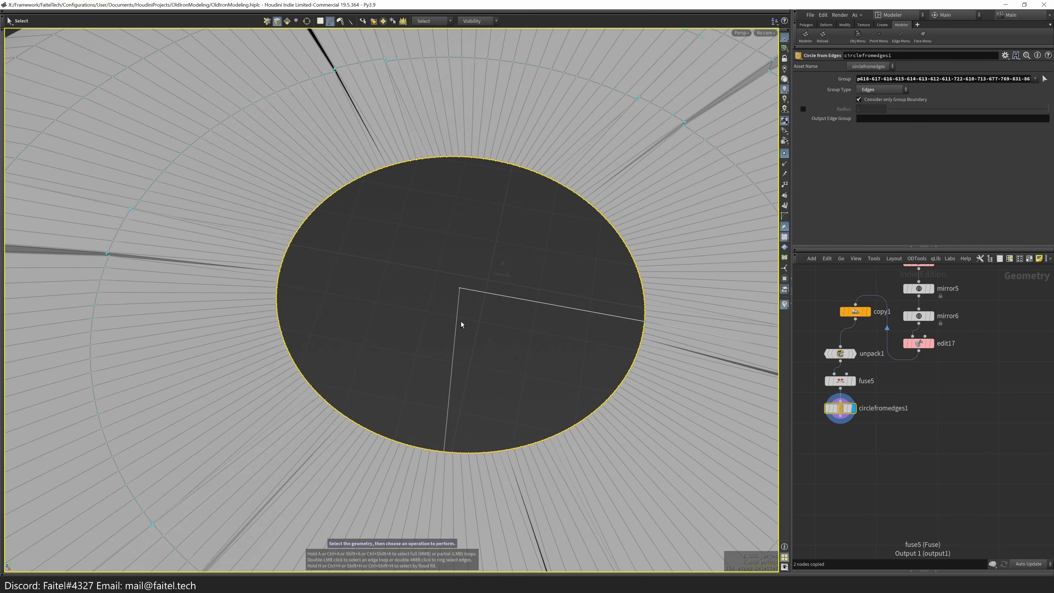
{"action": "scroll", "coordinate": [365, 381], "scroll_direction": "down", "scroll_amount": 3}
{"action": "scroll", "coordinate": [443, 384], "scroll_direction": "up", "scroll_amount": 5}
{"action": "left_click_drag", "start_coordinate": [654, 299], "coordinate": [417, 416]}
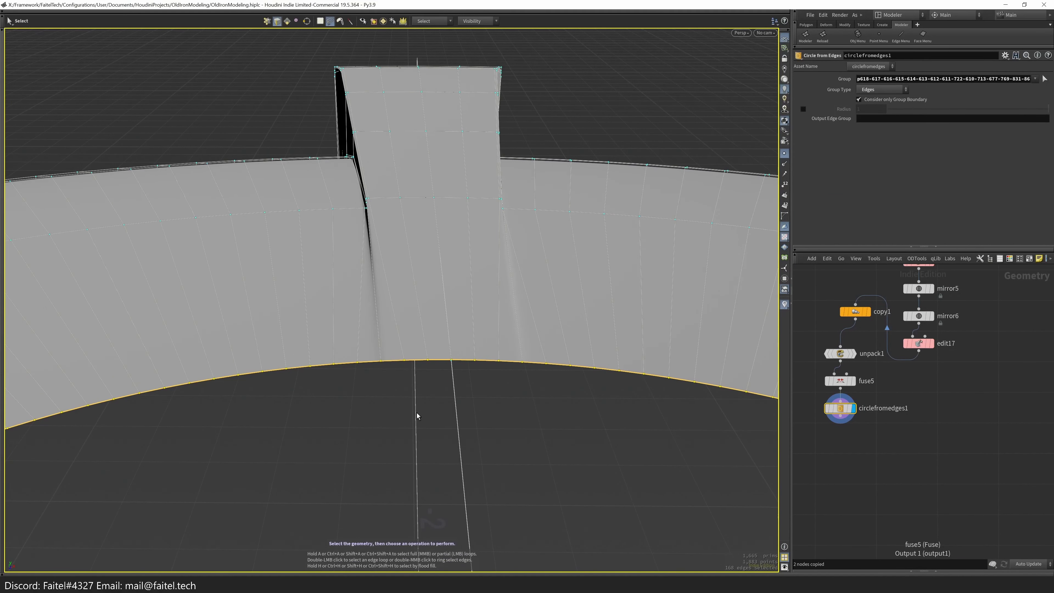
{"action": "left_click_drag", "start_coordinate": [474, 341], "coordinate": [512, 250]}
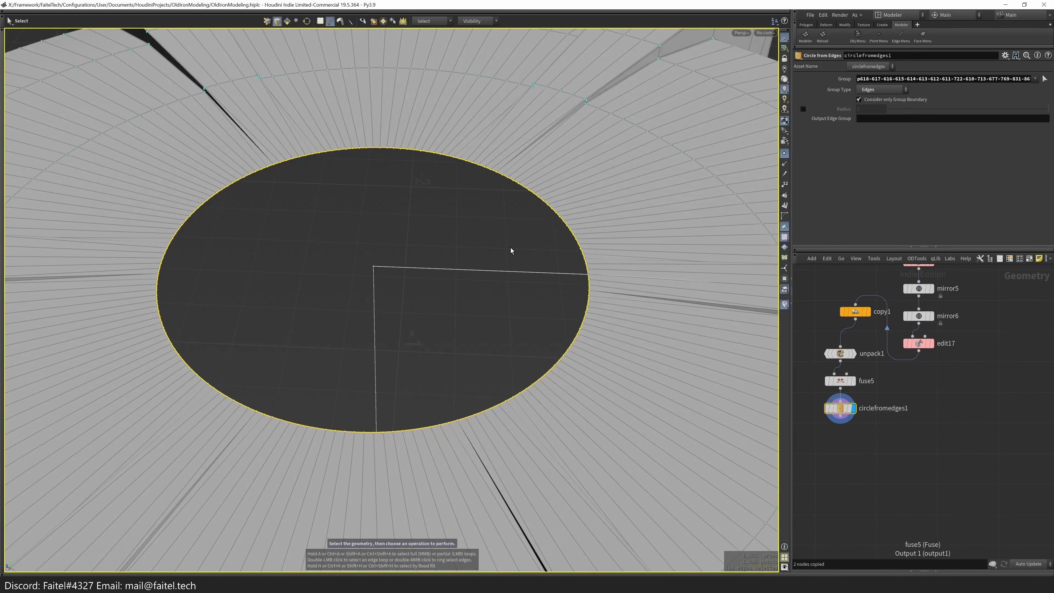
{"action": "key", "text": "shift+e"}
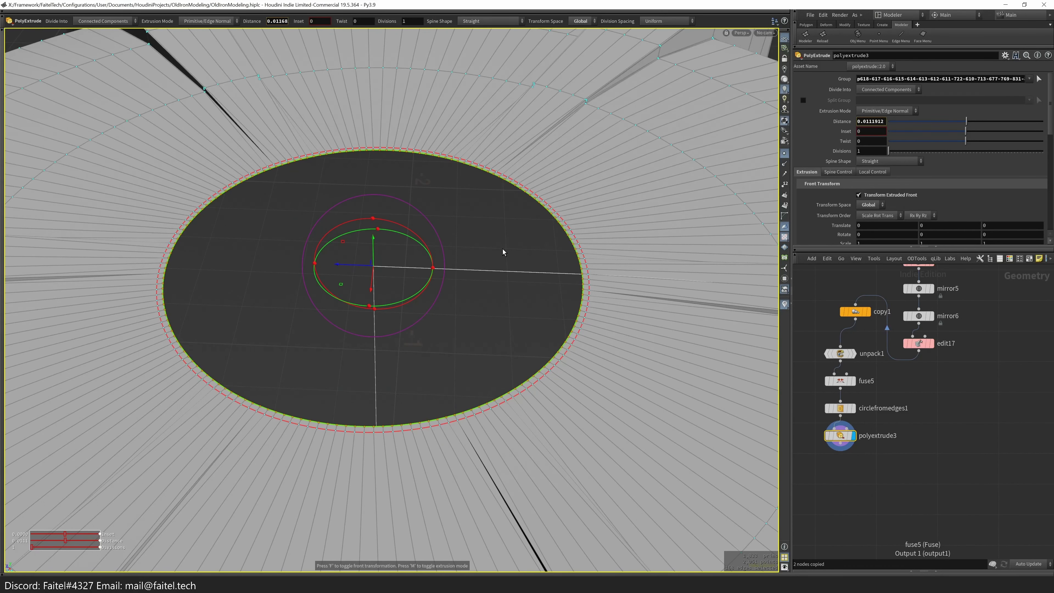
{"action": "key", "text": "s"}
- Flatten the face ring around the hole with Modeler FUp
{"action": "double_click", "coordinate": [545, 374]}
{"action": "left_click_drag", "start_coordinate": [471, 264], "coordinate": [454, 384]}
{"action": "key", "text": "Escape"}
{"action": "key", "text": "Tab"}
{"action": "left_click", "coordinate": [447, 366]}
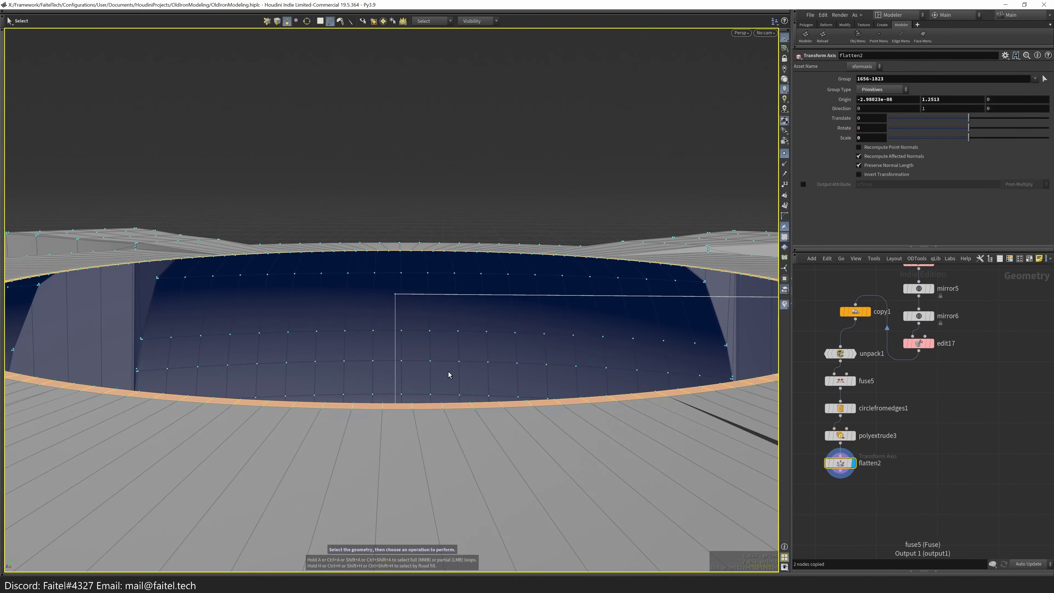
{"action": "left_click_drag", "start_coordinate": [433, 400], "coordinate": [509, 332]}
- Cap the hole with a PolyFill set to Quadrilateral Fan
{"action": "key", "text": "Tab"}
{"action": "left_click", "coordinate": [508, 332]}
{"action": "left_click_drag", "start_coordinate": [499, 383], "coordinate": [515, 366]}
{"action": "left_click", "coordinate": [880, 78]}
{"action": "left_click", "coordinate": [881, 106]}
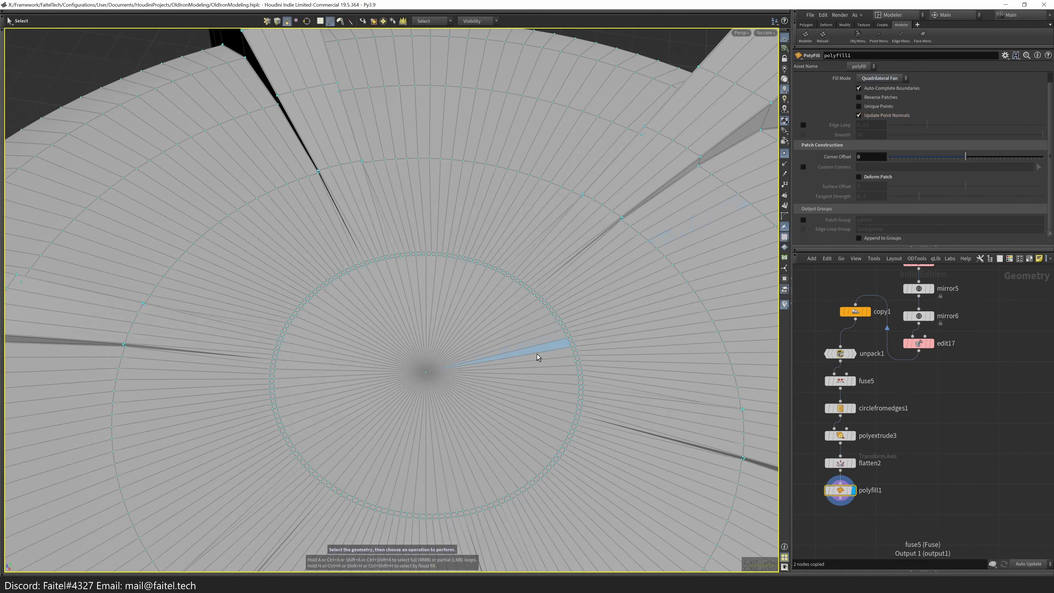
{"action": "left_click_drag", "start_coordinate": [581, 340], "coordinate": [513, 383]}
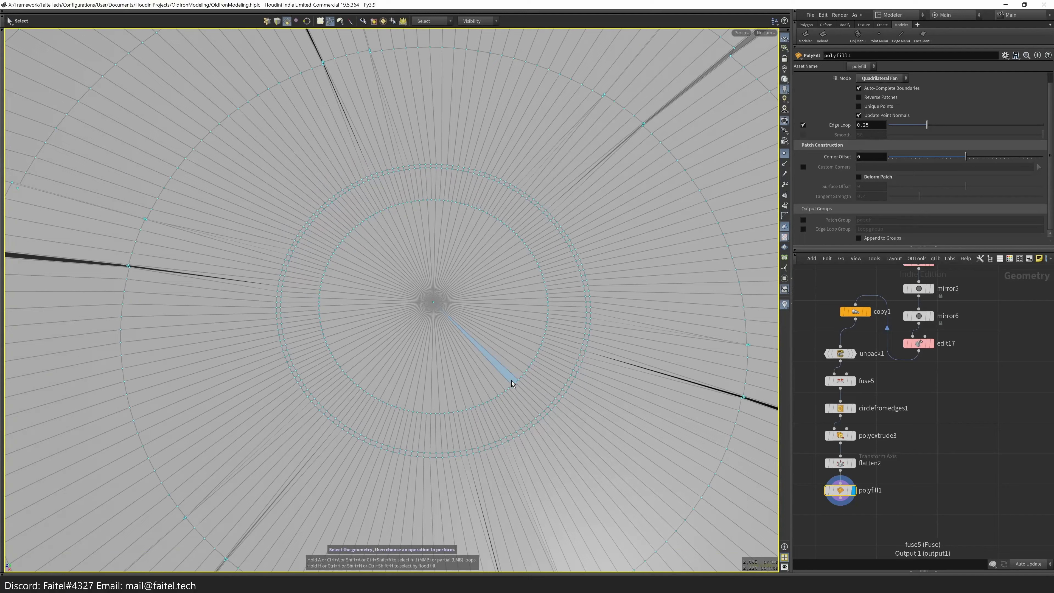
- Extrude the whole fill cap inward to an offset of -0.075, forming a recessed well
{"action": "left_click", "coordinate": [527, 351]}
{"action": "key", "text": "Tab"}
{"action": "left_click", "coordinate": [504, 328]}
{"action": "key", "text": "Tab"}
{"action": "left_click", "coordinate": [490, 327]}
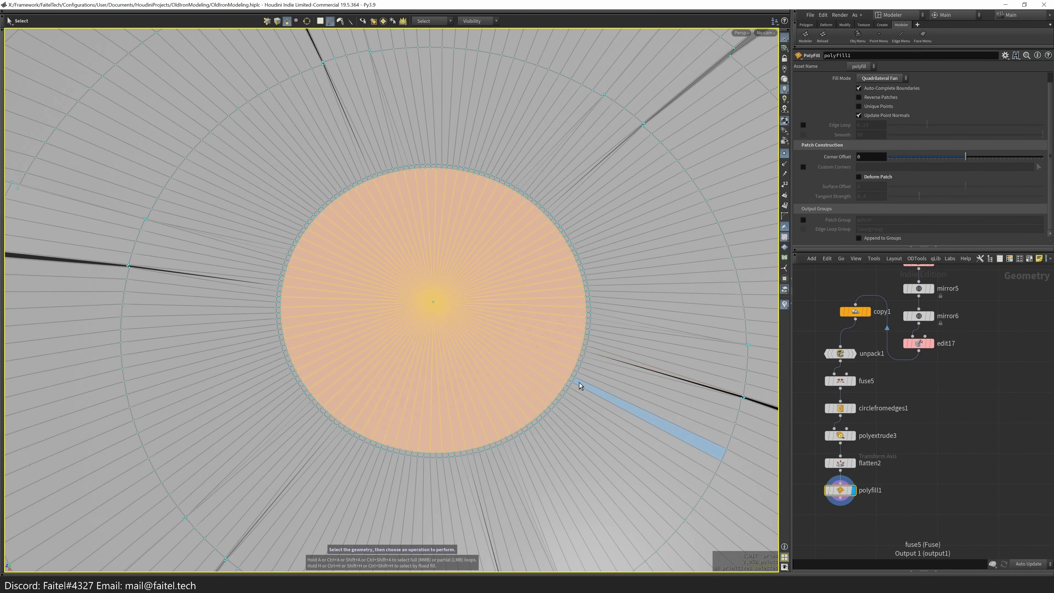
{"action": "key", "text": "e"}
{"action": "left_click_drag", "start_coordinate": [510, 347], "coordinate": [589, 291]}
{"action": "key", "text": "s"}
{"action": "left_click_drag", "start_coordinate": [957, 97], "coordinate": [963, 103]}
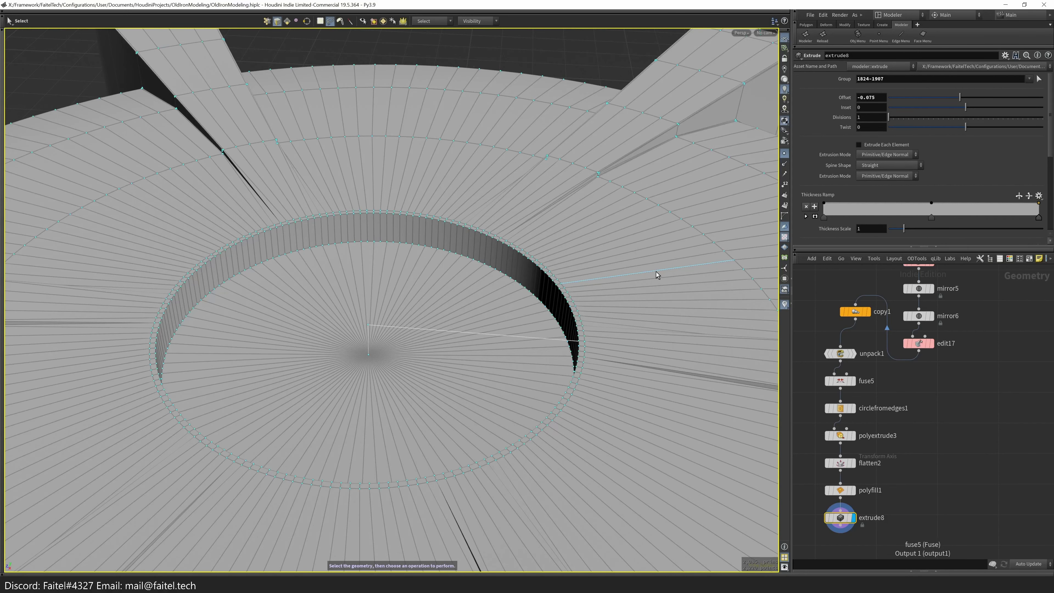
- Set the shell ring extrusion distance to 0.03 and inspect the thicker ring
{"action": "left_click_drag", "start_coordinate": [592, 347], "coordinate": [653, 415], "text": "alt"}
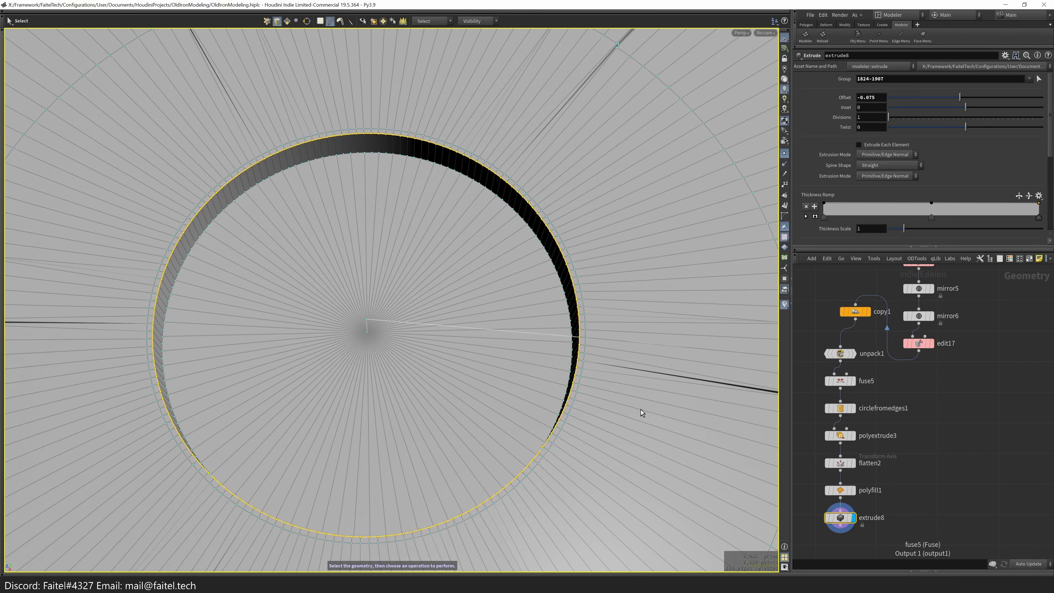
{"action": "left_click", "coordinate": [840, 436]}
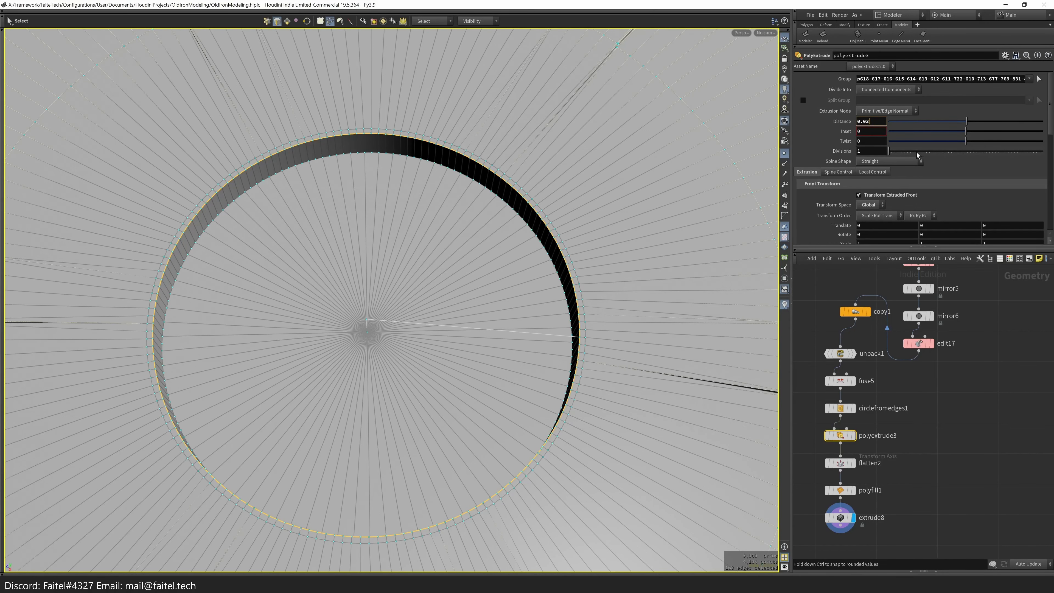
{"action": "type", "text": "0.03"}
{"action": "key", "text": "Return"}
{"action": "scroll", "coordinate": [329, 395], "scroll_direction": "down", "scroll_amount": 5}
{"action": "left_click_drag", "start_coordinate": [330, 396], "coordinate": [553, 413]}
- Bevel the recess's top rim edges with the Modeler bevel
{"action": "key", "text": "s"}
{"action": "left_click_drag", "start_coordinate": [571, 360], "coordinate": [606, 369], "text": "alt"}
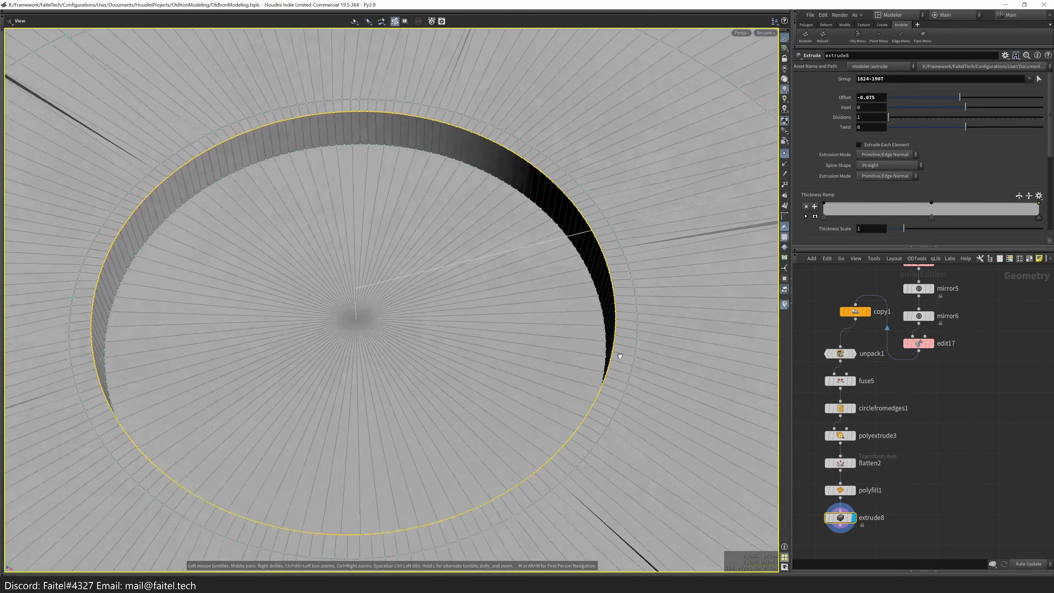
{"action": "key", "text": "b"}
{"action": "key", "text": "Escape"}
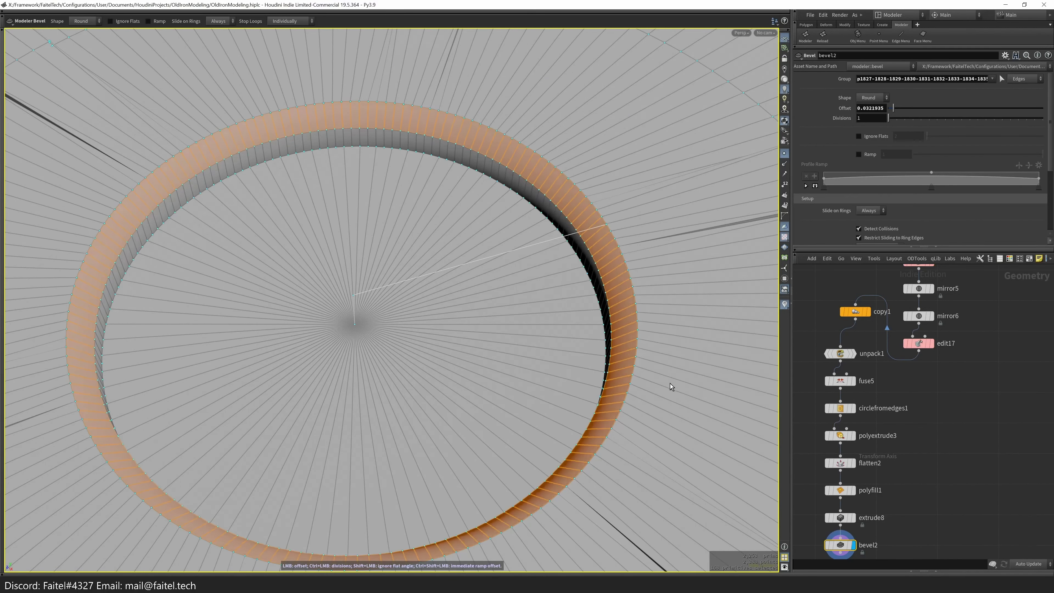
{"action": "left_click_drag", "start_coordinate": [663, 381], "coordinate": [689, 396]}
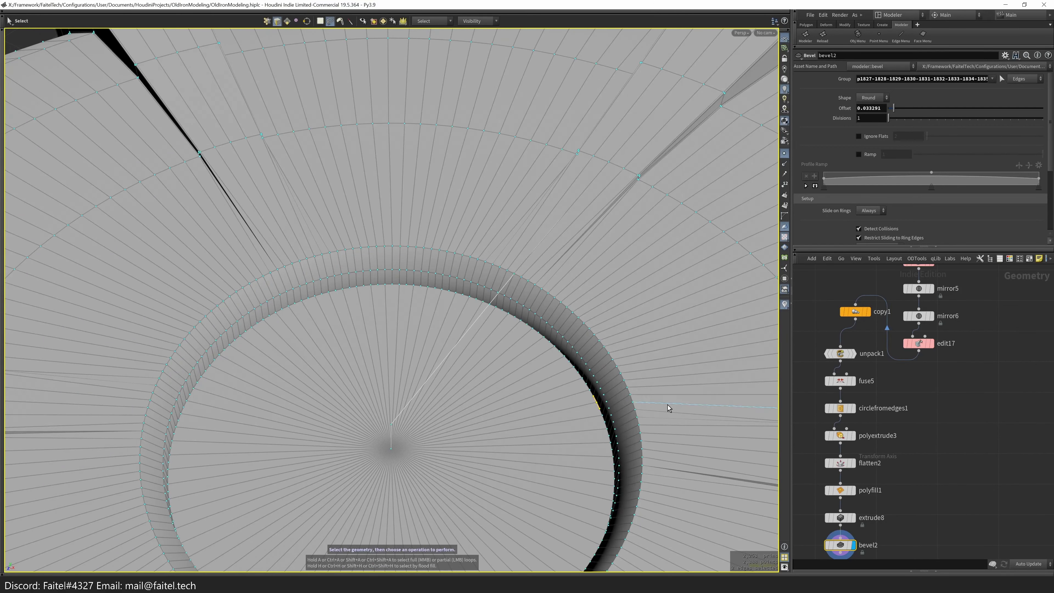
{"action": "scroll", "coordinate": [668, 405], "scroll_direction": "down", "scroll_amount": 10}
{"action": "left_click_drag", "start_coordinate": [668, 405], "coordinate": [348, 464], "text": "alt"}
- Thin the ring extrusion distance to 0.015 and zoom in on the recess
{"action": "key", "text": "w"}
{"action": "key", "text": "w"}
{"action": "left_click_drag", "start_coordinate": [684, 246], "coordinate": [661, 265], "text": "alt"}
{"action": "key", "text": "shift+w"}
{"action": "key", "text": "shift+w"}
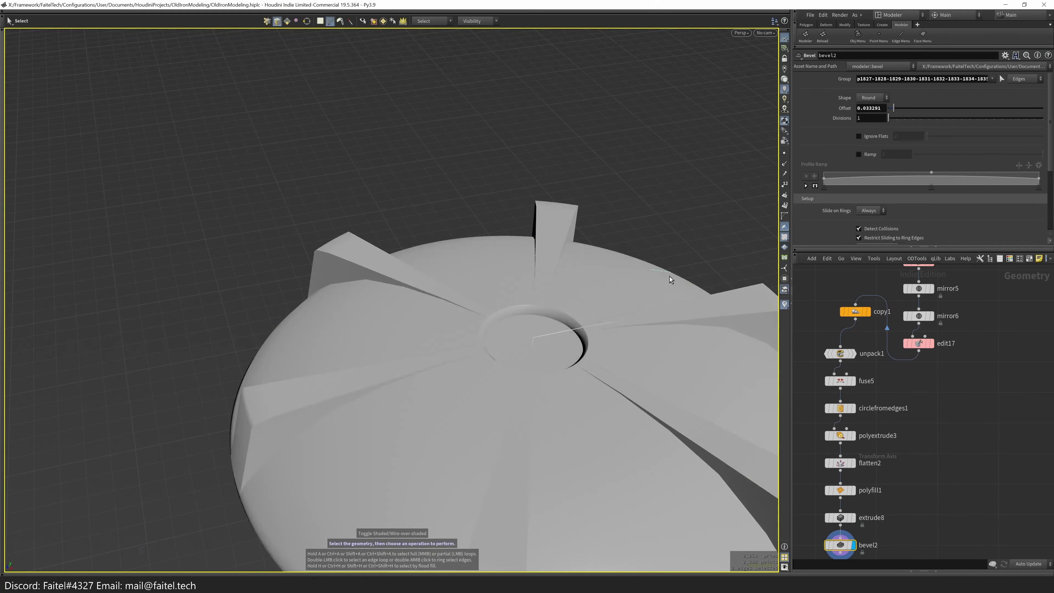
{"action": "scroll", "coordinate": [670, 277], "scroll_direction": "up", "scroll_amount": 3}
{"action": "scroll", "coordinate": [607, 335], "scroll_direction": "up", "scroll_amount": 5}
{"action": "left_click_drag", "start_coordinate": [581, 330], "coordinate": [574, 372], "text": "alt"}
{"action": "key", "text": "shift+w"}
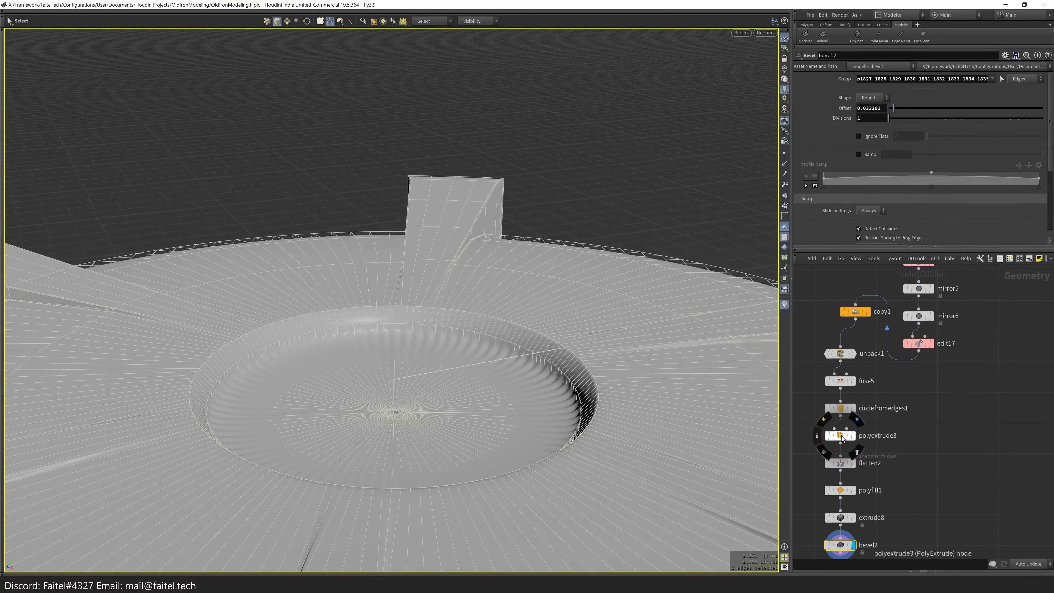
{"action": "left_click", "coordinate": [841, 436]}
{"action": "key", "text": "BackSpace"}
{"action": "type", "text": "15"}
{"action": "key", "text": "Return"}
{"action": "left_click_drag", "start_coordinate": [539, 324], "coordinate": [571, 342], "text": "alt"}
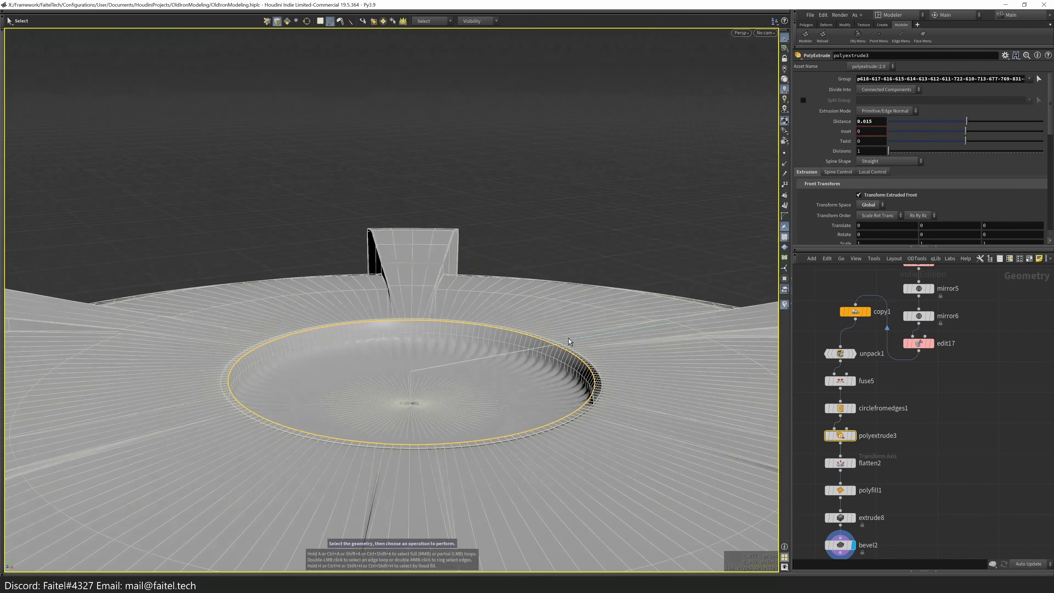
{"action": "scroll", "coordinate": [570, 353], "scroll_direction": "up", "scroll_amount": 4}
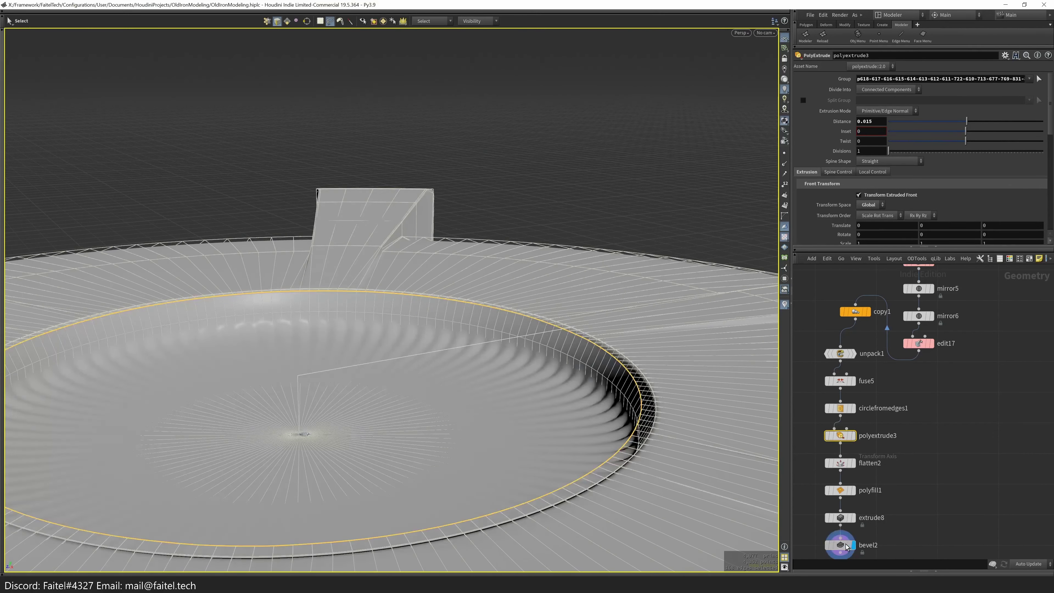
- Fine-tune the rim bevel's size, profile shape and divisions
{"action": "left_click", "coordinate": [841, 545]}
{"action": "middle_click_drag", "start_coordinate": [848, 109], "coordinate": [828, 146]}
{"action": "left_click", "coordinate": [872, 97]}
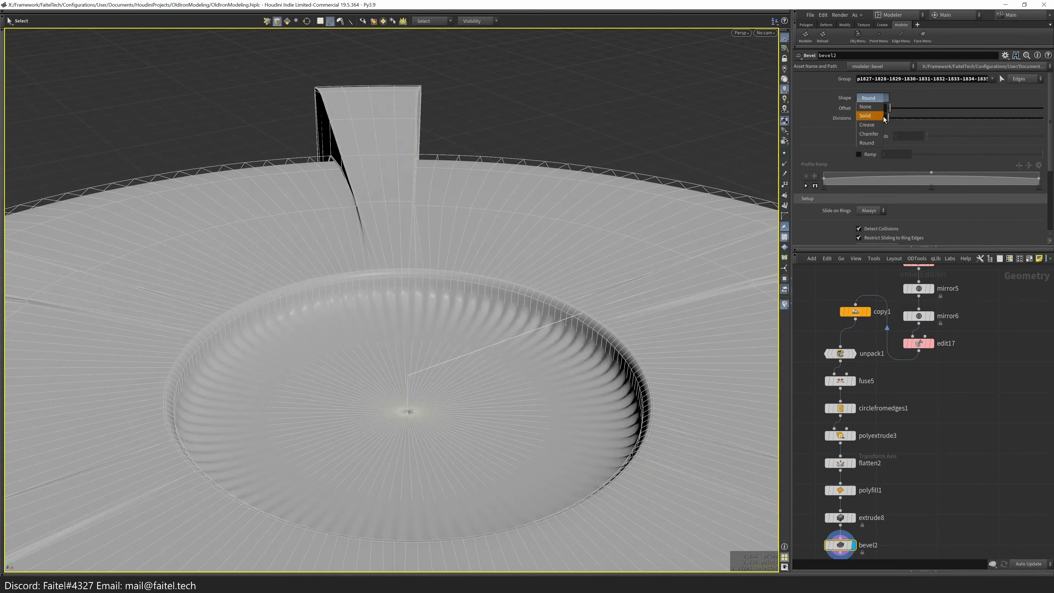
{"action": "left_click_drag", "start_coordinate": [892, 120], "coordinate": [897, 120]}
{"action": "left_click", "coordinate": [872, 98]}
{"action": "left_click", "coordinate": [872, 109]}
{"action": "mouse_move", "coordinate": [602, 436]}
{"action": "left_mouse_down"}
{"action": "mouse_move", "coordinate": [640, 418]}
{"action": "mouse_move", "coordinate": [636, 282]}
{"action": "mouse_move", "coordinate": [647, 342]}
{"action": "mouse_move", "coordinate": [178, 347]}
{"action": "left_mouse_up"}
- Bevel the recess floor edge ring at about 0.0083, then undo the last recess depth change
{"action": "key", "text": "s"}
{"action": "key", "text": "w"}
{"action": "middle_click", "coordinate": [338, 341]}
{"action": "key", "text": "q"}
{"action": "left_click", "coordinate": [514, 349]}
{"action": "key", "text": "ctrl+b"}
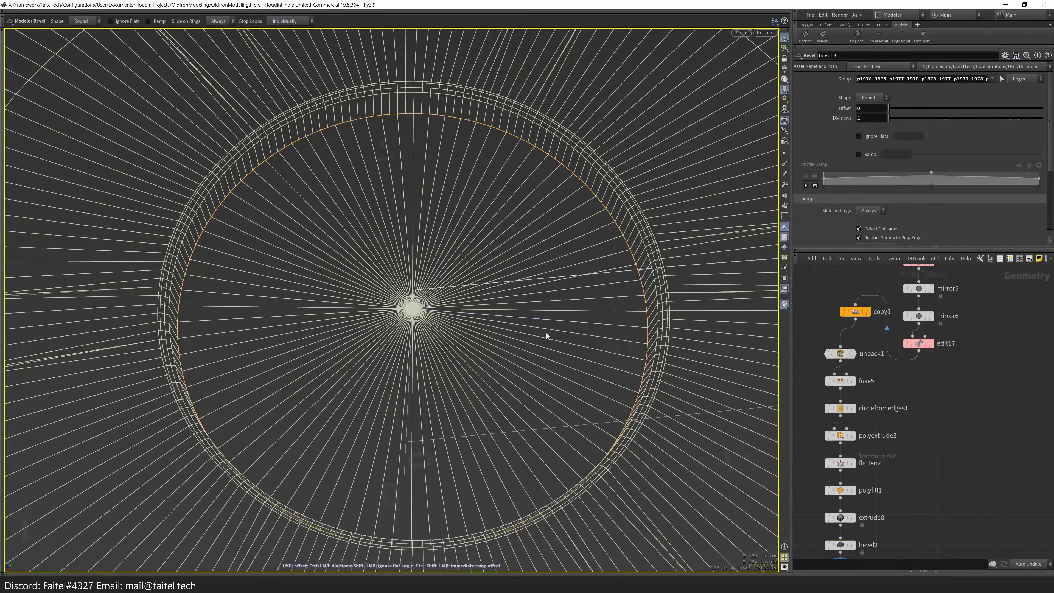
{"action": "left_click_drag", "start_coordinate": [545, 330], "coordinate": [616, 283]}
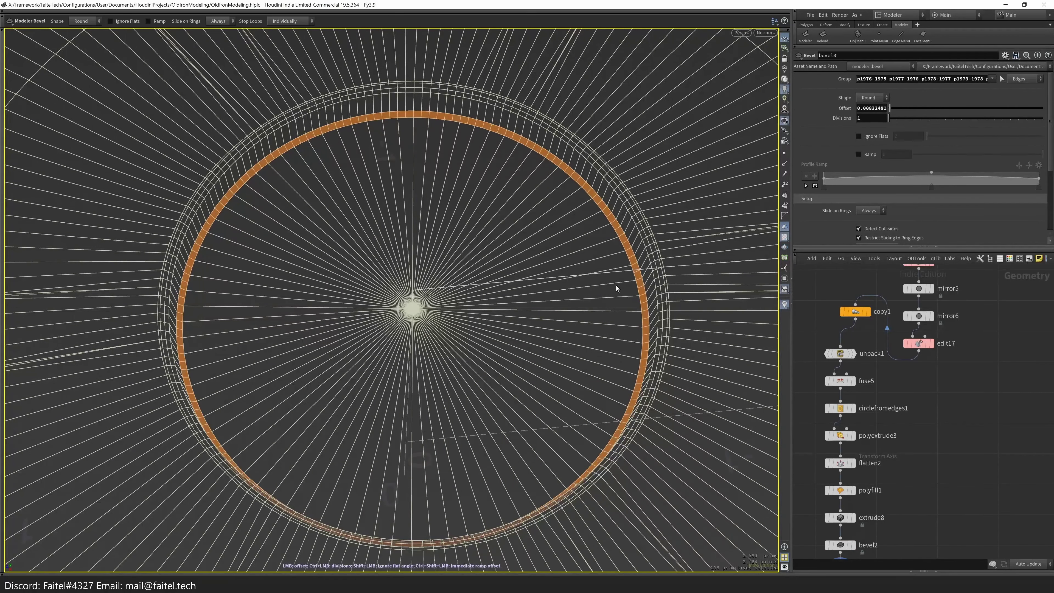
{"action": "key", "text": "w"}
{"action": "key", "text": "Escape"}
{"action": "mouse_move", "coordinate": [623, 333]}
{"action": "left_mouse_down"}
{"action": "mouse_move", "coordinate": [511, 301]}
{"action": "mouse_move", "coordinate": [416, 370]}
{"action": "left_mouse_up"}
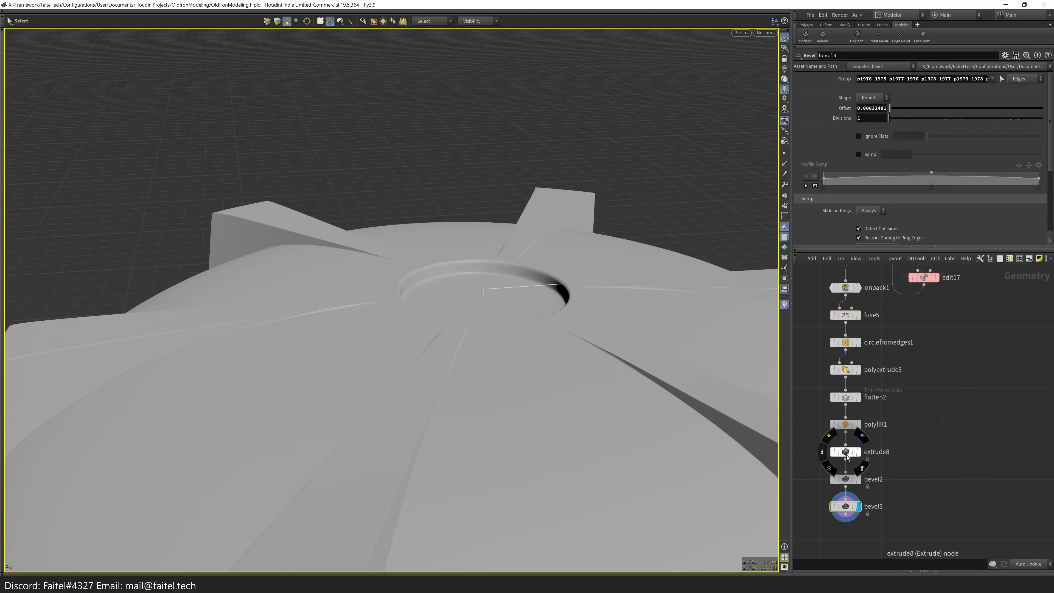
{"action": "left_click", "coordinate": [845, 452]}
{"action": "key", "text": "ctrl+z"}
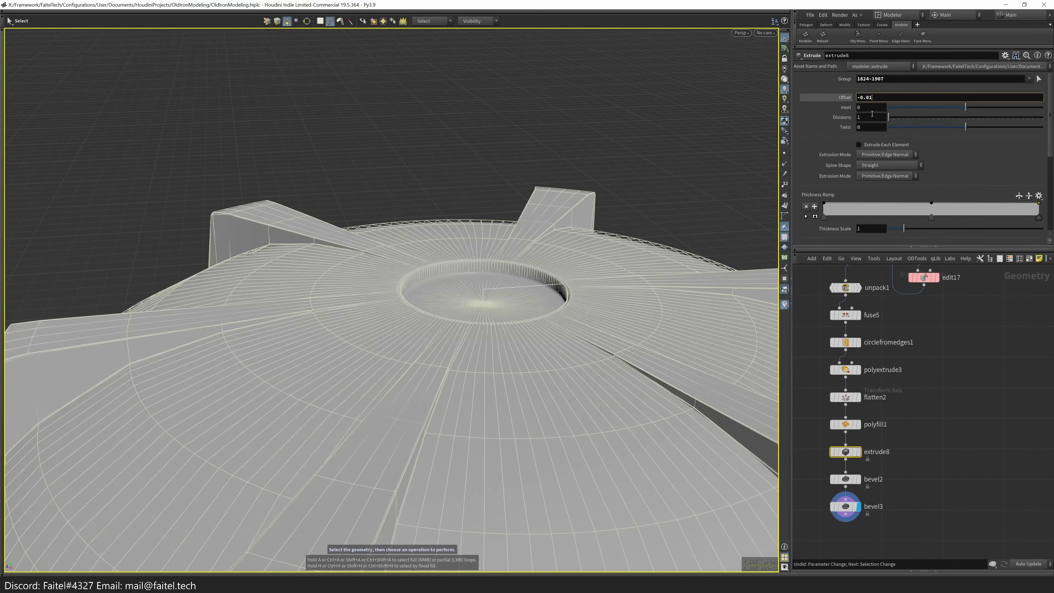
- Select the whole recess floor fan and flatten it with Modeler FUp
{"action": "left_click", "coordinate": [846, 507]}
{"action": "key", "text": "w"}
{"action": "scroll", "coordinate": [538, 383], "scroll_direction": "up", "scroll_amount": 5}
{"action": "key", "text": "w"}
{"action": "scroll", "coordinate": [579, 402], "scroll_direction": "up", "scroll_amount": 10}
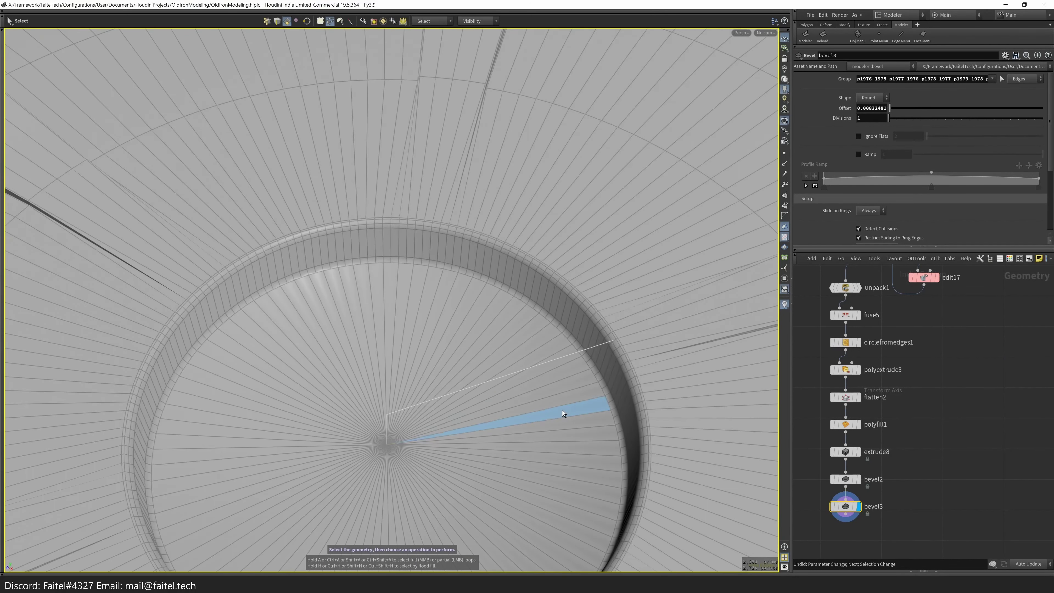
{"action": "scroll", "coordinate": [375, 248], "scroll_direction": "down", "scroll_amount": 8}
{"action": "key", "text": "s"}
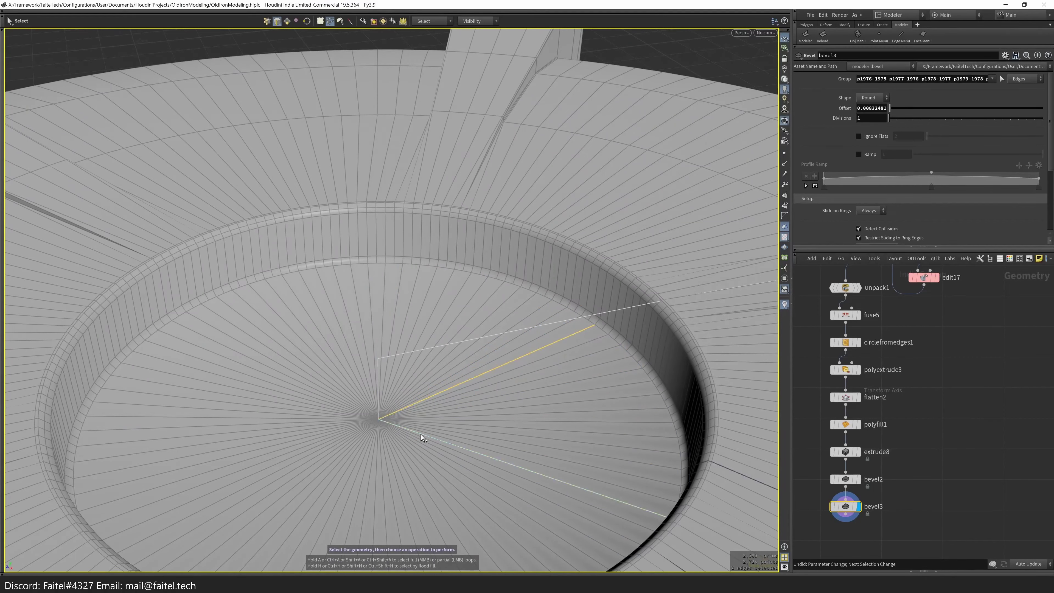
{"action": "left_click", "coordinate": [426, 349]}
{"action": "key", "text": "grave"}
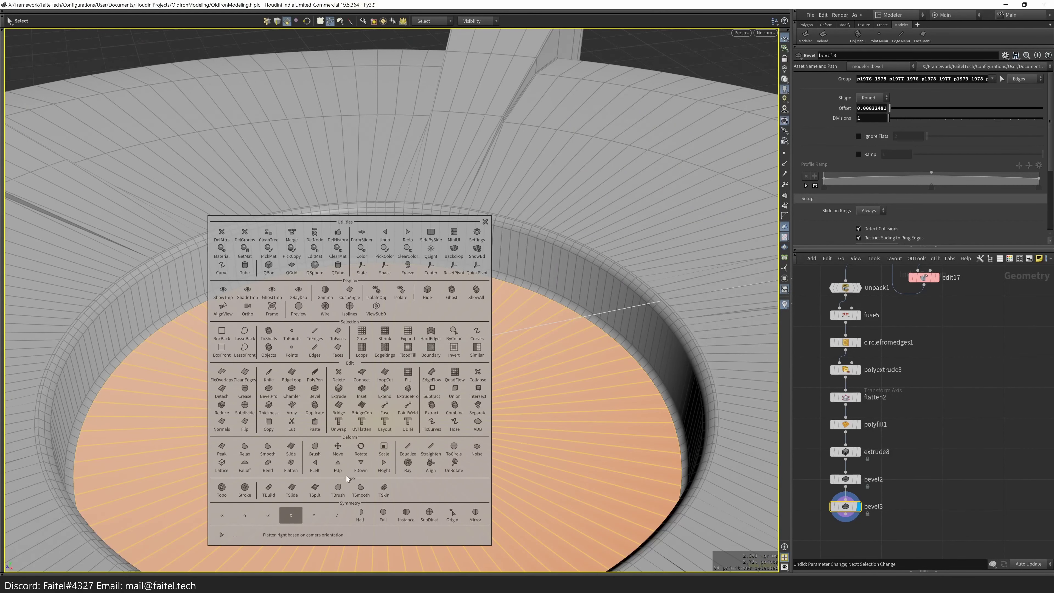
{"action": "left_click", "coordinate": [344, 473]}
- Give the recess floor bevel 2 divisions
{"action": "scroll", "coordinate": [449, 393], "scroll_direction": "up", "scroll_amount": 5}
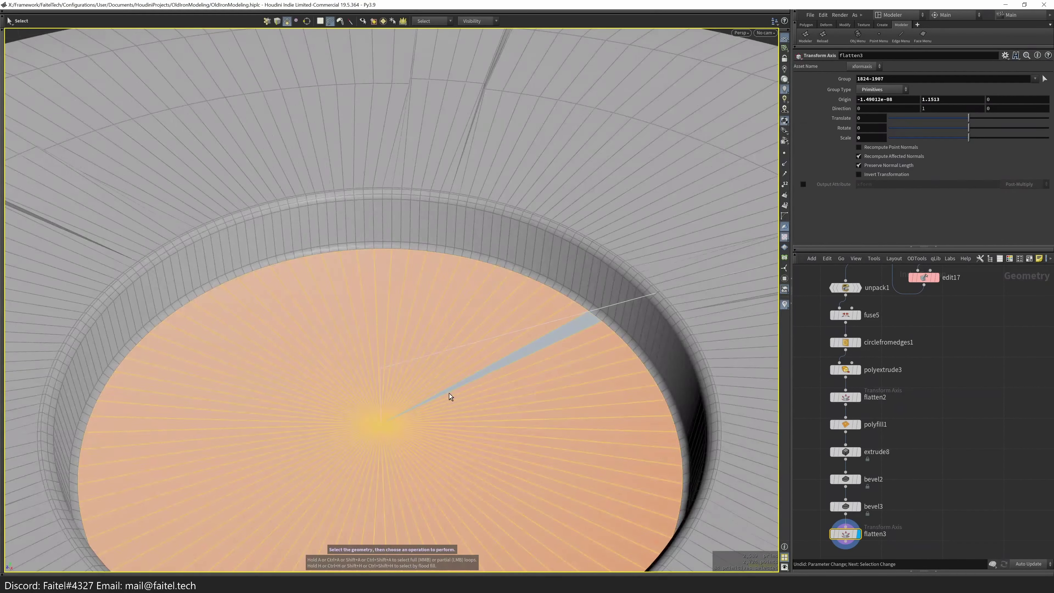
{"action": "left_click", "coordinate": [851, 506]}
{"action": "left_click_drag", "start_coordinate": [892, 120], "coordinate": [897, 121]}
{"action": "left_click_drag", "start_coordinate": [612, 383], "coordinate": [453, 345]}
{"action": "scroll", "coordinate": [452, 345], "scroll_direction": "down", "scroll_amount": 5}
- Make the floor flatten step current and orbit around the whole part
{"action": "key", "text": "s"}
{"action": "left_click_drag", "start_coordinate": [664, 278], "coordinate": [682, 402]}
{"action": "key", "text": "n"}
{"action": "key", "text": "4"}
{"action": "left_click", "coordinate": [656, 333]}
{"action": "left_click_drag", "start_coordinate": [656, 333], "coordinate": [578, 396]}
{"action": "key", "text": "4"}
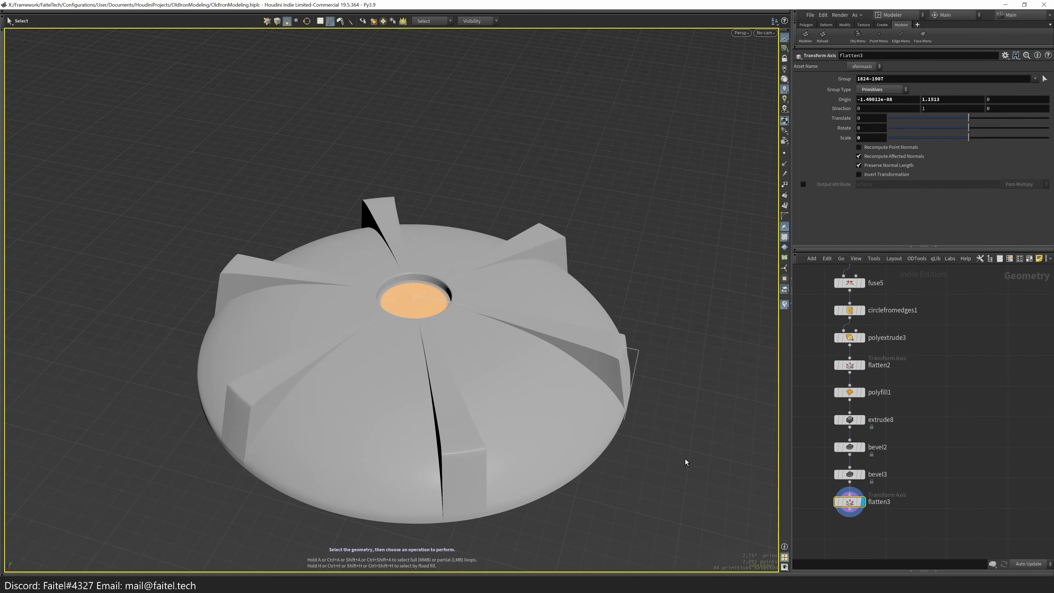
{"action": "left_click_drag", "start_coordinate": [685, 459], "coordinate": [673, 424]}
{"action": "key", "text": "grave"}
{"action": "left_click", "coordinate": [714, 232]}
{"action": "left_click_drag", "start_coordinate": [671, 261], "coordinate": [464, 257]}
{"action": "mouse_move", "coordinate": [719, 331]}
{"action": "left_mouse_down"}
{"action": "mouse_move", "coordinate": [682, 254]}
{"action": "mouse_move", "coordinate": [668, 282]}
{"action": "mouse_move", "coordinate": [694, 346]}
{"action": "mouse_move", "coordinate": [571, 333]}
{"action": "left_mouse_up"}
- Preview the part subdivided, inspect it from several angles, then exit the preview
{"action": "key", "text": "shift+d"}
{"action": "left_click_drag", "start_coordinate": [678, 370], "coordinate": [595, 354]}
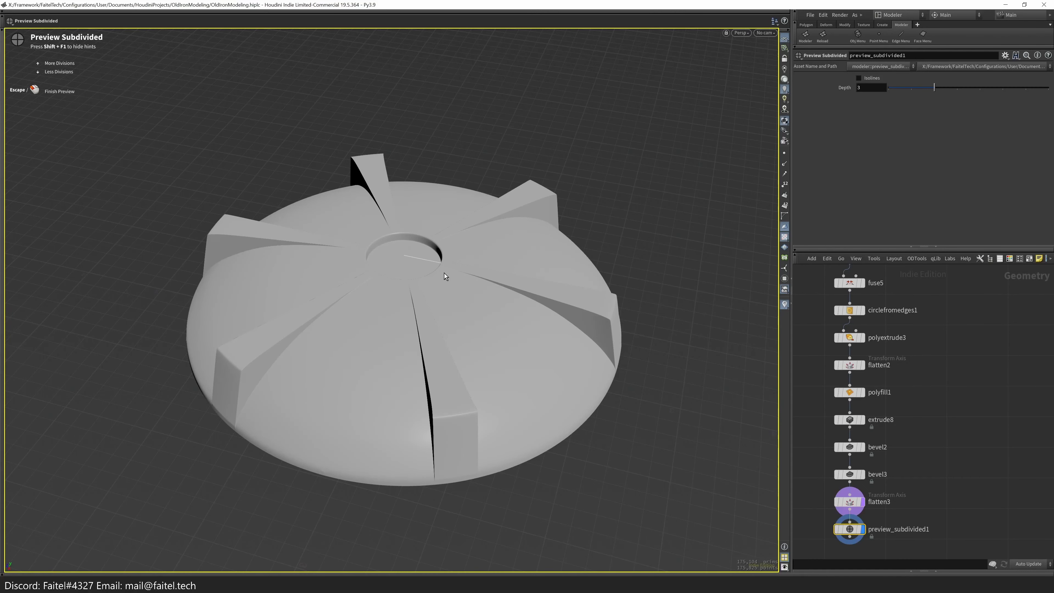
{"action": "left_click_drag", "start_coordinate": [445, 276], "coordinate": [419, 328]}
{"action": "key", "text": "Escape"}
{"action": "key", "text": "Escape"}
{"action": "left_click_drag", "start_coordinate": [498, 291], "coordinate": [464, 353]}
{"action": "key", "text": "Escape"}
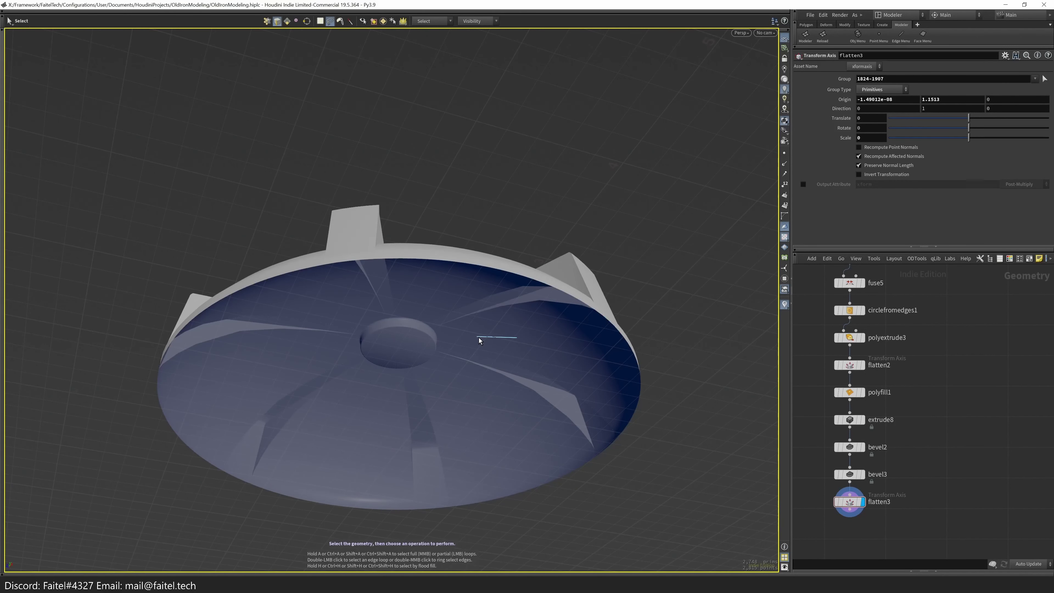
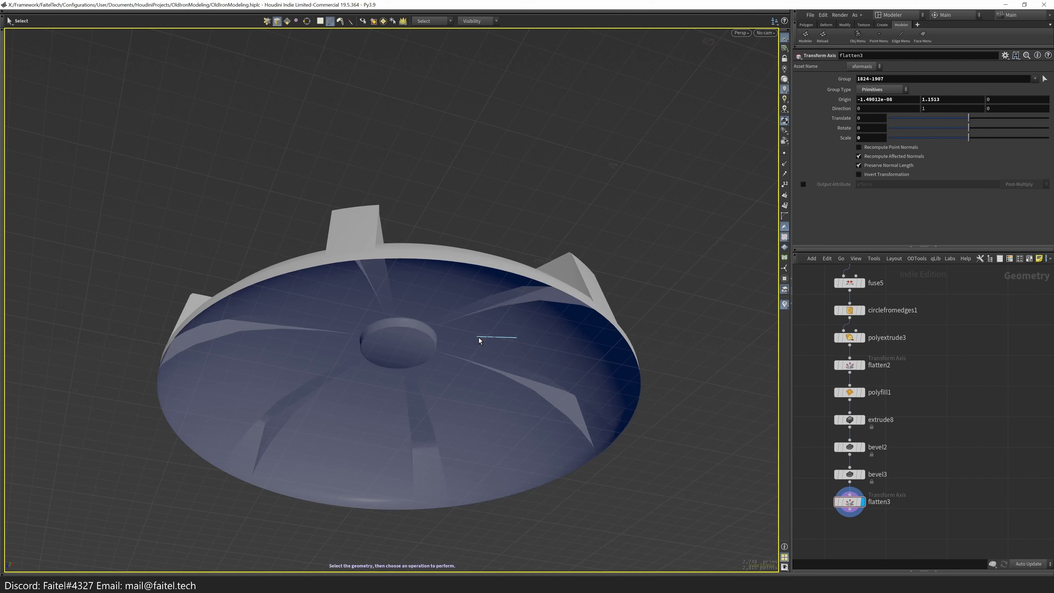
- Apply Thickness to the whole disc, trying 0.002 without keeping the original surface
{"action": "key", "text": "n"}
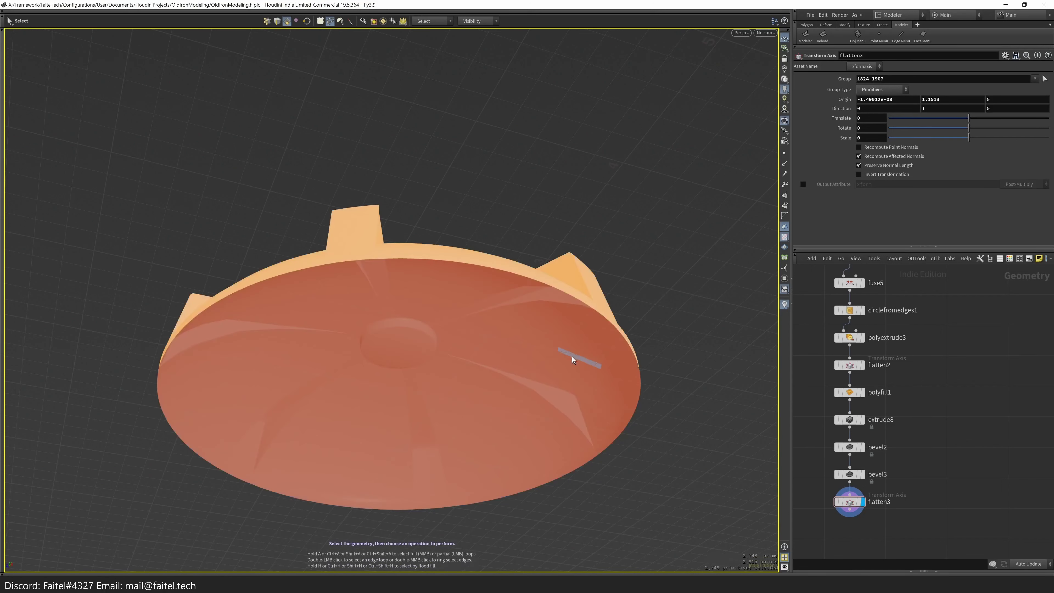
{"action": "key", "text": "Tab"}
{"action": "left_click", "coordinate": [596, 427]}
{"action": "key", "text": "ctrl+z"}
{"action": "middle_click_drag", "start_coordinate": [841, 107], "coordinate": [851, 141]}
{"action": "left_click", "coordinate": [859, 117]}
{"action": "key", "text": "Escape"}
{"action": "left_click_drag", "start_coordinate": [539, 332], "coordinate": [572, 360]}
- Cut the thickness node out of the chain and add a Fuse node below flatten3
{"action": "key", "text": "alt+x"}
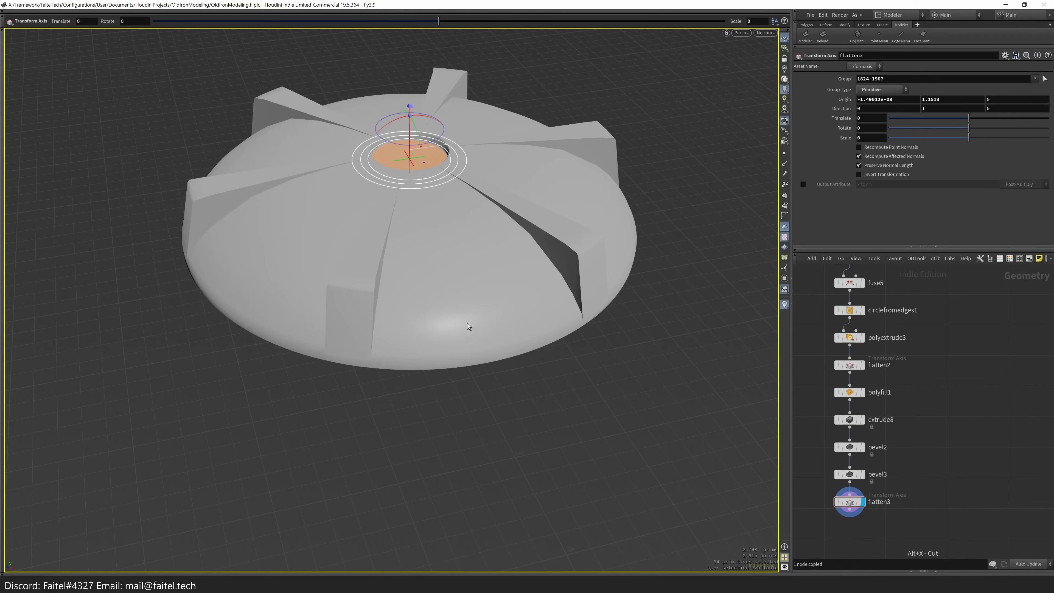
{"action": "key", "text": "Tab"}
{"action": "type", "text": "fuse"}
{"action": "key", "text": "Return"}
- Select all the disc's faces and reapply Thickness at 0.0006
{"action": "left_click_drag", "start_coordinate": [657, 349], "coordinate": [577, 213]}
{"action": "key", "text": "s"}
{"action": "key", "text": "n"}
{"action": "key", "text": "Tab"}
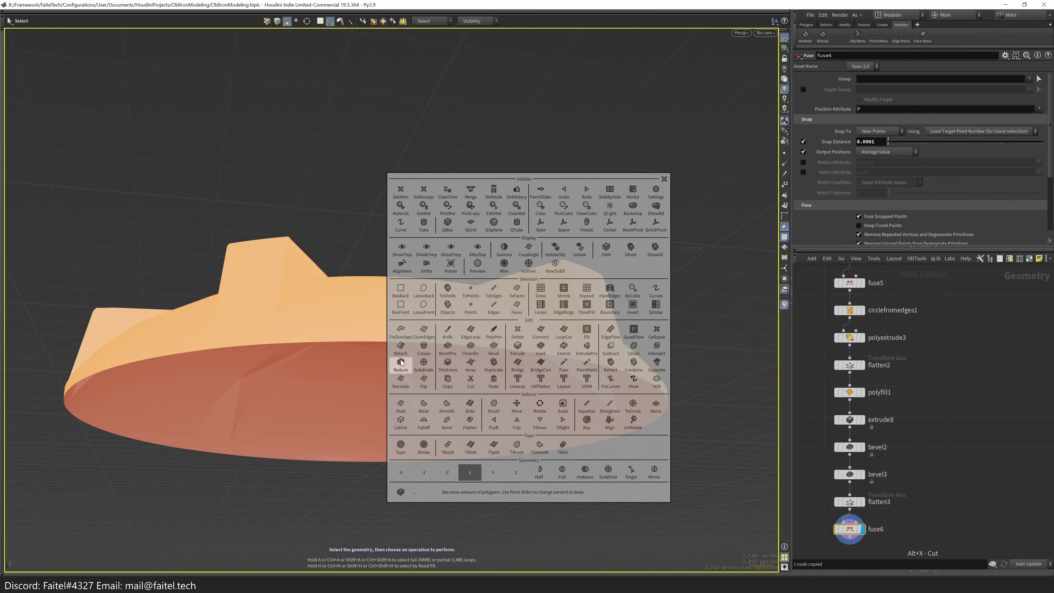
{"action": "left_click", "coordinate": [448, 363]}
{"action": "middle_click_drag", "start_coordinate": [846, 107], "coordinate": [765, 121]}
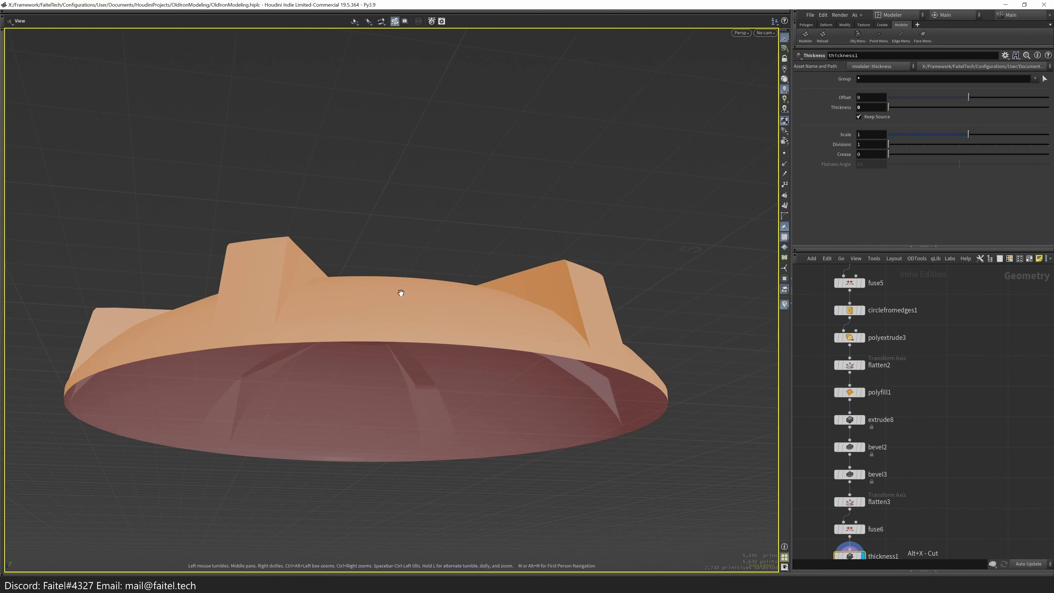
- Turn off keeping the original surface and return Offset to 0
{"action": "scroll", "coordinate": [607, 255], "scroll_direction": "up", "scroll_amount": 6}
{"action": "left_click", "coordinate": [859, 117]}
{"action": "middle_click_drag", "start_coordinate": [859, 98], "coordinate": [872, 109]}
{"action": "key", "text": "Escape"}
{"action": "scroll", "coordinate": [512, 306], "scroll_direction": "down", "scroll_amount": 5}
{"action": "key", "text": "ctrl+z"}
- Begin a radial face-strip selection on the disc's underside, extending it toward the rim
{"action": "left_click_drag", "start_coordinate": [513, 306], "coordinate": [529, 449]}
{"action": "scroll", "coordinate": [548, 419], "scroll_direction": "up", "scroll_amount": 5}
{"action": "key", "text": "s"}
{"action": "left_click", "coordinate": [534, 463]}
{"action": "key", "text": "Escape"}
{"action": "left_click_drag", "start_coordinate": [466, 248], "coordinate": [383, 235]}
{"action": "key", "text": "s"}
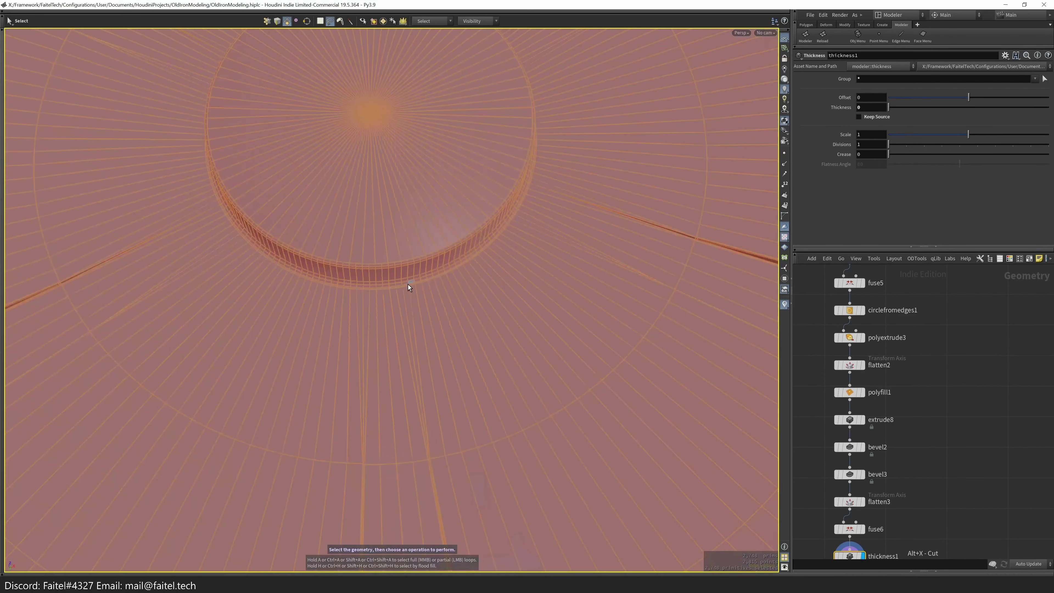
{"action": "left_click", "coordinate": [408, 285], "text": "shift"}
{"action": "key", "text": "Escape"}
{"action": "left_click_drag", "start_coordinate": [388, 292], "coordinate": [418, 448]}
{"action": "key", "text": "s"}
{"action": "left_click", "coordinate": [418, 447], "text": "shift"}
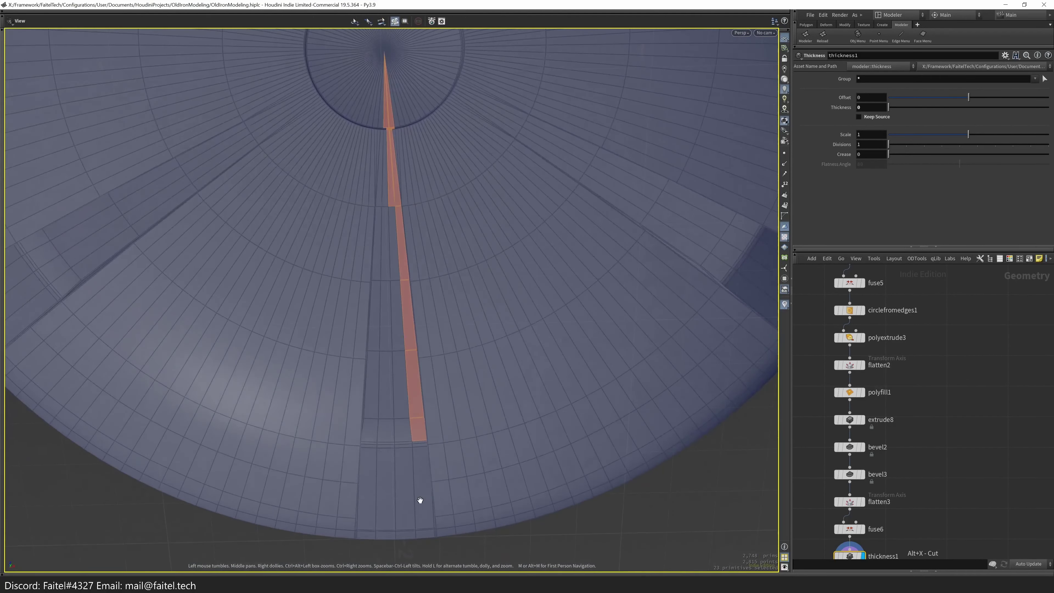
- Complete the eight-face radial strip selection from the rim to the inner ring
{"action": "left_click_drag", "start_coordinate": [459, 509], "coordinate": [447, 530]}
{"action": "key", "text": "s"}
{"action": "left_click", "coordinate": [447, 530]}
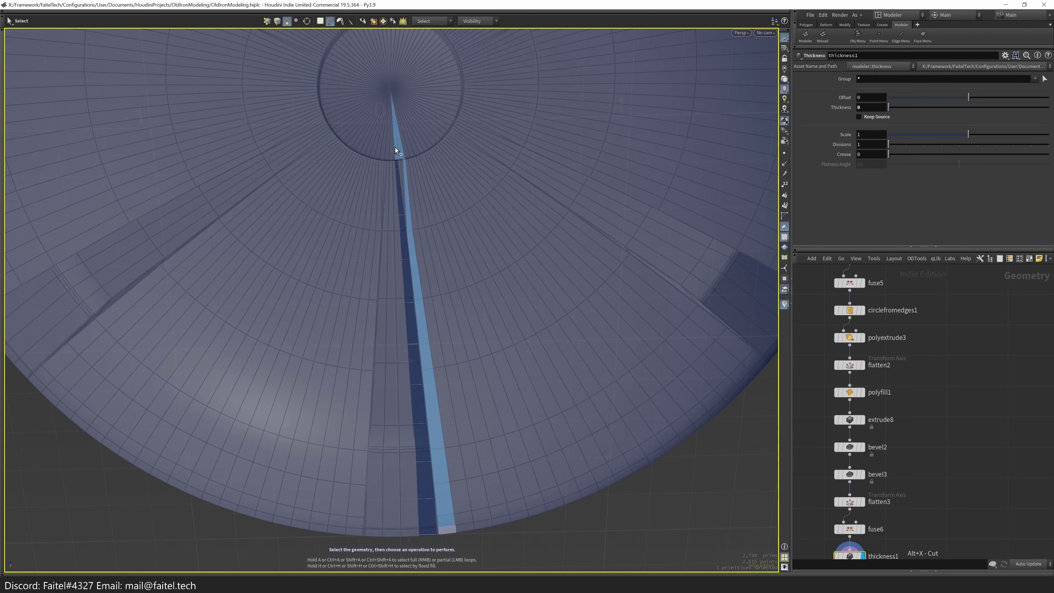
{"action": "key", "text": "Escape"}
{"action": "scroll", "coordinate": [443, 148], "scroll_direction": "up", "scroll_amount": 5}
{"action": "left_click_drag", "start_coordinate": [443, 148], "coordinate": [327, 296]}
{"action": "scroll", "coordinate": [326, 296], "scroll_direction": "down", "scroll_amount": 5}
{"action": "key", "text": "s"}
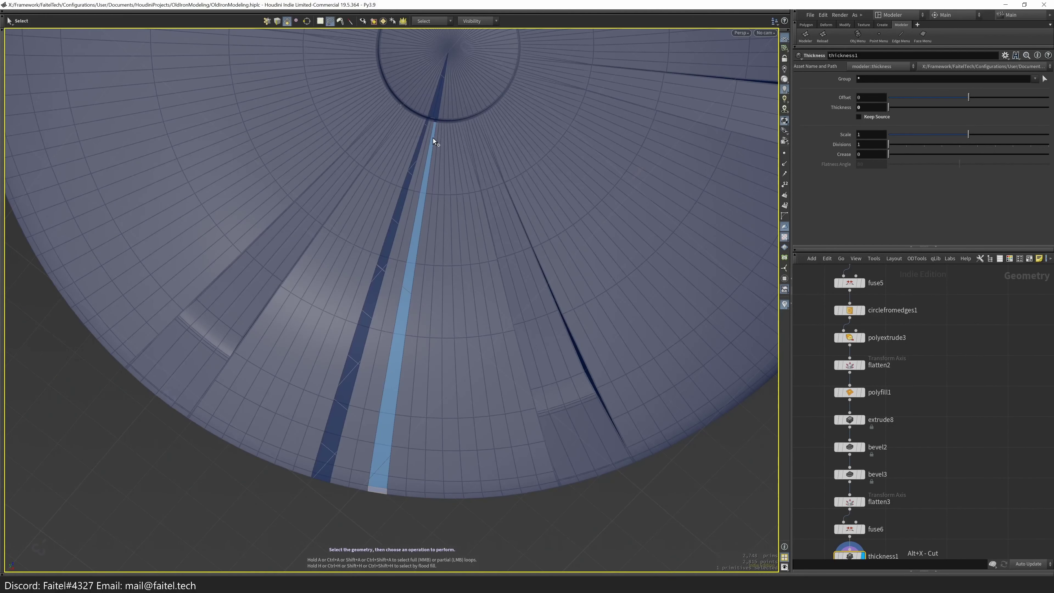
{"action": "left_click", "coordinate": [435, 141]}
{"action": "key", "text": "Escape"}
{"action": "left_click_drag", "start_coordinate": [423, 170], "coordinate": [447, 270]}
{"action": "left_click", "coordinate": [610, 305]}
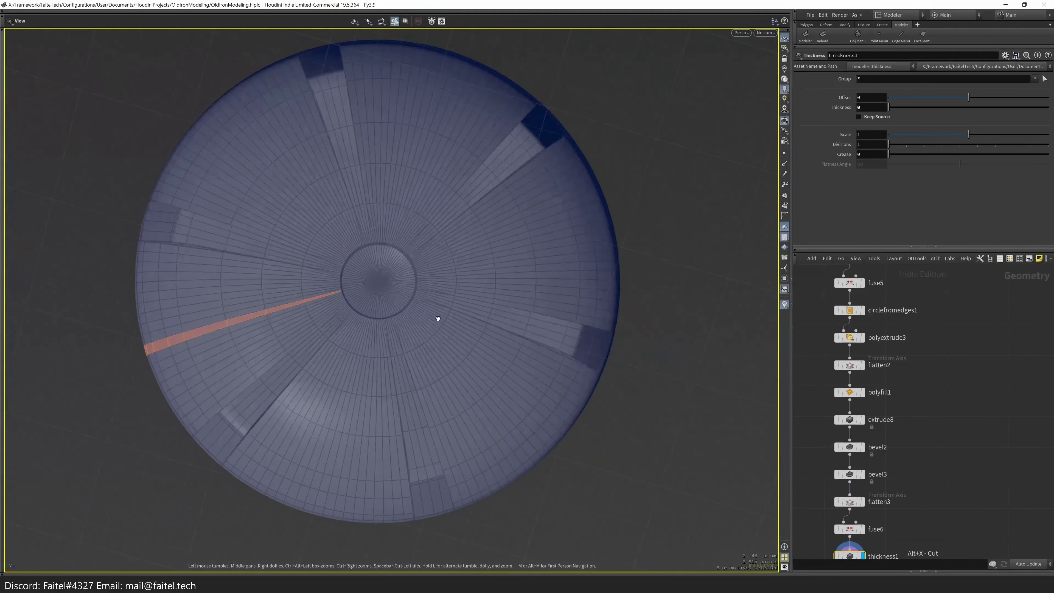
{"action": "scroll", "coordinate": [438, 318], "scroll_direction": "up", "scroll_amount": 3}
- Copy the eight selected faces and paste them as a separate piece
{"action": "key", "text": "Tab"}
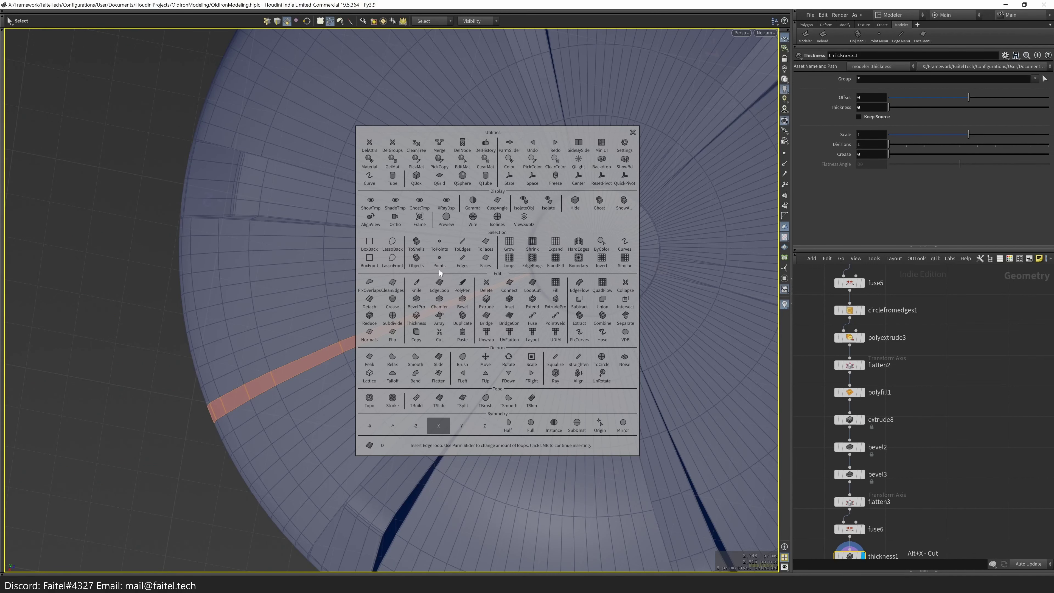
{"action": "left_click", "coordinate": [417, 332]}
{"action": "left_click", "coordinate": [462, 332]}
{"action": "left_click_drag", "start_coordinate": [501, 353], "coordinate": [500, 292]}
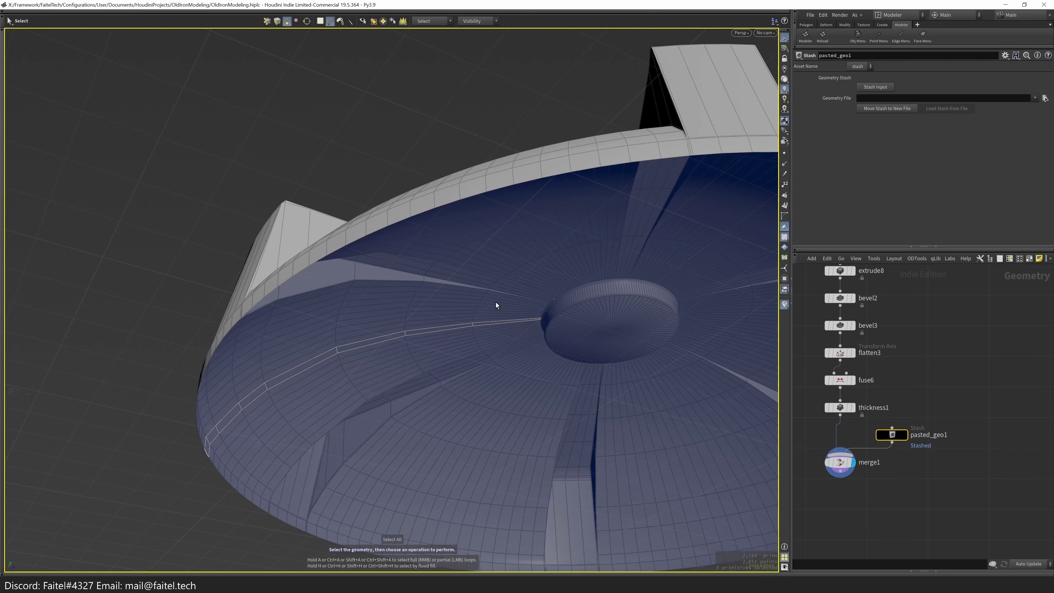
- Move the pasted strip down below the shell surface
{"action": "key", "text": "t"}
{"action": "left_click_drag", "start_coordinate": [377, 362], "coordinate": [378, 368]}
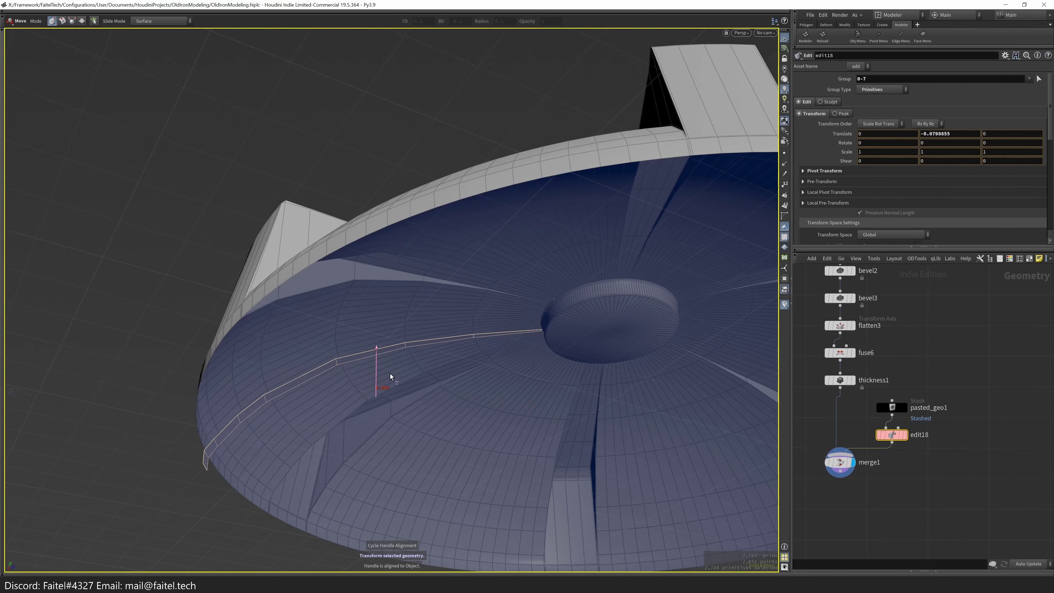
{"action": "left_click_drag", "start_coordinate": [397, 391], "coordinate": [278, 456]}
{"action": "key", "text": "s"}
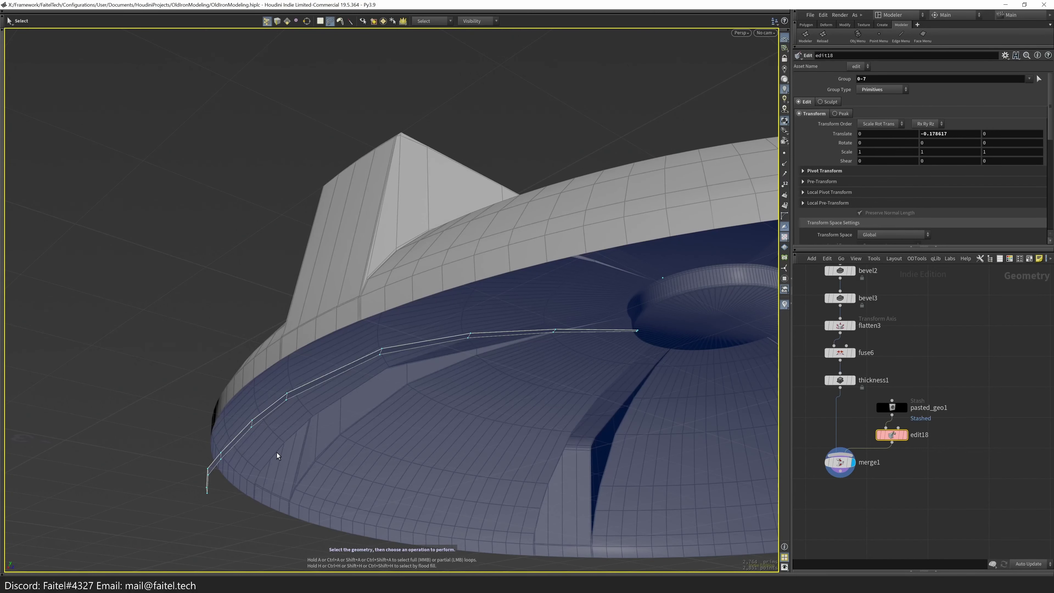
{"action": "left_click_drag", "start_coordinate": [158, 478], "coordinate": [232, 423]}
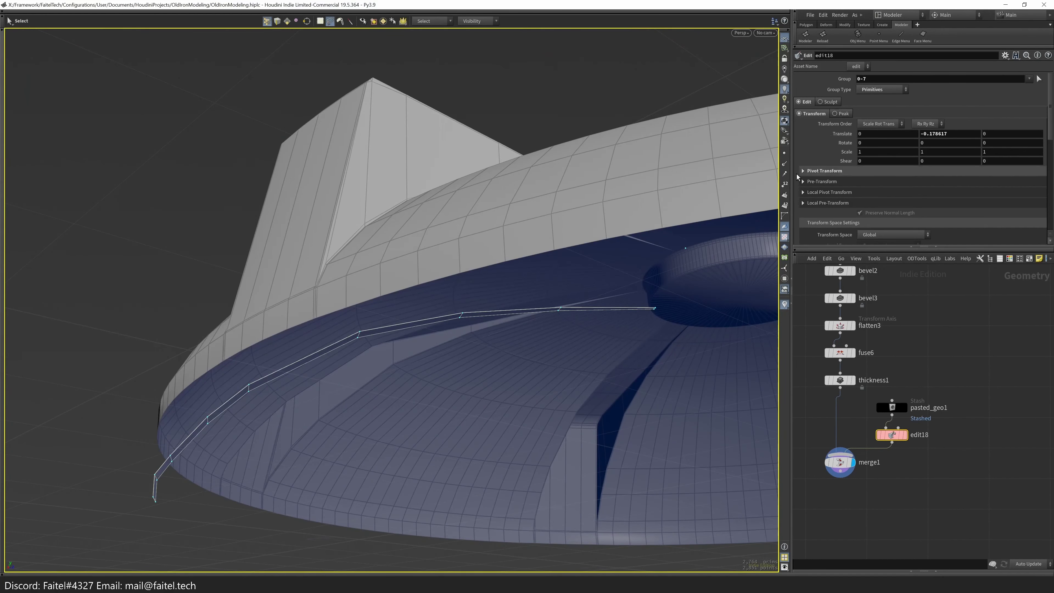
{"action": "middle_click_drag", "start_coordinate": [439, 256], "coordinate": [323, 276]}
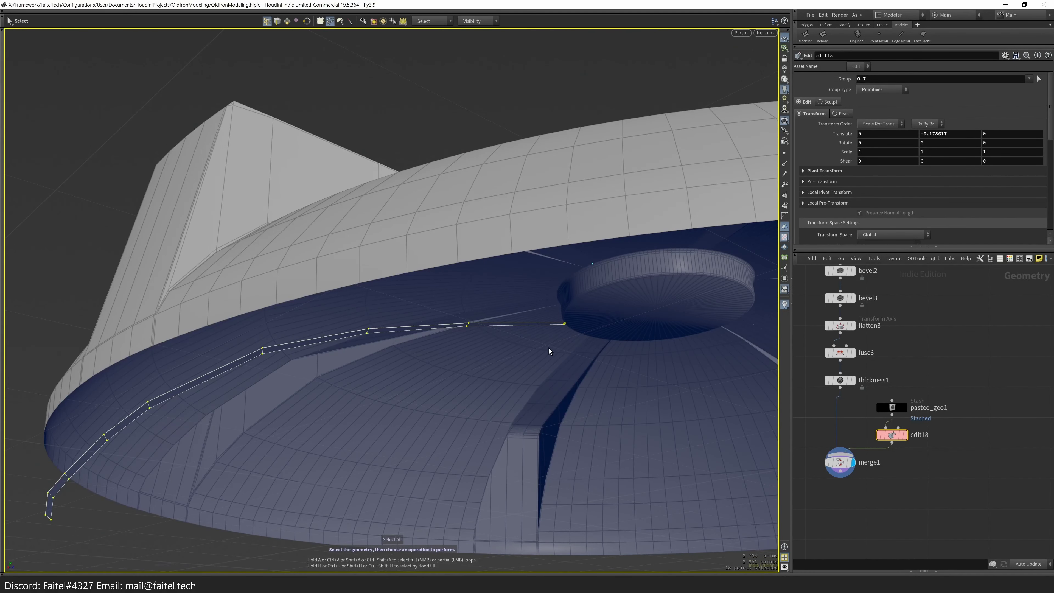
- Inspect the lowered strip in face mode and display the merged result
{"action": "key", "text": "4"}
{"action": "left_click_drag", "start_coordinate": [550, 351], "coordinate": [476, 430]}
{"action": "key", "text": "Escape"}
{"action": "left_click_drag", "start_coordinate": [380, 401], "coordinate": [346, 323]}
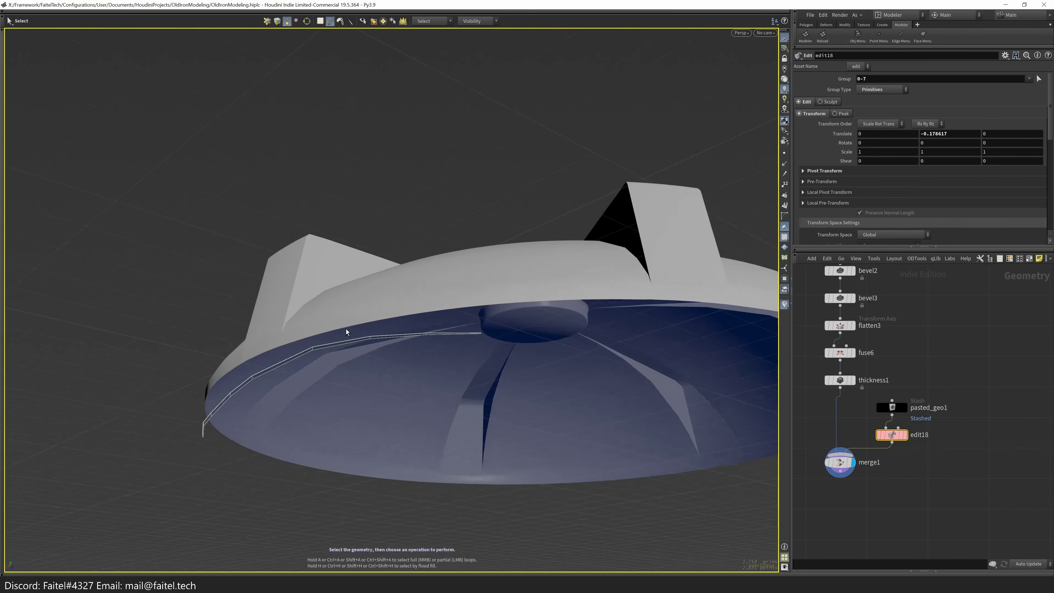
{"action": "left_click", "coordinate": [840, 462]}
{"action": "left_click_drag", "start_coordinate": [431, 382], "coordinate": [454, 459]}
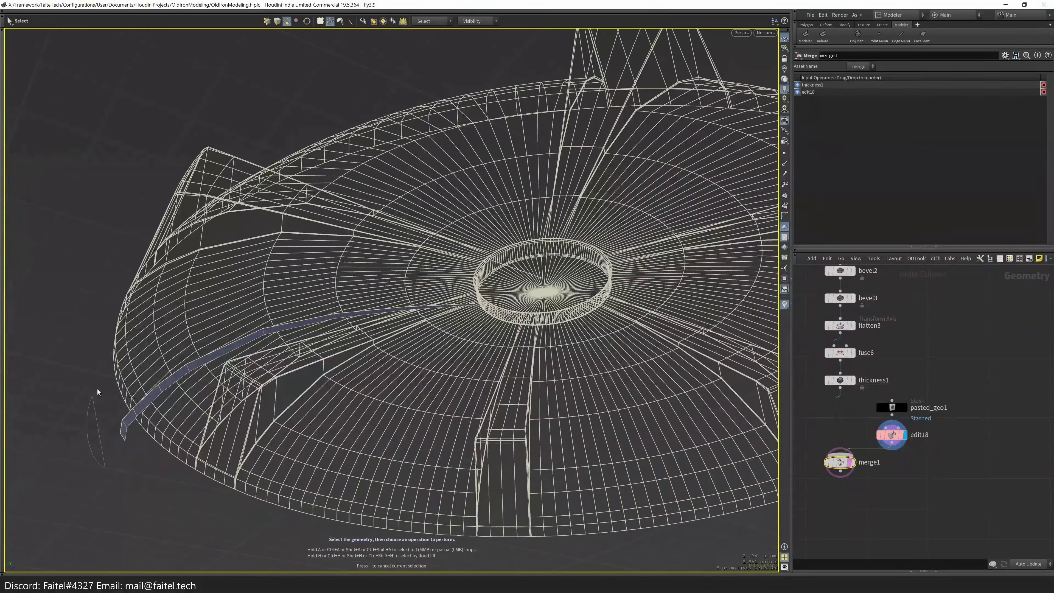
{"action": "key", "text": "ctrl+z"}
- Scale the strip down slightly, then check it from a side orthographic view
{"action": "key", "text": "r"}
{"action": "left_click_drag", "start_coordinate": [318, 365], "coordinate": [312, 333]}
{"action": "key", "text": "Escape"}
{"action": "key", "text": "r"}
{"action": "key", "text": "Escape"}
{"action": "key", "text": "t"}
{"action": "key", "text": "Escape"}
{"action": "key", "text": "t"}
{"action": "key", "text": "ctrl+z"}
{"action": "key", "text": "ctrl+z"}
{"action": "key", "text": "ctrl+z"}
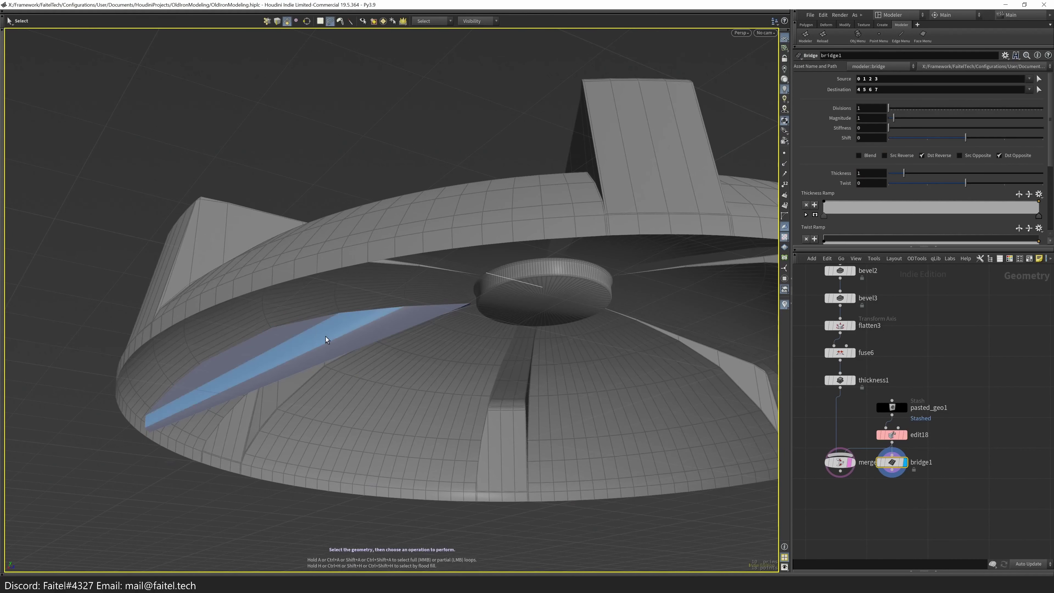
{"action": "key", "text": "space+3"}
{"action": "scroll", "coordinate": [424, 370], "scroll_direction": "down", "scroll_amount": 2}
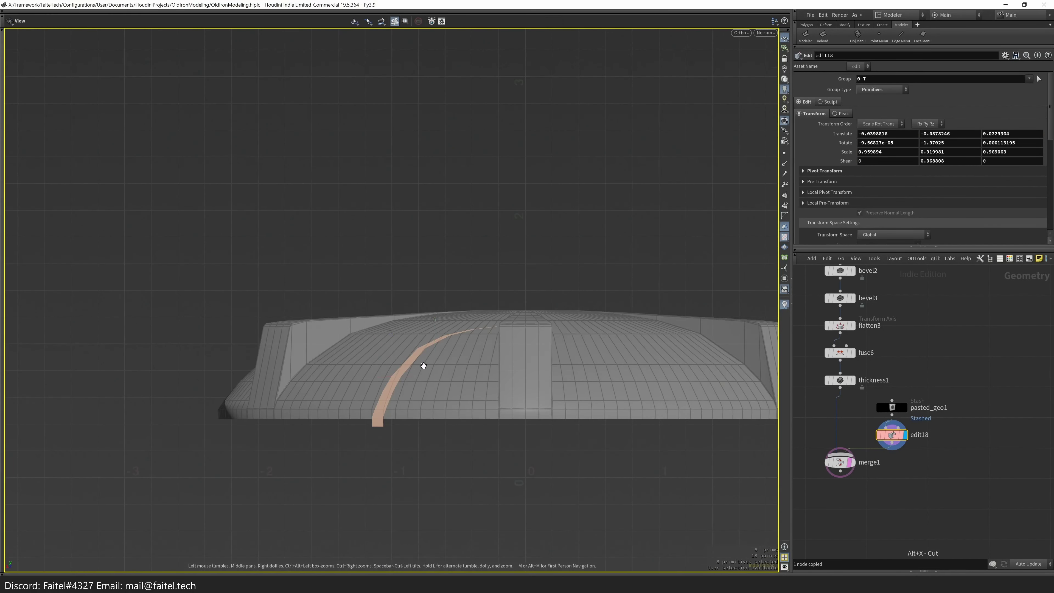
- Reduce the strip's vertical scale to about 0.86 and check it from a lower angle
{"action": "scroll", "coordinate": [423, 369], "scroll_direction": "up", "scroll_amount": 3}
{"action": "key", "text": "r"}
{"action": "left_click_drag", "start_coordinate": [440, 360], "coordinate": [412, 438]}
{"action": "key", "text": "t"}
{"action": "key", "text": "space"}
{"action": "right_click_drag", "start_coordinate": [412, 438], "coordinate": [389, 397]}
{"action": "left_click_drag", "start_coordinate": [389, 397], "coordinate": [480, 252]}
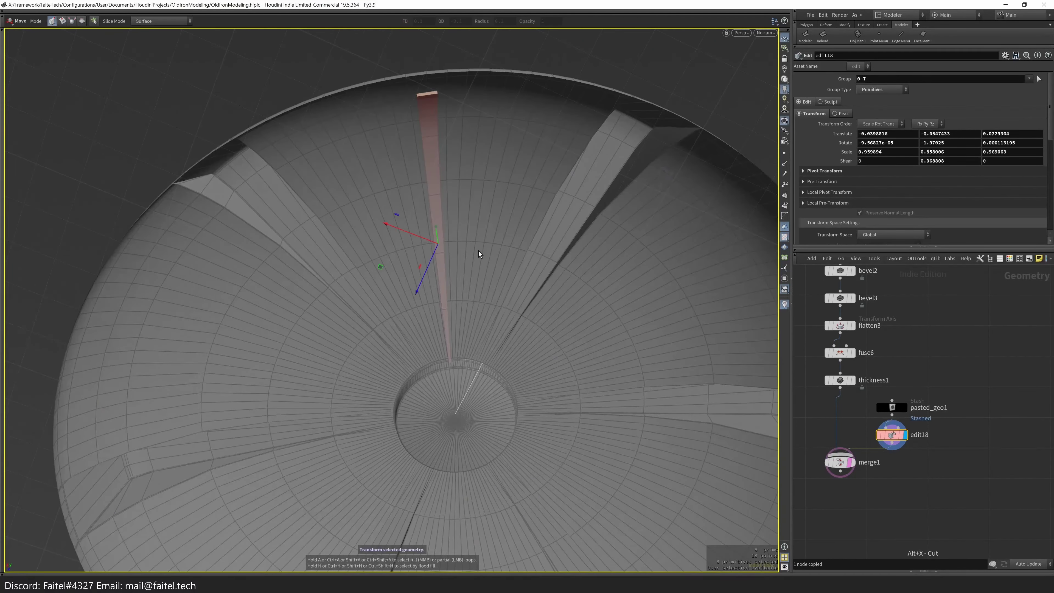
- Delete the strip's edit18 node and duplicate pasted_geo1 into a copy2 node
{"action": "key", "text": "Tab"}
{"action": "left_click_drag", "start_coordinate": [510, 491], "coordinate": [448, 347]}
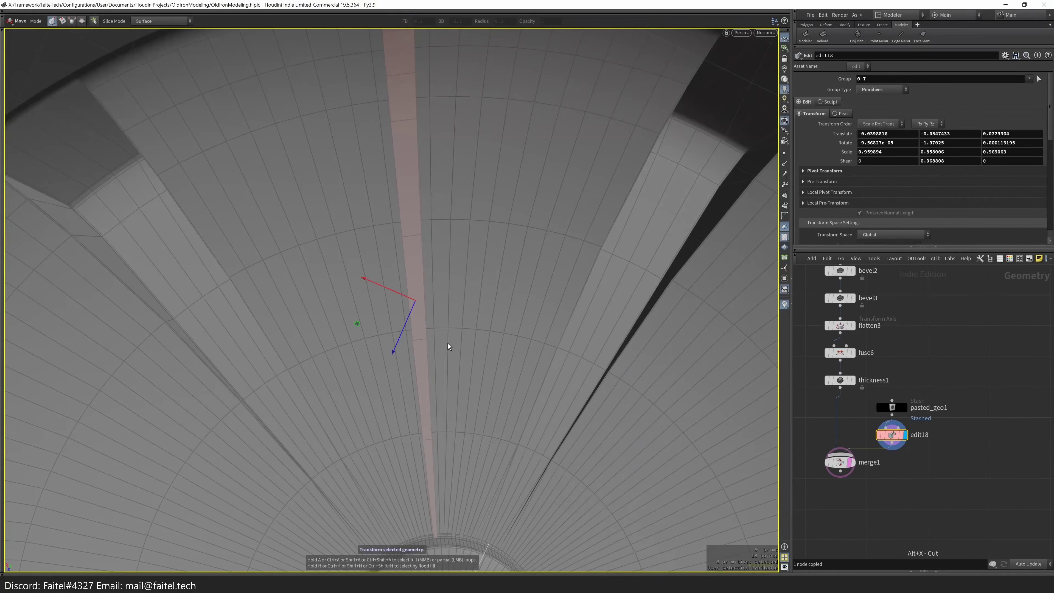
{"action": "key", "text": "Delete"}
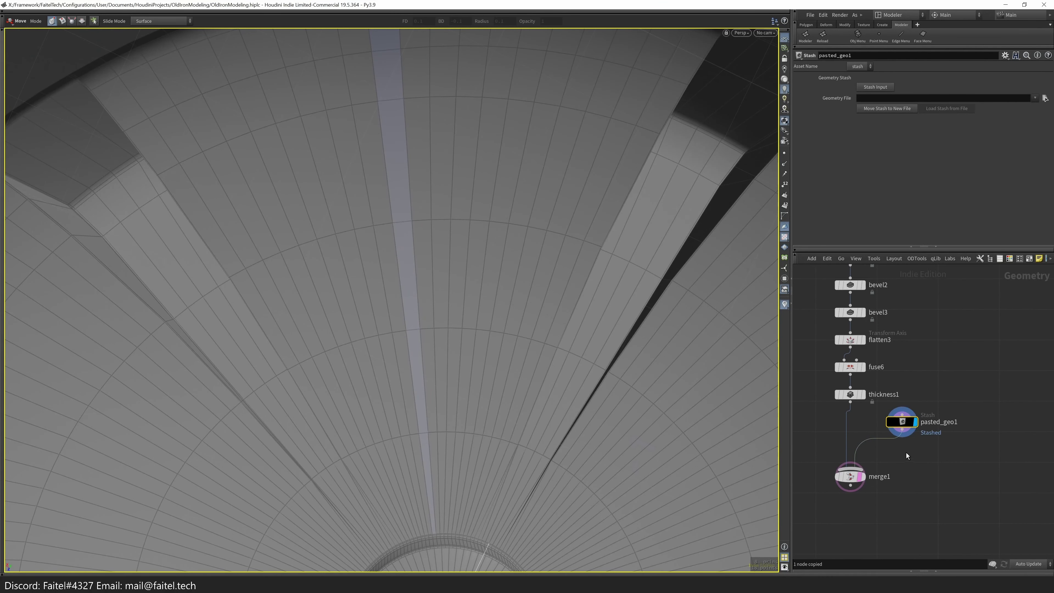
{"action": "key", "text": "Tab"}
{"action": "key", "text": "Escape"}
{"action": "scroll", "coordinate": [441, 412], "scroll_direction": "down", "scroll_amount": 5}
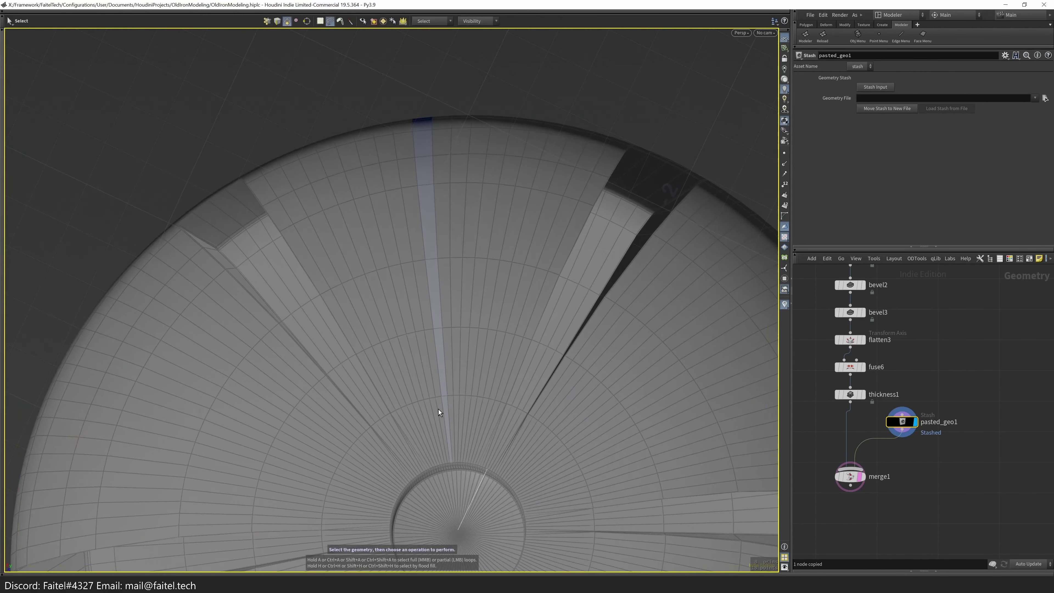
{"action": "key", "text": "Tab"}
{"action": "left_click", "coordinate": [444, 395]}
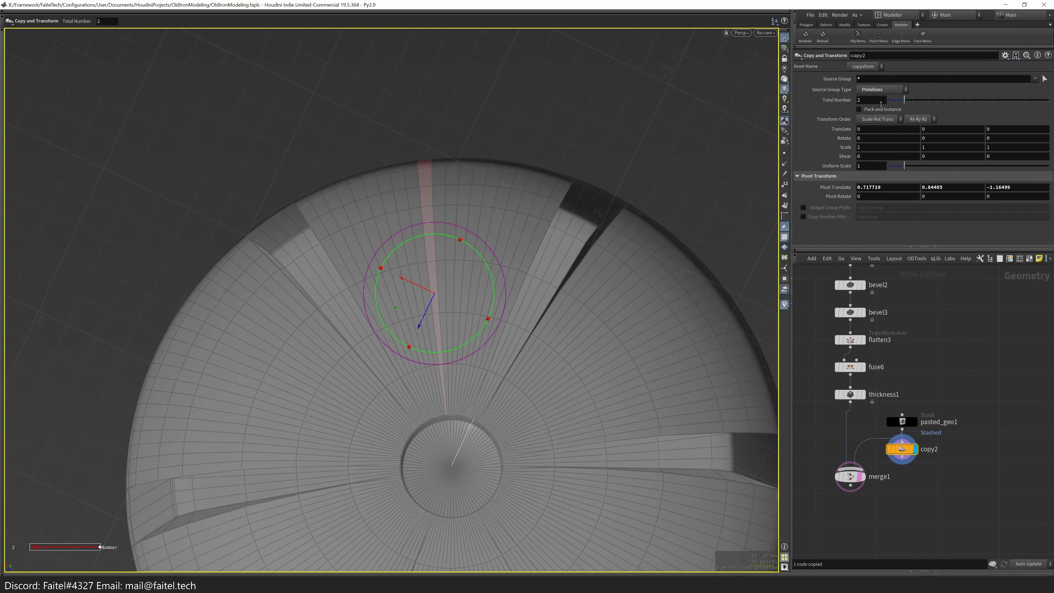
- Set copy2's Rotate Y to 2.5 degrees per copy
{"action": "left_click", "coordinate": [875, 120]}
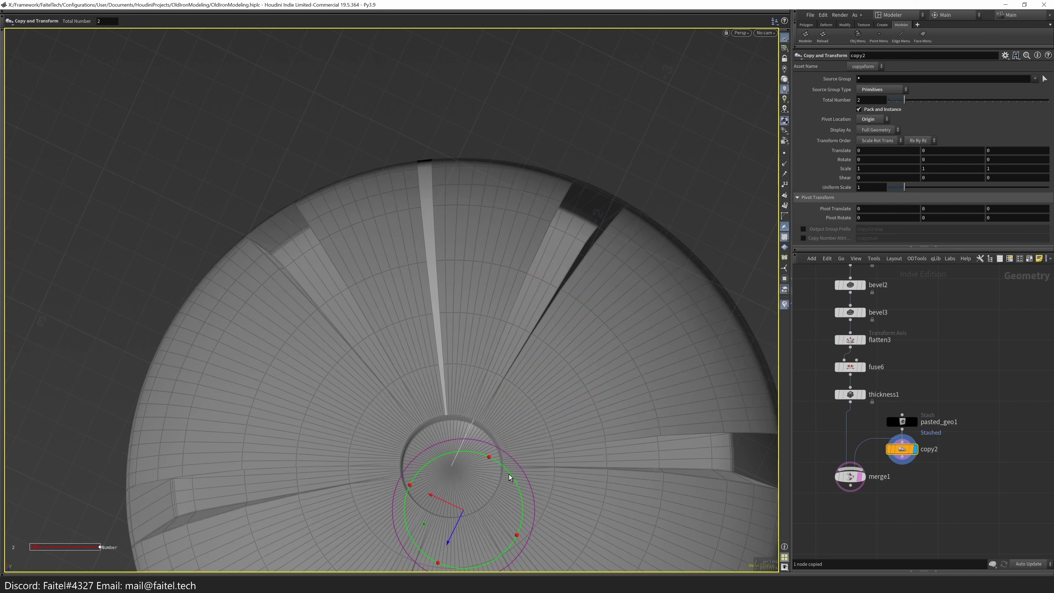
{"action": "left_click_drag", "start_coordinate": [511, 477], "coordinate": [506, 470]}
{"action": "scroll", "coordinate": [483, 384], "scroll_direction": "up", "scroll_amount": 5}
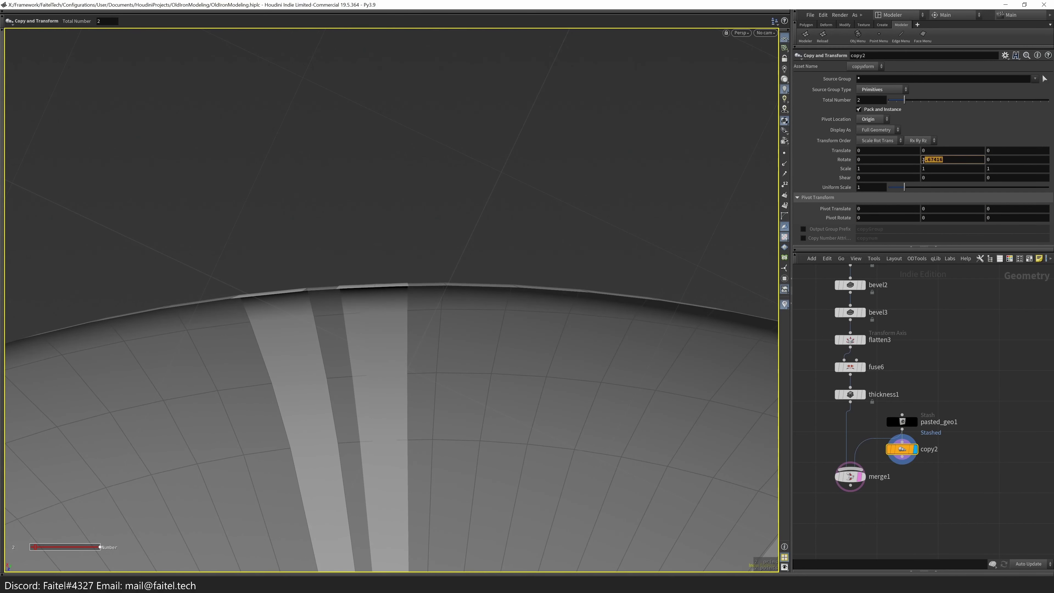
{"action": "middle_click_drag", "start_coordinate": [959, 178], "coordinate": [554, 186]}
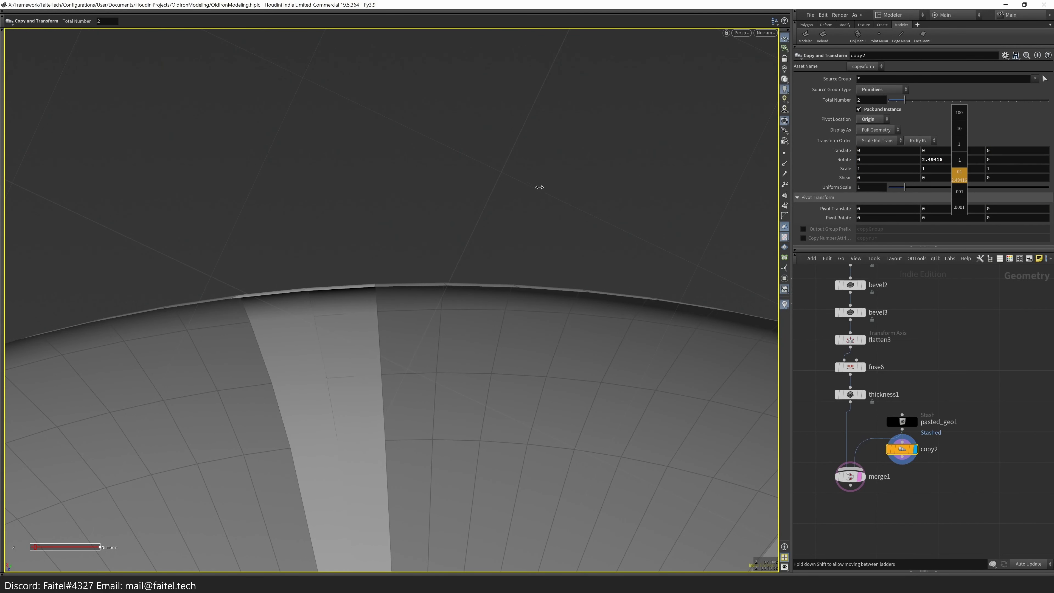
{"action": "scroll", "coordinate": [392, 369], "scroll_direction": "up", "scroll_amount": 3}
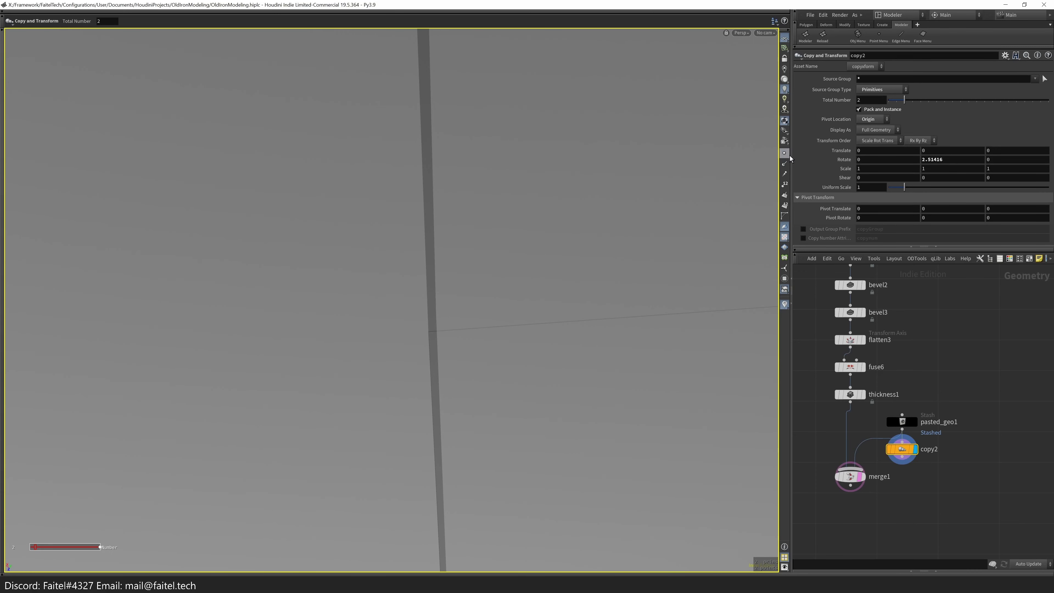
{"action": "type", "text": "2.5"}
{"action": "key", "text": "Return"}
{"action": "scroll", "coordinate": [276, 414], "scroll_direction": "down", "scroll_amount": 5}
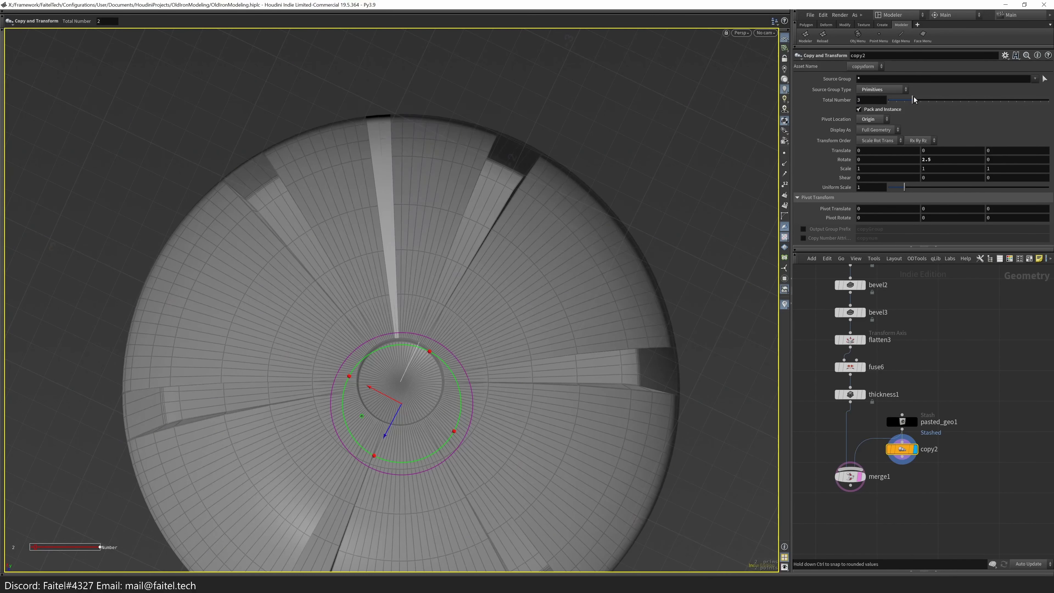
- Raise the total number of copies to 135 and select the whole dish
{"action": "middle_click_drag", "start_coordinate": [835, 100], "coordinate": [883, 108]}
{"action": "left_click_drag", "start_coordinate": [434, 270], "coordinate": [398, 411]}
{"action": "key", "text": "grave"}
{"action": "key", "text": "Escape"}
{"action": "key", "text": "s"}
{"action": "key", "text": "Tab"}
- Add Unpack and Fuse nodes after copy2
{"action": "type", "text": "unp"}
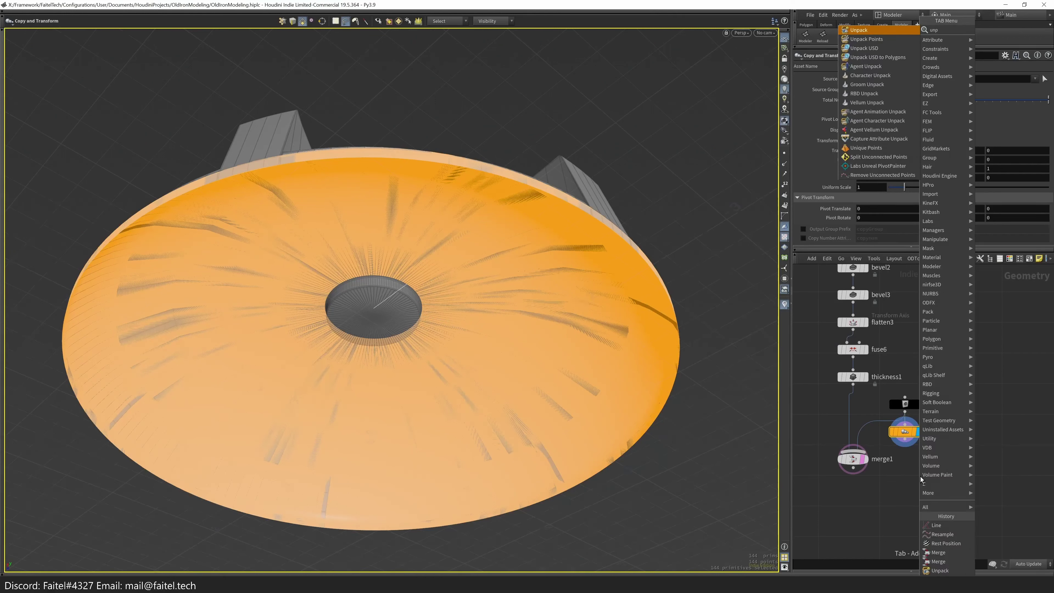
{"action": "key", "text": "Return"}
{"action": "key", "text": "grave"}
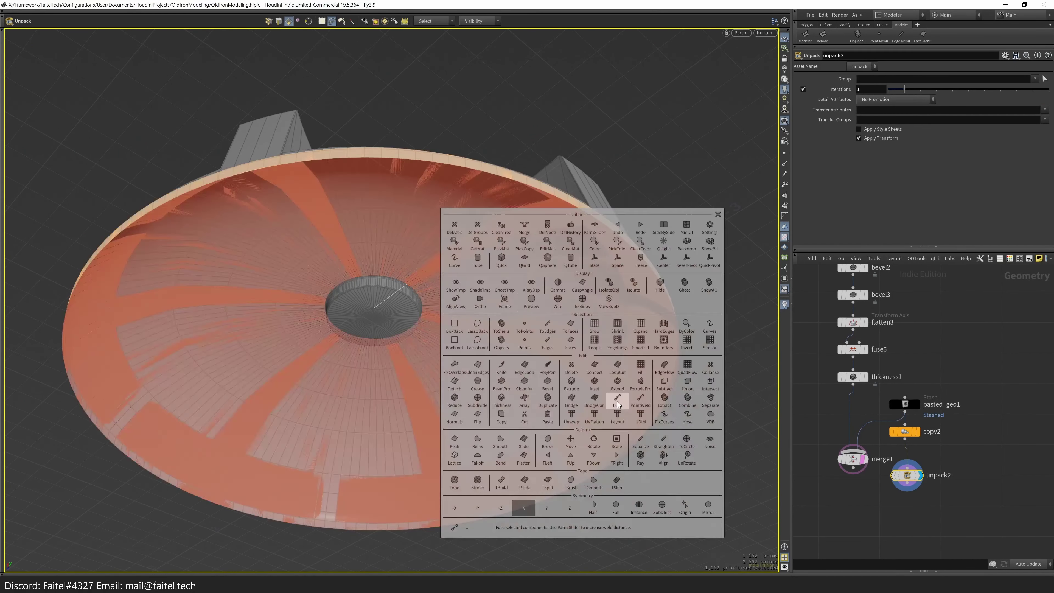
{"action": "left_click", "coordinate": [618, 401]}
{"action": "left_click_drag", "start_coordinate": [846, 469], "coordinate": [831, 485]}
- Flatten the disc to 0.71 in Y and narrow it to 0.95 across
{"action": "double_click", "coordinate": [510, 347]}
{"action": "key", "text": "t"}
{"action": "left_click_drag", "start_coordinate": [510, 348], "coordinate": [479, 333]}
{"action": "key", "text": "r"}
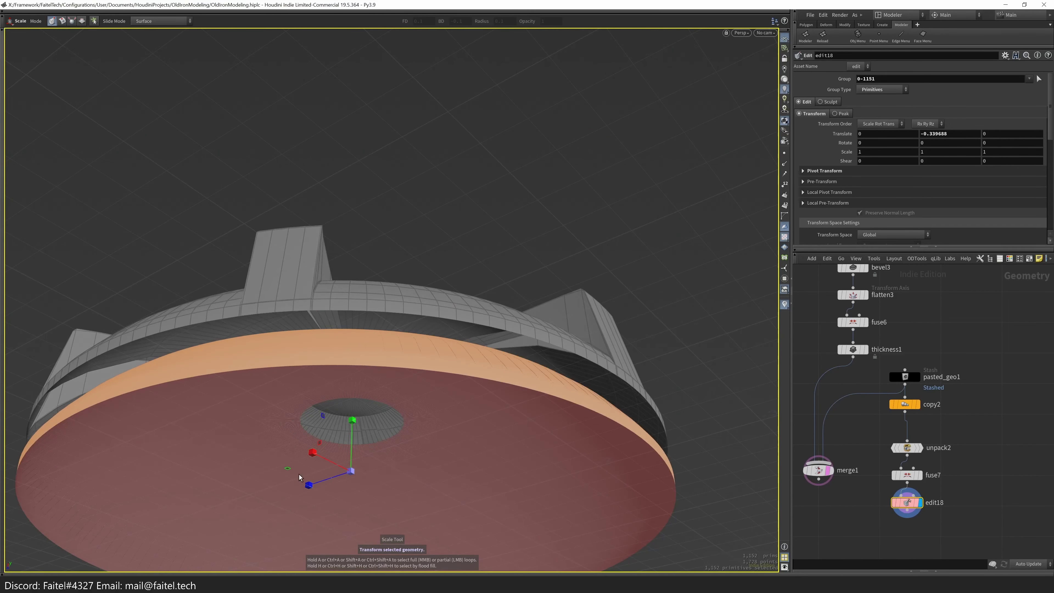
{"action": "left_click_drag", "start_coordinate": [353, 420], "coordinate": [356, 438]}
{"action": "left_click_drag", "start_coordinate": [291, 469], "coordinate": [295, 470]}
{"action": "key", "text": "space+2"}
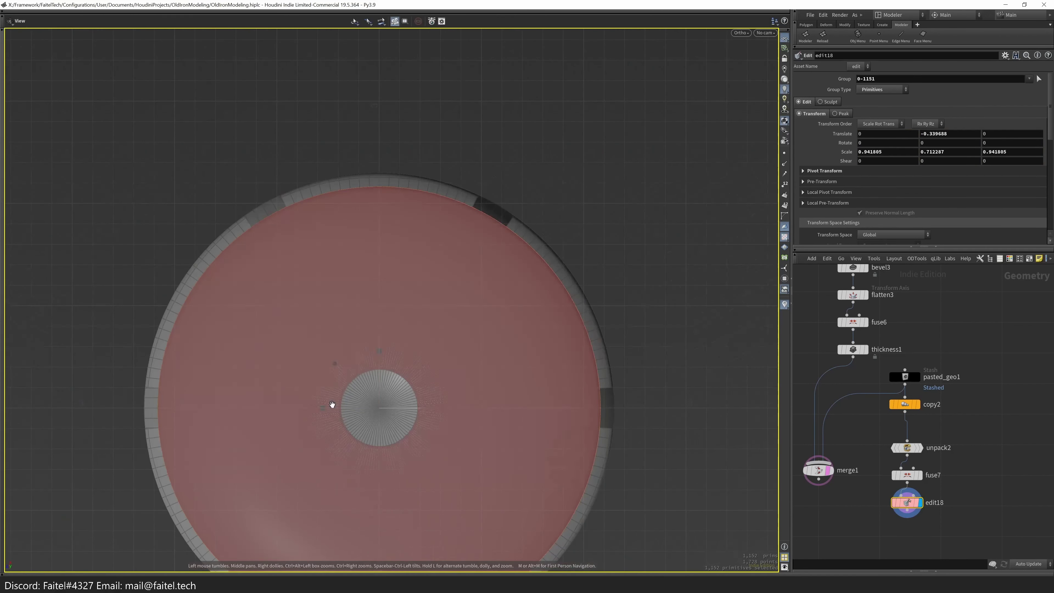
{"action": "left_click_drag", "start_coordinate": [335, 370], "coordinate": [333, 364]}
{"action": "key", "text": "space+1"}
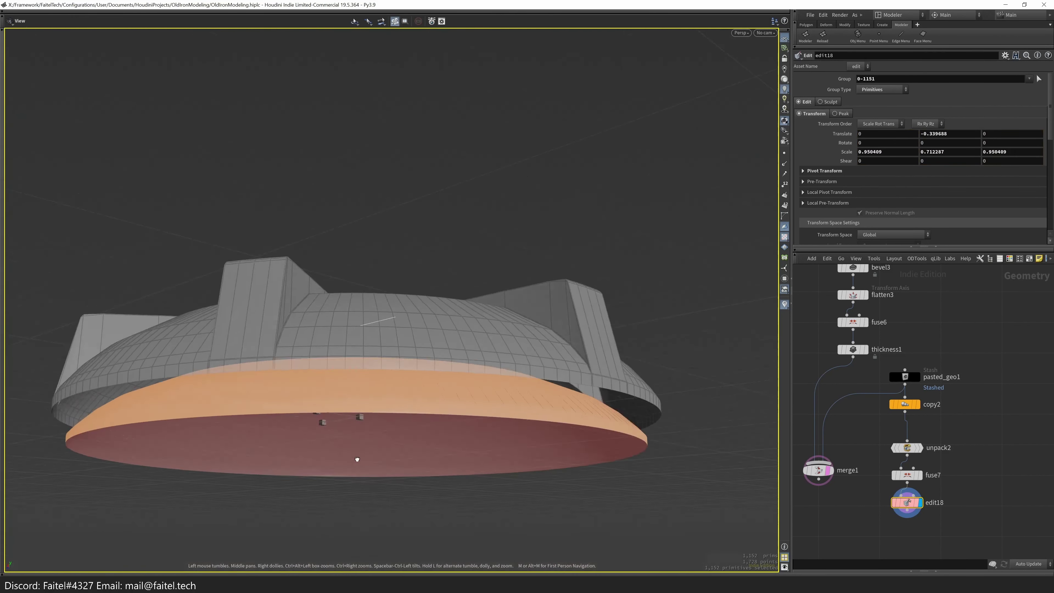
- Seat the disc under the shell at Translate Y -0.117
{"action": "key", "text": "t"}
{"action": "key", "text": "space+3"}
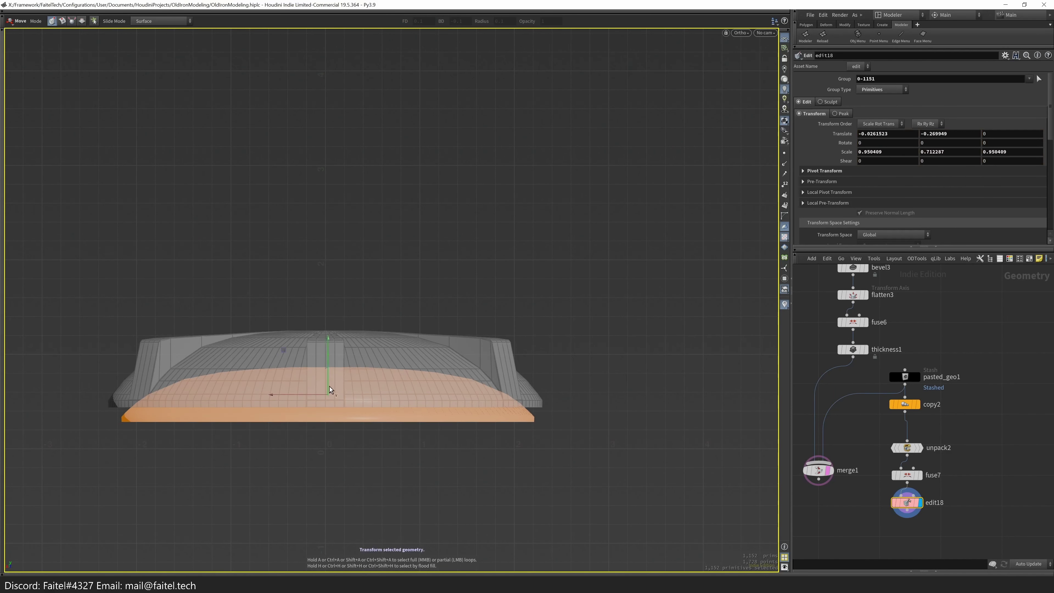
{"action": "mouse_move", "coordinate": [326, 385]}
{"action": "left_mouse_down"}
{"action": "mouse_move", "coordinate": [335, 364]}
{"action": "mouse_move", "coordinate": [331, 388]}
{"action": "left_mouse_up"}
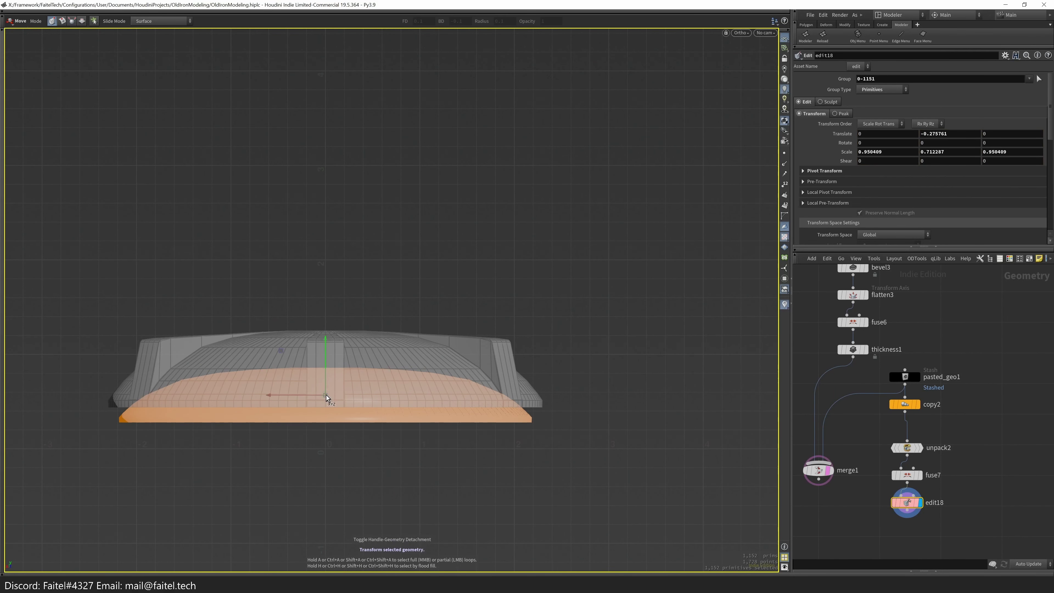
{"action": "key", "text": "ctrl+z"}
{"action": "key", "text": "s"}
{"action": "key", "text": "space+1"}
{"action": "mouse_move", "coordinate": [363, 422]}
{"action": "left_mouse_down", "text": "alt"}
{"action": "mouse_move", "coordinate": [377, 440]}
{"action": "mouse_move", "coordinate": [346, 363]}
{"action": "mouse_move", "coordinate": [372, 419]}
{"action": "left_mouse_up", "text": "alt"}
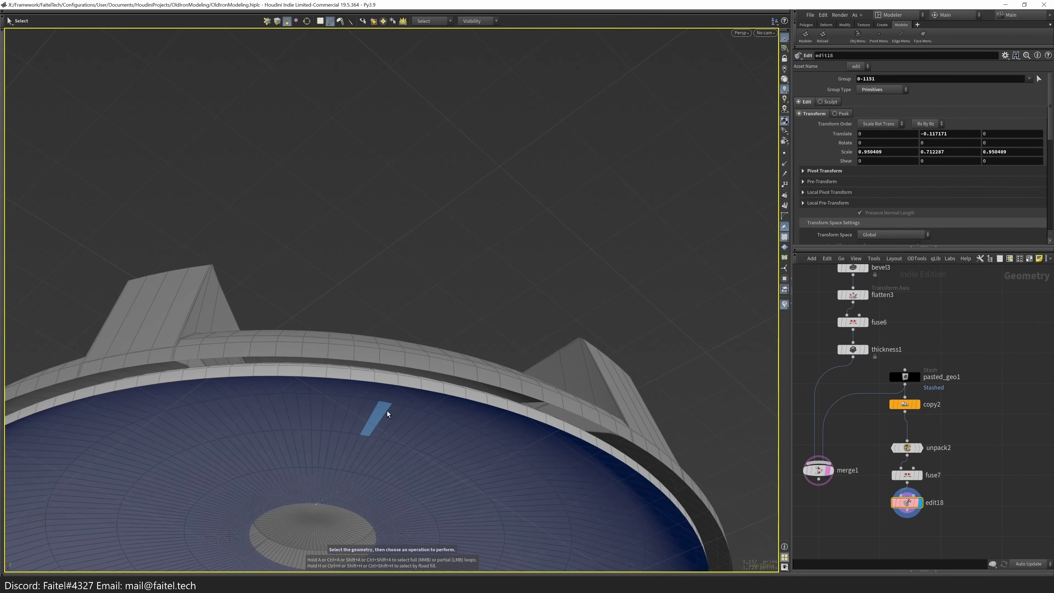
{"action": "scroll", "coordinate": [372, 419], "scroll_direction": "up", "scroll_amount": 3}
- Add a Reverse node to flip the disc
{"action": "key", "text": "Tab"}
{"action": "type", "text": "reverse"}
{"action": "key", "text": "Return"}
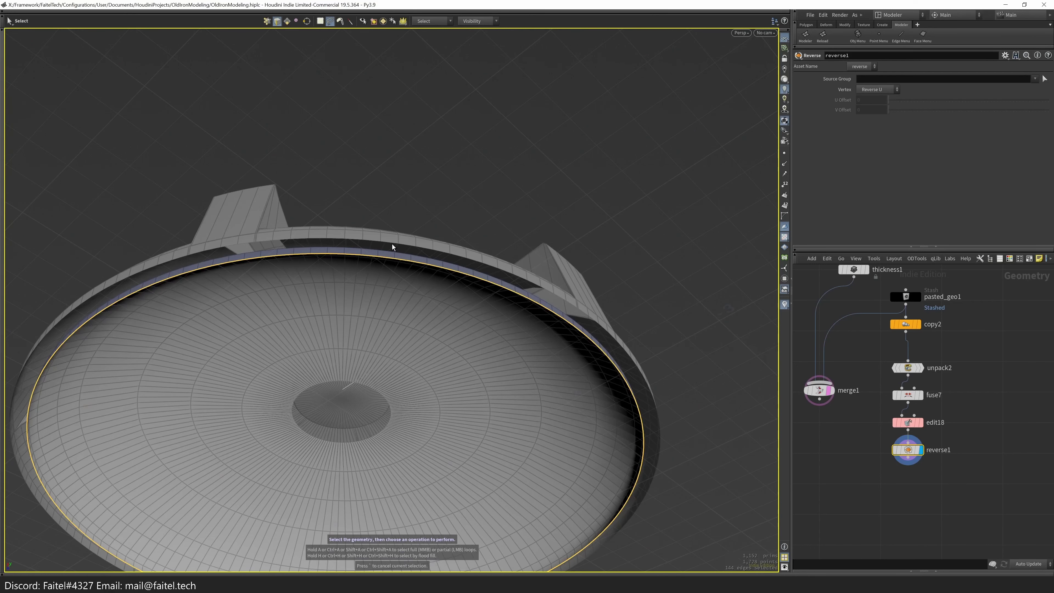
- Wire the reversed inner disc into merge1 and display the merged result
{"action": "double_click", "coordinate": [392, 260]}
{"action": "left_click_drag", "start_coordinate": [392, 260], "coordinate": [494, 181], "text": "alt"}
{"action": "left_click_drag", "start_coordinate": [909, 457], "coordinate": [819, 380]}
{"action": "left_click", "coordinate": [831, 391]}
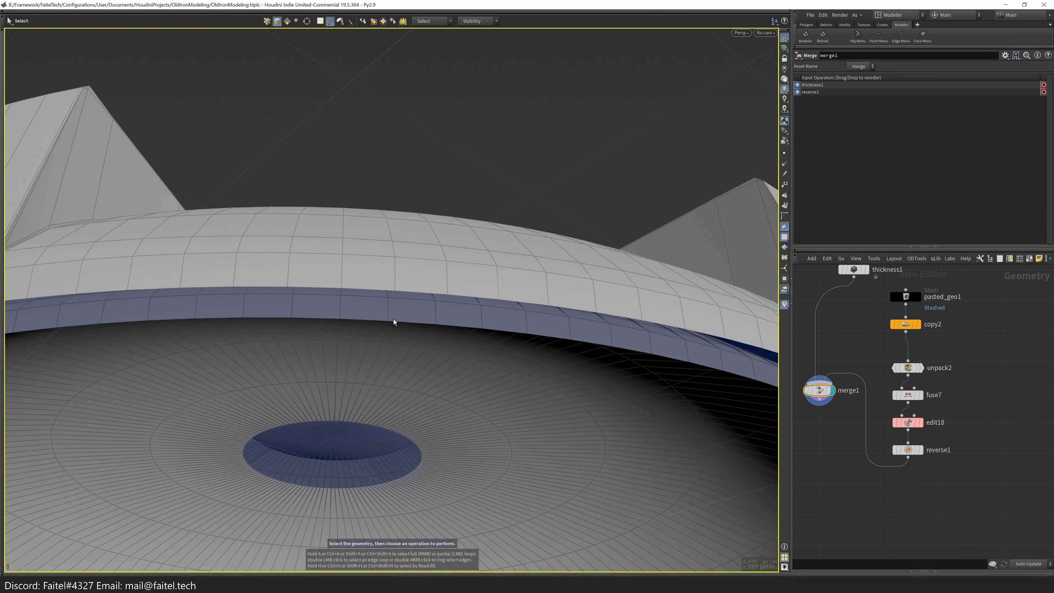
- Adjust fuse6's Snap Distance and commit the new value
{"action": "key", "text": "h"}
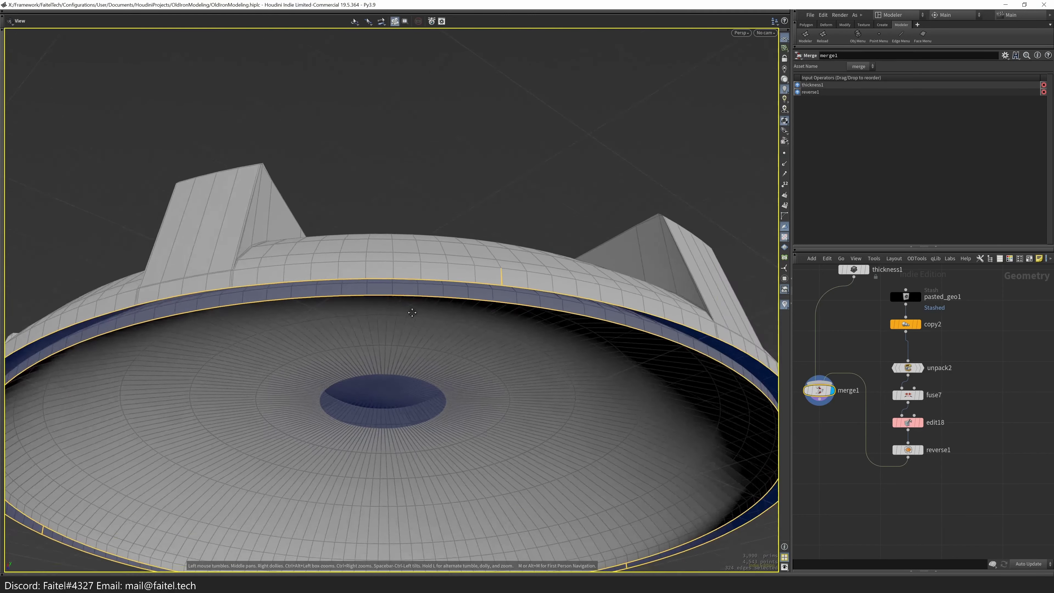
{"action": "middle_click_drag", "start_coordinate": [868, 266], "coordinate": [873, 382]}
{"action": "left_click", "coordinate": [873, 385]}
{"action": "scroll", "coordinate": [869, 409], "scroll_direction": "up", "scroll_amount": 2}
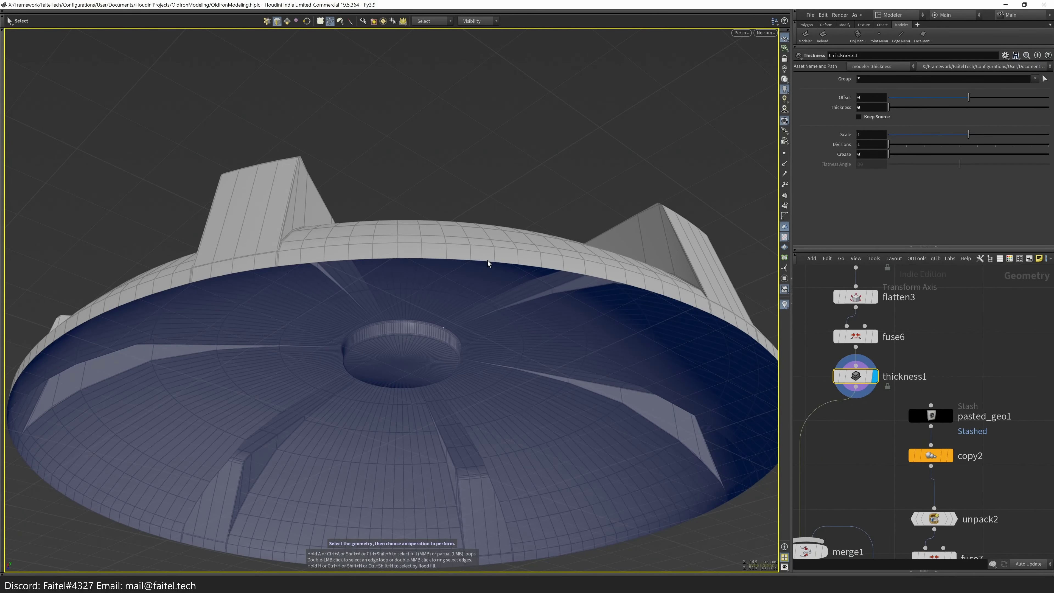
{"action": "left_click", "coordinate": [866, 341]}
{"action": "key", "text": "ctrl+c"}
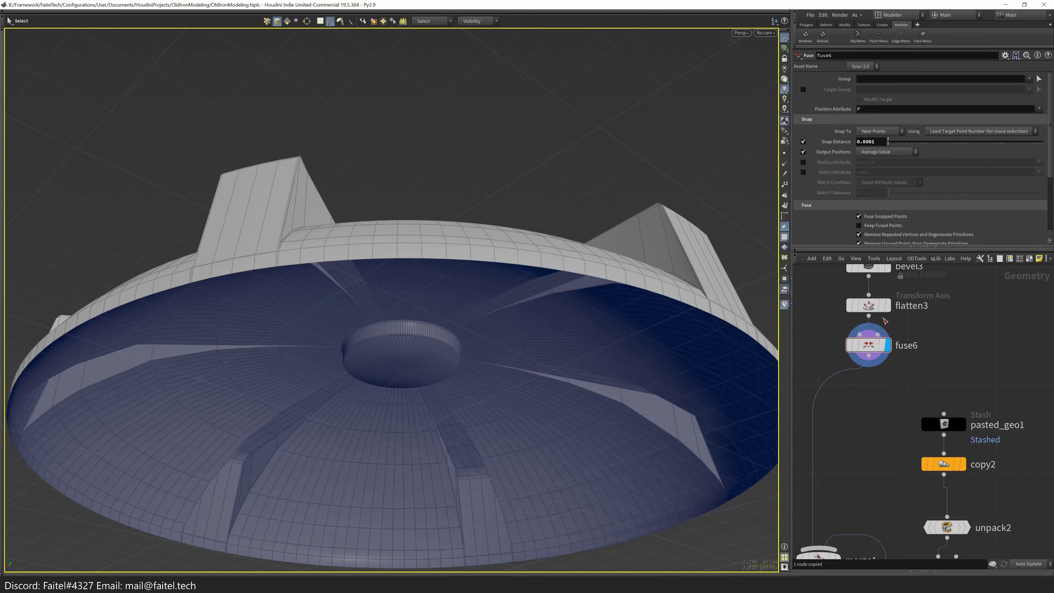
{"action": "scroll", "coordinate": [880, 146], "scroll_direction": "up", "scroll_amount": 1}
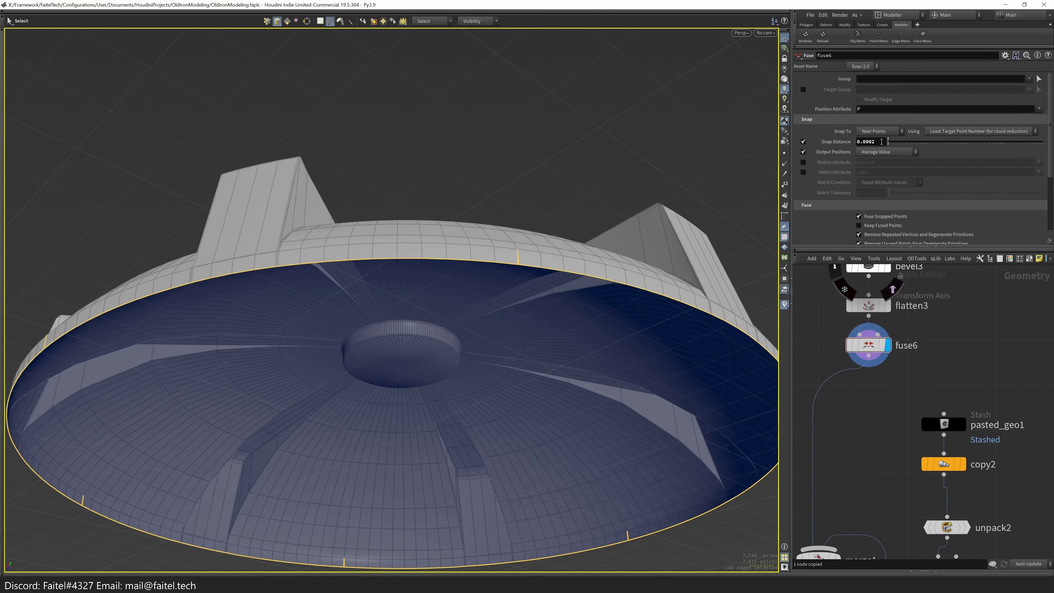
{"action": "key", "text": "Return"}
{"action": "key", "text": "Return"}
- Loop-select the shell's bottom rim and fuse its edges together as fuse8
{"action": "left_click", "coordinate": [1040, 79]}
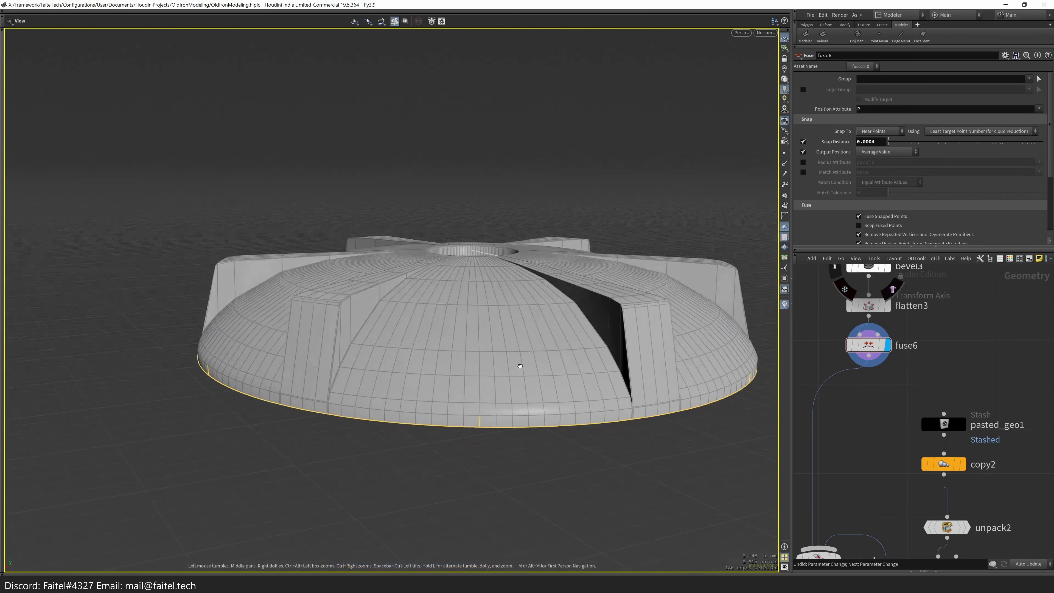
{"action": "key", "text": "Escape"}
{"action": "scroll", "coordinate": [599, 268], "scroll_direction": "up", "scroll_amount": 3}
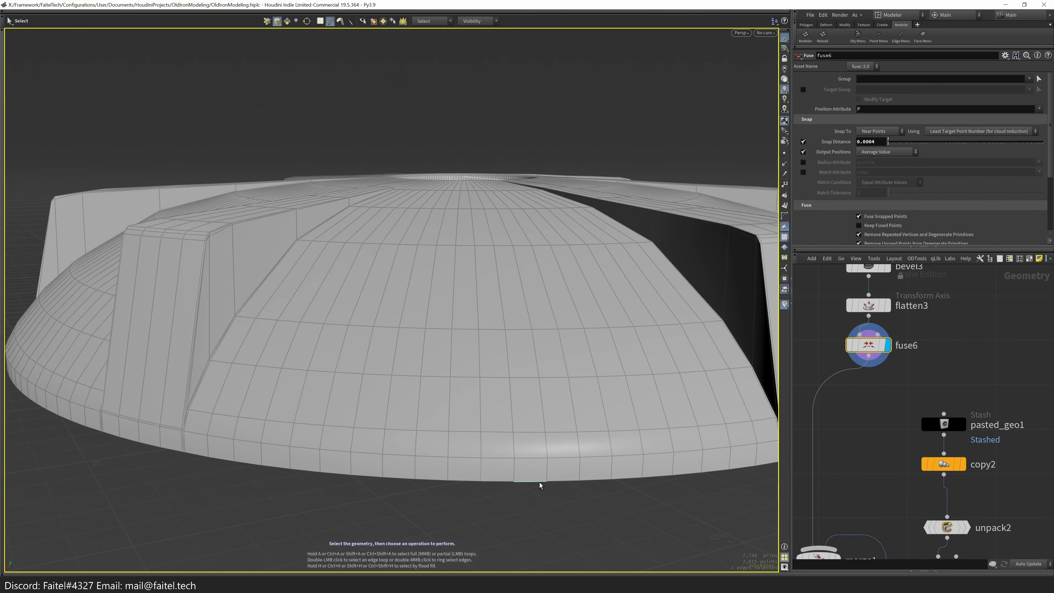
{"action": "scroll", "coordinate": [539, 485], "scroll_direction": "up", "scroll_amount": 5}
{"action": "scroll", "coordinate": [471, 431], "scroll_direction": "down", "scroll_amount": 3}
{"action": "key", "text": "1"}
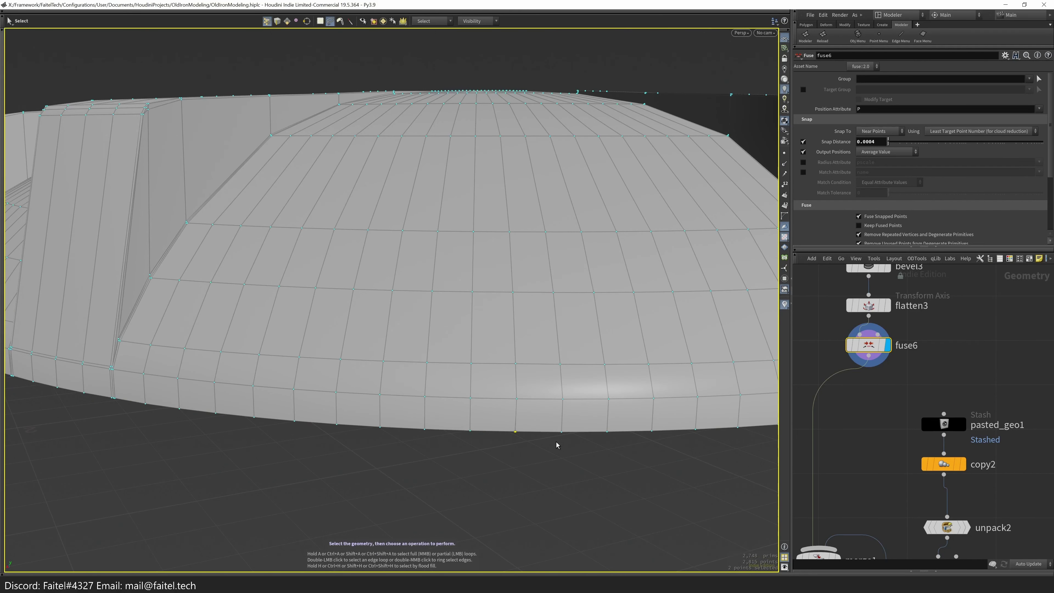
{"action": "middle_click", "coordinate": [548, 434]}
{"action": "scroll", "coordinate": [519, 457], "scroll_direction": "down", "scroll_amount": 3}
{"action": "key", "text": "q"}
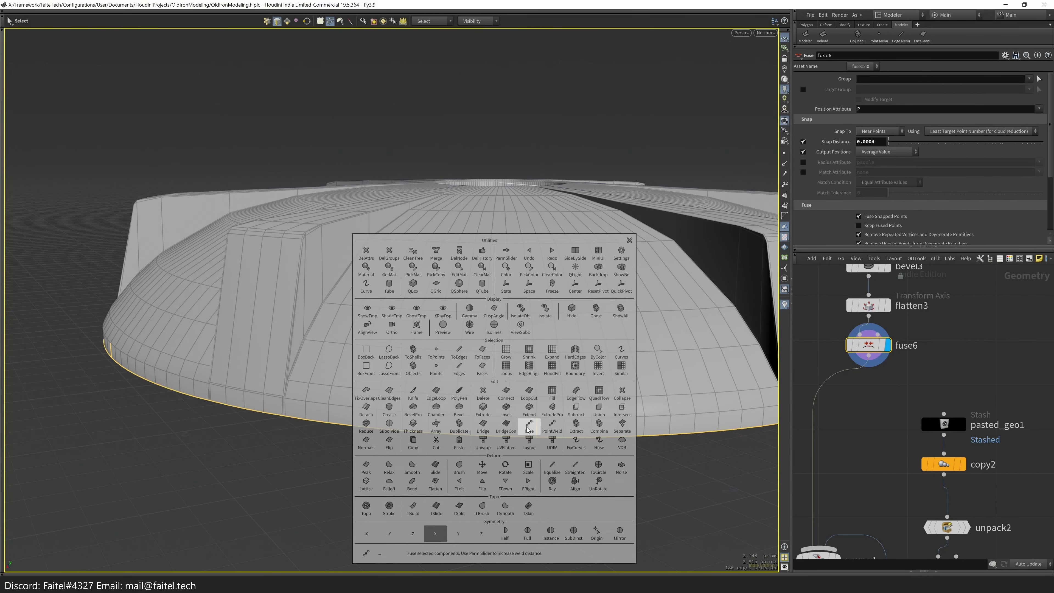
{"action": "left_click", "coordinate": [529, 425]}
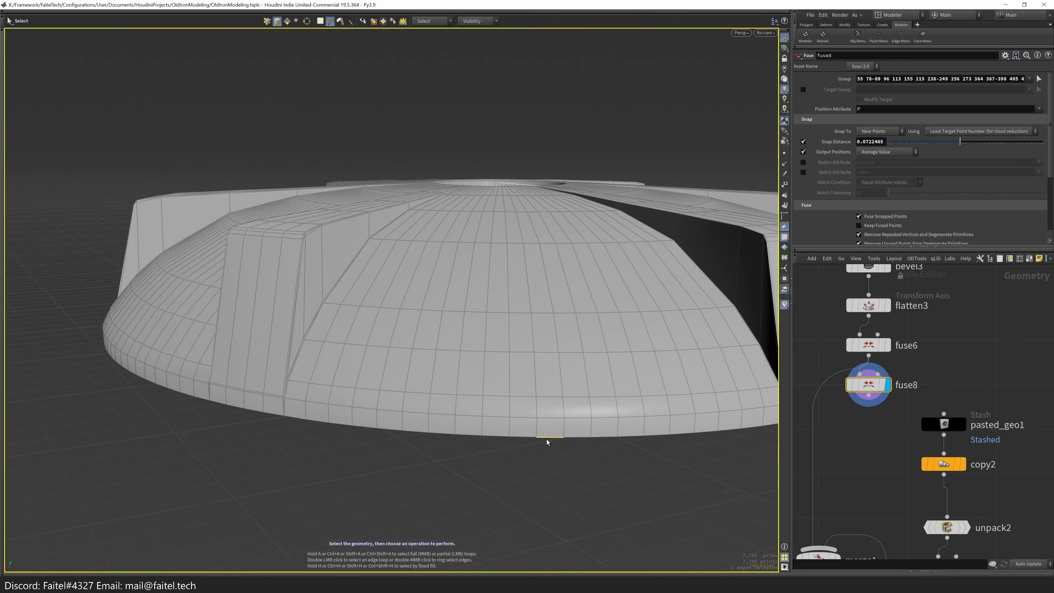
- Review the reverse1, merge1 and fuse6 node settings
{"action": "scroll", "coordinate": [546, 442], "scroll_direction": "down", "scroll_amount": 3}
{"action": "left_click_drag", "start_coordinate": [416, 499], "coordinate": [877, 466], "text": "alt"}
{"action": "scroll", "coordinate": [970, 502], "scroll_direction": "down", "scroll_amount": 3}
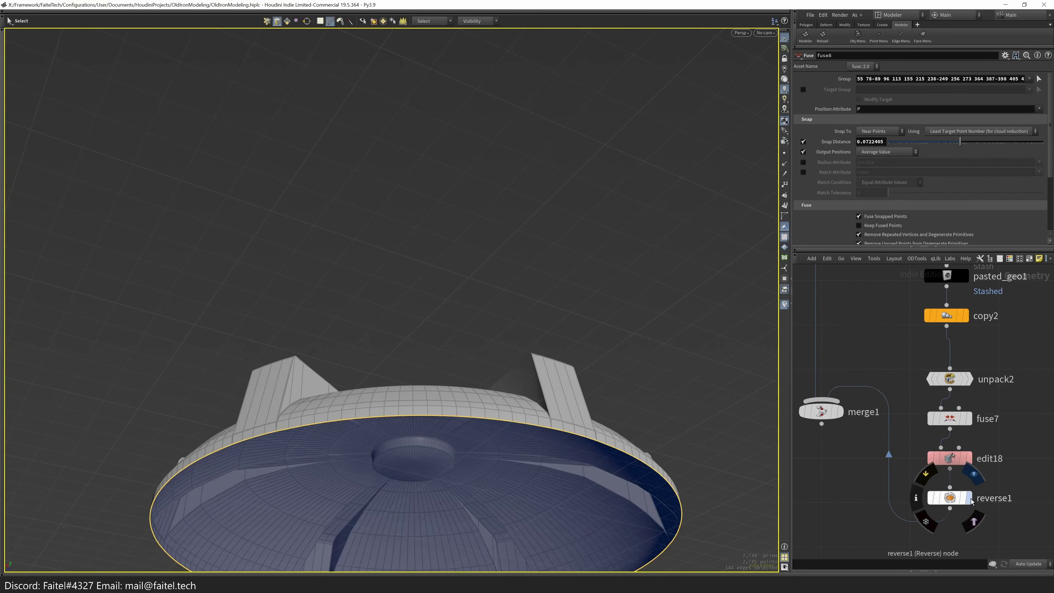
{"action": "left_click", "coordinate": [971, 501]}
{"action": "left_click_drag", "start_coordinate": [499, 434], "coordinate": [548, 482], "text": "alt"}
{"action": "scroll", "coordinate": [839, 447], "scroll_direction": "up", "scroll_amount": 2}
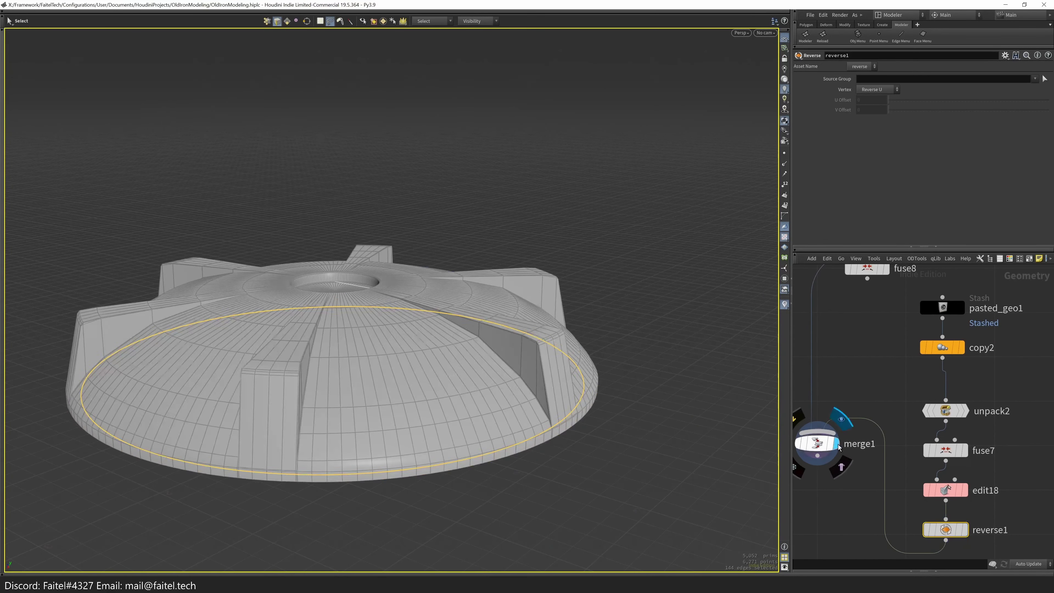
{"action": "left_click", "coordinate": [839, 447]}
{"action": "scroll", "coordinate": [893, 394], "scroll_direction": "up", "scroll_amount": 5}
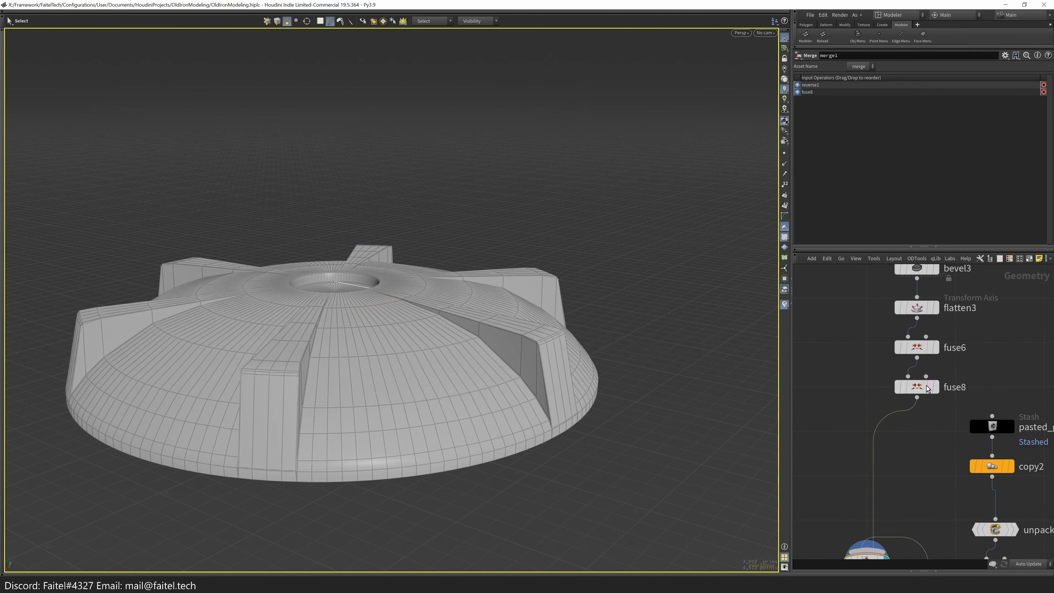
{"action": "left_click", "coordinate": [928, 388]}
{"action": "scroll", "coordinate": [929, 388], "scroll_direction": "down", "scroll_amount": 3}
{"action": "scroll", "coordinate": [932, 416], "scroll_direction": "up", "scroll_amount": 3}
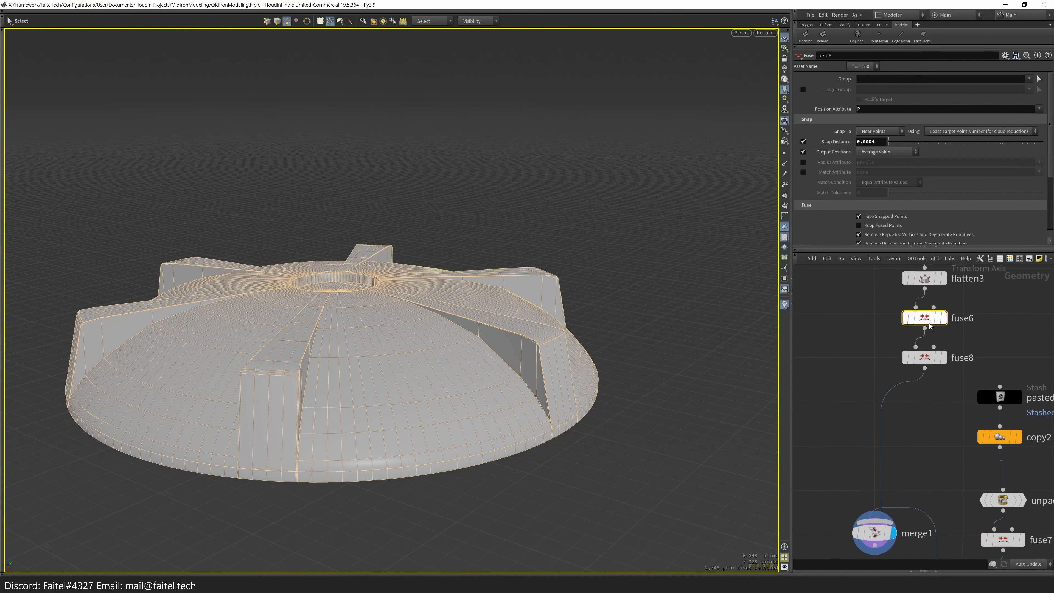
{"action": "scroll", "coordinate": [932, 415], "scroll_direction": "down", "scroll_amount": 2}
- Display fuse8, then merge1, viewing the shell's underside to bridge the edge loops
{"action": "left_click", "coordinate": [937, 376]}
{"action": "scroll", "coordinate": [932, 437], "scroll_direction": "down", "scroll_amount": 2}
{"action": "left_click", "coordinate": [887, 482]}
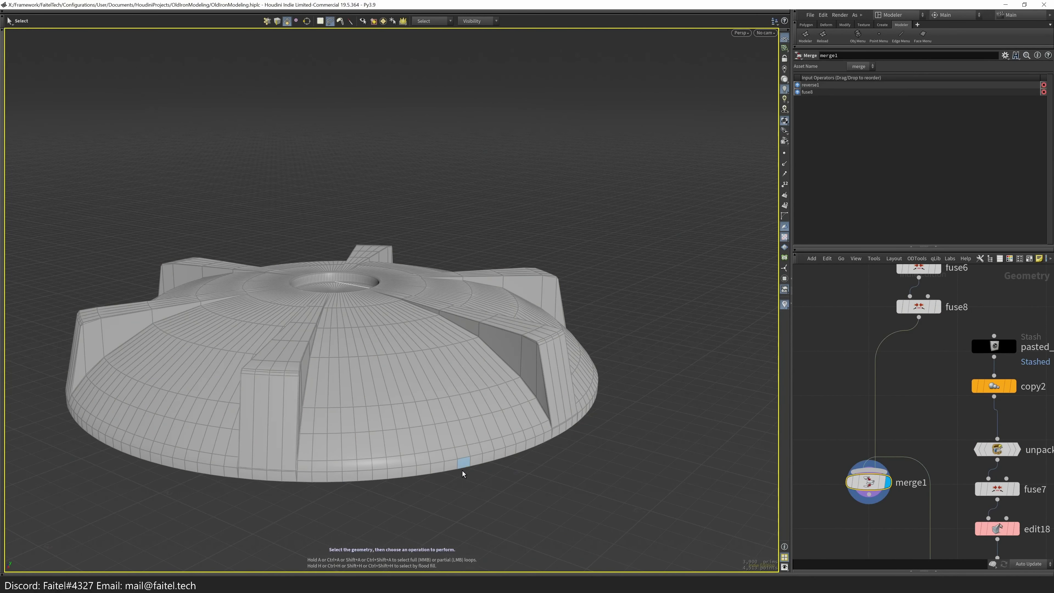
{"action": "left_click_drag", "start_coordinate": [449, 497], "coordinate": [382, 273], "text": "alt"}
{"action": "key", "text": "b"}
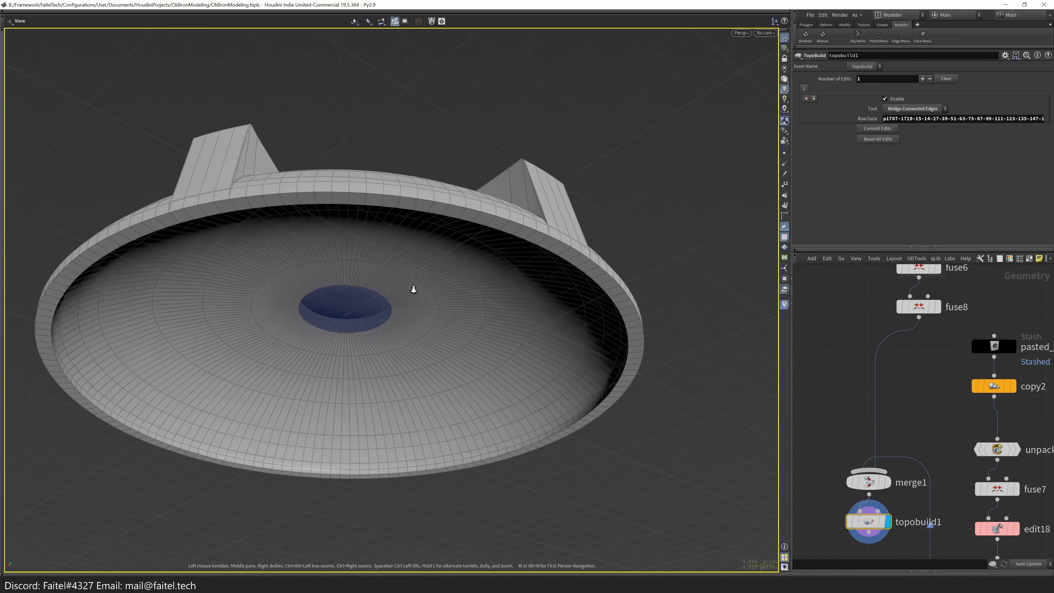
- Select the radial edges and circular edge loop around the central hole
{"action": "scroll", "coordinate": [465, 311], "scroll_direction": "up", "scroll_amount": 3}
{"action": "key", "text": "Escape"}
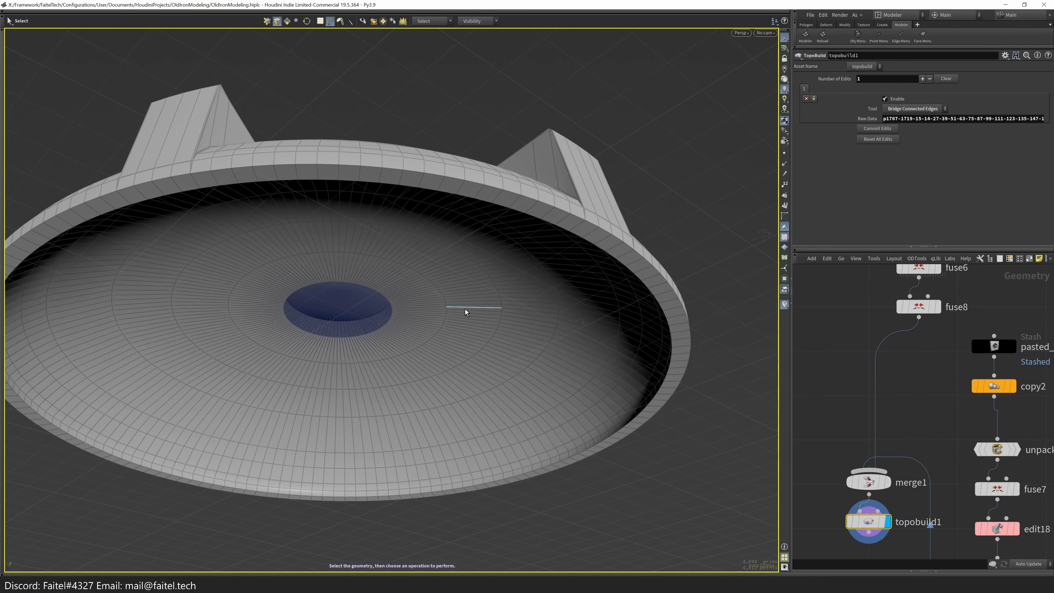
{"action": "left_click_drag", "start_coordinate": [466, 309], "coordinate": [414, 282], "text": "alt"}
{"action": "middle_click", "coordinate": [414, 283]}
{"action": "scroll", "coordinate": [431, 297], "scroll_direction": "up", "scroll_amount": 6}
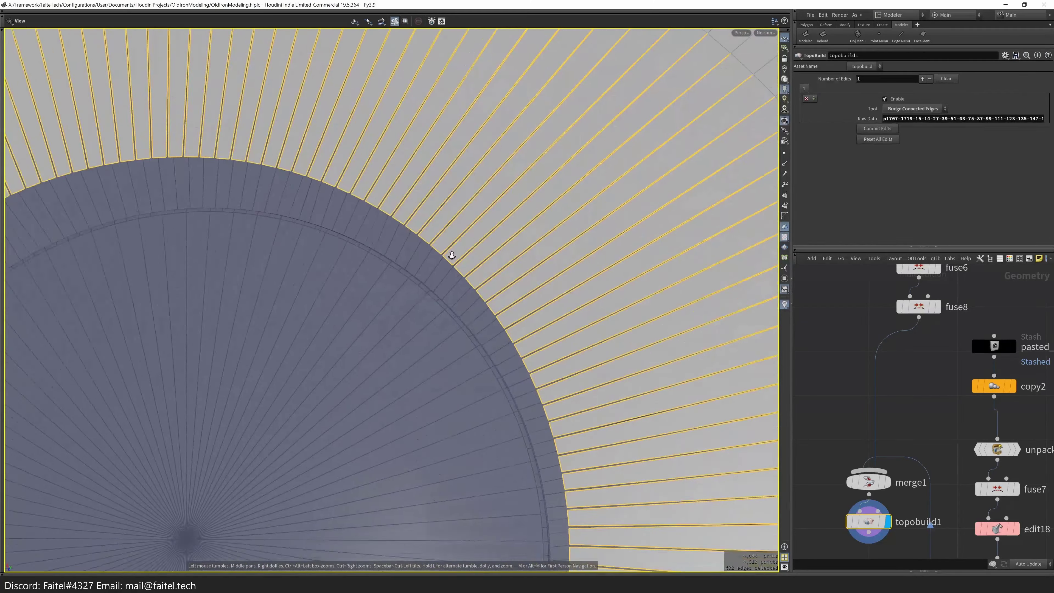
{"action": "scroll", "coordinate": [480, 231], "scroll_direction": "down", "scroll_amount": 2}
{"action": "scroll", "coordinate": [463, 285], "scroll_direction": "down", "scroll_amount": 5}
{"action": "middle_click", "coordinate": [567, 270]}
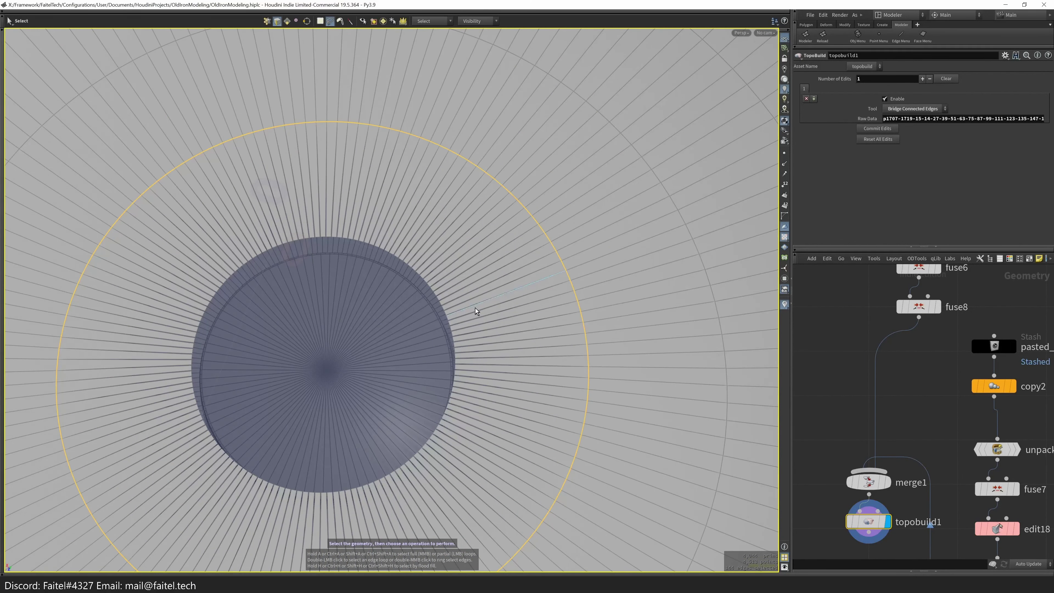
{"action": "middle_click", "coordinate": [446, 316]}
- Fuse the edges around the hole, lowering the snap distance until the spike disappears
{"action": "key", "text": "Tab"}
{"action": "left_click", "coordinate": [540, 306]}
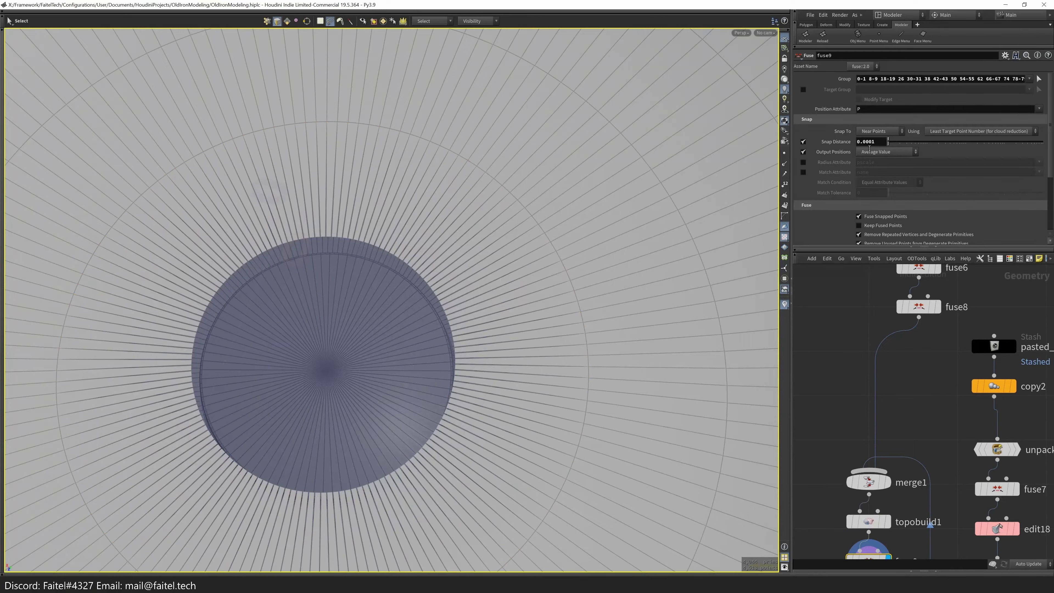
{"action": "middle_click_drag", "start_coordinate": [540, 305], "coordinate": [534, 304]}
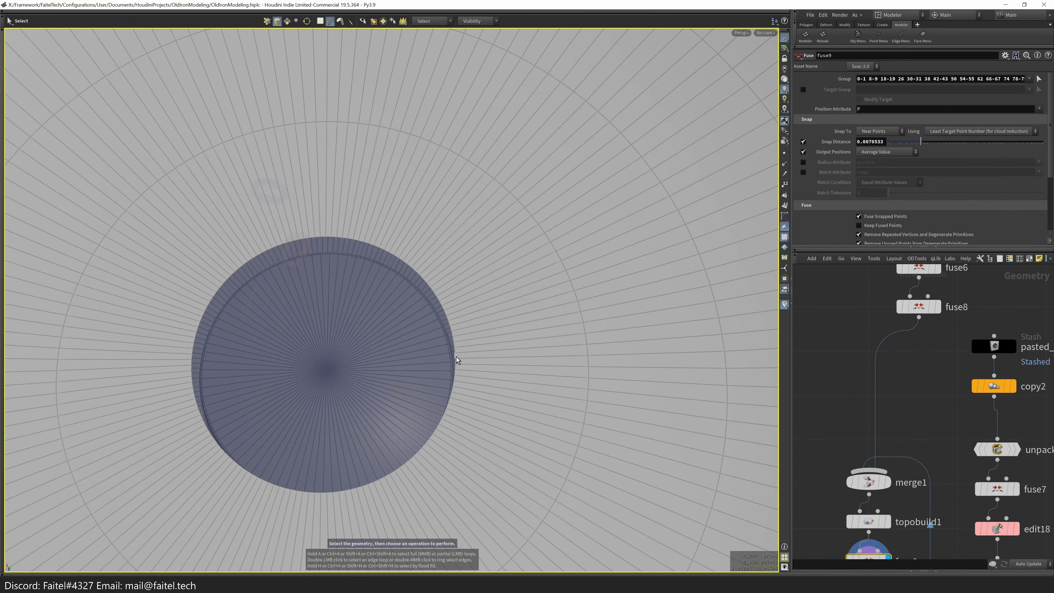
{"action": "scroll", "coordinate": [456, 360], "scroll_direction": "down", "scroll_amount": 5}
{"action": "left_click_drag", "start_coordinate": [456, 360], "coordinate": [365, 367], "text": "alt"}
{"action": "scroll", "coordinate": [467, 341], "scroll_direction": "up", "scroll_amount": 4}
- Reframe the dish and bring the edit19 node into view to add a node
{"action": "key", "text": "r"}
{"action": "key", "text": "Escape"}
{"action": "scroll", "coordinate": [335, 475], "scroll_direction": "down", "scroll_amount": 5}
{"action": "middle_click_drag", "start_coordinate": [336, 474], "coordinate": [341, 420]}
{"action": "middle_click_drag", "start_coordinate": [763, 466], "coordinate": [875, 383]}
{"action": "key", "text": "Tab"}
- Add a circle node after edit19 and frame the front view on the central disc
{"action": "type", "text": "circ"}
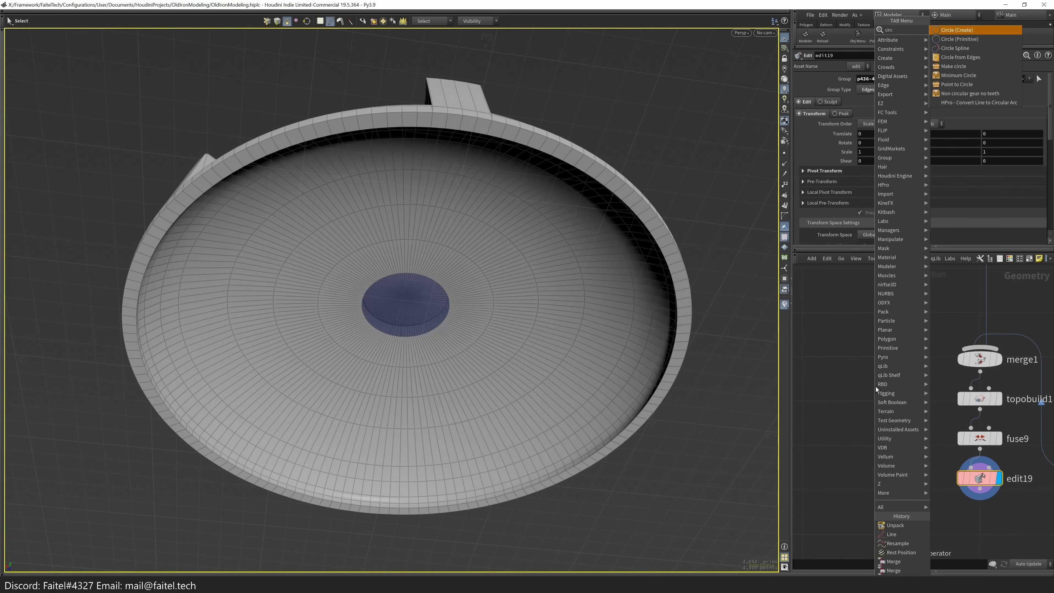
{"action": "key", "text": "Return"}
{"action": "left_click", "coordinate": [875, 387]}
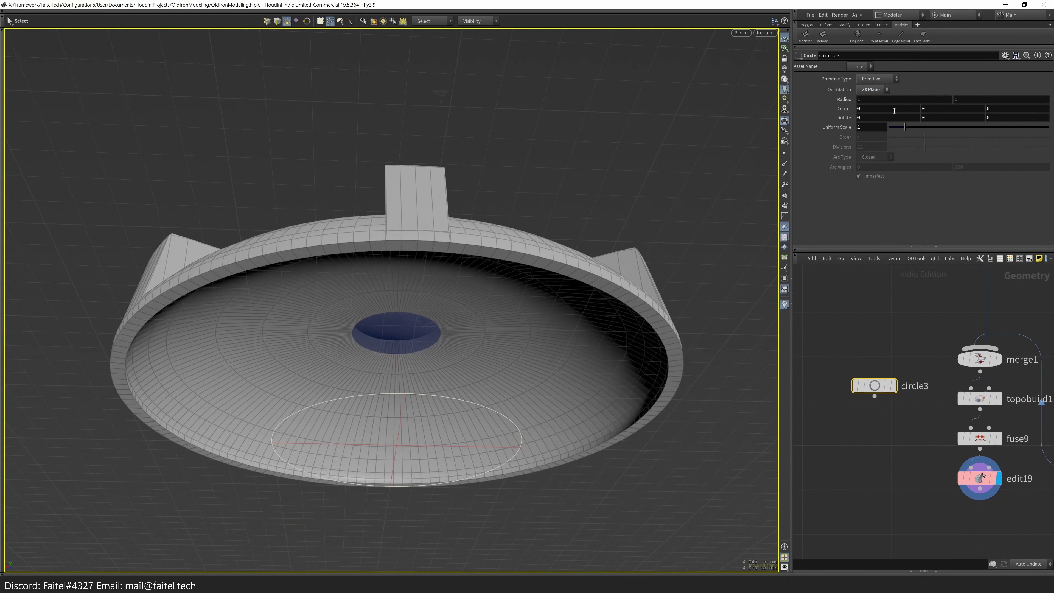
{"action": "key", "text": "space+3"}
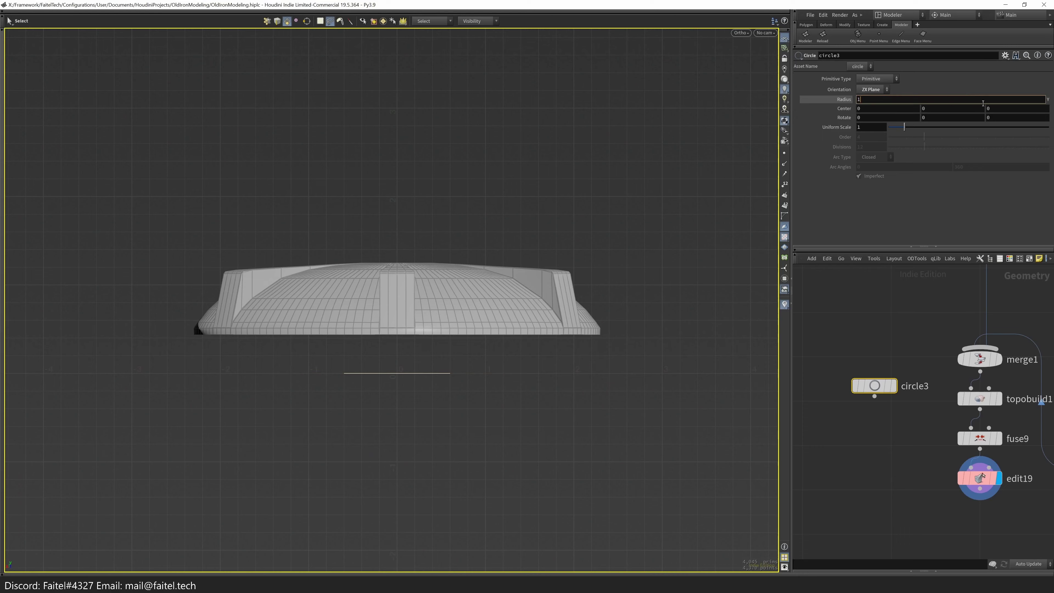
{"action": "key", "text": "space+2"}
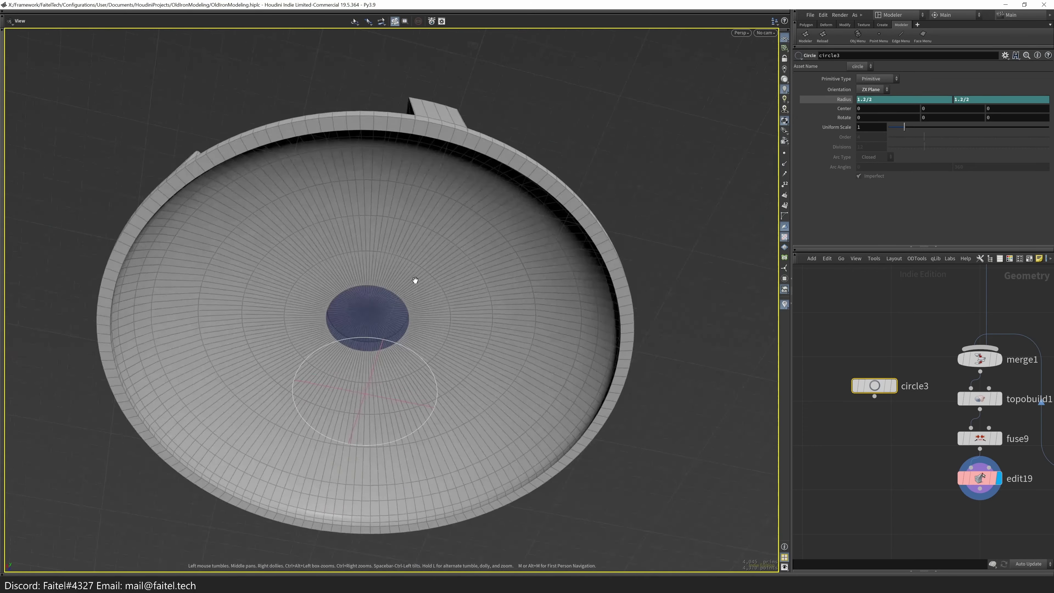
{"action": "scroll", "coordinate": [455, 315], "scroll_direction": "up", "scroll_amount": 5}
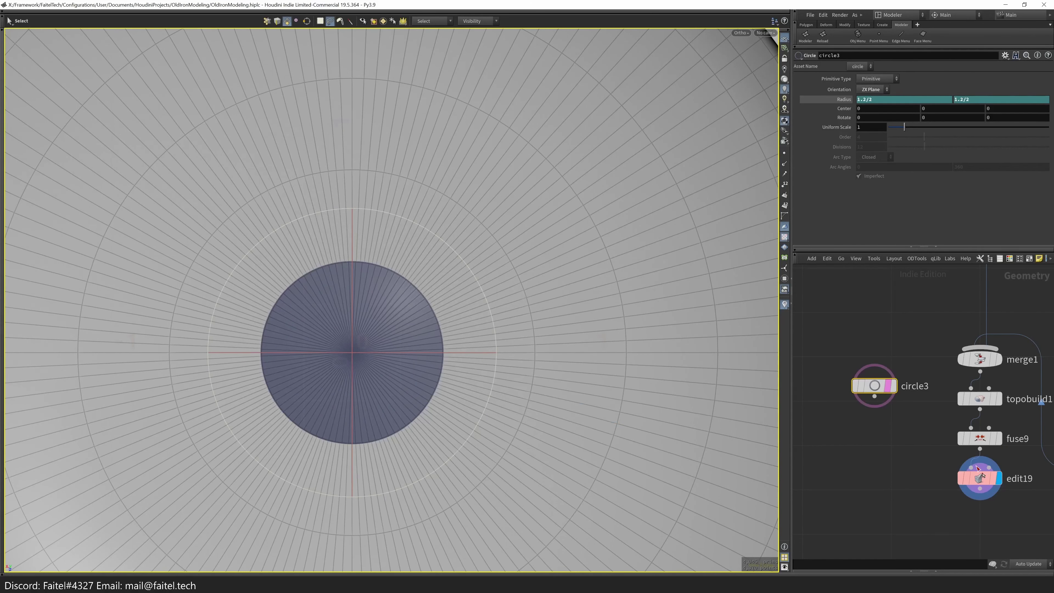
- Insert an edge loop around the central disc and select the ring of faces around it
{"action": "key", "text": "alt+l"}
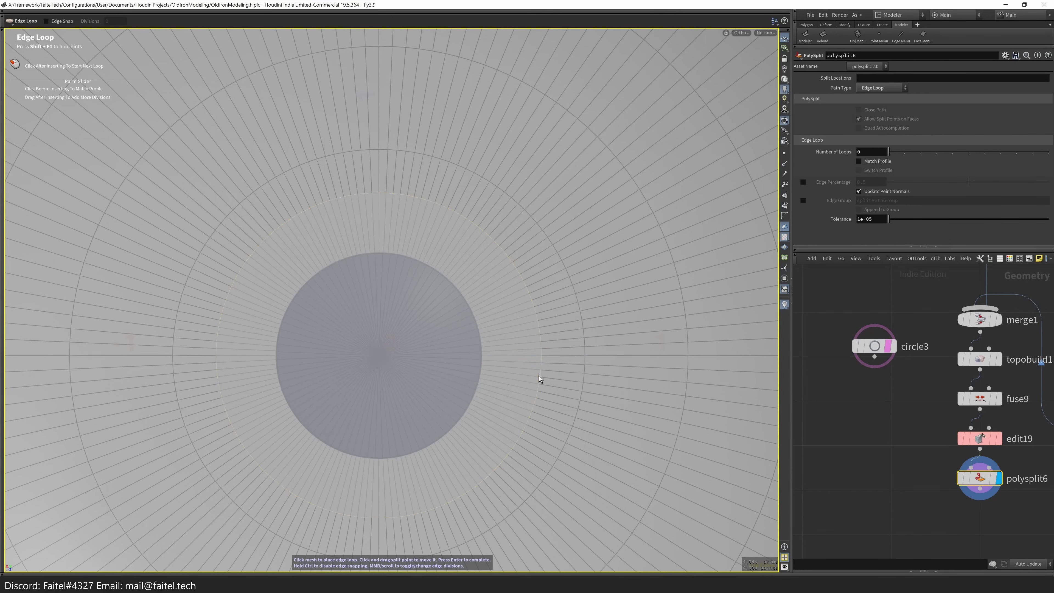
{"action": "scroll", "coordinate": [542, 374], "scroll_direction": "down", "scroll_amount": 3}
{"action": "left_click", "coordinate": [520, 384]}
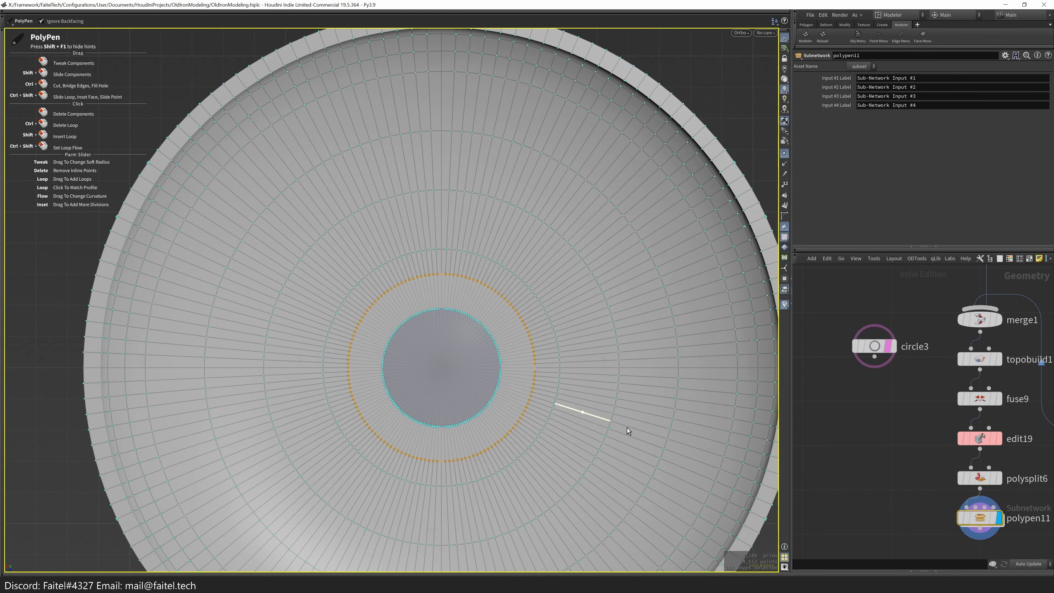
{"action": "key", "text": "s"}
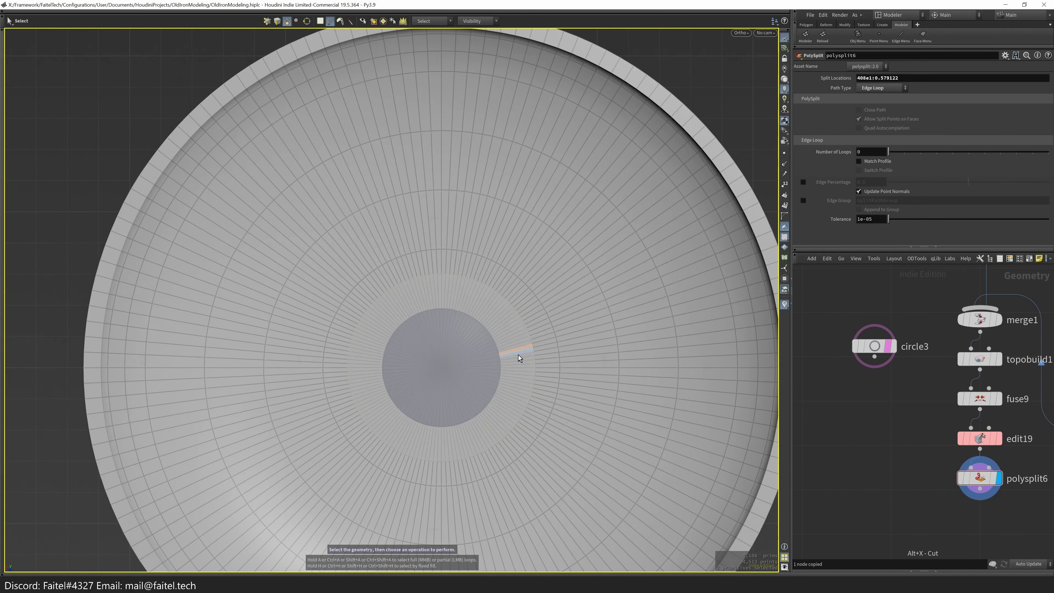
{"action": "left_click_drag", "start_coordinate": [520, 358], "coordinate": [483, 354]}
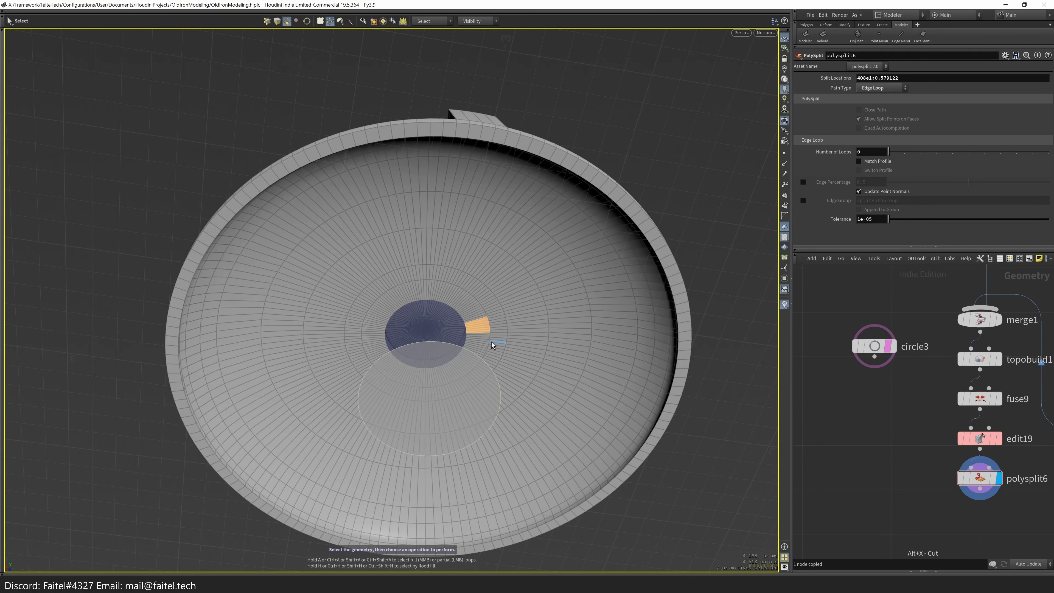
{"action": "left_click", "coordinate": [491, 352]}
{"action": "left_click", "coordinate": [481, 345]}
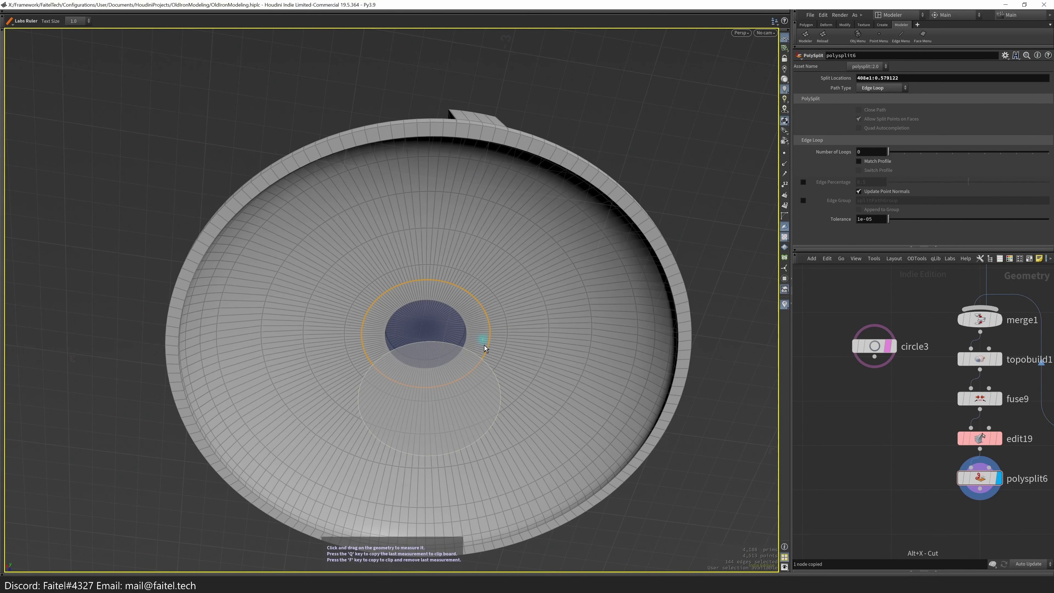
{"action": "double_click", "coordinate": [485, 348]}
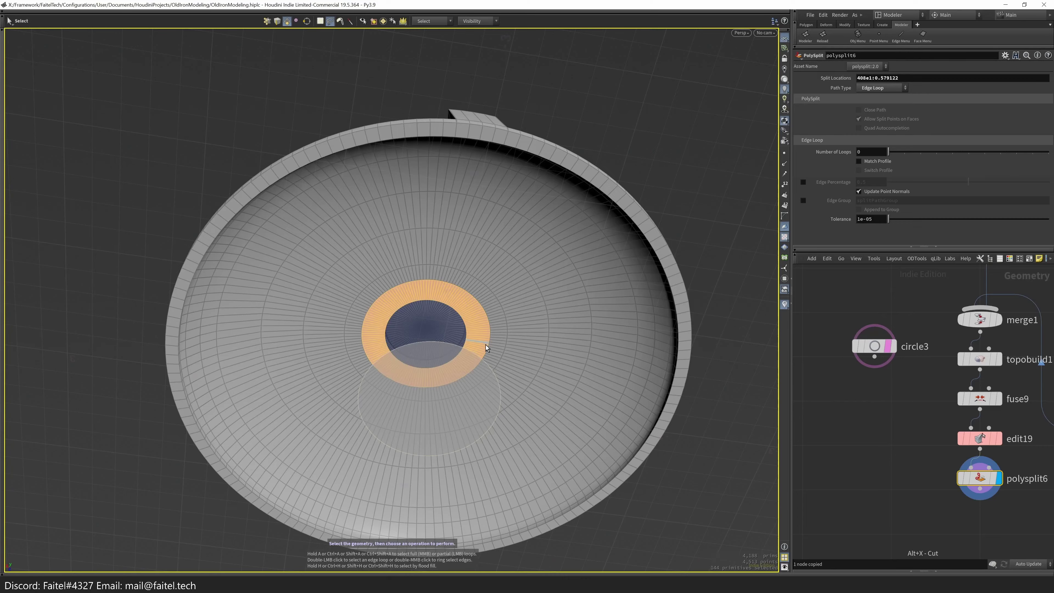
{"action": "left_click_drag", "start_coordinate": [485, 349], "coordinate": [626, 381]}
- Extrude the face ring down into a stem and widen its end ring slightly
{"action": "key", "text": "shift+e"}
{"action": "key", "text": "space+3"}
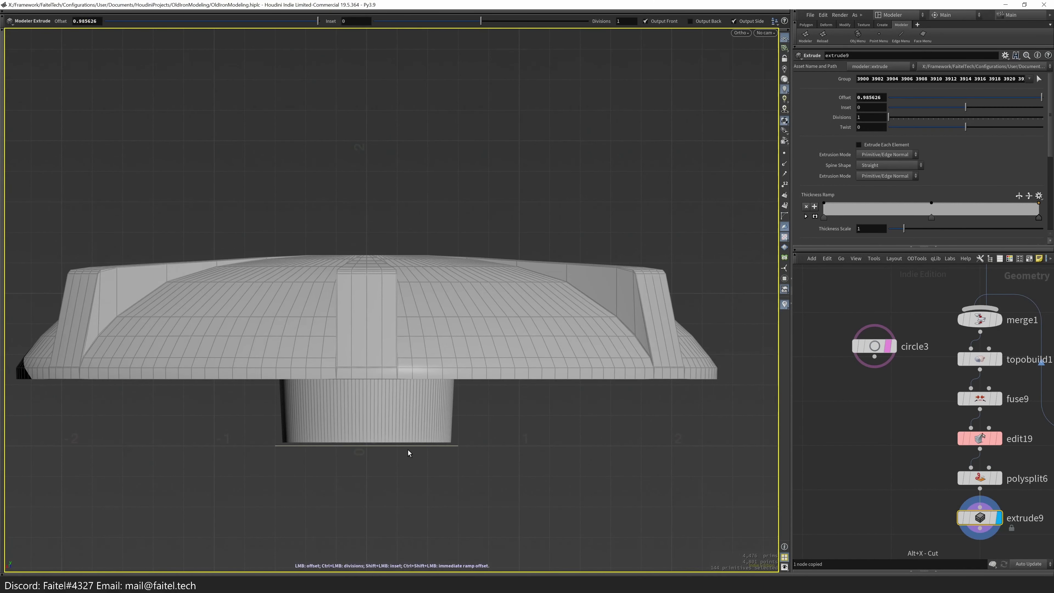
{"action": "left_click_drag", "start_coordinate": [458, 432], "coordinate": [513, 292]}
{"action": "key", "text": "shift+e"}
{"action": "key", "text": "e"}
{"action": "scroll", "coordinate": [417, 297], "scroll_direction": "up", "scroll_amount": 3}
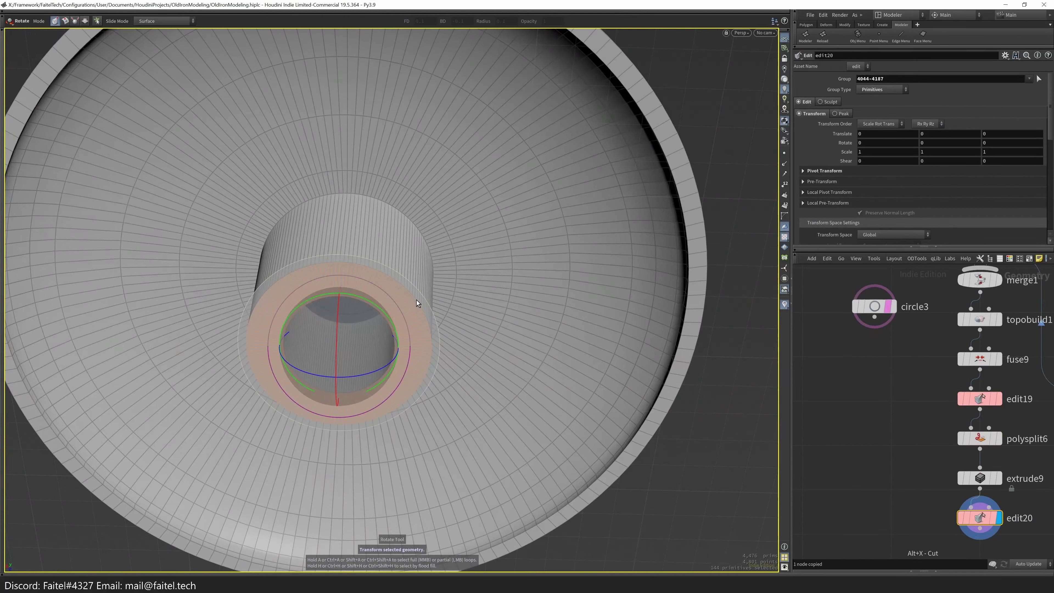
{"action": "left_click_drag", "start_coordinate": [295, 383], "coordinate": [294, 384]}
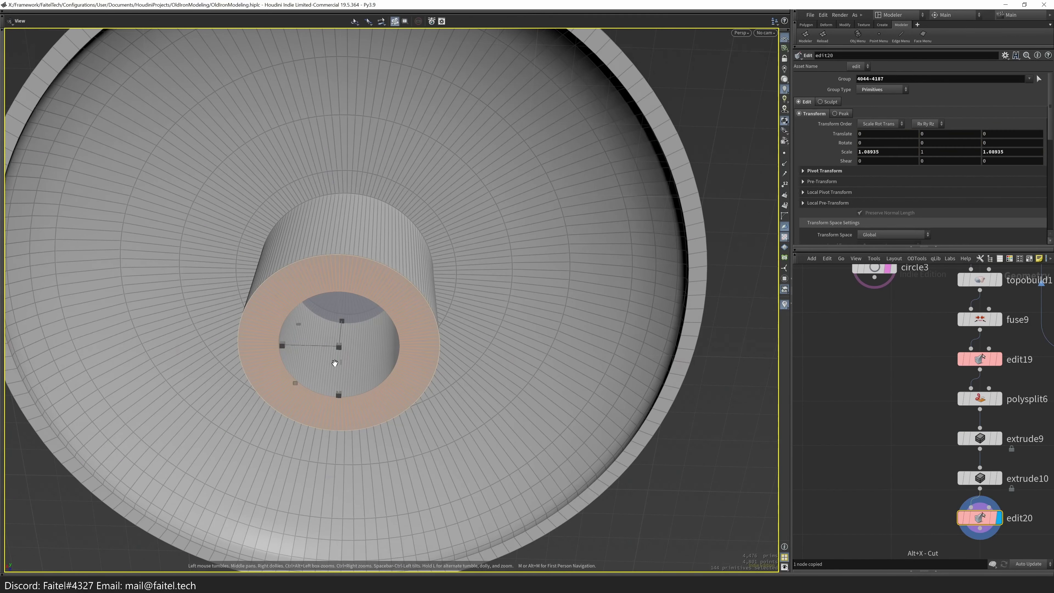
{"action": "key", "text": "Escape"}
{"action": "scroll", "coordinate": [435, 288], "scroll_direction": "up", "scroll_amount": 2}
{"action": "left_click_drag", "start_coordinate": [435, 289], "coordinate": [329, 335]}
{"action": "key", "text": "s"}
- Push the stem's inner rim edge loop down into the stem
{"action": "double_click", "coordinate": [339, 335]}
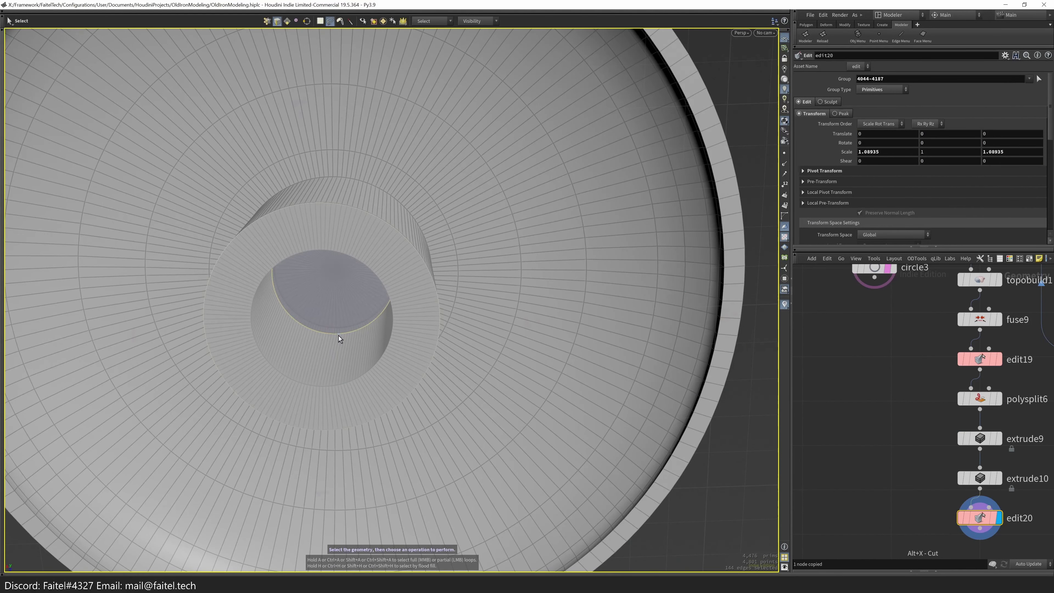
{"action": "key", "text": "t"}
{"action": "left_click_drag", "start_coordinate": [337, 273], "coordinate": [405, 365]}
{"action": "key", "text": "Escape"}
- Fill the open hole with PolyFill set to Quadrilateral Fan
{"action": "key", "text": "Tab"}
{"action": "left_click", "coordinate": [403, 317]}
{"action": "left_click", "coordinate": [881, 78]}
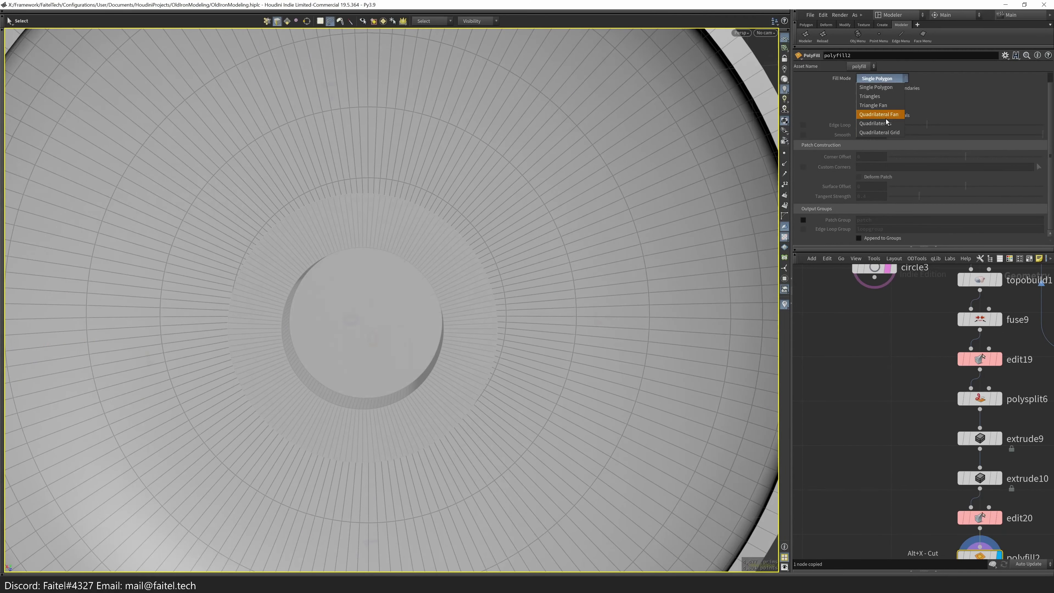
{"action": "left_click", "coordinate": [880, 110]}
- Bevel the ring of newly filled faces
{"action": "key", "text": "s"}
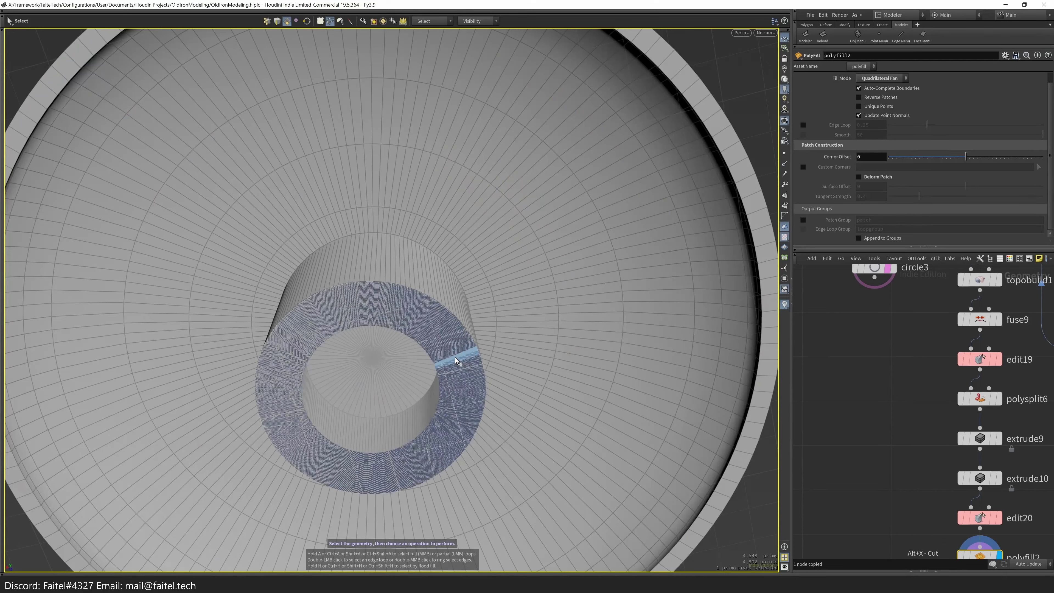
{"action": "left_click", "coordinate": [459, 365]}
{"action": "left_click_drag", "start_coordinate": [473, 365], "coordinate": [471, 395], "text": "alt"}
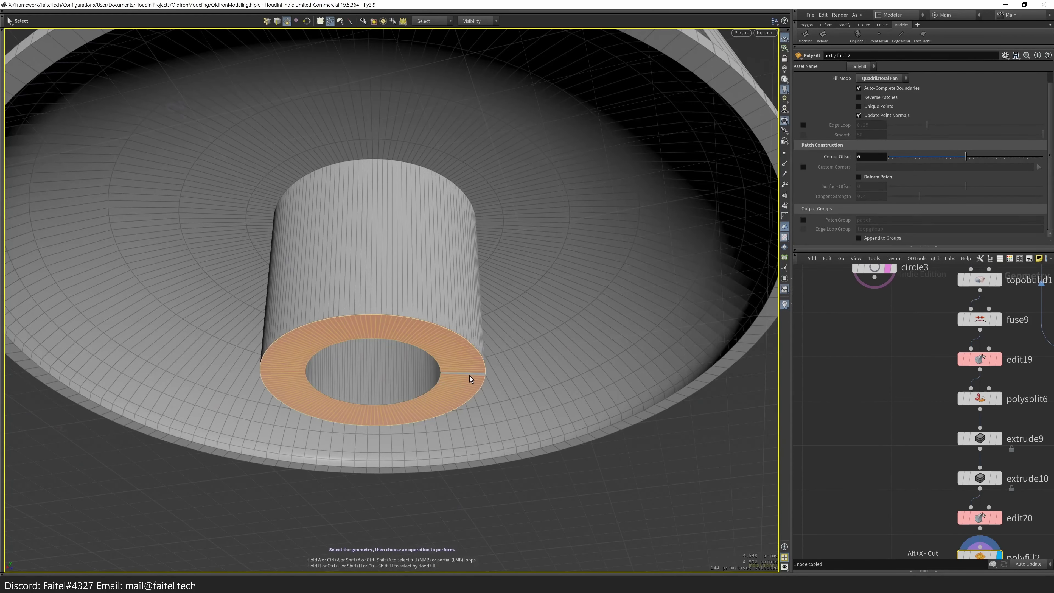
{"action": "key", "text": "b"}
{"action": "scroll", "coordinate": [460, 375], "scroll_direction": "up", "scroll_amount": 10}
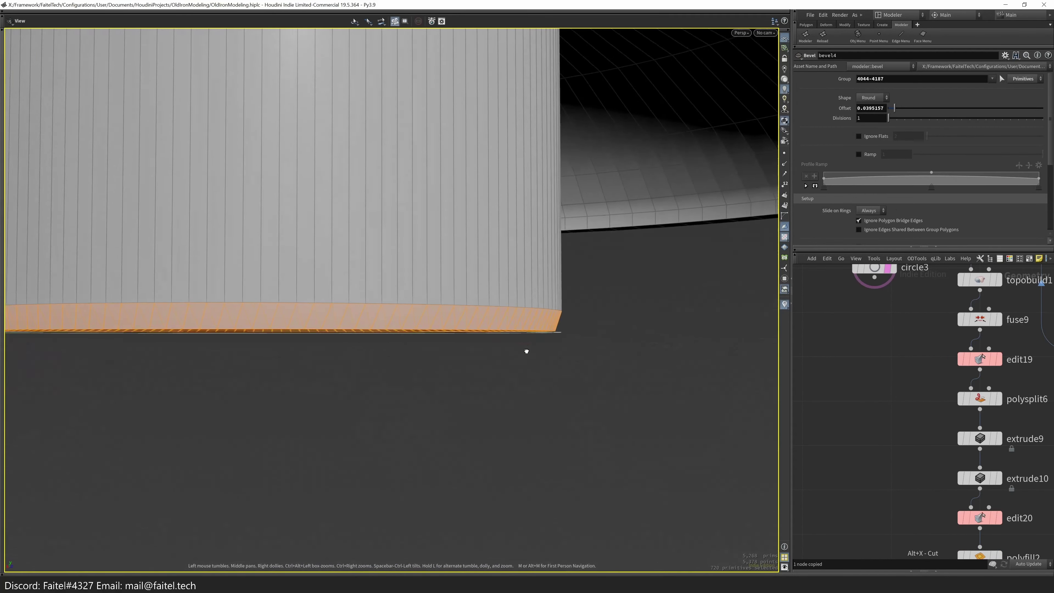
{"action": "left_click_drag", "start_coordinate": [527, 352], "coordinate": [423, 254]}
- Switch to edge selection and inspect the stem and shell from wider angles
{"action": "key", "text": "s"}
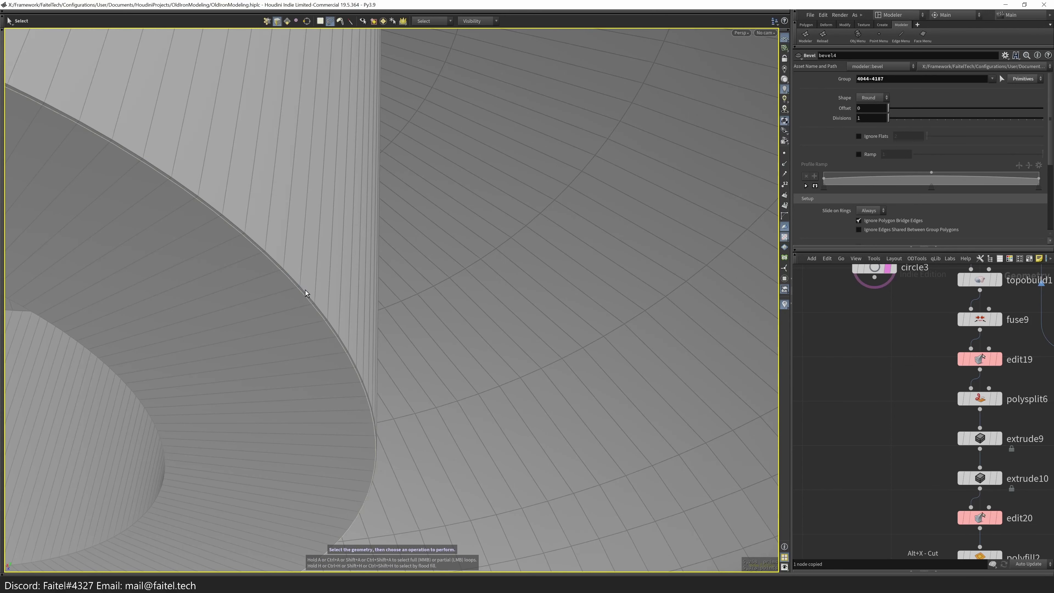
{"action": "key", "text": "3"}
{"action": "left_click_drag", "start_coordinate": [308, 296], "coordinate": [430, 284], "text": "alt"}
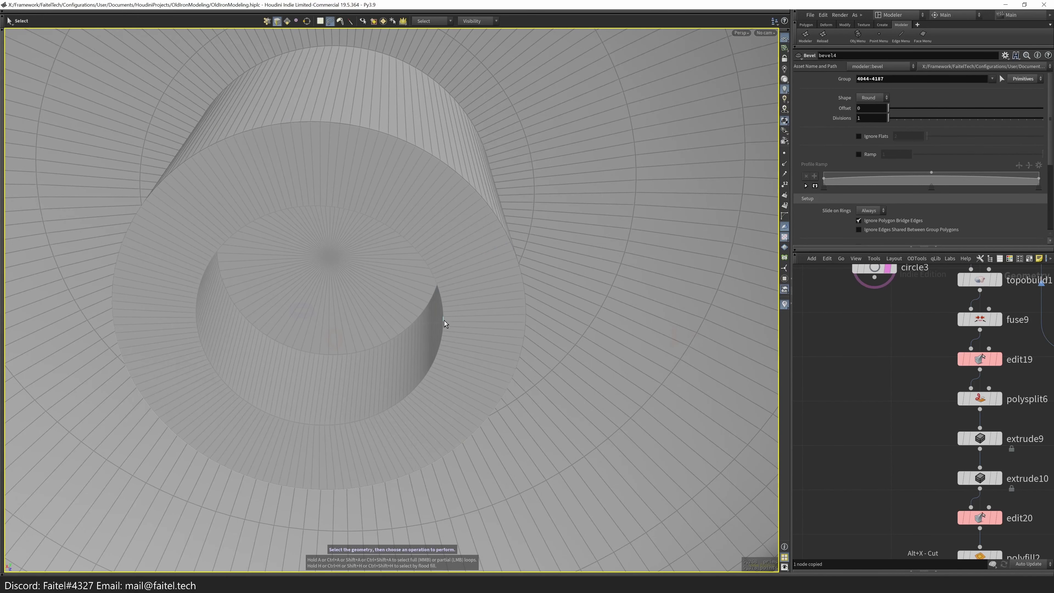
{"action": "left_click_drag", "start_coordinate": [445, 321], "coordinate": [388, 233], "text": "alt"}
{"action": "scroll", "coordinate": [452, 217], "scroll_direction": "up", "scroll_amount": 5}
{"action": "middle_click_drag", "start_coordinate": [859, 288], "coordinate": [822, 341]}
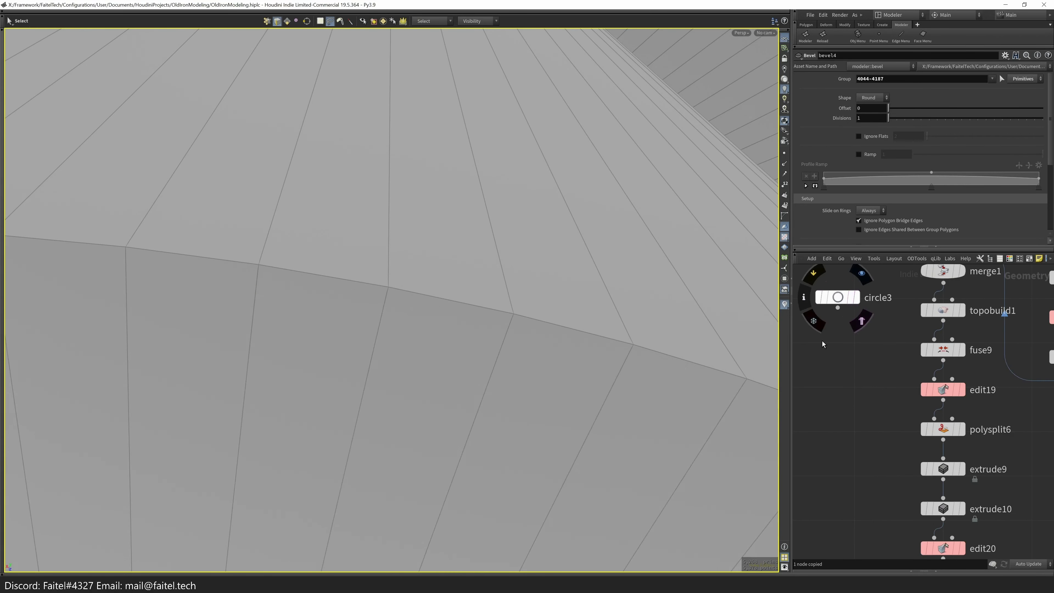
{"action": "scroll", "coordinate": [544, 382], "scroll_direction": "down", "scroll_amount": 5}
- Select all the bowl's edges and fuse overlapping points with Snap Distance 0.0002
{"action": "left_click", "coordinate": [597, 371]}
{"action": "key", "text": "Tab"}
{"action": "left_click", "coordinate": [490, 391]}
{"action": "key", "text": "h"}
{"action": "key", "text": "Tab"}
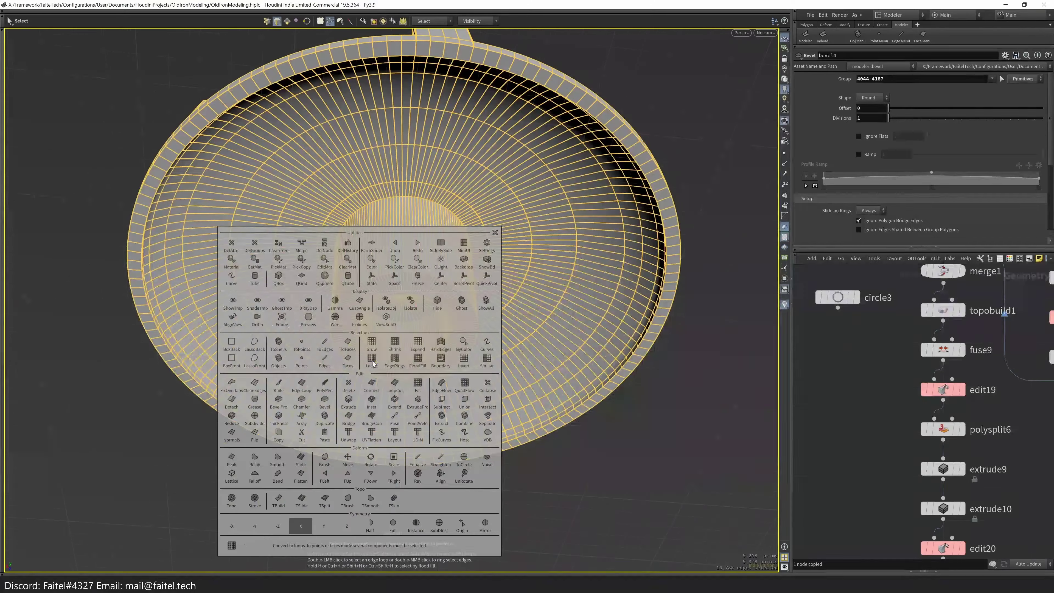
{"action": "left_click", "coordinate": [395, 419]}
{"action": "left_click", "coordinate": [874, 142]}
- Set the snap distance to 0.0002 and bevel the stem's top rim edge loop
{"action": "type", "text": "0.000"}
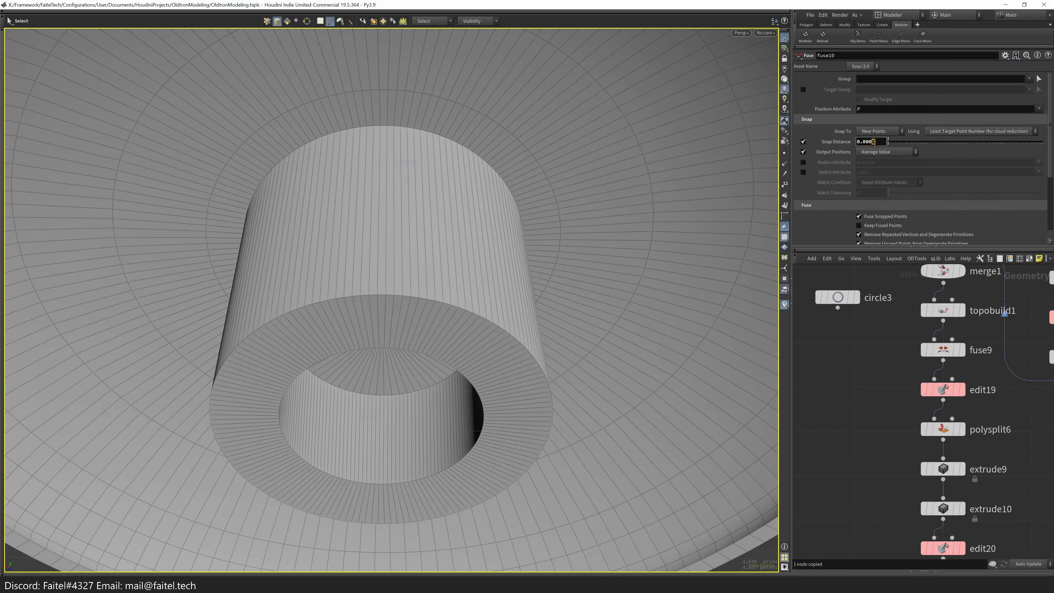
{"action": "type", "text": "2"}
{"action": "key", "text": "Return"}
{"action": "scroll", "coordinate": [548, 276], "scroll_direction": "up", "scroll_amount": 3}
{"action": "double_click", "coordinate": [484, 298]}
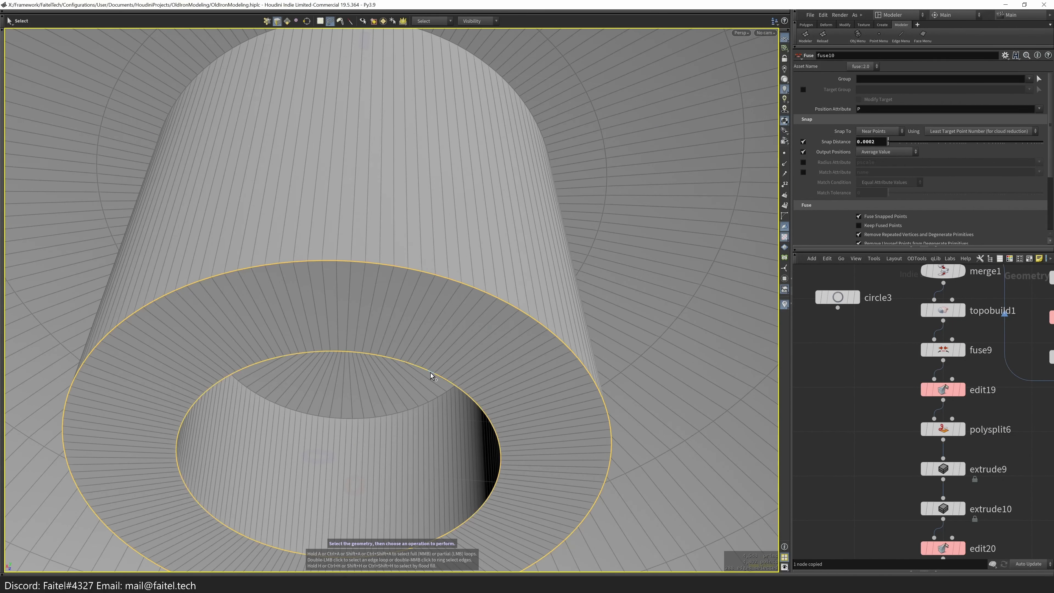
{"action": "scroll", "coordinate": [432, 376], "scroll_direction": "down", "scroll_amount": 3}
{"action": "left_click_drag", "start_coordinate": [353, 377], "coordinate": [499, 329], "text": "alt"}
{"action": "key", "text": "b"}
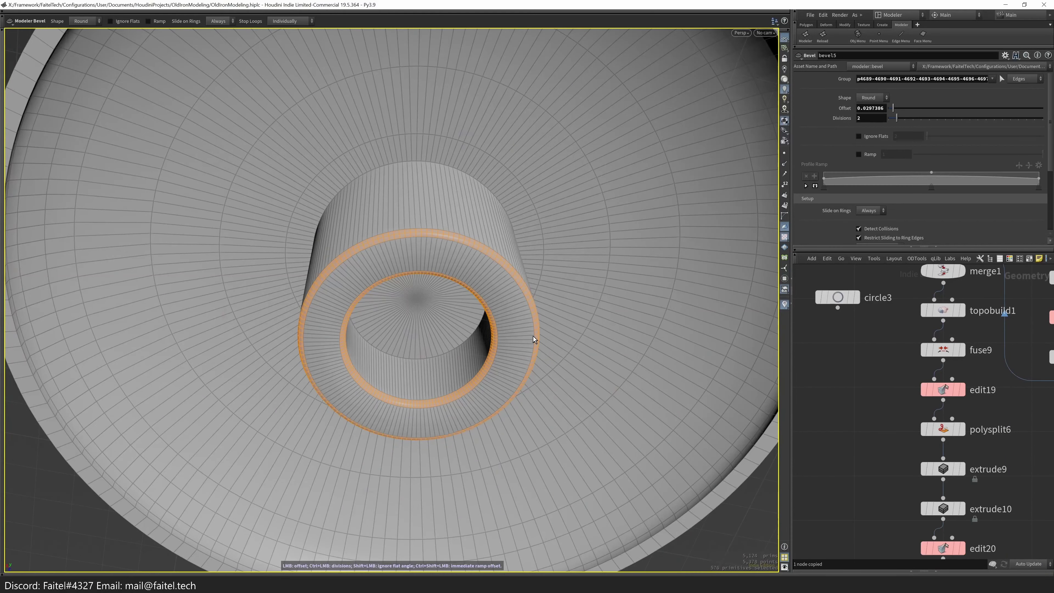
{"action": "key", "text": "Escape"}
- Bevel the stem's top edge loop again, checking it from the side and below
{"action": "scroll", "coordinate": [533, 336], "scroll_direction": "down", "scroll_amount": 5}
{"action": "left_click_drag", "start_coordinate": [535, 259], "coordinate": [512, 413]}
{"action": "scroll", "coordinate": [570, 344], "scroll_direction": "up", "scroll_amount": 5}
{"action": "left_click_drag", "start_coordinate": [570, 344], "coordinate": [527, 260]}
{"action": "key", "text": "s"}
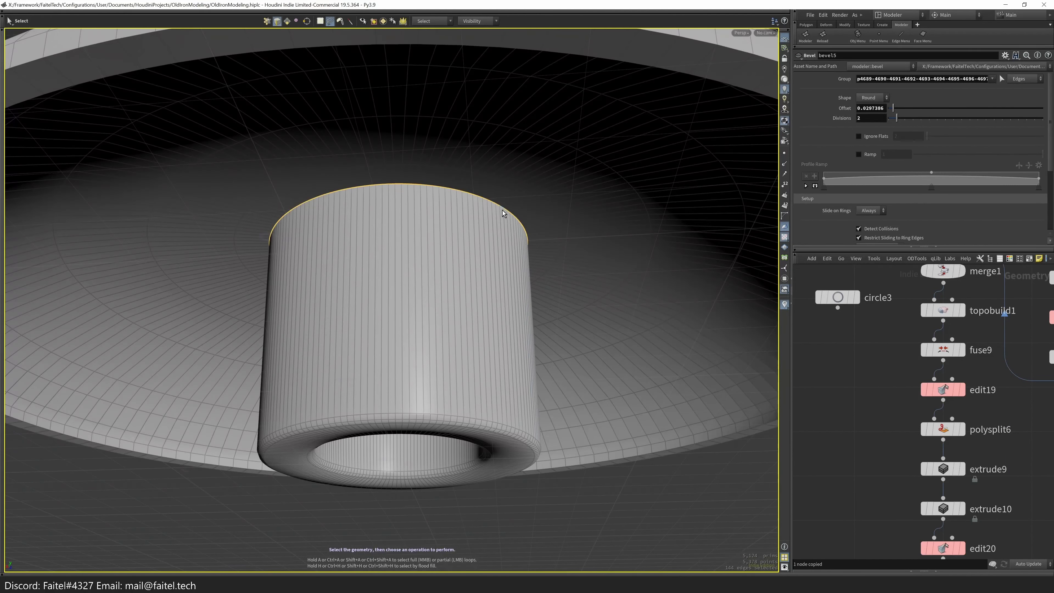
{"action": "left_click_drag", "start_coordinate": [502, 210], "coordinate": [571, 302], "text": "alt"}
{"action": "key", "text": "b"}
{"action": "key", "text": "Escape"}
- Turn on wireframe-over-shaded display and pick a tool from the modelling palette
{"action": "scroll", "coordinate": [517, 355], "scroll_direction": "up", "scroll_amount": 3}
{"action": "scroll", "coordinate": [511, 376], "scroll_direction": "down", "scroll_amount": 5}
{"action": "left_click_drag", "start_coordinate": [503, 397], "coordinate": [607, 390]}
{"action": "scroll", "coordinate": [608, 373], "scroll_direction": "up", "scroll_amount": 5}
{"action": "key", "text": "s"}
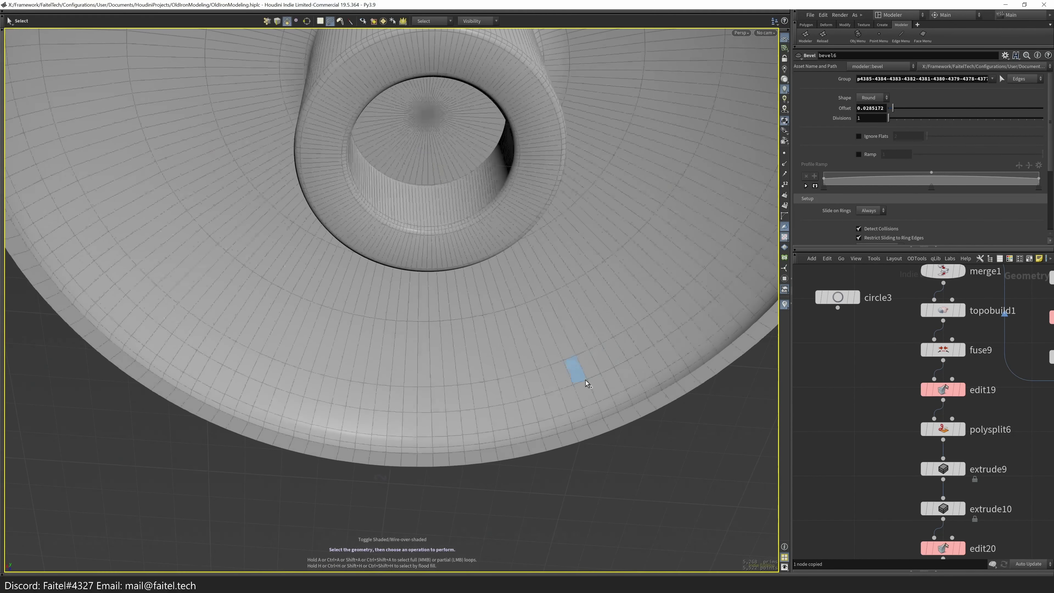
{"action": "scroll", "coordinate": [610, 355], "scroll_direction": "up", "scroll_amount": 2}
{"action": "key", "text": "shift+w"}
{"action": "key", "text": "space"}
{"action": "left_click", "coordinate": [546, 402]}
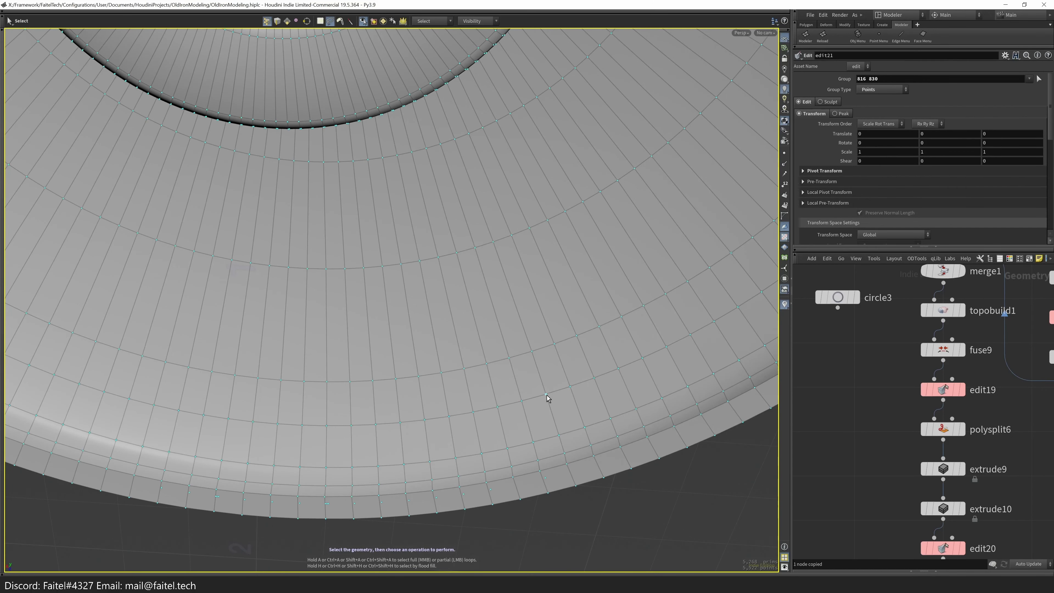
- In top view, select the central disc of faces, grow the selection, and fuse overlapping points
{"action": "key", "text": "4"}
{"action": "scroll", "coordinate": [555, 407], "scroll_direction": "down", "scroll_amount": 5}
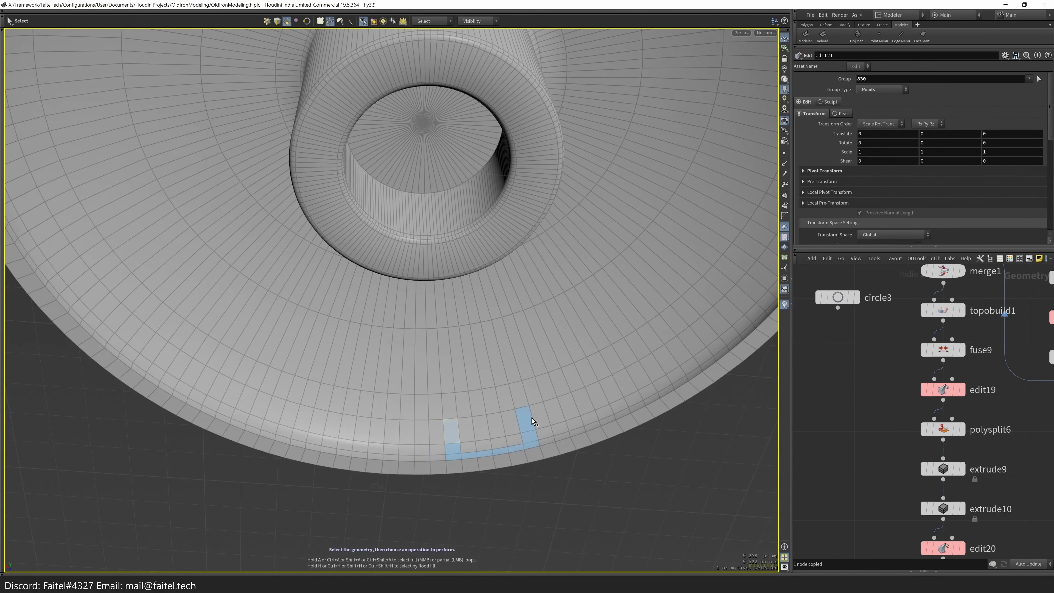
{"action": "key", "text": "space+2"}
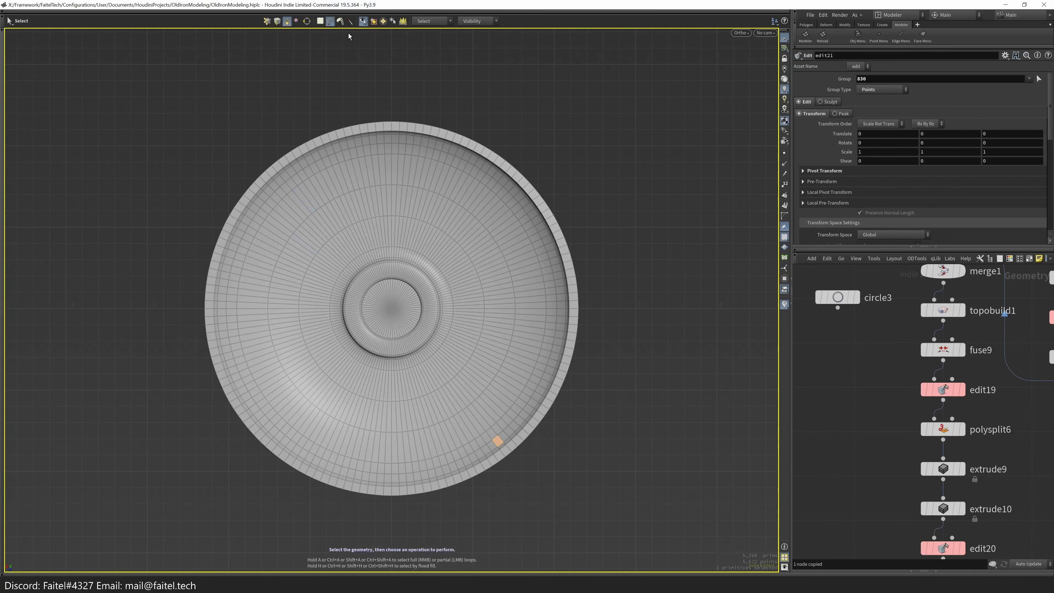
{"action": "key", "text": "grave"}
{"action": "left_click", "coordinate": [581, 324]}
{"action": "key", "text": "grave"}
{"action": "left_click", "coordinate": [458, 314]}
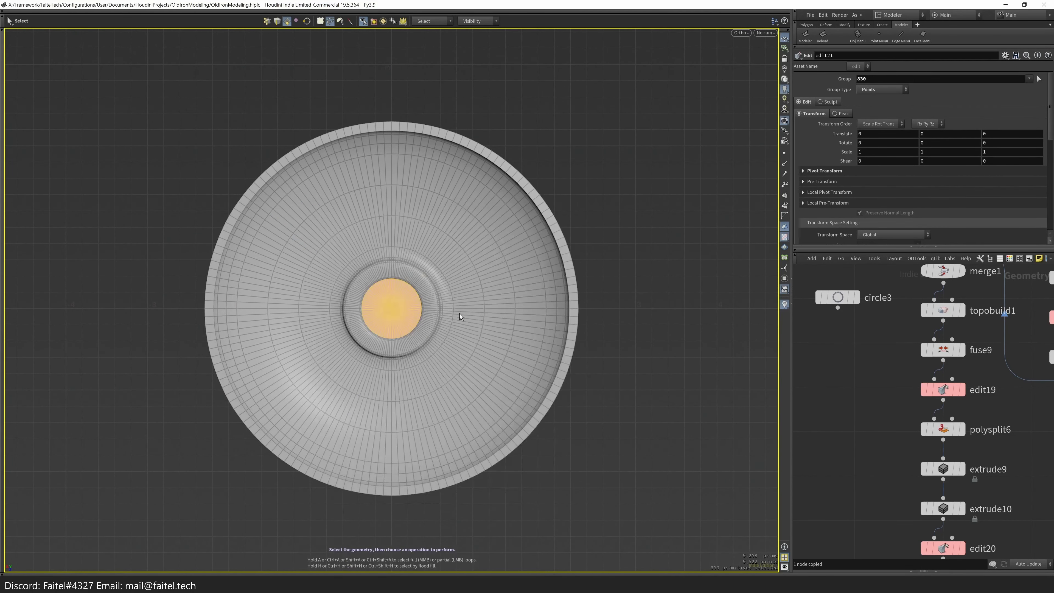
{"action": "key", "text": "space+1"}
{"action": "key", "text": "grave"}
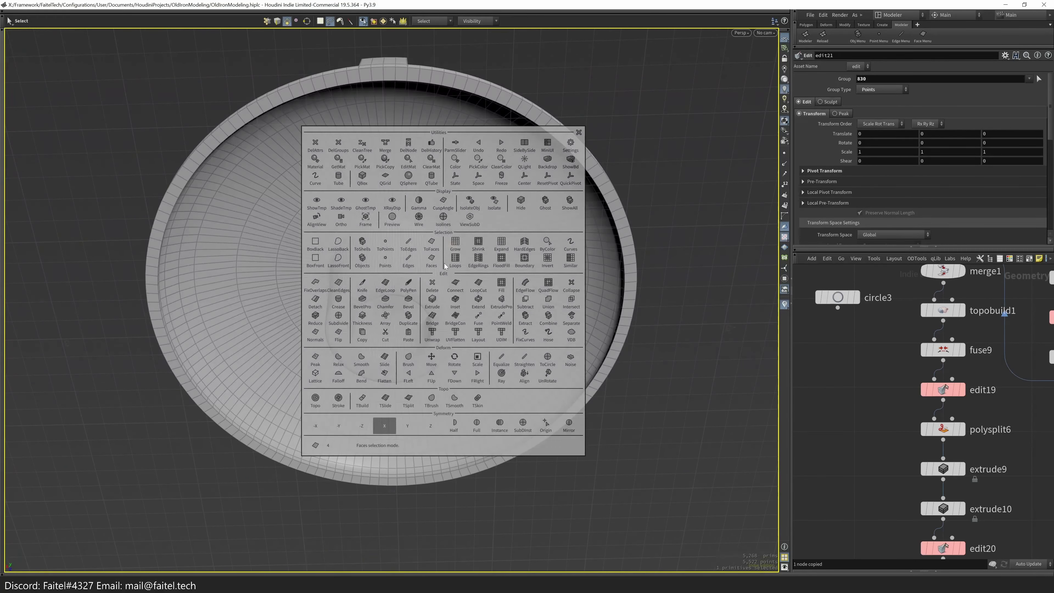
{"action": "left_click", "coordinate": [479, 246]}
{"action": "key", "text": "grave"}
{"action": "left_click", "coordinate": [446, 333]}
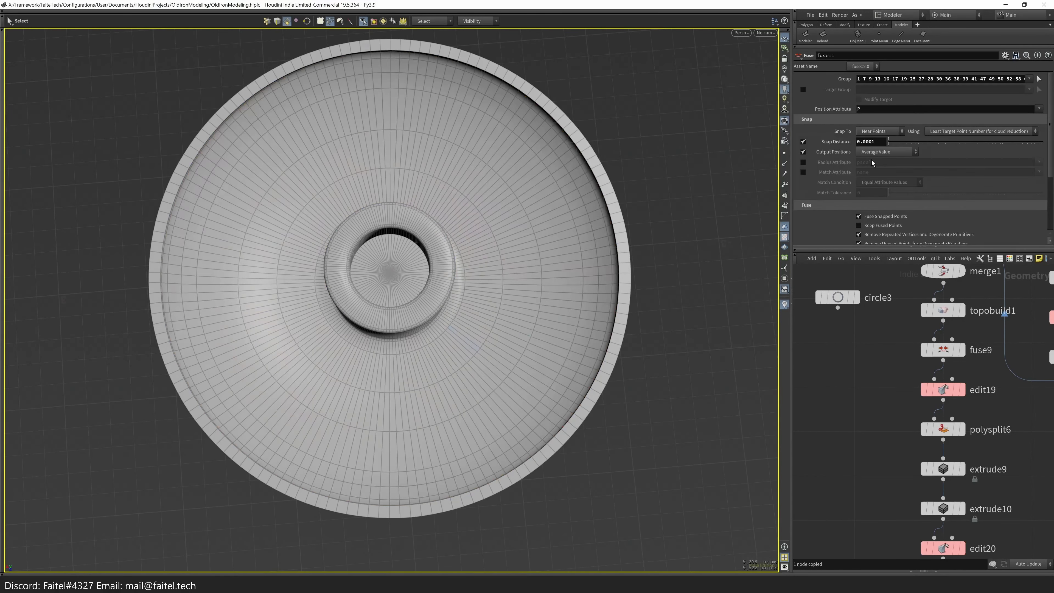
- Orbit with wireframe shown to a top-down view into the dish's central hole
{"action": "key", "text": "shift+w"}
{"action": "scroll", "coordinate": [581, 324], "scroll_direction": "down", "scroll_amount": 1}
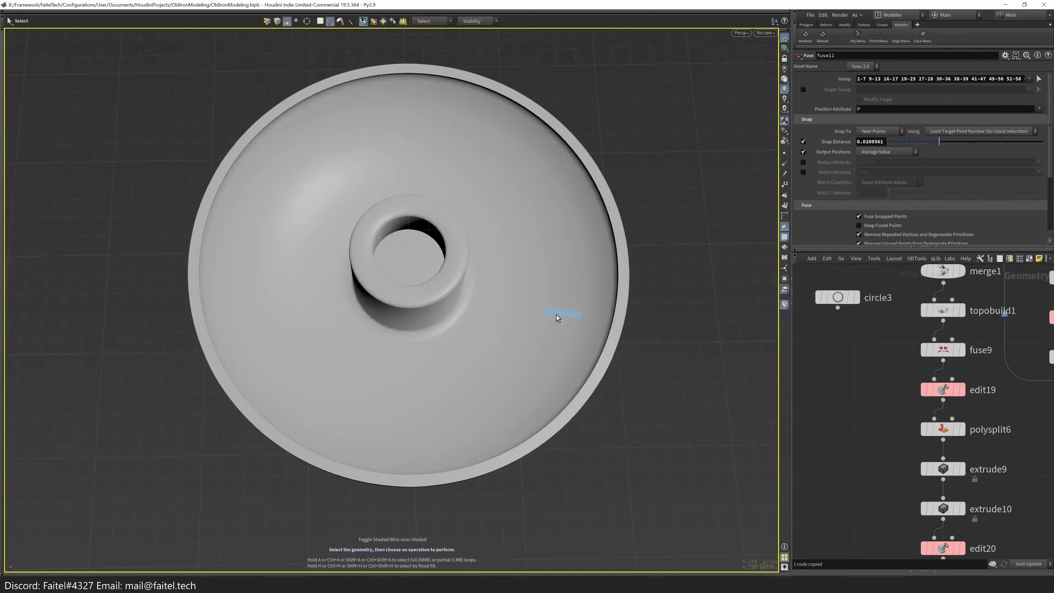
{"action": "left_click_drag", "start_coordinate": [556, 318], "coordinate": [569, 365]}
{"action": "scroll", "coordinate": [518, 302], "scroll_direction": "up", "scroll_amount": 5}
{"action": "key", "text": "shift+w"}
{"action": "mouse_move", "coordinate": [472, 213]}
{"action": "left_mouse_down"}
{"action": "mouse_move", "coordinate": [424, 224]}
{"action": "mouse_move", "coordinate": [387, 202]}
{"action": "left_mouse_up"}
{"action": "scroll", "coordinate": [387, 208], "scroll_direction": "down", "scroll_amount": 5}
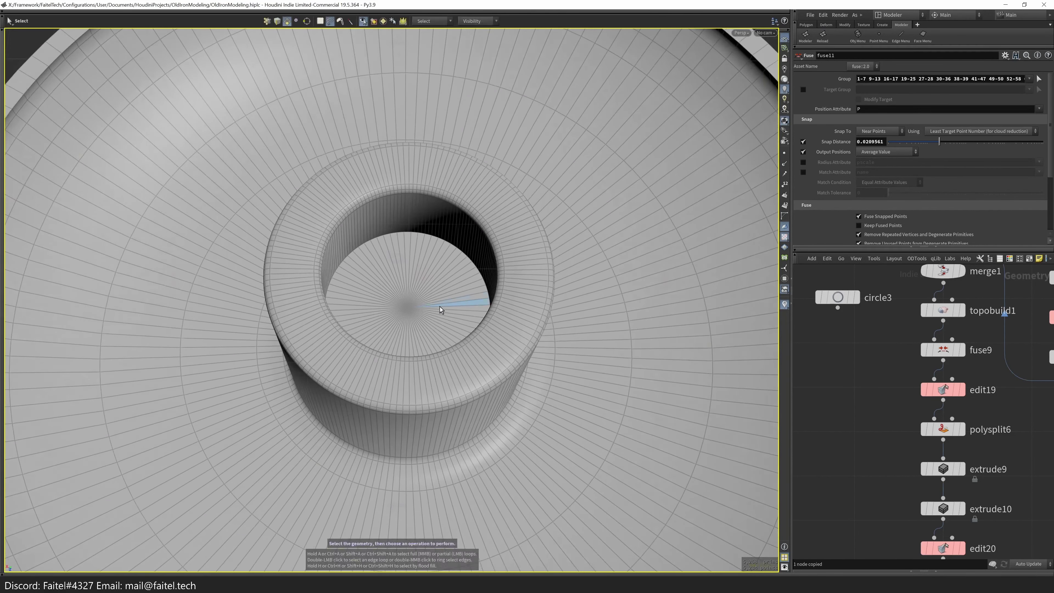
{"action": "left_click_drag", "start_coordinate": [438, 306], "coordinate": [419, 370]}
- Insert an edge loop inside the central hole and delete the faces within it (blast5)
{"action": "key", "text": "4"}
{"action": "scroll", "coordinate": [456, 349], "scroll_direction": "up", "scroll_amount": 1}
{"action": "scroll", "coordinate": [455, 348], "scroll_direction": "down", "scroll_amount": 1}
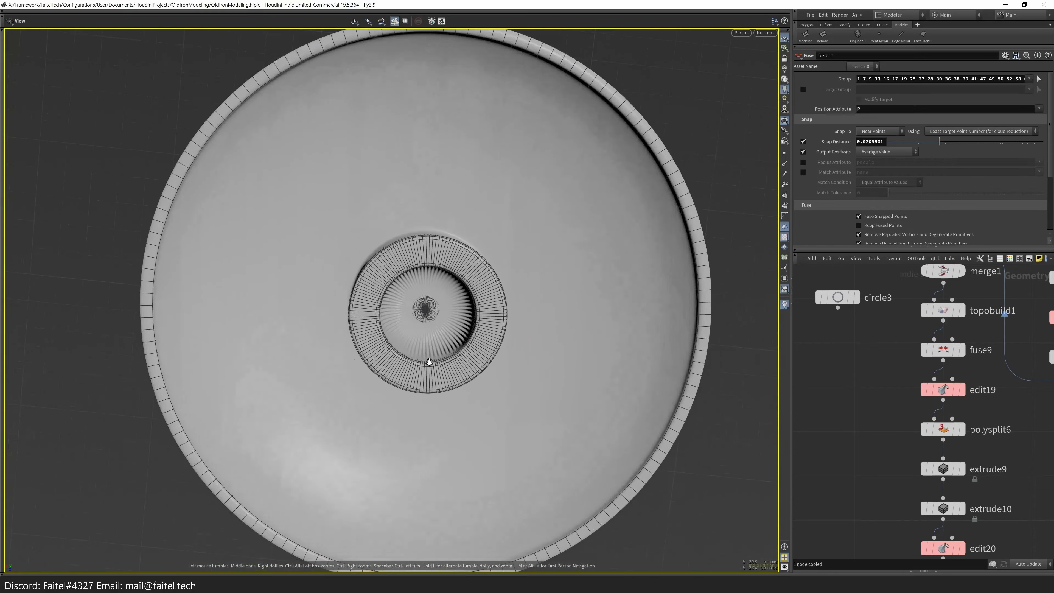
{"action": "scroll", "coordinate": [461, 333], "scroll_direction": "up", "scroll_amount": 4}
{"action": "key", "text": "l"}
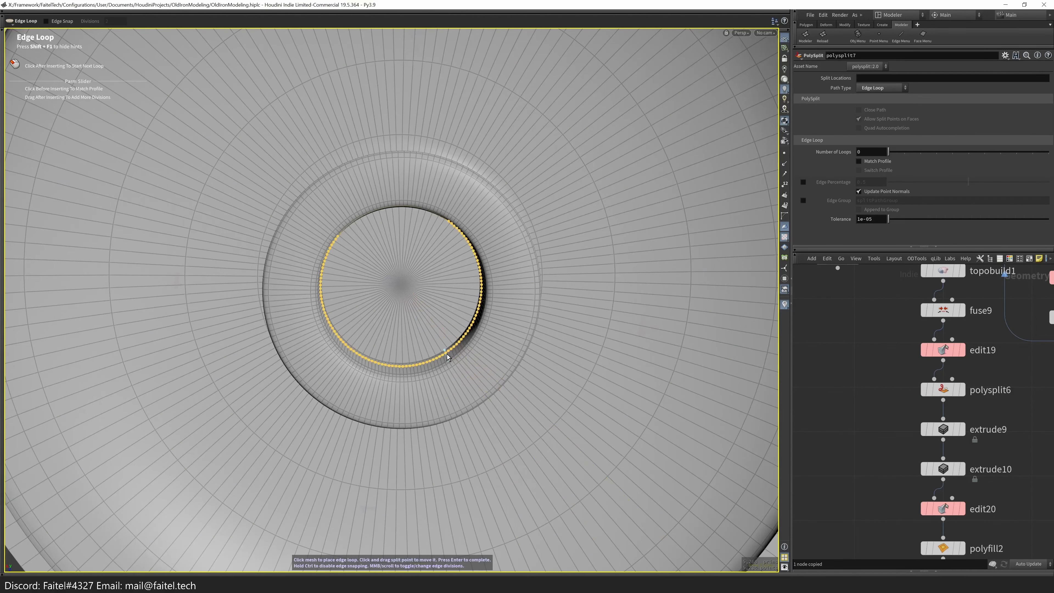
{"action": "key", "text": "Escape"}
{"action": "left_click_drag", "start_coordinate": [448, 358], "coordinate": [436, 342]}
{"action": "key", "text": "Delete"}
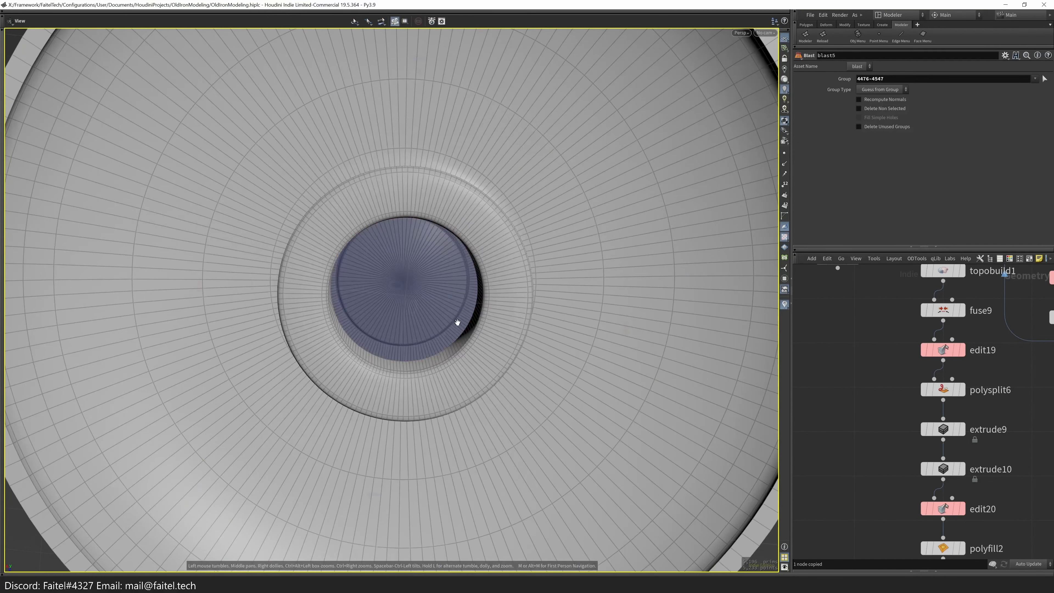
{"action": "scroll", "coordinate": [454, 316], "scroll_direction": "down", "scroll_amount": 4}
{"action": "left_click_drag", "start_coordinate": [393, 381], "coordinate": [491, 275]}
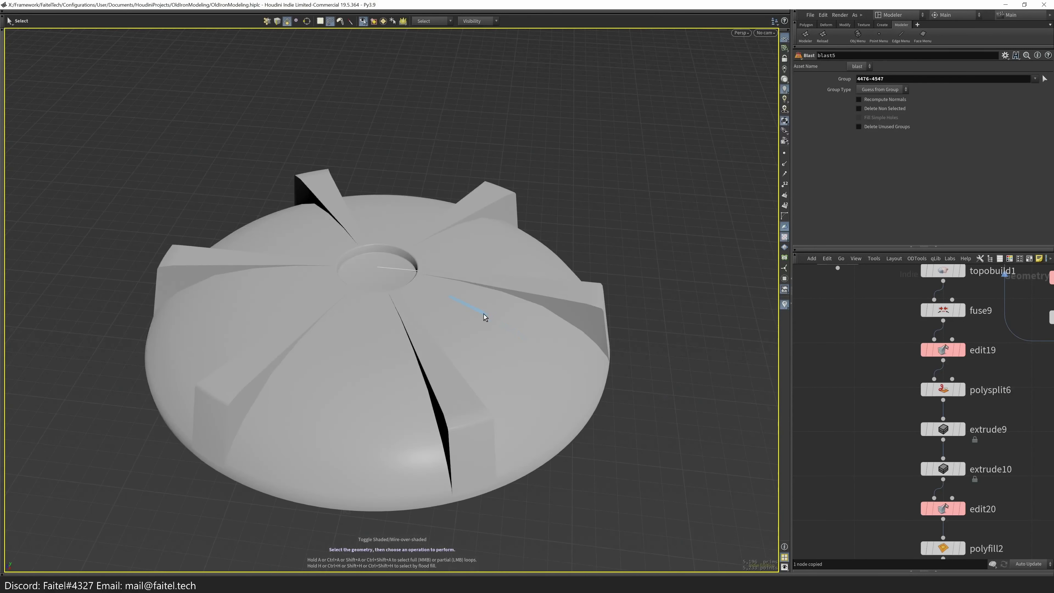
{"action": "left_click_drag", "start_coordinate": [513, 311], "coordinate": [463, 223]}
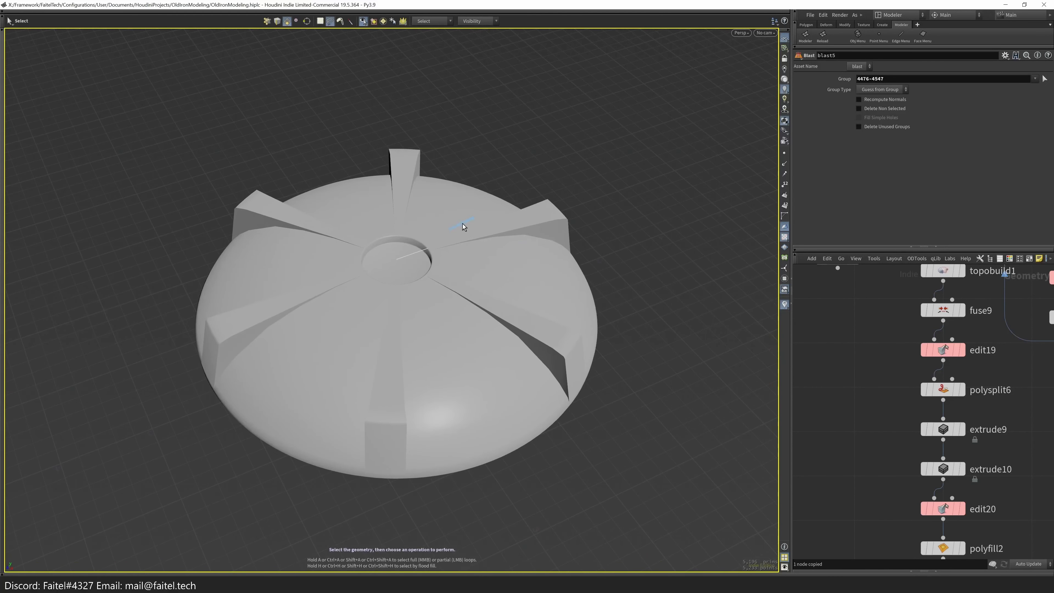
- At object level, rename the tube_object1 node to Controller
{"action": "key", "text": "s"}
{"action": "key", "text": "h"}
{"action": "key", "text": "u"}
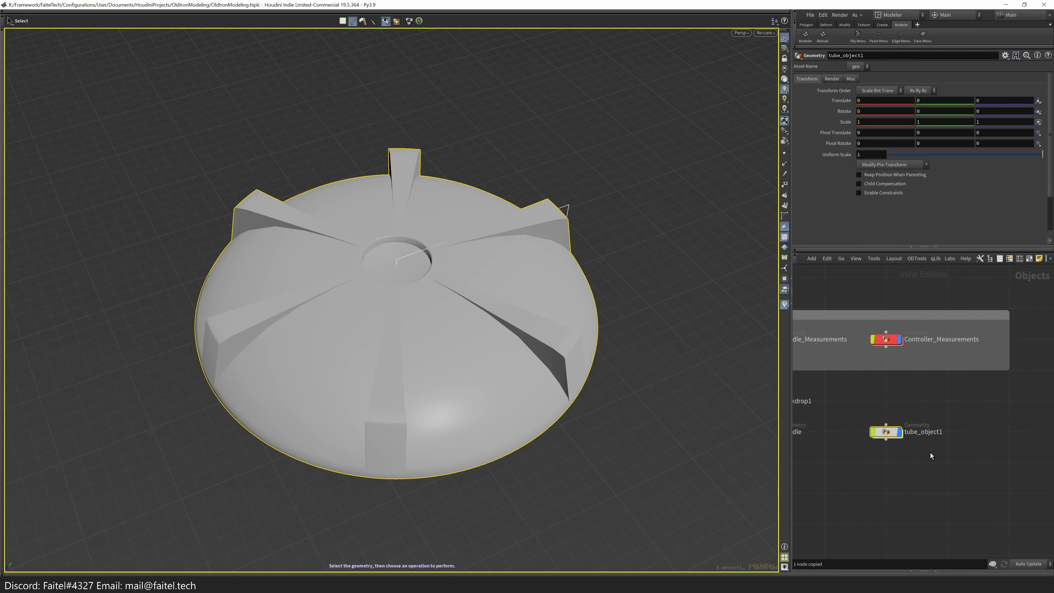
{"action": "left_click_drag", "start_coordinate": [975, 406], "coordinate": [936, 406]}
{"action": "type", "text": "C"}
{"action": "key", "text": "Caps_Lock"}
{"action": "type", "text": "ontroller"}
{"action": "key", "text": "Return"}
{"action": "key", "text": "c"}
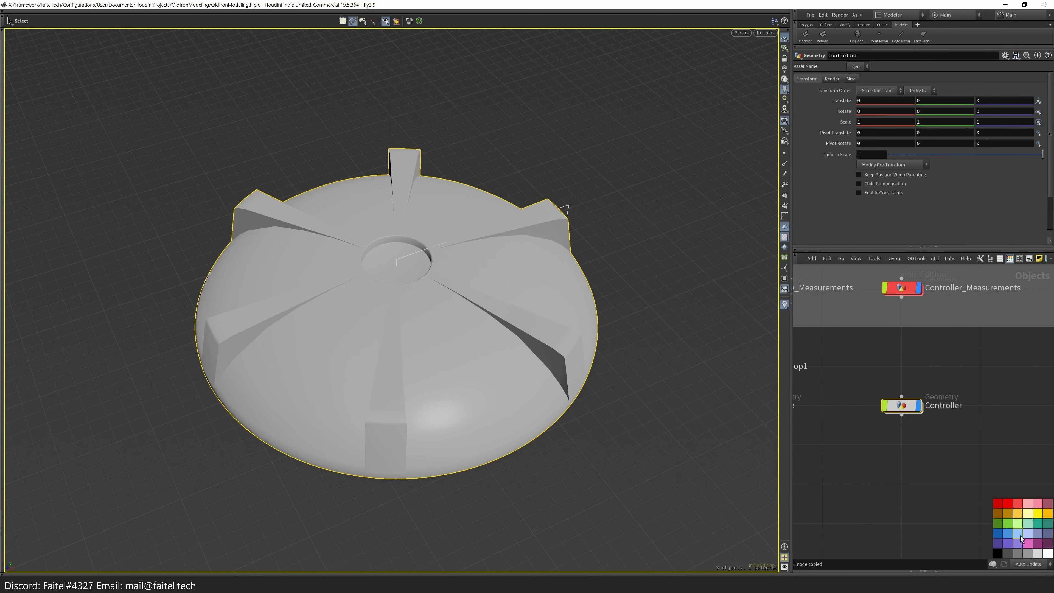
- Give the Controller node a lavender colour and dive into its geometry
{"action": "left_click", "coordinate": [1019, 544]}
{"action": "scroll", "coordinate": [911, 480], "scroll_direction": "down", "scroll_amount": 3}
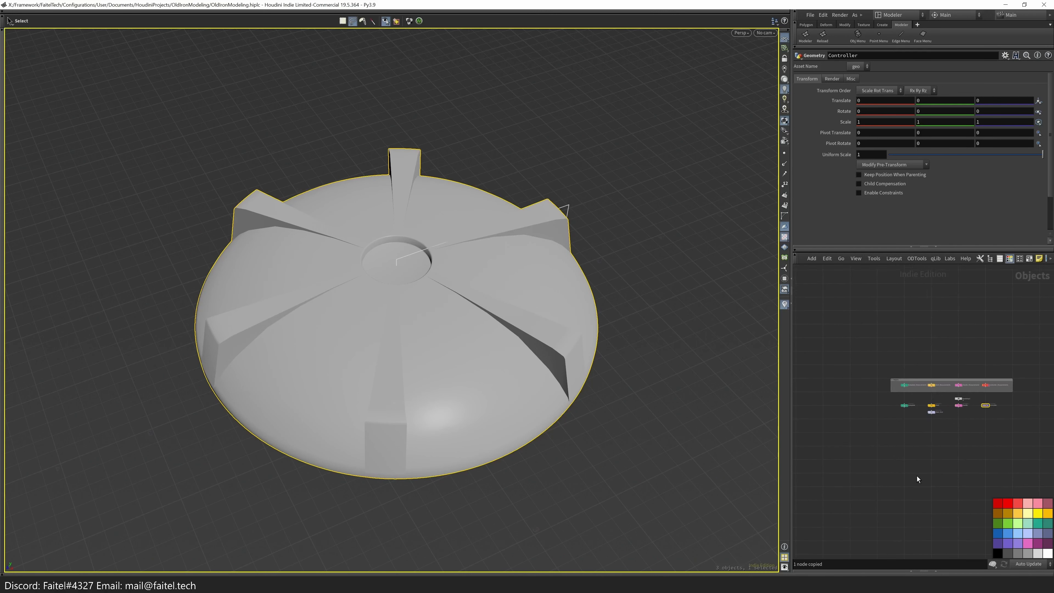
{"action": "scroll", "coordinate": [923, 393], "scroll_direction": "up", "scroll_amount": 4}
{"action": "key", "text": "h"}
{"action": "double_click", "coordinate": [997, 346]}
{"action": "key", "text": "u"}
{"action": "double_click", "coordinate": [996, 461]}
- Add a Color SOP after blast5 and set it to a light violet
{"action": "left_click_drag", "start_coordinate": [685, 449], "coordinate": [653, 350], "text": "alt"}
{"action": "key", "text": "Tab"}
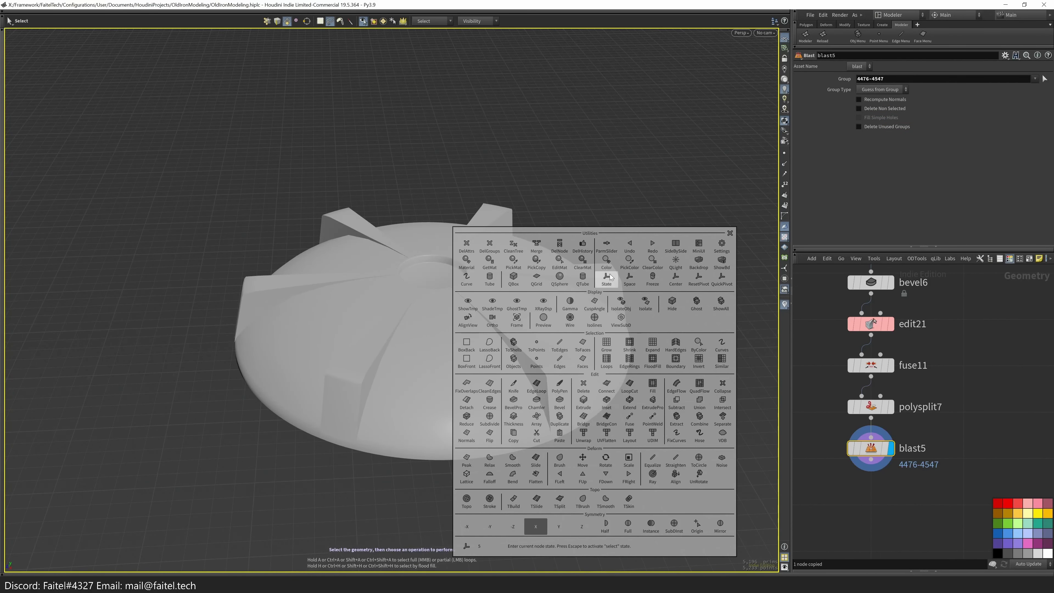
{"action": "left_click", "coordinate": [608, 270]}
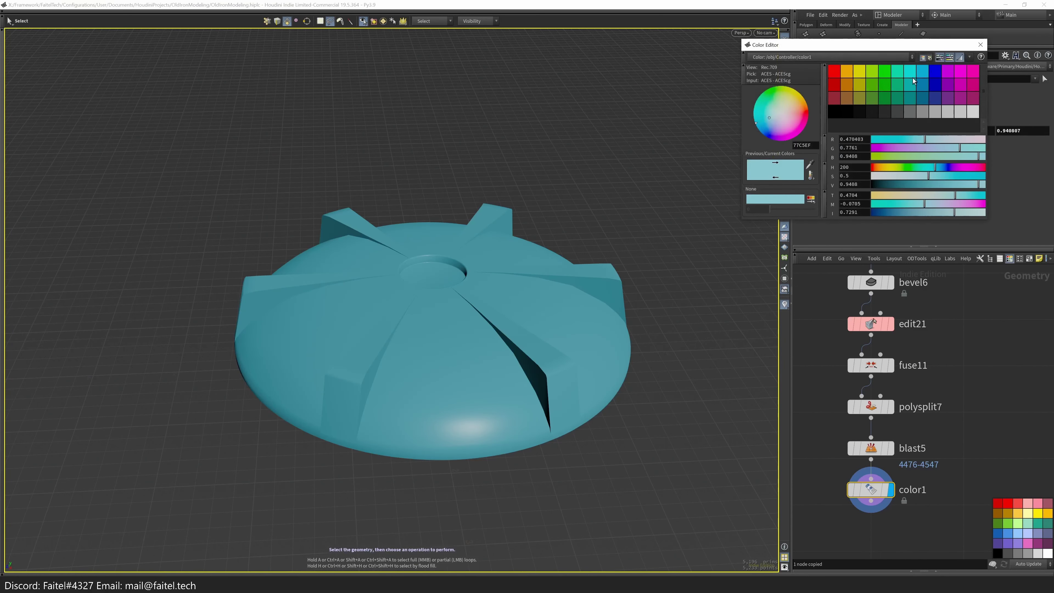
{"action": "left_click", "coordinate": [921, 77]}
{"action": "left_click", "coordinate": [950, 99]}
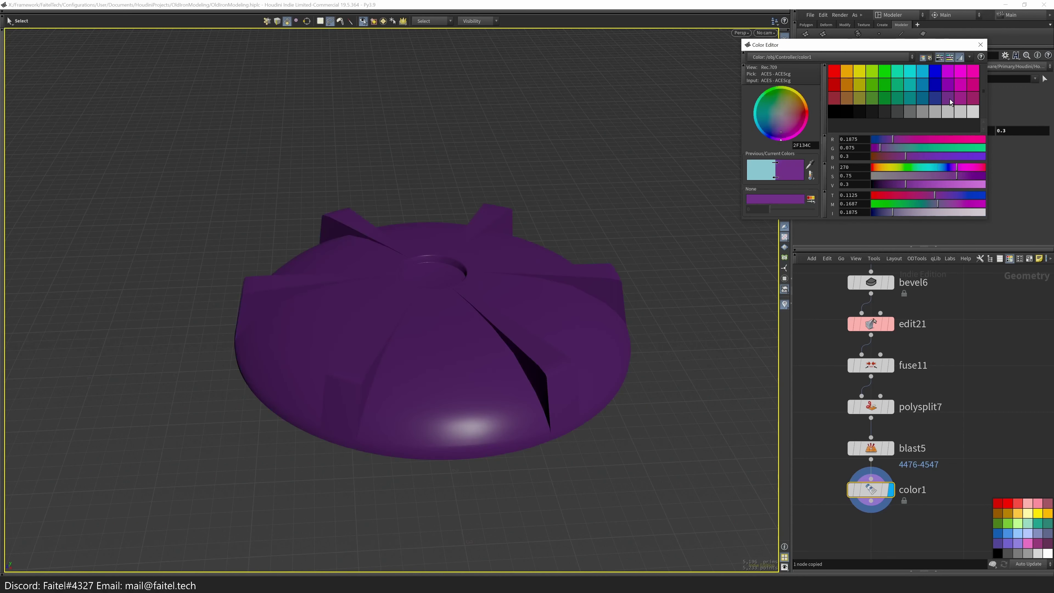
{"action": "left_click", "coordinate": [947, 74]}
{"action": "left_click_drag", "start_coordinate": [904, 211], "coordinate": [948, 212]}
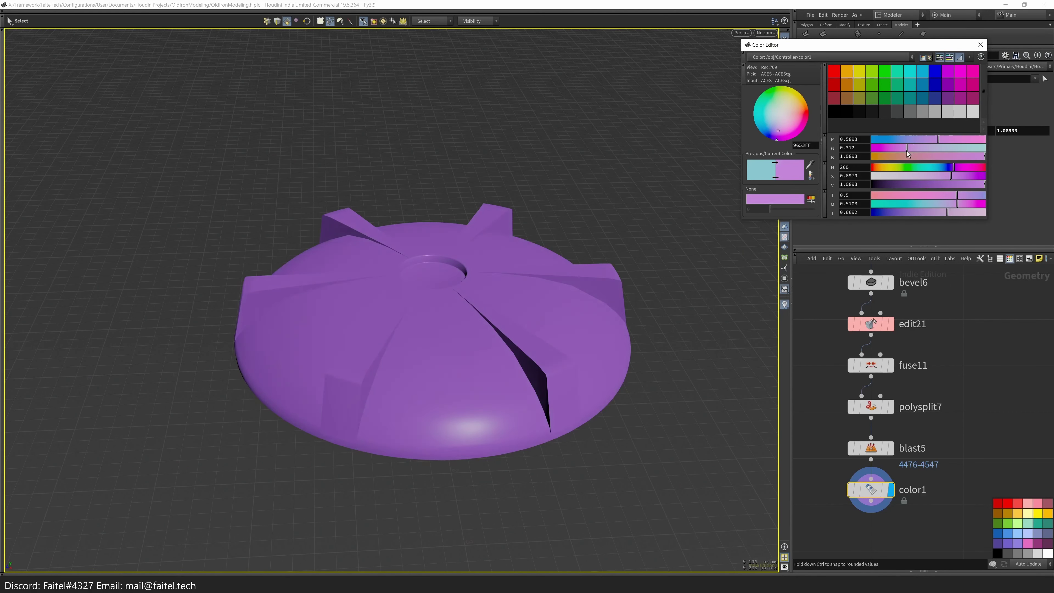
{"action": "left_click_drag", "start_coordinate": [907, 151], "coordinate": [924, 158]}
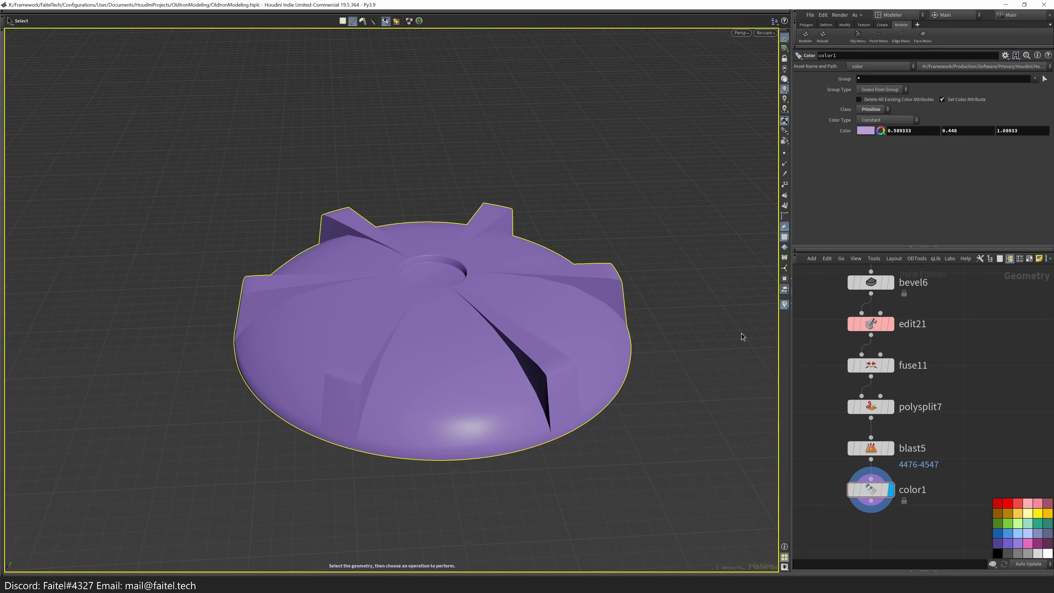
- Return to object level, frame the model, and save OldIronModeling.hiplc
{"action": "key", "text": "u"}
{"action": "key", "text": "space+3"}
{"action": "key", "text": "t"}
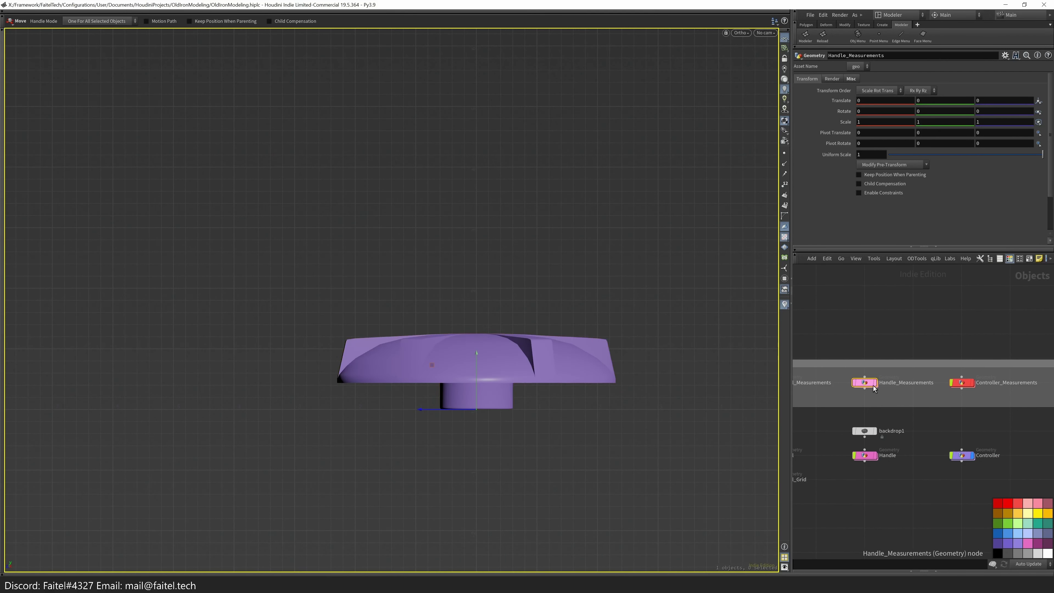
{"action": "key", "text": "space+1"}
{"action": "left_click_drag", "start_coordinate": [405, 466], "coordinate": [575, 395]}
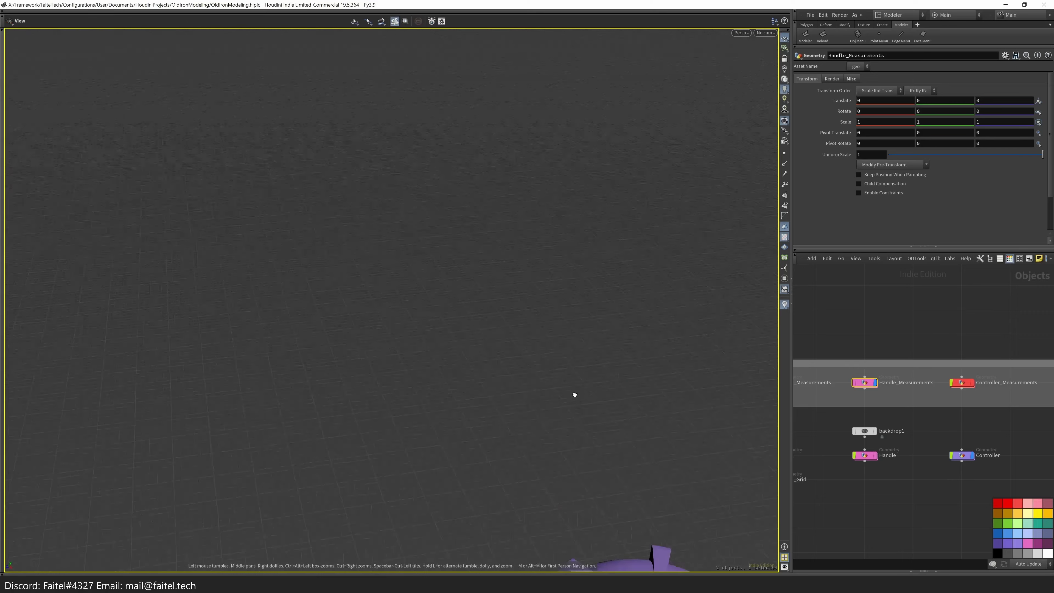
{"action": "key", "text": "s"}
{"action": "key", "text": "h"}
{"action": "key", "text": "ctrl+s"}
- Try Controller uniform scales of 0.31 and 0.117, then undo back to scale 1
{"action": "left_click", "coordinate": [975, 463]}
{"action": "left_click", "coordinate": [921, 155]}
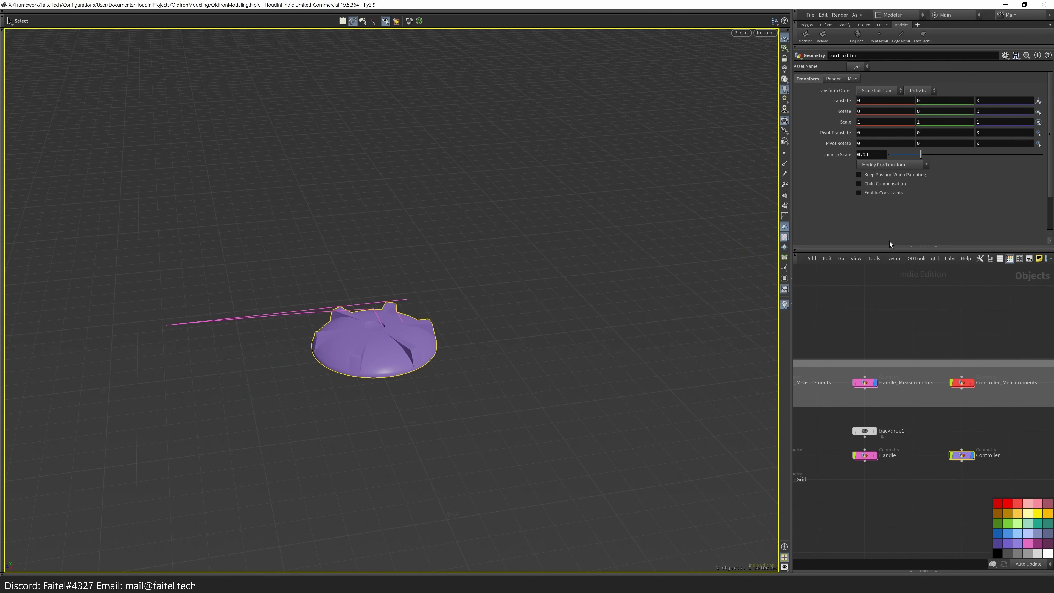
{"action": "left_click", "coordinate": [809, 40]}
{"action": "type", "text": "0.117"}
{"action": "key", "text": "Return"}
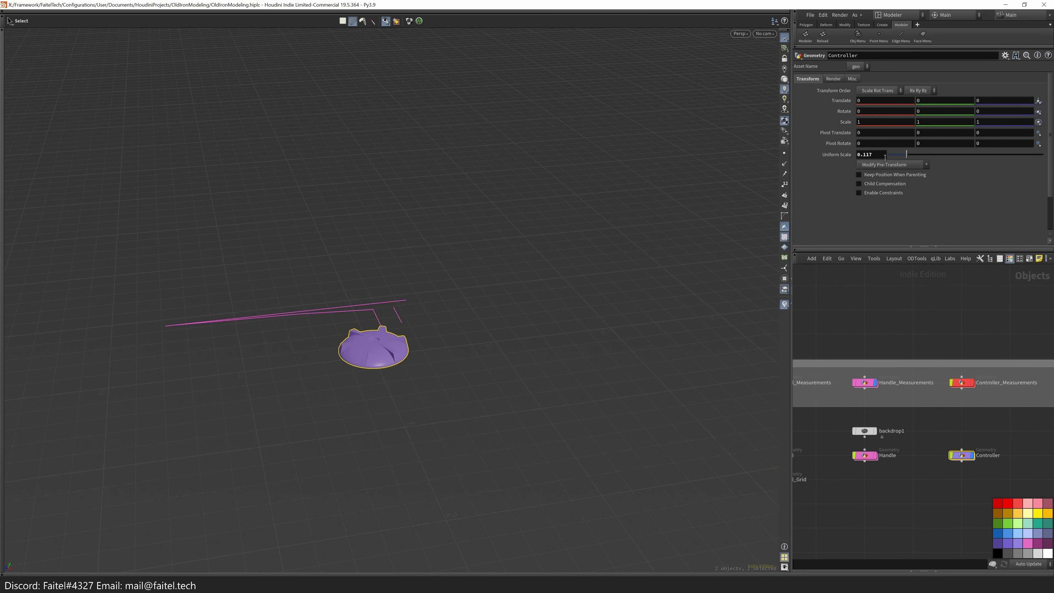
{"action": "key", "text": "g"}
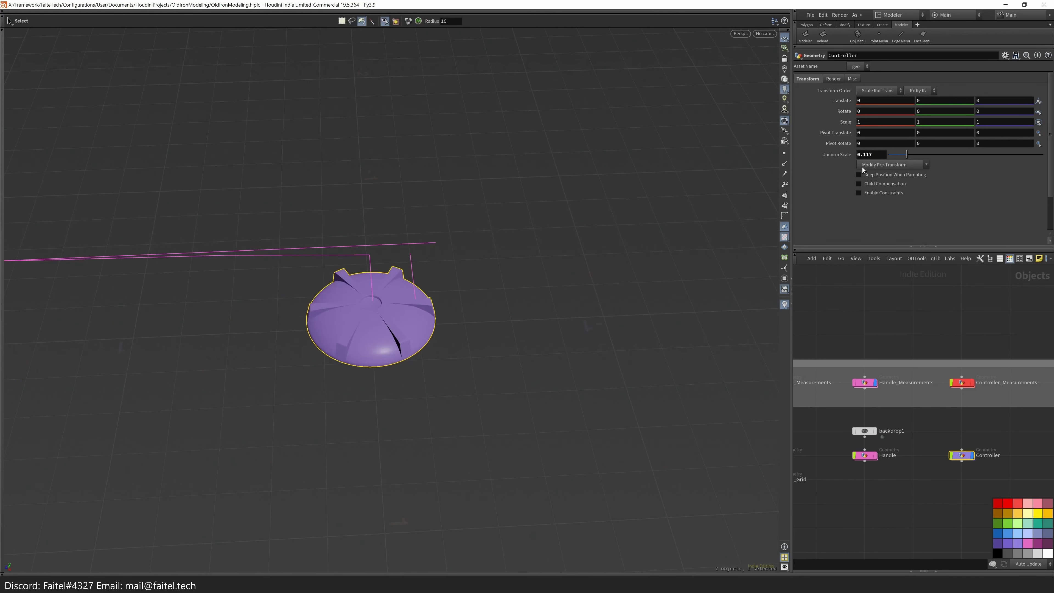
{"action": "key", "text": "ctrl+z"}
{"action": "key", "text": "ctrl+z"}
{"action": "key", "text": "ctrl+z"}
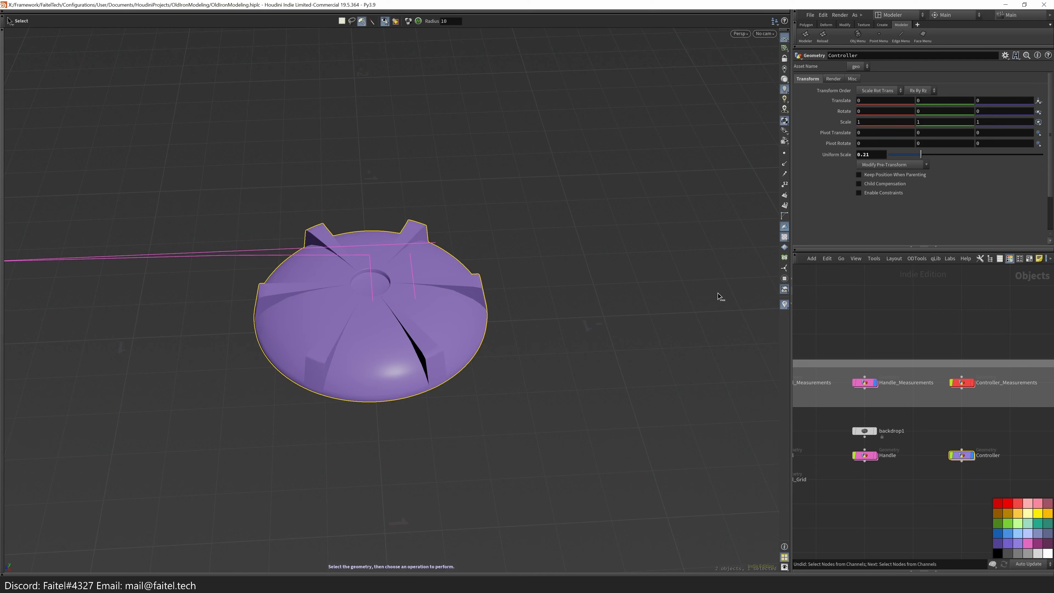
{"action": "key", "text": "ctrl+z"}
{"action": "key", "text": "ctrl+y"}
{"action": "key", "text": "ctrl+z"}
- After trying a 0.19 object scale, add a displayed Transform SOP below color1
{"action": "key", "text": "g"}
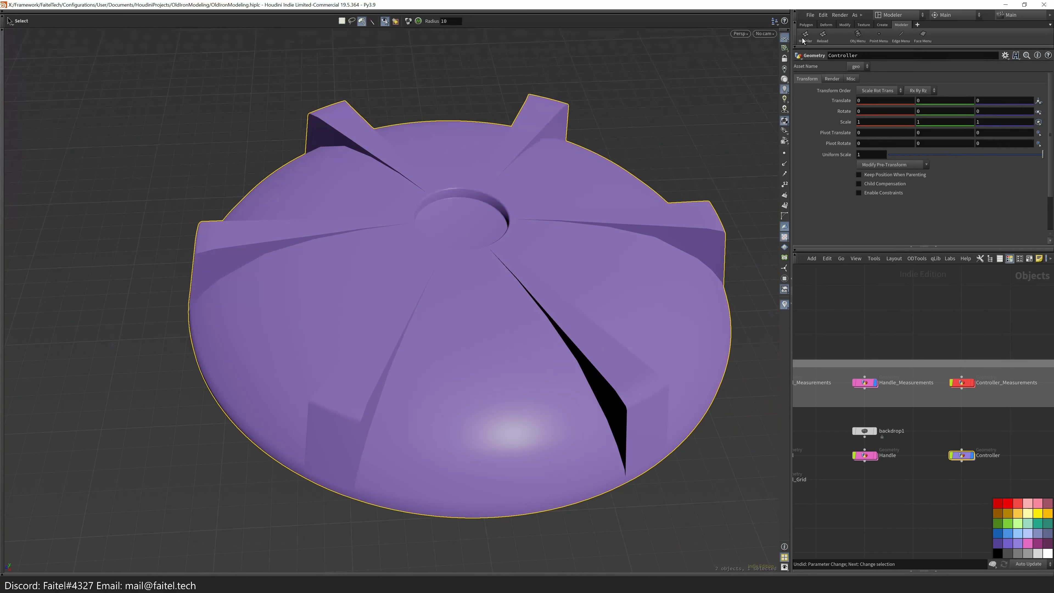
{"action": "left_click", "coordinate": [919, 154]}
{"action": "key", "text": "ctrl+z"}
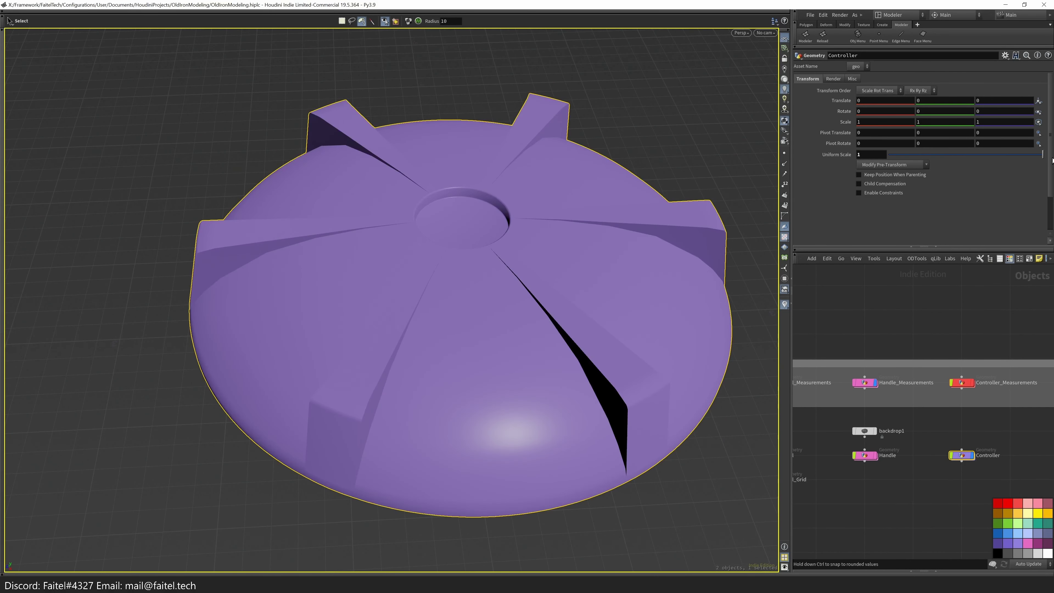
{"action": "key", "text": "4"}
{"action": "key", "text": "Tab"}
{"action": "type", "text": "transform"}
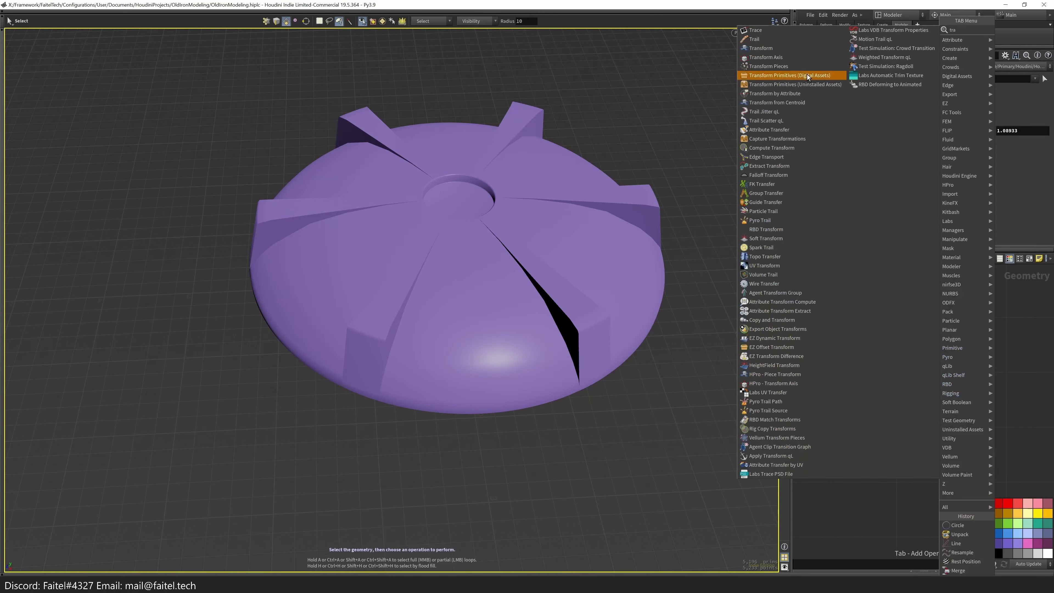
{"action": "key", "text": "Return"}
{"action": "left_click", "coordinate": [896, 499]}
{"action": "left_click", "coordinate": [920, 482]}
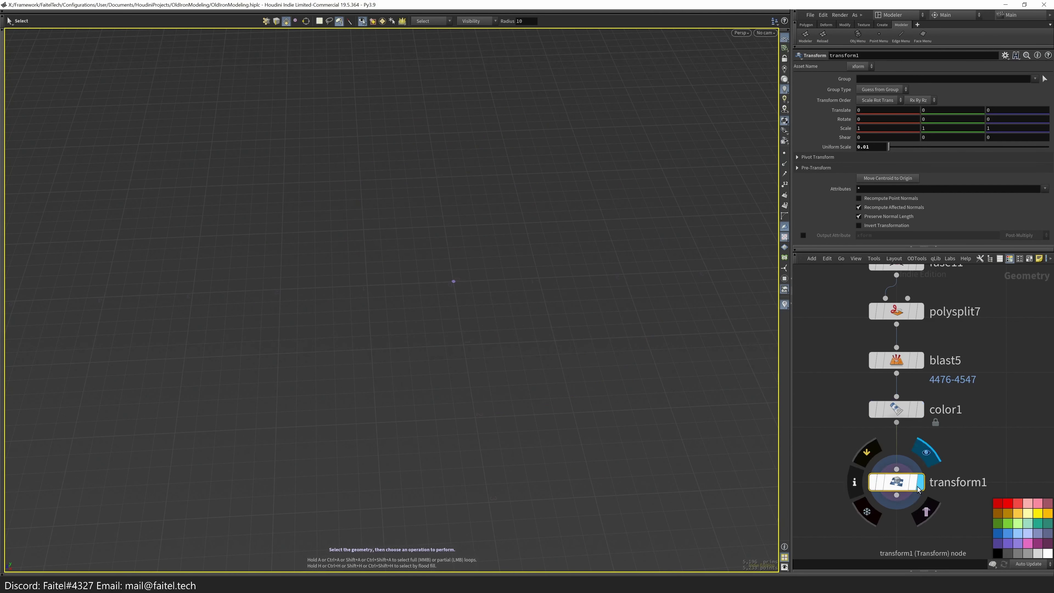
- Move the Controller object to Y 0.46, Z 0.79, onto the shell under the handle
{"action": "key", "text": "u"}
{"action": "left_click_drag", "start_coordinate": [466, 251], "coordinate": [539, 194]}
{"action": "key", "text": "t"}
{"action": "left_click_drag", "start_coordinate": [547, 302], "coordinate": [664, 232]}
{"action": "left_click_drag", "start_coordinate": [541, 393], "coordinate": [355, 358]}
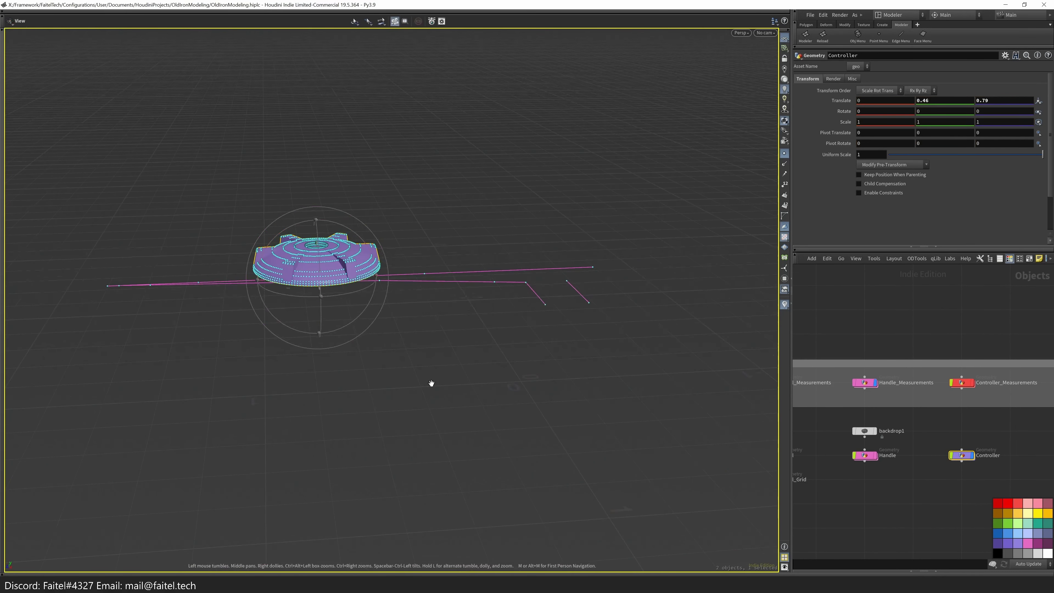
{"action": "left_click", "coordinate": [838, 458]}
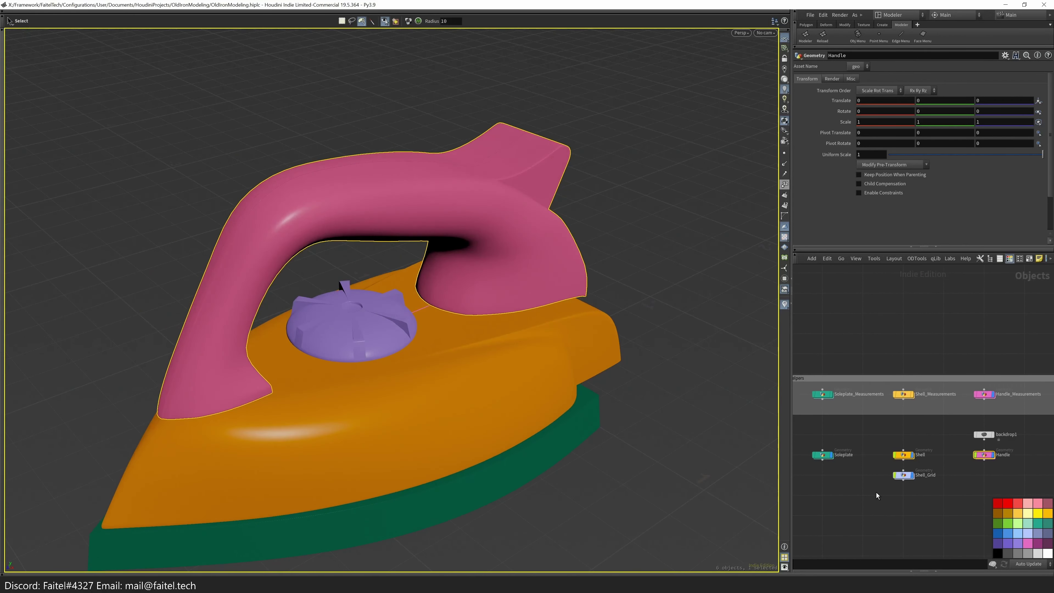
- Save the scene and orbit to a low side view of the iron
{"action": "scroll", "coordinate": [836, 459], "scroll_direction": "down", "scroll_amount": 4}
{"action": "key", "text": "ctrl+s"}
{"action": "key", "text": "Escape"}
{"action": "left_click_drag", "start_coordinate": [257, 266], "coordinate": [309, 229]}
{"action": "key", "text": "s"}
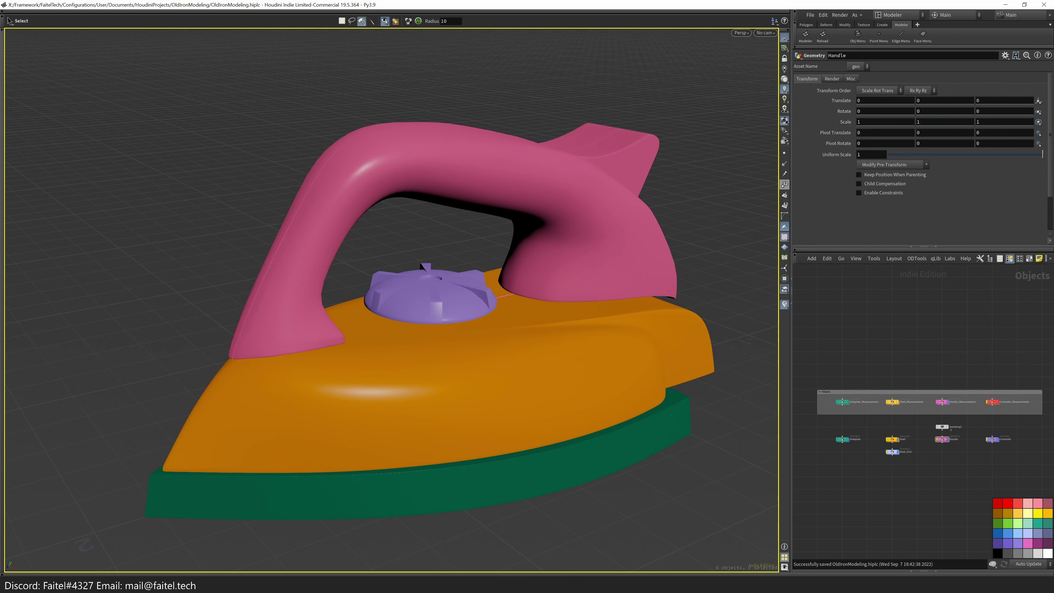
{"action": "key", "text": "Escape"}
{"action": "left_click_drag", "start_coordinate": [299, 245], "coordinate": [400, 367]}
{"action": "scroll", "coordinate": [400, 368], "scroll_direction": "up", "scroll_amount": 3}
{"action": "key", "text": "s"}
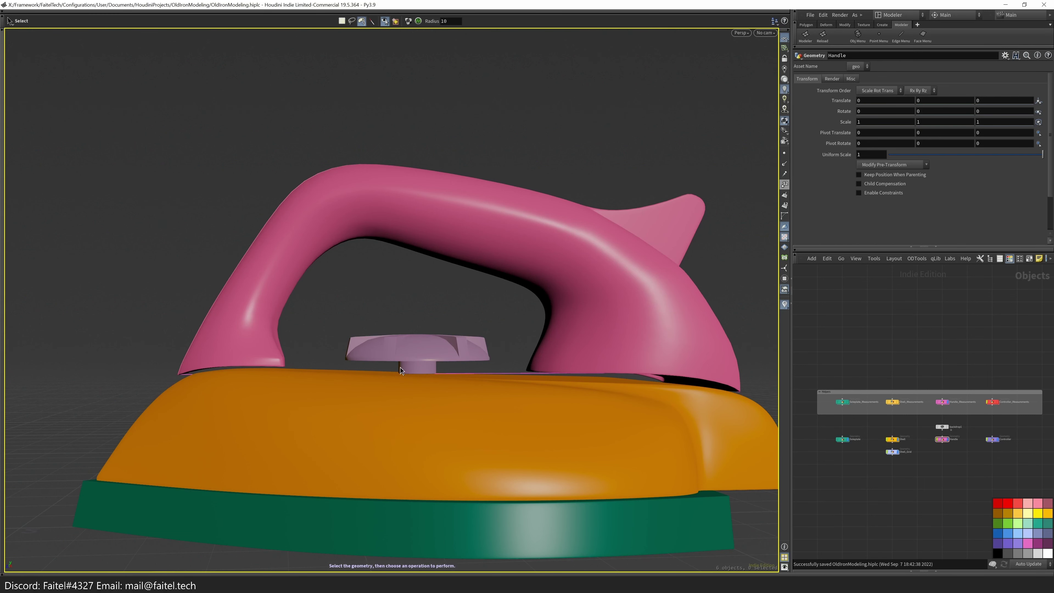
- From a side-then-perspective view, open the handle's geometry, then the knob's geometry network
{"action": "scroll", "coordinate": [400, 368], "scroll_direction": "up", "scroll_amount": 5}
{"action": "scroll", "coordinate": [400, 367], "scroll_direction": "down", "scroll_amount": 1}
{"action": "scroll", "coordinate": [452, 308], "scroll_direction": "up", "scroll_amount": 2}
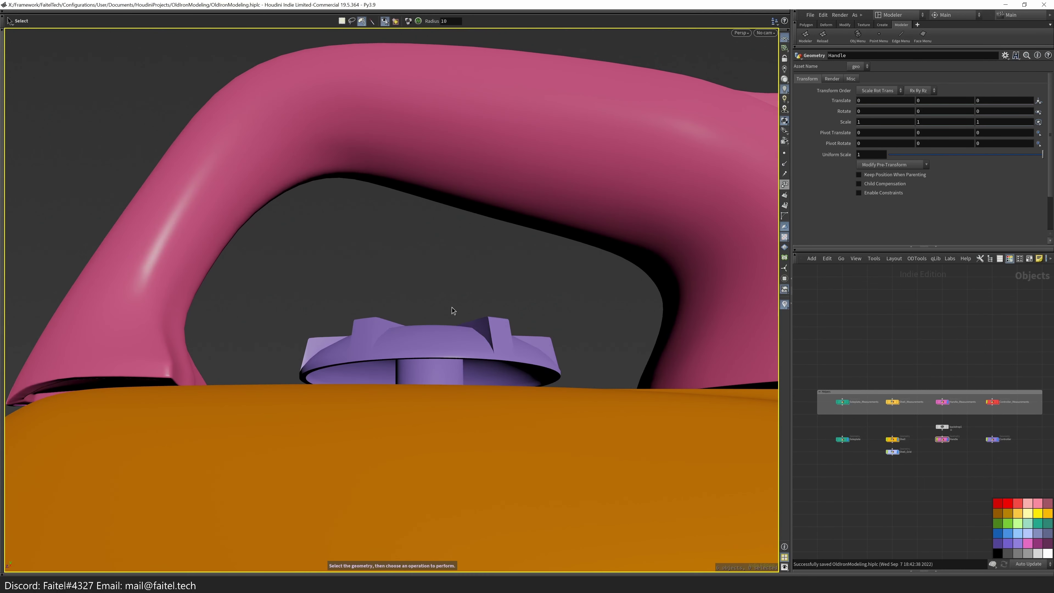
{"action": "key", "text": "space+3"}
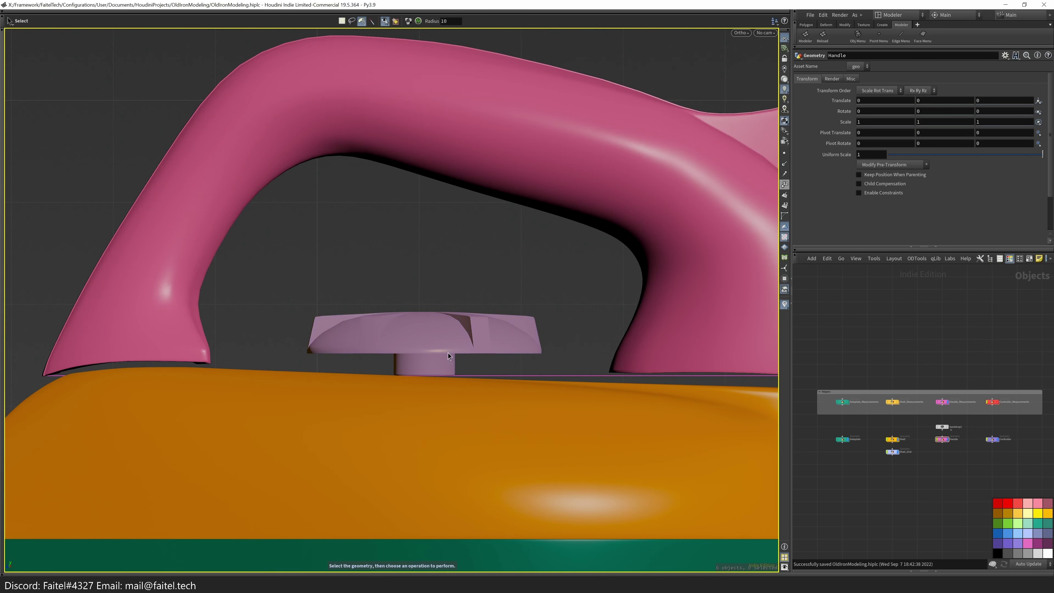
{"action": "key", "text": "Escape"}
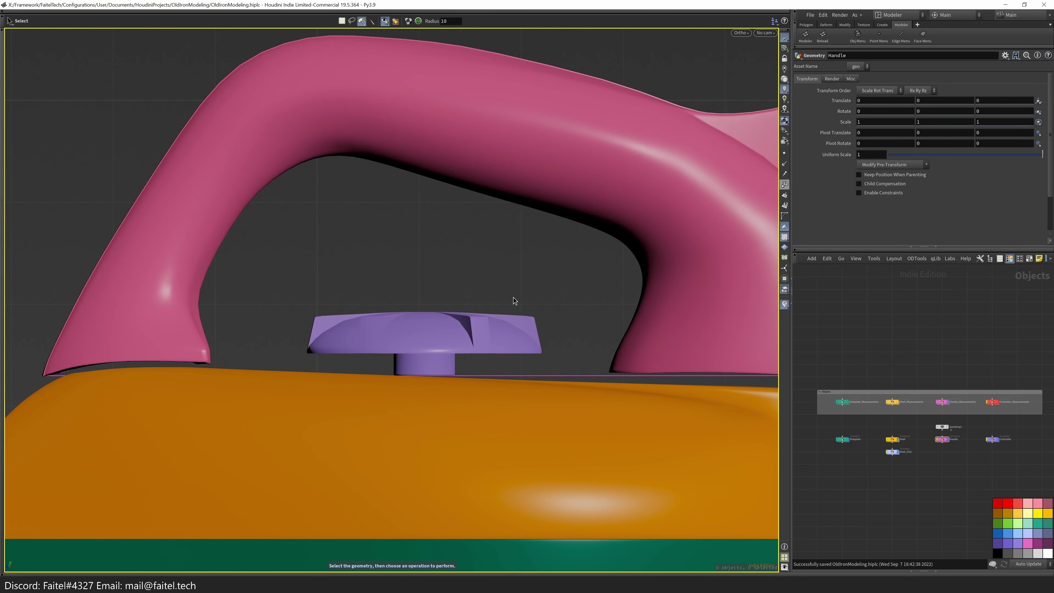
{"action": "scroll", "coordinate": [484, 345], "scroll_direction": "up", "scroll_amount": 1}
{"action": "key", "text": "s"}
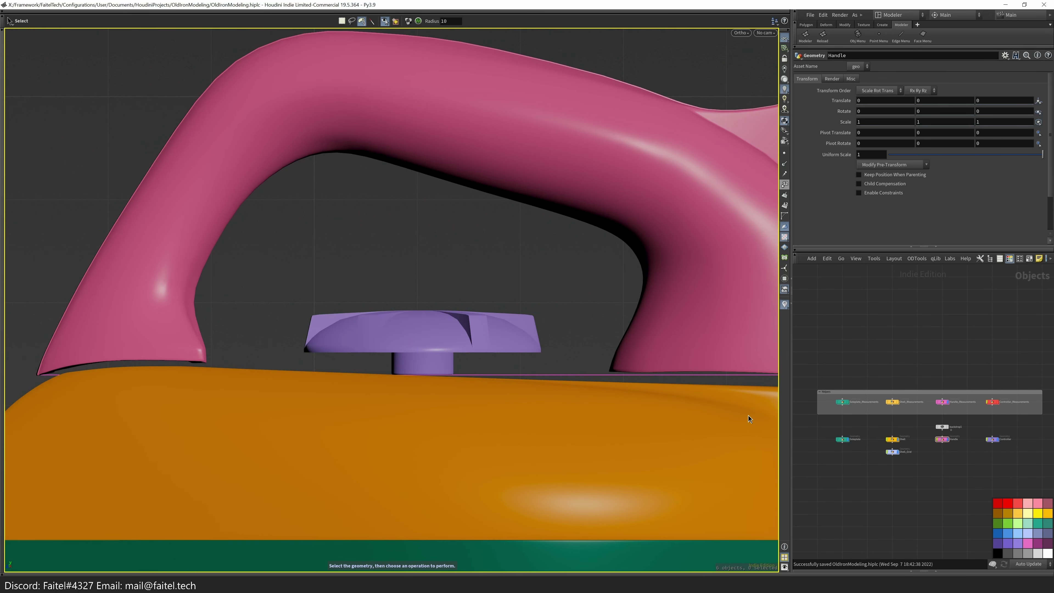
{"action": "left_click_drag", "start_coordinate": [549, 269], "coordinate": [478, 266], "text": "alt"}
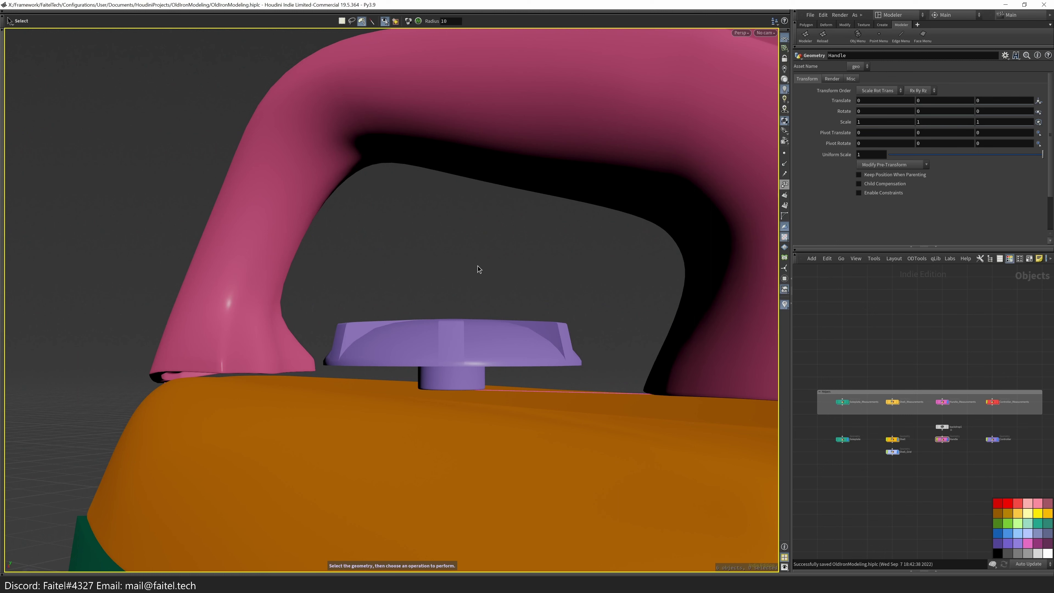
{"action": "double_click", "coordinate": [942, 439]}
{"action": "key", "text": "u"}
{"action": "double_click", "coordinate": [992, 441]}
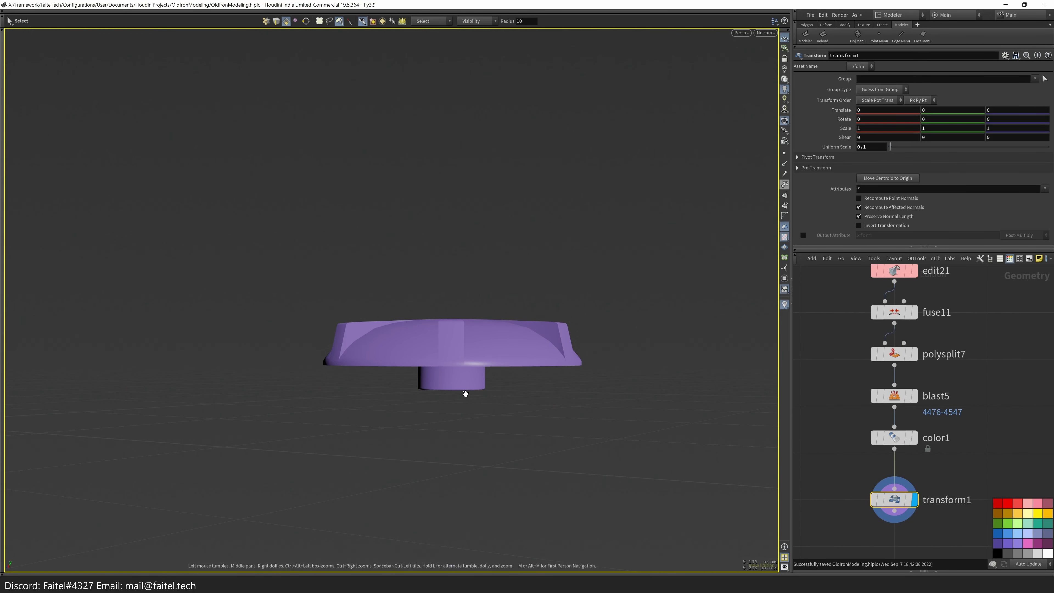
- Thicken the knob's stem, scaling its hole ring, side wall and top rim to about 1.14
{"action": "scroll", "coordinate": [486, 391], "scroll_direction": "up", "scroll_amount": 2}
{"action": "left_click_drag", "start_coordinate": [469, 381], "coordinate": [465, 417], "text": "alt"}
{"action": "scroll", "coordinate": [474, 399], "scroll_direction": "up", "scroll_amount": 3}
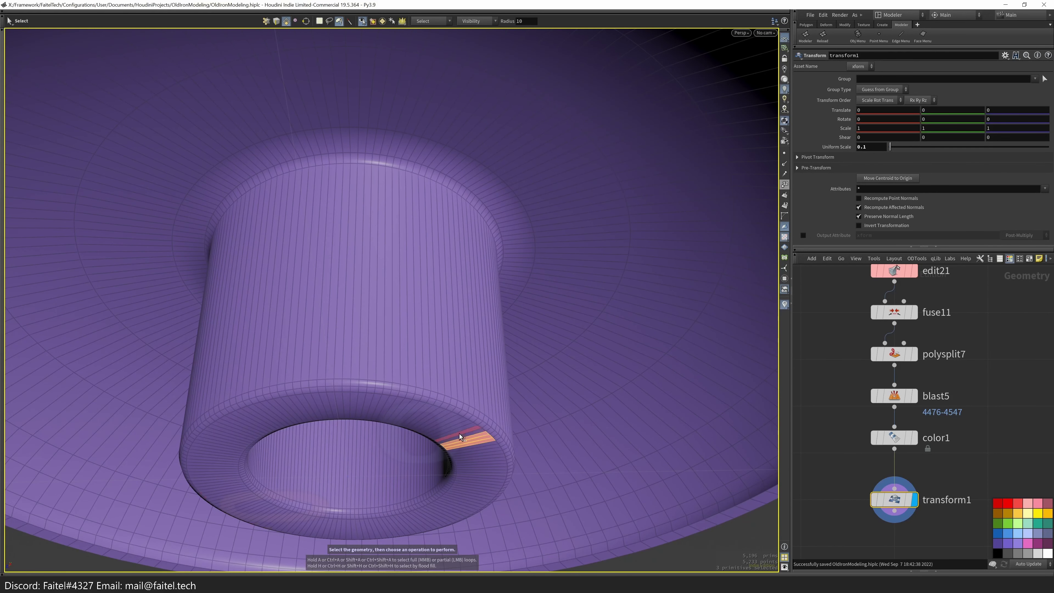
{"action": "middle_click", "coordinate": [467, 433]}
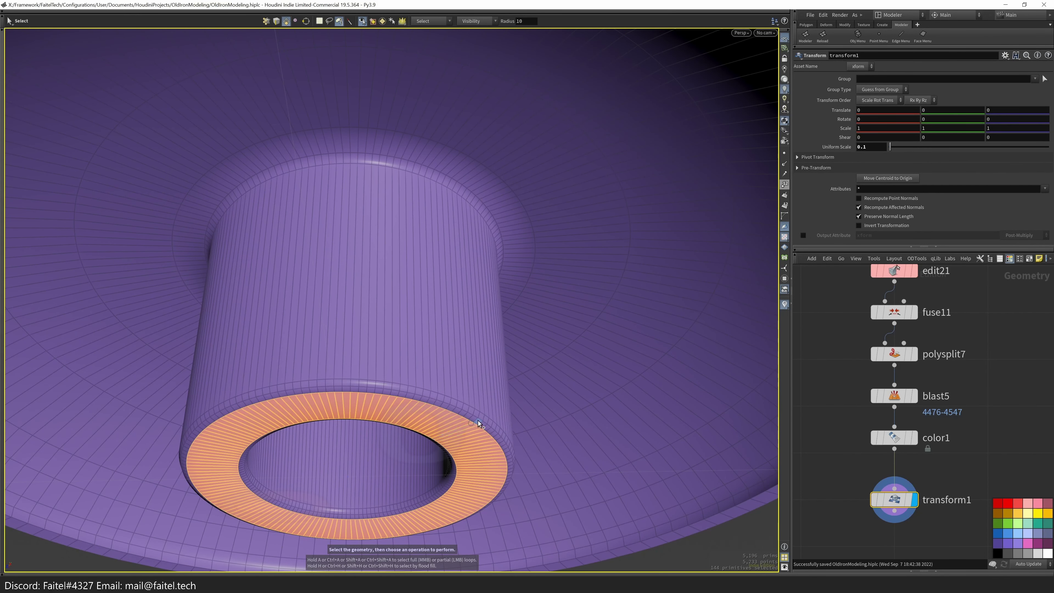
{"action": "middle_click", "coordinate": [469, 397], "text": "shift"}
{"action": "middle_click", "coordinate": [501, 248], "text": "shift"}
{"action": "key", "text": "r"}
{"action": "left_click_drag", "start_coordinate": [315, 344], "coordinate": [297, 328]}
- Enlarge the ring of faces inside the knob's hole to 1.43
{"action": "key", "text": "Escape"}
{"action": "left_click_drag", "start_coordinate": [297, 328], "coordinate": [389, 388]}
{"action": "scroll", "coordinate": [436, 382], "scroll_direction": "up", "scroll_amount": 5}
{"action": "left_click_drag", "start_coordinate": [502, 431], "coordinate": [511, 368]}
{"action": "scroll", "coordinate": [431, 410], "scroll_direction": "up", "scroll_amount": 5}
{"action": "key", "text": "s"}
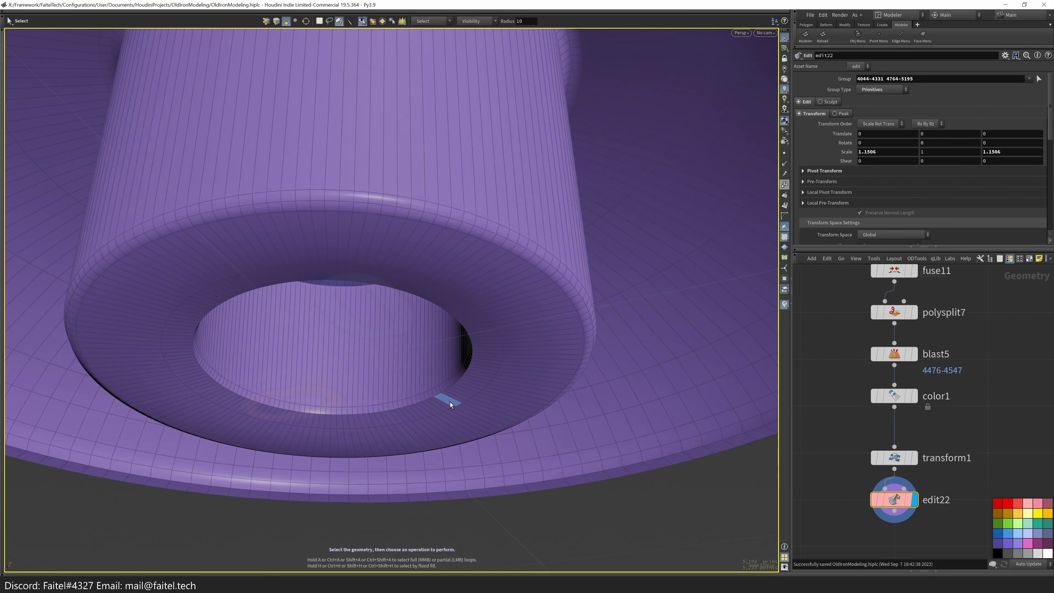
{"action": "key", "text": "s"}
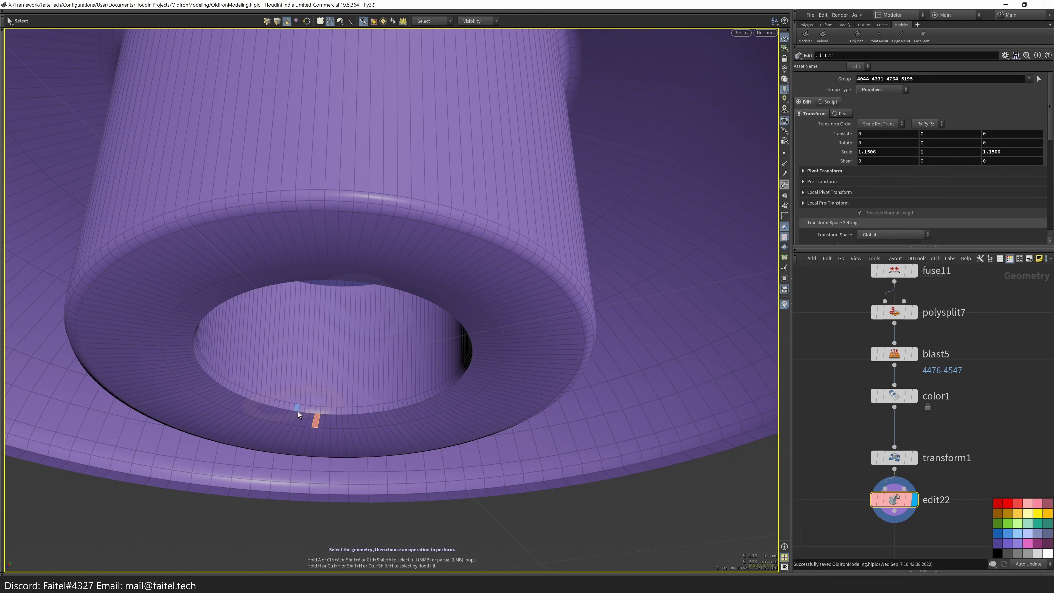
{"action": "left_click", "coordinate": [477, 388]}
{"action": "left_click_drag", "start_coordinate": [477, 388], "coordinate": [436, 387], "text": "alt"}
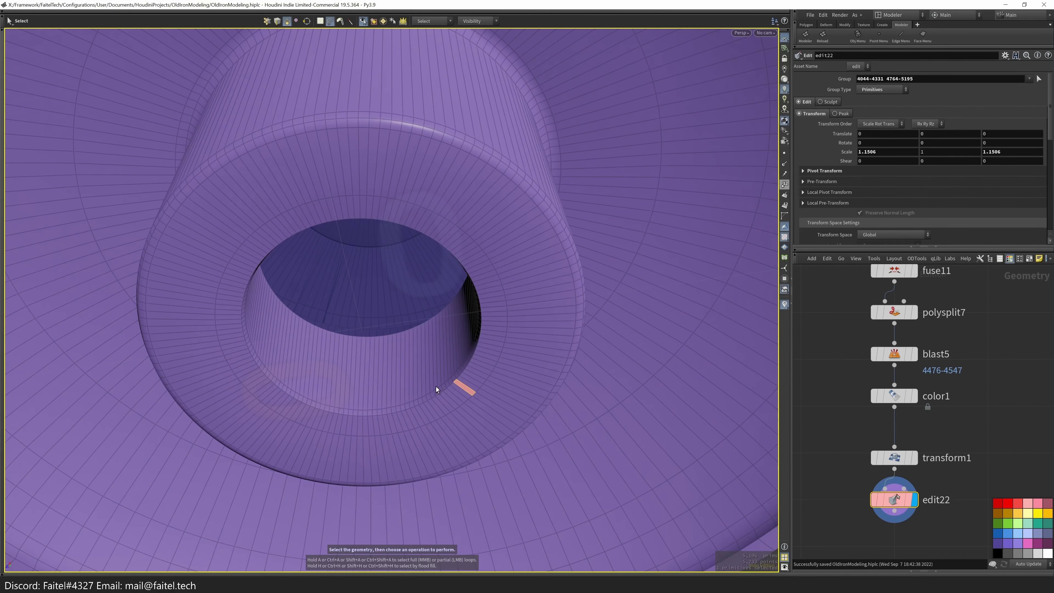
{"action": "middle_click", "coordinate": [434, 396]}
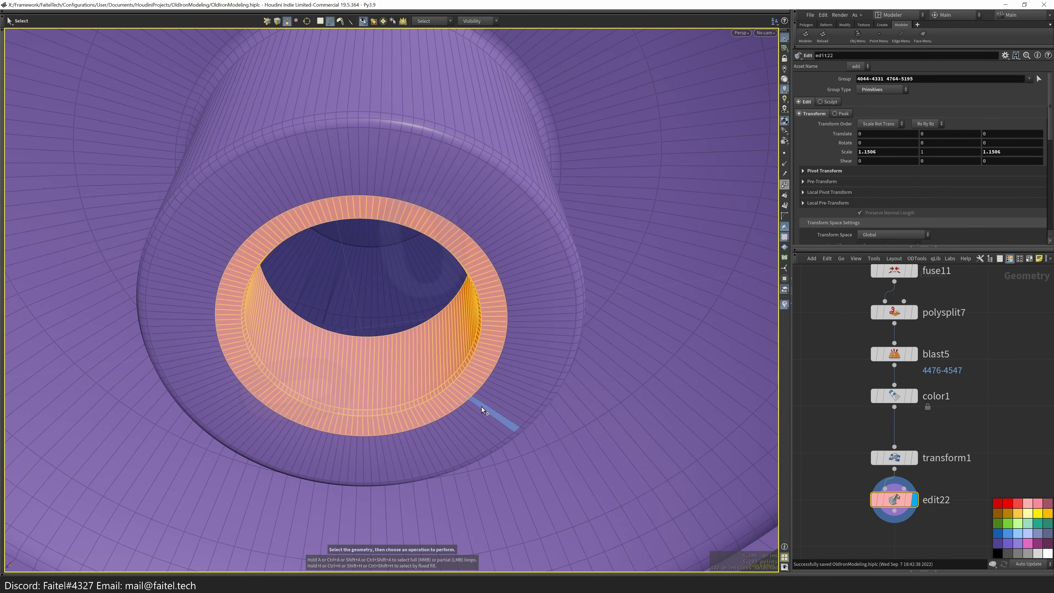
{"action": "key", "text": "e"}
{"action": "left_click_drag", "start_coordinate": [349, 288], "coordinate": [289, 238]}
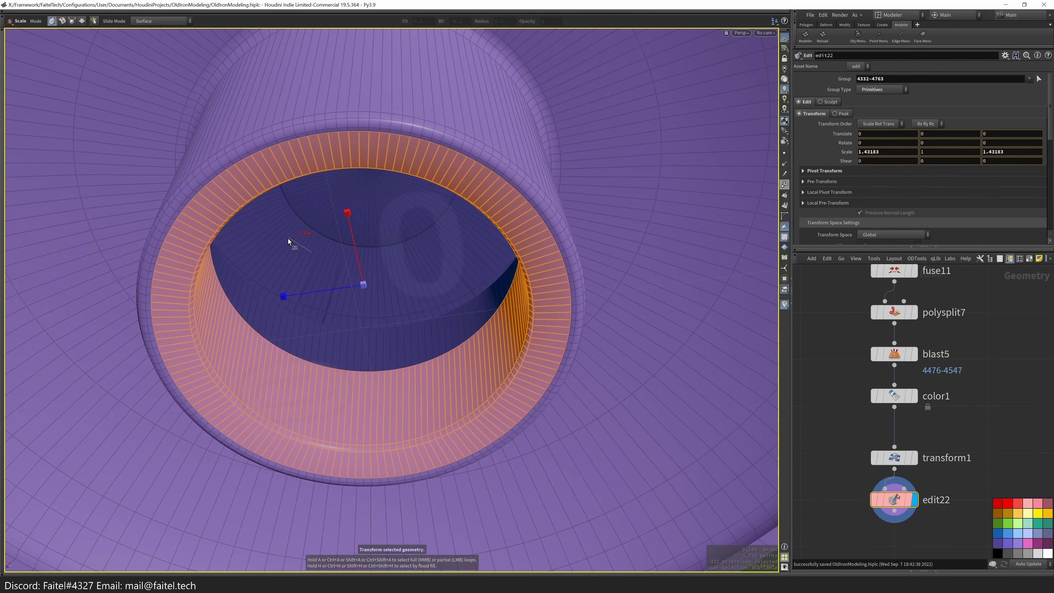
- Pull the knob's outer rim edge loop inward to 0.856
{"action": "key", "text": "3"}
{"action": "middle_click", "coordinate": [541, 400]}
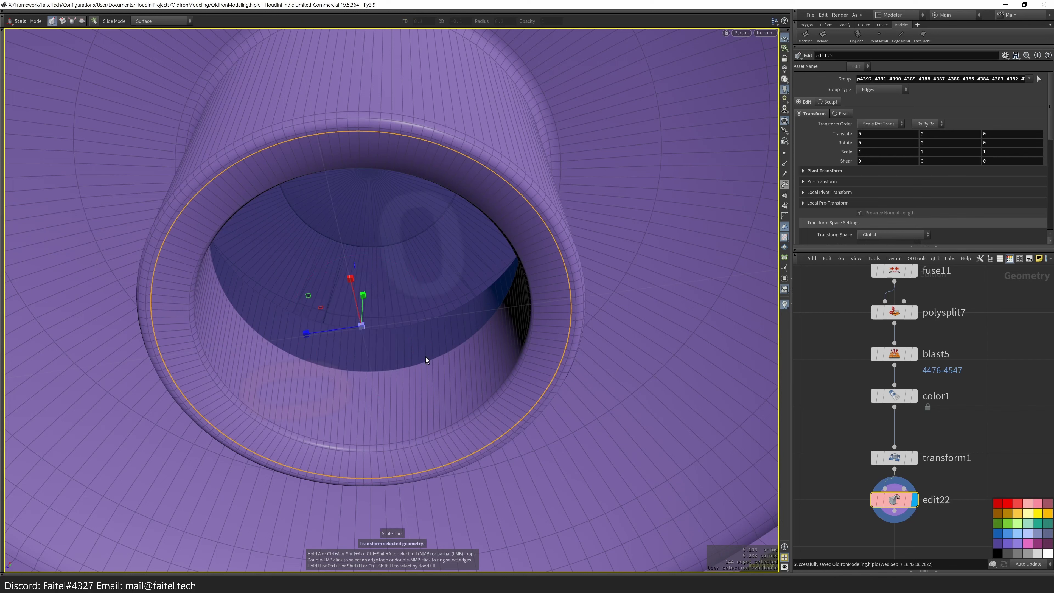
{"action": "left_click_drag", "start_coordinate": [318, 297], "coordinate": [317, 297]}
- Return from the knob's geometry to object level and frame the whole iron
{"action": "key", "text": "s"}
{"action": "key", "text": "space+3"}
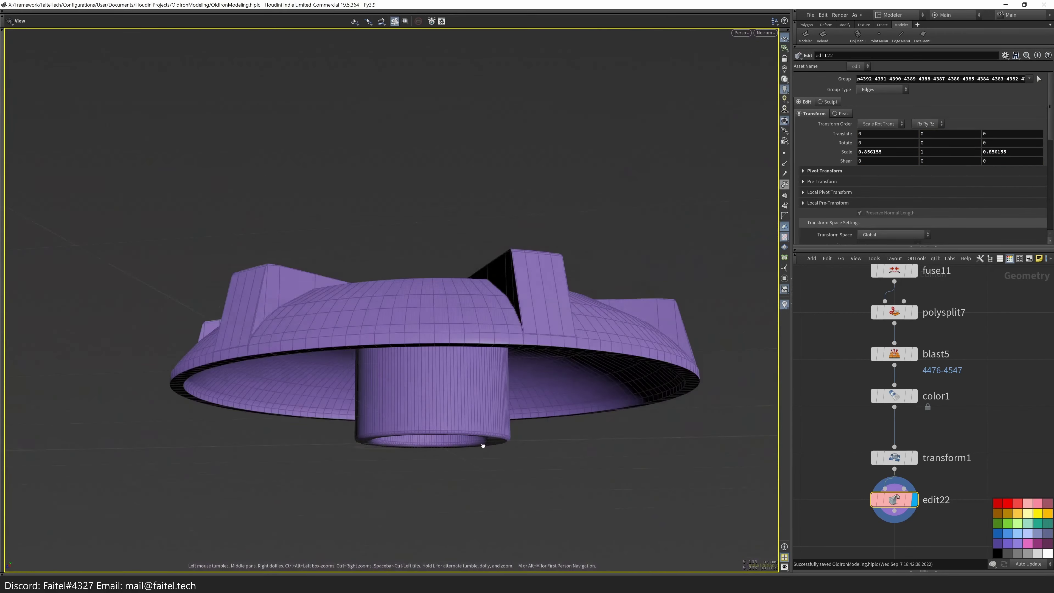
{"action": "key", "text": "1"}
{"action": "key", "text": "u"}
{"action": "key", "text": "space+1"}
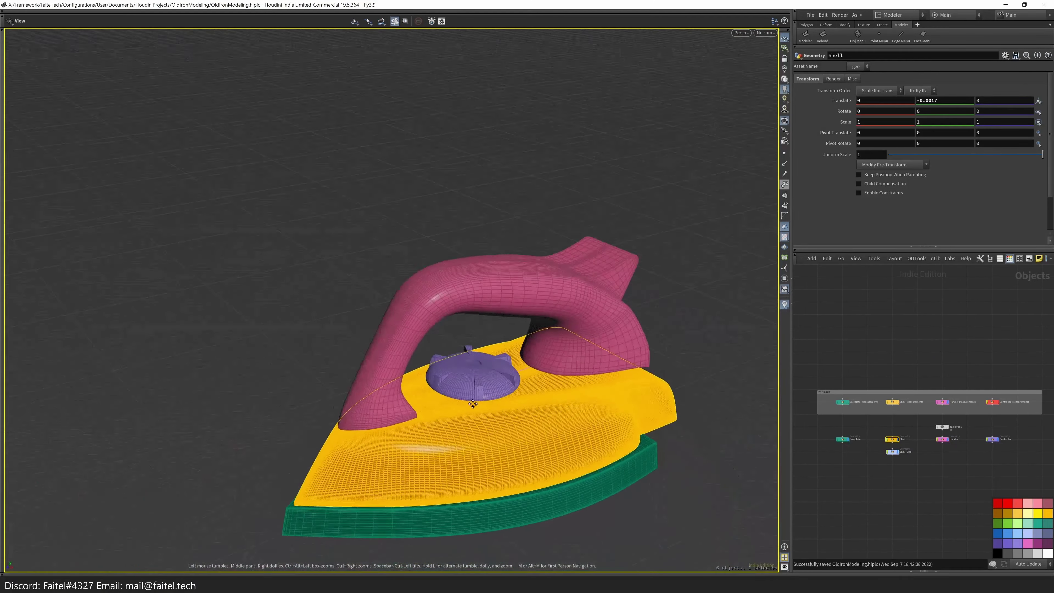
- Smooth-shade the iron and inspect the knob from side orthographic and perspective views
{"action": "key", "text": "shift+w"}
{"action": "left_click_drag", "start_coordinate": [677, 404], "coordinate": [601, 347]}
{"action": "left_click", "coordinate": [842, 480]}
{"action": "left_click_drag", "start_coordinate": [743, 399], "coordinate": [477, 369]}
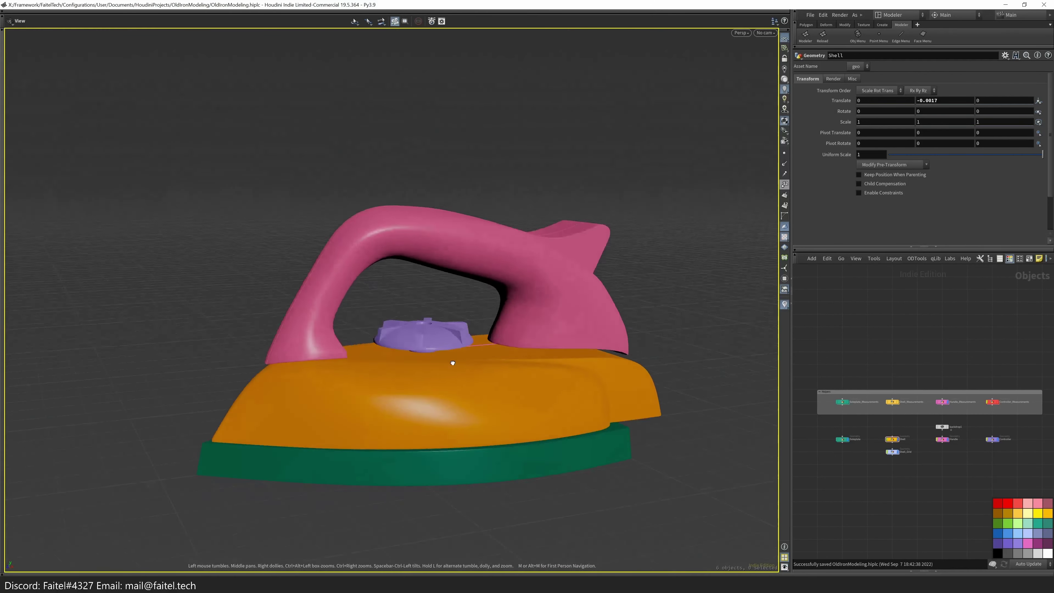
{"action": "key", "text": "space+3"}
{"action": "scroll", "coordinate": [221, 514], "scroll_direction": "up", "scroll_amount": 3}
{"action": "key", "text": "space+1"}
{"action": "left_click_drag", "start_coordinate": [383, 441], "coordinate": [491, 346]}
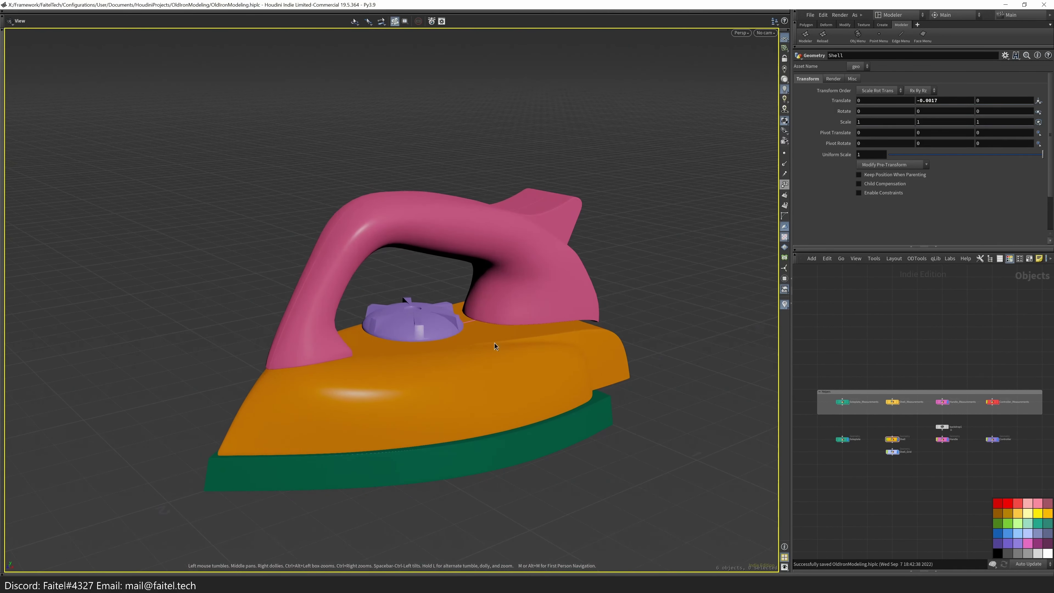
{"action": "scroll", "coordinate": [518, 395], "scroll_direction": "up", "scroll_amount": 2}
{"action": "key", "text": "space+3"}
{"action": "scroll", "coordinate": [511, 281], "scroll_direction": "up", "scroll_amount": 3}
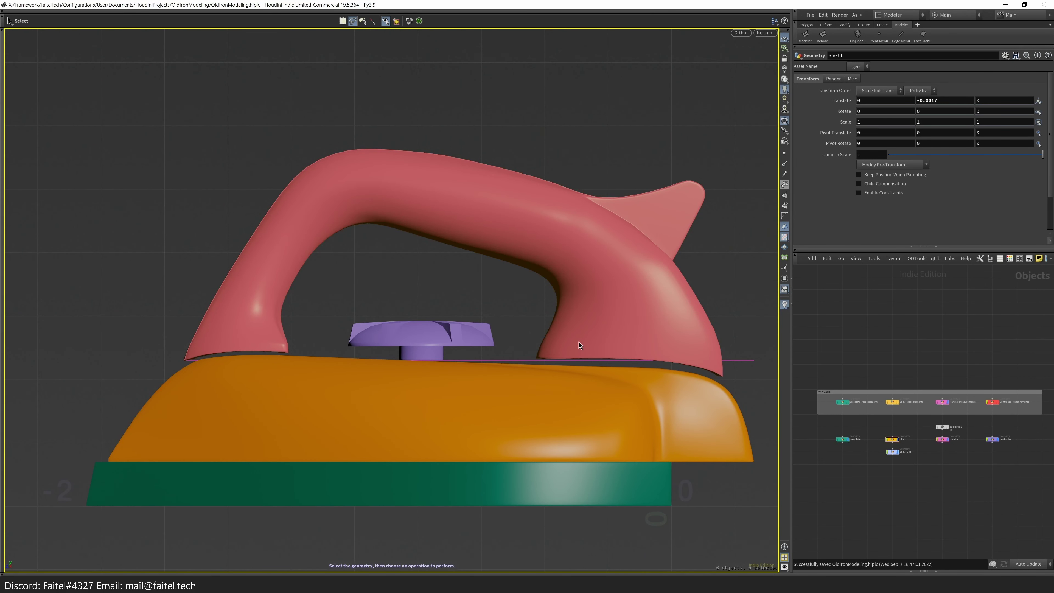
- Ghost the other objects around the Shell geometry, then return to object level
{"action": "double_click", "coordinate": [555, 401]}
{"action": "key", "text": "q"}
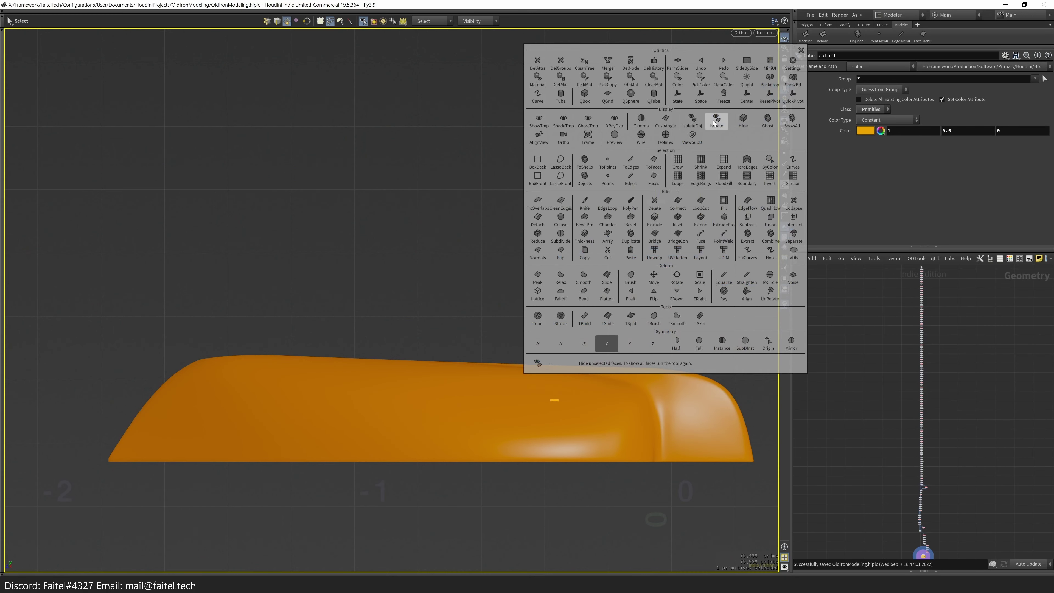
{"action": "left_click", "coordinate": [768, 121]}
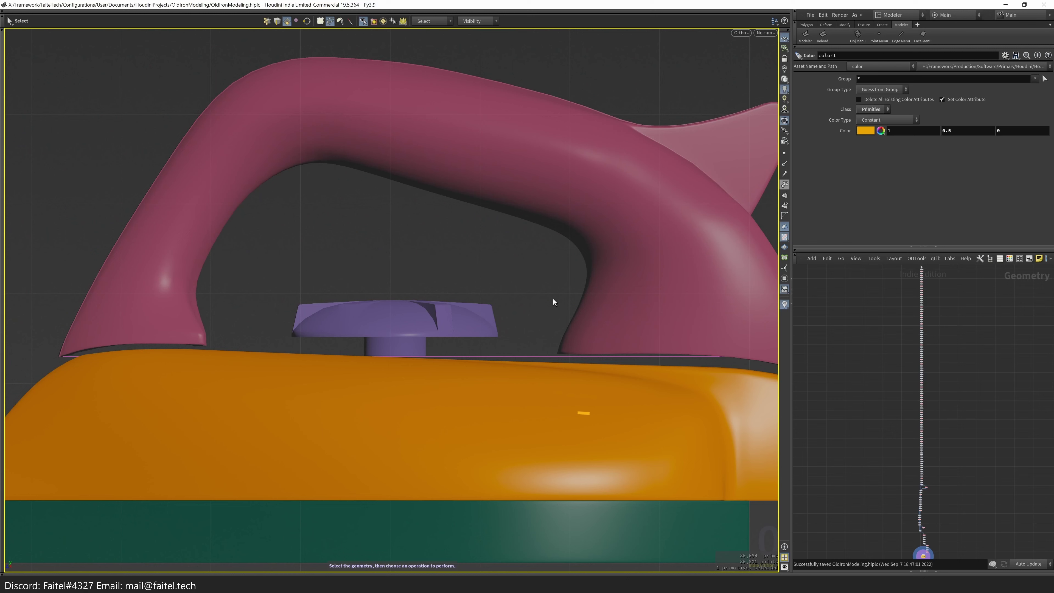
{"action": "left_click", "coordinate": [427, 335]}
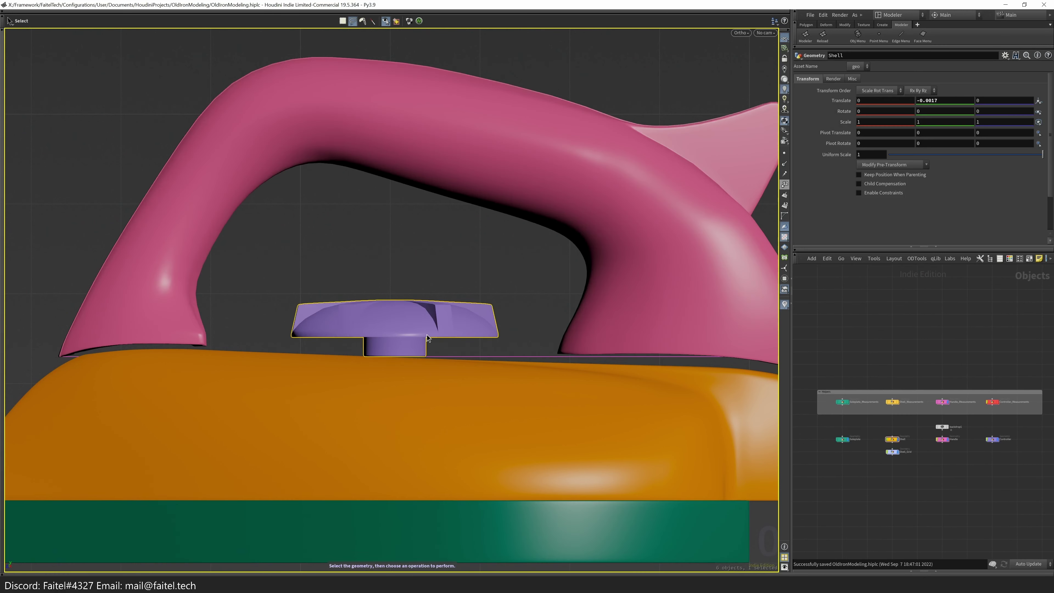
- Add a box1 node inside the Controller network and display it in the viewport
{"action": "double_click", "coordinate": [480, 330]}
{"action": "key", "text": "Tab"}
{"action": "type", "text": "box"}
{"action": "key", "text": "Return"}
{"action": "left_click", "coordinate": [879, 464]}
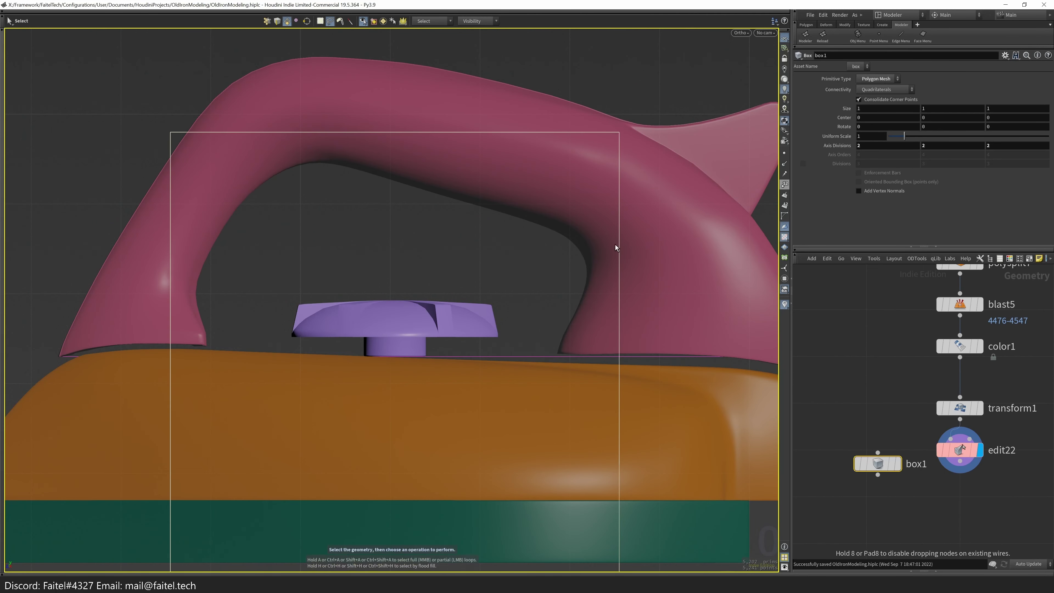
{"action": "middle_click_drag", "start_coordinate": [867, 109], "coordinate": [867, 109]}
{"action": "left_click", "coordinate": [898, 464]}
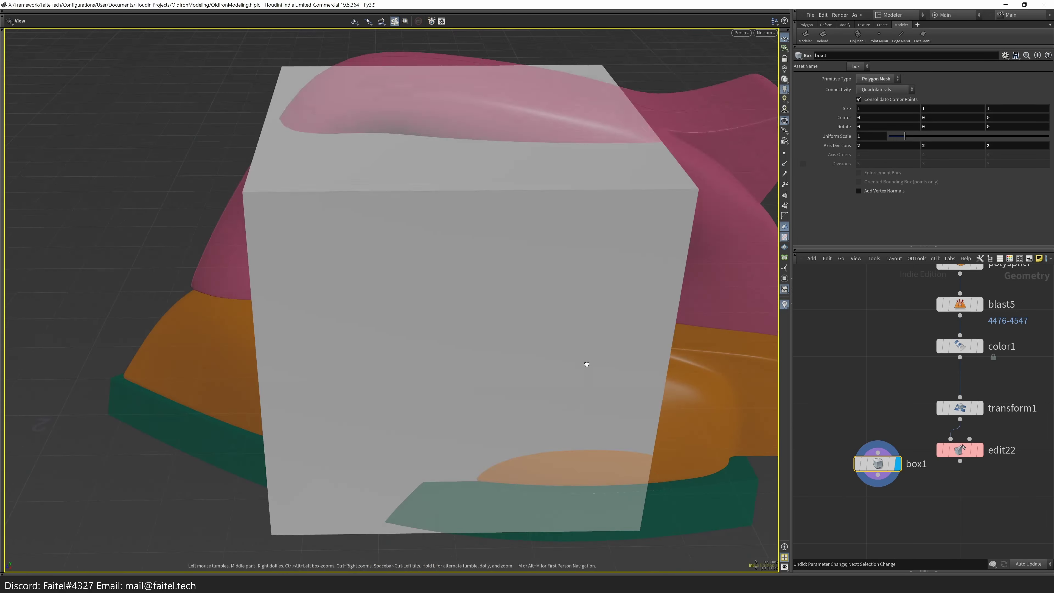
{"action": "left_click_drag", "start_coordinate": [586, 364], "coordinate": [506, 438], "text": "alt"}
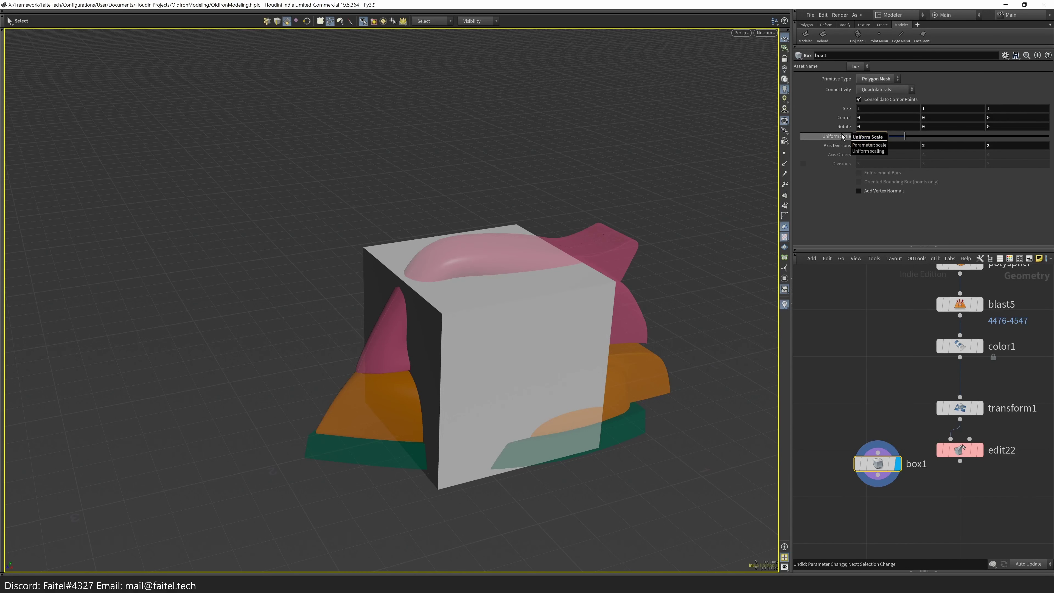
- Set the box's uniform scale to 0.2 around the knob's stem
{"action": "left_click", "coordinate": [871, 136]}
{"action": "type", "text": "0.1"}
{"action": "key", "text": "Return"}
{"action": "key", "text": "space+3"}
{"action": "left_click", "coordinate": [972, 453]}
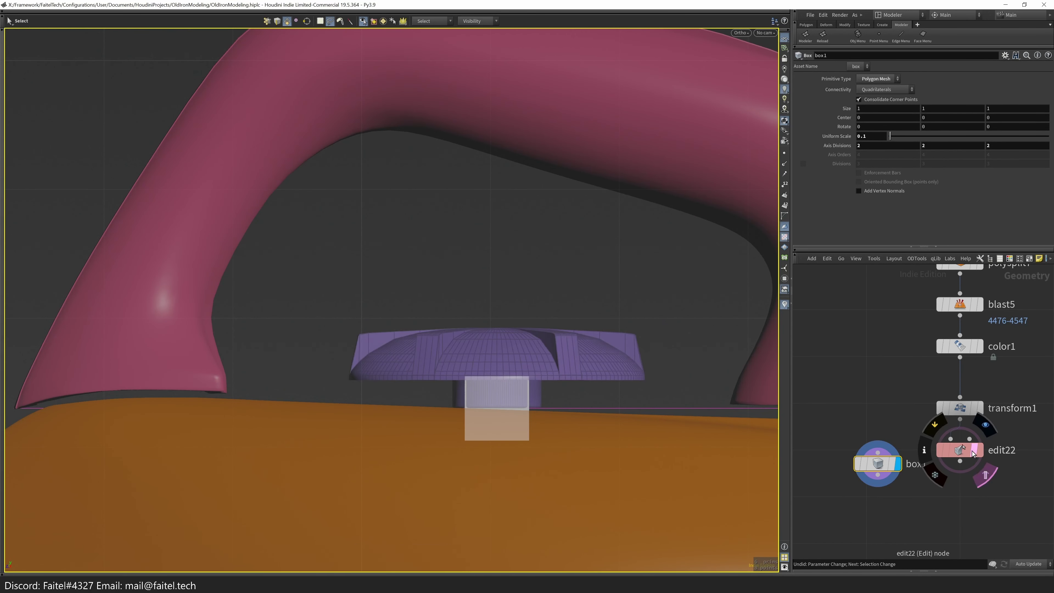
{"action": "key", "text": "BackSpace"}
{"action": "type", "text": "2"}
{"action": "key", "text": "Return"}
- Template box1 and move the display flag back to the knob's edit22 node
{"action": "left_click", "coordinate": [973, 449]}
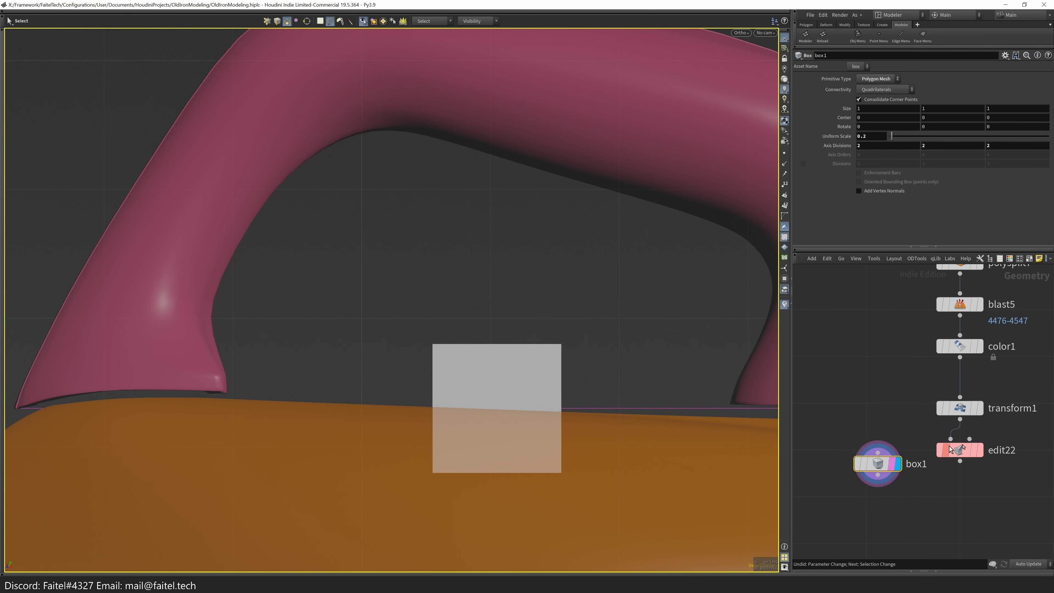
{"action": "left_click", "coordinate": [981, 450]}
{"action": "scroll", "coordinate": [593, 377], "scroll_direction": "up", "scroll_amount": 5}
{"action": "left_click", "coordinate": [960, 408]}
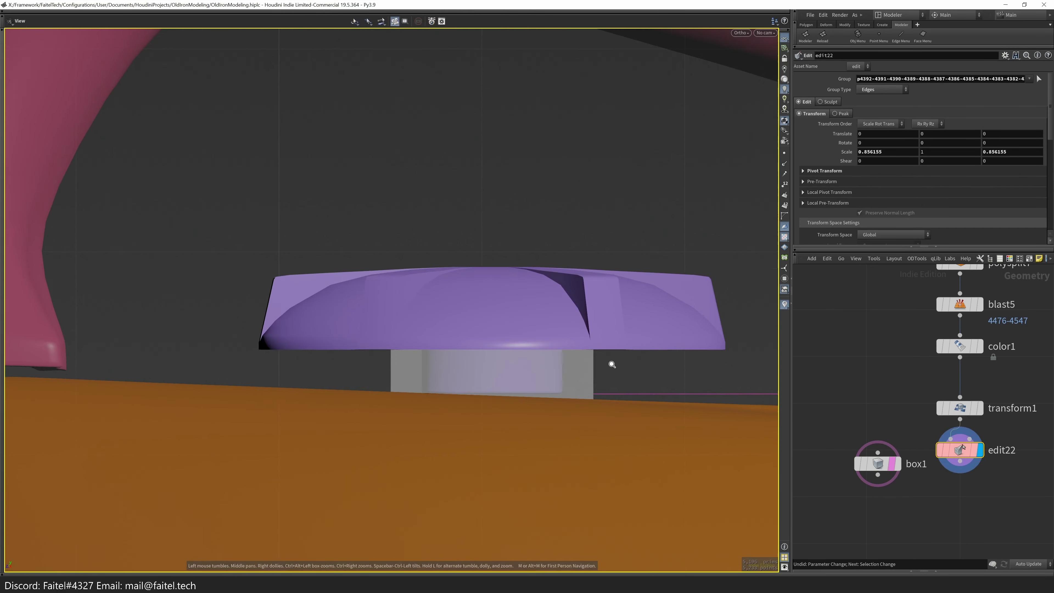
{"action": "scroll", "coordinate": [599, 325], "scroll_direction": "up", "scroll_amount": 3}
{"action": "left_click_drag", "start_coordinate": [599, 325], "coordinate": [623, 291]}
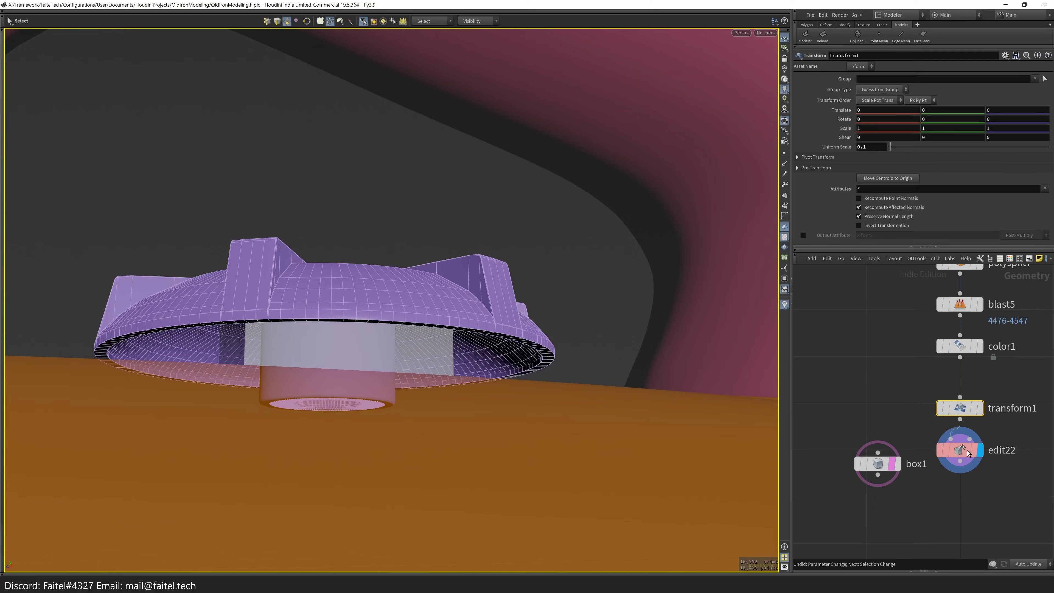
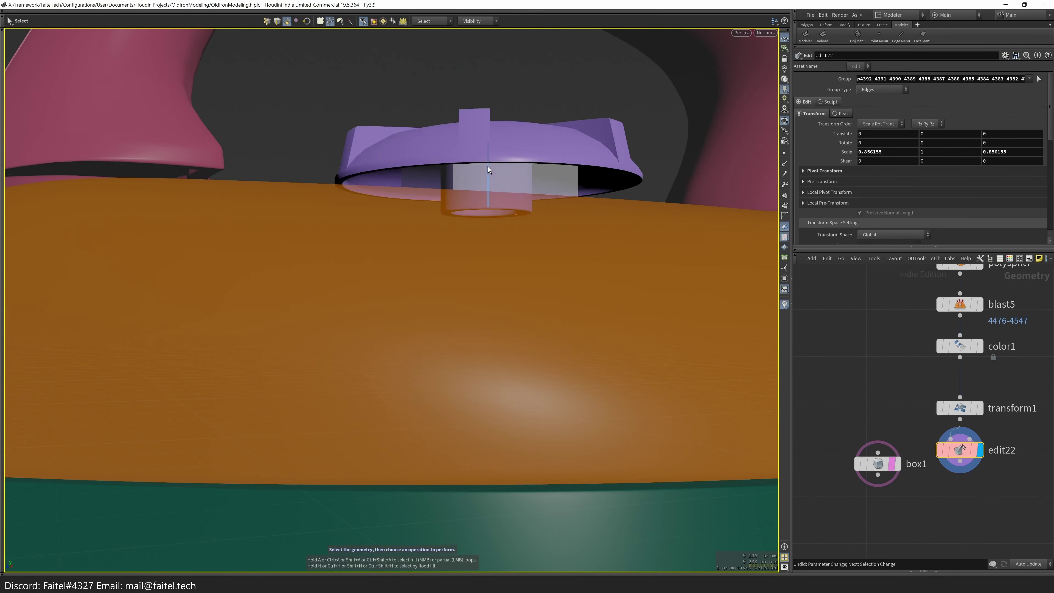
- Isolate the purple cap and select the face loop on its inner ring
{"action": "key", "text": "q"}
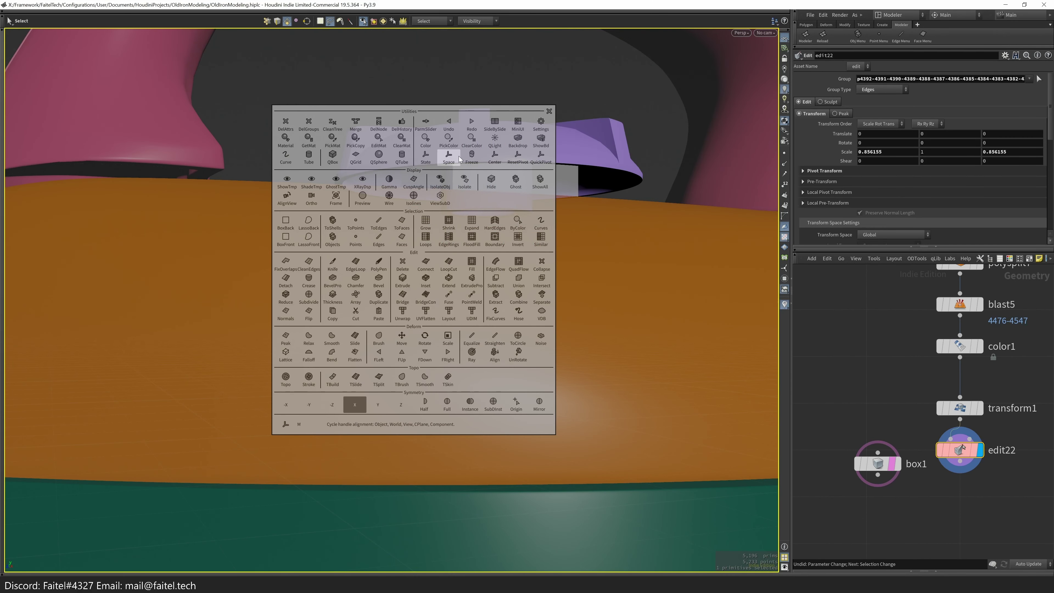
{"action": "left_click", "coordinate": [440, 179]}
{"action": "key", "text": "space+2"}
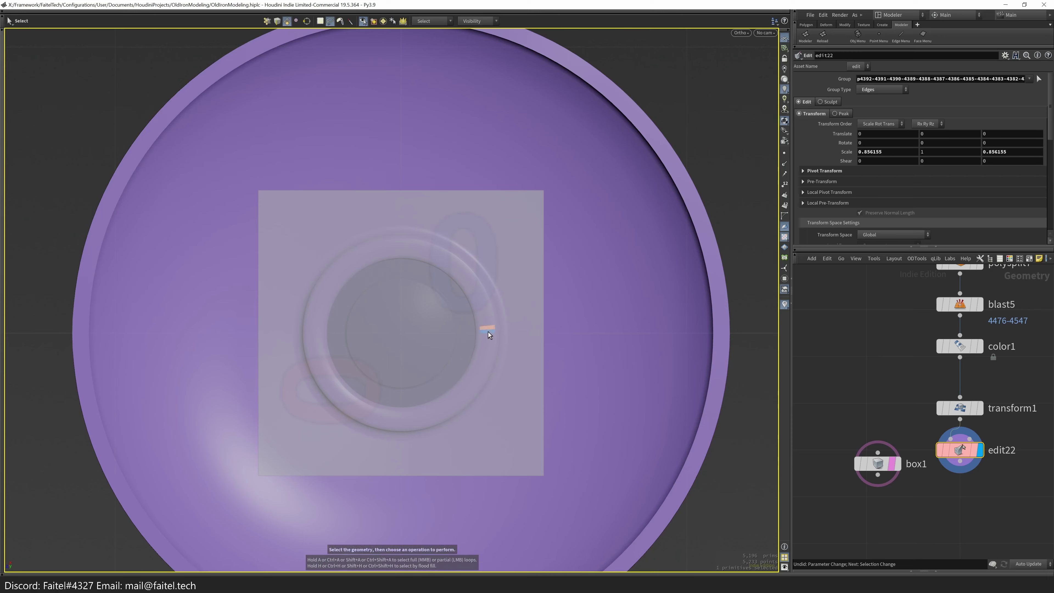
{"action": "left_click", "coordinate": [490, 349]}
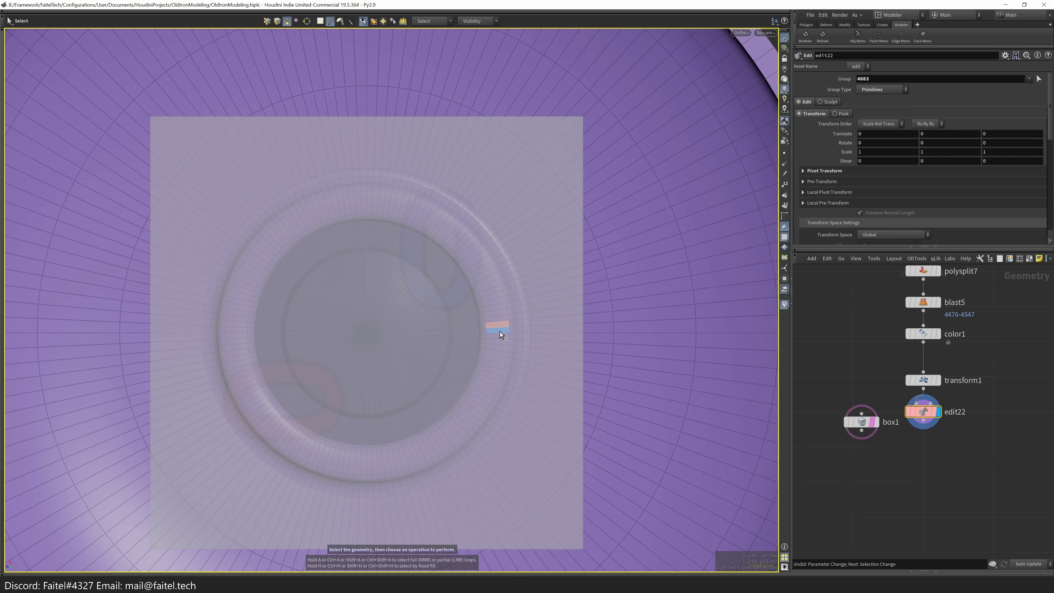
{"action": "middle_click", "coordinate": [501, 332]}
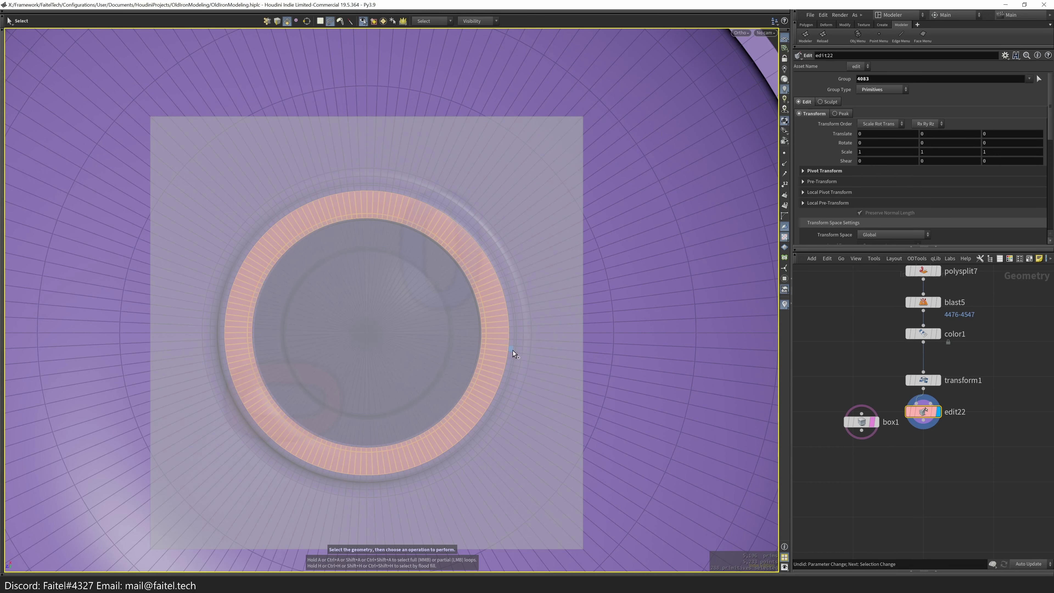
{"action": "key", "text": "space+1"}
- Add the cylinder wall loops and floor strips, then narrow the selection to the lower ring
{"action": "scroll", "coordinate": [443, 393], "scroll_direction": "up", "scroll_amount": 5}
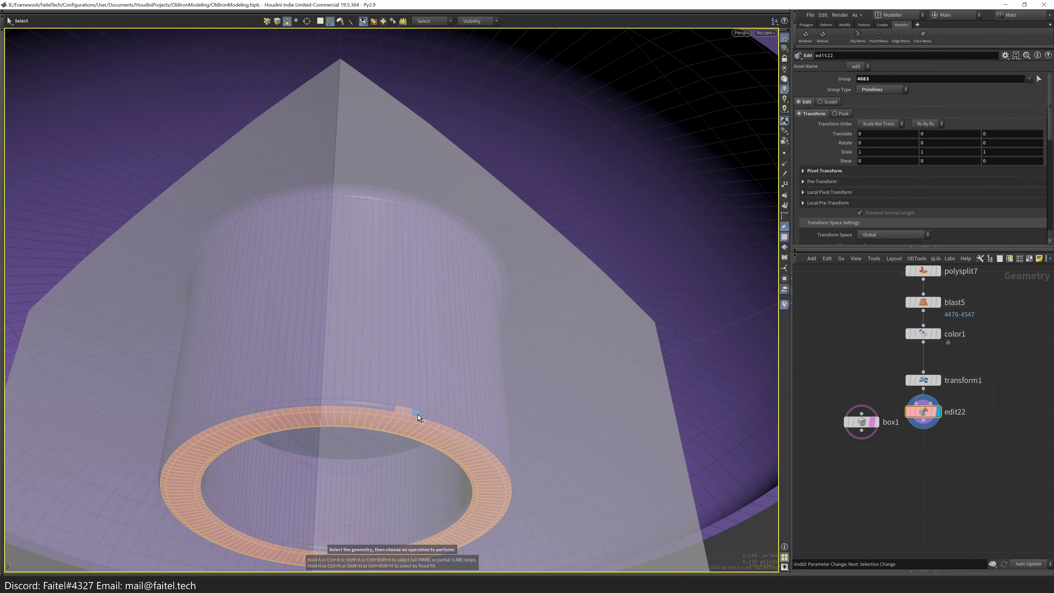
{"action": "middle_click", "coordinate": [422, 404], "text": "shift"}
{"action": "left_click_drag", "start_coordinate": [407, 216], "coordinate": [435, 397], "text": "alt"}
{"action": "middle_click", "coordinate": [440, 407], "text": "shift"}
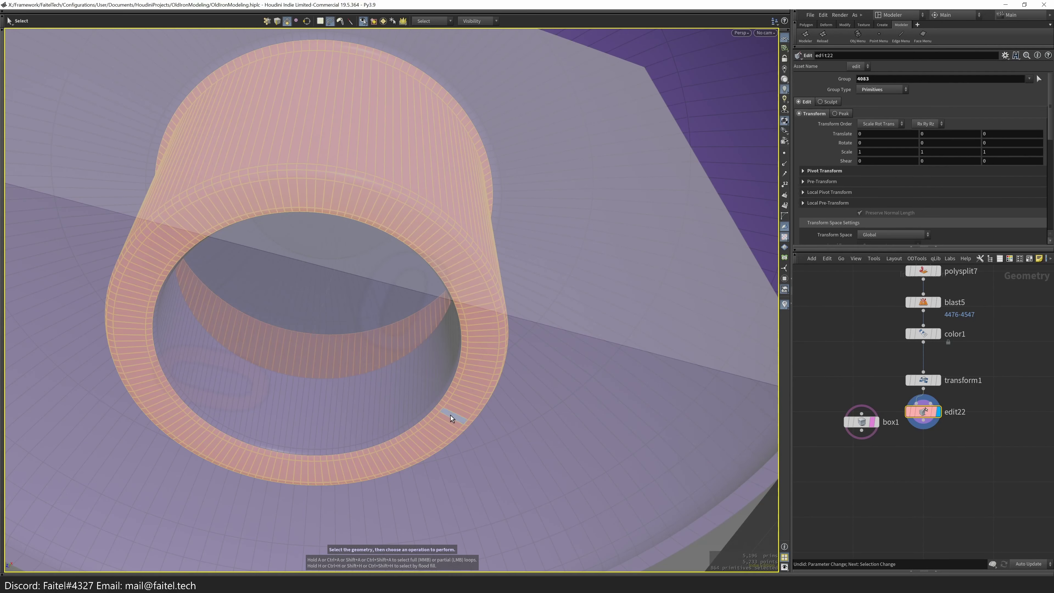
{"action": "left_click", "coordinate": [457, 414]}
- Grow the face selection outward twice
{"action": "key", "text": "Tab"}
{"action": "left_click", "coordinate": [389, 357]}
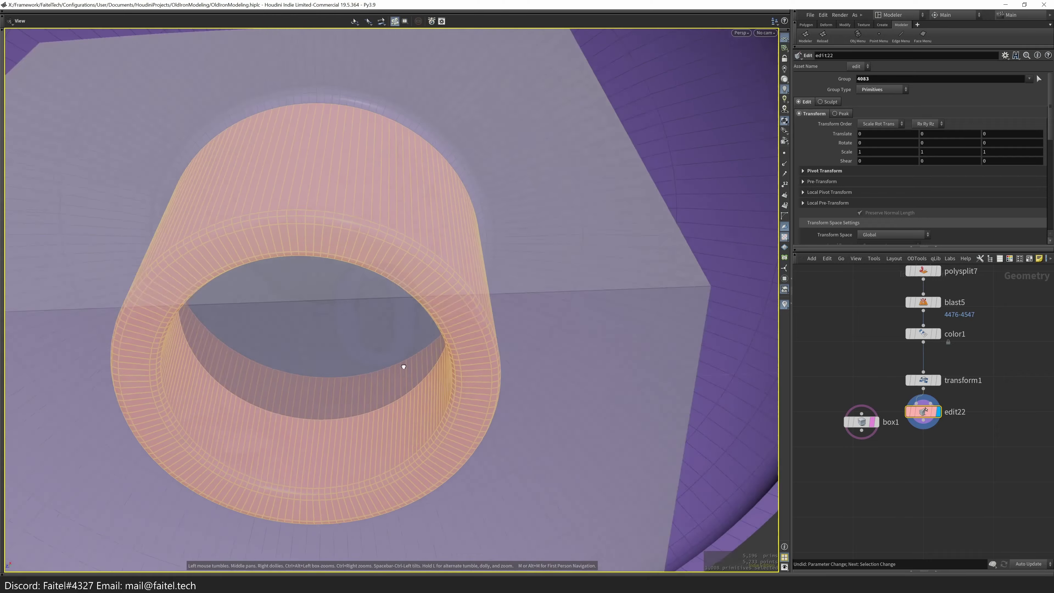
{"action": "key", "text": "Tab"}
{"action": "left_click", "coordinate": [376, 351]}
- Scale the lower ring to 1.41863 in XZ and turn off box1's template flag
{"action": "key", "text": "r"}
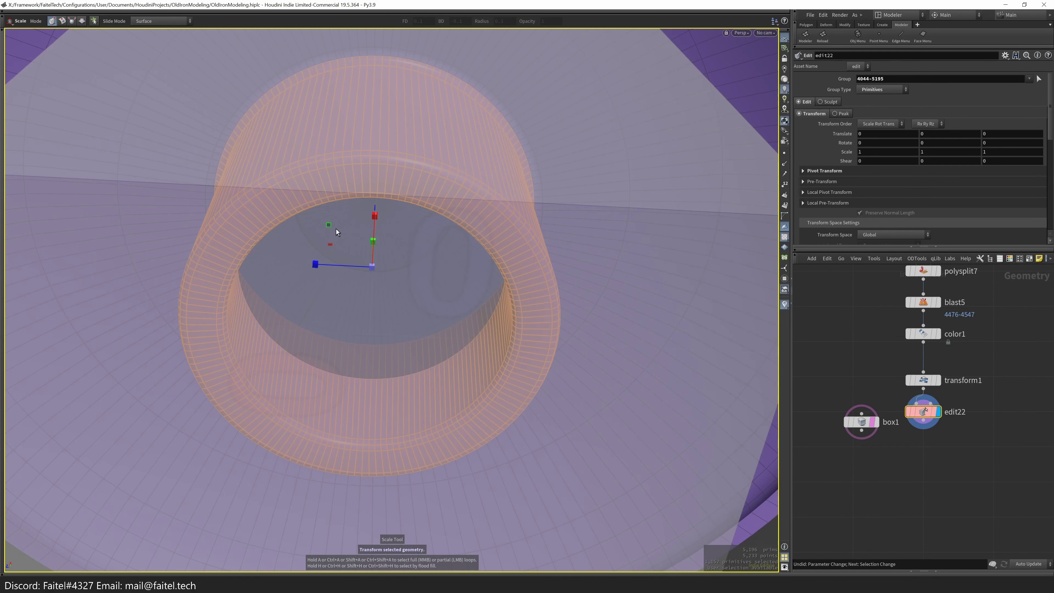
{"action": "key", "text": "space+2"}
{"action": "left_click_drag", "start_coordinate": [328, 174], "coordinate": [315, 334]}
{"action": "left_click", "coordinate": [873, 428]}
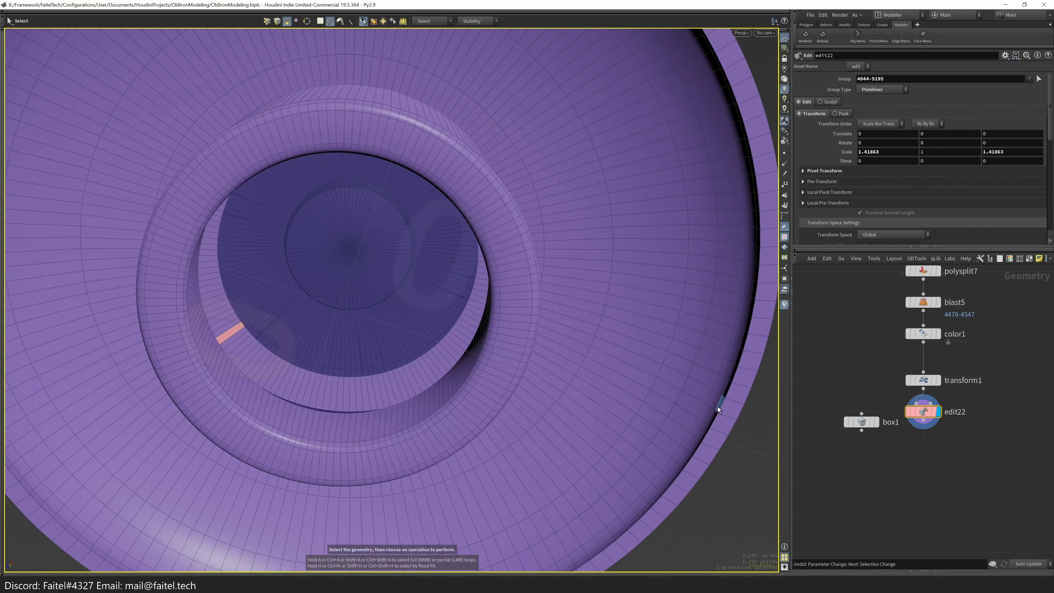
- Select the ring loop on the purple surface and scale it to 1.38004
{"action": "key", "text": "Escape"}
{"action": "scroll", "coordinate": [388, 416], "scroll_direction": "up", "scroll_amount": 10}
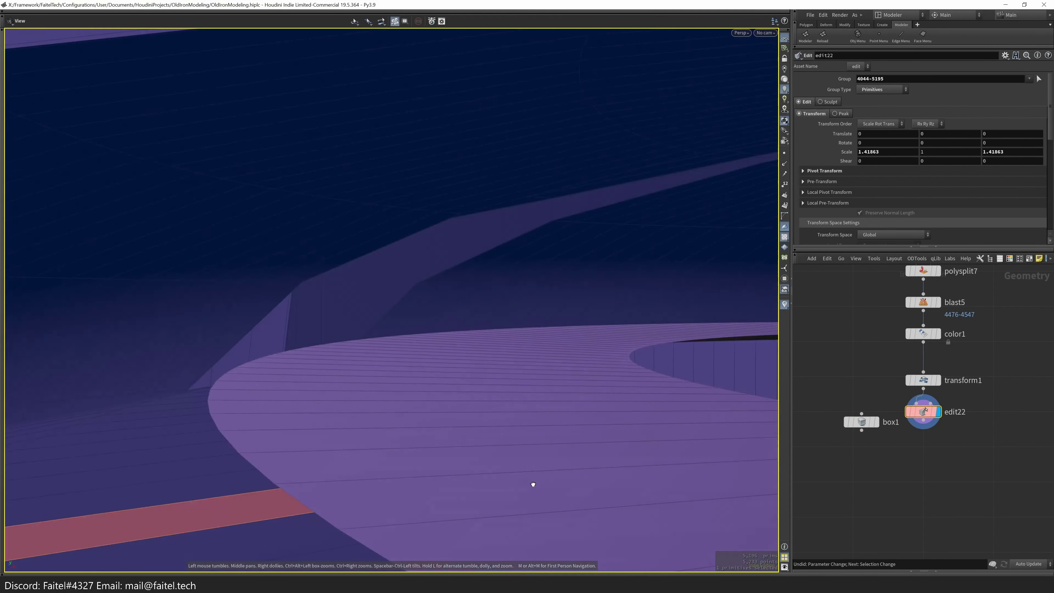
{"action": "left_click_drag", "start_coordinate": [534, 485], "coordinate": [320, 405]}
{"action": "middle_click", "coordinate": [404, 349]}
{"action": "left_click_drag", "start_coordinate": [588, 287], "coordinate": [461, 294]}
{"action": "key", "text": "s"}
{"action": "left_click", "coordinate": [587, 350]}
{"action": "key", "text": "Escape"}
{"action": "key", "text": "w"}
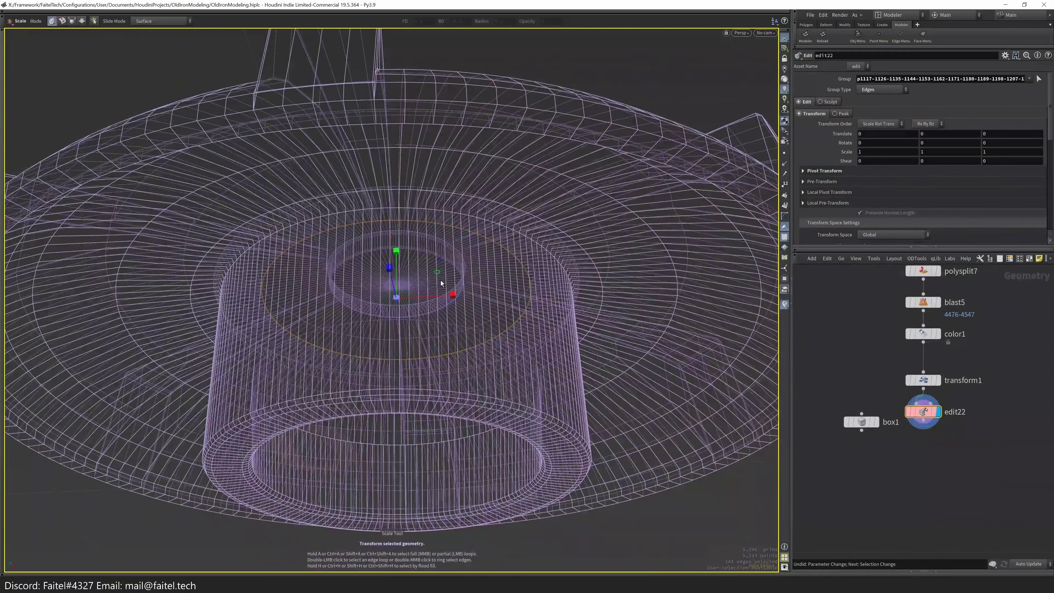
{"action": "key", "text": "w"}
- Select the edge loop around the cylinder top with a wireframe overlay
{"action": "key", "text": "t"}
{"action": "mouse_move", "coordinate": [471, 255]}
{"action": "left_mouse_down"}
{"action": "mouse_move", "coordinate": [410, 343]}
{"action": "mouse_move", "coordinate": [456, 307]}
{"action": "mouse_move", "coordinate": [415, 291]}
{"action": "mouse_move", "coordinate": [454, 352]}
{"action": "mouse_move", "coordinate": [312, 254]}
{"action": "left_mouse_up"}
{"action": "key", "text": "w"}
{"action": "key", "text": "t"}
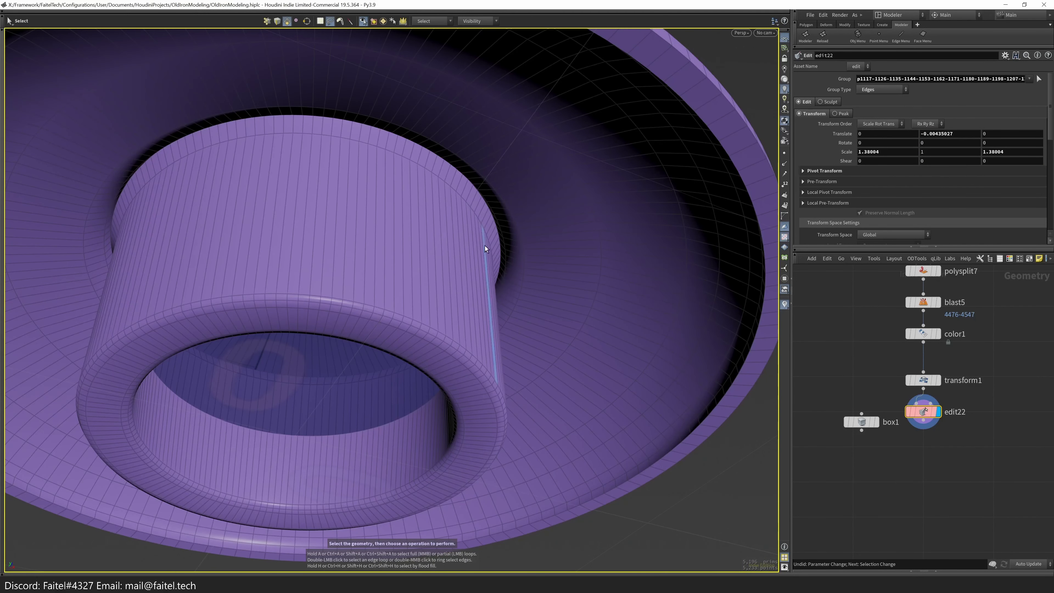
{"action": "double_click", "coordinate": [490, 231]}
{"action": "left_click_drag", "start_coordinate": [502, 240], "coordinate": [431, 233]}
{"action": "scroll", "coordinate": [431, 233], "scroll_direction": "up", "scroll_amount": 10}
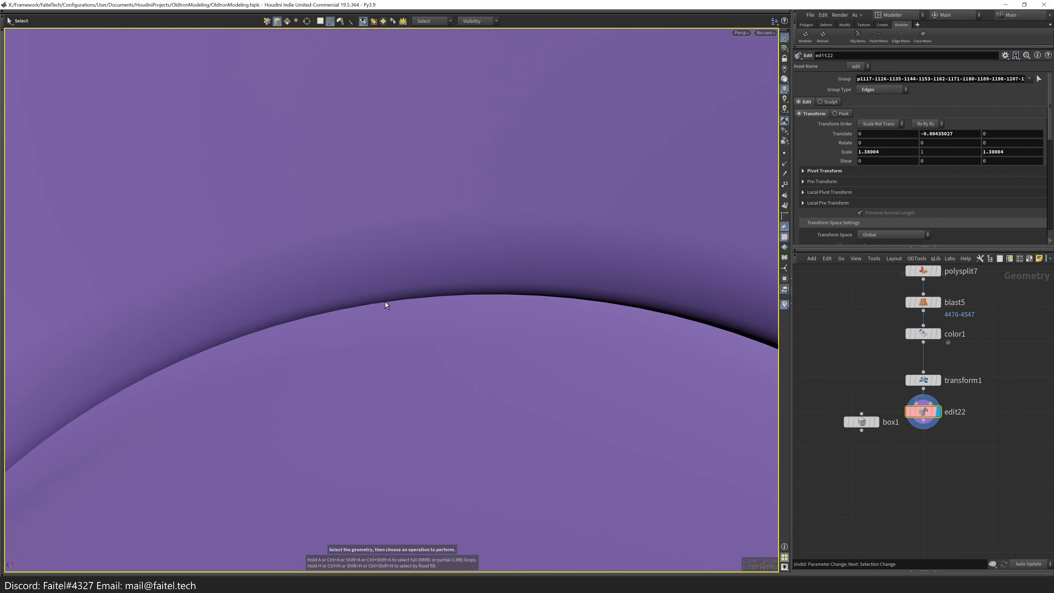
{"action": "scroll", "coordinate": [394, 307], "scroll_direction": "down", "scroll_amount": 4}
{"action": "left_click_drag", "start_coordinate": [402, 308], "coordinate": [462, 376]}
{"action": "scroll", "coordinate": [462, 375], "scroll_direction": "down", "scroll_amount": 5}
- Raise the top edge loop by 0.0185996 and enlarge it by 1.00741
{"action": "left_click_drag", "start_coordinate": [347, 327], "coordinate": [346, 321]}
{"action": "left_click_drag", "start_coordinate": [393, 367], "coordinate": [421, 410]}
{"action": "key", "text": "Escape"}
{"action": "scroll", "coordinate": [463, 453], "scroll_direction": "up", "scroll_amount": 4}
{"action": "scroll", "coordinate": [463, 453], "scroll_direction": "down", "scroll_amount": 5}
{"action": "left_click_drag", "start_coordinate": [463, 453], "coordinate": [435, 328]}
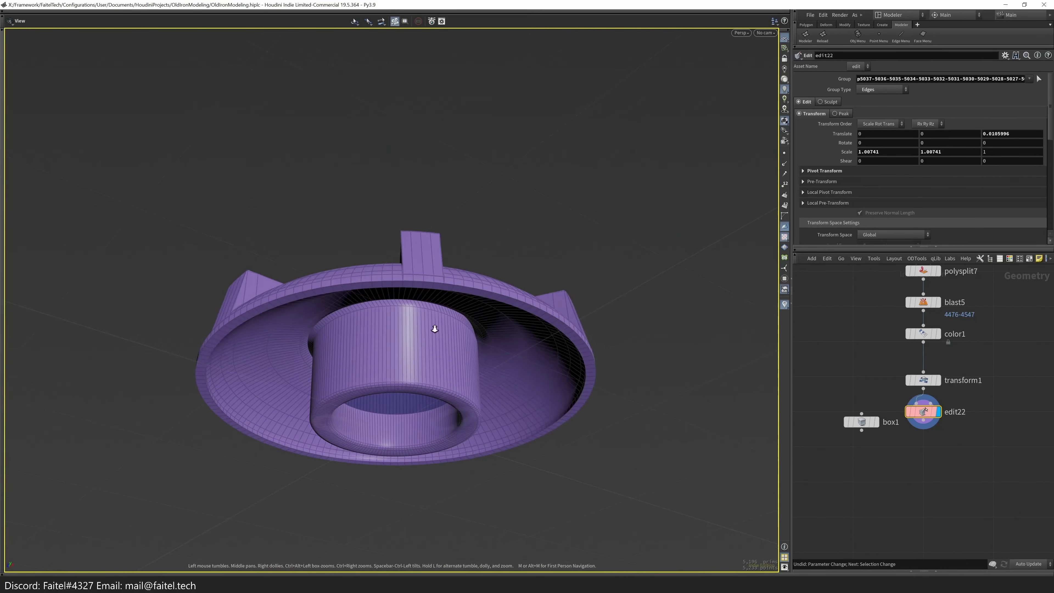
- Nudge the edge loop down slightly and select a strip of faces
{"action": "scroll", "coordinate": [435, 329], "scroll_direction": "down", "scroll_amount": 2}
{"action": "key", "text": "s"}
{"action": "left_click_drag", "start_coordinate": [472, 366], "coordinate": [516, 267]}
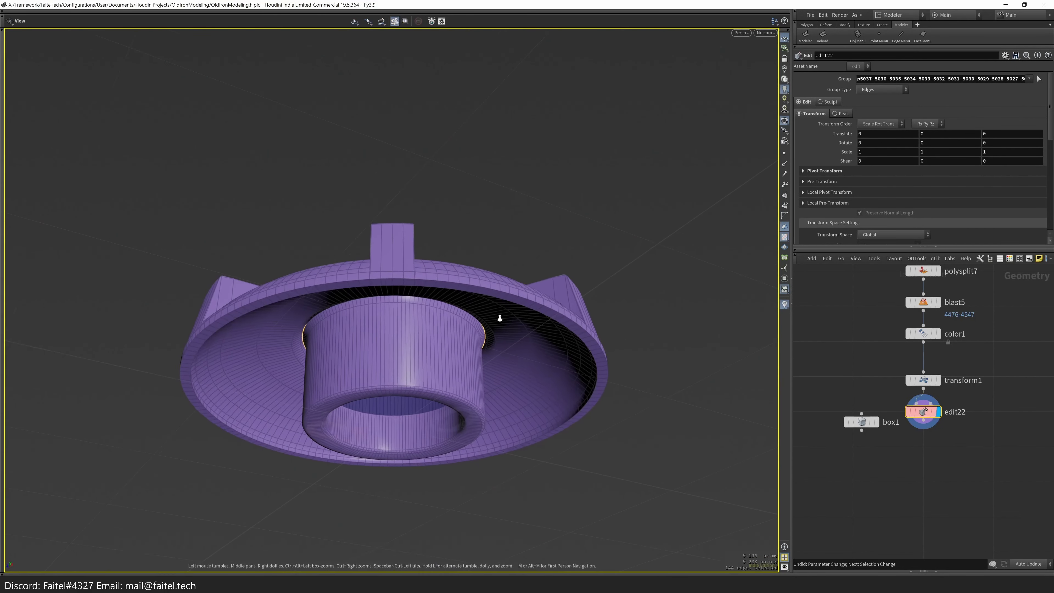
{"action": "scroll", "coordinate": [486, 324], "scroll_direction": "up", "scroll_amount": 3}
{"action": "left_click_drag", "start_coordinate": [383, 336], "coordinate": [453, 391]}
{"action": "key", "text": "s"}
{"action": "left_click", "coordinate": [453, 391]}
{"action": "key", "text": "Escape"}
{"action": "left_click_drag", "start_coordinate": [548, 435], "coordinate": [400, 339]}
- Select the inner face ring of the cylinder, grow it, and scale it to 1.13754 in XZ
{"action": "scroll", "coordinate": [401, 373], "scroll_direction": "up", "scroll_amount": 4}
{"action": "key", "text": "space+3"}
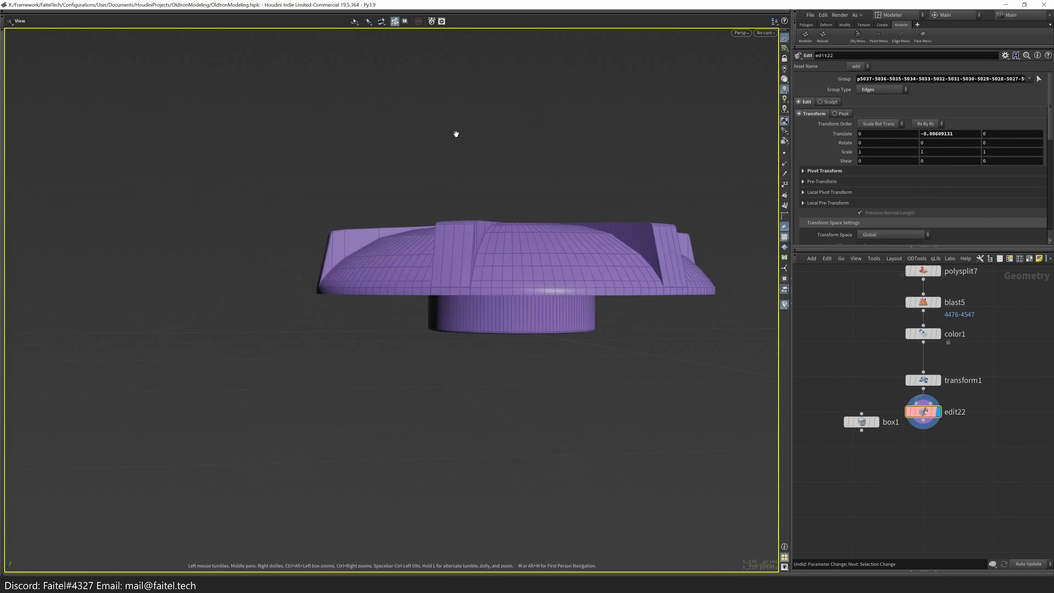
{"action": "left_click_drag", "start_coordinate": [477, 369], "coordinate": [430, 440]}
{"action": "scroll", "coordinate": [531, 440], "scroll_direction": "up", "scroll_amount": 5}
{"action": "left_click", "coordinate": [494, 448]}
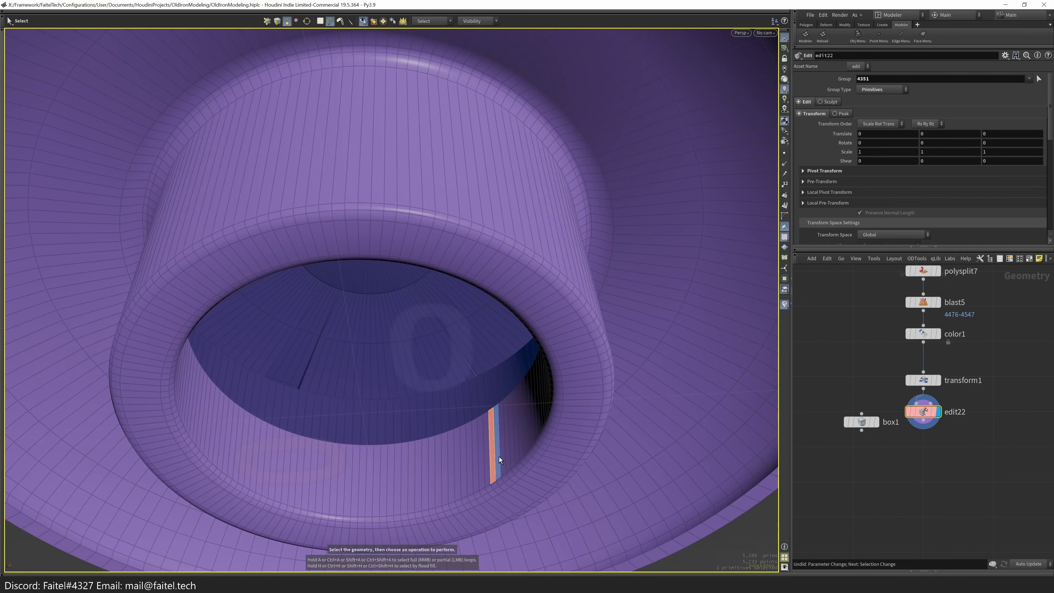
{"action": "middle_click", "coordinate": [504, 461]}
{"action": "key", "text": "f"}
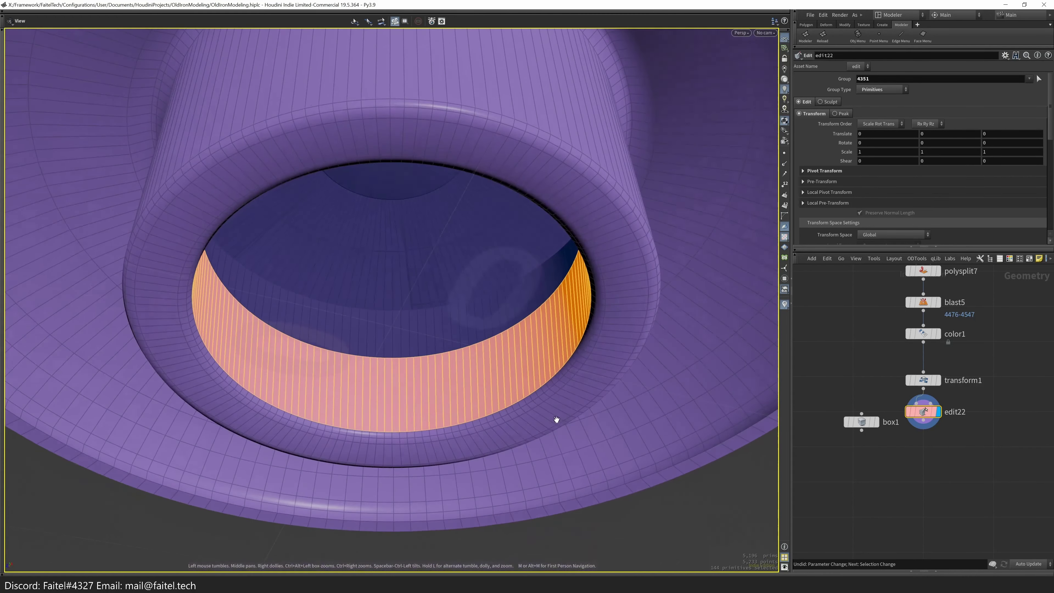
{"action": "key", "text": "q"}
{"action": "left_click", "coordinate": [541, 357]}
{"action": "key", "text": "e"}
{"action": "left_click_drag", "start_coordinate": [380, 273], "coordinate": [347, 250]}
- Select the inner rim edge loop and raise it 0.0332513 in Y
{"action": "key", "text": "s"}
{"action": "left_click", "coordinate": [378, 417]}
{"action": "key", "text": "t"}
{"action": "key", "text": "s"}
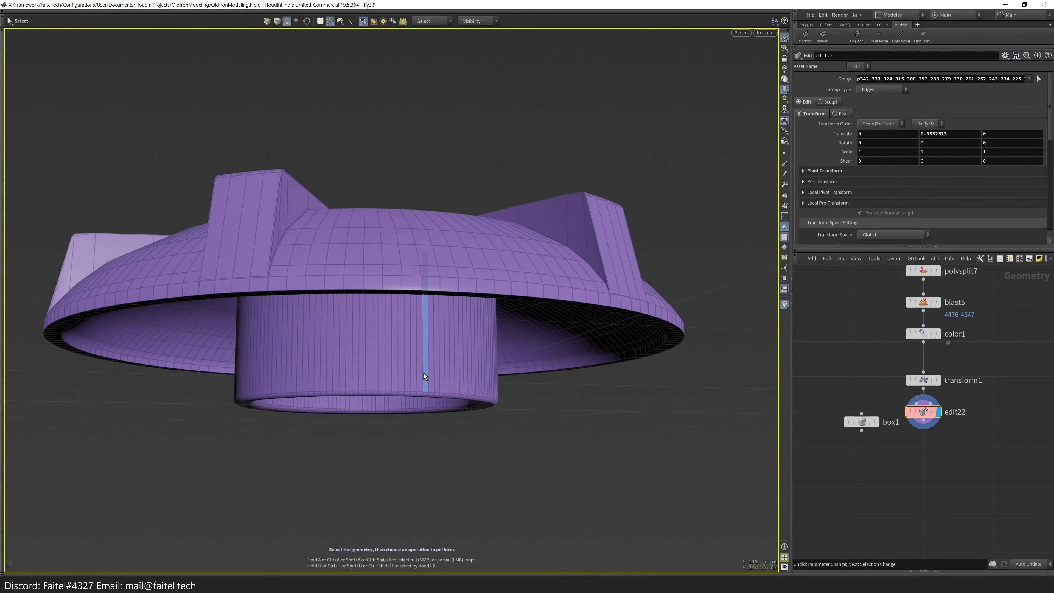
{"action": "key", "text": "space+3"}
{"action": "key", "text": "Escape"}
- Return to Object level to view the whole iron with the cap seated
{"action": "left_click_drag", "start_coordinate": [414, 416], "coordinate": [436, 358]}
{"action": "right_click_drag", "start_coordinate": [436, 359], "coordinate": [578, 440]}
{"action": "left_click_drag", "start_coordinate": [579, 440], "coordinate": [367, 120]}
{"action": "key", "text": "space+3"}
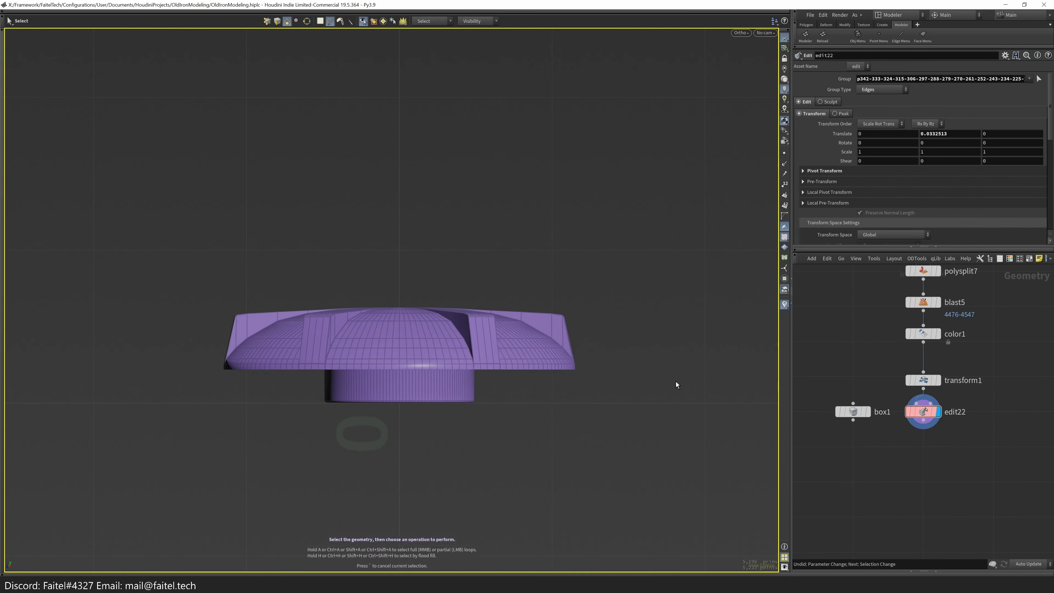
{"action": "key", "text": "u"}
{"action": "left_click_drag", "start_coordinate": [628, 360], "coordinate": [562, 381]}
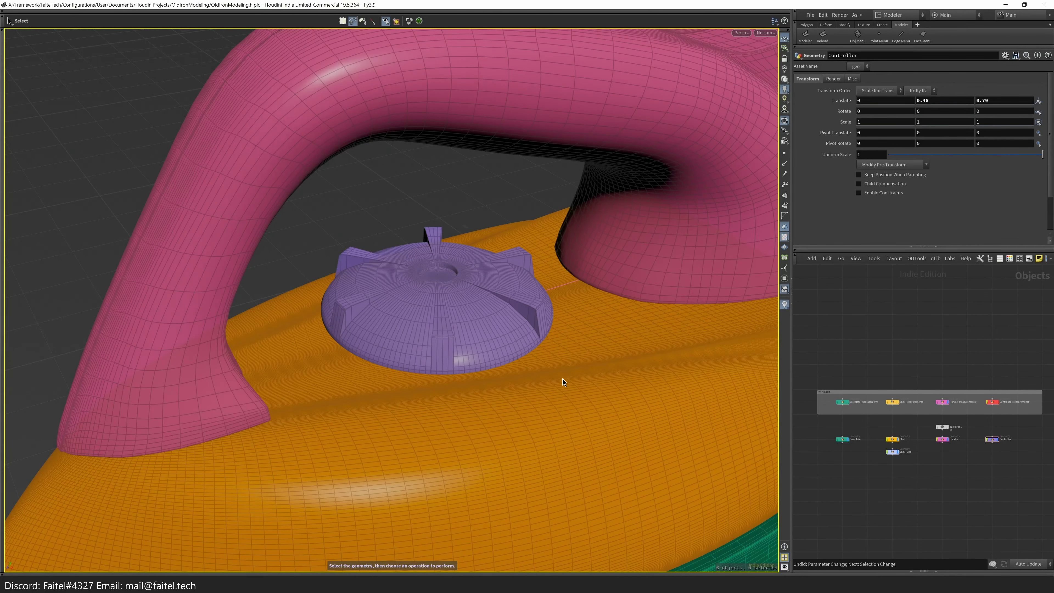
- Dive into the Shell network and display the edit29 node
{"action": "left_click_drag", "start_coordinate": [563, 379], "coordinate": [614, 398]}
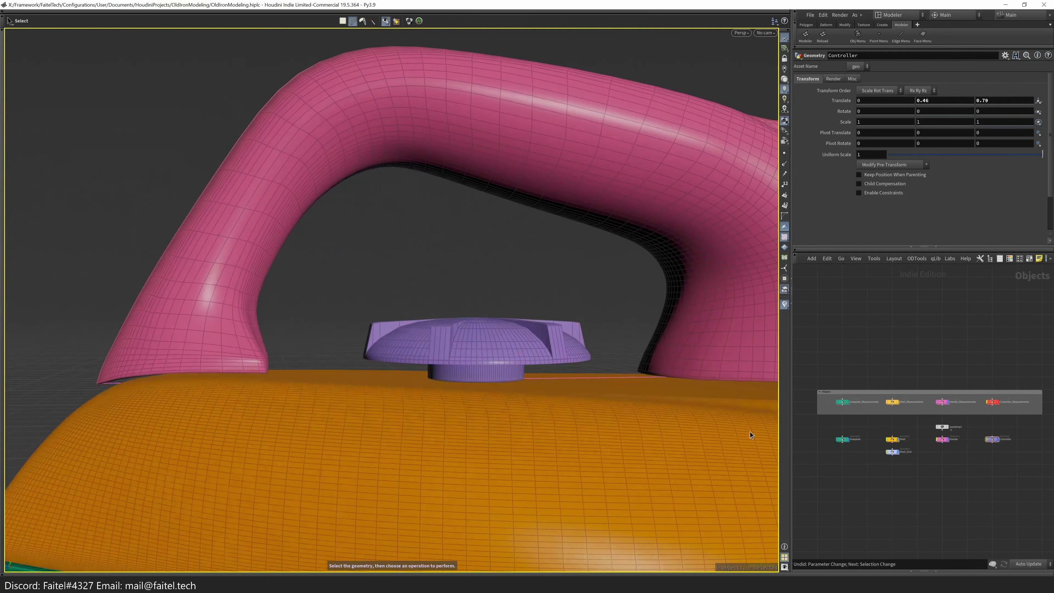
{"action": "key", "text": "i"}
{"action": "scroll", "coordinate": [946, 468], "scroll_direction": "up", "scroll_amount": 3}
{"action": "left_click", "coordinate": [978, 469]}
{"action": "left_click_drag", "start_coordinate": [570, 423], "coordinate": [402, 353]}
{"action": "left_click_drag", "start_coordinate": [677, 327], "coordinate": [843, 389]}
{"action": "key", "text": "u"}
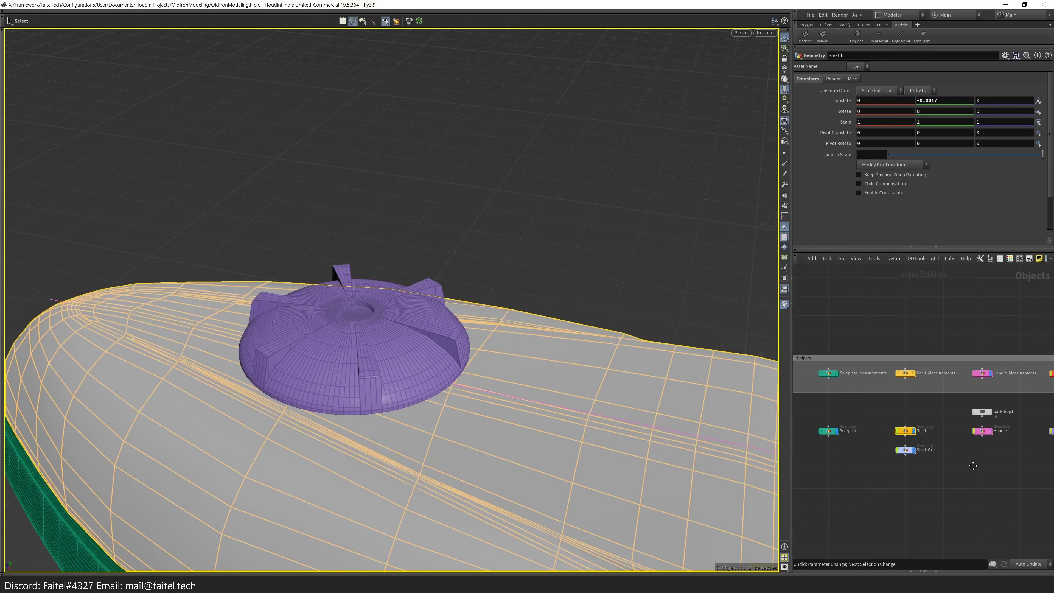
- Move back to the cap's geometry network in a side orthographic view
{"action": "key", "text": "i"}
{"action": "key", "text": "space+2"}
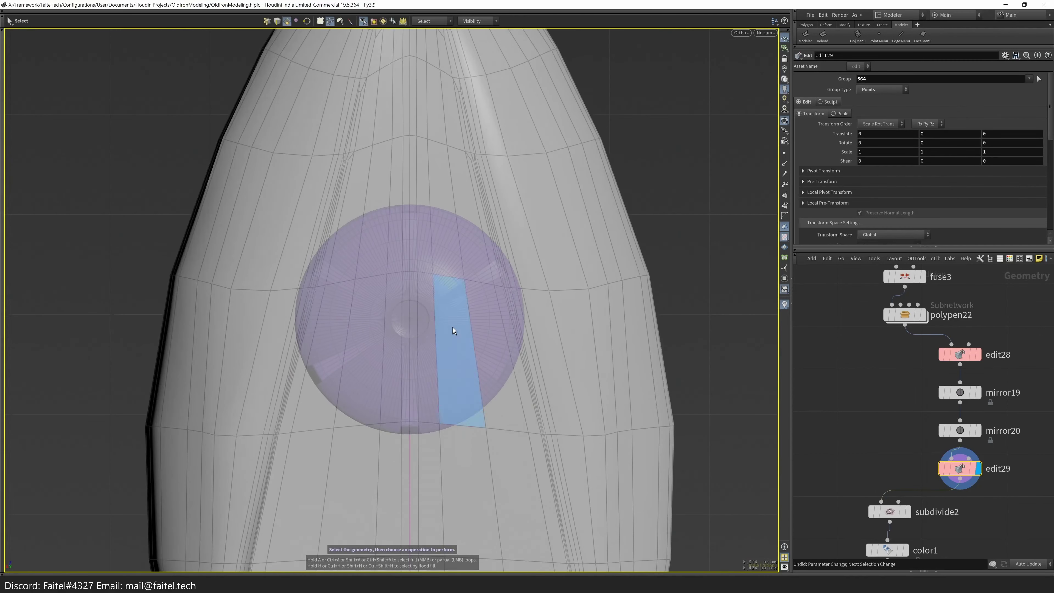
{"action": "left_click_drag", "start_coordinate": [485, 370], "coordinate": [486, 250]}
{"action": "scroll", "coordinate": [860, 487], "scroll_direction": "down", "scroll_amount": 5}
{"action": "key", "text": "u"}
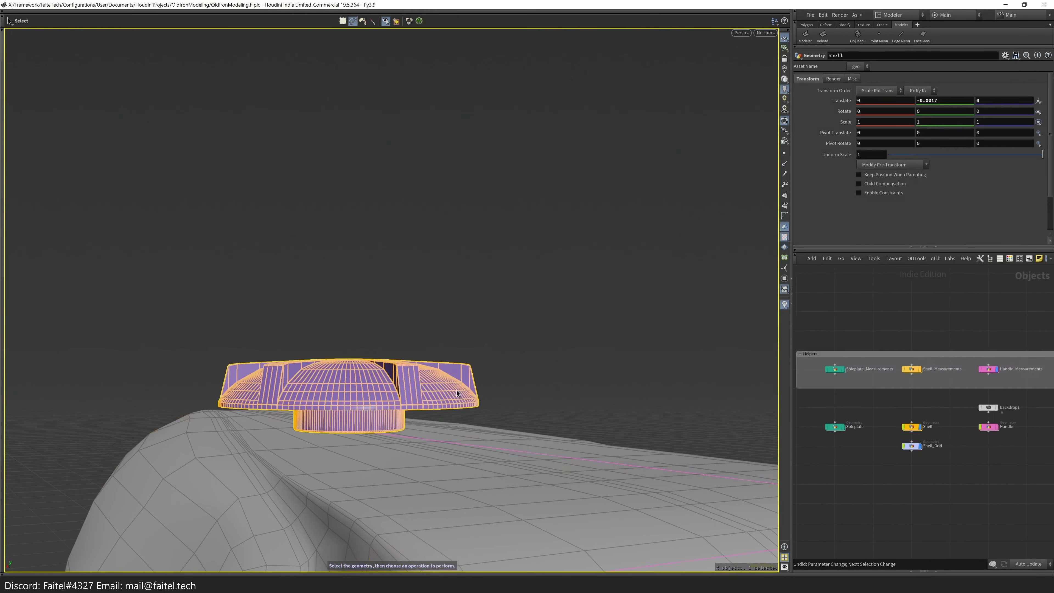
{"action": "key", "text": "i"}
{"action": "key", "text": "space+3"}
- Box-select all cap faces and add Visibility steps after edit22, undoing the extra one
{"action": "left_click_drag", "start_coordinate": [255, 292], "coordinate": [565, 388]}
{"action": "key", "text": "Tab"}
{"action": "left_click", "coordinate": [768, 267]}
{"action": "key", "text": "Tab"}
{"action": "left_click", "coordinate": [630, 264]}
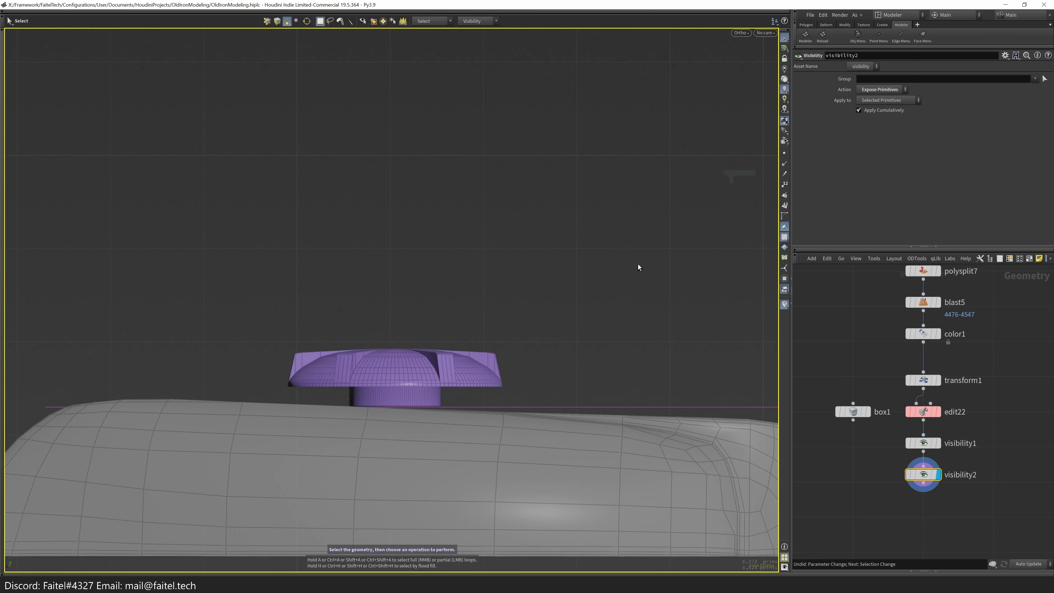
{"action": "key", "text": "ctrl+z"}
{"action": "left_click_drag", "start_coordinate": [638, 268], "coordinate": [548, 394], "text": "alt"}
- Start redrawing the topology around the hole in the shell mesh
{"action": "key", "text": "Tab"}
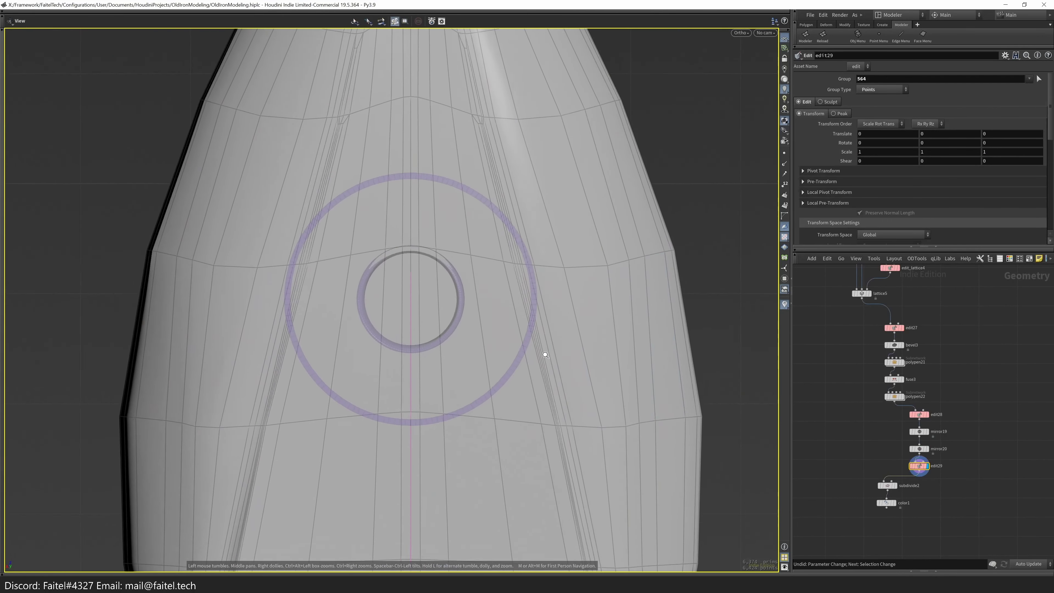
{"action": "middle_click_drag", "start_coordinate": [561, 348], "coordinate": [577, 407]}
{"action": "key", "text": "s"}
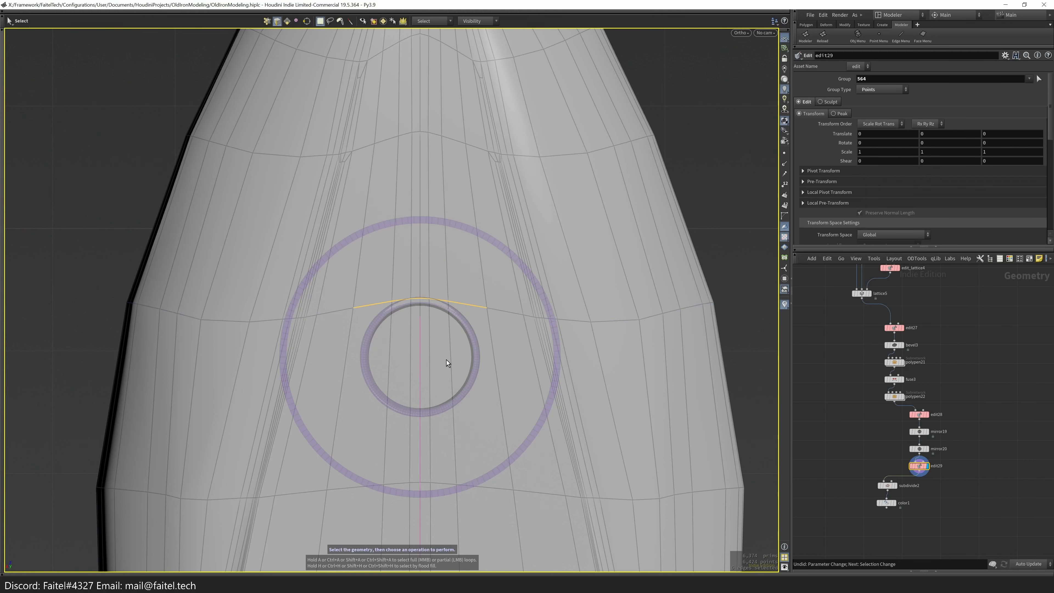
{"action": "middle_click_drag", "start_coordinate": [430, 269], "coordinate": [432, 237]}
{"action": "key", "text": "p"}
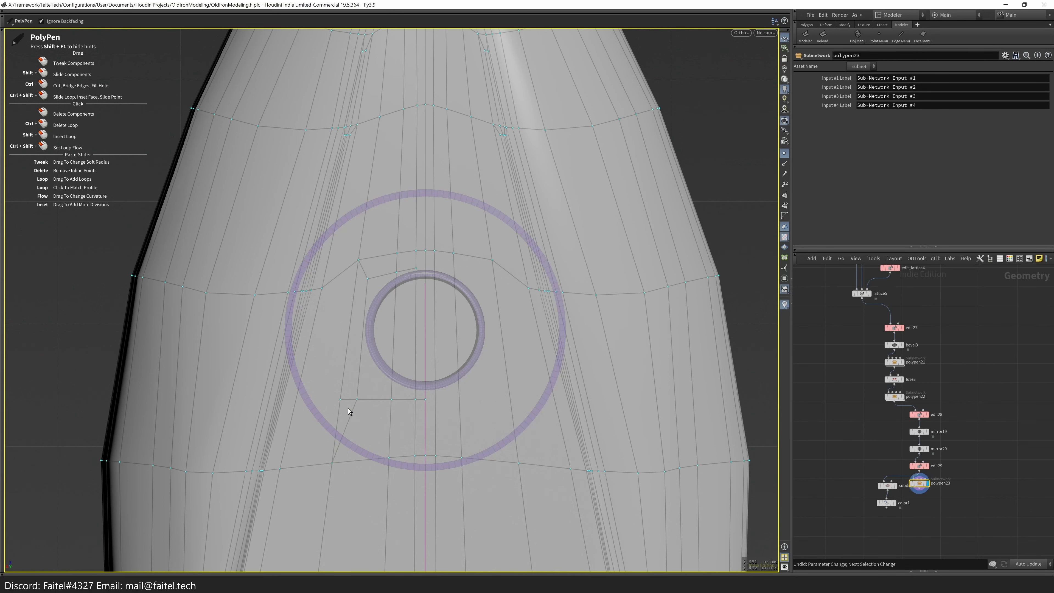
{"action": "middle_click_drag", "start_coordinate": [420, 428], "coordinate": [429, 455]}
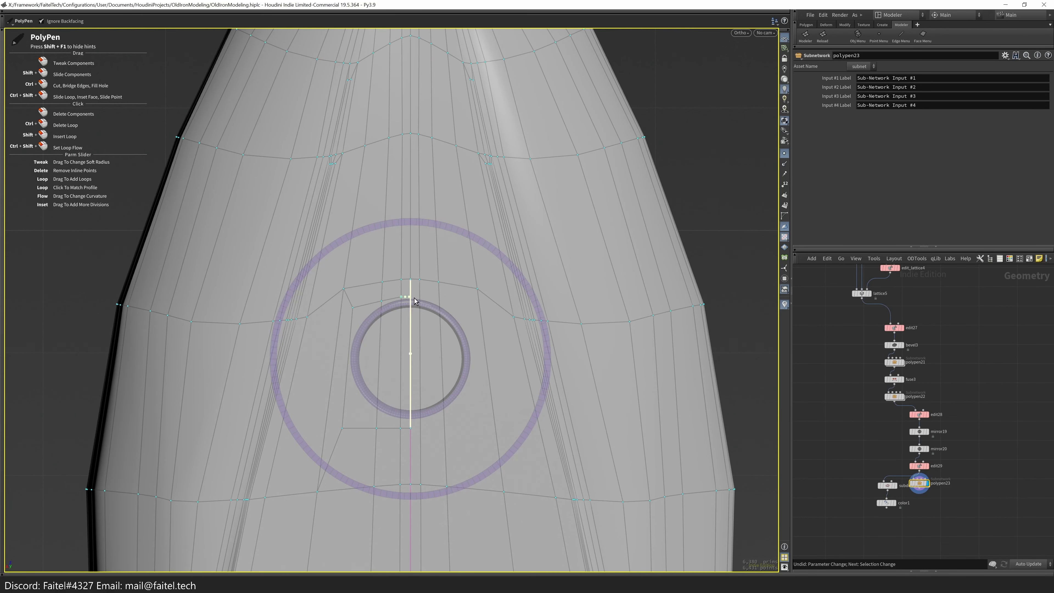
- Add two mirrors, grow the faces around the hole, and make them a circle
{"action": "key", "text": "s"}
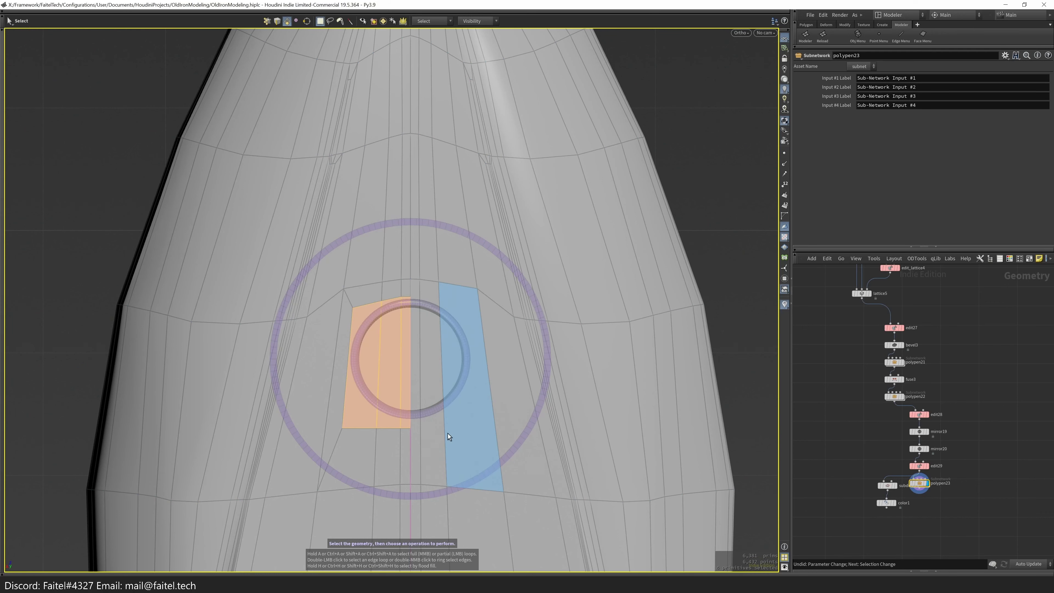
{"action": "key", "text": "Tab"}
{"action": "left_click", "coordinate": [369, 393]}
{"action": "left_click", "coordinate": [370, 394]}
{"action": "left_click", "coordinate": [457, 390], "text": "shift"}
{"action": "key", "text": "Tab"}
{"action": "left_click", "coordinate": [530, 364]}
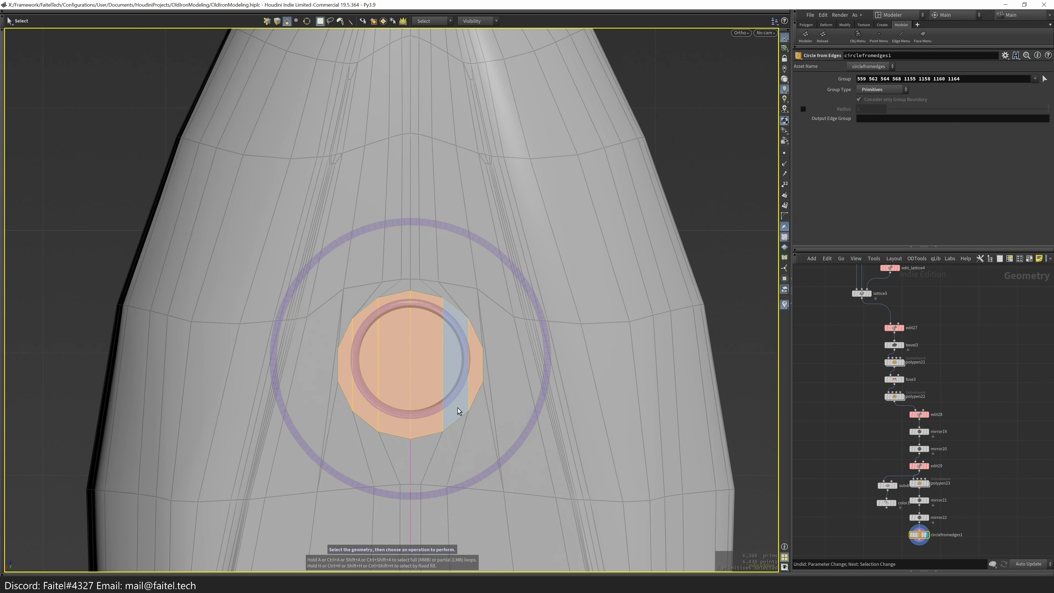
- Spread the five-point rows above and below the hole wider
{"action": "key", "text": "3"}
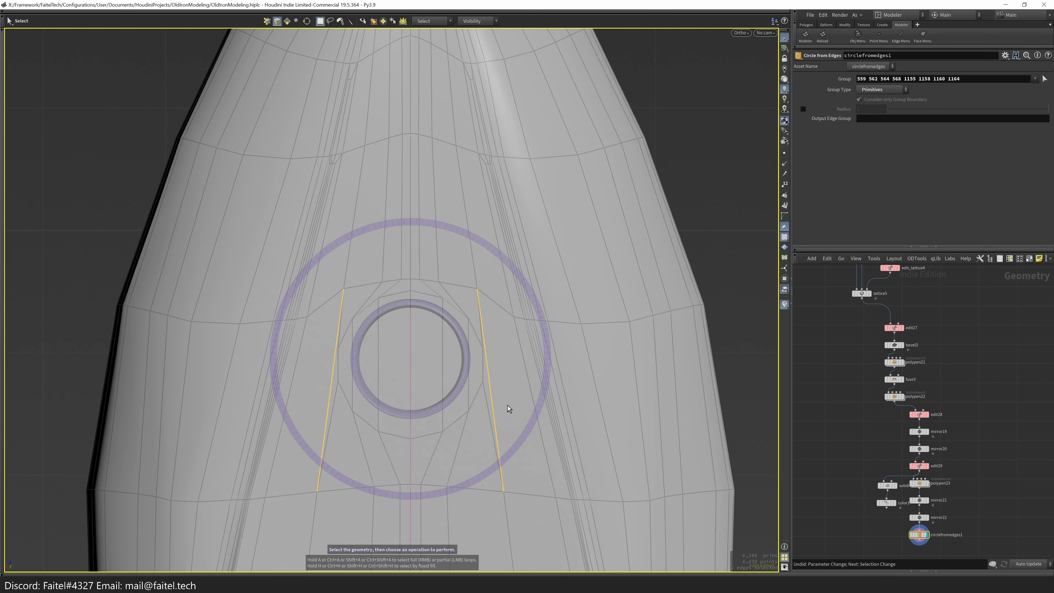
{"action": "key", "text": "t"}
{"action": "key", "text": "s"}
{"action": "left_click", "coordinate": [337, 435]}
{"action": "left_click_drag", "start_coordinate": [377, 290], "coordinate": [441, 274]}
{"action": "key", "text": "r"}
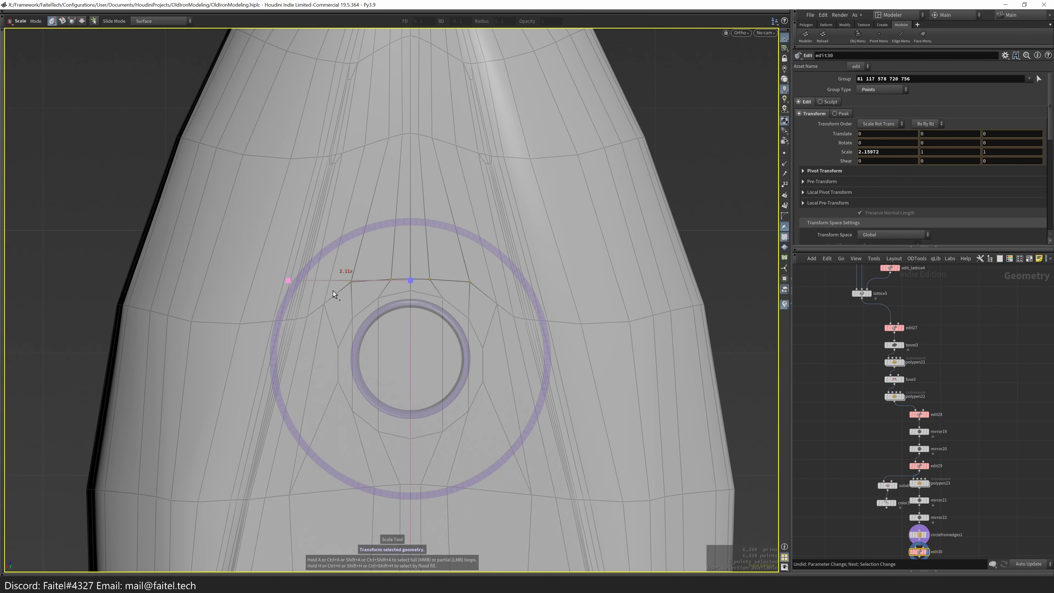
{"action": "left_click_drag", "start_coordinate": [357, 456], "coordinate": [472, 496]}
{"action": "key", "text": "r"}
{"action": "left_click_drag", "start_coordinate": [344, 485], "coordinate": [325, 486]}
{"action": "key", "text": "s"}
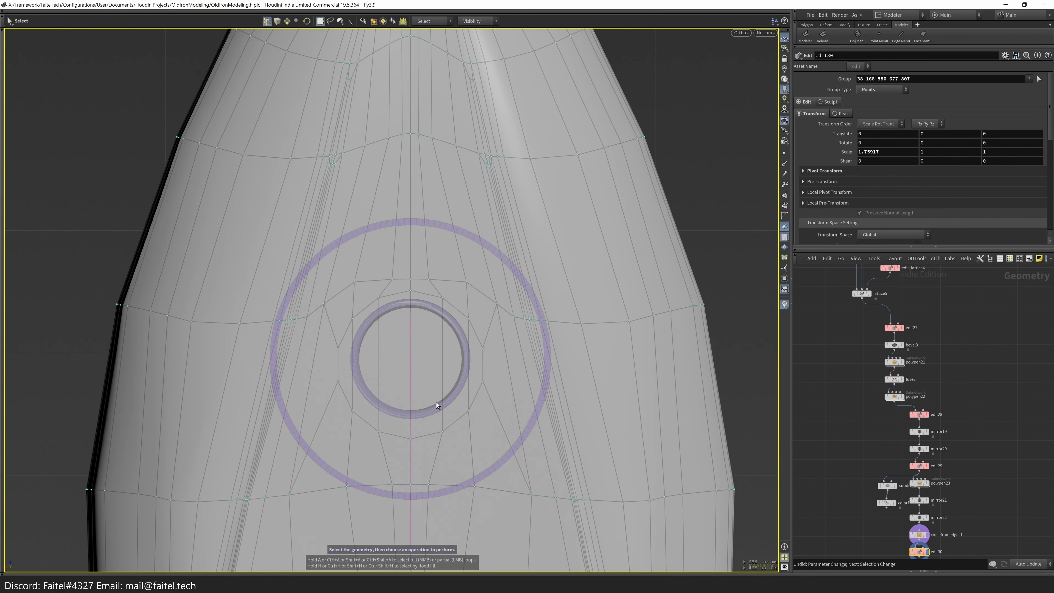
- Lower the ring of points around the hole slightly
{"action": "left_click_drag", "start_coordinate": [495, 459], "coordinate": [317, 291]}
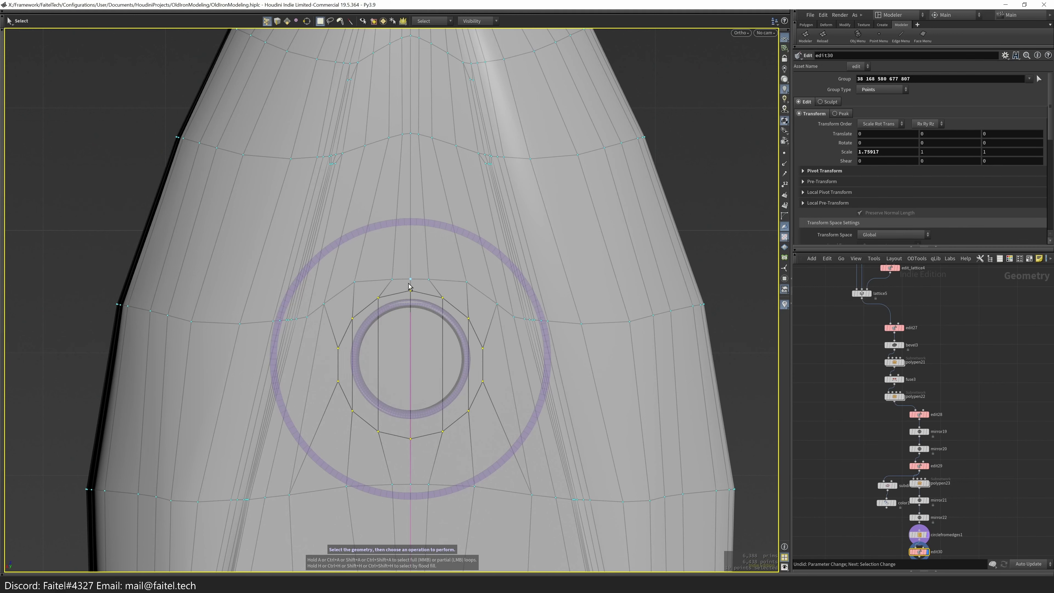
{"action": "left_click_drag", "start_coordinate": [412, 347], "coordinate": [411, 355]}
{"action": "key", "text": "s"}
{"action": "left_click_drag", "start_coordinate": [487, 400], "coordinate": [419, 436], "text": "alt"}
- Delete the inner ring faces, undo it, and display mirror22 to see the full part
{"action": "left_click", "coordinate": [466, 358]}
{"action": "left_click", "coordinate": [386, 354], "text": "shift"}
{"action": "key", "text": "Delete"}
{"action": "left_click_drag", "start_coordinate": [386, 353], "coordinate": [451, 337], "text": "alt"}
{"action": "key", "text": "ctrl+z"}
{"action": "left_click", "coordinate": [927, 518]}
{"action": "scroll", "coordinate": [905, 477], "scroll_direction": "up", "scroll_amount": 3}
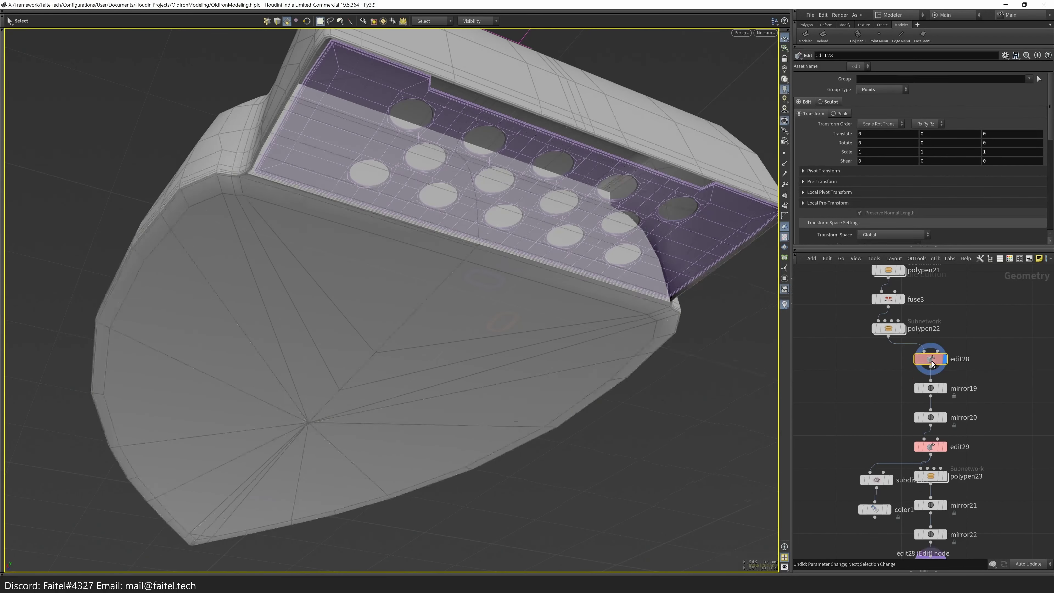
- Lasso the faces around the hole as the new face group for circlefromedges1
{"action": "left_click", "coordinate": [901, 427]}
{"action": "left_click", "coordinate": [902, 486]}
{"action": "key", "text": "Return"}
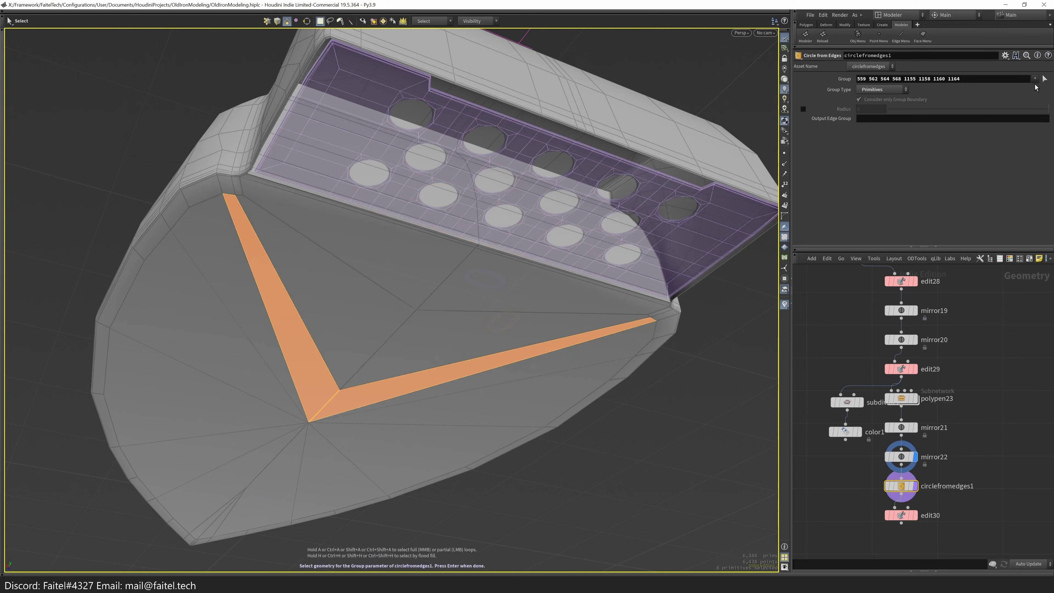
{"action": "mouse_move", "coordinate": [447, 274]}
{"action": "left_mouse_down"}
{"action": "mouse_move", "coordinate": [405, 283]}
{"action": "mouse_move", "coordinate": [386, 262]}
{"action": "left_mouse_up"}
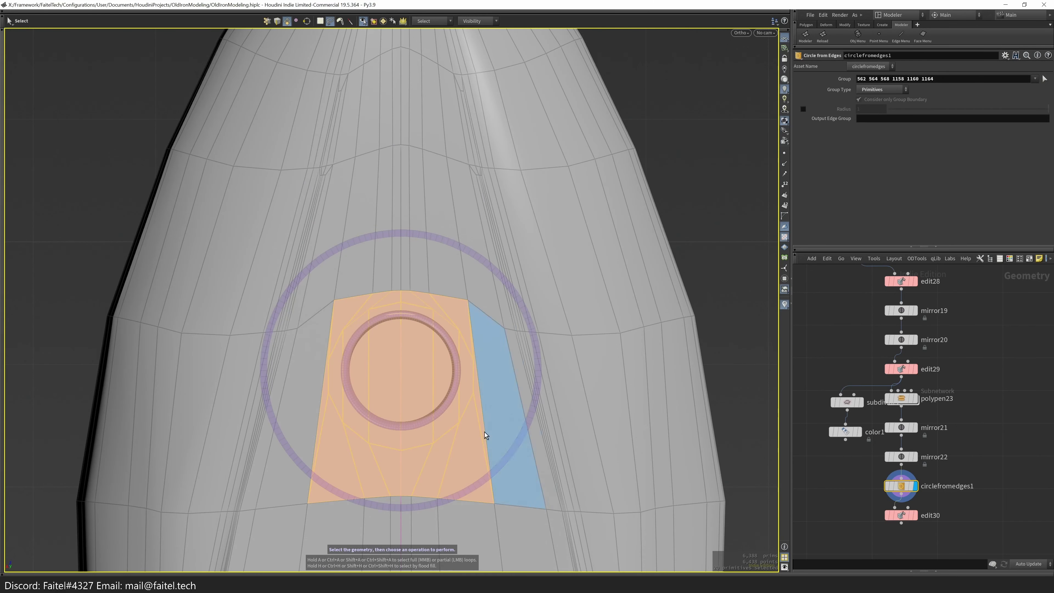
{"action": "key", "text": "Return"}
- Cut the old edit node and scale the two side edges inward along Z
{"action": "left_click_drag", "start_coordinate": [545, 436], "coordinate": [401, 417]}
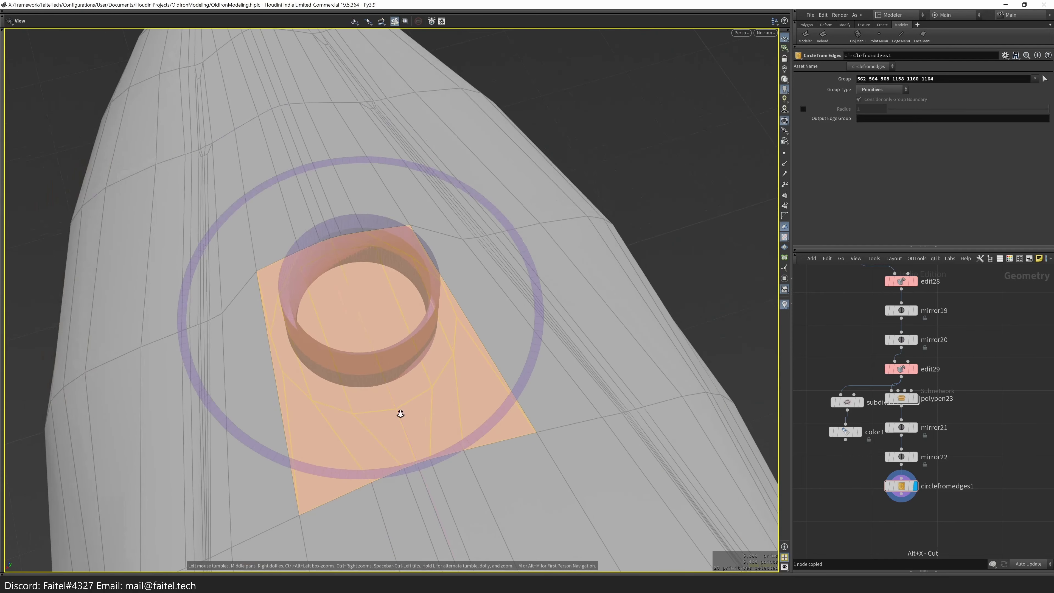
{"action": "key", "text": "alt+x"}
{"action": "left_click_drag", "start_coordinate": [289, 400], "coordinate": [465, 373]}
{"action": "key", "text": "space+3"}
{"action": "key", "text": "s"}
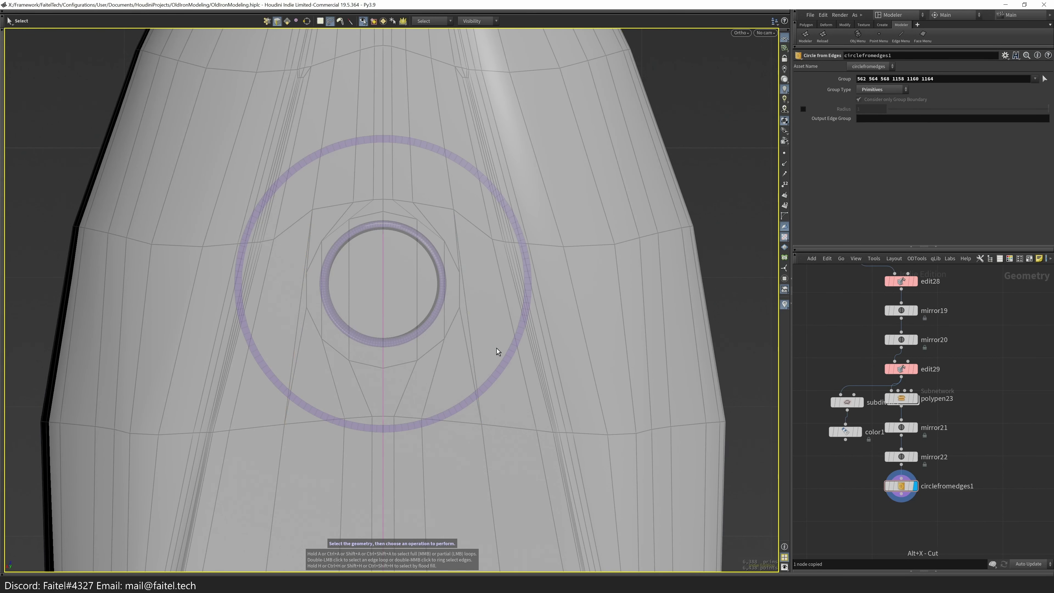
{"action": "left_click", "coordinate": [295, 351], "text": "shift"}
{"action": "key", "text": "r"}
{"action": "left_click_drag", "start_coordinate": [386, 261], "coordinate": [431, 352]}
- Nudge the six faces around the hole slightly along Z
{"action": "key", "text": "space+3"}
{"action": "key", "text": "4"}
{"action": "left_click", "coordinate": [324, 317]}
{"action": "key", "text": "t"}
{"action": "left_click_drag", "start_coordinate": [382, 298], "coordinate": [384, 285]}
{"action": "scroll", "coordinate": [410, 303], "scroll_direction": "up", "scroll_amount": 4}
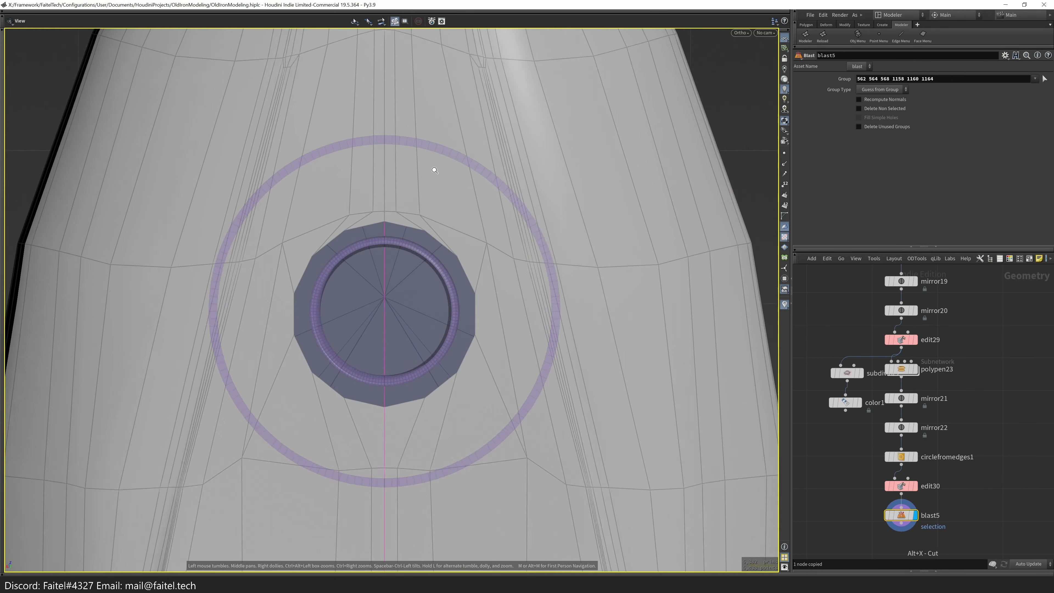
- Slide the edge above the patch sideways, then select the patch's outer edge loop
{"action": "key", "text": "2"}
{"action": "key", "text": "3"}
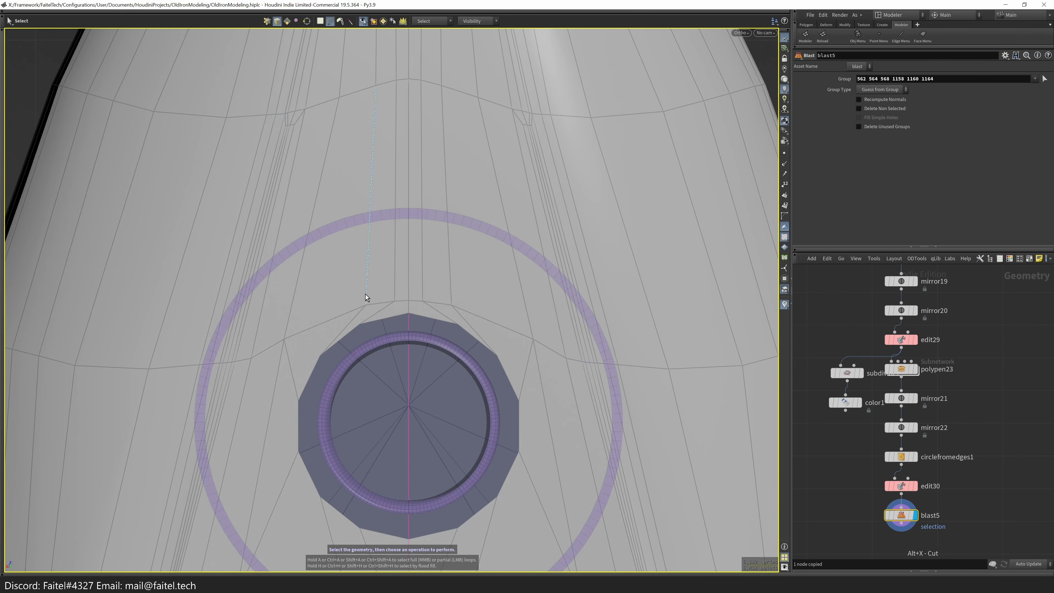
{"action": "left_click_drag", "start_coordinate": [369, 294], "coordinate": [421, 281]}
{"action": "key", "text": "Escape"}
{"action": "scroll", "coordinate": [433, 290], "scroll_direction": "down", "scroll_amount": 3}
{"action": "middle_click_drag", "start_coordinate": [345, 395], "coordinate": [337, 358]}
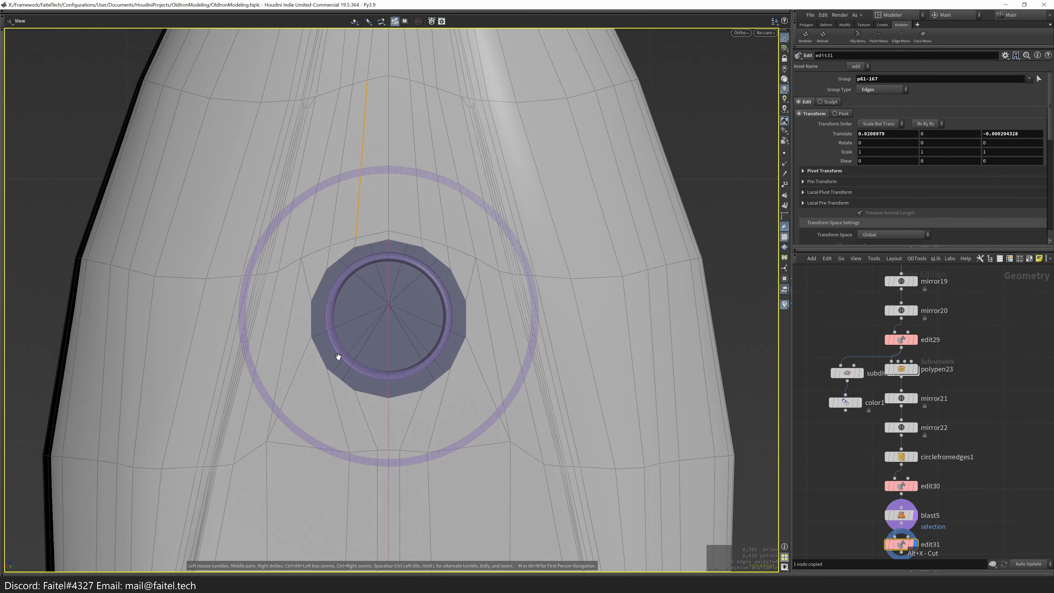
{"action": "scroll", "coordinate": [337, 357], "scroll_direction": "up", "scroll_amount": 1}
{"action": "middle_click_drag", "start_coordinate": [330, 313], "coordinate": [313, 324]}
{"action": "key", "text": "s"}
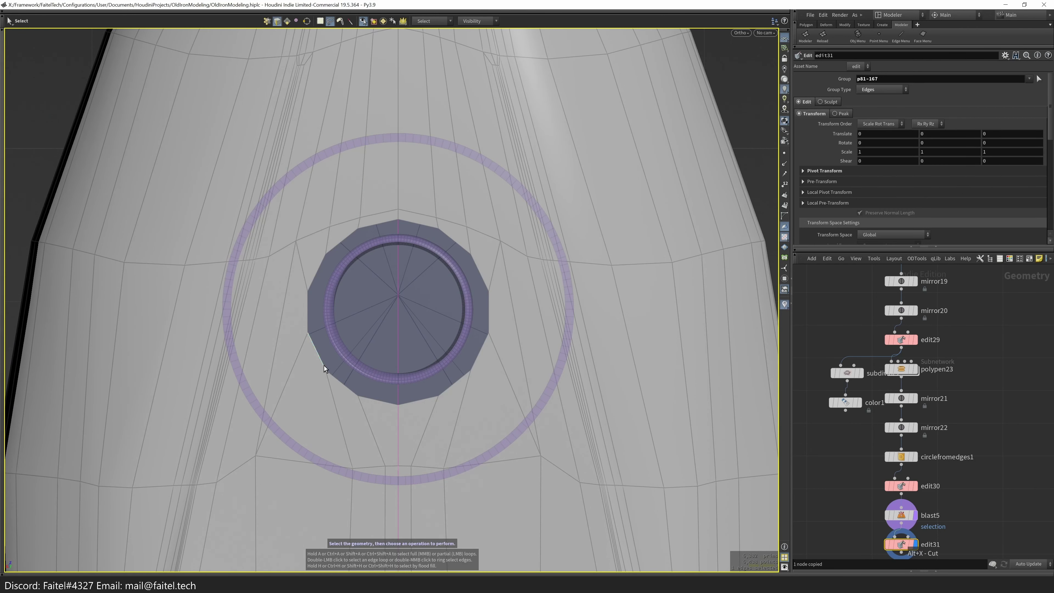
{"action": "double_click", "coordinate": [458, 383]}
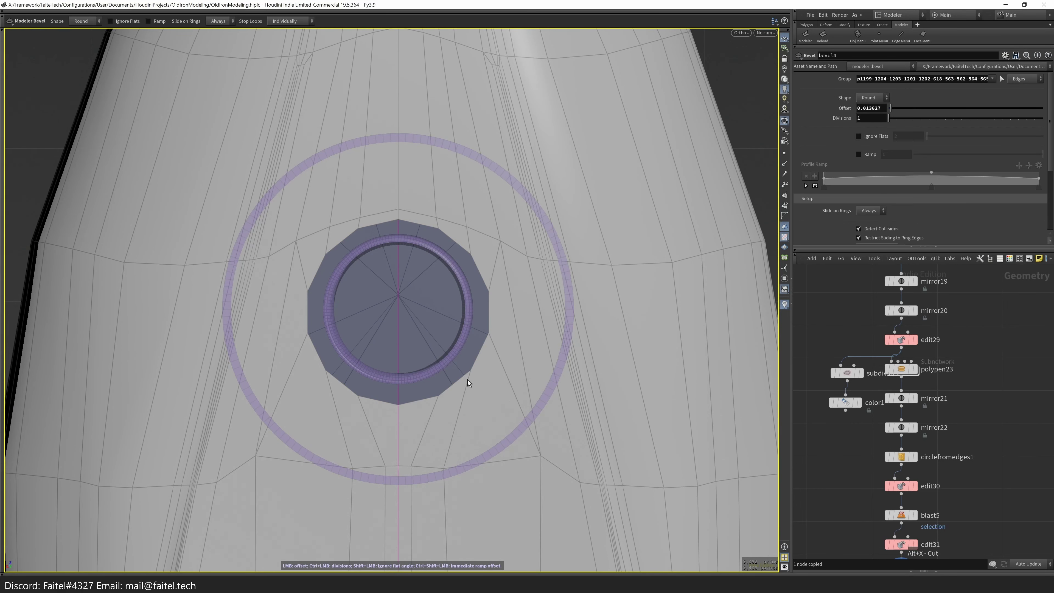
- Insert an edge loop around the round patch
{"action": "scroll", "coordinate": [410, 226], "scroll_direction": "up", "scroll_amount": 1}
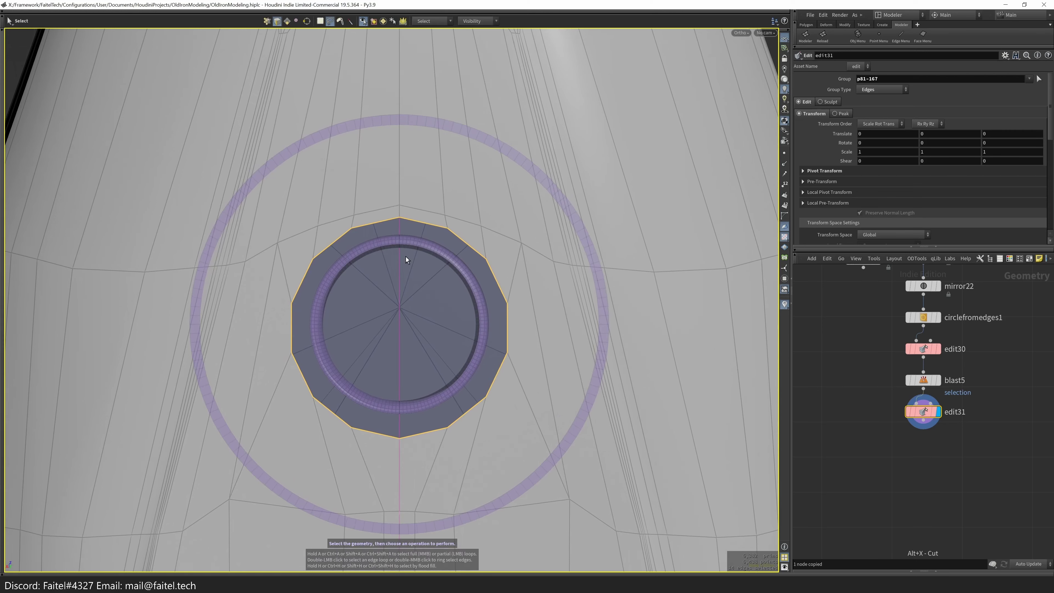
{"action": "key", "text": "l"}
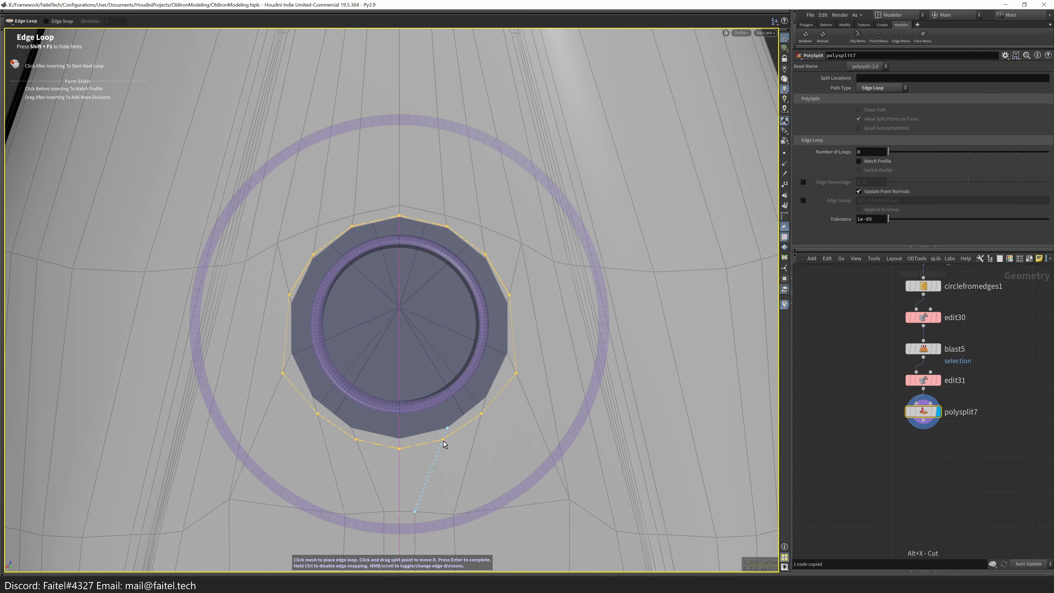
{"action": "left_click", "coordinate": [443, 447]}
{"action": "key", "text": "Return"}
- Push the 14-edge loop around the patch slightly along Z
{"action": "scroll", "coordinate": [453, 299], "scroll_direction": "up", "scroll_amount": 2}
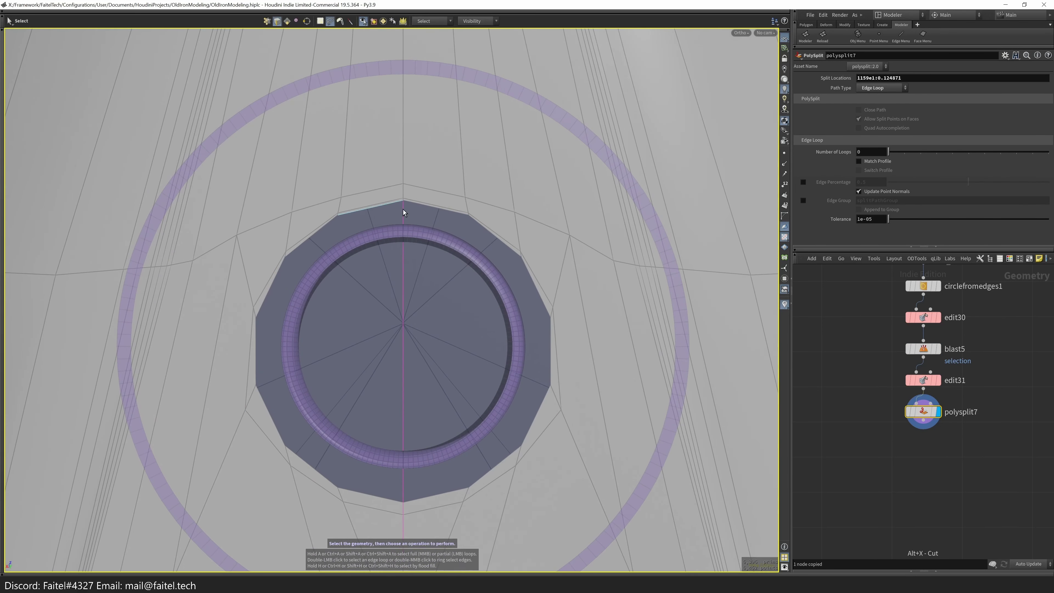
{"action": "double_click", "coordinate": [289, 453]}
{"action": "double_click", "coordinate": [547, 298]}
{"action": "key", "text": "t"}
{"action": "left_click_drag", "start_coordinate": [405, 338], "coordinate": [405, 329]}
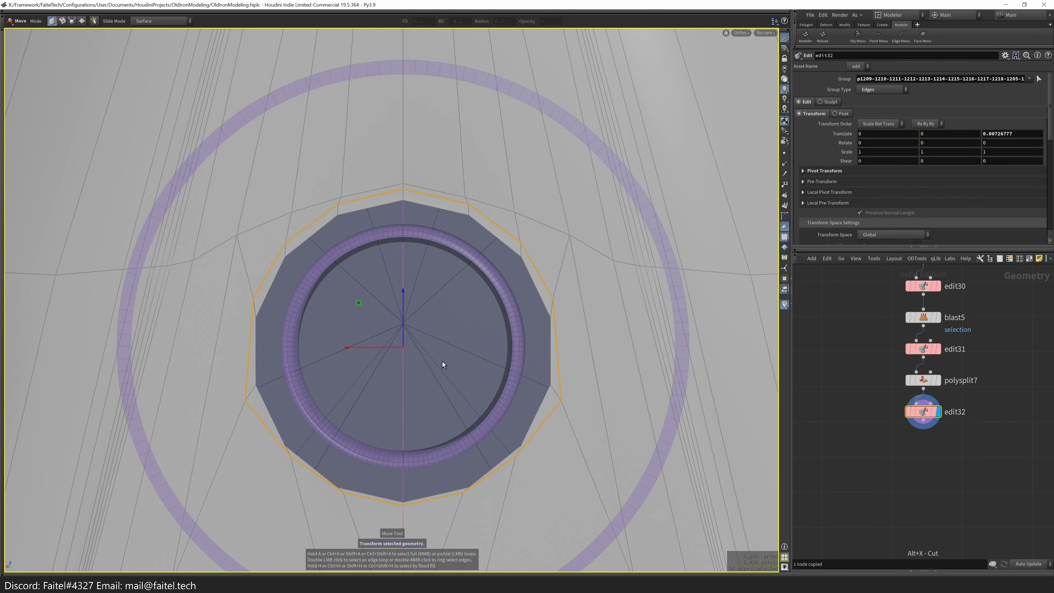
{"action": "key", "text": "s"}
- Move individual points below and left of the patch to even out the spacing
{"action": "left_click", "coordinate": [343, 494]}
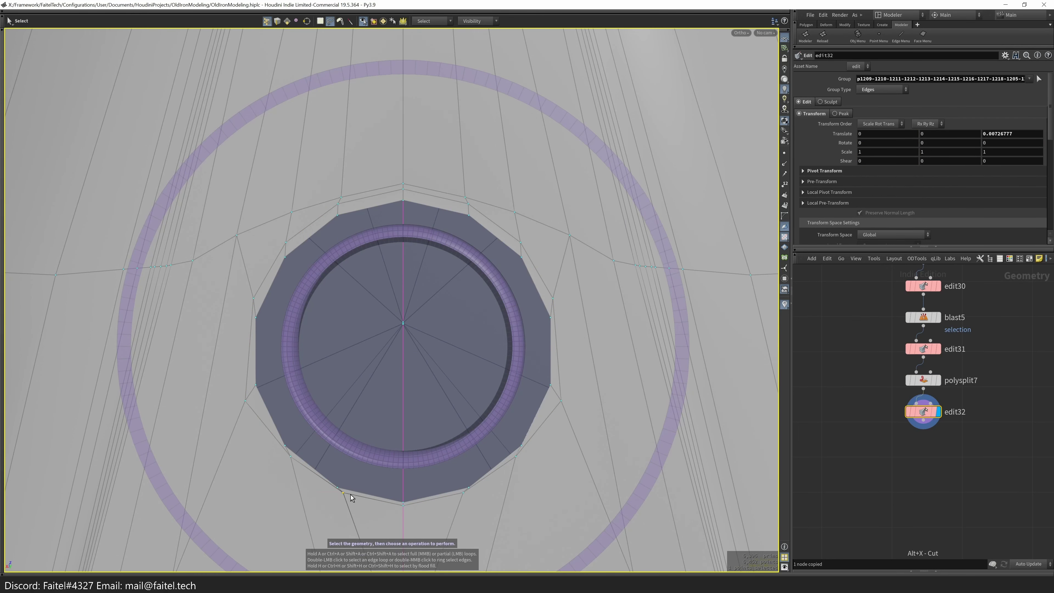
{"action": "key", "text": "t"}
{"action": "left_click_drag", "start_coordinate": [344, 481], "coordinate": [331, 506]}
{"action": "key", "text": "s"}
{"action": "left_click", "coordinate": [274, 457]}
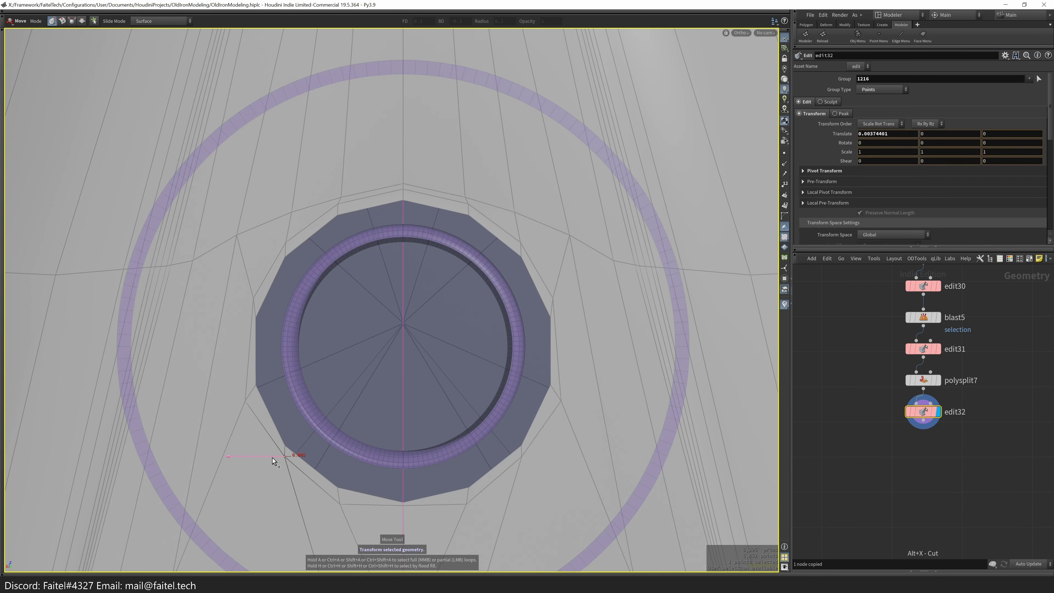
{"action": "left_click", "coordinate": [254, 298]}
{"action": "key", "text": "t"}
{"action": "left_click_drag", "start_coordinate": [253, 298], "coordinate": [228, 312]}
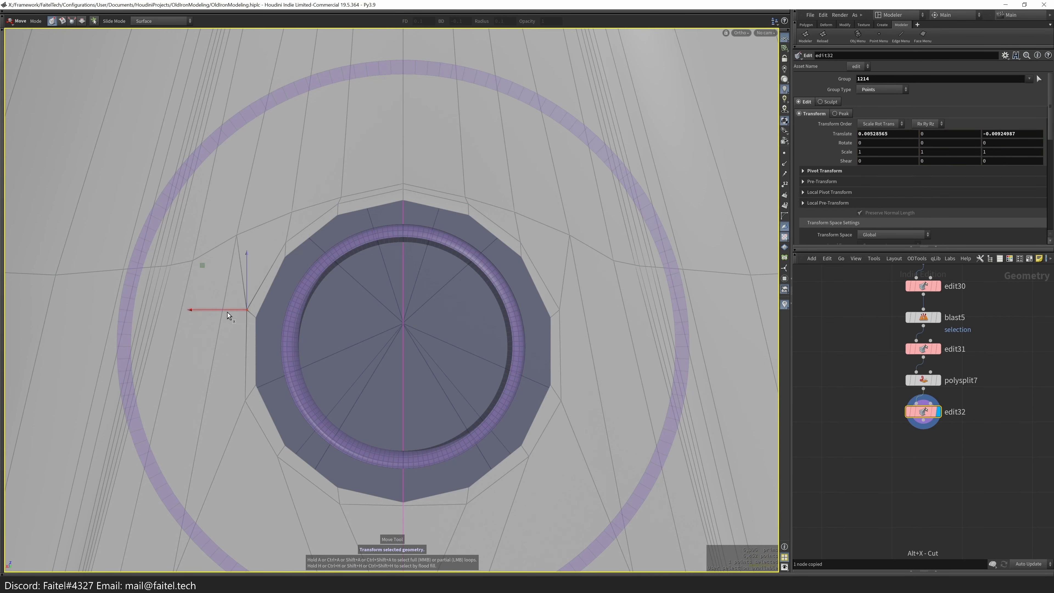
{"action": "left_click", "coordinate": [467, 206]}
{"action": "key", "text": "Escape"}
{"action": "left_click_drag", "start_coordinate": [417, 195], "coordinate": [483, 298]}
{"action": "key", "text": "s"}
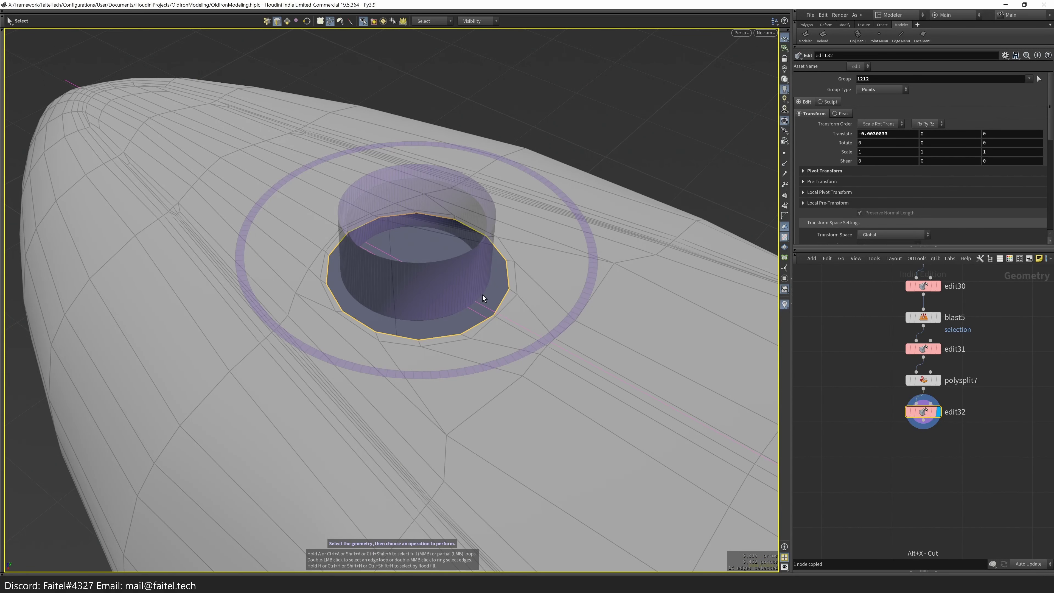
- Extrude the round patch down into the body
{"action": "scroll", "coordinate": [370, 236], "scroll_direction": "up", "scroll_amount": 3}
{"action": "key", "text": "Tab"}
{"action": "left_click", "coordinate": [701, 355]}
{"action": "left_click_drag", "start_coordinate": [451, 307], "coordinate": [456, 368]}
{"action": "left_click_drag", "start_coordinate": [457, 368], "coordinate": [497, 323], "text": "alt"}
- Fill the open end of the extruded hole
{"action": "key", "text": "Tab"}
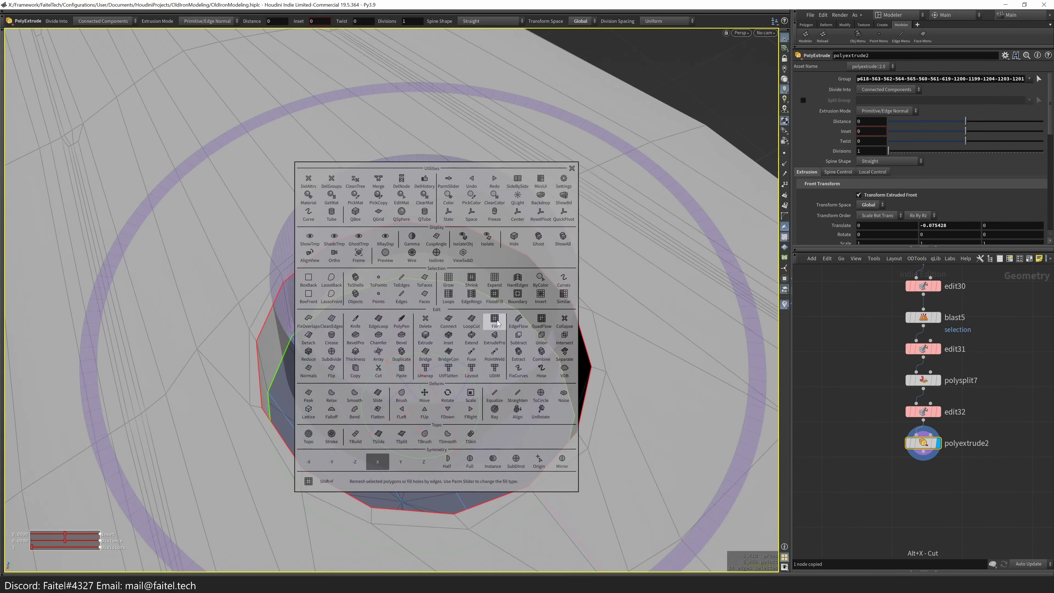
{"action": "left_click", "coordinate": [495, 325]}
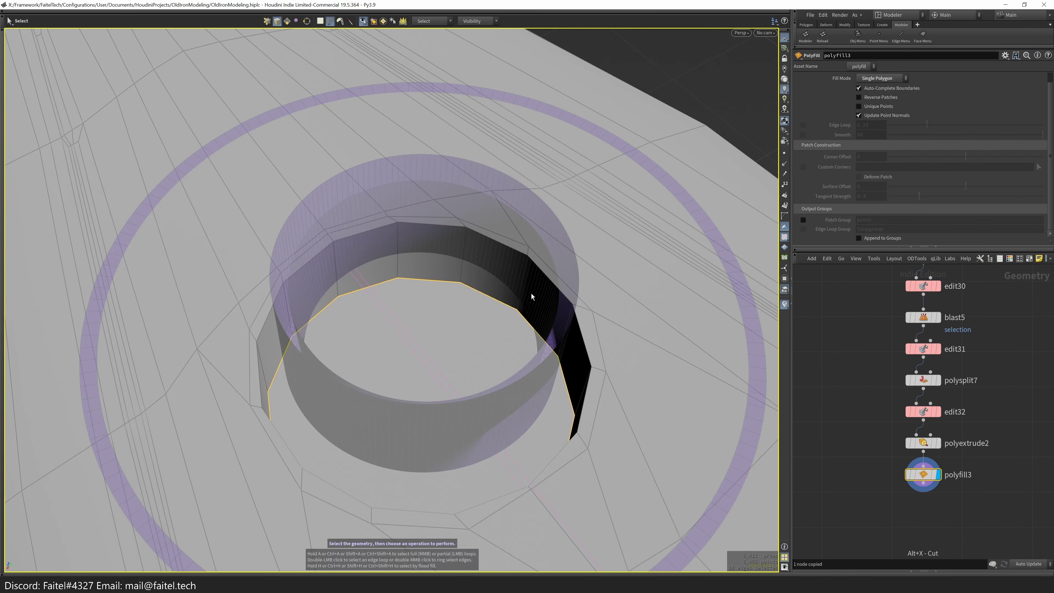
{"action": "left_click", "coordinate": [503, 302]}
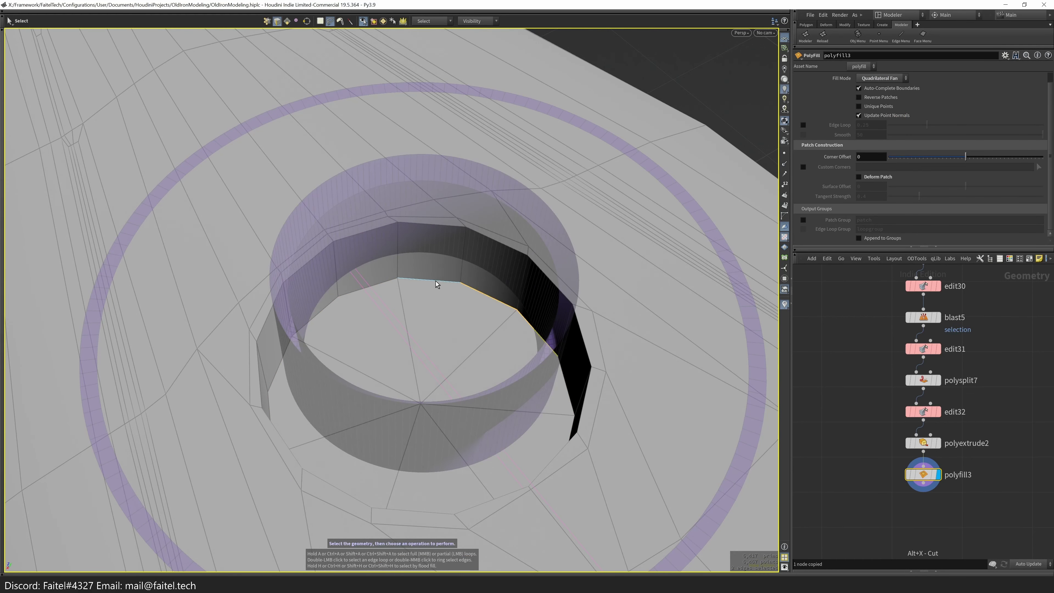
{"action": "key", "text": "4"}
{"action": "left_click", "coordinate": [539, 352]}
- Bevel the hole's inner edges and then the outer rim edges
{"action": "key", "text": "Tab"}
{"action": "left_click", "coordinate": [525, 351]}
{"action": "key", "text": "b"}
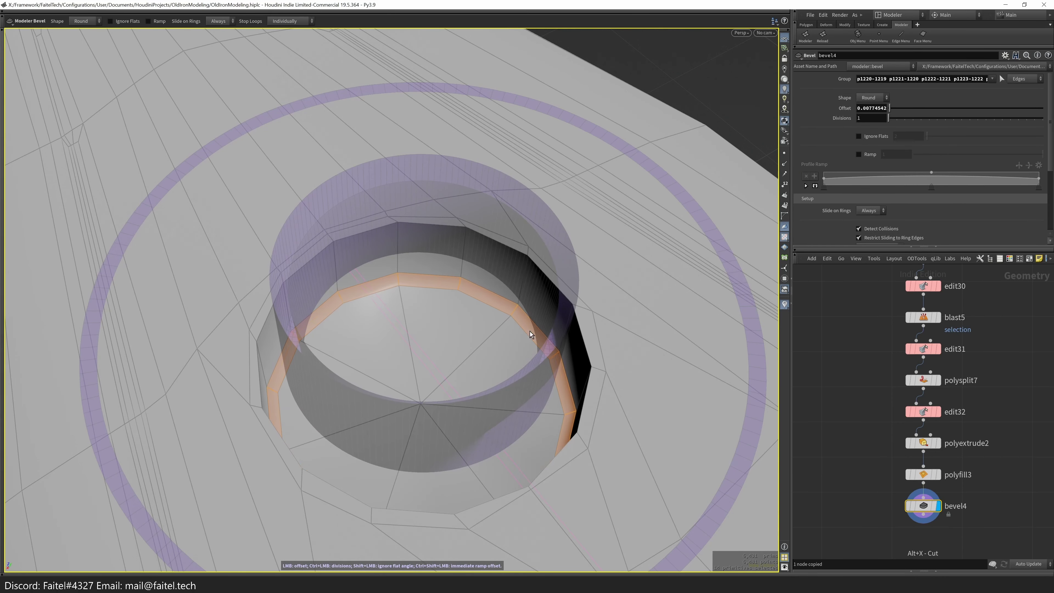
{"action": "left_click_drag", "start_coordinate": [487, 348], "coordinate": [549, 277]}
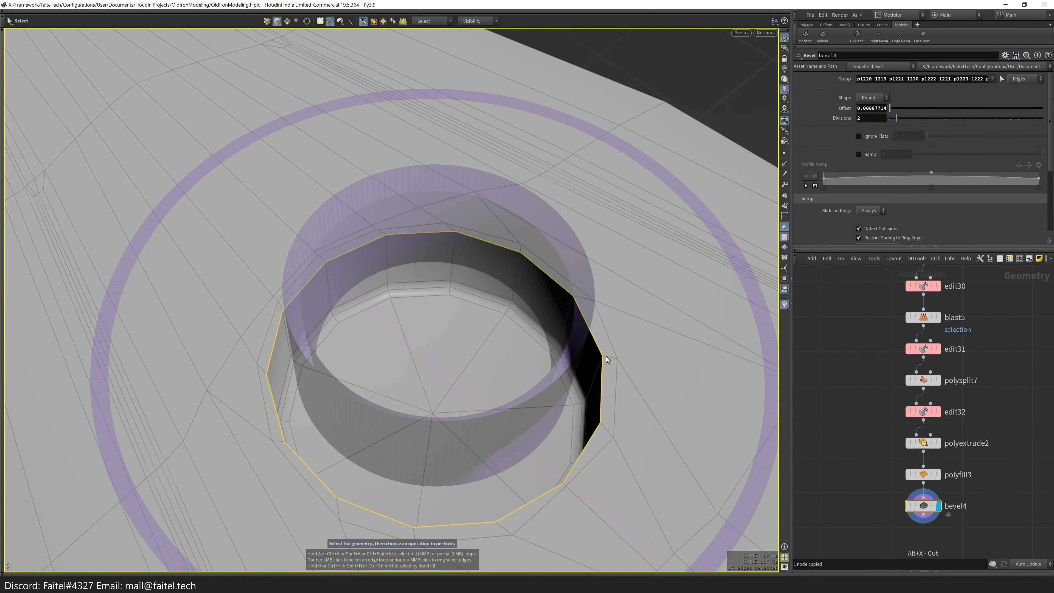
{"action": "key", "text": "b"}
{"action": "left_click_drag", "start_coordinate": [633, 369], "coordinate": [626, 377], "text": "alt"}
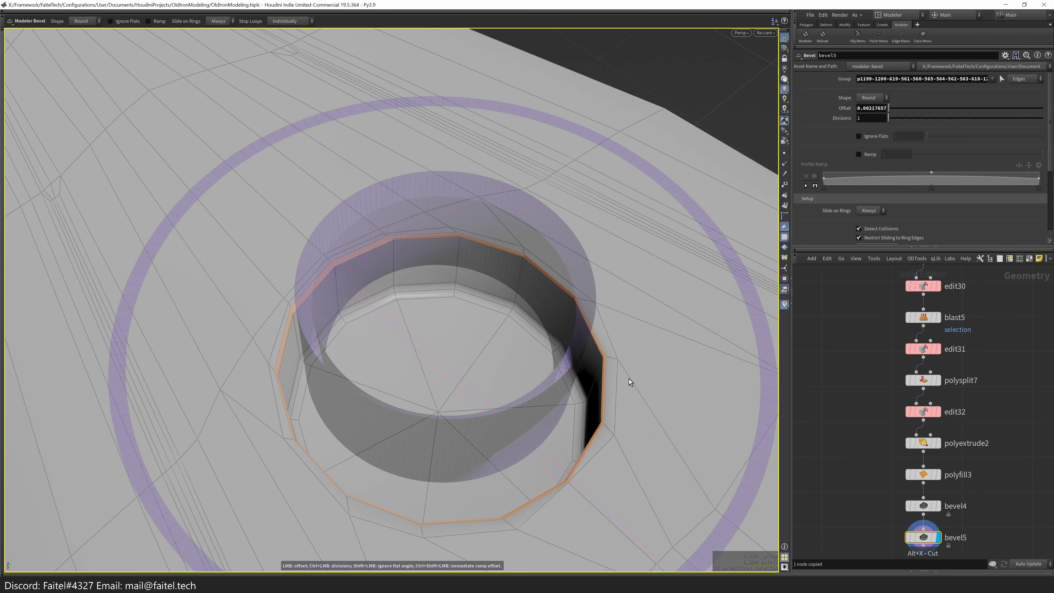
{"action": "left_click_drag", "start_coordinate": [623, 435], "coordinate": [657, 407]}
{"action": "key", "text": "Delete"}
{"action": "key", "text": "ctrl+z"}
- Select all the geometry, fuse overlapping points, and inspect the hole
{"action": "key", "text": "Escape"}
{"action": "left_click_drag", "start_coordinate": [631, 353], "coordinate": [579, 418]}
{"action": "key", "text": "Tab"}
{"action": "key", "text": "n"}
{"action": "left_click", "coordinate": [649, 425]}
{"action": "left_click_drag", "start_coordinate": [649, 425], "coordinate": [622, 356]}
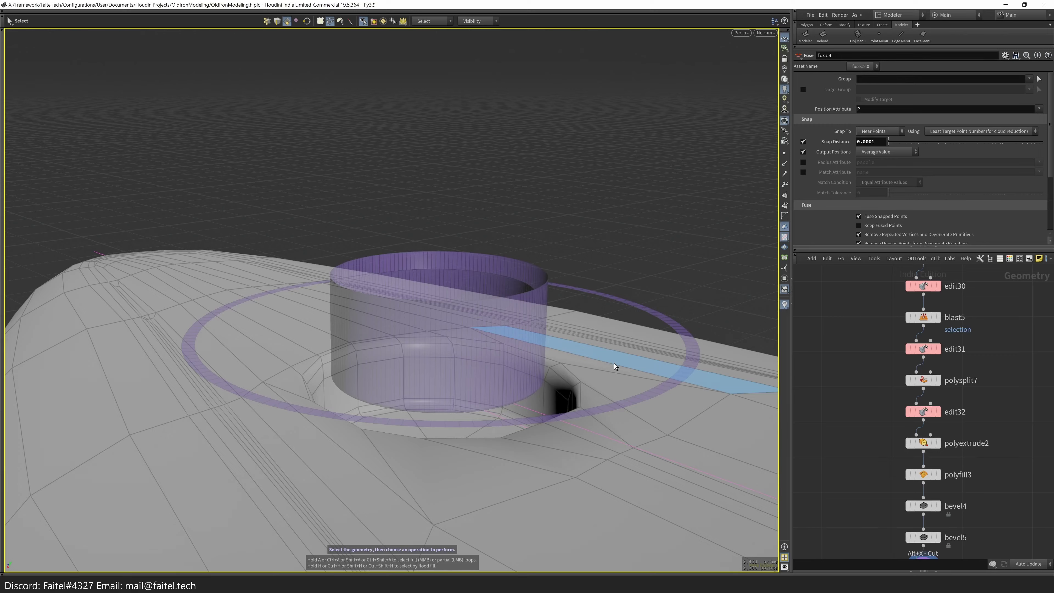
{"action": "left_click_drag", "start_coordinate": [601, 358], "coordinate": [734, 244]}
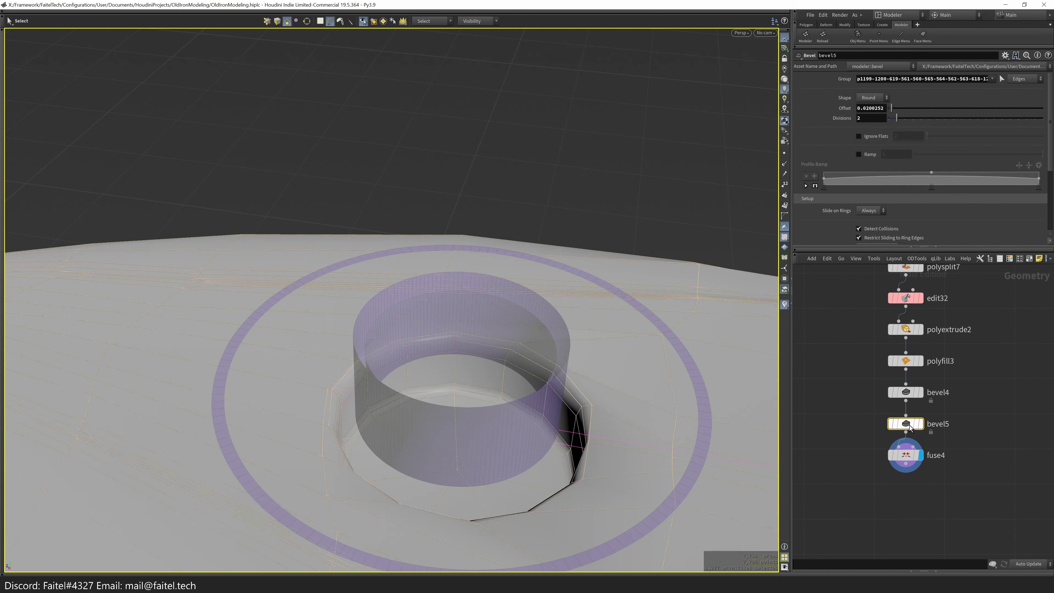
{"action": "left_click_drag", "start_coordinate": [578, 441], "coordinate": [517, 462]}
- Inside the Shell network, add Mirror nodes wired into subdivide2
{"action": "key", "text": "s"}
{"action": "key", "text": "u"}
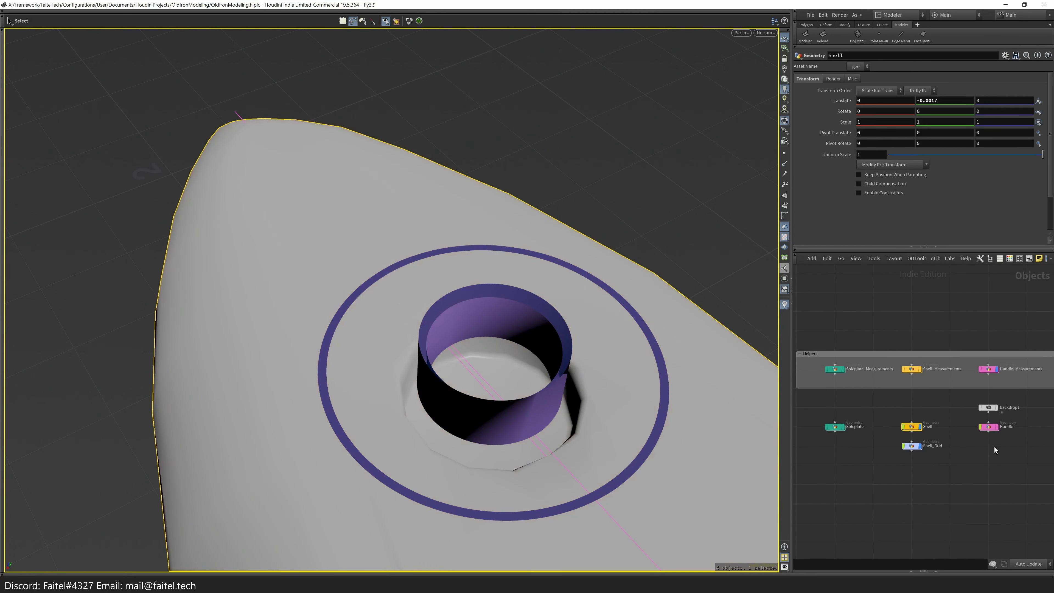
{"action": "double_click", "coordinate": [912, 432]}
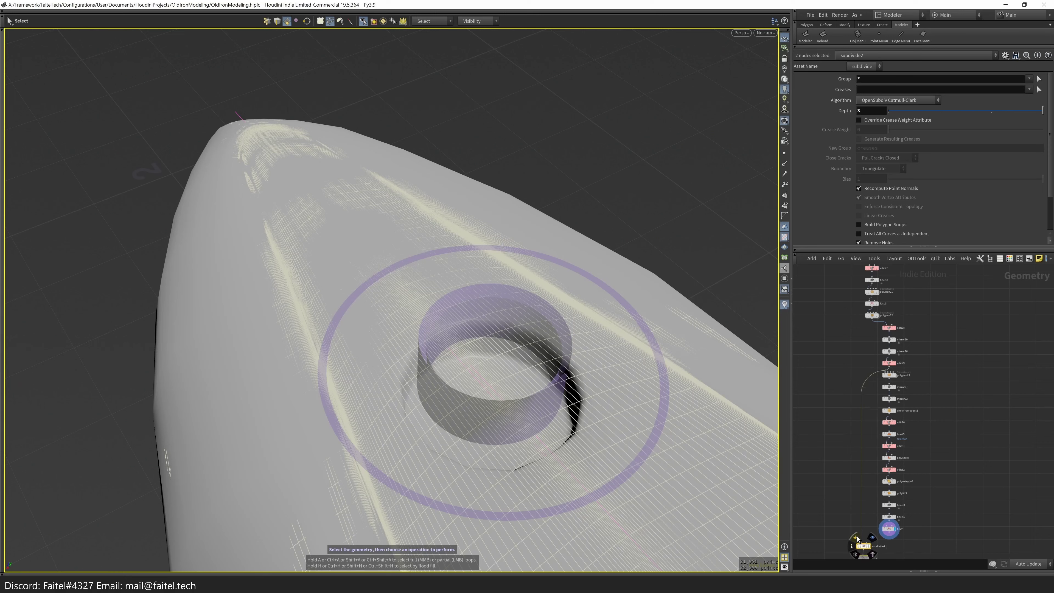
{"action": "scroll", "coordinate": [936, 446], "scroll_direction": "up", "scroll_amount": 3}
{"action": "left_click", "coordinate": [971, 418]}
{"action": "key", "text": "Tab"}
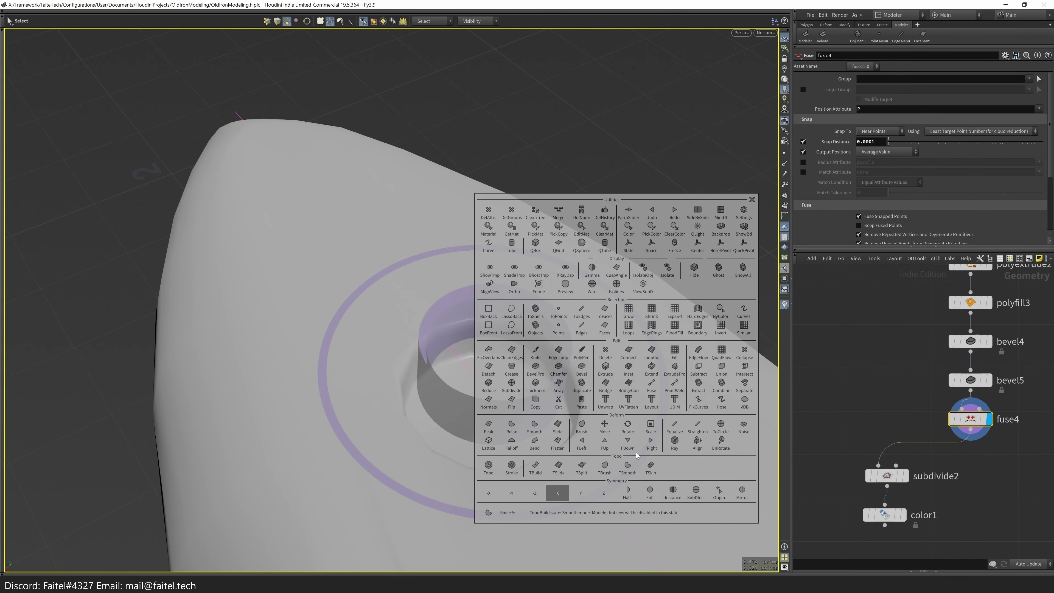
{"action": "left_click", "coordinate": [627, 493]}
{"action": "left_click_drag", "start_coordinate": [970, 508], "coordinate": [913, 463]}
{"action": "left_click", "coordinate": [896, 465]}
- Display the final color1 result and view the iron from a three-quarter angle
{"action": "left_click", "coordinate": [903, 515]}
{"action": "key", "text": "l"}
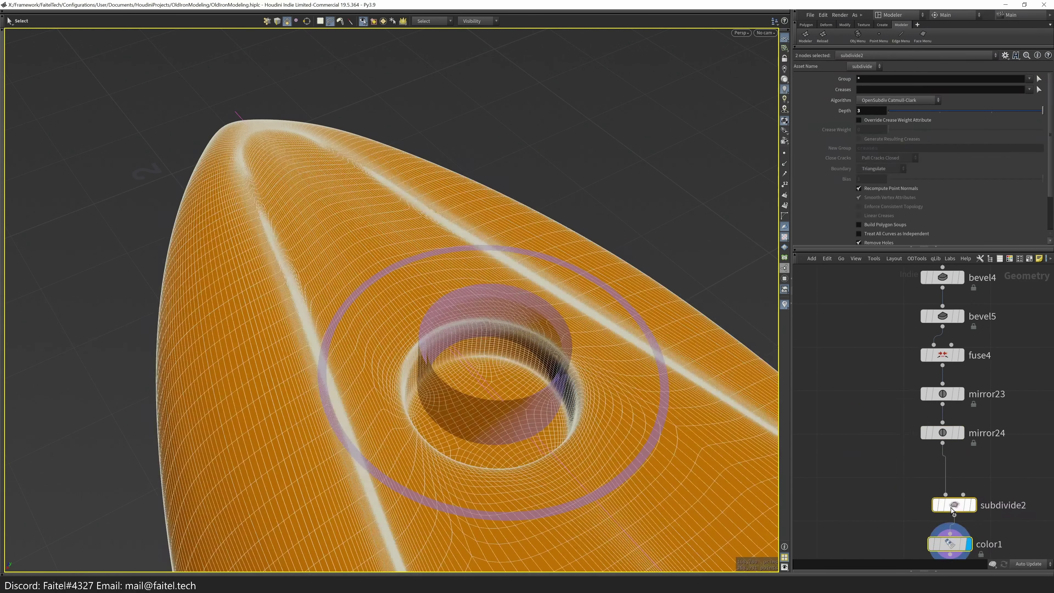
{"action": "key", "text": "Escape"}
{"action": "scroll", "coordinate": [570, 383], "scroll_direction": "up", "scroll_amount": 2}
{"action": "scroll", "coordinate": [570, 383], "scroll_direction": "down", "scroll_amount": 5}
{"action": "left_click_drag", "start_coordinate": [631, 359], "coordinate": [669, 346]}
- Look inside the Controller object, then display the Handle object and orbit around it
{"action": "key", "text": "u"}
{"action": "scroll", "coordinate": [905, 470], "scroll_direction": "up", "scroll_amount": 3}
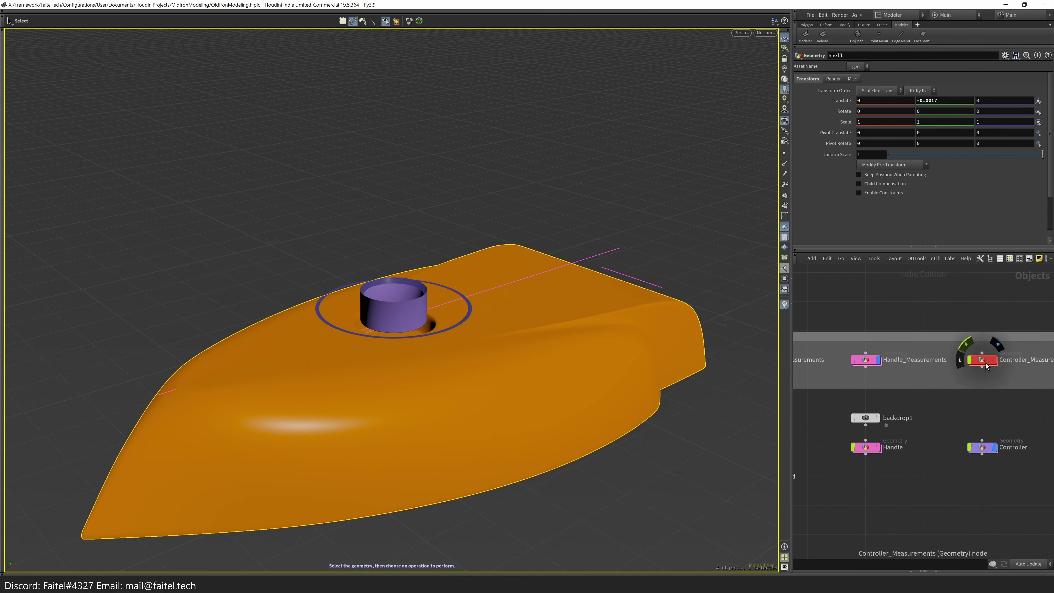
{"action": "double_click", "coordinate": [952, 450]}
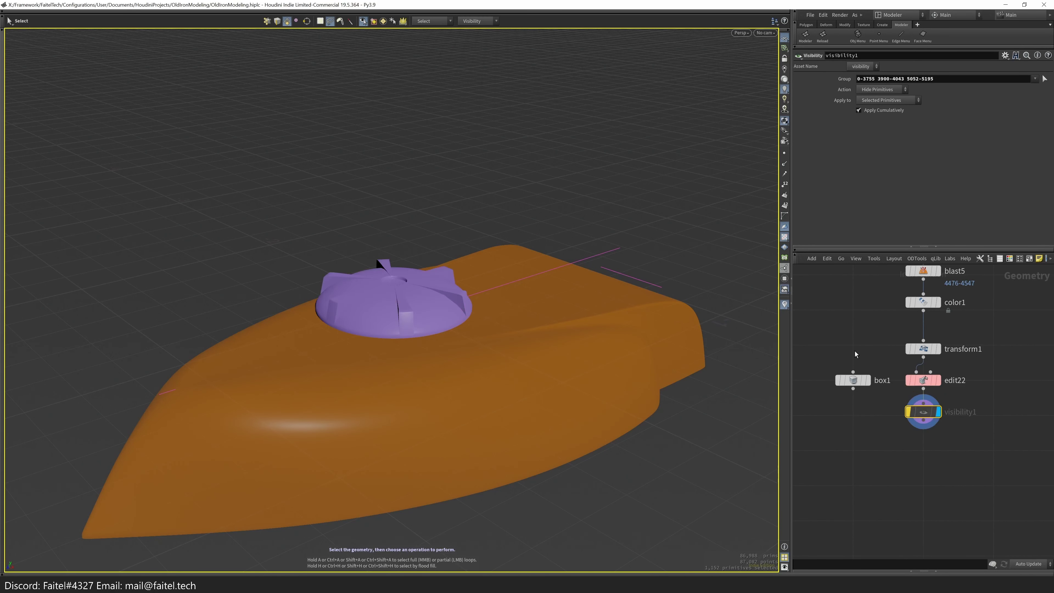
{"action": "key", "text": "u"}
{"action": "left_click", "coordinate": [862, 460]}
{"action": "key", "text": "Escape"}
{"action": "left_click_drag", "start_coordinate": [465, 440], "coordinate": [354, 316]}
{"action": "key", "text": "s"}
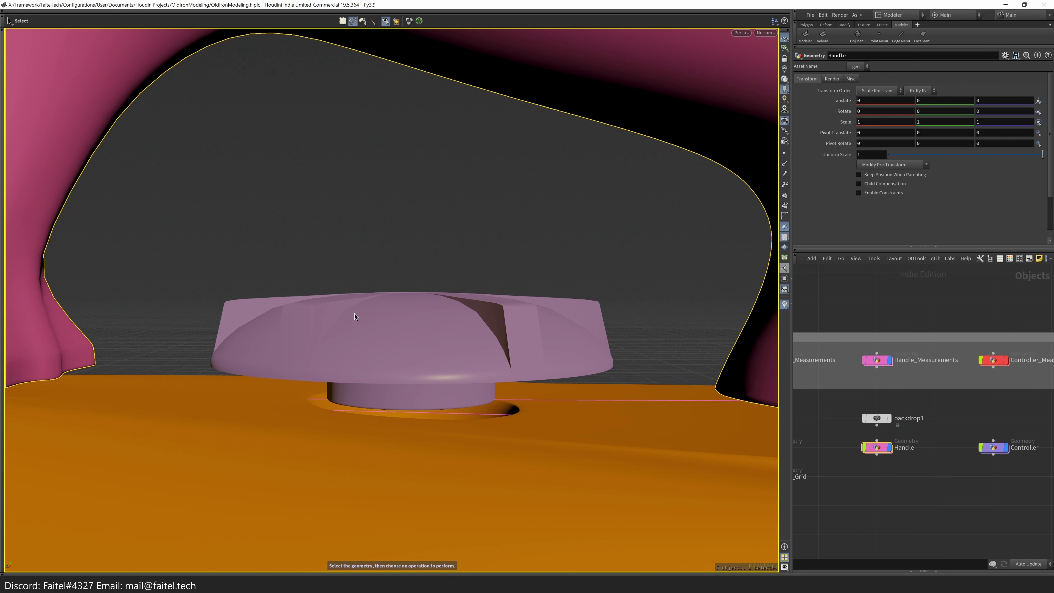
- Inspect the whole iron and purple knob, return to front view, and deselect the handle
{"action": "key", "text": "Escape"}
{"action": "scroll", "coordinate": [459, 264], "scroll_direction": "down", "scroll_amount": 5}
{"action": "left_click_drag", "start_coordinate": [460, 264], "coordinate": [323, 377]}
{"action": "right_click_drag", "start_coordinate": [323, 377], "coordinate": [499, 384]}
{"action": "middle_click_drag", "start_coordinate": [851, 478], "coordinate": [883, 424]}
{"action": "mouse_move", "coordinate": [498, 374]}
{"action": "right_mouse_down"}
{"action": "mouse_move", "coordinate": [459, 334]}
{"action": "mouse_move", "coordinate": [513, 365]}
{"action": "right_mouse_up"}
{"action": "key", "text": "space+3"}
{"action": "key", "text": "s"}
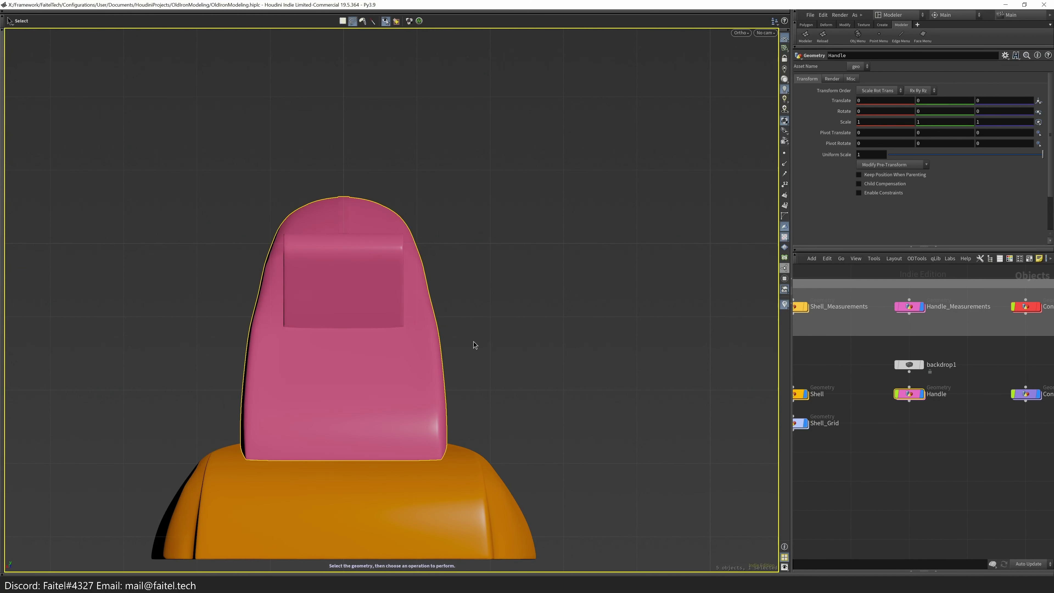
{"action": "left_click", "coordinate": [531, 346]}
{"action": "middle_click_drag", "start_coordinate": [1051, 436], "coordinate": [875, 434]}
{"action": "middle_click_drag", "start_coordinate": [860, 400], "coordinate": [910, 387]}
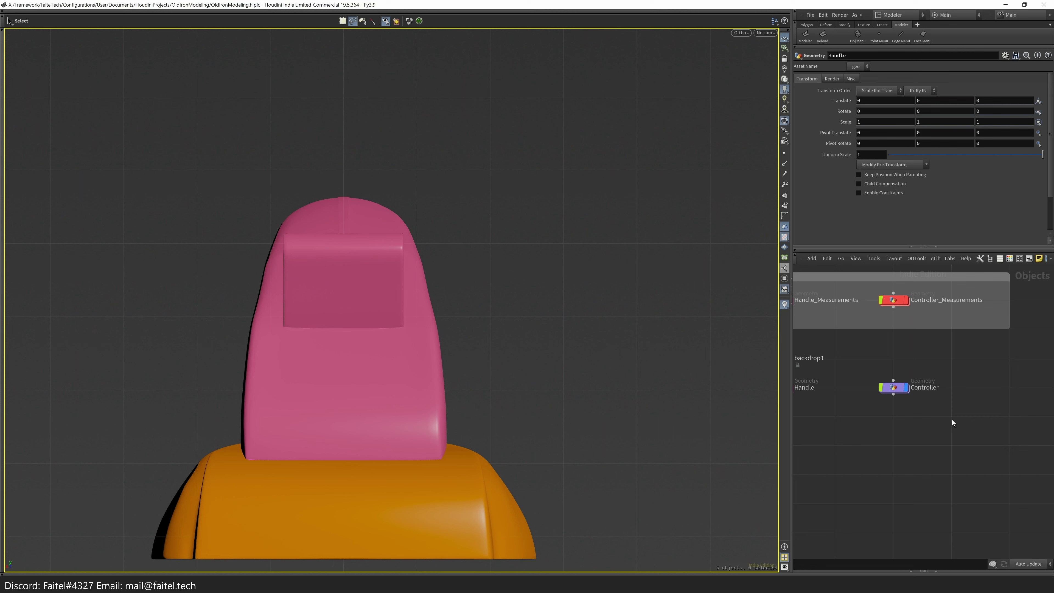
- Create a new Geometry object beside Controller, rename it Cord_lift, and step inside it
{"action": "key", "text": "Tab"}
{"action": "type", "text": "geo"}
{"action": "key", "text": "Return"}
{"action": "left_click", "coordinate": [934, 399]}
{"action": "left_click_drag", "start_coordinate": [945, 409], "coordinate": [930, 452]}
{"action": "middle_click_drag", "start_coordinate": [929, 453], "coordinate": [863, 470]}
{"action": "key", "text": "F2"}
{"action": "type", "text": "Connector"}
{"action": "key", "text": "Return"}
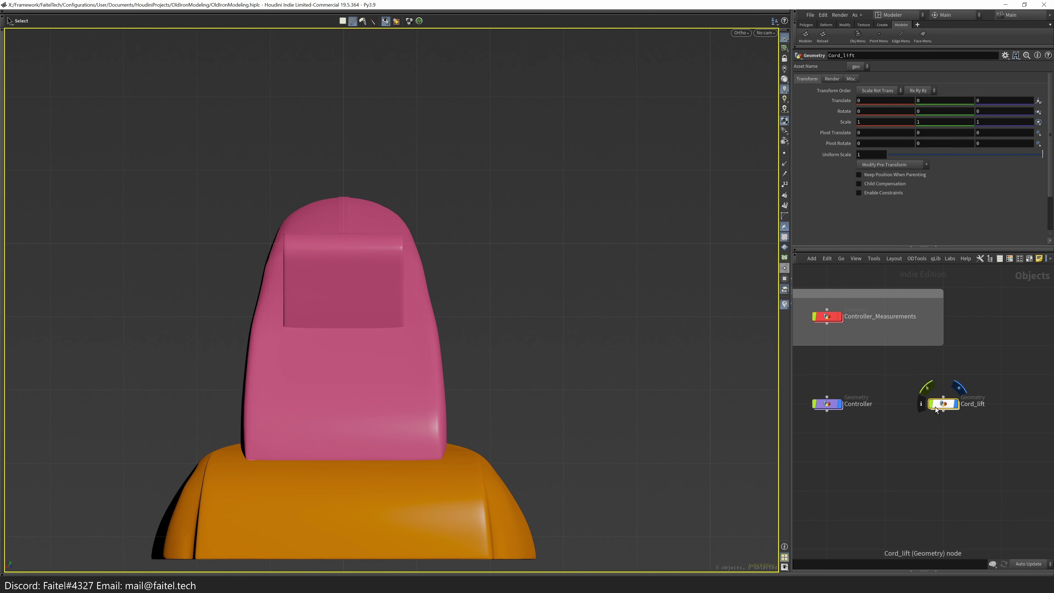
{"action": "double_click", "coordinate": [944, 404]}
- Switch to the orthographic Front view and create a Line node
{"action": "key", "text": "Escape"}
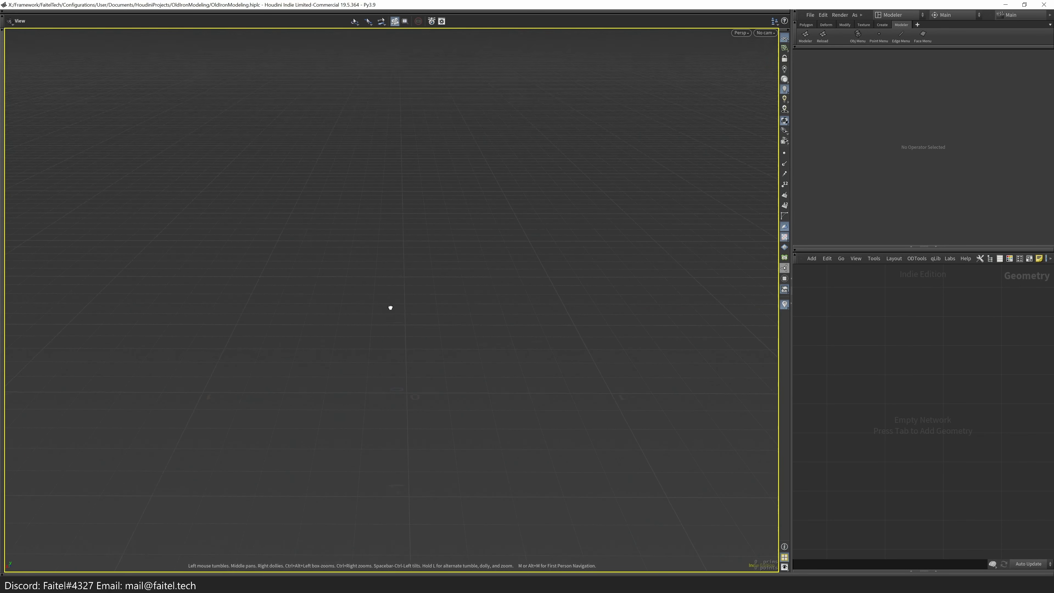
{"action": "key", "text": "space+3"}
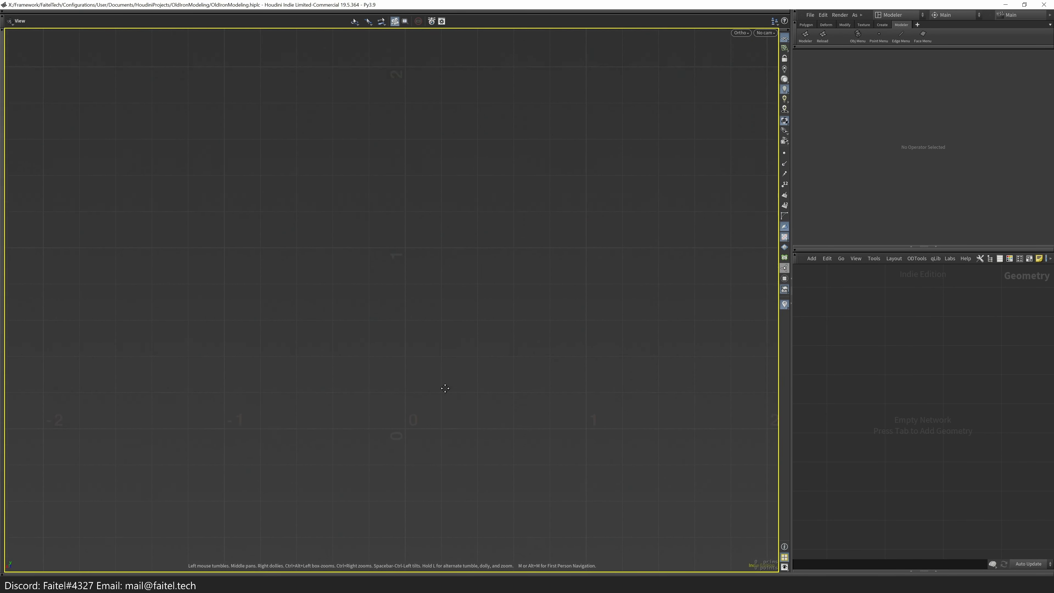
{"action": "key", "text": "s"}
{"action": "key", "text": "Tab"}
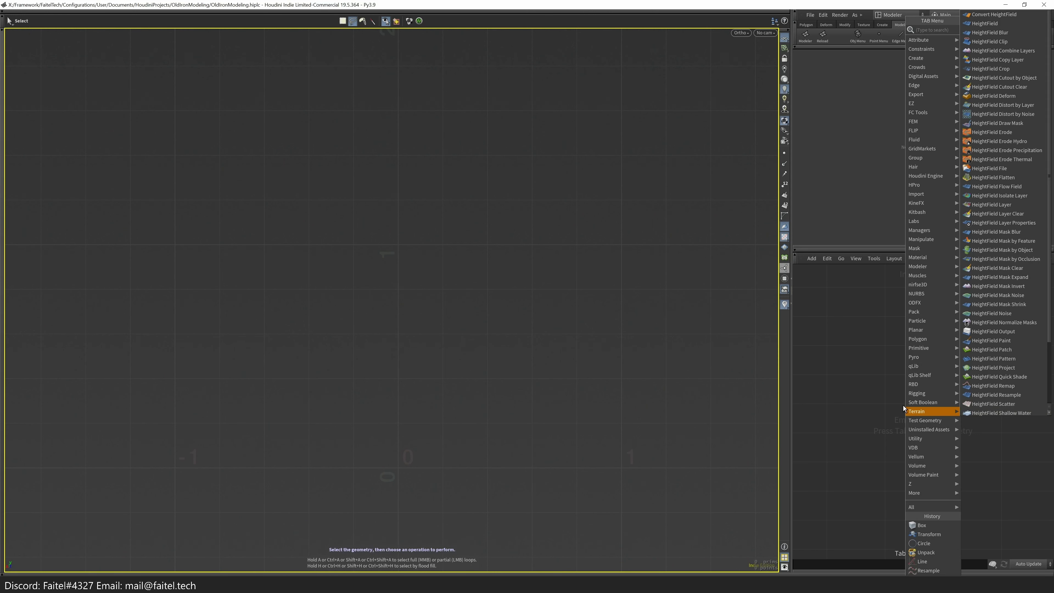
{"action": "type", "text": "line"}
{"action": "key", "text": "Return"}
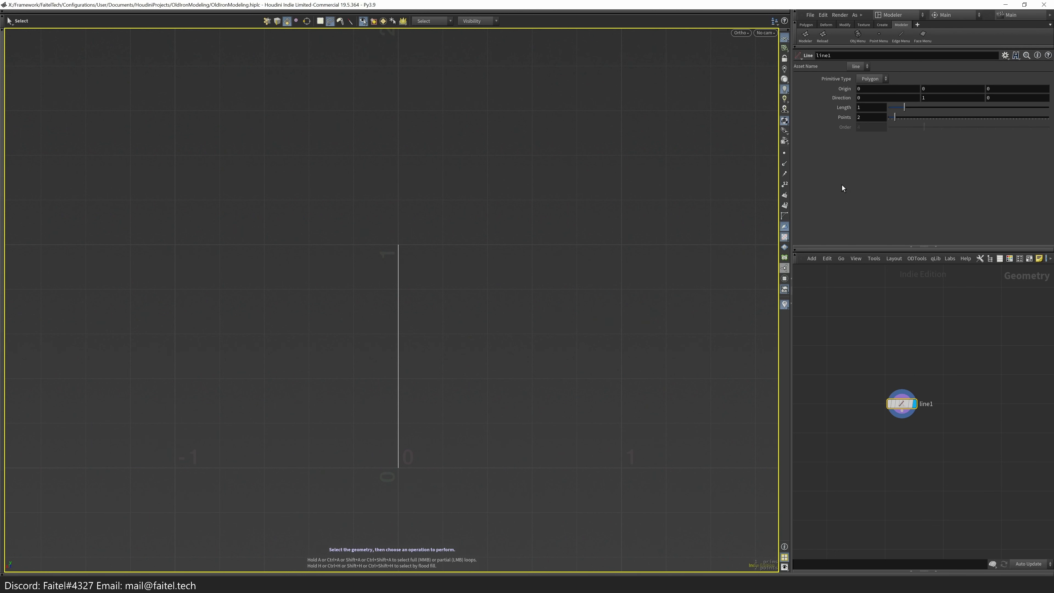
- Set the line's length to 1.06 and frame it in the viewport
{"action": "double_click", "coordinate": [882, 105]}
{"action": "type", "text": "0.5"}
{"action": "key", "text": "Escape"}
{"action": "right_click_drag", "start_coordinate": [240, 130], "coordinate": [503, 391]}
{"action": "middle_click_drag", "start_coordinate": [503, 390], "coordinate": [684, 275]}
{"action": "middle_click_drag", "start_coordinate": [702, 231], "coordinate": [693, 272]}
{"action": "key", "text": "s"}
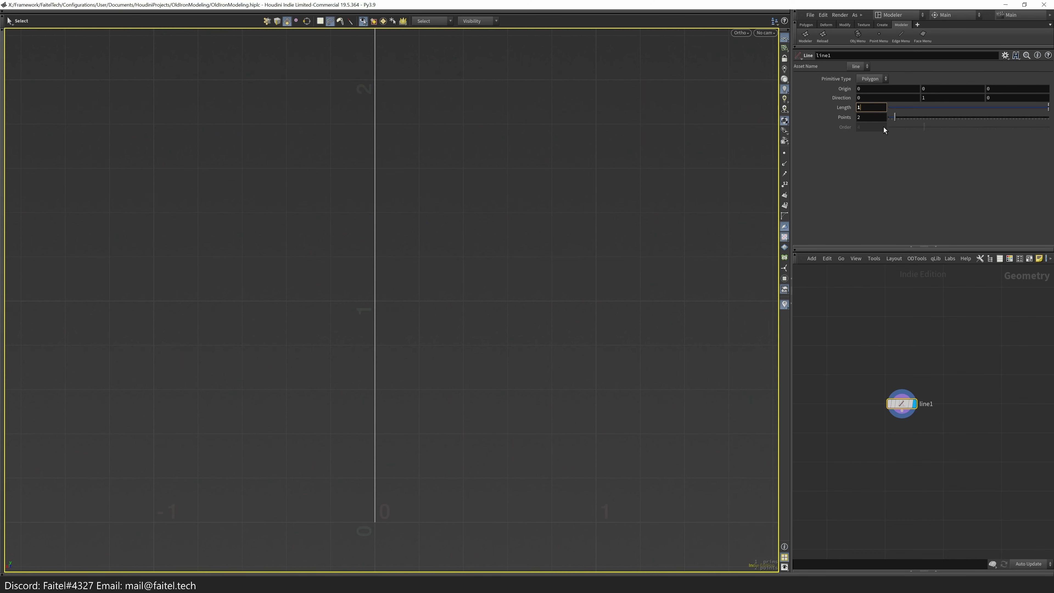
{"action": "type", "text": "1.06"}
{"action": "key", "text": "Escape"}
{"action": "scroll", "coordinate": [410, 407], "scroll_direction": "down", "scroll_amount": 2}
{"action": "middle_click_drag", "start_coordinate": [398, 419], "coordinate": [446, 387]}
{"action": "scroll", "coordinate": [365, 252], "scroll_direction": "up", "scroll_amount": 2}
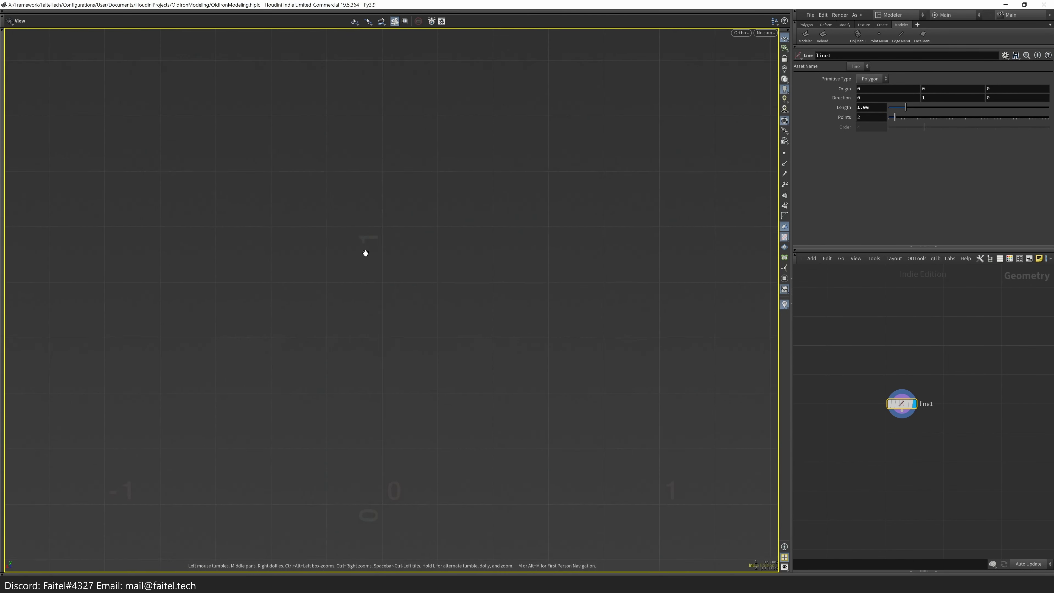
- Copy the line node as line2 and merge line1 with line2
{"action": "key", "text": "s"}
{"action": "left_click", "coordinate": [985, 398]}
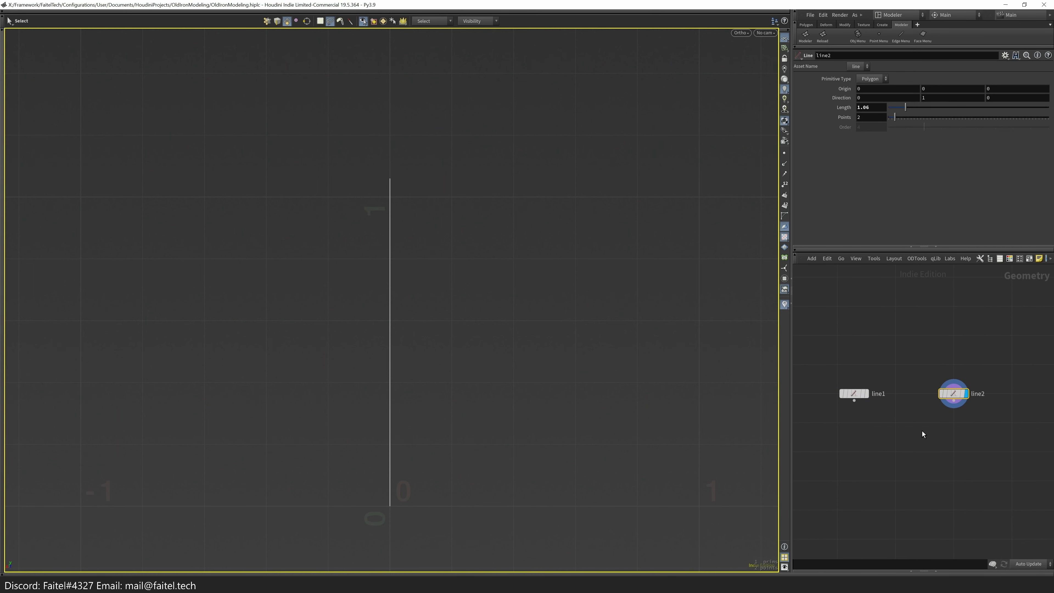
{"action": "left_click", "coordinate": [956, 401]}
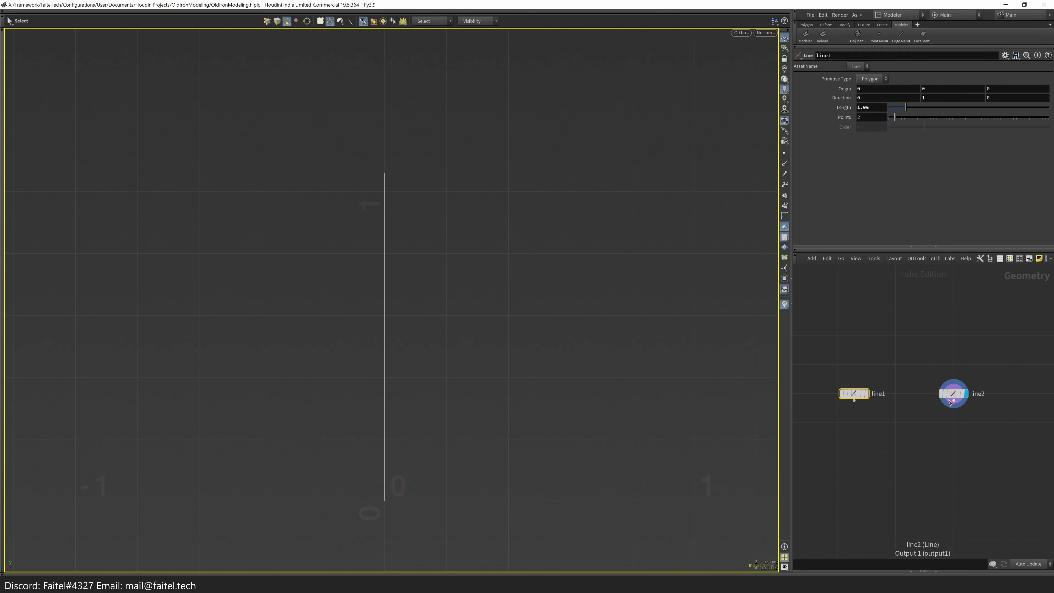
{"action": "left_click", "coordinate": [495, 283]}
{"action": "key", "text": "Return"}
{"action": "left_click_drag", "start_coordinate": [865, 381], "coordinate": [942, 341]}
- Rename line1 to Length and line2 to Top_width
{"action": "key", "text": "F2"}
{"action": "type", "text": "Length"}
{"action": "key", "text": "Return"}
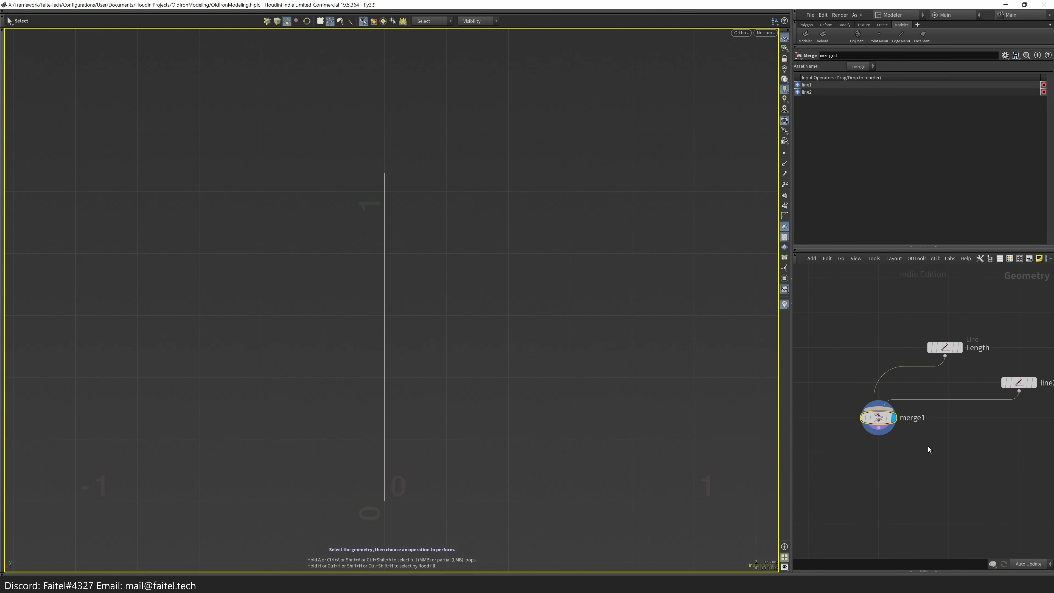
{"action": "left_click", "coordinate": [968, 380]}
{"action": "key", "text": "F2"}
{"action": "type", "text": "top_wid"}
{"action": "key", "text": "BackSpace"}
{"action": "key", "text": "BackSpace"}
{"action": "key", "text": "BackSpace"}
{"action": "key", "text": "BackSpace"}
{"action": "key", "text": "BackSpace"}
{"action": "key", "text": "BackSpace"}
{"action": "key", "text": "BackSpace"}
{"action": "type", "text": "Top_width"}
{"action": "key", "text": "Return"}
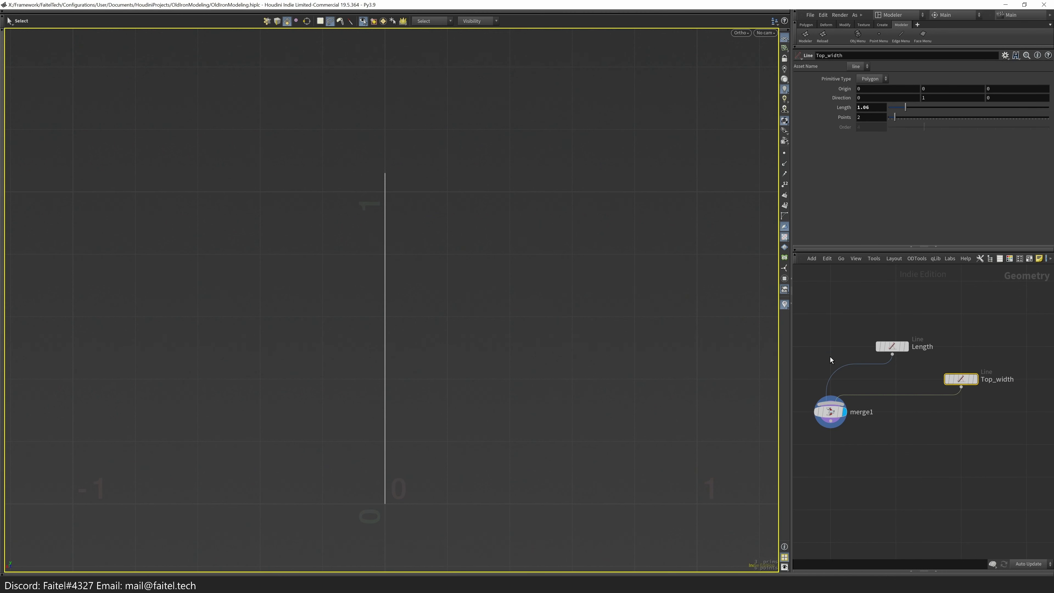
- Move the Top_width line's start up to 1.06, rotate it horizontal, and copy the node
{"action": "key", "text": "Return"}
{"action": "left_click_drag", "start_coordinate": [384, 501], "coordinate": [385, 174]}
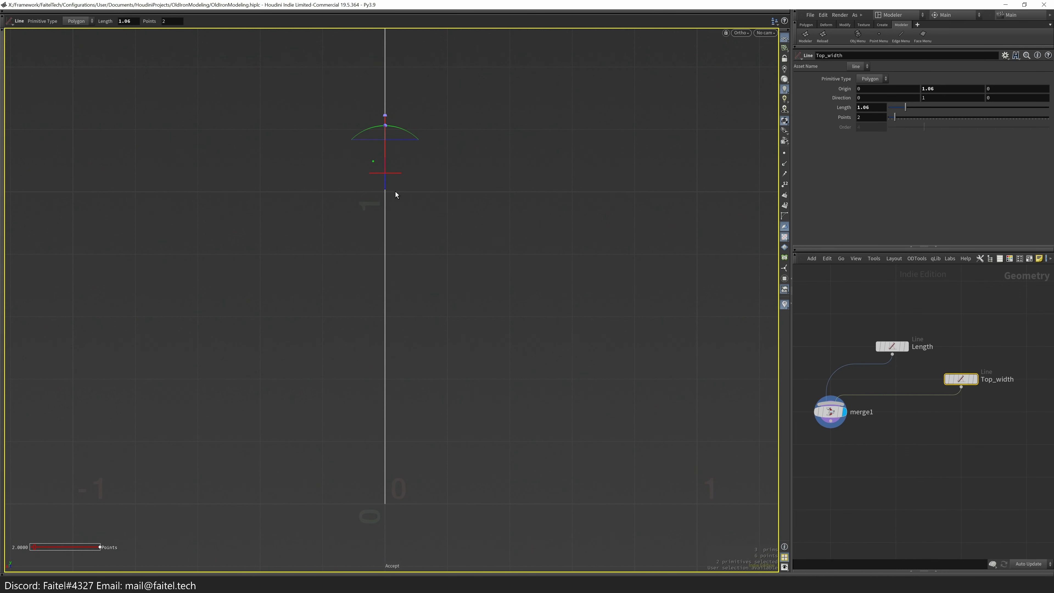
{"action": "left_click_drag", "start_coordinate": [412, 135], "coordinate": [405, 193]}
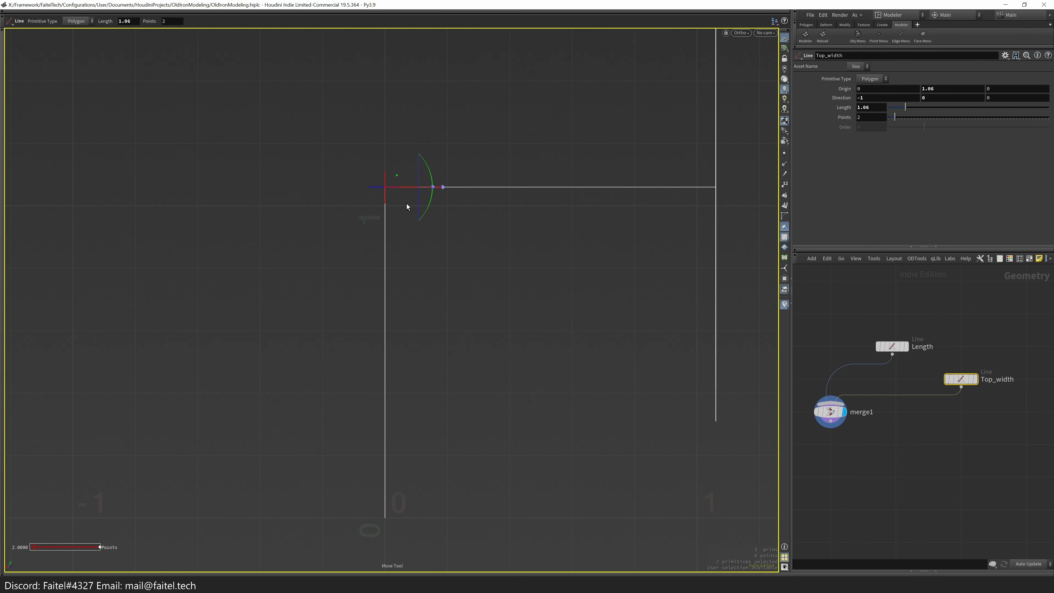
{"action": "key", "text": "Escape"}
{"action": "key", "text": "ctrl+c"}
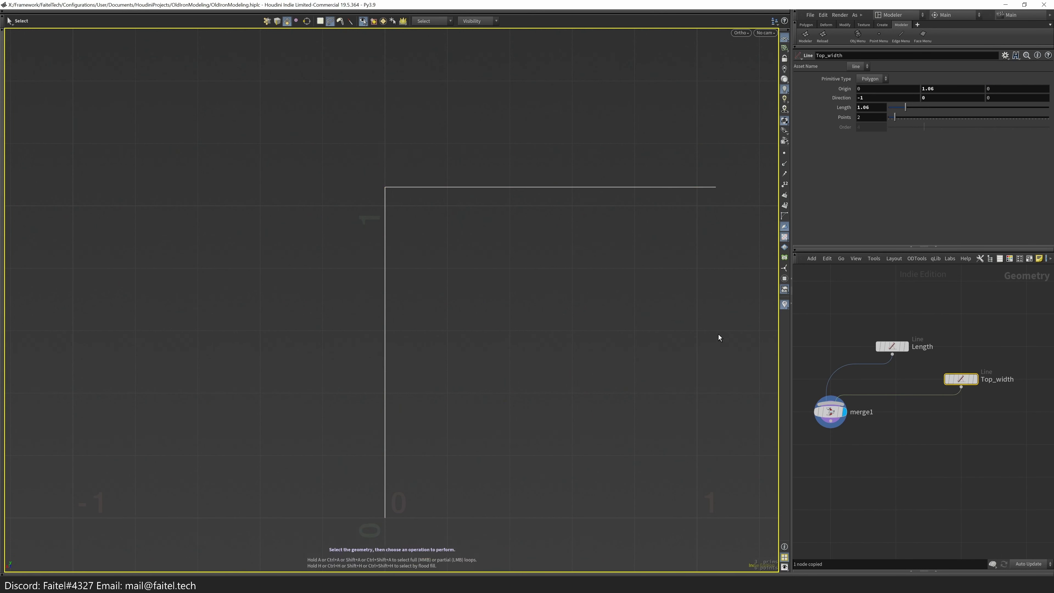
- Set Top_width's length to 0.03, keeping the Length line at 1.06
{"action": "left_click", "coordinate": [894, 107]}
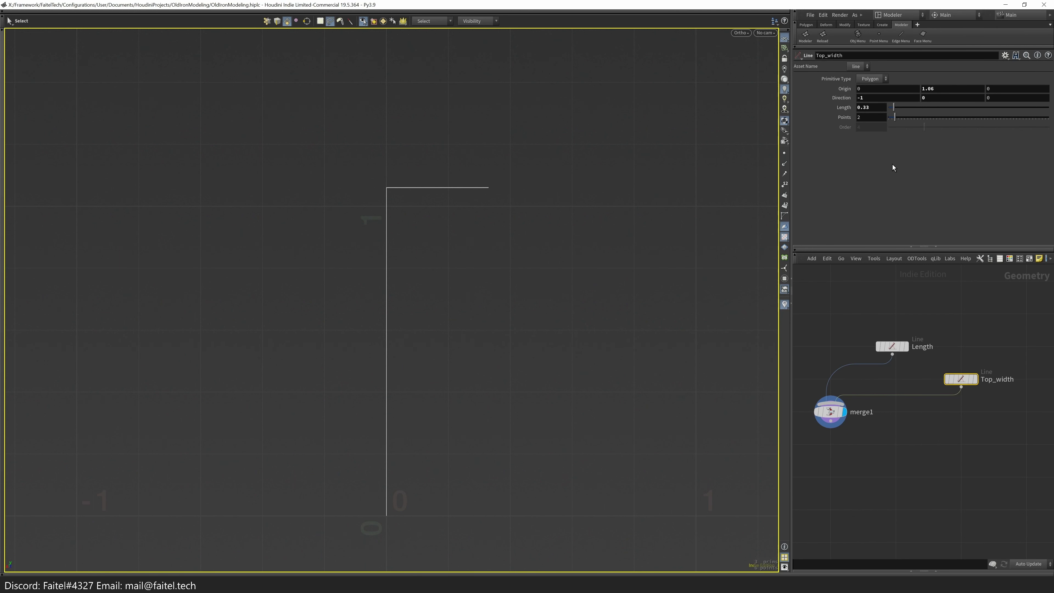
{"action": "type", "text": "03"}
{"action": "key", "text": "Return"}
{"action": "left_click", "coordinate": [894, 347]}
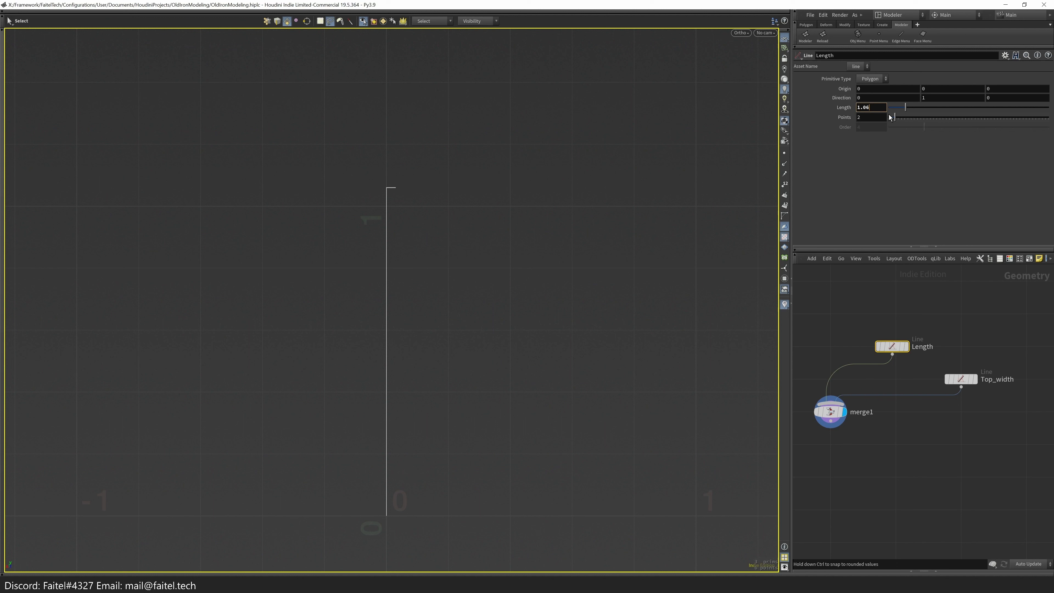
{"action": "key", "text": "Return"}
{"action": "key", "text": "ctrl+z"}
- Paste a copy of Top_width and set its origin X to -0.03
{"action": "left_click", "coordinate": [961, 379]}
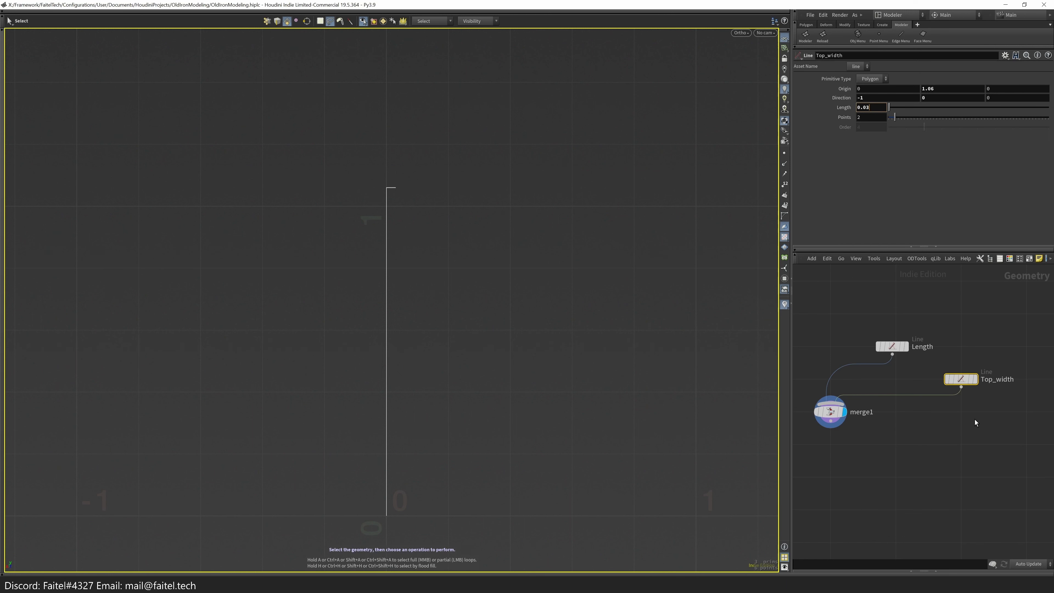
{"action": "key", "text": "ctrl+c"}
{"action": "key", "text": "ctrl+v"}
{"action": "left_click", "coordinate": [866, 107]}
{"action": "key", "text": "ctrl+c"}
{"action": "left_click", "coordinate": [872, 88]}
{"action": "key", "text": "ctrl+v"}
{"action": "key", "text": "Return"}
{"action": "key", "text": "ctrl+z"}
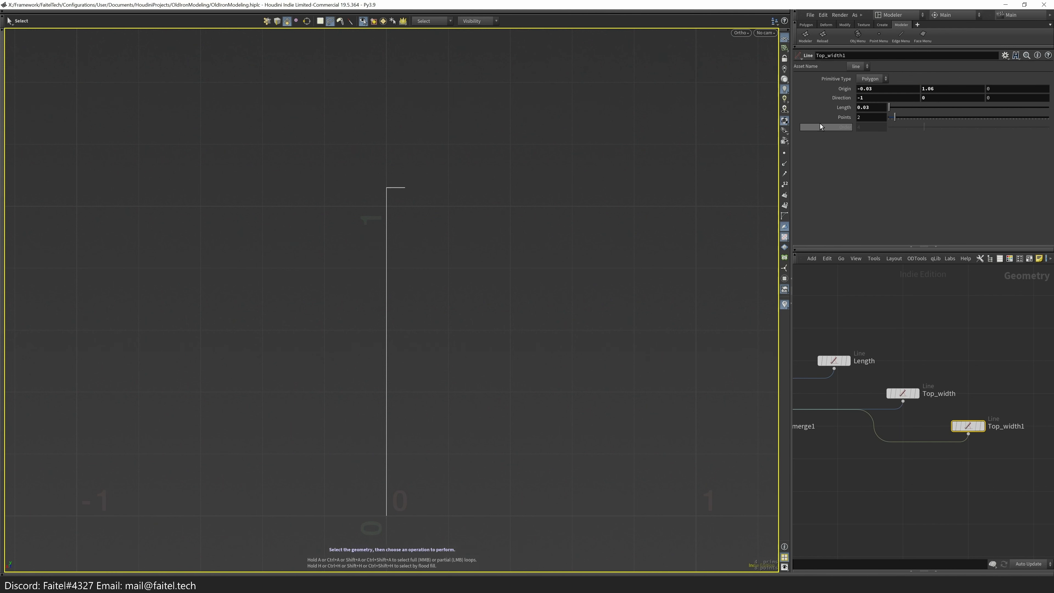
{"action": "left_click", "coordinate": [867, 89]}
{"action": "key", "text": "Home"}
{"action": "type", "text": "-"}
{"action": "key", "text": "Return"}
- Give the copy a 0.03 length, then undo the pasted duplicate
{"action": "left_click_drag", "start_coordinate": [889, 107], "coordinate": [893, 107]}
{"action": "left_click", "coordinate": [872, 108]}
{"action": "type", "text": "0.0."}
{"action": "key", "text": "BackSpace"}
{"action": "type", "text": "3"}
{"action": "key", "text": "Return"}
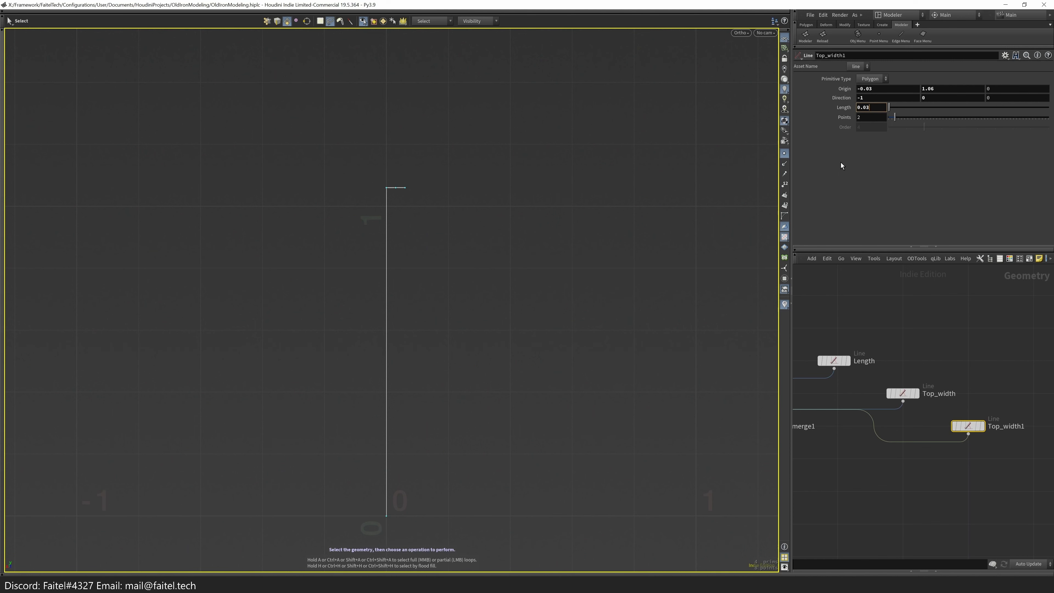
{"action": "scroll", "coordinate": [1019, 429], "scroll_direction": "down", "scroll_amount": 2}
{"action": "key", "text": "ctrl+z"}
- Duplicate Top_width and rename the two nodes Top_width_inner and Top_width_outer
{"action": "left_click_drag", "start_coordinate": [918, 361], "coordinate": [1011, 410], "text": "alt"}
{"action": "double_click", "coordinate": [955, 360]}
{"action": "type", "text": "_inner"}
{"action": "key", "text": "Return"}
{"action": "double_click", "coordinate": [988, 384]}
{"action": "key", "text": "BackSpace"}
{"action": "type", "text": "_outer"}
{"action": "key", "text": "Return"}
- Wire Top_width2 into the merge, rename it Top_cap_length, and set its length to 0.06
{"action": "left_click_drag", "start_coordinate": [1008, 414], "coordinate": [801, 429]}
{"action": "double_click", "coordinate": [1033, 407]}
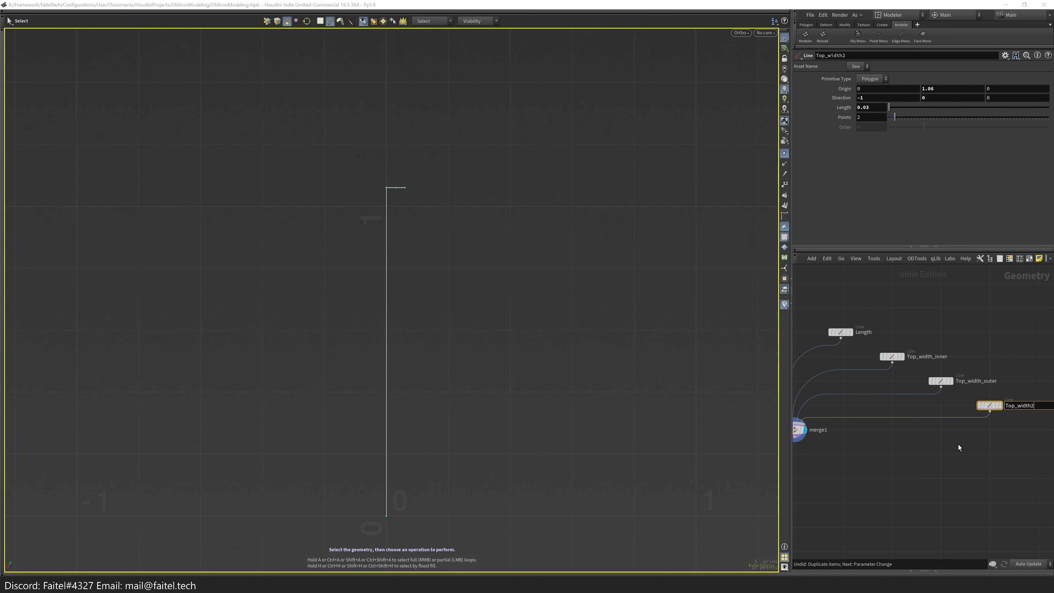
{"action": "key", "text": "BackSpace"}
{"action": "key", "text": "BackSpace"}
{"action": "key", "text": "BackSpace"}
{"action": "key", "text": "BackSpace"}
{"action": "key", "text": "BackSpace"}
{"action": "key", "text": "BackSpace"}
{"action": "type", "text": "cap"}
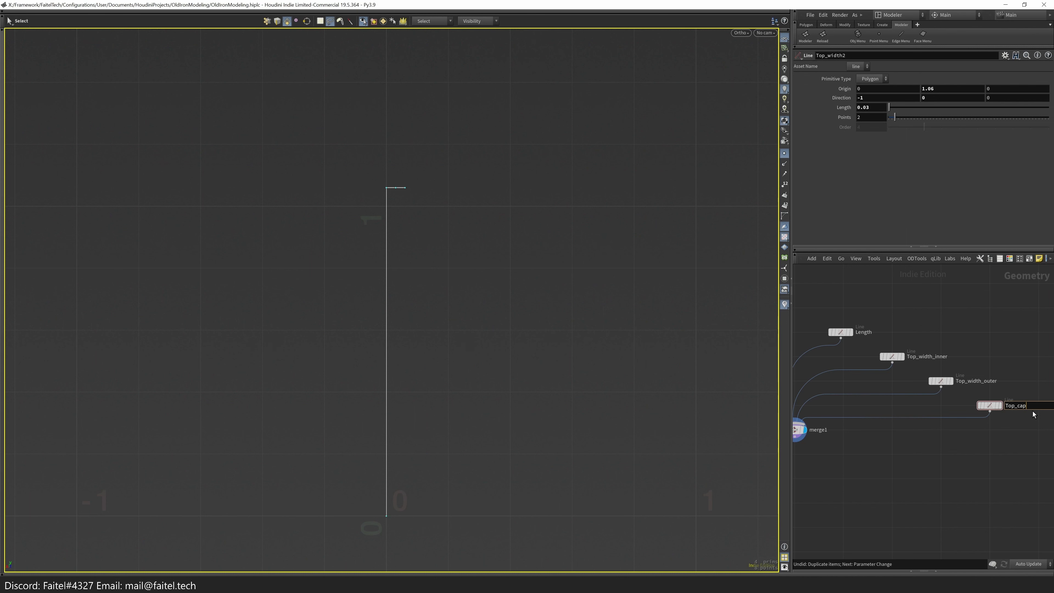
{"action": "type", "text": "_length"}
{"action": "key", "text": "Return"}
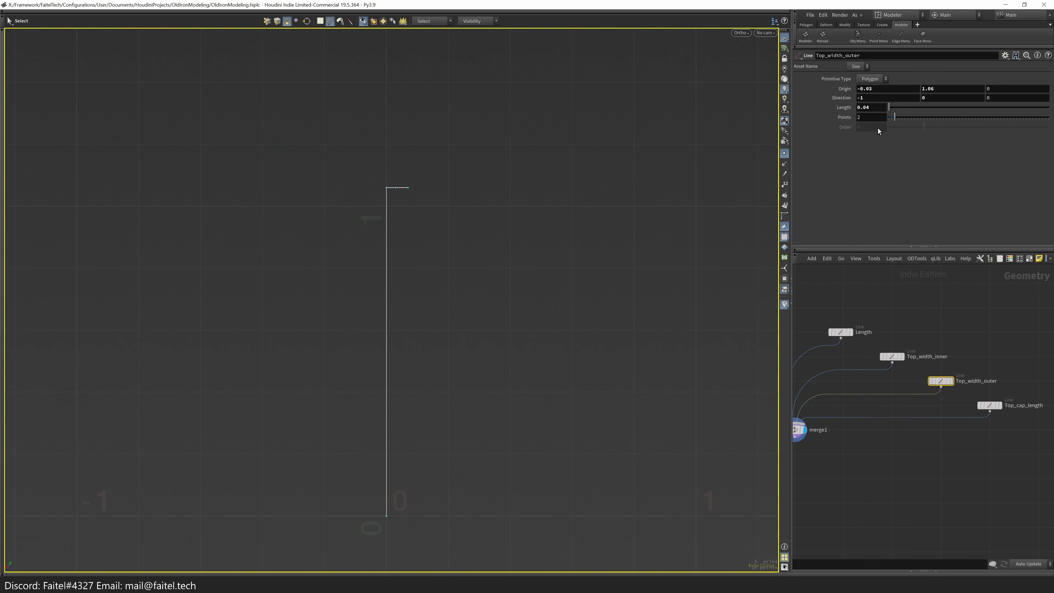
{"action": "key", "text": "Return"}
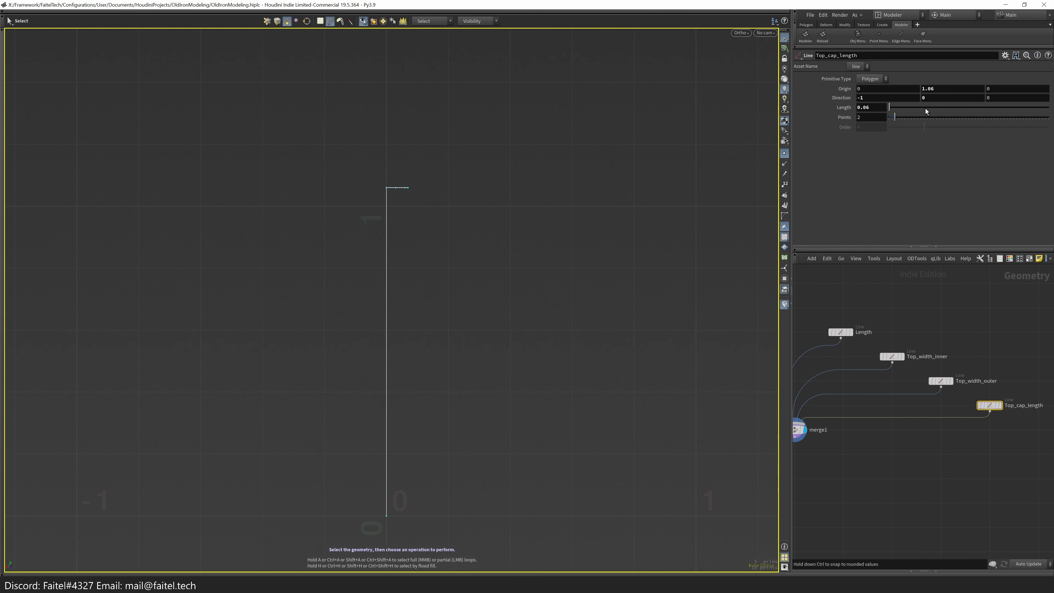
{"action": "scroll", "coordinate": [960, 87], "scroll_direction": "down", "scroll_amount": 1}
- Alt-drag a copy of Top_cap_length and rename it bottom_cap_length
{"action": "left_click_drag", "start_coordinate": [990, 405], "coordinate": [854, 434], "text": "alt"}
{"action": "scroll", "coordinate": [986, 421], "scroll_direction": "down", "scroll_amount": 2}
{"action": "scroll", "coordinate": [857, 435], "scroll_direction": "up", "scroll_amount": 3}
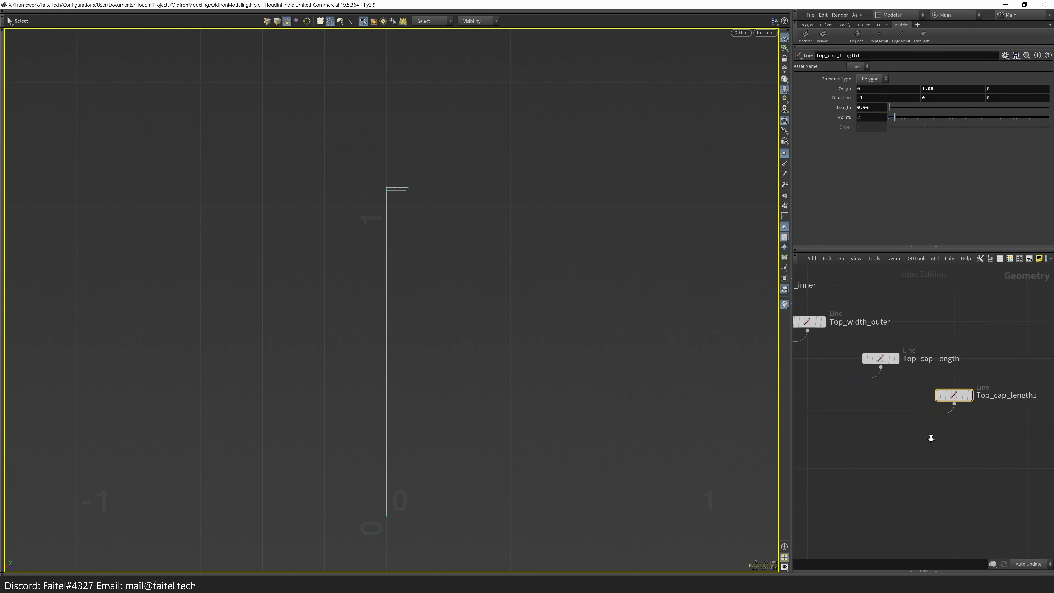
{"action": "double_click", "coordinate": [959, 393]}
{"action": "double_click", "coordinate": [943, 393]}
{"action": "type", "text": "bottom"}
{"action": "key", "text": "End"}
{"action": "key", "text": "BackSpace"}
{"action": "key", "text": "Return"}
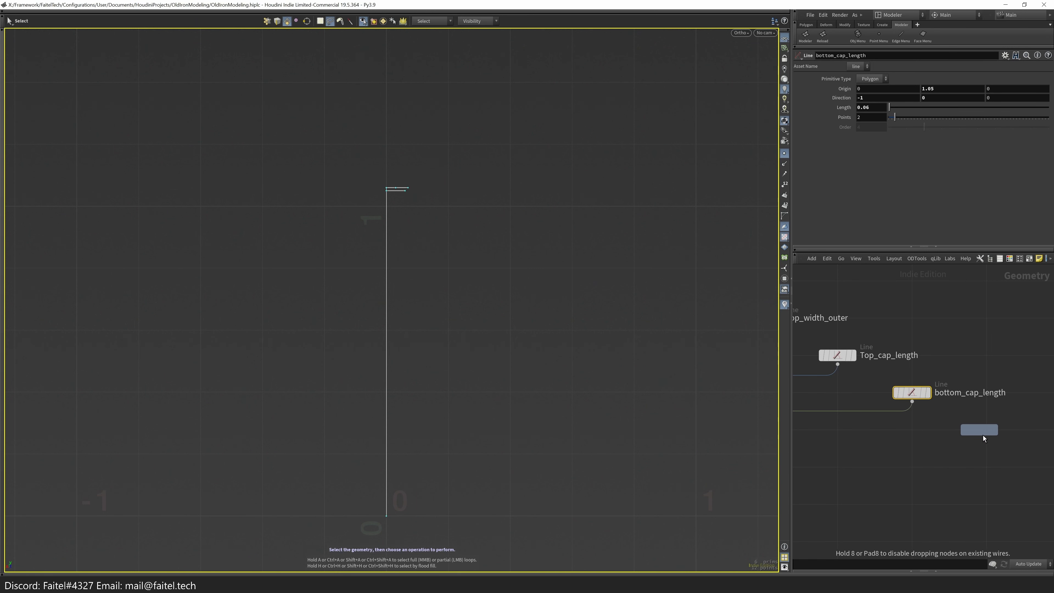
- Set bottom_cap_length's Origin Y to 0.02 and duplicate it as bottom_neck_width1
{"action": "type", "text": "02"}
{"action": "key", "text": "Return"}
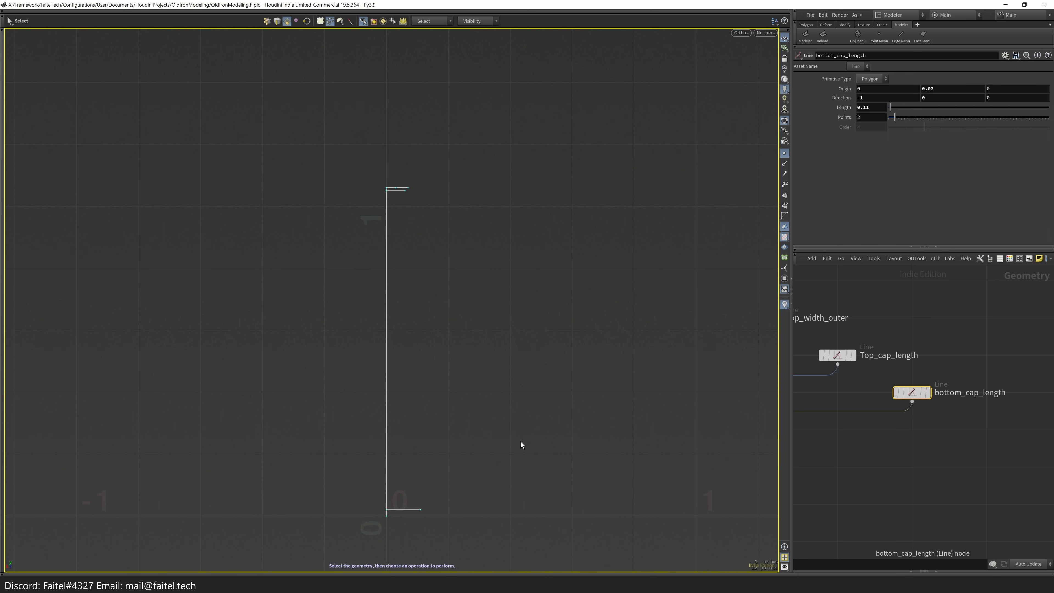
{"action": "left_click_drag", "start_coordinate": [912, 392], "coordinate": [987, 430], "text": "alt"}
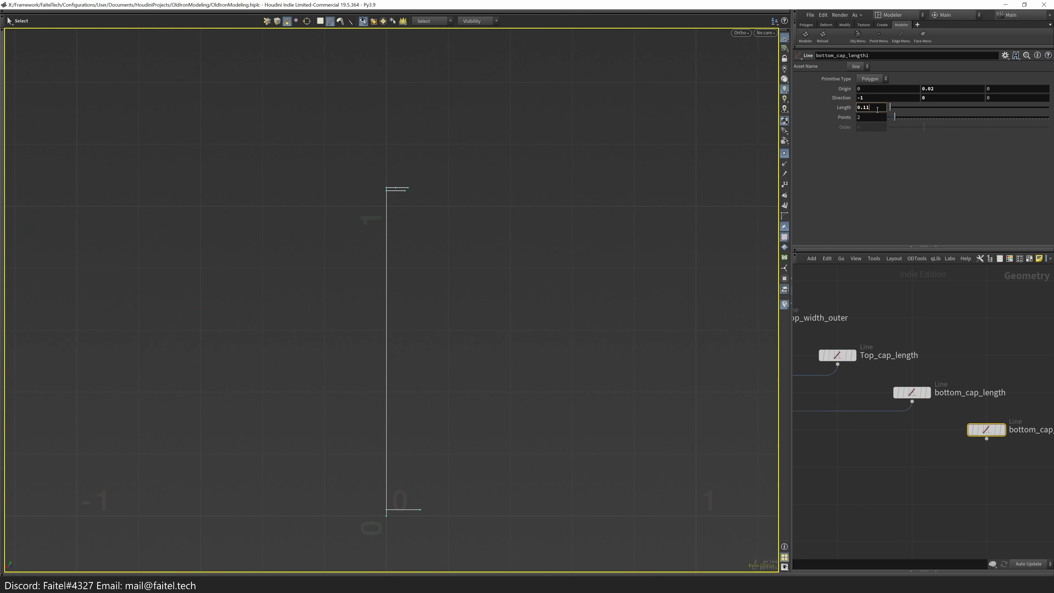
{"action": "double_click", "coordinate": [1044, 430]}
{"action": "type", "text": "neck_"}
{"action": "type", "text": "width"}
{"action": "key", "text": "Return"}
{"action": "double_click", "coordinate": [892, 397]}
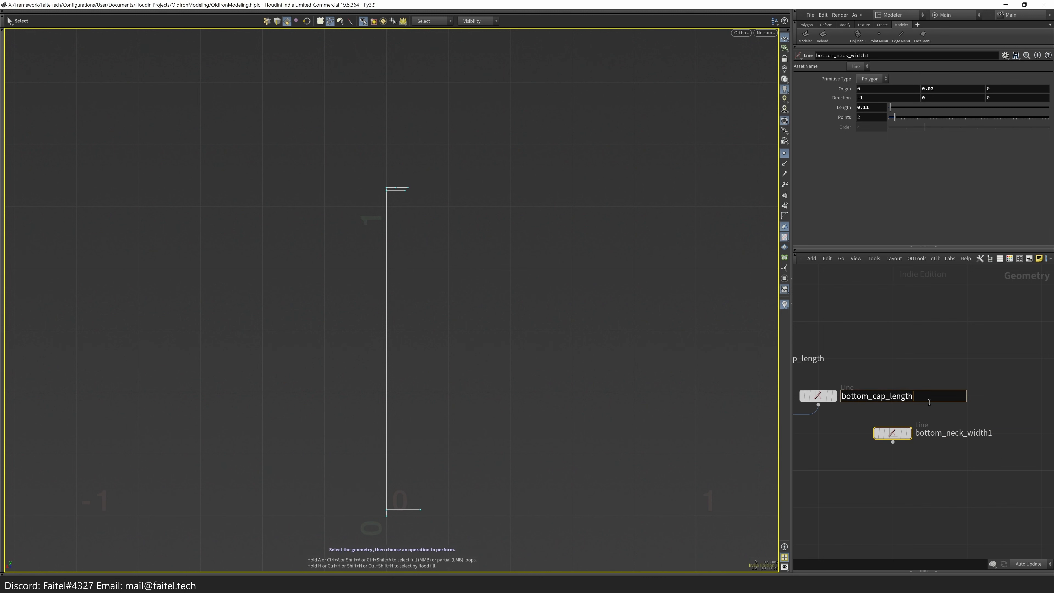
{"action": "left_click", "coordinate": [954, 443]}
- Give bottom_neck_width1 Origin Y 0.10 and Length 0.07, then frame all nodes
{"action": "scroll", "coordinate": [977, 450], "scroll_direction": "down", "scroll_amount": 3}
{"action": "scroll", "coordinate": [903, 490], "scroll_direction": "up", "scroll_amount": 3}
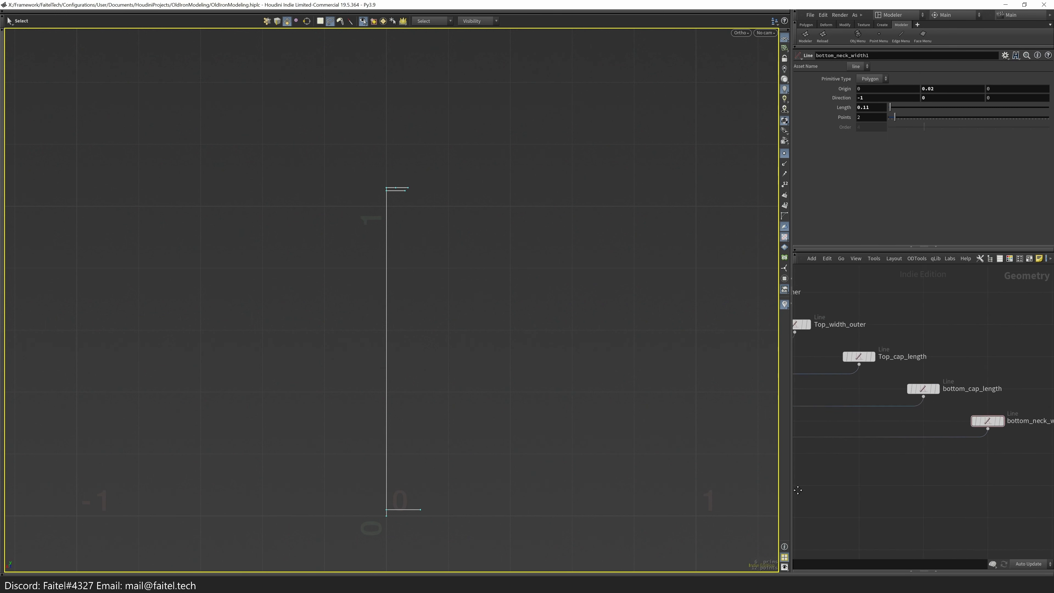
{"action": "scroll", "coordinate": [903, 490], "scroll_direction": "down", "scroll_amount": 2}
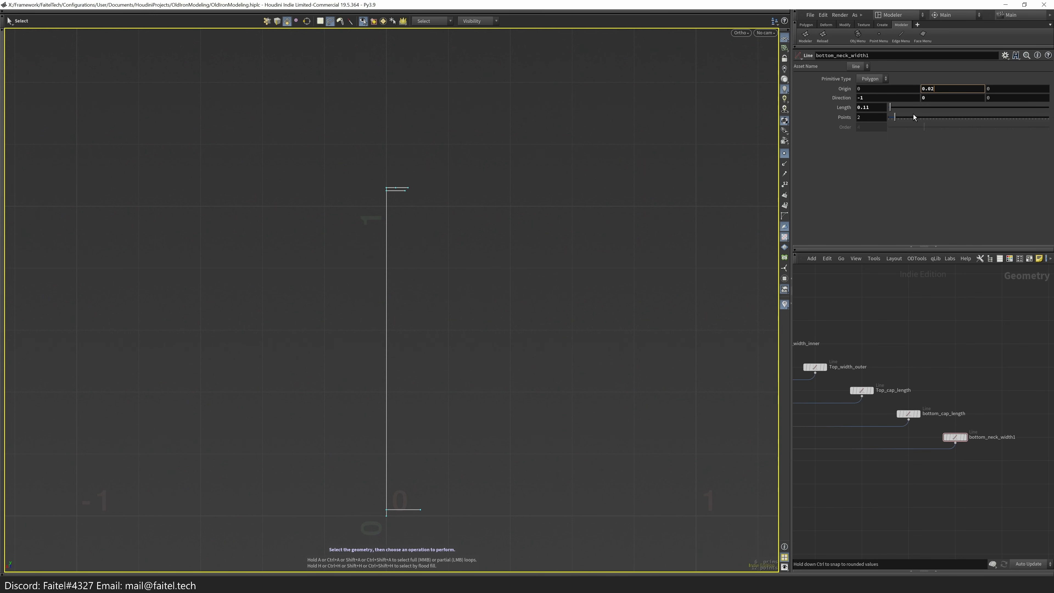
{"action": "key", "text": "BackSpace"}
{"action": "key", "text": "BackSpace"}
{"action": "type", "text": "10"}
{"action": "key", "text": "Return"}
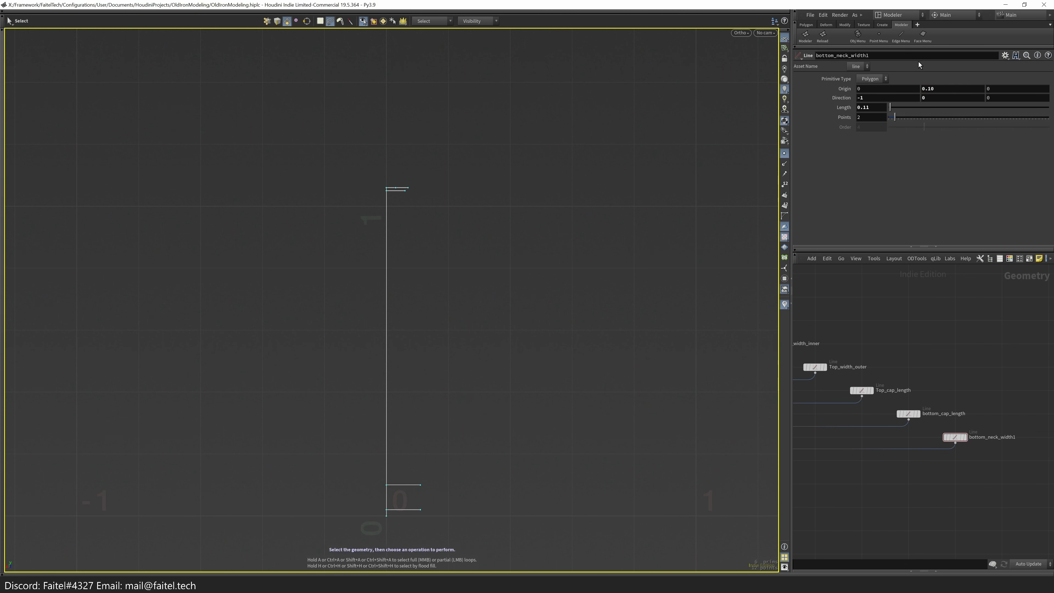
{"action": "left_click", "coordinate": [871, 109]}
{"action": "type", "text": "0.6"}
{"action": "key", "text": "BackSpace"}
{"action": "type", "text": "06"}
{"action": "key", "text": "Return"}
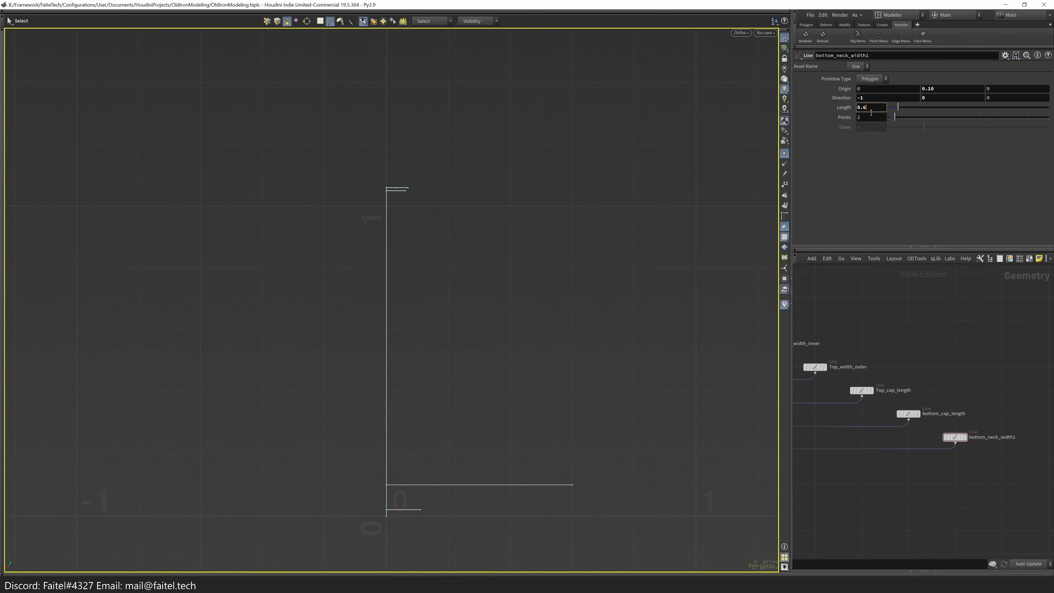
{"action": "left_click", "coordinate": [871, 108]}
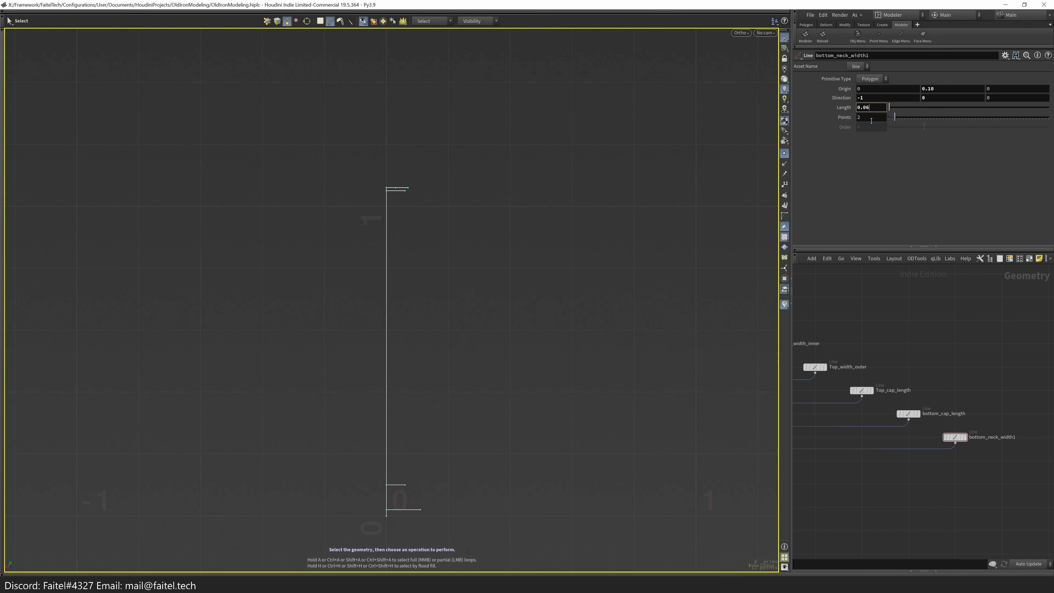
{"action": "type", "text": "0.07"}
{"action": "key", "text": "Return"}
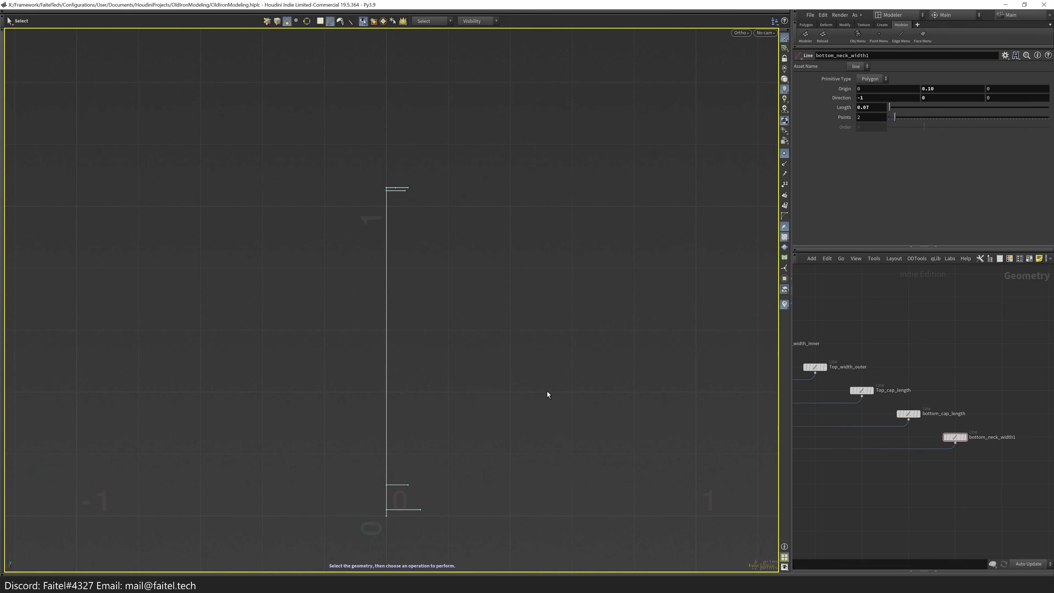
{"action": "key", "text": "h"}
{"action": "key", "text": "n"}
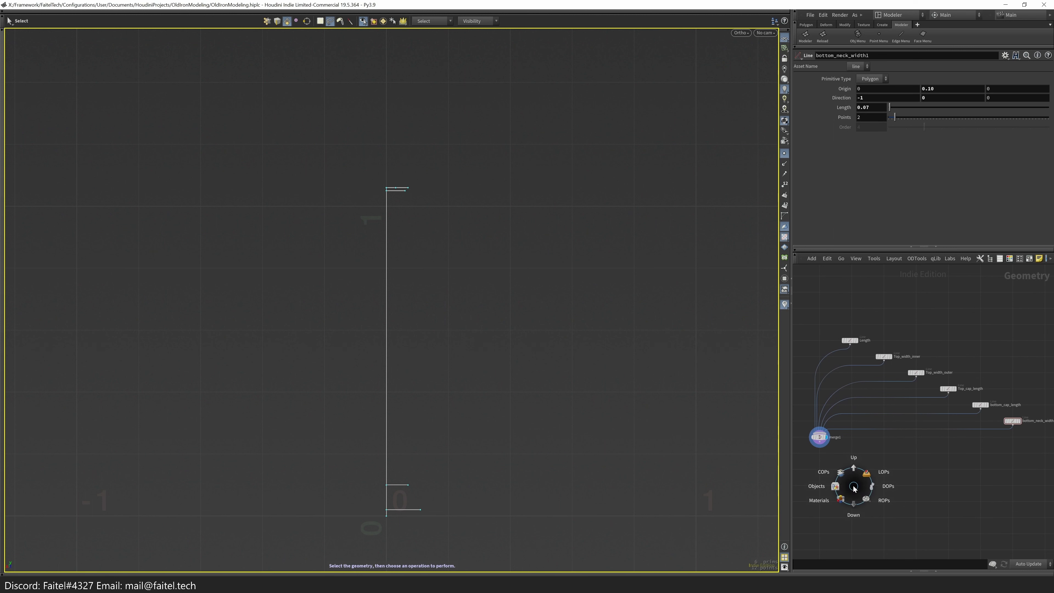
- Inspect the Length, Top_width, Top_cap and bottom line nodes' settings in turn
{"action": "mouse_move", "coordinate": [857, 491]}
{"action": "middle_mouse_down"}
{"action": "mouse_move", "coordinate": [857, 471]}
{"action": "mouse_move", "coordinate": [856, 480]}
{"action": "middle_mouse_up"}
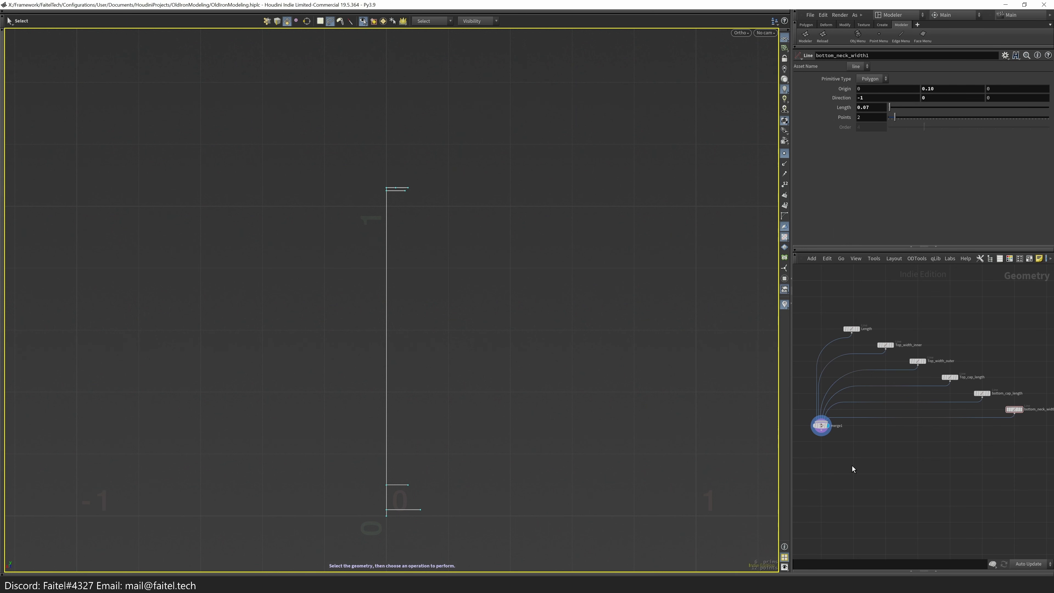
{"action": "left_click", "coordinate": [851, 329]}
{"action": "left_click", "coordinate": [886, 109]}
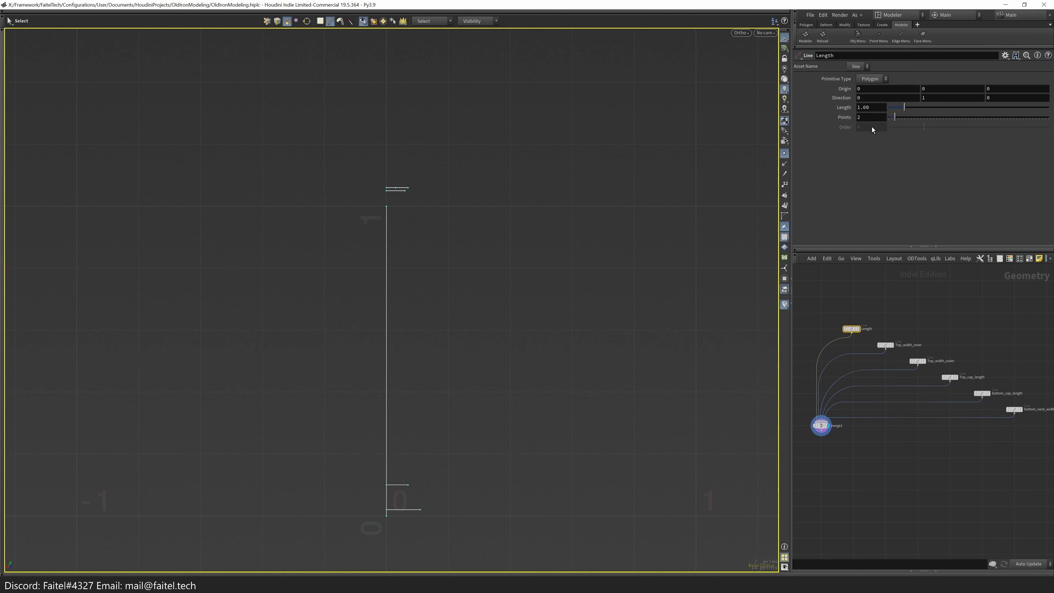
{"action": "left_click", "coordinate": [885, 345]}
{"action": "left_click", "coordinate": [918, 361]}
{"action": "left_click", "coordinate": [950, 377]}
{"action": "left_click", "coordinate": [982, 393]}
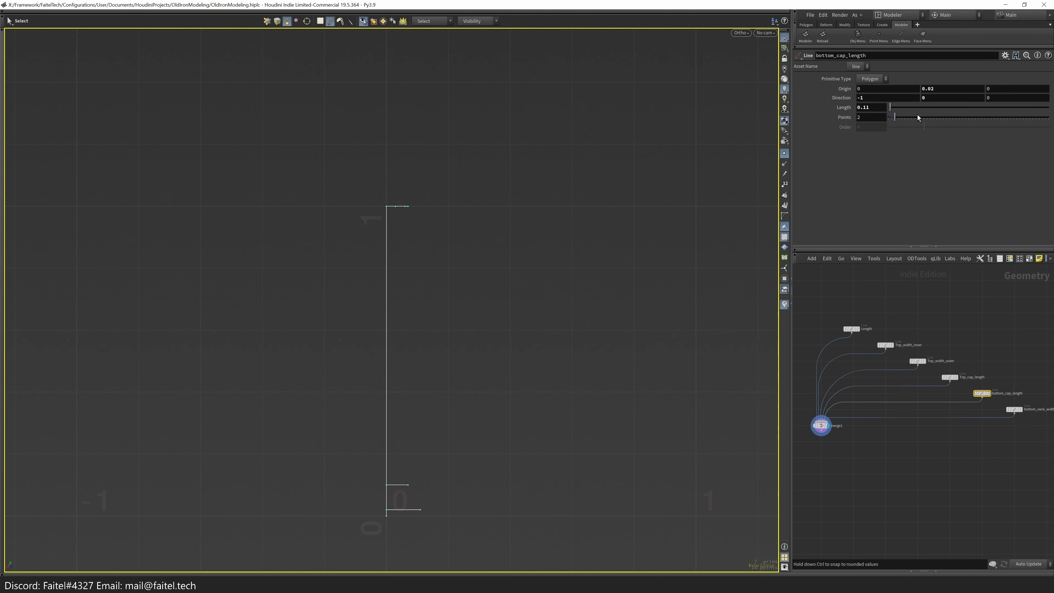
{"action": "left_click", "coordinate": [1015, 409]}
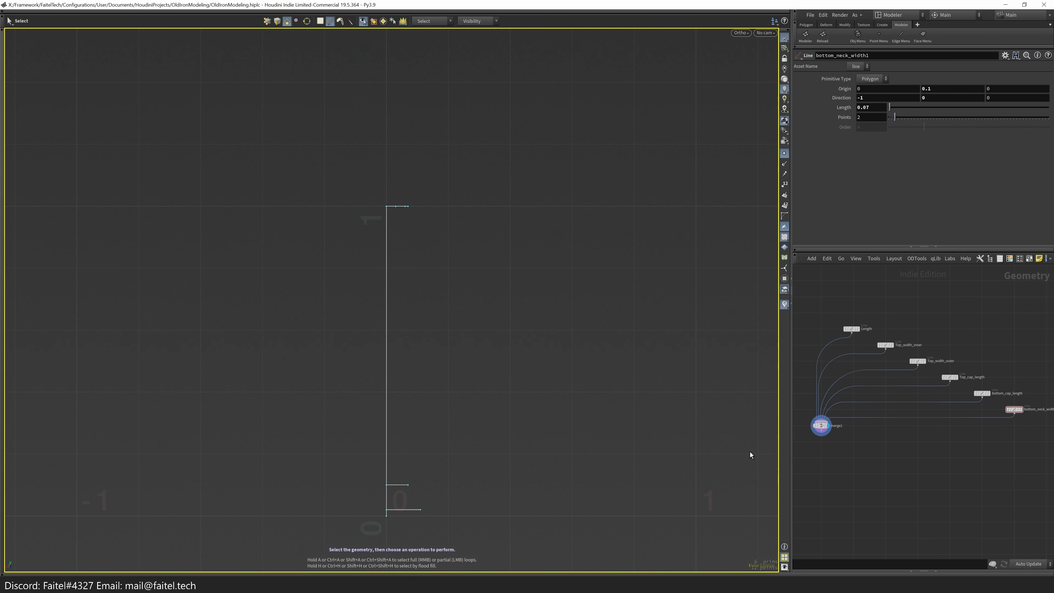
- Step through undo history, reset Length to its default 1.00, and redo Top_cap_length's lowered origin
{"action": "key", "text": "ctrl+z"}
{"action": "key", "text": "ctrl+z"}
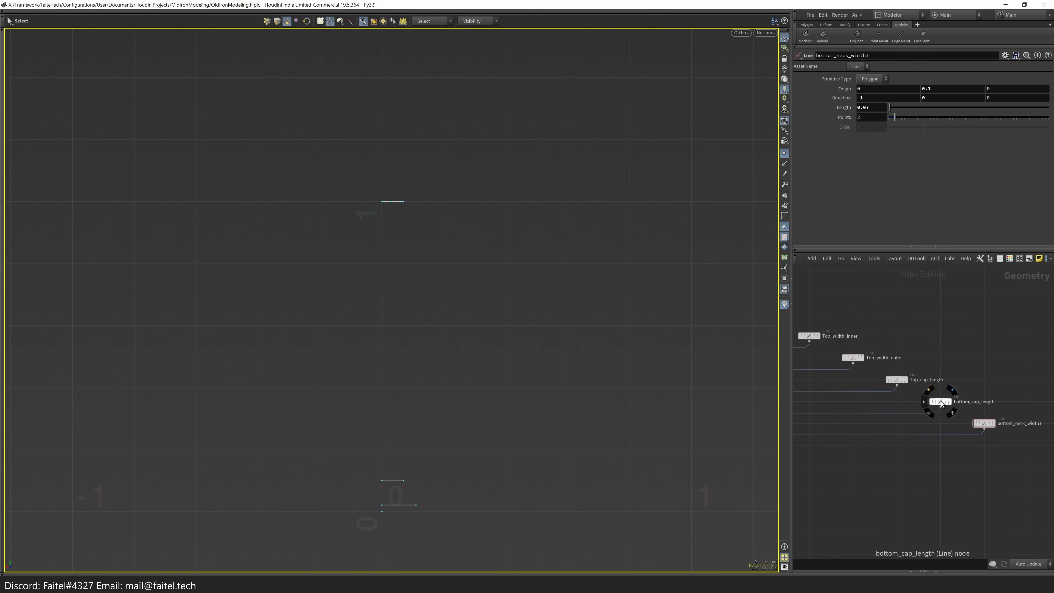
{"action": "key", "text": "ctrl+z"}
{"action": "key", "text": "ctrl+z"}
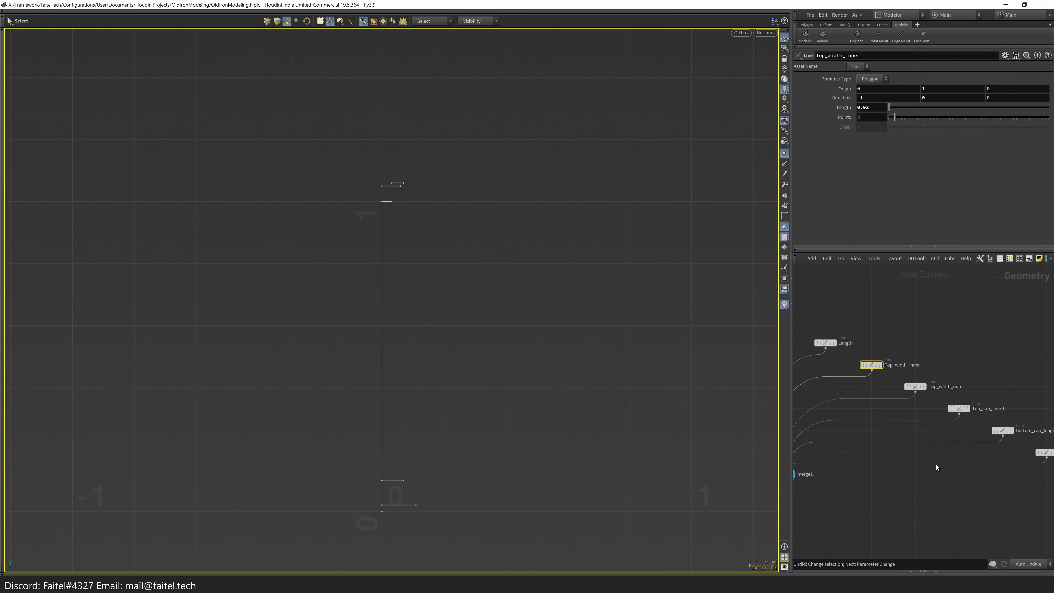
{"action": "key", "text": "ctrl+z"}
{"action": "key", "text": "ctrl+z"}
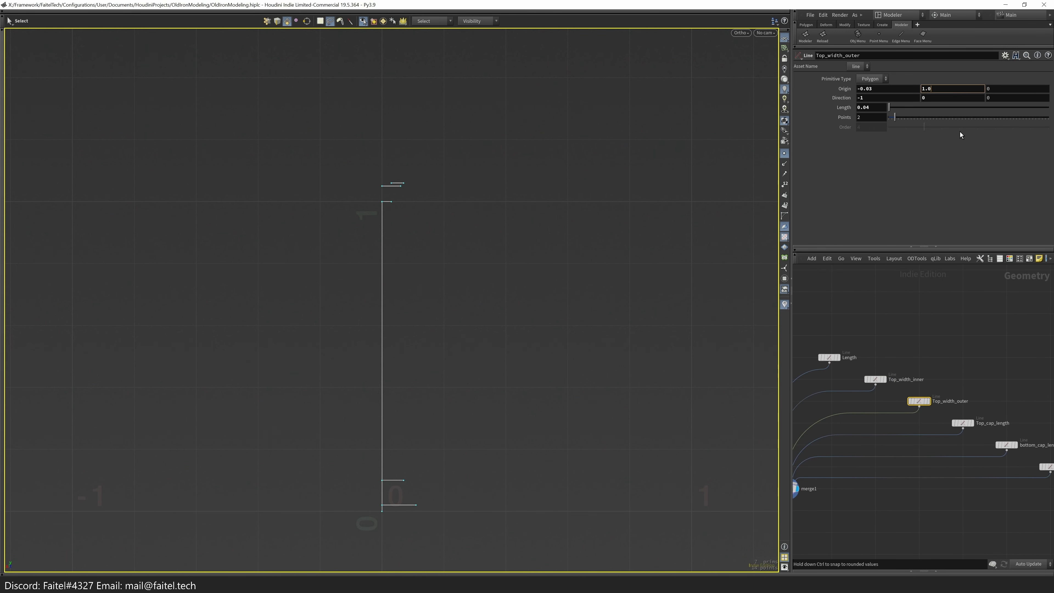
{"action": "key", "text": "ctrl+z"}
{"action": "key", "text": "ctrl+z"}
{"action": "key", "text": "ctrl+z"}
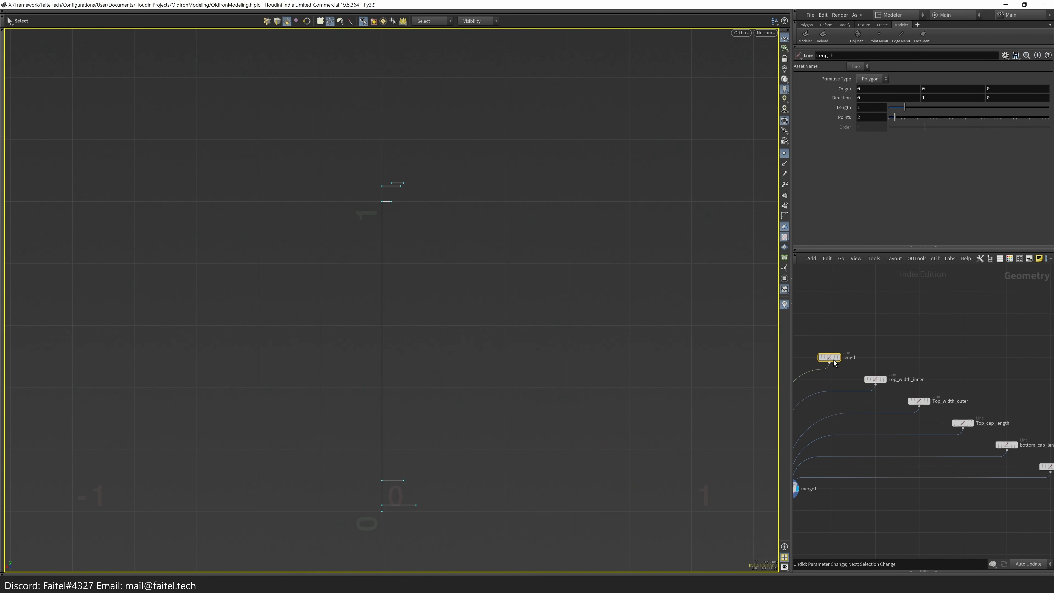
{"action": "middle_click", "coordinate": [886, 380]}
{"action": "key", "text": "ctrl+z"}
{"action": "key", "text": "ctrl+z"}
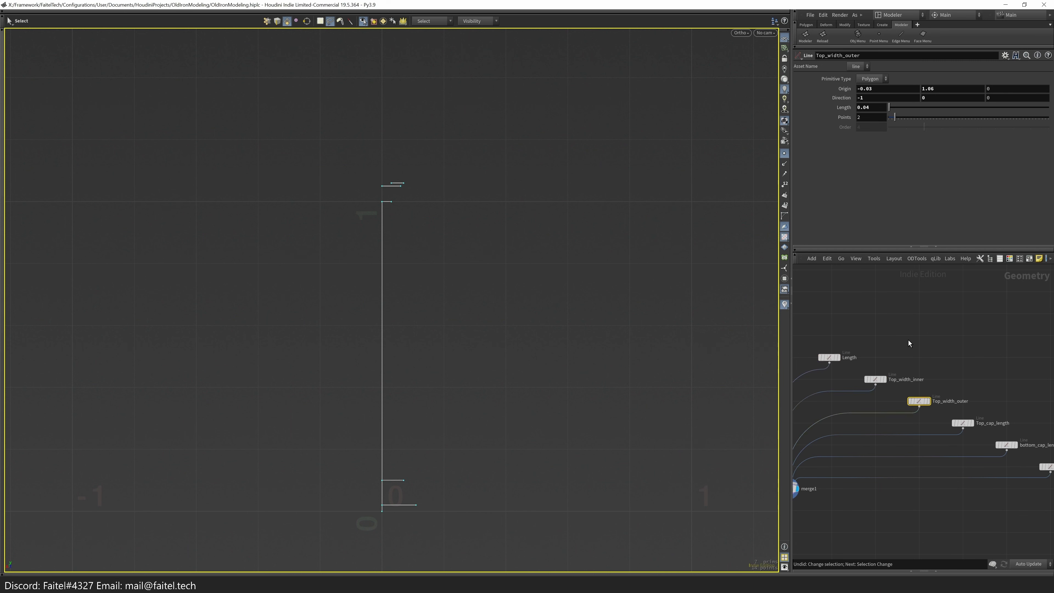
{"action": "key", "text": "ctrl+z"}
{"action": "middle_click", "coordinate": [829, 105], "text": "ctrl"}
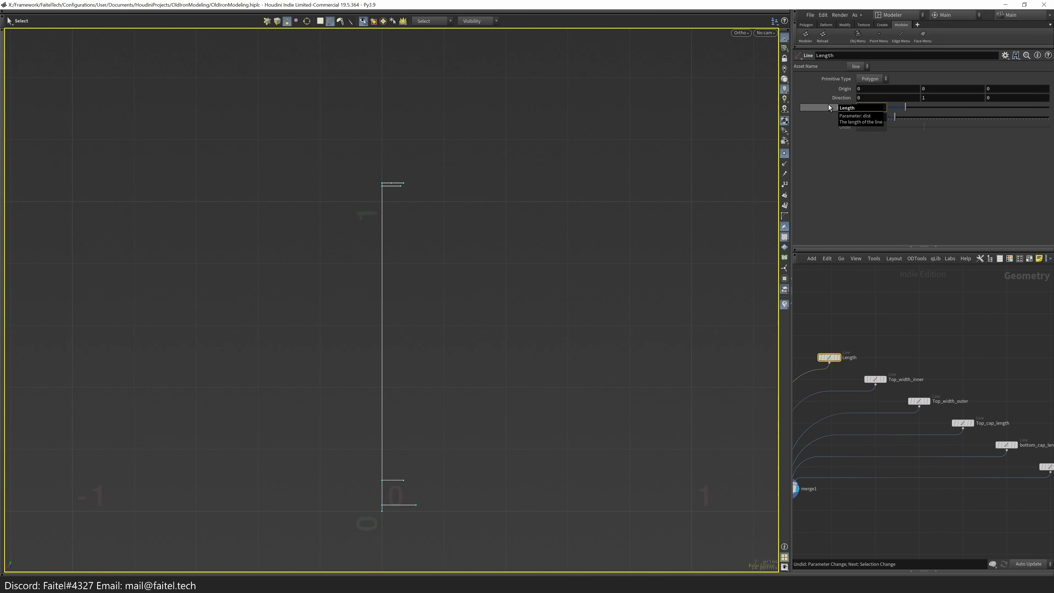
{"action": "key", "text": "ctrl+y"}
{"action": "key", "text": "ctrl+y"}
{"action": "key", "text": "ctrl+y"}
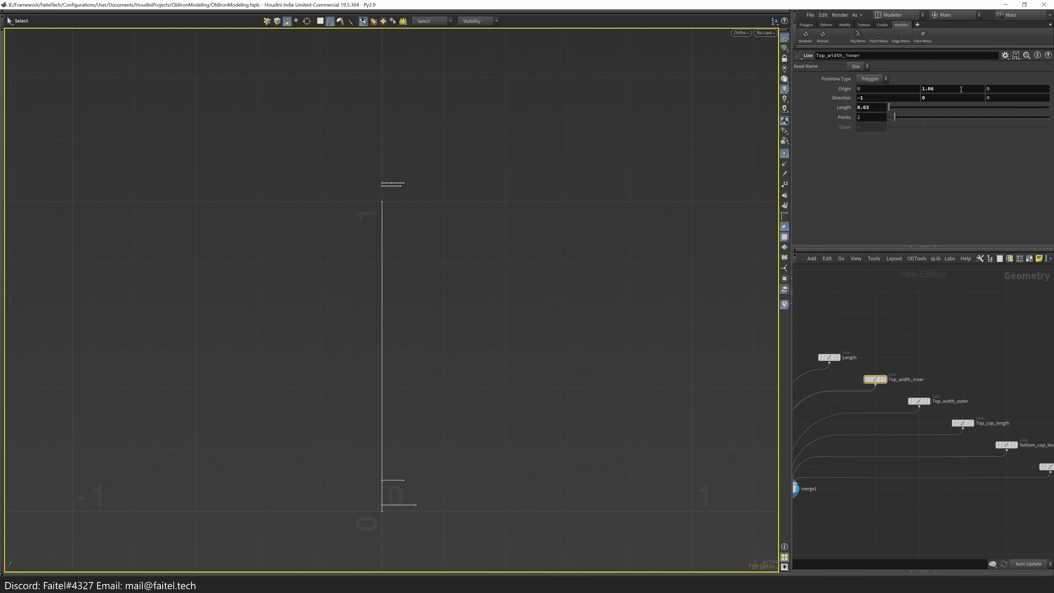
{"action": "key", "text": "ctrl+y"}
{"action": "key", "text": "ctrl+y"}
{"action": "key", "text": "ctrl+y"}
{"action": "key", "text": "ctrl+y"}
{"action": "key", "text": "ctrl+y"}
- Duplicate the Length line node and rename the copy Bottom_length
{"action": "key", "text": "space+1"}
{"action": "left_click_drag", "start_coordinate": [429, 397], "coordinate": [539, 407]}
{"action": "scroll", "coordinate": [922, 421], "scroll_direction": "up", "scroll_amount": 4}
{"action": "left_click_drag", "start_coordinate": [922, 421], "coordinate": [856, 419], "text": "alt"}
{"action": "double_click", "coordinate": [893, 420]}
{"action": "type", "text": "o"}
{"action": "key", "text": "BackSpace"}
{"action": "type", "text": "Bottom_i"}
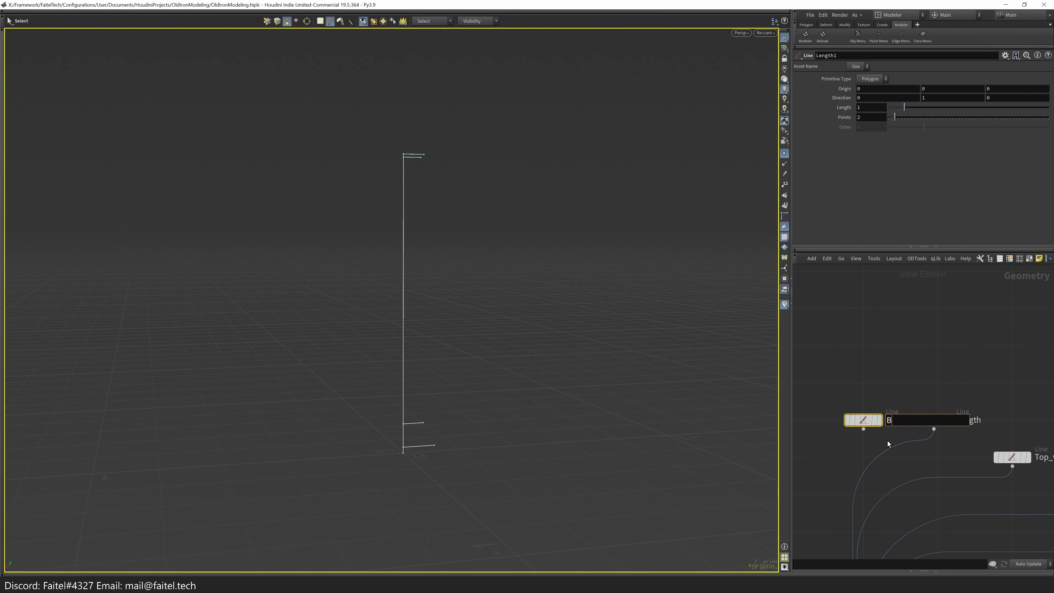
{"action": "key", "text": "BackSpace"}
{"action": "key", "text": "BackSpace"}
{"action": "key", "text": "Return"}
{"action": "double_click", "coordinate": [923, 420]}
{"action": "type", "text": "_length"}
{"action": "key", "text": "Return"}
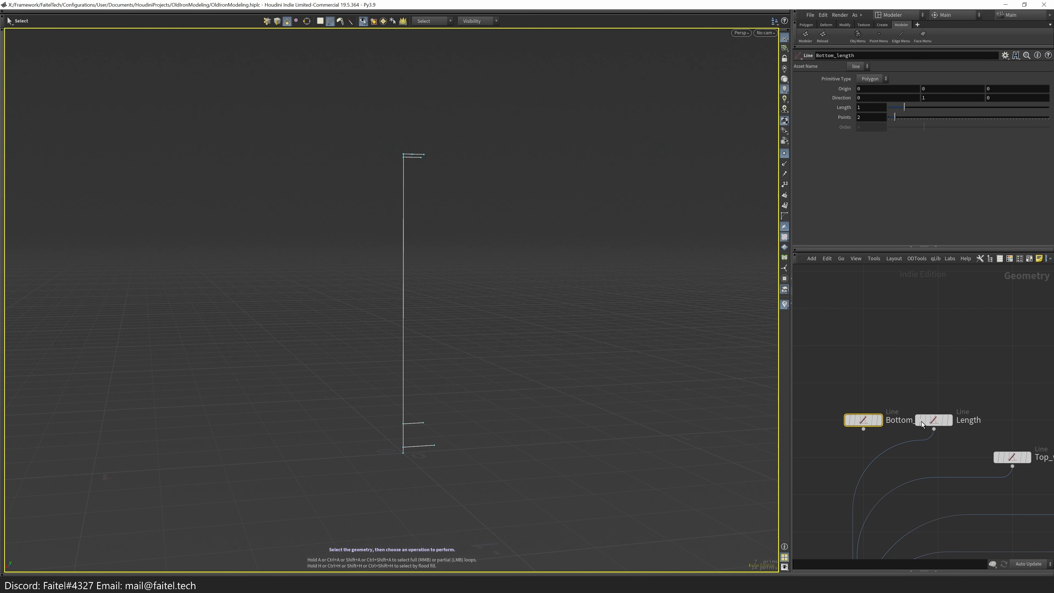
- Move Bottom_length to the end of the node chain and set its length to 0.06
{"action": "scroll", "coordinate": [923, 423], "scroll_direction": "down", "scroll_amount": 5}
{"action": "left_click_drag", "start_coordinate": [824, 393], "coordinate": [1022, 476]}
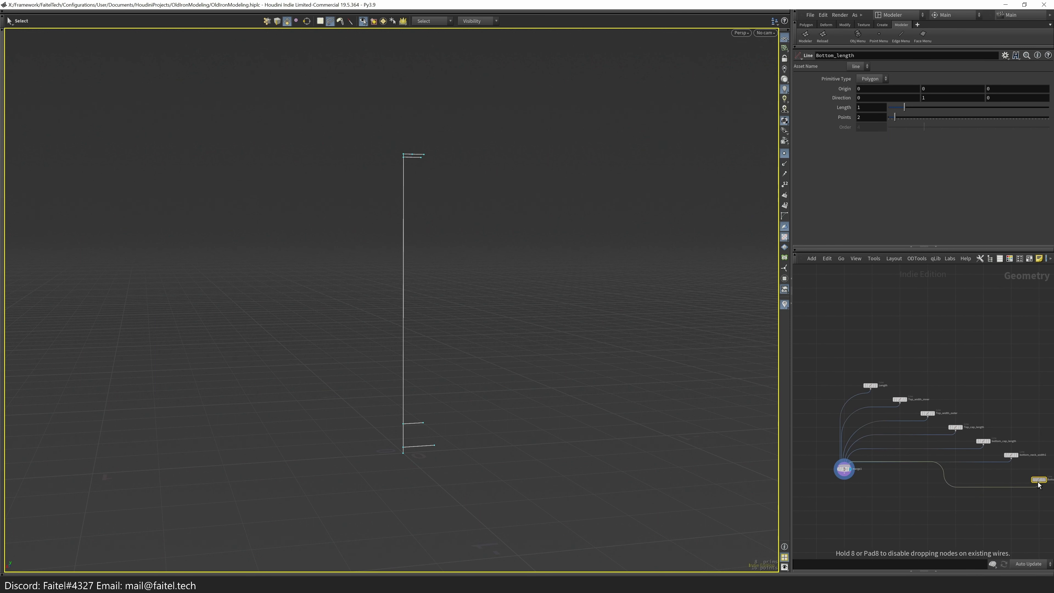
{"action": "scroll", "coordinate": [996, 449], "scroll_direction": "up", "scroll_amount": 3}
{"action": "scroll", "coordinate": [955, 440], "scroll_direction": "down", "scroll_amount": 1}
{"action": "double_click", "coordinate": [876, 108]}
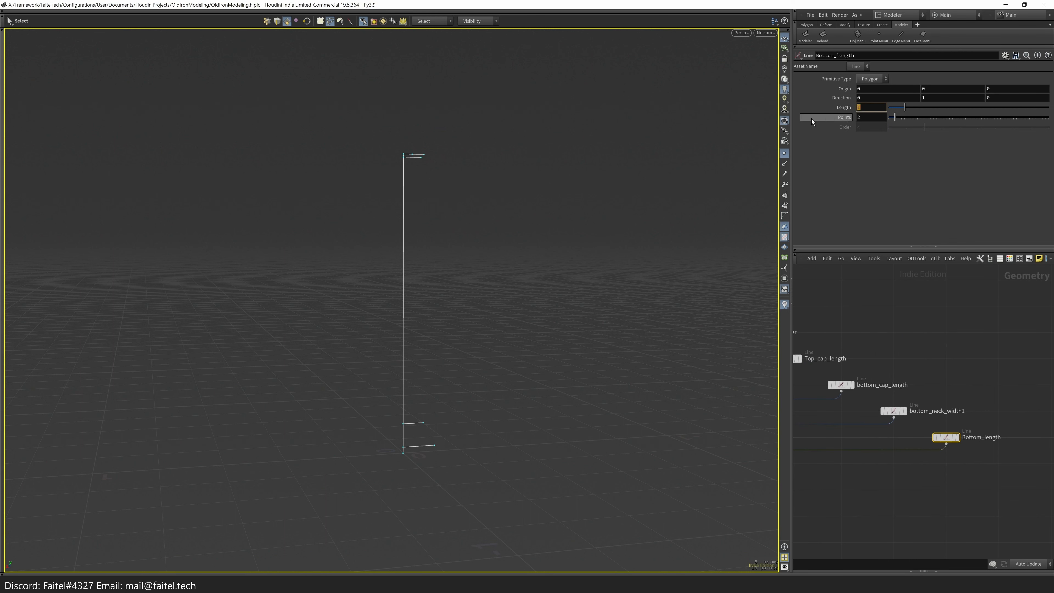
{"action": "type", "text": "0.06"}
{"action": "key", "text": "Return"}
{"action": "key", "text": "Escape"}
- Flip Bottom_length's direction downward to Y of -1
{"action": "left_click_drag", "start_coordinate": [443, 443], "coordinate": [383, 464]}
{"action": "right_click_drag", "start_coordinate": [383, 464], "coordinate": [475, 447]}
{"action": "key", "text": "s"}
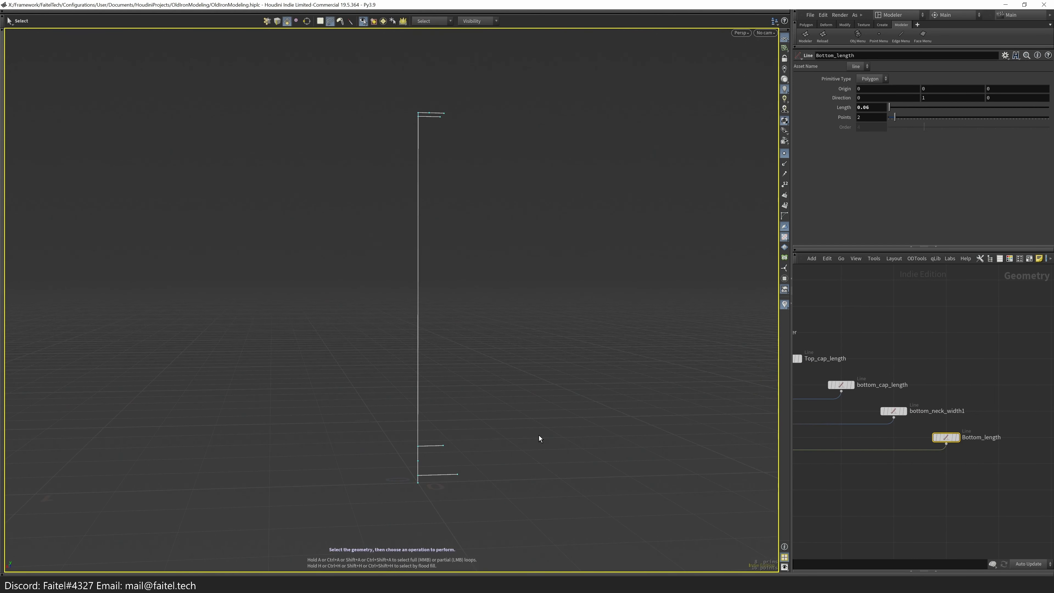
{"action": "key", "text": "ctrl+z"}
{"action": "middle_click_drag", "start_coordinate": [936, 491], "coordinate": [939, 443]}
{"action": "left_click", "coordinate": [939, 442]}
{"action": "left_click", "coordinate": [923, 425]}
{"action": "key", "text": "ctrl+y"}
{"action": "key", "text": "Escape"}
{"action": "middle_click_drag", "start_coordinate": [510, 455], "coordinate": [506, 437]}
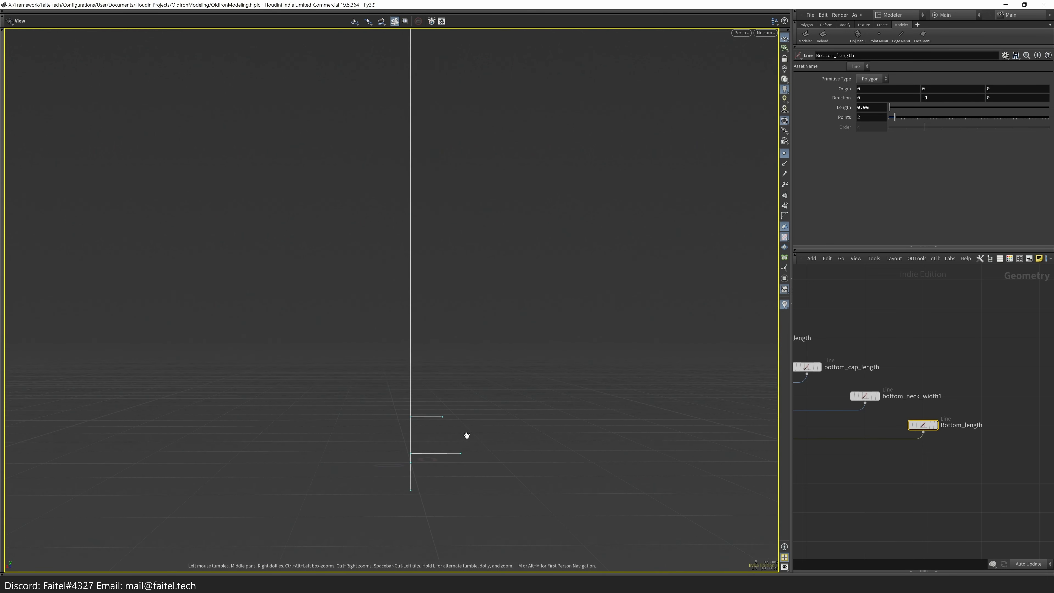
{"action": "key", "text": "s"}
- Duplicate Bottom_length as Bottom_length1 with Origin Y 0.06 and length 0.03
{"action": "key", "text": "ctrl+c"}
{"action": "key", "text": "ctrl+v"}
{"action": "double_click", "coordinate": [871, 107]}
{"action": "key", "text": "ctrl+c"}
{"action": "left_click", "coordinate": [930, 88]}
{"action": "key", "text": "ctrl+v"}
{"action": "key", "text": "Return"}
{"action": "double_click", "coordinate": [871, 107]}
{"action": "type", "text": "0.03"}
{"action": "key", "text": "Return"}
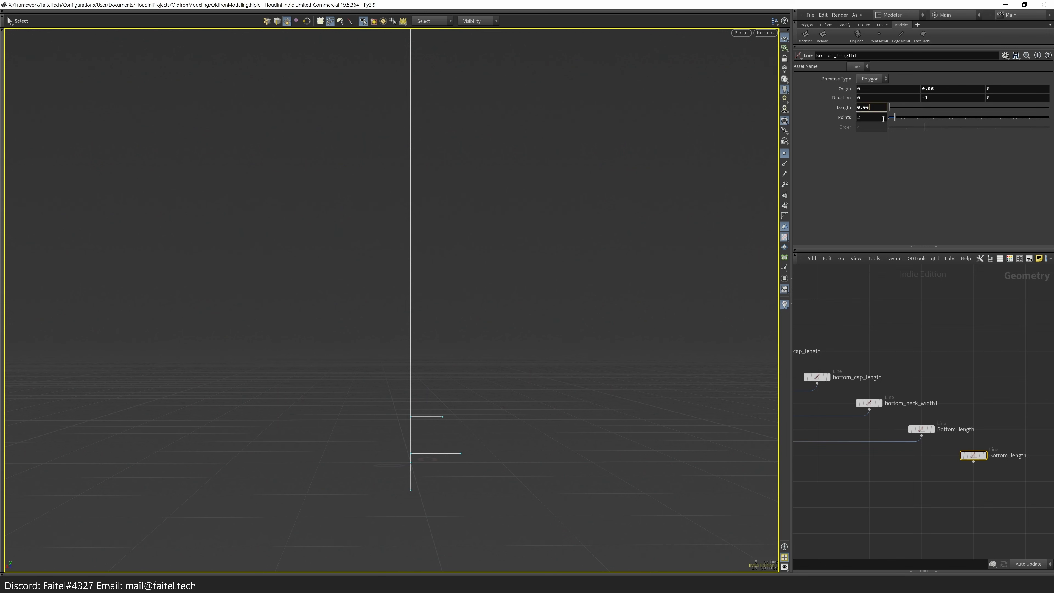
{"action": "key", "text": "Return"}
- Point Bottom_length1 along -X at Origin Y -0.06 and wire it into merge1
{"action": "left_click_drag", "start_coordinate": [401, 484], "coordinate": [463, 383]}
{"action": "double_click", "coordinate": [948, 89]}
{"action": "type", "text": "-0.06"}
{"action": "key", "text": "Return"}
{"action": "scroll", "coordinate": [894, 495], "scroll_direction": "down", "scroll_amount": 3}
{"action": "left_click", "coordinate": [876, 464]}
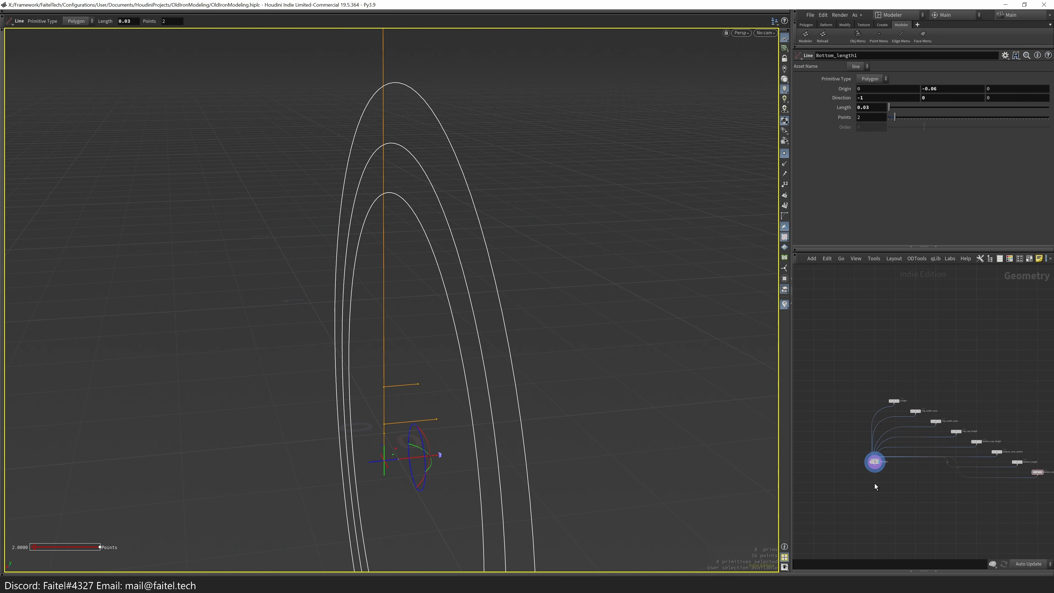
{"action": "scroll", "coordinate": [842, 494], "scroll_direction": "up", "scroll_amount": 3}
{"action": "key", "text": "Escape"}
{"action": "left_click_drag", "start_coordinate": [631, 405], "coordinate": [711, 474], "text": "alt"}
- At object level, move Cord_lift into the measurements network box and rename it Cord_lift_Measurements
{"action": "key", "text": "u"}
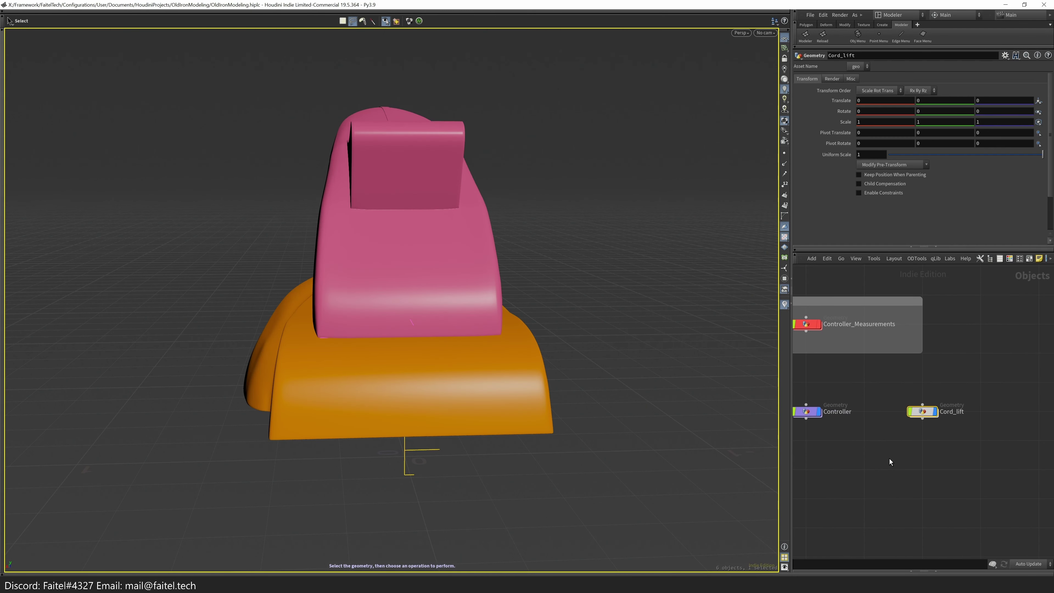
{"action": "scroll", "coordinate": [936, 440], "scroll_direction": "down", "scroll_amount": 4}
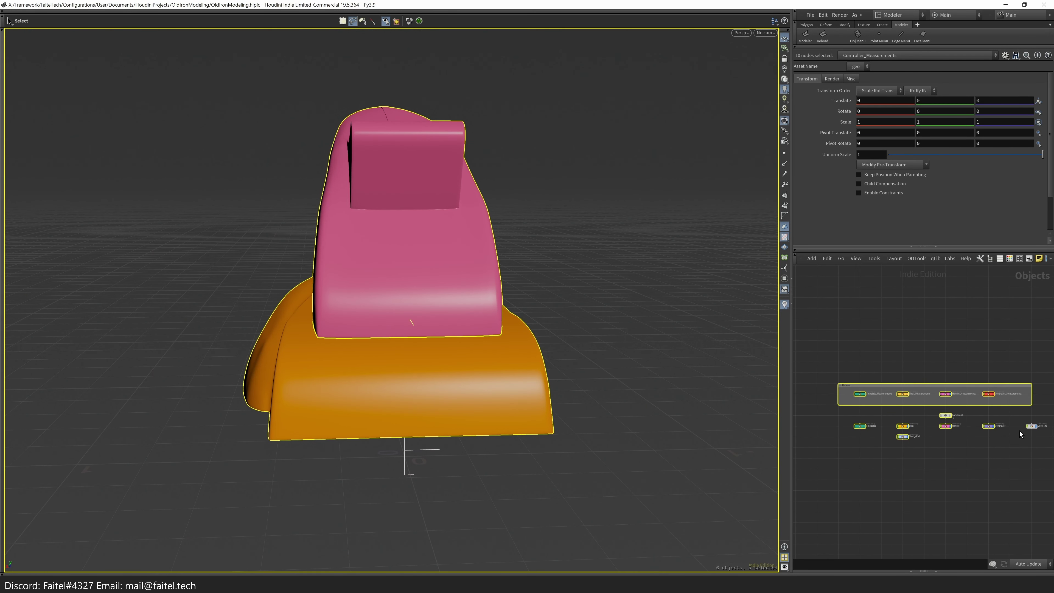
{"action": "left_click", "coordinate": [946, 415]}
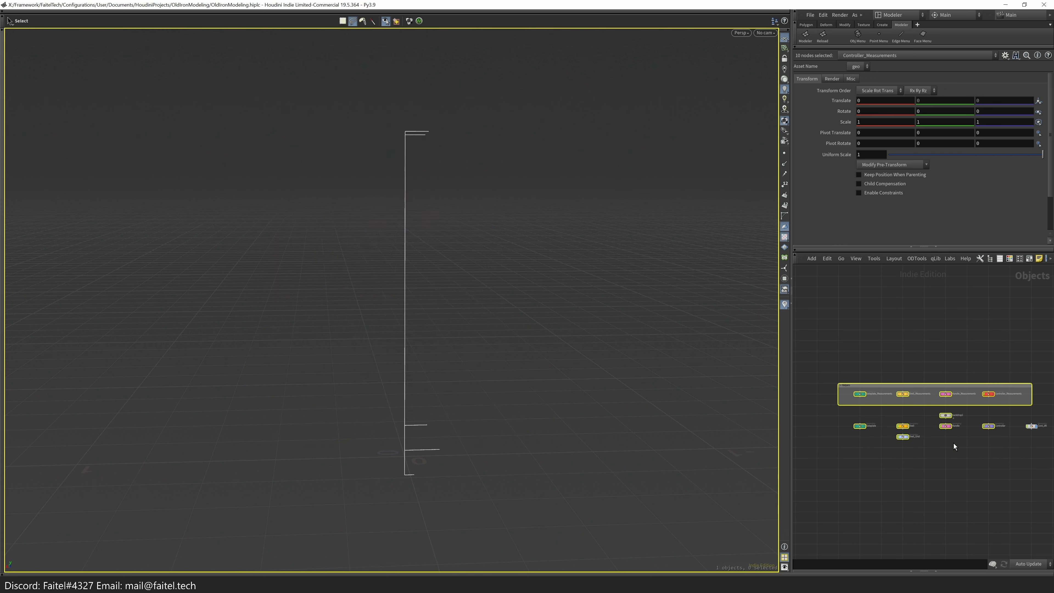
{"action": "scroll", "coordinate": [934, 443], "scroll_direction": "up", "scroll_amount": 3}
{"action": "scroll", "coordinate": [914, 375], "scroll_direction": "down", "scroll_amount": 3}
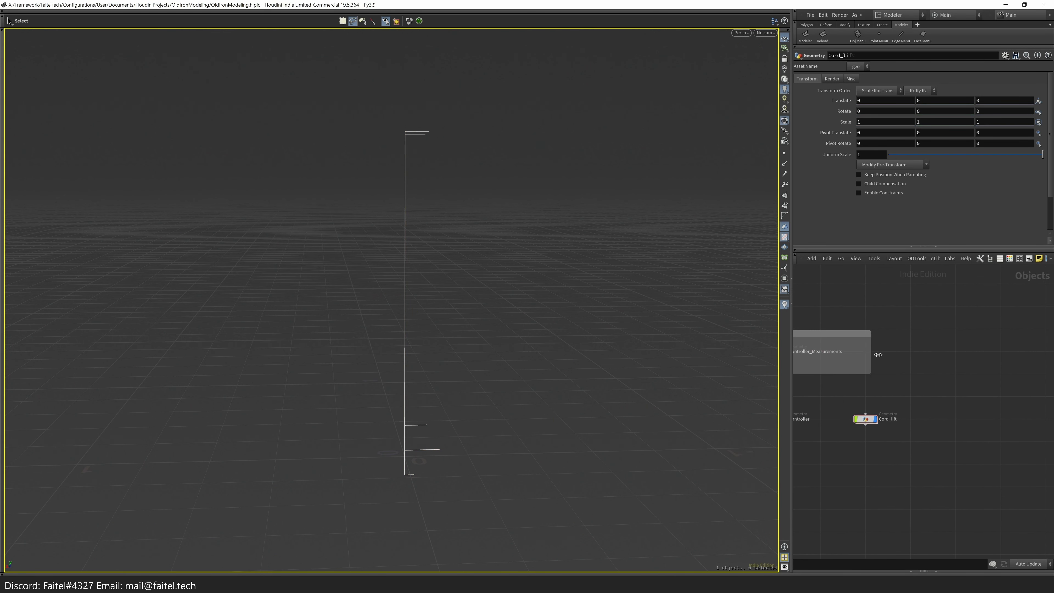
{"action": "left_click_drag", "start_coordinate": [937, 439], "coordinate": [938, 368]}
{"action": "key", "text": "c"}
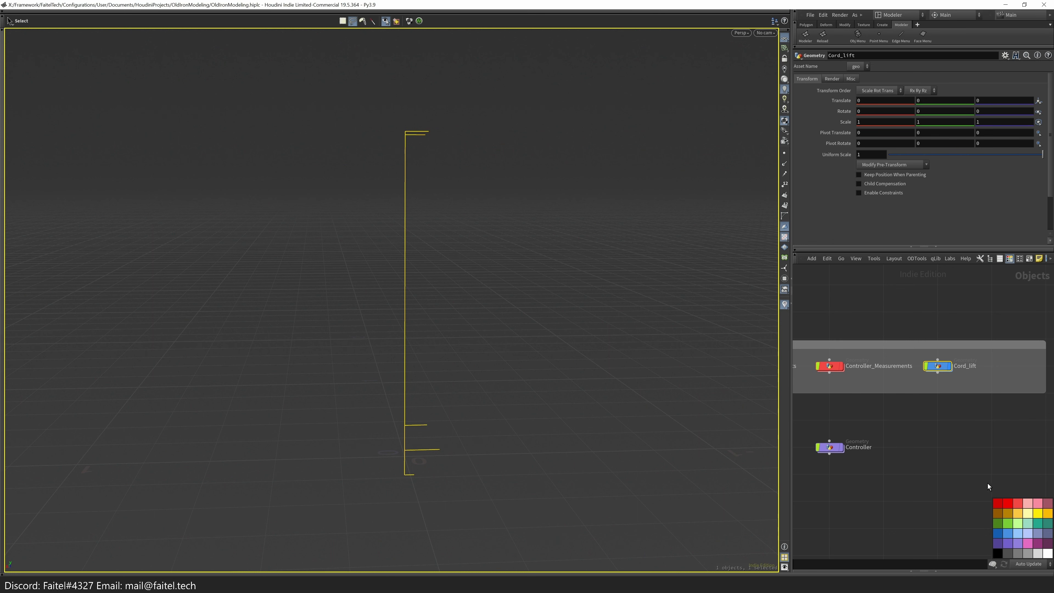
{"action": "scroll", "coordinate": [987, 484], "scroll_direction": "down", "scroll_amount": 3}
{"action": "scroll", "coordinate": [952, 443], "scroll_direction": "up", "scroll_amount": 4}
{"action": "scroll", "coordinate": [955, 438], "scroll_direction": "up", "scroll_amount": 1}
{"action": "left_click", "coordinate": [964, 431]}
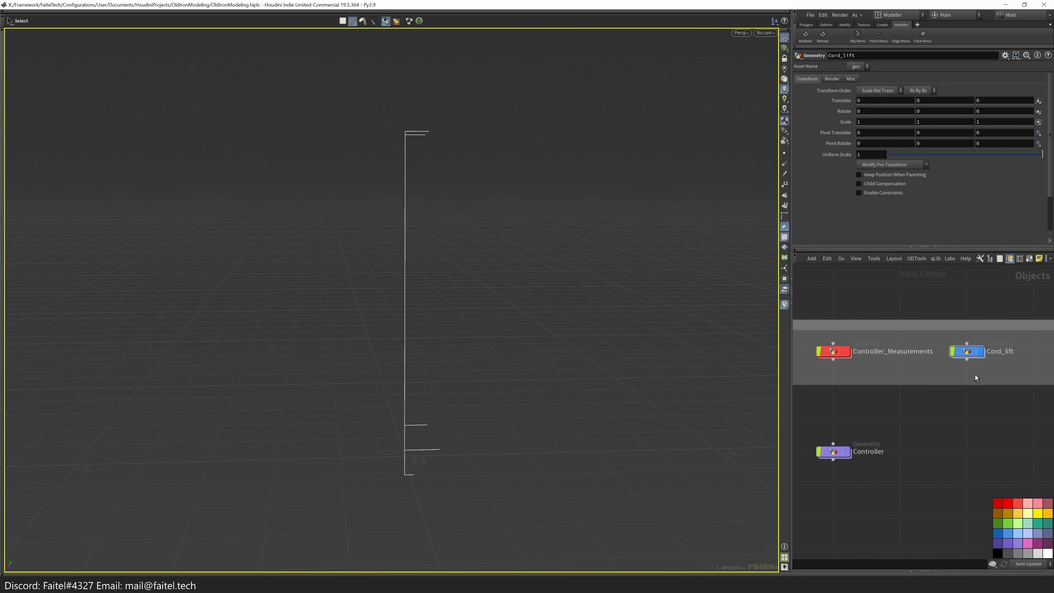
{"action": "double_click", "coordinate": [980, 342]}
{"action": "key", "text": "ctrl+v"}
{"action": "key", "text": "Return"}
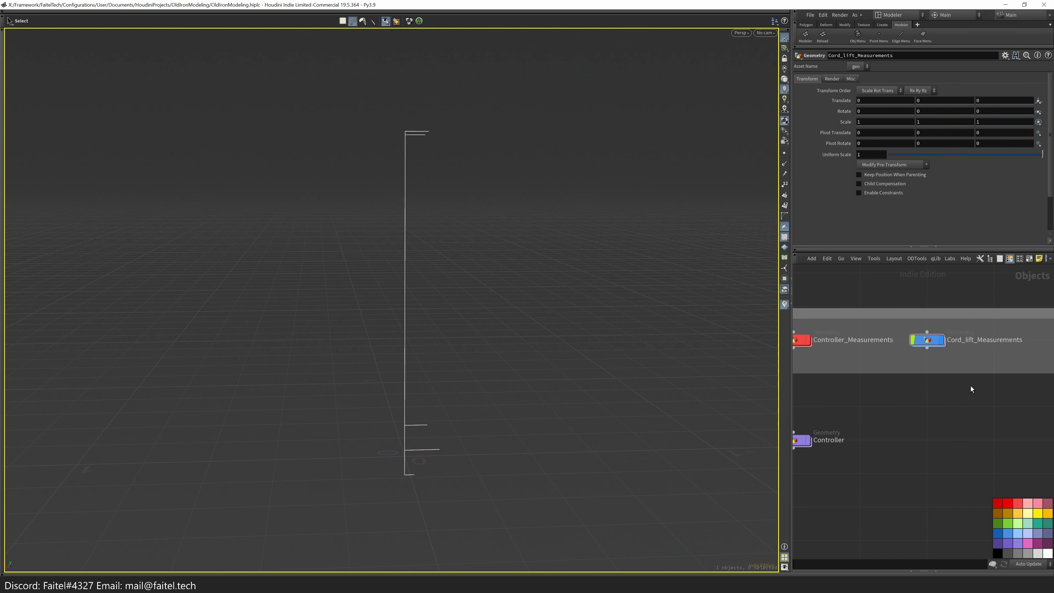
- Add a new Geometry object, geo1, and go inside it
{"action": "key", "text": "Tab"}
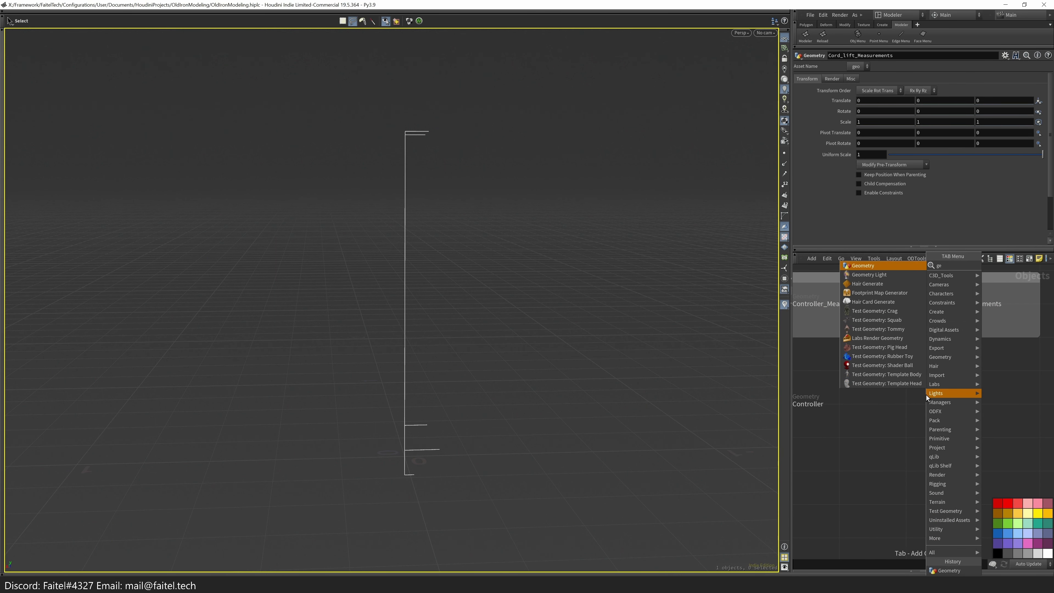
{"action": "key", "text": "Return"}
{"action": "left_click", "coordinate": [907, 405]}
{"action": "double_click", "coordinate": [963, 304]}
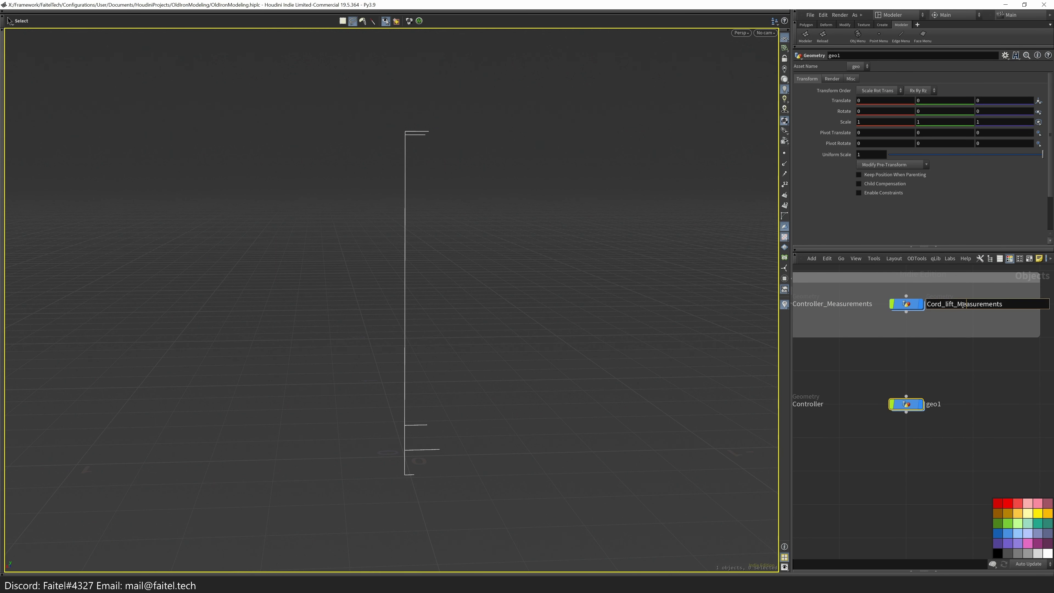
{"action": "left_click", "coordinate": [940, 395]}
{"action": "double_click", "coordinate": [907, 404]}
{"action": "key", "text": "space+3"}
{"action": "key", "text": "s"}
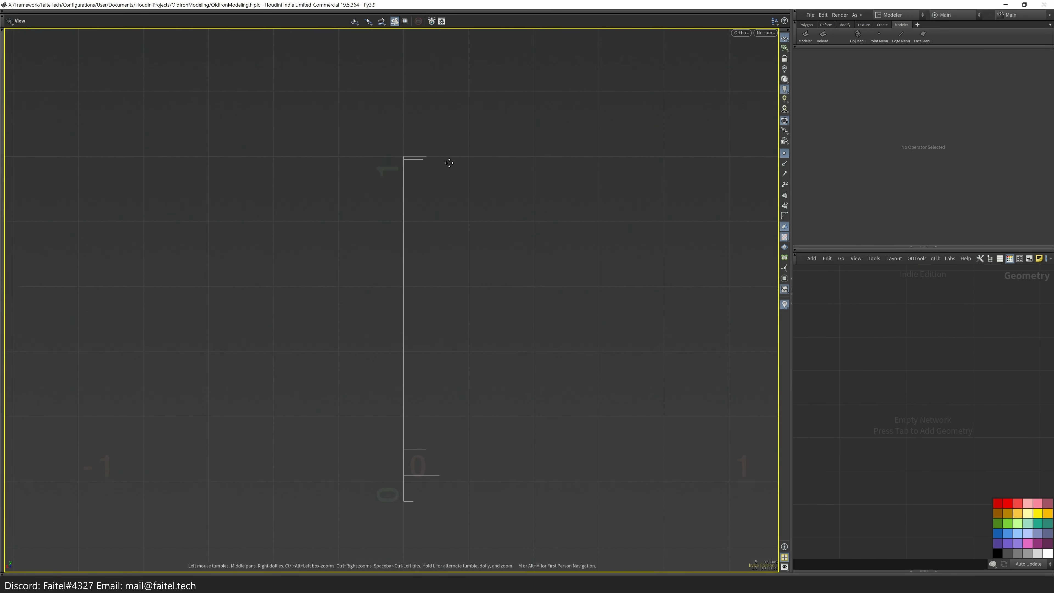
- Start a Bézier curve in the back orthographic view, placing the base point on the guide lines
{"action": "key", "text": "Tab"}
{"action": "left_click", "coordinate": [278, 236]}
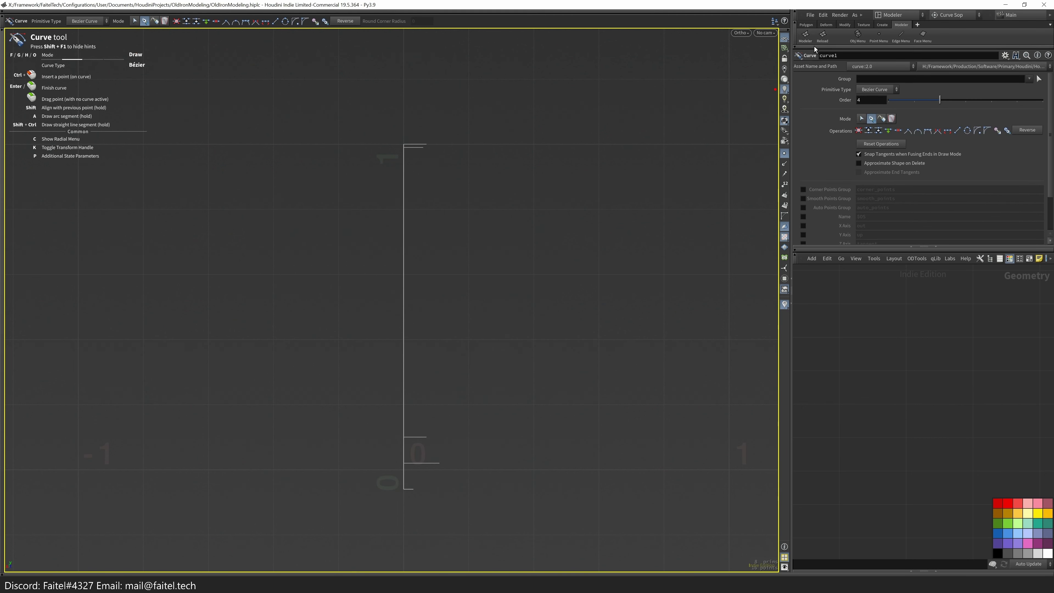
{"action": "key", "text": "Escape"}
{"action": "key", "text": "space+1"}
{"action": "key", "text": "Return"}
{"action": "key", "text": "space+3"}
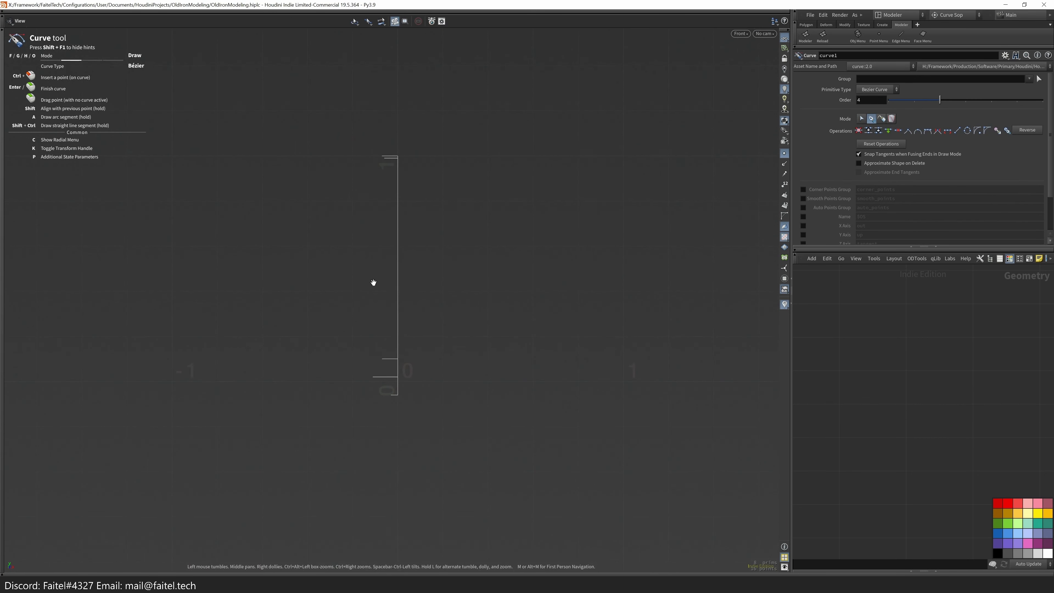
{"action": "key", "text": "x"}
{"action": "left_click", "coordinate": [387, 498]}
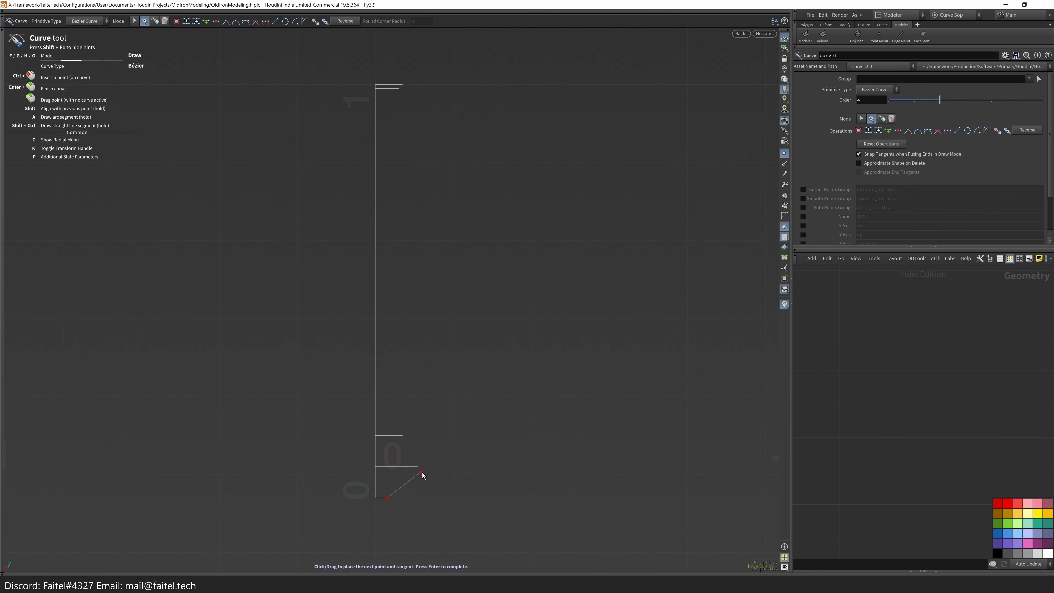
{"action": "scroll", "coordinate": [388, 476], "scroll_direction": "up", "scroll_amount": 5}
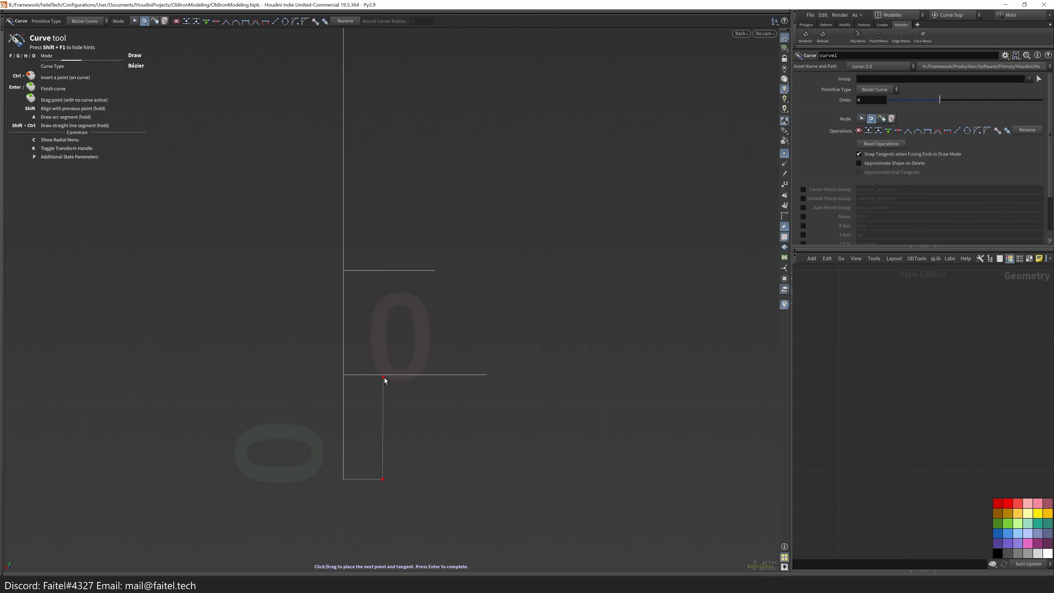
{"action": "left_click", "coordinate": [487, 375]}
{"action": "key", "text": "ctrl+z"}
{"action": "scroll", "coordinate": [489, 376], "scroll_direction": "down", "scroll_amount": 1}
{"action": "key", "text": "ctrl+z"}
{"action": "left_click", "coordinate": [386, 478]}
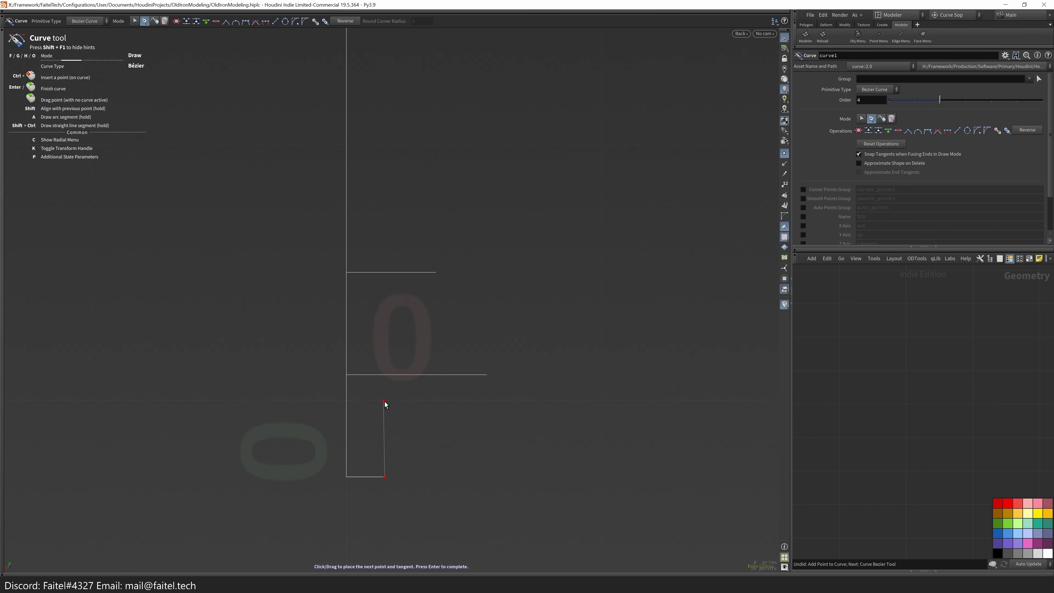
- Add the step's corner point and shape the rounded flare into the neck with tangents
{"action": "left_click", "coordinate": [486, 400]}
{"action": "left_click_drag", "start_coordinate": [438, 181], "coordinate": [435, 200]}
{"action": "scroll", "coordinate": [435, 200], "scroll_direction": "down", "scroll_amount": 3}
{"action": "scroll", "coordinate": [457, 182], "scroll_direction": "up", "scroll_amount": 10}
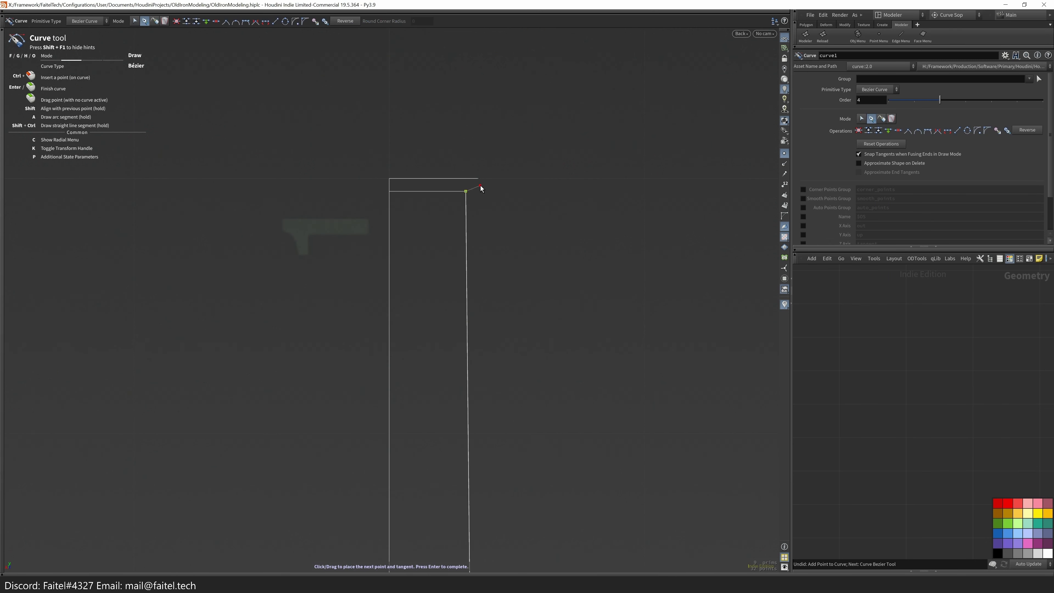
{"action": "left_click_drag", "start_coordinate": [480, 182], "coordinate": [479, 169]}
{"action": "scroll", "coordinate": [483, 176], "scroll_direction": "up", "scroll_amount": 3}
{"action": "middle_click_drag", "start_coordinate": [483, 160], "coordinate": [458, 253]}
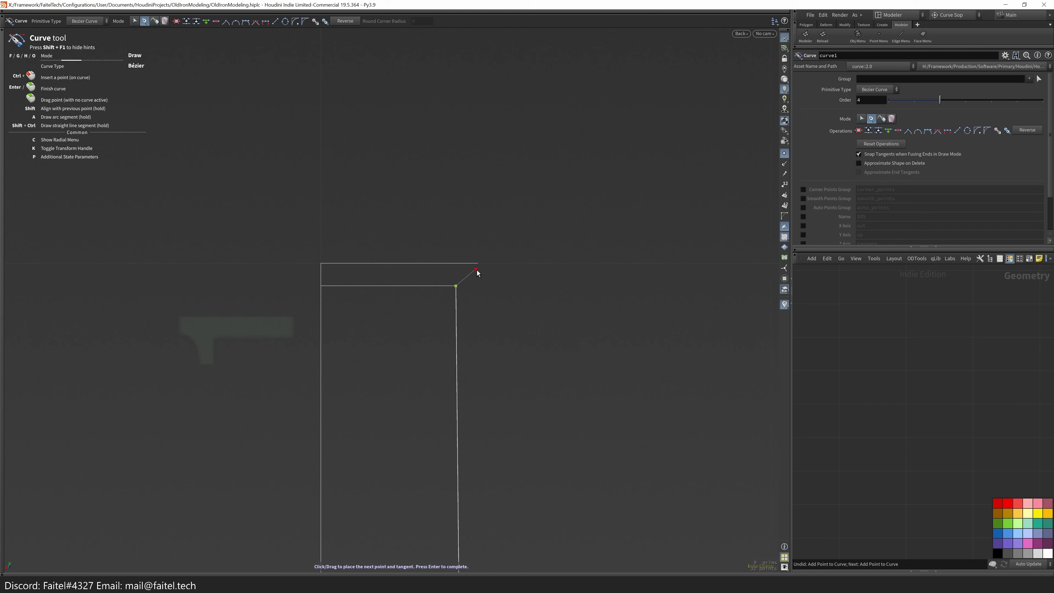
- Close the curve at its first point and select its bottom horizontal segment
{"action": "left_click", "coordinate": [322, 264]}
{"action": "scroll", "coordinate": [321, 265], "scroll_direction": "down", "scroll_amount": 2}
{"action": "middle_click_drag", "start_coordinate": [300, 480], "coordinate": [302, 389]}
{"action": "key", "text": "Return"}
{"action": "scroll", "coordinate": [446, 410], "scroll_direction": "up", "scroll_amount": 5}
{"action": "scroll", "coordinate": [446, 410], "scroll_direction": "up", "scroll_amount": 1}
{"action": "middle_click_drag", "start_coordinate": [446, 410], "coordinate": [489, 349]}
{"action": "key", "text": "s"}
{"action": "left_click", "coordinate": [373, 409]}
{"action": "left_click", "coordinate": [386, 402]}
{"action": "key", "text": "Return"}
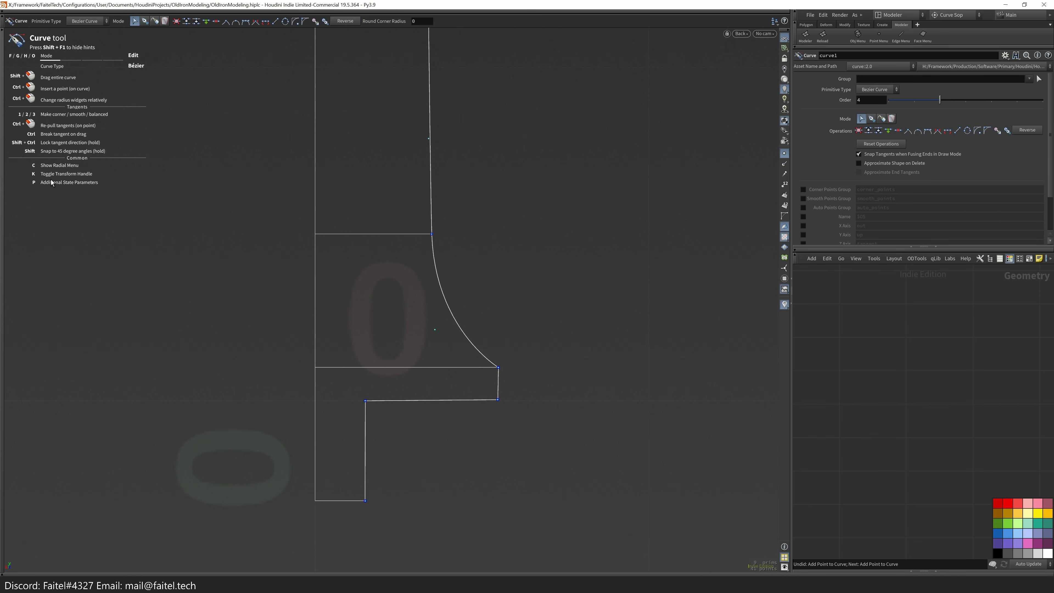
- Nudge the curve's bottom point slightly left and select its top corner point
{"action": "scroll", "coordinate": [373, 397], "scroll_direction": "down", "scroll_amount": 4}
{"action": "middle_click_drag", "start_coordinate": [283, 442], "coordinate": [332, 503]}
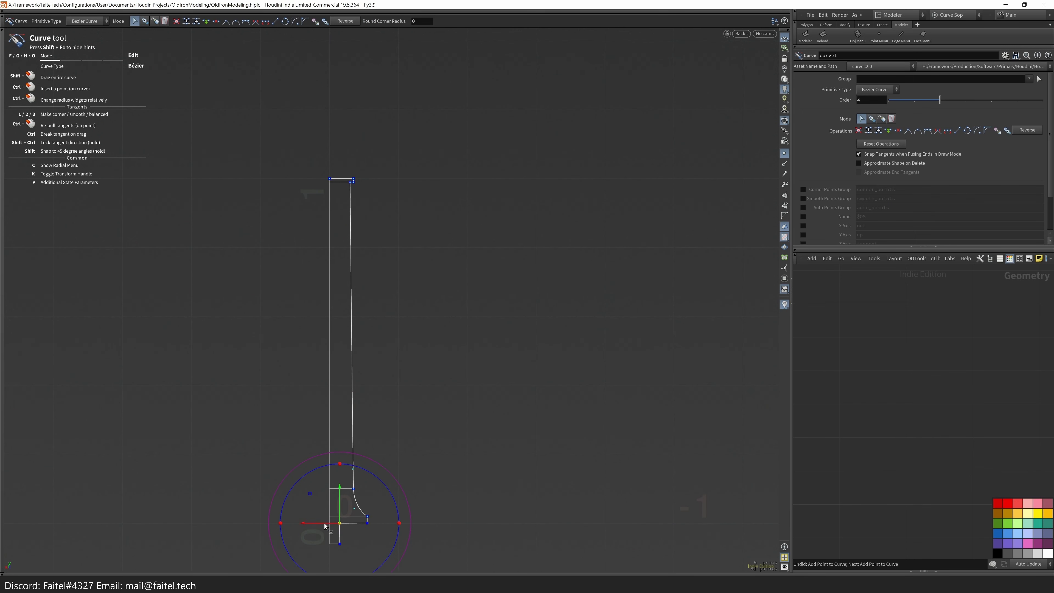
{"action": "scroll", "coordinate": [400, 278], "scroll_direction": "up", "scroll_amount": 2}
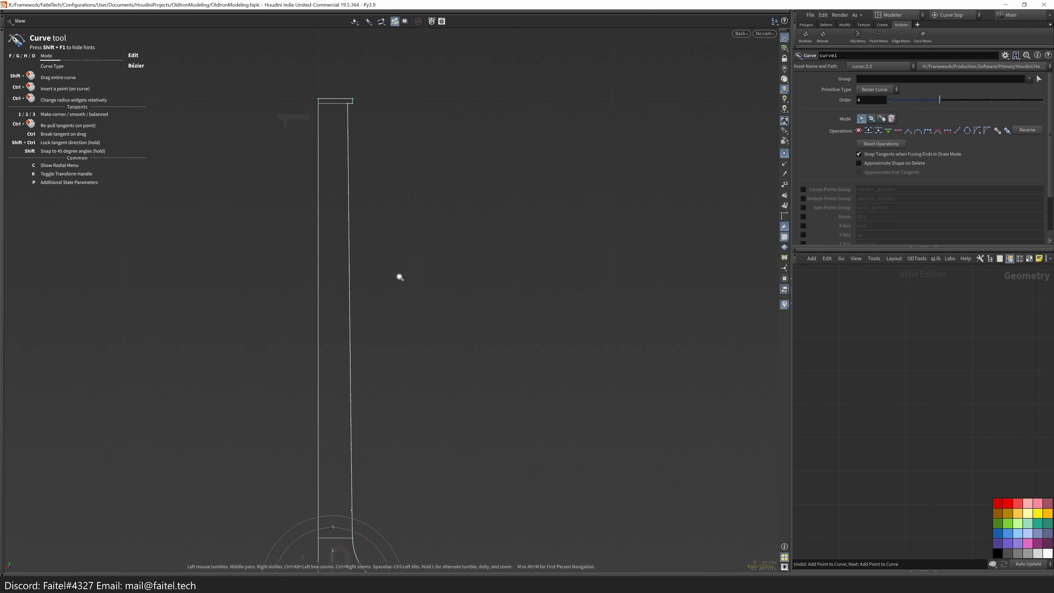
{"action": "left_click_drag", "start_coordinate": [308, 563], "coordinate": [298, 537]}
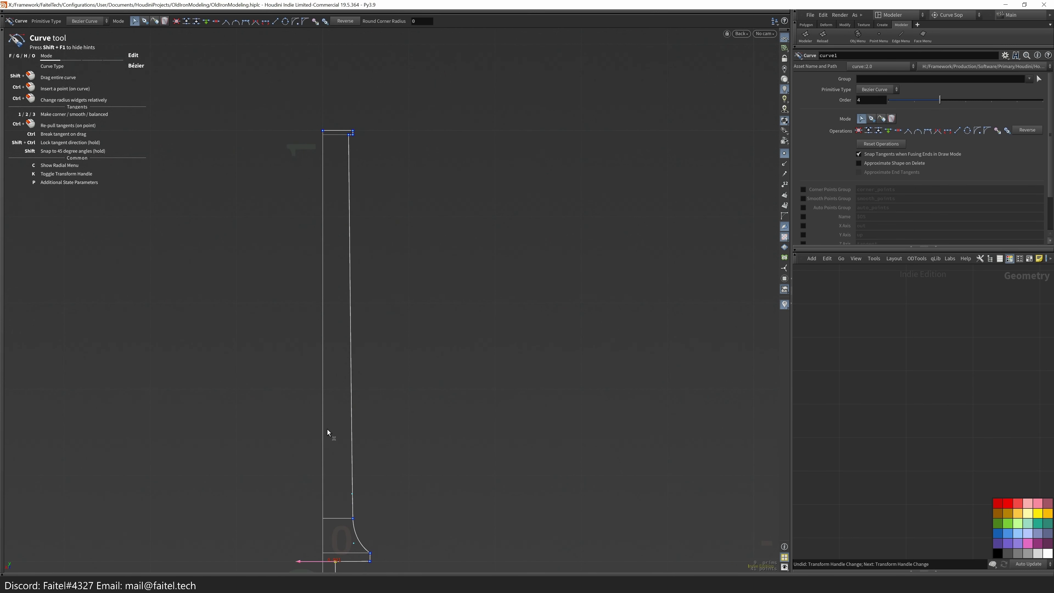
{"action": "middle_click_drag", "start_coordinate": [346, 161], "coordinate": [337, 462]}
{"action": "scroll", "coordinate": [330, 221], "scroll_direction": "up", "scroll_amount": 2}
{"action": "left_click", "coordinate": [330, 221]}
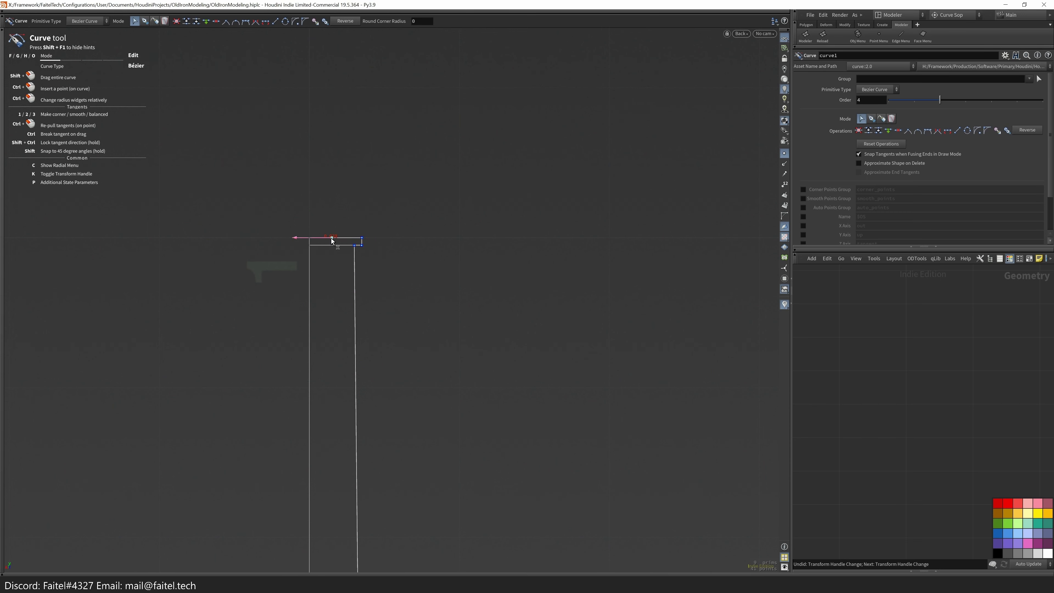
{"action": "scroll", "coordinate": [332, 240], "scroll_direction": "down", "scroll_amount": 3}
{"action": "scroll", "coordinate": [416, 513], "scroll_direction": "up", "scroll_amount": 3}
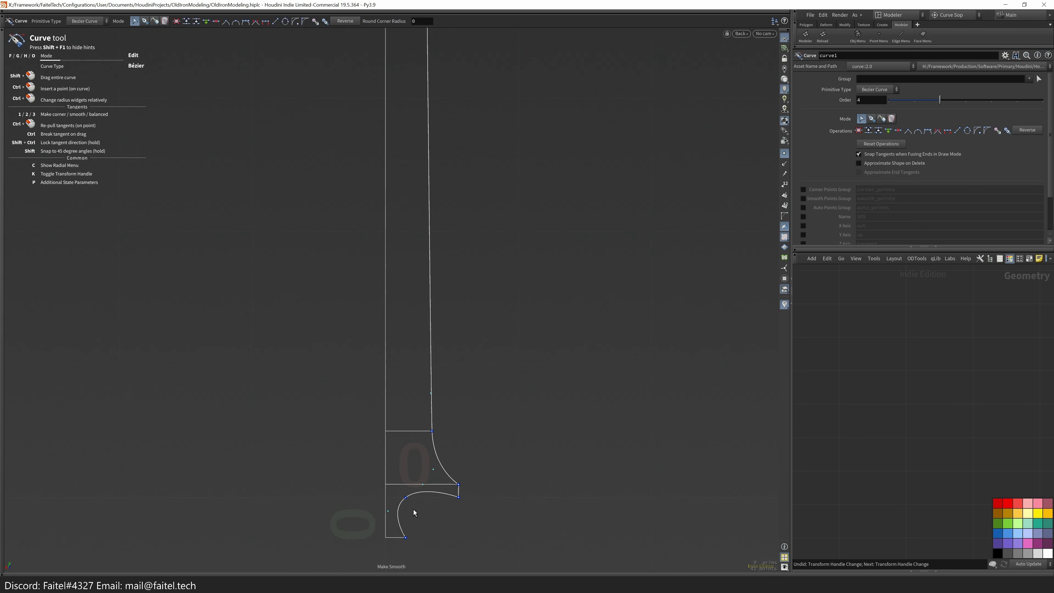
- Reshape the bottom rounded corner by pulling its tangent, then make it a sharp corner
{"action": "left_click", "coordinate": [402, 519]}
{"action": "scroll", "coordinate": [424, 511], "scroll_direction": "up", "scroll_amount": 3}
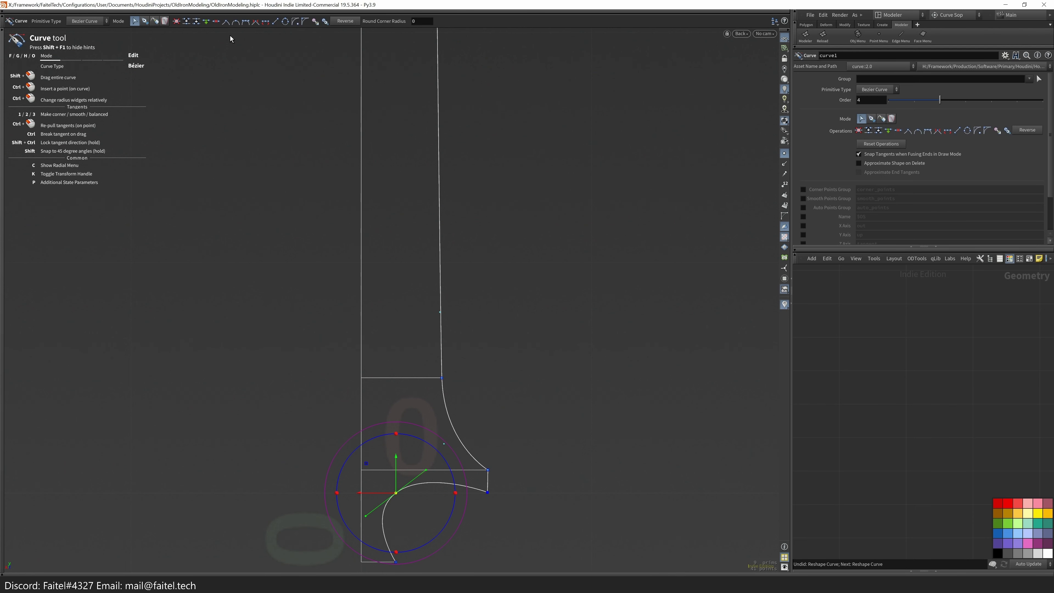
{"action": "left_click_drag", "start_coordinate": [431, 474], "coordinate": [433, 494]}
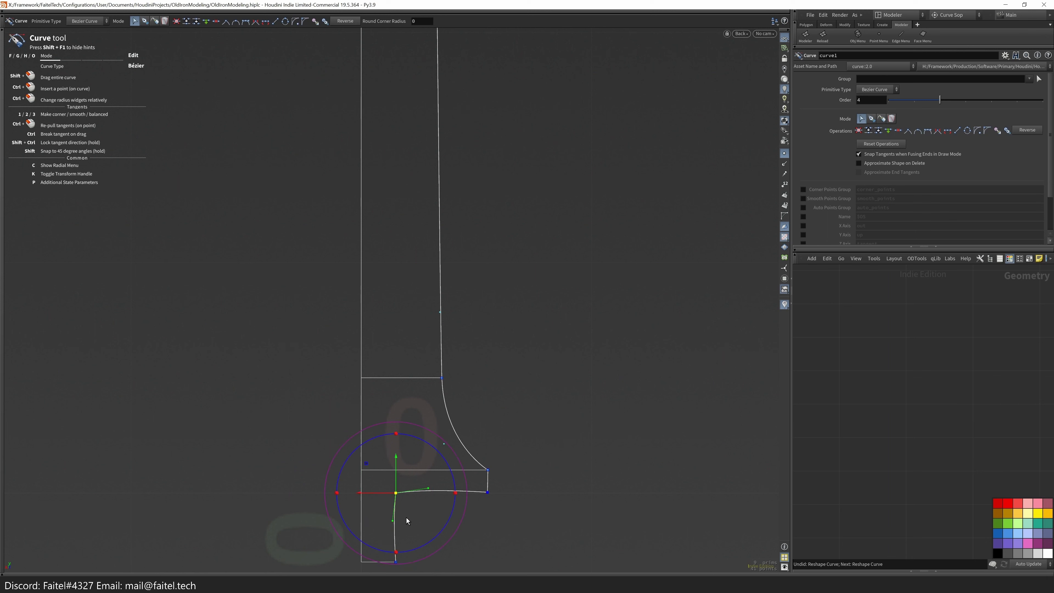
{"action": "key", "text": "3"}
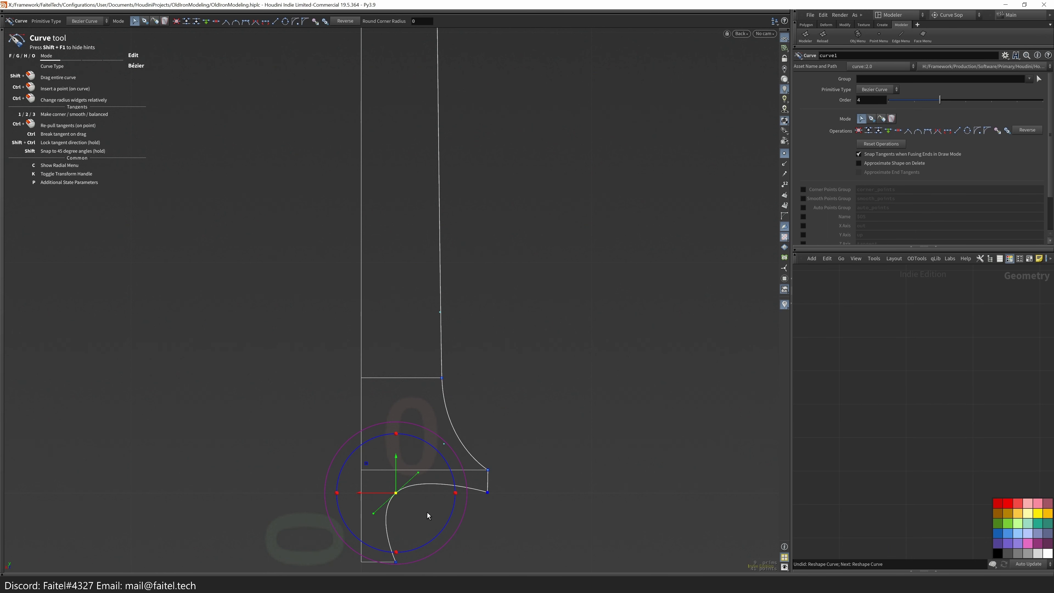
{"action": "key", "text": "1"}
{"action": "scroll", "coordinate": [498, 488], "scroll_direction": "up", "scroll_amount": 2}
{"action": "scroll", "coordinate": [497, 473], "scroll_direction": "down", "scroll_amount": 5}
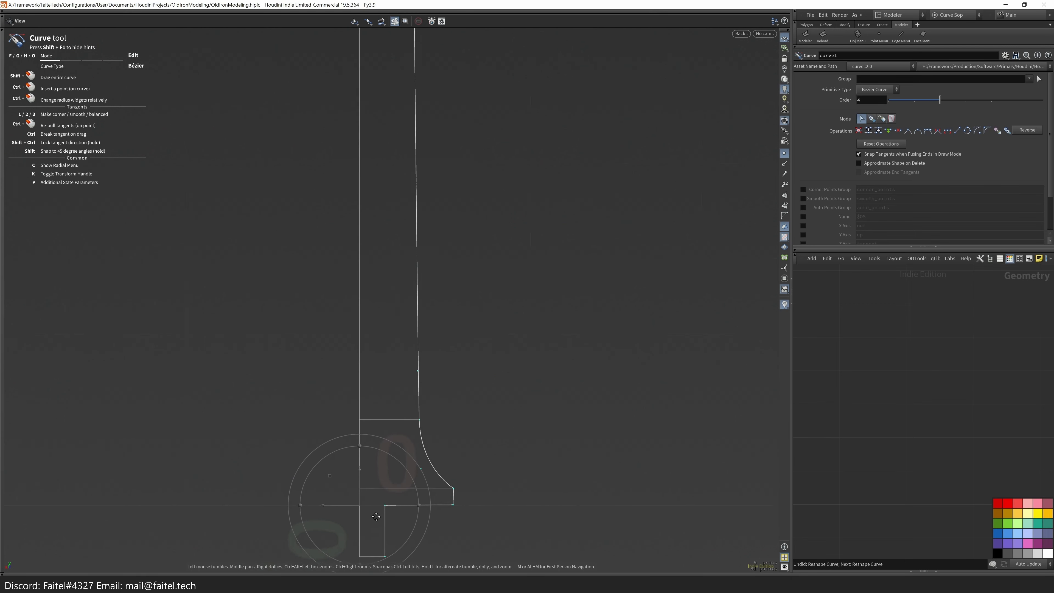
{"action": "scroll", "coordinate": [355, 311], "scroll_direction": "up", "scroll_amount": 5}
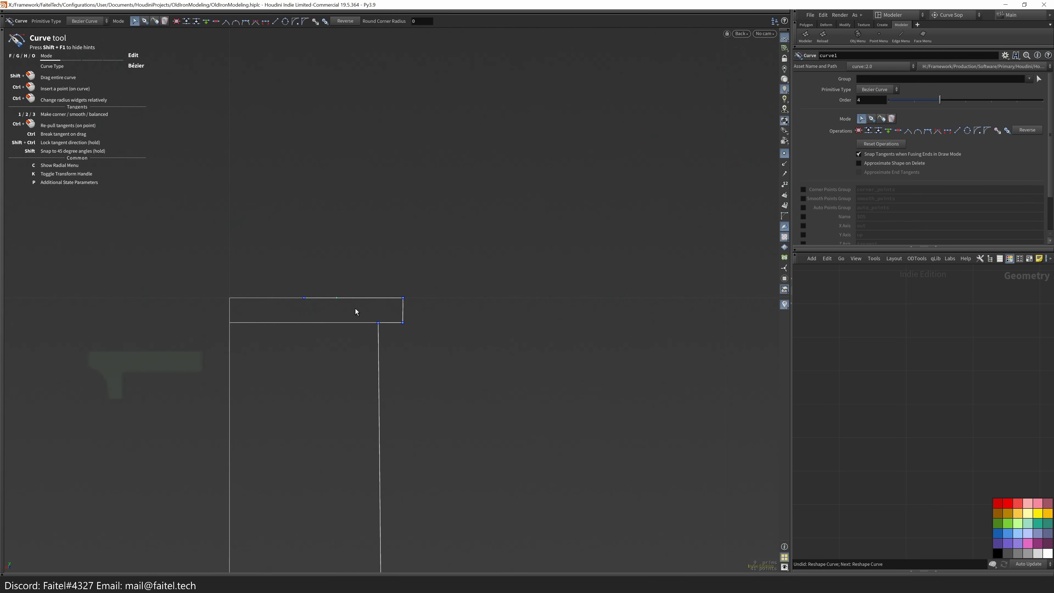
{"action": "scroll", "coordinate": [305, 297], "scroll_direction": "down", "scroll_amount": 1}
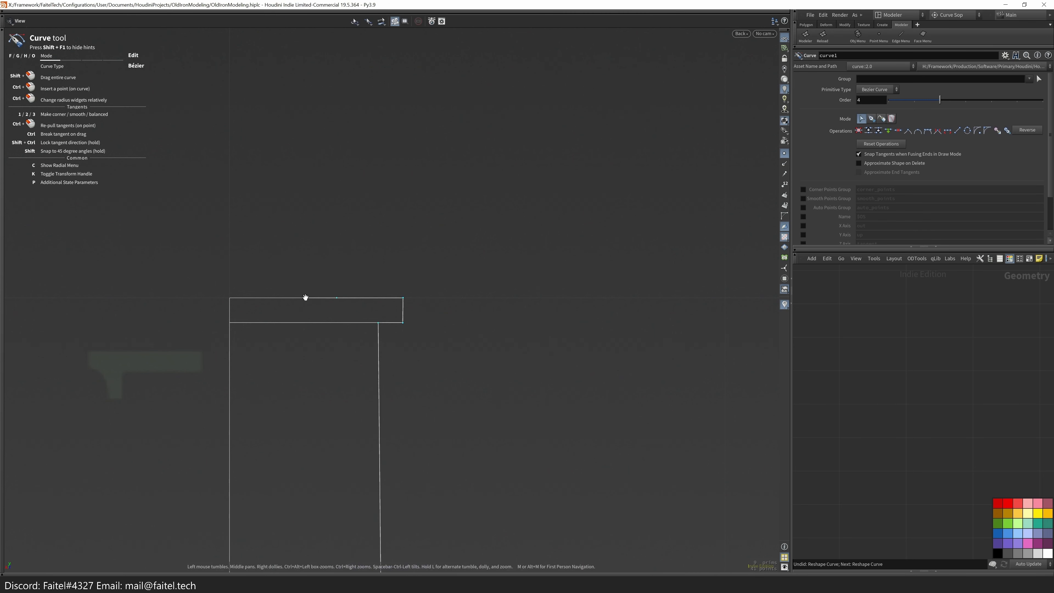
- Try continuing the curve from its top edge point, then cancel back to point editing
{"action": "double_click", "coordinate": [304, 297]}
{"action": "scroll", "coordinate": [290, 407], "scroll_direction": "down", "scroll_amount": 1}
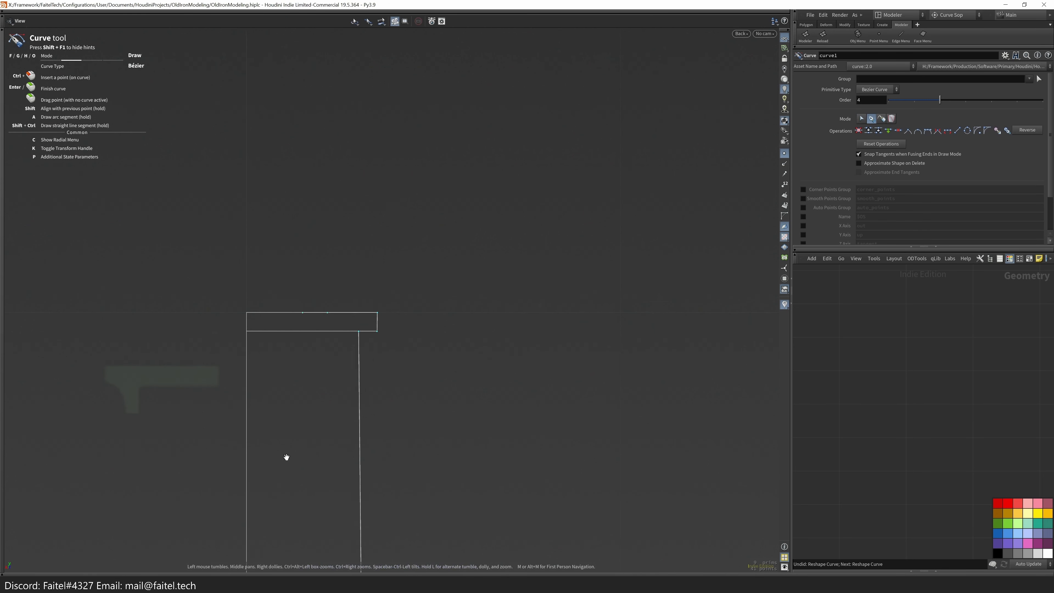
{"action": "key", "text": "Escape"}
{"action": "scroll", "coordinate": [301, 329], "scroll_direction": "down", "scroll_amount": 3}
{"action": "scroll", "coordinate": [309, 351], "scroll_direction": "up", "scroll_amount": 3}
{"action": "key", "text": "Return"}
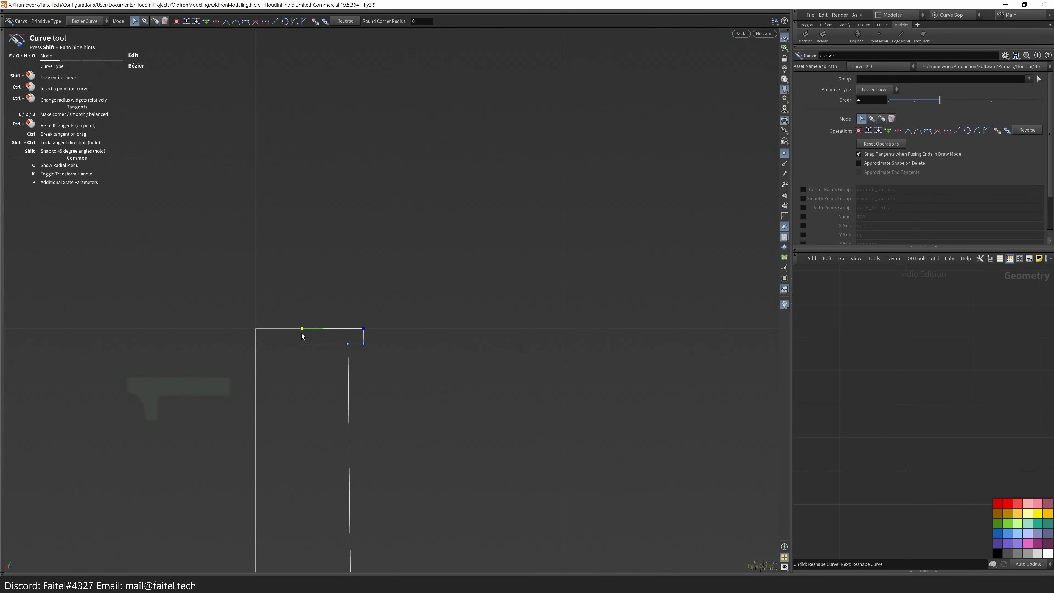
- Resume drawing from the curve's end point and place the final straight segments down to the base
{"action": "double_click", "coordinate": [302, 329]}
{"action": "scroll", "coordinate": [283, 494], "scroll_direction": "down", "scroll_amount": 3}
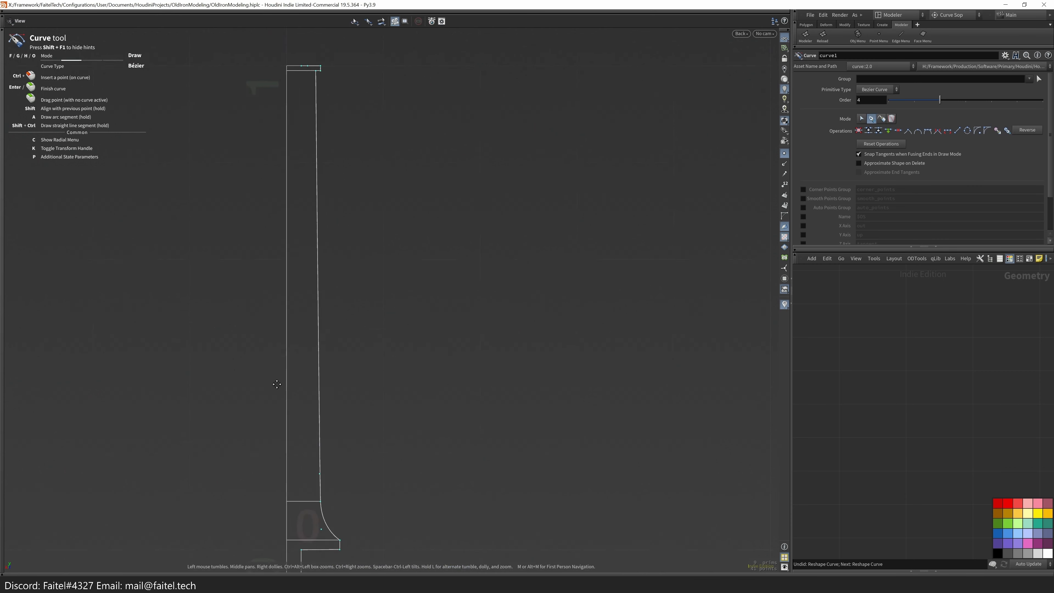
{"action": "scroll", "coordinate": [312, 454], "scroll_direction": "up", "scroll_amount": 3}
{"action": "left_click", "coordinate": [309, 456]}
{"action": "scroll", "coordinate": [308, 482], "scroll_direction": "up", "scroll_amount": 4}
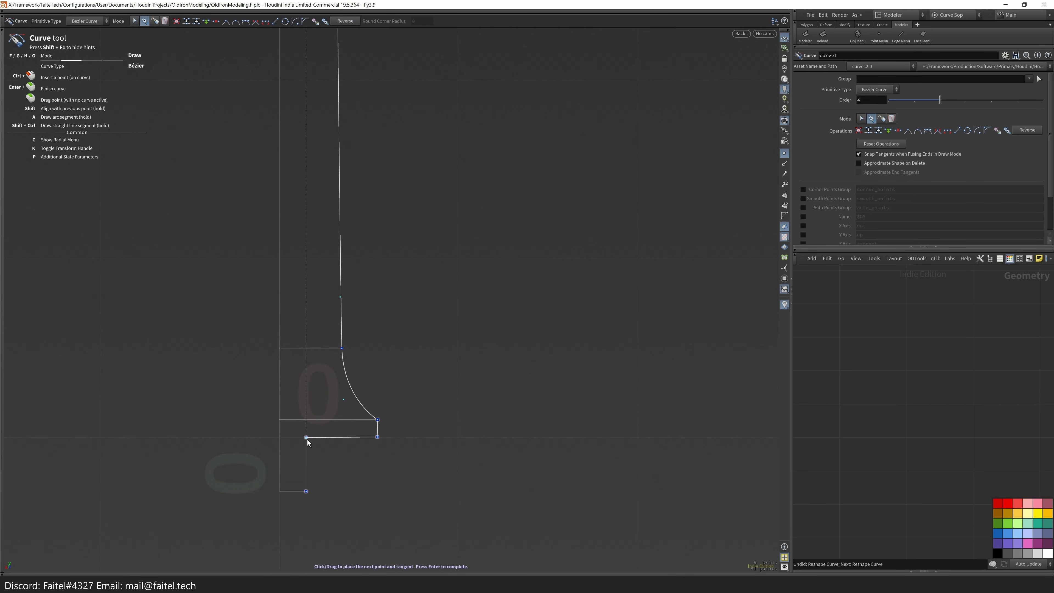
{"action": "left_click", "coordinate": [297, 497]}
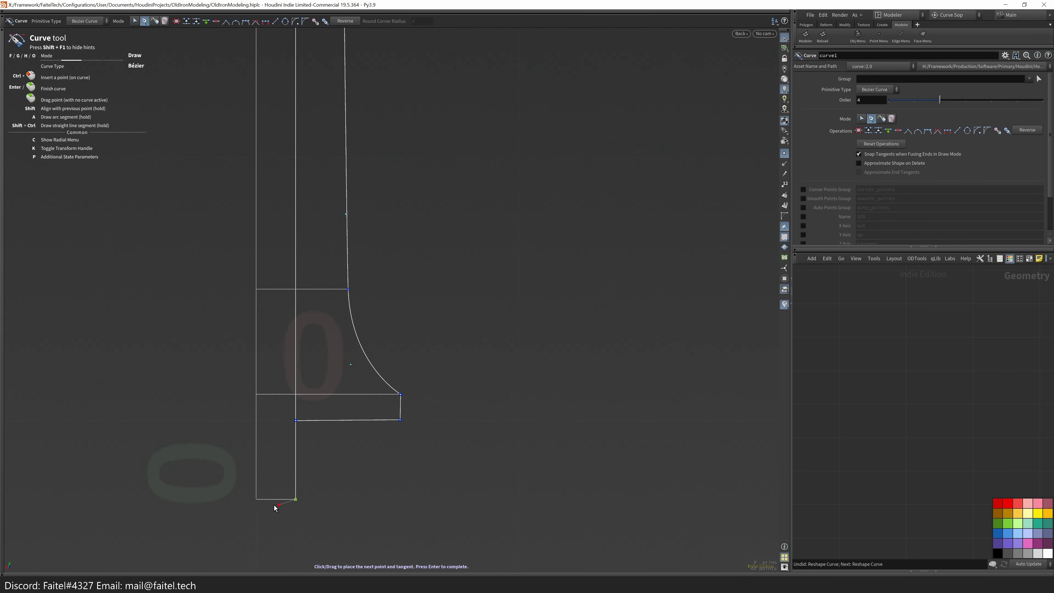
{"action": "scroll", "coordinate": [306, 501], "scroll_direction": "down", "scroll_amount": 6}
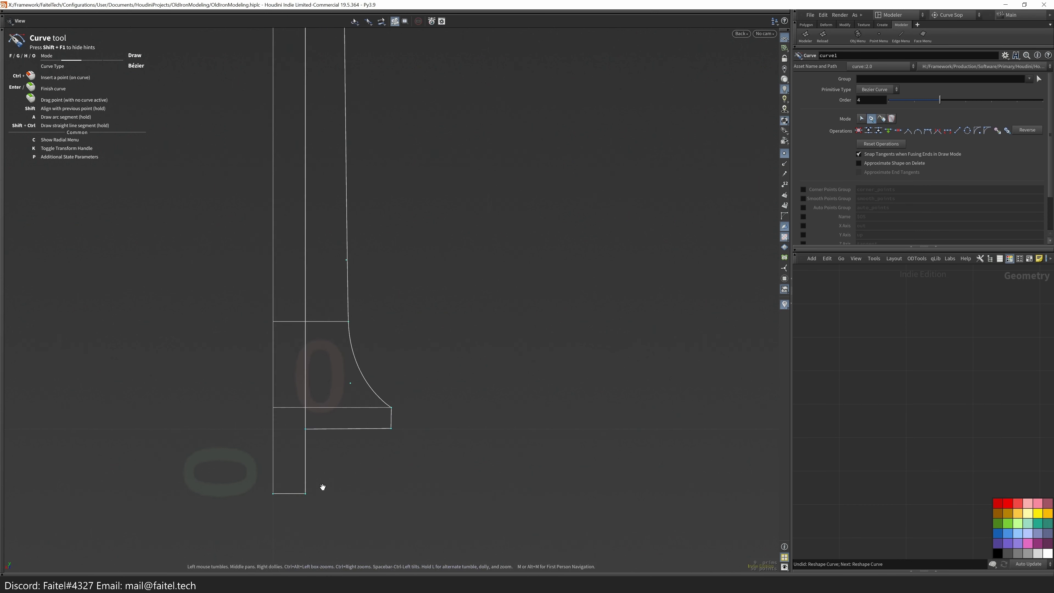
{"action": "middle_click_drag", "start_coordinate": [306, 374], "coordinate": [306, 141]}
- Stop drawing and select the corner points of the top step
{"action": "scroll", "coordinate": [404, 211], "scroll_direction": "up", "scroll_amount": 2}
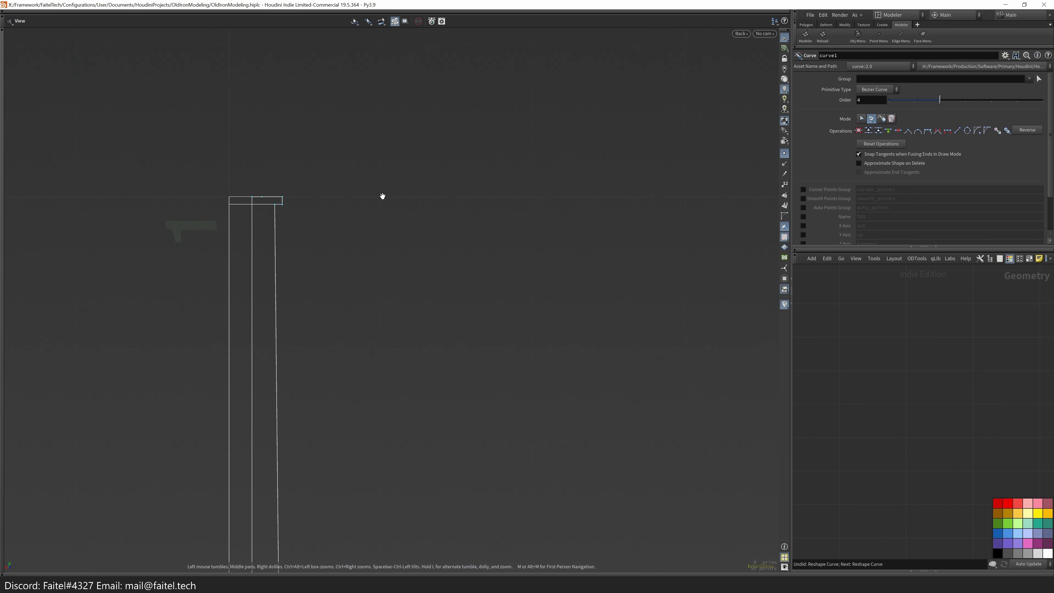
{"action": "key", "text": "Tab"}
{"action": "key", "text": "Tab"}
{"action": "scroll", "coordinate": [381, 210], "scroll_direction": "up", "scroll_amount": 6}
{"action": "left_click", "coordinate": [404, 357]}
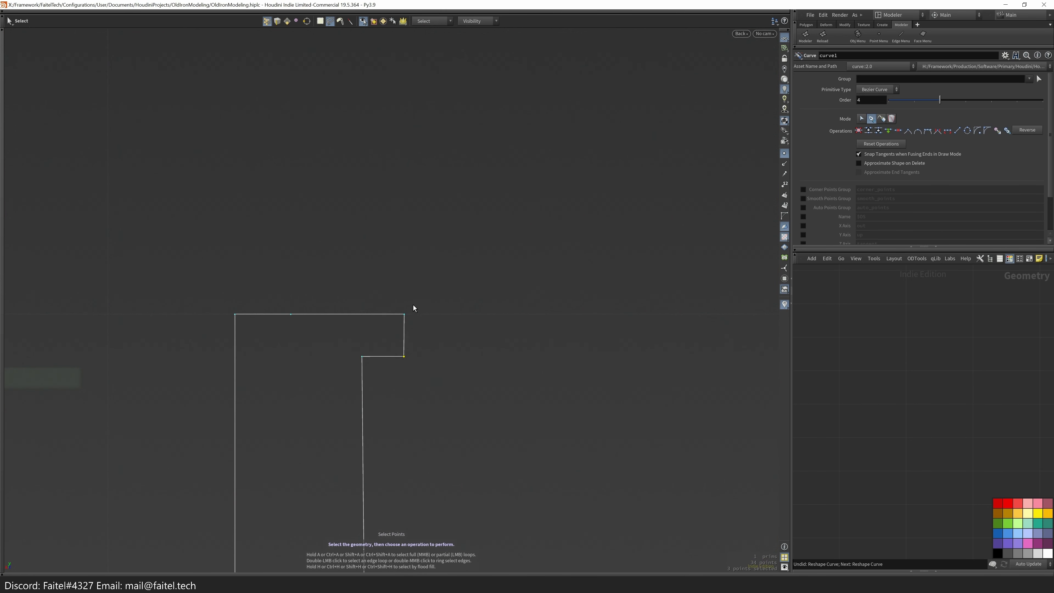
- Round the top step's top-right corner into a curve with the round-corner handle
{"action": "key", "text": "Return"}
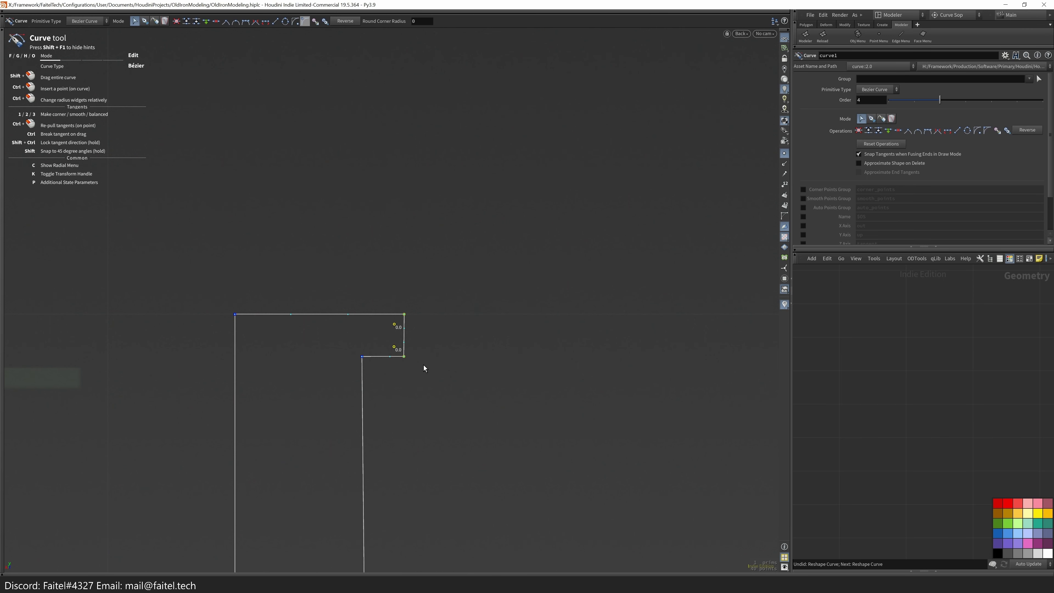
{"action": "left_click_drag", "start_coordinate": [413, 370], "coordinate": [406, 330]}
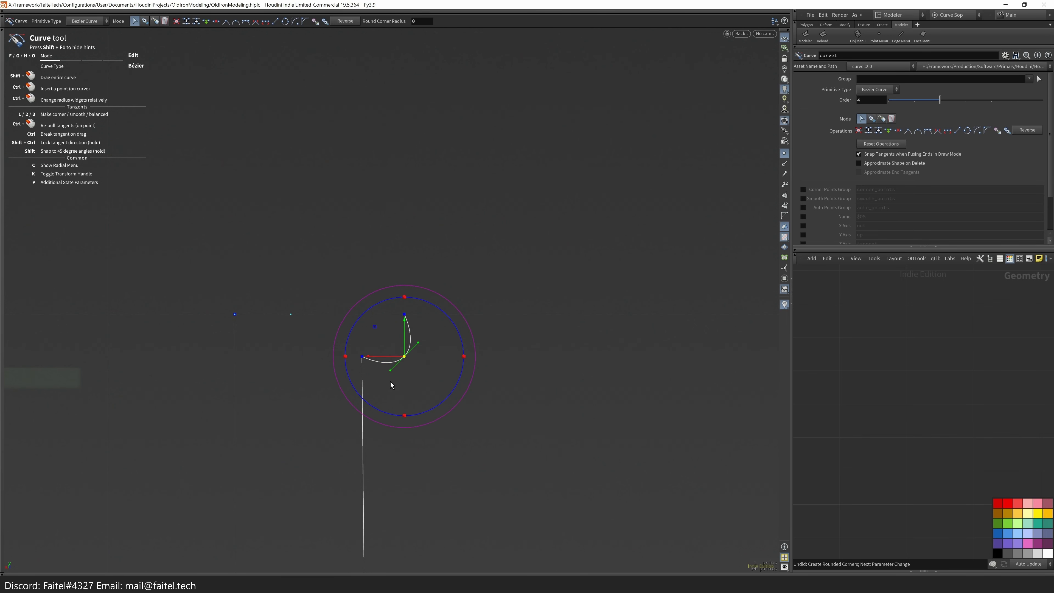
{"action": "key", "text": "ctrl+z"}
{"action": "key", "text": "ctrl+z"}
{"action": "key", "text": "ctrl+z"}
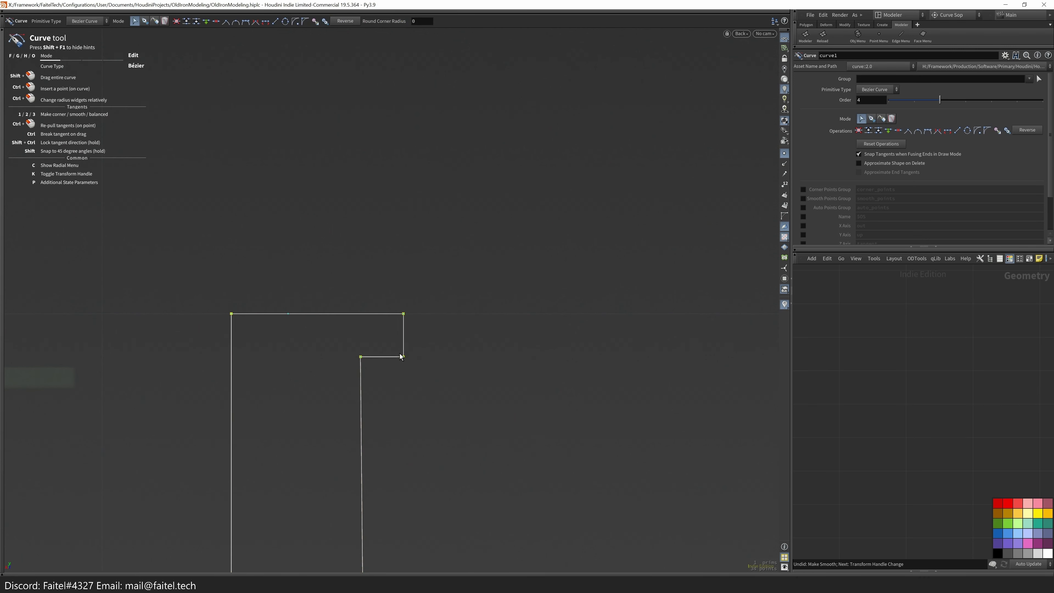
{"action": "left_click", "coordinate": [403, 314]}
{"action": "mouse_move", "coordinate": [396, 350]}
{"action": "left_mouse_down"}
{"action": "mouse_move", "coordinate": [397, 332]}
{"action": "mouse_move", "coordinate": [383, 337]}
{"action": "left_mouse_up"}
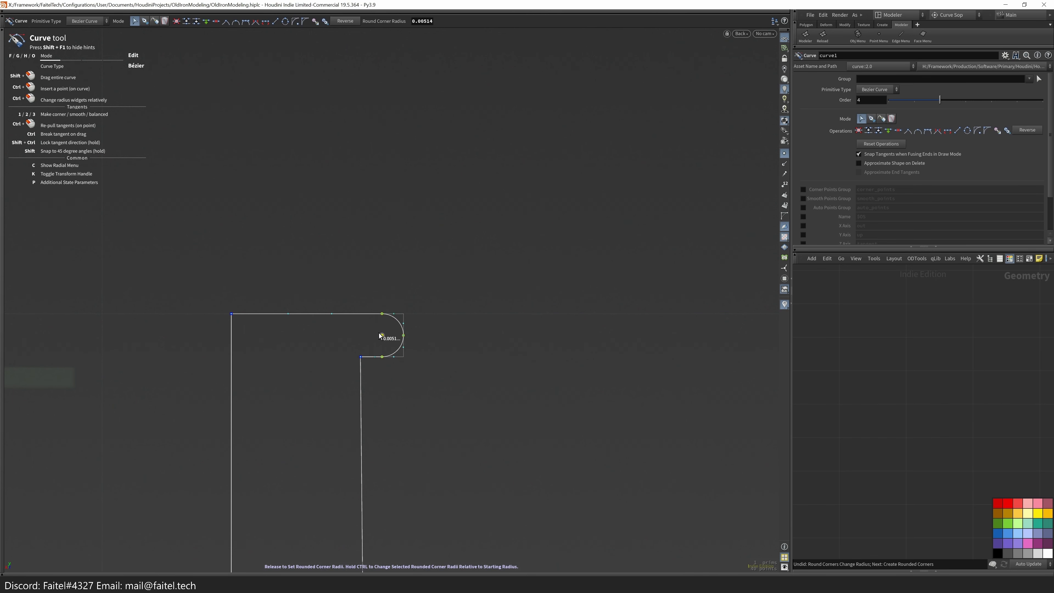
{"action": "key", "text": "s"}
- Switch to point selection and pick the step's inner corner point for editing
{"action": "scroll", "coordinate": [360, 400], "scroll_direction": "down", "scroll_amount": 2}
{"action": "scroll", "coordinate": [374, 332], "scroll_direction": "up", "scroll_amount": 4}
{"action": "key", "text": "3"}
{"action": "key", "text": "2"}
{"action": "left_click", "coordinate": [362, 356]}
{"action": "key", "text": "Return"}
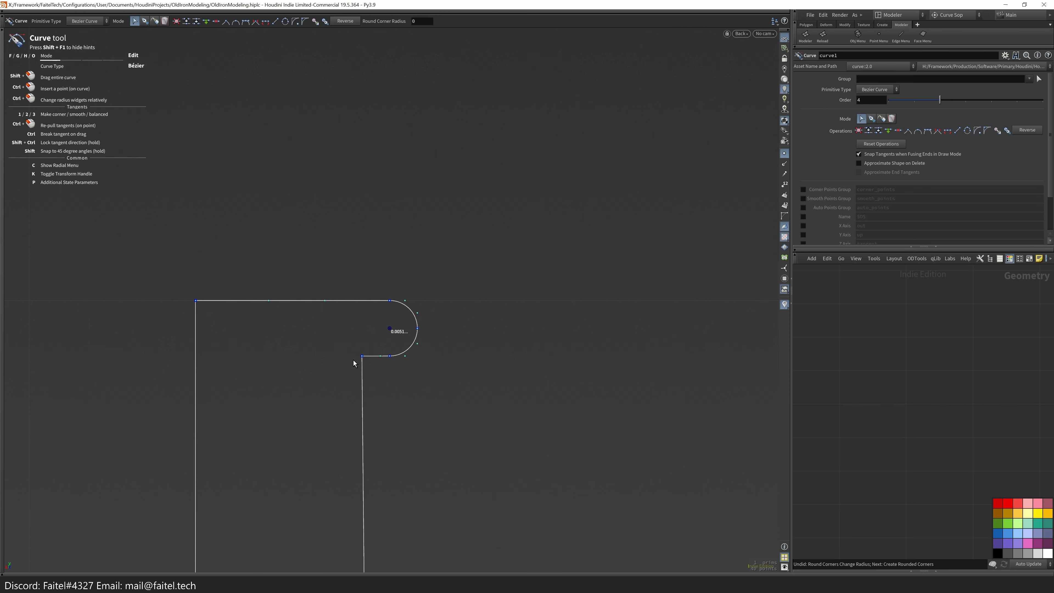
- Select the curve's bottom segment and try moving the bottom corner point up, then undo it
{"action": "key", "text": "space"}
{"action": "scroll", "coordinate": [397, 372], "scroll_direction": "down", "scroll_amount": 5}
{"action": "middle_click_drag", "start_coordinate": [277, 456], "coordinate": [279, 422]}
{"action": "scroll", "coordinate": [350, 406], "scroll_direction": "up", "scroll_amount": 6}
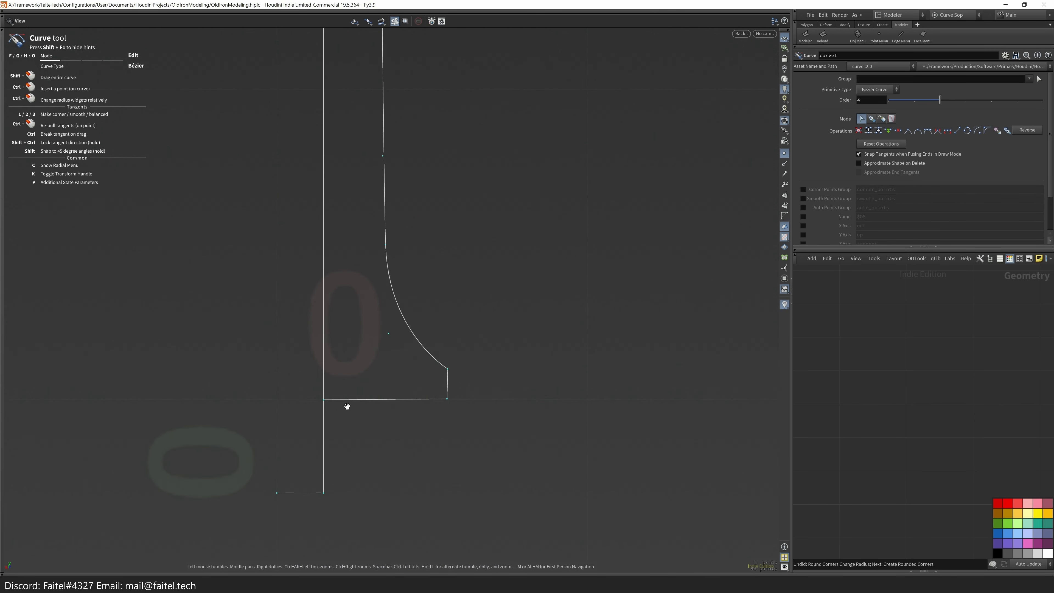
{"action": "middle_click_drag", "start_coordinate": [350, 406], "coordinate": [356, 371]}
{"action": "left_click", "coordinate": [305, 510]}
{"action": "key", "text": "space"}
{"action": "right_click_drag", "start_coordinate": [327, 521], "coordinate": [322, 429]}
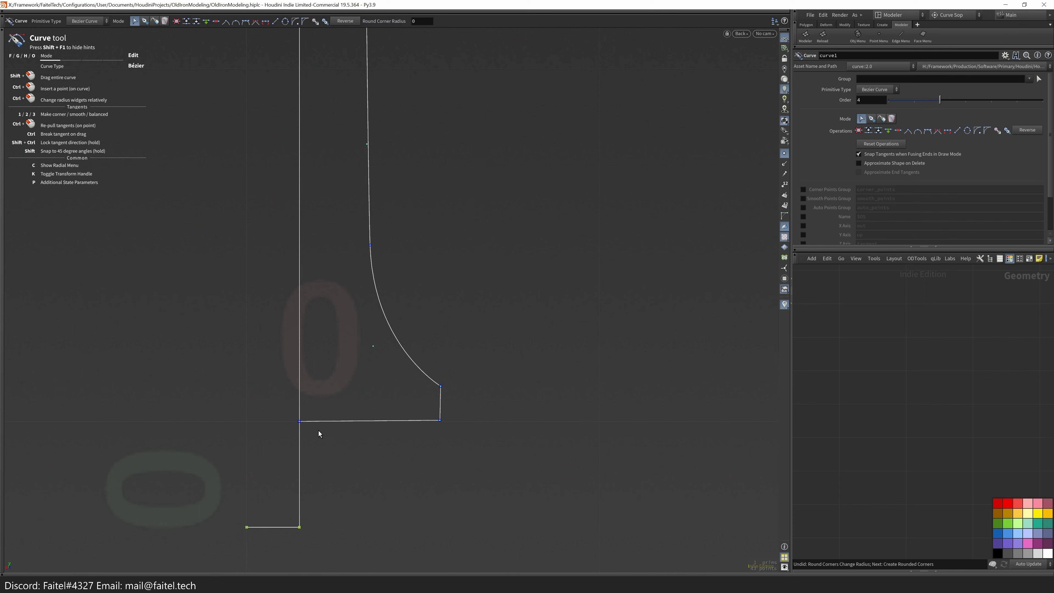
{"action": "left_click_drag", "start_coordinate": [300, 528], "coordinate": [302, 507]}
{"action": "key", "text": "ctrl+z"}
- Select the curve's lower-right corner point and zoom out to show the whole profile
{"action": "key", "text": "space"}
{"action": "right_click_drag", "start_coordinate": [342, 473], "coordinate": [436, 448]}
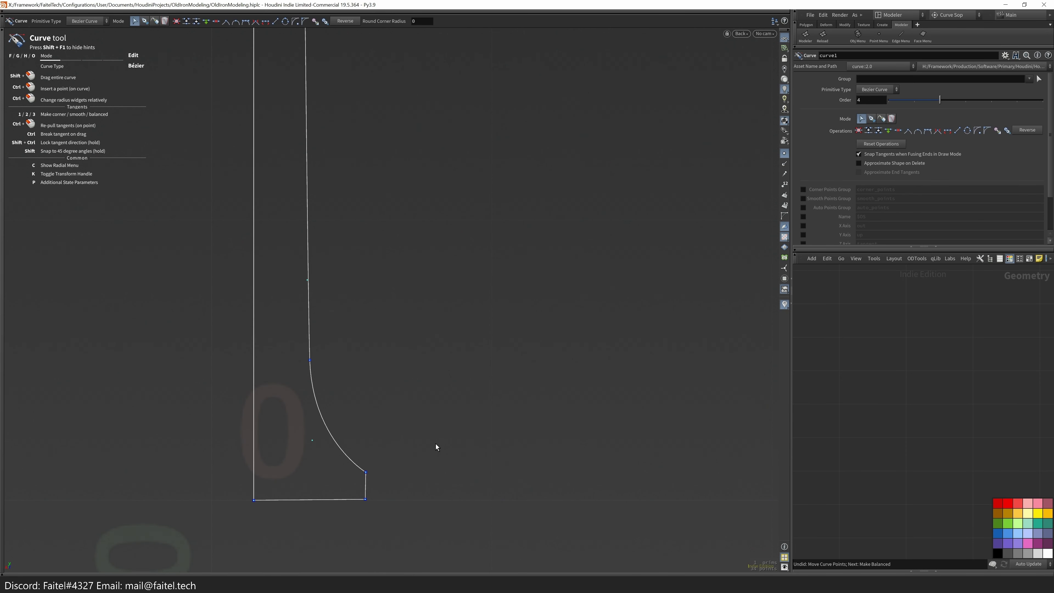
{"action": "scroll", "coordinate": [436, 445], "scroll_direction": "up", "scroll_amount": 5}
{"action": "left_click", "coordinate": [372, 510]}
{"action": "key", "text": "space"}
{"action": "right_click_drag", "start_coordinate": [405, 459], "coordinate": [368, 510]}
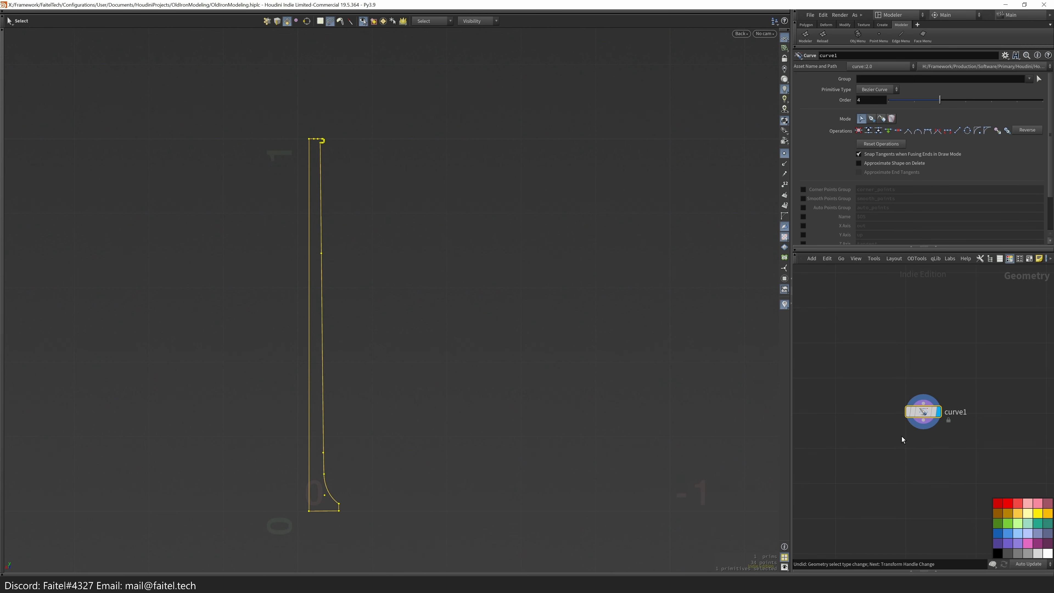
- Add a Revolve node under curve1 and orbit to inspect the revolved column
{"action": "key", "text": "Tab"}
{"action": "type", "text": "revo"}
{"action": "key", "text": "Return"}
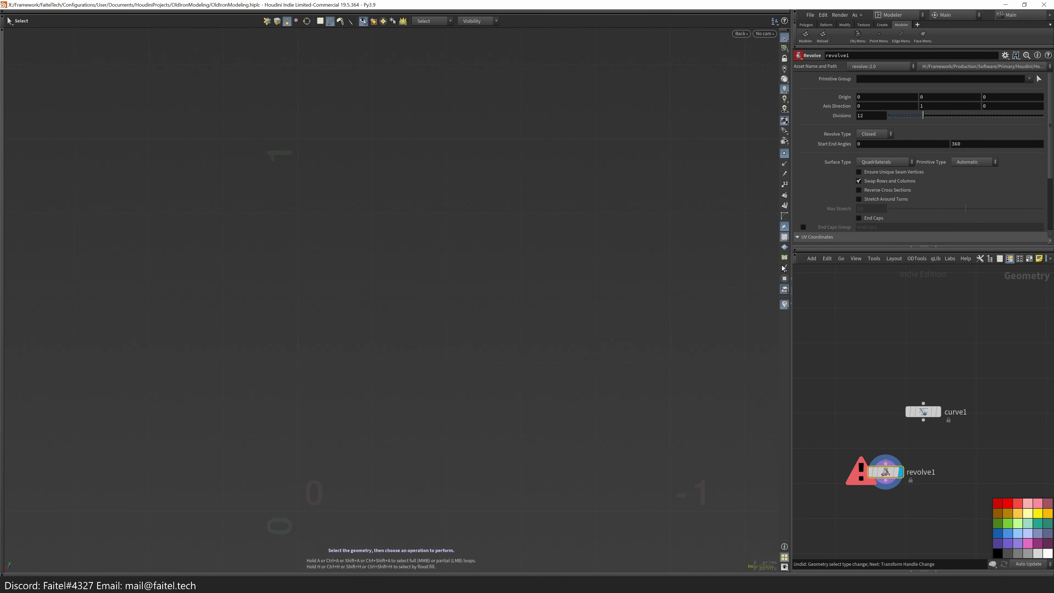
{"action": "left_click", "coordinate": [929, 456]}
{"action": "scroll", "coordinate": [323, 499], "scroll_direction": "up", "scroll_amount": 3}
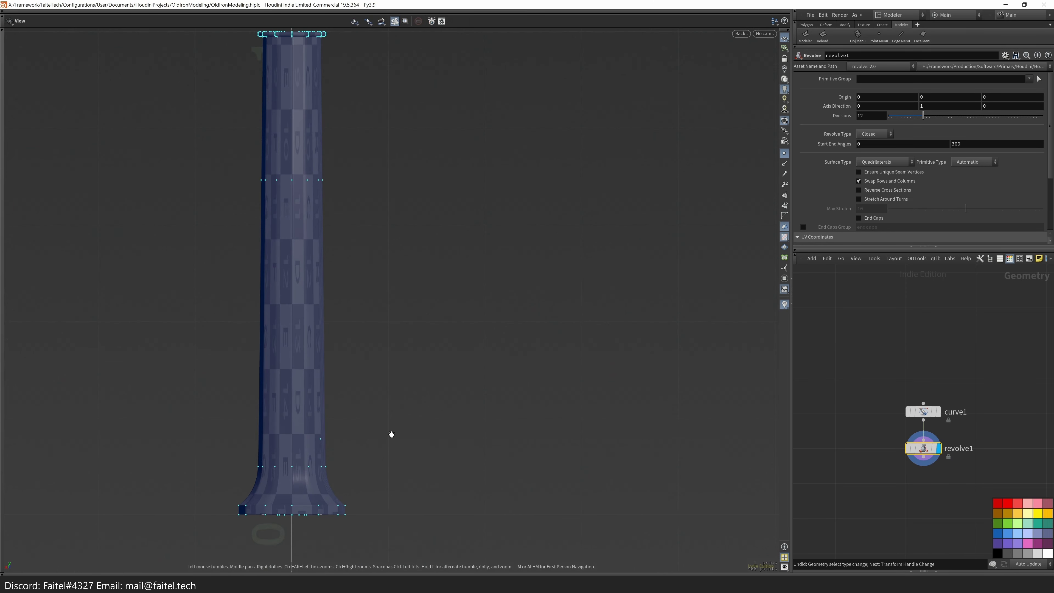
{"action": "left_click_drag", "start_coordinate": [393, 433], "coordinate": [423, 374]}
{"action": "scroll", "coordinate": [441, 326], "scroll_direction": "up", "scroll_amount": 4}
{"action": "left_click_drag", "start_coordinate": [441, 326], "coordinate": [544, 419]}
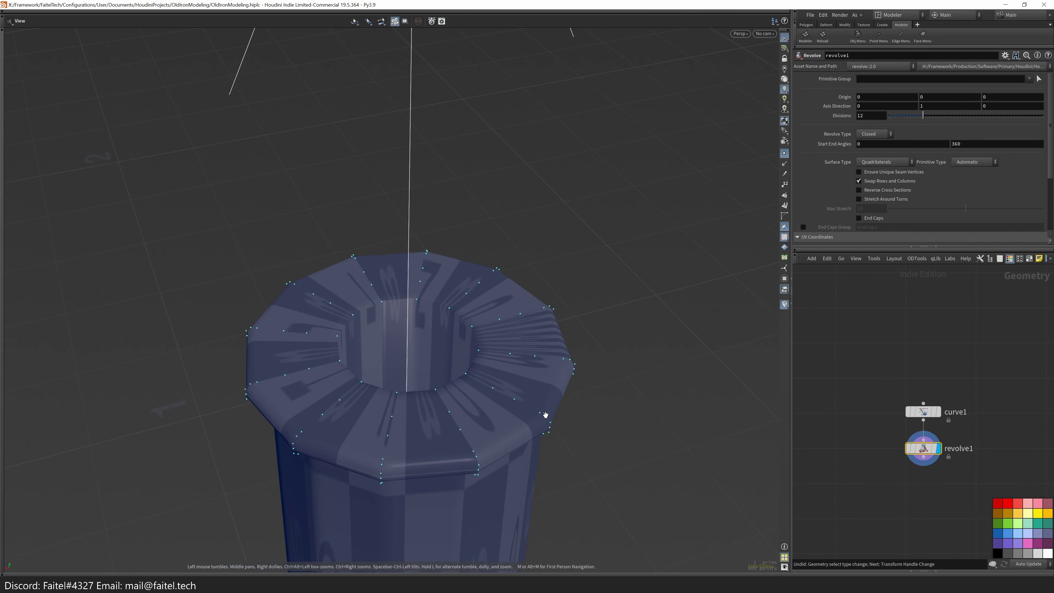
- Enable Reverse Cross Sections on revolve1 to flip the column's faces
{"action": "key", "text": "s"}
{"action": "left_click", "coordinate": [860, 191]}
{"action": "key", "text": "Escape"}
{"action": "left_click_drag", "start_coordinate": [519, 332], "coordinate": [619, 223]}
{"action": "key", "text": "s"}
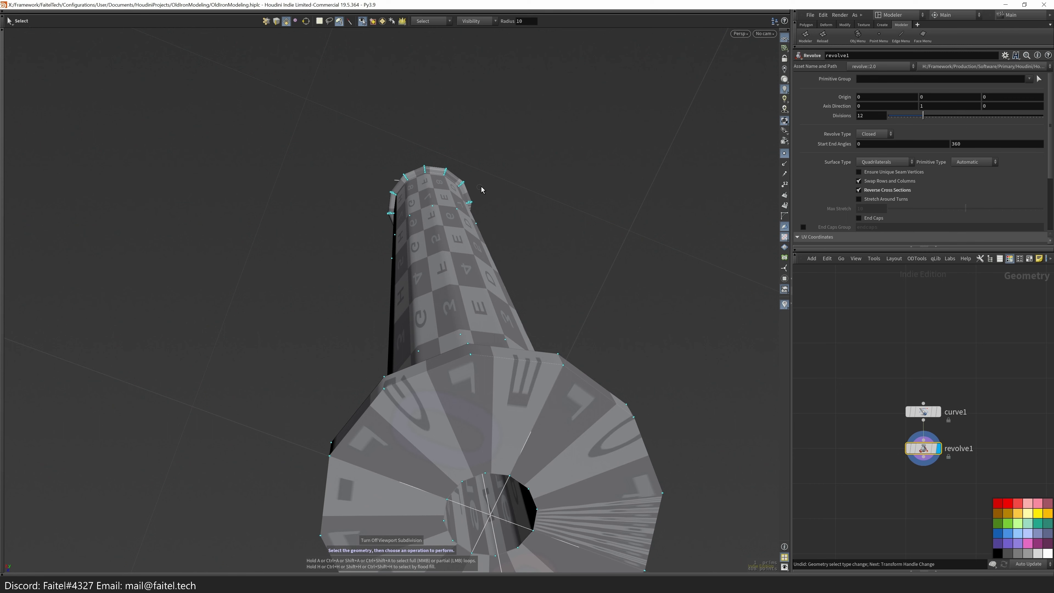
- Select the whole revolved mesh and preview it subdivided from a side view
{"action": "key", "text": "Escape"}
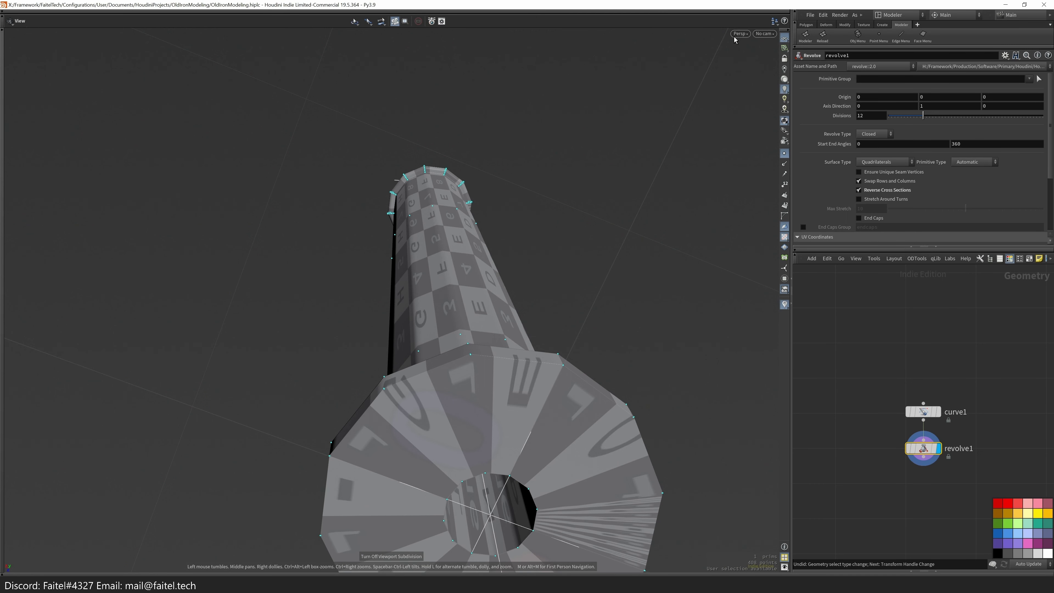
{"action": "key", "text": "s"}
{"action": "key", "text": "n"}
{"action": "key", "text": "Tab"}
{"action": "left_click_drag", "start_coordinate": [680, 288], "coordinate": [565, 353], "text": "alt"}
{"action": "key", "text": "Escape"}
{"action": "key", "text": "Tab"}
{"action": "left_click", "coordinate": [655, 334]}
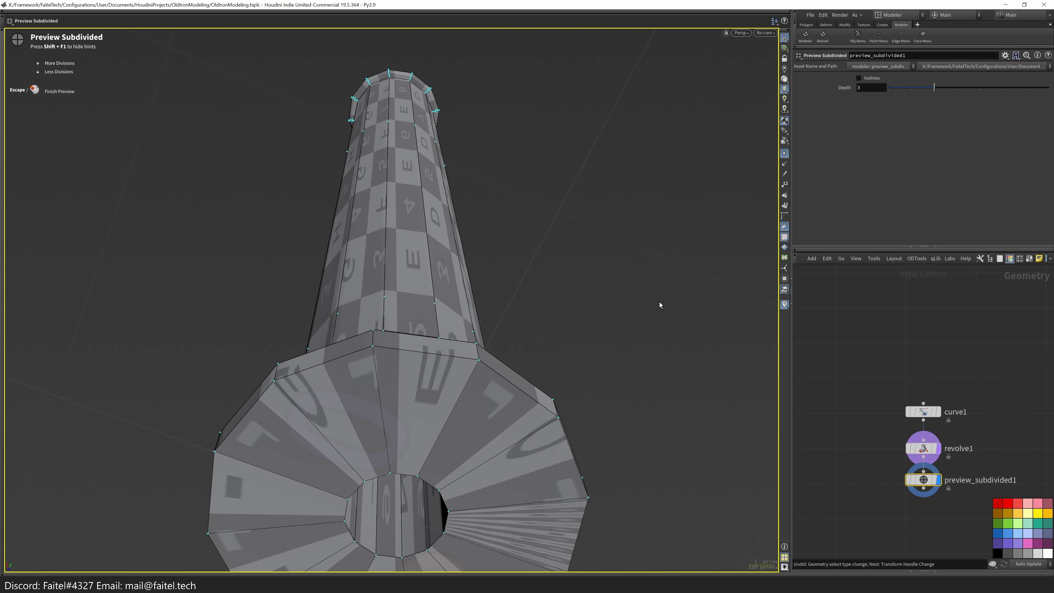
{"action": "key", "text": "Escape"}
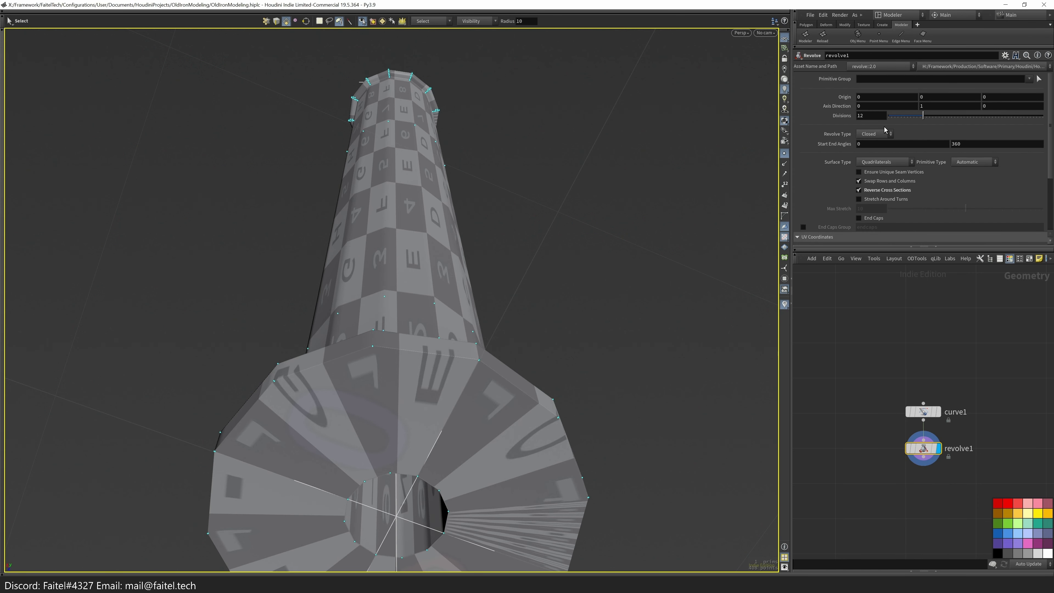
- Raise the revolve divisions to 16
{"action": "left_click_drag", "start_coordinate": [933, 117], "coordinate": [918, 120]}
{"action": "left_click_drag", "start_coordinate": [456, 270], "coordinate": [537, 320]}
{"action": "right_click_drag", "start_coordinate": [537, 320], "coordinate": [456, 399]}
{"action": "key", "text": "Escape"}
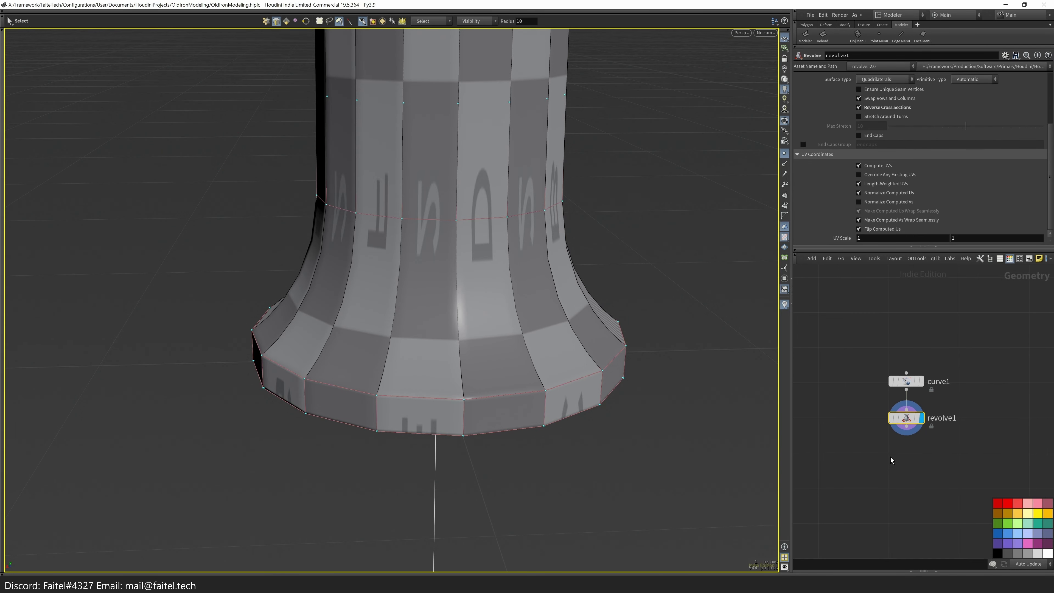
- Add a Convert node below revolve1
{"action": "key", "text": "Tab"}
{"action": "type", "text": "convert"}
{"action": "key", "text": "Return"}
{"action": "key", "text": "Escape"}
- Orbit down to the flared base and select the edge loop around its rim
{"action": "right_click_drag", "start_coordinate": [676, 423], "coordinate": [514, 225]}
{"action": "scroll", "coordinate": [576, 231], "scroll_direction": "down", "scroll_amount": 5}
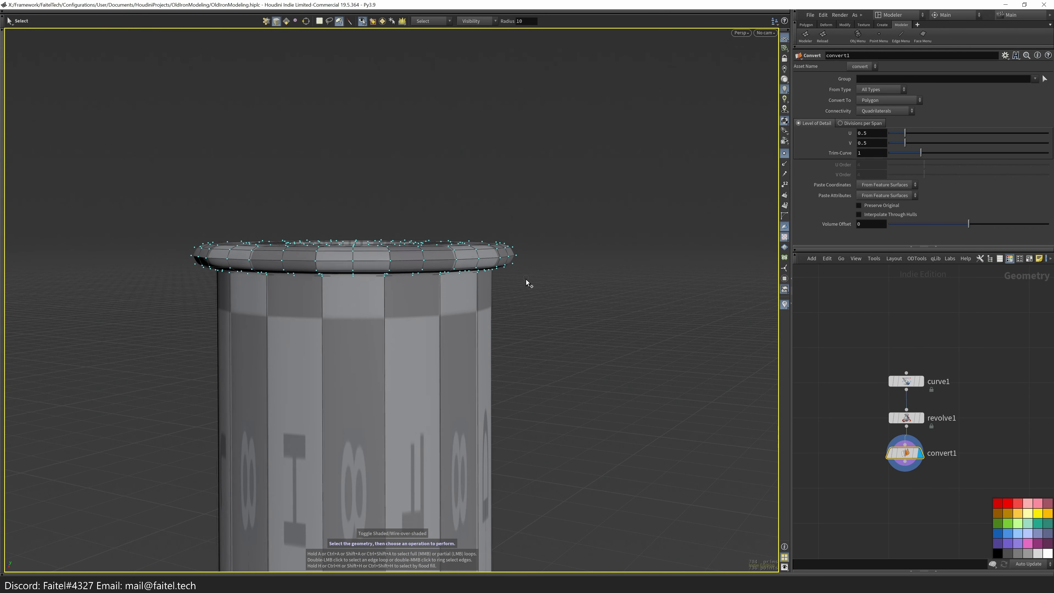
{"action": "left_click_drag", "start_coordinate": [527, 285], "coordinate": [573, 252]}
{"action": "scroll", "coordinate": [481, 372], "scroll_direction": "up", "scroll_amount": 10}
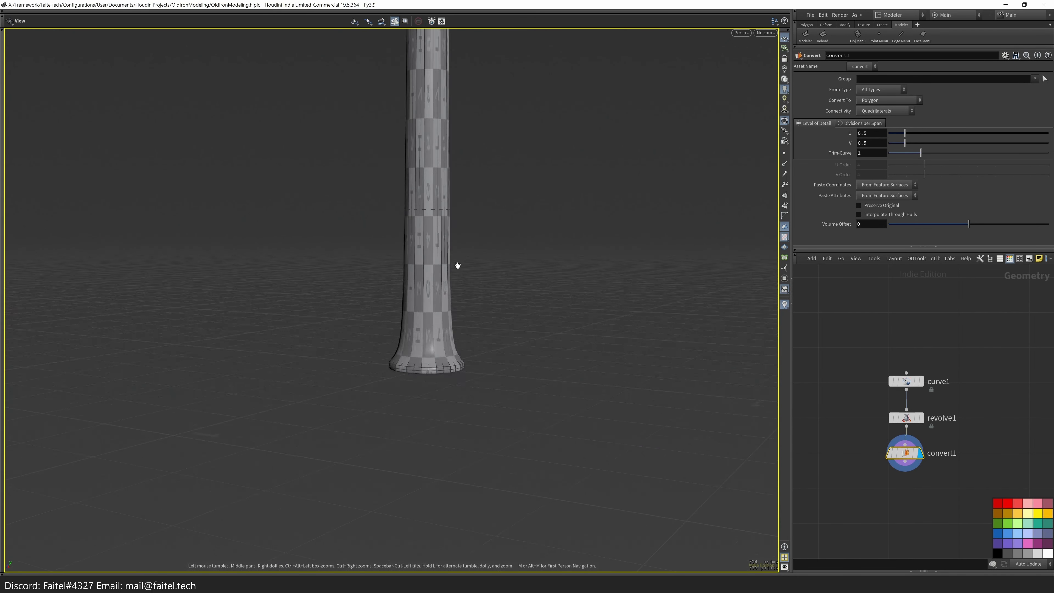
{"action": "middle_click_drag", "start_coordinate": [541, 320], "coordinate": [579, 322]}
{"action": "left_click_drag", "start_coordinate": [580, 321], "coordinate": [386, 416]}
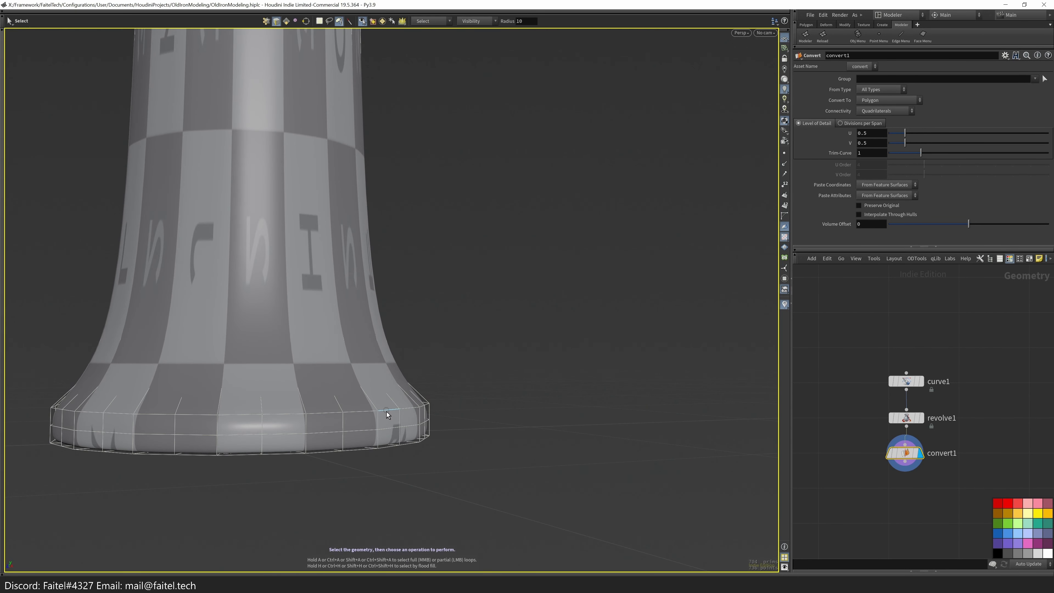
{"action": "double_click", "coordinate": [388, 415]}
{"action": "left_click_drag", "start_coordinate": [388, 414], "coordinate": [583, 412]}
- Compare the revolve1 result with the convert1 output on the base
{"action": "left_click", "coordinate": [923, 418]}
{"action": "left_click_drag", "start_coordinate": [456, 291], "coordinate": [463, 302]}
{"action": "scroll", "coordinate": [463, 302], "scroll_direction": "down", "scroll_amount": 5}
{"action": "left_click", "coordinate": [922, 453]}
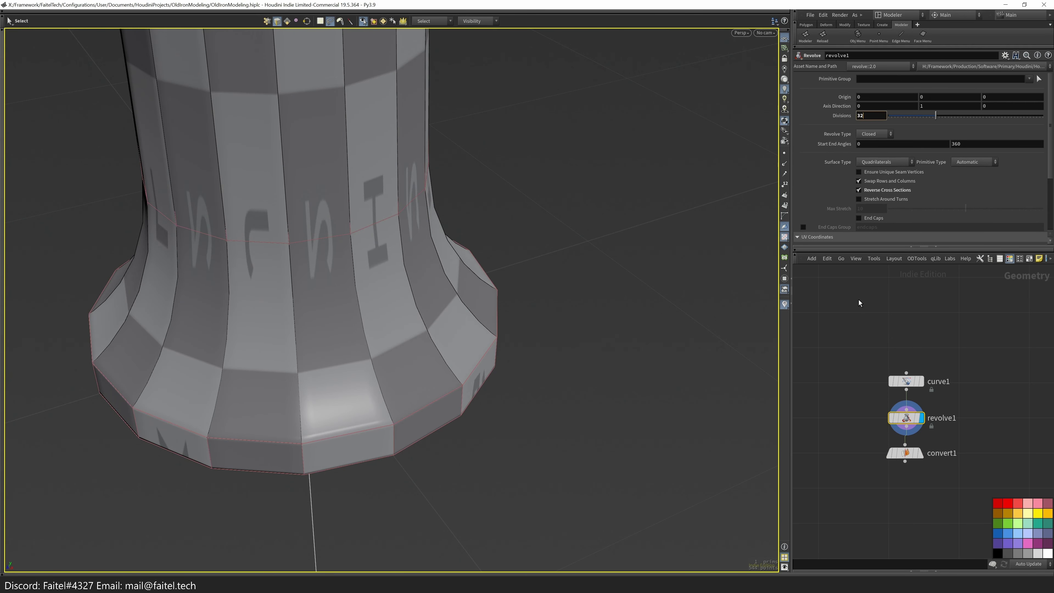
{"action": "left_click_drag", "start_coordinate": [524, 358], "coordinate": [535, 316]}
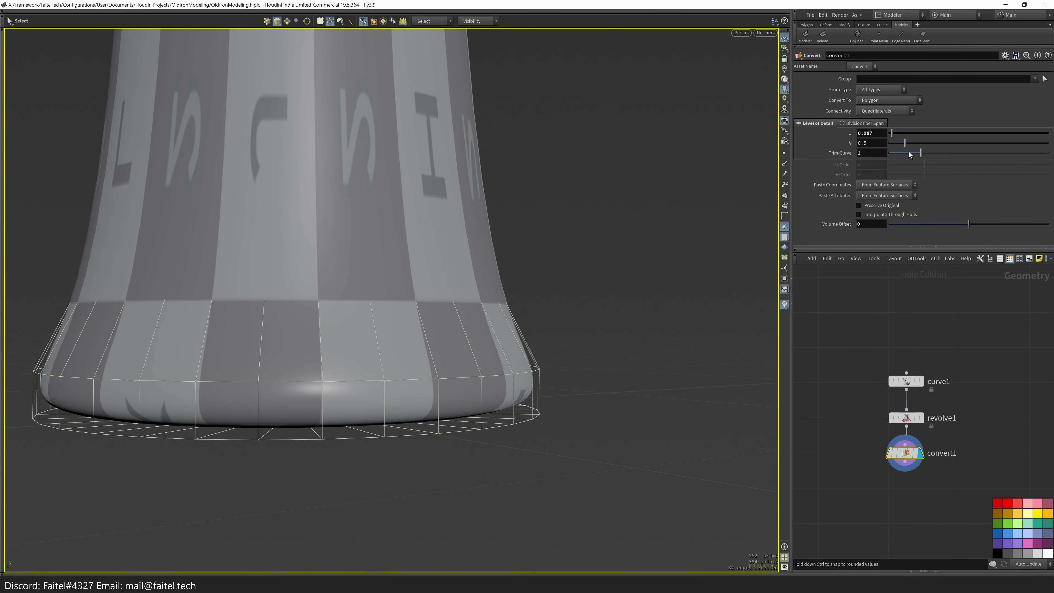
- Set convert1 to Divisions per Span with U divisions 0 and V divisions lowered to 2
{"action": "left_click", "coordinate": [874, 123]}
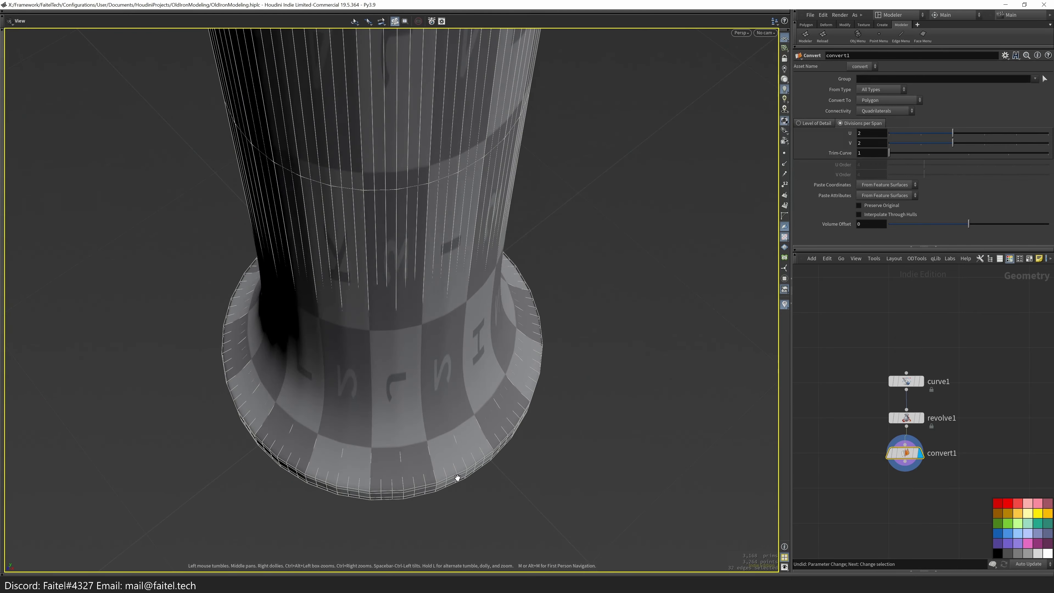
{"action": "left_click_drag", "start_coordinate": [921, 134], "coordinate": [903, 134]}
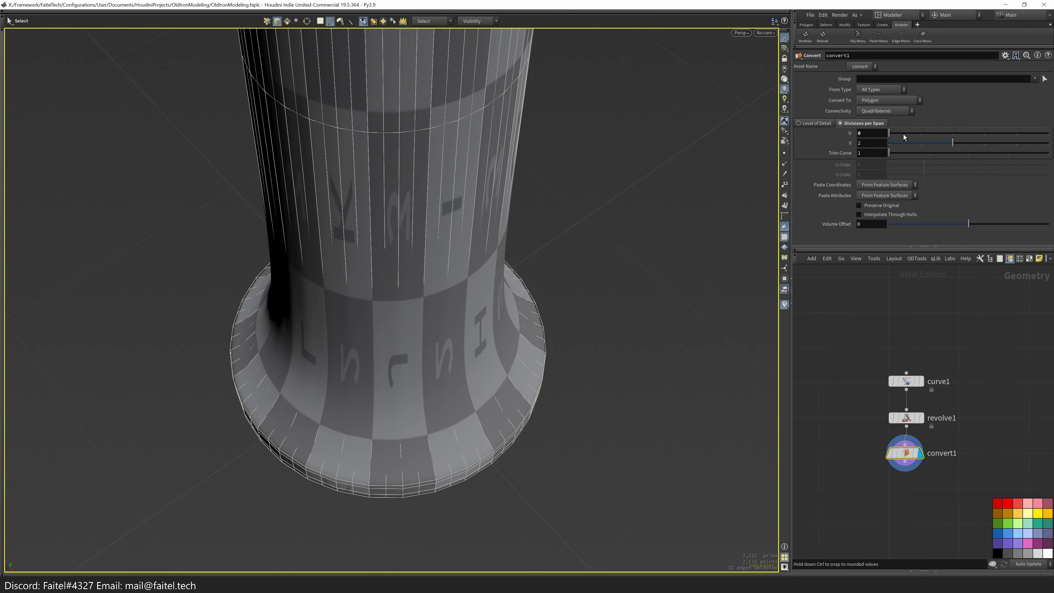
{"action": "key", "text": "Escape"}
{"action": "left_click_drag", "start_coordinate": [477, 270], "coordinate": [415, 501]}
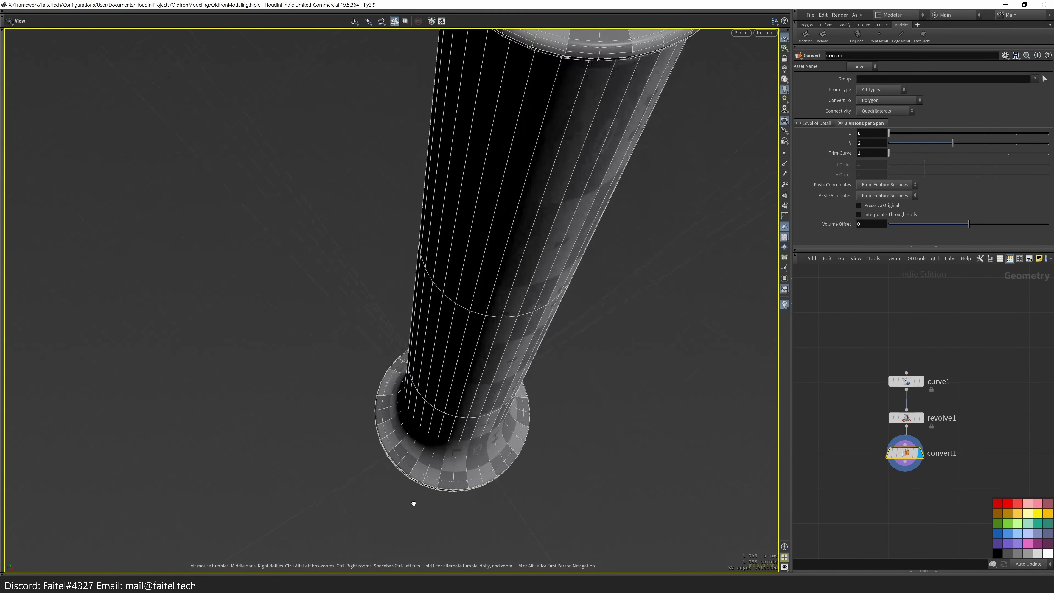
{"action": "scroll", "coordinate": [523, 261], "scroll_direction": "up", "scroll_amount": 5}
{"action": "scroll", "coordinate": [522, 261], "scroll_direction": "down", "scroll_amount": 10}
{"action": "key", "text": "s"}
{"action": "mouse_move", "coordinate": [953, 142]}
{"action": "left_mouse_down"}
{"action": "mouse_move", "coordinate": [919, 146]}
{"action": "mouse_move", "coordinate": [952, 145]}
{"action": "left_mouse_up"}
- Select the whole edge loop around the hole in the column's base
{"action": "key", "text": "Escape"}
{"action": "scroll", "coordinate": [457, 291], "scroll_direction": "down", "scroll_amount": 5}
{"action": "left_click_drag", "start_coordinate": [456, 291], "coordinate": [565, 321]}
{"action": "scroll", "coordinate": [462, 377], "scroll_direction": "down", "scroll_amount": 5}
{"action": "scroll", "coordinate": [432, 391], "scroll_direction": "up", "scroll_amount": 3}
{"action": "scroll", "coordinate": [478, 365], "scroll_direction": "up", "scroll_amount": 5}
{"action": "key", "text": "s"}
{"action": "left_click", "coordinate": [539, 268]}
{"action": "left_click_drag", "start_coordinate": [539, 269], "coordinate": [454, 182], "text": "alt"}
{"action": "double_click", "coordinate": [491, 332]}
- Strip the column's attributes, add an edge loop around the base's hole and select its face ring
{"action": "key", "text": "Tab"}
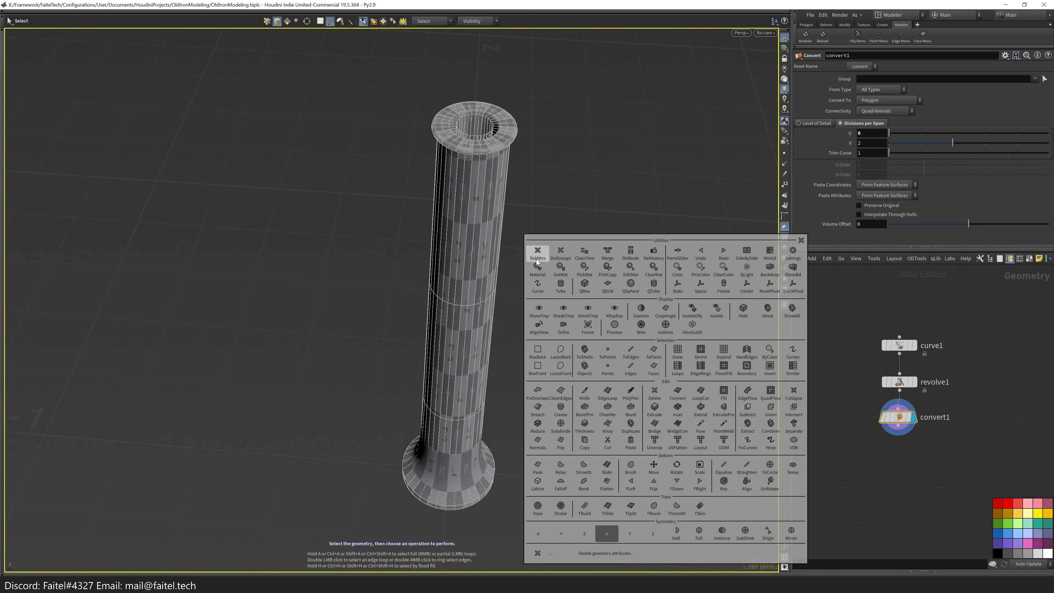
{"action": "left_click", "coordinate": [537, 260]}
{"action": "left_click_drag", "start_coordinate": [546, 229], "coordinate": [477, 314]}
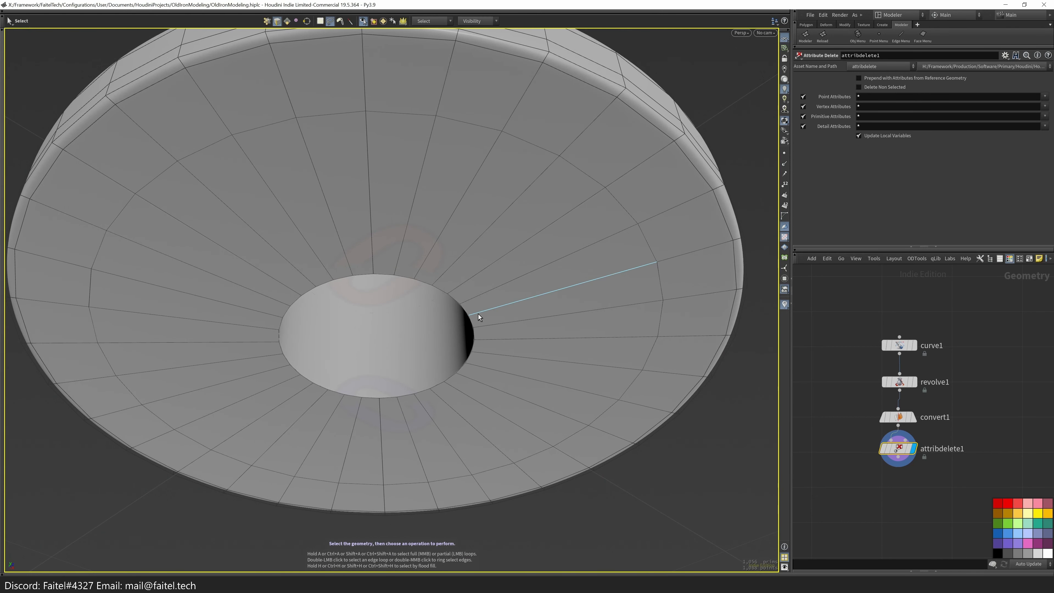
{"action": "key", "text": "ctrl+r"}
{"action": "left_click", "coordinate": [481, 327]}
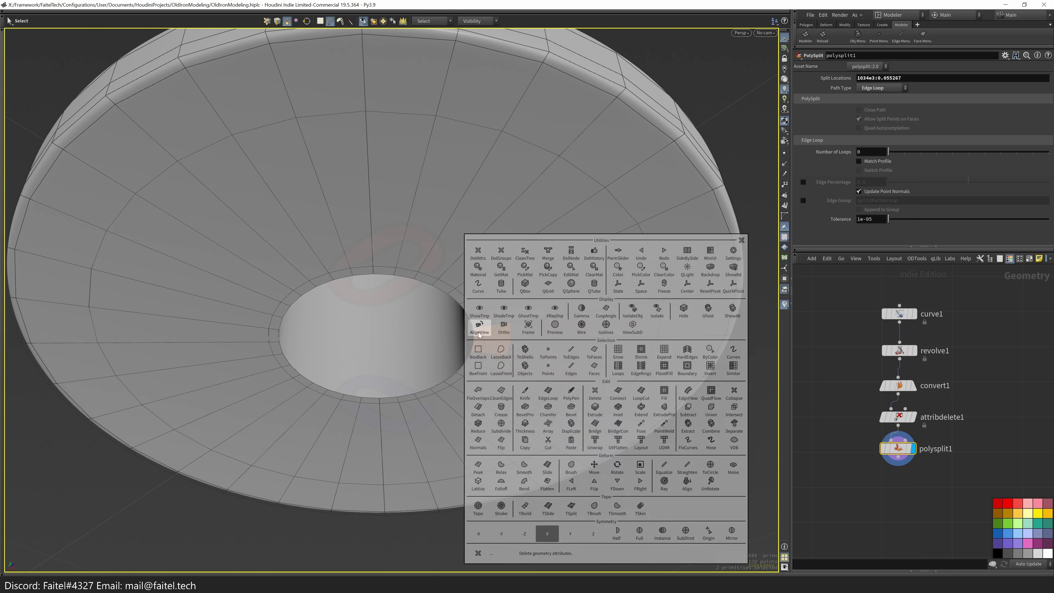
{"action": "left_click", "coordinate": [482, 336]}
{"action": "left_click_drag", "start_coordinate": [483, 366], "coordinate": [513, 330]}
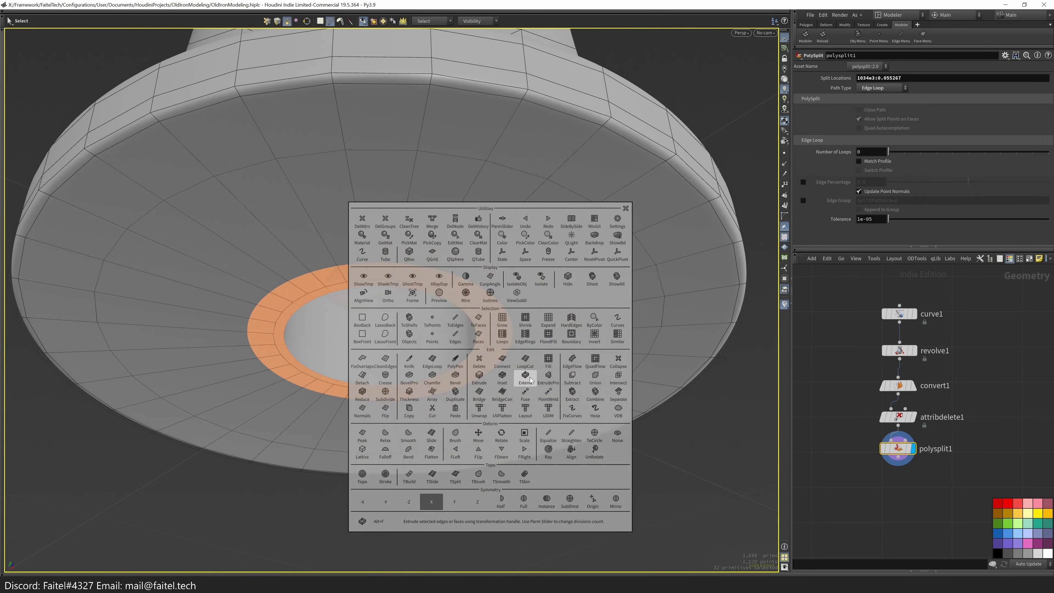
- Extrude the face ring downward by -0.06 with 4 divisions into a short tube
{"action": "left_click", "coordinate": [527, 374]}
{"action": "left_click_drag", "start_coordinate": [527, 374], "coordinate": [409, 358]}
{"action": "key", "text": "Return"}
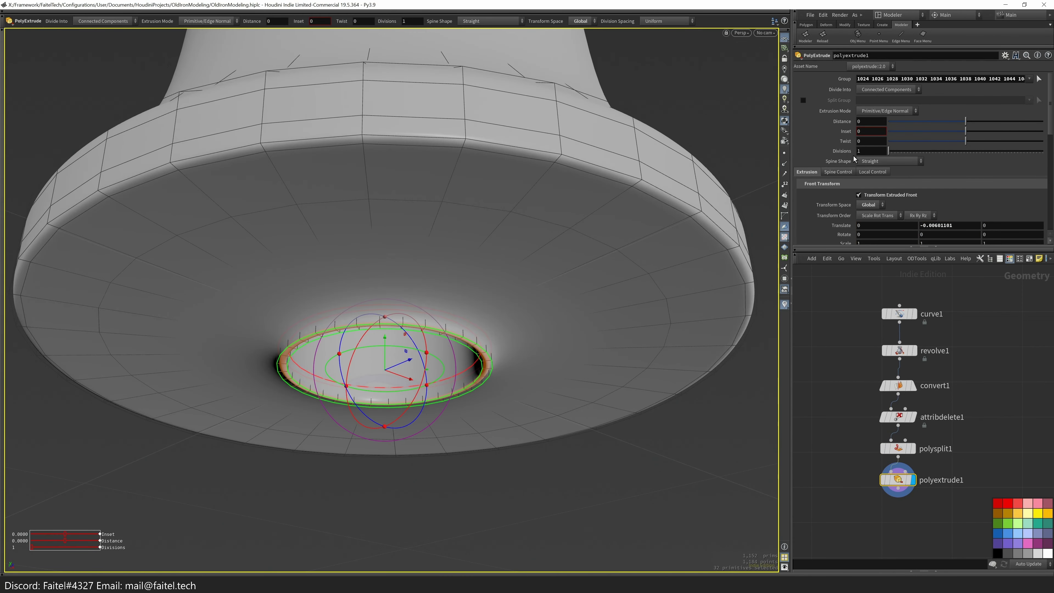
{"action": "key", "text": "Escape"}
{"action": "key", "text": "space+3"}
{"action": "scroll", "coordinate": [457, 351], "scroll_direction": "up", "scroll_amount": 3}
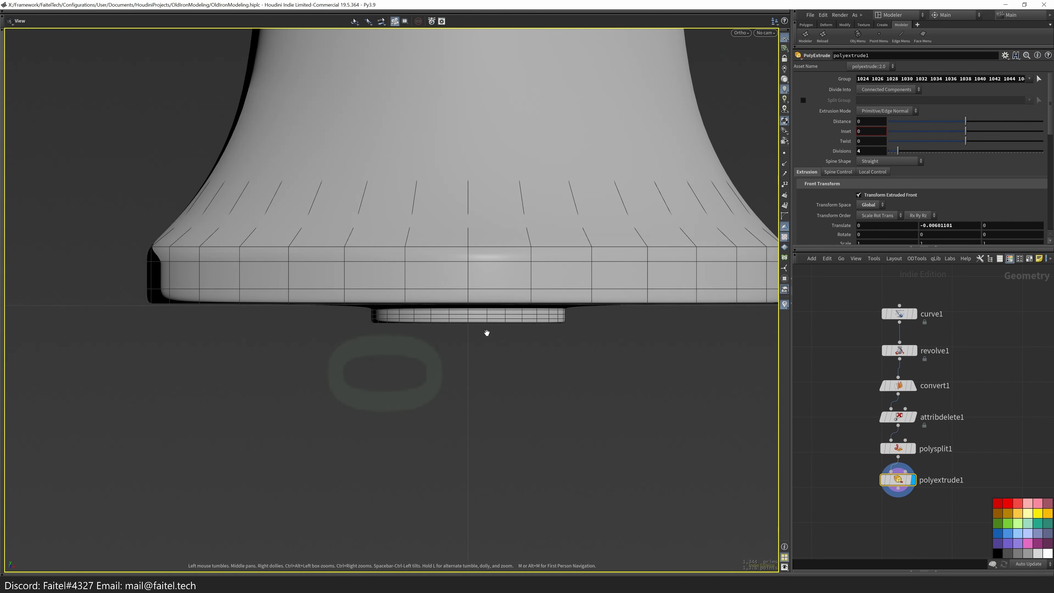
{"action": "type", "text": "-0.06"}
{"action": "key", "text": "Return"}
{"action": "scroll", "coordinate": [405, 288], "scroll_direction": "down", "scroll_amount": 3}
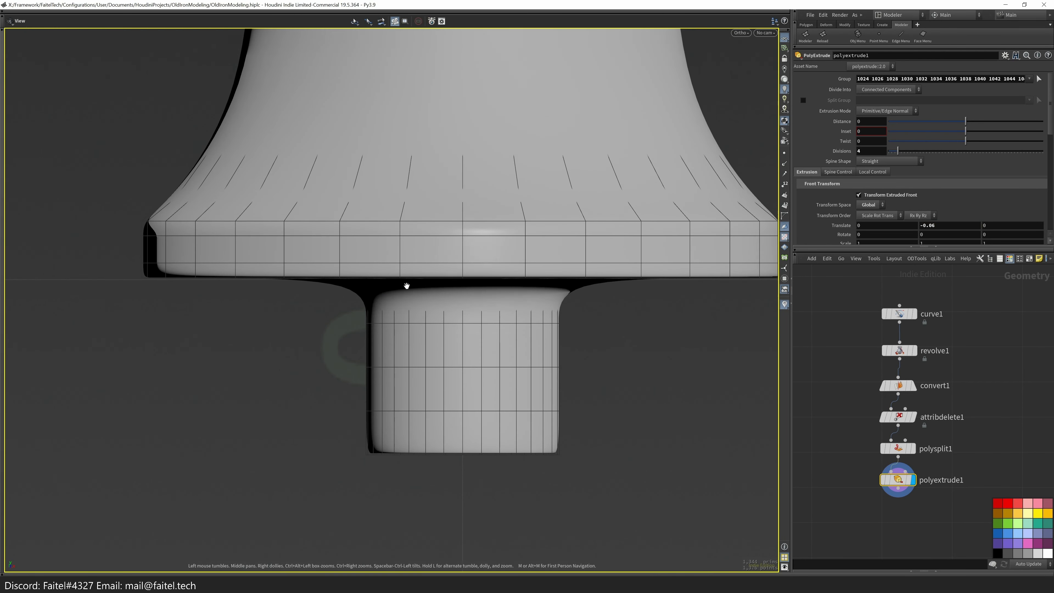
{"action": "scroll", "coordinate": [477, 344], "scroll_direction": "up", "scroll_amount": 4}
- Slide an edge loop up the new tube with an Edit
{"action": "double_click", "coordinate": [501, 346]}
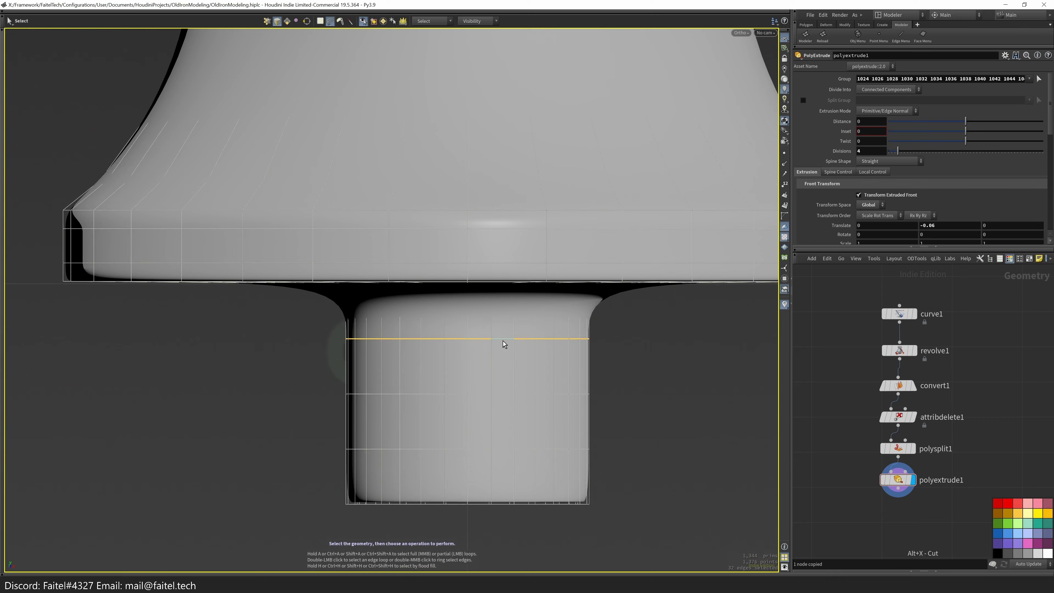
{"action": "middle_click_drag", "start_coordinate": [501, 346], "coordinate": [649, 297]}
{"action": "left_click_drag", "start_coordinate": [648, 300], "coordinate": [450, 367], "text": "space"}
- Select the full ring of rim faces on the tube and bevel them
{"action": "key", "text": "s"}
{"action": "left_click", "coordinate": [357, 388]}
{"action": "right_click", "coordinate": [450, 367]}
{"action": "key", "text": "Escape"}
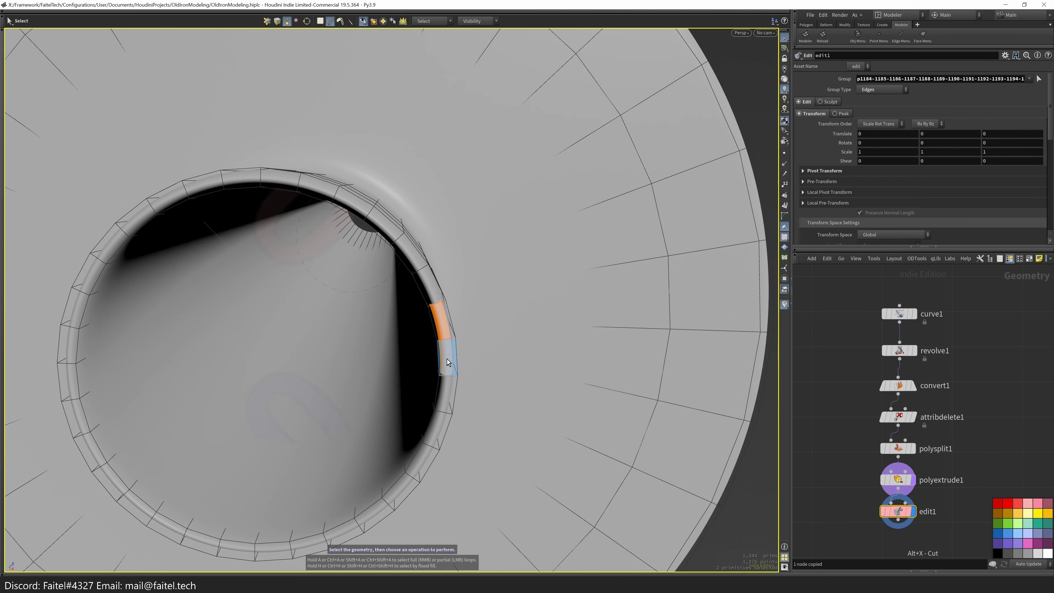
{"action": "middle_click", "coordinate": [432, 321]}
{"action": "left_click_drag", "start_coordinate": [432, 322], "coordinate": [458, 276], "text": "space"}
{"action": "key", "text": "ctrl+b"}
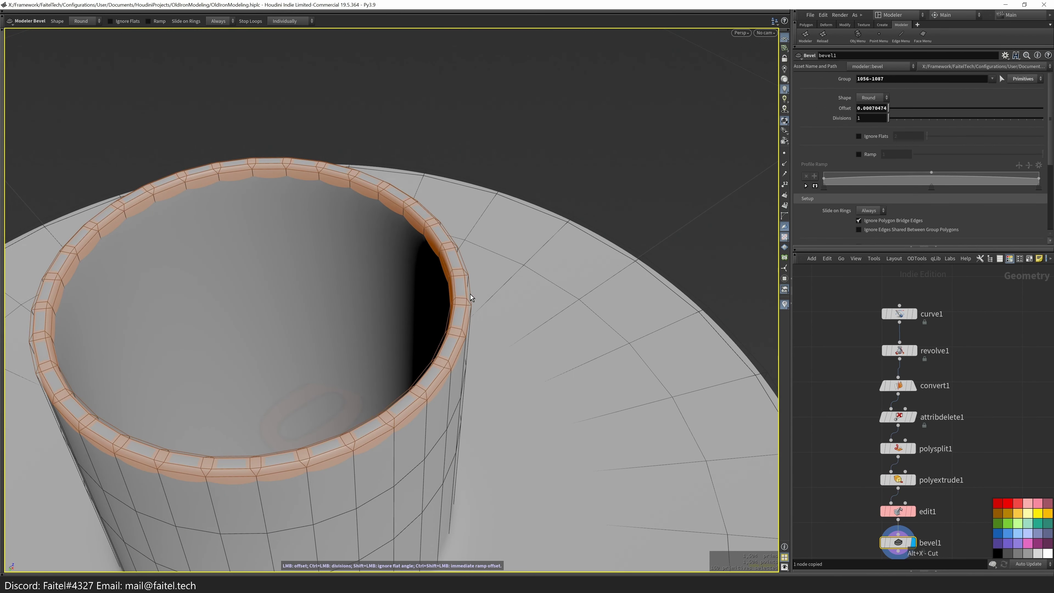
- Enable Ignore Flats, add an edge loop inside the hole, and bevel it with 2 divisions
{"action": "left_click", "coordinate": [859, 136]}
{"action": "left_click_drag", "start_coordinate": [519, 232], "coordinate": [565, 290], "text": "space"}
{"action": "key", "text": "ctrl+r"}
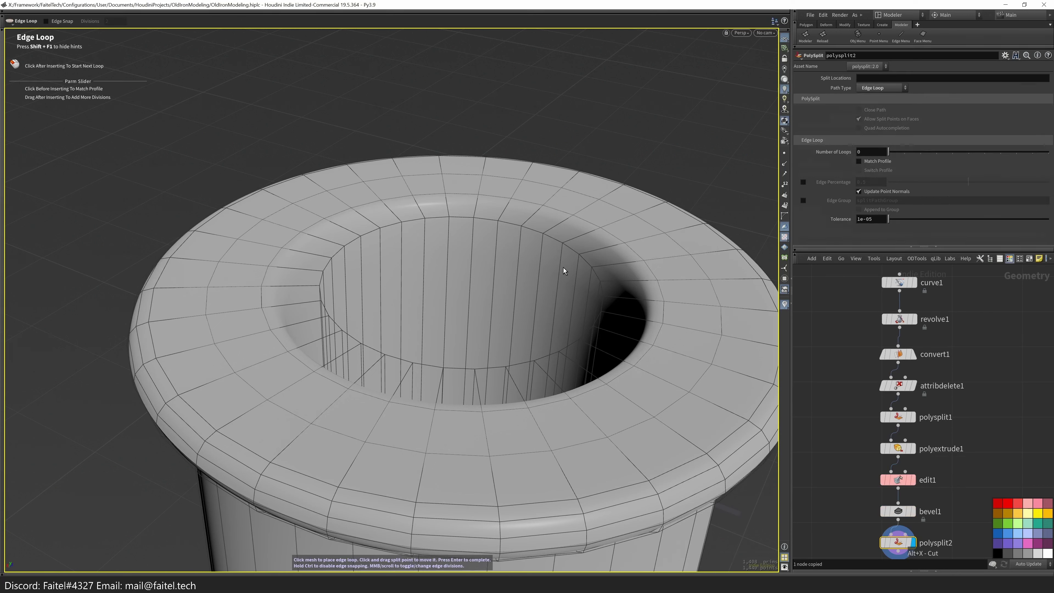
{"action": "left_click", "coordinate": [561, 264]}
{"action": "key", "text": "Return"}
{"action": "key", "text": "ctrl+b"}
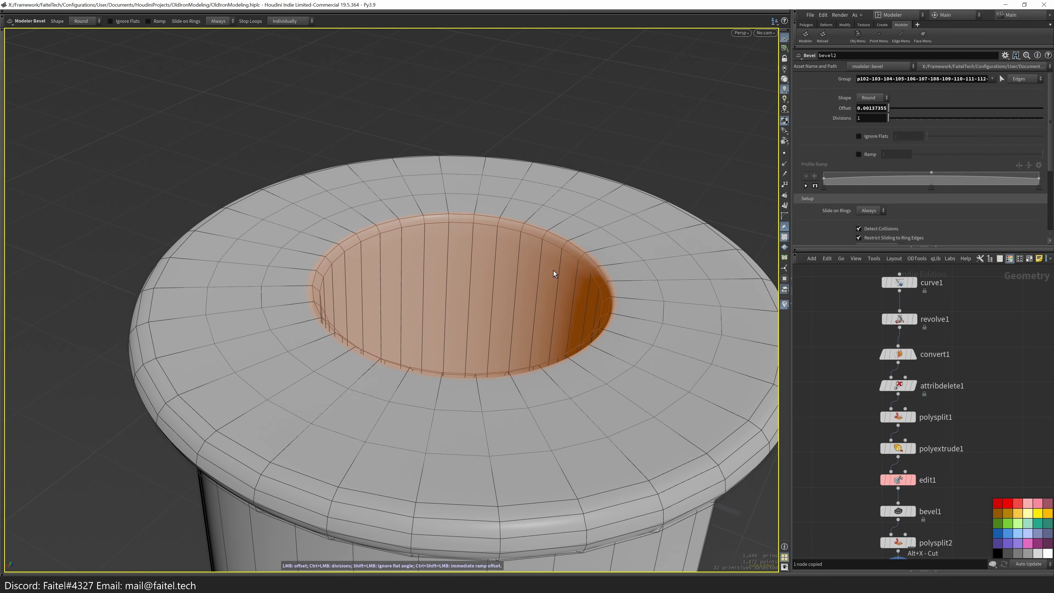
{"action": "left_click_drag", "start_coordinate": [549, 270], "coordinate": [571, 326], "text": "ctrl"}
{"action": "key", "text": "Return"}
- Add a Color node and set the part to blue
{"action": "key", "text": "q"}
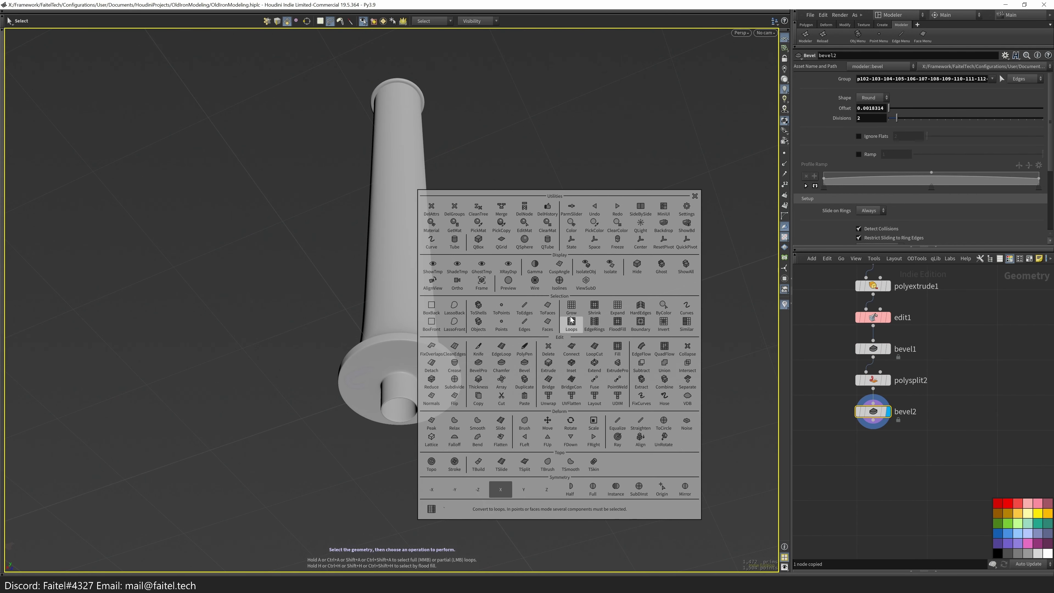
{"action": "key", "text": "q"}
{"action": "left_click", "coordinate": [639, 180]}
{"action": "left_click", "coordinate": [927, 85]}
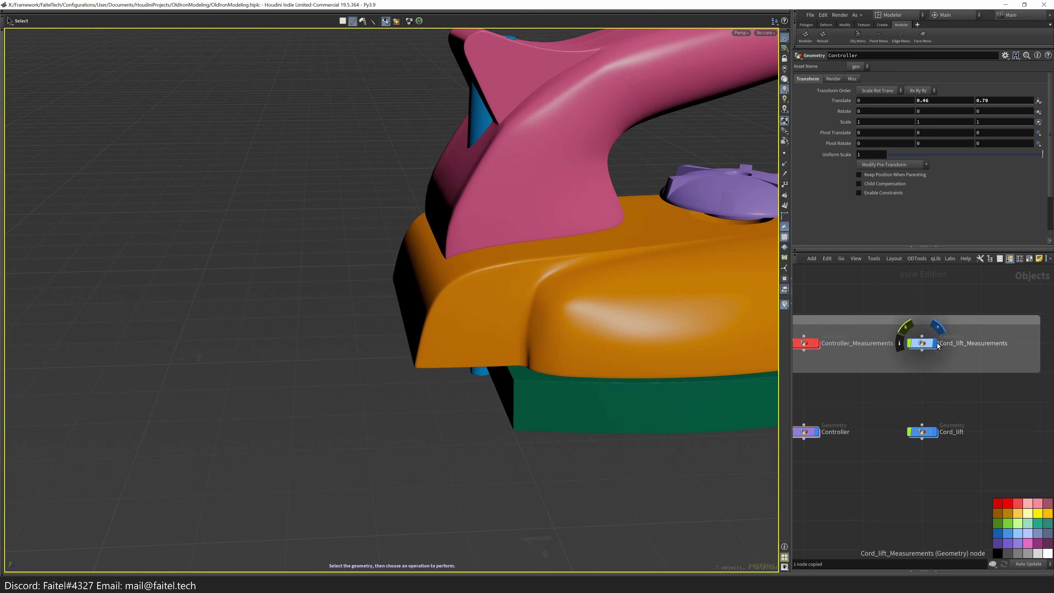
- Raise the cord lift and shift it along Z, checking in the side view
{"action": "left_click_drag", "start_coordinate": [772, 415], "coordinate": [506, 311], "text": "alt"}
{"action": "key", "text": "t"}
{"action": "left_click_drag", "start_coordinate": [425, 447], "coordinate": [432, 252]}
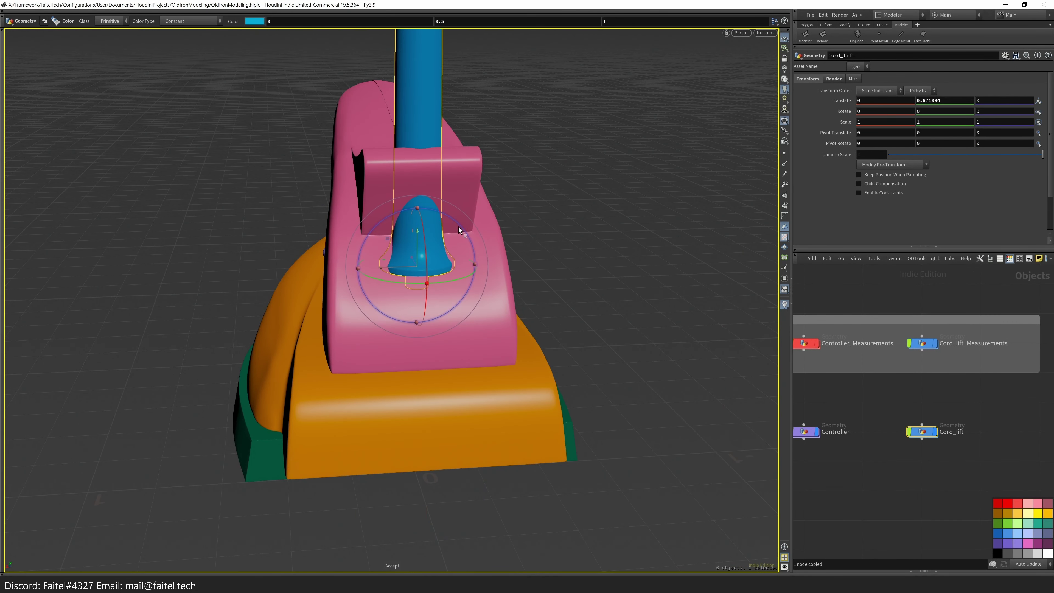
{"action": "left_click_drag", "start_coordinate": [417, 434], "coordinate": [387, 292]}
{"action": "left_click_drag", "start_coordinate": [462, 287], "coordinate": [469, 291]}
{"action": "left_click_drag", "start_coordinate": [469, 291], "coordinate": [372, 277], "text": "alt"}
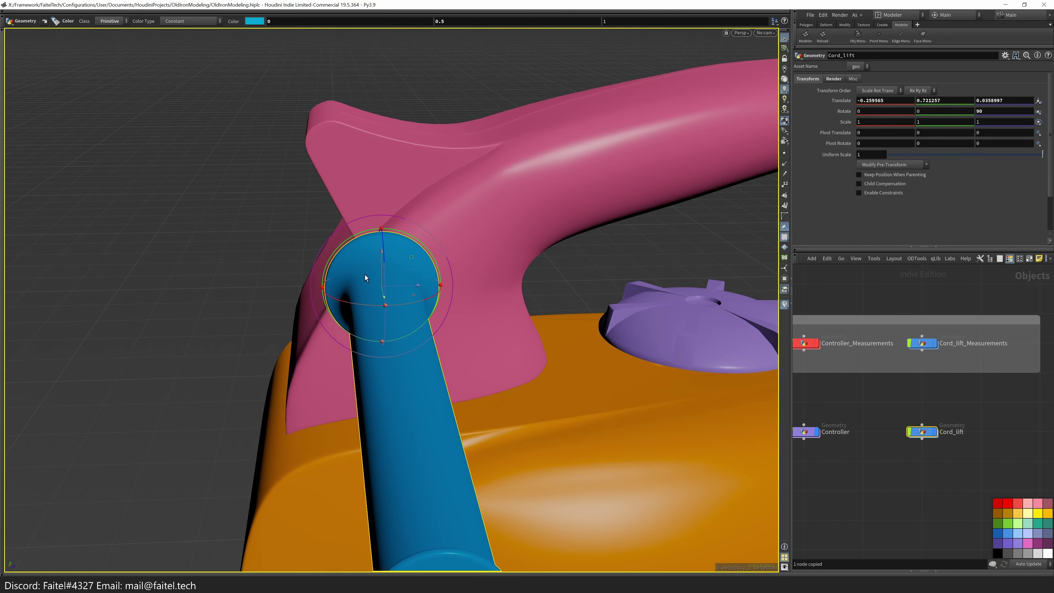
{"action": "key", "text": "space+3"}
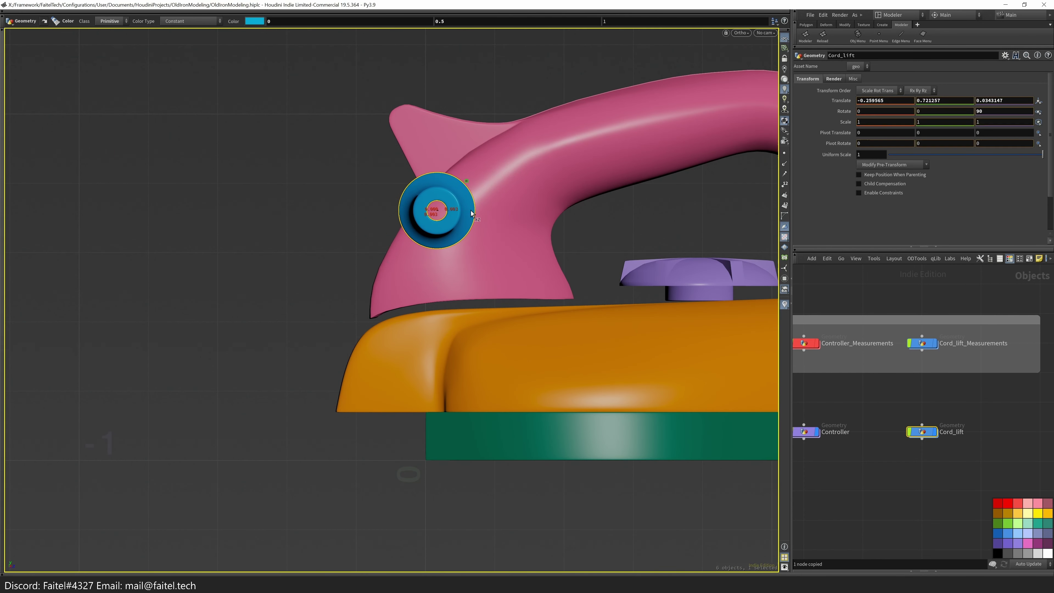
{"action": "left_click_drag", "start_coordinate": [474, 213], "coordinate": [475, 213]}
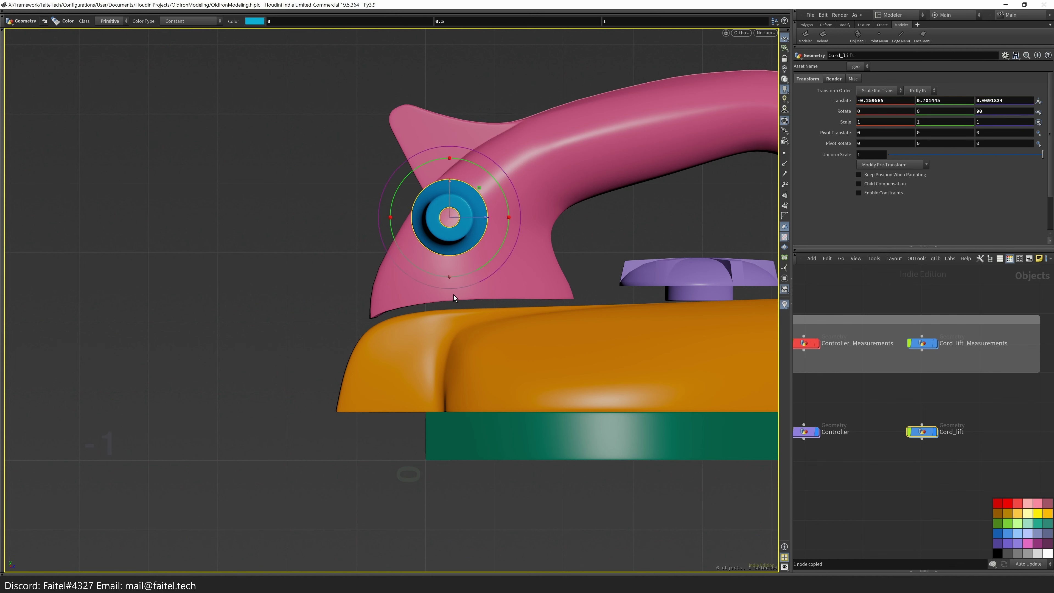
- Zoom in on the handle-cord junction and nudge the cord lift into place
{"action": "left_click_drag", "start_coordinate": [457, 295], "coordinate": [510, 345], "text": "alt"}
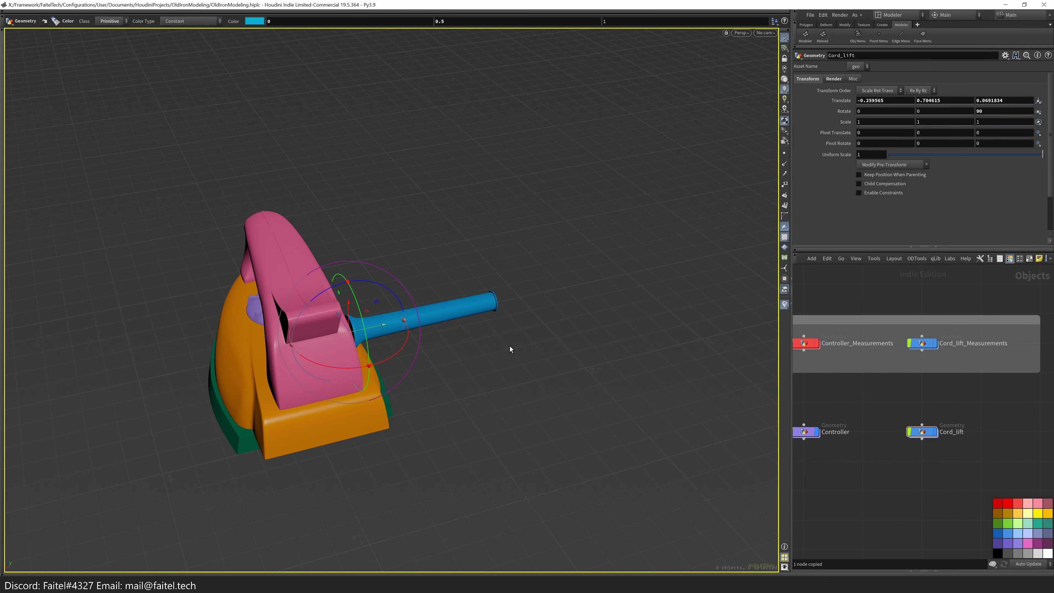
{"action": "left_click_drag", "start_coordinate": [521, 343], "coordinate": [423, 280], "text": "alt"}
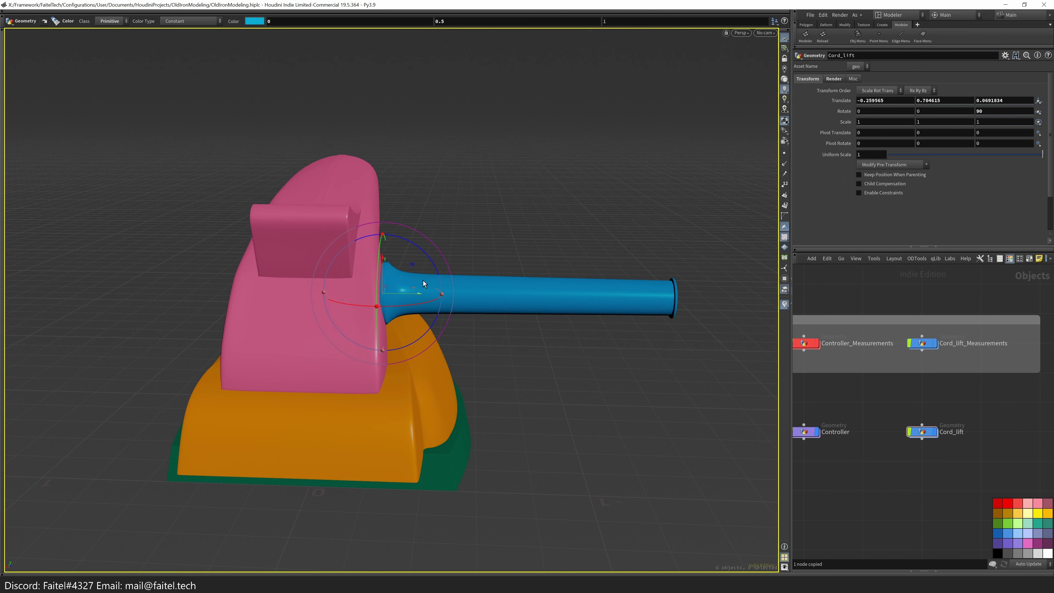
{"action": "right_click_drag", "start_coordinate": [424, 281], "coordinate": [466, 258], "text": "alt"}
{"action": "left_click_drag", "start_coordinate": [465, 258], "coordinate": [460, 308], "text": "alt"}
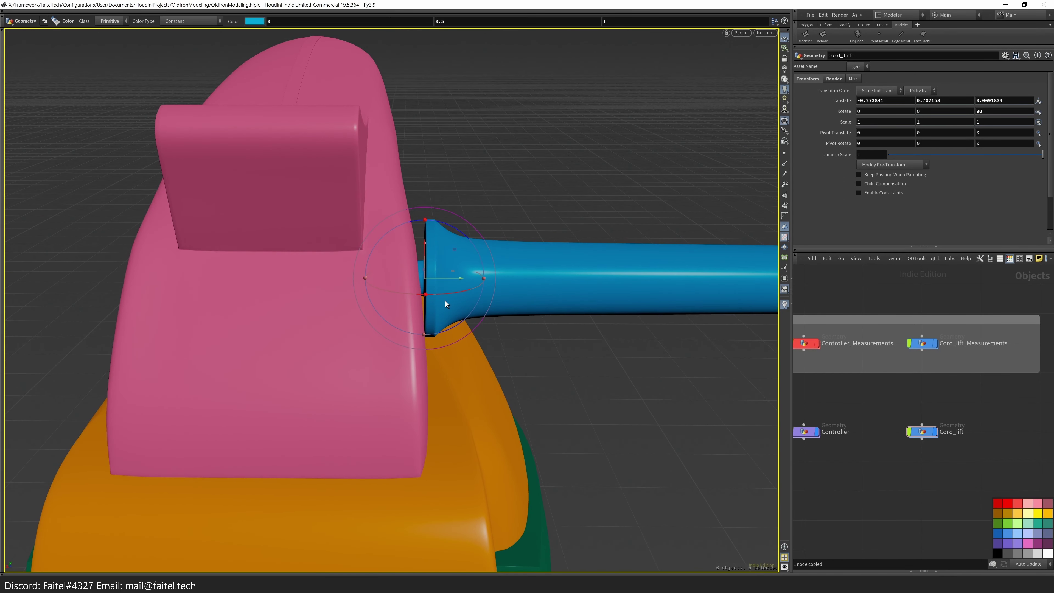
{"action": "left_click", "coordinate": [455, 281]}
{"action": "left_click_drag", "start_coordinate": [456, 282], "coordinate": [468, 255], "text": "alt"}
- Tilt the cord lift to about -2.83, -0.14, 82.49 rotation against the handle's back
{"action": "left_click_drag", "start_coordinate": [468, 256], "coordinate": [442, 269]}
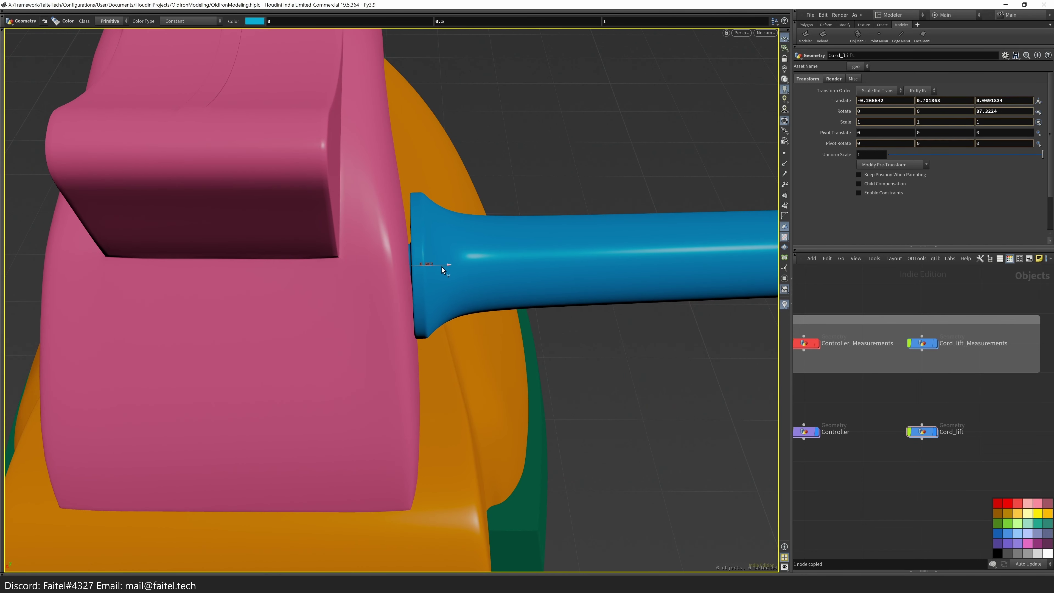
{"action": "scroll", "coordinate": [436, 299], "scroll_direction": "down", "scroll_amount": 6}
{"action": "left_click_drag", "start_coordinate": [431, 219], "coordinate": [352, 307], "text": "alt"}
{"action": "right_click_drag", "start_coordinate": [352, 307], "coordinate": [420, 299], "text": "alt"}
{"action": "mouse_move", "coordinate": [420, 299]}
{"action": "left_mouse_down", "text": "alt"}
{"action": "mouse_move", "coordinate": [430, 307]}
{"action": "mouse_move", "coordinate": [426, 278]}
{"action": "mouse_move", "coordinate": [405, 320]}
{"action": "mouse_move", "coordinate": [416, 352]}
{"action": "mouse_move", "coordinate": [426, 281]}
{"action": "left_mouse_up", "text": "alt"}
{"action": "right_click_drag", "start_coordinate": [426, 281], "coordinate": [380, 344], "text": "alt"}
{"action": "left_click_drag", "start_coordinate": [379, 343], "coordinate": [478, 271], "text": "alt"}
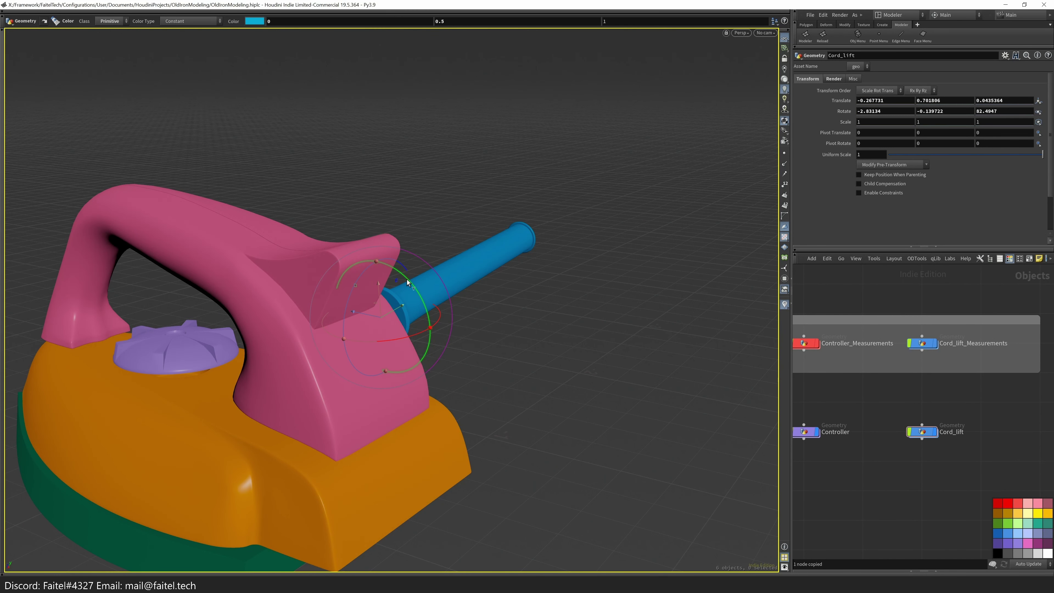
{"action": "key", "text": "space+3"}
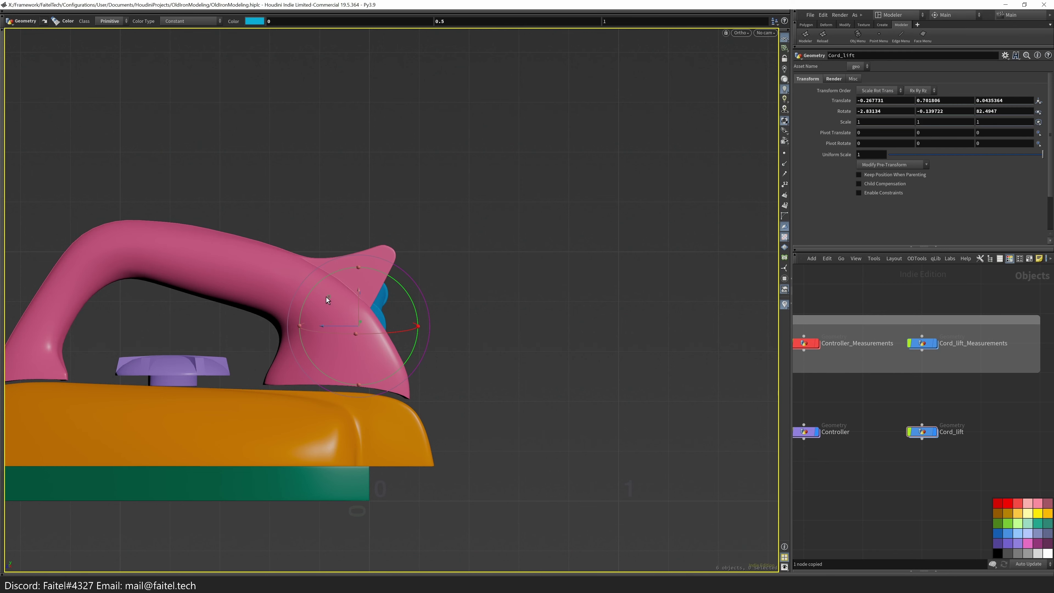
{"action": "mouse_move", "coordinate": [328, 299]}
{"action": "left_mouse_down", "text": "alt"}
{"action": "mouse_move", "coordinate": [172, 366]}
{"action": "mouse_move", "coordinate": [447, 264]}
{"action": "mouse_move", "coordinate": [217, 367]}
{"action": "mouse_move", "coordinate": [320, 313]}
{"action": "left_mouse_up", "text": "alt"}
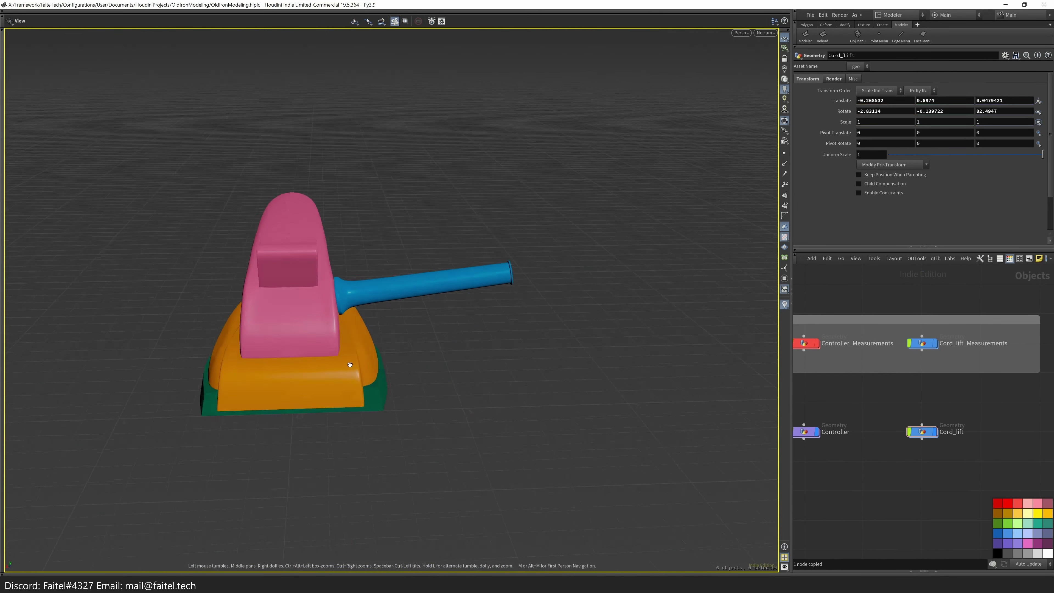
{"action": "left_click_drag", "start_coordinate": [397, 327], "coordinate": [579, 261], "text": "alt"}
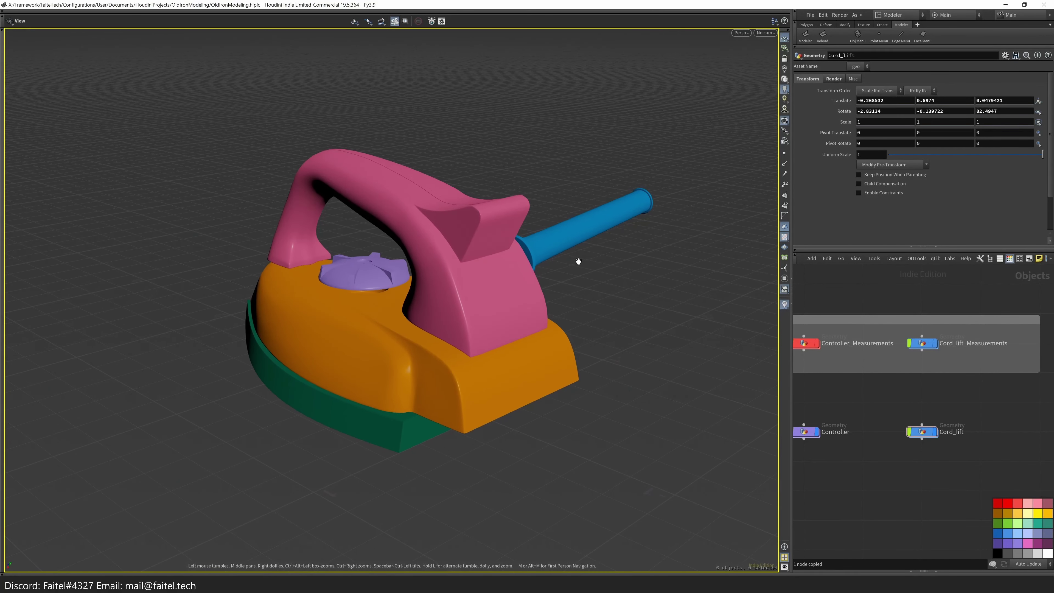
- Create a box primitive and squash it into a thin slab with 1.2 depth
{"action": "key", "text": "q"}
{"action": "left_click", "coordinate": [551, 288]}
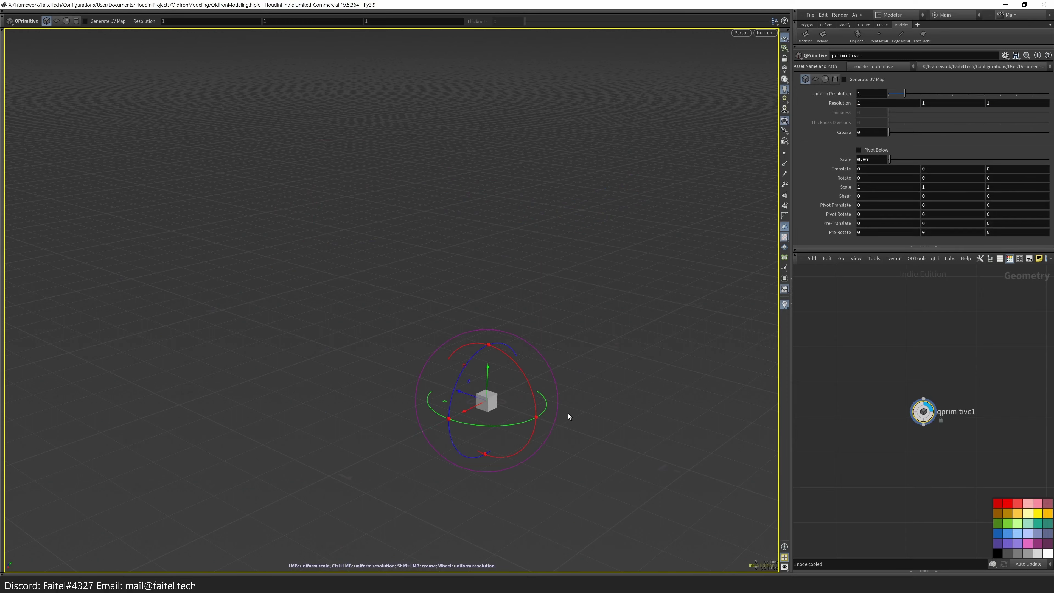
{"action": "left_click_drag", "start_coordinate": [564, 315], "coordinate": [593, 427]}
{"action": "key", "text": "r"}
{"action": "key", "text": "Escape"}
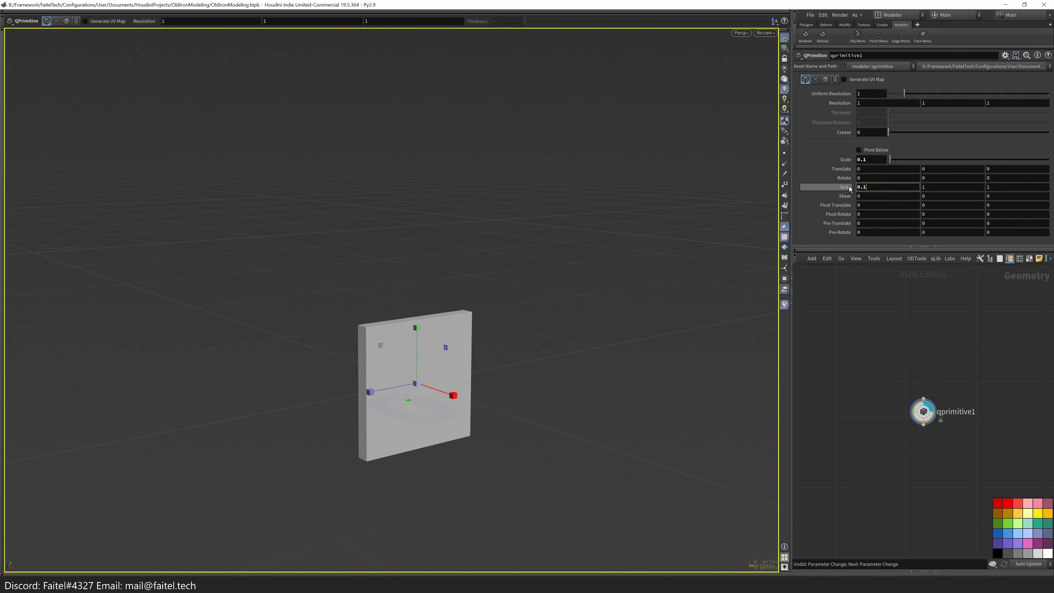
{"action": "key", "text": "Escape"}
{"action": "left_click_drag", "start_coordinate": [415, 324], "coordinate": [470, 324]}
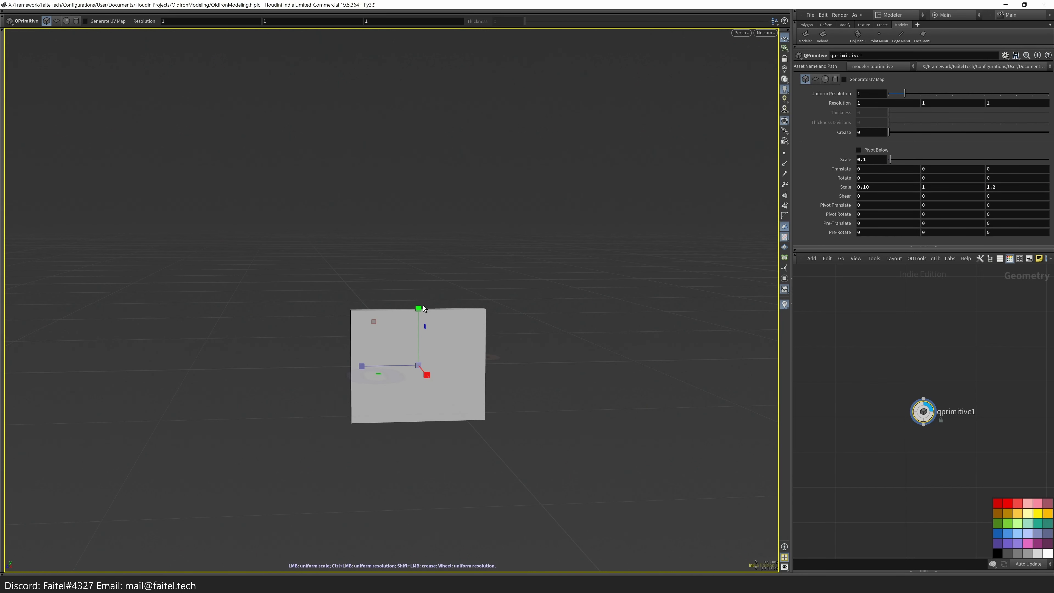
{"action": "left_click_drag", "start_coordinate": [424, 306], "coordinate": [508, 376]}
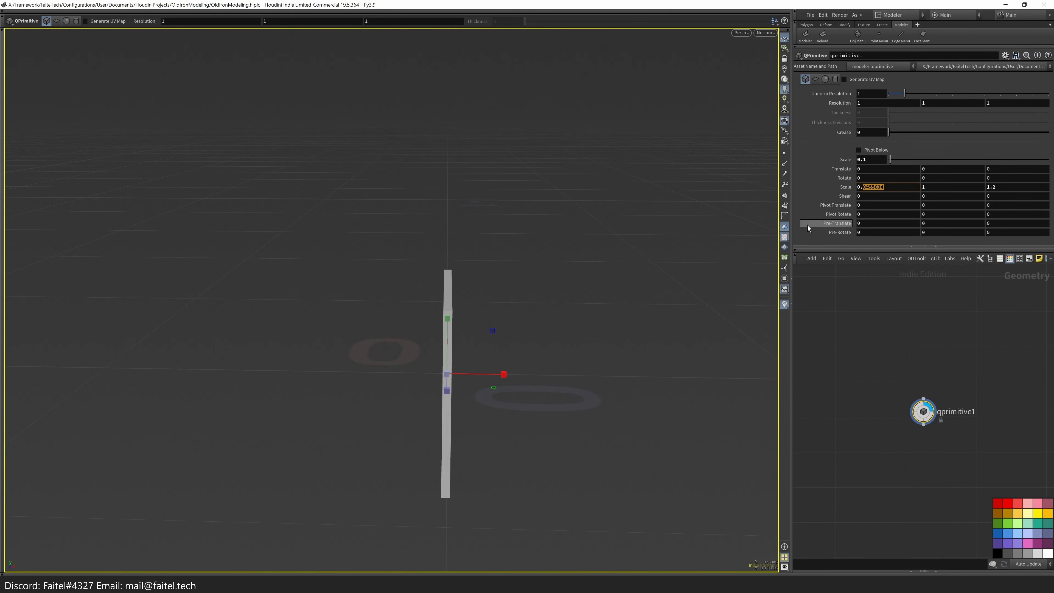
- Set the slab's width scale to 0.3 and bevel its top edges into a round arch
{"action": "key", "text": "BackSpace"}
{"action": "key", "text": "Delete"}
{"action": "key", "text": "Delete"}
{"action": "key", "text": "Delete"}
{"action": "key", "text": "Delete"}
{"action": "key", "text": "Delete"}
{"action": "type", "text": "3"}
{"action": "key", "text": "Return"}
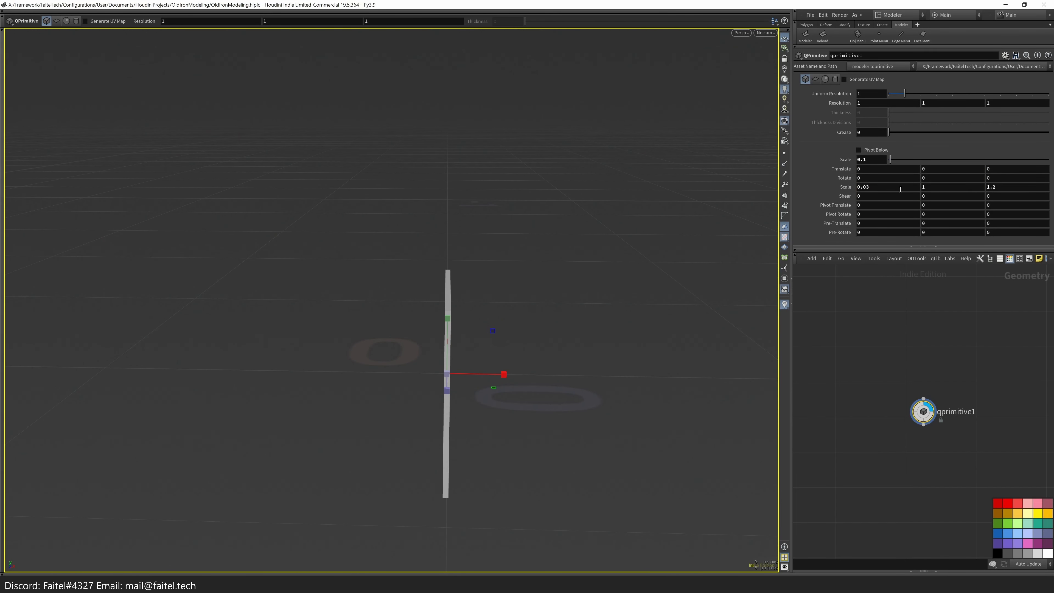
{"action": "key", "text": "Left"}
{"action": "key", "text": "BackSpace"}
{"action": "key", "text": "Return"}
{"action": "key", "text": "Escape"}
{"action": "left_click_drag", "start_coordinate": [490, 328], "coordinate": [511, 312]}
{"action": "key", "text": "Return"}
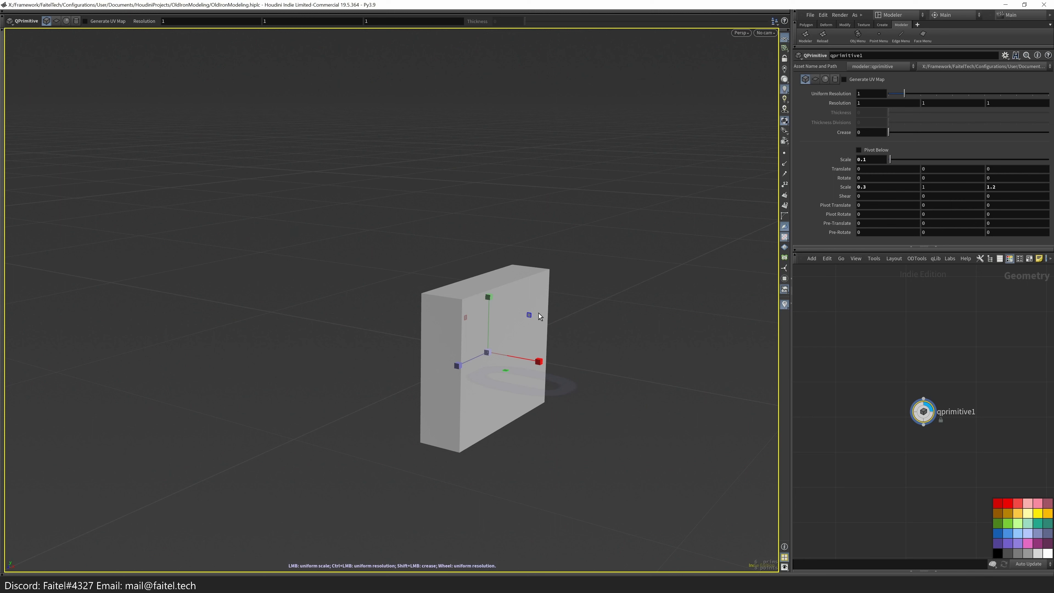
{"action": "key", "text": "b"}
{"action": "left_click_drag", "start_coordinate": [586, 285], "coordinate": [617, 278]}
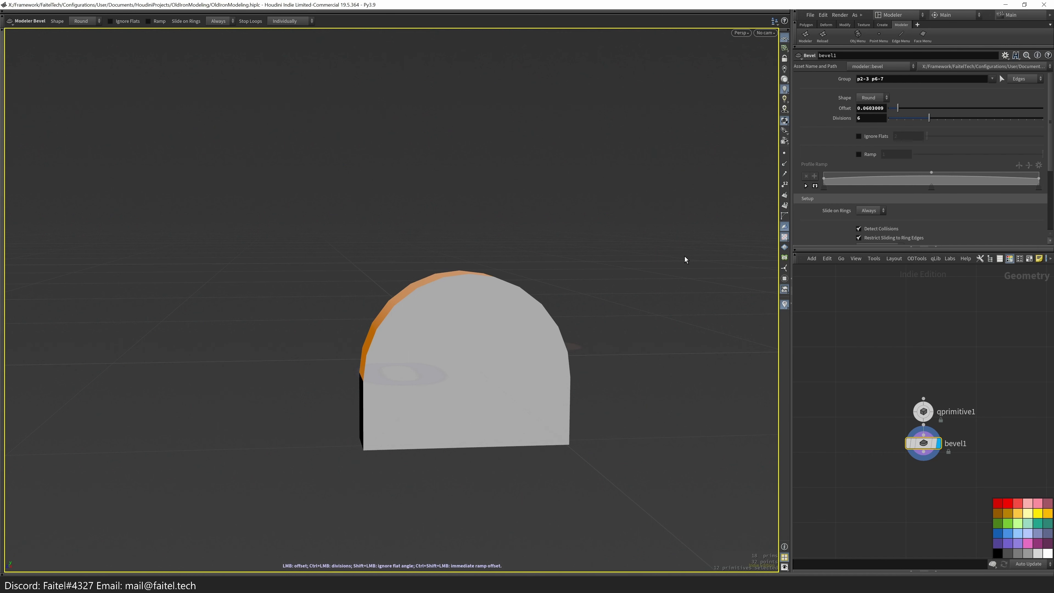
- Select the arch's front face and transform it with an Edit
{"action": "left_click", "coordinate": [460, 388]}
{"action": "mouse_move", "coordinate": [460, 389]}
{"action": "left_mouse_down", "text": "alt"}
{"action": "mouse_move", "coordinate": [699, 314]}
{"action": "mouse_move", "coordinate": [443, 376]}
{"action": "left_mouse_up", "text": "alt"}
{"action": "key", "text": "t"}
{"action": "key", "text": "ctrl+z"}
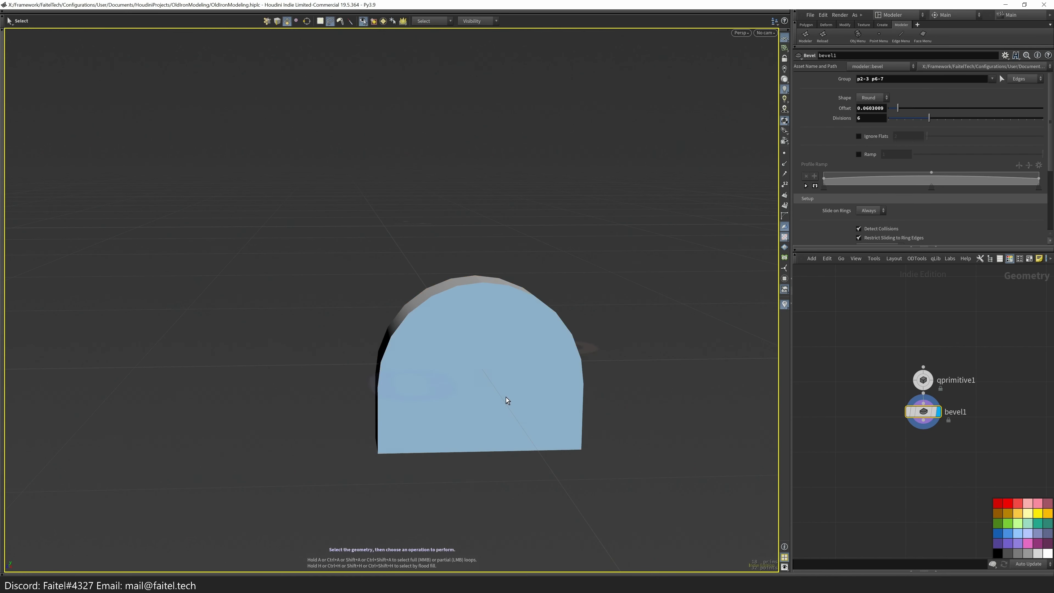
{"action": "left_click", "coordinate": [549, 410]}
{"action": "left_click_drag", "start_coordinate": [549, 410], "coordinate": [666, 382], "text": "alt"}
{"action": "key", "text": "t"}
{"action": "left_click_drag", "start_coordinate": [453, 348], "coordinate": [688, 344], "text": "alt"}
- Select all of the arch and fuse its overlapping points
{"action": "key", "text": "s"}
{"action": "key", "text": "n"}
{"action": "key", "text": "shift+f"}
- Add another Edit on a front face and inspect the arch's sides
{"action": "left_click", "coordinate": [523, 400]}
{"action": "left_click_drag", "start_coordinate": [523, 400], "coordinate": [647, 354], "text": "alt"}
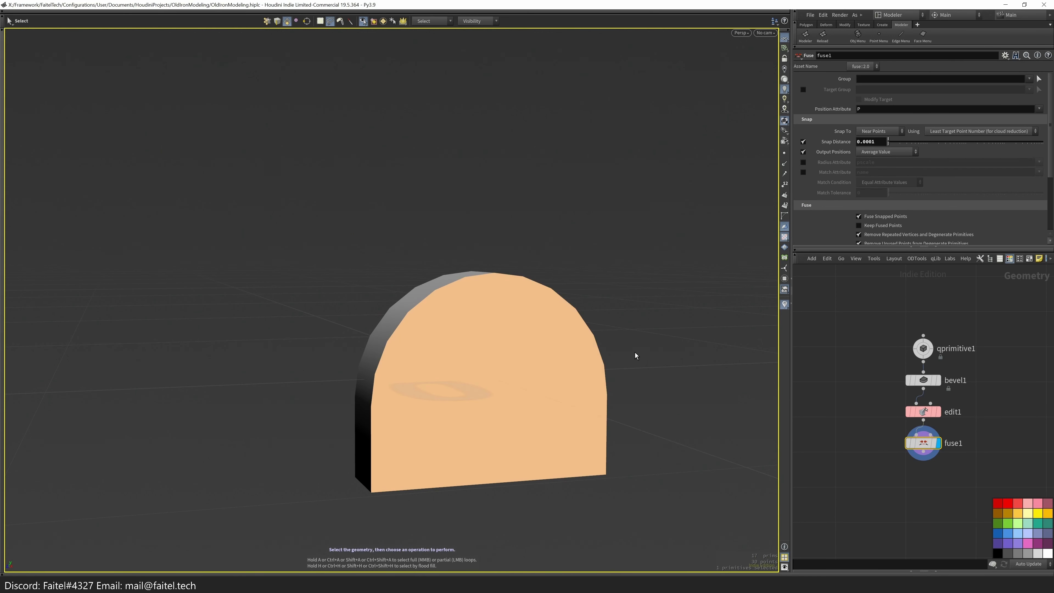
{"action": "key", "text": "r"}
{"action": "key", "text": "t"}
{"action": "key", "text": "s"}
{"action": "left_click_drag", "start_coordinate": [484, 368], "coordinate": [547, 327], "text": "alt"}
{"action": "scroll", "coordinate": [501, 340], "scroll_direction": "down", "scroll_amount": 5}
{"action": "scroll", "coordinate": [501, 339], "scroll_direction": "up", "scroll_amount": 5}
- Trial-extrude the front face's border loop to about 0.79, then delete the extrude and edit nodes
{"action": "left_click", "coordinate": [510, 353]}
{"action": "key", "text": "3"}
{"action": "left_click_drag", "start_coordinate": [510, 356], "coordinate": [491, 266], "text": "alt"}
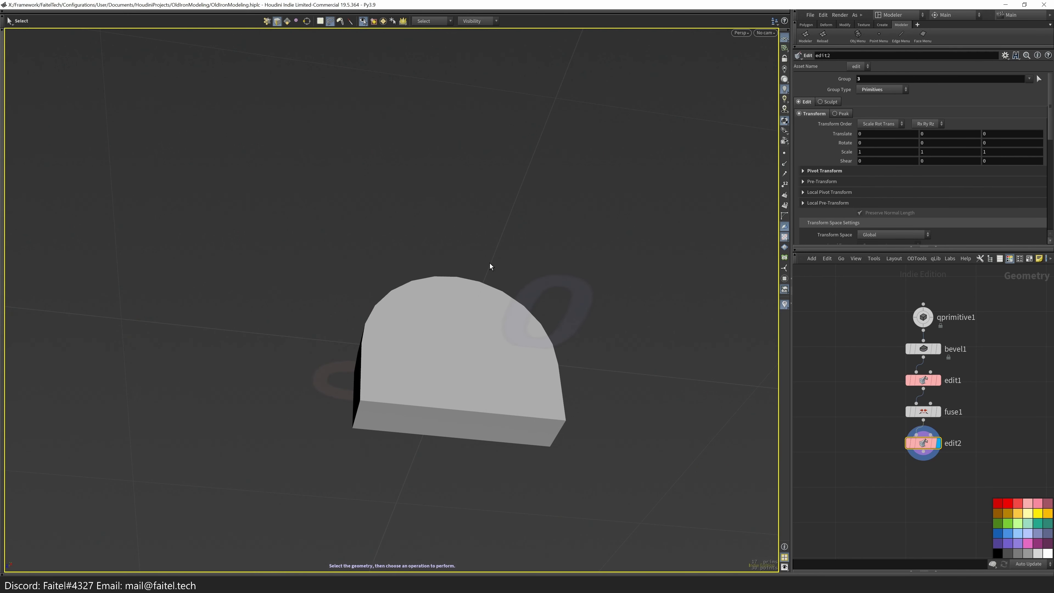
{"action": "left_click_drag", "start_coordinate": [430, 384], "coordinate": [329, 389], "text": "alt"}
{"action": "left_click", "coordinate": [328, 390]}
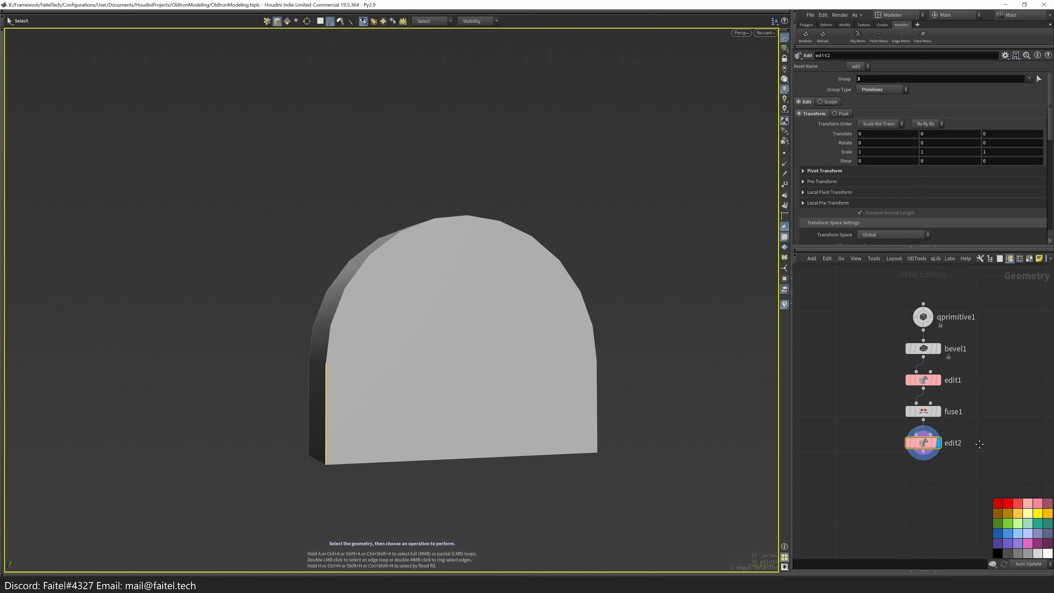
{"action": "middle_click_drag", "start_coordinate": [980, 444], "coordinate": [962, 431]}
{"action": "left_click_drag", "start_coordinate": [557, 350], "coordinate": [577, 348], "text": "alt"}
{"action": "double_click", "coordinate": [551, 455]}
{"action": "key", "text": "e"}
{"action": "left_click_drag", "start_coordinate": [607, 393], "coordinate": [420, 286], "text": "shift"}
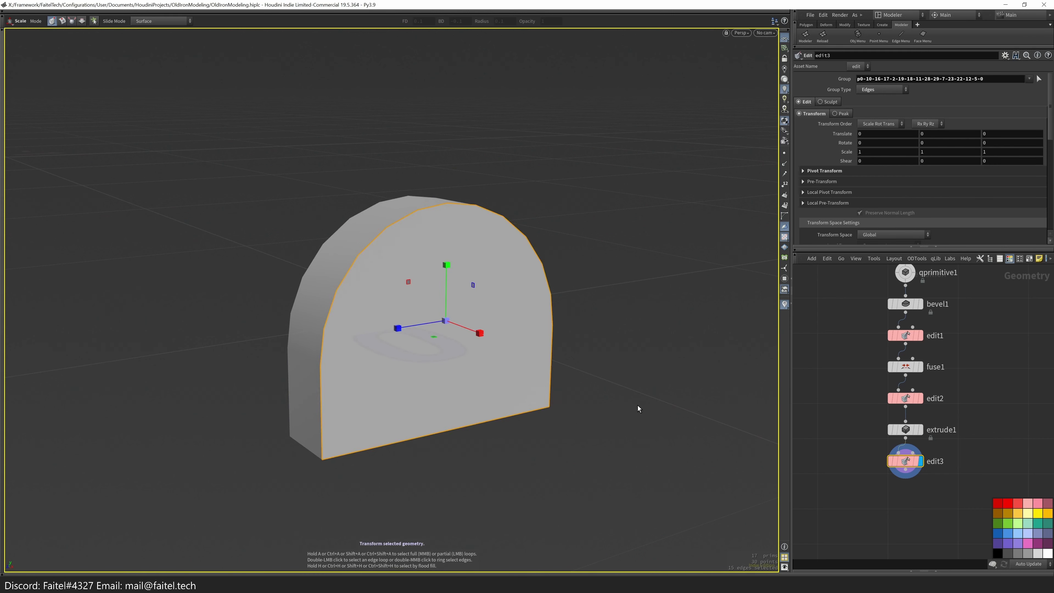
{"action": "key", "text": "ctrl+x"}
{"action": "key", "text": "Delete"}
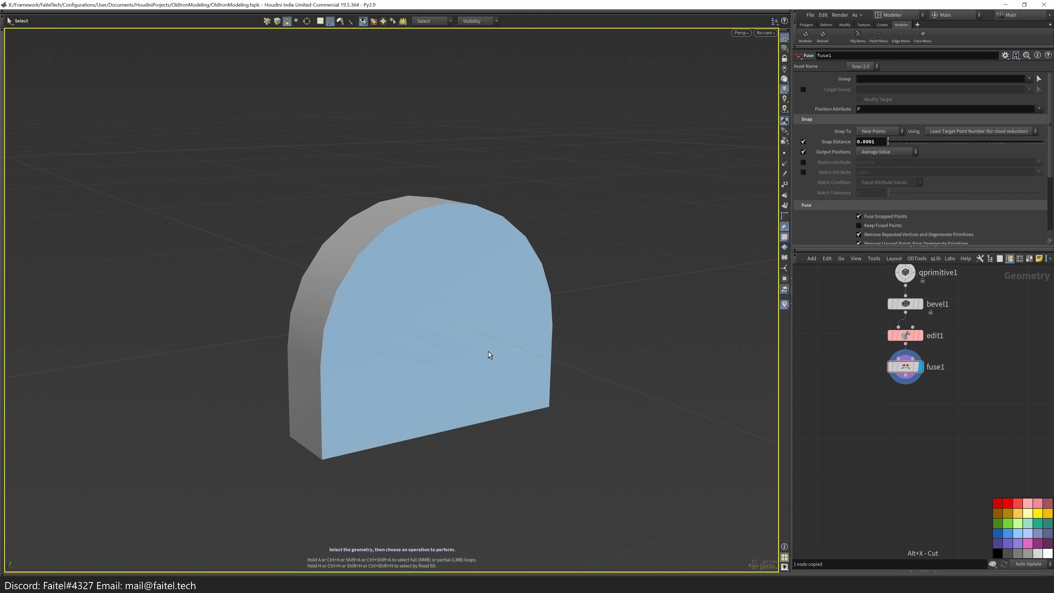
- Scale the arch's front face down to 0.87 with an Edit
{"action": "left_click", "coordinate": [491, 351]}
{"action": "left_click_drag", "start_coordinate": [527, 364], "coordinate": [532, 342]}
{"action": "key", "text": "space+4"}
{"action": "key", "text": "e"}
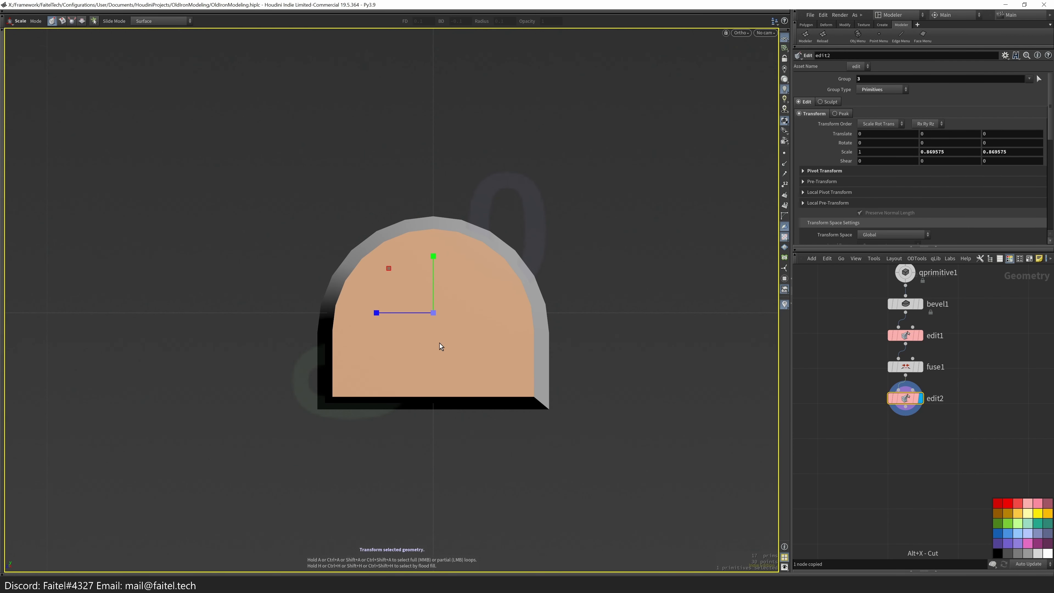
{"action": "left_click_drag", "start_coordinate": [488, 270], "coordinate": [646, 348]}
- Bevel the front face's border into a rounded rim
{"action": "key", "text": "b"}
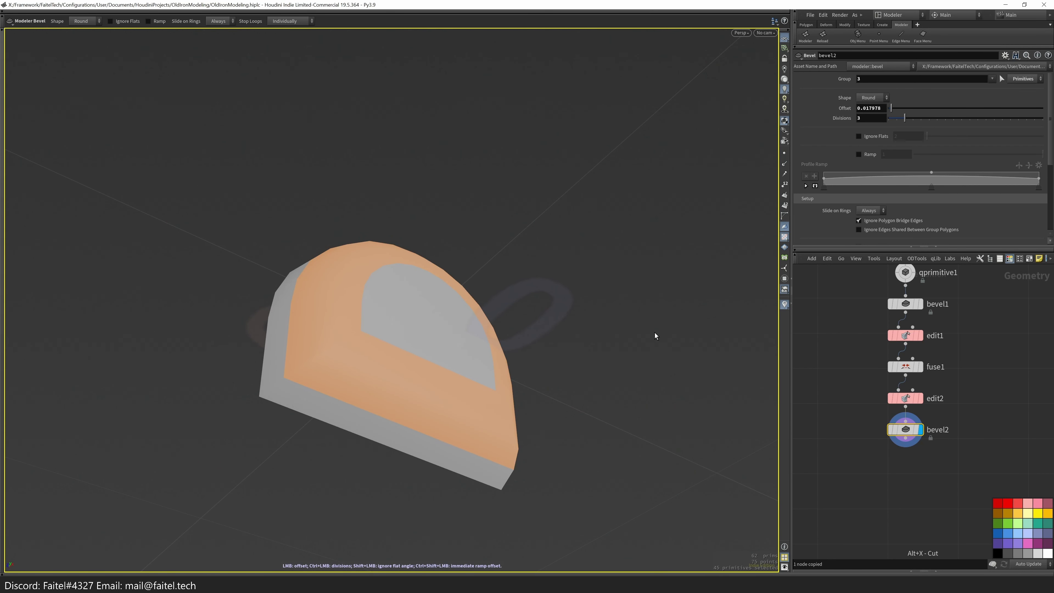
{"action": "left_click_drag", "start_coordinate": [471, 321], "coordinate": [602, 351]}
{"action": "key", "text": "s"}
- Move and scale the inner and outer arch edge loops, checking in front view
{"action": "left_click", "coordinate": [523, 419]}
{"action": "key", "text": "g"}
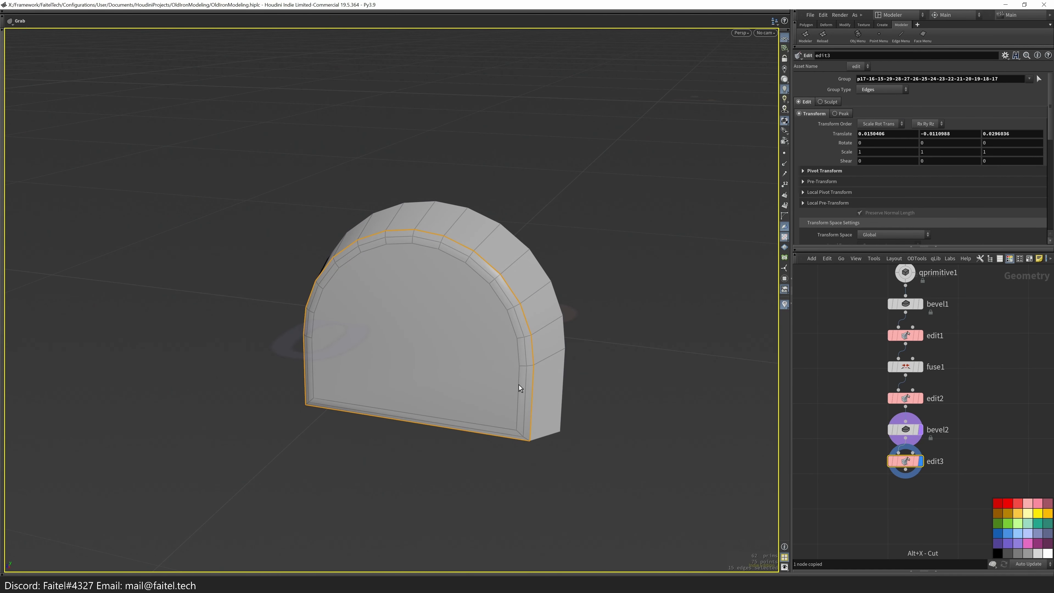
{"action": "key", "text": "e"}
{"action": "left_click_drag", "start_coordinate": [536, 379], "coordinate": [418, 305]}
{"action": "left_click", "coordinate": [527, 361]}
{"action": "key", "text": "Escape"}
{"action": "key", "text": "e"}
{"action": "key", "text": "Escape"}
{"action": "key", "text": "space+3"}
{"action": "key", "text": "s"}
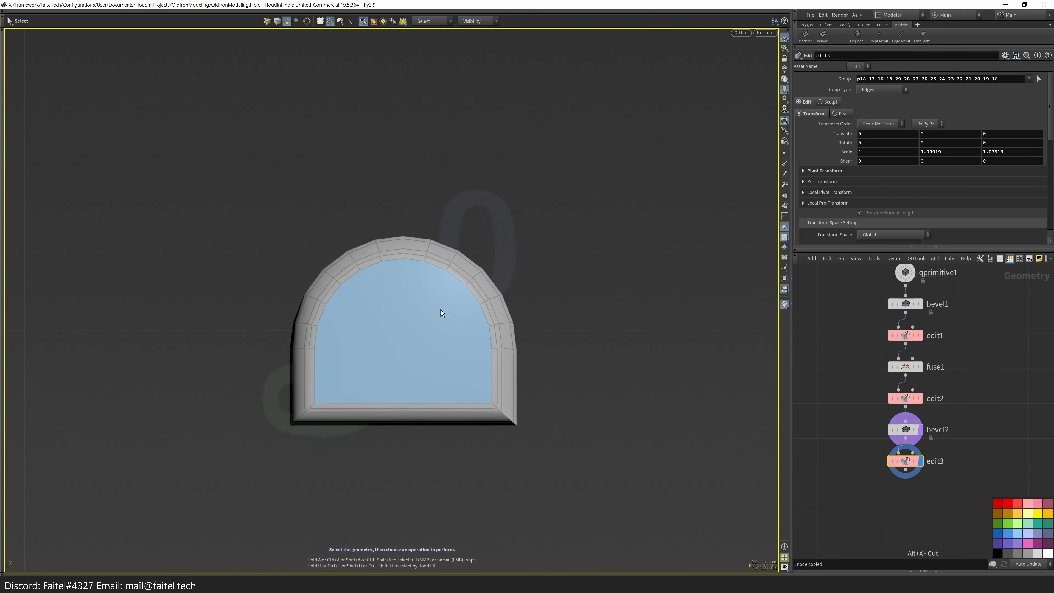
{"action": "key", "text": "Escape"}
{"action": "left_click_drag", "start_coordinate": [441, 310], "coordinate": [478, 379]}
- Delete the recessed front face
{"action": "scroll", "coordinate": [468, 457], "scroll_direction": "up", "scroll_amount": 5}
{"action": "key", "text": "s"}
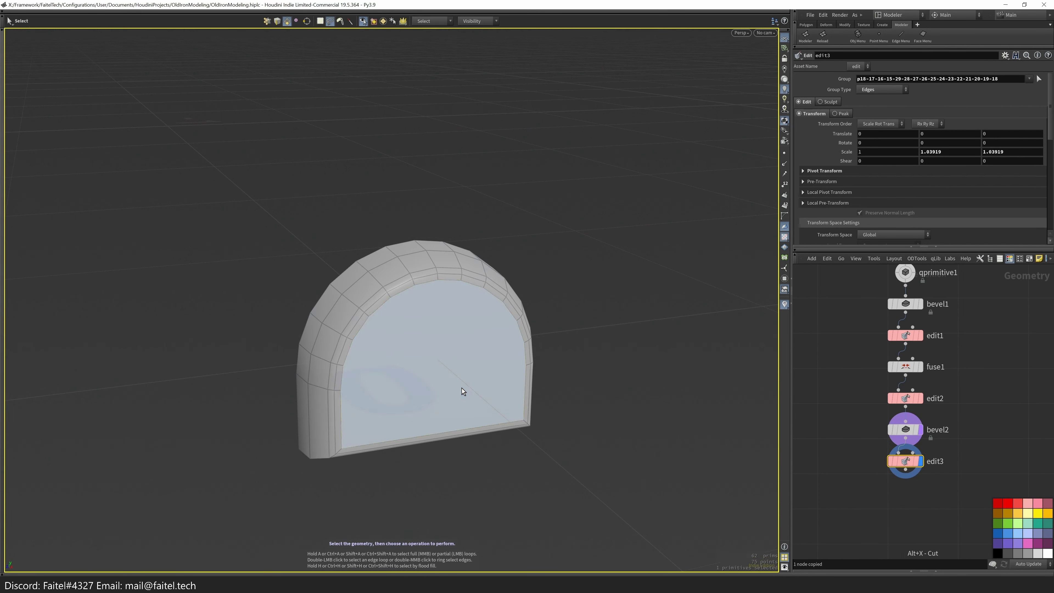
{"action": "left_click", "coordinate": [462, 392]}
{"action": "key", "text": "Delete"}
{"action": "key", "text": "Tab"}
- Fill the hole in the arch's front with a quadrilateral-grid PolyFill
{"action": "left_click", "coordinate": [530, 388]}
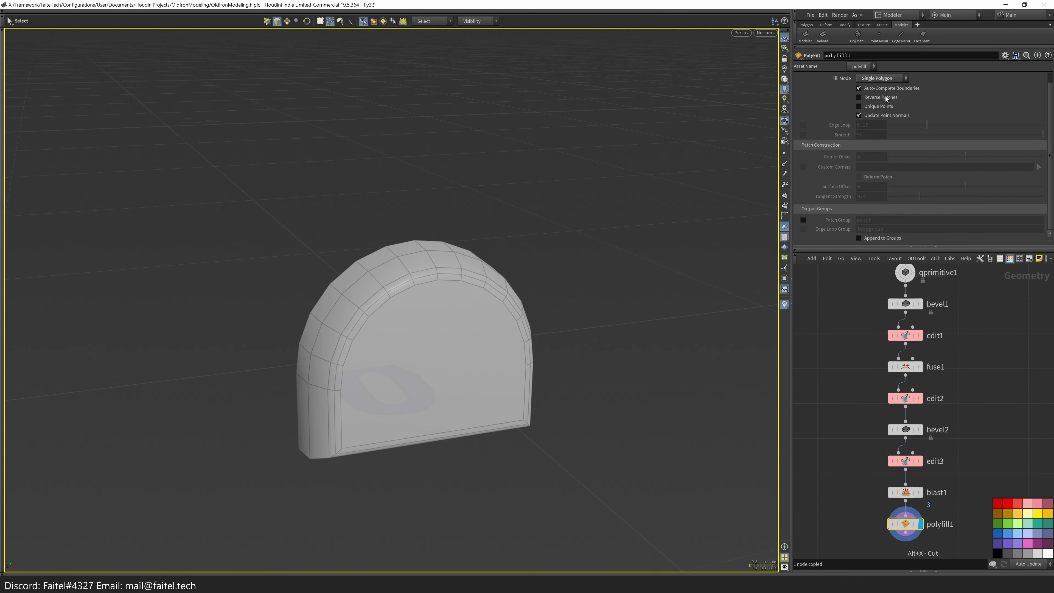
{"action": "left_click", "coordinate": [881, 124]}
{"action": "key", "text": "Escape"}
{"action": "left_click_drag", "start_coordinate": [490, 274], "coordinate": [540, 291]}
- Insert edge loops across the arch's bottom rim
{"action": "key", "text": "ctrl+r"}
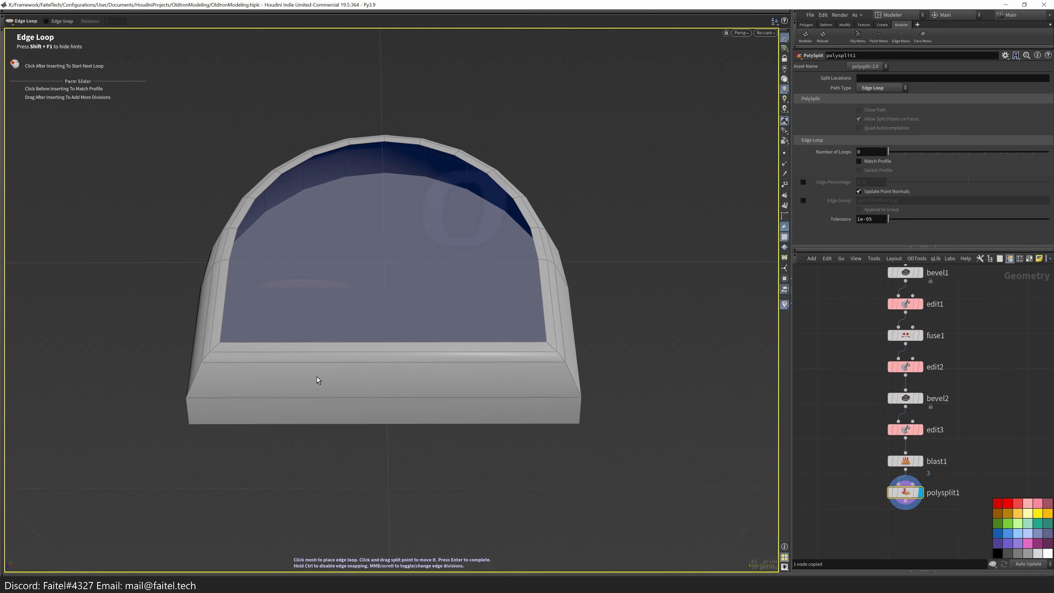
{"action": "left_click_drag", "start_coordinate": [266, 349], "coordinate": [293, 389], "text": "alt"}
{"action": "left_click", "coordinate": [405, 388]}
{"action": "scroll", "coordinate": [406, 389], "scroll_direction": "up", "scroll_amount": 3}
{"action": "left_click_drag", "start_coordinate": [406, 388], "coordinate": [567, 304], "text": "alt"}
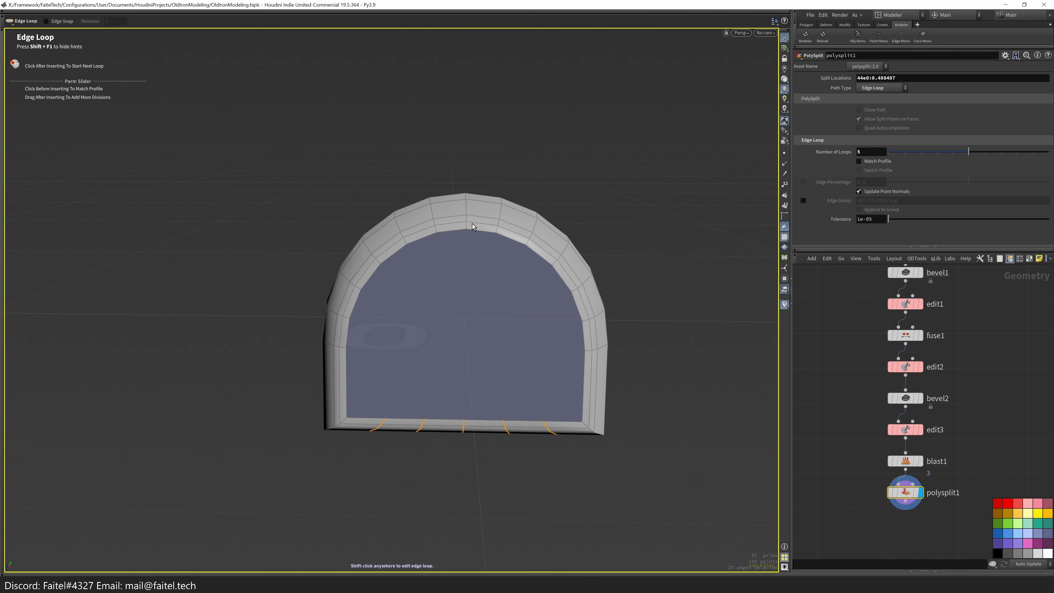
{"action": "key", "text": "s"}
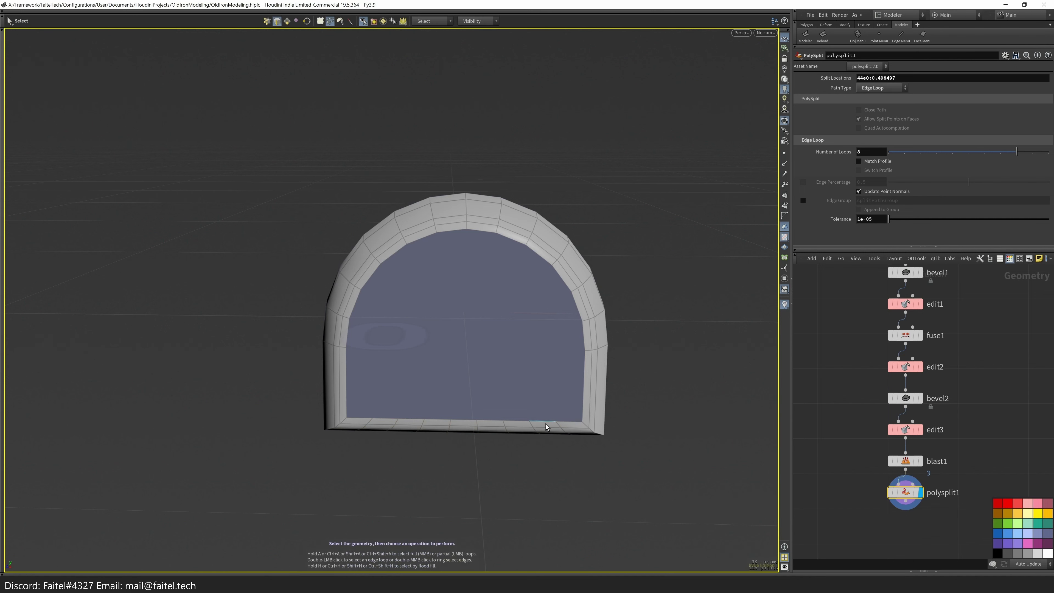
- Refill the front hole, keeping Quadrilateral Grid mode, and select the new fill face
{"action": "key", "text": "Tab"}
{"action": "left_click", "coordinate": [547, 384]}
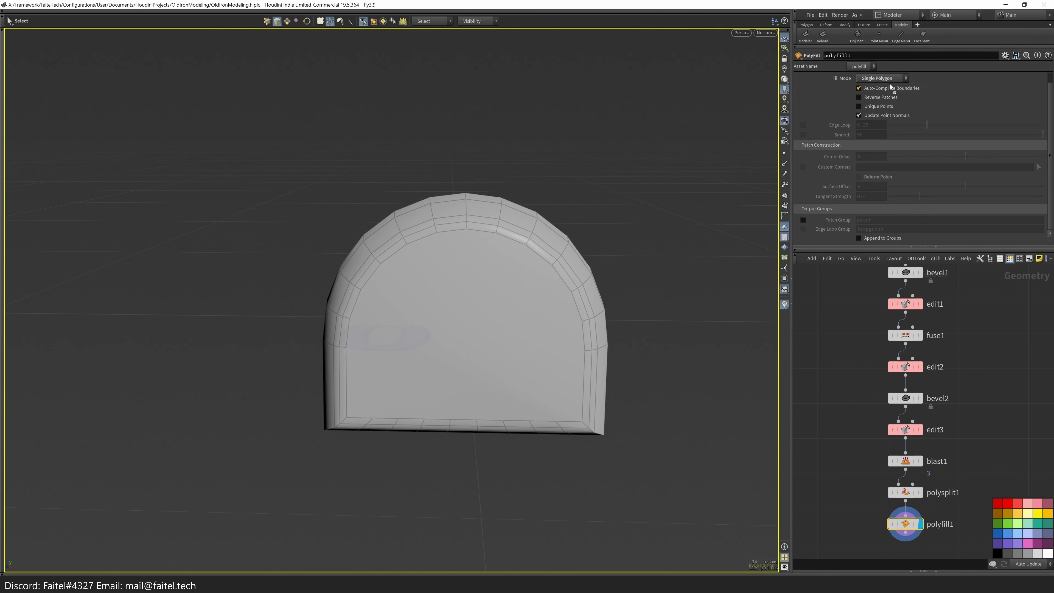
{"action": "left_click", "coordinate": [883, 78]}
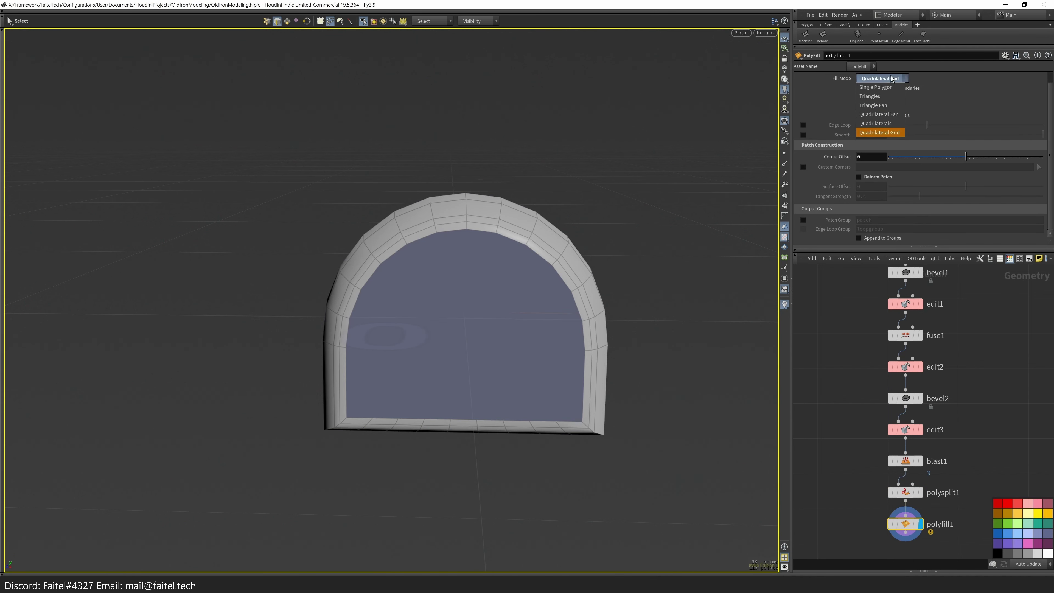
{"action": "left_click", "coordinate": [883, 107]}
{"action": "key", "text": "ctrl+z"}
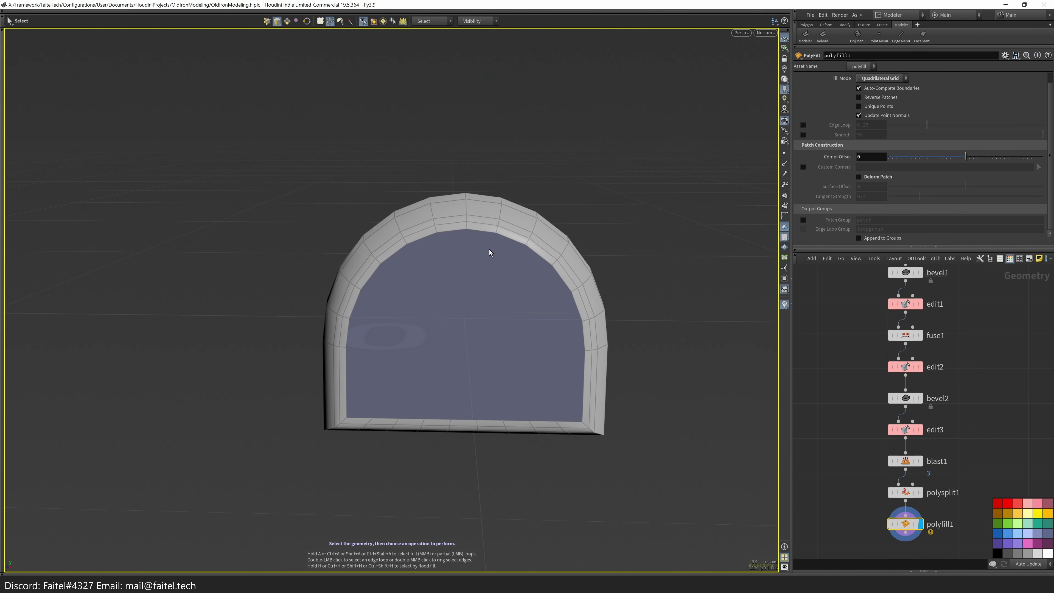
{"action": "key", "text": "Escape"}
{"action": "left_click_drag", "start_coordinate": [629, 376], "coordinate": [576, 435]}
{"action": "key", "text": "s"}
{"action": "left_click", "coordinate": [612, 412]}
- Inset the front fill face by about 0.012 and delete its centre face
{"action": "key", "text": "i"}
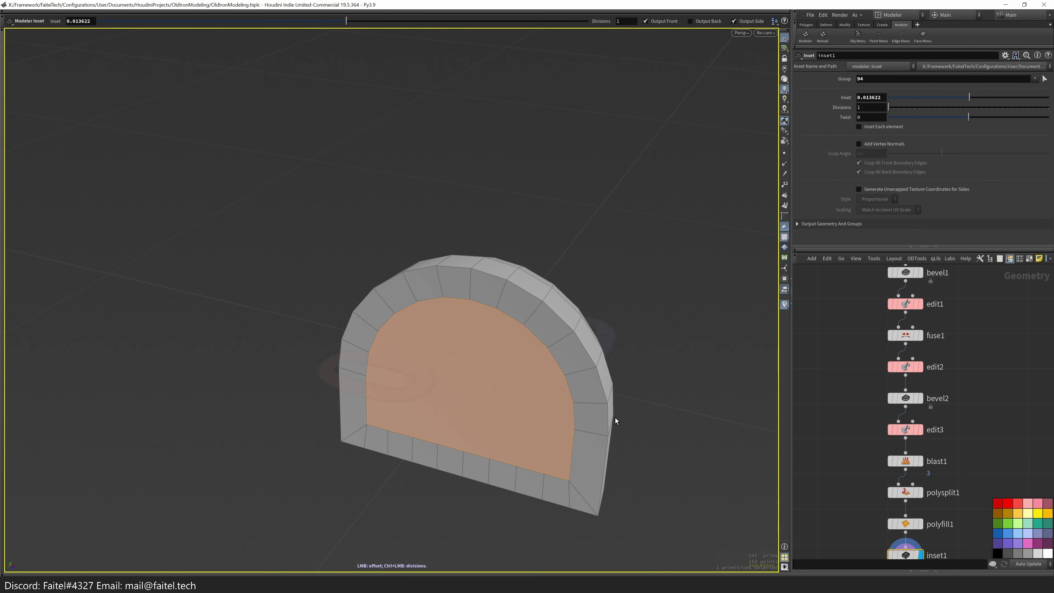
{"action": "left_click_drag", "start_coordinate": [615, 417], "coordinate": [520, 318]}
{"action": "key", "text": "Delete"}
- Refill the inset hole with a Quadrilateral Grid PolyFill
{"action": "scroll", "coordinate": [520, 317], "scroll_direction": "up", "scroll_amount": 3}
{"action": "key", "text": "Tab"}
{"action": "left_click", "coordinate": [571, 307]}
{"action": "left_click", "coordinate": [880, 78]}
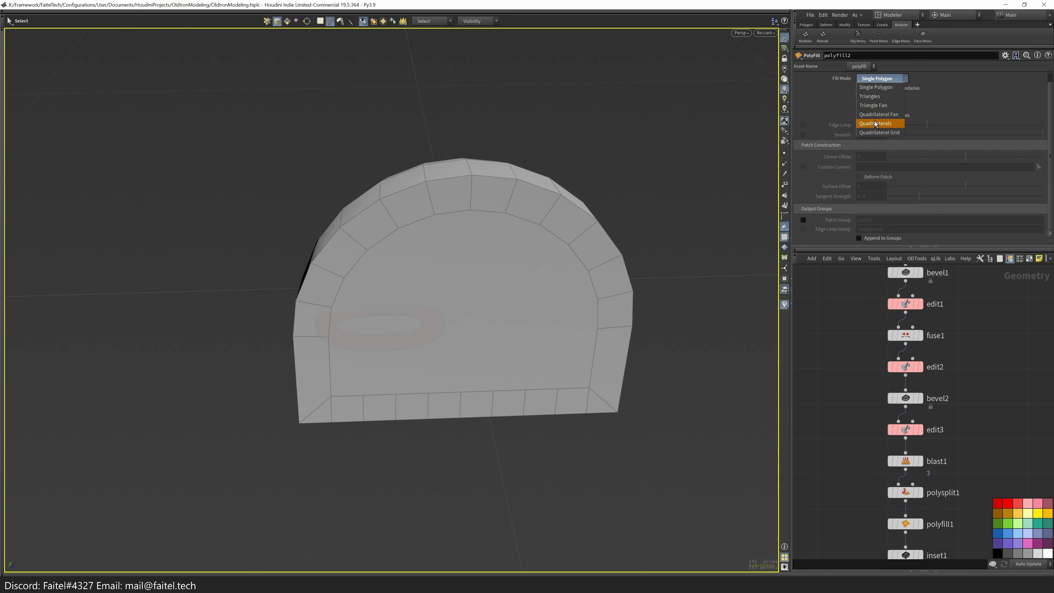
{"action": "left_click", "coordinate": [880, 109]}
{"action": "left_click", "coordinate": [874, 132]}
- Select the new patch faces and grow the selection across the patch
{"action": "left_click", "coordinate": [582, 303]}
{"action": "left_click", "coordinate": [457, 303], "text": "shift"}
{"action": "key", "text": "Tab"}
{"action": "left_click", "coordinate": [456, 287]}
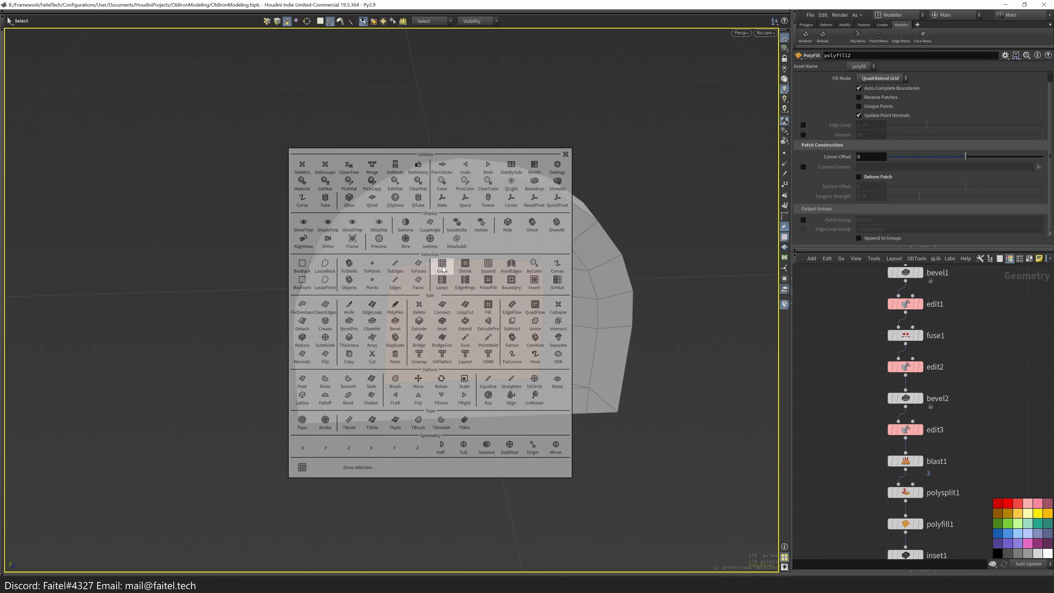
{"action": "left_click", "coordinate": [453, 392], "text": "shift"}
{"action": "mouse_move", "coordinate": [453, 393]}
{"action": "left_mouse_down", "text": "alt"}
{"action": "mouse_move", "coordinate": [695, 332]}
{"action": "mouse_move", "coordinate": [572, 341]}
{"action": "mouse_move", "coordinate": [671, 346]}
{"action": "mouse_move", "coordinate": [446, 383]}
{"action": "left_mouse_up", "text": "alt"}
- Extrude the selected patch forward along the handle into a protruding block
{"action": "key", "text": "shift+e"}
{"action": "key", "text": "Tab"}
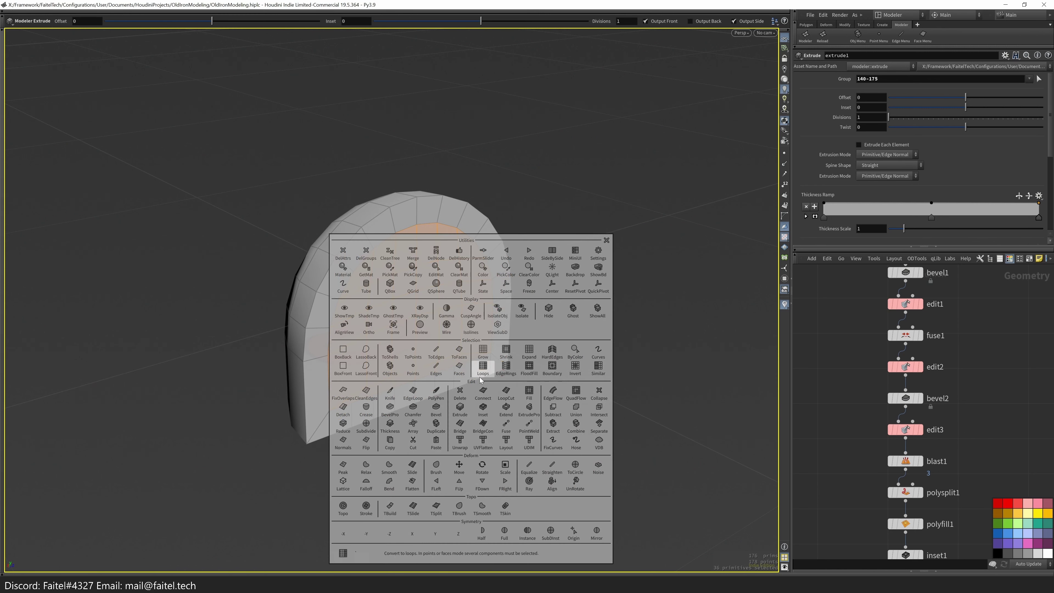
{"action": "left_click", "coordinate": [518, 412]}
{"action": "left_click_drag", "start_coordinate": [410, 320], "coordinate": [565, 379]}
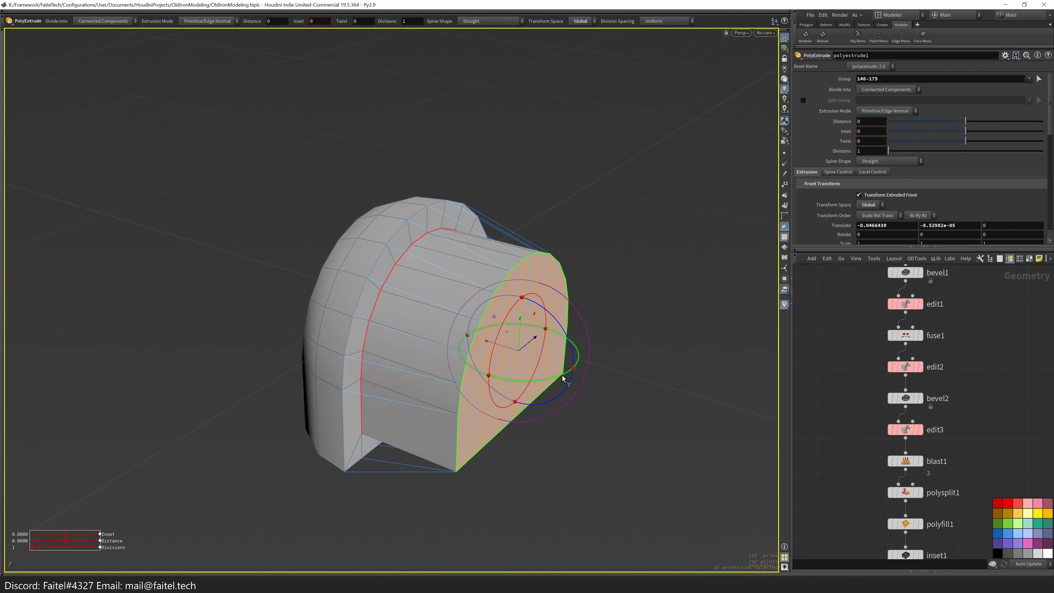
{"action": "key", "text": "Escape"}
{"action": "left_click_drag", "start_coordinate": [504, 456], "coordinate": [431, 429]}
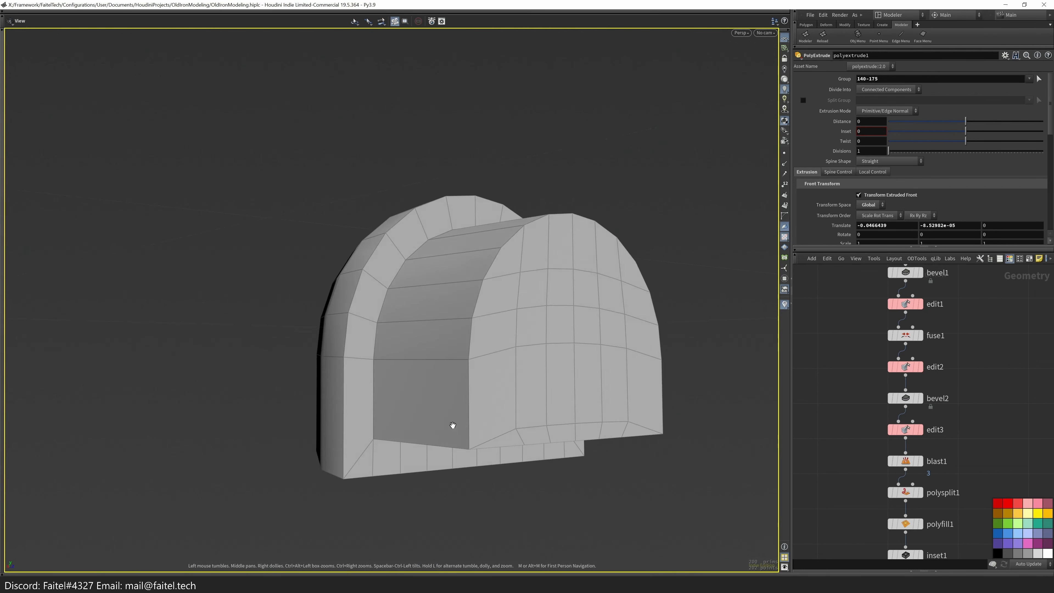
- Add an edge loop across the arch
{"action": "key", "text": "l"}
{"action": "left_click", "coordinate": [374, 402]}
{"action": "key", "text": "Return"}
- Cut a new edge freehand across a face of the arch
{"action": "key", "text": "p"}
{"action": "left_click_drag", "start_coordinate": [549, 435], "coordinate": [686, 419], "text": "alt"}
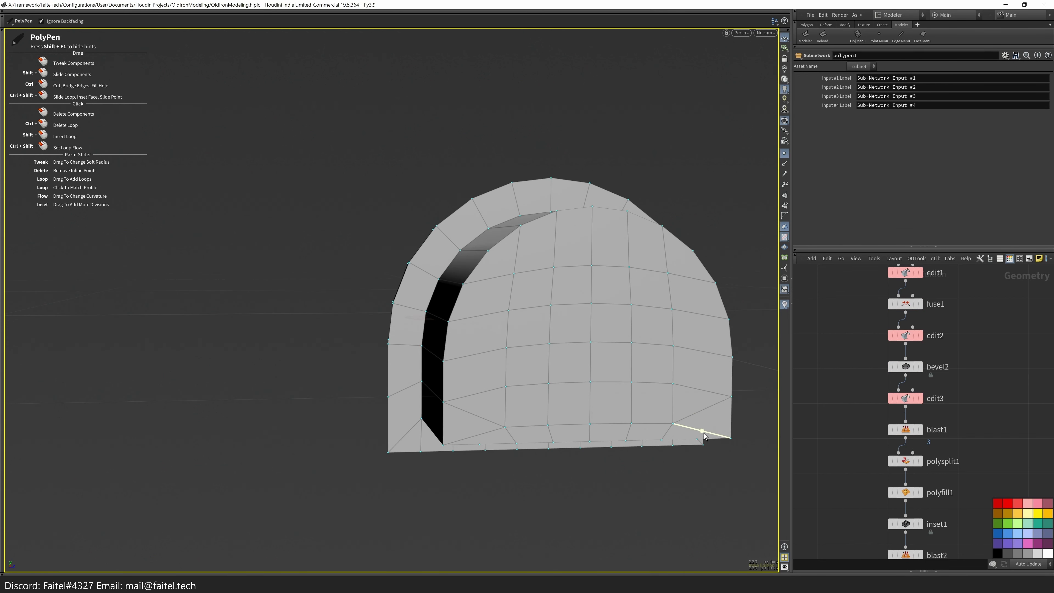
{"action": "left_click_drag", "start_coordinate": [482, 439], "coordinate": [434, 413], "text": "alt"}
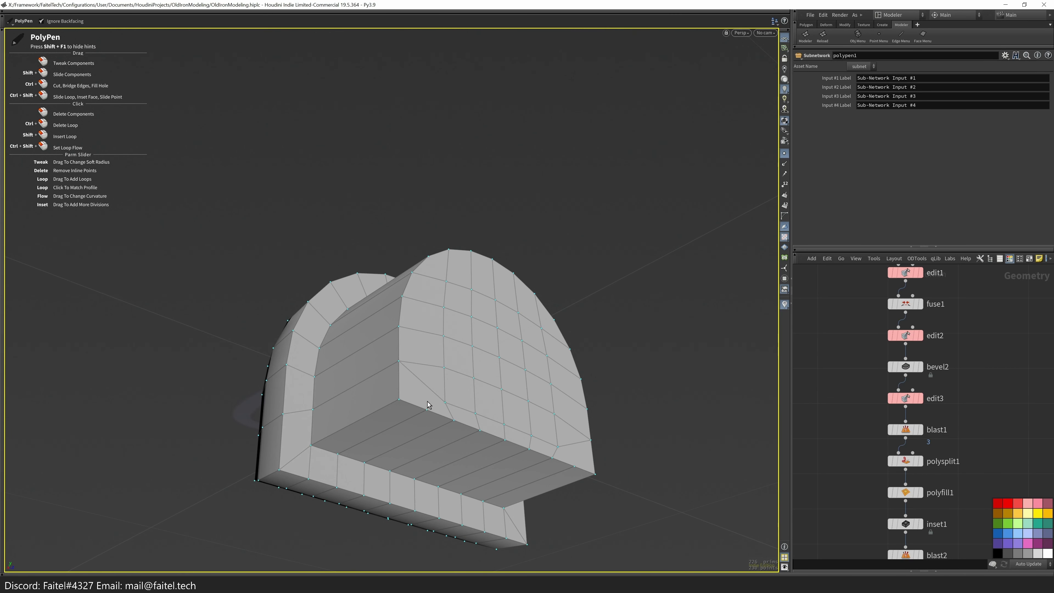
{"action": "left_click_drag", "start_coordinate": [575, 467], "coordinate": [575, 444], "text": "ctrl"}
{"action": "left_click", "coordinate": [423, 384], "text": "ctrl"}
{"action": "left_click_drag", "start_coordinate": [423, 384], "coordinate": [435, 424], "text": "alt"}
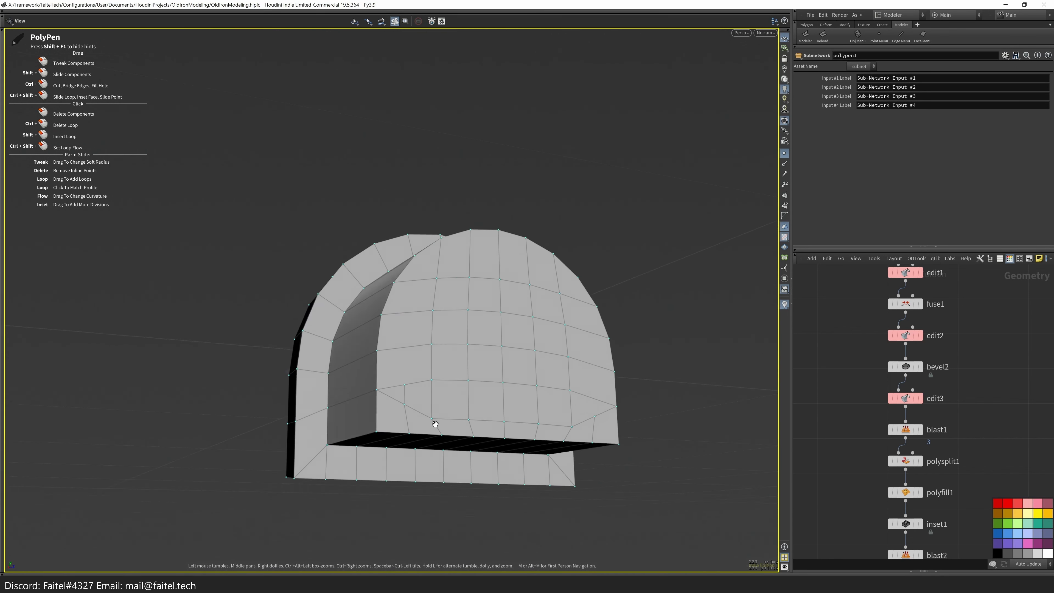
{"action": "left_click_drag", "start_coordinate": [525, 395], "coordinate": [489, 441], "text": "alt"}
- Select the block's bottom-front edges and bevel them
{"action": "key", "text": "s"}
{"action": "left_click", "coordinate": [488, 442]}
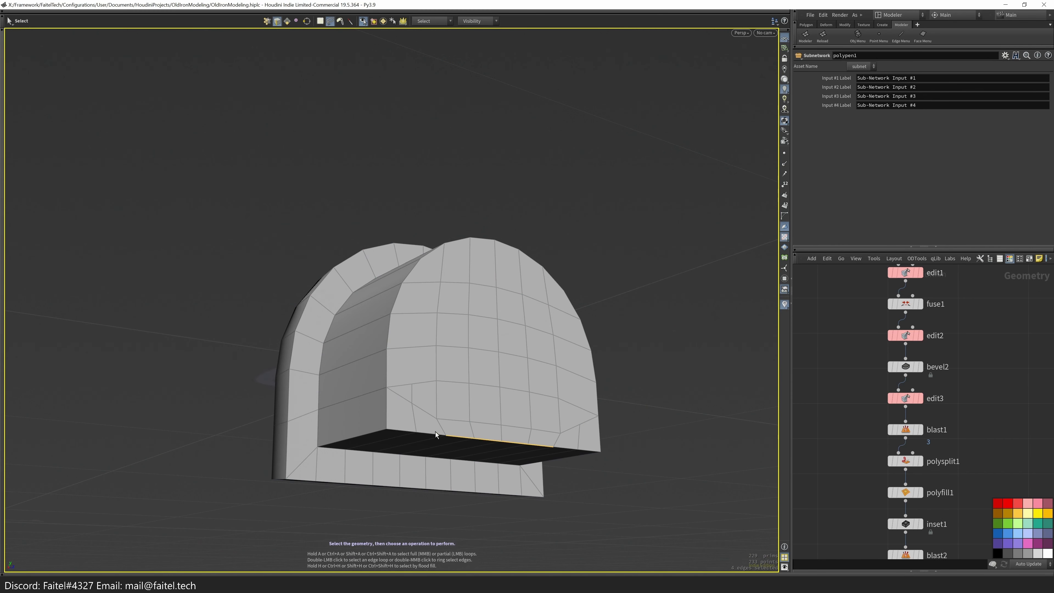
{"action": "left_click", "coordinate": [571, 454], "text": "shift"}
{"action": "key", "text": "b"}
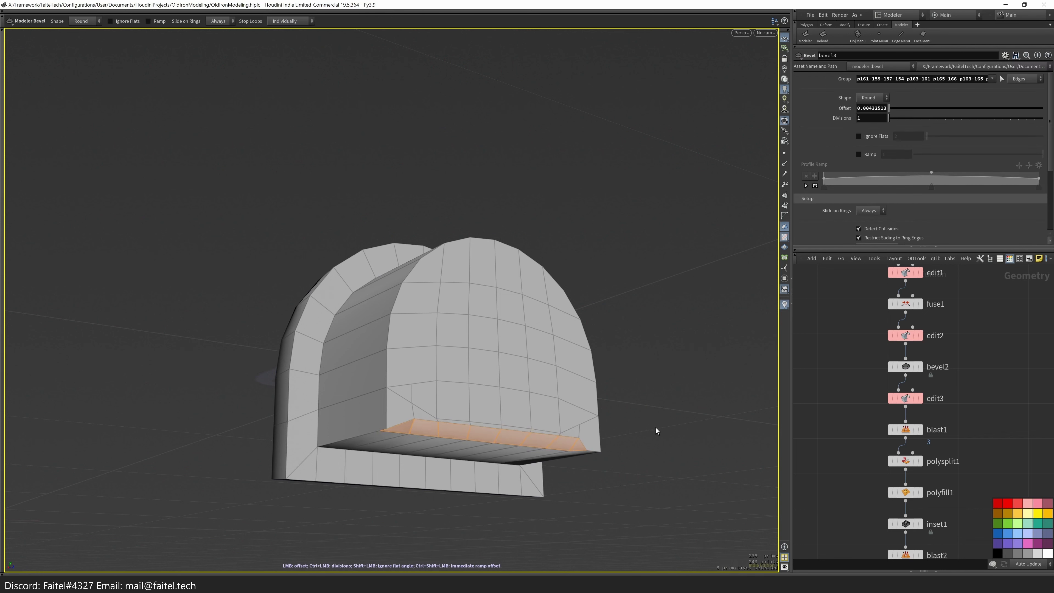
{"action": "mouse_move", "coordinate": [656, 428]}
{"action": "left_mouse_down", "text": "alt"}
{"action": "mouse_move", "coordinate": [589, 427]}
{"action": "mouse_move", "coordinate": [595, 365]}
{"action": "mouse_move", "coordinate": [642, 424]}
{"action": "left_mouse_up", "text": "alt"}
{"action": "left_click", "coordinate": [597, 452], "text": "shift"}
{"action": "left_click", "coordinate": [580, 459], "text": "ctrl"}
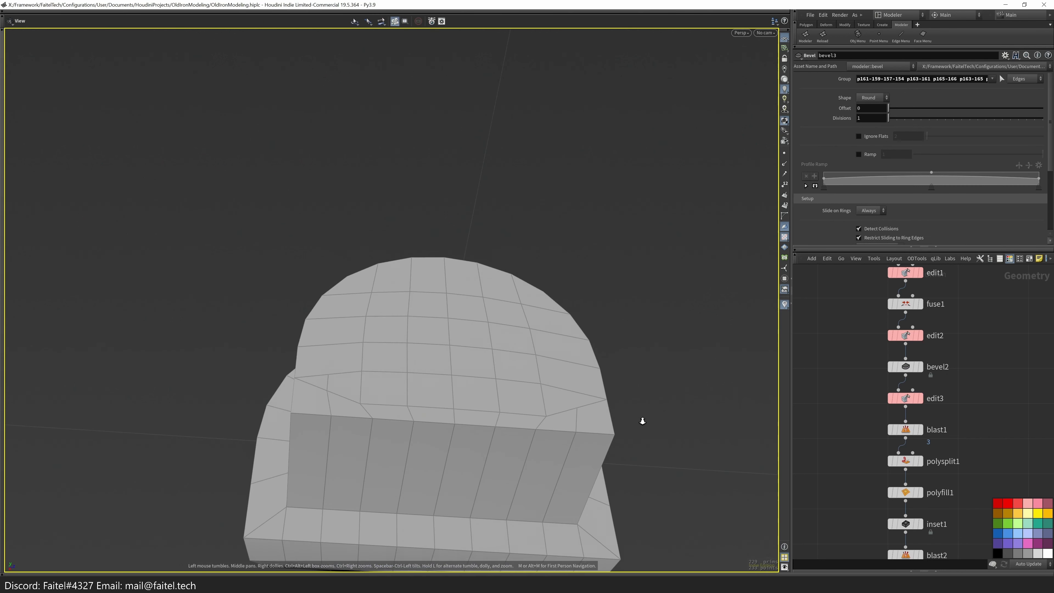
{"action": "scroll", "coordinate": [619, 429], "scroll_direction": "up", "scroll_amount": 3}
- Switch between PolyPen and selection while orbiting to a three-quarter view of the arch
{"action": "key", "text": "Return"}
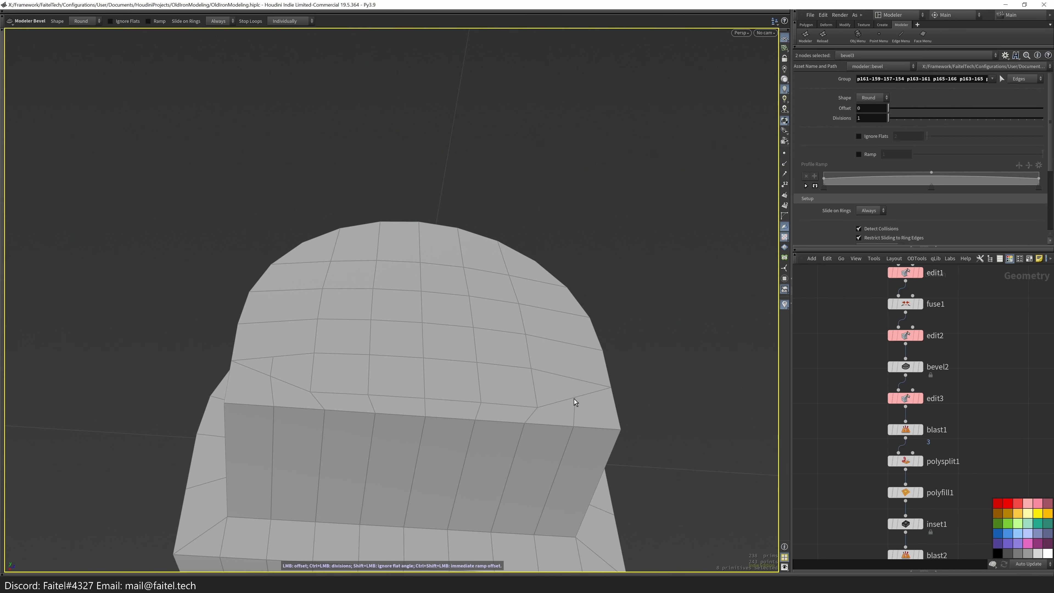
{"action": "key", "text": "p"}
{"action": "key", "text": "s"}
{"action": "left_click_drag", "start_coordinate": [588, 440], "coordinate": [580, 457], "text": "alt"}
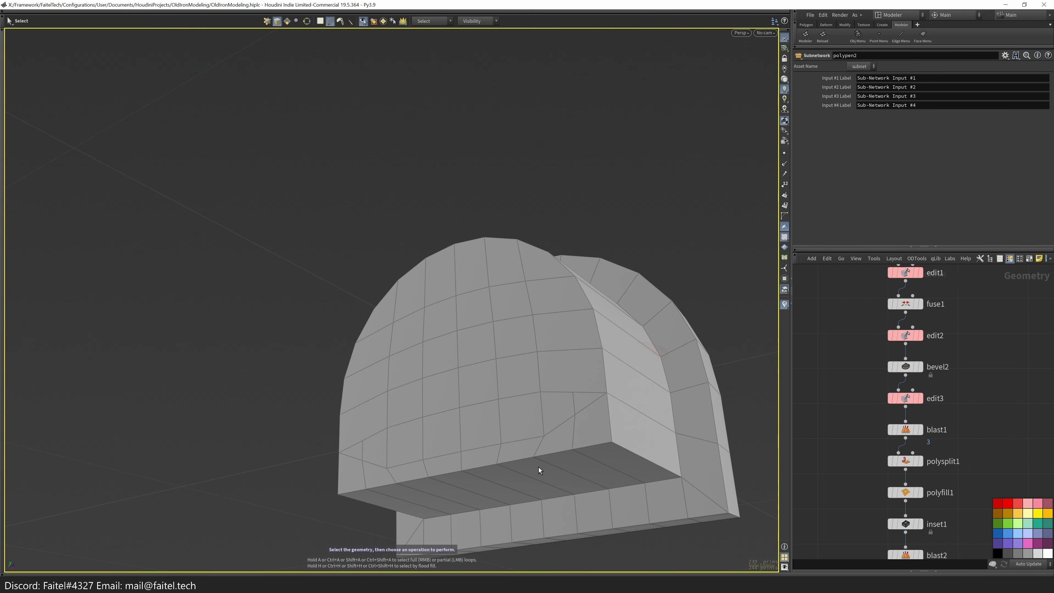
{"action": "left_click_drag", "start_coordinate": [594, 475], "coordinate": [261, 490], "text": "alt"}
{"action": "key", "text": "p"}
{"action": "key", "text": "s"}
{"action": "key", "text": "Tab"}
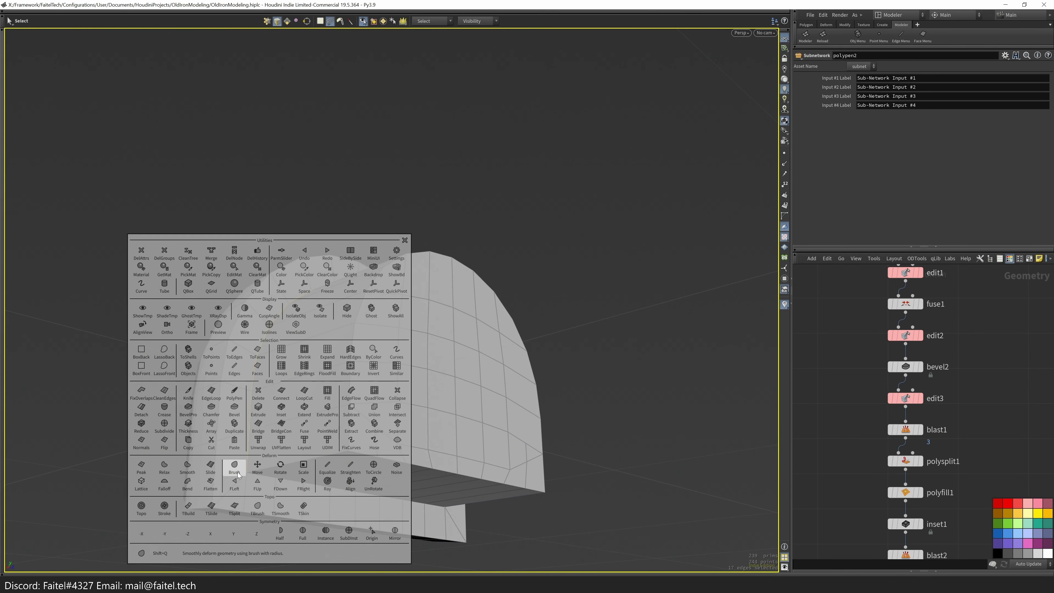
{"action": "key", "text": "Escape"}
{"action": "left_click_drag", "start_coordinate": [261, 420], "coordinate": [585, 457]}
- Bevel the lower corner edges with Round shape and 2 divisions
{"action": "key", "text": "b"}
{"action": "key", "text": "s"}
{"action": "key", "text": "Escape"}
{"action": "key", "text": "b"}
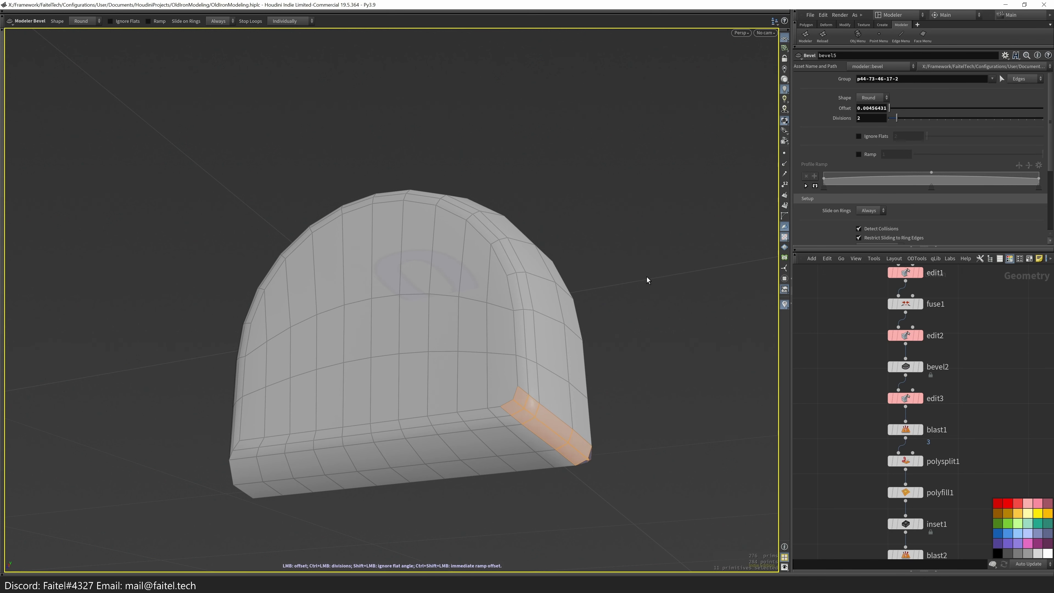
- Widen the corner bevel and close in on the arch's lower corner
{"action": "left_click_drag", "start_coordinate": [656, 274], "coordinate": [631, 343]}
{"action": "scroll", "coordinate": [631, 343], "scroll_direction": "up", "scroll_amount": 3}
{"action": "key", "text": "p"}
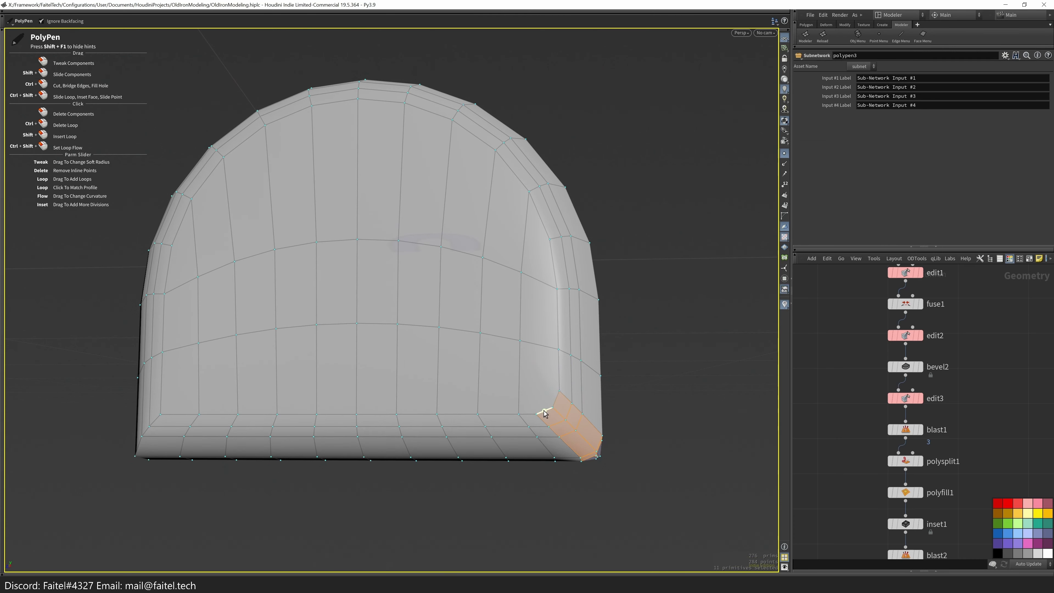
{"action": "middle_click_drag", "start_coordinate": [556, 405], "coordinate": [565, 425]}
{"action": "right_click_drag", "start_coordinate": [566, 386], "coordinate": [616, 476]}
{"action": "left_click_drag", "start_coordinate": [616, 476], "coordinate": [506, 405]}
{"action": "right_click_drag", "start_coordinate": [506, 405], "coordinate": [627, 377]}
{"action": "left_click_drag", "start_coordinate": [628, 378], "coordinate": [544, 461]}
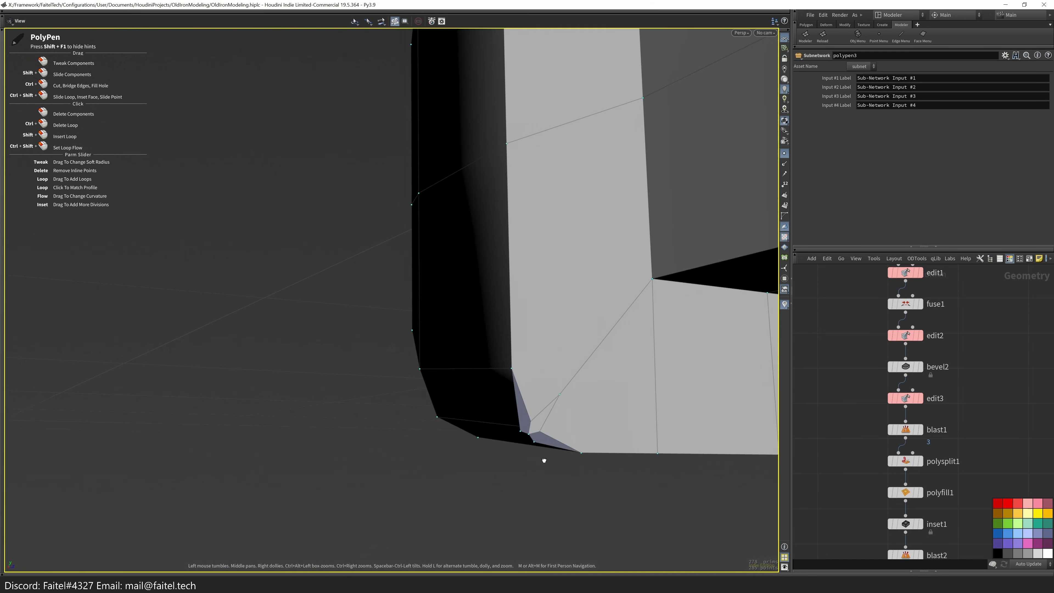
- Delete the stray faces at the lower corner and add an edge loop
{"action": "left_click", "coordinate": [546, 400]}
{"action": "key", "text": "Delete"}
{"action": "left_click_drag", "start_coordinate": [546, 400], "coordinate": [481, 430]}
{"action": "key", "text": "Delete"}
{"action": "key", "text": "ctrl+r"}
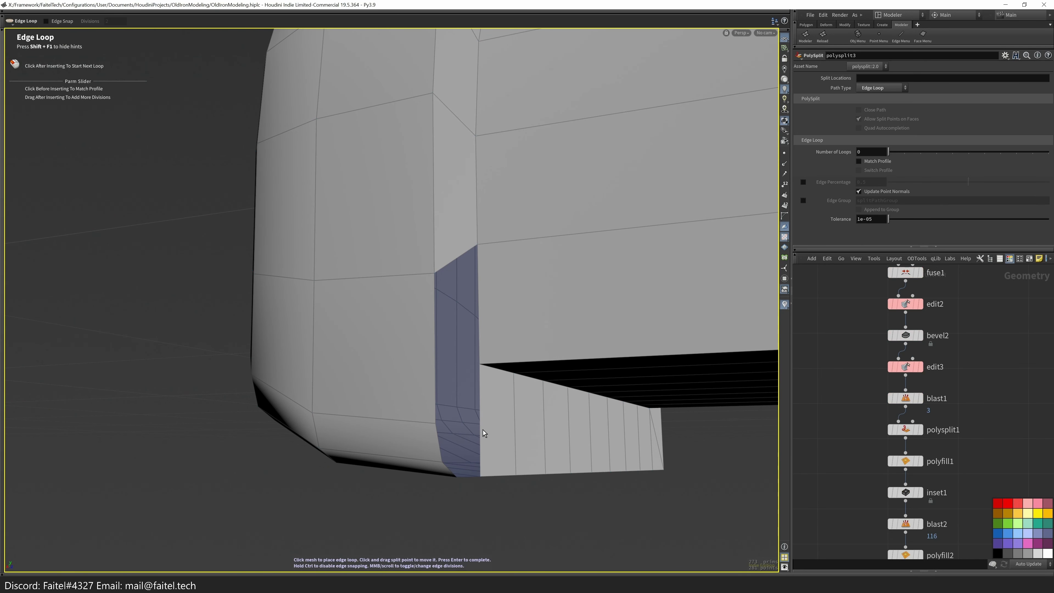
{"action": "scroll", "coordinate": [485, 440], "scroll_direction": "down", "scroll_amount": 3}
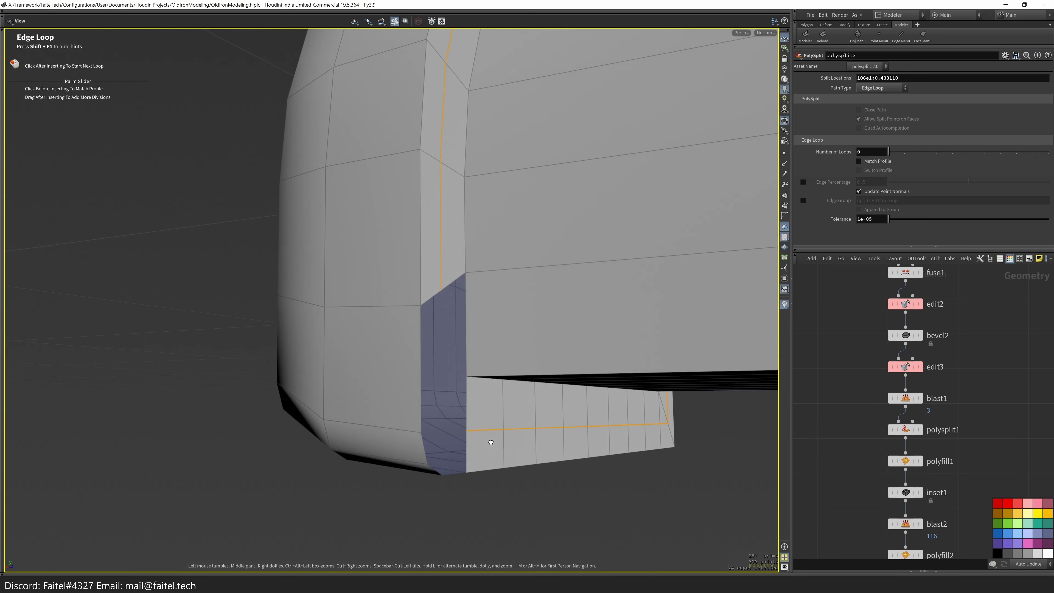
- Select the whole model, enable Symmetry Z and mirror it across Z
{"action": "key", "text": "q"}
{"action": "left_click", "coordinate": [504, 532]}
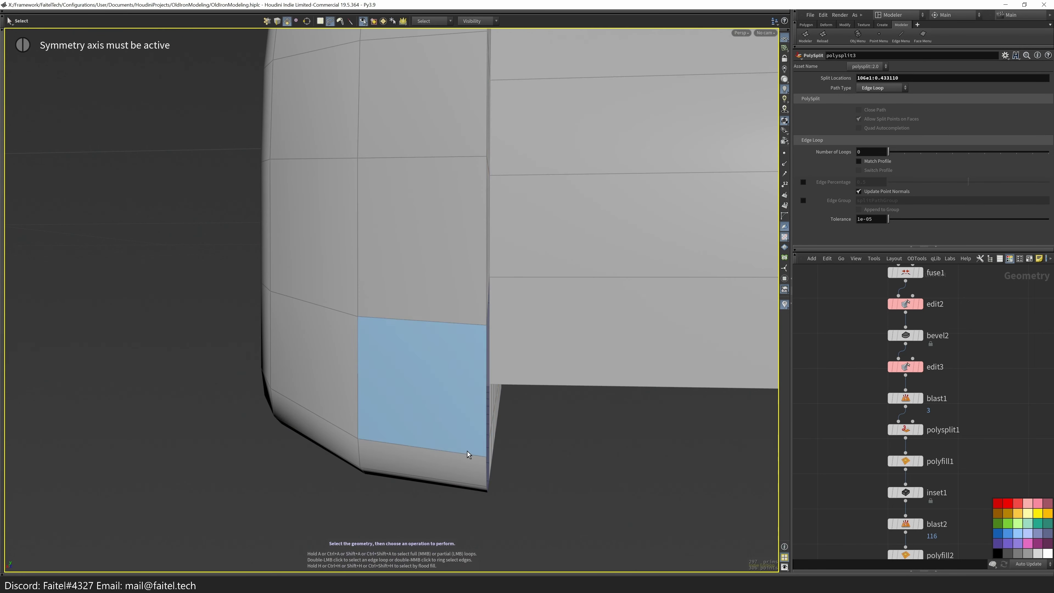
{"action": "key", "text": "n"}
{"action": "key", "text": "q"}
{"action": "left_click", "coordinate": [435, 452]}
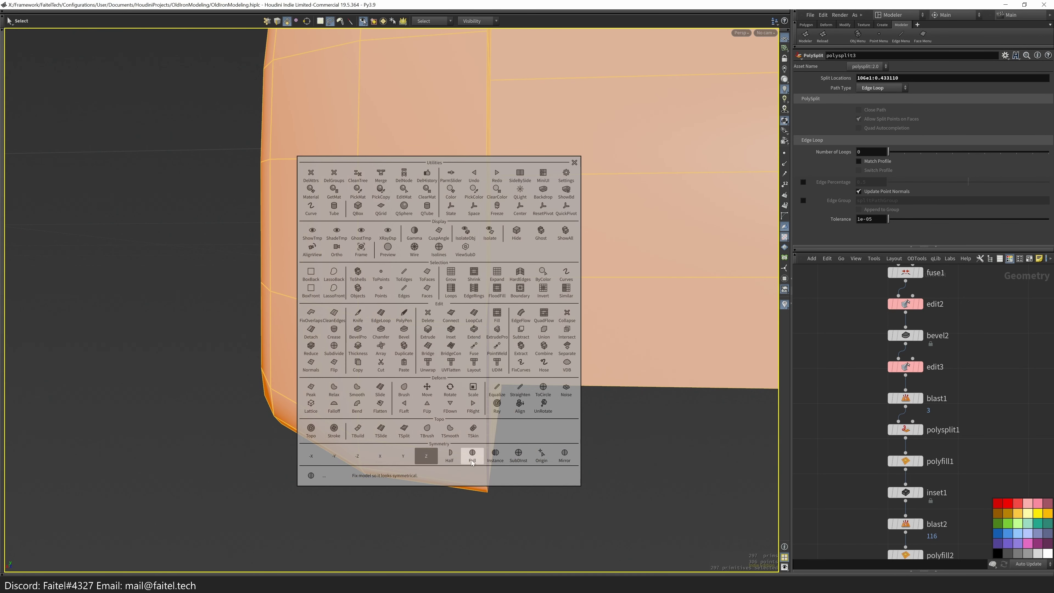
{"action": "key", "text": "q"}
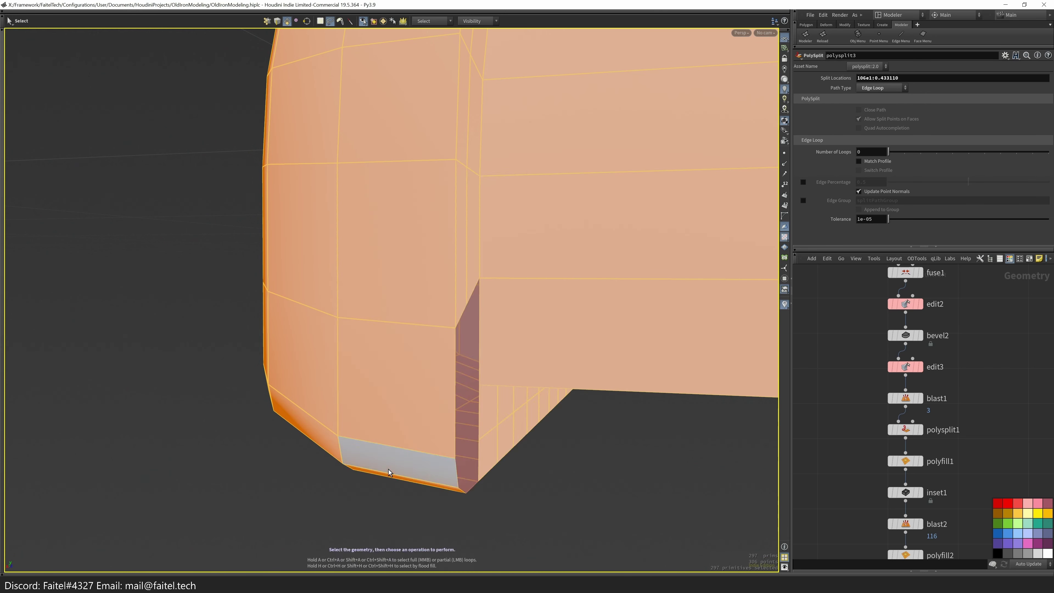
{"action": "key", "text": "shift+m"}
{"action": "left_click_drag", "start_coordinate": [291, 298], "coordinate": [456, 321]}
{"action": "key", "text": "s"}
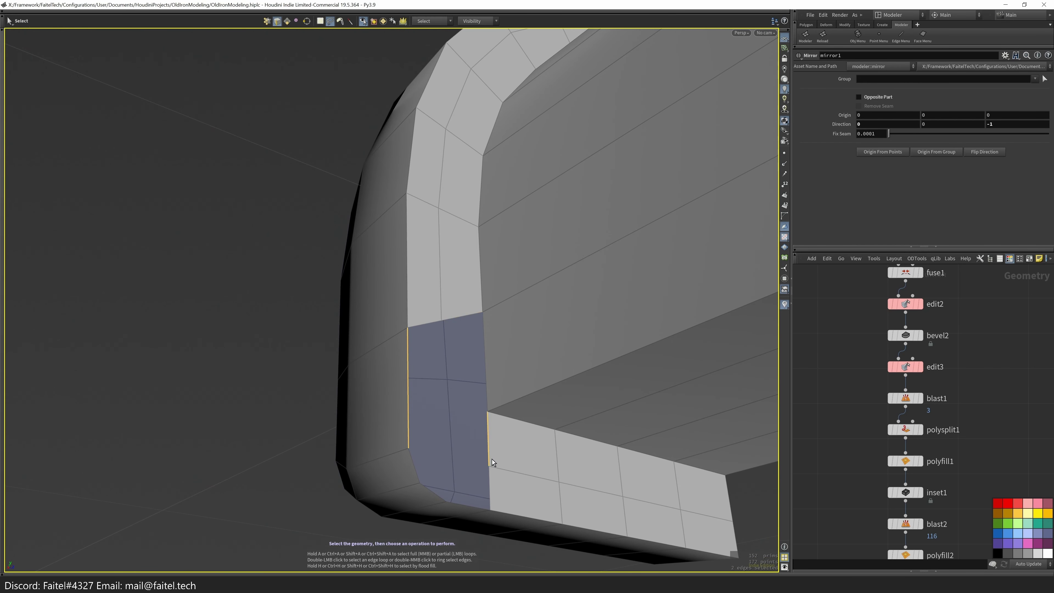
- Orbit around the model to view the curved band's edge from below
{"action": "key", "text": "q"}
{"action": "left_click", "coordinate": [490, 467]}
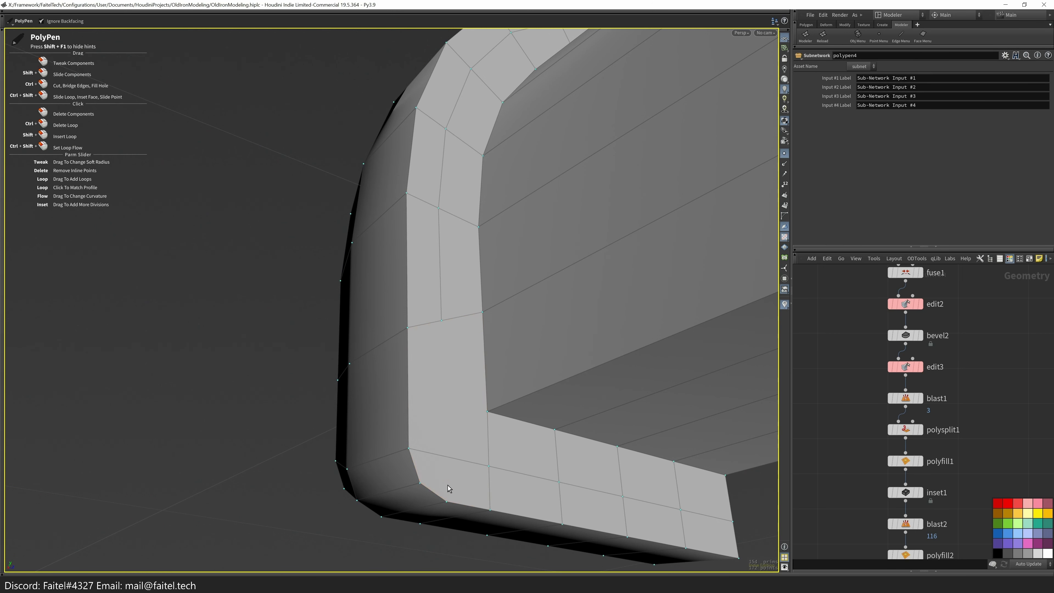
{"action": "scroll", "coordinate": [437, 396], "scroll_direction": "down", "scroll_amount": 5}
{"action": "left_click_drag", "start_coordinate": [450, 483], "coordinate": [447, 422], "text": "alt"}
{"action": "key", "text": "s"}
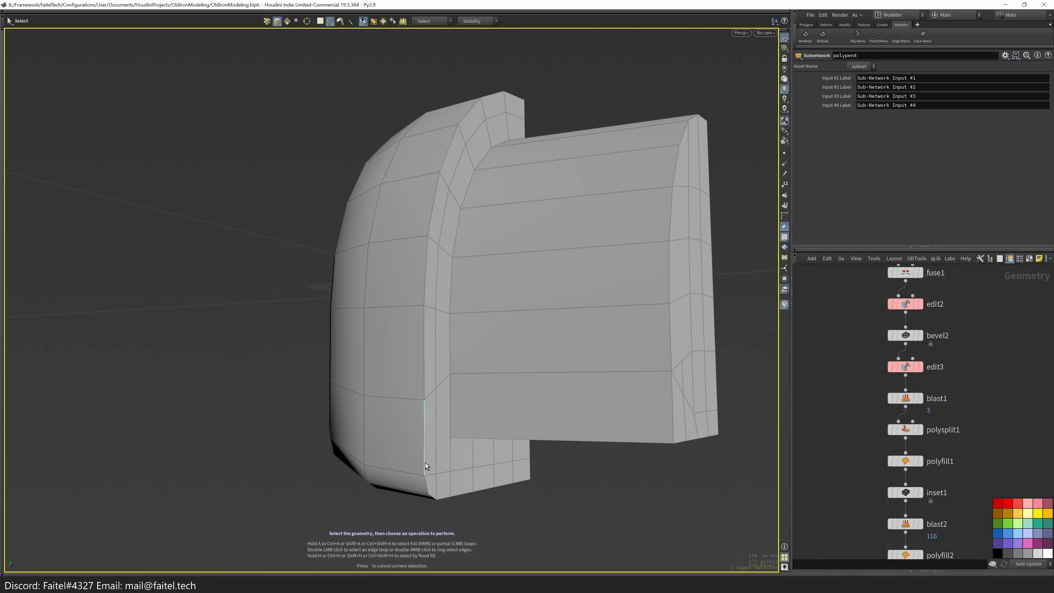
{"action": "scroll", "coordinate": [425, 464], "scroll_direction": "up", "scroll_amount": 5}
{"action": "left_click_drag", "start_coordinate": [425, 463], "coordinate": [412, 406], "text": "alt"}
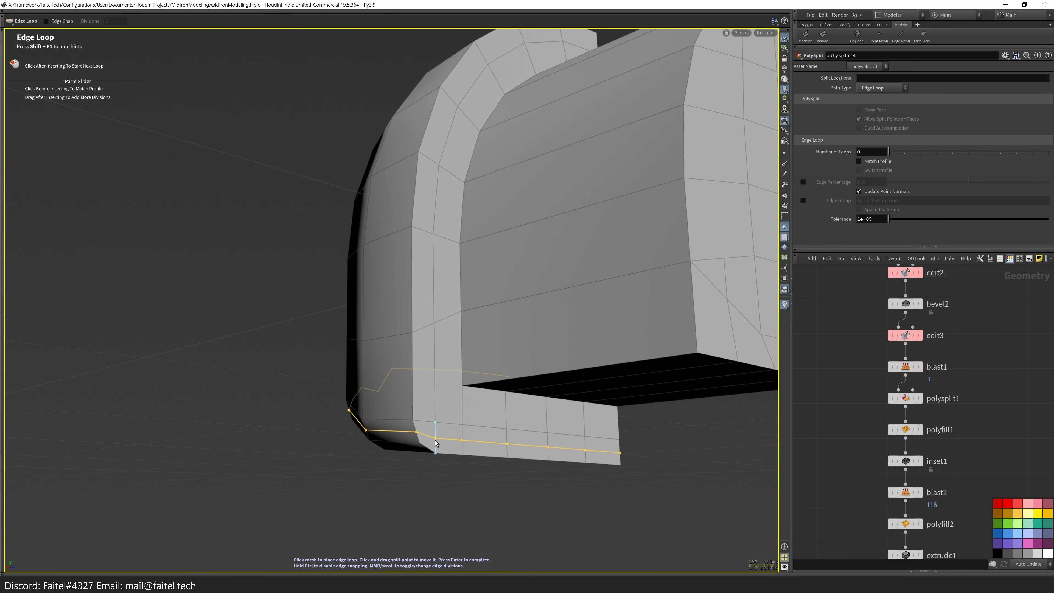
{"action": "left_click_drag", "start_coordinate": [540, 270], "coordinate": [482, 264], "text": "alt"}
{"action": "key", "text": "q"}
{"action": "key", "text": "s"}
- Select the edge ring across the curved band and connect it with a new loop
{"action": "double_click", "coordinate": [376, 409]}
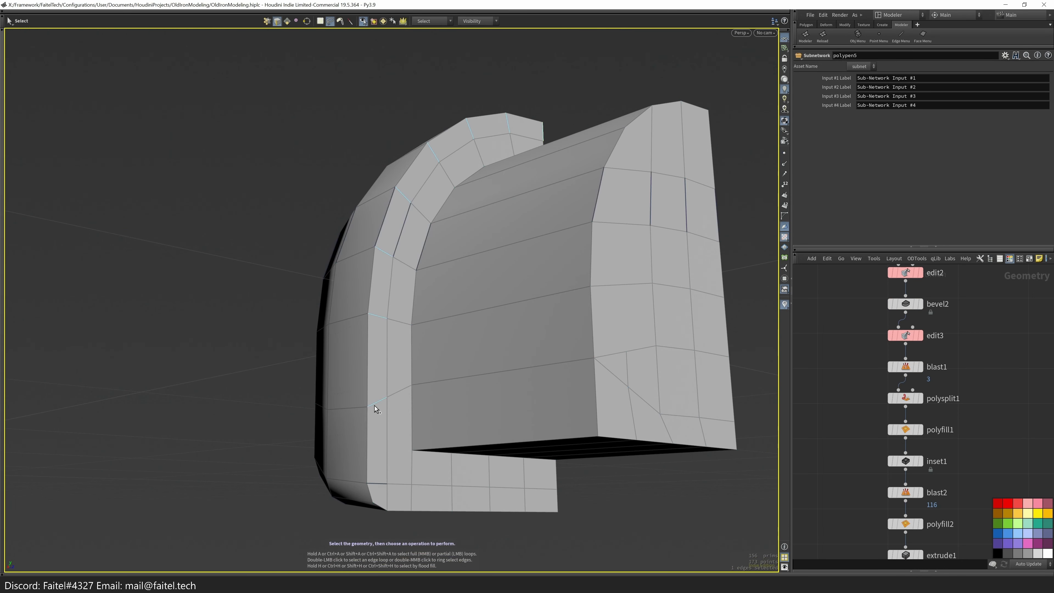
{"action": "double_click", "coordinate": [382, 487]}
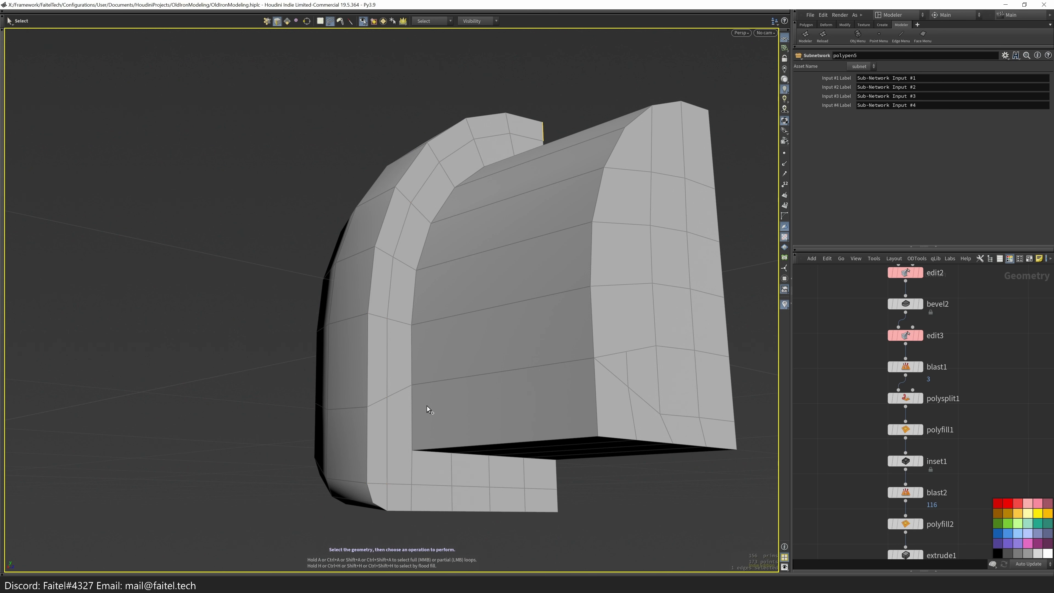
{"action": "key", "text": "c"}
{"action": "left_click", "coordinate": [558, 503]}
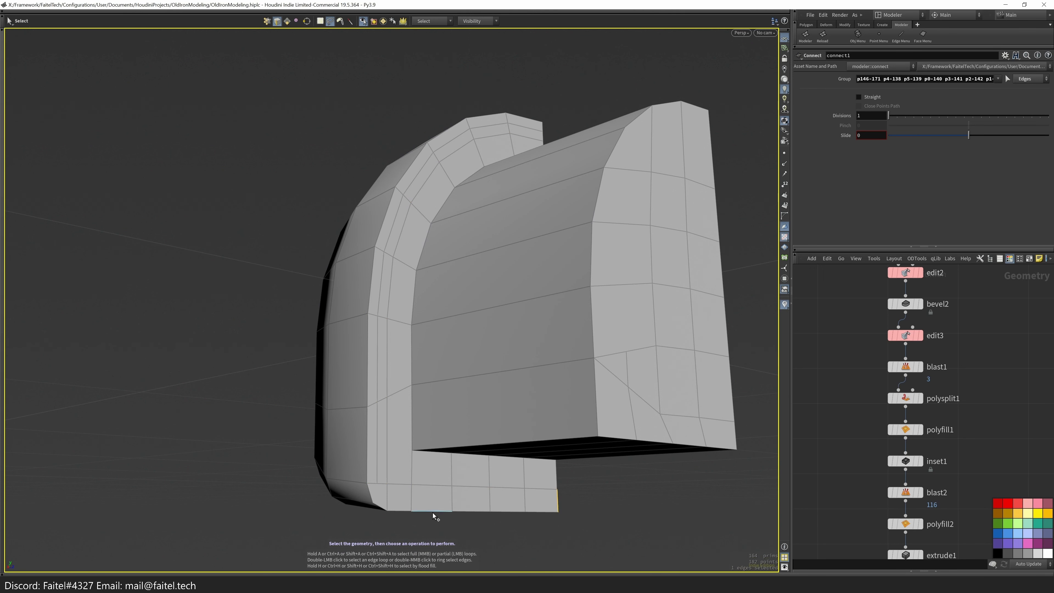
{"action": "key", "text": "p"}
{"action": "scroll", "coordinate": [386, 502], "scroll_direction": "up", "scroll_amount": 3}
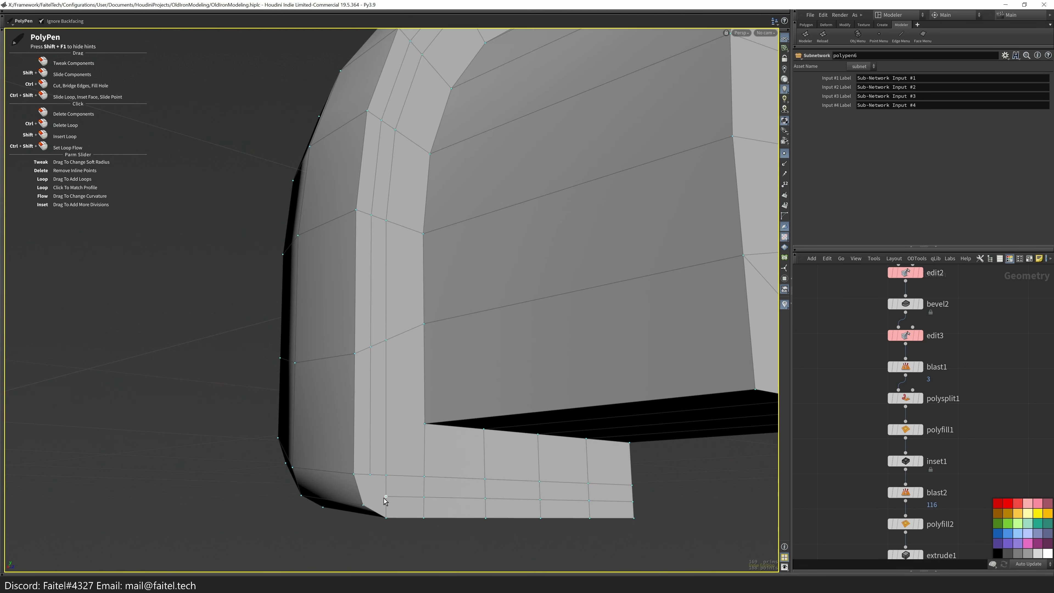
{"action": "scroll", "coordinate": [382, 491], "scroll_direction": "down", "scroll_amount": 5}
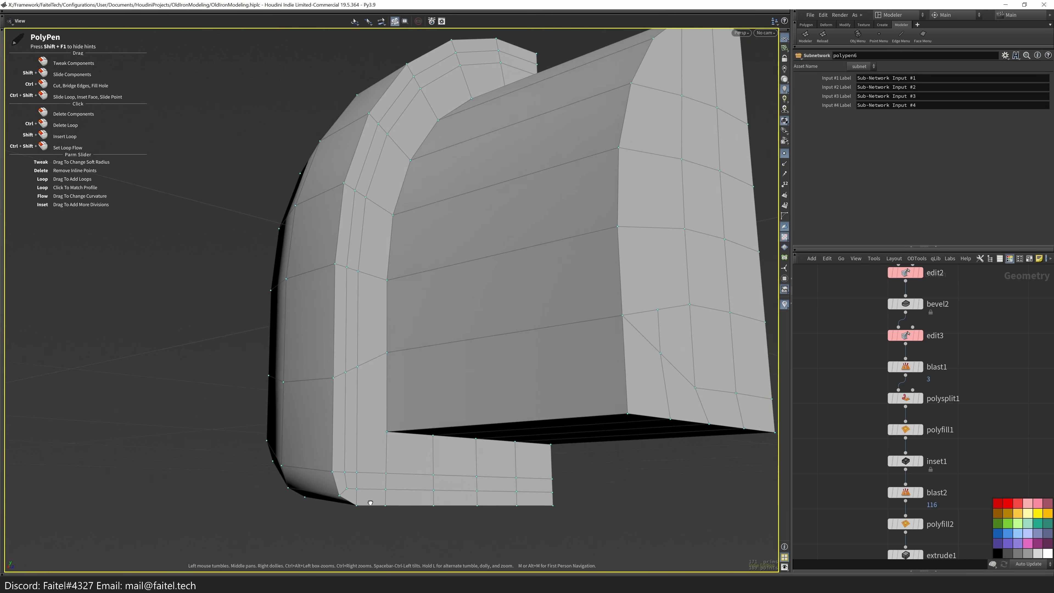
- Bevel the new loop to a thin width and mirror the model again
{"action": "key", "text": "b"}
{"action": "left_click_drag", "start_coordinate": [376, 509], "coordinate": [593, 481]}
{"action": "key", "text": "Tab"}
{"action": "left_click", "coordinate": [523, 491]}
{"action": "left_click_drag", "start_coordinate": [523, 491], "coordinate": [435, 419], "text": "alt"}
{"action": "key", "text": "s"}
- Select and dissolve the stray edges beneath the front block
{"action": "left_click", "coordinate": [434, 416]}
{"action": "key", "text": "Delete"}
{"action": "left_click_drag", "start_coordinate": [605, 506], "coordinate": [377, 430], "text": "alt"}
{"action": "left_click", "coordinate": [577, 456], "text": "shift"}
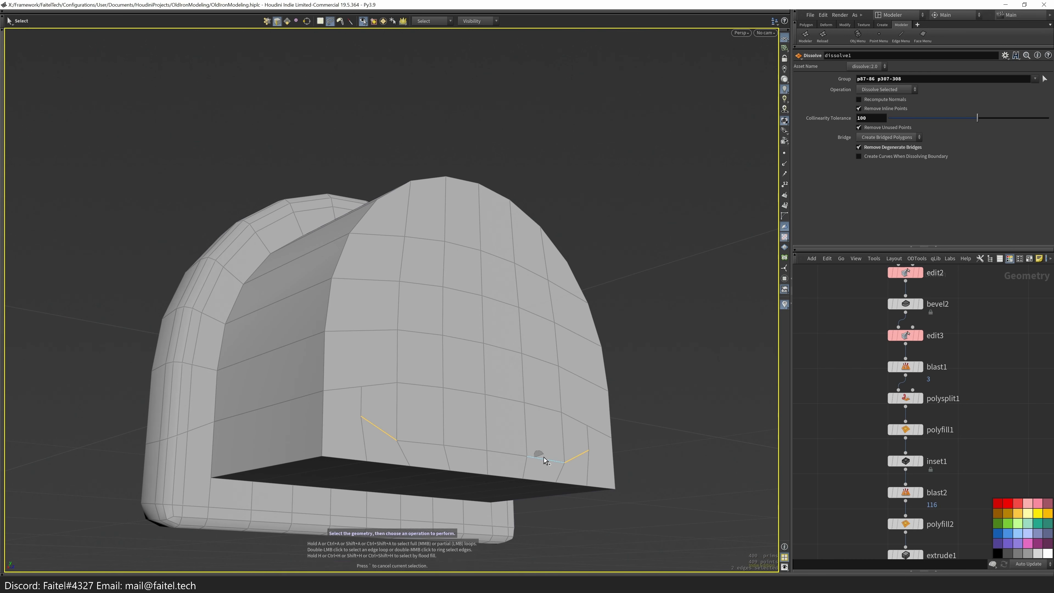
{"action": "key", "text": "Tab"}
{"action": "left_click", "coordinate": [482, 452]}
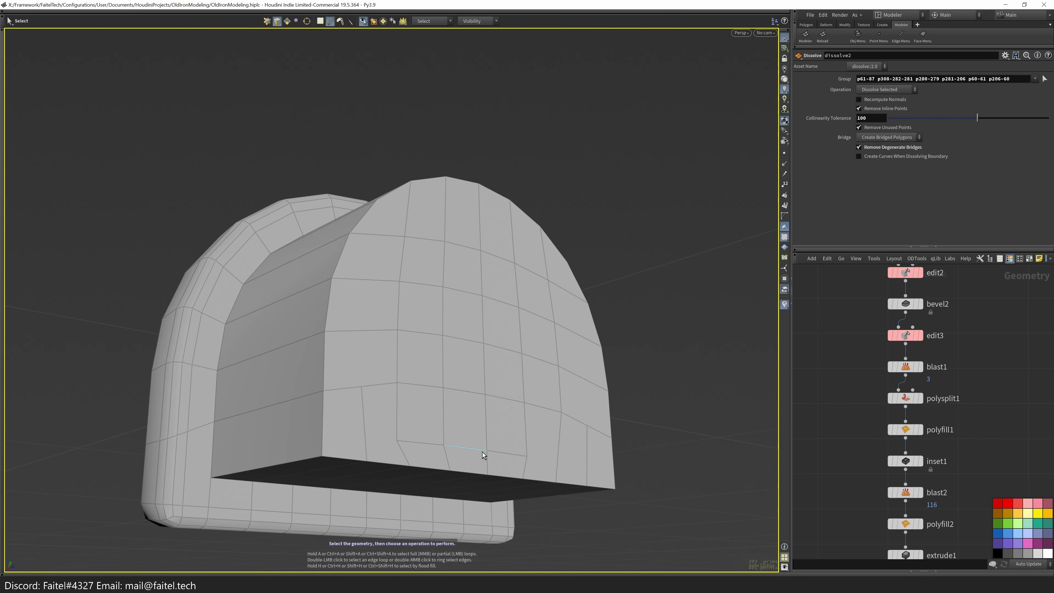
{"action": "key", "text": "p"}
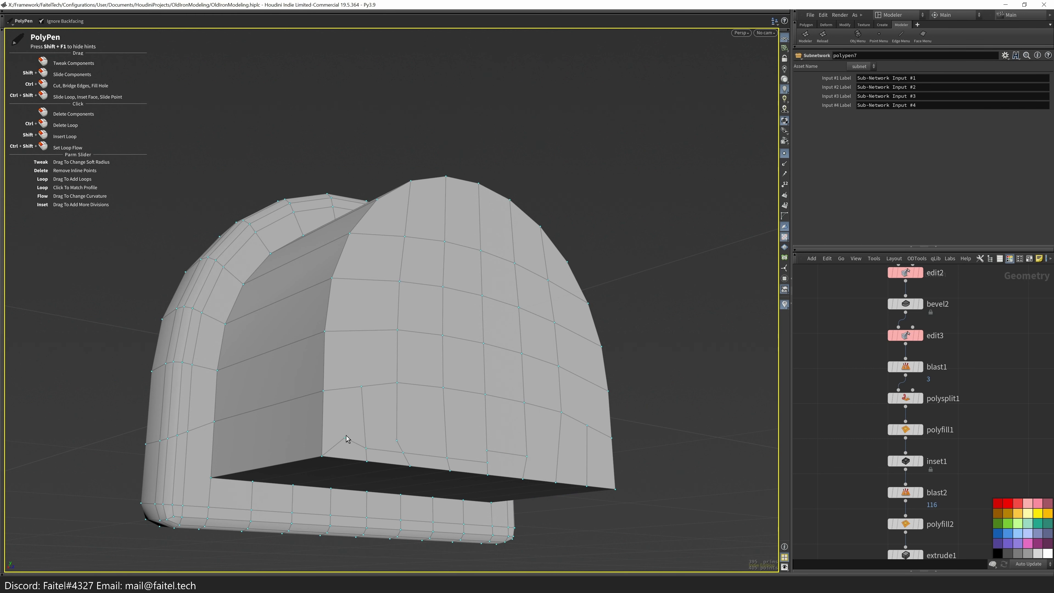
{"action": "mouse_move", "coordinate": [351, 281]}
{"action": "left_mouse_down", "text": "alt"}
{"action": "mouse_move", "coordinate": [365, 279]}
{"action": "mouse_move", "coordinate": [351, 274]}
{"action": "left_mouse_up", "text": "alt"}
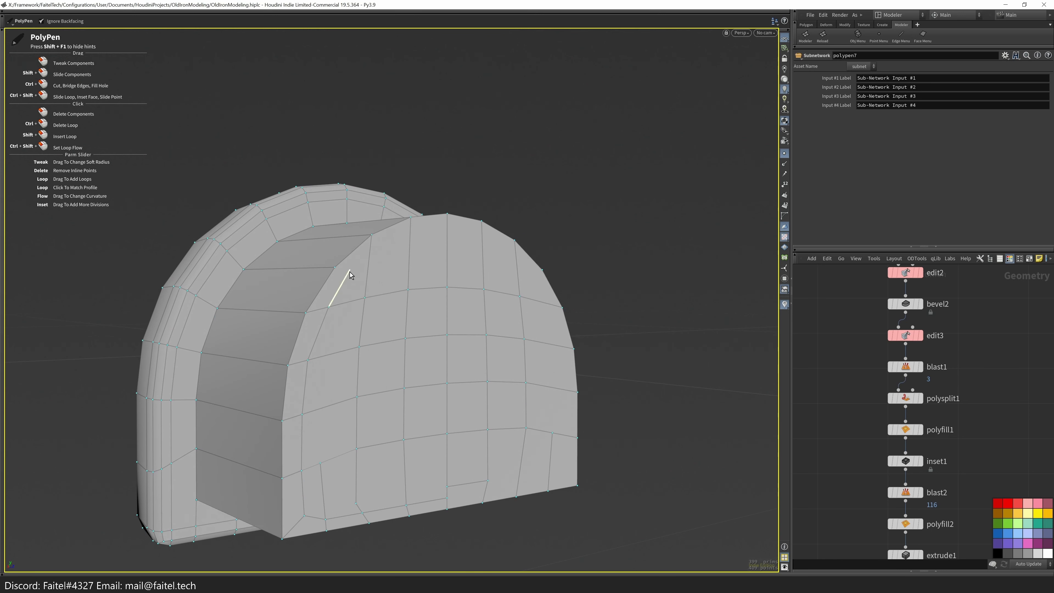
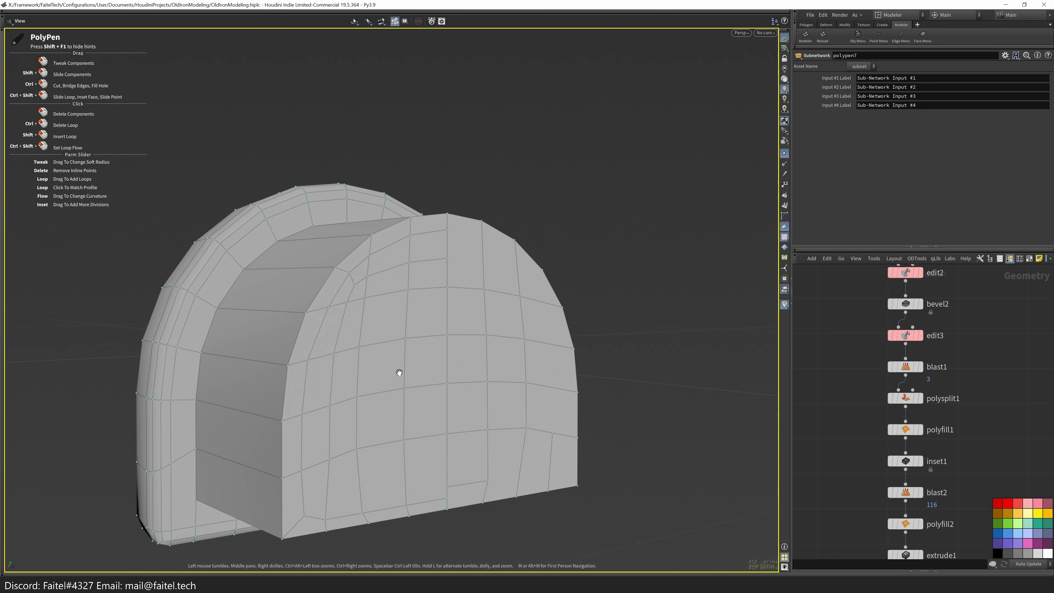
- Mirror the part and fuse the overlapping points along the mirror seam
{"action": "key", "text": "Tab"}
{"action": "left_click", "coordinate": [389, 431]}
{"action": "double_click", "coordinate": [309, 488]}
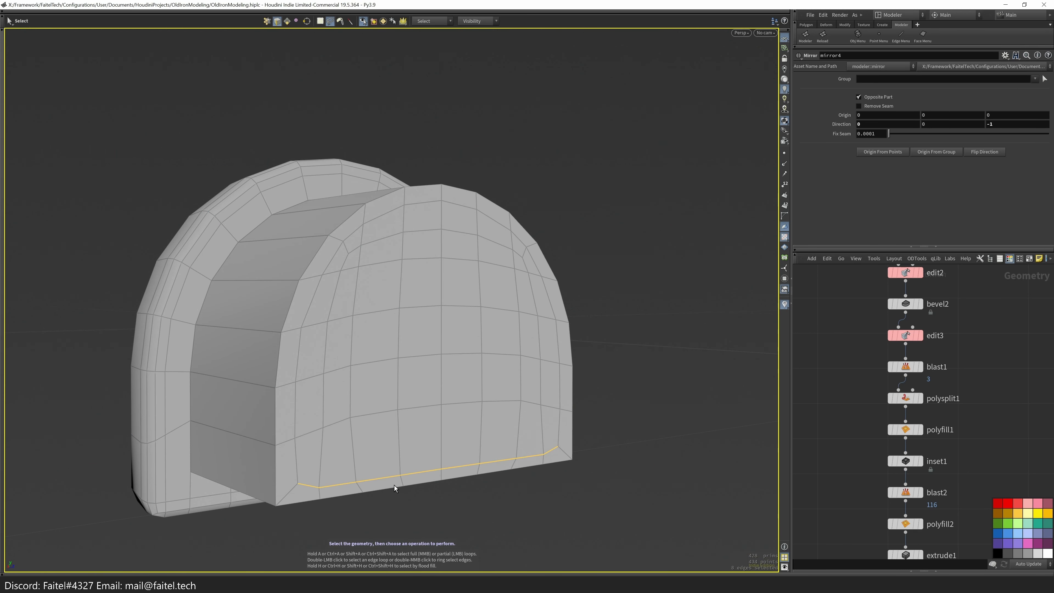
{"action": "key", "text": "Tab"}
{"action": "left_click", "coordinate": [400, 345]}
- Bevel the front boundary loop with a Chamfer shape, then bevel the bottom loop
{"action": "double_click", "coordinate": [355, 497]}
{"action": "key", "text": "ctrl+b"}
{"action": "left_click", "coordinate": [871, 98]}
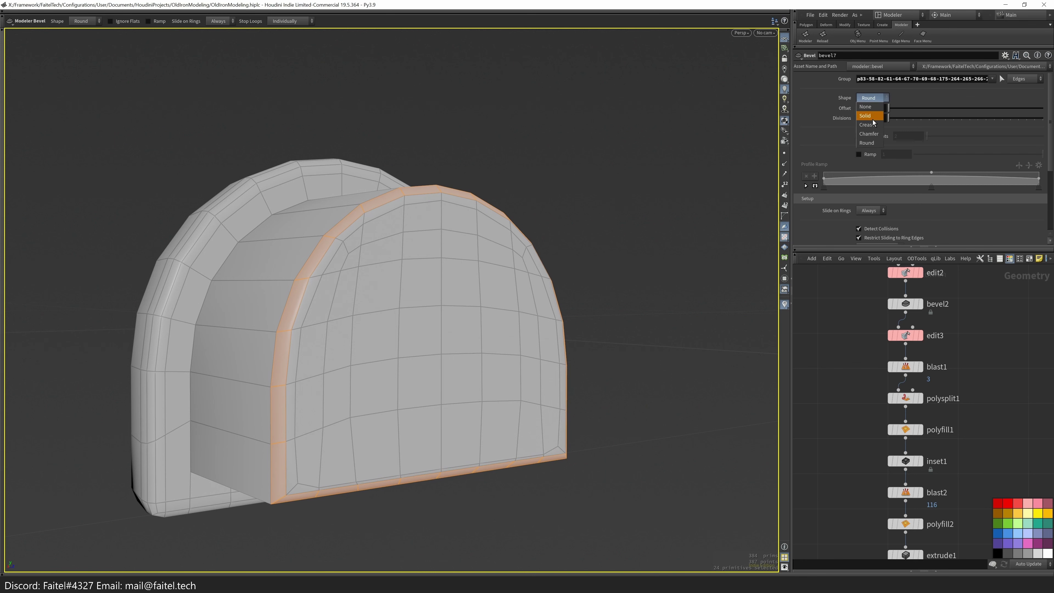
{"action": "left_click", "coordinate": [872, 135]}
{"action": "left_click_drag", "start_coordinate": [598, 296], "coordinate": [153, 492], "text": "alt"}
{"action": "double_click", "coordinate": [254, 458]}
{"action": "key", "text": "ctrl+b"}
{"action": "scroll", "coordinate": [171, 498], "scroll_direction": "up", "scroll_amount": 3}
- Insert an extra edge loop along the bottom lip with PolySplit
{"action": "key", "text": "p"}
{"action": "scroll", "coordinate": [214, 439], "scroll_direction": "up", "scroll_amount": 2}
{"action": "key", "text": "l"}
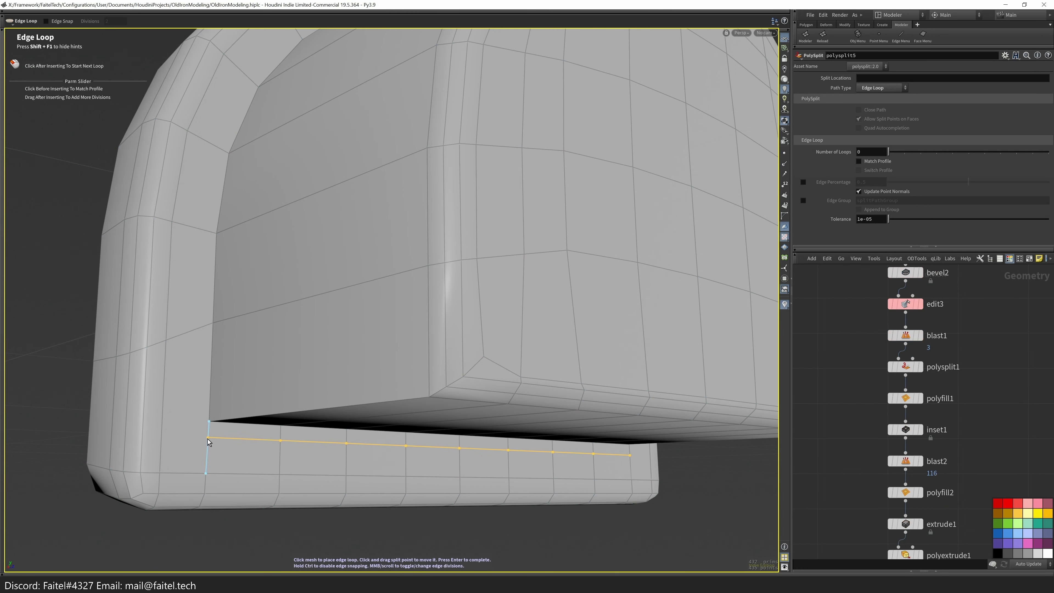
{"action": "left_click", "coordinate": [195, 332]}
{"action": "key", "text": "p"}
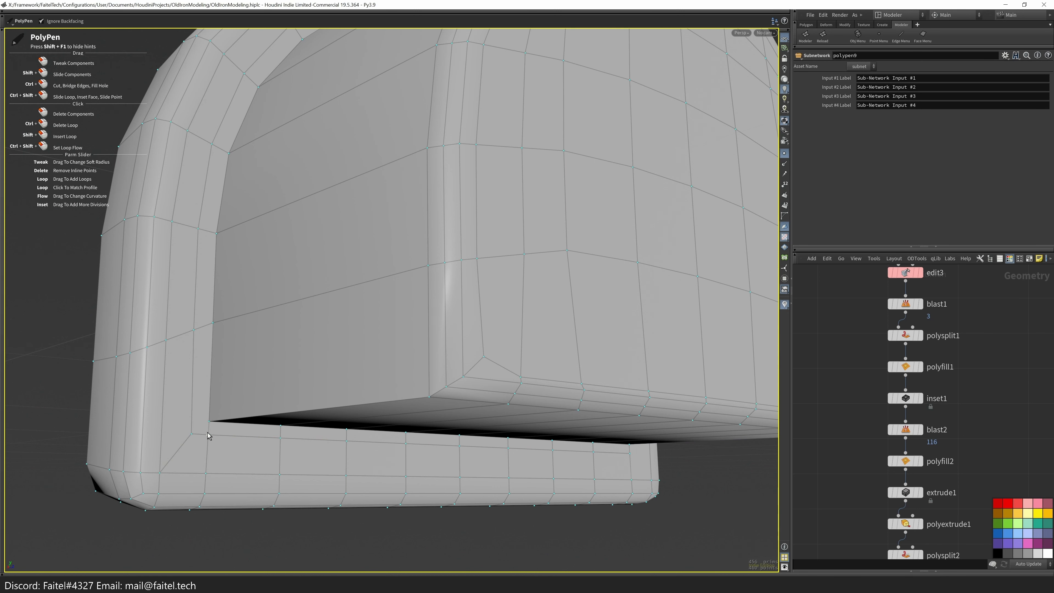
{"action": "left_click_drag", "start_coordinate": [209, 428], "coordinate": [158, 437], "text": "alt"}
- Cut the model down to one symmetric half with Symmetry > Half
{"action": "key", "text": "l"}
{"action": "key", "text": "Tab"}
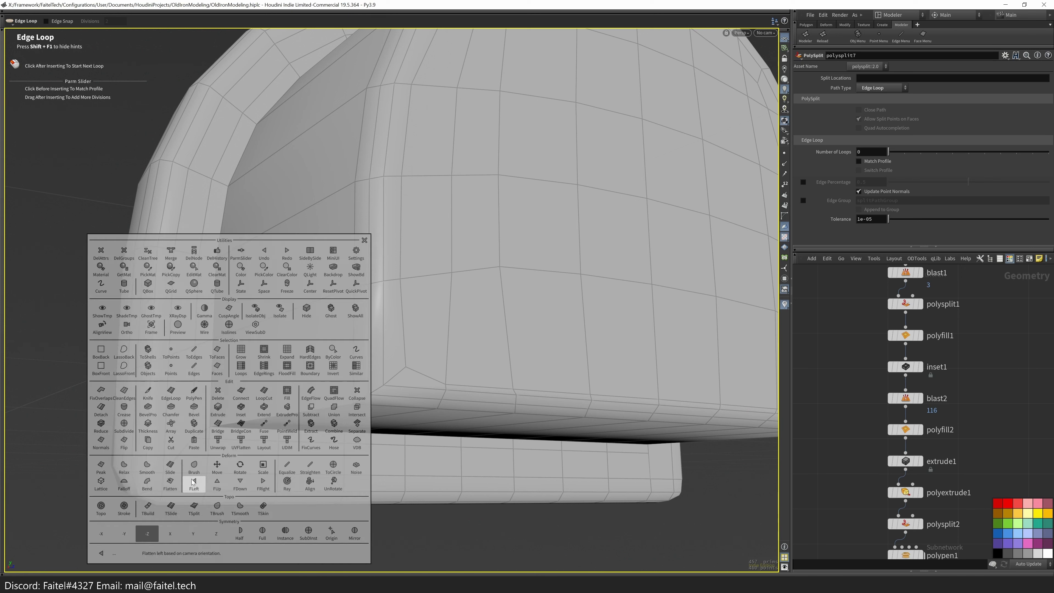
{"action": "left_click", "coordinate": [245, 536]}
{"action": "left_click_drag", "start_coordinate": [147, 426], "coordinate": [321, 414], "text": "alt"}
{"action": "scroll", "coordinate": [320, 421], "scroll_direction": "up", "scroll_amount": 5}
- Delete the stray inner-corner edge and bevel the corner edges with 2 divisions
{"action": "key", "text": "q"}
{"action": "left_click", "coordinate": [302, 445]}
{"action": "key", "text": "Escape"}
{"action": "key", "text": "ctrl+b"}
{"action": "left_click_drag", "start_coordinate": [341, 454], "coordinate": [360, 438], "text": "alt"}
{"action": "scroll", "coordinate": [332, 411], "scroll_direction": "up", "scroll_amount": 5}
{"action": "mouse_move", "coordinate": [308, 383]}
{"action": "left_mouse_down"}
{"action": "mouse_move", "coordinate": [307, 403]}
{"action": "mouse_move", "coordinate": [323, 395]}
{"action": "left_mouse_up"}
{"action": "scroll", "coordinate": [321, 410], "scroll_direction": "down", "scroll_amount": 5}
- Insert a supporting edge loop beside the bevelled corner
{"action": "key", "text": "ctrl+r"}
{"action": "left_click", "coordinate": [315, 393]}
{"action": "scroll", "coordinate": [315, 393], "scroll_direction": "down", "scroll_amount": 5}
{"action": "key", "text": "Return"}
{"action": "mouse_move", "coordinate": [316, 437]}
{"action": "left_mouse_down", "text": "alt"}
{"action": "mouse_move", "coordinate": [323, 455]}
{"action": "mouse_move", "coordinate": [282, 480]}
{"action": "mouse_move", "coordinate": [294, 423]}
{"action": "mouse_move", "coordinate": [306, 436]}
{"action": "left_mouse_up", "text": "alt"}
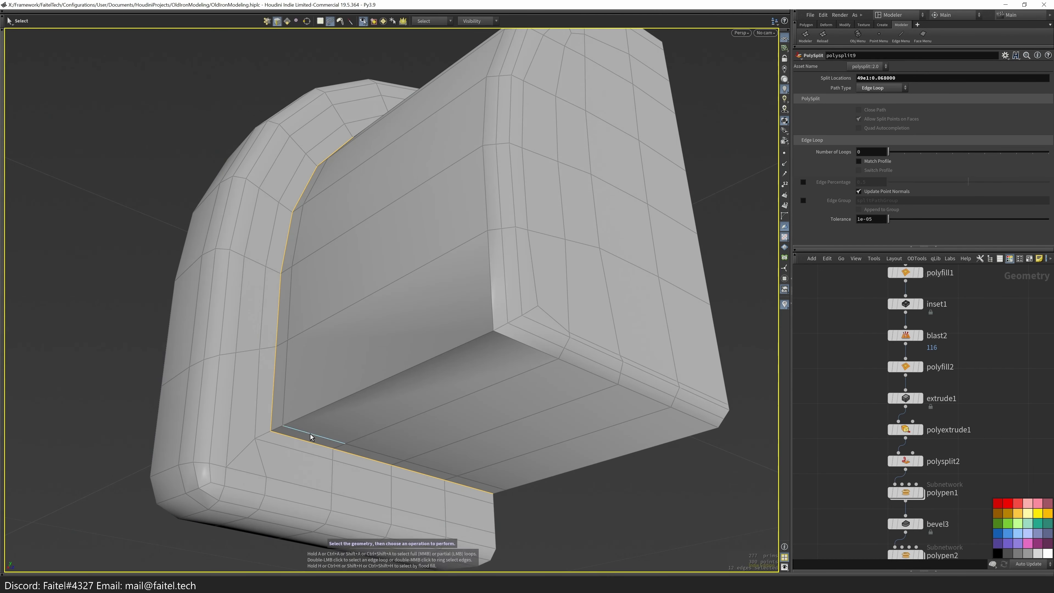
- Fuse duplicate points and give the inner-corner edge loop a Round bevel
{"action": "key", "text": "ctrl+b"}
{"action": "key", "text": "ctrl+f"}
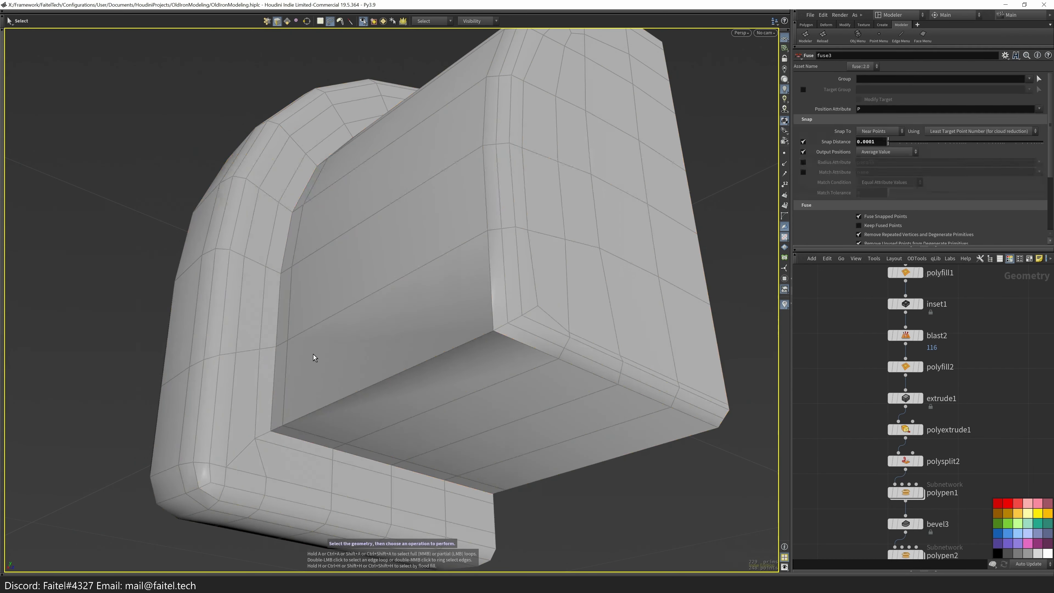
{"action": "double_click", "coordinate": [276, 434]}
{"action": "key", "text": "ctrl+b"}
{"action": "key", "text": "Escape"}
{"action": "left_click_drag", "start_coordinate": [305, 460], "coordinate": [435, 416], "text": "alt"}
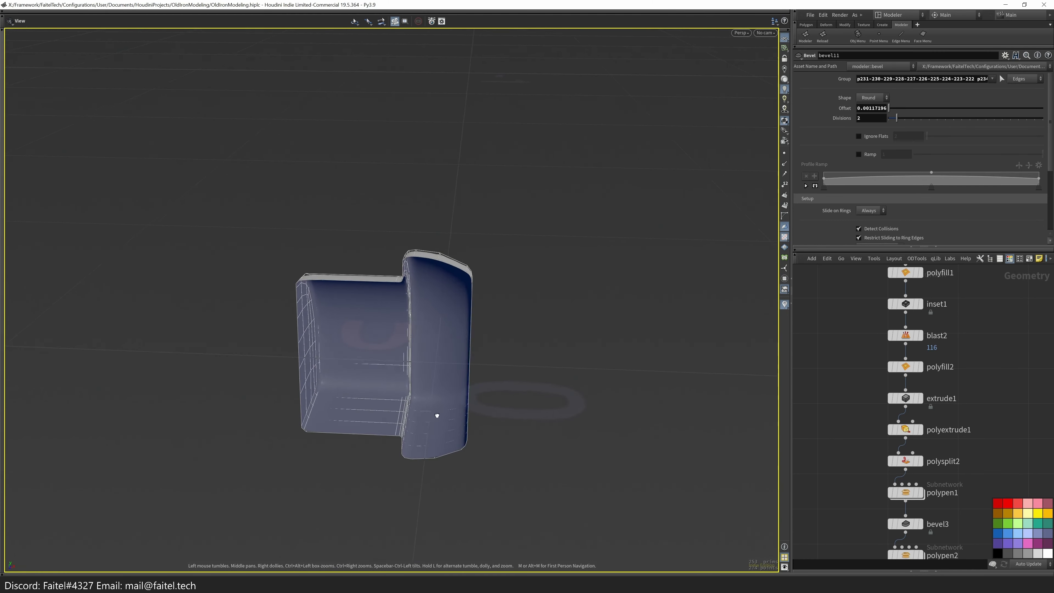
- Insert an edge loop near the part's end
{"action": "left_click_drag", "start_coordinate": [295, 426], "coordinate": [409, 438], "text": "alt"}
{"action": "key", "text": "alt+l"}
{"action": "left_click", "coordinate": [350, 435]}
{"action": "key", "text": "space+3"}
- In front Ortho view, select the end points and scale them about 1.11 in Y and Z
{"action": "key", "text": "e"}
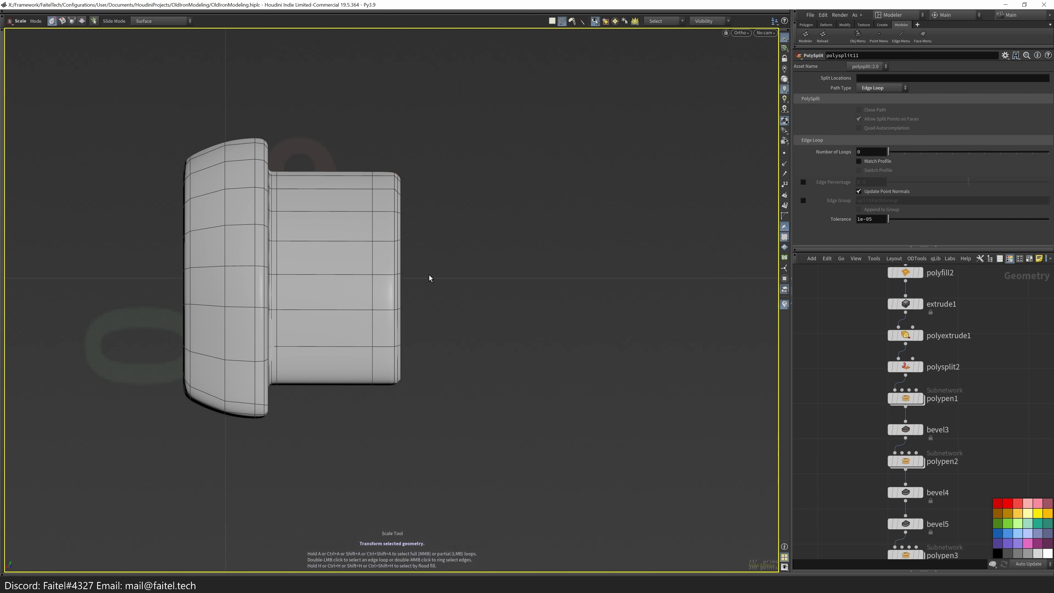
{"action": "key", "text": "r"}
{"action": "scroll", "coordinate": [835, 420], "scroll_direction": "down", "scroll_amount": 5}
{"action": "right_click", "coordinate": [852, 454]}
{"action": "key", "text": "Escape"}
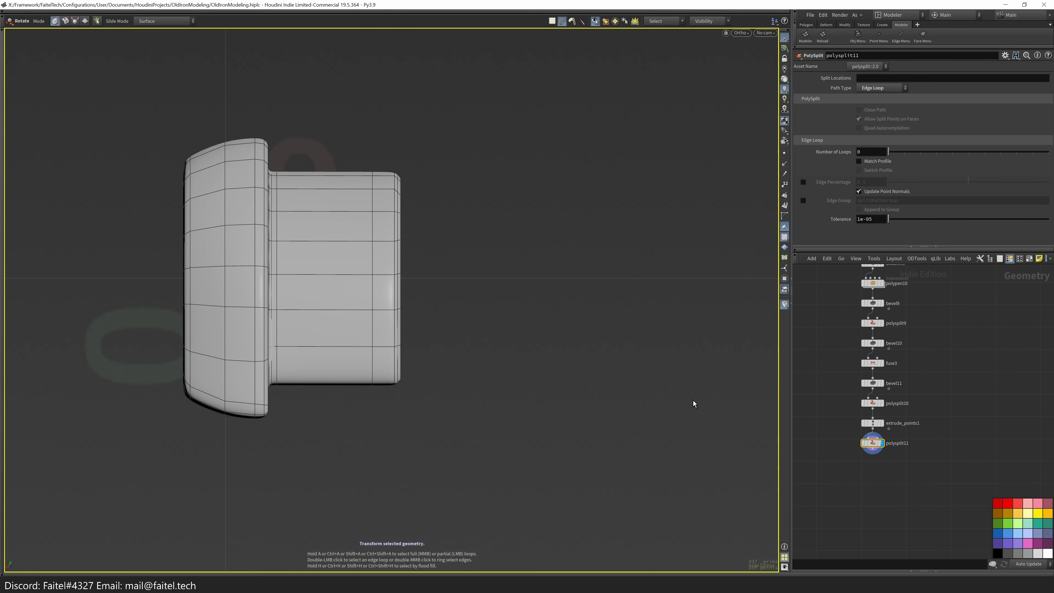
{"action": "key", "text": "s"}
{"action": "key", "text": "1"}
{"action": "left_click_drag", "start_coordinate": [451, 217], "coordinate": [419, 250]}
{"action": "key", "text": "e"}
{"action": "scroll", "coordinate": [493, 223], "scroll_direction": "up", "scroll_amount": 2}
{"action": "left_click_drag", "start_coordinate": [493, 224], "coordinate": [434, 233]}
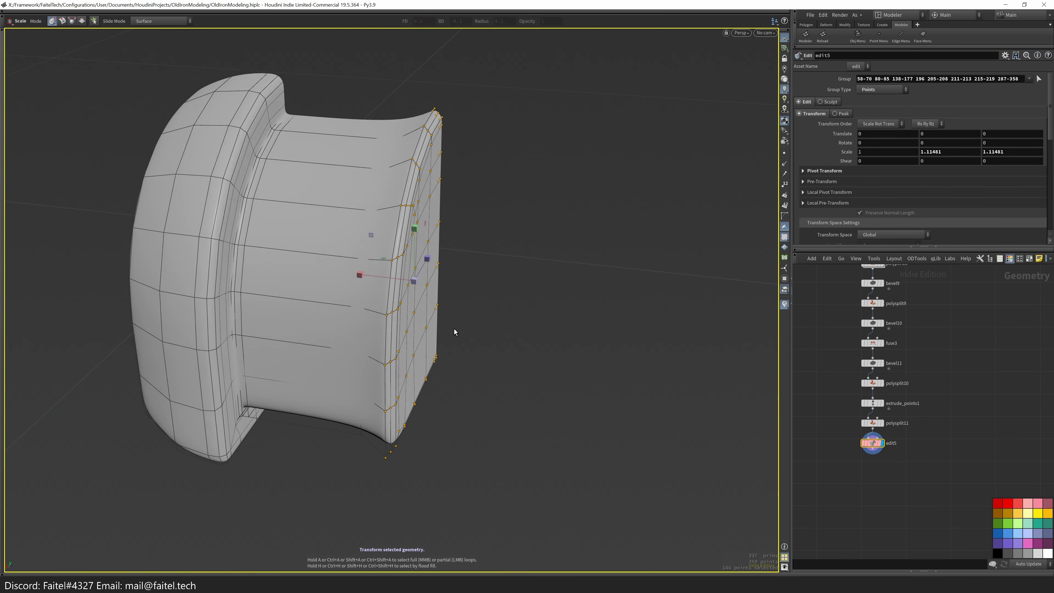
{"action": "key", "text": "Escape"}
{"action": "scroll", "coordinate": [388, 443], "scroll_direction": "down", "scroll_amount": 3}
- Nudge the selected end points slightly downward
{"action": "left_click_drag", "start_coordinate": [389, 442], "coordinate": [424, 422]}
{"action": "scroll", "coordinate": [350, 404], "scroll_direction": "up", "scroll_amount": 1}
{"action": "left_click_drag", "start_coordinate": [350, 404], "coordinate": [400, 424]}
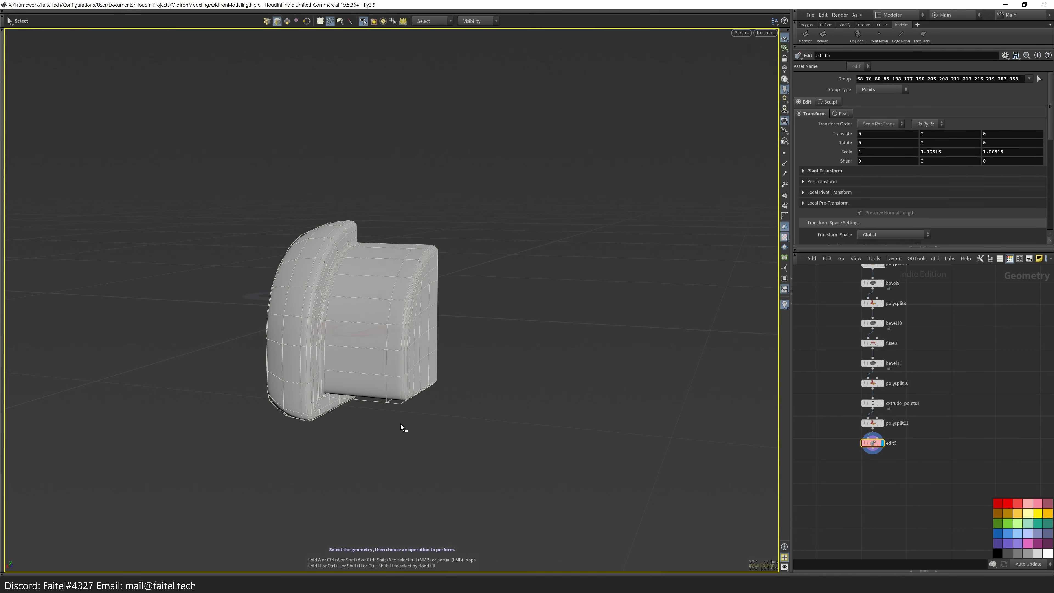
{"action": "scroll", "coordinate": [452, 390], "scroll_direction": "up", "scroll_amount": 5}
{"action": "key", "text": "t"}
{"action": "mouse_move", "coordinate": [485, 369]}
{"action": "left_mouse_down"}
{"action": "mouse_move", "coordinate": [460, 354]}
{"action": "mouse_move", "coordinate": [485, 370]}
{"action": "mouse_move", "coordinate": [510, 348]}
{"action": "left_mouse_up"}
- Lasso-select extra end points and insert another edge loop across the part
{"action": "key", "text": "s"}
{"action": "key", "text": "q"}
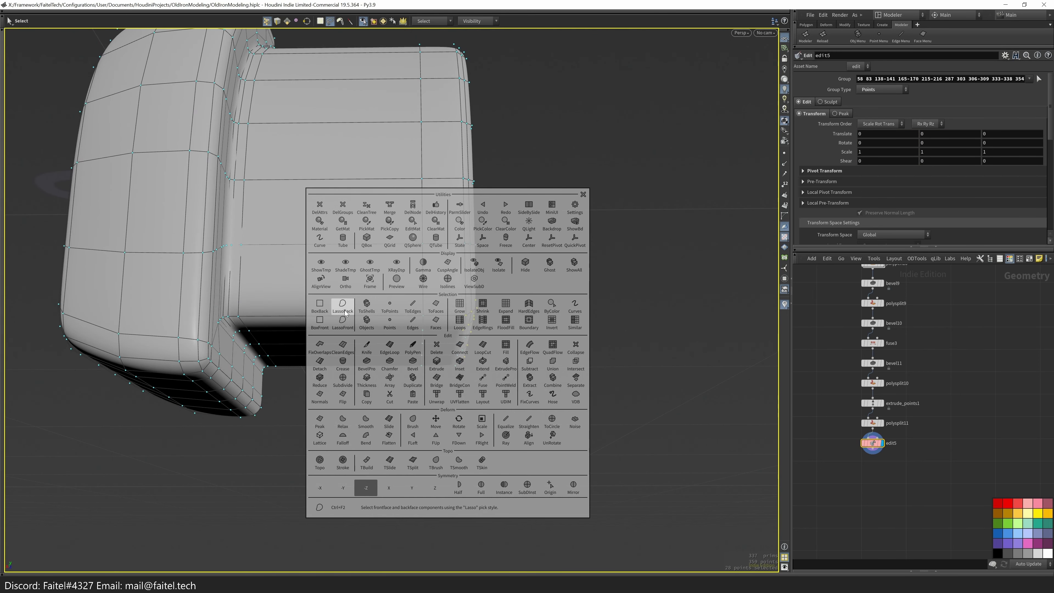
{"action": "left_click", "coordinate": [344, 314]}
{"action": "mouse_move", "coordinate": [344, 313]}
{"action": "left_mouse_down"}
{"action": "mouse_move", "coordinate": [494, 388]}
{"action": "mouse_move", "coordinate": [471, 351]}
{"action": "mouse_move", "coordinate": [455, 349]}
{"action": "mouse_move", "coordinate": [455, 308]}
{"action": "mouse_move", "coordinate": [424, 353]}
{"action": "left_mouse_up"}
{"action": "key", "text": "t"}
{"action": "key", "text": "ctrl+r"}
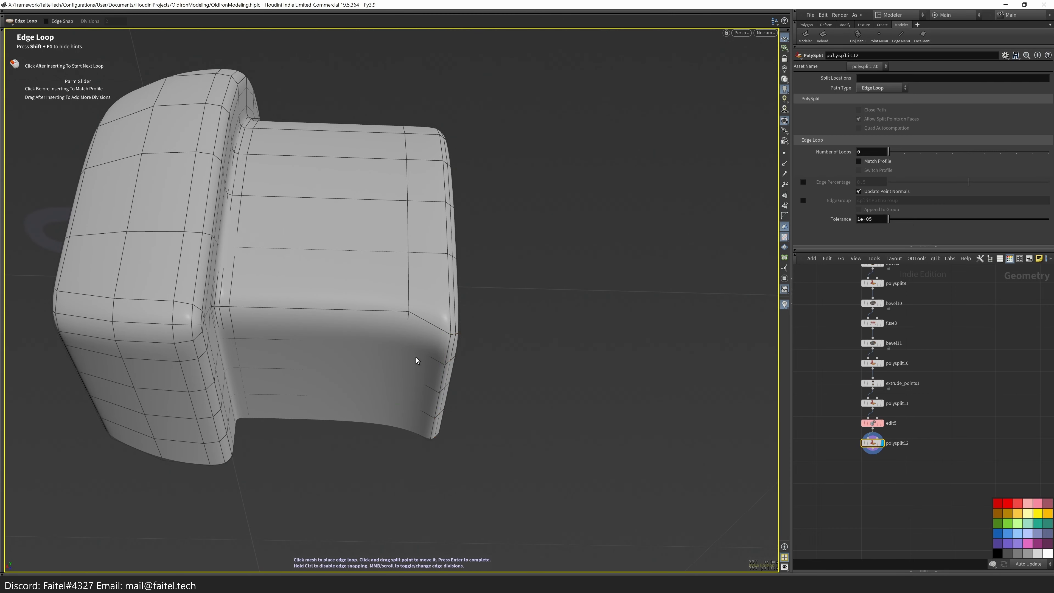
{"action": "left_click", "coordinate": [395, 351]}
{"action": "key", "text": "Escape"}
{"action": "left_click_drag", "start_coordinate": [483, 363], "coordinate": [481, 430]}
- Mirror the half back into a full part with Symmetry > Mirror and check its wireframe
{"action": "key", "text": "Tab"}
{"action": "left_click", "coordinate": [522, 400]}
{"action": "key", "text": "s"}
{"action": "key", "text": "shift+w"}
{"action": "mouse_move", "coordinate": [327, 497]}
{"action": "left_mouse_down", "text": "alt"}
{"action": "mouse_move", "coordinate": [502, 393]}
{"action": "mouse_move", "coordinate": [601, 276]}
{"action": "mouse_move", "coordinate": [513, 349]}
{"action": "mouse_move", "coordinate": [506, 367]}
{"action": "mouse_move", "coordinate": [522, 370]}
{"action": "mouse_move", "coordinate": [370, 365]}
{"action": "mouse_move", "coordinate": [454, 327]}
{"action": "mouse_move", "coordinate": [534, 431]}
{"action": "mouse_move", "coordinate": [549, 327]}
{"action": "mouse_move", "coordinate": [520, 379]}
{"action": "mouse_move", "coordinate": [372, 372]}
{"action": "mouse_move", "coordinate": [529, 296]}
{"action": "left_mouse_up", "text": "alt"}
{"action": "key", "text": "2"}
{"action": "key", "text": "shift+w"}
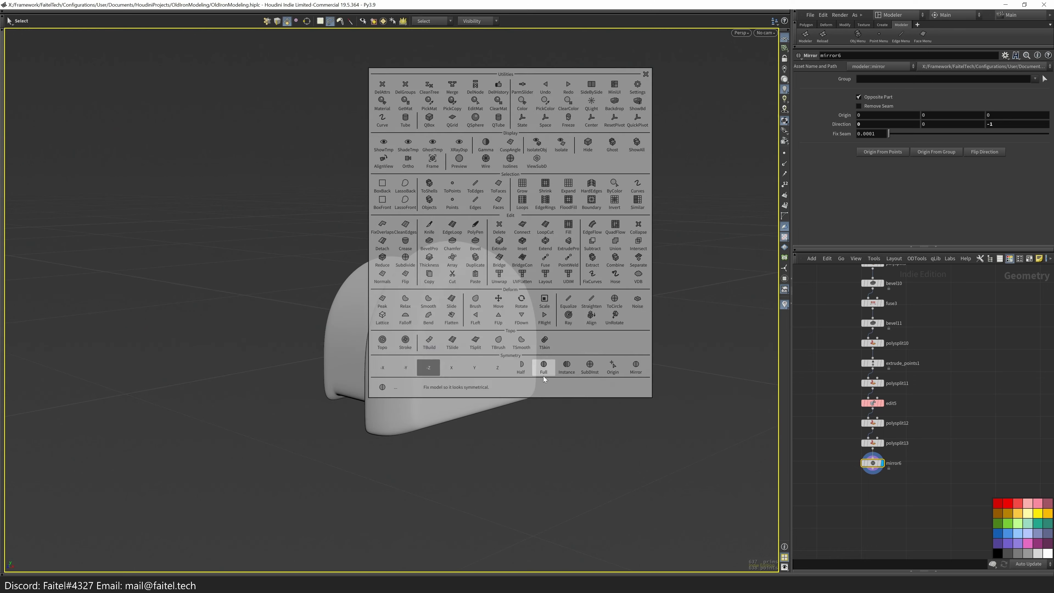
- Return to object level and select the blue Cord_lift piece
{"action": "key", "text": "u"}
{"action": "left_click_drag", "start_coordinate": [333, 421], "coordinate": [649, 419]}
{"action": "left_click", "coordinate": [872, 405]}
- Turn on Grid Lines in the network editor via Tools > Show Grid
{"action": "key", "text": "h"}
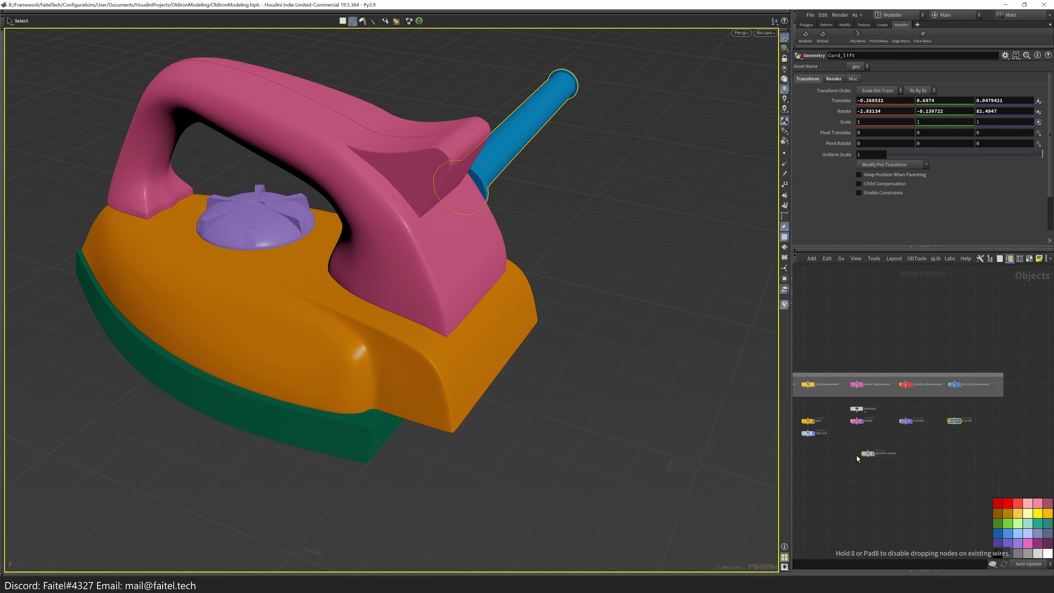
{"action": "scroll", "coordinate": [909, 457], "scroll_direction": "up", "scroll_amount": 5}
{"action": "key", "text": "l"}
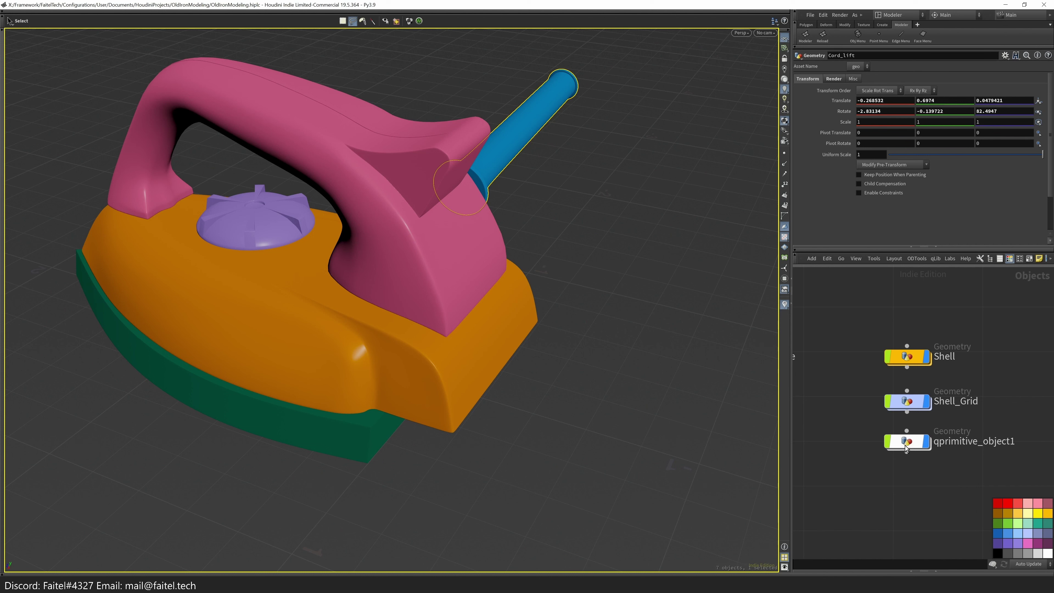
{"action": "scroll", "coordinate": [906, 448], "scroll_direction": "down", "scroll_amount": 5}
{"action": "left_click", "coordinate": [874, 258]}
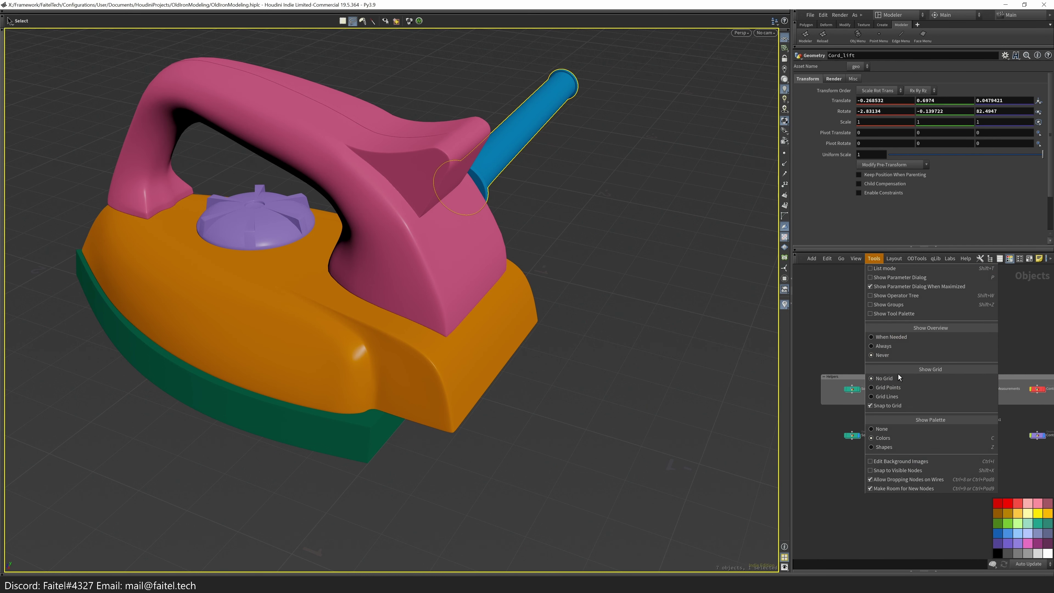
{"action": "left_click", "coordinate": [887, 397]}
{"action": "scroll", "coordinate": [897, 462], "scroll_direction": "up", "scroll_amount": 5}
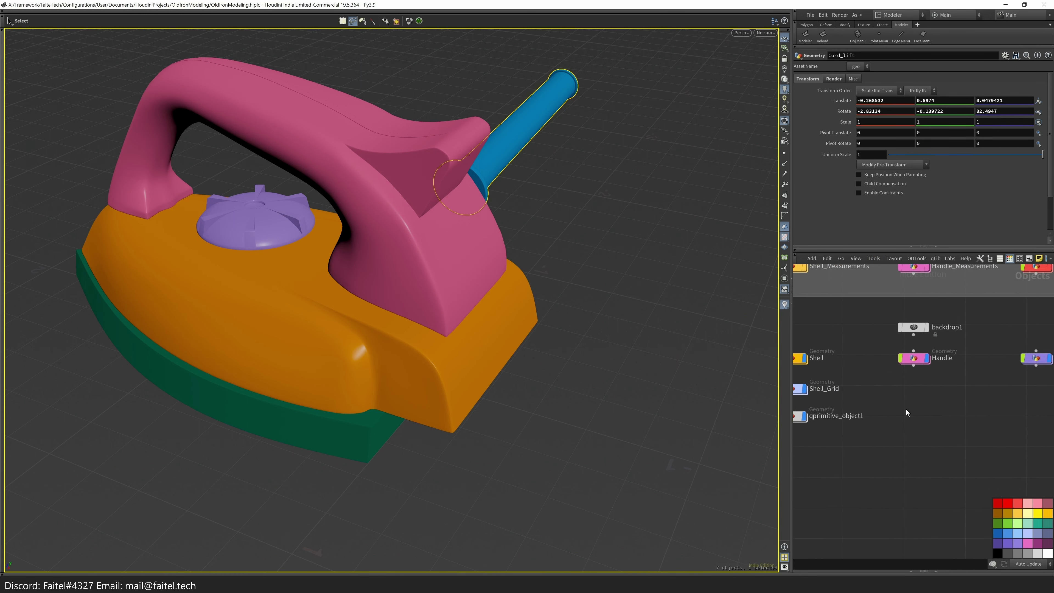
{"action": "middle_click_drag", "start_coordinate": [908, 432], "coordinate": [944, 441]}
- Select qprimitive_object1 and undo a trial 90° rotation about Y
{"action": "left_click", "coordinate": [838, 427]}
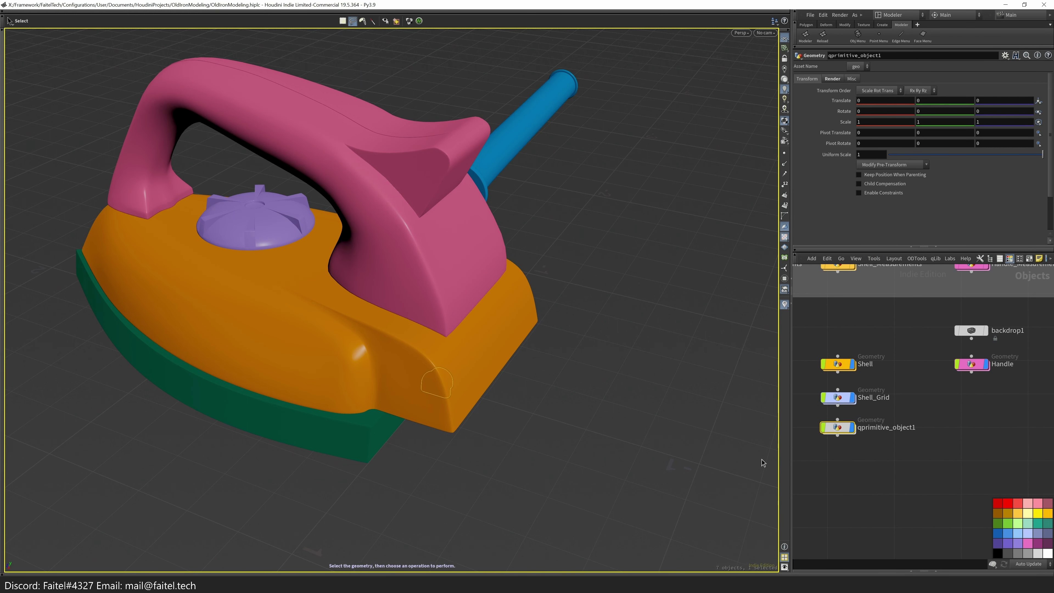
{"action": "key", "text": "t"}
{"action": "left_click_drag", "start_coordinate": [426, 402], "coordinate": [452, 399]}
{"action": "key", "text": "r"}
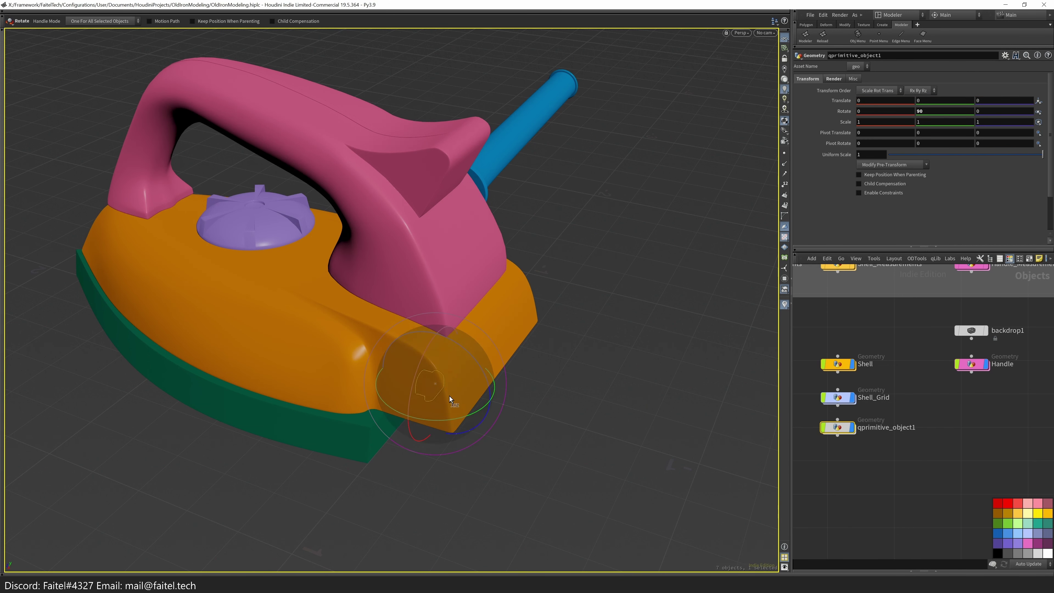
{"action": "key", "text": "ctrl+z"}
{"action": "key", "text": "ctrl+z"}
- Rename qprimitive_object1 to 'Shell_stands'
{"action": "double_click", "coordinate": [905, 430]}
{"action": "left_click", "coordinate": [923, 430]}
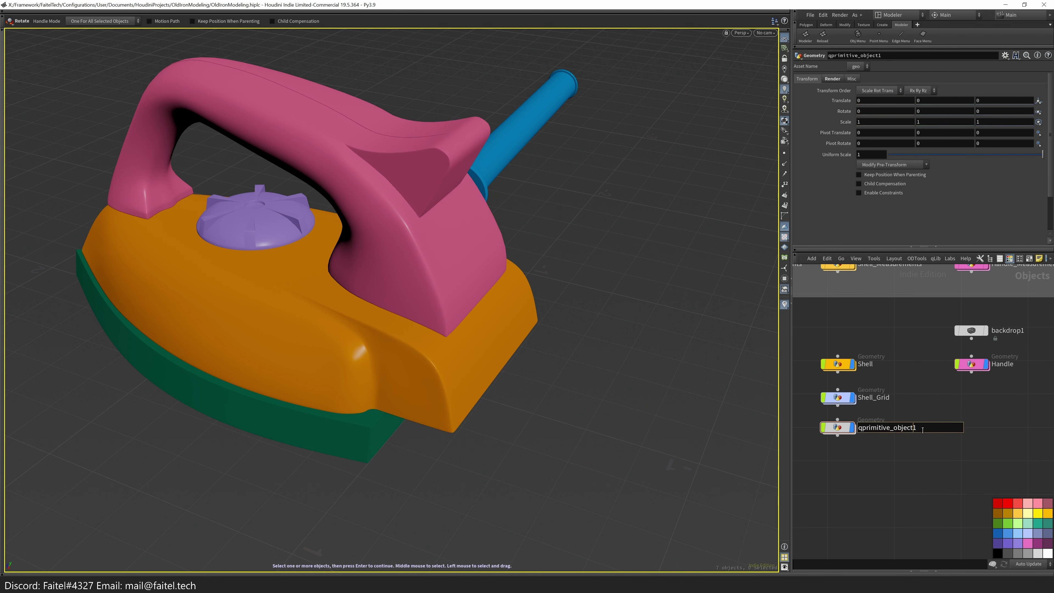
{"action": "left_click_drag", "start_coordinate": [918, 428], "coordinate": [864, 436]}
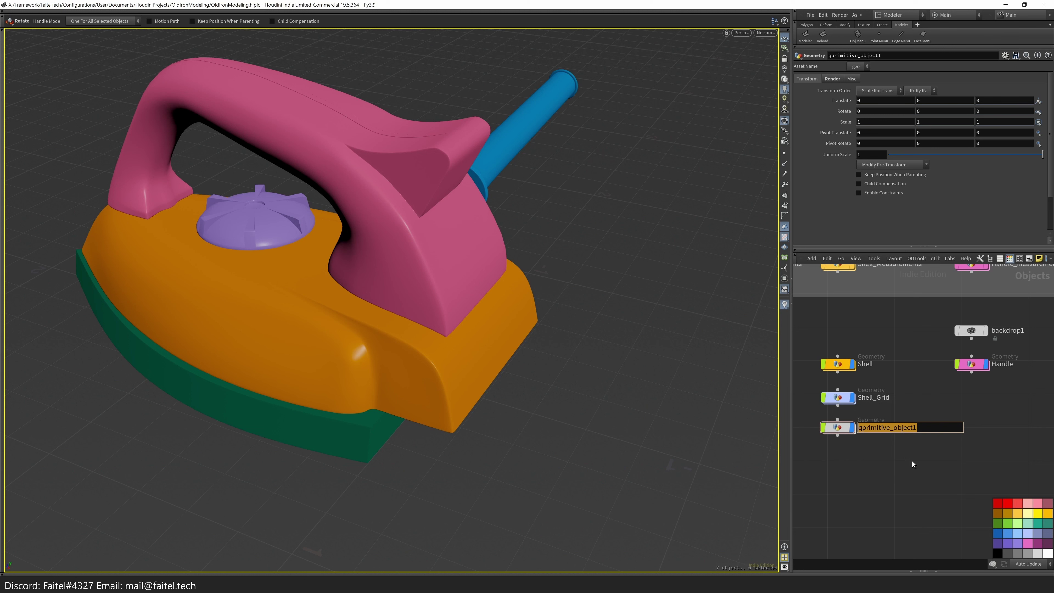
{"action": "type", "text": "Shell_stands"}
{"action": "key", "text": "Return"}
{"action": "key", "text": "Return"}
{"action": "key", "text": "grave"}
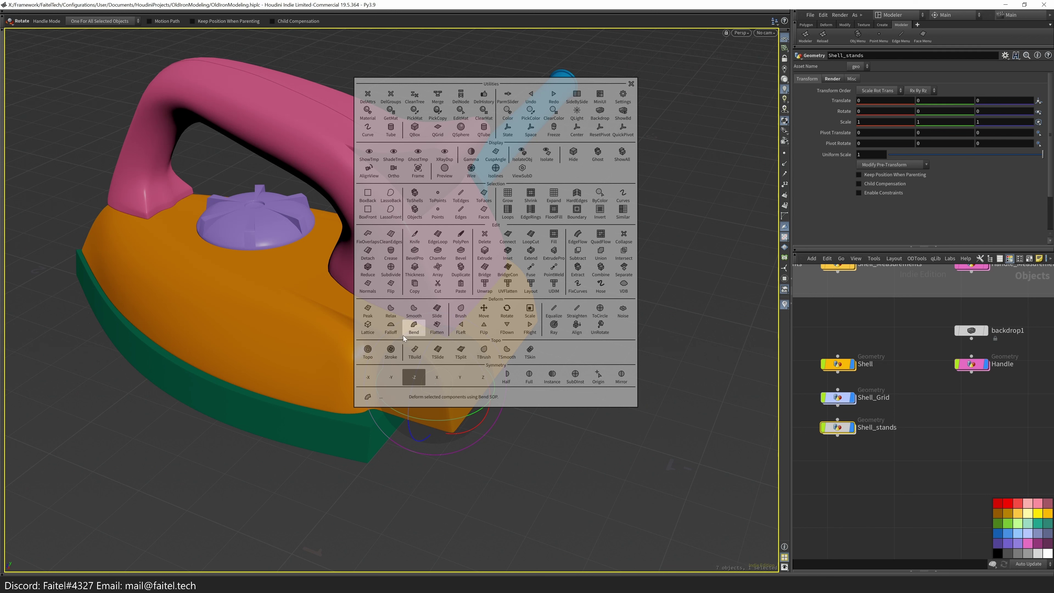
- Add an alignment node inside Shell_stands
{"action": "key", "text": "Escape"}
{"action": "left_click_drag", "start_coordinate": [465, 391], "coordinate": [446, 401], "text": "alt"}
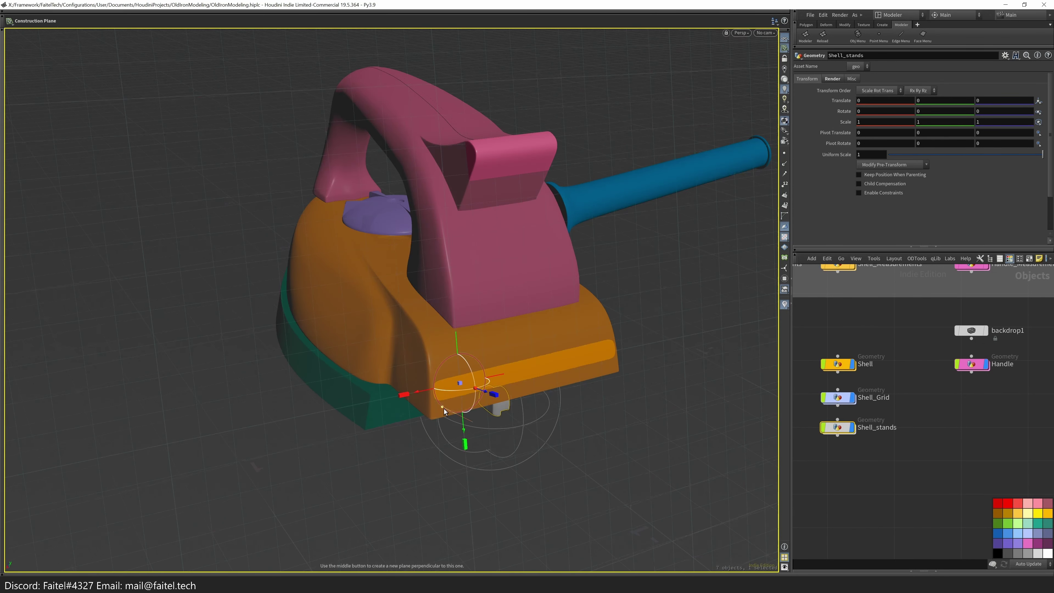
{"action": "scroll", "coordinate": [445, 409], "scroll_direction": "up", "scroll_amount": 6}
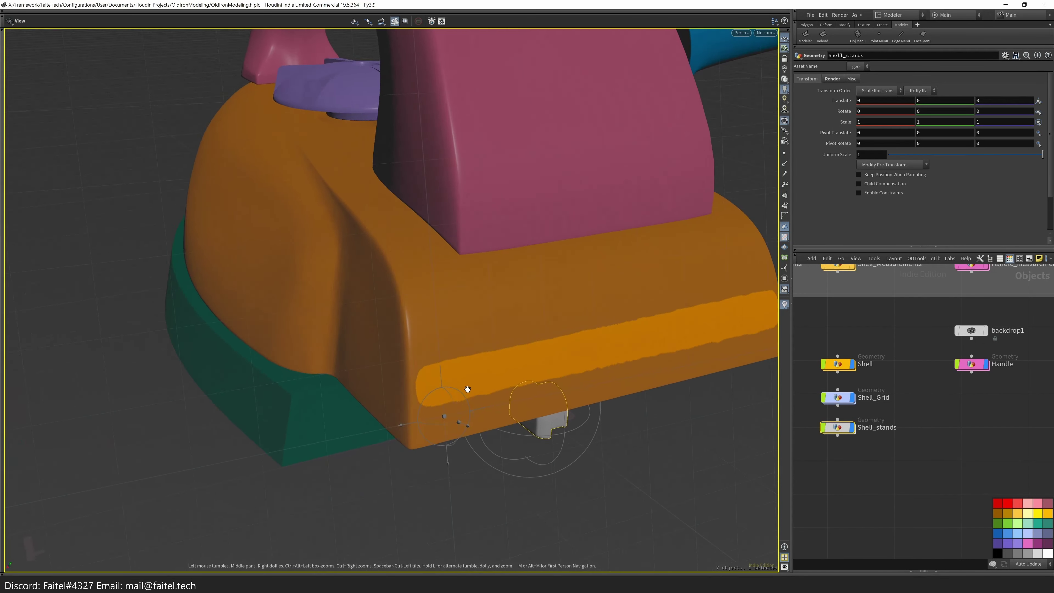
{"action": "scroll", "coordinate": [477, 398], "scroll_direction": "down", "scroll_amount": 5}
{"action": "key", "text": "grave"}
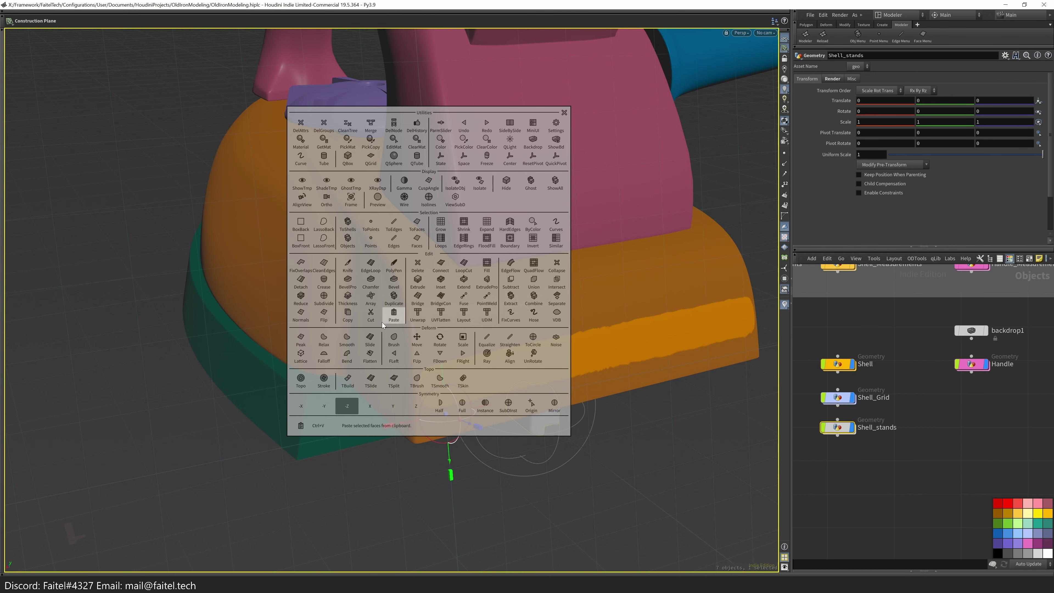
{"action": "left_click", "coordinate": [509, 356]}
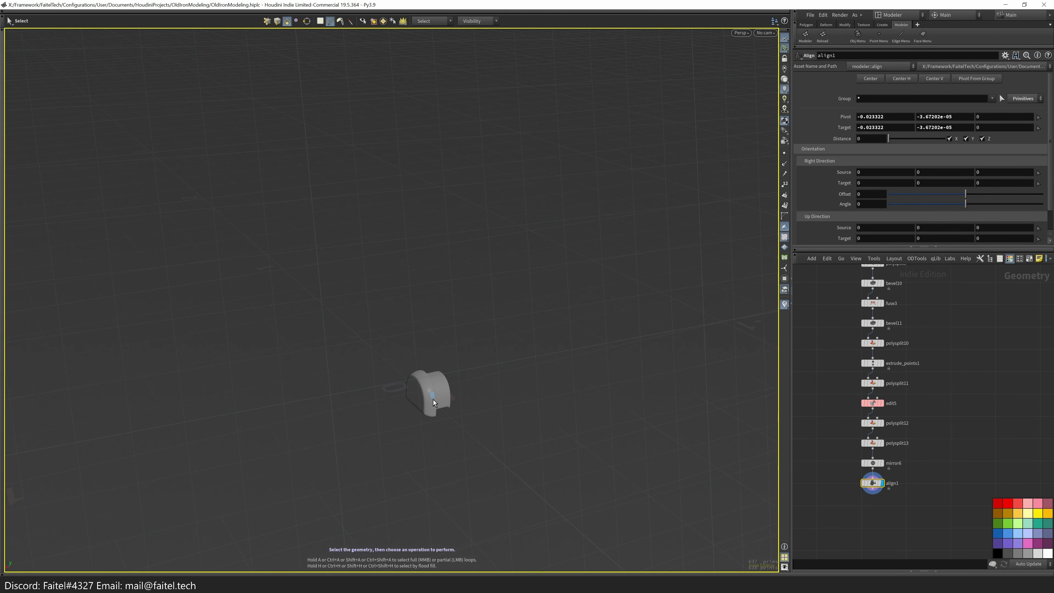
{"action": "key", "text": "space"}
{"action": "left_click_drag", "start_coordinate": [434, 415], "coordinate": [457, 404]}
{"action": "mouse_move", "coordinate": [539, 397]}
{"action": "left_mouse_down"}
{"action": "mouse_move", "coordinate": [479, 419]}
{"action": "mouse_move", "coordinate": [552, 405]}
{"action": "left_mouse_up"}
{"action": "key", "text": "space"}
- Reset the alignment target to zero, then delete the alignment node
{"action": "middle_click", "coordinate": [1022, 127], "text": "ctrl"}
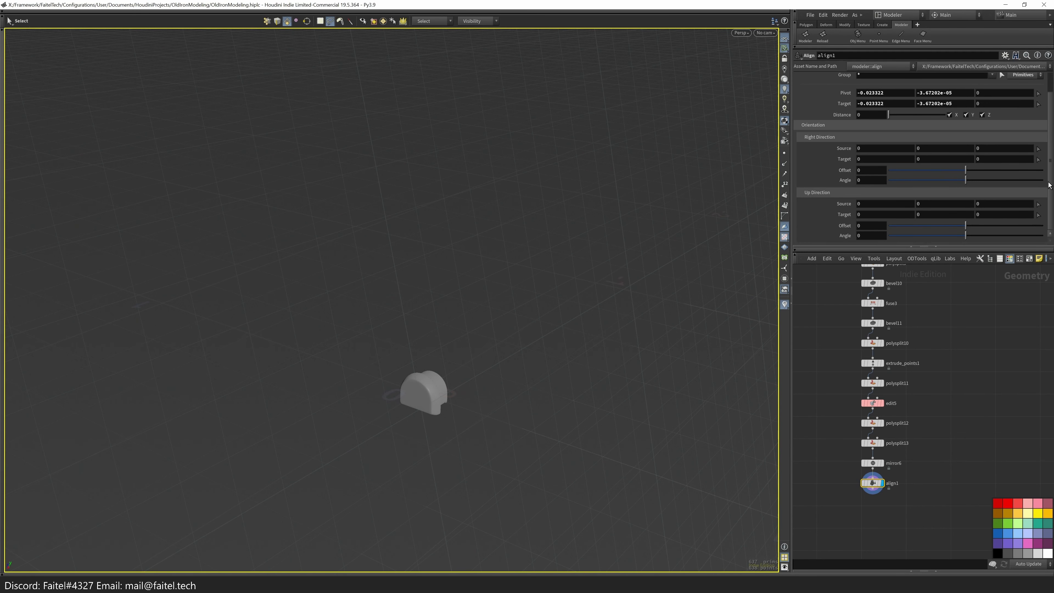
{"action": "key", "text": "space"}
{"action": "left_click_drag", "start_coordinate": [490, 362], "coordinate": [549, 341]}
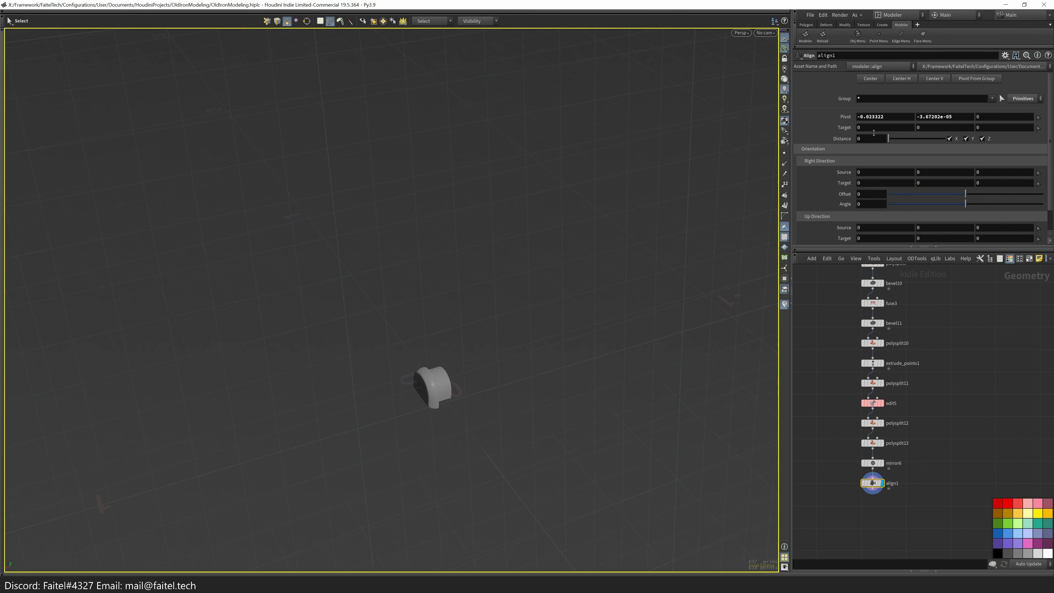
{"action": "left_click_drag", "start_coordinate": [442, 415], "coordinate": [463, 435]}
{"action": "key", "text": "ctrl+x"}
- Add a transform node after the mirror and set Rotate to 0, 90, 0
{"action": "key", "text": "Tab"}
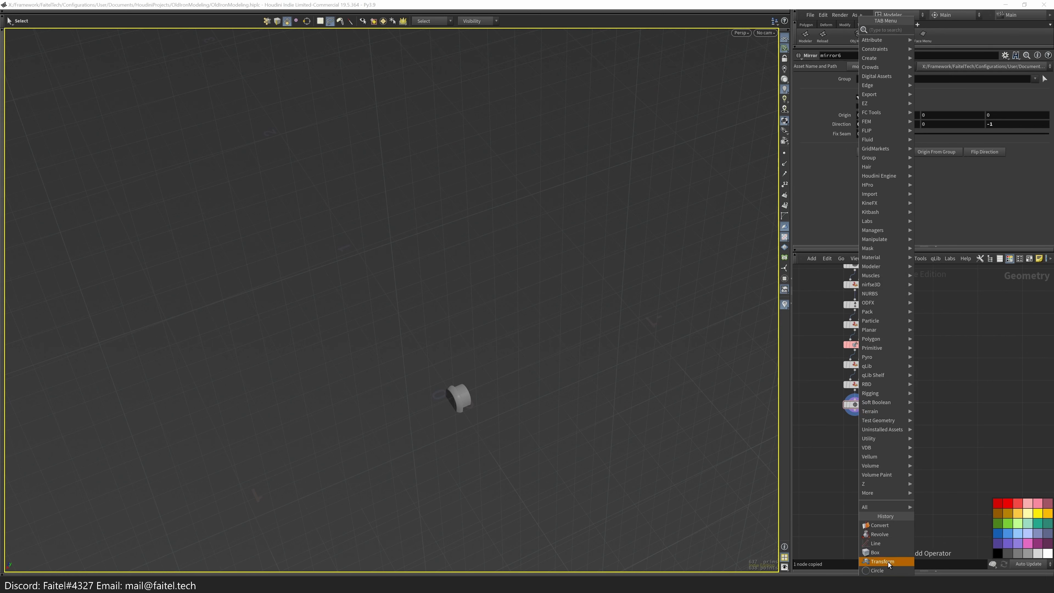
{"action": "left_click", "coordinate": [882, 562]}
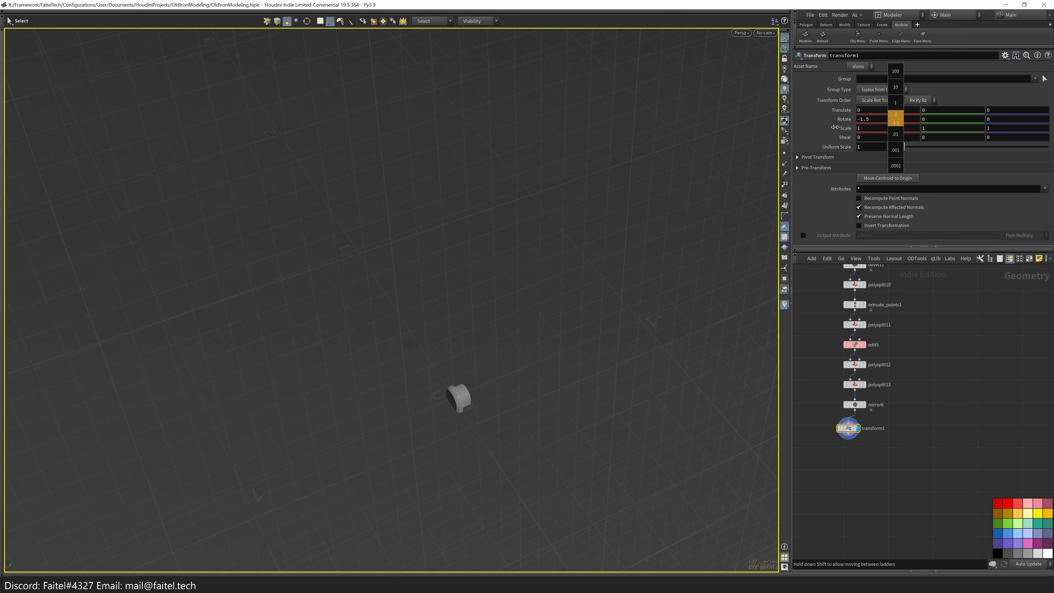
{"action": "middle_click_drag", "start_coordinate": [911, 105], "coordinate": [893, 105]}
{"action": "middle_click_drag", "start_coordinate": [997, 90], "coordinate": [1013, 90]}
{"action": "scroll", "coordinate": [559, 390], "scroll_direction": "up", "scroll_amount": 5}
{"action": "middle_click_drag", "start_coordinate": [880, 111], "coordinate": [880, 111]}
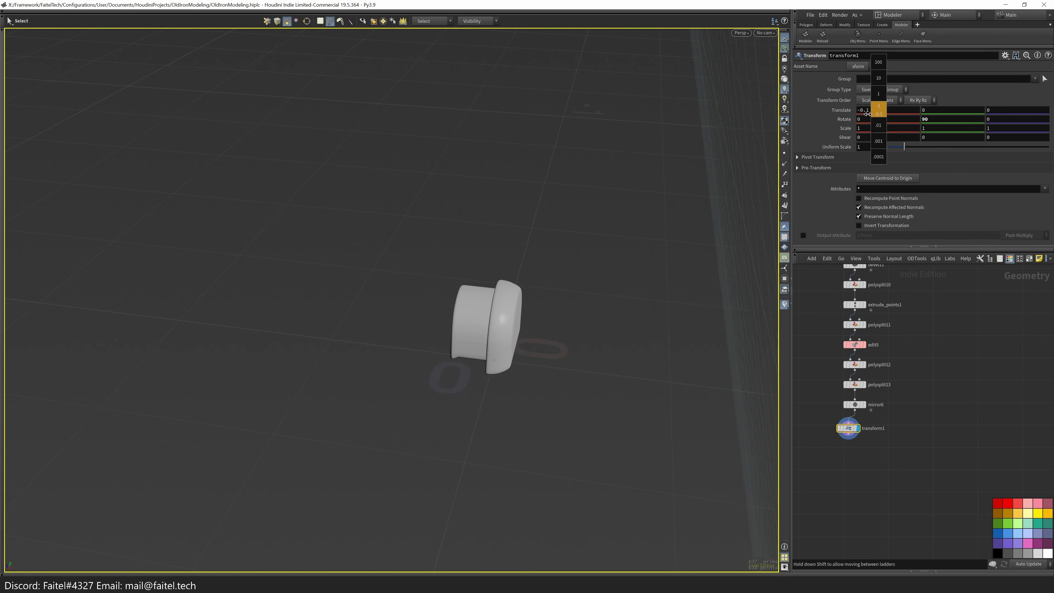
- Shift the stand -0.016 along Z in orthographic view
{"action": "key", "text": "space+3"}
{"action": "middle_click_drag", "start_coordinate": [997, 111], "coordinate": [974, 143]}
{"action": "key", "text": "space+1"}
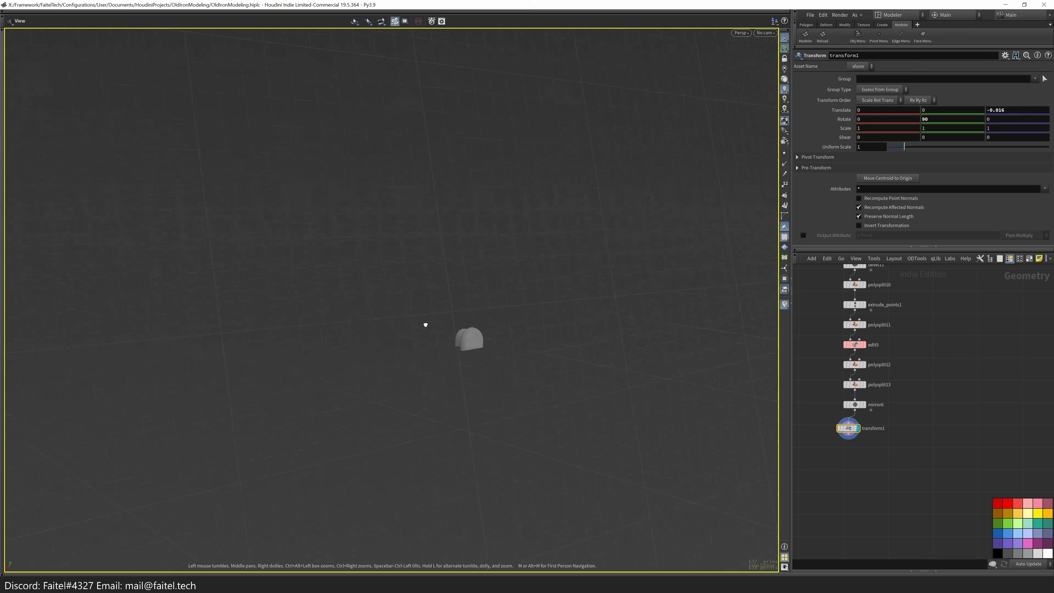
- Drag the stand toward the iron and try aligning the handle to the construction plane, then undo it
{"action": "key", "text": "u"}
{"action": "key", "text": "t"}
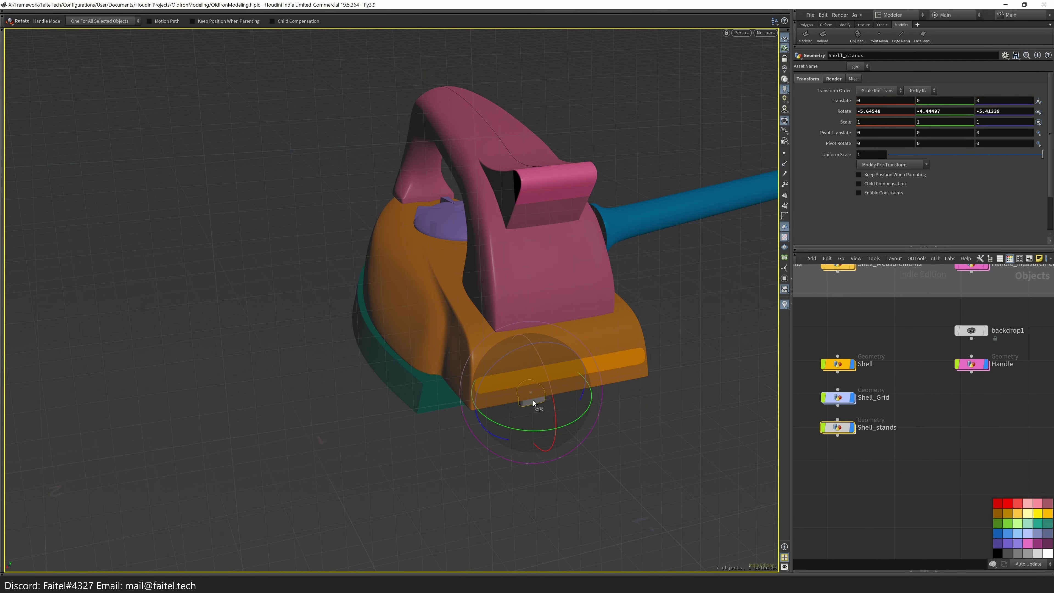
{"action": "left_click_drag", "start_coordinate": [533, 403], "coordinate": [501, 424], "text": "alt"}
{"action": "right_click", "coordinate": [498, 424]}
{"action": "mouse_move", "coordinate": [527, 453]}
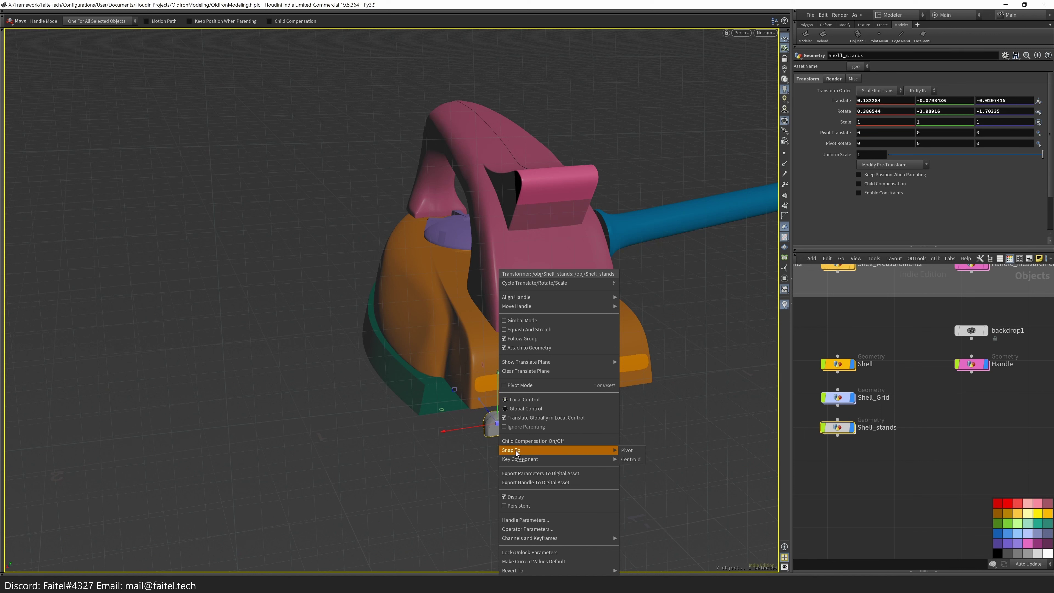
{"action": "mouse_move", "coordinate": [588, 299]}
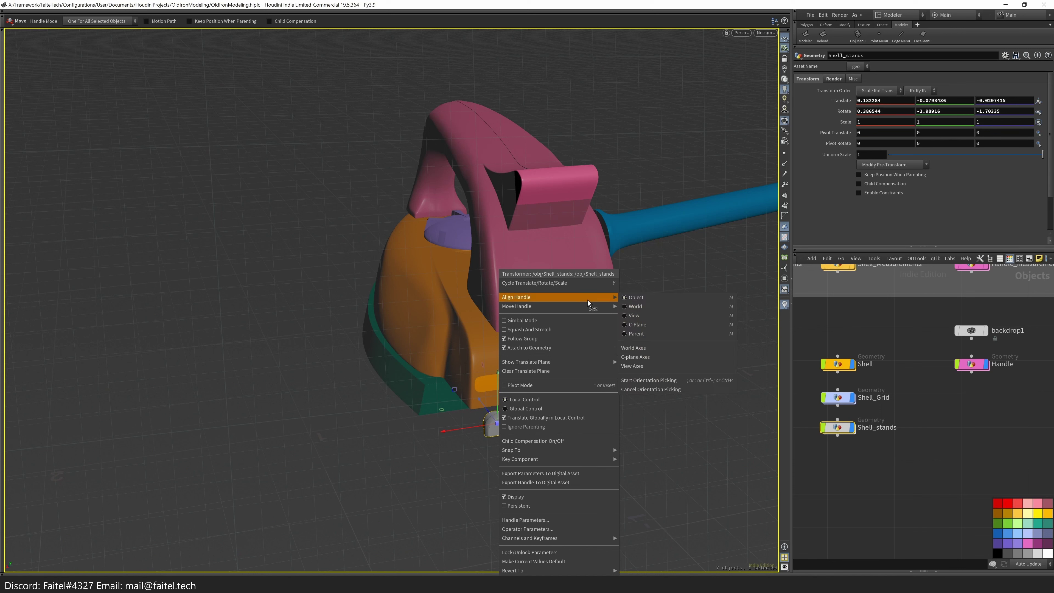
{"action": "left_click", "coordinate": [631, 324]}
{"action": "key", "text": "ctrl+z"}
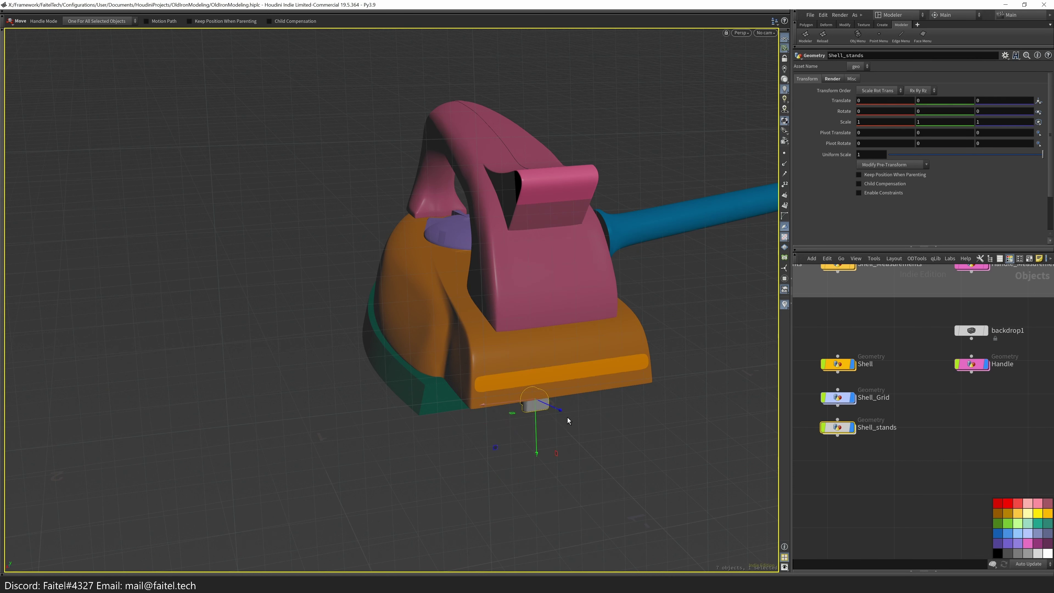
- From a side view, orient the stand's move handle to world axes
{"action": "left_click_drag", "start_coordinate": [601, 405], "coordinate": [458, 435], "text": "alt"}
{"action": "right_click", "coordinate": [458, 434]}
{"action": "mouse_move", "coordinate": [566, 306]}
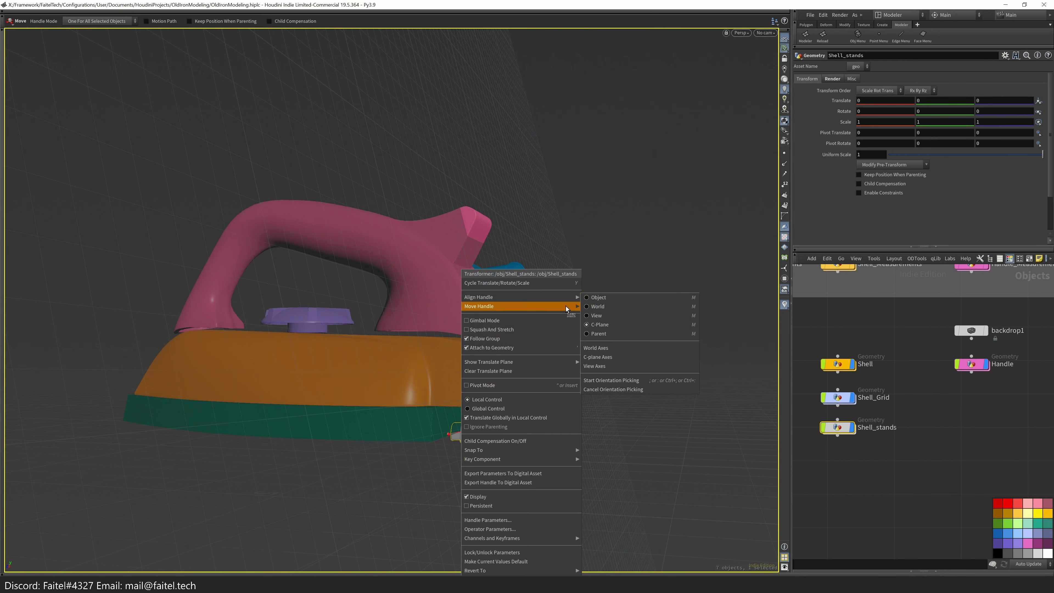
{"action": "left_click", "coordinate": [609, 306]}
{"action": "left_click_drag", "start_coordinate": [609, 306], "coordinate": [504, 386], "text": "alt"}
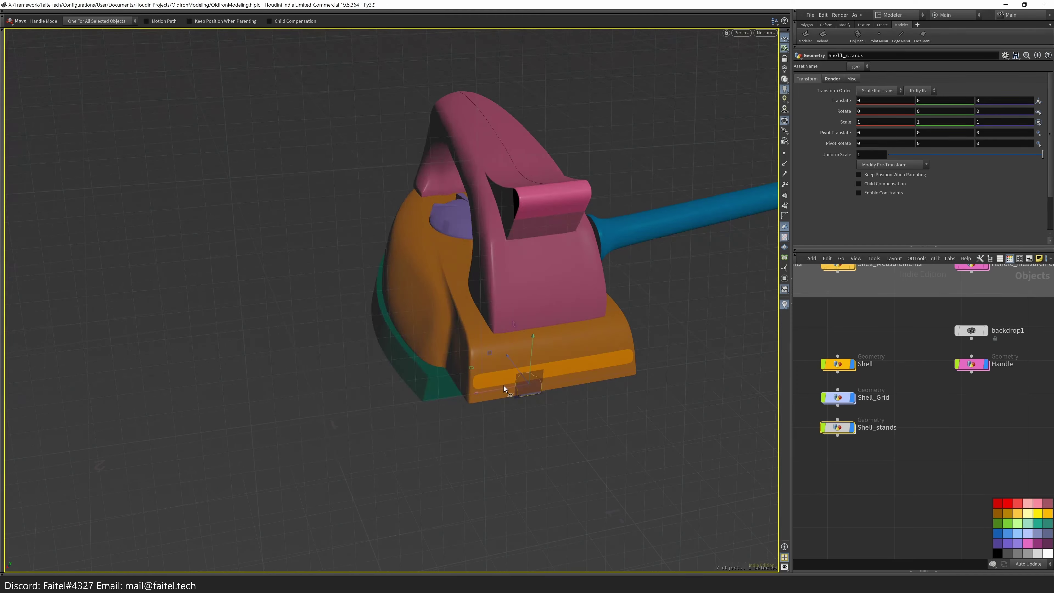
- Try an align operation and a construction plane on the stand, discarding both
{"action": "key", "text": "q"}
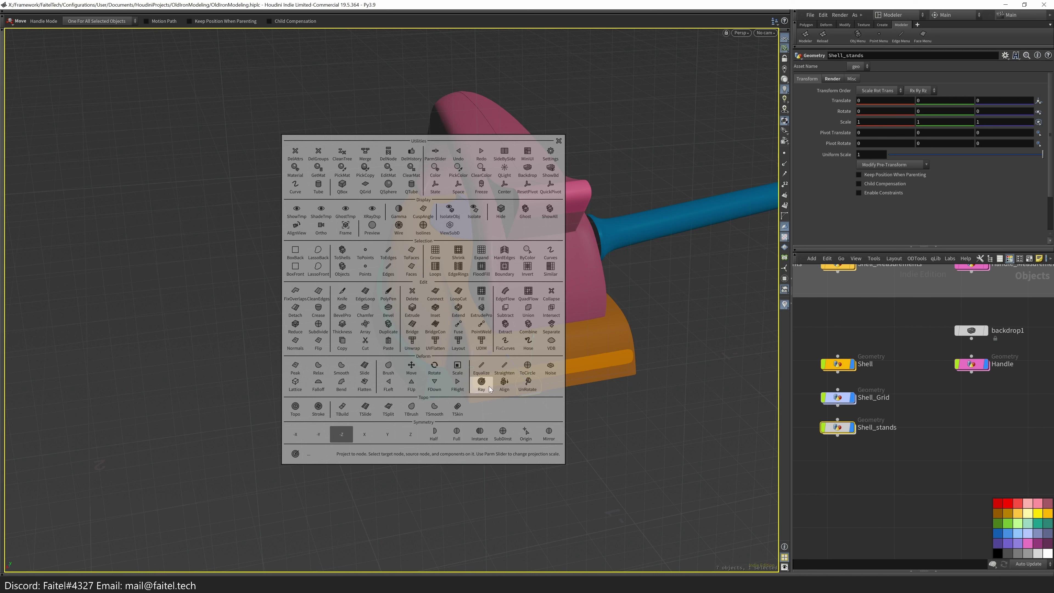
{"action": "left_click", "coordinate": [500, 389]}
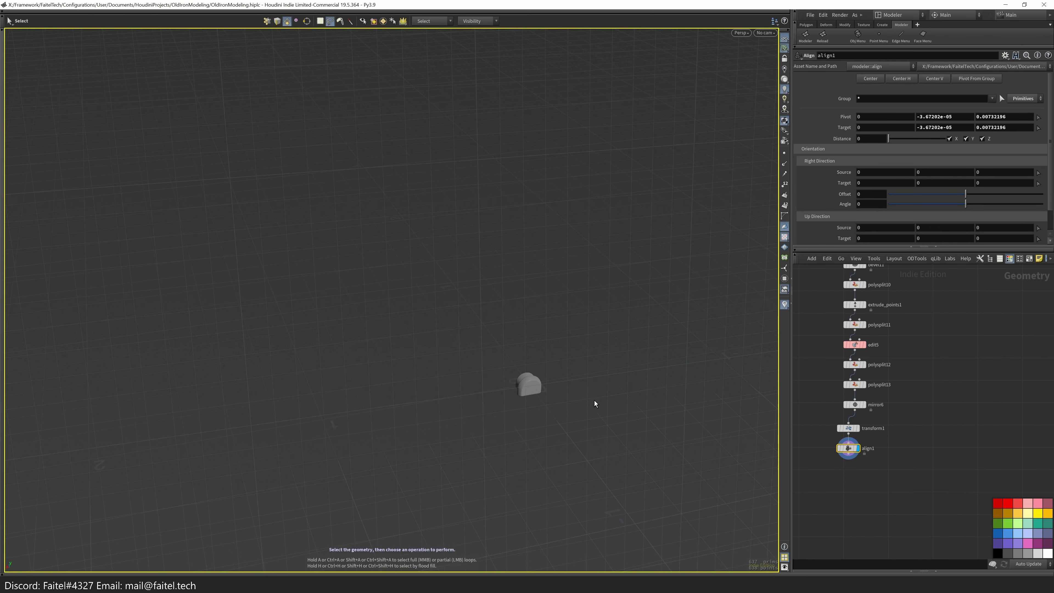
{"action": "mouse_move", "coordinate": [855, 453]}
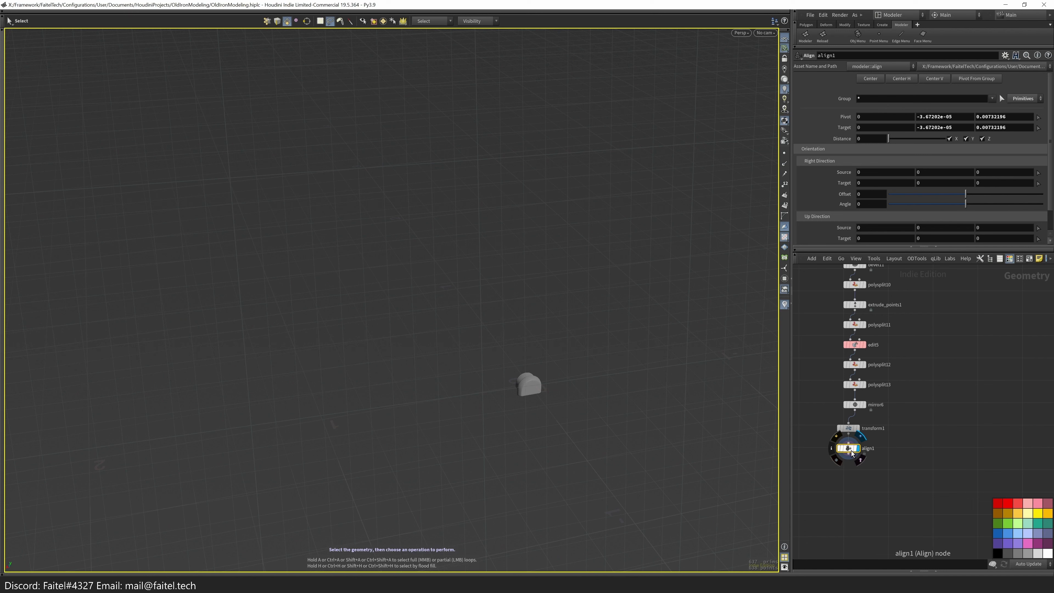
{"action": "key", "text": "ctrl+c"}
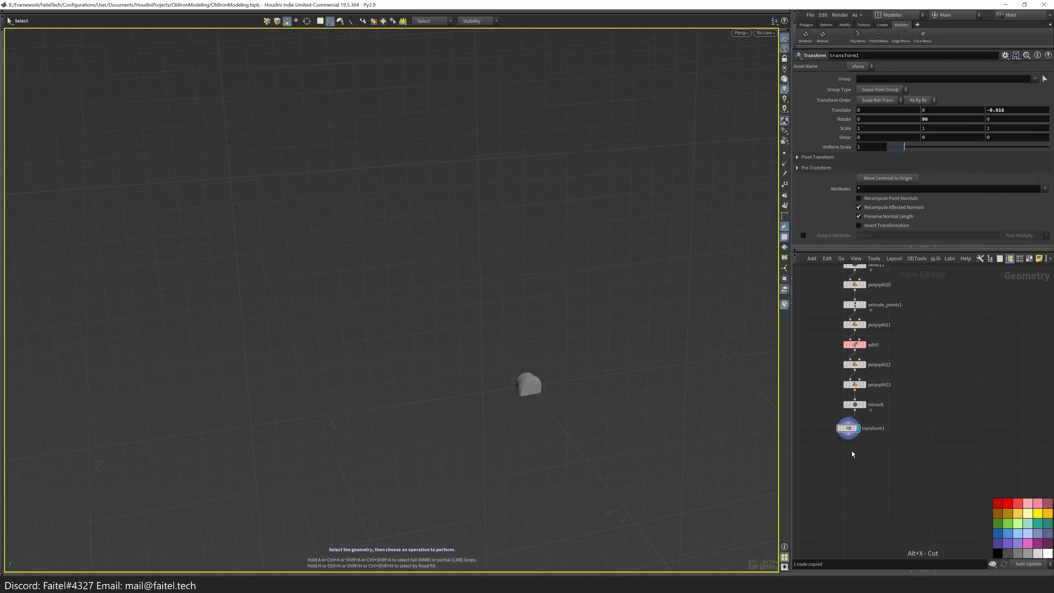
{"action": "key", "text": "u"}
{"action": "left_click_drag", "start_coordinate": [471, 386], "coordinate": [461, 426]}
{"action": "key", "text": "Escape"}
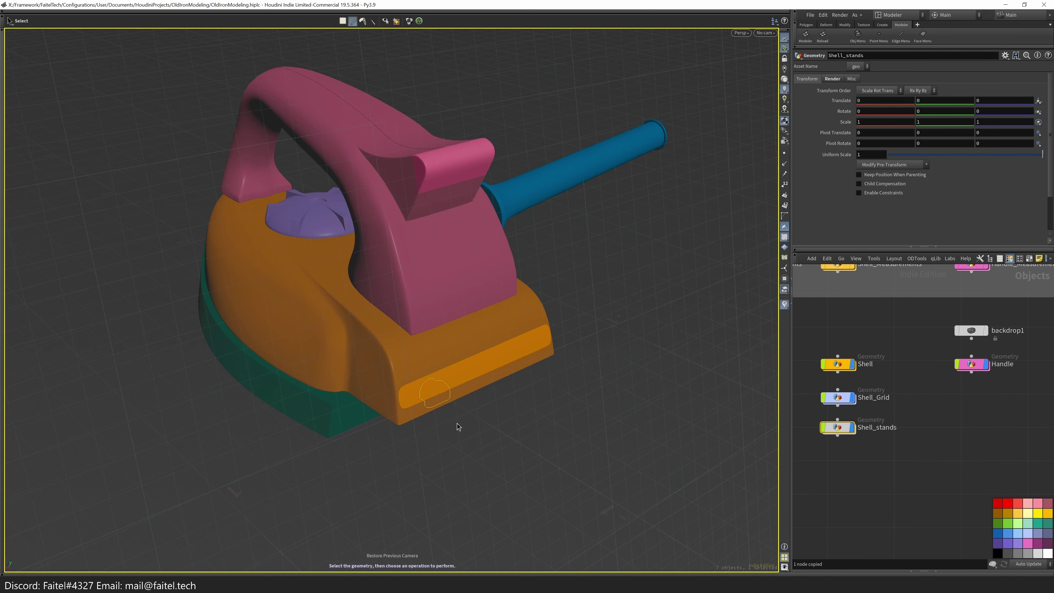
{"action": "key", "text": "ctrl+shift+m"}
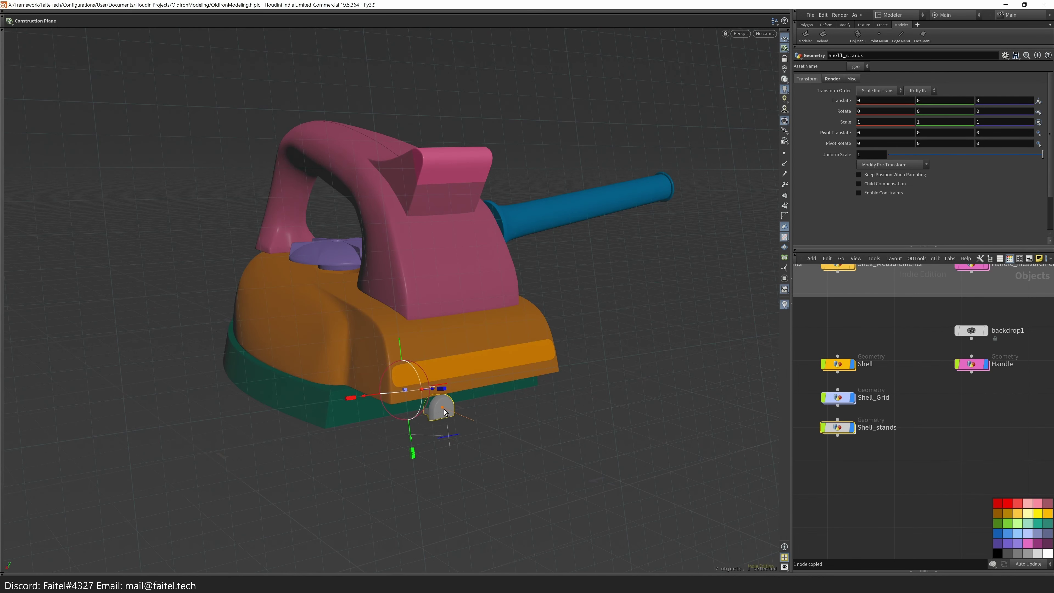
{"action": "key", "text": "ctrl+z"}
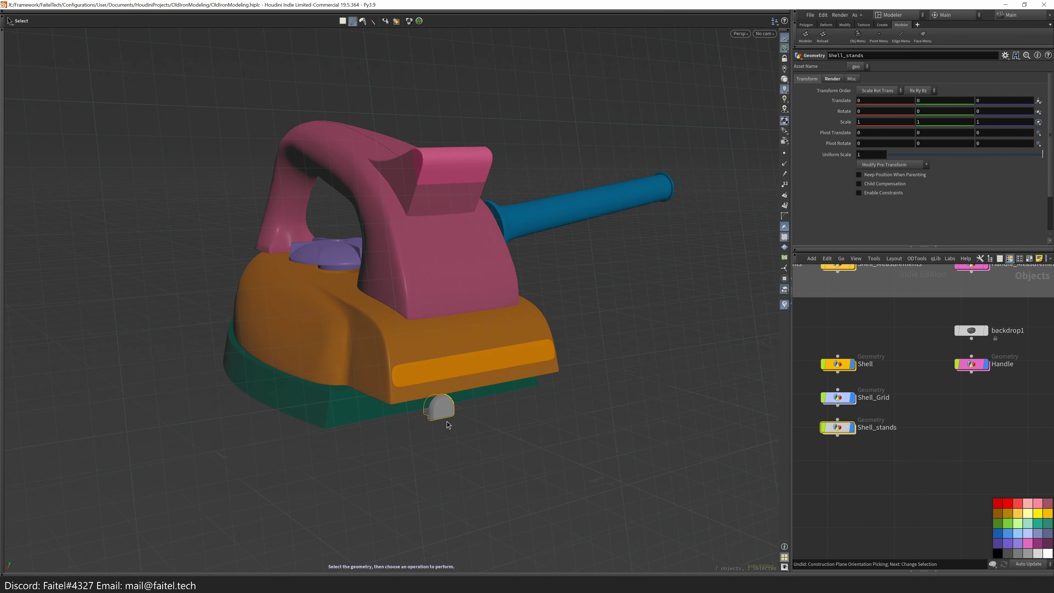
- Align the move handle to a surface and snap the stand onto the shell's lower side
{"action": "right_click", "coordinate": [440, 416]}
{"action": "key", "text": "Escape"}
{"action": "key", "text": "t"}
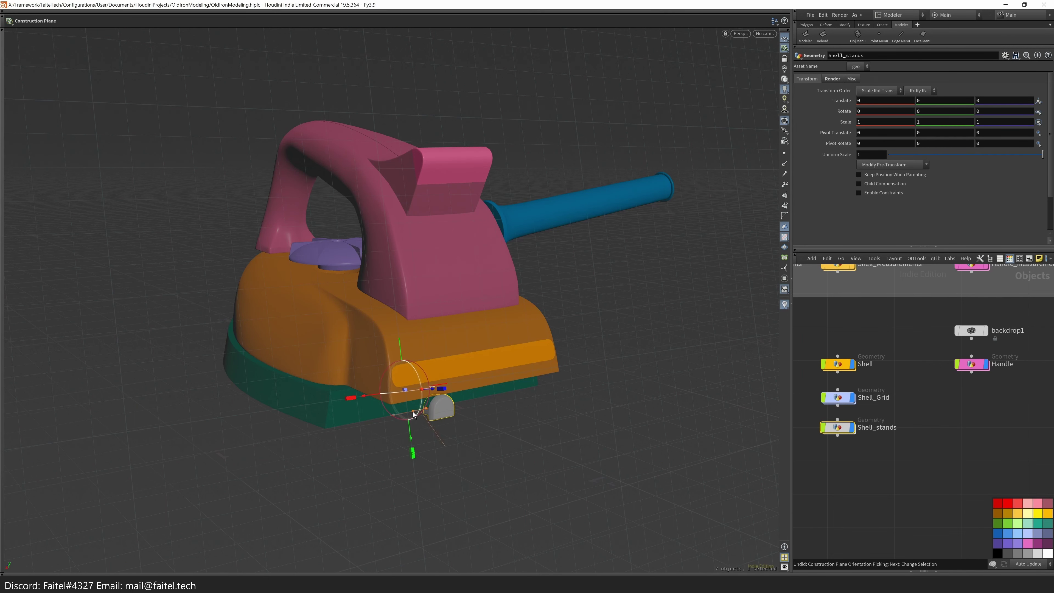
{"action": "key", "text": "t"}
{"action": "right_click", "coordinate": [439, 412]}
{"action": "mouse_move", "coordinate": [537, 297]}
{"action": "left_click", "coordinate": [589, 380]}
{"action": "left_click", "coordinate": [409, 387]}
{"action": "scroll", "coordinate": [417, 382], "scroll_direction": "up", "scroll_amount": 5}
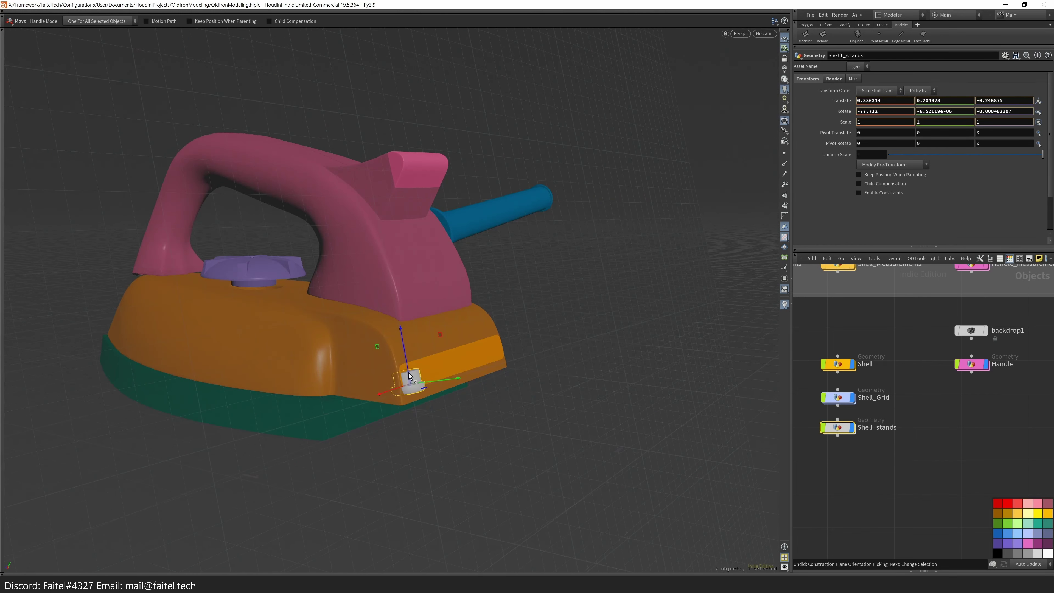
- Rotate the stand 90° about X and slide it along X in ortho side view to about 0.336, 0.192, -0.249
{"action": "key", "text": "e"}
{"action": "left_click_drag", "start_coordinate": [345, 374], "coordinate": [324, 341], "text": "alt"}
{"action": "key", "text": "r"}
{"action": "key", "text": "Escape"}
{"action": "left_click_drag", "start_coordinate": [324, 406], "coordinate": [300, 370]}
{"action": "key", "text": "w"}
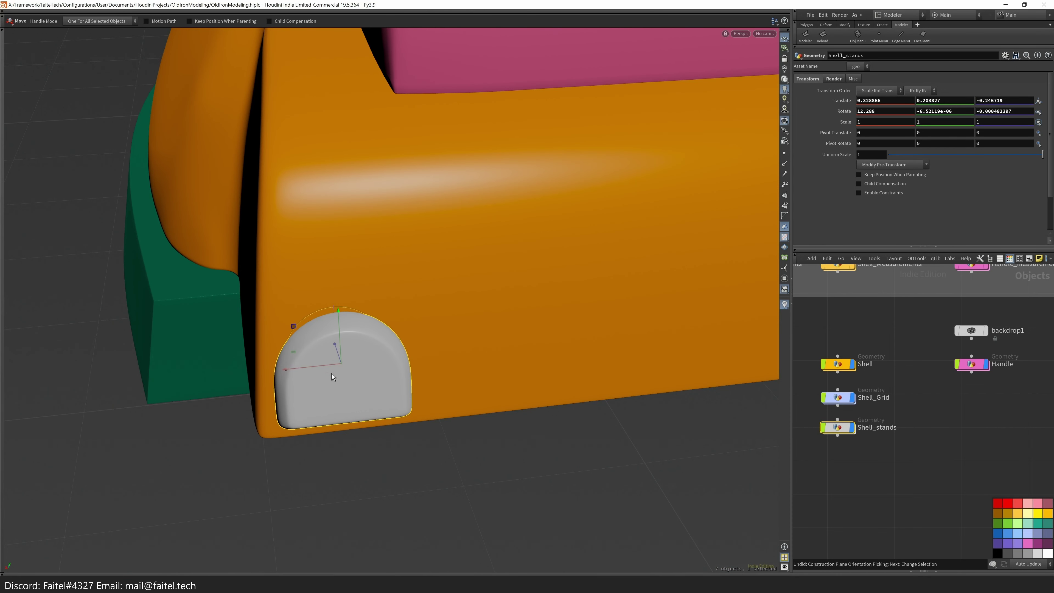
{"action": "left_click_drag", "start_coordinate": [332, 373], "coordinate": [731, 120]}
{"action": "key", "text": "space+3"}
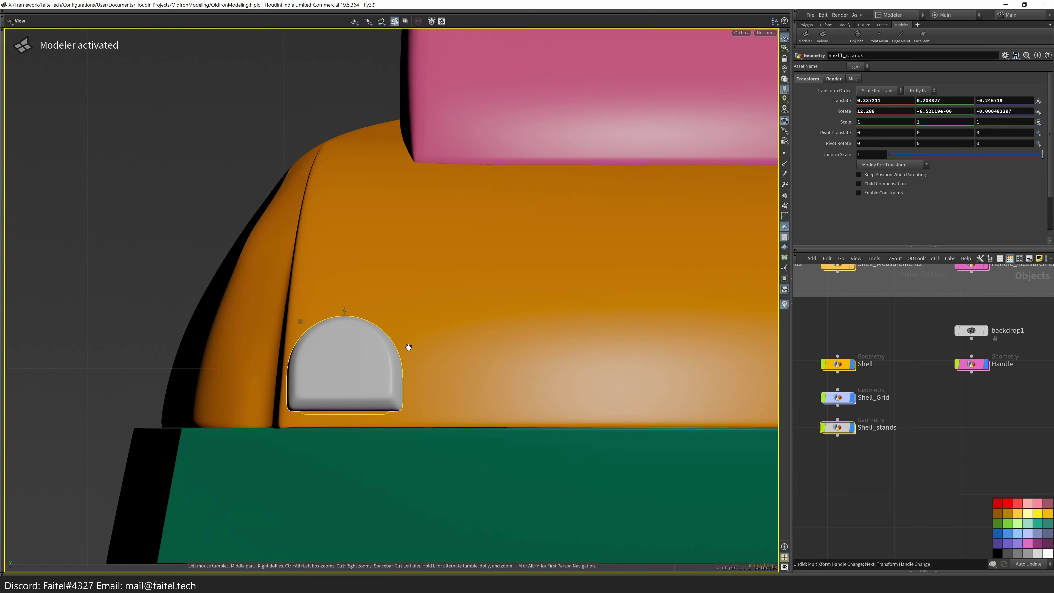
{"action": "left_click_drag", "start_coordinate": [307, 365], "coordinate": [499, 401]}
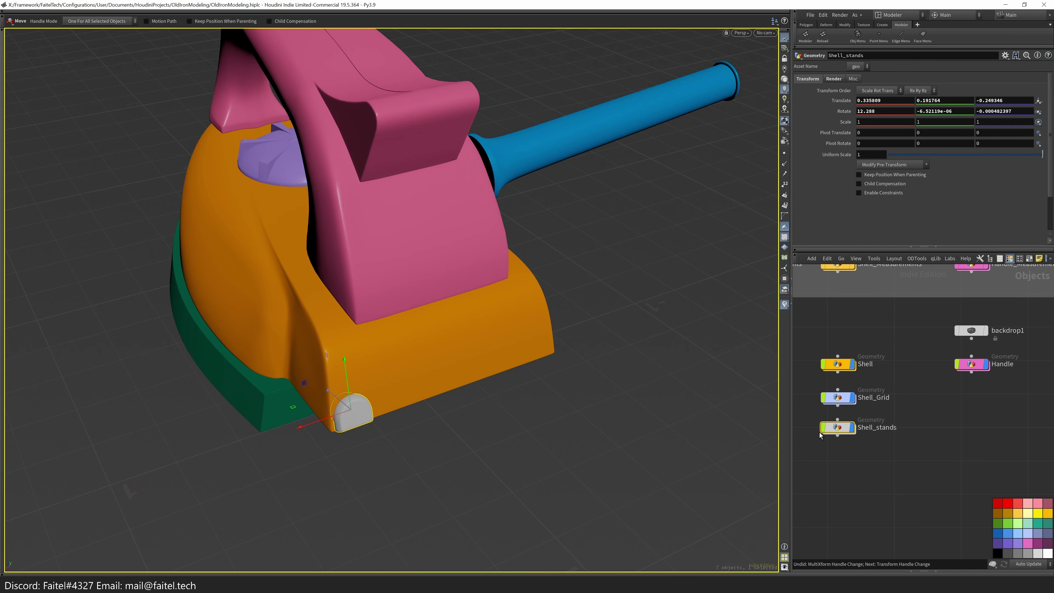
{"action": "double_click", "coordinate": [839, 428]}
- Try an X-axis symmetry instance of the stand from the modeling palette, then remove it
{"action": "key", "text": "q"}
{"action": "left_click", "coordinate": [509, 466]}
{"action": "key", "text": "q"}
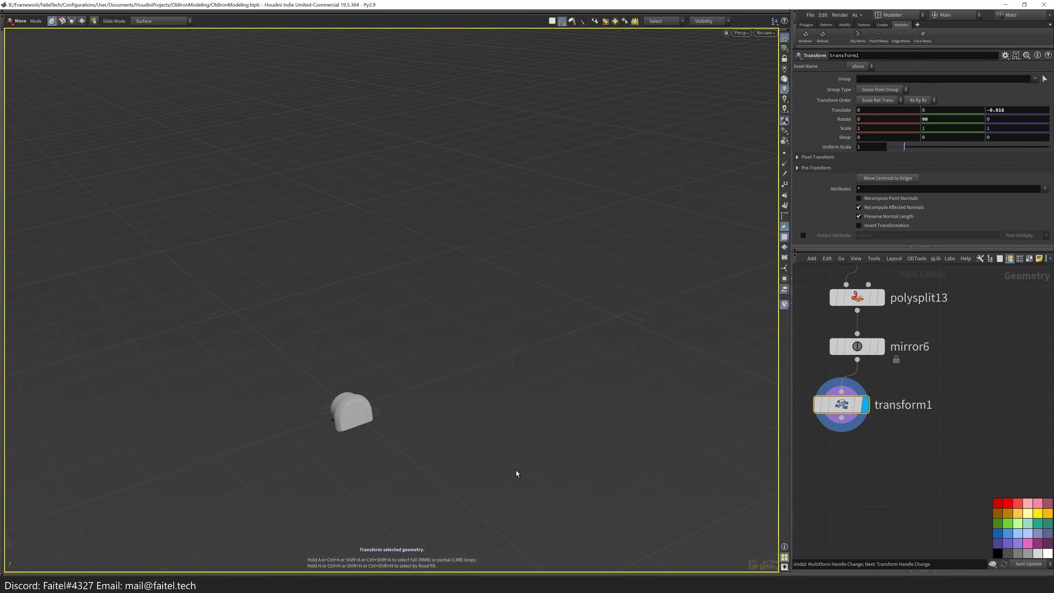
{"action": "left_click", "coordinate": [499, 523]}
{"action": "key", "text": "q"}
{"action": "left_click", "coordinate": [501, 417]}
{"action": "key", "text": "q"}
{"action": "left_click", "coordinate": [354, 405]}
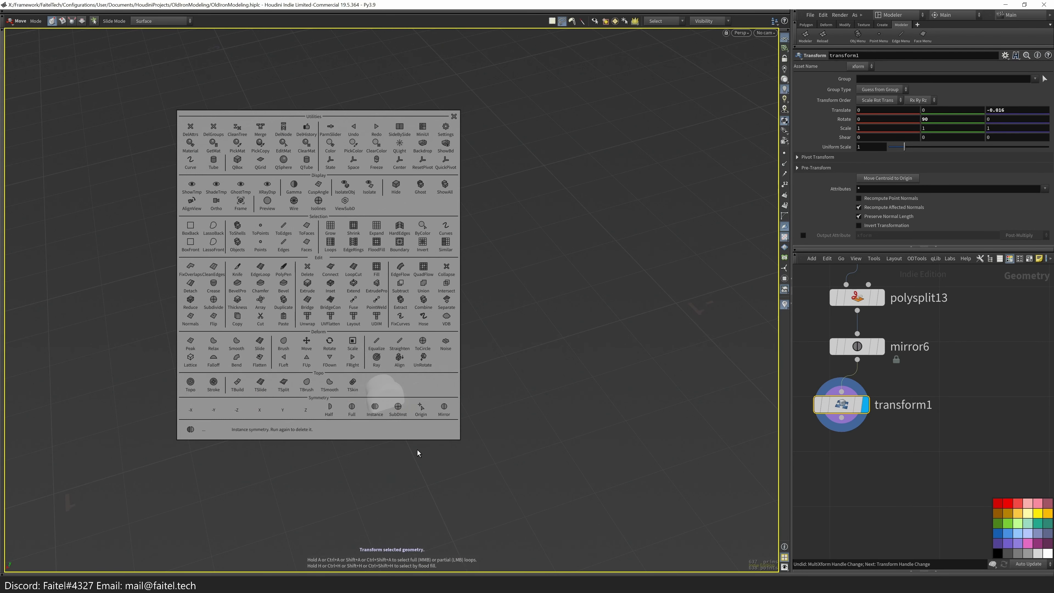
{"action": "key", "text": "q"}
{"action": "left_click", "coordinate": [509, 441]}
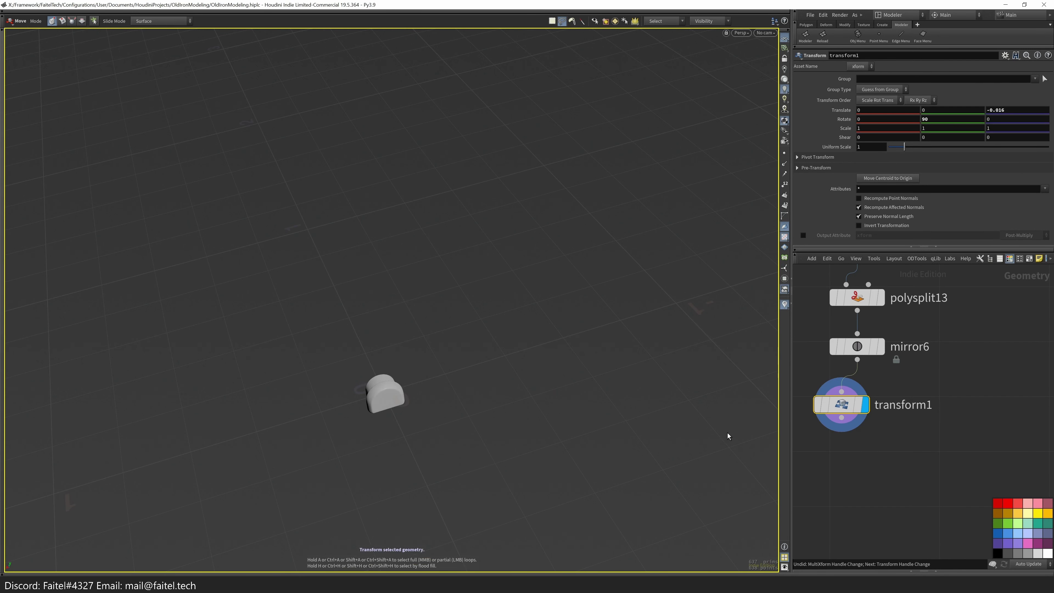
- Add an Instance object node, instance1, below Shell_stands at object level
{"action": "key", "text": "u"}
{"action": "scroll", "coordinate": [852, 444], "scroll_direction": "up", "scroll_amount": 3}
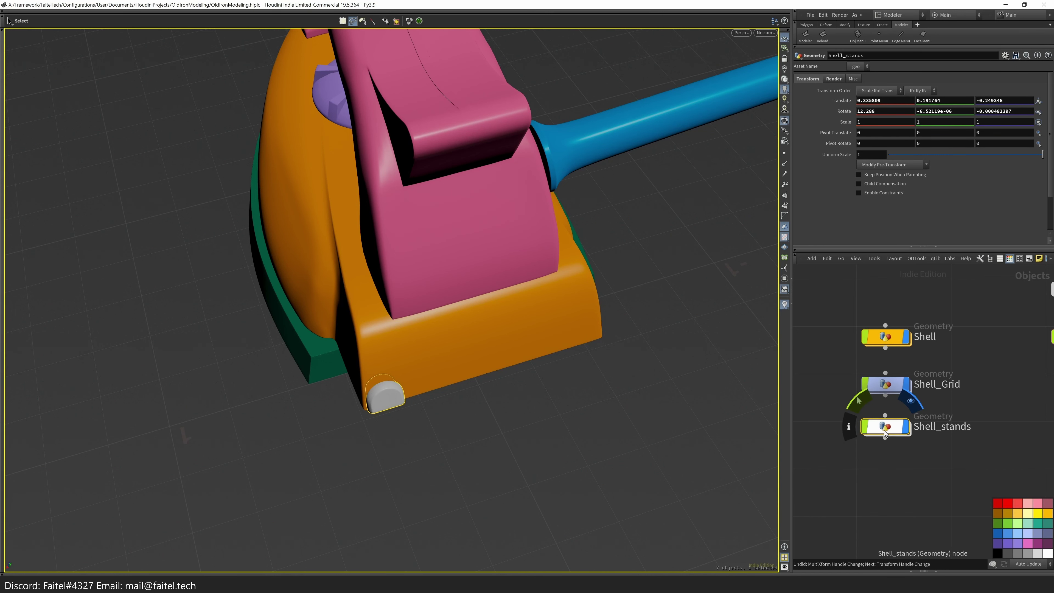
{"action": "scroll", "coordinate": [475, 316], "scroll_direction": "up", "scroll_amount": 5}
{"action": "key", "text": "Tab"}
{"action": "mouse_move", "coordinate": [906, 486]}
{"action": "type", "text": "instance"}
{"action": "key", "text": "Return"}
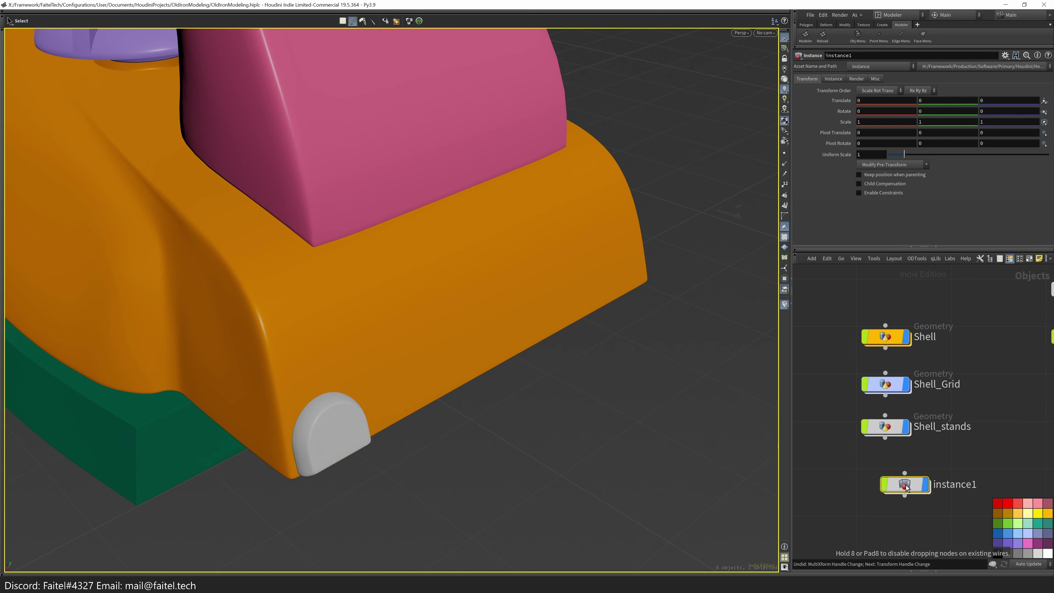
{"action": "left_click", "coordinate": [896, 483]}
- Review instance1's instancing, transform and source settings and enable fast point instancing
{"action": "left_click", "coordinate": [834, 78]}
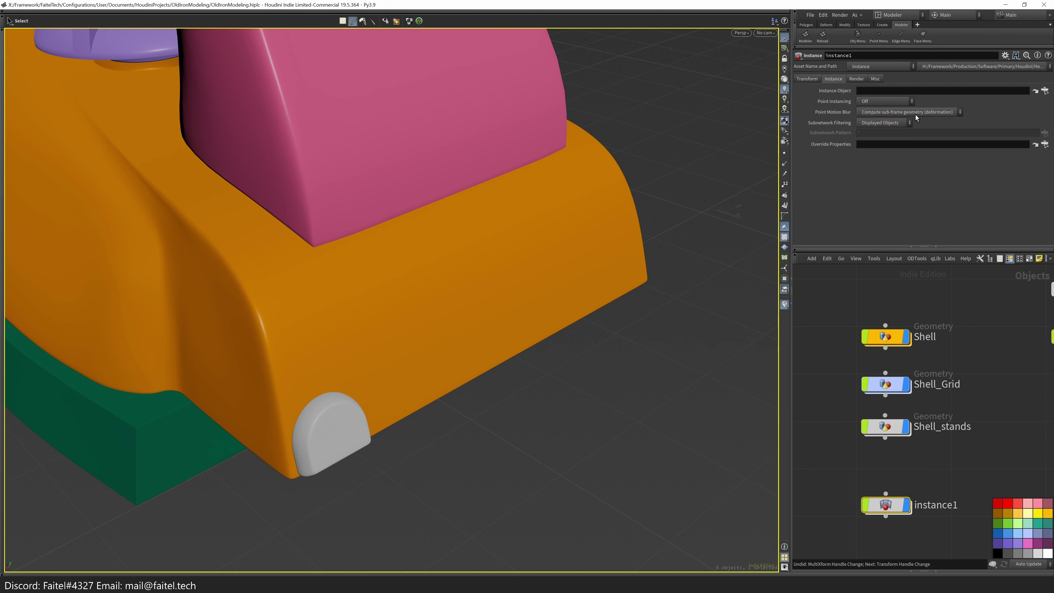
{"action": "left_click", "coordinate": [807, 79]}
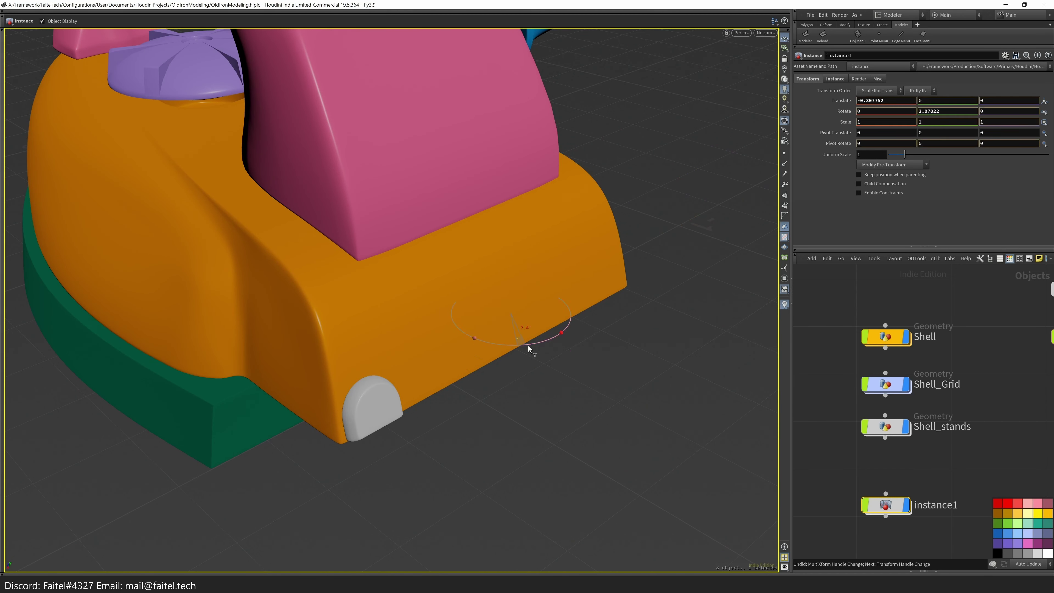
{"action": "left_click", "coordinate": [835, 79]}
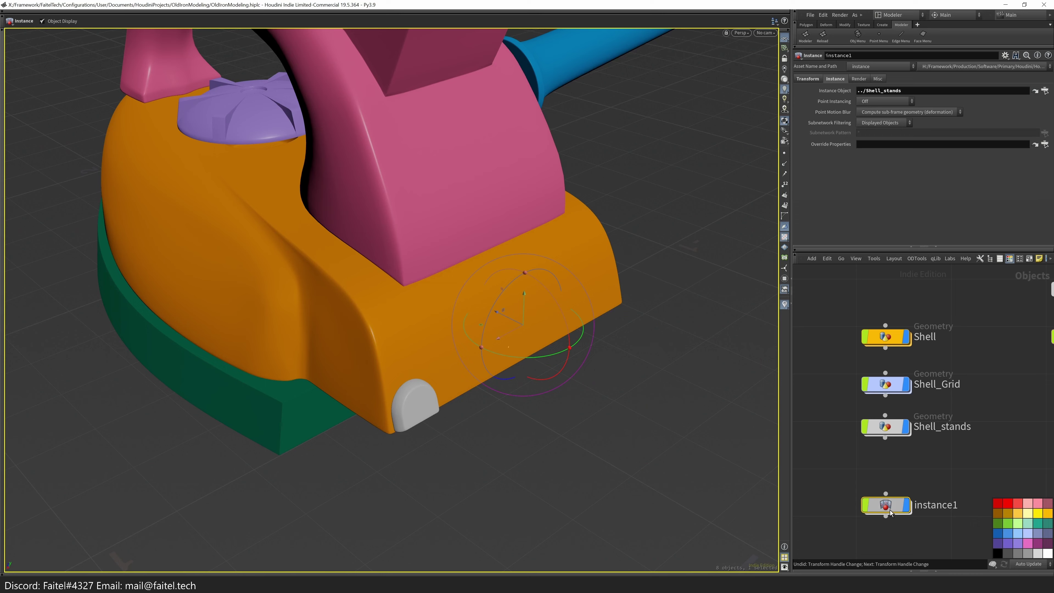
{"action": "key", "text": "s"}
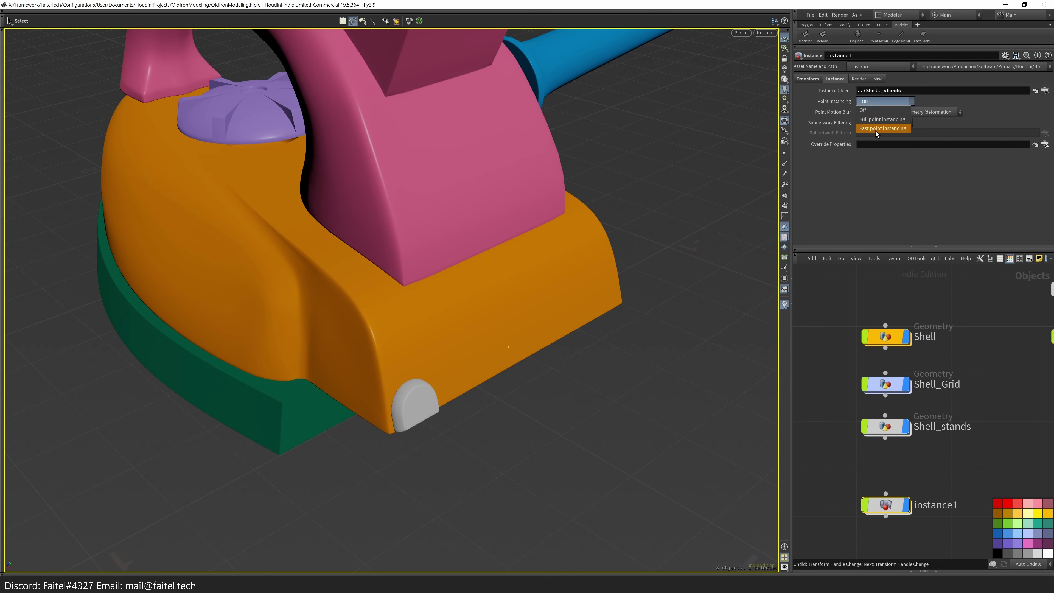
{"action": "left_click", "coordinate": [875, 128]}
{"action": "left_click_drag", "start_coordinate": [564, 384], "coordinate": [436, 457], "text": "alt"}
- Paste the stand's translation values onto instance1
{"action": "left_click", "coordinate": [808, 78]}
{"action": "right_click", "coordinate": [843, 103]}
{"action": "left_click", "coordinate": [860, 203]}
{"action": "right_click", "coordinate": [823, 105]}
{"action": "left_click", "coordinate": [855, 238]}
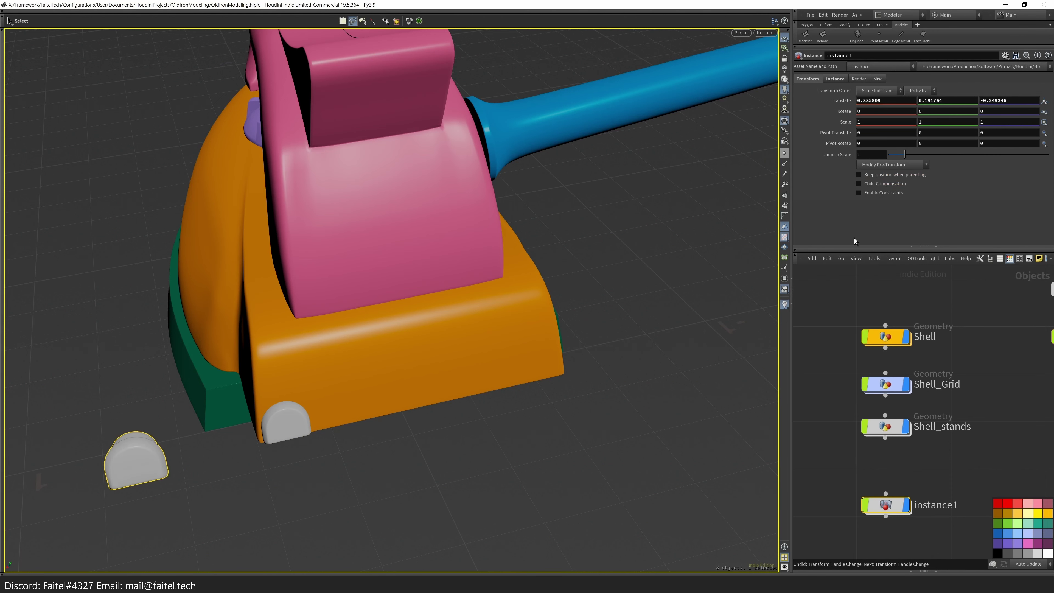
{"action": "double_click", "coordinate": [887, 508]}
{"action": "key", "text": "u"}
- Copy Shell_stands' 12.288° X rotation onto instance1 and inspect the result
{"action": "left_click", "coordinate": [286, 420]}
{"action": "right_click", "coordinate": [839, 111]}
{"action": "left_click", "coordinate": [887, 505]}
{"action": "right_click", "coordinate": [843, 112]}
{"action": "left_click", "coordinate": [863, 195]}
{"action": "key", "text": "Escape"}
{"action": "left_click_drag", "start_coordinate": [391, 405], "coordinate": [628, 339]}
{"action": "key", "text": "s"}
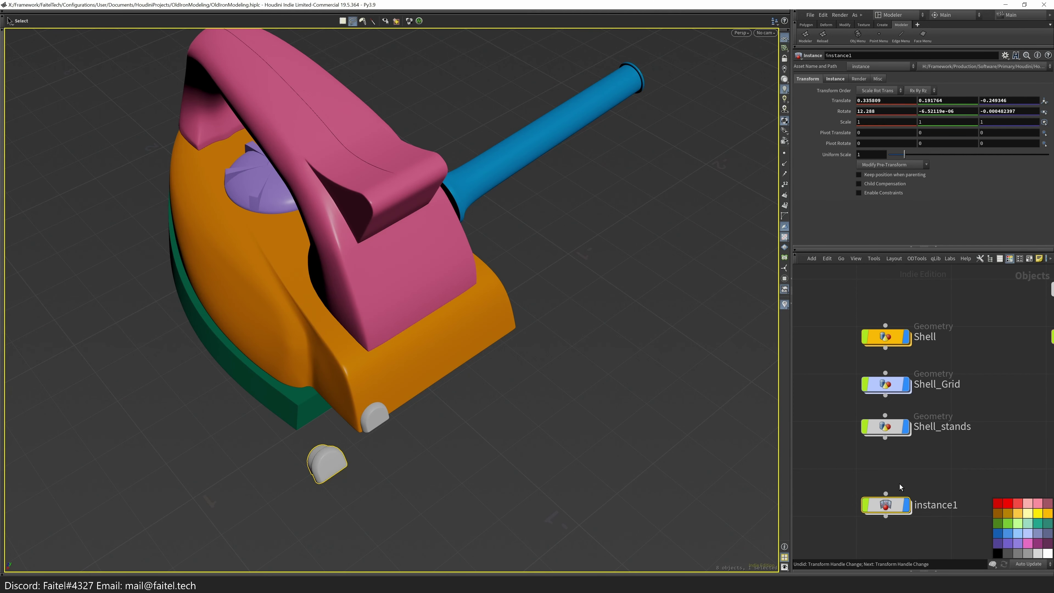
{"action": "scroll", "coordinate": [504, 369], "scroll_direction": "down", "scroll_amount": 3}
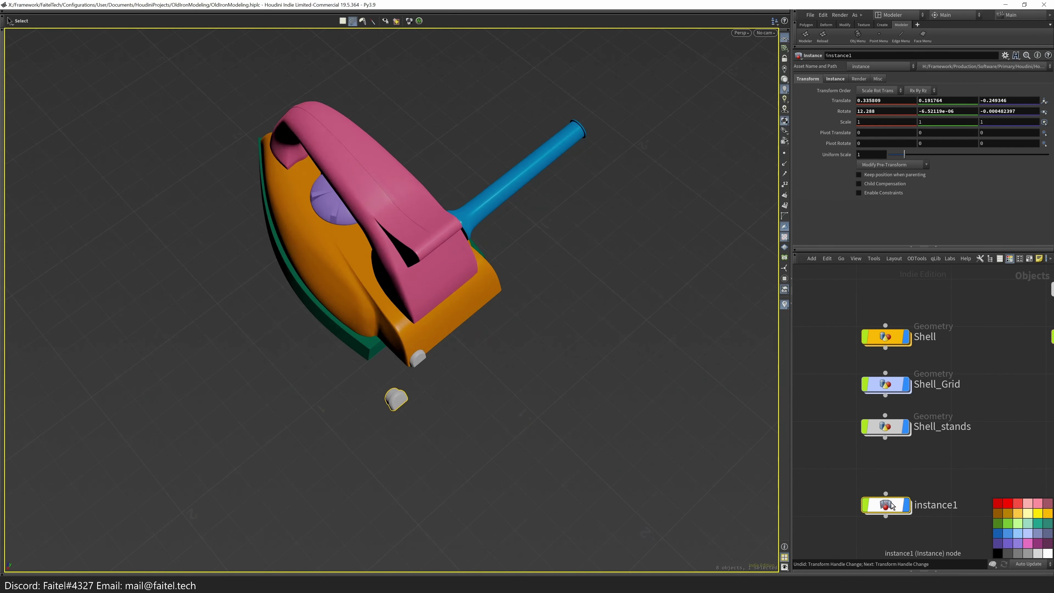
{"action": "double_click", "coordinate": [887, 505]}
- Freeze the stand's transforms and set symmetry to X, undoing a full mirror
{"action": "key", "text": "u"}
{"action": "key", "text": "grave"}
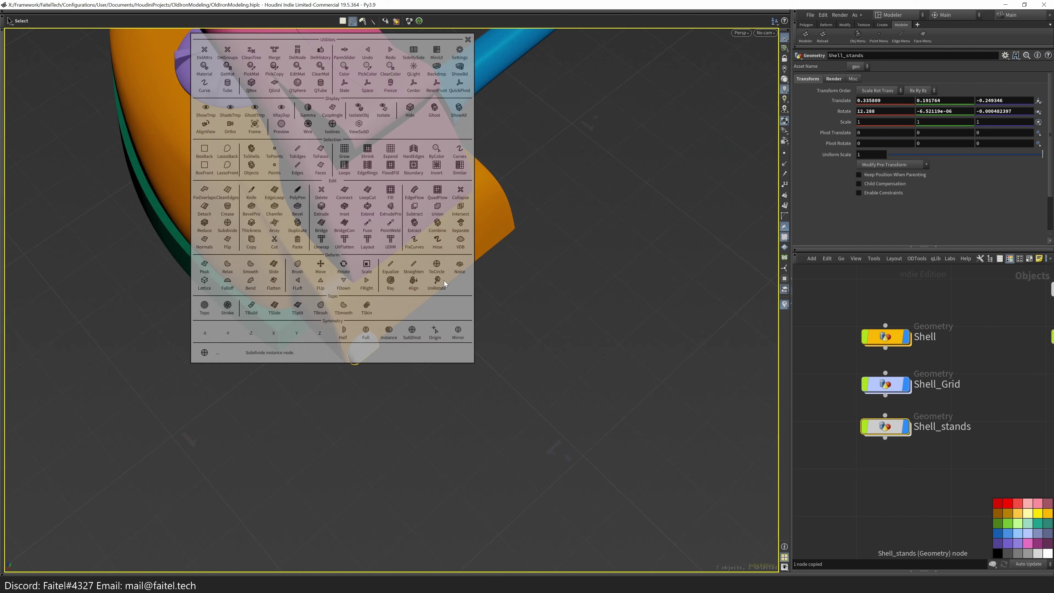
{"action": "left_click", "coordinate": [394, 84]}
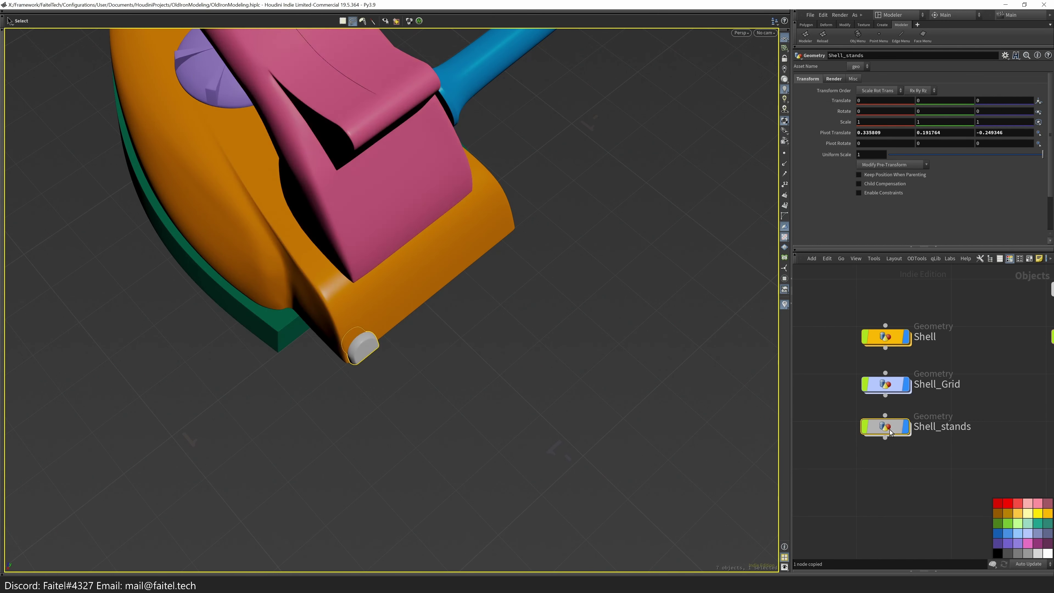
{"action": "key", "text": "grave"}
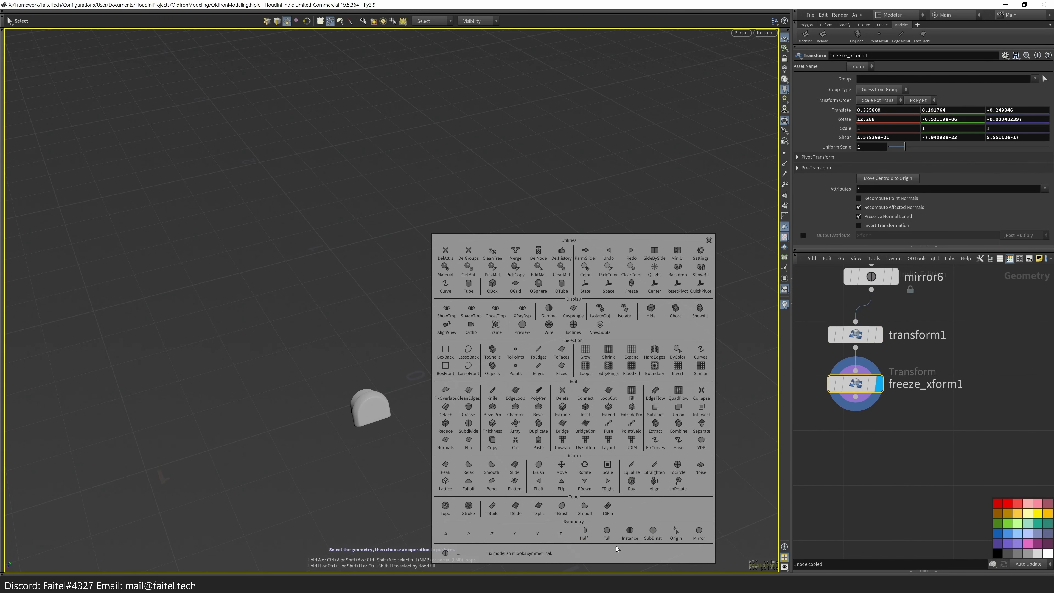
{"action": "left_click", "coordinate": [515, 533]}
{"action": "left_click", "coordinate": [493, 537]}
{"action": "key", "text": "ctrl+z"}
- Mirror the stand across X with a symmetry instance so a copy sits on the other side
{"action": "key", "text": "grave"}
{"action": "left_click", "coordinate": [573, 456]}
{"action": "key", "text": "grave"}
{"action": "left_click", "coordinate": [434, 467]}
{"action": "key", "text": "grave"}
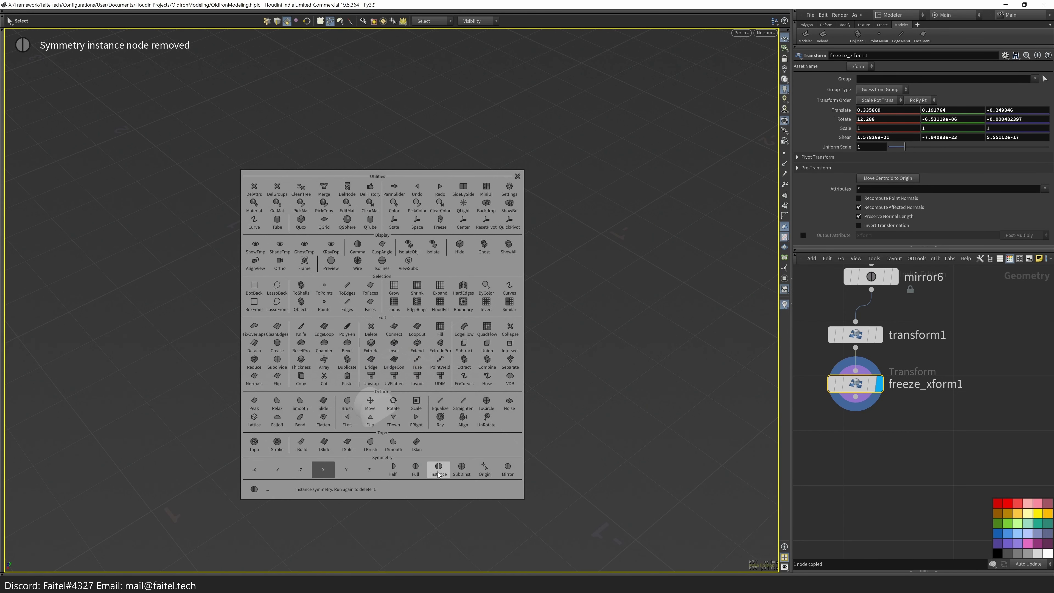
{"action": "left_click", "coordinate": [472, 465]}
{"action": "key", "text": "u"}
{"action": "key", "text": "i"}
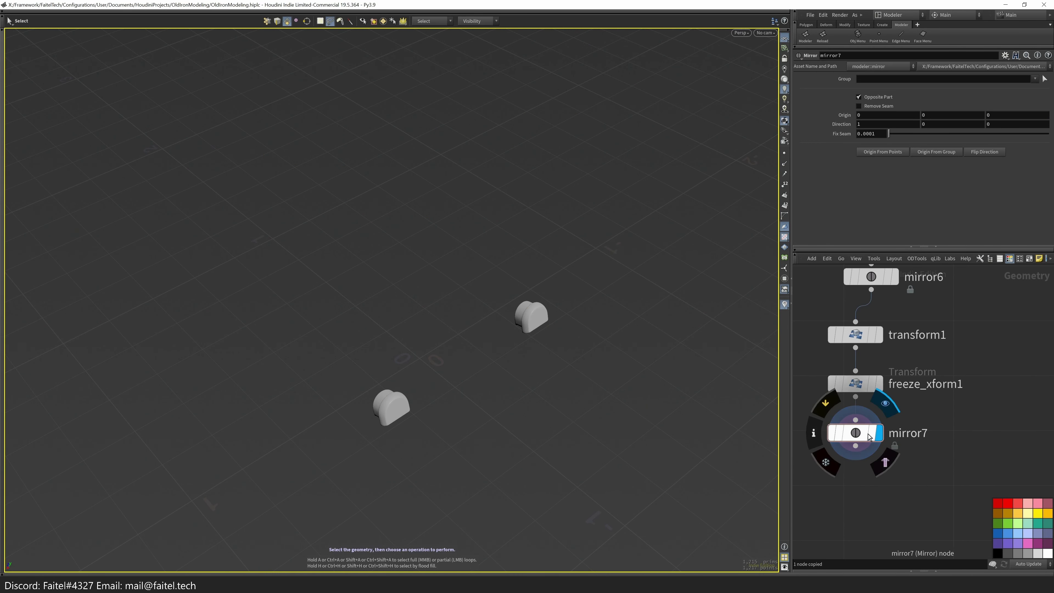
{"action": "key", "text": "grave"}
{"action": "left_click", "coordinate": [637, 395]}
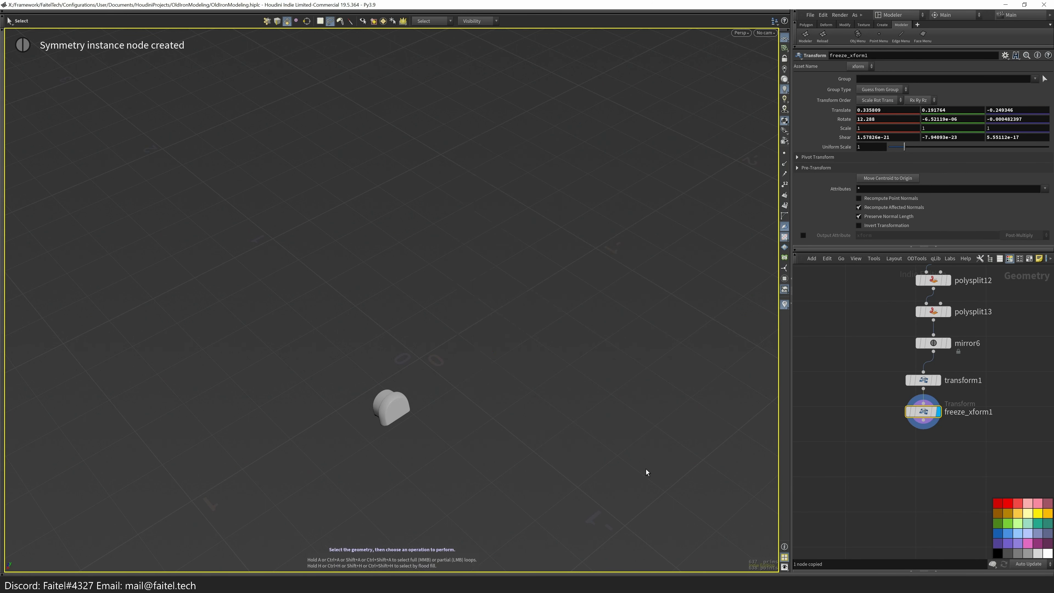
{"action": "key", "text": "u"}
- Close in on the stands in an ortho side view and open the stand's geometry network
{"action": "left_click_drag", "start_coordinate": [576, 411], "coordinate": [601, 302]}
{"action": "right_click_drag", "start_coordinate": [601, 302], "coordinate": [539, 319]}
{"action": "left_click_drag", "start_coordinate": [539, 318], "coordinate": [601, 391]}
{"action": "key", "text": "s"}
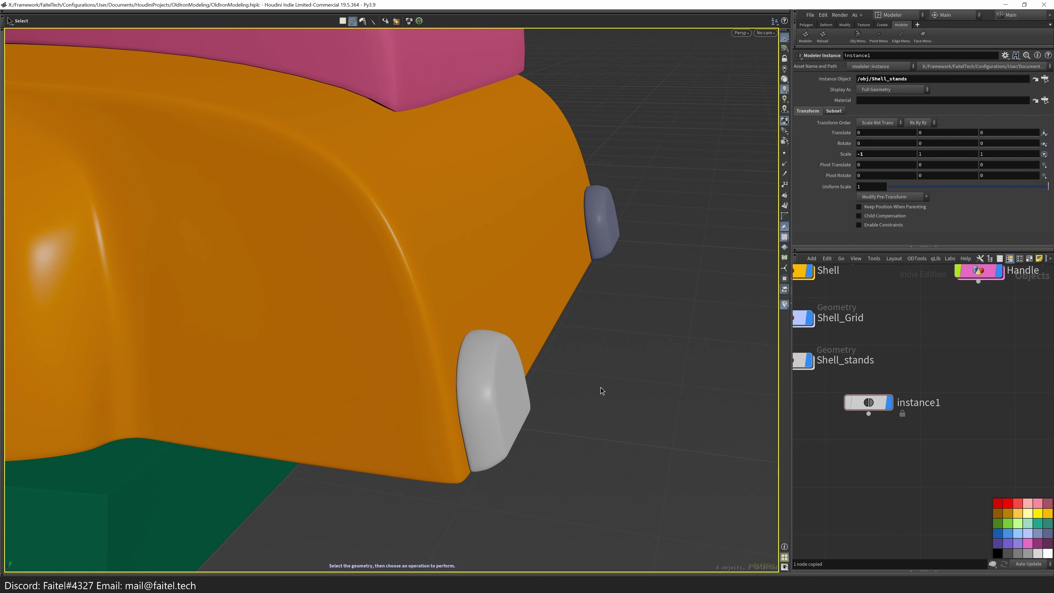
{"action": "key", "text": "space+3"}
{"action": "scroll", "coordinate": [580, 315], "scroll_direction": "up", "scroll_amount": 5}
{"action": "double_click", "coordinate": [914, 436]}
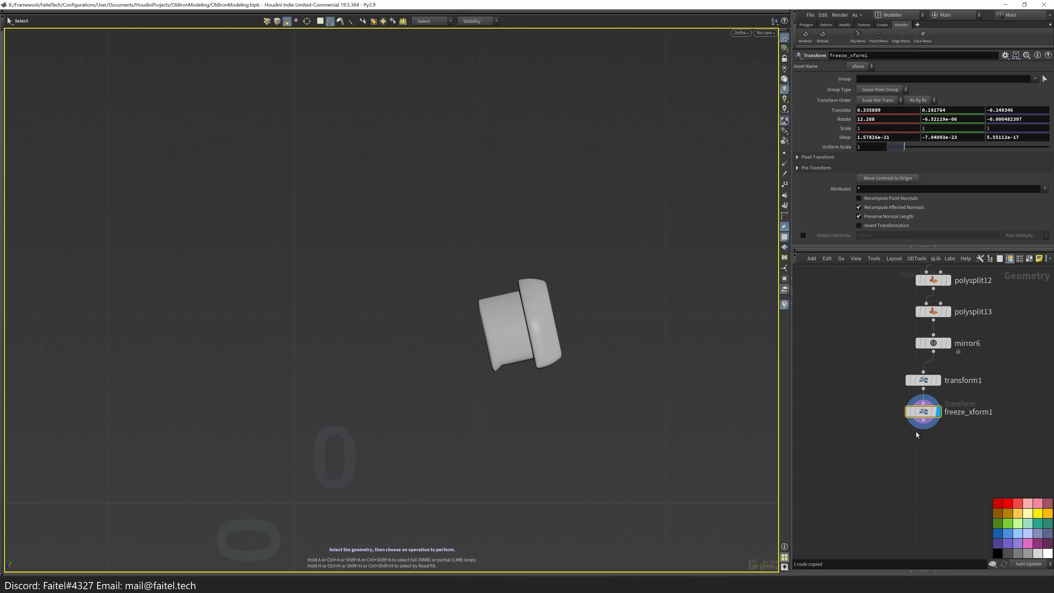
- Reorder freeze_xform1, select transform1, and scale the stand shorter along Z
{"action": "left_click_drag", "start_coordinate": [917, 415], "coordinate": [918, 486]}
{"action": "left_click", "coordinate": [933, 419]}
{"action": "key", "text": "t"}
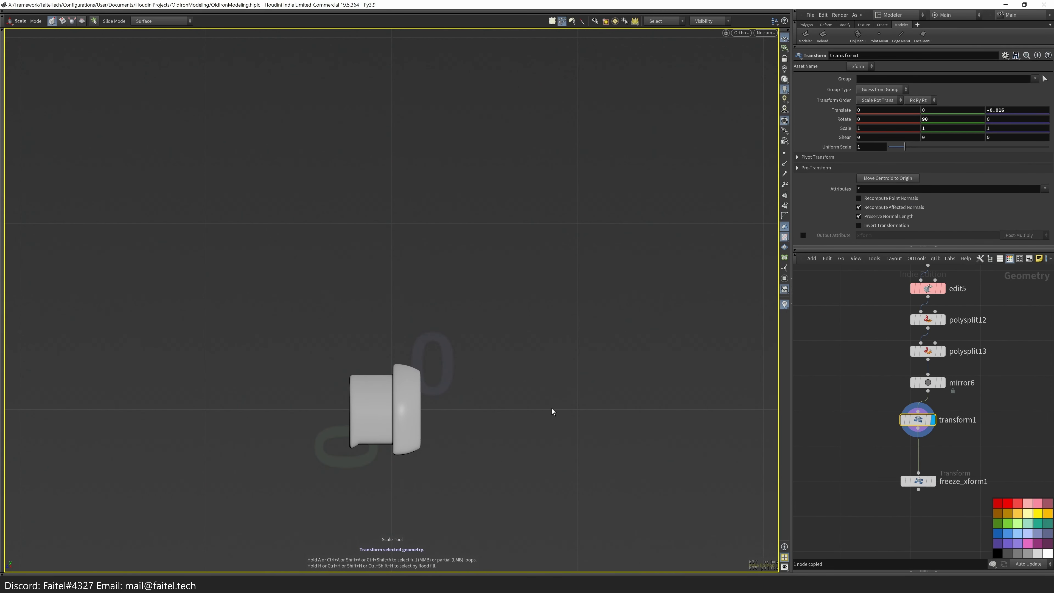
{"action": "key", "text": "n"}
{"action": "key", "text": "e"}
{"action": "mouse_move", "coordinate": [341, 413]}
{"action": "left_mouse_down"}
{"action": "mouse_move", "coordinate": [357, 413]}
{"action": "mouse_move", "coordinate": [355, 430]}
{"action": "left_mouse_up"}
- Move the stand's left point column outward and insert edge loops across it
{"action": "key", "text": "s"}
{"action": "mouse_move", "coordinate": [387, 341]}
{"action": "left_mouse_down"}
{"action": "mouse_move", "coordinate": [385, 446]}
{"action": "mouse_move", "coordinate": [308, 414]}
{"action": "left_mouse_up"}
{"action": "key", "text": "t"}
{"action": "key", "text": "ctrl+r"}
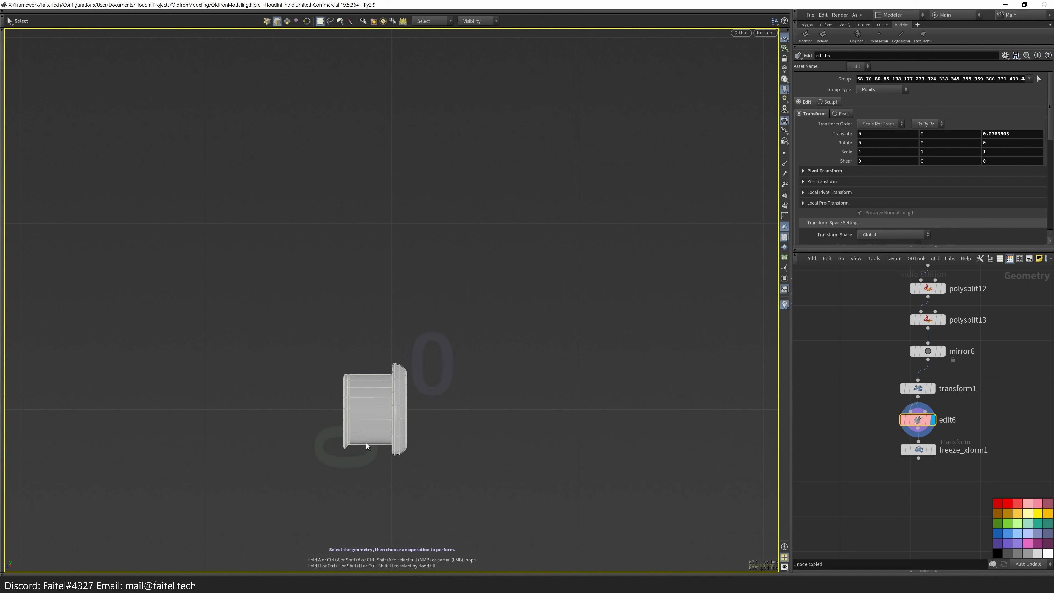
{"action": "left_click", "coordinate": [371, 432]}
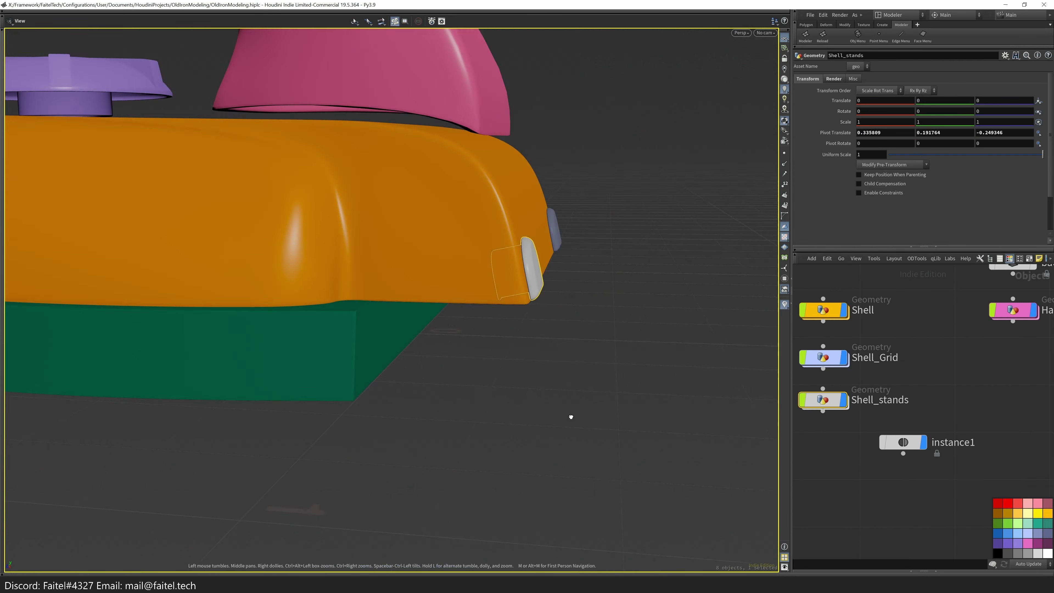
- Orbit around the iron to inspect both stands and check instance1's transform parameters
{"action": "left_click_drag", "start_coordinate": [572, 416], "coordinate": [623, 453]}
{"action": "left_click_drag", "start_coordinate": [909, 446], "coordinate": [946, 411]}
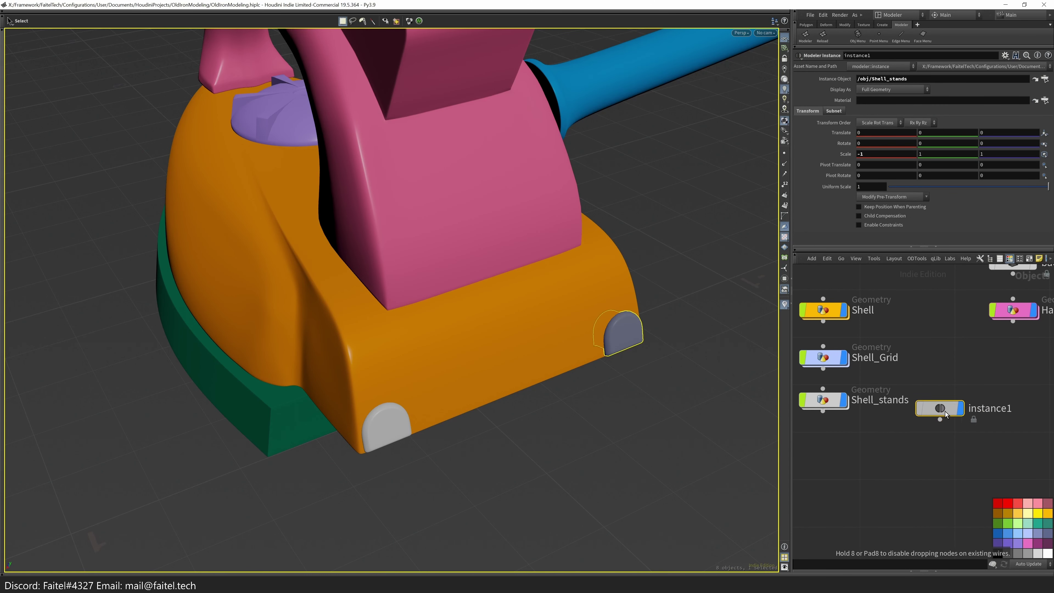
{"action": "scroll", "coordinate": [828, 443], "scroll_direction": "down", "scroll_amount": 5}
{"action": "left_click_drag", "start_coordinate": [700, 454], "coordinate": [826, 222]}
{"action": "left_click", "coordinate": [836, 115]}
{"action": "left_click", "coordinate": [809, 111]}
{"action": "left_click_drag", "start_coordinate": [622, 449], "coordinate": [527, 364]}
{"action": "right_click_drag", "start_coordinate": [527, 364], "coordinate": [506, 376]}
{"action": "mouse_move", "coordinate": [505, 376]}
{"action": "left_mouse_down"}
{"action": "mouse_move", "coordinate": [553, 289]}
{"action": "mouse_move", "coordinate": [498, 372]}
{"action": "left_mouse_up"}
{"action": "key", "text": "s"}
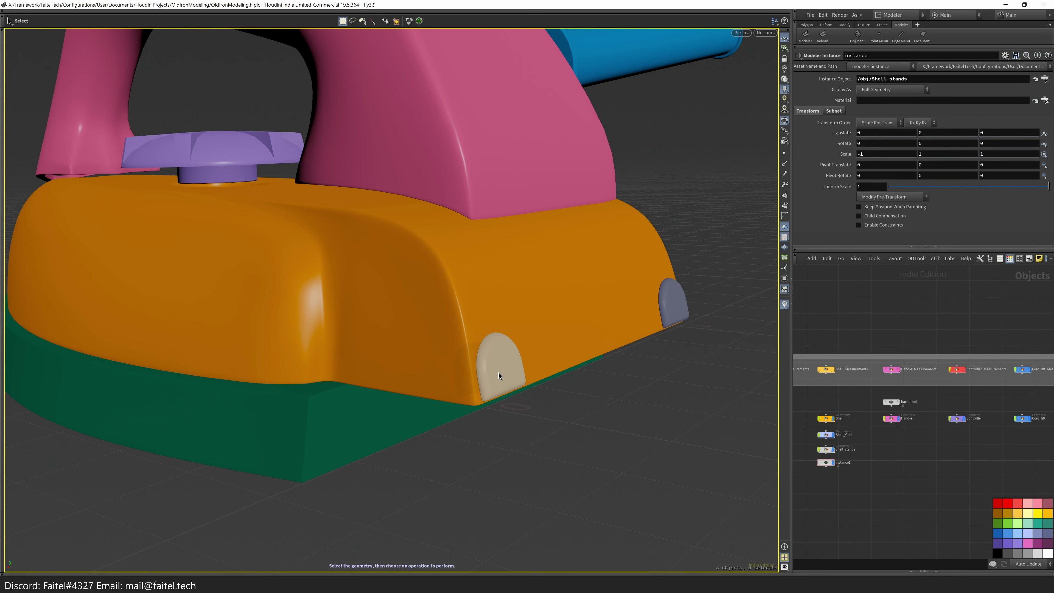
{"action": "mouse_move", "coordinate": [498, 373]}
{"action": "left_mouse_down", "text": "alt"}
{"action": "mouse_move", "coordinate": [443, 348]}
{"action": "mouse_move", "coordinate": [511, 367]}
{"action": "left_mouse_up", "text": "alt"}
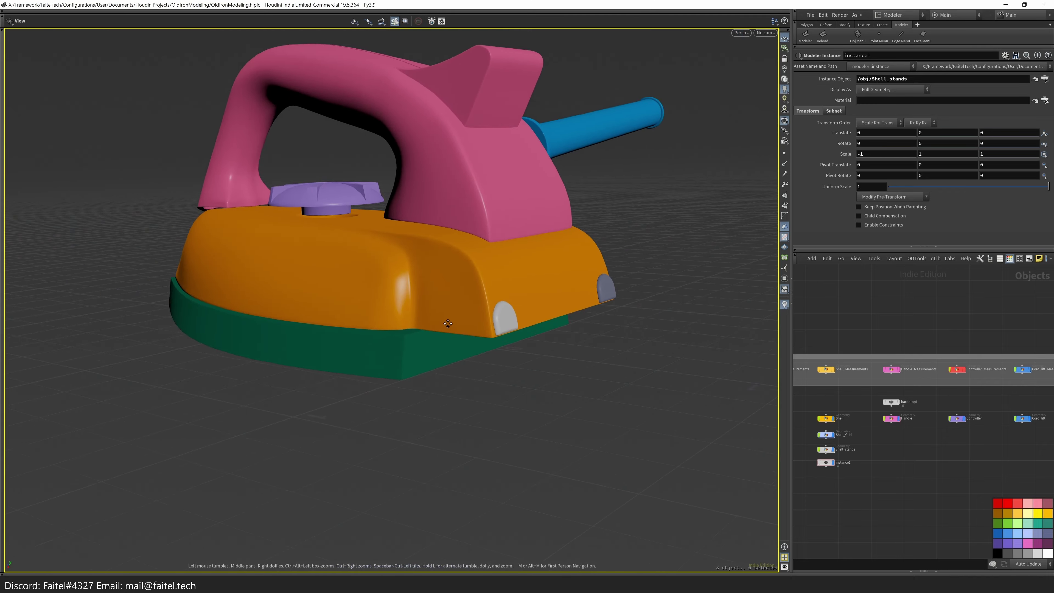
- Show the Shell geometry as wireframe over shaded and select its bottom-strip faces
{"action": "left_click", "coordinate": [515, 376]}
{"action": "key", "text": "i"}
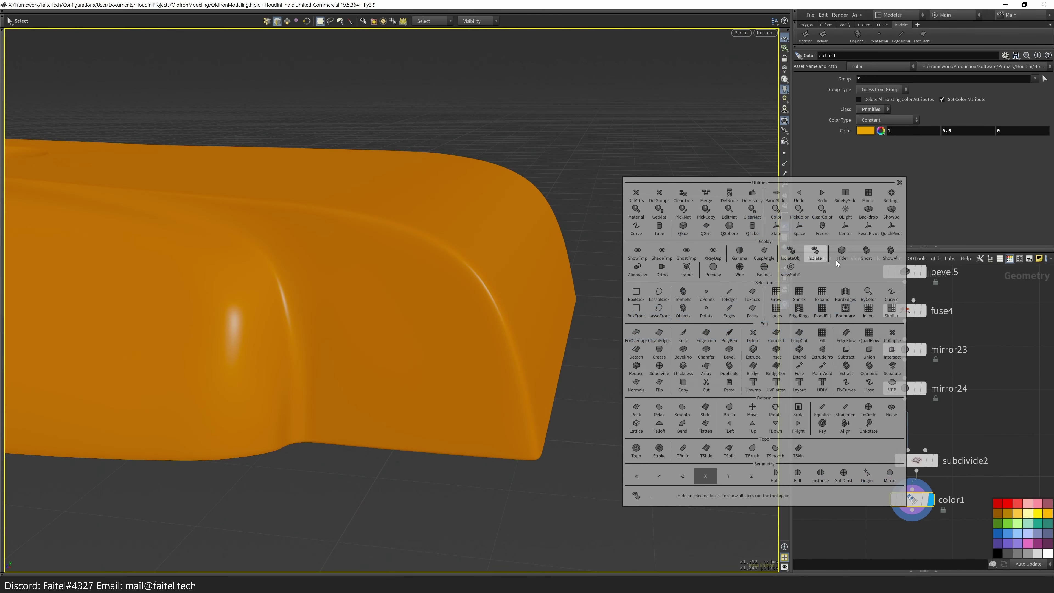
{"action": "key", "text": "shift+w"}
{"action": "key", "text": "Up"}
{"action": "key", "text": "Up"}
{"action": "key", "text": "Escape"}
{"action": "left_click_drag", "start_coordinate": [501, 395], "coordinate": [771, 340]}
{"action": "key", "text": "s"}
{"action": "left_click", "coordinate": [471, 384]}
{"action": "left_click_drag", "start_coordinate": [590, 416], "coordinate": [406, 418]}
{"action": "key", "text": "s"}
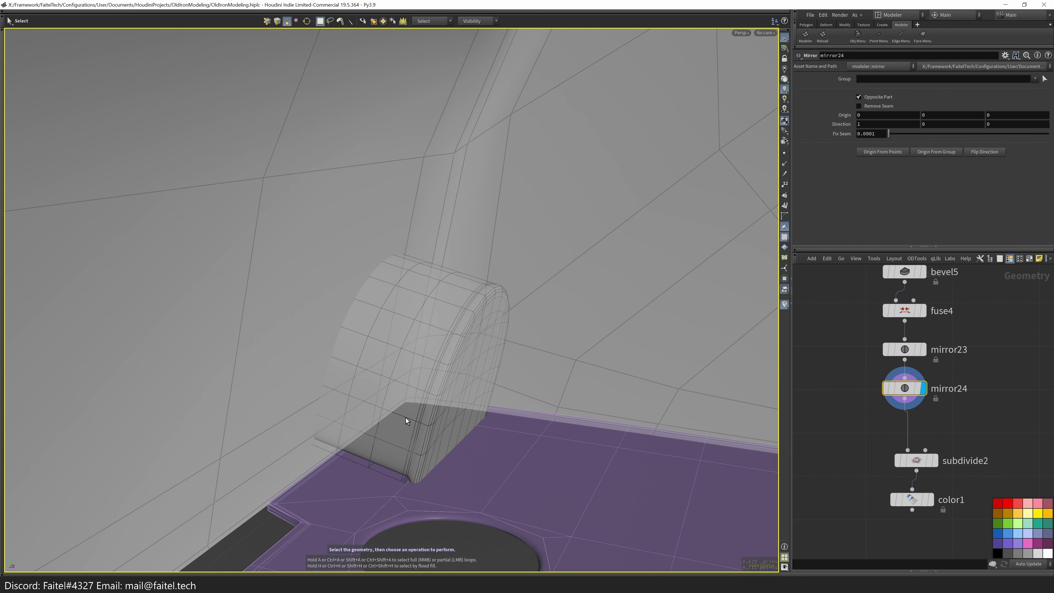
{"action": "left_click_drag", "start_coordinate": [364, 394], "coordinate": [435, 408], "text": "alt"}
- Subtract Shell_stands from Shell with Modeler Utilities, creating boolean1 with an arched cut
{"action": "key", "text": "u"}
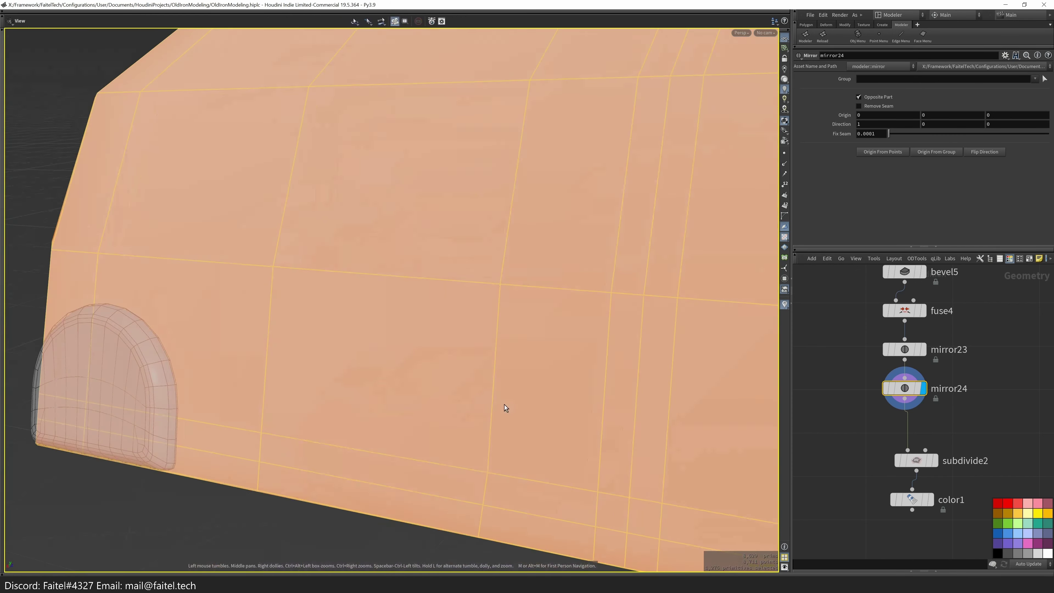
{"action": "left_click", "coordinate": [916, 419], "text": "shift"}
{"action": "key", "text": "f"}
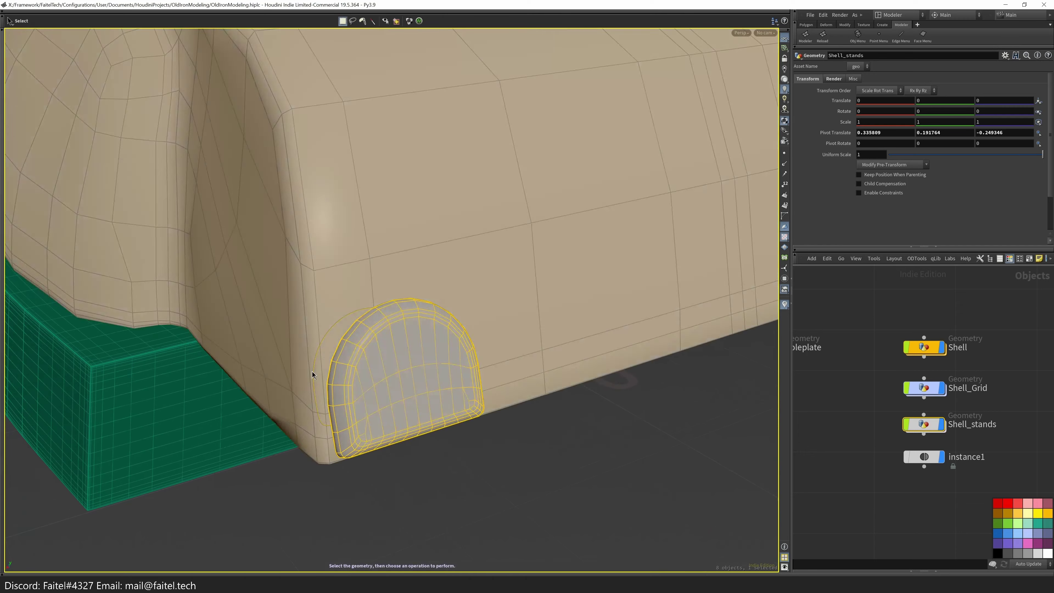
{"action": "key", "text": "grave"}
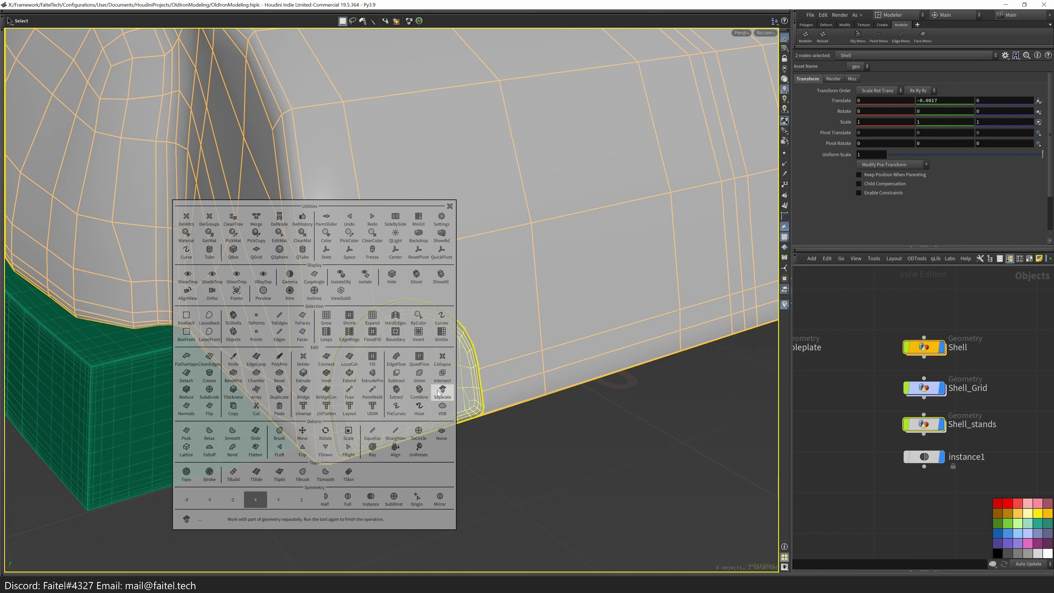
{"action": "left_click", "coordinate": [397, 375]}
{"action": "left_click_drag", "start_coordinate": [395, 377], "coordinate": [436, 316]}
{"action": "key", "text": "Return"}
{"action": "key", "text": "h"}
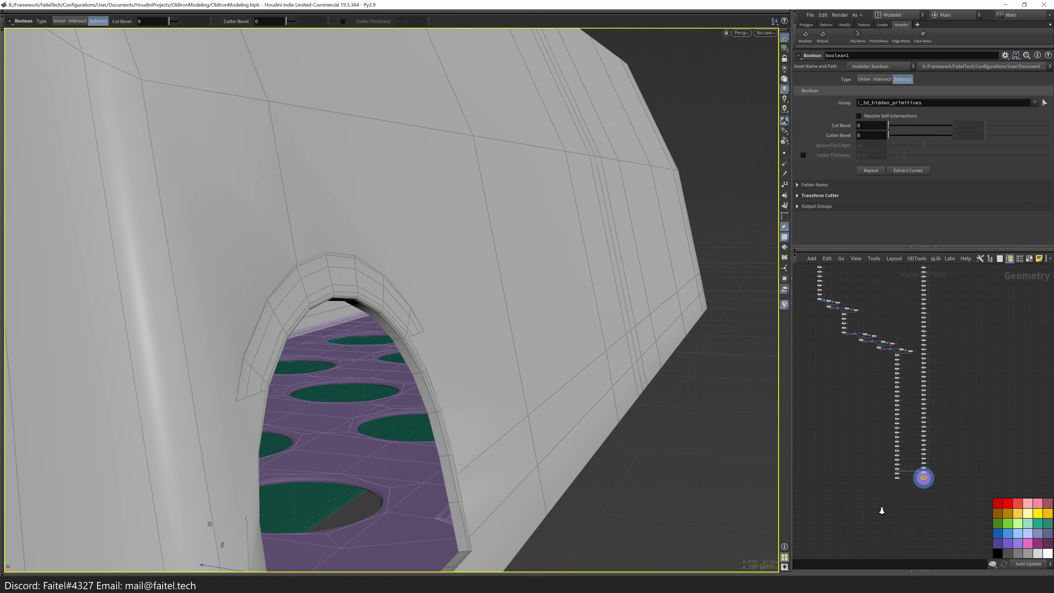
- Merge boolean1 with transform1 and display the boolean1 result
{"action": "scroll", "coordinate": [857, 422], "scroll_direction": "up", "scroll_amount": 5}
{"action": "middle_click_drag", "start_coordinate": [846, 460], "coordinate": [925, 461]}
{"action": "scroll", "coordinate": [925, 460], "scroll_direction": "up", "scroll_amount": 2}
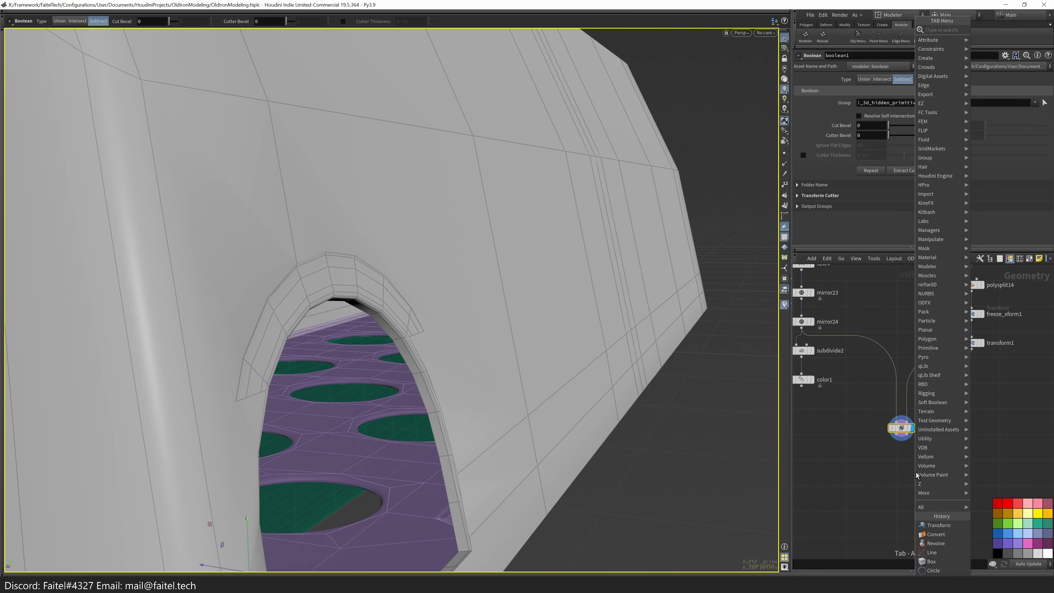
{"action": "left_click", "coordinate": [971, 343], "text": "shift"}
{"action": "key", "text": "t"}
{"action": "key", "text": "Return"}
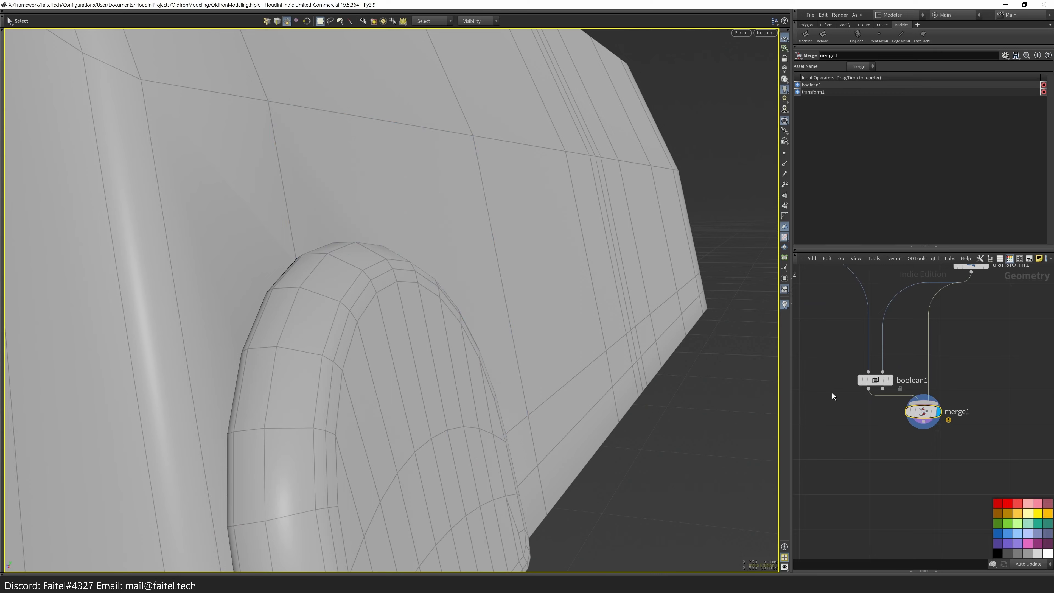
{"action": "scroll", "coordinate": [761, 414], "scroll_direction": "down", "scroll_amount": 3}
{"action": "left_click", "coordinate": [893, 381]}
{"action": "middle_click_drag", "start_coordinate": [934, 291], "coordinate": [935, 339]}
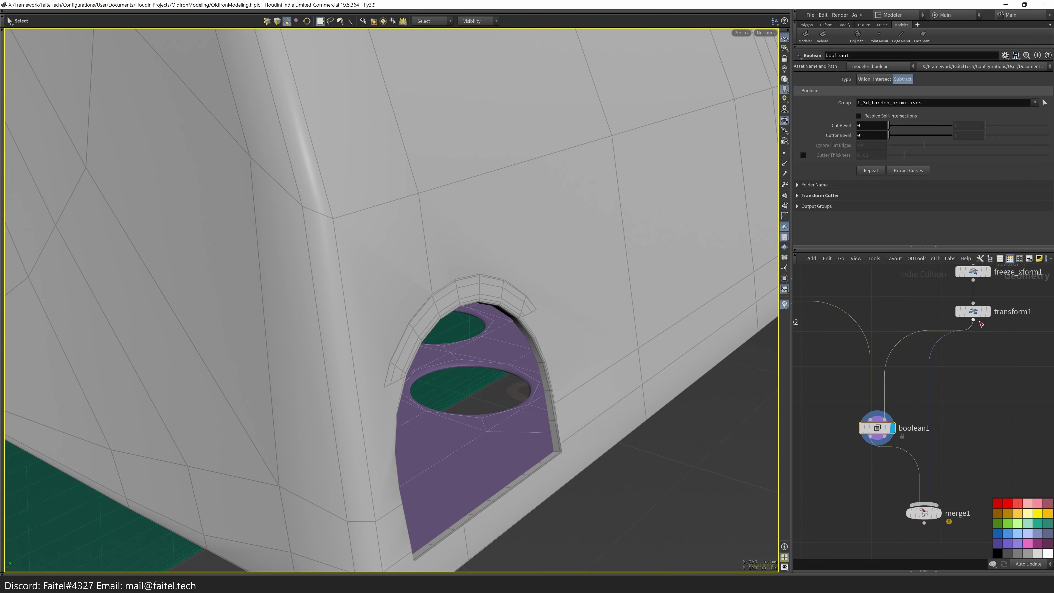
- Nudge the cutter's position through freeze_xform1 and reposition merge1 in the network
{"action": "left_click", "coordinate": [974, 312]}
{"action": "left_click_drag", "start_coordinate": [519, 374], "coordinate": [819, 358], "text": "alt"}
{"action": "key", "text": "Up"}
{"action": "key", "text": "t"}
{"action": "left_click_drag", "start_coordinate": [454, 426], "coordinate": [548, 424]}
{"action": "left_click", "coordinate": [882, 430]}
{"action": "scroll", "coordinate": [581, 379], "scroll_direction": "up", "scroll_amount": 3}
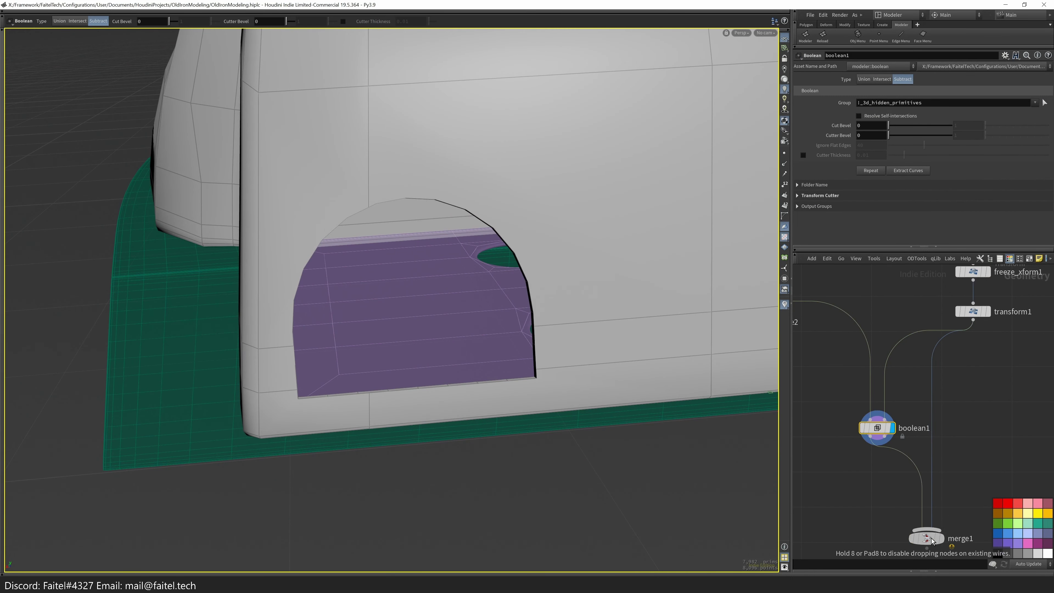
{"action": "left_click_drag", "start_coordinate": [932, 541], "coordinate": [946, 544]}
{"action": "scroll", "coordinate": [532, 238], "scroll_direction": "down", "scroll_amount": 3}
- Start PolyPen retopology on the cut mesh, viewing the arched hole up close
{"action": "left_click_drag", "start_coordinate": [532, 238], "coordinate": [513, 393], "text": "alt"}
{"action": "right_click_drag", "start_coordinate": [513, 394], "coordinate": [317, 431], "text": "alt"}
{"action": "key", "text": "q"}
{"action": "left_click_drag", "start_coordinate": [266, 477], "coordinate": [287, 431], "text": "alt"}
- Cut connecting edges from the arch's lower-left corner into the shell and delete the stray diagonal edge
{"action": "left_click", "coordinate": [415, 434], "text": "ctrl"}
{"action": "left_click_drag", "start_coordinate": [415, 434], "coordinate": [314, 441], "text": "alt"}
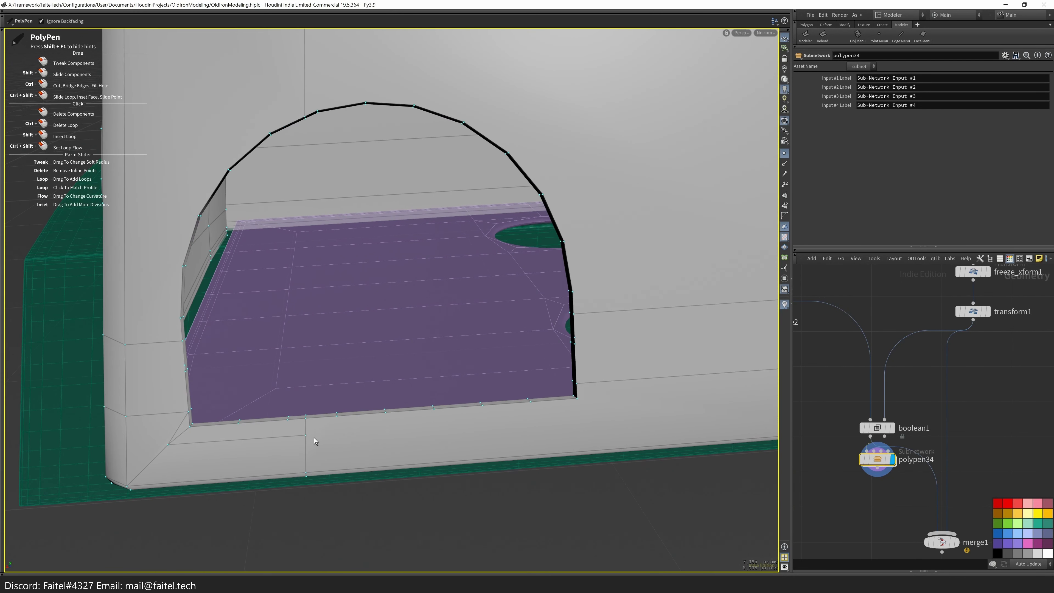
{"action": "left_click_drag", "start_coordinate": [592, 239], "coordinate": [600, 380], "text": "alt"}
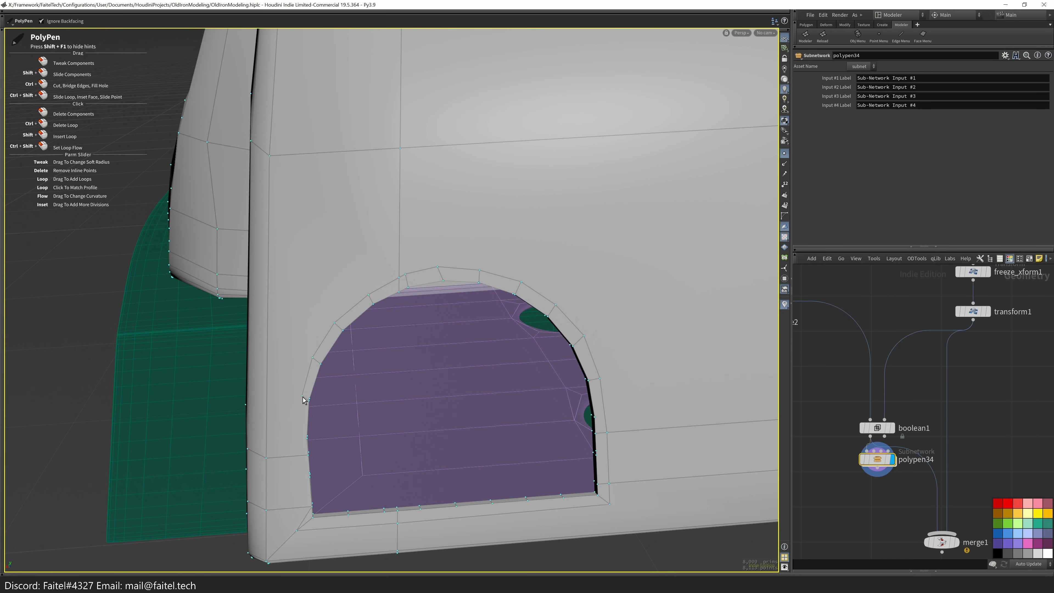
{"action": "left_click_drag", "start_coordinate": [307, 435], "coordinate": [365, 235], "text": "alt"}
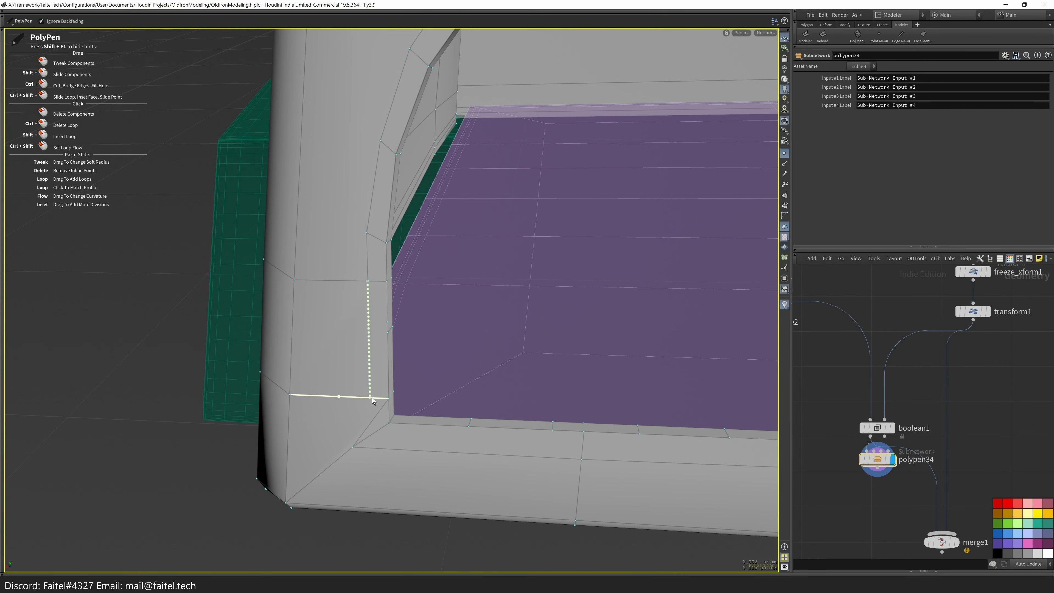
{"action": "left_click", "coordinate": [371, 397], "text": "ctrl"}
{"action": "left_click_drag", "start_coordinate": [372, 398], "coordinate": [323, 376], "text": "alt"}
{"action": "left_click", "coordinate": [371, 439], "text": "ctrl"}
{"action": "left_click", "coordinate": [256, 471], "text": "ctrl"}
{"action": "left_click", "coordinate": [285, 423]}
- Orbit around the arch opening to check the ring of rerouted edges
{"action": "left_click_drag", "start_coordinate": [314, 412], "coordinate": [355, 507], "text": "alt"}
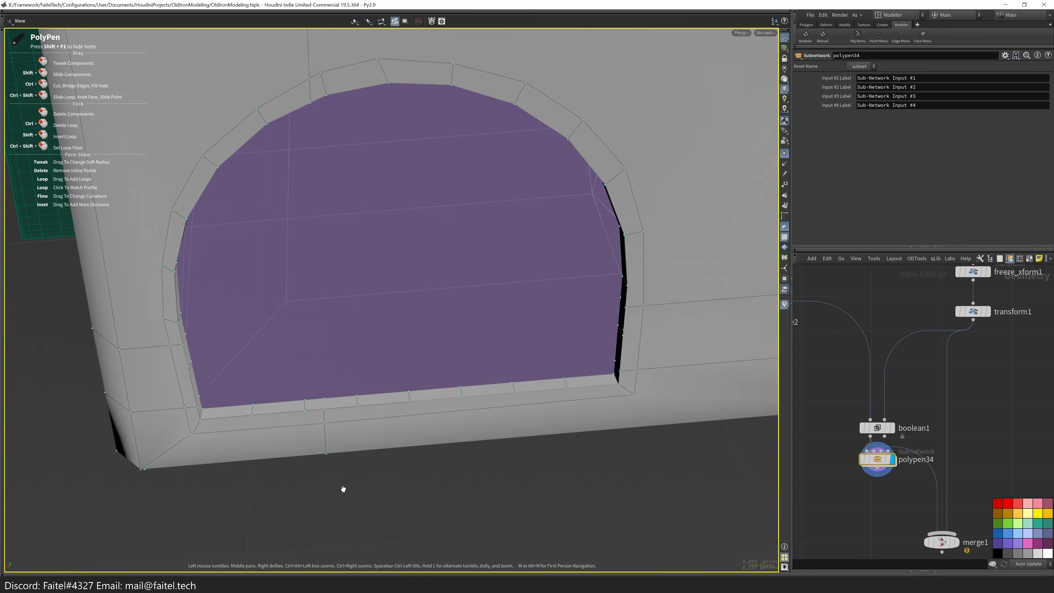
{"action": "left_click_drag", "start_coordinate": [266, 417], "coordinate": [267, 439], "text": "alt"}
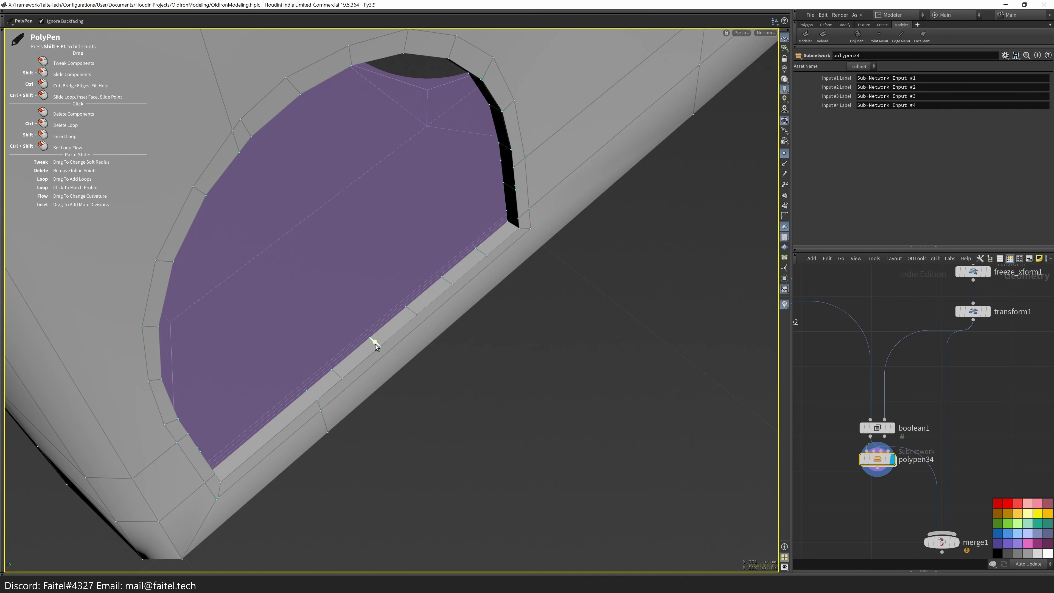
{"action": "left_click_drag", "start_coordinate": [327, 426], "coordinate": [397, 226], "text": "alt"}
{"action": "left_click_drag", "start_coordinate": [95, 426], "coordinate": [355, 232], "text": "alt"}
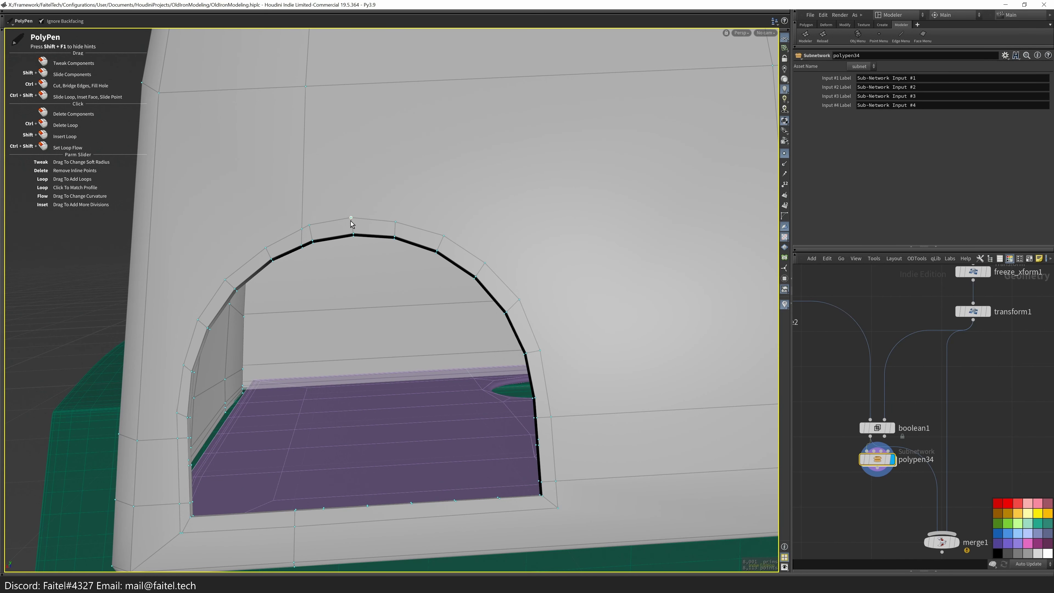
{"action": "left_click_drag", "start_coordinate": [324, 235], "coordinate": [322, 195], "text": "alt"}
{"action": "left_click_drag", "start_coordinate": [306, 240], "coordinate": [284, 244], "text": "alt"}
{"action": "left_click_drag", "start_coordinate": [349, 195], "coordinate": [529, 468], "text": "alt"}
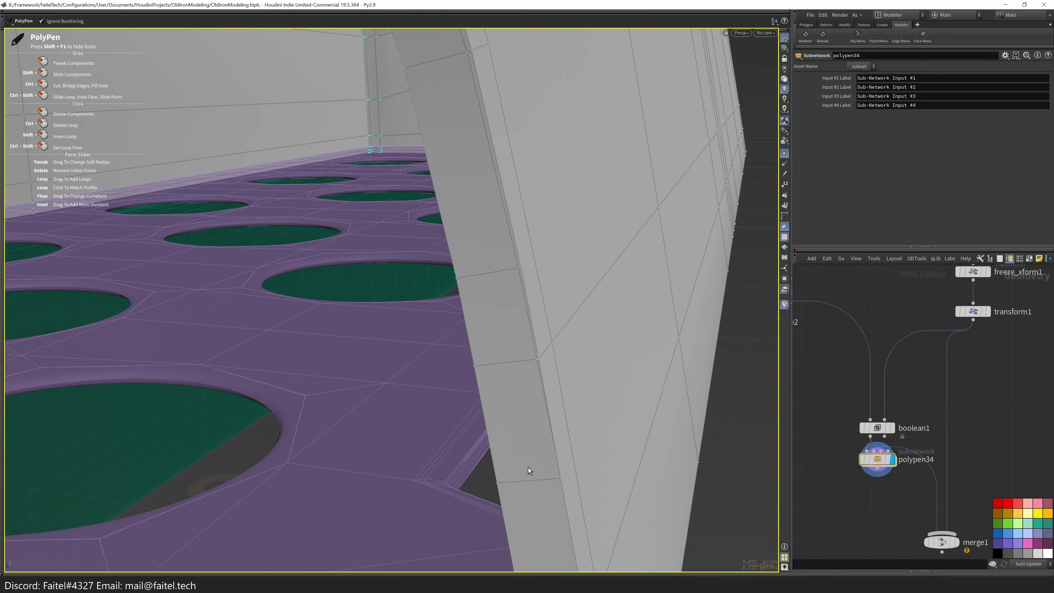
- Dissolve the unwanted edge loop along the arch and the edges across the ledge
{"action": "key", "text": "s"}
{"action": "left_click", "coordinate": [548, 416]}
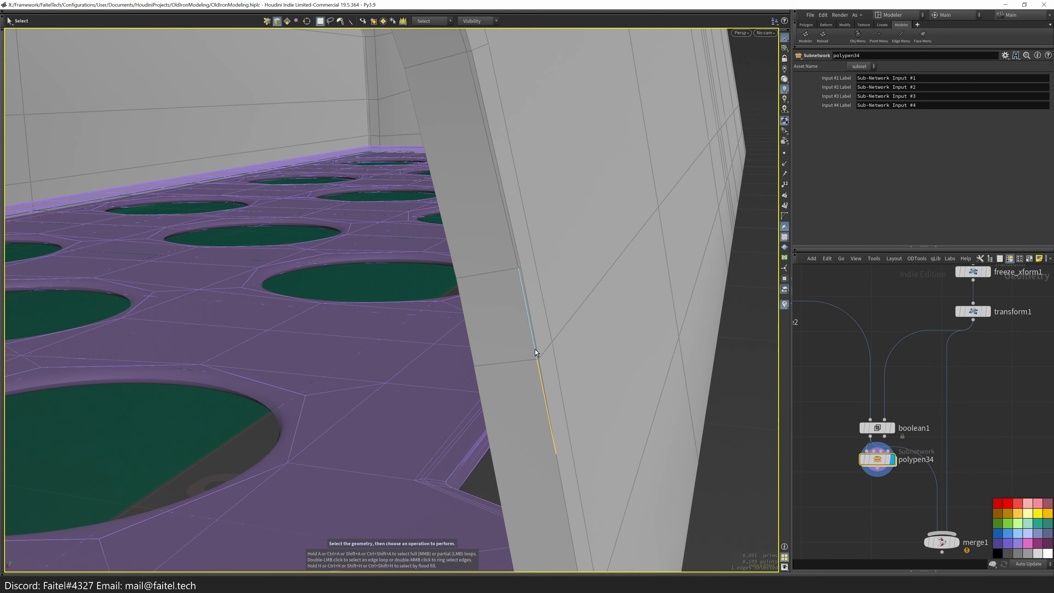
{"action": "double_click", "coordinate": [533, 351]}
{"action": "key", "text": "Delete"}
{"action": "left_click_drag", "start_coordinate": [570, 380], "coordinate": [400, 384]}
{"action": "double_click", "coordinate": [337, 310]}
{"action": "left_click", "coordinate": [303, 335]}
{"action": "key", "text": "Delete"}
{"action": "key", "text": "Delete"}
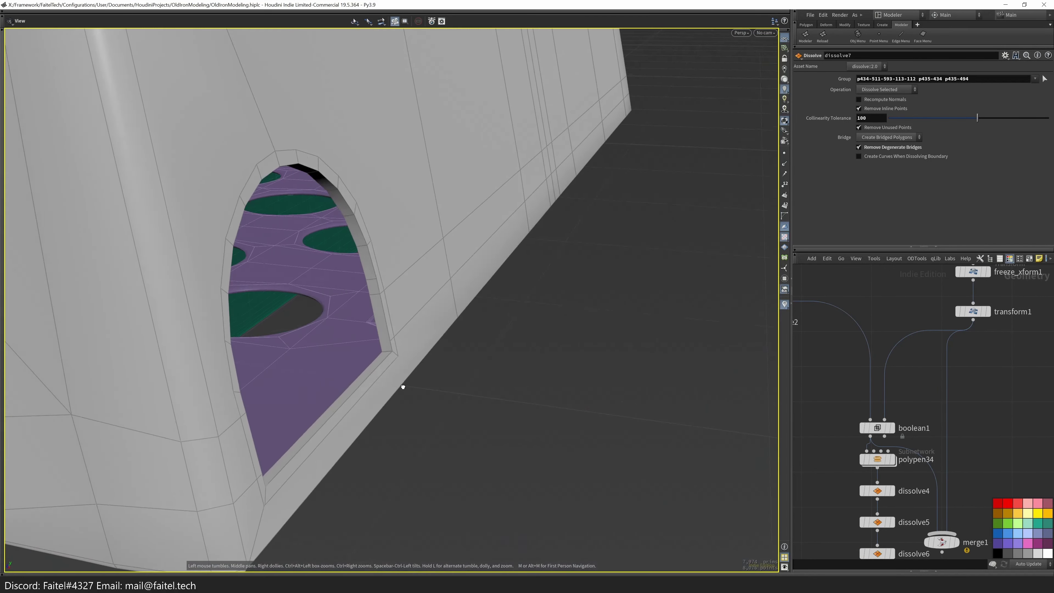
- Insert an edge loop on the ledge beside the purple recess floor, then return to PolyPen
{"action": "key", "text": "alt+e"}
{"action": "left_click_drag", "start_coordinate": [351, 437], "coordinate": [417, 295]}
{"action": "key", "text": "alt+p"}
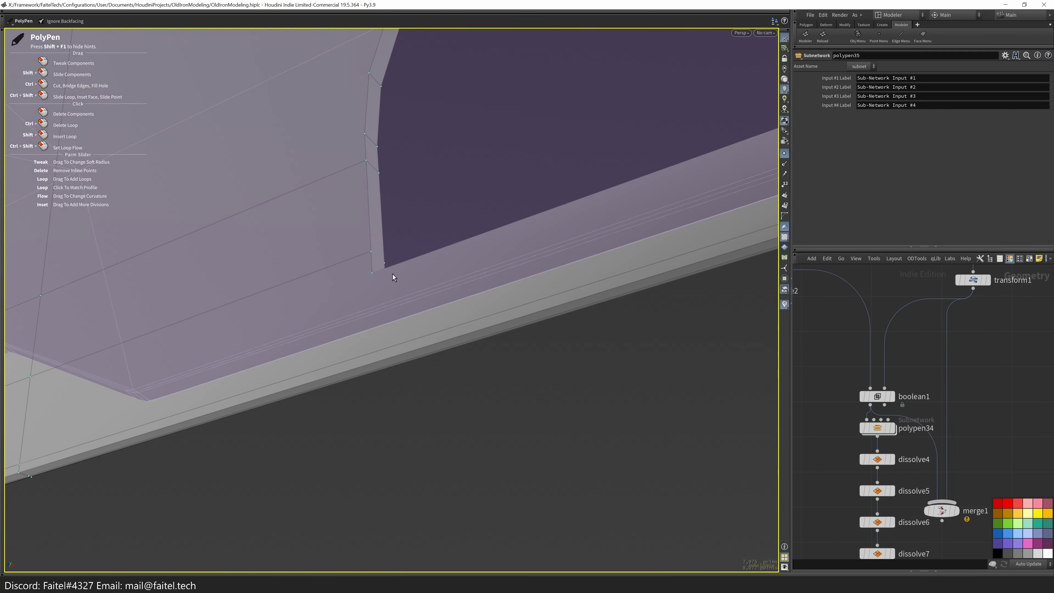
{"action": "left_click_drag", "start_coordinate": [375, 360], "coordinate": [325, 413]}
- Insert edge loops across the ledge with Number of Loops set to 2
{"action": "left_click", "coordinate": [325, 413], "text": "shift"}
{"action": "left_click_drag", "start_coordinate": [480, 372], "coordinate": [532, 415]}
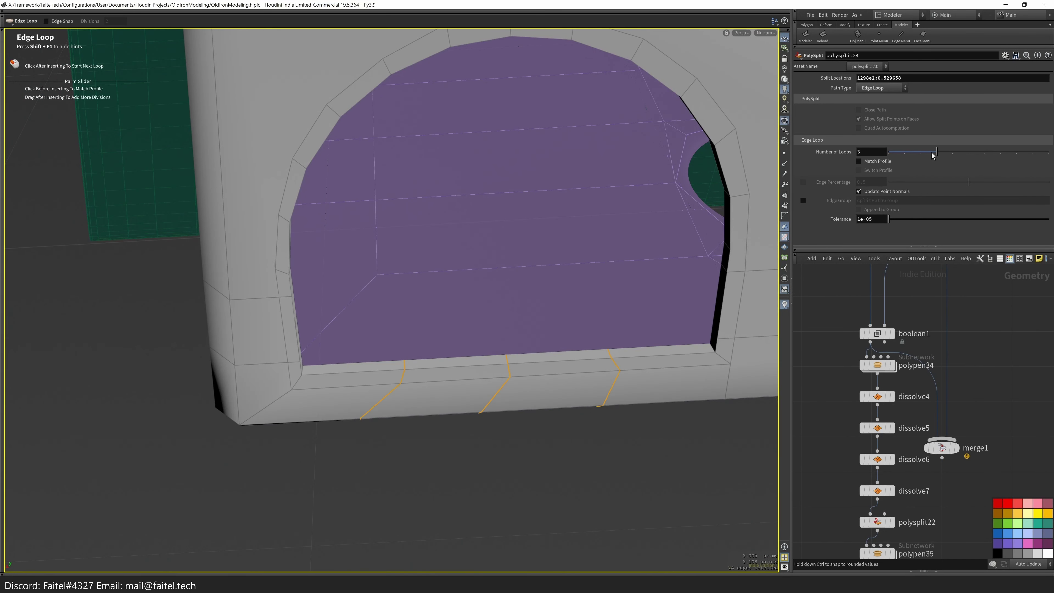
{"action": "left_click_drag", "start_coordinate": [933, 155], "coordinate": [921, 154]}
{"action": "scroll", "coordinate": [591, 322], "scroll_direction": "down", "scroll_amount": 2}
{"action": "left_click_drag", "start_coordinate": [590, 322], "coordinate": [215, 365]}
- Cut new PolyPen edges from the arch top into the surrounding wall
{"action": "key", "text": "p"}
{"action": "left_click", "coordinate": [479, 328]}
{"action": "left_click_drag", "start_coordinate": [479, 328], "coordinate": [306, 333]}
{"action": "left_click", "coordinate": [609, 297]}
{"action": "left_click_drag", "start_coordinate": [608, 297], "coordinate": [250, 334]}
{"action": "left_click", "coordinate": [679, 276]}
{"action": "left_click_drag", "start_coordinate": [680, 276], "coordinate": [488, 299]}
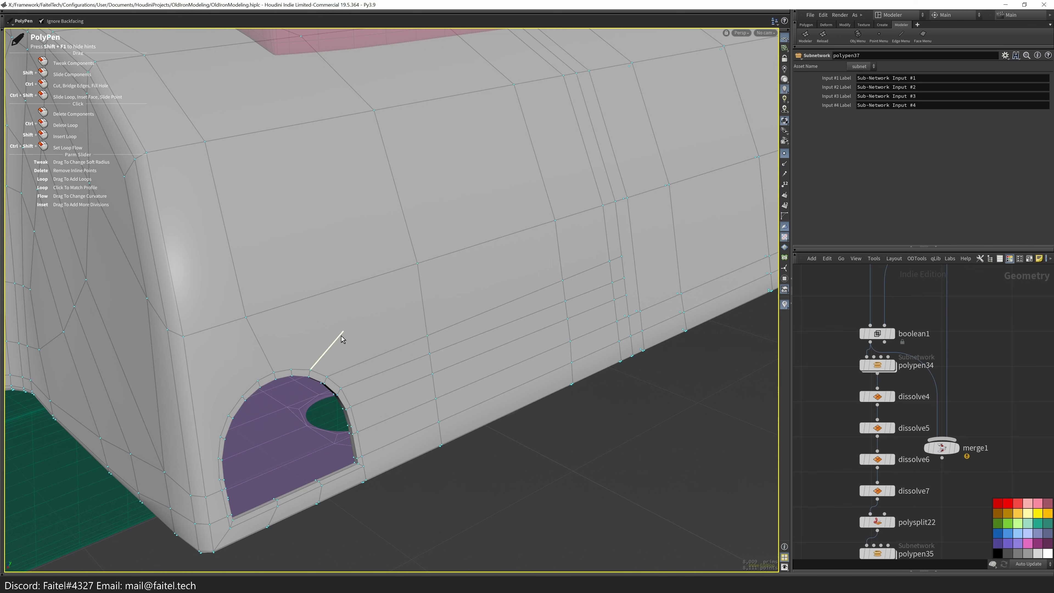
{"action": "left_click", "coordinate": [626, 258]}
{"action": "left_click_drag", "start_coordinate": [626, 259], "coordinate": [314, 391]}
{"action": "left_click_drag", "start_coordinate": [701, 225], "coordinate": [608, 361]}
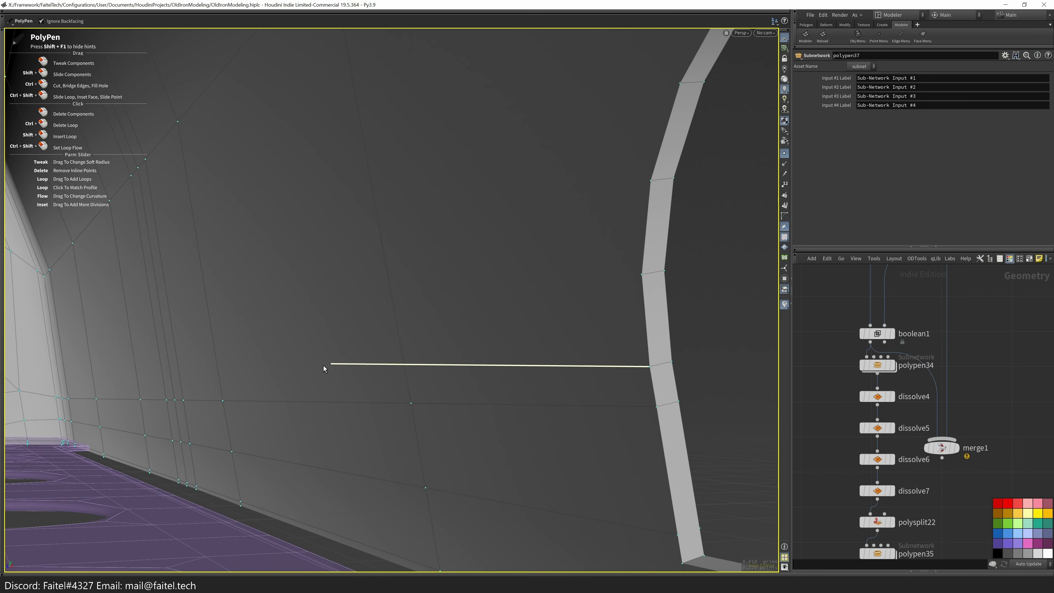
- Cut two long edges across the wall and a three-point edge above the arch
{"action": "left_click", "coordinate": [182, 386]}
{"action": "left_click_drag", "start_coordinate": [181, 386], "coordinate": [619, 487]}
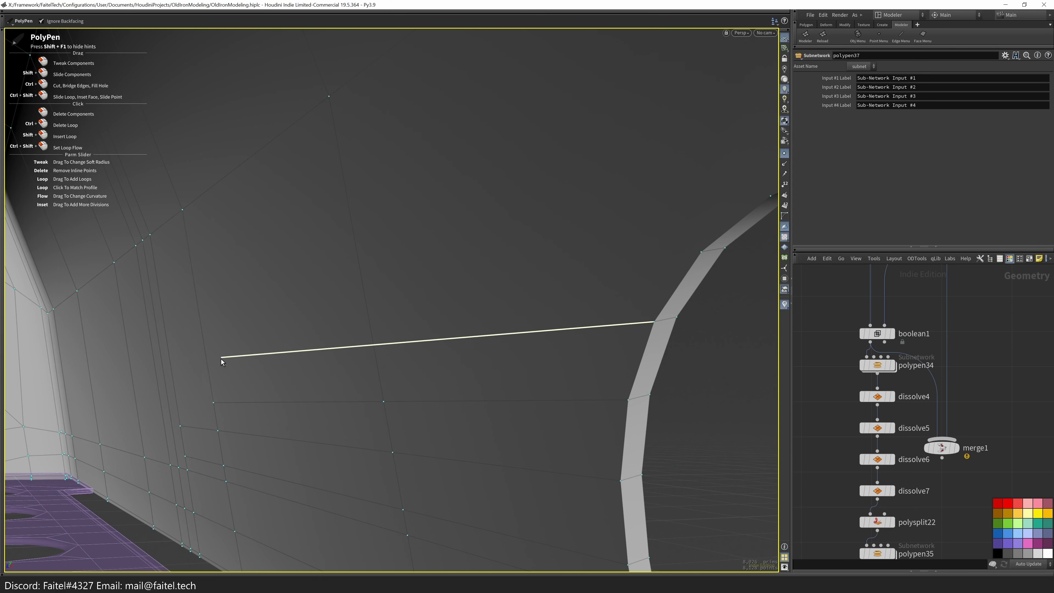
{"action": "left_click", "coordinate": [212, 371]}
{"action": "left_click_drag", "start_coordinate": [211, 372], "coordinate": [294, 398]}
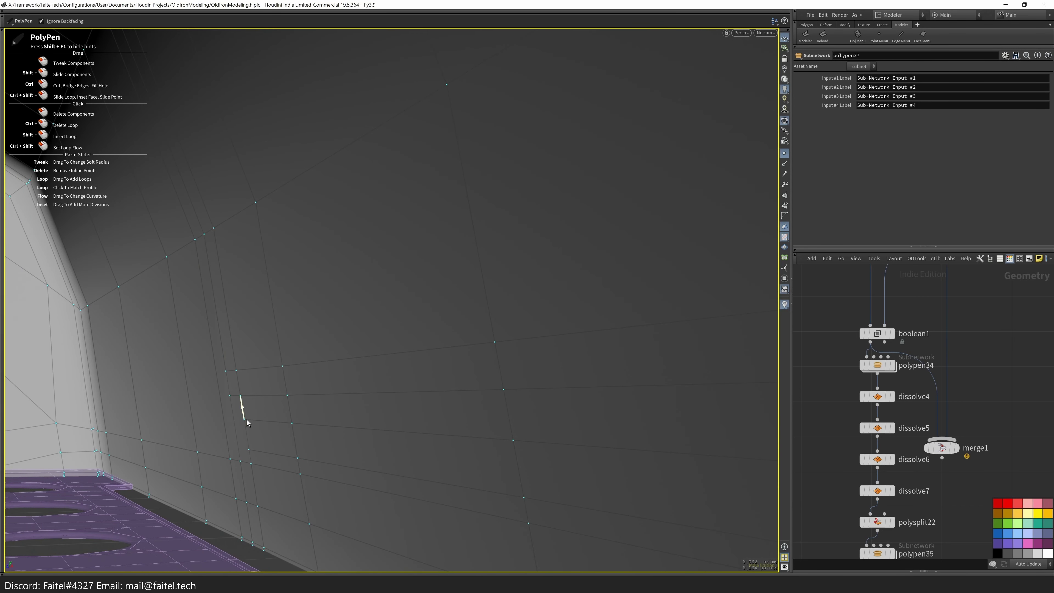
{"action": "left_click_drag", "start_coordinate": [320, 431], "coordinate": [605, 345]}
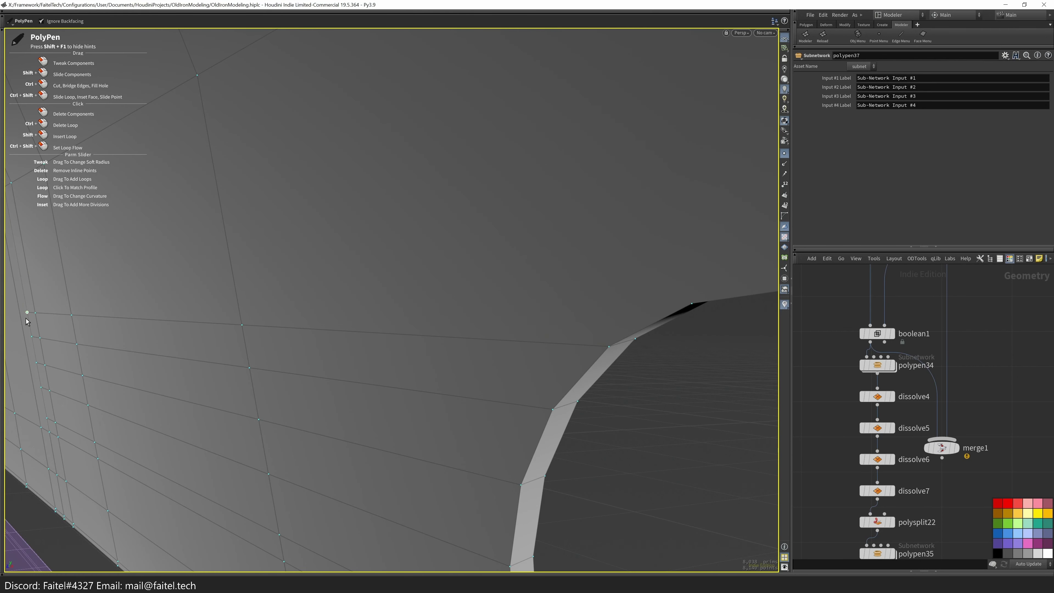
{"action": "left_click_drag", "start_coordinate": [603, 260], "coordinate": [286, 405]}
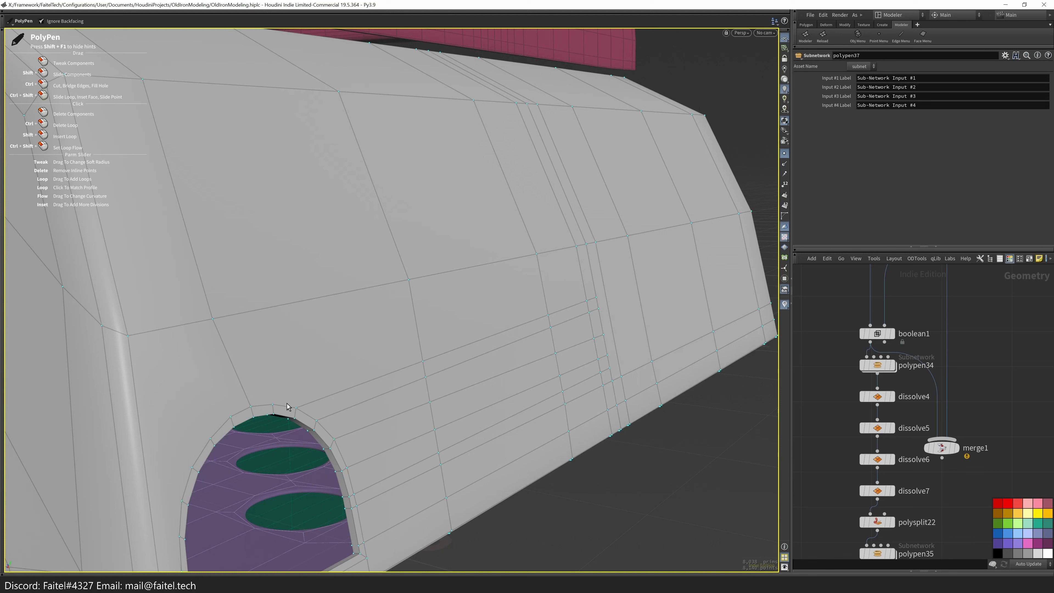
{"action": "left_click", "coordinate": [268, 363]}
{"action": "left_click", "coordinate": [211, 375]}
{"action": "left_click", "coordinate": [162, 353]}
{"action": "left_click_drag", "start_coordinate": [162, 353], "coordinate": [154, 279]}
- Add edge loops along the body's curved side edge beside the fin, then return to PolyPen
{"action": "key", "text": "l"}
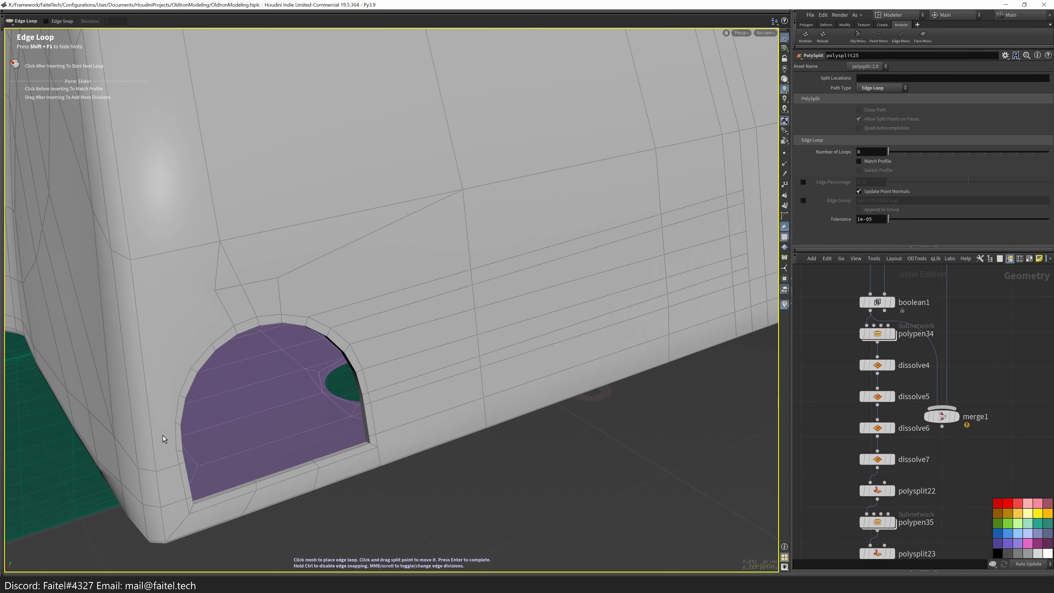
{"action": "left_click_drag", "start_coordinate": [156, 260], "coordinate": [164, 401], "text": "alt"}
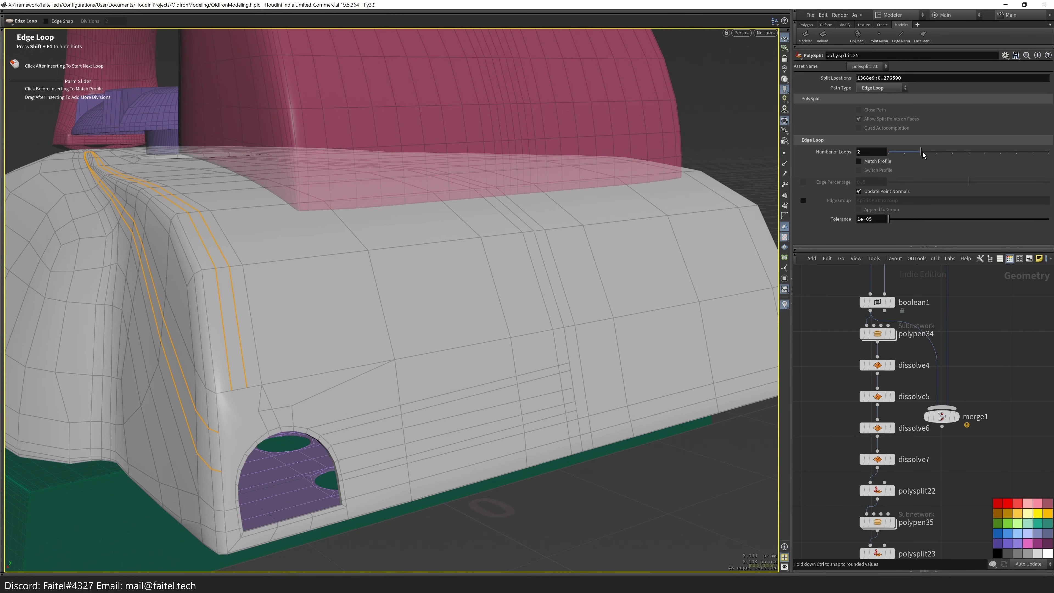
{"action": "left_click_drag", "start_coordinate": [312, 421], "coordinate": [291, 338], "text": "alt"}
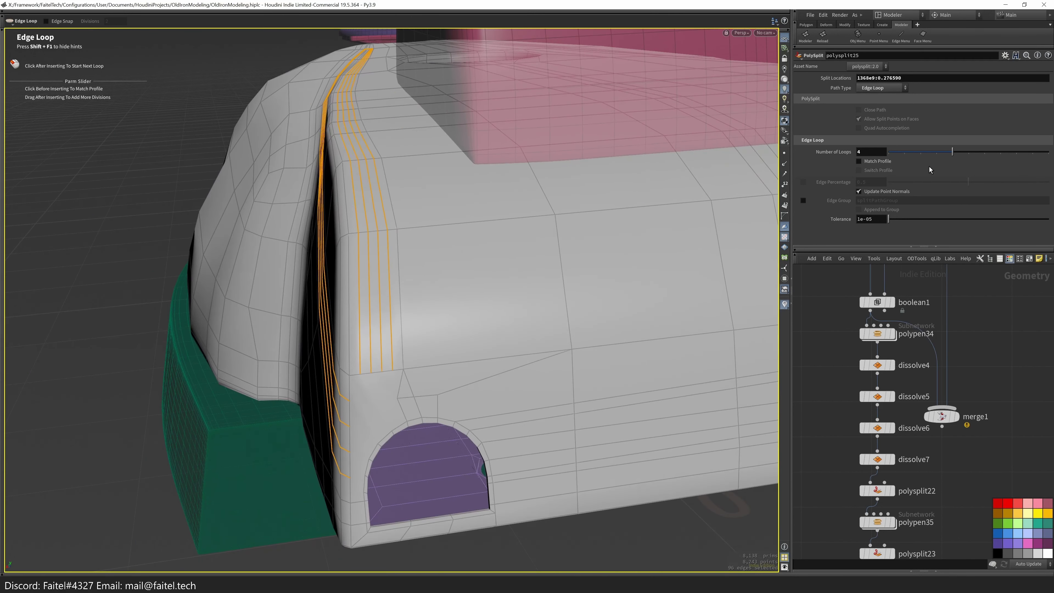
{"action": "left_click_drag", "start_coordinate": [638, 291], "coordinate": [410, 471], "text": "alt"}
{"action": "key", "text": "p"}
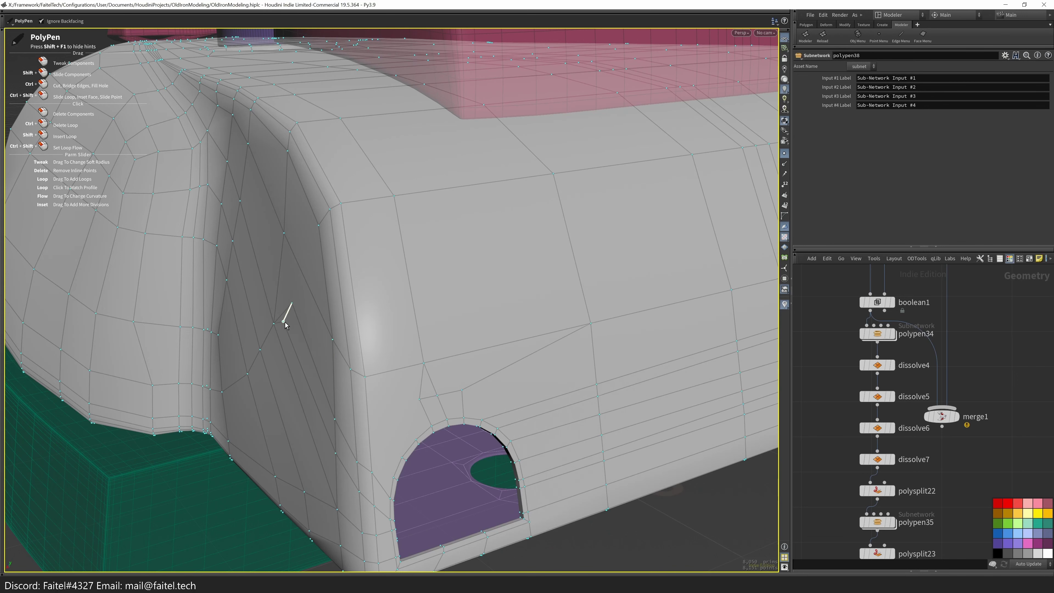
- Add a point and commit a cut on the wall beside the arched opening
{"action": "left_click_drag", "start_coordinate": [302, 346], "coordinate": [381, 358], "text": "alt"}
{"action": "middle_click_drag", "start_coordinate": [381, 358], "coordinate": [355, 373], "text": "alt"}
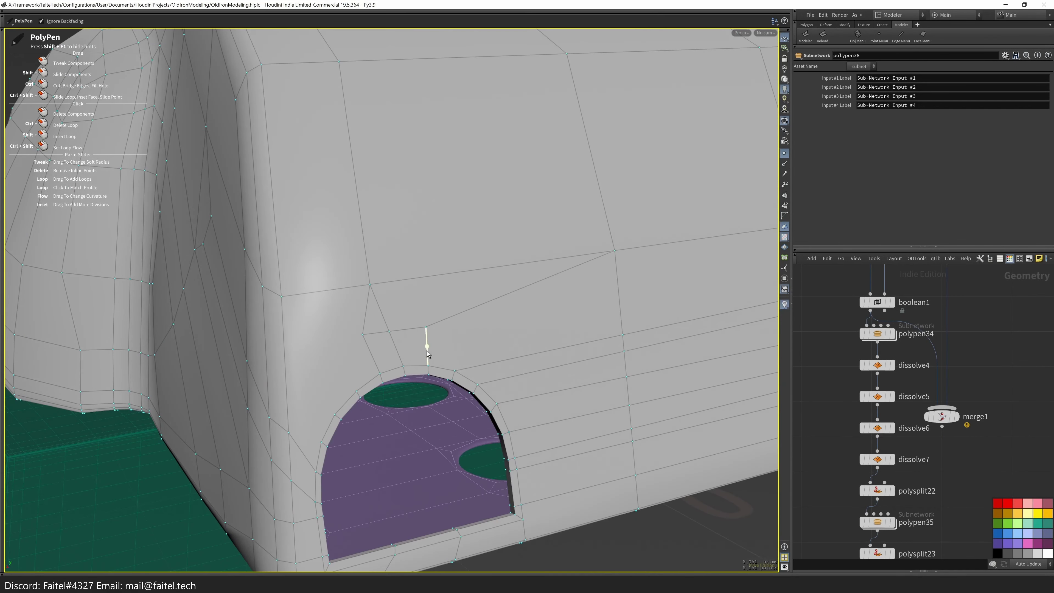
{"action": "left_click_drag", "start_coordinate": [390, 402], "coordinate": [337, 428], "text": "alt"}
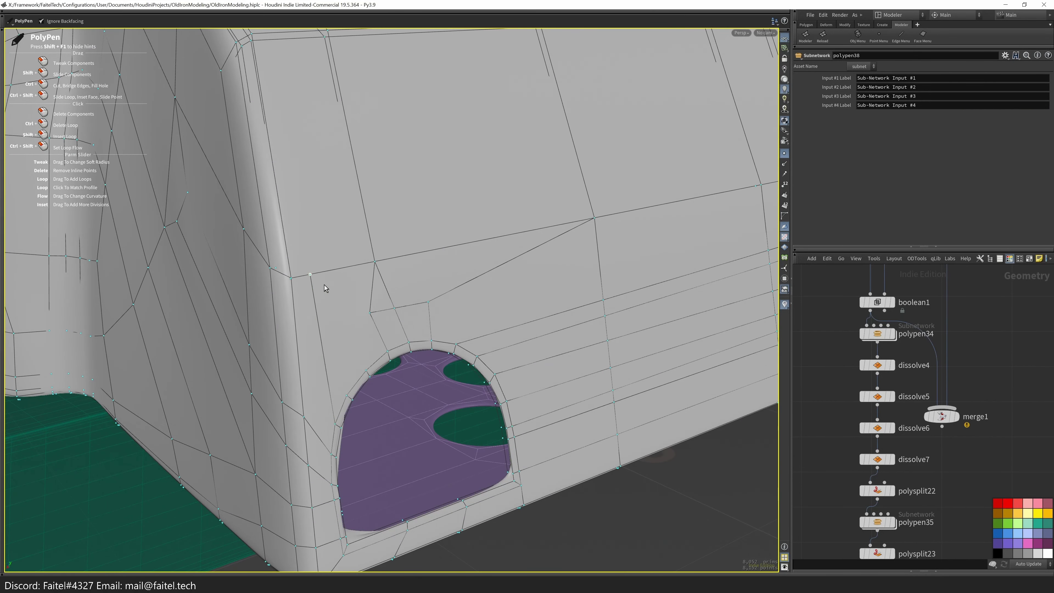
{"action": "left_click", "coordinate": [310, 278]}
{"action": "middle_click_drag", "start_coordinate": [310, 278], "coordinate": [331, 393], "text": "alt"}
{"action": "left_click", "coordinate": [312, 334]}
- Delete two stray diagonal edges and commit a new edge above the opening
{"action": "left_click_drag", "start_coordinate": [312, 335], "coordinate": [345, 407], "text": "alt"}
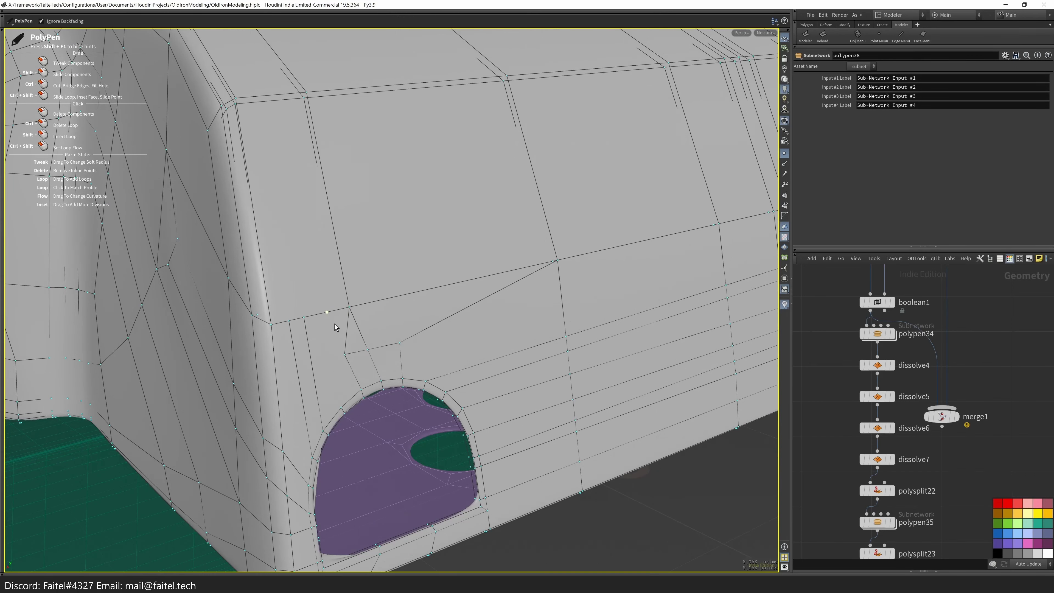
{"action": "scroll", "coordinate": [369, 356], "scroll_direction": "up", "scroll_amount": 2}
{"action": "left_click", "coordinate": [369, 349]}
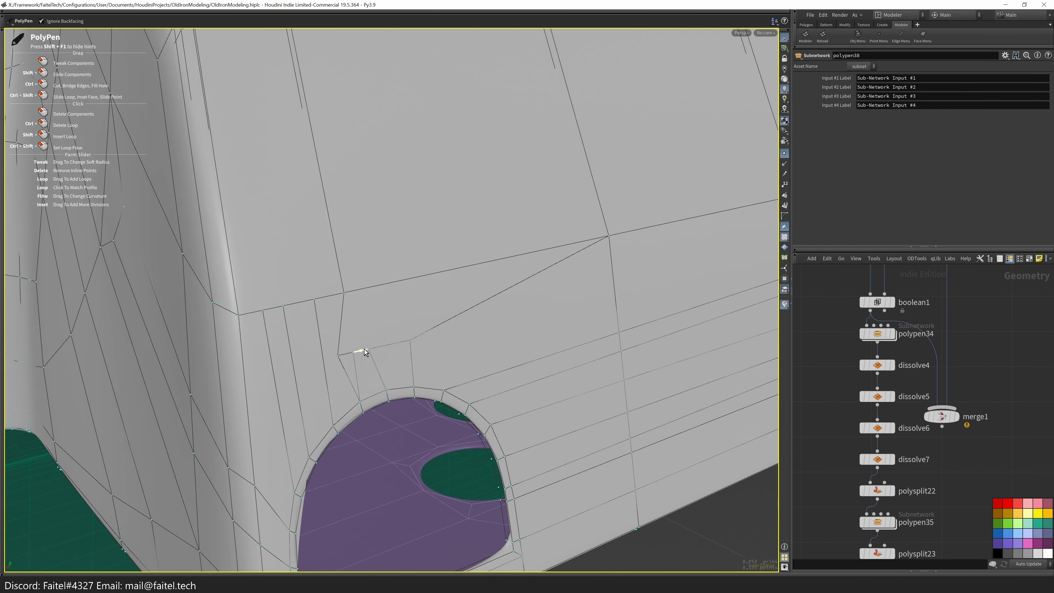
{"action": "left_click", "coordinate": [349, 376]}
{"action": "mouse_move", "coordinate": [349, 376]}
{"action": "left_mouse_down", "text": "alt"}
{"action": "mouse_move", "coordinate": [355, 358]}
{"action": "mouse_move", "coordinate": [359, 368]}
{"action": "left_mouse_up", "text": "alt"}
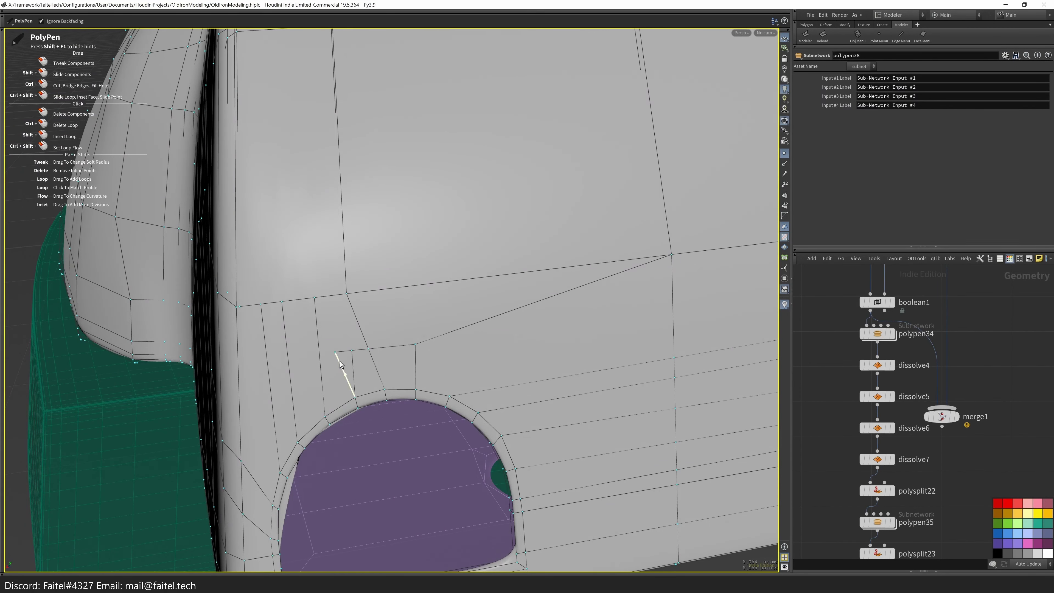
{"action": "left_click", "coordinate": [330, 301]}
{"action": "left_click_drag", "start_coordinate": [330, 301], "coordinate": [324, 415], "text": "alt"}
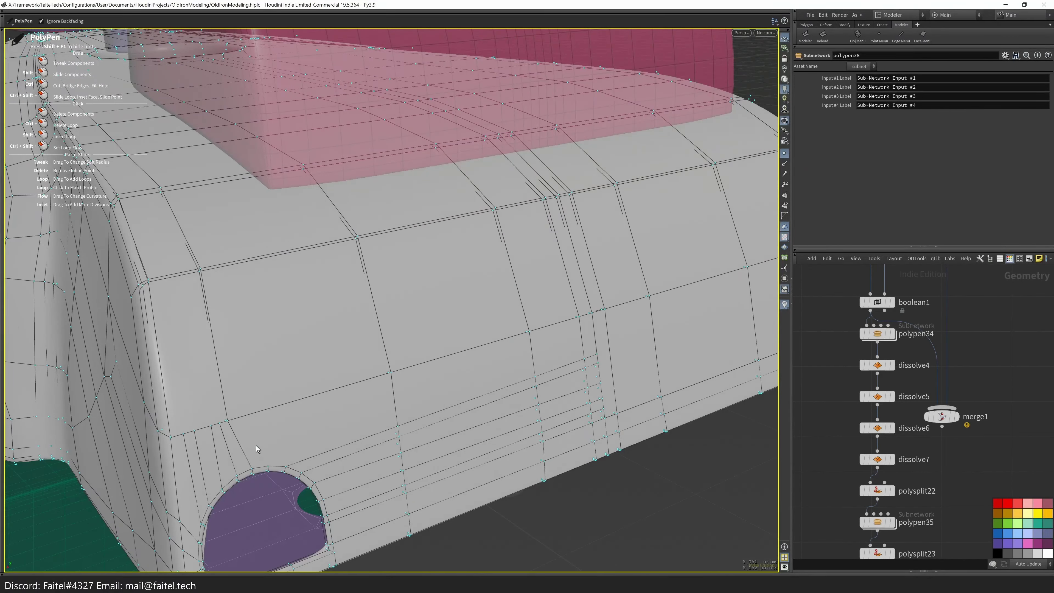
- Commit another edge cut on the wall and remove an unneeded edge
{"action": "left_click_drag", "start_coordinate": [257, 446], "coordinate": [277, 455], "text": "alt"}
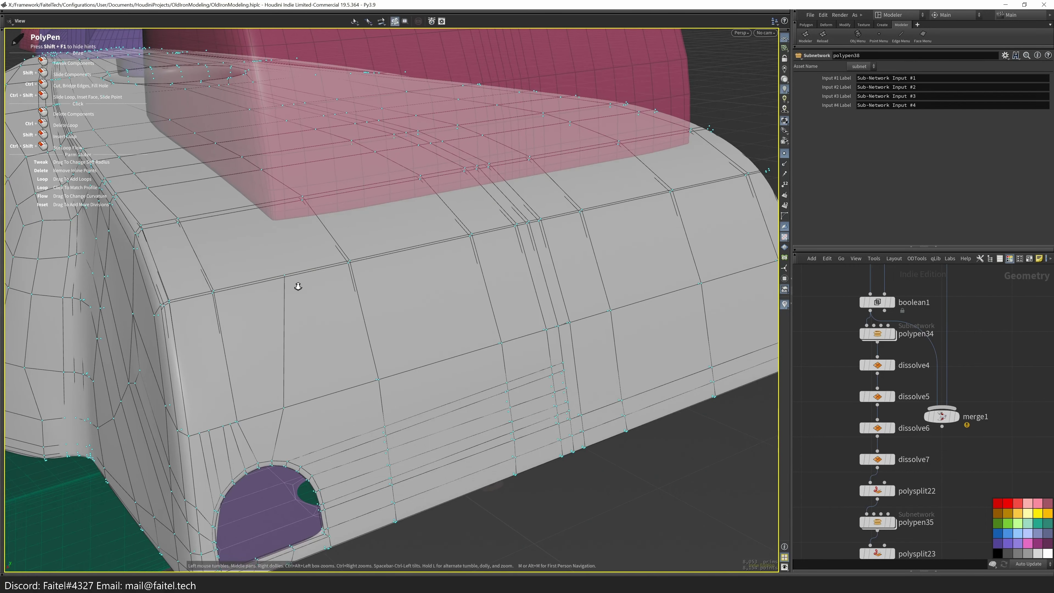
{"action": "left_click_drag", "start_coordinate": [298, 287], "coordinate": [284, 368], "text": "alt"}
{"action": "left_click", "coordinate": [291, 293]}
{"action": "left_click_drag", "start_coordinate": [292, 294], "coordinate": [298, 387], "text": "alt"}
{"action": "mouse_move", "coordinate": [247, 445]}
{"action": "left_mouse_down", "text": "alt"}
{"action": "mouse_move", "coordinate": [259, 434]}
{"action": "mouse_move", "coordinate": [195, 291]}
{"action": "mouse_move", "coordinate": [264, 353]}
{"action": "mouse_move", "coordinate": [306, 369]}
{"action": "mouse_move", "coordinate": [242, 441]}
{"action": "left_mouse_up", "text": "alt"}
{"action": "left_click", "coordinate": [226, 302]}
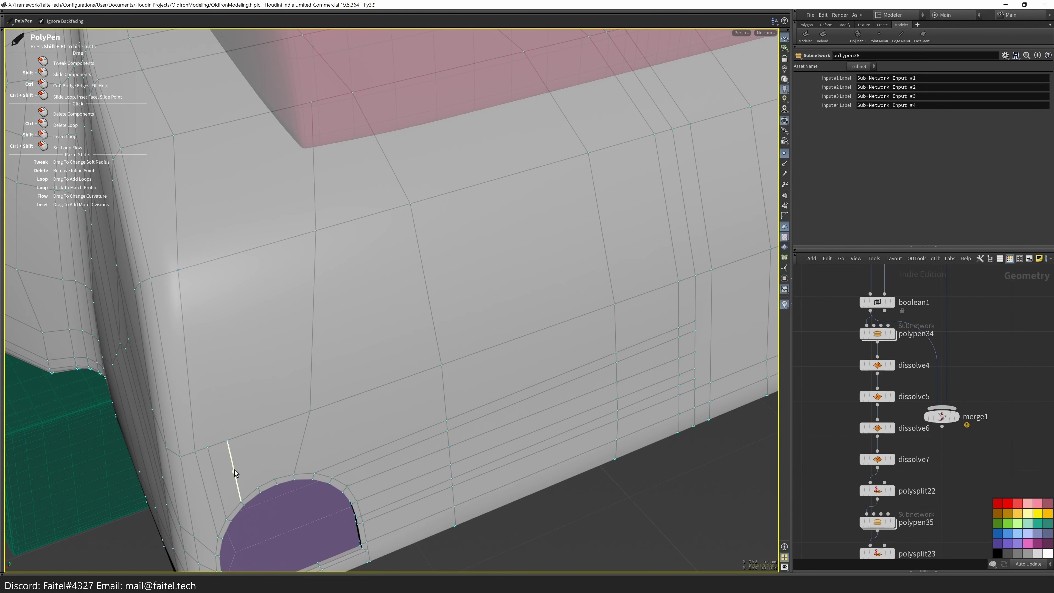
- Insert a new edge loop across the wall near the arch
{"action": "left_click_drag", "start_coordinate": [274, 482], "coordinate": [290, 464], "text": "alt"}
{"action": "left_click", "coordinate": [254, 413], "text": "shift"}
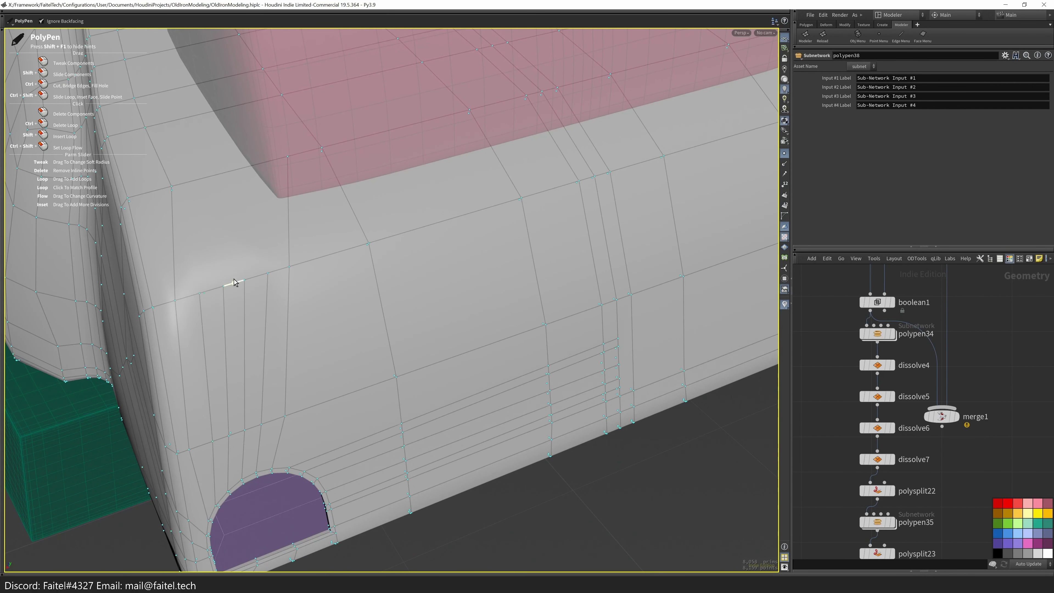
{"action": "scroll", "coordinate": [234, 282], "scroll_direction": "down", "scroll_amount": 3}
{"action": "left_click_drag", "start_coordinate": [233, 282], "coordinate": [258, 358], "text": "alt"}
{"action": "scroll", "coordinate": [281, 385], "scroll_direction": "up", "scroll_amount": 3}
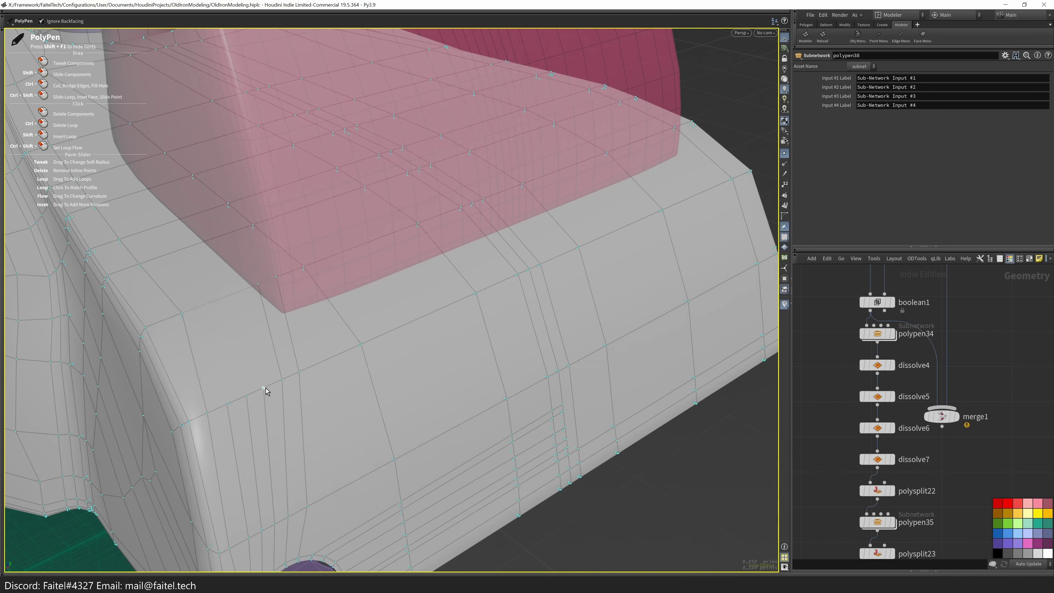
{"action": "left_click_drag", "start_coordinate": [217, 279], "coordinate": [289, 349], "text": "alt"}
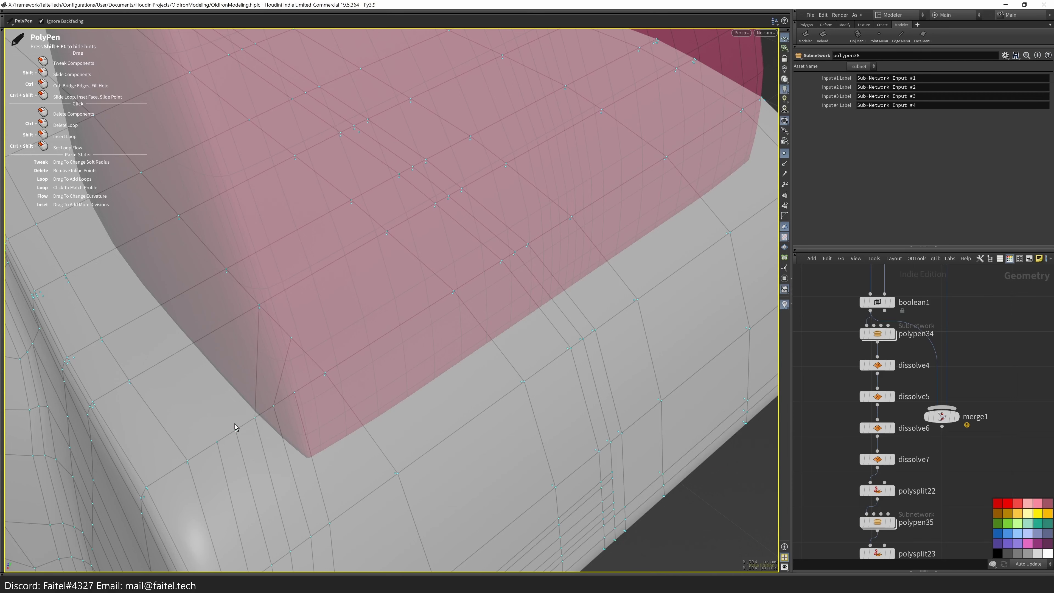
{"action": "left_click_drag", "start_coordinate": [192, 274], "coordinate": [242, 277], "text": "alt"}
{"action": "scroll", "coordinate": [308, 384], "scroll_direction": "up", "scroll_amount": 3}
- Cancel the accidental quit and reframe the view on the pink part
{"action": "key", "text": "ctrl+q"}
{"action": "left_click", "coordinate": [345, 408]}
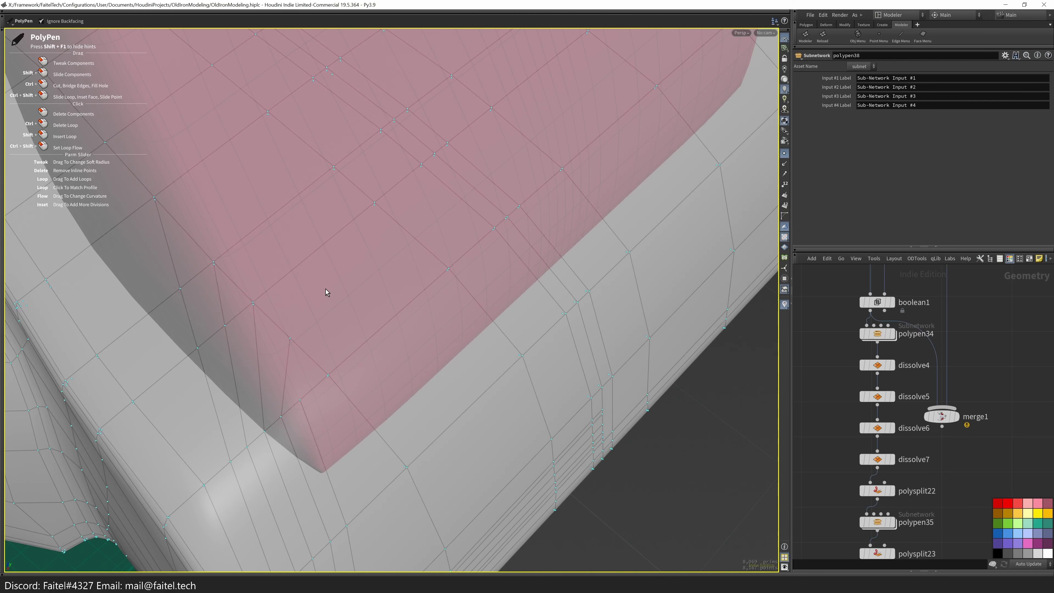
{"action": "mouse_move", "coordinate": [299, 401]}
{"action": "left_mouse_down", "text": "alt"}
{"action": "mouse_move", "coordinate": [295, 315]}
{"action": "mouse_move", "coordinate": [342, 292]}
{"action": "mouse_move", "coordinate": [320, 334]}
{"action": "mouse_move", "coordinate": [271, 340]}
{"action": "mouse_move", "coordinate": [293, 398]}
{"action": "left_mouse_up", "text": "alt"}
{"action": "right_click_drag", "start_coordinate": [299, 385], "coordinate": [343, 380], "text": "alt"}
{"action": "mouse_move", "coordinate": [460, 273]}
{"action": "left_mouse_down", "text": "alt"}
{"action": "mouse_move", "coordinate": [337, 365]}
{"action": "mouse_move", "coordinate": [325, 348]}
{"action": "mouse_move", "coordinate": [306, 366]}
{"action": "mouse_move", "coordinate": [341, 400]}
{"action": "mouse_move", "coordinate": [345, 432]}
{"action": "left_mouse_up", "text": "alt"}
{"action": "scroll", "coordinate": [306, 366], "scroll_direction": "down", "scroll_amount": 5}
- Turn off the wireframe overlay and select the geometry along the arch's bottom
{"action": "key", "text": "shift+w"}
{"action": "scroll", "coordinate": [336, 400], "scroll_direction": "down", "scroll_amount": 4}
{"action": "scroll", "coordinate": [345, 432], "scroll_direction": "up", "scroll_amount": 5}
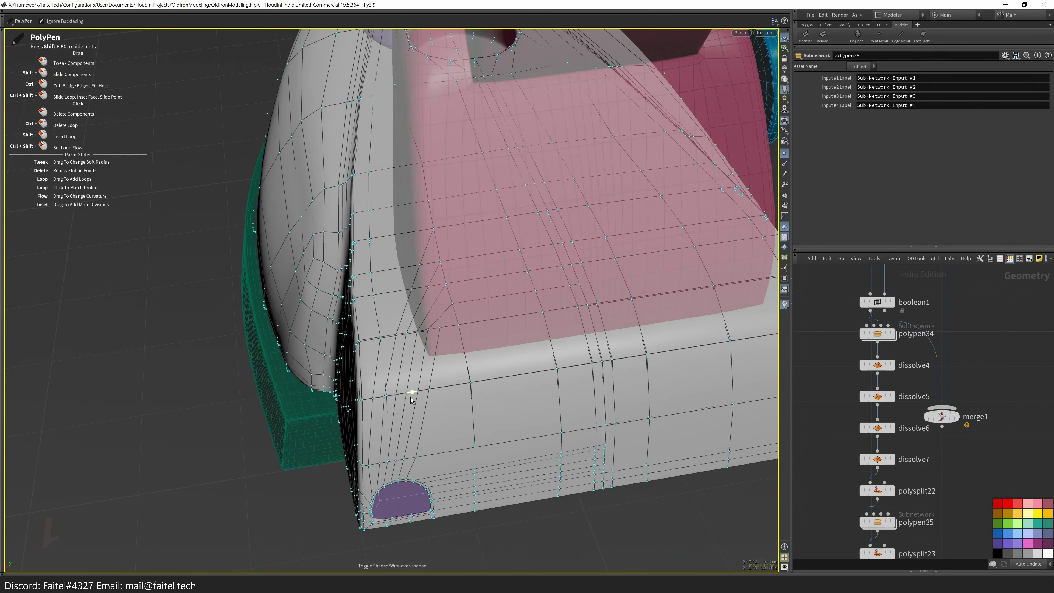
{"action": "left_click_drag", "start_coordinate": [628, 253], "coordinate": [491, 412], "text": "alt"}
{"action": "key", "text": "s"}
{"action": "scroll", "coordinate": [457, 443], "scroll_direction": "up", "scroll_amount": 5}
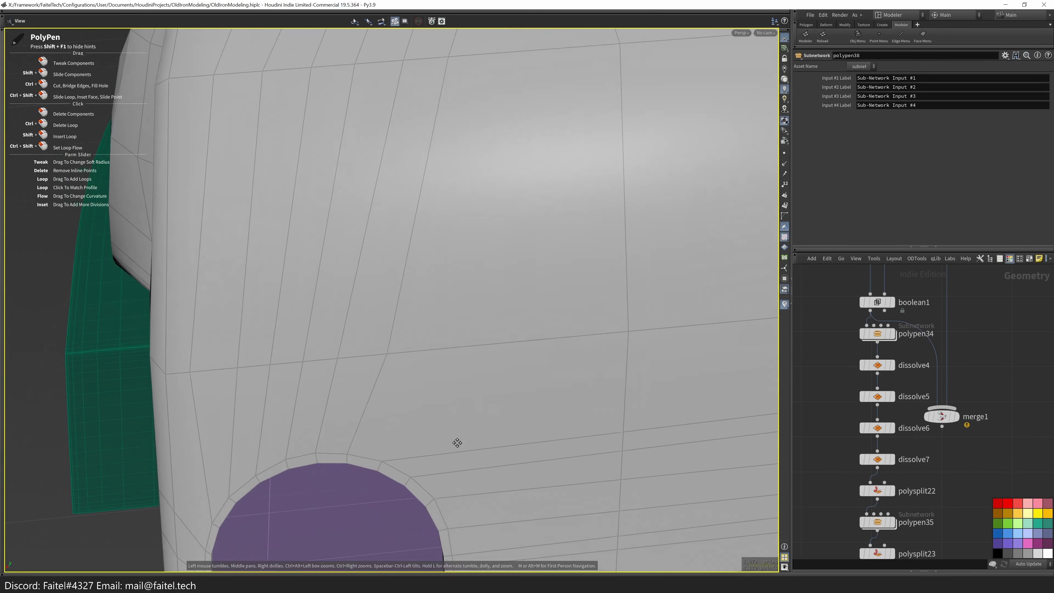
{"action": "left_click", "coordinate": [419, 453]}
{"action": "scroll", "coordinate": [418, 453], "scroll_direction": "down", "scroll_amount": 5}
{"action": "left_click_drag", "start_coordinate": [419, 454], "coordinate": [300, 421], "text": "alt"}
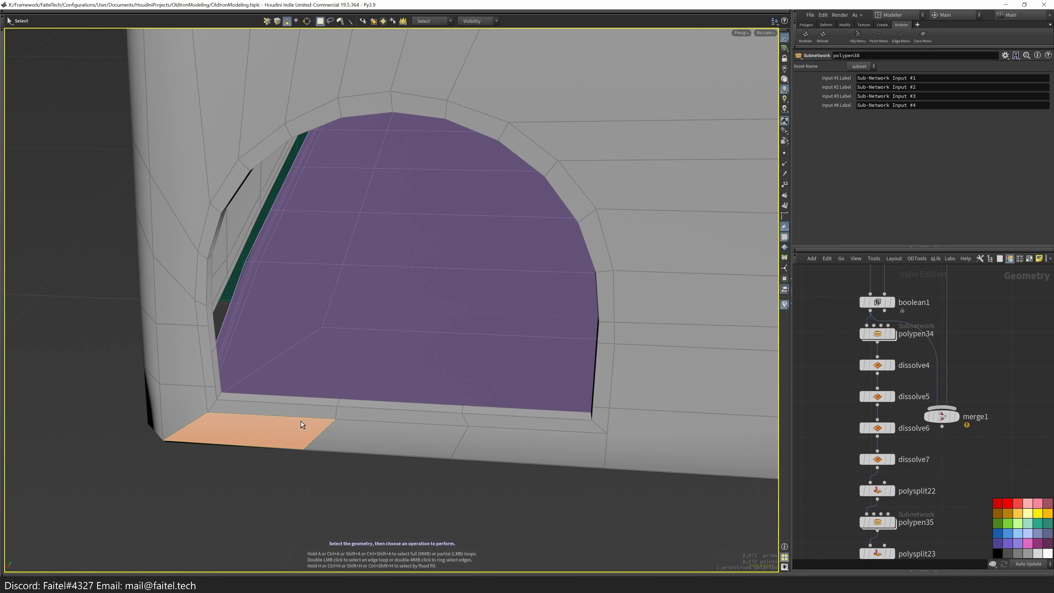
- Add a Mirror operation to the iron model, keeping the opposite part
{"action": "key", "text": "Tab"}
{"action": "left_click", "coordinate": [353, 535]}
{"action": "left_click_drag", "start_coordinate": [353, 535], "coordinate": [464, 383], "text": "alt"}
{"action": "key", "text": "Tab"}
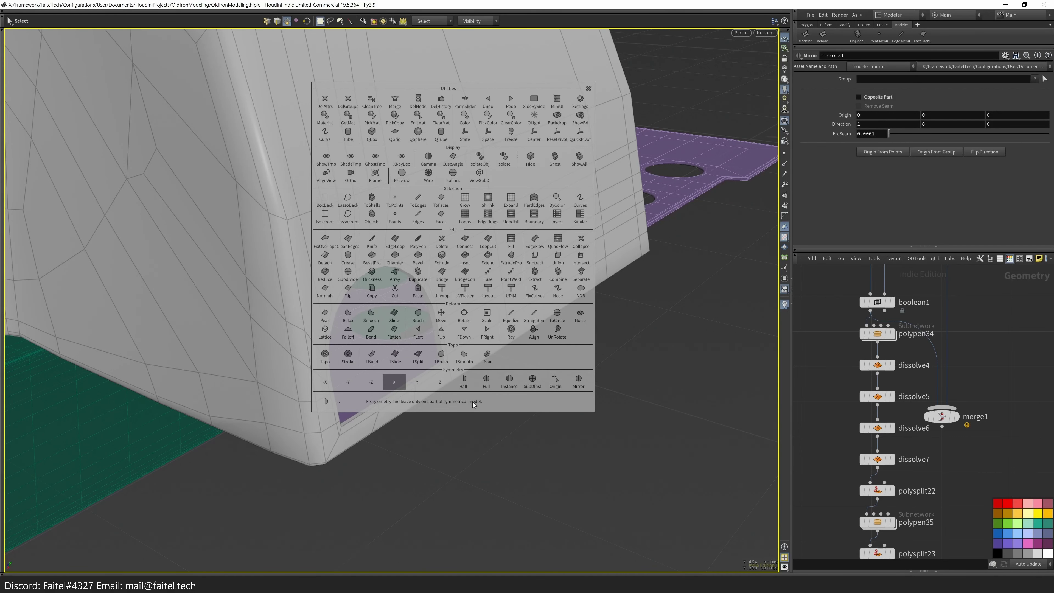
{"action": "left_click", "coordinate": [453, 365]}
{"action": "key", "text": "Tab"}
{"action": "left_click", "coordinate": [476, 261]}
{"action": "key", "text": "Tab"}
{"action": "left_click", "coordinate": [469, 478]}
{"action": "left_click_drag", "start_coordinate": [470, 479], "coordinate": [451, 358]}
- Select the edges along the arch's bottom and switch to PolyPen freehand cutting
{"action": "key", "text": "s"}
{"action": "double_click", "coordinate": [318, 406]}
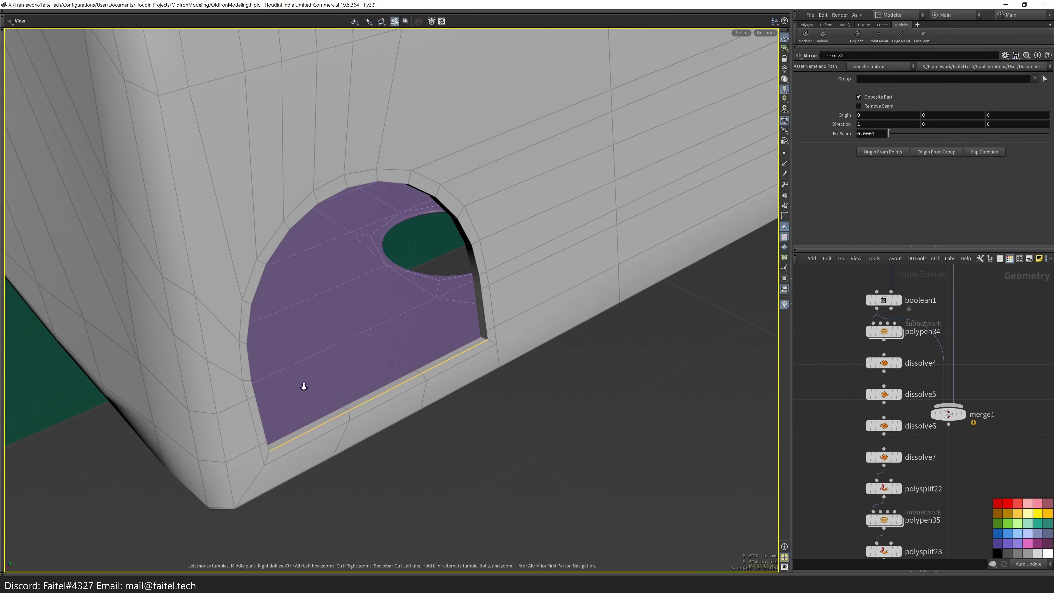
{"action": "scroll", "coordinate": [254, 353], "scroll_direction": "up", "scroll_amount": 5}
{"action": "left_click_drag", "start_coordinate": [216, 352], "coordinate": [336, 347]}
{"action": "key", "text": "p"}
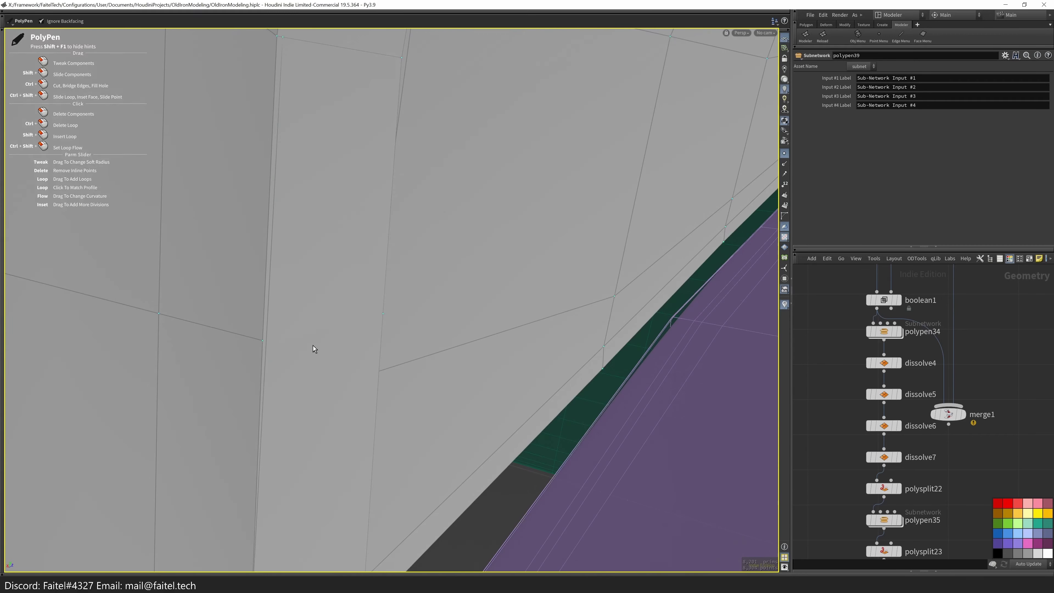
{"action": "mouse_move", "coordinate": [267, 348]}
{"action": "left_mouse_down"}
{"action": "mouse_move", "coordinate": [286, 318]}
{"action": "mouse_move", "coordinate": [276, 332]}
{"action": "left_mouse_up"}
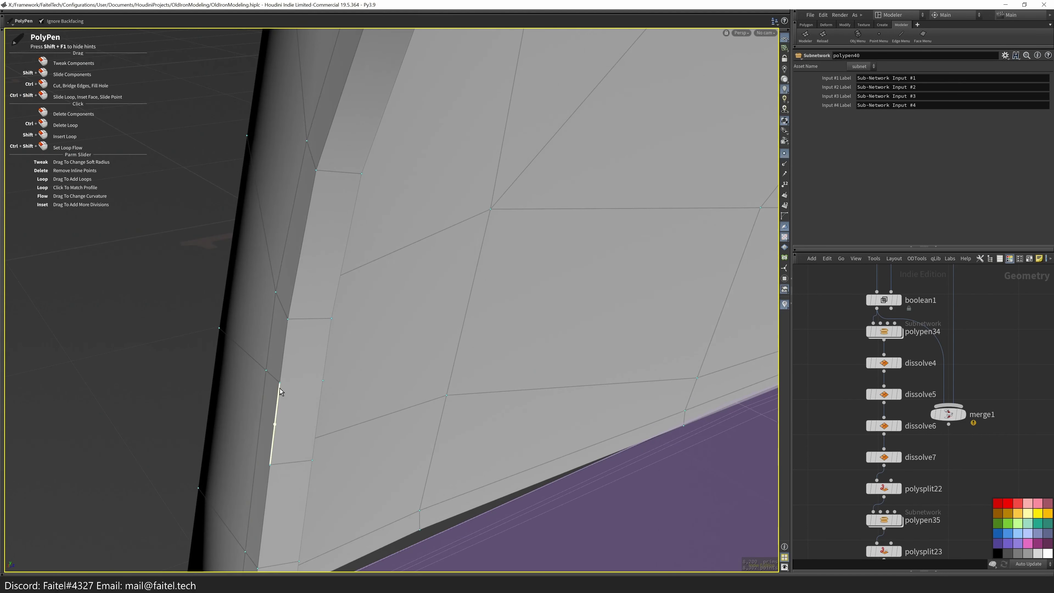
{"action": "scroll", "coordinate": [311, 405], "scroll_direction": "down", "scroll_amount": 3}
{"action": "left_click_drag", "start_coordinate": [292, 405], "coordinate": [377, 228]}
- Bevel the arch's edge loop with Round shape and 2 divisions
{"action": "key", "text": "s"}
{"action": "double_click", "coordinate": [376, 233]}
{"action": "key", "text": "ctrl+b"}
{"action": "scroll", "coordinate": [557, 368], "scroll_direction": "down", "scroll_amount": 2}
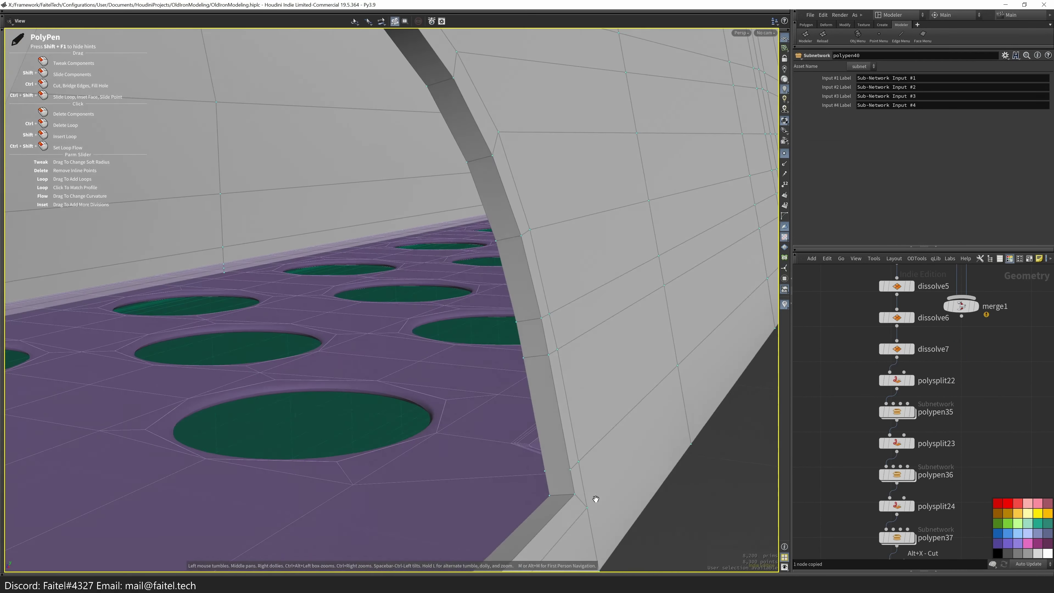
{"action": "scroll", "coordinate": [545, 473], "scroll_direction": "down", "scroll_amount": 5}
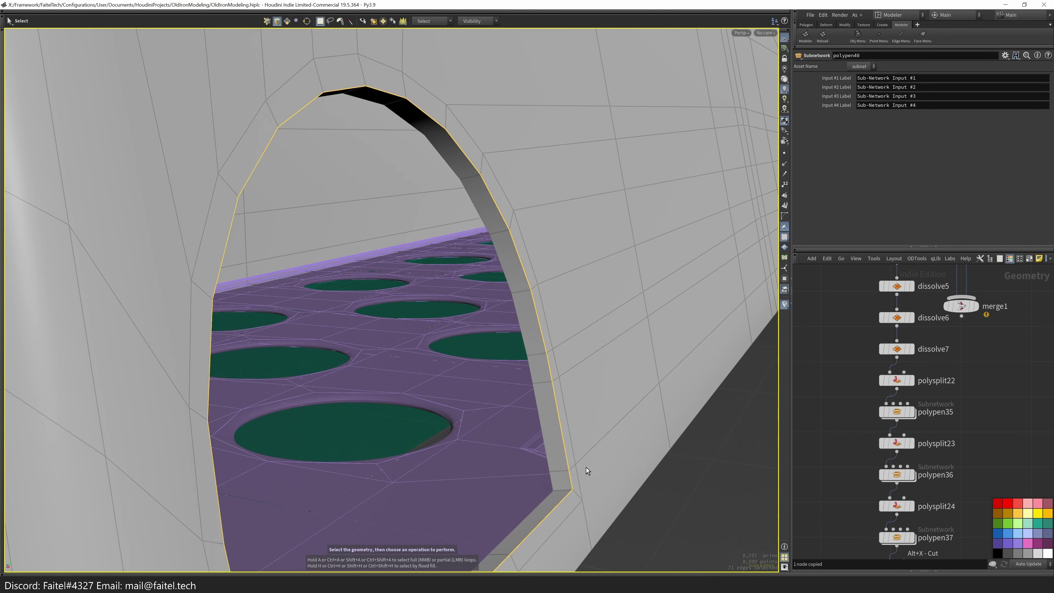
{"action": "key", "text": "ctrl+b"}
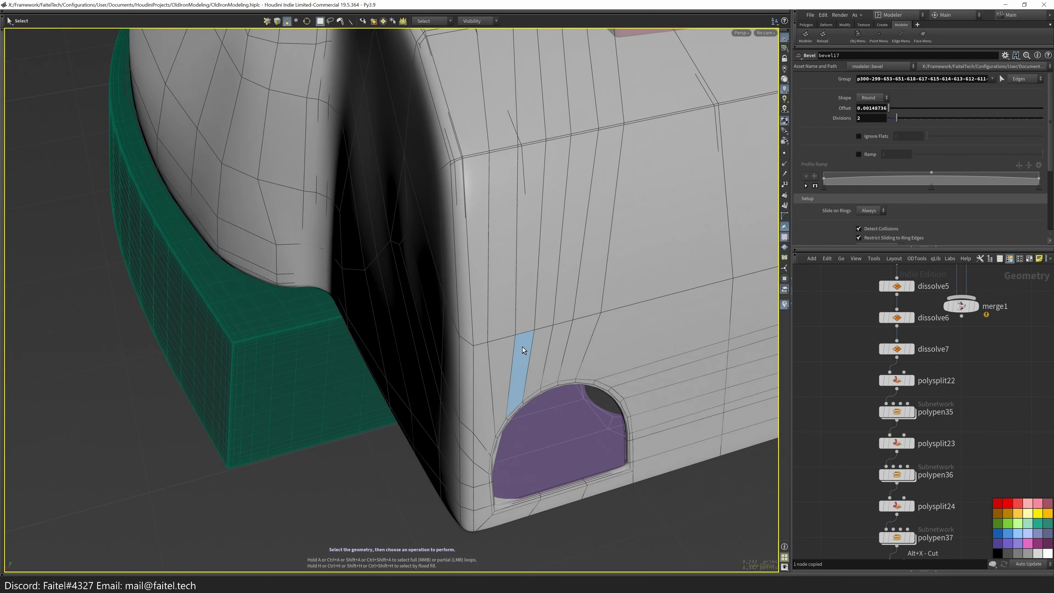
- Inspect the beveled arch in wireframe and frame the bevel17 node
{"action": "scroll", "coordinate": [522, 347], "scroll_direction": "down", "scroll_amount": 5}
{"action": "mouse_move", "coordinate": [551, 385]}
{"action": "left_mouse_down", "text": "alt"}
{"action": "mouse_move", "coordinate": [486, 413]}
{"action": "mouse_move", "coordinate": [519, 392]}
{"action": "mouse_move", "coordinate": [478, 436]}
{"action": "left_mouse_up", "text": "alt"}
{"action": "key", "text": "w"}
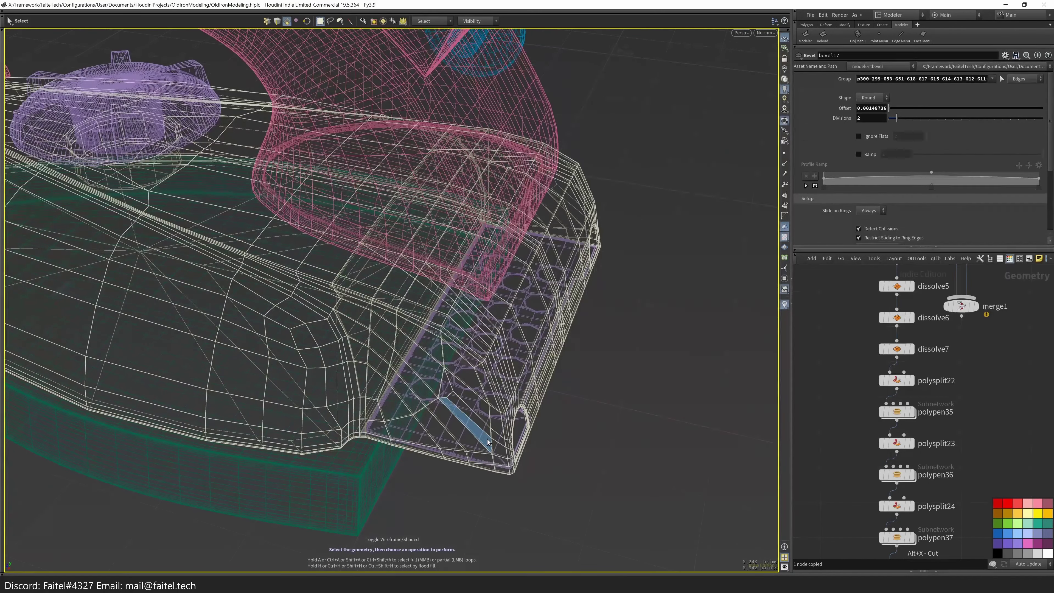
{"action": "key", "text": "w"}
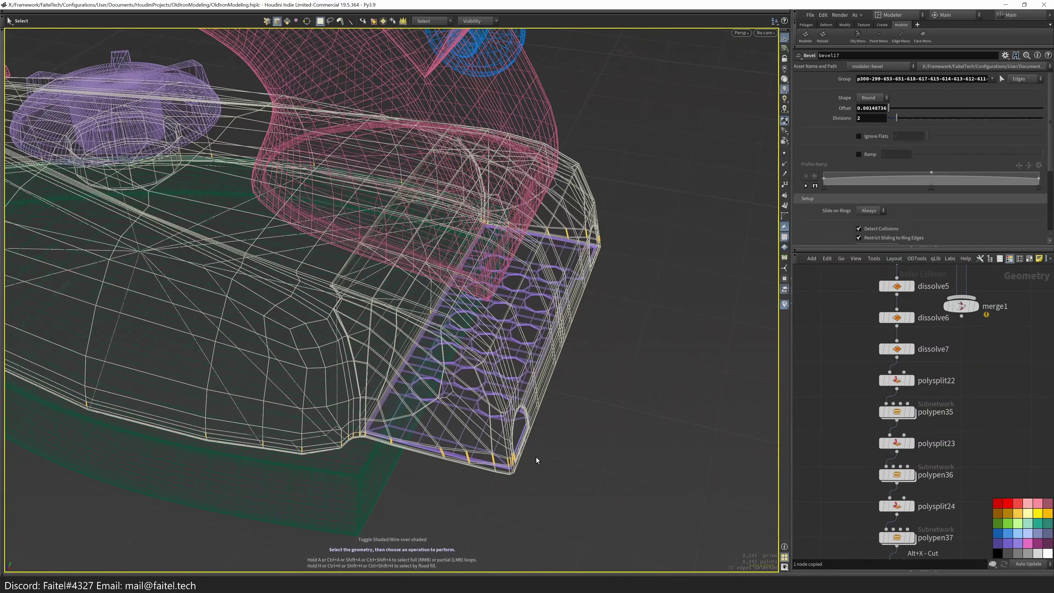
{"action": "key", "text": "shift+w"}
{"action": "key", "text": "f"}
- Tumble to the iron's front corner with wire-over-shaded and start PolyPen (polypen41)
{"action": "left_click_drag", "start_coordinate": [580, 398], "coordinate": [686, 332], "text": "alt"}
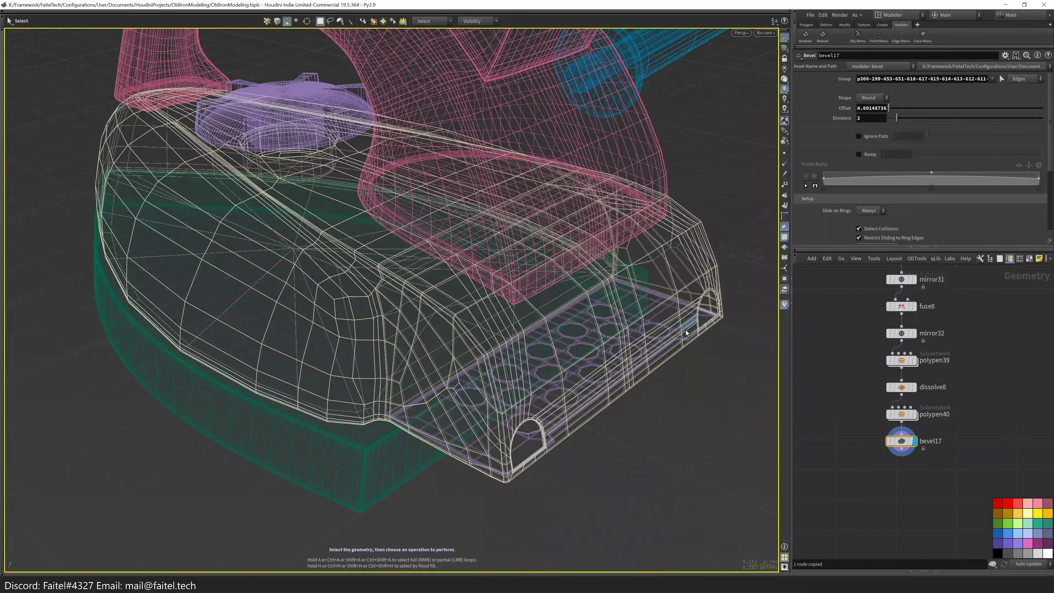
{"action": "key", "text": "w"}
{"action": "scroll", "coordinate": [671, 399], "scroll_direction": "up", "scroll_amount": 10}
{"action": "key", "text": "shift+w"}
{"action": "left_click_drag", "start_coordinate": [458, 383], "coordinate": [584, 420]}
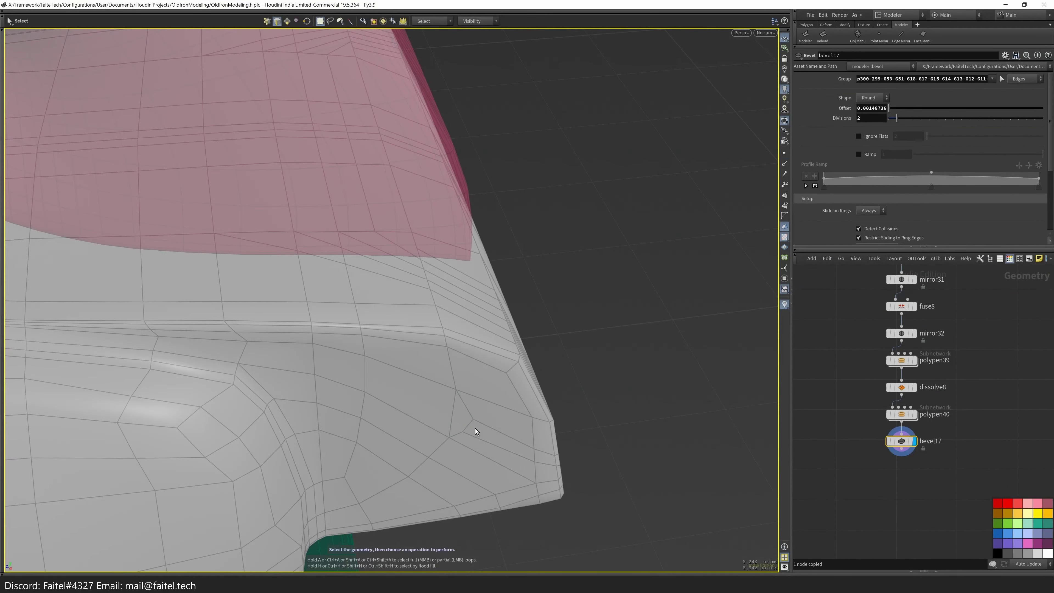
{"action": "key", "text": "p"}
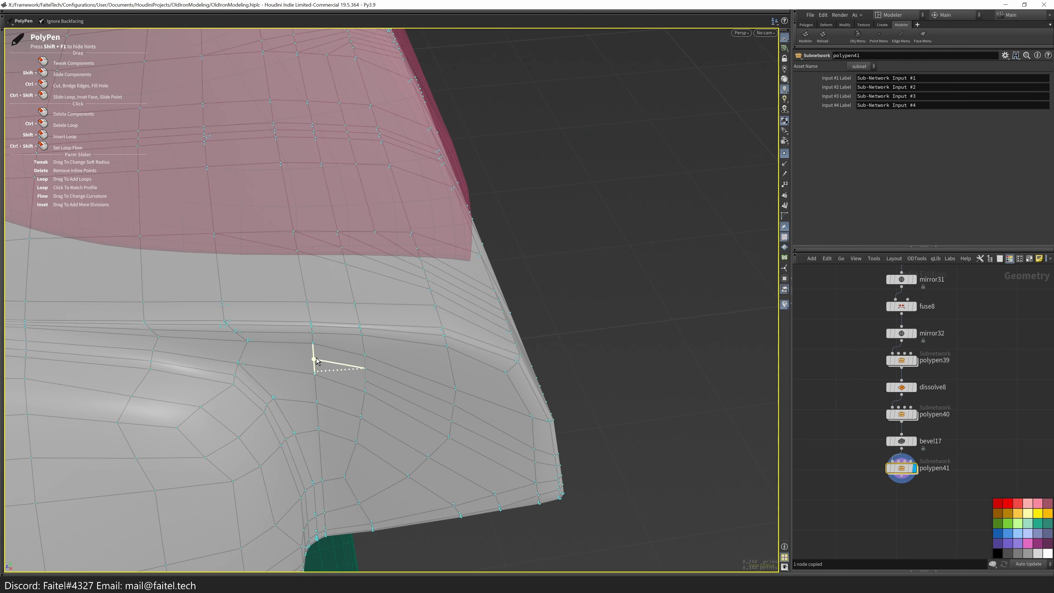
- Orbit closer to inspect the edges along the side surface
{"action": "scroll", "coordinate": [348, 368], "scroll_direction": "up", "scroll_amount": 4}
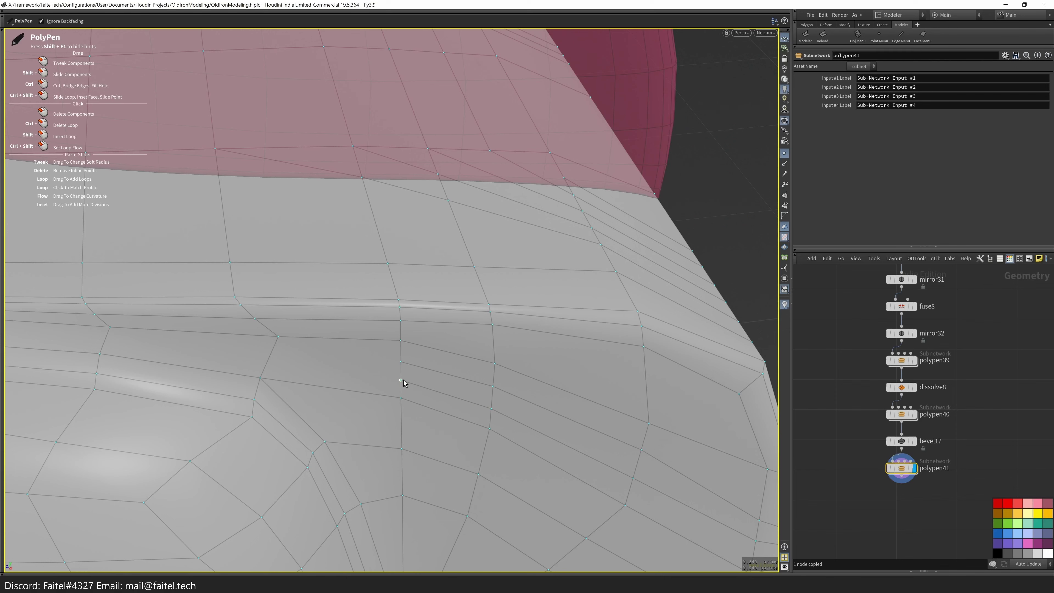
{"action": "left_click_drag", "start_coordinate": [276, 358], "coordinate": [454, 403]}
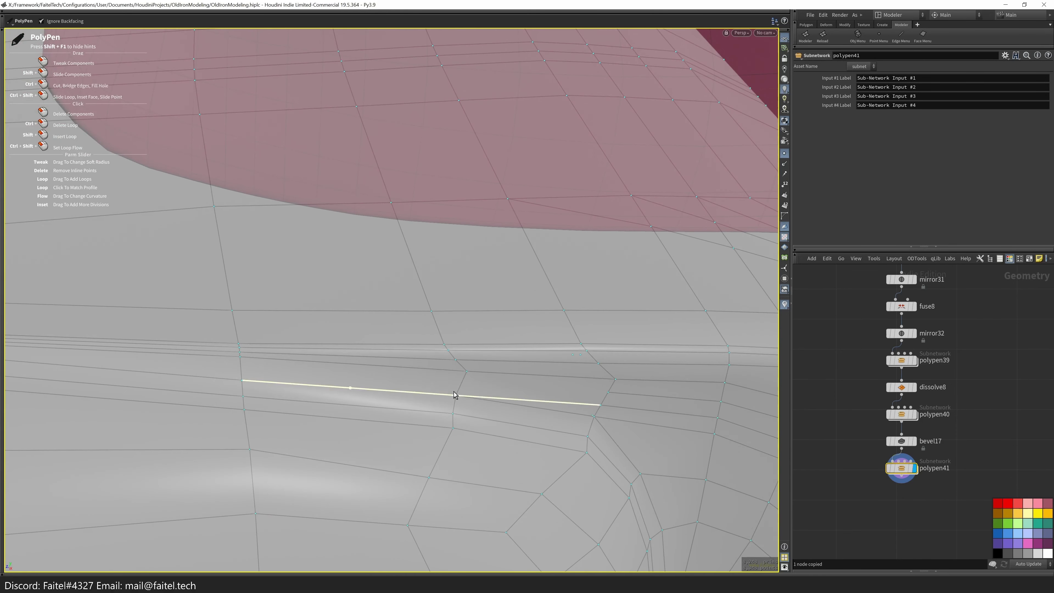
{"action": "left_click_drag", "start_coordinate": [250, 377], "coordinate": [560, 135]}
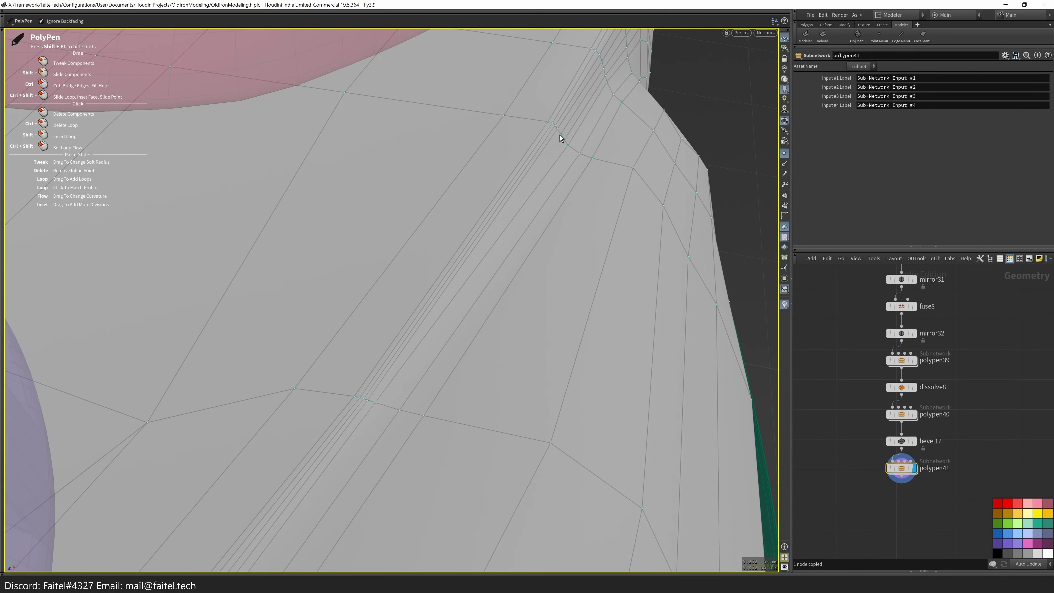
{"action": "right_click_drag", "start_coordinate": [369, 404], "coordinate": [472, 317]}
{"action": "right_click_drag", "start_coordinate": [594, 112], "coordinate": [452, 286]}
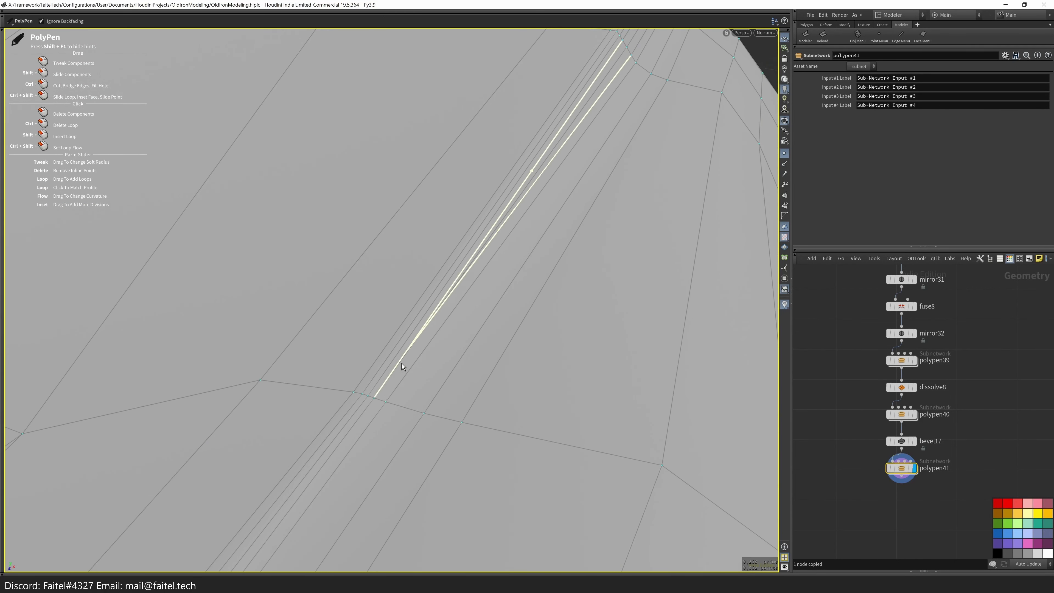
{"action": "left_click_drag", "start_coordinate": [388, 405], "coordinate": [561, 235]}
{"action": "scroll", "coordinate": [454, 344], "scroll_direction": "up", "scroll_amount": 5}
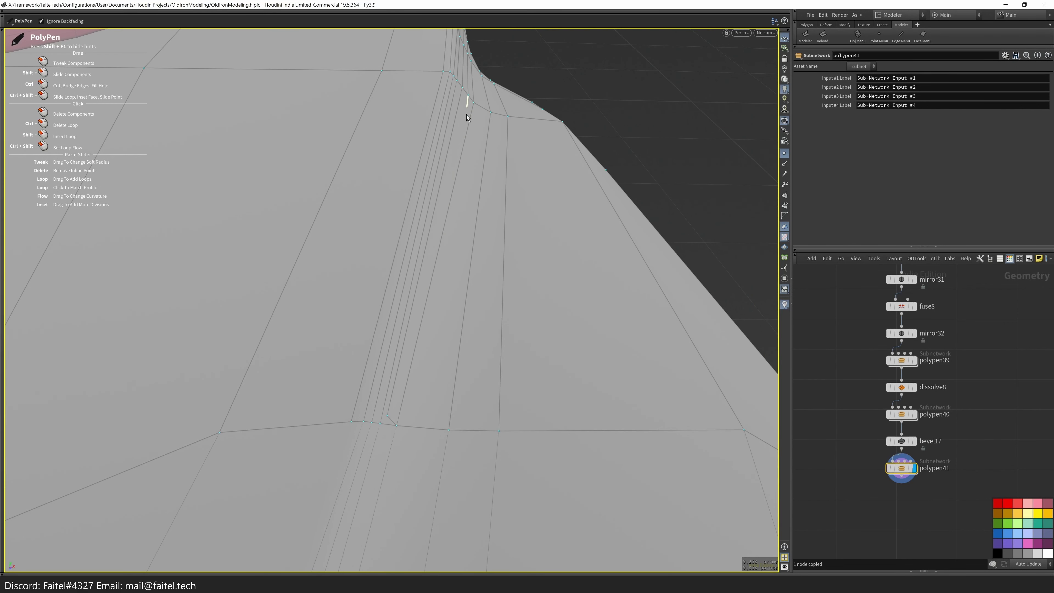
{"action": "mouse_move", "coordinate": [449, 405]}
{"action": "left_mouse_down"}
{"action": "mouse_move", "coordinate": [392, 419]}
{"action": "mouse_move", "coordinate": [384, 442]}
{"action": "mouse_move", "coordinate": [405, 408]}
{"action": "mouse_move", "coordinate": [567, 324]}
{"action": "mouse_move", "coordinate": [447, 401]}
{"action": "mouse_move", "coordinate": [477, 353]}
{"action": "mouse_move", "coordinate": [507, 354]}
{"action": "left_mouse_up"}
- Toggle the wireframe overlay while bringing the arched recess into view
{"action": "key", "text": "shift+w"}
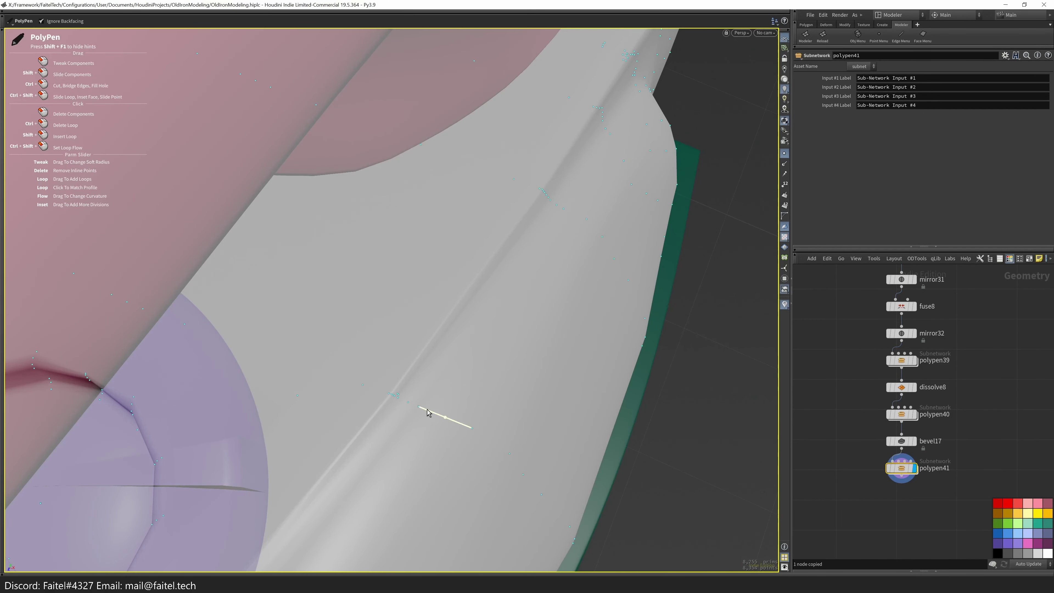
{"action": "scroll", "coordinate": [434, 394], "scroll_direction": "up", "scroll_amount": 5}
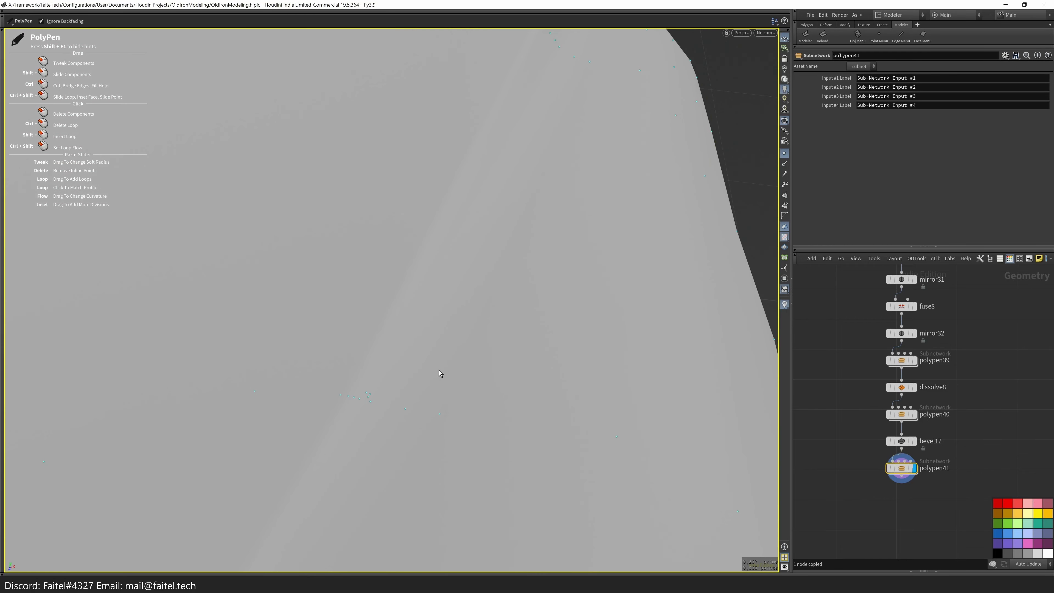
{"action": "scroll", "coordinate": [445, 353], "scroll_direction": "down", "scroll_amount": 6}
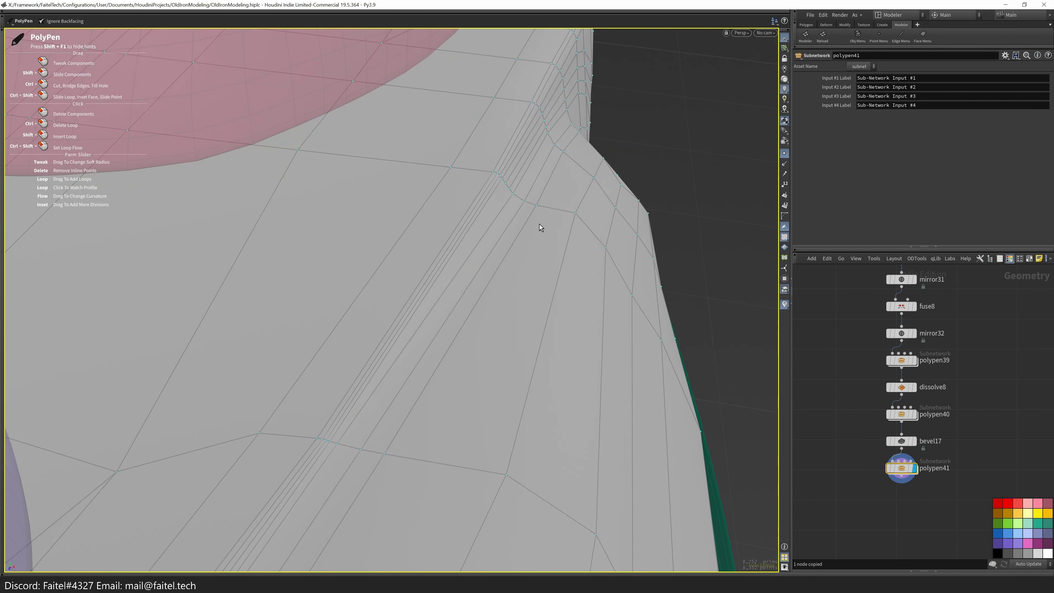
{"action": "scroll", "coordinate": [455, 273], "scroll_direction": "up", "scroll_amount": 5}
{"action": "mouse_move", "coordinate": [456, 273]}
{"action": "left_mouse_down"}
{"action": "mouse_move", "coordinate": [450, 207]}
{"action": "mouse_move", "coordinate": [489, 309]}
{"action": "mouse_move", "coordinate": [449, 343]}
{"action": "mouse_move", "coordinate": [365, 365]}
{"action": "mouse_move", "coordinate": [501, 214]}
{"action": "left_mouse_up"}
{"action": "key", "text": "shift+w"}
{"action": "scroll", "coordinate": [501, 214], "scroll_direction": "down", "scroll_amount": 3}
{"action": "mouse_move", "coordinate": [400, 260]}
{"action": "left_mouse_down"}
{"action": "mouse_move", "coordinate": [418, 327]}
{"action": "mouse_move", "coordinate": [432, 316]}
{"action": "mouse_move", "coordinate": [457, 322]}
{"action": "mouse_move", "coordinate": [445, 377]}
{"action": "mouse_move", "coordinate": [468, 373]}
{"action": "mouse_move", "coordinate": [454, 393]}
{"action": "mouse_move", "coordinate": [462, 380]}
{"action": "mouse_move", "coordinate": [496, 384]}
{"action": "mouse_move", "coordinate": [476, 405]}
{"action": "left_mouse_up"}
{"action": "scroll", "coordinate": [418, 328], "scroll_direction": "up", "scroll_amount": 5}
{"action": "key", "text": "shift+w"}
{"action": "scroll", "coordinate": [471, 324], "scroll_direction": "up", "scroll_amount": 3}
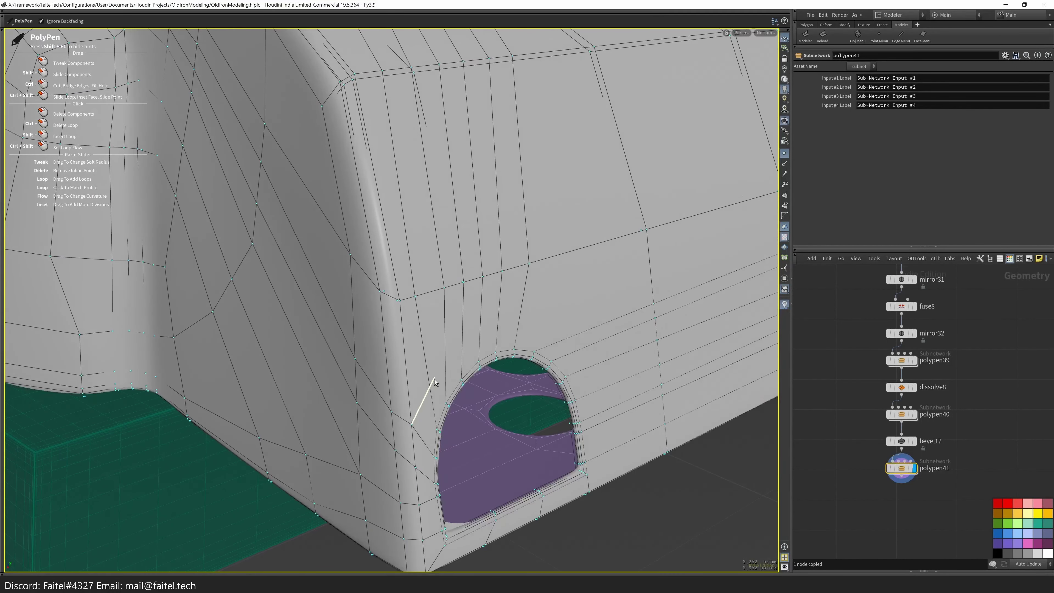
{"action": "scroll", "coordinate": [522, 333], "scroll_direction": "down", "scroll_amount": 3}
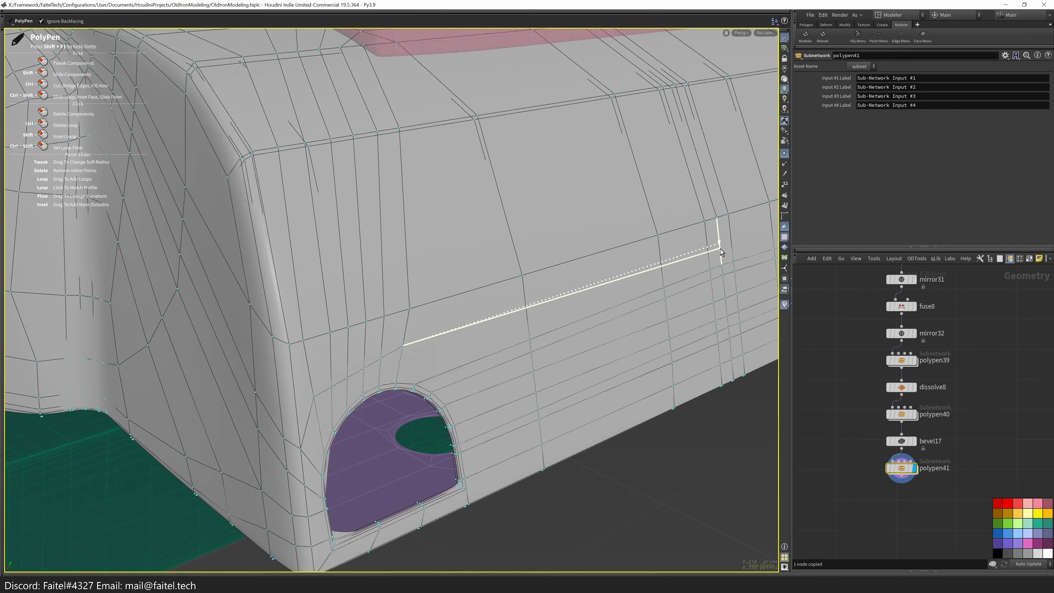
{"action": "scroll", "coordinate": [489, 329], "scroll_direction": "up", "scroll_amount": 2}
{"action": "left_click_drag", "start_coordinate": [390, 333], "coordinate": [371, 394]}
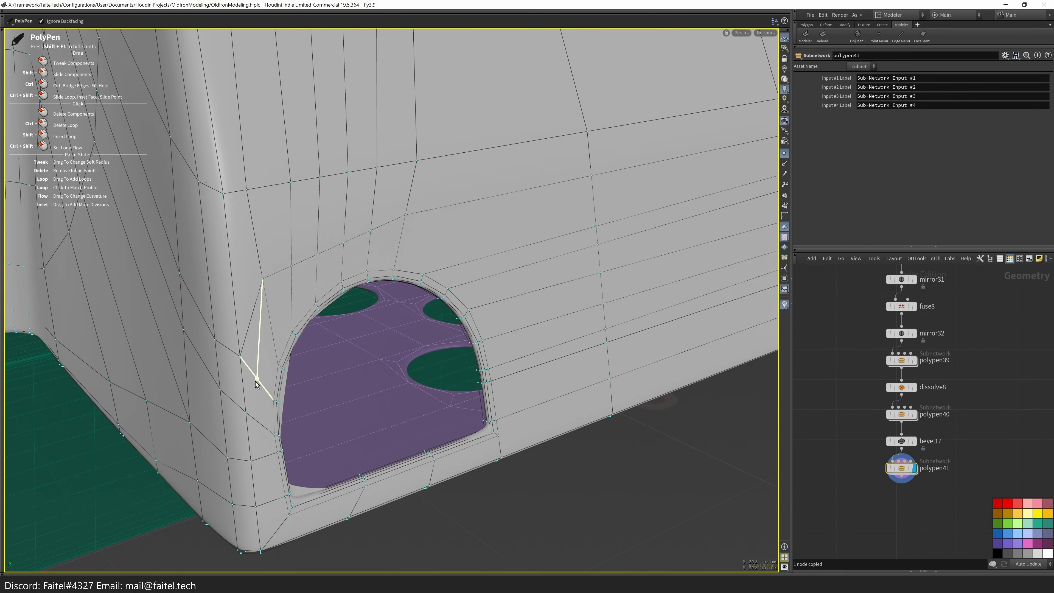
- Commit two cut edges beside the recess and across the side
{"action": "left_click", "coordinate": [276, 511]}
{"action": "left_click_drag", "start_coordinate": [276, 511], "coordinate": [238, 490]}
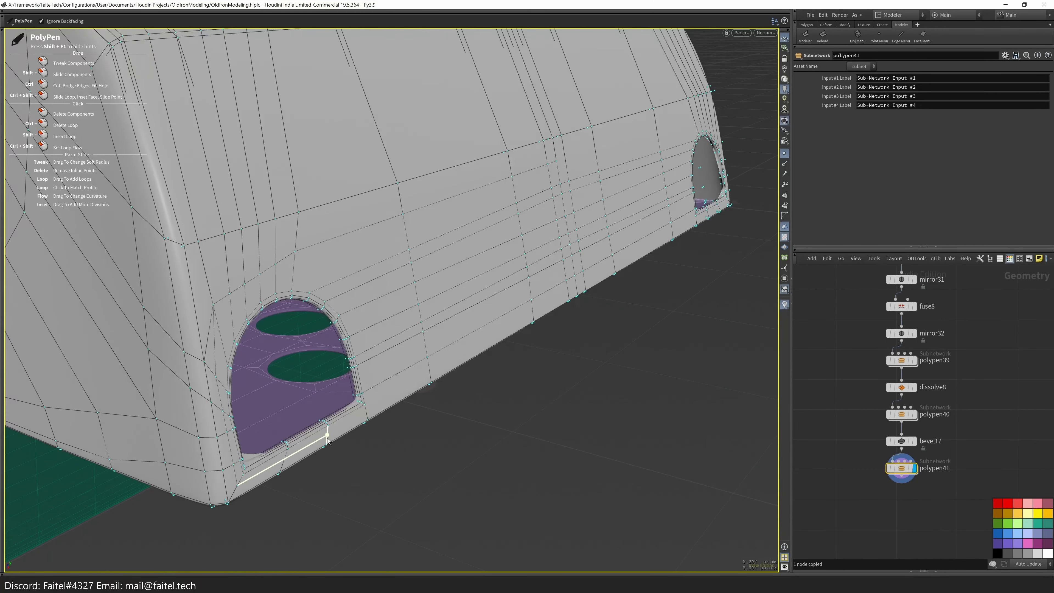
{"action": "left_click", "coordinate": [575, 290]}
{"action": "left_click_drag", "start_coordinate": [575, 290], "coordinate": [274, 371]}
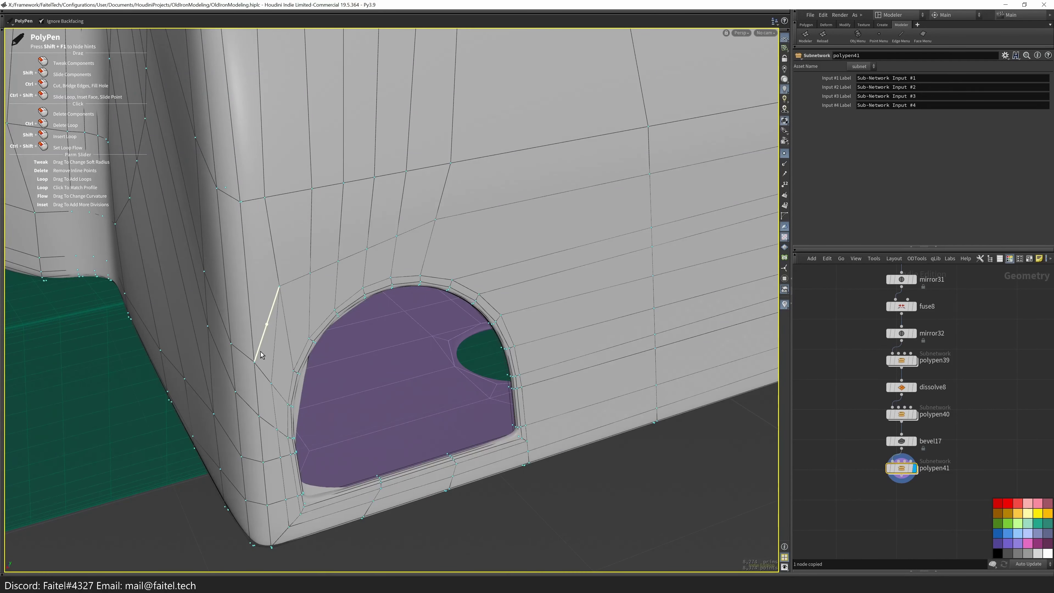
{"action": "left_click_drag", "start_coordinate": [283, 291], "coordinate": [274, 402]}
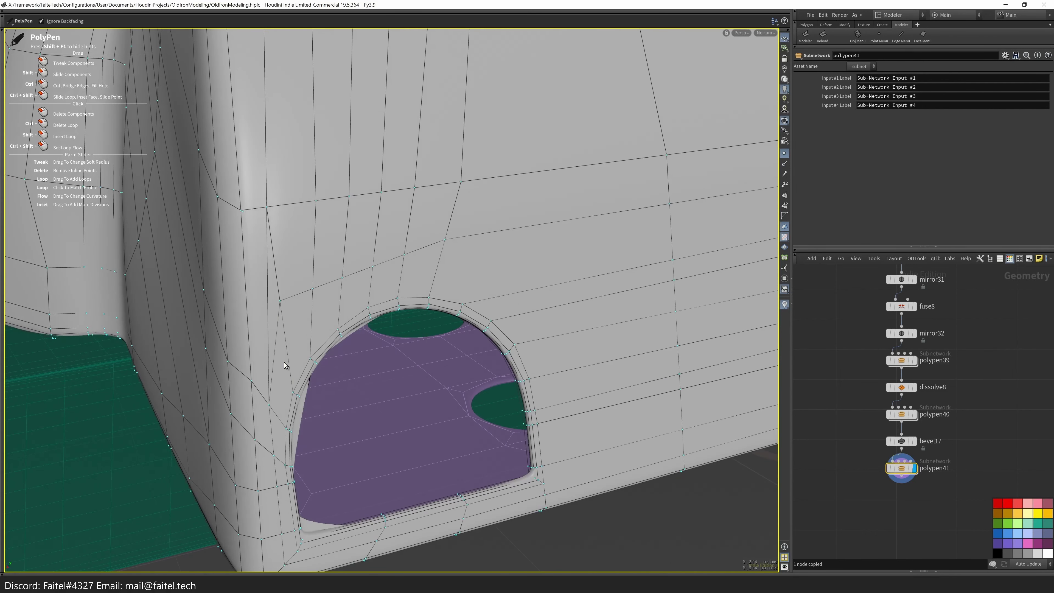
{"action": "left_click_drag", "start_coordinate": [291, 324], "coordinate": [265, 319]}
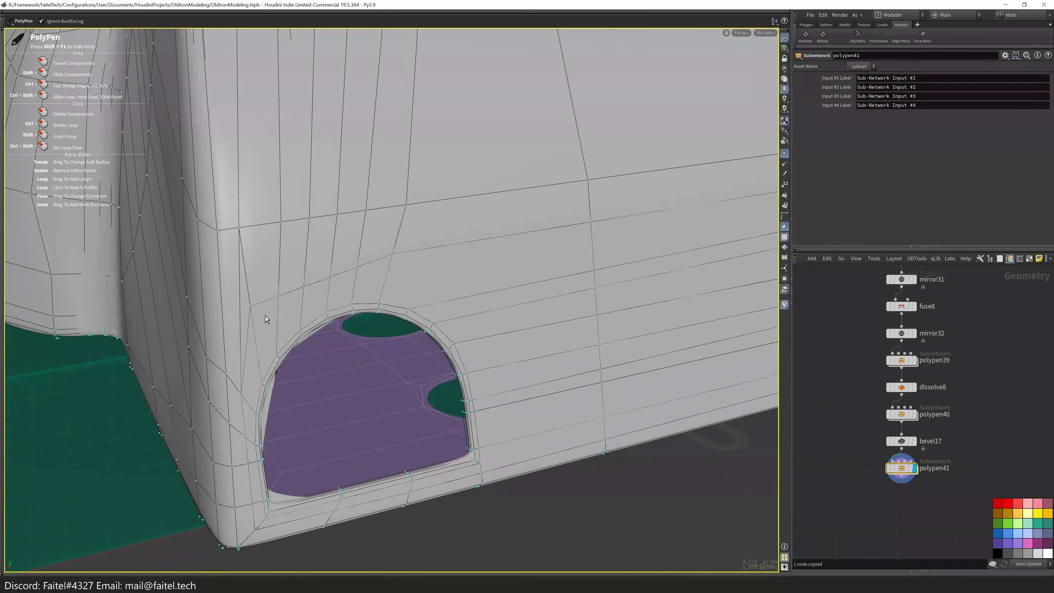
- Place a point and add several more cut edges around the recess
{"action": "left_click", "coordinate": [255, 358]}
{"action": "left_click_drag", "start_coordinate": [255, 359], "coordinate": [289, 377]}
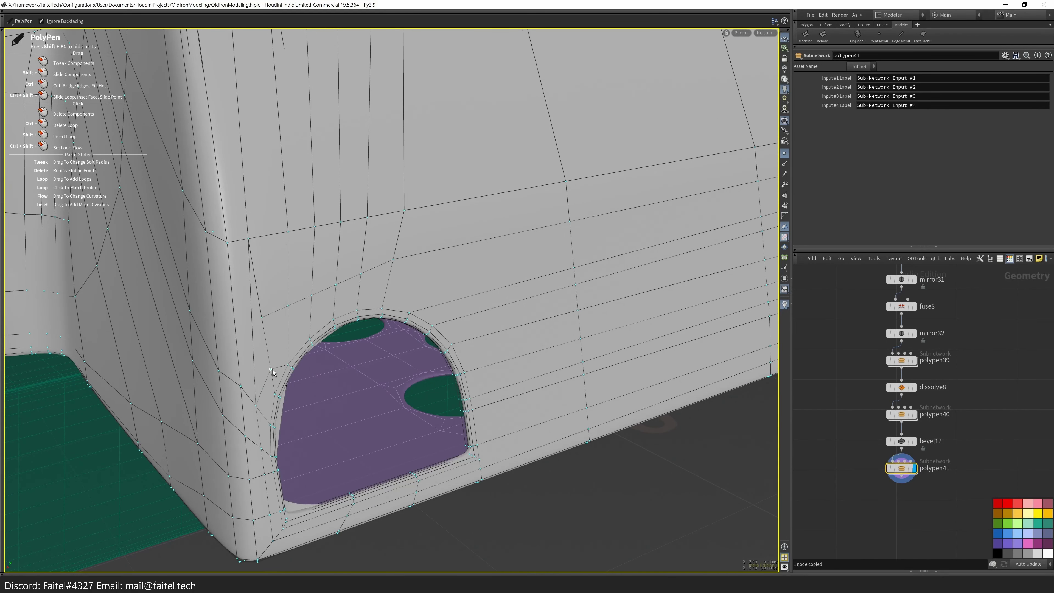
{"action": "left_click_drag", "start_coordinate": [259, 308], "coordinate": [270, 406]}
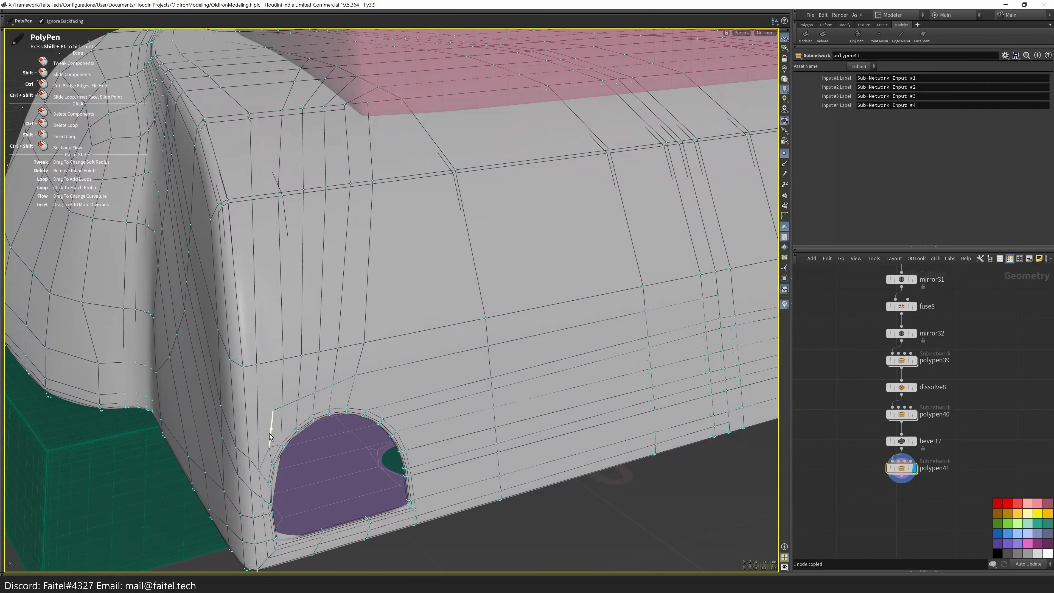
{"action": "left_click_drag", "start_coordinate": [272, 473], "coordinate": [380, 452]}
{"action": "left_click_drag", "start_coordinate": [323, 389], "coordinate": [353, 478]}
{"action": "left_click", "coordinate": [346, 429]}
{"action": "left_click", "coordinate": [383, 428]}
- Exit PolyPen and return to selecting geometry
{"action": "mouse_move", "coordinate": [413, 411]}
{"action": "left_mouse_down"}
{"action": "mouse_move", "coordinate": [428, 428]}
{"action": "mouse_move", "coordinate": [438, 408]}
{"action": "mouse_move", "coordinate": [419, 433]}
{"action": "mouse_move", "coordinate": [405, 418]}
{"action": "left_mouse_up"}
{"action": "key", "text": "Escape"}
{"action": "left_click_drag", "start_coordinate": [442, 384], "coordinate": [431, 365]}
{"action": "left_click", "coordinate": [359, 229]}
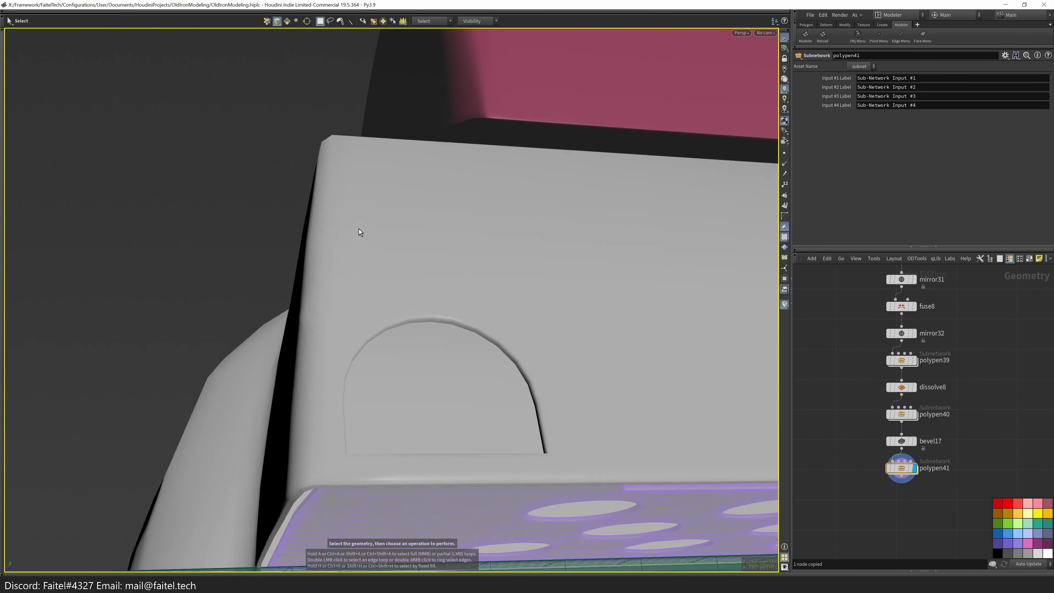
- Preview the mesh with Preview Subdivided, then exit the preview
{"action": "key", "text": "Tab"}
{"action": "left_click", "coordinate": [405, 314]}
{"action": "left_click_drag", "start_coordinate": [405, 313], "coordinate": [414, 435]}
{"action": "key", "text": "Escape"}
- Dissolve the selected edge loop and a chain of edges by the arch (dissolve9, dissolve10)
{"action": "left_click_drag", "start_coordinate": [510, 457], "coordinate": [489, 412]}
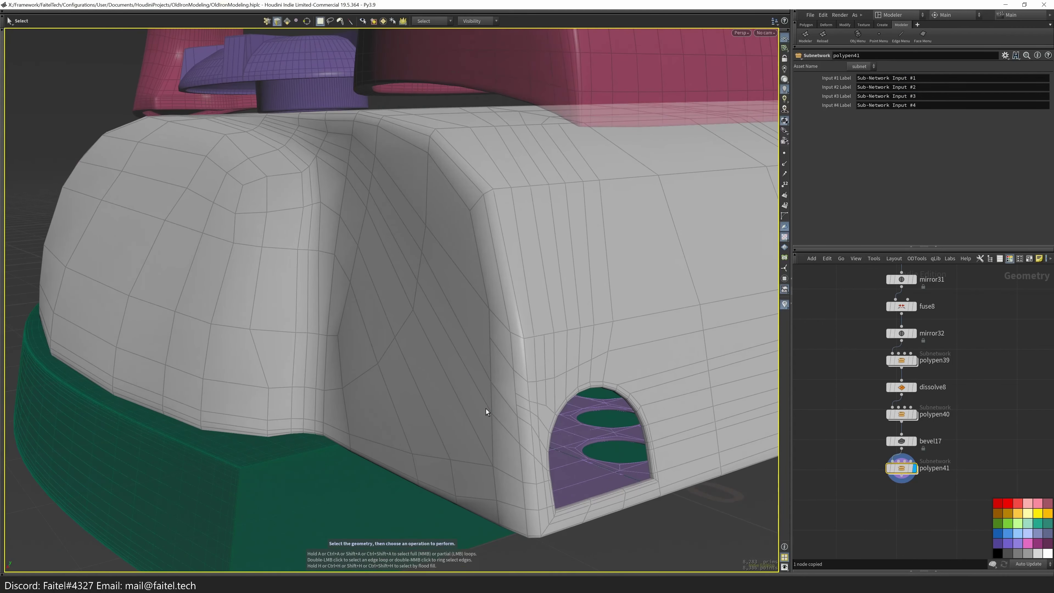
{"action": "key", "text": "Delete"}
{"action": "middle_click", "coordinate": [406, 264]}
{"action": "middle_click", "coordinate": [406, 264]}
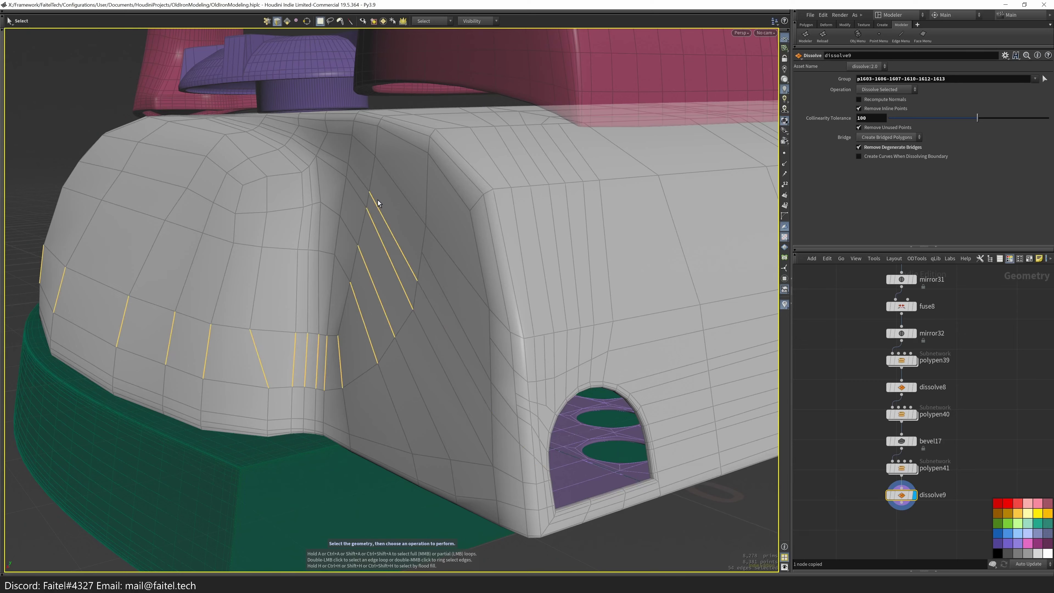
{"action": "left_click_drag", "start_coordinate": [383, 220], "coordinate": [422, 301]}
{"action": "double_click", "coordinate": [424, 307]}
{"action": "key", "text": "Delete"}
- Start another PolyPen retopology pass (polypen42) on the side of the body
{"action": "left_click_drag", "start_coordinate": [315, 195], "coordinate": [536, 345]}
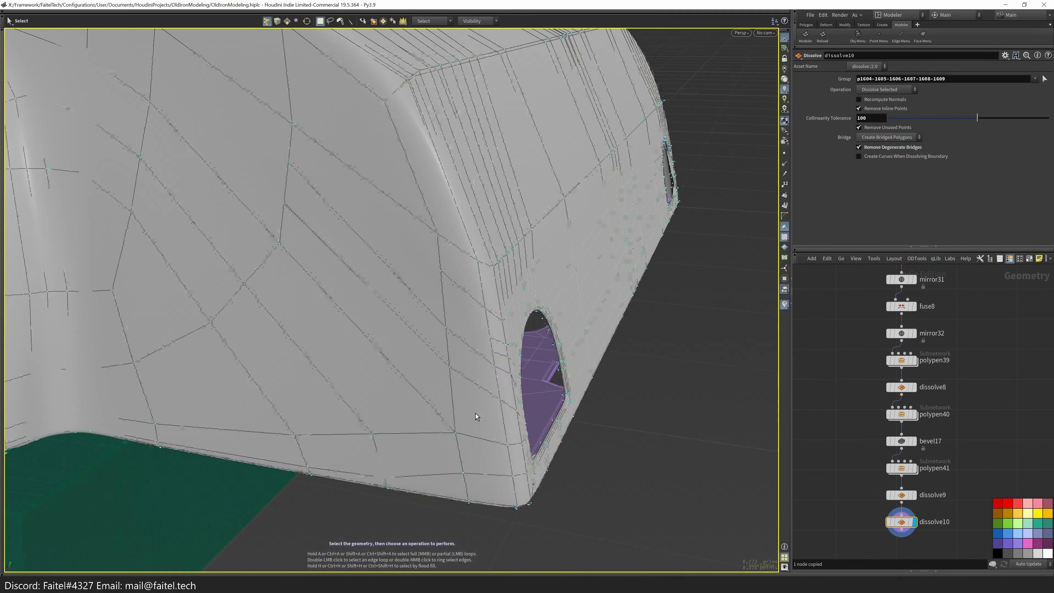
{"action": "left_click_drag", "start_coordinate": [475, 413], "coordinate": [473, 321]}
{"action": "key", "text": "p"}
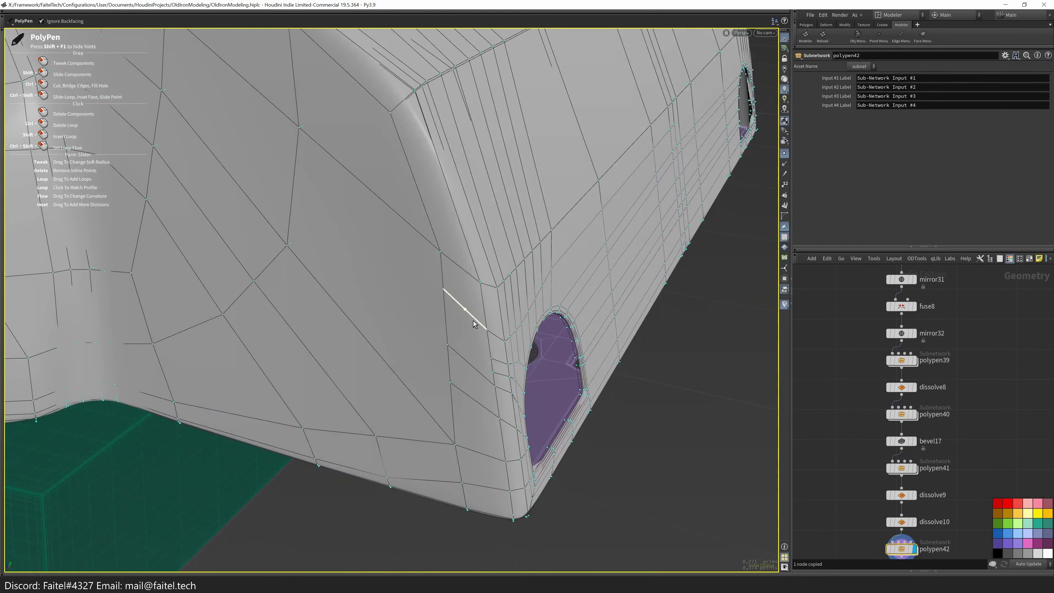
- Commit two cut edges across the rounded corner beside the purple opening
{"action": "left_click_drag", "start_coordinate": [475, 365], "coordinate": [474, 328]}
{"action": "left_click_drag", "start_coordinate": [468, 397], "coordinate": [489, 350]}
{"action": "left_click_drag", "start_coordinate": [426, 393], "coordinate": [469, 360]}
{"action": "left_click_drag", "start_coordinate": [439, 408], "coordinate": [520, 290]}
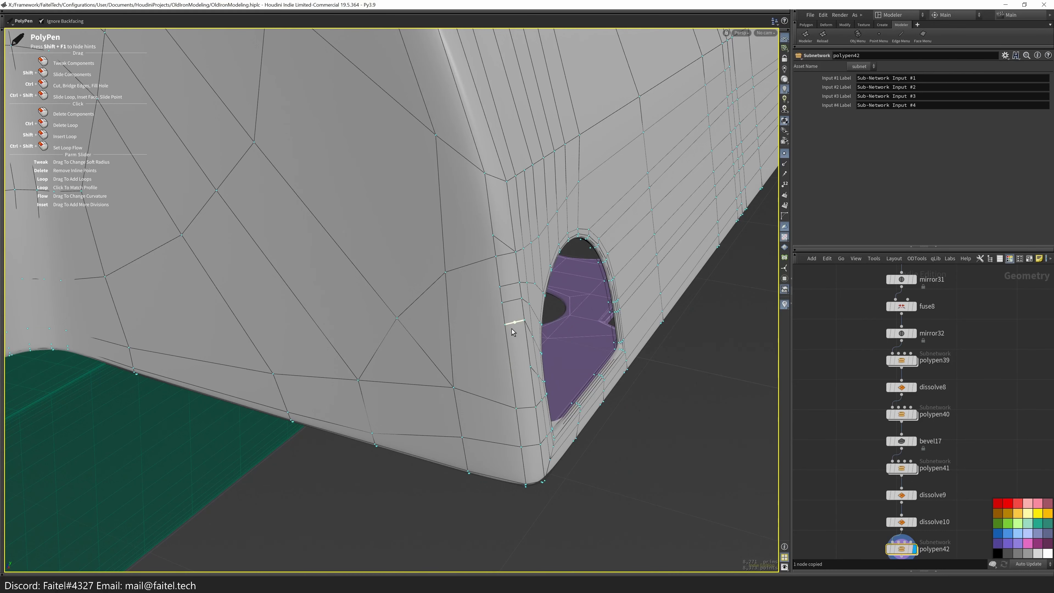
{"action": "left_click_drag", "start_coordinate": [512, 329], "coordinate": [405, 411]}
{"action": "left_click_drag", "start_coordinate": [395, 476], "coordinate": [371, 474]}
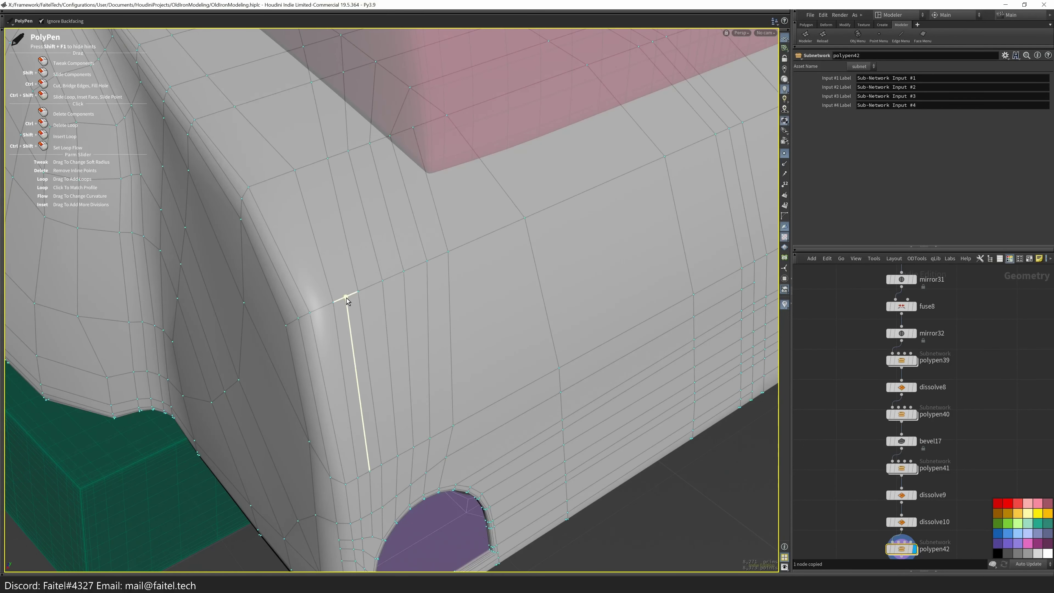
{"action": "left_click", "coordinate": [347, 298]}
{"action": "left_click_drag", "start_coordinate": [348, 300], "coordinate": [336, 320]}
{"action": "left_click", "coordinate": [284, 215]}
{"action": "left_click_drag", "start_coordinate": [285, 215], "coordinate": [338, 343]}
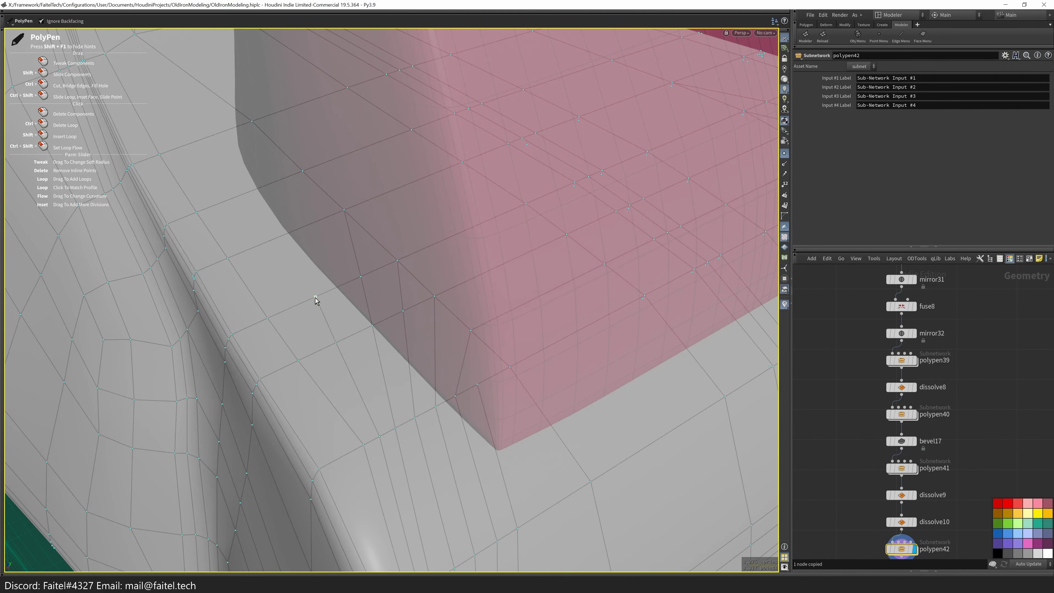
- Orbit around the iron and zoom in on the base's side vent
{"action": "left_click_drag", "start_coordinate": [305, 178], "coordinate": [308, 280]}
{"action": "right_click_drag", "start_coordinate": [271, 261], "coordinate": [390, 310]}
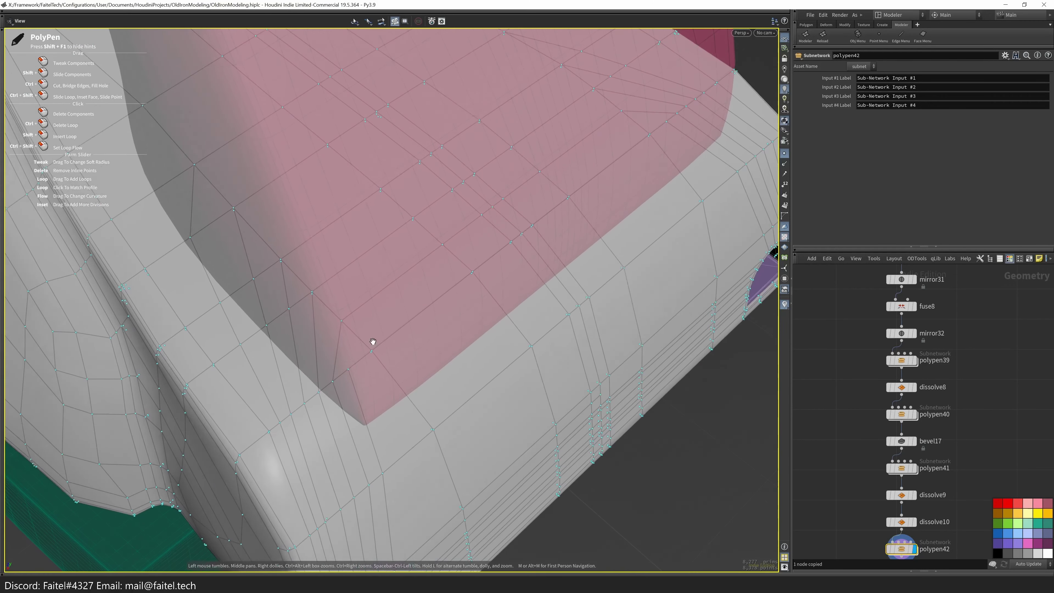
{"action": "right_click_drag", "start_coordinate": [349, 367], "coordinate": [322, 400]}
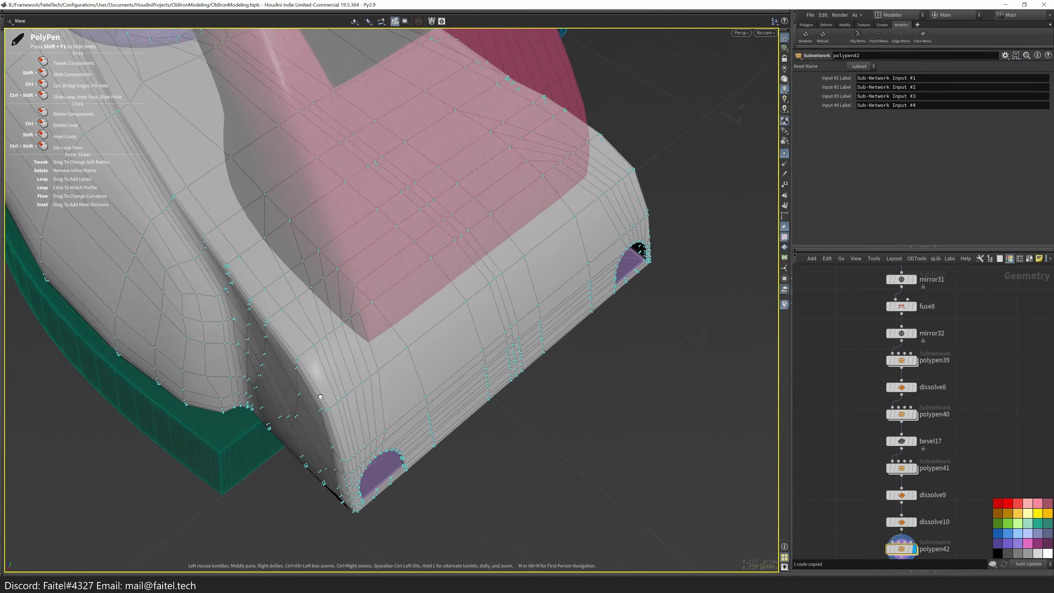
{"action": "left_click_drag", "start_coordinate": [323, 400], "coordinate": [353, 395]}
{"action": "right_click_drag", "start_coordinate": [352, 395], "coordinate": [424, 389]}
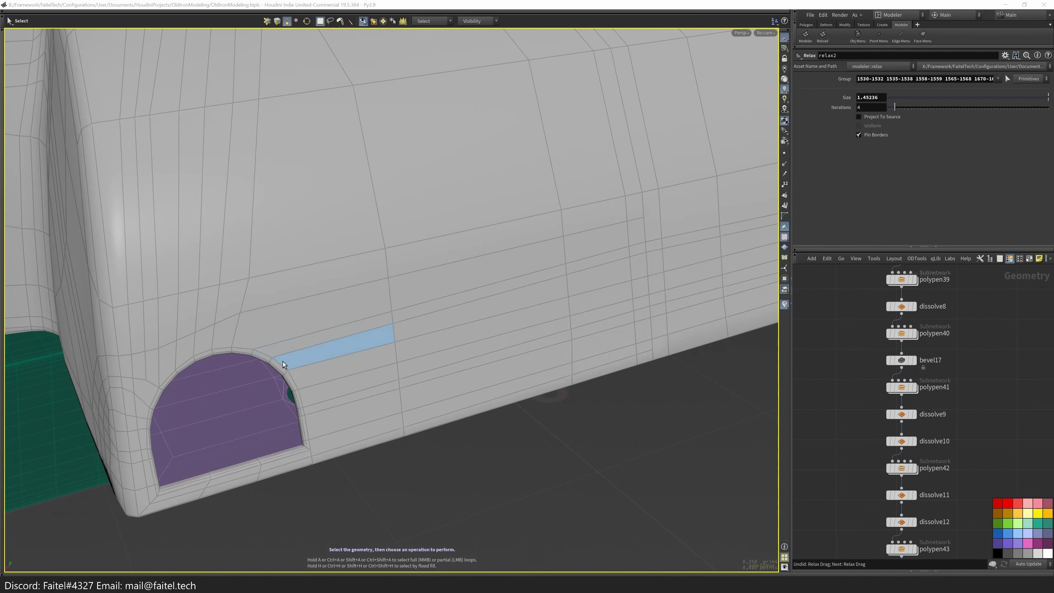
{"action": "left_click_drag", "start_coordinate": [283, 362], "coordinate": [607, 449]}
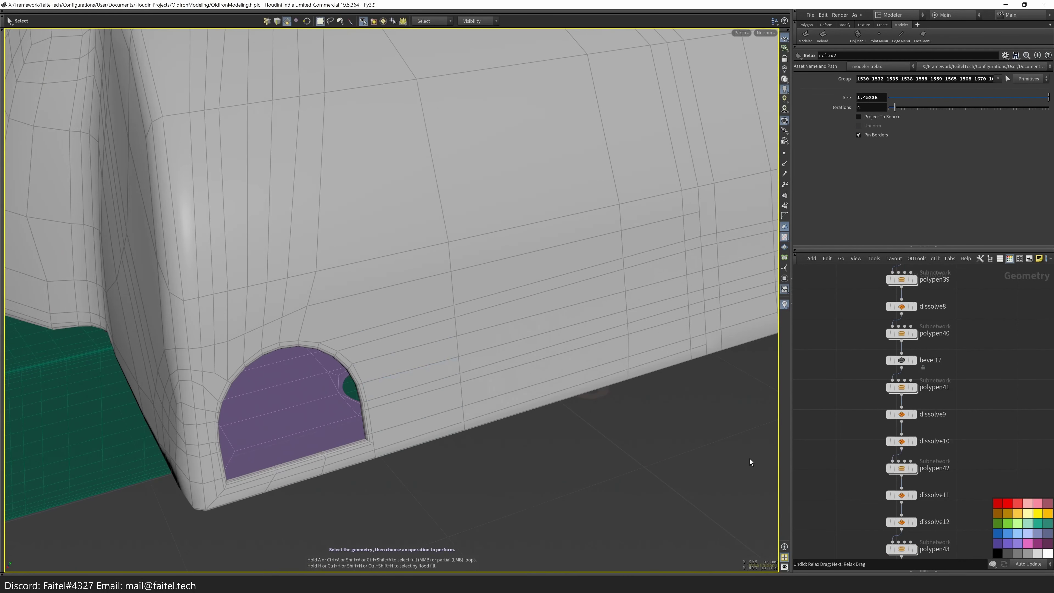
- Start a new PolyPen pass and turn the view to face the hole's side wall
{"action": "scroll", "coordinate": [835, 425], "scroll_direction": "down", "scroll_amount": 3}
{"action": "scroll", "coordinate": [839, 510], "scroll_direction": "up", "scroll_amount": 3}
{"action": "key", "text": "p"}
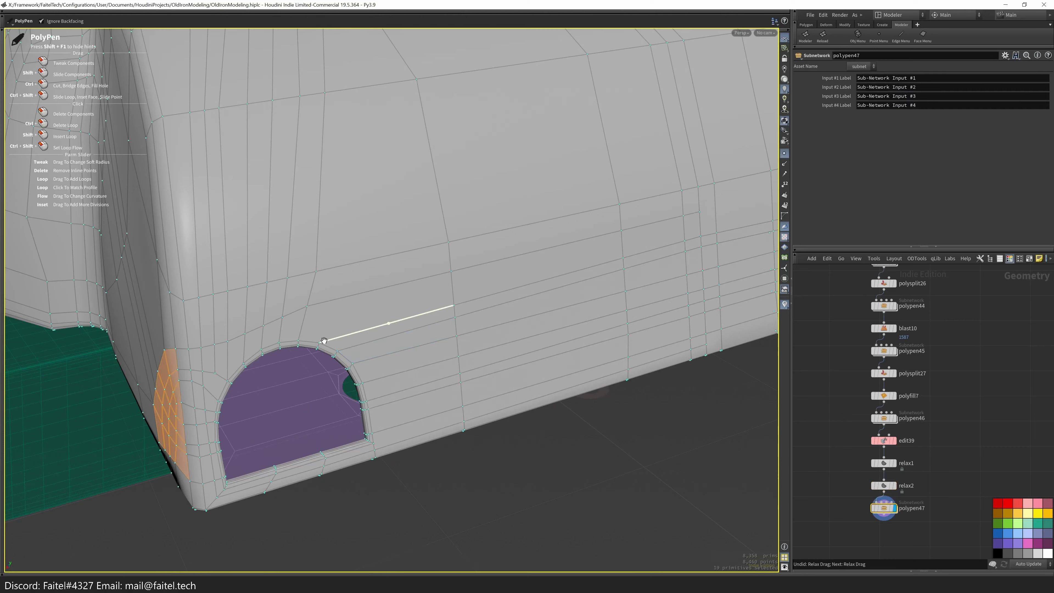
{"action": "key", "text": "space"}
{"action": "scroll", "coordinate": [415, 316], "scroll_direction": "up", "scroll_amount": 2}
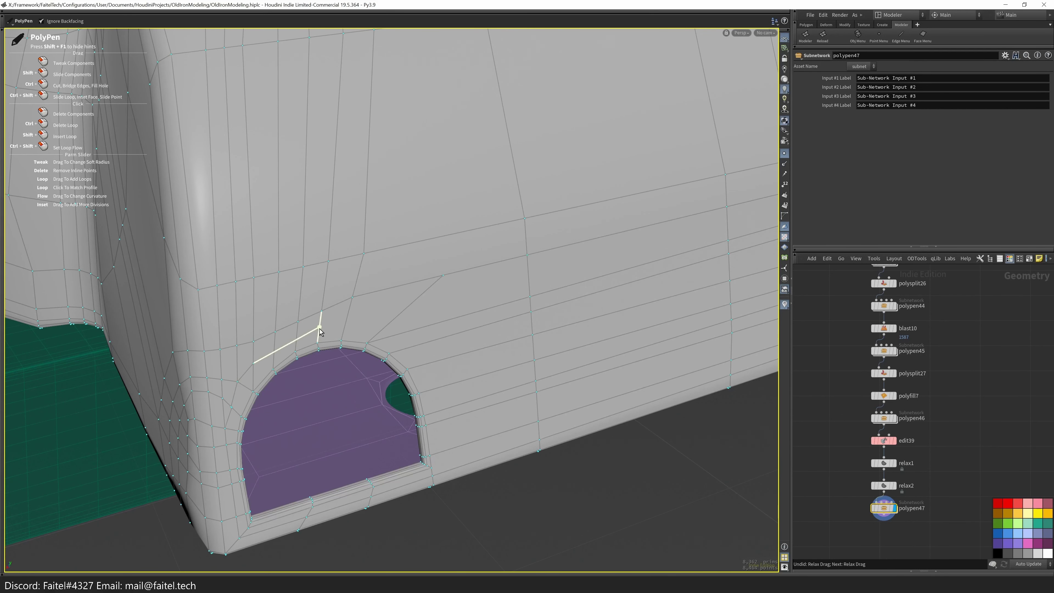
{"action": "key", "text": "space"}
{"action": "left_click_drag", "start_coordinate": [394, 329], "coordinate": [322, 324]}
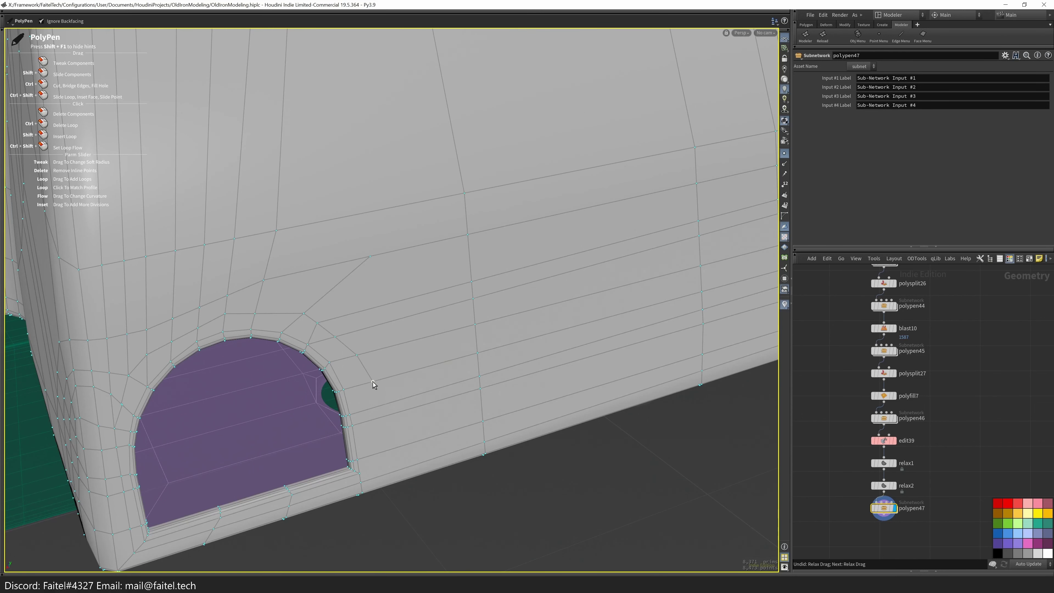
{"action": "key", "text": "space"}
{"action": "left_click_drag", "start_coordinate": [385, 422], "coordinate": [376, 403]}
{"action": "key", "text": "space"}
{"action": "left_click_drag", "start_coordinate": [376, 472], "coordinate": [336, 402]}
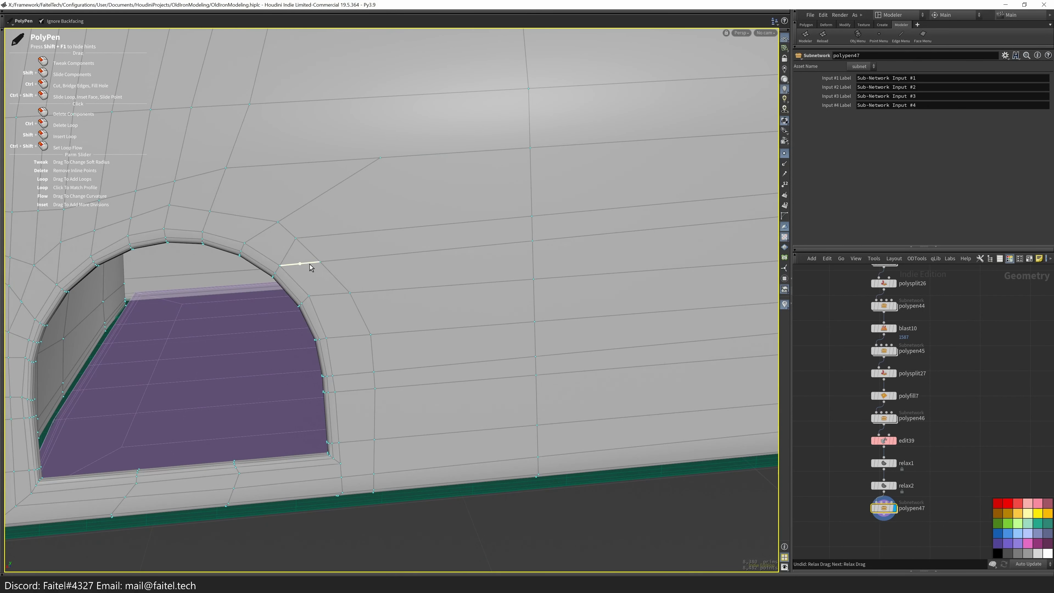
- Cut a new edge below the arched opening
{"action": "left_click_drag", "start_coordinate": [315, 267], "coordinate": [384, 275]}
{"action": "key", "text": "space"}
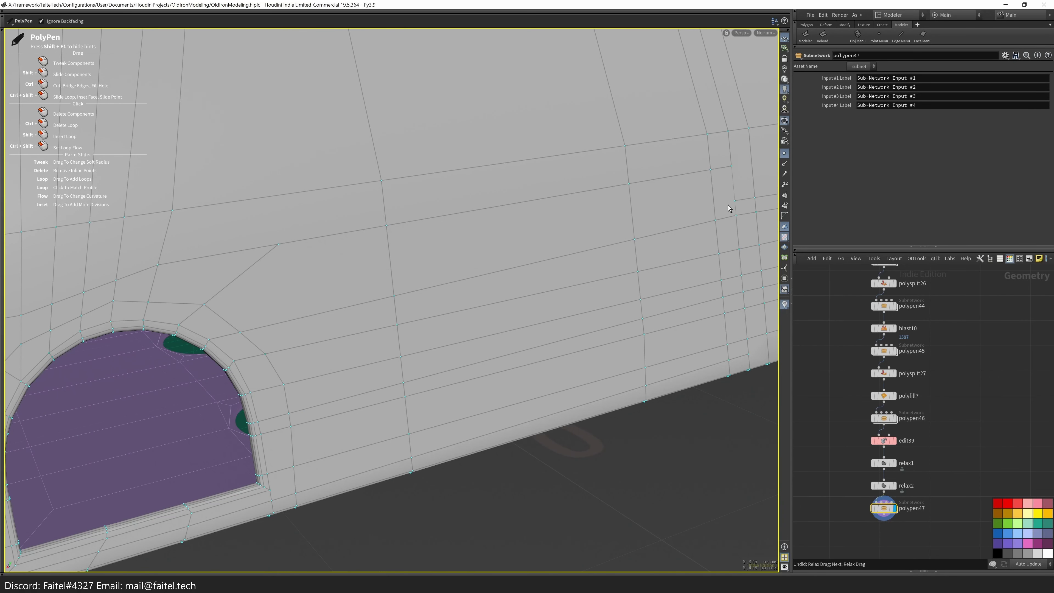
{"action": "left_click_drag", "start_coordinate": [735, 204], "coordinate": [314, 419]}
{"action": "key", "text": "space"}
{"action": "left_click_drag", "start_coordinate": [311, 280], "coordinate": [366, 391]}
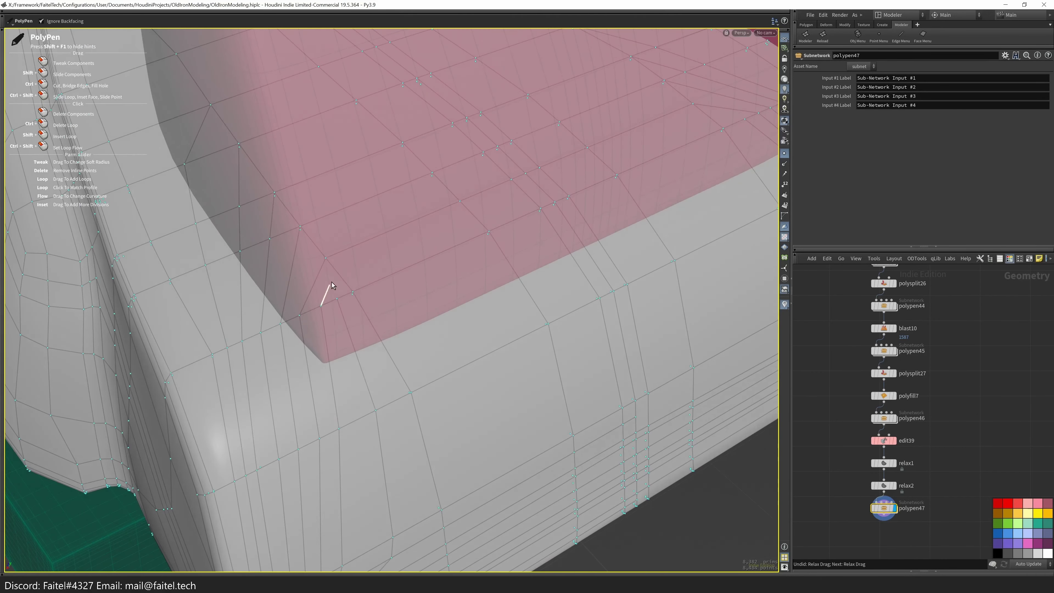
{"action": "key", "text": "space"}
{"action": "left_click_drag", "start_coordinate": [329, 295], "coordinate": [309, 358]}
{"action": "key", "text": "space"}
{"action": "left_click_drag", "start_coordinate": [355, 403], "coordinate": [302, 373]}
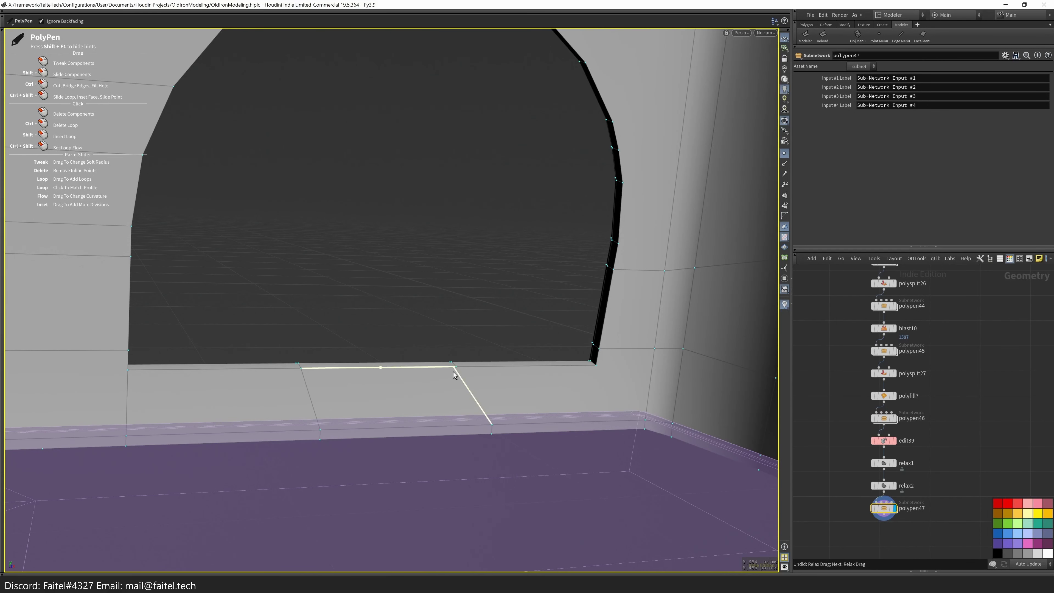
{"action": "left_click", "coordinate": [456, 380]}
{"action": "scroll", "coordinate": [376, 465], "scroll_direction": "down", "scroll_amount": 5}
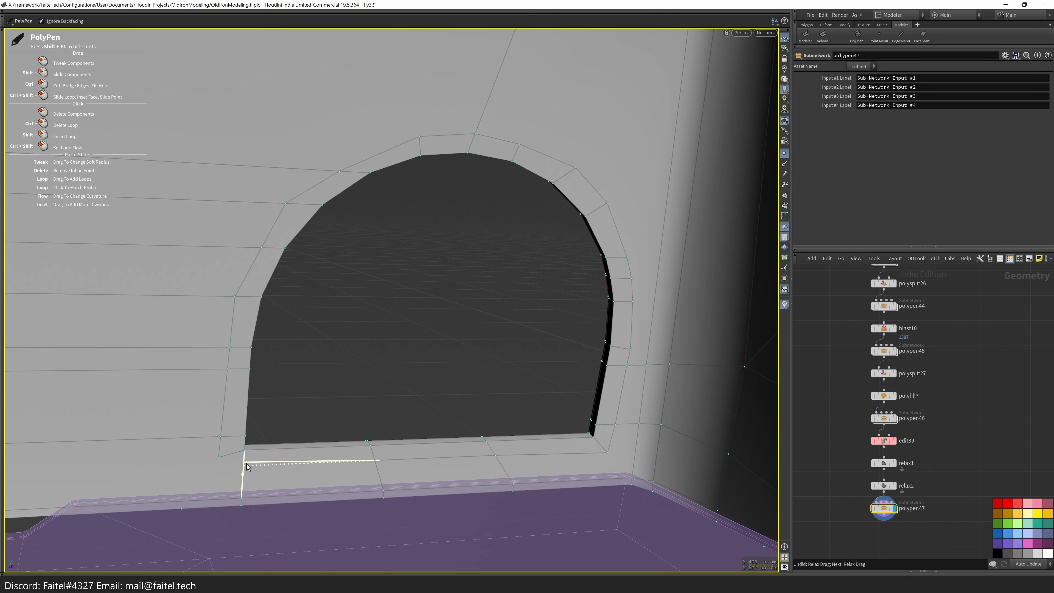
- Bevel the 22 rim edges of the arch with 0.00099 offset and two divisions
{"action": "left_click_drag", "start_coordinate": [218, 459], "coordinate": [485, 454]}
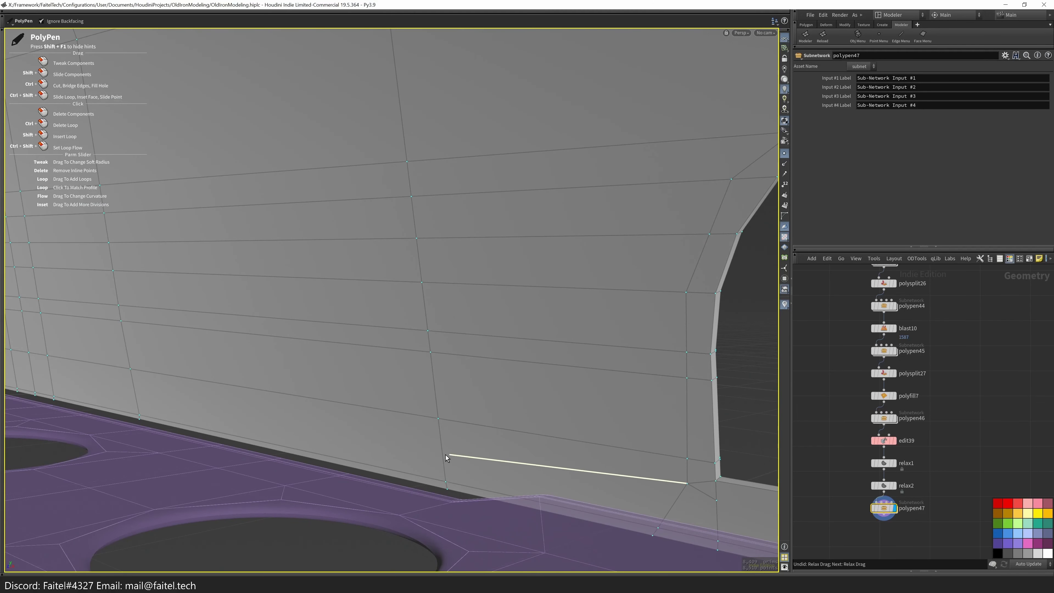
{"action": "left_click_drag", "start_coordinate": [14, 369], "coordinate": [327, 395]}
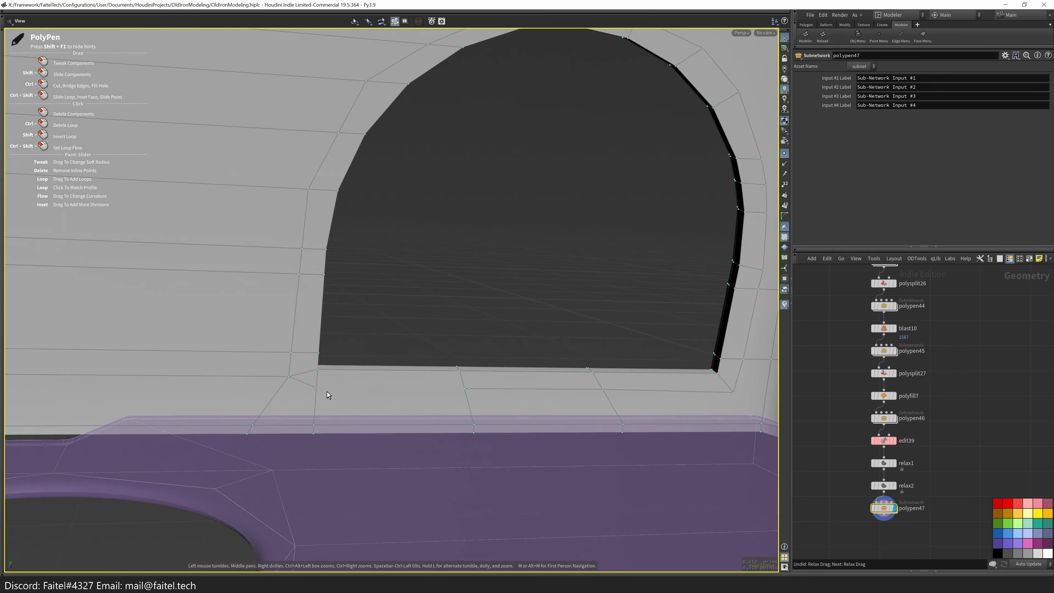
{"action": "left_click_drag", "start_coordinate": [472, 398], "coordinate": [187, 409]}
{"action": "key", "text": "b"}
{"action": "left_click_drag", "start_coordinate": [392, 281], "coordinate": [506, 419], "text": "ctrl"}
{"action": "key", "text": "space"}
{"action": "key", "text": "space"}
- Review the beveled arch mesh from several angles
{"action": "key", "text": "space"}
{"action": "left_click_drag", "start_coordinate": [487, 311], "coordinate": [386, 318]}
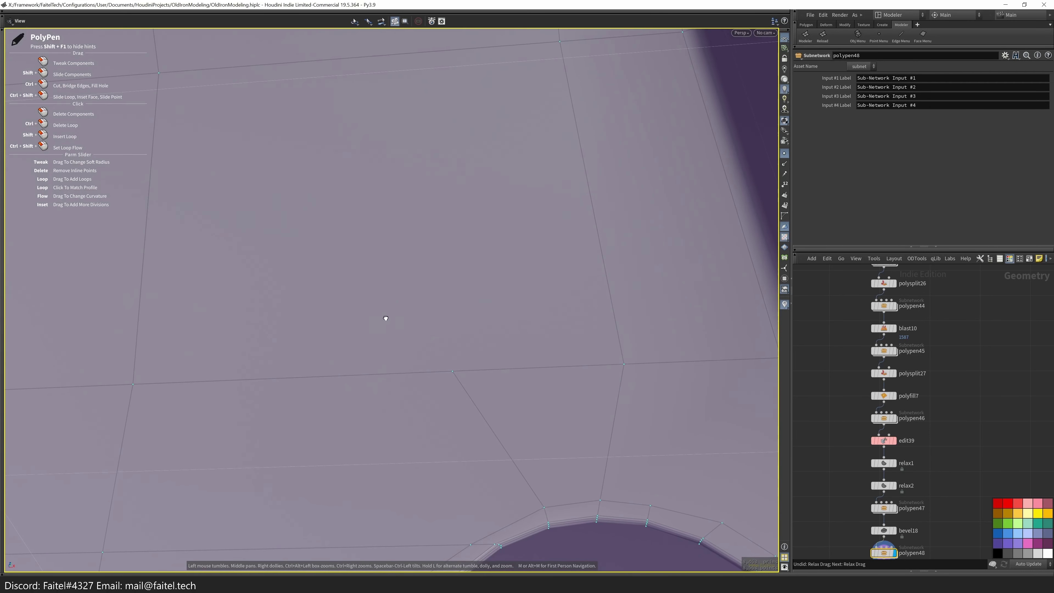
{"action": "left_click_drag", "start_coordinate": [453, 344], "coordinate": [345, 365]}
{"action": "key", "text": "space"}
{"action": "key", "text": "space"}
{"action": "left_click_drag", "start_coordinate": [507, 200], "coordinate": [320, 289]}
{"action": "key", "text": "space"}
{"action": "left_click_drag", "start_coordinate": [572, 169], "coordinate": [433, 216]}
{"action": "key", "text": "space"}
{"action": "left_click_drag", "start_coordinate": [519, 229], "coordinate": [493, 208]}
{"action": "key", "text": "space"}
{"action": "left_click_drag", "start_coordinate": [606, 261], "coordinate": [459, 310]}
{"action": "key", "text": "space"}
{"action": "left_click_drag", "start_coordinate": [300, 387], "coordinate": [366, 375]}
{"action": "key", "text": "alt+l"}
- Place an edge loop around the arch and cut a diagonal edge above the hole
{"action": "left_click", "coordinate": [468, 424]}
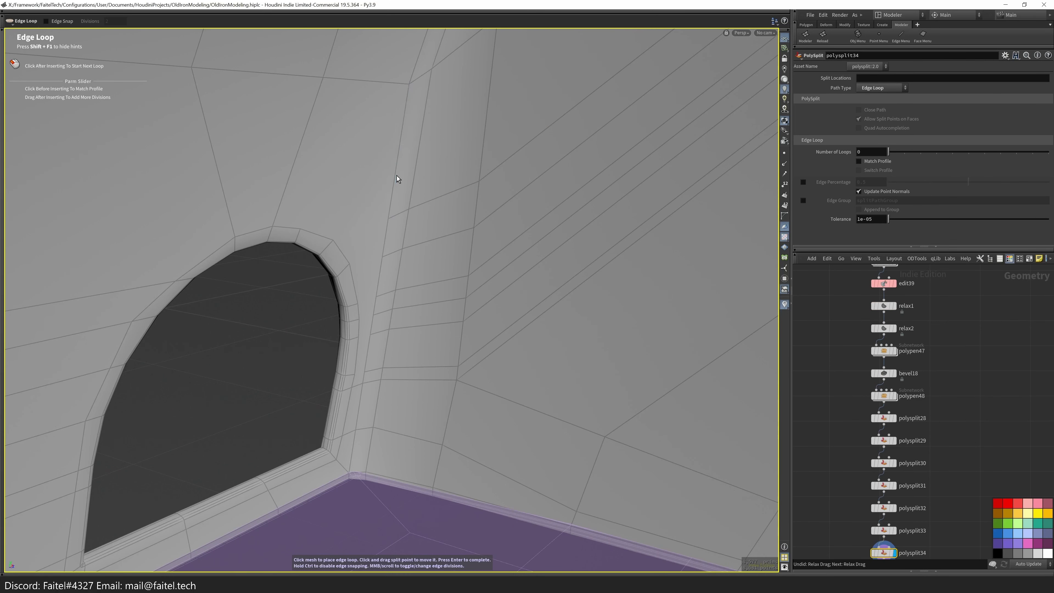
{"action": "key", "text": "Return"}
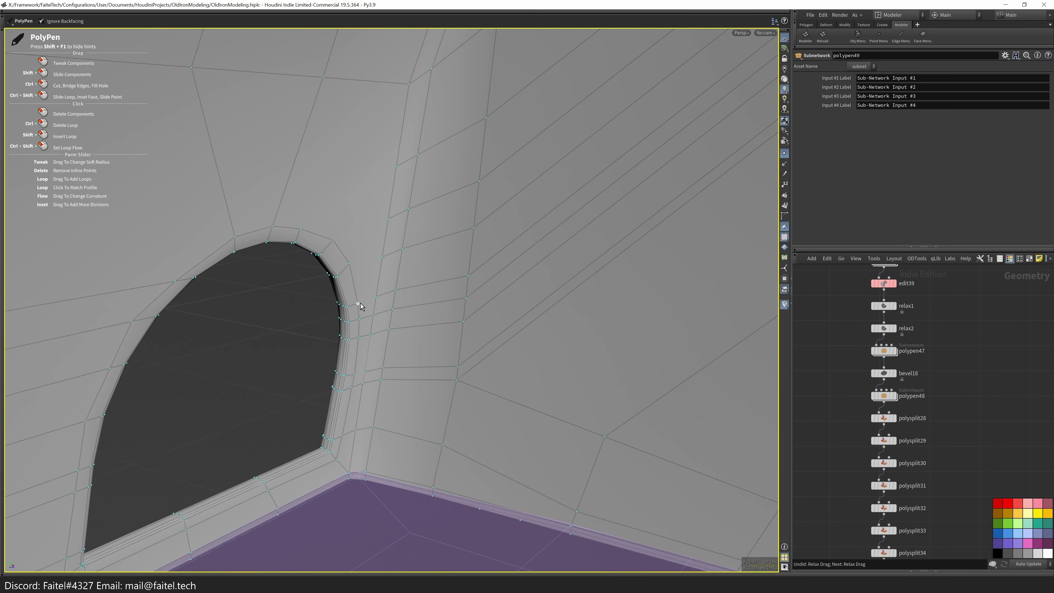
{"action": "left_click_drag", "start_coordinate": [357, 265], "coordinate": [349, 245]}
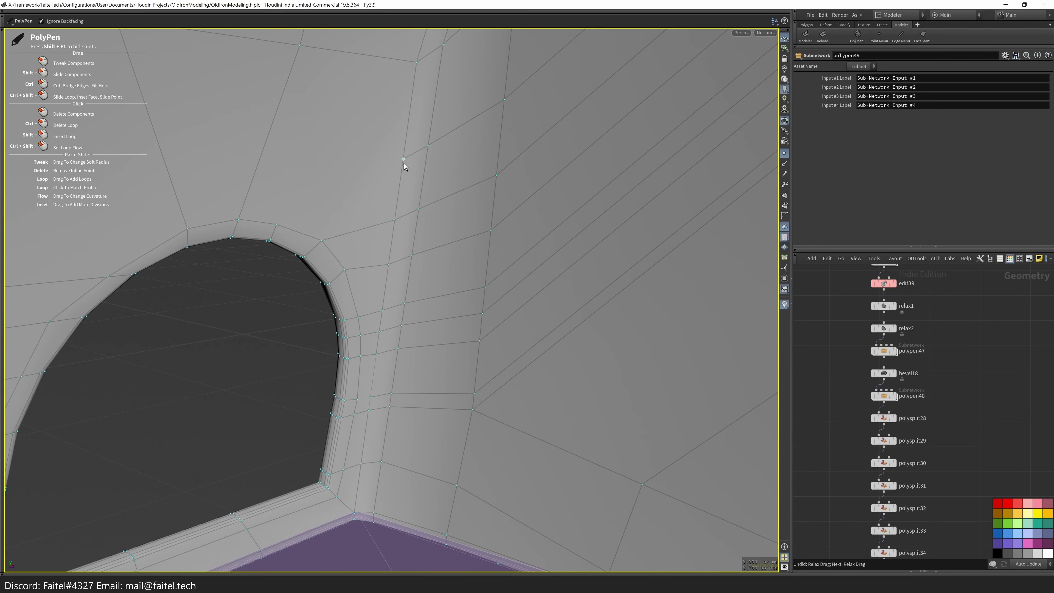
{"action": "scroll", "coordinate": [404, 164], "scroll_direction": "up", "scroll_amount": 10}
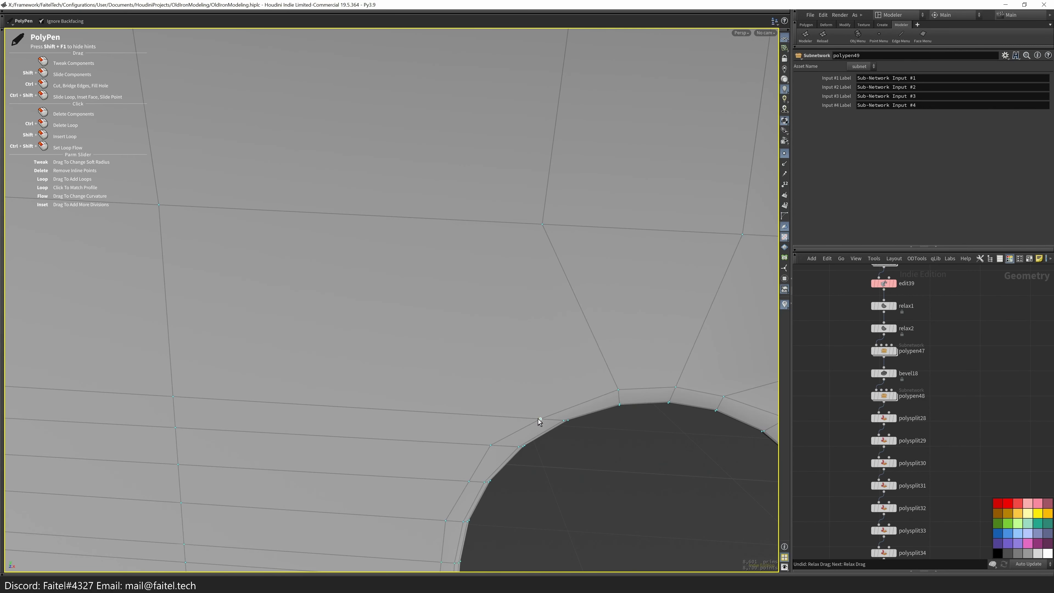
{"action": "left_click", "coordinate": [354, 215]}
{"action": "left_click_drag", "start_coordinate": [358, 259], "coordinate": [350, 512]}
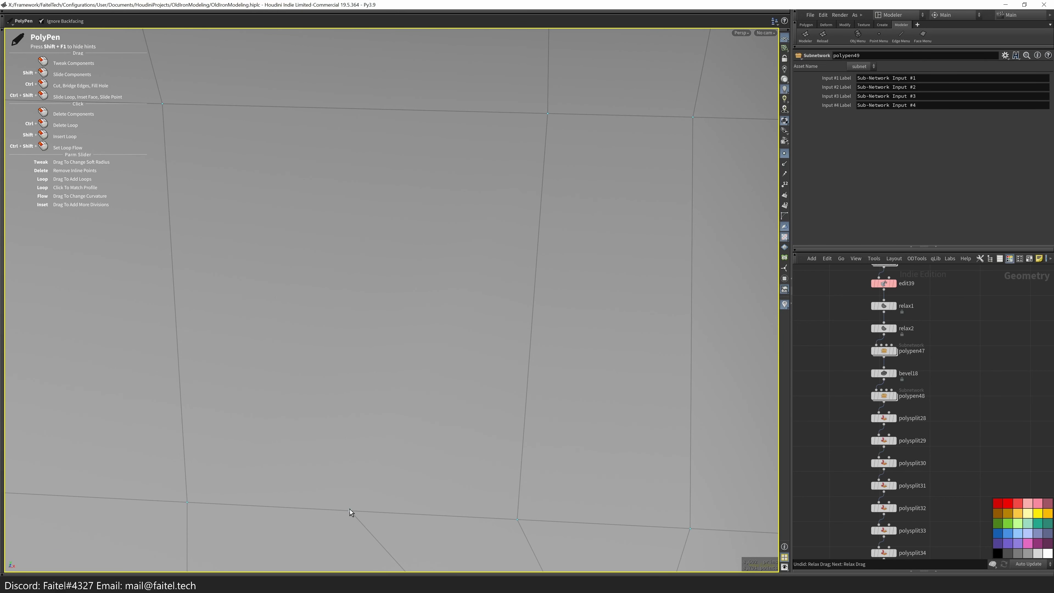
{"action": "left_click_drag", "start_coordinate": [359, 127], "coordinate": [520, 260]}
- Hide a strip of faces with a Visibility node to work on the parts behind
{"action": "key", "text": "Return"}
{"action": "left_click_drag", "start_coordinate": [213, 327], "coordinate": [294, 247], "text": "alt"}
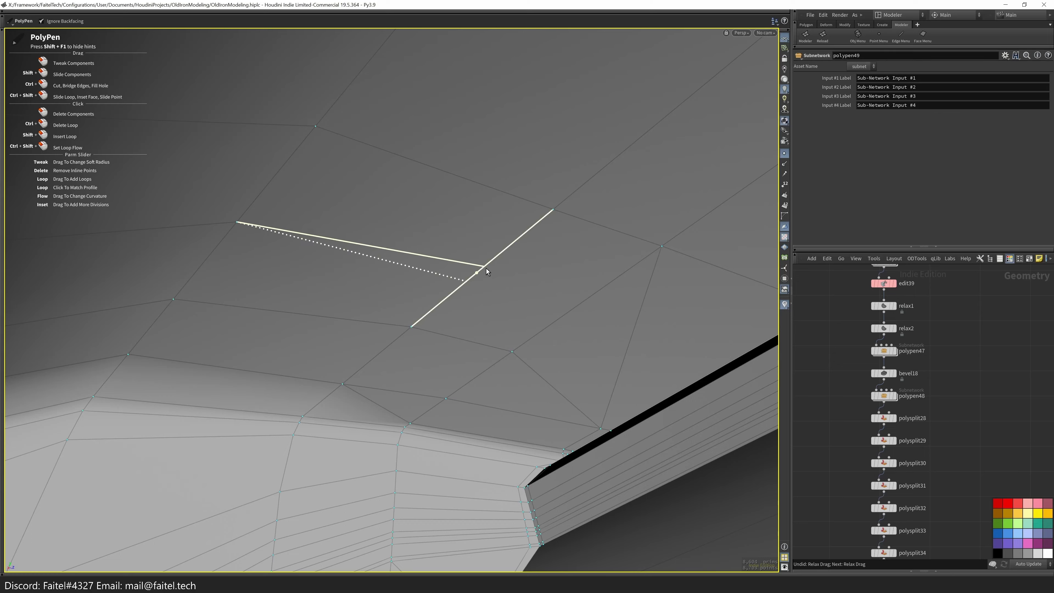
{"action": "left_click_drag", "start_coordinate": [576, 315], "coordinate": [392, 286], "text": "alt"}
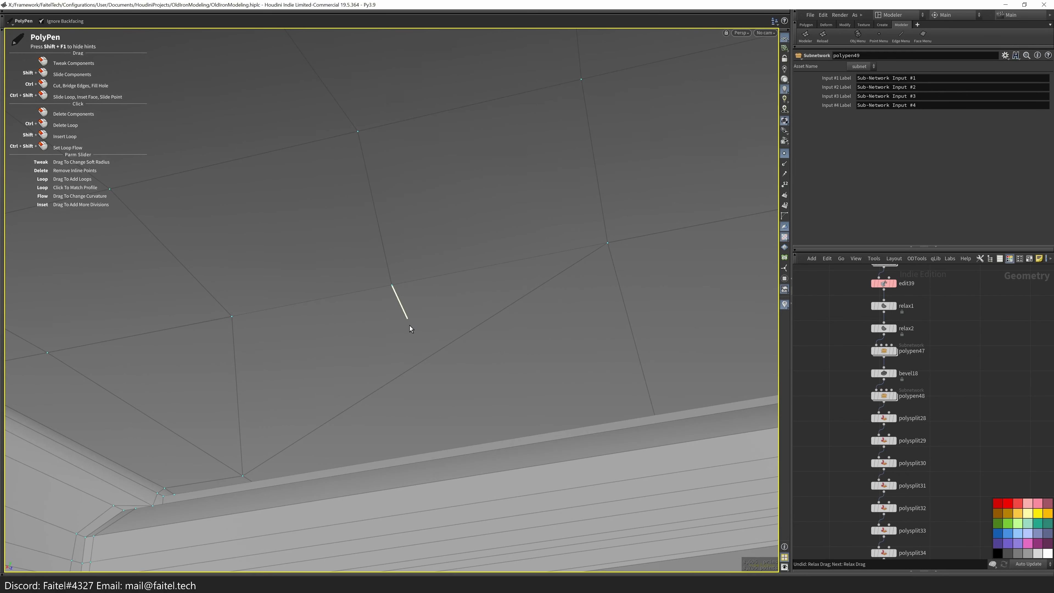
{"action": "left_click_drag", "start_coordinate": [421, 366], "coordinate": [365, 359], "text": "alt"}
{"action": "left_click", "coordinate": [432, 439]}
{"action": "key", "text": "f"}
{"action": "left_click", "coordinate": [541, 285]}
{"action": "left_click_drag", "start_coordinate": [446, 377], "coordinate": [301, 283]}
{"action": "key", "text": "q"}
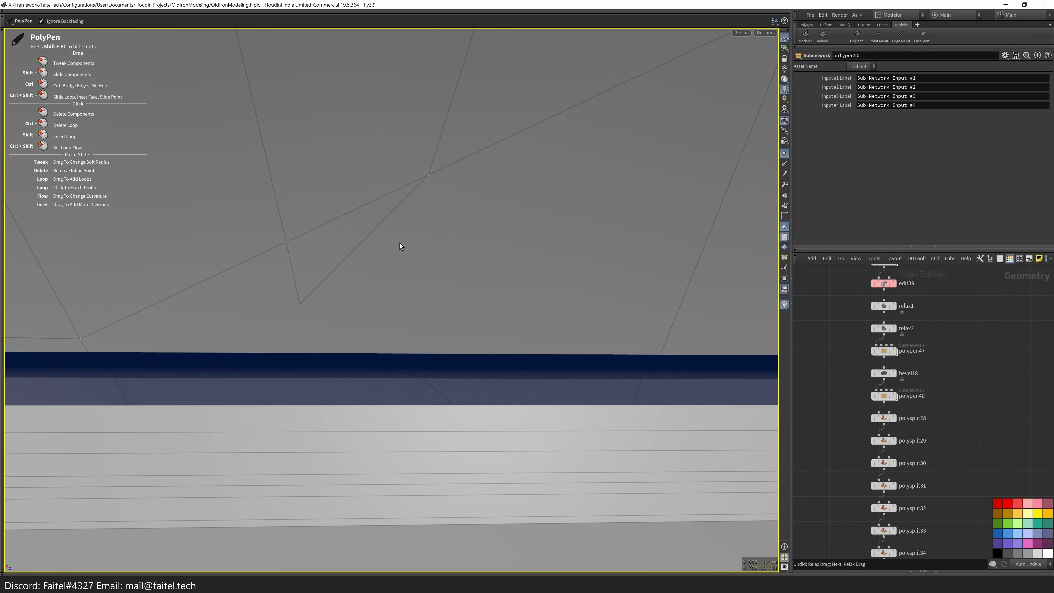
{"action": "scroll", "coordinate": [657, 365], "scroll_direction": "down", "scroll_amount": 3}
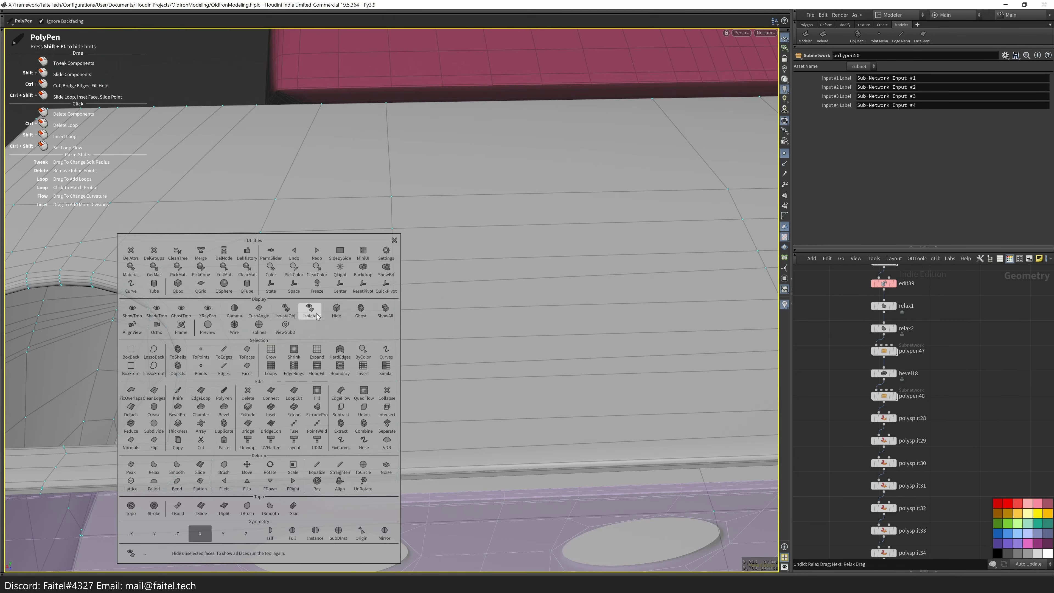
- Check the purple underside, then preview the whole iron subdivided
{"action": "left_click", "coordinate": [290, 383]}
{"action": "scroll", "coordinate": [290, 382], "scroll_direction": "up", "scroll_amount": 3}
{"action": "left_click_drag", "start_coordinate": [235, 471], "coordinate": [400, 414]}
{"action": "key", "text": "s"}
{"action": "key", "text": "Escape"}
{"action": "key", "text": "Tab"}
{"action": "left_click", "coordinate": [302, 332]}
{"action": "left_click_drag", "start_coordinate": [416, 337], "coordinate": [415, 448]}
{"action": "key", "text": "Escape"}
- Preview the subdivided iron again, including with wireframe, from several angles
{"action": "key", "text": "Tab"}
{"action": "left_click", "coordinate": [567, 333]}
{"action": "left_click_drag", "start_coordinate": [567, 333], "coordinate": [493, 431]}
{"action": "key", "text": "Escape"}
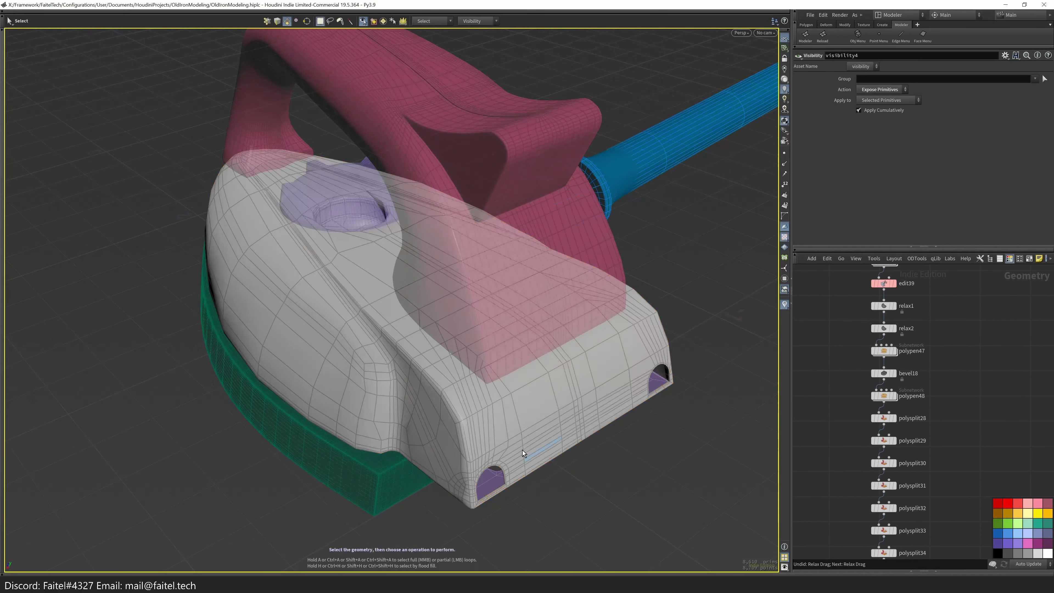
{"action": "scroll", "coordinate": [522, 450], "scroll_direction": "up", "scroll_amount": 3}
{"action": "key", "text": "Tab"}
{"action": "left_click", "coordinate": [515, 327]}
{"action": "scroll", "coordinate": [516, 335], "scroll_direction": "down", "scroll_amount": 5}
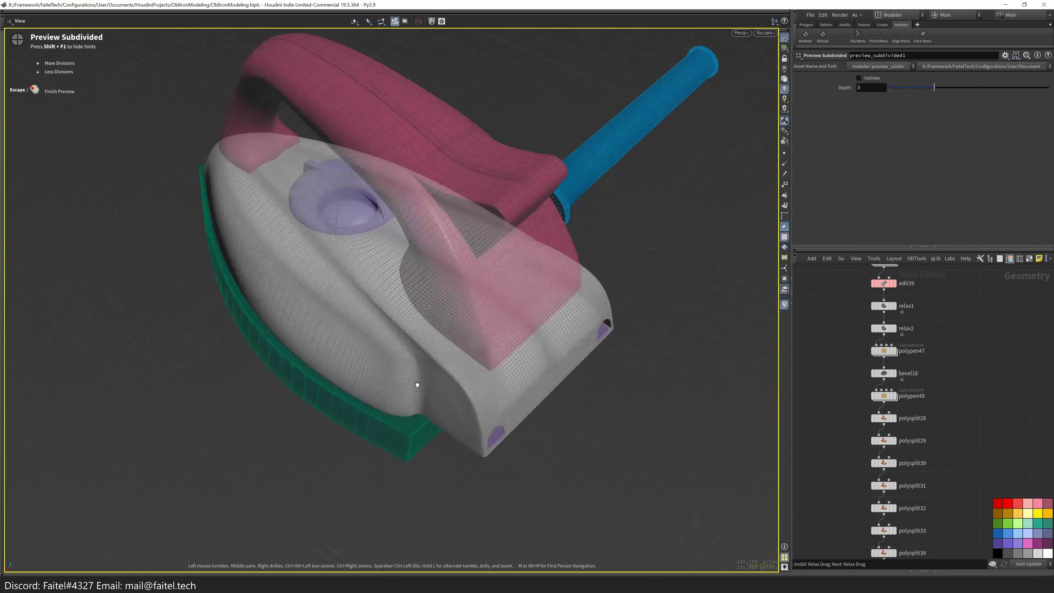
{"action": "left_click_drag", "start_coordinate": [419, 384], "coordinate": [419, 327]}
{"action": "key", "text": "Escape"}
- Mirror the edited base and display merge1 with the combined iron
{"action": "scroll", "coordinate": [570, 376], "scroll_direction": "up", "scroll_amount": 6}
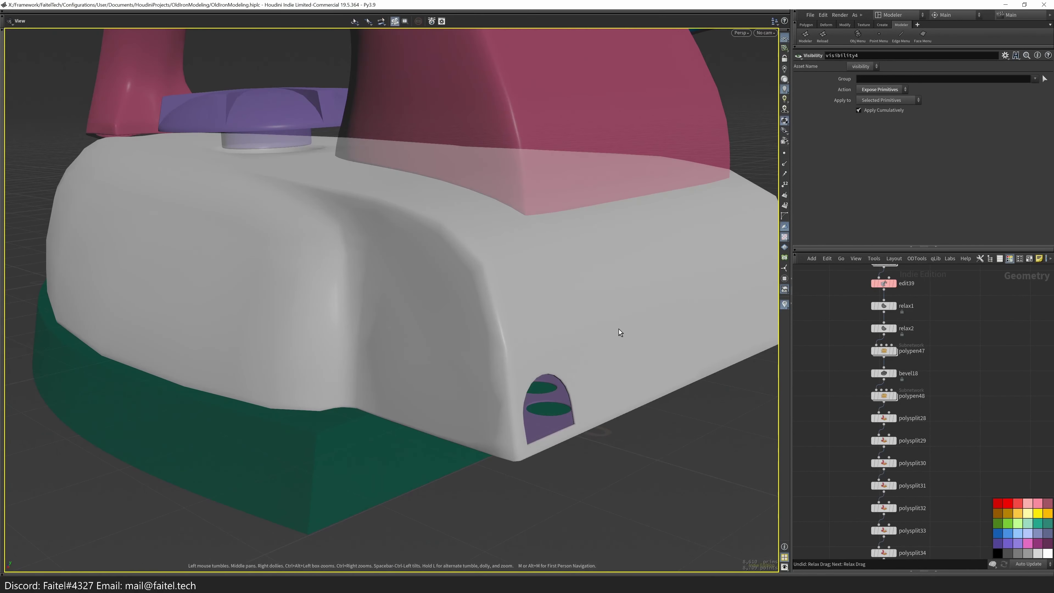
{"action": "scroll", "coordinate": [903, 411], "scroll_direction": "down", "scroll_amount": 5}
{"action": "left_click_drag", "start_coordinate": [903, 411], "coordinate": [894, 488]}
{"action": "key", "text": "y"}
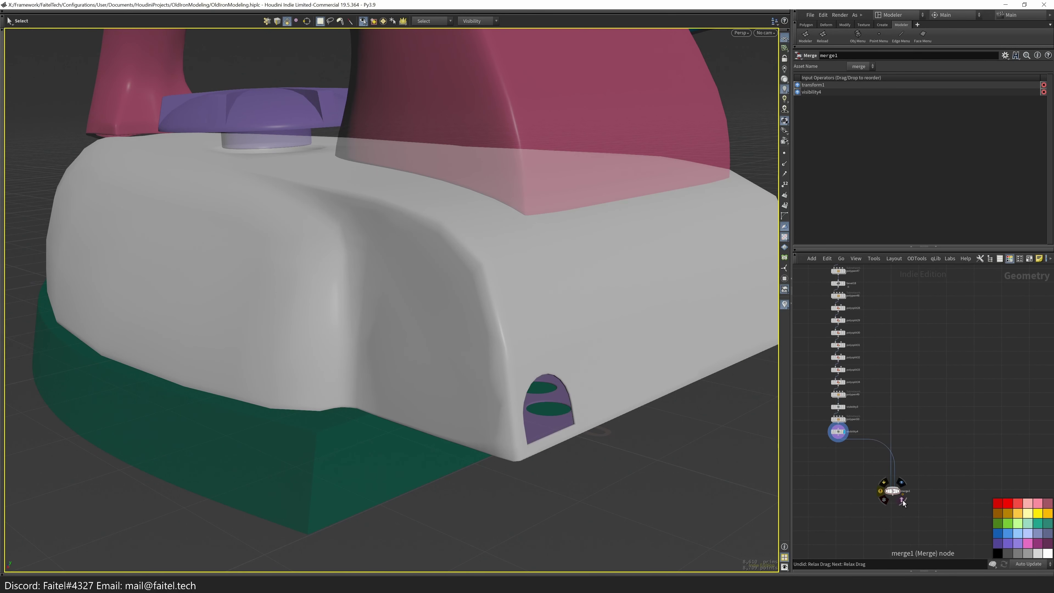
{"action": "key", "text": "grave"}
{"action": "left_click", "coordinate": [640, 506]}
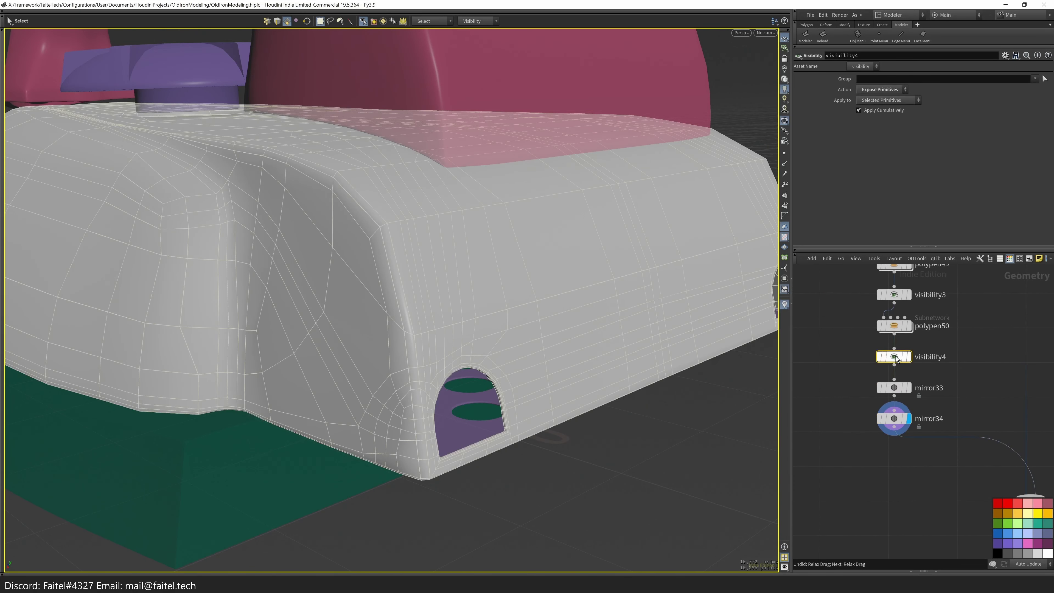
{"action": "left_click", "coordinate": [964, 483]}
{"action": "left_click_drag", "start_coordinate": [664, 415], "coordinate": [558, 364]}
{"action": "key", "text": "s"}
{"action": "key", "text": "s"}
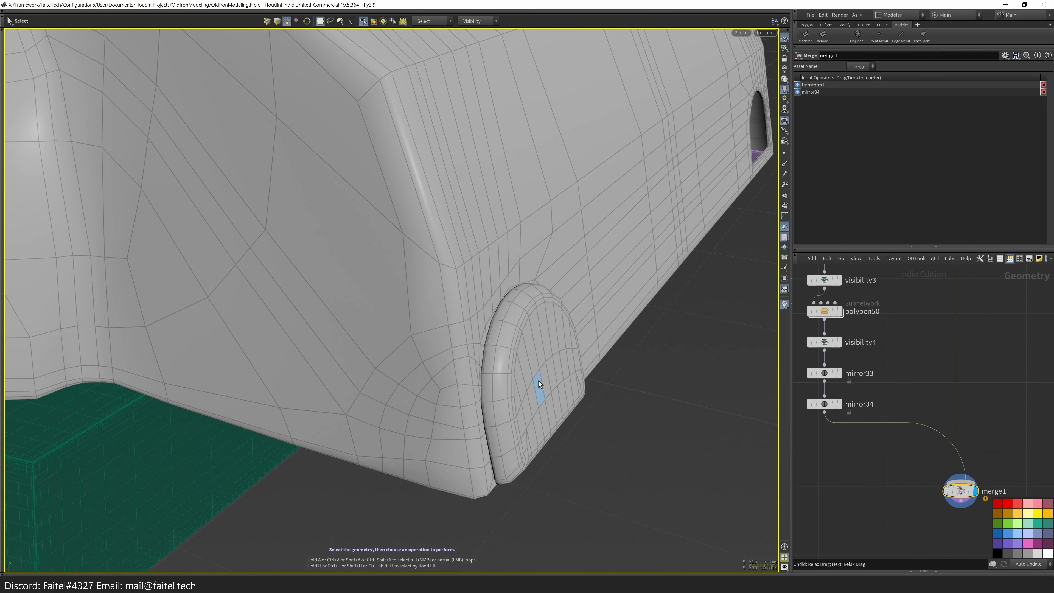
{"action": "key", "text": "q"}
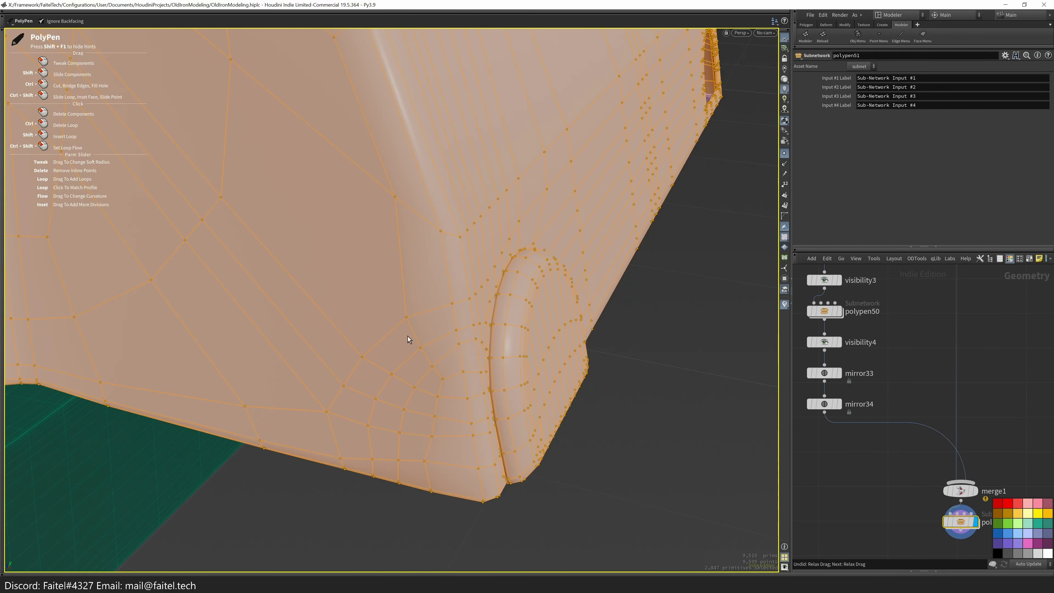
- Cut a new edge beside the round recess and remove one adjacent face
{"action": "left_click", "coordinate": [443, 379], "text": "ctrl"}
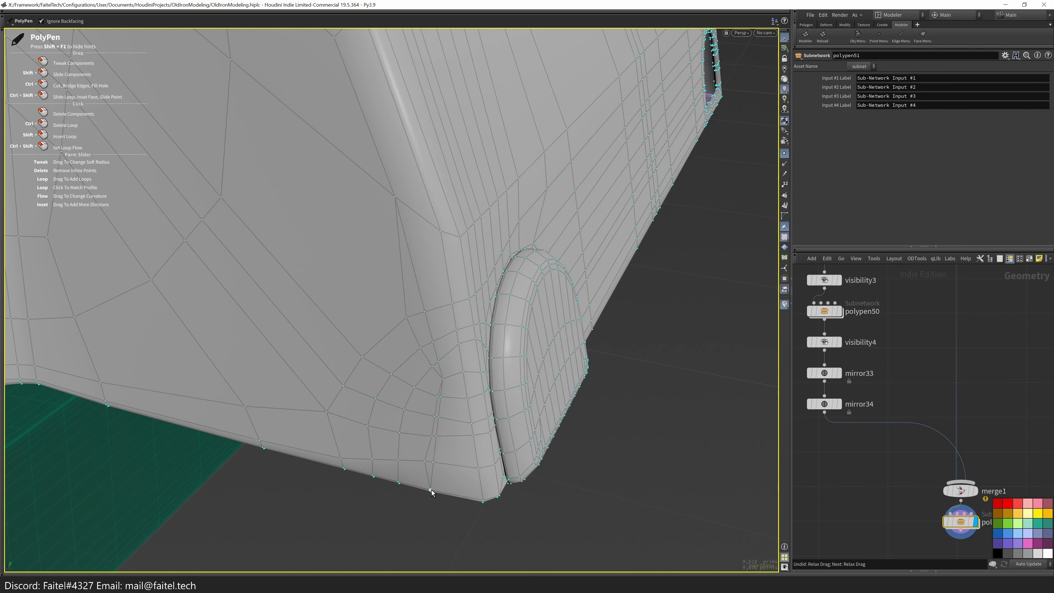
{"action": "left_click_drag", "start_coordinate": [432, 492], "coordinate": [428, 476], "text": "alt"}
{"action": "left_click_drag", "start_coordinate": [412, 373], "coordinate": [443, 365], "text": "alt"}
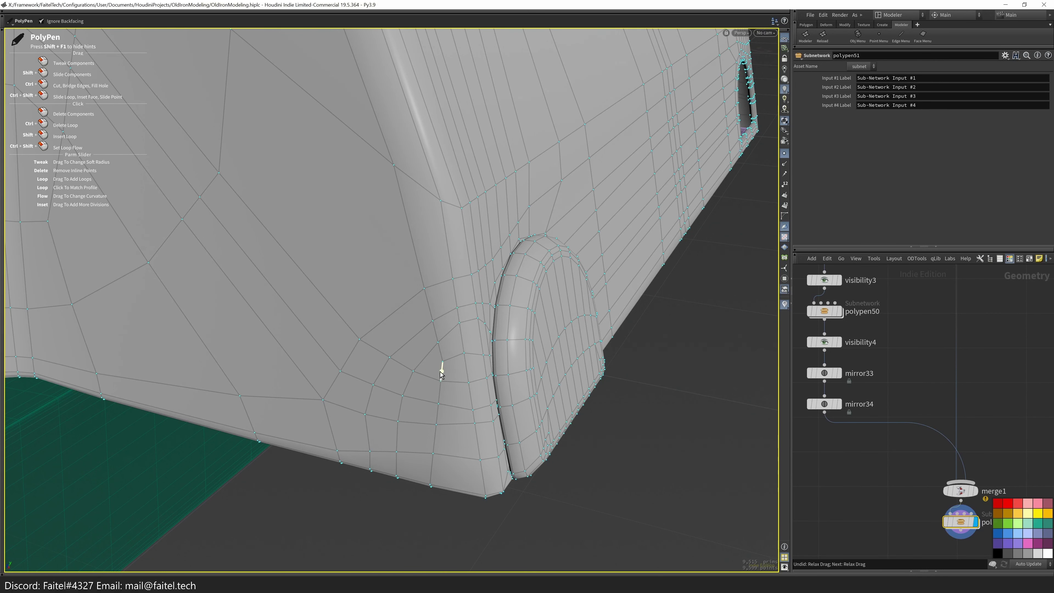
{"action": "left_click_drag", "start_coordinate": [440, 407], "coordinate": [392, 406], "text": "alt"}
{"action": "left_click_drag", "start_coordinate": [452, 381], "coordinate": [400, 419], "text": "alt"}
{"action": "left_click", "coordinate": [424, 376]}
- Frame all nodes in the network view
{"action": "scroll", "coordinate": [372, 416], "scroll_direction": "down", "scroll_amount": 5}
{"action": "scroll", "coordinate": [360, 476], "scroll_direction": "up", "scroll_amount": 5}
{"action": "scroll", "coordinate": [450, 448], "scroll_direction": "down", "scroll_amount": 5}
{"action": "key", "text": "h"}
{"action": "scroll", "coordinate": [863, 493], "scroll_direction": "up", "scroll_amount": 10}
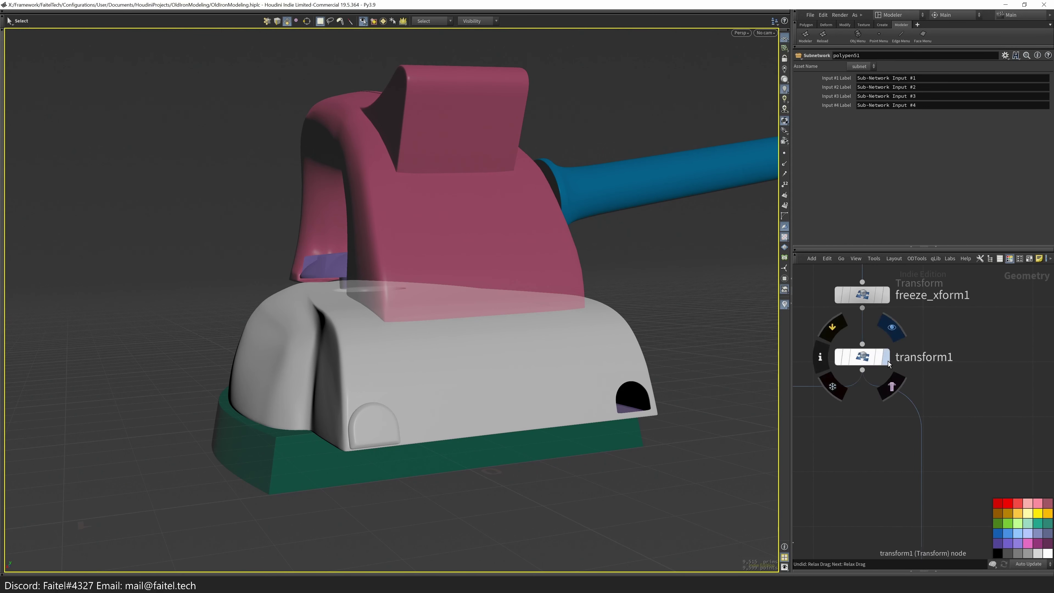
- Mirror the domes to the other side, then enter the Shell object's network
{"action": "left_click", "coordinate": [888, 362]}
{"action": "left_click", "coordinate": [670, 435]}
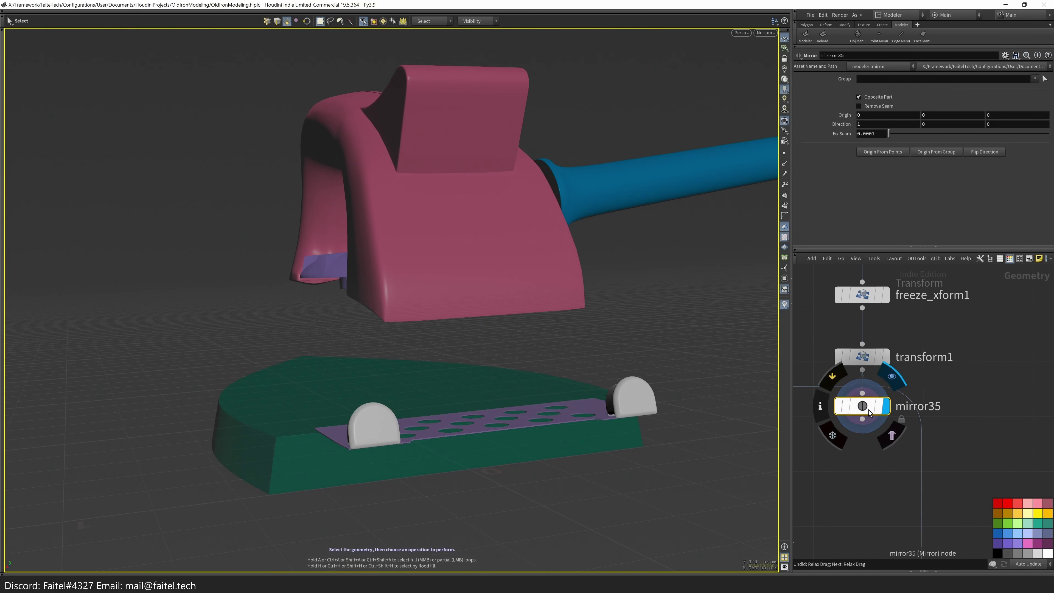
{"action": "key", "text": "u"}
{"action": "double_click", "coordinate": [924, 349]}
- Remove the old polypen51 retopology node from the shell network
{"action": "scroll", "coordinate": [859, 337], "scroll_direction": "down", "scroll_amount": 8}
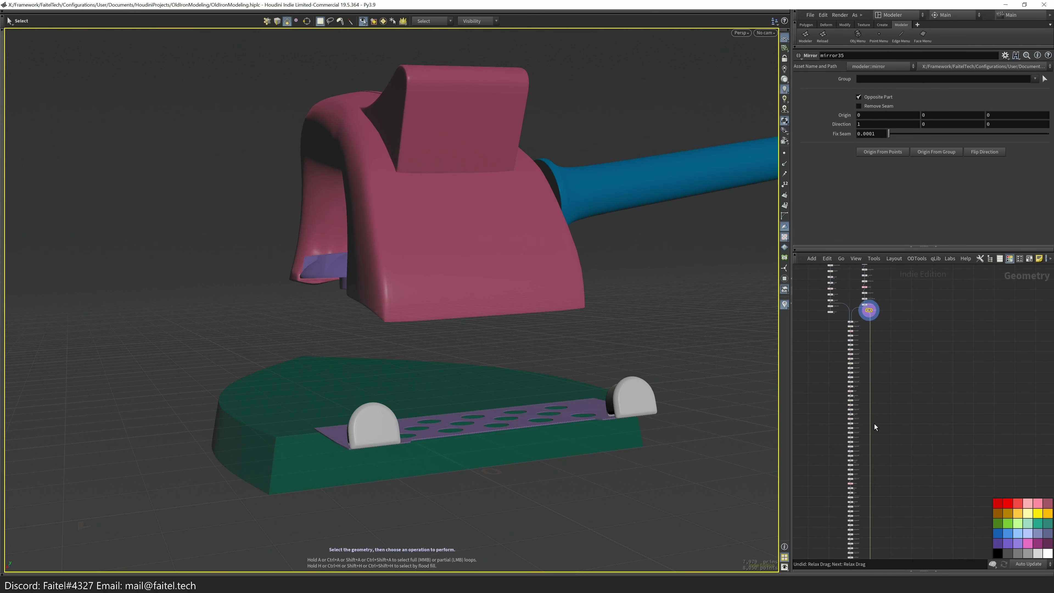
{"action": "left_click", "coordinate": [864, 313]}
{"action": "key", "text": "ctrl+z"}
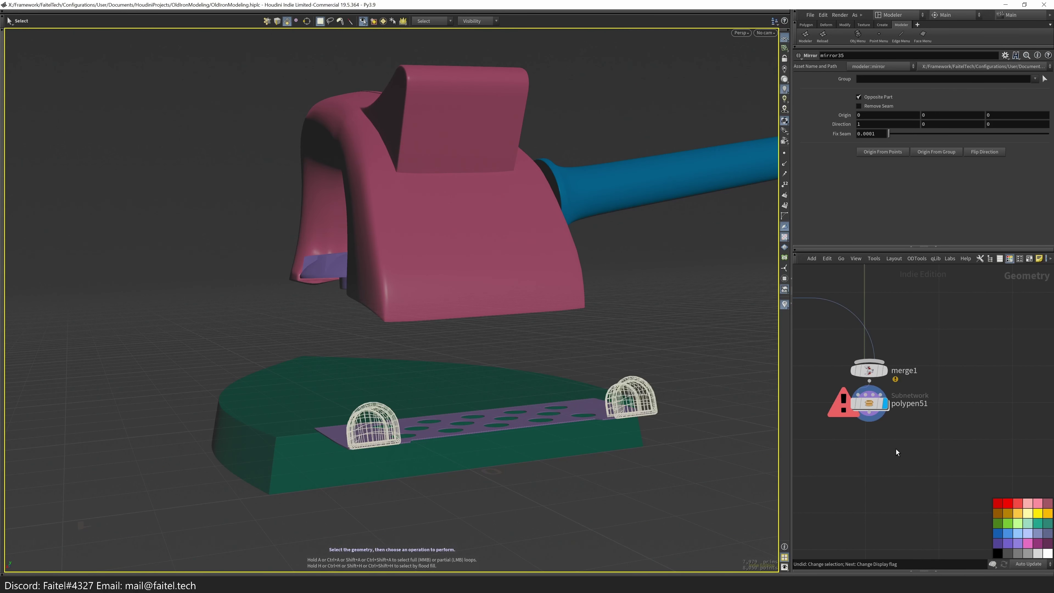
{"action": "key", "text": "ctrl+z"}
{"action": "key", "text": "ctrl+z"}
{"action": "key", "text": "ctrl+z"}
{"action": "key", "text": "ctrl+z"}
{"action": "key", "text": "ctrl+z"}
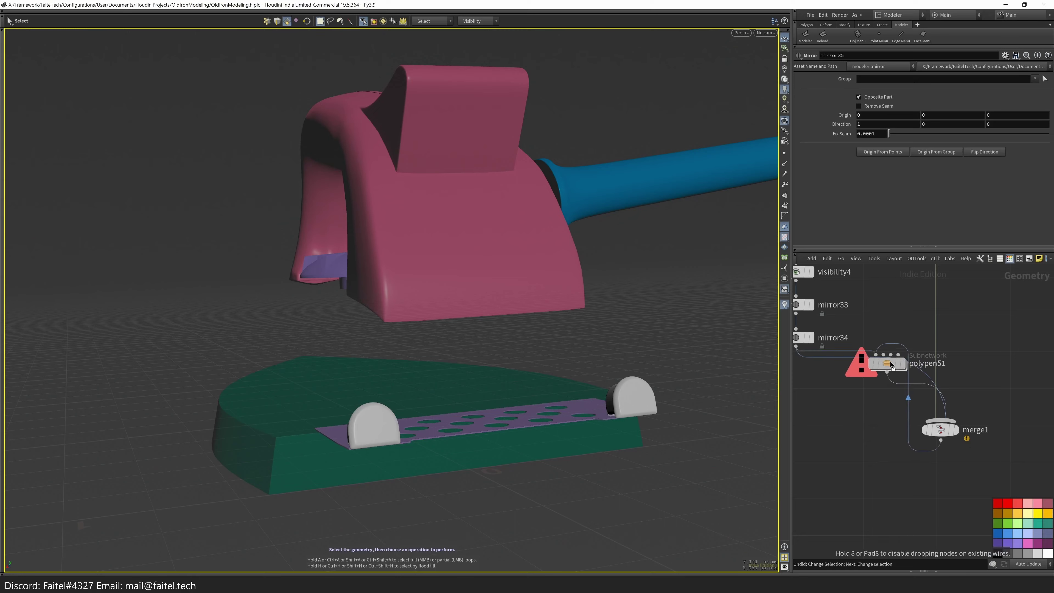
{"action": "key", "text": "ctrl+c"}
{"action": "scroll", "coordinate": [491, 398], "scroll_direction": "up", "scroll_amount": 3}
- With a fresh PolyPen pass, cut a new edge beside the arch and delete a redundant one
{"action": "key", "text": "p"}
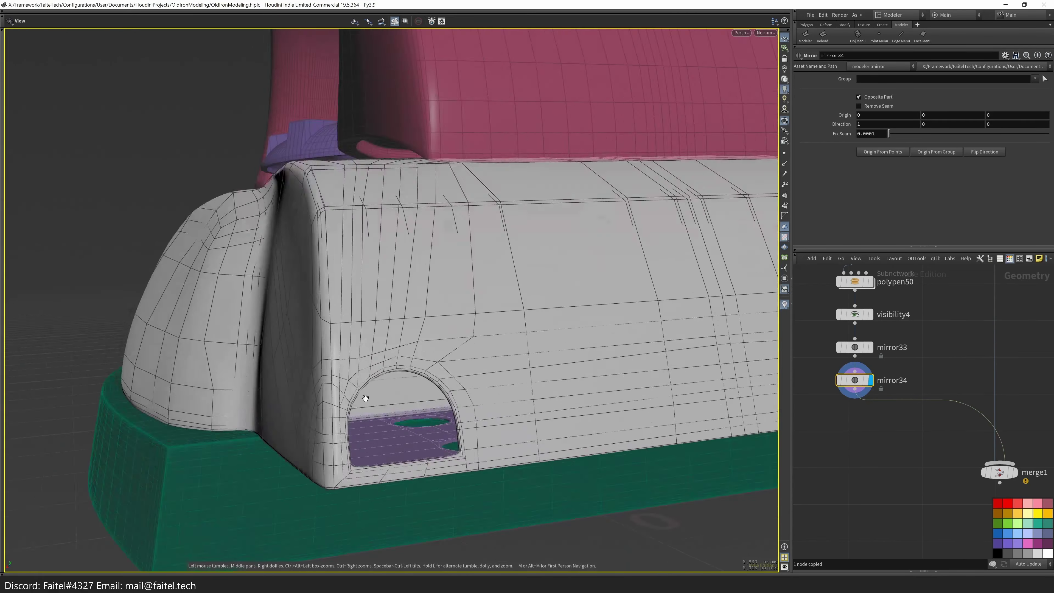
{"action": "left_click_drag", "start_coordinate": [532, 353], "coordinate": [459, 457], "text": "alt"}
{"action": "left_click_drag", "start_coordinate": [453, 395], "coordinate": [425, 331], "text": "alt"}
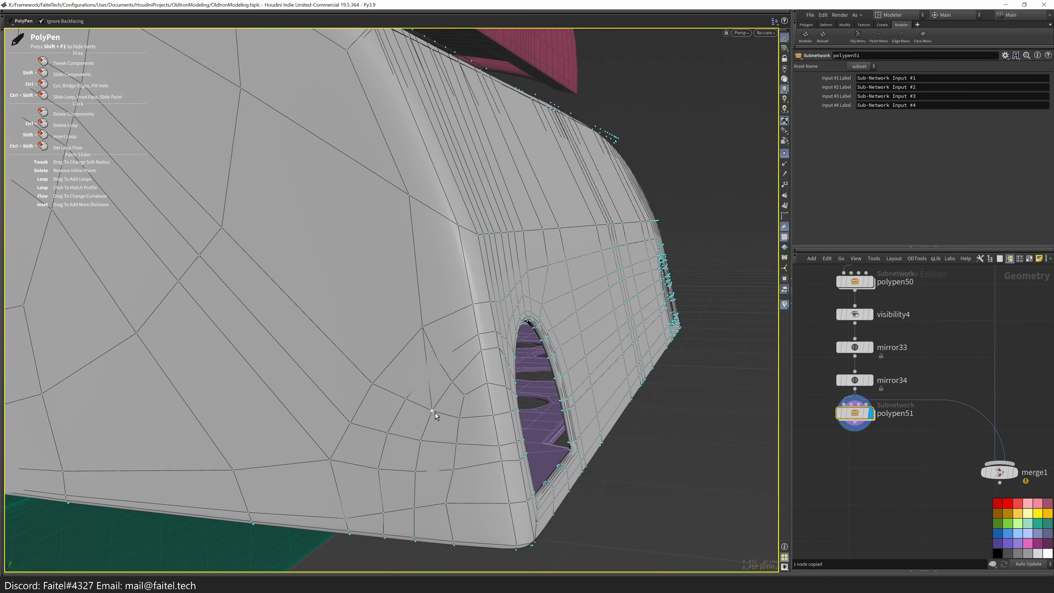
{"action": "left_click_drag", "start_coordinate": [462, 456], "coordinate": [469, 384], "text": "alt"}
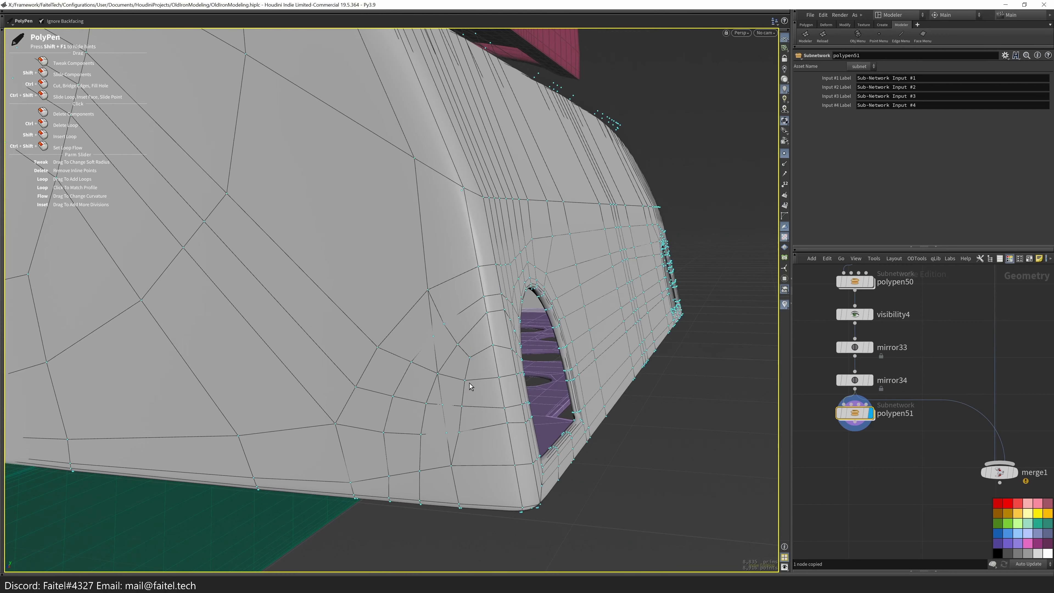
{"action": "left_click", "coordinate": [445, 326], "text": "ctrl"}
{"action": "left_click", "coordinate": [452, 379], "text": "ctrl"}
{"action": "left_click", "coordinate": [456, 466], "text": "ctrl"}
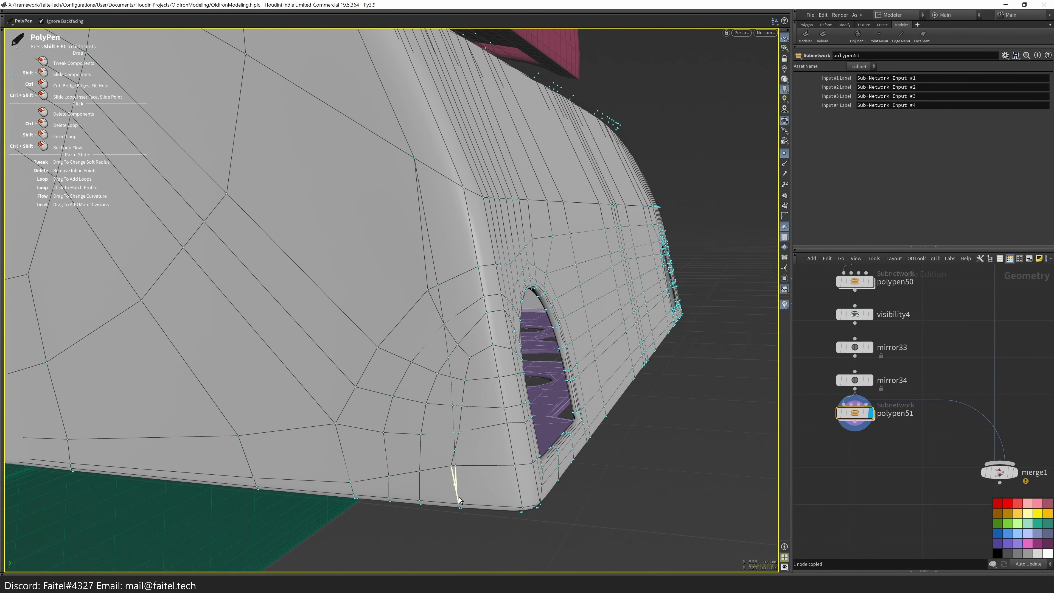
{"action": "left_click", "coordinate": [469, 371]}
{"action": "left_click_drag", "start_coordinate": [442, 306], "coordinate": [669, 427], "text": "alt"}
- Add two Mirror nodes to make the retopologized shell symmetric
{"action": "key", "text": "m"}
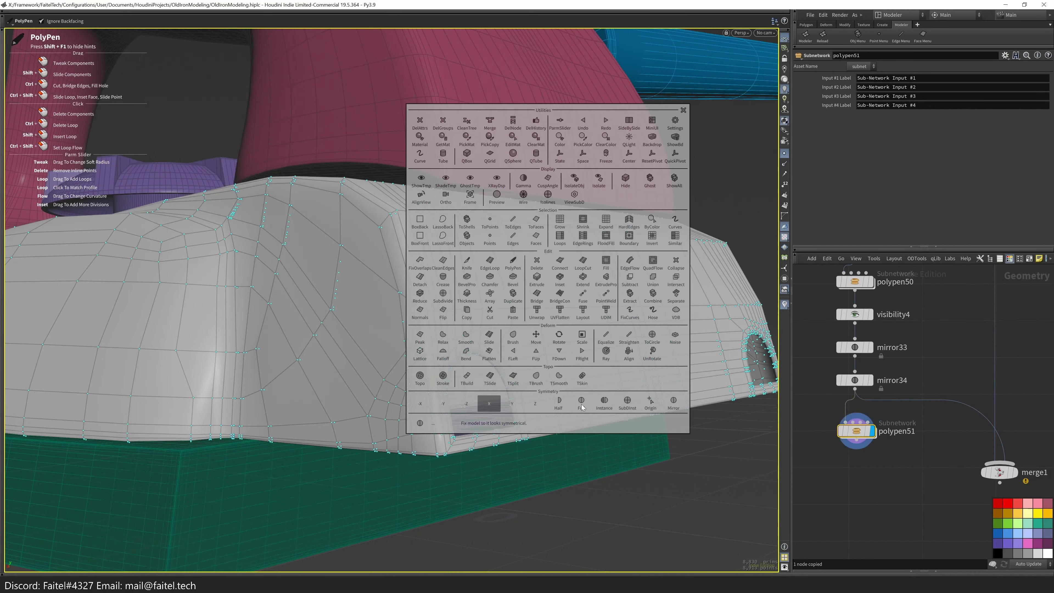
{"action": "left_click", "coordinate": [577, 413]}
{"action": "left_click", "coordinate": [577, 413]}
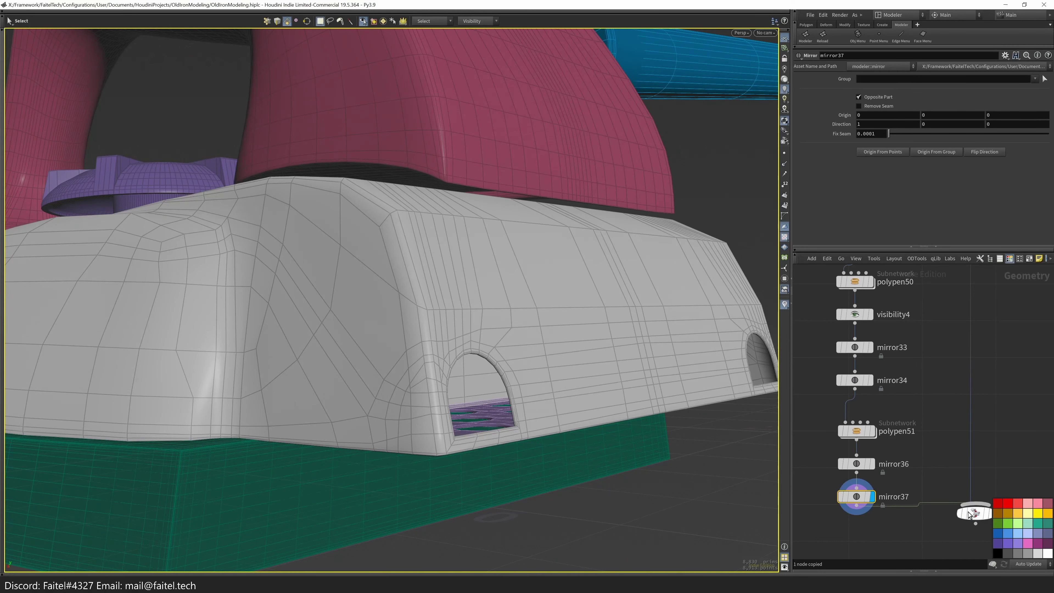
- Display merge1's shell result, then delete the instance1 object at object level
{"action": "middle_click_drag", "start_coordinate": [976, 515], "coordinate": [955, 464]}
{"action": "left_click", "coordinate": [969, 464]}
{"action": "left_click_drag", "start_coordinate": [519, 374], "coordinate": [676, 453], "text": "alt"}
{"action": "key", "text": "shift+w"}
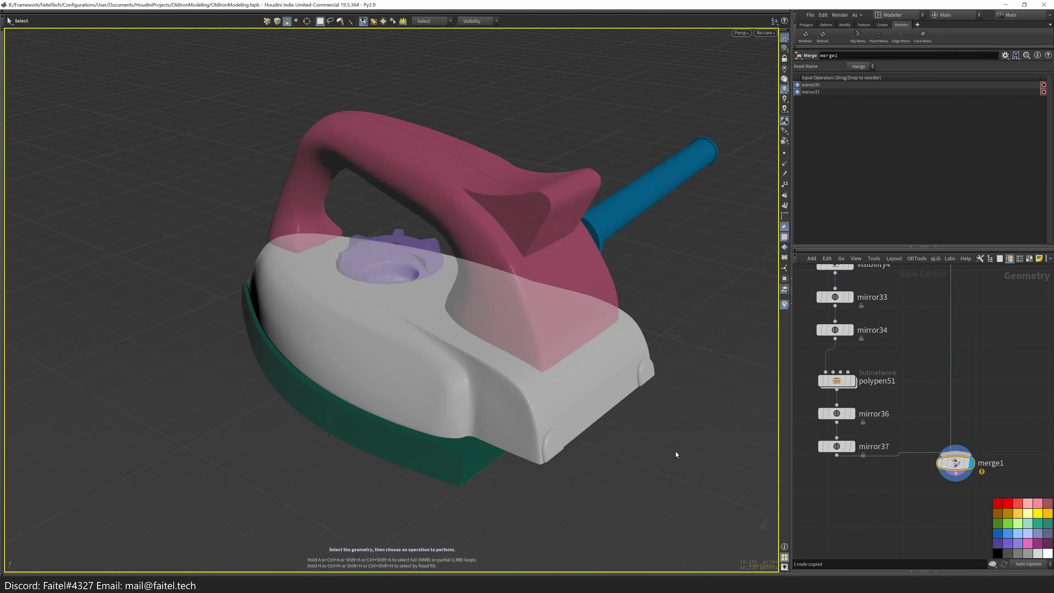
{"action": "key", "text": "u"}
{"action": "left_click", "coordinate": [926, 457]}
{"action": "key", "text": "Delete"}
- Inside the Shell geometry, paste the subdivide2 and color1 nodes and move them beside merge1
{"action": "scroll", "coordinate": [871, 449], "scroll_direction": "down", "scroll_amount": 4}
{"action": "double_click", "coordinate": [900, 394]}
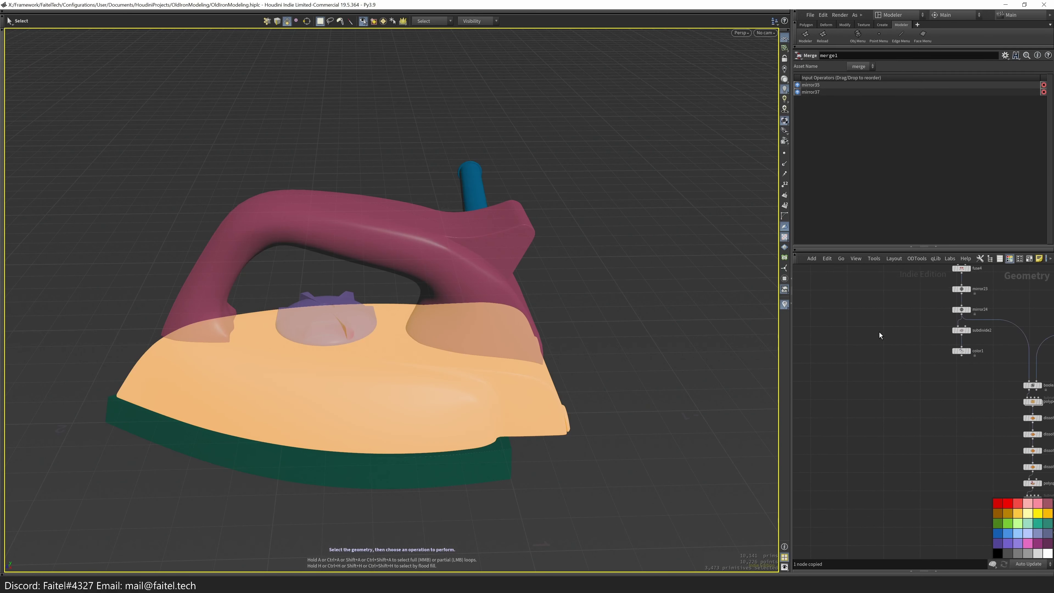
{"action": "key", "text": "f"}
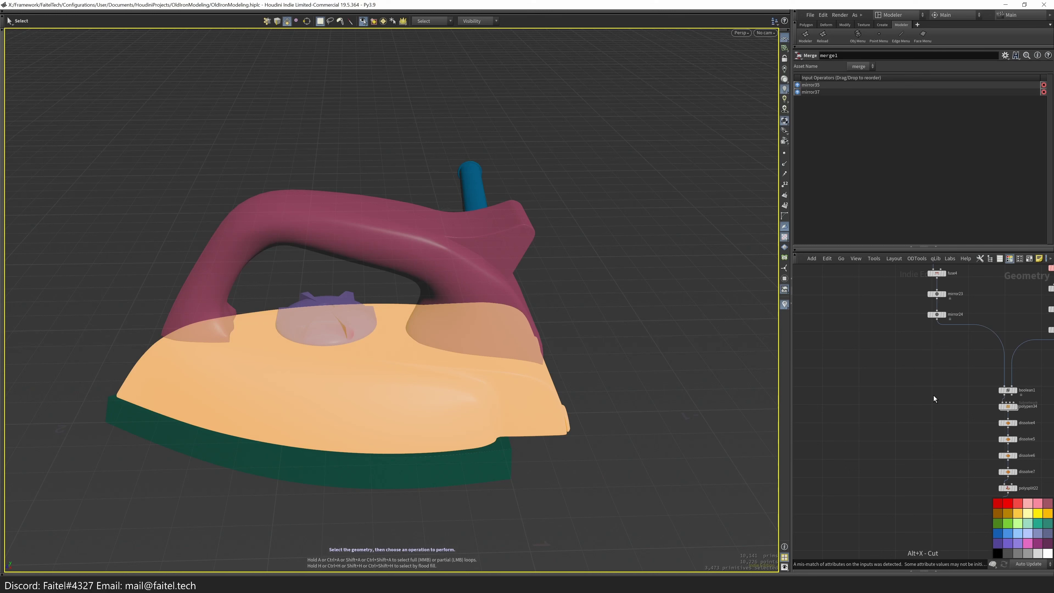
{"action": "key", "text": "ctrl+v"}
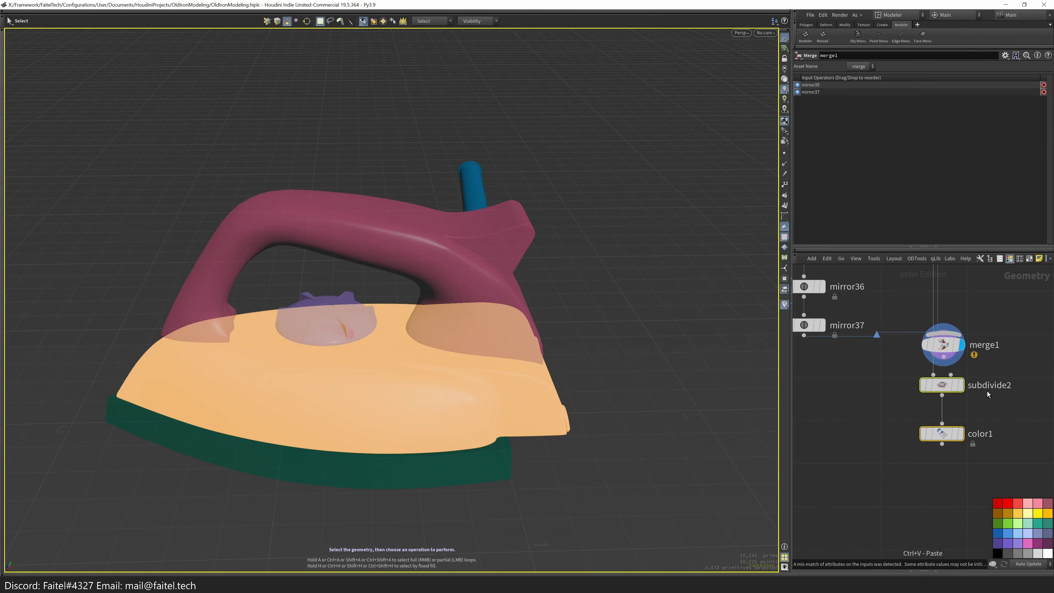
{"action": "left_click", "coordinate": [948, 360]}
{"action": "middle_click", "coordinate": [947, 359]}
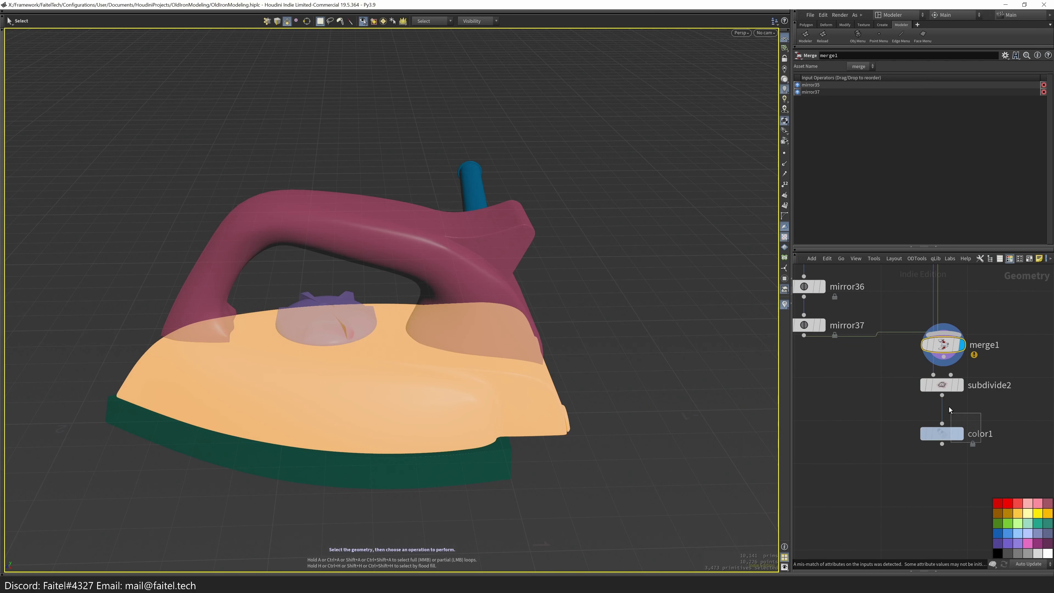
{"action": "left_click_drag", "start_coordinate": [950, 389], "coordinate": [1001, 448]}
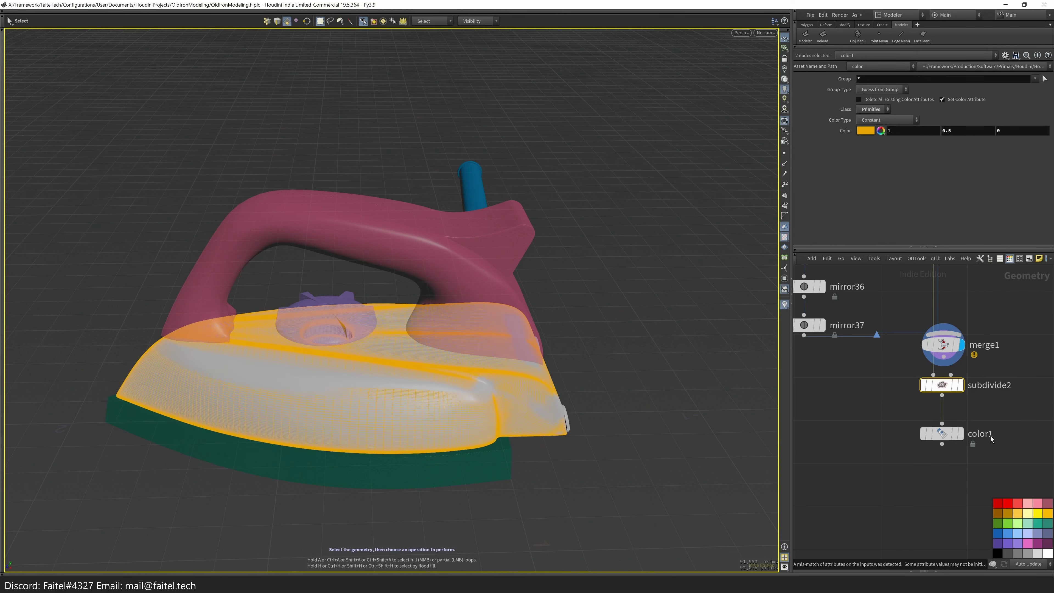
{"action": "key", "text": "q"}
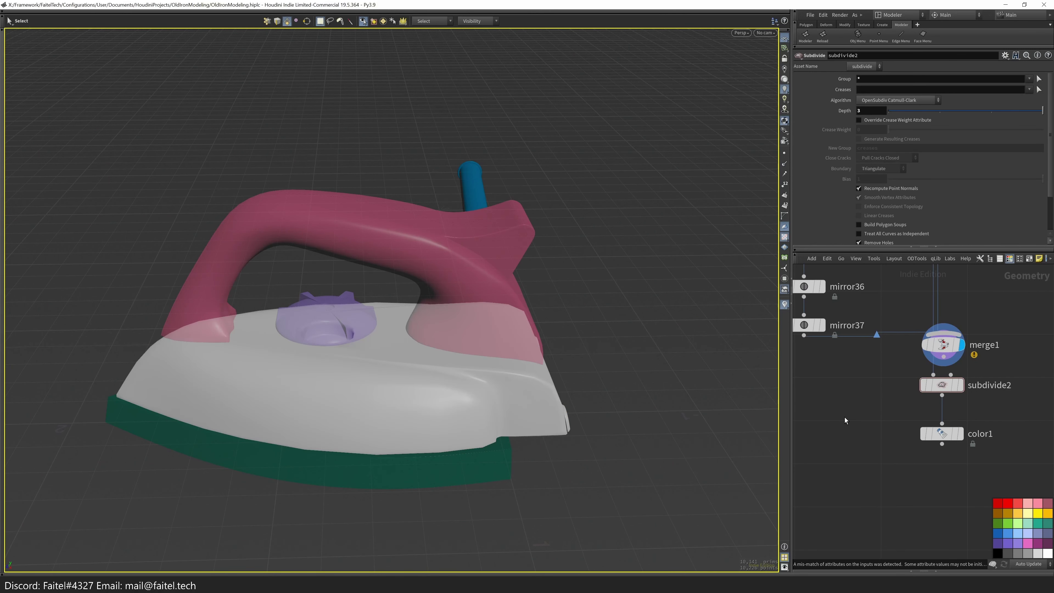
{"action": "left_click_drag", "start_coordinate": [943, 388], "coordinate": [869, 430]}
- Insert an Attribute Delete under merge1, wire subdivide2 and color1 after it, and display color1
{"action": "key", "text": "Tab"}
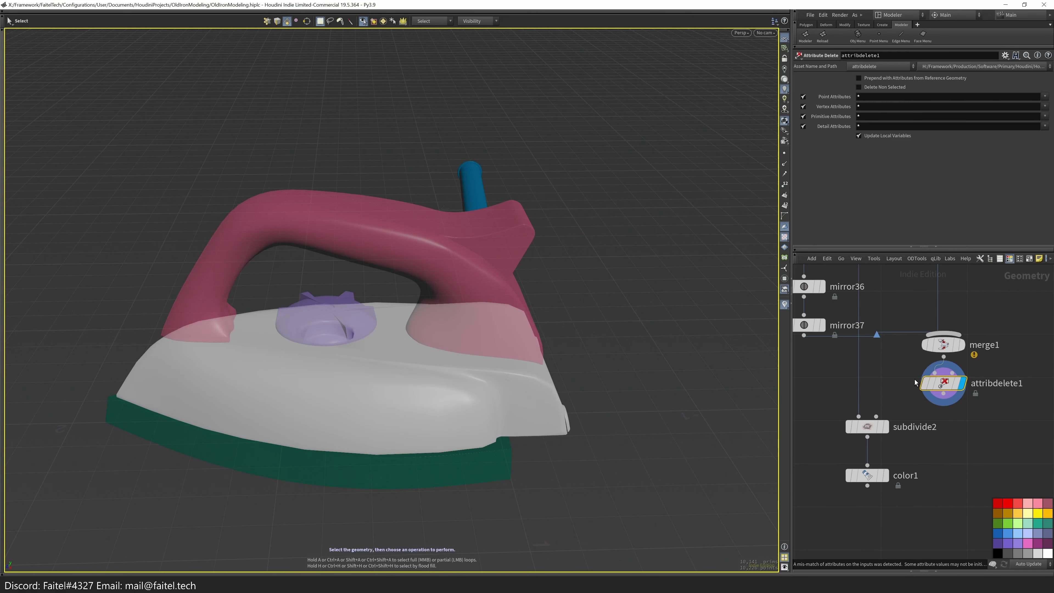
{"action": "key", "text": "l"}
{"action": "left_click", "coordinate": [958, 495]}
{"action": "key", "text": "Escape"}
{"action": "left_click_drag", "start_coordinate": [519, 374], "coordinate": [582, 398]}
{"action": "key", "text": "s"}
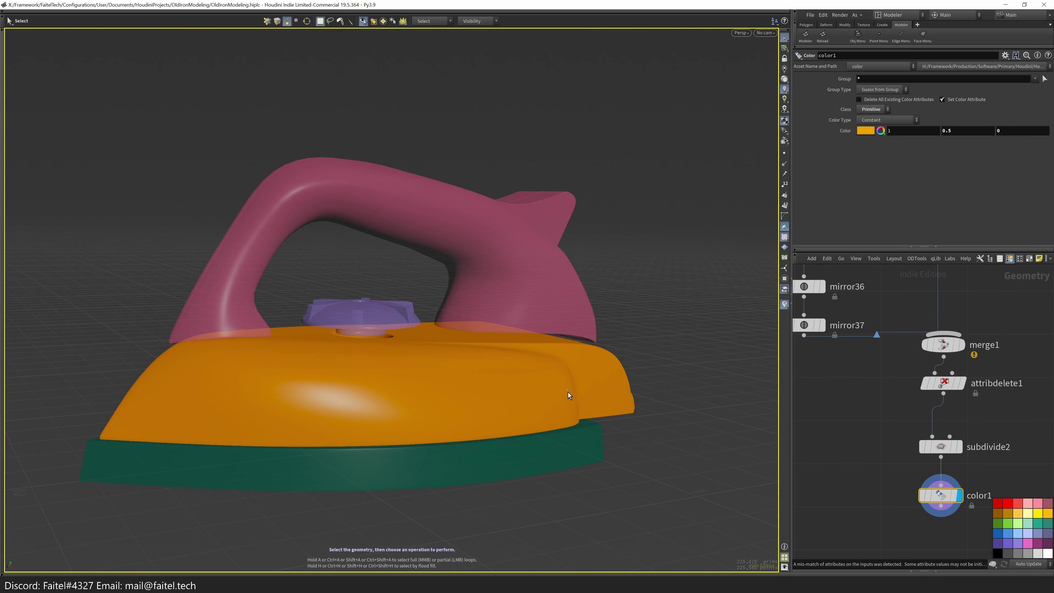
{"action": "key", "text": "Escape"}
{"action": "right_click_drag", "start_coordinate": [575, 406], "coordinate": [576, 322]}
{"action": "left_click_drag", "start_coordinate": [576, 323], "coordinate": [584, 365]}
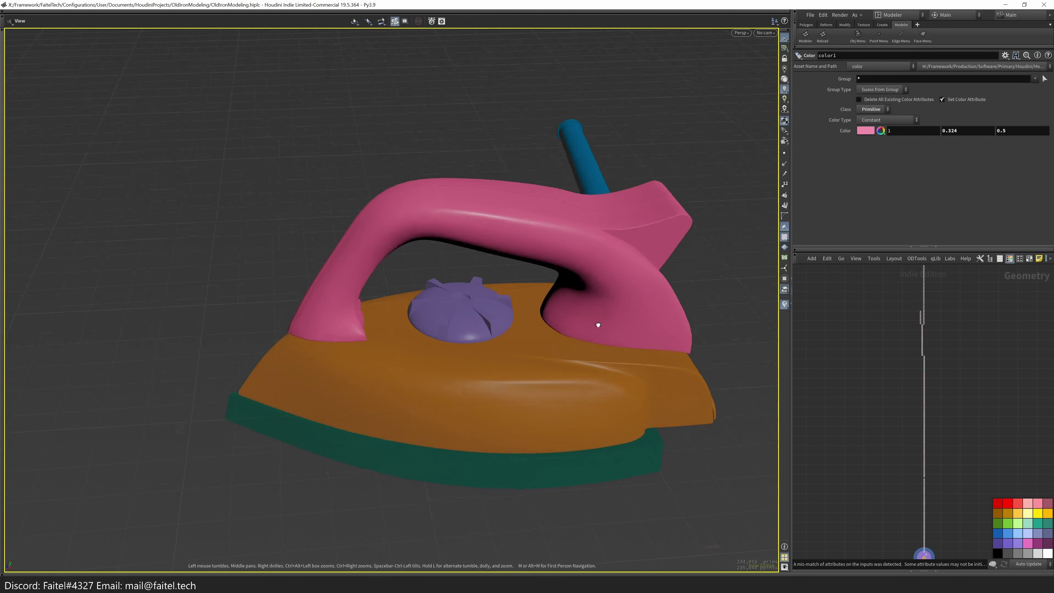
{"action": "left_click_drag", "start_coordinate": [536, 316], "coordinate": [576, 264]}
- At the Handle object, choose QTube from the Modeler palette and place qprimitive1 on the fin's face
{"action": "key", "text": "s"}
{"action": "mouse_move", "coordinate": [490, 380]}
{"action": "left_mouse_down"}
{"action": "mouse_move", "coordinate": [541, 333]}
{"action": "mouse_move", "coordinate": [536, 306]}
{"action": "mouse_move", "coordinate": [485, 392]}
{"action": "left_mouse_up"}
{"action": "scroll", "coordinate": [552, 378], "scroll_direction": "down", "scroll_amount": 5}
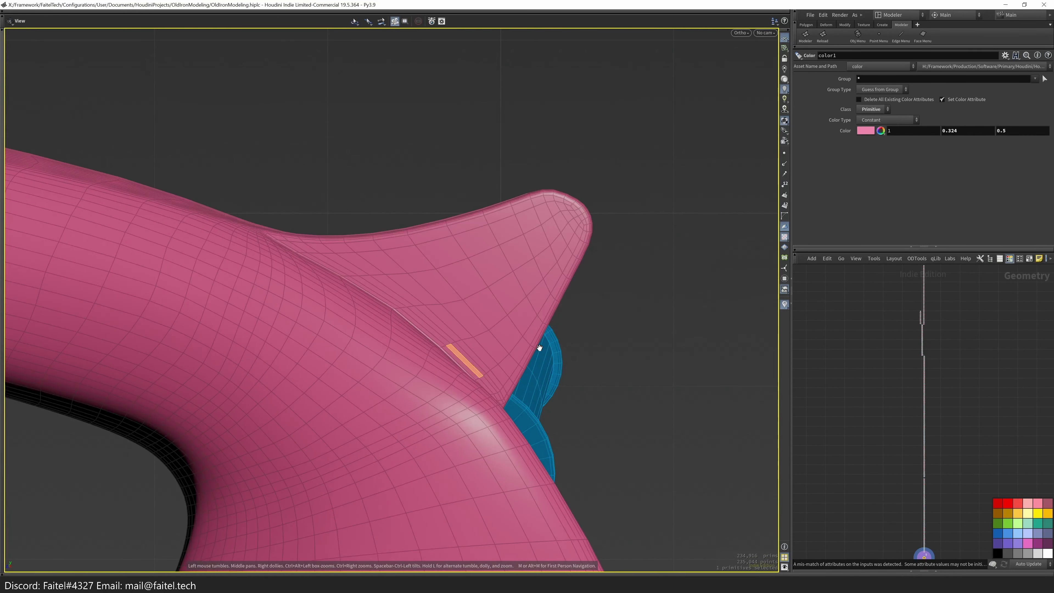
{"action": "key", "text": "u"}
{"action": "key", "text": "Tab"}
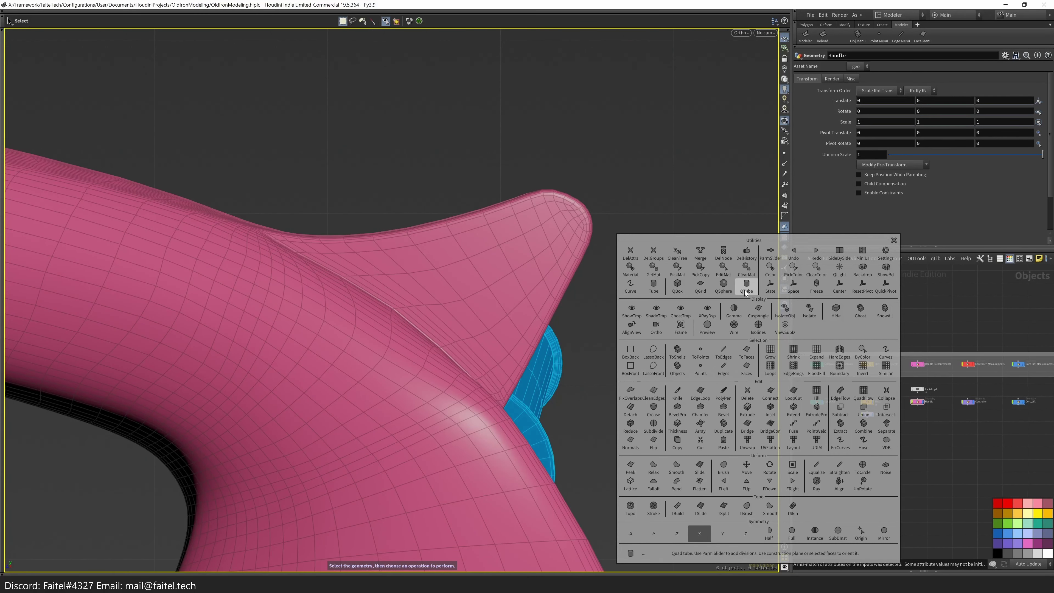
{"action": "left_click", "coordinate": [771, 268]}
{"action": "key", "text": "Tab"}
{"action": "left_click", "coordinate": [506, 357]}
{"action": "left_click", "coordinate": [507, 345]}
{"action": "left_click_drag", "start_coordinate": [587, 341], "coordinate": [677, 210]}
- Make the cylinder rounder with uniform resolution 3 and slightly bigger
{"action": "key", "text": "Return"}
{"action": "scroll", "coordinate": [605, 306], "scroll_direction": "up", "scroll_amount": 2}
{"action": "left_click_drag", "start_coordinate": [612, 313], "coordinate": [696, 363]}
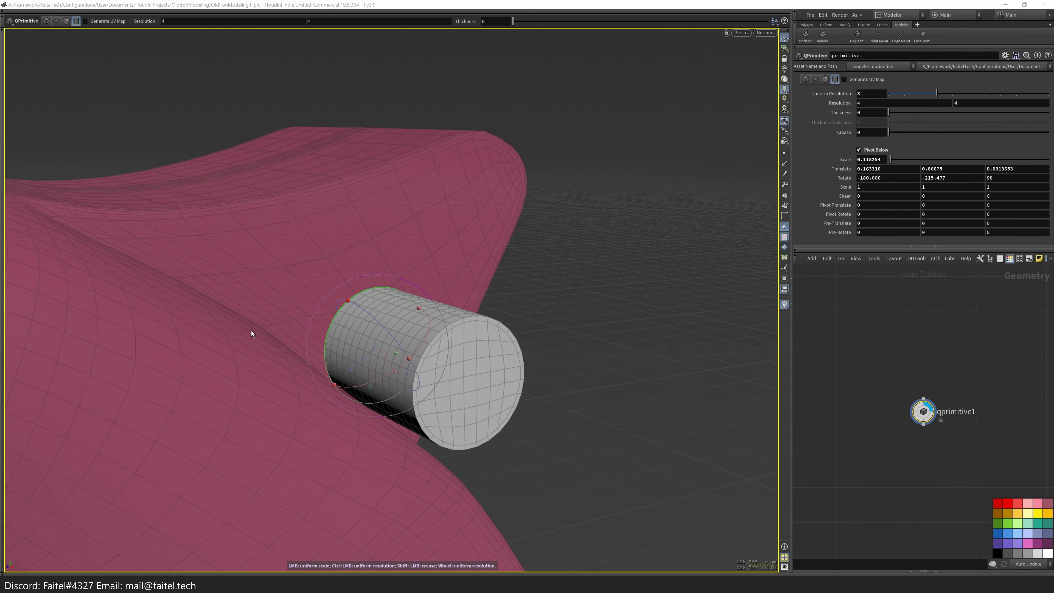
{"action": "scroll", "coordinate": [426, 334], "scroll_direction": "down", "scroll_amount": 5}
{"action": "key", "text": "Escape"}
{"action": "left_click_drag", "start_coordinate": [426, 335], "coordinate": [532, 210]}
{"action": "scroll", "coordinate": [572, 216], "scroll_direction": "up", "scroll_amount": 5}
{"action": "key", "text": "Return"}
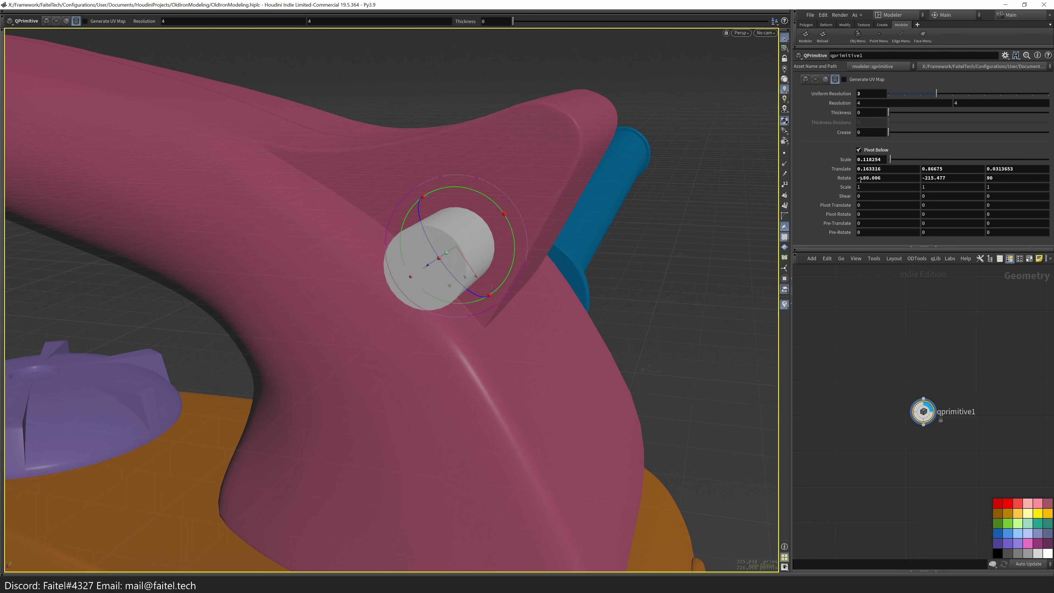
- Scale the cylinder to 0.19 and move it to about 0.102, 0.992, 0.029 against the fin
{"action": "key", "text": "Escape"}
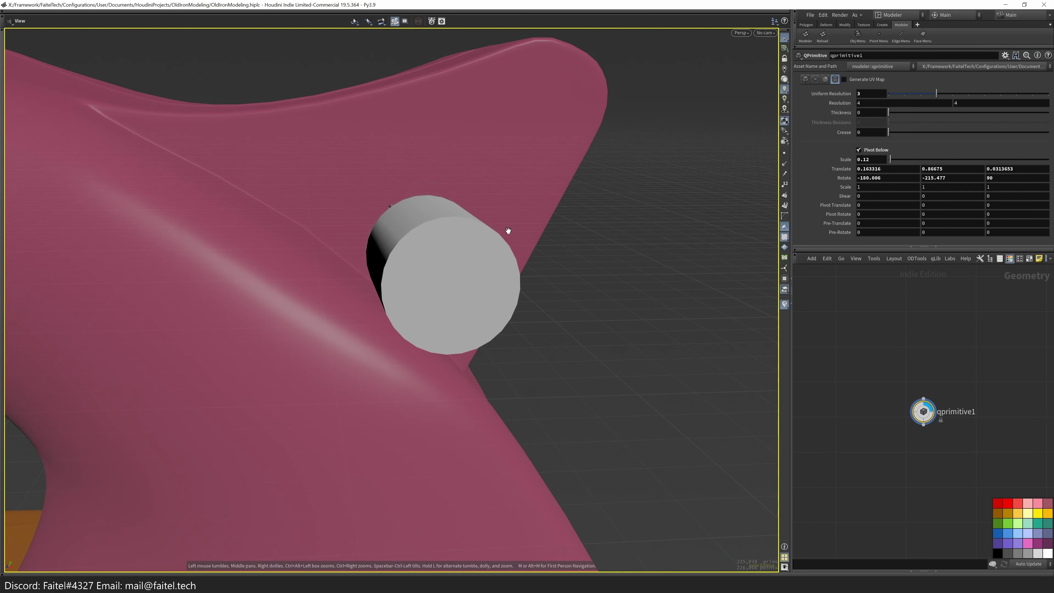
{"action": "scroll", "coordinate": [423, 226], "scroll_direction": "down", "scroll_amount": 3}
{"action": "key", "text": "Return"}
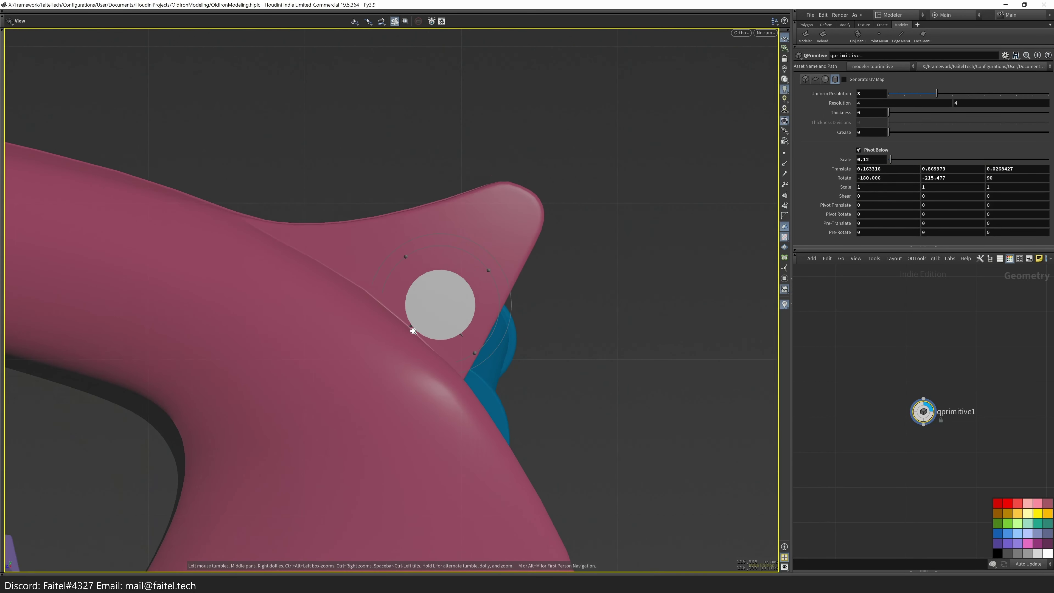
{"action": "scroll", "coordinate": [478, 330], "scroll_direction": "down", "scroll_amount": 3}
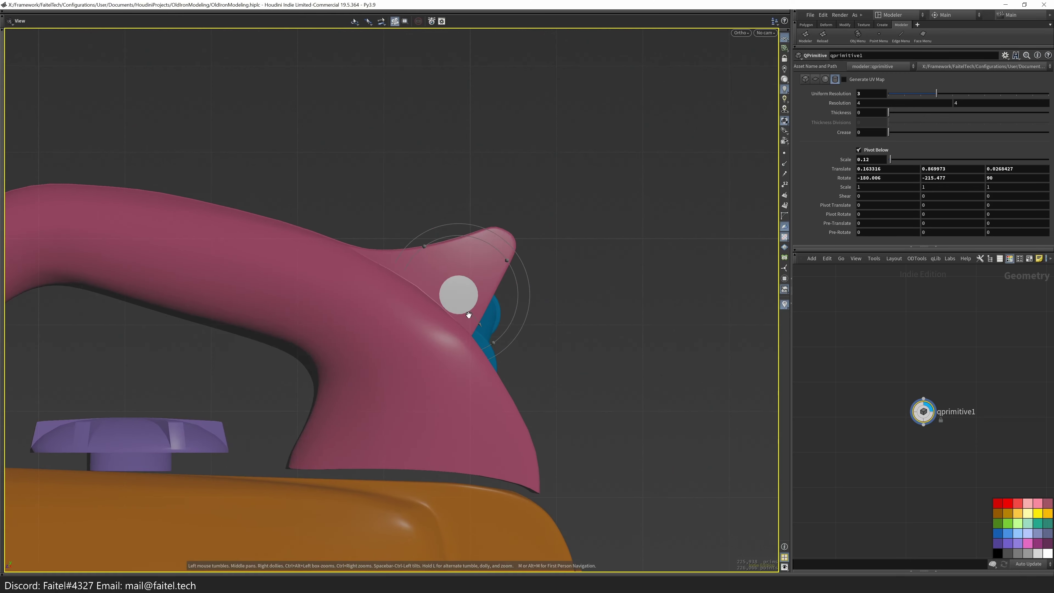
{"action": "left_click_drag", "start_coordinate": [437, 313], "coordinate": [429, 346]}
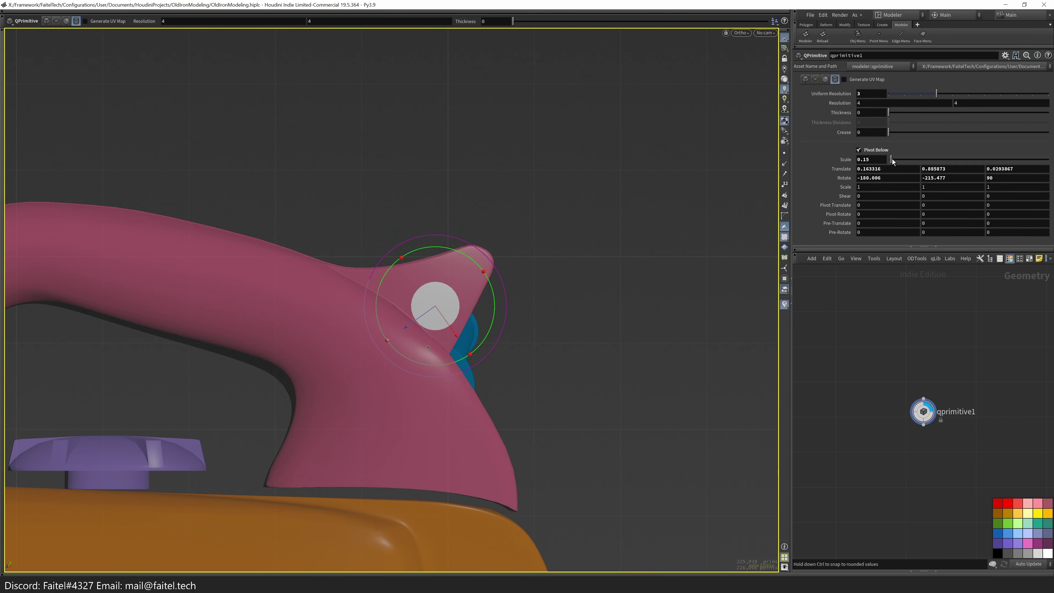
{"action": "middle_click_drag", "start_coordinate": [860, 179], "coordinate": [860, 180]}
{"action": "left_click_drag", "start_coordinate": [428, 347], "coordinate": [430, 343]}
{"action": "key", "text": "Escape"}
{"action": "left_click_drag", "start_coordinate": [472, 273], "coordinate": [506, 338]}
{"action": "scroll", "coordinate": [506, 339], "scroll_direction": "down", "scroll_amount": 5}
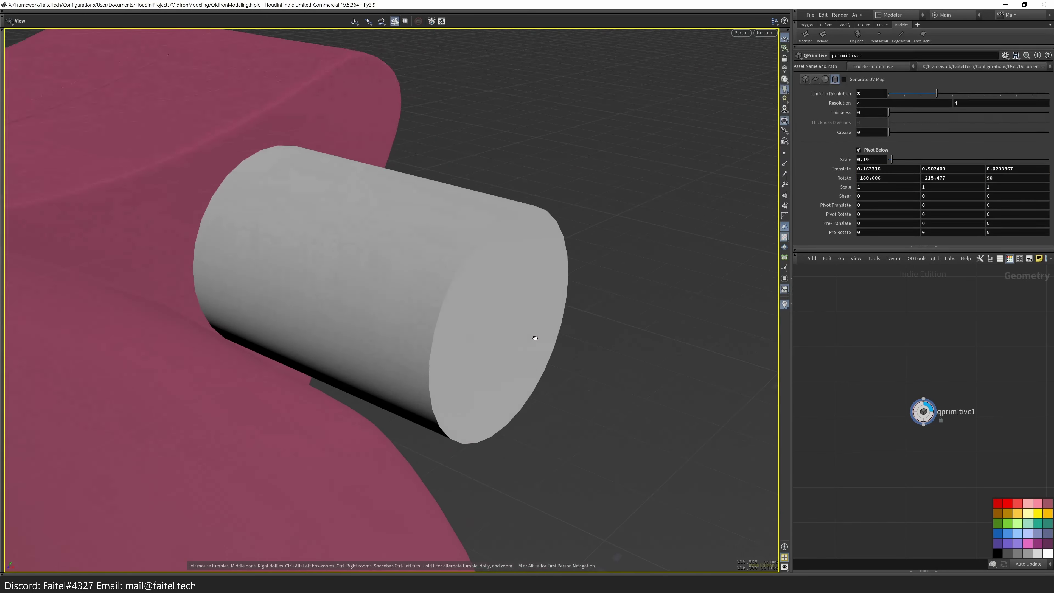
{"action": "left_click_drag", "start_coordinate": [460, 299], "coordinate": [543, 340]}
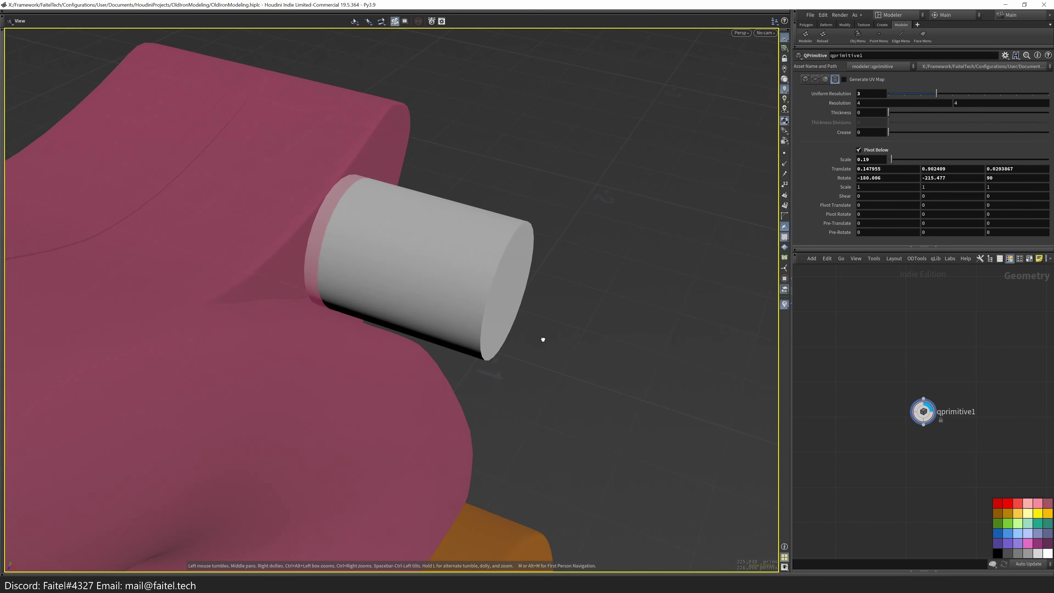
{"action": "key", "text": "ctrl+z"}
{"action": "key", "text": "ctrl+z"}
{"action": "key", "text": "ctrl+z"}
{"action": "key", "text": "ctrl+z"}
{"action": "key", "text": "ctrl+z"}
{"action": "key", "text": "ctrl+z"}
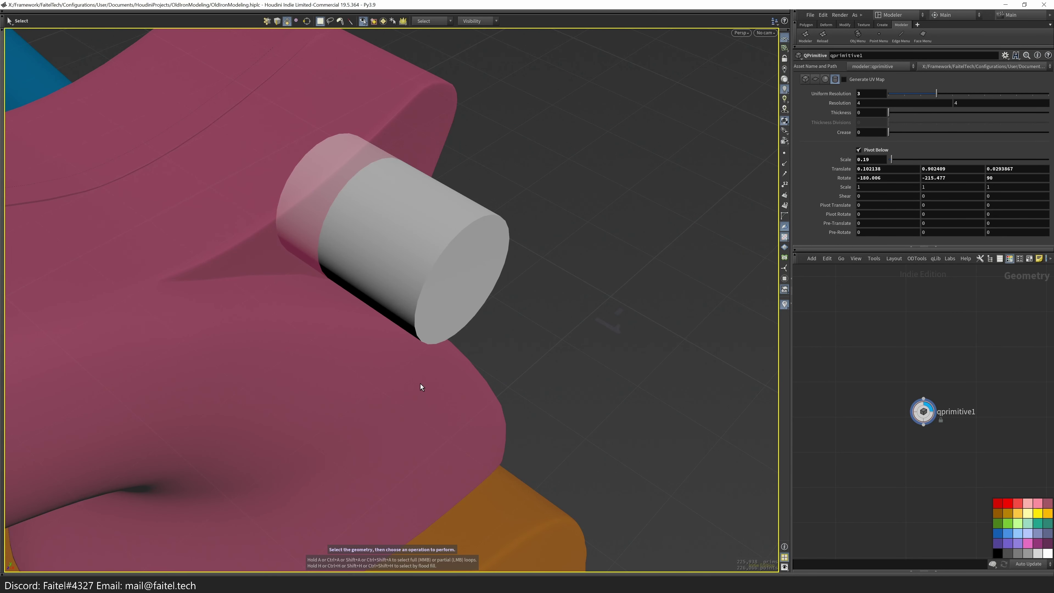
{"action": "key", "text": "ctrl+z"}
{"action": "key", "text": "ctrl+z"}
{"action": "key", "text": "ctrl+z"}
{"action": "key", "text": "ctrl+z"}
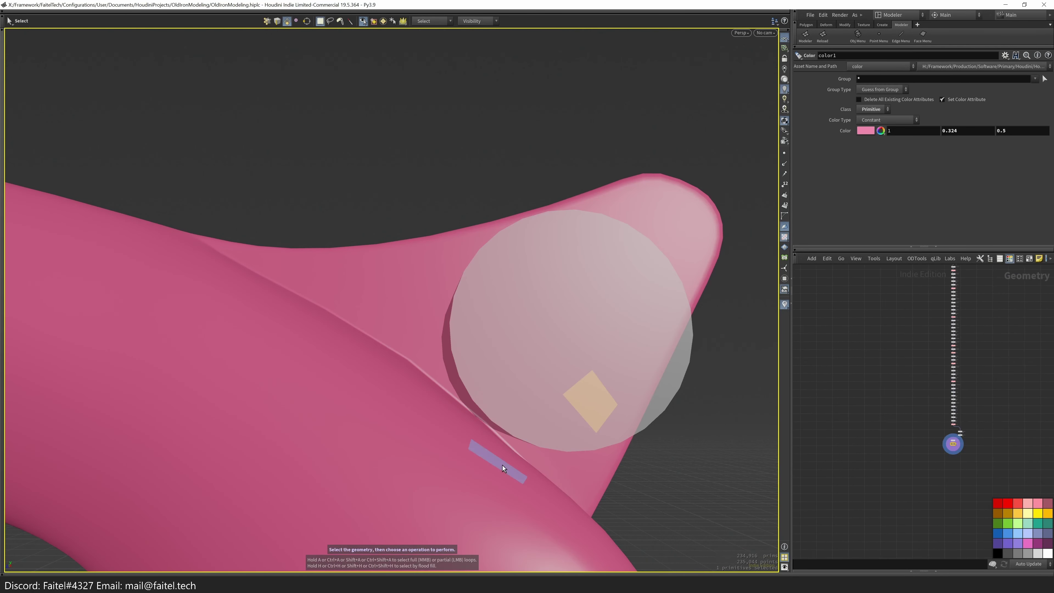
- Redo the history back to the object-level Handle with its boolean setup
{"action": "key", "text": "ctrl+y"}
{"action": "key", "text": "ctrl+y"}
{"action": "key", "text": "ctrl+y"}
{"action": "key", "text": "ctrl+y"}
{"action": "key", "text": "ctrl+y"}
{"action": "key", "text": "ctrl+y"}
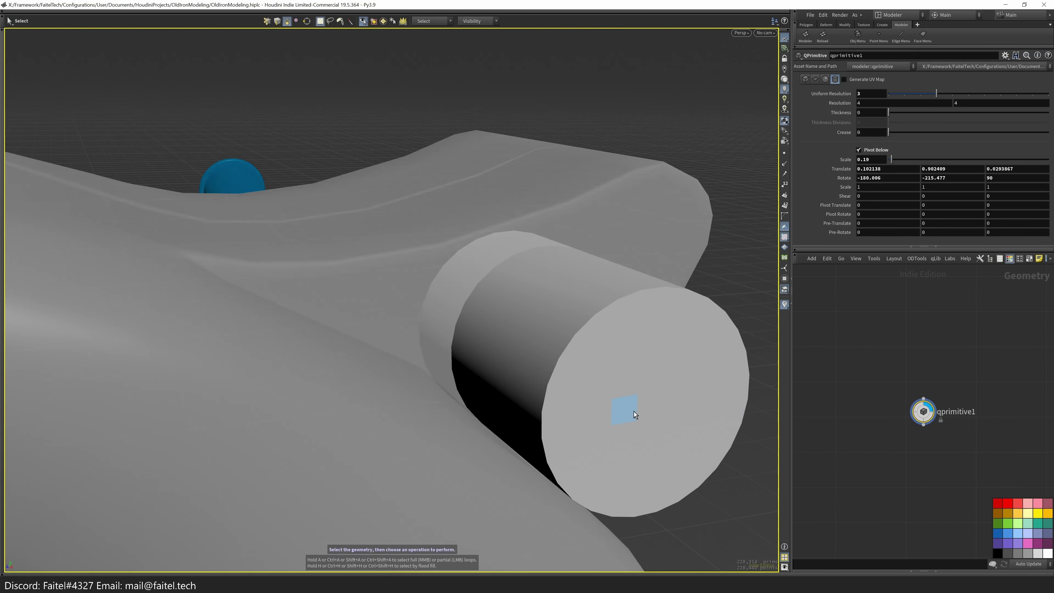
{"action": "key", "text": "ctrl+y"}
{"action": "key", "text": "ctrl+y"}
{"action": "left_click_drag", "start_coordinate": [495, 349], "coordinate": [481, 391]}
{"action": "key", "text": "ctrl+y"}
{"action": "key", "text": "ctrl+y"}
{"action": "key", "text": "ctrl+y"}
{"action": "key", "text": "ctrl+y"}
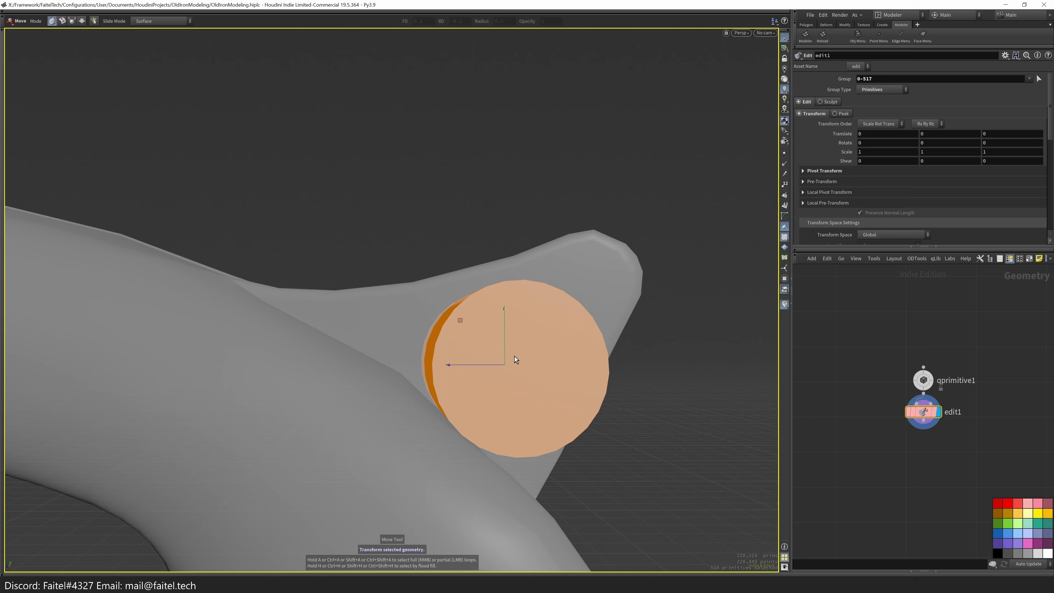
{"action": "key", "text": "ctrl+y"}
{"action": "key", "text": "ctrl+y"}
{"action": "key", "text": "ctrl+y"}
{"action": "key", "text": "ctrl+y"}
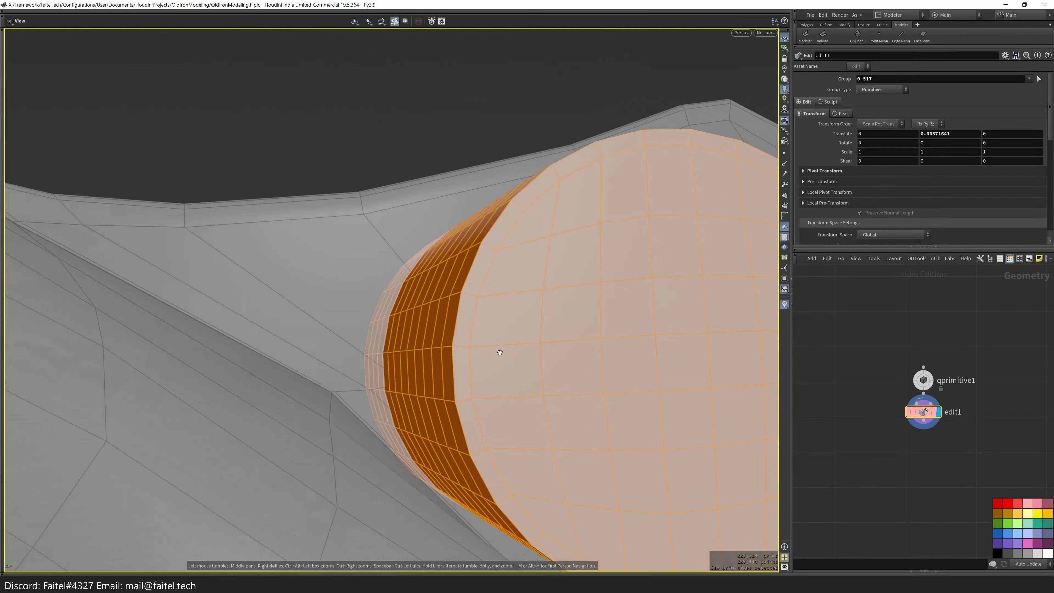
{"action": "key", "text": "ctrl+y"}
{"action": "key", "text": "ctrl+y"}
{"action": "key", "text": "ctrl+y"}
{"action": "key", "text": "ctrl+y"}
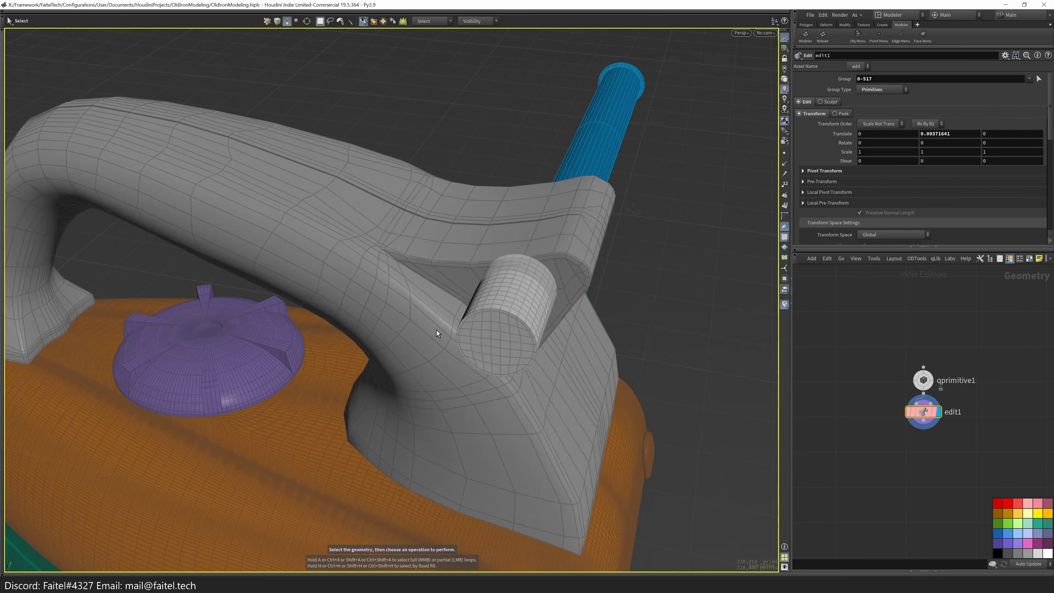
{"action": "key", "text": "ctrl+y"}
{"action": "key", "text": "ctrl+y"}
{"action": "key", "text": "ctrl+y"}
{"action": "key", "text": "ctrl+y"}
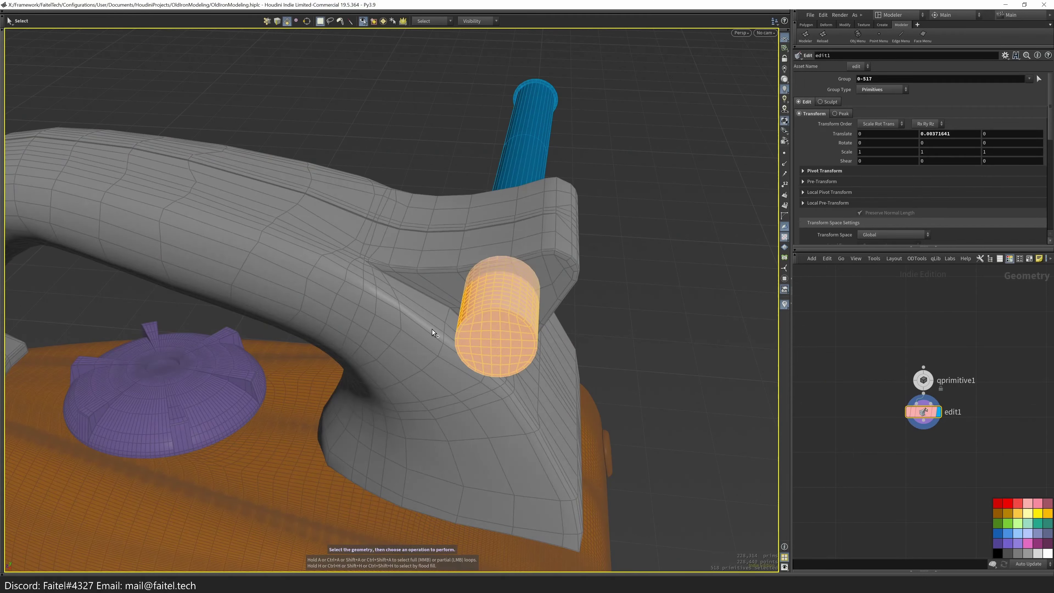
{"action": "key", "text": "ctrl+y"}
- Inside the Handle network, inspect the qprimitive3, boolean1 and transform1 settings around the cut recess
{"action": "key", "text": "grave"}
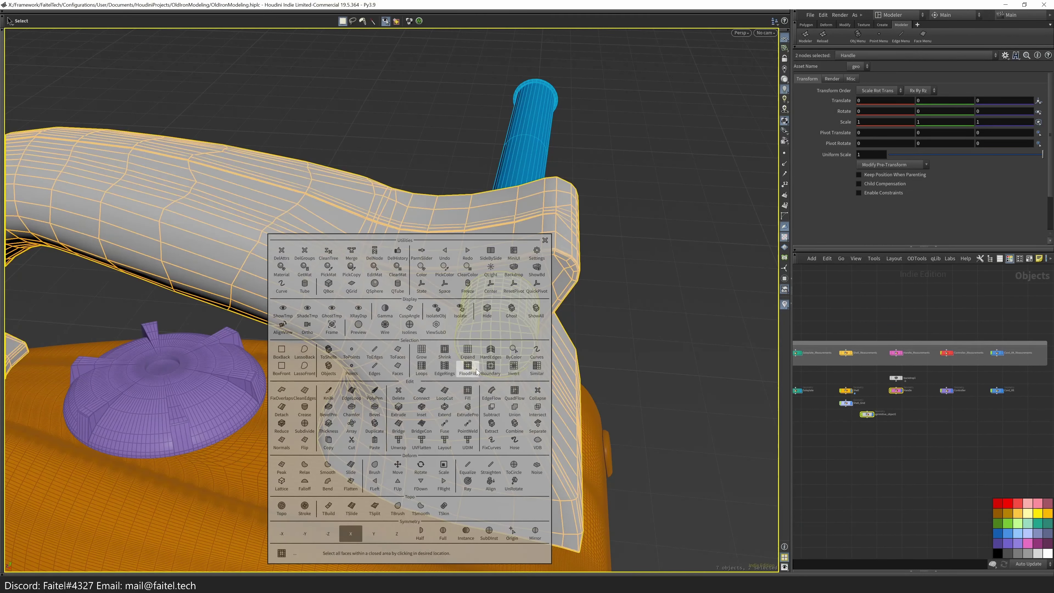
{"action": "key", "text": "Return"}
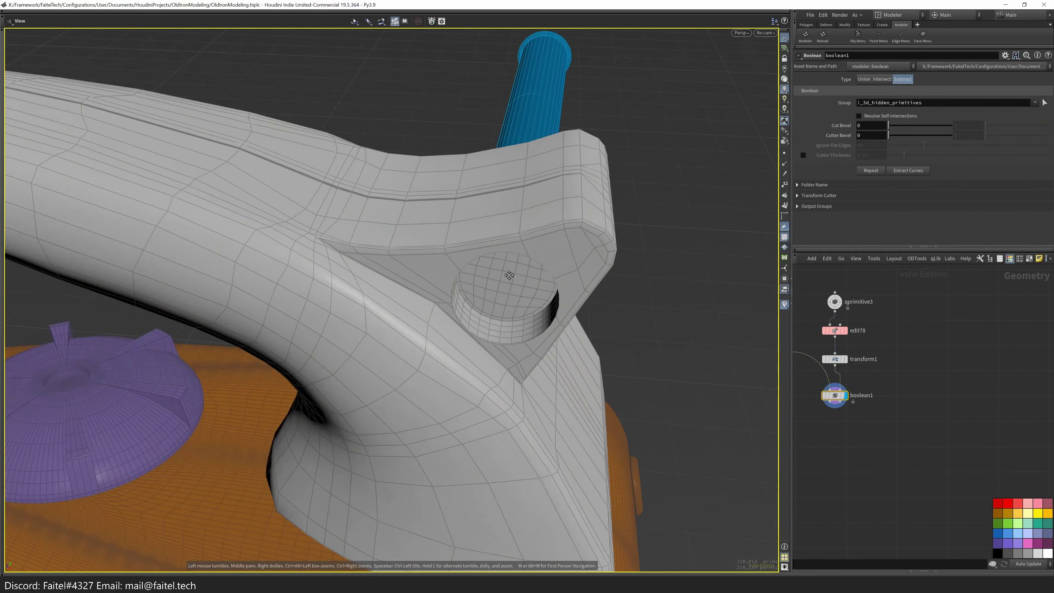
{"action": "scroll", "coordinate": [461, 294], "scroll_direction": "up", "scroll_amount": 5}
{"action": "left_click_drag", "start_coordinate": [469, 292], "coordinate": [444, 347]}
{"action": "left_click", "coordinate": [835, 301]}
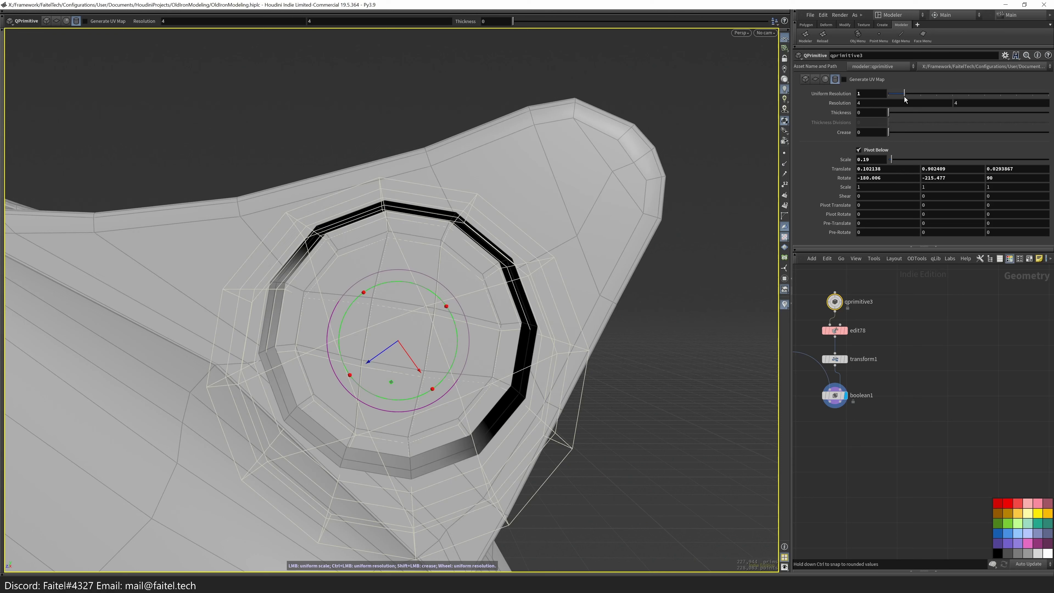
{"action": "left_click", "coordinate": [834, 395]}
{"action": "left_click_drag", "start_coordinate": [581, 361], "coordinate": [593, 369]}
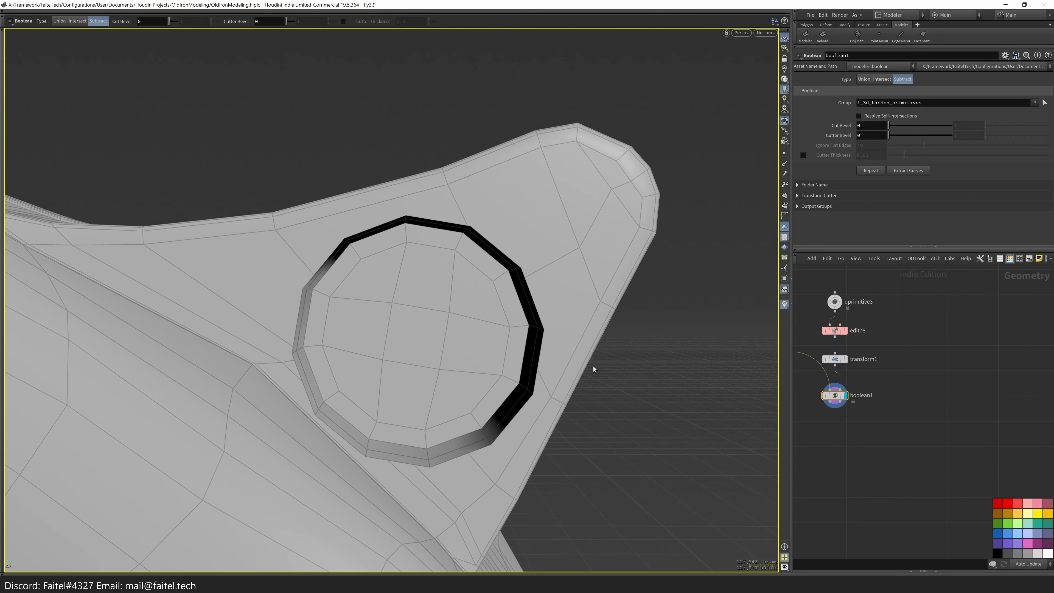
{"action": "left_click", "coordinate": [835, 359]}
{"action": "left_click_drag", "start_coordinate": [670, 341], "coordinate": [602, 374]}
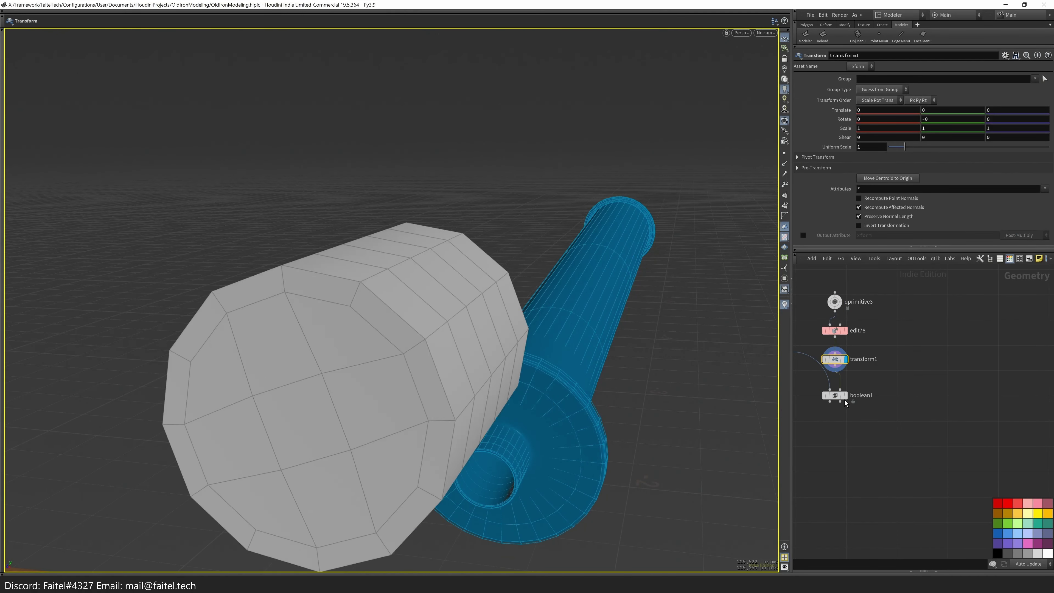
- Select boolean1 and start PolyPen on the cut geometry
{"action": "left_click", "coordinate": [834, 397]}
{"action": "left_click_drag", "start_coordinate": [477, 332], "coordinate": [497, 348]}
{"action": "scroll", "coordinate": [497, 349], "scroll_direction": "up", "scroll_amount": 3}
{"action": "key", "text": "p"}
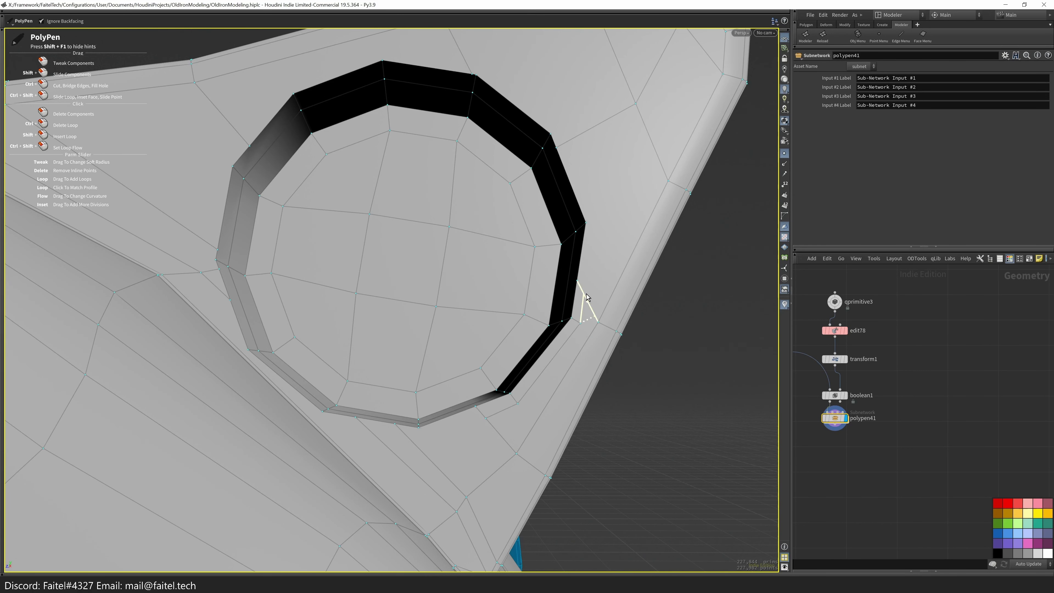
- Draw a new edge from the recess rim across the fin with PolyPen
{"action": "mouse_move", "coordinate": [596, 217]}
{"action": "left_mouse_down"}
{"action": "mouse_move", "coordinate": [626, 207]}
{"action": "mouse_move", "coordinate": [607, 209]}
{"action": "left_mouse_up"}
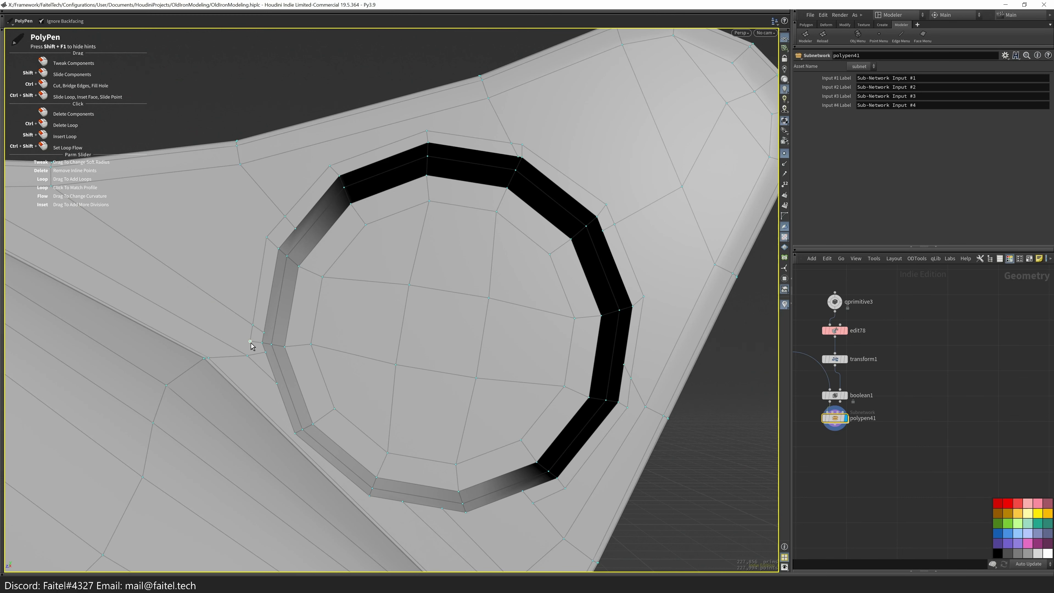
{"action": "key", "text": "space"}
{"action": "scroll", "coordinate": [293, 436], "scroll_direction": "up", "scroll_amount": 5}
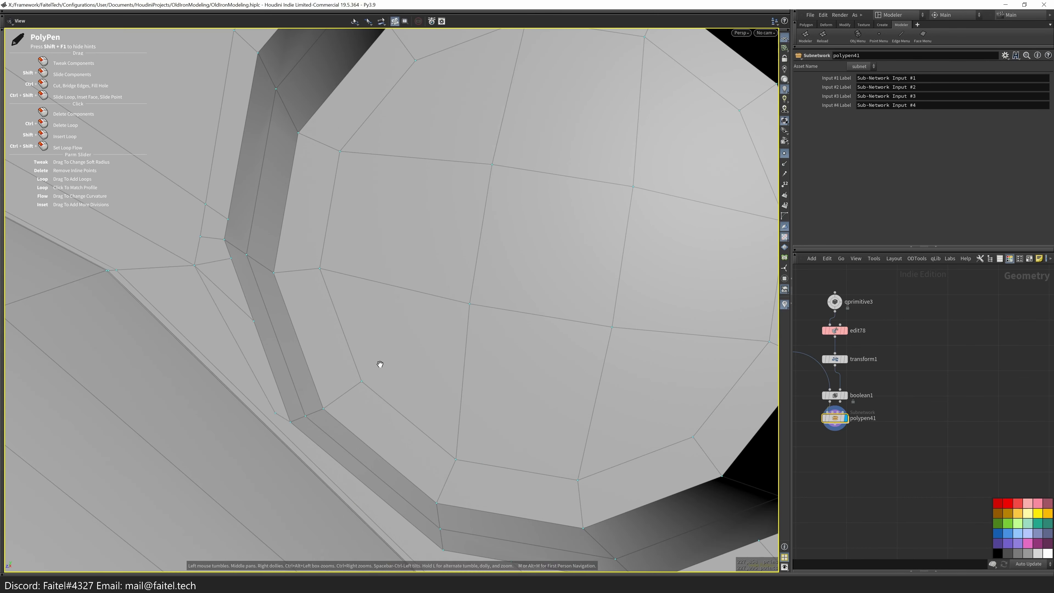
{"action": "key", "text": "space"}
{"action": "scroll", "coordinate": [258, 353], "scroll_direction": "down", "scroll_amount": 3}
{"action": "scroll", "coordinate": [229, 381], "scroll_direction": "up", "scroll_amount": 3}
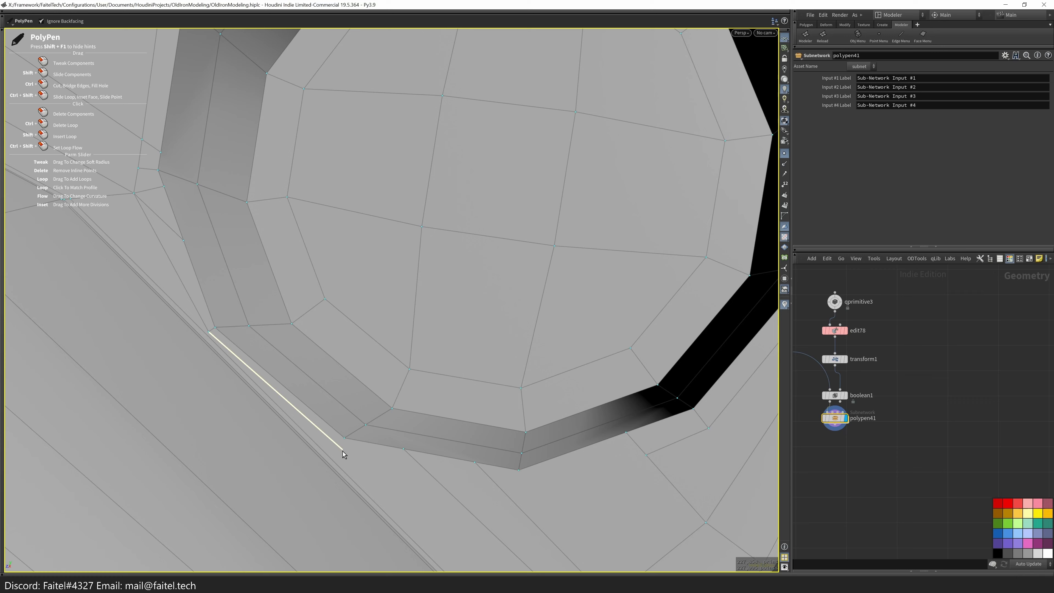
{"action": "left_click", "coordinate": [452, 479]}
{"action": "key", "text": "space"}
{"action": "left_click_drag", "start_coordinate": [452, 479], "coordinate": [468, 459]}
{"action": "scroll", "coordinate": [585, 424], "scroll_direction": "down", "scroll_amount": 5}
{"action": "scroll", "coordinate": [393, 447], "scroll_direction": "up", "scroll_amount": 4}
{"action": "left_click", "coordinate": [481, 375]}
{"action": "key", "text": "space"}
{"action": "left_click_drag", "start_coordinate": [480, 376], "coordinate": [546, 461]}
{"action": "left_click_drag", "start_coordinate": [502, 422], "coordinate": [494, 412]}
{"action": "left_click_drag", "start_coordinate": [402, 394], "coordinate": [593, 312]}
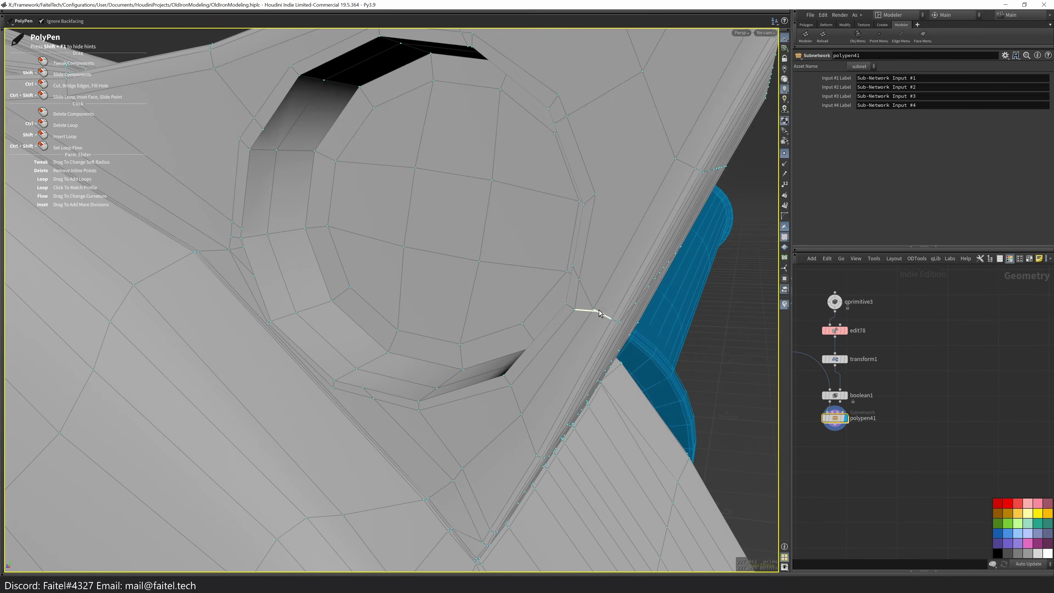
{"action": "left_click_drag", "start_coordinate": [576, 274], "coordinate": [601, 258]}
{"action": "left_click_drag", "start_coordinate": [525, 283], "coordinate": [518, 208]}
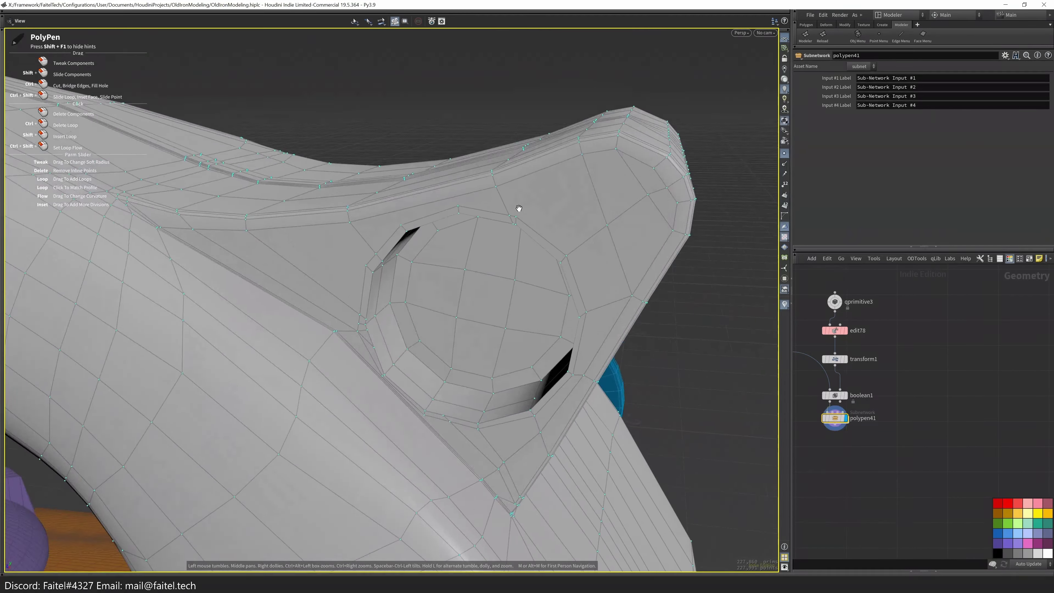
{"action": "scroll", "coordinate": [511, 218], "scroll_direction": "up", "scroll_amount": 5}
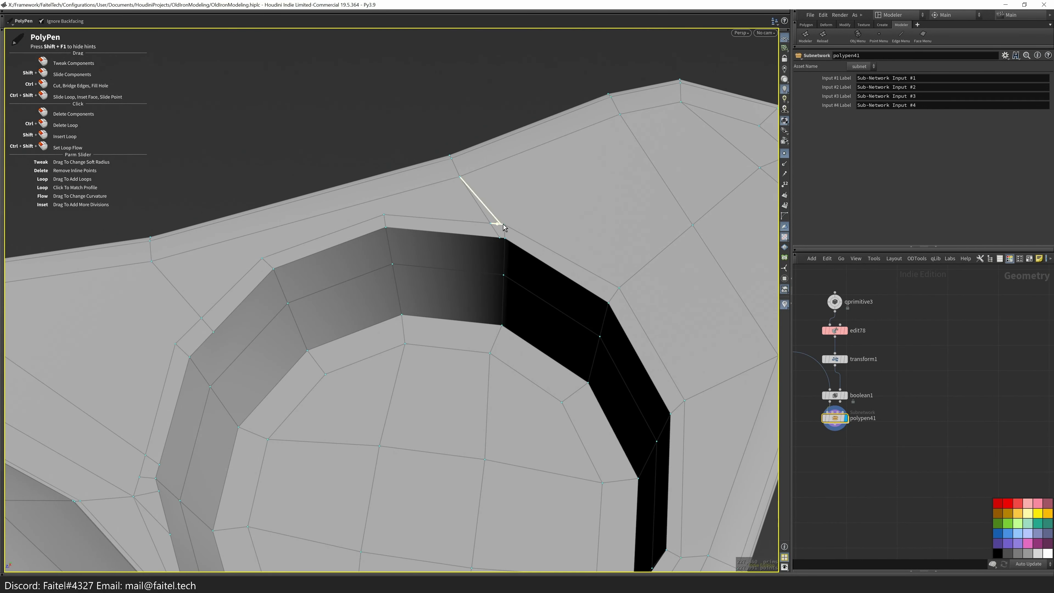
{"action": "scroll", "coordinate": [498, 239], "scroll_direction": "down", "scroll_amount": 5}
{"action": "left_click_drag", "start_coordinate": [473, 252], "coordinate": [494, 266]}
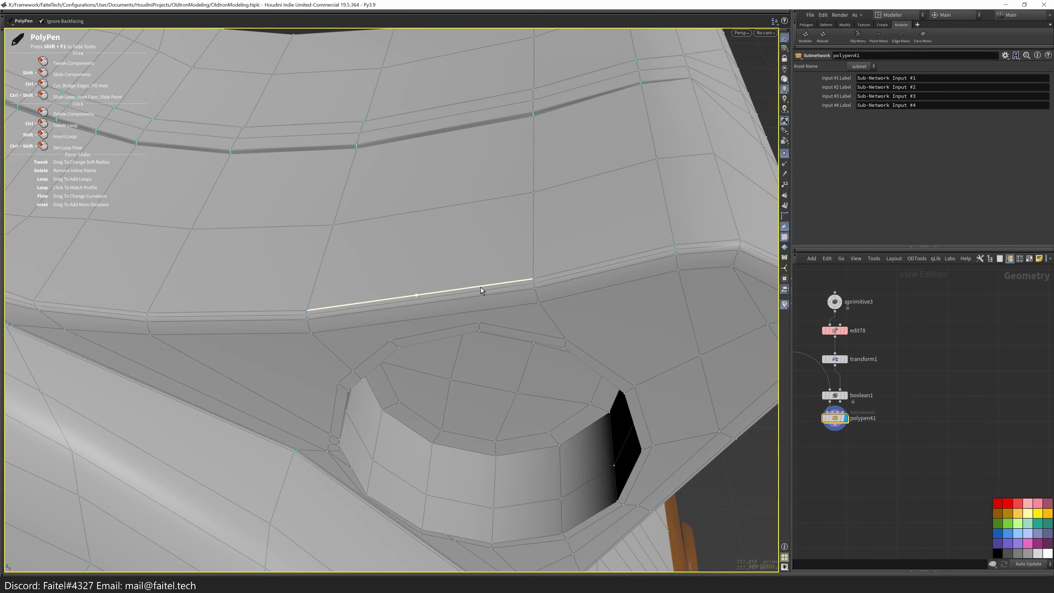
- Insert an edge loop across the fin
{"action": "key", "text": "l"}
{"action": "key", "text": "Return"}
{"action": "left_click_drag", "start_coordinate": [476, 300], "coordinate": [497, 213]}
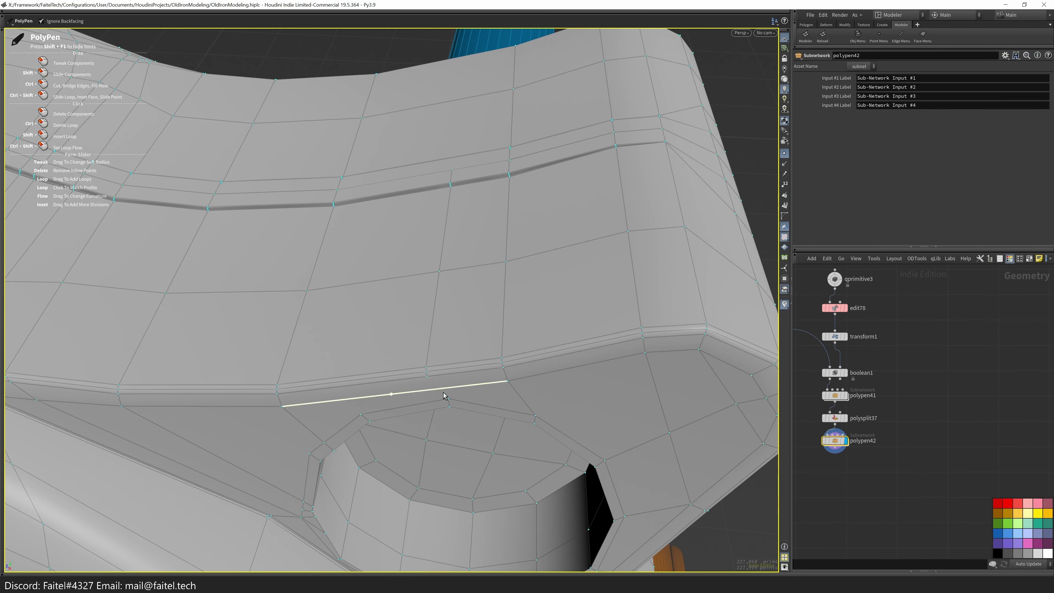
{"action": "left_click_drag", "start_coordinate": [366, 390], "coordinate": [448, 349], "text": "alt"}
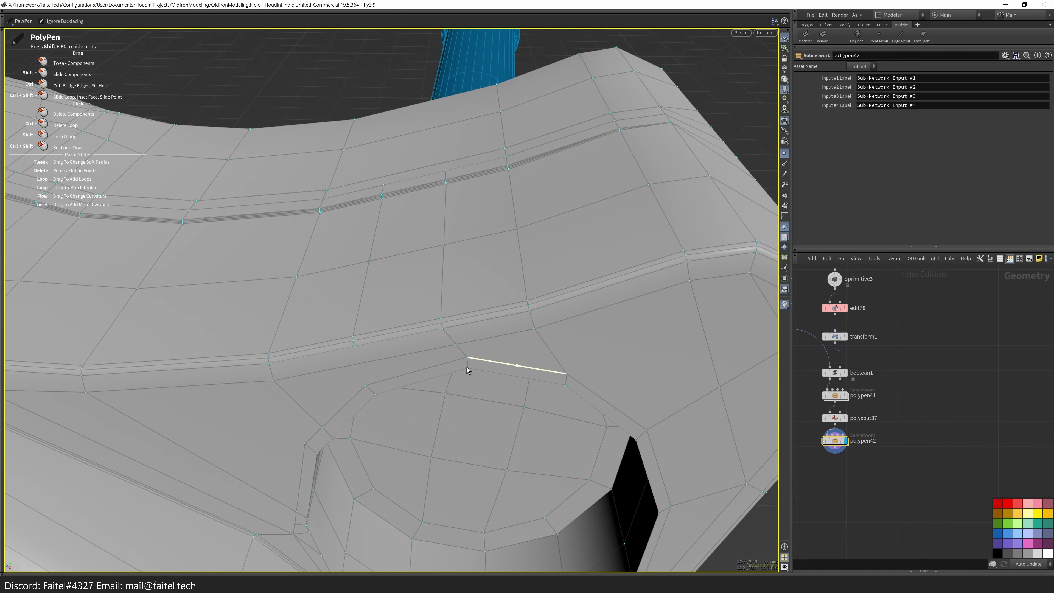
{"action": "left_click_drag", "start_coordinate": [366, 388], "coordinate": [493, 258], "text": "alt"}
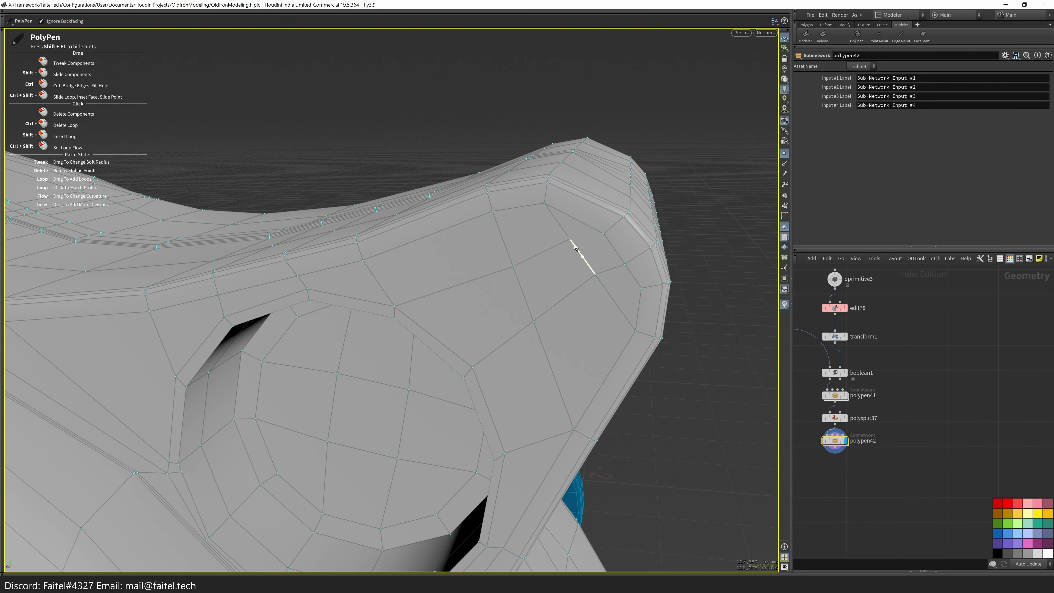
{"action": "left_click_drag", "start_coordinate": [599, 253], "coordinate": [521, 290], "text": "alt"}
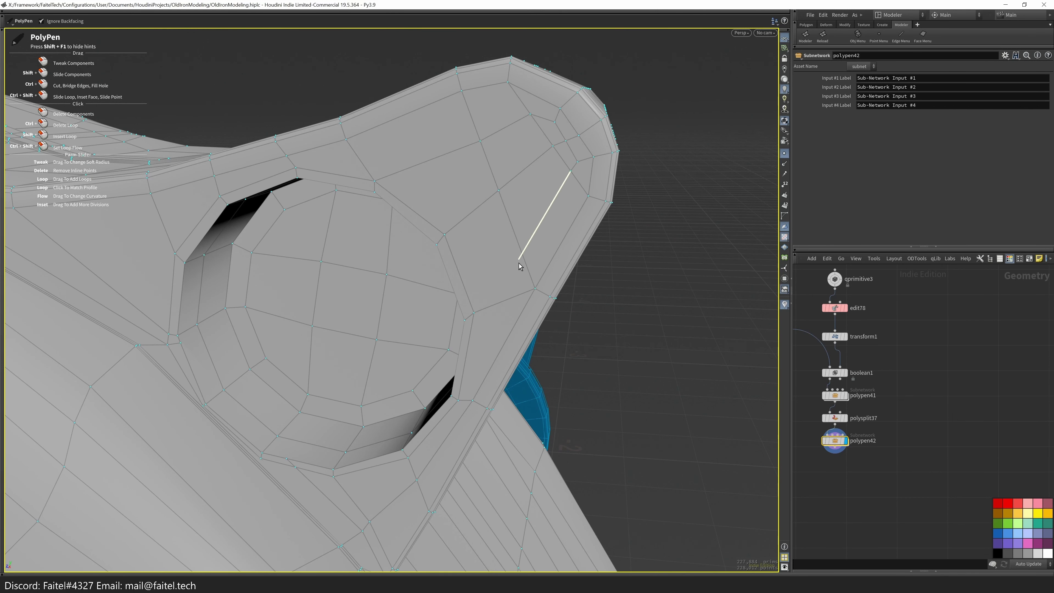
{"action": "mouse_move", "coordinate": [522, 297]}
{"action": "left_mouse_down", "text": "alt"}
{"action": "mouse_move", "coordinate": [536, 266]}
{"action": "mouse_move", "coordinate": [516, 301]}
{"action": "left_mouse_up", "text": "alt"}
{"action": "left_click_drag", "start_coordinate": [512, 252], "coordinate": [481, 258], "text": "alt"}
- Cut two new edges beside the recess near the fin tip and split one more face
{"action": "mouse_move", "coordinate": [456, 166]}
{"action": "left_mouse_down", "text": "ctrl"}
{"action": "mouse_move", "coordinate": [499, 270]}
{"action": "mouse_move", "coordinate": [486, 244]}
{"action": "left_mouse_up", "text": "ctrl"}
{"action": "left_click_drag", "start_coordinate": [486, 245], "coordinate": [524, 146], "text": "ctrl"}
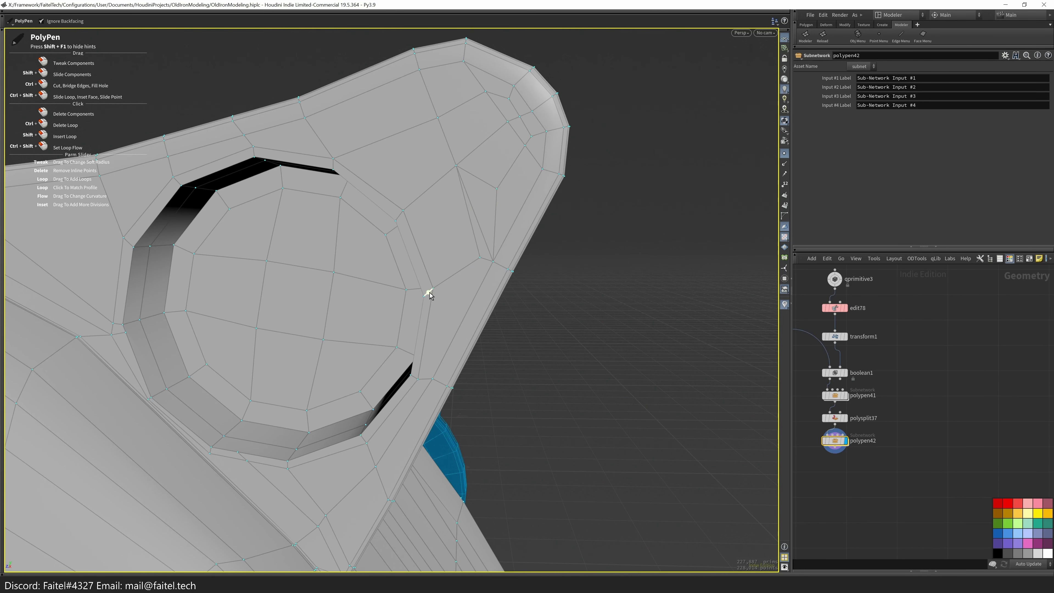
{"action": "left_click_drag", "start_coordinate": [477, 219], "coordinate": [325, 346], "text": "alt"}
{"action": "scroll", "coordinate": [326, 346], "scroll_direction": "down", "scroll_amount": 5}
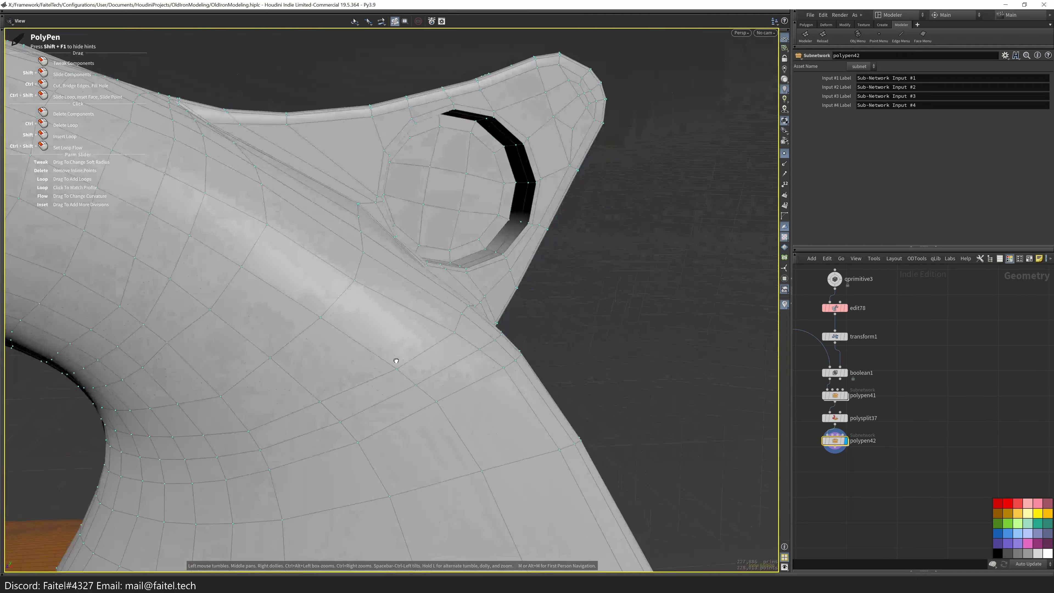
{"action": "scroll", "coordinate": [395, 360], "scroll_direction": "up", "scroll_amount": 3}
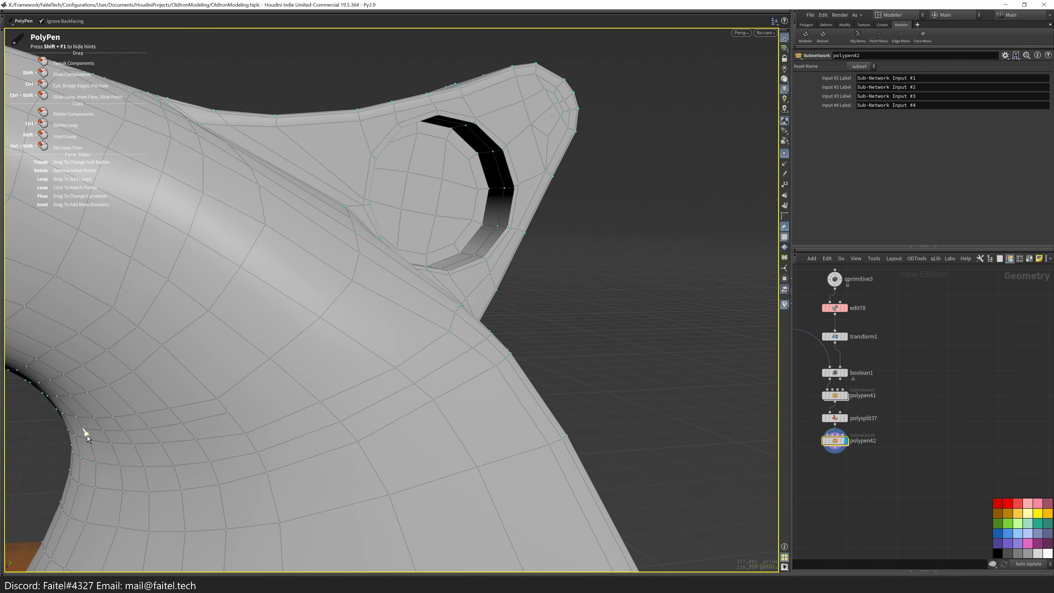
{"action": "scroll", "coordinate": [235, 410], "scroll_direction": "down", "scroll_amount": 3}
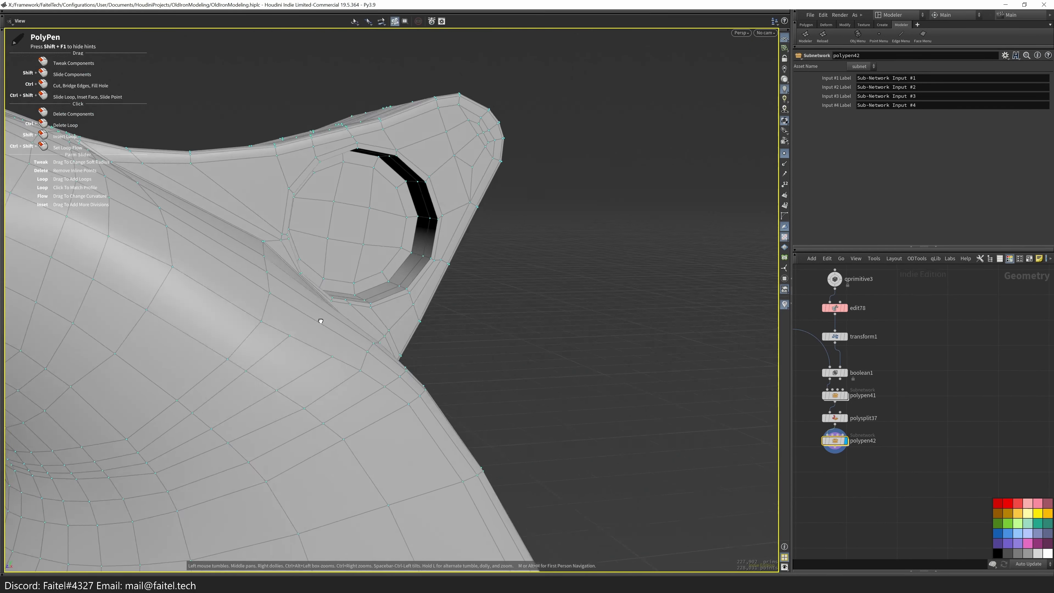
{"action": "left_click_drag", "start_coordinate": [320, 320], "coordinate": [330, 385], "text": "alt"}
{"action": "left_click_drag", "start_coordinate": [352, 236], "coordinate": [422, 295], "text": "alt"}
{"action": "scroll", "coordinate": [421, 295], "scroll_direction": "down", "scroll_amount": 3}
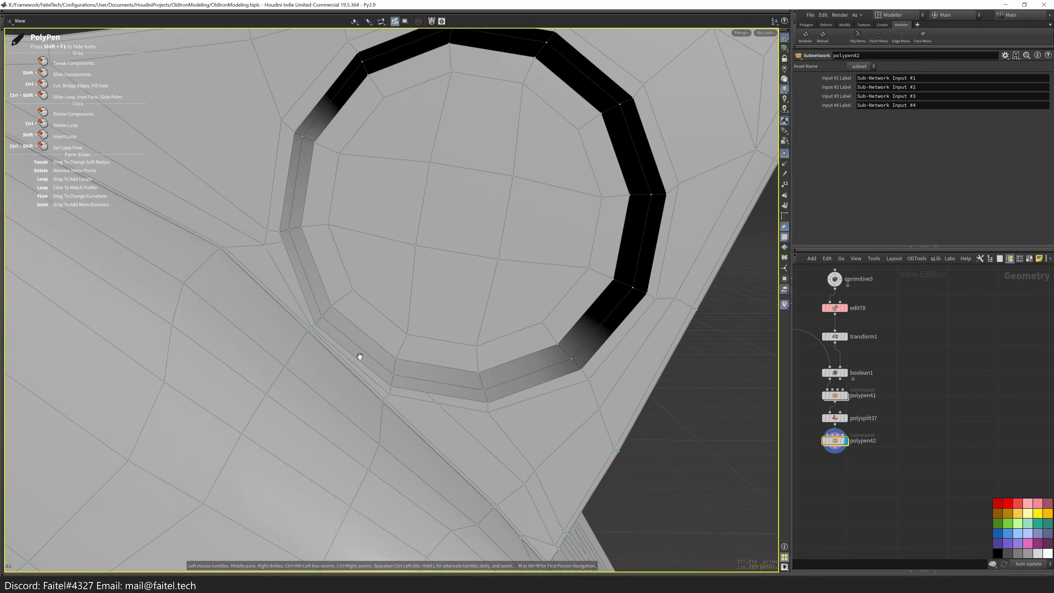
{"action": "left_click_drag", "start_coordinate": [358, 358], "coordinate": [419, 353], "text": "alt"}
- Select the redundant ring of edges around the recess and dissolve it
{"action": "double_click", "coordinate": [419, 353]}
{"action": "scroll", "coordinate": [484, 390], "scroll_direction": "up", "scroll_amount": 4}
{"action": "key", "text": "Return"}
{"action": "left_click_drag", "start_coordinate": [484, 391], "coordinate": [463, 489], "text": "alt"}
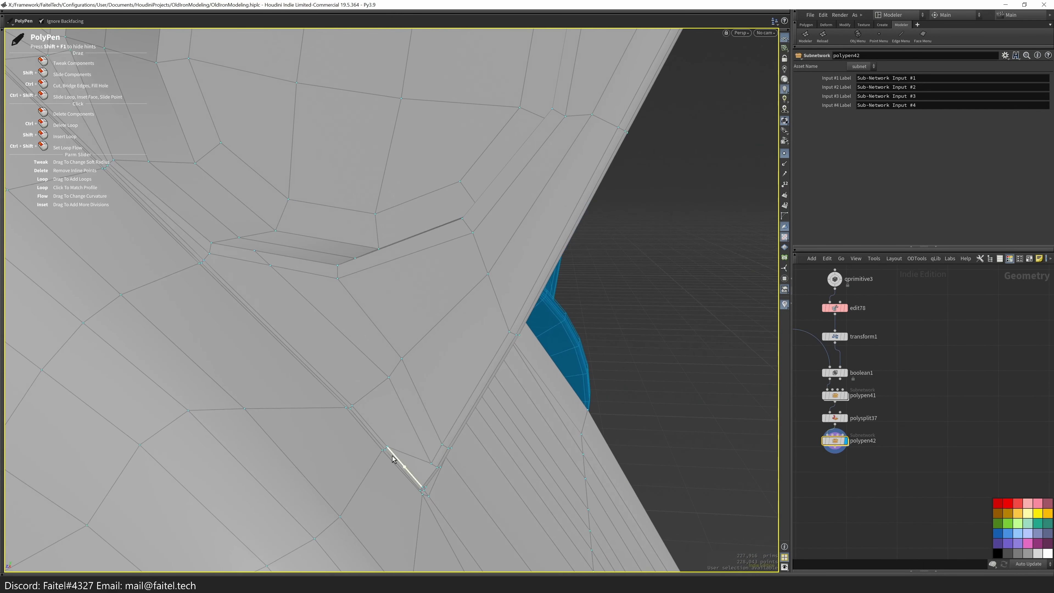
{"action": "left_click_drag", "start_coordinate": [445, 477], "coordinate": [291, 442], "text": "alt"}
{"action": "mouse_move", "coordinate": [274, 348]}
{"action": "left_mouse_down", "text": "alt"}
{"action": "mouse_move", "coordinate": [424, 471]}
{"action": "mouse_move", "coordinate": [337, 403]}
{"action": "mouse_move", "coordinate": [348, 438]}
{"action": "mouse_move", "coordinate": [385, 438]}
{"action": "mouse_move", "coordinate": [408, 473]}
{"action": "mouse_move", "coordinate": [411, 459]}
{"action": "mouse_move", "coordinate": [436, 483]}
{"action": "mouse_move", "coordinate": [412, 443]}
{"action": "mouse_move", "coordinate": [441, 484]}
{"action": "mouse_move", "coordinate": [240, 473]}
{"action": "left_mouse_up", "text": "alt"}
{"action": "key", "text": "Delete"}
{"action": "scroll", "coordinate": [259, 243], "scroll_direction": "up", "scroll_amount": 3}
{"action": "key", "text": "shift+w"}
{"action": "key", "text": "w"}
{"action": "key", "text": "w"}
{"action": "scroll", "coordinate": [274, 272], "scroll_direction": "up", "scroll_amount": 3}
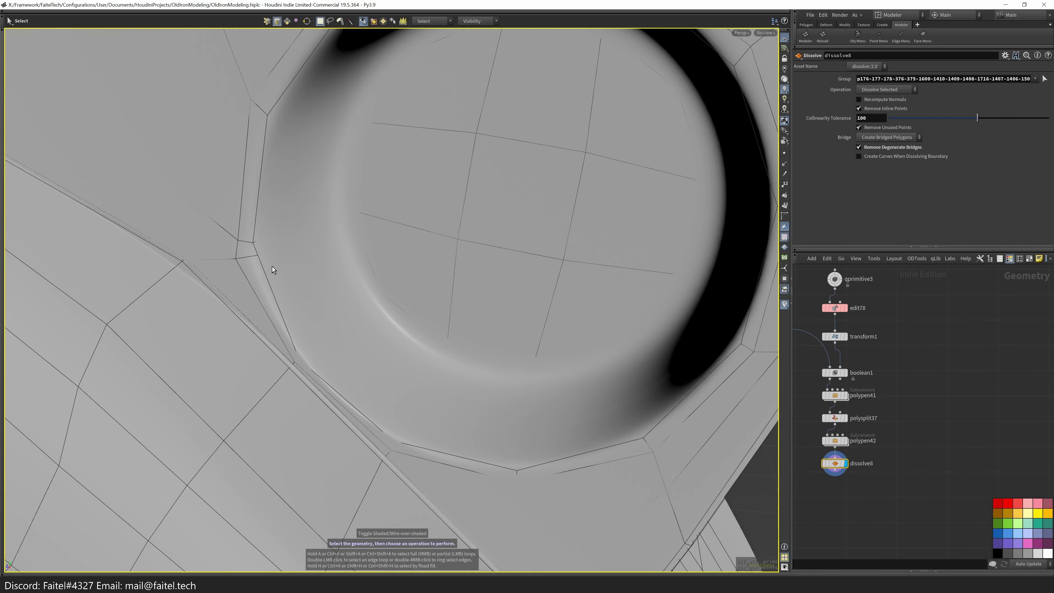
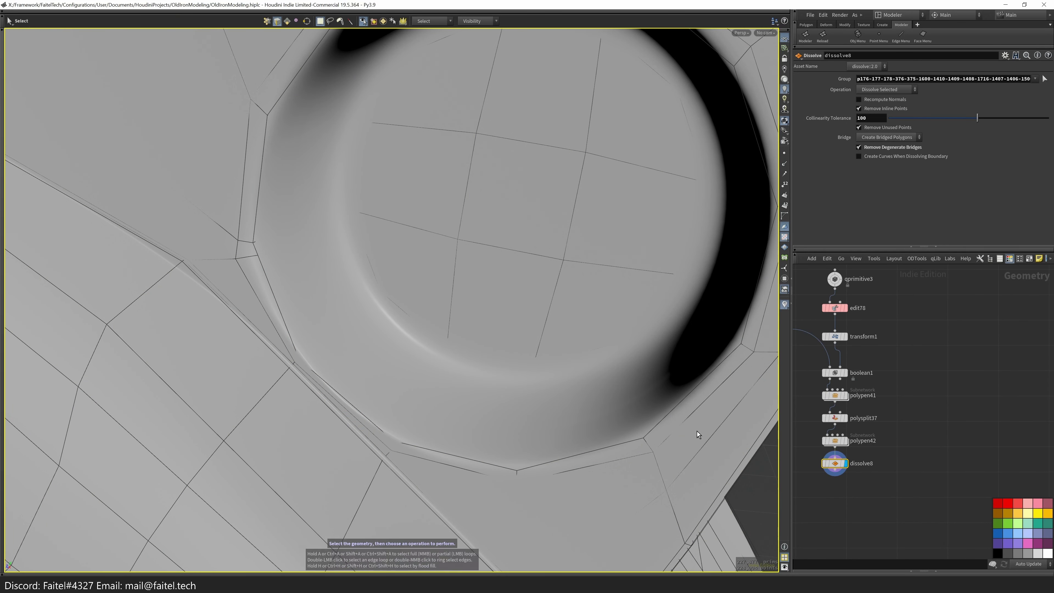
- Show the wireframe over the shaded mesh and orbit toward the recessed hole
{"action": "scroll", "coordinate": [510, 369], "scroll_direction": "down", "scroll_amount": 3}
{"action": "key", "text": "shift+w"}
{"action": "left_click_drag", "start_coordinate": [666, 337], "coordinate": [649, 362], "text": "alt"}
{"action": "scroll", "coordinate": [531, 361], "scroll_direction": "up", "scroll_amount": 3}
{"action": "left_click_drag", "start_coordinate": [530, 361], "coordinate": [384, 243]}
- Activate PolyPen and tumble in close to the rim corner beside the hole
{"action": "key", "text": "p"}
{"action": "scroll", "coordinate": [337, 309], "scroll_direction": "down", "scroll_amount": 2}
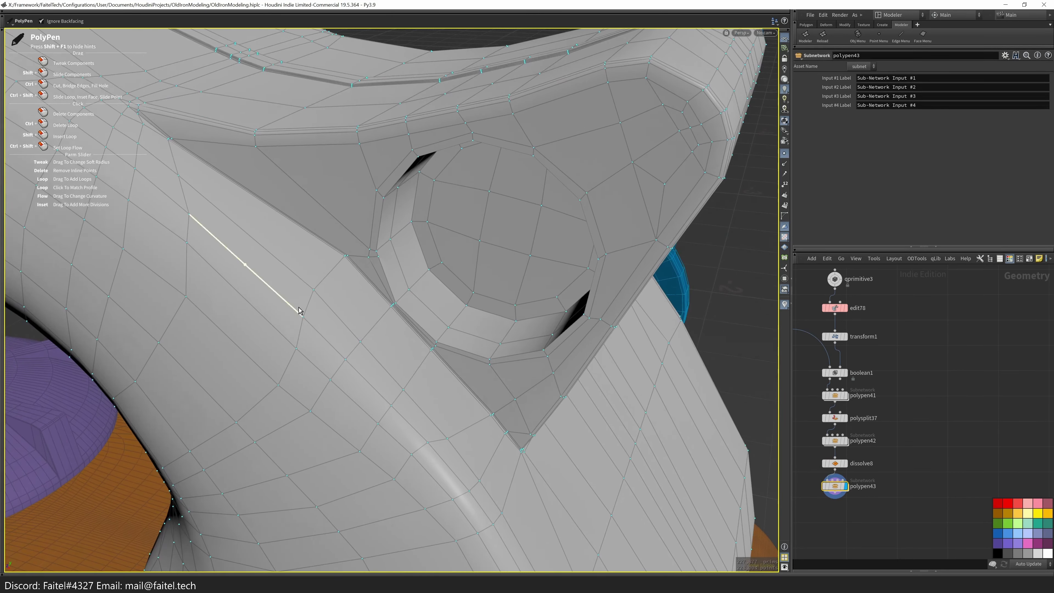
{"action": "scroll", "coordinate": [327, 275], "scroll_direction": "up", "scroll_amount": 2}
{"action": "left_click_drag", "start_coordinate": [327, 276], "coordinate": [292, 288], "text": "alt"}
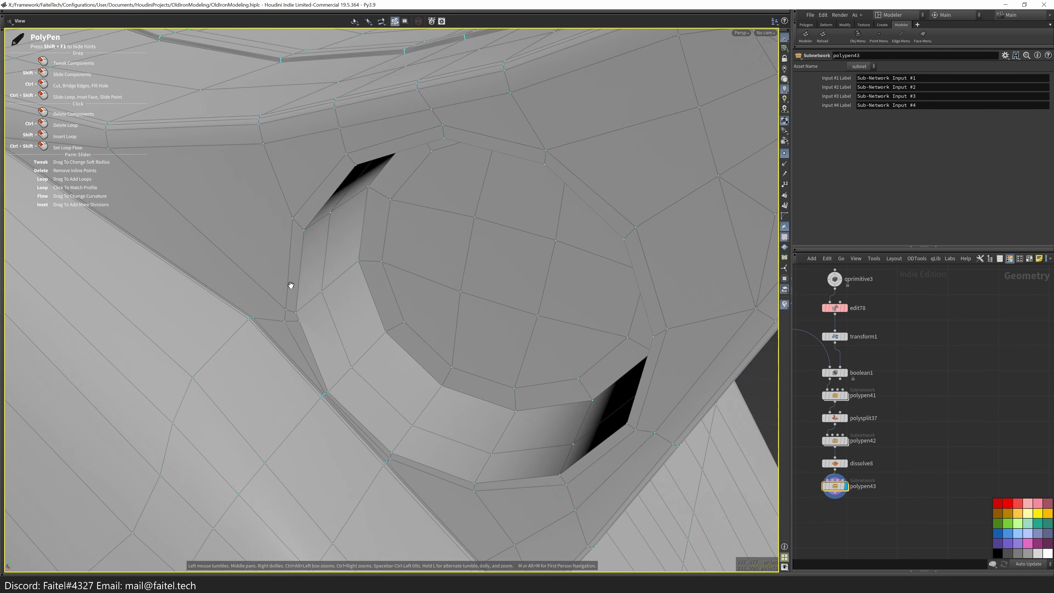
{"action": "scroll", "coordinate": [330, 270], "scroll_direction": "up", "scroll_amount": 3}
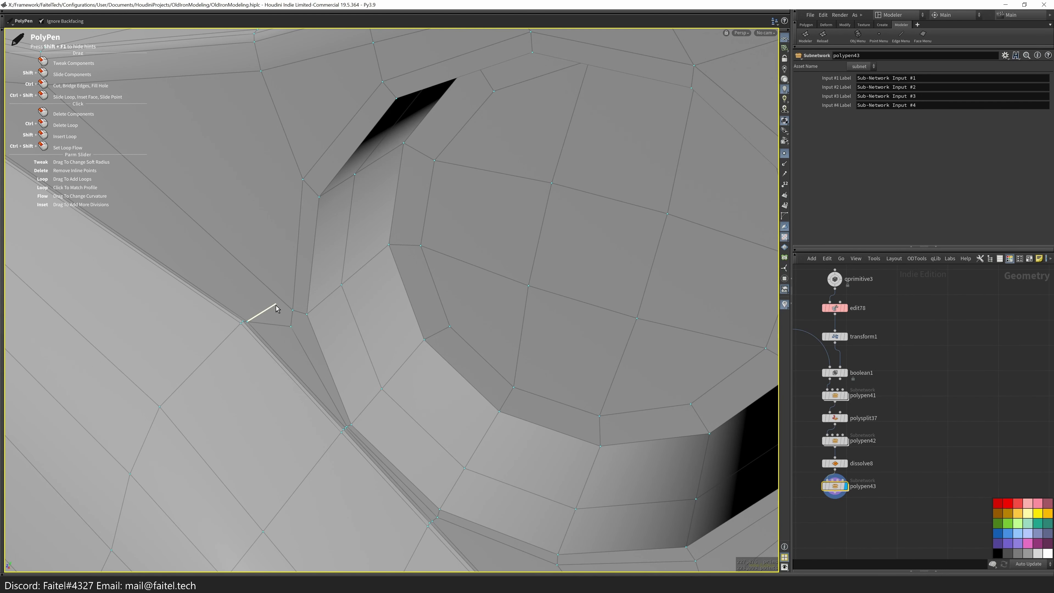
{"action": "left_click_drag", "start_coordinate": [286, 336], "coordinate": [314, 368], "text": "alt"}
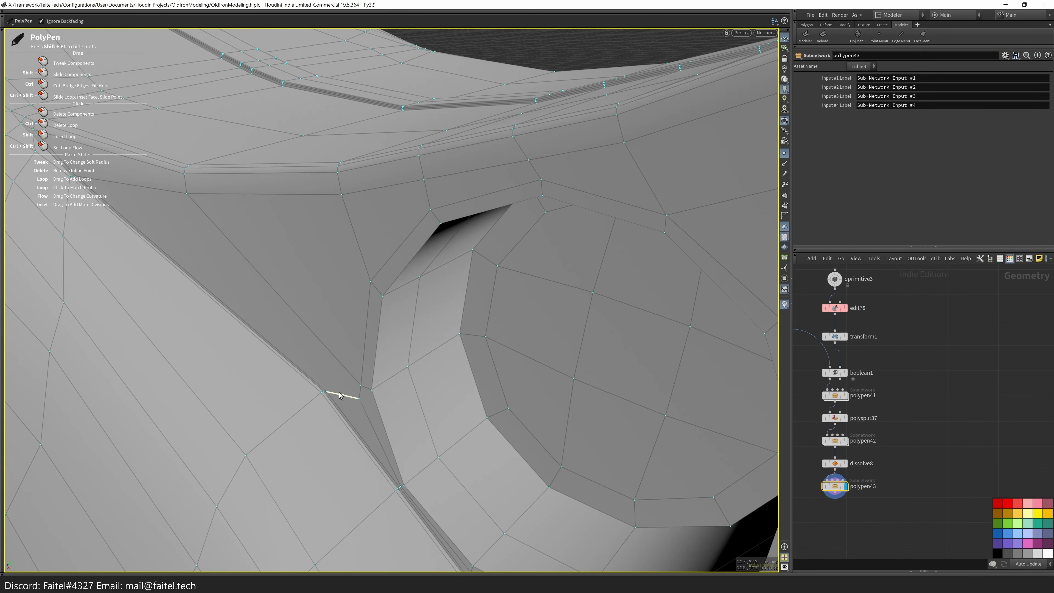
{"action": "left_click_drag", "start_coordinate": [344, 403], "coordinate": [366, 336], "text": "alt"}
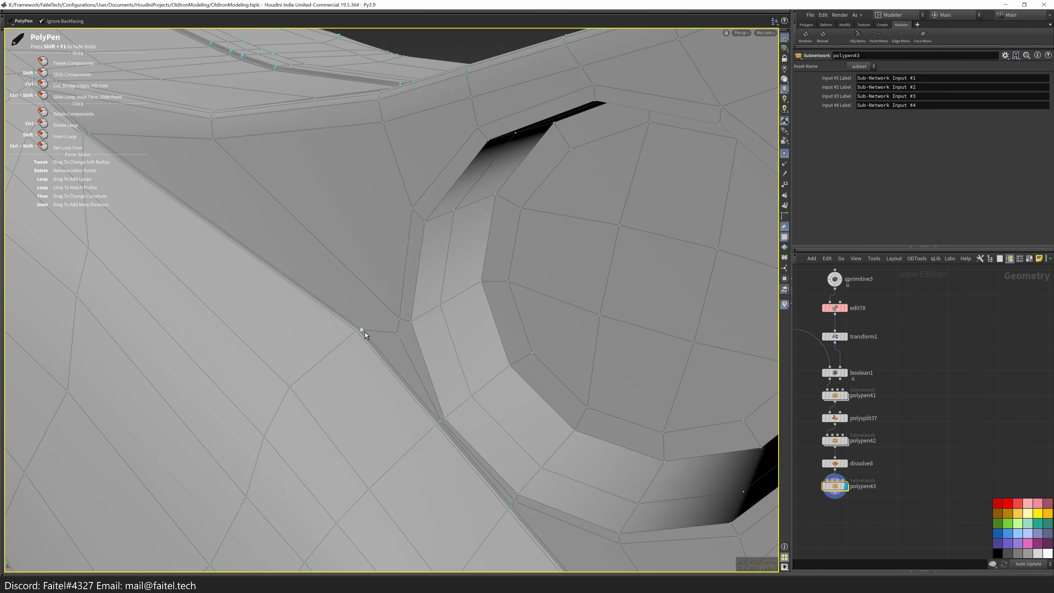
{"action": "left_click_drag", "start_coordinate": [395, 189], "coordinate": [347, 364], "text": "alt"}
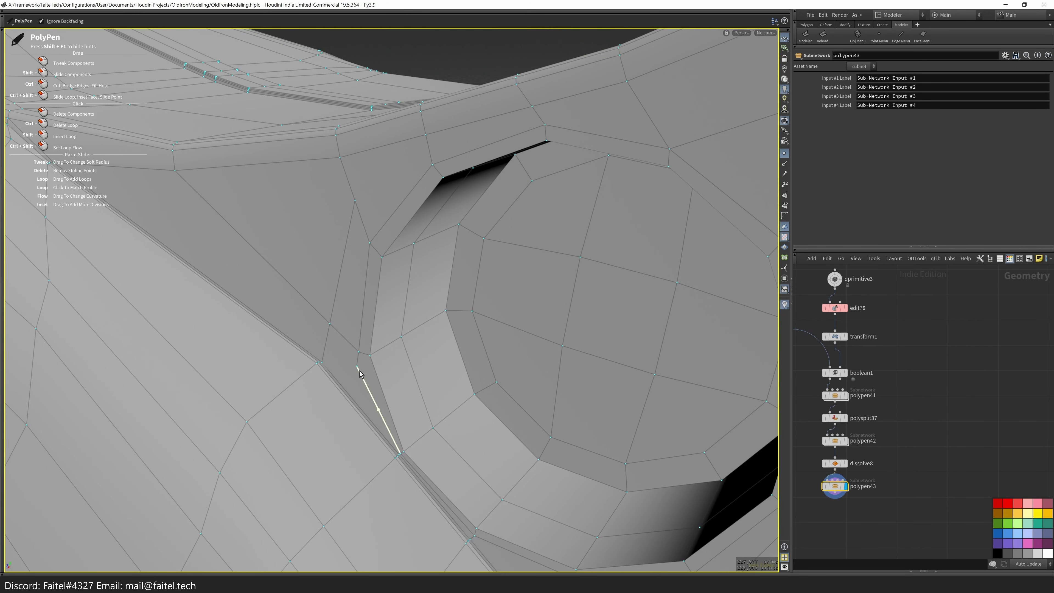
{"action": "mouse_move", "coordinate": [381, 410]}
{"action": "left_mouse_down", "text": "alt"}
{"action": "mouse_move", "coordinate": [343, 365]}
{"action": "mouse_move", "coordinate": [334, 327]}
{"action": "mouse_move", "coordinate": [367, 349]}
{"action": "mouse_move", "coordinate": [375, 413]}
{"action": "left_mouse_up", "text": "alt"}
- Cut a new edge from the rim corner down to the vertex below and inspect it
{"action": "left_click", "coordinate": [375, 409], "text": "ctrl"}
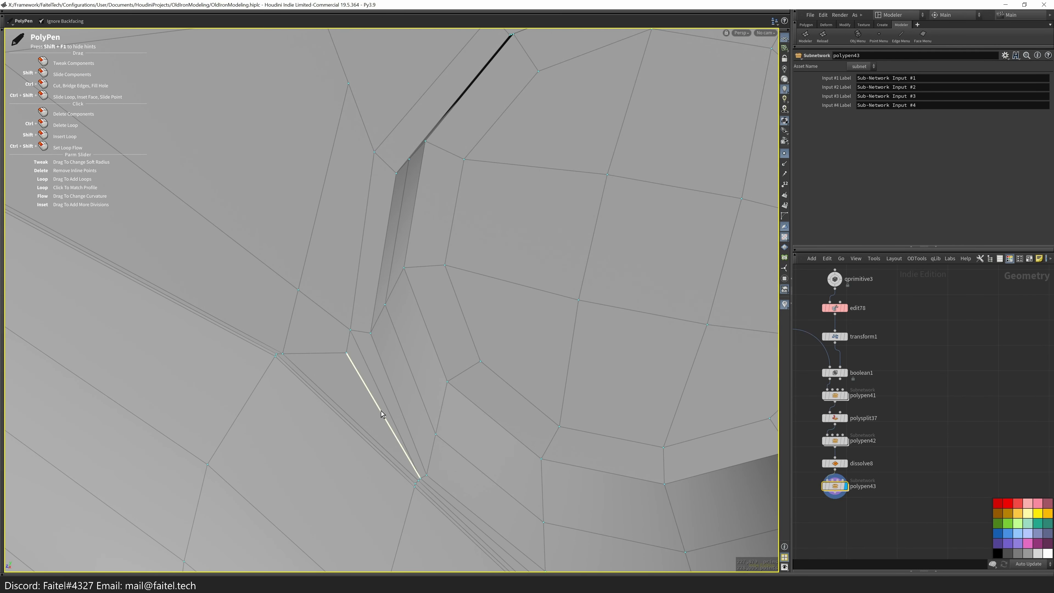
{"action": "left_click_drag", "start_coordinate": [327, 355], "coordinate": [360, 400], "text": "alt"}
{"action": "left_click_drag", "start_coordinate": [354, 348], "coordinate": [315, 268], "text": "alt"}
{"action": "left_click_drag", "start_coordinate": [390, 212], "coordinate": [344, 360], "text": "alt"}
{"action": "key", "text": "grave"}
{"action": "left_click", "coordinate": [255, 285]}
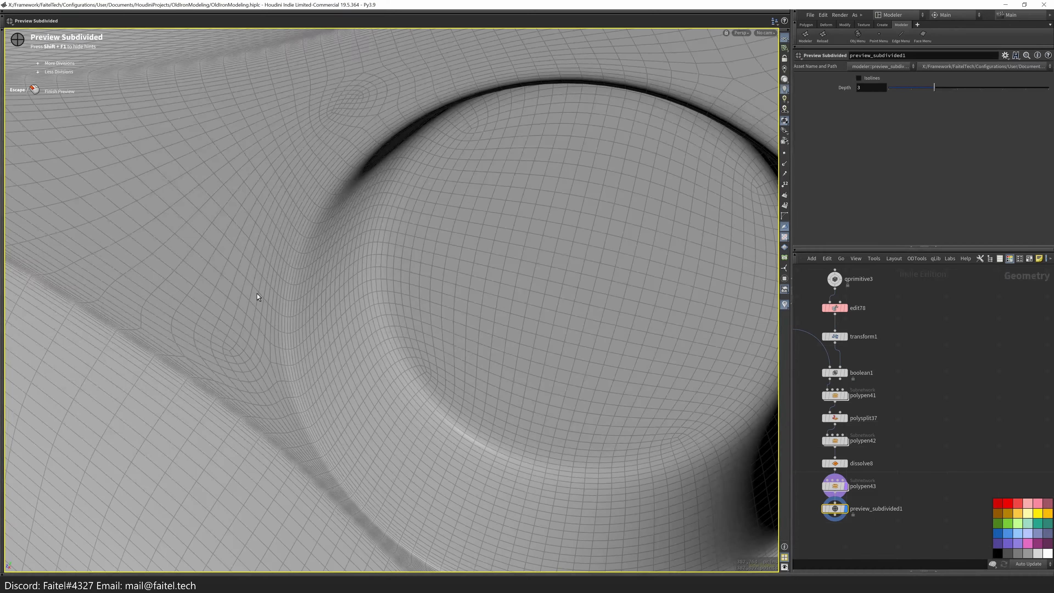
{"action": "left_click", "coordinate": [313, 340]}
{"action": "left_click_drag", "start_coordinate": [313, 340], "coordinate": [320, 428], "text": "alt"}
{"action": "left_click_drag", "start_coordinate": [238, 373], "coordinate": [217, 370], "text": "alt"}
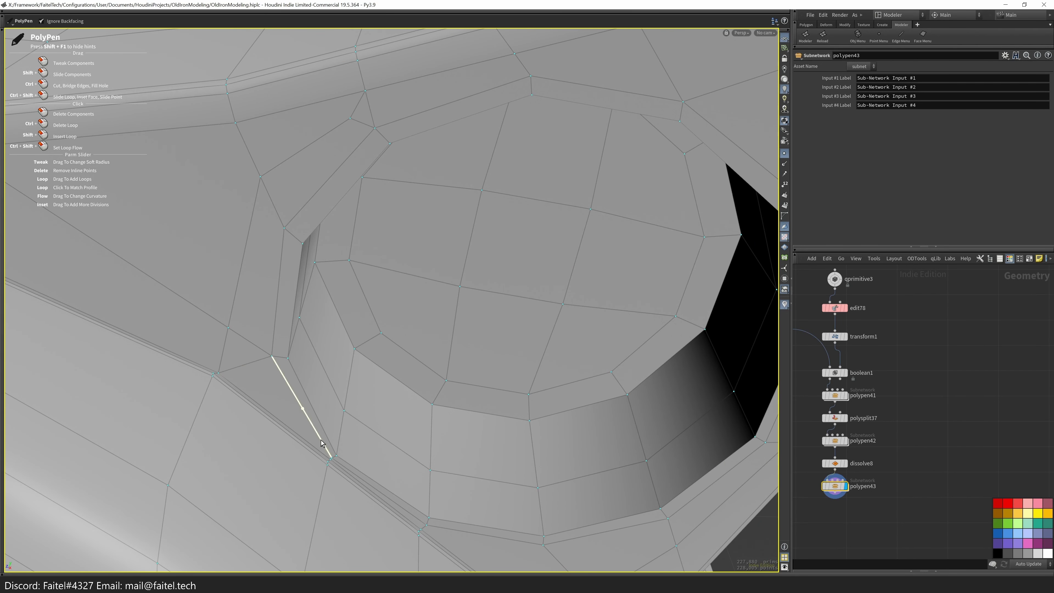
{"action": "left_click_drag", "start_coordinate": [223, 373], "coordinate": [308, 292], "text": "alt"}
{"action": "scroll", "coordinate": [308, 292], "scroll_direction": "up", "scroll_amount": 5}
- Bevel the hole's rim edge loop twice with offset 0.0047 and 2 divisions
{"action": "key", "text": "b"}
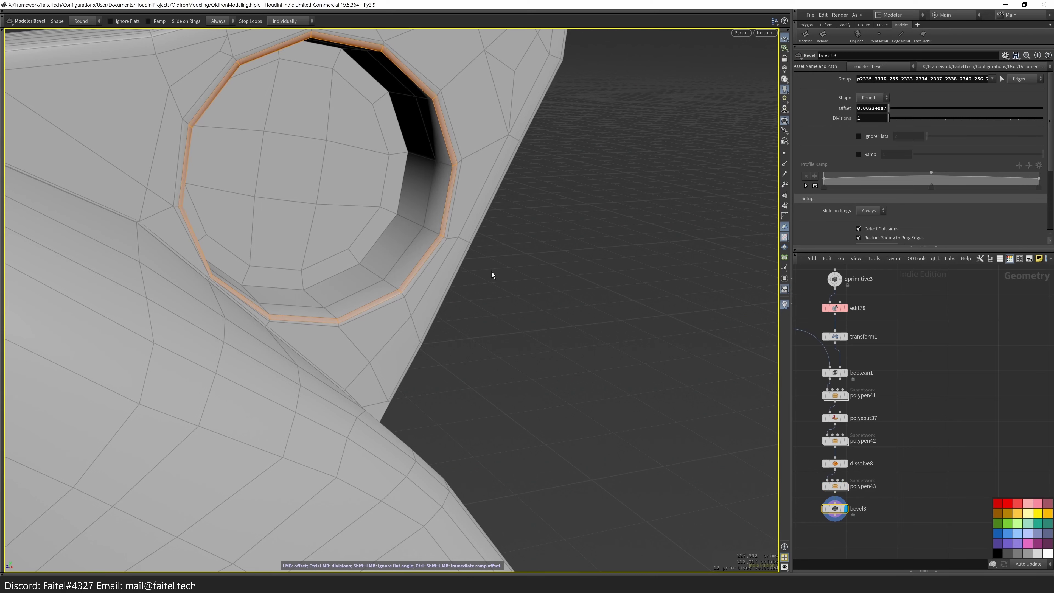
{"action": "key", "text": "s"}
{"action": "left_click_drag", "start_coordinate": [508, 276], "coordinate": [428, 305], "text": "alt"}
{"action": "left_click_drag", "start_coordinate": [511, 328], "coordinate": [570, 278], "text": "alt"}
{"action": "key", "text": "b"}
{"action": "key", "text": "b"}
{"action": "key", "text": "s"}
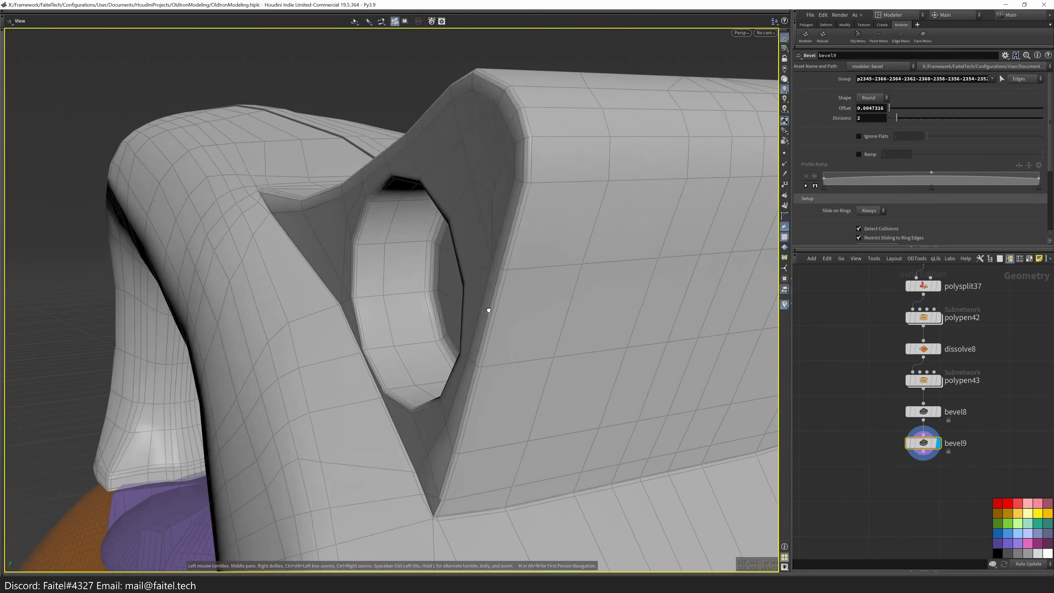
- Select the inner cap faces and shift them slightly back along X
{"action": "left_click", "coordinate": [395, 319]}
{"action": "left_click", "coordinate": [342, 318], "text": "shift"}
{"action": "key", "text": "t"}
{"action": "mouse_move", "coordinate": [373, 334]}
{"action": "left_mouse_down", "text": "alt"}
{"action": "mouse_move", "coordinate": [398, 299]}
{"action": "mouse_move", "coordinate": [379, 297]}
{"action": "mouse_move", "coordinate": [442, 295]}
{"action": "mouse_move", "coordinate": [399, 328]}
{"action": "mouse_move", "coordinate": [380, 321]}
{"action": "mouse_move", "coordinate": [433, 308]}
{"action": "mouse_move", "coordinate": [177, 389]}
{"action": "mouse_move", "coordinate": [240, 412]}
{"action": "mouse_move", "coordinate": [419, 381]}
{"action": "mouse_move", "coordinate": [423, 363]}
{"action": "mouse_move", "coordinate": [372, 384]}
{"action": "mouse_move", "coordinate": [301, 358]}
{"action": "mouse_move", "coordinate": [391, 327]}
{"action": "left_mouse_up", "text": "alt"}
{"action": "key", "text": "w"}
- Insert an edge loop around the handle
{"action": "key", "text": "l"}
{"action": "left_click", "coordinate": [177, 388]}
{"action": "key", "text": "Return"}
{"action": "key", "text": "Escape"}
{"action": "scroll", "coordinate": [555, 218], "scroll_direction": "up", "scroll_amount": 5}
{"action": "left_click_drag", "start_coordinate": [555, 218], "coordinate": [490, 309]}
- Mirror the model across its centre with Utilities > Half mirror
{"action": "key", "text": "w"}
{"action": "key", "text": "s"}
{"action": "key", "text": "grave"}
{"action": "left_click", "coordinate": [560, 501]}
{"action": "key", "text": "Escape"}
{"action": "key", "text": "w"}
{"action": "left_click_drag", "start_coordinate": [560, 502], "coordinate": [301, 347]}
{"action": "scroll", "coordinate": [442, 153], "scroll_direction": "up", "scroll_amount": 5}
{"action": "left_click_drag", "start_coordinate": [442, 153], "coordinate": [294, 254]}
{"action": "key", "text": "w"}
{"action": "key", "text": "s"}
{"action": "key", "text": "grave"}
- Delete the cap faces inside the hole, then undo back to before the mirror
{"action": "key", "text": "q"}
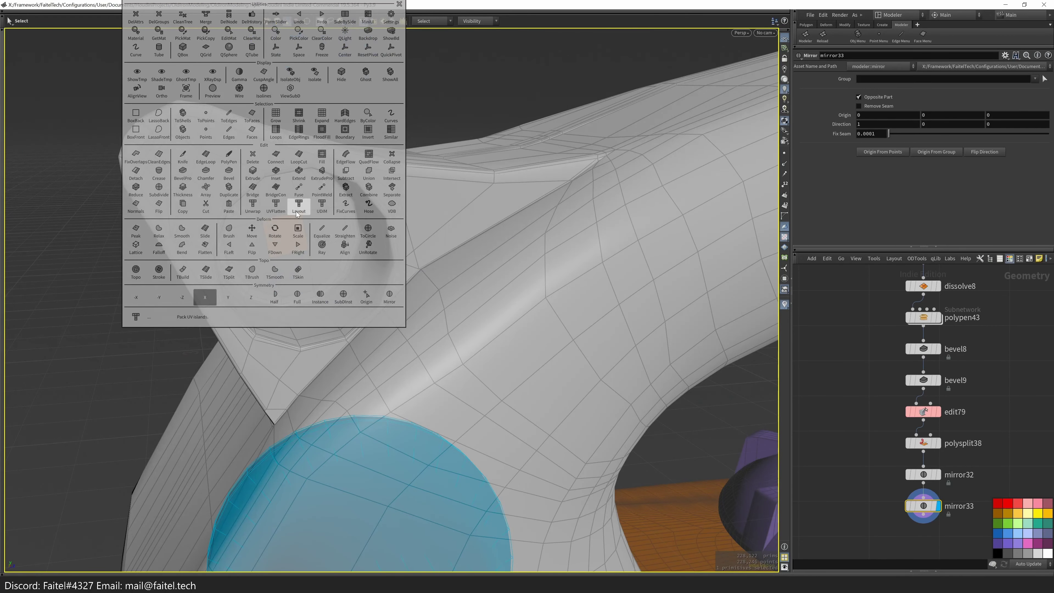
{"action": "left_click", "coordinate": [294, 208]}
{"action": "key", "text": "q"}
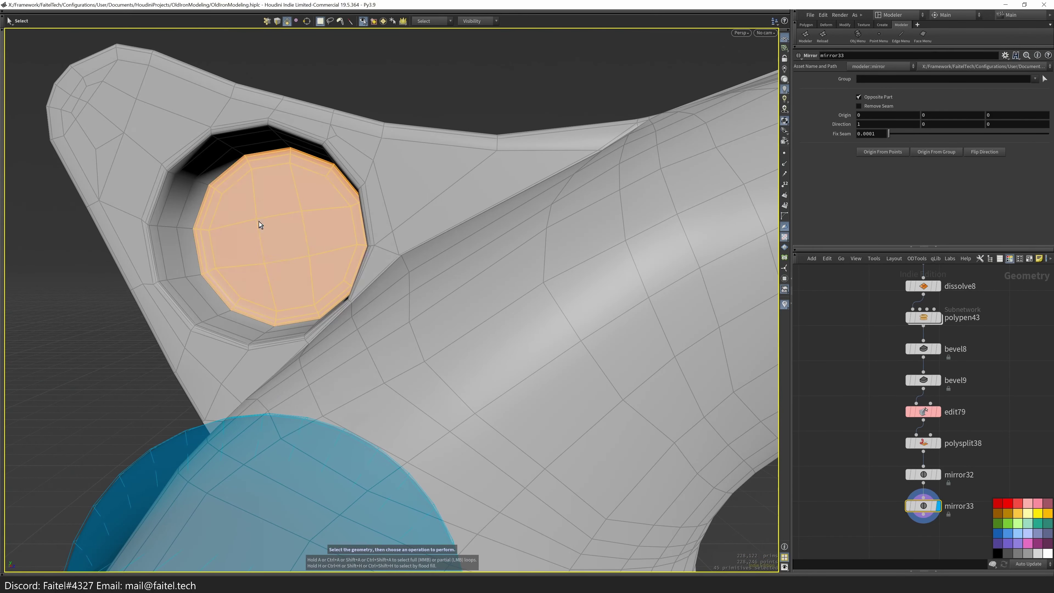
{"action": "middle_click_drag", "start_coordinate": [259, 224], "coordinate": [323, 286]}
{"action": "key", "text": "Delete"}
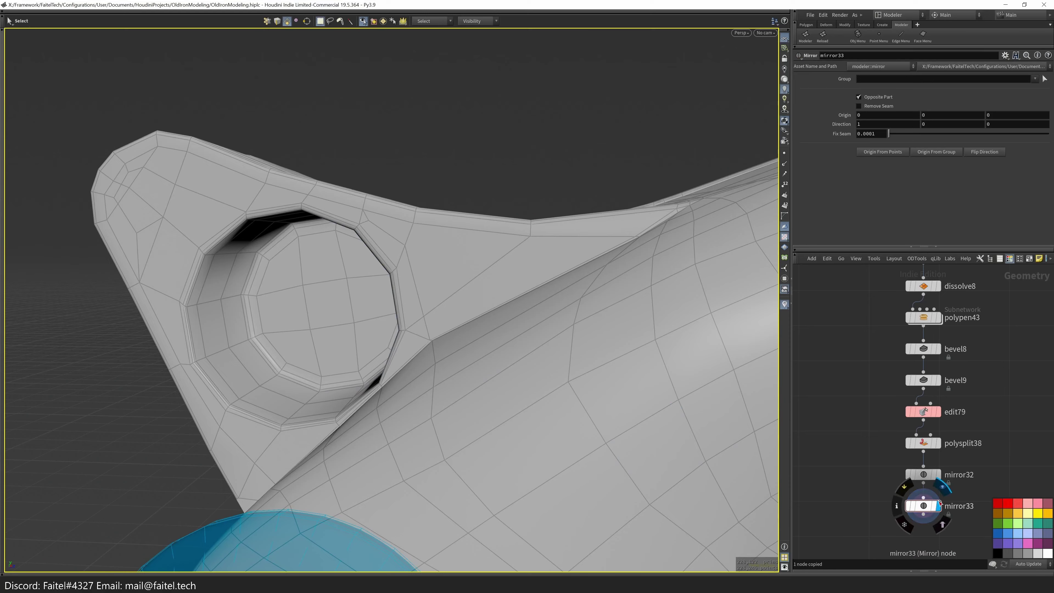
{"action": "key", "text": "ctrl+z"}
{"action": "key", "text": "ctrl+z"}
{"action": "key", "text": "ctrl+z"}
{"action": "key", "text": "ctrl+z"}
{"action": "key", "text": "ctrl+z"}
{"action": "key", "text": "ctrl+z"}
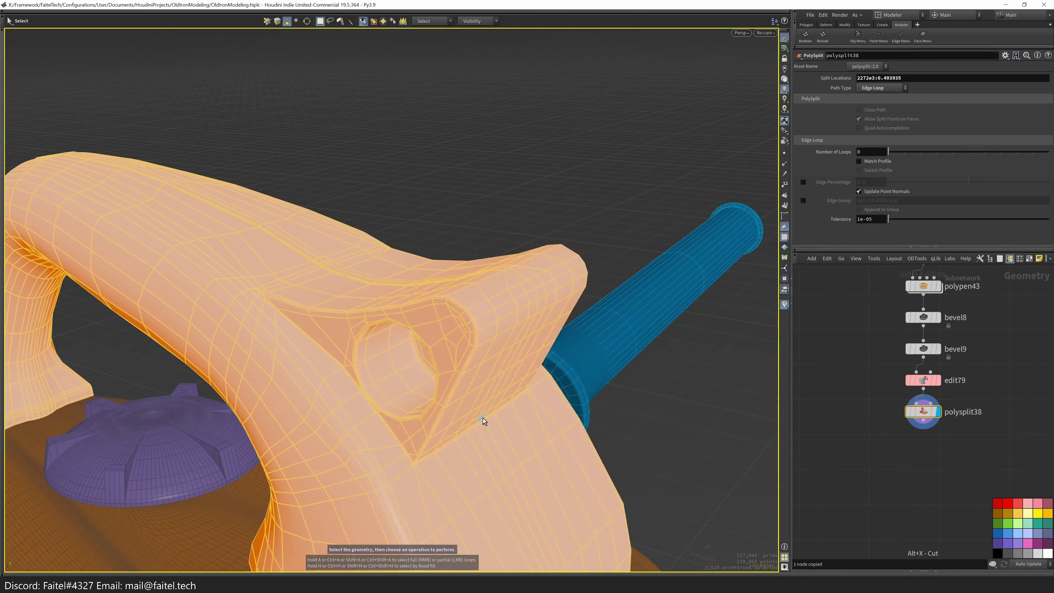
- Try fusing overlapping points and mirroring the model across its centre
{"action": "left_click", "coordinate": [497, 427]}
{"action": "left_click_drag", "start_coordinate": [497, 426], "coordinate": [478, 310], "text": "alt"}
{"action": "key", "text": "space"}
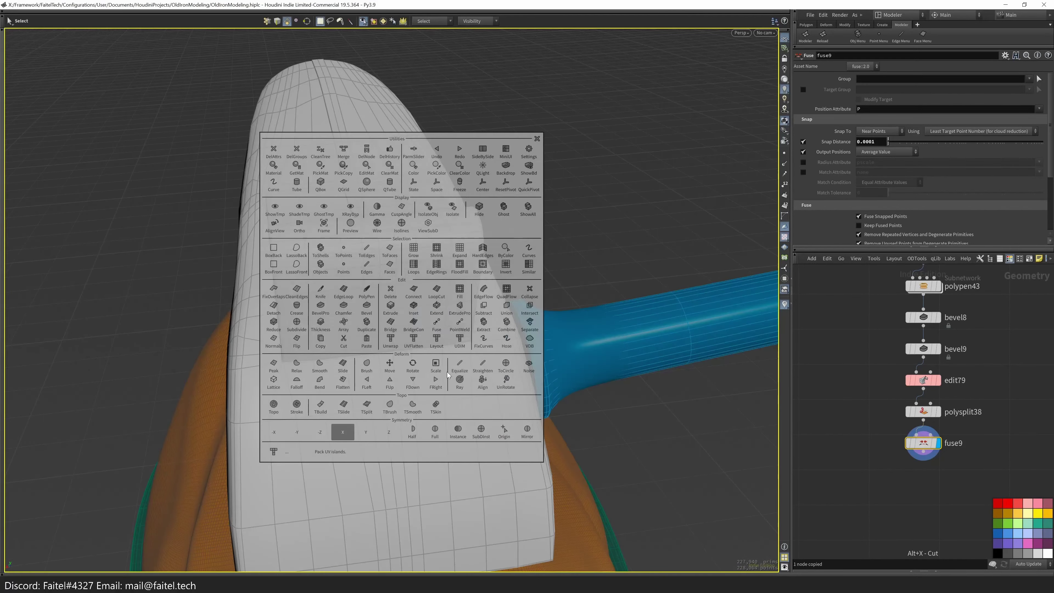
{"action": "left_click", "coordinate": [506, 366]}
{"action": "left_click_drag", "start_coordinate": [506, 366], "coordinate": [560, 223], "text": "alt"}
- Select the hole's cap faces across several picks and delete them
{"action": "key", "text": "space"}
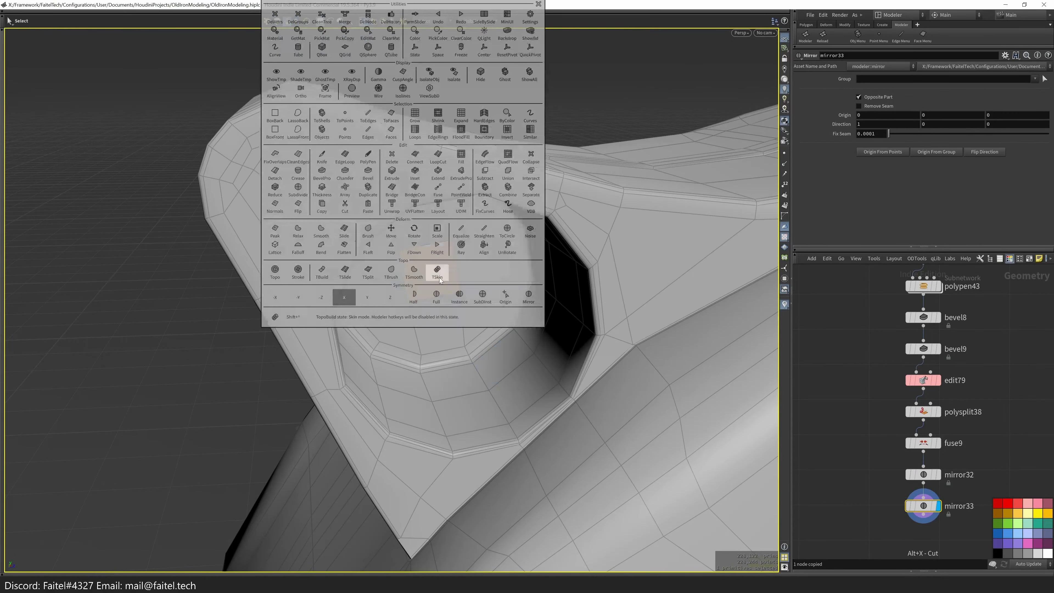
{"action": "left_click", "coordinate": [436, 271]}
{"action": "key", "text": "space"}
{"action": "left_click", "coordinate": [353, 273]}
{"action": "left_click_drag", "start_coordinate": [354, 273], "coordinate": [424, 267], "text": "alt"}
{"action": "key", "text": "space"}
{"action": "left_click", "coordinate": [424, 267]}
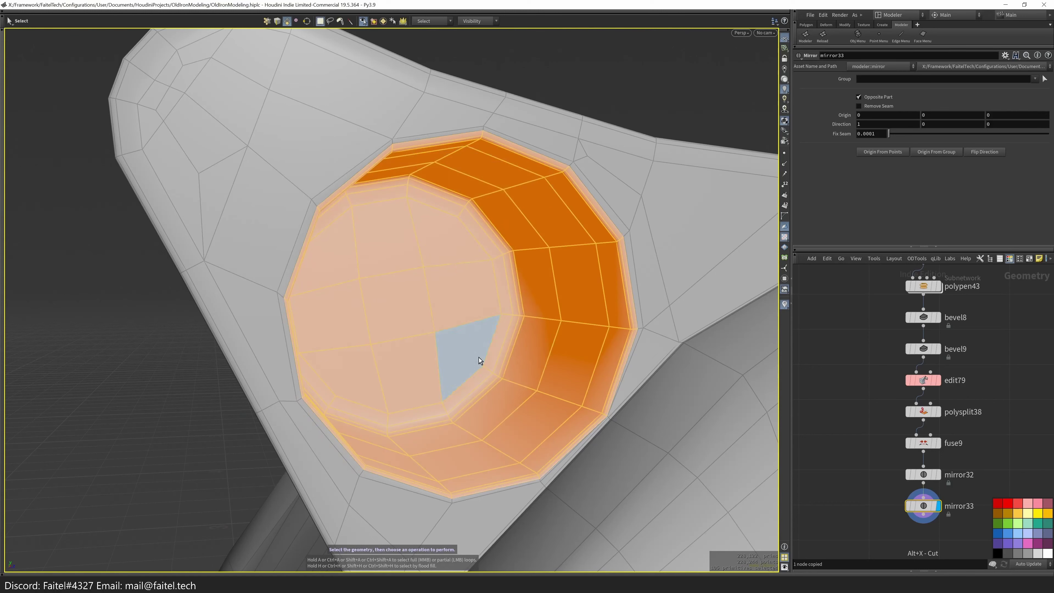
{"action": "key", "text": "Delete"}
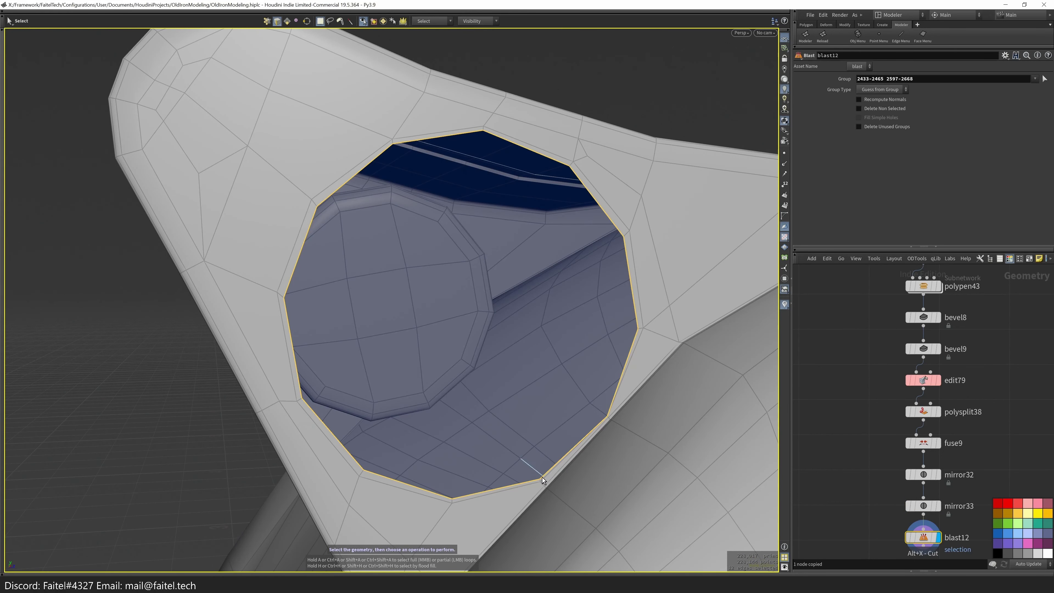
- Orbit around the opened hole and undo the cap face deletion
{"action": "key", "text": "space"}
{"action": "scroll", "coordinate": [539, 481], "scroll_direction": "up", "scroll_amount": 10}
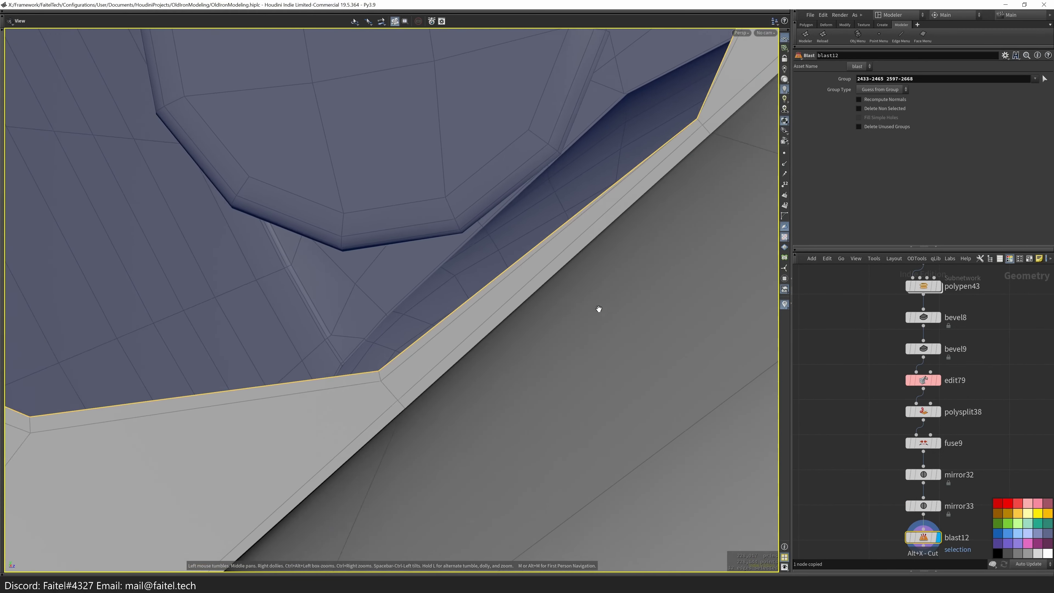
{"action": "left_click_drag", "start_coordinate": [598, 309], "coordinate": [540, 270]}
{"action": "key", "text": "Delete"}
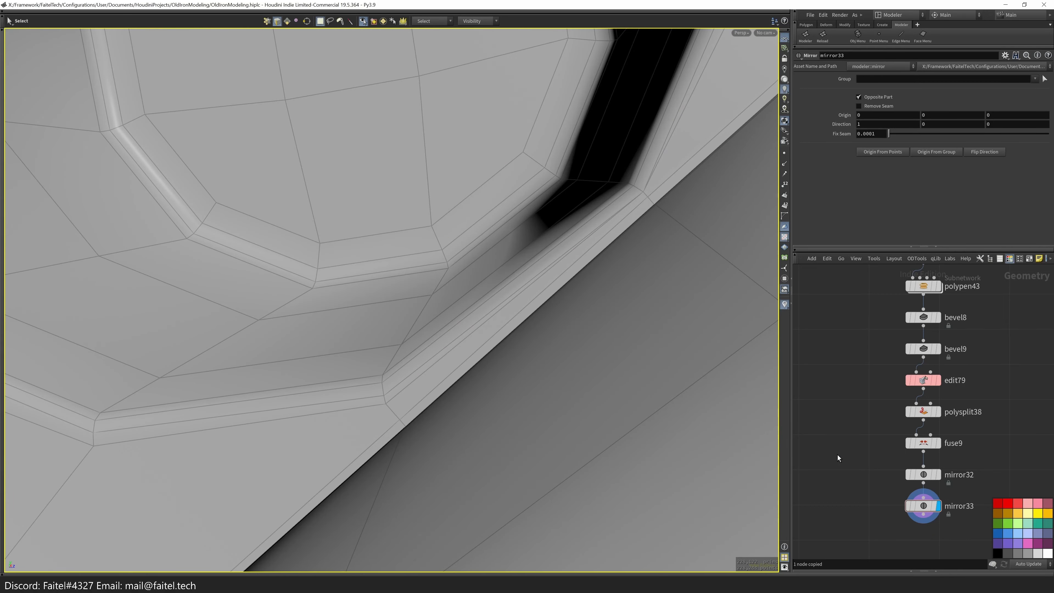
{"action": "key", "text": "space"}
{"action": "left_click_drag", "start_coordinate": [755, 232], "coordinate": [720, 172]}
{"action": "left_click_drag", "start_coordinate": [925, 483], "coordinate": [926, 469]}
- Cut the mirror32/mirror33 and fuse9 nodes, returning the chain to polysplit38
{"action": "key", "text": "ctrl+x"}
{"action": "key", "text": "space"}
{"action": "scroll", "coordinate": [391, 376], "scroll_direction": "down", "scroll_amount": 10}
{"action": "scroll", "coordinate": [596, 271], "scroll_direction": "up", "scroll_amount": 12}
{"action": "key", "text": "ctrl+x"}
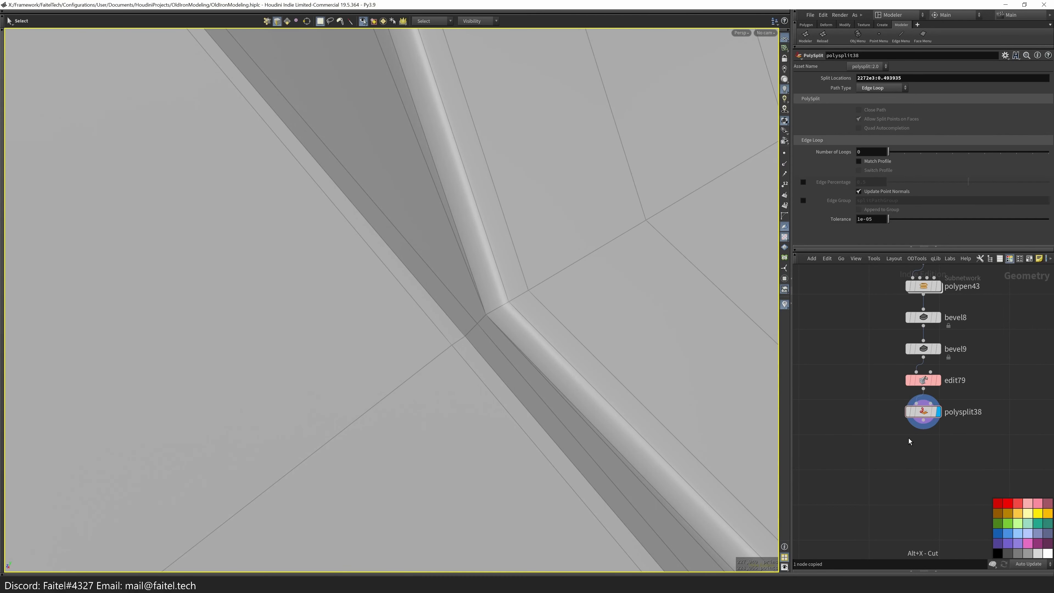
- Activate PolyPen and orbit and pan along the hole's rim edge
{"action": "key", "text": "p"}
{"action": "left_click_drag", "start_coordinate": [440, 238], "coordinate": [670, 420], "text": "alt"}
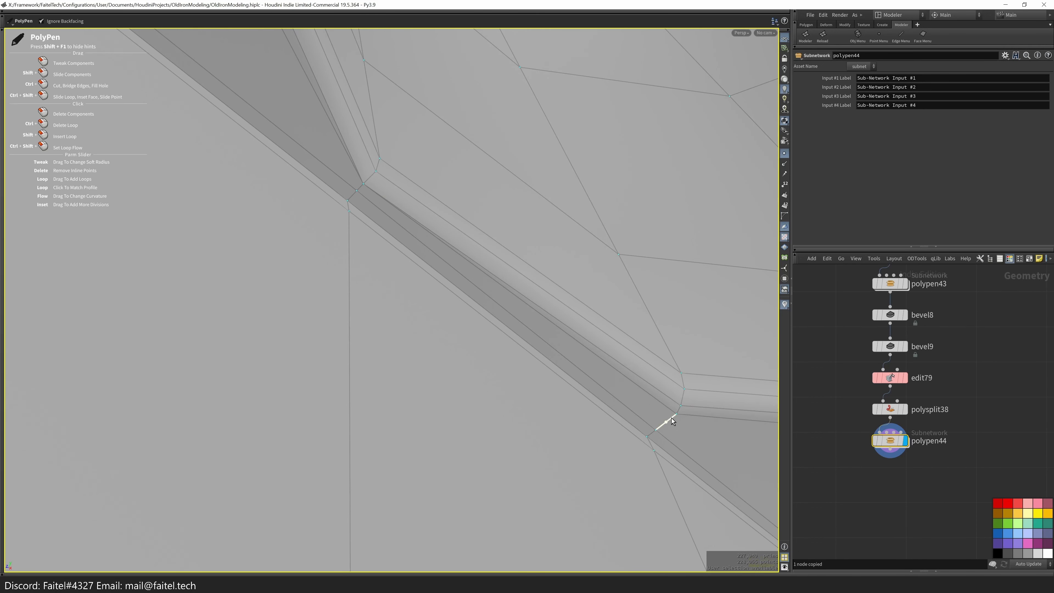
{"action": "middle_click_drag", "start_coordinate": [365, 229], "coordinate": [369, 317], "text": "alt"}
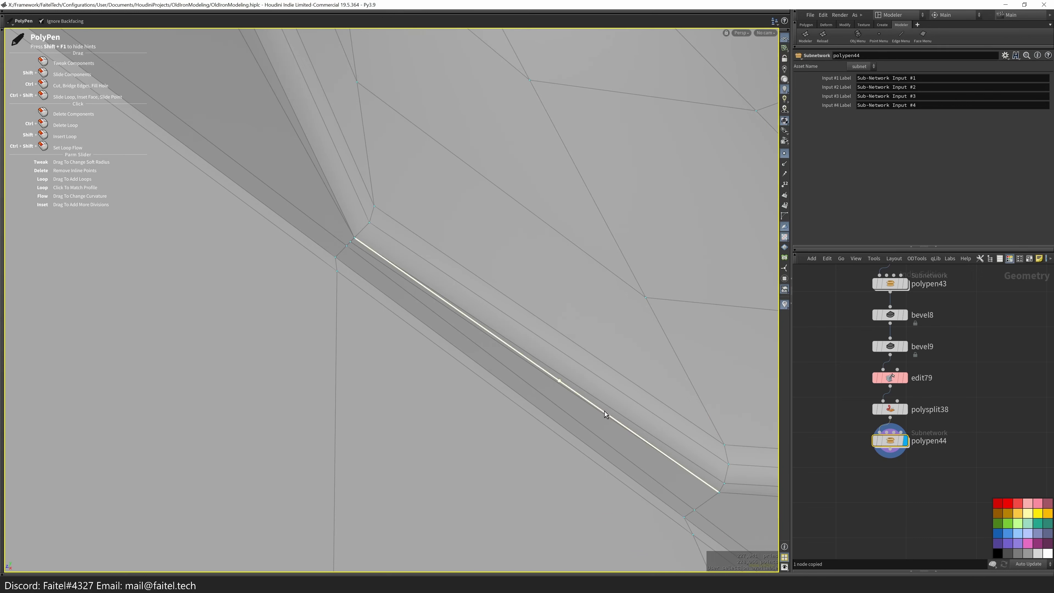
{"action": "left_click_drag", "start_coordinate": [614, 422], "coordinate": [451, 449], "text": "alt"}
{"action": "left_click_drag", "start_coordinate": [318, 270], "coordinate": [341, 353], "text": "alt"}
- Dolly closely around the rim, pull back to a perspective view, and open Modeler Utilities
{"action": "scroll", "coordinate": [342, 353], "scroll_direction": "up", "scroll_amount": 5}
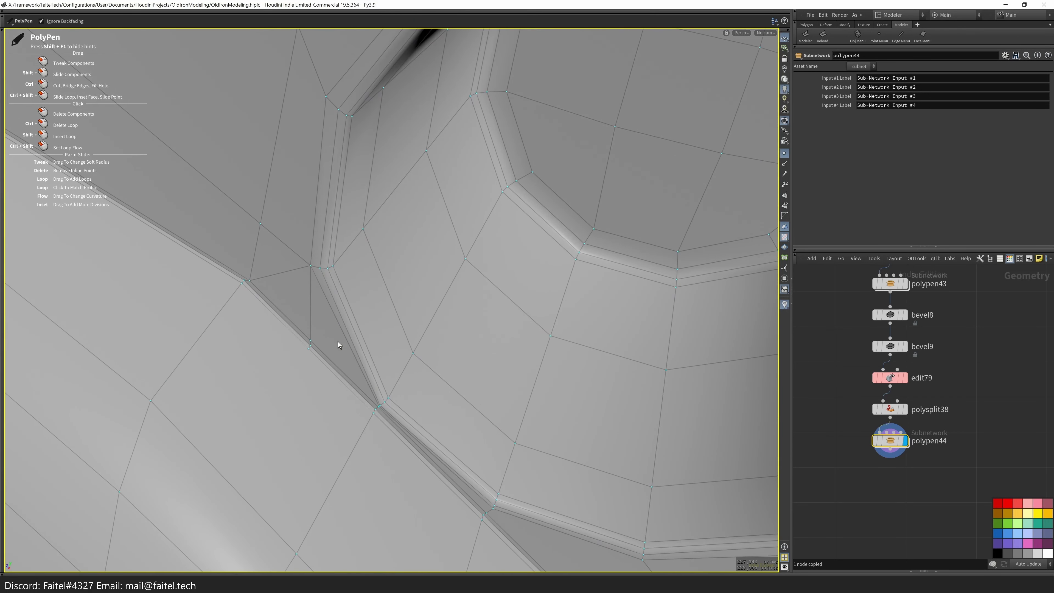
{"action": "left_click_drag", "start_coordinate": [287, 275], "coordinate": [293, 225], "text": "alt"}
{"action": "mouse_move", "coordinate": [384, 472]}
{"action": "middle_mouse_down", "text": "alt"}
{"action": "mouse_move", "coordinate": [497, 441]}
{"action": "mouse_move", "coordinate": [477, 495]}
{"action": "mouse_move", "coordinate": [405, 480]}
{"action": "mouse_move", "coordinate": [431, 377]}
{"action": "mouse_move", "coordinate": [392, 466]}
{"action": "middle_mouse_up", "text": "alt"}
{"action": "left_click_drag", "start_coordinate": [392, 465], "coordinate": [439, 439], "text": "alt"}
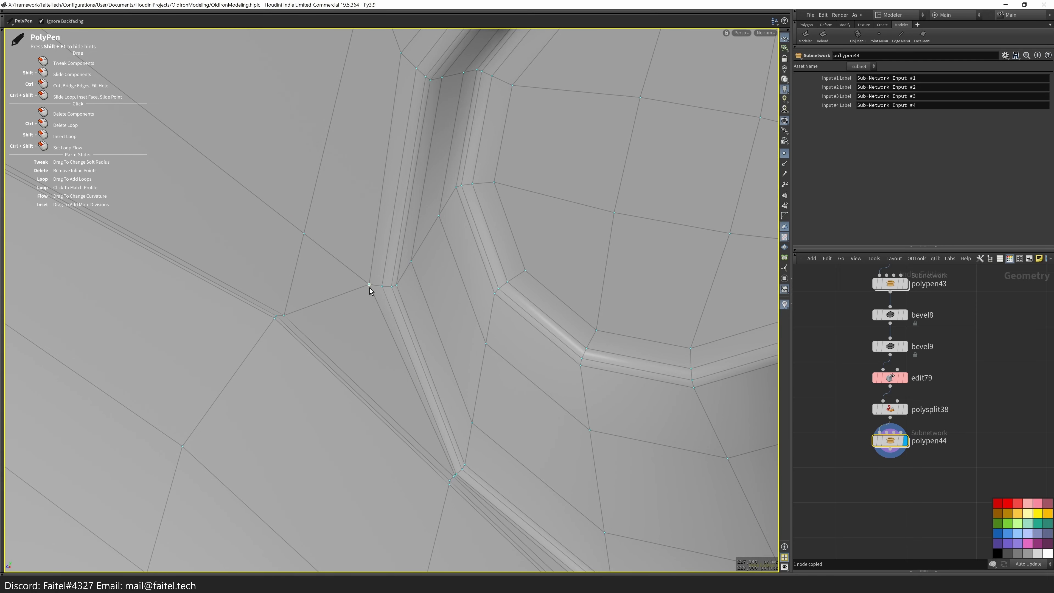
{"action": "right_click_drag", "start_coordinate": [452, 473], "coordinate": [268, 488], "text": "alt"}
{"action": "middle_click_drag", "start_coordinate": [268, 488], "coordinate": [363, 414], "text": "alt"}
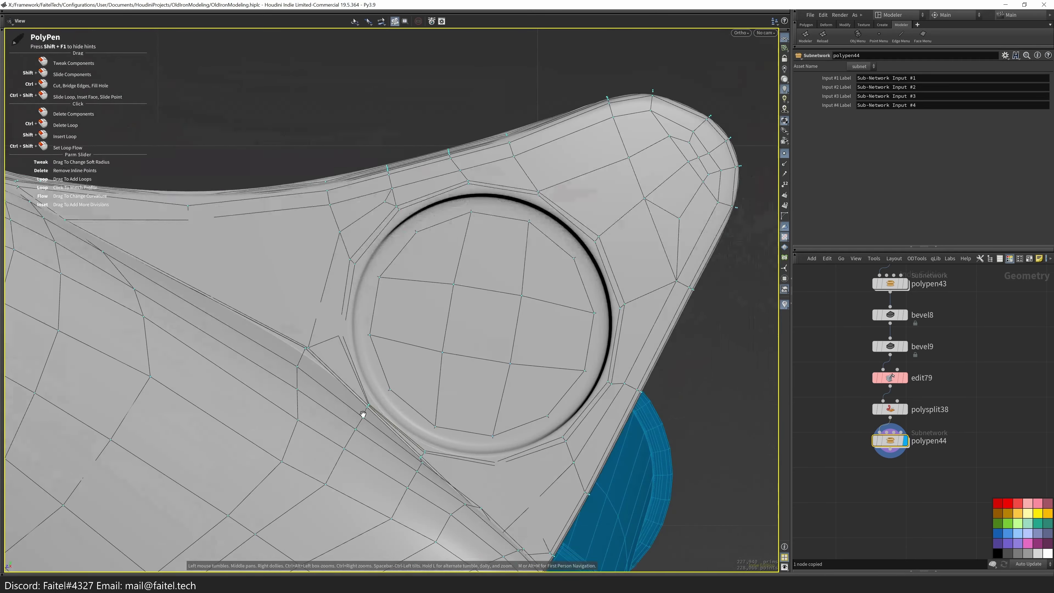
{"action": "right_click_drag", "start_coordinate": [387, 436], "coordinate": [382, 428], "text": "alt"}
{"action": "left_click_drag", "start_coordinate": [382, 428], "coordinate": [368, 384], "text": "alt"}
{"action": "key", "text": "Tab"}
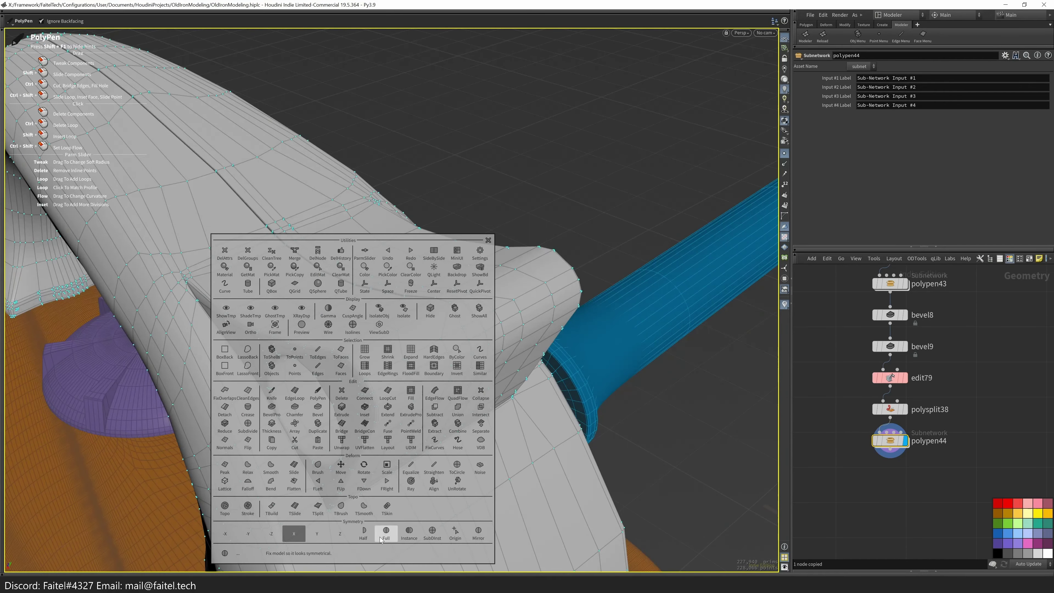
- Mirror the model, remove the mirror steps, and fuse overlapping points
{"action": "left_click", "coordinate": [364, 534]}
{"action": "left_click_drag", "start_coordinate": [372, 539], "coordinate": [370, 131], "text": "alt"}
{"action": "key", "text": "Tab"}
{"action": "key", "text": "Tab"}
{"action": "key", "text": "Tab"}
{"action": "left_click", "coordinate": [334, 196]}
{"action": "key", "text": "Tab"}
{"action": "key", "text": "Tab"}
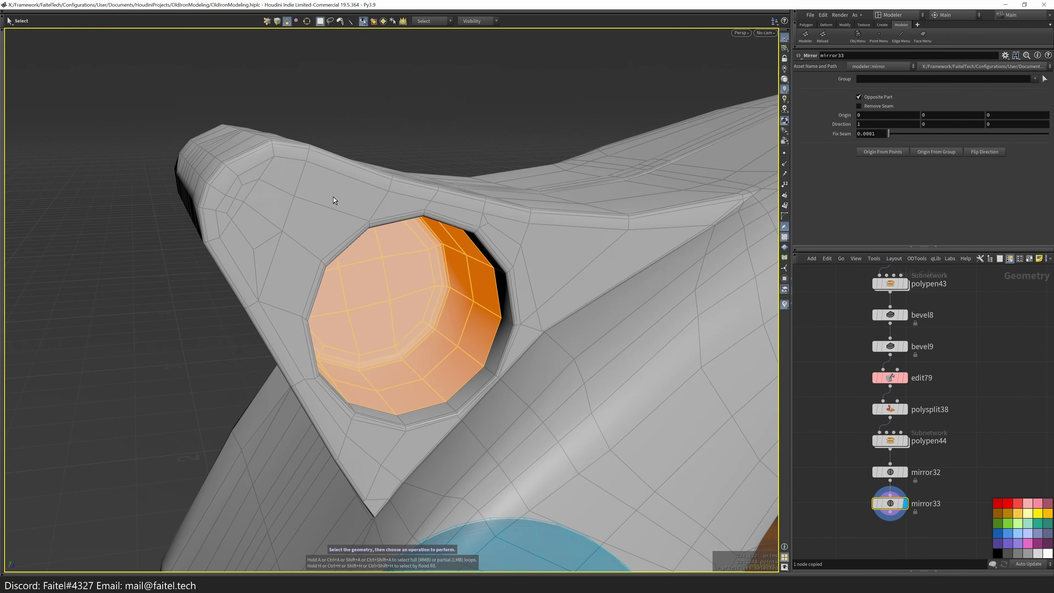
{"action": "key", "text": "alt+x"}
{"action": "left_click_drag", "start_coordinate": [341, 206], "coordinate": [379, 228], "text": "alt"}
{"action": "key", "text": "Tab"}
{"action": "left_click", "coordinate": [461, 347]}
{"action": "left_click_drag", "start_coordinate": [454, 349], "coordinate": [465, 380], "text": "alt"}
- Mirror the model again and select all faces inside the handle's circular opening
{"action": "key", "text": "s"}
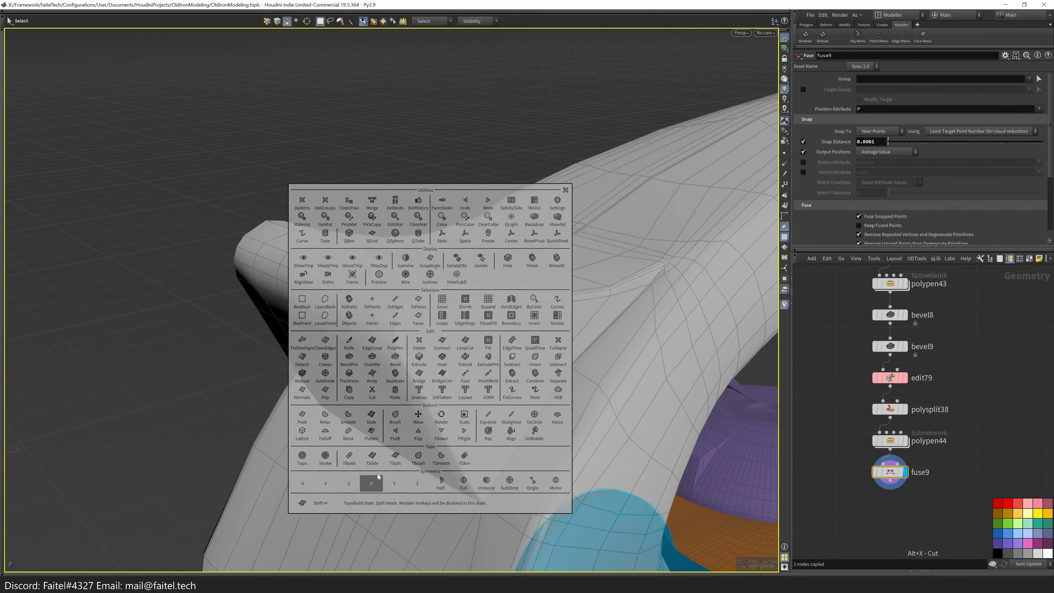
{"action": "left_click_drag", "start_coordinate": [435, 527], "coordinate": [362, 477], "text": "alt"}
{"action": "key", "text": "grave"}
{"action": "left_click", "coordinate": [517, 525]}
{"action": "left_click_drag", "start_coordinate": [518, 525], "coordinate": [413, 249], "text": "alt"}
{"action": "key", "text": "grave"}
{"action": "left_click", "coordinate": [437, 121]}
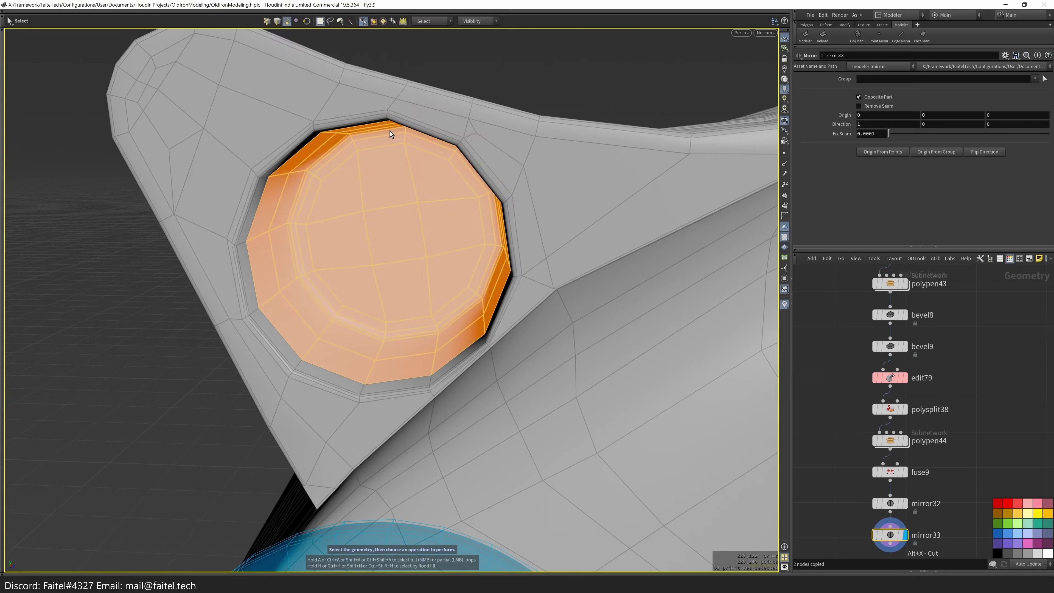
{"action": "key", "text": "grave"}
{"action": "scroll", "coordinate": [483, 213], "scroll_direction": "up", "scroll_amount": 5}
{"action": "left_click_drag", "start_coordinate": [482, 213], "coordinate": [662, 257]}
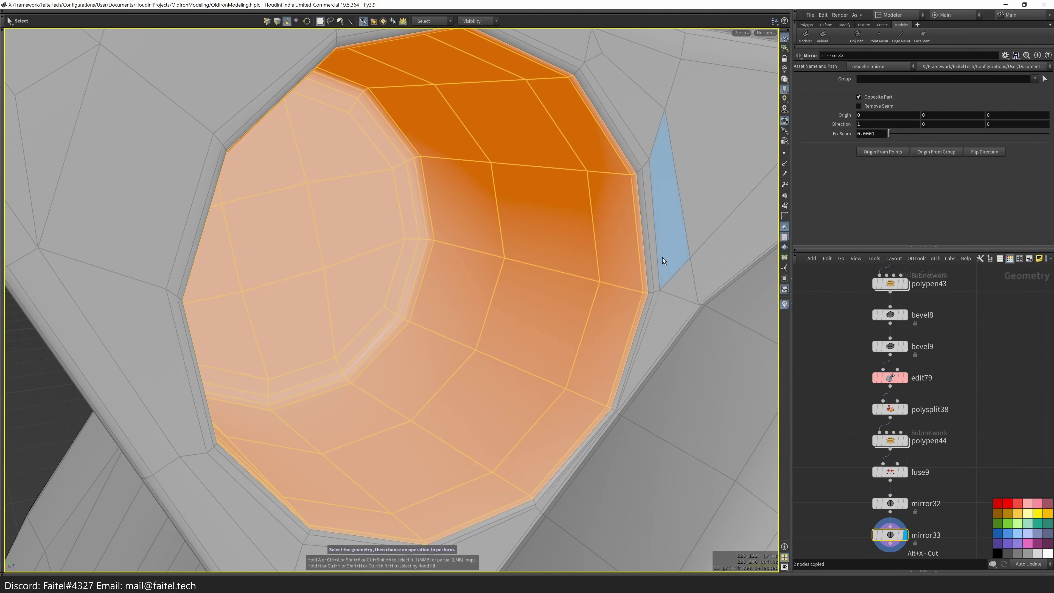
- Delete the opening's faces and close its border loop with a Quadrilateral Fan fill
{"action": "key", "text": "Delete"}
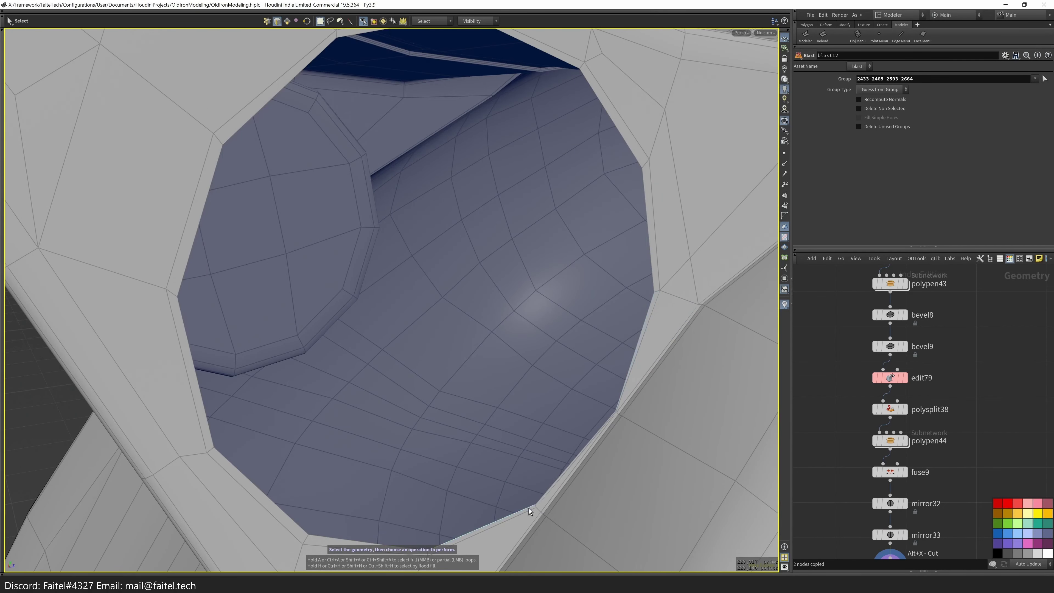
{"action": "double_click", "coordinate": [529, 509]}
{"action": "key", "text": "f"}
{"action": "key", "text": "grave"}
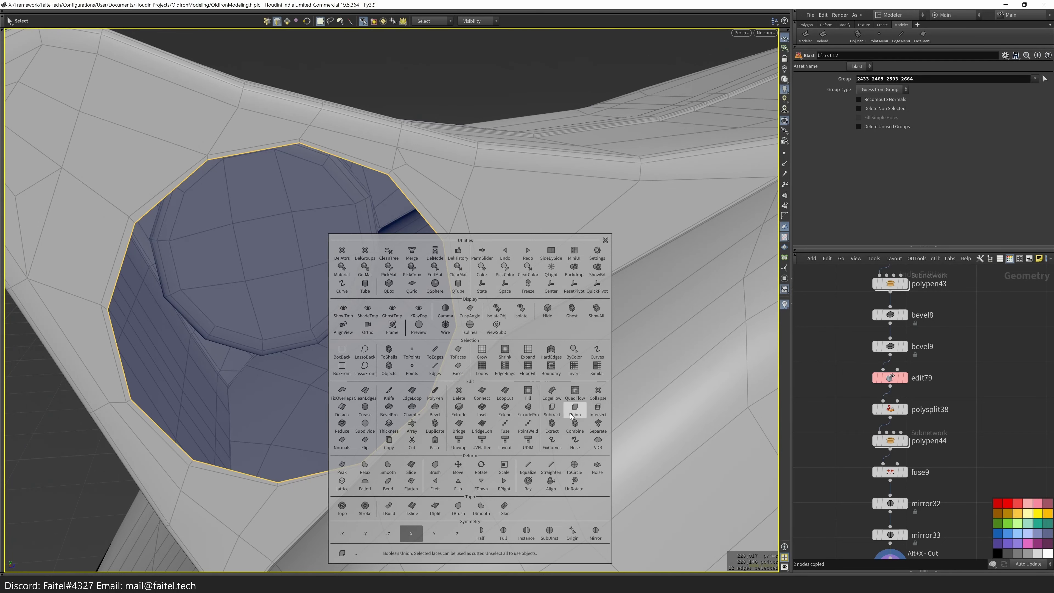
{"action": "key", "text": "grave"}
{"action": "key", "text": "grave"}
{"action": "left_click", "coordinate": [383, 334]}
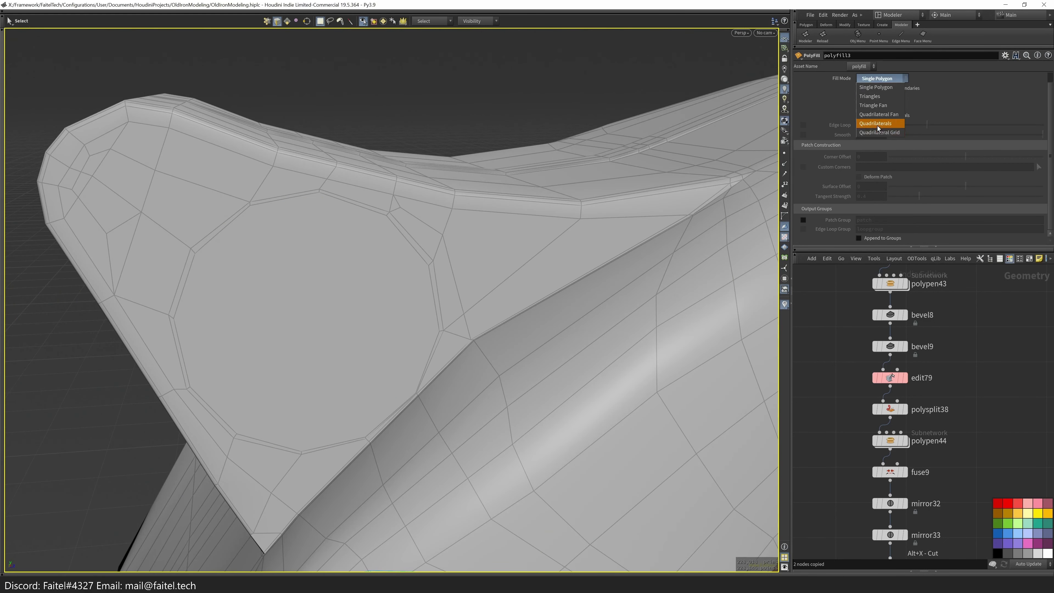
{"action": "mouse_move", "coordinate": [713, 190]}
{"action": "left_mouse_down"}
{"action": "mouse_move", "coordinate": [442, 353]}
{"action": "mouse_move", "coordinate": [558, 358]}
{"action": "mouse_move", "coordinate": [564, 249]}
{"action": "mouse_move", "coordinate": [513, 302]}
{"action": "mouse_move", "coordinate": [378, 332]}
{"action": "mouse_move", "coordinate": [573, 339]}
{"action": "mouse_move", "coordinate": [315, 379]}
{"action": "mouse_move", "coordinate": [427, 320]}
{"action": "left_mouse_up"}
- Wire subdivide1 and color1 after polyfill3 and set the display flag on them
{"action": "key", "text": "h"}
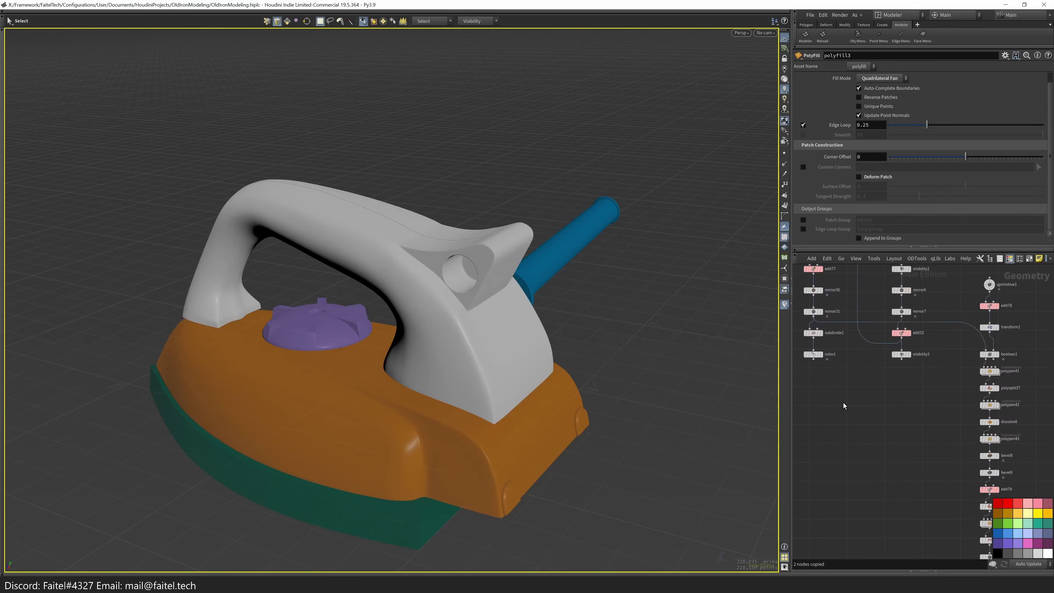
{"action": "mouse_move", "coordinate": [832, 387]}
{"action": "left_mouse_down"}
{"action": "mouse_move", "coordinate": [820, 339]}
{"action": "mouse_move", "coordinate": [838, 386]}
{"action": "left_mouse_up"}
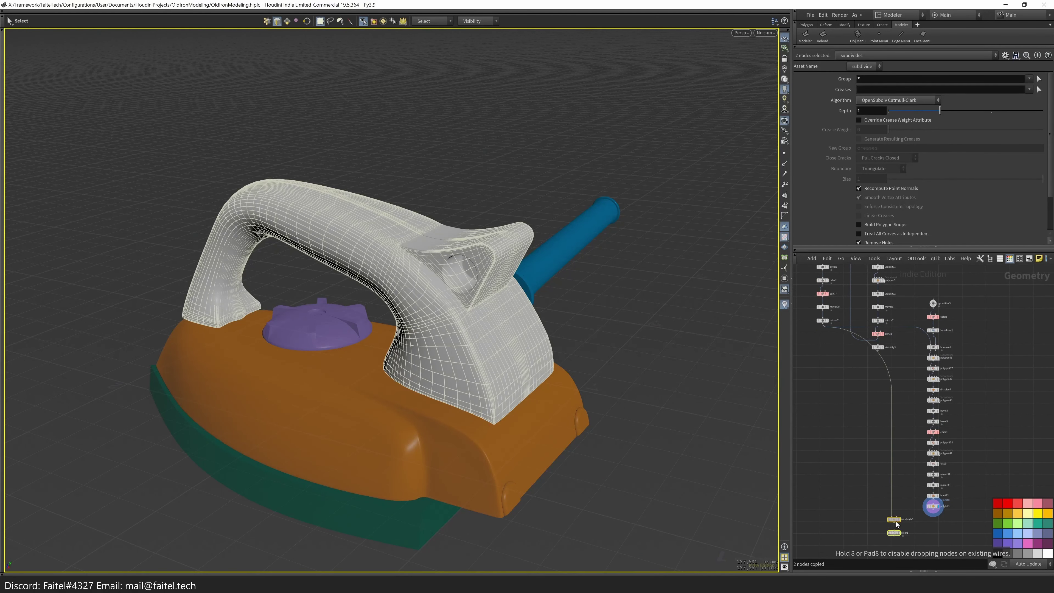
{"action": "left_click_drag", "start_coordinate": [897, 524], "coordinate": [894, 520]}
{"action": "left_click", "coordinate": [901, 533]}
- Go up to Objects level and orbit around the smoothed pink handle
{"action": "key", "text": "u"}
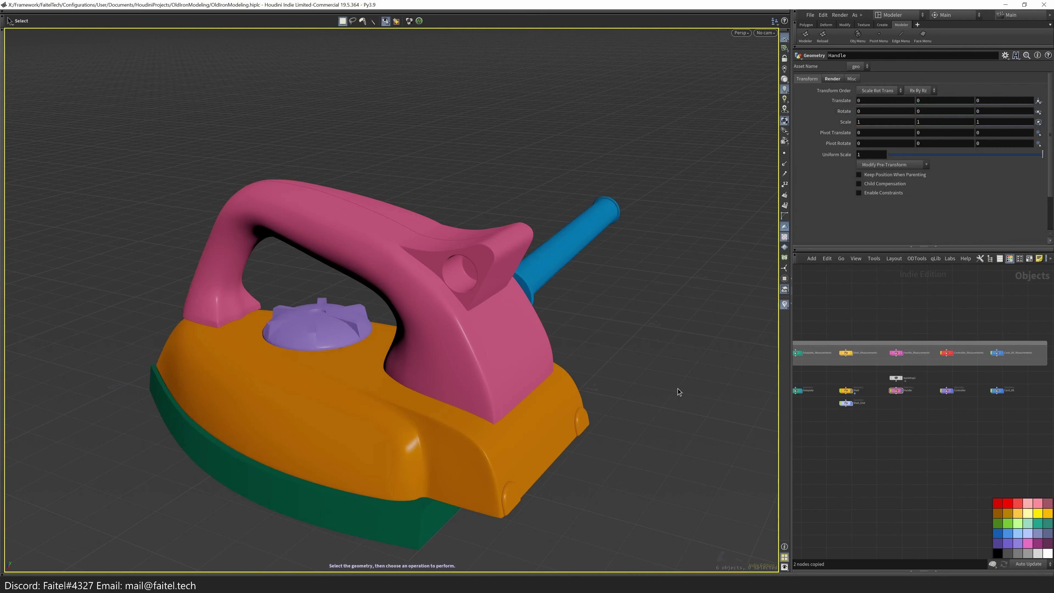
{"action": "key", "text": "Escape"}
{"action": "left_click_drag", "start_coordinate": [678, 388], "coordinate": [629, 341]}
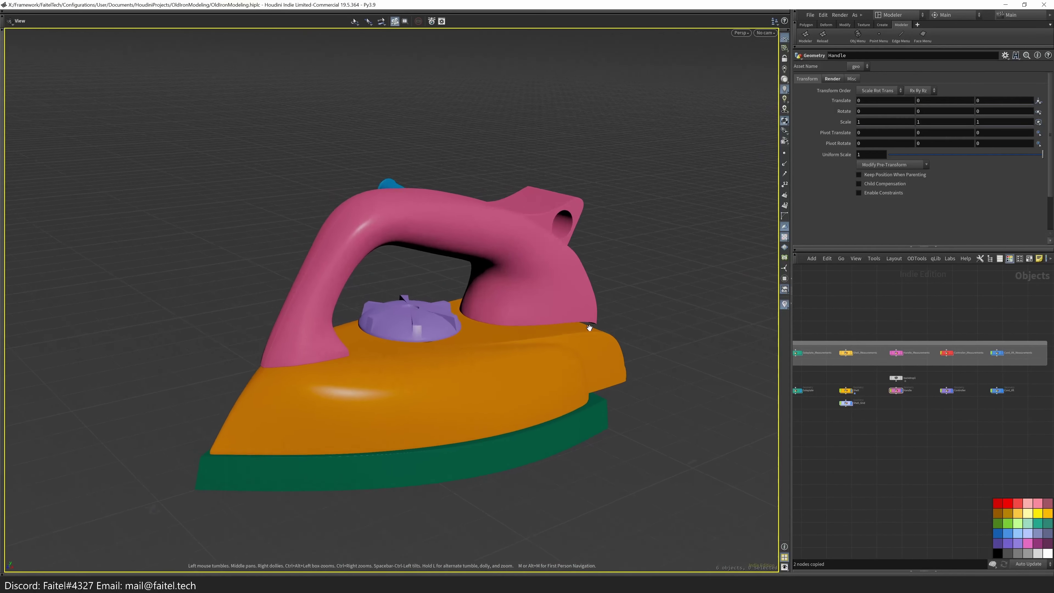
{"action": "key", "text": "Escape"}
{"action": "scroll", "coordinate": [677, 233], "scroll_direction": "down", "scroll_amount": 10}
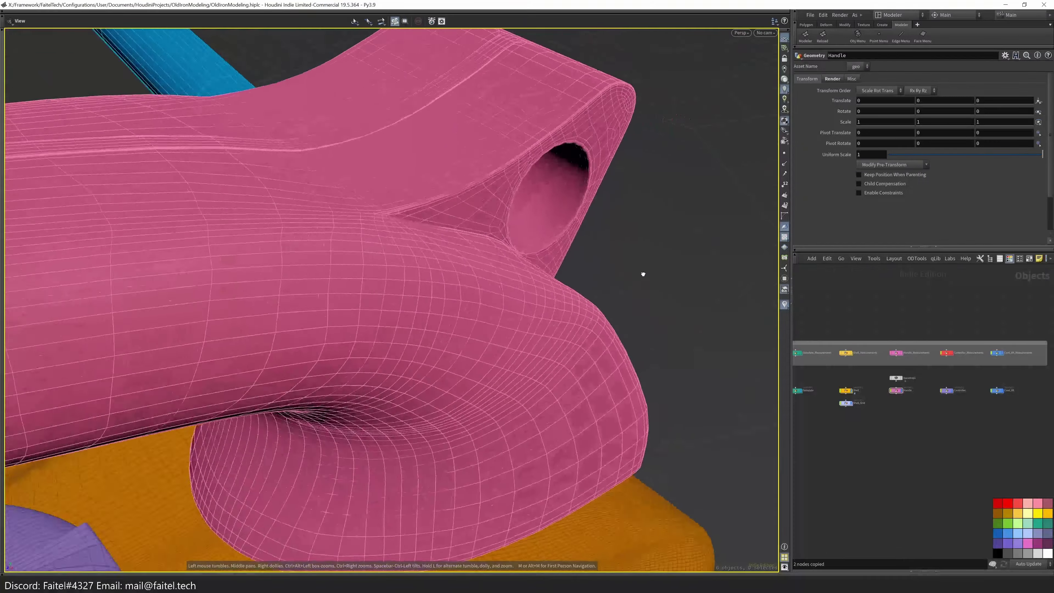
{"action": "left_click_drag", "start_coordinate": [643, 274], "coordinate": [632, 342]}
- Dive back into the handle's network and start an Edit brush on it
{"action": "key", "text": "Return"}
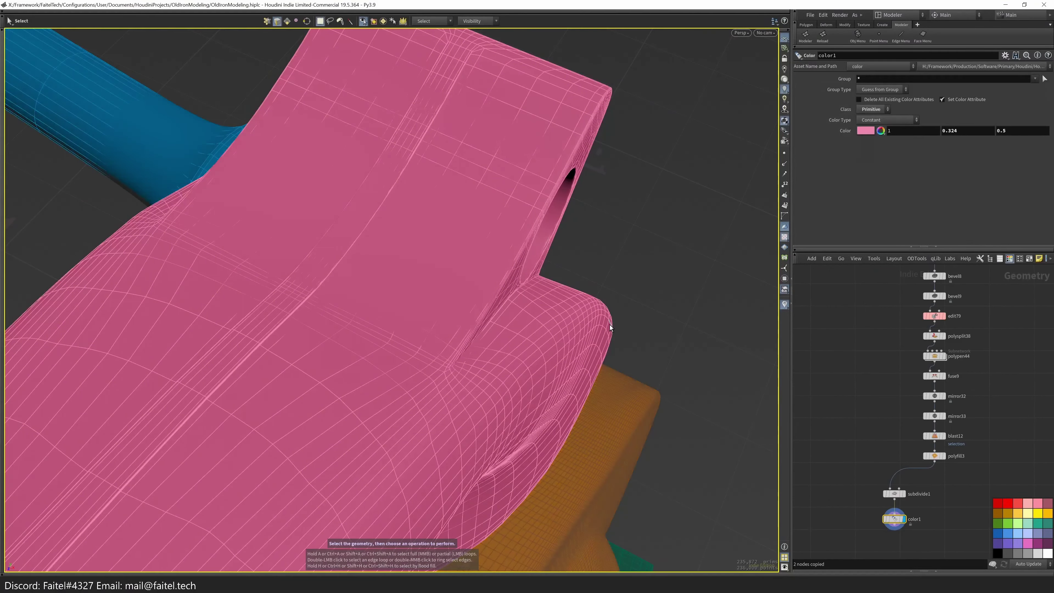
{"action": "scroll", "coordinate": [801, 397], "scroll_direction": "down", "scroll_amount": 5}
{"action": "key", "text": "Escape"}
{"action": "left_click_drag", "start_coordinate": [647, 316], "coordinate": [756, 359]}
{"action": "key", "text": "s"}
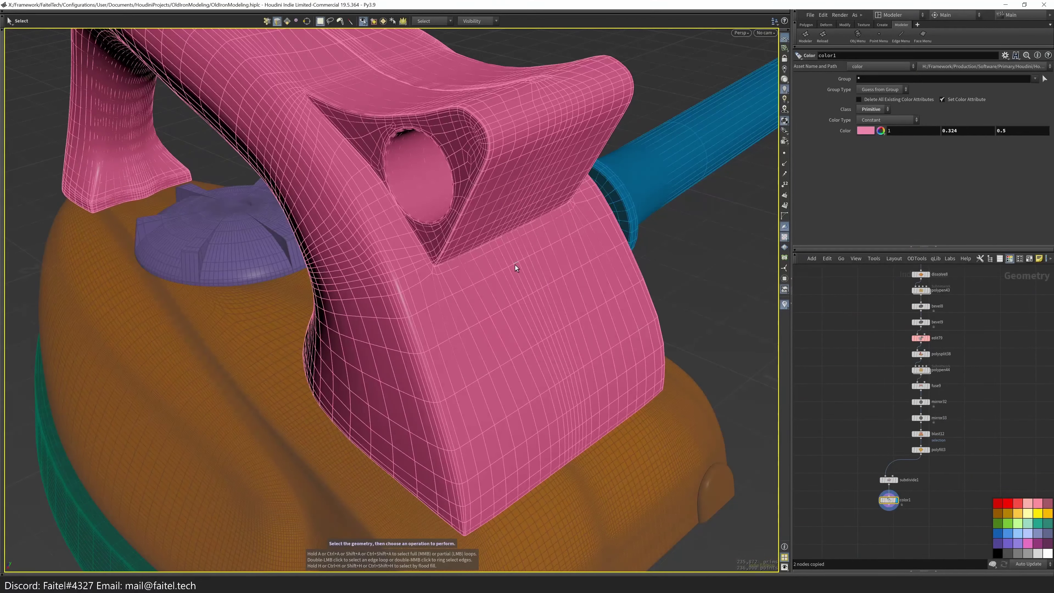
{"action": "mouse_move", "coordinate": [518, 272]}
{"action": "left_mouse_down"}
{"action": "mouse_move", "coordinate": [551, 266]}
{"action": "mouse_move", "coordinate": [619, 325]}
{"action": "mouse_move", "coordinate": [430, 329]}
{"action": "mouse_move", "coordinate": [541, 344]}
{"action": "left_mouse_up"}
{"action": "key", "text": "shift+s"}
- Start a PolyPen edit on the handle, viewed close up with wireframe over shading
{"action": "left_click", "coordinate": [541, 344]}
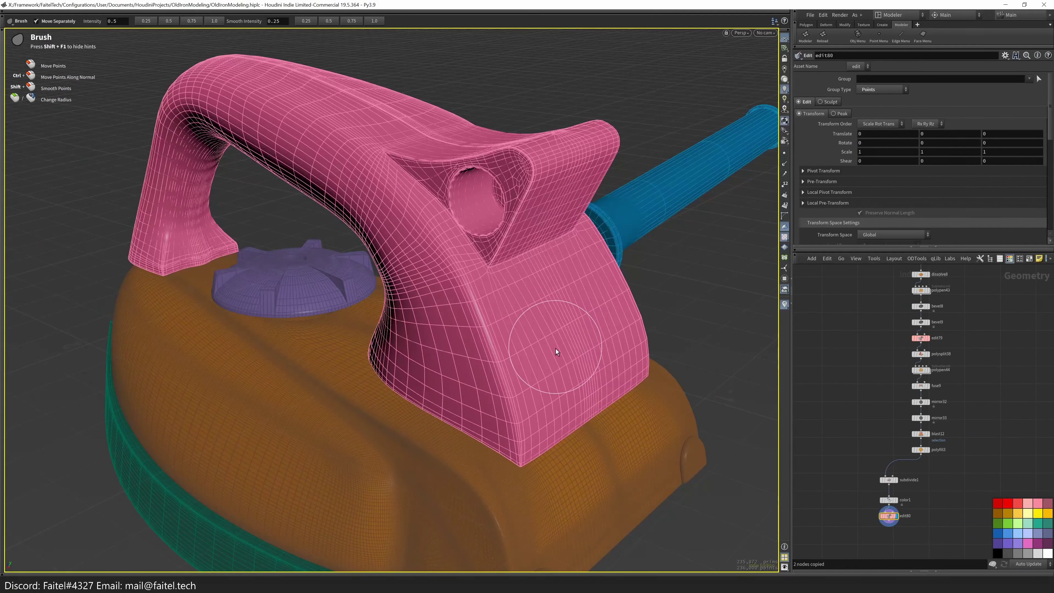
{"action": "mouse_move", "coordinate": [556, 351]}
{"action": "left_mouse_down"}
{"action": "mouse_move", "coordinate": [631, 348]}
{"action": "mouse_move", "coordinate": [571, 360]}
{"action": "mouse_move", "coordinate": [624, 285]}
{"action": "mouse_move", "coordinate": [609, 281]}
{"action": "mouse_move", "coordinate": [617, 293]}
{"action": "mouse_move", "coordinate": [539, 353]}
{"action": "mouse_move", "coordinate": [586, 282]}
{"action": "mouse_move", "coordinate": [360, 282]}
{"action": "mouse_move", "coordinate": [591, 299]}
{"action": "mouse_move", "coordinate": [647, 228]}
{"action": "mouse_move", "coordinate": [540, 249]}
{"action": "mouse_move", "coordinate": [466, 234]}
{"action": "left_mouse_up"}
{"action": "key", "text": "shift+w"}
{"action": "key", "text": "shift+w"}
{"action": "key", "text": "shift+w"}
{"action": "key", "text": "Escape"}
{"action": "key", "text": "shift+w"}
{"action": "key", "text": "p"}
{"action": "scroll", "coordinate": [466, 244], "scroll_direction": "down", "scroll_amount": 3}
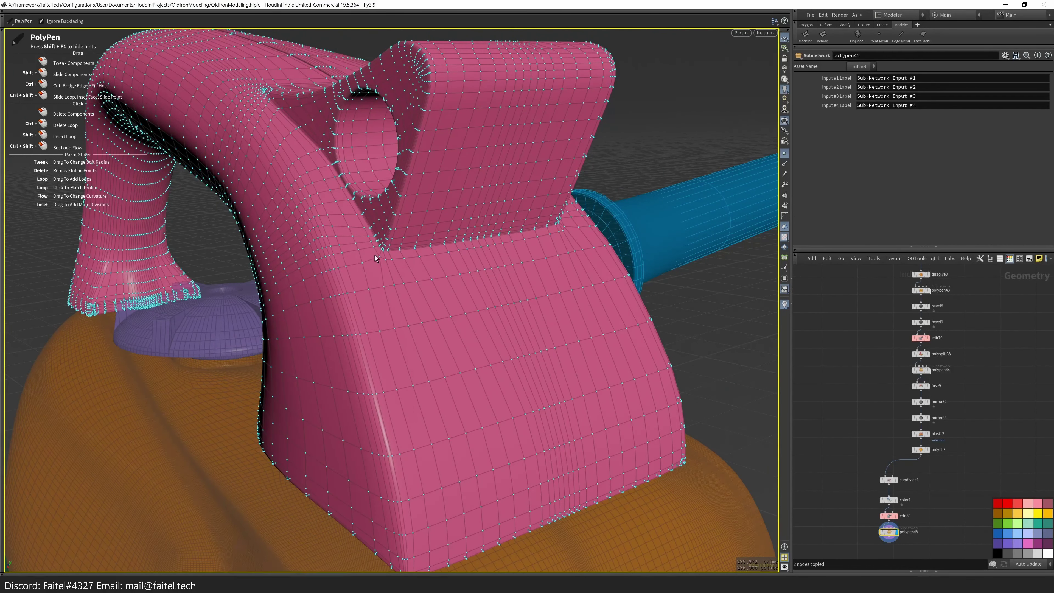
{"action": "key", "text": "shift+w"}
{"action": "left_click_drag", "start_coordinate": [375, 258], "coordinate": [420, 292], "text": "alt"}
{"action": "scroll", "coordinate": [420, 292], "scroll_direction": "up", "scroll_amount": 3}
- Toggle bypass on subdivide1 and color1 to compare the base cage with the smoothed mesh
{"action": "left_click", "coordinate": [881, 480]}
{"action": "left_click", "coordinate": [882, 500]}
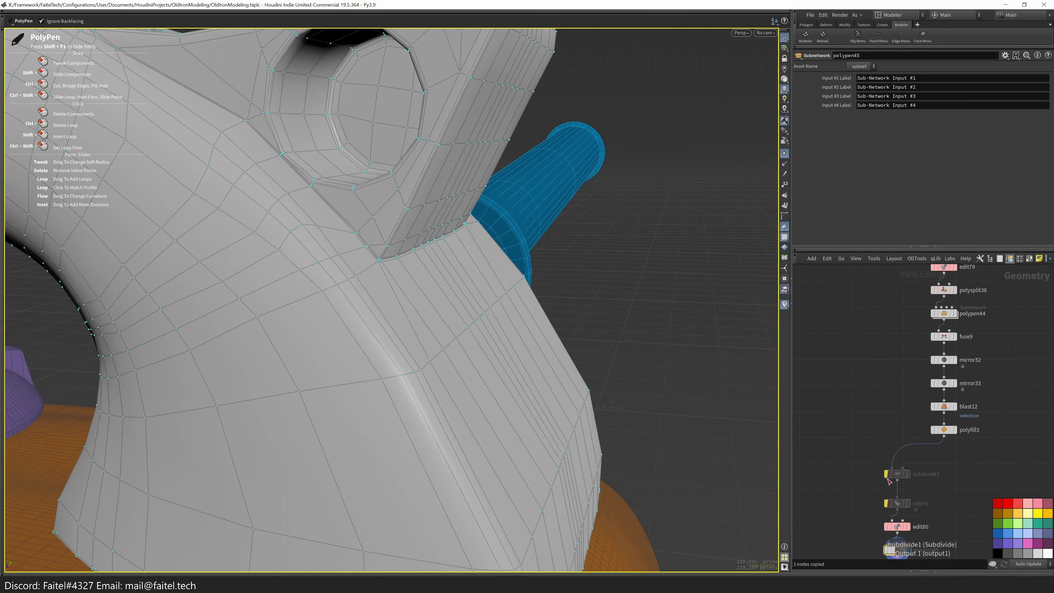
{"action": "left_click", "coordinate": [887, 474]}
{"action": "middle_click_drag", "start_coordinate": [888, 478], "coordinate": [882, 442]}
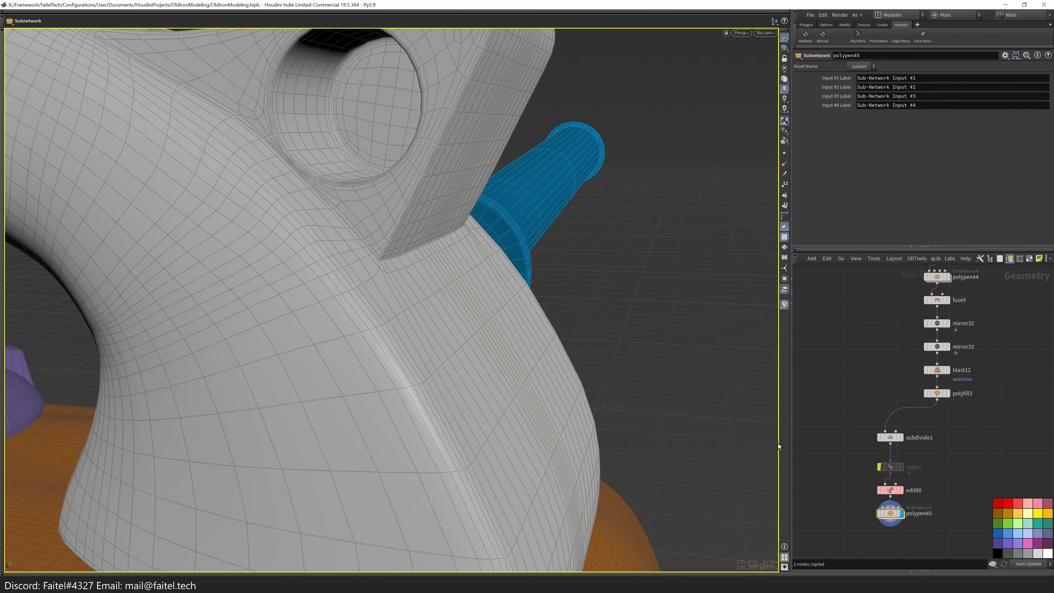
{"action": "scroll", "coordinate": [415, 358], "scroll_direction": "down", "scroll_amount": 5}
{"action": "scroll", "coordinate": [415, 358], "scroll_direction": "up", "scroll_amount": 5}
{"action": "left_click", "coordinate": [879, 441]}
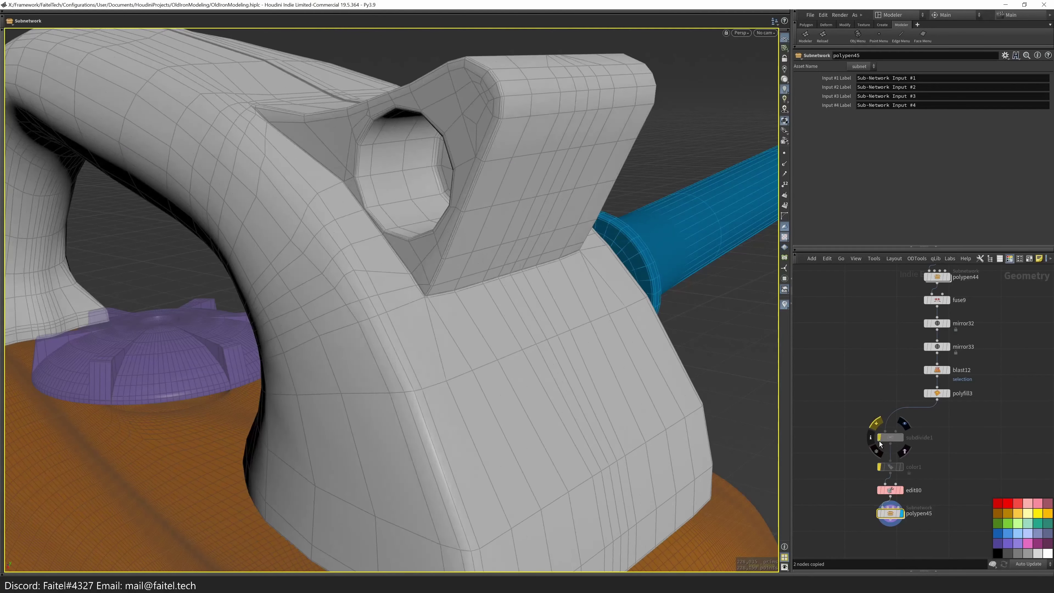
{"action": "left_click", "coordinate": [879, 444]}
- Resume PolyPen and pick a face at the base of the handle's top block
{"action": "key", "text": "Return"}
{"action": "left_click_drag", "start_coordinate": [465, 365], "coordinate": [436, 294], "text": "alt"}
{"action": "scroll", "coordinate": [494, 219], "scroll_direction": "up", "scroll_amount": 6}
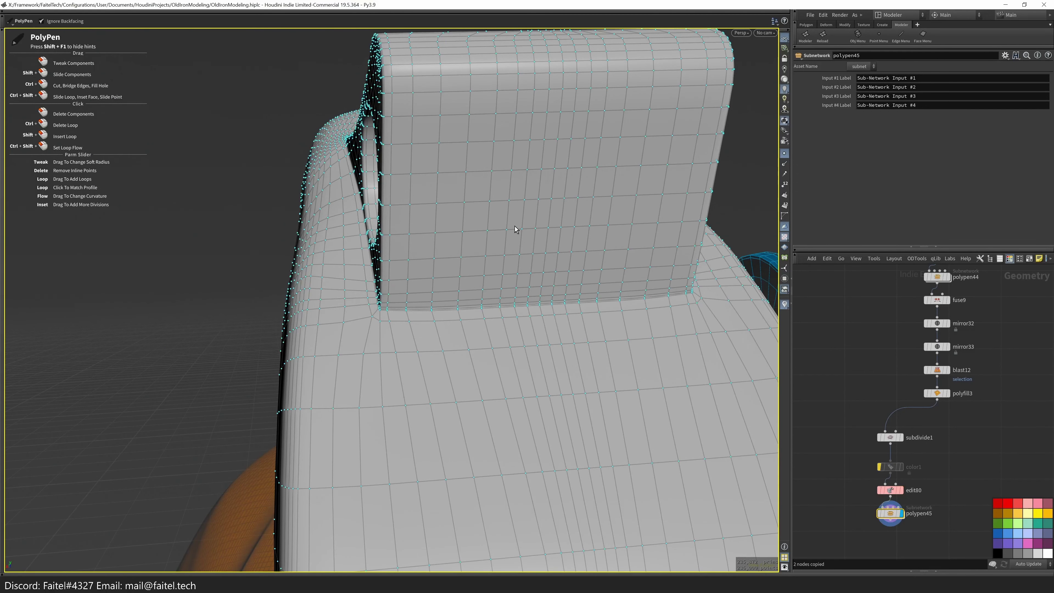
{"action": "left_click_drag", "start_coordinate": [515, 227], "coordinate": [379, 324], "text": "alt"}
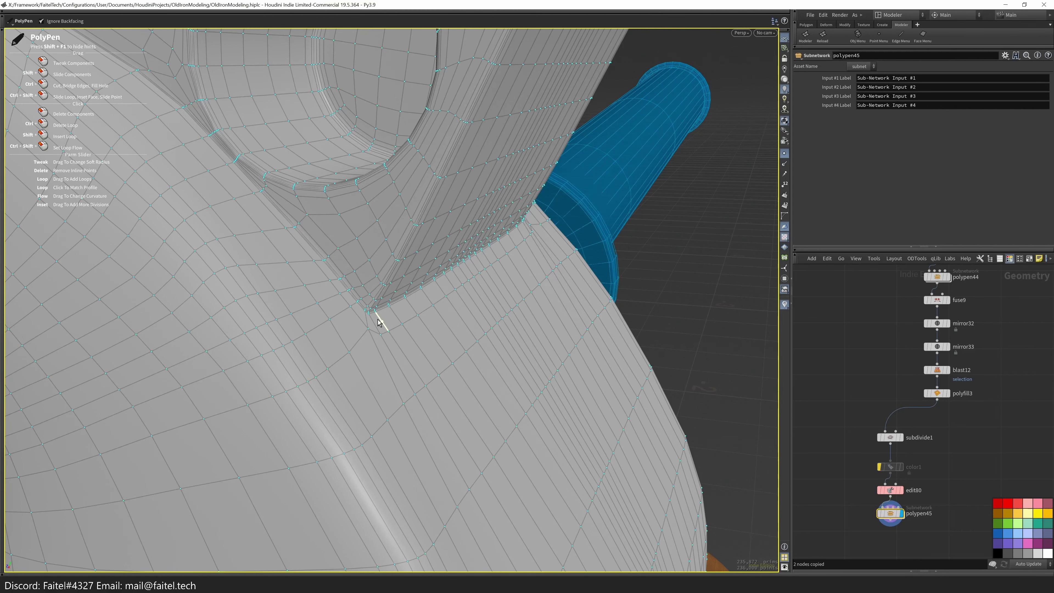
{"action": "left_click_drag", "start_coordinate": [516, 422], "coordinate": [300, 329], "text": "alt"}
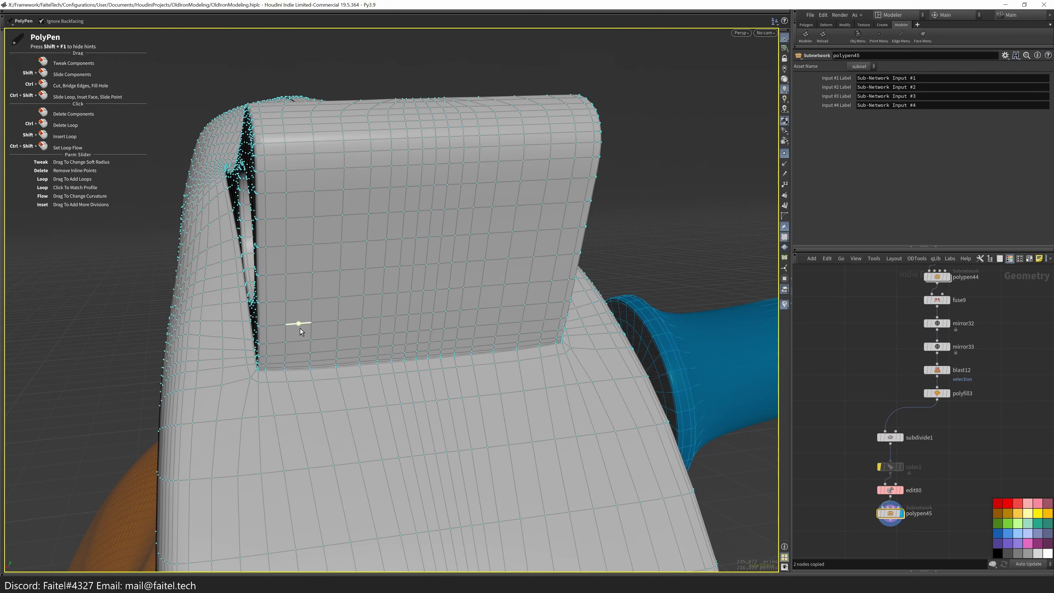
{"action": "left_click_drag", "start_coordinate": [300, 329], "coordinate": [274, 304], "text": "alt"}
{"action": "left_click", "coordinate": [273, 304]}
{"action": "key", "text": "Return"}
- Draw a new edge near the fold corner, closing a triangle where the top block meets the base
{"action": "left_click_drag", "start_coordinate": [387, 279], "coordinate": [359, 295], "text": "alt"}
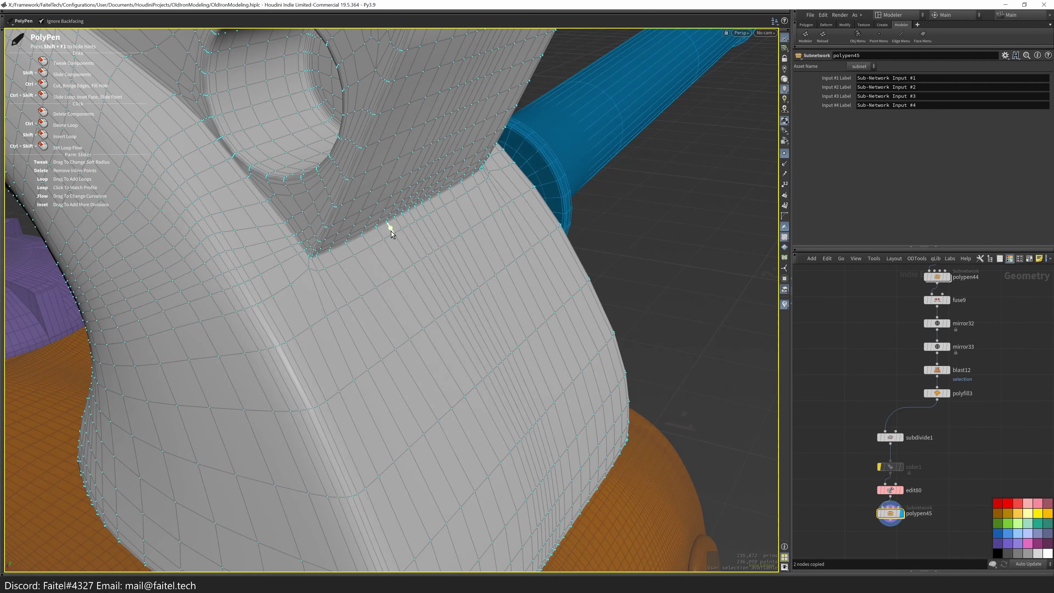
{"action": "scroll", "coordinate": [303, 272], "scroll_direction": "up", "scroll_amount": 6}
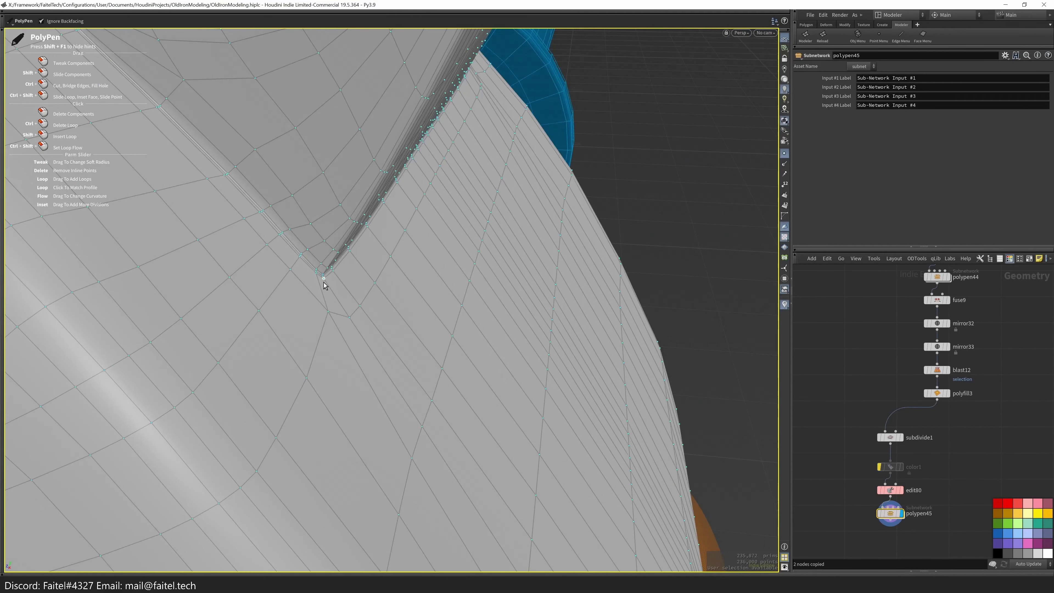
{"action": "left_click_drag", "start_coordinate": [242, 417], "coordinate": [304, 382], "text": "alt"}
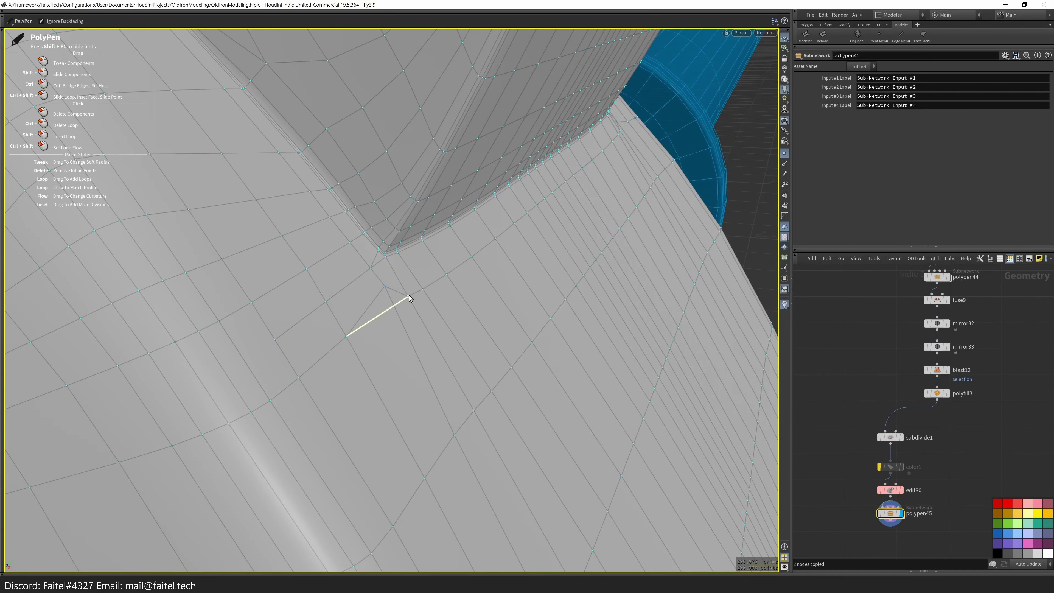
{"action": "left_click_drag", "start_coordinate": [371, 306], "coordinate": [243, 429], "text": "alt"}
{"action": "right_click_drag", "start_coordinate": [243, 429], "coordinate": [413, 299], "text": "alt"}
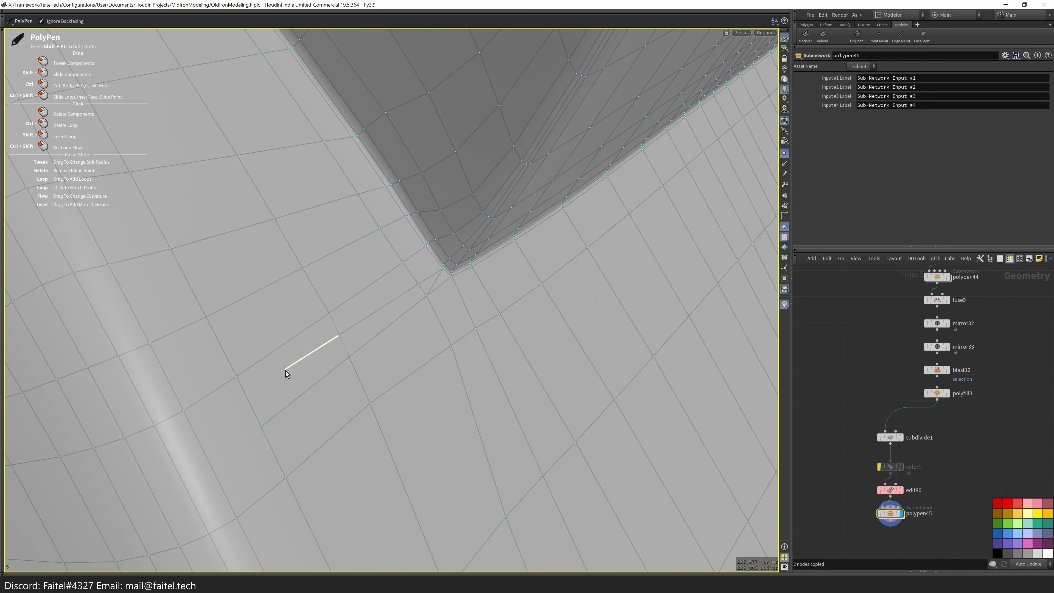
{"action": "left_click", "coordinate": [272, 417]}
{"action": "left_click_drag", "start_coordinate": [273, 417], "coordinate": [406, 350], "text": "alt"}
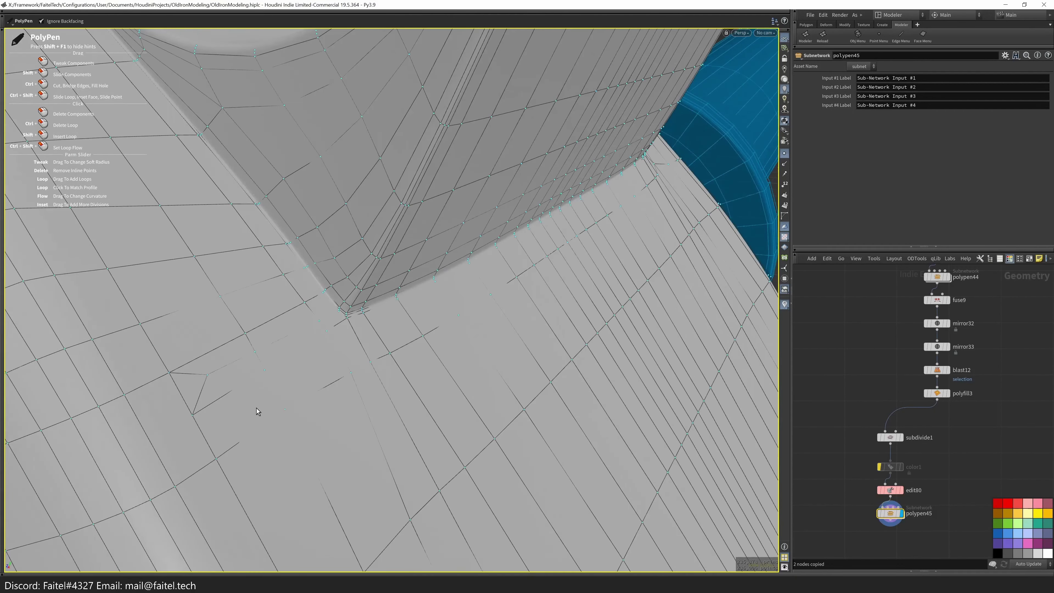
{"action": "left_click_drag", "start_coordinate": [273, 372], "coordinate": [279, 367], "text": "alt"}
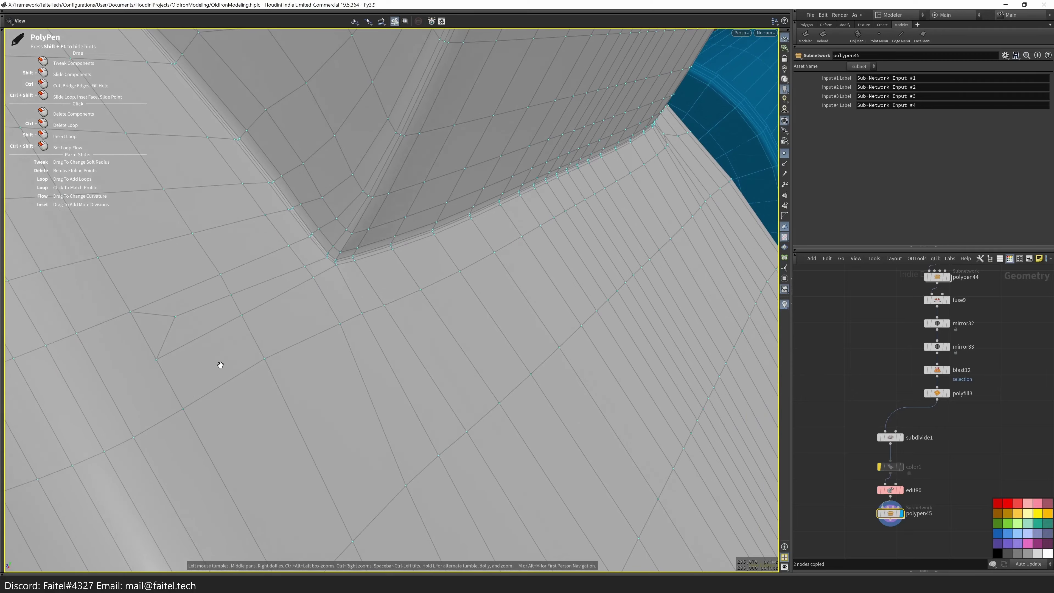
{"action": "scroll", "coordinate": [295, 330], "scroll_direction": "down", "scroll_amount": 5}
{"action": "left_click_drag", "start_coordinate": [295, 270], "coordinate": [301, 167], "text": "alt"}
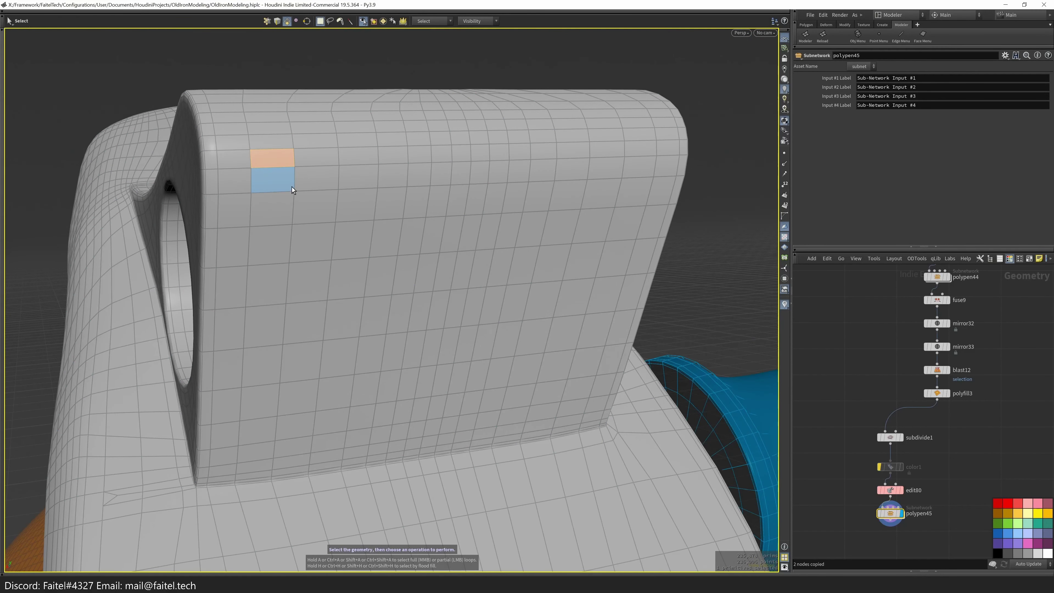
- Select a partial face loop across the handle's top block, dropping the extra loops
{"action": "left_click_drag", "start_coordinate": [247, 211], "coordinate": [288, 185], "text": "alt"}
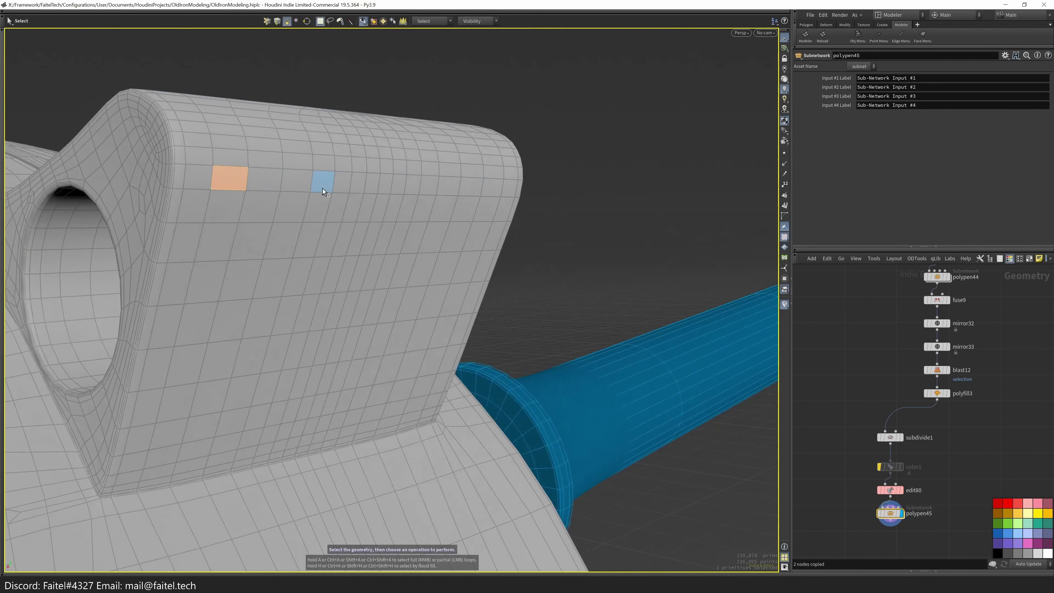
{"action": "left_click", "coordinate": [365, 186]}
{"action": "left_click_drag", "start_coordinate": [365, 185], "coordinate": [233, 290], "text": "alt"}
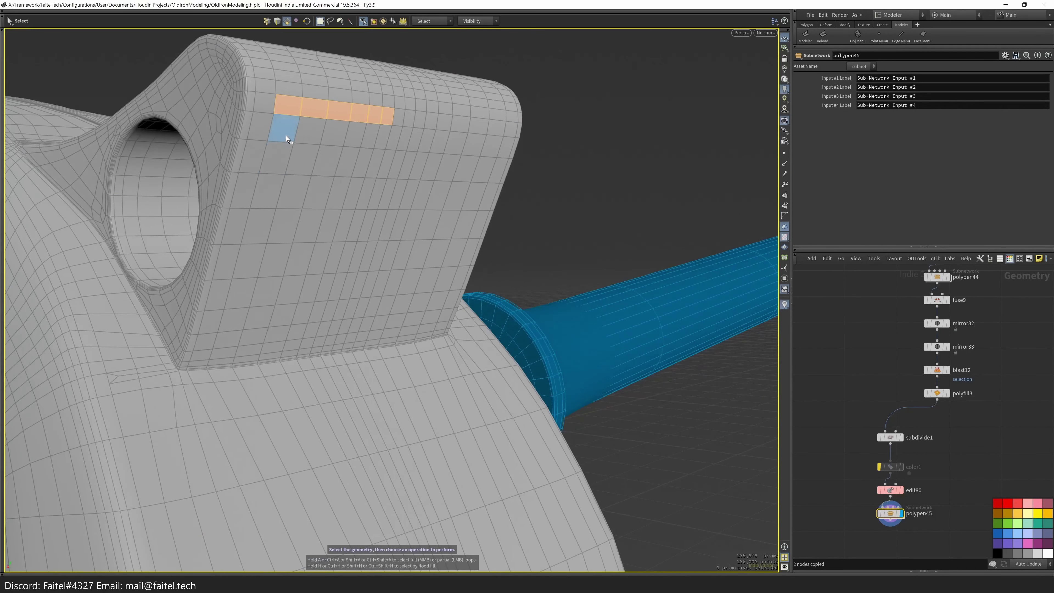
{"action": "left_click", "coordinate": [219, 377]}
{"action": "left_click_drag", "start_coordinate": [219, 376], "coordinate": [268, 256], "text": "alt"}
{"action": "left_click", "coordinate": [214, 403], "text": "shift"}
{"action": "key", "text": "ctrl+z"}
{"action": "left_click", "coordinate": [239, 393], "text": "shift"}
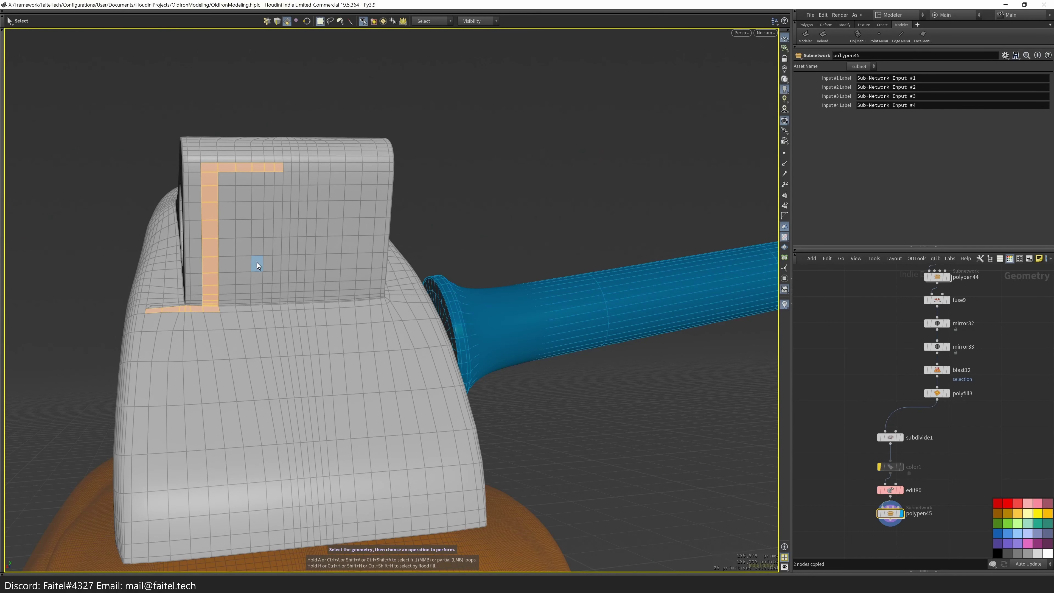
{"action": "right_click_drag", "start_coordinate": [212, 208], "coordinate": [306, 117], "text": "alt"}
{"action": "mouse_move", "coordinate": [306, 118]}
{"action": "left_mouse_down", "text": "alt"}
{"action": "mouse_move", "coordinate": [369, 110]}
{"action": "mouse_move", "coordinate": [301, 396]}
{"action": "mouse_move", "coordinate": [353, 411]}
{"action": "mouse_move", "coordinate": [345, 434]}
{"action": "mouse_move", "coordinate": [318, 337]}
{"action": "mouse_move", "coordinate": [308, 352]}
{"action": "mouse_move", "coordinate": [332, 359]}
{"action": "left_mouse_up", "text": "alt"}
- Nudge the stray edge slightly left with an Edit node
{"action": "key", "text": "shift+w"}
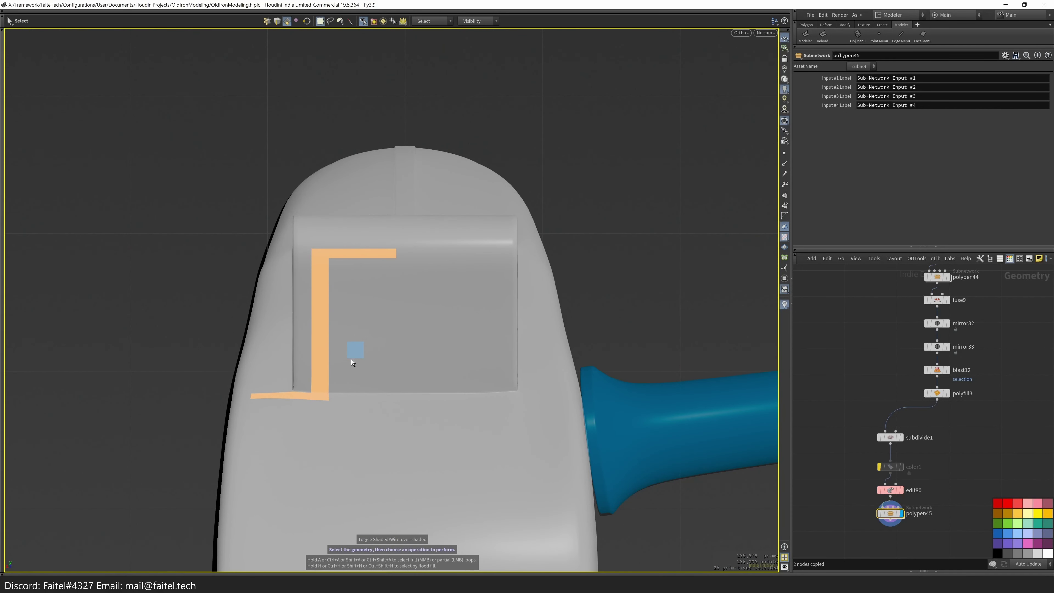
{"action": "key", "text": "w"}
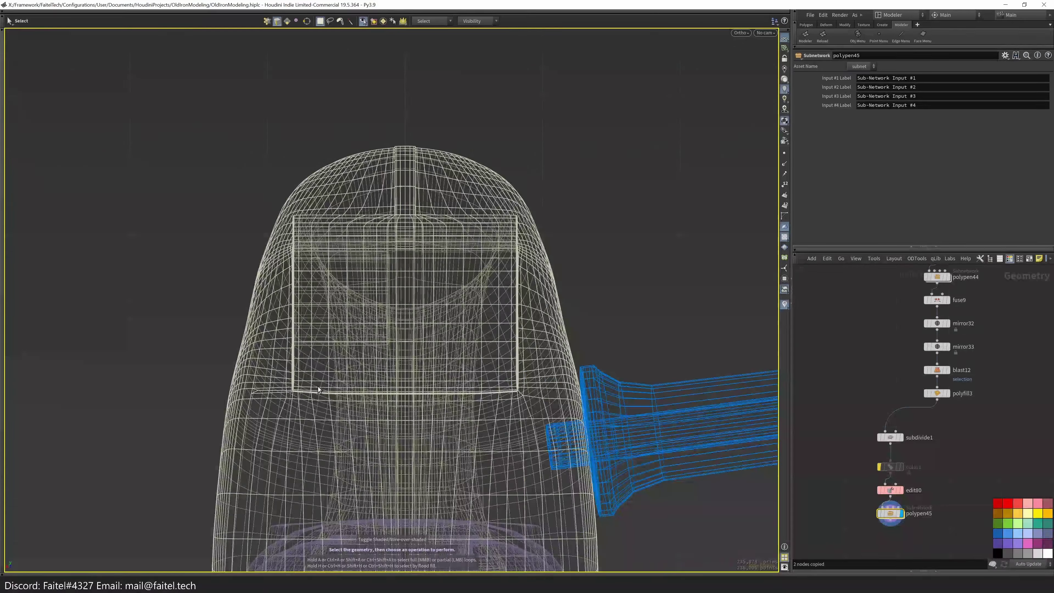
{"action": "key", "text": "shift+w"}
{"action": "scroll", "coordinate": [314, 393], "scroll_direction": "up", "scroll_amount": 5}
{"action": "key", "text": "t"}
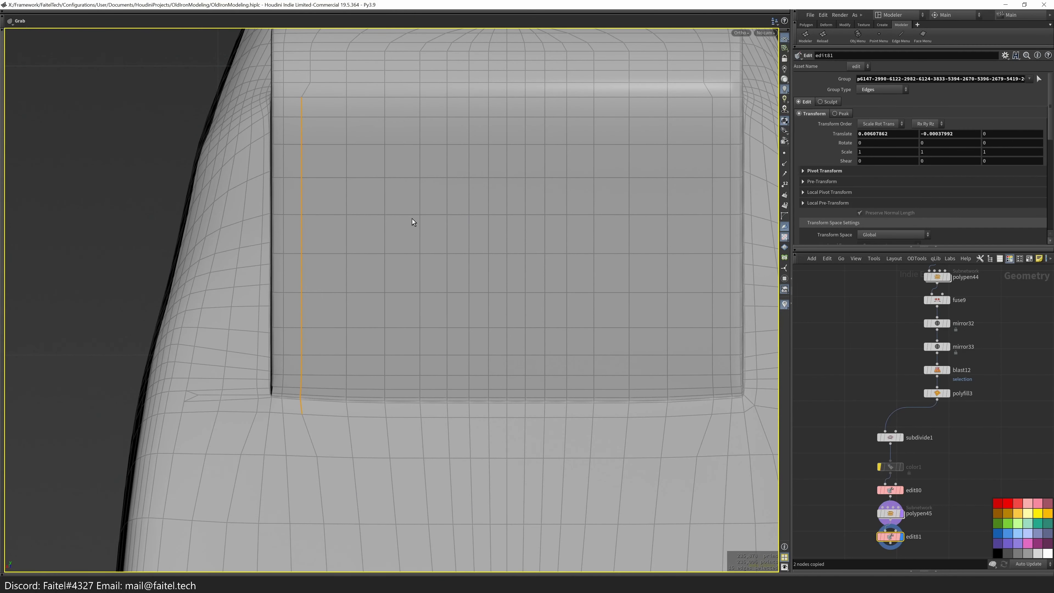
{"action": "scroll", "coordinate": [336, 120], "scroll_direction": "down", "scroll_amount": 2}
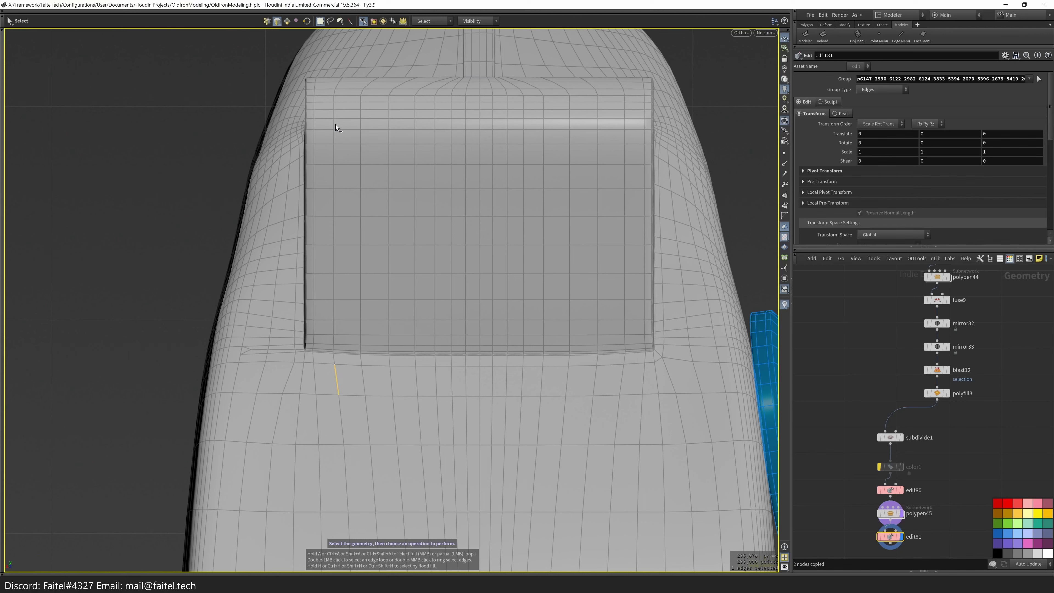
{"action": "middle_click_drag", "start_coordinate": [405, 149], "coordinate": [437, 183]}
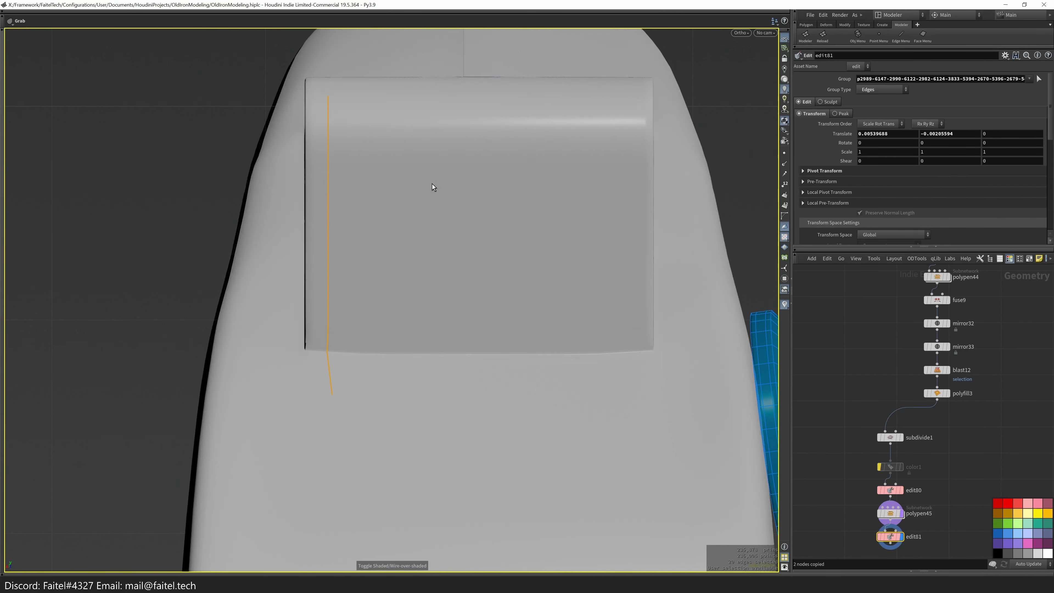
- Select the rim faces along the top, a vertical strip, and down the front left edge
{"action": "left_click", "coordinate": [353, 118]}
{"action": "key", "text": "Escape"}
{"action": "left_click_drag", "start_coordinate": [353, 118], "coordinate": [477, 107]}
{"action": "key", "text": "s"}
{"action": "left_click", "coordinate": [477, 107]}
{"action": "left_click", "coordinate": [325, 376]}
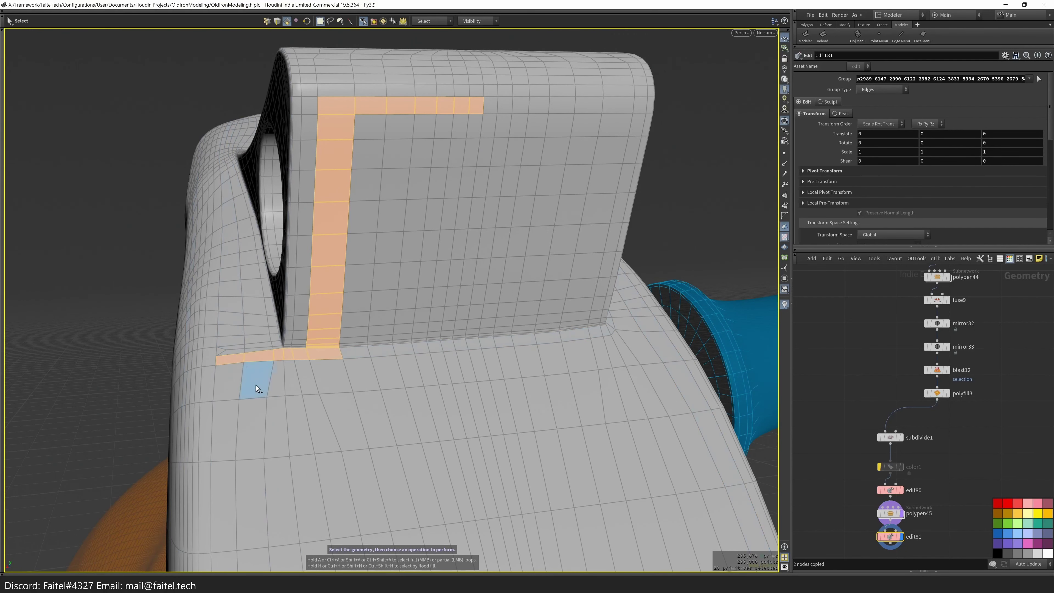
{"action": "left_click_drag", "start_coordinate": [256, 374], "coordinate": [322, 287]}
{"action": "left_click", "coordinate": [303, 474]}
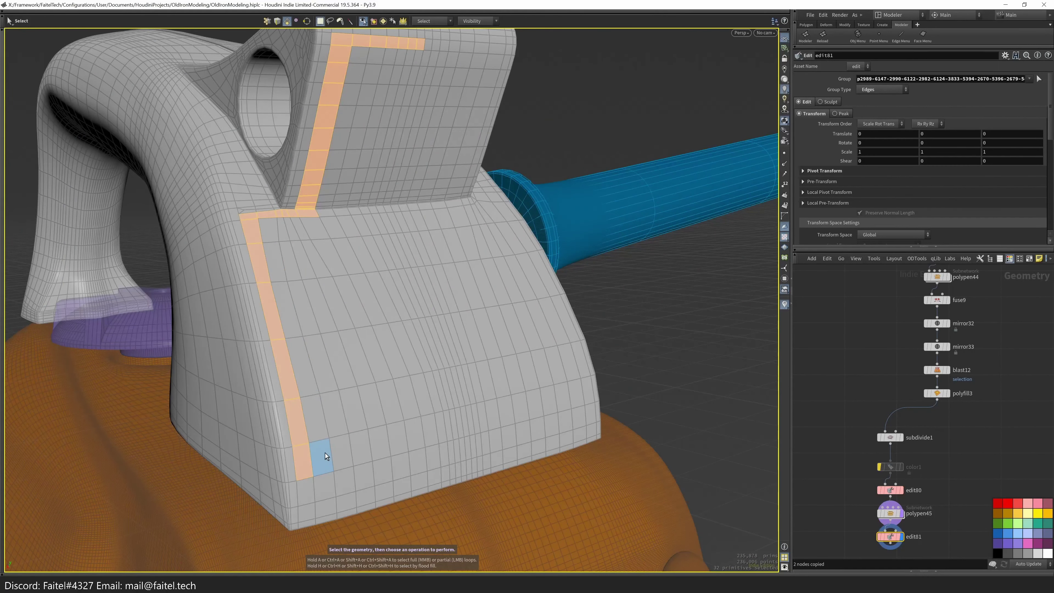
{"action": "key", "text": "Escape"}
{"action": "left_click_drag", "start_coordinate": [304, 452], "coordinate": [420, 414]}
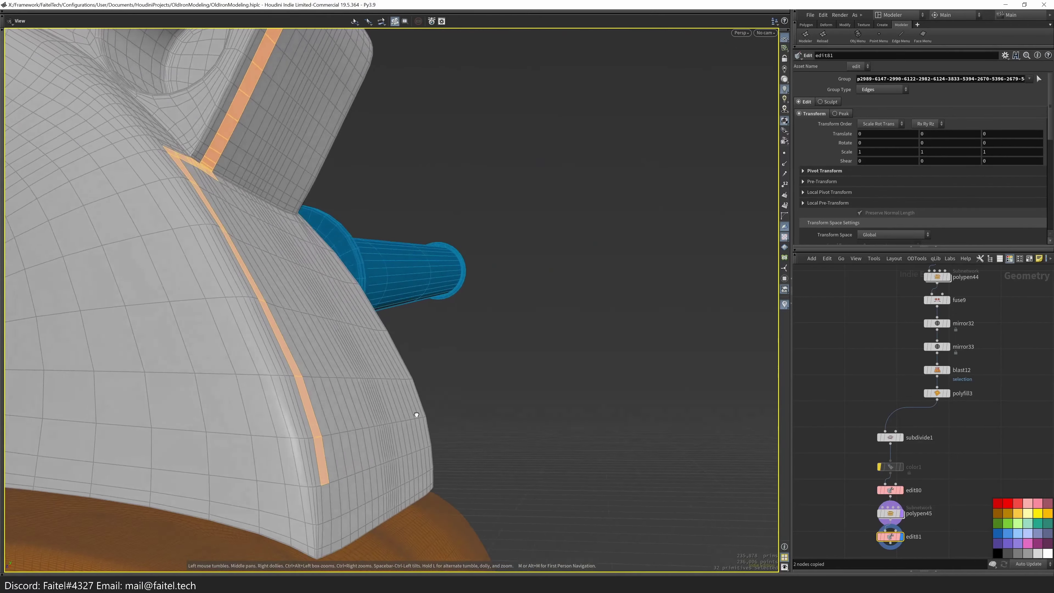
- Add the bottom strip and the correct right vertical strip to the rim selection
{"action": "left_click", "coordinate": [408, 469]}
{"action": "left_click_drag", "start_coordinate": [415, 474], "coordinate": [457, 469]}
{"action": "key", "text": "s"}
{"action": "left_click", "coordinate": [502, 475]}
{"action": "left_click", "coordinate": [457, 261]}
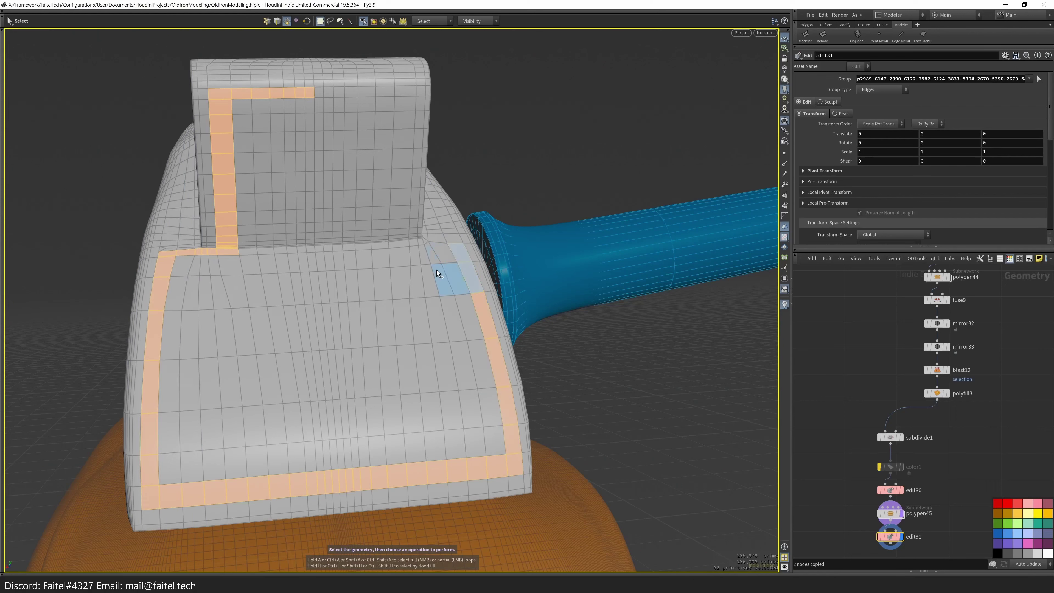
{"action": "left_click", "coordinate": [388, 465], "text": "ctrl"}
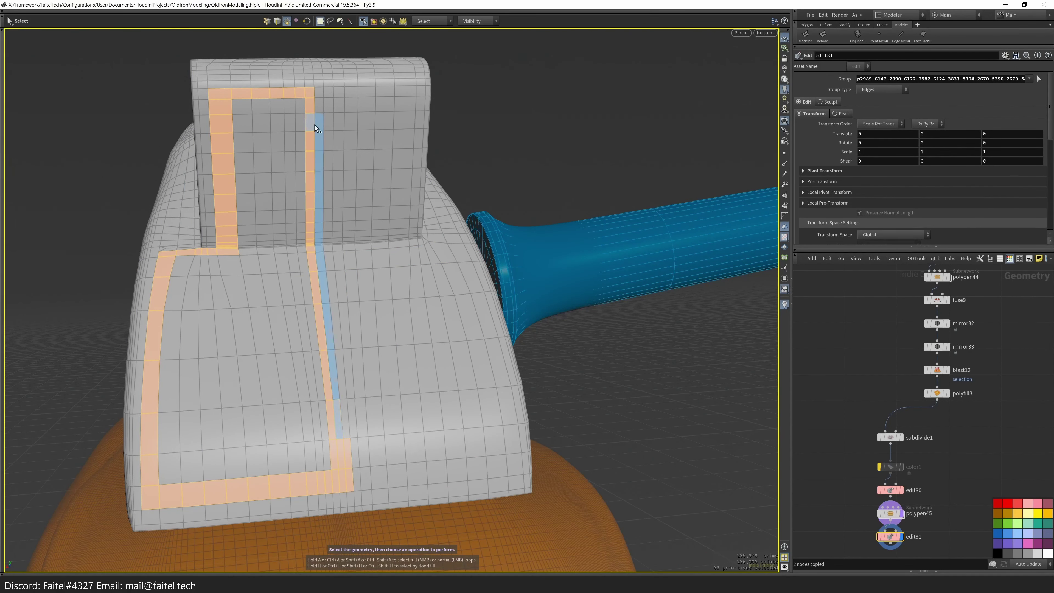
{"action": "left_click", "coordinate": [306, 140], "text": "shift"}
{"action": "left_click_drag", "start_coordinate": [353, 182], "coordinate": [400, 321]}
- Invert the selection to the panel faces, copy them, and extrude them inward by -0.0244 with 3 divisions
{"action": "key", "text": "grave"}
{"action": "left_click", "coordinate": [391, 365]}
{"action": "key", "text": "ctrl+c"}
{"action": "key", "text": "shift+e"}
{"action": "left_click_drag", "start_coordinate": [458, 300], "coordinate": [515, 234]}
{"action": "left_click_drag", "start_coordinate": [436, 255], "coordinate": [443, 305]}
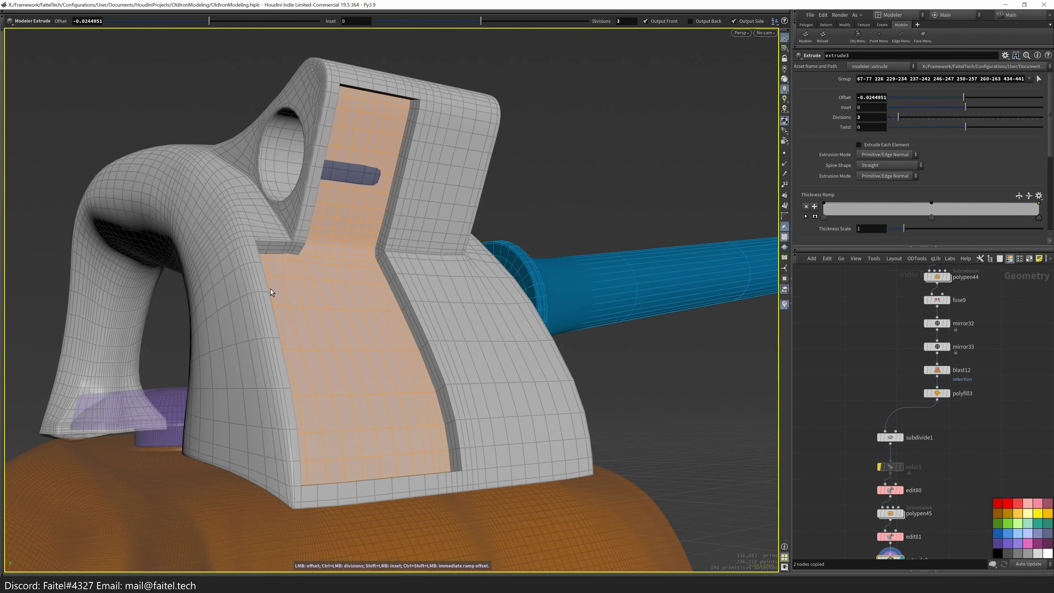
- Undo the inward panel extrusion and zoom in on the front strip
{"action": "key", "text": "ctrl+z"}
{"action": "key", "text": "ctrl+z"}
{"action": "key", "text": "ctrl+y"}
{"action": "key", "text": "Escape"}
{"action": "left_click_drag", "start_coordinate": [254, 246], "coordinate": [291, 280]}
{"action": "scroll", "coordinate": [334, 231], "scroll_direction": "down", "scroll_amount": 5}
{"action": "key", "text": "s"}
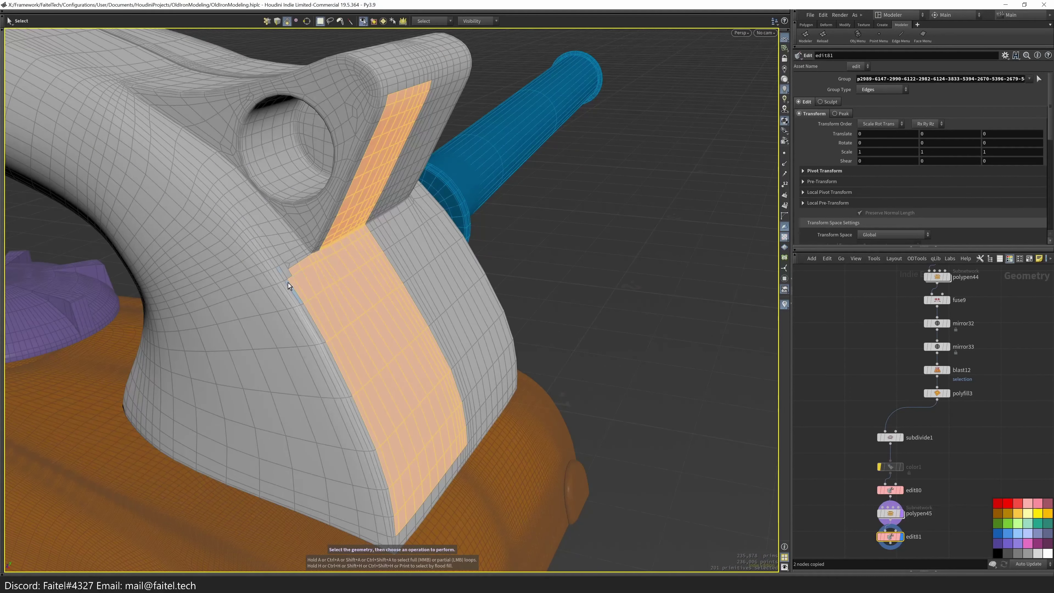
{"action": "scroll", "coordinate": [291, 282], "scroll_direction": "up", "scroll_amount": 3}
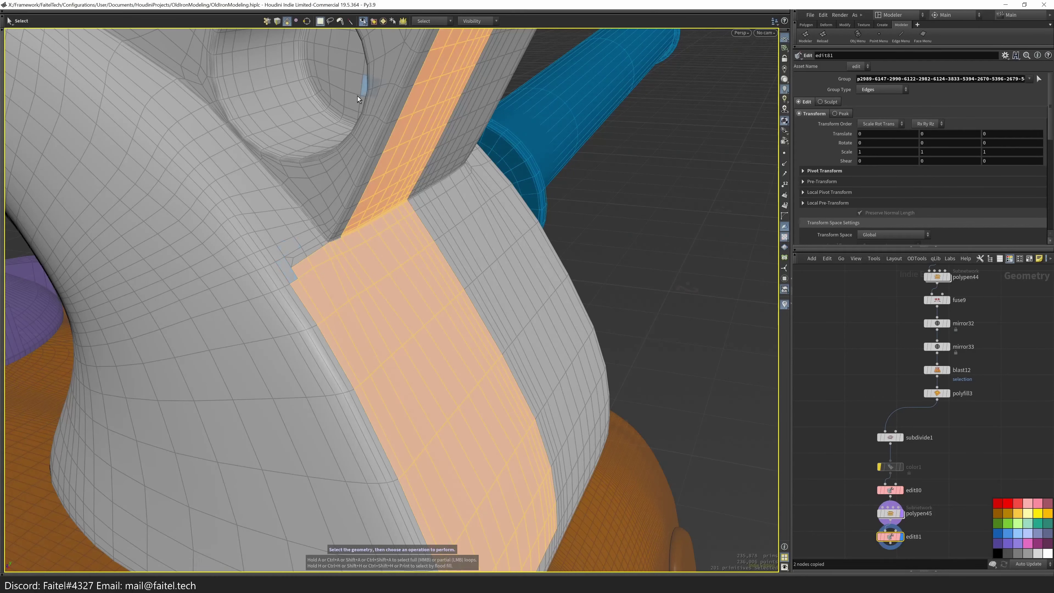
- Insert a new PolyPen point on the front rim edge to reroute its edges
{"action": "key", "text": "q"}
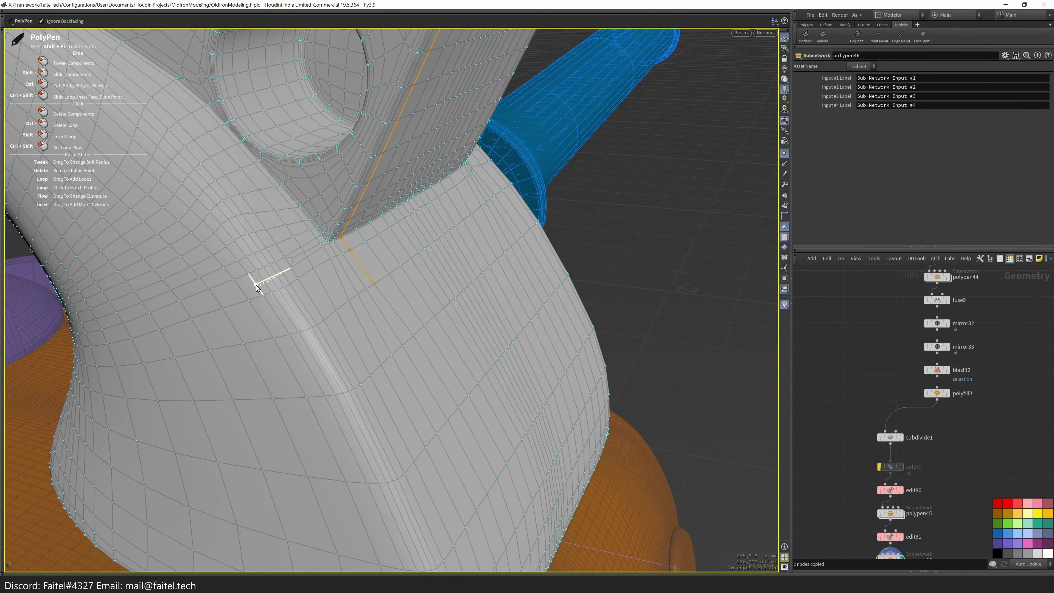
{"action": "scroll", "coordinate": [292, 283], "scroll_direction": "up", "scroll_amount": 3}
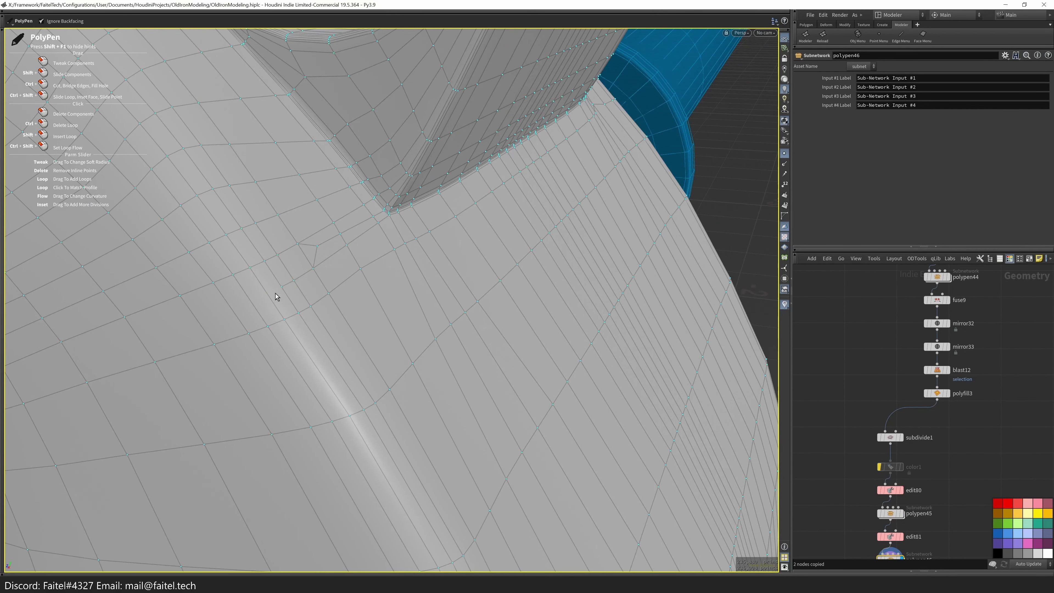
{"action": "scroll", "coordinate": [239, 317], "scroll_direction": "down", "scroll_amount": 3}
{"action": "left_click_drag", "start_coordinate": [289, 325], "coordinate": [277, 283]}
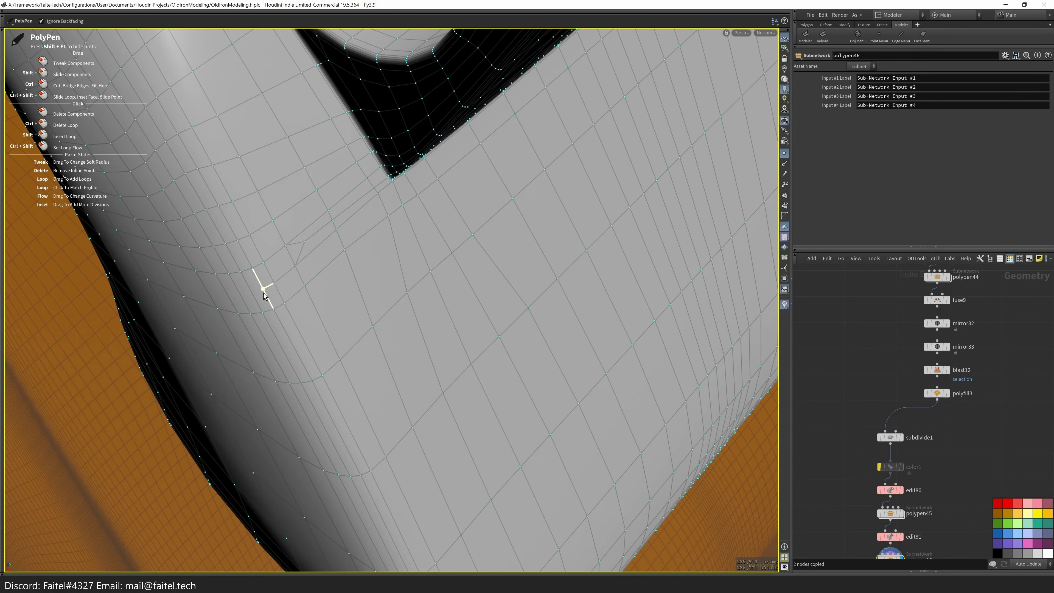
{"action": "left_click", "coordinate": [277, 281]}
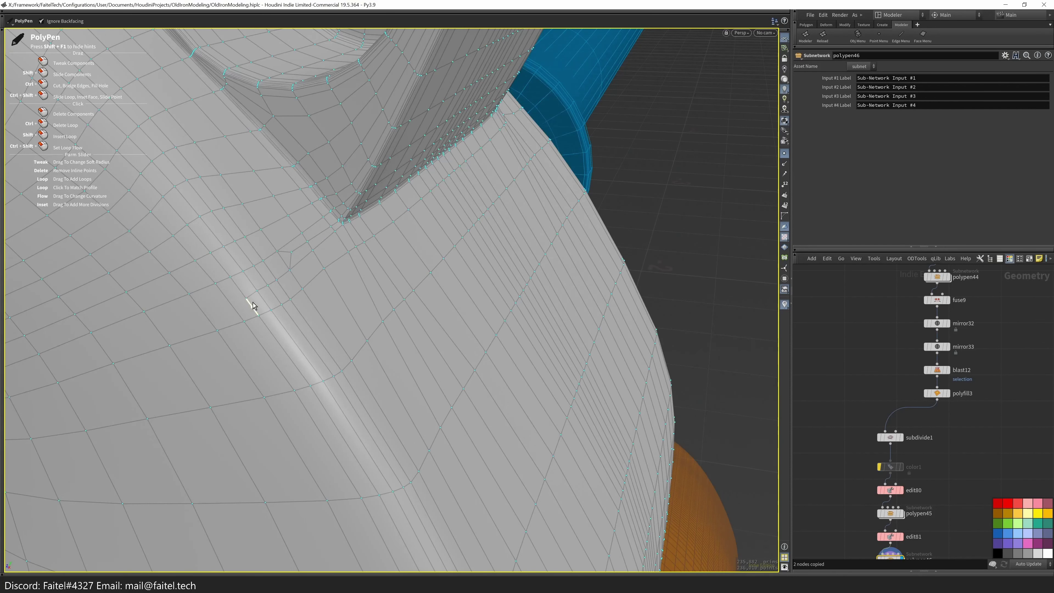
{"action": "scroll", "coordinate": [241, 320], "scroll_direction": "up", "scroll_amount": 2}
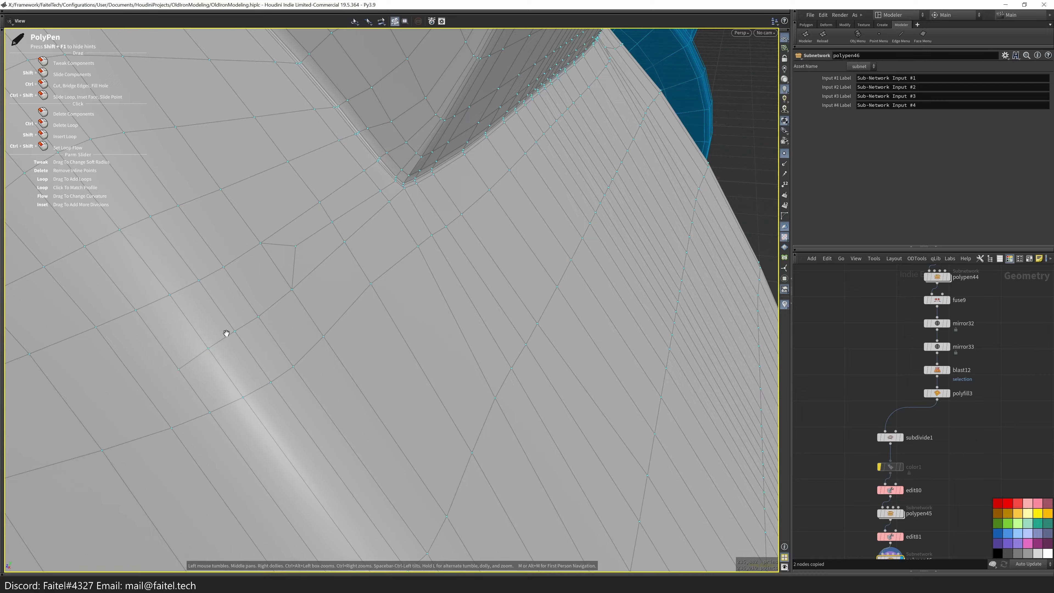
{"action": "scroll", "coordinate": [227, 333], "scroll_direction": "down", "scroll_amount": 2}
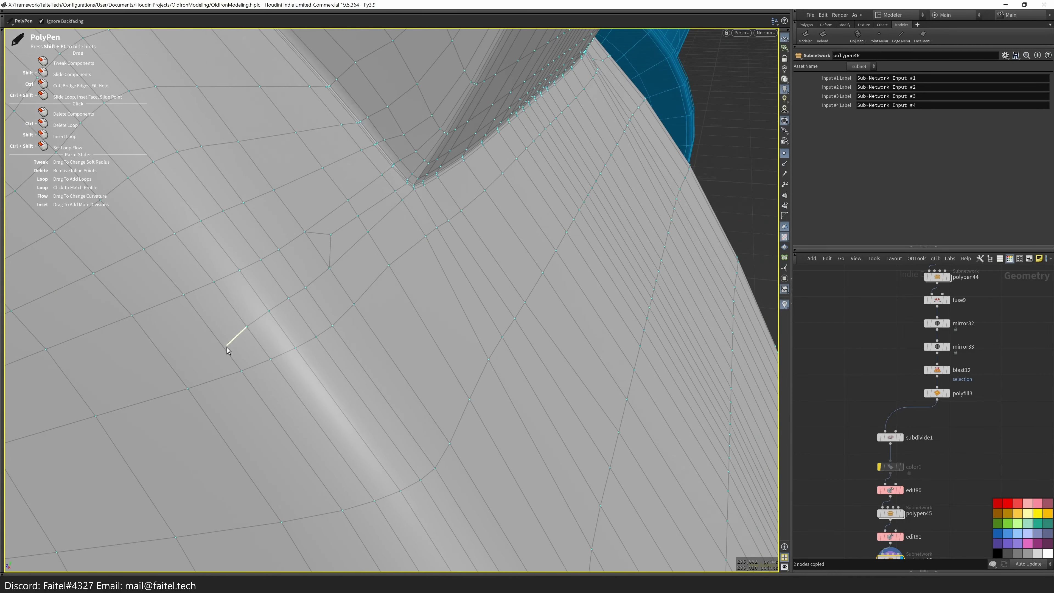
{"action": "left_click_drag", "start_coordinate": [238, 337], "coordinate": [230, 353]}
{"action": "scroll", "coordinate": [226, 376], "scroll_direction": "up", "scroll_amount": 1}
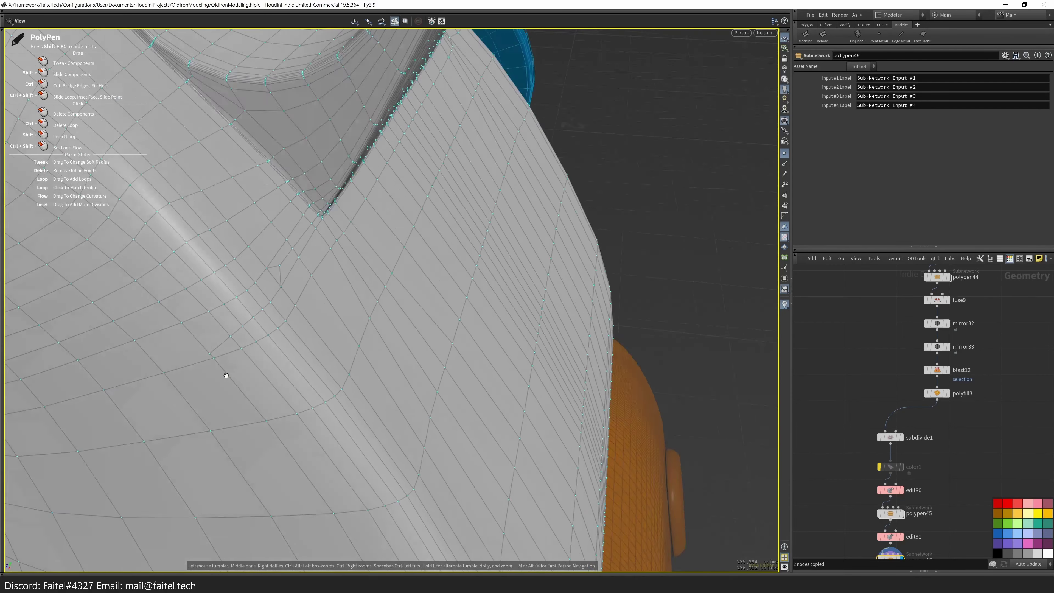
{"action": "scroll", "coordinate": [226, 375], "scroll_direction": "down", "scroll_amount": 2}
{"action": "left_click_drag", "start_coordinate": [229, 299], "coordinate": [266, 160]}
- Pick faces near the rim and on the upper block to start a partial face loop
{"action": "key", "text": "s"}
{"action": "left_click", "coordinate": [254, 259]}
{"action": "scroll", "coordinate": [248, 322], "scroll_direction": "down", "scroll_amount": 3}
{"action": "scroll", "coordinate": [324, 162], "scroll_direction": "up", "scroll_amount": 1}
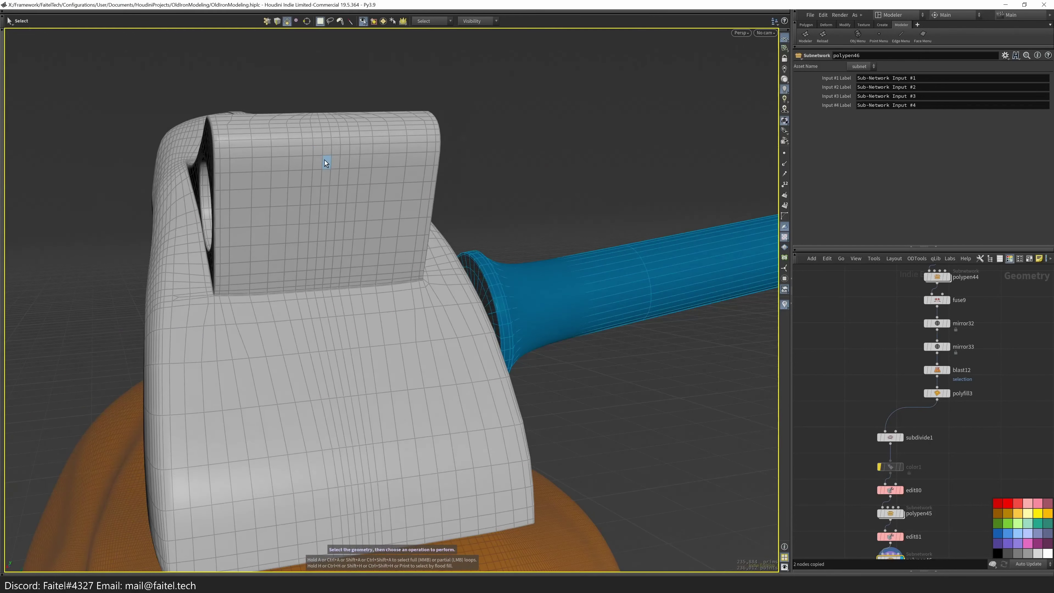
{"action": "left_click", "coordinate": [324, 162]}
{"action": "left_click", "coordinate": [285, 164]}
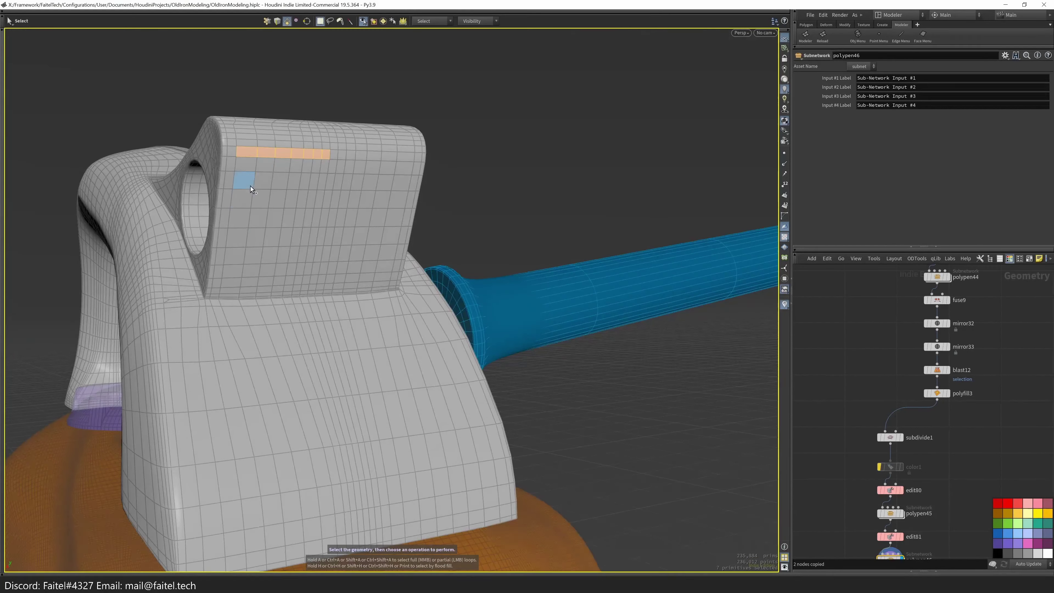
- Select the rim face loops around the front panel and fill the ring to include the enclosed faces
{"action": "left_click", "coordinate": [227, 304], "text": "shift"}
{"action": "left_click", "coordinate": [161, 308], "text": "shift"}
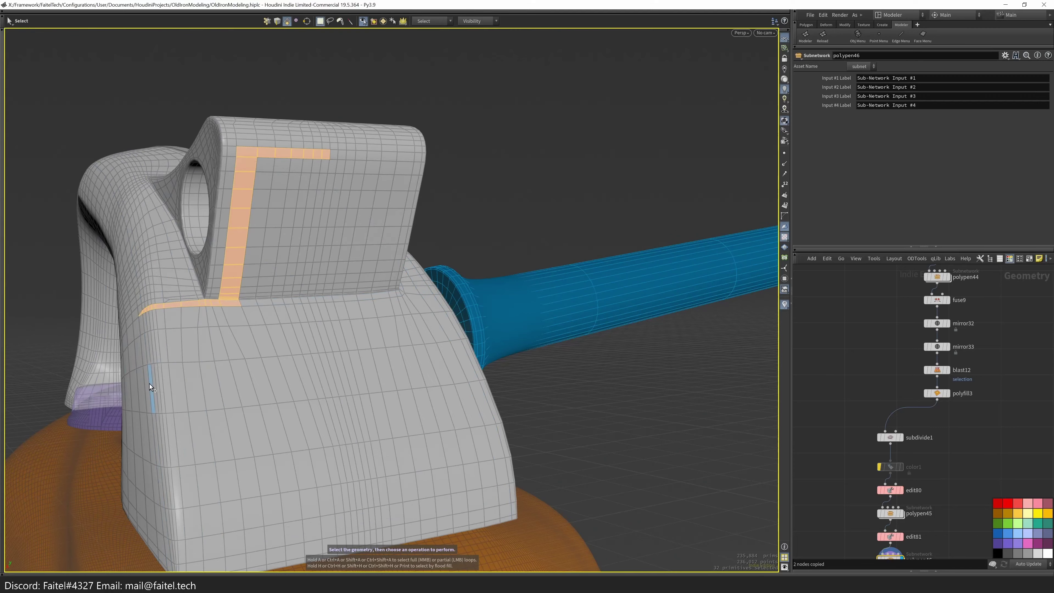
{"action": "left_click", "coordinate": [149, 384], "text": "shift"}
{"action": "left_click_drag", "start_coordinate": [169, 314], "coordinate": [326, 437]}
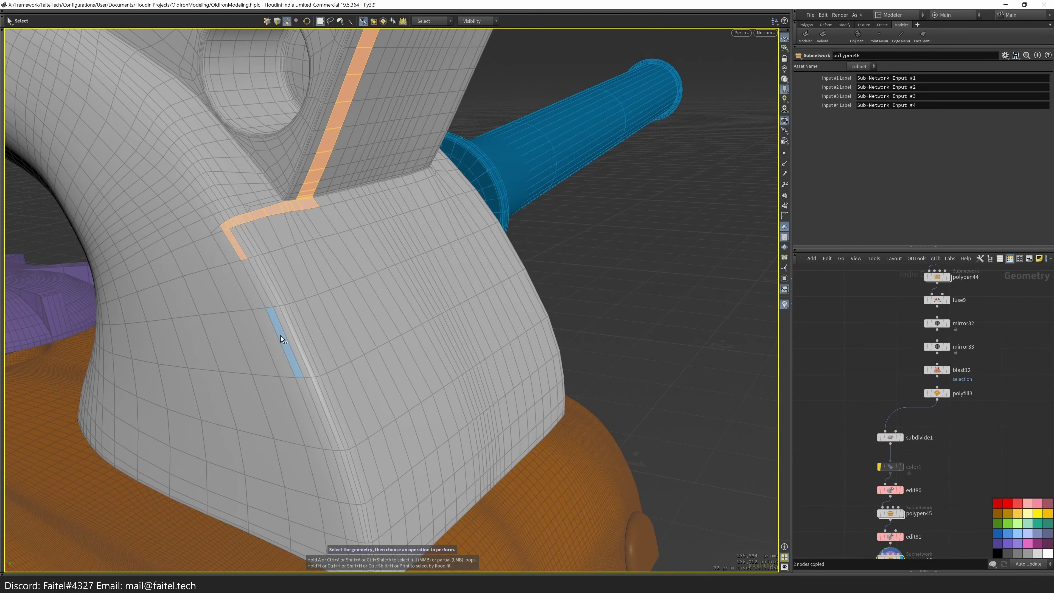
{"action": "left_click_drag", "start_coordinate": [340, 481], "coordinate": [424, 435]}
{"action": "left_click", "coordinate": [568, 445], "text": "shift"}
{"action": "left_click_drag", "start_coordinate": [568, 444], "coordinate": [478, 159]}
{"action": "left_click_drag", "start_coordinate": [430, 343], "coordinate": [440, 289]}
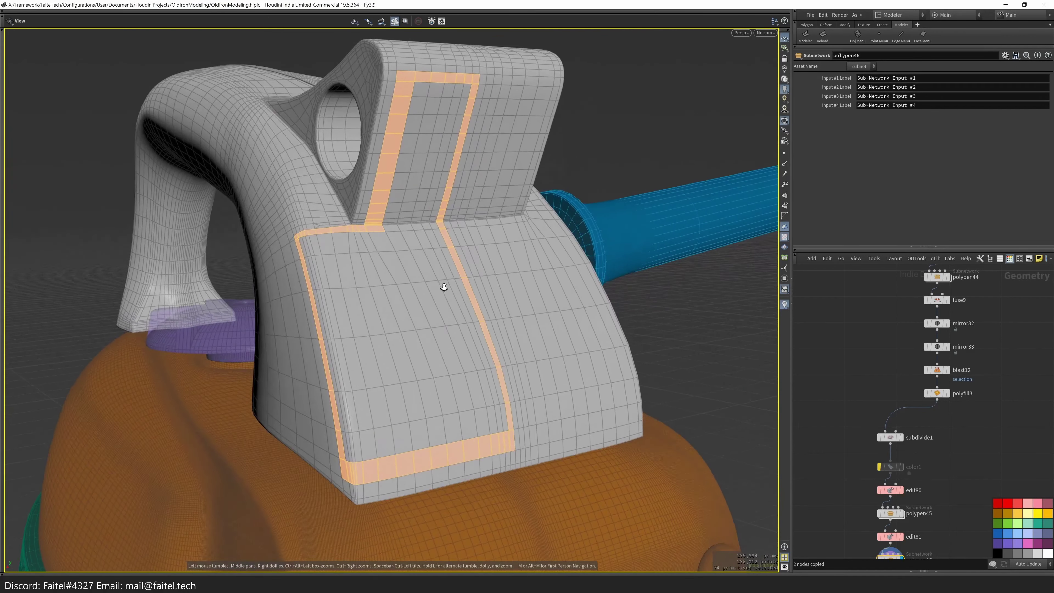
{"action": "double_click", "coordinate": [429, 328], "text": "shift"}
{"action": "left_click_drag", "start_coordinate": [428, 327], "coordinate": [476, 360]}
- Extrude the panel faces outward slightly, add another strip, and copy the selection
{"action": "key", "text": "Tab"}
{"action": "key", "text": "e"}
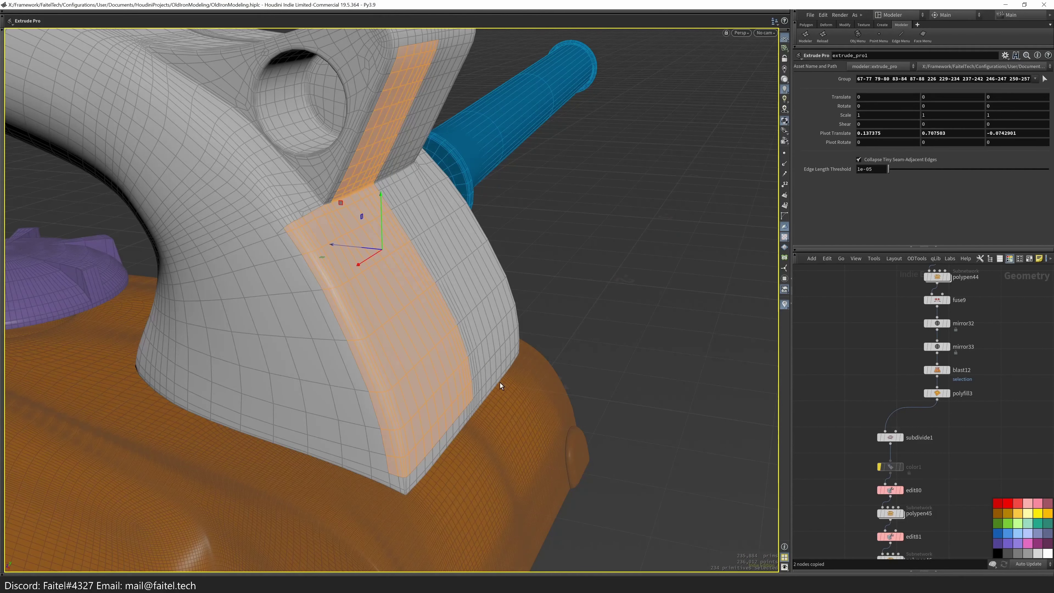
{"action": "left_click_drag", "start_coordinate": [351, 246], "coordinate": [616, 219]}
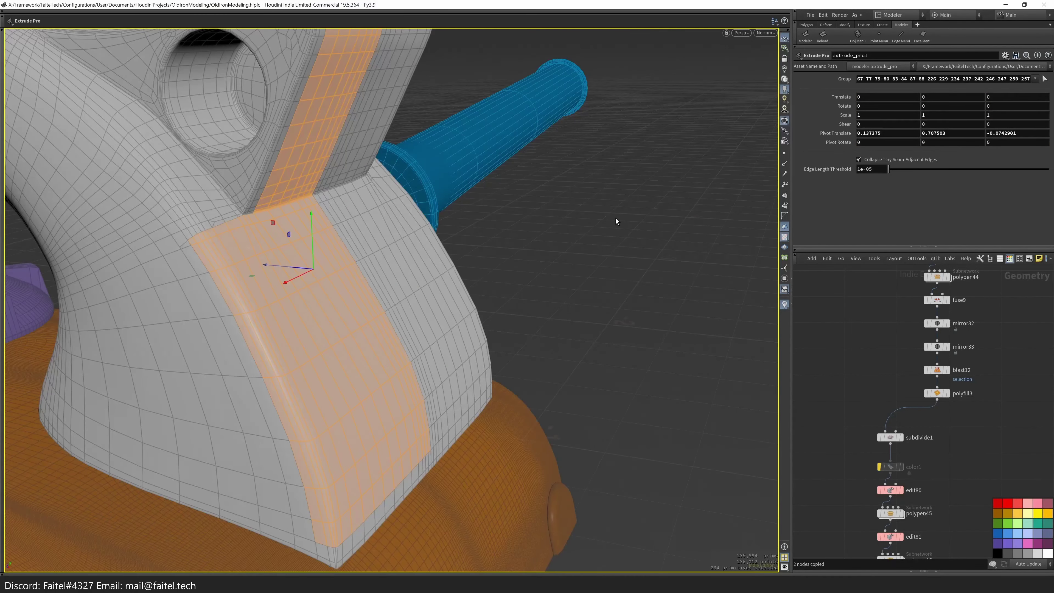
{"action": "key", "text": "s"}
{"action": "left_click", "coordinate": [188, 250], "text": "shift"}
{"action": "left_click_drag", "start_coordinate": [188, 249], "coordinate": [367, 321]}
{"action": "key", "text": "ctrl+c"}
{"action": "key", "text": "Return"}
{"action": "left_click", "coordinate": [254, 276]}
{"action": "left_click_drag", "start_coordinate": [253, 276], "coordinate": [256, 421]}
{"action": "key", "text": "Escape"}
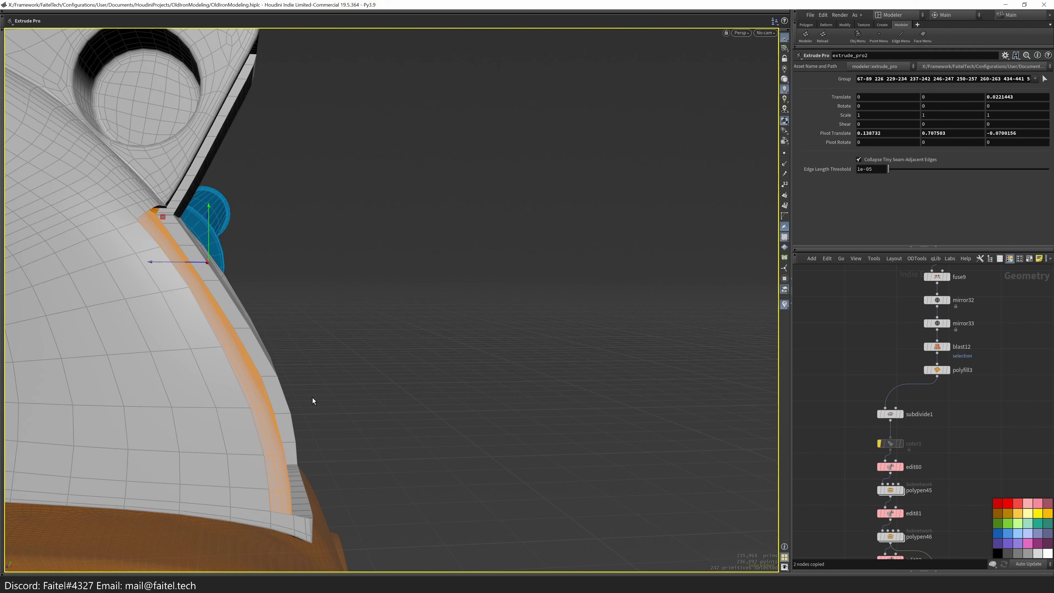
{"action": "mouse_move", "coordinate": [164, 268]}
{"action": "left_mouse_down"}
{"action": "mouse_move", "coordinate": [183, 265]}
{"action": "mouse_move", "coordinate": [167, 265]}
{"action": "left_mouse_up"}
{"action": "key", "text": "Escape"}
{"action": "scroll", "coordinate": [273, 294], "scroll_direction": "down", "scroll_amount": 5}
{"action": "mouse_move", "coordinate": [285, 348]}
{"action": "left_mouse_down"}
{"action": "mouse_move", "coordinate": [196, 379]}
{"action": "mouse_move", "coordinate": [200, 275]}
{"action": "mouse_move", "coordinate": [239, 311]}
{"action": "mouse_move", "coordinate": [245, 358]}
{"action": "mouse_move", "coordinate": [297, 366]}
{"action": "mouse_move", "coordinate": [231, 365]}
{"action": "mouse_move", "coordinate": [285, 412]}
{"action": "mouse_move", "coordinate": [204, 299]}
{"action": "mouse_move", "coordinate": [202, 213]}
{"action": "mouse_move", "coordinate": [271, 299]}
{"action": "mouse_move", "coordinate": [247, 261]}
{"action": "mouse_move", "coordinate": [212, 278]}
{"action": "mouse_move", "coordinate": [273, 291]}
{"action": "mouse_move", "coordinate": [421, 359]}
{"action": "mouse_move", "coordinate": [225, 208]}
{"action": "mouse_move", "coordinate": [299, 372]}
{"action": "mouse_move", "coordinate": [289, 329]}
{"action": "left_mouse_up"}
{"action": "key", "text": "Return"}
{"action": "key", "text": "Escape"}
{"action": "key", "text": "Delete"}
{"action": "key", "text": "s"}
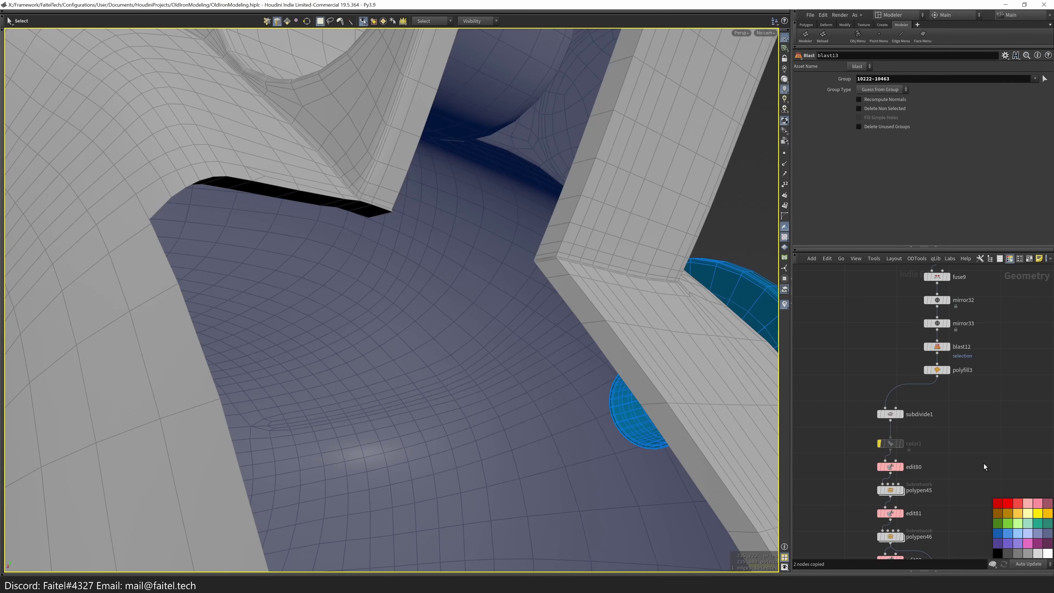
- Paste and merge the copied faces, then undo the merge and inspect the recess walls
{"action": "key", "text": "ctrl+v"}
{"action": "key", "text": "ctrl+z"}
{"action": "key", "text": "ctrl+z"}
{"action": "key", "text": "ctrl+z"}
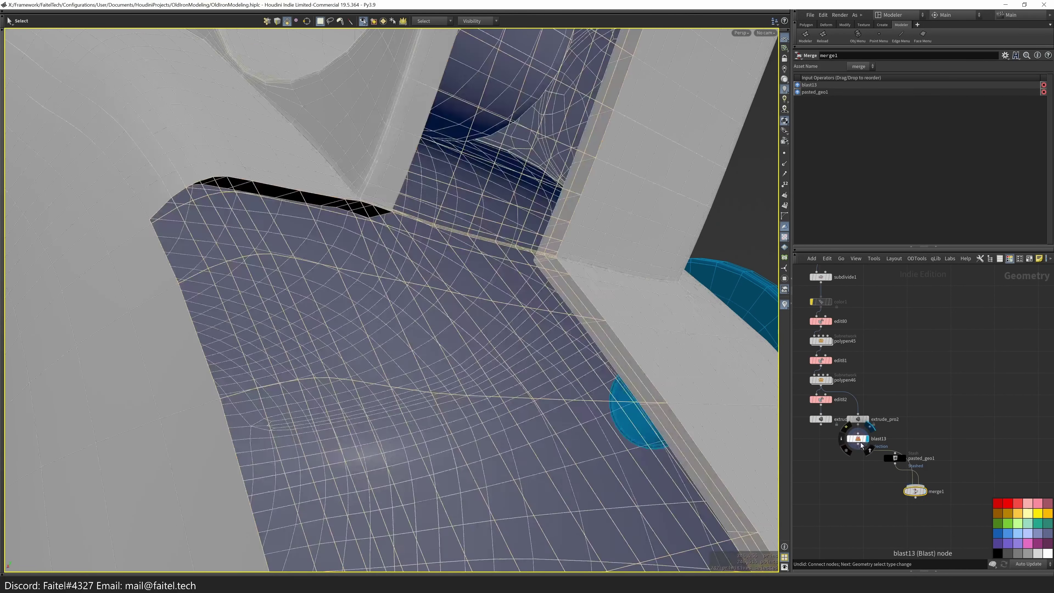
{"action": "key", "text": "Escape"}
{"action": "left_click_drag", "start_coordinate": [416, 253], "coordinate": [498, 291]}
{"action": "key", "text": "s"}
{"action": "key", "text": "Escape"}
{"action": "left_click_drag", "start_coordinate": [431, 316], "coordinate": [279, 381]}
{"action": "left_click_drag", "start_coordinate": [336, 315], "coordinate": [480, 398]}
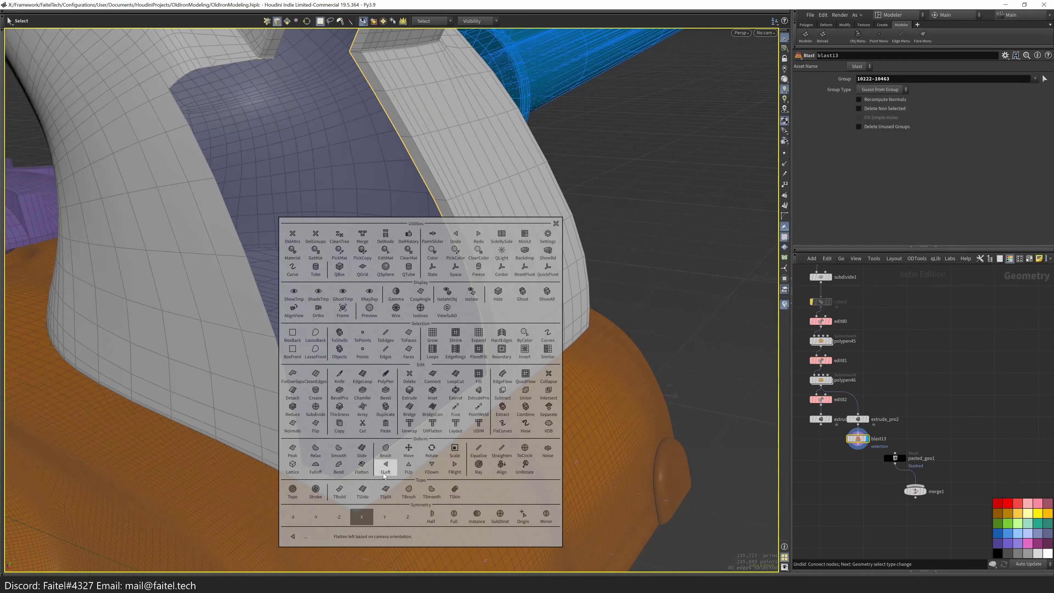
- Rebuild the iron from one mirrored half with Symmetry > Half (mirror34, mirror35)
{"action": "left_click", "coordinate": [431, 519]}
{"action": "left_click_drag", "start_coordinate": [431, 519], "coordinate": [282, 508]}
{"action": "left_click_drag", "start_coordinate": [409, 452], "coordinate": [376, 399]}
- Try bridging an inner floor edge, then discard the bridge to return to the mirrored result
{"action": "left_click", "coordinate": [375, 398]}
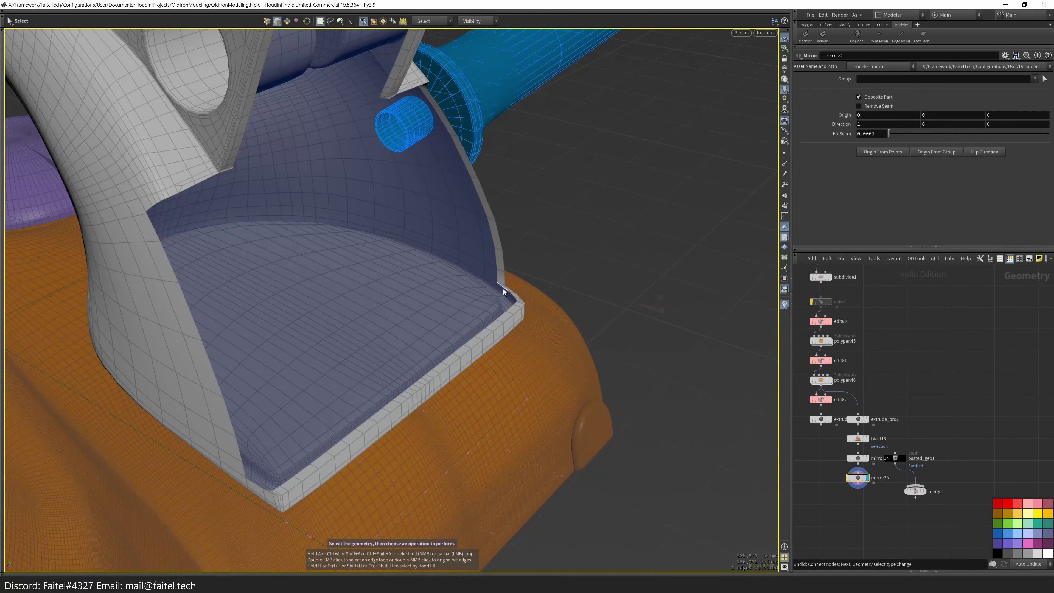
{"action": "key", "text": "b"}
{"action": "left_click_drag", "start_coordinate": [257, 490], "coordinate": [457, 374]}
{"action": "left_click_drag", "start_coordinate": [784, 231], "coordinate": [329, 457]}
{"action": "key", "text": "s"}
{"action": "left_click", "coordinate": [411, 473]}
{"action": "key", "text": "space"}
{"action": "scroll", "coordinate": [400, 447], "scroll_direction": "down", "scroll_amount": 3}
{"action": "scroll", "coordinate": [303, 322], "scroll_direction": "up", "scroll_amount": 3}
{"action": "left_click_drag", "start_coordinate": [305, 214], "coordinate": [367, 209]}
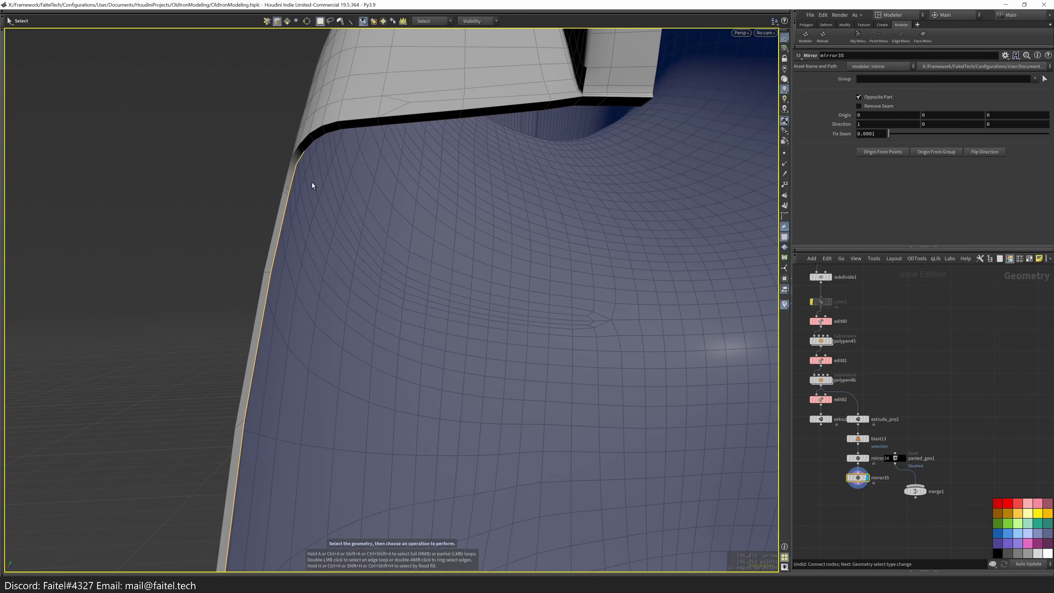
- Add an Edit node (edit83) to move the selected rim edges of the recess
{"action": "key", "text": "t"}
{"action": "left_click_drag", "start_coordinate": [312, 185], "coordinate": [306, 301]}
{"action": "left_click_drag", "start_coordinate": [280, 371], "coordinate": [228, 269]}
{"action": "left_click_drag", "start_coordinate": [139, 463], "coordinate": [270, 486]}
{"action": "left_click_drag", "start_coordinate": [94, 448], "coordinate": [164, 211]}
{"action": "key", "text": "s"}
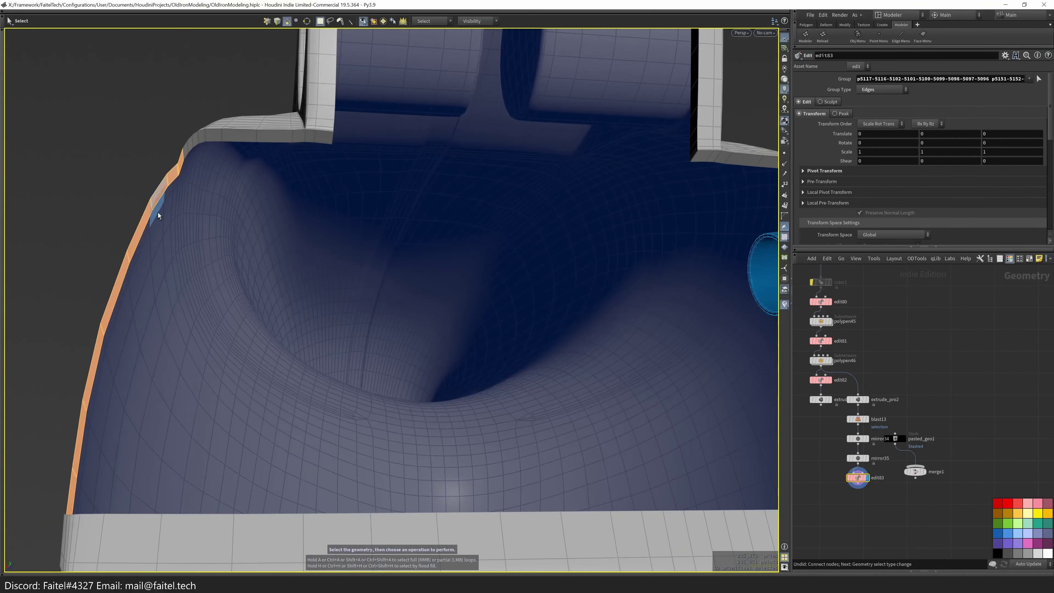
- Fill the front panel's open boundary with a PolyFill patch
{"action": "left_click_drag", "start_coordinate": [165, 284], "coordinate": [417, 397]}
{"action": "mouse_move", "coordinate": [511, 383]}
{"action": "left_mouse_down"}
{"action": "mouse_move", "coordinate": [295, 358]}
{"action": "mouse_move", "coordinate": [177, 408]}
{"action": "mouse_move", "coordinate": [240, 464]}
{"action": "left_mouse_up"}
{"action": "key", "text": "s"}
{"action": "key", "text": "shift+w"}
{"action": "key", "text": "p"}
{"action": "left_click_drag", "start_coordinate": [266, 333], "coordinate": [460, 299]}
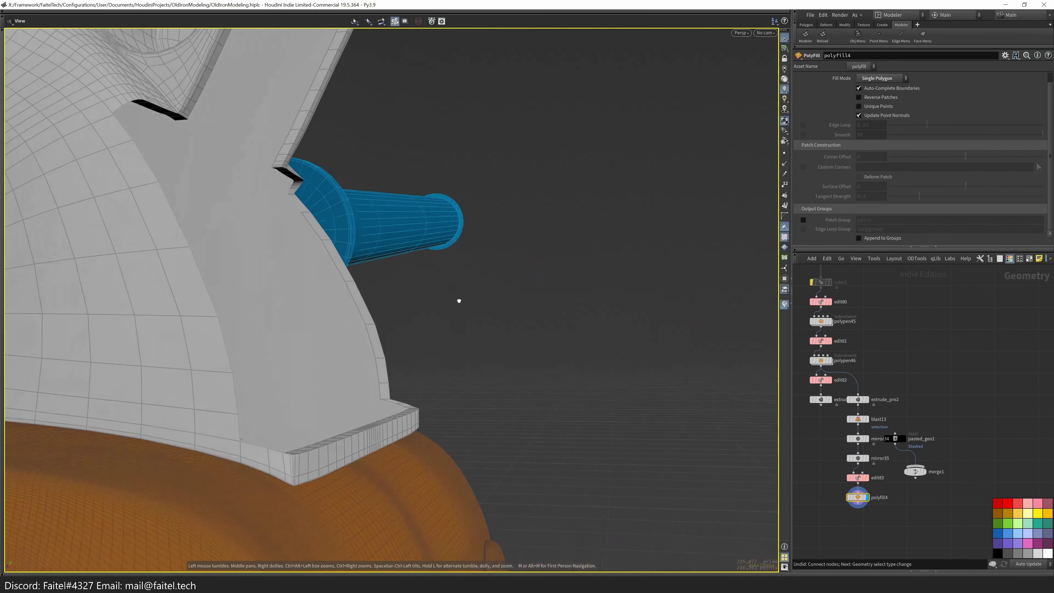
{"action": "left_click_drag", "start_coordinate": [329, 418], "coordinate": [251, 403]}
- Switch polyfill4's fill mode between Quadrilateral Grid and quads
{"action": "key", "text": "shift+q"}
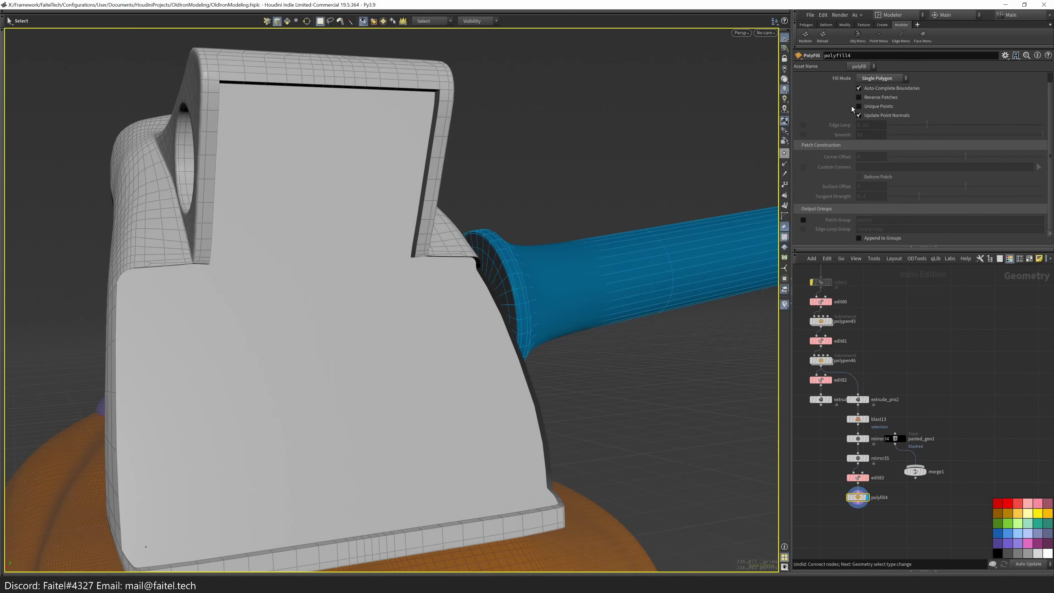
{"action": "left_click", "coordinate": [892, 79]}
{"action": "left_click", "coordinate": [885, 100]}
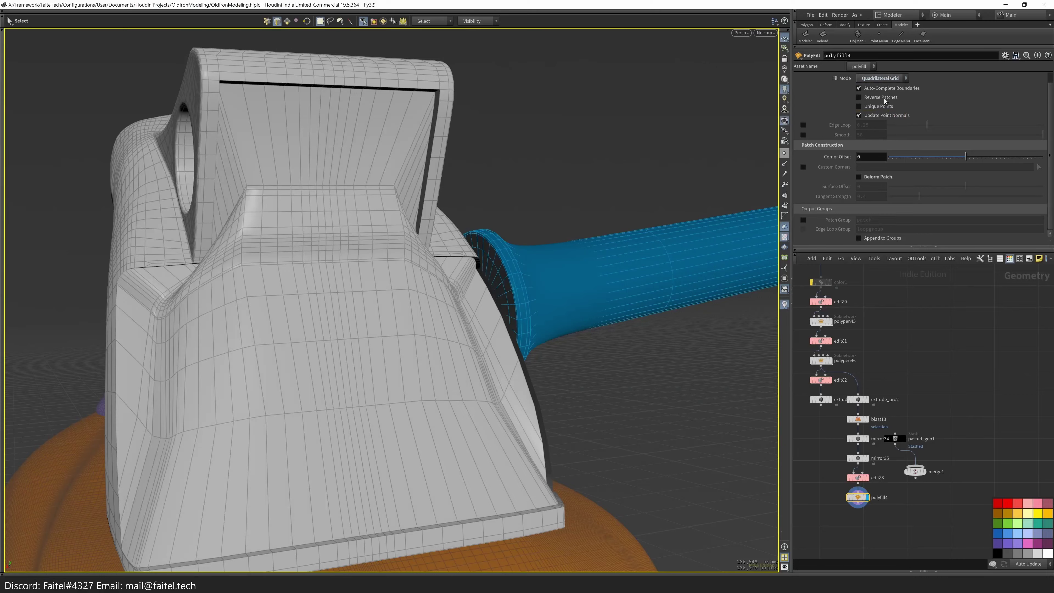
{"action": "left_click", "coordinate": [876, 124]}
{"action": "key", "text": "Escape"}
{"action": "left_click_drag", "start_coordinate": [315, 332], "coordinate": [574, 245]}
{"action": "key", "text": "Escape"}
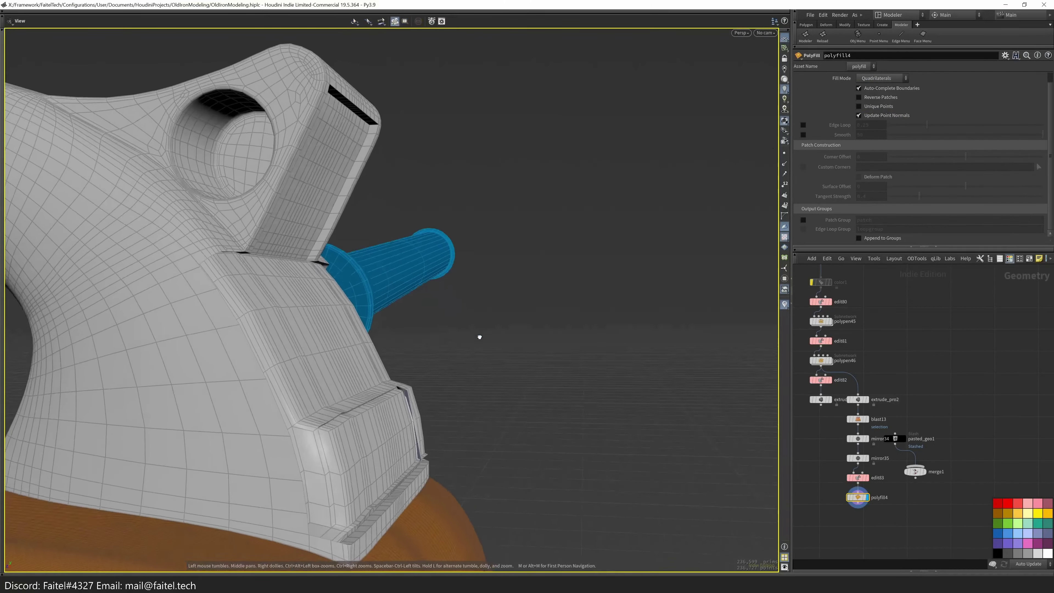
{"action": "left_click", "coordinate": [882, 78]}
{"action": "left_click", "coordinate": [883, 130]}
{"action": "key", "text": "Escape"}
{"action": "left_click_drag", "start_coordinate": [416, 291], "coordinate": [342, 310]}
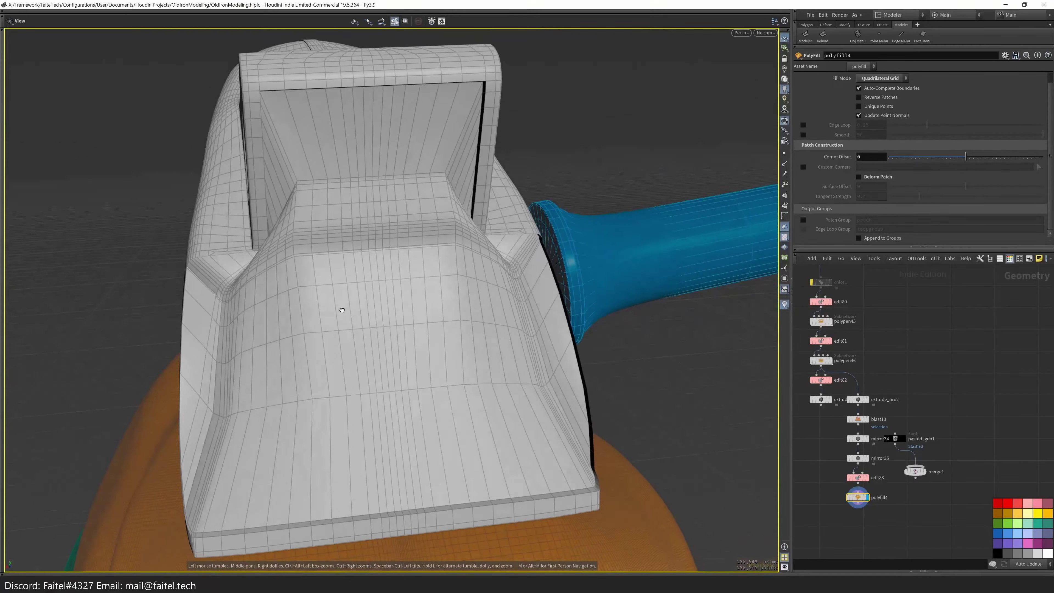
- Set polyfill4's Fill Mode to Triangles, then Single Polygon
{"action": "left_click", "coordinate": [883, 97]}
{"action": "left_click", "coordinate": [882, 78]}
{"action": "left_click", "coordinate": [876, 87]}
{"action": "key", "text": "Escape"}
{"action": "left_click_drag", "start_coordinate": [318, 372], "coordinate": [313, 407]}
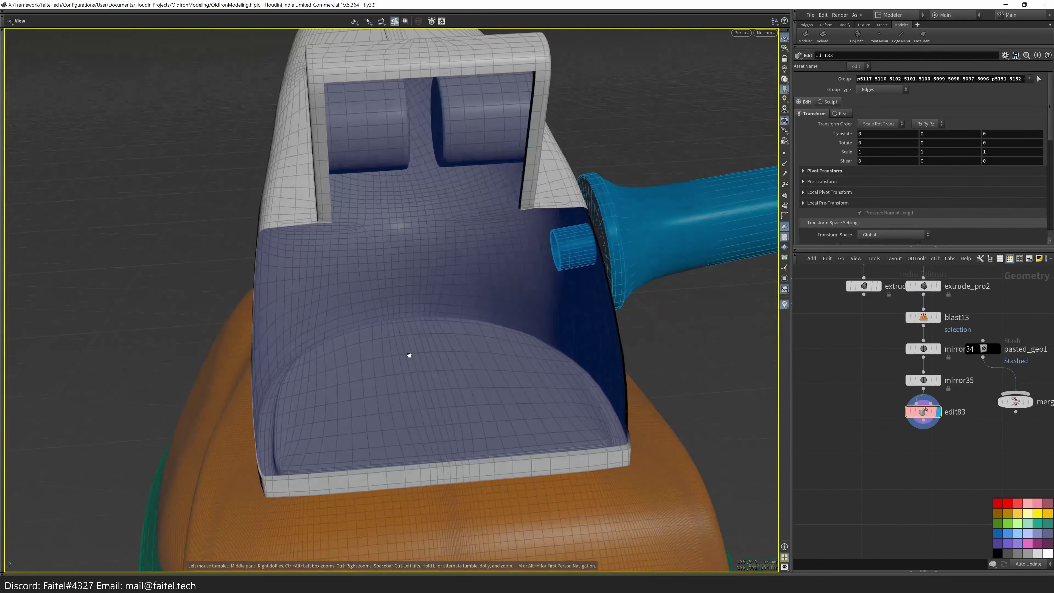
{"action": "left_click_drag", "start_coordinate": [407, 356], "coordinate": [348, 190]}
{"action": "key", "text": "s"}
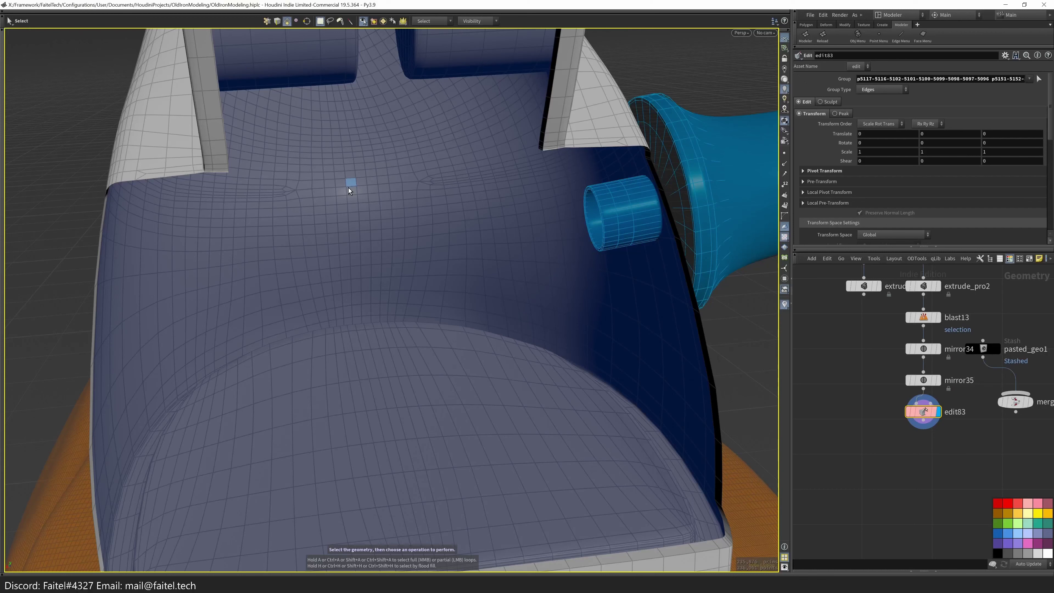
{"action": "left_click", "coordinate": [348, 191]}
{"action": "key", "text": "Escape"}
{"action": "left_click_drag", "start_coordinate": [349, 190], "coordinate": [346, 288]}
{"action": "key", "text": "u"}
{"action": "key", "text": "ctrl+z"}
{"action": "left_click_drag", "start_coordinate": [285, 426], "coordinate": [405, 394]}
{"action": "key", "text": "q"}
{"action": "left_click", "coordinate": [325, 371]}
{"action": "key", "text": "q"}
{"action": "key", "text": "Escape"}
{"action": "key", "text": "alt+x"}
{"action": "key", "text": "q"}
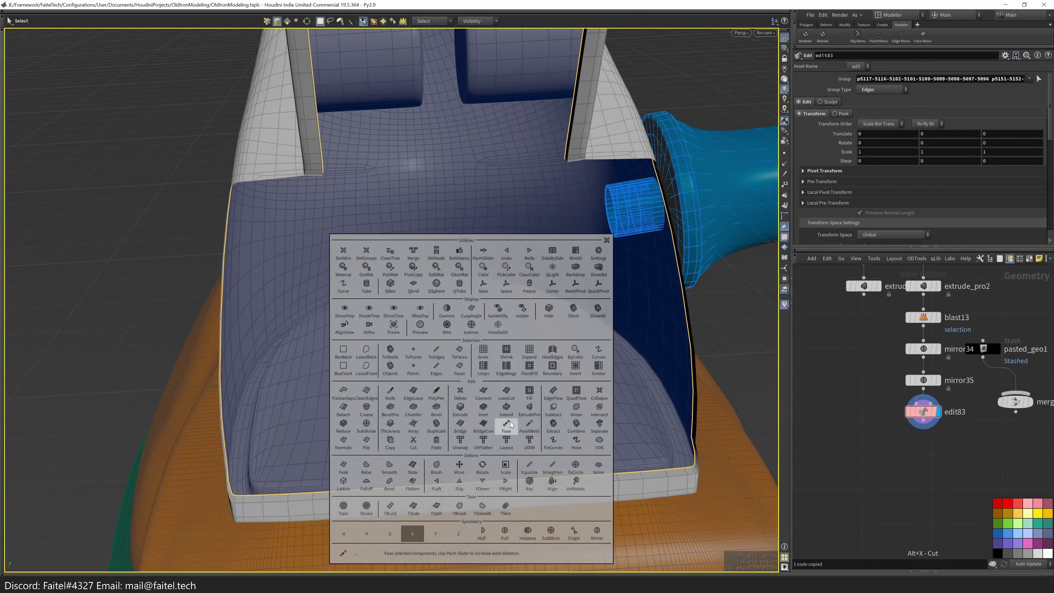
{"action": "left_click", "coordinate": [507, 410]}
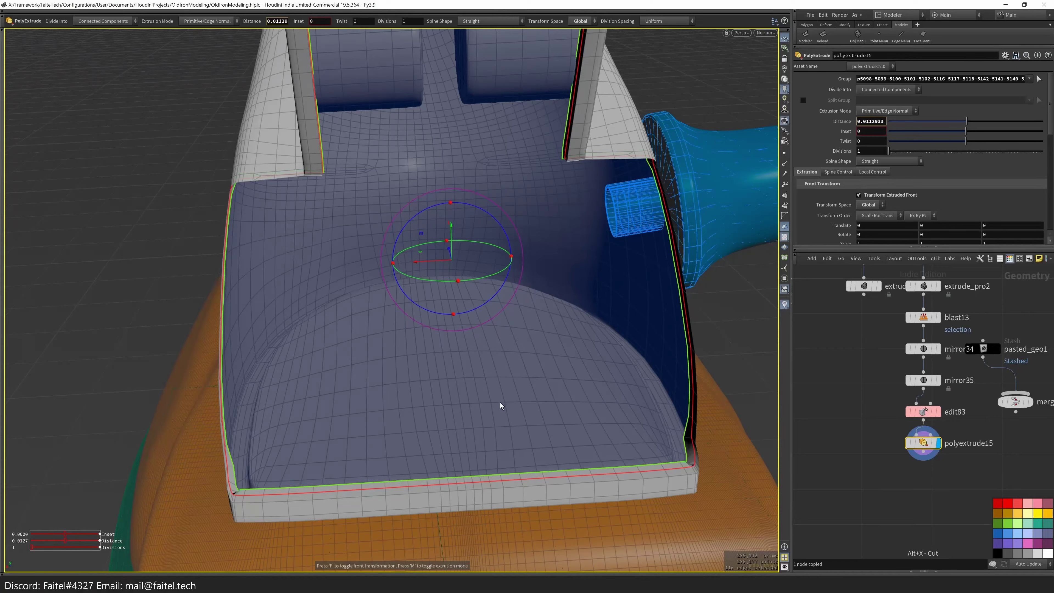
{"action": "left_click_drag", "start_coordinate": [488, 403], "coordinate": [395, 306]}
{"action": "key", "text": "ctrl+z"}
{"action": "scroll", "coordinate": [358, 329], "scroll_direction": "up", "scroll_amount": 5}
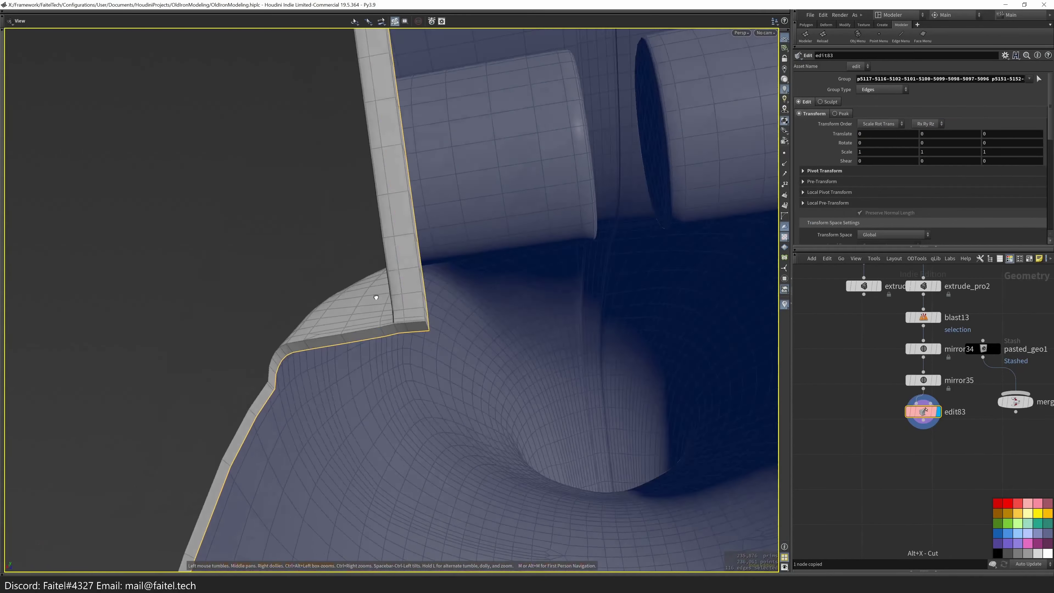
{"action": "left_click_drag", "start_coordinate": [327, 308], "coordinate": [395, 309]}
{"action": "key", "text": "s"}
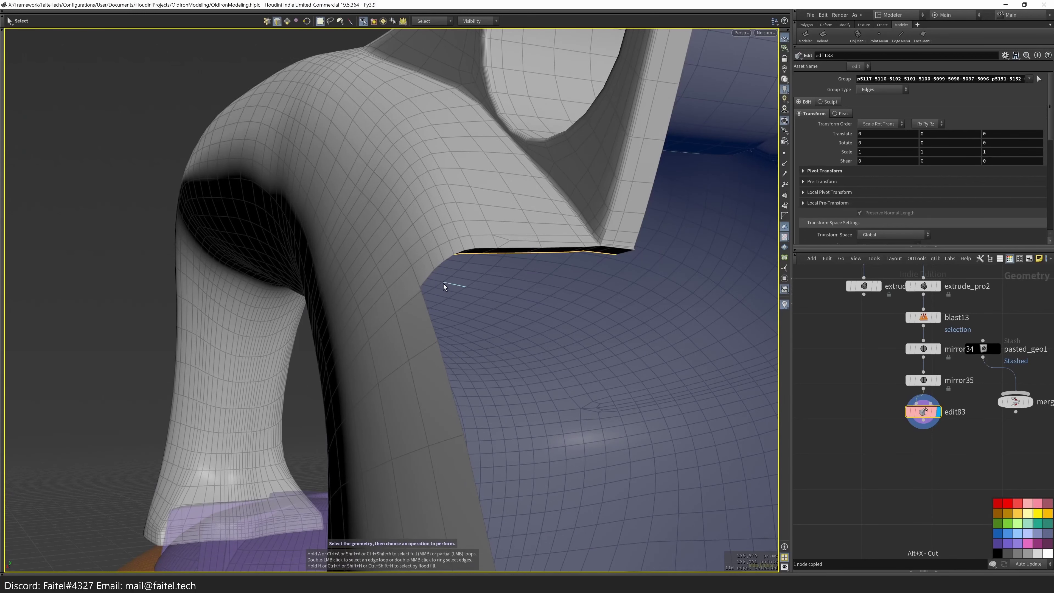
{"action": "key", "text": "Escape"}
{"action": "left_click_drag", "start_coordinate": [444, 284], "coordinate": [228, 390]}
- Delete the stray faces and the face row along the stepped wall edge (blast14–16)
{"action": "key", "text": "s"}
{"action": "left_click", "coordinate": [228, 389]}
{"action": "key", "text": "Delete"}
{"action": "left_click_drag", "start_coordinate": [301, 397], "coordinate": [278, 384]}
{"action": "left_click", "coordinate": [296, 442]}
{"action": "key", "text": "Delete"}
{"action": "key", "text": "Escape"}
{"action": "left_click_drag", "start_coordinate": [296, 442], "coordinate": [304, 259]}
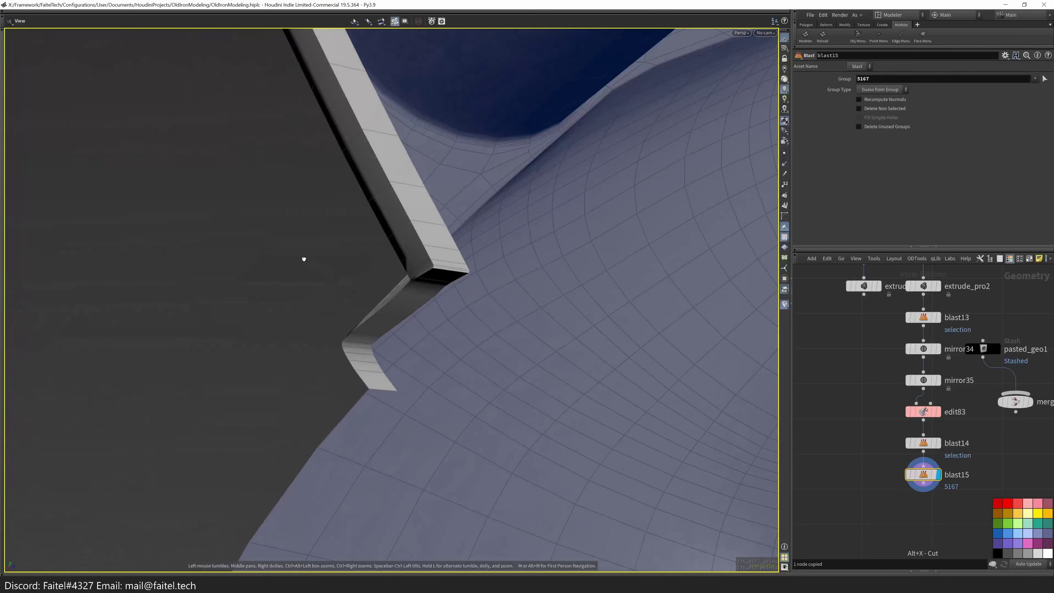
{"action": "left_click", "coordinate": [379, 349]}
{"action": "key", "text": "Delete"}
{"action": "key", "text": "Escape"}
{"action": "left_click_drag", "start_coordinate": [379, 349], "coordinate": [247, 459]}
- Mirror the model across its symmetry plane, adding mirror36 and mirror37
{"action": "key", "text": "s"}
{"action": "scroll", "coordinate": [247, 459], "scroll_direction": "up", "scroll_amount": 3}
{"action": "key", "text": "grave"}
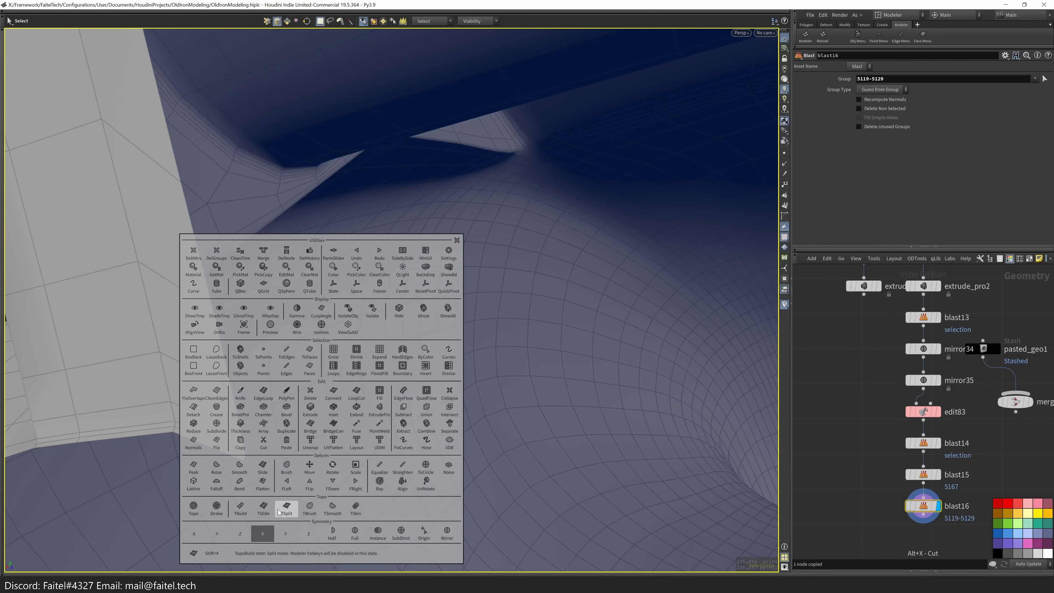
{"action": "left_click", "coordinate": [229, 528]}
{"action": "key", "text": "Escape"}
{"action": "left_click_drag", "start_coordinate": [230, 528], "coordinate": [513, 433]}
{"action": "scroll", "coordinate": [513, 433], "scroll_direction": "up", "scroll_amount": 3}
{"action": "left_click_drag", "start_coordinate": [518, 489], "coordinate": [597, 366]}
{"action": "key", "text": "s"}
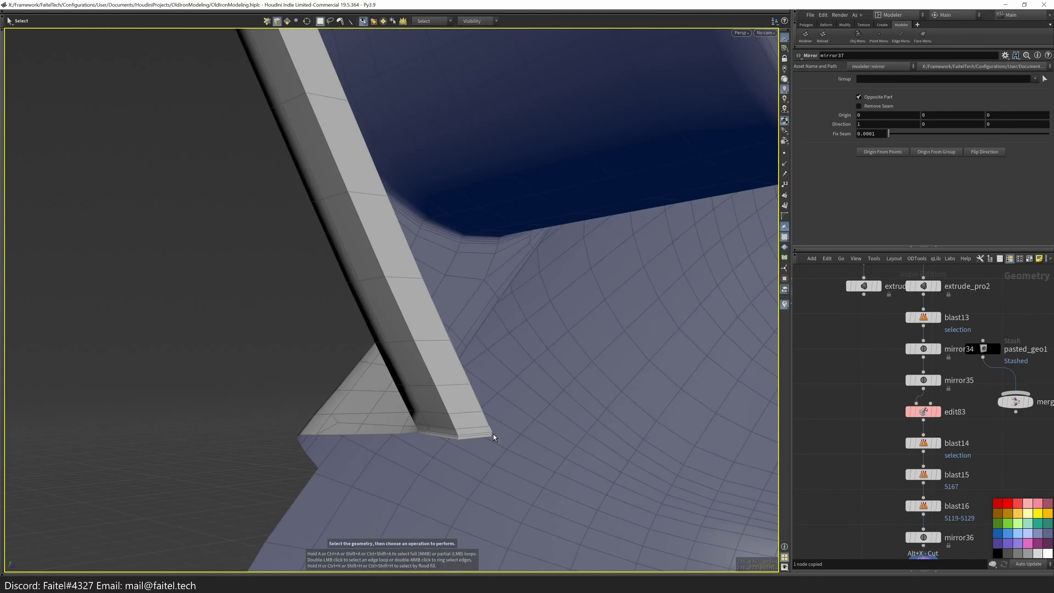
{"action": "key", "text": "Escape"}
- Bridge the gap under the frame and fill the opening with a Quadrilateral Grid patch
{"action": "key", "text": "b"}
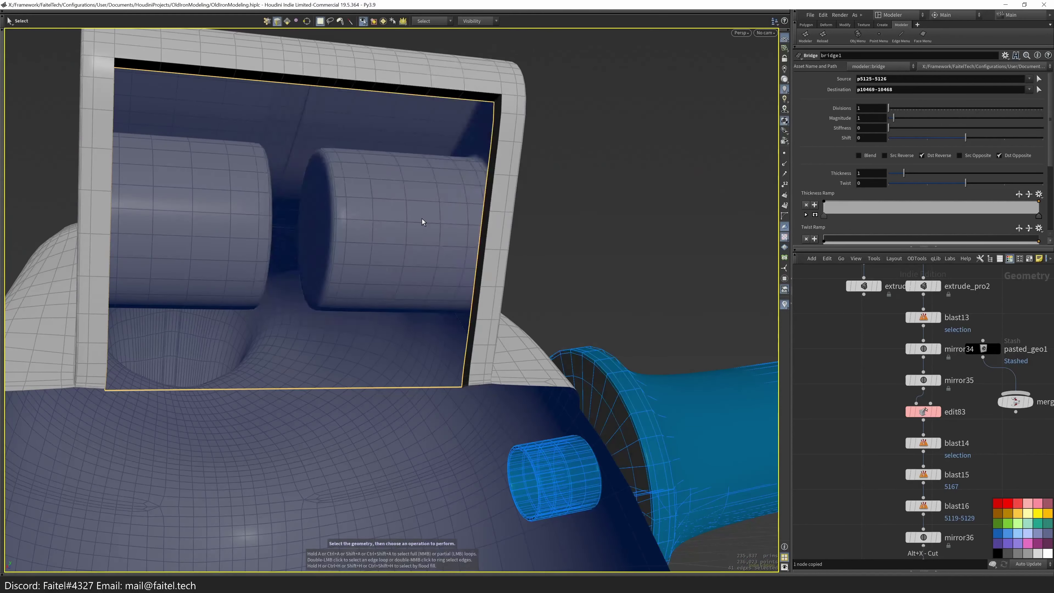
{"action": "left_click", "coordinate": [456, 154]}
{"action": "left_click", "coordinate": [887, 133]}
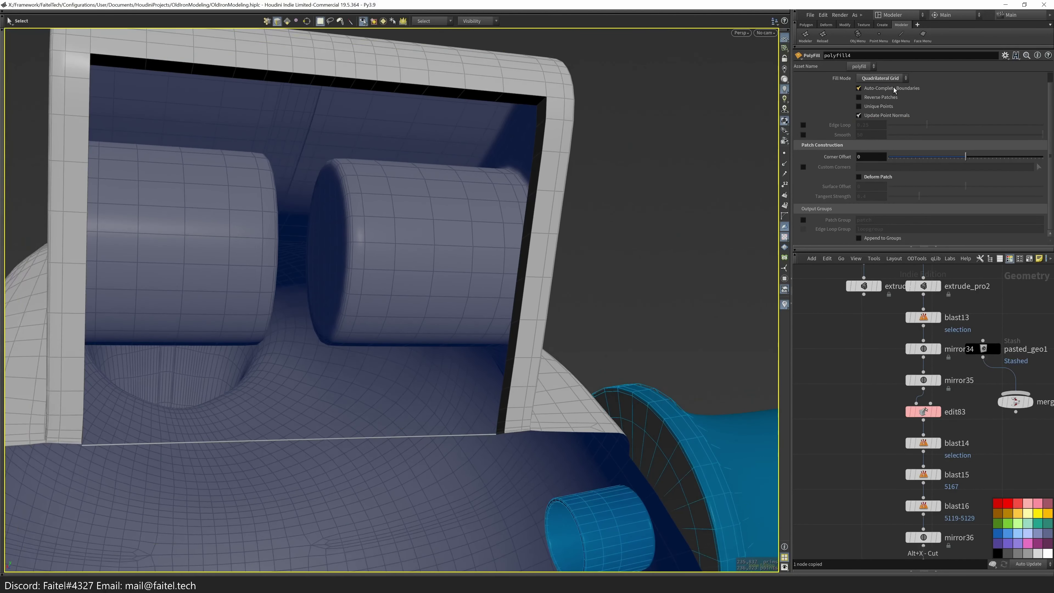
{"action": "key", "text": "Escape"}
{"action": "left_click_drag", "start_coordinate": [645, 247], "coordinate": [415, 473]}
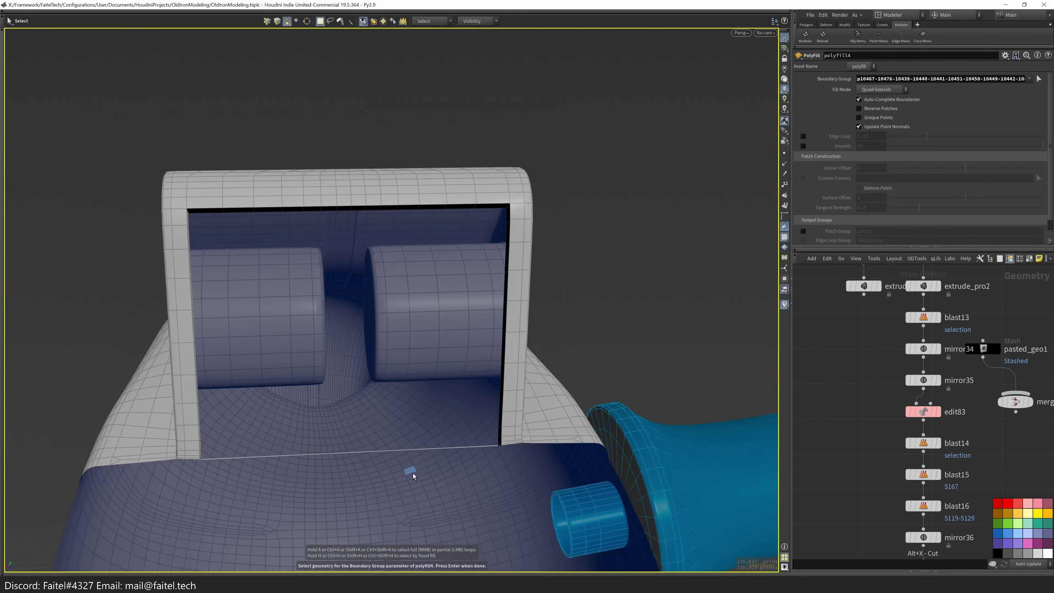
{"action": "key", "text": "Return"}
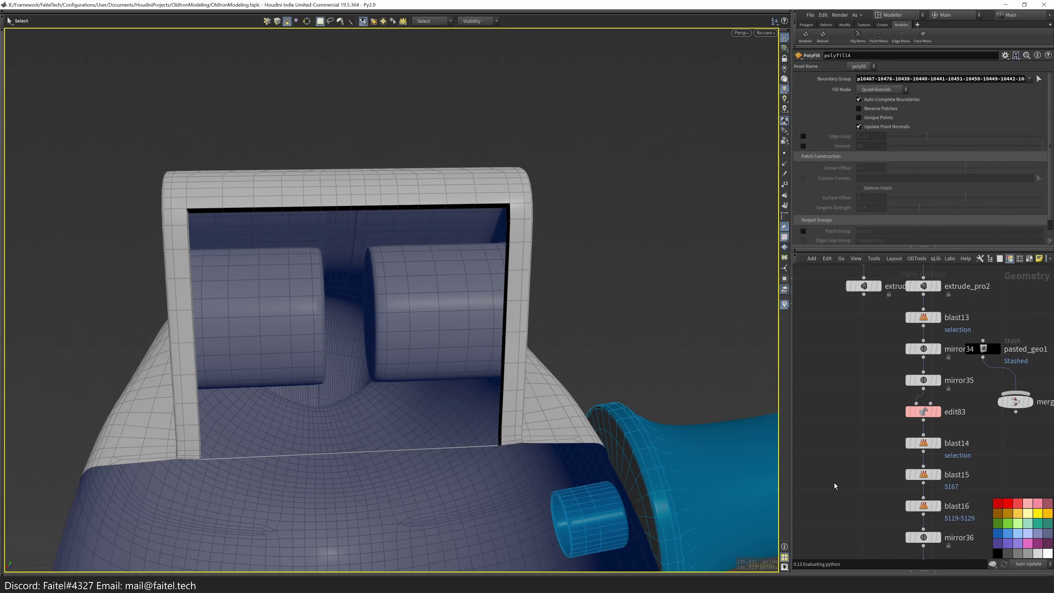
- Select the bridged panel floor edges and remove the fill patch for now
{"action": "key", "text": "space"}
{"action": "scroll", "coordinate": [494, 419], "scroll_direction": "up", "scroll_amount": 3}
{"action": "scroll", "coordinate": [377, 377], "scroll_direction": "up", "scroll_amount": 2}
{"action": "left_click_drag", "start_coordinate": [377, 377], "coordinate": [501, 414], "text": "alt"}
{"action": "scroll", "coordinate": [458, 443], "scroll_direction": "up", "scroll_amount": 5}
{"action": "left_click", "coordinate": [458, 449]}
{"action": "scroll", "coordinate": [458, 451], "scroll_direction": "down", "scroll_amount": 5}
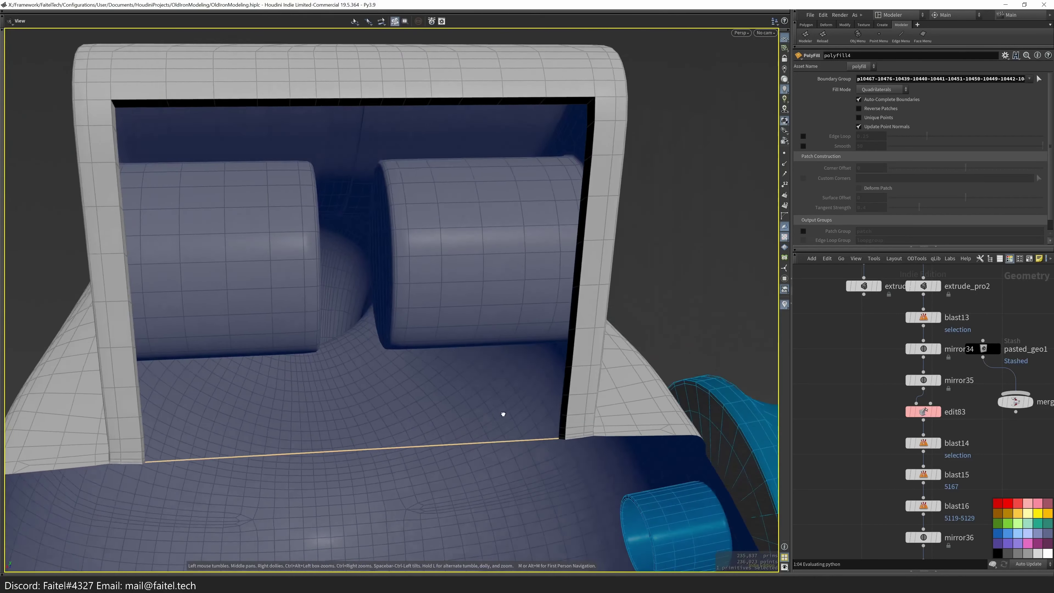
{"action": "scroll", "coordinate": [502, 415], "scroll_direction": "down", "scroll_amount": 1}
{"action": "left_click", "coordinate": [379, 453]}
{"action": "scroll", "coordinate": [380, 454], "scroll_direction": "up", "scroll_amount": 4}
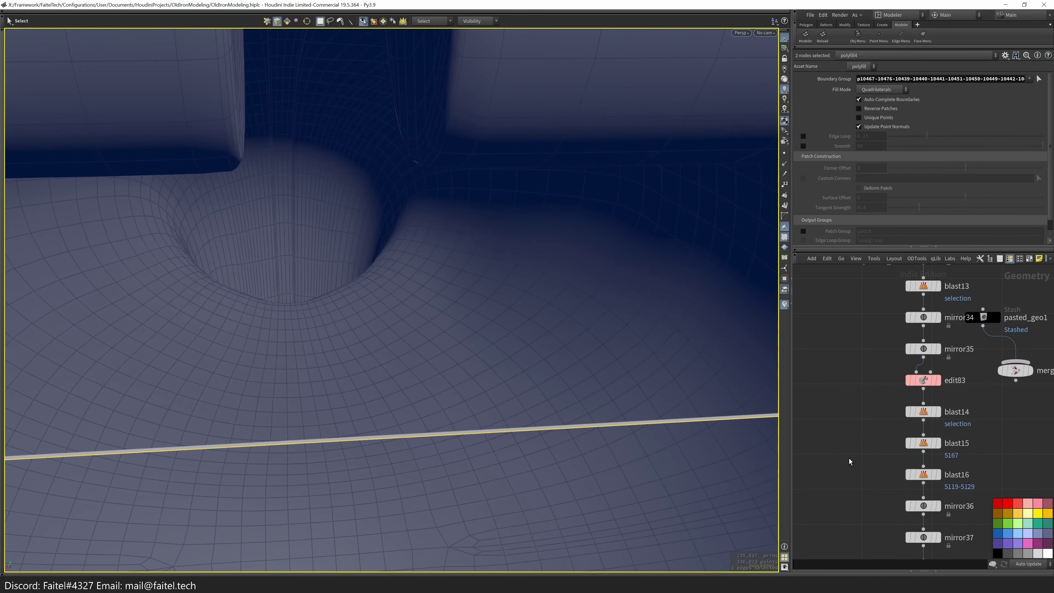
{"action": "key", "text": "alt+x"}
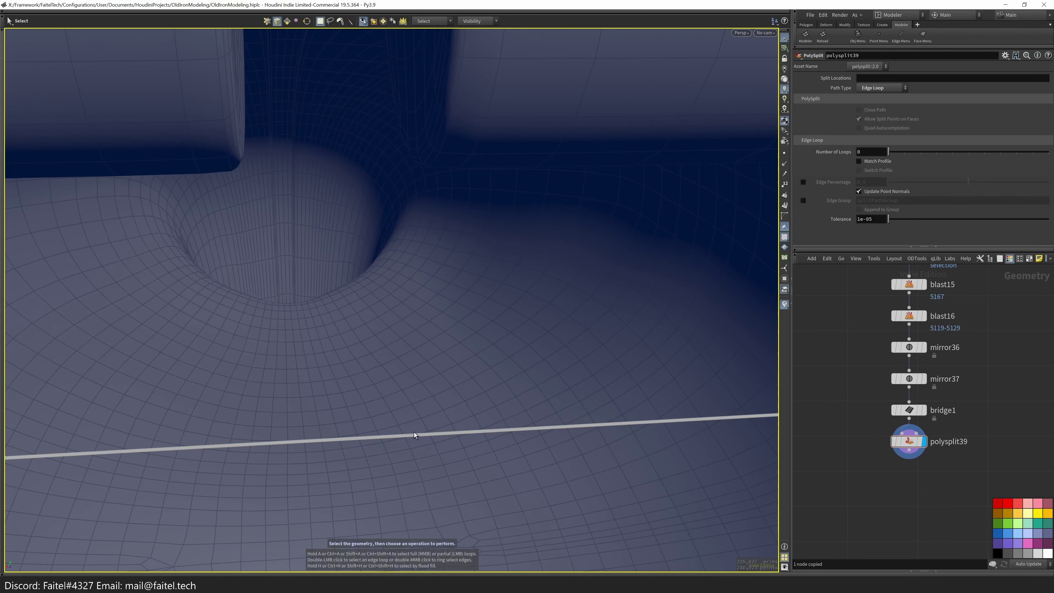
- Insert 13 edge loops across the bridged floor with PolySplit
{"action": "key", "text": "Return"}
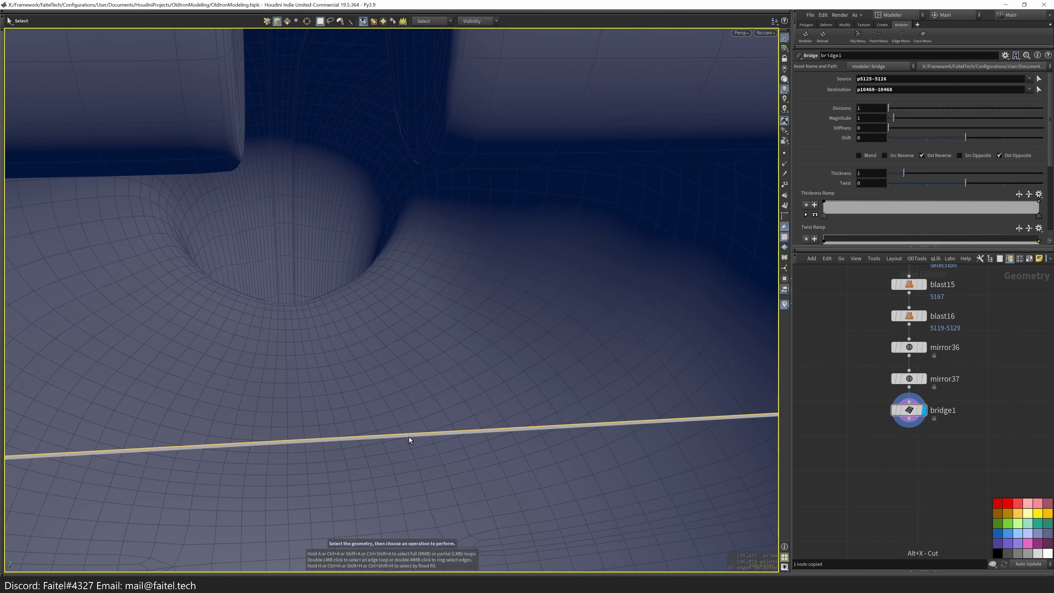
{"action": "scroll", "coordinate": [478, 413], "scroll_direction": "down", "scroll_amount": 4}
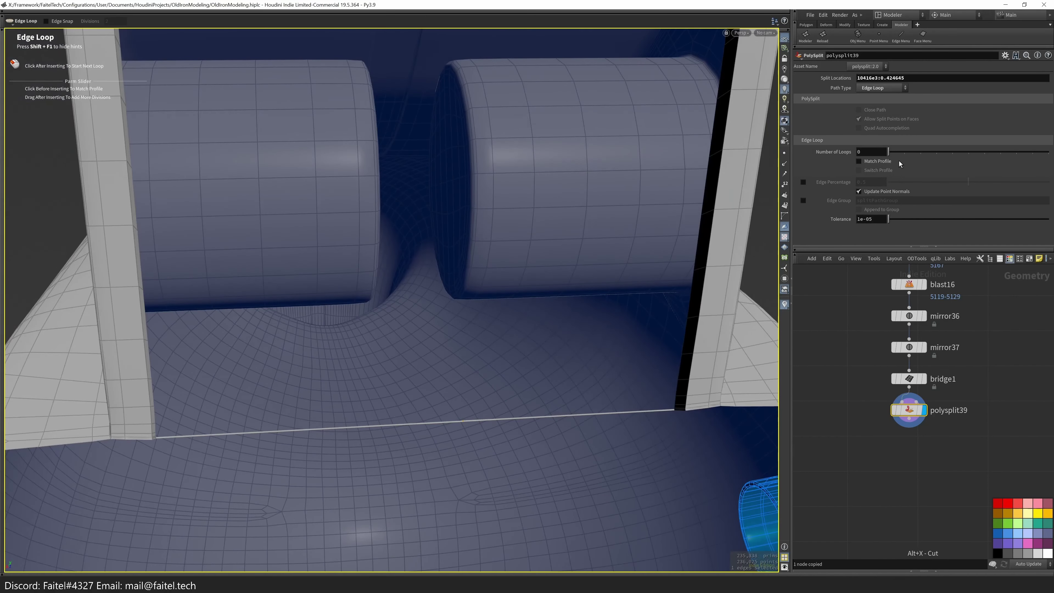
{"action": "scroll", "coordinate": [575, 247], "scroll_direction": "down", "scroll_amount": 3}
{"action": "left_click_drag", "start_coordinate": [461, 306], "coordinate": [409, 146], "text": "alt"}
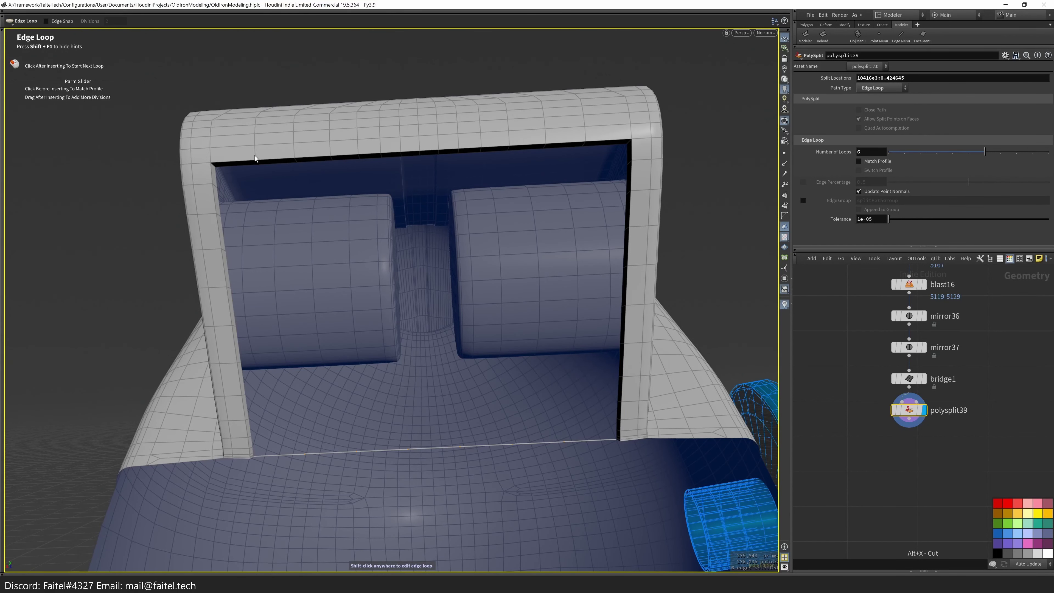
{"action": "left_click_drag", "start_coordinate": [254, 158], "coordinate": [318, 113], "text": "alt"}
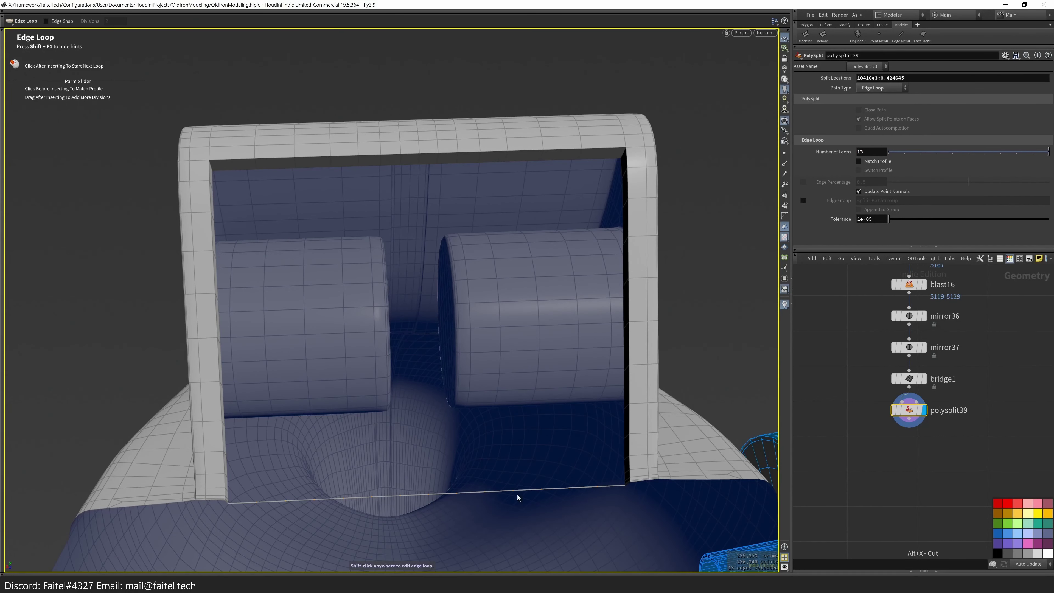
- Fill the front panel opening again with the Quadrilateral Grid patch (polyfill4)
{"action": "key", "text": "Tab"}
{"action": "left_click", "coordinate": [583, 393]}
{"action": "left_click_drag", "start_coordinate": [582, 393], "coordinate": [452, 285], "text": "alt"}
- Bridge the side gap near the blue cylinder (bridge2)
{"action": "scroll", "coordinate": [429, 341], "scroll_direction": "up", "scroll_amount": 2}
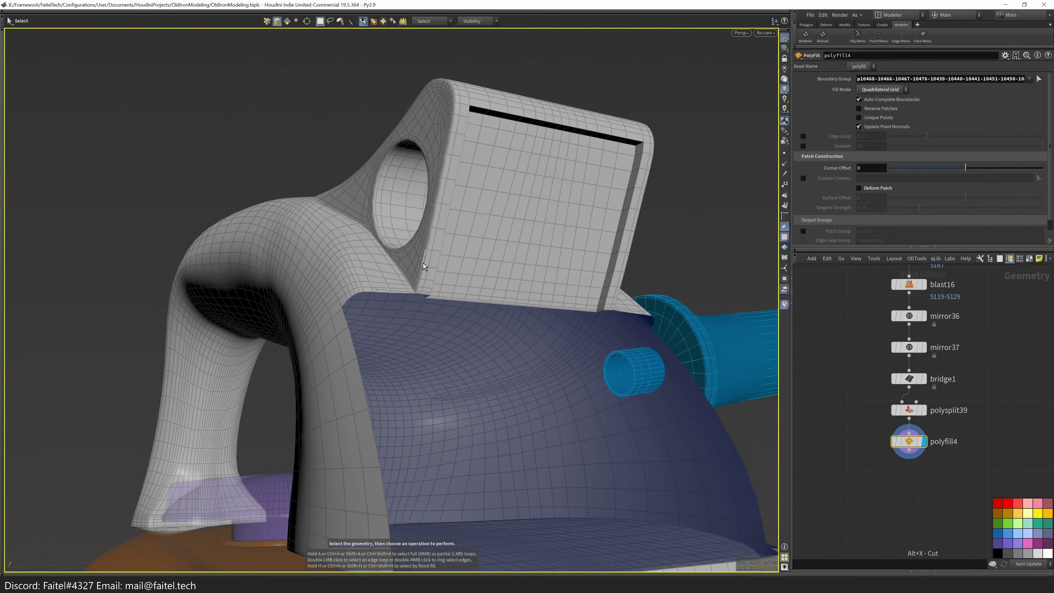
{"action": "left_click_drag", "start_coordinate": [447, 284], "coordinate": [473, 286]}
{"action": "key", "text": "s"}
{"action": "key", "text": "b"}
{"action": "left_click_drag", "start_coordinate": [590, 300], "coordinate": [377, 250]}
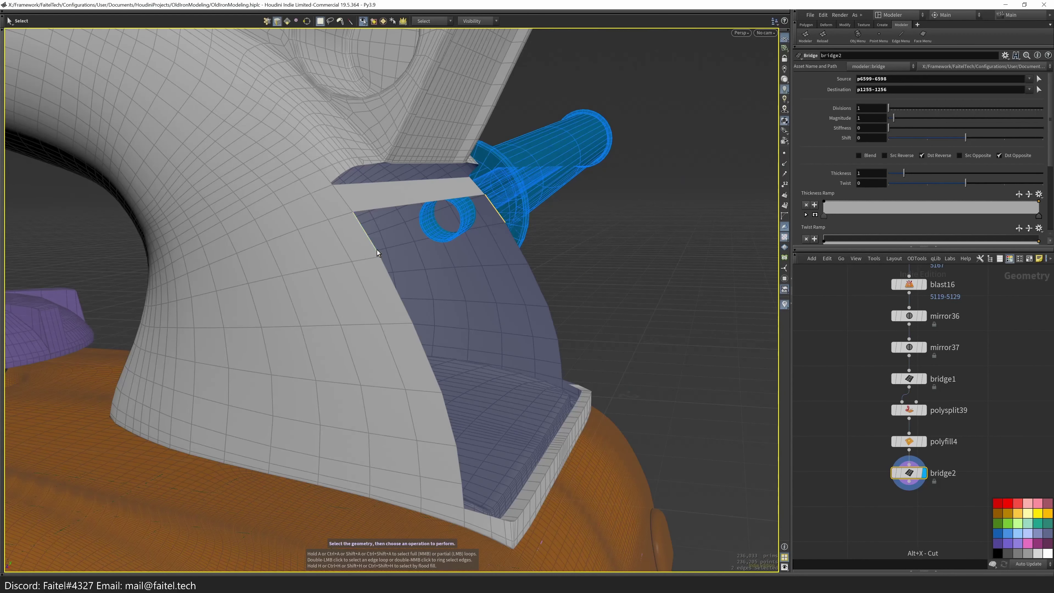
- Select the bucket's bottom corner edge runs and bridge them (bridge3)
{"action": "key", "text": "a"}
{"action": "left_click", "coordinate": [461, 501]}
{"action": "key", "text": "Escape"}
{"action": "left_click_drag", "start_coordinate": [463, 499], "coordinate": [571, 223]}
{"action": "key", "text": "s"}
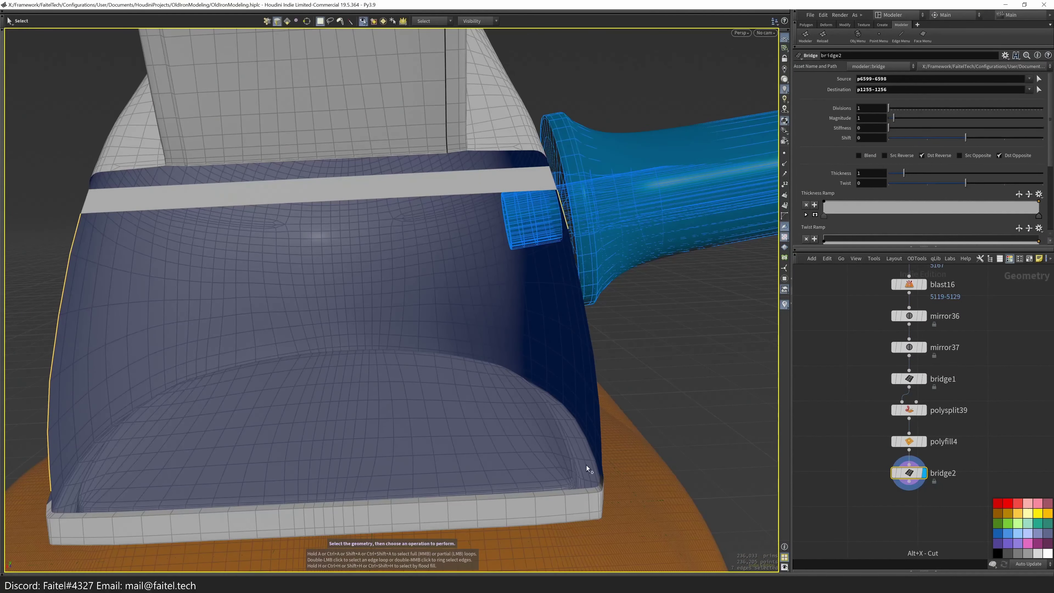
{"action": "left_click", "coordinate": [606, 479], "text": "shift"}
{"action": "left_click_drag", "start_coordinate": [619, 454], "coordinate": [397, 409]}
{"action": "key", "text": "b"}
{"action": "key", "text": "Escape"}
- Select the leftover rim faces along the base and delete them (blast17)
{"action": "scroll", "coordinate": [277, 464], "scroll_direction": "down", "scroll_amount": 10}
{"action": "key", "text": "s"}
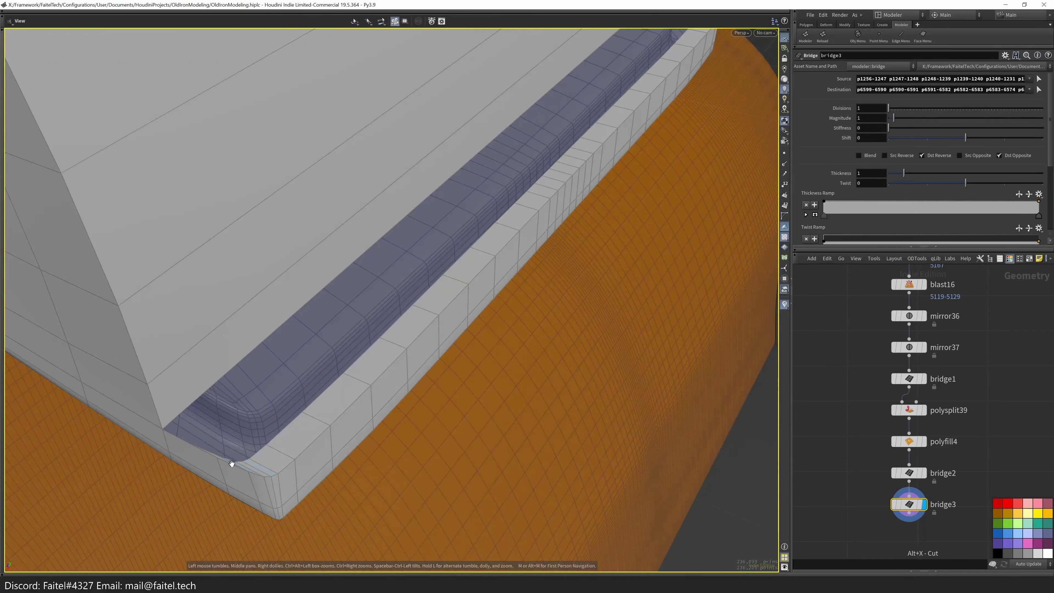
{"action": "scroll", "coordinate": [249, 464], "scroll_direction": "down", "scroll_amount": 3}
{"action": "left_click", "coordinate": [317, 458]}
{"action": "scroll", "coordinate": [316, 458], "scroll_direction": "up", "scroll_amount": 5}
{"action": "scroll", "coordinate": [587, 306], "scroll_direction": "down", "scroll_amount": 3}
{"action": "middle_click", "coordinate": [587, 307]}
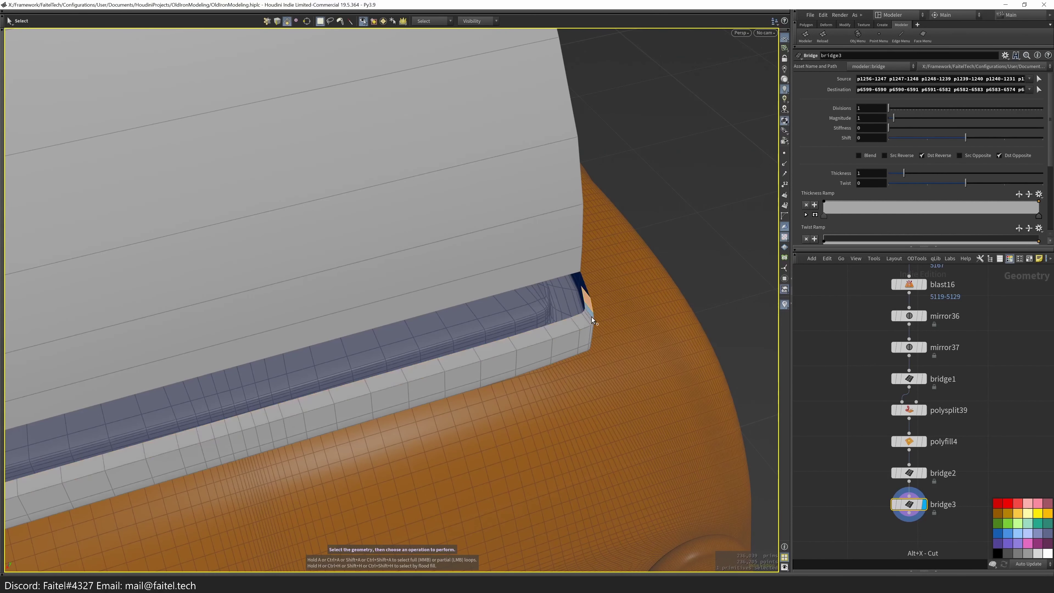
{"action": "key", "text": "Escape"}
{"action": "left_click_drag", "start_coordinate": [592, 322], "coordinate": [529, 314]}
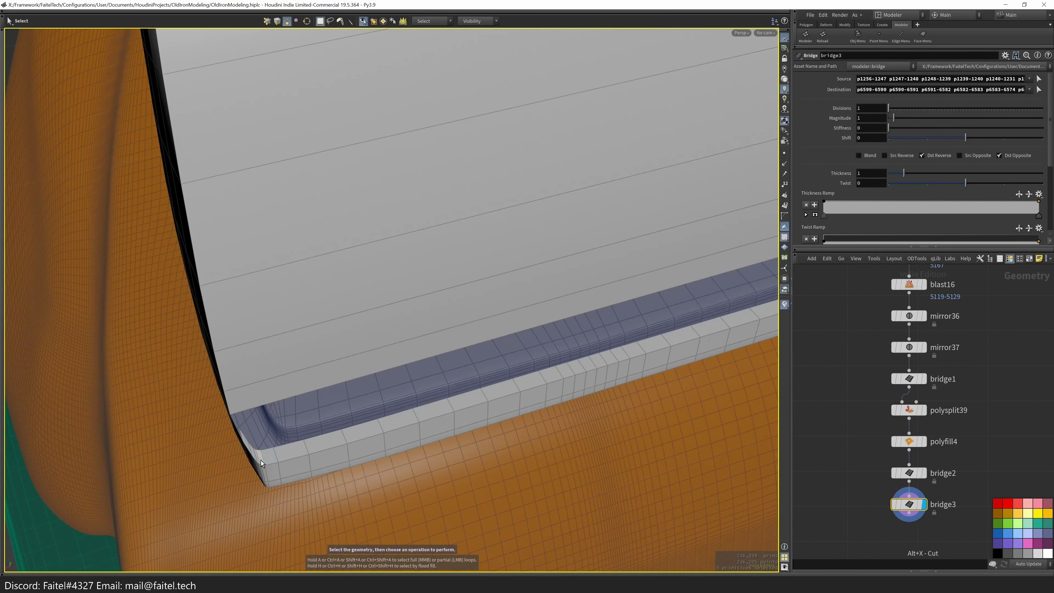
{"action": "left_click", "coordinate": [254, 456], "text": "shift"}
{"action": "key", "text": "Escape"}
{"action": "left_click_drag", "start_coordinate": [337, 421], "coordinate": [534, 308]}
{"action": "key", "text": "Delete"}
- Discard the trial edge loops and bridge the selected edges along the rim
{"action": "key", "text": "s"}
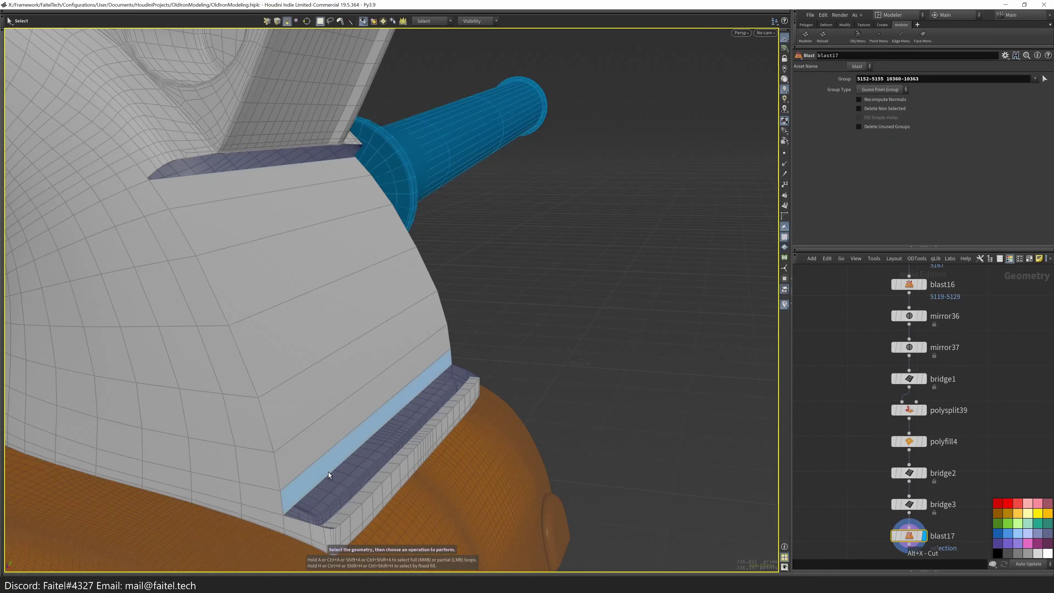
{"action": "key", "text": "ctrl+r"}
{"action": "left_click_drag", "start_coordinate": [361, 393], "coordinate": [353, 388]}
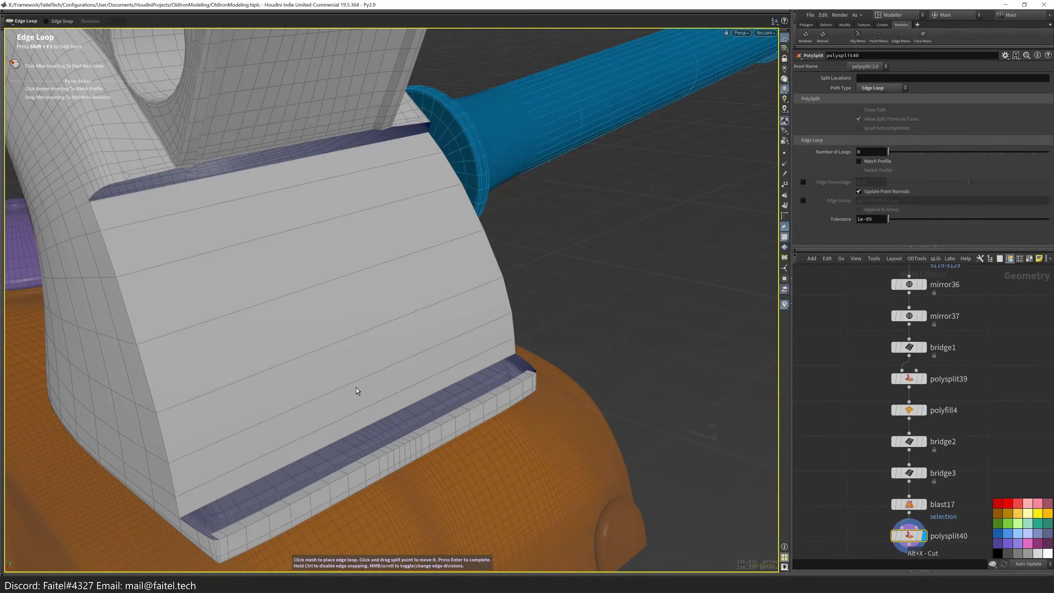
{"action": "key", "text": "space"}
{"action": "left_click_drag", "start_coordinate": [483, 273], "coordinate": [379, 230]}
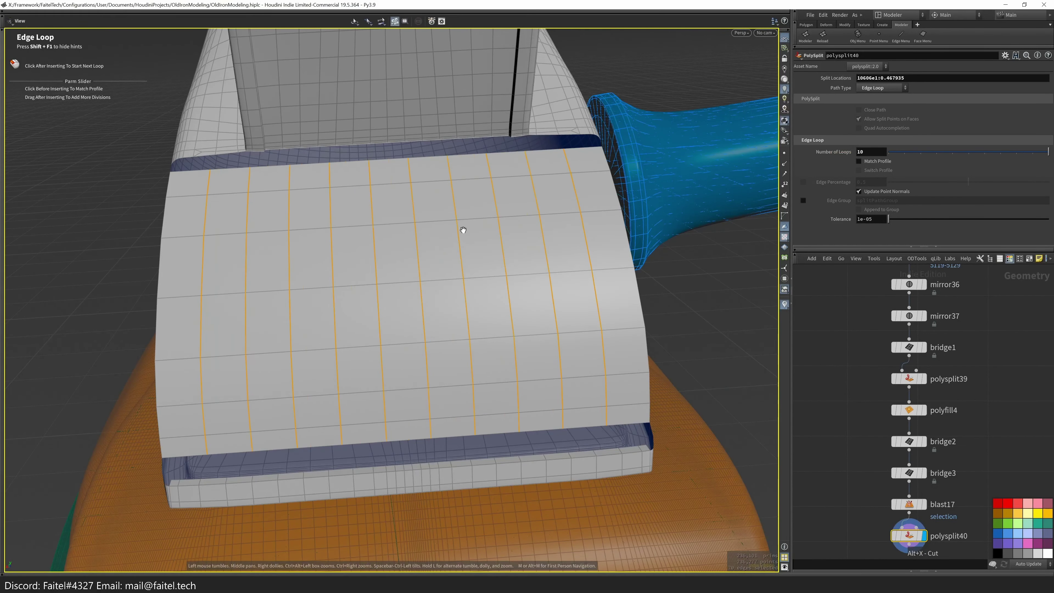
{"action": "scroll", "coordinate": [274, 263], "scroll_direction": "down", "scroll_amount": 2}
{"action": "left_click_drag", "start_coordinate": [273, 264], "coordinate": [249, 226]}
{"action": "key", "text": "ctrl+z"}
{"action": "key", "text": "space"}
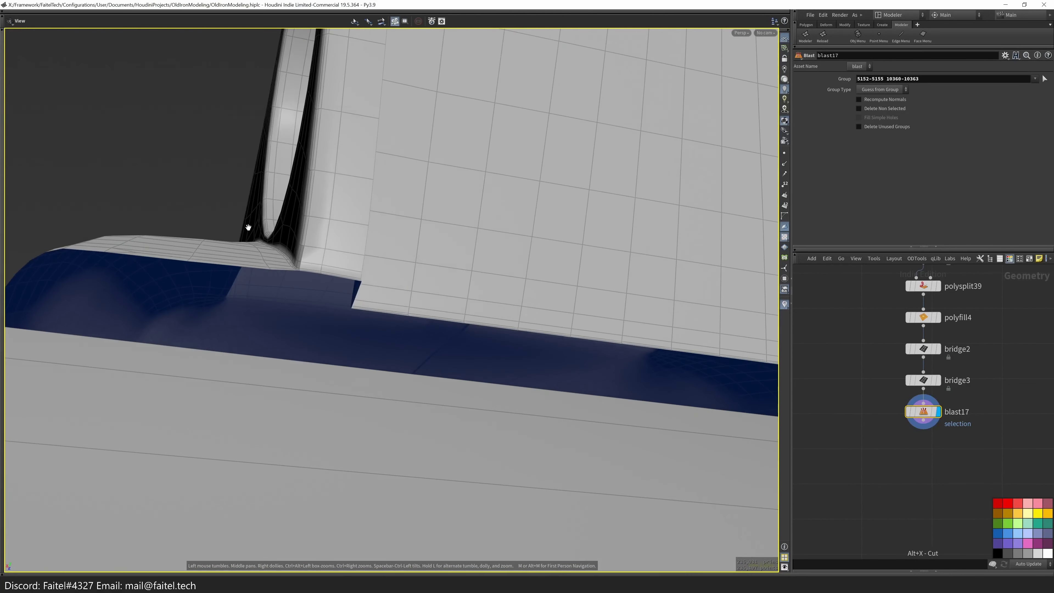
{"action": "key", "text": "space"}
{"action": "left_click_drag", "start_coordinate": [232, 298], "coordinate": [304, 288]}
{"action": "key", "text": "b"}
{"action": "key", "text": "space"}
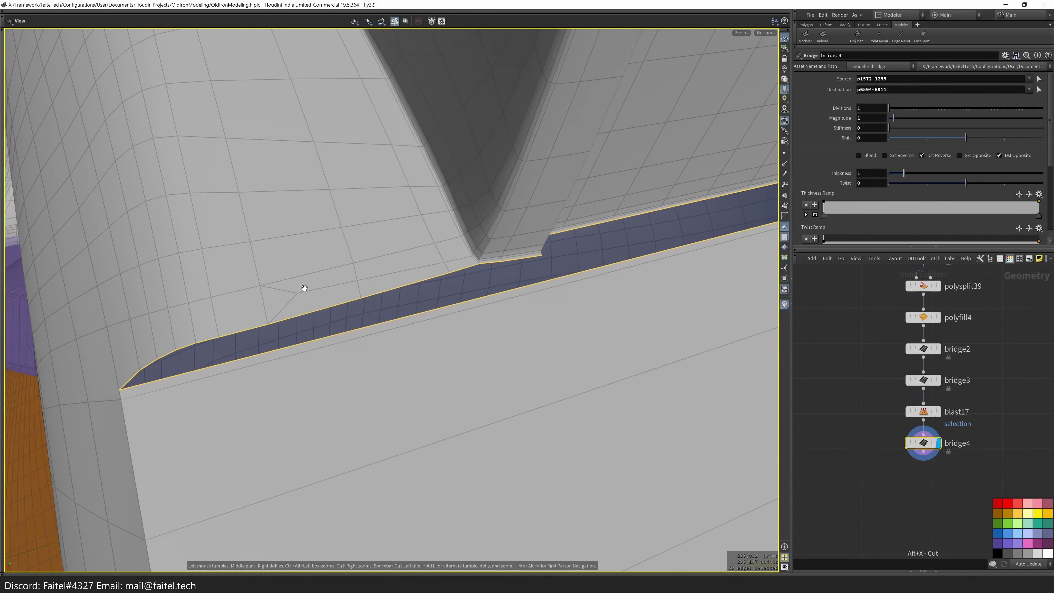
- Select the edges along the bridged strip and fill the hole there with PolyFill
{"action": "double_click", "coordinate": [179, 346]}
{"action": "left_click_drag", "start_coordinate": [179, 347], "coordinate": [329, 292]}
{"action": "key", "text": "alt+s"}
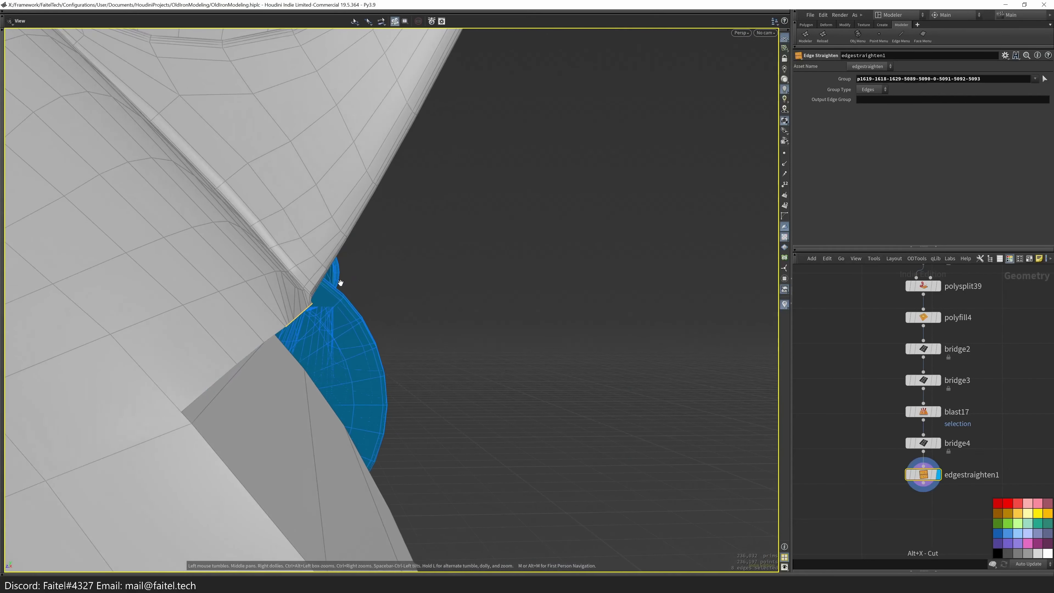
{"action": "key", "text": "ctrl+z"}
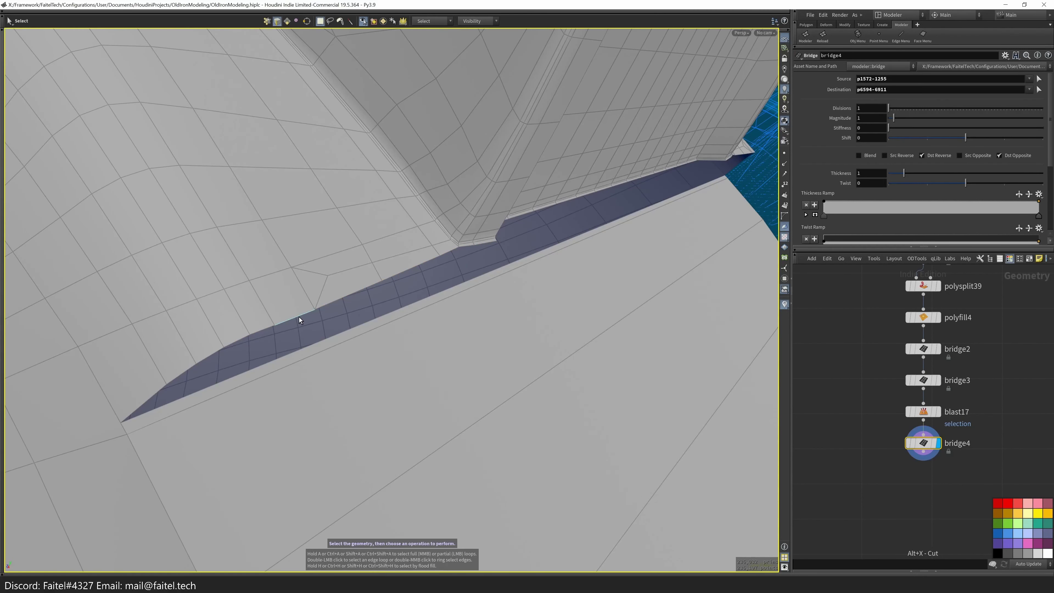
{"action": "left_click_drag", "start_coordinate": [299, 317], "coordinate": [300, 328]}
{"action": "key", "text": "tab"}
{"action": "left_click", "coordinate": [229, 361]}
{"action": "left_click_drag", "start_coordinate": [230, 362], "coordinate": [256, 332]}
{"action": "right_click_drag", "start_coordinate": [255, 332], "coordinate": [246, 468]}
{"action": "left_click_drag", "start_coordinate": [299, 399], "coordinate": [251, 458]}
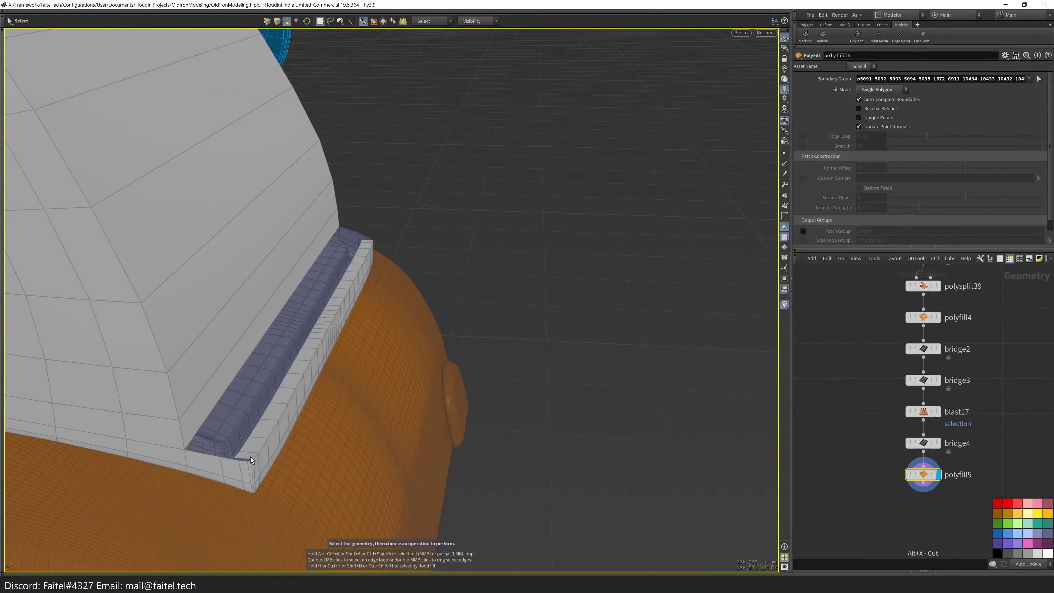
- Delete the dense ledge strip faces and fill the resulting hole with one polygon
{"action": "double_click", "coordinate": [369, 243]}
{"action": "key", "text": "Delete"}
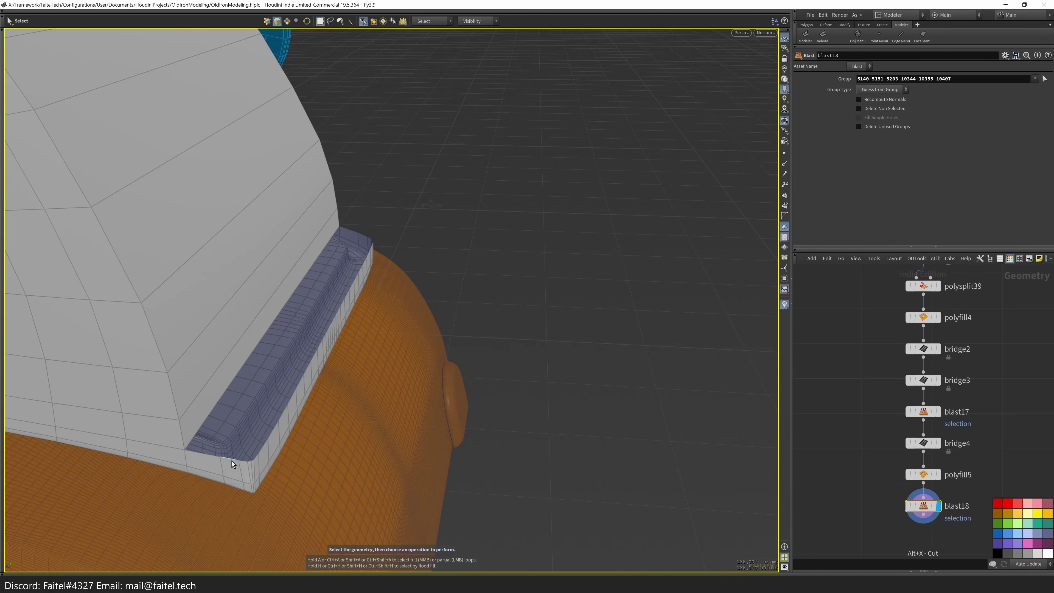
{"action": "key", "text": "Tab"}
{"action": "left_click", "coordinate": [261, 392]}
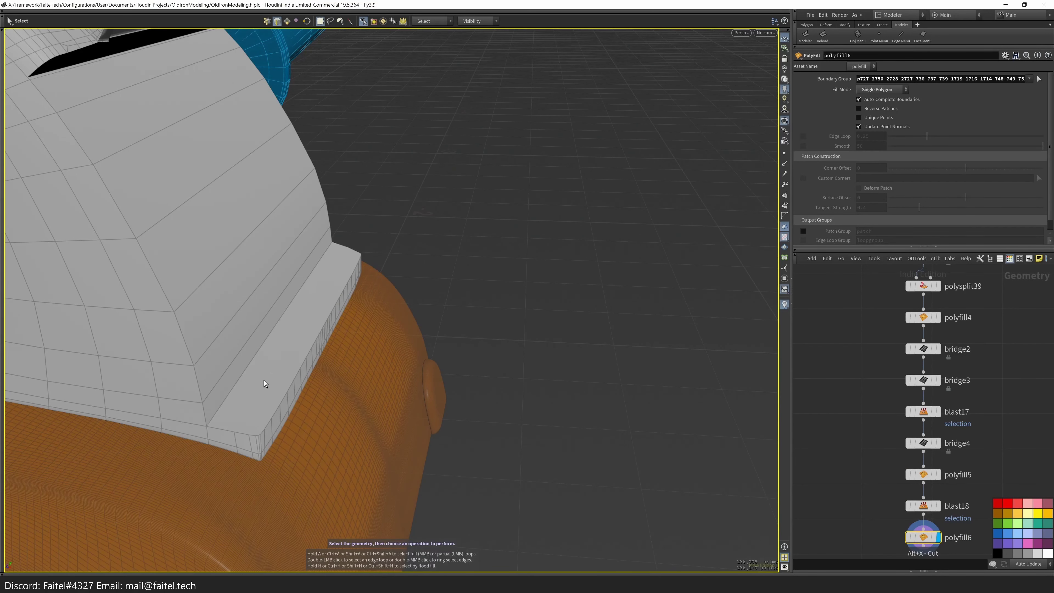
- Weld stray point 6579 to 6896 at the tube junction with Point Weld
{"action": "left_click_drag", "start_coordinate": [244, 368], "coordinate": [164, 345]}
{"action": "key", "text": "s"}
{"action": "key", "text": "p"}
{"action": "left_click", "coordinate": [232, 360]}
{"action": "left_click_drag", "start_coordinate": [212, 312], "coordinate": [465, 270]}
- Cut edges at the pillar base with PolyPen and inset the selected face band
{"action": "key", "text": "p"}
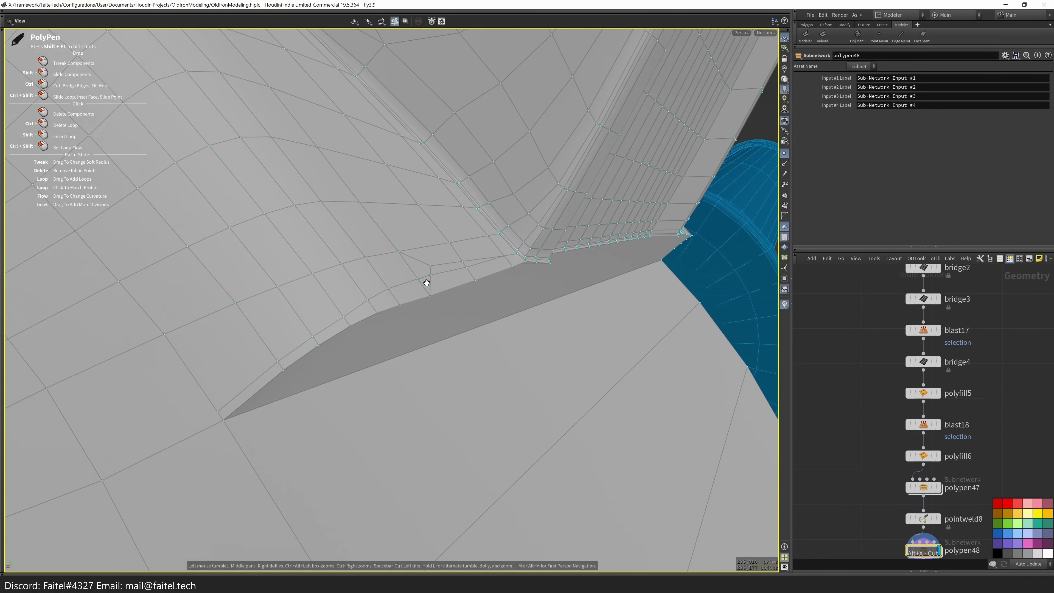
{"action": "left_click_drag", "start_coordinate": [478, 261], "coordinate": [293, 264]}
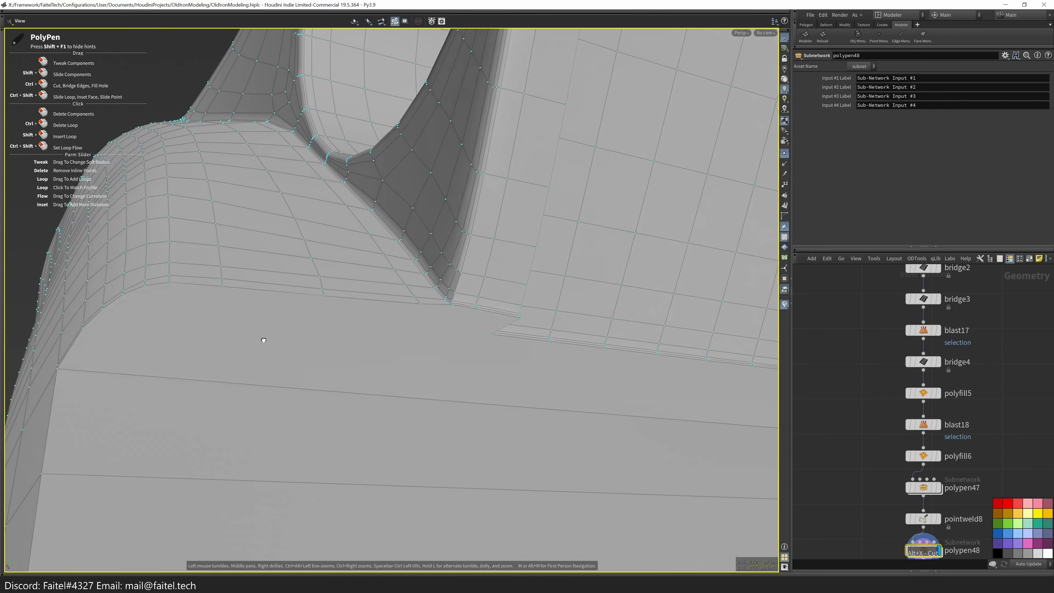
{"action": "left_click", "coordinate": [349, 358]}
{"action": "mouse_move", "coordinate": [348, 358]}
{"action": "left_mouse_down"}
{"action": "mouse_move", "coordinate": [317, 377]}
{"action": "mouse_move", "coordinate": [318, 359]}
{"action": "mouse_move", "coordinate": [386, 334]}
{"action": "mouse_move", "coordinate": [391, 313]}
{"action": "mouse_move", "coordinate": [318, 303]}
{"action": "mouse_move", "coordinate": [369, 416]}
{"action": "mouse_move", "coordinate": [654, 367]}
{"action": "mouse_move", "coordinate": [308, 349]}
{"action": "mouse_move", "coordinate": [327, 325]}
{"action": "mouse_move", "coordinate": [350, 357]}
{"action": "left_mouse_up"}
{"action": "key", "text": "i"}
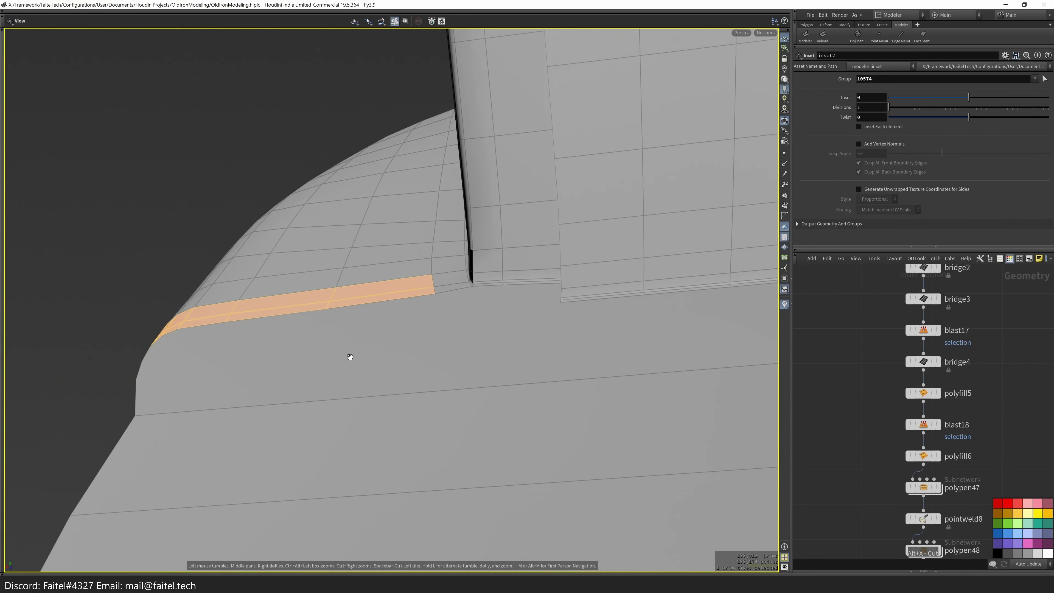
- Cut further PolyPen edges around the pillar base and along the wall's ledge
{"action": "key", "text": "p"}
{"action": "left_click_drag", "start_coordinate": [503, 303], "coordinate": [395, 337]}
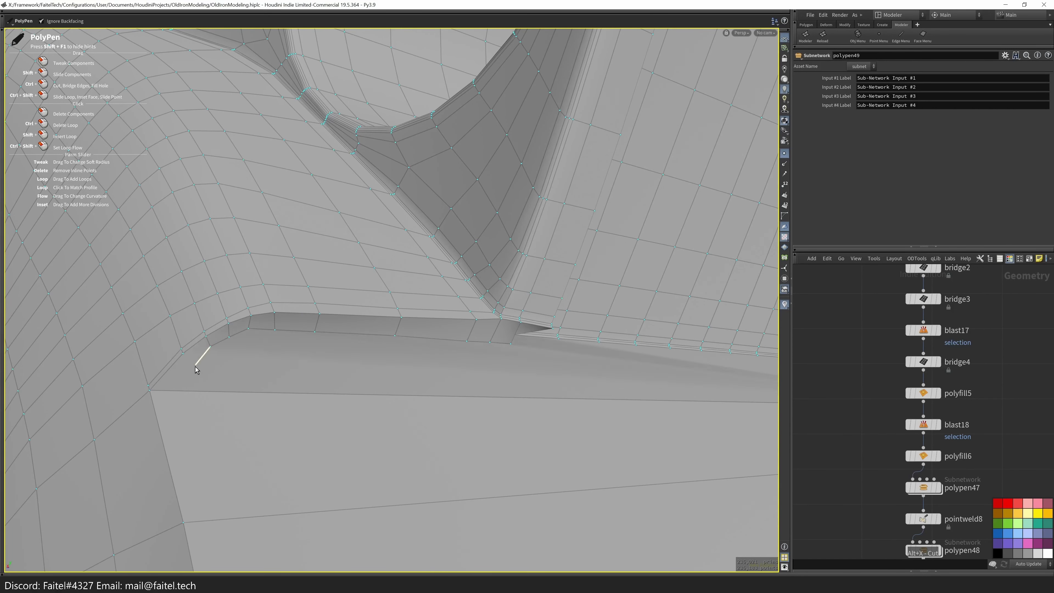
{"action": "left_click_drag", "start_coordinate": [523, 392], "coordinate": [268, 413]}
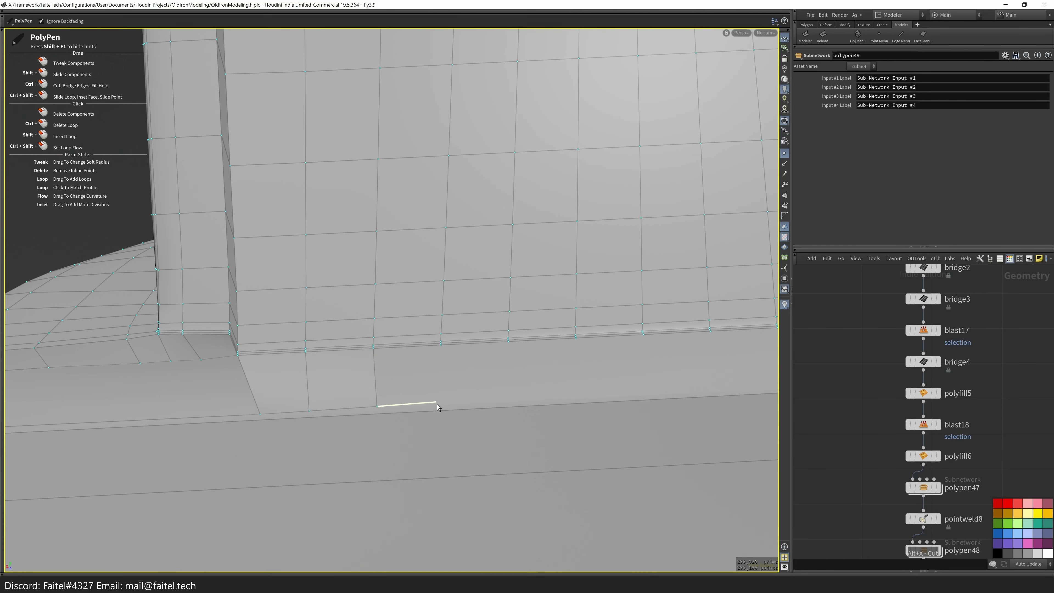
{"action": "left_click_drag", "start_coordinate": [438, 407], "coordinate": [301, 398]}
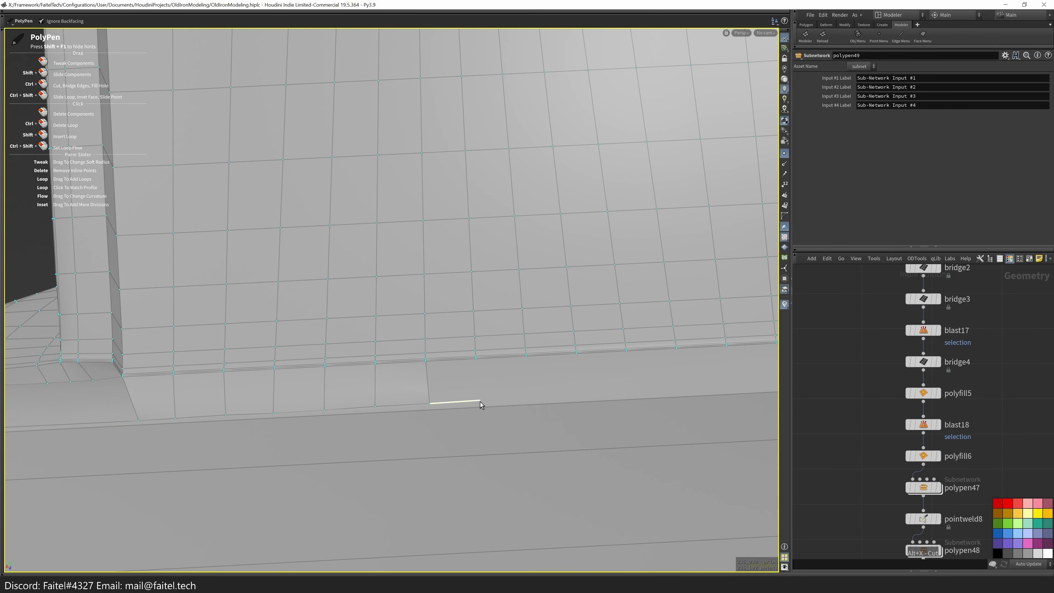
{"action": "left_click_drag", "start_coordinate": [538, 400], "coordinate": [374, 346]}
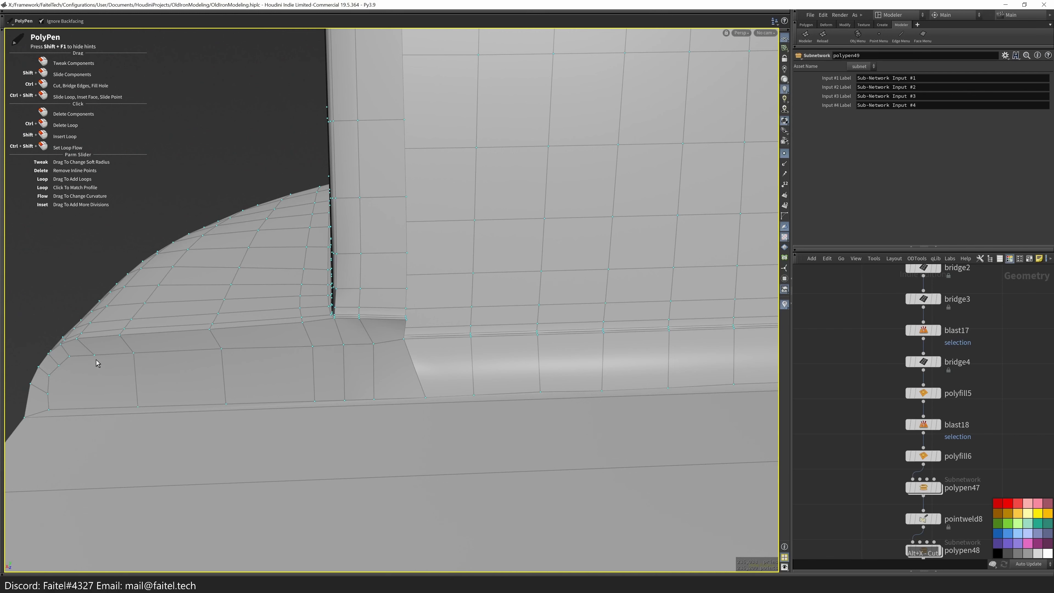
{"action": "left_click_drag", "start_coordinate": [81, 414], "coordinate": [127, 408]}
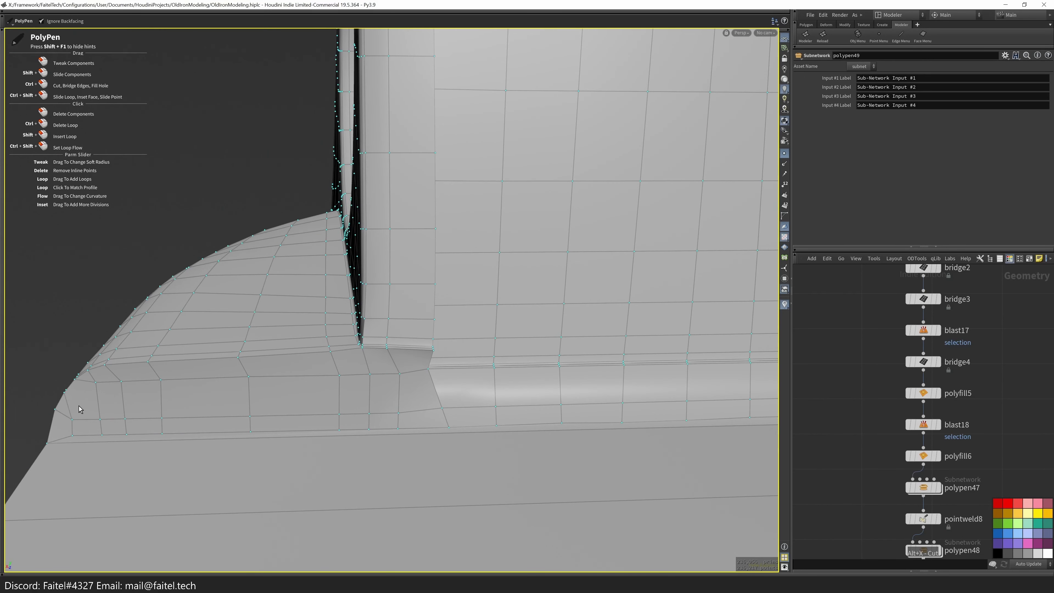
{"action": "left_click_drag", "start_coordinate": [251, 396], "coordinate": [194, 401]}
{"action": "left_click_drag", "start_coordinate": [723, 386], "coordinate": [405, 463]}
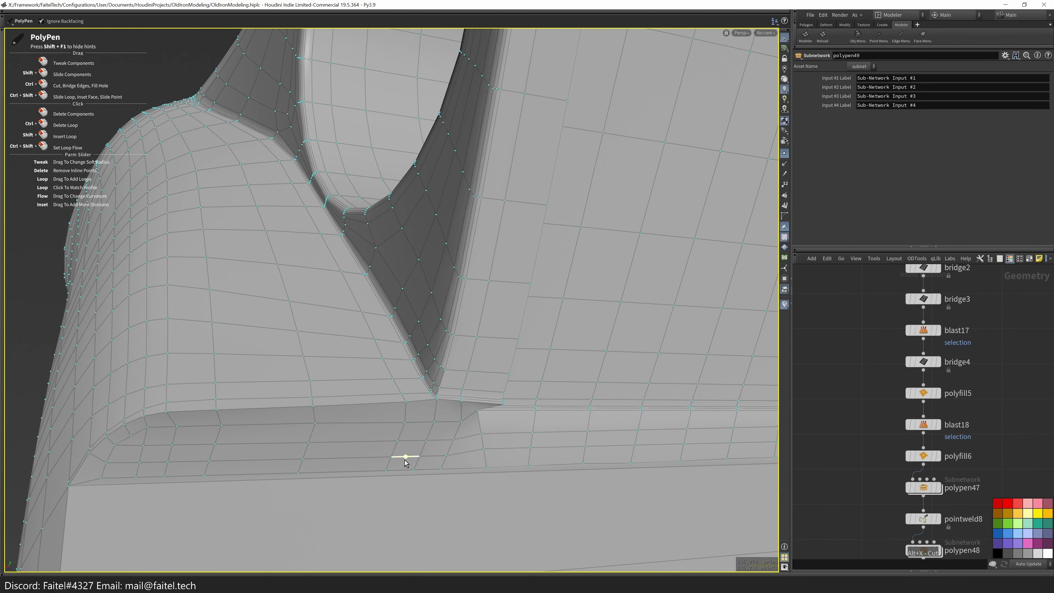
{"action": "left_click_drag", "start_coordinate": [498, 450], "coordinate": [320, 466]}
- Select the front panel face loops and delete them to open the panel
{"action": "right_click_drag", "start_coordinate": [320, 466], "coordinate": [396, 492]}
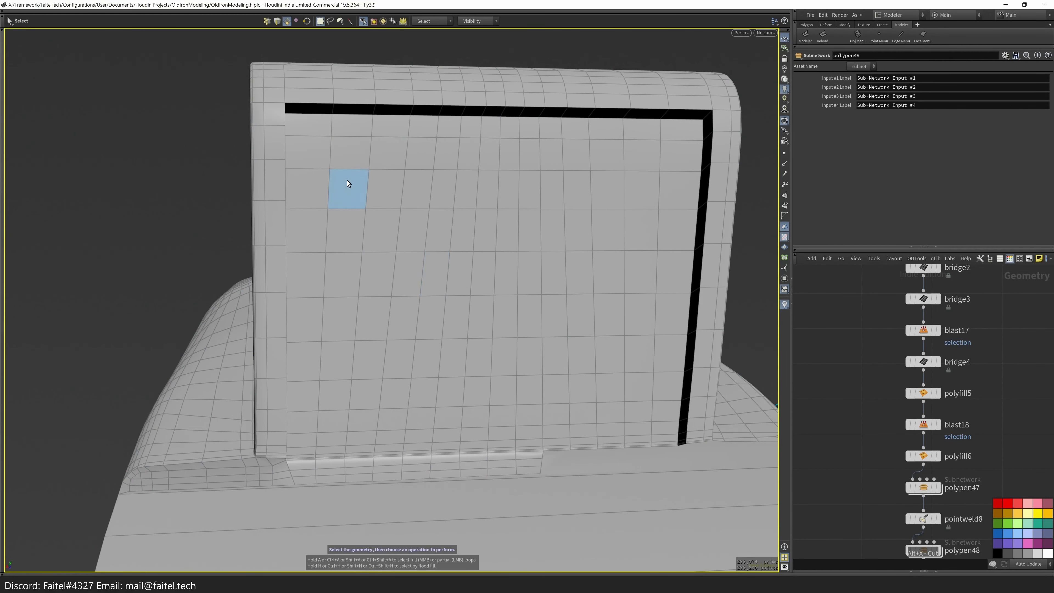
{"action": "left_click", "coordinate": [502, 151], "text": "shift"}
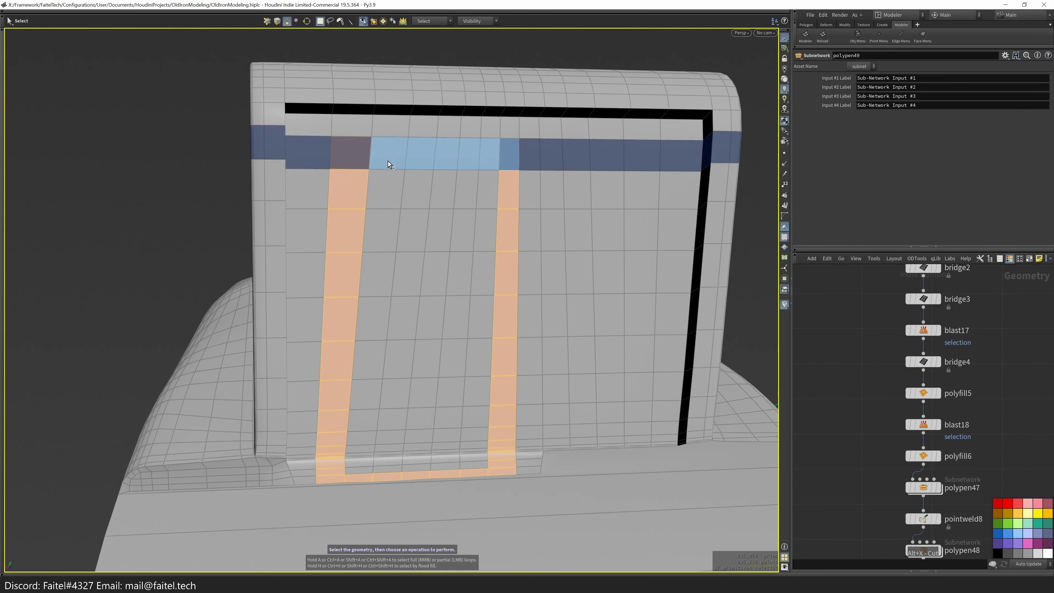
{"action": "key", "text": "Delete"}
{"action": "left_click_drag", "start_coordinate": [471, 271], "coordinate": [431, 321]}
- Mirror one half of the model onto the other with Half mirror
{"action": "left_click", "coordinate": [383, 490]}
{"action": "left_click_drag", "start_coordinate": [424, 464], "coordinate": [249, 306]}
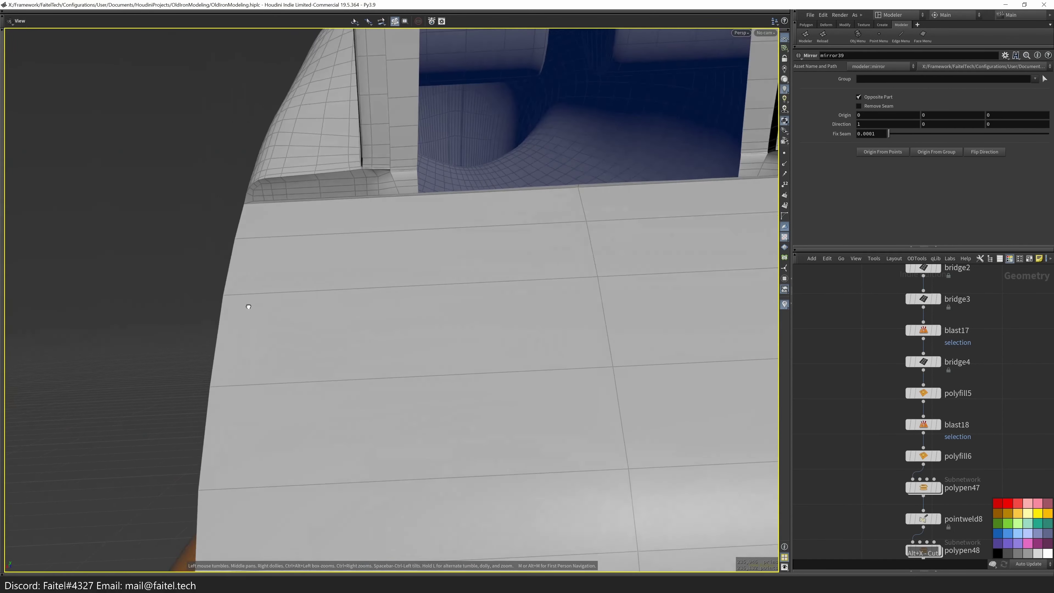
{"action": "left_click_drag", "start_coordinate": [291, 239], "coordinate": [389, 230]}
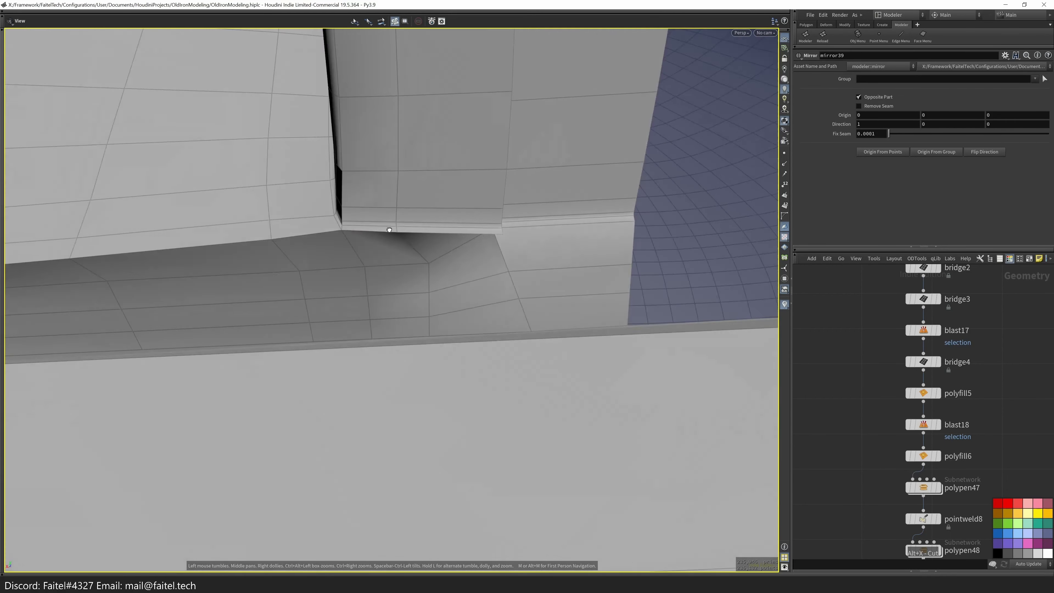
- Delete the face at the ledge notch corner
{"action": "key", "text": "grave"}
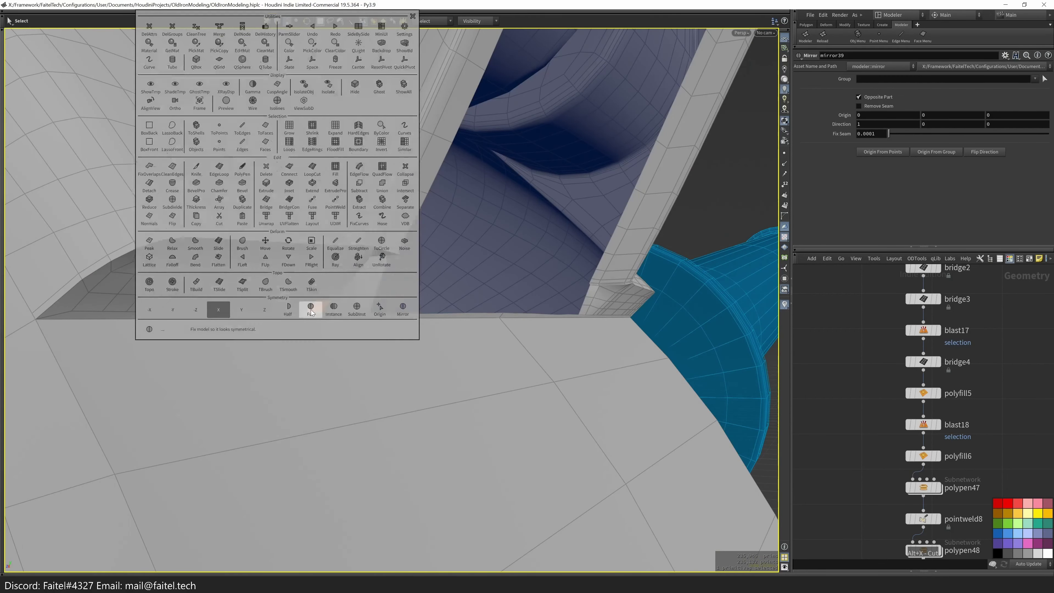
{"action": "left_click_drag", "start_coordinate": [313, 233], "coordinate": [481, 309]}
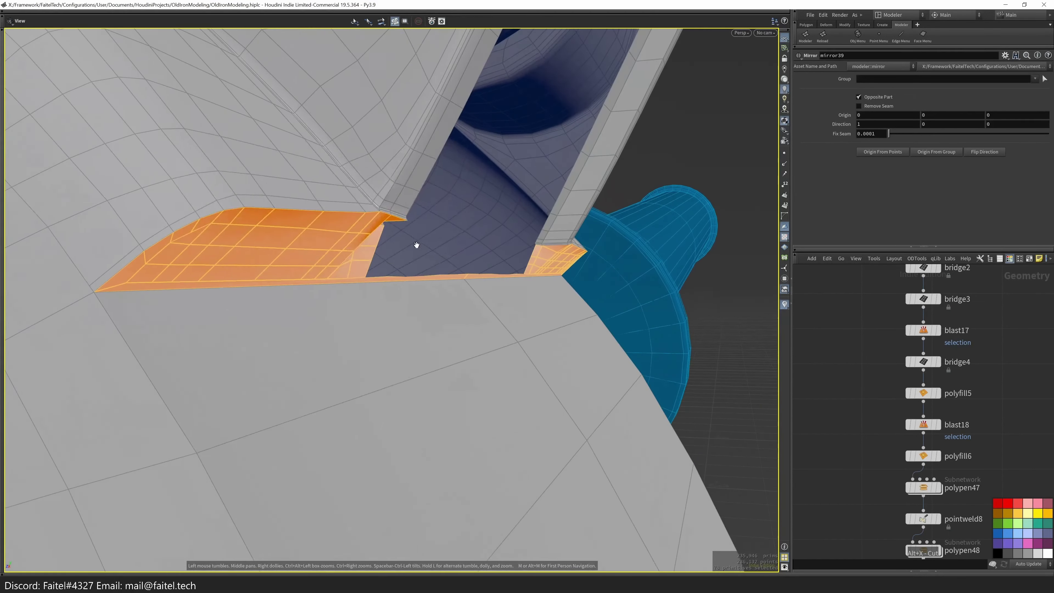
{"action": "scroll", "coordinate": [353, 252], "scroll_direction": "up", "scroll_amount": 5}
{"action": "left_click_drag", "start_coordinate": [482, 134], "coordinate": [228, 417]}
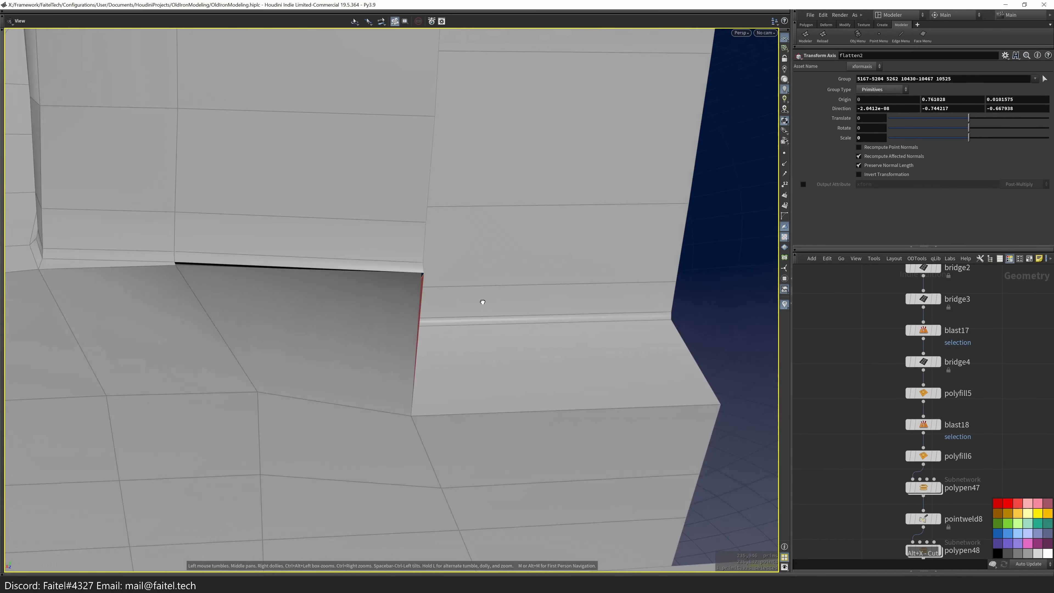
{"action": "key", "text": "Delete"}
{"action": "key", "text": "Delete"}
{"action": "key", "text": "Escape"}
- Move a ledge point up onto the strip
{"action": "key", "text": "s"}
{"action": "left_click", "coordinate": [228, 417]}
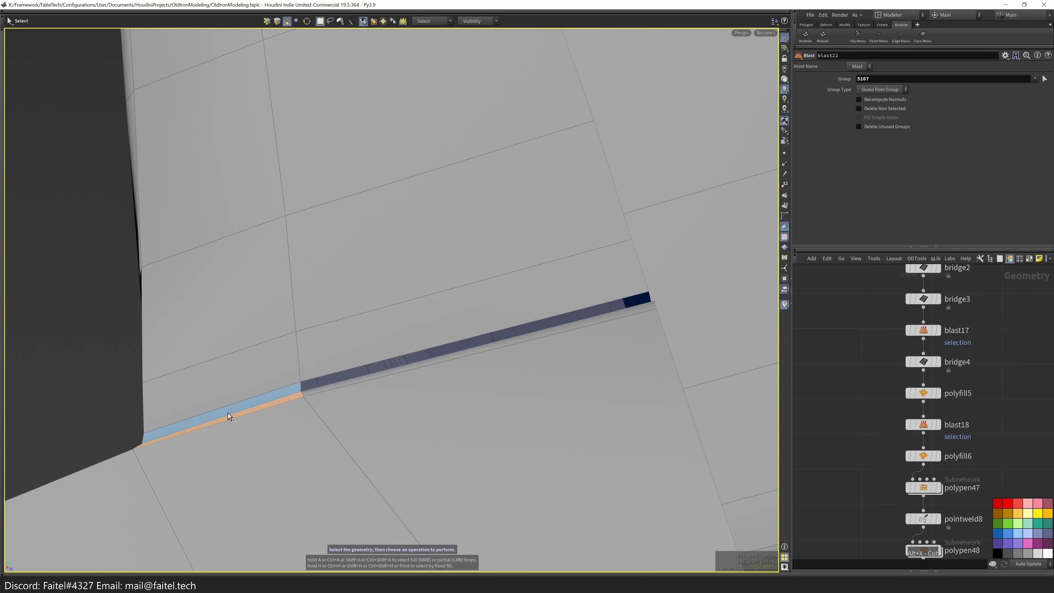
{"action": "left_click_drag", "start_coordinate": [337, 392], "coordinate": [330, 440]}
{"action": "left_click_drag", "start_coordinate": [468, 437], "coordinate": [327, 414]}
- Select the gap's boundary loop and fill it with Quadrilaterals PolyFill
{"action": "key", "text": "s"}
{"action": "left_click", "coordinate": [451, 412]}
{"action": "left_click", "coordinate": [467, 430], "text": "shift"}
{"action": "key", "text": "b"}
{"action": "key", "text": "ctrl+z"}
{"action": "double_click", "coordinate": [396, 438]}
{"action": "key", "text": "f"}
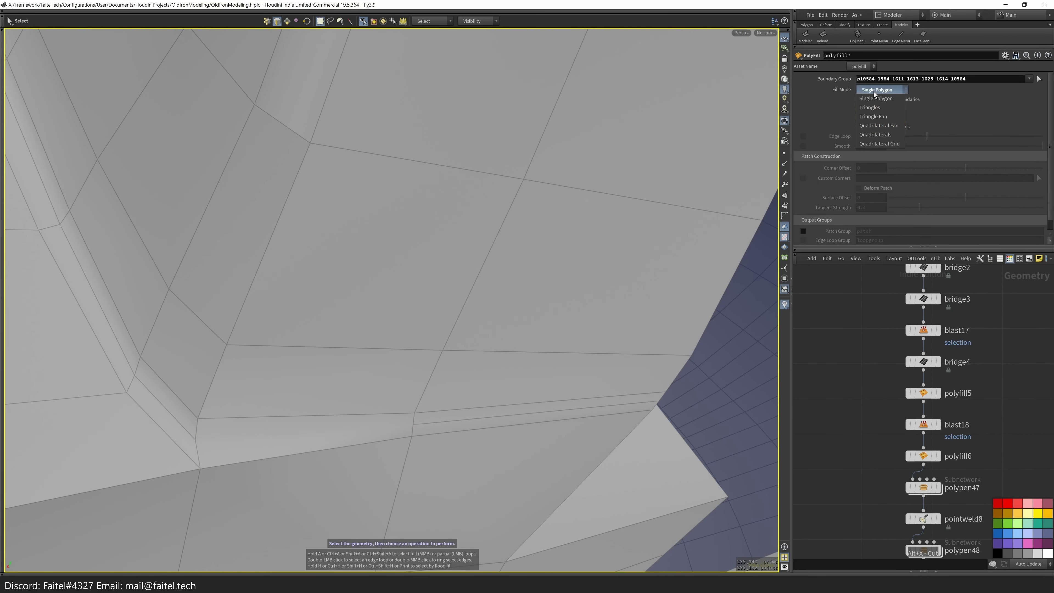
{"action": "left_click_drag", "start_coordinate": [664, 291], "coordinate": [438, 384]}
- Cut a new edge on the ledge with PolyPen
{"action": "key", "text": "p"}
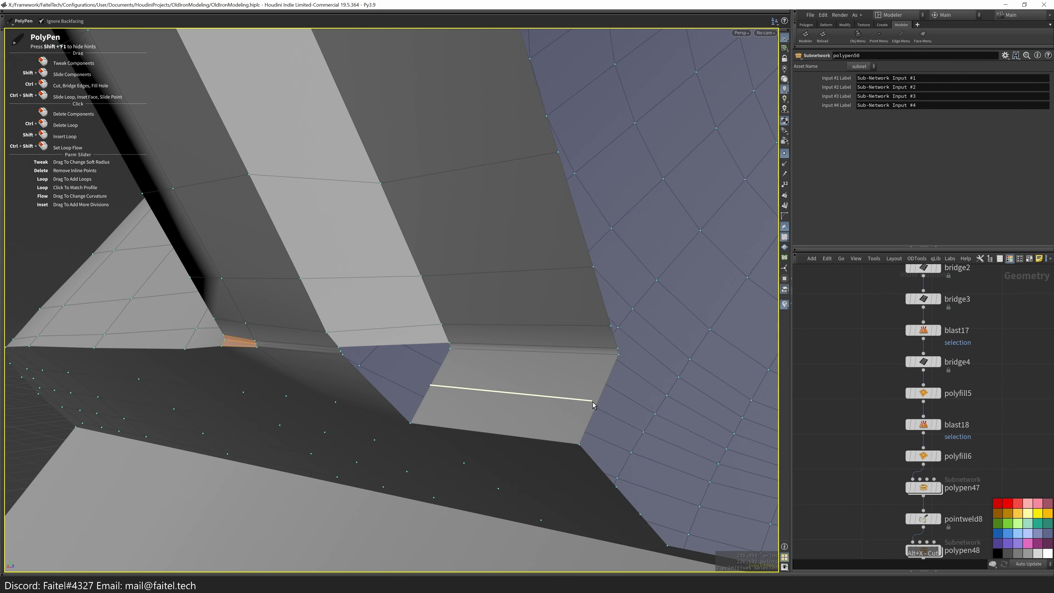
{"action": "scroll", "coordinate": [431, 385], "scroll_direction": "up", "scroll_amount": 3}
{"action": "key", "text": "space"}
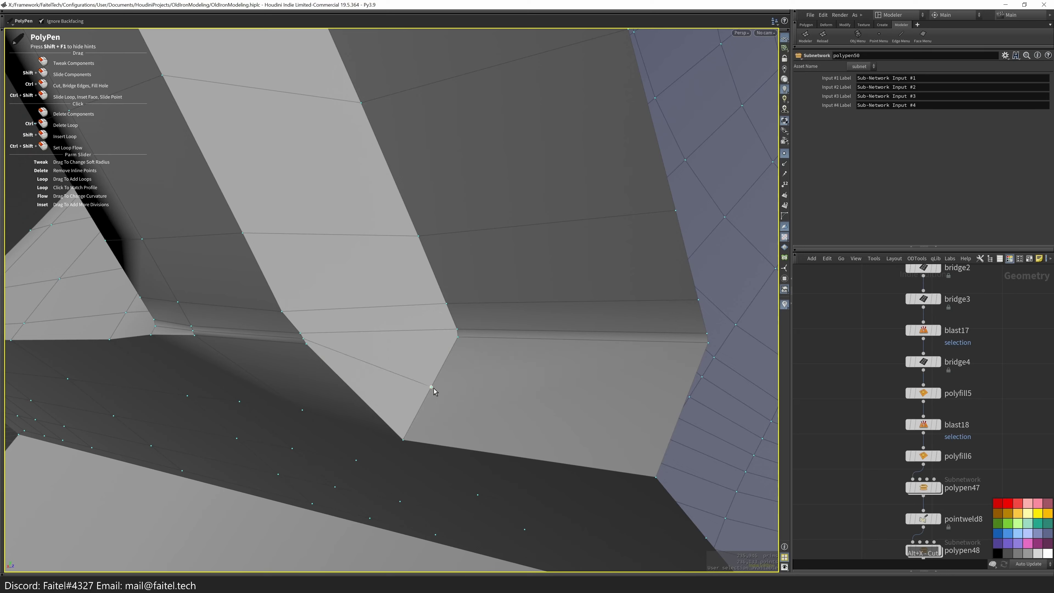
{"action": "mouse_move", "coordinate": [684, 415]}
{"action": "left_mouse_down"}
{"action": "mouse_move", "coordinate": [466, 394]}
{"action": "mouse_move", "coordinate": [593, 381]}
{"action": "mouse_move", "coordinate": [473, 412]}
{"action": "mouse_move", "coordinate": [473, 371]}
{"action": "mouse_move", "coordinate": [470, 393]}
{"action": "mouse_move", "coordinate": [537, 353]}
{"action": "mouse_move", "coordinate": [480, 372]}
{"action": "mouse_move", "coordinate": [490, 374]}
{"action": "mouse_move", "coordinate": [299, 350]}
{"action": "mouse_move", "coordinate": [389, 447]}
{"action": "mouse_move", "coordinate": [447, 360]}
{"action": "mouse_move", "coordinate": [456, 427]}
{"action": "mouse_move", "coordinate": [480, 428]}
{"action": "mouse_move", "coordinate": [400, 419]}
{"action": "mouse_move", "coordinate": [506, 424]}
{"action": "left_mouse_up"}
- Dissolve the edge loop and extra edges near the pillar base
{"action": "double_click", "coordinate": [400, 419]}
{"action": "key", "text": "Delete"}
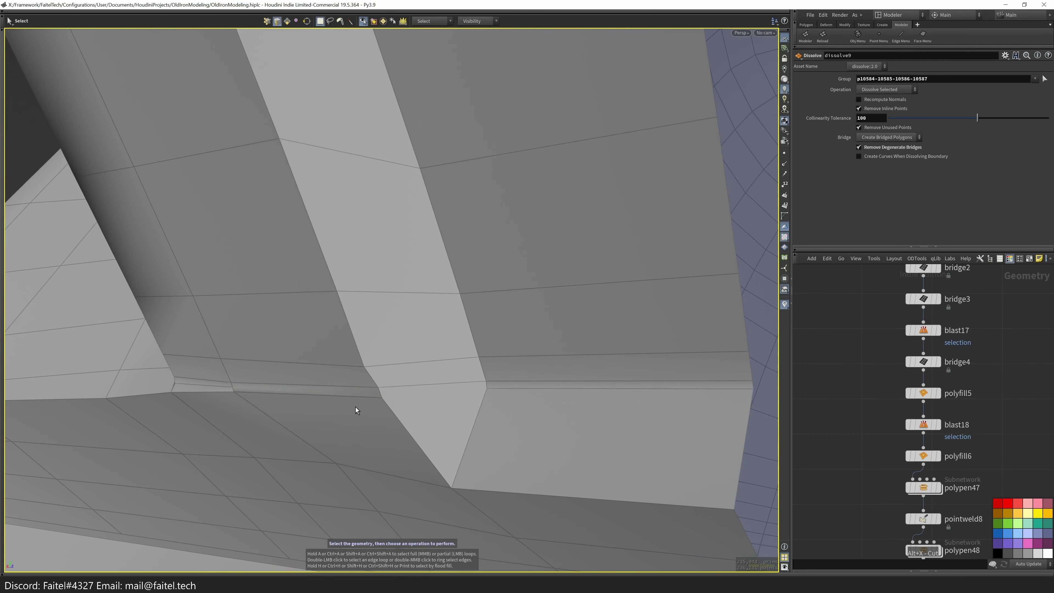
{"action": "left_click_drag", "start_coordinate": [355, 411], "coordinate": [312, 417], "text": "alt"}
{"action": "left_click", "coordinate": [137, 410]}
{"action": "key", "text": "Delete"}
- Select a face strip near the base and nudge it slightly with Move
{"action": "left_click", "coordinate": [228, 411]}
{"action": "double_click", "coordinate": [257, 437]}
{"action": "left_click", "coordinate": [295, 451]}
{"action": "left_click", "coordinate": [237, 461]}
{"action": "key", "text": "q"}
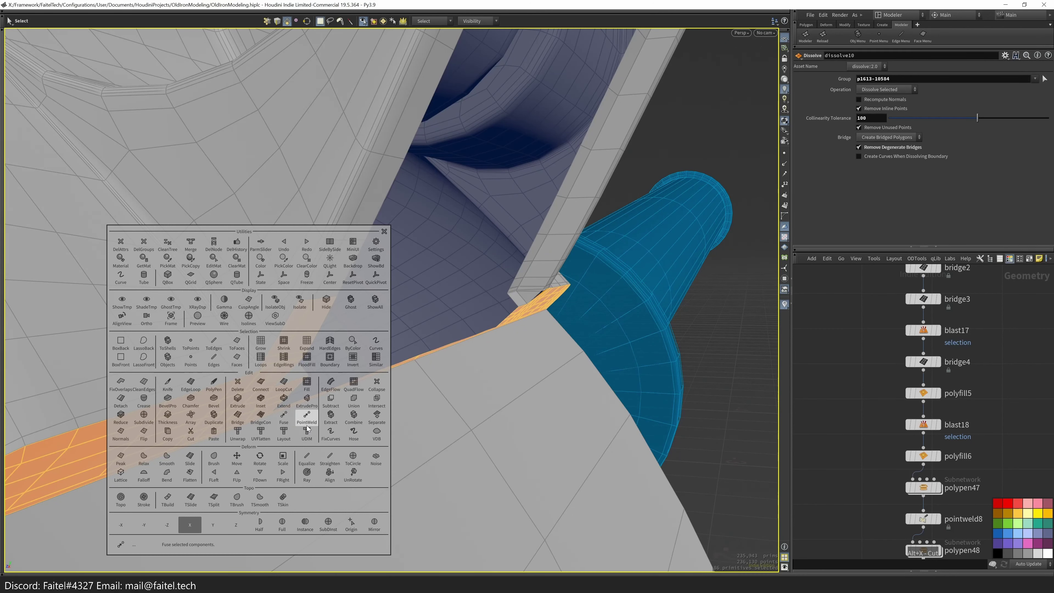
{"action": "left_click_drag", "start_coordinate": [295, 430], "coordinate": [234, 395], "text": "alt"}
{"action": "key", "text": "t"}
{"action": "left_click_drag", "start_coordinate": [349, 360], "coordinate": [415, 368]}
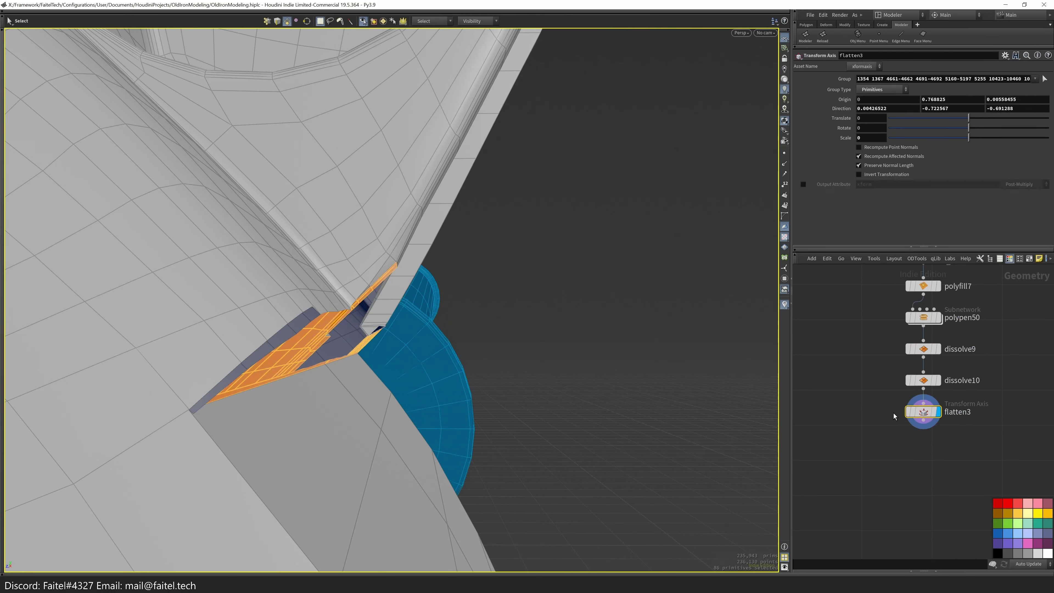
{"action": "left_click_drag", "start_coordinate": [415, 354], "coordinate": [268, 315], "text": "alt"}
{"action": "double_click", "coordinate": [347, 380]}
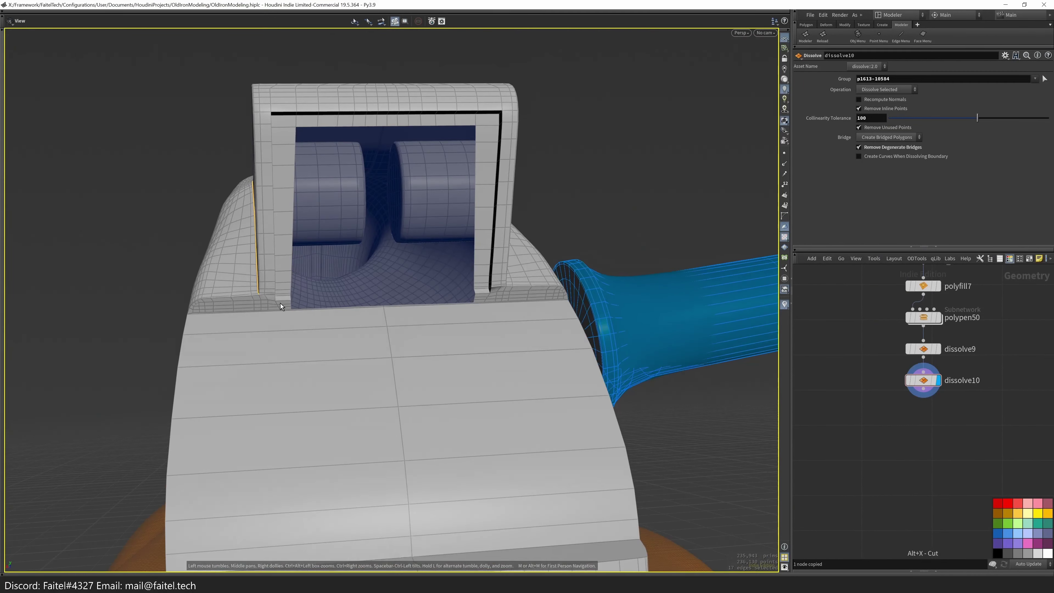
- Delete the faces at the column's inner corner and select the adjacent corner faces
{"action": "scroll", "coordinate": [298, 301], "scroll_direction": "up", "scroll_amount": 10}
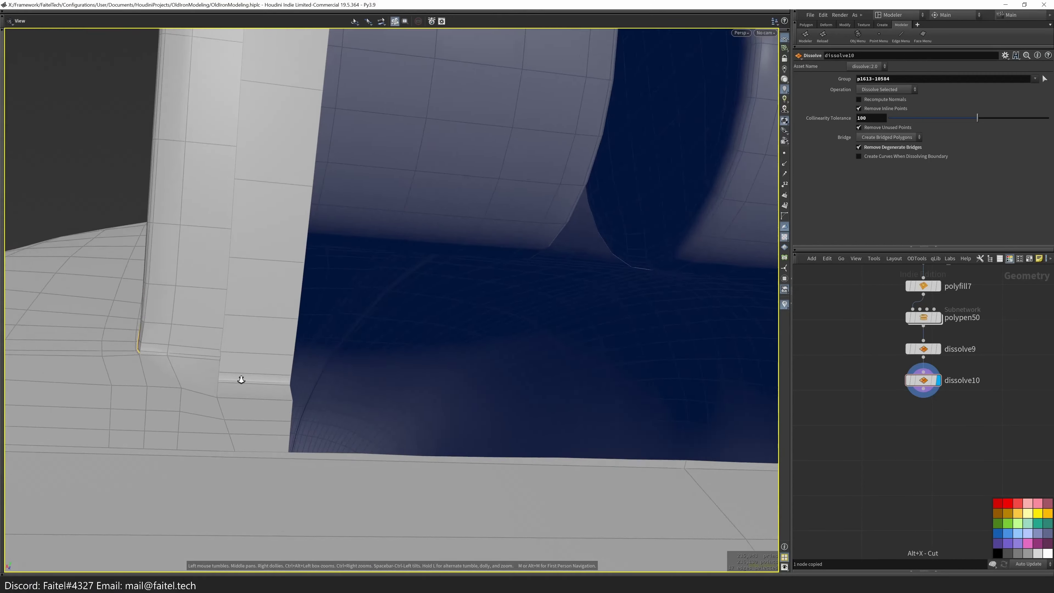
{"action": "key", "text": "4"}
{"action": "left_click", "coordinate": [261, 389]}
{"action": "key", "text": "Delete"}
{"action": "left_click_drag", "start_coordinate": [323, 444], "coordinate": [316, 357], "text": "alt"}
{"action": "mouse_move", "coordinate": [240, 438]}
{"action": "left_mouse_down", "text": "alt"}
{"action": "mouse_move", "coordinate": [219, 393]}
{"action": "mouse_move", "coordinate": [289, 319]}
{"action": "mouse_move", "coordinate": [476, 320]}
{"action": "left_mouse_up", "text": "alt"}
{"action": "left_click", "coordinate": [287, 319]}
{"action": "key", "text": "b"}
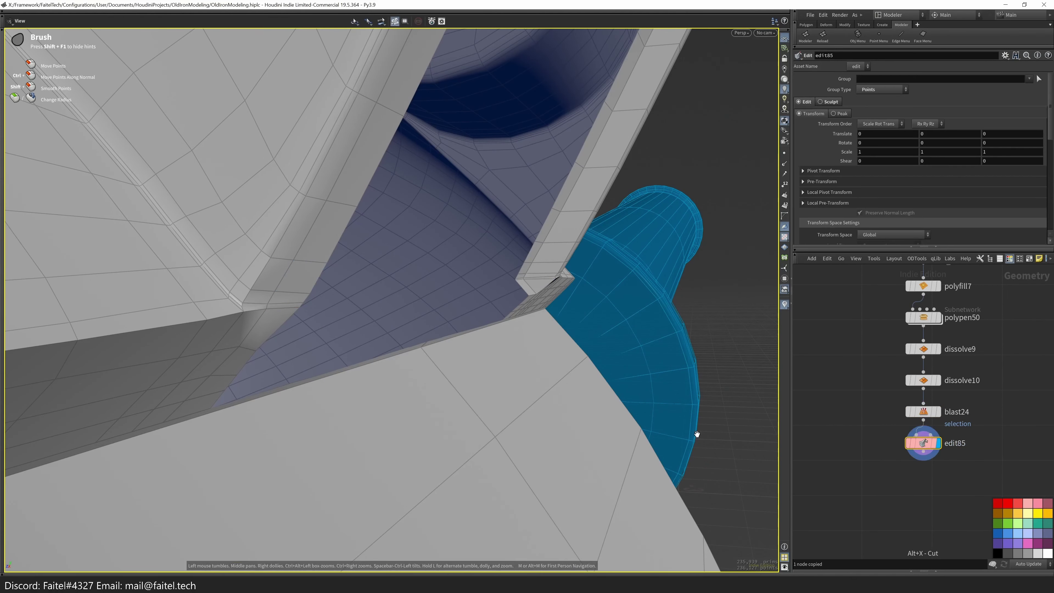
{"action": "key", "text": "Escape"}
{"action": "left_click", "coordinate": [323, 312], "text": "shift"}
{"action": "left_click_drag", "start_coordinate": [323, 312], "coordinate": [313, 396], "text": "alt"}
- Cut PolyPen edges rounding the rim corner beside the orange body and down the panel
{"action": "key", "text": "q"}
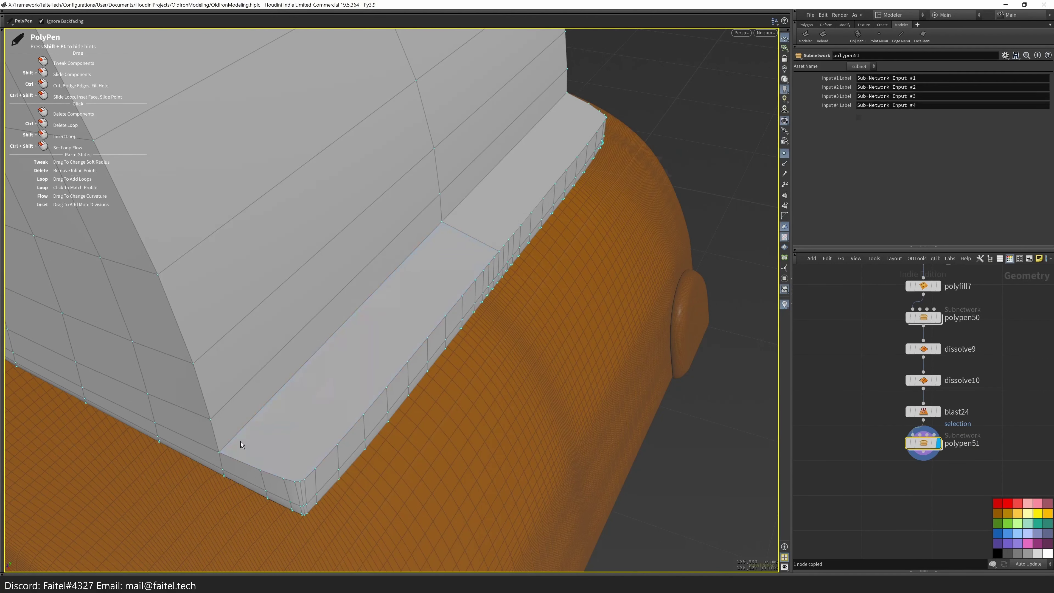
{"action": "left_click", "coordinate": [296, 466]}
{"action": "right_click_drag", "start_coordinate": [296, 466], "coordinate": [381, 389], "text": "alt"}
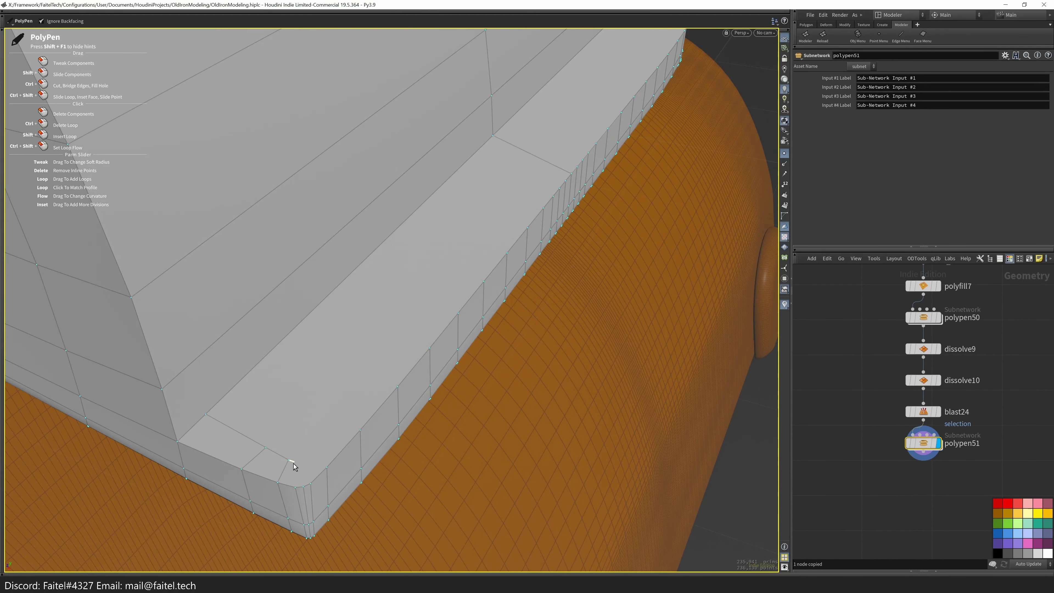
{"action": "scroll", "coordinate": [294, 466], "scroll_direction": "up", "scroll_amount": 2}
{"action": "left_click", "coordinate": [299, 491]}
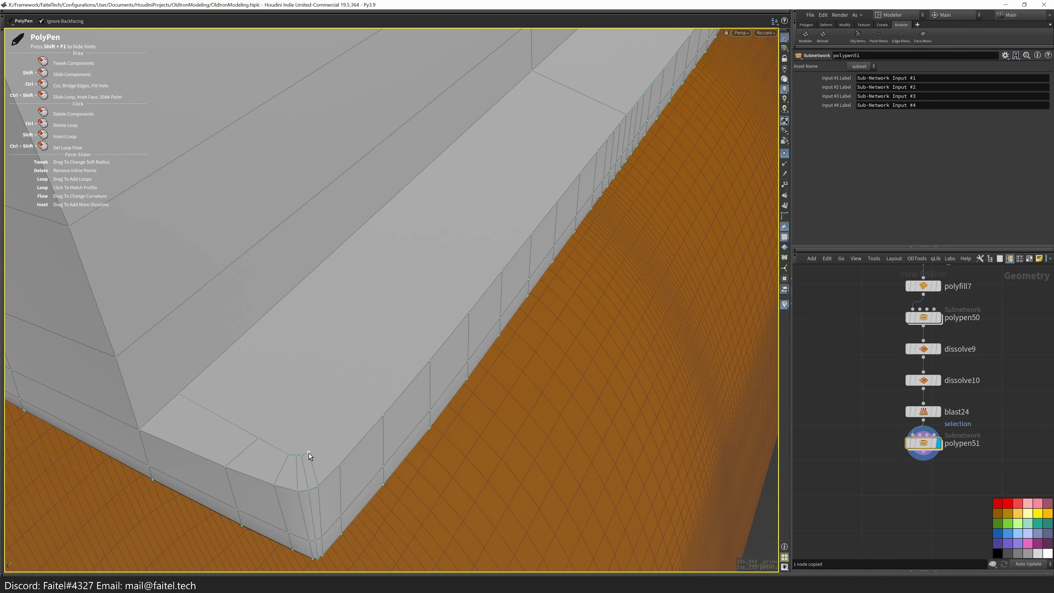
{"action": "left_click", "coordinate": [317, 446]}
{"action": "left_click_drag", "start_coordinate": [317, 446], "coordinate": [251, 490], "text": "alt"}
{"action": "left_click", "coordinate": [456, 267]}
{"action": "left_click_drag", "start_coordinate": [457, 267], "coordinate": [263, 500], "text": "alt"}
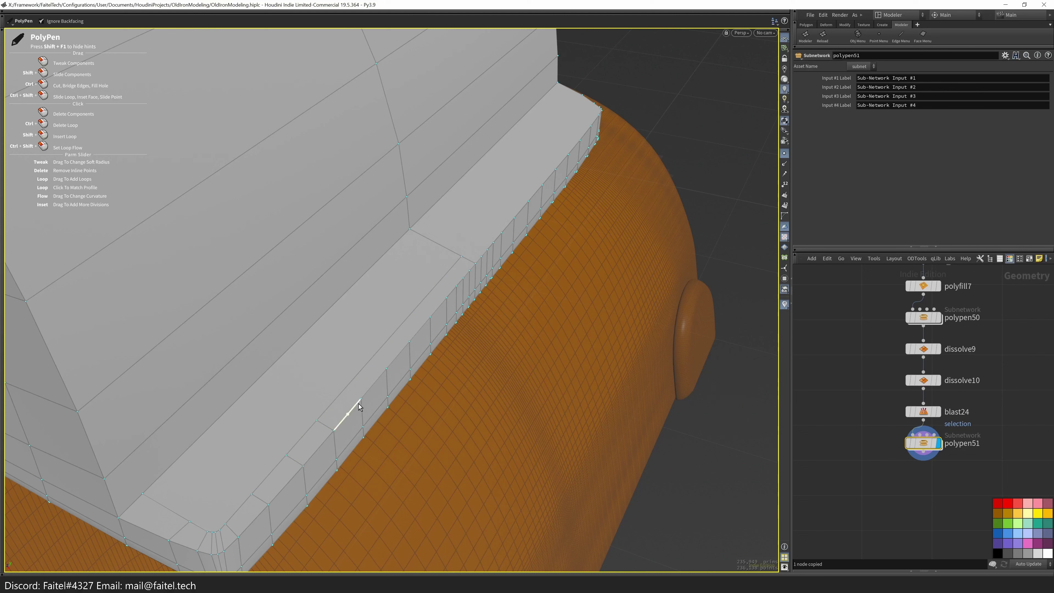
{"action": "left_click", "coordinate": [464, 276]}
{"action": "left_click_drag", "start_coordinate": [464, 275], "coordinate": [335, 498], "text": "alt"}
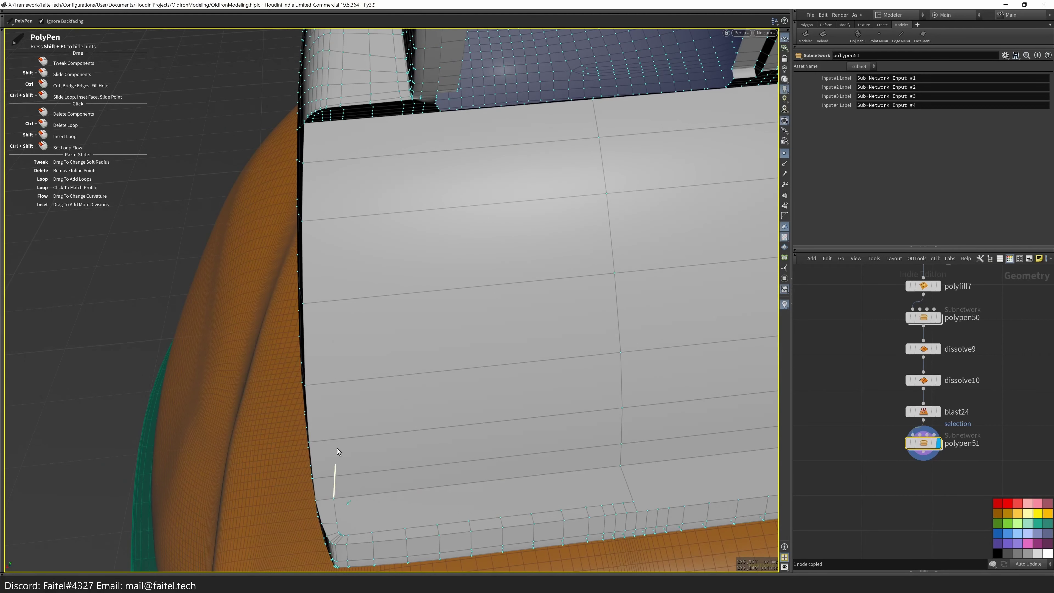
{"action": "left_click", "coordinate": [322, 383]}
{"action": "left_click", "coordinate": [322, 219]}
{"action": "left_click_drag", "start_coordinate": [322, 220], "coordinate": [291, 336], "text": "alt"}
- Extend the selected rim edge at the panel corner into a new strip
{"action": "key", "text": "s"}
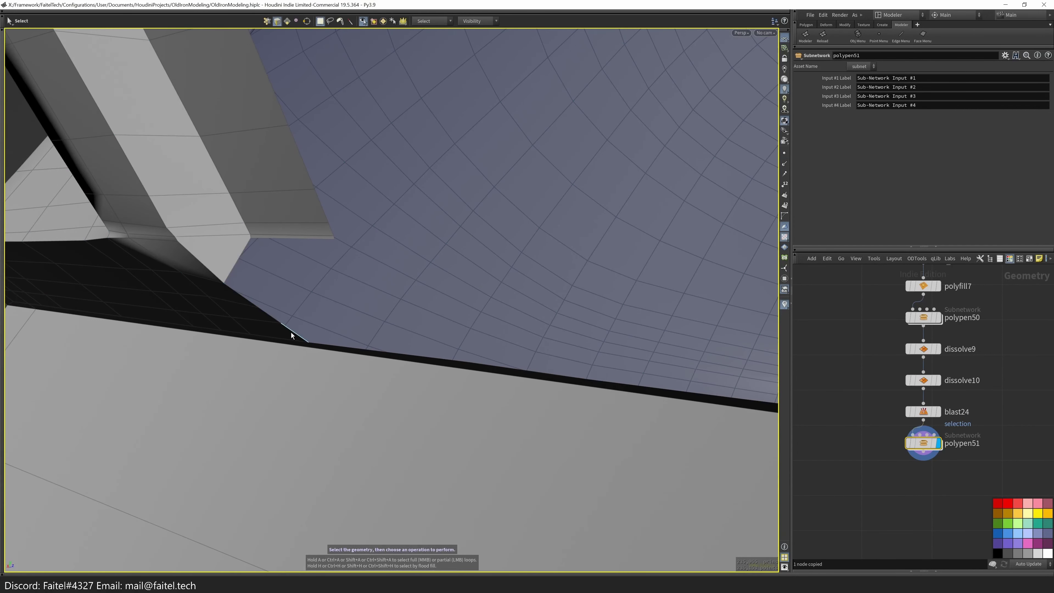
{"action": "left_click", "coordinate": [291, 332]}
{"action": "key", "text": "space"}
{"action": "left_click", "coordinate": [412, 254]}
{"action": "mouse_move", "coordinate": [287, 313]}
{"action": "left_mouse_down", "text": "alt"}
{"action": "mouse_move", "coordinate": [365, 337]}
{"action": "mouse_move", "coordinate": [285, 326]}
{"action": "left_mouse_up", "text": "alt"}
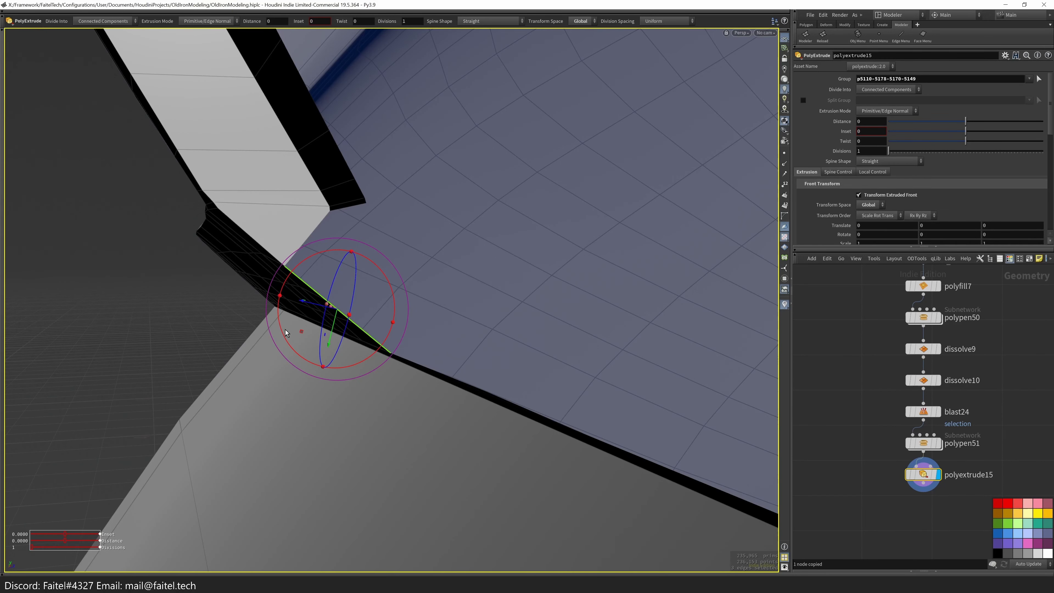
{"action": "key", "text": "space+2"}
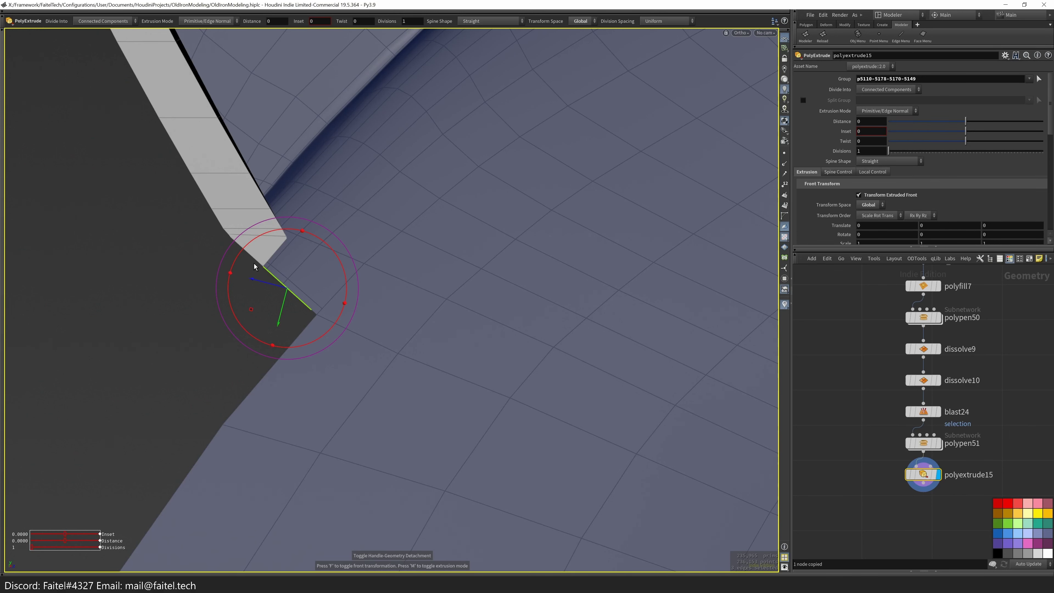
{"action": "left_click_drag", "start_coordinate": [307, 244], "coordinate": [457, 275]}
{"action": "left_click_drag", "start_coordinate": [503, 340], "coordinate": [567, 301]}
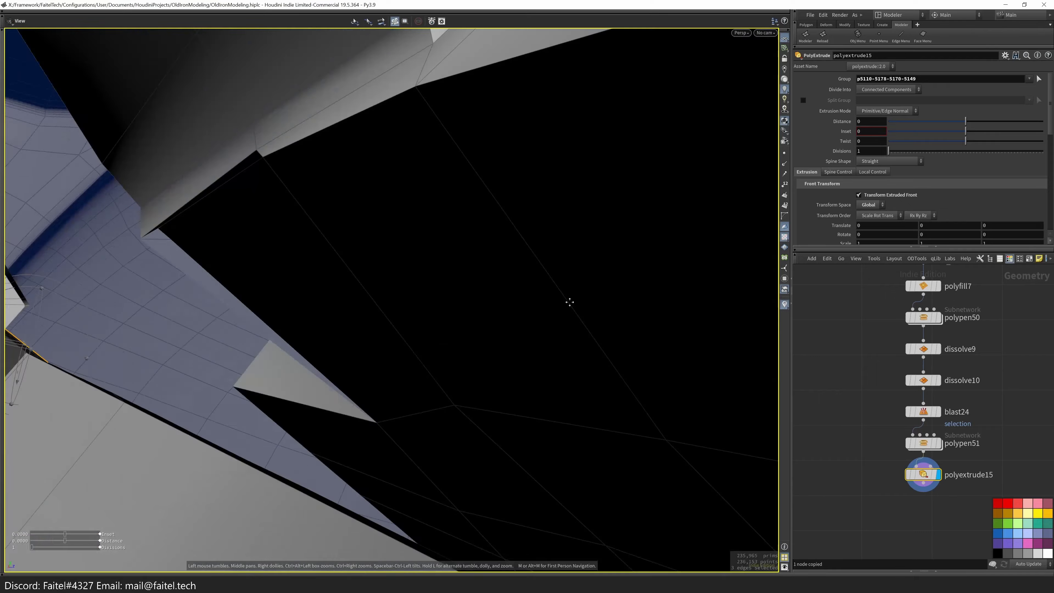
{"action": "key", "text": "space+2"}
{"action": "left_click_drag", "start_coordinate": [405, 324], "coordinate": [327, 314]}
- Weld the strip's loose point onto the rim corner
{"action": "key", "text": "q"}
{"action": "left_click", "coordinate": [360, 338]}
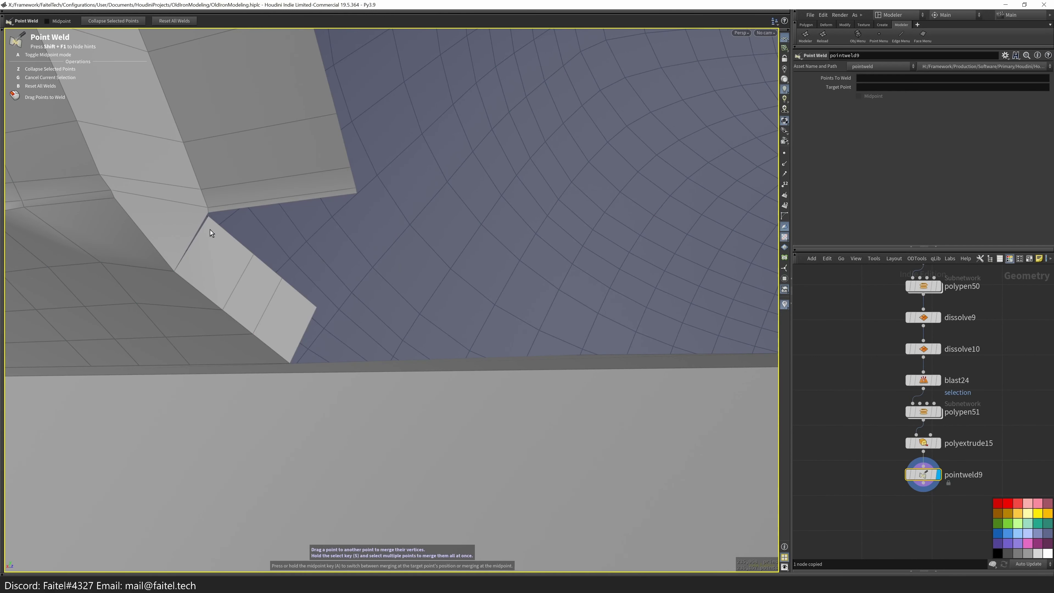
{"action": "left_click_drag", "start_coordinate": [210, 213], "coordinate": [223, 414]}
- Mirror the model fully across its axis with Full symmetry
{"action": "key", "text": "p"}
{"action": "key", "text": "q"}
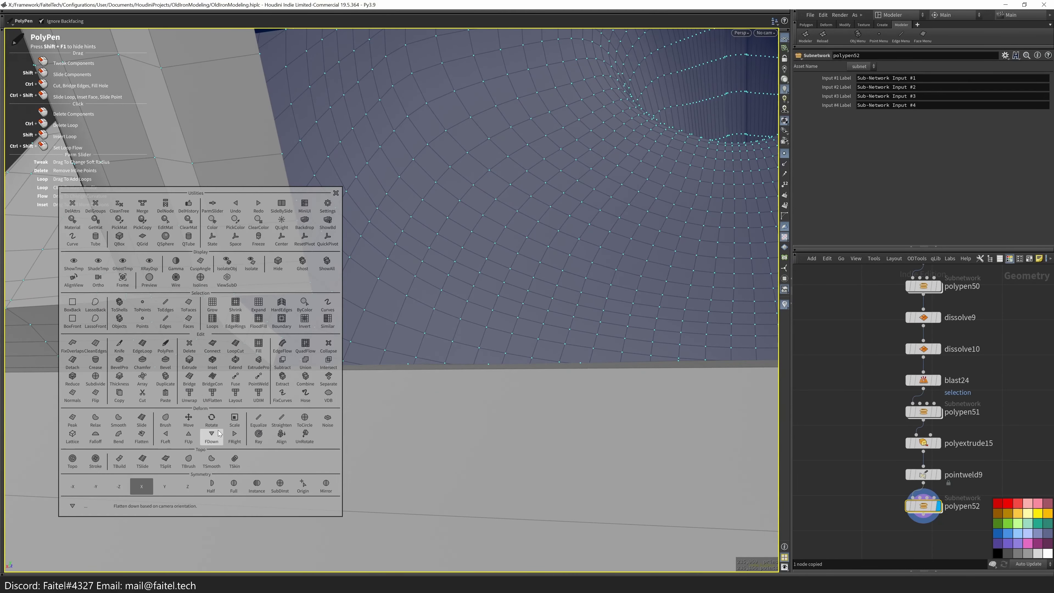
{"action": "left_click", "coordinate": [234, 486]}
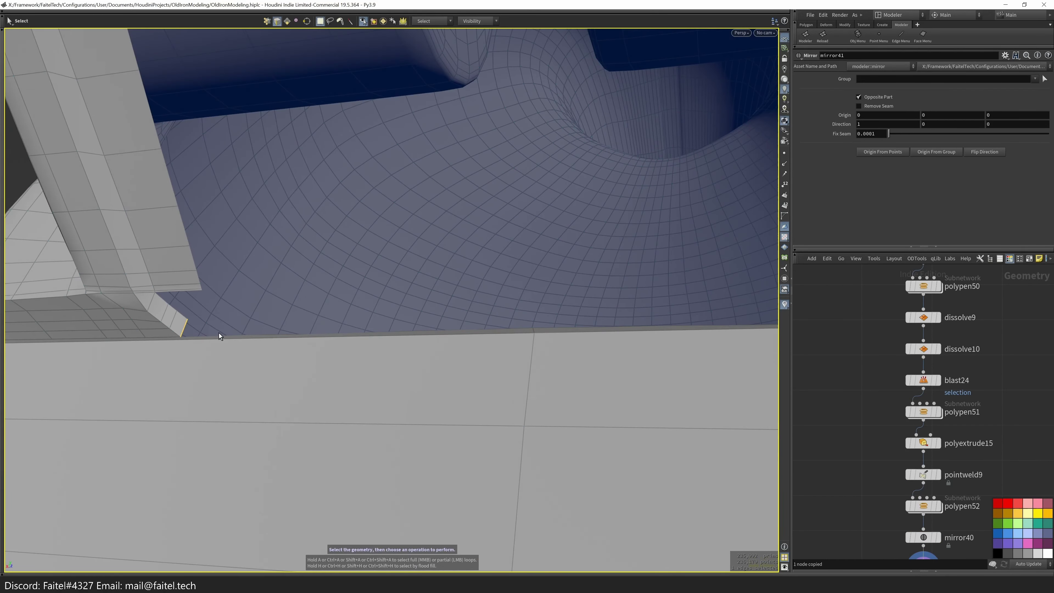
{"action": "left_click_drag", "start_coordinate": [185, 331], "coordinate": [409, 340]}
{"action": "left_click_drag", "start_coordinate": [436, 297], "coordinate": [235, 369], "text": "alt"}
- Insert an edge loop, cut a new edge across the ledge seam, and weld its points
{"action": "key", "text": "l"}
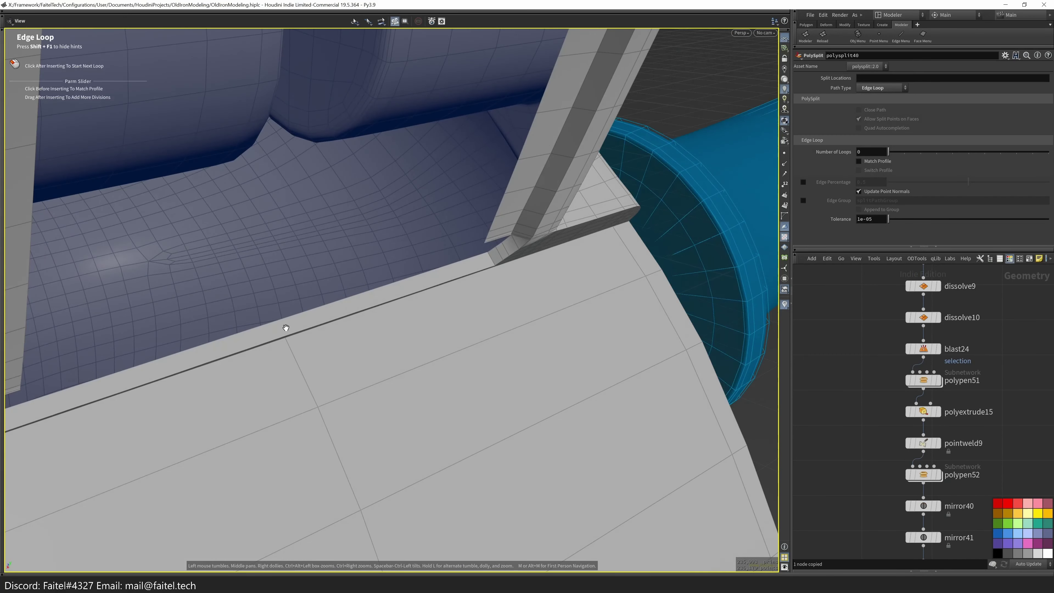
{"action": "right_click_drag", "start_coordinate": [287, 337], "coordinate": [308, 337], "text": "alt"}
{"action": "left_click_drag", "start_coordinate": [299, 316], "coordinate": [315, 353], "text": "alt"}
{"action": "key", "text": "p"}
{"action": "left_click", "coordinate": [327, 345]}
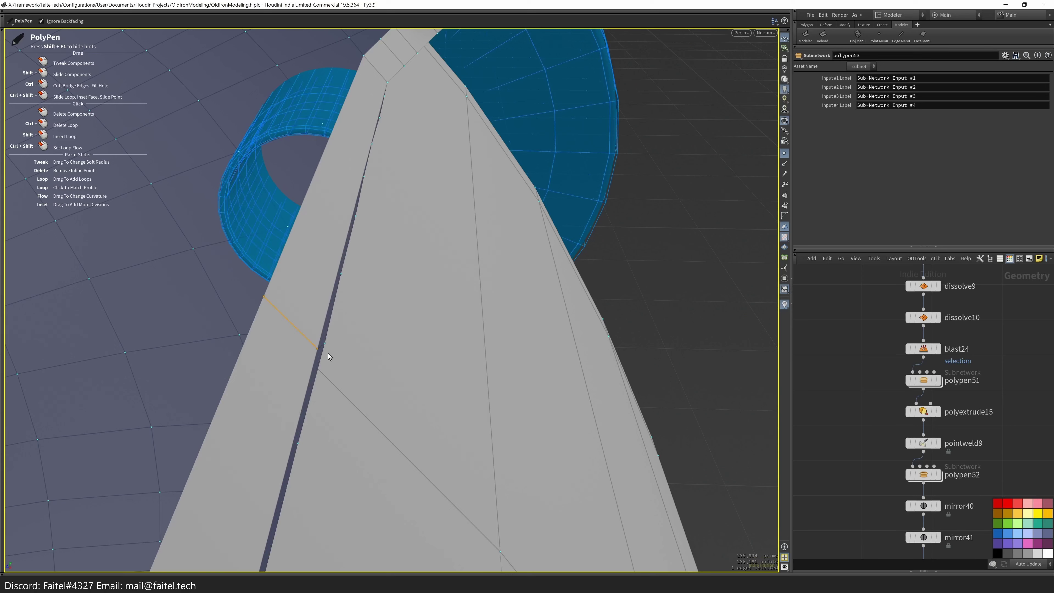
{"action": "left_click", "coordinate": [356, 368]}
{"action": "left_click_drag", "start_coordinate": [336, 349], "coordinate": [300, 210], "text": "alt"}
- Cut another PolyPen edge inside the recess and weld the points along the wall
{"action": "key", "text": "s"}
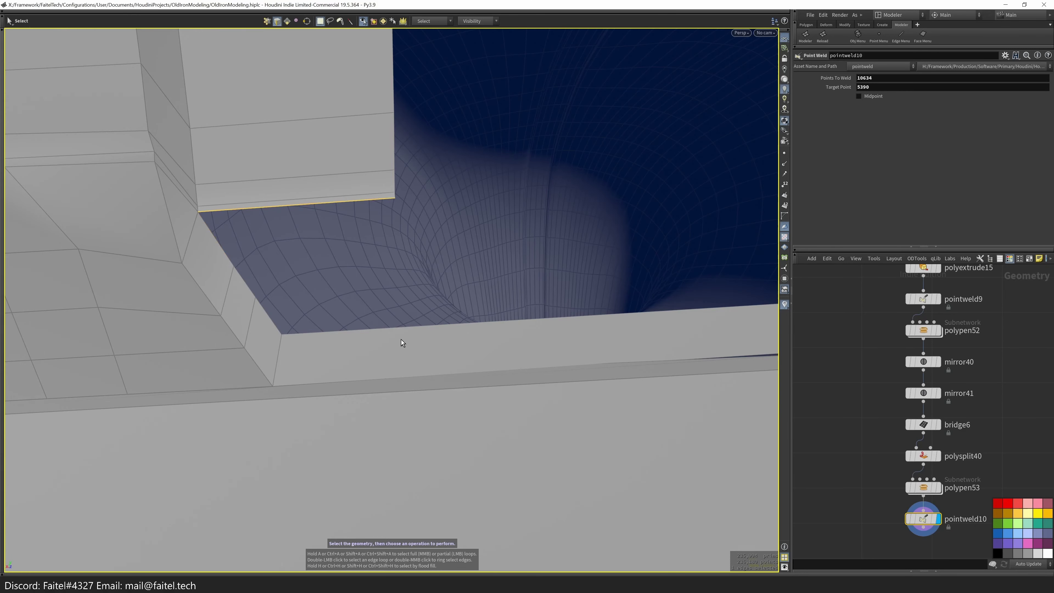
{"action": "key", "text": "p"}
{"action": "left_click_drag", "start_coordinate": [411, 358], "coordinate": [375, 356], "text": "alt"}
{"action": "left_click_drag", "start_coordinate": [544, 342], "coordinate": [359, 319], "text": "alt"}
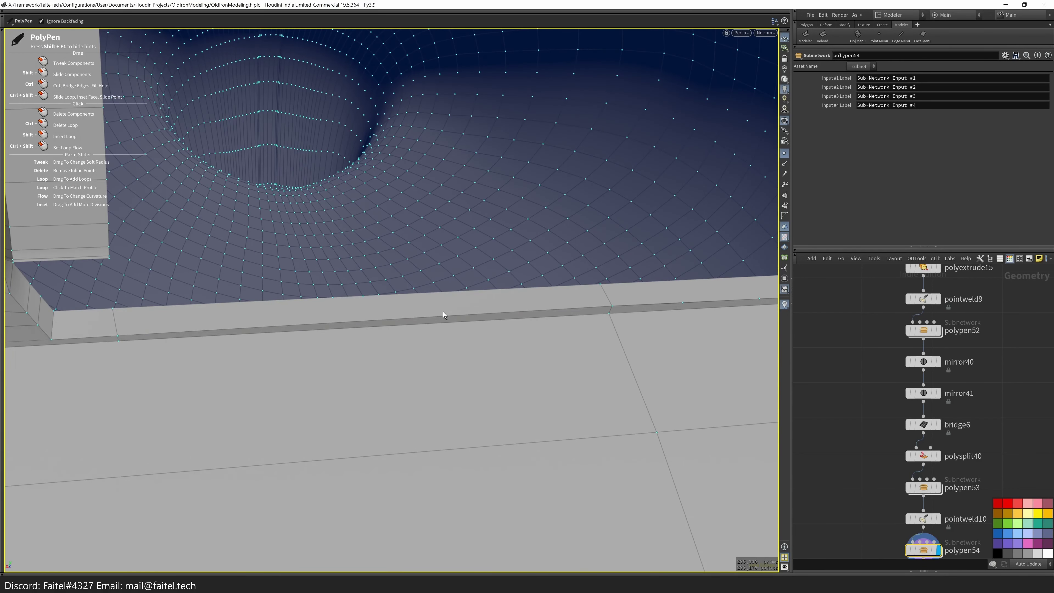
{"action": "left_click_drag", "start_coordinate": [443, 321], "coordinate": [309, 341], "text": "alt"}
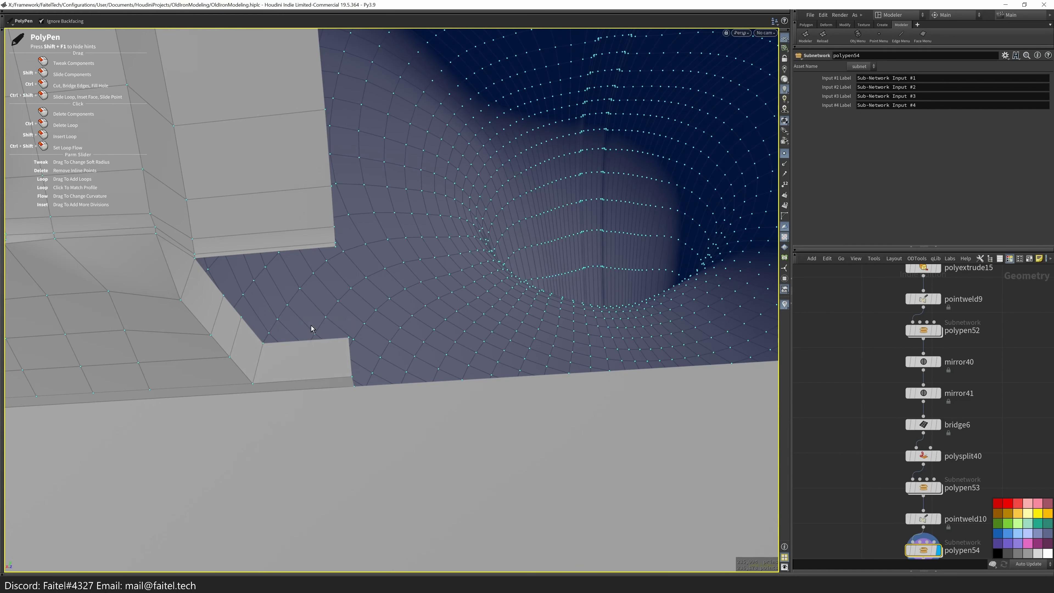
{"action": "scroll", "coordinate": [226, 309], "scroll_direction": "up", "scroll_amount": 3}
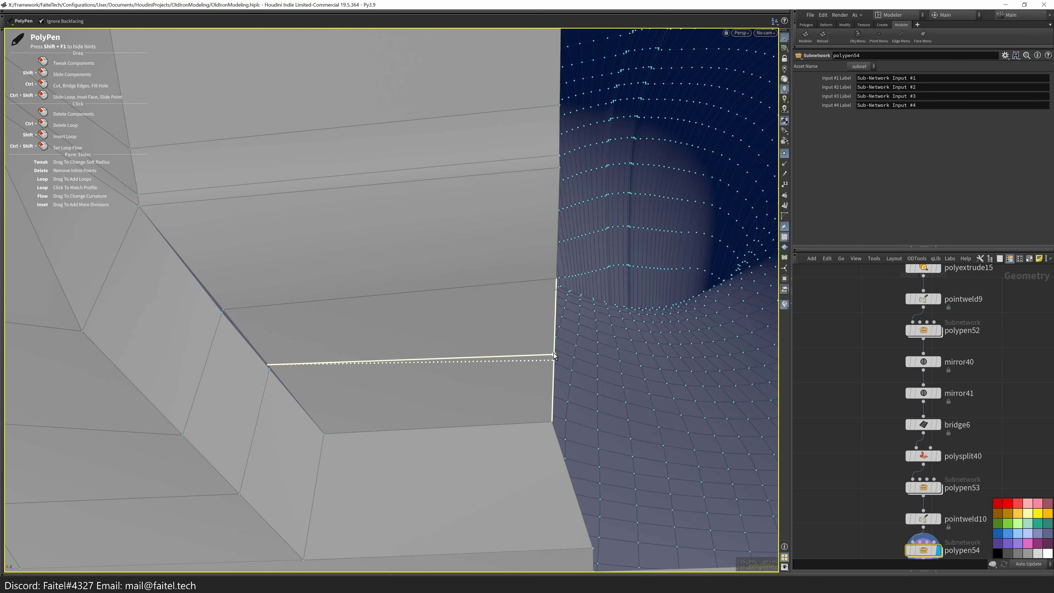
{"action": "key", "text": "w"}
{"action": "left_click_drag", "start_coordinate": [225, 313], "coordinate": [170, 322], "text": "alt"}
- Add further PolyPen cuts at the wall edge and undo the accidental face deletion
{"action": "key", "text": "q"}
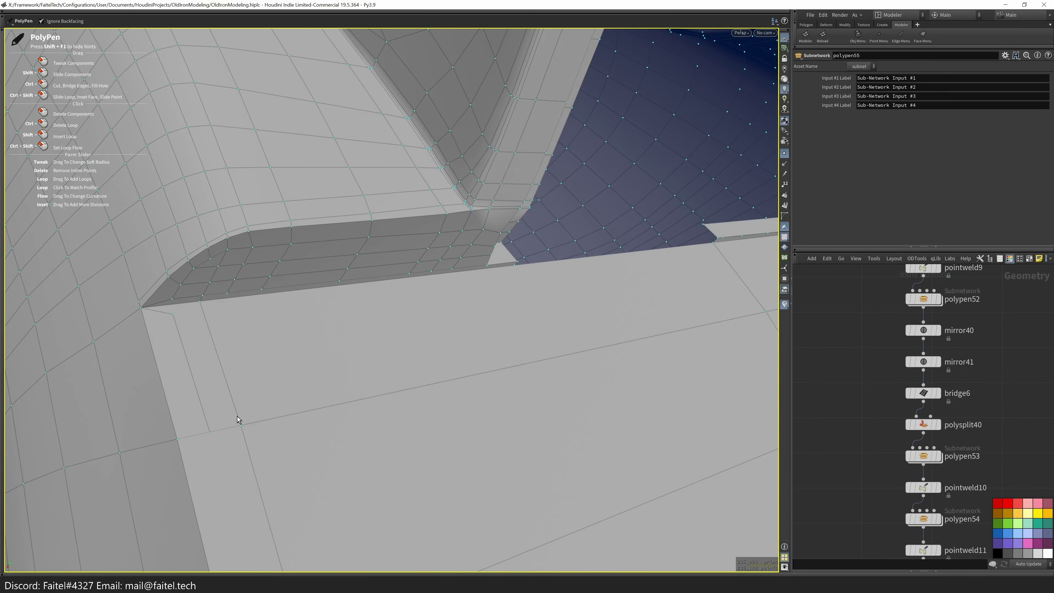
{"action": "left_click_drag", "start_coordinate": [237, 416], "coordinate": [127, 327], "text": "alt"}
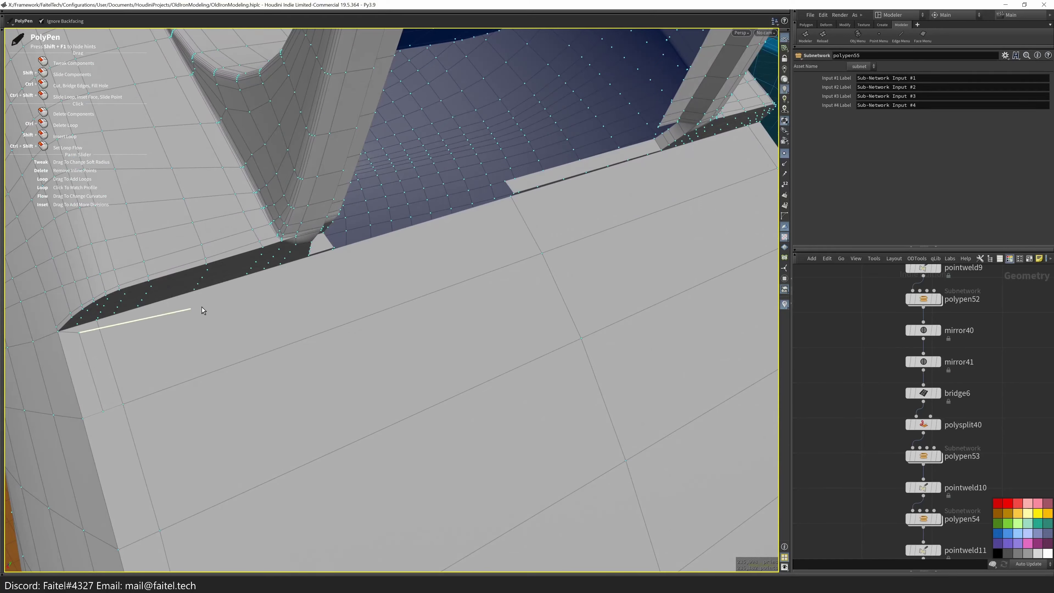
{"action": "left_click_drag", "start_coordinate": [306, 293], "coordinate": [198, 306], "text": "alt"}
{"action": "key", "text": "Delete"}
{"action": "key", "text": "ctrl+z"}
{"action": "key", "text": "ctrl+z"}
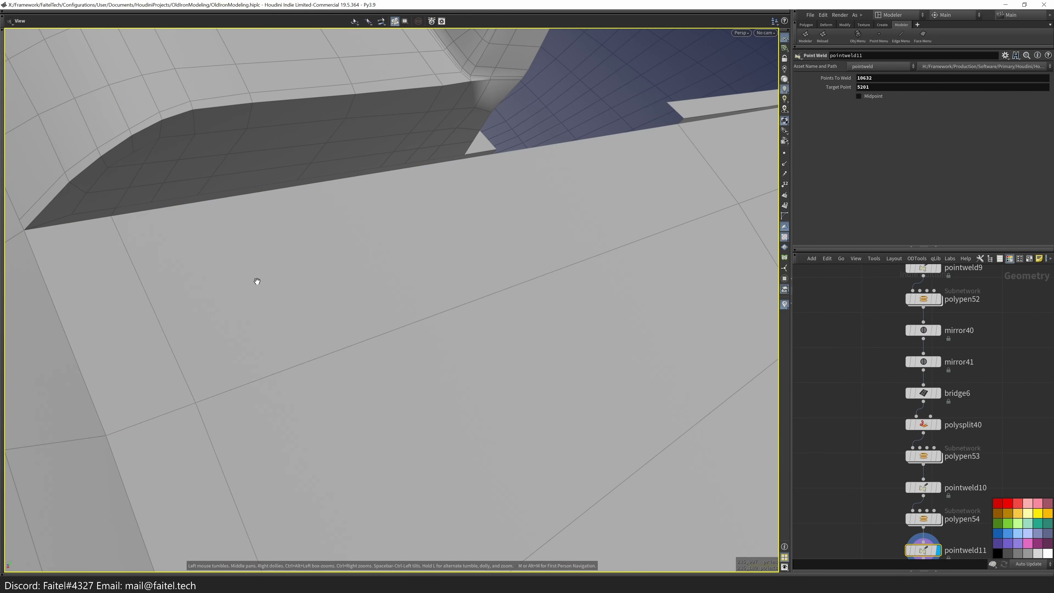
{"action": "left_click_drag", "start_coordinate": [374, 220], "coordinate": [429, 445], "text": "alt"}
{"action": "key", "text": "e"}
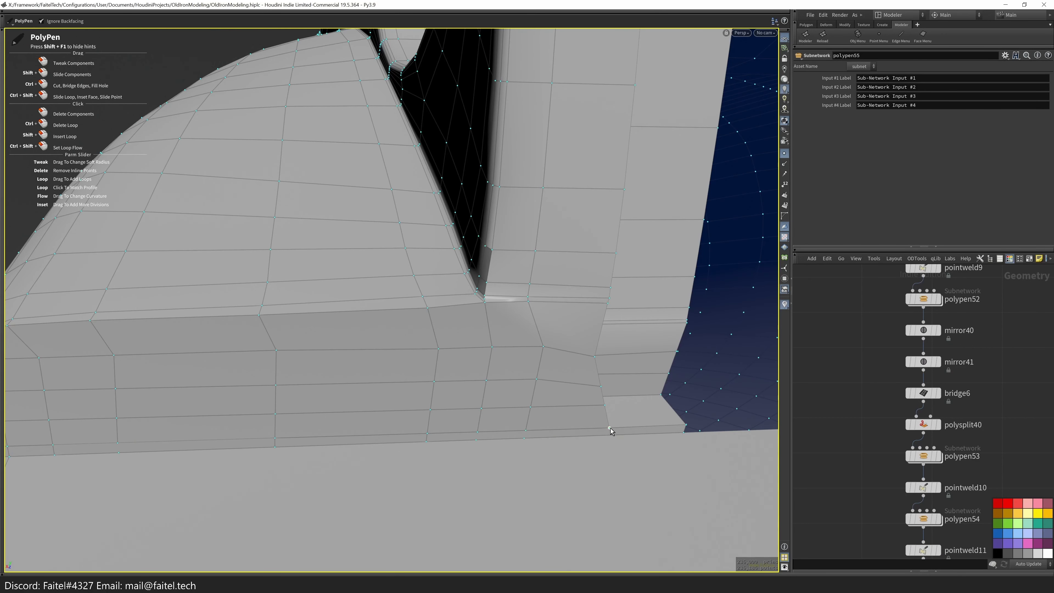
- Delete the face at the ledge corner
{"action": "left_click_drag", "start_coordinate": [611, 431], "coordinate": [325, 363], "text": "alt"}
{"action": "key", "text": "s"}
{"action": "left_click", "coordinate": [227, 396]}
{"action": "key", "text": "Delete"}
{"action": "left_click_drag", "start_coordinate": [220, 394], "coordinate": [437, 324], "text": "alt"}
- Select the long ledge edge and extrude it with PolyExtrude
{"action": "key", "text": "3"}
{"action": "left_click", "coordinate": [184, 339]}
{"action": "scroll", "coordinate": [184, 339], "scroll_direction": "up", "scroll_amount": 3}
{"action": "key", "text": "p"}
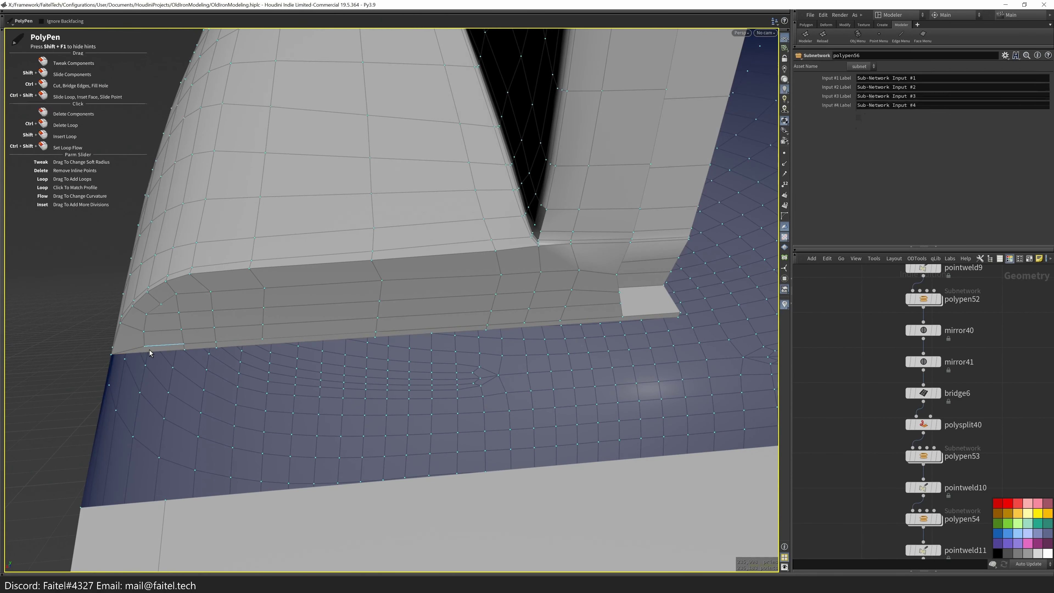
{"action": "left_click_drag", "start_coordinate": [611, 339], "coordinate": [71, 382], "text": "alt"}
{"action": "key", "text": "e"}
{"action": "key", "text": "t"}
- Add PolyPen cuts around the extruded ledge edge
{"action": "key", "text": "s"}
{"action": "key", "text": "p"}
{"action": "left_click_drag", "start_coordinate": [148, 397], "coordinate": [749, 309], "text": "alt"}
{"action": "key", "text": "s"}
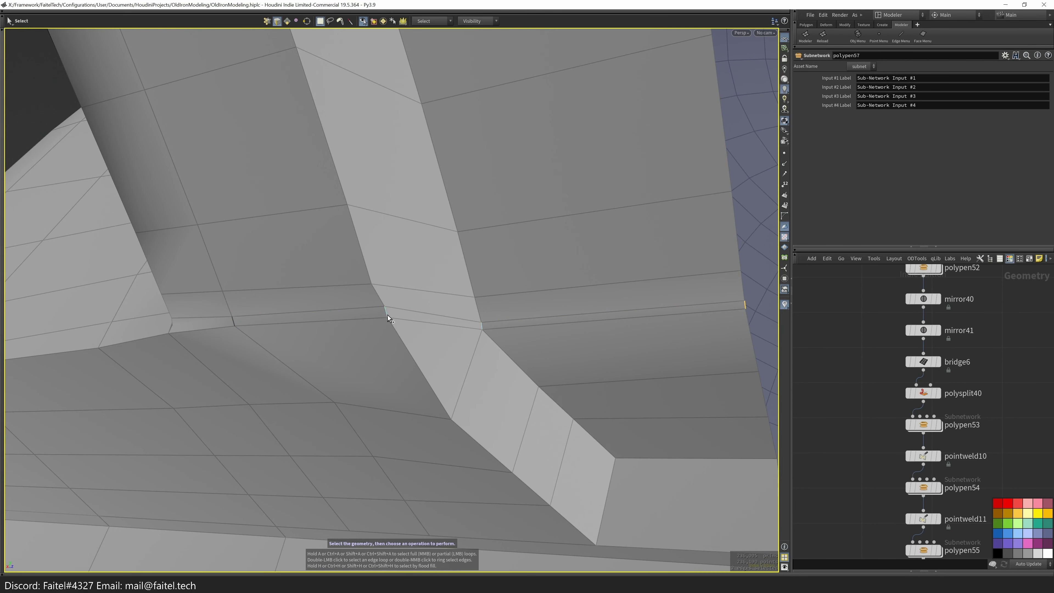
{"action": "left_click_drag", "start_coordinate": [241, 333], "coordinate": [412, 327], "text": "alt"}
{"action": "left_click_drag", "start_coordinate": [179, 316], "coordinate": [291, 343], "text": "alt"}
{"action": "key", "text": "q"}
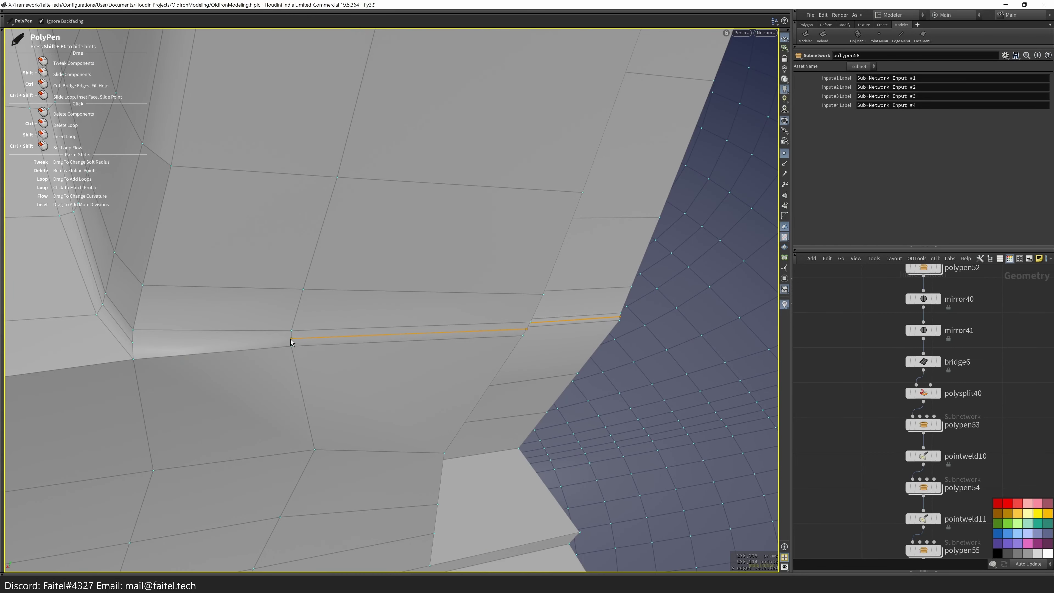
{"action": "left_click_drag", "start_coordinate": [225, 324], "coordinate": [338, 369], "text": "alt"}
{"action": "left_click_drag", "start_coordinate": [389, 397], "coordinate": [462, 309], "text": "alt"}
{"action": "left_click_drag", "start_coordinate": [378, 316], "coordinate": [178, 355], "text": "alt"}
- Raise and nudge the selected edge points into place, then weld points together
{"action": "key", "text": "t"}
{"action": "left_click_drag", "start_coordinate": [319, 384], "coordinate": [327, 341]}
{"action": "left_click_drag", "start_coordinate": [184, 376], "coordinate": [228, 378], "text": "alt"}
{"action": "left_click_drag", "start_coordinate": [227, 378], "coordinate": [316, 382]}
{"action": "left_click_drag", "start_coordinate": [316, 381], "coordinate": [318, 428], "text": "alt"}
{"action": "key", "text": "z"}
{"action": "left_click", "coordinate": [316, 397]}
{"action": "left_click_drag", "start_coordinate": [379, 159], "coordinate": [472, 133], "text": "alt"}
- Select the ledge corner vertices and fuse the two points into one
{"action": "key", "text": "s"}
{"action": "key", "text": "q"}
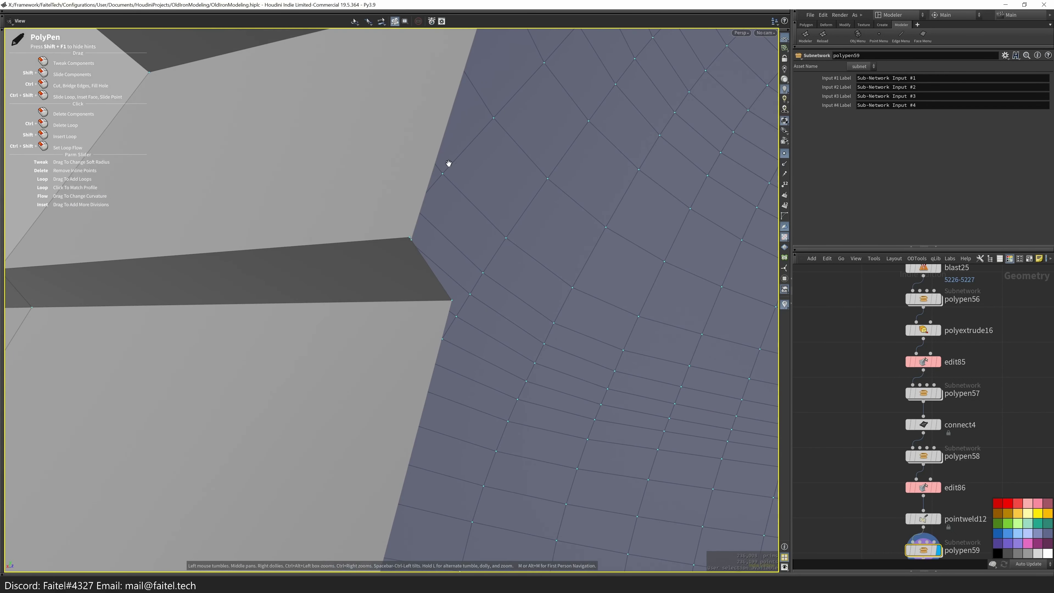
{"action": "left_click", "coordinate": [411, 239]}
{"action": "key", "text": "s"}
{"action": "left_click_drag", "start_coordinate": [424, 245], "coordinate": [280, 456], "text": "alt"}
{"action": "key", "text": "ctrl+shift+f"}
- Select the pillar edge loops and bevel them with Crease shape and 2 divisions
{"action": "left_click", "coordinate": [340, 434], "text": "shift"}
{"action": "double_click", "coordinate": [274, 437], "text": "shift"}
{"action": "key", "text": "Tab"}
{"action": "left_click", "coordinate": [273, 371]}
{"action": "left_click_drag", "start_coordinate": [273, 371], "coordinate": [261, 405], "text": "alt"}
{"action": "left_click_drag", "start_coordinate": [539, 126], "coordinate": [337, 299], "text": "alt"}
{"action": "key", "text": "ctrl+b"}
{"action": "scroll", "coordinate": [370, 352], "scroll_direction": "up", "scroll_amount": 3}
{"action": "left_click", "coordinate": [872, 98]}
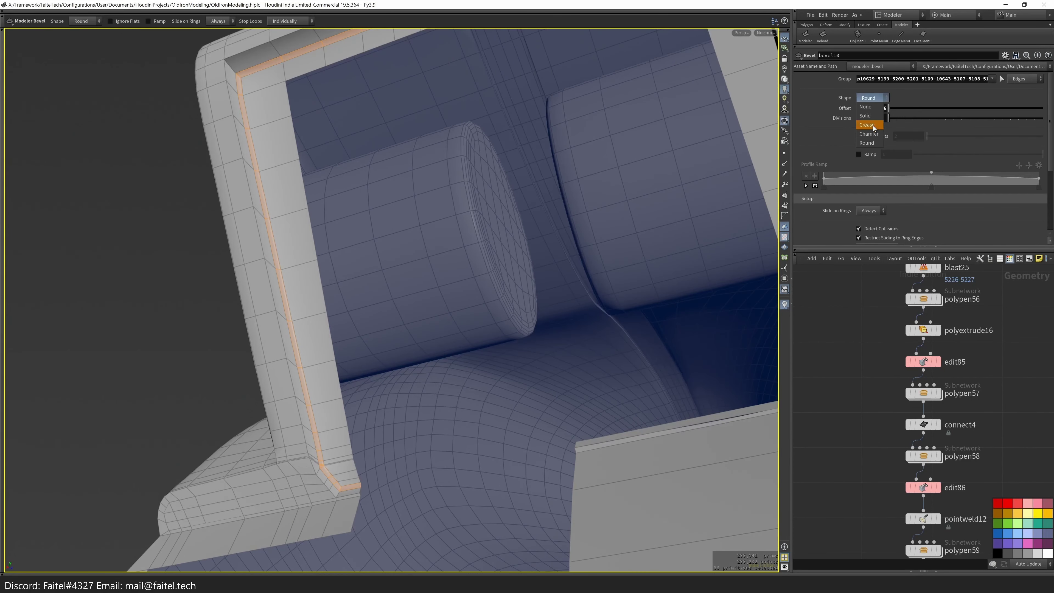
{"action": "scroll", "coordinate": [353, 336], "scroll_direction": "up", "scroll_amount": 5}
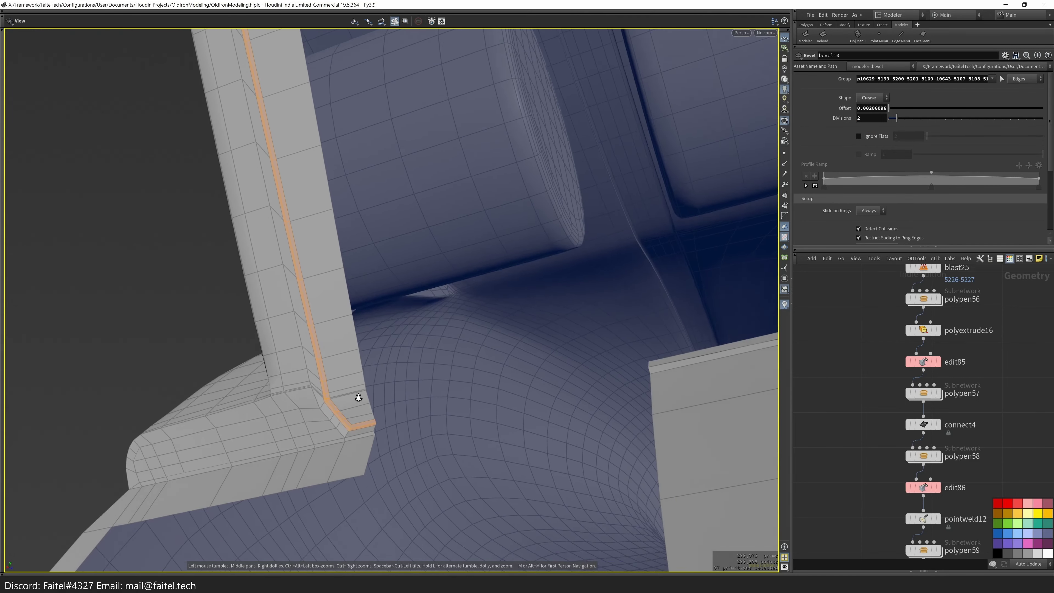
- Weld the stray points at the frame's lower corner, point 5148 onto 10713
{"action": "left_click_drag", "start_coordinate": [365, 442], "coordinate": [411, 449], "text": "alt"}
{"action": "key", "text": "q"}
{"action": "left_click", "coordinate": [518, 417]}
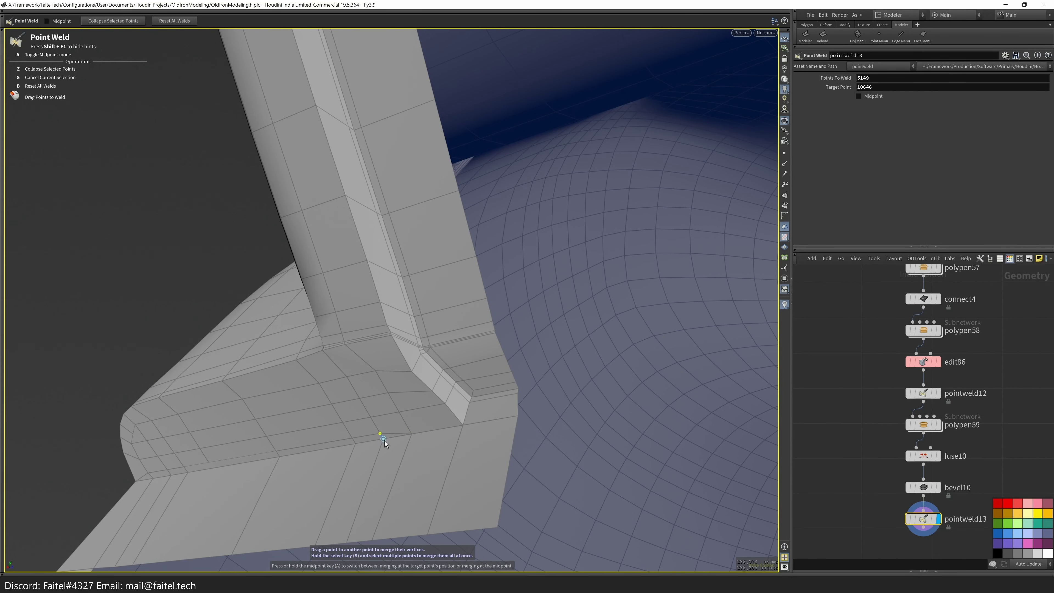
{"action": "left_click_drag", "start_coordinate": [210, 465], "coordinate": [295, 389], "text": "alt"}
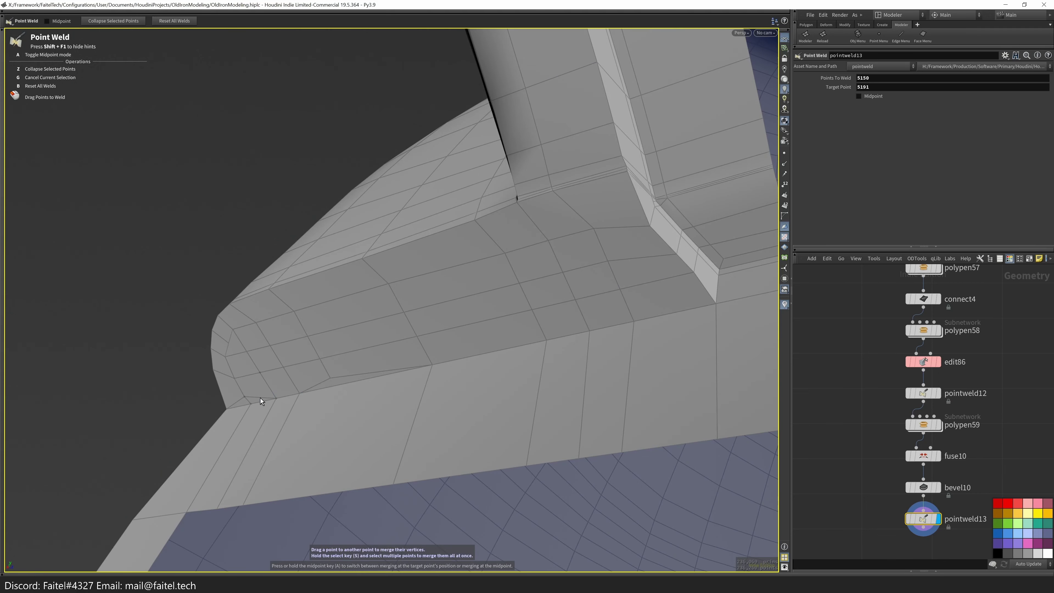
{"action": "key", "text": "q"}
{"action": "left_click", "coordinate": [338, 386]}
{"action": "left_click_drag", "start_coordinate": [338, 387], "coordinate": [618, 420], "text": "alt"}
{"action": "left_click_drag", "start_coordinate": [699, 383], "coordinate": [281, 198], "text": "alt"}
{"action": "left_click_drag", "start_coordinate": [595, 161], "coordinate": [373, 148], "text": "alt"}
- Extend the selection along the frame's left and top edges and bevel the corner edge
{"action": "left_click", "coordinate": [525, 83], "text": "shift"}
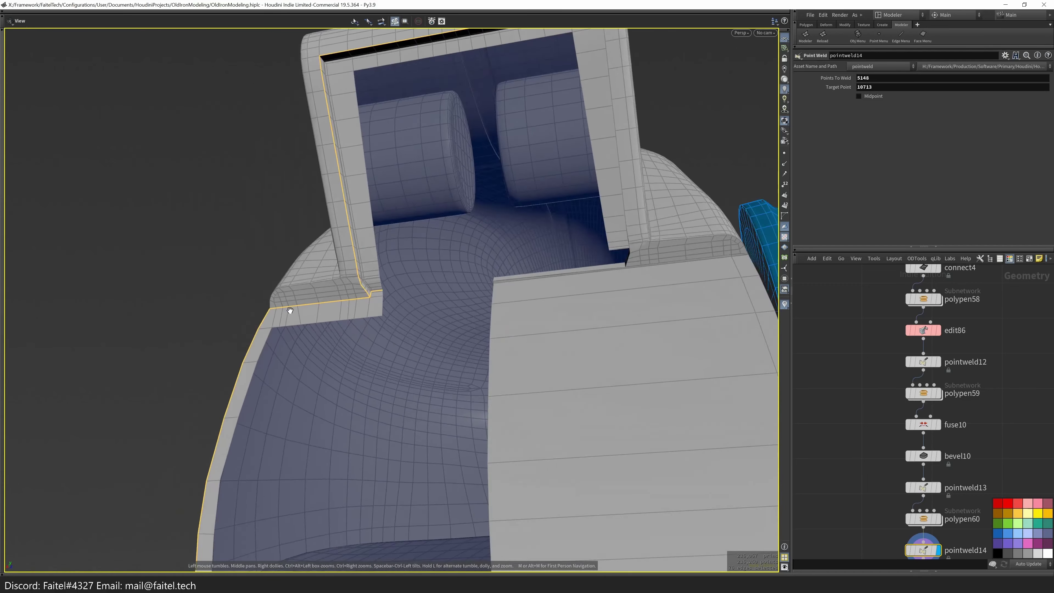
{"action": "left_click_drag", "start_coordinate": [344, 292], "coordinate": [312, 400], "text": "alt"}
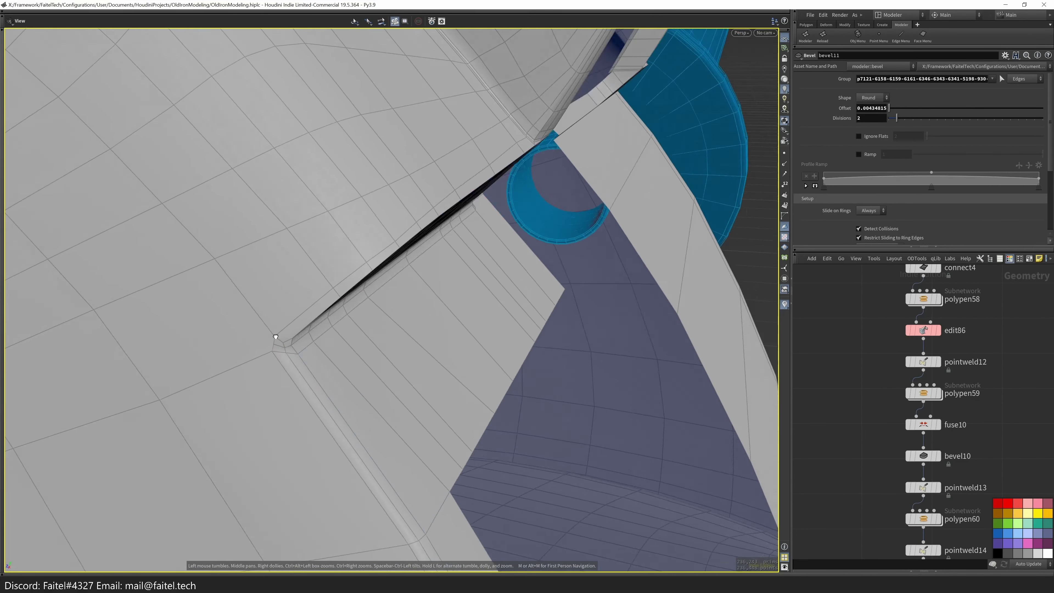
{"action": "left_click_drag", "start_coordinate": [186, 464], "coordinate": [150, 249], "text": "alt"}
{"action": "left_click_drag", "start_coordinate": [269, 381], "coordinate": [353, 344], "text": "alt"}
{"action": "key", "text": "b"}
{"action": "scroll", "coordinate": [297, 403], "scroll_direction": "up", "scroll_amount": 3}
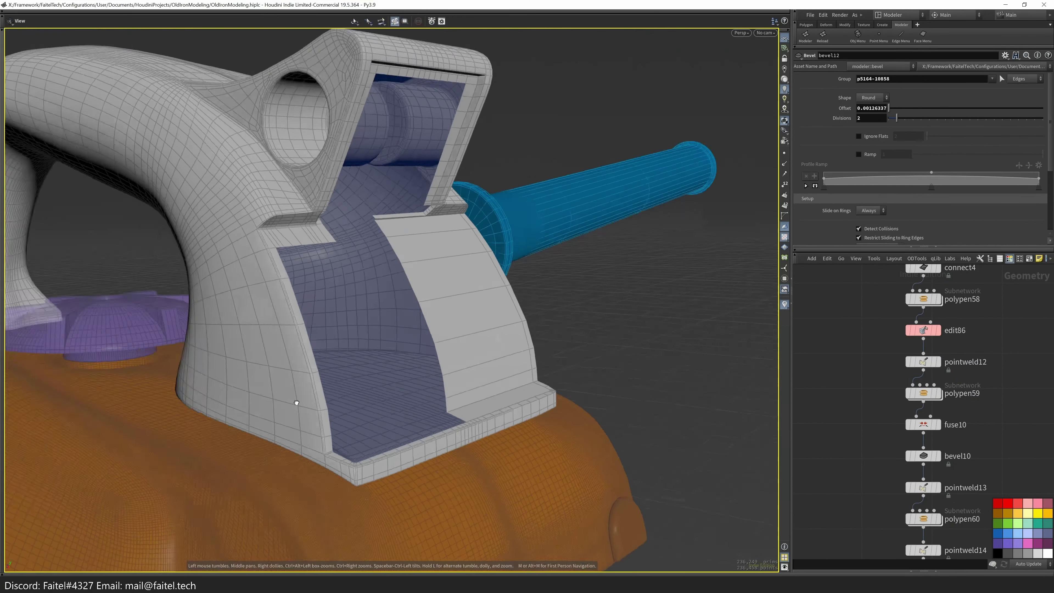
{"action": "left_click_drag", "start_coordinate": [296, 402], "coordinate": [245, 469], "text": "alt"}
- Mirror one half of the model onto the other
{"action": "key", "text": "Tab"}
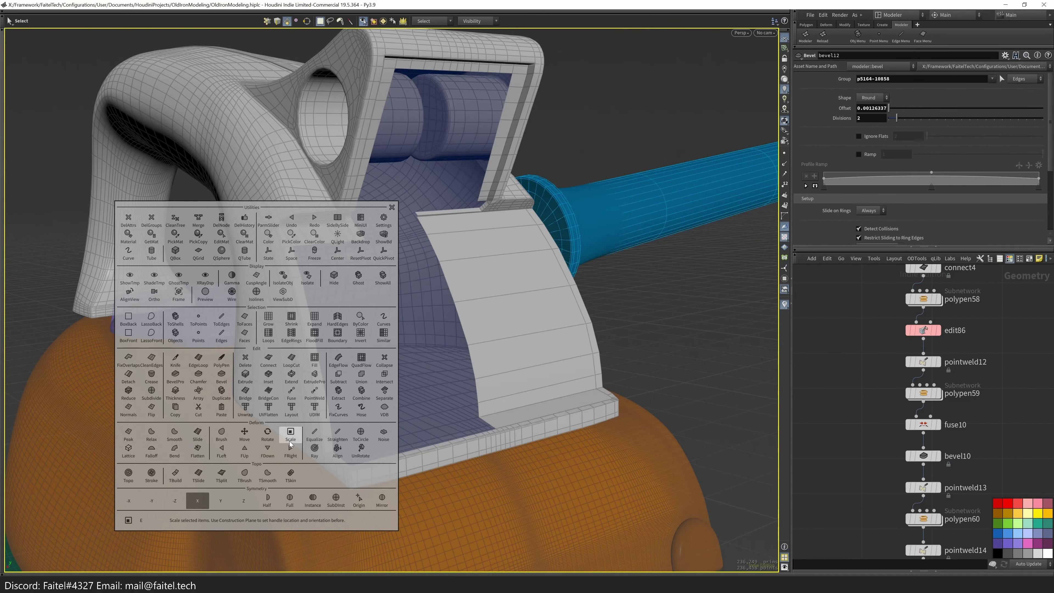
{"action": "left_click", "coordinate": [266, 500]}
{"action": "left_click_drag", "start_coordinate": [267, 500], "coordinate": [377, 219], "text": "alt"}
{"action": "scroll", "coordinate": [301, 160], "scroll_direction": "up", "scroll_amount": 5}
{"action": "left_click_drag", "start_coordinate": [287, 287], "coordinate": [404, 426], "text": "alt"}
- Place a PolyPen cut point splitting the brown wall face
{"action": "key", "text": "q"}
{"action": "scroll", "coordinate": [413, 417], "scroll_direction": "up", "scroll_amount": 3}
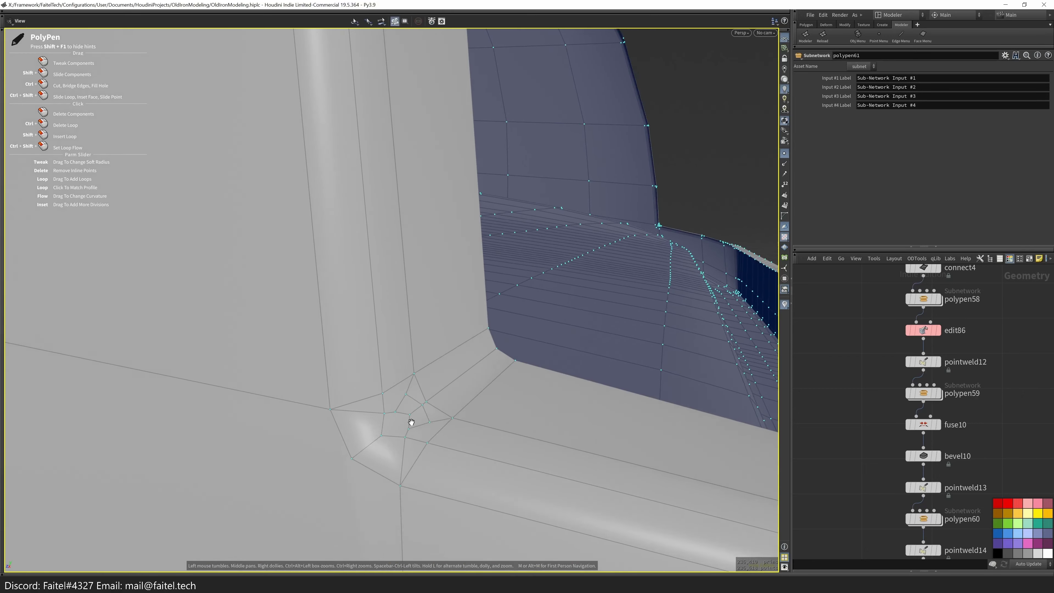
{"action": "mouse_move", "coordinate": [407, 437]}
{"action": "left_mouse_down", "text": "alt"}
{"action": "mouse_move", "coordinate": [351, 437]}
{"action": "mouse_move", "coordinate": [412, 428]}
{"action": "left_mouse_up", "text": "alt"}
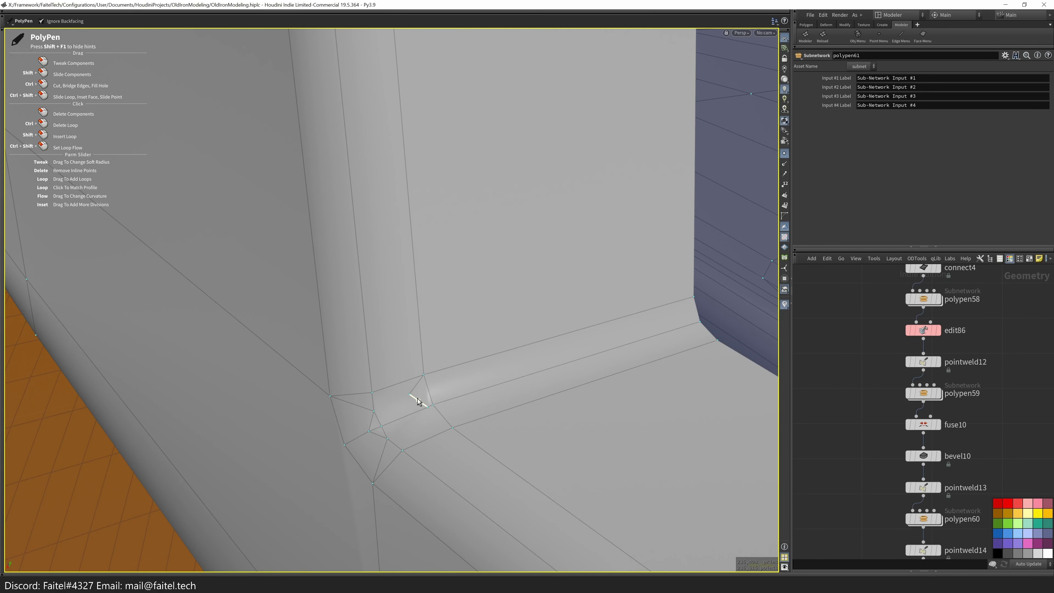
{"action": "left_click_drag", "start_coordinate": [382, 454], "coordinate": [482, 467], "text": "alt"}
{"action": "left_click_drag", "start_coordinate": [283, 429], "coordinate": [390, 448], "text": "alt"}
{"action": "scroll", "coordinate": [398, 473], "scroll_direction": "up", "scroll_amount": 6}
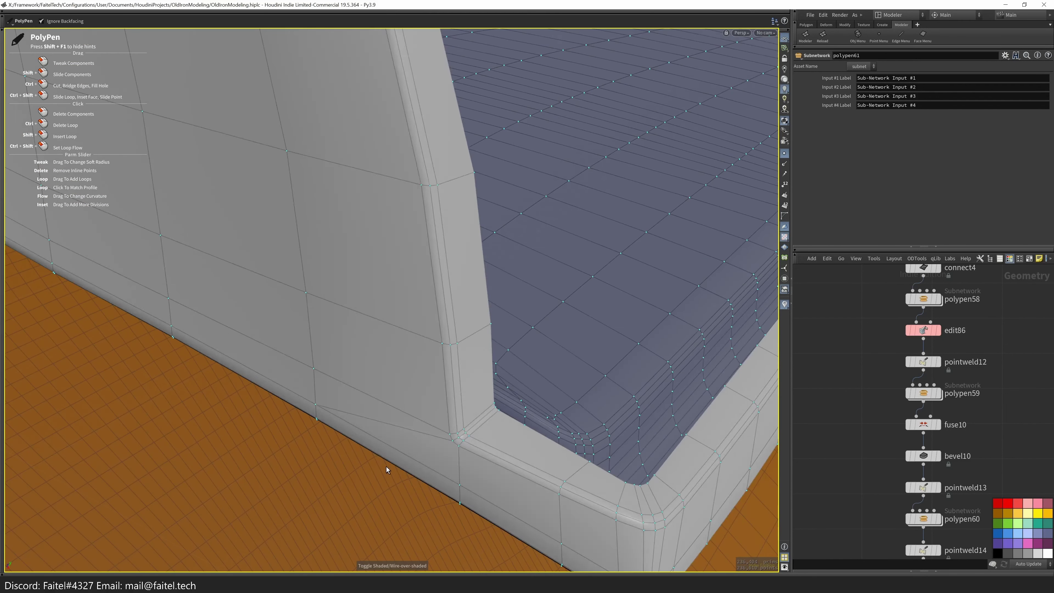
{"action": "left_click_drag", "start_coordinate": [386, 467], "coordinate": [370, 437], "text": "alt"}
{"action": "mouse_move", "coordinate": [381, 394]}
{"action": "left_mouse_down", "text": "alt"}
{"action": "mouse_move", "coordinate": [440, 333]}
{"action": "mouse_move", "coordinate": [527, 443]}
{"action": "mouse_move", "coordinate": [217, 427]}
{"action": "mouse_move", "coordinate": [260, 399]}
{"action": "mouse_move", "coordinate": [66, 502]}
{"action": "mouse_move", "coordinate": [342, 433]}
{"action": "mouse_move", "coordinate": [456, 372]}
{"action": "mouse_move", "coordinate": [403, 416]}
{"action": "mouse_move", "coordinate": [435, 404]}
{"action": "mouse_move", "coordinate": [445, 426]}
{"action": "mouse_move", "coordinate": [330, 440]}
{"action": "mouse_move", "coordinate": [498, 441]}
{"action": "left_mouse_up", "text": "alt"}
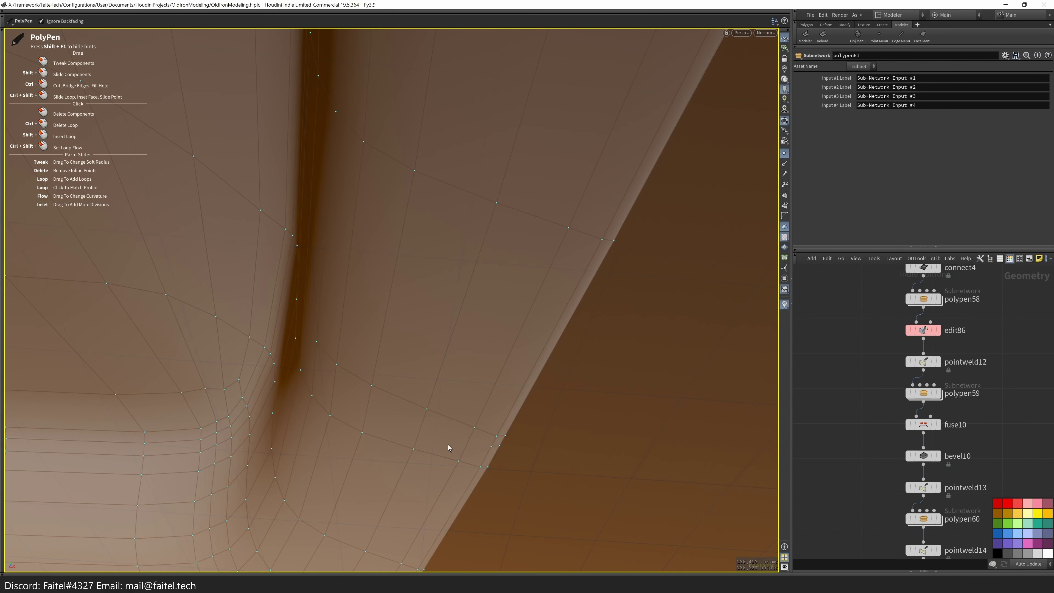
{"action": "left_click_drag", "start_coordinate": [317, 380], "coordinate": [375, 347], "text": "alt"}
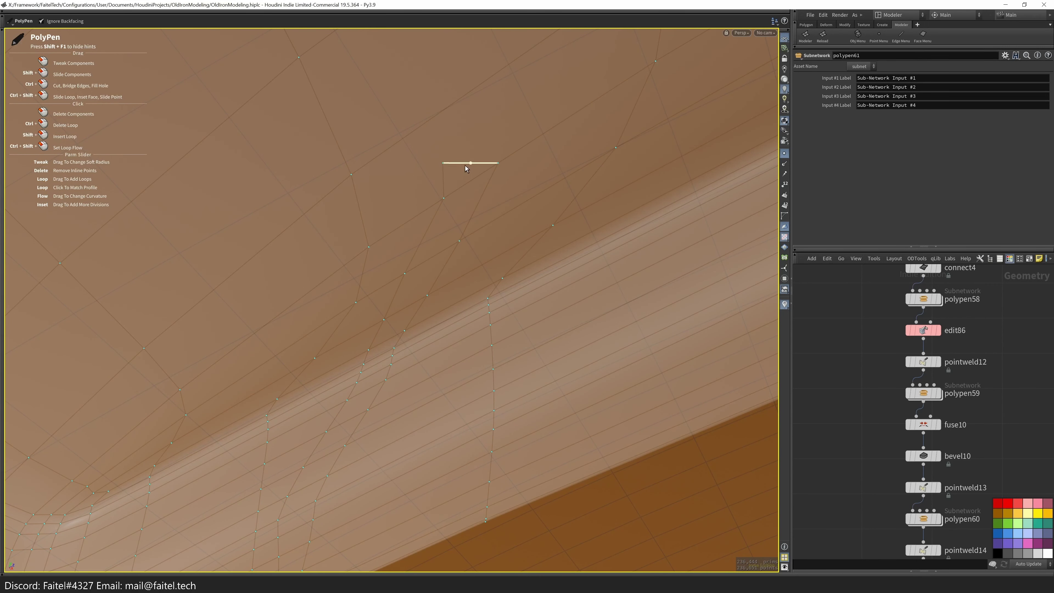
{"action": "left_click_drag", "start_coordinate": [379, 176], "coordinate": [407, 291], "text": "alt"}
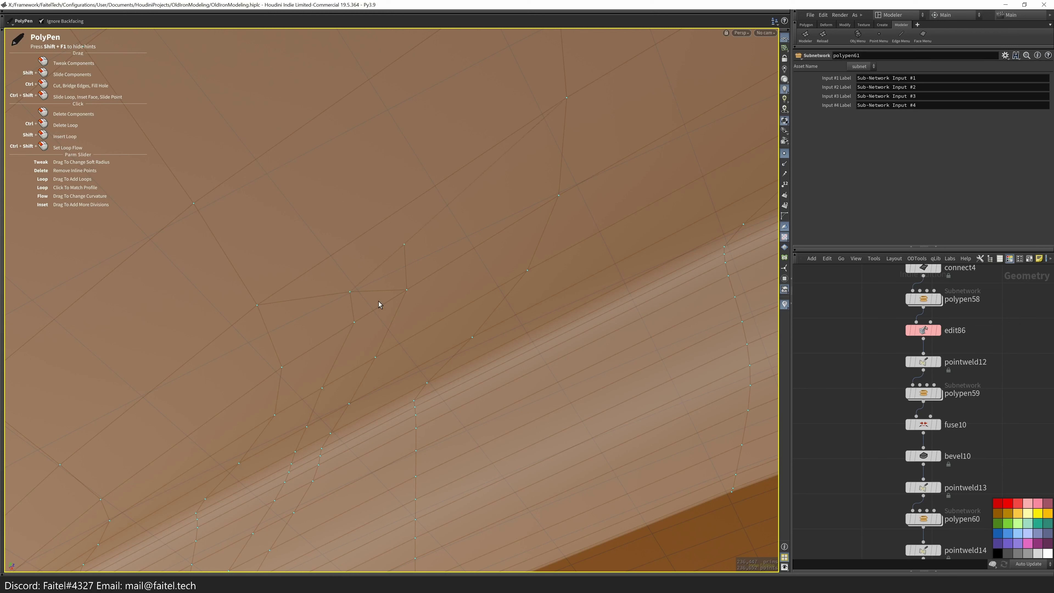
{"action": "left_click", "coordinate": [460, 225]}
{"action": "left_click_drag", "start_coordinate": [468, 216], "coordinate": [394, 389], "text": "alt"}
- Review the new wall cut with wireframe shown over the shaded surface
{"action": "key", "text": "Escape"}
{"action": "mouse_move", "coordinate": [431, 419]}
{"action": "left_mouse_down"}
{"action": "mouse_move", "coordinate": [370, 410]}
{"action": "mouse_move", "coordinate": [282, 297]}
{"action": "mouse_move", "coordinate": [391, 225]}
{"action": "left_mouse_up"}
{"action": "scroll", "coordinate": [377, 472], "scroll_direction": "up", "scroll_amount": 5}
{"action": "scroll", "coordinate": [377, 473], "scroll_direction": "down", "scroll_amount": 5}
{"action": "key", "text": "s"}
{"action": "key", "text": "shift+w"}
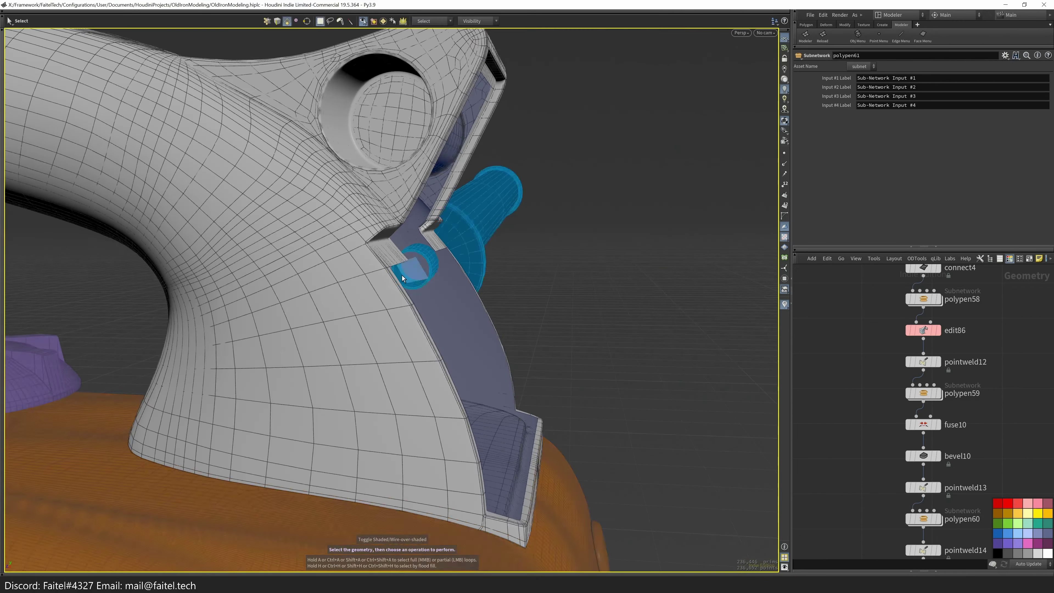
{"action": "scroll", "coordinate": [401, 275], "scroll_direction": "up", "scroll_amount": 10}
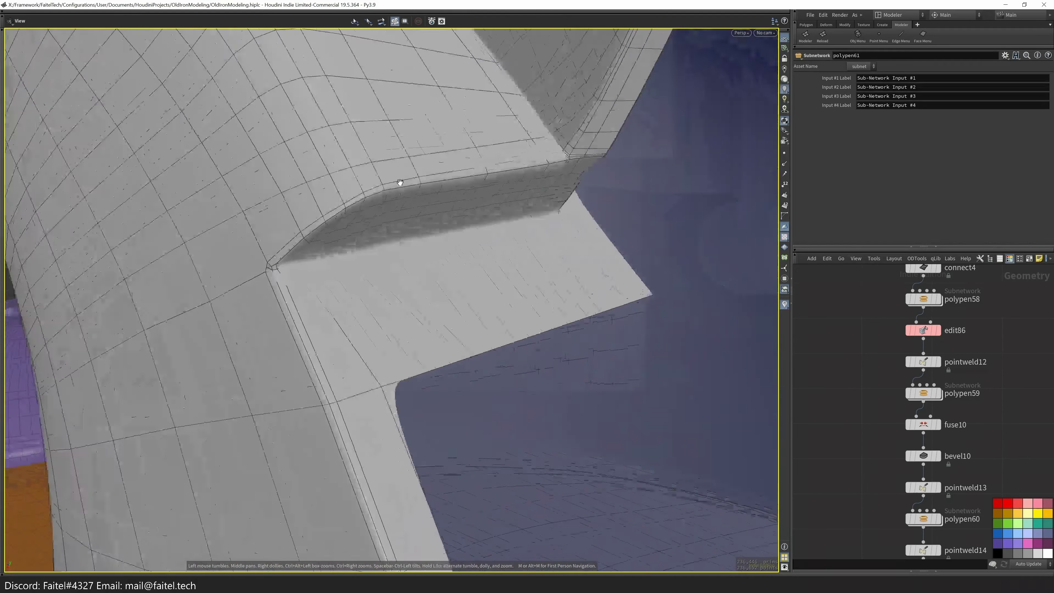
- Cut a new PolyPen edge running out from the ledge corner
{"action": "key", "text": "Return"}
{"action": "scroll", "coordinate": [294, 302], "scroll_direction": "down", "scroll_amount": 5}
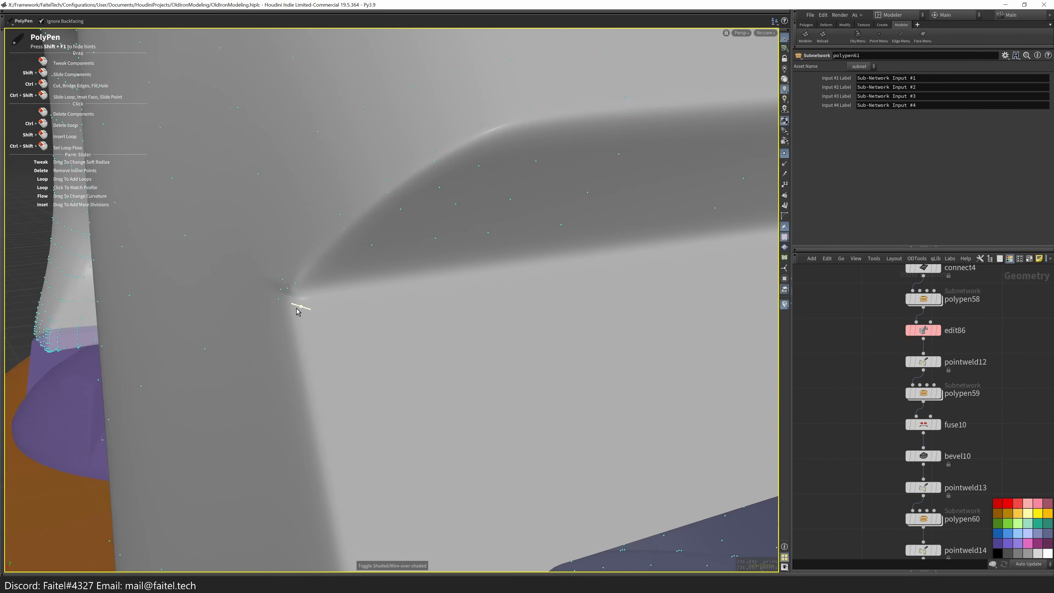
{"action": "left_click_drag", "start_coordinate": [317, 325], "coordinate": [361, 318]}
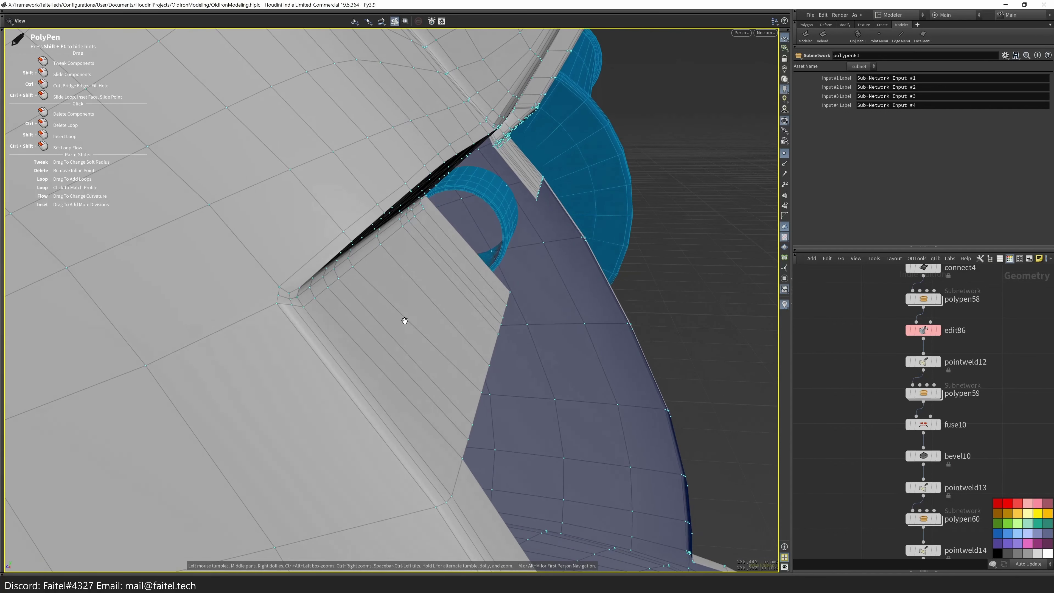
{"action": "left_click", "coordinate": [311, 304]}
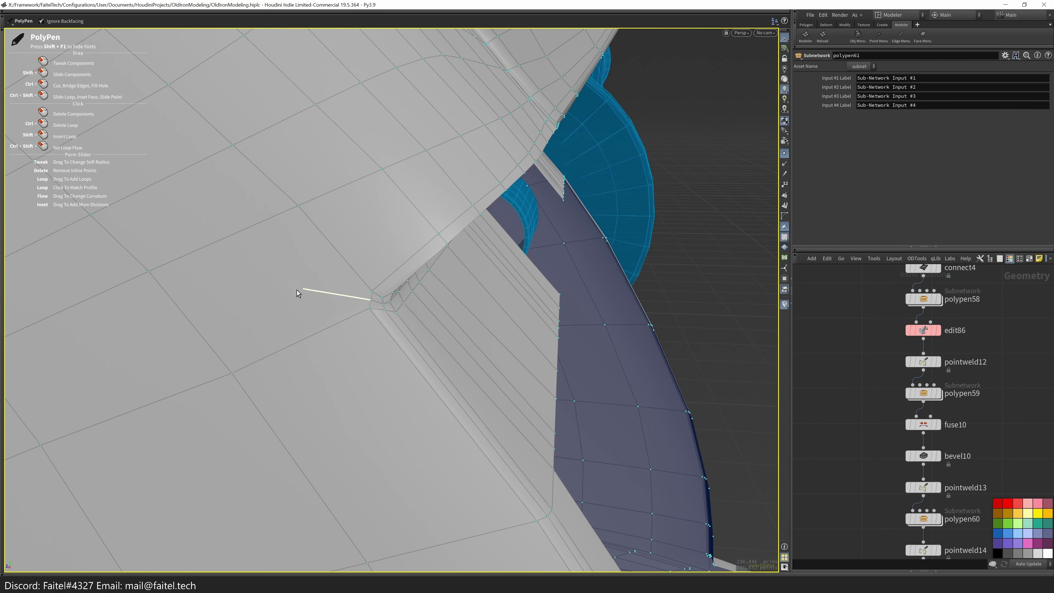
{"action": "left_click_drag", "start_coordinate": [334, 295], "coordinate": [341, 337]}
{"action": "scroll", "coordinate": [325, 348], "scroll_direction": "down", "scroll_amount": 4}
{"action": "scroll", "coordinate": [379, 346], "scroll_direction": "up", "scroll_amount": 4}
- Briefly try the Edge Loop tool at the handle joint, then return to PolyPen
{"action": "key", "text": "l"}
{"action": "mouse_move", "coordinate": [301, 292]}
{"action": "left_mouse_down"}
{"action": "mouse_move", "coordinate": [353, 330]}
{"action": "mouse_move", "coordinate": [388, 332]}
{"action": "mouse_move", "coordinate": [320, 299]}
{"action": "left_mouse_up"}
{"action": "key", "text": "q"}
{"action": "scroll", "coordinate": [332, 303], "scroll_direction": "down", "scroll_amount": 10}
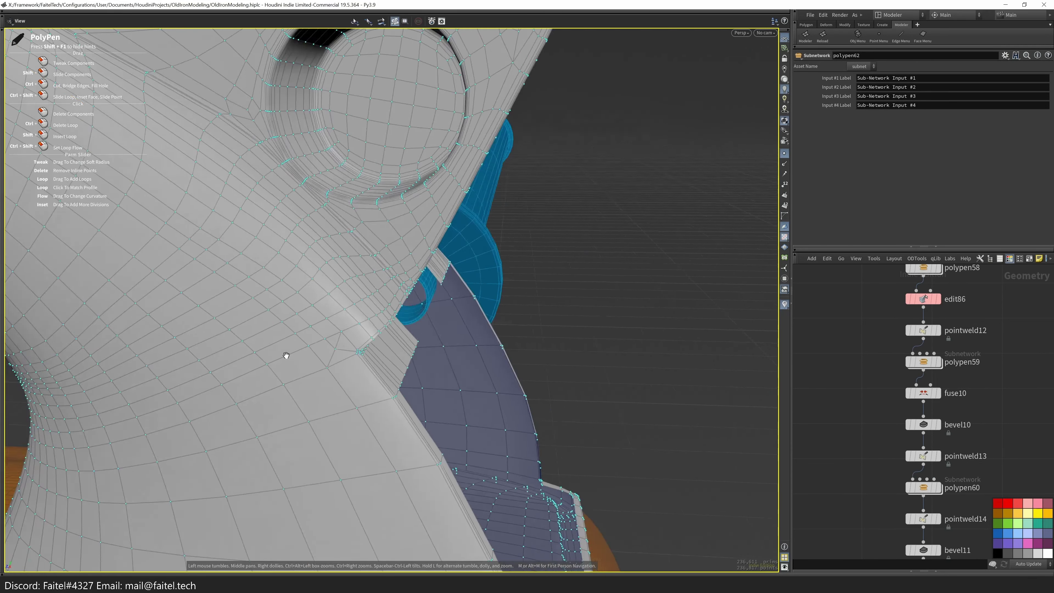
{"action": "scroll", "coordinate": [374, 357], "scroll_direction": "up", "scroll_amount": 15}
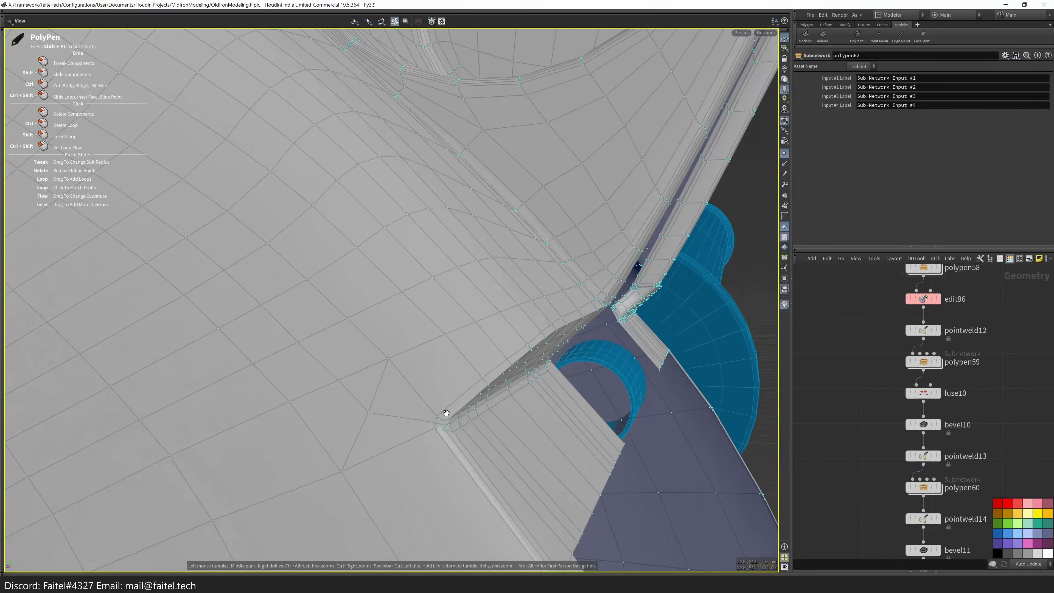
{"action": "scroll", "coordinate": [444, 448], "scroll_direction": "down", "scroll_amount": 2}
{"action": "scroll", "coordinate": [439, 446], "scroll_direction": "down", "scroll_amount": 2}
{"action": "key", "text": "Escape"}
{"action": "scroll", "coordinate": [430, 460], "scroll_direction": "up", "scroll_amount": 10}
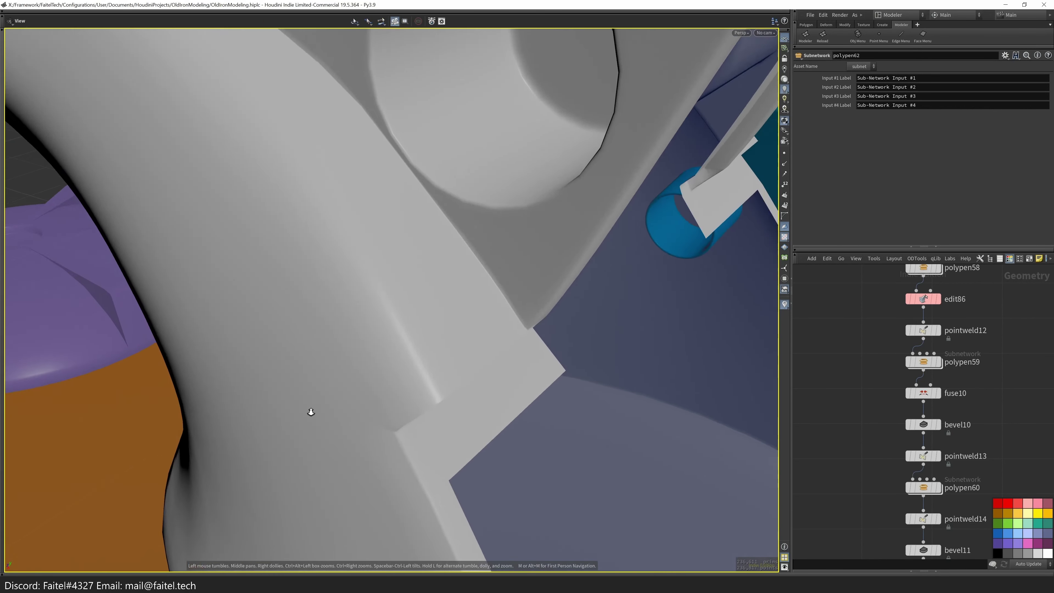
{"action": "scroll", "coordinate": [325, 425], "scroll_direction": "down", "scroll_amount": 5}
- Inspect the ledge joint shaded and with wire-over-shaded, then pick the frame's top-left corner face
{"action": "left_click_drag", "start_coordinate": [333, 427], "coordinate": [331, 449]}
{"action": "scroll", "coordinate": [339, 279], "scroll_direction": "up", "scroll_amount": 8}
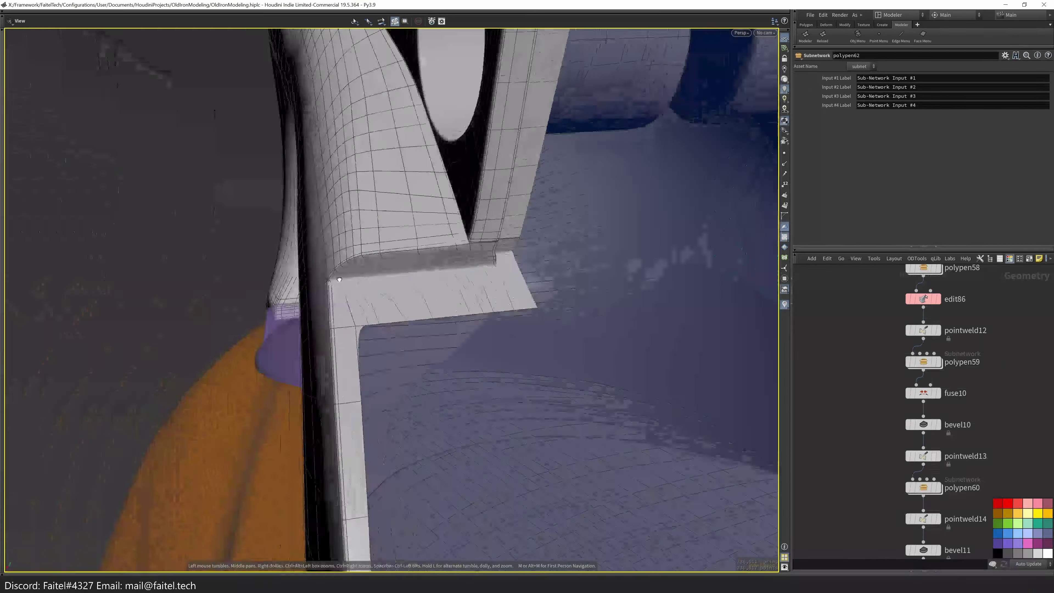
{"action": "scroll", "coordinate": [477, 260], "scroll_direction": "up", "scroll_amount": 8}
{"action": "scroll", "coordinate": [327, 356], "scroll_direction": "down", "scroll_amount": 10}
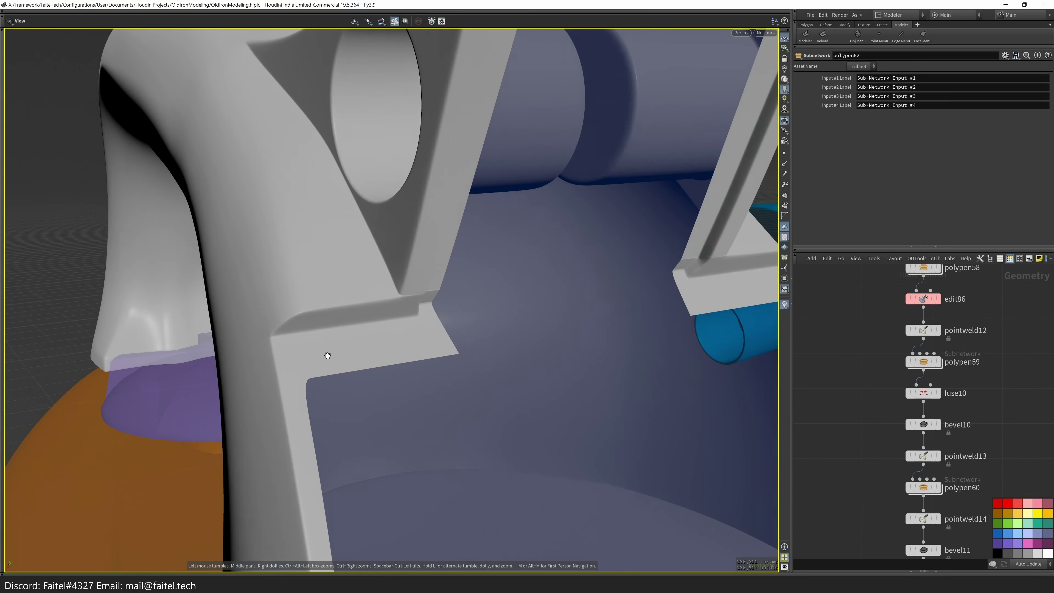
{"action": "scroll", "coordinate": [327, 356], "scroll_direction": "down", "scroll_amount": 10}
{"action": "scroll", "coordinate": [266, 289], "scroll_direction": "up", "scroll_amount": 8}
{"action": "scroll", "coordinate": [266, 289], "scroll_direction": "down", "scroll_amount": 8}
{"action": "scroll", "coordinate": [329, 229], "scroll_direction": "down", "scroll_amount": 1}
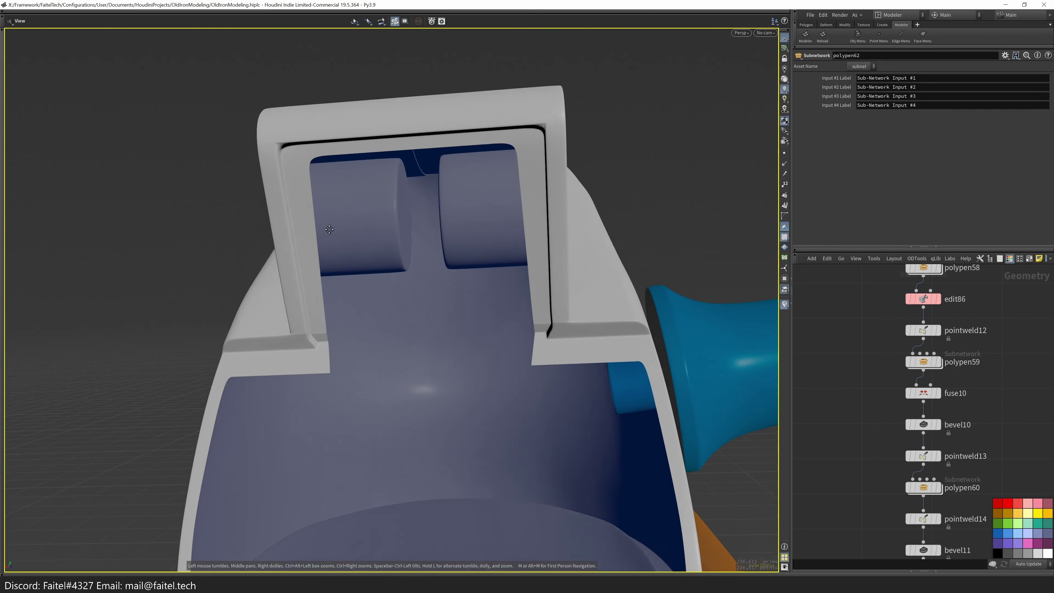
{"action": "scroll", "coordinate": [330, 229], "scroll_direction": "up", "scroll_amount": 5}
{"action": "key", "text": "shift+w"}
{"action": "scroll", "coordinate": [233, 217], "scroll_direction": "up", "scroll_amount": 4}
{"action": "key", "text": "s"}
{"action": "left_click", "coordinate": [253, 250]}
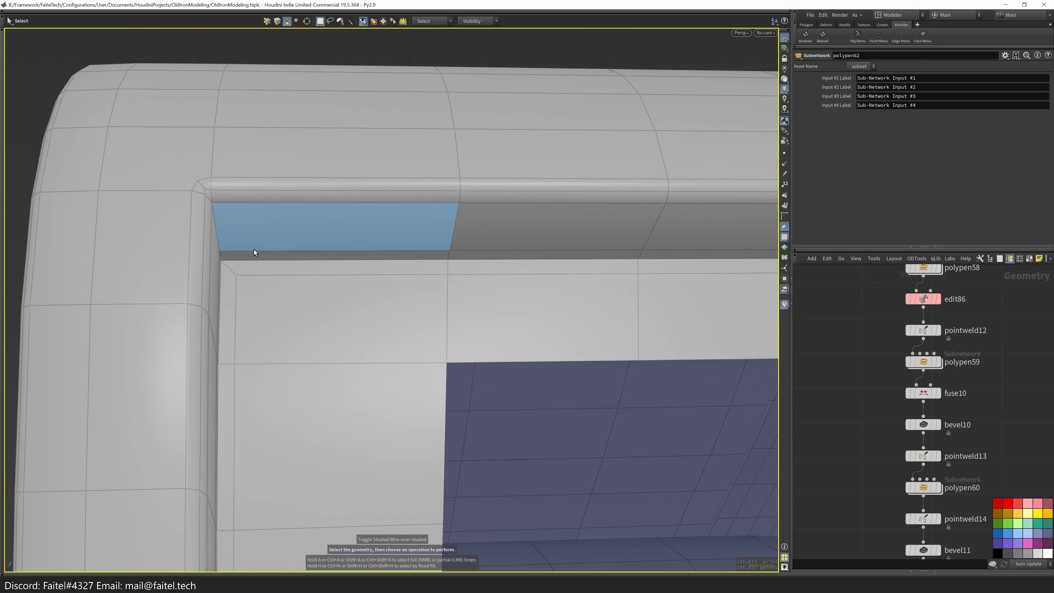
- Bevel the three rim corner edges of the recessed panel with offset 0.00182819
{"action": "left_click_drag", "start_coordinate": [254, 238], "coordinate": [236, 277], "text": "alt"}
{"action": "key", "text": "2"}
{"action": "left_click_drag", "start_coordinate": [174, 210], "coordinate": [204, 235], "text": "alt"}
{"action": "left_click", "coordinate": [266, 296]}
{"action": "left_click_drag", "start_coordinate": [273, 285], "coordinate": [308, 262], "text": "alt"}
{"action": "key", "text": "b"}
{"action": "key", "text": "s"}
- Select the whole mesh and fuse its overlapping points
{"action": "key", "text": "n"}
{"action": "key", "text": "Tab"}
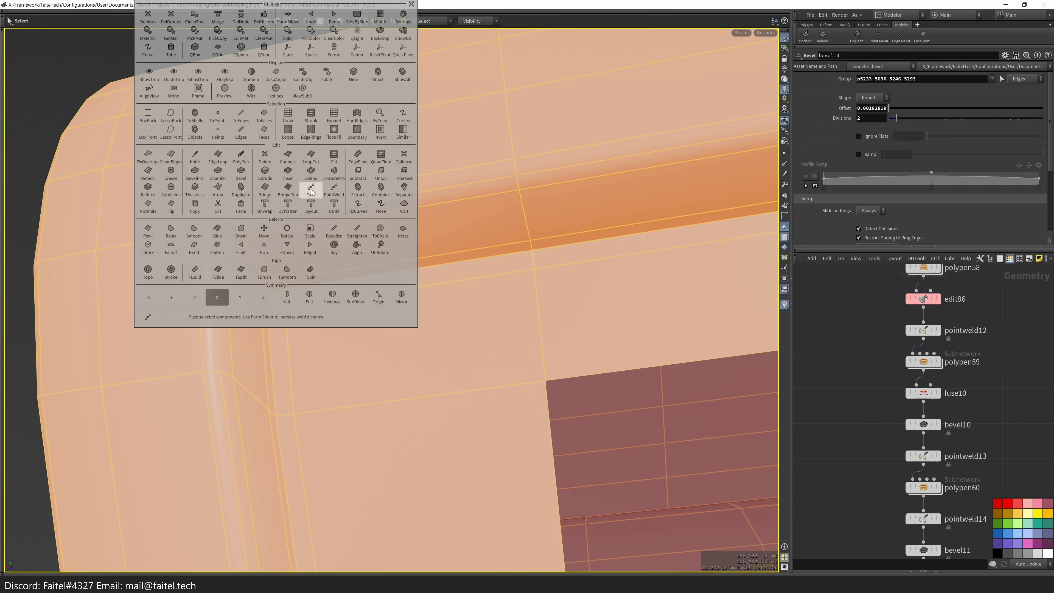
{"action": "left_click", "coordinate": [311, 194]}
{"action": "left_click_drag", "start_coordinate": [223, 220], "coordinate": [252, 276]}
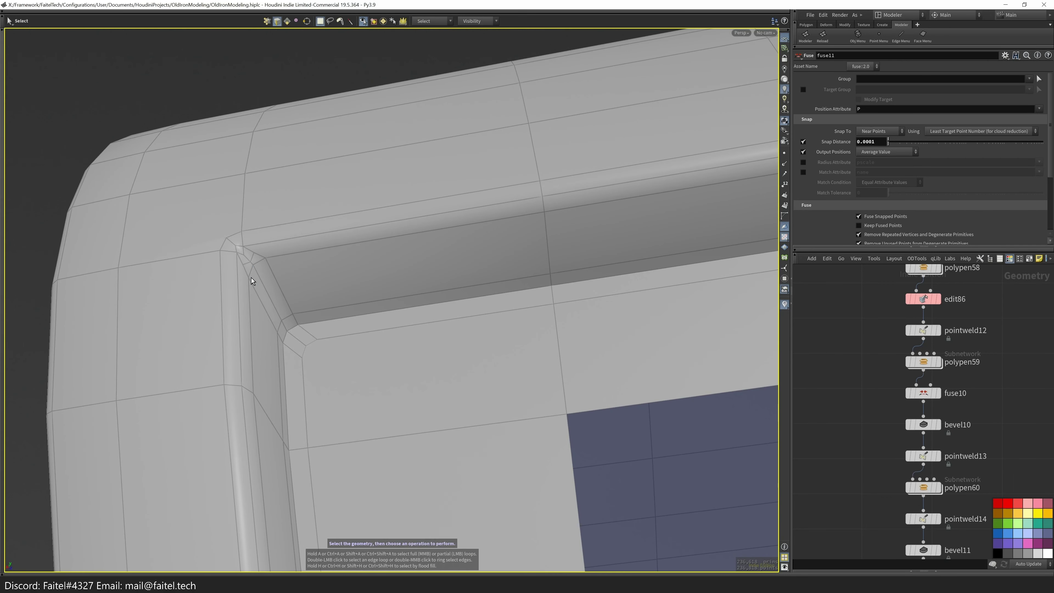
- Use PolyPen to cut new edges at the beveled corner and across the handle tube
{"action": "scroll", "coordinate": [309, 357], "scroll_direction": "down", "scroll_amount": 2}
{"action": "key", "text": "p"}
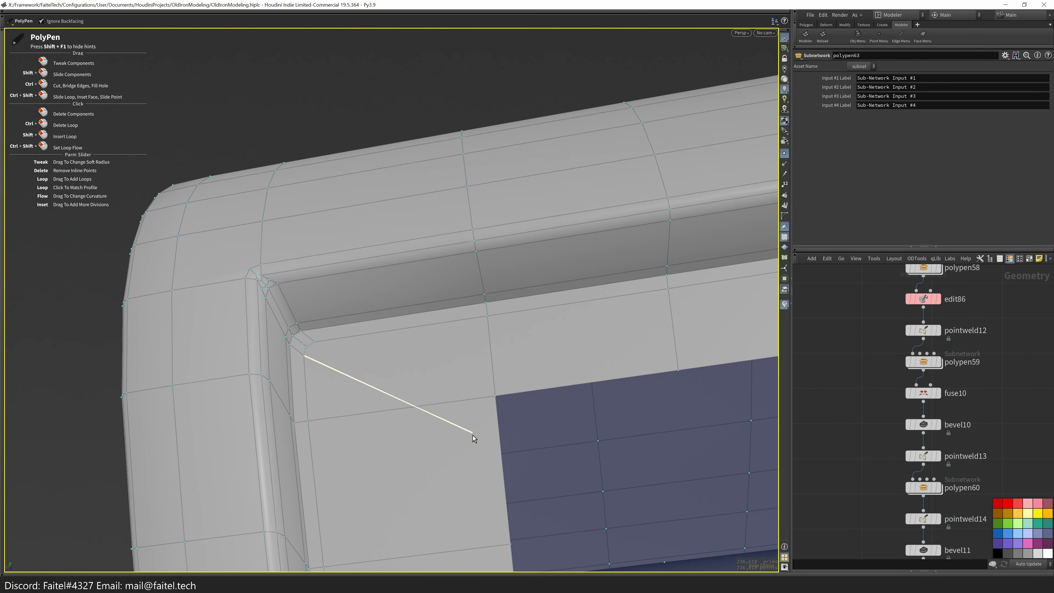
{"action": "left_click", "coordinate": [480, 376]}
{"action": "mouse_move", "coordinate": [481, 376]}
{"action": "left_mouse_down", "text": "alt"}
{"action": "mouse_move", "coordinate": [472, 385]}
{"action": "mouse_move", "coordinate": [430, 335]}
{"action": "mouse_move", "coordinate": [384, 336]}
{"action": "mouse_move", "coordinate": [501, 378]}
{"action": "left_mouse_up", "text": "alt"}
{"action": "key", "text": "ctrl+z"}
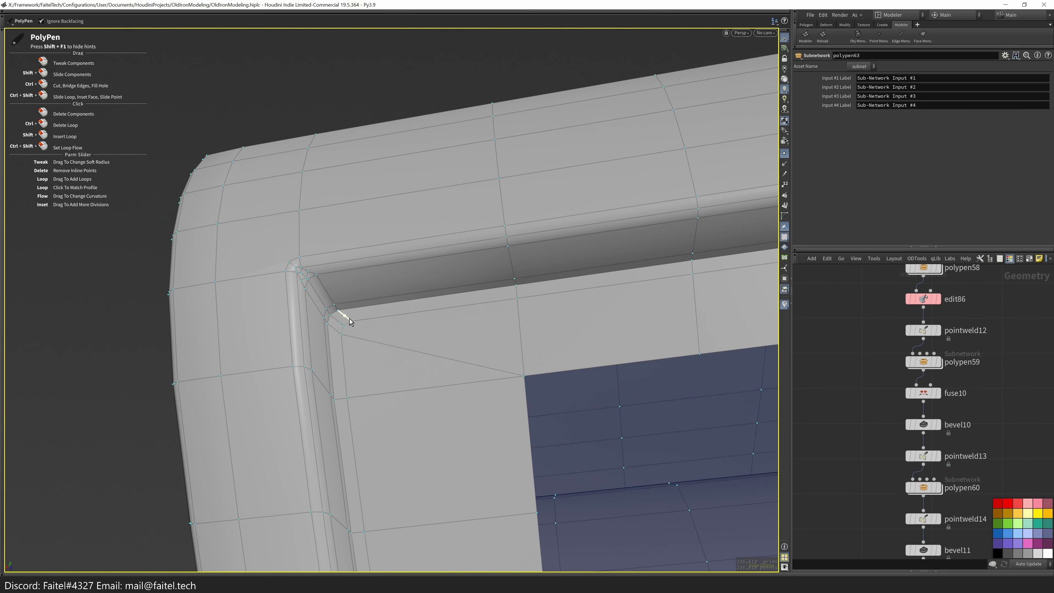
{"action": "scroll", "coordinate": [405, 329], "scroll_direction": "up", "scroll_amount": 5}
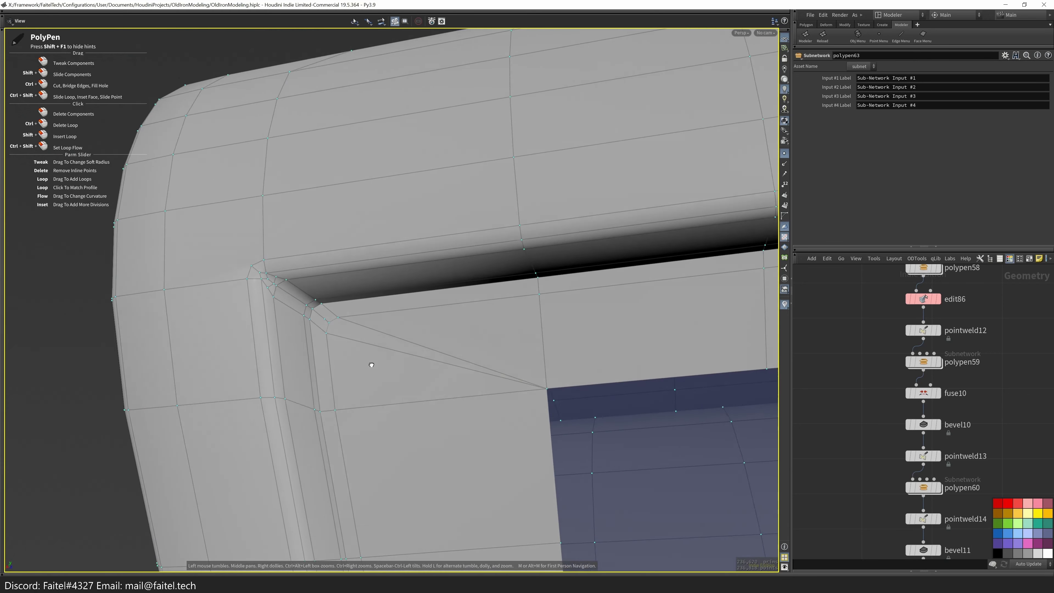
{"action": "left_click_drag", "start_coordinate": [322, 307], "coordinate": [386, 240]}
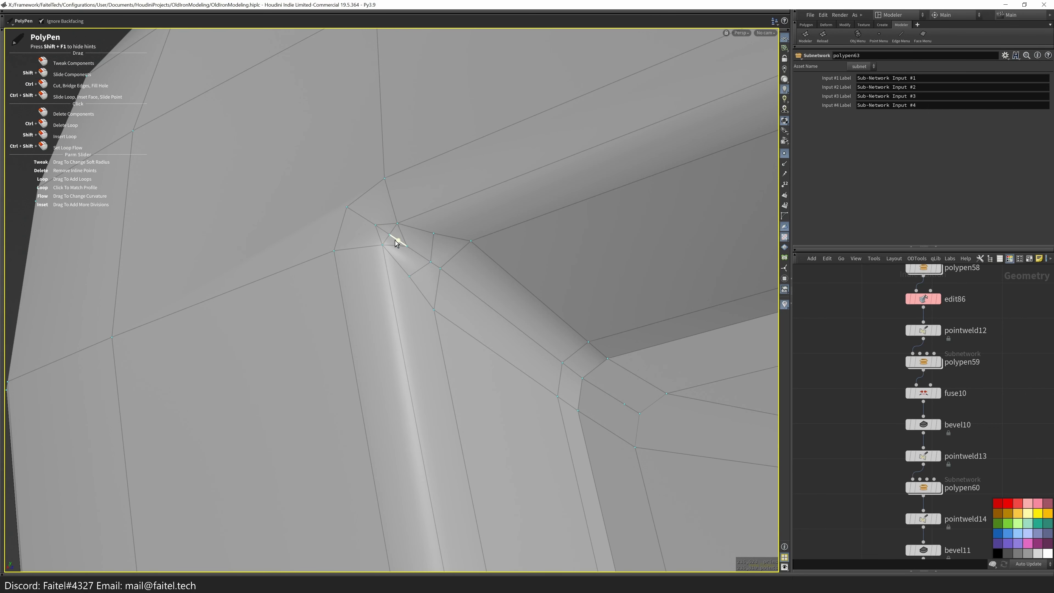
{"action": "scroll", "coordinate": [396, 241], "scroll_direction": "down", "scroll_amount": 3}
{"action": "left_click_drag", "start_coordinate": [408, 259], "coordinate": [510, 279]}
{"action": "left_click", "coordinate": [292, 287]}
{"action": "scroll", "coordinate": [412, 301], "scroll_direction": "down", "scroll_amount": 5}
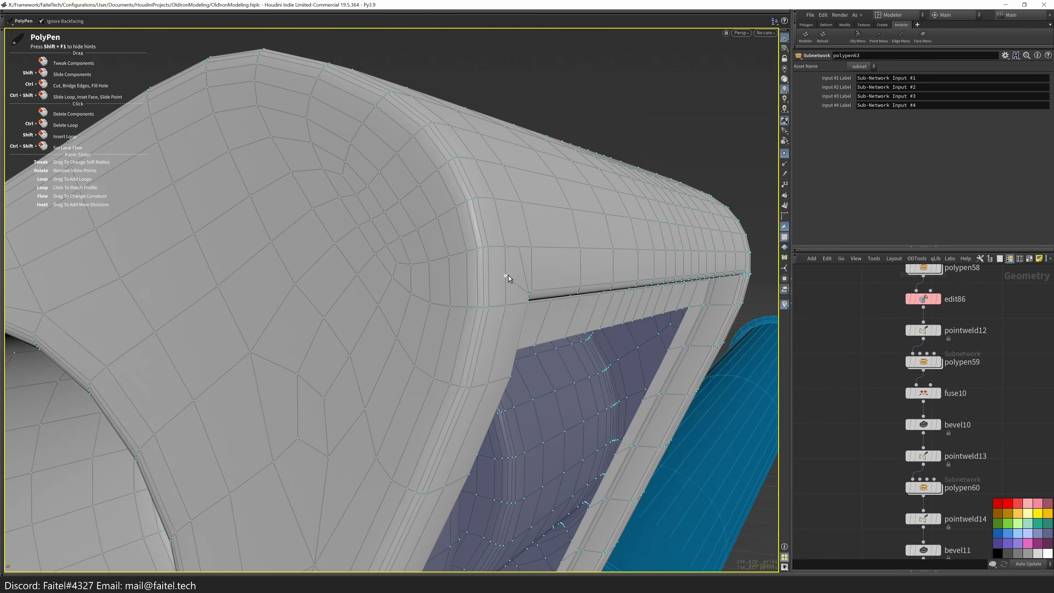
{"action": "left_click", "coordinate": [395, 273]}
- Remove a stray point and delete an unneeded edge on the handle tube
{"action": "left_click_drag", "start_coordinate": [395, 274], "coordinate": [396, 309], "text": "alt"}
{"action": "left_click_drag", "start_coordinate": [374, 367], "coordinate": [434, 262], "text": "alt"}
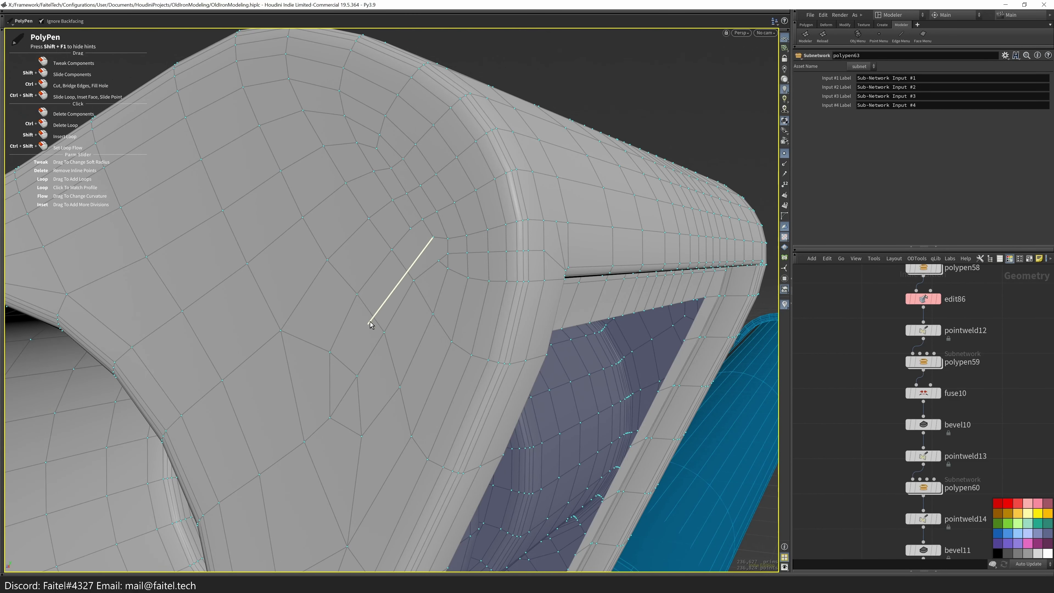
{"action": "left_click_drag", "start_coordinate": [412, 233], "coordinate": [378, 333], "text": "alt"}
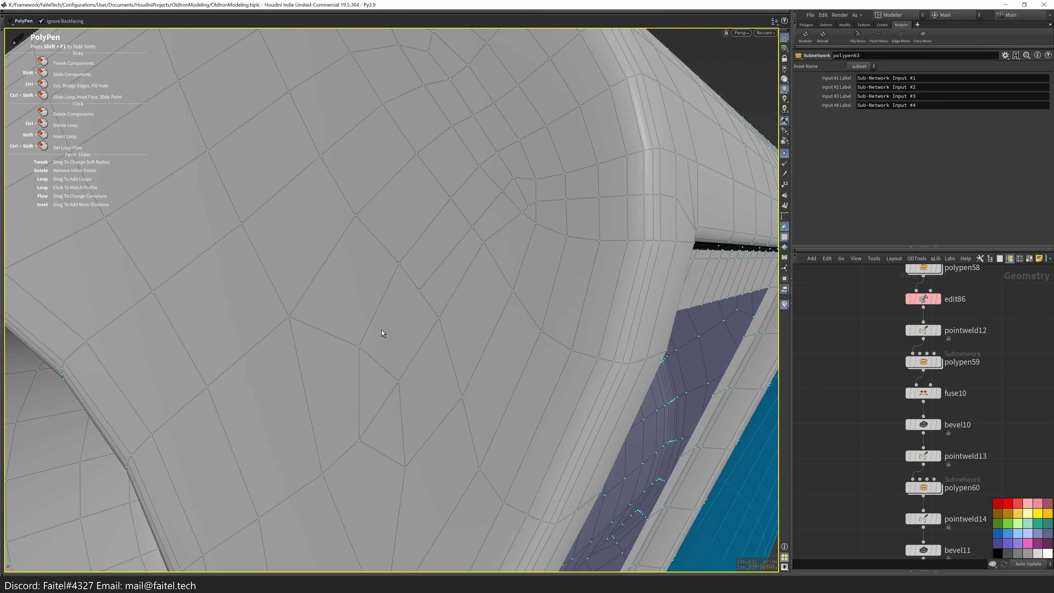
{"action": "left_click_drag", "start_coordinate": [368, 377], "coordinate": [409, 323], "text": "alt"}
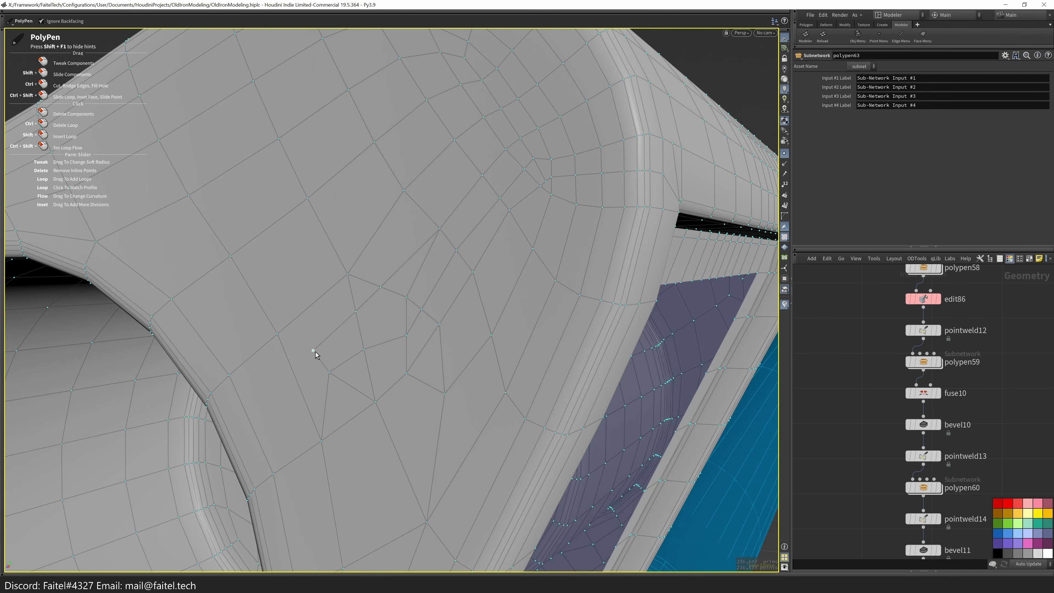
{"action": "left_click", "coordinate": [407, 350]}
{"action": "mouse_move", "coordinate": [407, 350]}
{"action": "left_mouse_down", "text": "alt"}
{"action": "mouse_move", "coordinate": [417, 337]}
{"action": "mouse_move", "coordinate": [436, 382]}
{"action": "mouse_move", "coordinate": [447, 359]}
{"action": "mouse_move", "coordinate": [401, 360]}
{"action": "mouse_move", "coordinate": [375, 297]}
{"action": "mouse_move", "coordinate": [405, 360]}
{"action": "mouse_move", "coordinate": [423, 372]}
{"action": "mouse_move", "coordinate": [386, 327]}
{"action": "mouse_move", "coordinate": [376, 339]}
{"action": "mouse_move", "coordinate": [392, 360]}
{"action": "left_mouse_up", "text": "alt"}
{"action": "left_click", "coordinate": [444, 368]}
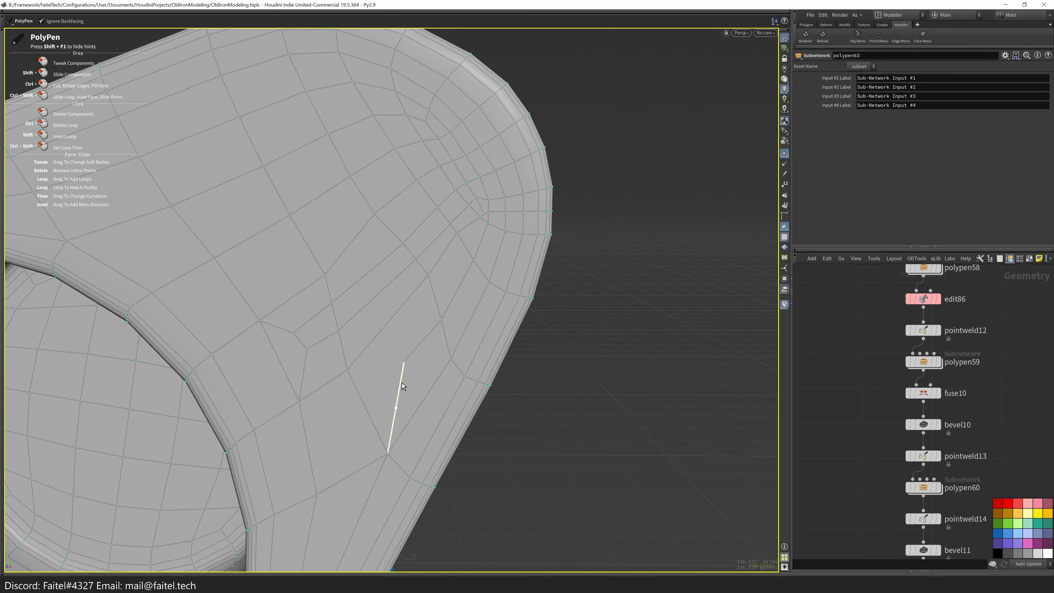
{"action": "left_click_drag", "start_coordinate": [400, 393], "coordinate": [349, 328], "text": "alt"}
- Insert an edge loop along the handle tube near the slot corner
{"action": "key", "text": "l"}
{"action": "key", "text": "Return"}
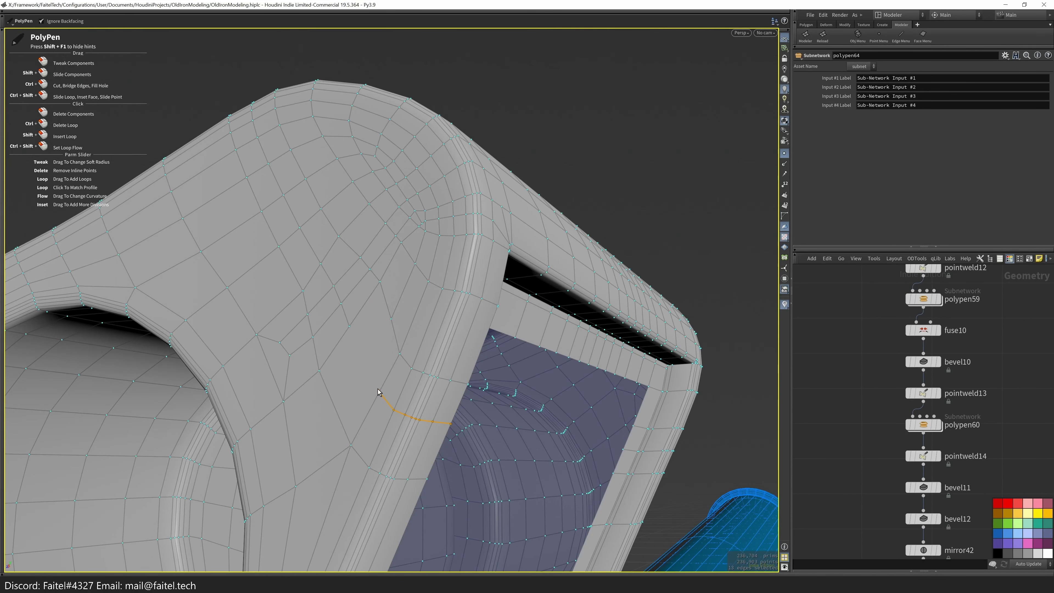
{"action": "left_click_drag", "start_coordinate": [376, 364], "coordinate": [400, 367], "text": "alt"}
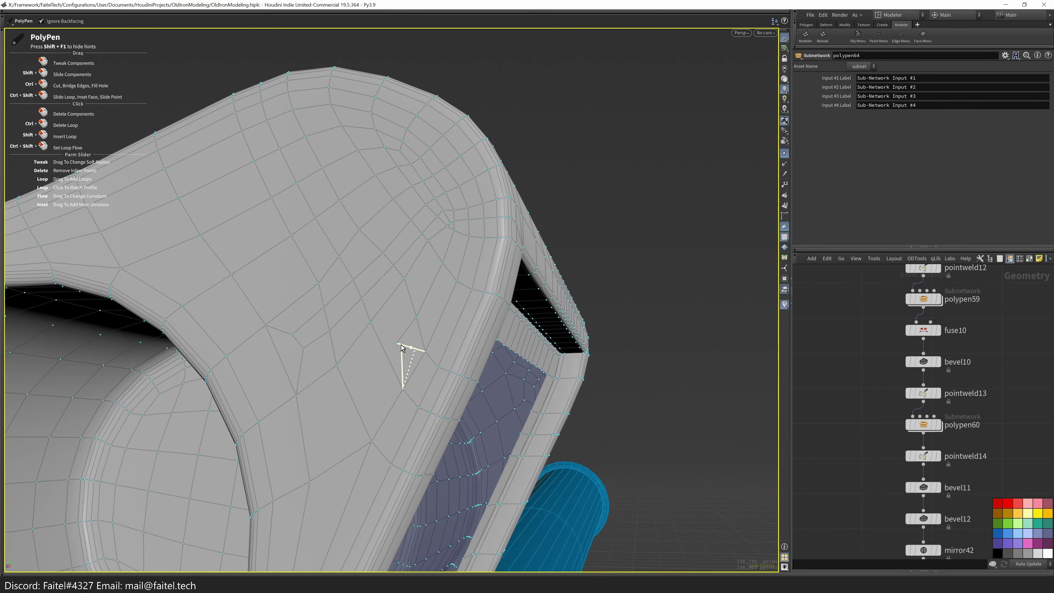
{"action": "left_click_drag", "start_coordinate": [412, 351], "coordinate": [376, 301], "text": "alt"}
{"action": "scroll", "coordinate": [377, 301], "scroll_direction": "up", "scroll_amount": 6}
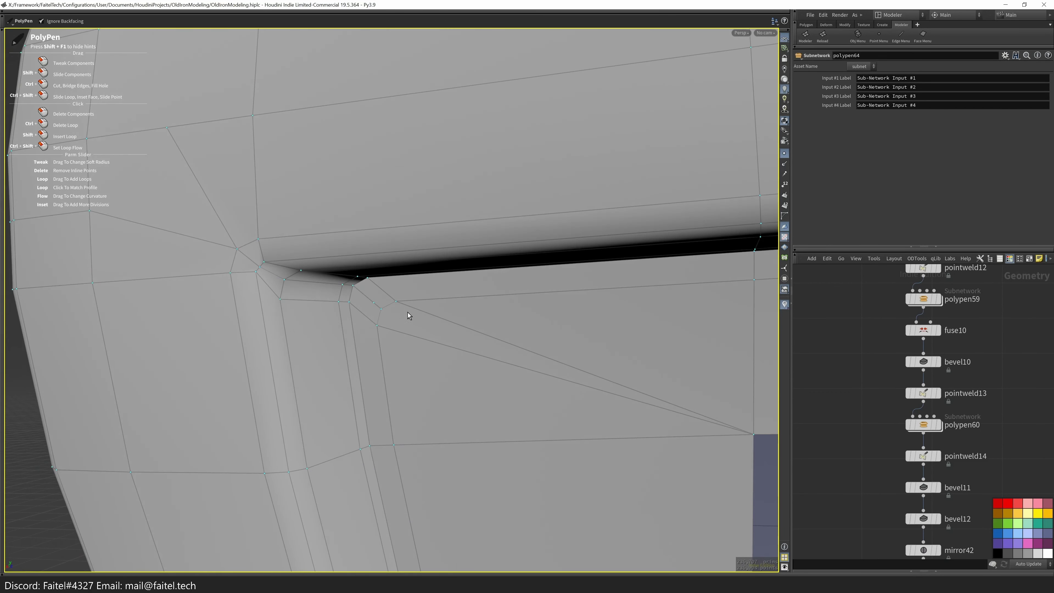
{"action": "scroll", "coordinate": [427, 310], "scroll_direction": "down", "scroll_amount": 5}
{"action": "left_click_drag", "start_coordinate": [429, 350], "coordinate": [541, 297], "text": "alt"}
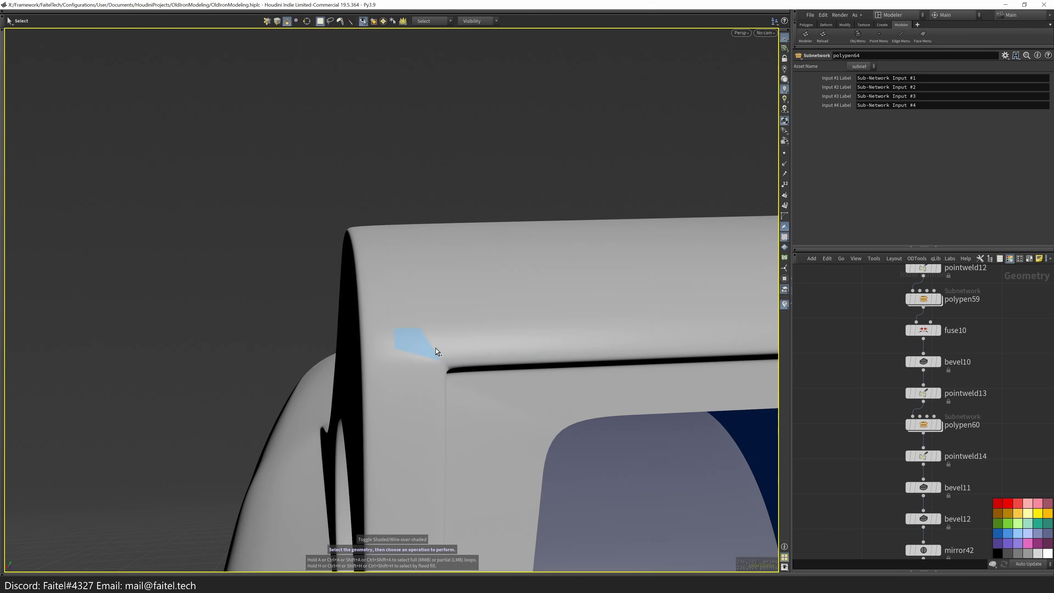
{"action": "scroll", "coordinate": [434, 344], "scroll_direction": "up", "scroll_amount": 3}
{"action": "left_click_drag", "start_coordinate": [430, 333], "coordinate": [458, 372], "text": "alt"}
{"action": "scroll", "coordinate": [442, 386], "scroll_direction": "up", "scroll_amount": 3}
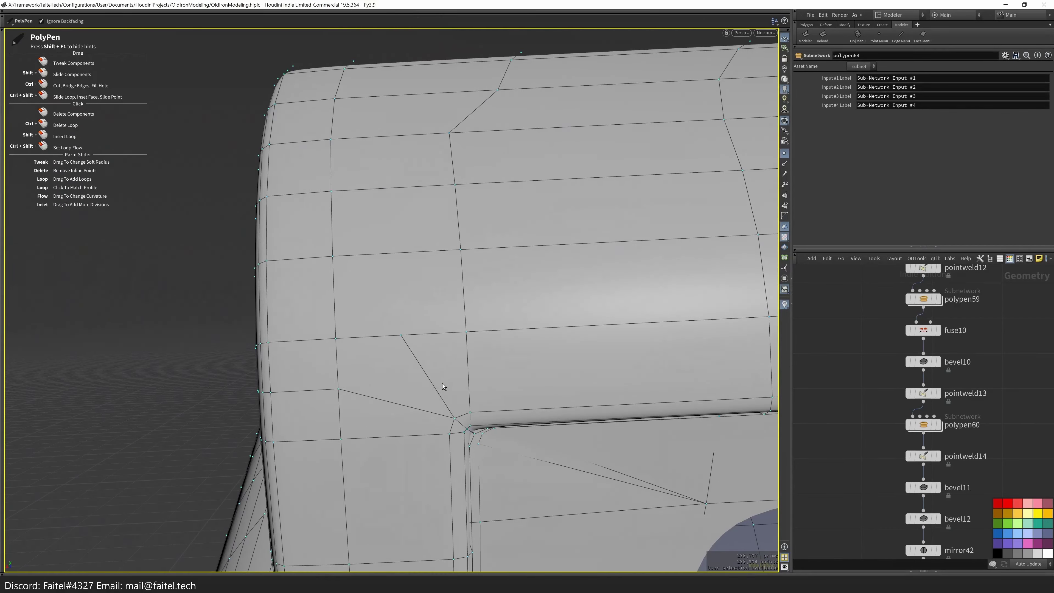
{"action": "left_click_drag", "start_coordinate": [339, 390], "coordinate": [397, 403], "text": "alt"}
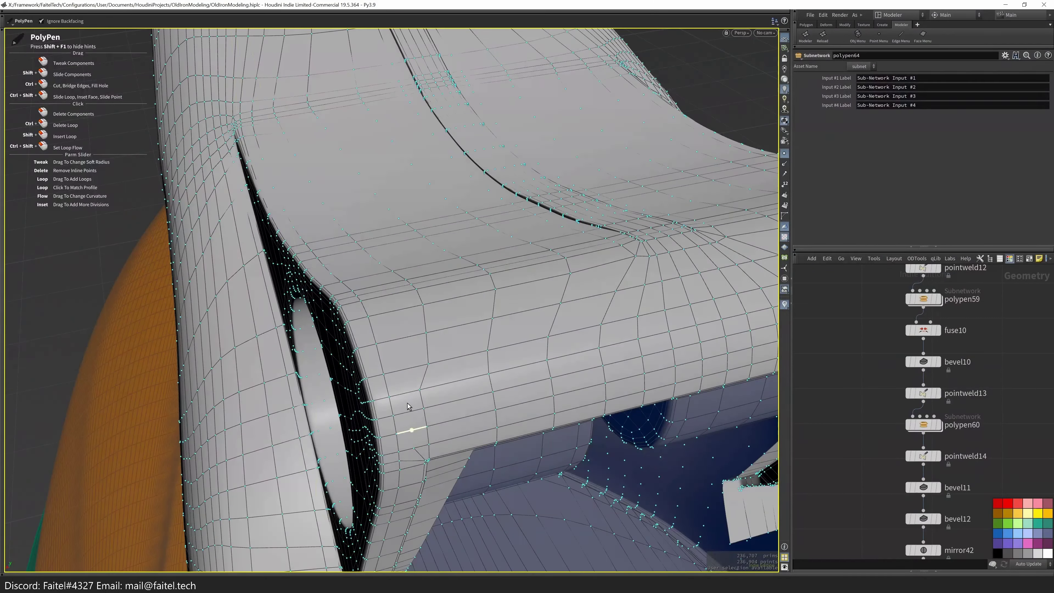
{"action": "key", "text": "l"}
{"action": "left_click", "coordinate": [411, 419]}
{"action": "key", "text": "p"}
{"action": "left_click_drag", "start_coordinate": [423, 454], "coordinate": [478, 431], "text": "alt"}
- Cut a new PolyPen edge across the front rim corner
{"action": "key", "text": "s"}
{"action": "scroll", "coordinate": [447, 443], "scroll_direction": "up", "scroll_amount": 5}
{"action": "key", "text": "p"}
{"action": "scroll", "coordinate": [464, 442], "scroll_direction": "down", "scroll_amount": 5}
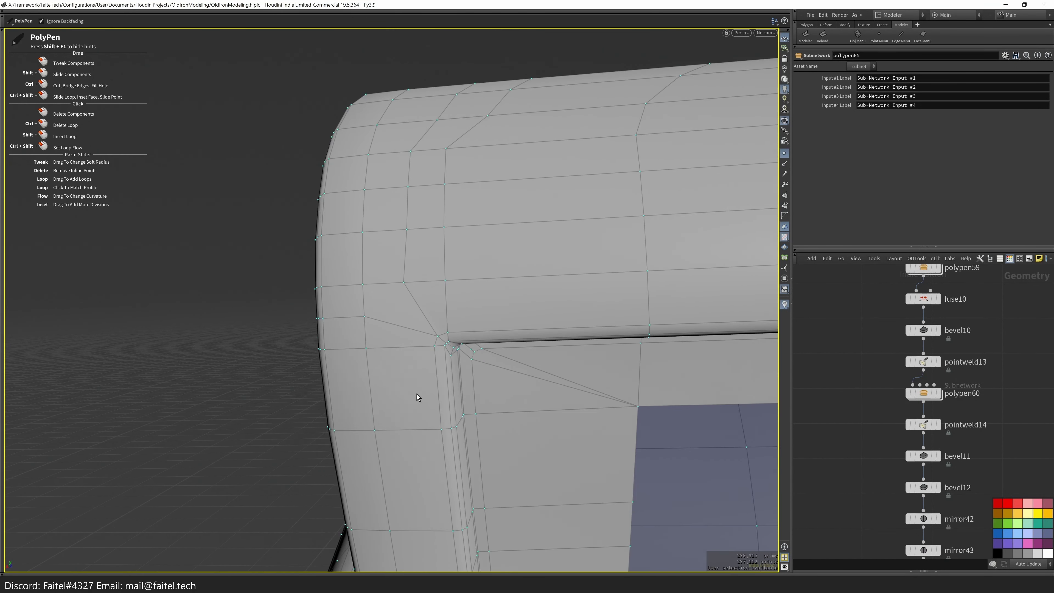
{"action": "key", "text": "r"}
{"action": "key", "text": "l"}
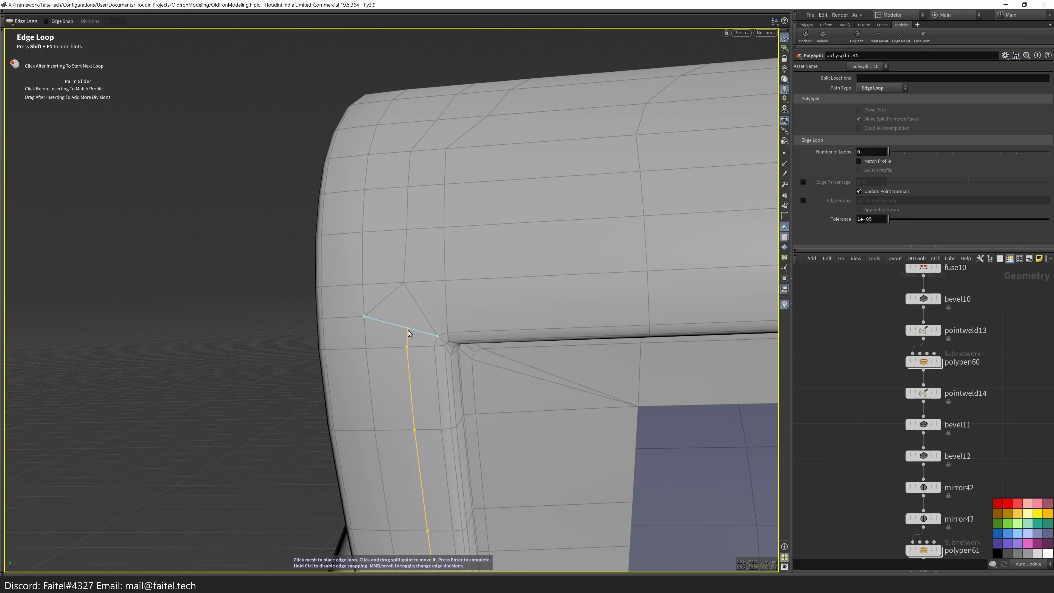
{"action": "key", "text": "Return"}
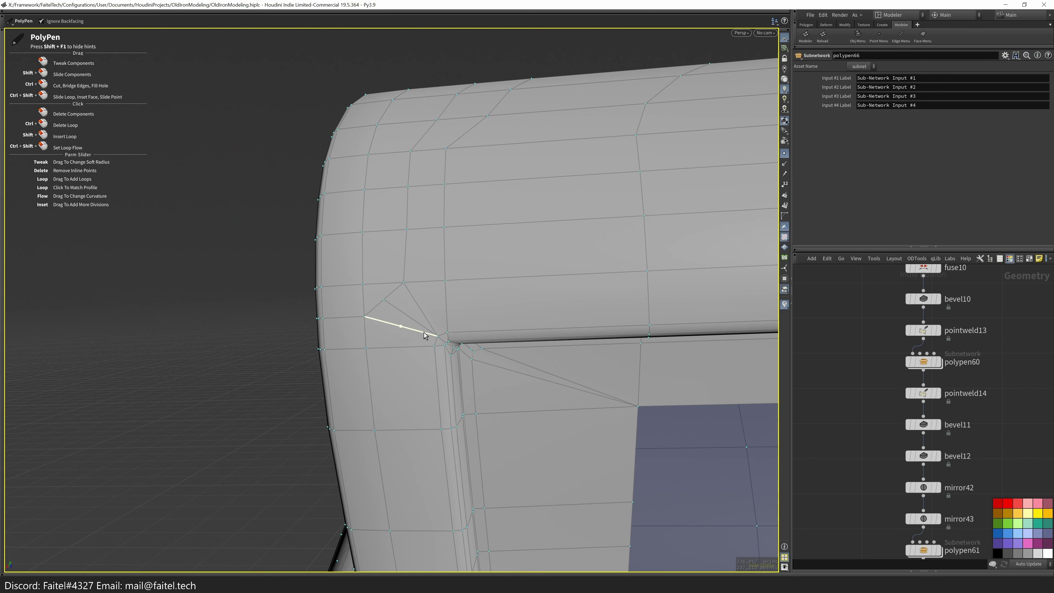
{"action": "scroll", "coordinate": [447, 360], "scroll_direction": "up", "scroll_amount": 3}
{"action": "left_click_drag", "start_coordinate": [456, 270], "coordinate": [333, 303], "text": "ctrl"}
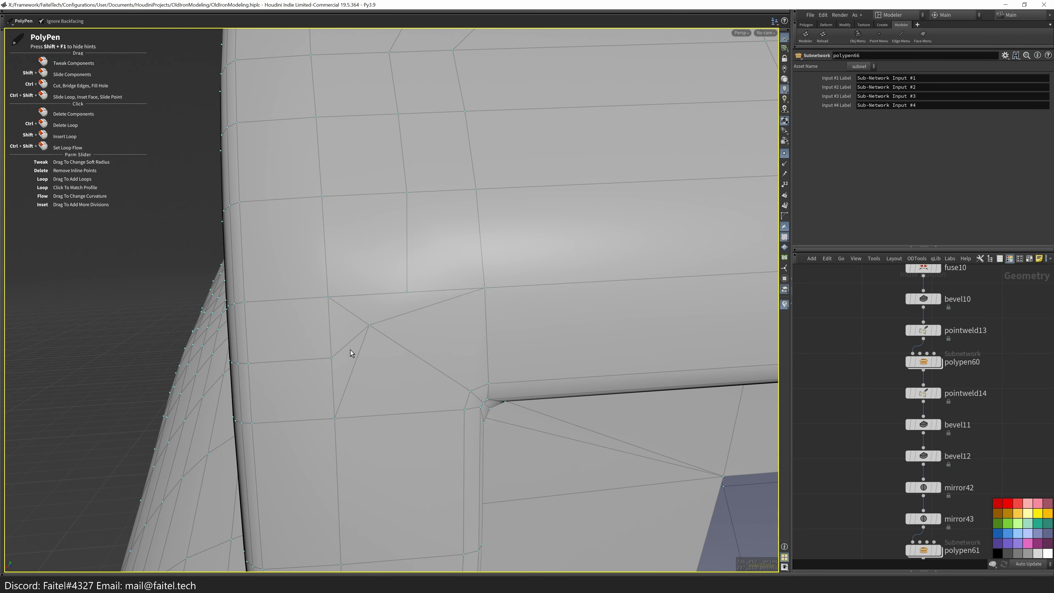
{"action": "left_click_drag", "start_coordinate": [375, 398], "coordinate": [306, 320], "text": "alt"}
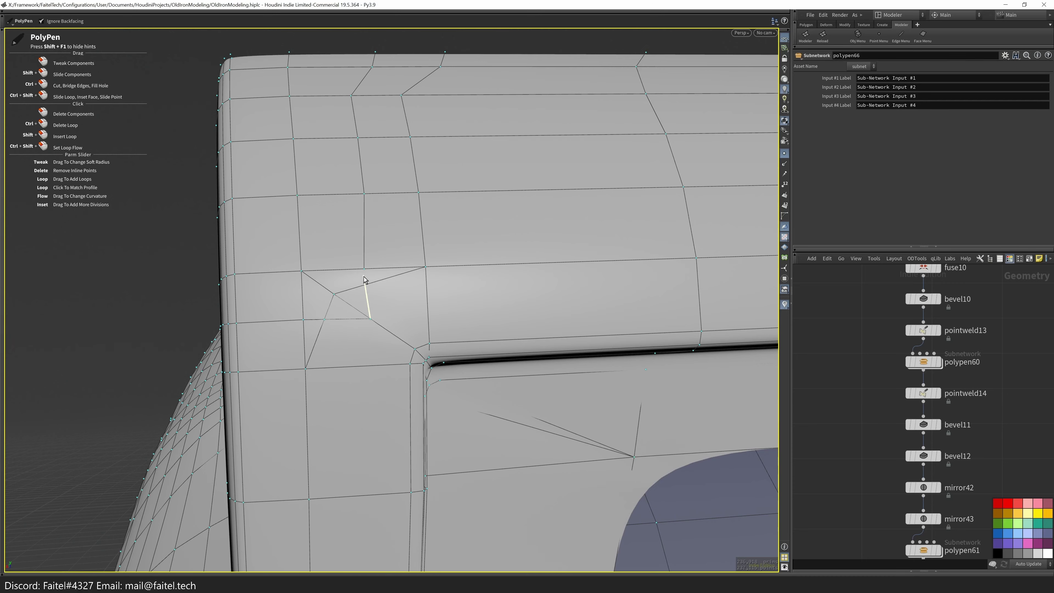
{"action": "left_click_drag", "start_coordinate": [379, 309], "coordinate": [343, 323], "text": "alt"}
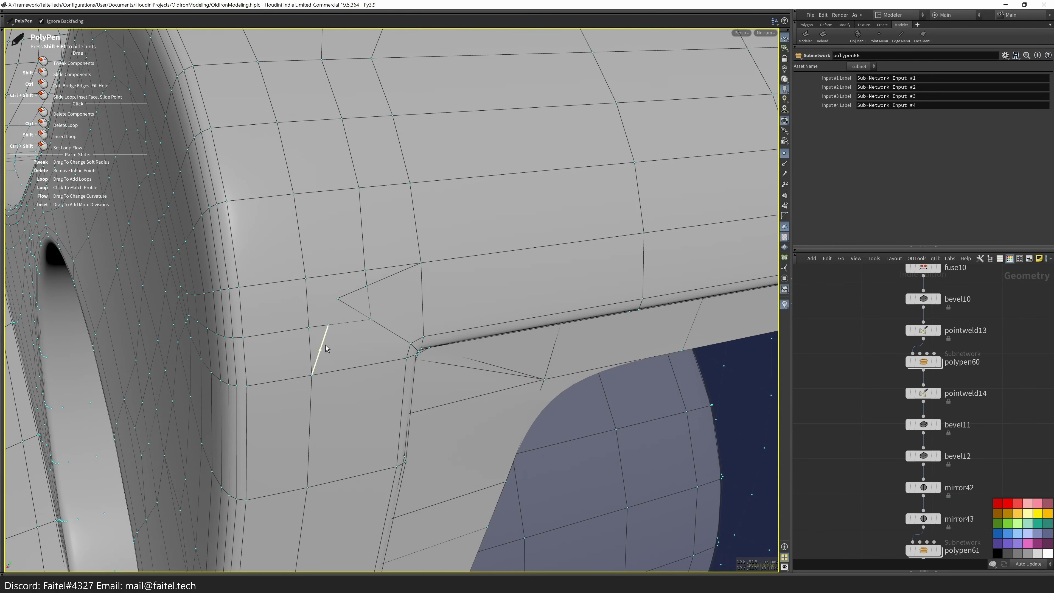
{"action": "left_click_drag", "start_coordinate": [386, 284], "coordinate": [523, 259], "text": "alt"}
- Add an edge loop along the top rim and mirror the iron across X (fix seam 0.0001)
{"action": "left_click", "coordinate": [532, 260], "text": "shift"}
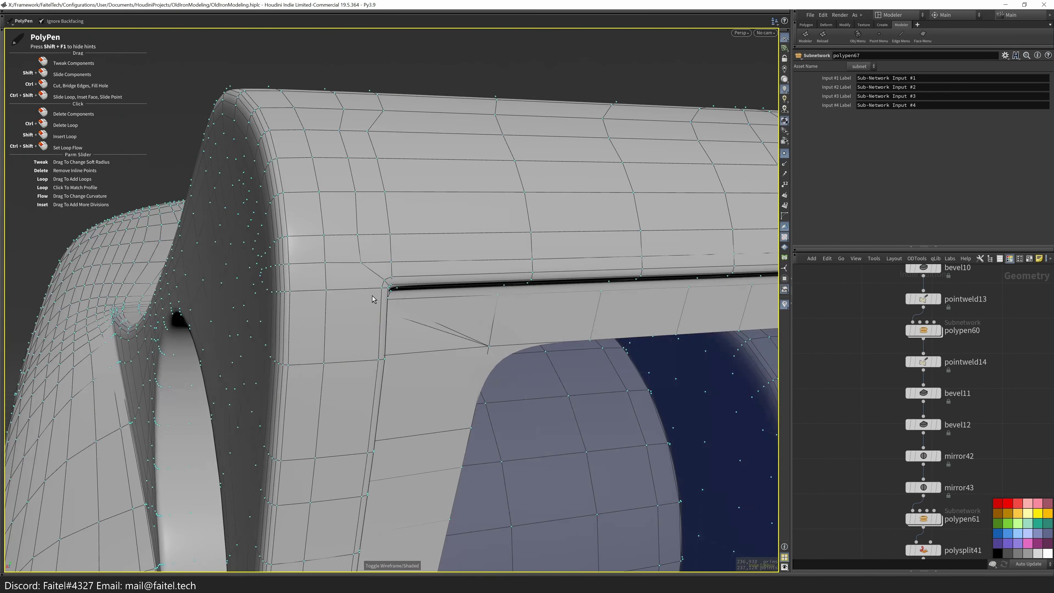
{"action": "left_click", "coordinate": [445, 288], "text": "shift"}
{"action": "left_click_drag", "start_coordinate": [445, 288], "coordinate": [306, 395], "text": "alt"}
{"action": "left_click", "coordinate": [256, 441]}
{"action": "left_click_drag", "start_coordinate": [256, 445], "coordinate": [272, 488], "text": "alt"}
{"action": "left_click", "coordinate": [255, 467]}
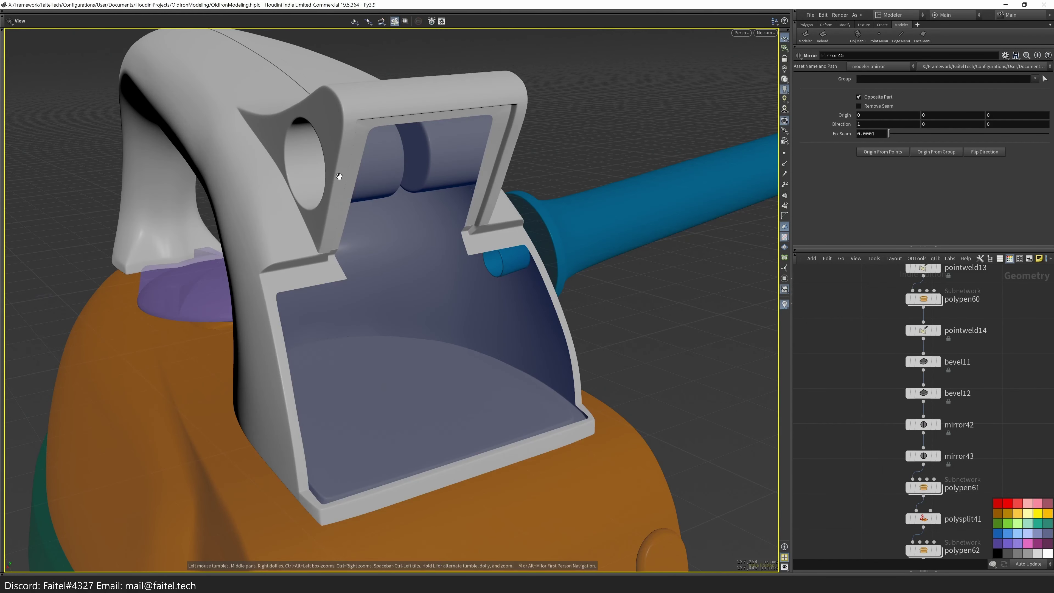
- Select the faces inside the side hole, including its cap faces
{"action": "scroll", "coordinate": [451, 163], "scroll_direction": "up", "scroll_amount": 5}
{"action": "left_click_drag", "start_coordinate": [451, 162], "coordinate": [465, 208], "text": "alt"}
{"action": "key", "text": "s"}
{"action": "scroll", "coordinate": [377, 233], "scroll_direction": "up", "scroll_amount": 3}
{"action": "left_click", "coordinate": [377, 233]}
{"action": "key", "text": "Tab"}
{"action": "left_click", "coordinate": [393, 122]}
{"action": "key", "text": "Tab"}
{"action": "left_click", "coordinate": [344, 209]}
{"action": "key", "text": "Escape"}
{"action": "scroll", "coordinate": [352, 213], "scroll_direction": "down", "scroll_amount": 5}
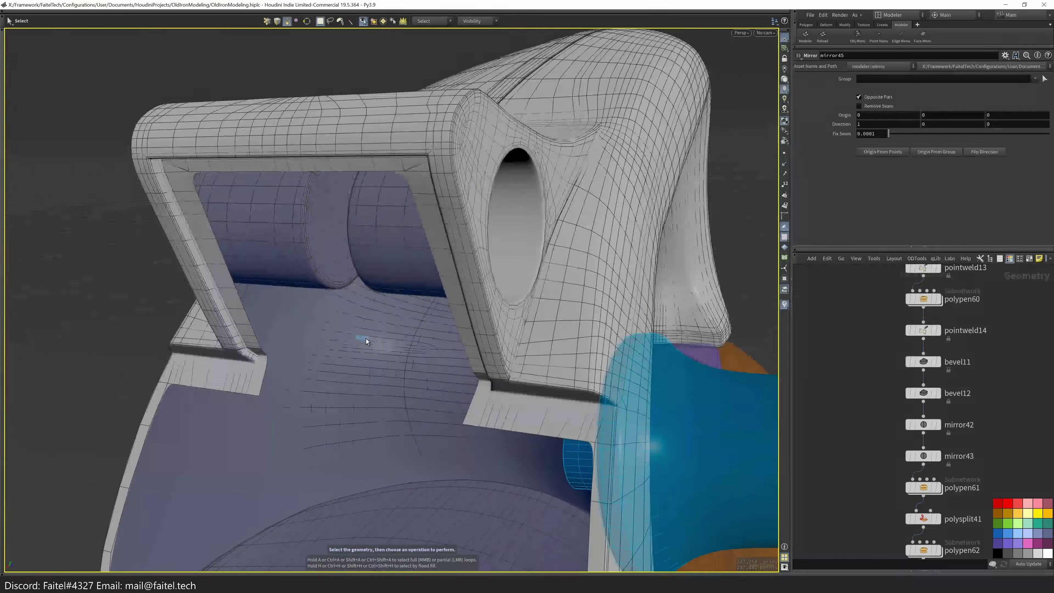
{"action": "key", "text": "s"}
{"action": "key", "text": "Escape"}
- Smooth the surface where the handle base meets the body with the Brush tool
{"action": "mouse_move", "coordinate": [389, 307]}
{"action": "left_mouse_down"}
{"action": "mouse_move", "coordinate": [419, 394]}
{"action": "mouse_move", "coordinate": [426, 277]}
{"action": "mouse_move", "coordinate": [498, 305]}
{"action": "left_mouse_up"}
{"action": "key", "text": "p"}
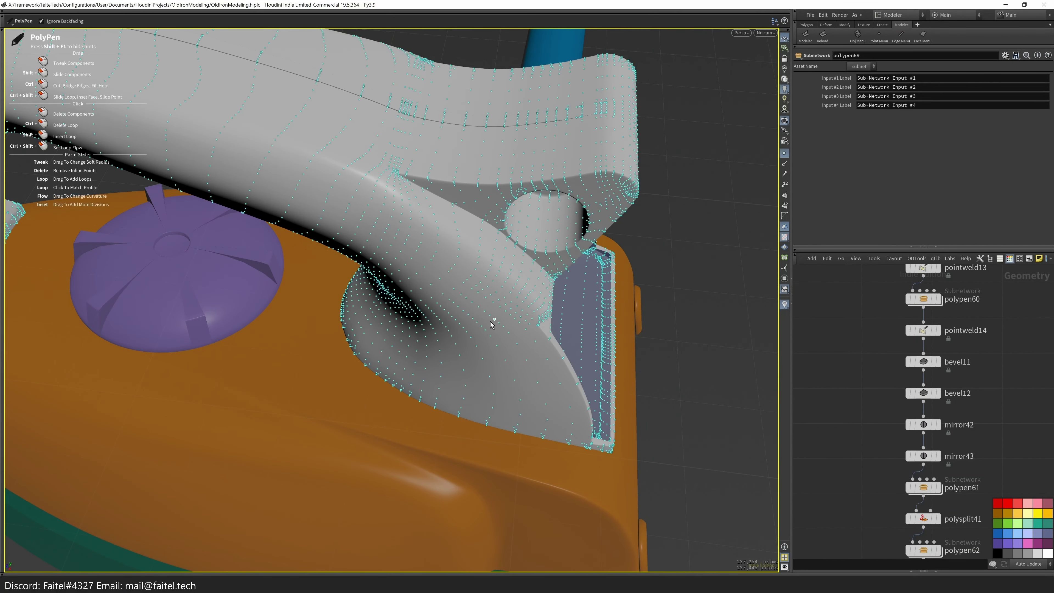
{"action": "key", "text": "b"}
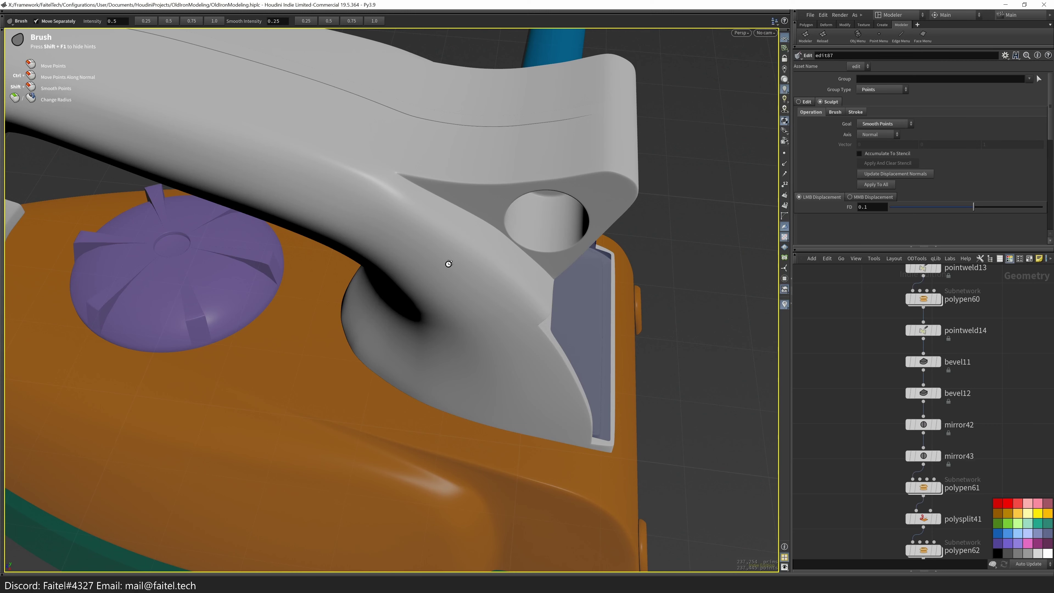
{"action": "left_click_drag", "start_coordinate": [445, 273], "coordinate": [329, 241], "text": "alt"}
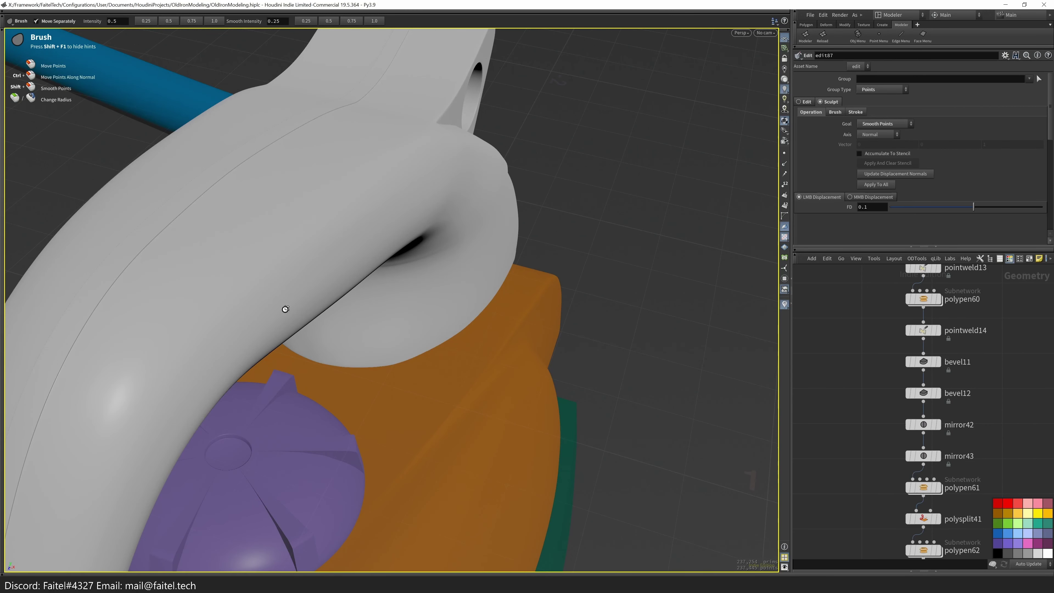
{"action": "mouse_move", "coordinate": [475, 279]}
{"action": "left_mouse_down", "text": "alt"}
{"action": "mouse_move", "coordinate": [439, 173]}
{"action": "mouse_move", "coordinate": [225, 327]}
{"action": "mouse_move", "coordinate": [278, 201]}
{"action": "left_mouse_up", "text": "alt"}
{"action": "mouse_move", "coordinate": [225, 292]}
{"action": "left_mouse_down", "text": "alt"}
{"action": "mouse_move", "coordinate": [172, 238]}
{"action": "mouse_move", "coordinate": [82, 365]}
{"action": "mouse_move", "coordinate": [172, 207]}
{"action": "mouse_move", "coordinate": [264, 216]}
{"action": "mouse_move", "coordinate": [289, 267]}
{"action": "mouse_move", "coordinate": [365, 304]}
{"action": "mouse_move", "coordinate": [354, 307]}
{"action": "mouse_move", "coordinate": [385, 207]}
{"action": "mouse_move", "coordinate": [318, 289]}
{"action": "left_mouse_up", "text": "alt"}
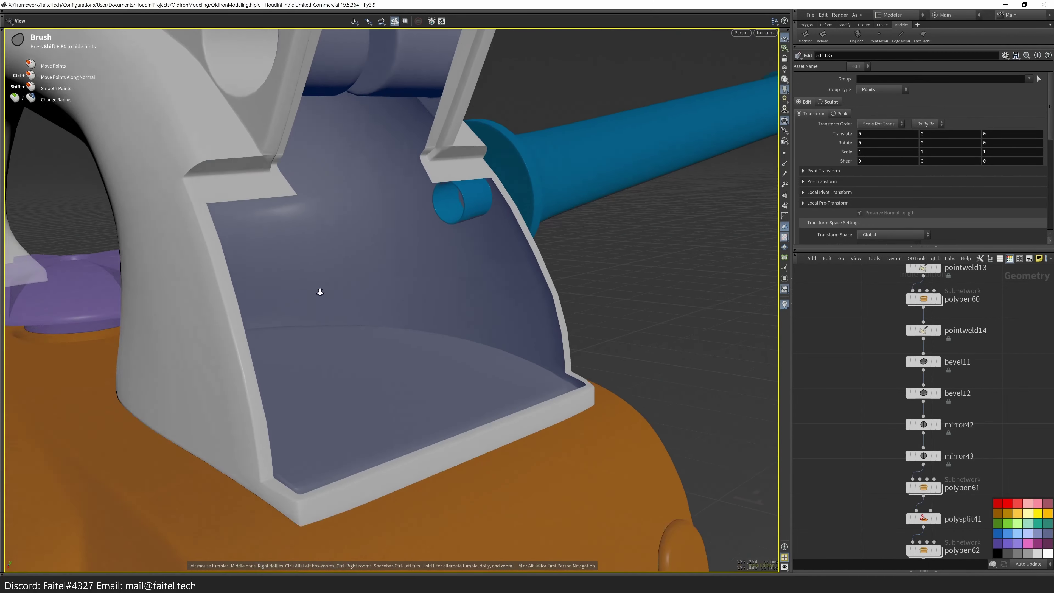
- Add an edge loop along the side of the recessed panel
{"action": "scroll", "coordinate": [341, 276], "scroll_direction": "up", "scroll_amount": 5}
{"action": "left_click_drag", "start_coordinate": [303, 234], "coordinate": [265, 253], "text": "alt"}
{"action": "key", "text": "p"}
{"action": "left_click_drag", "start_coordinate": [277, 289], "coordinate": [295, 262], "text": "alt"}
{"action": "key", "text": "l"}
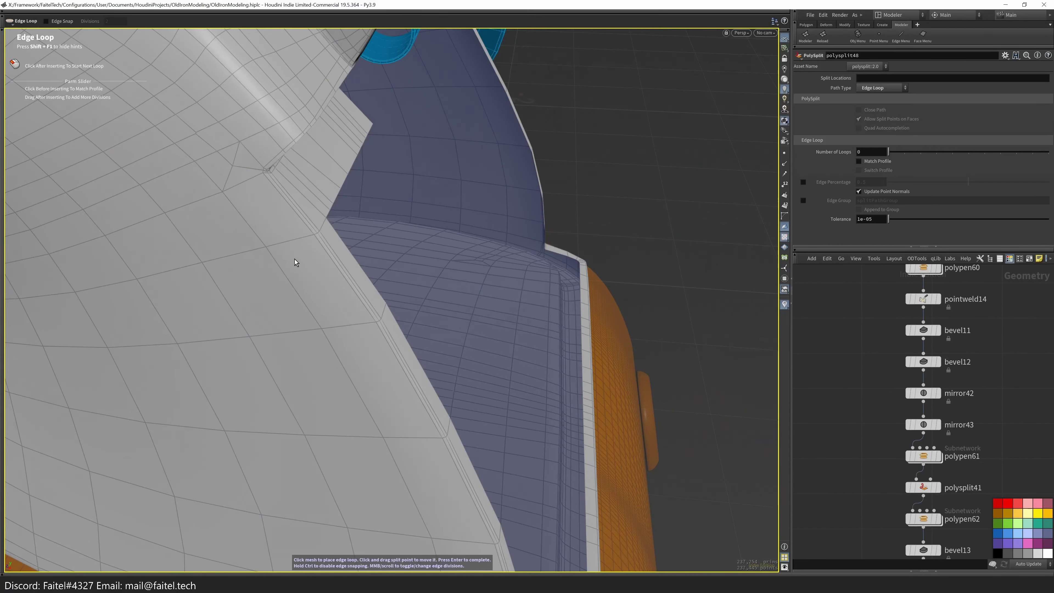
{"action": "left_click_drag", "start_coordinate": [259, 198], "coordinate": [378, 256], "text": "alt"}
{"action": "key", "text": "p"}
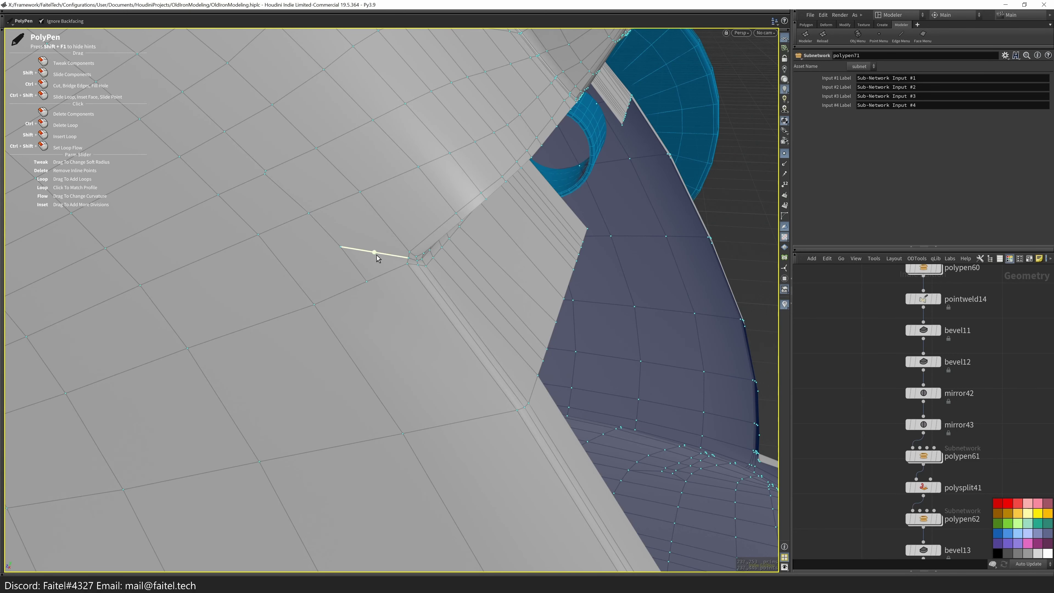
- Cut a new PolyPen edge parallel to the nearby one on the panel's side rim
{"action": "left_click_drag", "start_coordinate": [376, 257], "coordinate": [411, 245], "text": "alt"}
{"action": "left_click", "coordinate": [360, 283], "text": "shift"}
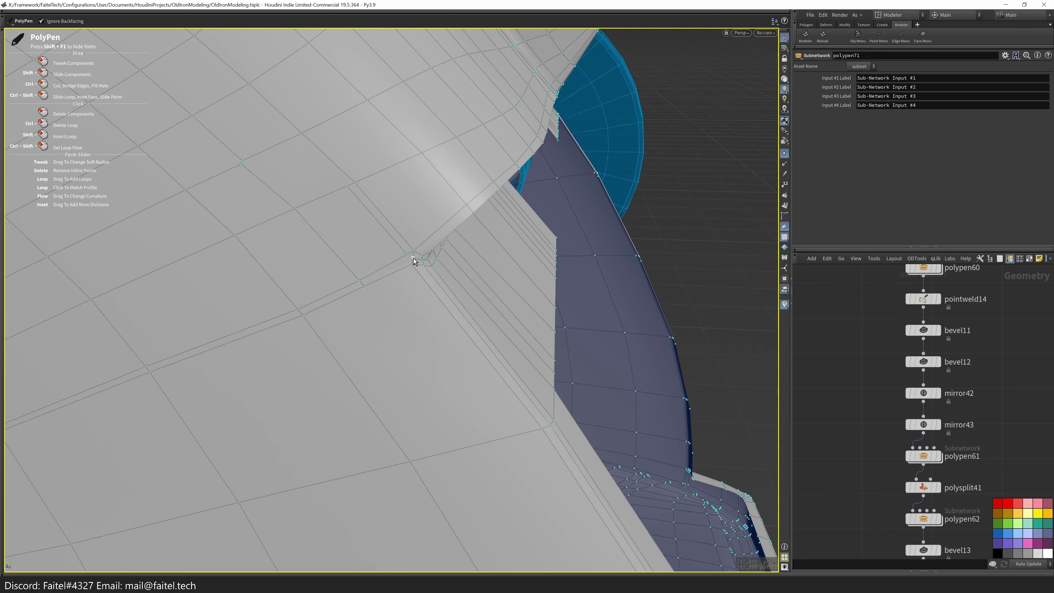
{"action": "left_click_drag", "start_coordinate": [411, 257], "coordinate": [449, 247], "text": "alt"}
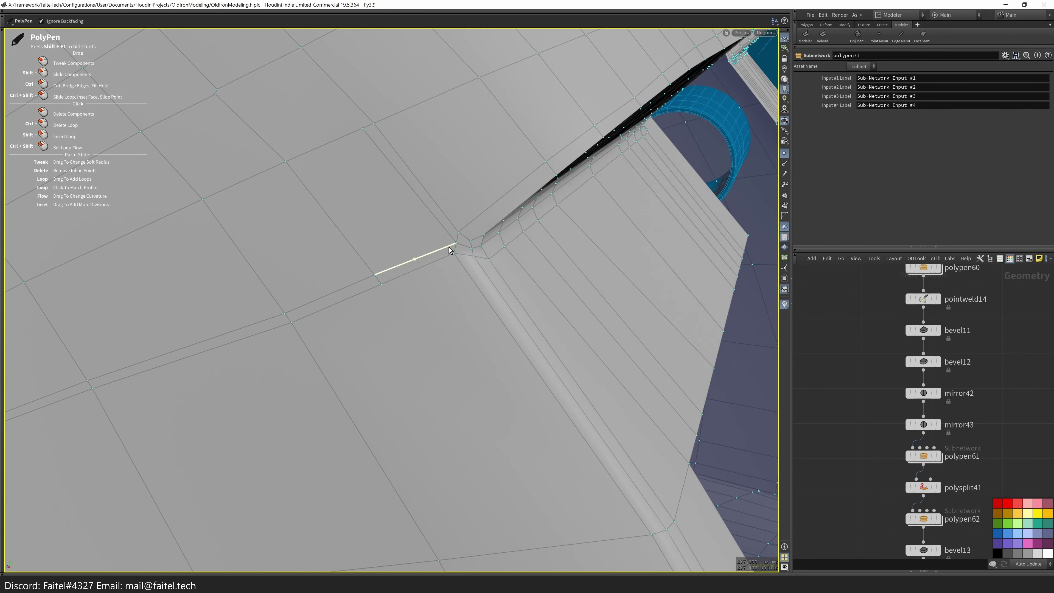
{"action": "middle_click_drag", "start_coordinate": [459, 267], "coordinate": [431, 308], "text": "alt"}
{"action": "left_click_drag", "start_coordinate": [432, 308], "coordinate": [546, 245], "text": "alt"}
- Select the inner-corner loop, undo the extra PolyPen steps, and relax it with Edge Flow
{"action": "key", "text": "Escape"}
{"action": "double_click", "coordinate": [483, 282]}
{"action": "key", "text": "q"}
{"action": "left_click_drag", "start_coordinate": [538, 199], "coordinate": [286, 329], "text": "alt"}
{"action": "key", "text": "ctrl+z"}
{"action": "key", "text": "ctrl+z"}
{"action": "key", "text": "Delete"}
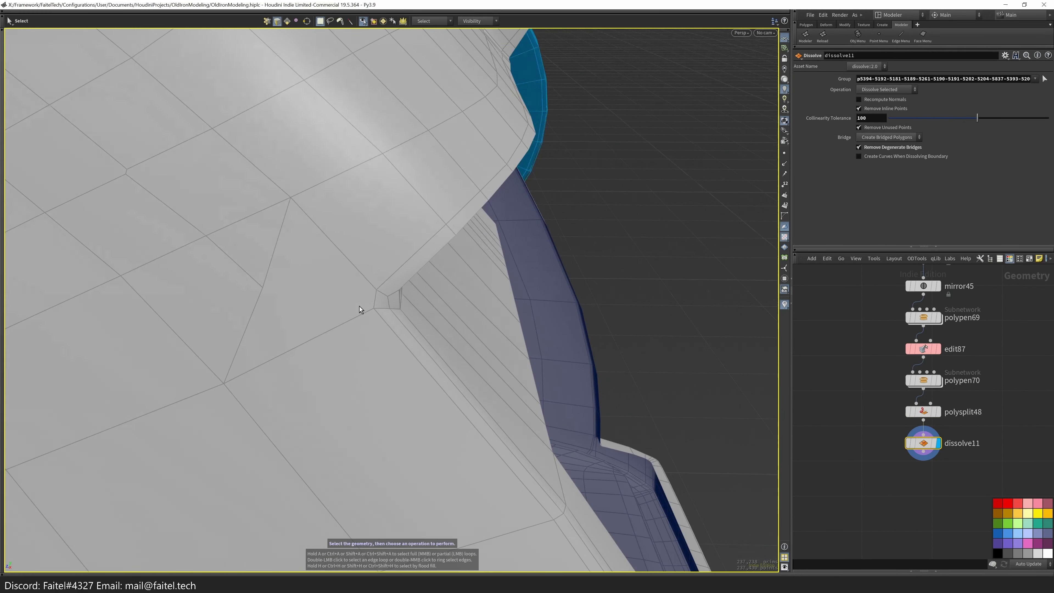
{"action": "key", "text": "ctrl+z"}
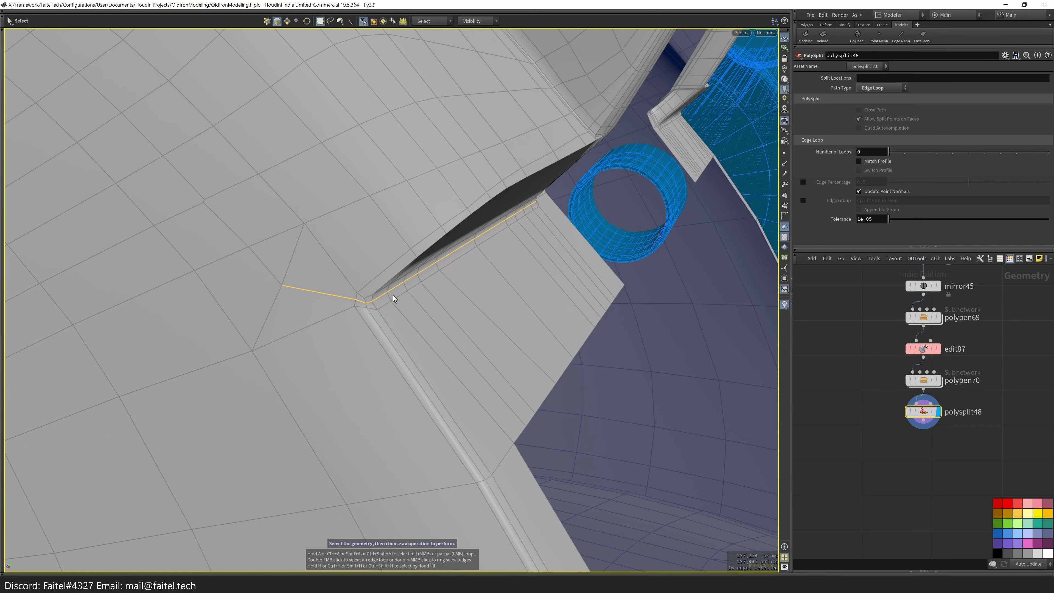
{"action": "key", "text": "q"}
{"action": "left_click", "coordinate": [431, 346]}
{"action": "left_click_drag", "start_coordinate": [421, 289], "coordinate": [240, 265], "text": "alt"}
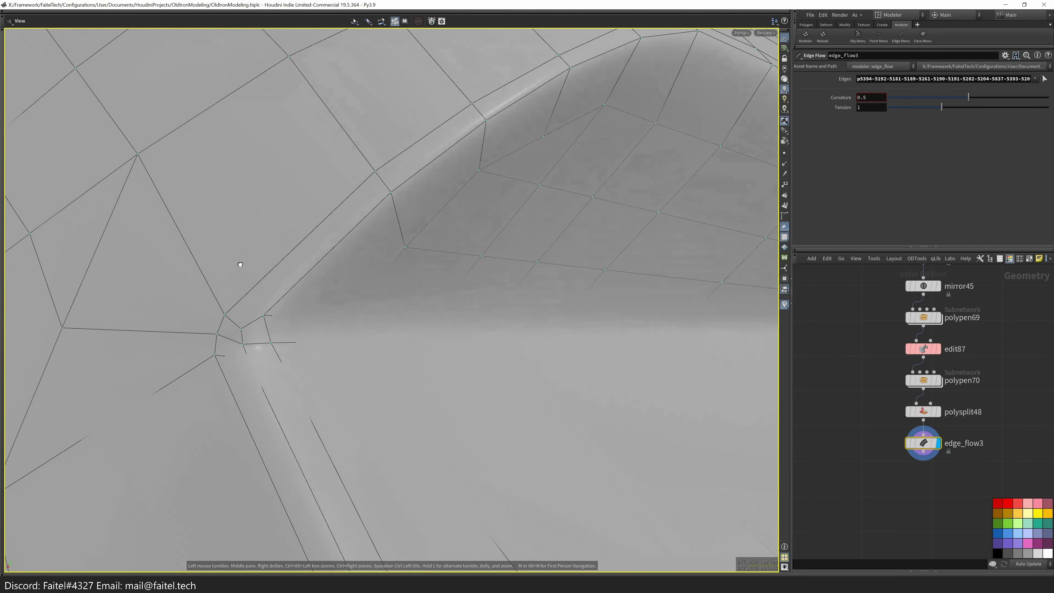
{"action": "left_click_drag", "start_coordinate": [263, 301], "coordinate": [283, 326], "text": "alt"}
- Insert two more edge loops around the rim at the panel's inner corner
{"action": "left_click", "coordinate": [287, 323], "text": "shift"}
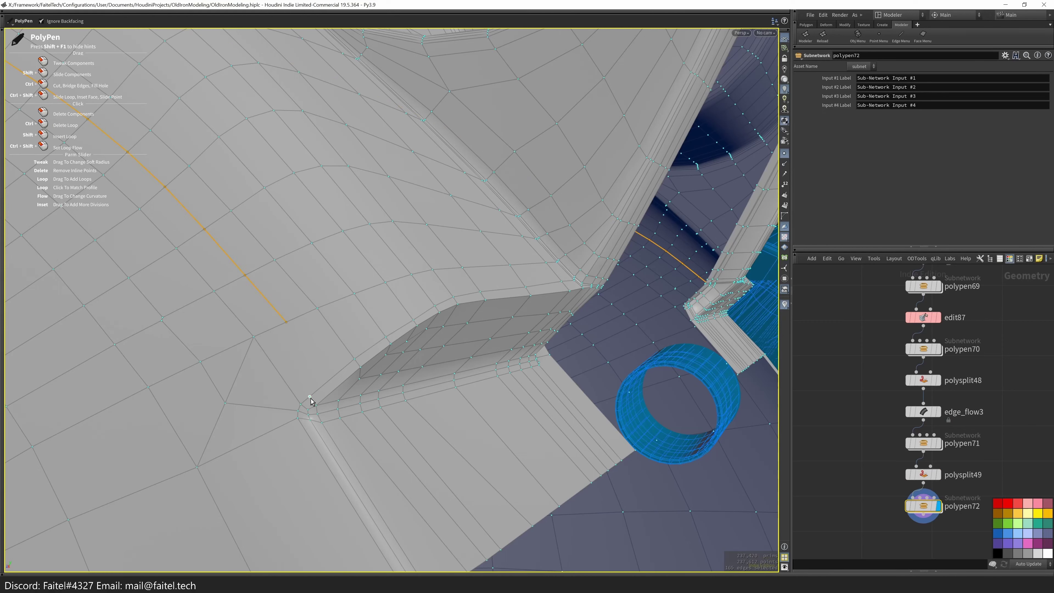
{"action": "left_click_drag", "start_coordinate": [306, 401], "coordinate": [309, 385], "text": "alt"}
{"action": "left_click_drag", "start_coordinate": [344, 442], "coordinate": [474, 372], "text": "alt"}
{"action": "left_click_drag", "start_coordinate": [493, 485], "coordinate": [335, 291], "text": "alt"}
{"action": "left_click", "coordinate": [396, 374], "text": "shift"}
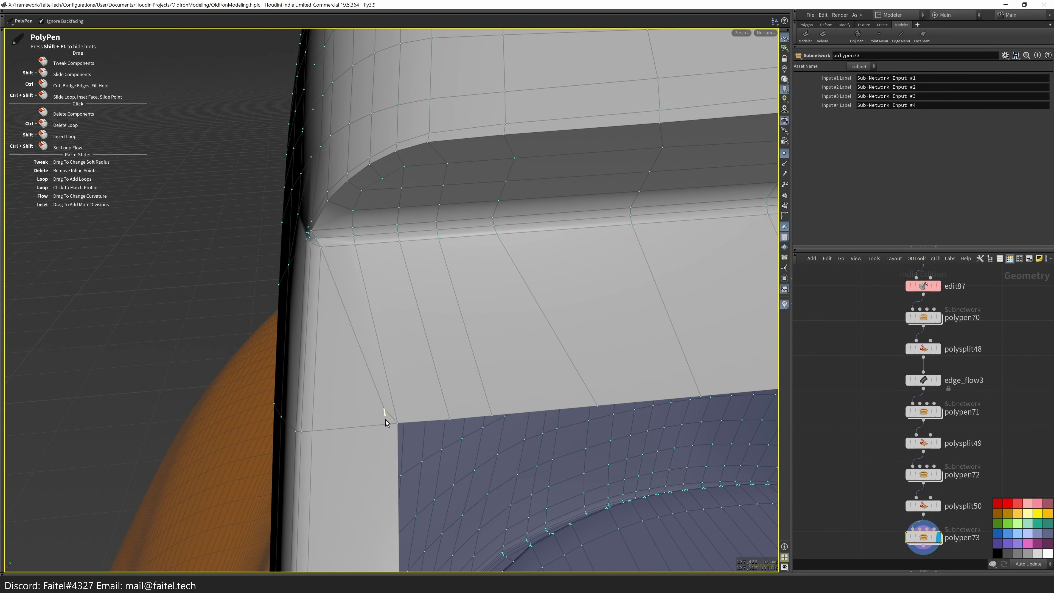
{"action": "left_click_drag", "start_coordinate": [451, 422], "coordinate": [388, 327], "text": "alt"}
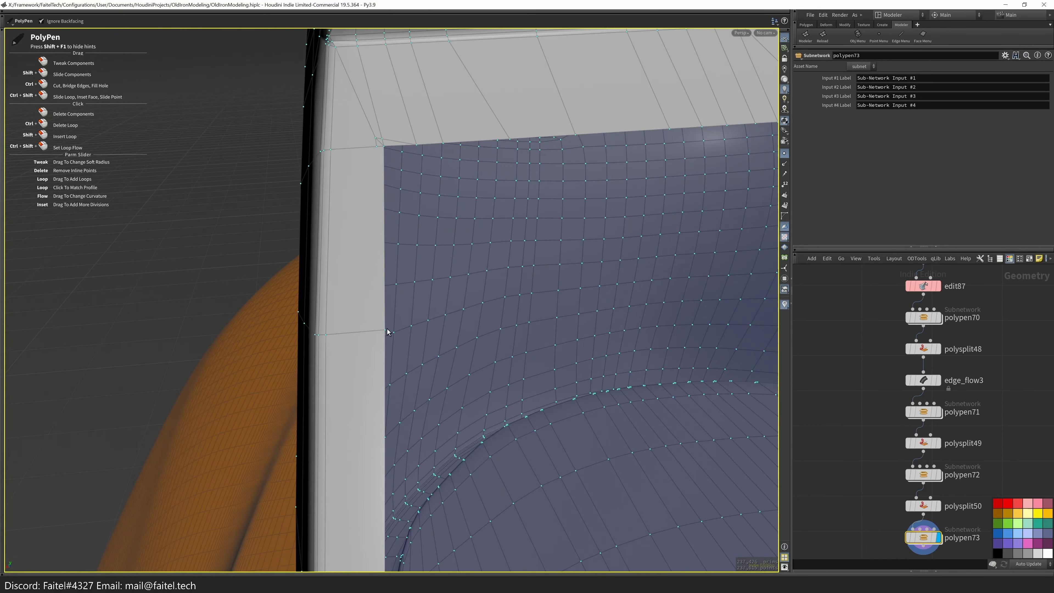
{"action": "mouse_move", "coordinate": [377, 153]}
{"action": "left_mouse_down", "text": "alt"}
{"action": "mouse_move", "coordinate": [379, 168]}
{"action": "mouse_move", "coordinate": [339, 228]}
{"action": "mouse_move", "coordinate": [340, 263]}
{"action": "mouse_move", "coordinate": [324, 170]}
{"action": "mouse_move", "coordinate": [360, 219]}
{"action": "mouse_move", "coordinate": [301, 294]}
{"action": "mouse_move", "coordinate": [397, 123]}
{"action": "mouse_move", "coordinate": [330, 319]}
{"action": "left_mouse_up", "text": "alt"}
- Select the panel corner point and nudge it with the Move tool
{"action": "key", "text": "s"}
{"action": "key", "text": "shift+w"}
- Smooth the crease at the corner point with the Brush
{"action": "key", "text": "shift+w"}
{"action": "left_click", "coordinate": [314, 303]}
{"action": "key", "text": "t"}
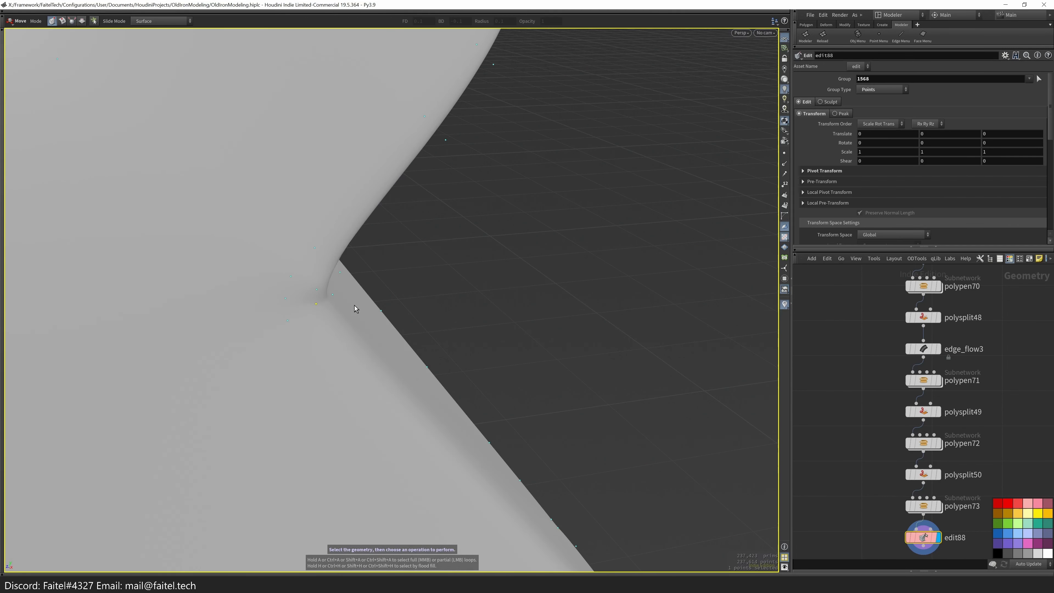
{"action": "left_click_drag", "start_coordinate": [332, 328], "coordinate": [281, 307], "text": "alt"}
{"action": "mouse_move", "coordinate": [282, 353]}
{"action": "left_mouse_down", "text": "alt"}
{"action": "mouse_move", "coordinate": [383, 348]}
{"action": "mouse_move", "coordinate": [391, 327]}
{"action": "left_mouse_up", "text": "alt"}
{"action": "key", "text": "b"}
{"action": "key", "text": "shift+w"}
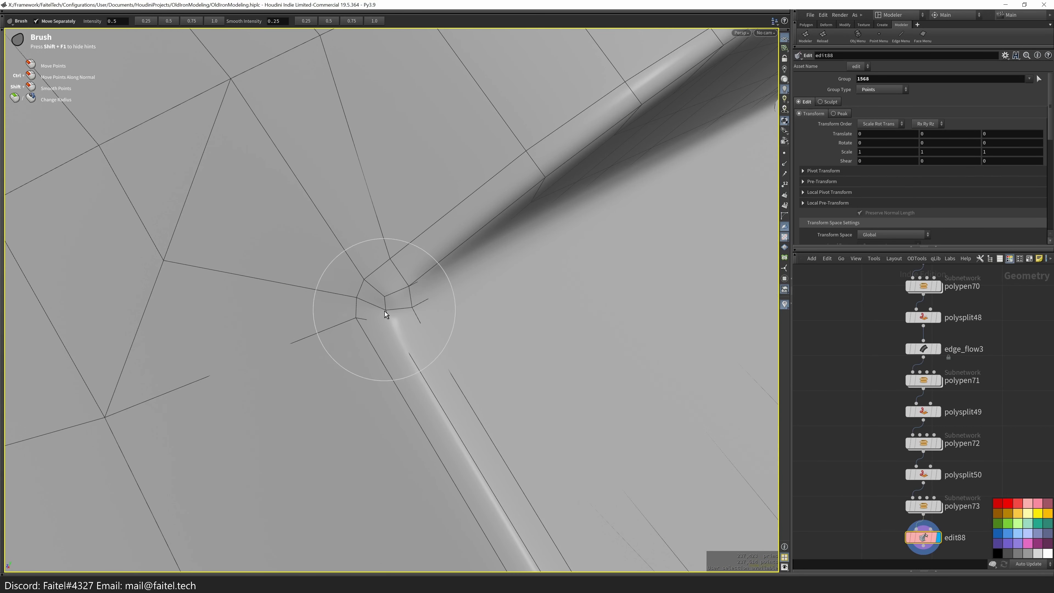
{"action": "mouse_move", "coordinate": [401, 383]}
{"action": "left_mouse_down", "text": "alt"}
{"action": "mouse_move", "coordinate": [344, 370]}
{"action": "mouse_move", "coordinate": [301, 310]}
{"action": "mouse_move", "coordinate": [306, 372]}
{"action": "mouse_move", "coordinate": [211, 289]}
{"action": "mouse_move", "coordinate": [335, 365]}
{"action": "mouse_move", "coordinate": [217, 377]}
{"action": "left_mouse_up", "text": "alt"}
{"action": "key", "text": "shift+w"}
{"action": "key", "text": "shift+w"}
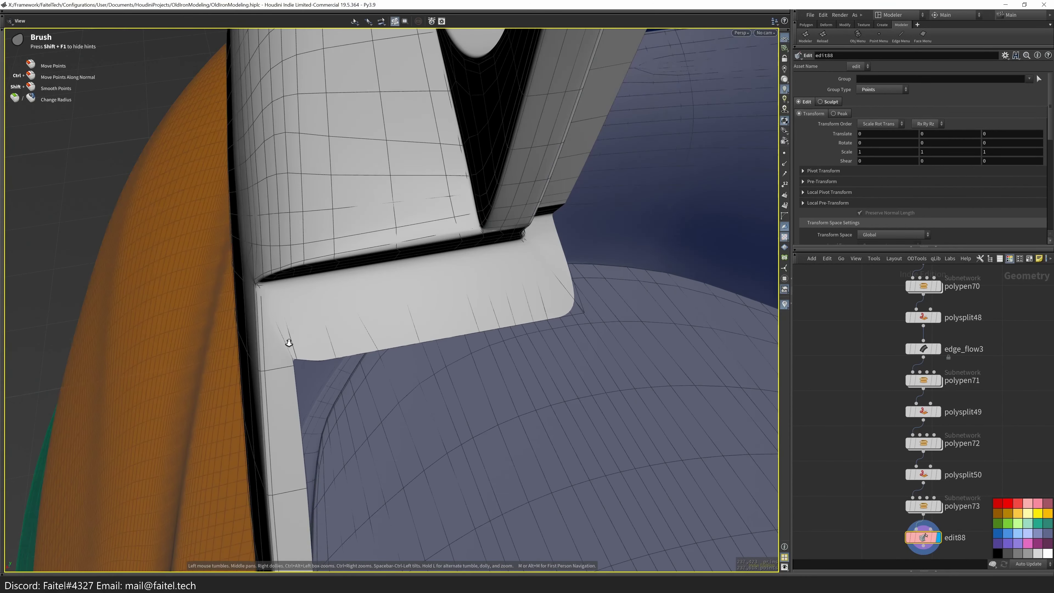
- Select a rim point and inspect the iron around the handle and whole body
{"action": "key", "text": "s"}
{"action": "scroll", "coordinate": [285, 376], "scroll_direction": "up", "scroll_amount": 5}
{"action": "left_click", "coordinate": [337, 376]}
{"action": "left_click_drag", "start_coordinate": [337, 376], "coordinate": [339, 444], "text": "alt"}
{"action": "left_click_drag", "start_coordinate": [410, 365], "coordinate": [312, 350]}
{"action": "scroll", "coordinate": [238, 267], "scroll_direction": "up", "scroll_amount": 5}
{"action": "key", "text": "Escape"}
{"action": "key", "text": "Escape"}
{"action": "scroll", "coordinate": [325, 391], "scroll_direction": "down", "scroll_amount": 5}
{"action": "left_click_drag", "start_coordinate": [325, 390], "coordinate": [320, 348]}
- Mirror the iron body to the other side using Mirror from the Modeler palette
{"action": "key", "text": "s"}
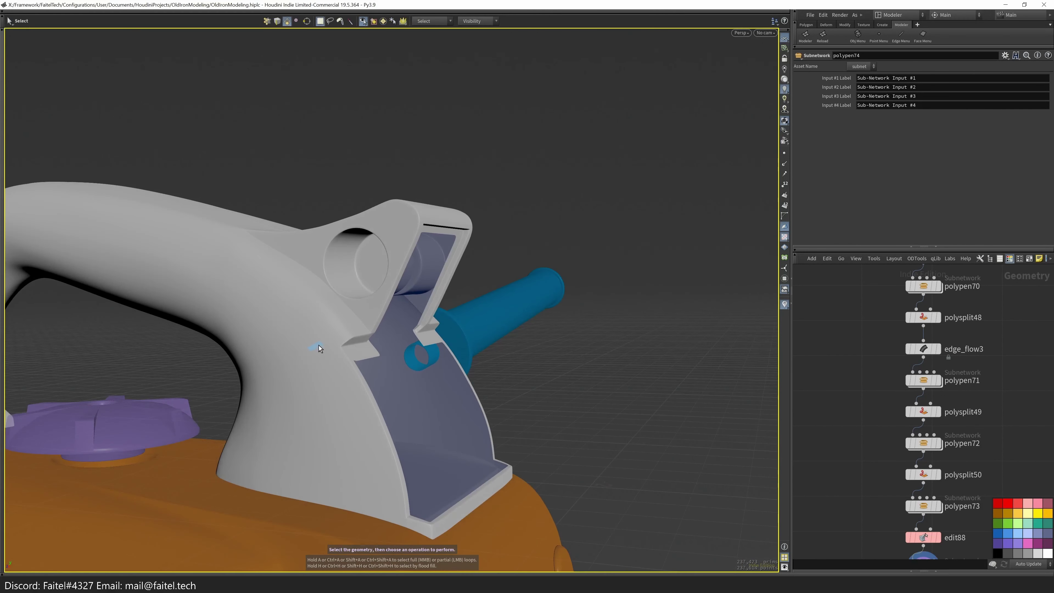
{"action": "key", "text": "space"}
{"action": "left_click", "coordinate": [278, 504]}
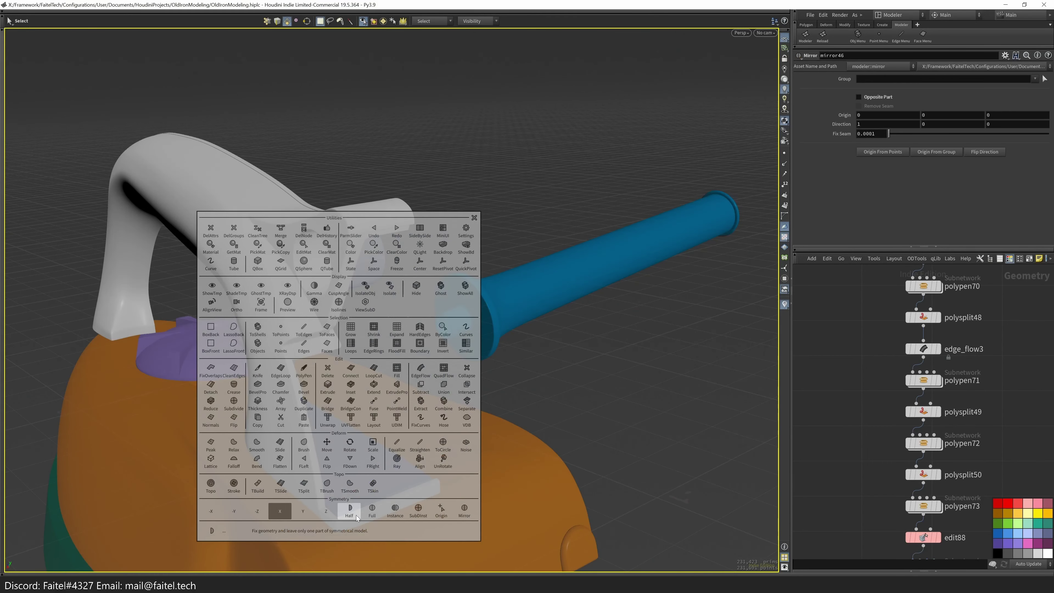
{"action": "scroll", "coordinate": [336, 413], "scroll_direction": "up", "scroll_amount": 4}
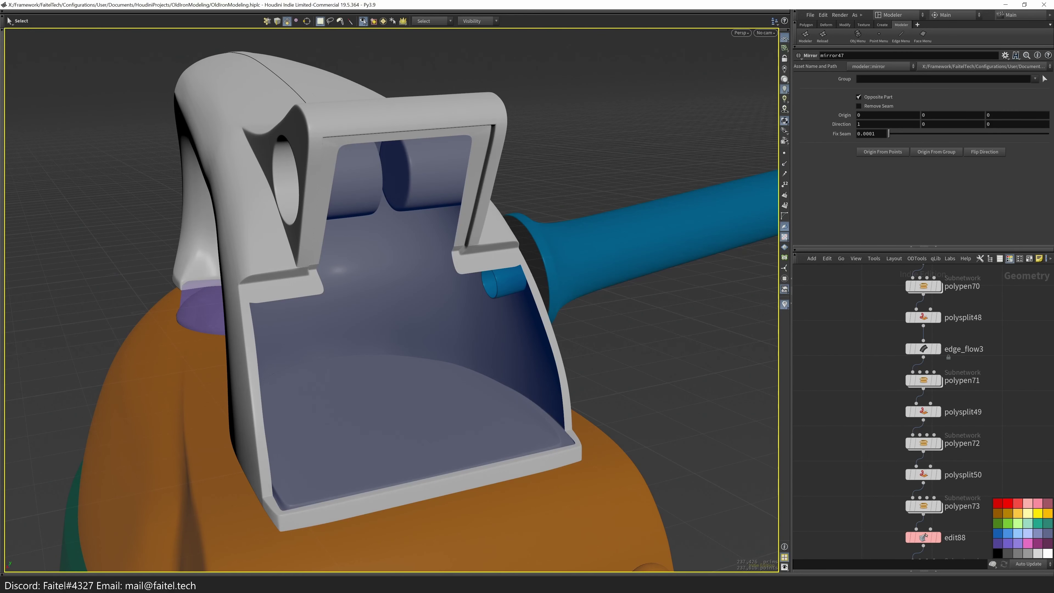
{"action": "scroll", "coordinate": [498, 190], "scroll_direction": "down", "scroll_amount": 3}
- Save OldIronModeling.hiplc, then inspect the panel corner in wireframe and select a nearby face
{"action": "key", "text": "ctrl+s"}
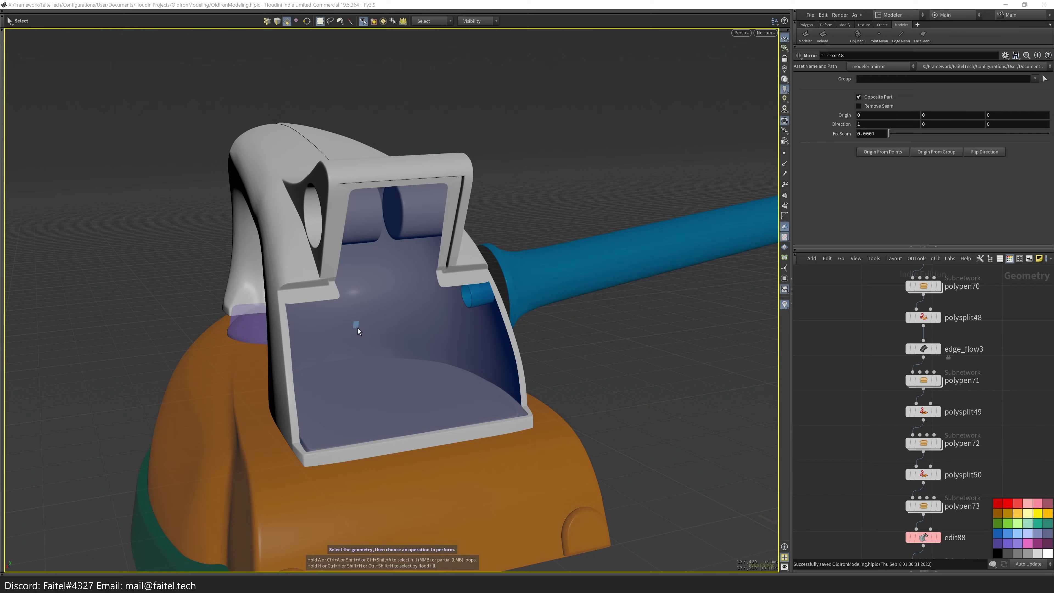
{"action": "scroll", "coordinate": [336, 364], "scroll_direction": "up", "scroll_amount": 5}
{"action": "key", "text": "shift+w"}
{"action": "mouse_move", "coordinate": [250, 271]}
{"action": "left_mouse_down"}
{"action": "mouse_move", "coordinate": [146, 254]}
{"action": "mouse_move", "coordinate": [212, 262]}
{"action": "mouse_move", "coordinate": [224, 252]}
{"action": "left_mouse_up"}
{"action": "scroll", "coordinate": [223, 252], "scroll_direction": "up", "scroll_amount": 3}
{"action": "key", "text": "shift+w"}
{"action": "left_click", "coordinate": [264, 317]}
{"action": "left_click_drag", "start_coordinate": [302, 267], "coordinate": [286, 357]}
{"action": "key", "text": "shift+w"}
- With PolyPen active, frame the bevelled corner in a close-up view
{"action": "key", "text": "p"}
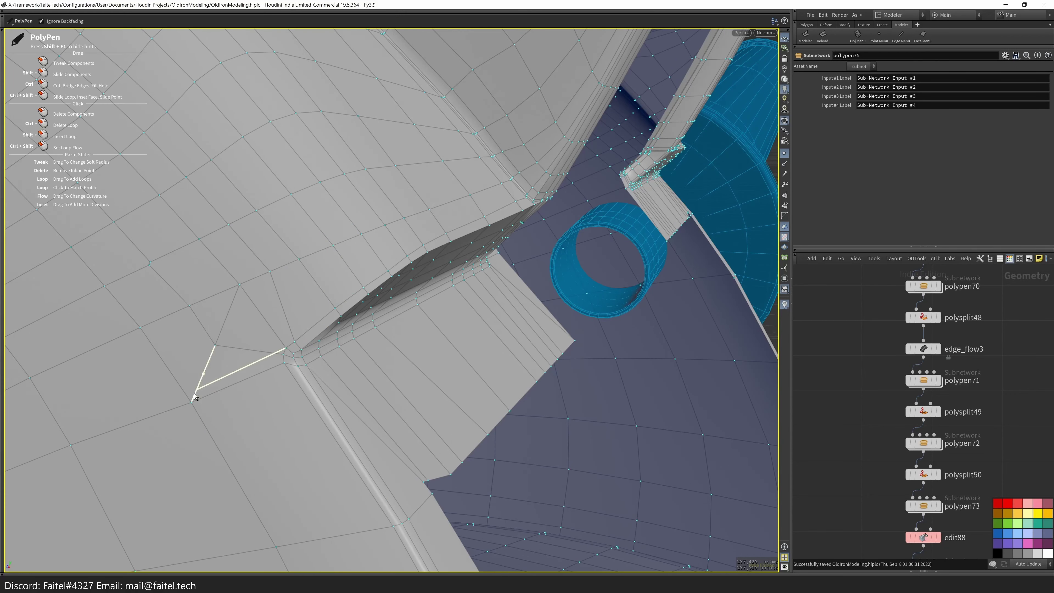
{"action": "left_click_drag", "start_coordinate": [205, 387], "coordinate": [300, 349], "text": "alt"}
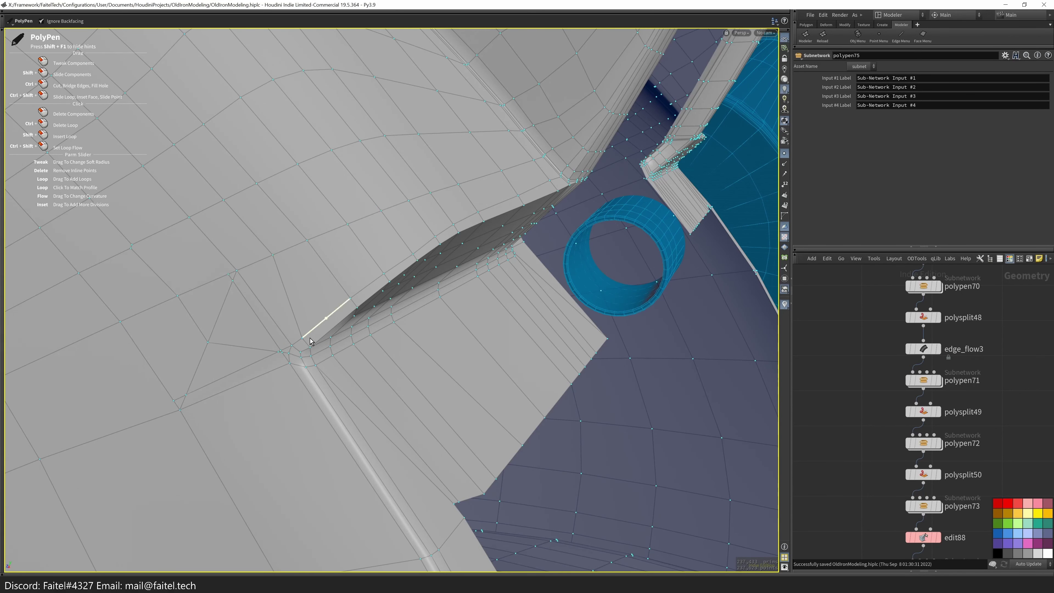
{"action": "left_click_drag", "start_coordinate": [306, 355], "coordinate": [289, 360], "text": "alt"}
{"action": "scroll", "coordinate": [310, 349], "scroll_direction": "up", "scroll_amount": 5}
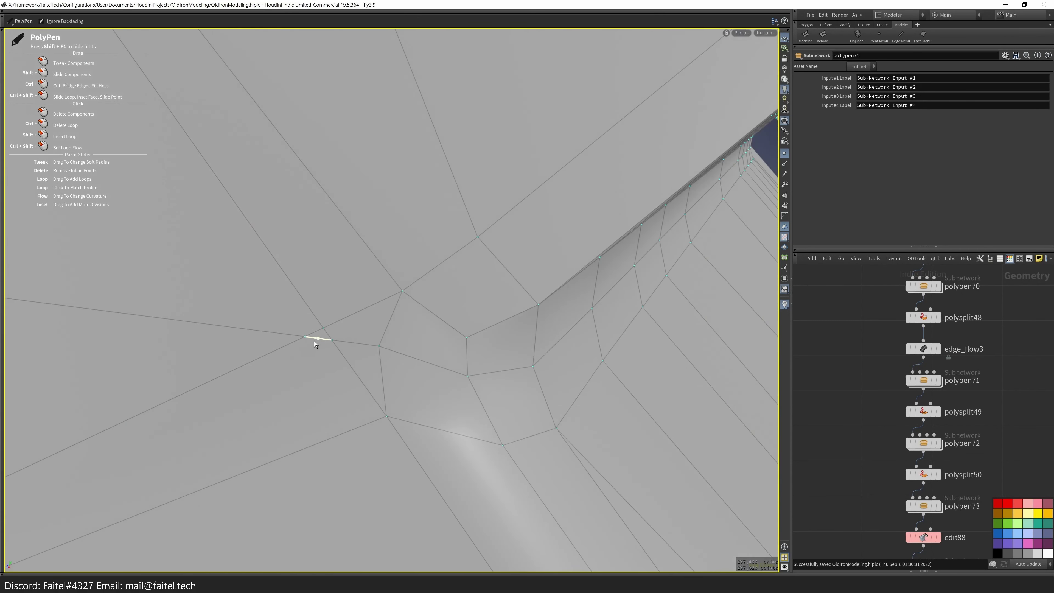
{"action": "scroll", "coordinate": [207, 400], "scroll_direction": "down", "scroll_amount": 4}
{"action": "left_click_drag", "start_coordinate": [207, 400], "coordinate": [238, 352], "text": "alt"}
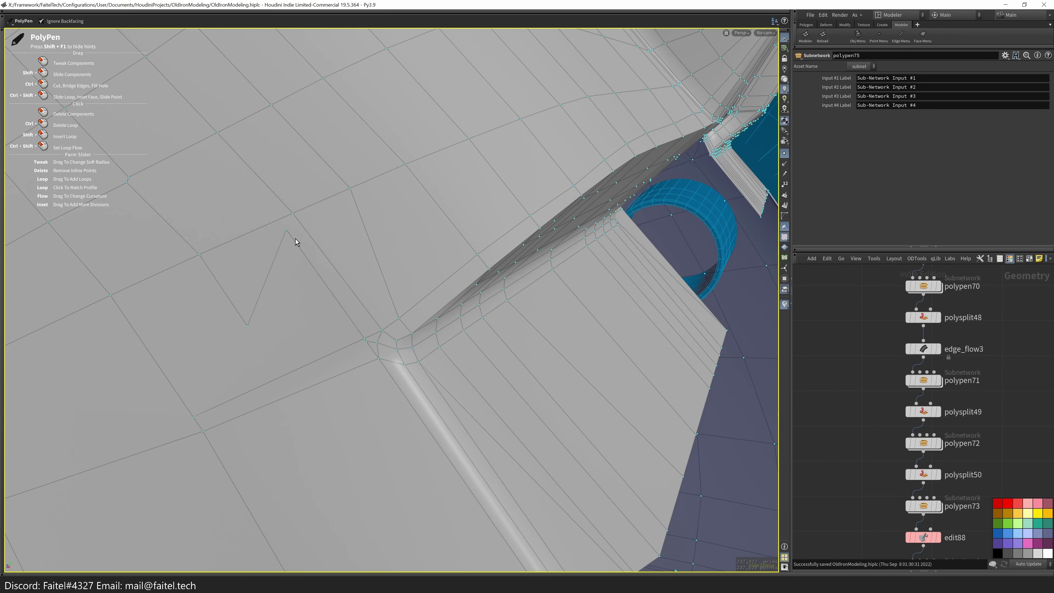
{"action": "left_click_drag", "start_coordinate": [277, 275], "coordinate": [414, 328], "text": "alt"}
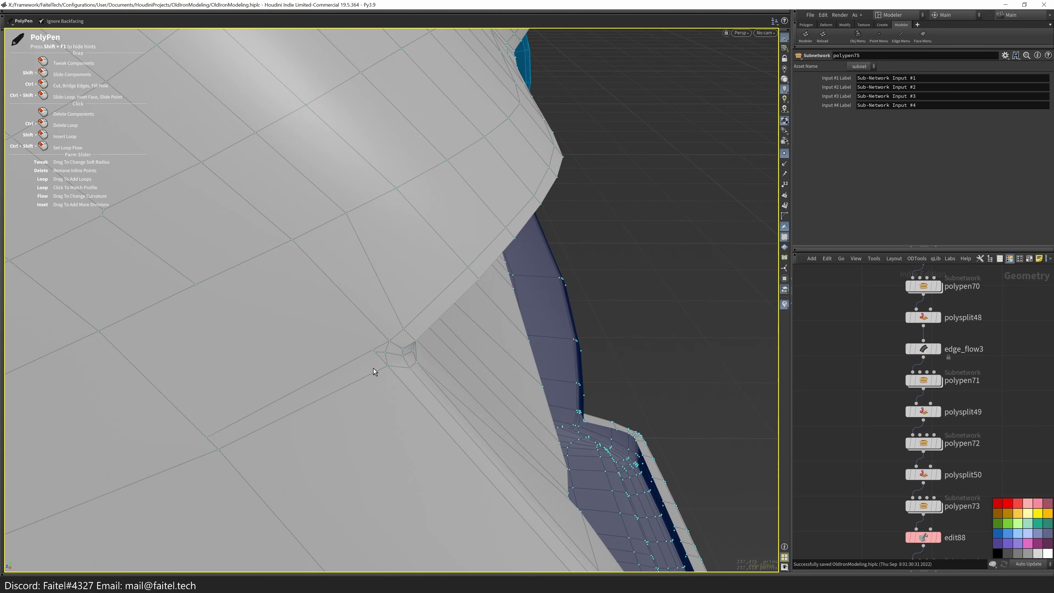
{"action": "left_click_drag", "start_coordinate": [374, 369], "coordinate": [374, 353], "text": "alt"}
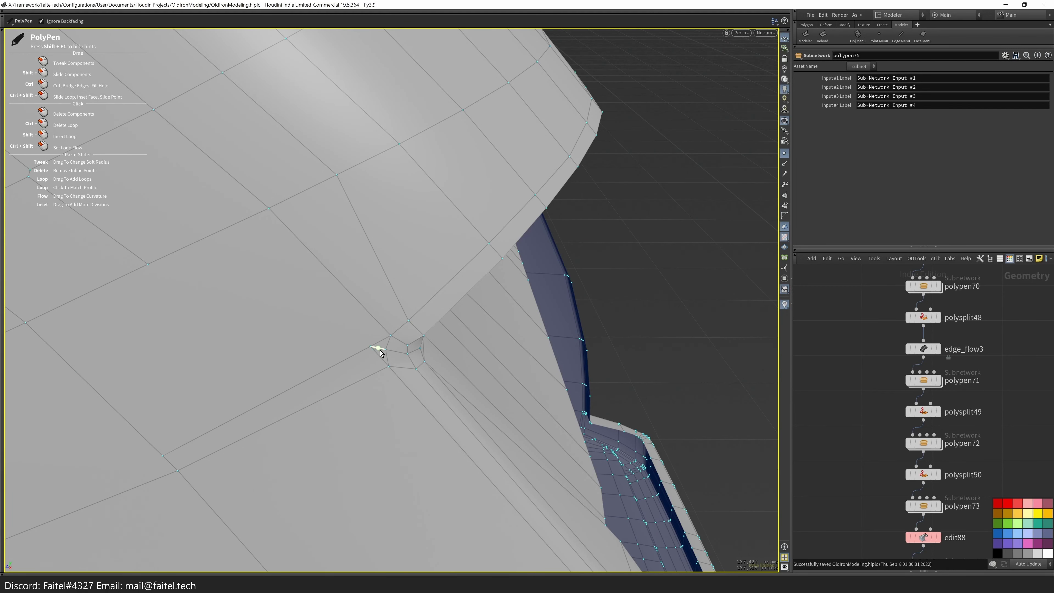
{"action": "left_click_drag", "start_coordinate": [333, 352], "coordinate": [363, 344], "text": "alt"}
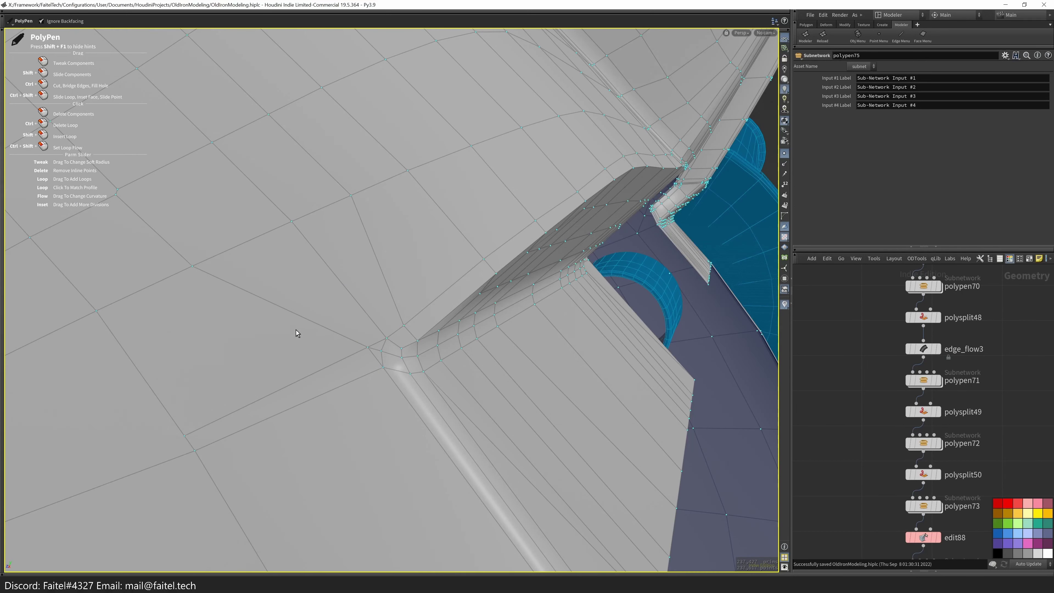
{"action": "left_click_drag", "start_coordinate": [296, 330], "coordinate": [351, 354], "text": "alt"}
{"action": "left_click_drag", "start_coordinate": [458, 429], "coordinate": [617, 202], "text": "alt"}
{"action": "left_click_drag", "start_coordinate": [545, 231], "coordinate": [312, 379], "text": "alt"}
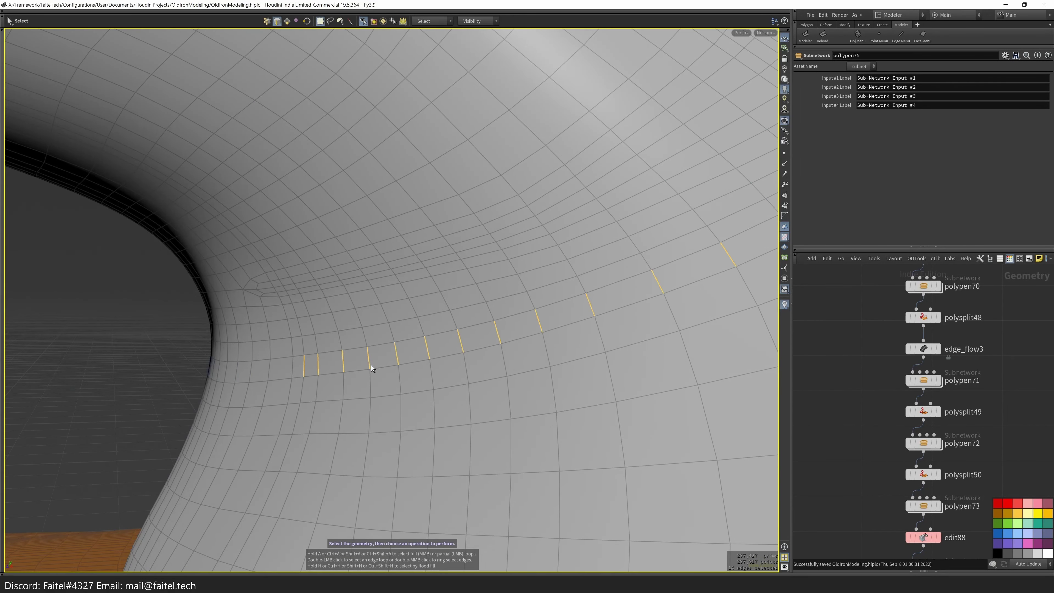
- Cut a new edge loop through the ring beside the bevelled corner
{"action": "key", "text": "p"}
{"action": "left_click_drag", "start_coordinate": [352, 287], "coordinate": [386, 253], "text": "alt"}
{"action": "mouse_move", "coordinate": [430, 329]}
{"action": "left_mouse_down", "text": "alt"}
{"action": "mouse_move", "coordinate": [454, 207]}
{"action": "mouse_move", "coordinate": [417, 226]}
{"action": "mouse_move", "coordinate": [363, 372]}
{"action": "mouse_move", "coordinate": [410, 370]}
{"action": "mouse_move", "coordinate": [307, 370]}
{"action": "mouse_move", "coordinate": [406, 364]}
{"action": "left_mouse_up", "text": "alt"}
{"action": "left_click_drag", "start_coordinate": [426, 378], "coordinate": [270, 301]}
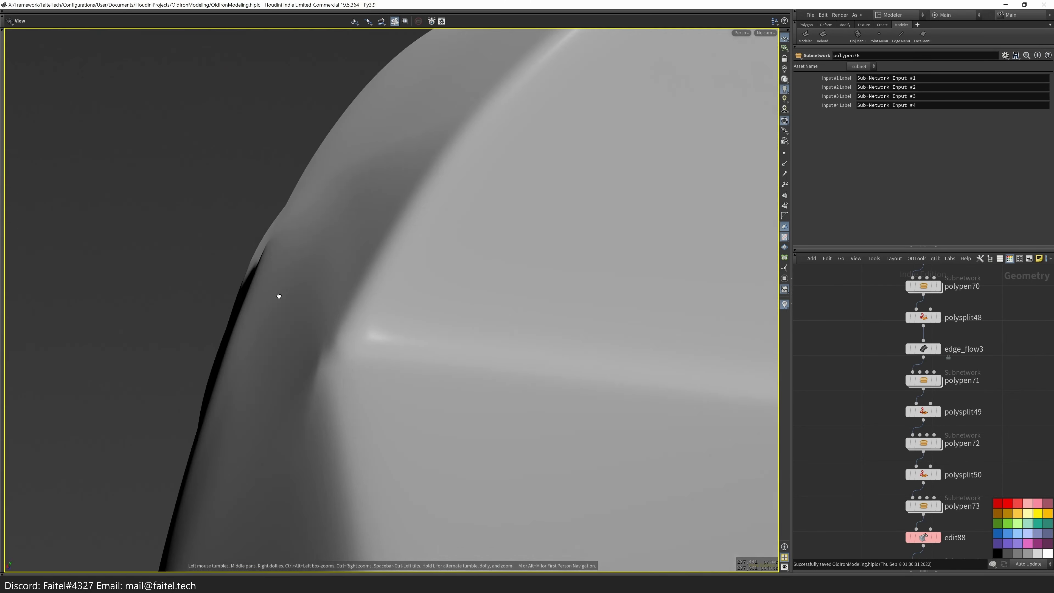
{"action": "key", "text": "s"}
{"action": "left_click_drag", "start_coordinate": [373, 357], "coordinate": [391, 394], "text": "alt"}
{"action": "left_click_drag", "start_coordinate": [381, 355], "coordinate": [356, 330], "text": "alt"}
{"action": "key", "text": "Escape"}
- Select corner point 5396 and nudge it with an Edit move
{"action": "key", "text": "s"}
{"action": "left_click", "coordinate": [348, 354], "text": "shift"}
{"action": "right_click_drag", "start_coordinate": [356, 331], "coordinate": [400, 383]}
{"action": "key", "text": "t"}
{"action": "left_click_drag", "start_coordinate": [386, 373], "coordinate": [338, 296], "text": "alt"}
{"action": "key", "text": "s"}
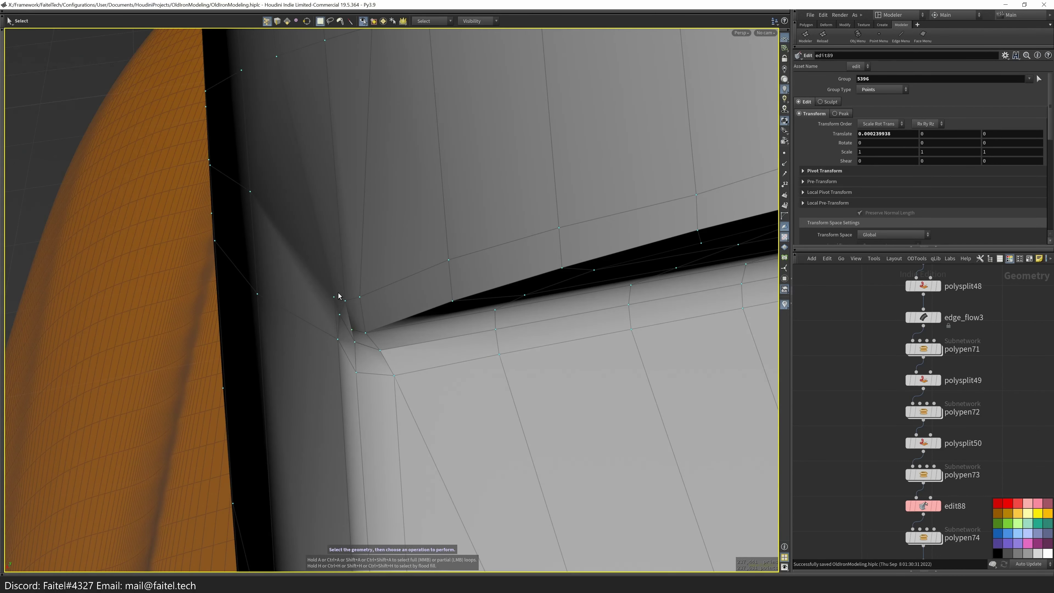
- Straighten the edges through points 1568, 5130, 5394 and 5396, then select surrounding faces
{"action": "key", "text": "shift+s"}
{"action": "left_click_drag", "start_coordinate": [365, 323], "coordinate": [333, 367], "text": "alt"}
{"action": "scroll", "coordinate": [334, 356], "scroll_direction": "down", "scroll_amount": 3}
{"action": "scroll", "coordinate": [311, 332], "scroll_direction": "up", "scroll_amount": 3}
{"action": "left_click", "coordinate": [284, 321], "text": "shift"}
{"action": "key", "text": "shift+q"}
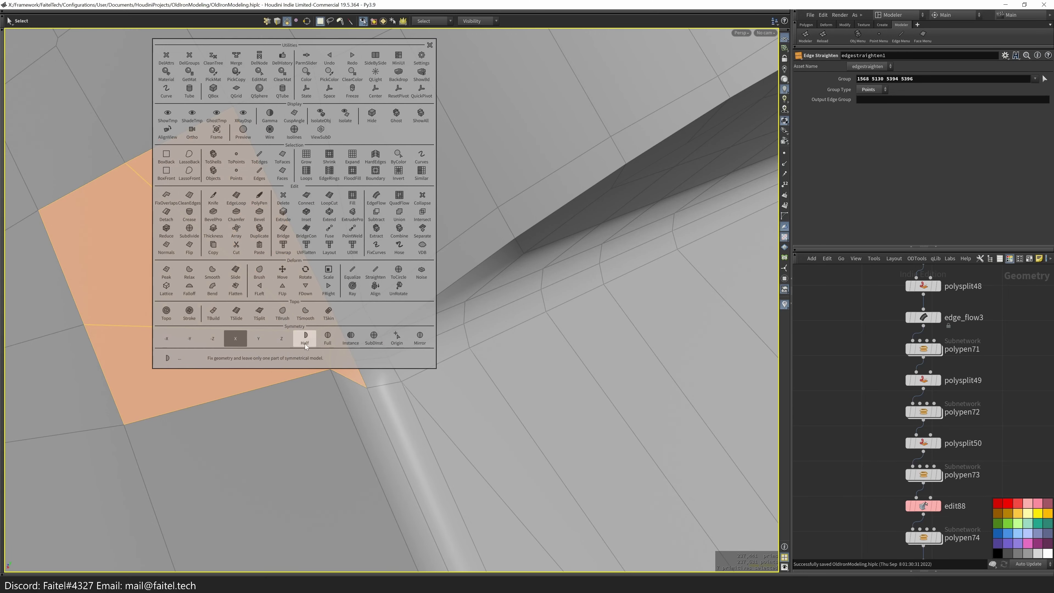
- Flatten the selected faces and three selected edges at the panel corner
{"action": "left_click", "coordinate": [235, 287]}
{"action": "left_click_drag", "start_coordinate": [332, 348], "coordinate": [342, 273], "text": "alt"}
{"action": "key", "text": "p"}
{"action": "key", "text": "s"}
{"action": "left_click", "coordinate": [342, 273]}
{"action": "left_click", "coordinate": [376, 334], "text": "shift"}
{"action": "left_click", "coordinate": [407, 423], "text": "shift"}
{"action": "key", "text": "Tab"}
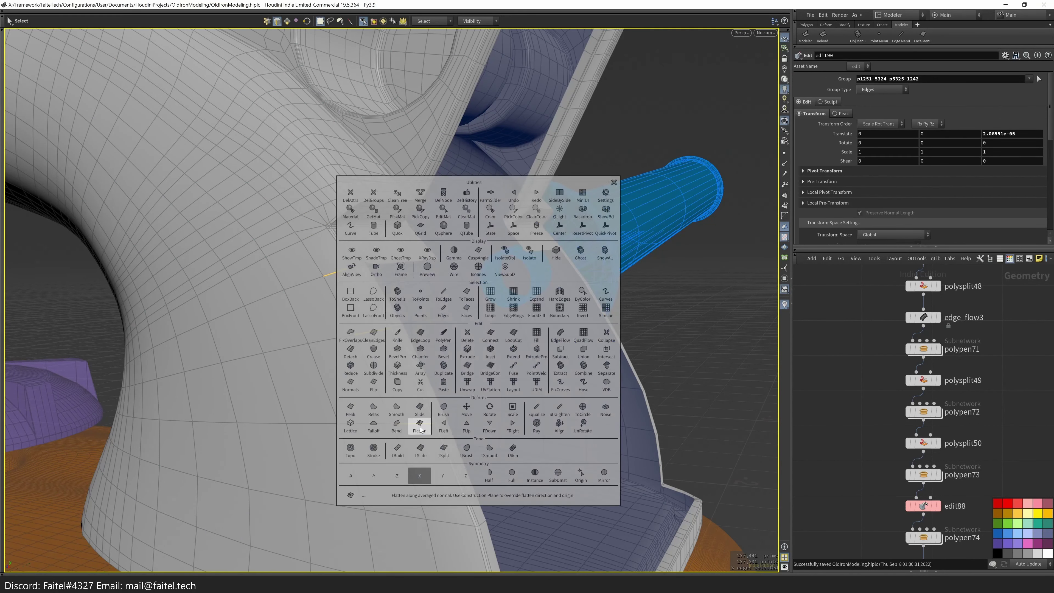
{"action": "left_click", "coordinate": [525, 371]}
- Slide an edge down-right along the surface with PolyPen
{"action": "left_click_drag", "start_coordinate": [525, 370], "coordinate": [513, 301], "text": "alt"}
{"action": "scroll", "coordinate": [451, 396], "scroll_direction": "up", "scroll_amount": 5}
{"action": "left_click_drag", "start_coordinate": [401, 212], "coordinate": [544, 356], "text": "alt"}
{"action": "key", "text": "p"}
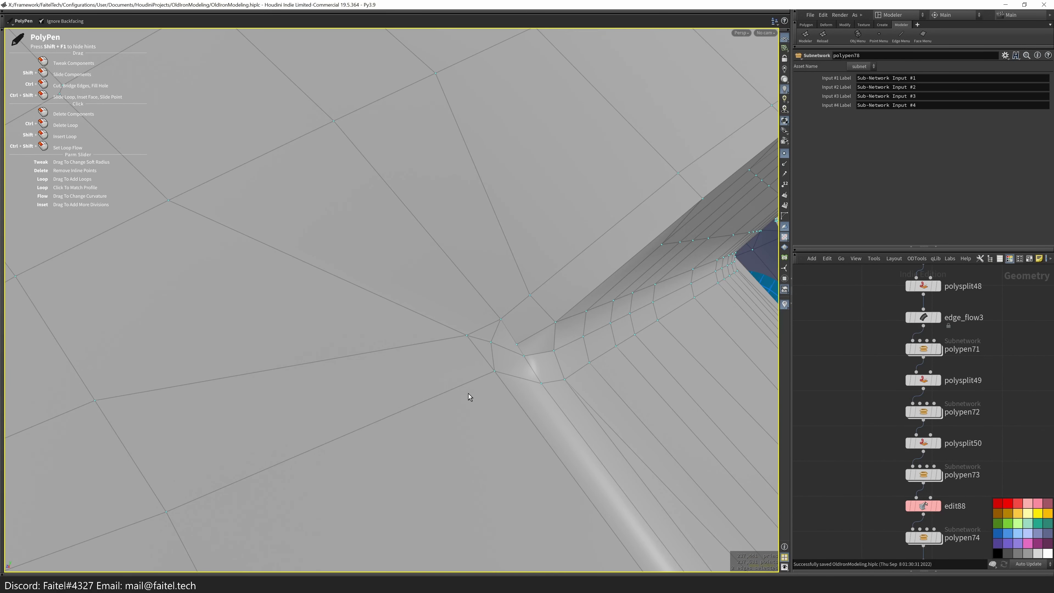
{"action": "left_click_drag", "start_coordinate": [455, 389], "coordinate": [500, 425]}
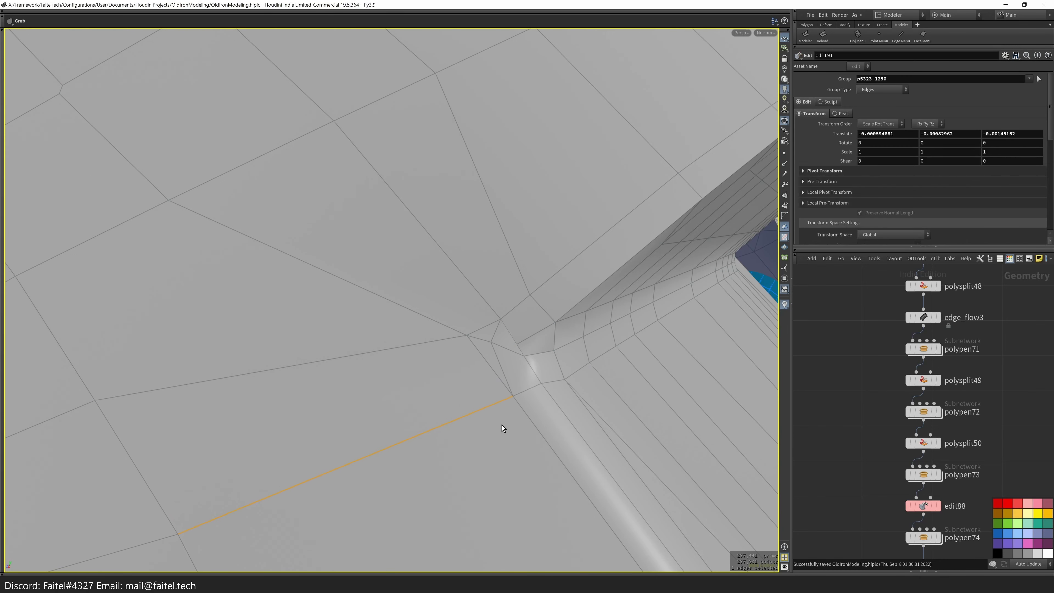
{"action": "key", "text": "p"}
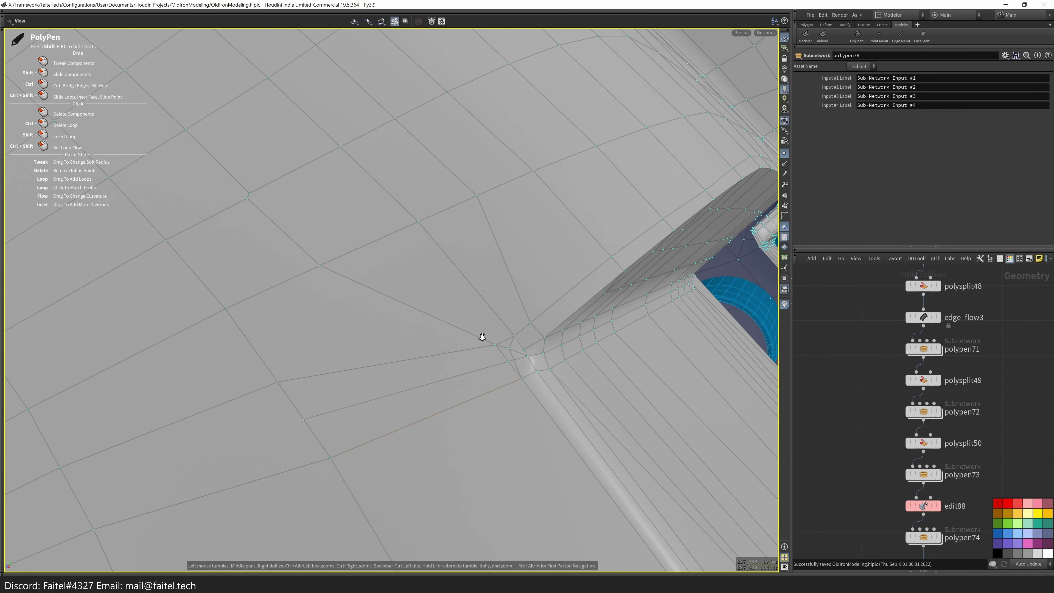
{"action": "middle_click_drag", "start_coordinate": [416, 370], "coordinate": [558, 393], "text": "alt"}
{"action": "left_click_drag", "start_coordinate": [567, 363], "coordinate": [558, 328], "text": "alt"}
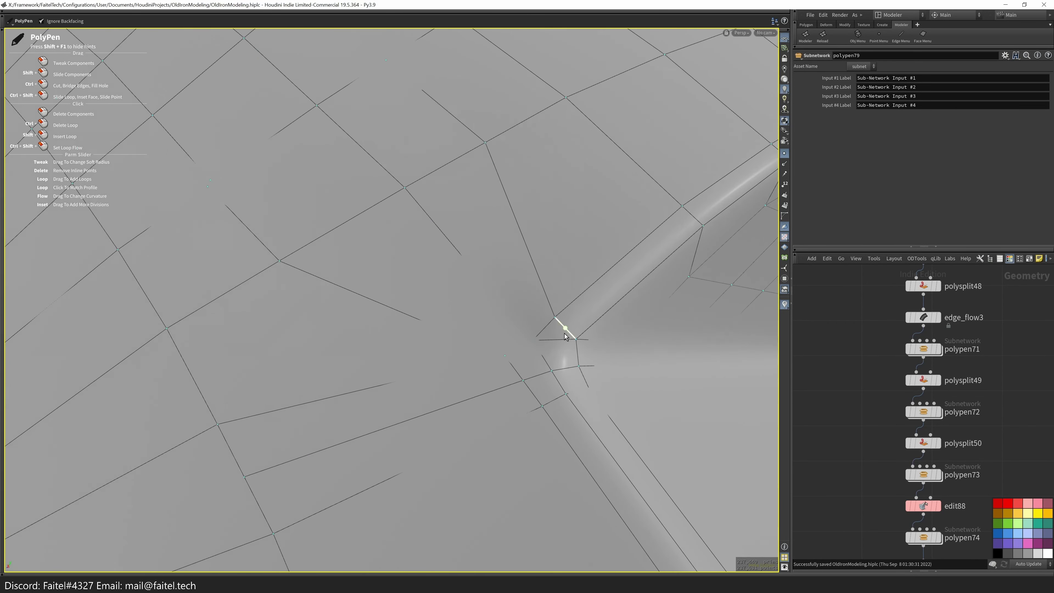
- Shift corner point 5130 slightly, about 0.000258 in X and 2.9e-05 in Z
{"action": "key", "text": "s"}
{"action": "left_click", "coordinate": [536, 355]}
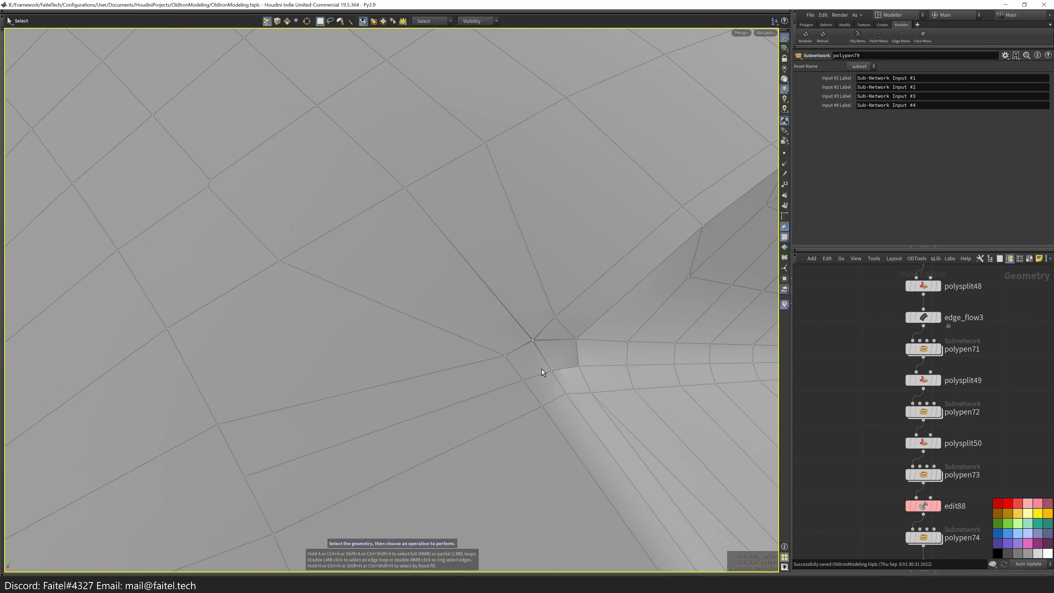
{"action": "key", "text": "r"}
{"action": "key", "text": "t"}
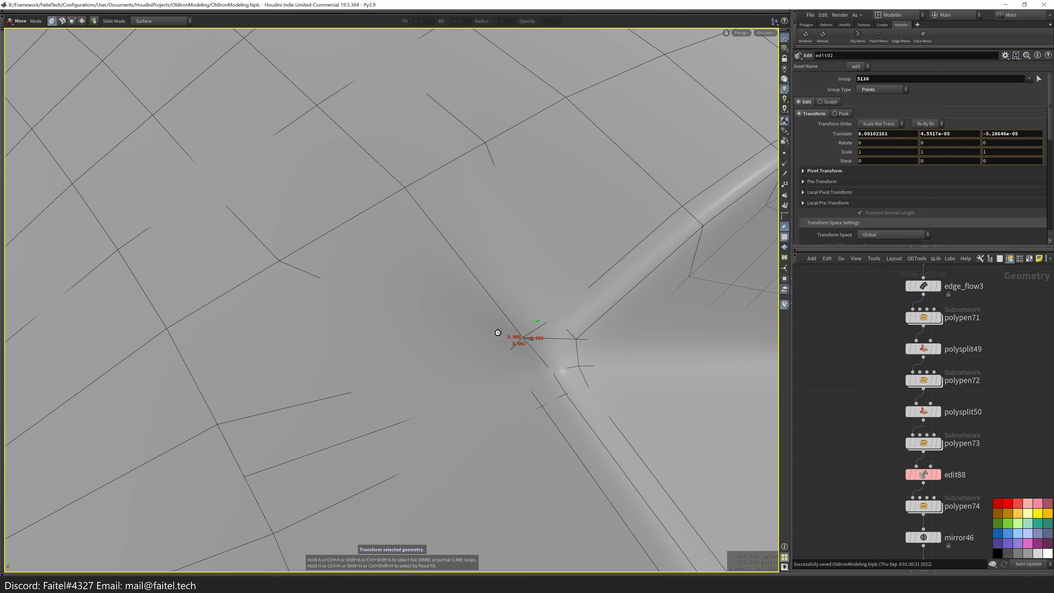
{"action": "left_click_drag", "start_coordinate": [540, 361], "coordinate": [582, 217]}
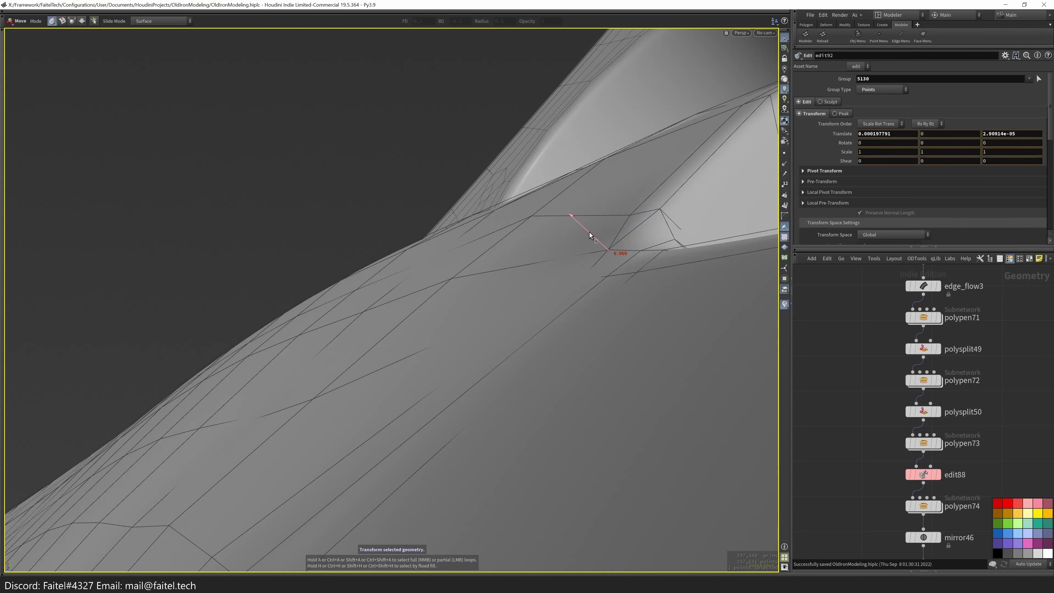
{"action": "scroll", "coordinate": [590, 235], "scroll_direction": "up", "scroll_amount": 10}
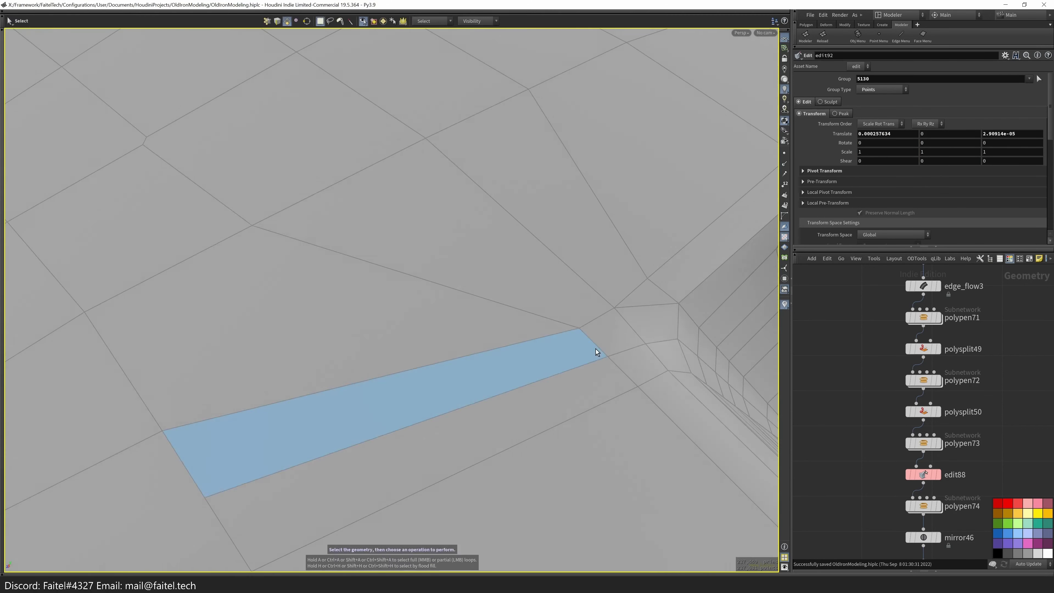
{"action": "key", "text": "space"}
{"action": "left_click_drag", "start_coordinate": [591, 362], "coordinate": [510, 338]}
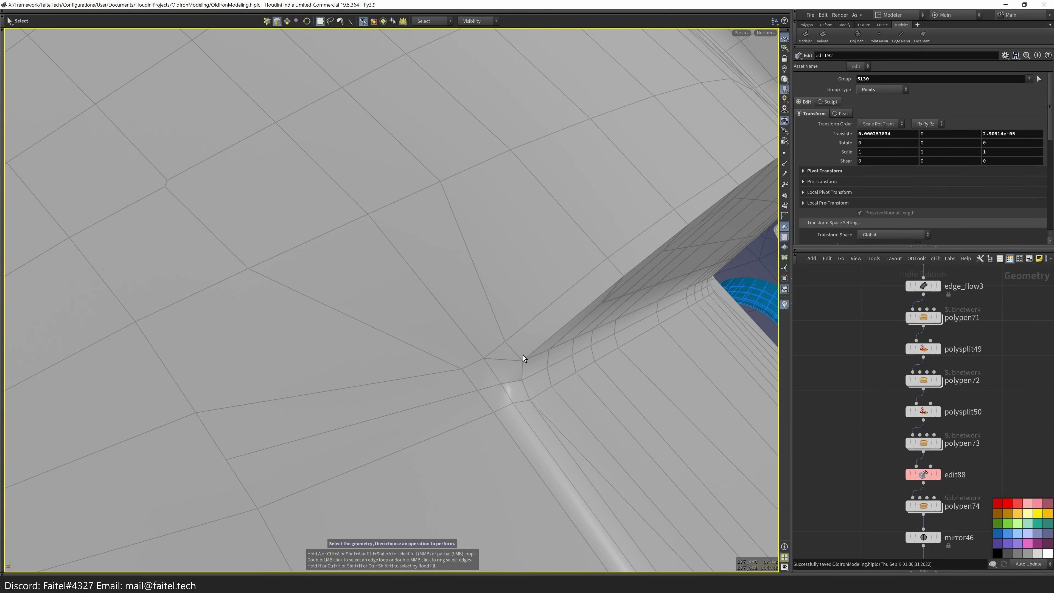
{"action": "key", "text": "q"}
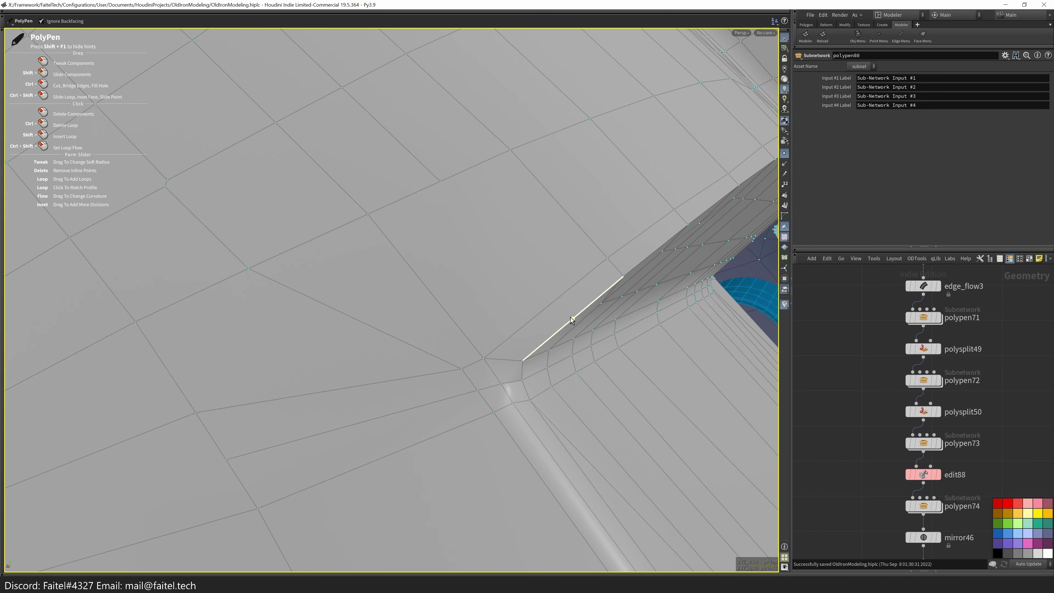
- Select a loop of nine edges near the ridge corner and Connect them
{"action": "left_click_drag", "start_coordinate": [518, 276], "coordinate": [455, 310]}
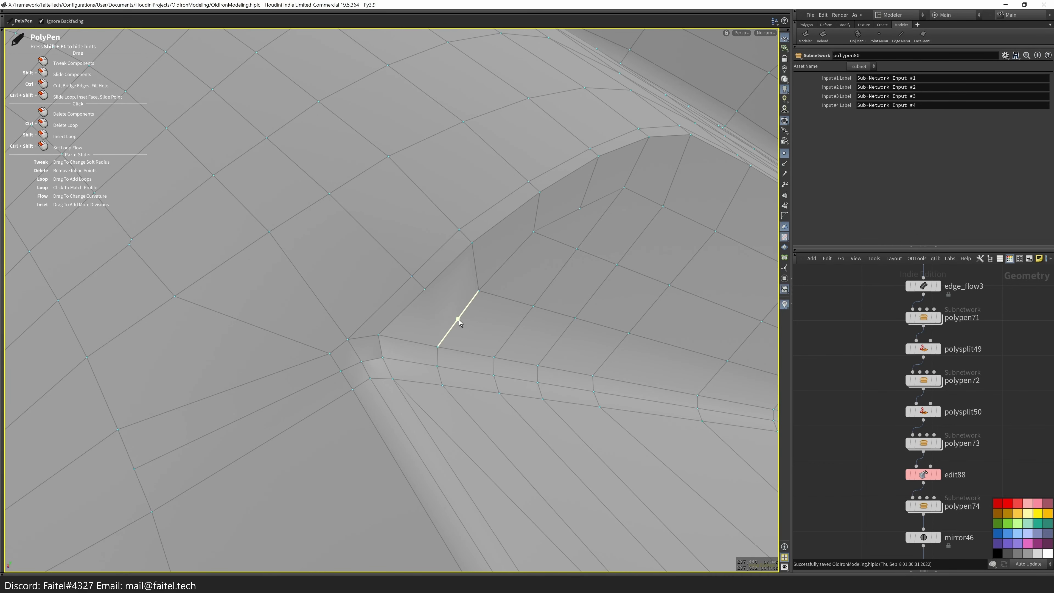
{"action": "left_click_drag", "start_coordinate": [585, 439], "coordinate": [409, 312]}
{"action": "key", "text": "s"}
{"action": "right_click", "coordinate": [521, 304]}
{"action": "left_click", "coordinate": [505, 310]}
{"action": "key", "text": "Caps_Lock"}
{"action": "left_click", "coordinate": [381, 311]}
{"action": "double_click", "coordinate": [412, 297]}
{"action": "key", "text": "c"}
- Start a PolyPen cut at the panel's inner corners and frame the corner
{"action": "left_click_drag", "start_coordinate": [481, 331], "coordinate": [620, 306], "text": "alt"}
{"action": "key", "text": "p"}
{"action": "left_click_drag", "start_coordinate": [731, 304], "coordinate": [402, 348], "text": "alt"}
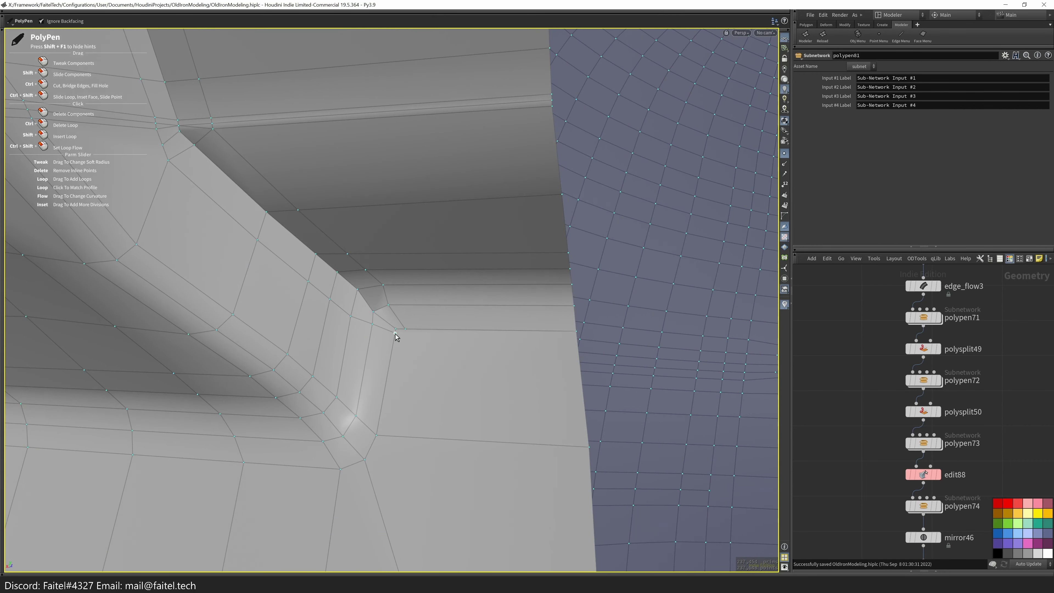
{"action": "left_click_drag", "start_coordinate": [408, 340], "coordinate": [382, 272], "text": "alt"}
{"action": "left_click_drag", "start_coordinate": [711, 411], "coordinate": [516, 336], "text": "alt"}
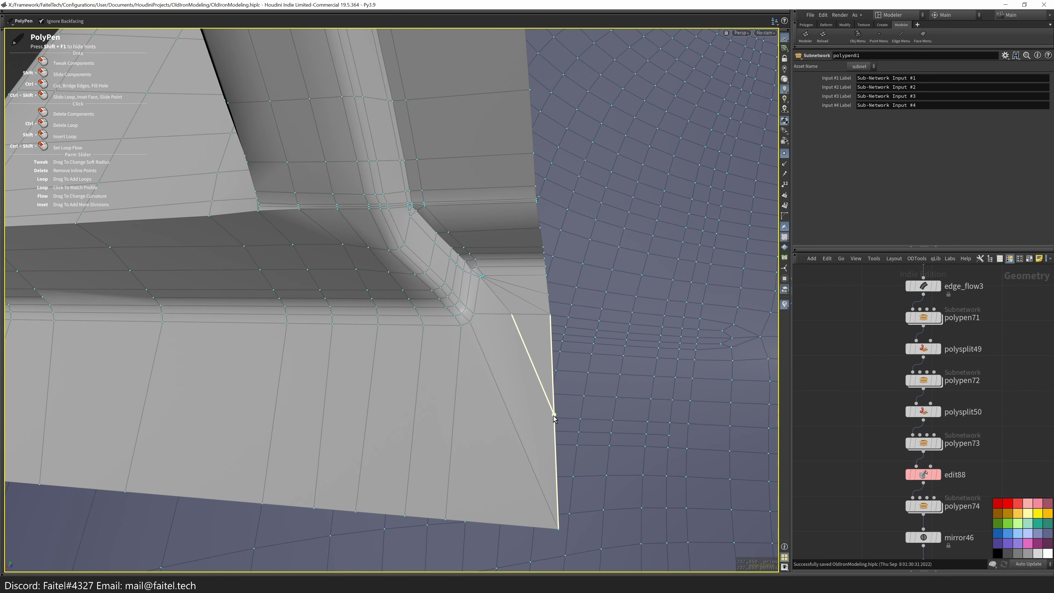
{"action": "left_click_drag", "start_coordinate": [545, 386], "coordinate": [538, 283], "text": "alt"}
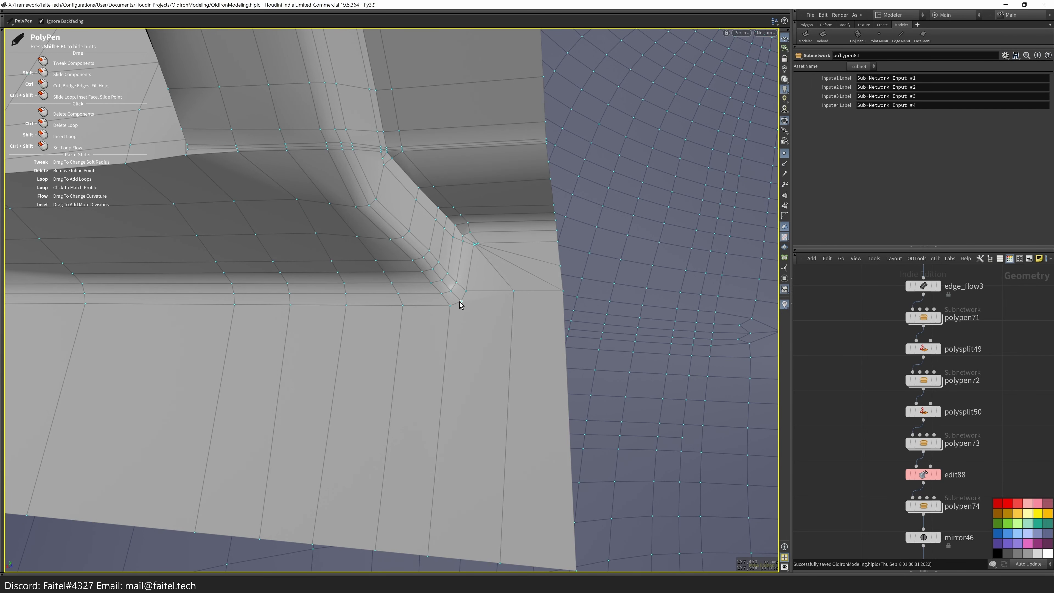
{"action": "left_click_drag", "start_coordinate": [452, 555], "coordinate": [439, 426], "text": "alt"}
{"action": "scroll", "coordinate": [439, 426], "scroll_direction": "up", "scroll_amount": 10}
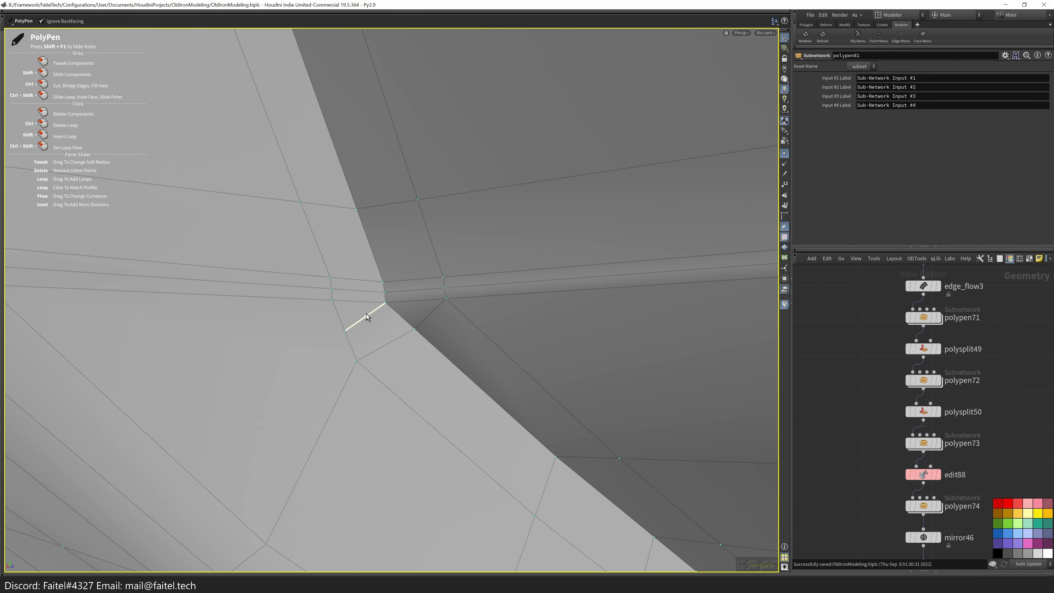
{"action": "left_click_drag", "start_coordinate": [364, 322], "coordinate": [400, 405], "text": "alt"}
{"action": "middle_click_drag", "start_coordinate": [400, 405], "coordinate": [356, 441], "text": "alt"}
{"action": "scroll", "coordinate": [361, 440], "scroll_direction": "up", "scroll_amount": 5}
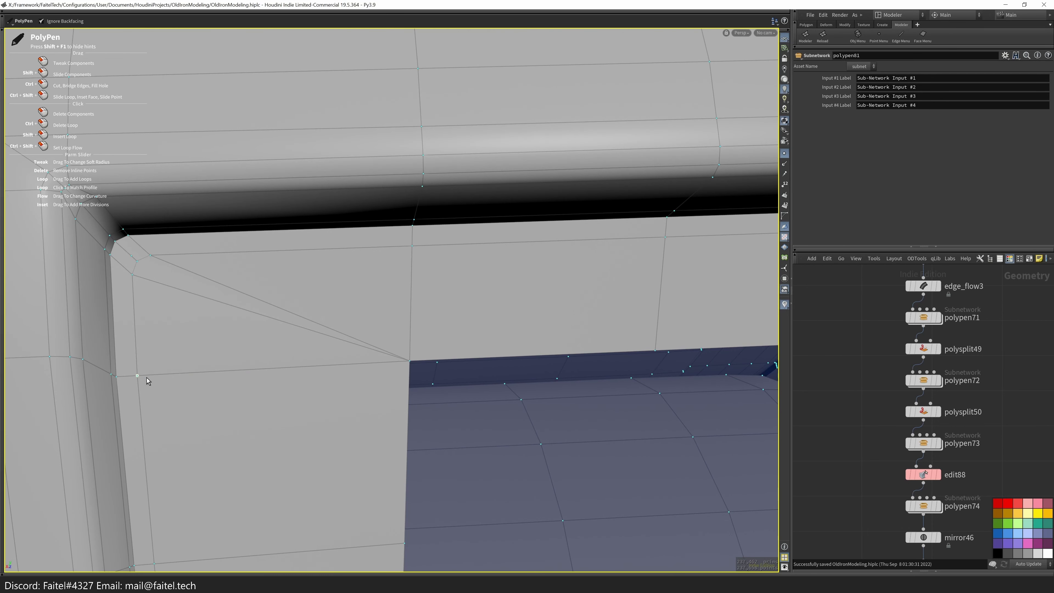
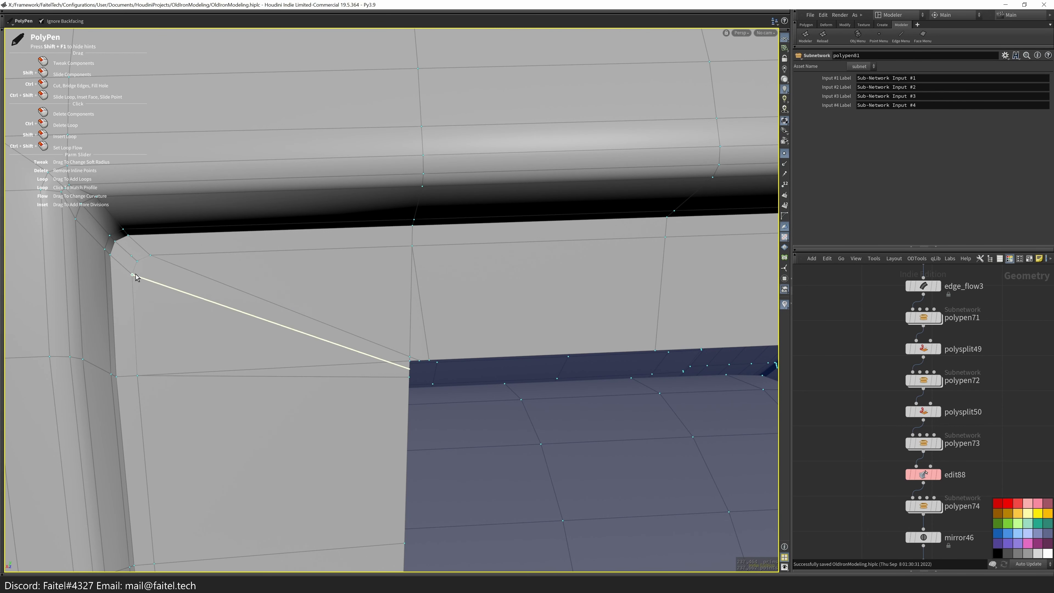
- With PolyPen, cut a new edge across the iron's corner face, then remove the unwanted edge
{"action": "left_click_drag", "start_coordinate": [137, 277], "coordinate": [133, 275], "text": "ctrl"}
{"action": "scroll", "coordinate": [443, 333], "scroll_direction": "up", "scroll_amount": 3}
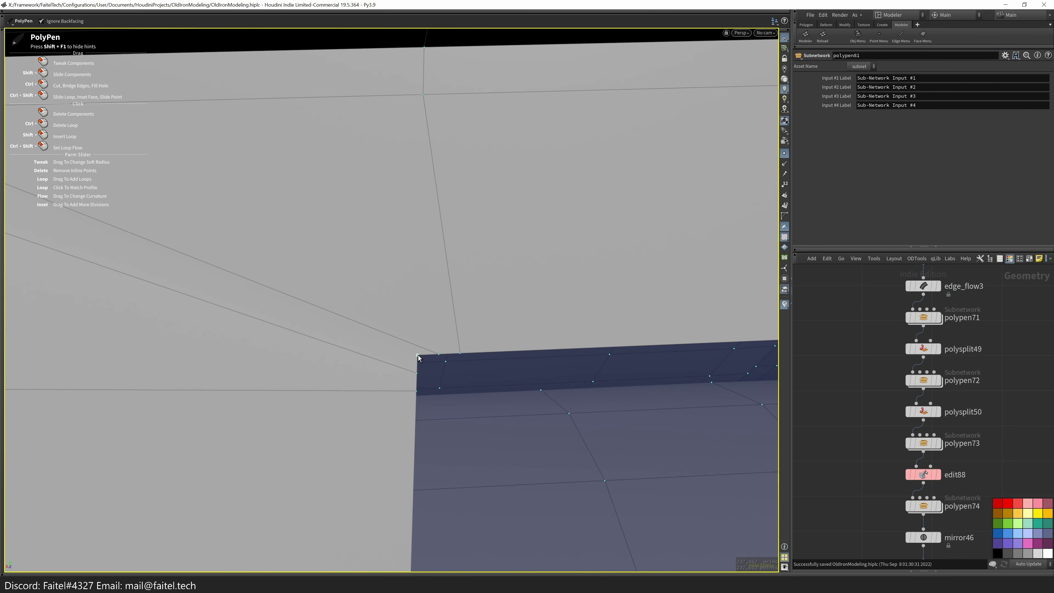
{"action": "left_click", "coordinate": [418, 355]}
{"action": "scroll", "coordinate": [412, 373], "scroll_direction": "down", "scroll_amount": 5}
{"action": "scroll", "coordinate": [267, 281], "scroll_direction": "up", "scroll_amount": 3}
- Blast the thin diagonal strip face, bridge the hole, and delete the long diagonal edge
{"action": "key", "text": "s"}
{"action": "left_click", "coordinate": [311, 307]}
{"action": "key", "text": "Delete"}
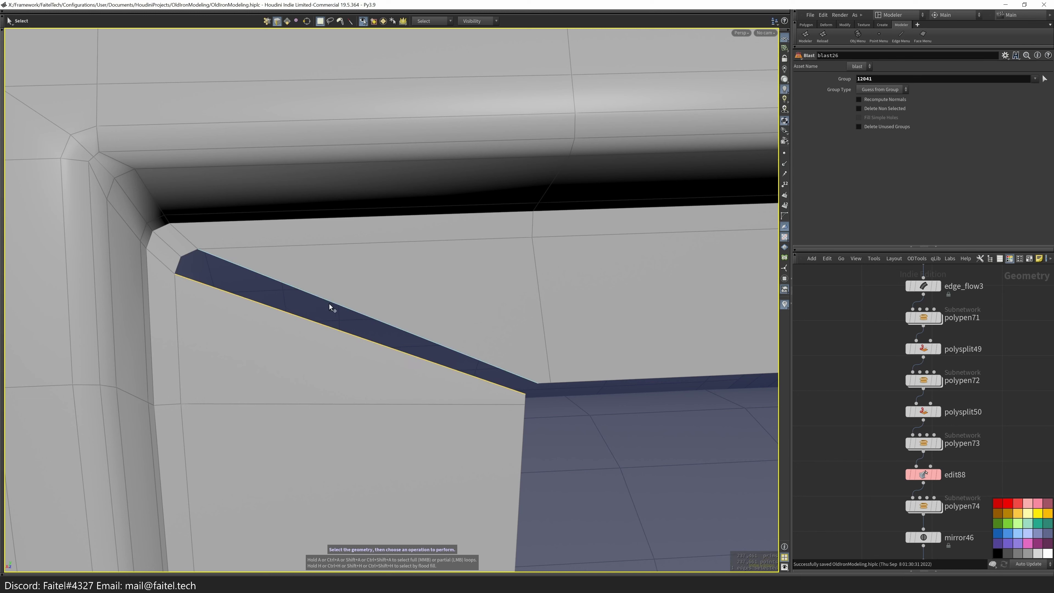
{"action": "key", "text": "b"}
{"action": "key", "text": "q"}
{"action": "left_click", "coordinate": [187, 265]}
- Orbit close to the inner corner and hide the wireframe over the shaded model
{"action": "left_click_drag", "start_coordinate": [308, 323], "coordinate": [371, 323]}
{"action": "right_click_drag", "start_coordinate": [195, 273], "coordinate": [322, 211]}
{"action": "mouse_move", "coordinate": [323, 211]}
{"action": "left_mouse_down"}
{"action": "mouse_move", "coordinate": [451, 321]}
{"action": "mouse_move", "coordinate": [388, 365]}
{"action": "mouse_move", "coordinate": [548, 349]}
{"action": "mouse_move", "coordinate": [522, 365]}
{"action": "mouse_move", "coordinate": [454, 290]}
{"action": "mouse_move", "coordinate": [280, 480]}
{"action": "mouse_move", "coordinate": [451, 409]}
{"action": "mouse_move", "coordinate": [328, 388]}
{"action": "left_mouse_up"}
{"action": "key", "text": "shift+w"}
{"action": "key", "text": "shift+w"}
{"action": "key", "text": "shift+w"}
- Pick a face on the iron body and tumble around the inner corner, toggling wire-over-shaded
{"action": "key", "text": "s"}
{"action": "left_click", "coordinate": [327, 388]}
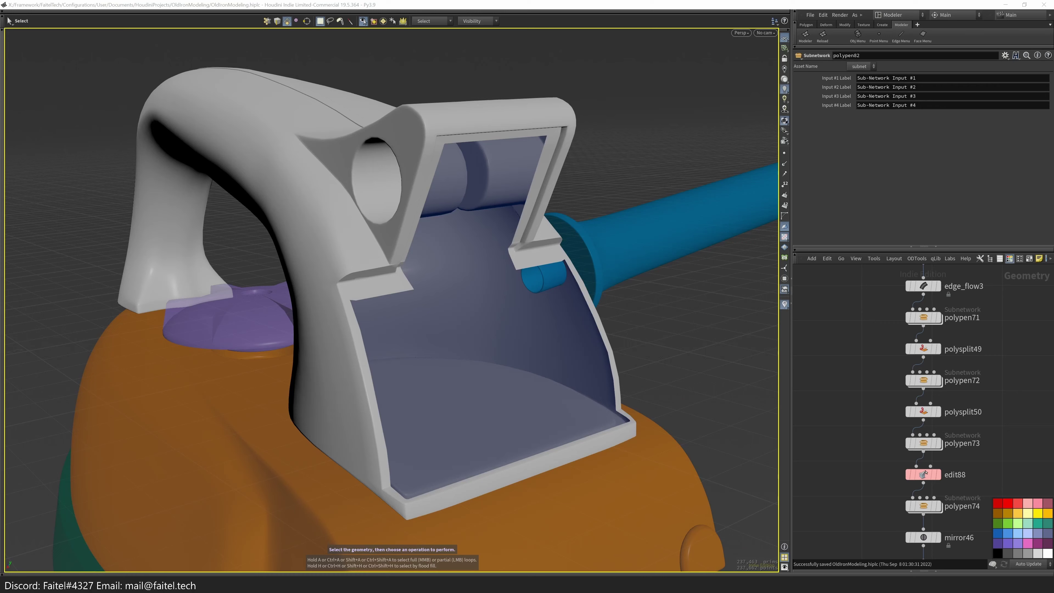
{"action": "left_click_drag", "start_coordinate": [510, 261], "coordinate": [435, 290]}
{"action": "key", "text": "shift+w"}
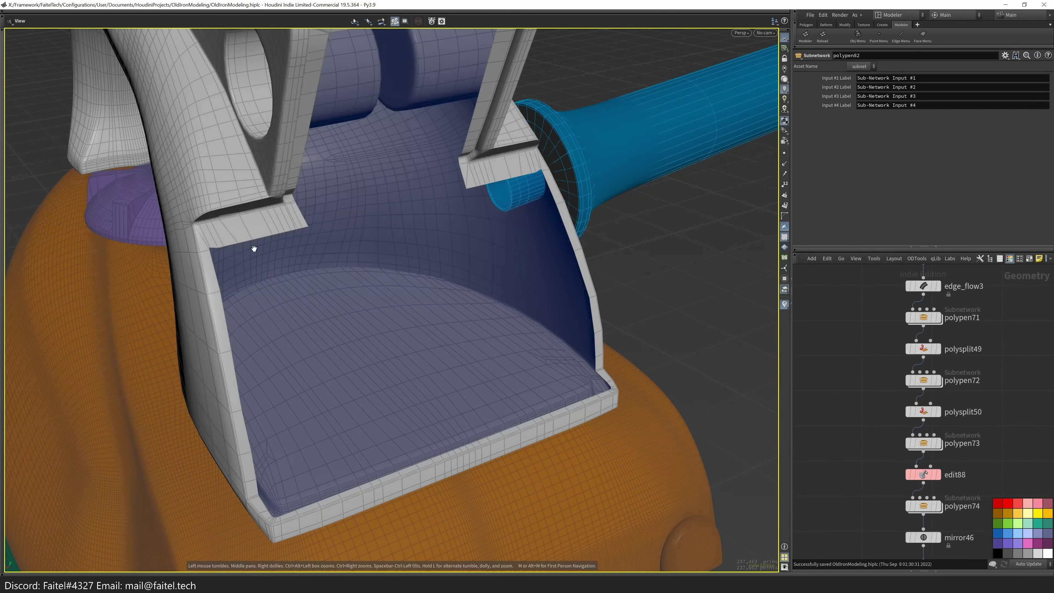
{"action": "left_click_drag", "start_coordinate": [254, 249], "coordinate": [249, 253]}
{"action": "key", "text": "shift+w"}
{"action": "key", "text": "shift+w"}
{"action": "key", "text": "shift+w"}
{"action": "left_click_drag", "start_coordinate": [306, 282], "coordinate": [346, 288]}
- Zoom the network editor to bring the pasted_geo1 and merge1 nodes into view
{"action": "key", "text": "s"}
{"action": "scroll", "coordinate": [852, 468], "scroll_direction": "down", "scroll_amount": 3}
{"action": "scroll", "coordinate": [852, 469], "scroll_direction": "down", "scroll_amount": 3}
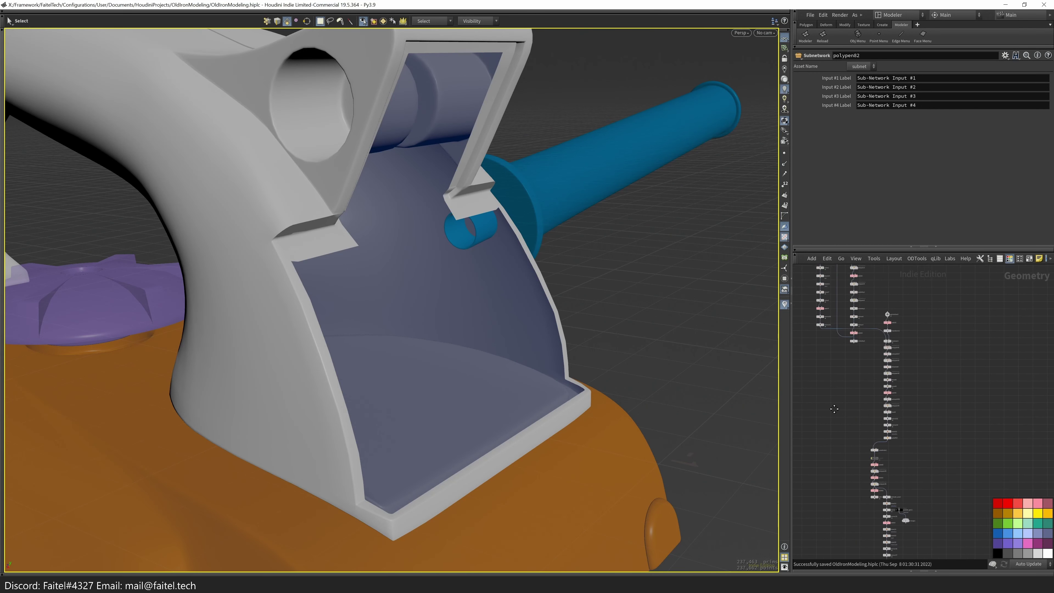
{"action": "scroll", "coordinate": [899, 342], "scroll_direction": "up", "scroll_amount": 5}
{"action": "scroll", "coordinate": [884, 350], "scroll_direction": "down", "scroll_amount": 8}
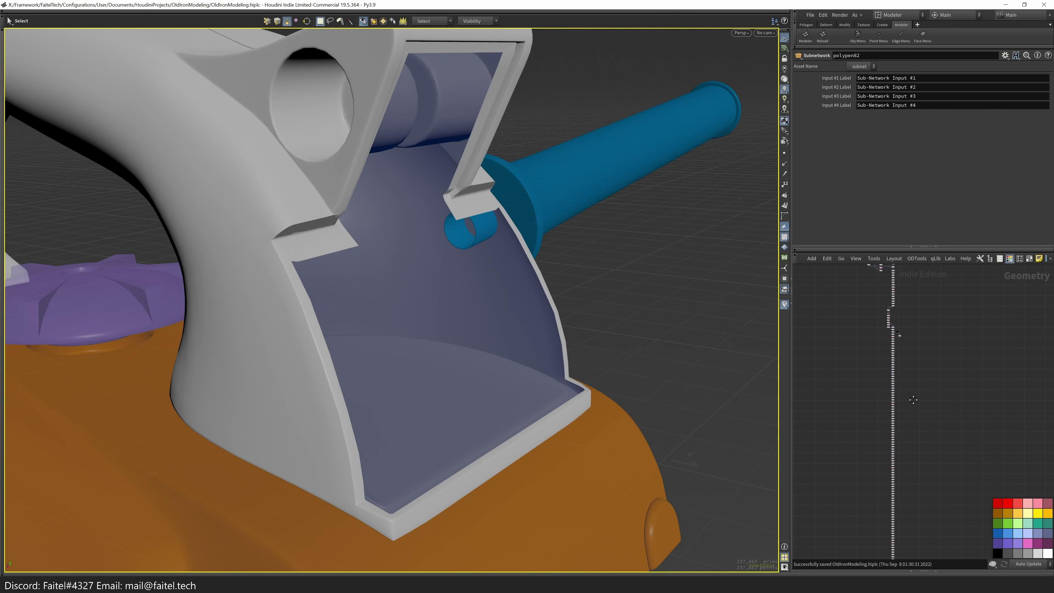
{"action": "scroll", "coordinate": [913, 400], "scroll_direction": "up", "scroll_amount": 8}
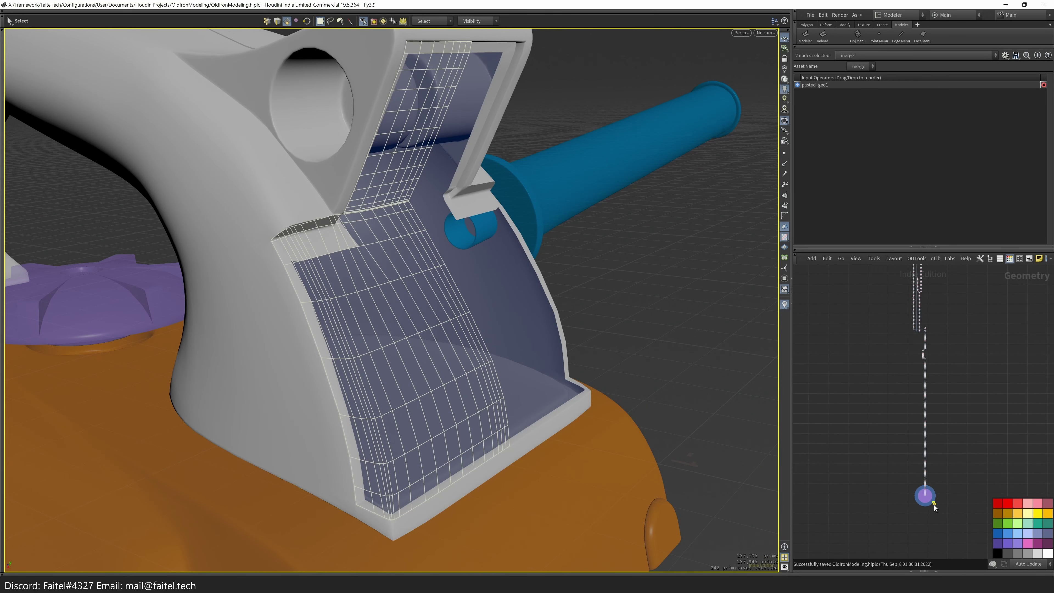
- Move merge1 beside polypen82, wire polypen82 in as its second input, and display merge1
{"action": "left_click", "coordinate": [976, 440]}
{"action": "left_click_drag", "start_coordinate": [976, 439], "coordinate": [876, 398]}
{"action": "scroll", "coordinate": [884, 402], "scroll_direction": "up", "scroll_amount": 5}
{"action": "key", "text": "space"}
{"action": "left_click_drag", "start_coordinate": [536, 374], "coordinate": [546, 384]}
{"action": "scroll", "coordinate": [536, 341], "scroll_direction": "up", "scroll_amount": 6}
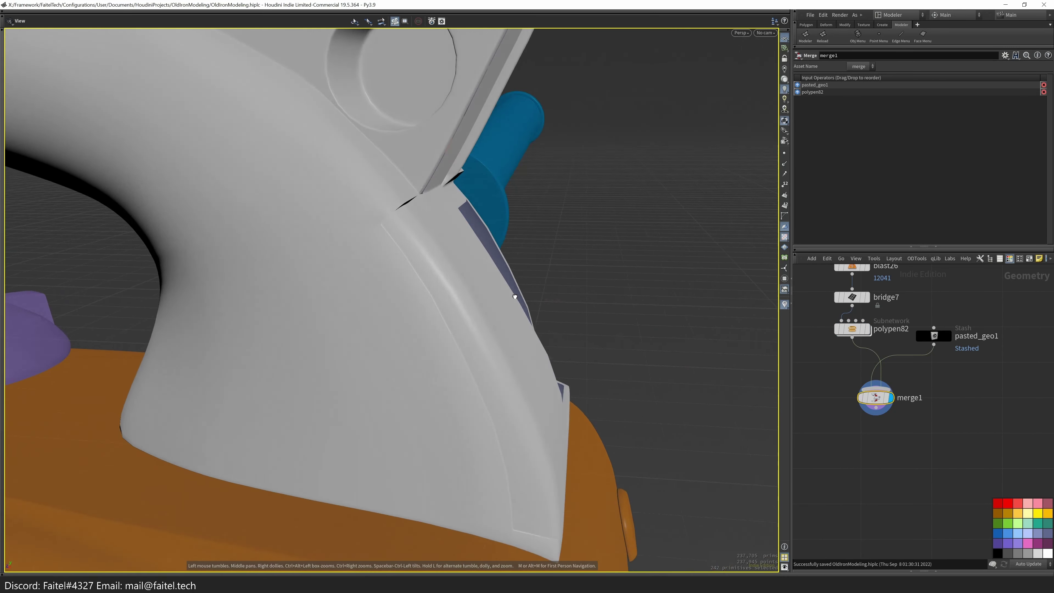
- Select pasted_geo1's top-edge points and raise them up to the iron body's edge (edit93)
{"action": "left_click_drag", "start_coordinate": [524, 303], "coordinate": [478, 249]}
{"action": "left_click", "coordinate": [945, 343]}
{"action": "left_click_drag", "start_coordinate": [689, 325], "coordinate": [453, 187]}
{"action": "left_click", "coordinate": [453, 183]}
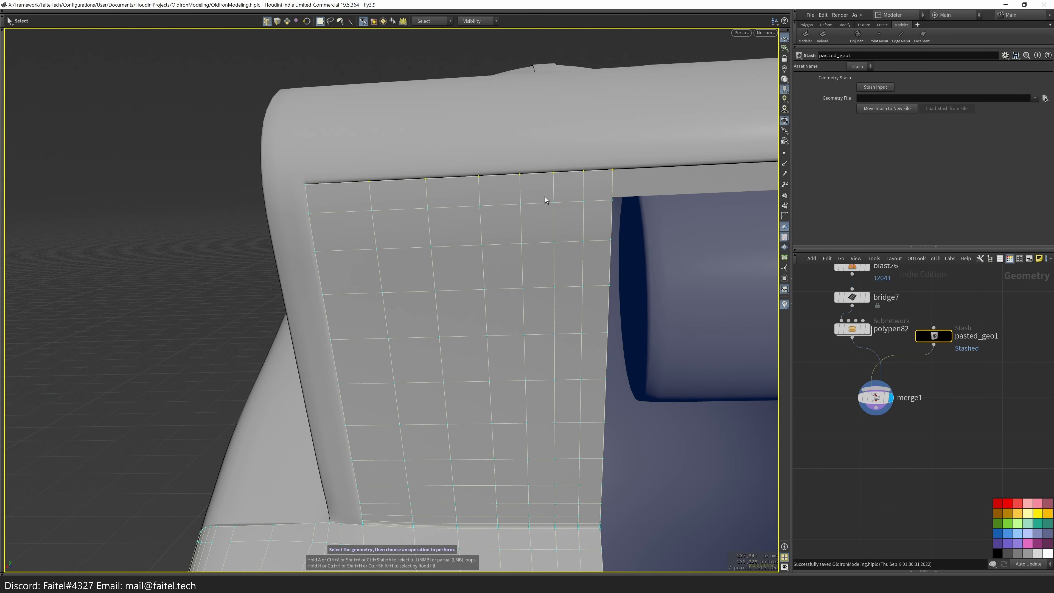
{"action": "key", "text": "t"}
{"action": "key", "text": "ctrl+z"}
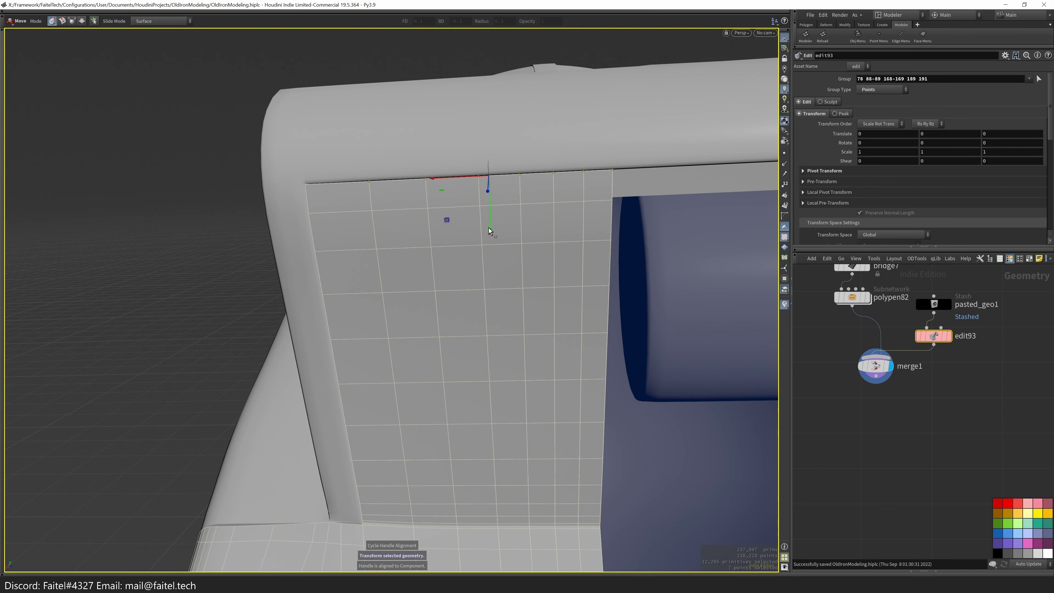
{"action": "key", "text": "s"}
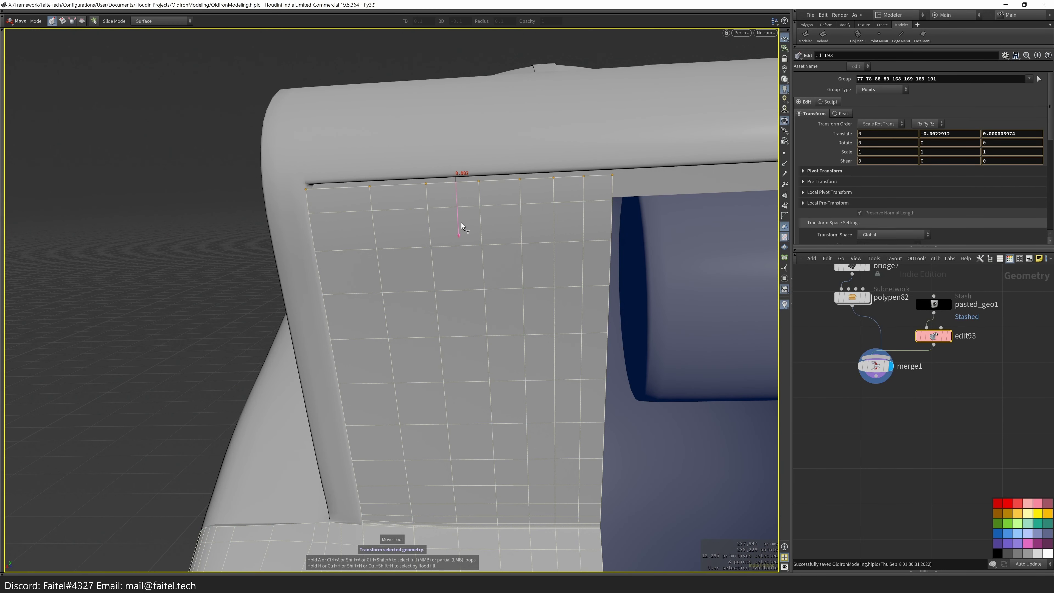
{"action": "left_click_drag", "start_coordinate": [463, 225], "coordinate": [461, 231]}
- Orbit to the patch's left side and box-select its left column of points
{"action": "key", "text": "s"}
{"action": "left_click_drag", "start_coordinate": [461, 231], "coordinate": [415, 216], "text": "alt"}
{"action": "left_click_drag", "start_coordinate": [337, 100], "coordinate": [390, 495]}
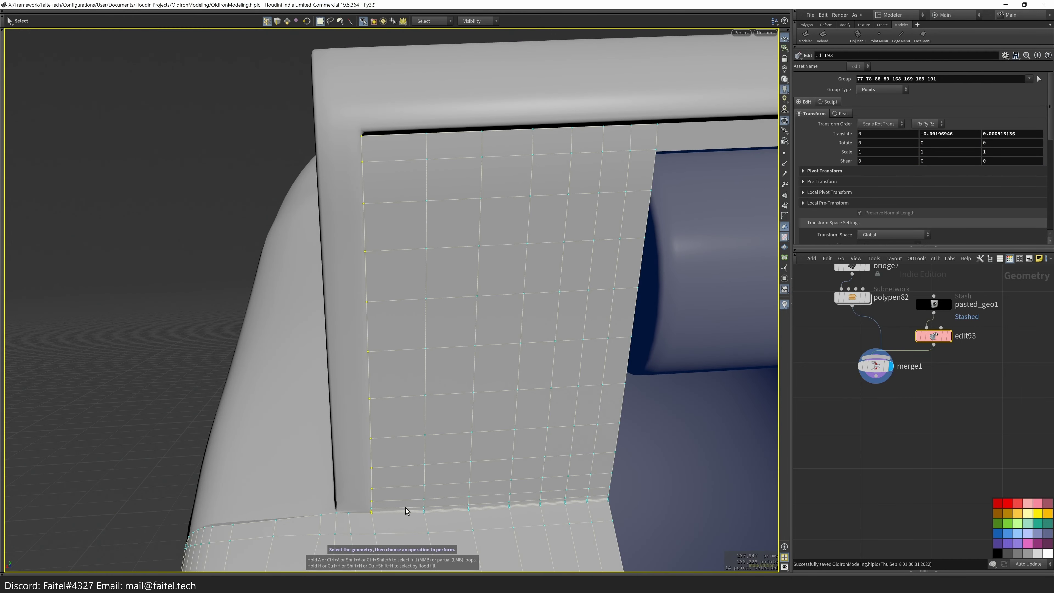
- Slide the patch's left point column flush against the body frame
{"action": "left_click_drag", "start_coordinate": [343, 354], "coordinate": [349, 353]}
{"action": "left_click_drag", "start_coordinate": [348, 353], "coordinate": [419, 349], "text": "alt"}
{"action": "right_click_drag", "start_coordinate": [419, 349], "coordinate": [453, 291], "text": "alt"}
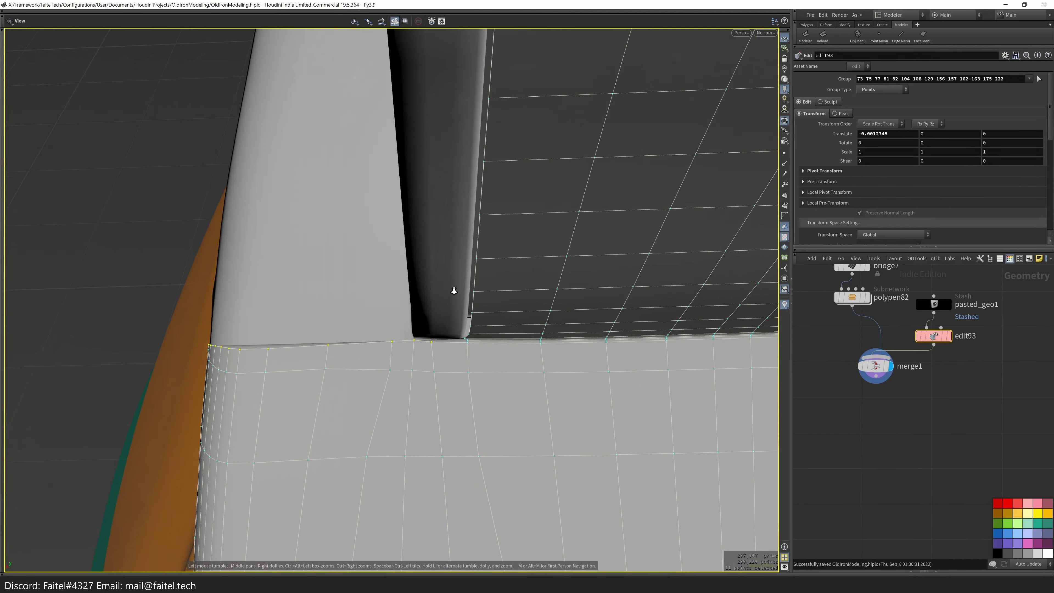
{"action": "key", "text": "s"}
{"action": "left_click_drag", "start_coordinate": [419, 367], "coordinate": [476, 346], "text": "alt"}
{"action": "key", "text": "s"}
{"action": "left_click_drag", "start_coordinate": [476, 345], "coordinate": [450, 357], "text": "alt"}
{"action": "mouse_move", "coordinate": [449, 356]}
{"action": "left_mouse_down", "text": "alt"}
{"action": "mouse_move", "coordinate": [525, 316]}
{"action": "mouse_move", "coordinate": [429, 363]}
{"action": "left_mouse_up", "text": "alt"}
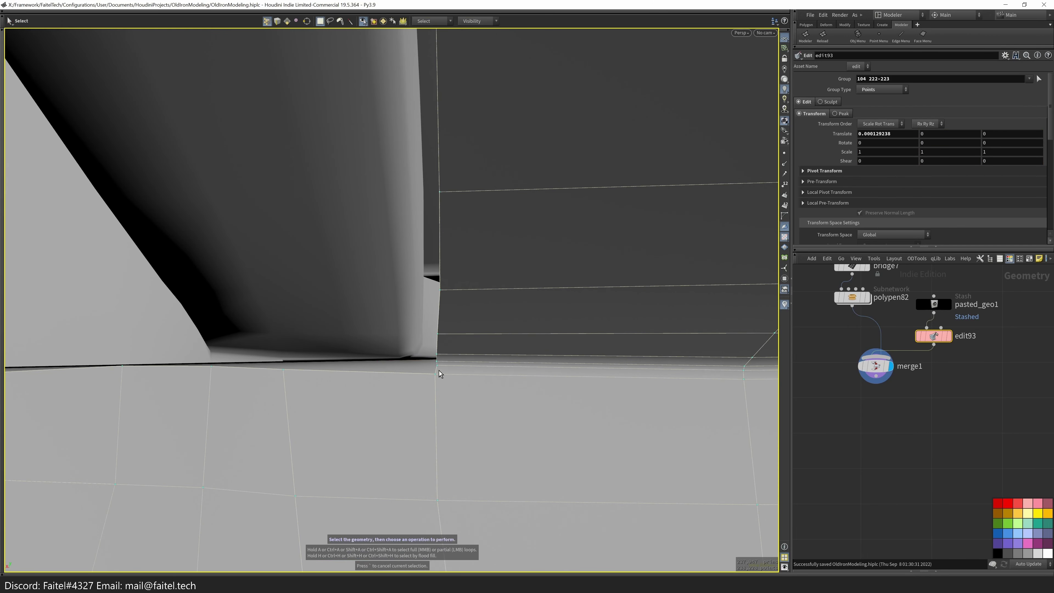
{"action": "key", "text": "ctrl+z"}
- Select the patch's corner points and seam points and slide them onto the frame's inner corner
{"action": "left_click_drag", "start_coordinate": [436, 383], "coordinate": [460, 375], "text": "alt"}
{"action": "left_click", "coordinate": [459, 376], "text": "shift"}
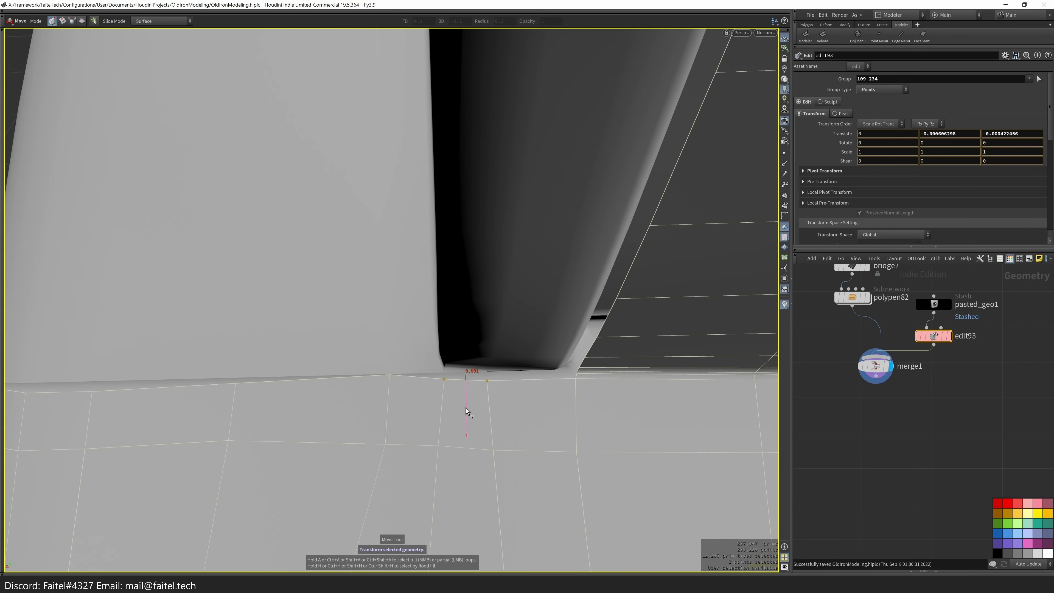
{"action": "left_click_drag", "start_coordinate": [436, 419], "coordinate": [514, 374], "text": "alt"}
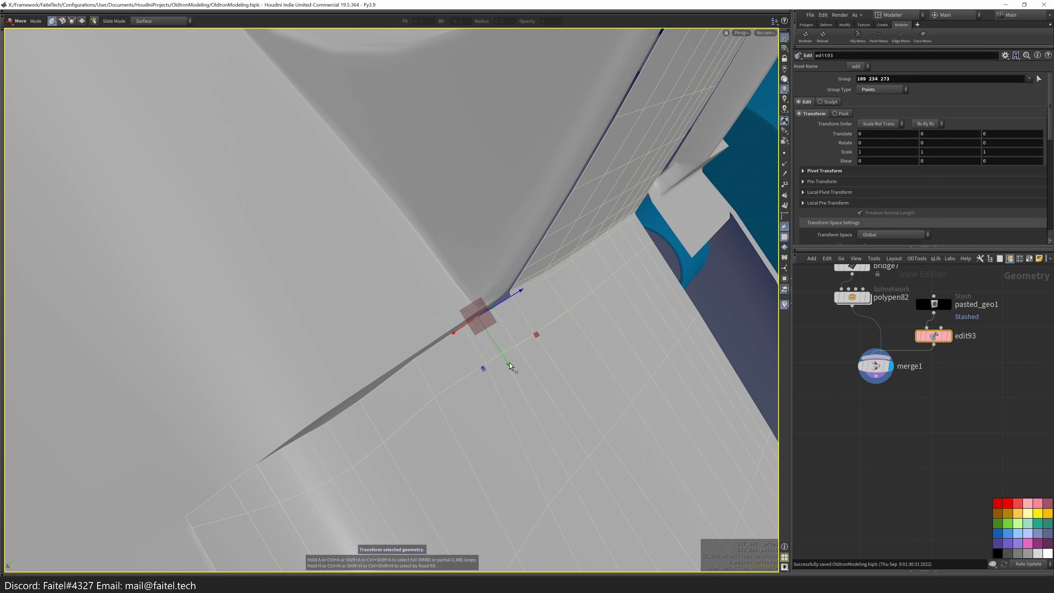
{"action": "left_click_drag", "start_coordinate": [511, 369], "coordinate": [503, 327]}
{"action": "key", "text": "s"}
{"action": "left_click", "coordinate": [440, 383]}
{"action": "left_click_drag", "start_coordinate": [447, 405], "coordinate": [236, 314]}
{"action": "left_click_drag", "start_coordinate": [236, 314], "coordinate": [327, 322]}
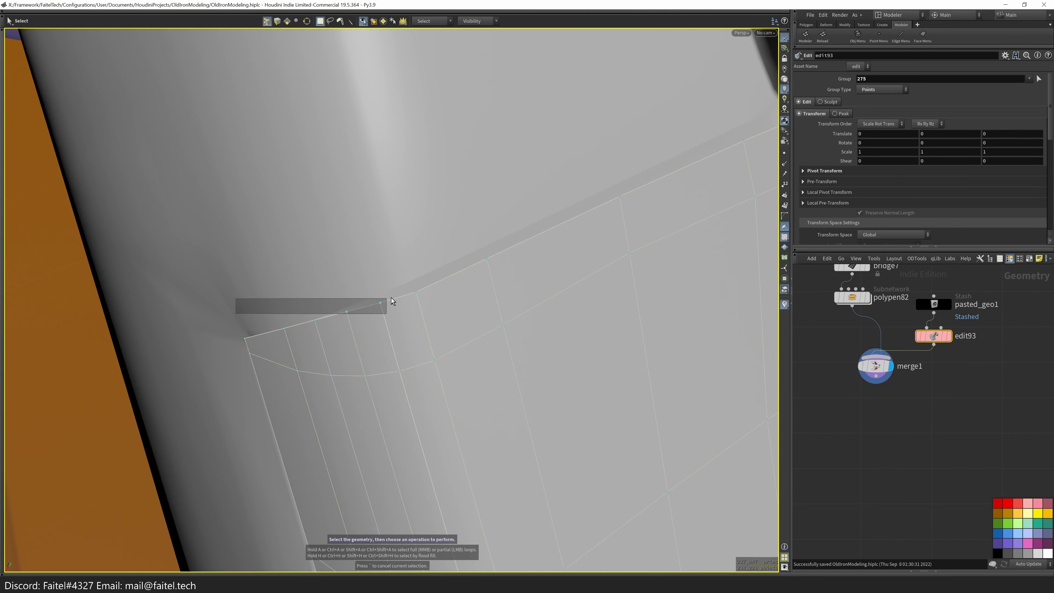
{"action": "left_click_drag", "start_coordinate": [348, 310], "coordinate": [349, 386]}
{"action": "left_click", "coordinate": [350, 329]}
{"action": "left_click_drag", "start_coordinate": [344, 349], "coordinate": [388, 367]}
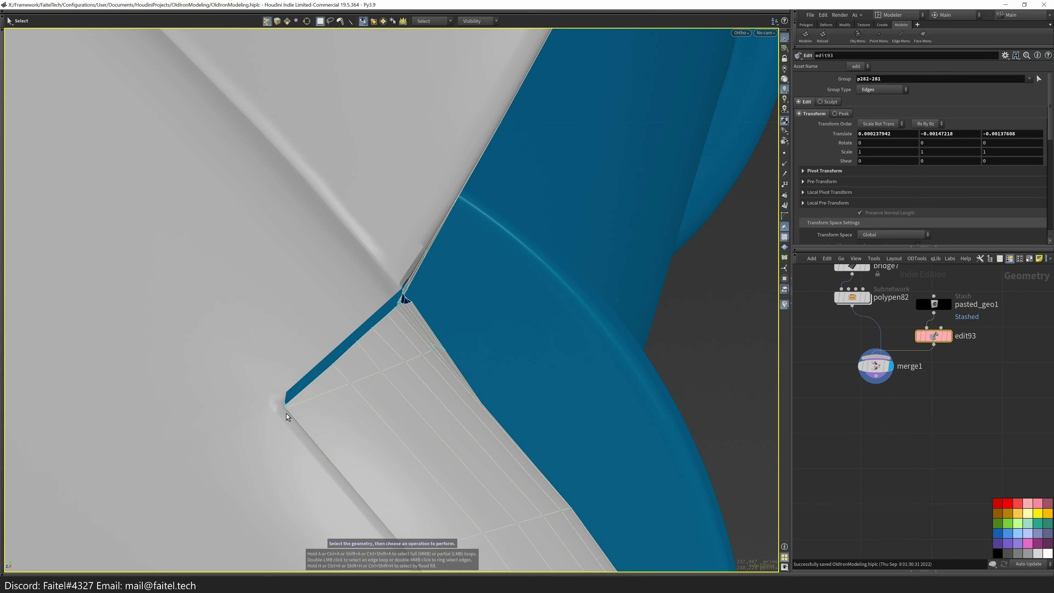
- Select a patch edge and slide a lower corner point along the body surface
{"action": "left_click_drag", "start_coordinate": [323, 440], "coordinate": [347, 439]}
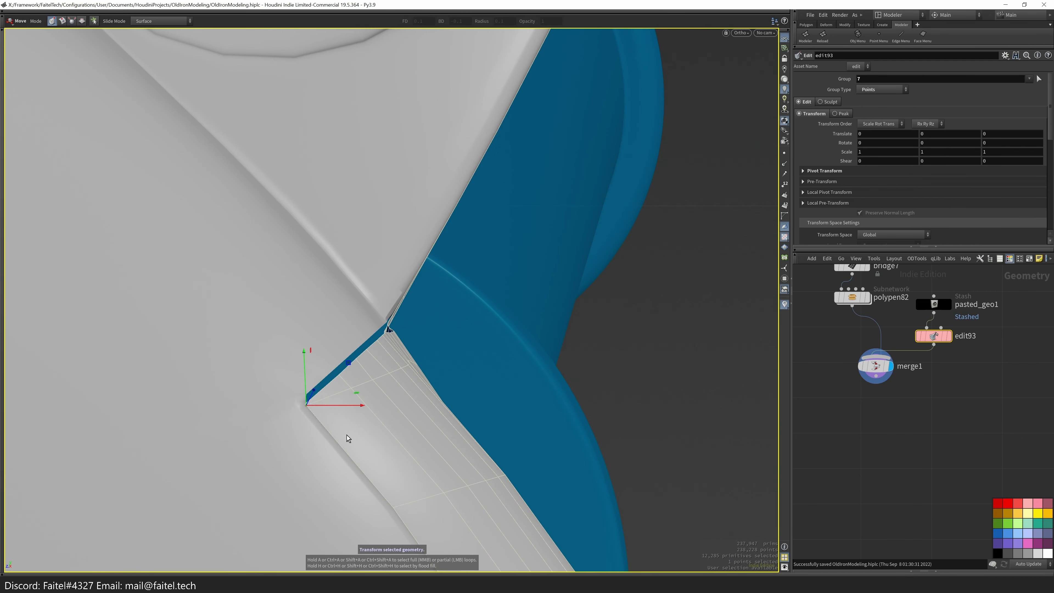
{"action": "left_click_drag", "start_coordinate": [458, 433], "coordinate": [378, 340]}
{"action": "left_click", "coordinate": [378, 341]}
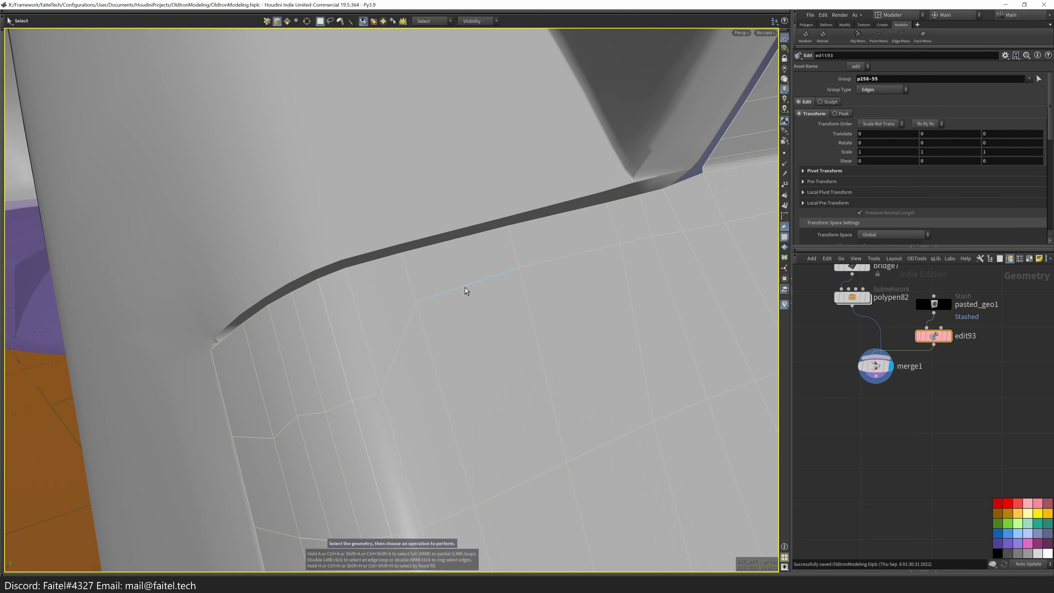
{"action": "key", "text": "s"}
{"action": "left_click_drag", "start_coordinate": [335, 438], "coordinate": [638, 277]}
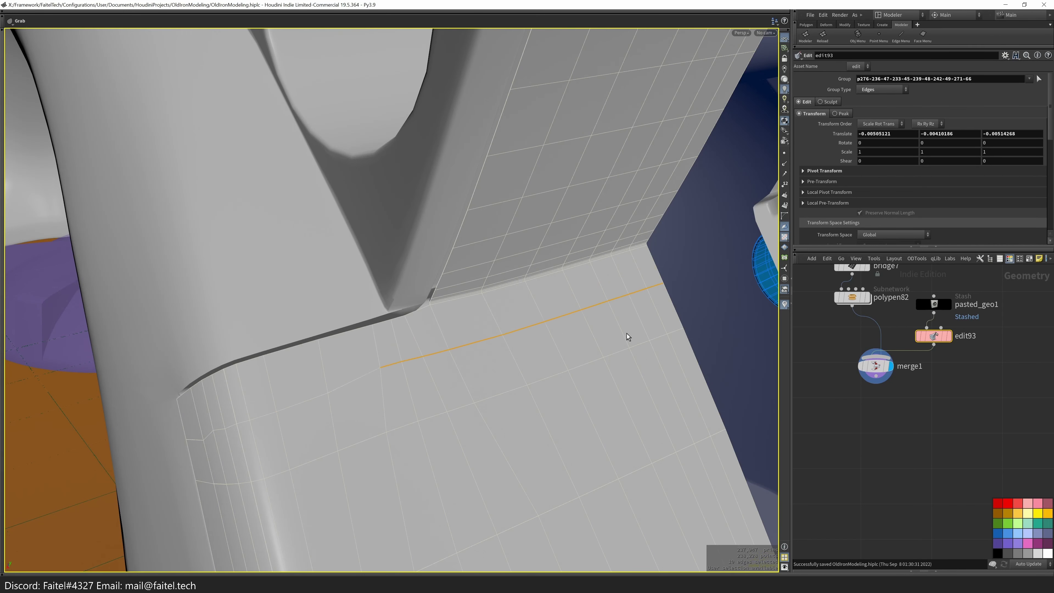
{"action": "left_click_drag", "start_coordinate": [404, 396], "coordinate": [324, 319]}
{"action": "key", "text": "t"}
{"action": "left_click_drag", "start_coordinate": [327, 369], "coordinate": [255, 195]}
{"action": "key", "text": "s"}
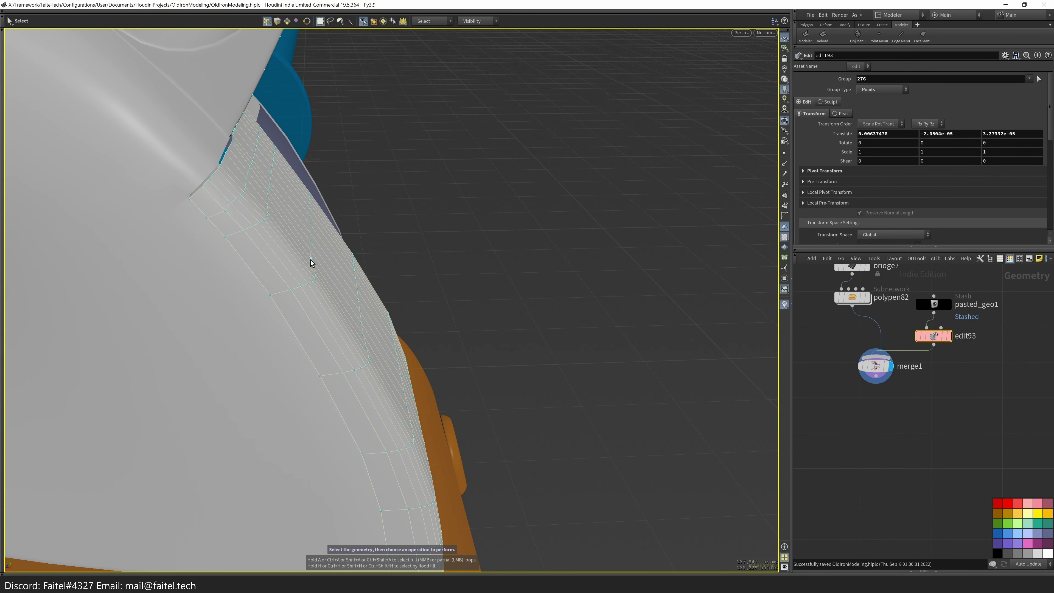
- Move the selected patch edges along the inner corner seam to close the gap
{"action": "key", "text": "4"}
{"action": "left_click_drag", "start_coordinate": [311, 262], "coordinate": [174, 251]}
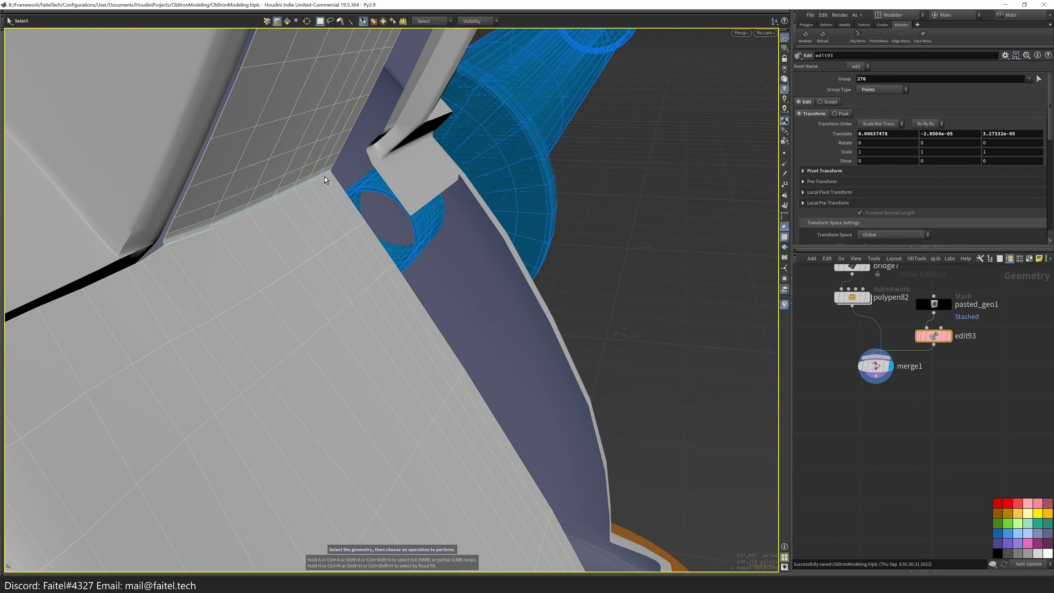
{"action": "key", "text": "s"}
{"action": "left_click_drag", "start_coordinate": [233, 230], "coordinate": [367, 237]}
{"action": "key", "text": "t"}
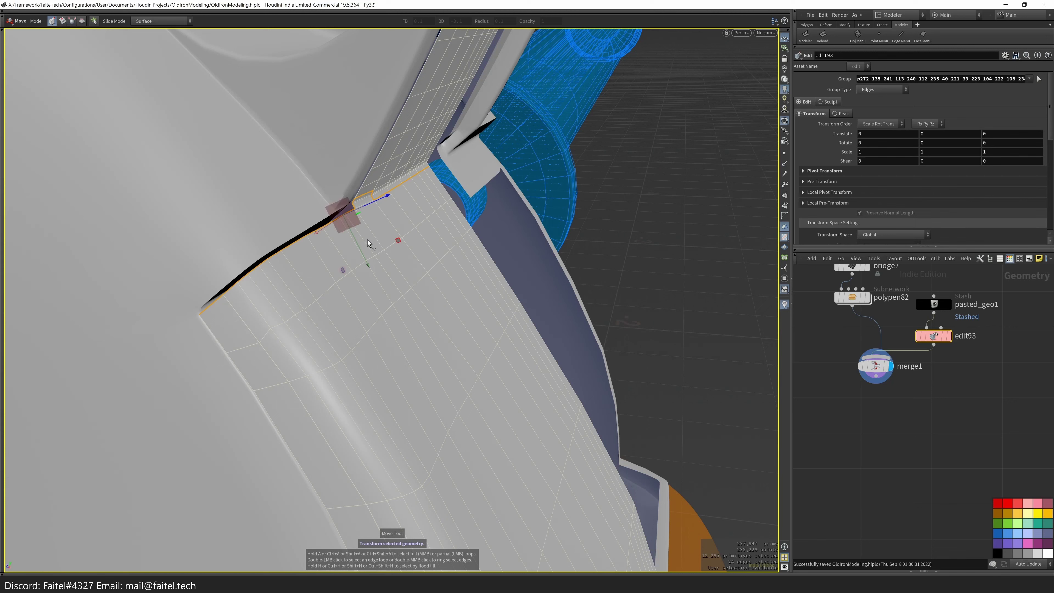
{"action": "key", "text": "s"}
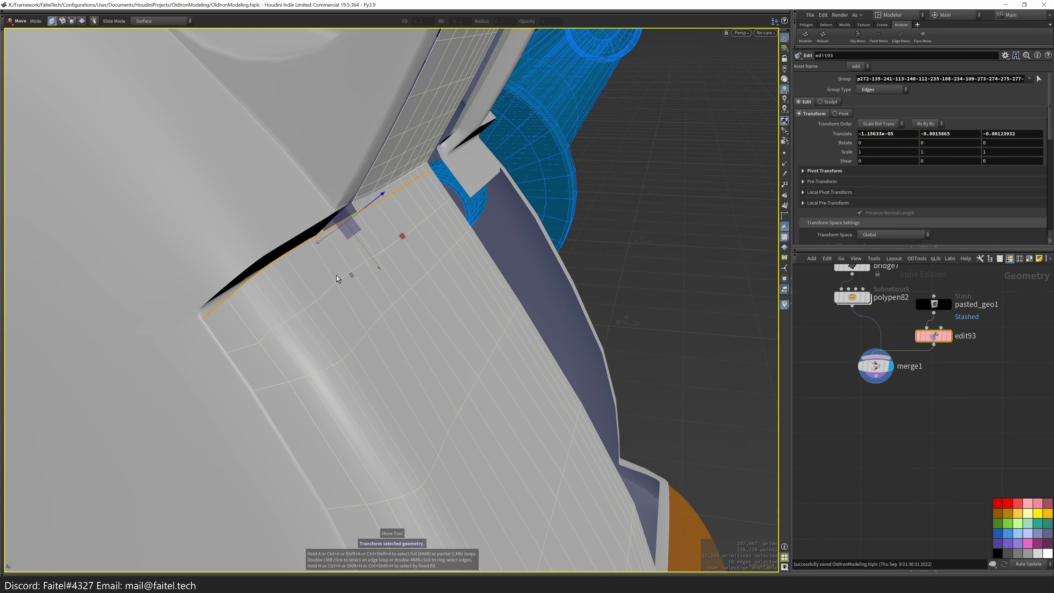
- In an orthographic side view, select the edge loop along the patch's curved outer rim
{"action": "key", "text": "space+3"}
{"action": "key", "text": "s"}
{"action": "scroll", "coordinate": [264, 313], "scroll_direction": "up", "scroll_amount": 3}
{"action": "scroll", "coordinate": [271, 370], "scroll_direction": "up", "scroll_amount": 3}
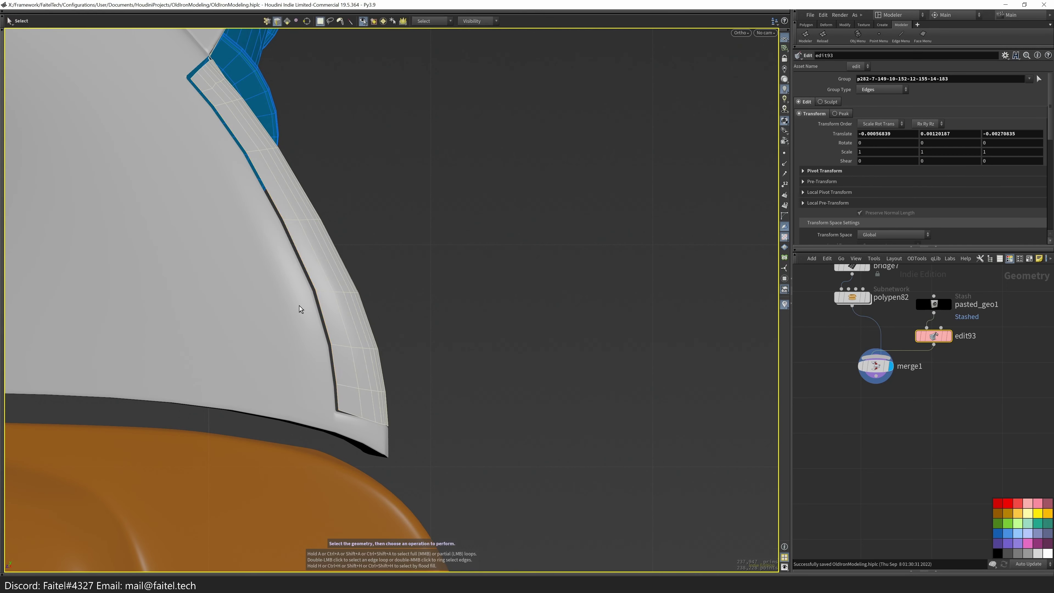
{"action": "left_click_drag", "start_coordinate": [327, 260], "coordinate": [366, 440]}
{"action": "double_click", "coordinate": [527, 371]}
{"action": "key", "text": "space+3"}
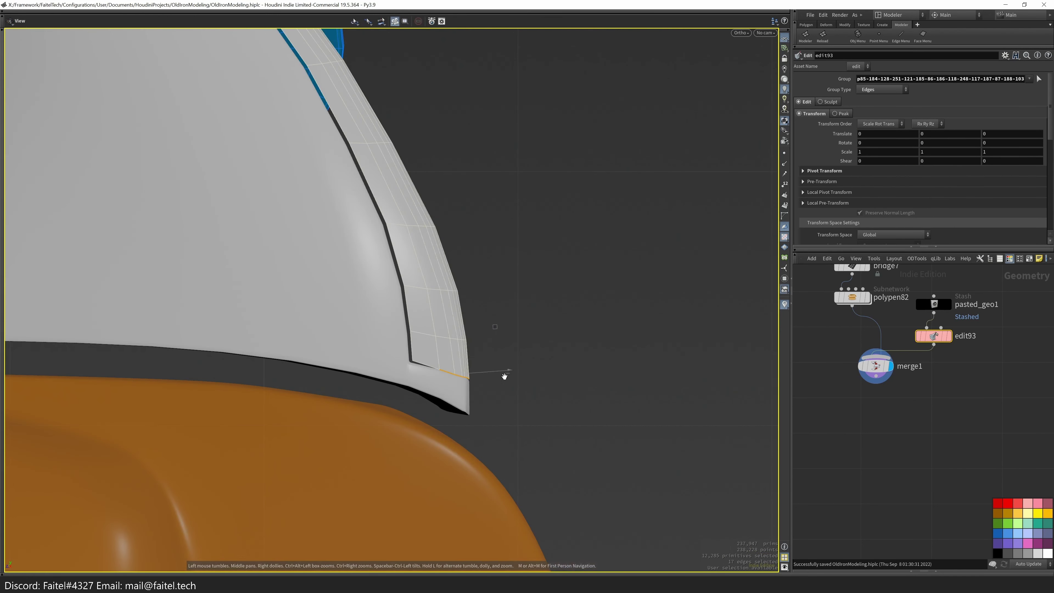
{"action": "left_click_drag", "start_coordinate": [494, 350], "coordinate": [326, 344]}
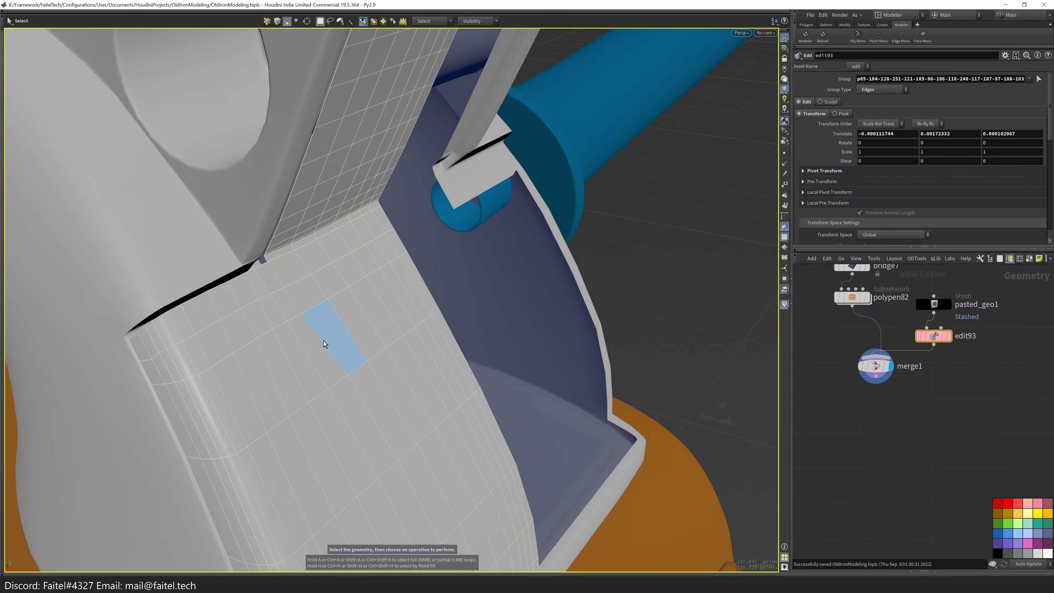
- Turn on the depth-3 subdivided preview with Alt+` and orbit around the smoothed iron body
{"action": "mouse_move", "coordinate": [192, 276]}
{"action": "left_mouse_down"}
{"action": "mouse_move", "coordinate": [162, 275]}
{"action": "mouse_move", "coordinate": [327, 281]}
{"action": "mouse_move", "coordinate": [214, 261]}
{"action": "mouse_move", "coordinate": [159, 325]}
{"action": "mouse_move", "coordinate": [302, 334]}
{"action": "mouse_move", "coordinate": [235, 326]}
{"action": "mouse_move", "coordinate": [250, 324]}
{"action": "mouse_move", "coordinate": [247, 306]}
{"action": "mouse_move", "coordinate": [218, 331]}
{"action": "left_mouse_up"}
{"action": "key", "text": "shift+w"}
{"action": "key", "text": "shift+w"}
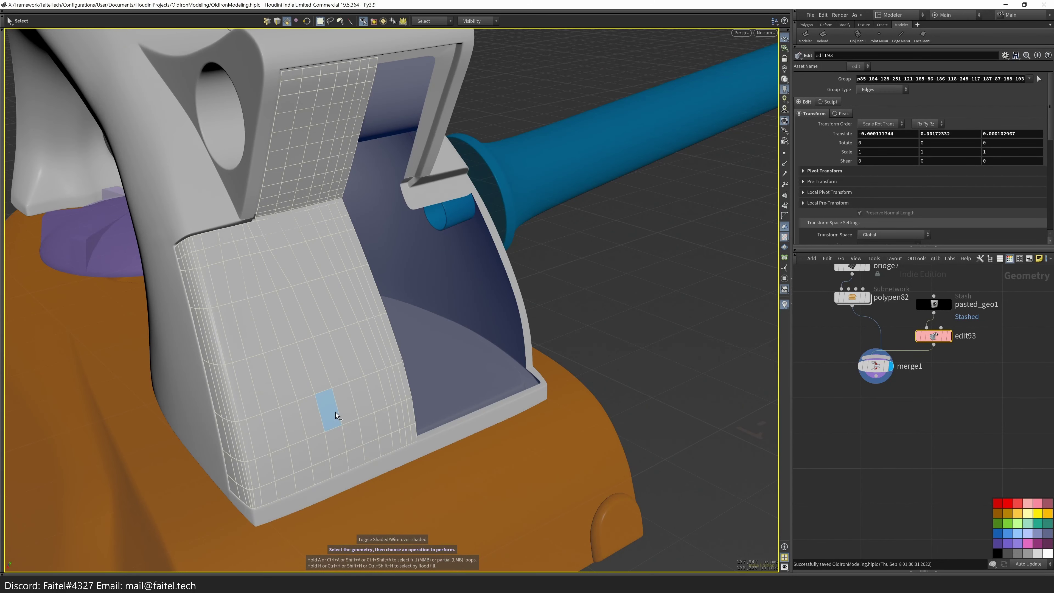
{"action": "key", "text": "shift+w"}
{"action": "mouse_move", "coordinate": [336, 416]}
{"action": "left_mouse_down"}
{"action": "mouse_move", "coordinate": [290, 365]}
{"action": "mouse_move", "coordinate": [334, 409]}
{"action": "left_mouse_up"}
{"action": "key", "text": "shift+w"}
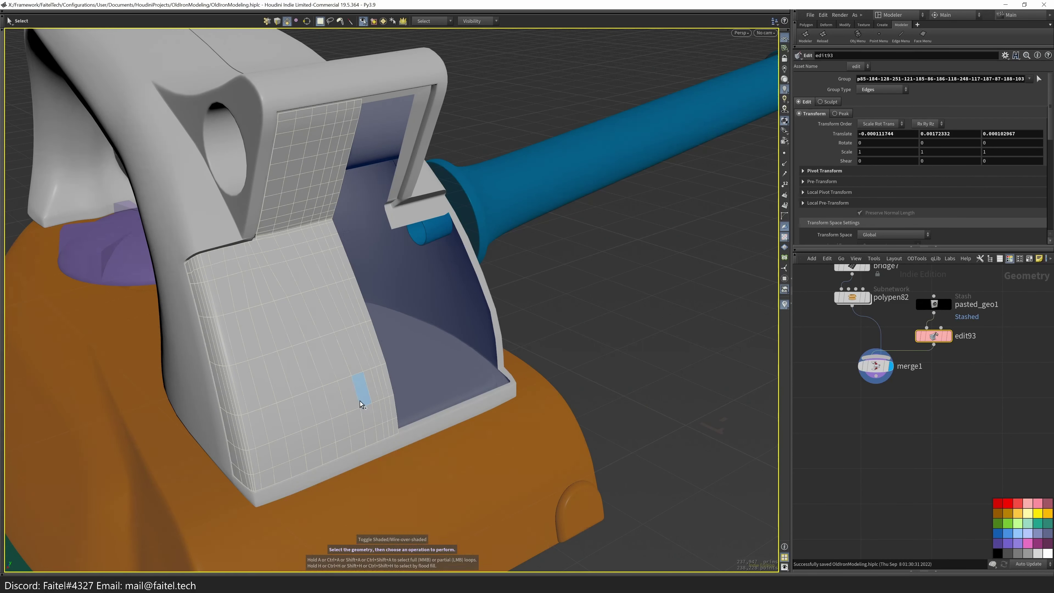
{"action": "key", "text": "alt+grave"}
{"action": "left_click_drag", "start_coordinate": [372, 377], "coordinate": [289, 341]}
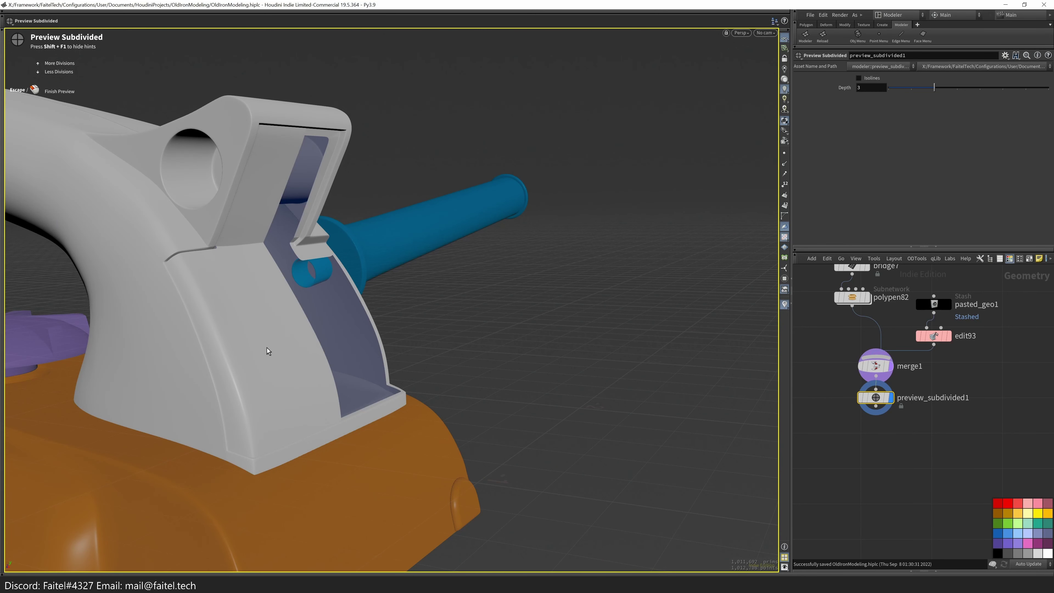
- Exit the subdivided preview and isolate the selected handle part from the Modeler grid
{"action": "key", "text": "Escape"}
{"action": "key", "text": "Tab"}
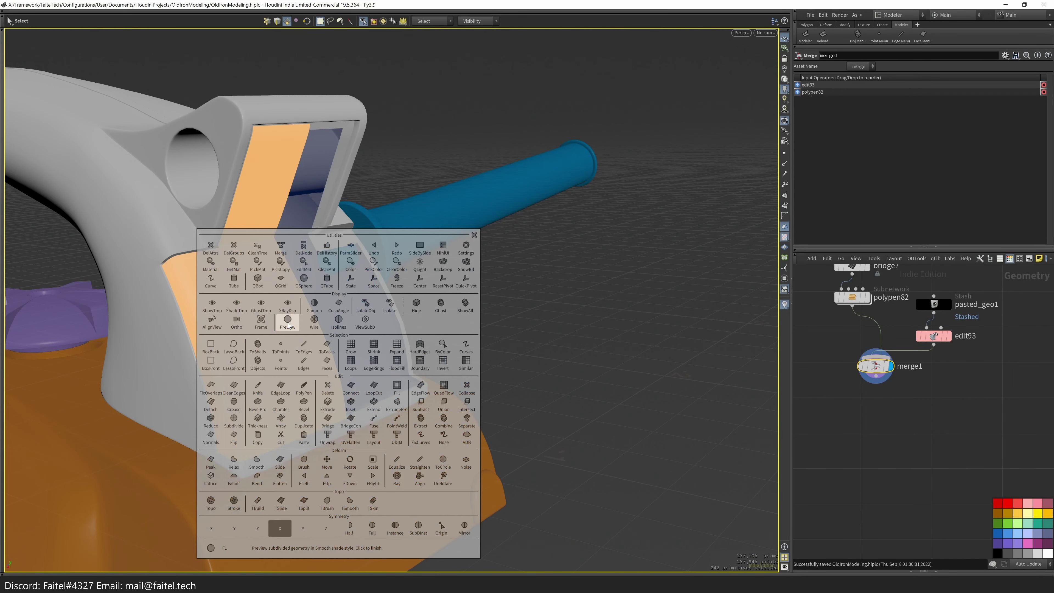
{"action": "left_click", "coordinate": [286, 324]}
{"action": "mouse_move", "coordinate": [396, 310]}
{"action": "left_mouse_down"}
{"action": "mouse_move", "coordinate": [229, 217]}
{"action": "mouse_move", "coordinate": [470, 306]}
{"action": "mouse_move", "coordinate": [441, 264]}
{"action": "mouse_move", "coordinate": [375, 278]}
{"action": "mouse_move", "coordinate": [466, 311]}
{"action": "mouse_move", "coordinate": [483, 294]}
{"action": "left_mouse_up"}
- Show all hidden geometry again and apply Mirror Full to make the body symmetrical
{"action": "key", "text": "Tab"}
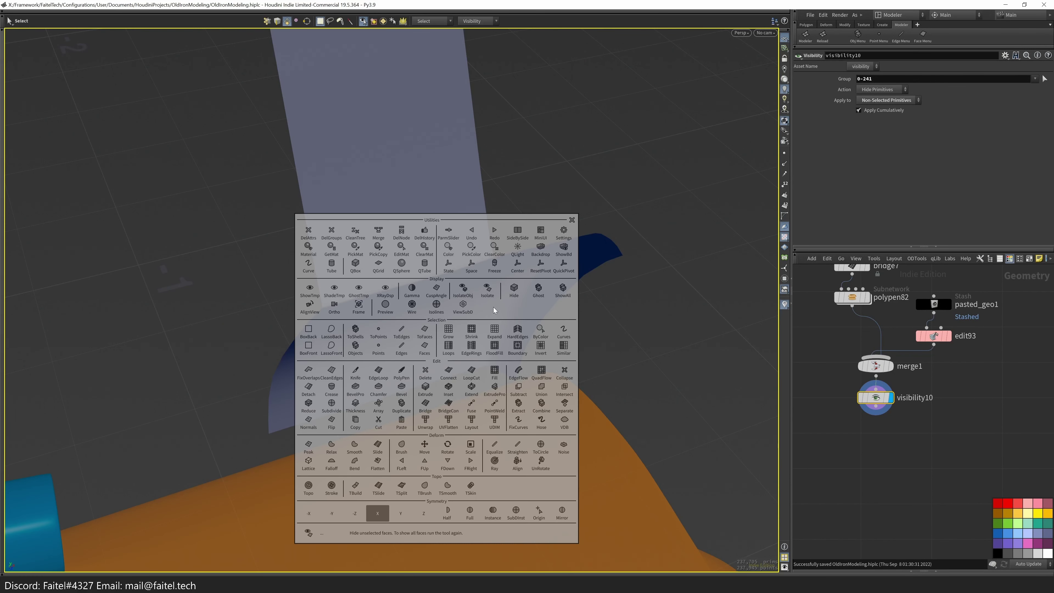
{"action": "left_click", "coordinate": [488, 290]}
{"action": "left_click", "coordinate": [447, 512]}
{"action": "left_click_drag", "start_coordinate": [363, 431], "coordinate": [600, 280]}
- Select the body's connected side panel faces and isolate them, with the original body as wireframe reference
{"action": "double_click", "coordinate": [438, 317]}
{"action": "key", "text": "Tab"}
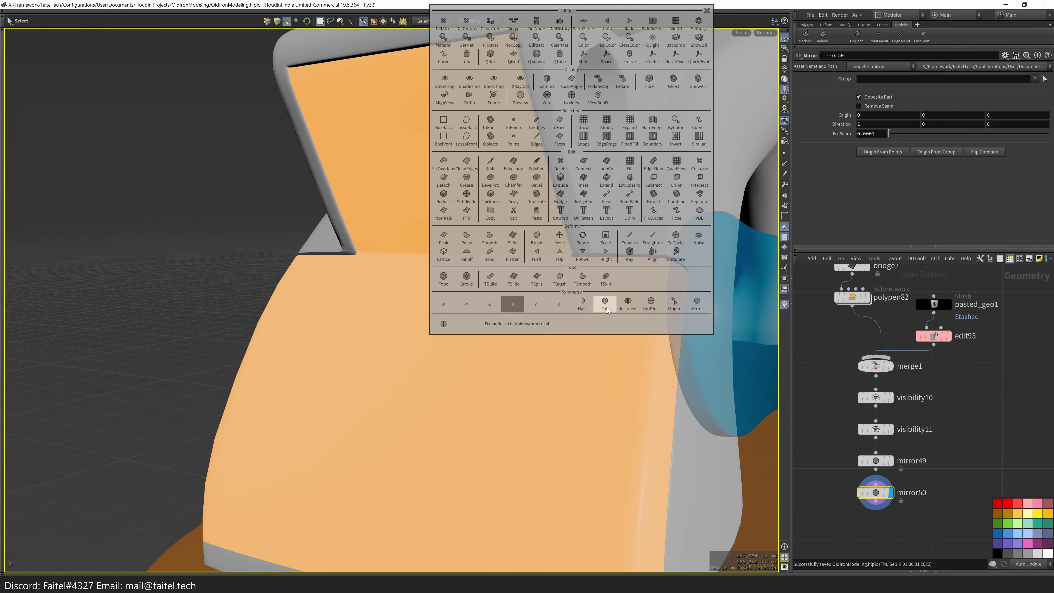
{"action": "left_click", "coordinate": [649, 81]}
{"action": "left_click", "coordinate": [860, 303]}
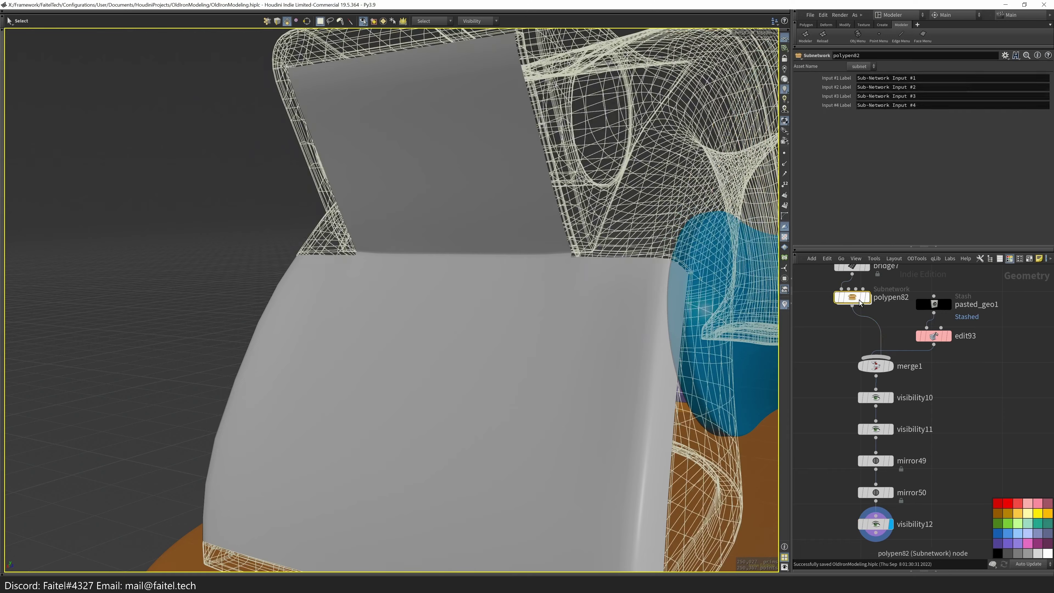
- Return to the latest isolation step and bring the side panel into close view
{"action": "left_click", "coordinate": [876, 524]}
{"action": "scroll", "coordinate": [494, 254], "scroll_direction": "up", "scroll_amount": 5}
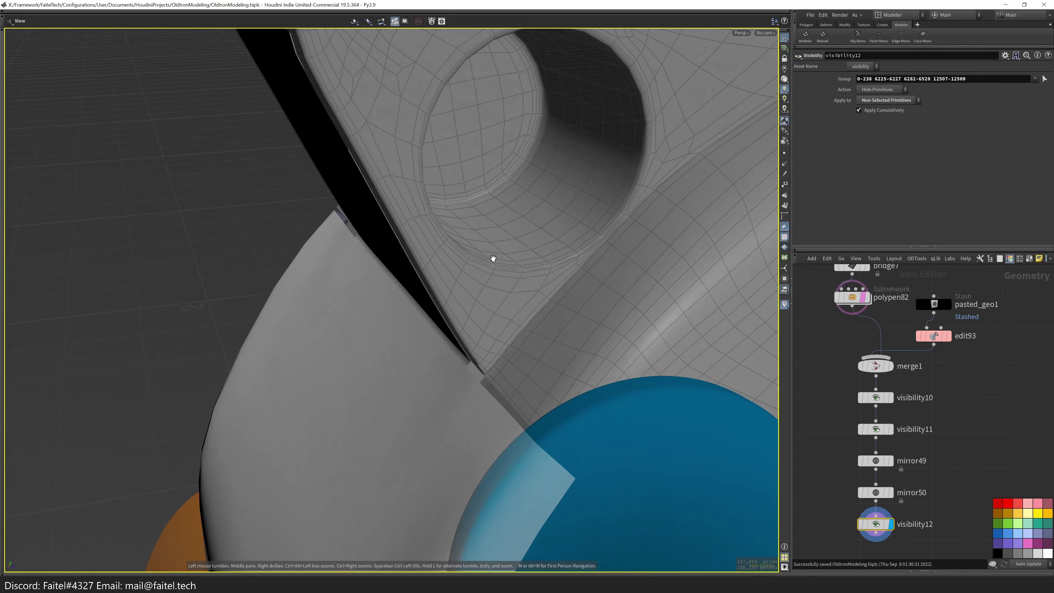
{"action": "key", "text": "Tab"}
{"action": "scroll", "coordinate": [369, 265], "scroll_direction": "up", "scroll_amount": 3}
{"action": "key", "text": "Tab"}
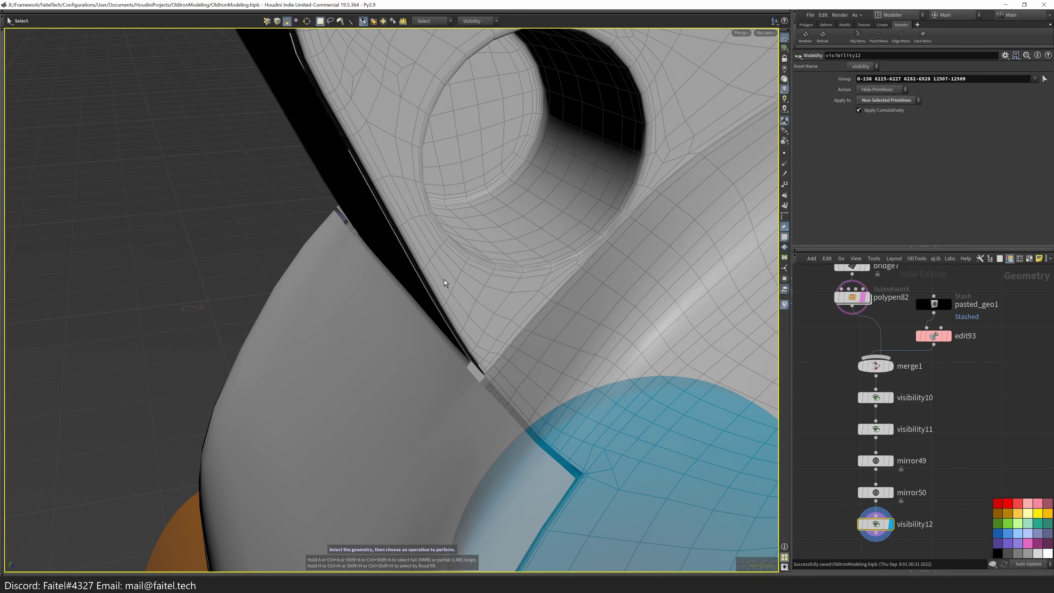
{"action": "scroll", "coordinate": [518, 294], "scroll_direction": "down", "scroll_amount": 3}
{"action": "left_click_drag", "start_coordinate": [518, 294], "coordinate": [382, 291], "text": "alt"}
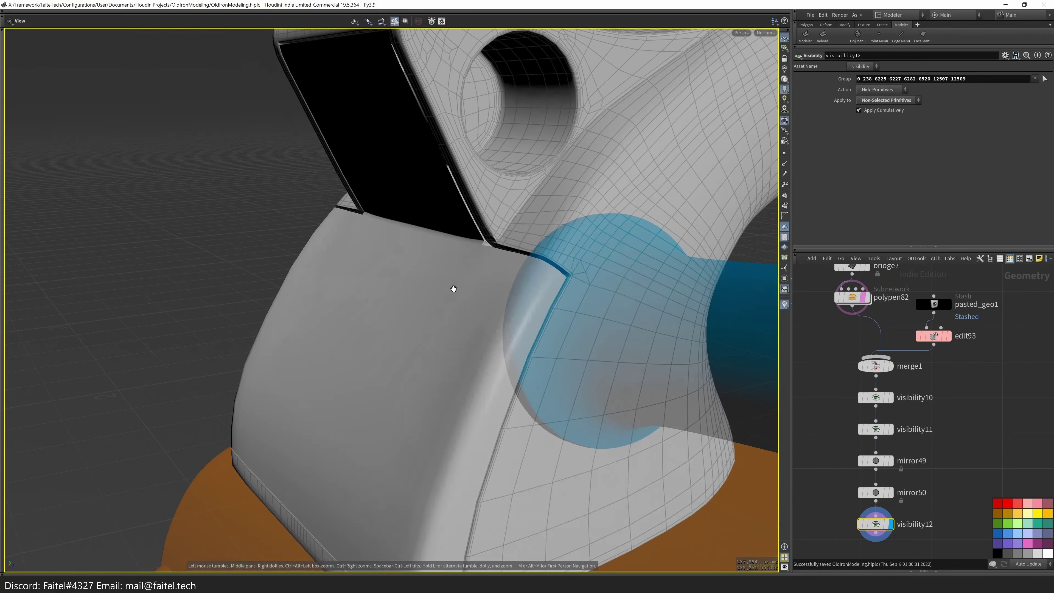
{"action": "key", "text": "Tab"}
{"action": "scroll", "coordinate": [383, 291], "scroll_direction": "up", "scroll_amount": 3}
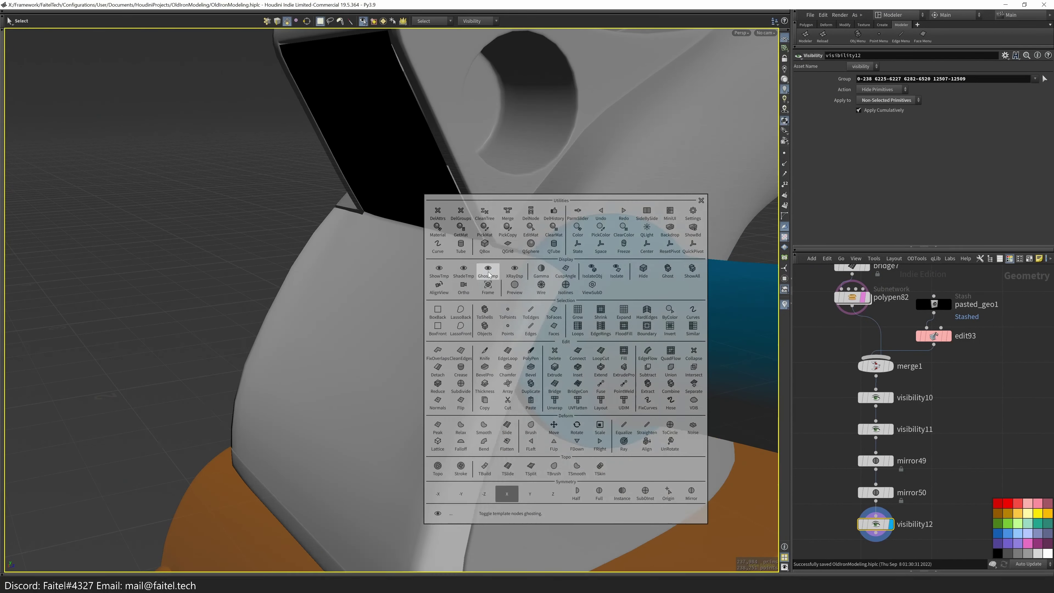
{"action": "key", "text": "Tab"}
{"action": "left_click_drag", "start_coordinate": [487, 142], "coordinate": [270, 490]}
- Select a panel border edge and try extruding it, then cancel the extrude
{"action": "key", "text": "s"}
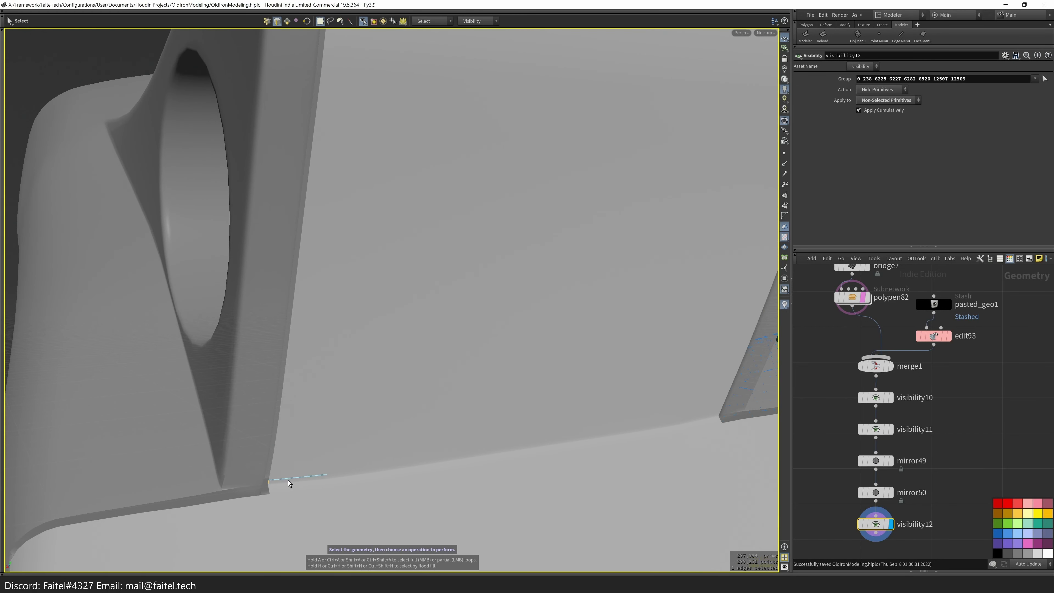
{"action": "left_click", "coordinate": [270, 486]}
{"action": "key", "text": "Escape"}
{"action": "left_click_drag", "start_coordinate": [205, 462], "coordinate": [353, 248]}
{"action": "key", "text": "s"}
{"action": "key", "text": "shift+e"}
{"action": "left_click", "coordinate": [513, 349]}
{"action": "left_click_drag", "start_coordinate": [313, 330], "coordinate": [444, 348], "text": "alt"}
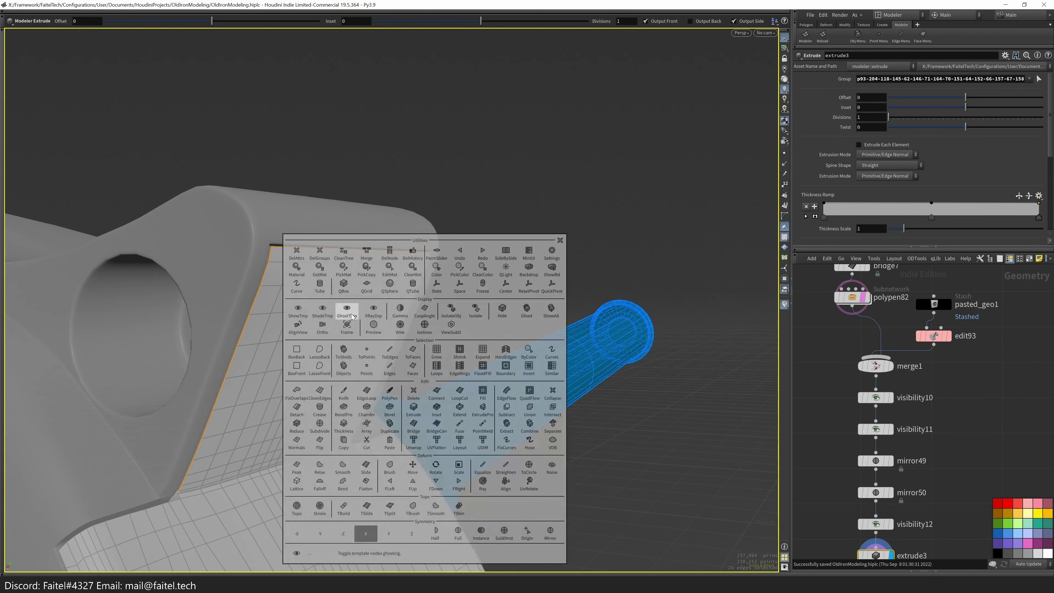
{"action": "key", "text": "alt+x"}
- Select the panel's top border loop and extrude it outward into a raised lip
{"action": "left_click", "coordinate": [360, 256]}
{"action": "key", "text": "Escape"}
{"action": "left_click_drag", "start_coordinate": [359, 256], "coordinate": [238, 325]}
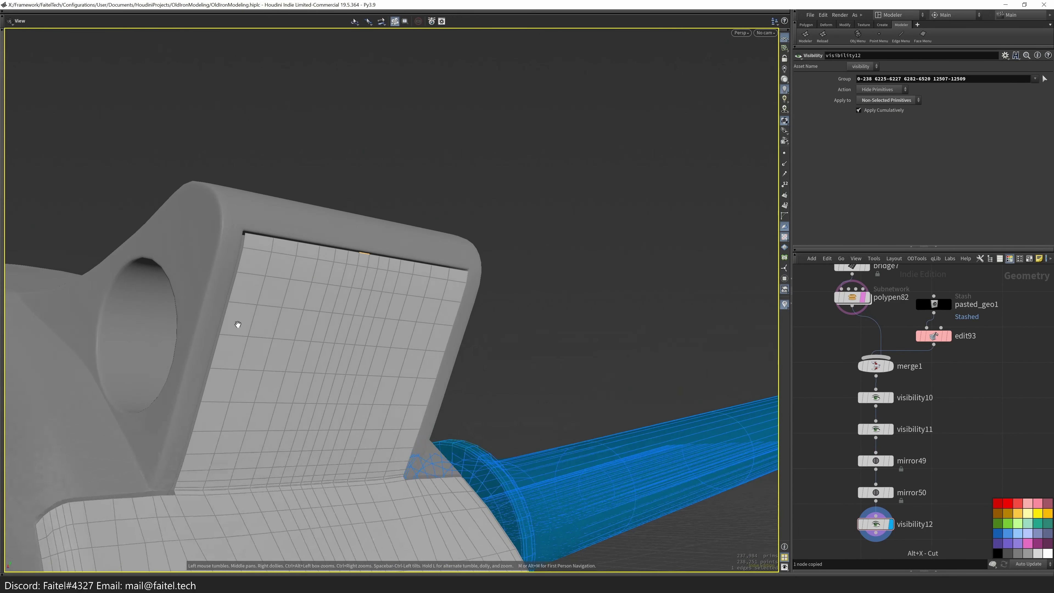
{"action": "left_click_drag", "start_coordinate": [171, 518], "coordinate": [321, 468], "text": "alt"}
{"action": "key", "text": "Tab"}
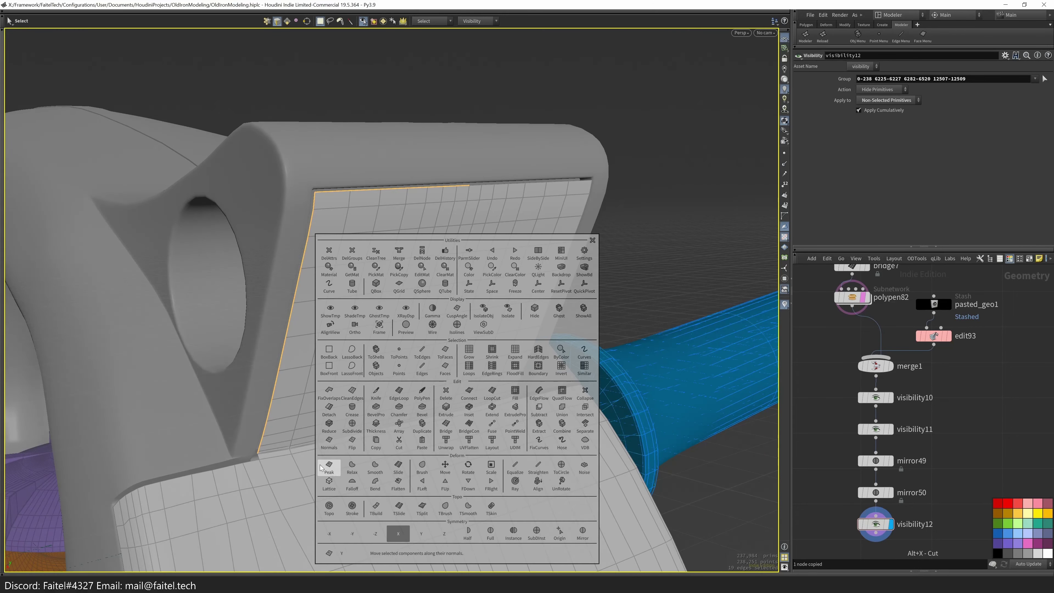
{"action": "left_click", "coordinate": [446, 409]}
{"action": "left_click_drag", "start_coordinate": [324, 296], "coordinate": [279, 350], "text": "alt"}
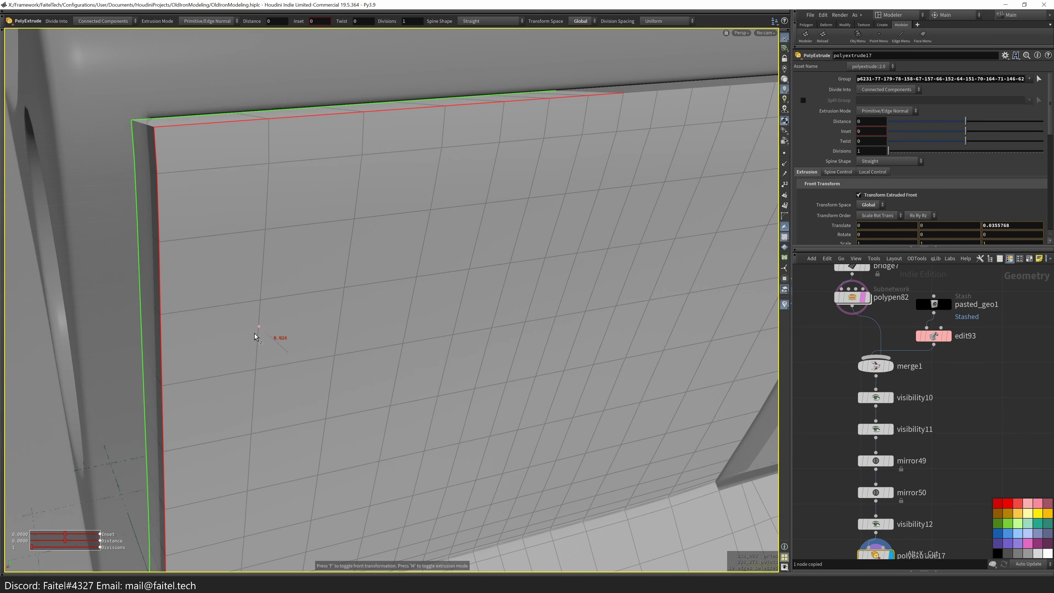
{"action": "left_click_drag", "start_coordinate": [242, 300], "coordinate": [405, 308], "text": "alt"}
{"action": "right_click_drag", "start_coordinate": [404, 308], "coordinate": [550, 459], "text": "alt"}
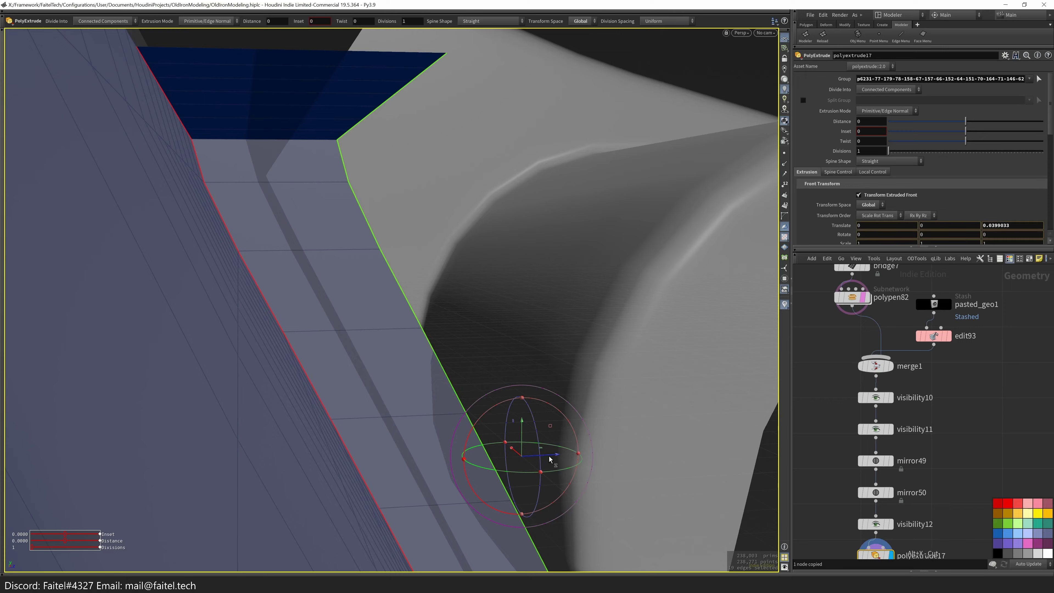
{"action": "mouse_move", "coordinate": [445, 465]}
{"action": "left_mouse_down", "text": "alt"}
{"action": "mouse_move", "coordinate": [292, 473]}
{"action": "mouse_move", "coordinate": [412, 339]}
{"action": "mouse_move", "coordinate": [423, 216]}
{"action": "mouse_move", "coordinate": [350, 370]}
{"action": "mouse_move", "coordinate": [377, 393]}
{"action": "mouse_move", "coordinate": [262, 464]}
{"action": "mouse_move", "coordinate": [165, 464]}
{"action": "mouse_move", "coordinate": [174, 440]}
{"action": "mouse_move", "coordinate": [160, 492]}
{"action": "mouse_move", "coordinate": [231, 477]}
{"action": "mouse_move", "coordinate": [303, 376]}
{"action": "mouse_move", "coordinate": [383, 317]}
{"action": "mouse_move", "coordinate": [198, 507]}
{"action": "mouse_move", "coordinate": [254, 442]}
{"action": "mouse_move", "coordinate": [522, 501]}
{"action": "mouse_move", "coordinate": [572, 346]}
{"action": "mouse_move", "coordinate": [506, 311]}
{"action": "mouse_move", "coordinate": [388, 208]}
{"action": "mouse_move", "coordinate": [400, 229]}
{"action": "mouse_move", "coordinate": [447, 240]}
{"action": "left_mouse_up", "text": "alt"}
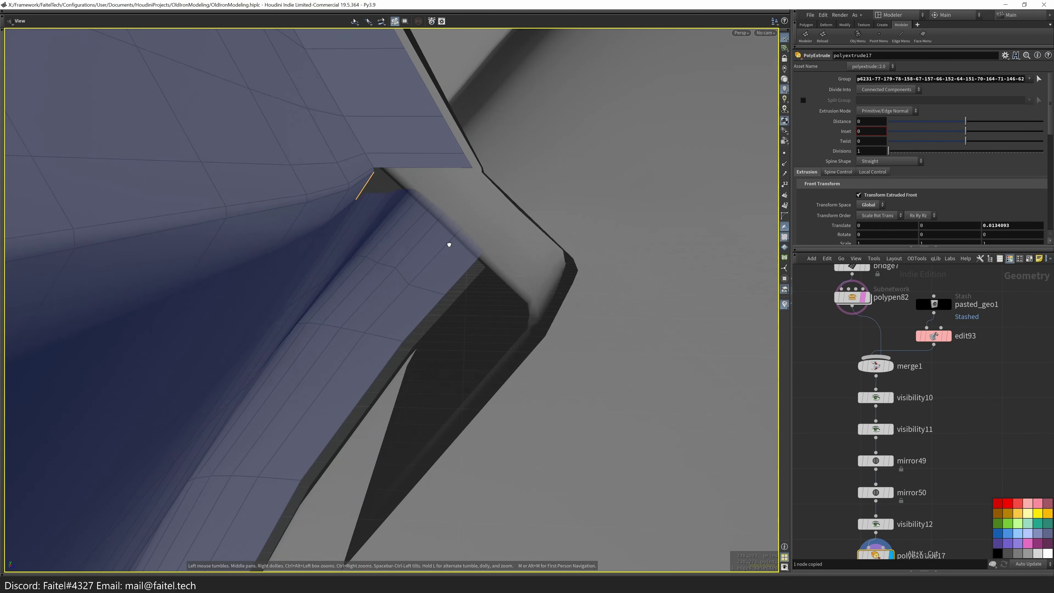
- Extrude the corner faces and bridge the gap between the two edges
{"action": "key", "text": "grave"}
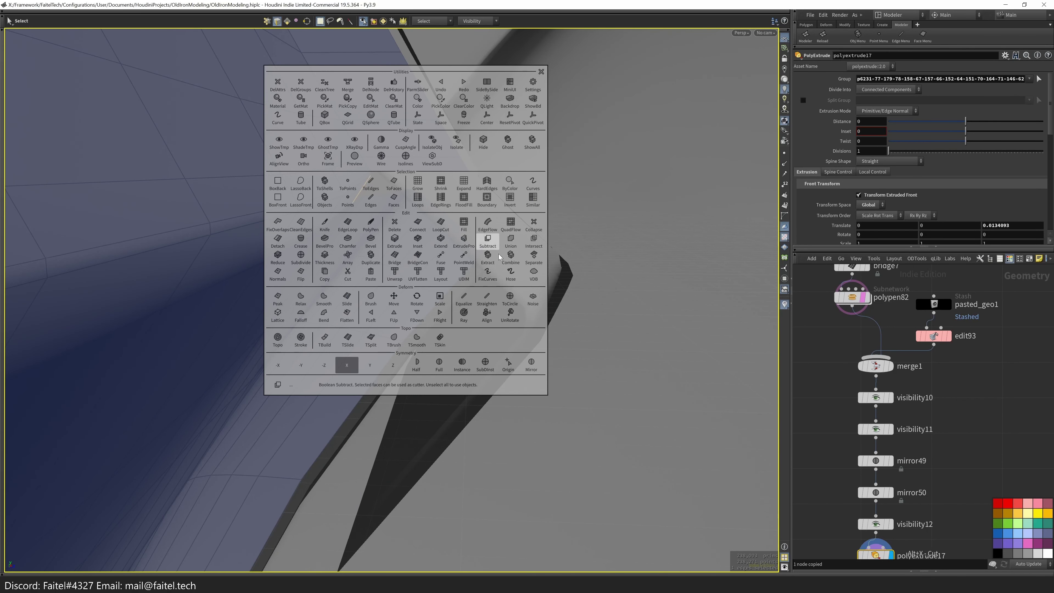
{"action": "left_click", "coordinate": [395, 240]}
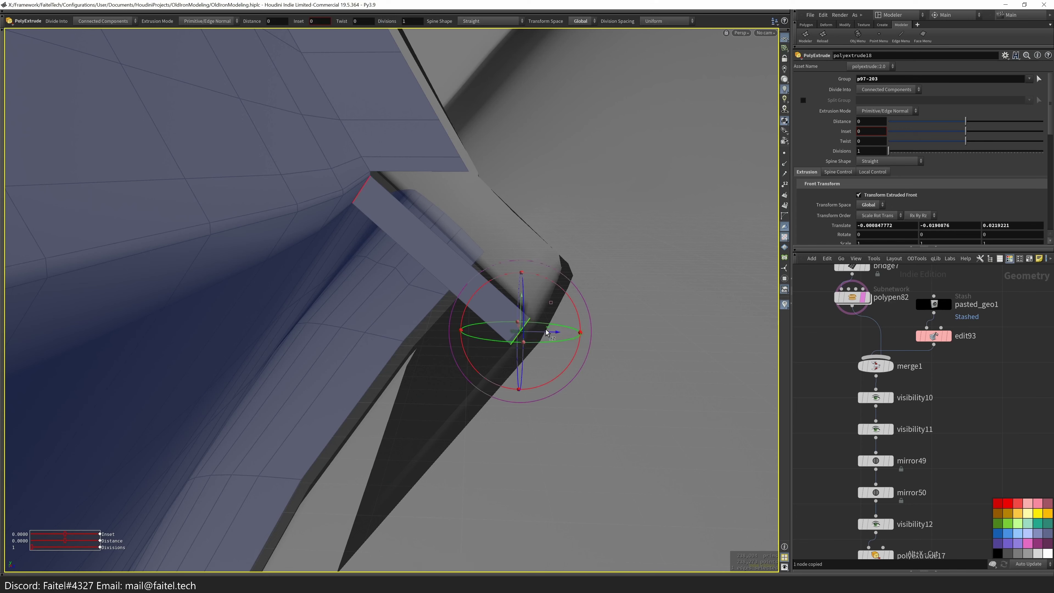
{"action": "left_click_drag", "start_coordinate": [553, 310], "coordinate": [375, 311], "text": "alt"}
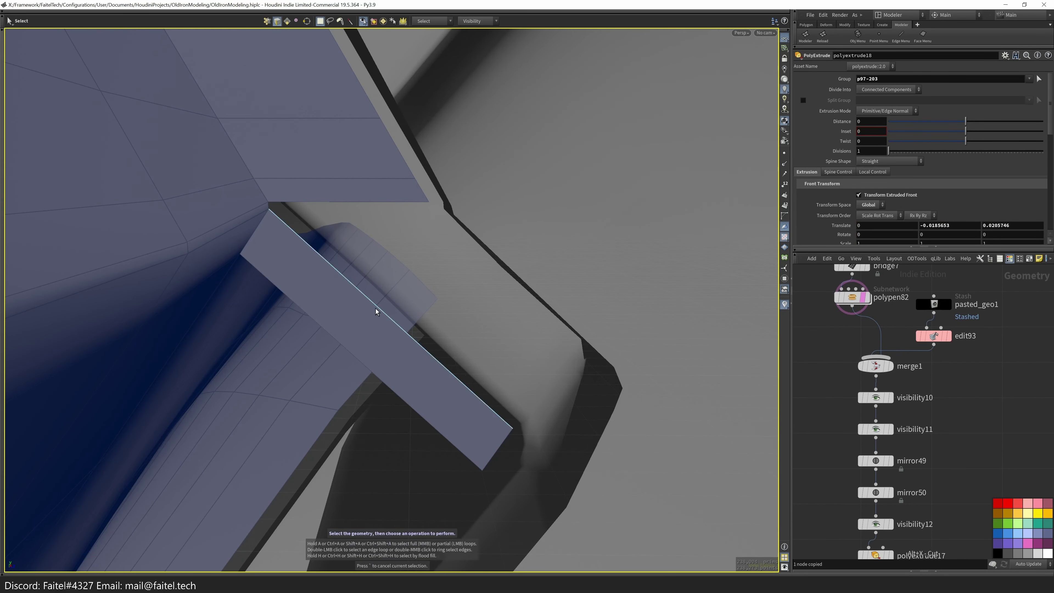
{"action": "left_click", "coordinate": [431, 372]}
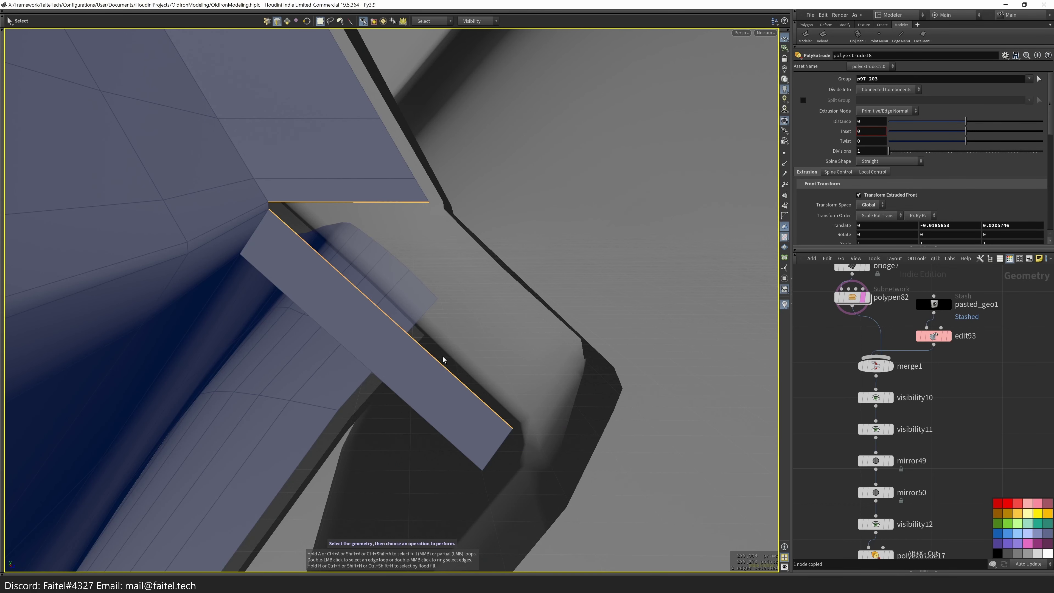
{"action": "key", "text": "b"}
{"action": "left_click_drag", "start_coordinate": [415, 332], "coordinate": [440, 281], "text": "alt"}
- Move the corner point into place to tighten the seam at the corner
{"action": "key", "text": "t"}
{"action": "left_click_drag", "start_coordinate": [498, 395], "coordinate": [435, 298]}
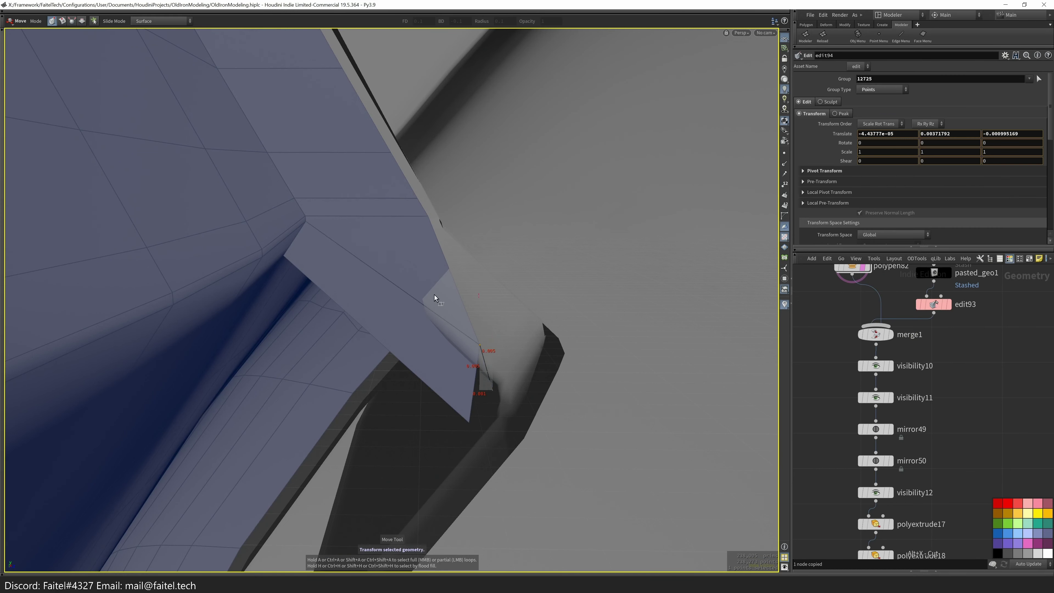
{"action": "left_click_drag", "start_coordinate": [481, 328], "coordinate": [469, 380], "text": "alt"}
{"action": "left_click_drag", "start_coordinate": [469, 380], "coordinate": [564, 258], "text": "alt"}
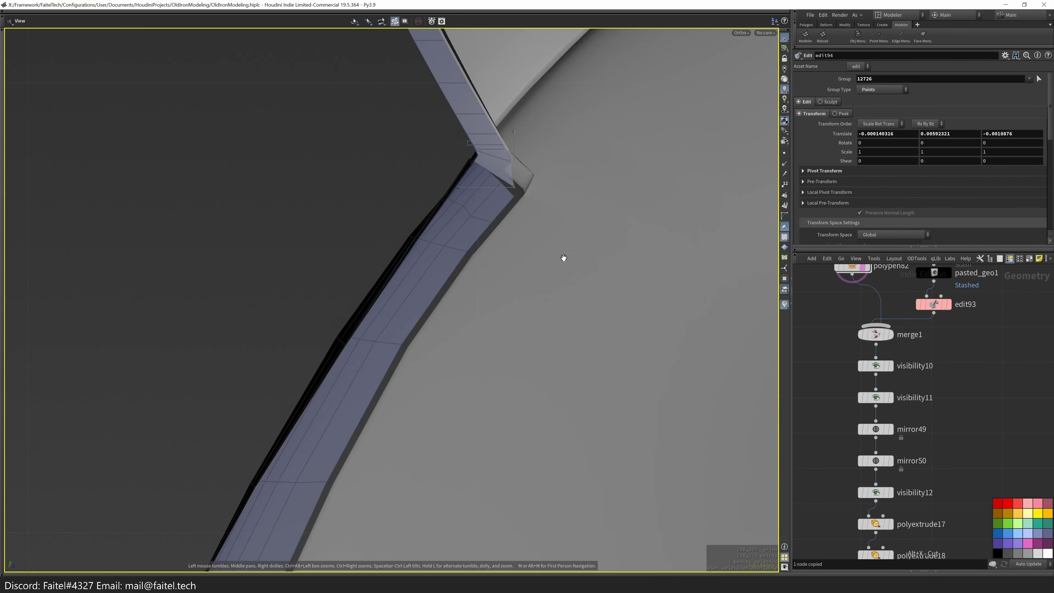
{"action": "scroll", "coordinate": [396, 357], "scroll_direction": "up", "scroll_amount": 5}
{"action": "left_click_drag", "start_coordinate": [468, 380], "coordinate": [376, 454], "text": "alt"}
{"action": "left_click_drag", "start_coordinate": [331, 357], "coordinate": [324, 357], "text": "alt"}
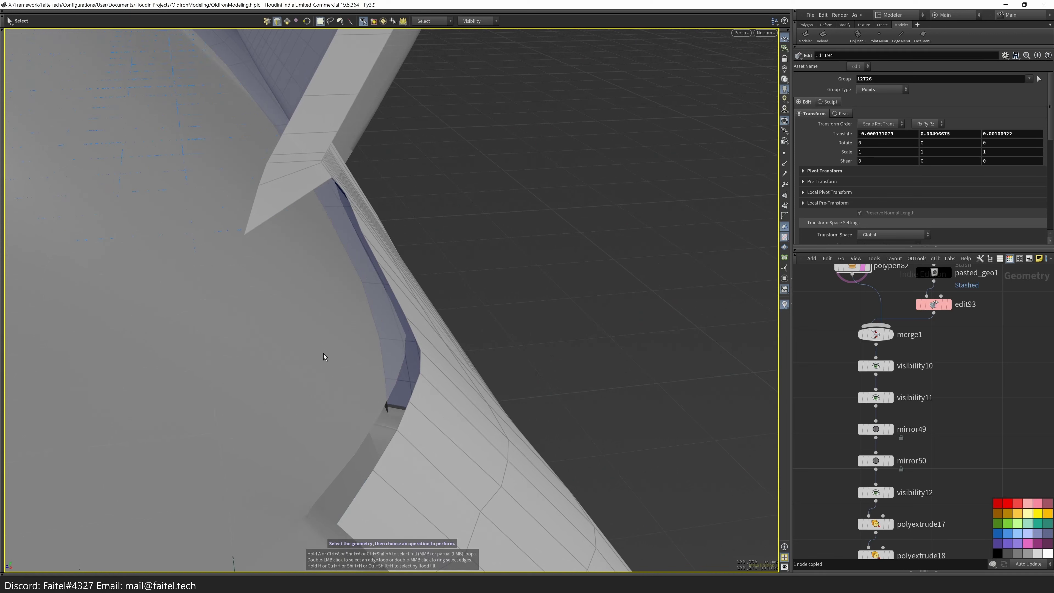
- Cut two edge loops across the lip and bridge each pair of edges
{"action": "key", "text": "l"}
{"action": "left_click", "coordinate": [273, 220]}
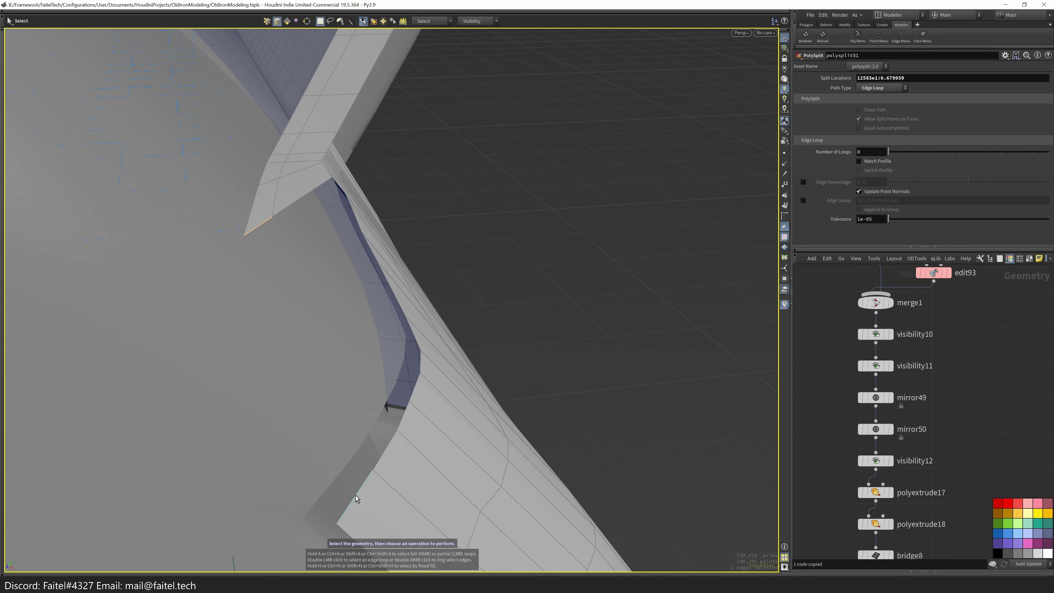
{"action": "left_click", "coordinate": [353, 494], "text": "shift"}
{"action": "key", "text": "b"}
{"action": "key", "text": "l"}
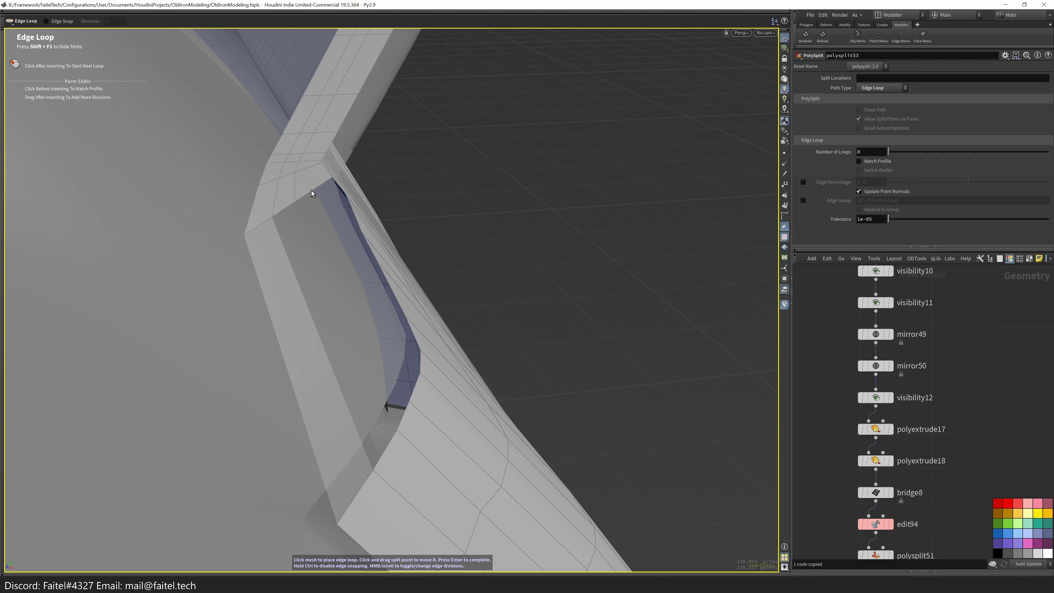
{"action": "left_click", "coordinate": [314, 194]}
{"action": "left_click", "coordinate": [395, 444], "text": "shift"}
{"action": "key", "text": "b"}
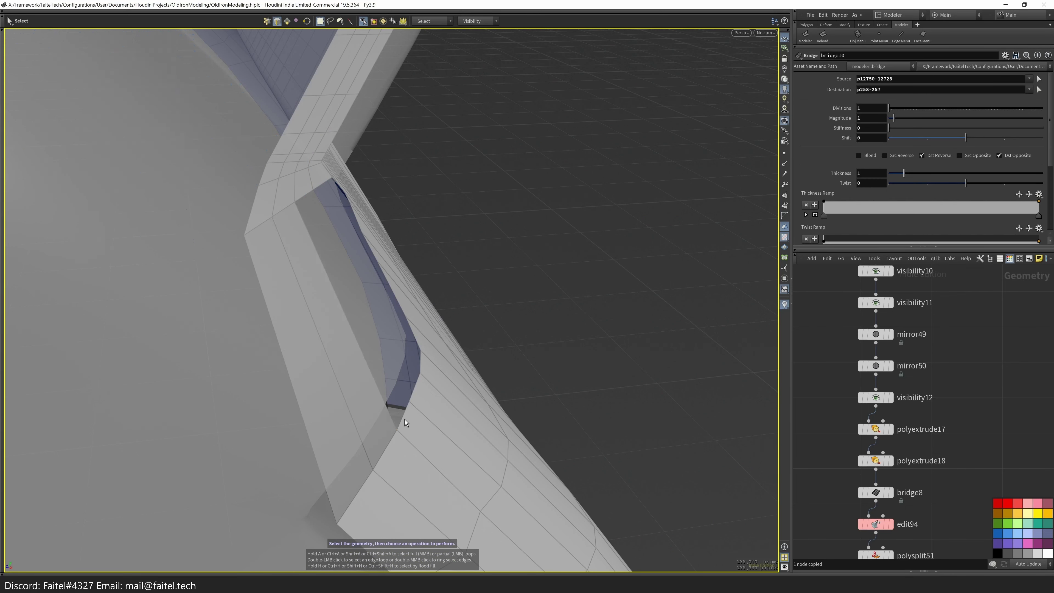
{"action": "left_click_drag", "start_coordinate": [307, 198], "coordinate": [258, 252], "text": "alt"}
- Fill the open hole along the shell's wall with a PolyFill patch
{"action": "key", "text": "l"}
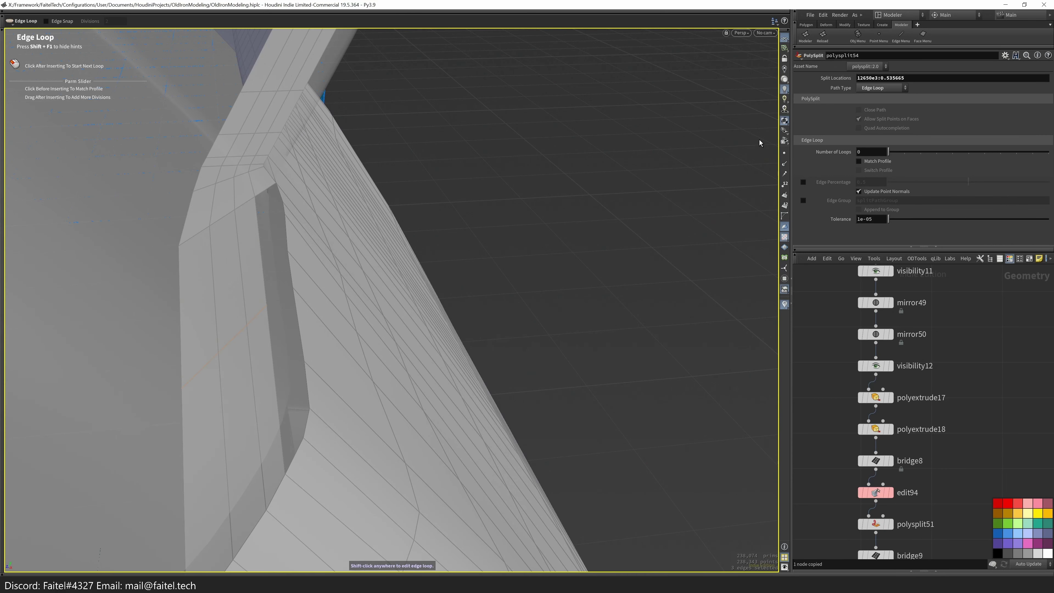
{"action": "left_click_drag", "start_coordinate": [490, 290], "coordinate": [446, 265], "text": "alt"}
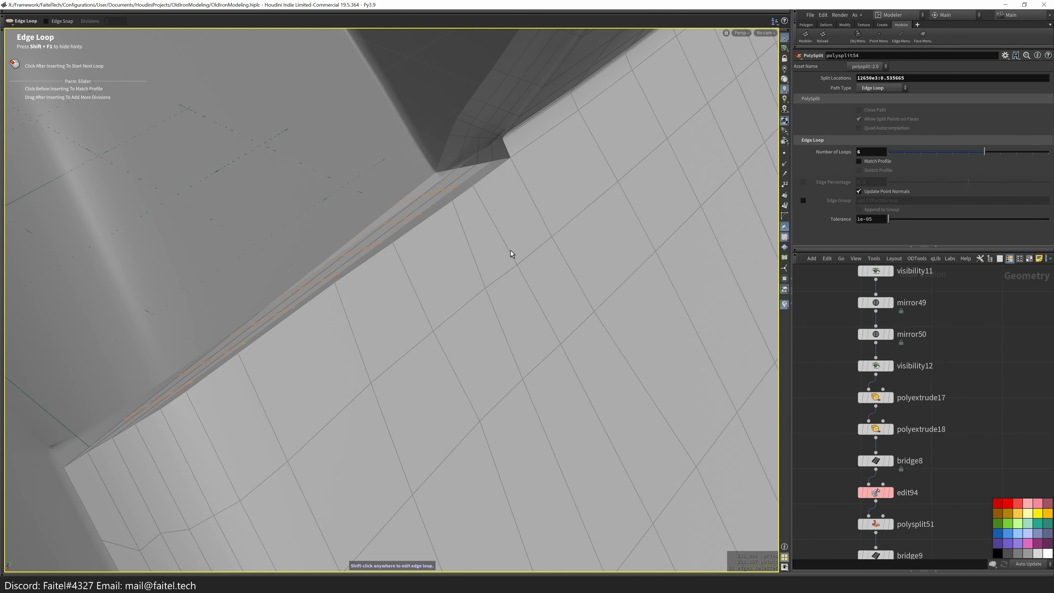
{"action": "left_click_drag", "start_coordinate": [517, 253], "coordinate": [381, 444], "text": "alt"}
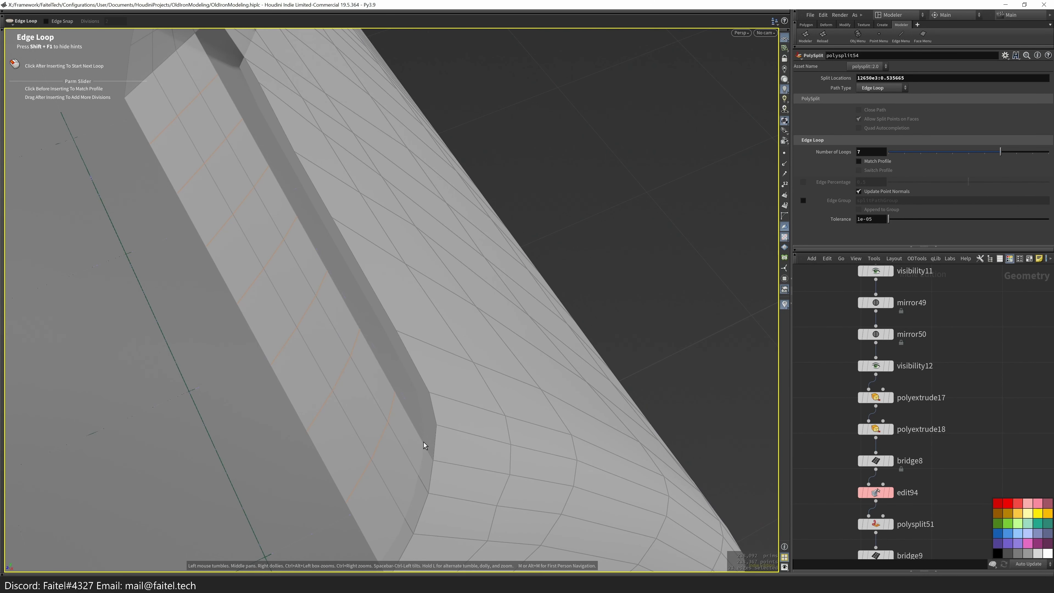
{"action": "middle_click_drag", "start_coordinate": [284, 106], "coordinate": [312, 240], "text": "alt"}
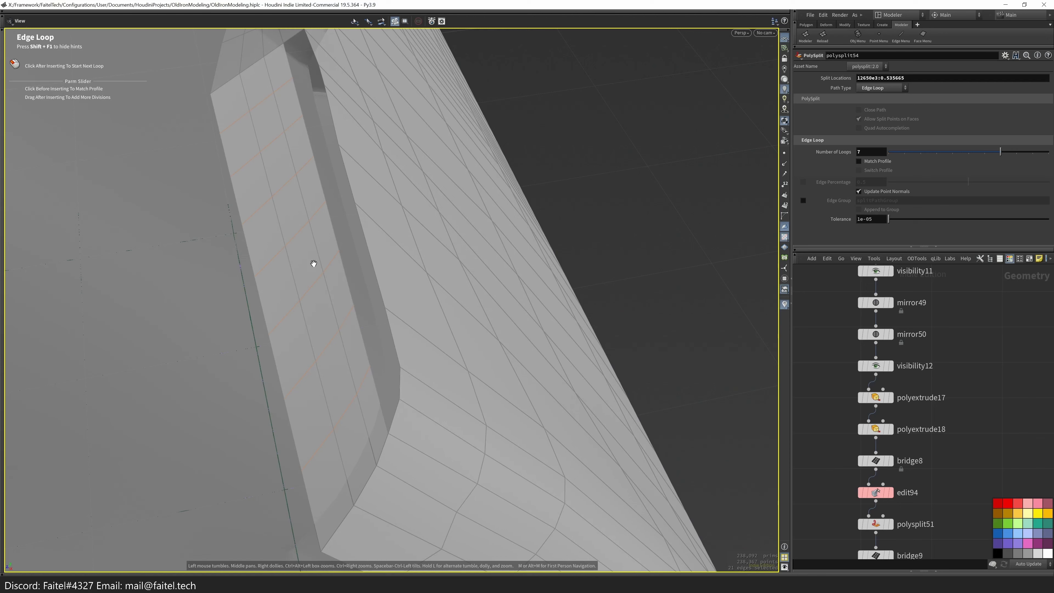
{"action": "middle_click_drag", "start_coordinate": [274, 95], "coordinate": [380, 453], "text": "alt"}
{"action": "left_click_drag", "start_coordinate": [423, 442], "coordinate": [339, 436], "text": "alt"}
{"action": "key", "text": "q"}
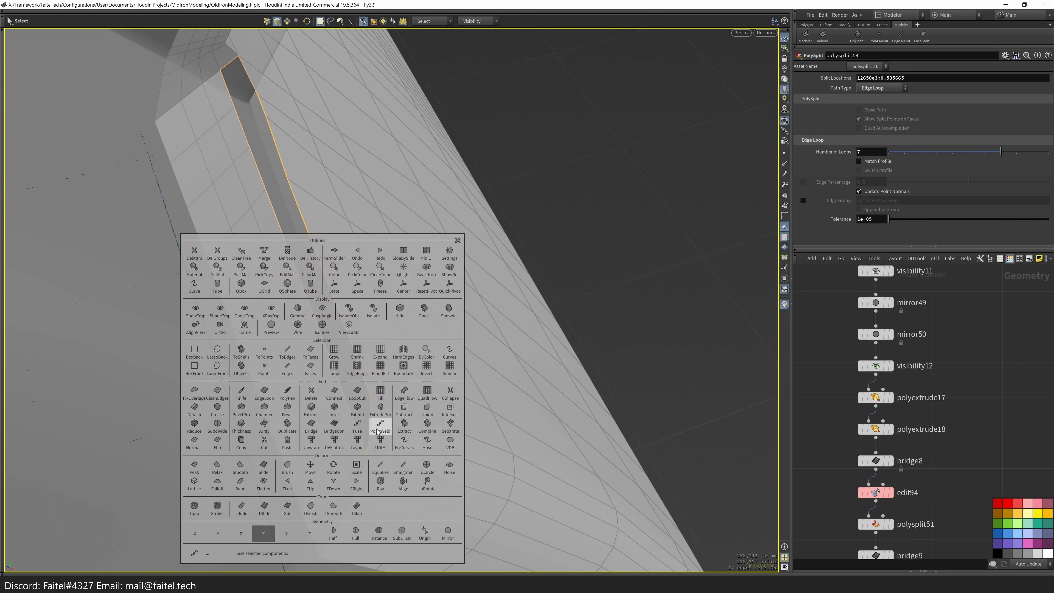
{"action": "left_click", "coordinate": [376, 424]}
{"action": "key", "text": "Escape"}
{"action": "left_click_drag", "start_coordinate": [457, 374], "coordinate": [415, 309], "text": "alt"}
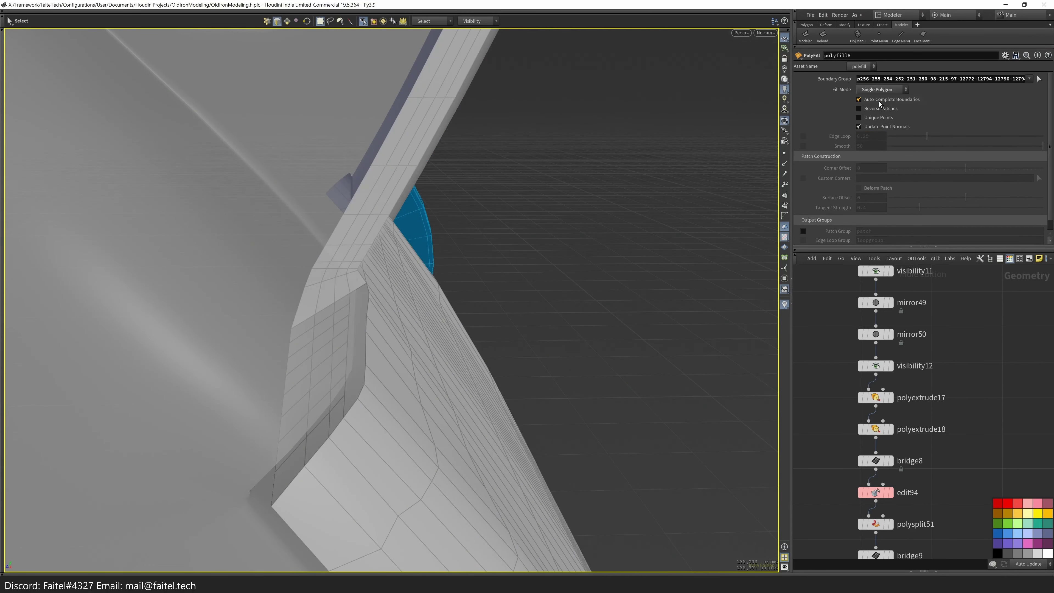
- Switch to PolyPen and select the edge at the shell's border
{"action": "key", "text": "p"}
{"action": "left_click_drag", "start_coordinate": [381, 375], "coordinate": [351, 349], "text": "alt"}
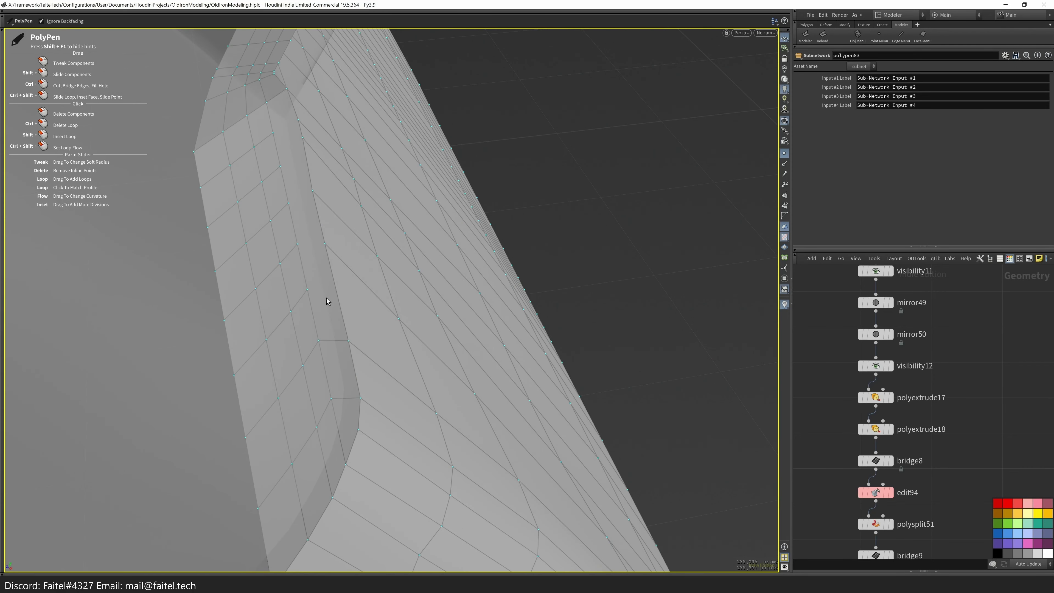
{"action": "left_click_drag", "start_coordinate": [326, 298], "coordinate": [293, 183], "text": "alt"}
{"action": "left_click_drag", "start_coordinate": [334, 399], "coordinate": [409, 344], "text": "alt"}
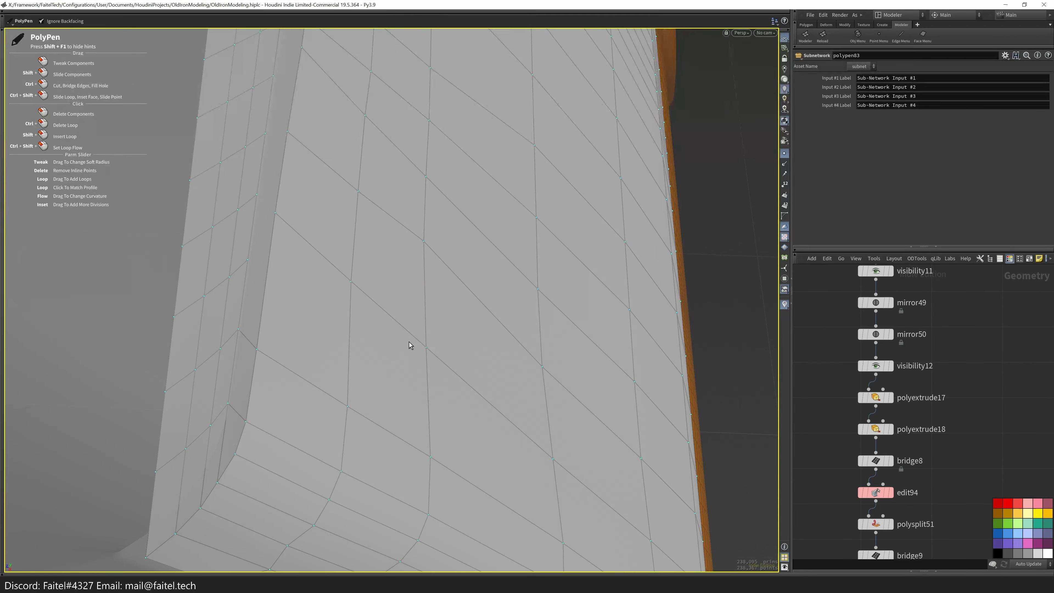
{"action": "left_click_drag", "start_coordinate": [322, 250], "coordinate": [429, 257], "text": "alt"}
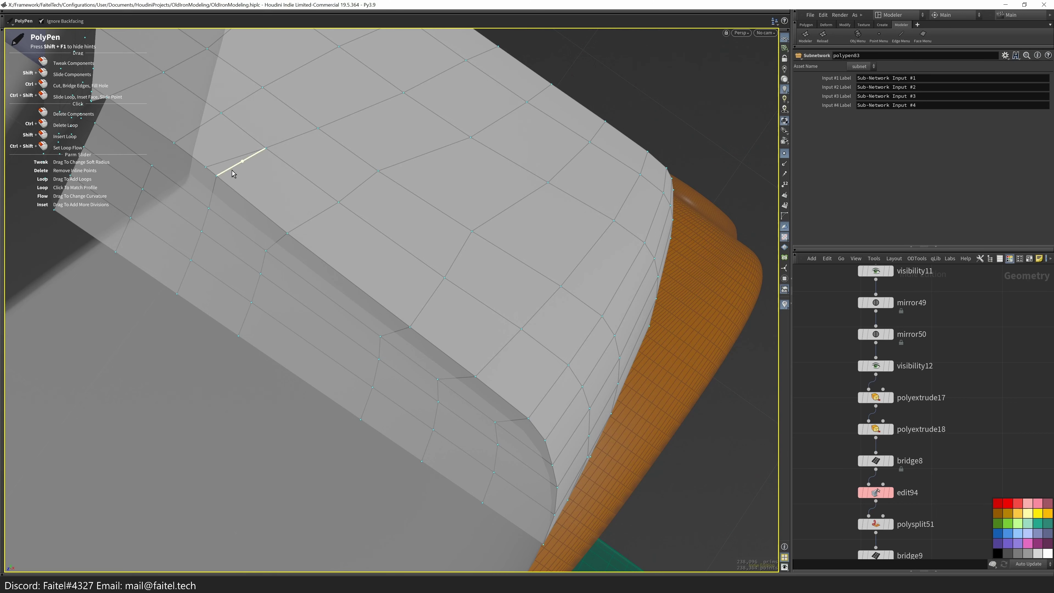
{"action": "left_click_drag", "start_coordinate": [173, 144], "coordinate": [268, 369], "text": "alt"}
{"action": "left_click", "coordinate": [175, 315]}
{"action": "left_click_drag", "start_coordinate": [174, 314], "coordinate": [283, 393], "text": "alt"}
- Extrude the border edges into a rim, offset inward with two divisions
{"action": "key", "text": "e"}
{"action": "left_click", "coordinate": [238, 384]}
{"action": "left_click_drag", "start_coordinate": [234, 423], "coordinate": [233, 427]}
{"action": "left_click_drag", "start_coordinate": [233, 427], "coordinate": [338, 469], "text": "alt"}
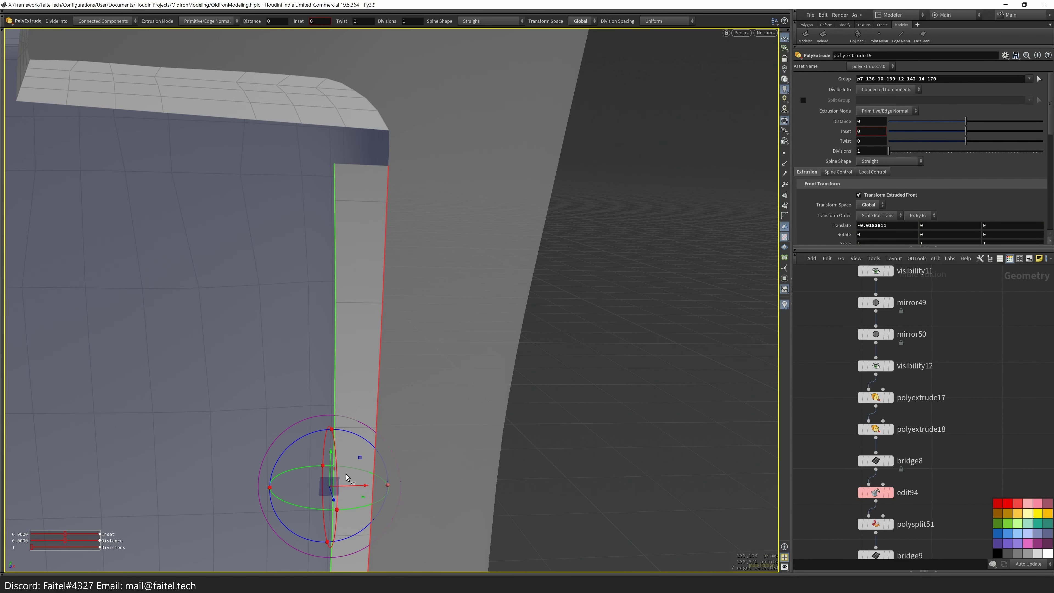
{"action": "left_click_drag", "start_coordinate": [502, 247], "coordinate": [324, 213], "text": "alt"}
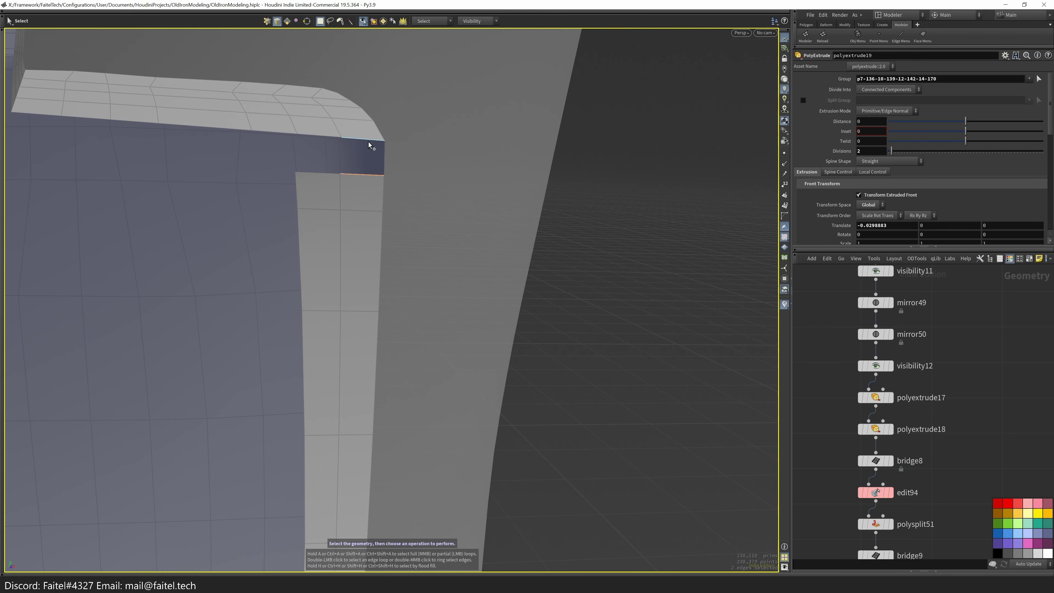
- Bridge each open corner gap along the rim with new faces
{"action": "key", "text": "b"}
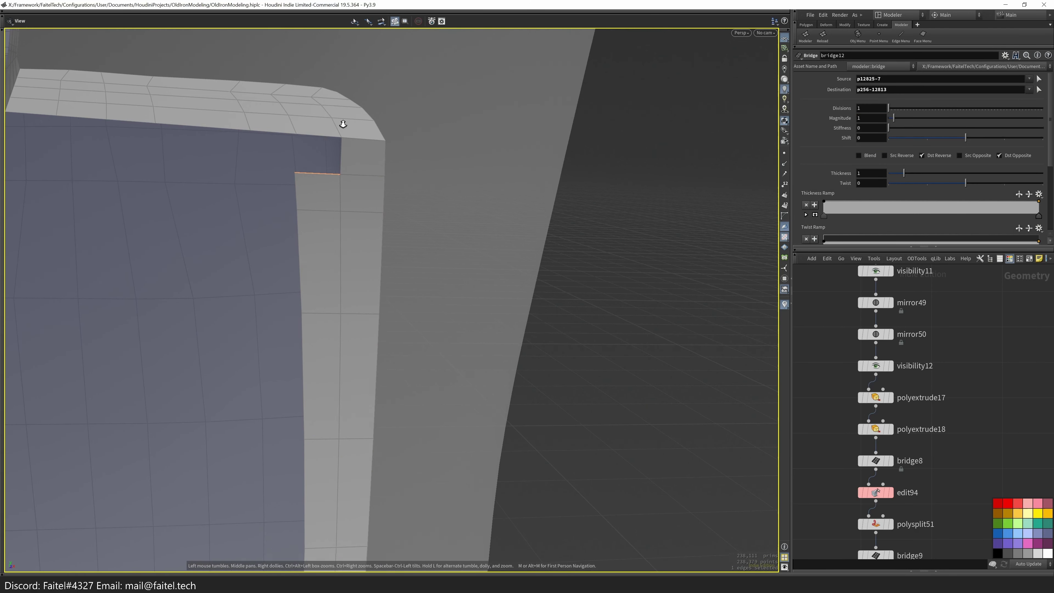
{"action": "left_click_drag", "start_coordinate": [337, 152], "coordinate": [356, 159], "text": "alt"}
{"action": "left_click", "coordinate": [352, 219], "text": "shift"}
{"action": "key", "text": "b"}
{"action": "left_click_drag", "start_coordinate": [377, 245], "coordinate": [135, 344], "text": "alt"}
{"action": "left_click", "coordinate": [411, 366], "text": "shift"}
{"action": "key", "text": "b"}
{"action": "left_click_drag", "start_coordinate": [411, 366], "coordinate": [78, 356], "text": "alt"}
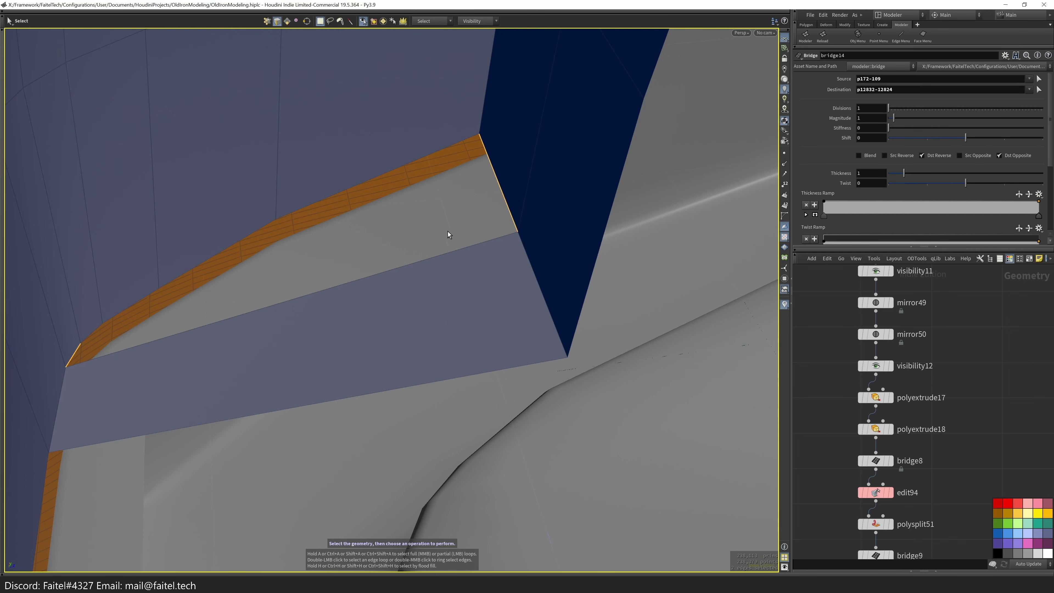
{"action": "key", "text": "b"}
{"action": "left_click_drag", "start_coordinate": [448, 235], "coordinate": [280, 238], "text": "alt"}
- Insert an edge loop across the strip and slide the vertical edge left
{"action": "key", "text": "p"}
{"action": "left_click_drag", "start_coordinate": [314, 378], "coordinate": [346, 358], "text": "alt"}
{"action": "left_click", "coordinate": [338, 358], "text": "shift"}
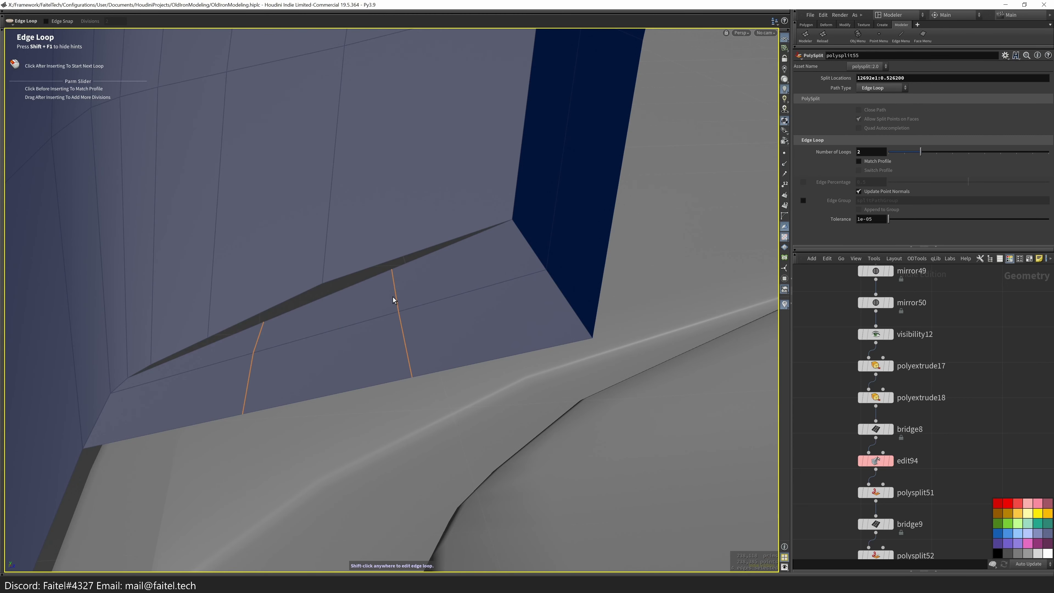
{"action": "key", "text": "s"}
{"action": "left_click_drag", "start_coordinate": [394, 300], "coordinate": [401, 264], "text": "alt"}
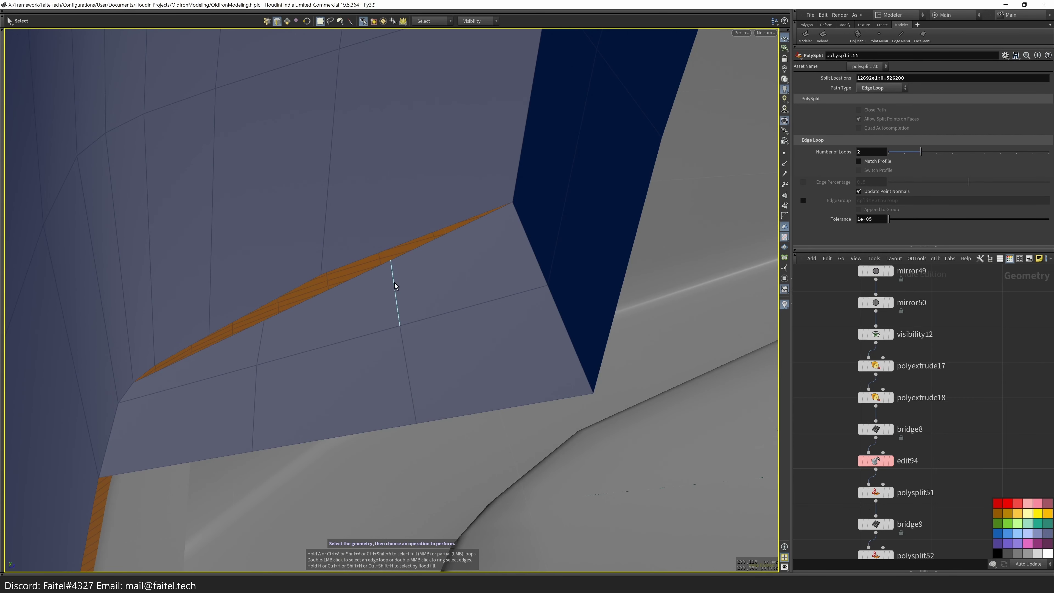
{"action": "key", "text": "g"}
{"action": "left_click_drag", "start_coordinate": [397, 301], "coordinate": [372, 308]}
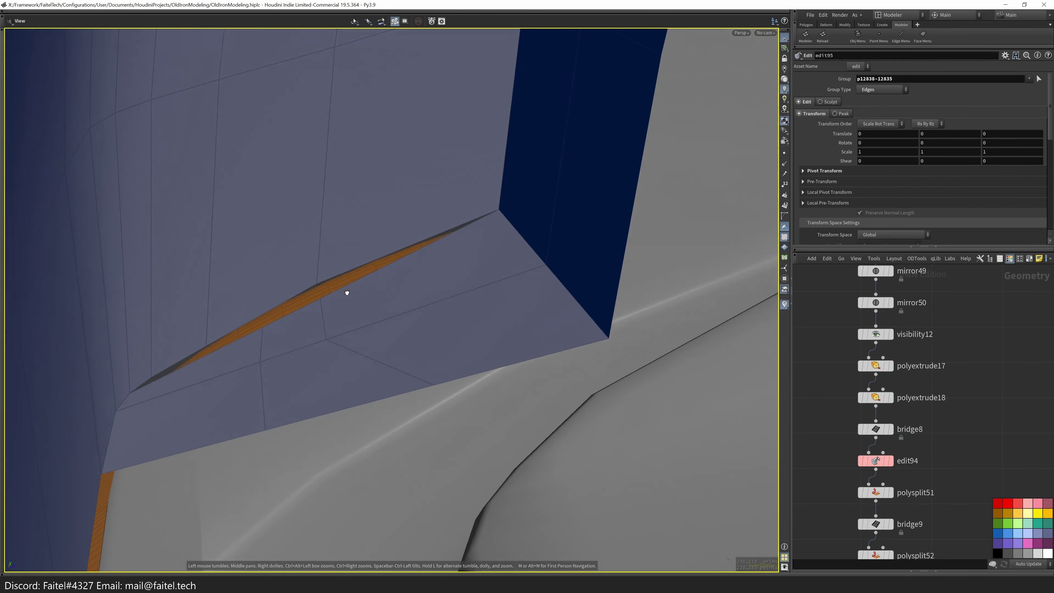
- Add another edge loop and weld the stray point onto its neighbour
{"action": "key", "text": "shift+w"}
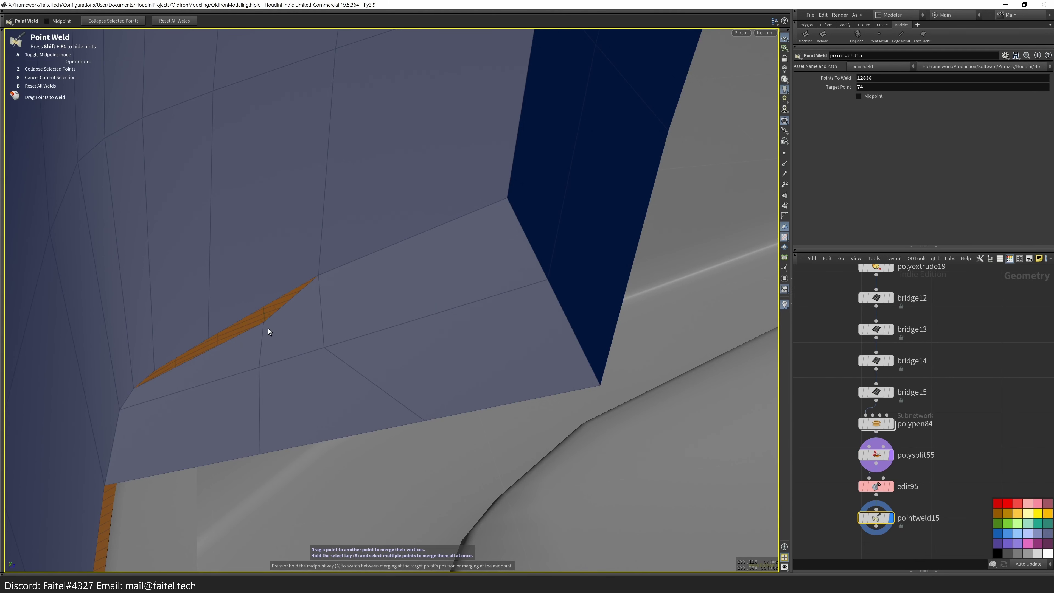
{"action": "left_click_drag", "start_coordinate": [249, 357], "coordinate": [225, 396], "text": "alt"}
{"action": "scroll", "coordinate": [188, 353], "scroll_direction": "up", "scroll_amount": 5}
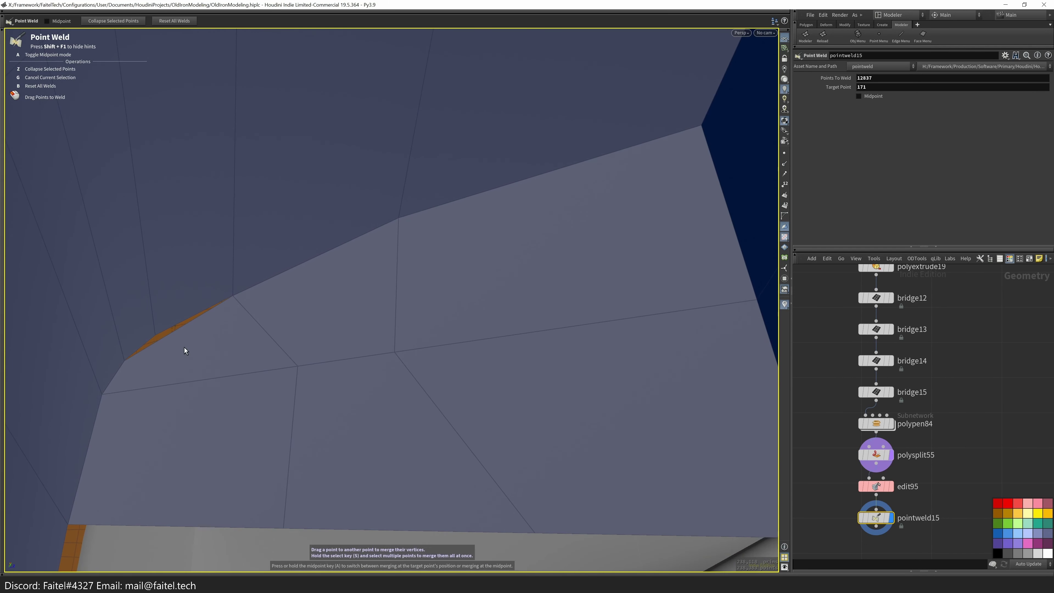
{"action": "key", "text": "l"}
{"action": "left_click", "coordinate": [189, 385]}
{"action": "key", "text": "Tab"}
{"action": "left_click", "coordinate": [194, 345]}
{"action": "scroll", "coordinate": [186, 324], "scroll_direction": "down", "scroll_amount": 5}
{"action": "left_click_drag", "start_coordinate": [176, 332], "coordinate": [231, 365]}
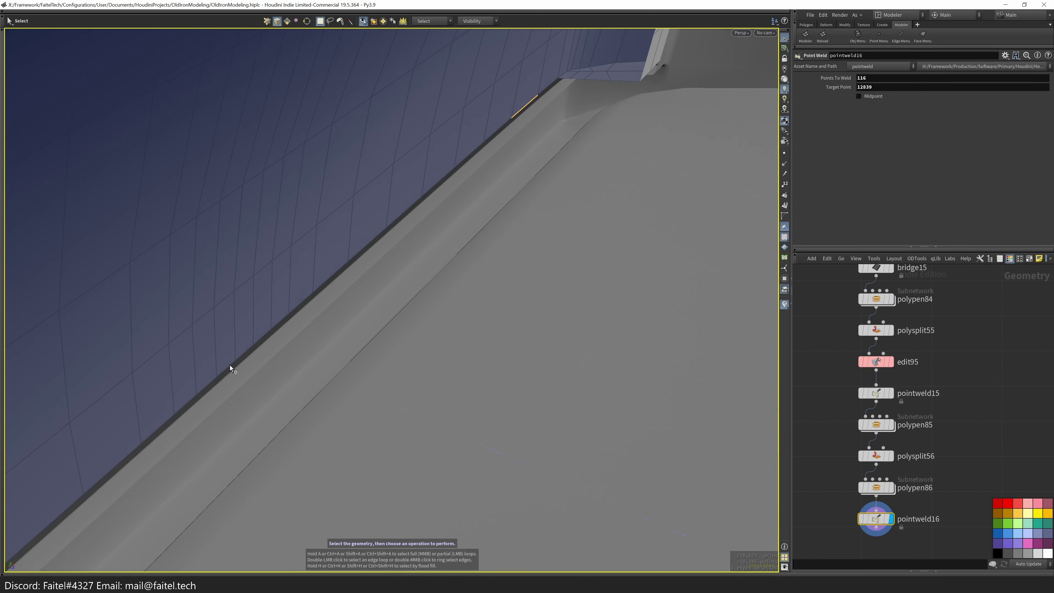
- Extrude the ledge edges outward and bridge the connected edges into faces
{"action": "key", "text": "Tab"}
{"action": "left_click", "coordinate": [369, 256]}
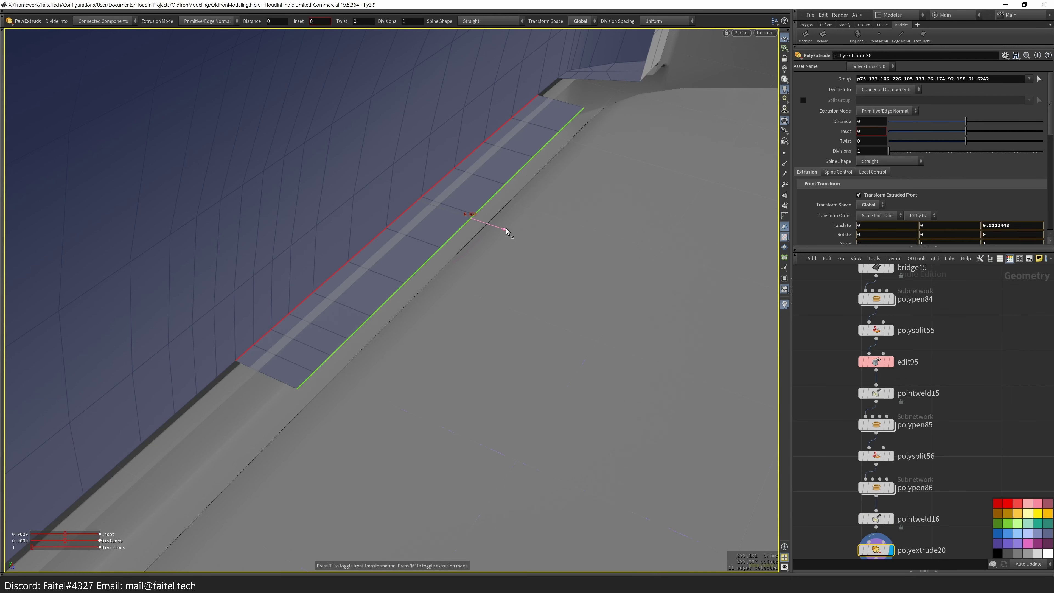
{"action": "left_click_drag", "start_coordinate": [553, 181], "coordinate": [391, 224], "text": "alt"}
{"action": "left_click_drag", "start_coordinate": [389, 118], "coordinate": [335, 302], "text": "alt"}
{"action": "key", "text": "s"}
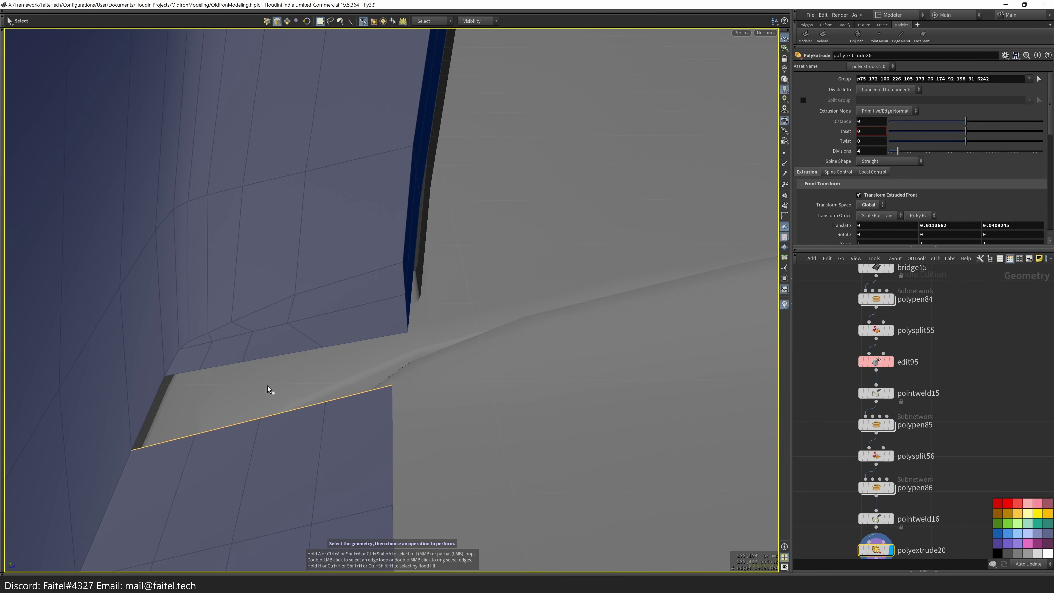
{"action": "key", "text": "b"}
{"action": "left_click_drag", "start_coordinate": [355, 388], "coordinate": [395, 122], "text": "alt"}
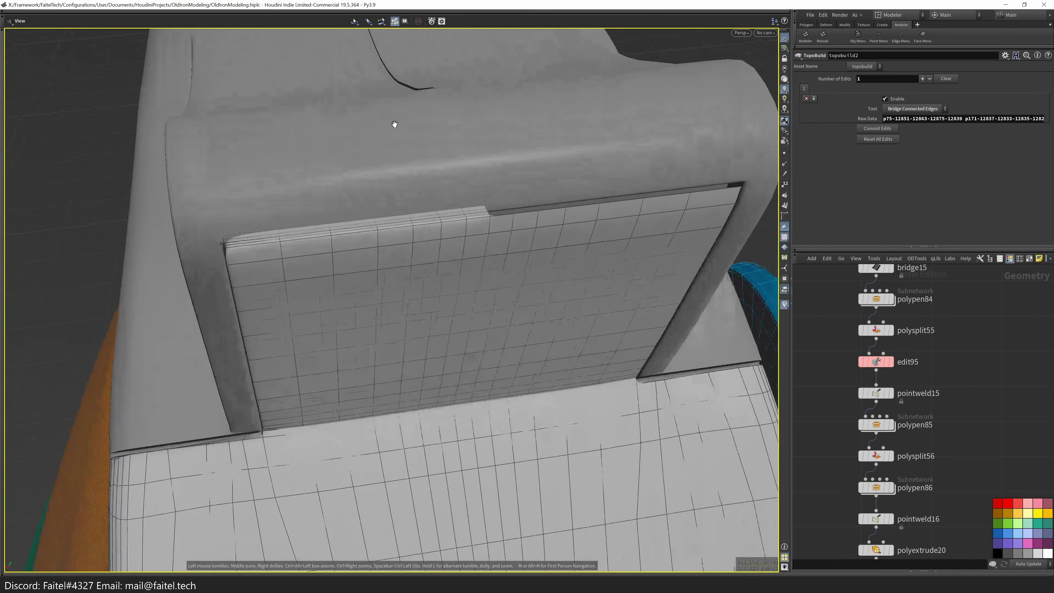
- Isolate the grey shell with a Visibility node and frame it close up
{"action": "key", "text": "grave"}
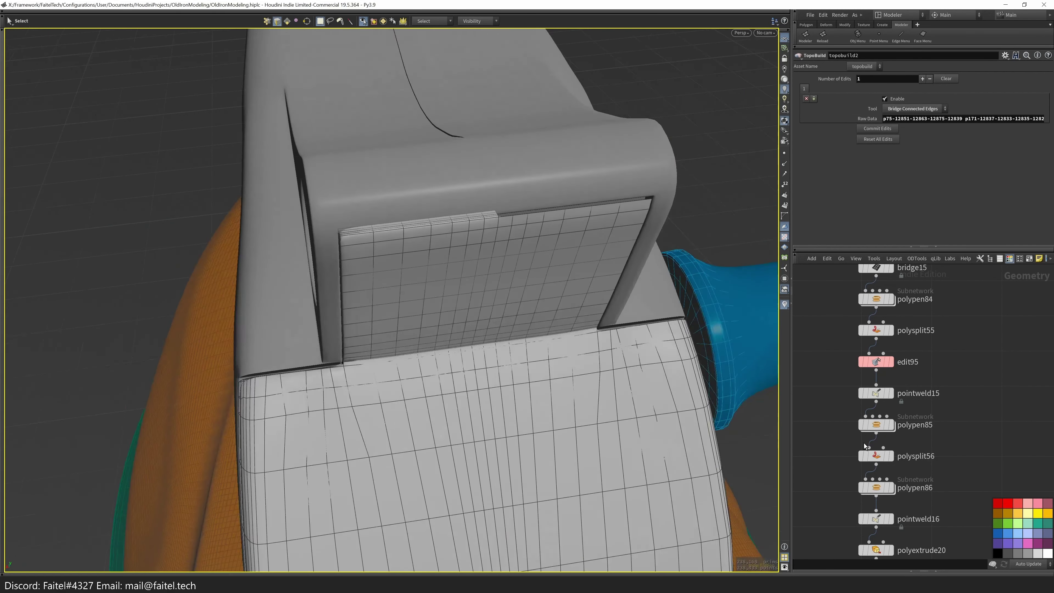
{"action": "scroll", "coordinate": [858, 454], "scroll_direction": "down", "scroll_amount": 3}
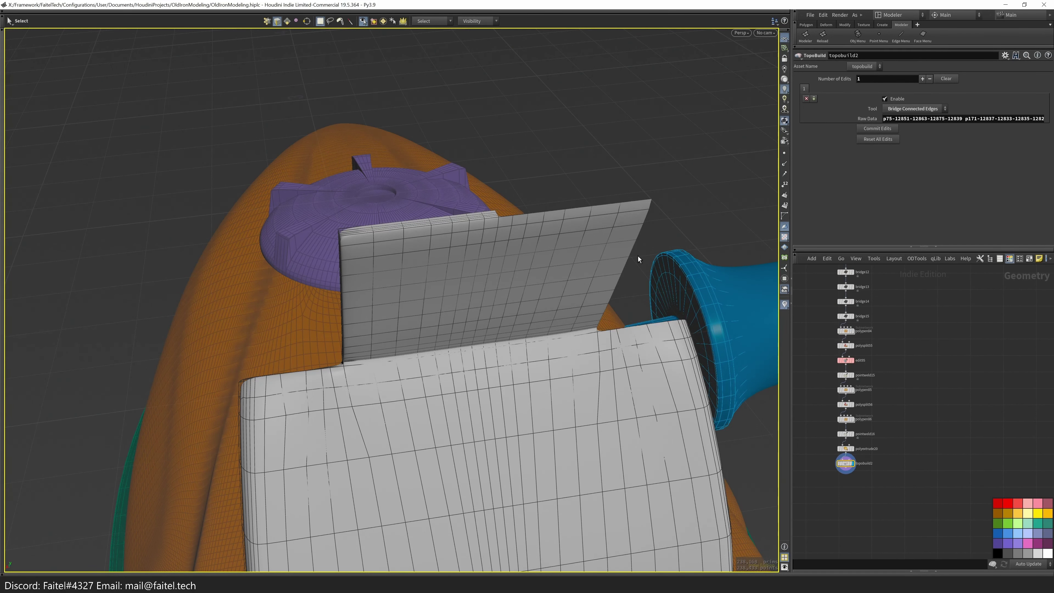
{"action": "key", "text": "h"}
{"action": "key", "text": "Escape"}
{"action": "left_click_drag", "start_coordinate": [471, 240], "coordinate": [450, 393]}
{"action": "left_click_drag", "start_coordinate": [499, 418], "coordinate": [348, 344]}
- Insert edge loops along the shell's inner corner and base
{"action": "key", "text": "l"}
{"action": "left_click", "coordinate": [313, 370]}
{"action": "left_click", "coordinate": [346, 407]}
{"action": "left_click", "coordinate": [306, 415]}
{"action": "right_click", "coordinate": [260, 496]}
{"action": "left_click", "coordinate": [400, 426]}
- Dissolve the stray groove edge and draw a new PolyPen edge across the face
{"action": "left_click", "coordinate": [200, 436]}
{"action": "key", "text": "Delete"}
{"action": "left_click_drag", "start_coordinate": [200, 436], "coordinate": [209, 408]}
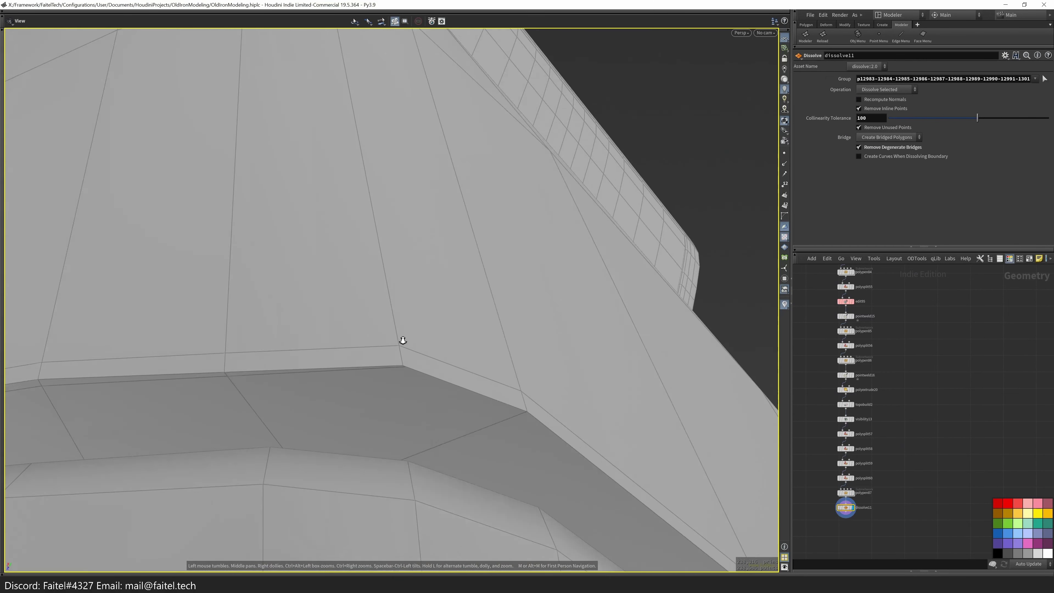
{"action": "key", "text": "p"}
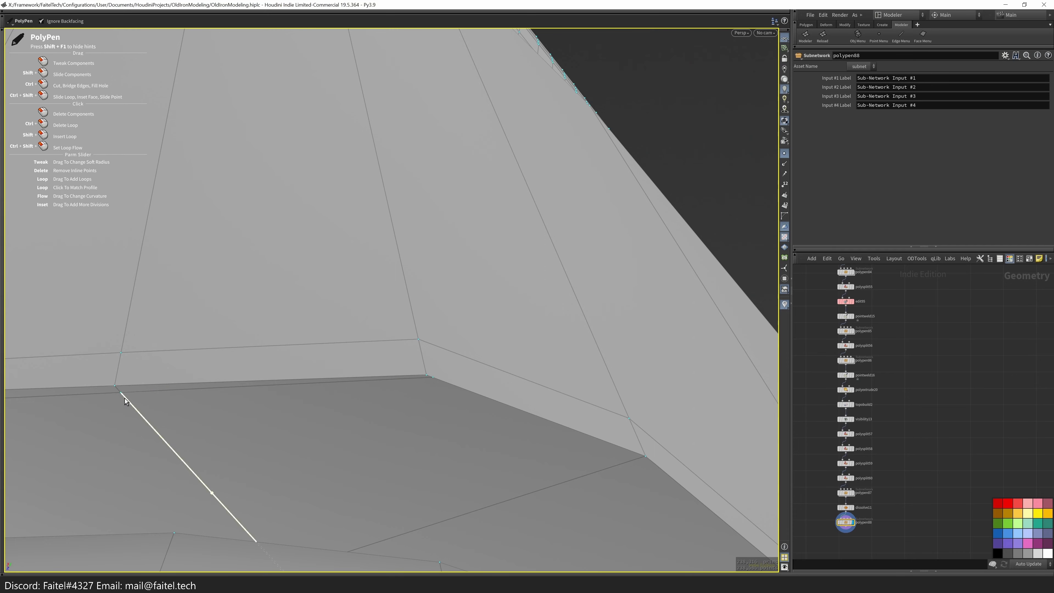
{"action": "left_click", "coordinate": [428, 391]}
{"action": "left_click_drag", "start_coordinate": [428, 391], "coordinate": [277, 298]}
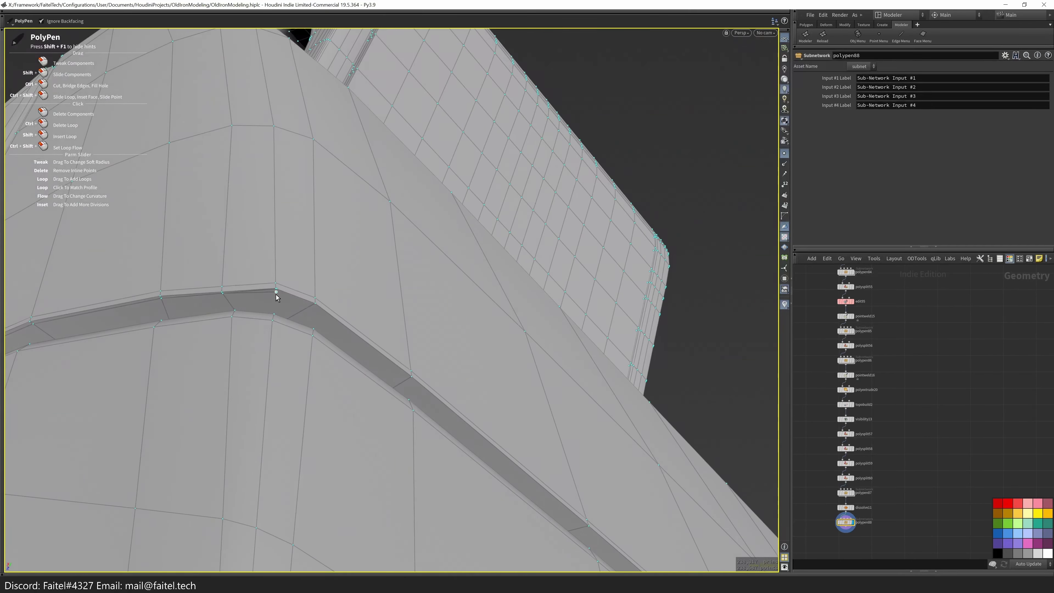
{"action": "left_click_drag", "start_coordinate": [289, 334], "coordinate": [400, 211]}
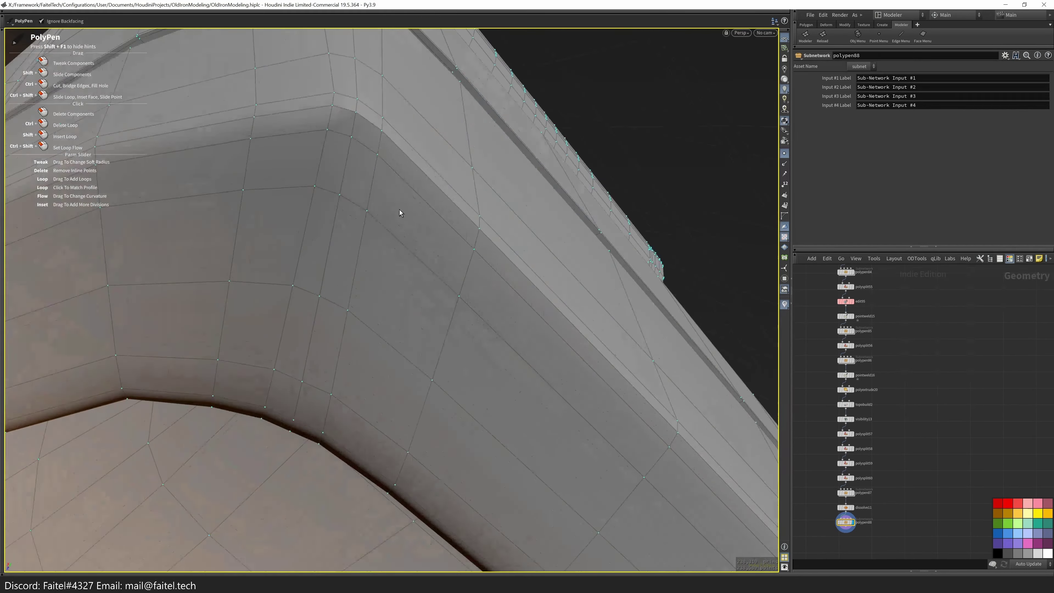
- Isolate the working geometry and insert a PolyPen loop along the mesh wall
{"action": "key", "text": "Tab"}
{"action": "left_click", "coordinate": [382, 286]}
{"action": "left_click_drag", "start_coordinate": [382, 286], "coordinate": [217, 346]}
{"action": "key", "text": "p"}
{"action": "left_click_drag", "start_coordinate": [673, 492], "coordinate": [186, 266]}
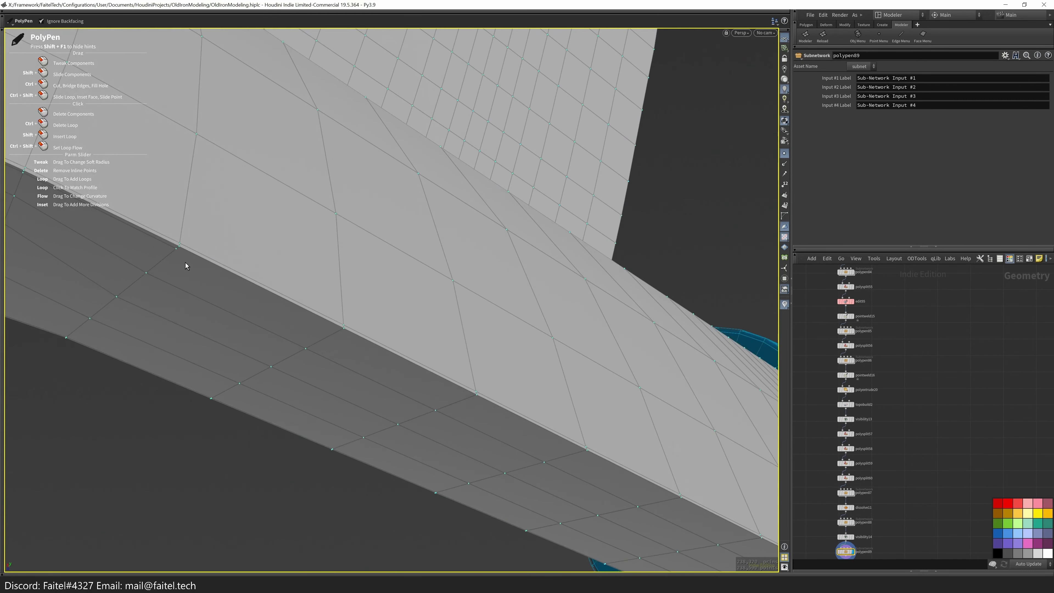
{"action": "left_click_drag", "start_coordinate": [703, 516], "coordinate": [315, 266]}
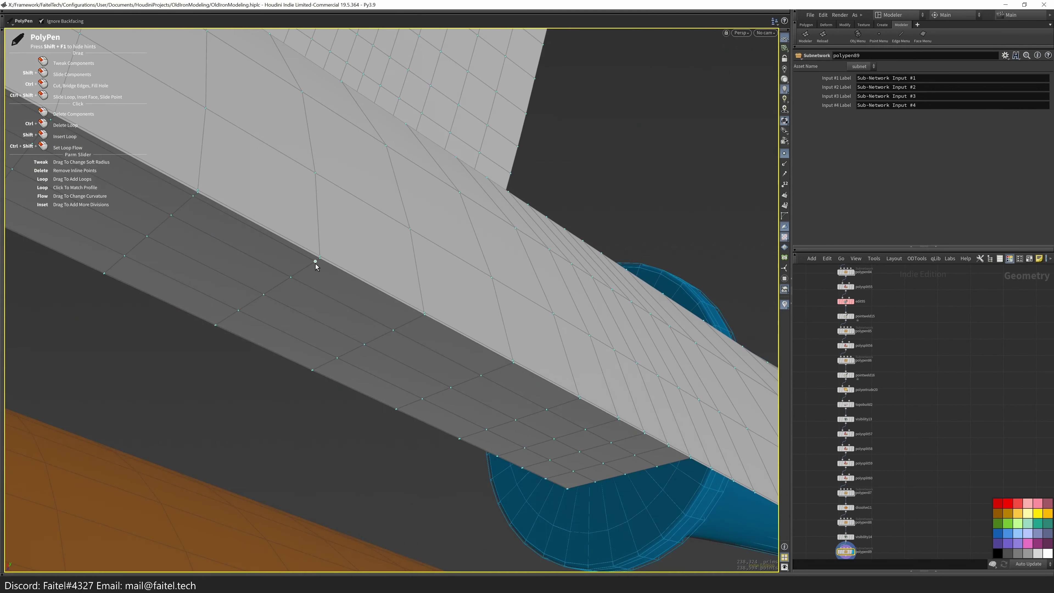
{"action": "left_click_drag", "start_coordinate": [692, 468], "coordinate": [586, 470]}
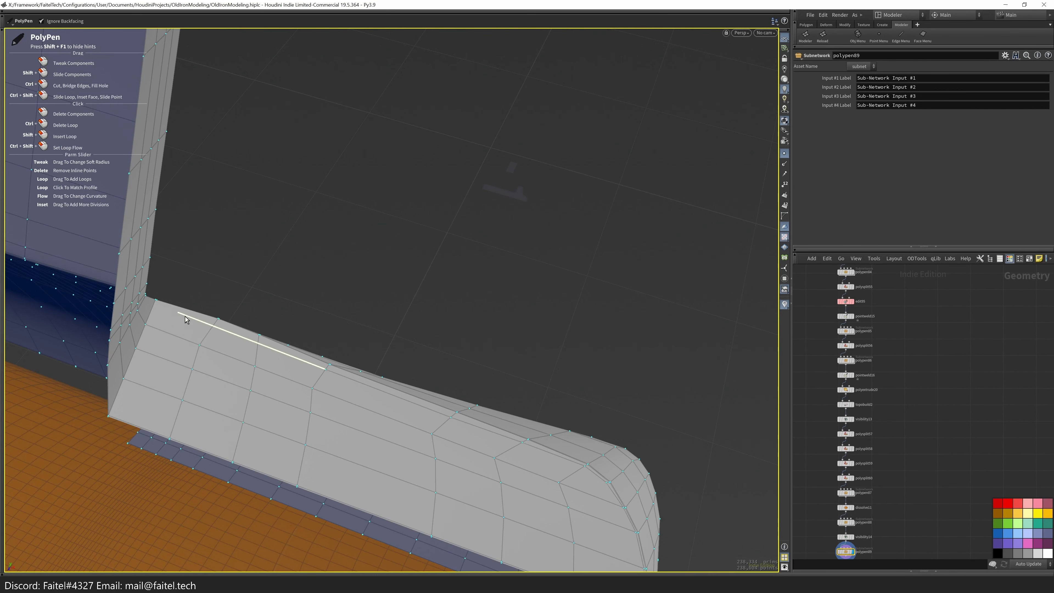
{"action": "left_click_drag", "start_coordinate": [154, 310], "coordinate": [339, 316]}
{"action": "left_click", "coordinate": [428, 502], "text": "shift"}
{"action": "left_click_drag", "start_coordinate": [428, 503], "coordinate": [242, 189]}
{"action": "left_click_drag", "start_coordinate": [266, 287], "coordinate": [73, 385]}
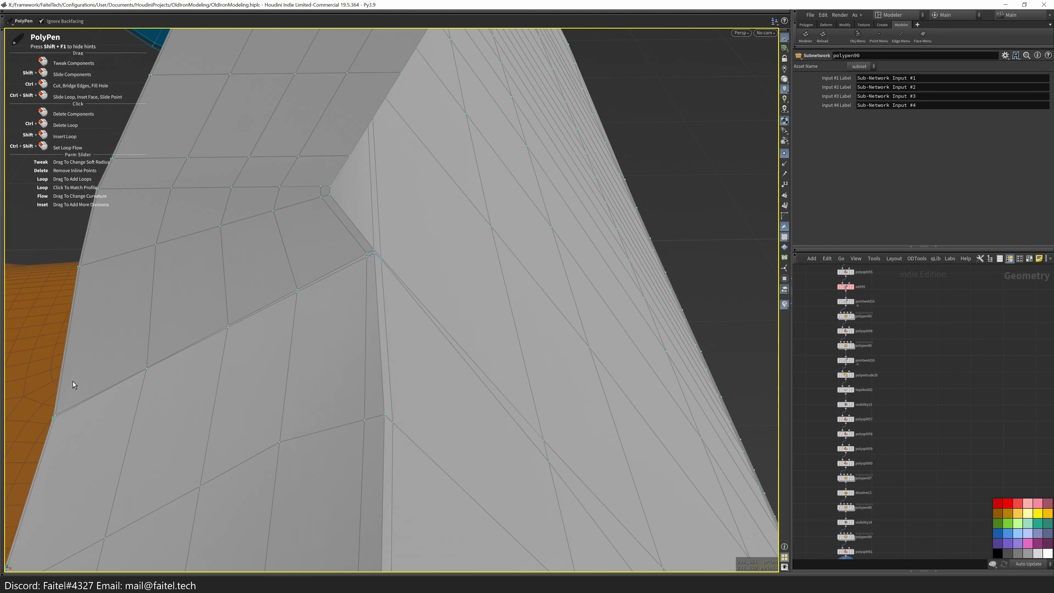
{"action": "left_click_drag", "start_coordinate": [371, 249], "coordinate": [312, 244]}
- Select the wall's edge loop and insert another loop across the wall
{"action": "double_click", "coordinate": [235, 287]}
{"action": "left_click_drag", "start_coordinate": [121, 396], "coordinate": [534, 153]}
{"action": "middle_click_drag", "start_coordinate": [535, 153], "coordinate": [262, 276]}
{"action": "left_click_drag", "start_coordinate": [335, 282], "coordinate": [86, 271]}
{"action": "middle_click_drag", "start_coordinate": [86, 271], "coordinate": [199, 341]}
{"action": "left_click_drag", "start_coordinate": [209, 406], "coordinate": [247, 330]}
{"action": "left_click_drag", "start_coordinate": [284, 254], "coordinate": [184, 452]}
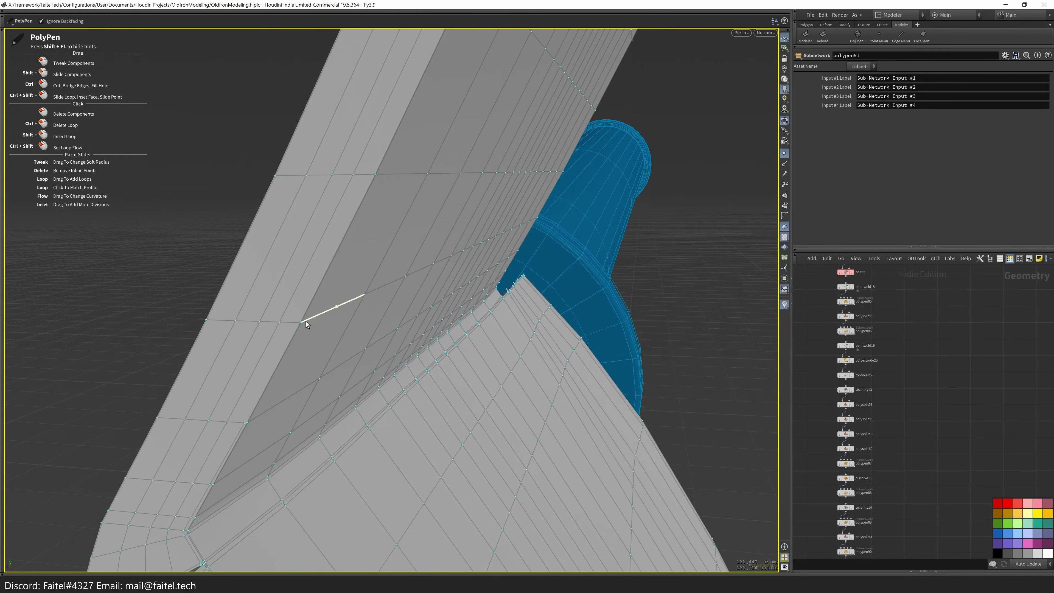
{"action": "left_click", "coordinate": [298, 323], "text": "shift"}
{"action": "left_click_drag", "start_coordinate": [298, 323], "coordinate": [270, 292]}
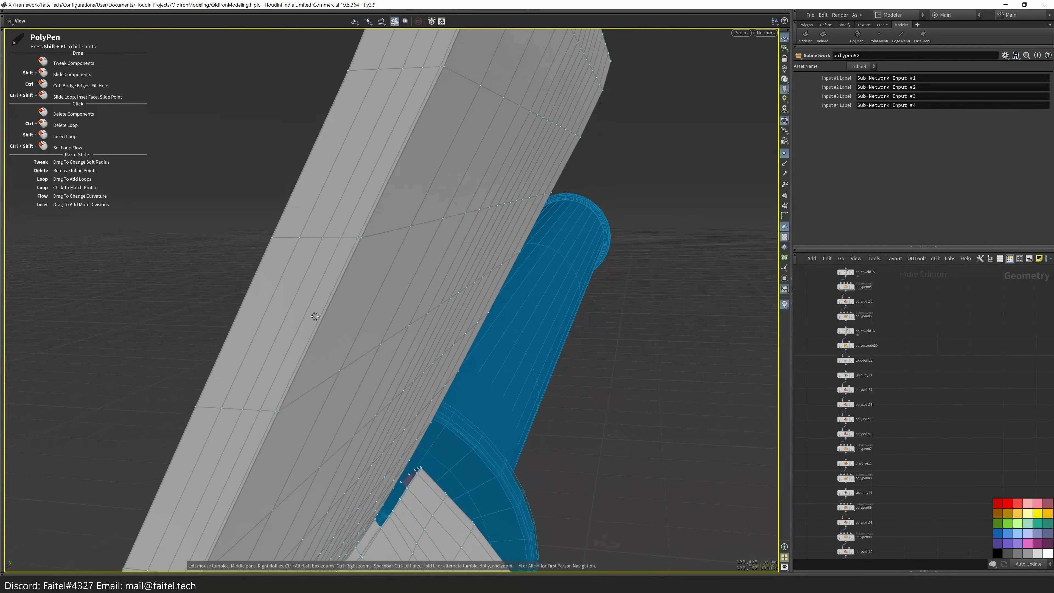
{"action": "left_click_drag", "start_coordinate": [438, 91], "coordinate": [473, 275]}
{"action": "left_click_drag", "start_coordinate": [294, 414], "coordinate": [81, 268]}
- Nudge the curved-surface edge loop by about 0.0015, -0.0024, -0.0016 (edit96)
{"action": "left_click", "coordinate": [225, 283]}
{"action": "scroll", "coordinate": [249, 283], "scroll_direction": "down", "scroll_amount": 10}
{"action": "left_click_drag", "start_coordinate": [174, 334], "coordinate": [398, 342], "text": "alt"}
{"action": "key", "text": "g"}
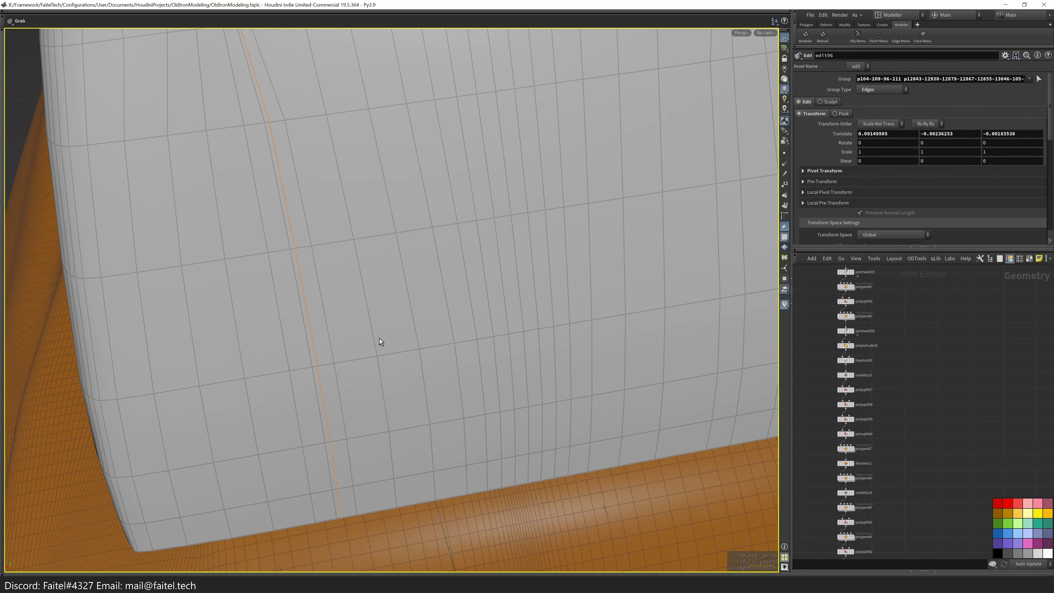
- Finish the edge move and check the shell in subdivided preview
{"action": "key", "text": "s"}
{"action": "scroll", "coordinate": [369, 308], "scroll_direction": "down", "scroll_amount": 5}
{"action": "left_click_drag", "start_coordinate": [369, 308], "coordinate": [316, 214], "text": "alt"}
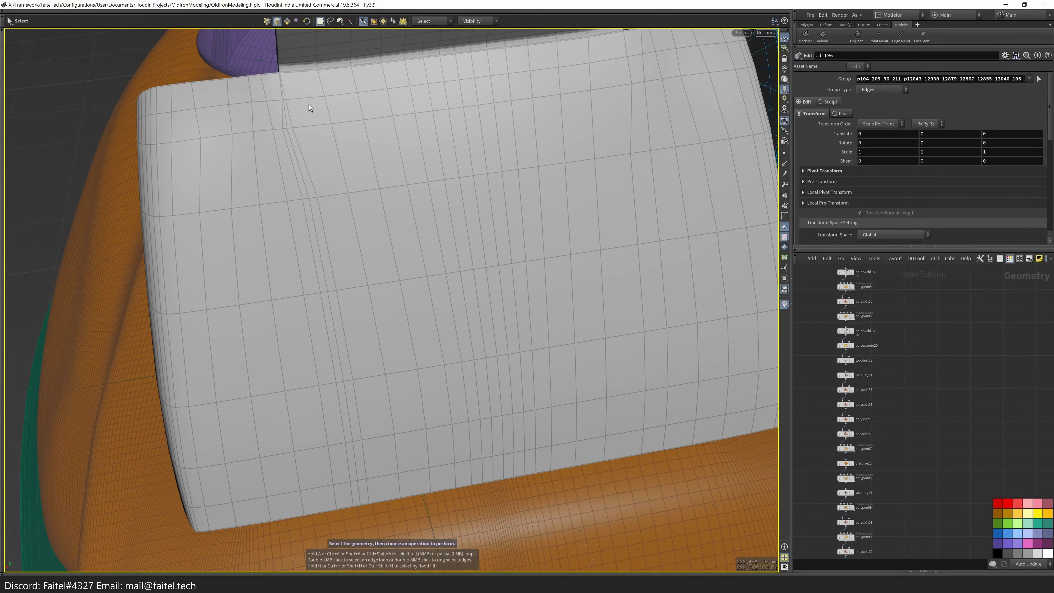
{"action": "left_click", "coordinate": [345, 265]}
{"action": "left_click_drag", "start_coordinate": [345, 268], "coordinate": [325, 393]}
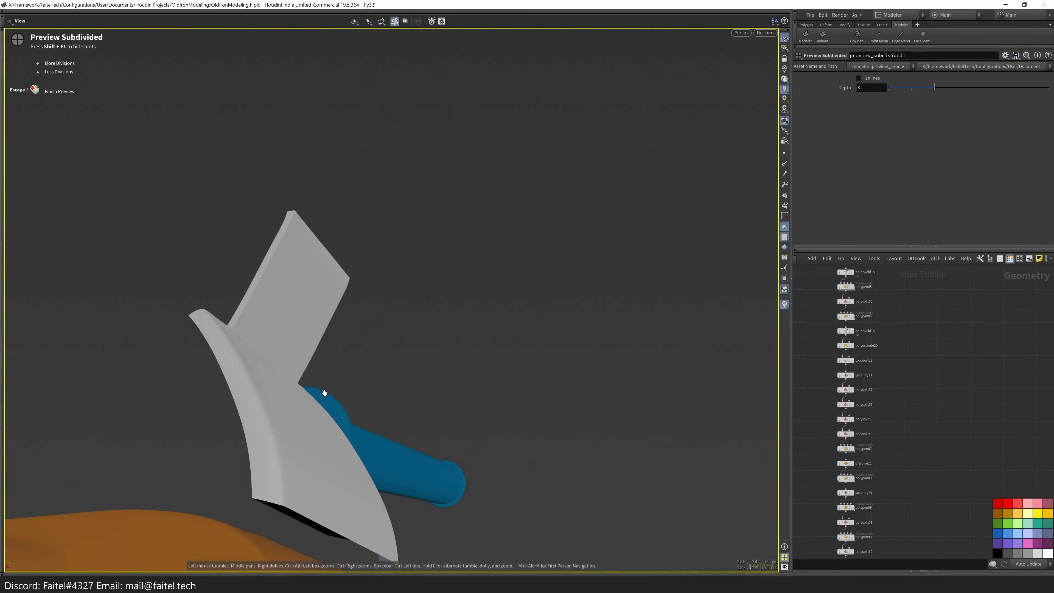
{"action": "key", "text": "Tab"}
{"action": "left_click", "coordinate": [357, 533]}
- Reveal the whole iron body and inspect its smoothed subdivision preview around the hole
{"action": "key", "text": "Tab"}
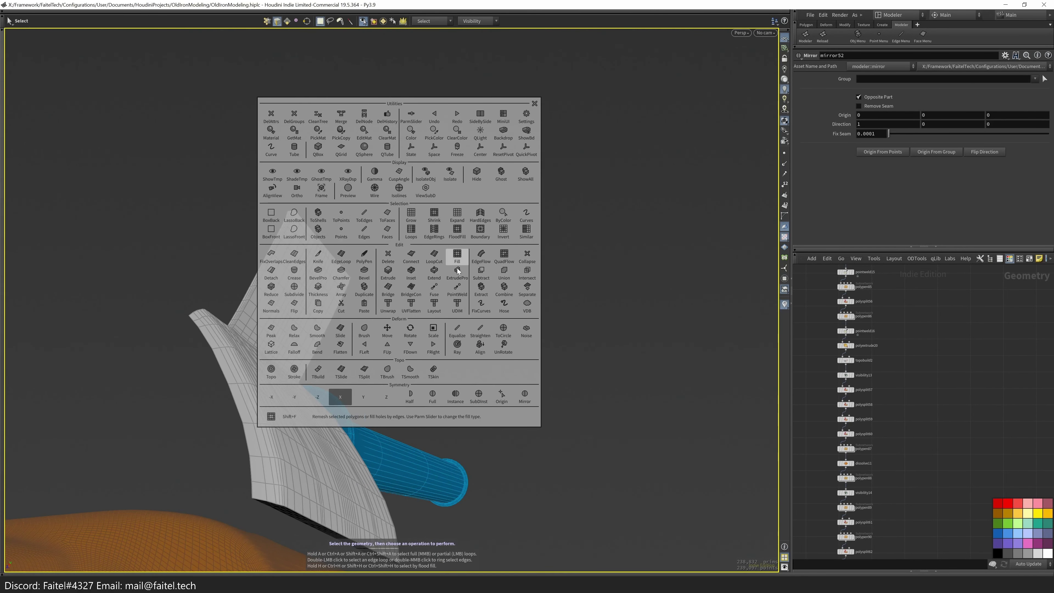
{"action": "left_click", "coordinate": [444, 178]}
{"action": "left_click_drag", "start_coordinate": [444, 178], "coordinate": [316, 329]}
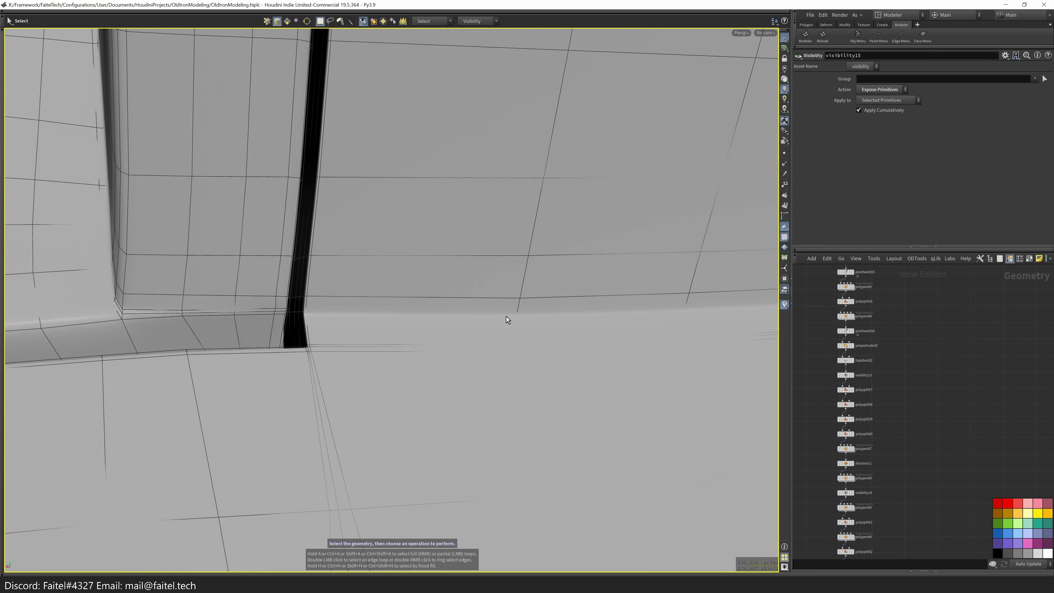
{"action": "key", "text": "3"}
{"action": "mouse_move", "coordinate": [384, 346]}
{"action": "left_mouse_down"}
{"action": "mouse_move", "coordinate": [273, 348]}
{"action": "mouse_move", "coordinate": [416, 172]}
{"action": "mouse_move", "coordinate": [359, 181]}
{"action": "mouse_move", "coordinate": [256, 235]}
{"action": "mouse_move", "coordinate": [308, 275]}
{"action": "mouse_move", "coordinate": [294, 231]}
{"action": "mouse_move", "coordinate": [451, 252]}
{"action": "mouse_move", "coordinate": [323, 361]}
{"action": "mouse_move", "coordinate": [447, 327]}
{"action": "mouse_move", "coordinate": [425, 349]}
{"action": "mouse_move", "coordinate": [352, 373]}
{"action": "mouse_move", "coordinate": [325, 407]}
{"action": "mouse_move", "coordinate": [393, 377]}
{"action": "mouse_move", "coordinate": [368, 384]}
{"action": "mouse_move", "coordinate": [358, 353]}
{"action": "mouse_move", "coordinate": [318, 369]}
{"action": "mouse_move", "coordinate": [520, 337]}
{"action": "mouse_move", "coordinate": [473, 377]}
{"action": "mouse_move", "coordinate": [395, 350]}
{"action": "left_mouse_up"}
{"action": "left_click_drag", "start_coordinate": [449, 377], "coordinate": [655, 211]}
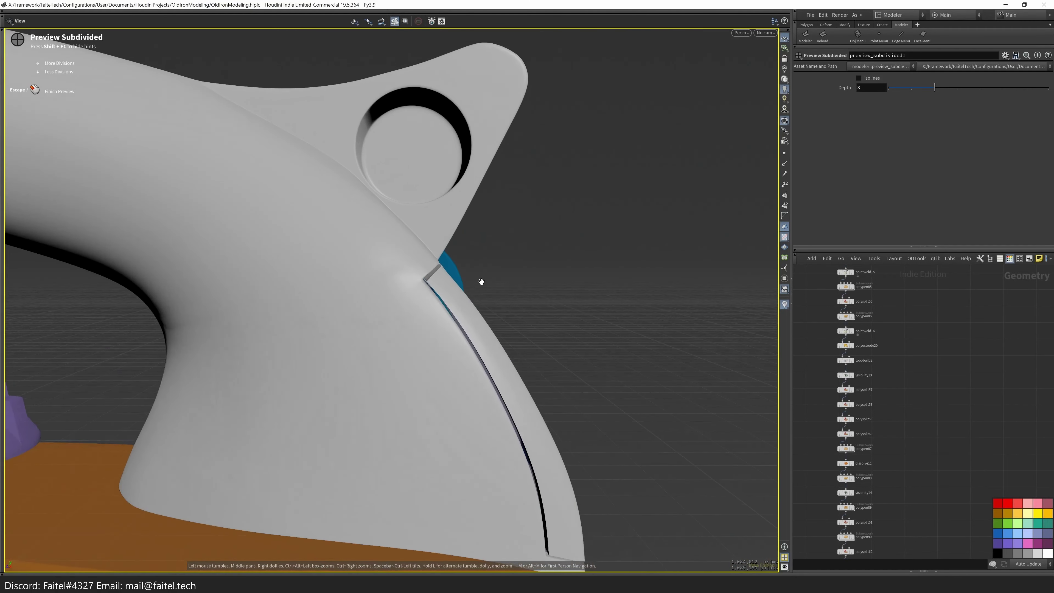
{"action": "scroll", "coordinate": [441, 283], "scroll_direction": "up", "scroll_amount": 3}
{"action": "key", "text": "Escape"}
- Select the connected side-panel faces and hide all non-selected geometry (visibility16)
{"action": "left_click_drag", "start_coordinate": [537, 297], "coordinate": [432, 327]}
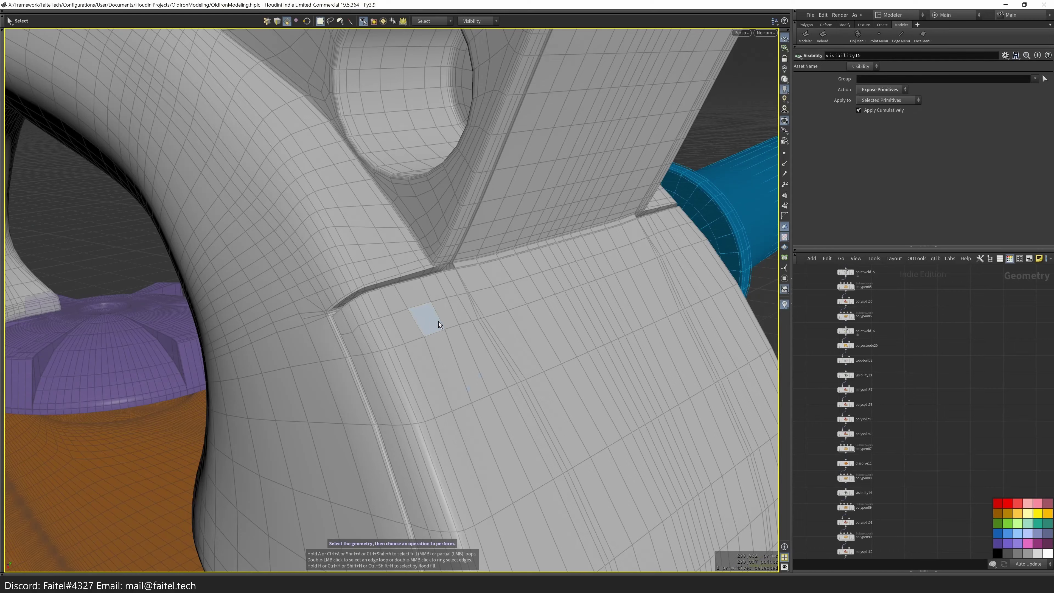
{"action": "double_click", "coordinate": [438, 325]}
{"action": "left_click", "coordinate": [419, 363], "text": "shift"}
{"action": "key", "text": "shift+h"}
{"action": "scroll", "coordinate": [561, 322], "scroll_direction": "up", "scroll_amount": 5}
{"action": "left_click_drag", "start_coordinate": [561, 322], "coordinate": [552, 293]}
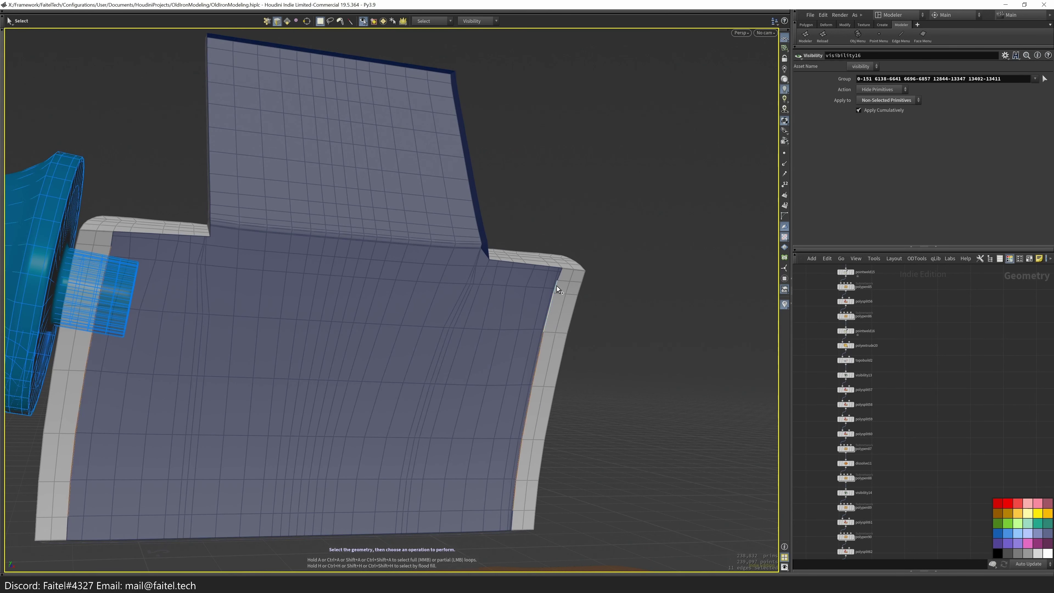
- Bridge the panel's open edges and switch to a flat front view
{"action": "key", "text": "b"}
{"action": "left_click_drag", "start_coordinate": [570, 346], "coordinate": [396, 258]}
{"action": "key", "text": "ctrl+r"}
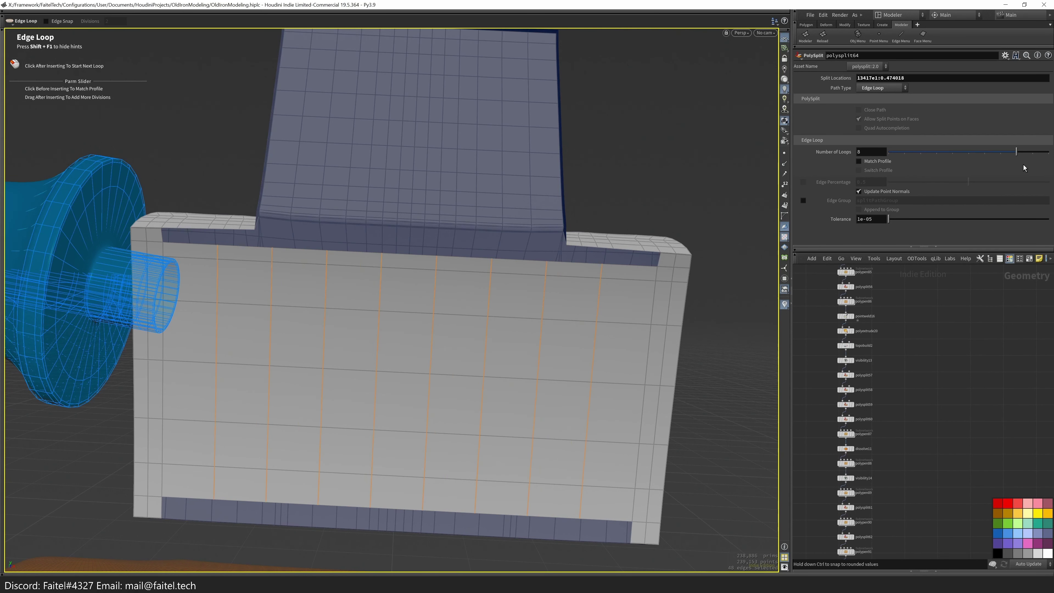
{"action": "key", "text": "Return"}
{"action": "key", "text": "space+3"}
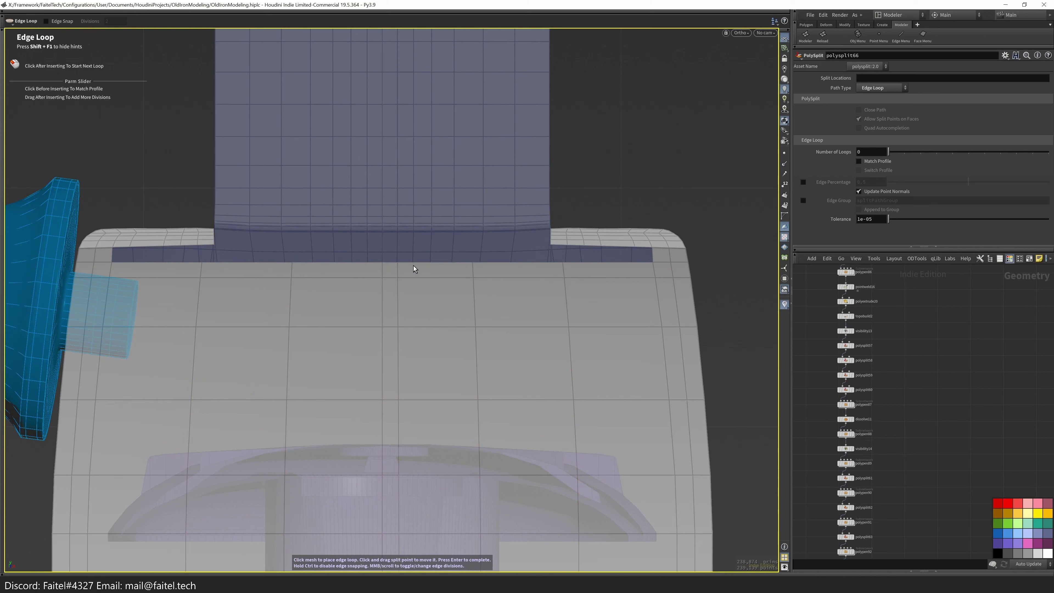
- Add vertical edge loops down the panel front (polysplit64–polysplit70)
{"action": "left_click", "coordinate": [452, 265]}
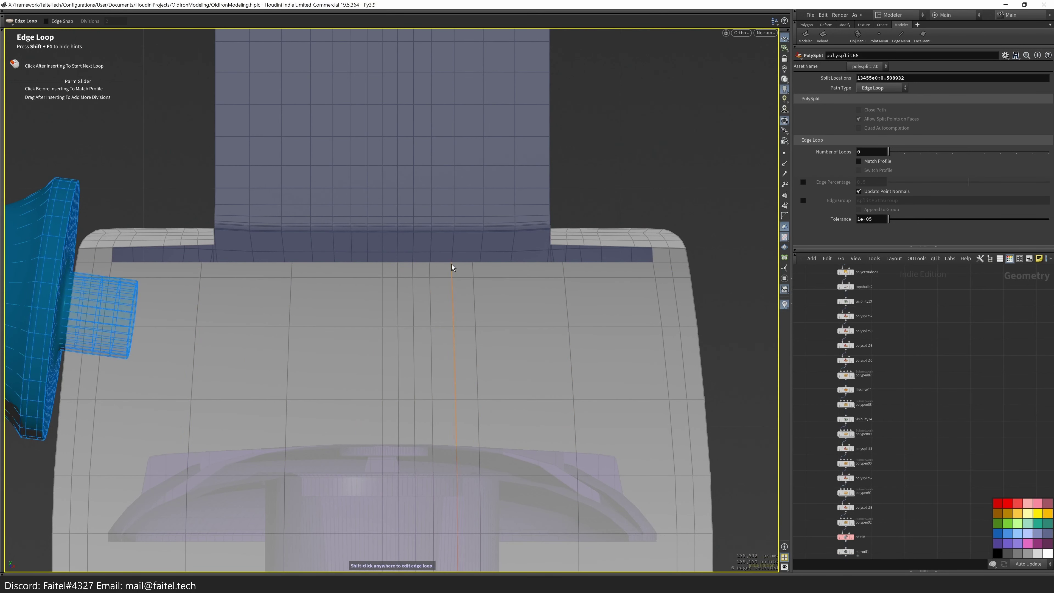
{"action": "left_click", "coordinate": [513, 265]}
{"action": "scroll", "coordinate": [414, 288], "scroll_direction": "up", "scroll_amount": 3}
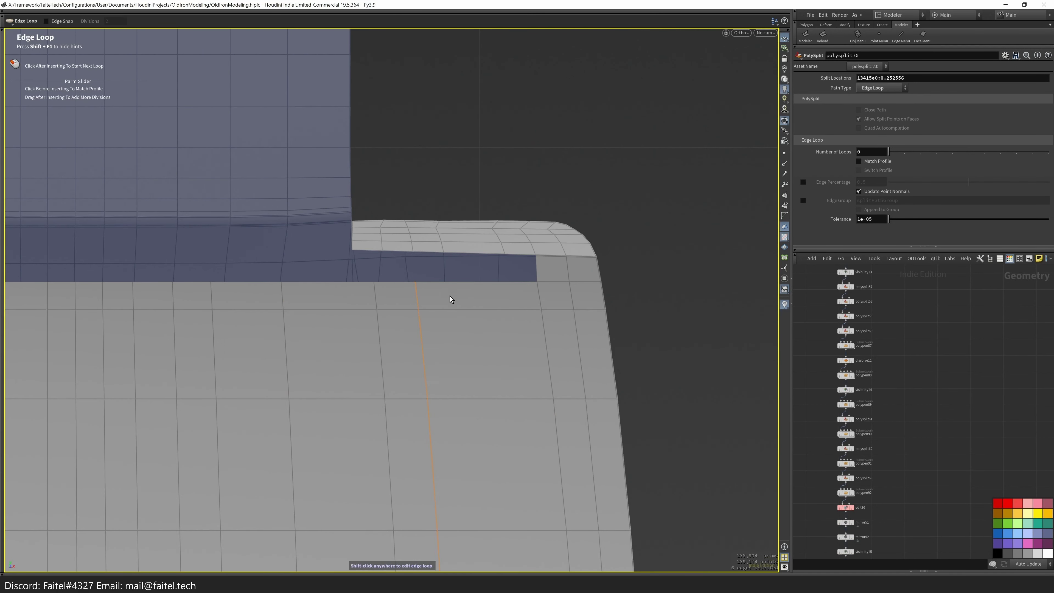
{"action": "key", "text": "p"}
{"action": "left_click_drag", "start_coordinate": [490, 285], "coordinate": [393, 391]}
{"action": "middle_click_drag", "start_coordinate": [393, 391], "coordinate": [454, 435]}
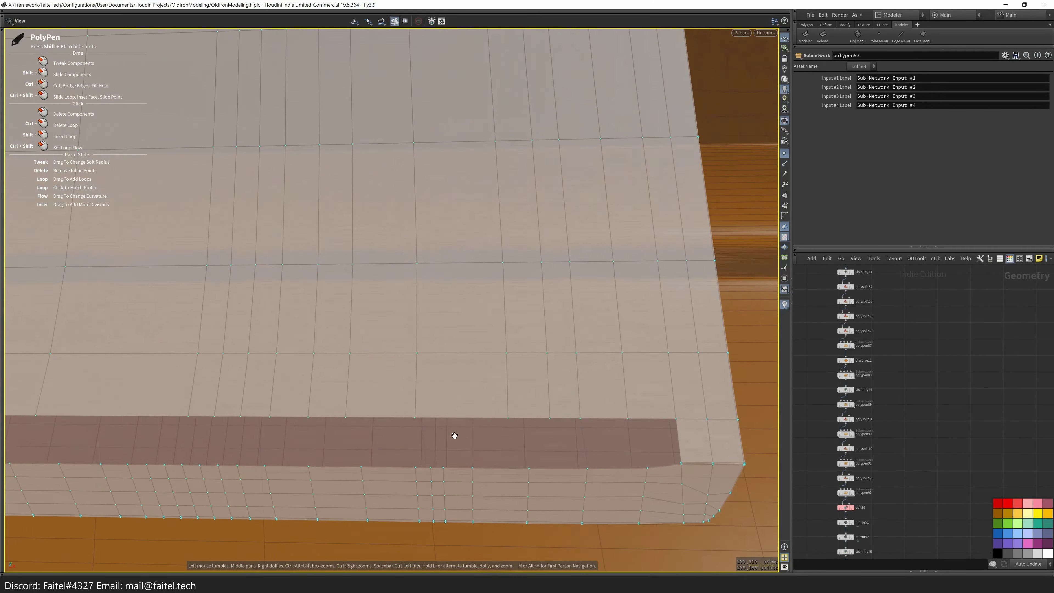
- Select the two lower border edges and PolyFill the gap as a single polygon
{"action": "left_click_drag", "start_coordinate": [455, 435], "coordinate": [275, 441]}
{"action": "key", "text": "s"}
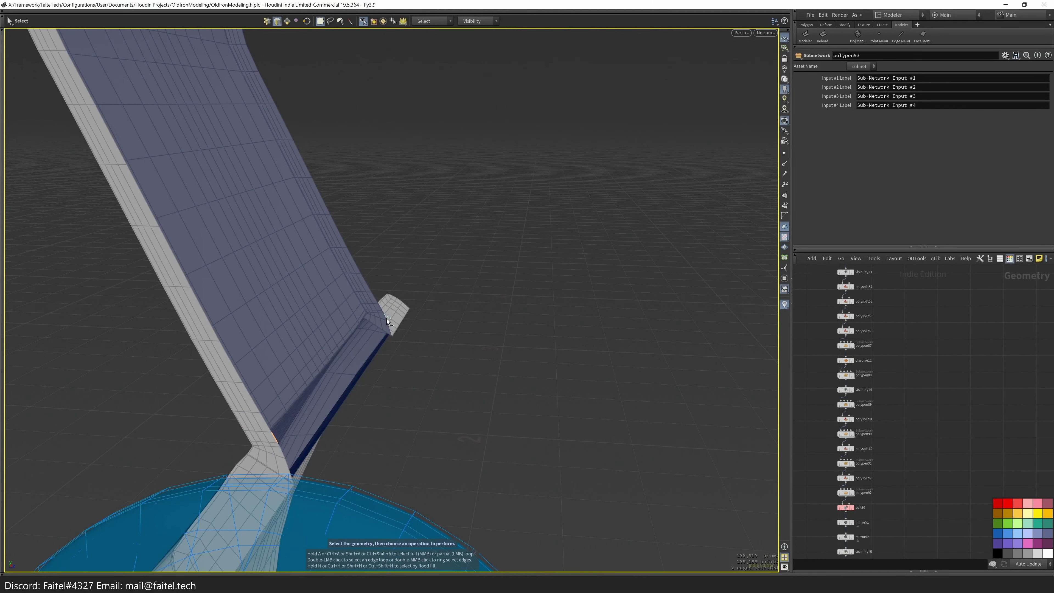
{"action": "left_click", "coordinate": [282, 449], "text": "shift"}
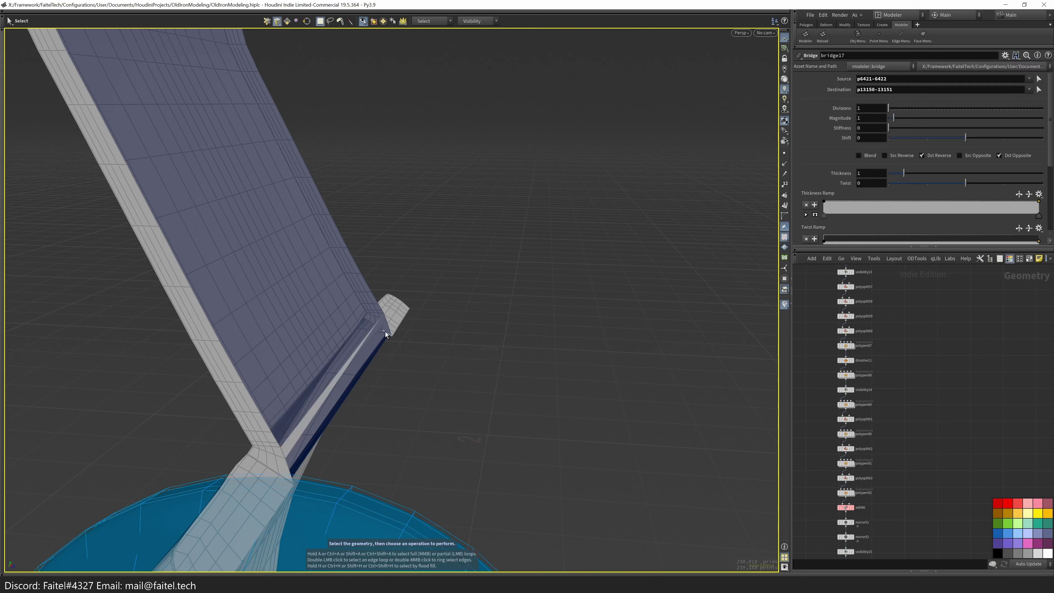
{"action": "key", "text": "alt+f"}
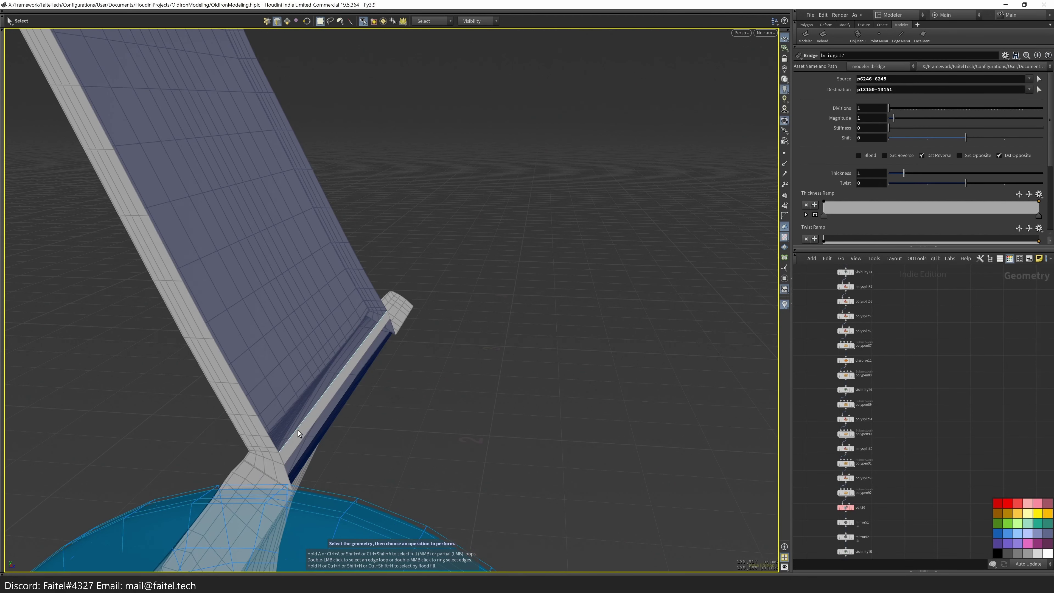
{"action": "left_click", "coordinate": [882, 89]}
{"action": "left_click", "coordinate": [879, 125]}
{"action": "left_click", "coordinate": [883, 89]}
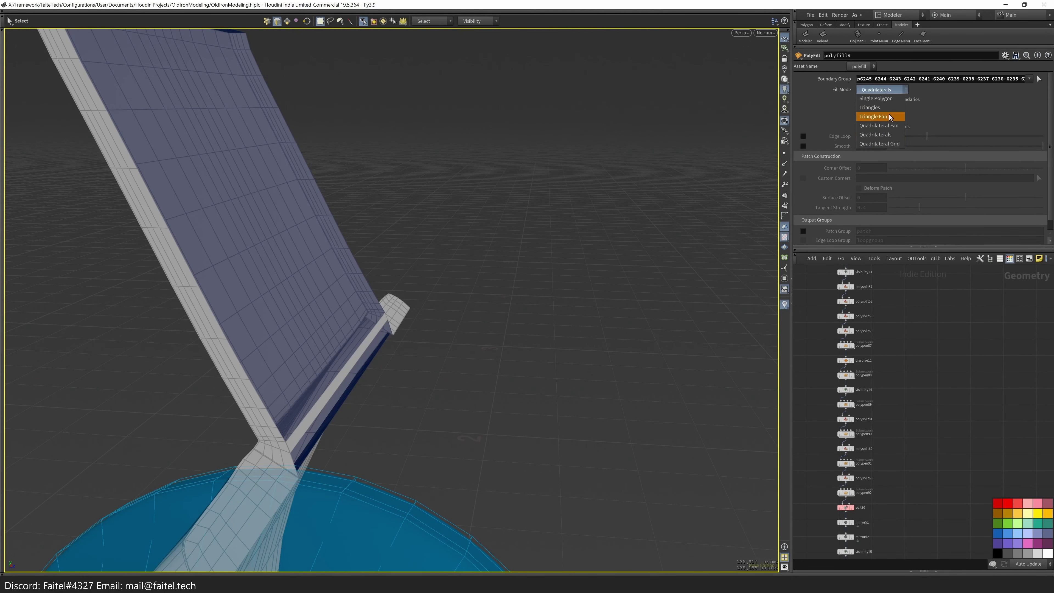
{"action": "left_click", "coordinate": [875, 98]}
{"action": "left_click_drag", "start_coordinate": [330, 311], "coordinate": [183, 464]}
- Cut the new face into a grid of loops with PolyPen (polypen94, polypen95)
{"action": "key", "text": "p"}
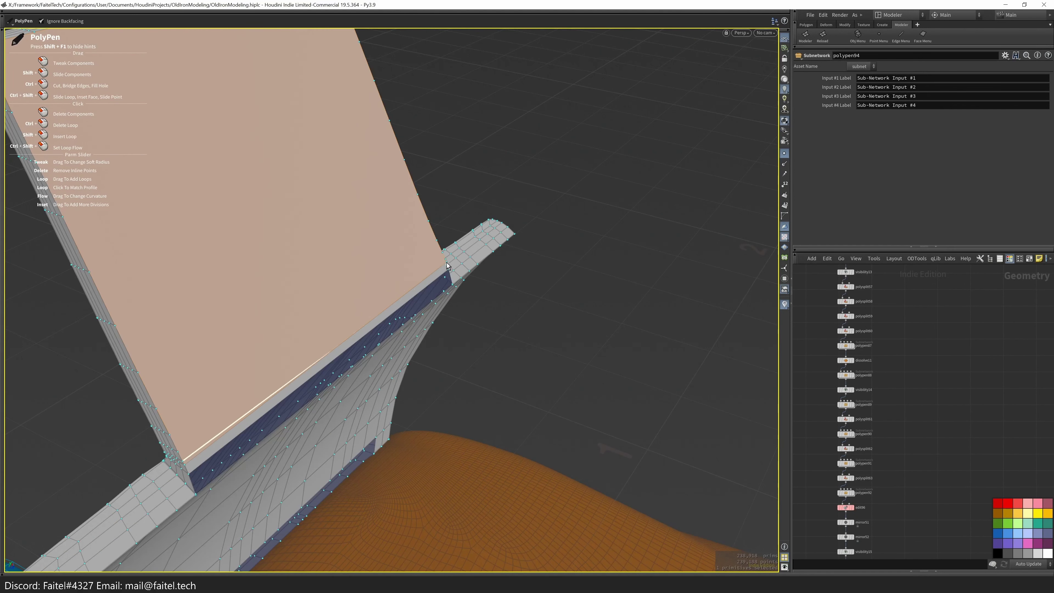
{"action": "left_click_drag", "start_coordinate": [446, 264], "coordinate": [625, 287]}
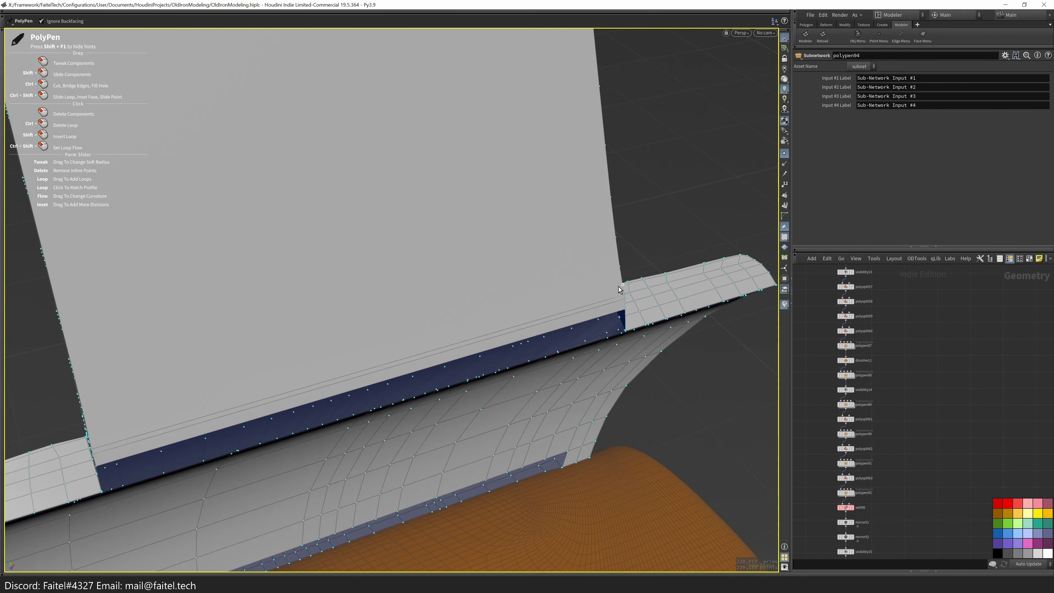
{"action": "left_click_drag", "start_coordinate": [112, 443], "coordinate": [235, 354]}
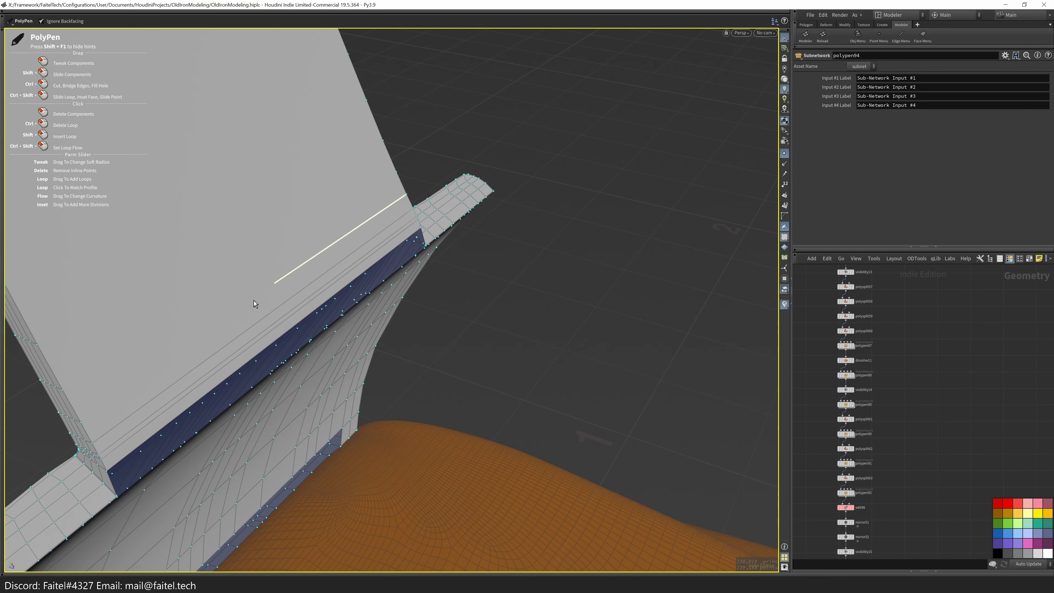
{"action": "left_click", "coordinate": [399, 176]}
{"action": "left_click_drag", "start_coordinate": [399, 176], "coordinate": [476, 212]}
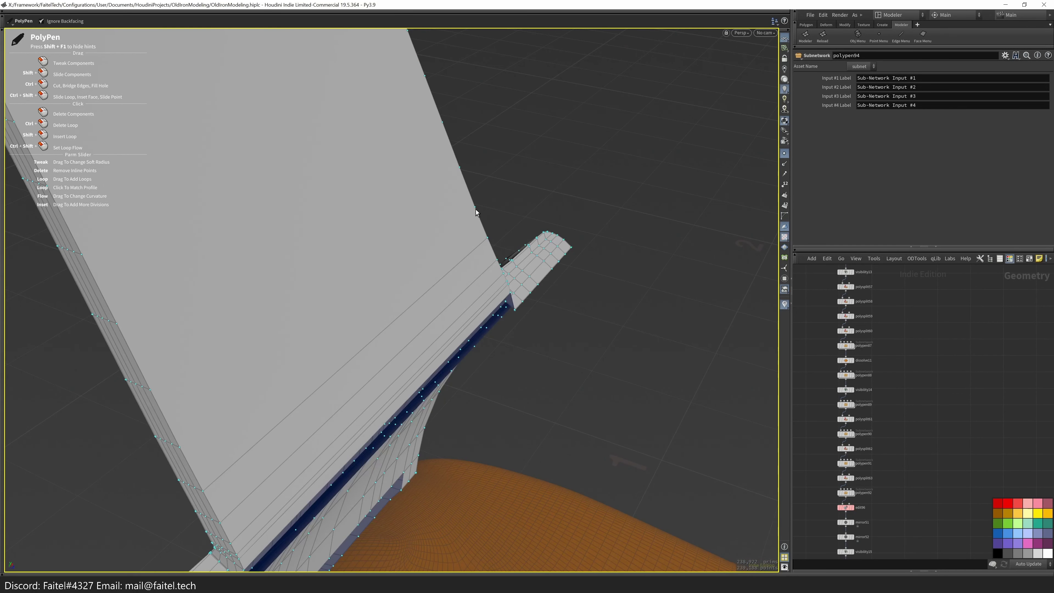
{"action": "left_click_drag", "start_coordinate": [455, 176], "coordinate": [148, 489]}
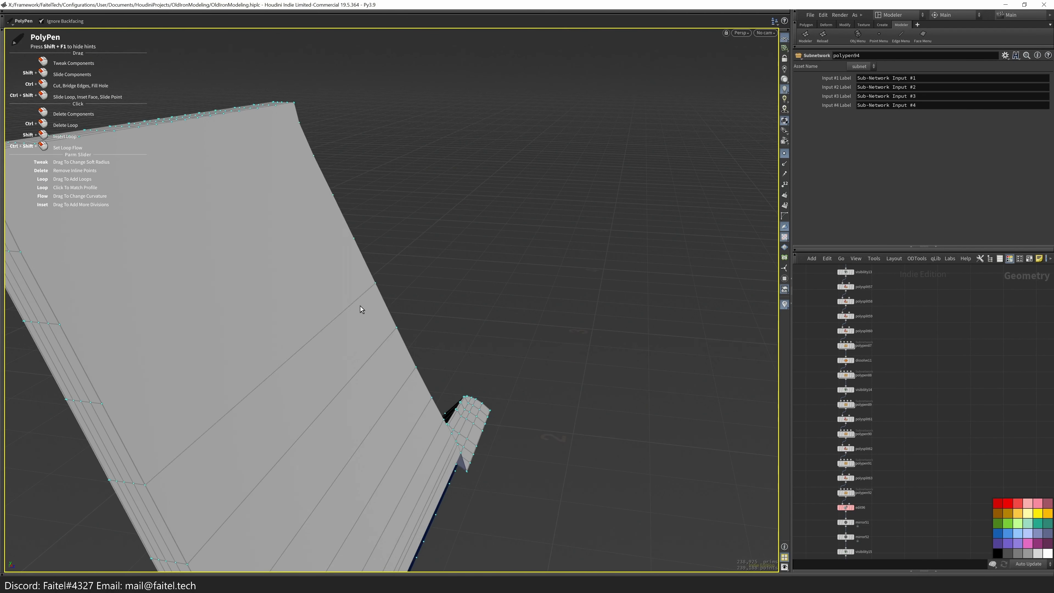
{"action": "left_click_drag", "start_coordinate": [361, 310], "coordinate": [406, 268]}
{"action": "left_click_drag", "start_coordinate": [202, 464], "coordinate": [402, 273], "text": "ctrl"}
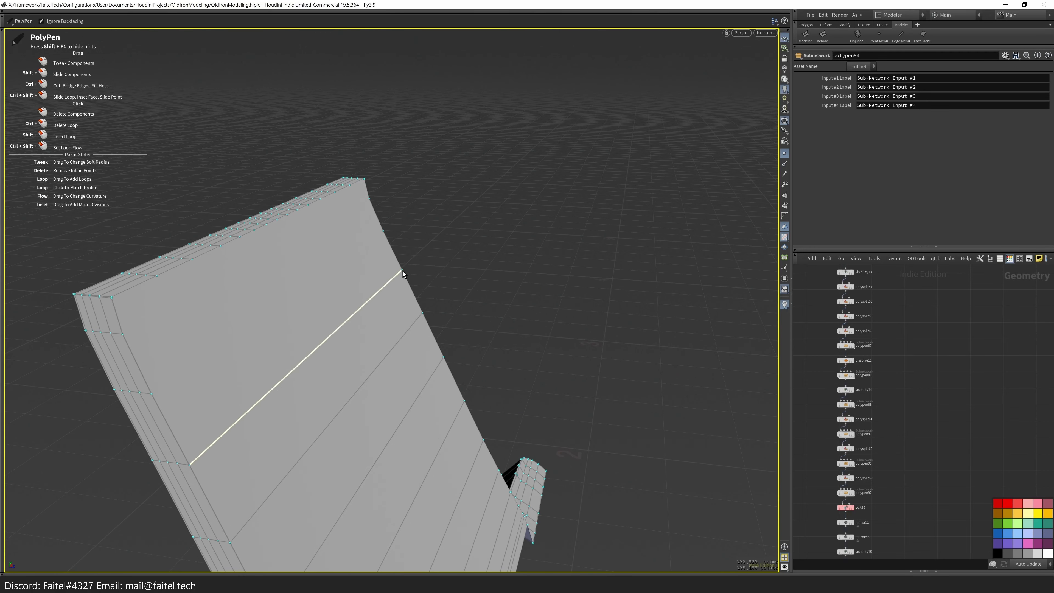
{"action": "left_click_drag", "start_coordinate": [362, 207], "coordinate": [331, 344]}
{"action": "left_click_drag", "start_coordinate": [331, 455], "coordinate": [220, 178], "text": "ctrl"}
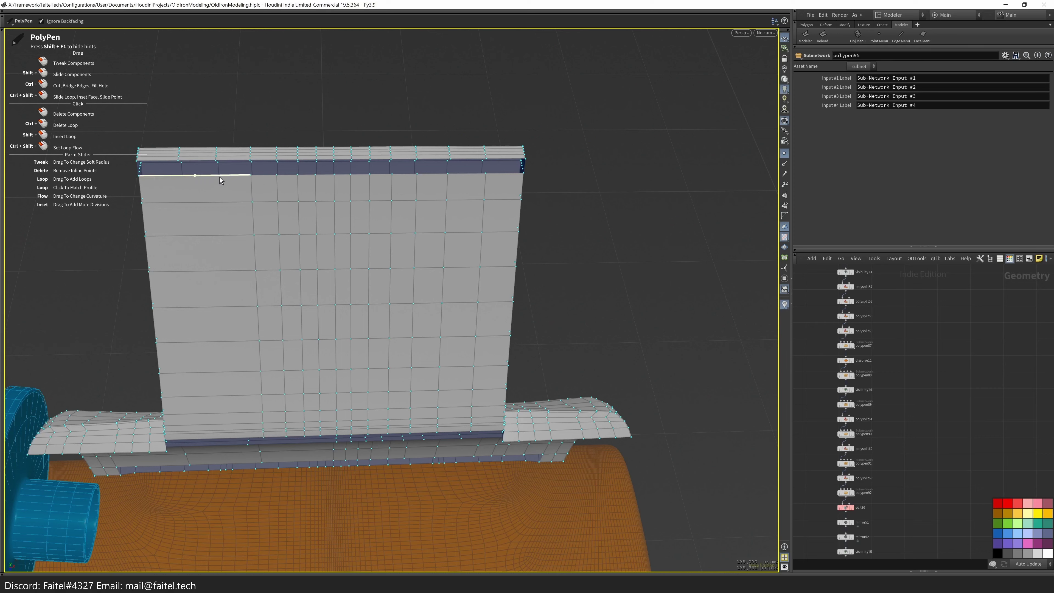
- Fill the panel's open top strip with quadrilaterals
{"action": "scroll", "coordinate": [214, 218], "scroll_direction": "up", "scroll_amount": 5}
{"action": "key", "text": "s"}
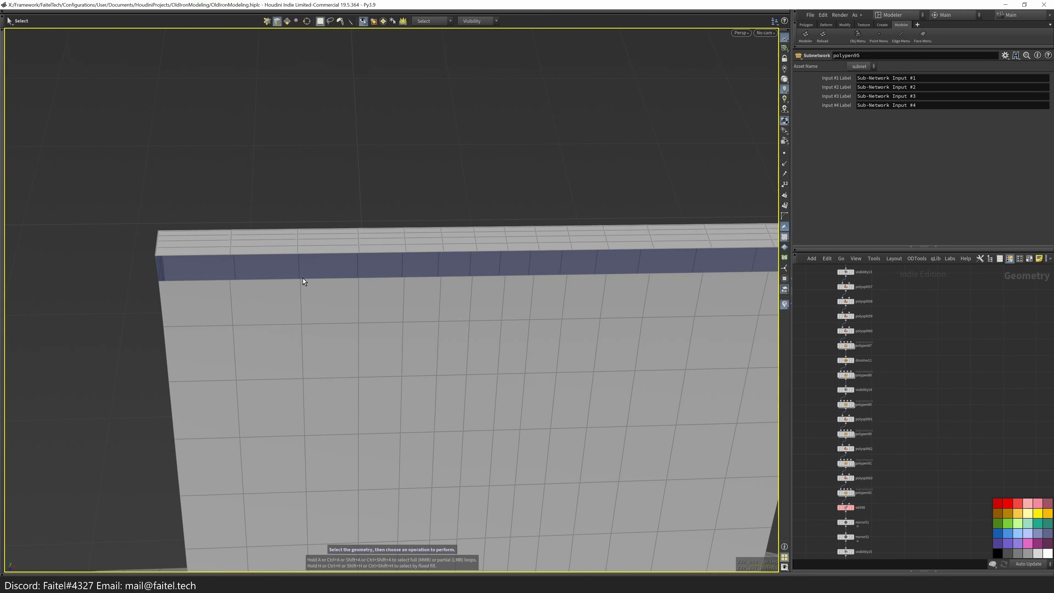
{"action": "key", "text": "f"}
{"action": "left_click", "coordinate": [306, 197]}
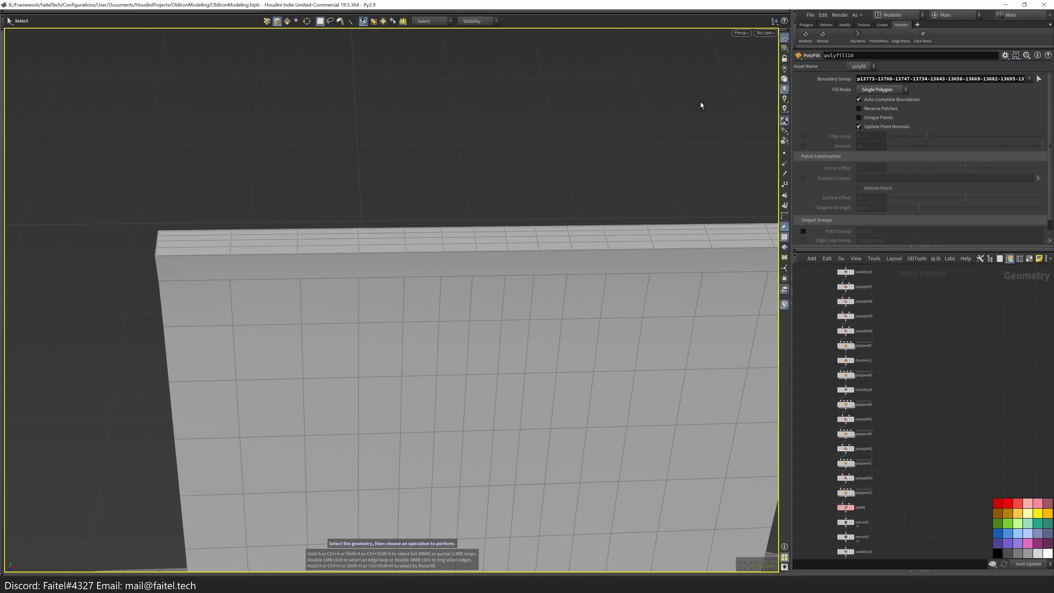
{"action": "left_click", "coordinate": [876, 134]}
{"action": "scroll", "coordinate": [505, 264], "scroll_direction": "down", "scroll_amount": 3}
{"action": "left_click_drag", "start_coordinate": [505, 264], "coordinate": [563, 282]}
- Cut the top strip with PolyPen into segments matching the side's vertical loops
{"action": "key", "text": "q"}
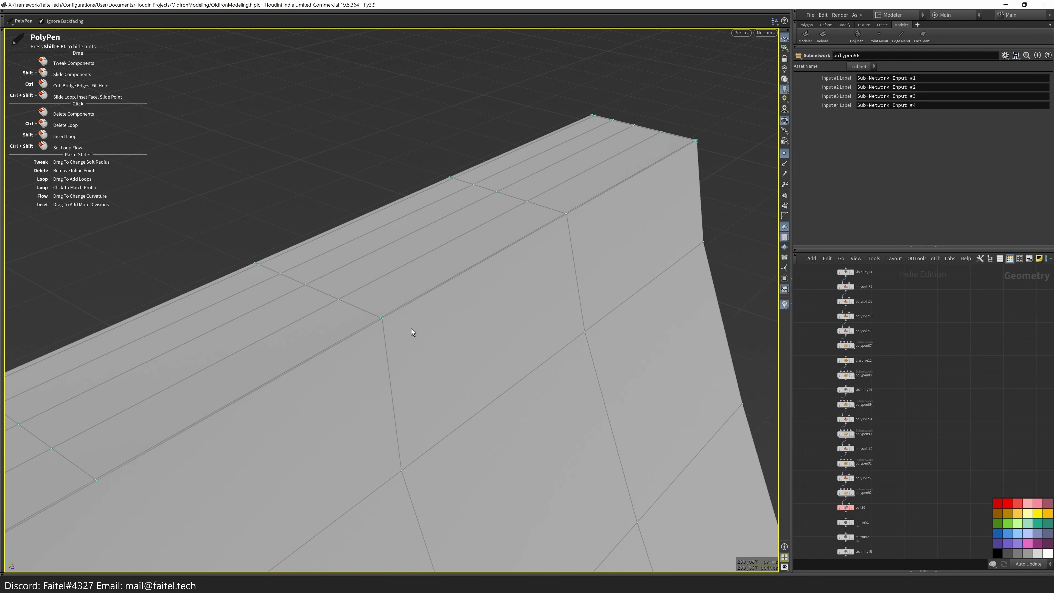
{"action": "left_click_drag", "start_coordinate": [385, 322], "coordinate": [389, 434], "text": "alt"}
{"action": "scroll", "coordinate": [368, 295], "scroll_direction": "down", "scroll_amount": 3}
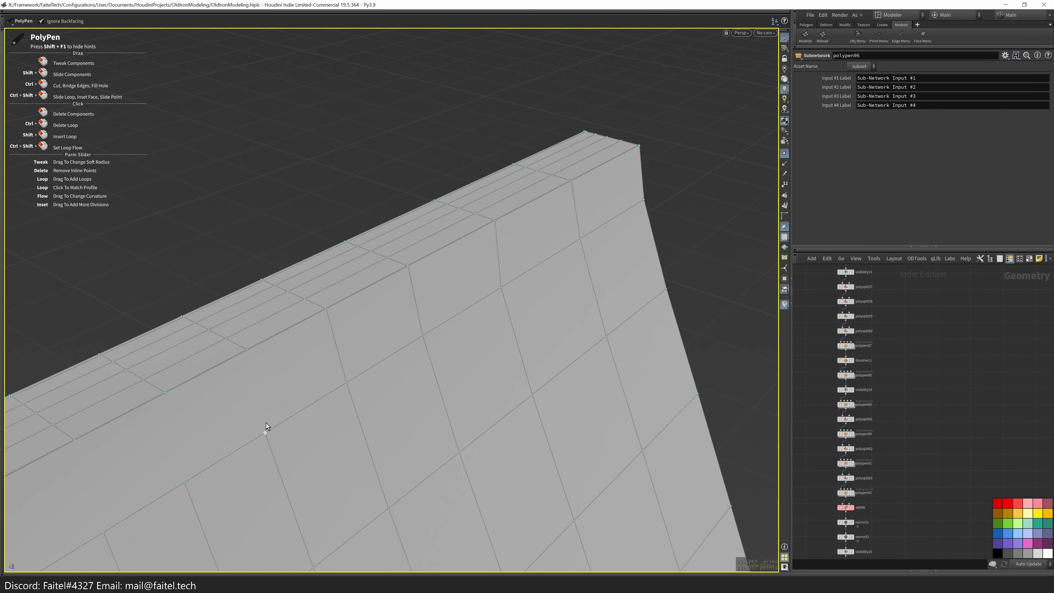
{"action": "middle_click_drag", "start_coordinate": [267, 434], "coordinate": [325, 384], "text": "alt"}
{"action": "left_click_drag", "start_coordinate": [276, 331], "coordinate": [324, 411], "text": "alt"}
{"action": "left_click_drag", "start_coordinate": [241, 458], "coordinate": [397, 266], "text": "alt"}
{"action": "left_click_drag", "start_coordinate": [304, 446], "coordinate": [473, 277], "text": "alt"}
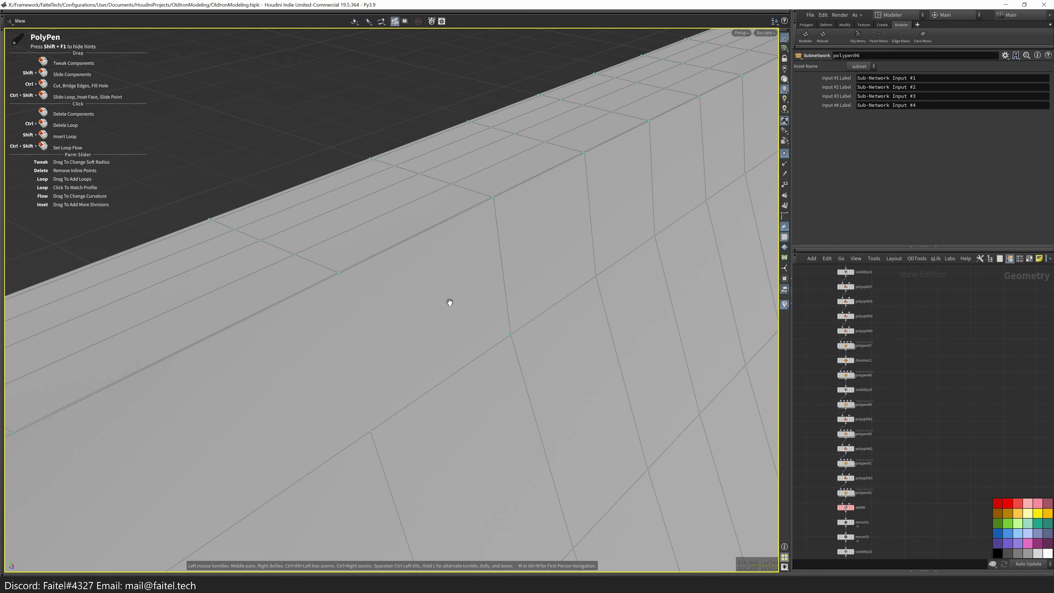
{"action": "left_click_drag", "start_coordinate": [341, 278], "coordinate": [520, 321], "text": "alt"}
- Bridge the selected edge down to the lower edge of the body's strip
{"action": "key", "text": "s"}
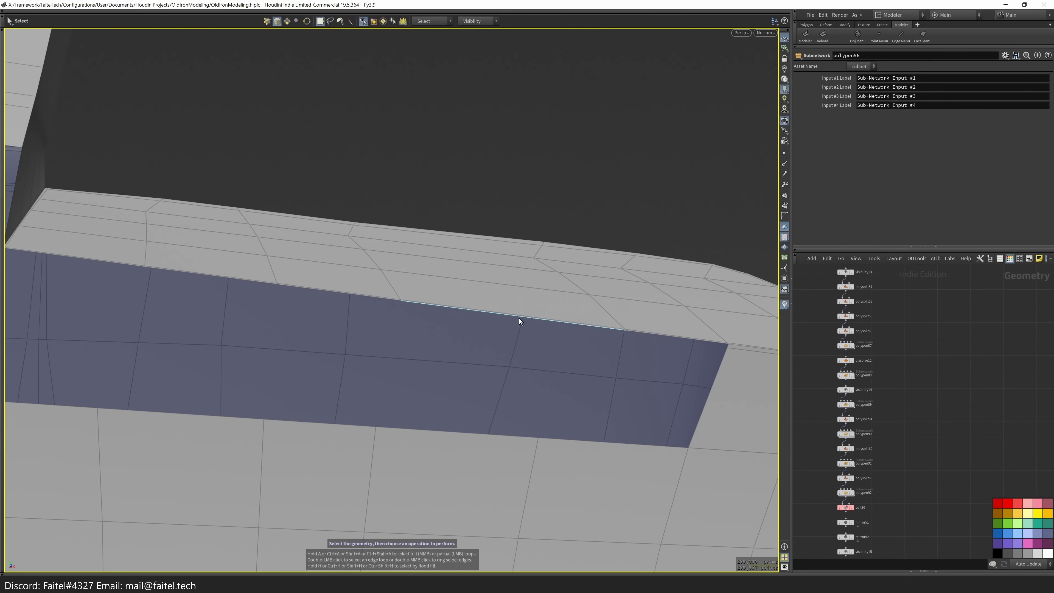
{"action": "key", "text": "b"}
{"action": "left_click", "coordinate": [337, 433]}
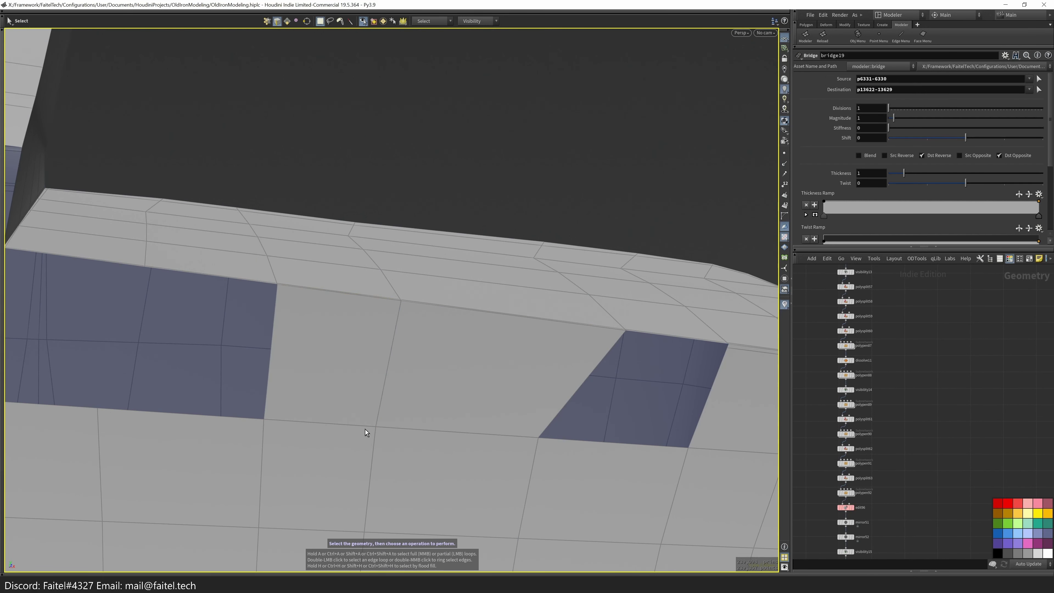
{"action": "left_click_drag", "start_coordinate": [365, 436], "coordinate": [427, 350], "text": "alt"}
{"action": "mouse_move", "coordinate": [323, 355]}
{"action": "left_mouse_down", "text": "alt"}
{"action": "mouse_move", "coordinate": [238, 497]}
{"action": "mouse_move", "coordinate": [309, 356]}
{"action": "left_mouse_up", "text": "alt"}
- Bridge two edge pairs across the blue patch on the panel ledge
{"action": "key", "text": "ctrl+r"}
{"action": "left_click_drag", "start_coordinate": [364, 301], "coordinate": [435, 276], "text": "alt"}
{"action": "scroll", "coordinate": [456, 275], "scroll_direction": "up", "scroll_amount": 3}
{"action": "key", "text": "s"}
{"action": "left_click_drag", "start_coordinate": [414, 493], "coordinate": [443, 389], "text": "alt"}
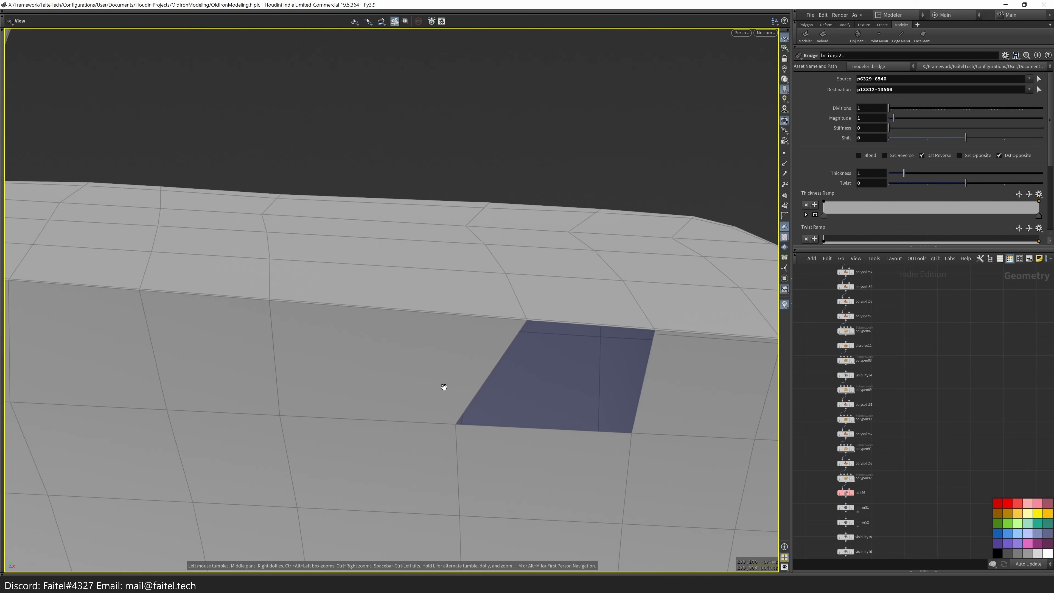
{"action": "scroll", "coordinate": [294, 233], "scroll_direction": "up", "scroll_amount": 3}
{"action": "key", "text": "p"}
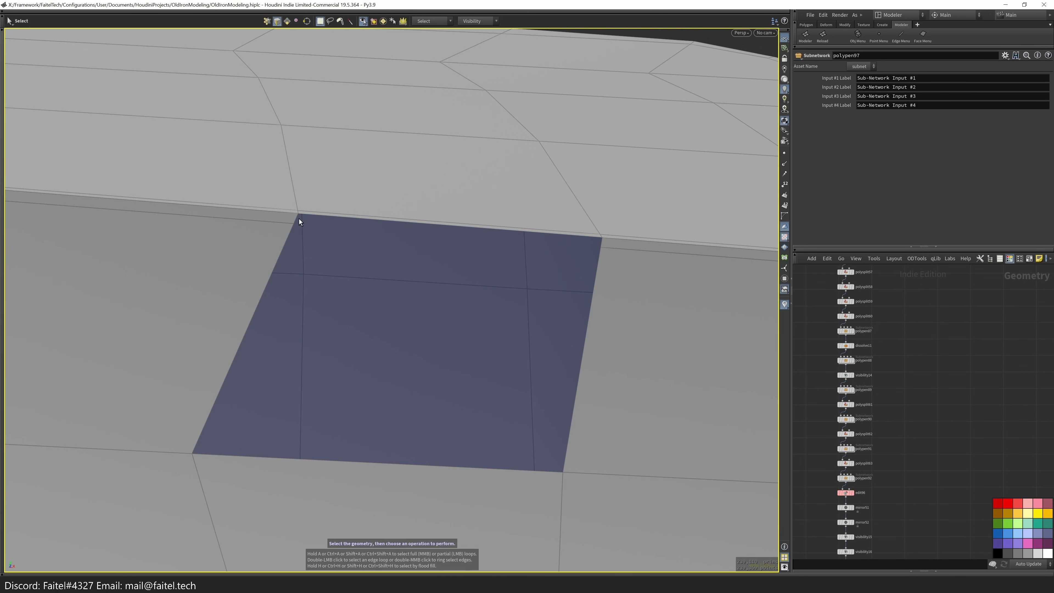
{"action": "key", "text": "b"}
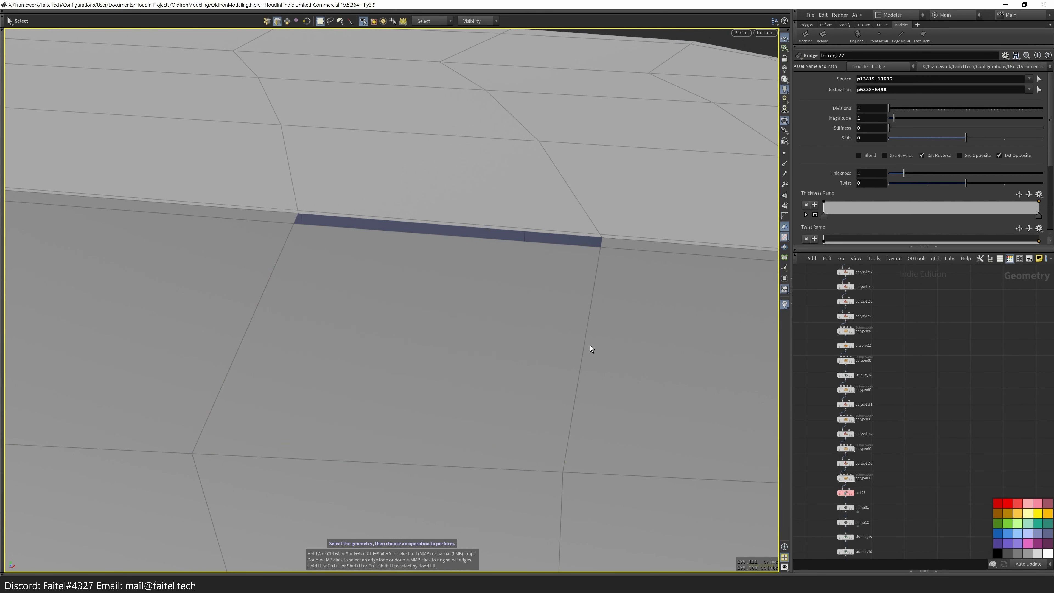
{"action": "key", "text": "b"}
- PolyExtrude the lower strip faces, pushing them out about 0.0121 and -0.0044
{"action": "left_click_drag", "start_coordinate": [597, 289], "coordinate": [338, 398], "text": "alt"}
{"action": "key", "text": "space+3"}
{"action": "scroll", "coordinate": [322, 410], "scroll_direction": "up", "scroll_amount": 3}
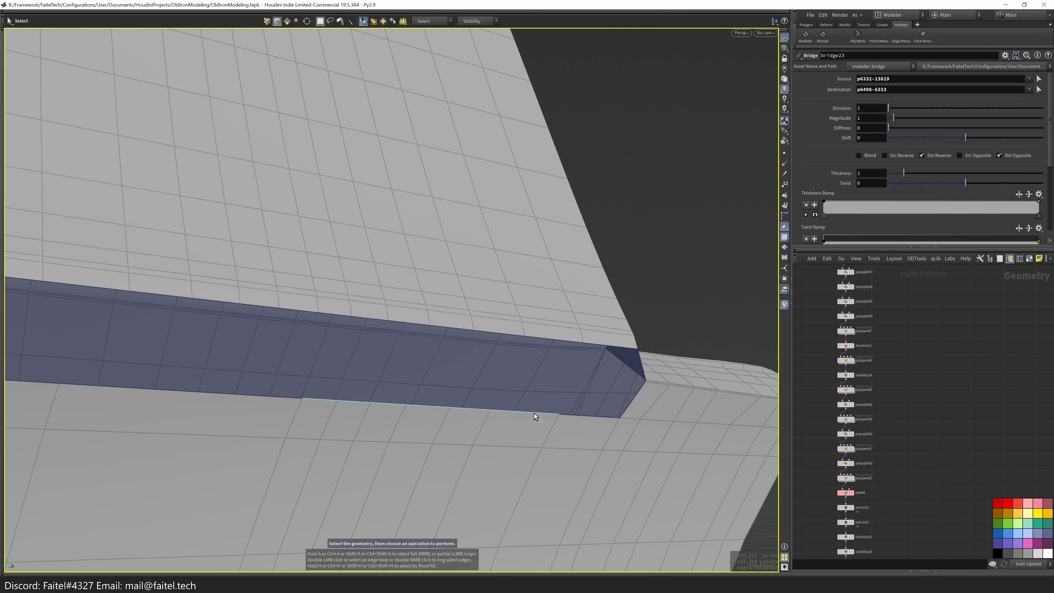
{"action": "left_click_drag", "start_coordinate": [518, 432], "coordinate": [548, 440], "text": "alt"}
{"action": "key", "text": "e"}
{"action": "left_click", "coordinate": [537, 426]}
{"action": "key", "text": "space+3"}
{"action": "left_click_drag", "start_coordinate": [531, 404], "coordinate": [567, 363], "text": "alt"}
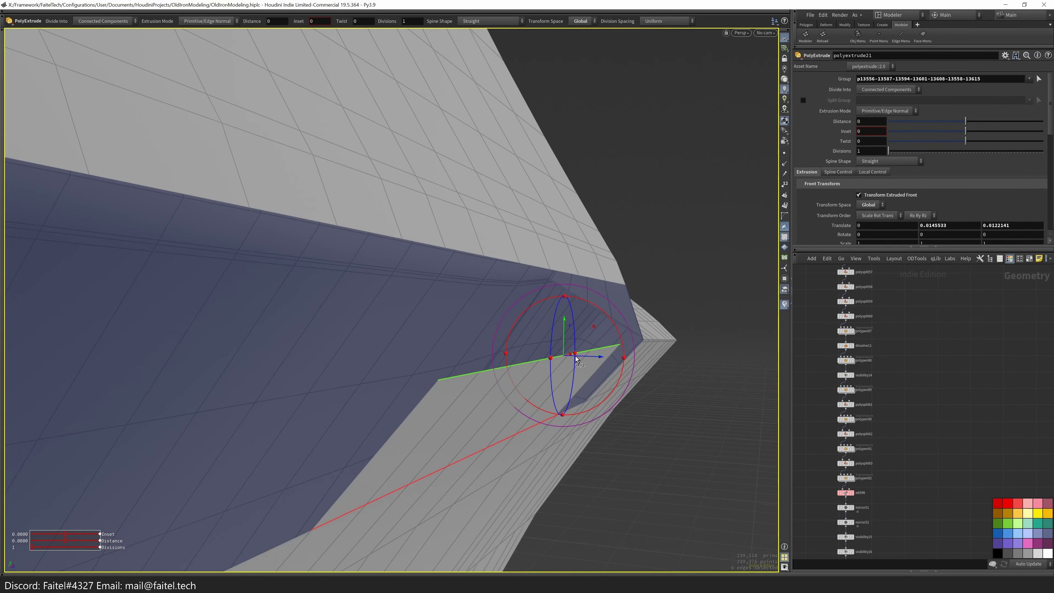
- Bridge the edge pairs at the strip's end into new faces
{"action": "key", "text": "s"}
{"action": "left_click_drag", "start_coordinate": [642, 346], "coordinate": [393, 376], "text": "alt"}
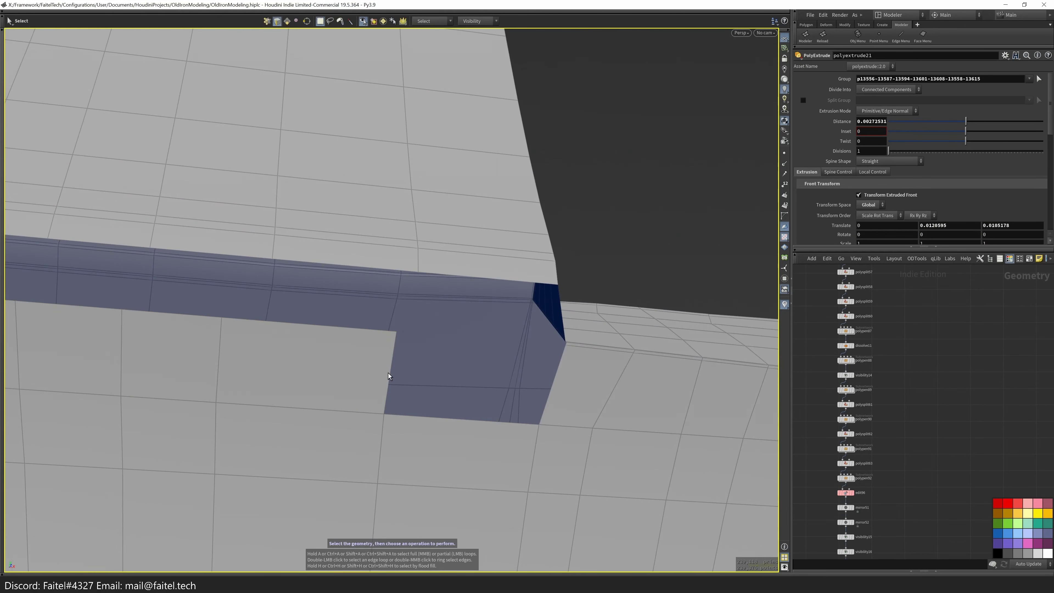
{"action": "key", "text": "b"}
{"action": "left_click_drag", "start_coordinate": [499, 382], "coordinate": [467, 404], "text": "alt"}
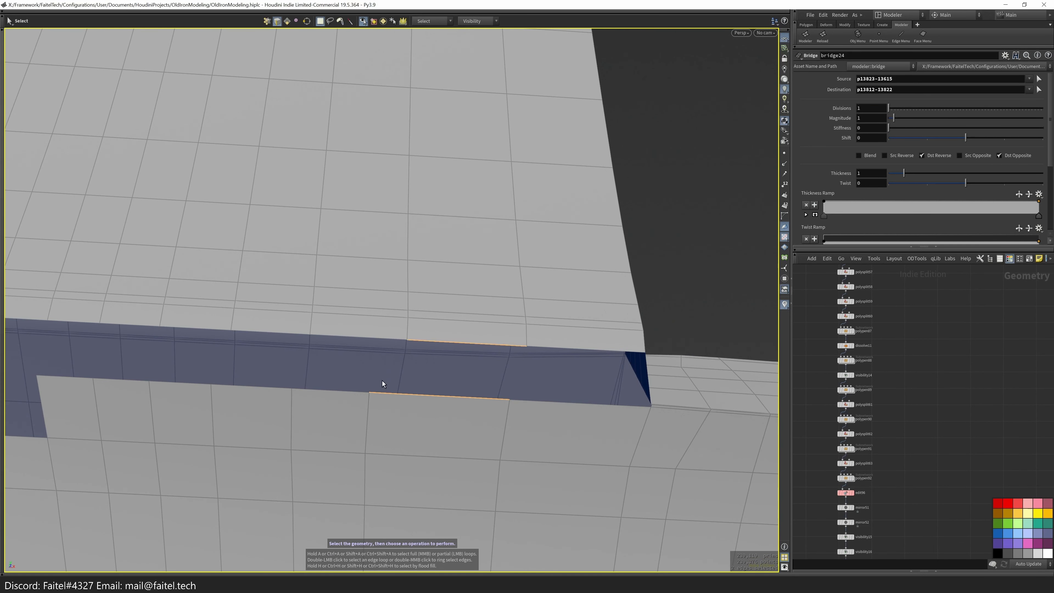
{"action": "mouse_move", "coordinate": [495, 431]}
{"action": "left_mouse_down"}
{"action": "mouse_move", "coordinate": [323, 400]}
{"action": "mouse_move", "coordinate": [301, 358]}
{"action": "mouse_move", "coordinate": [570, 326]}
{"action": "mouse_move", "coordinate": [513, 353]}
{"action": "mouse_move", "coordinate": [397, 345]}
{"action": "left_mouse_up"}
{"action": "key", "text": "s"}
- Insert an edge loop across the blue face and bridge its edges
{"action": "key", "text": "l"}
{"action": "left_click_drag", "start_coordinate": [216, 371], "coordinate": [62, 438], "text": "alt"}
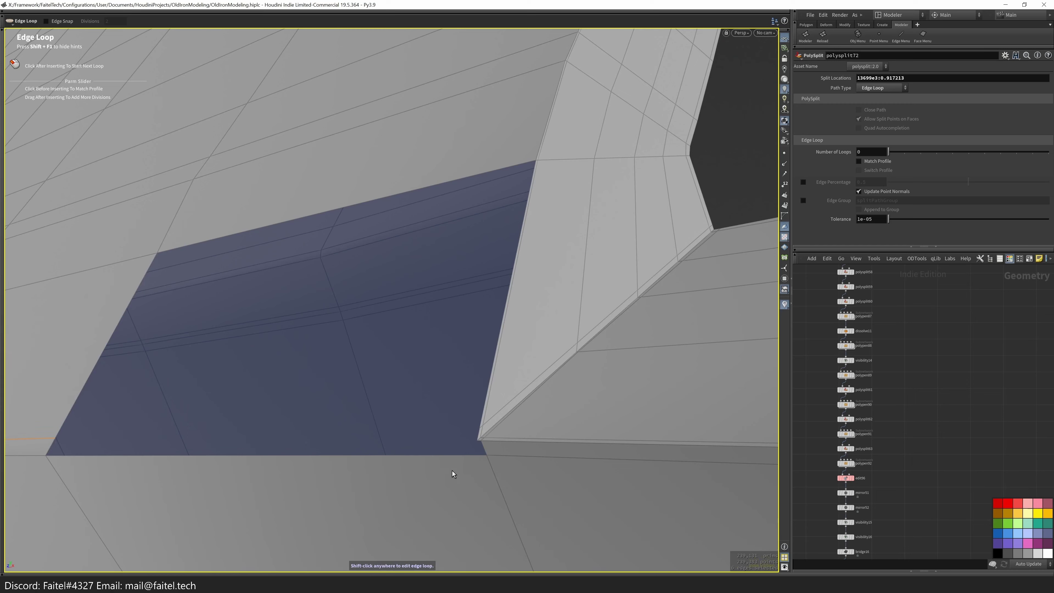
{"action": "left_click", "coordinate": [475, 458]}
{"action": "left_click_drag", "start_coordinate": [474, 458], "coordinate": [293, 460], "text": "alt"}
{"action": "key", "text": "b"}
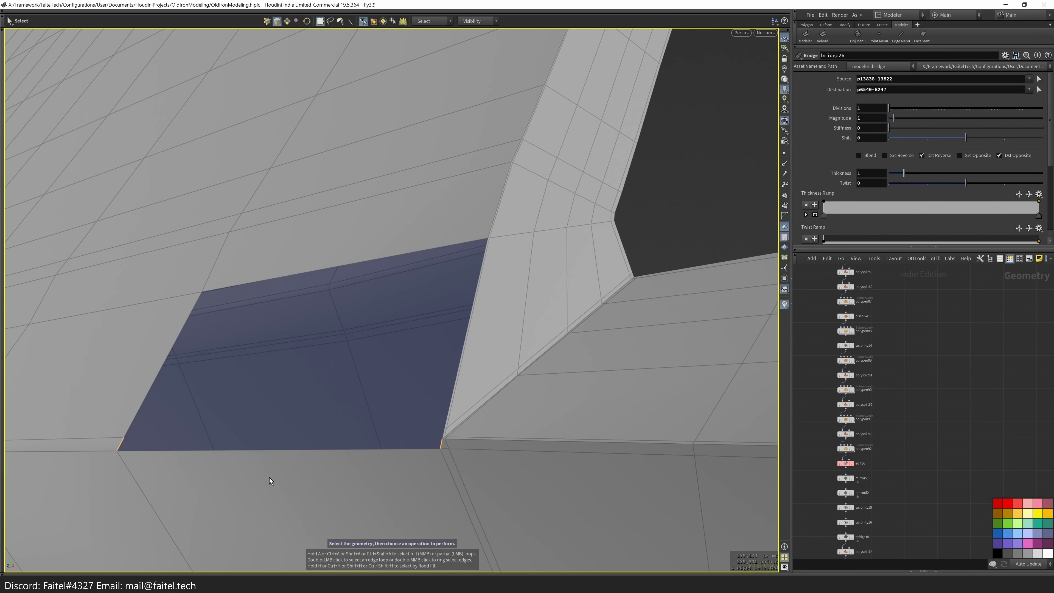
- Add another edge loop and bridge the remaining edge pairs along the face's side
{"action": "key", "text": "l"}
{"action": "left_click", "coordinate": [389, 445]}
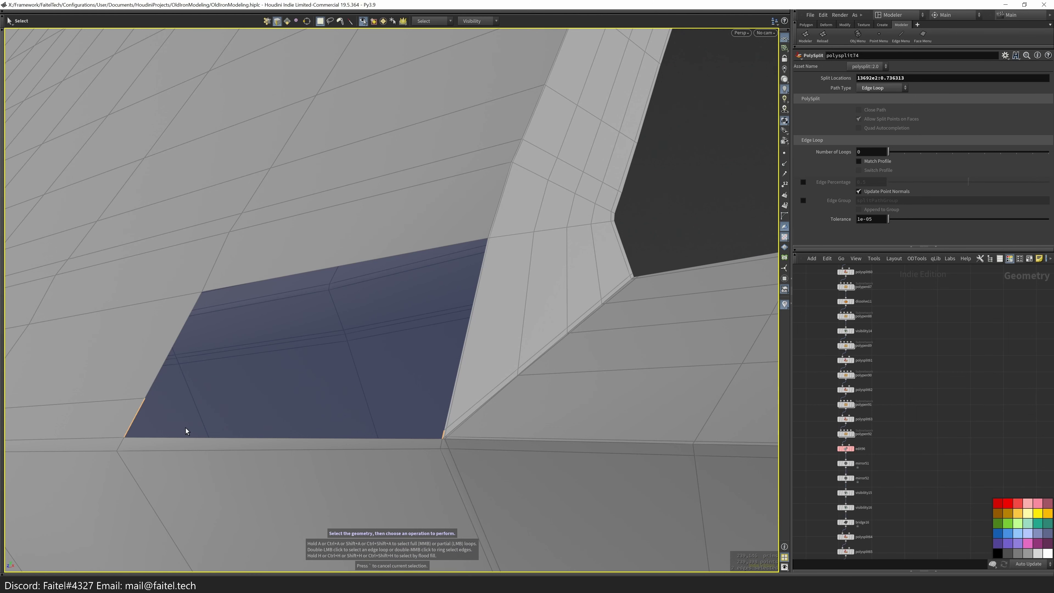
{"action": "key", "text": "b"}
{"action": "left_click", "coordinate": [452, 392]}
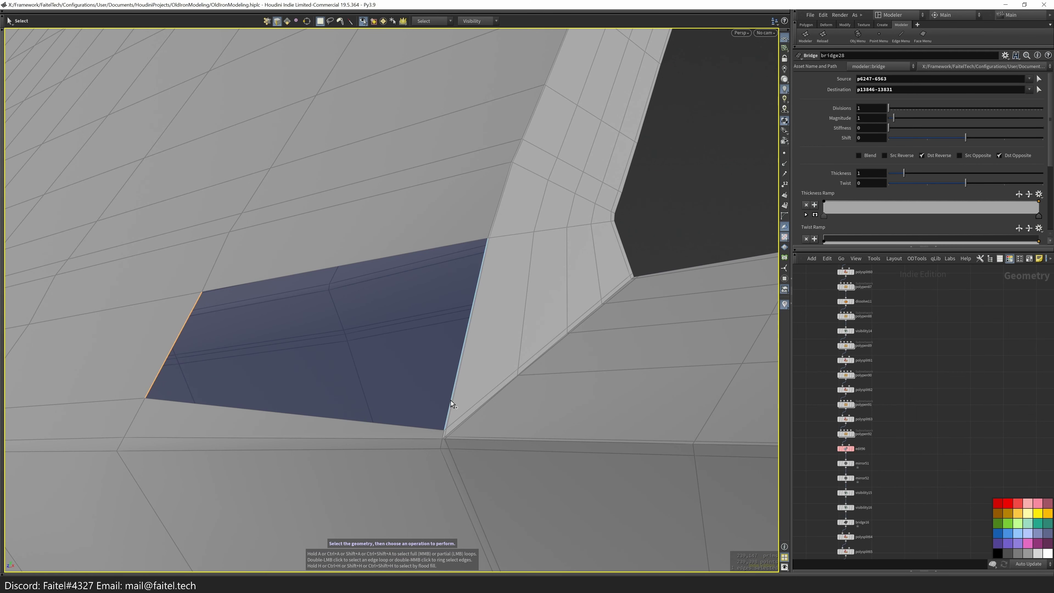
{"action": "key", "text": "b"}
{"action": "mouse_move", "coordinate": [464, 427]}
{"action": "left_mouse_down", "text": "alt"}
{"action": "mouse_move", "coordinate": [405, 455]}
{"action": "mouse_move", "coordinate": [421, 427]}
{"action": "mouse_move", "coordinate": [421, 457]}
{"action": "mouse_move", "coordinate": [288, 485]}
{"action": "mouse_move", "coordinate": [217, 475]}
{"action": "mouse_move", "coordinate": [289, 381]}
{"action": "mouse_move", "coordinate": [437, 319]}
{"action": "mouse_move", "coordinate": [489, 264]}
{"action": "mouse_move", "coordinate": [702, 308]}
{"action": "mouse_move", "coordinate": [611, 337]}
{"action": "mouse_move", "coordinate": [611, 286]}
{"action": "mouse_move", "coordinate": [556, 327]}
{"action": "mouse_move", "coordinate": [603, 424]}
{"action": "mouse_move", "coordinate": [638, 436]}
{"action": "left_mouse_up", "text": "alt"}
{"action": "key", "text": "shift+w"}
- Extrude the strip's bottom edge loop and pull the new edges outward
{"action": "left_click", "coordinate": [533, 443]}
{"action": "left_click_drag", "start_coordinate": [534, 442], "coordinate": [430, 412], "text": "alt"}
{"action": "double_click", "coordinate": [431, 412]}
{"action": "key", "text": "e"}
{"action": "left_click", "coordinate": [417, 376]}
{"action": "left_click_drag", "start_coordinate": [628, 406], "coordinate": [628, 394]}
{"action": "left_click_drag", "start_coordinate": [628, 395], "coordinate": [603, 464], "text": "alt"}
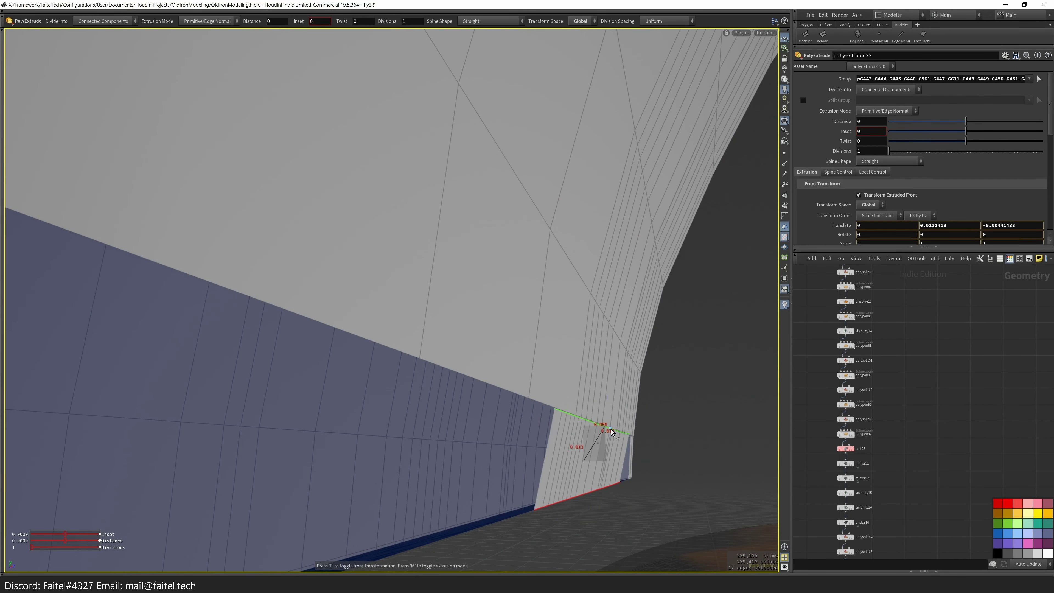
{"action": "left_click_drag", "start_coordinate": [669, 444], "coordinate": [621, 496], "text": "alt"}
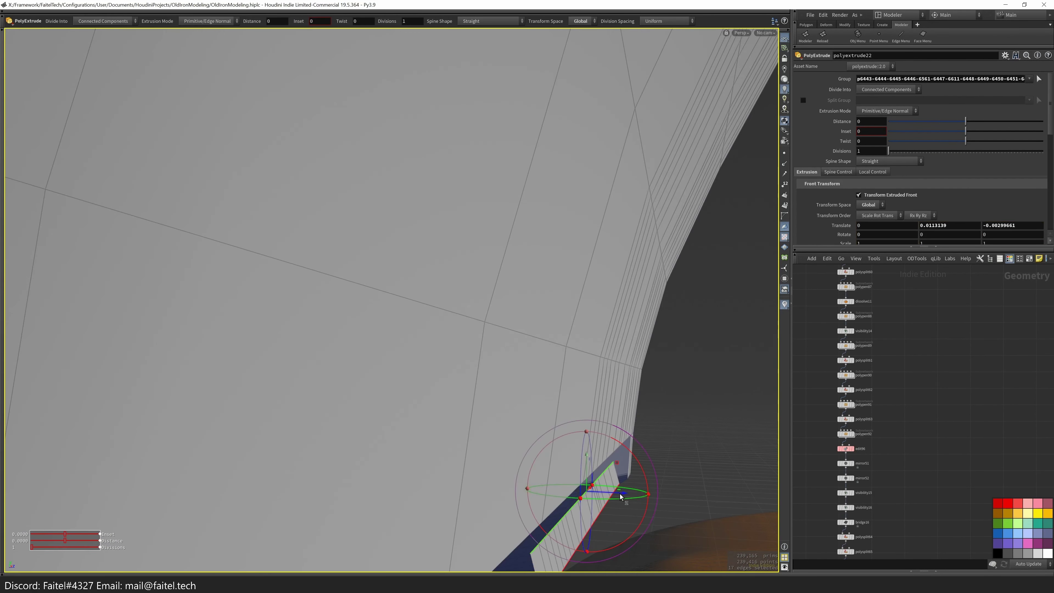
{"action": "mouse_move", "coordinate": [633, 458]}
{"action": "left_mouse_down", "text": "alt"}
{"action": "mouse_move", "coordinate": [652, 442]}
{"action": "mouse_move", "coordinate": [630, 459]}
{"action": "left_mouse_up", "text": "alt"}
{"action": "key", "text": "space+4"}
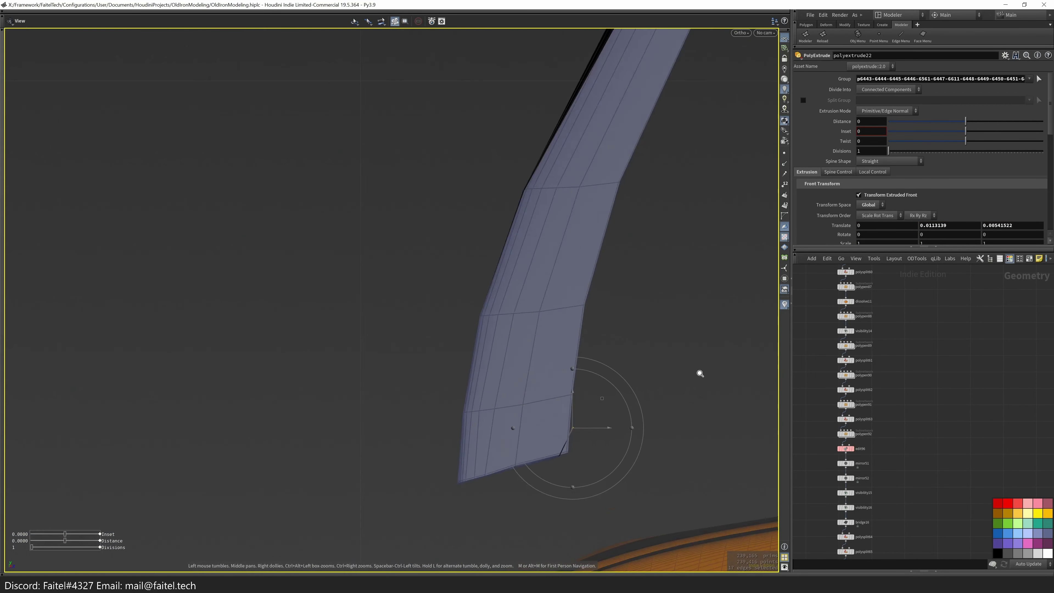
{"action": "left_click_drag", "start_coordinate": [555, 441], "coordinate": [181, 407], "text": "alt"}
- Insert an edge loop on the strip, bridge the gap, and select its lower edge
{"action": "key", "text": "ctrl+e"}
{"action": "left_click", "coordinate": [293, 368]}
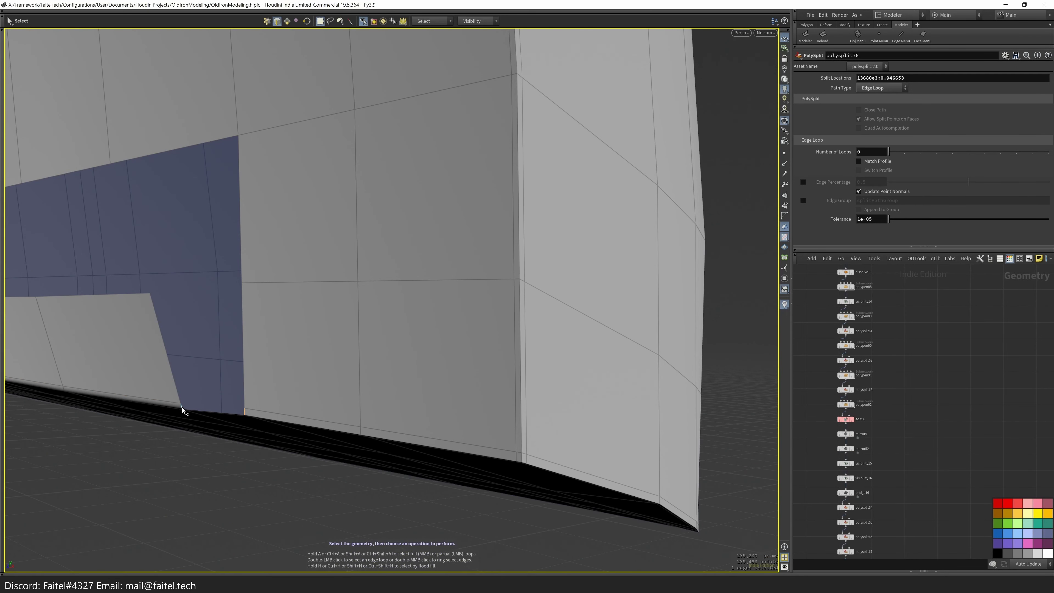
{"action": "key", "text": "b"}
{"action": "left_click_drag", "start_coordinate": [244, 377], "coordinate": [566, 453]}
{"action": "key", "text": "s"}
{"action": "left_click", "coordinate": [552, 453]}
{"action": "left_click_drag", "start_coordinate": [555, 367], "coordinate": [417, 319], "text": "alt"}
{"action": "key", "text": "p"}
{"action": "key", "text": "p"}
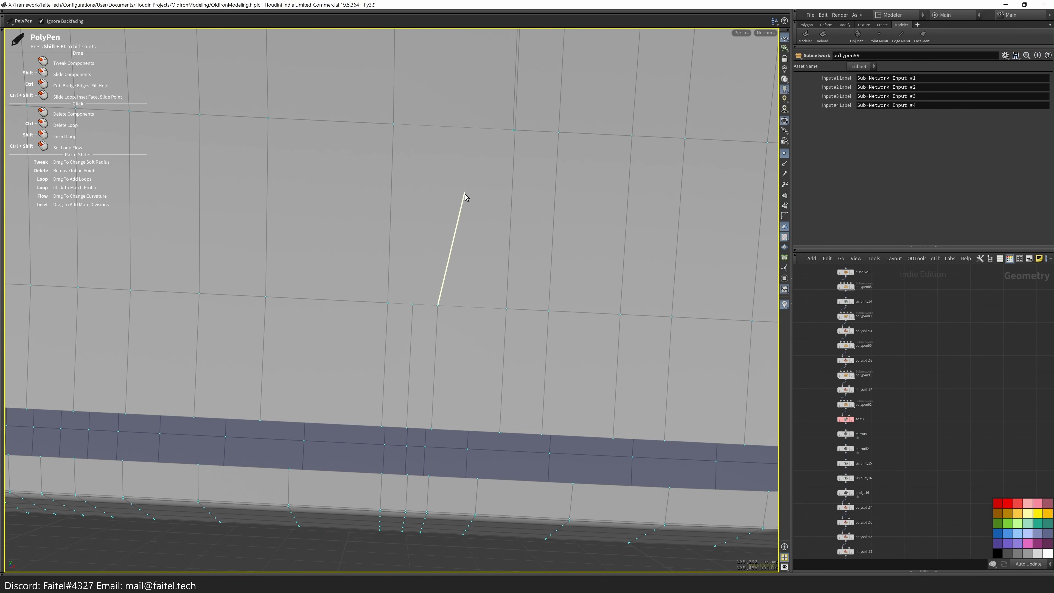
- Cut a new diagonal edge across the face with PolyPen
{"action": "left_click_drag", "start_coordinate": [456, 407], "coordinate": [489, 348], "text": "alt"}
{"action": "left_click", "coordinate": [260, 346], "text": "ctrl"}
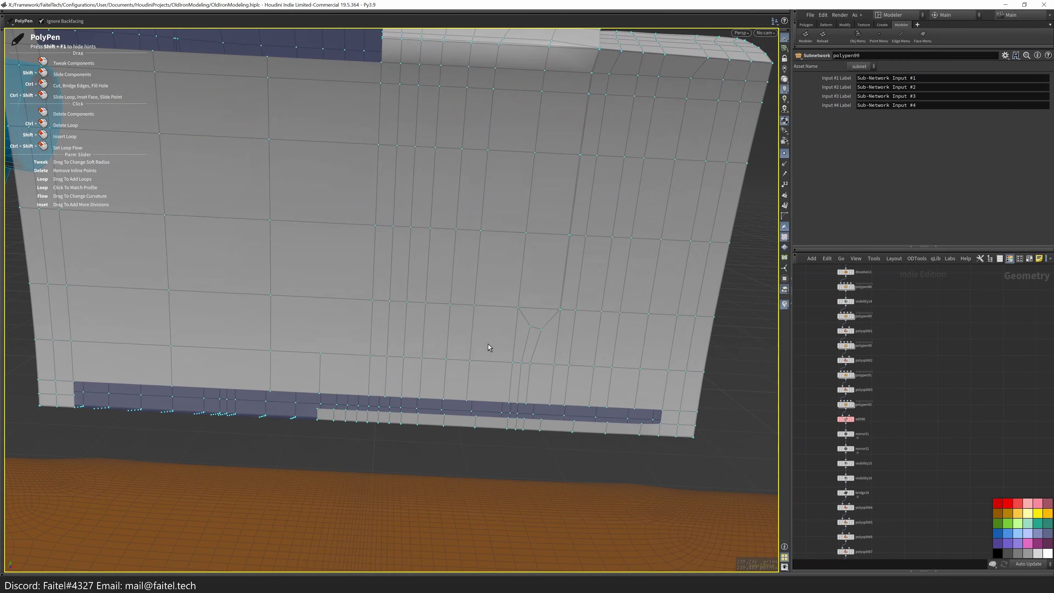
{"action": "scroll", "coordinate": [492, 357], "scroll_direction": "up", "scroll_amount": 5}
{"action": "key", "text": "q"}
{"action": "left_click", "coordinate": [464, 490]}
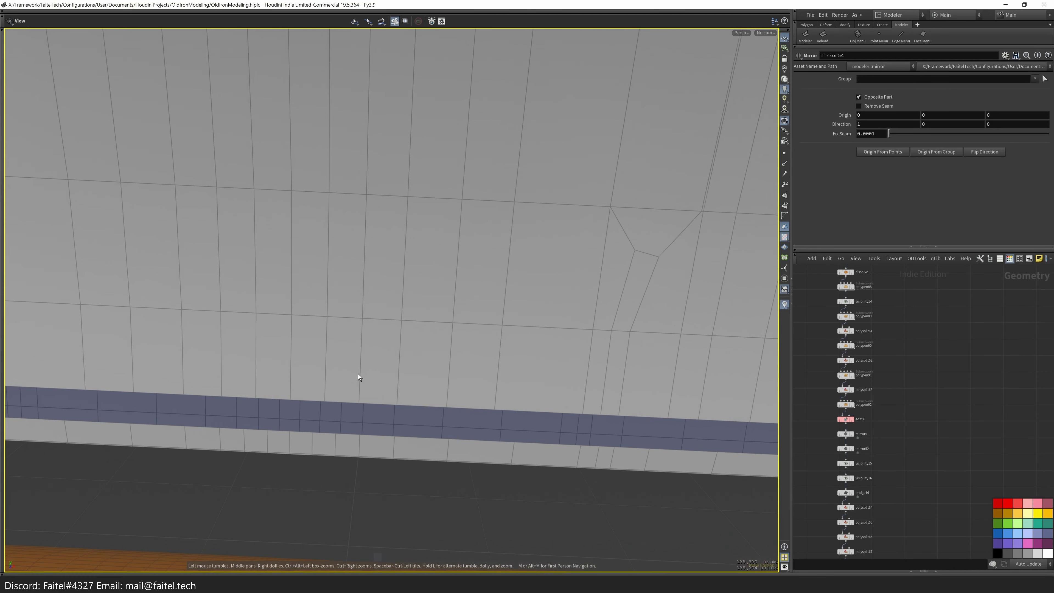
{"action": "key", "text": "q"}
{"action": "left_click", "coordinate": [315, 399]}
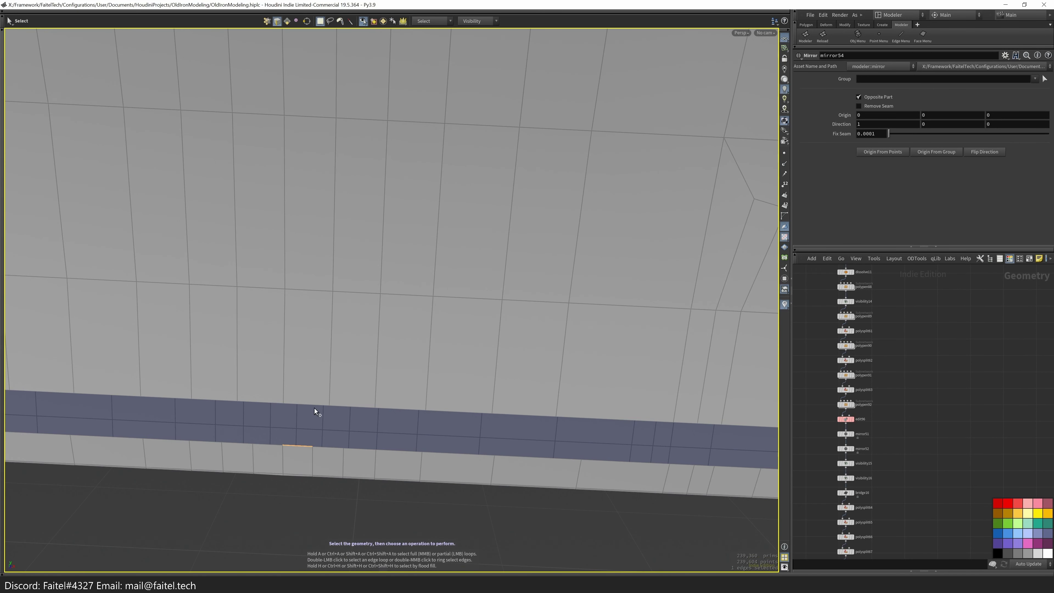
- Bridge the selected edges and fill the right part of the gap with a face
{"action": "key", "text": "b"}
{"action": "left_click_drag", "start_coordinate": [314, 407], "coordinate": [425, 435], "text": "alt"}
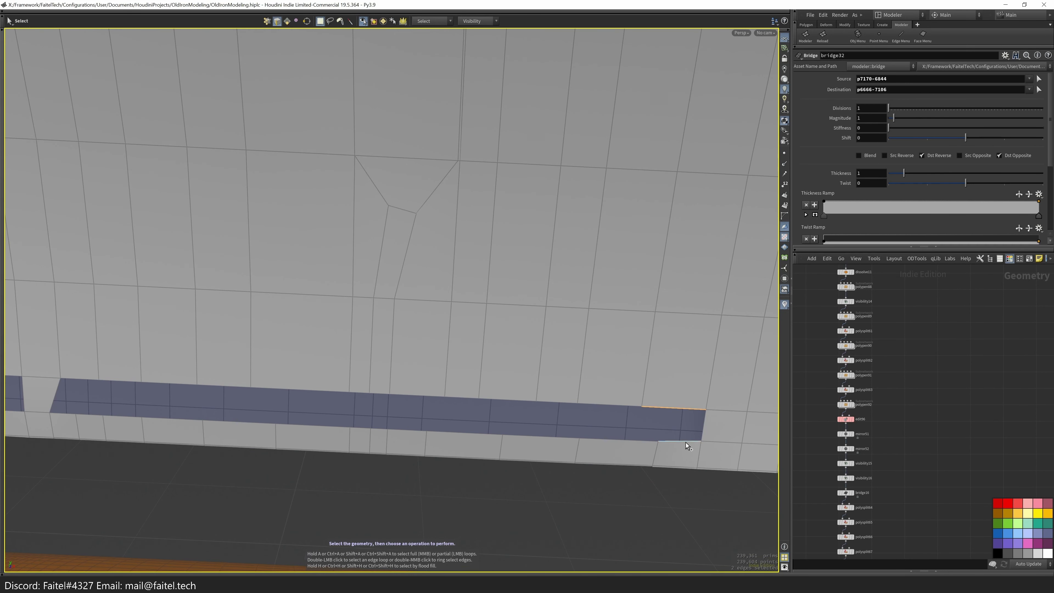
{"action": "key", "text": "p"}
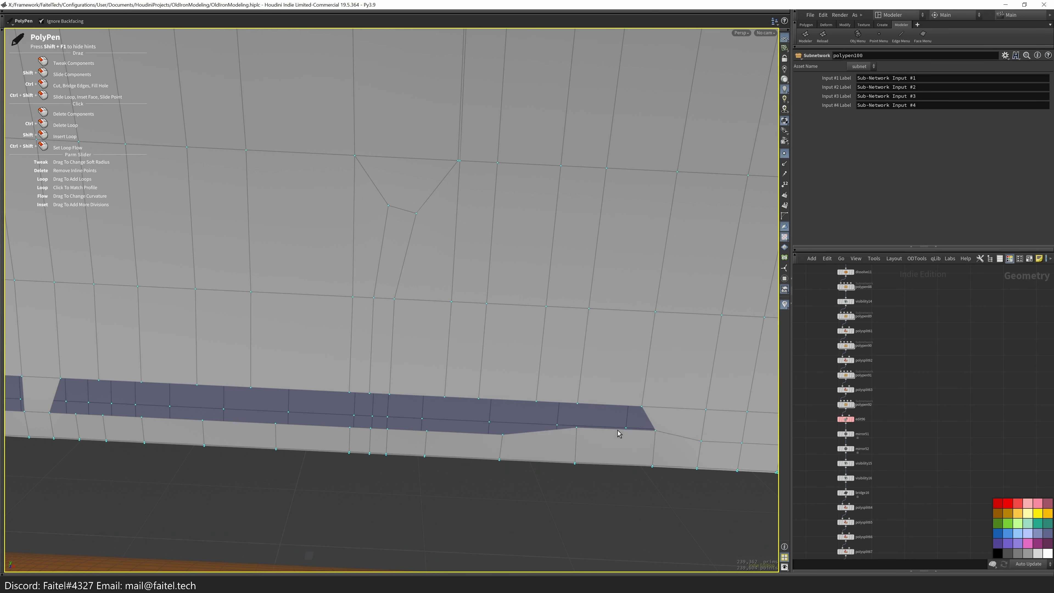
{"action": "left_click", "coordinate": [613, 406]}
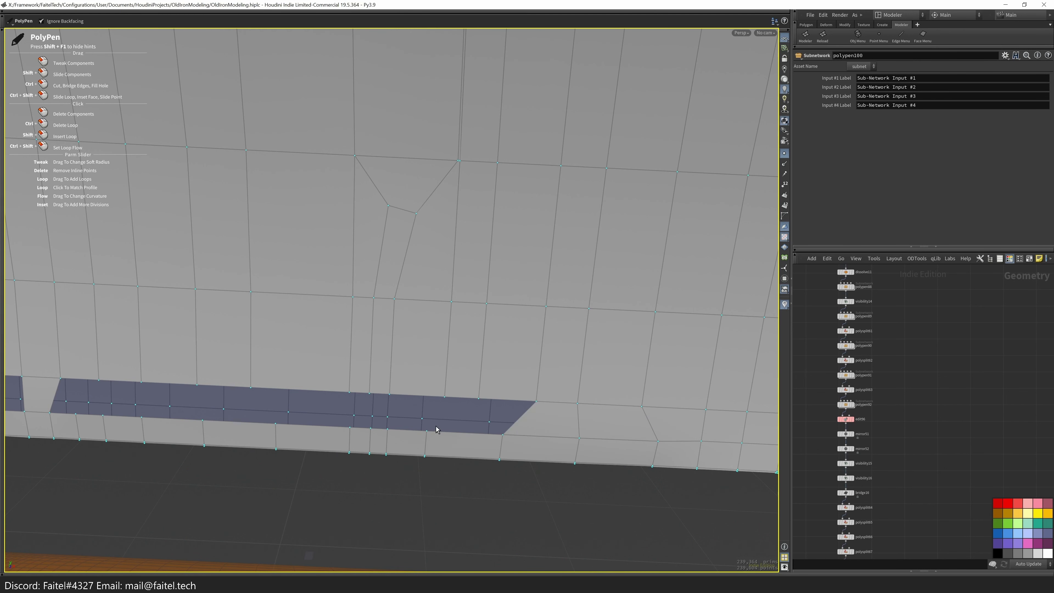
{"action": "left_click_drag", "start_coordinate": [435, 430], "coordinate": [454, 421], "text": "alt"}
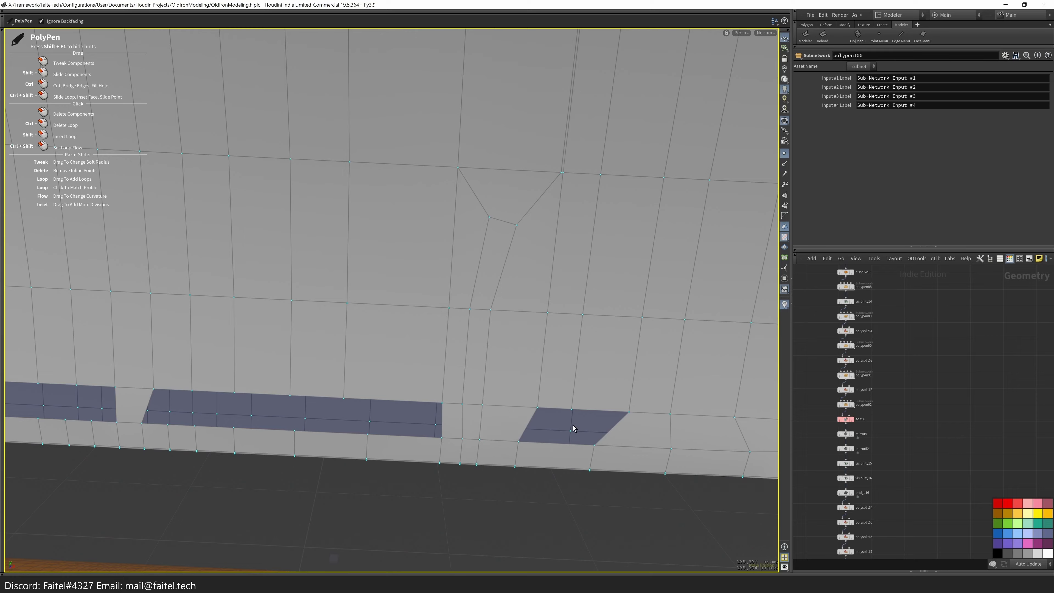
{"action": "left_click_drag", "start_coordinate": [573, 429], "coordinate": [530, 421], "text": "alt"}
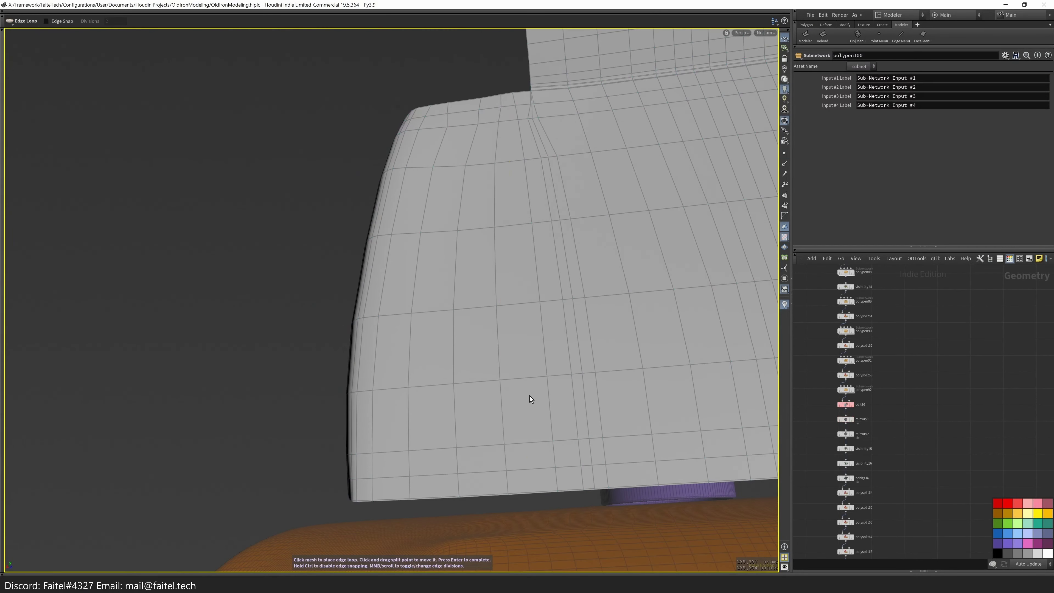
- Add an edge loop on the curved side and split the quad with a center point
{"action": "key", "text": "l"}
{"action": "mouse_move", "coordinate": [522, 381]}
{"action": "left_mouse_down", "text": "alt"}
{"action": "mouse_move", "coordinate": [327, 360]}
{"action": "mouse_move", "coordinate": [477, 333]}
{"action": "mouse_move", "coordinate": [742, 361]}
{"action": "mouse_move", "coordinate": [529, 423]}
{"action": "mouse_move", "coordinate": [514, 384]}
{"action": "left_mouse_up", "text": "alt"}
{"action": "left_click", "coordinate": [533, 390]}
{"action": "mouse_move", "coordinate": [501, 433]}
{"action": "left_mouse_down", "text": "alt"}
{"action": "mouse_move", "coordinate": [504, 424]}
{"action": "mouse_move", "coordinate": [590, 440]}
{"action": "mouse_move", "coordinate": [507, 417]}
{"action": "left_mouse_up", "text": "alt"}
{"action": "left_click", "coordinate": [500, 454]}
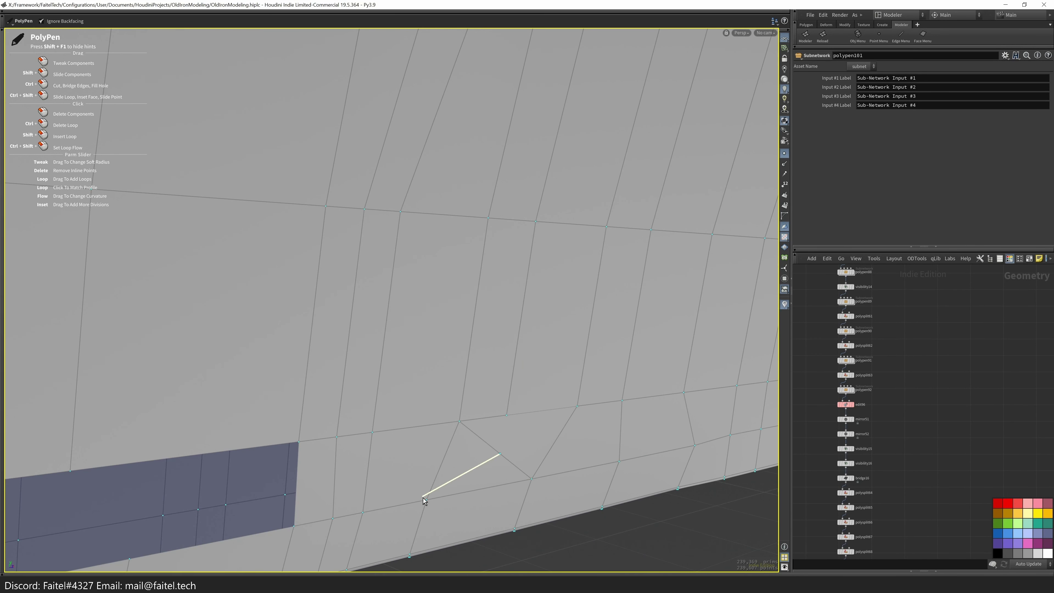
{"action": "left_click", "coordinate": [483, 443]}
{"action": "mouse_move", "coordinate": [482, 443]}
{"action": "right_mouse_down", "text": "alt"}
{"action": "mouse_move", "coordinate": [405, 441]}
{"action": "mouse_move", "coordinate": [500, 440]}
{"action": "right_mouse_up", "text": "alt"}
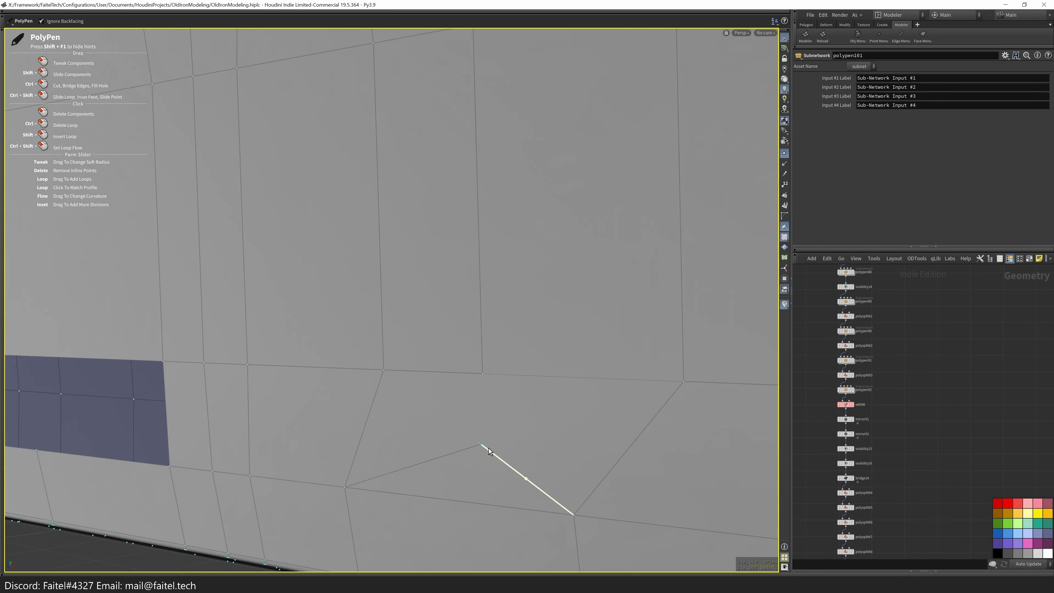
- Add an edge point, redraw the edge from the vertex, and delete the leftover face
{"action": "left_click", "coordinate": [482, 377]}
{"action": "left_click", "coordinate": [490, 464]}
{"action": "scroll", "coordinate": [482, 469], "scroll_direction": "up", "scroll_amount": 3}
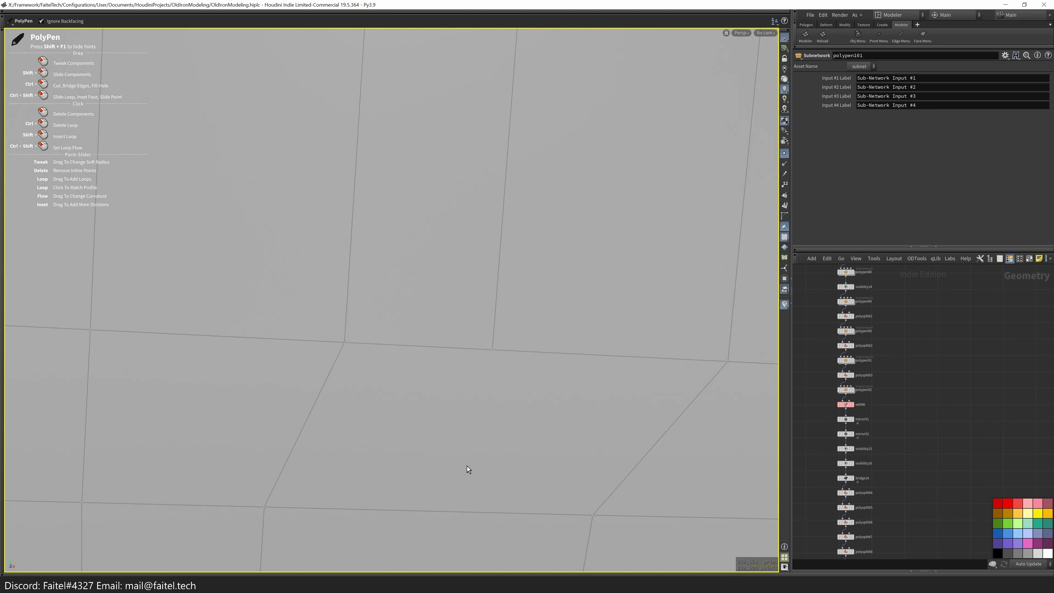
{"action": "left_click", "coordinate": [477, 452]}
{"action": "left_click", "coordinate": [495, 351]}
{"action": "key", "text": "s"}
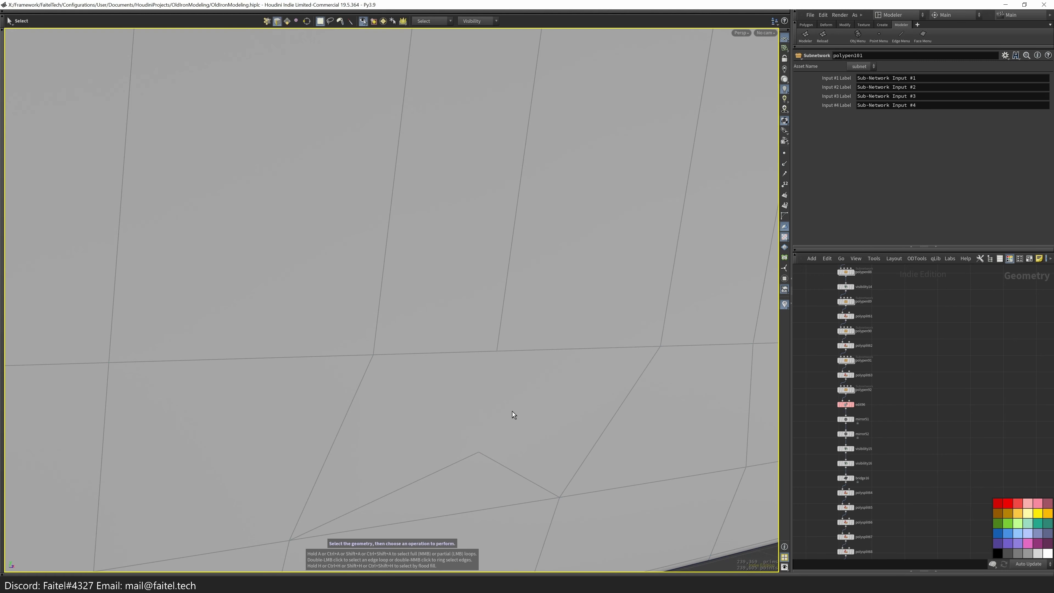
{"action": "left_click", "coordinate": [514, 413]}
{"action": "key", "text": "Delete"}
- Bridge edges across the blue hole near the ground to fill it
{"action": "key", "text": "q"}
{"action": "left_click_drag", "start_coordinate": [363, 447], "coordinate": [397, 322], "text": "ctrl"}
{"action": "scroll", "coordinate": [257, 428], "scroll_direction": "down", "scroll_amount": 3}
{"action": "left_click_drag", "start_coordinate": [244, 382], "coordinate": [349, 438], "text": "alt"}
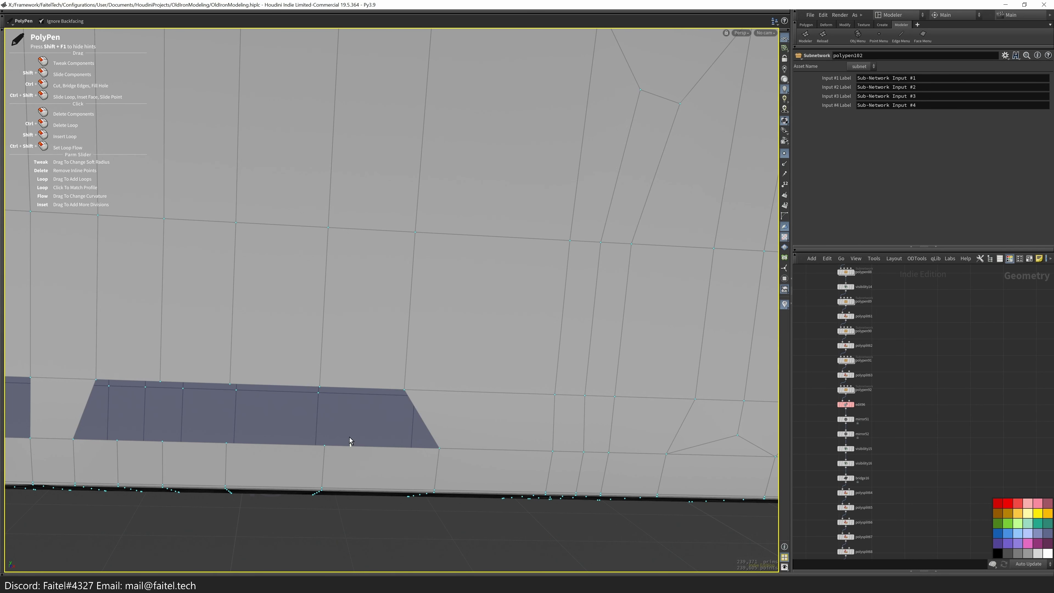
{"action": "left_click_drag", "start_coordinate": [289, 390], "coordinate": [290, 393], "text": "ctrl"}
{"action": "left_click_drag", "start_coordinate": [290, 393], "coordinate": [399, 468], "text": "alt"}
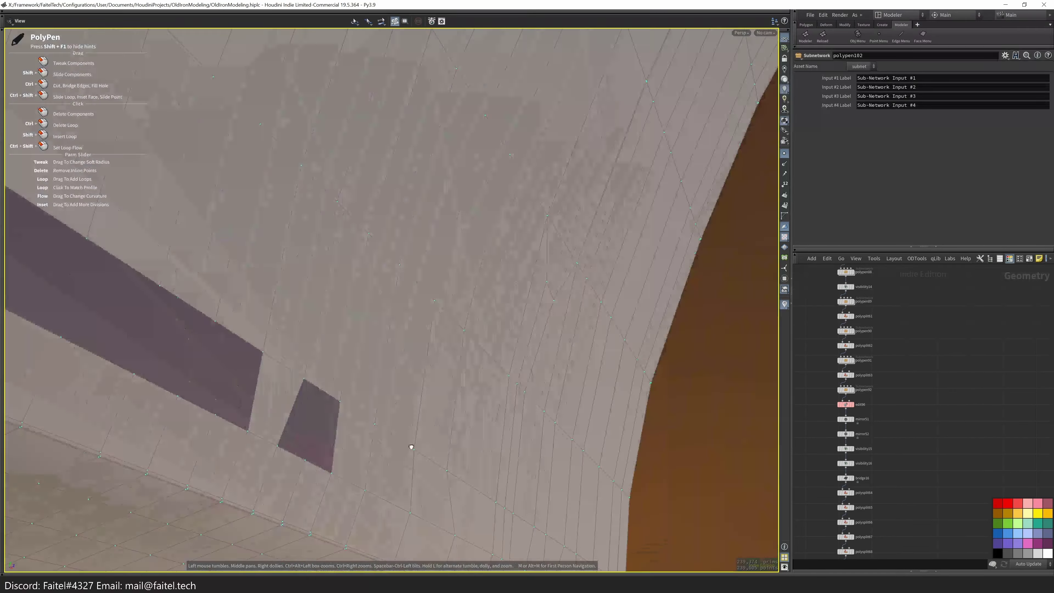
{"action": "left_click_drag", "start_coordinate": [303, 468], "coordinate": [344, 417], "text": "ctrl"}
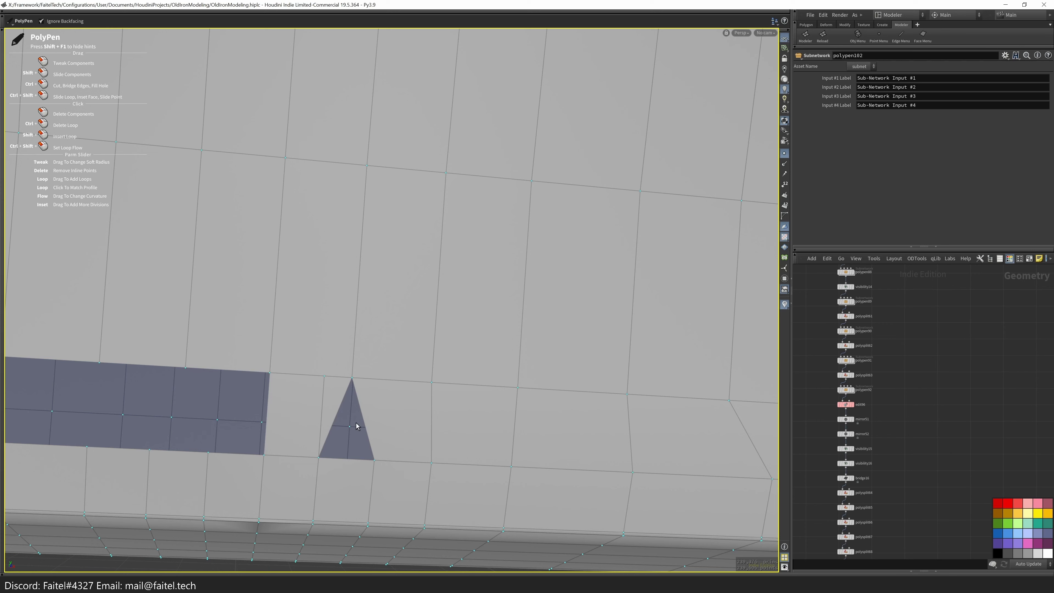
- Delete the stray triangle, fill the dark hole, and mirror the half across X
{"action": "left_click", "coordinate": [379, 389], "text": "ctrl"}
{"action": "mouse_move", "coordinate": [380, 389]}
{"action": "left_mouse_down", "text": "alt"}
{"action": "mouse_move", "coordinate": [336, 400]}
{"action": "mouse_move", "coordinate": [383, 393]}
{"action": "left_mouse_up", "text": "alt"}
{"action": "left_click", "coordinate": [348, 369]}
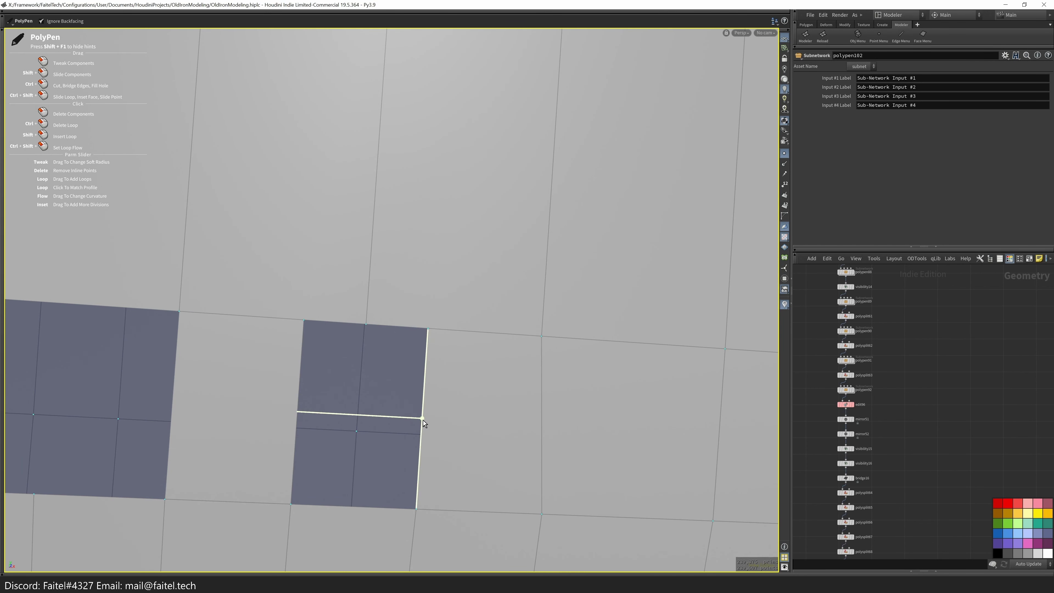
{"action": "left_click", "coordinate": [422, 419], "text": "ctrl"}
{"action": "left_click_drag", "start_coordinate": [411, 423], "coordinate": [394, 471], "text": "alt"}
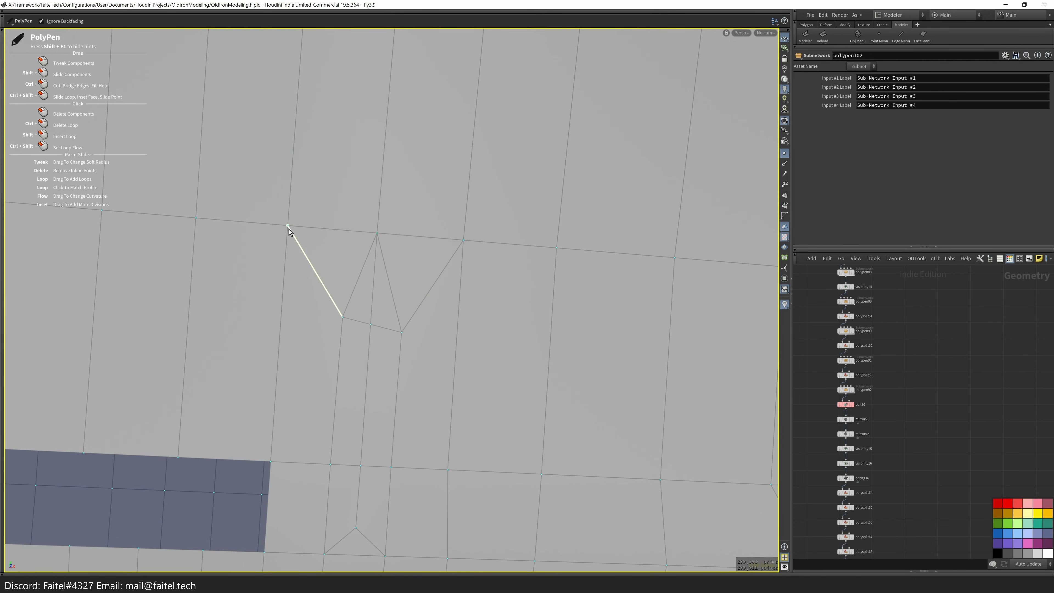
{"action": "scroll", "coordinate": [384, 382], "scroll_direction": "down", "scroll_amount": 3}
{"action": "left_click_drag", "start_coordinate": [384, 381], "coordinate": [438, 402], "text": "alt"}
{"action": "key", "text": "q"}
{"action": "left_click", "coordinate": [438, 402]}
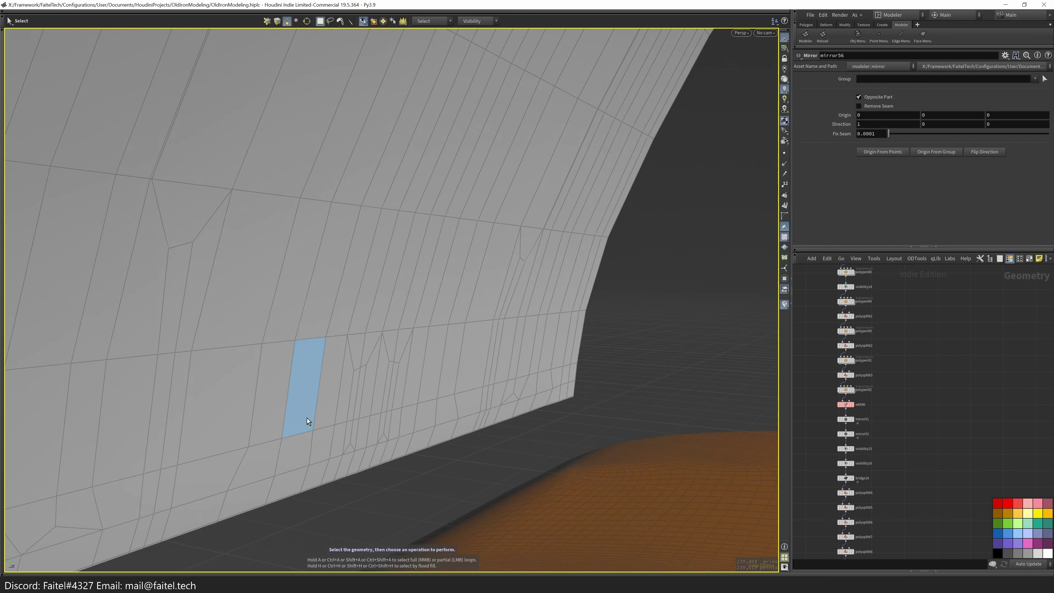
- Select the rows of faces along the plate's lower edge and flatten them
{"action": "scroll", "coordinate": [307, 418], "scroll_direction": "down", "scroll_amount": 2}
{"action": "left_click_drag", "start_coordinate": [315, 423], "coordinate": [619, 438], "text": "alt"}
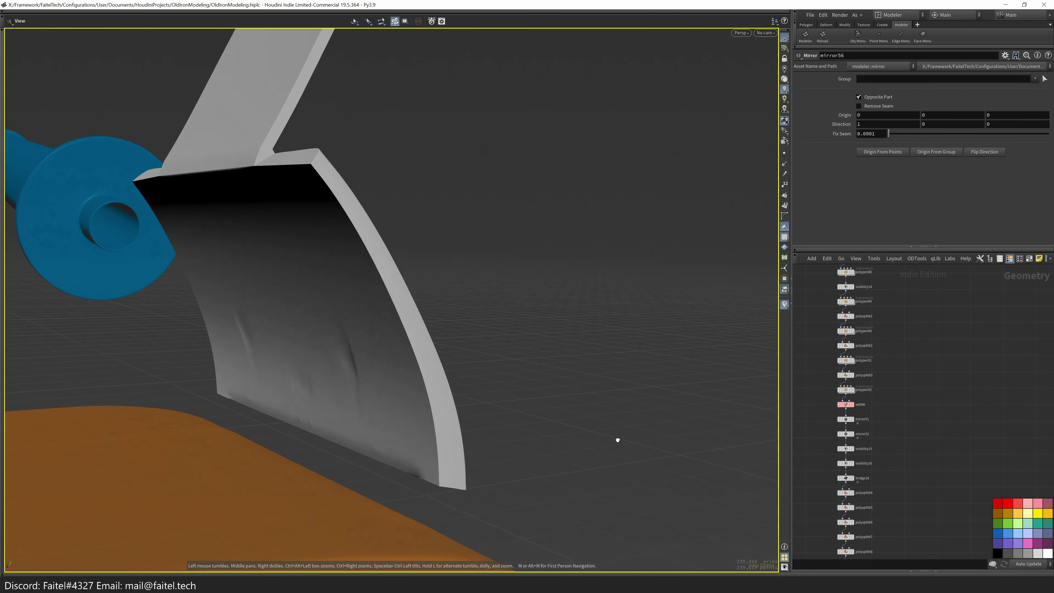
{"action": "scroll", "coordinate": [572, 431], "scroll_direction": "up", "scroll_amount": 5}
{"action": "left_click", "coordinate": [464, 489]}
{"action": "left_click_drag", "start_coordinate": [464, 489], "coordinate": [404, 483], "text": "alt"}
{"action": "left_click", "coordinate": [406, 465]}
{"action": "left_click", "coordinate": [690, 429], "text": "shift"}
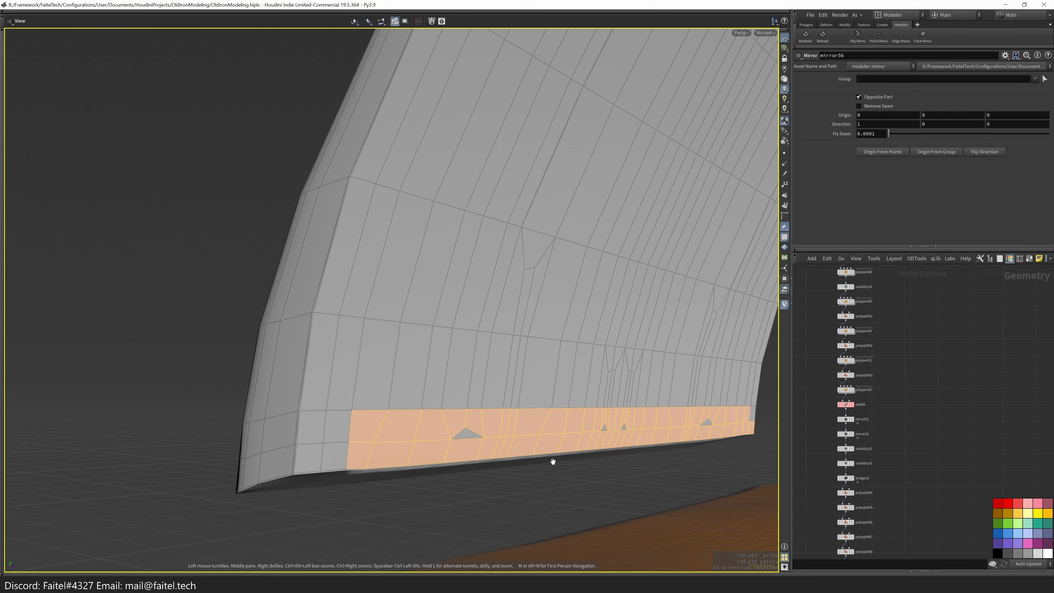
{"action": "left_click", "coordinate": [386, 470], "text": "shift"}
{"action": "scroll", "coordinate": [386, 469], "scroll_direction": "down", "scroll_amount": 3}
{"action": "left_click_drag", "start_coordinate": [457, 448], "coordinate": [420, 455], "text": "alt"}
{"action": "key", "text": "Tab"}
{"action": "left_click", "coordinate": [468, 367]}
{"action": "scroll", "coordinate": [541, 436], "scroll_direction": "up", "scroll_amount": 3}
{"action": "scroll", "coordinate": [421, 455], "scroll_direction": "down", "scroll_amount": 3}
- Enlarge the face selection along the edge and flatten it again
{"action": "left_click", "coordinate": [528, 424], "text": "shift"}
{"action": "left_click_drag", "start_coordinate": [528, 424], "coordinate": [393, 391], "text": "alt"}
{"action": "key", "text": "Tab"}
{"action": "left_click", "coordinate": [476, 358]}
{"action": "left_click_drag", "start_coordinate": [475, 359], "coordinate": [454, 424], "text": "alt"}
{"action": "scroll", "coordinate": [341, 376], "scroll_direction": "up", "scroll_amount": 3}
- Delete the leftover faces in the hole and bridge its two edges to close it
{"action": "key", "text": "s"}
{"action": "left_click", "coordinate": [454, 424]}
{"action": "key", "text": "Delete"}
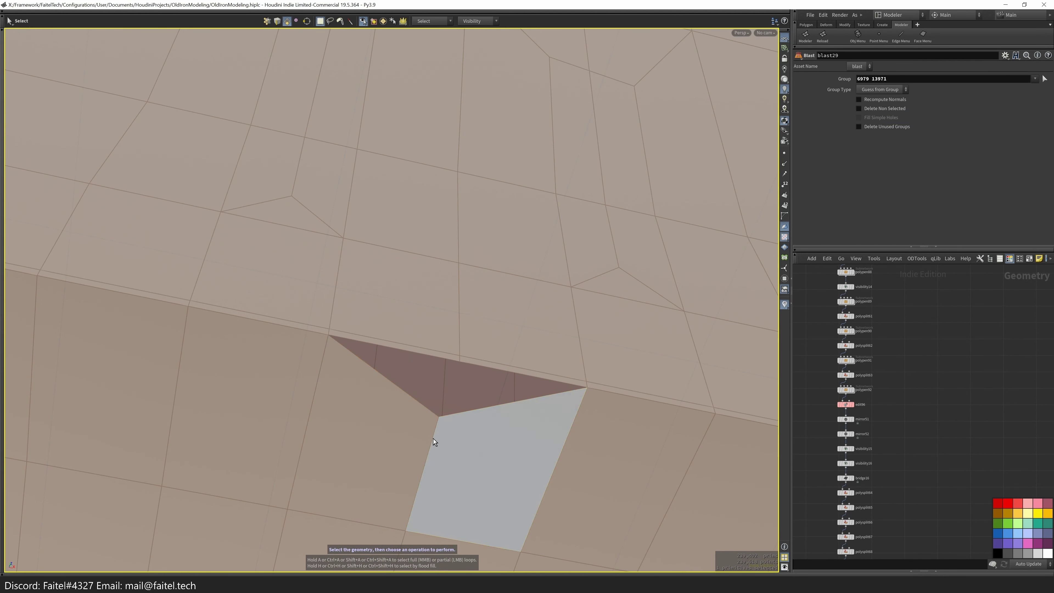
{"action": "left_click", "coordinate": [457, 427]}
{"action": "key", "text": "Delete"}
{"action": "key", "text": "2"}
{"action": "left_click_drag", "start_coordinate": [474, 386], "coordinate": [441, 494], "text": "alt"}
{"action": "key", "text": "b"}
- Draw new edges across the patched area with PolyPen
{"action": "key", "text": "p"}
{"action": "left_click_drag", "start_coordinate": [371, 505], "coordinate": [556, 427], "text": "alt"}
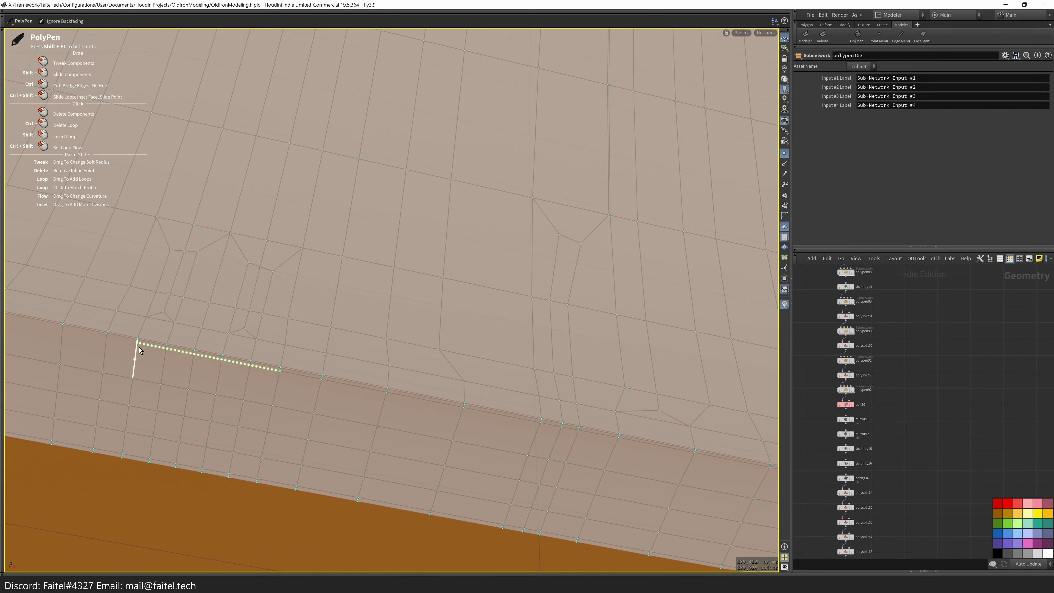
{"action": "left_click_drag", "start_coordinate": [68, 333], "coordinate": [584, 365], "text": "alt"}
{"action": "key", "text": "m"}
{"action": "left_click_drag", "start_coordinate": [527, 423], "coordinate": [568, 203], "text": "alt"}
- Unhide all hidden parts so the whole iron shows again
{"action": "key", "text": "grave"}
{"action": "left_click", "coordinate": [558, 146]}
{"action": "mouse_move", "coordinate": [554, 266]}
{"action": "left_mouse_down", "text": "alt"}
{"action": "mouse_move", "coordinate": [518, 313]}
{"action": "mouse_move", "coordinate": [567, 268]}
{"action": "left_mouse_up", "text": "alt"}
{"action": "key", "text": "w"}
{"action": "key", "text": "w"}
{"action": "mouse_move", "coordinate": [521, 324]}
{"action": "left_mouse_down", "text": "alt"}
{"action": "mouse_move", "coordinate": [574, 440]}
{"action": "mouse_move", "coordinate": [527, 340]}
{"action": "left_mouse_up", "text": "alt"}
- Select the thin strip on the plate edge and inspect it with the wireframe overlay
{"action": "key", "text": "w"}
{"action": "scroll", "coordinate": [528, 341], "scroll_direction": "down", "scroll_amount": 3}
{"action": "left_click", "coordinate": [542, 398]}
{"action": "scroll", "coordinate": [542, 398], "scroll_direction": "down", "scroll_amount": 5}
{"action": "key", "text": "w"}
{"action": "scroll", "coordinate": [554, 381], "scroll_direction": "down", "scroll_amount": 5}
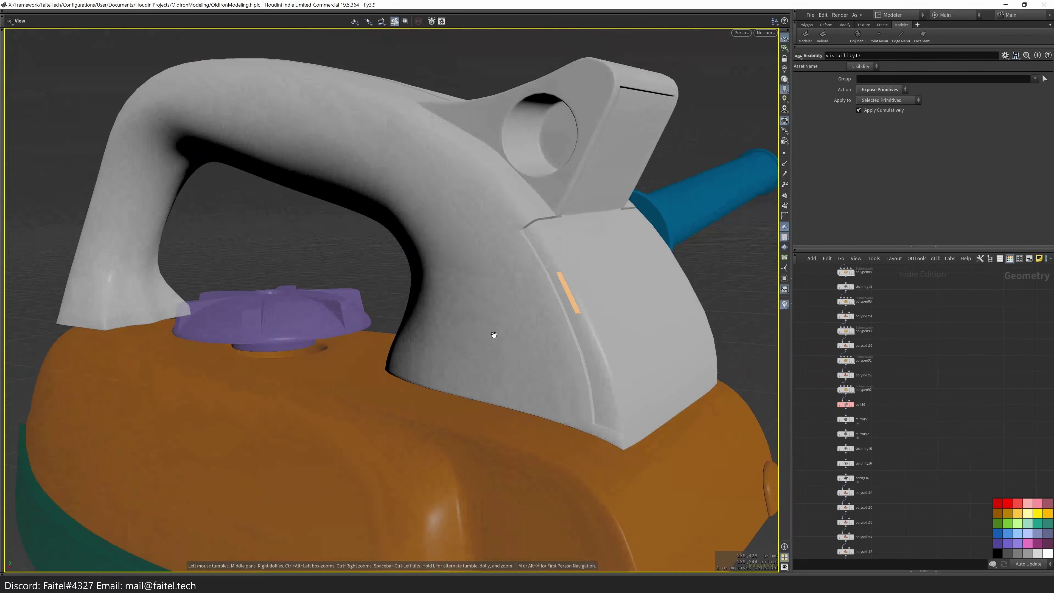
{"action": "left_click_drag", "start_coordinate": [554, 381], "coordinate": [364, 244], "text": "alt"}
{"action": "key", "text": "w"}
{"action": "scroll", "coordinate": [364, 243], "scroll_direction": "up", "scroll_amount": 3}
{"action": "key", "text": "w"}
- Check the reworked panel with Preview Subdivided, then end the preview
{"action": "key", "text": "grave"}
{"action": "left_click", "coordinate": [354, 235]}
{"action": "left_click_drag", "start_coordinate": [381, 208], "coordinate": [317, 224], "text": "alt"}
{"action": "scroll", "coordinate": [303, 224], "scroll_direction": "up", "scroll_amount": 2}
{"action": "scroll", "coordinate": [302, 223], "scroll_direction": "down", "scroll_amount": 5}
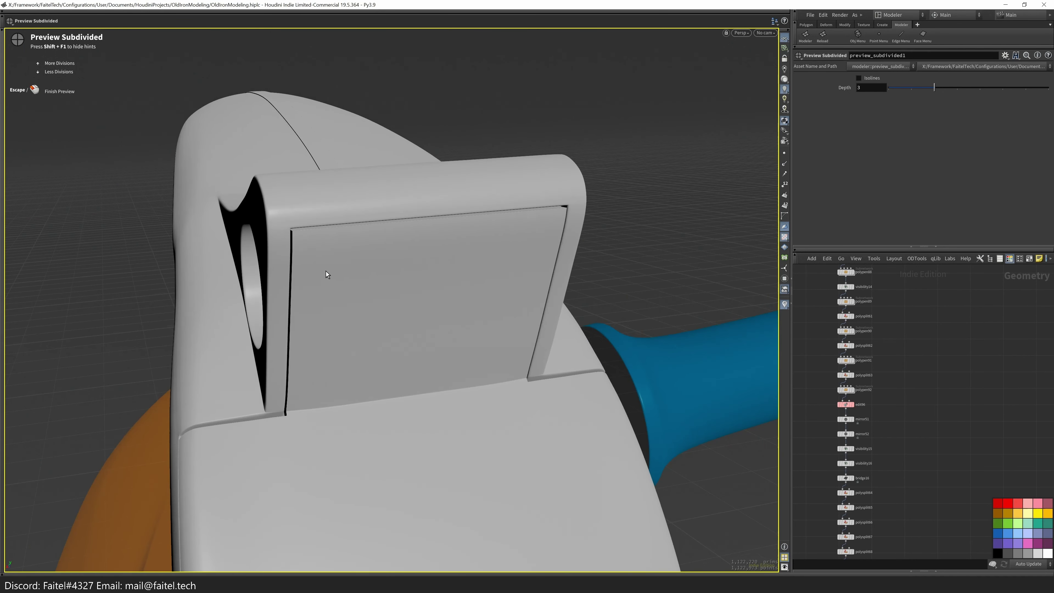
{"action": "left_click_drag", "start_coordinate": [326, 272], "coordinate": [389, 295], "text": "alt"}
{"action": "key", "text": "Escape"}
{"action": "scroll", "coordinate": [372, 306], "scroll_direction": "up", "scroll_amount": 5}
{"action": "scroll", "coordinate": [503, 339], "scroll_direction": "down", "scroll_amount": 2}
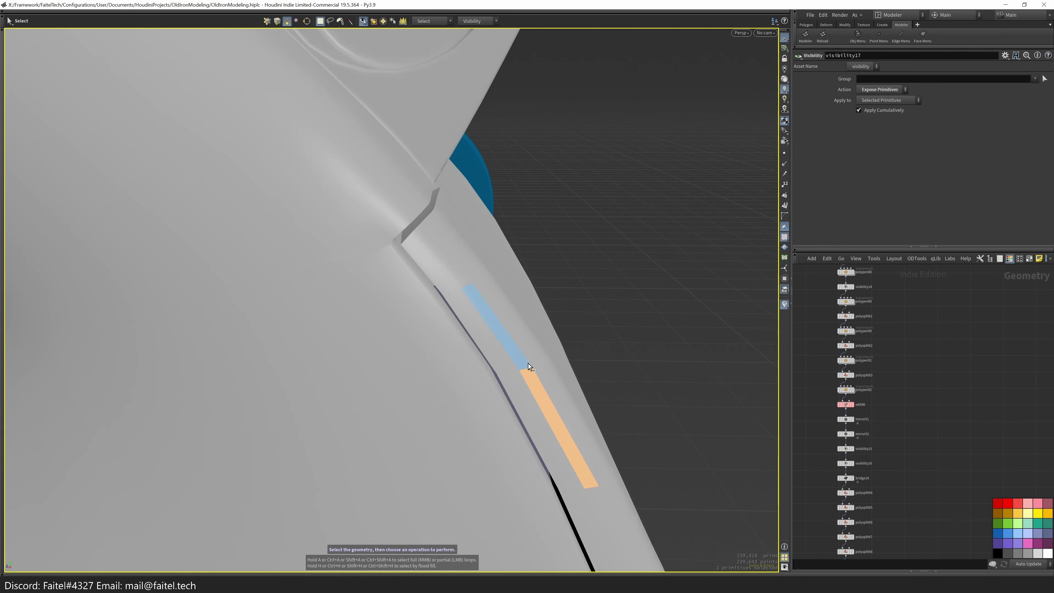
- Isolate the rear housing plate and bridge the edge pair at its upper corner
{"action": "key", "text": "w"}
{"action": "key", "text": "grave"}
{"action": "left_click", "coordinate": [380, 391]}
{"action": "left_click_drag", "start_coordinate": [380, 390], "coordinate": [388, 365]}
{"action": "key", "text": "s"}
{"action": "scroll", "coordinate": [389, 521], "scroll_direction": "up", "scroll_amount": 2}
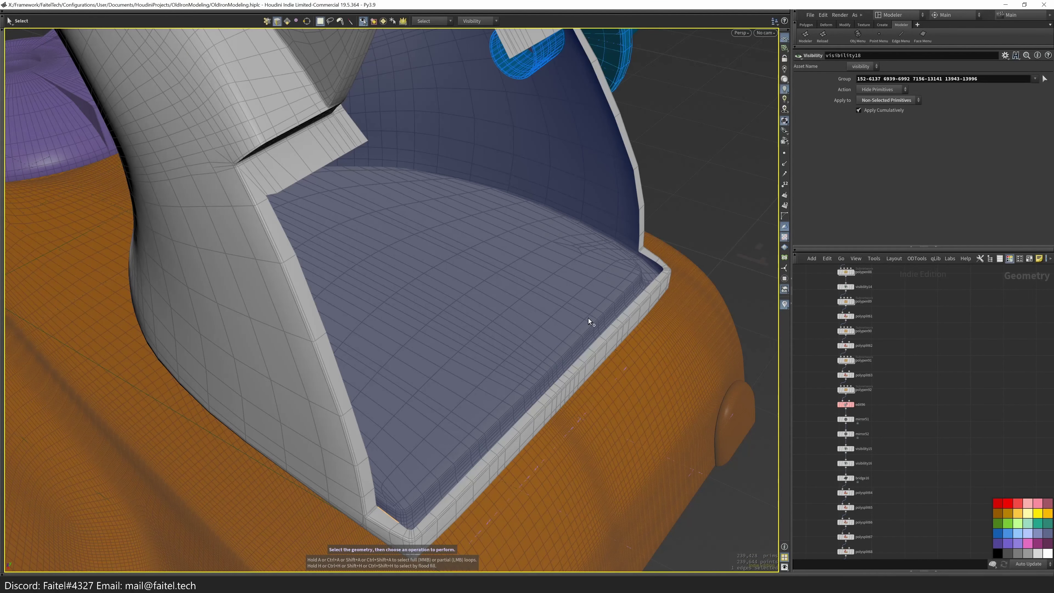
{"action": "left_click", "coordinate": [377, 527]}
{"action": "left_click", "coordinate": [651, 261], "text": "shift"}
{"action": "key", "text": "b"}
- Bridge the upper interior gap, then another edge pair with 2 divisions
{"action": "left_click_drag", "start_coordinate": [440, 486], "coordinate": [722, 187]}
{"action": "scroll", "coordinate": [721, 187], "scroll_direction": "up", "scroll_amount": 7, "text": "ctrl"}
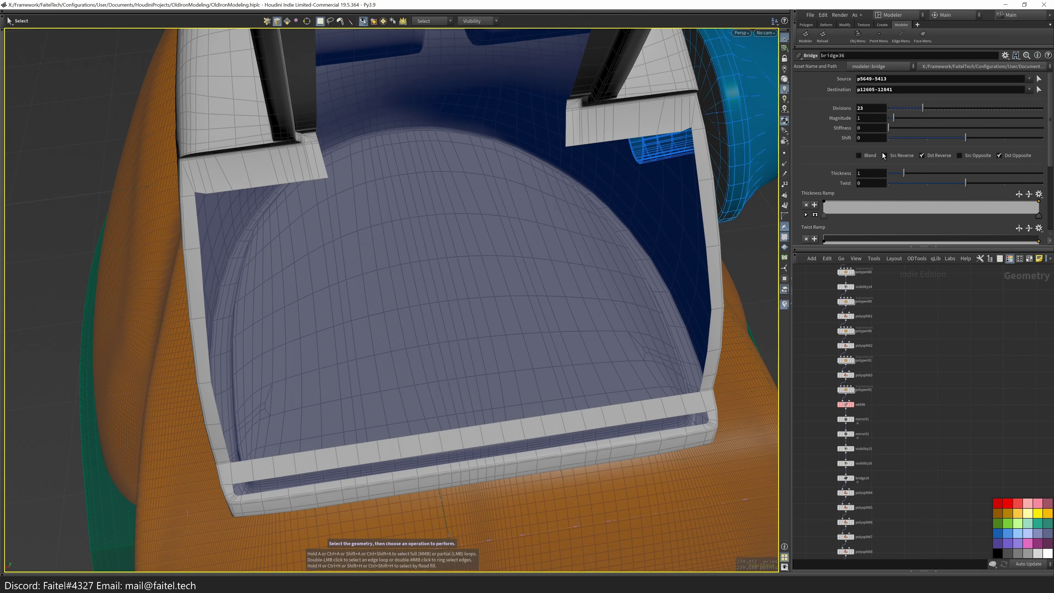
{"action": "left_click_drag", "start_coordinate": [457, 436], "coordinate": [253, 309]}
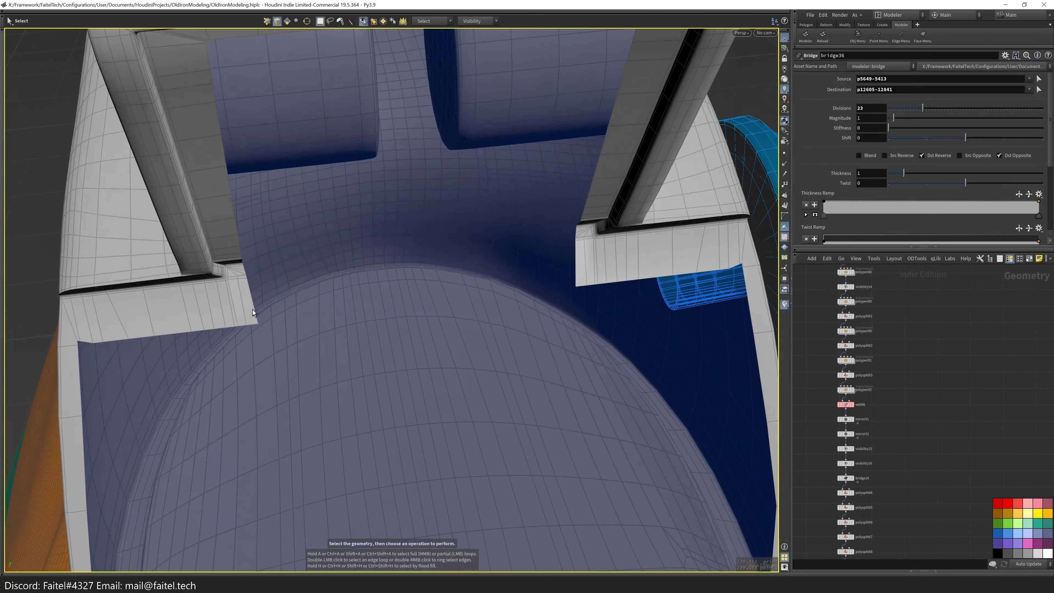
{"action": "left_click", "coordinate": [576, 267], "text": "shift"}
{"action": "key", "text": "b"}
{"action": "left_click_drag", "start_coordinate": [548, 273], "coordinate": [729, 204]}
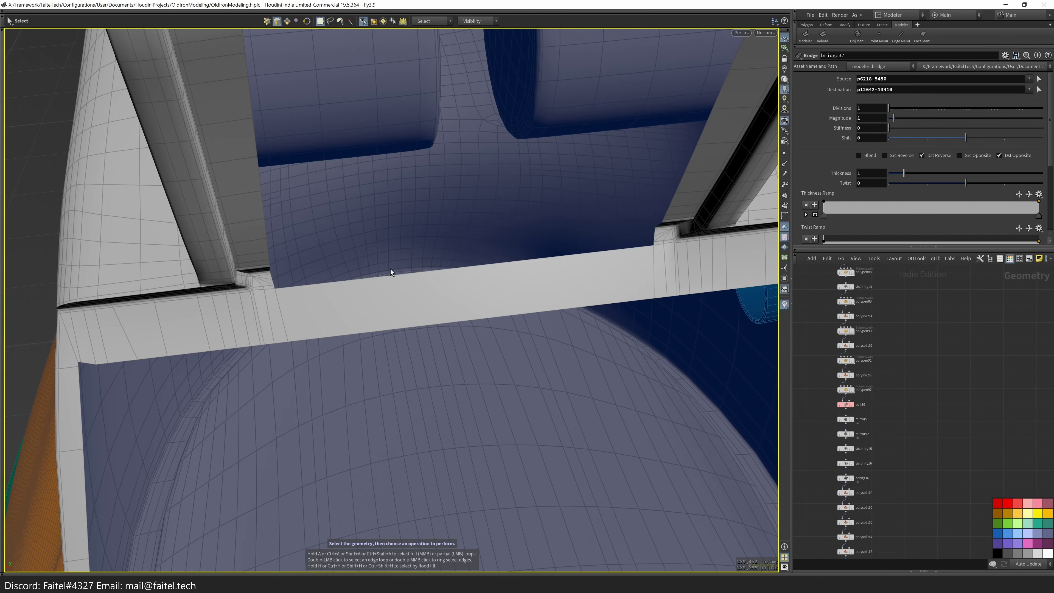
{"action": "left_click_drag", "start_coordinate": [339, 247], "coordinate": [116, 348]}
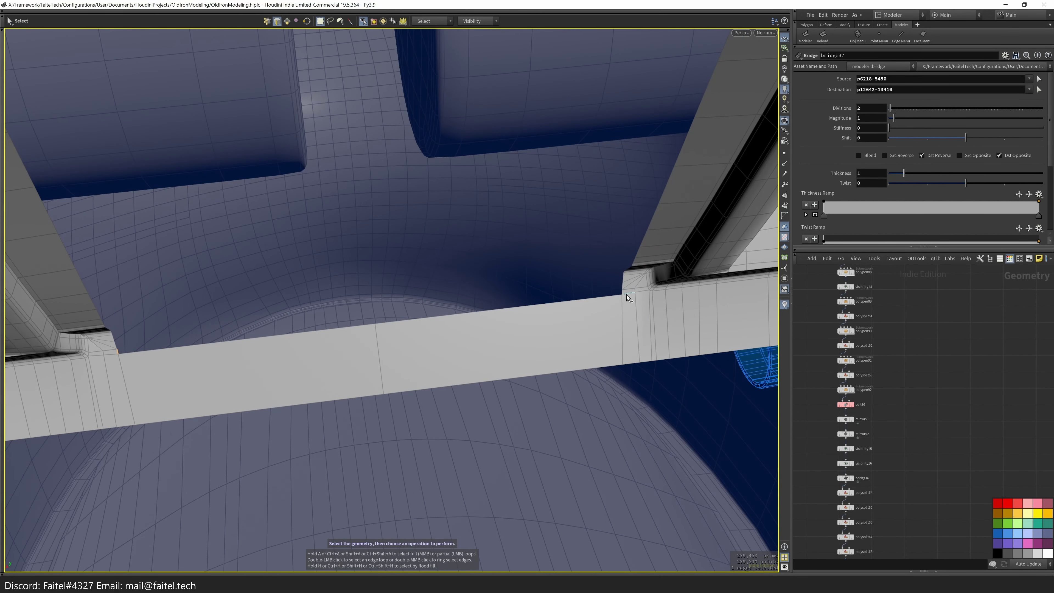
{"action": "left_click", "coordinate": [555, 297], "text": "shift"}
{"action": "key", "text": "b"}
{"action": "left_click_drag", "start_coordinate": [555, 297], "coordinate": [750, 170]}
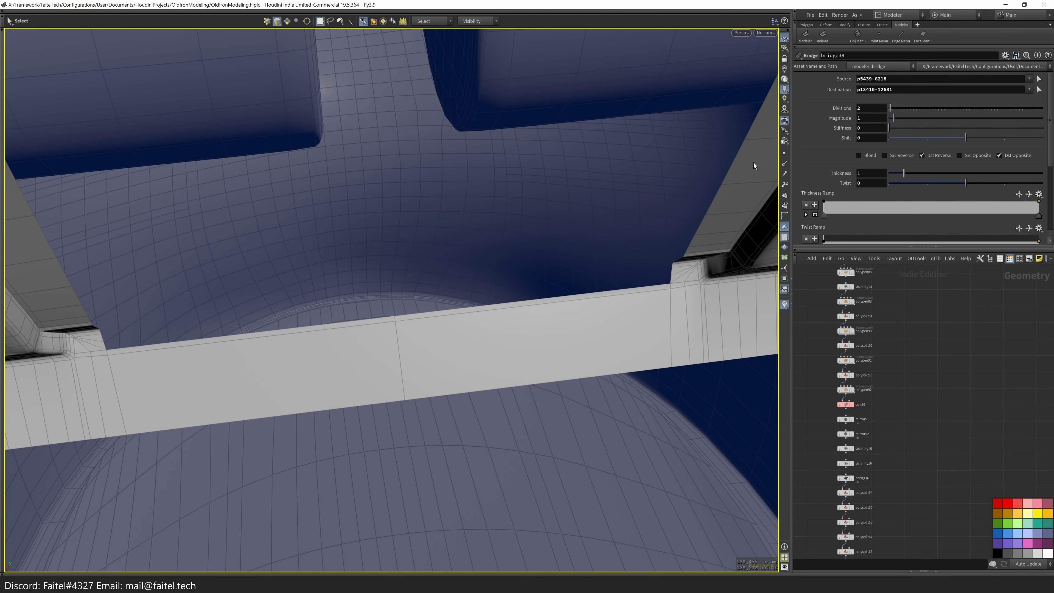
- Bridge the remaining gaps along the bar's top edge loop and select the inner bottom-left edge
{"action": "left_click_drag", "start_coordinate": [419, 353], "coordinate": [336, 295]}
{"action": "right_click_drag", "start_coordinate": [337, 296], "coordinate": [295, 391]}
{"action": "left_click_drag", "start_coordinate": [297, 398], "coordinate": [611, 319]}
{"action": "double_click", "coordinate": [613, 321]}
{"action": "key", "text": "b"}
{"action": "right_click_drag", "start_coordinate": [563, 338], "coordinate": [253, 314]}
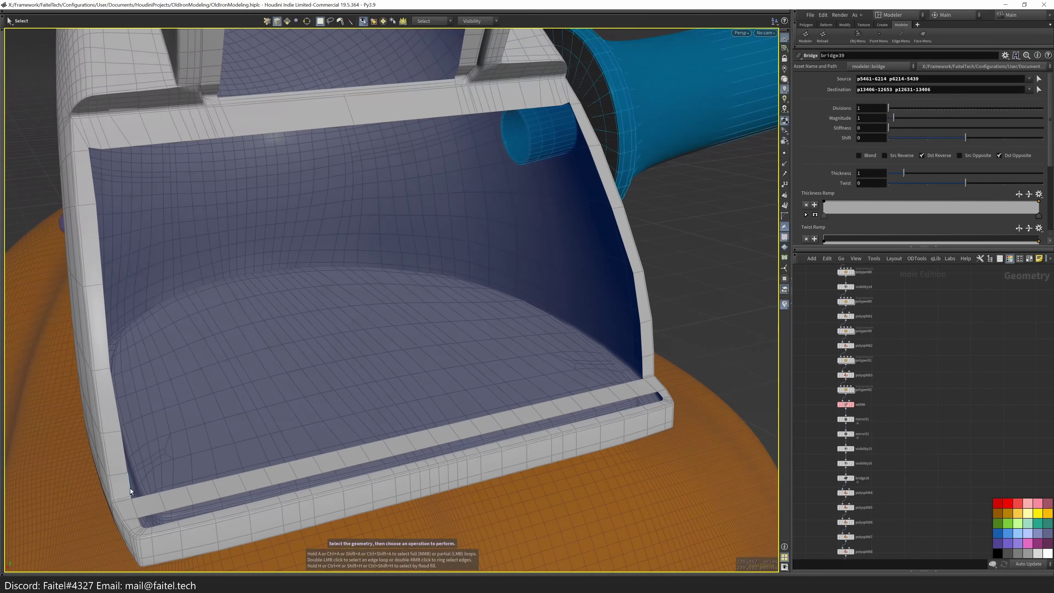
{"action": "left_click", "coordinate": [131, 489]}
- Extend the selected edges into a new strip pulled about -0.33 to the left
{"action": "key", "text": "grave"}
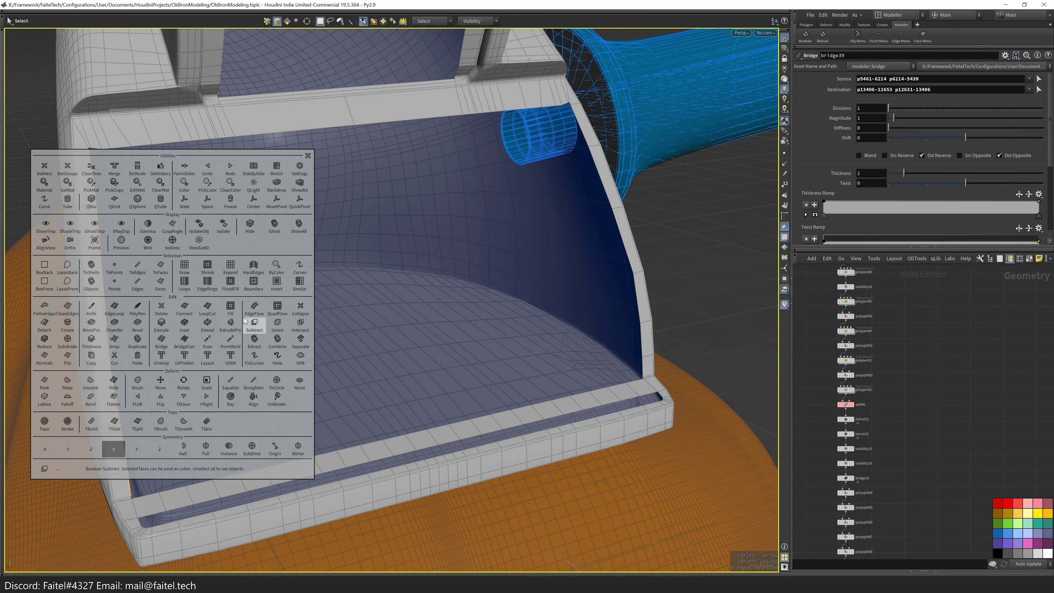
{"action": "left_click", "coordinate": [208, 326]}
{"action": "left_click_drag", "start_coordinate": [123, 357], "coordinate": [89, 357]}
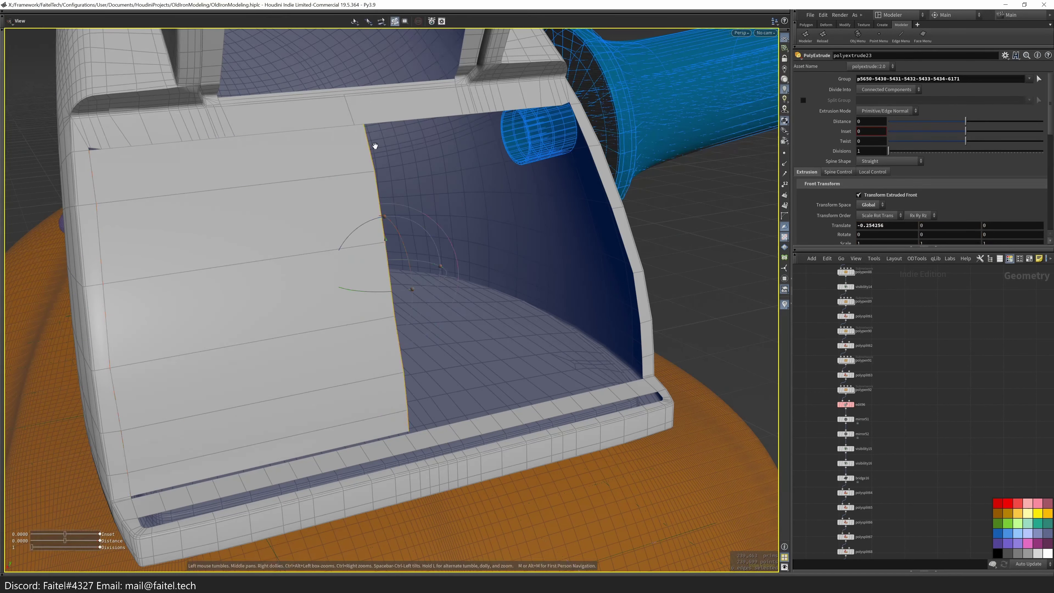
{"action": "left_click_drag", "start_coordinate": [372, 146], "coordinate": [233, 376]}
{"action": "scroll", "coordinate": [248, 376], "scroll_direction": "down", "scroll_amount": 3}
{"action": "scroll", "coordinate": [388, 155], "scroll_direction": "up", "scroll_amount": 6}
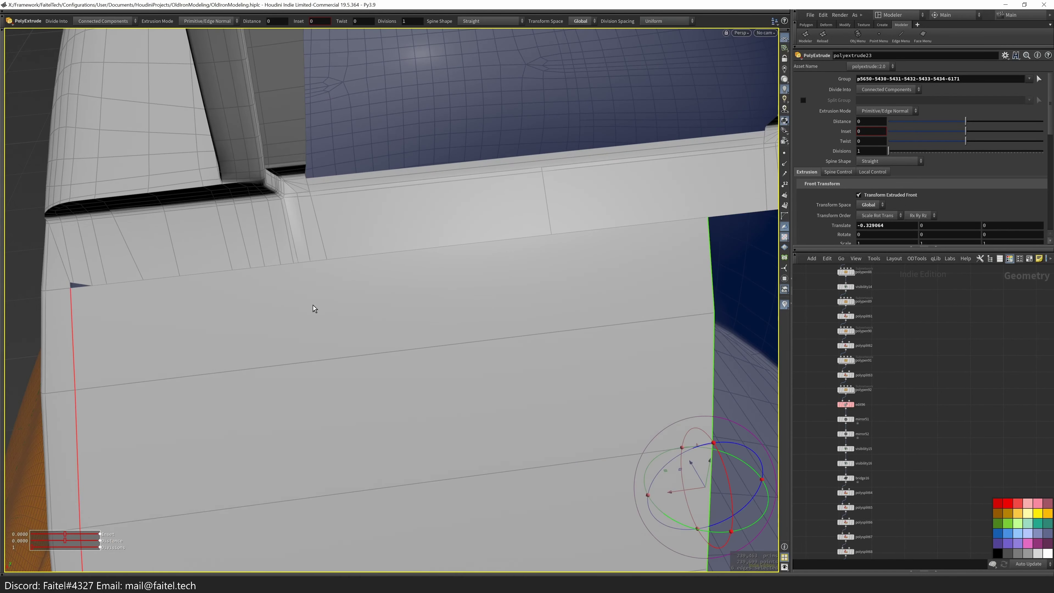
{"action": "middle_click_drag", "start_coordinate": [313, 309], "coordinate": [247, 273]}
- Insert an edge loop near the triangle on the extended panel and add PolyPen edges
{"action": "key", "text": "l"}
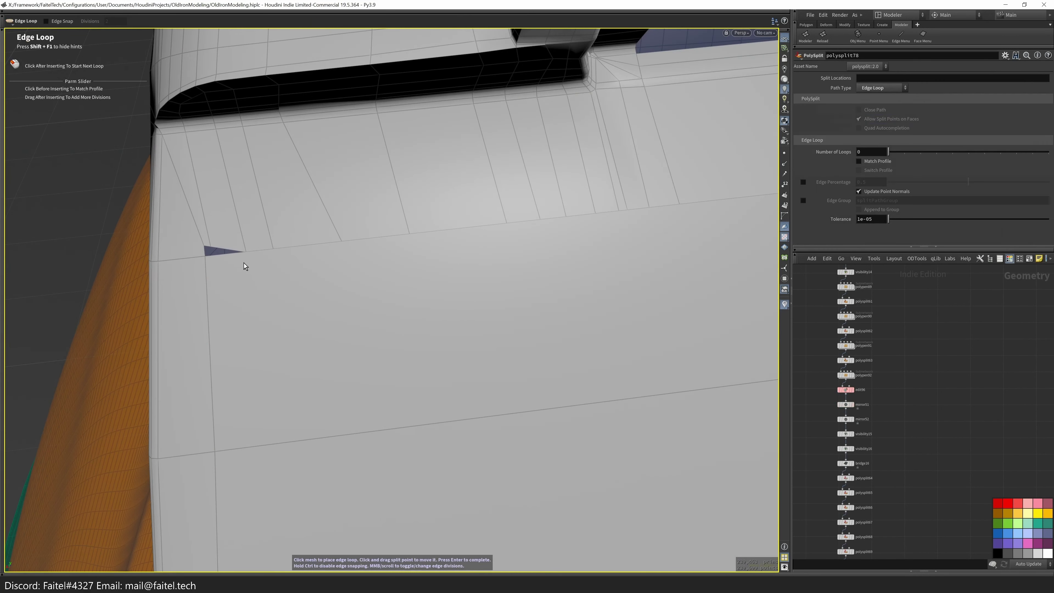
{"action": "left_click", "coordinate": [216, 263]}
{"action": "key", "text": "p"}
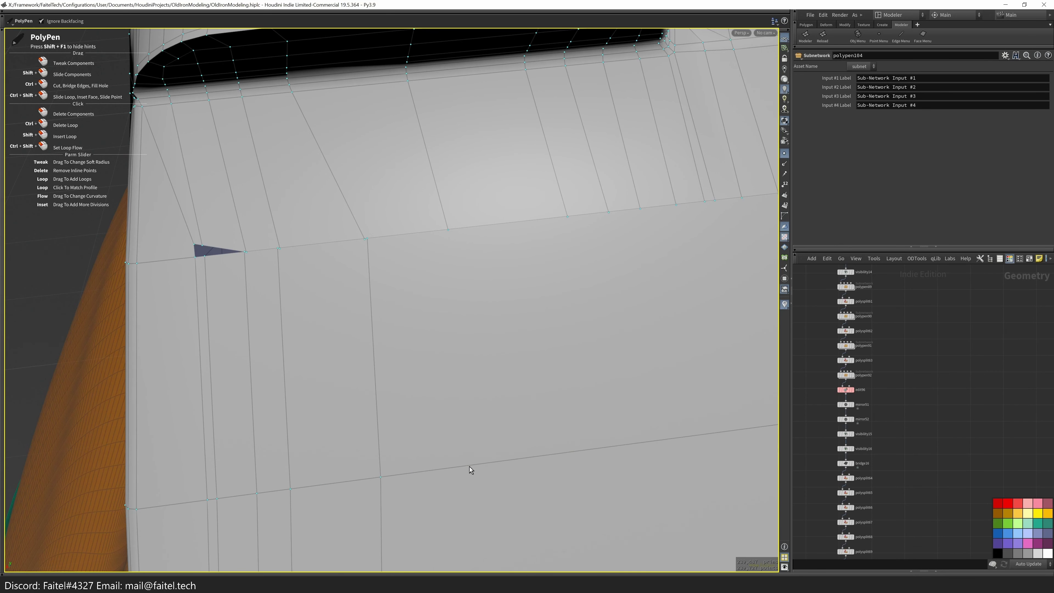
{"action": "middle_click_drag", "start_coordinate": [470, 467], "coordinate": [361, 502]}
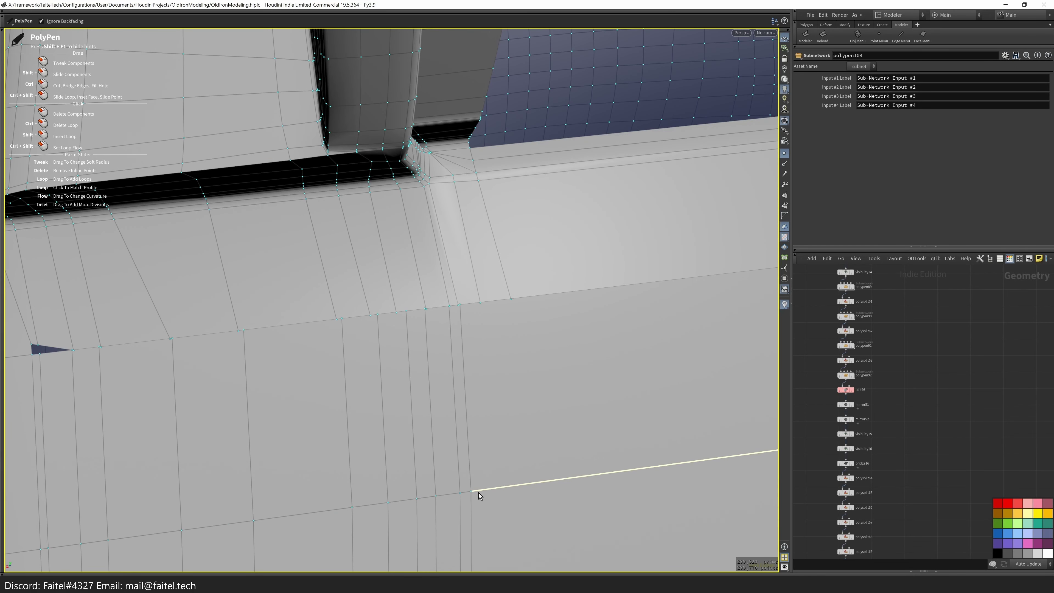
{"action": "left_click_drag", "start_coordinate": [522, 490], "coordinate": [165, 350]}
{"action": "scroll", "coordinate": [322, 415], "scroll_direction": "up", "scroll_amount": 5}
- Point-weld the sliver triangle's stray vertex onto its neighbour
{"action": "key", "text": "w"}
{"action": "left_click_drag", "start_coordinate": [184, 349], "coordinate": [224, 489]}
{"action": "scroll", "coordinate": [371, 317], "scroll_direction": "up", "scroll_amount": 3}
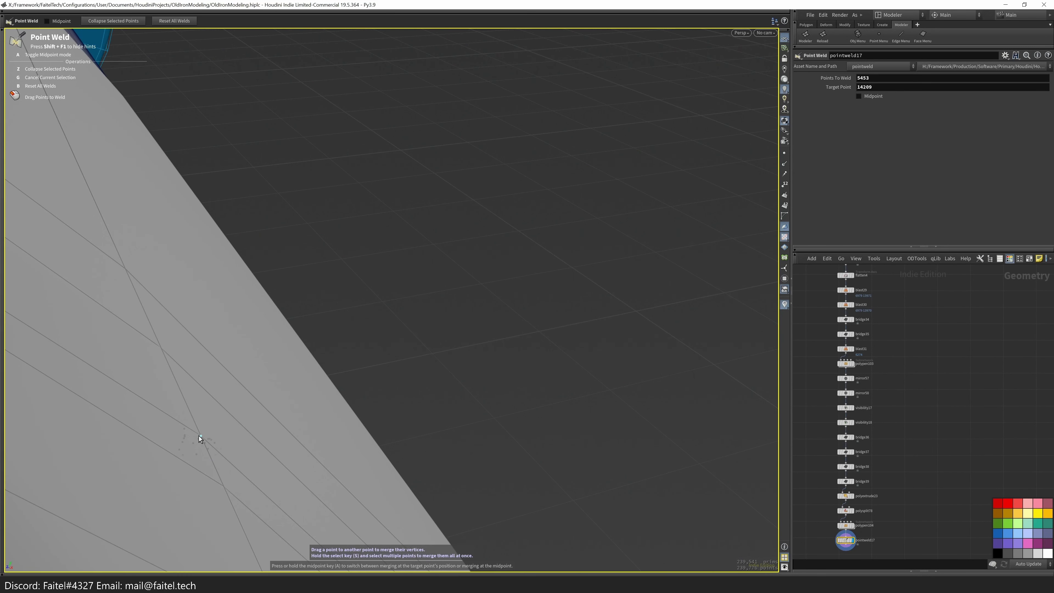
- Weld another stray point and move the selected edge and vertex upward
{"action": "left_click_drag", "start_coordinate": [254, 382], "coordinate": [471, 275]}
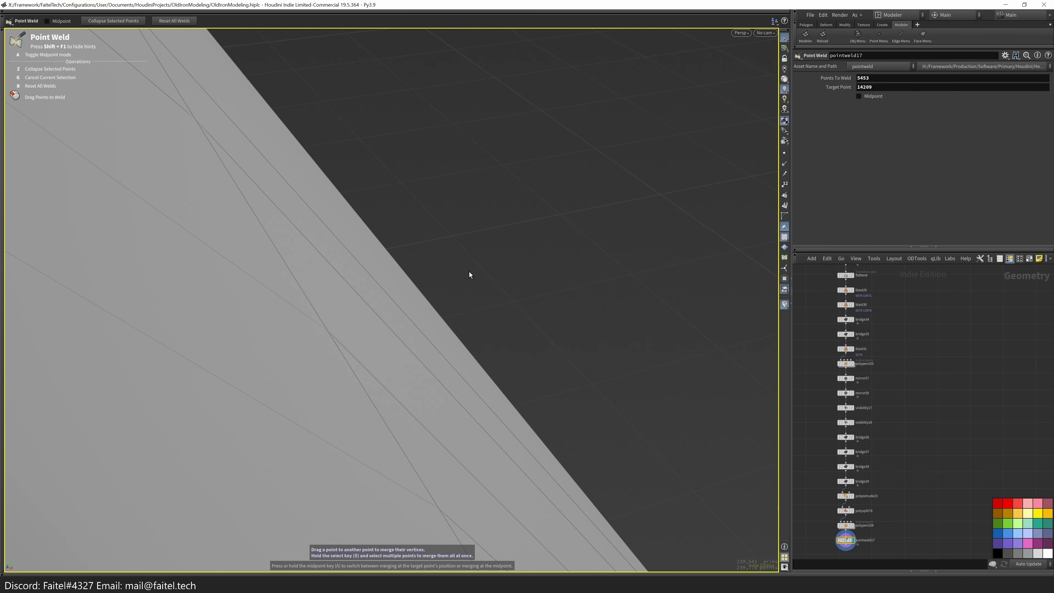
{"action": "left_click_drag", "start_coordinate": [339, 335], "coordinate": [275, 365]}
{"action": "key", "text": "g"}
{"action": "left_click_drag", "start_coordinate": [332, 330], "coordinate": [315, 286]}
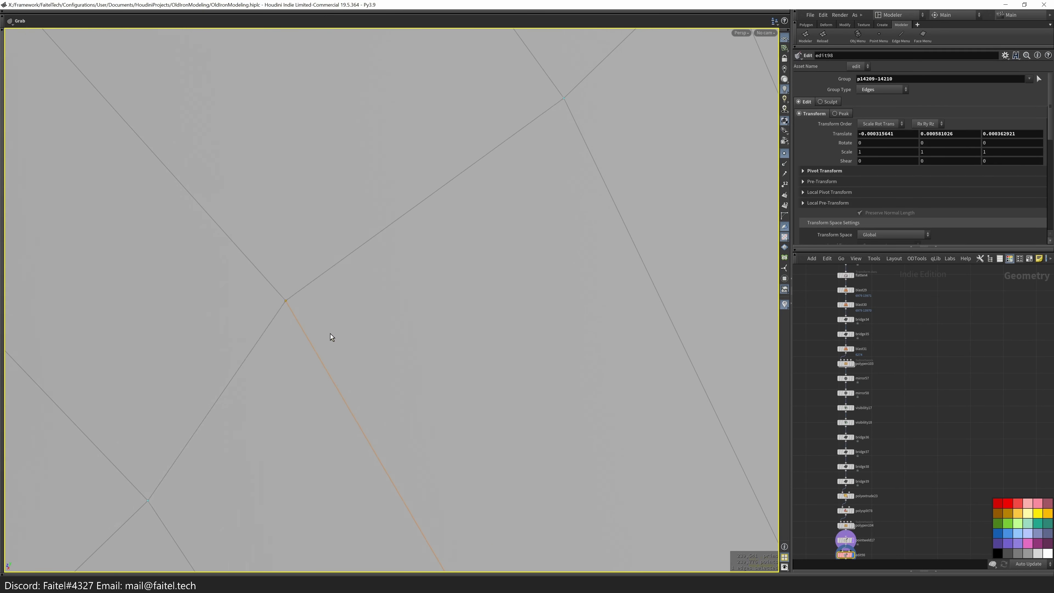
{"action": "scroll", "coordinate": [417, 302], "scroll_direction": "down", "scroll_amount": 5}
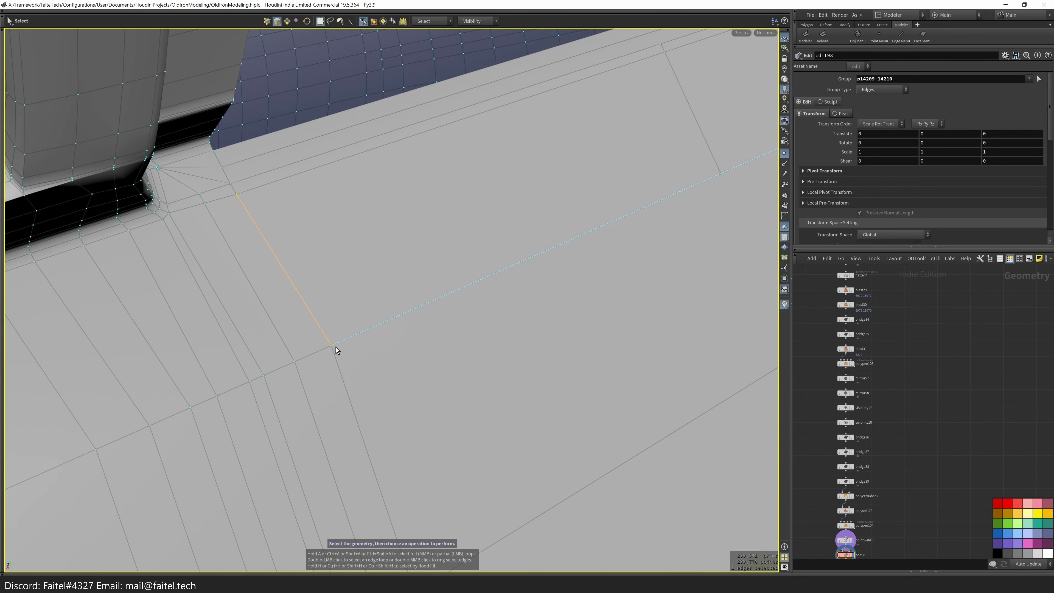
{"action": "scroll", "coordinate": [430, 272], "scroll_direction": "up", "scroll_amount": 5}
{"action": "left_click_drag", "start_coordinate": [418, 320], "coordinate": [306, 379]}
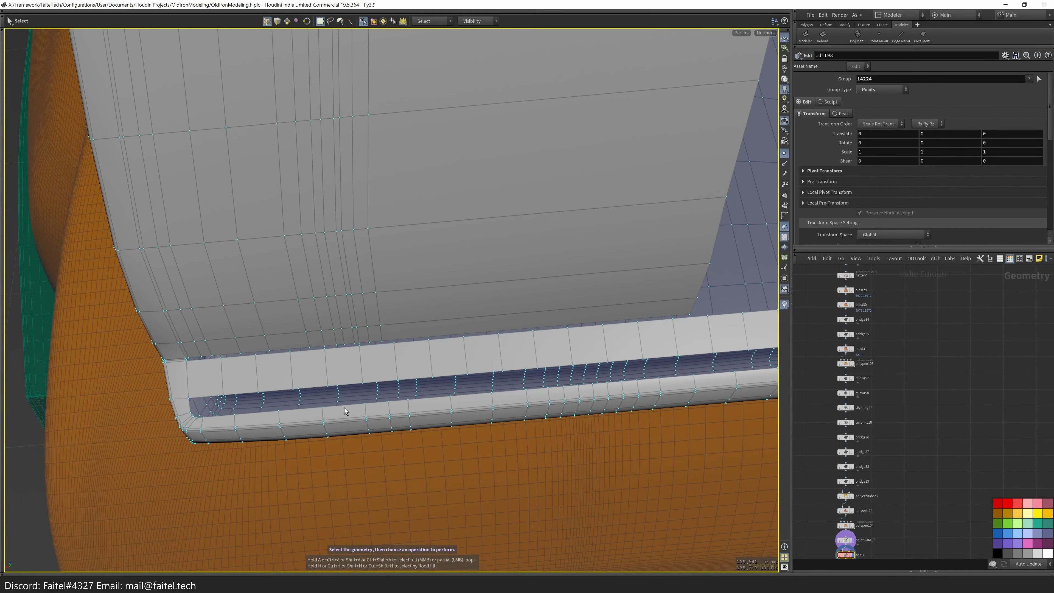
{"action": "left_click_drag", "start_coordinate": [346, 411], "coordinate": [263, 343]}
- Pick the trim's vertical edge and insert a new edge loop across the grooved panel
{"action": "key", "text": "p"}
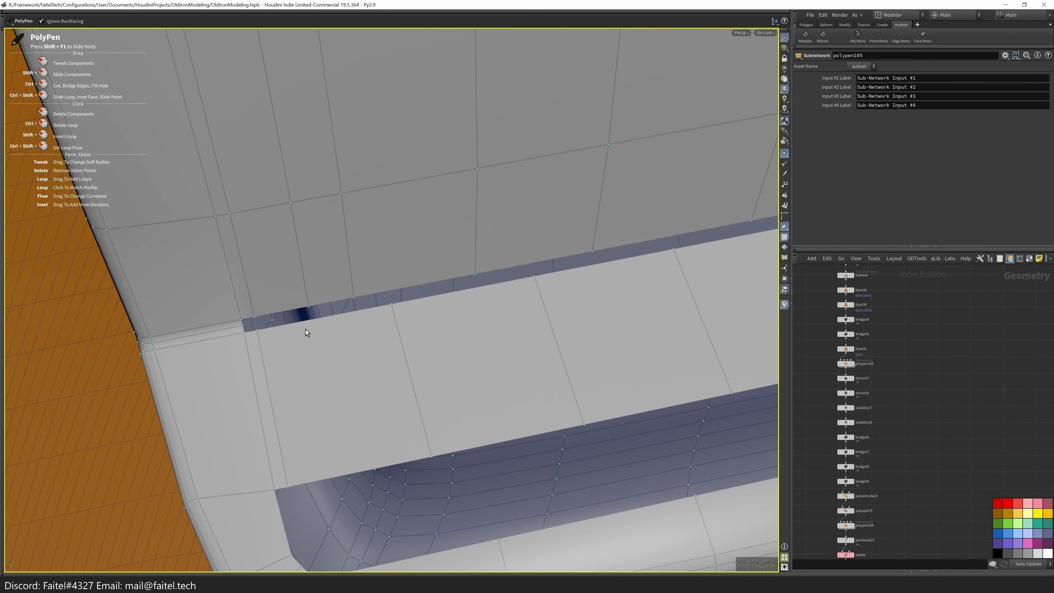
{"action": "scroll", "coordinate": [381, 322], "scroll_direction": "up", "scroll_amount": 5}
{"action": "key", "text": "g"}
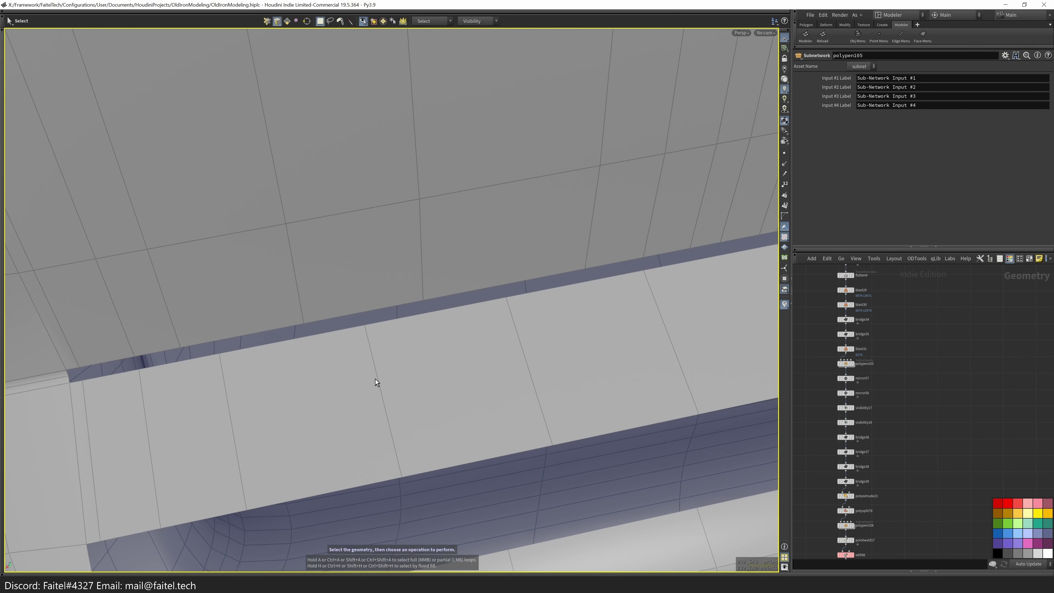
{"action": "left_click", "coordinate": [377, 383]}
{"action": "left_click_drag", "start_coordinate": [248, 426], "coordinate": [412, 382]}
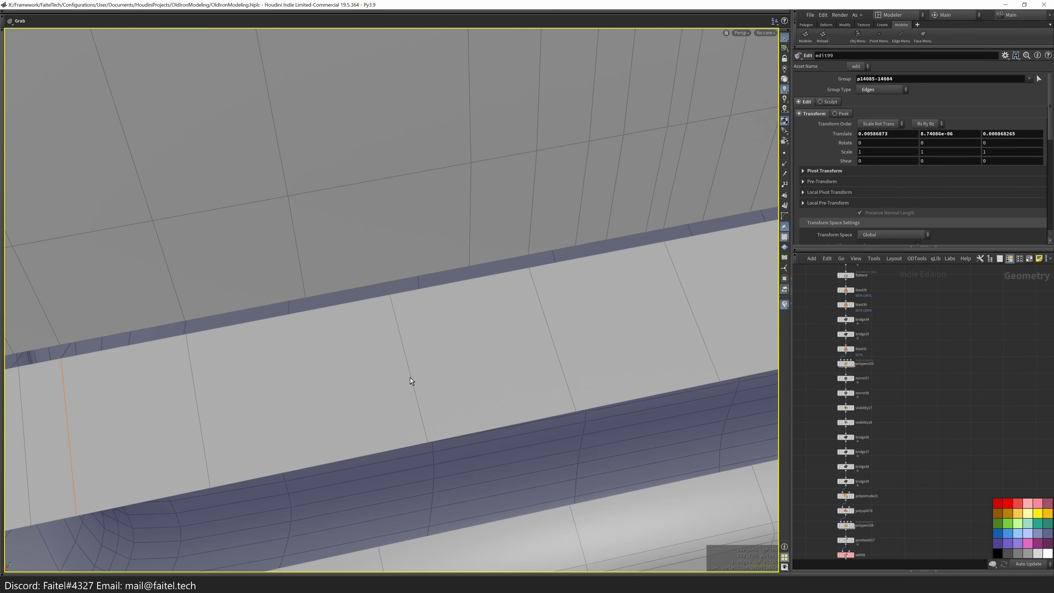
{"action": "key", "text": "p"}
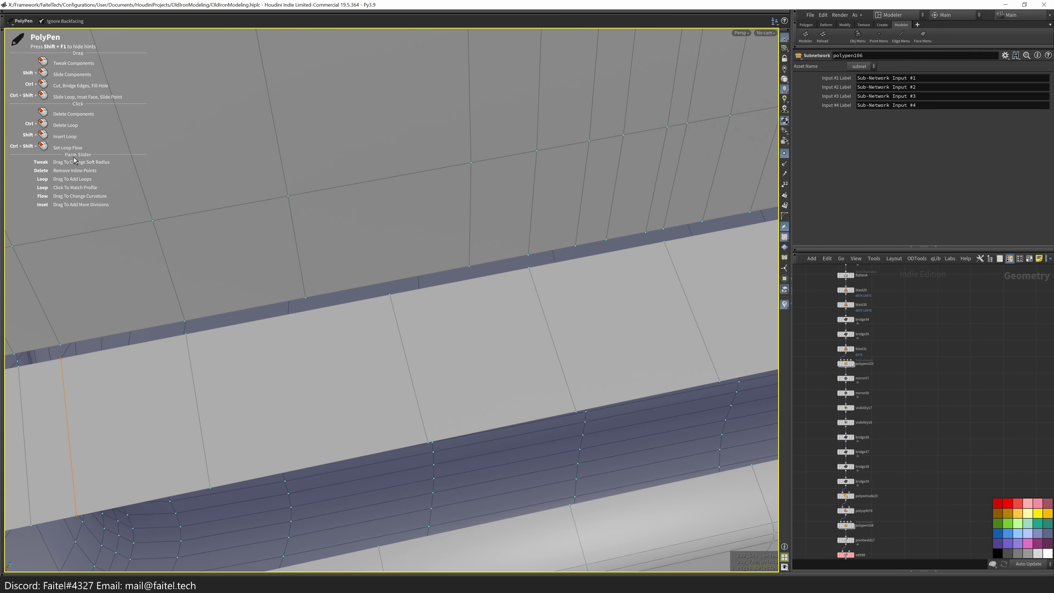
{"action": "left_click_drag", "start_coordinate": [501, 360], "coordinate": [350, 302], "text": "alt"}
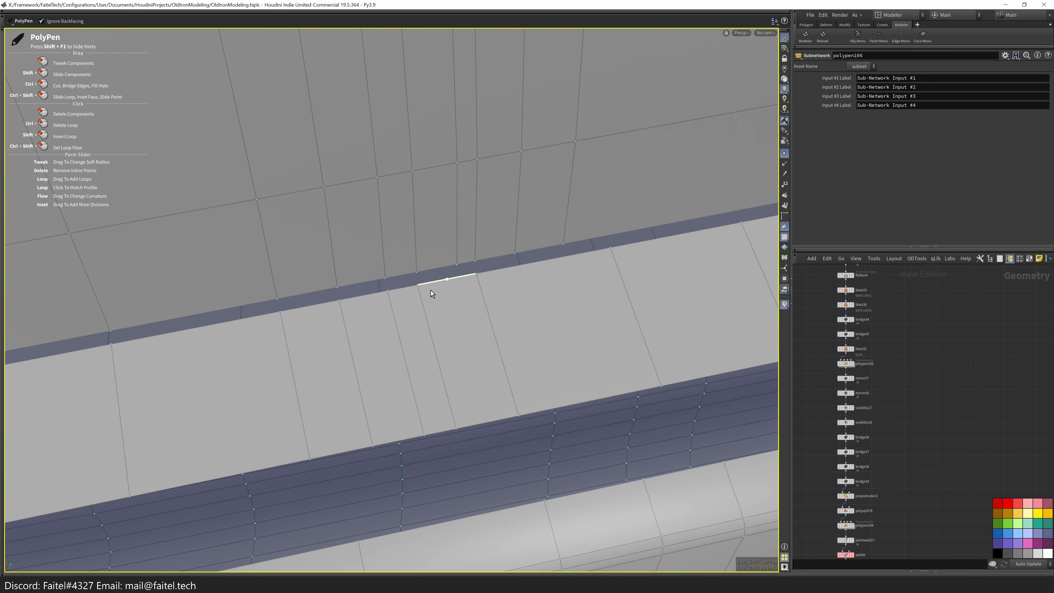
{"action": "left_click_drag", "start_coordinate": [431, 290], "coordinate": [336, 308], "text": "alt"}
{"action": "left_click", "coordinate": [366, 312], "text": "shift"}
- Cut a new edge across the groove and bridge its open sections with faces
{"action": "left_click_drag", "start_coordinate": [503, 320], "coordinate": [240, 428], "text": "alt"}
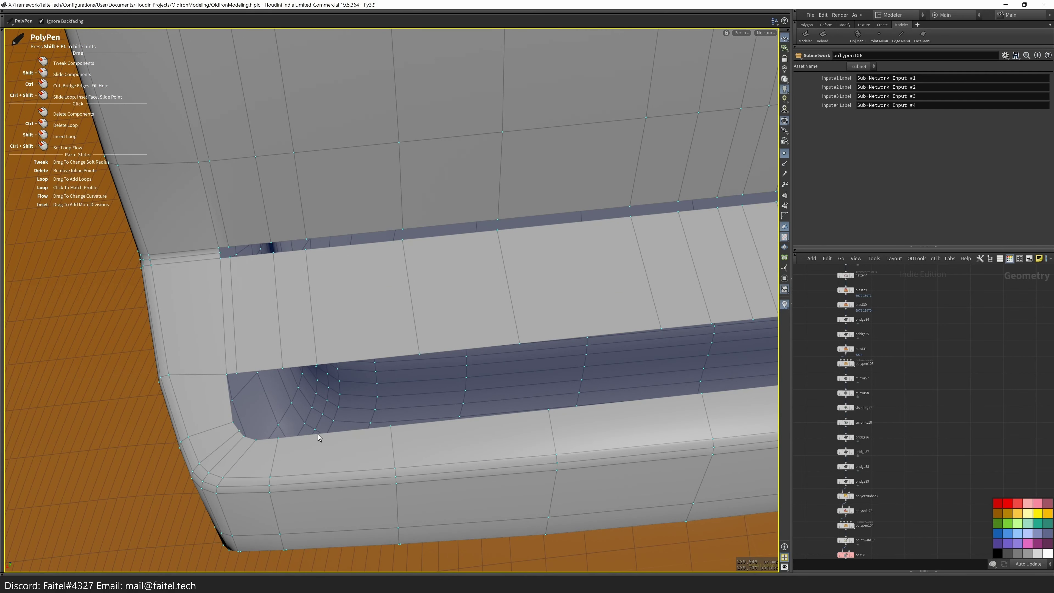
{"action": "left_click_drag", "start_coordinate": [367, 371], "coordinate": [367, 371], "text": "ctrl"}
{"action": "left_click_drag", "start_coordinate": [367, 371], "coordinate": [207, 376], "text": "alt"}
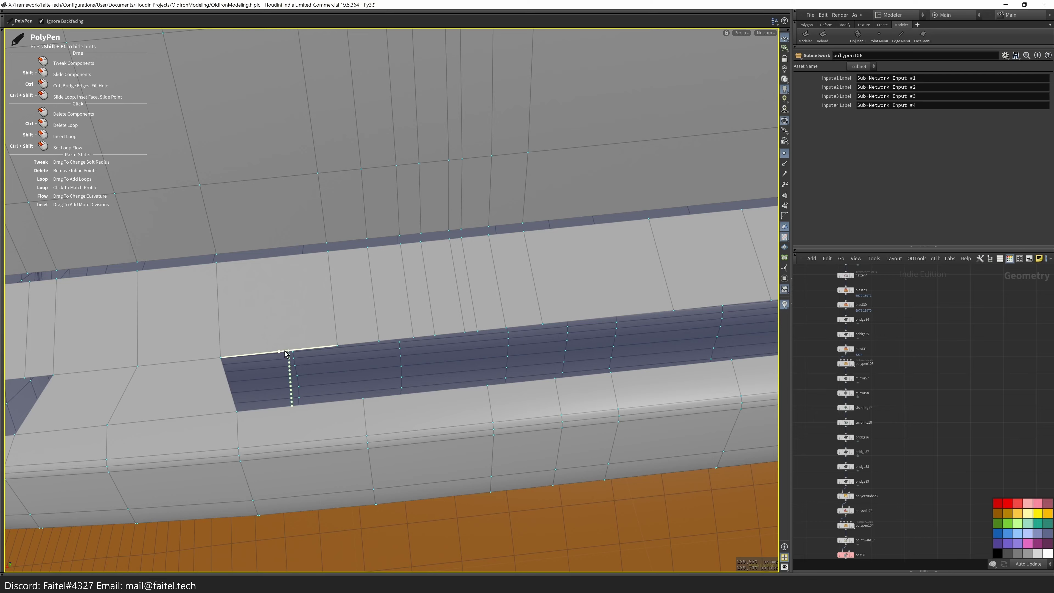
{"action": "left_click_drag", "start_coordinate": [286, 354], "coordinate": [391, 393], "text": "alt"}
{"action": "left_click_drag", "start_coordinate": [439, 326], "coordinate": [440, 327], "text": "ctrl"}
{"action": "left_click_drag", "start_coordinate": [440, 327], "coordinate": [318, 440], "text": "alt"}
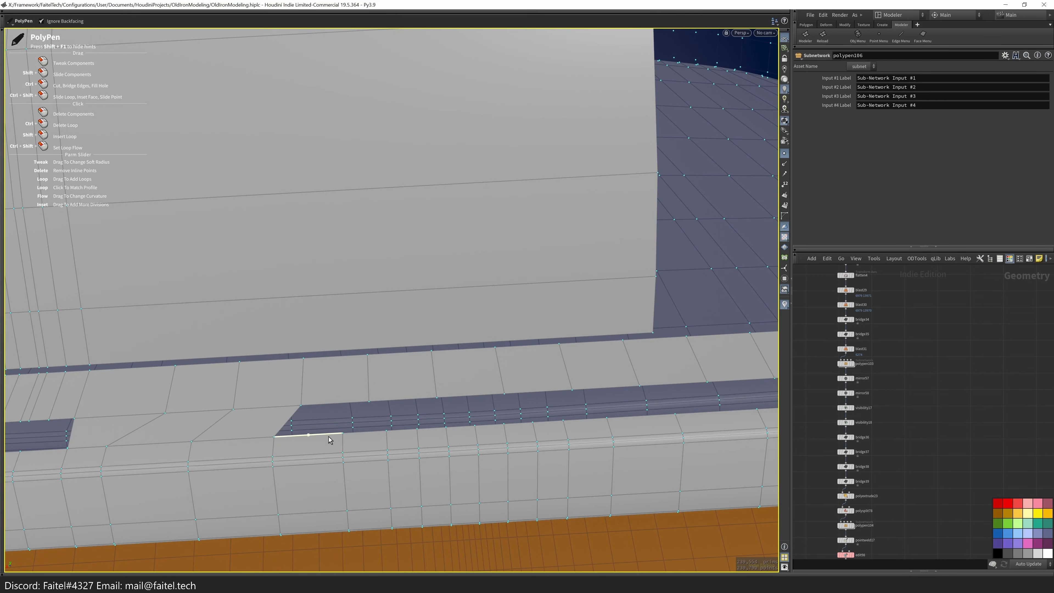
- Fill the open holes along the groove with new faces
{"action": "left_click", "coordinate": [337, 410], "text": "ctrl"}
{"action": "left_click_drag", "start_coordinate": [336, 410], "coordinate": [492, 442], "text": "alt"}
{"action": "key", "text": "Tab"}
{"action": "left_click", "coordinate": [329, 464]}
{"action": "key", "text": "Tab"}
{"action": "left_click", "coordinate": [545, 305]}
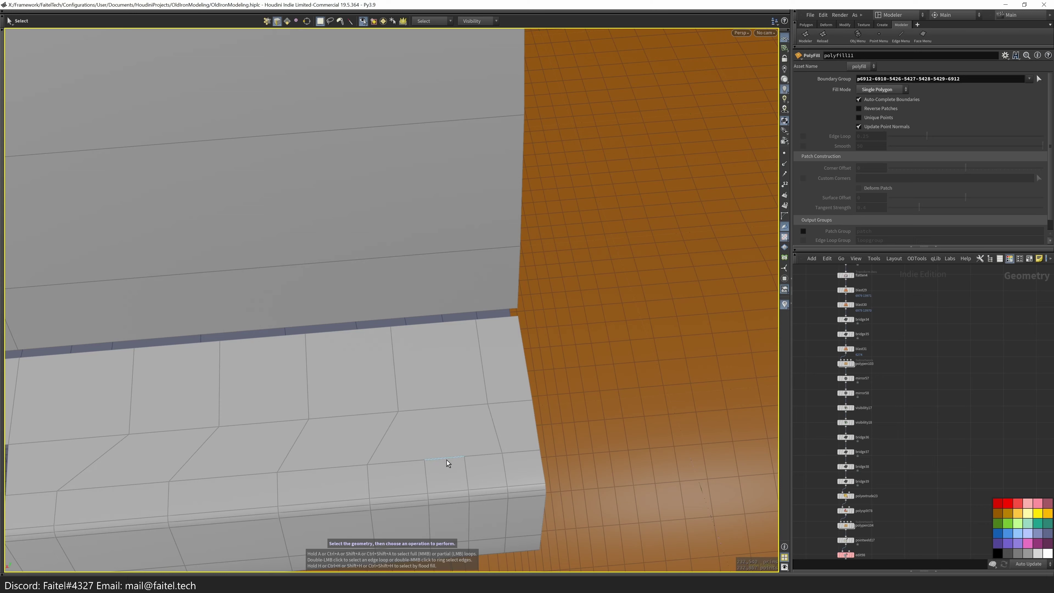
{"action": "left_click_drag", "start_coordinate": [412, 424], "coordinate": [435, 439], "text": "alt"}
{"action": "key", "text": "Escape"}
{"action": "key", "text": "Tab"}
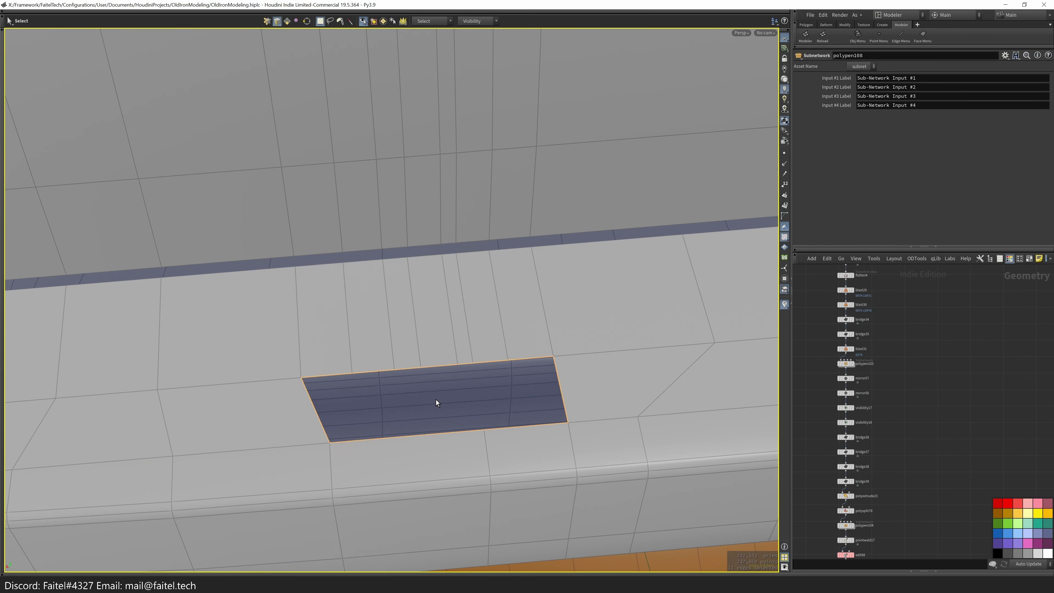
{"action": "left_click", "coordinate": [482, 422]}
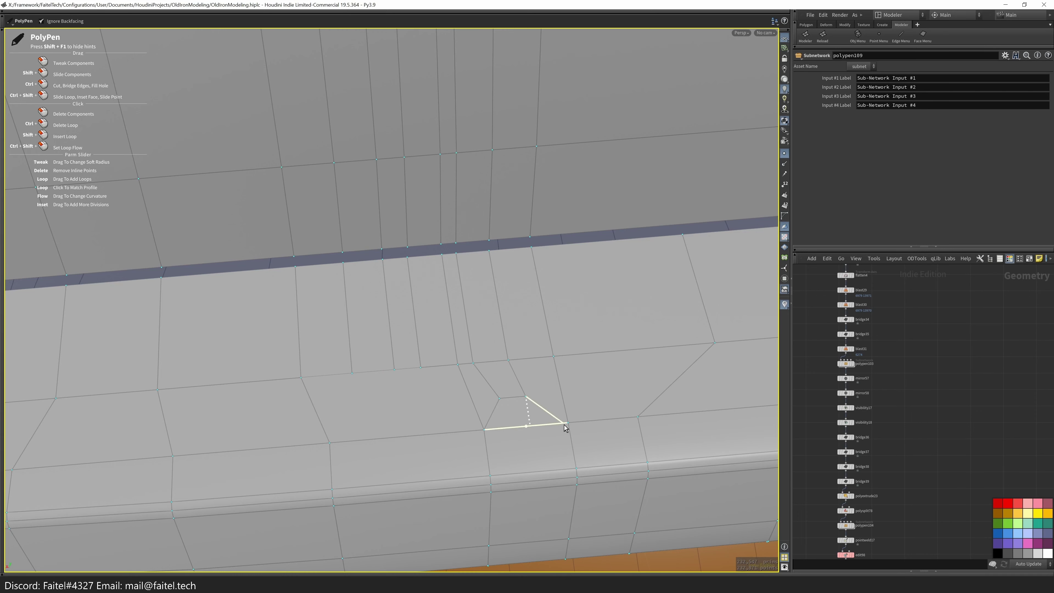
- Cut new edges across the filled patches with PolyPen, including the underside
{"action": "left_click", "coordinate": [563, 428], "text": "ctrl"}
{"action": "scroll", "coordinate": [433, 363], "scroll_direction": "up", "scroll_amount": 2}
{"action": "left_click_drag", "start_coordinate": [416, 391], "coordinate": [390, 378], "text": "alt"}
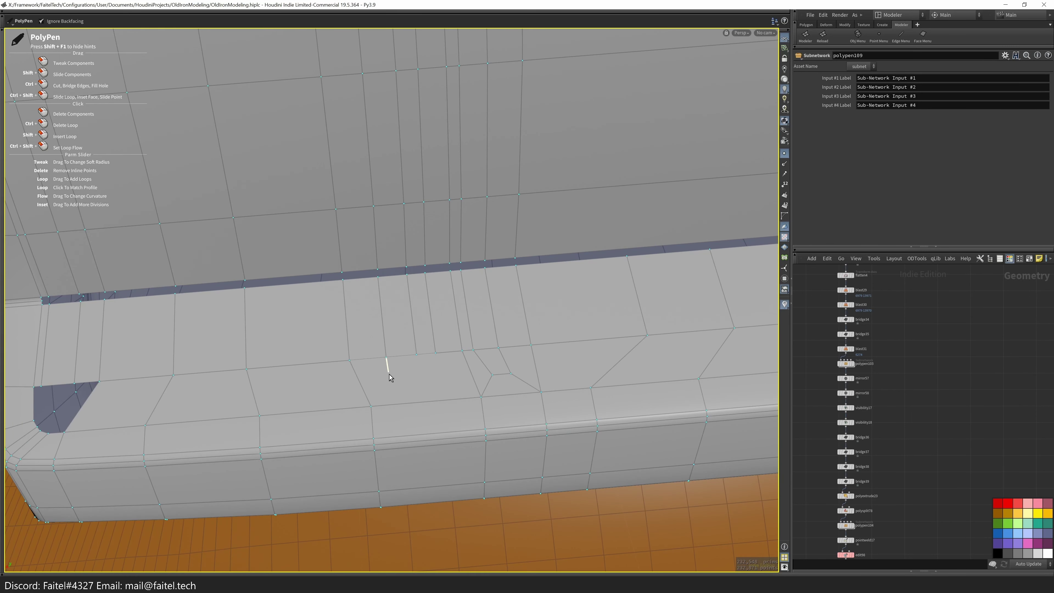
{"action": "left_click", "coordinate": [449, 435], "text": "ctrl"}
{"action": "left_click_drag", "start_coordinate": [447, 454], "coordinate": [414, 392], "text": "alt"}
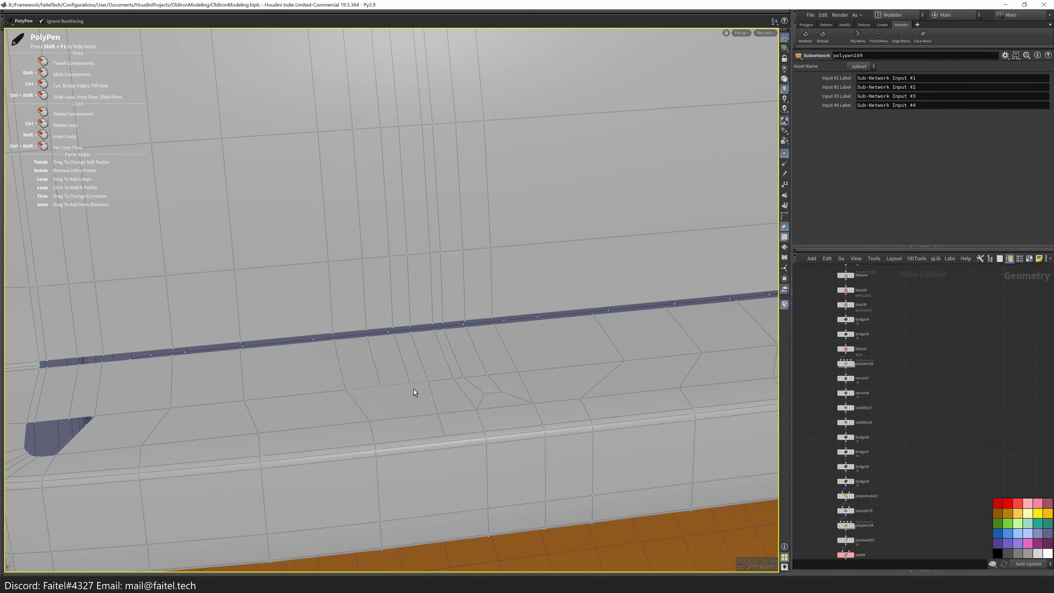
{"action": "left_click", "coordinate": [454, 545], "text": "ctrl"}
{"action": "left_click_drag", "start_coordinate": [455, 545], "coordinate": [541, 454], "text": "alt"}
{"action": "left_click_drag", "start_coordinate": [398, 478], "coordinate": [396, 469], "text": "alt"}
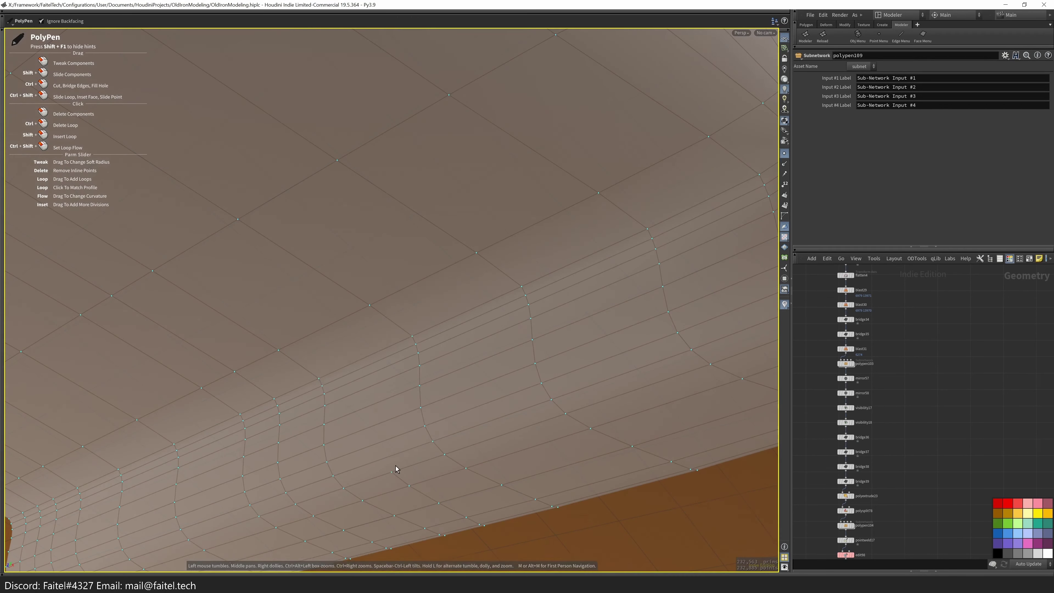
{"action": "left_click_drag", "start_coordinate": [393, 373], "coordinate": [510, 480], "text": "alt"}
{"action": "left_click", "coordinate": [420, 390], "text": "ctrl"}
{"action": "left_click_drag", "start_coordinate": [419, 391], "coordinate": [505, 461], "text": "alt"}
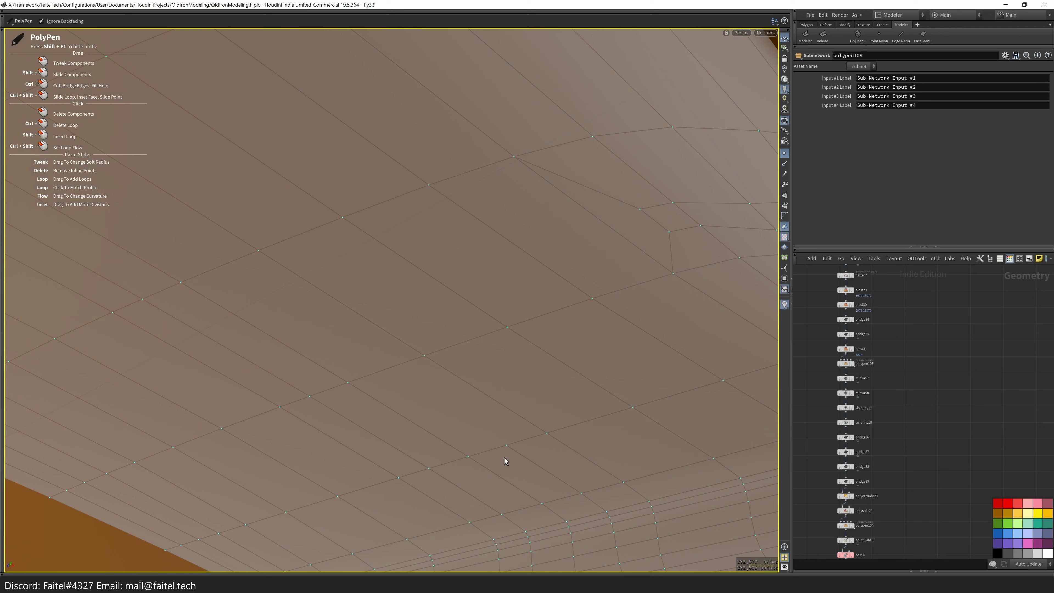
{"action": "left_click", "coordinate": [177, 288], "text": "ctrl"}
{"action": "left_click_drag", "start_coordinate": [178, 288], "coordinate": [312, 436], "text": "alt"}
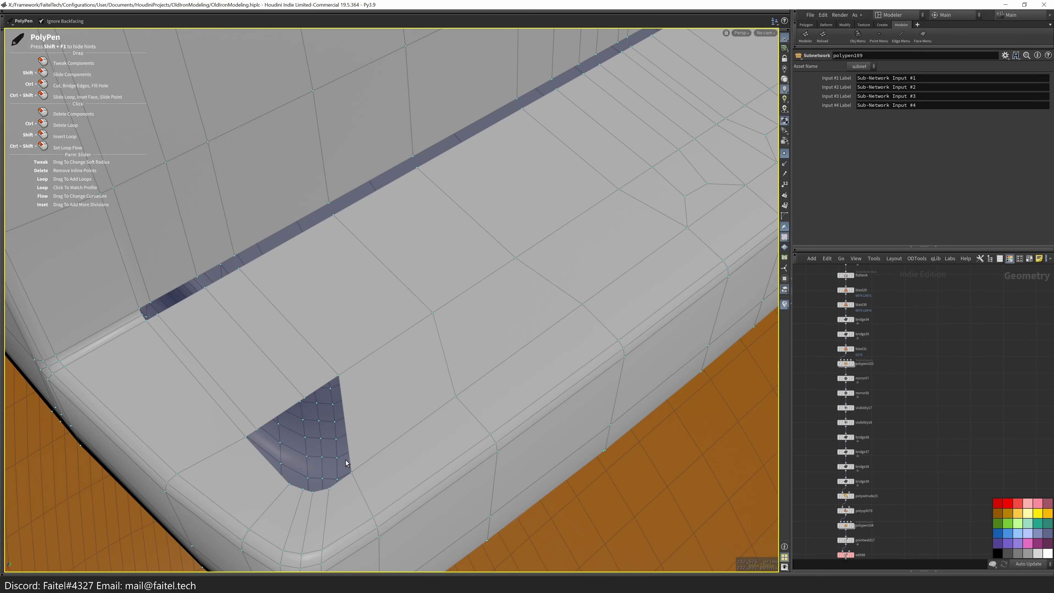
- Fill the hole at the grey block's corner as a single face
{"action": "left_click", "coordinate": [327, 482], "text": "ctrl"}
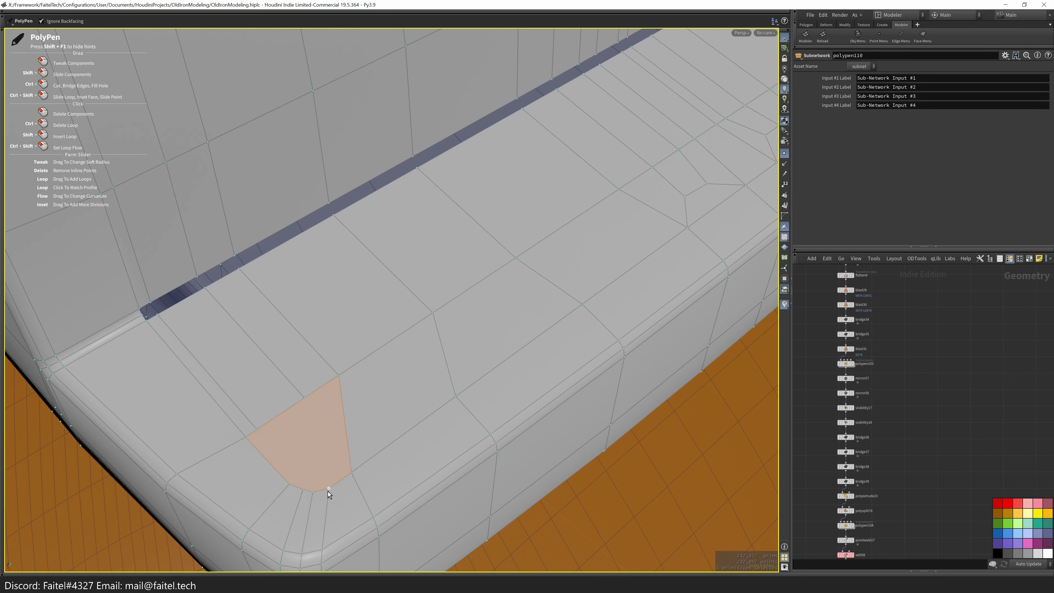
{"action": "left_click", "coordinate": [335, 467], "text": "ctrl"}
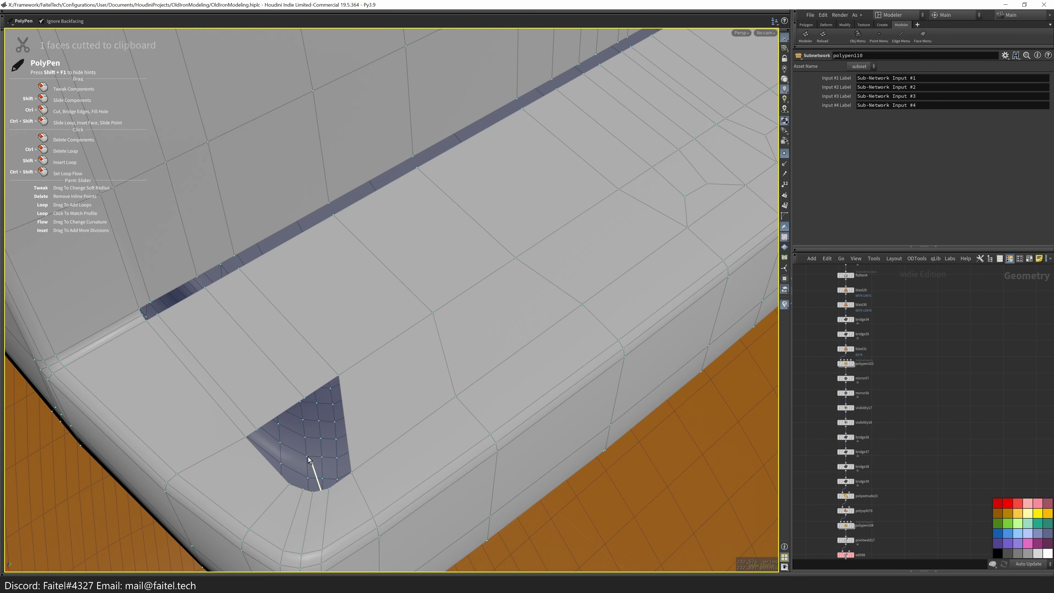
{"action": "left_click", "coordinate": [339, 470], "text": "ctrl"}
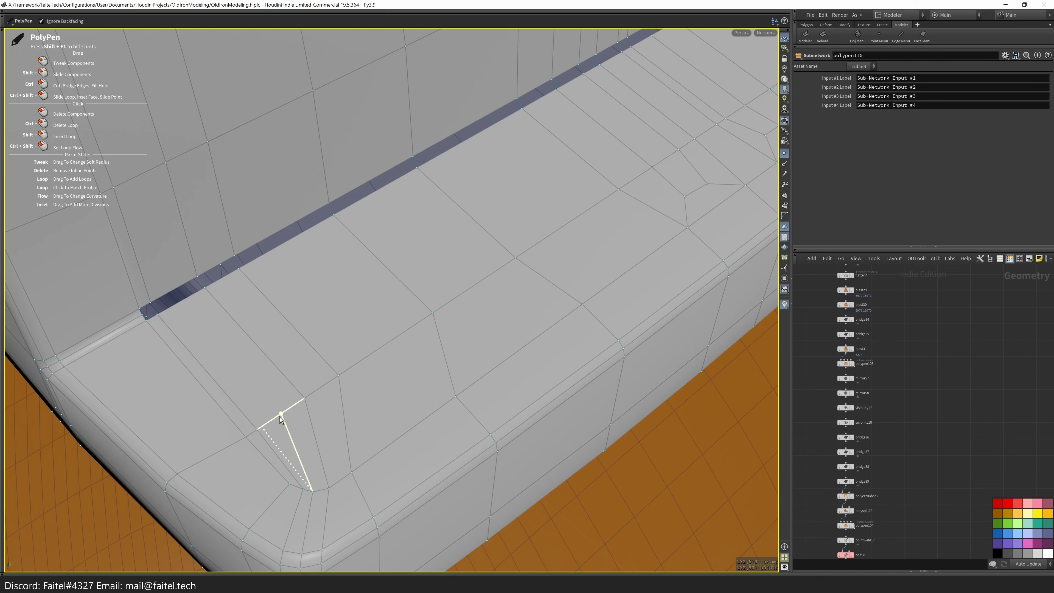
{"action": "key", "text": "space"}
{"action": "left_click_drag", "start_coordinate": [300, 431], "coordinate": [323, 405]}
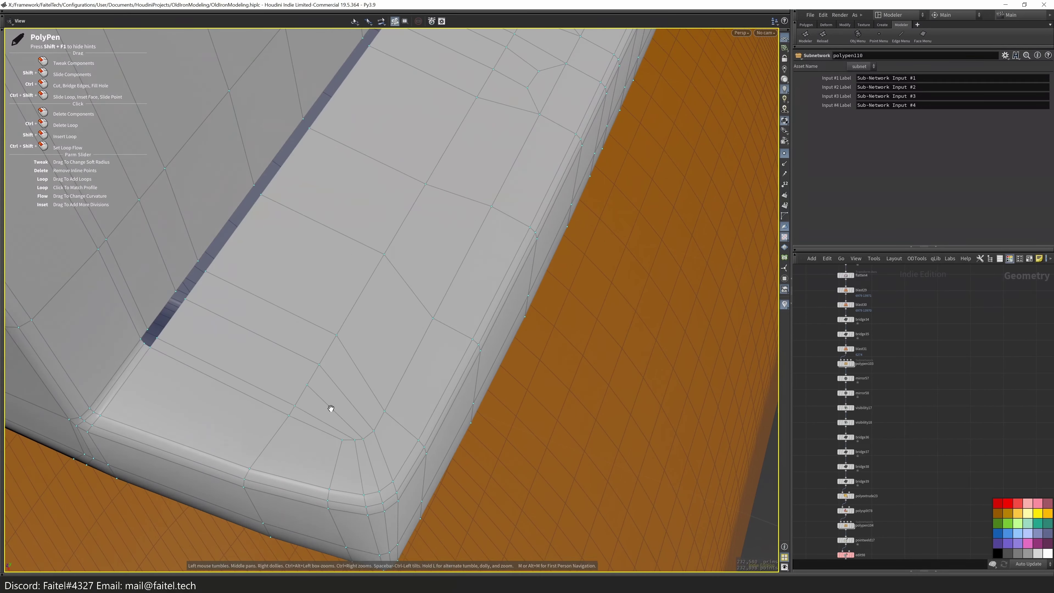
{"action": "key", "text": "space"}
{"action": "left_click_drag", "start_coordinate": [341, 372], "coordinate": [274, 418]}
- Extend the groove strip by adding faces from its edges
{"action": "left_click", "coordinate": [347, 403]}
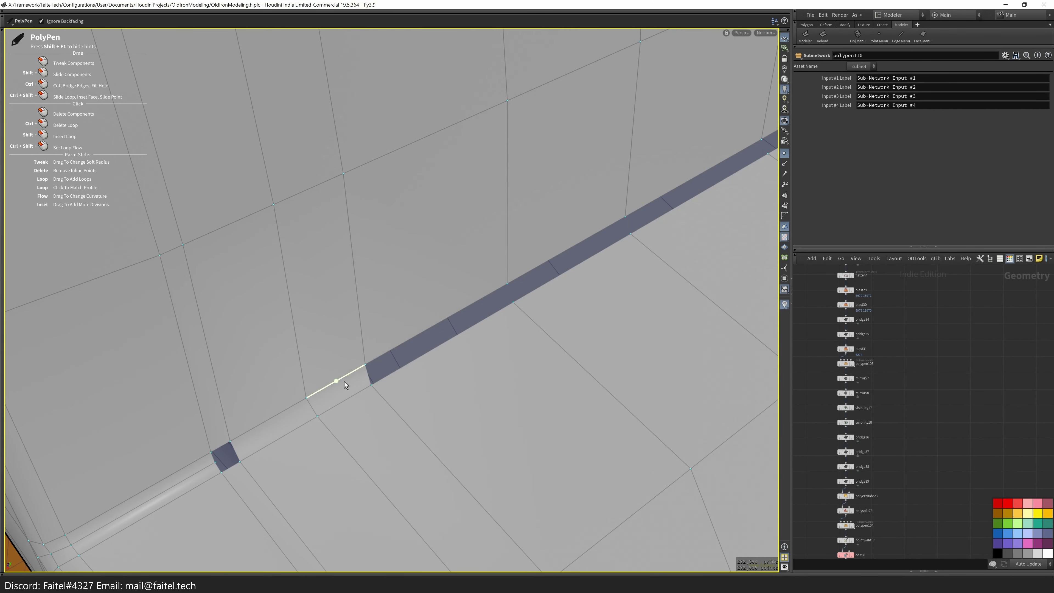
{"action": "scroll", "coordinate": [401, 345], "scroll_direction": "up", "scroll_amount": 2}
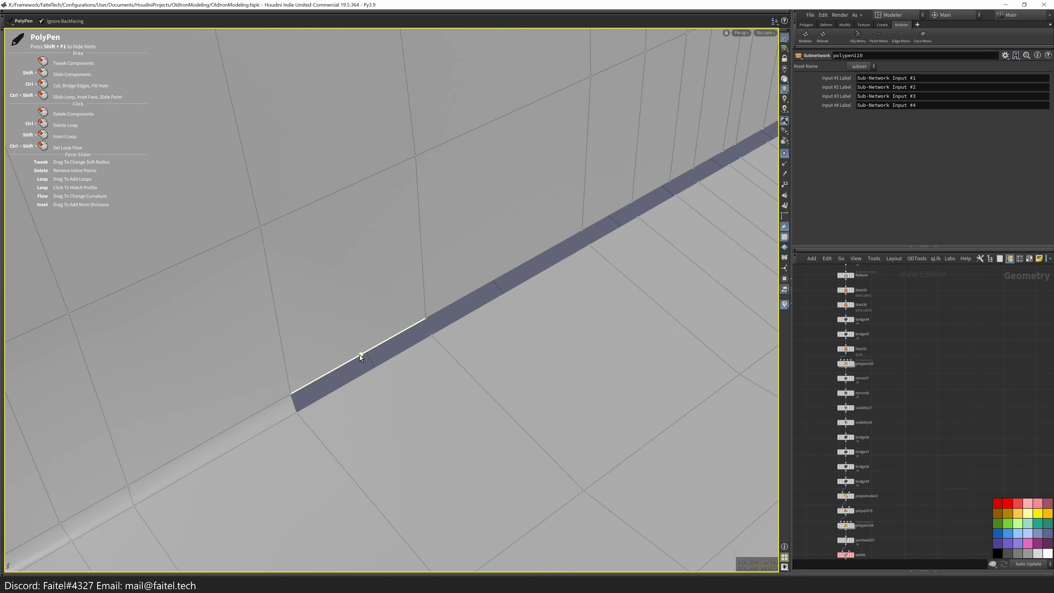
{"action": "left_click", "coordinate": [480, 293]}
{"action": "middle_click_drag", "start_coordinate": [480, 293], "coordinate": [320, 385]}
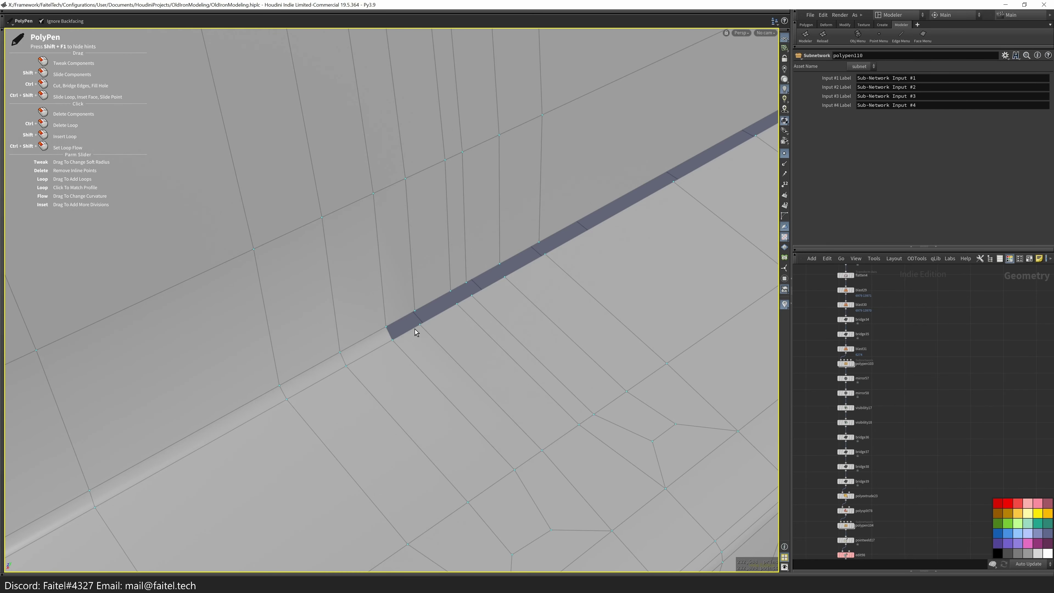
{"action": "left_click_drag", "start_coordinate": [436, 308], "coordinate": [356, 327]}
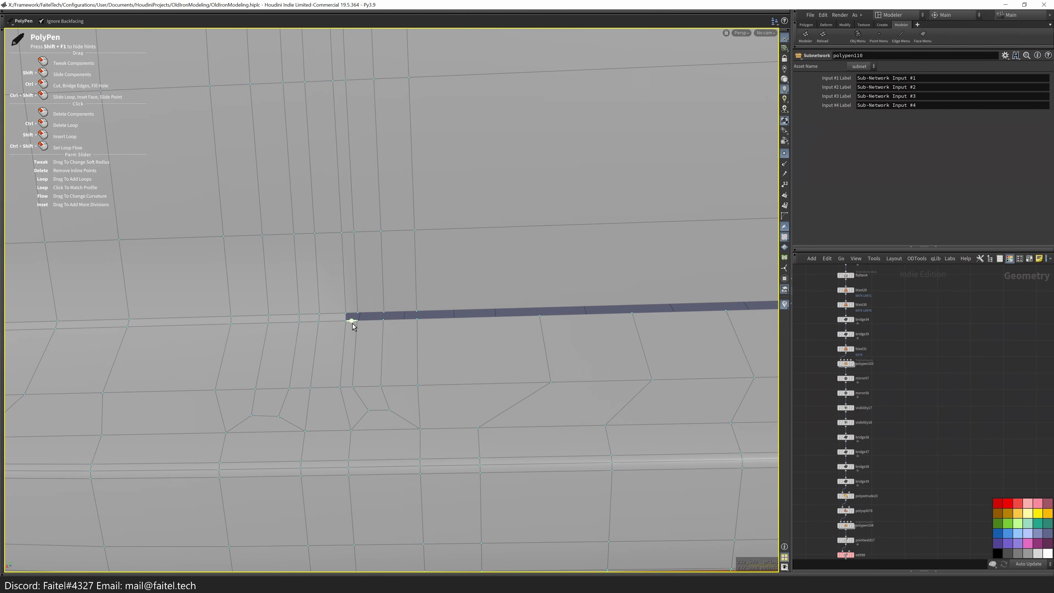
{"action": "left_click", "coordinate": [396, 324]}
{"action": "scroll", "coordinate": [231, 473], "scroll_direction": "down", "scroll_amount": 5}
{"action": "left_click_drag", "start_coordinate": [231, 473], "coordinate": [343, 499]}
{"action": "scroll", "coordinate": [394, 457], "scroll_direction": "up", "scroll_amount": 6}
{"action": "left_click_drag", "start_coordinate": [394, 454], "coordinate": [375, 429]}
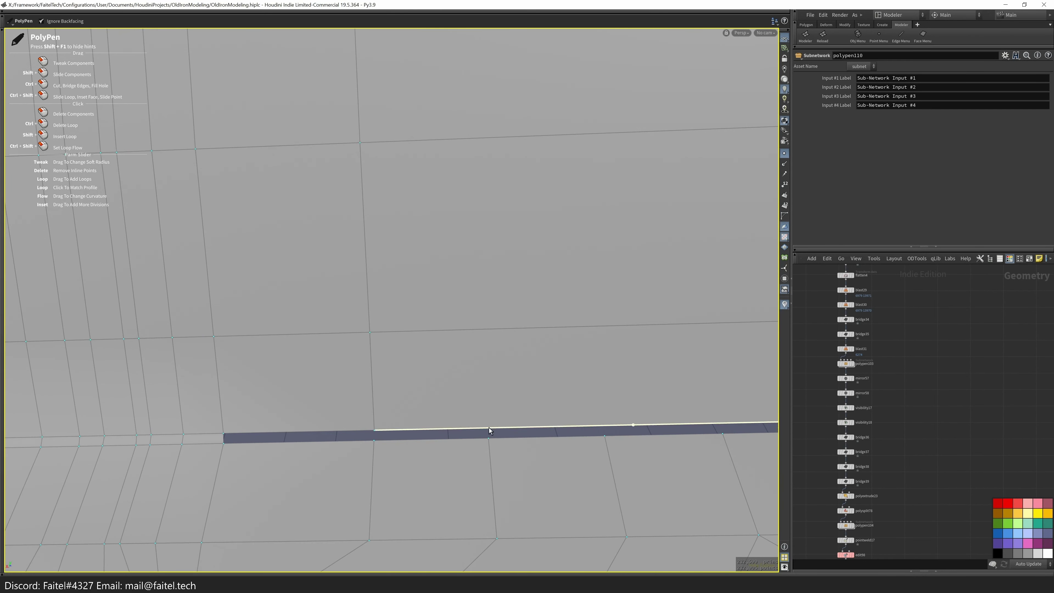
{"action": "left_click_drag", "start_coordinate": [491, 429], "coordinate": [426, 429]}
{"action": "left_click", "coordinate": [653, 424]}
{"action": "left_click_drag", "start_coordinate": [654, 424], "coordinate": [180, 435]}
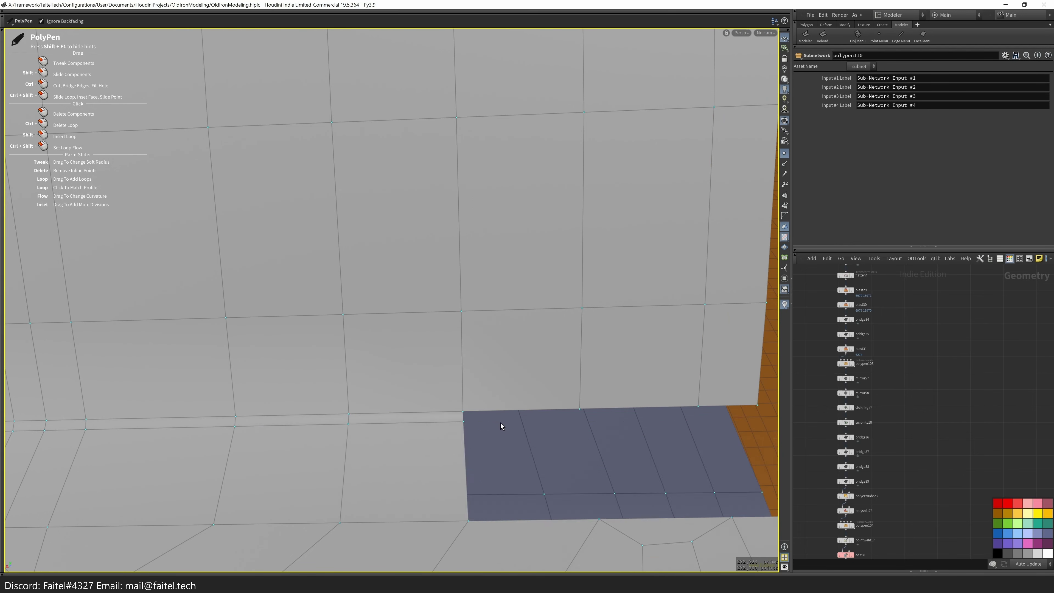
{"action": "left_click_drag", "start_coordinate": [694, 419], "coordinate": [335, 405]}
- Select the strip's edge loop and shift it by -0.0347 and 0.0294
{"action": "key", "text": "Escape"}
{"action": "double_click", "coordinate": [289, 454]}
{"action": "key", "text": "t"}
- Insert an edge loop across the slab's vertical strip with the polygon pen
{"action": "key", "text": "p"}
{"action": "left_click_drag", "start_coordinate": [264, 483], "coordinate": [447, 332], "text": "alt"}
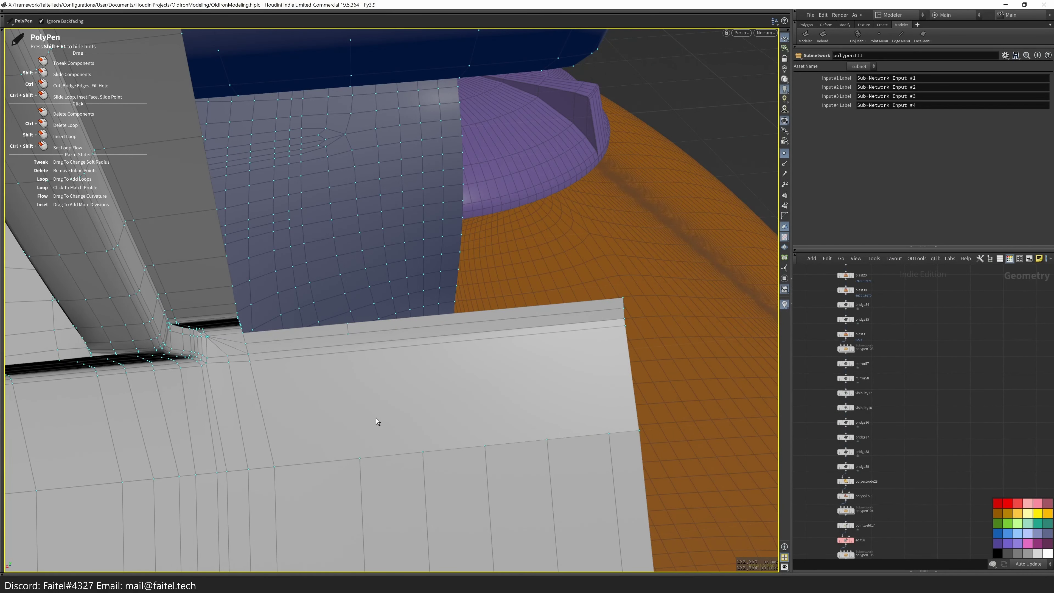
{"action": "left_click_drag", "start_coordinate": [377, 418], "coordinate": [366, 442], "text": "alt"}
{"action": "left_click_drag", "start_coordinate": [412, 329], "coordinate": [421, 301]}
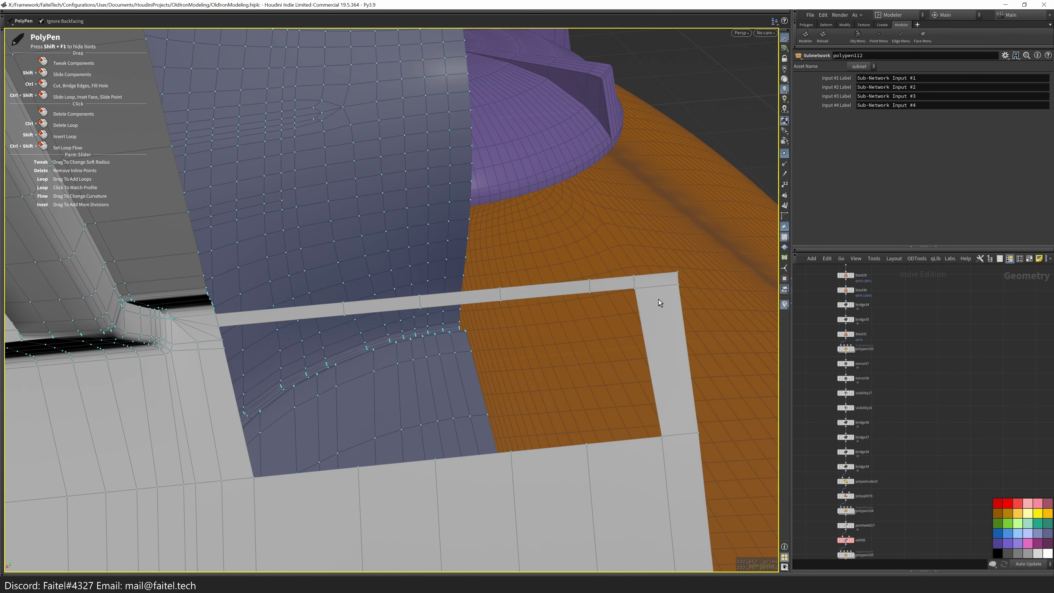
{"action": "left_click", "coordinate": [640, 300], "text": "shift"}
- Fill the selected boundary with a face and mirror the geometry
{"action": "key", "text": "s"}
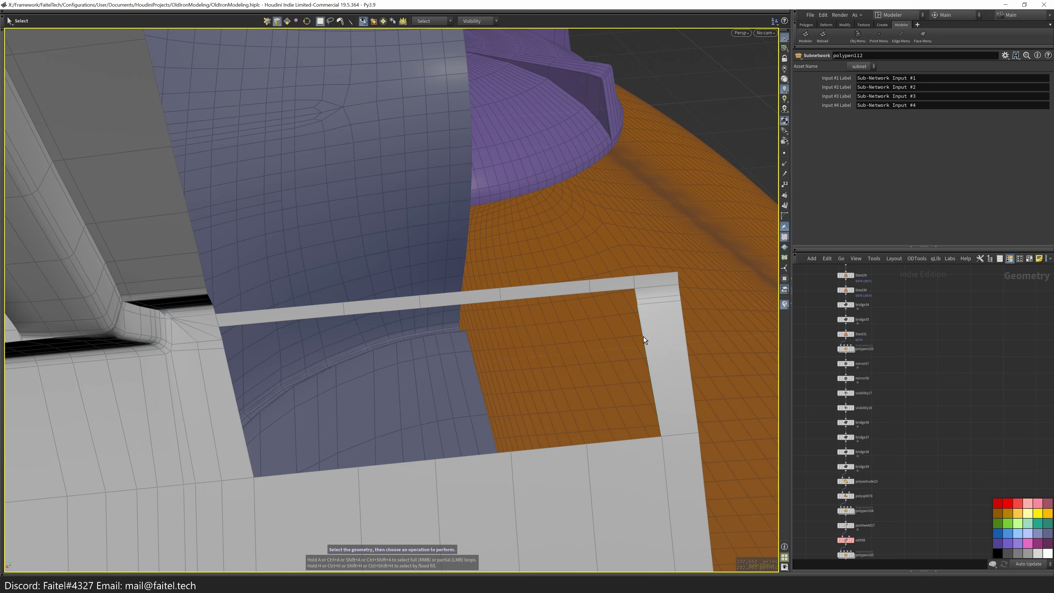
{"action": "key", "text": "Tab"}
{"action": "left_click", "coordinate": [642, 335]}
{"action": "mouse_move", "coordinate": [641, 334]}
{"action": "left_mouse_down"}
{"action": "mouse_move", "coordinate": [547, 328]}
{"action": "mouse_move", "coordinate": [377, 360]}
{"action": "mouse_move", "coordinate": [565, 317]}
{"action": "mouse_move", "coordinate": [460, 343]}
{"action": "left_mouse_up"}
{"action": "key", "text": "Tab"}
{"action": "left_click", "coordinate": [459, 327]}
- Preview the iron subdivided in plain shading, inspecting the handle, window and body front
{"action": "key", "text": "shift+w"}
{"action": "key", "text": "Tab"}
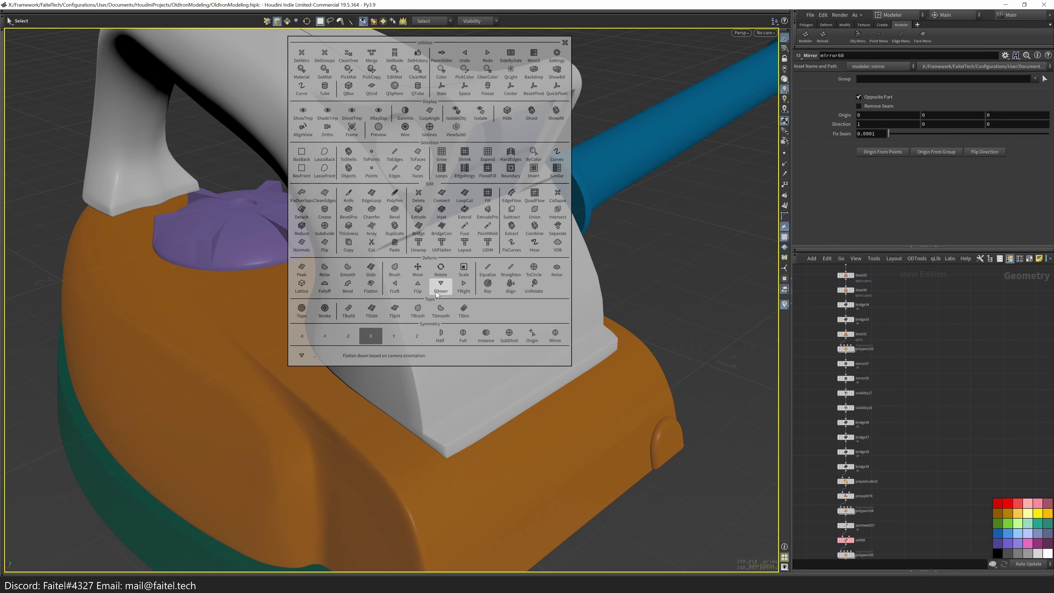
{"action": "key", "text": "p"}
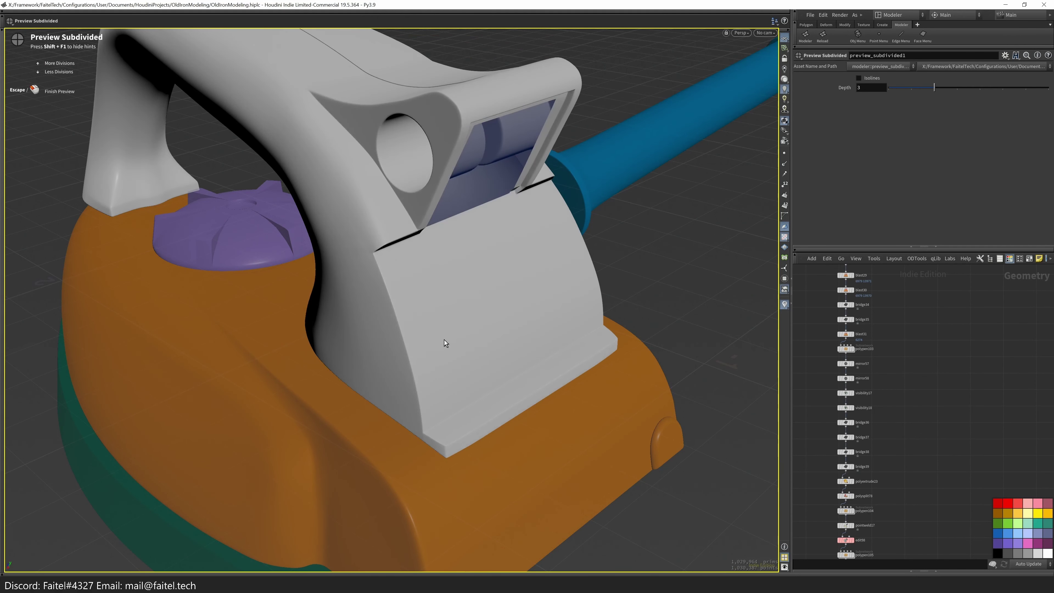
{"action": "key", "text": "Escape"}
{"action": "left_click_drag", "start_coordinate": [666, 302], "coordinate": [542, 365]}
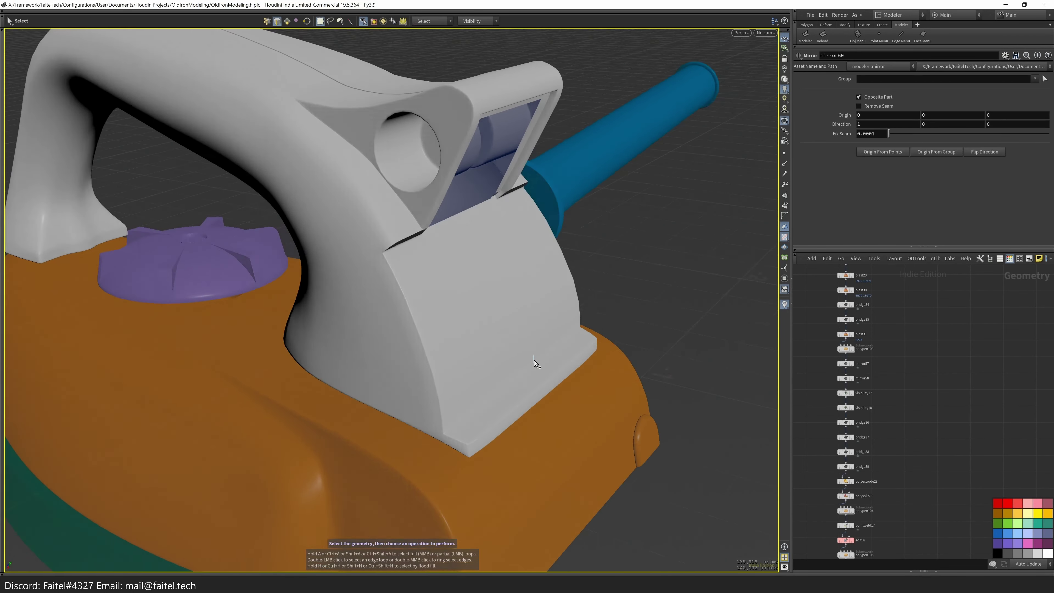
{"action": "left_click_drag", "start_coordinate": [522, 284], "coordinate": [374, 353]}
{"action": "key", "text": "grave"}
{"action": "left_click", "coordinate": [337, 326]}
{"action": "left_click_drag", "start_coordinate": [546, 318], "coordinate": [389, 370]}
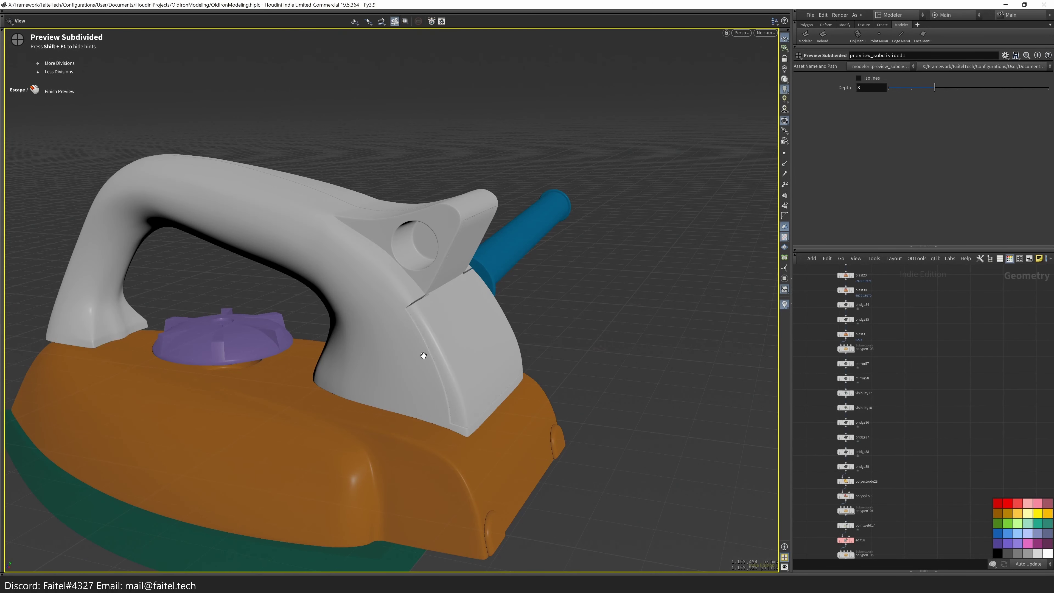
{"action": "scroll", "coordinate": [511, 310], "scroll_direction": "up", "scroll_amount": 5}
{"action": "left_click_drag", "start_coordinate": [454, 309], "coordinate": [628, 402]}
{"action": "key", "text": "Escape"}
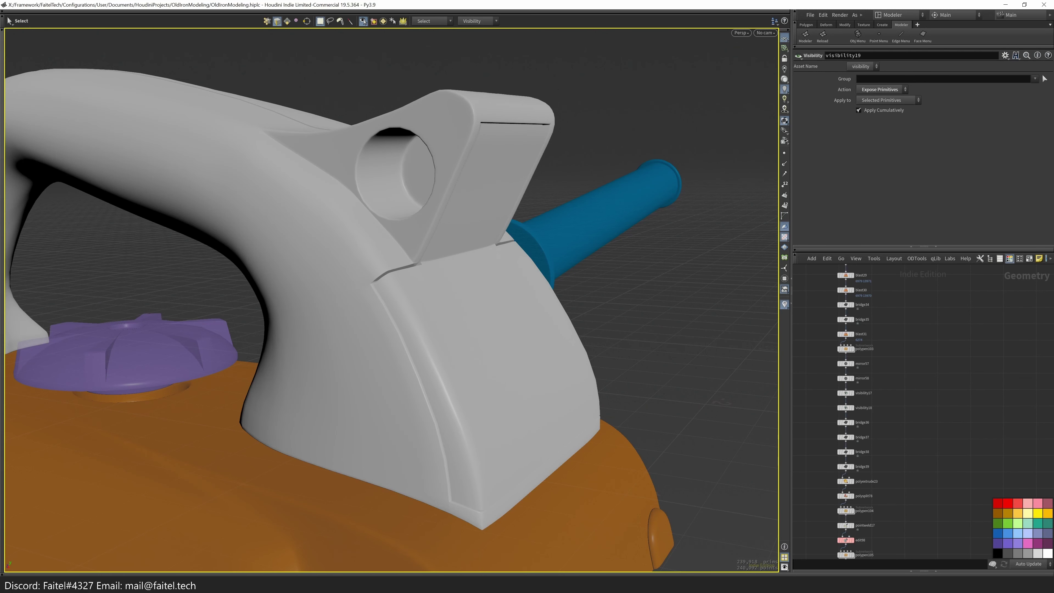
- Return to the regular mesh view and switch to the sculpting Brush
{"action": "scroll", "coordinate": [394, 330], "scroll_direction": "up", "scroll_amount": 3}
{"action": "mouse_move", "coordinate": [438, 299]}
{"action": "left_mouse_down"}
{"action": "mouse_move", "coordinate": [466, 299]}
{"action": "mouse_move", "coordinate": [421, 284]}
{"action": "left_mouse_up"}
{"action": "key", "text": "b"}
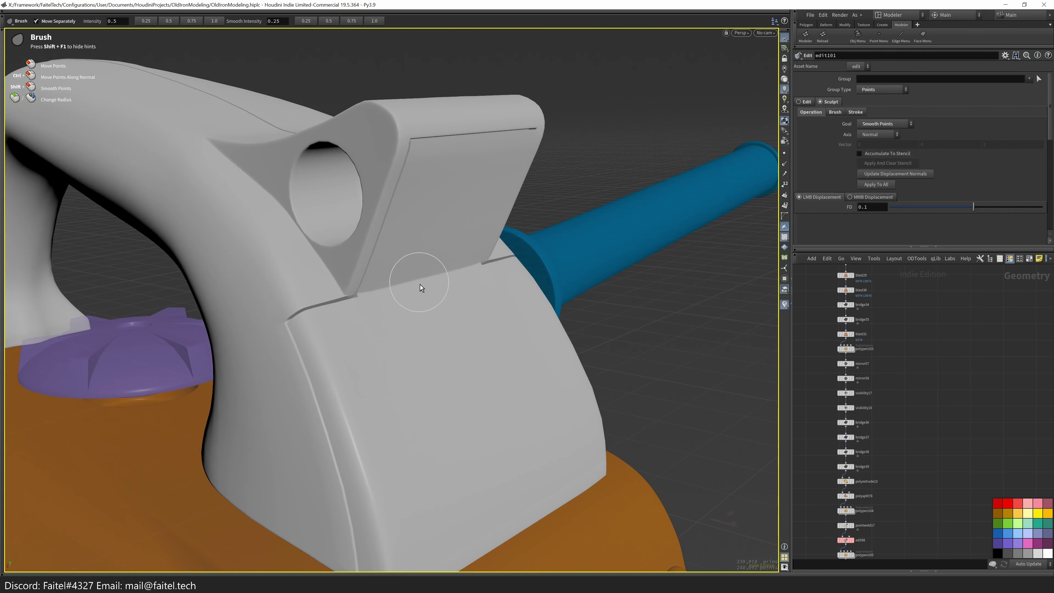
- Loop-select the face ring under the slot and FloodFill its interior
{"action": "key", "text": "shift+w"}
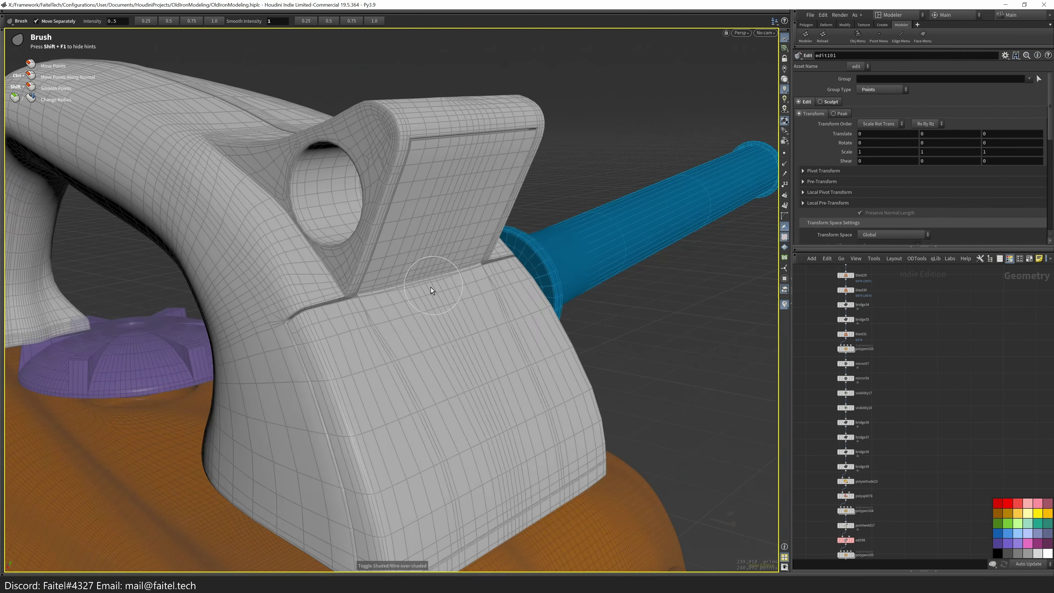
{"action": "scroll", "coordinate": [430, 288], "scroll_direction": "up", "scroll_amount": 3}
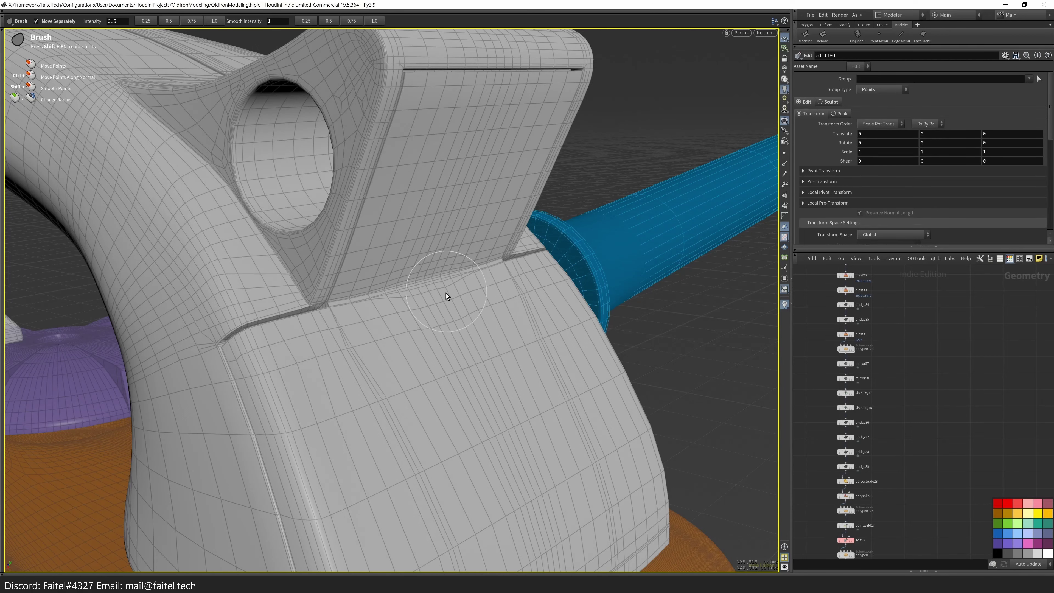
{"action": "key", "text": "shift+w"}
{"action": "key", "text": "s"}
{"action": "left_click_drag", "start_coordinate": [437, 292], "coordinate": [377, 288], "text": "alt"}
{"action": "key", "text": "shift+w"}
{"action": "left_click", "coordinate": [424, 286]}
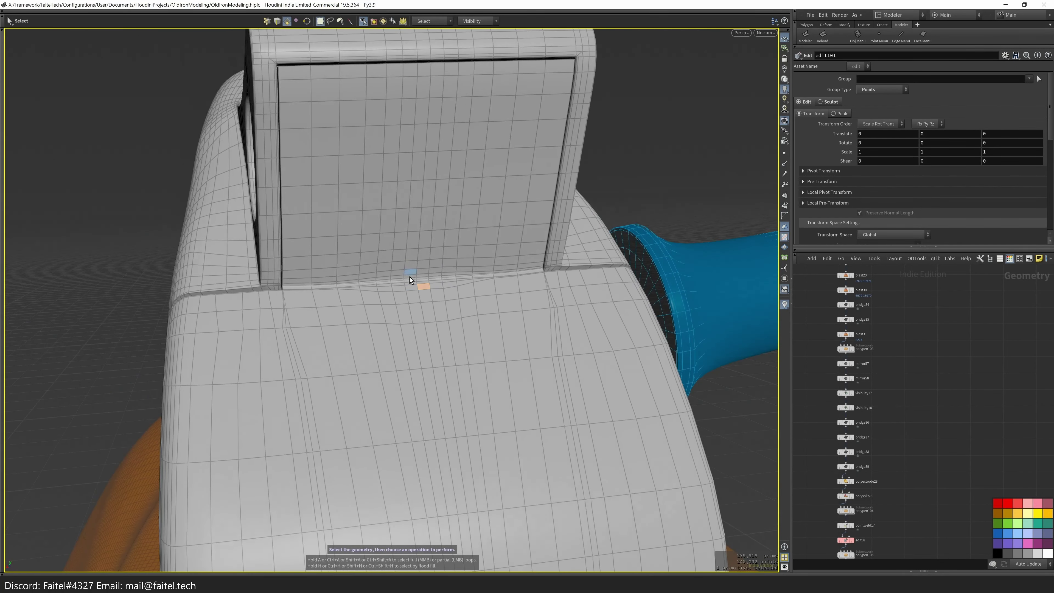
{"action": "left_click", "coordinate": [433, 243]}
{"action": "left_click", "coordinate": [334, 291]}
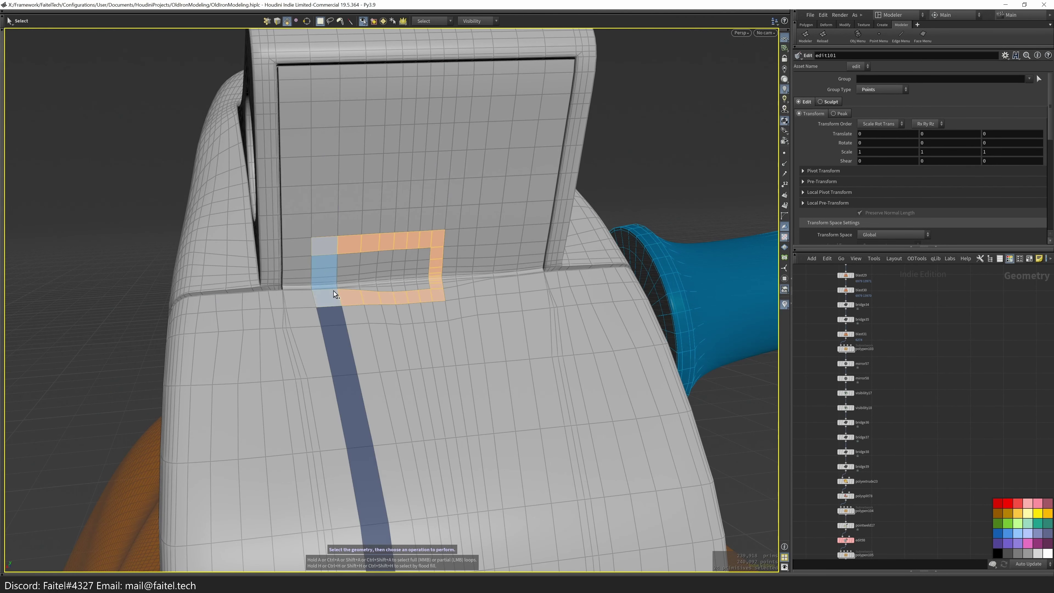
{"action": "key", "text": "Tab"}
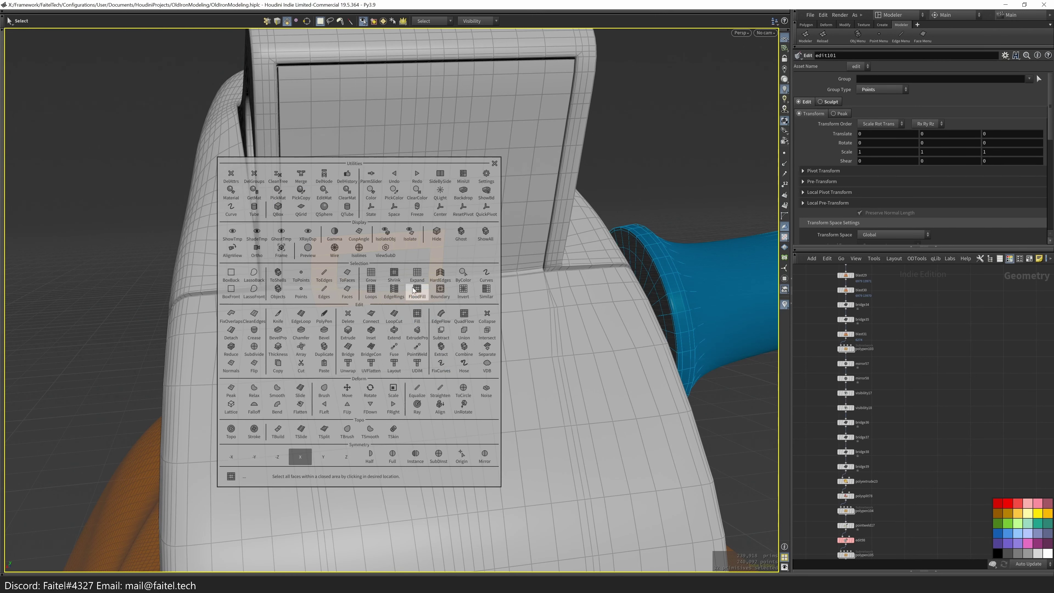
{"action": "left_click", "coordinate": [416, 293]}
- Add the remaining face columns and Modeler Relax them (size 2.35, 100 iterations)
{"action": "key", "text": "Escape"}
{"action": "left_click_drag", "start_coordinate": [353, 289], "coordinate": [393, 298]}
{"action": "key", "text": "s"}
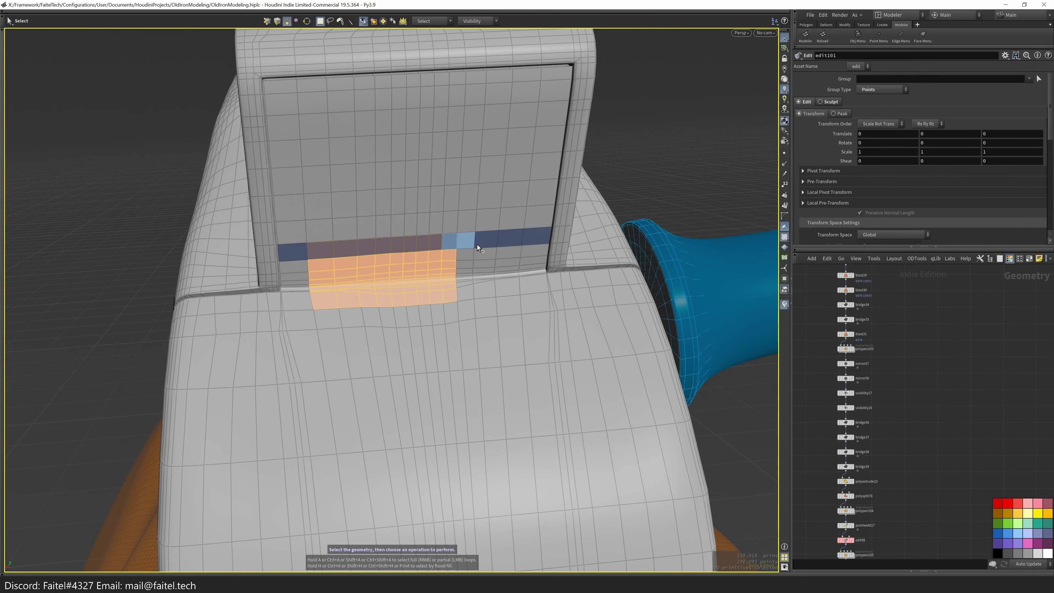
{"action": "left_click", "coordinate": [469, 247], "text": "shift"}
{"action": "left_click", "coordinate": [478, 274], "text": "shift"}
{"action": "key", "text": "Tab"}
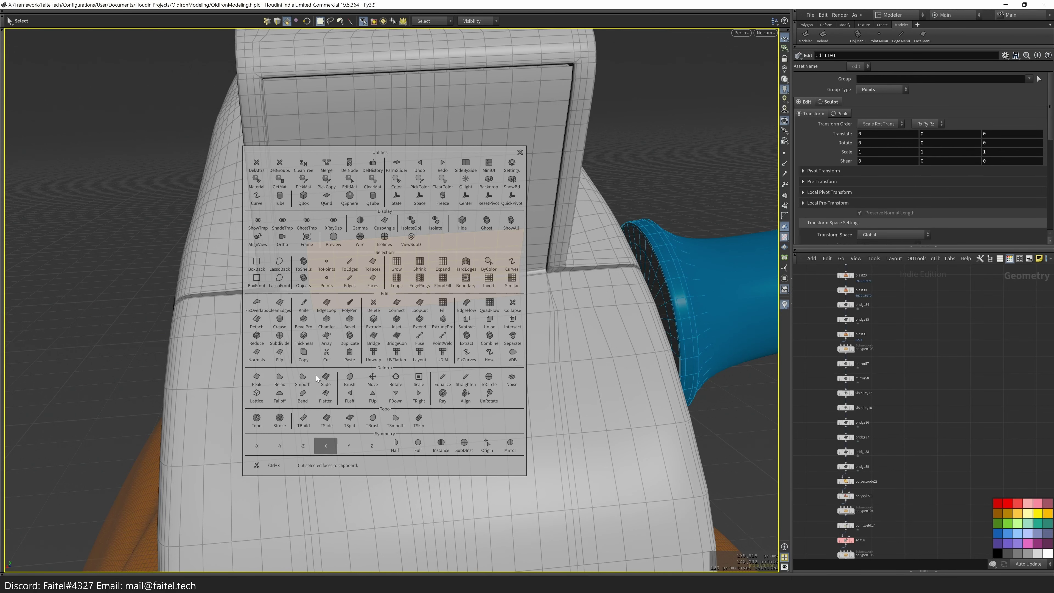
{"action": "left_click", "coordinate": [302, 380]}
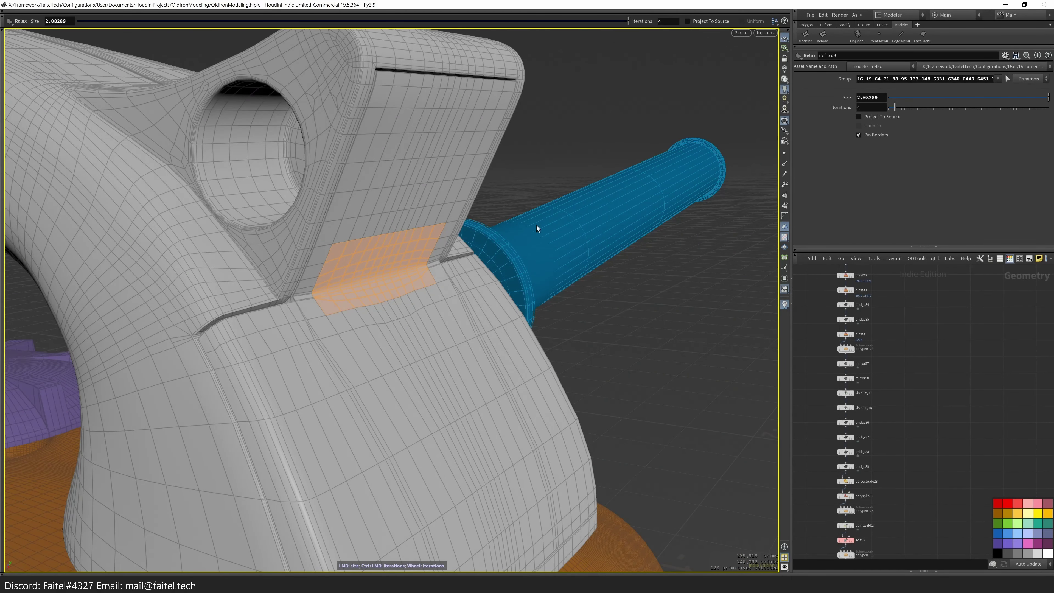
- Add the left and right face strips beside the slot to the selection
{"action": "scroll", "coordinate": [412, 294], "scroll_direction": "up", "scroll_amount": 10}
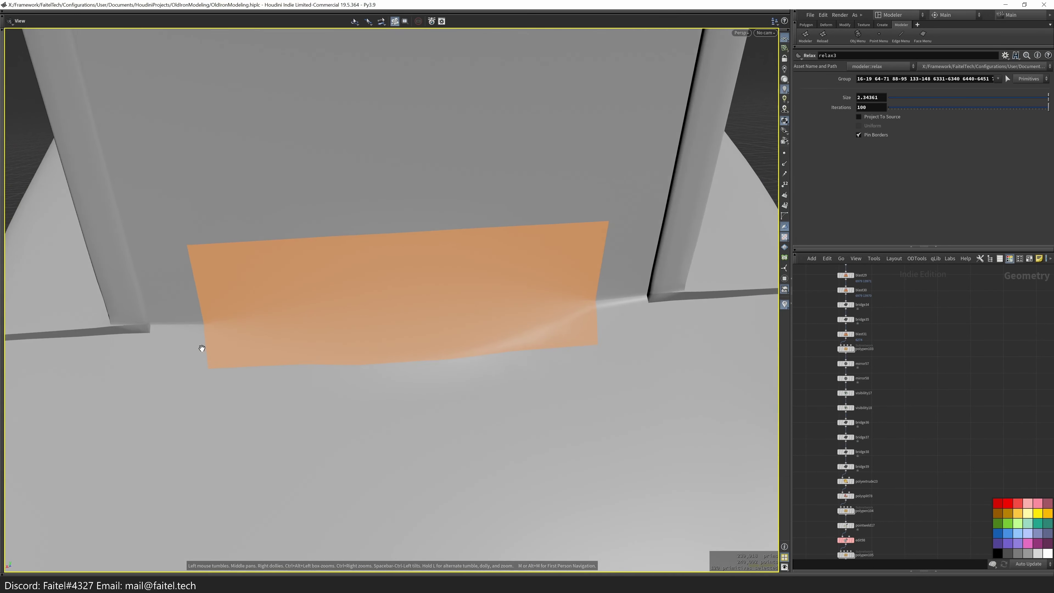
{"action": "scroll", "coordinate": [202, 349], "scroll_direction": "down", "scroll_amount": 5}
{"action": "left_click_drag", "start_coordinate": [253, 353], "coordinate": [330, 394]}
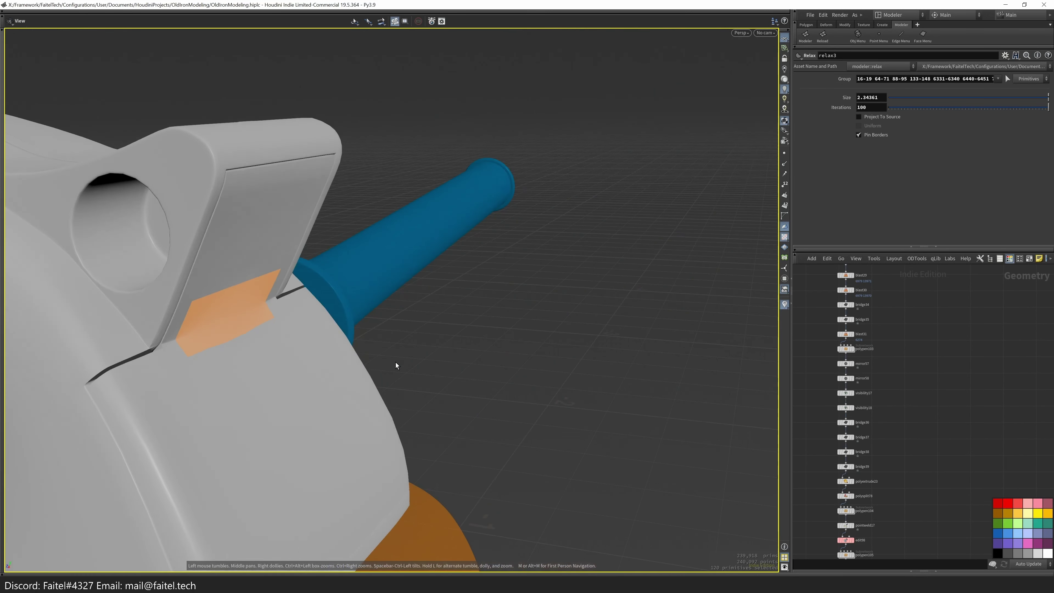
{"action": "scroll", "coordinate": [88, 411], "scroll_direction": "up", "scroll_amount": 5}
{"action": "left_click_drag", "start_coordinate": [89, 411], "coordinate": [127, 336]}
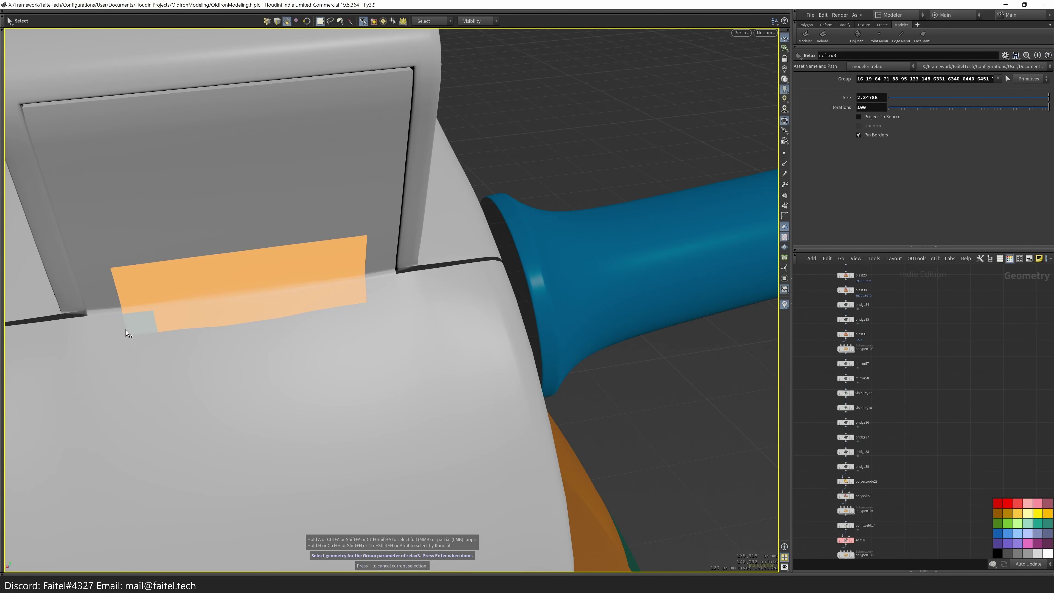
{"action": "left_click", "coordinate": [106, 299], "text": "shift"}
{"action": "left_click", "coordinate": [376, 291], "text": "shift"}
{"action": "left_click_drag", "start_coordinate": [370, 318], "coordinate": [222, 290], "text": "alt"}
{"action": "scroll", "coordinate": [282, 346], "scroll_direction": "down", "scroll_amount": 5}
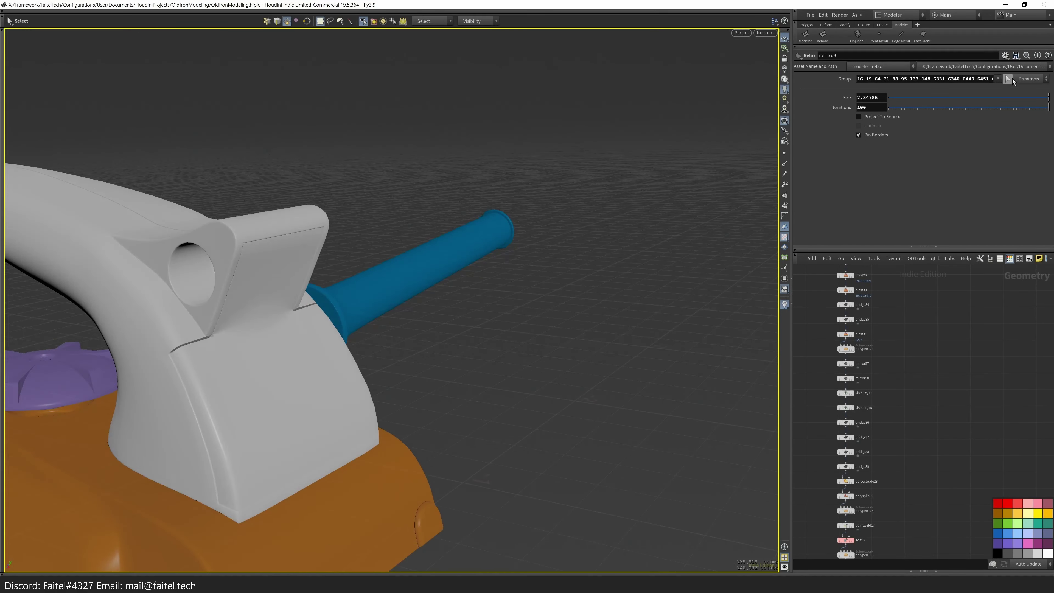
{"action": "scroll", "coordinate": [222, 291], "scroll_direction": "up", "scroll_amount": 4}
{"action": "key", "text": "shift+w"}
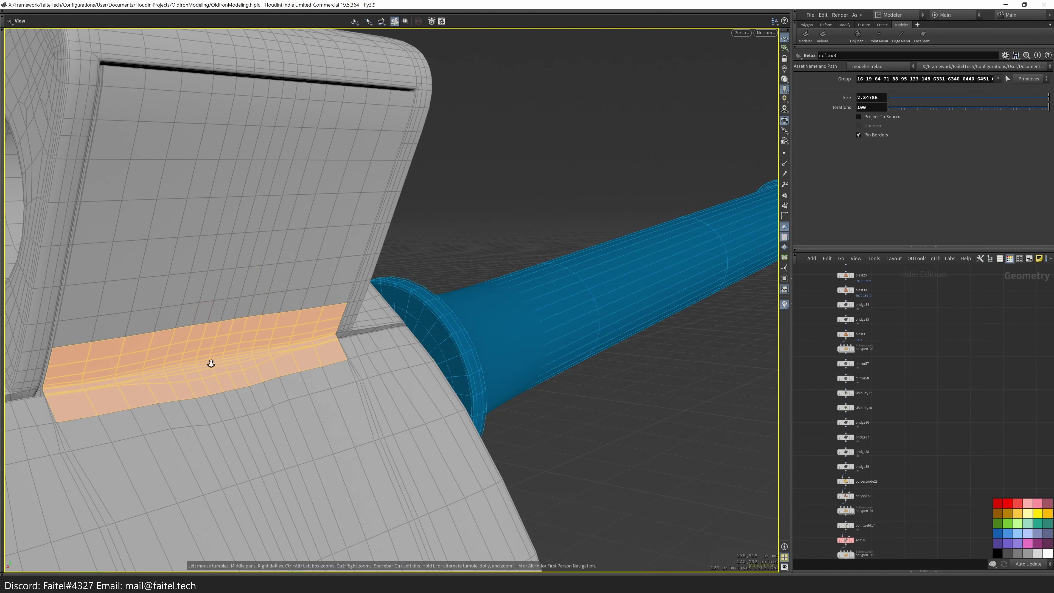
{"action": "scroll", "coordinate": [233, 357], "scroll_direction": "down", "scroll_amount": 3}
{"action": "left_click_drag", "start_coordinate": [233, 356], "coordinate": [372, 369]}
{"action": "key", "text": "shift+w"}
- Check the smoothed subdivision preview, then grow the face selection on the body front
{"action": "key", "text": "shift+s"}
{"action": "mouse_move", "coordinate": [497, 341]}
{"action": "left_mouse_down"}
{"action": "mouse_move", "coordinate": [291, 345]}
{"action": "mouse_move", "coordinate": [447, 338]}
{"action": "mouse_move", "coordinate": [430, 323]}
{"action": "mouse_move", "coordinate": [435, 294]}
{"action": "mouse_move", "coordinate": [306, 359]}
{"action": "left_mouse_up"}
{"action": "key", "text": "Escape"}
{"action": "key", "text": "s"}
{"action": "key", "text": "shift+w"}
{"action": "mouse_move", "coordinate": [348, 313]}
{"action": "left_mouse_down"}
{"action": "mouse_move", "coordinate": [364, 356]}
{"action": "mouse_move", "coordinate": [379, 347]}
{"action": "mouse_move", "coordinate": [454, 355]}
{"action": "mouse_move", "coordinate": [353, 327]}
{"action": "mouse_move", "coordinate": [360, 309]}
{"action": "left_mouse_up"}
{"action": "left_click", "coordinate": [364, 356], "text": "shift"}
- Place a QTube cylinder at scale 0.19 against the iron's side panel
{"action": "key", "text": "q"}
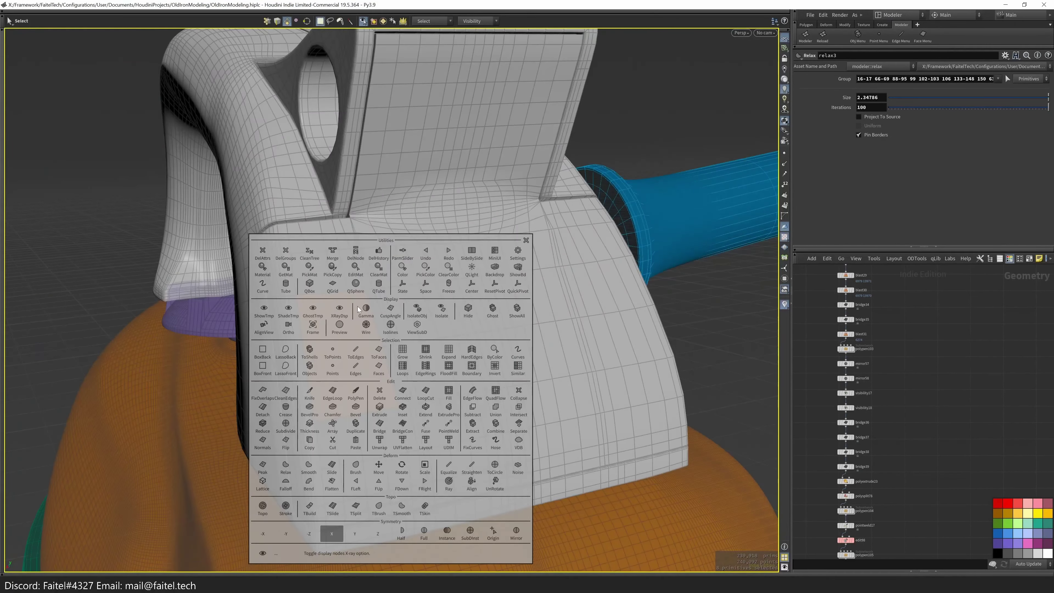
{"action": "left_click", "coordinate": [378, 291]}
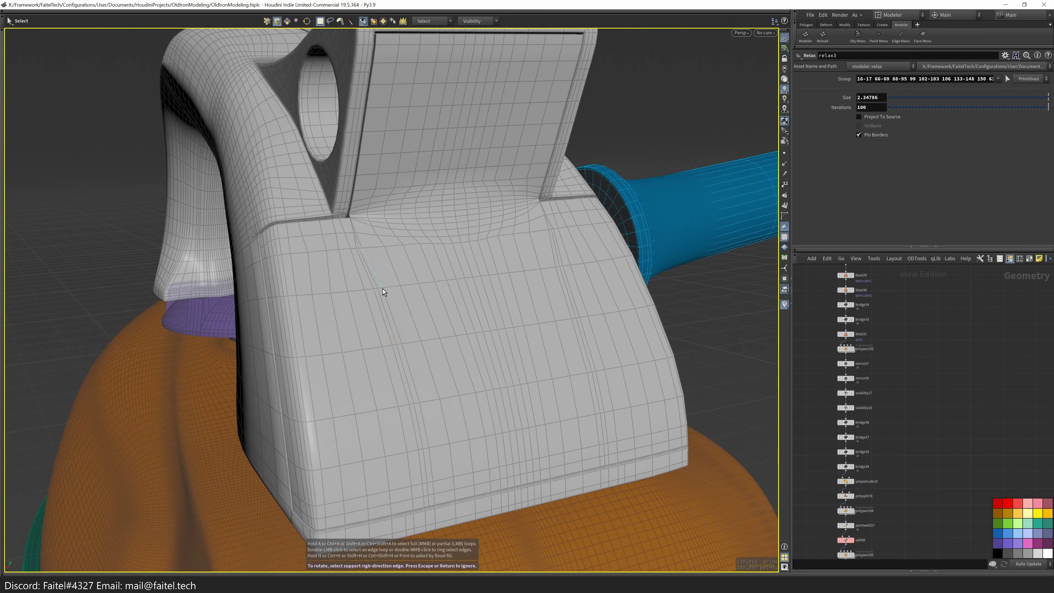
{"action": "left_click", "coordinate": [335, 368]}
- Confirm the tube scale of 0.08 and inspect the shrunken tube
{"action": "left_click_drag", "start_coordinate": [369, 370], "coordinate": [429, 332], "text": "alt"}
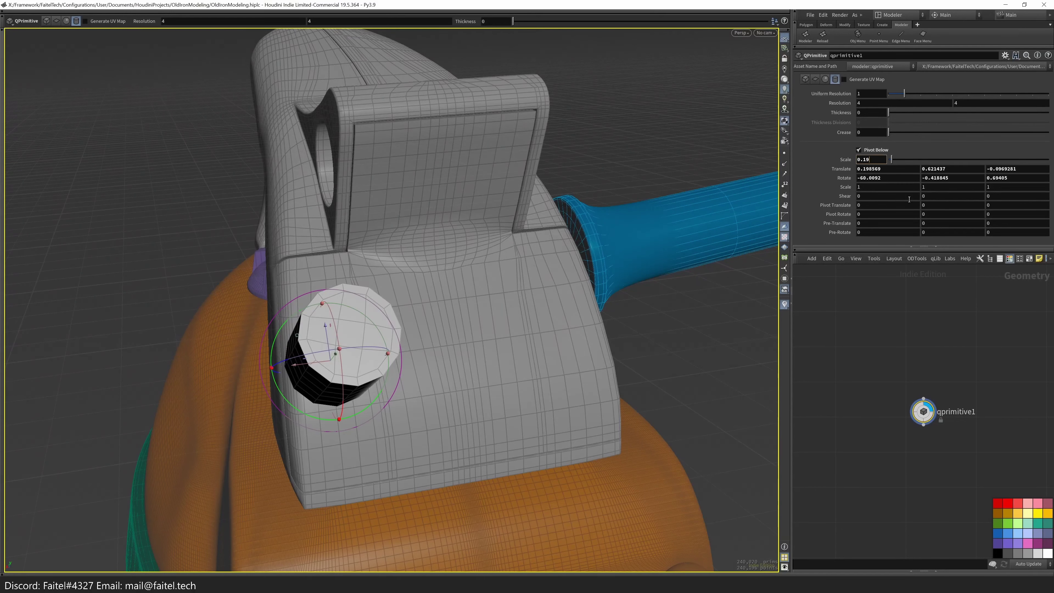
{"action": "key", "text": "Return"}
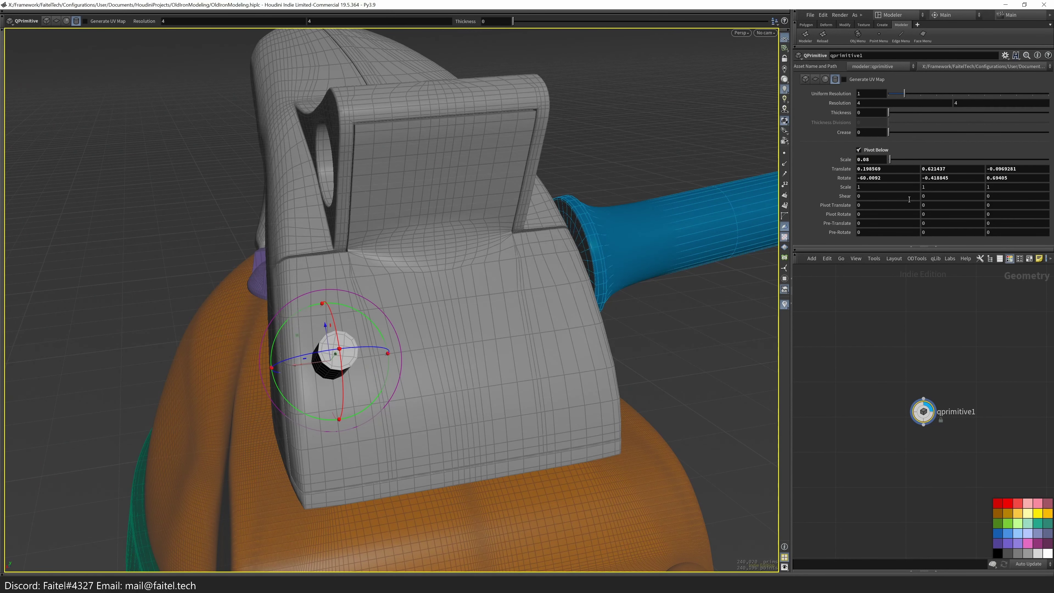
{"action": "left_click_drag", "start_coordinate": [332, 357], "coordinate": [278, 358], "text": "alt"}
- Select the patch of body faces around the tube
{"action": "key", "text": "s"}
{"action": "left_click", "coordinate": [234, 415]}
{"action": "left_click_drag", "start_coordinate": [309, 400], "coordinate": [228, 353]}
{"action": "scroll", "coordinate": [228, 381], "scroll_direction": "up", "scroll_amount": 3}
- Cut new edges with PolyPen to form a square patch around the tube's imprint
{"action": "key", "text": "q"}
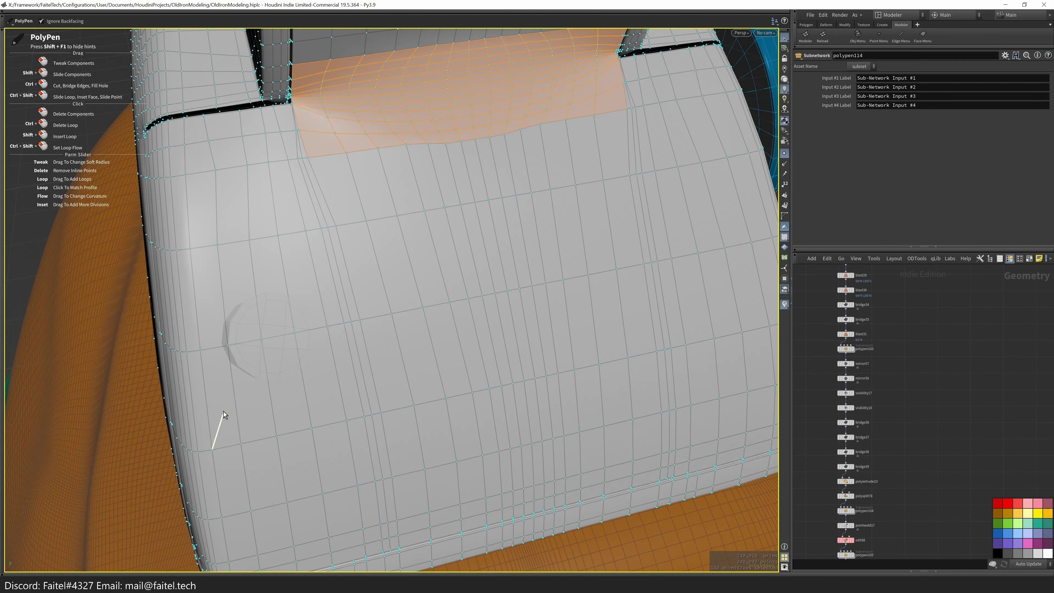
{"action": "left_click_drag", "start_coordinate": [313, 386], "coordinate": [308, 382], "text": "alt"}
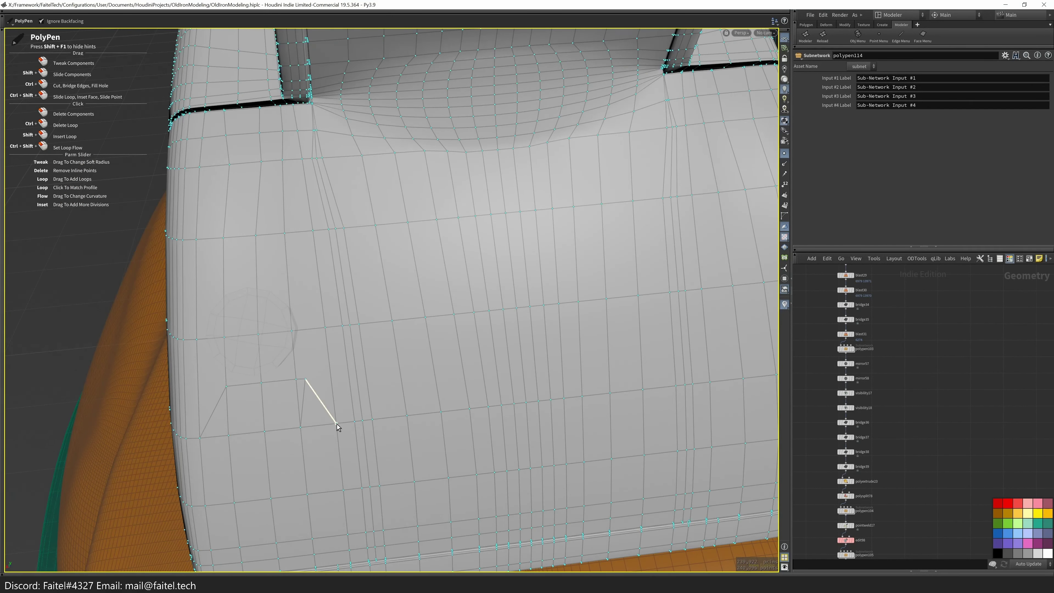
{"action": "left_click_drag", "start_coordinate": [223, 293], "coordinate": [224, 292], "text": "alt"}
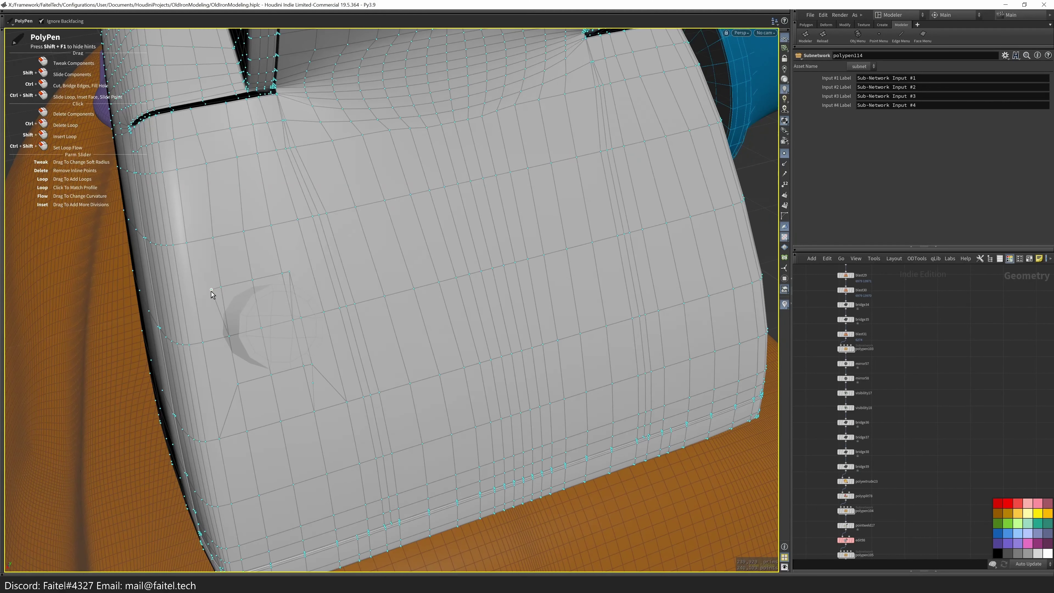
{"action": "left_click_drag", "start_coordinate": [325, 389], "coordinate": [332, 259], "text": "alt"}
{"action": "left_click_drag", "start_coordinate": [248, 339], "coordinate": [337, 360], "text": "alt"}
{"action": "scroll", "coordinate": [340, 366], "scroll_direction": "up", "scroll_amount": 3}
{"action": "key", "text": "s"}
- Grab the patch's vertical and top edges to square up the patch
{"action": "left_click", "coordinate": [343, 366]}
{"action": "key", "text": "g"}
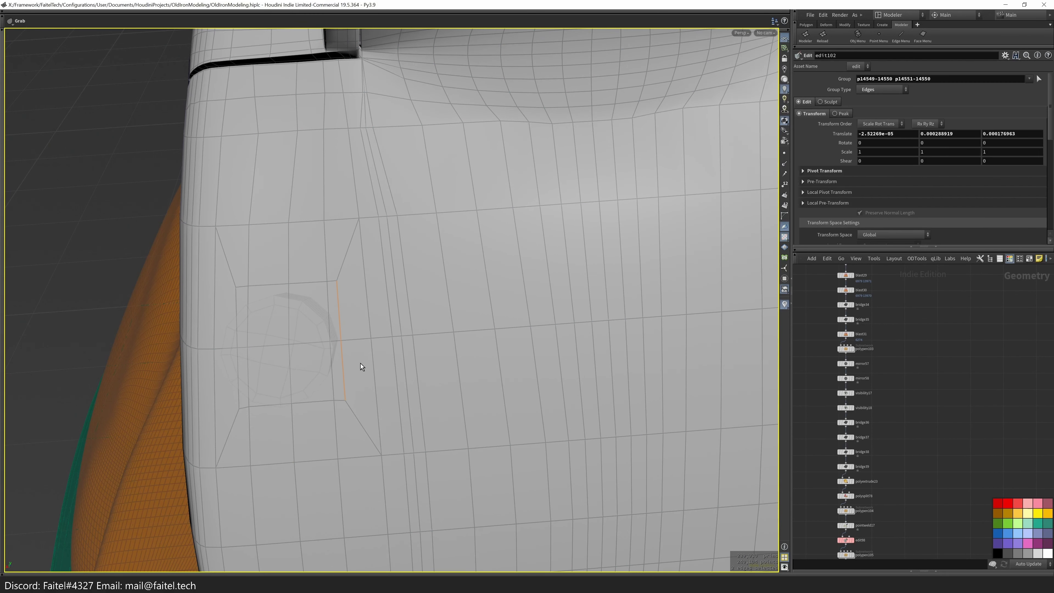
{"action": "left_click", "coordinate": [279, 284]}
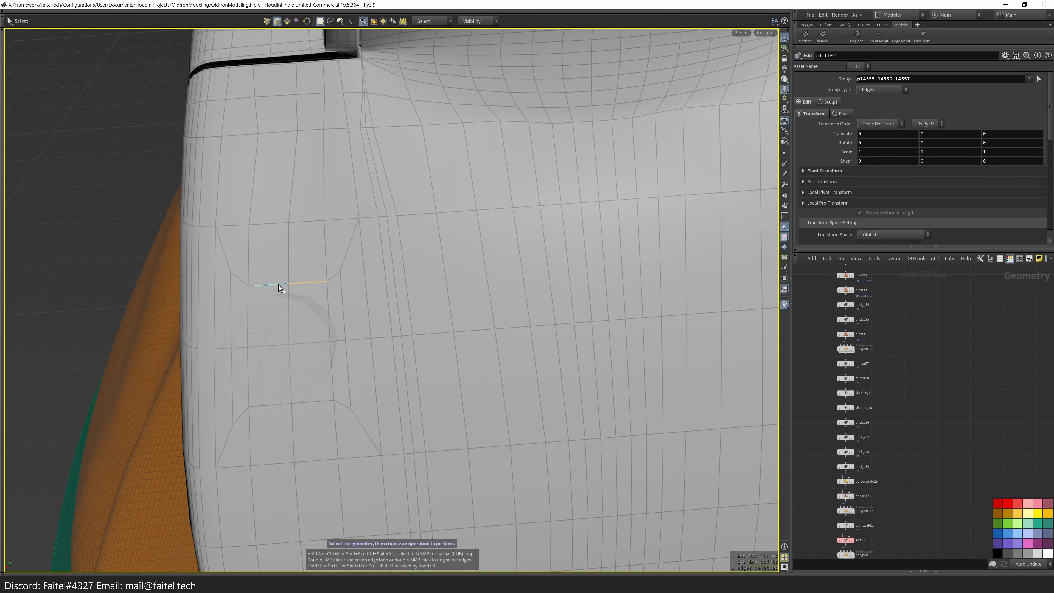
{"action": "key", "text": "s"}
{"action": "key", "text": "s"}
- Select a strip of faces in the patch and create a QPrimitive cylinder on it
{"action": "left_click", "coordinate": [341, 390]}
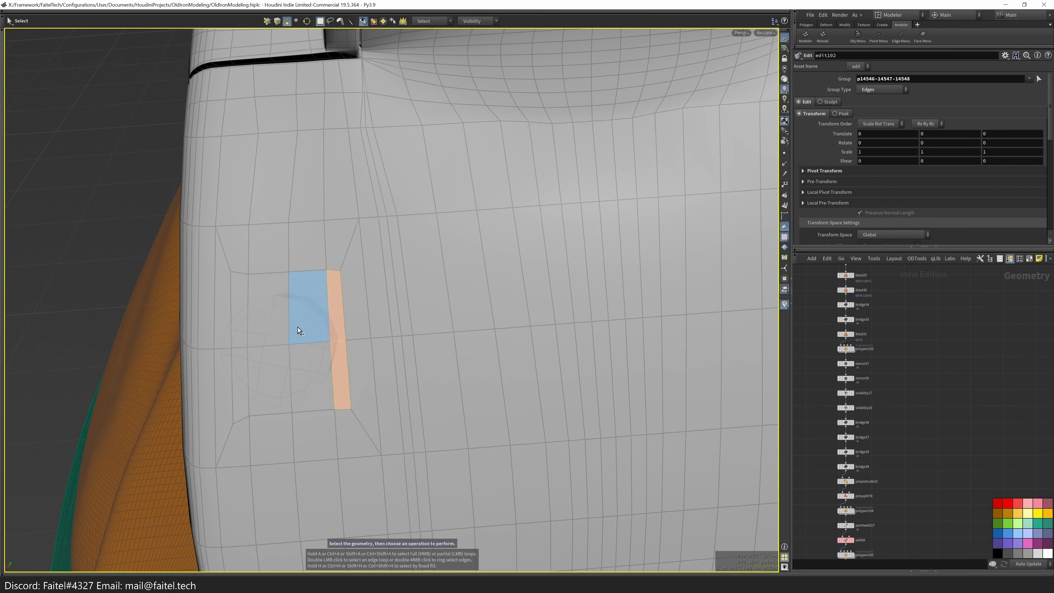
{"action": "scroll", "coordinate": [315, 377], "scroll_direction": "down", "scroll_amount": 2}
{"action": "left_click_drag", "start_coordinate": [289, 384], "coordinate": [315, 337]}
{"action": "scroll", "coordinate": [324, 359], "scroll_direction": "down", "scroll_amount": 1}
{"action": "key", "text": "shift+c"}
{"action": "mouse_move", "coordinate": [299, 372]}
{"action": "left_mouse_down"}
{"action": "mouse_move", "coordinate": [372, 370]}
{"action": "mouse_move", "coordinate": [308, 355]}
{"action": "left_mouse_up"}
- Move the cylinder into place on the patch
{"action": "key", "text": "t"}
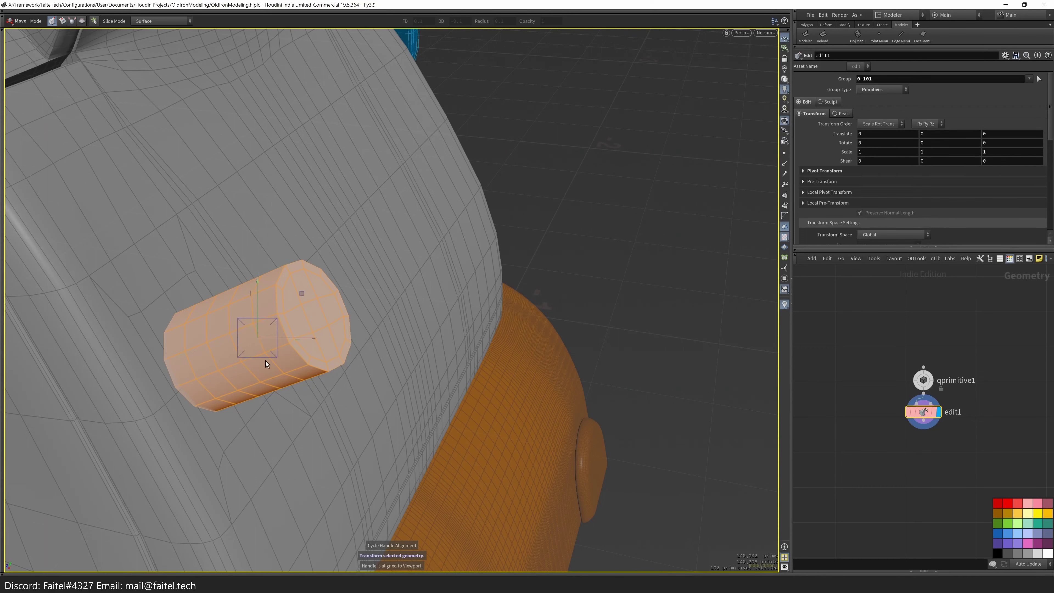
{"action": "key", "text": "Escape"}
{"action": "left_click_drag", "start_coordinate": [278, 346], "coordinate": [175, 353]}
{"action": "key", "text": "t"}
{"action": "left_click", "coordinate": [259, 344]}
- Delete the cylinder's end caps so it is open-ended
{"action": "key", "text": "s"}
{"action": "left_click", "coordinate": [177, 357]}
{"action": "key", "text": "Delete"}
{"action": "left_click", "coordinate": [878, 112]}
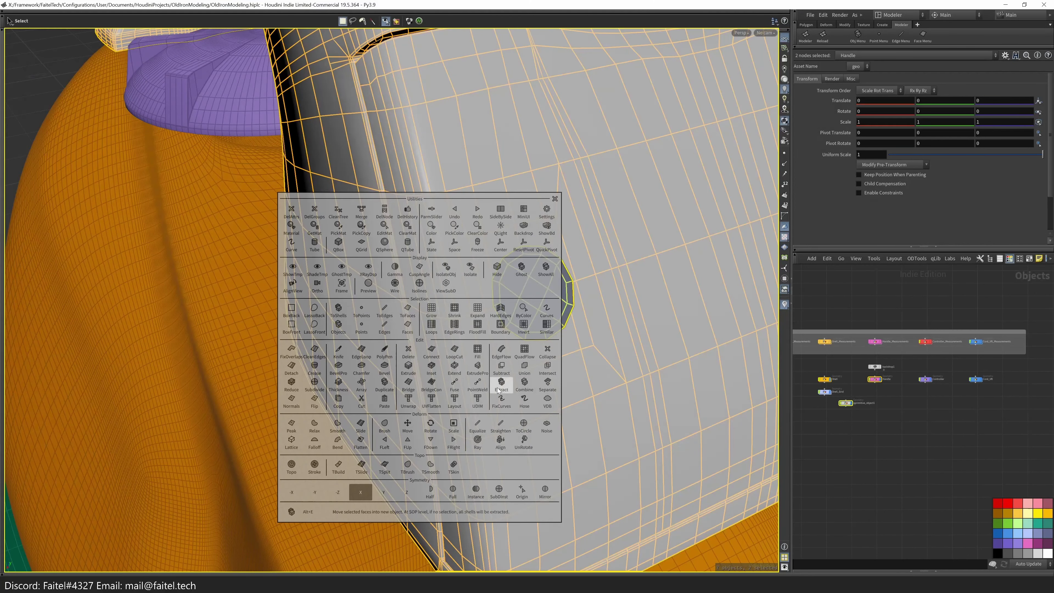
- Extract the selected disc geometry and select the edit102 body and blast33 disc nodes
{"action": "left_click", "coordinate": [501, 386]}
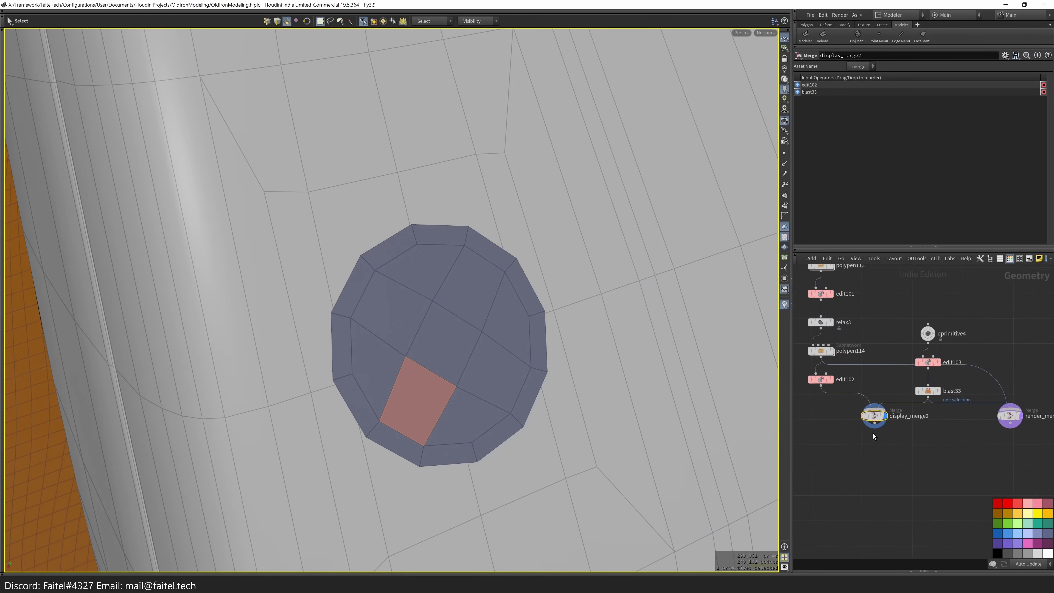
{"action": "left_click_drag", "start_coordinate": [436, 399], "coordinate": [468, 454], "text": "alt"}
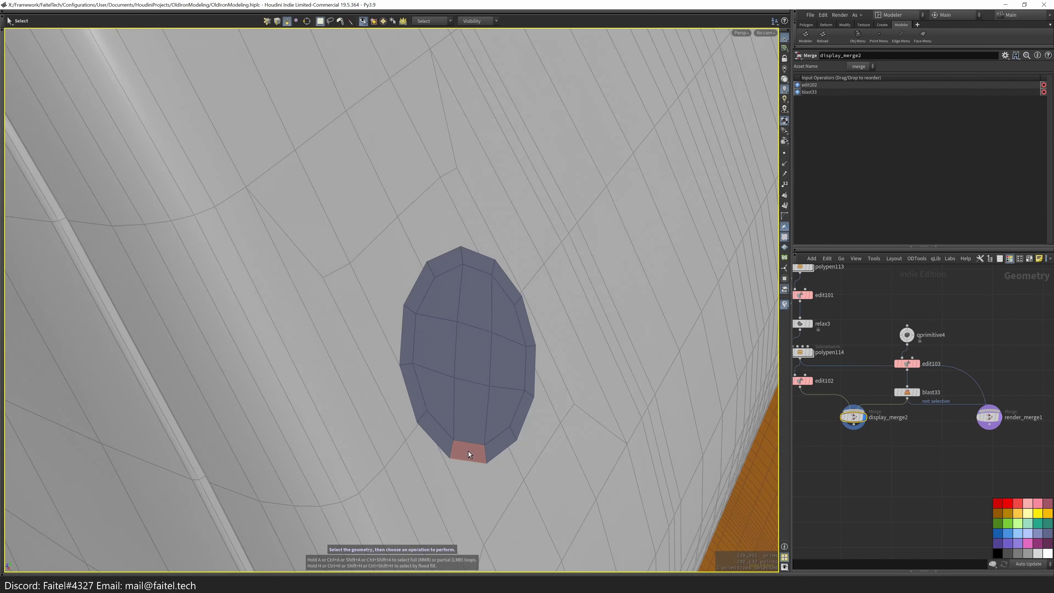
{"action": "scroll", "coordinate": [418, 379], "scroll_direction": "down", "scroll_amount": 3}
{"action": "left_click_drag", "start_coordinate": [419, 379], "coordinate": [436, 417], "text": "alt"}
{"action": "double_click", "coordinate": [436, 417]}
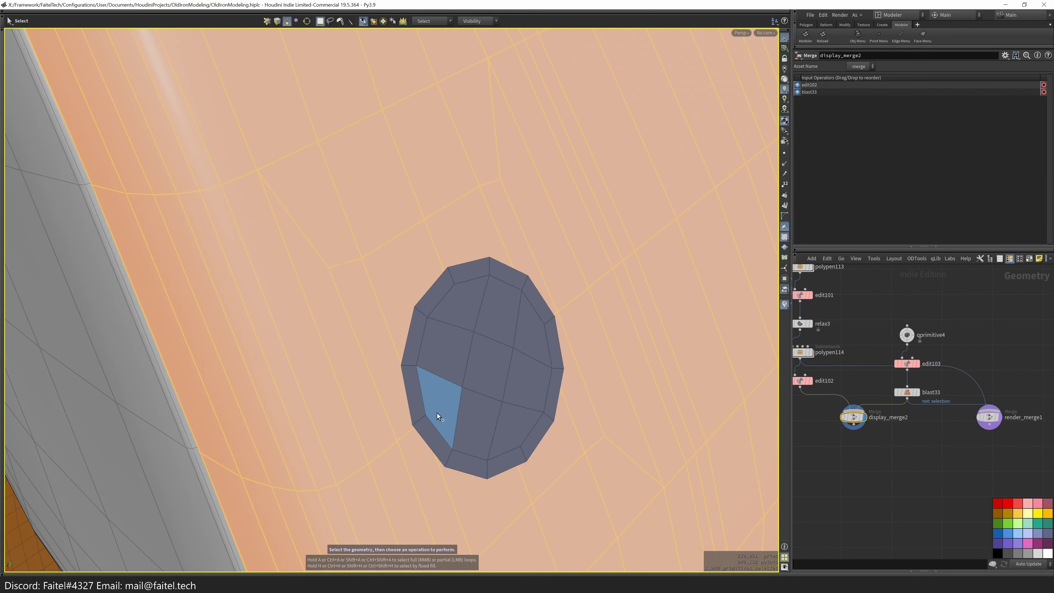
{"action": "left_click", "coordinate": [825, 398]}
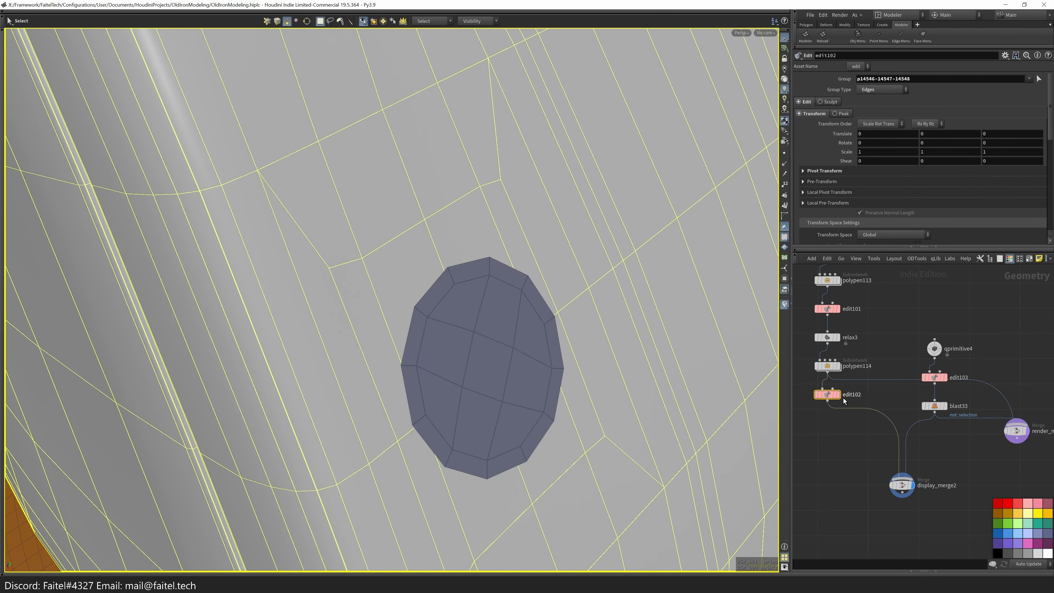
{"action": "left_click", "coordinate": [935, 406], "text": "shift"}
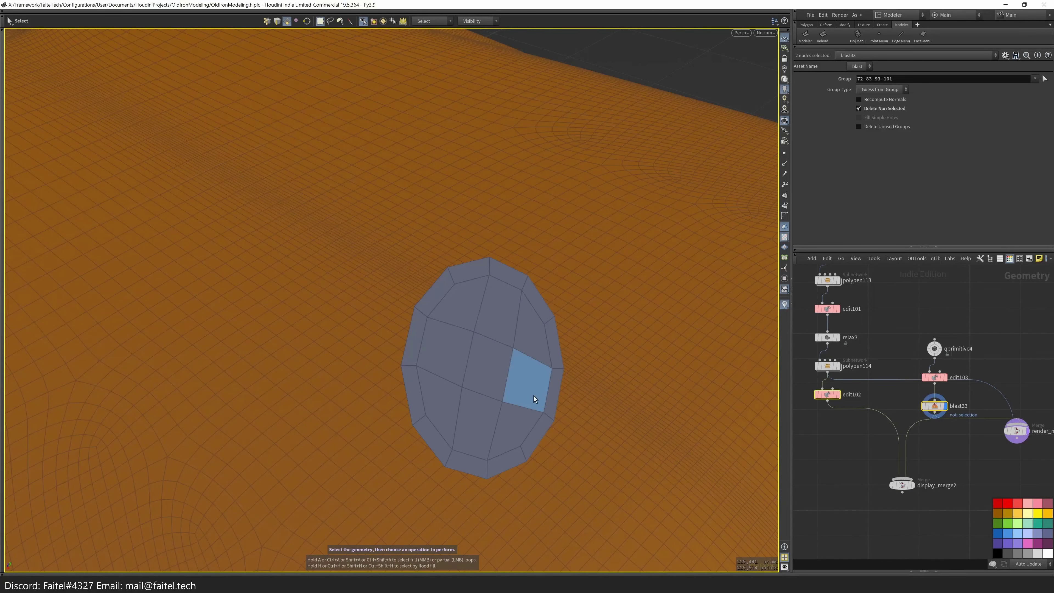
- Project the disc onto the body surface with Ray from the Modeler palette
{"action": "left_click_drag", "start_coordinate": [627, 425], "coordinate": [370, 372], "text": "alt"}
{"action": "key", "text": "grave"}
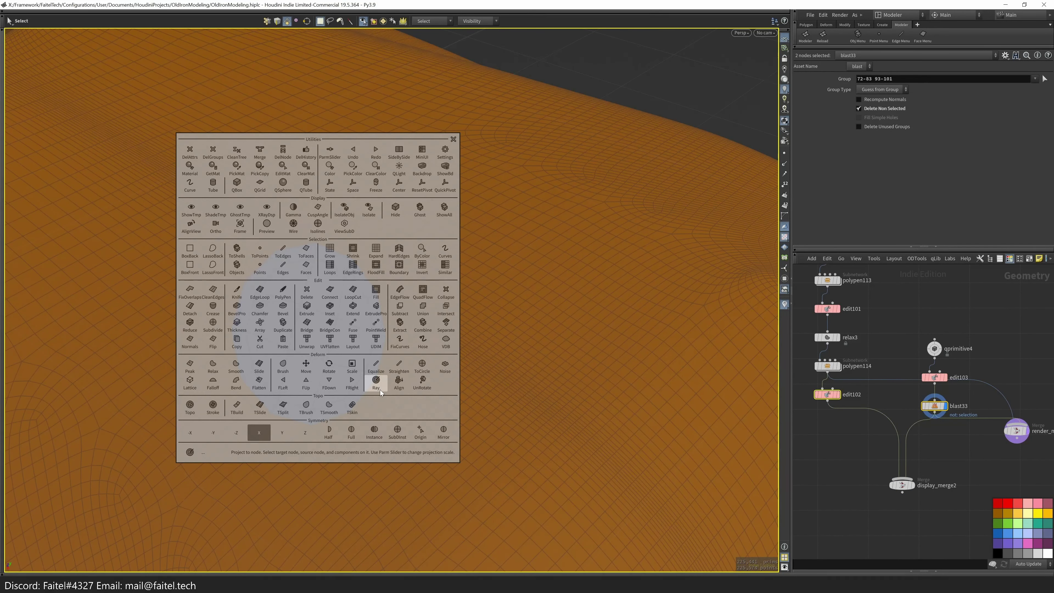
{"action": "left_click", "coordinate": [376, 384]}
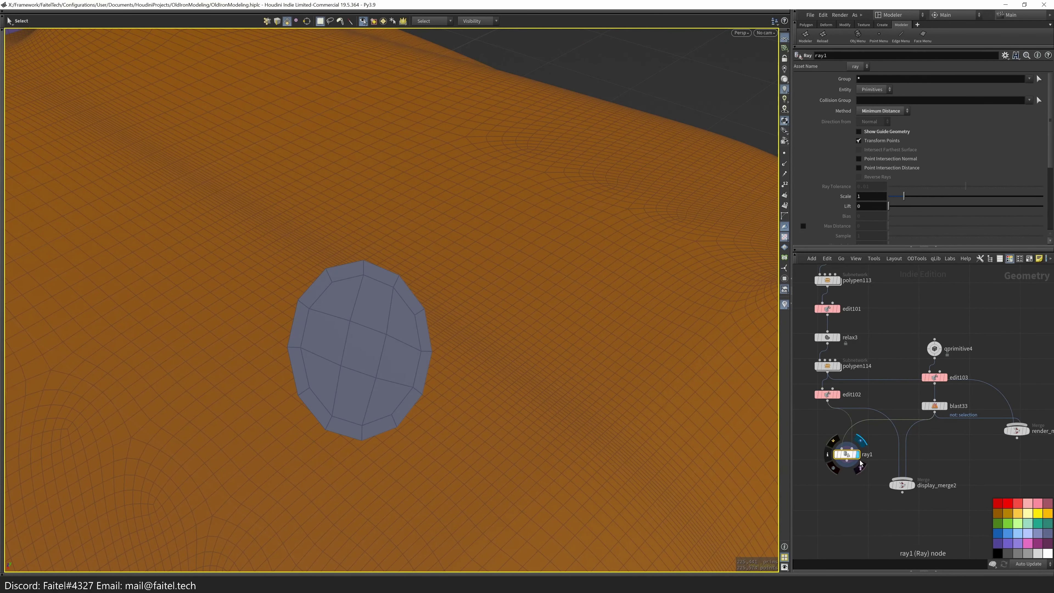
{"action": "left_click_drag", "start_coordinate": [929, 454], "coordinate": [927, 453]}
{"action": "left_click", "coordinate": [913, 486]}
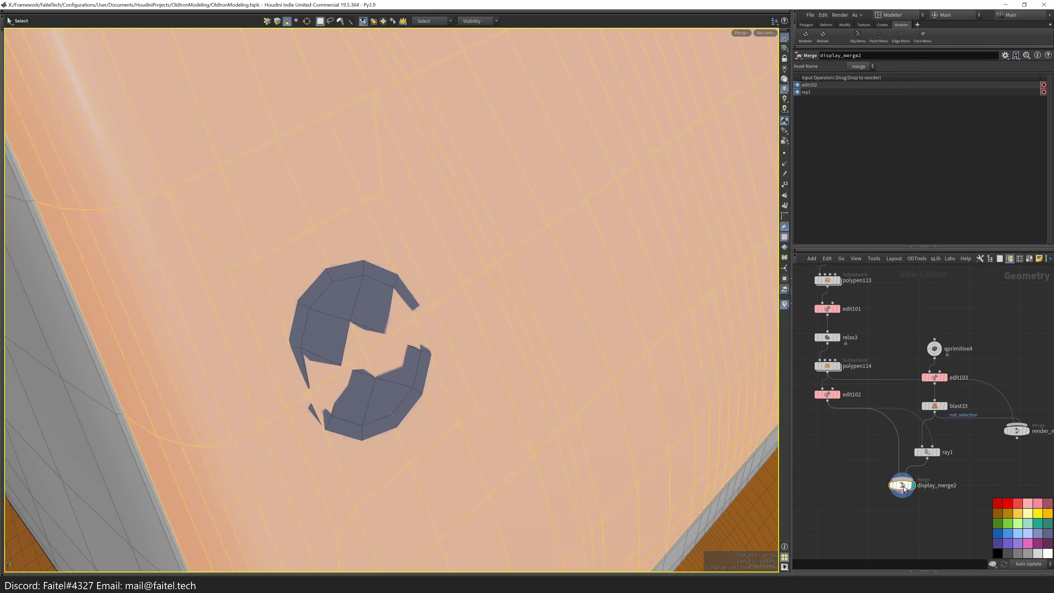
- Try drawing edge loops on the merged mesh and moving the selected edges
{"action": "key", "text": "p"}
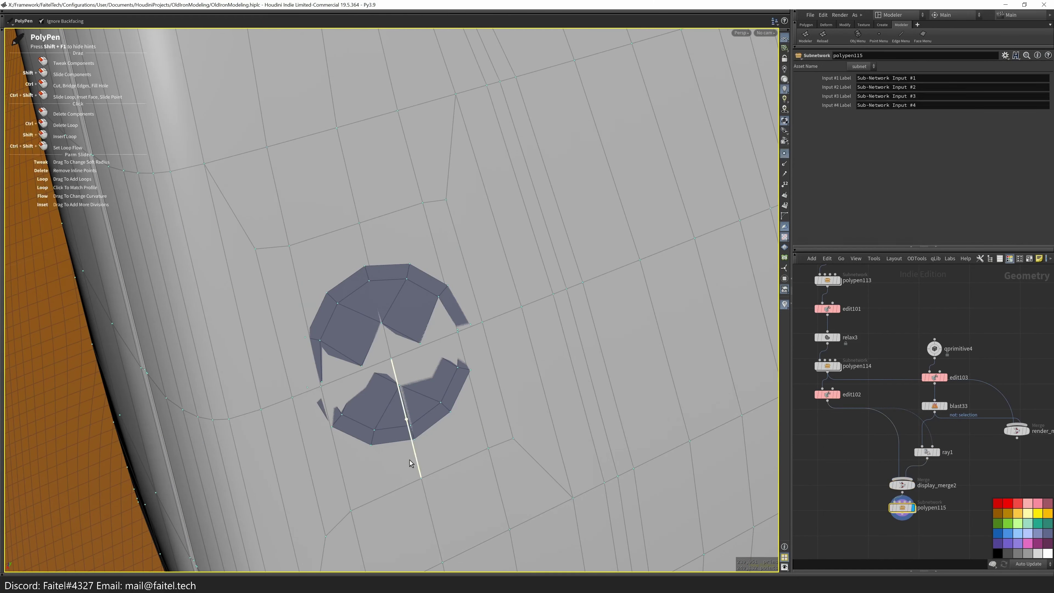
{"action": "scroll", "coordinate": [422, 373], "scroll_direction": "up", "scroll_amount": 3}
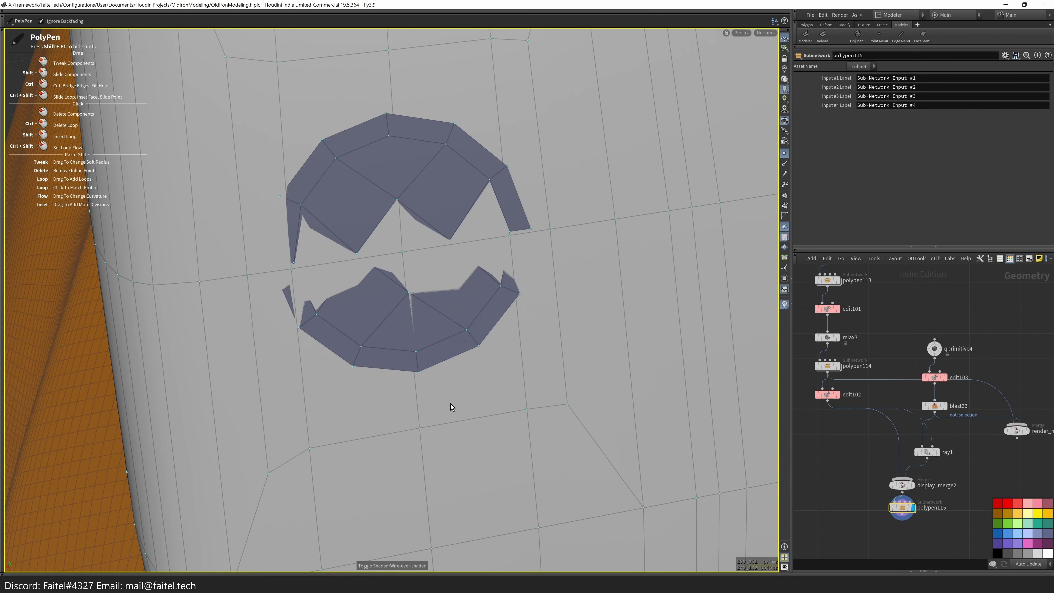
{"action": "scroll", "coordinate": [452, 407], "scroll_direction": "down", "scroll_amount": 2}
{"action": "scroll", "coordinate": [437, 365], "scroll_direction": "up", "scroll_amount": 4}
{"action": "key", "text": "s"}
{"action": "left_click", "coordinate": [415, 356]}
{"action": "middle_click_drag", "start_coordinate": [416, 351], "coordinate": [296, 277]}
{"action": "key", "text": "t"}
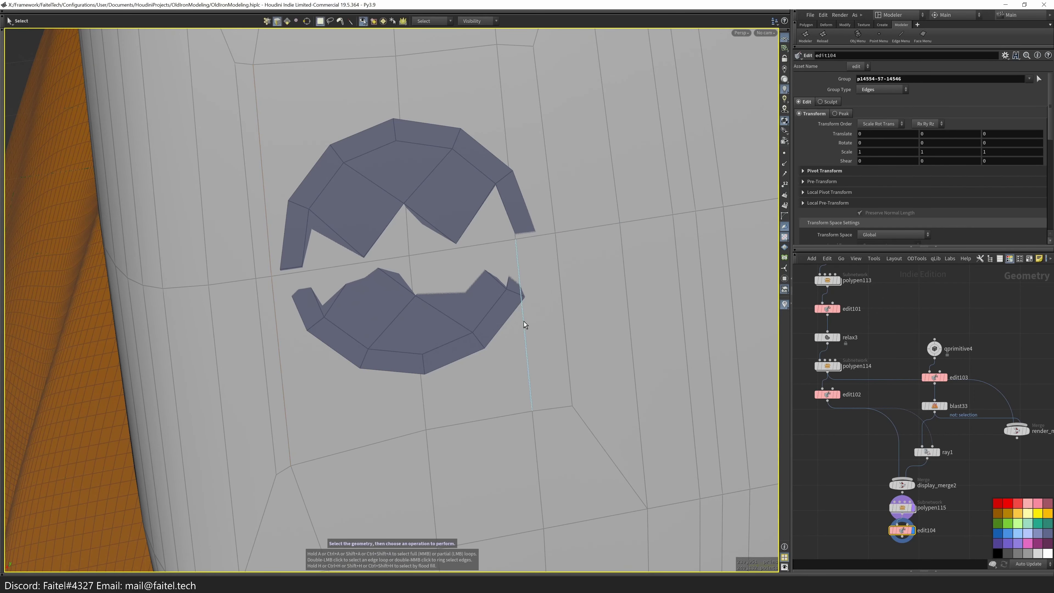
{"action": "mouse_move", "coordinate": [459, 294]}
{"action": "middle_mouse_down"}
{"action": "mouse_move", "coordinate": [416, 238]}
{"action": "mouse_move", "coordinate": [370, 297]}
{"action": "mouse_move", "coordinate": [339, 248]}
{"action": "mouse_move", "coordinate": [429, 297]}
{"action": "middle_mouse_up"}
{"action": "key", "text": "w"}
{"action": "key", "text": "w"}
{"action": "key", "text": "s"}
{"action": "left_click", "coordinate": [414, 318]}
- Test thickening the disc faces, settling around 0.0047 with the original faces kept
{"action": "middle_click_drag", "start_coordinate": [350, 440], "coordinate": [325, 288]}
{"action": "key", "text": "alt+e"}
{"action": "scroll", "coordinate": [353, 348], "scroll_direction": "up", "scroll_amount": 5}
{"action": "left_click_drag", "start_coordinate": [325, 288], "coordinate": [457, 366]}
{"action": "key", "text": "Return"}
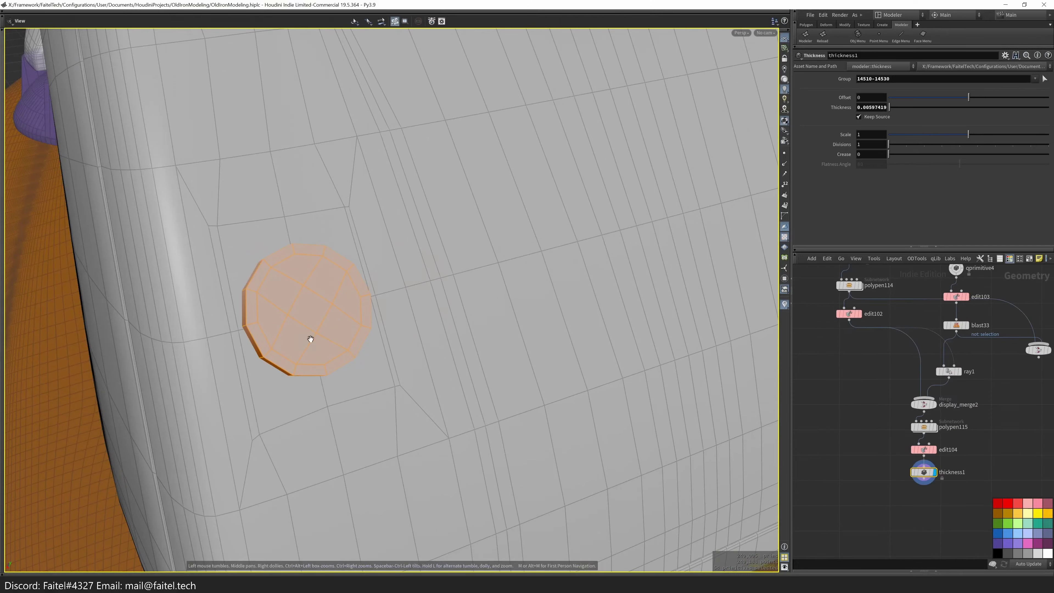
{"action": "scroll", "coordinate": [308, 339], "scroll_direction": "up", "scroll_amount": 5}
{"action": "left_click_drag", "start_coordinate": [589, 266], "coordinate": [600, 251]}
{"action": "key", "text": "k"}
{"action": "left_click_drag", "start_coordinate": [641, 211], "coordinate": [676, 225]}
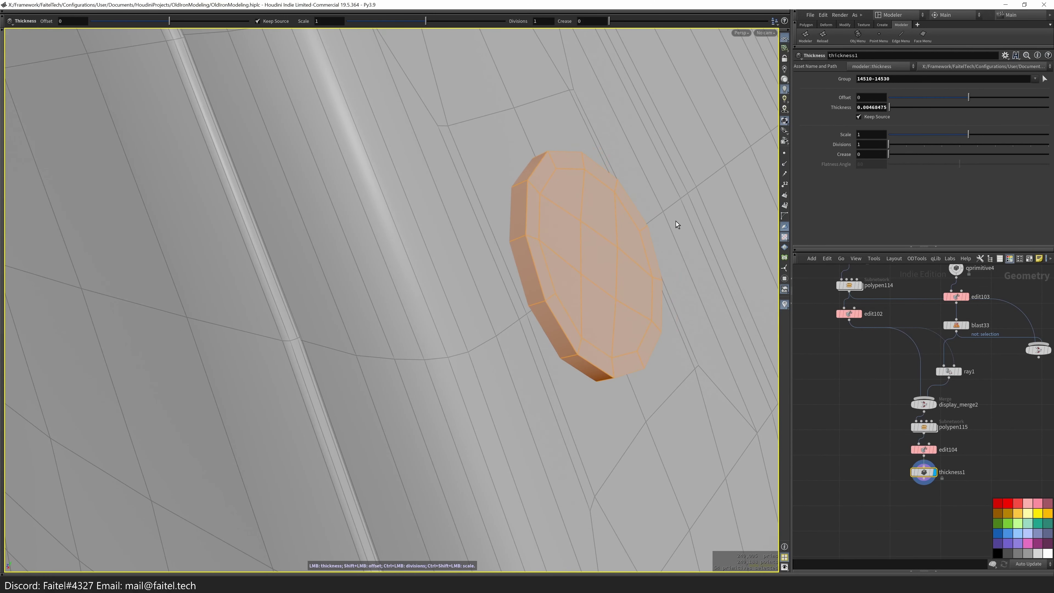
{"action": "middle_click_drag", "start_coordinate": [633, 235], "coordinate": [480, 273]}
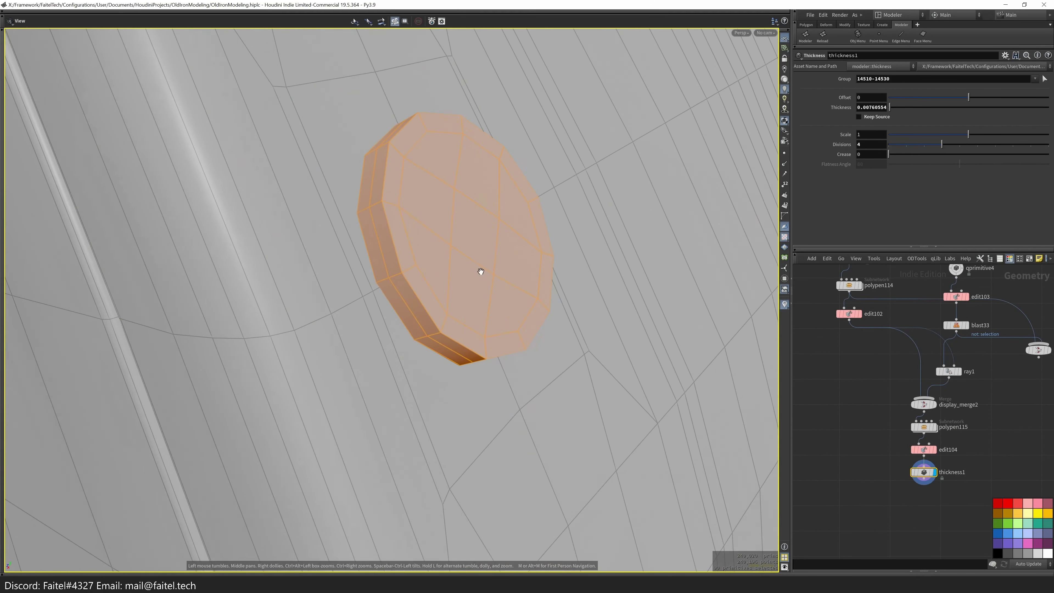
{"action": "scroll", "coordinate": [915, 478], "scroll_direction": "up", "scroll_amount": 3}
- Delete the test polypen115, edit104 and thickness1 nodes and cut edit102's connection
{"action": "middle_click_drag", "start_coordinate": [863, 470], "coordinate": [828, 481]}
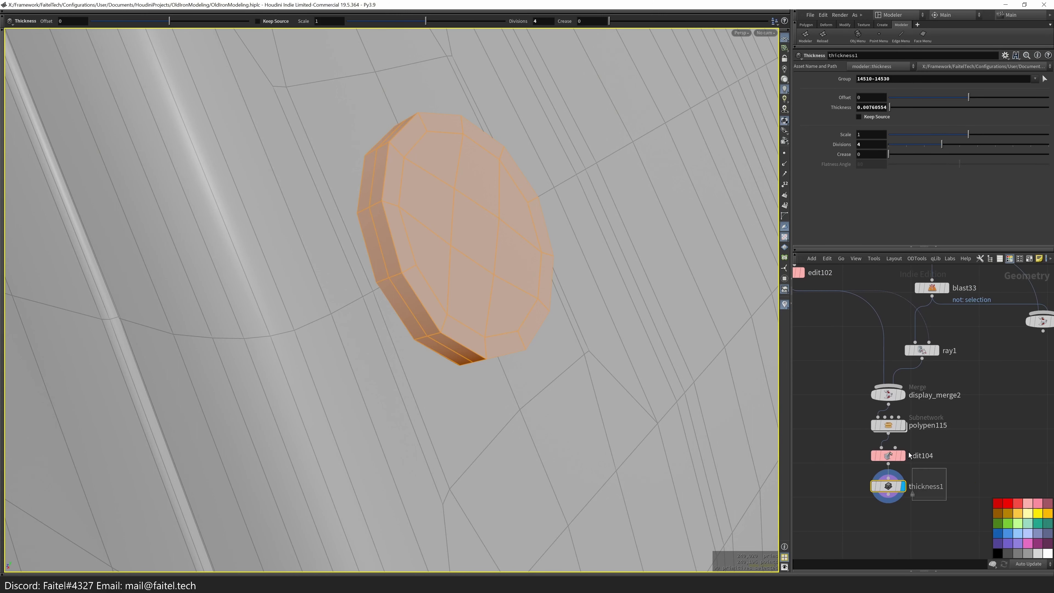
{"action": "left_click", "coordinate": [907, 461], "text": "shift"}
{"action": "key", "text": "ctrl+x"}
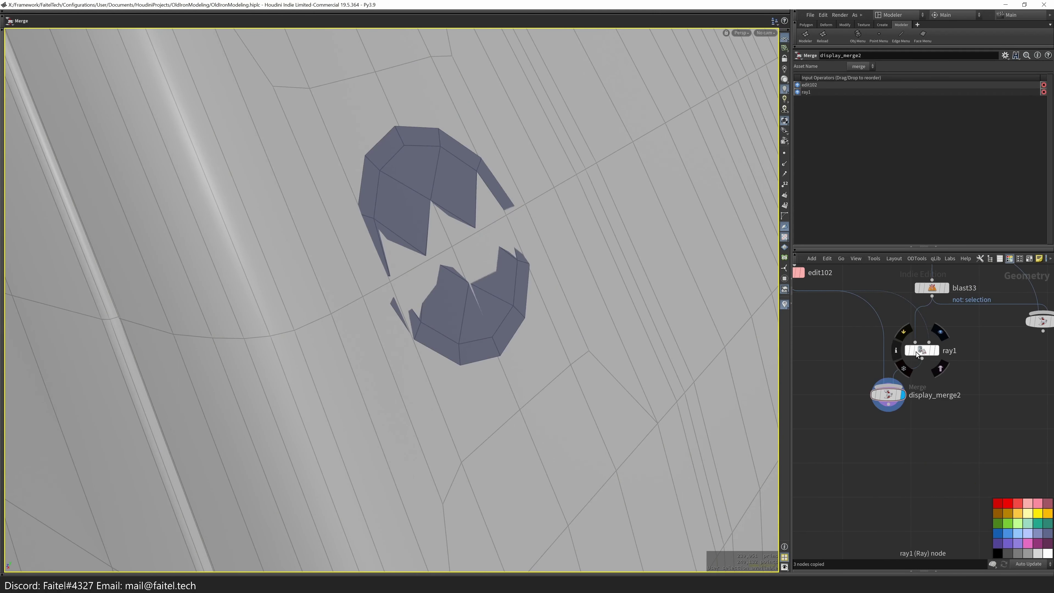
{"action": "left_click", "coordinate": [419, 391]}
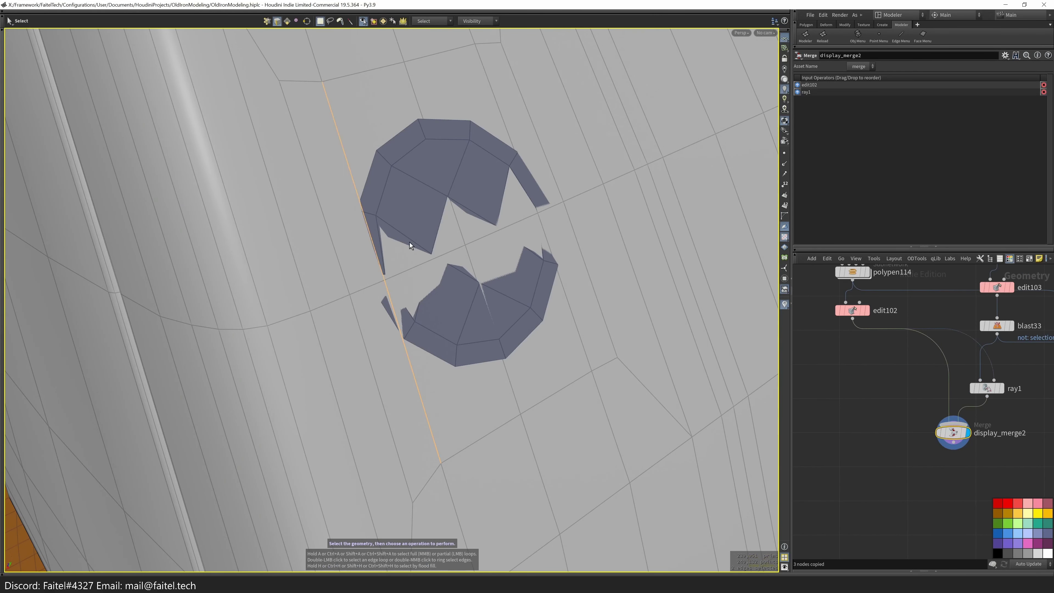
{"action": "key", "text": "g"}
{"action": "key", "text": "ctrl+x"}
{"action": "left_click", "coordinate": [867, 311]}
{"action": "left_click", "coordinate": [852, 310]}
{"action": "key", "text": "y"}
{"action": "left_click_drag", "start_coordinate": [880, 347], "coordinate": [893, 361]}
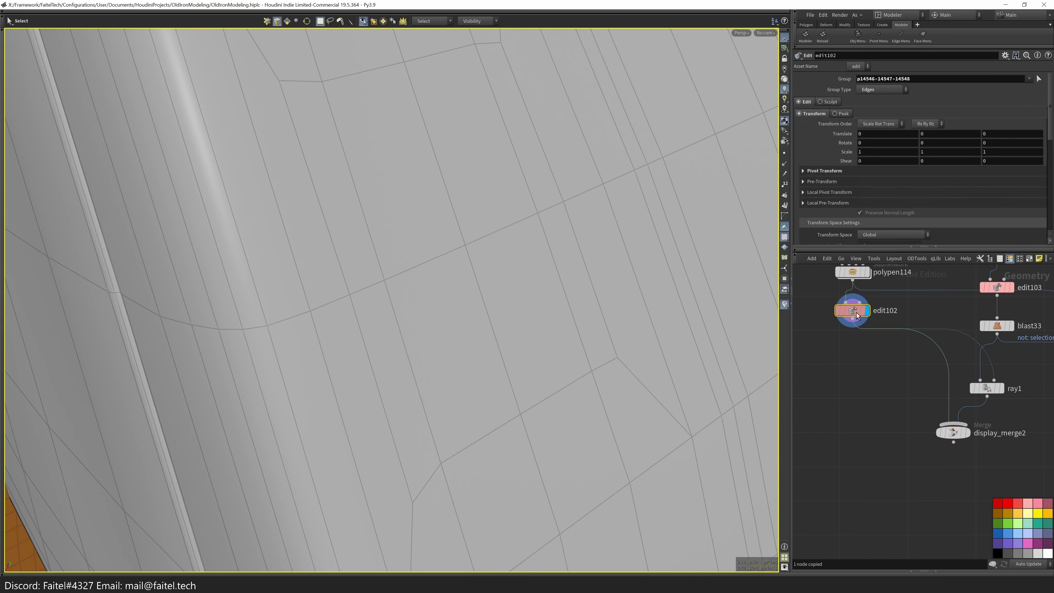
- Slide a body edge and compare the projected disc against the edit102 body
{"action": "left_click_drag", "start_coordinate": [974, 436], "coordinate": [995, 442]}
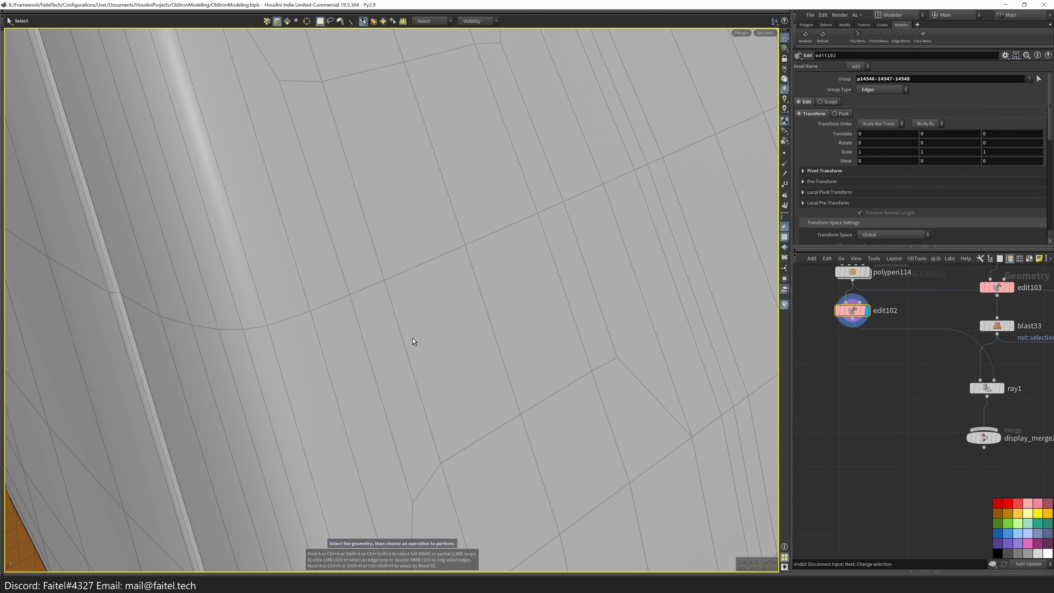
{"action": "left_click", "coordinate": [562, 274]}
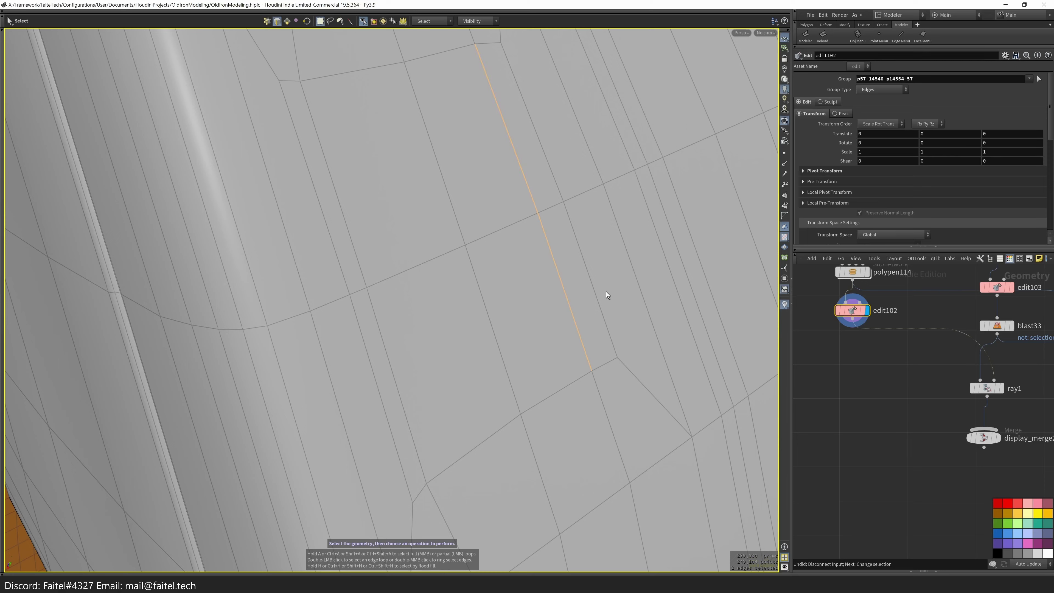
{"action": "key", "text": "g"}
{"action": "left_click", "coordinate": [1001, 391]}
{"action": "left_click", "coordinate": [867, 310]}
{"action": "left_click", "coordinate": [1002, 389]}
{"action": "middle_click_drag", "start_coordinate": [982, 428], "coordinate": [947, 440]}
- Add a Thickness node after ray1 to thicken the projected disc
{"action": "key", "text": "grave"}
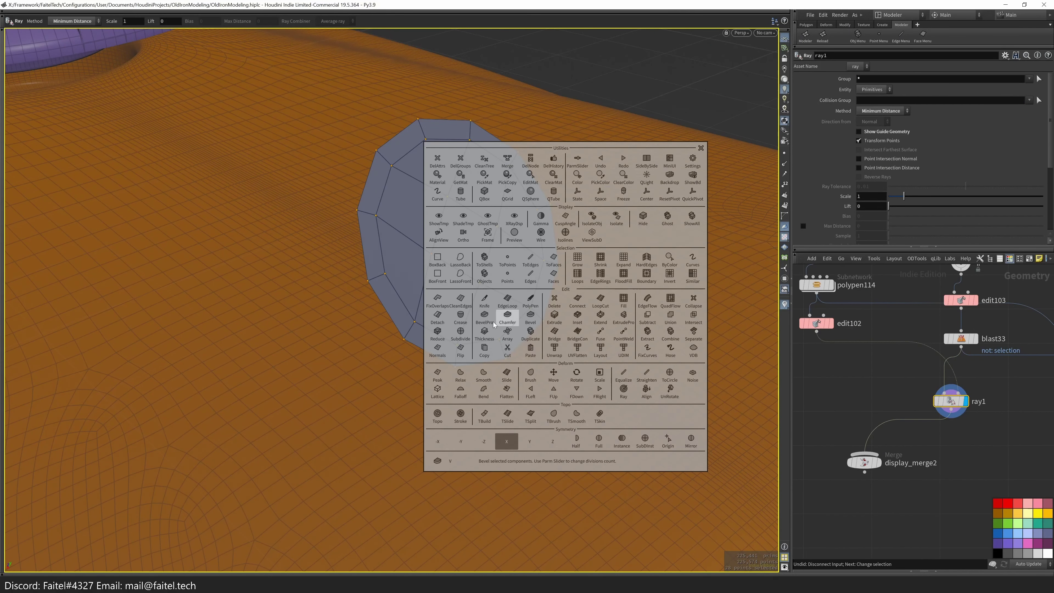
{"action": "key", "text": "Escape"}
{"action": "left_click", "coordinate": [499, 327]}
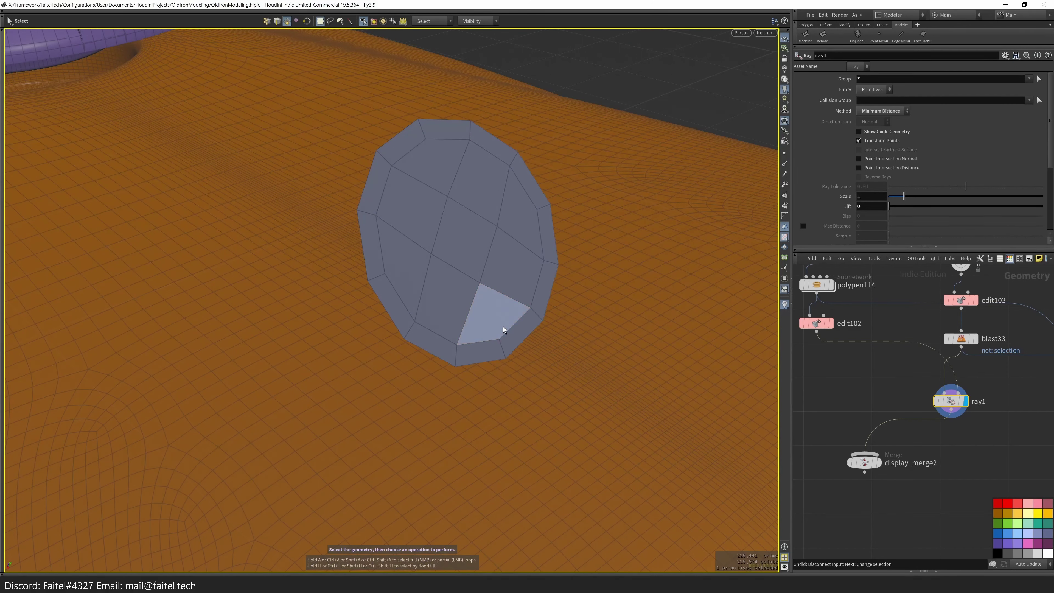
{"action": "key", "text": "grave"}
{"action": "left_click", "coordinate": [553, 353]}
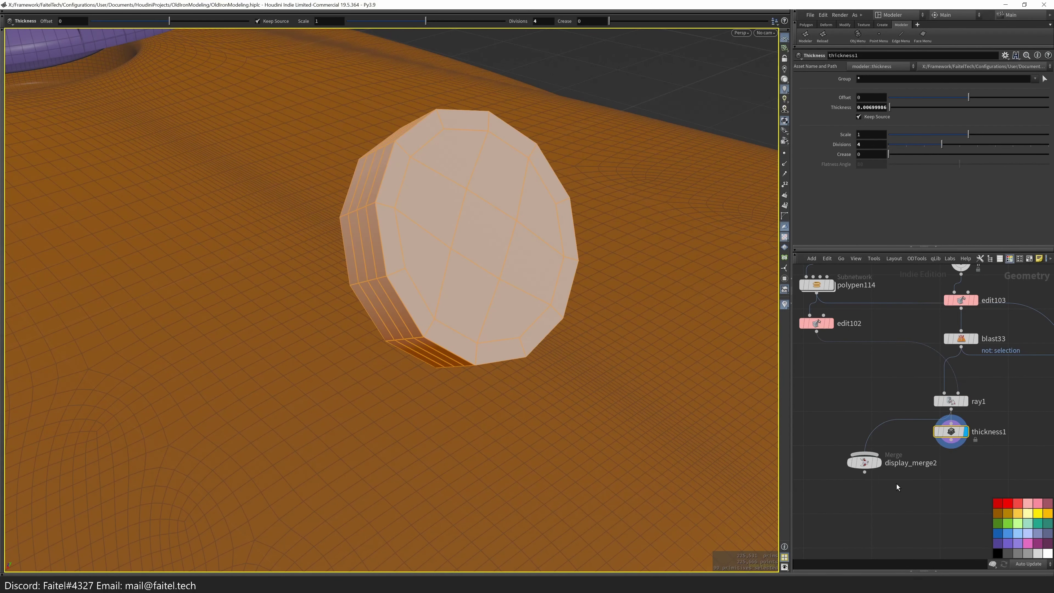
{"action": "left_click_drag", "start_coordinate": [864, 463], "coordinate": [860, 502]}
{"action": "left_click", "coordinate": [831, 324]}
- Add a Subtract boolean after thickness1 and wire edit102 into it
{"action": "left_click", "coordinate": [826, 327]}
{"action": "key", "text": "grave"}
{"action": "left_click", "coordinate": [616, 376]}
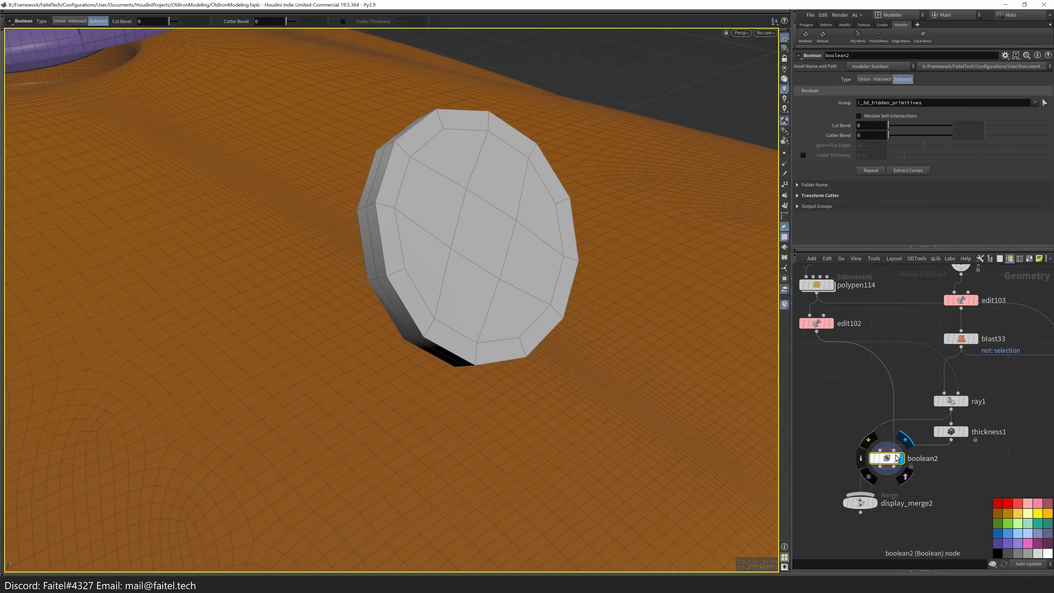
{"action": "left_click_drag", "start_coordinate": [539, 327], "coordinate": [489, 320], "text": "alt"}
{"action": "left_click", "coordinate": [967, 432]}
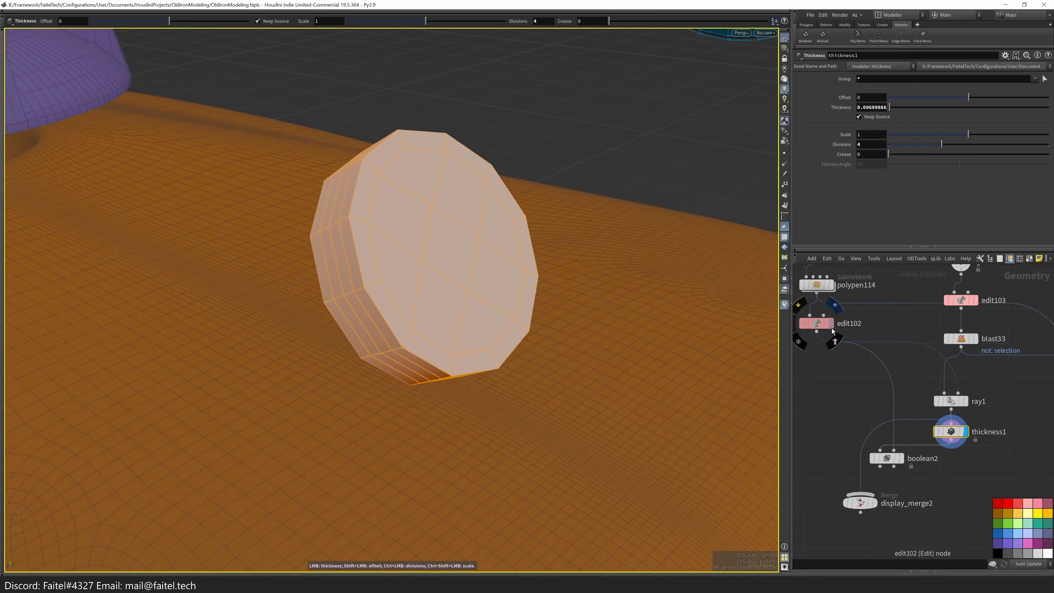
{"action": "left_click_drag", "start_coordinate": [832, 331], "coordinate": [885, 450]}
{"action": "left_click", "coordinate": [951, 432]}
- Adjust thickness1 and inspect the circular recess cut into the body
{"action": "left_click", "coordinate": [902, 458]}
{"action": "scroll", "coordinate": [466, 236], "scroll_direction": "up", "scroll_amount": 3}
{"action": "key", "text": "Return"}
{"action": "key", "text": "Escape"}
{"action": "left_click_drag", "start_coordinate": [602, 316], "coordinate": [414, 441]}
{"action": "key", "text": "p"}
- Zoom around the ring and nudge an edge near the recess
{"action": "scroll", "coordinate": [411, 423], "scroll_direction": "down", "scroll_amount": 5}
{"action": "scroll", "coordinate": [475, 285], "scroll_direction": "up", "scroll_amount": 6}
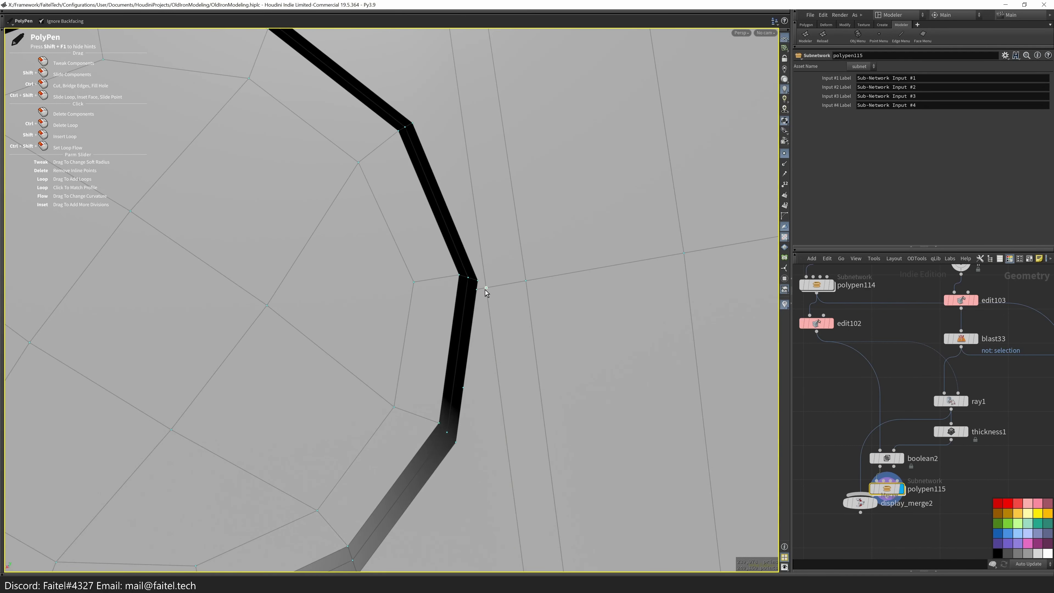
{"action": "scroll", "coordinate": [498, 306], "scroll_direction": "down", "scroll_amount": 4}
{"action": "scroll", "coordinate": [272, 314], "scroll_direction": "up", "scroll_amount": 8}
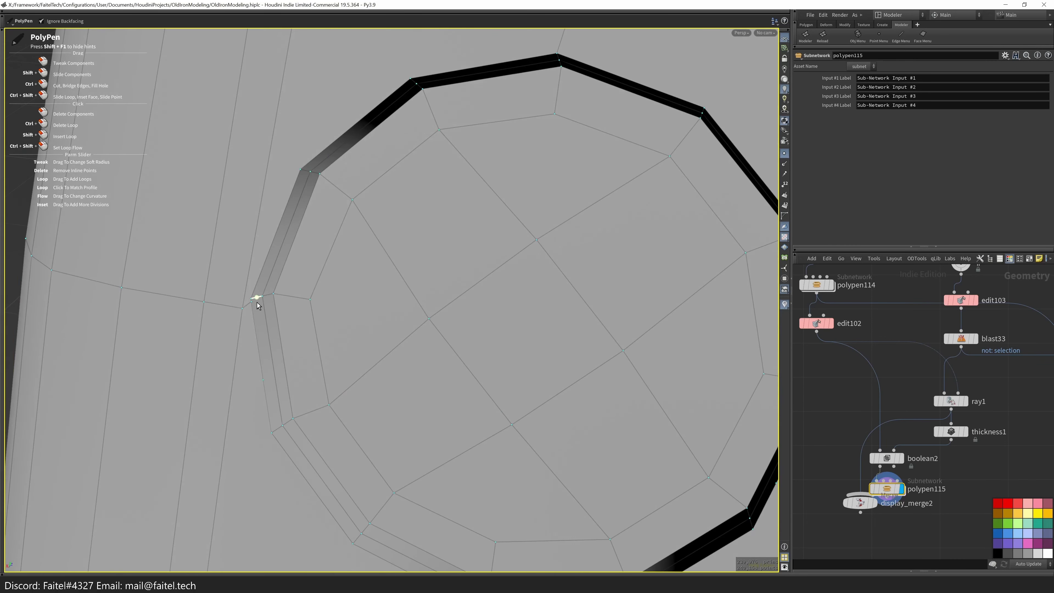
{"action": "key", "text": "s"}
{"action": "scroll", "coordinate": [224, 340], "scroll_direction": "down", "scroll_amount": 4}
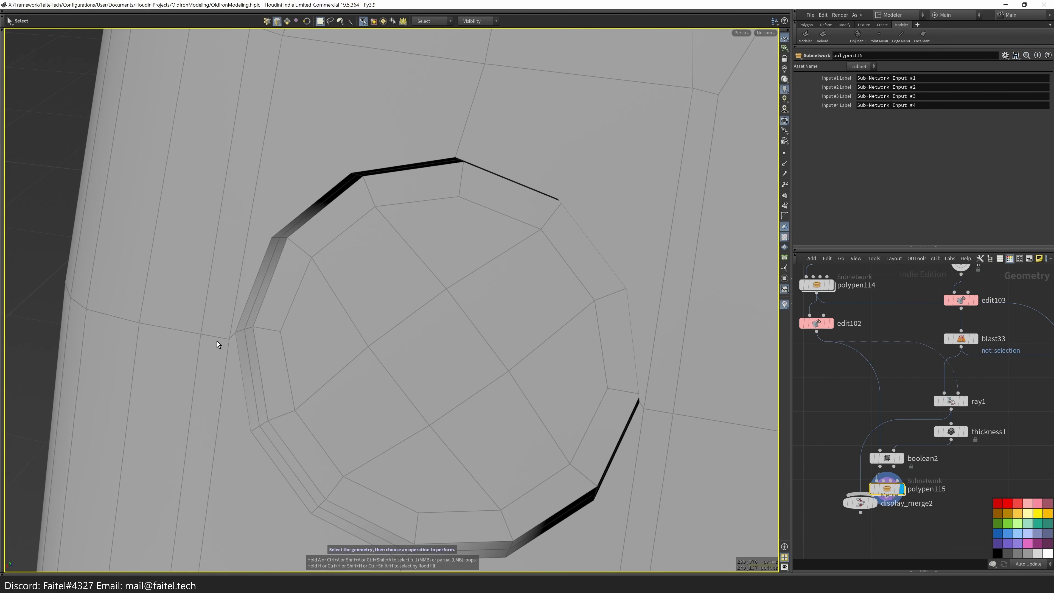
{"action": "left_click_drag", "start_coordinate": [215, 346], "coordinate": [518, 458]}
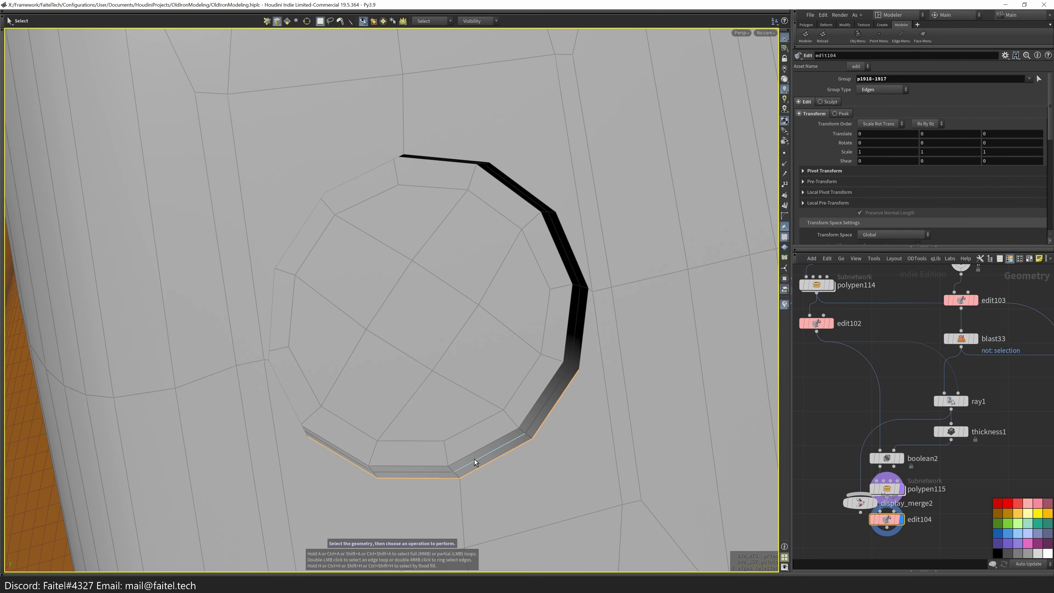
{"action": "scroll", "coordinate": [287, 381], "scroll_direction": "up", "scroll_amount": 5}
{"action": "scroll", "coordinate": [272, 373], "scroll_direction": "down", "scroll_amount": 5}
- Recut edges with PolyPen and nudge points next to the ring
{"action": "key", "text": "p"}
{"action": "scroll", "coordinate": [400, 405], "scroll_direction": "up", "scroll_amount": 2}
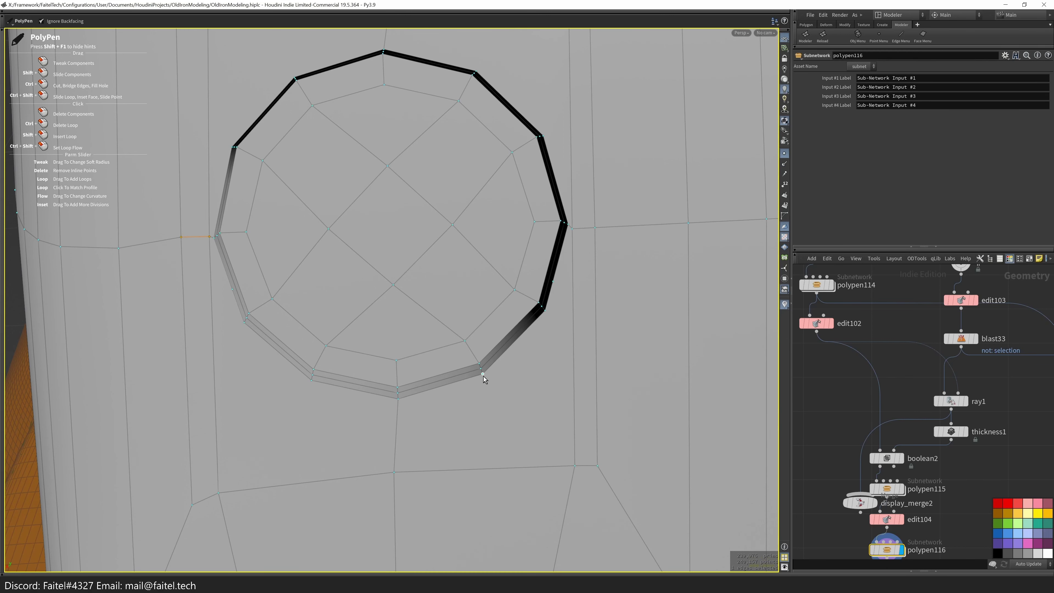
{"action": "left_click_drag", "start_coordinate": [423, 408], "coordinate": [462, 435], "text": "alt"}
{"action": "left_click_drag", "start_coordinate": [342, 487], "coordinate": [357, 305], "text": "alt"}
{"action": "key", "text": "t"}
{"action": "key", "text": "q"}
{"action": "left_click_drag", "start_coordinate": [350, 419], "coordinate": [438, 304], "text": "alt"}
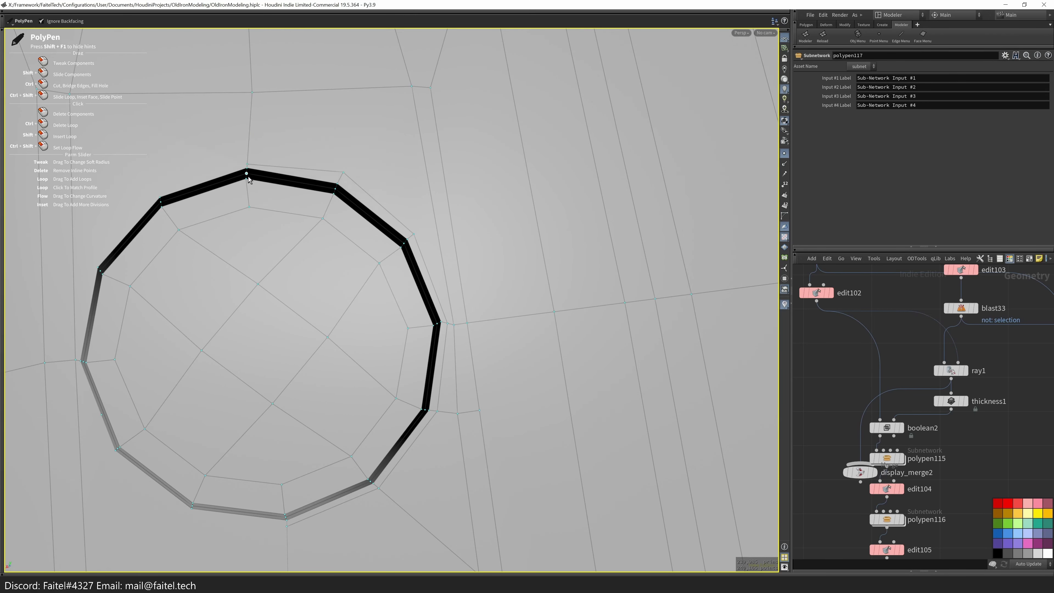
{"action": "left_click_drag", "start_coordinate": [247, 162], "coordinate": [294, 212], "text": "alt"}
{"action": "left_click_drag", "start_coordinate": [250, 273], "coordinate": [205, 378], "text": "alt"}
{"action": "key", "text": "t"}
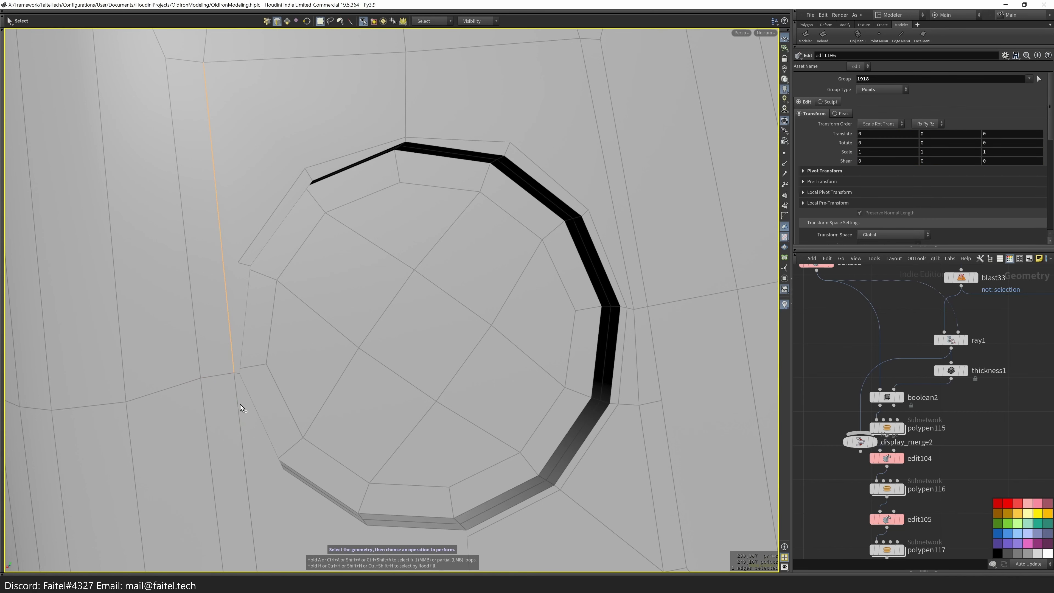
- Orbit around the disc ring to frame the edge loop along the recess rim
{"action": "key", "text": "q"}
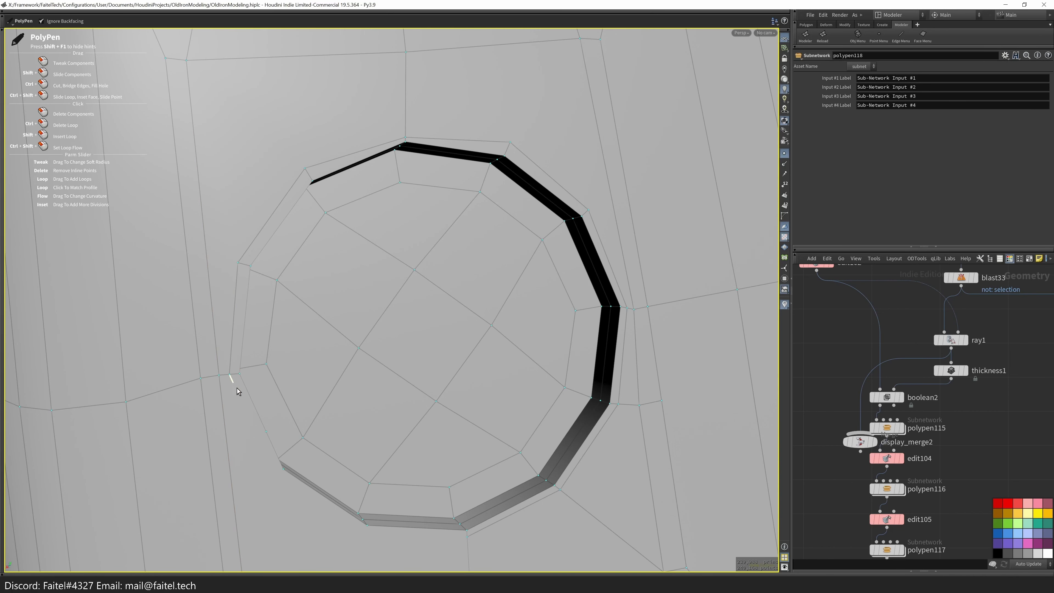
{"action": "left_click_drag", "start_coordinate": [237, 388], "coordinate": [207, 411], "text": "alt"}
{"action": "left_click_drag", "start_coordinate": [327, 474], "coordinate": [285, 416], "text": "alt"}
{"action": "scroll", "coordinate": [286, 416], "scroll_direction": "down", "scroll_amount": 5}
{"action": "left_click_drag", "start_coordinate": [222, 403], "coordinate": [290, 357], "text": "alt"}
{"action": "scroll", "coordinate": [407, 278], "scroll_direction": "up", "scroll_amount": 5}
{"action": "scroll", "coordinate": [417, 267], "scroll_direction": "up", "scroll_amount": 3}
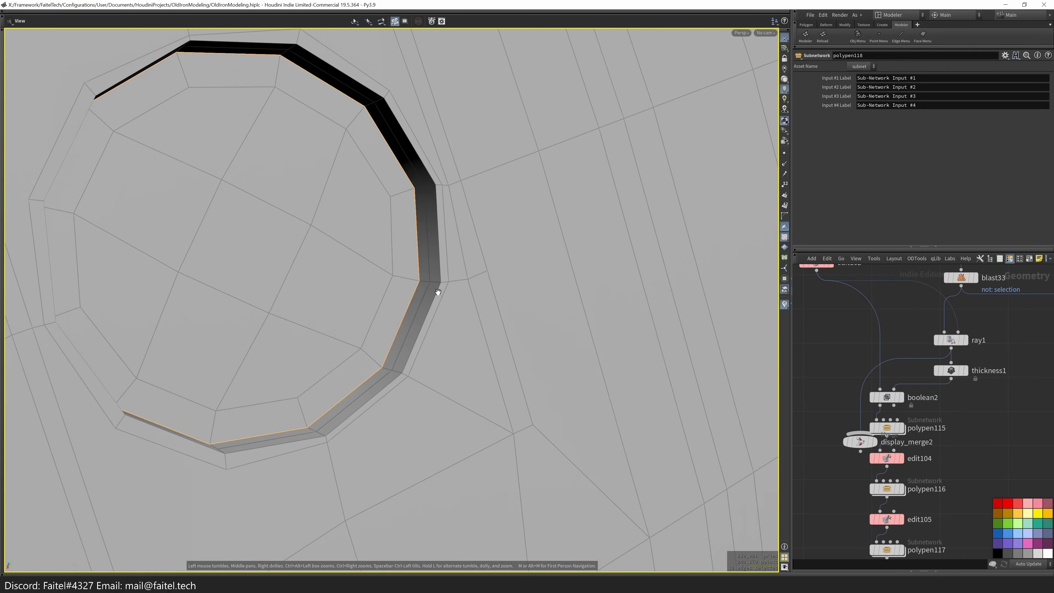
- Round off the disc recess rim with a two-division Round bevel
{"action": "key", "text": "b"}
{"action": "key", "text": "Escape"}
{"action": "scroll", "coordinate": [374, 311], "scroll_direction": "down", "scroll_amount": 3}
- Insert a PolyPen edge loop across the iron body wall beside the disc
{"action": "left_click_drag", "start_coordinate": [299, 348], "coordinate": [360, 344], "text": "alt"}
{"action": "left_click", "coordinate": [360, 344]}
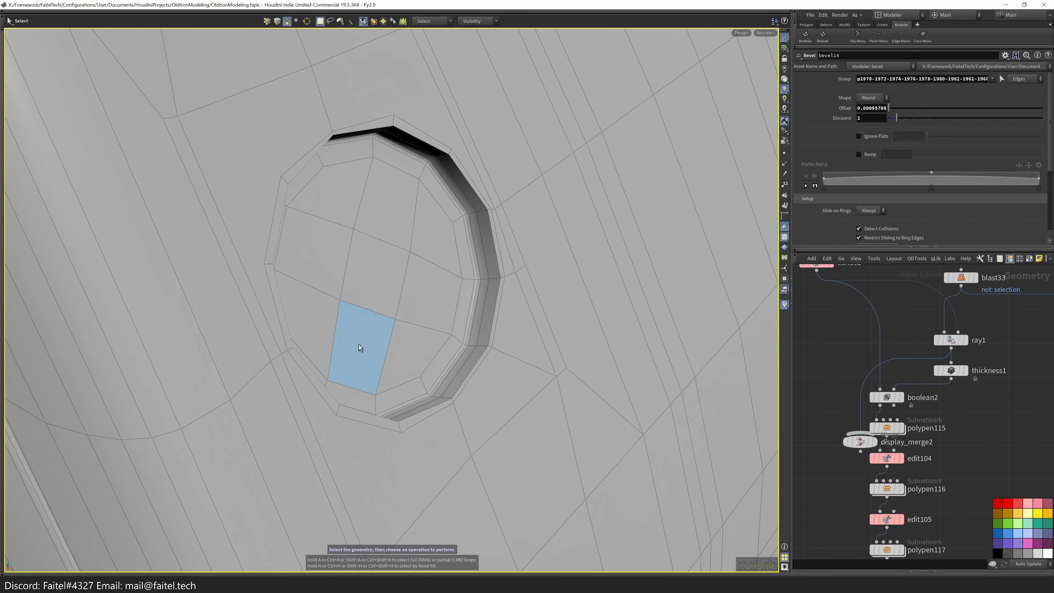
{"action": "key", "text": "Tab"}
{"action": "left_click", "coordinate": [258, 414]}
{"action": "left_click_drag", "start_coordinate": [254, 262], "coordinate": [373, 290], "text": "alt"}
{"action": "scroll", "coordinate": [477, 293], "scroll_direction": "up", "scroll_amount": 3}
{"action": "key", "text": "p"}
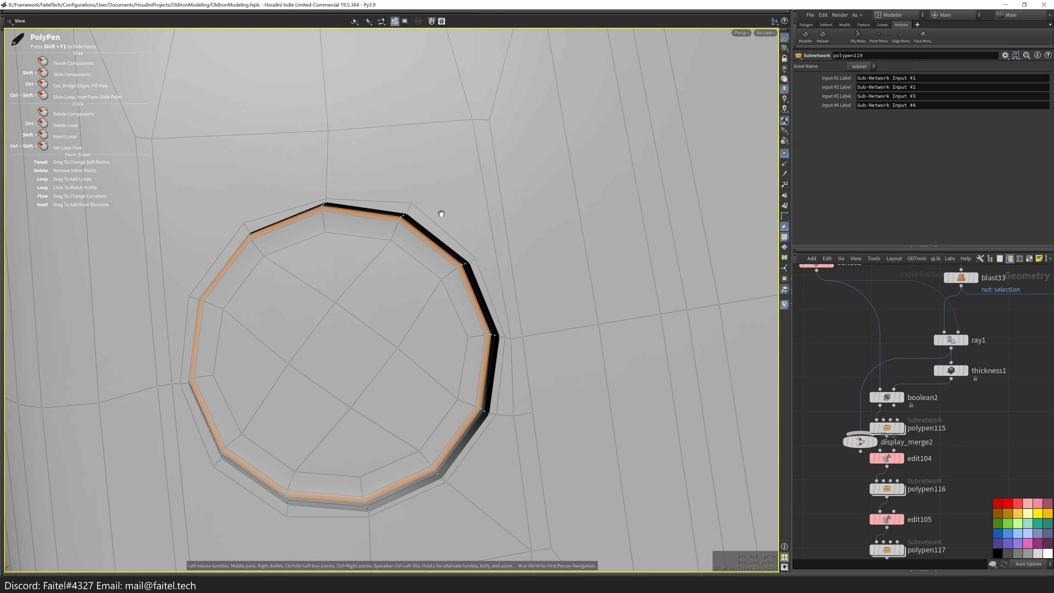
{"action": "left_click_drag", "start_coordinate": [387, 230], "coordinate": [214, 458], "text": "alt"}
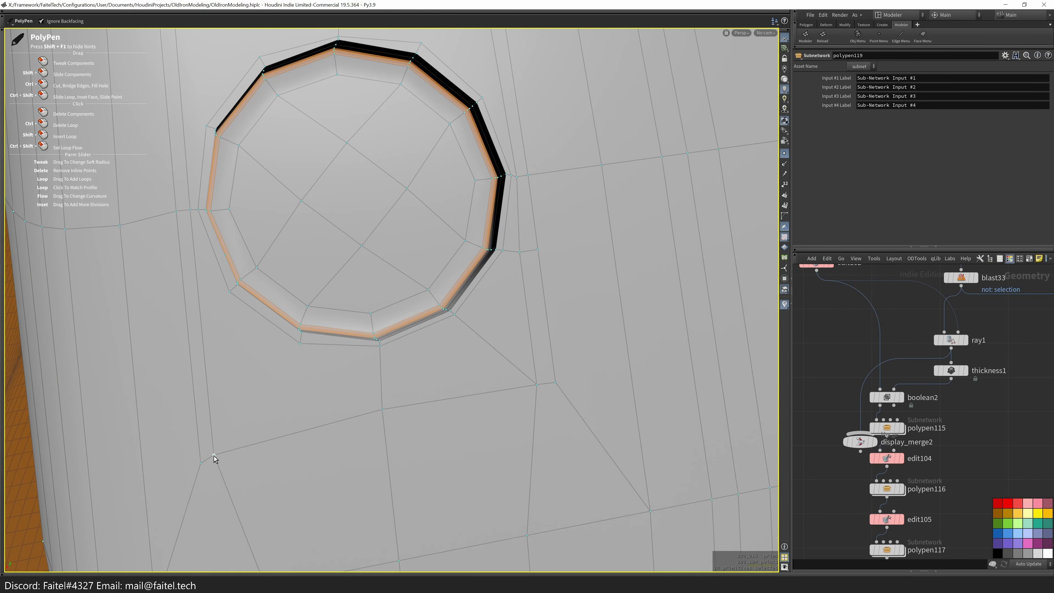
{"action": "left_click_drag", "start_coordinate": [301, 344], "coordinate": [458, 284], "text": "alt"}
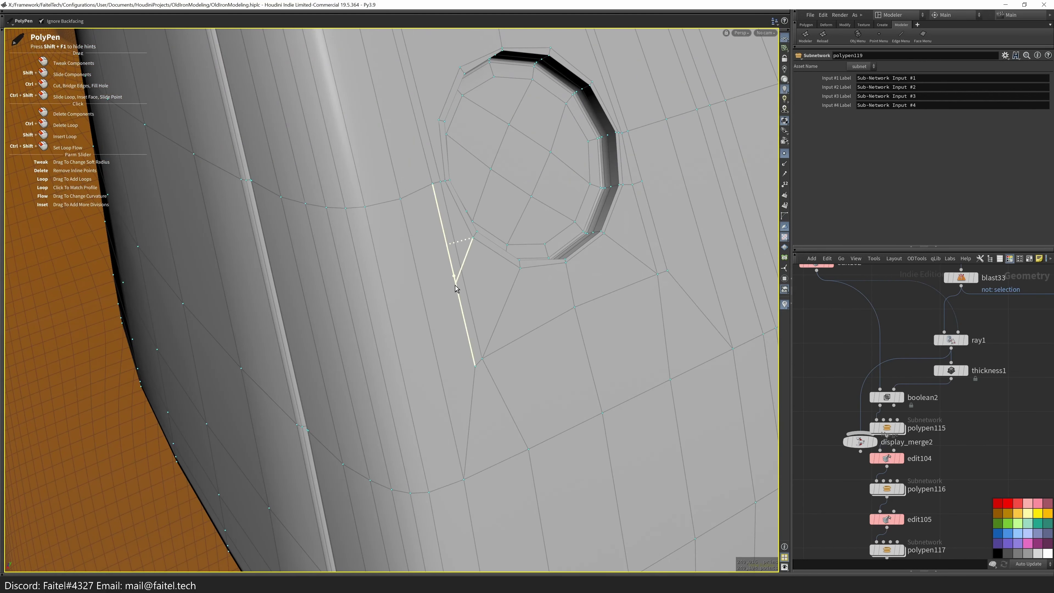
{"action": "left_click", "coordinate": [385, 296], "text": "shift"}
- Place an edge loop above the disc, then cancel the pending loop
{"action": "left_click_drag", "start_coordinate": [421, 288], "coordinate": [447, 240], "text": "alt"}
{"action": "key", "text": "l"}
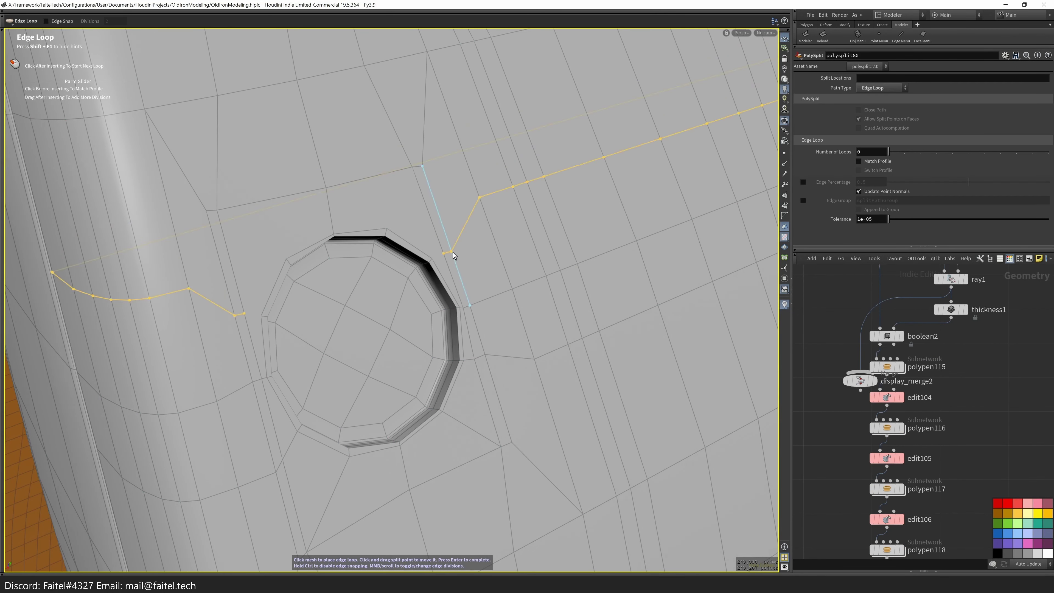
{"action": "key", "text": "q"}
{"action": "left_click_drag", "start_coordinate": [259, 318], "coordinate": [319, 370], "text": "alt"}
{"action": "key", "text": "l"}
{"action": "left_click", "coordinate": [405, 367]}
{"action": "left_click_drag", "start_coordinate": [419, 377], "coordinate": [367, 325], "text": "alt"}
{"action": "right_click", "coordinate": [362, 117]}
{"action": "key", "text": "Escape"}
{"action": "key", "text": "Escape"}
- Hide the panel faces blocking the view of the body around the hole
{"action": "key", "text": "l"}
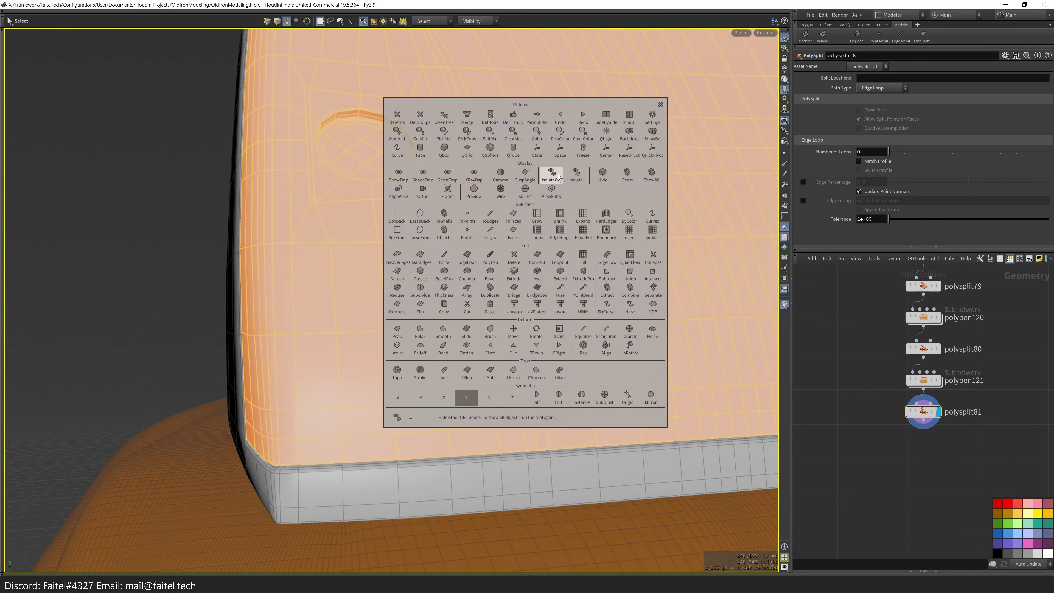
{"action": "left_click", "coordinate": [548, 172]}
{"action": "left_click_drag", "start_coordinate": [548, 172], "coordinate": [411, 396]}
{"action": "key", "text": "p"}
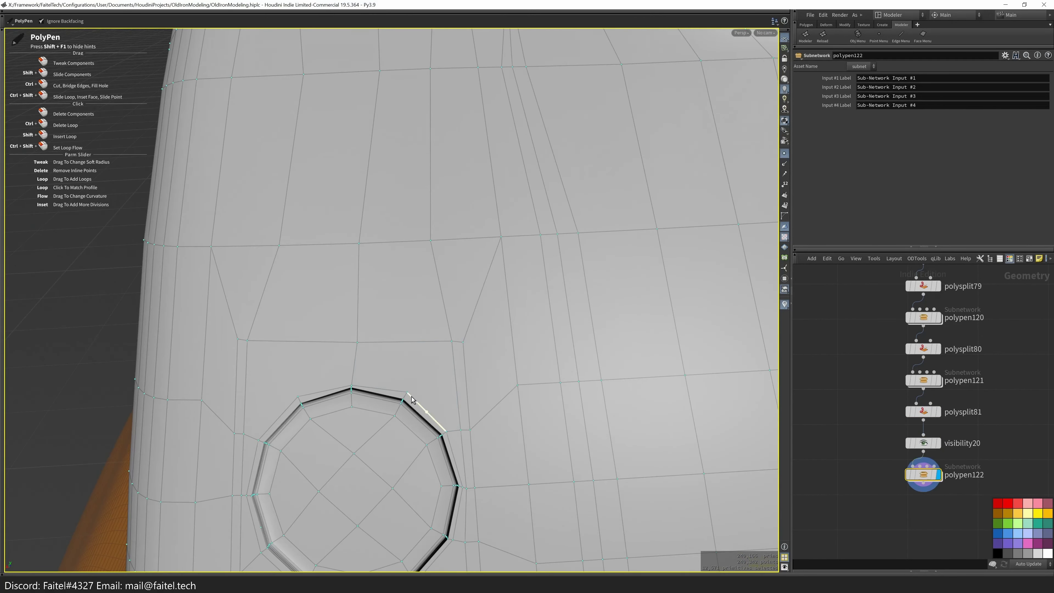
- Centre and zoom in on the bevelled disc hole, alternating Edge Loop and PolyPen tools
{"action": "key", "text": "space"}
{"action": "left_click_drag", "start_coordinate": [308, 344], "coordinate": [386, 345]}
{"action": "key", "text": "space"}
{"action": "left_click_drag", "start_coordinate": [338, 254], "coordinate": [269, 418]}
{"action": "key", "text": "l"}
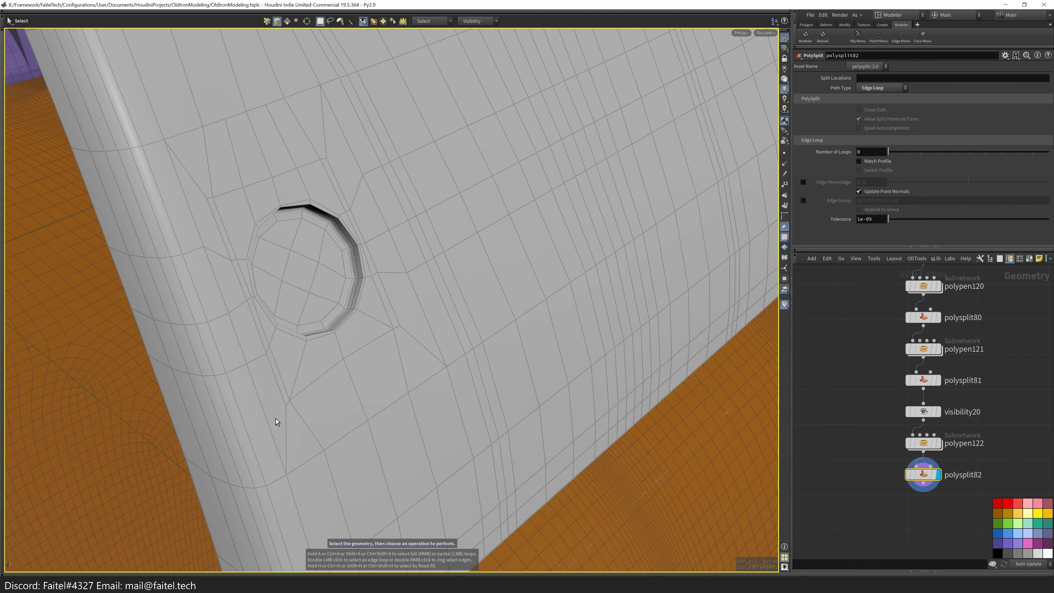
{"action": "key", "text": "q"}
{"action": "left_click_drag", "start_coordinate": [167, 418], "coordinate": [248, 326]}
{"action": "left_click_drag", "start_coordinate": [293, 294], "coordinate": [260, 305]}
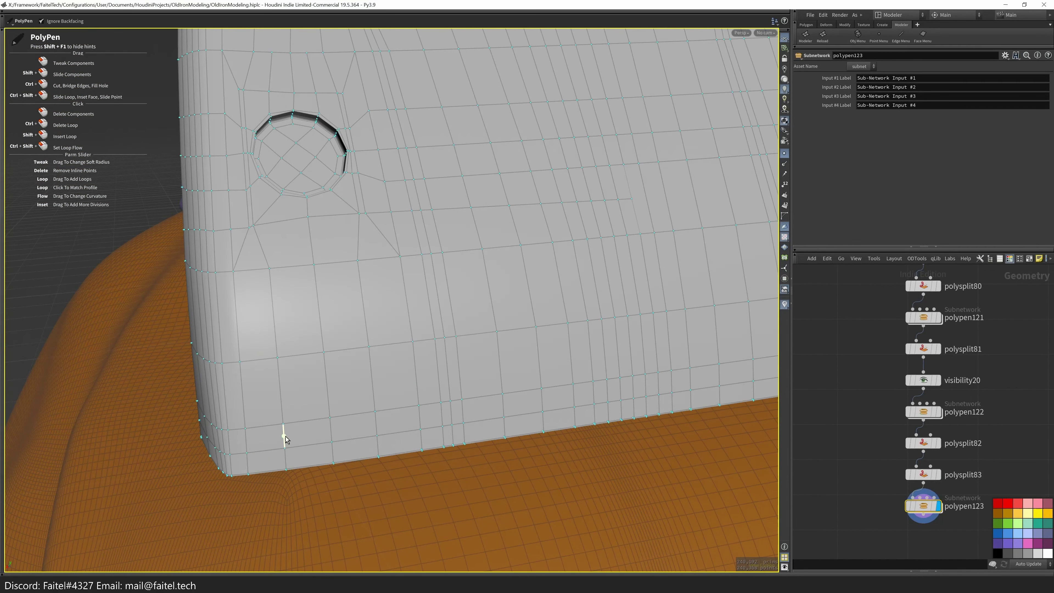
{"action": "scroll", "coordinate": [282, 436], "scroll_direction": "up", "scroll_amount": 3}
{"action": "left_click_drag", "start_coordinate": [271, 482], "coordinate": [349, 234]}
{"action": "left_click_drag", "start_coordinate": [371, 494], "coordinate": [362, 356]}
{"action": "left_click_drag", "start_coordinate": [185, 386], "coordinate": [245, 378]}
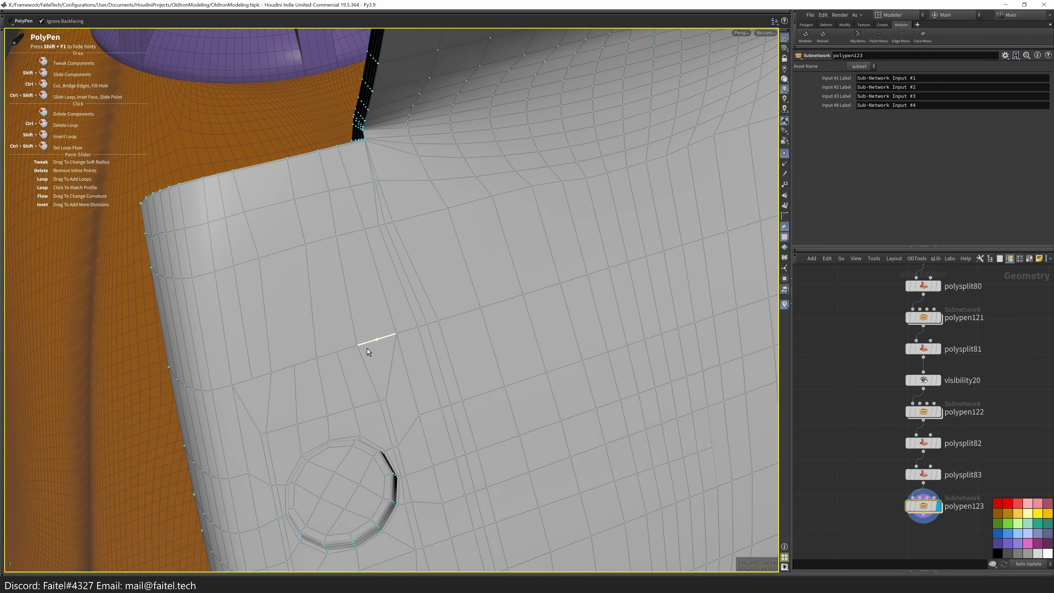
{"action": "left_click_drag", "start_coordinate": [366, 348], "coordinate": [394, 381]}
{"action": "mouse_move", "coordinate": [258, 425]}
{"action": "left_mouse_down"}
{"action": "mouse_move", "coordinate": [271, 424]}
{"action": "mouse_move", "coordinate": [259, 410]}
{"action": "left_mouse_up"}
{"action": "scroll", "coordinate": [258, 410], "scroll_direction": "up", "scroll_amount": 10}
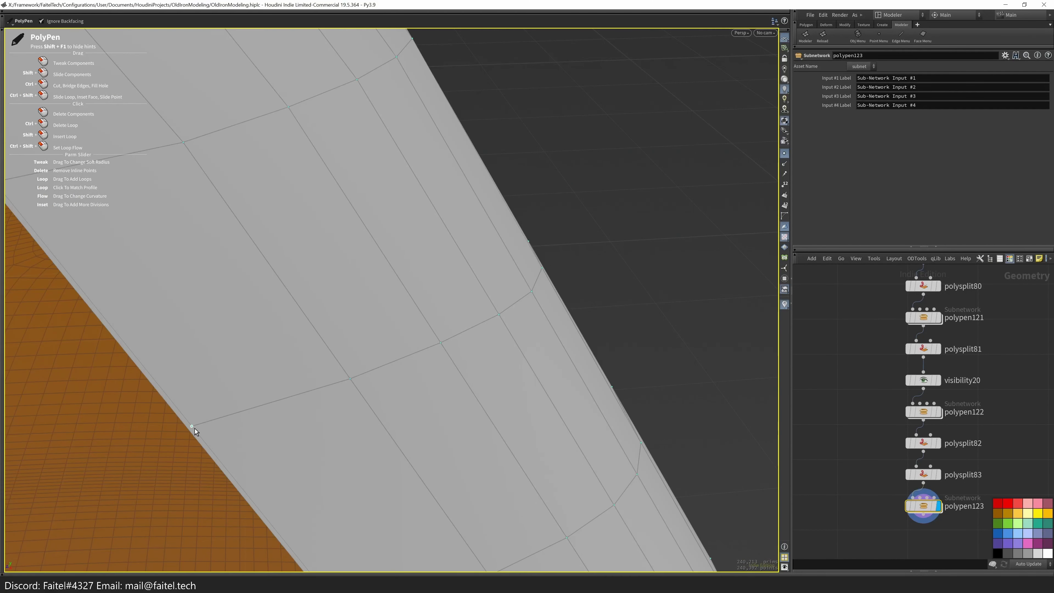
{"action": "left_click_drag", "start_coordinate": [194, 429], "coordinate": [373, 437]}
{"action": "left_click_drag", "start_coordinate": [360, 394], "coordinate": [421, 378]}
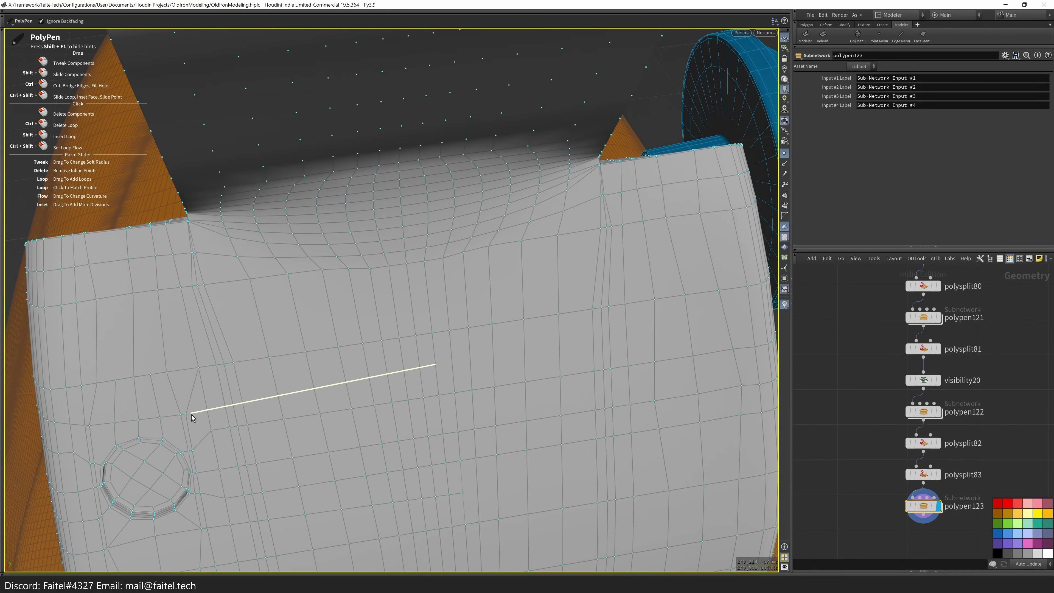
{"action": "left_click_drag", "start_coordinate": [159, 229], "coordinate": [260, 245]}
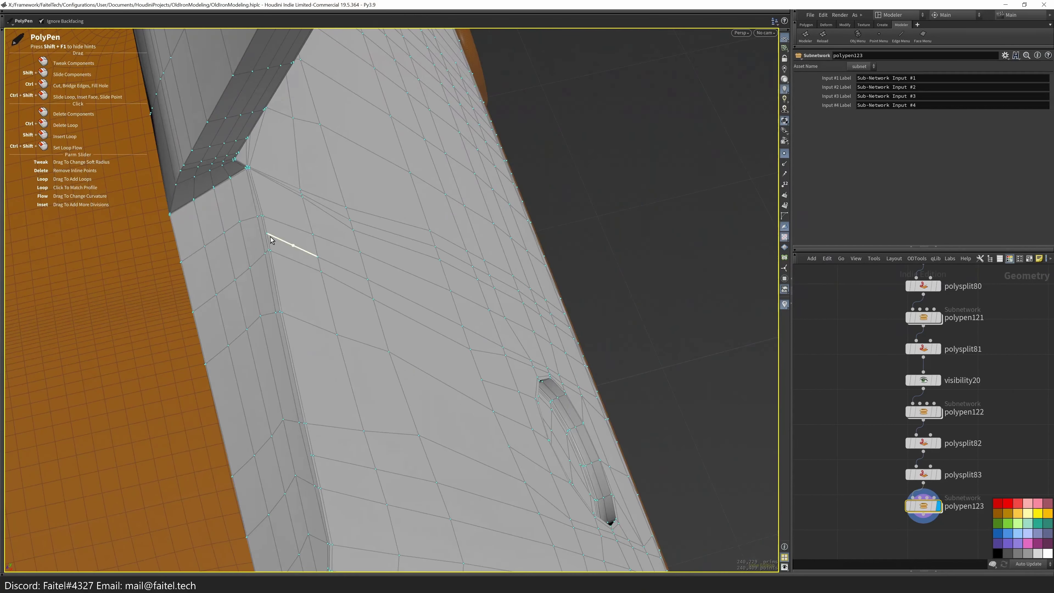
{"action": "left_click_drag", "start_coordinate": [187, 287], "coordinate": [264, 228]}
{"action": "left_click_drag", "start_coordinate": [175, 330], "coordinate": [329, 77]}
{"action": "left_click_drag", "start_coordinate": [188, 365], "coordinate": [388, 389]}
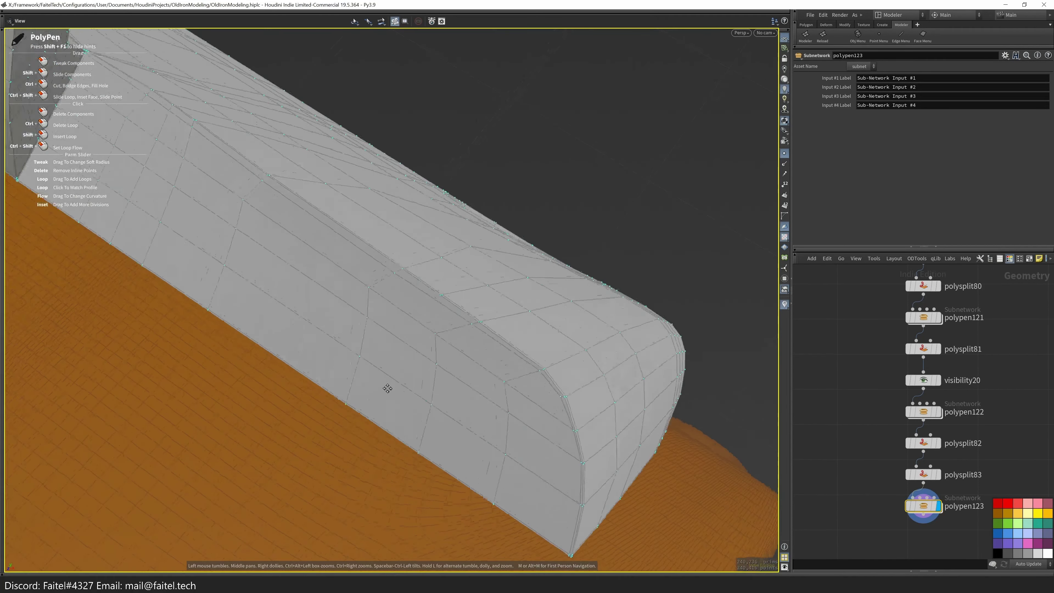
{"action": "scroll", "coordinate": [387, 389], "scroll_direction": "up", "scroll_amount": 5}
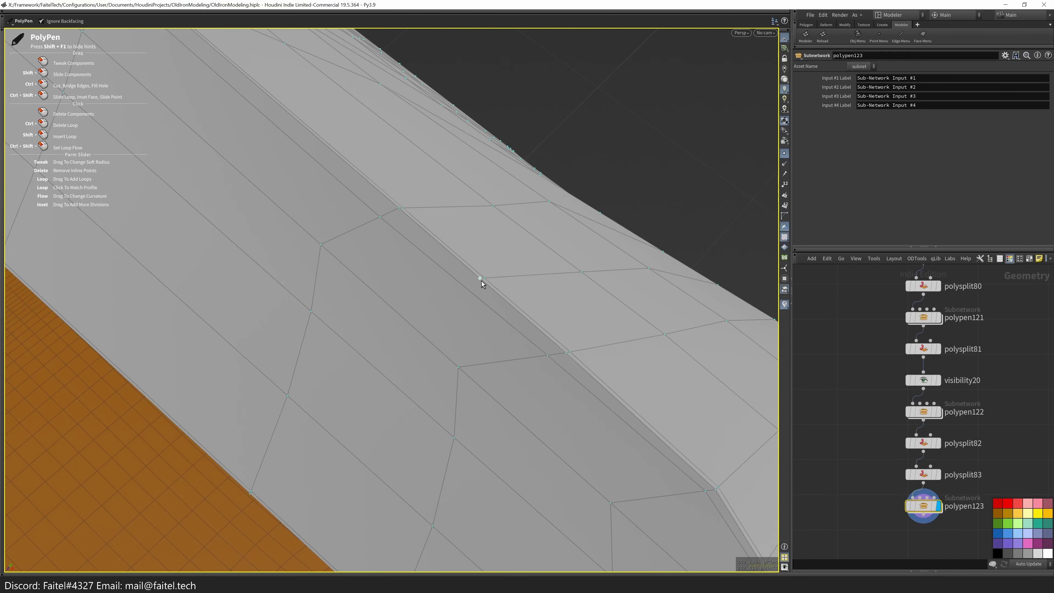
{"action": "left_click", "coordinate": [481, 278]}
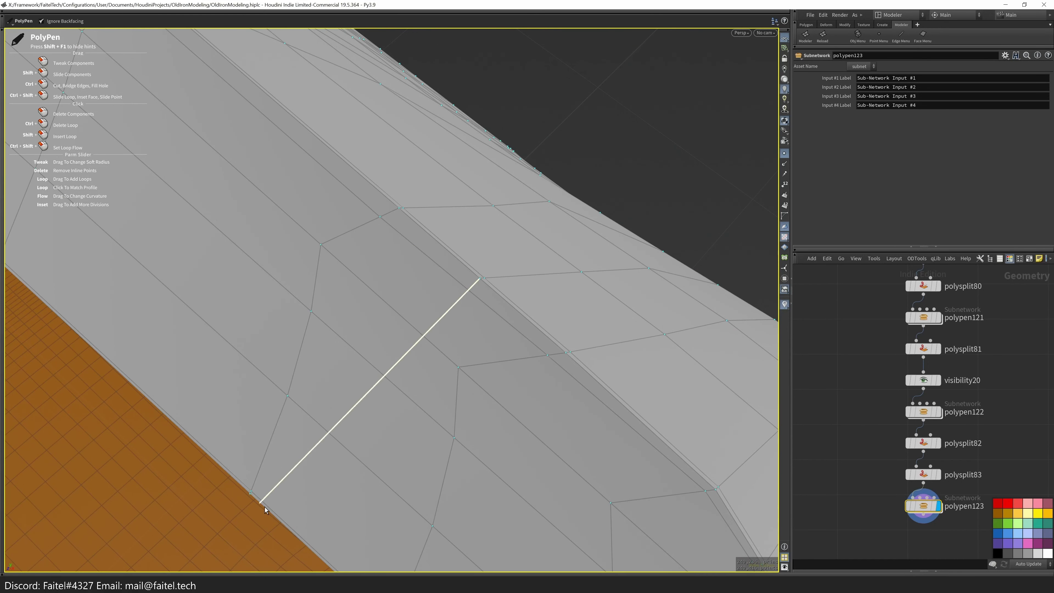
{"action": "left_click_drag", "start_coordinate": [294, 535], "coordinate": [278, 333]}
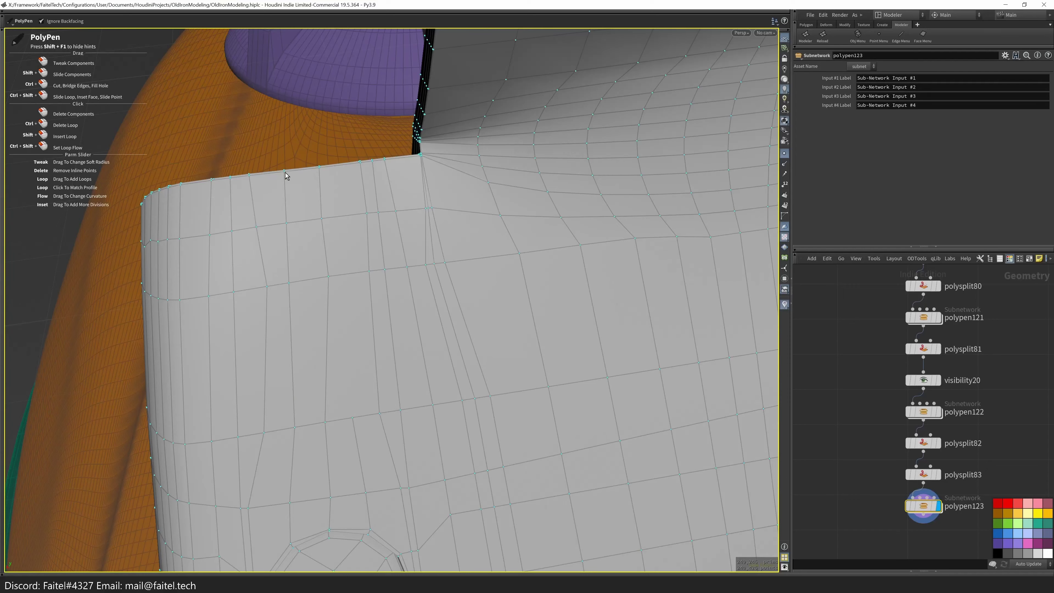
{"action": "left_click_drag", "start_coordinate": [336, 234], "coordinate": [301, 257]}
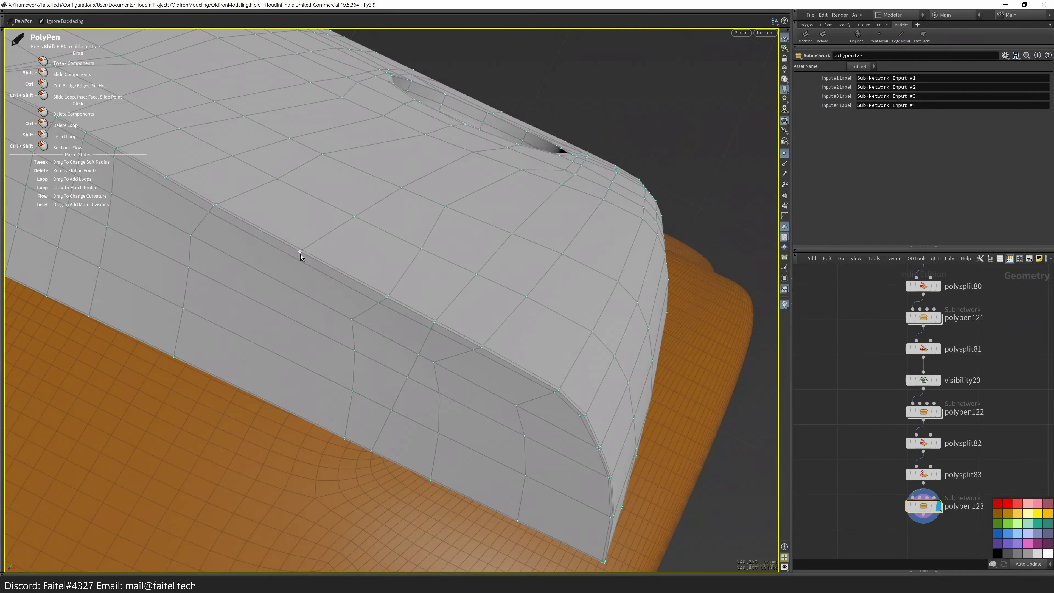
{"action": "middle_click_drag", "start_coordinate": [257, 398], "coordinate": [418, 308]}
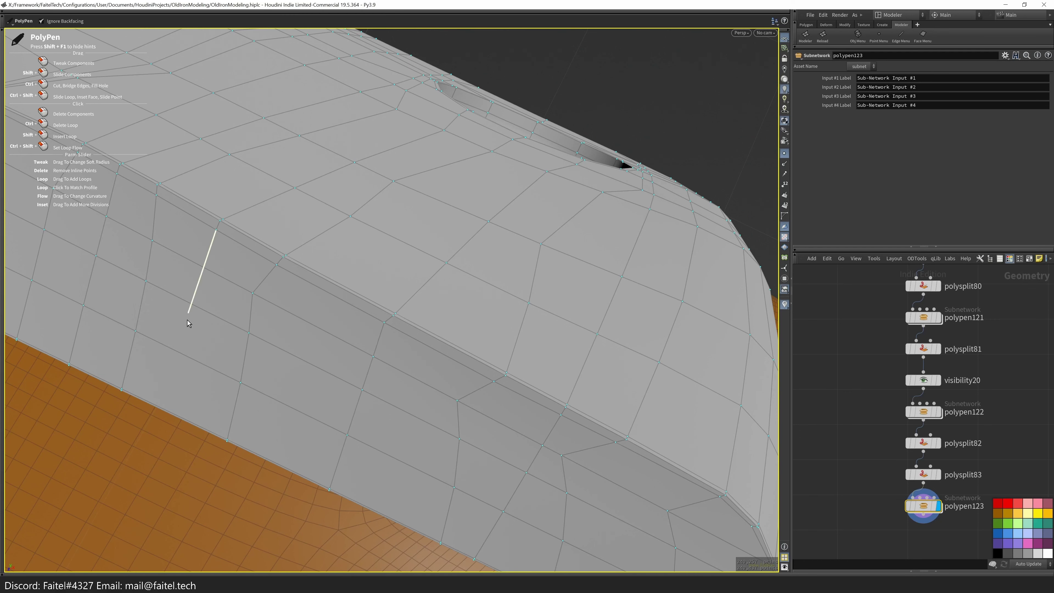
{"action": "scroll", "coordinate": [252, 325], "scroll_direction": "up", "scroll_amount": 3}
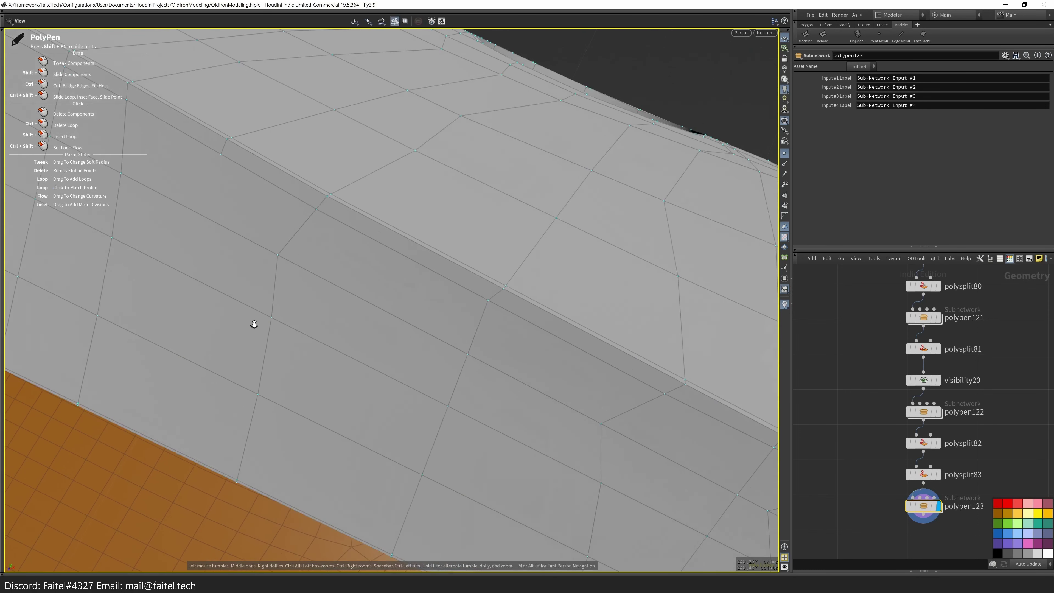
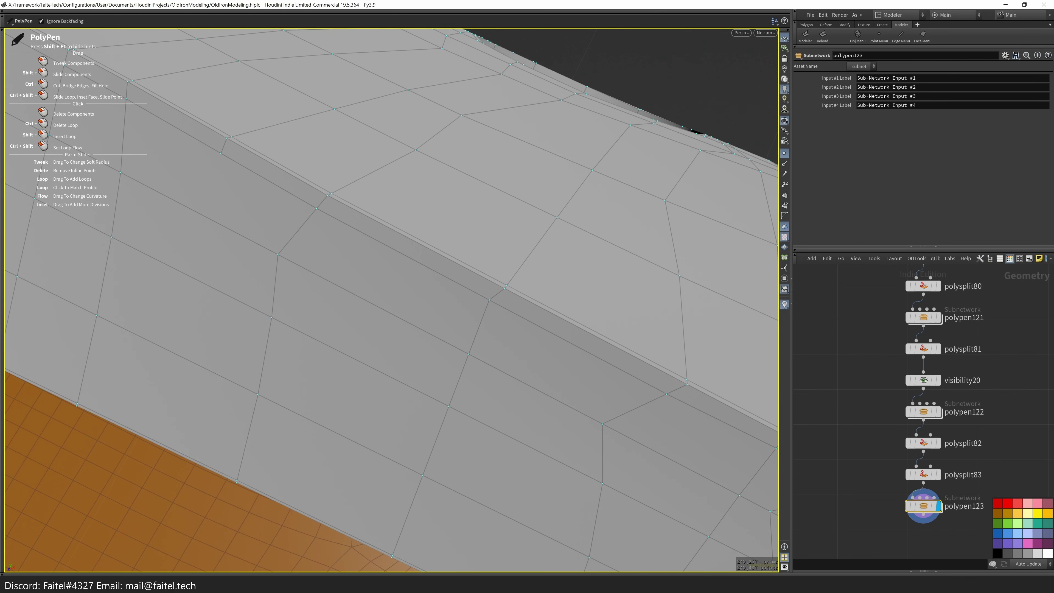
- Inspect the circular hole from several angles and check the subdivided smooth preview
{"action": "scroll", "coordinate": [215, 384], "scroll_direction": "down", "scroll_amount": 5}
{"action": "left_click_drag", "start_coordinate": [215, 384], "coordinate": [400, 290], "text": "alt"}
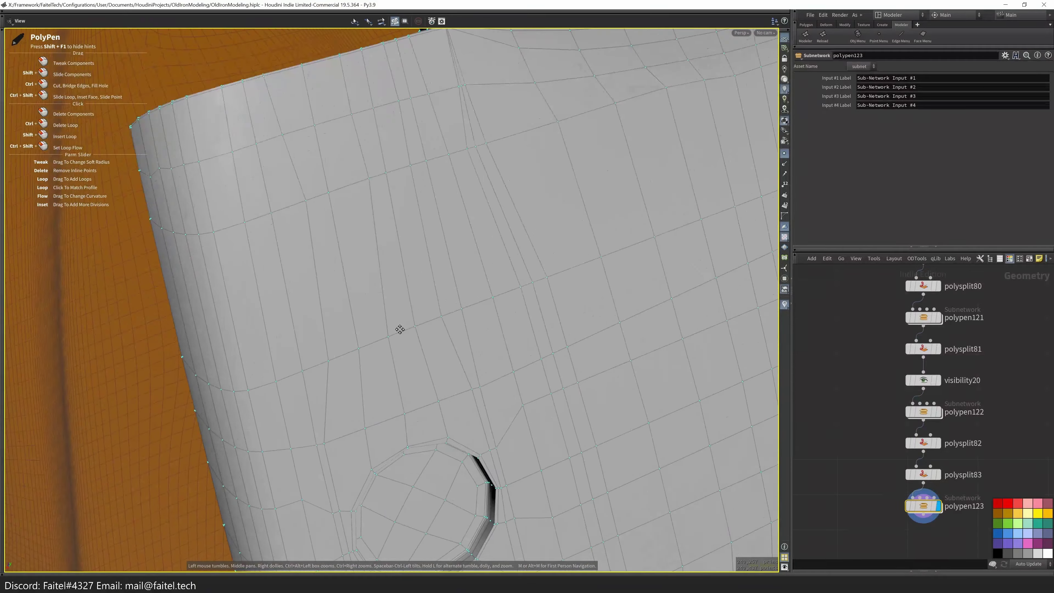
{"action": "scroll", "coordinate": [482, 242], "scroll_direction": "up", "scroll_amount": 5}
{"action": "left_click_drag", "start_coordinate": [482, 242], "coordinate": [405, 335], "text": "alt"}
{"action": "scroll", "coordinate": [576, 369], "scroll_direction": "up", "scroll_amount": 5}
{"action": "scroll", "coordinate": [240, 252], "scroll_direction": "down", "scroll_amount": 5}
{"action": "left_click_drag", "start_coordinate": [240, 252], "coordinate": [287, 358], "text": "alt"}
{"action": "scroll", "coordinate": [330, 416], "scroll_direction": "up", "scroll_amount": 3}
{"action": "scroll", "coordinate": [329, 415], "scroll_direction": "down", "scroll_amount": 5}
{"action": "left_click_drag", "start_coordinate": [330, 416], "coordinate": [414, 294], "text": "alt"}
{"action": "scroll", "coordinate": [396, 452], "scroll_direction": "up", "scroll_amount": 2}
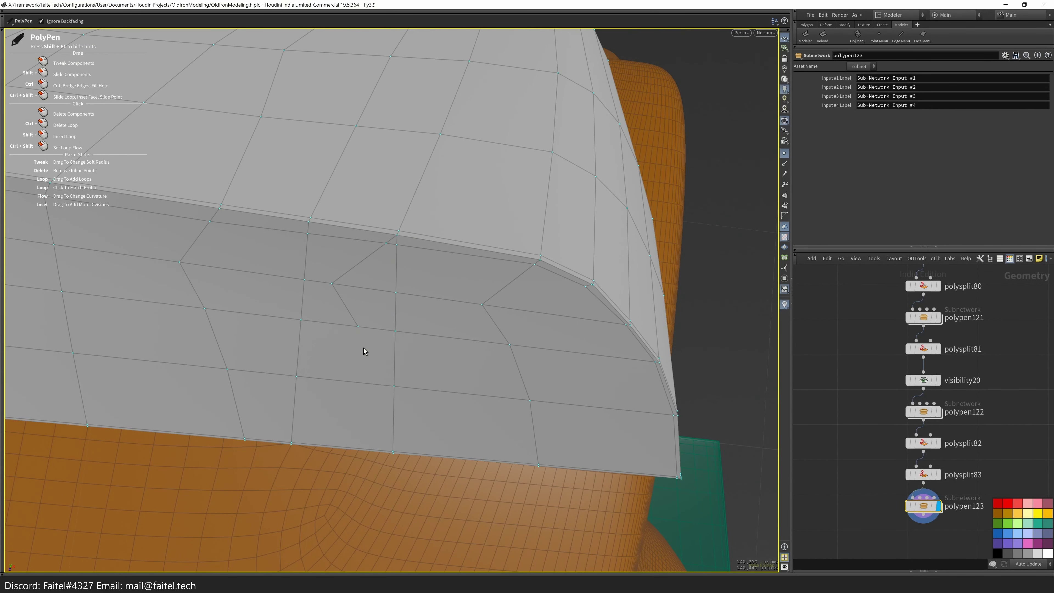
{"action": "left_click_drag", "start_coordinate": [393, 243], "coordinate": [490, 266], "text": "alt"}
{"action": "scroll", "coordinate": [326, 443], "scroll_direction": "up", "scroll_amount": 2}
{"action": "left_click_drag", "start_coordinate": [304, 542], "coordinate": [450, 366], "text": "alt"}
{"action": "key", "text": "alt+grave"}
{"action": "key", "text": "Escape"}
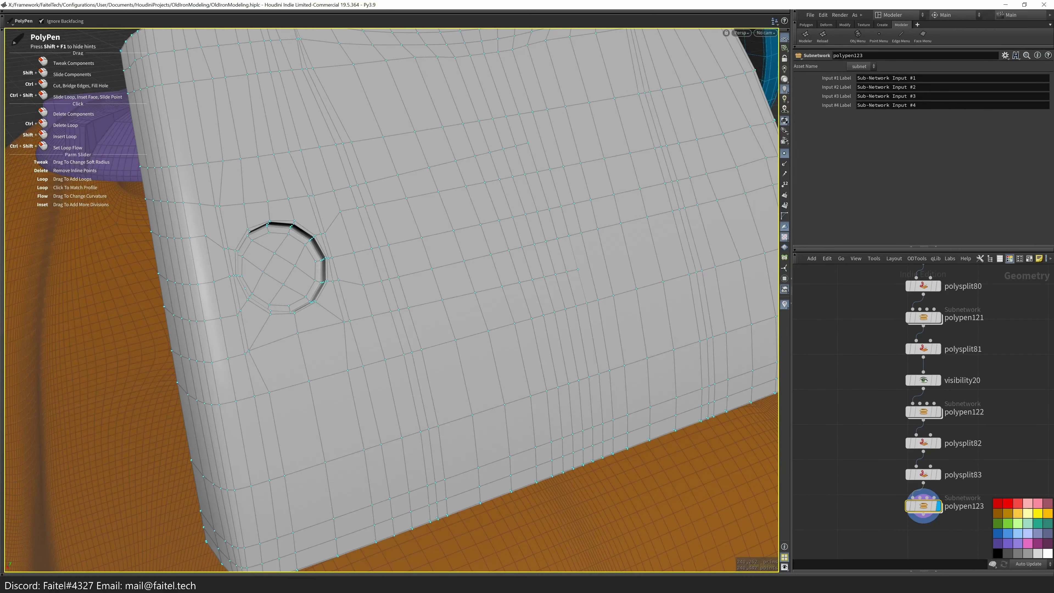
- Slide one vertical edge on the white panel sideways with Grab (edit107), then resume PolyPen
{"action": "scroll", "coordinate": [340, 275], "scroll_direction": "up", "scroll_amount": 3}
{"action": "left_click_drag", "start_coordinate": [340, 275], "coordinate": [426, 384], "text": "alt"}
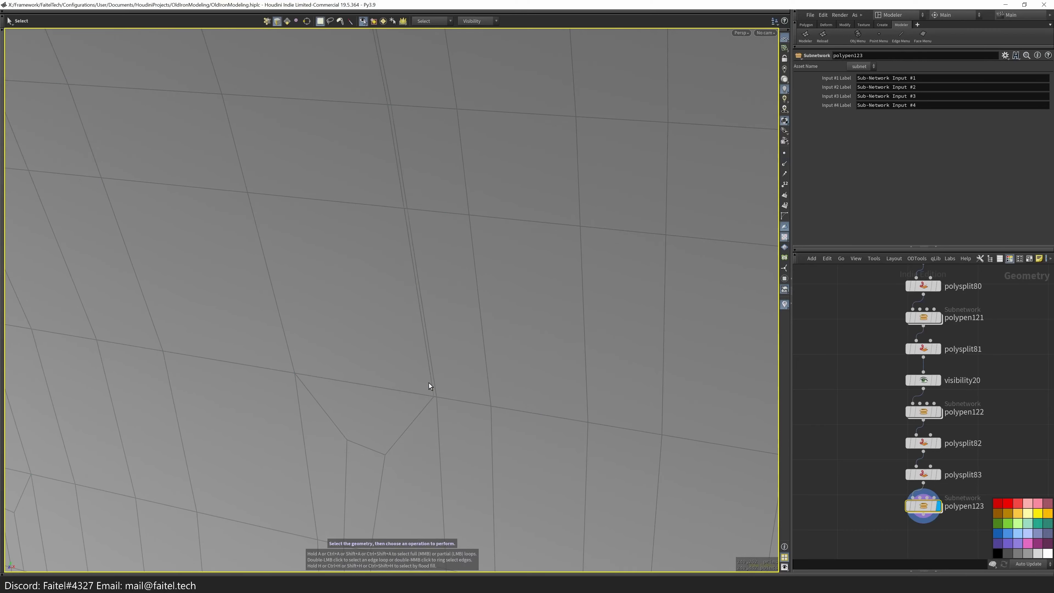
{"action": "scroll", "coordinate": [288, 276], "scroll_direction": "down", "scroll_amount": 2}
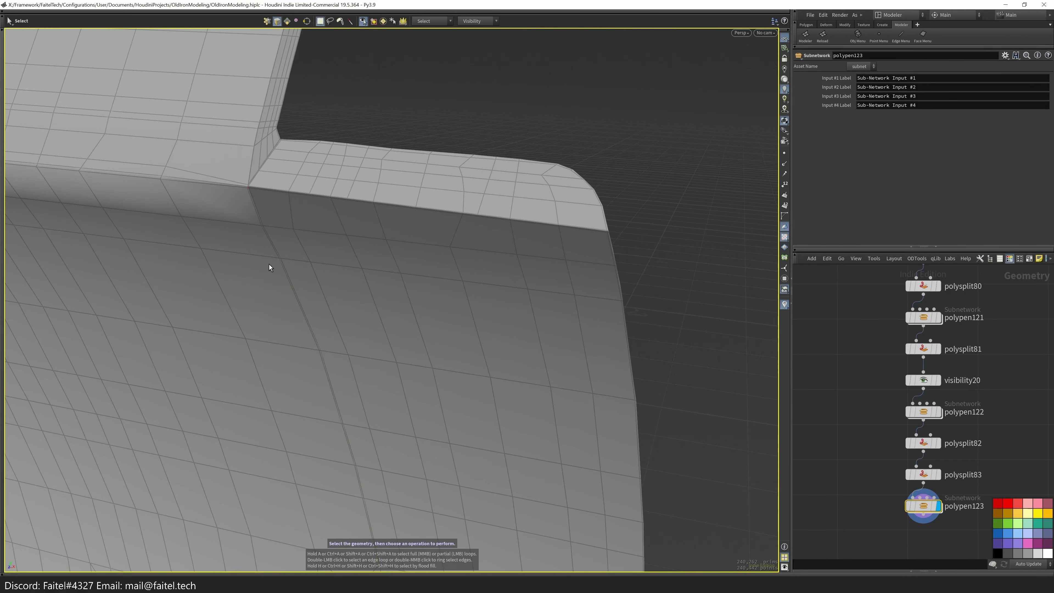
{"action": "double_click", "coordinate": [278, 257]}
{"action": "left_click_drag", "start_coordinate": [278, 257], "coordinate": [362, 177], "text": "alt"}
{"action": "left_click", "coordinate": [400, 413]}
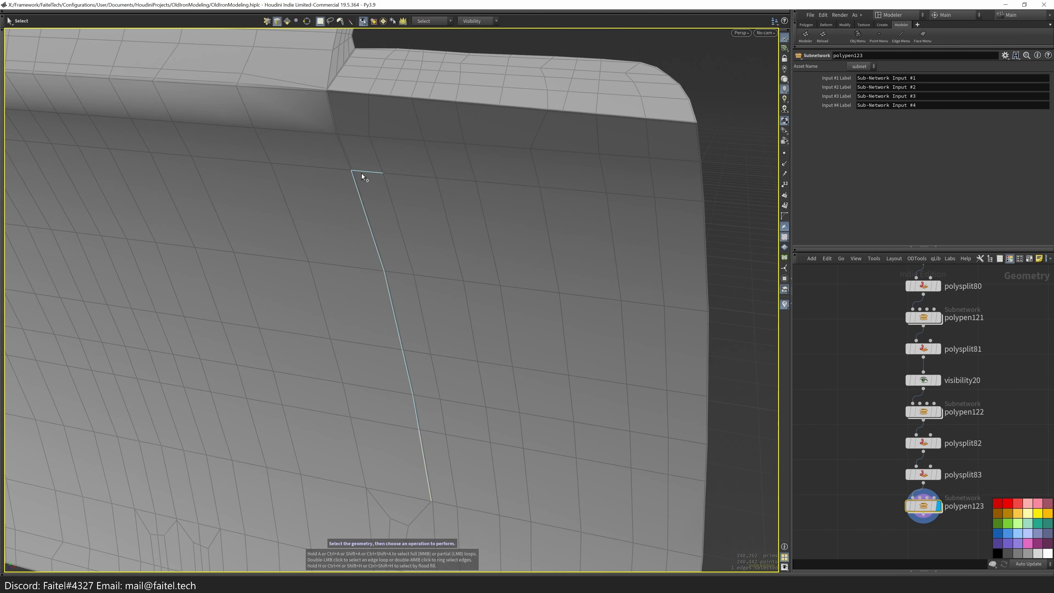
{"action": "key", "text": "g"}
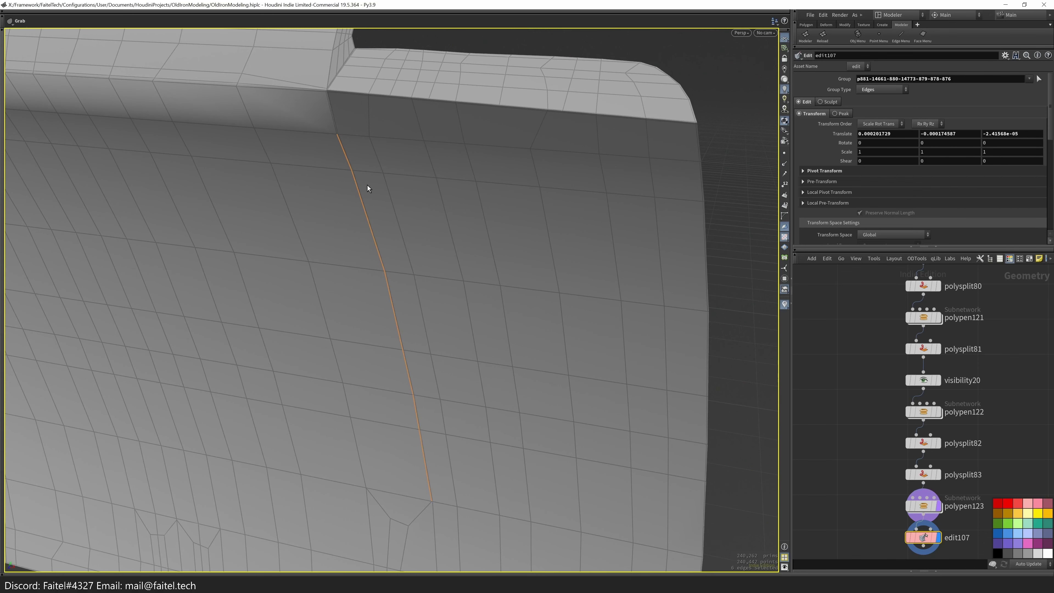
{"action": "left_click_drag", "start_coordinate": [472, 458], "coordinate": [120, 281], "text": "alt"}
{"action": "key", "text": "p"}
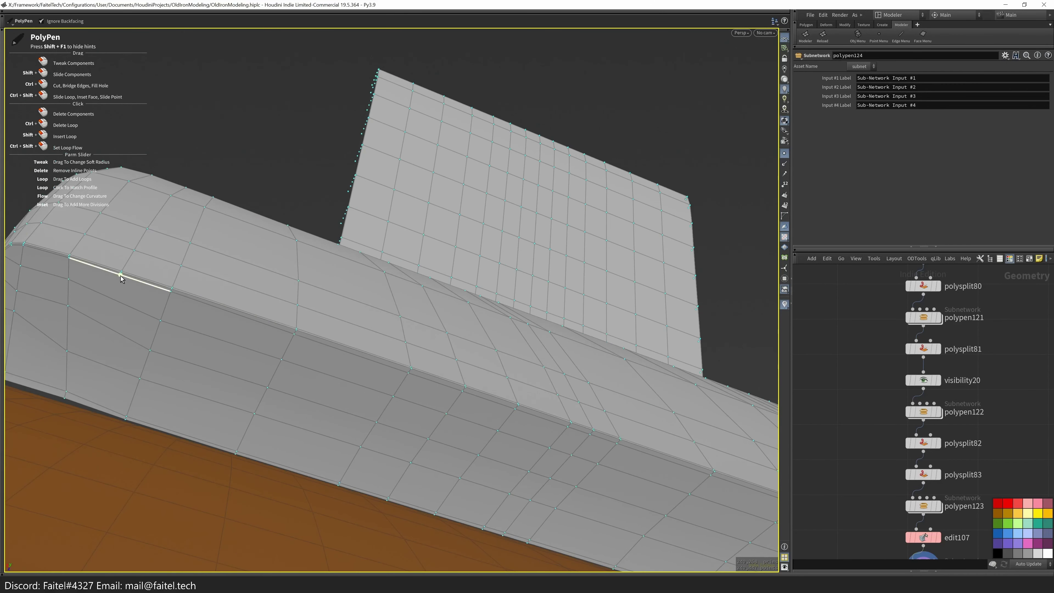
- Mirror the front panel with Mirror (mirror62) so the round hole repeats
{"action": "scroll", "coordinate": [121, 280], "scroll_direction": "up", "scroll_amount": 2}
{"action": "left_click_drag", "start_coordinate": [76, 503], "coordinate": [384, 397], "text": "alt"}
{"action": "left_click_drag", "start_coordinate": [326, 333], "coordinate": [339, 404], "text": "alt"}
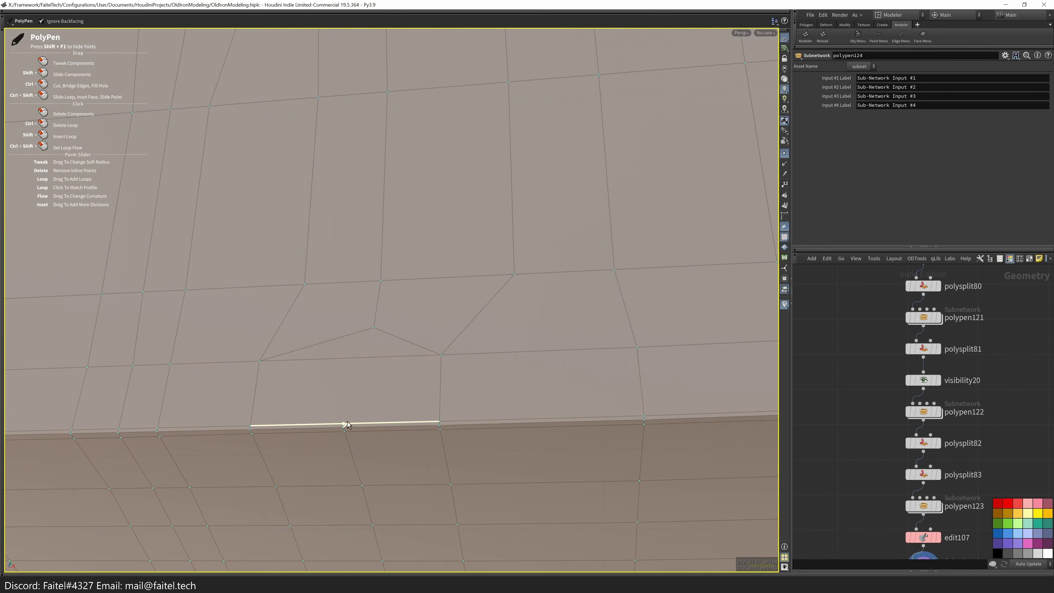
{"action": "left_click_drag", "start_coordinate": [350, 336], "coordinate": [457, 444], "text": "alt"}
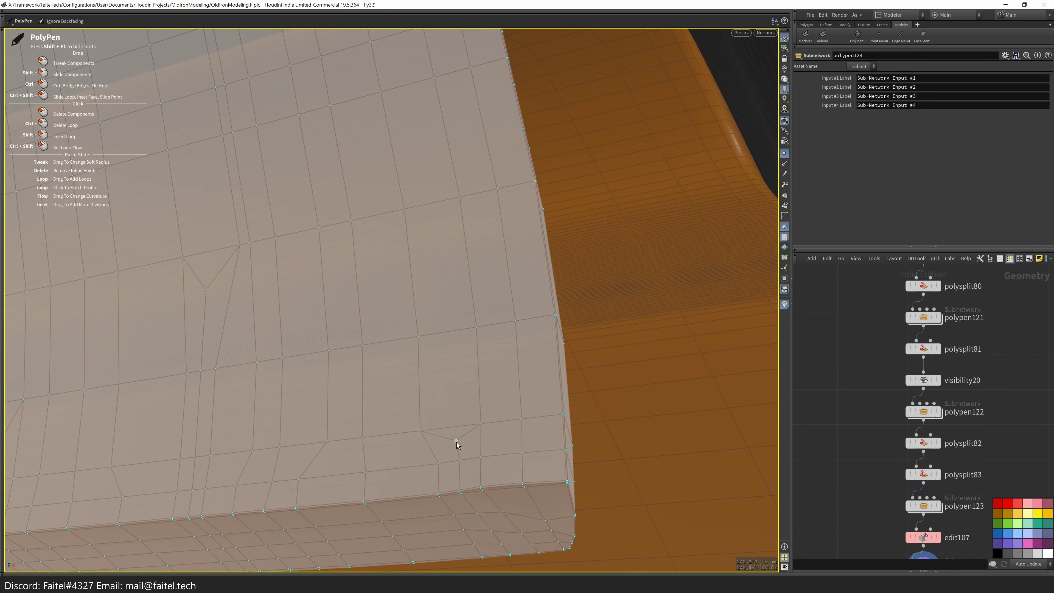
{"action": "left_click_drag", "start_coordinate": [431, 209], "coordinate": [475, 405], "text": "alt"}
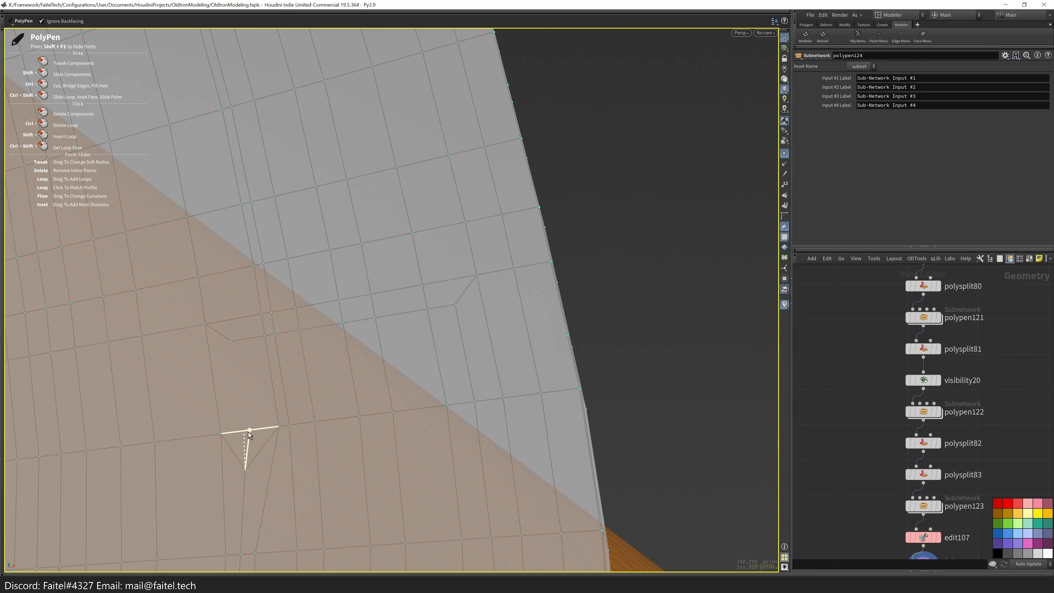
{"action": "left_click_drag", "start_coordinate": [232, 452], "coordinate": [325, 412], "text": "alt"}
{"action": "right_click_drag", "start_coordinate": [324, 412], "coordinate": [256, 432], "text": "alt"}
{"action": "right_click_drag", "start_coordinate": [335, 466], "coordinate": [231, 459], "text": "alt"}
{"action": "key", "text": "space"}
{"action": "left_click_drag", "start_coordinate": [560, 489], "coordinate": [365, 349], "text": "alt"}
{"action": "key", "text": "space"}
{"action": "left_click", "coordinate": [526, 537]}
- Cut two new edges near the hole's top rim and delete the stray diagonal edge
{"action": "left_click_drag", "start_coordinate": [348, 449], "coordinate": [229, 302], "text": "alt"}
{"action": "left_click_drag", "start_coordinate": [405, 336], "coordinate": [522, 251], "text": "alt"}
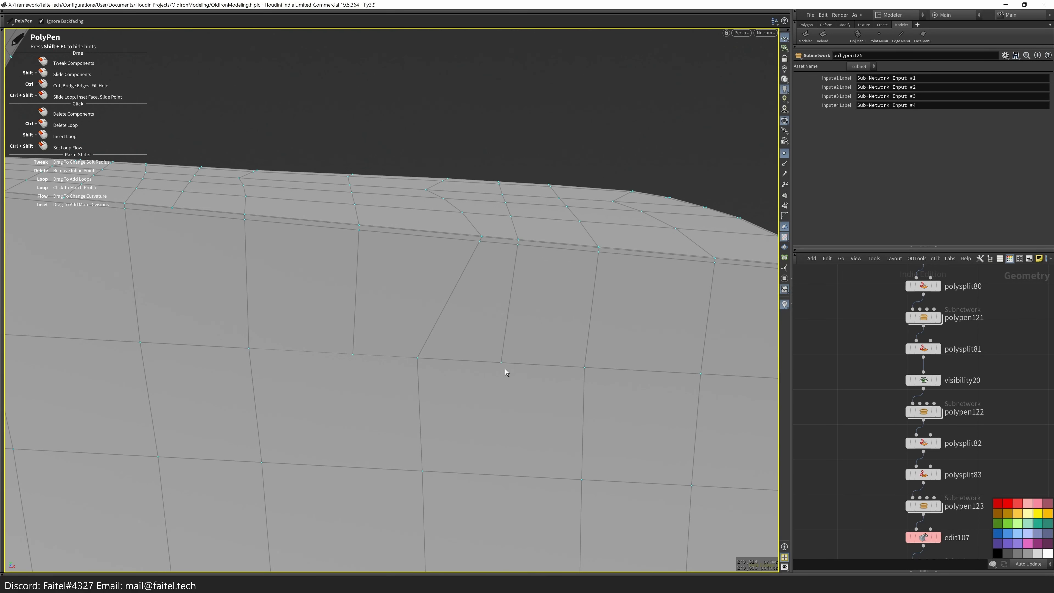
{"action": "left_click_drag", "start_coordinate": [460, 461], "coordinate": [350, 287], "text": "alt"}
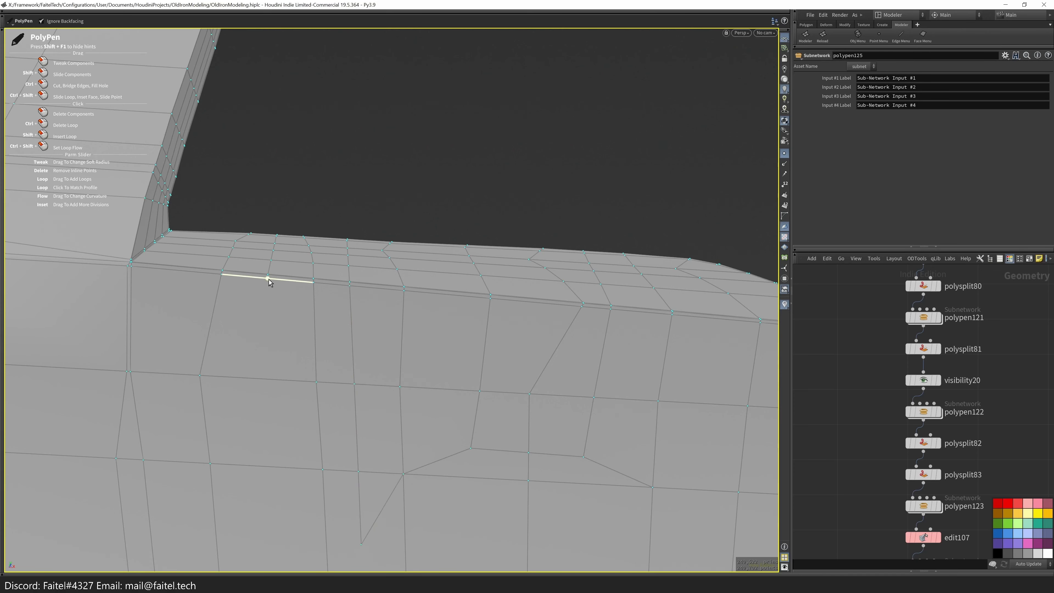
{"action": "scroll", "coordinate": [275, 283], "scroll_direction": "up", "scroll_amount": 4}
{"action": "left_click", "coordinate": [256, 482], "text": "ctrl"}
{"action": "left_click_drag", "start_coordinate": [255, 482], "coordinate": [278, 168], "text": "alt"}
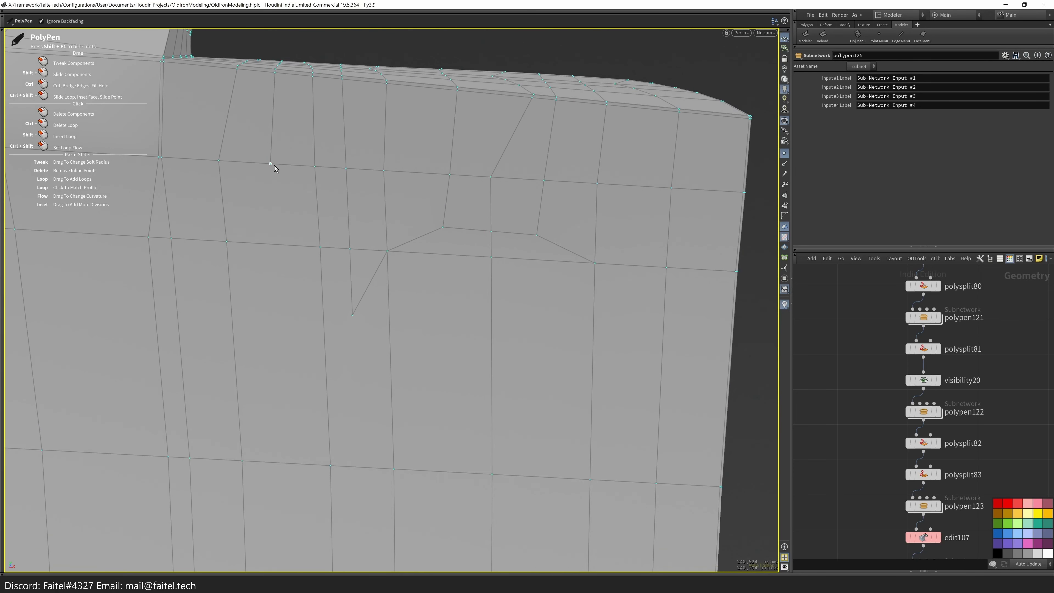
{"action": "left_click", "coordinate": [358, 419]}
{"action": "left_click_drag", "start_coordinate": [358, 419], "coordinate": [348, 353], "text": "alt"}
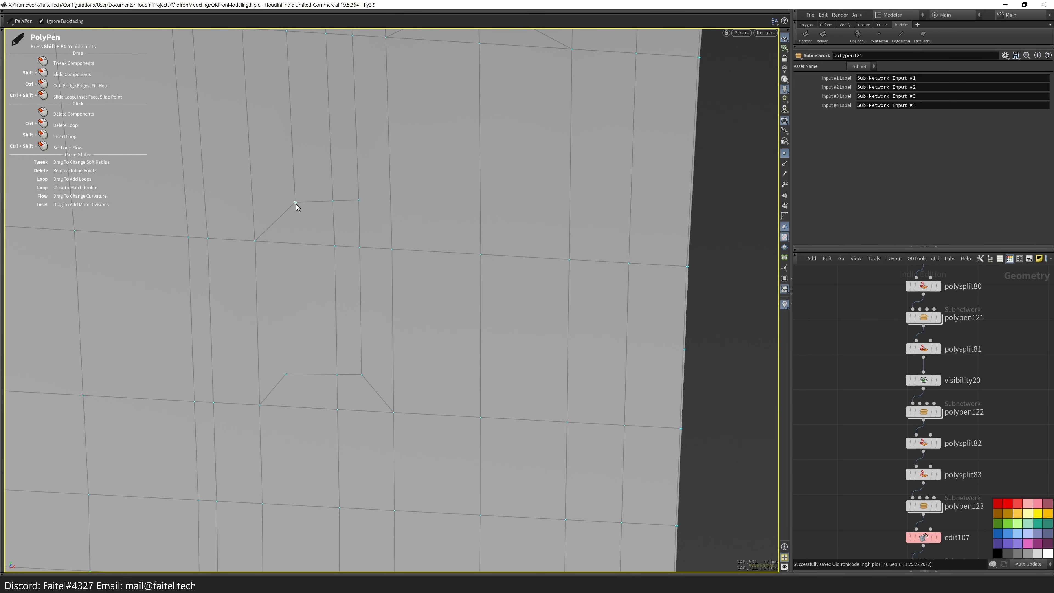
{"action": "left_click", "coordinate": [282, 218]}
{"action": "left_click_drag", "start_coordinate": [282, 218], "coordinate": [374, 249], "text": "alt"}
- Check the two clean circular holes in the subdivided smooth preview
{"action": "key", "text": "Tab"}
{"action": "left_click", "coordinate": [263, 111]}
{"action": "left_click_drag", "start_coordinate": [268, 116], "coordinate": [344, 358], "text": "alt"}
{"action": "key", "text": "Escape"}
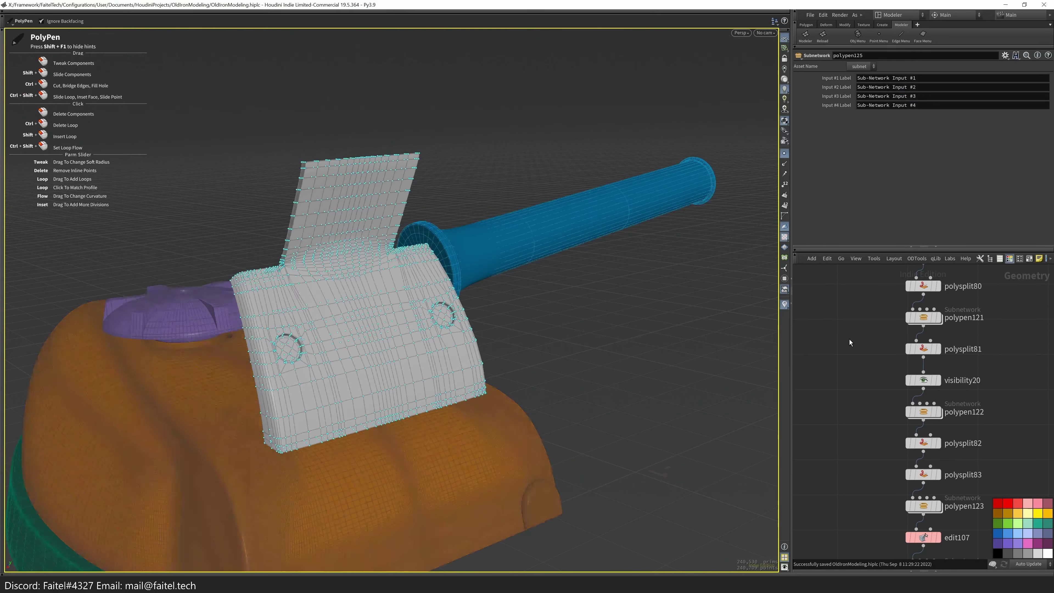
- Remove the unused polypen125 node and unhide the full white shell with Visibility
{"action": "scroll", "coordinate": [852, 457], "scroll_direction": "up", "scroll_amount": 5}
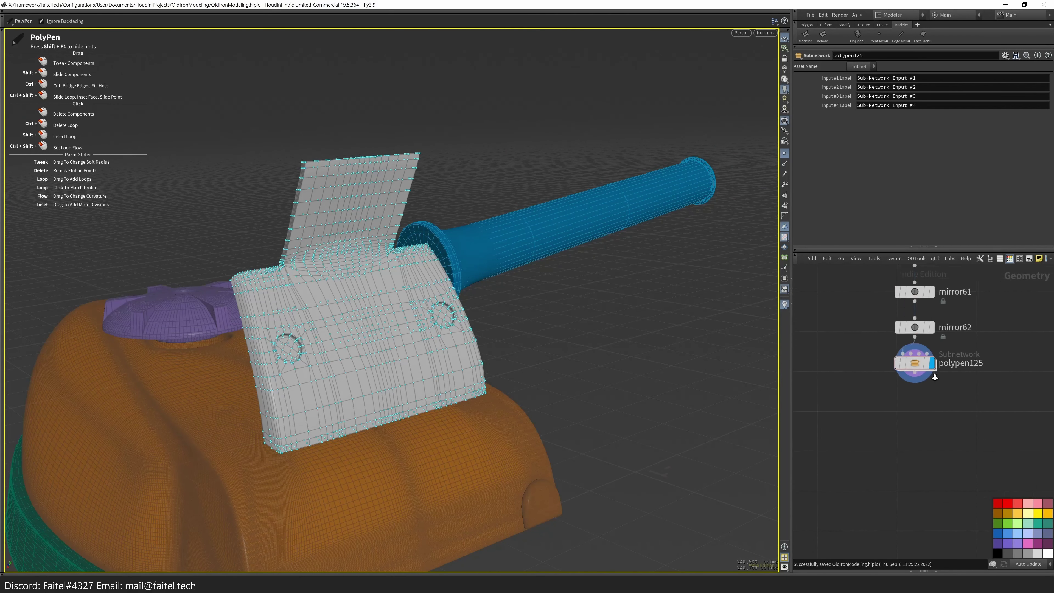
{"action": "middle_click_drag", "start_coordinate": [935, 377], "coordinate": [899, 425]}
{"action": "key", "text": "alt+x"}
{"action": "key", "text": "Tab"}
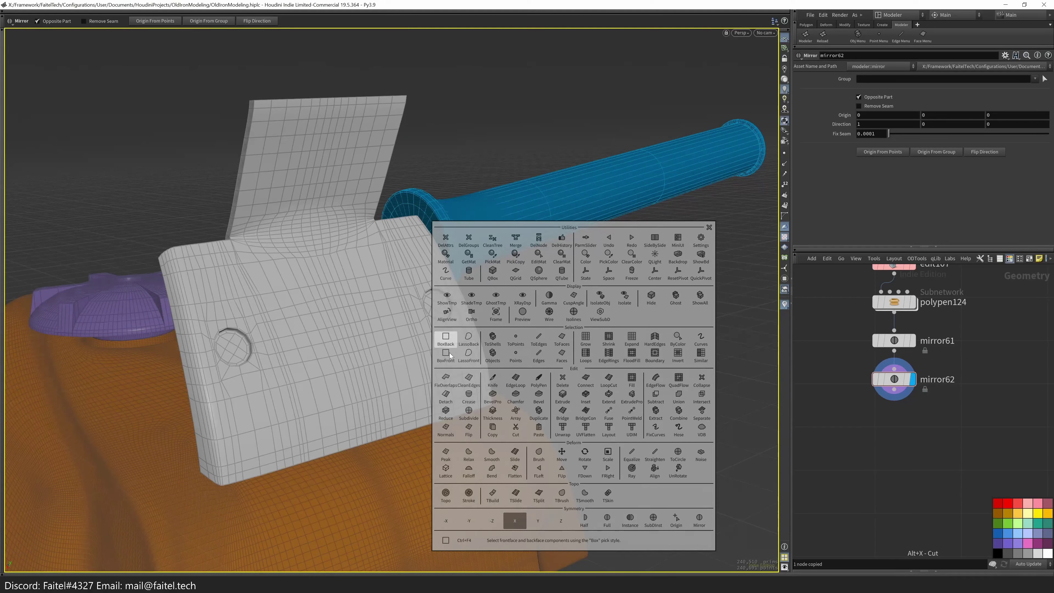
{"action": "left_click", "coordinate": [523, 315]}
{"action": "key", "text": "ctrl+z"}
{"action": "key", "text": "Tab"}
{"action": "left_click", "coordinate": [601, 297]}
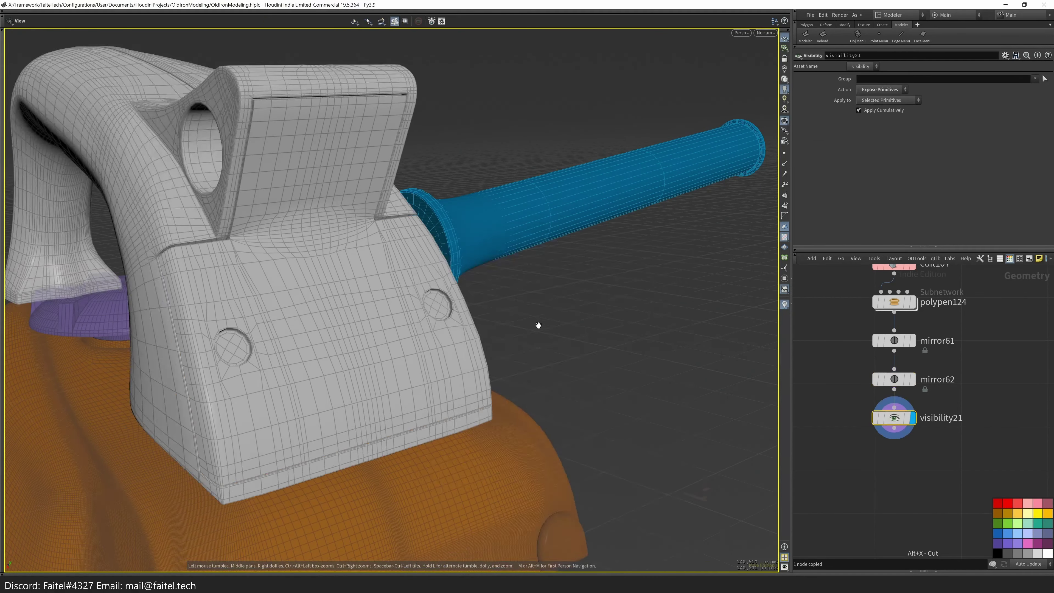
- Select the disc faces in the handle opening, grow the selection twice, and delete them (blast34)
{"action": "left_click_drag", "start_coordinate": [324, 348], "coordinate": [430, 201]}
{"action": "left_click_drag", "start_coordinate": [465, 164], "coordinate": [388, 307]}
{"action": "left_click", "coordinate": [368, 245]}
{"action": "key", "text": "Tab"}
{"action": "left_click", "coordinate": [361, 334]}
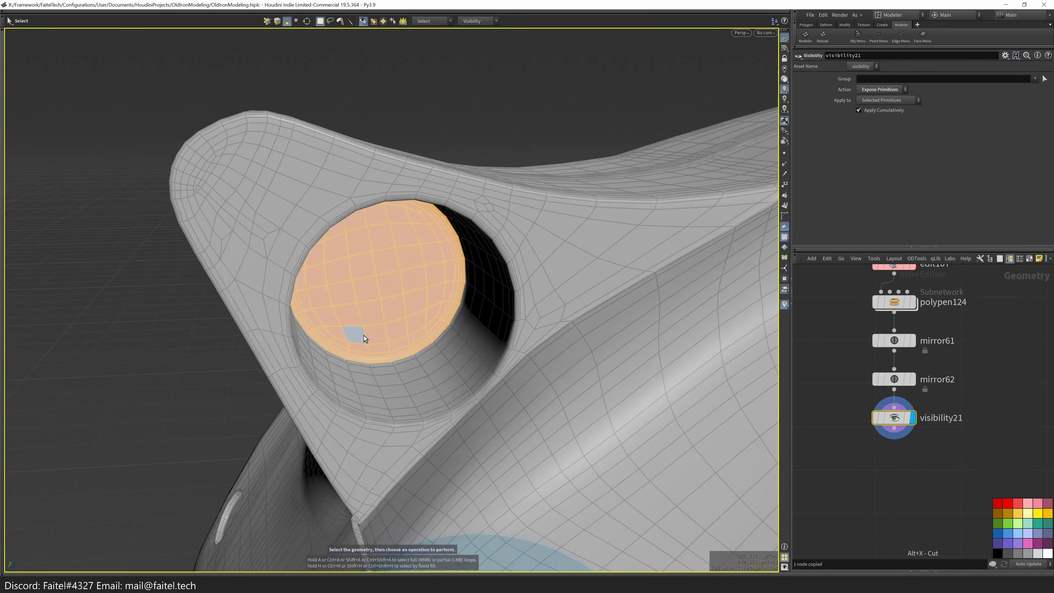
{"action": "key", "text": "Tab"}
{"action": "left_click", "coordinate": [363, 338]}
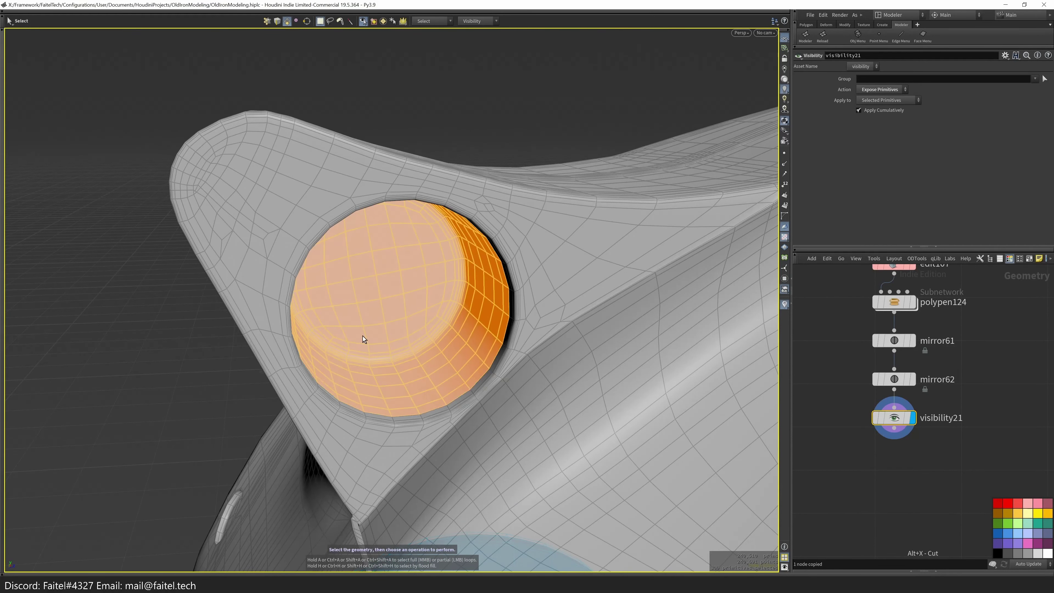
{"action": "scroll", "coordinate": [522, 245], "scroll_direction": "up", "scroll_amount": 5}
{"action": "key", "text": "Delete"}
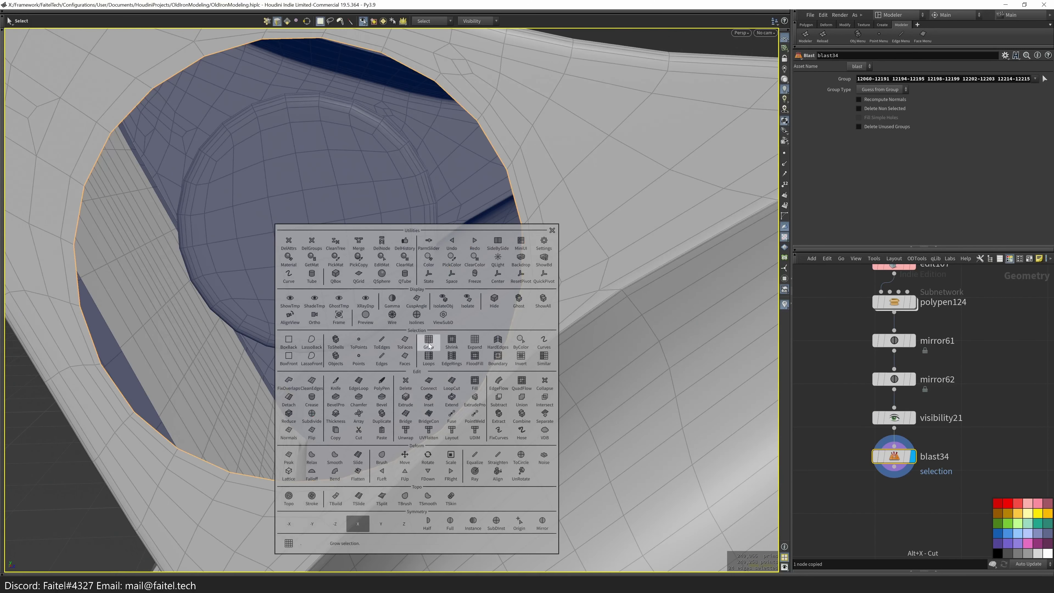
- Fill the opened hole with PolyFill using the Edge Loop option
{"action": "left_click", "coordinate": [475, 389]}
{"action": "left_click", "coordinate": [880, 89]}
{"action": "left_click", "coordinate": [803, 137]}
{"action": "scroll", "coordinate": [496, 274], "scroll_direction": "down", "scroll_amount": 5}
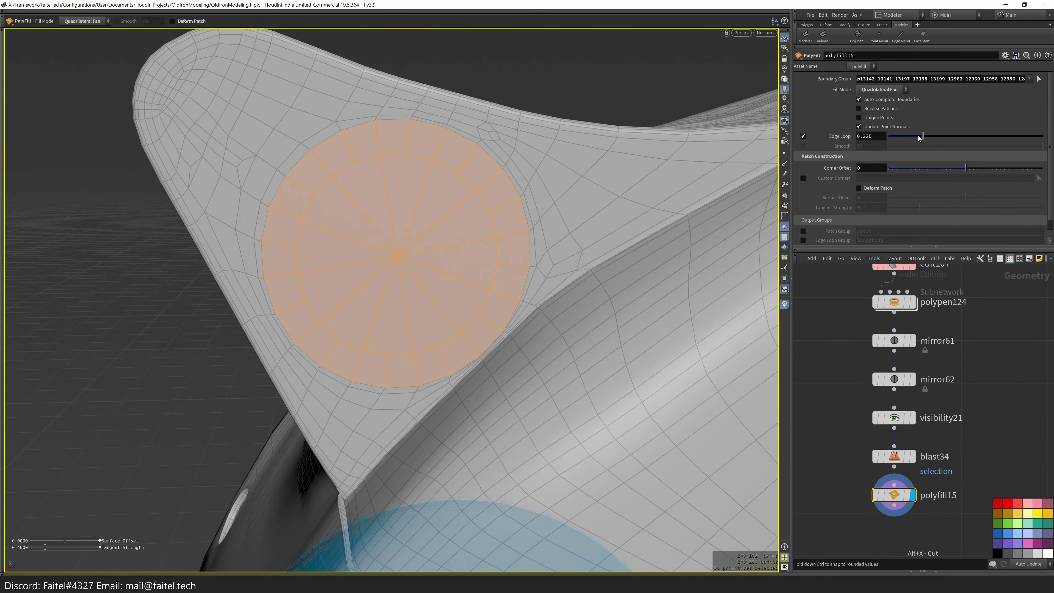
{"action": "key", "text": "Escape"}
- Review the smoothed subdivided iron, then step back to the filled-hole result
{"action": "left_click_drag", "start_coordinate": [558, 243], "coordinate": [478, 280]}
{"action": "left_click", "coordinate": [409, 234]}
{"action": "left_click_drag", "start_coordinate": [409, 234], "coordinate": [354, 276]}
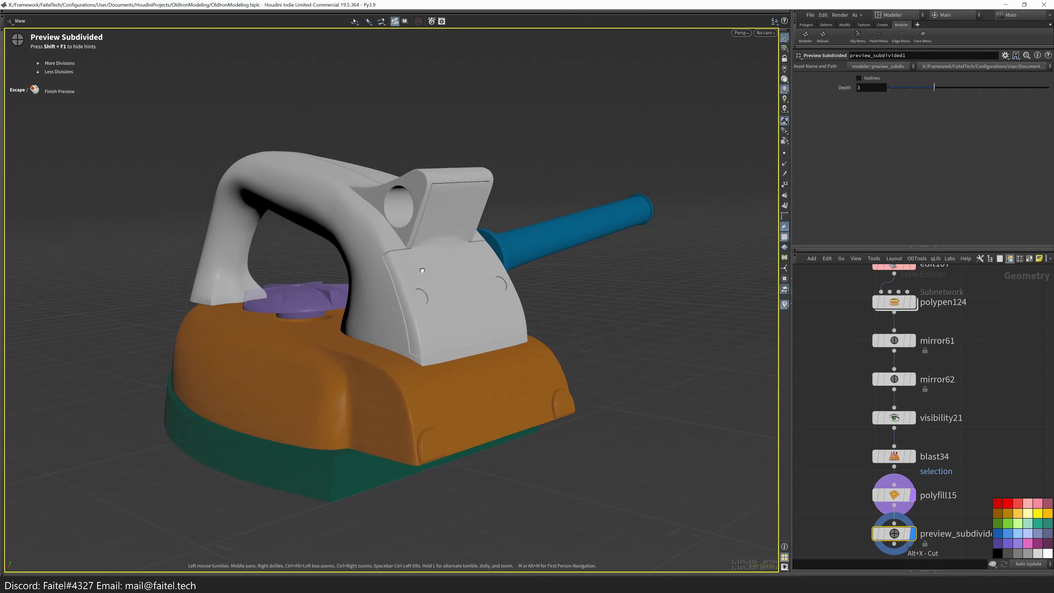
{"action": "left_click_drag", "start_coordinate": [424, 296], "coordinate": [323, 236]}
{"action": "scroll", "coordinate": [365, 254], "scroll_direction": "down", "scroll_amount": 5}
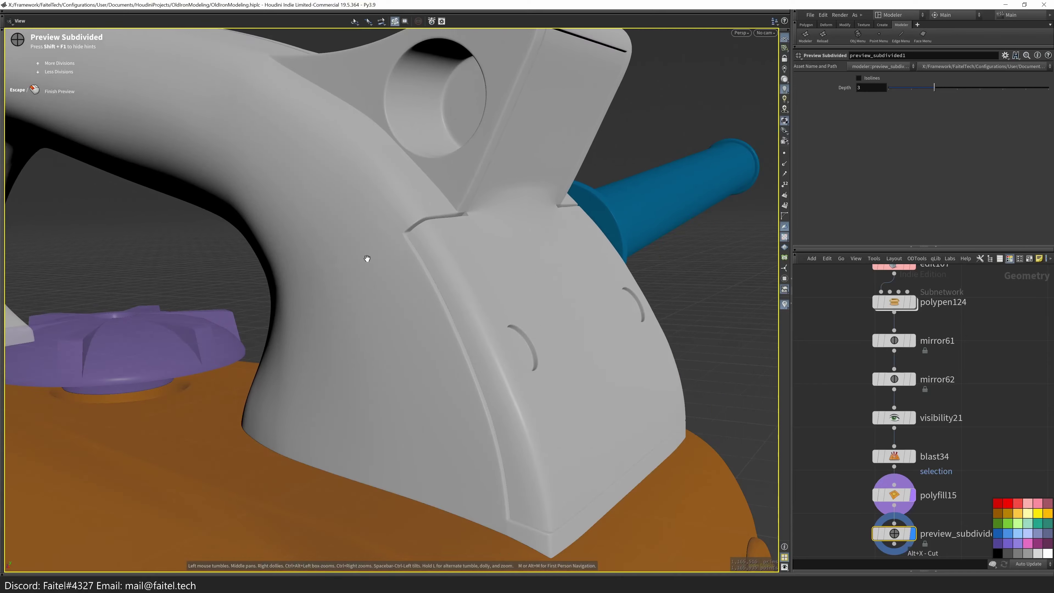
{"action": "key", "text": "Escape"}
{"action": "key", "text": "p"}
{"action": "scroll", "coordinate": [480, 177], "scroll_direction": "up", "scroll_amount": 6}
{"action": "left_click_drag", "start_coordinate": [458, 200], "coordinate": [514, 219]}
{"action": "key", "text": "ctrl+z"}
- Insert an edge loop around the handle with PolyPen's Edge Loop mode
{"action": "key", "text": "p"}
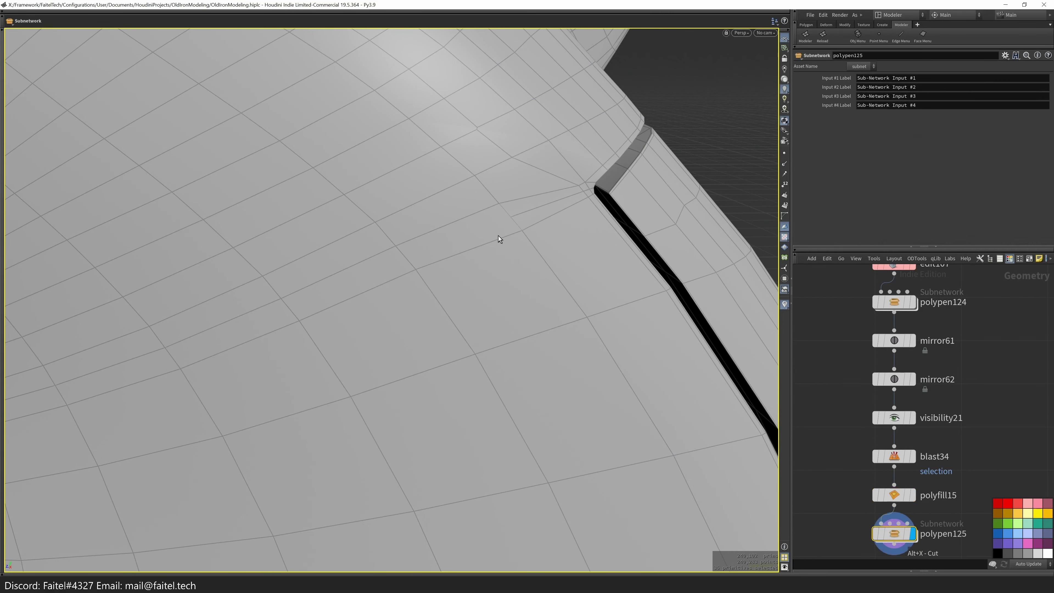
{"action": "left_click_drag", "start_coordinate": [418, 257], "coordinate": [520, 281]}
{"action": "scroll", "coordinate": [493, 293], "scroll_direction": "down", "scroll_amount": 3}
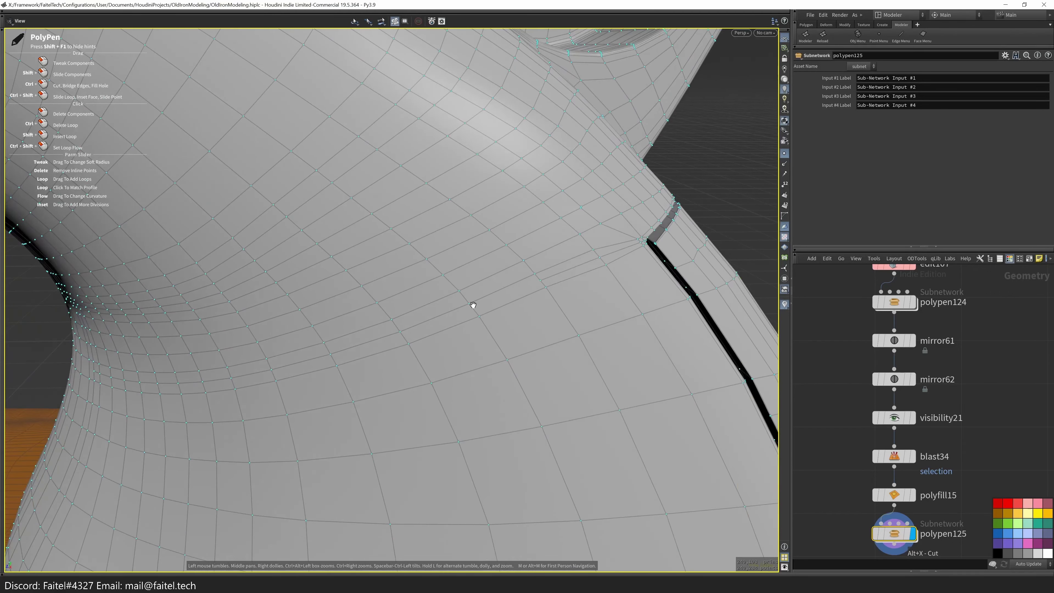
{"action": "key", "text": "l"}
{"action": "left_click", "coordinate": [541, 284]}
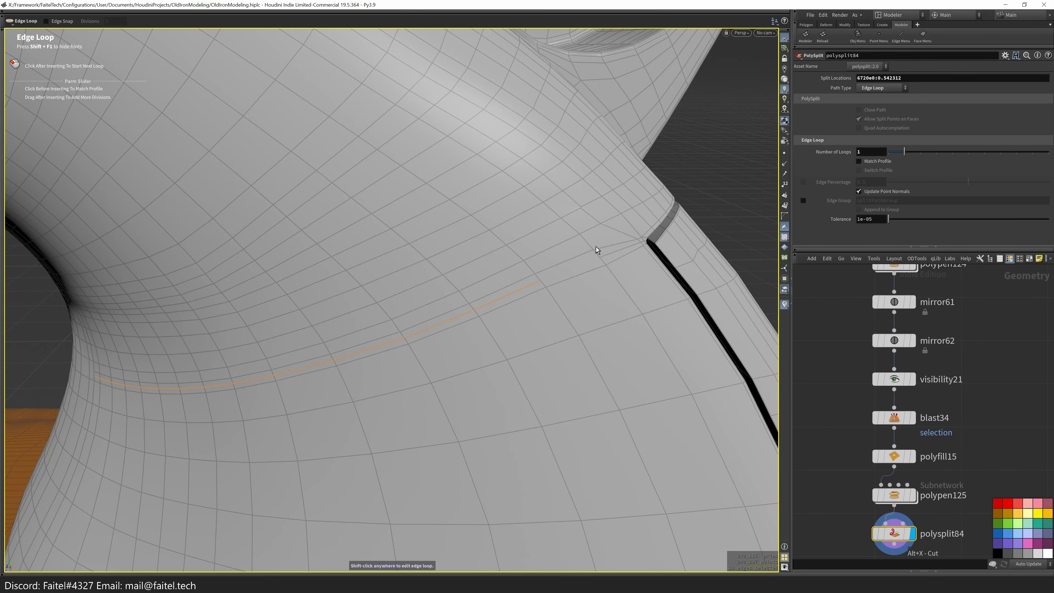
{"action": "key", "text": "p"}
- Turn selected edges under the handle into a horizontal loop, then undo it
{"action": "left_click_drag", "start_coordinate": [604, 257], "coordinate": [577, 199]}
{"action": "scroll", "coordinate": [570, 175], "scroll_direction": "up", "scroll_amount": 5}
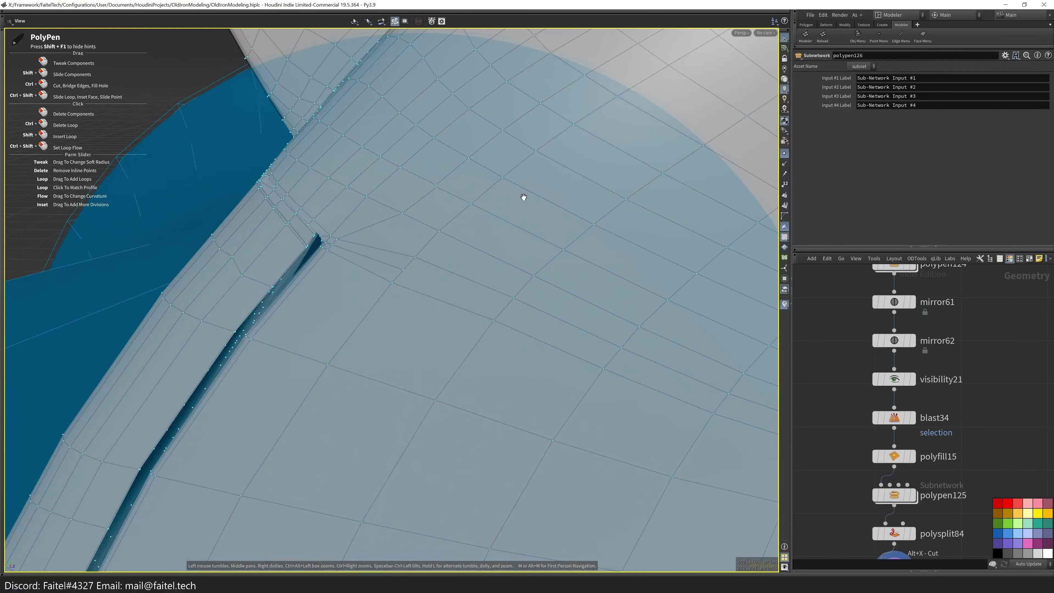
{"action": "scroll", "coordinate": [570, 174], "scroll_direction": "down", "scroll_amount": 5}
{"action": "left_click_drag", "start_coordinate": [546, 332], "coordinate": [313, 313]}
{"action": "key", "text": "s"}
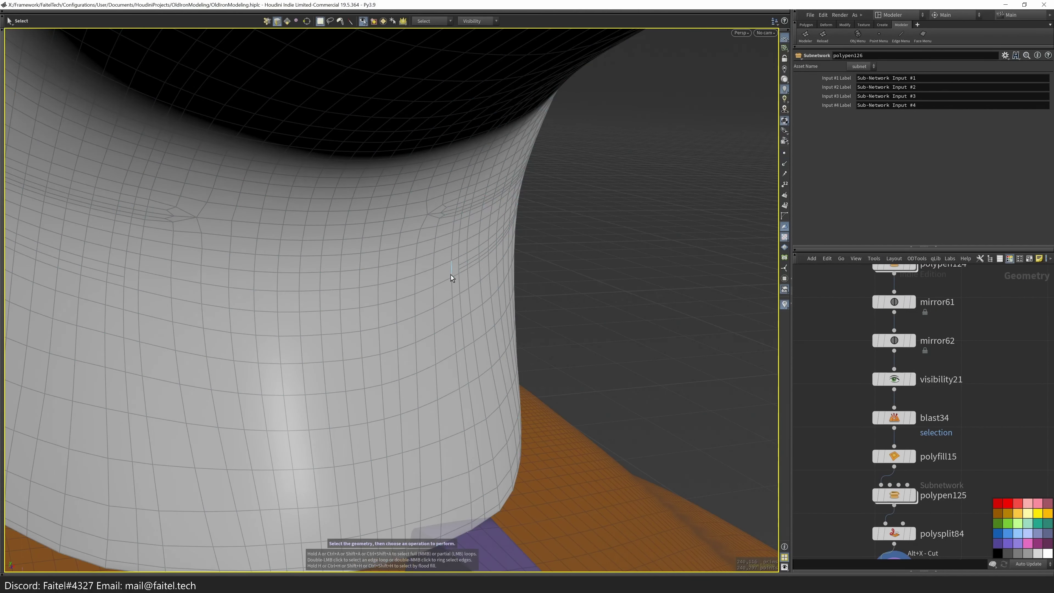
{"action": "key", "text": "p"}
{"action": "scroll", "coordinate": [456, 278], "scroll_direction": "up", "scroll_amount": 3}
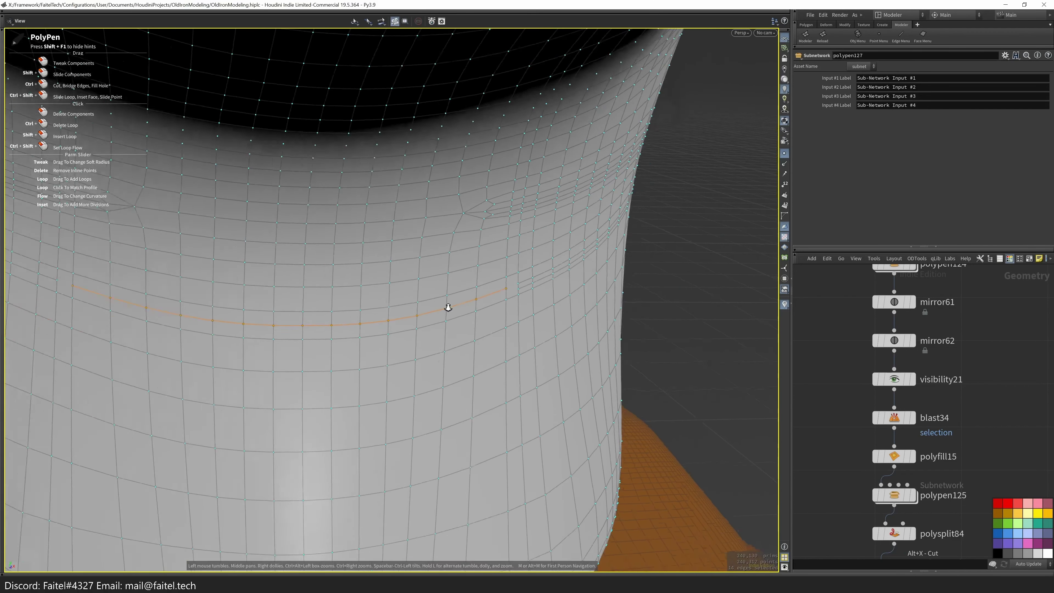
{"action": "scroll", "coordinate": [540, 307], "scroll_direction": "down", "scroll_amount": 3}
{"action": "key", "text": "ctrl+z"}
{"action": "left_click_drag", "start_coordinate": [572, 325], "coordinate": [595, 500]}
- Select the edge loop along the seam and slide it further left
{"action": "key", "text": "Tab"}
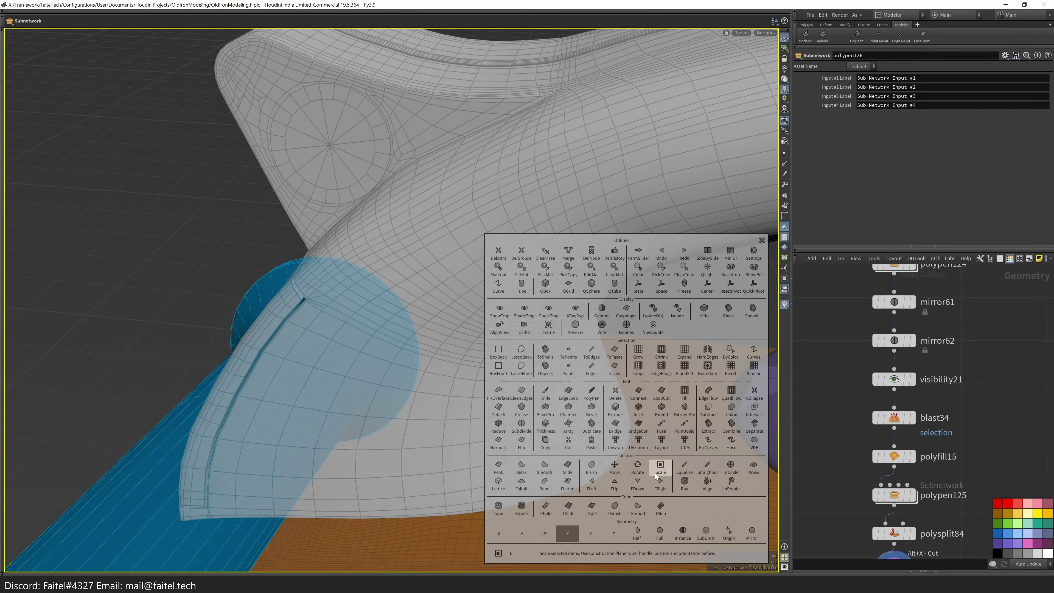
{"action": "left_click_drag", "start_coordinate": [605, 475], "coordinate": [390, 302]}
{"action": "key", "text": "s"}
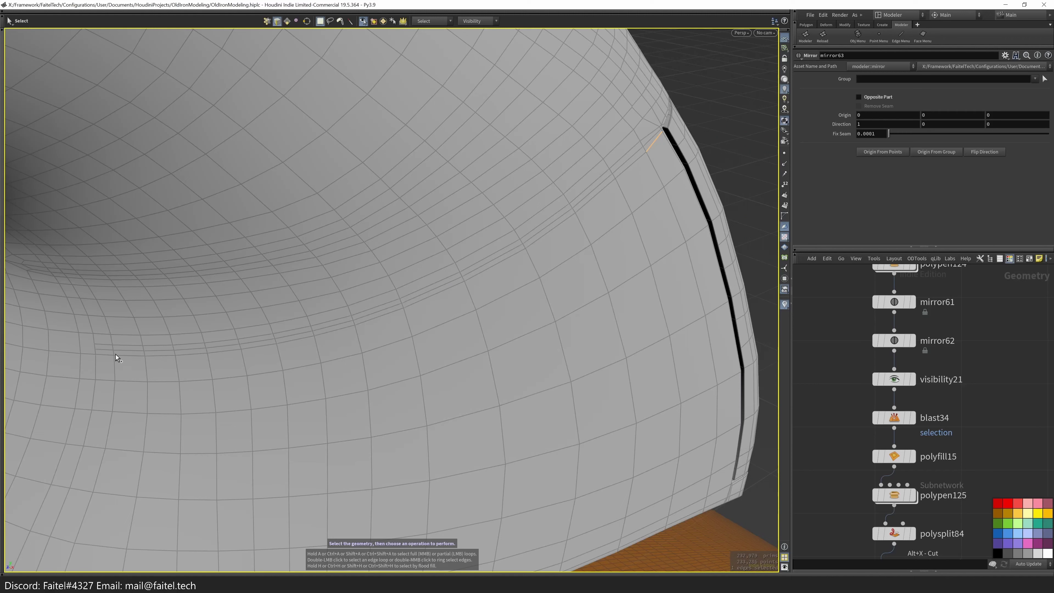
{"action": "double_click", "coordinate": [116, 359]}
{"action": "key", "text": "t"}
{"action": "left_click_drag", "start_coordinate": [107, 357], "coordinate": [260, 396]}
{"action": "key", "text": "s"}
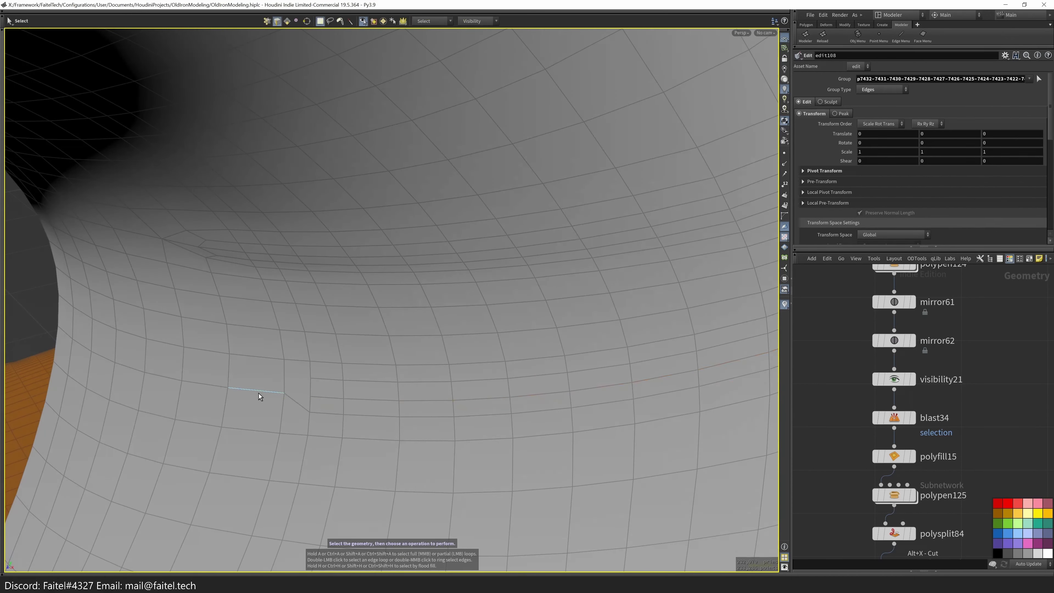
- Insert a new edge loop across the shell surface and inspect the result
{"action": "key", "text": "q"}
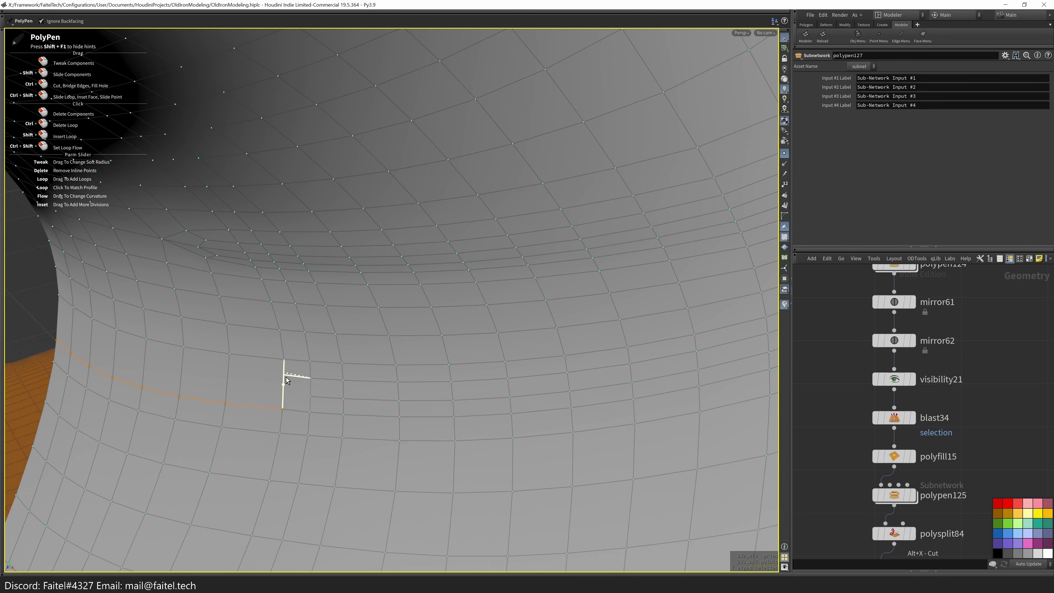
{"action": "left_click_drag", "start_coordinate": [293, 390], "coordinate": [328, 380]}
{"action": "key", "text": "l"}
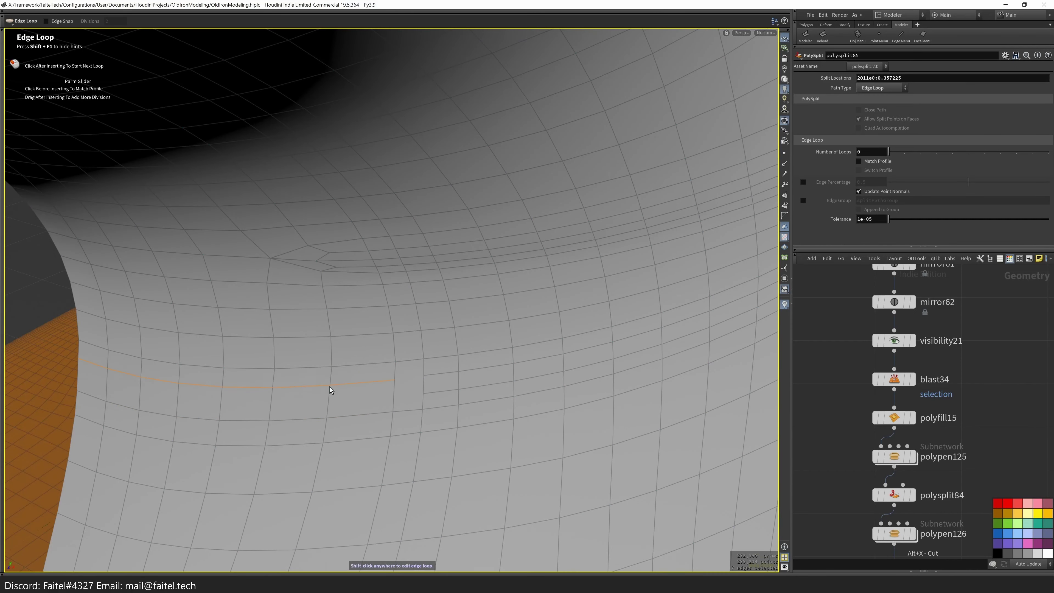
{"action": "key", "text": "Return"}
{"action": "left_click_drag", "start_coordinate": [440, 407], "coordinate": [399, 297]}
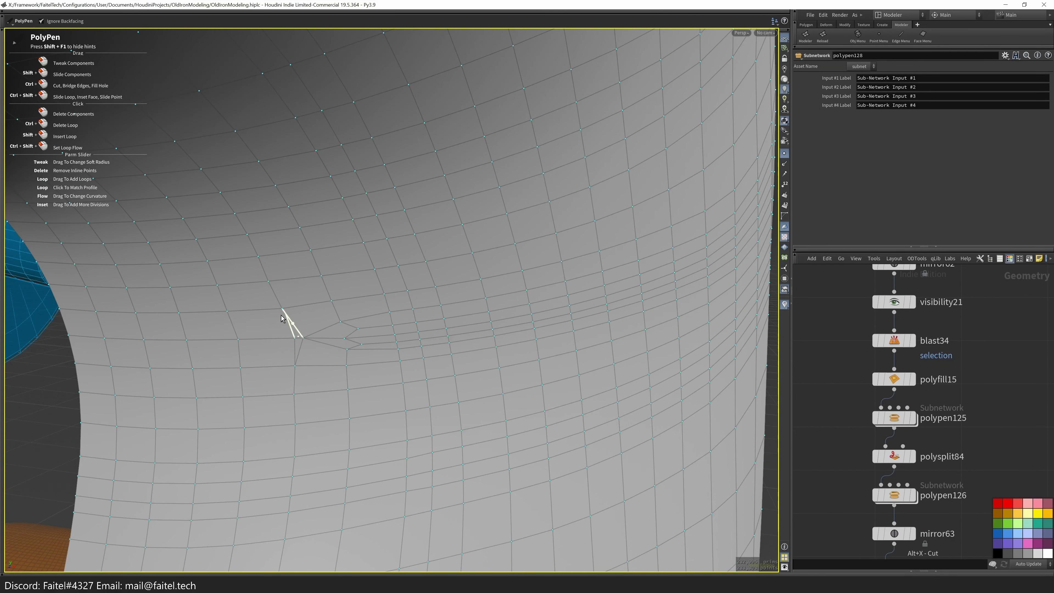
{"action": "scroll", "coordinate": [365, 357], "scroll_direction": "up", "scroll_amount": 2}
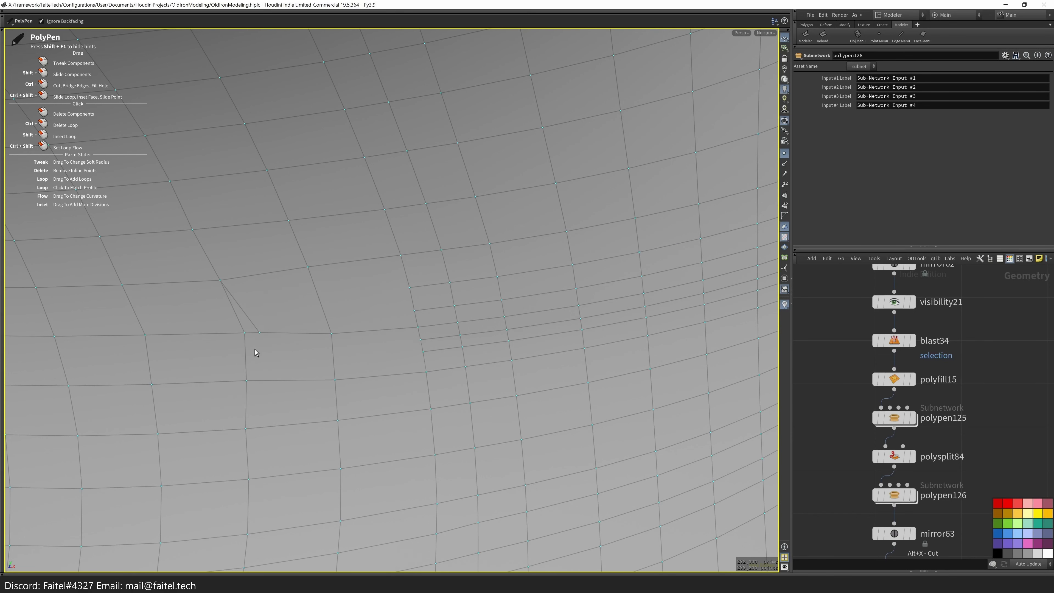
{"action": "scroll", "coordinate": [255, 354], "scroll_direction": "down", "scroll_amount": 2}
{"action": "middle_click_drag", "start_coordinate": [299, 337], "coordinate": [406, 369]}
{"action": "scroll", "coordinate": [456, 334], "scroll_direction": "up", "scroll_amount": 2}
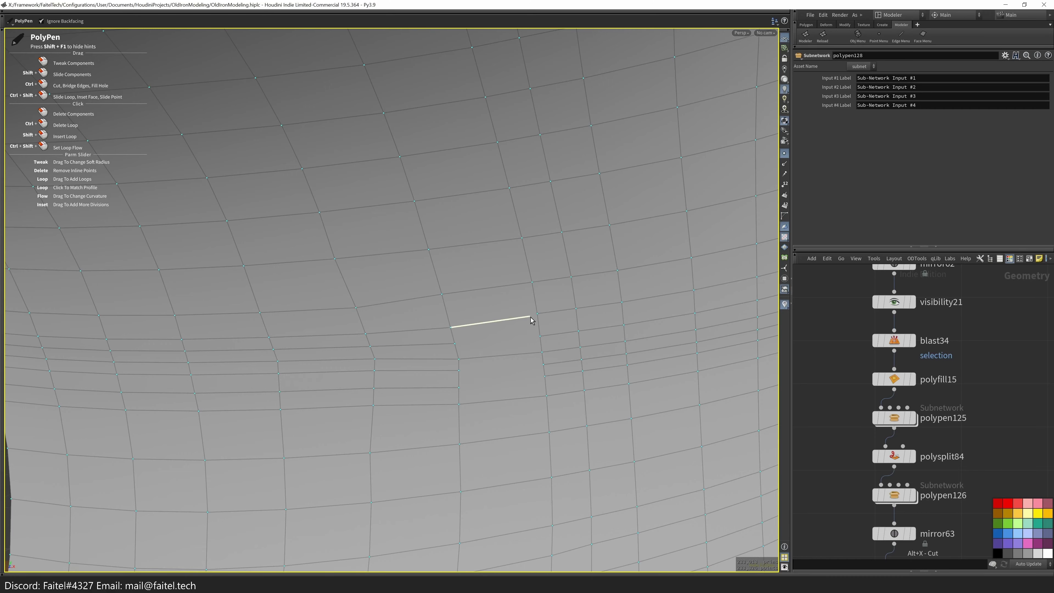
{"action": "left_click_drag", "start_coordinate": [555, 382], "coordinate": [381, 312]}
- Half-mirror the shell into a full body and start the Brush in Smooth Points mode
{"action": "key", "text": "grave"}
{"action": "left_click", "coordinate": [382, 312]}
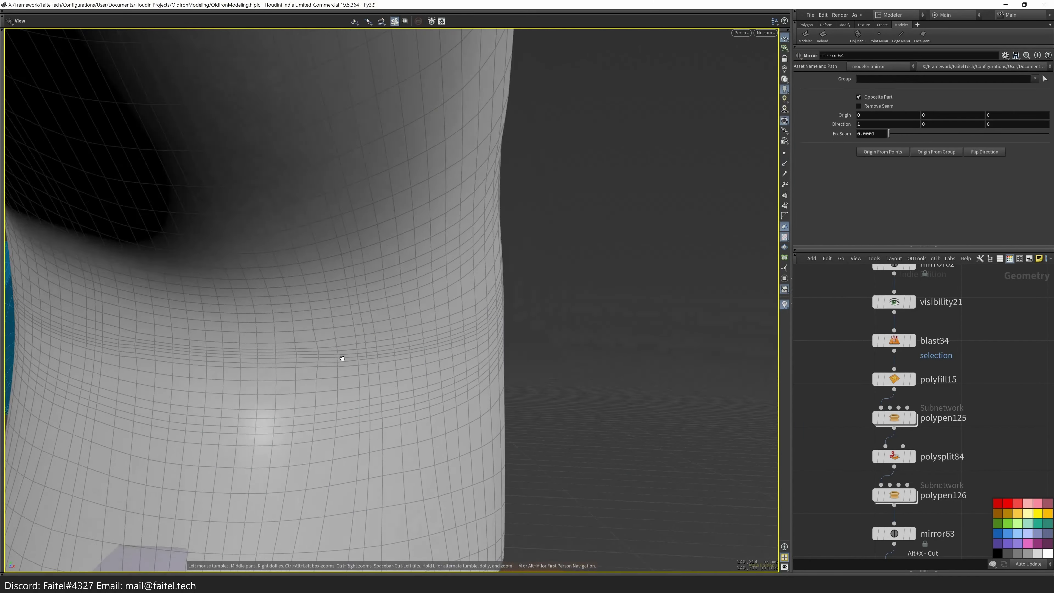
{"action": "key", "text": "grave"}
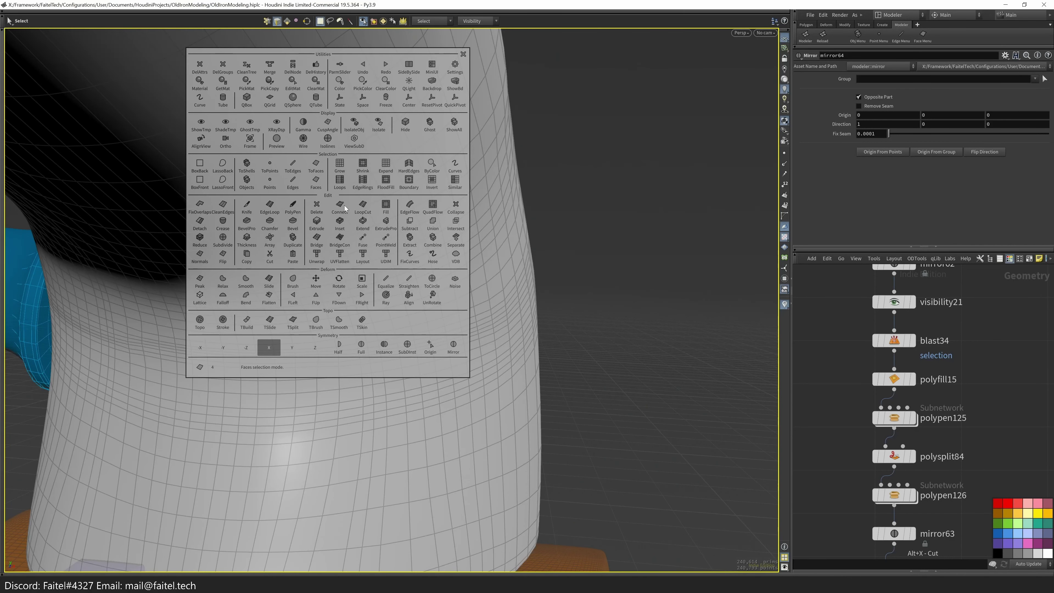
{"action": "left_click", "coordinate": [293, 206]}
{"action": "key", "text": "b"}
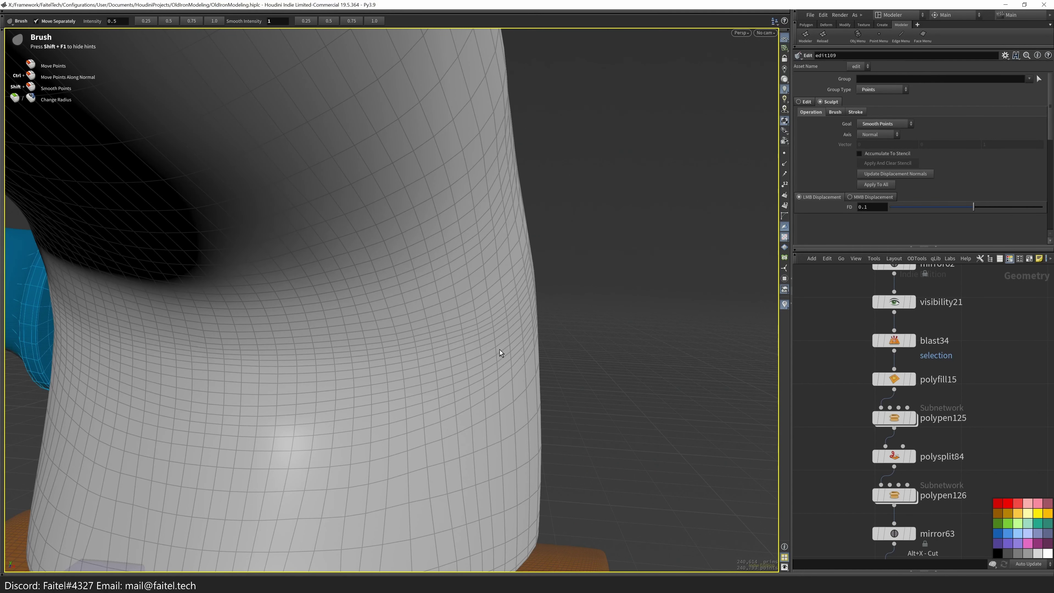
- Check the shell's smoothness with Preview Subdivided from several angles
{"action": "left_click_drag", "start_coordinate": [411, 336], "coordinate": [527, 287], "text": "alt"}
{"action": "key", "text": "space"}
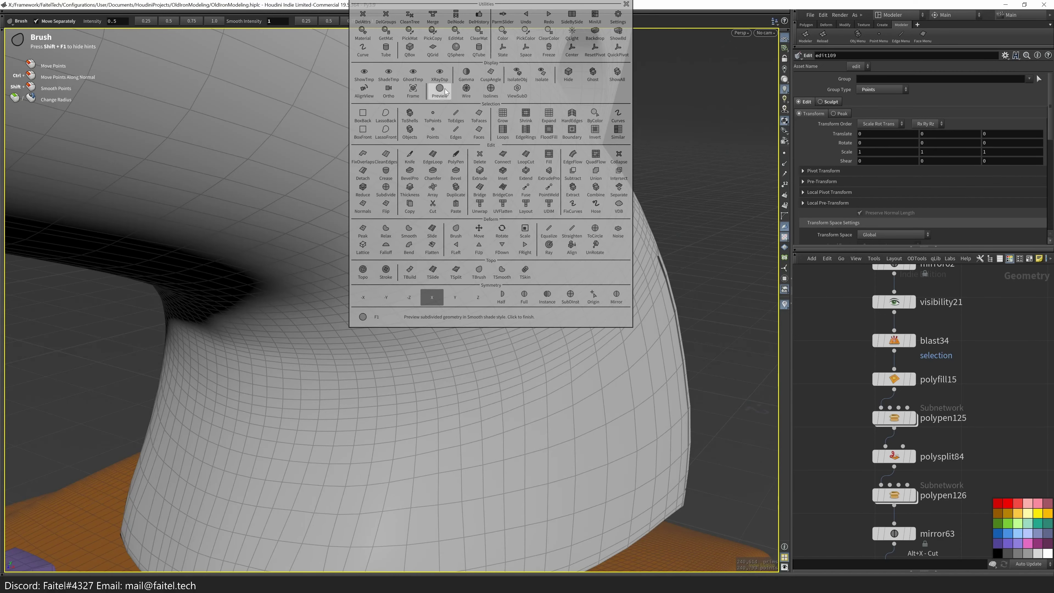
{"action": "left_click", "coordinate": [440, 91]}
{"action": "left_click_drag", "start_coordinate": [537, 214], "coordinate": [481, 272]}
{"action": "right_click_drag", "start_coordinate": [481, 271], "coordinate": [348, 323]}
{"action": "key", "text": "Escape"}
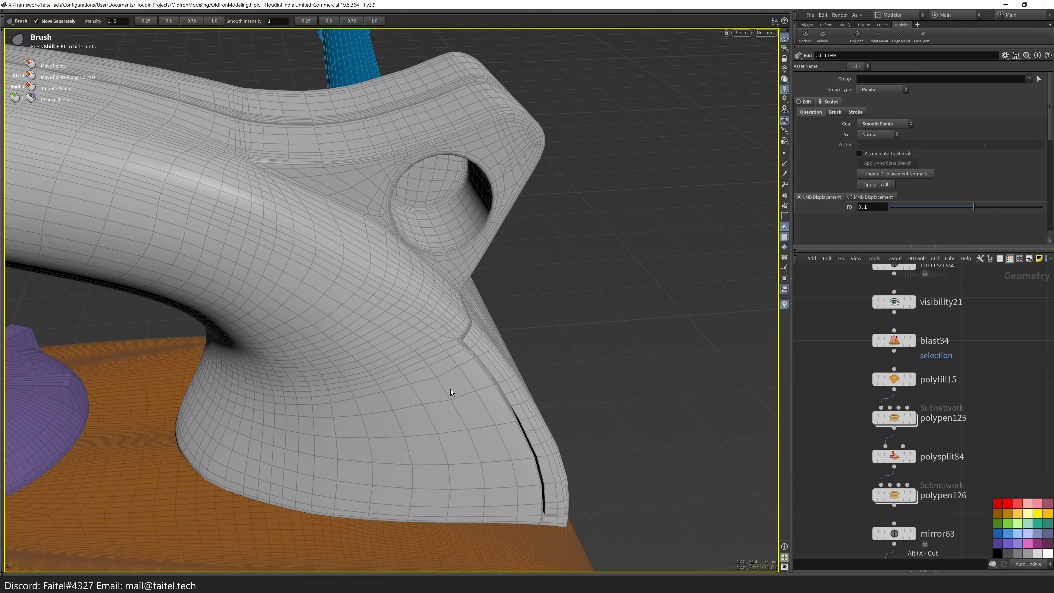
{"action": "mouse_move", "coordinate": [355, 405]}
{"action": "left_mouse_down"}
{"action": "mouse_move", "coordinate": [389, 419]}
{"action": "mouse_move", "coordinate": [290, 314]}
{"action": "mouse_move", "coordinate": [376, 414]}
{"action": "mouse_move", "coordinate": [312, 395]}
{"action": "mouse_move", "coordinate": [465, 394]}
{"action": "left_mouse_up"}
{"action": "key", "text": "space"}
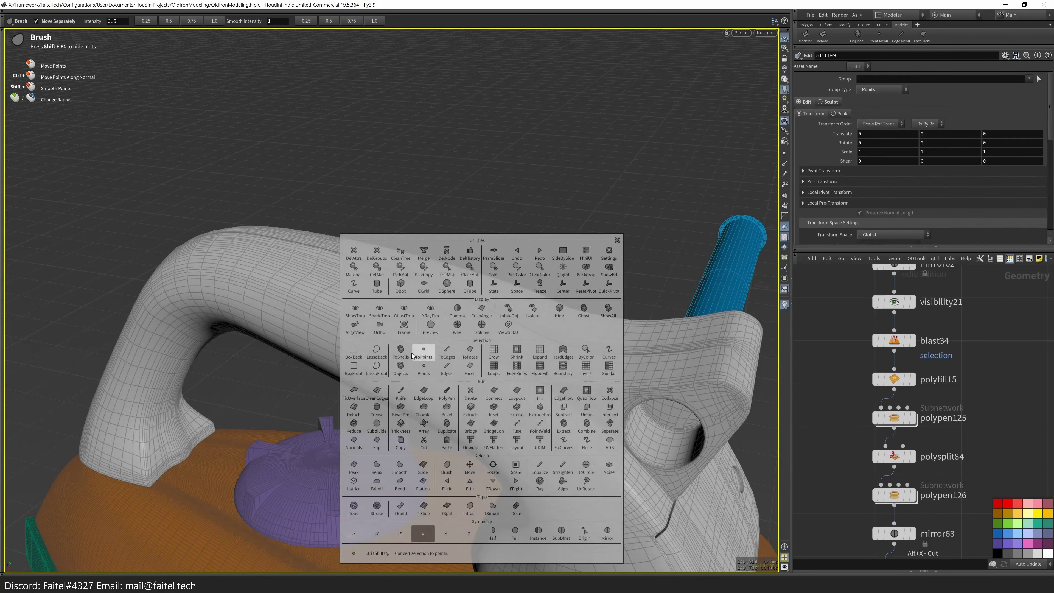
{"action": "left_click", "coordinate": [424, 349]}
{"action": "left_click_drag", "start_coordinate": [418, 405], "coordinate": [508, 353]}
{"action": "key", "text": "Escape"}
- Redo the Half mirror keeping the opposite side, then resume smoothing points
{"action": "key", "text": "space"}
{"action": "left_click", "coordinate": [567, 538]}
{"action": "key", "text": "space"}
{"action": "left_click", "coordinate": [568, 539]}
{"action": "mouse_move", "coordinate": [567, 539]}
{"action": "left_mouse_down"}
{"action": "mouse_move", "coordinate": [473, 339]}
{"action": "mouse_move", "coordinate": [527, 348]}
{"action": "mouse_move", "coordinate": [546, 373]}
{"action": "left_mouse_up"}
{"action": "key", "text": "Return"}
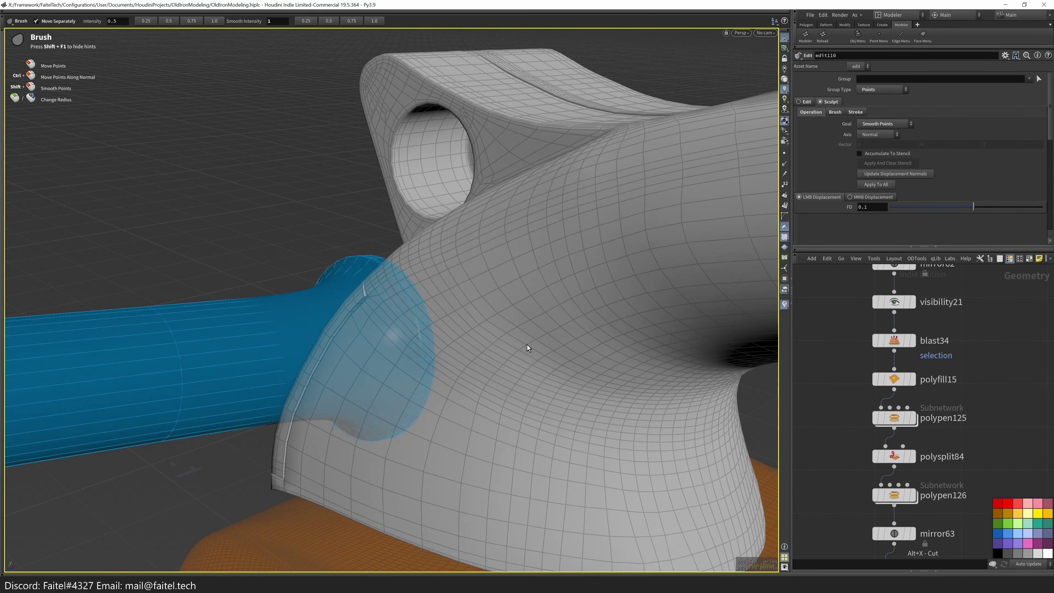
- Smooth the points near the knob hole and preview the subdivided iron without isolines
{"action": "mouse_move", "coordinate": [615, 354]}
{"action": "left_mouse_down"}
{"action": "mouse_move", "coordinate": [629, 381]}
{"action": "mouse_move", "coordinate": [628, 308]}
{"action": "mouse_move", "coordinate": [623, 328]}
{"action": "left_mouse_up"}
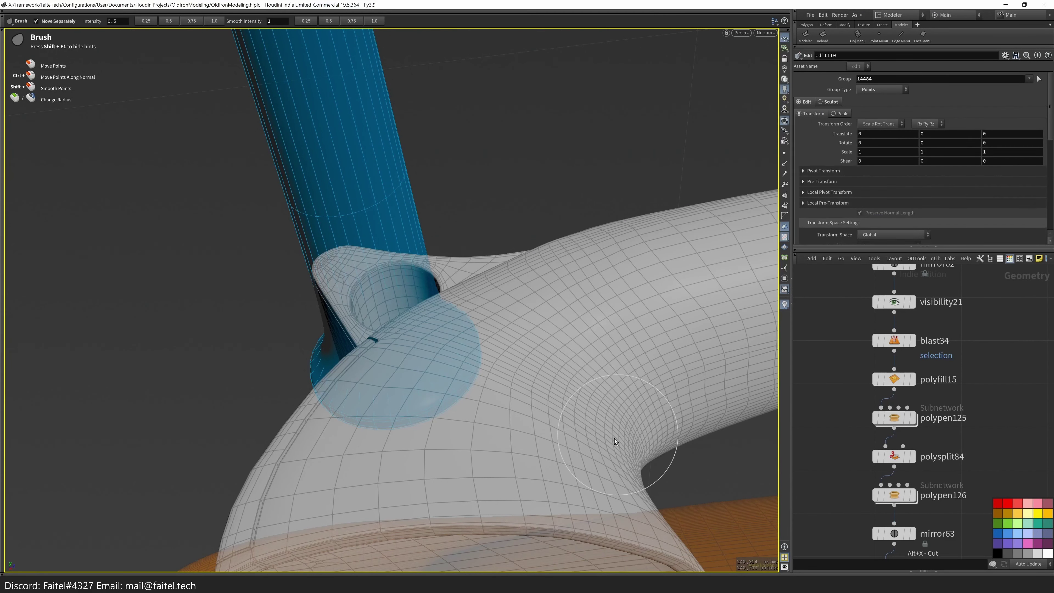
{"action": "mouse_move", "coordinate": [619, 440]}
{"action": "left_mouse_down"}
{"action": "mouse_move", "coordinate": [537, 353]}
{"action": "mouse_move", "coordinate": [536, 382]}
{"action": "mouse_move", "coordinate": [271, 299]}
{"action": "mouse_move", "coordinate": [296, 296]}
{"action": "mouse_move", "coordinate": [600, 396]}
{"action": "mouse_move", "coordinate": [482, 373]}
{"action": "left_mouse_up"}
{"action": "key", "text": "q"}
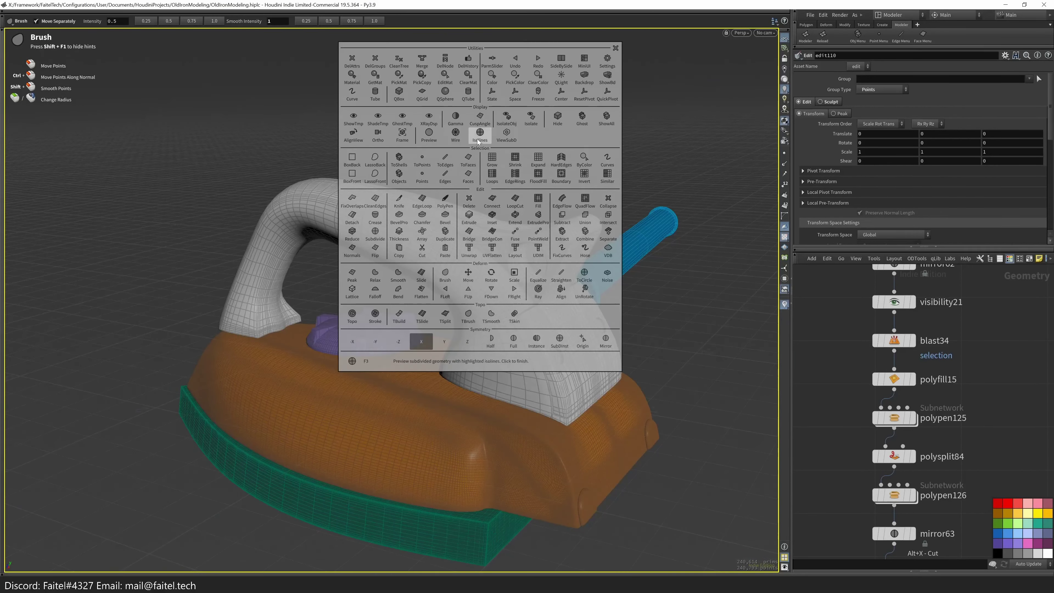
{"action": "left_click", "coordinate": [478, 143]}
{"action": "key", "text": "q"}
{"action": "left_click", "coordinate": [479, 328]}
{"action": "mouse_move", "coordinate": [558, 408]}
{"action": "left_mouse_down"}
{"action": "mouse_move", "coordinate": [581, 396]}
{"action": "mouse_move", "coordinate": [377, 384]}
{"action": "mouse_move", "coordinate": [469, 380]}
{"action": "mouse_move", "coordinate": [494, 417]}
{"action": "mouse_move", "coordinate": [447, 384]}
{"action": "mouse_move", "coordinate": [514, 263]}
{"action": "mouse_move", "coordinate": [415, 291]}
{"action": "mouse_move", "coordinate": [365, 348]}
{"action": "mouse_move", "coordinate": [477, 258]}
{"action": "mouse_move", "coordinate": [556, 219]}
{"action": "mouse_move", "coordinate": [602, 325]}
{"action": "mouse_move", "coordinate": [642, 318]}
{"action": "mouse_move", "coordinate": [456, 241]}
{"action": "mouse_move", "coordinate": [476, 245]}
{"action": "mouse_move", "coordinate": [522, 118]}
{"action": "mouse_move", "coordinate": [447, 377]}
{"action": "mouse_move", "coordinate": [567, 347]}
{"action": "mouse_move", "coordinate": [396, 240]}
{"action": "mouse_move", "coordinate": [432, 442]}
{"action": "left_mouse_up"}
{"action": "key", "text": "Escape"}
- Inspect the subdivided handle front up close, then return to brushing
{"action": "key", "text": "shift+d"}
{"action": "left_click_drag", "start_coordinate": [587, 494], "coordinate": [434, 307]}
{"action": "key", "text": "b"}
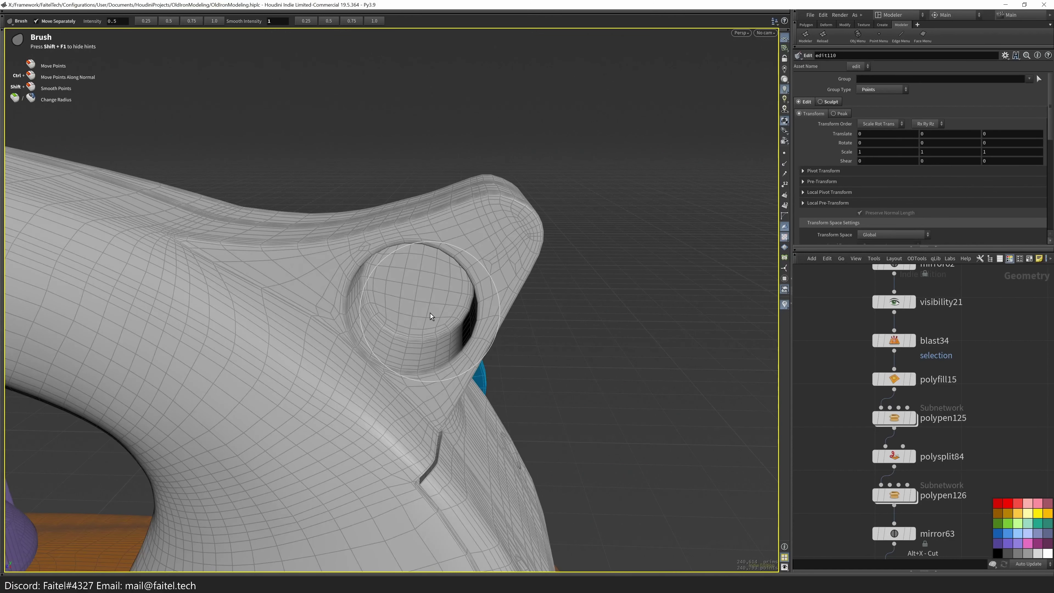
{"action": "key", "text": "grave"}
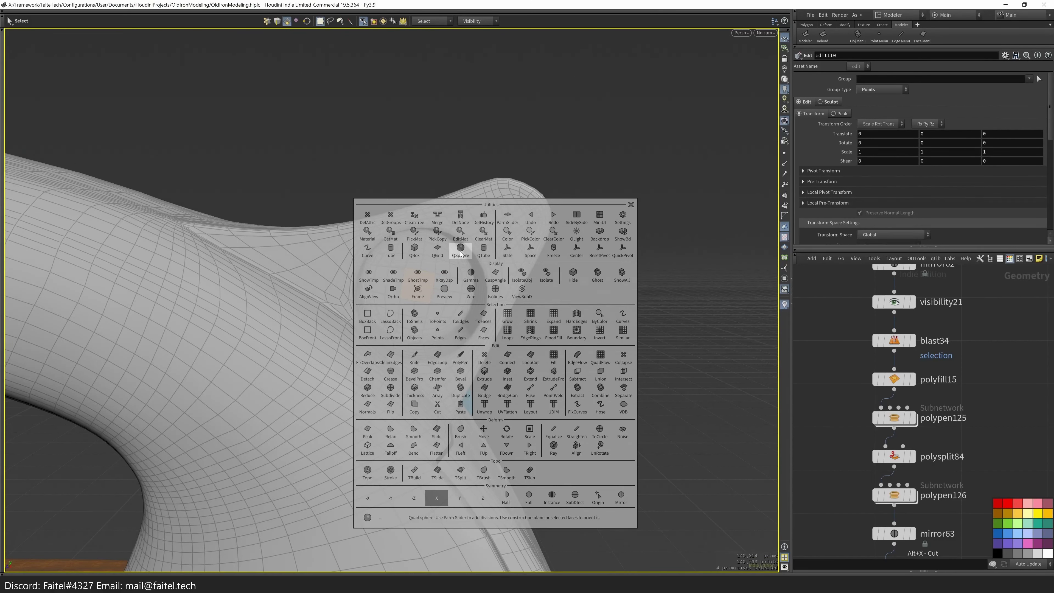
- Create a QSphere in the handle's round hole and lower it slightly inside
{"action": "left_click", "coordinate": [460, 251]}
{"action": "key", "text": "Return"}
{"action": "left_click_drag", "start_coordinate": [487, 240], "coordinate": [478, 307], "text": "alt"}
{"action": "scroll", "coordinate": [480, 323], "scroll_direction": "up", "scroll_amount": 2}
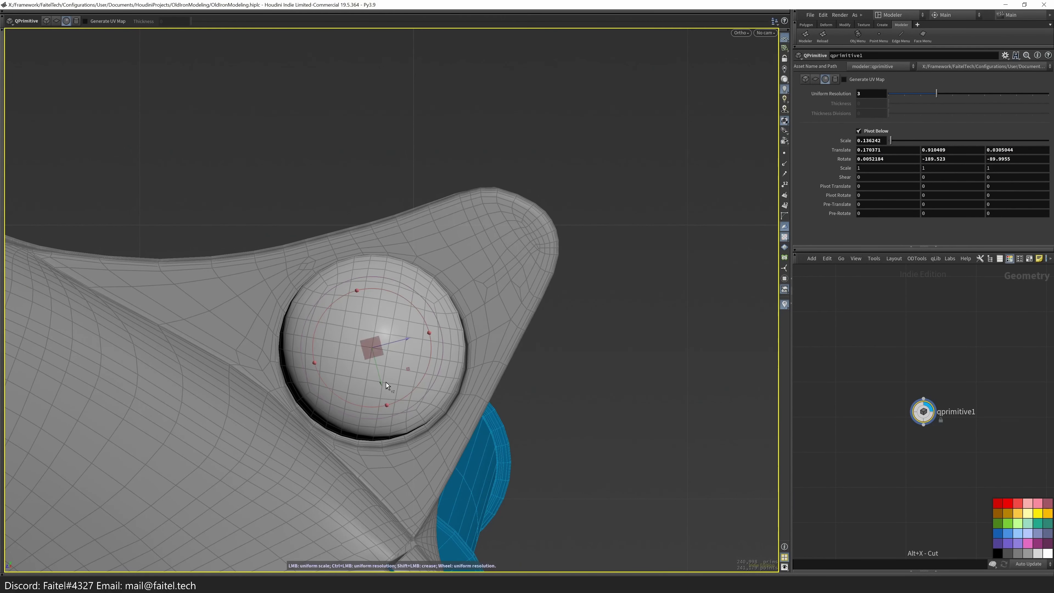
{"action": "left_click_drag", "start_coordinate": [406, 386], "coordinate": [387, 391]}
{"action": "left_click_drag", "start_coordinate": [439, 367], "coordinate": [327, 233], "text": "alt"}
- Box-select the sphere's inner half and blast it
{"action": "key", "text": "s"}
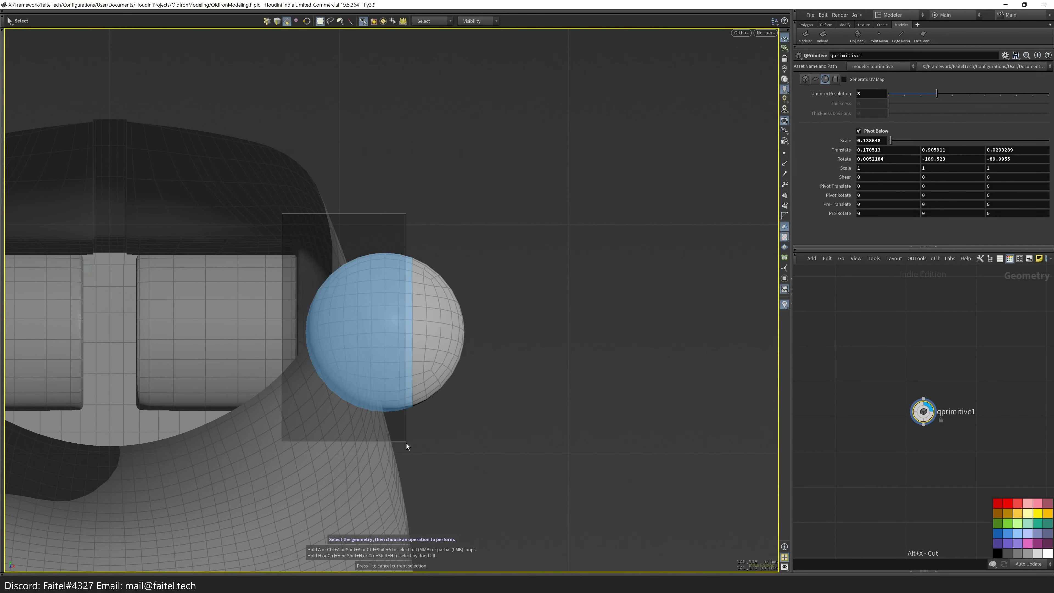
{"action": "left_click_drag", "start_coordinate": [402, 447], "coordinate": [482, 400], "text": "alt"}
{"action": "key", "text": "Tab"}
{"action": "left_click", "coordinate": [403, 479]}
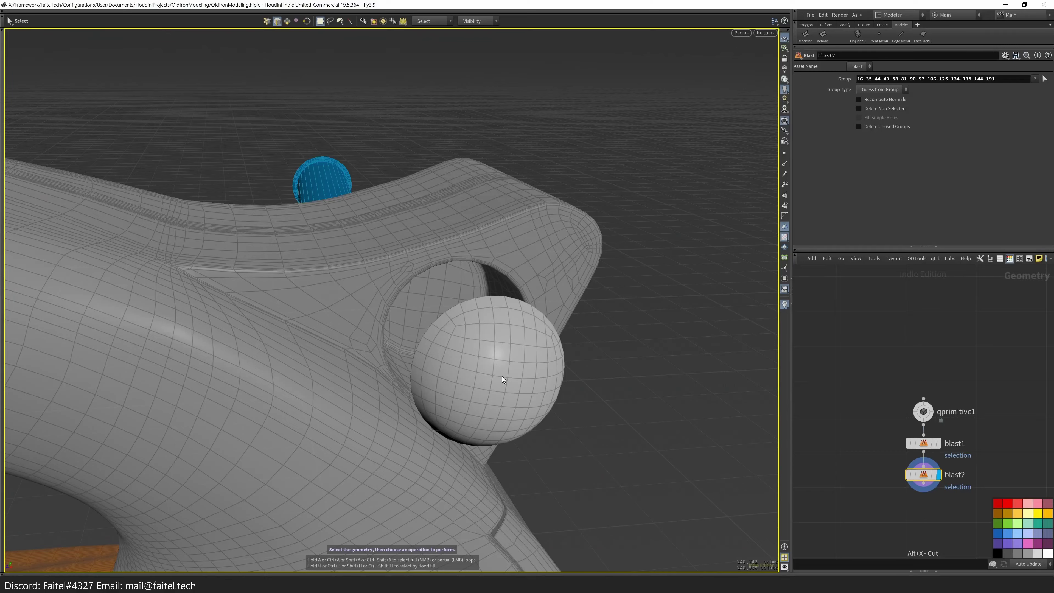
- Shift the remaining half-sphere within the hole and scale it to fit
{"action": "left_click", "coordinate": [503, 377]}
{"action": "key", "text": "t"}
{"action": "left_click_drag", "start_coordinate": [503, 377], "coordinate": [472, 269], "text": "alt"}
{"action": "key", "text": "space+3"}
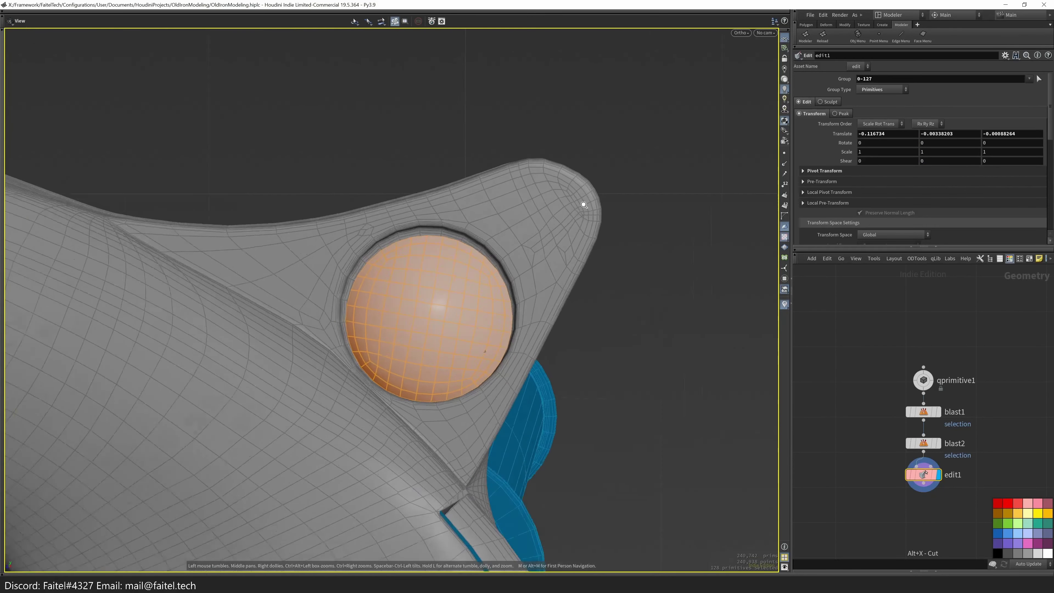
{"action": "left_click_drag", "start_coordinate": [423, 390], "coordinate": [411, 354]}
{"action": "key", "text": "s"}
{"action": "key", "text": "r"}
{"action": "key", "text": "Escape"}
- Select the whole knob and slide it along X toward the shell in front view
{"action": "left_click", "coordinate": [459, 347]}
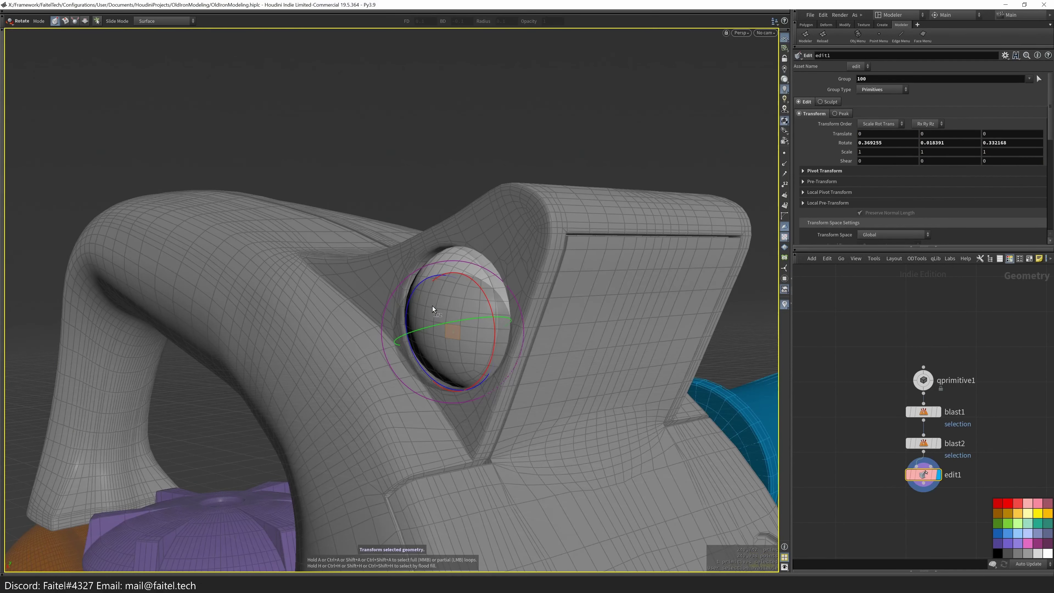
{"action": "double_click", "coordinate": [446, 320]}
{"action": "key", "text": "space+3"}
{"action": "key", "text": "t"}
{"action": "left_click_drag", "start_coordinate": [382, 321], "coordinate": [415, 318]}
{"action": "key", "text": "space+1"}
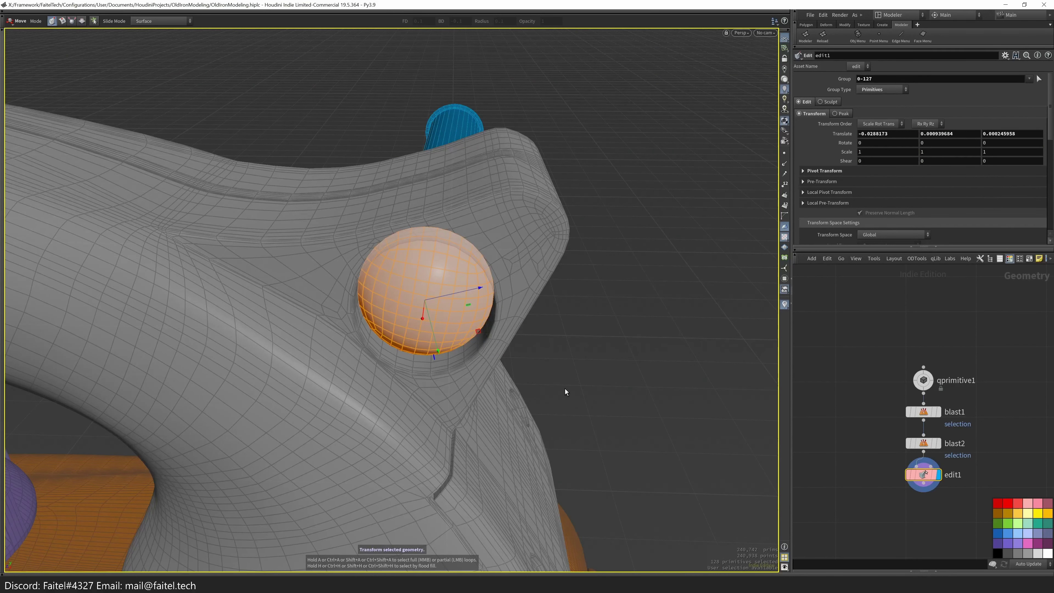
{"action": "key", "text": "space+3"}
{"action": "left_click_drag", "start_coordinate": [430, 302], "coordinate": [416, 304]}
{"action": "key", "text": "space+1"}
- Nudge the knob further along X (about -0.0184) until seated, then frame the iron
{"action": "key", "text": "s"}
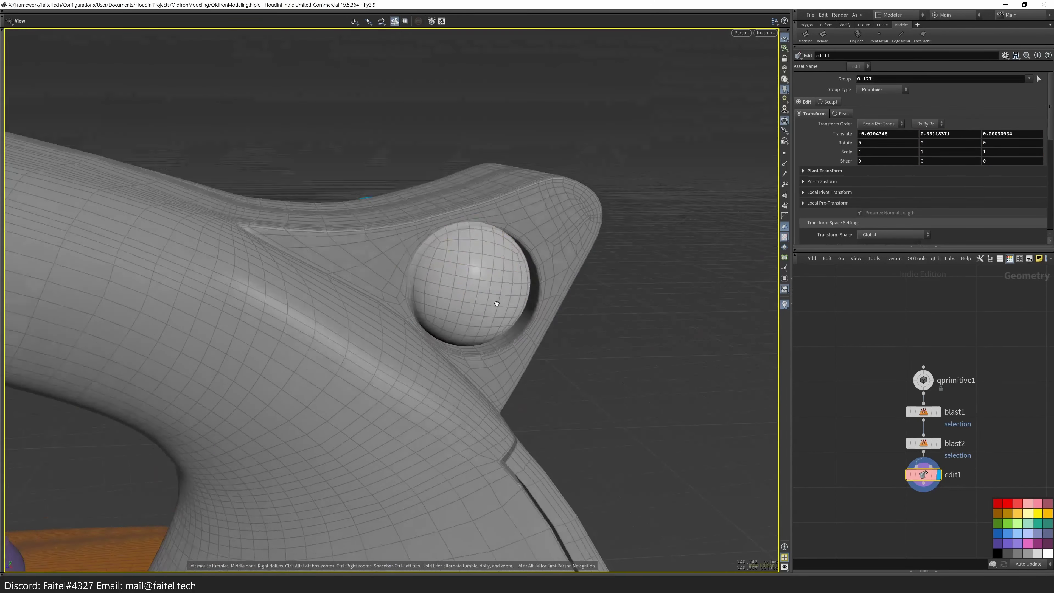
{"action": "left_click_drag", "start_coordinate": [481, 312], "coordinate": [430, 304]}
{"action": "key", "text": "space+3"}
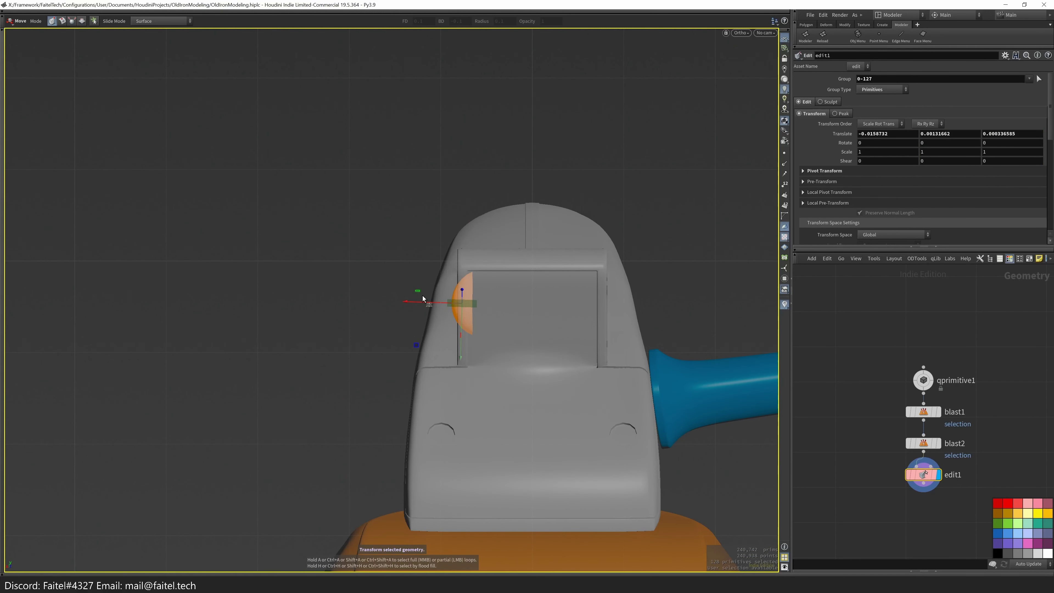
{"action": "left_click_drag", "start_coordinate": [423, 296], "coordinate": [419, 296]}
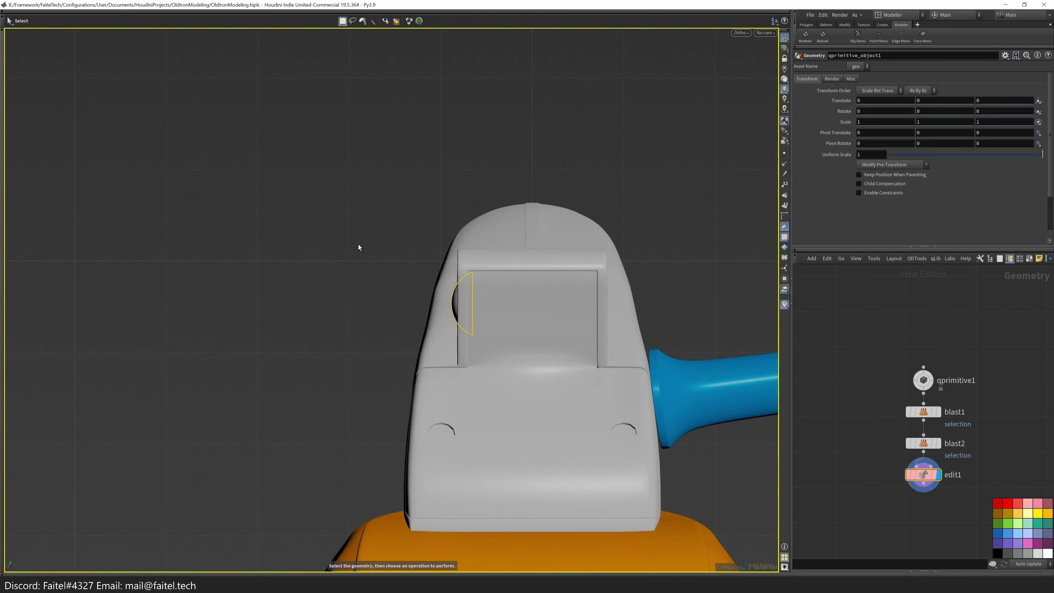
{"action": "left_click_drag", "start_coordinate": [392, 256], "coordinate": [480, 254]}
{"action": "key", "text": "space+h"}
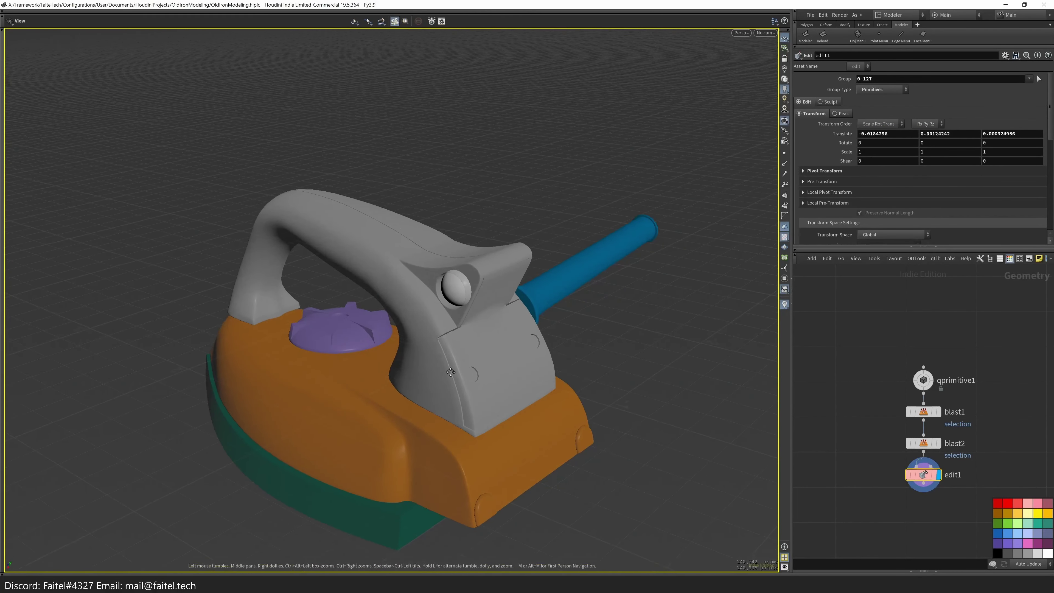
- At object level, place the sphere object under Shell_Grid in the network
{"action": "left_click_drag", "start_coordinate": [442, 376], "coordinate": [470, 216]}
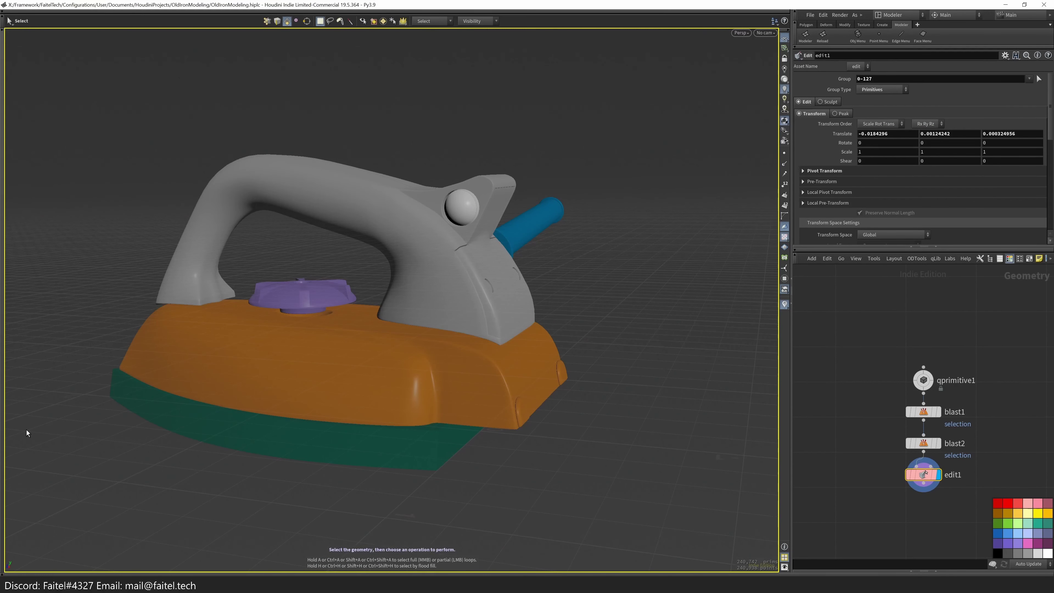
{"action": "key", "text": "u"}
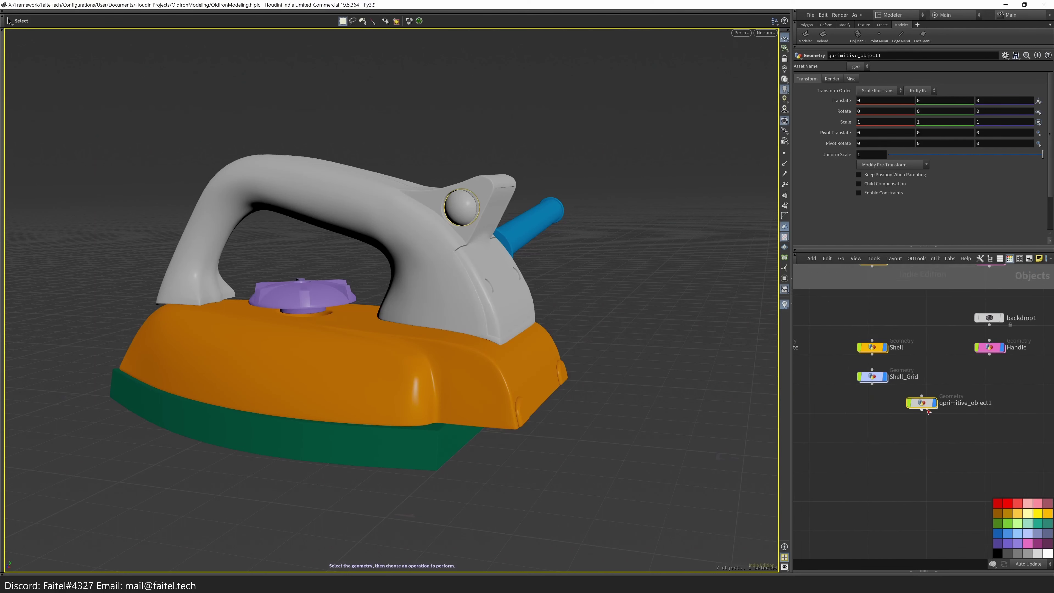
{"action": "middle_click_drag", "start_coordinate": [938, 414], "coordinate": [900, 448]}
{"action": "left_click_drag", "start_coordinate": [893, 437], "coordinate": [843, 447]}
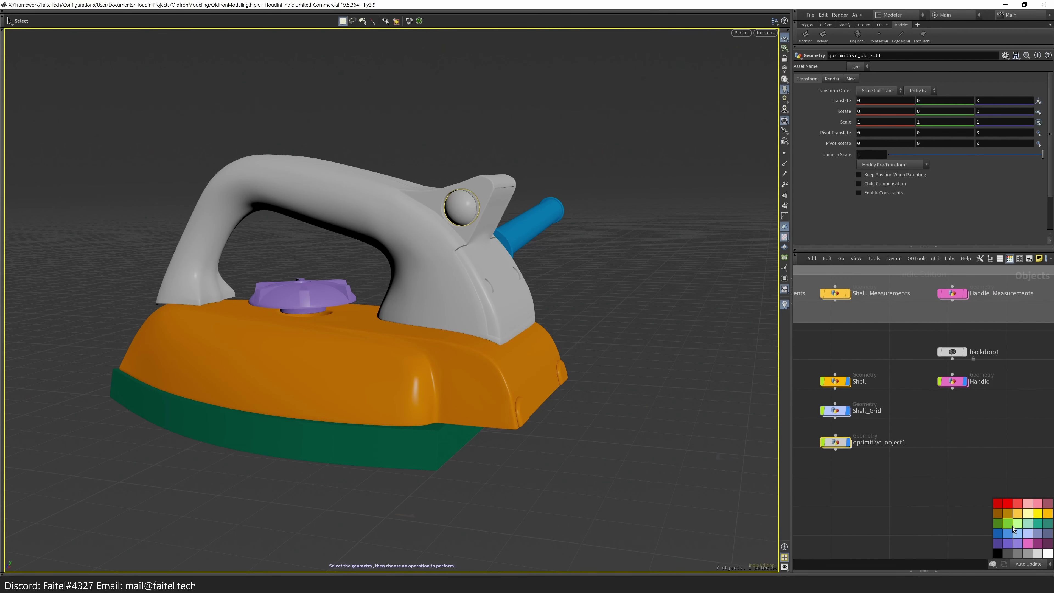
{"action": "middle_click_drag", "start_coordinate": [884, 511], "coordinate": [955, 526]}
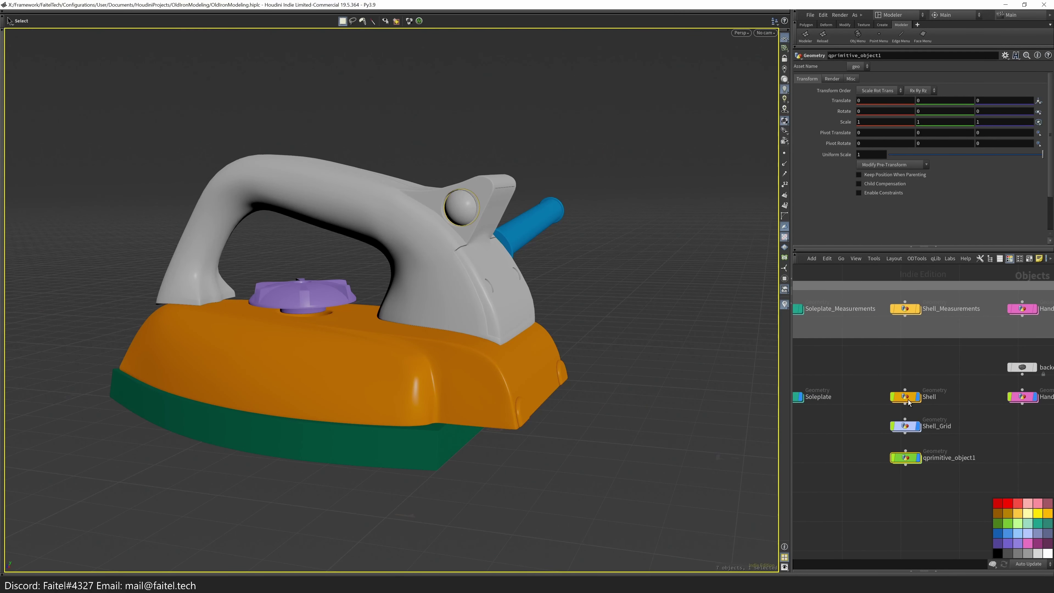
- Enter the Shell network and locate the handle's chain at the edit110 node
{"action": "double_click", "coordinate": [905, 396]}
{"action": "scroll", "coordinate": [826, 419], "scroll_direction": "down", "scroll_amount": 3}
{"action": "middle_click_drag", "start_coordinate": [826, 418], "coordinate": [863, 542]}
{"action": "scroll", "coordinate": [893, 456], "scroll_direction": "down", "scroll_amount": 10}
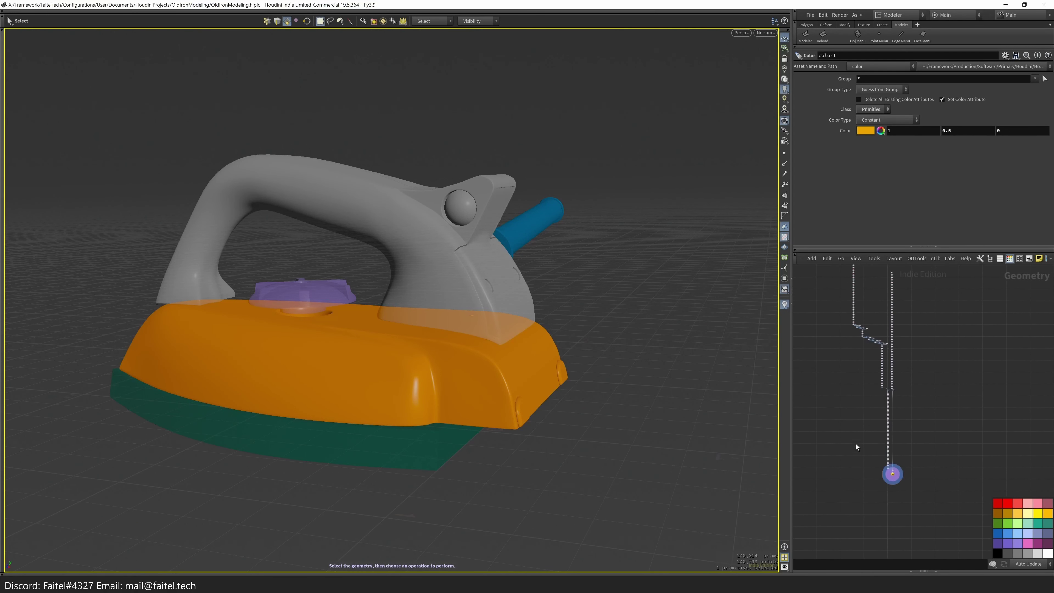
{"action": "scroll", "coordinate": [862, 419], "scroll_direction": "up", "scroll_amount": 5}
{"action": "scroll", "coordinate": [863, 426], "scroll_direction": "down", "scroll_amount": 2}
{"action": "middle_click_drag", "start_coordinate": [862, 426], "coordinate": [866, 481]}
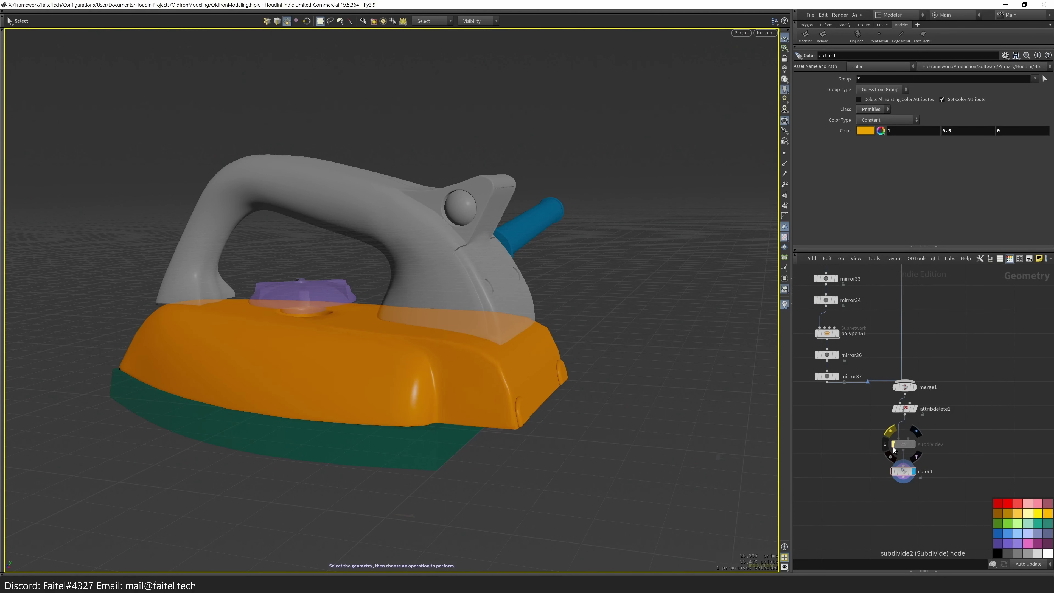
{"action": "key", "text": "ctrl+z"}
{"action": "key", "text": "f"}
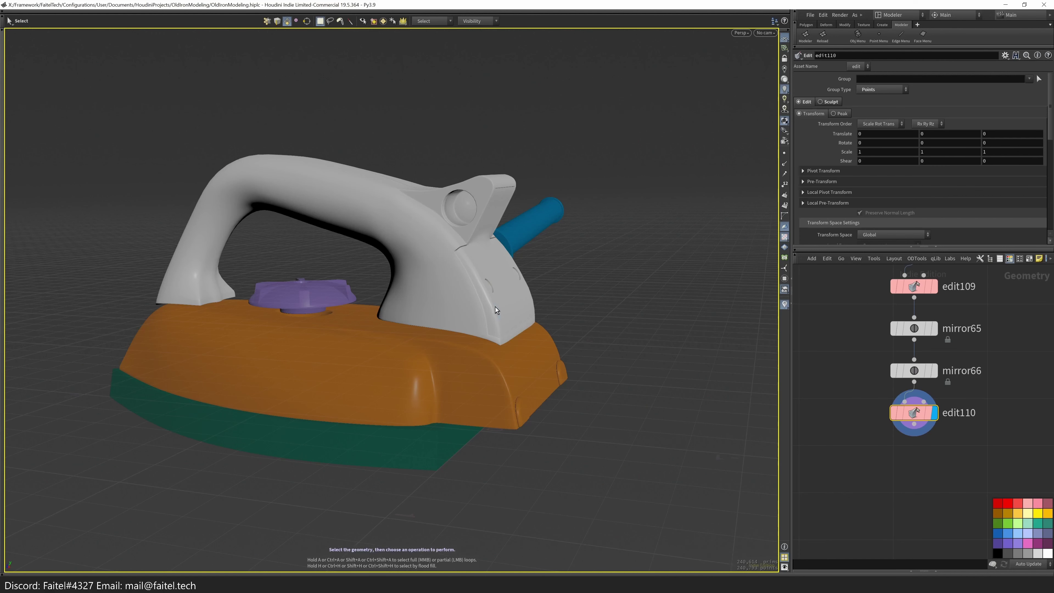
- Select the whole handle mesh and apply Modeler Subdivide
{"action": "double_click", "coordinate": [513, 313]}
{"action": "key", "text": "Tab"}
{"action": "left_click", "coordinate": [536, 385]}
{"action": "key", "text": "Tab"}
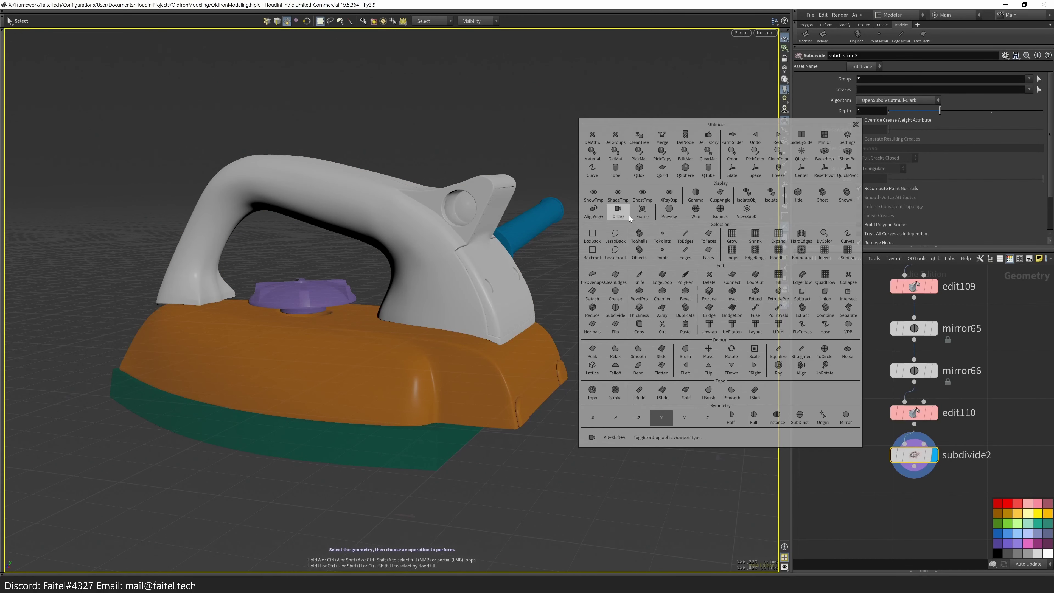
- Add a Color SOP tinting the handle rose pink (1, 0.22, 0.378)
{"action": "key", "text": "c"}
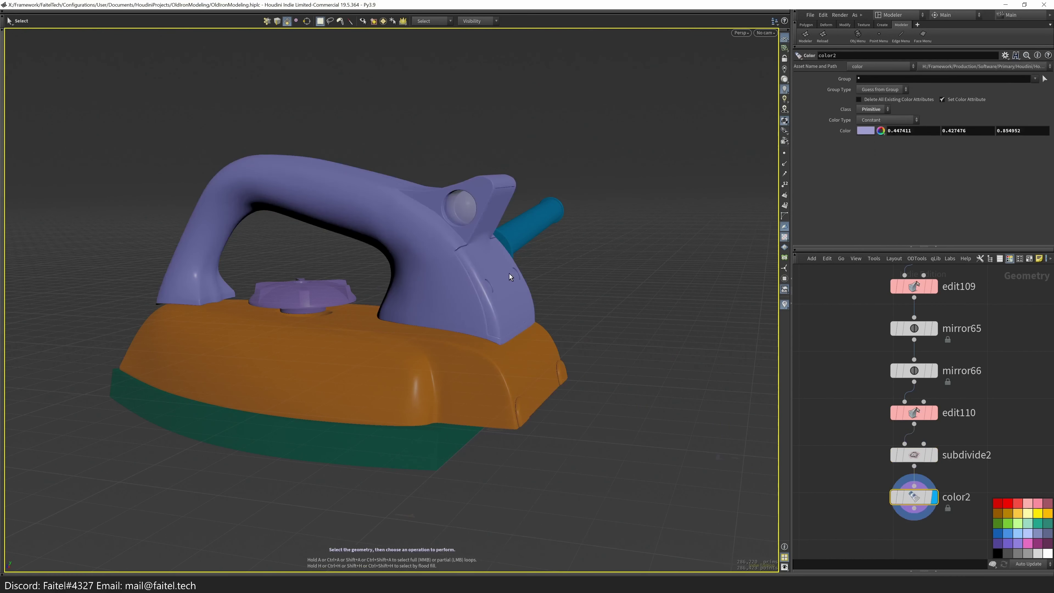
{"action": "key", "text": "u"}
{"action": "key", "text": "i"}
{"action": "left_click", "coordinate": [866, 130]}
{"action": "left_click", "coordinate": [955, 167]}
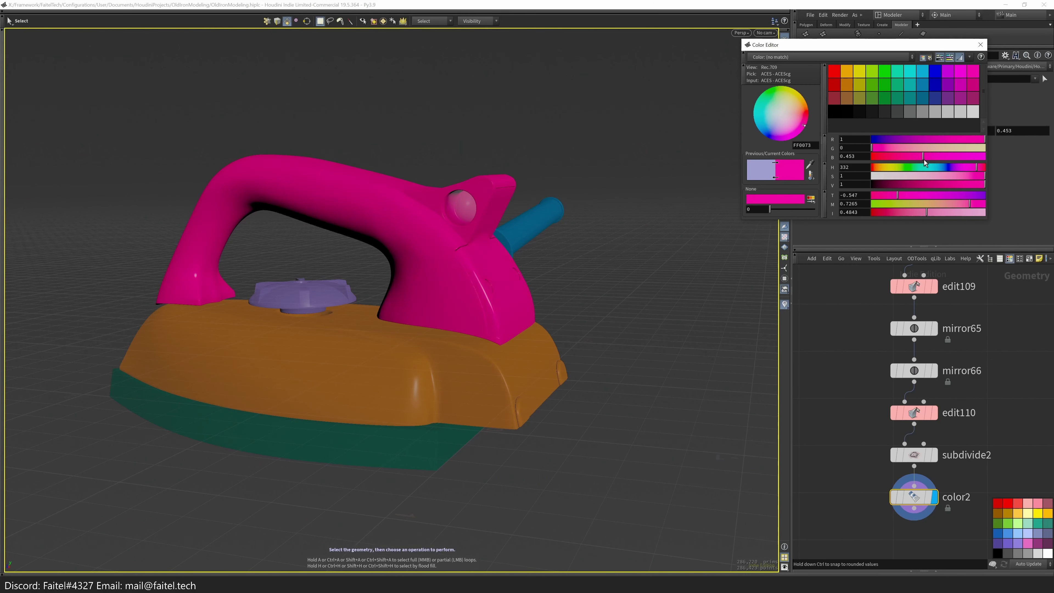
{"action": "left_click", "coordinate": [907, 148]}
{"action": "left_click", "coordinate": [980, 45]}
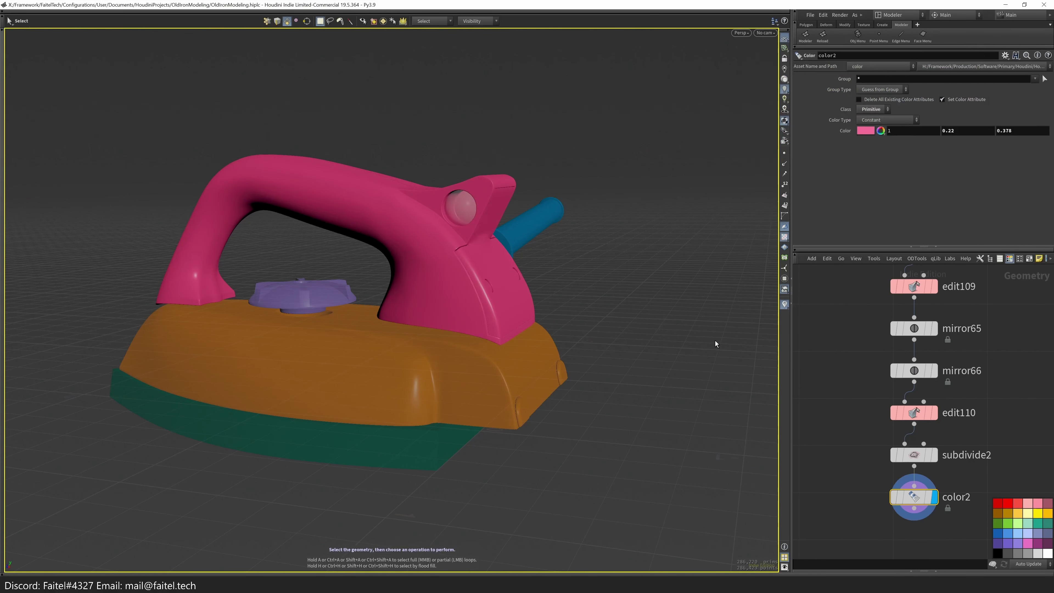
{"action": "key", "text": "u"}
{"action": "scroll", "coordinate": [501, 346], "scroll_direction": "up", "scroll_amount": 10}
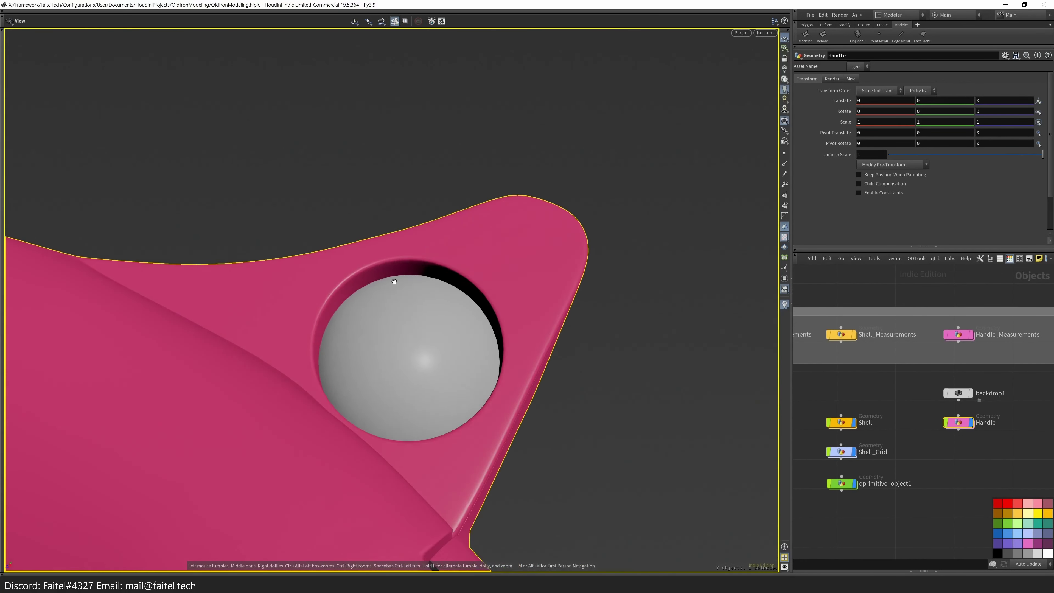
- Rename the lamp object to Signal_Lamp_Glass
{"action": "left_click_drag", "start_coordinate": [444, 350], "coordinate": [441, 386]}
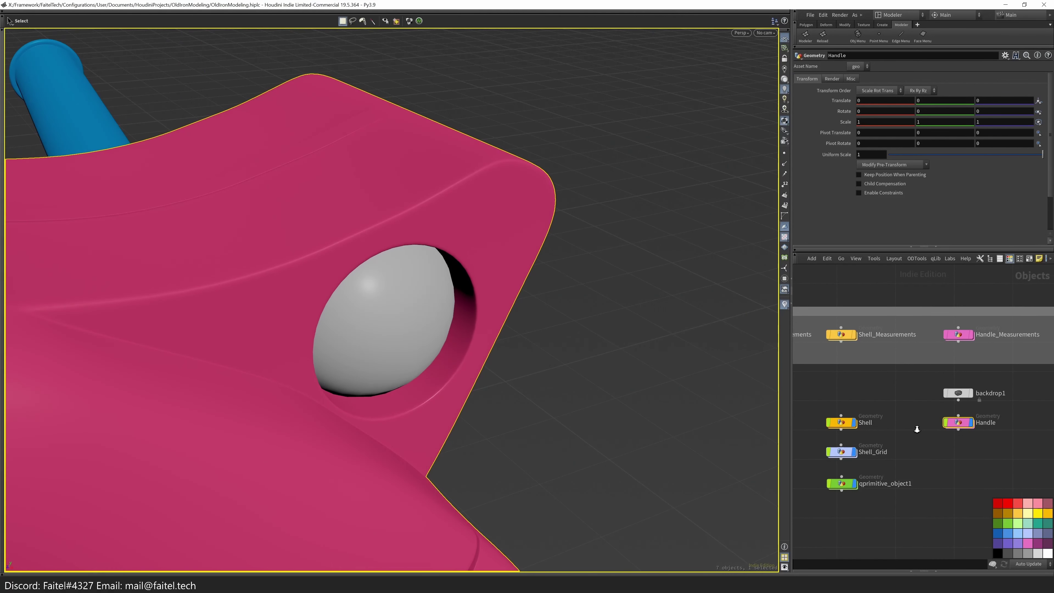
{"action": "scroll", "coordinate": [945, 437], "scroll_direction": "up", "scroll_amount": 1}
{"action": "type", "text": "Signal_L"}
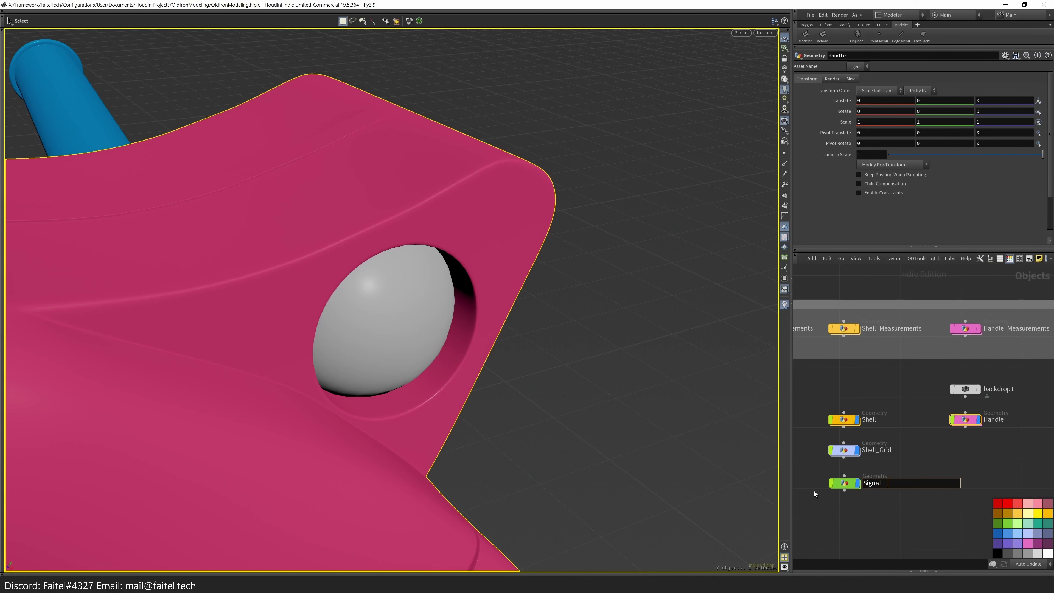
{"action": "type", "text": "amp_Glass"}
{"action": "key", "text": "Return"}
- Inside Signal_Lamp_Glass, subdivide the lamp sphere to smooth it
{"action": "left_click", "coordinate": [846, 483]}
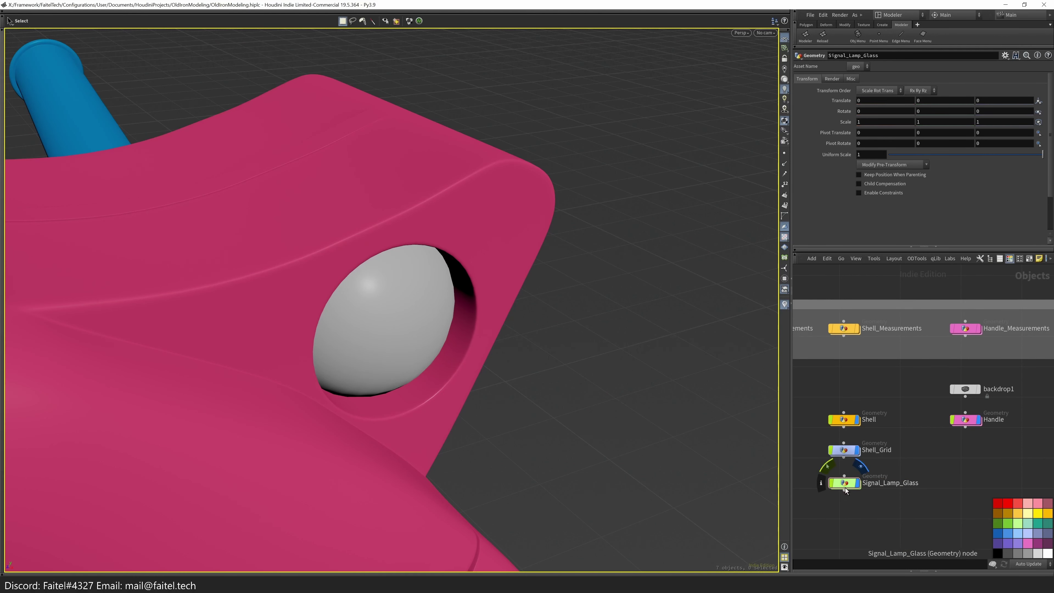
{"action": "double_click", "coordinate": [847, 488]}
{"action": "left_click_drag", "start_coordinate": [460, 315], "coordinate": [483, 306], "text": "alt"}
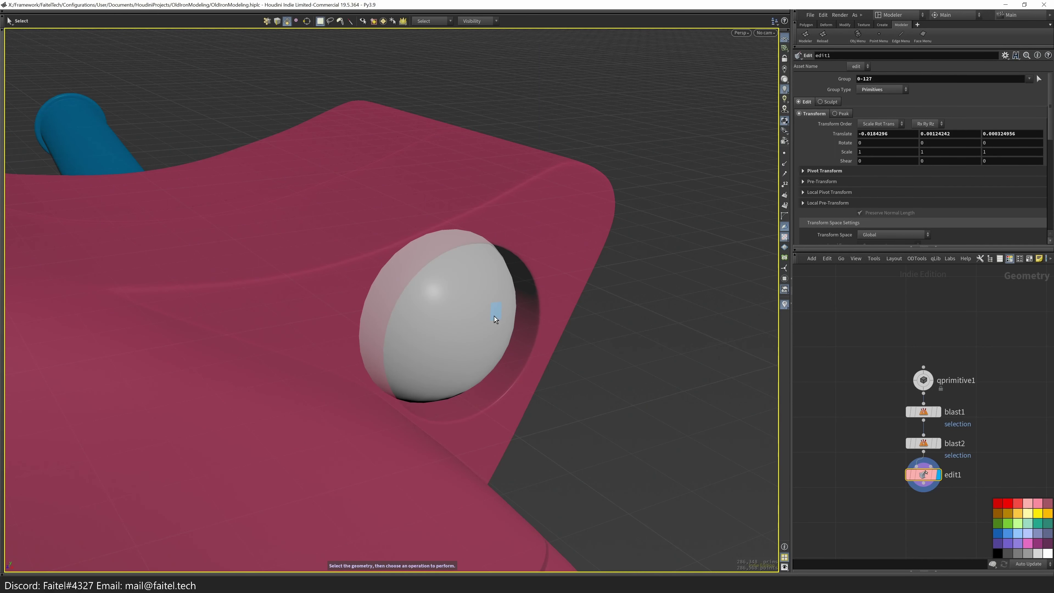
{"action": "scroll", "coordinate": [494, 316], "scroll_direction": "down", "scroll_amount": 5}
{"action": "key", "text": "Tab"}
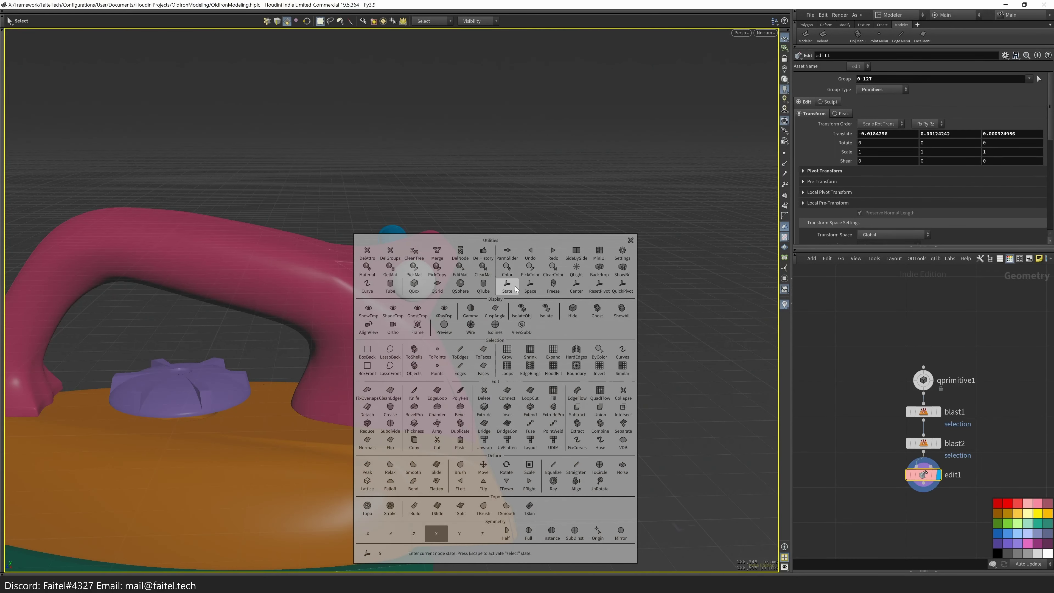
{"action": "key", "text": "Tab"}
{"action": "scroll", "coordinate": [569, 170], "scroll_direction": "up", "scroll_amount": 5}
{"action": "key", "text": "Tab"}
- Colour the lamp sphere green and view the whole iron from behind
{"action": "key", "text": "Tab"}
{"action": "left_click", "coordinate": [365, 286]}
{"action": "key", "text": "Tab"}
{"action": "key", "text": "shift+d"}
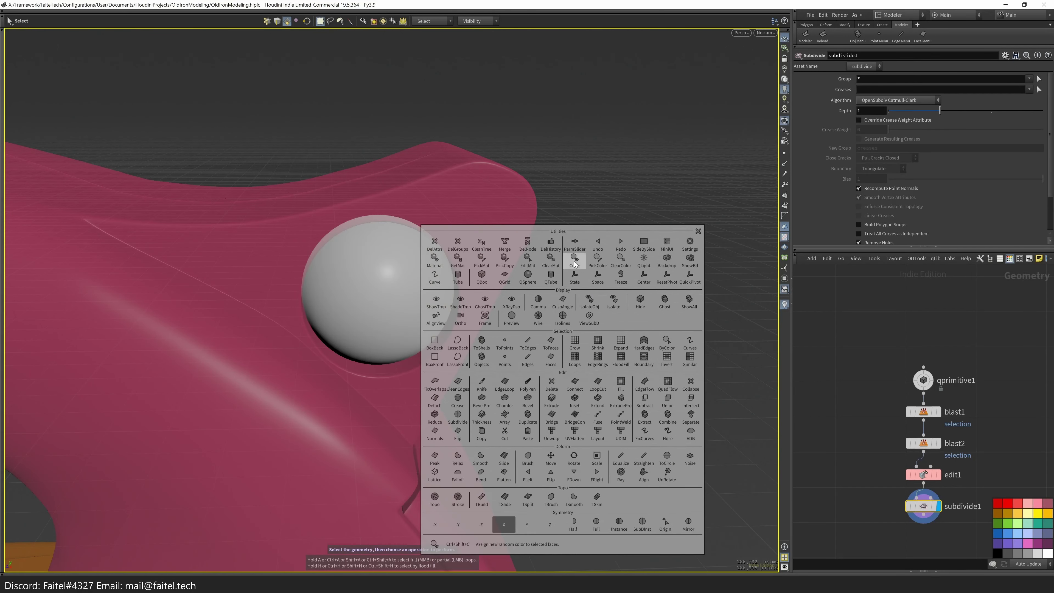
{"action": "key", "text": "Tab"}
{"action": "key", "text": "Tab"}
{"action": "left_click", "coordinate": [407, 263]}
{"action": "left_click", "coordinate": [875, 75]}
{"action": "key", "text": "u"}
{"action": "key", "text": "h"}
{"action": "left_click_drag", "start_coordinate": [479, 320], "coordinate": [428, 339]}
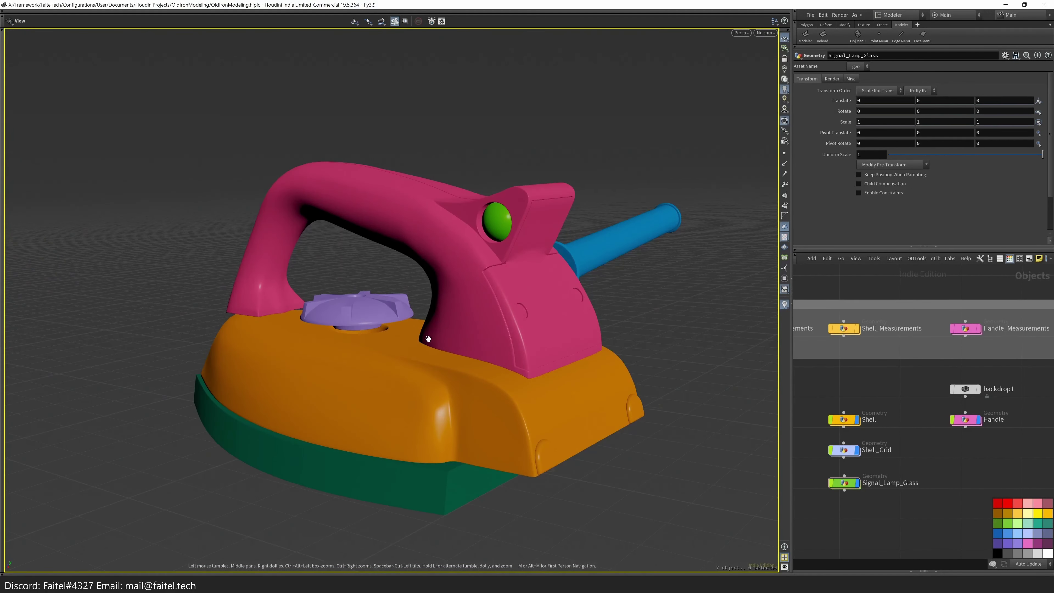
- Save the scene, create a new QSphere, and hide the other objects
{"action": "key", "text": "ctrl+s"}
{"action": "key", "text": "q"}
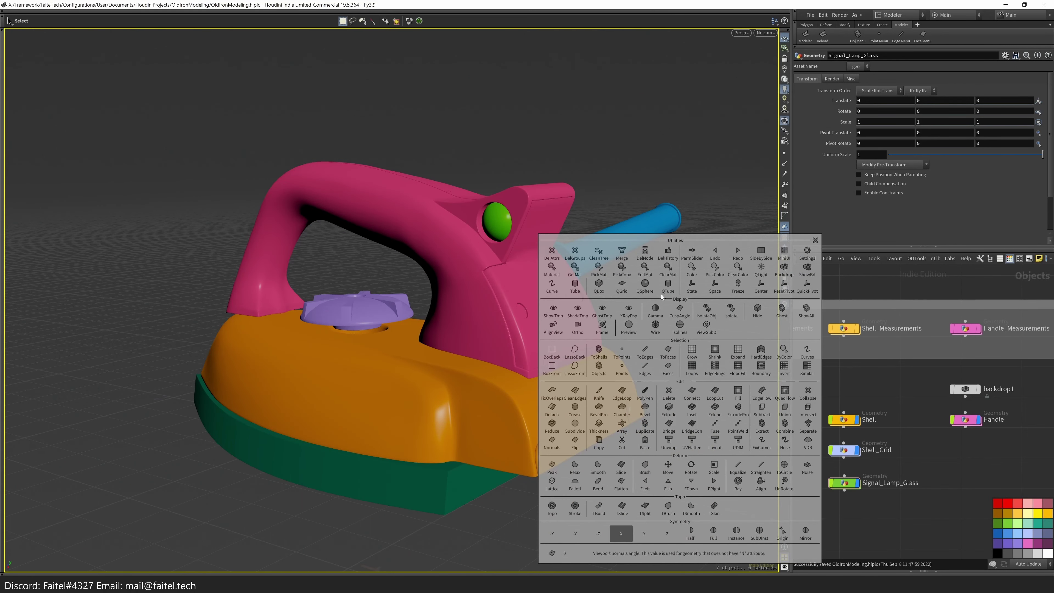
{"action": "left_click", "coordinate": [647, 289]}
{"action": "key", "text": "q"}
{"action": "left_click", "coordinate": [727, 320]}
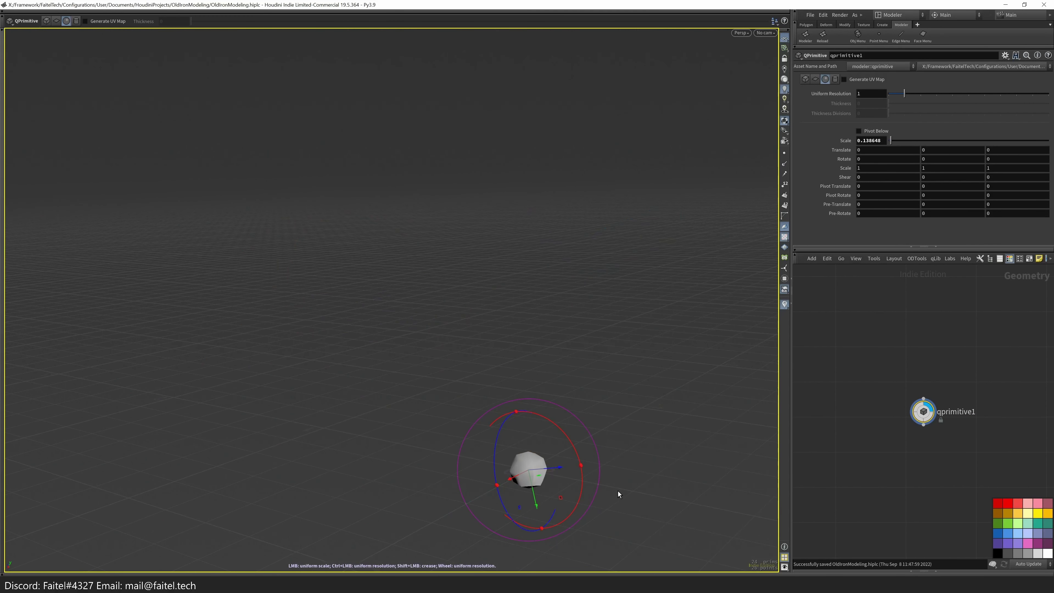
- With wireframe shown, box-select the new sphere's lower half from the front and delete it, leaving a dome
{"action": "key", "text": "f"}
{"action": "key", "text": "shift+w"}
{"action": "scroll", "coordinate": [645, 293], "scroll_direction": "up", "scroll_amount": 3}
{"action": "left_click_drag", "start_coordinate": [678, 283], "coordinate": [571, 394], "text": "alt"}
{"action": "scroll", "coordinate": [655, 347], "scroll_direction": "down", "scroll_amount": 2}
{"action": "scroll", "coordinate": [665, 353], "scroll_direction": "up", "scroll_amount": 1}
{"action": "scroll", "coordinate": [663, 357], "scroll_direction": "down", "scroll_amount": 2}
{"action": "scroll", "coordinate": [668, 366], "scroll_direction": "up", "scroll_amount": 2}
{"action": "key", "text": "Escape"}
{"action": "left_click_drag", "start_coordinate": [677, 377], "coordinate": [672, 224]}
{"action": "key", "text": "space+3"}
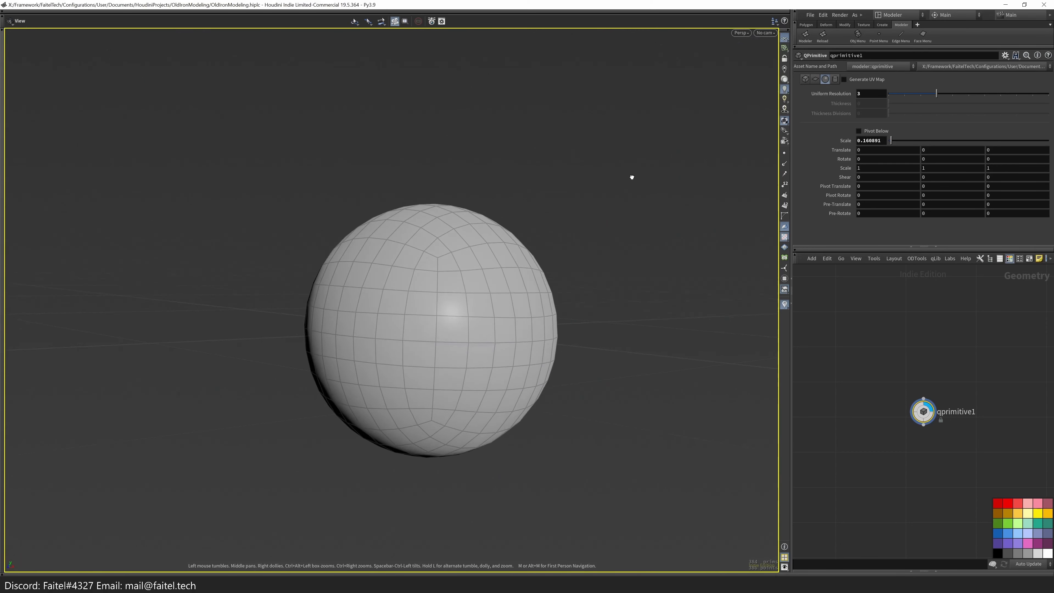
{"action": "key", "text": "s"}
{"action": "left_click_drag", "start_coordinate": [287, 500], "coordinate": [680, 309]}
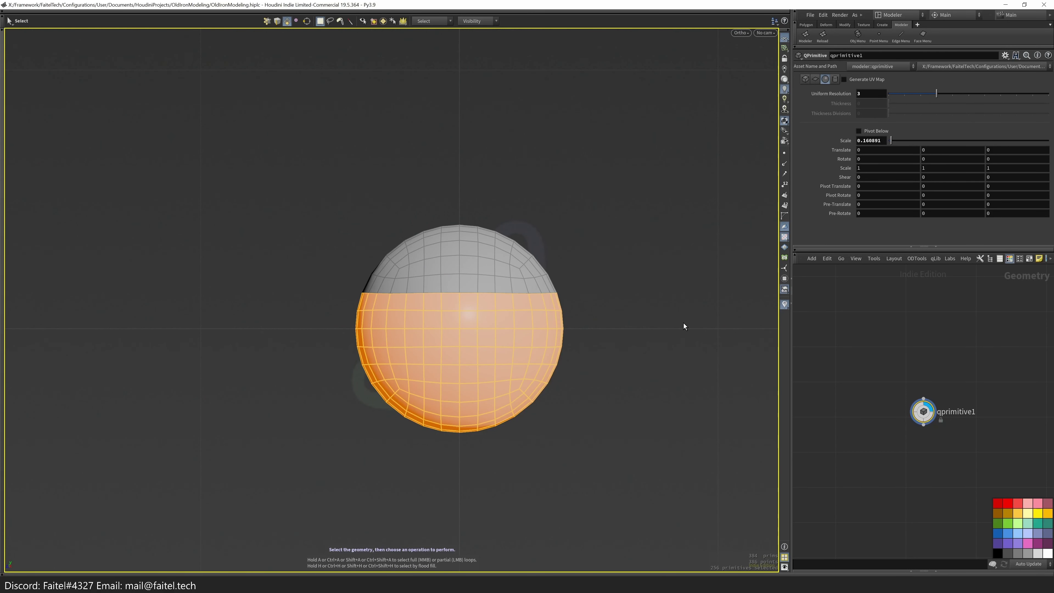
{"action": "left_click", "coordinate": [672, 341]}
{"action": "key", "text": "ctrl+z"}
{"action": "key", "text": "Delete"}
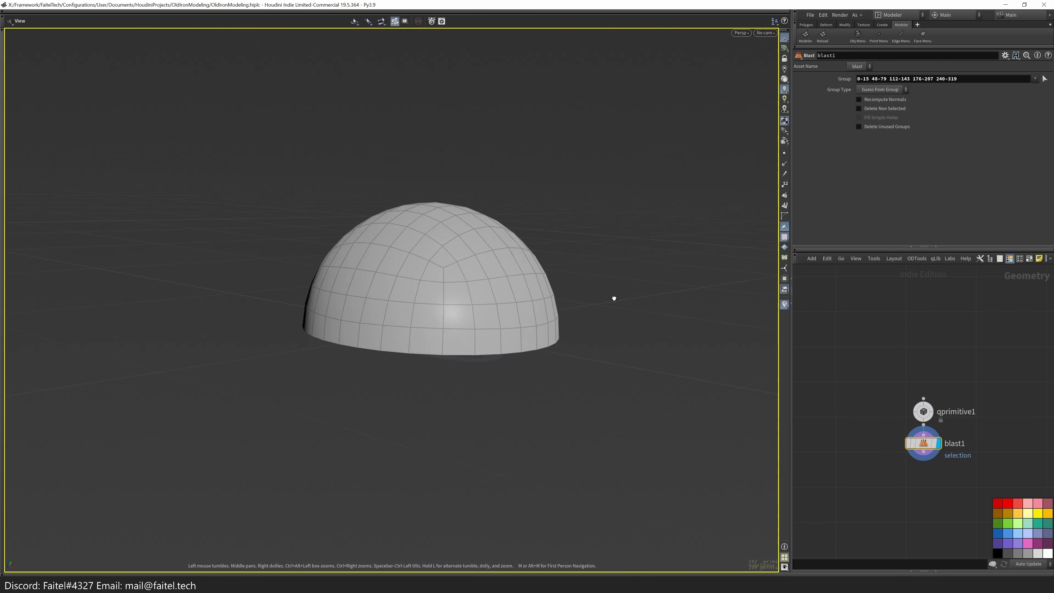
- Blast the dome's bottom rows of faces and flatten its base with FDown
{"action": "left_click_drag", "start_coordinate": [589, 335], "coordinate": [414, 322]}
{"action": "key", "text": "Delete"}
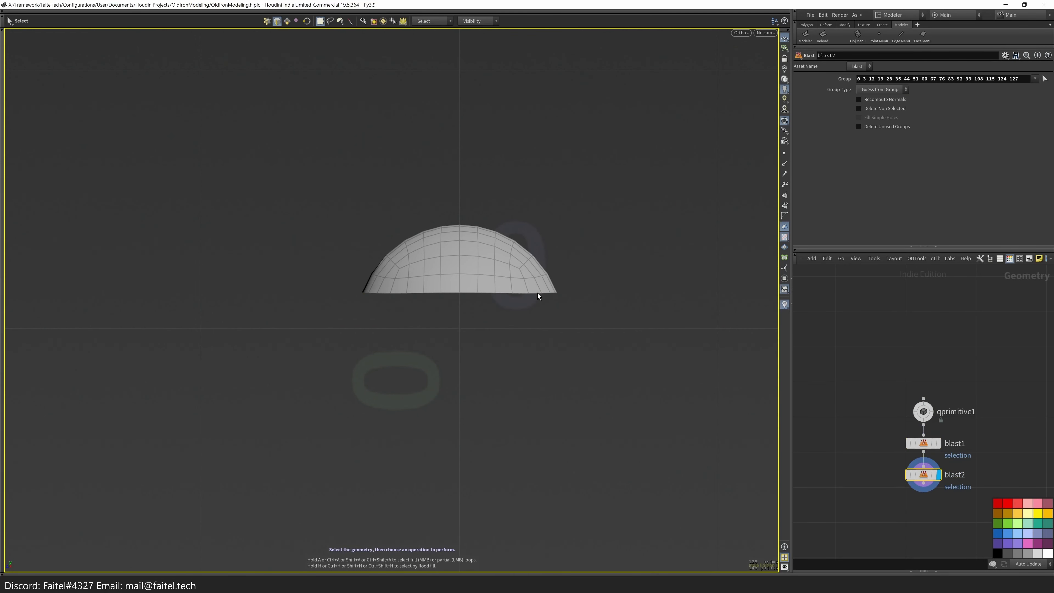
{"action": "key", "text": "Tab"}
{"action": "left_click", "coordinate": [500, 482]}
{"action": "left_click_drag", "start_coordinate": [497, 488], "coordinate": [549, 300]}
{"action": "key", "text": "space+3"}
- In an Edit SOP, select all the dome's faces and lower the dome slightly
{"action": "key", "text": "t"}
{"action": "key", "text": "s"}
{"action": "key", "text": "4"}
{"action": "key", "text": "n"}
{"action": "left_click_drag", "start_coordinate": [463, 306], "coordinate": [462, 256]}
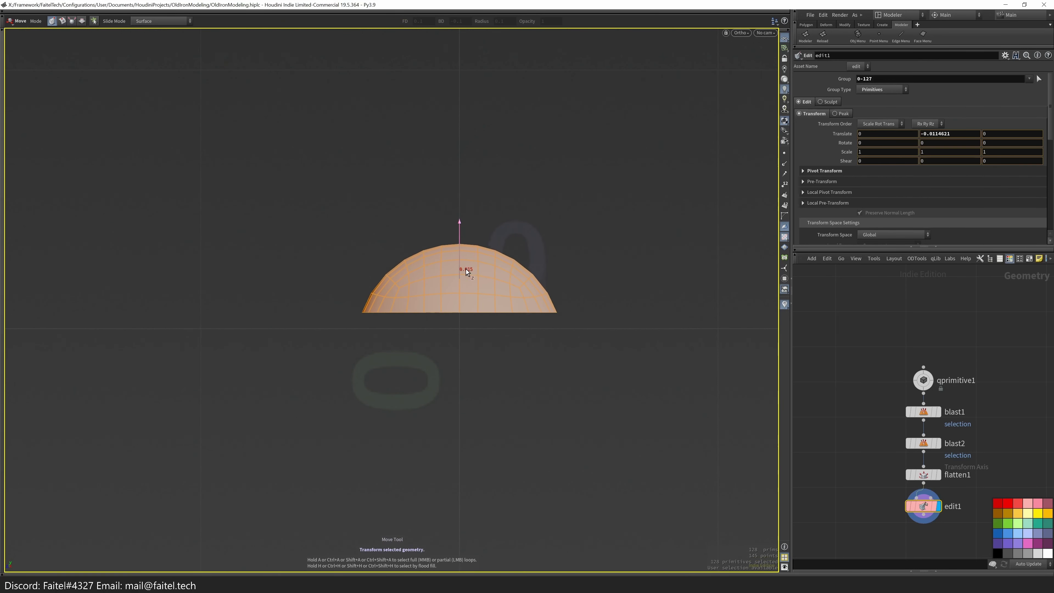
{"action": "left_click_drag", "start_coordinate": [529, 344], "coordinate": [534, 382]}
{"action": "key", "text": "space+3"}
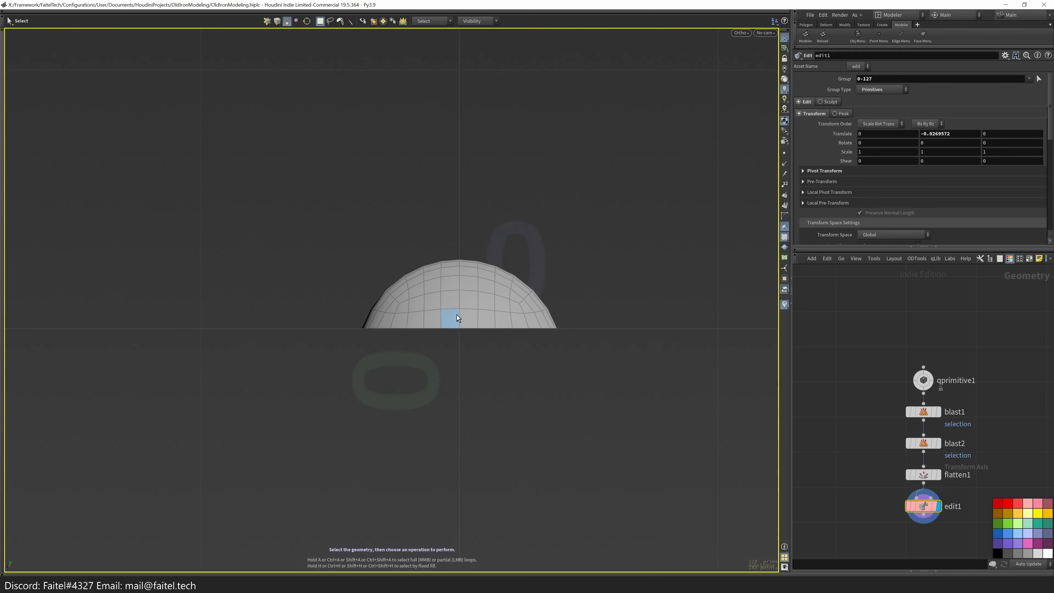
{"action": "left_click_drag", "start_coordinate": [381, 372], "coordinate": [577, 411]}
- Compare against the original sphere template, then scale the dome down in Y to a shallow cap (0.426672)
{"action": "key", "text": "Tab"}
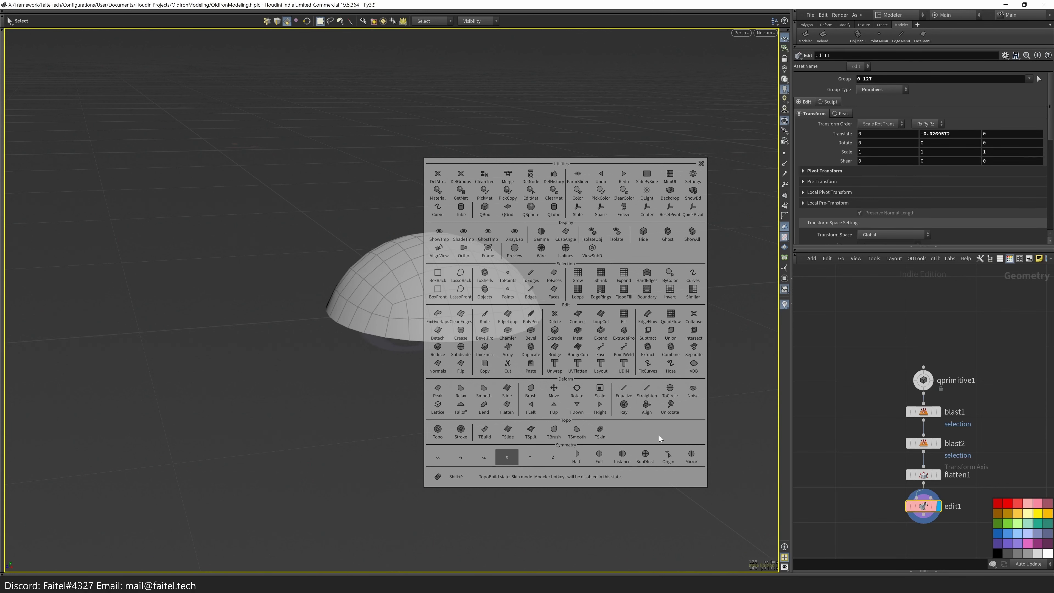
{"action": "left_click", "coordinate": [911, 376]}
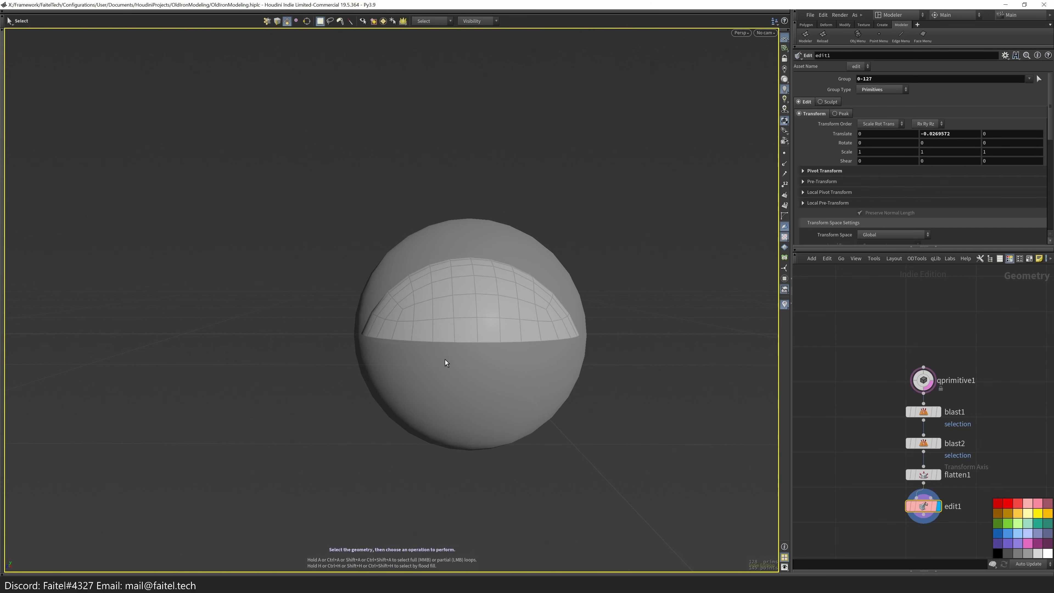
{"action": "key", "text": "Return"}
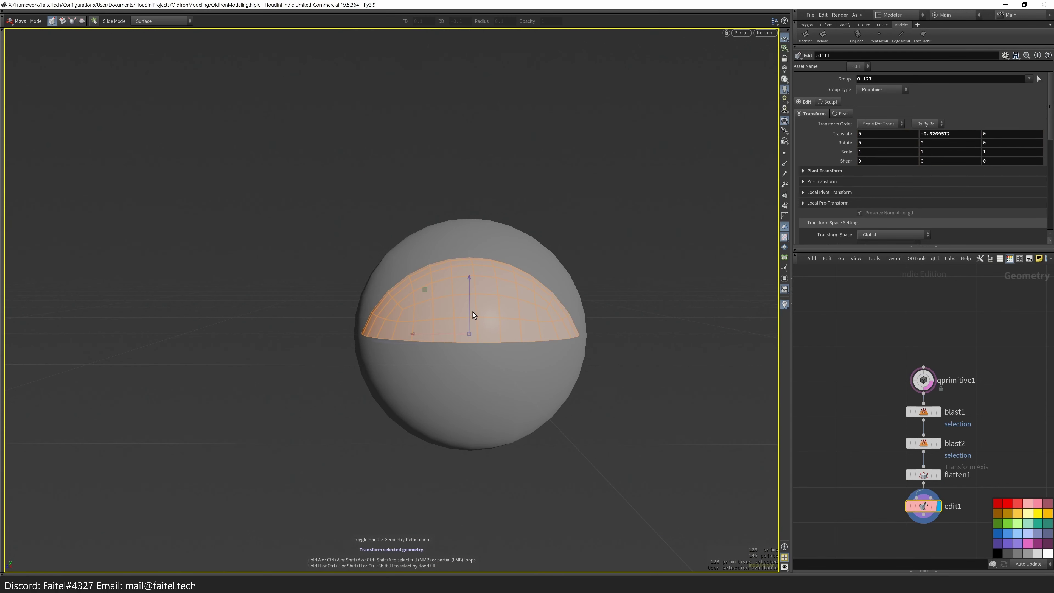
{"action": "key", "text": "space+3"}
{"action": "key", "text": "s"}
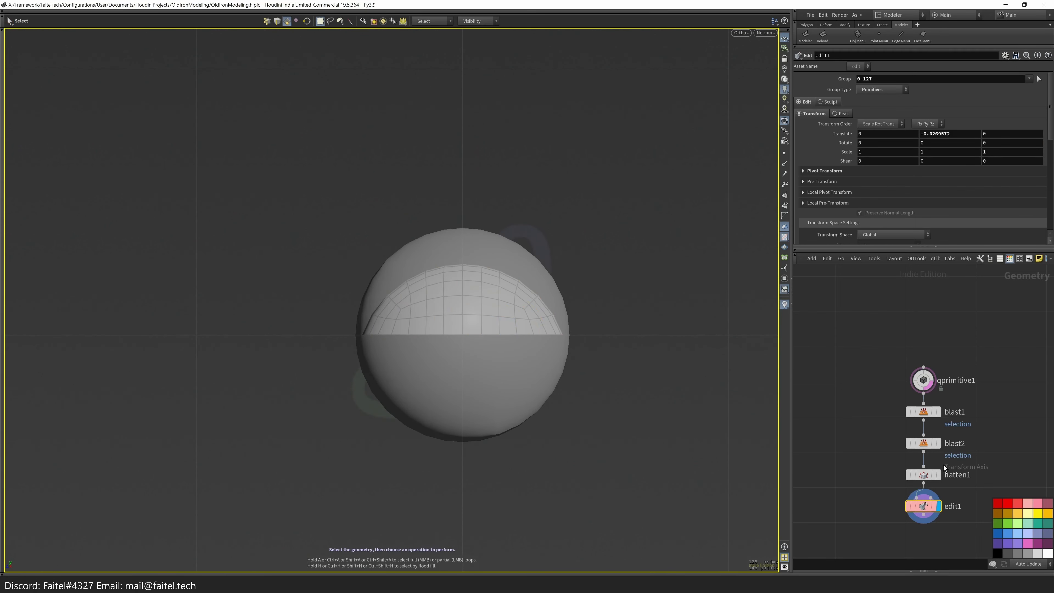
{"action": "left_click", "coordinate": [919, 388]}
{"action": "scroll", "coordinate": [547, 248], "scroll_direction": "up", "scroll_amount": 2}
{"action": "key", "text": "r"}
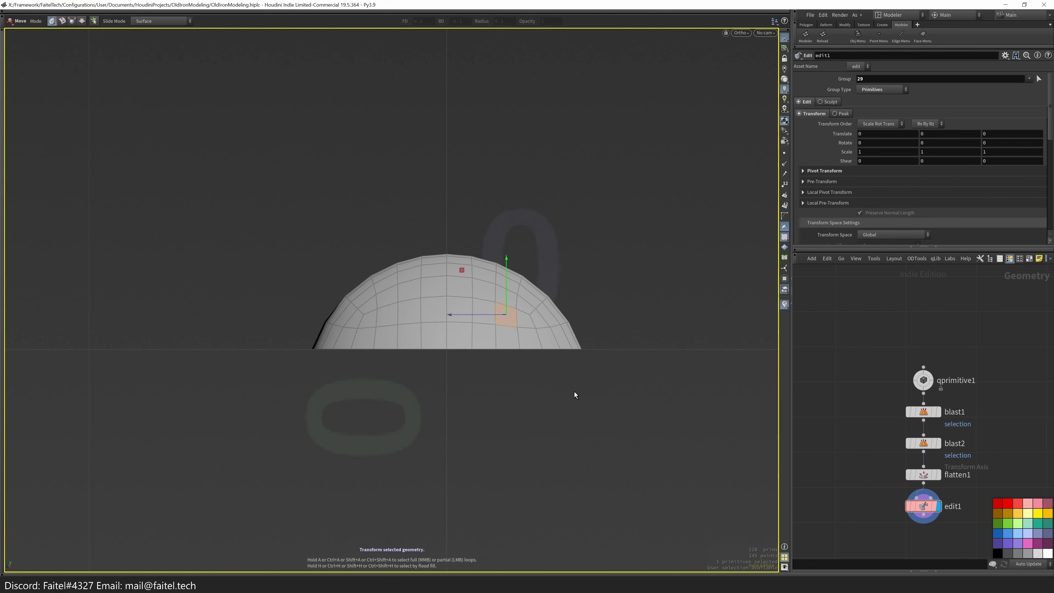
{"action": "key", "text": "s"}
{"action": "key", "text": "n"}
{"action": "key", "text": "e"}
{"action": "scroll", "coordinate": [497, 350], "scroll_direction": "down", "scroll_amount": 2}
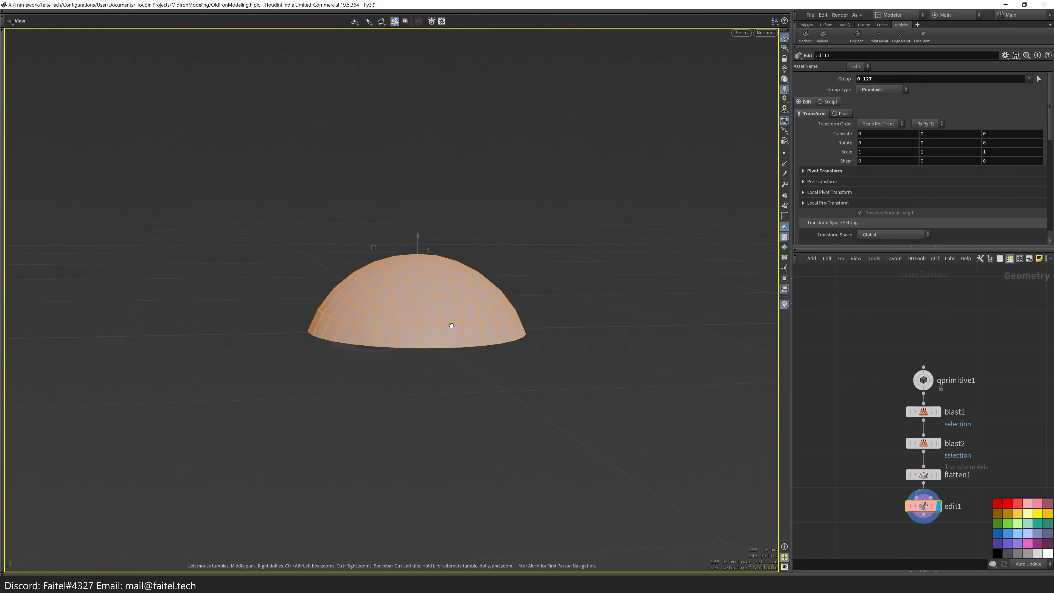
{"action": "mouse_move", "coordinate": [437, 294]}
{"action": "left_mouse_down"}
{"action": "mouse_move", "coordinate": [435, 316]}
{"action": "mouse_move", "coordinate": [524, 395]}
{"action": "mouse_move", "coordinate": [449, 266]}
{"action": "mouse_move", "coordinate": [409, 257]}
{"action": "mouse_move", "coordinate": [430, 286]}
{"action": "mouse_move", "coordinate": [408, 266]}
{"action": "mouse_move", "coordinate": [627, 399]}
{"action": "mouse_move", "coordinate": [607, 388]}
{"action": "mouse_move", "coordinate": [568, 304]}
{"action": "left_mouse_up"}
- Turn off the wireframe and extrude the whole dome slightly to give it thickness
{"action": "key", "text": "shift+w"}
{"action": "key", "text": "Escape"}
{"action": "left_click_drag", "start_coordinate": [565, 344], "coordinate": [510, 456]}
{"action": "key", "text": "s"}
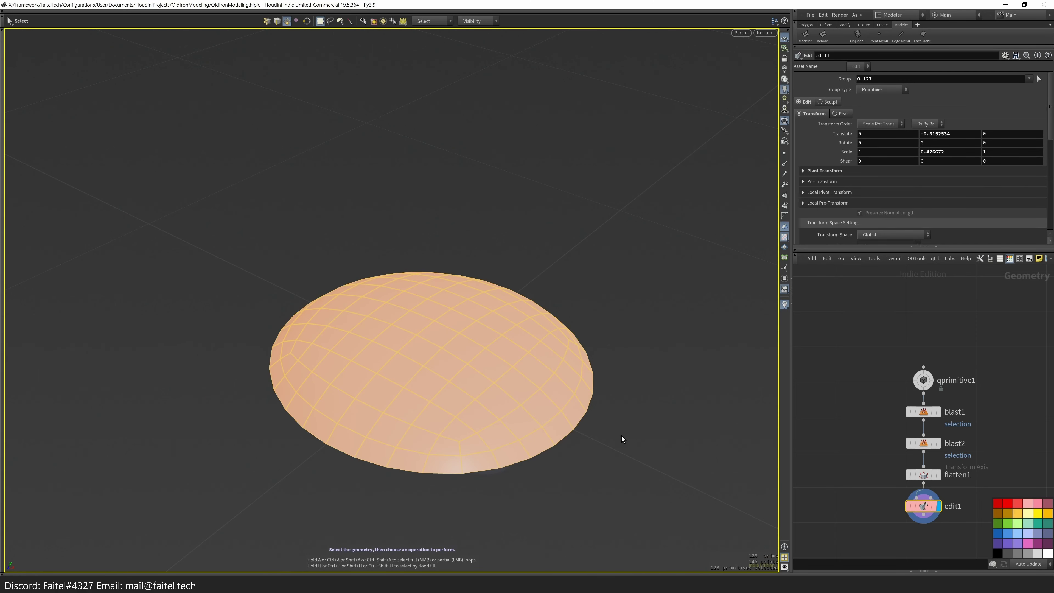
{"action": "key", "text": "shift+e"}
{"action": "left_click_drag", "start_coordinate": [436, 328], "coordinate": [435, 325]}
{"action": "left_click_drag", "start_coordinate": [436, 325], "coordinate": [476, 454], "text": "alt"}
{"action": "key", "text": "Escape"}
- Try a loop cut and a bevel from the Modeler palette, then undo both
{"action": "key", "text": "s"}
{"action": "key", "text": "q"}
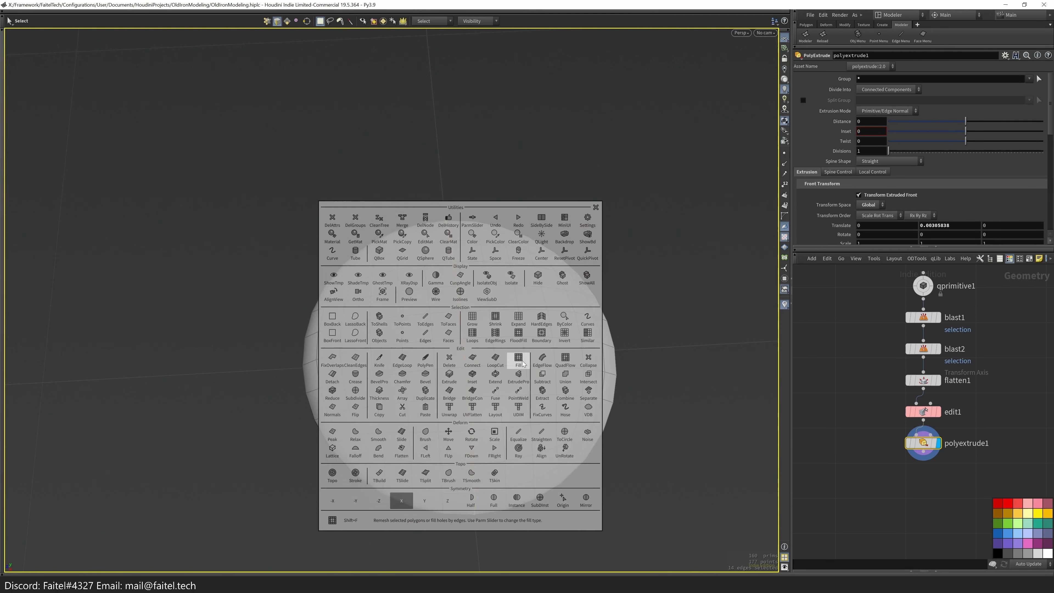
{"action": "key", "text": "alt+c"}
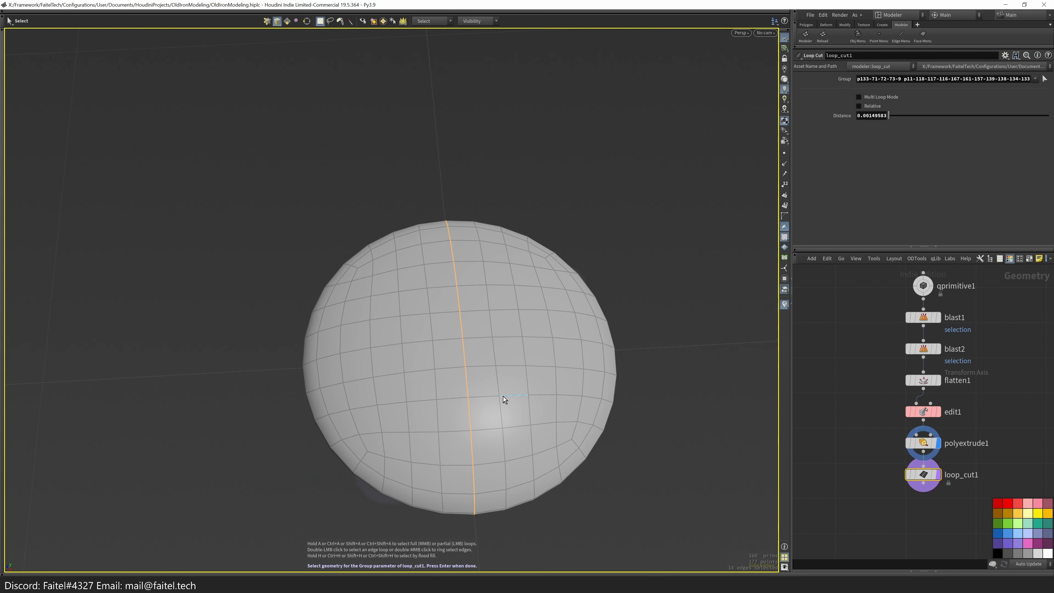
{"action": "key", "text": "Escape"}
{"action": "key", "text": "ctrl+z"}
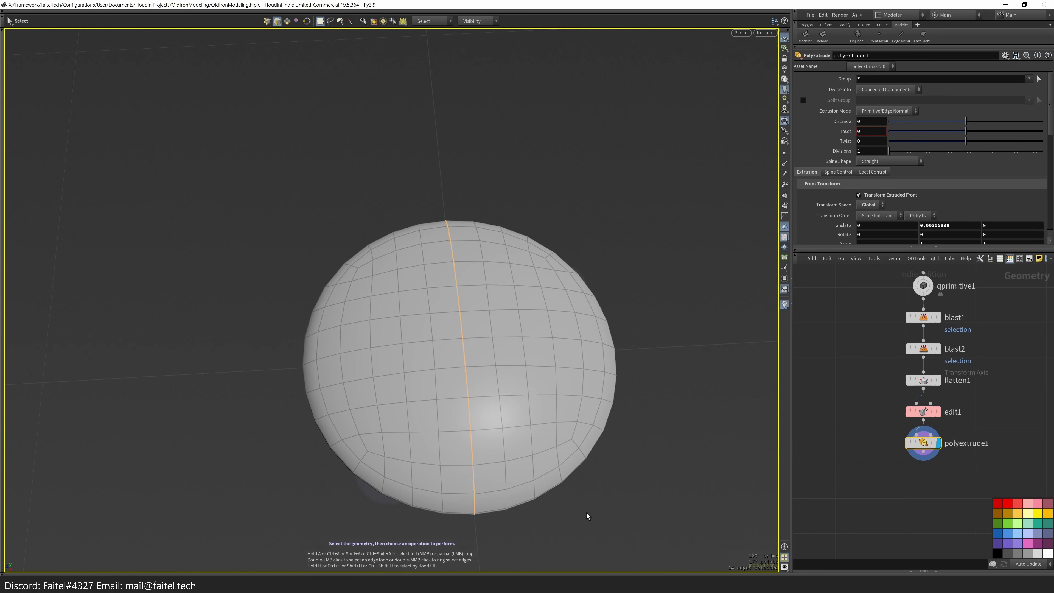
{"action": "key", "text": "ctrl+b"}
{"action": "left_click_drag", "start_coordinate": [629, 519], "coordinate": [645, 503]}
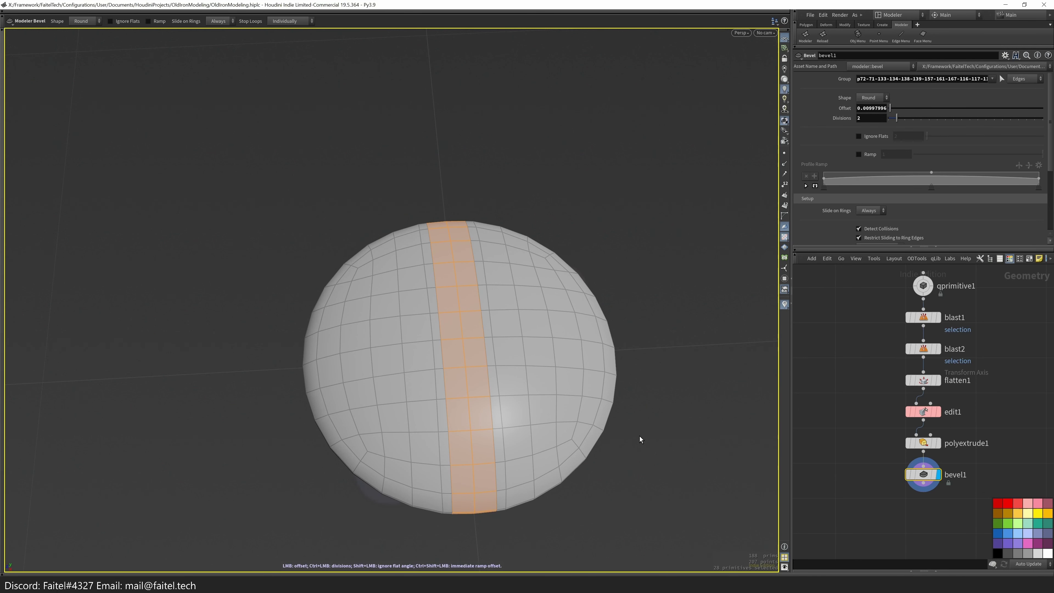
{"action": "key", "text": "s"}
{"action": "scroll", "coordinate": [461, 443], "scroll_direction": "down", "scroll_amount": 5}
{"action": "key", "text": "Tab"}
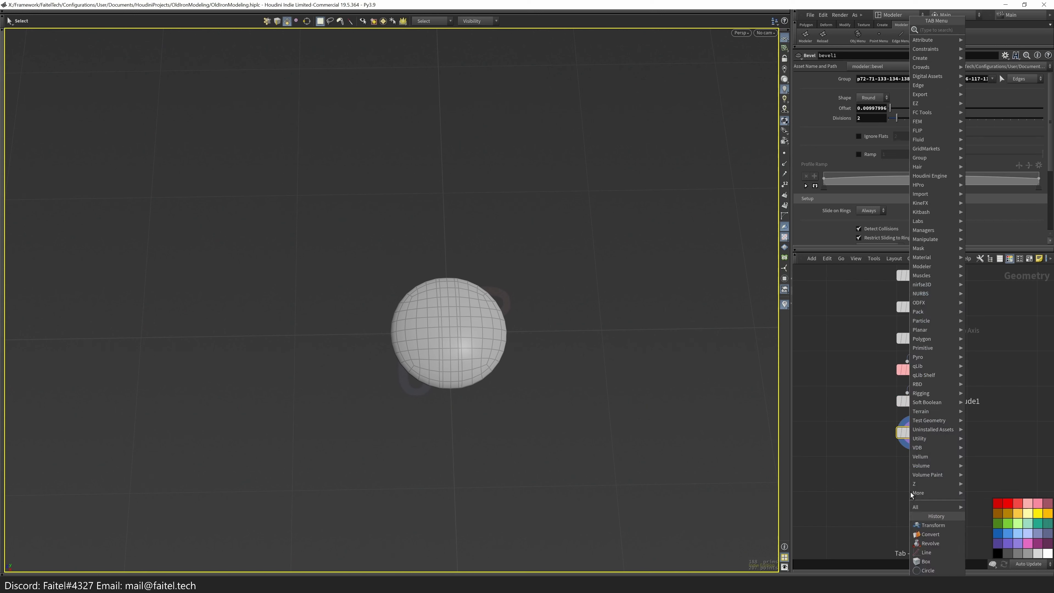
{"action": "key", "text": "Escape"}
{"action": "key", "text": "Delete"}
- Create a Match Size node after polyextrude1
{"action": "key", "text": "Tab"}
{"action": "type", "text": "match"}
{"action": "key", "text": "Return"}
- Wire in matchsize1 with Justify Y set to Min, Scale to Fit on, and Target Size 0.8, 0.8, 0.8
{"action": "left_click", "coordinate": [919, 424]}
{"action": "left_click", "coordinate": [869, 187]}
{"action": "left_click", "coordinate": [866, 181]}
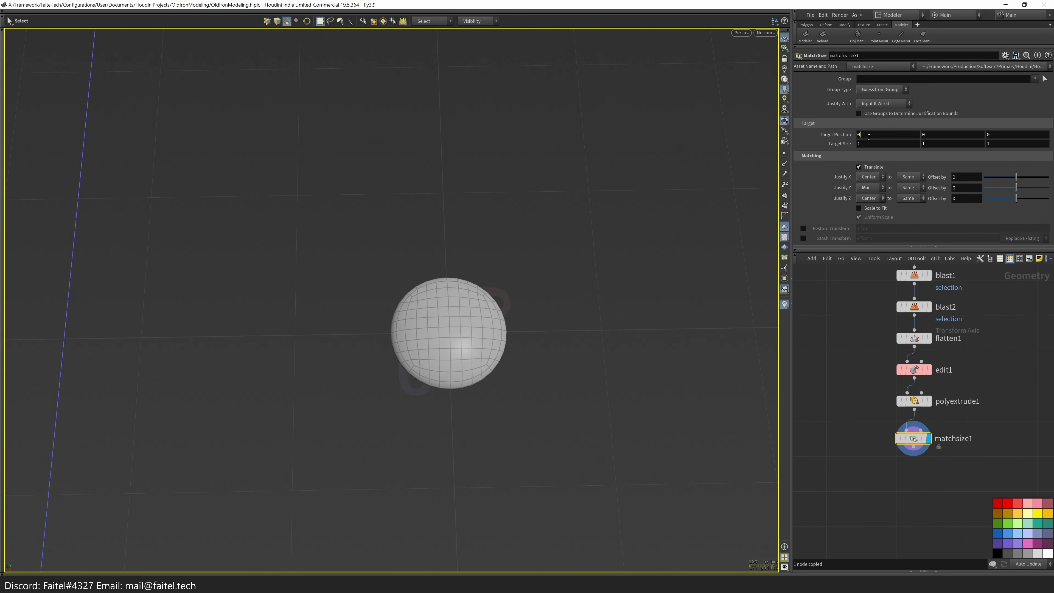
{"action": "left_click", "coordinate": [860, 208]}
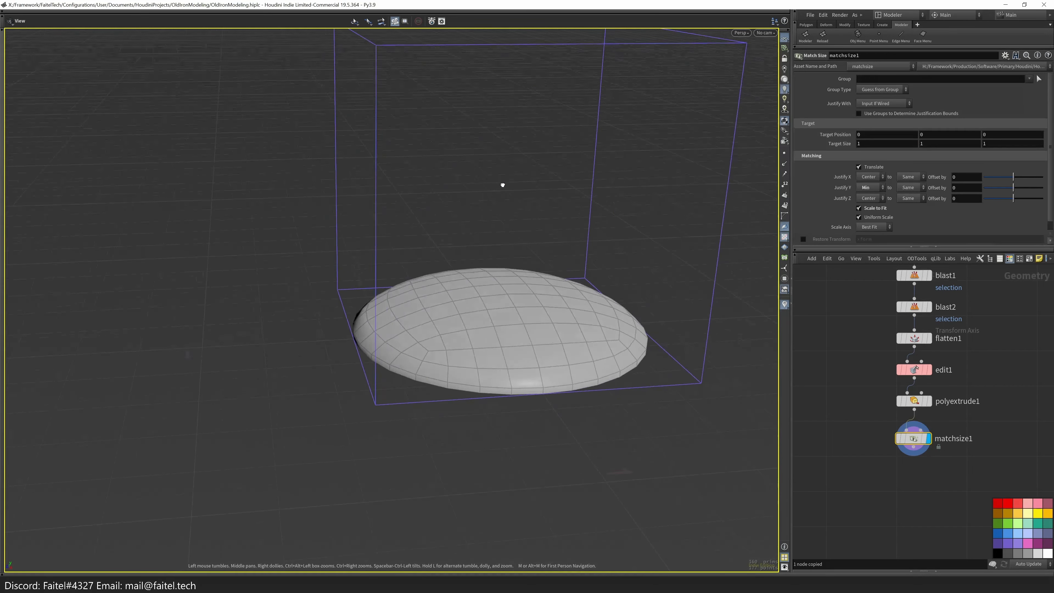
{"action": "type", "text": "0.8"}
{"action": "key", "text": "Tab"}
{"action": "type", "text": "0.8"}
{"action": "key", "text": "Tab"}
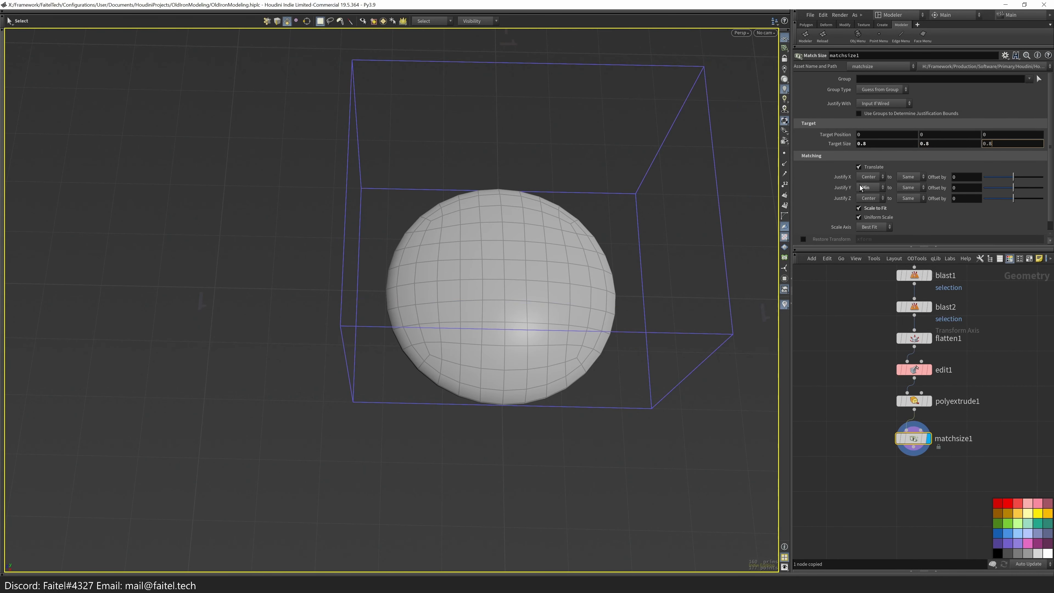
{"action": "type", "text": "0.8"}
{"action": "key", "text": "Return"}
{"action": "key", "text": "space"}
- Bevel the vertical edge loop through the shape's middle into a band (offset 0.04, 2 divisions)
{"action": "scroll", "coordinate": [500, 268], "scroll_direction": "up", "scroll_amount": 5}
{"action": "left_click", "coordinate": [476, 328]}
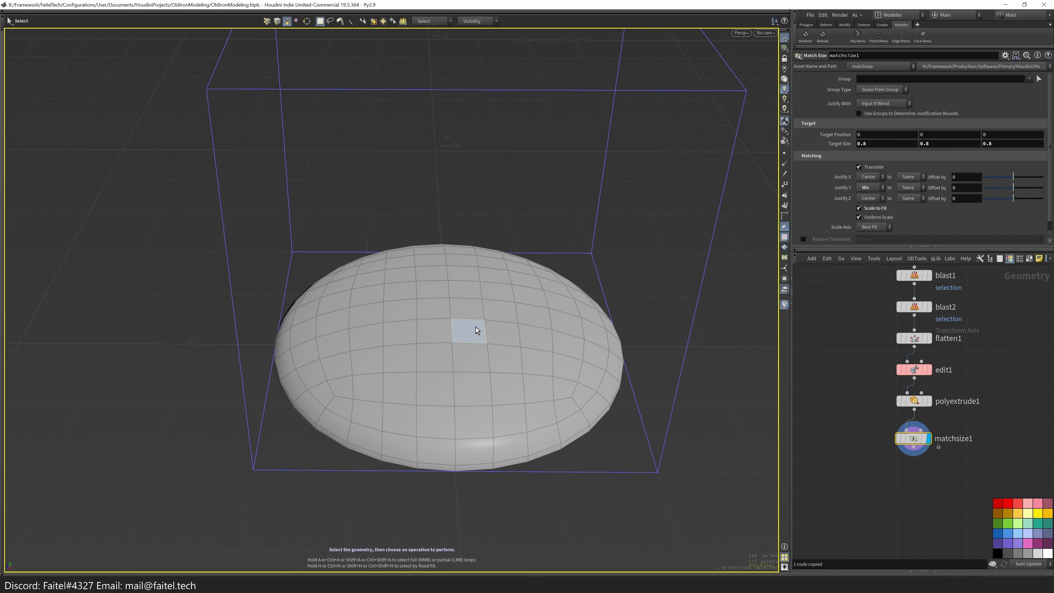
{"action": "double_click", "coordinate": [458, 458]}
{"action": "key", "text": "ctrl+b"}
{"action": "left_click_drag", "start_coordinate": [458, 459], "coordinate": [532, 402]}
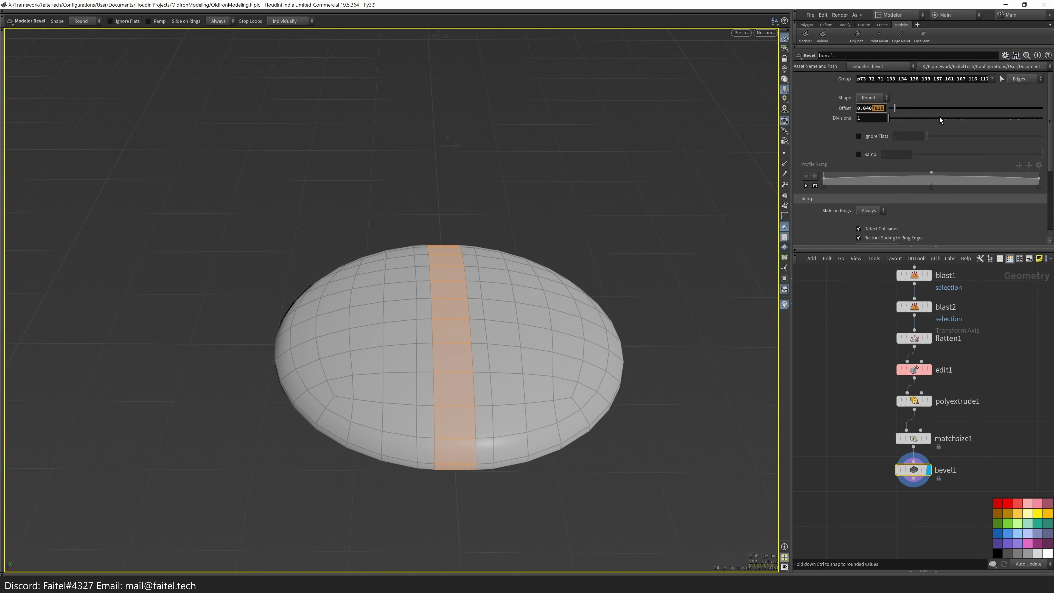
{"action": "key", "text": "Escape"}
- Select the bevelled face strips and extrude them with ExtrudePro, undoing a trial flatten
{"action": "left_click_drag", "start_coordinate": [583, 290], "coordinate": [332, 208], "text": "alt"}
{"action": "double_click", "coordinate": [322, 176]}
{"action": "double_click", "coordinate": [429, 458], "text": "shift"}
{"action": "left_click_drag", "start_coordinate": [429, 458], "coordinate": [330, 266], "text": "alt"}
{"action": "key", "text": "q"}
{"action": "left_click", "coordinate": [400, 362]}
{"action": "scroll", "coordinate": [417, 417], "scroll_direction": "up", "scroll_amount": 5}
{"action": "key", "text": "q"}
{"action": "left_click", "coordinate": [328, 474]}
{"action": "scroll", "coordinate": [330, 266], "scroll_direction": "down", "scroll_amount": 3}
{"action": "key", "text": "ctrl+z"}
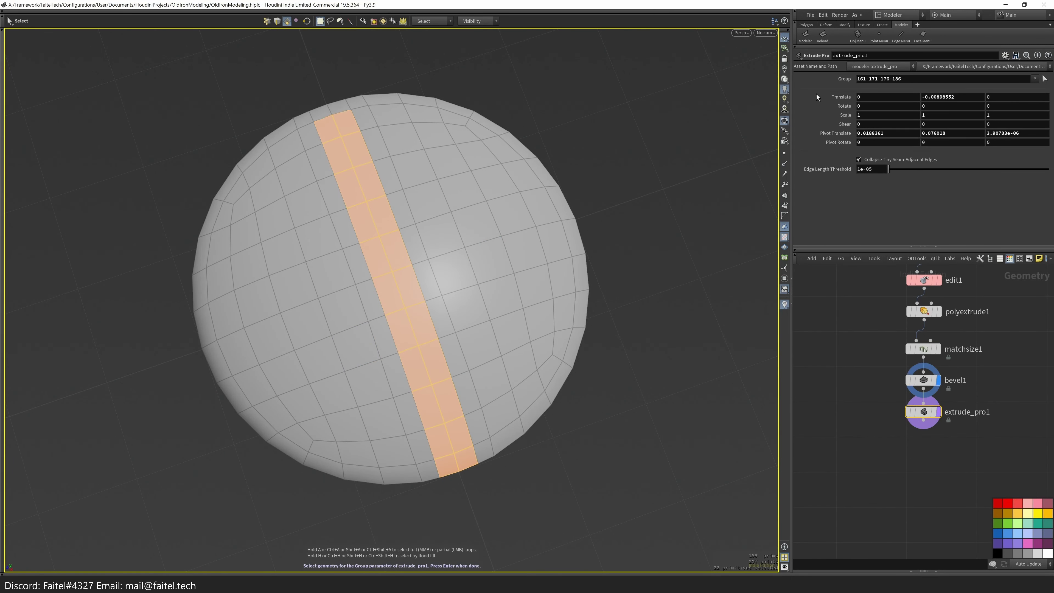
- Flatten the extruded strip, raise it slightly, and fuse the overlapping points
{"action": "left_click_drag", "start_coordinate": [431, 193], "coordinate": [447, 235], "text": "alt"}
{"action": "key", "text": "q"}
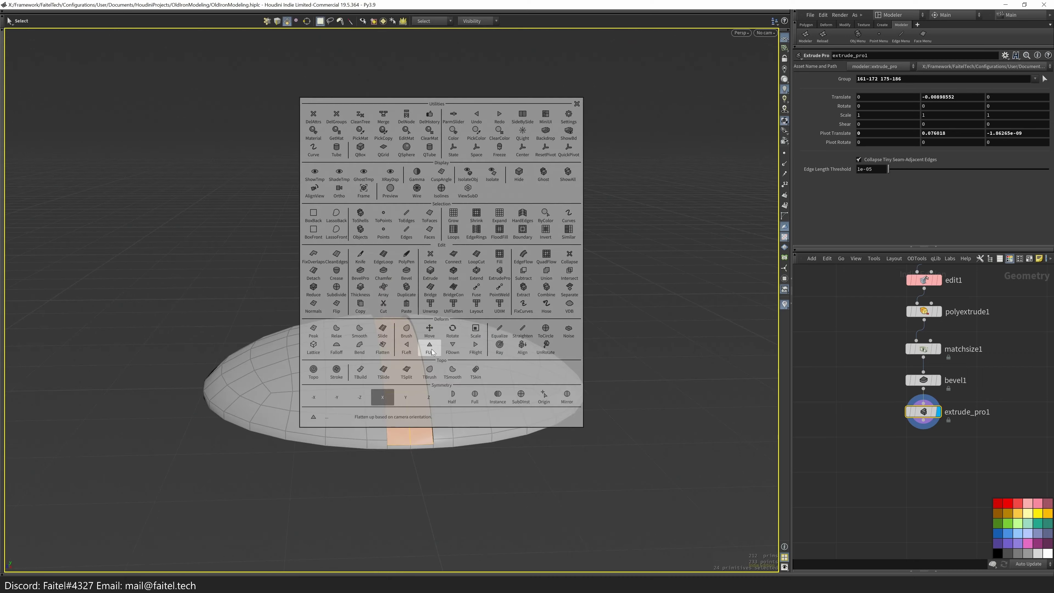
{"action": "left_click", "coordinate": [409, 368]}
{"action": "left_click_drag", "start_coordinate": [409, 368], "coordinate": [406, 344], "text": "alt"}
{"action": "key", "text": "t"}
{"action": "key", "text": "Escape"}
{"action": "key", "text": "q"}
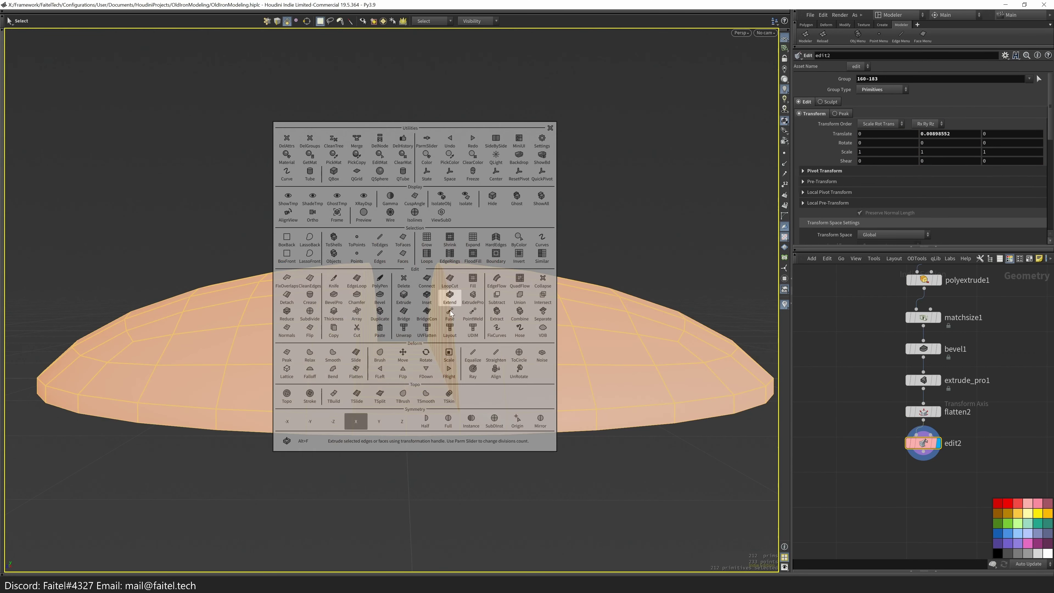
{"action": "left_click", "coordinate": [426, 377]}
{"action": "scroll", "coordinate": [426, 377], "scroll_direction": "down", "scroll_amount": 5}
{"action": "key", "text": "s"}
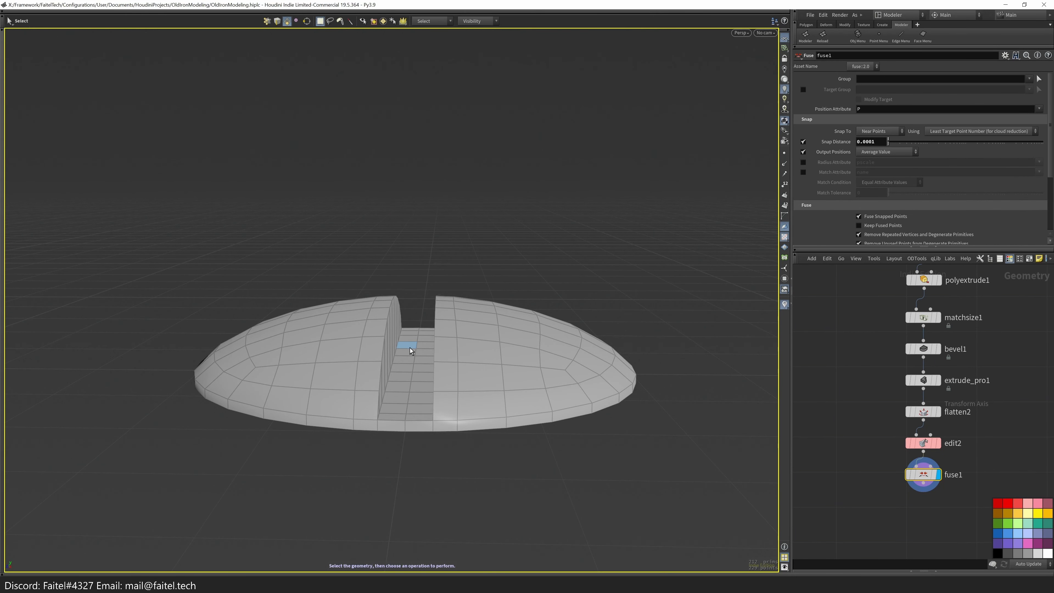
- Toggle Preview Subdivided and orbit around the smoothed shell with its central groove
{"action": "left_click_drag", "start_coordinate": [410, 350], "coordinate": [464, 348], "text": "alt"}
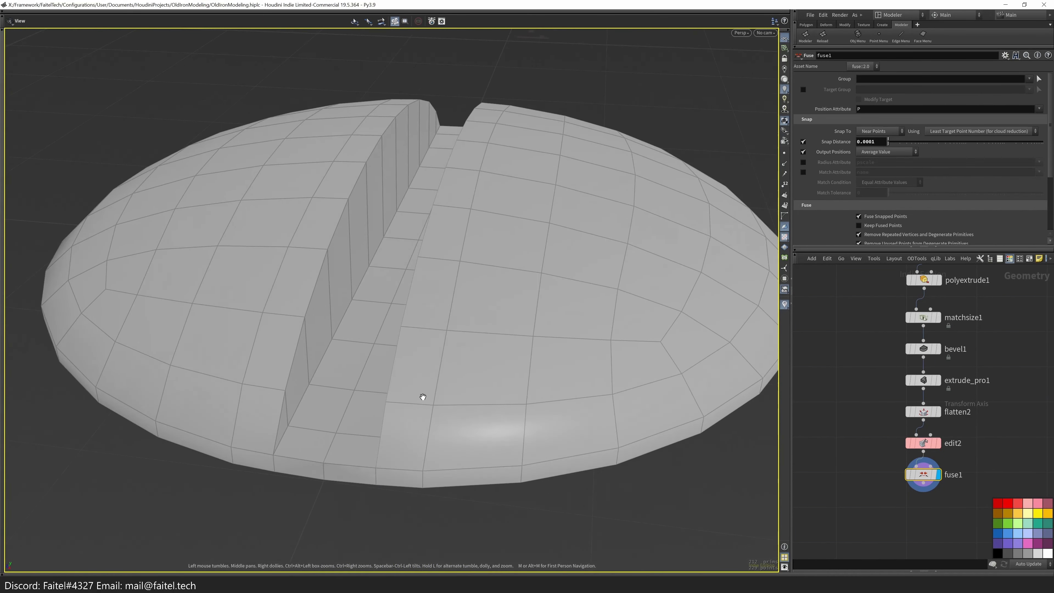
{"action": "scroll", "coordinate": [414, 441], "scroll_direction": "up", "scroll_amount": 5}
{"action": "key", "text": "grave"}
{"action": "scroll", "coordinate": [330, 337], "scroll_direction": "down", "scroll_amount": 3}
{"action": "left_click_drag", "start_coordinate": [330, 337], "coordinate": [386, 430], "text": "alt"}
{"action": "key", "text": "Escape"}
{"action": "key", "text": "Tab"}
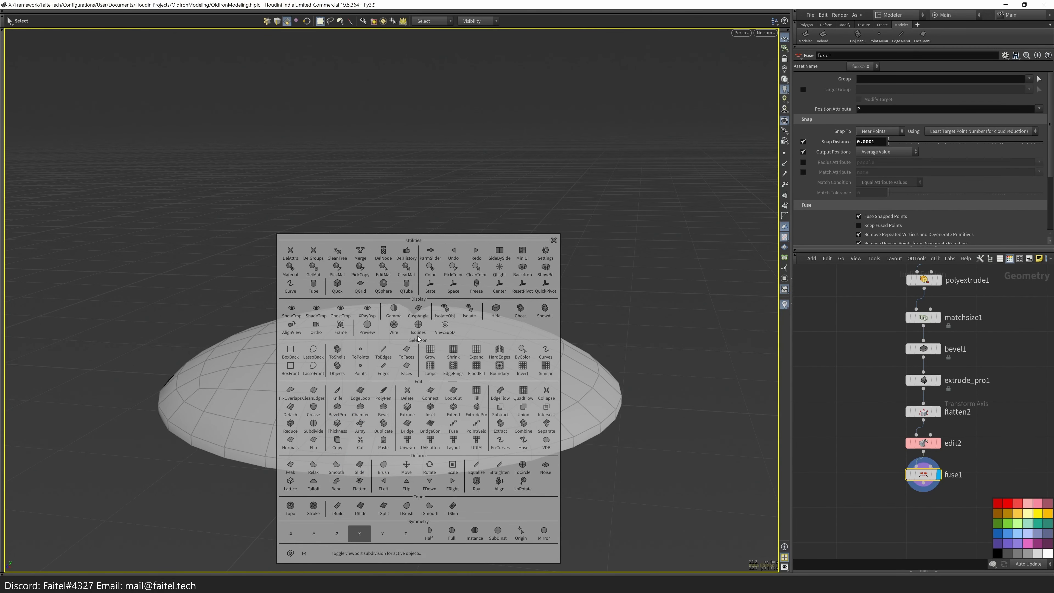
{"action": "key", "text": "F4"}
{"action": "left_click_drag", "start_coordinate": [425, 358], "coordinate": [252, 426], "text": "alt"}
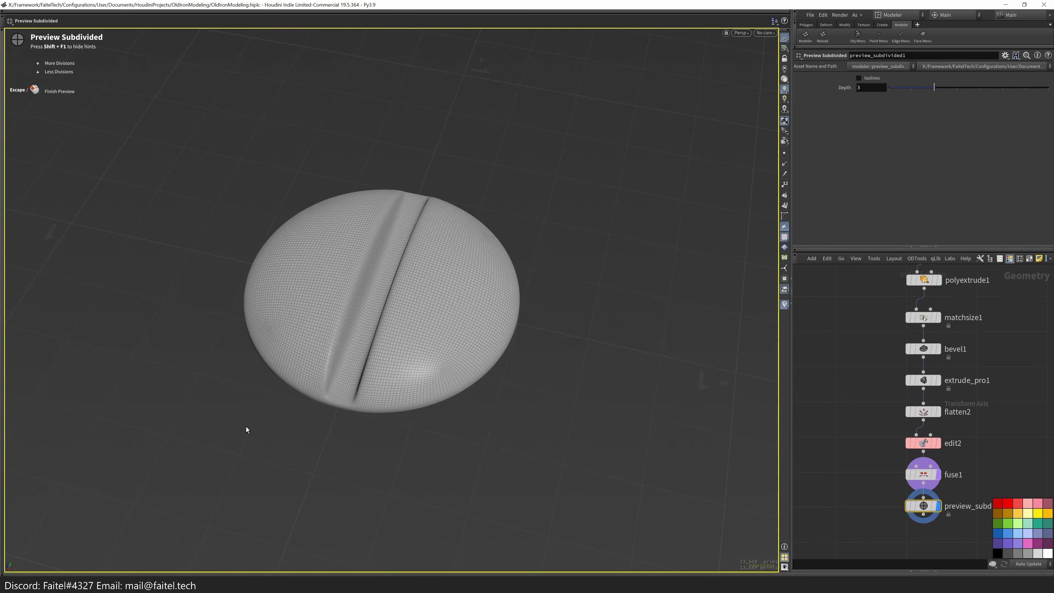
- Adjust the preview subdivision depth, exit the preview, and inspect the shape from low side views
{"action": "key", "text": "Down"}
{"action": "key", "text": "Down"}
{"action": "scroll", "coordinate": [348, 355], "scroll_direction": "up", "scroll_amount": 5}
{"action": "left_click_drag", "start_coordinate": [348, 356], "coordinate": [265, 466], "text": "alt"}
{"action": "key", "text": "Escape"}
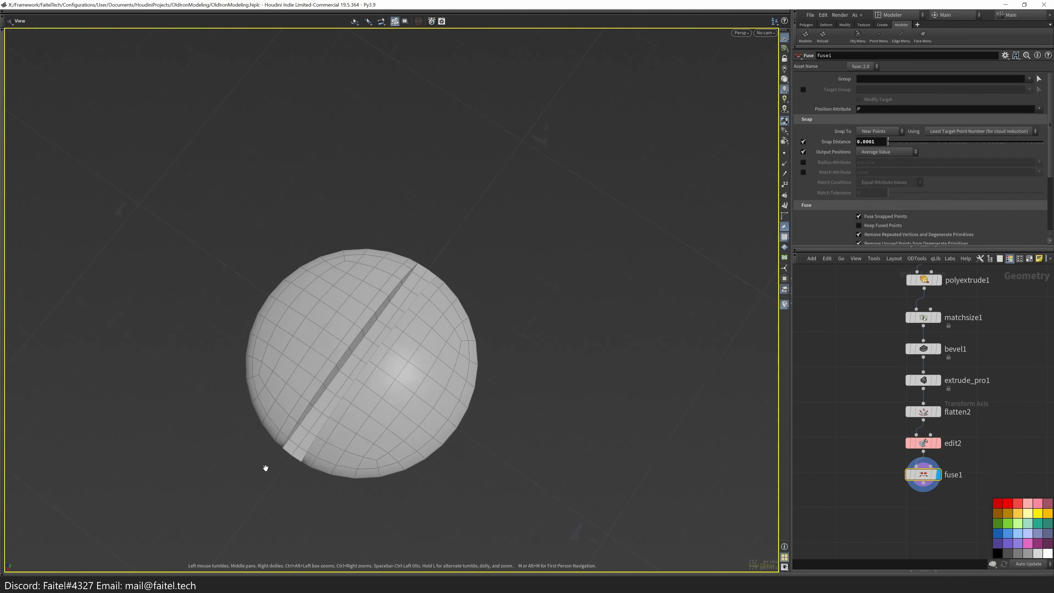
{"action": "scroll", "coordinate": [454, 364], "scroll_direction": "down", "scroll_amount": 3}
{"action": "left_click_drag", "start_coordinate": [382, 383], "coordinate": [354, 409], "text": "alt"}
{"action": "scroll", "coordinate": [345, 365], "scroll_direction": "up", "scroll_amount": 3}
{"action": "left_click", "coordinate": [352, 409]}
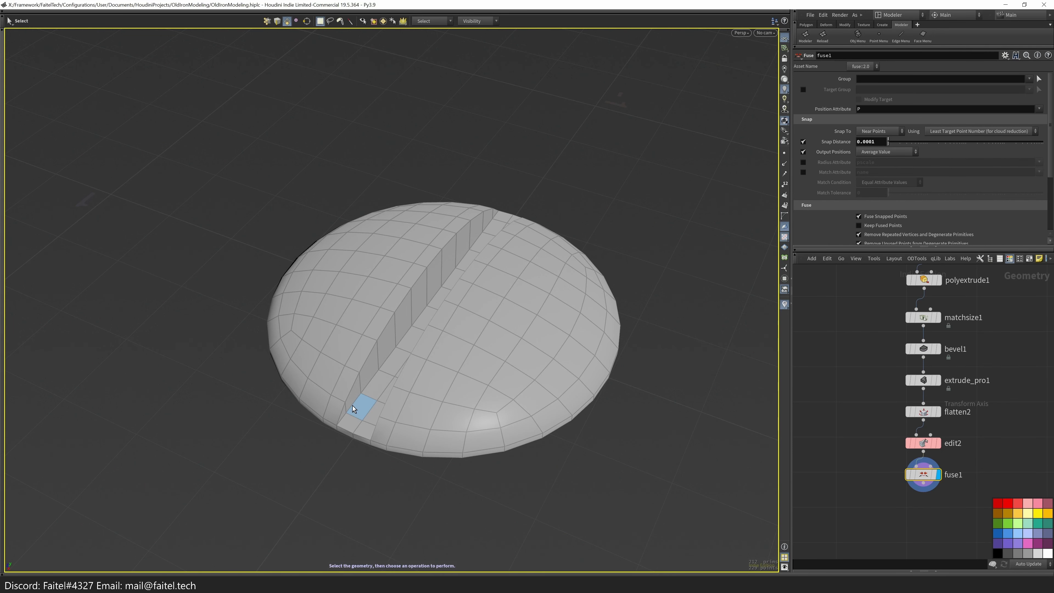
{"action": "left_click_drag", "start_coordinate": [385, 435], "coordinate": [431, 405], "text": "alt"}
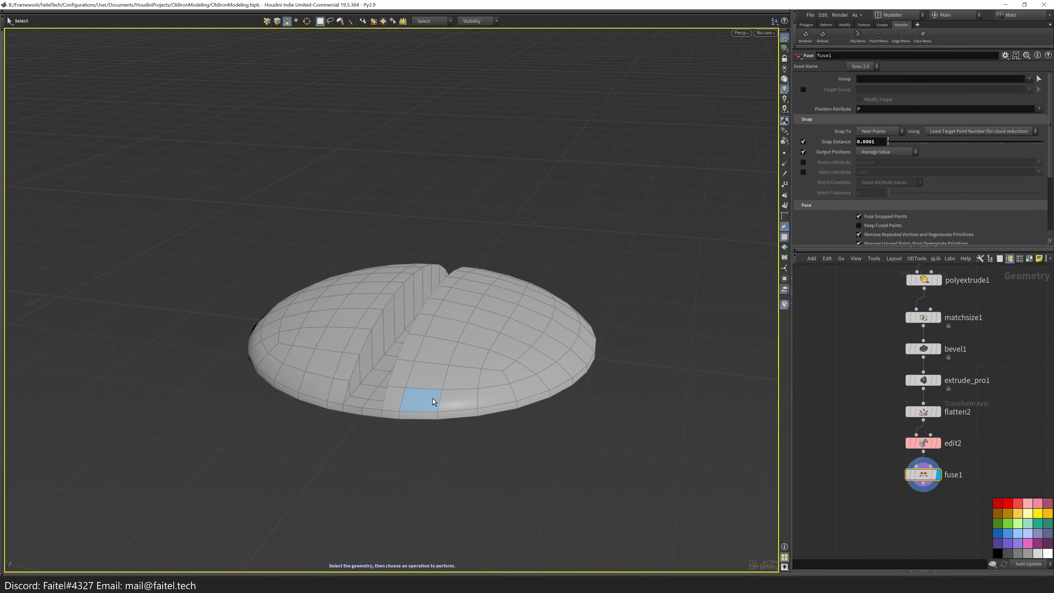
{"action": "key", "text": "Escape"}
{"action": "scroll", "coordinate": [414, 363], "scroll_direction": "down", "scroll_amount": 6}
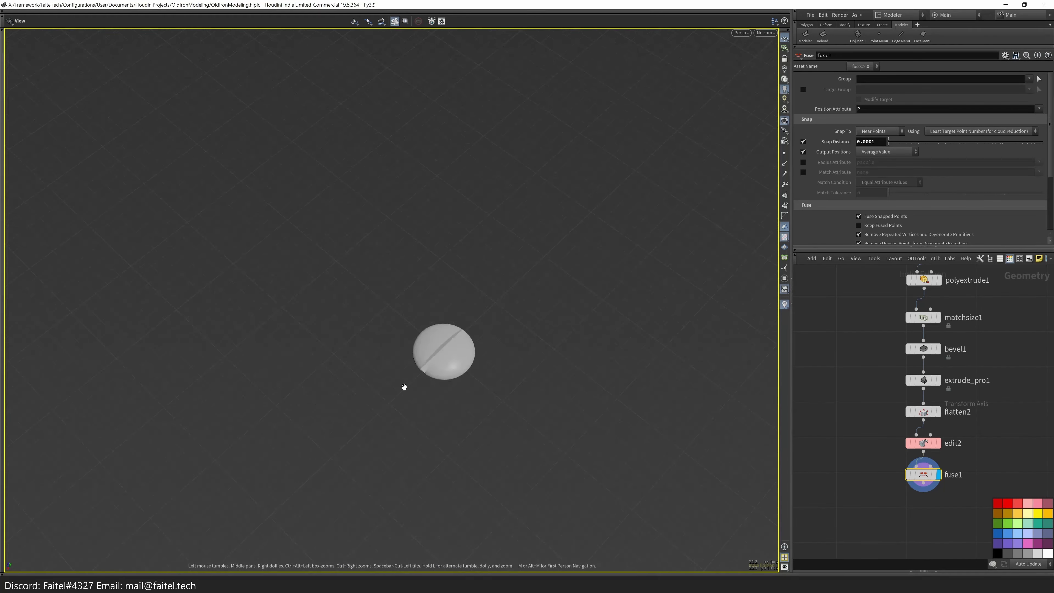
{"action": "left_click_drag", "start_coordinate": [405, 387], "coordinate": [442, 348]}
{"action": "left_click_drag", "start_coordinate": [432, 412], "coordinate": [498, 395]}
- Add a Subdivide node with depth 3 after fuse1
{"action": "key", "text": "Tab"}
{"action": "type", "text": "subdivide"}
{"action": "key", "text": "Return"}
{"action": "left_click", "coordinate": [902, 514]}
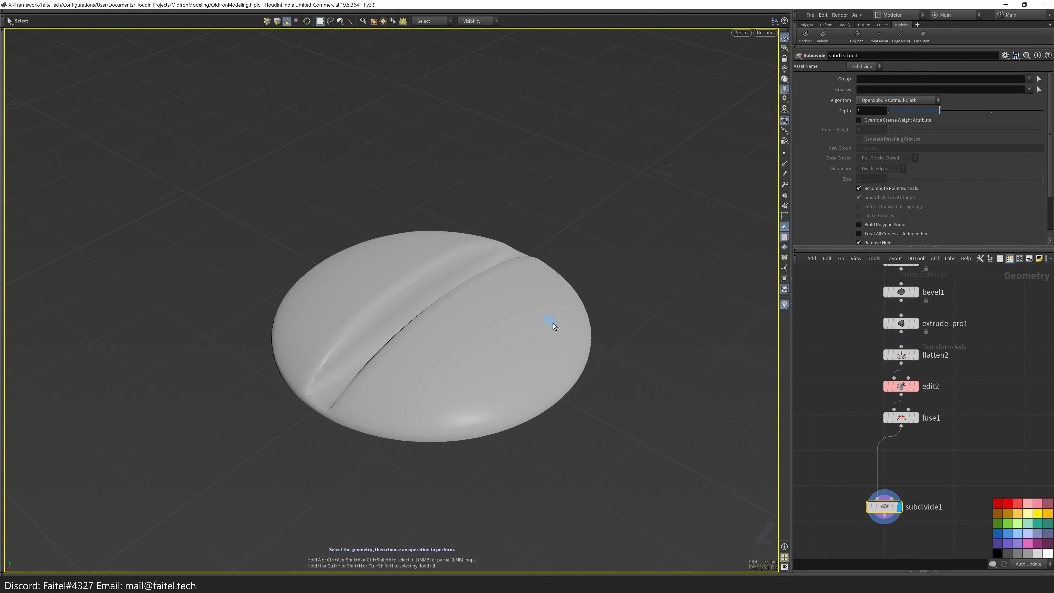
{"action": "key", "text": "Tab"}
{"action": "key", "text": "Escape"}
{"action": "left_click_drag", "start_coordinate": [656, 298], "coordinate": [500, 417]}
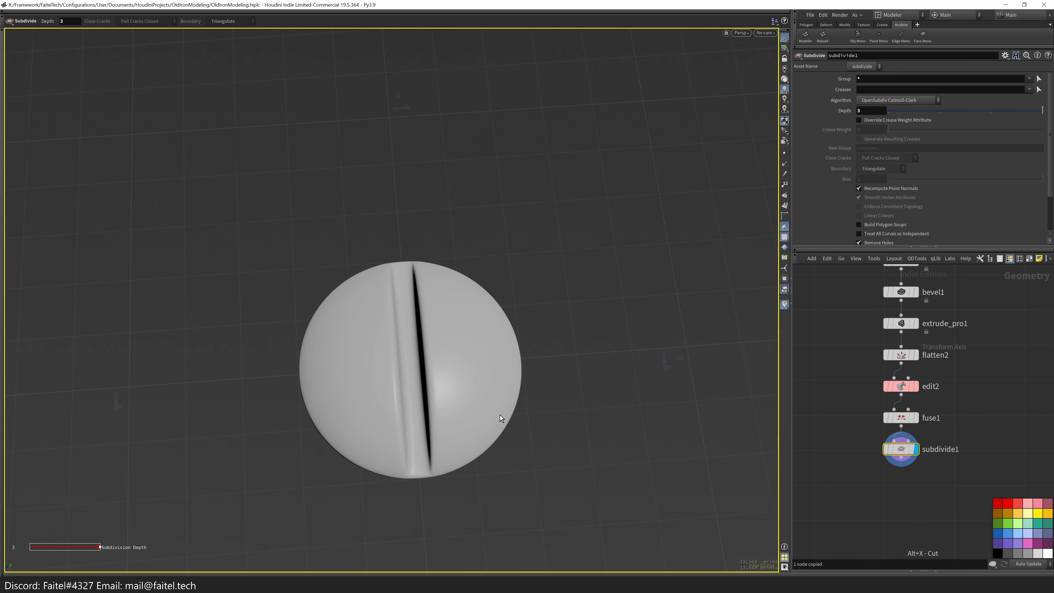
- Add a Color node to the smoothed shell and open its colour picker
{"action": "key", "text": "Tab"}
{"action": "left_click", "coordinate": [713, 162]}
{"action": "left_click_drag", "start_coordinate": [581, 374], "coordinate": [603, 264]}
{"action": "left_click", "coordinate": [866, 130]}
- Colour the disk yellow and tidy the object-level node layout
{"action": "left_click", "coordinate": [885, 102]}
{"action": "left_click", "coordinate": [875, 72]}
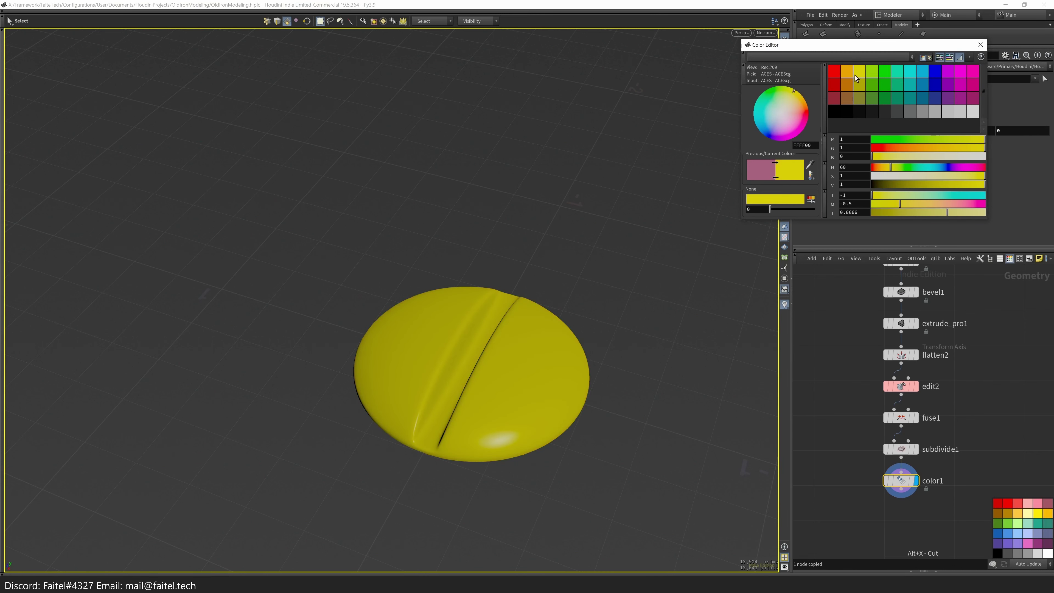
{"action": "left_click", "coordinate": [980, 44]}
{"action": "key", "text": "u"}
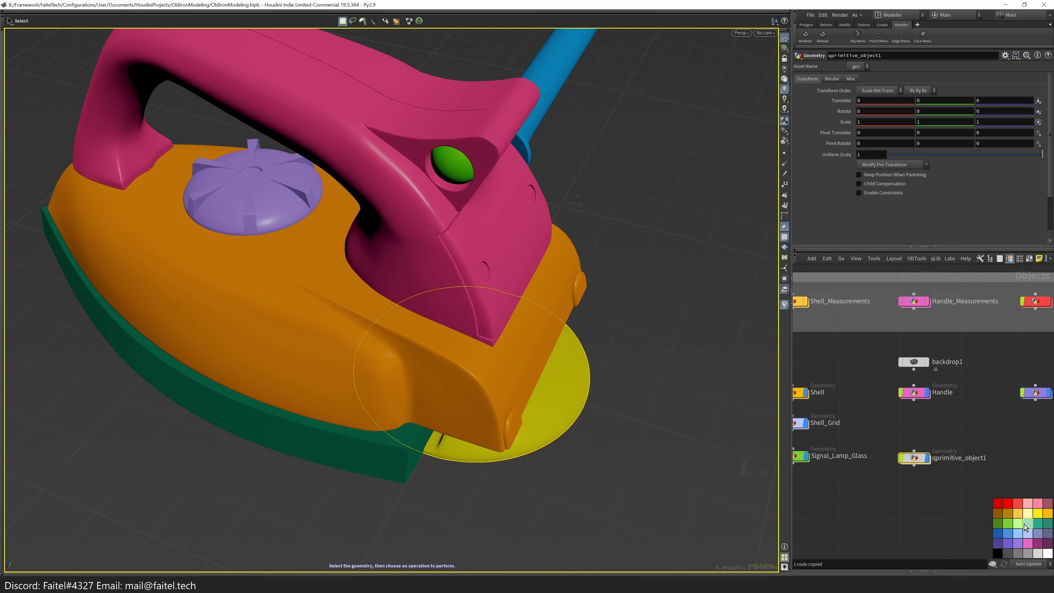
{"action": "left_click", "coordinate": [959, 483]}
{"action": "key", "text": "l"}
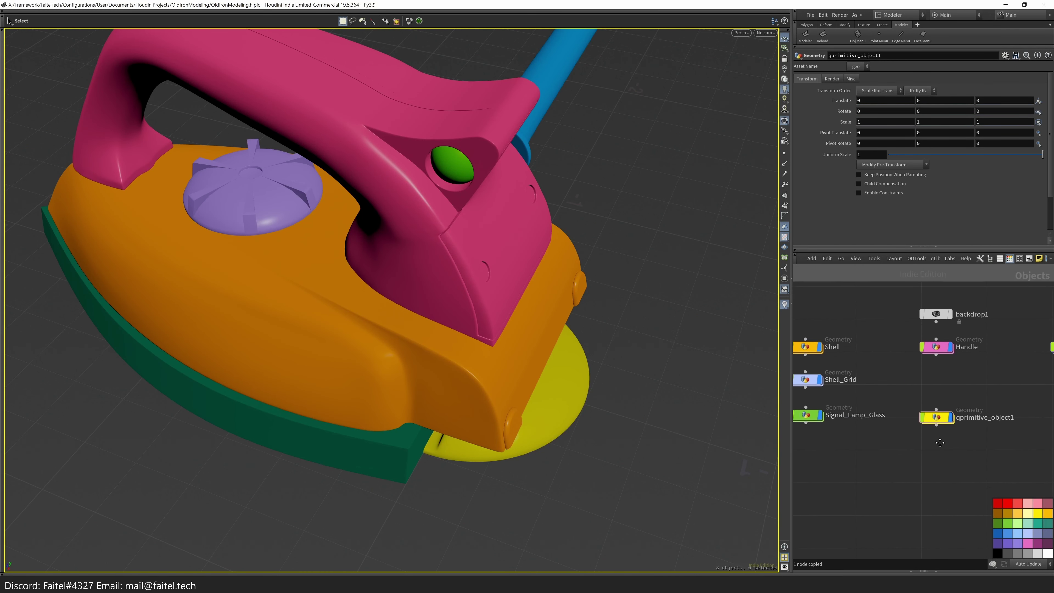
- End the yellow dome chain with a null1 node after color1
{"action": "double_click", "coordinate": [831, 458]}
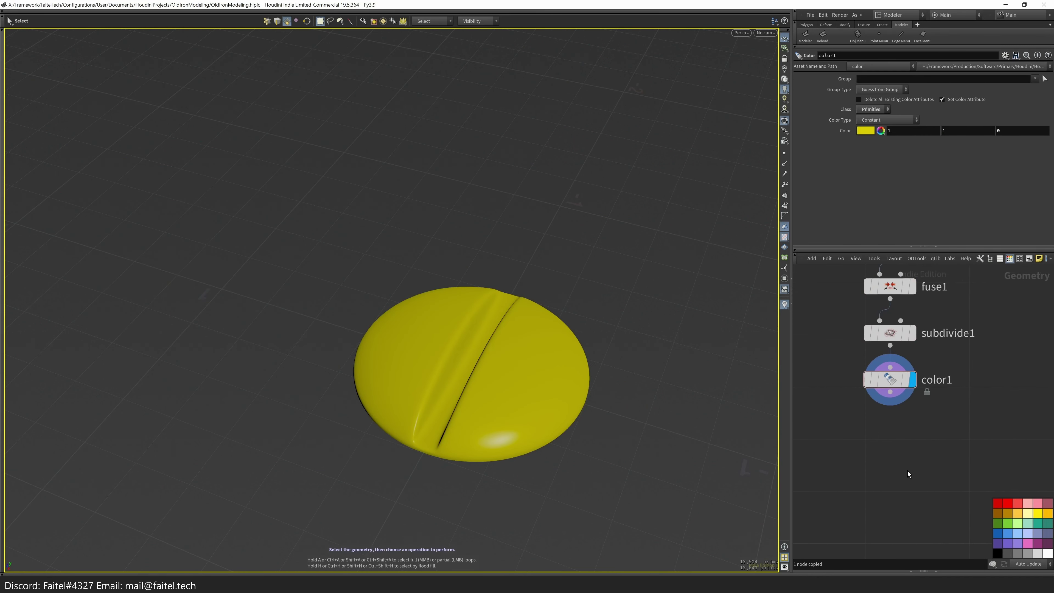
{"action": "key", "text": "Tab"}
{"action": "type", "text": "nu"}
{"action": "key", "text": "Return"}
{"action": "left_click", "coordinate": [871, 482]}
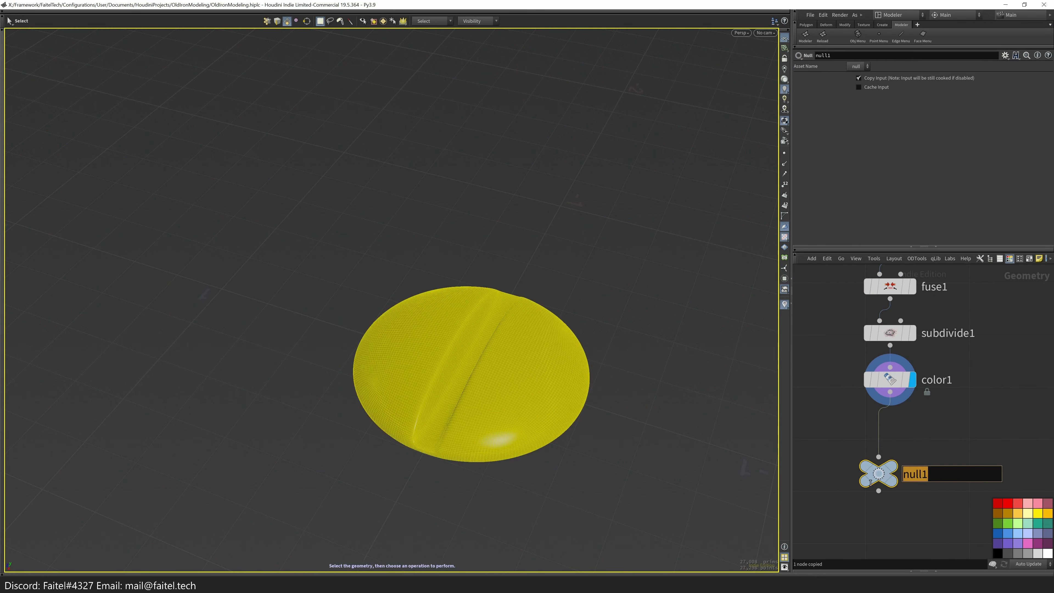
{"action": "key", "text": "u"}
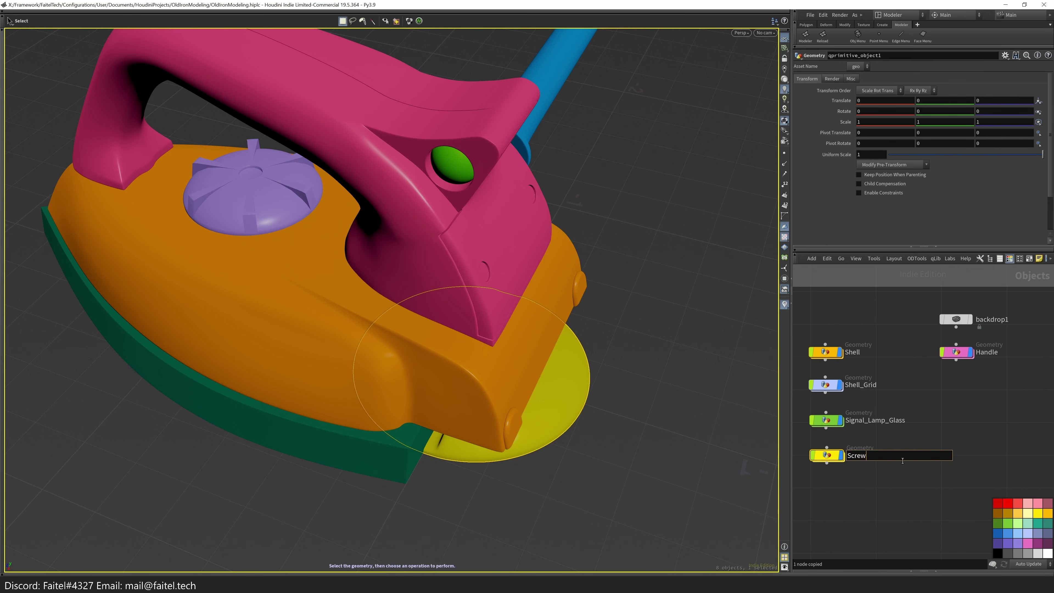
- Paste a copy of the screw object, rename it Shell_screw, and cut its node chain
{"action": "key", "text": "Escape"}
{"action": "scroll", "coordinate": [545, 448], "scroll_direction": "down", "scroll_amount": 3}
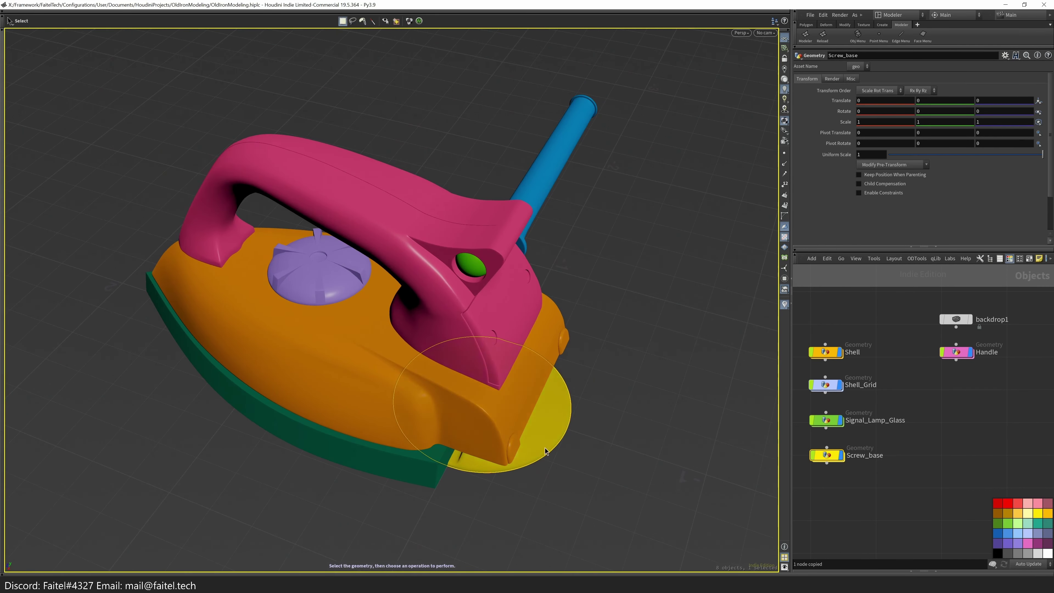
{"action": "left_click_drag", "start_coordinate": [545, 448], "coordinate": [488, 405]}
{"action": "scroll", "coordinate": [528, 379], "scroll_direction": "up", "scroll_amount": 5}
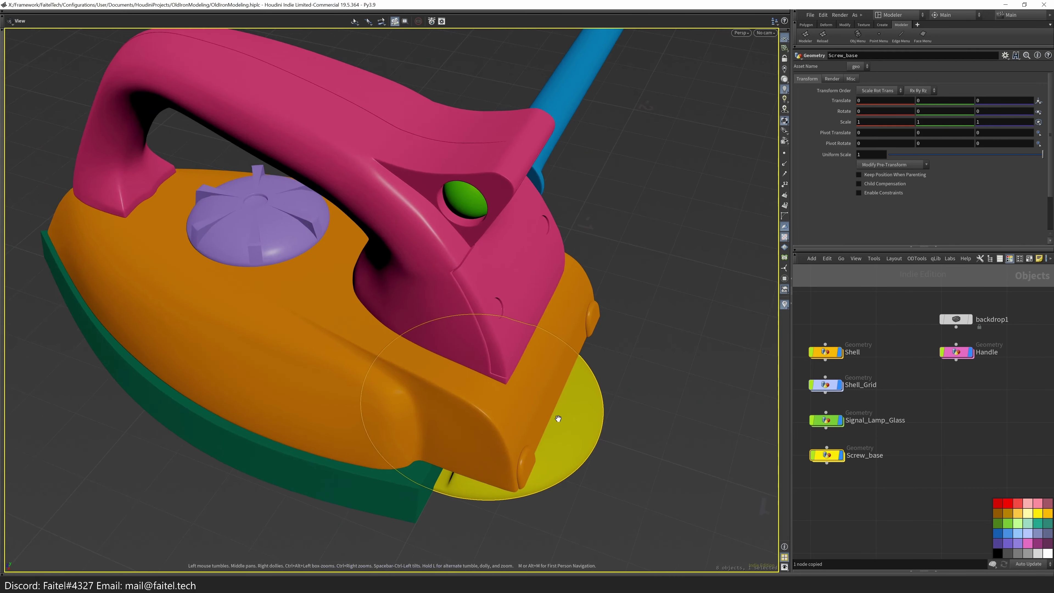
{"action": "left_click_drag", "start_coordinate": [558, 419], "coordinate": [854, 481]}
{"action": "key", "text": "ctrl+v"}
{"action": "double_click", "coordinate": [892, 449]}
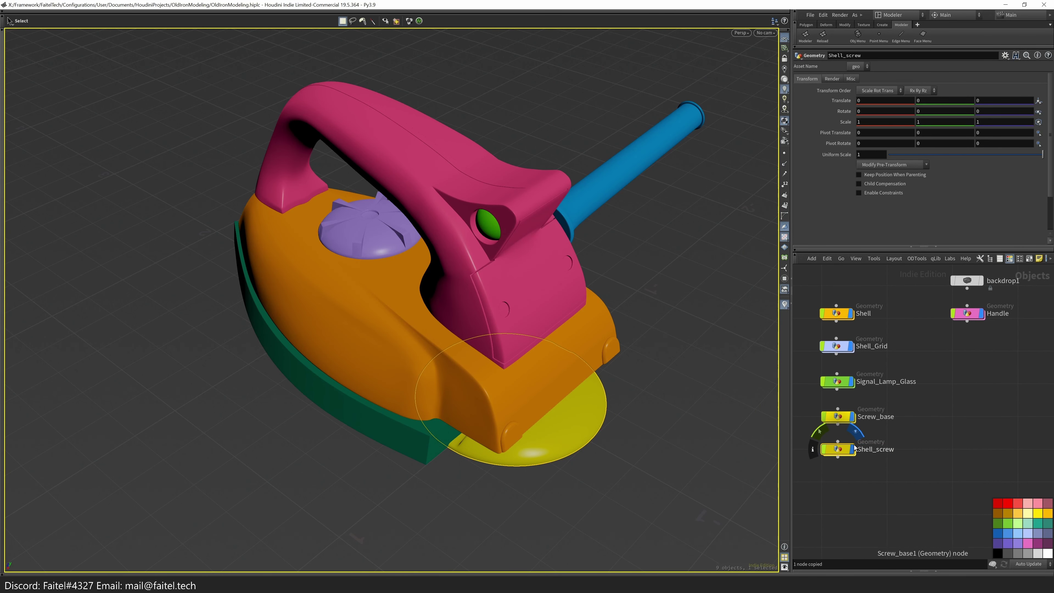
{"action": "double_click", "coordinate": [839, 452]}
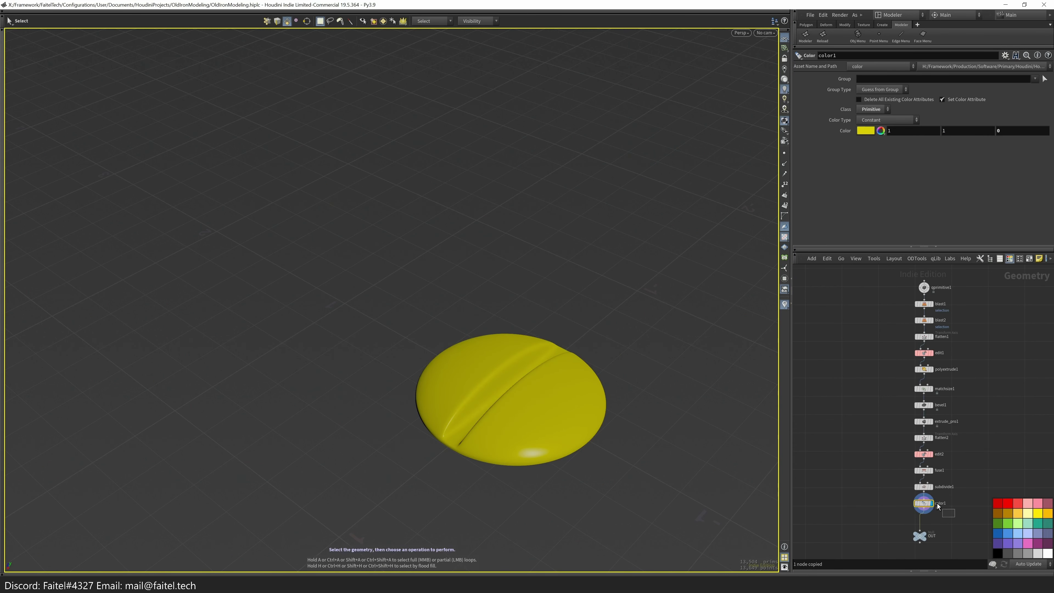
{"action": "key", "text": "alt+x"}
- Replace OUT with an Object Merge reading ../../Screw_base/OUT
{"action": "left_click", "coordinate": [918, 535]}
{"action": "key", "text": "alt+x"}
{"action": "key", "text": "Tab"}
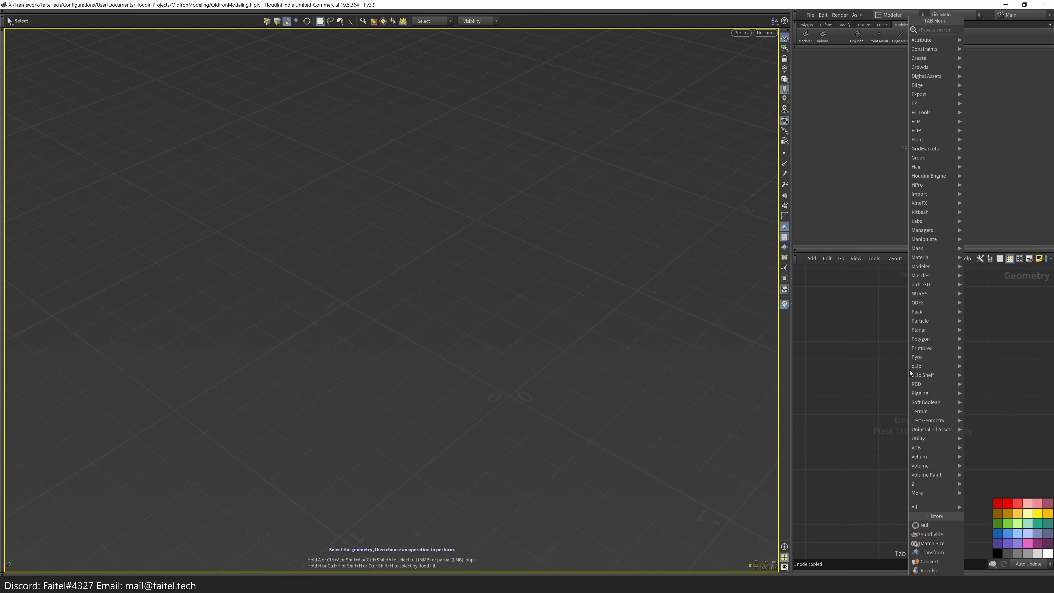
{"action": "type", "text": "obj"}
{"action": "key", "text": "Return"}
{"action": "left_click", "coordinate": [909, 370]}
{"action": "left_click_drag", "start_coordinate": [912, 370], "coordinate": [918, 361]}
{"action": "left_click", "coordinate": [1034, 100]}
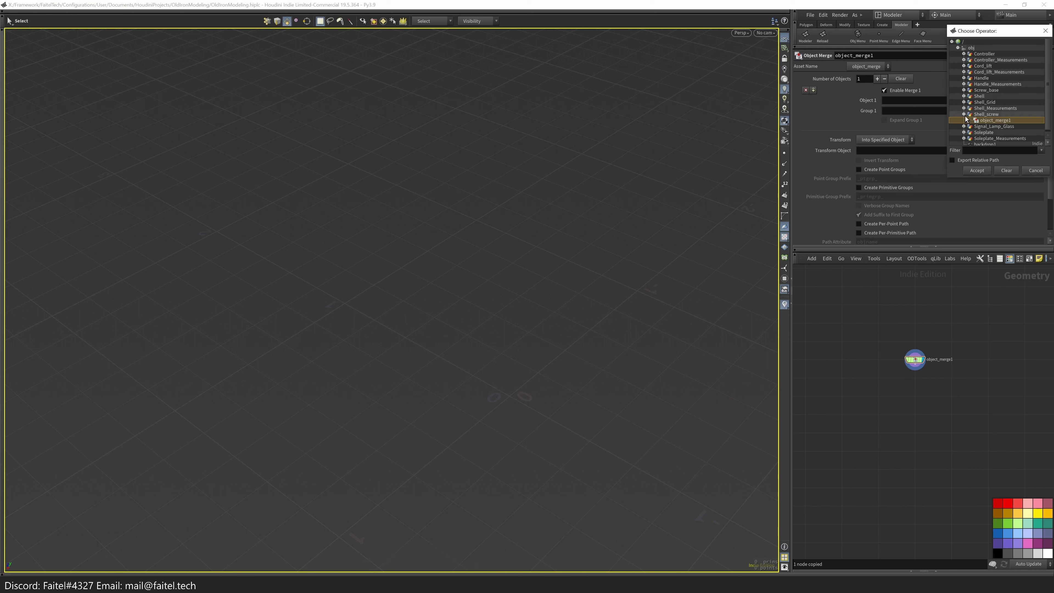
{"action": "left_click", "coordinate": [980, 96]}
{"action": "left_click", "coordinate": [977, 171]}
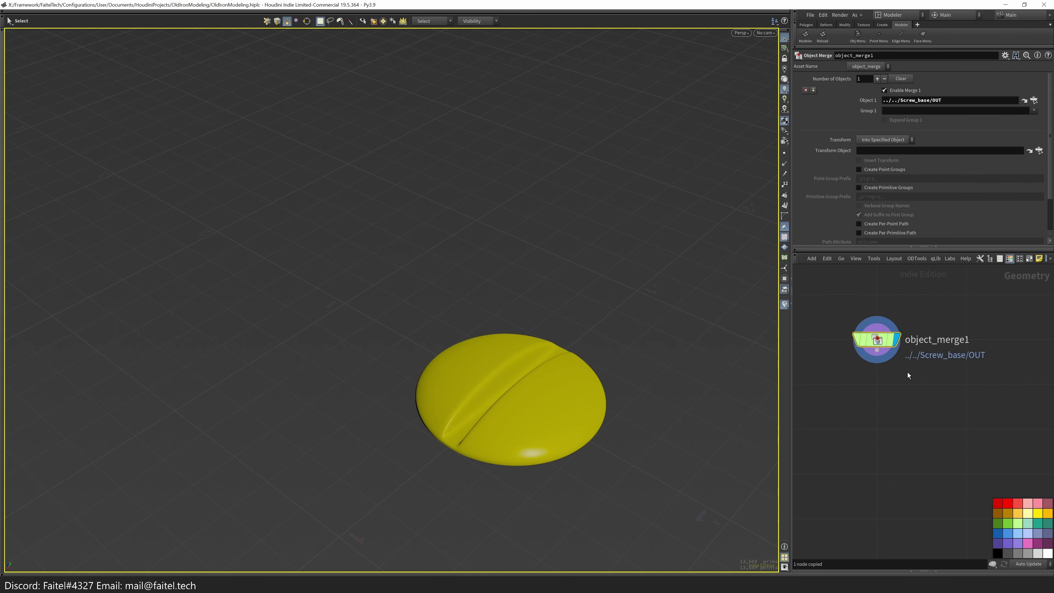
- Orient-pick Shell_screw onto the pink shell's surface
{"action": "key", "text": "u"}
{"action": "scroll", "coordinate": [558, 395], "scroll_direction": "up", "scroll_amount": 5}
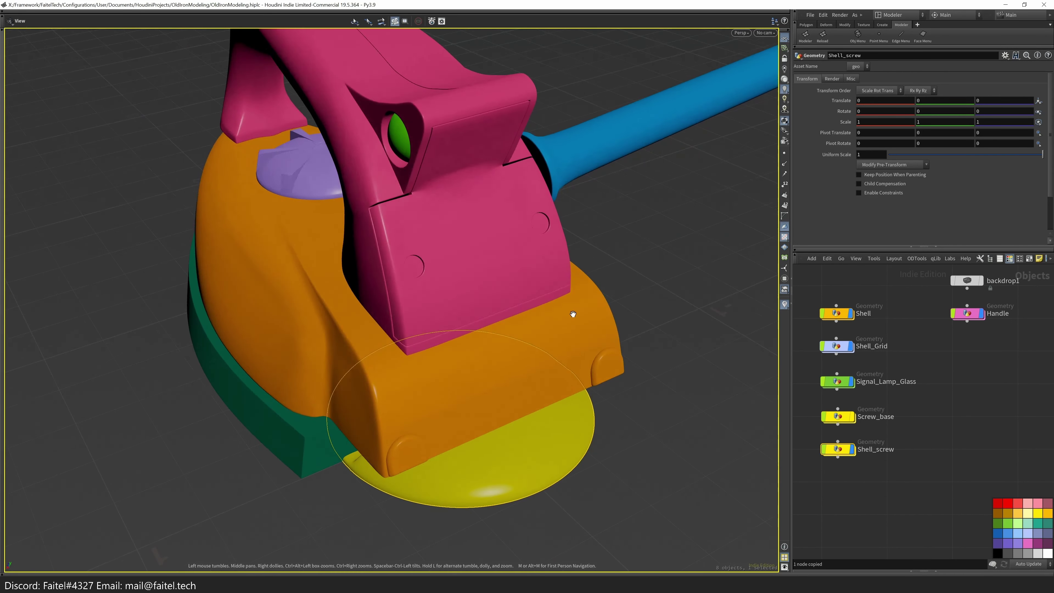
{"action": "left_click_drag", "start_coordinate": [578, 311], "coordinate": [570, 308]}
{"action": "key", "text": "n"}
{"action": "key", "text": "s"}
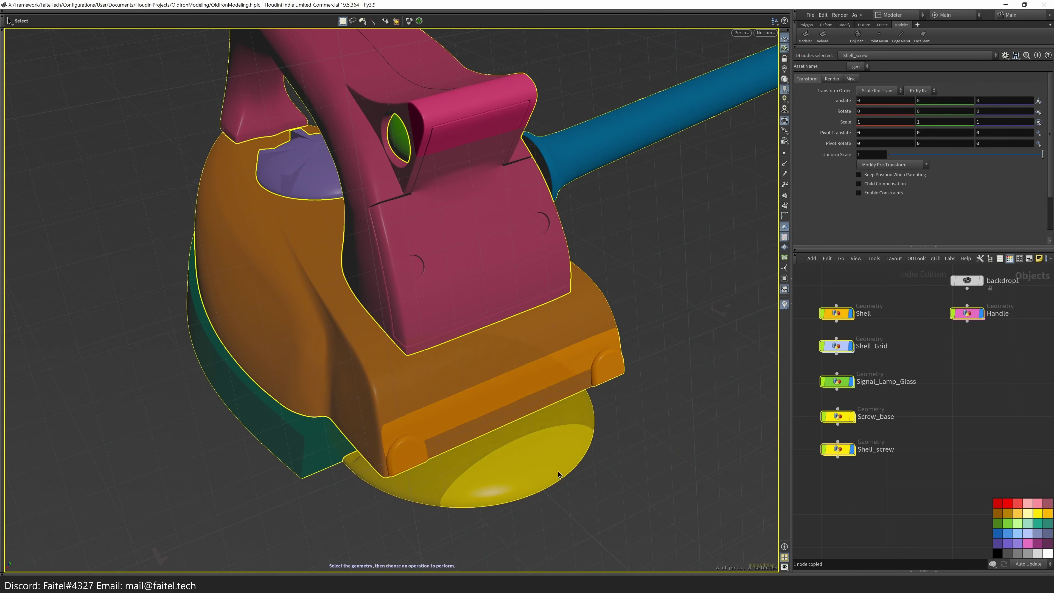
{"action": "key", "text": "i"}
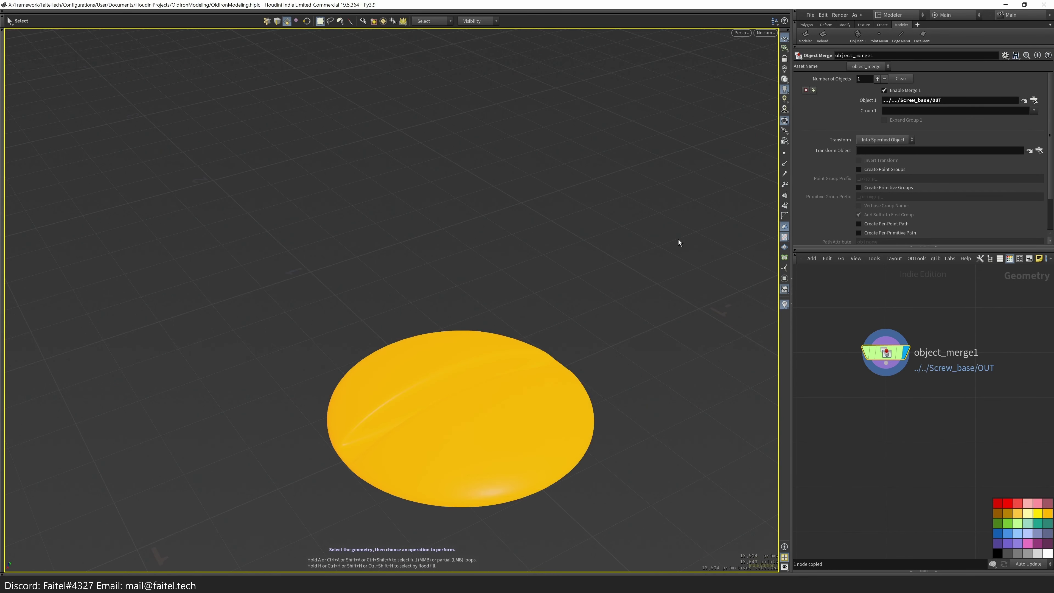
{"action": "key", "text": "u"}
{"action": "key", "text": "Escape"}
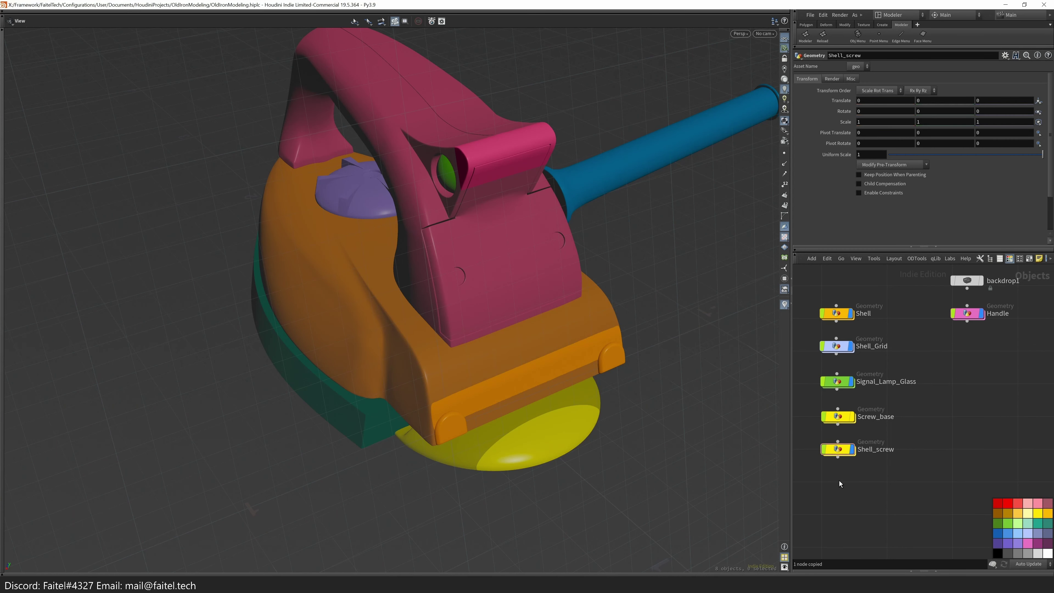
{"action": "key", "text": "Return"}
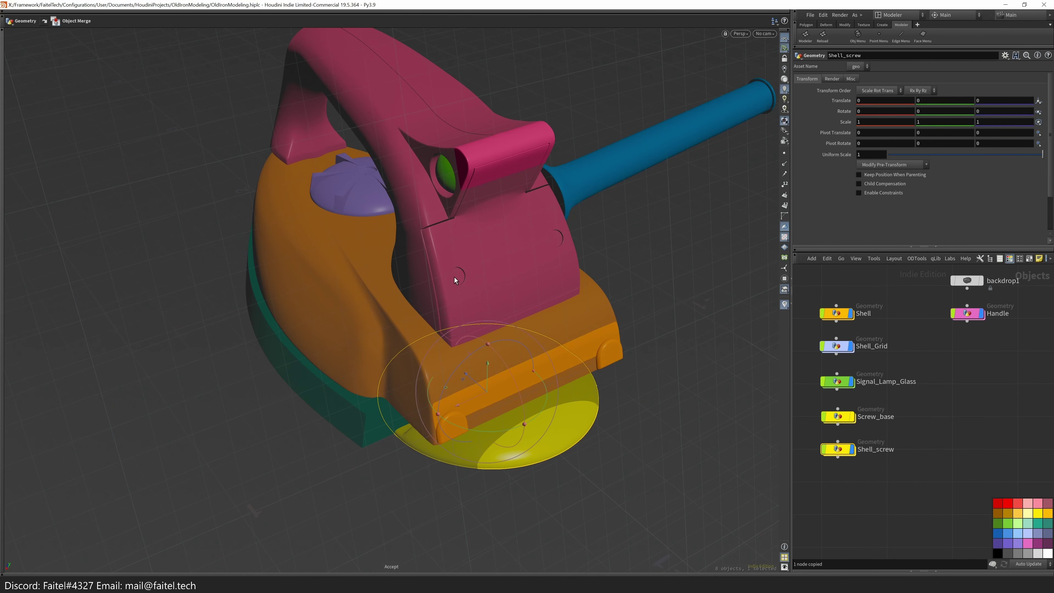
{"action": "left_click", "coordinate": [460, 279]}
- Shrink the screw to about 0.07 scale and seat it in the shell's round recess
{"action": "key", "text": "Escape"}
{"action": "key", "text": "f"}
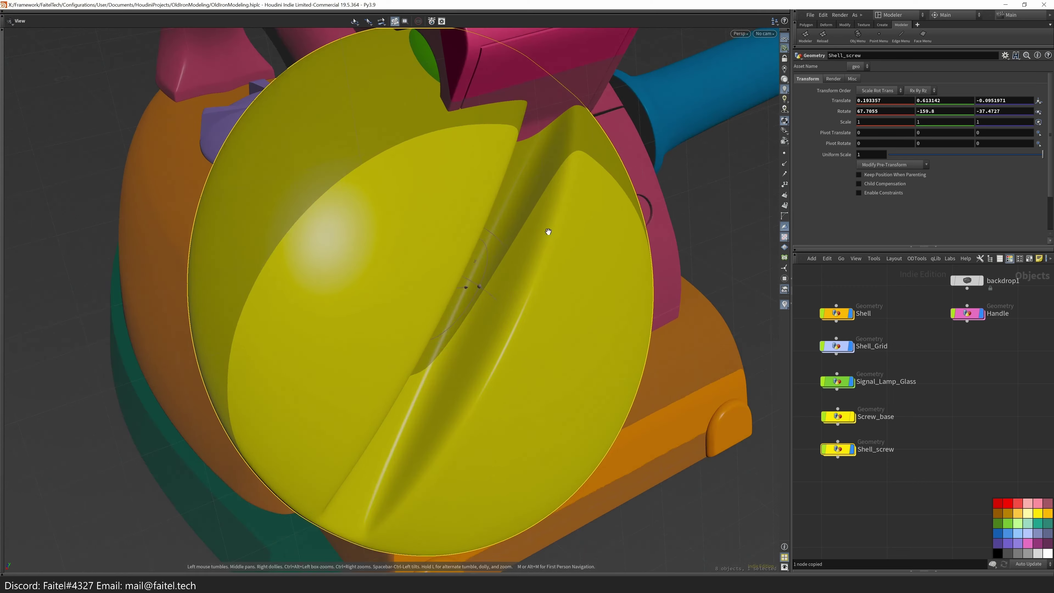
{"action": "left_click_drag", "start_coordinate": [448, 292], "coordinate": [452, 343]}
{"action": "scroll", "coordinate": [395, 337], "scroll_direction": "up", "scroll_amount": 10}
{"action": "left_click_drag", "start_coordinate": [452, 344], "coordinate": [436, 306], "text": "alt"}
{"action": "left_click_drag", "start_coordinate": [435, 306], "coordinate": [467, 298], "text": "alt"}
{"action": "key", "text": "r"}
{"action": "key", "text": "Escape"}
{"action": "scroll", "coordinate": [524, 247], "scroll_direction": "up", "scroll_amount": 2}
- Compare the Shell's subdivide2 and color2 outputs to check the screw recess
{"action": "left_click_drag", "start_coordinate": [524, 246], "coordinate": [412, 405]}
{"action": "double_click", "coordinate": [836, 313]}
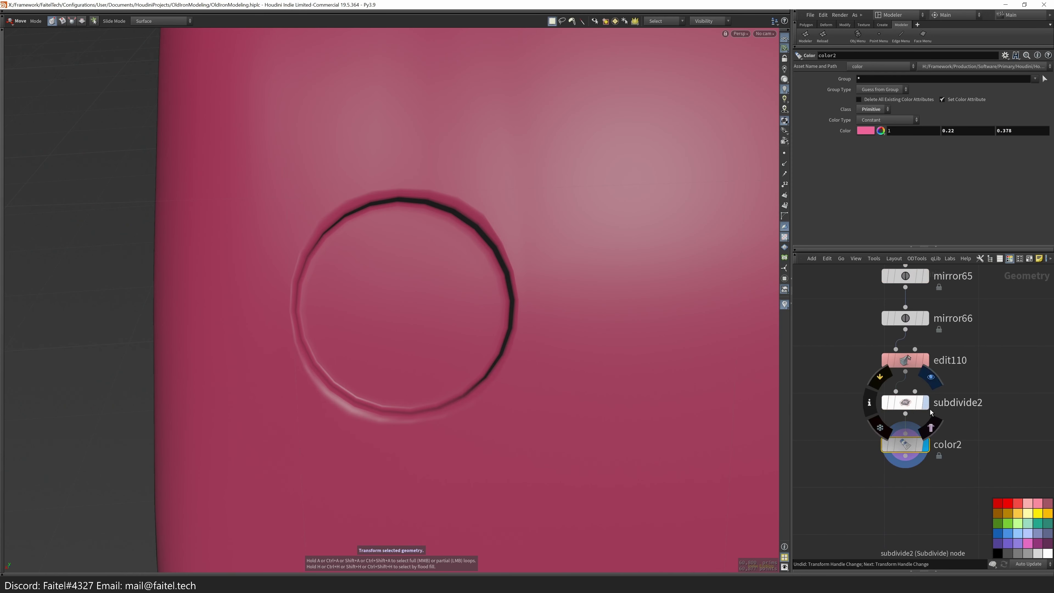
{"action": "left_click", "coordinate": [926, 403]}
{"action": "key", "text": "Down"}
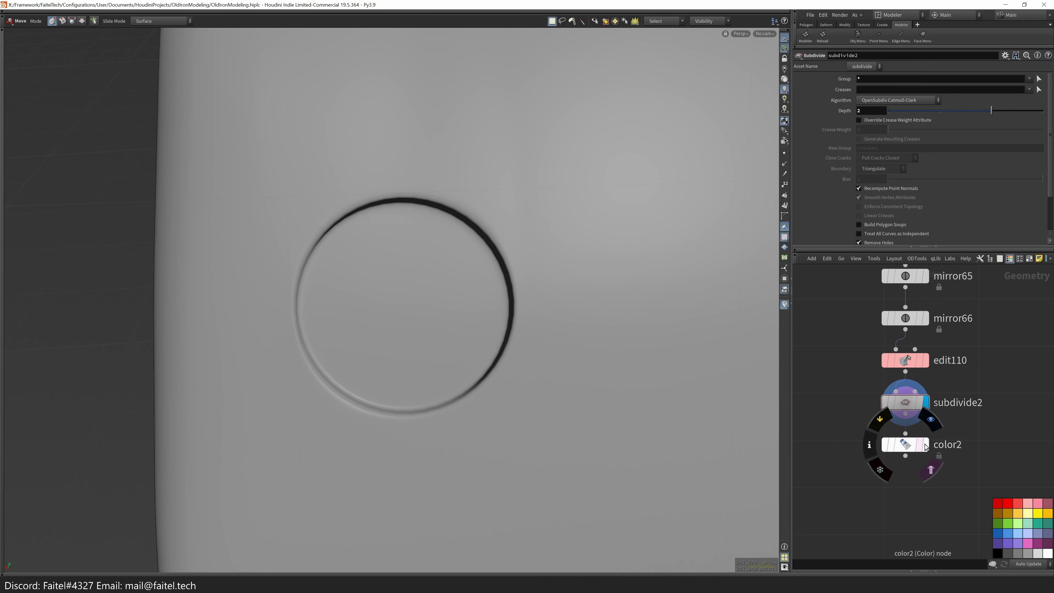
{"action": "key", "text": "Escape"}
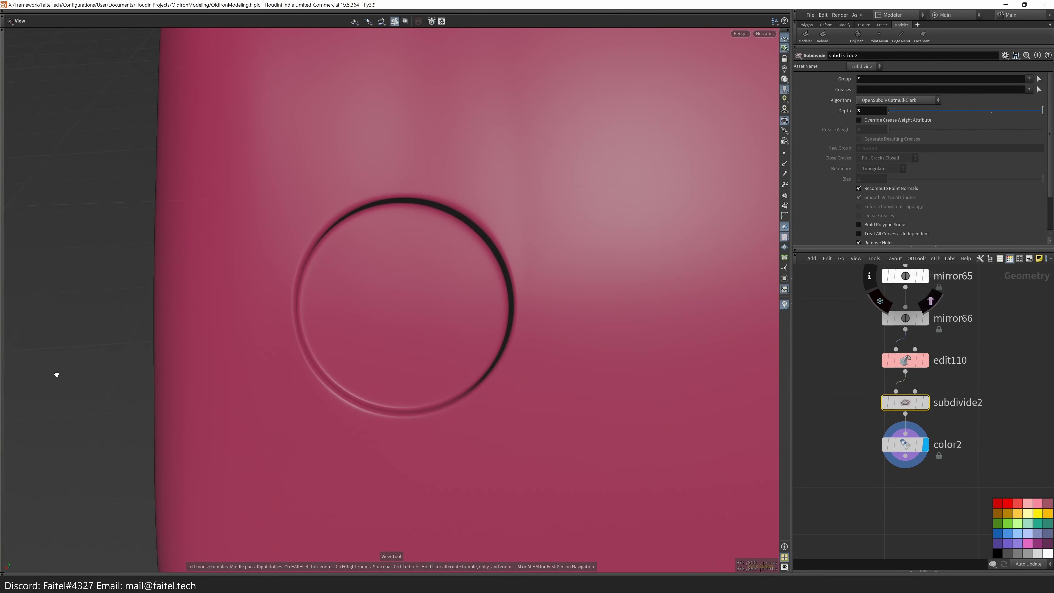
{"action": "key", "text": "u"}
- Dive into the Shell_screw network holding object_merge1
{"action": "left_click_drag", "start_coordinate": [497, 339], "coordinate": [405, 348]}
{"action": "scroll", "coordinate": [518, 267], "scroll_direction": "up", "scroll_amount": 5}
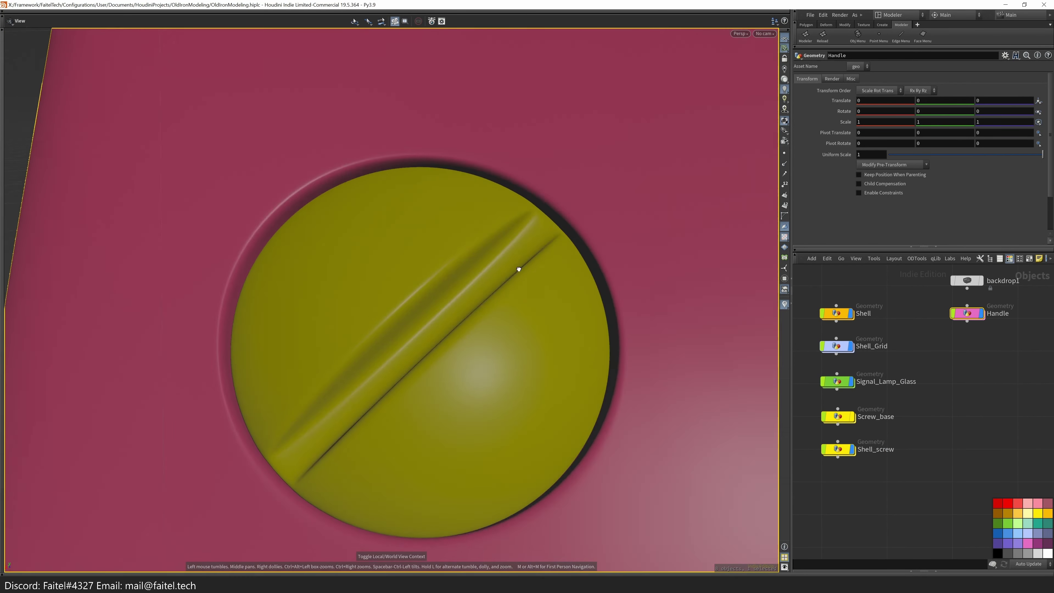
{"action": "double_click", "coordinate": [577, 382]}
{"action": "key", "text": "Tab"}
- Freeze the screw's transform with freeze_xform1
{"action": "left_click", "coordinate": [596, 534]}
{"action": "scroll", "coordinate": [553, 353], "scroll_direction": "down", "scroll_amount": 8}
{"action": "key", "text": "ctrl+z"}
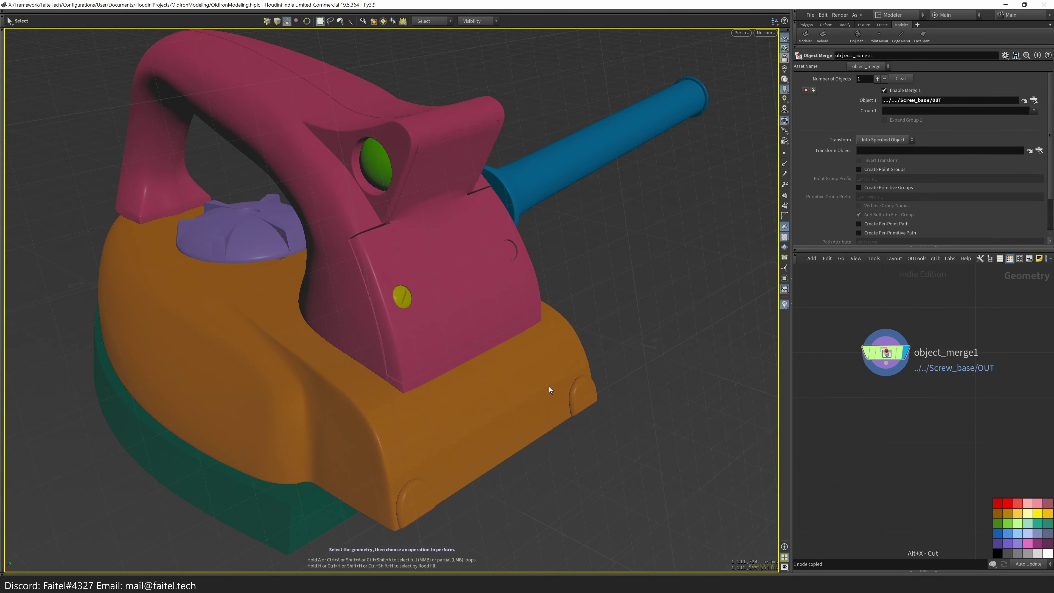
{"action": "key", "text": "u"}
{"action": "key", "text": "Tab"}
{"action": "left_click", "coordinate": [677, 158]}
- Mirror the screw to the opposite side of the handle with Symmetry Full
{"action": "key", "text": "Tab"}
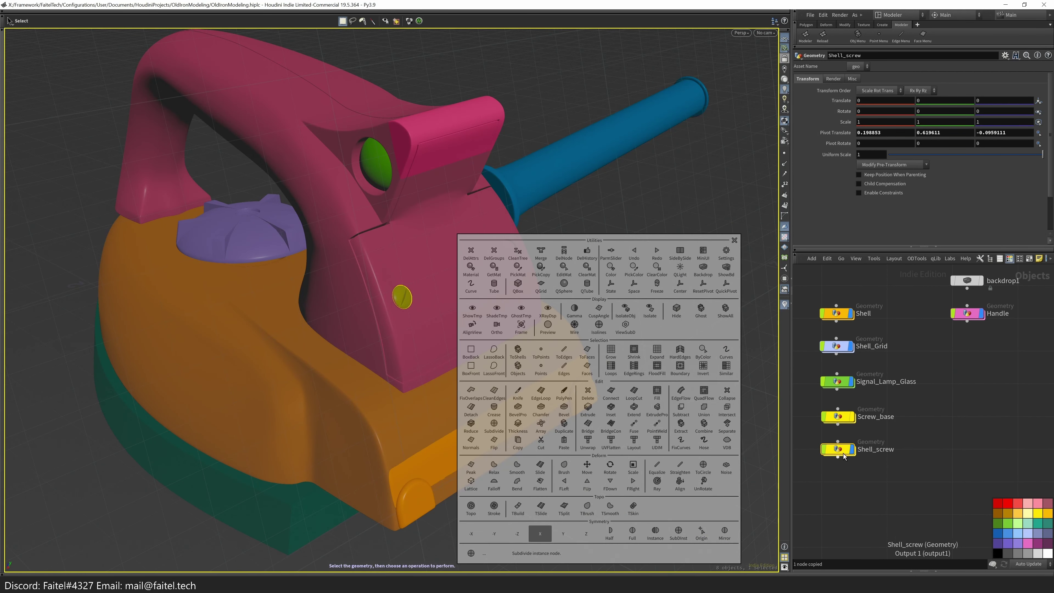
{"action": "left_click", "coordinate": [632, 535]}
{"action": "scroll", "coordinate": [529, 212], "scroll_direction": "up", "scroll_amount": 10}
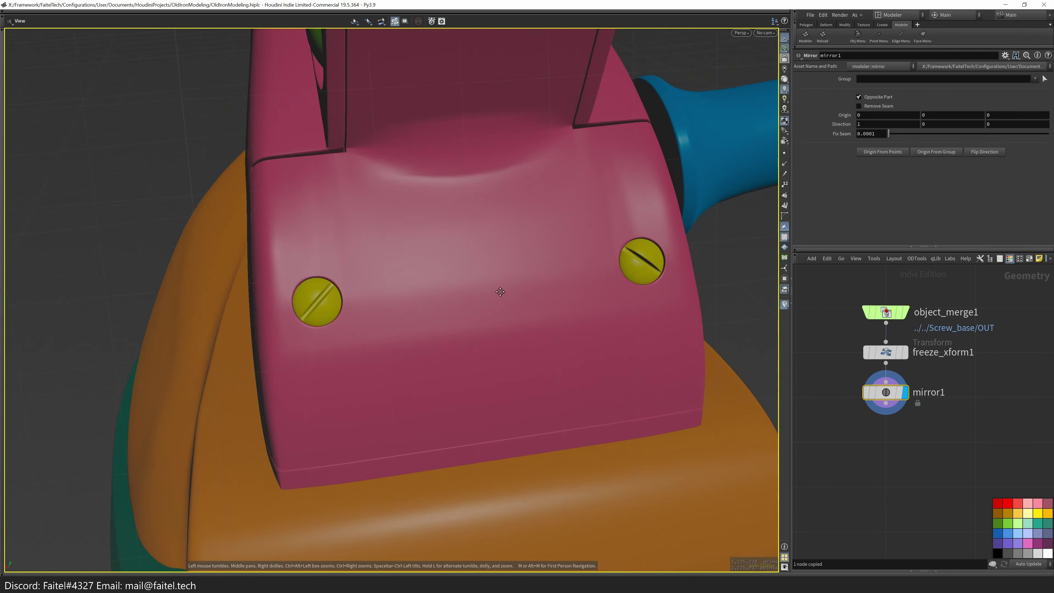
{"action": "scroll", "coordinate": [504, 277], "scroll_direction": "down", "scroll_amount": 5}
{"action": "left_click_drag", "start_coordinate": [492, 341], "coordinate": [474, 393]}
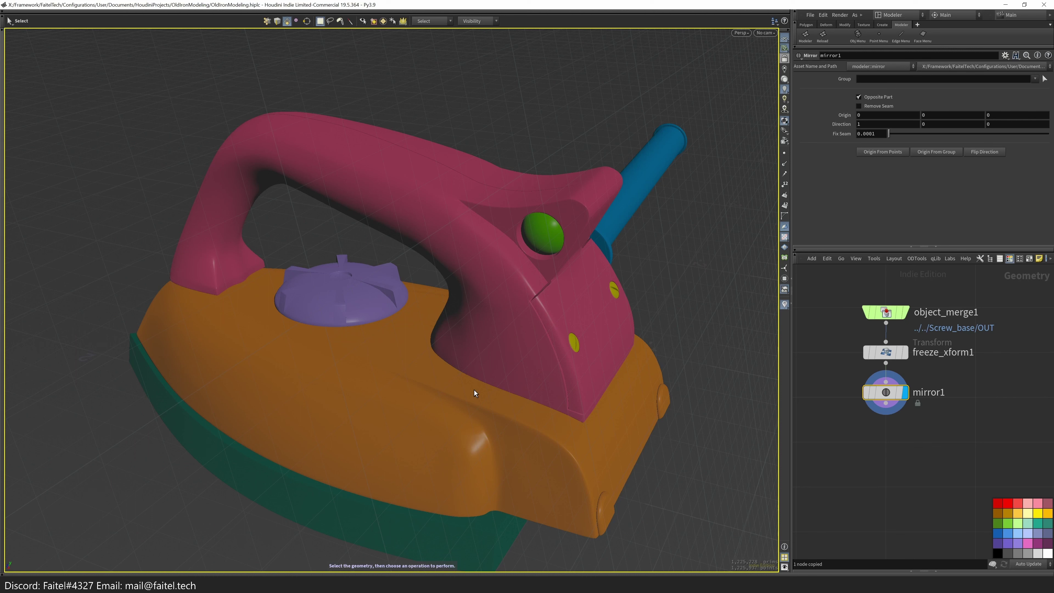
{"action": "key", "text": "Escape"}
{"action": "left_click_drag", "start_coordinate": [677, 331], "coordinate": [581, 393]}
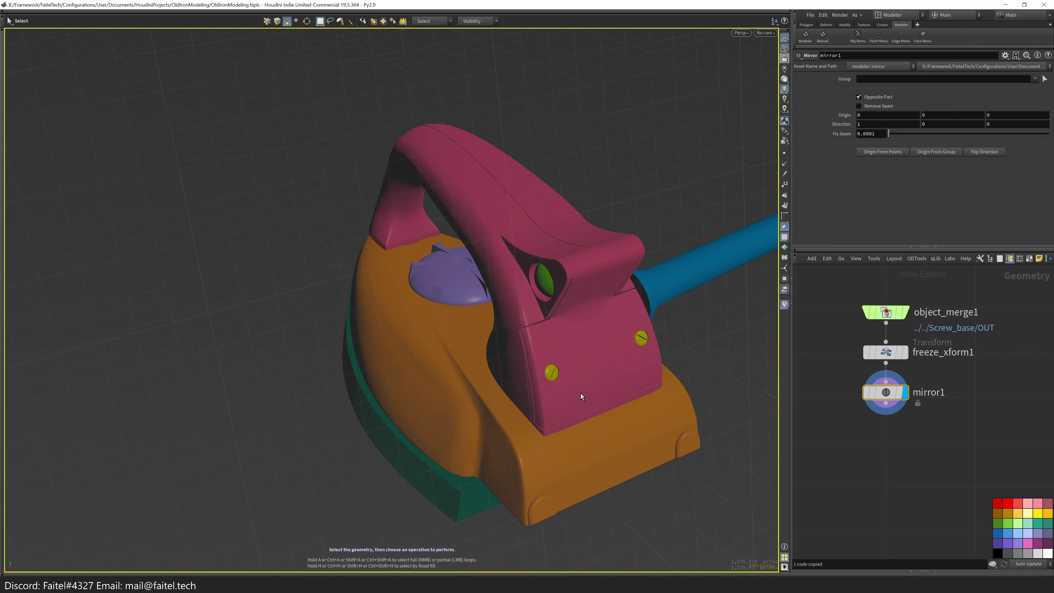
- Rotate the left screw's slot to a new angle
{"action": "left_click", "coordinate": [553, 375]}
{"action": "key", "text": "t"}
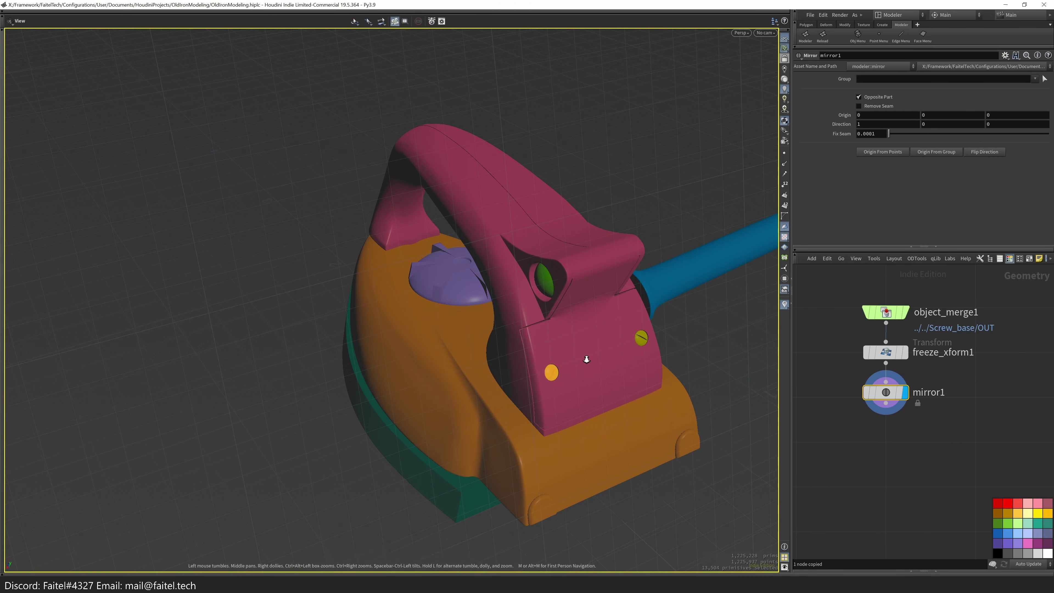
{"action": "scroll", "coordinate": [510, 388], "scroll_direction": "up", "scroll_amount": 5}
{"action": "key", "text": "r"}
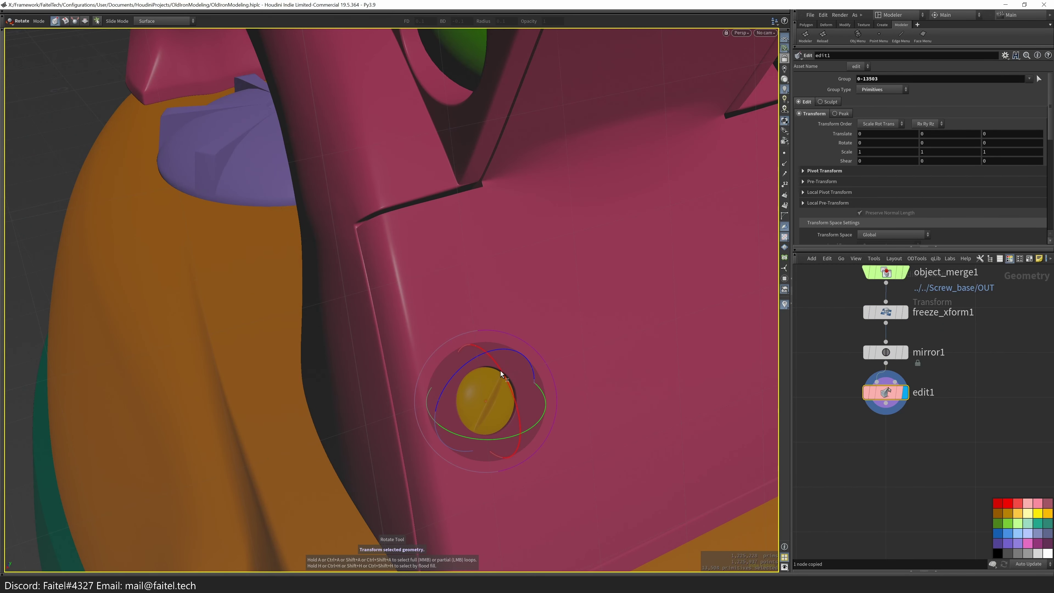
{"action": "left_click_drag", "start_coordinate": [510, 380], "coordinate": [418, 420]}
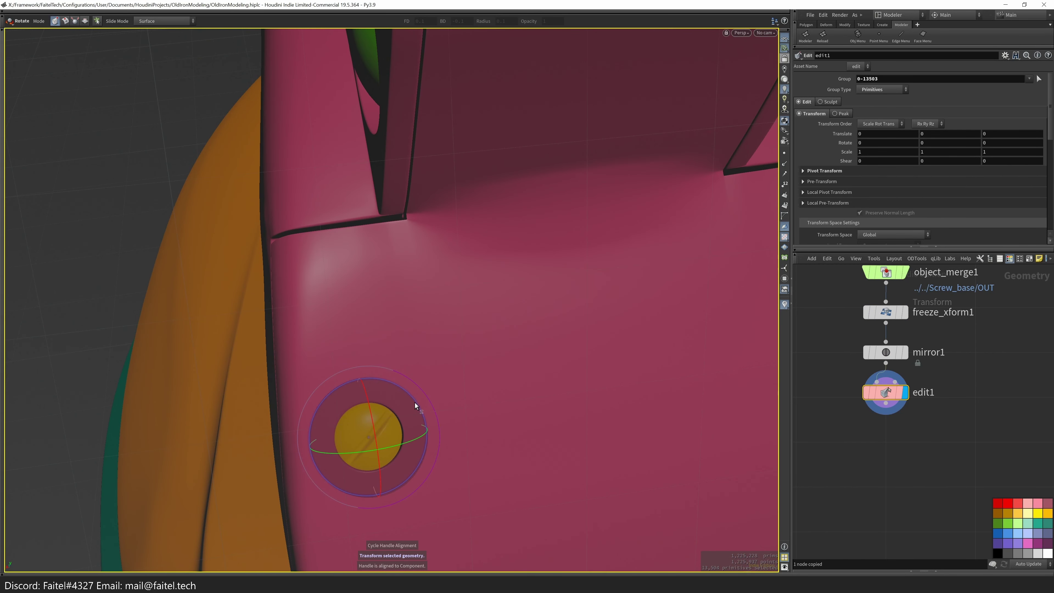
{"action": "left_click_drag", "start_coordinate": [320, 397], "coordinate": [320, 398]}
{"action": "scroll", "coordinate": [321, 398], "scroll_direction": "down", "scroll_amount": 5}
{"action": "left_click_drag", "start_coordinate": [440, 430], "coordinate": [562, 377], "text": "alt"}
- Rotate the right screw's slot to its own angle
{"action": "key", "text": "t"}
{"action": "key", "text": "Escape"}
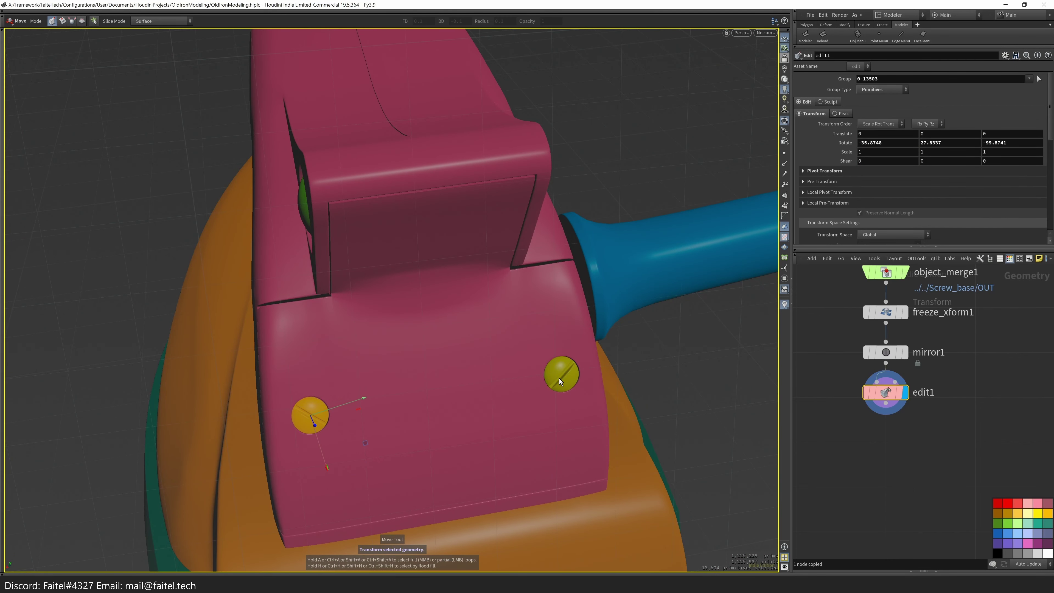
{"action": "key", "text": "h"}
{"action": "scroll", "coordinate": [586, 344], "scroll_direction": "up", "scroll_amount": 3}
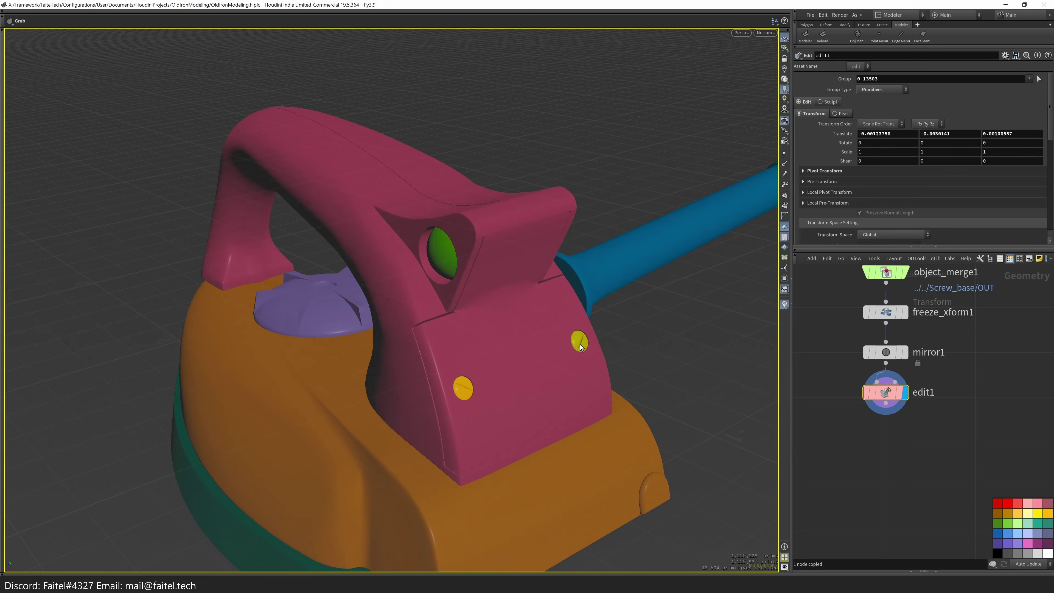
{"action": "double_click", "coordinate": [582, 346]}
{"action": "key", "text": "r"}
{"action": "mouse_move", "coordinate": [582, 346]}
{"action": "left_mouse_down", "text": "alt"}
{"action": "mouse_move", "coordinate": [560, 342]}
{"action": "mouse_move", "coordinate": [572, 339]}
{"action": "left_mouse_up", "text": "alt"}
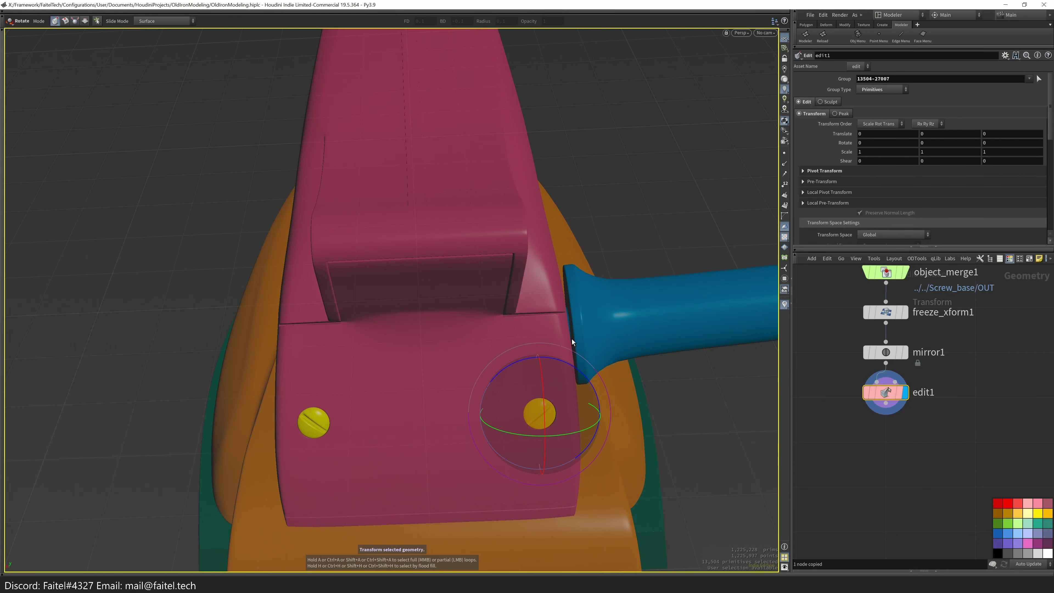
{"action": "left_click_drag", "start_coordinate": [502, 371], "coordinate": [479, 421]}
- Apply the symmetry fix, fine-tune the right slot, and return to /obj
{"action": "key", "text": "Tab"}
{"action": "left_click", "coordinate": [477, 406]}
{"action": "key", "text": "Tab"}
{"action": "left_click", "coordinate": [536, 411]}
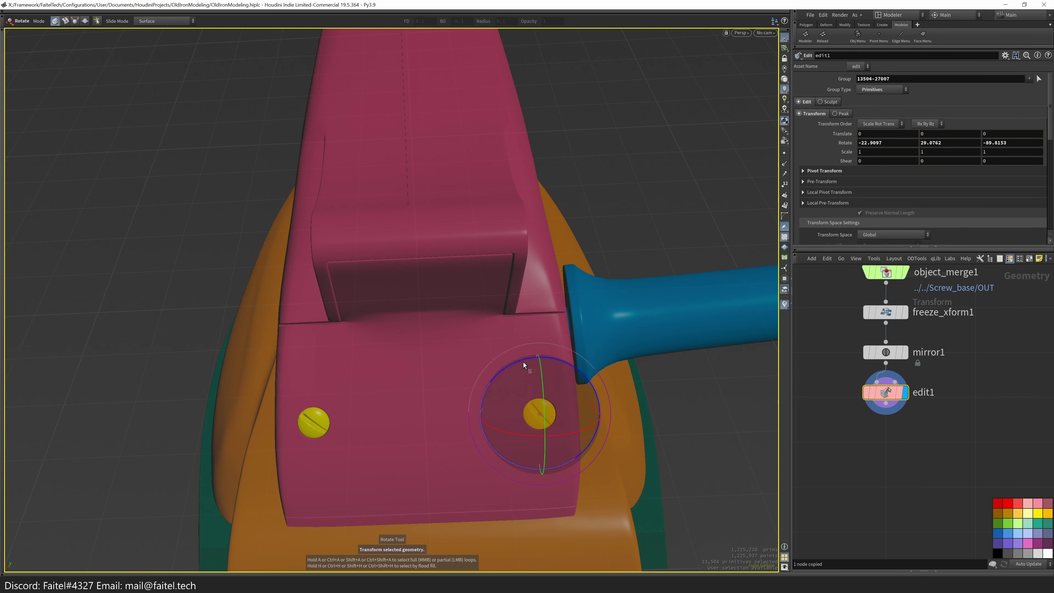
{"action": "left_click_drag", "start_coordinate": [537, 355], "coordinate": [535, 358]}
{"action": "key", "text": "s"}
{"action": "scroll", "coordinate": [404, 431], "scroll_direction": "down", "scroll_amount": 5}
{"action": "left_click_drag", "start_coordinate": [405, 431], "coordinate": [636, 350], "text": "alt"}
{"action": "key", "text": "u"}
{"action": "key", "text": "Escape"}
{"action": "key", "text": "s"}
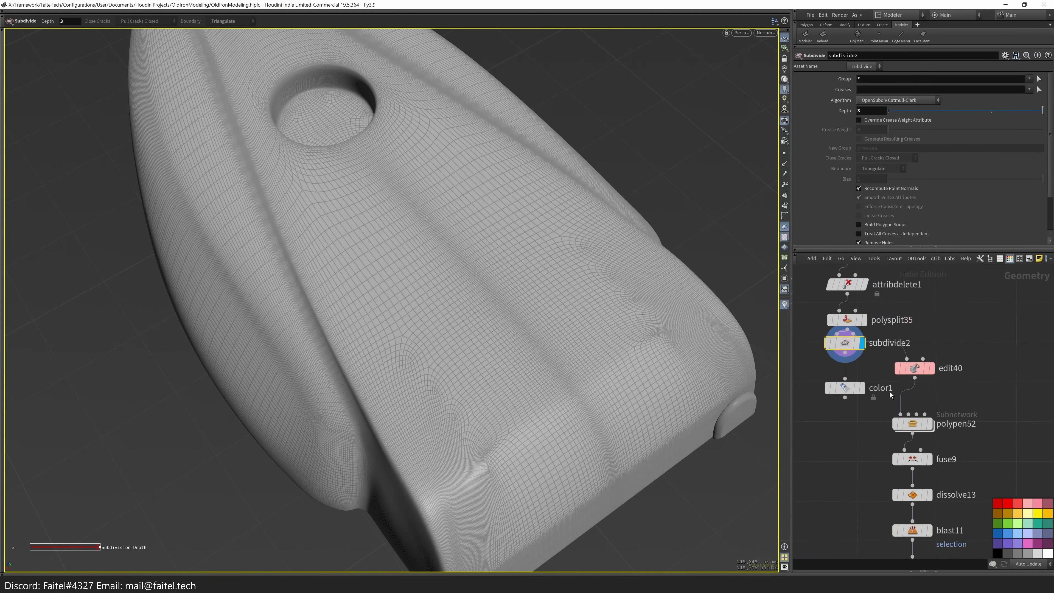
- Step through the shell chain, displaying polyfill8, bevel20 and edit42
{"action": "left_click", "coordinate": [914, 368]}
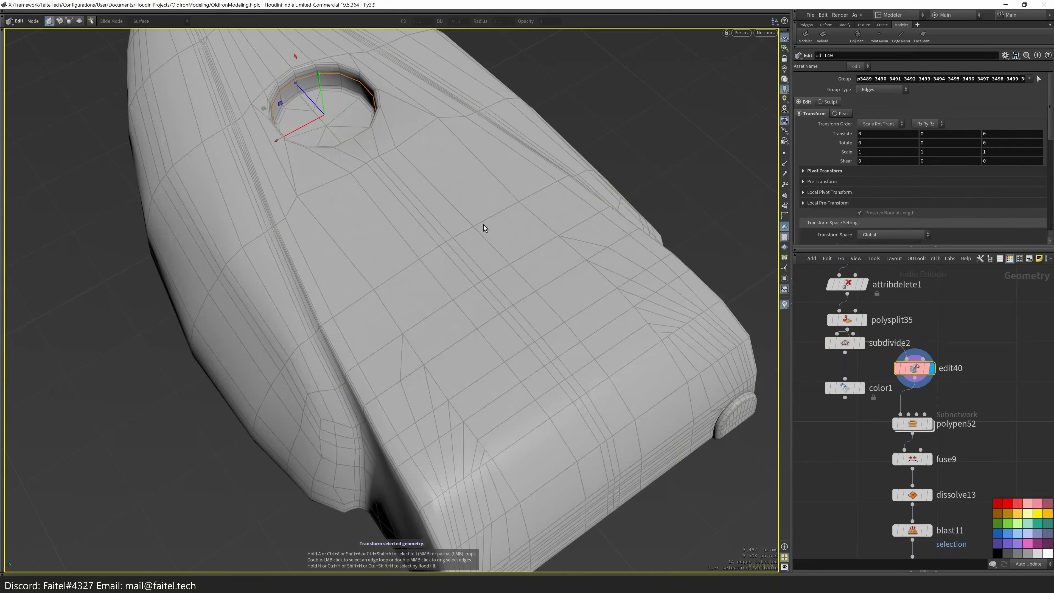
{"action": "scroll", "coordinate": [505, 284], "scroll_direction": "up", "scroll_amount": 3}
{"action": "left_click_drag", "start_coordinate": [504, 284], "coordinate": [536, 274]}
{"action": "middle_click_drag", "start_coordinate": [958, 459], "coordinate": [958, 334]}
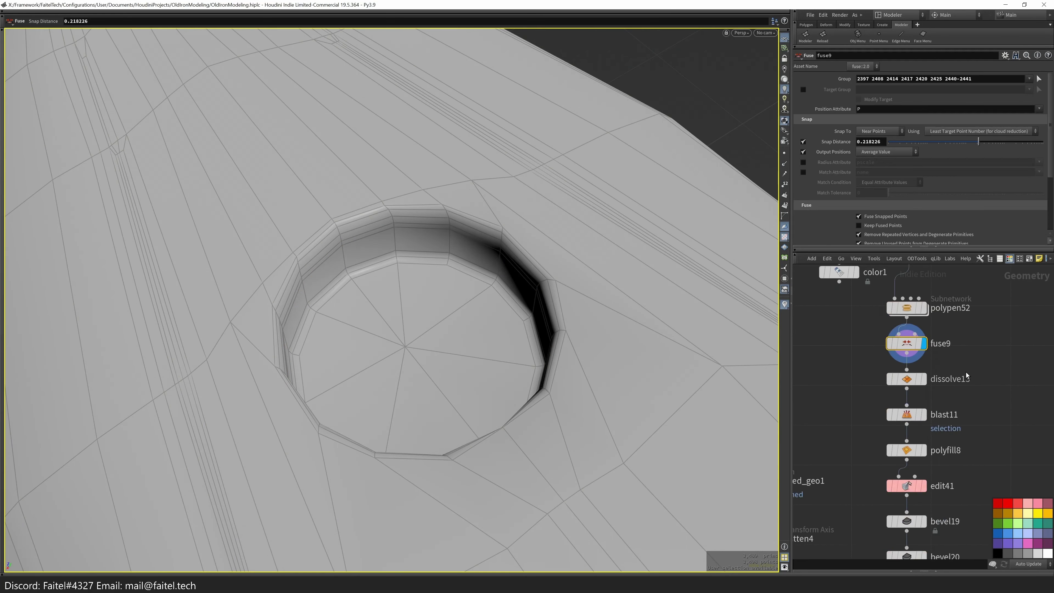
{"action": "left_click", "coordinate": [905, 442]}
{"action": "middle_click_drag", "start_coordinate": [905, 443], "coordinate": [885, 337]}
{"action": "key", "text": "Down"}
{"action": "left_click_drag", "start_coordinate": [623, 250], "coordinate": [671, 215]}
{"action": "key", "text": "Down"}
{"action": "left_click", "coordinate": [891, 448]}
{"action": "key", "text": "Down"}
- Preview the shell mesh subdivided and inspect the smoothed result
{"action": "left_click_drag", "start_coordinate": [611, 302], "coordinate": [492, 293]}
{"action": "key", "text": "q"}
{"action": "left_click", "coordinate": [544, 311]}
{"action": "left_click_drag", "start_coordinate": [558, 299], "coordinate": [494, 331]}
{"action": "key", "text": "Escape"}
{"action": "scroll", "coordinate": [925, 351], "scroll_direction": "up", "scroll_amount": 3}
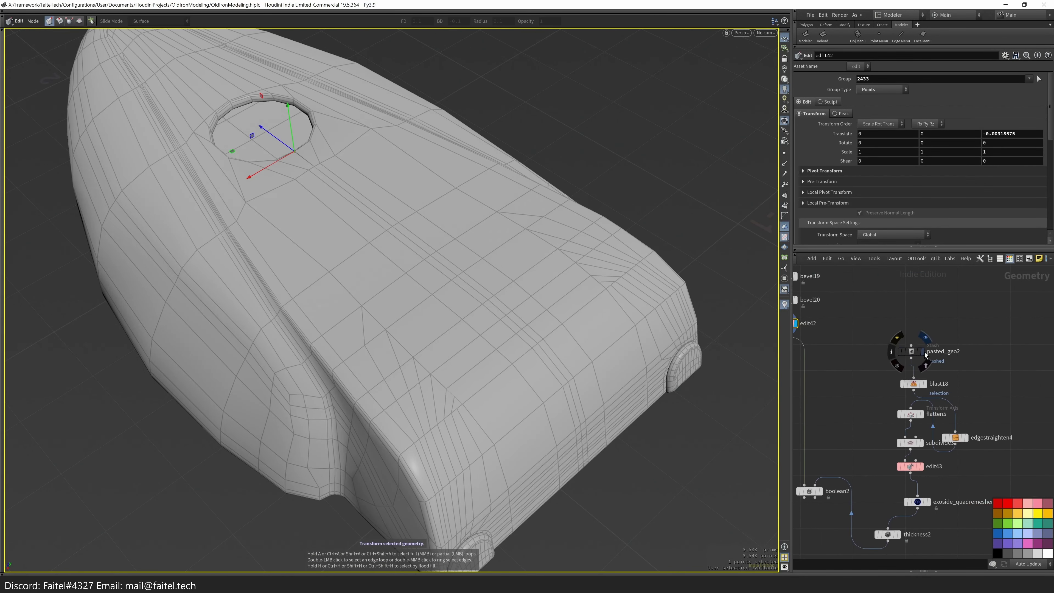
- Display pasted_geo2, blast18, flatten5 and edit43 in a flat front view
{"action": "left_click", "coordinate": [924, 352]}
{"action": "left_click", "coordinate": [922, 384]}
{"action": "left_click", "coordinate": [924, 418]}
{"action": "left_click", "coordinate": [911, 466]}
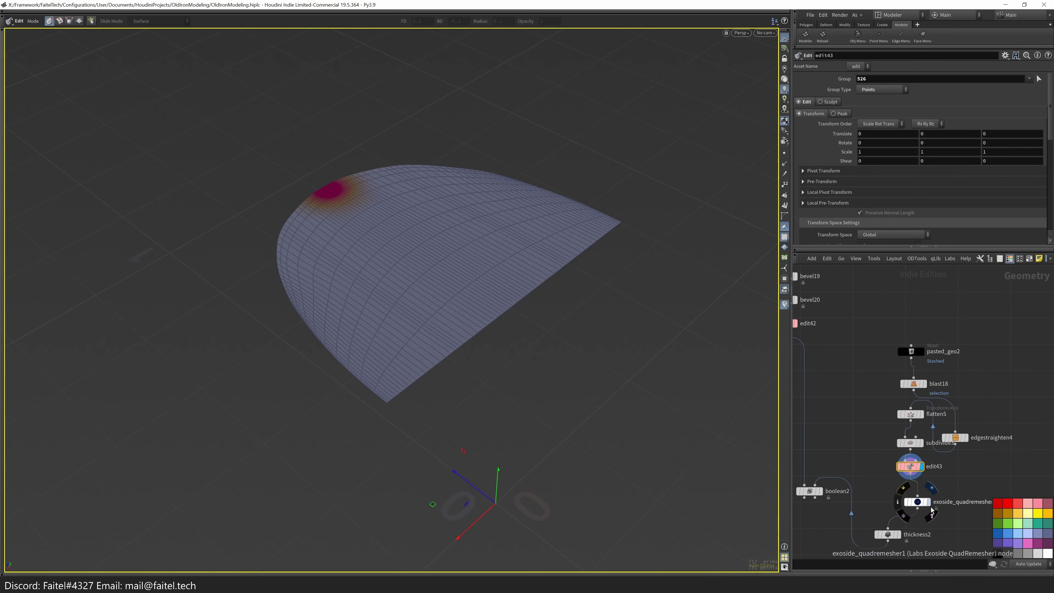
{"action": "key", "text": "space+3"}
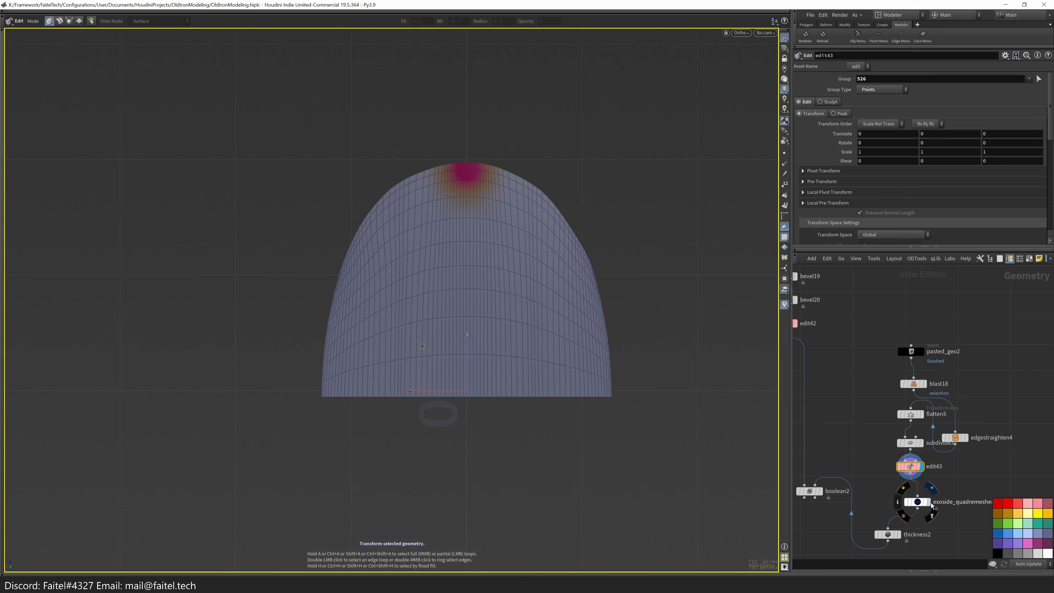
- Check the remeshed dome and thickness2, then display boolean2's cut iron body
{"action": "left_click", "coordinate": [932, 504]}
{"action": "left_click", "coordinate": [893, 506]}
{"action": "key", "text": "space+1"}
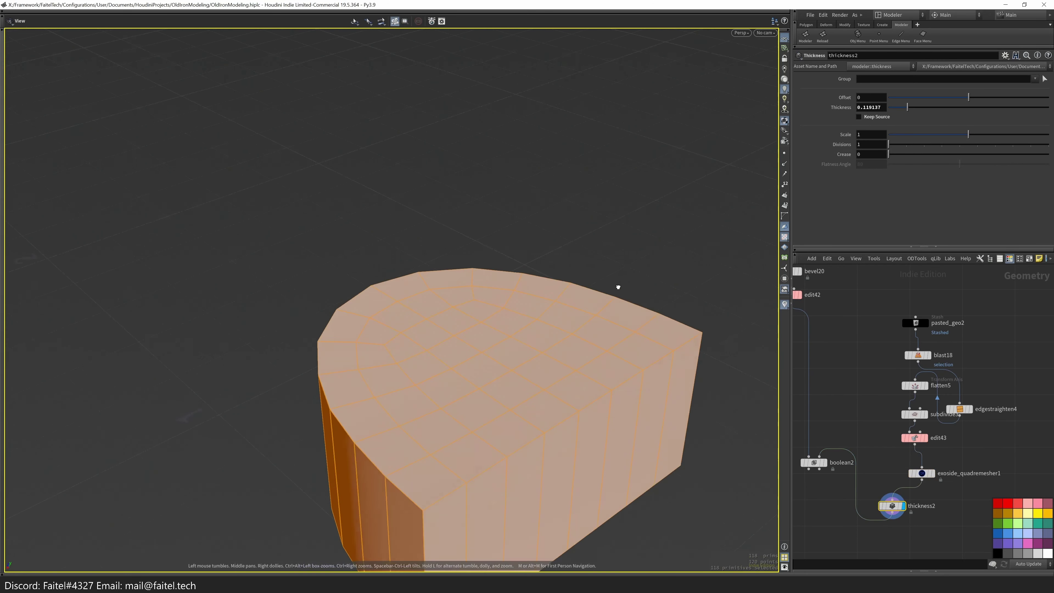
{"action": "left_click", "coordinate": [814, 463]}
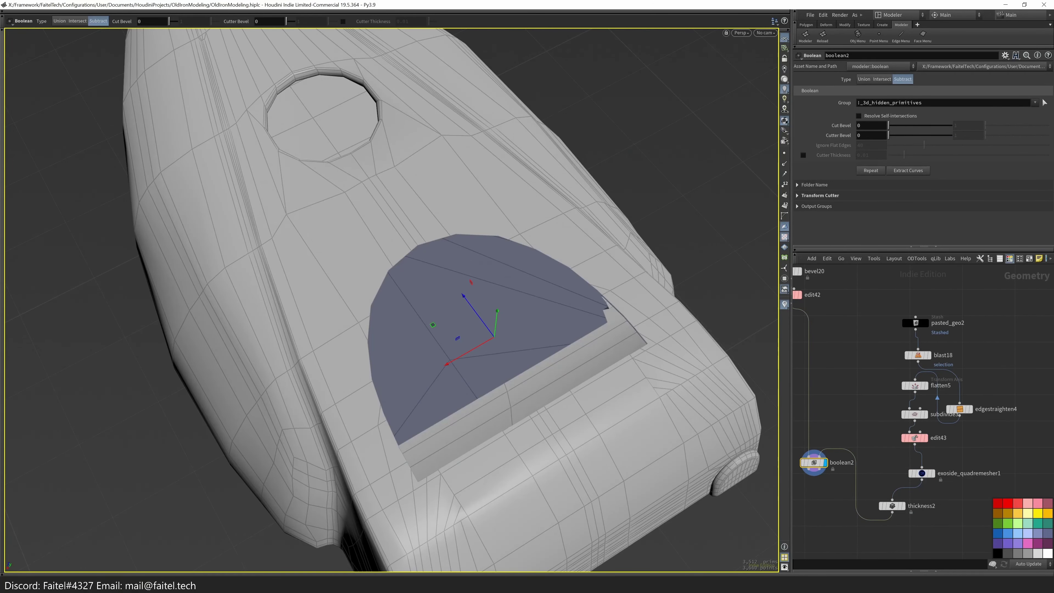
{"action": "key", "text": "space"}
{"action": "scroll", "coordinate": [520, 181], "scroll_direction": "up", "scroll_amount": 5}
- Start PolyPen on the dark cut face at the opening's corner
{"action": "left_click_drag", "start_coordinate": [610, 231], "coordinate": [377, 285]}
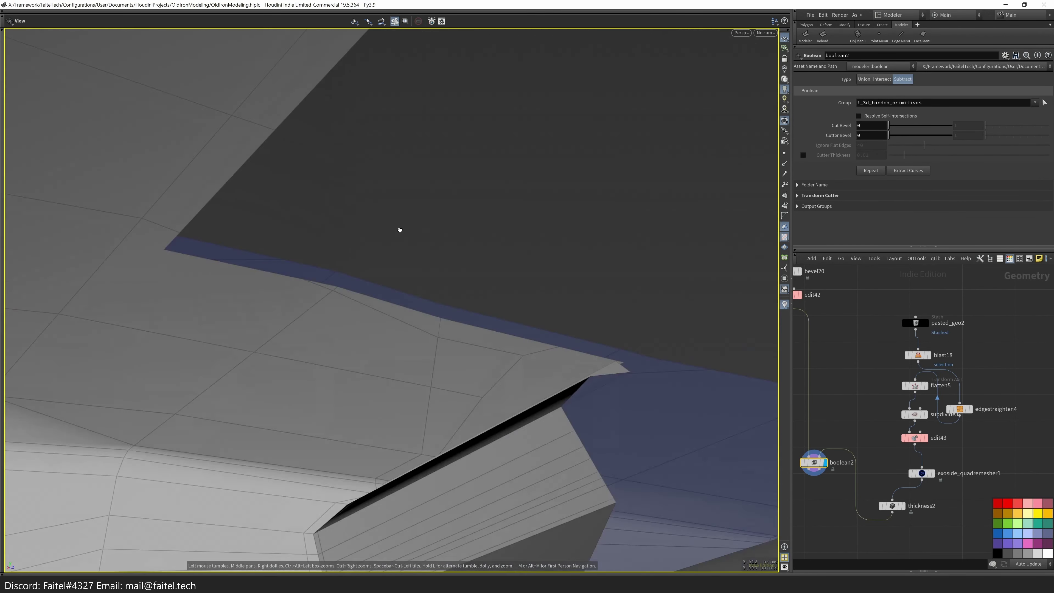
{"action": "key", "text": "p"}
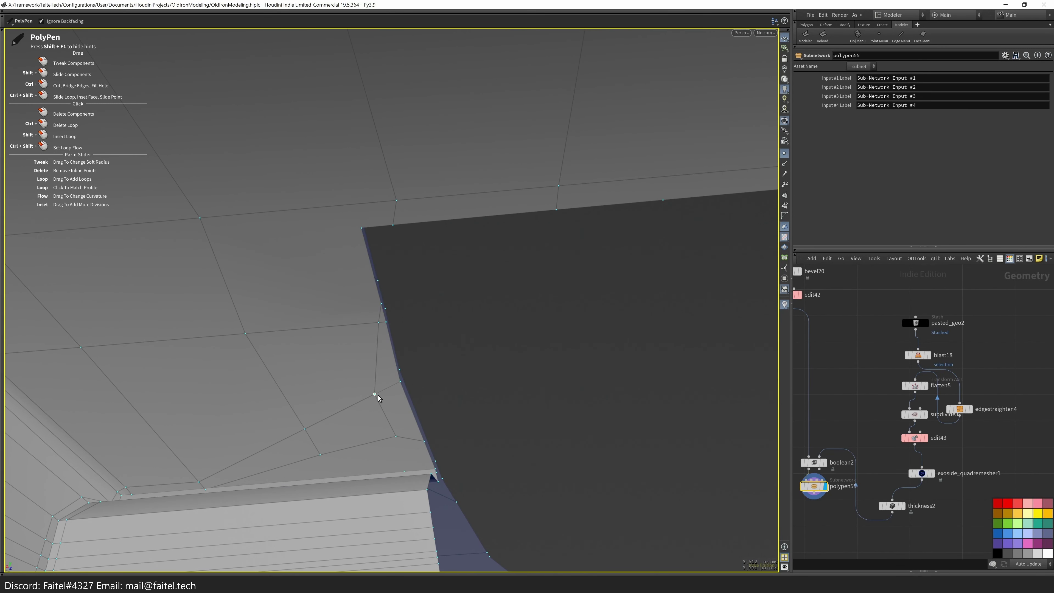
{"action": "left_click_drag", "start_coordinate": [406, 211], "coordinate": [461, 244]}
{"action": "left_click_drag", "start_coordinate": [249, 267], "coordinate": [358, 294]}
{"action": "left_click_drag", "start_coordinate": [433, 292], "coordinate": [477, 332]}
- Delete the stray faces at the frame corner in two Blast passes
{"action": "key", "text": "s"}
{"action": "left_click", "coordinate": [461, 358]}
{"action": "left_click", "coordinate": [506, 376]}
{"action": "left_click_drag", "start_coordinate": [619, 384], "coordinate": [536, 415], "text": "alt"}
{"action": "key", "text": "q"}
{"action": "key", "text": "Delete"}
{"action": "left_click_drag", "start_coordinate": [536, 416], "coordinate": [479, 337]}
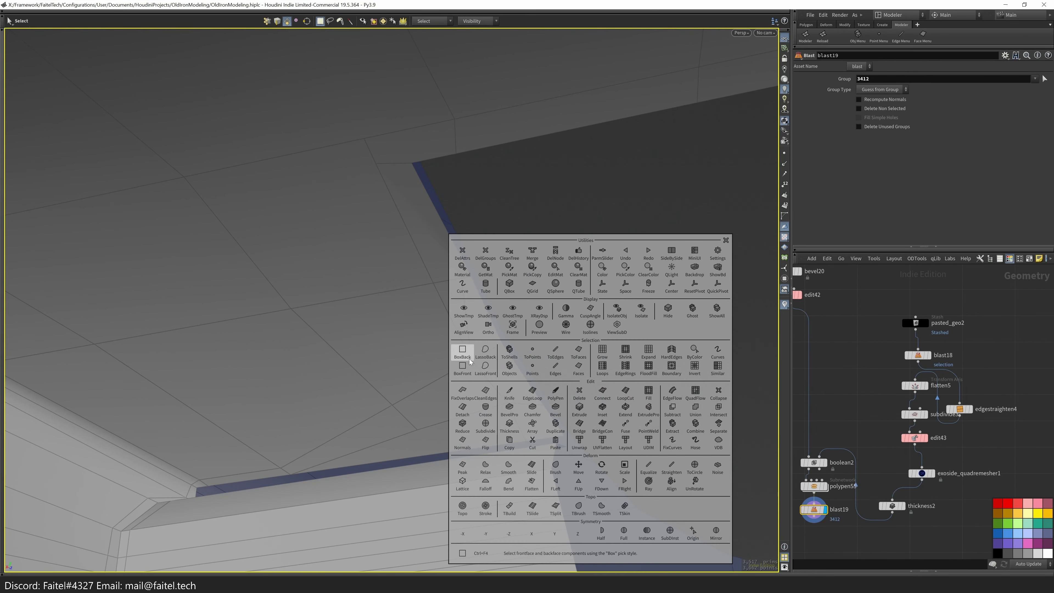
{"action": "left_click", "coordinate": [523, 416]}
{"action": "left_click_drag", "start_coordinate": [605, 103], "coordinate": [560, 396], "text": "alt"}
{"action": "key", "text": "Delete"}
- Shift the crease edge loop slightly along X
{"action": "key", "text": "s"}
{"action": "double_click", "coordinate": [560, 395]}
{"action": "key", "text": "t"}
{"action": "left_click_drag", "start_coordinate": [587, 154], "coordinate": [513, 349], "text": "alt"}
{"action": "key", "text": "Escape"}
- Redraw the corner edges with PolyPen, adding new edges and removing a redundant edge and point
{"action": "key", "text": "e"}
{"action": "left_click_drag", "start_coordinate": [478, 237], "coordinate": [529, 261], "text": "alt"}
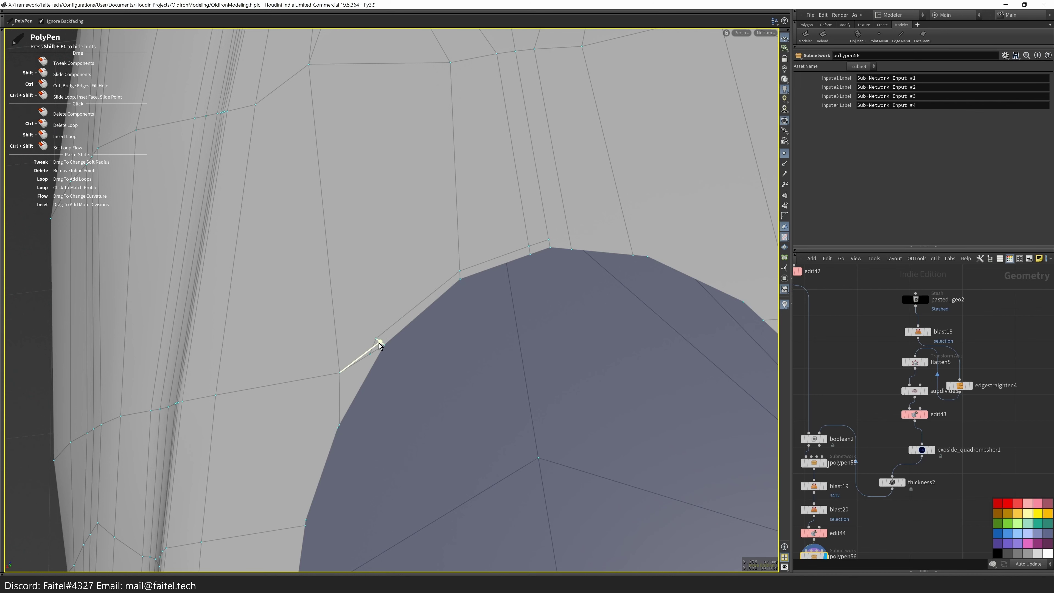
{"action": "left_click", "coordinate": [337, 421]}
{"action": "left_click_drag", "start_coordinate": [337, 422], "coordinate": [432, 403], "text": "alt"}
{"action": "left_click", "coordinate": [516, 432]}
{"action": "left_click_drag", "start_coordinate": [516, 432], "coordinate": [455, 365], "text": "alt"}
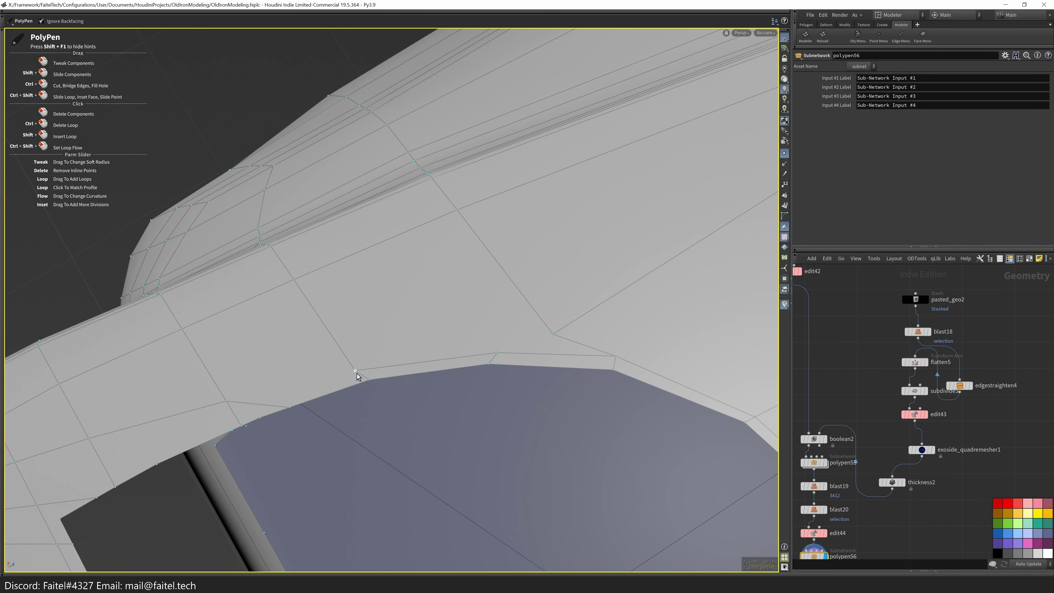
{"action": "left_click_drag", "start_coordinate": [275, 411], "coordinate": [346, 261]}
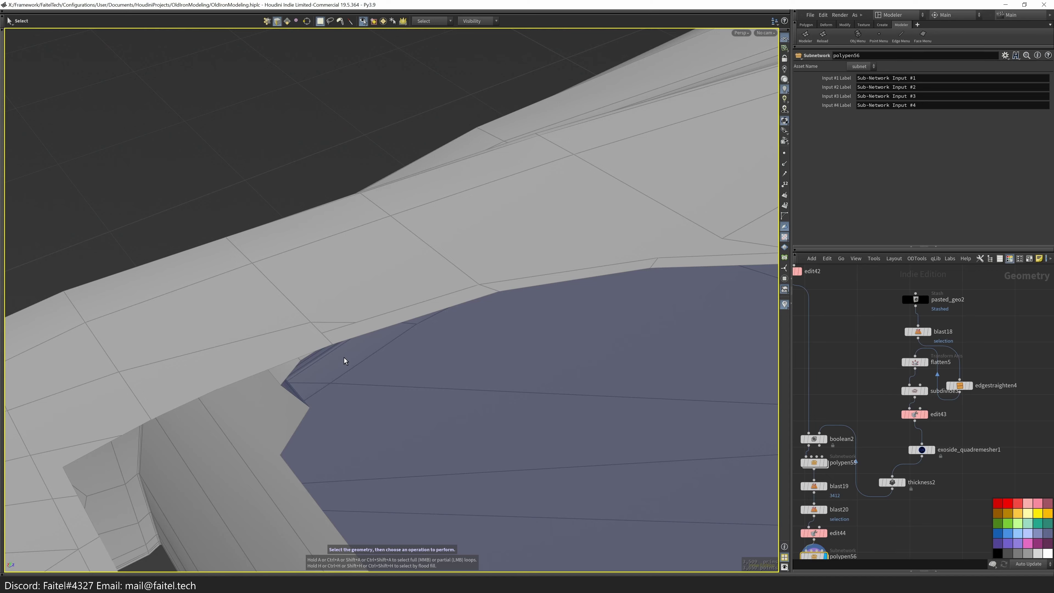
{"action": "left_click_drag", "start_coordinate": [366, 362], "coordinate": [511, 361]}
{"action": "key", "text": "alt+p"}
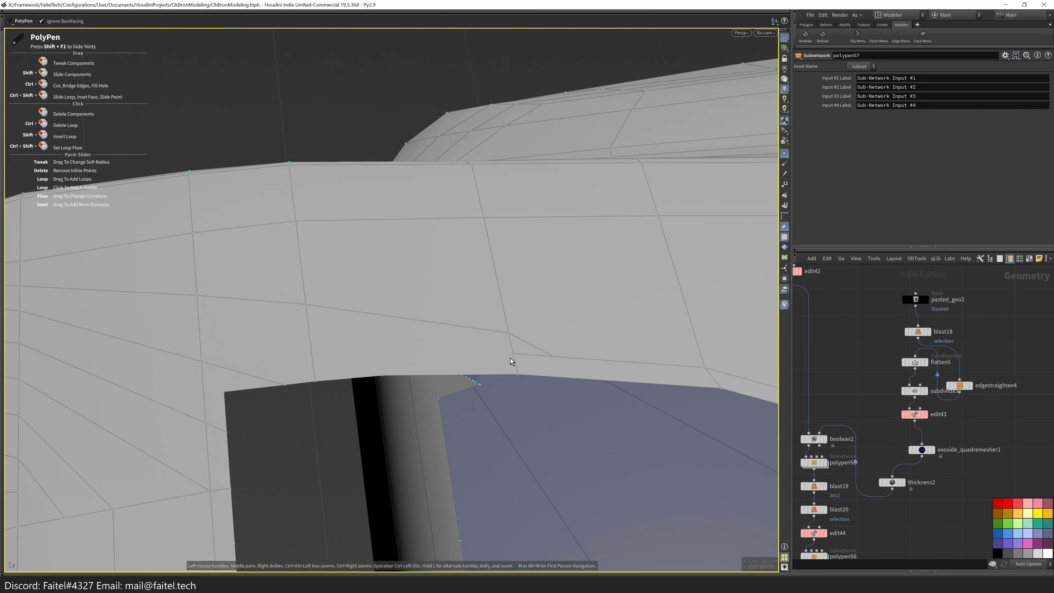
{"action": "left_click_drag", "start_coordinate": [209, 369], "coordinate": [455, 400]}
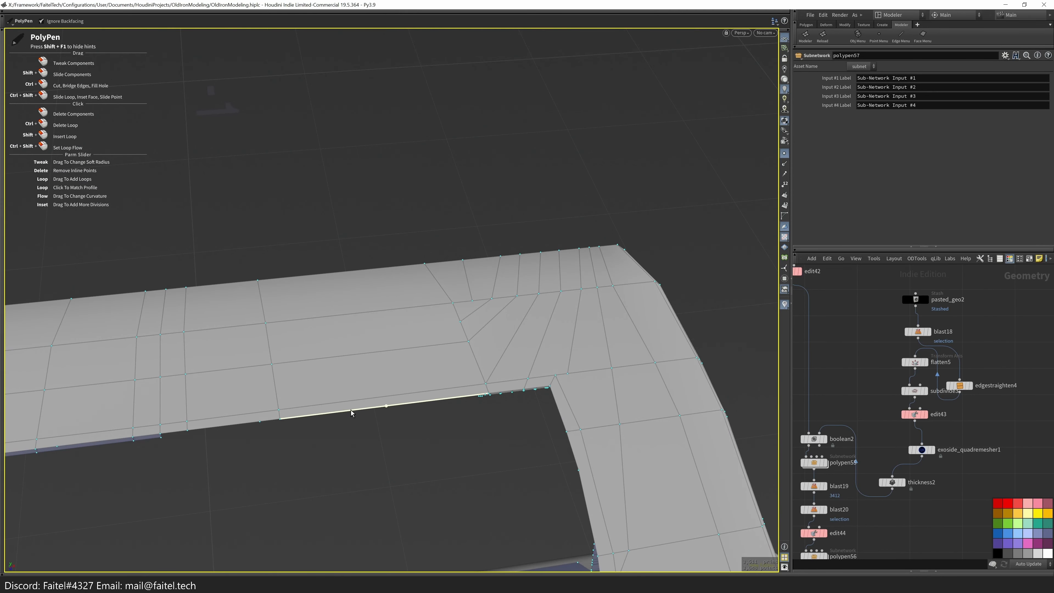
{"action": "left_click_drag", "start_coordinate": [261, 423], "coordinate": [280, 350]}
{"action": "key", "text": "s"}
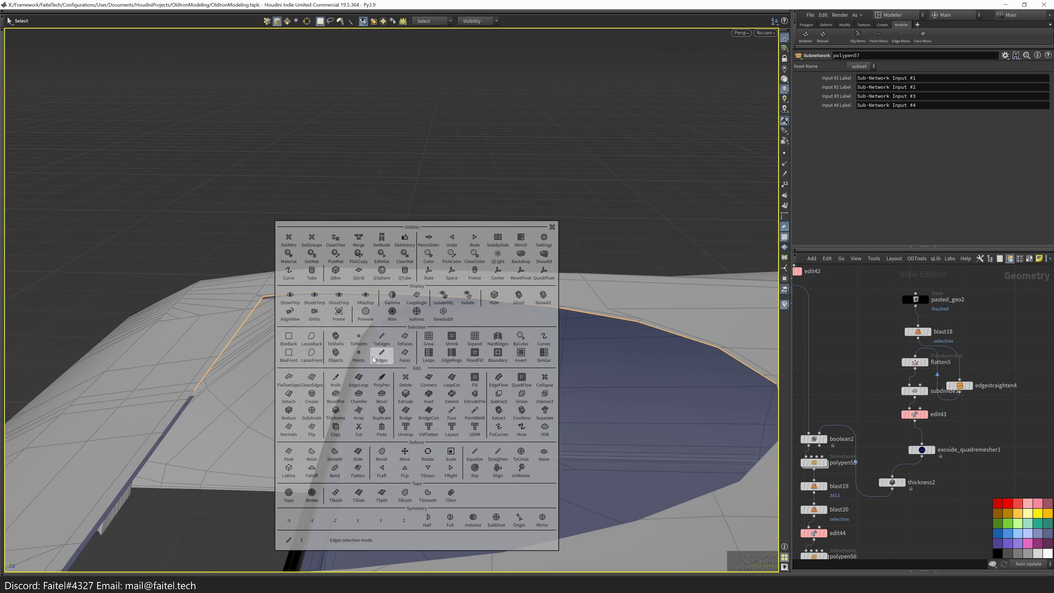
- Inset the rim faces and push the inset wall down into the body
{"action": "left_click", "coordinate": [429, 395]}
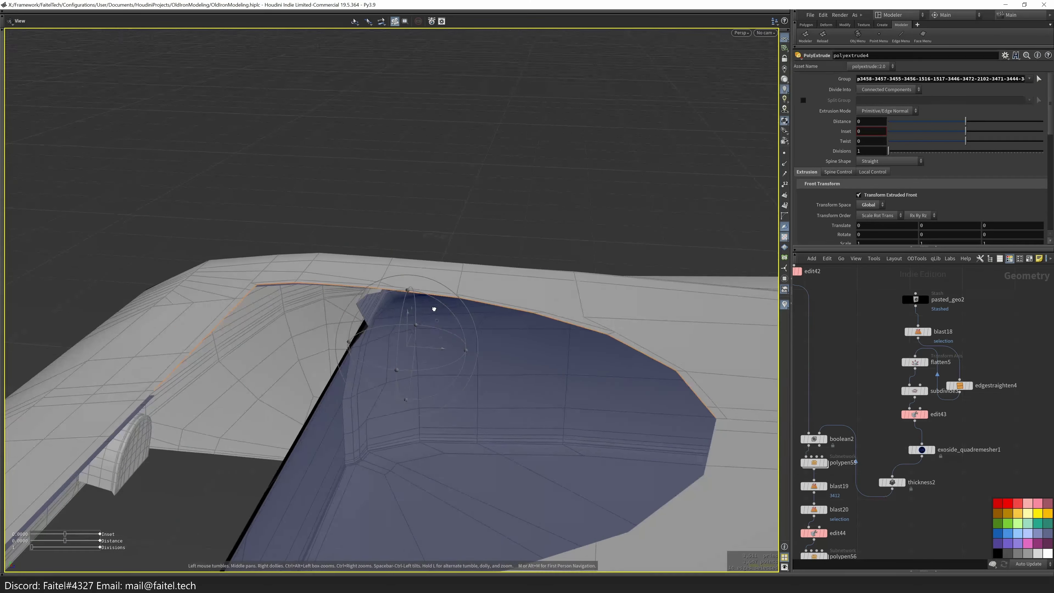
{"action": "left_click_drag", "start_coordinate": [401, 362], "coordinate": [318, 308]}
{"action": "key", "text": "s"}
{"action": "left_click_drag", "start_coordinate": [700, 192], "coordinate": [631, 354], "text": "alt"}
- Delete the leftover faces around the cut-out
{"action": "left_click", "coordinate": [613, 173]}
{"action": "double_click", "coordinate": [265, 341]}
{"action": "left_click", "coordinate": [264, 341]}
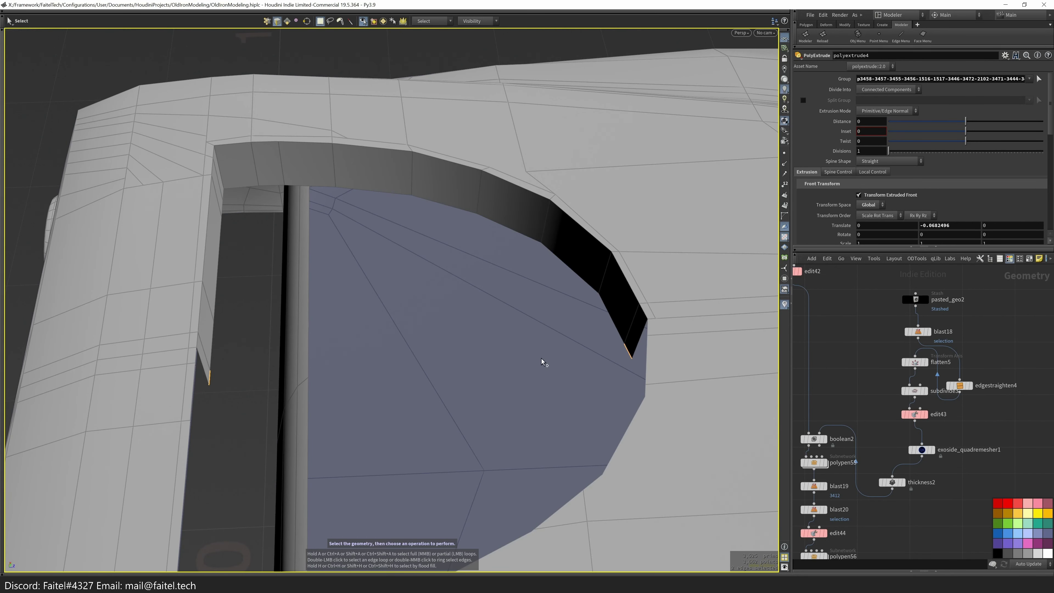
{"action": "left_click_drag", "start_coordinate": [292, 389], "coordinate": [199, 396], "text": "alt"}
{"action": "key", "text": "Delete"}
- Box-select a two-face strip on the wall and apply a Modeler menu operation to it
{"action": "left_click_drag", "start_coordinate": [217, 174], "coordinate": [382, 244], "text": "alt"}
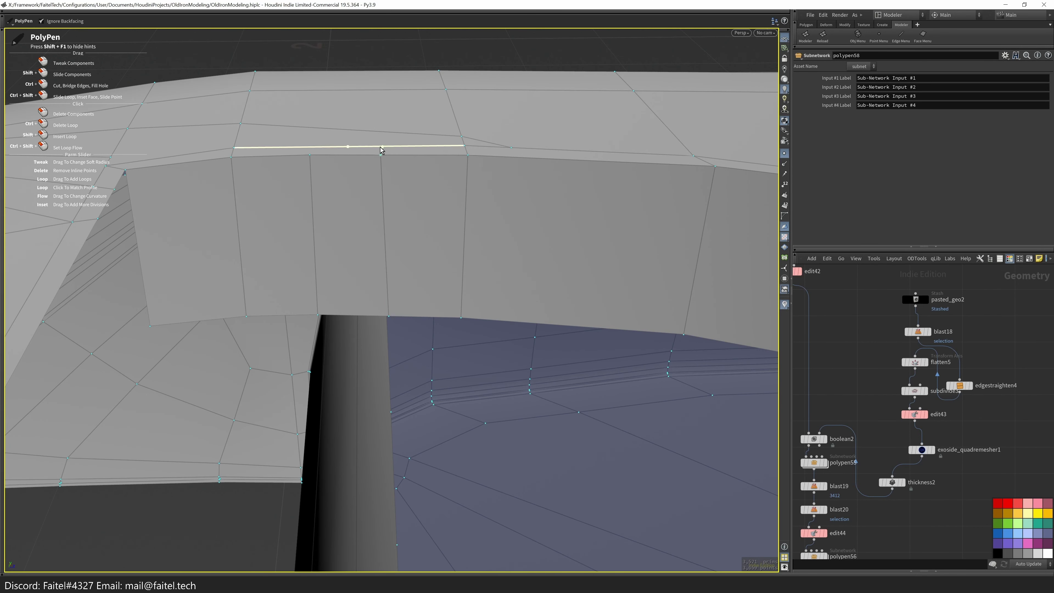
{"action": "left_click_drag", "start_coordinate": [213, 288], "coordinate": [120, 379], "text": "alt"}
{"action": "scroll", "coordinate": [120, 379], "scroll_direction": "down", "scroll_amount": 5}
{"action": "left_click_drag", "start_coordinate": [177, 348], "coordinate": [100, 376], "text": "alt"}
{"action": "left_click_drag", "start_coordinate": [100, 376], "coordinate": [179, 426]}
{"action": "scroll", "coordinate": [237, 321], "scroll_direction": "up", "scroll_amount": 5}
{"action": "left_click_drag", "start_coordinate": [237, 320], "coordinate": [415, 361], "text": "alt"}
{"action": "left_click_drag", "start_coordinate": [469, 436], "coordinate": [453, 224], "text": "alt"}
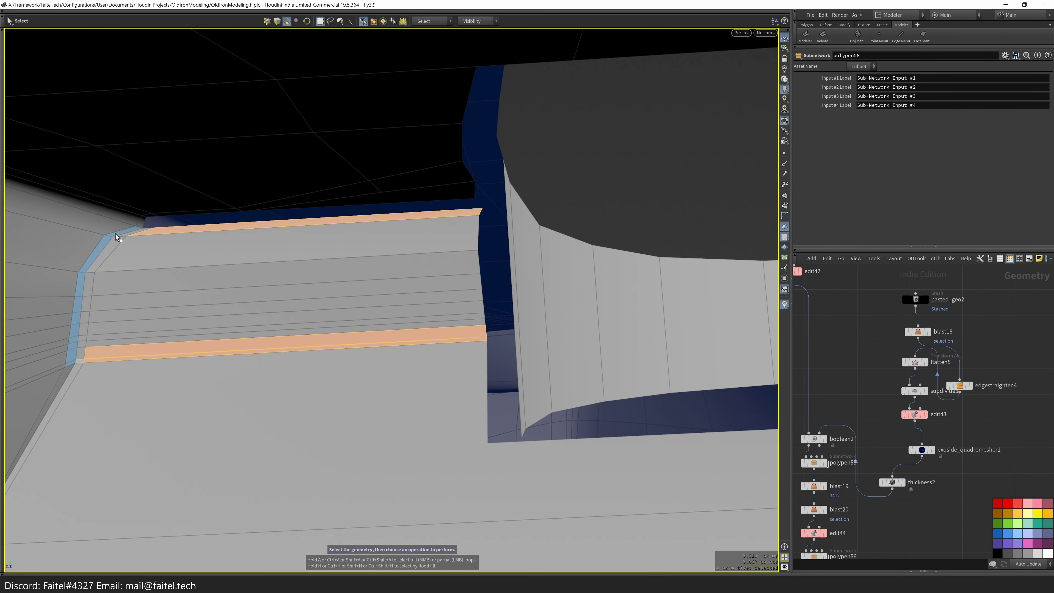
{"action": "left_click_drag", "start_coordinate": [149, 248], "coordinate": [416, 333], "text": "alt"}
{"action": "scroll", "coordinate": [184, 313], "scroll_direction": "up", "scroll_amount": 5}
{"action": "key", "text": "grave"}
{"action": "scroll", "coordinate": [162, 353], "scroll_direction": "down", "scroll_amount": 5}
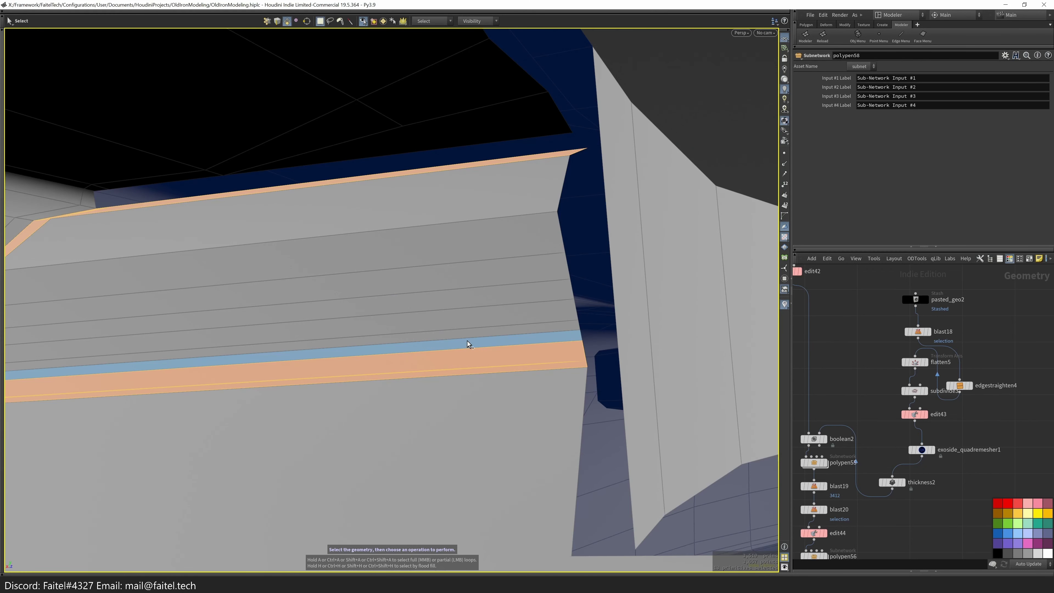
{"action": "scroll", "coordinate": [418, 252], "scroll_direction": "up", "scroll_amount": 4}
{"action": "key", "text": "grave"}
{"action": "left_click", "coordinate": [278, 252]}
{"action": "key", "text": "grave"}
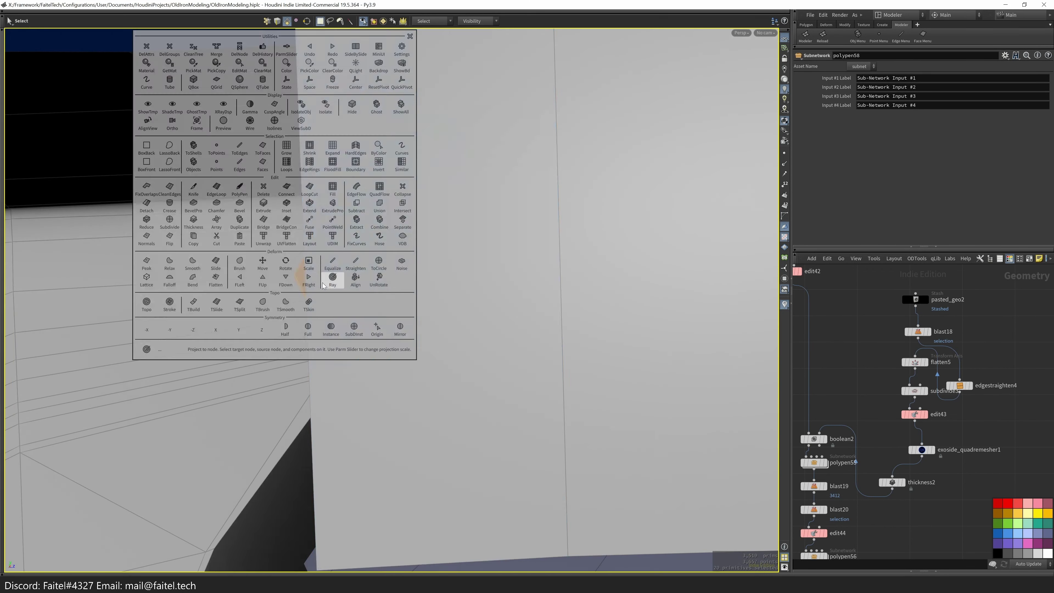
{"action": "left_click", "coordinate": [306, 278]}
- Add supporting PolyPen edges and nudge a rim edge by about -0.00096 X, 0.00015 Y
{"action": "left_click_drag", "start_coordinate": [360, 290], "coordinate": [247, 255], "text": "alt"}
{"action": "scroll", "coordinate": [242, 295], "scroll_direction": "up", "scroll_amount": 3}
{"action": "key", "text": "p"}
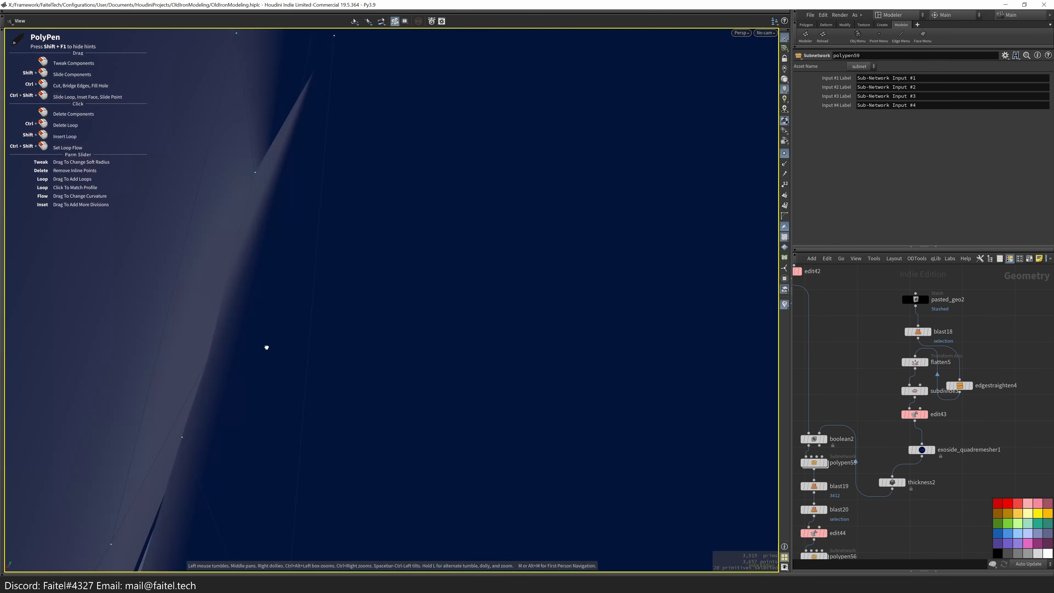
{"action": "scroll", "coordinate": [237, 386], "scroll_direction": "down", "scroll_amount": 3}
{"action": "key", "text": "t"}
{"action": "scroll", "coordinate": [233, 330], "scroll_direction": "up", "scroll_amount": 4}
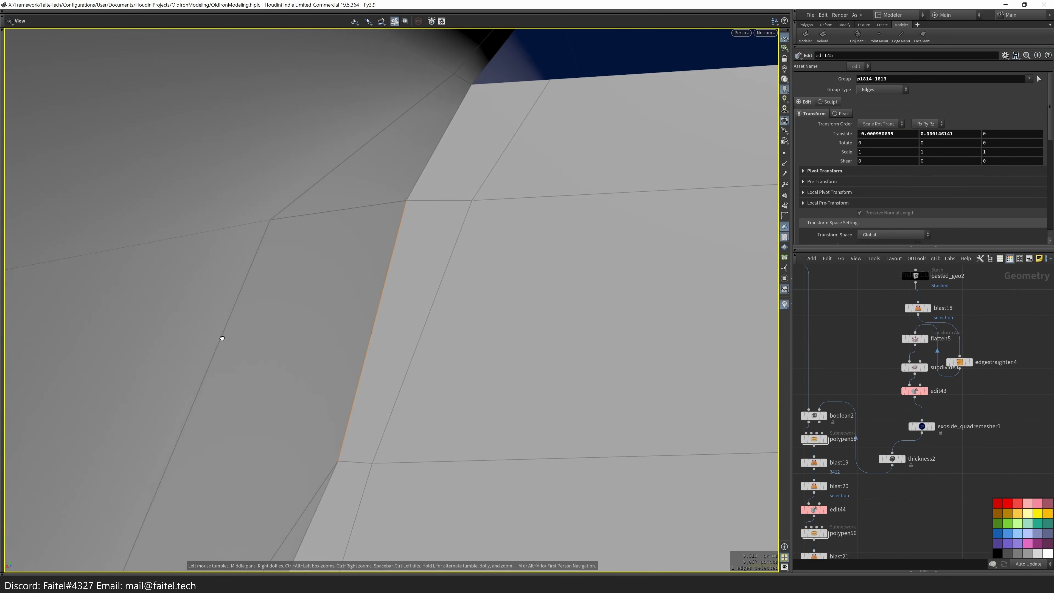
- Insert several PolyPen edge loops across the inner wall's faces
{"action": "left_click_drag", "start_coordinate": [138, 378], "coordinate": [464, 196], "text": "alt"}
{"action": "left_click_drag", "start_coordinate": [489, 327], "coordinate": [420, 374], "text": "alt"}
{"action": "double_click", "coordinate": [584, 310]}
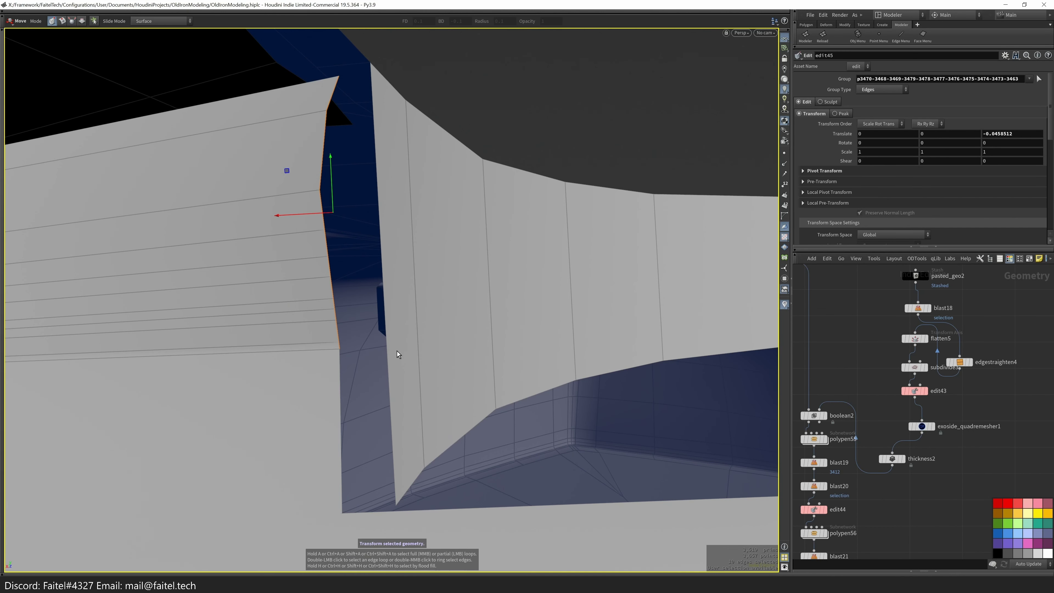
{"action": "key", "text": "p"}
{"action": "left_click_drag", "start_coordinate": [383, 342], "coordinate": [381, 267], "text": "shift"}
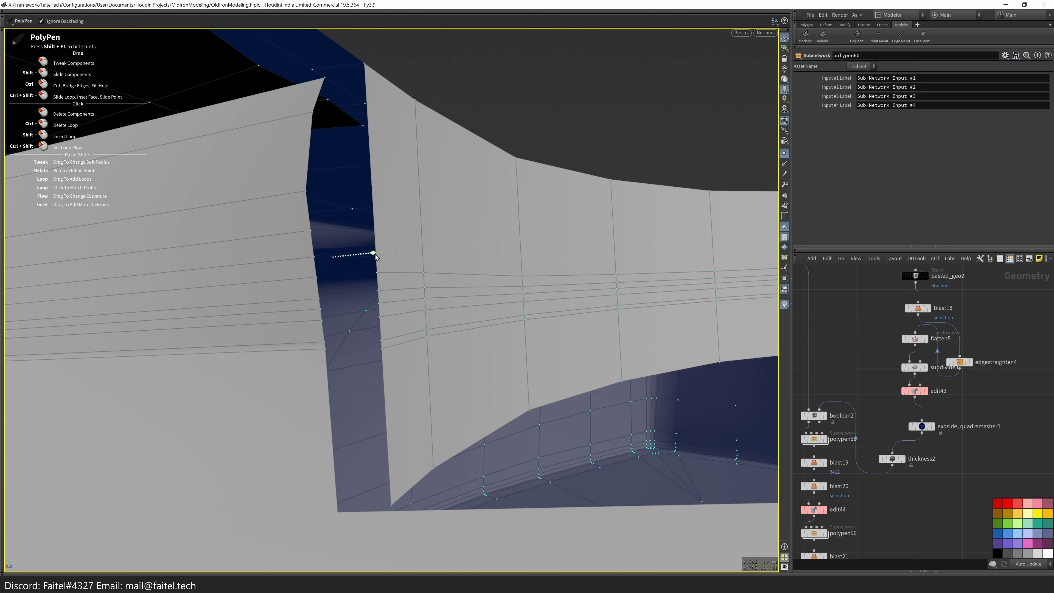
{"action": "left_click_drag", "start_coordinate": [366, 95], "coordinate": [162, 378], "text": "alt"}
- Nudge corner point 3470 down by about -0.00166 in Y
{"action": "left_click_drag", "start_coordinate": [303, 342], "coordinate": [383, 221], "text": "alt"}
{"action": "left_click_drag", "start_coordinate": [274, 226], "coordinate": [339, 215], "text": "alt"}
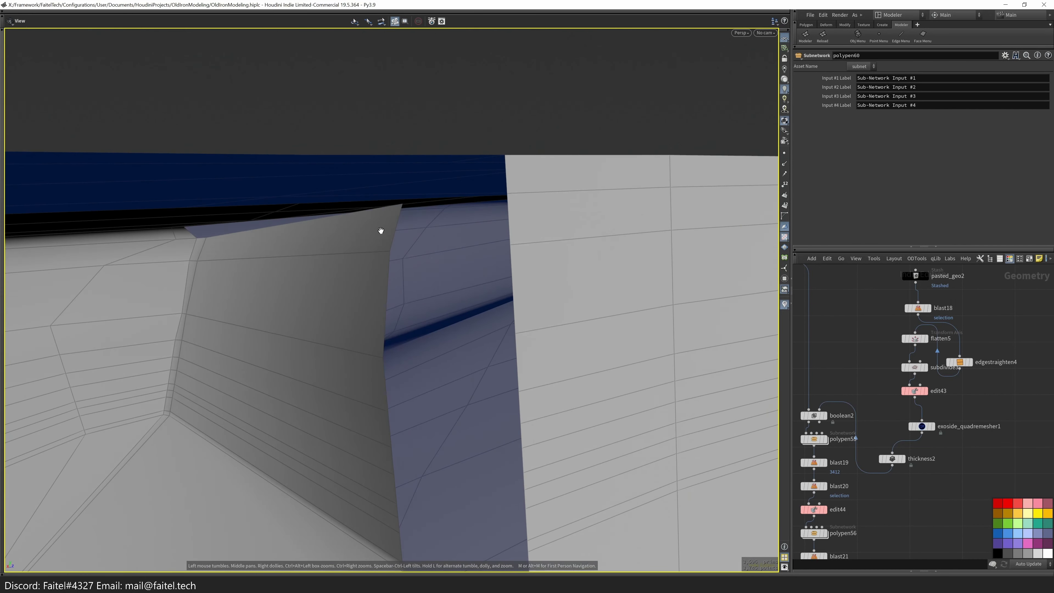
{"action": "left_click_drag", "start_coordinate": [449, 191], "coordinate": [438, 288]}
{"action": "scroll", "coordinate": [428, 202], "scroll_direction": "up", "scroll_amount": 5}
{"action": "mouse_move", "coordinate": [464, 216]}
{"action": "left_mouse_down", "text": "alt"}
{"action": "mouse_move", "coordinate": [537, 229]}
{"action": "mouse_move", "coordinate": [528, 219]}
{"action": "mouse_move", "coordinate": [462, 225]}
{"action": "left_mouse_up", "text": "alt"}
{"action": "scroll", "coordinate": [462, 225], "scroll_direction": "down", "scroll_amount": 3}
{"action": "left_click_drag", "start_coordinate": [424, 271], "coordinate": [464, 236], "text": "alt"}
{"action": "scroll", "coordinate": [464, 236], "scroll_direction": "down", "scroll_amount": 5}
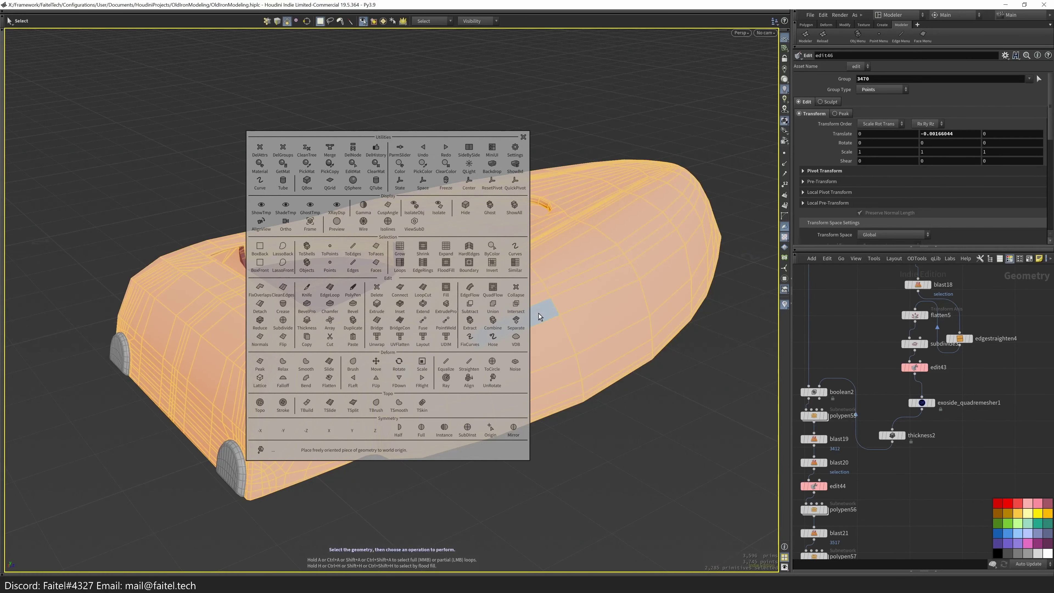
- Select the whole shell and mirror it across its centre
{"action": "left_click_drag", "start_coordinate": [617, 409], "coordinate": [523, 386], "text": "alt"}
{"action": "key", "text": "s"}
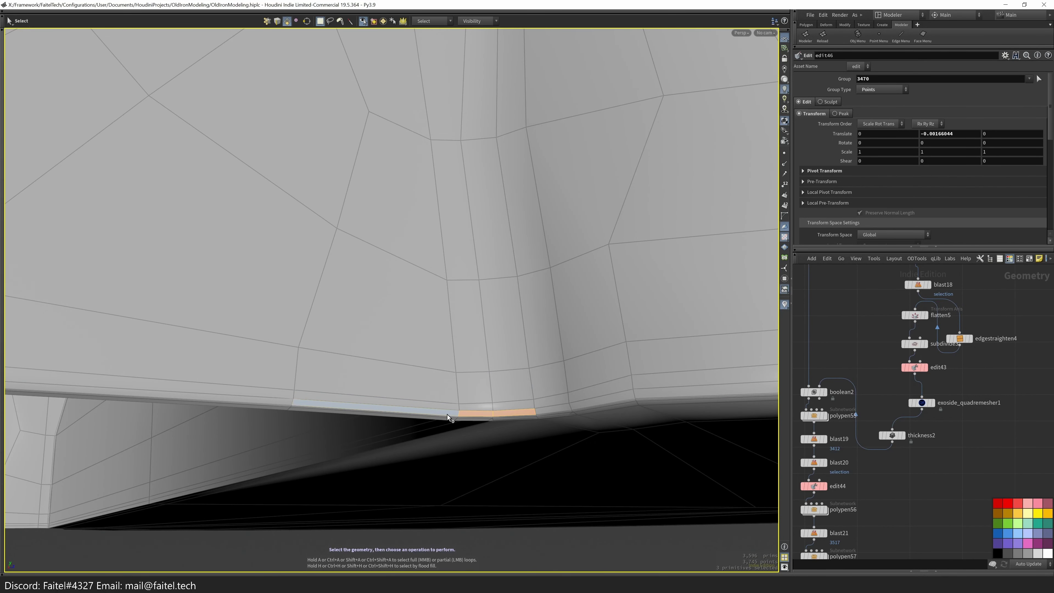
{"action": "double_click", "coordinate": [452, 418]}
{"action": "left_click_drag", "start_coordinate": [453, 419], "coordinate": [341, 382]}
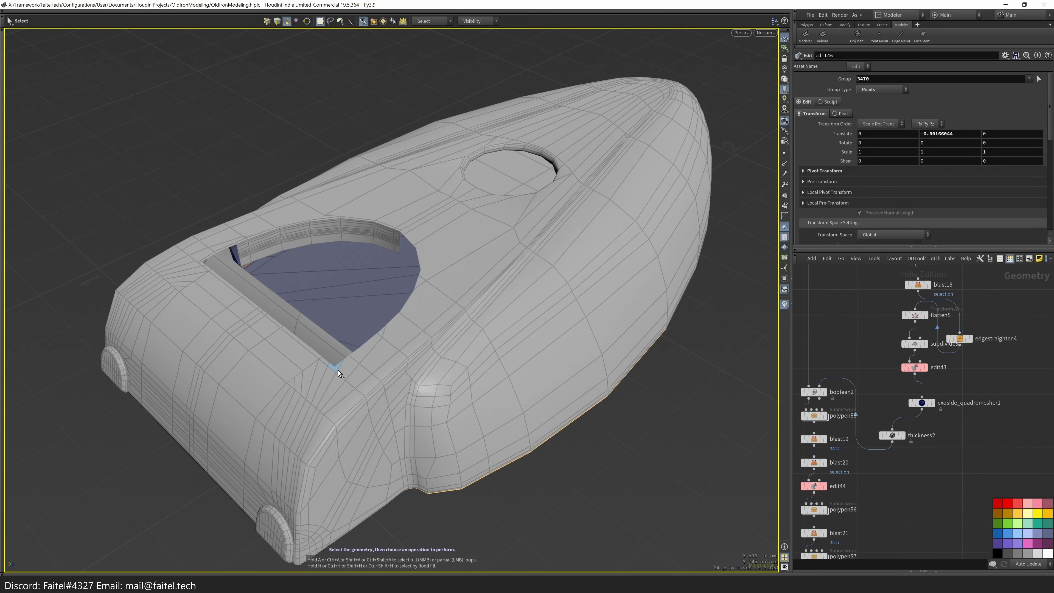
{"action": "left_click_drag", "start_coordinate": [399, 221], "coordinate": [422, 397]}
{"action": "key", "text": "alt+q"}
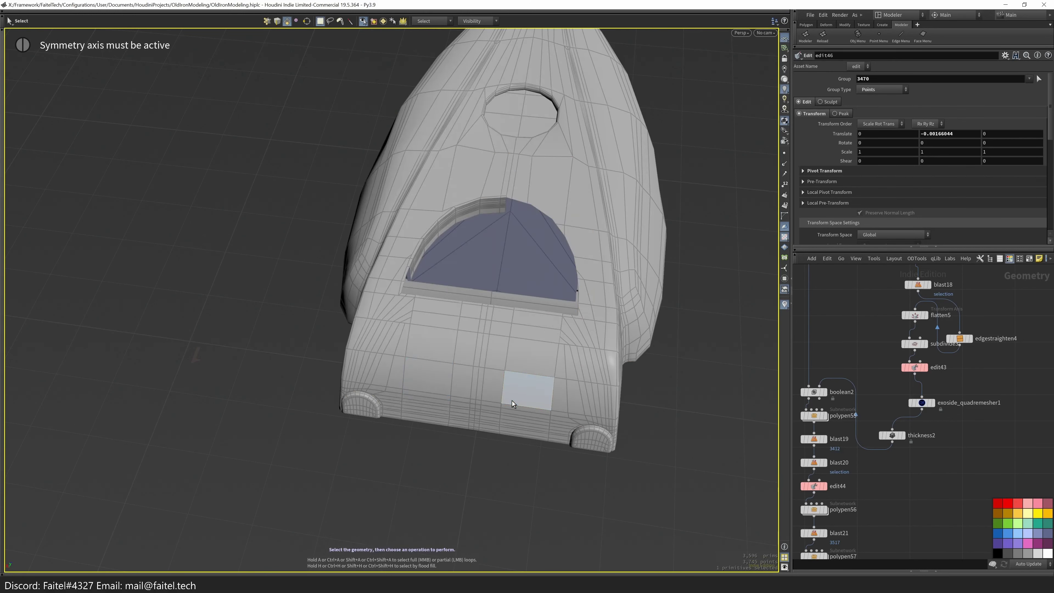
{"action": "key", "text": "n"}
{"action": "key", "text": "alt+q"}
{"action": "left_click", "coordinate": [572, 447]}
- Select the face loop along the lower edge and delete it
{"action": "left_click_drag", "start_coordinate": [404, 267], "coordinate": [296, 278]}
{"action": "key", "text": "s"}
{"action": "key", "text": "Escape"}
{"action": "right_click_drag", "start_coordinate": [297, 278], "coordinate": [462, 265]}
{"action": "right_click_drag", "start_coordinate": [337, 364], "coordinate": [373, 415]}
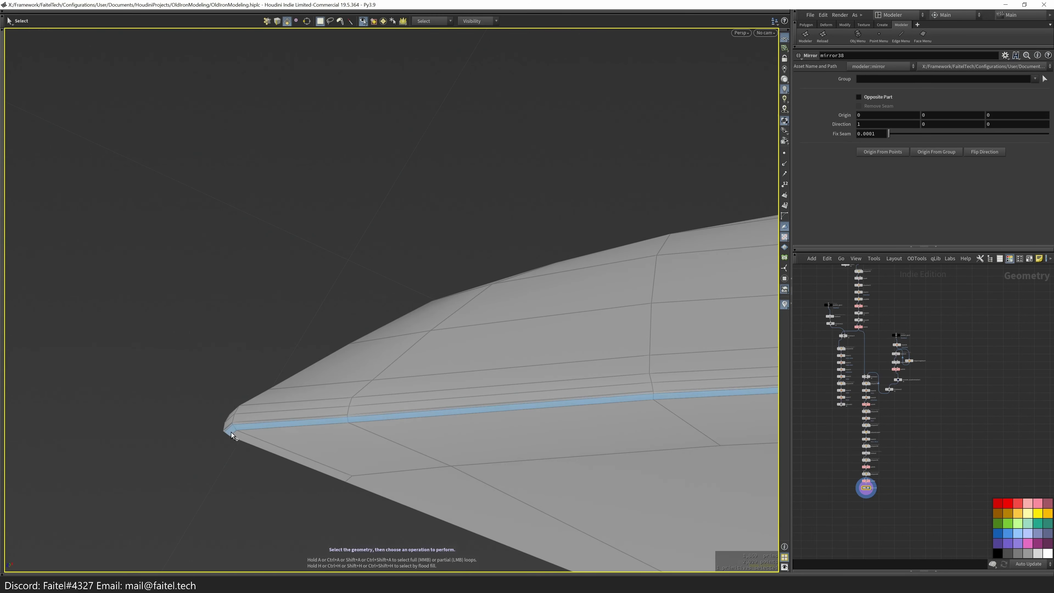
{"action": "left_click", "coordinate": [353, 429]}
{"action": "left_click_drag", "start_coordinate": [101, 332], "coordinate": [358, 396]}
{"action": "scroll", "coordinate": [361, 386], "scroll_direction": "up", "scroll_amount": 4}
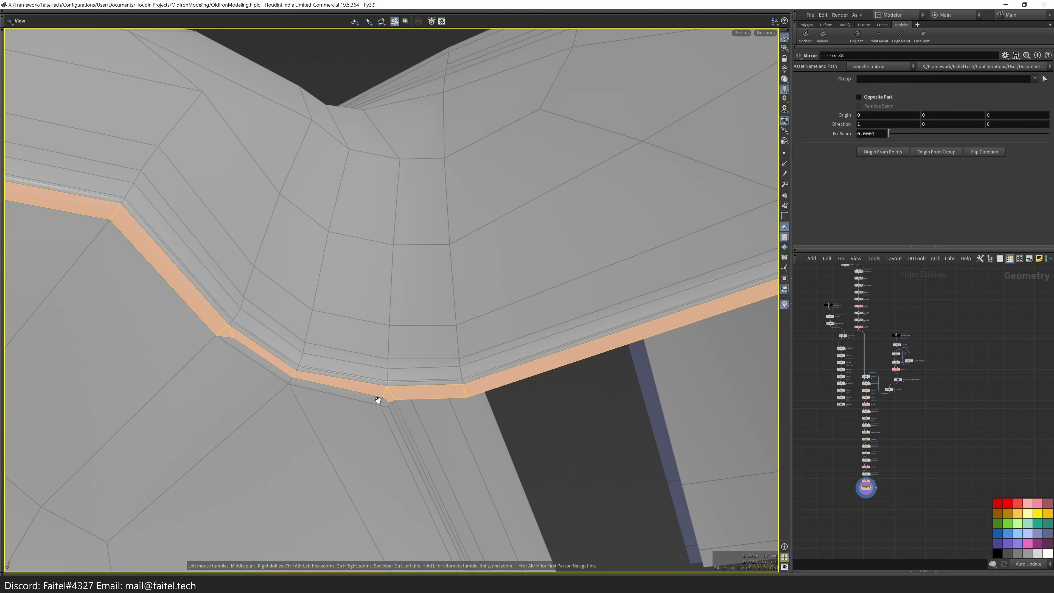
{"action": "left_click_drag", "start_coordinate": [282, 389], "coordinate": [528, 381]}
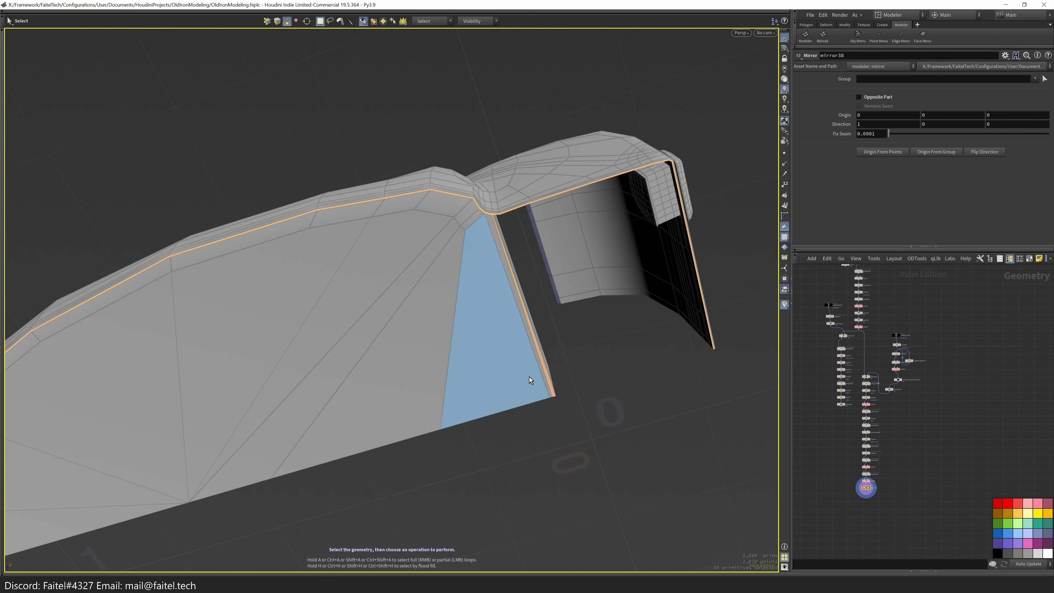
{"action": "left_click_drag", "start_coordinate": [593, 357], "coordinate": [485, 386]}
{"action": "key", "text": "Delete"}
- Select the arch faces near the top edge and delete them
{"action": "left_click", "coordinate": [447, 348]}
{"action": "key", "text": "s"}
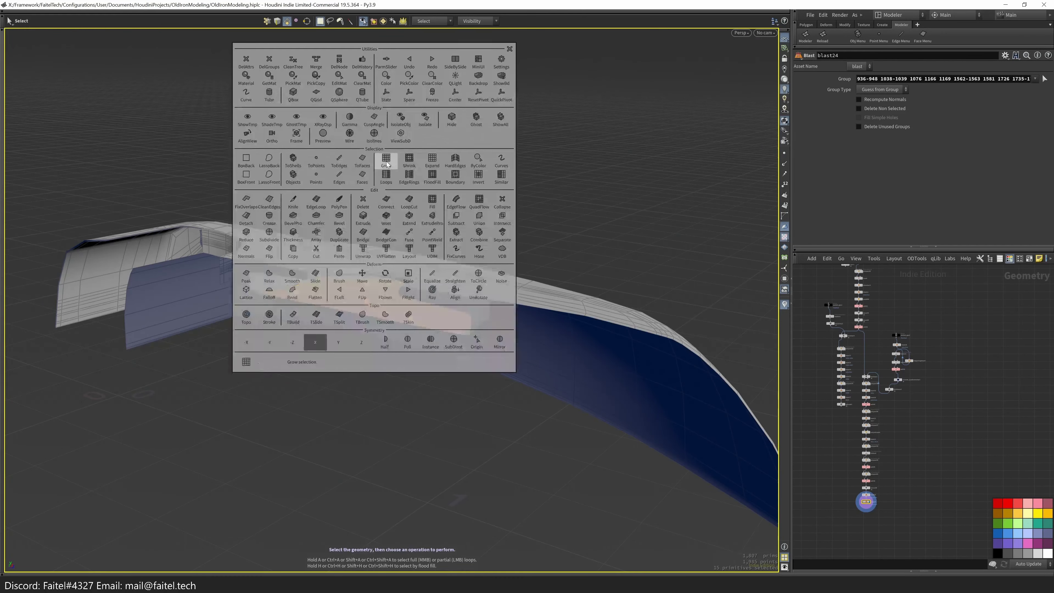
{"action": "left_click", "coordinate": [294, 300]}
{"action": "left_click_drag", "start_coordinate": [294, 300], "coordinate": [374, 252]}
{"action": "left_click", "coordinate": [374, 253], "text": "shift"}
{"action": "key", "text": "Delete"}
{"action": "left_click_drag", "start_coordinate": [374, 252], "coordinate": [623, 386]}
- Flatten the faces along the top edge
{"action": "key", "text": "s"}
{"action": "left_click", "coordinate": [623, 386]}
{"action": "key", "text": "q"}
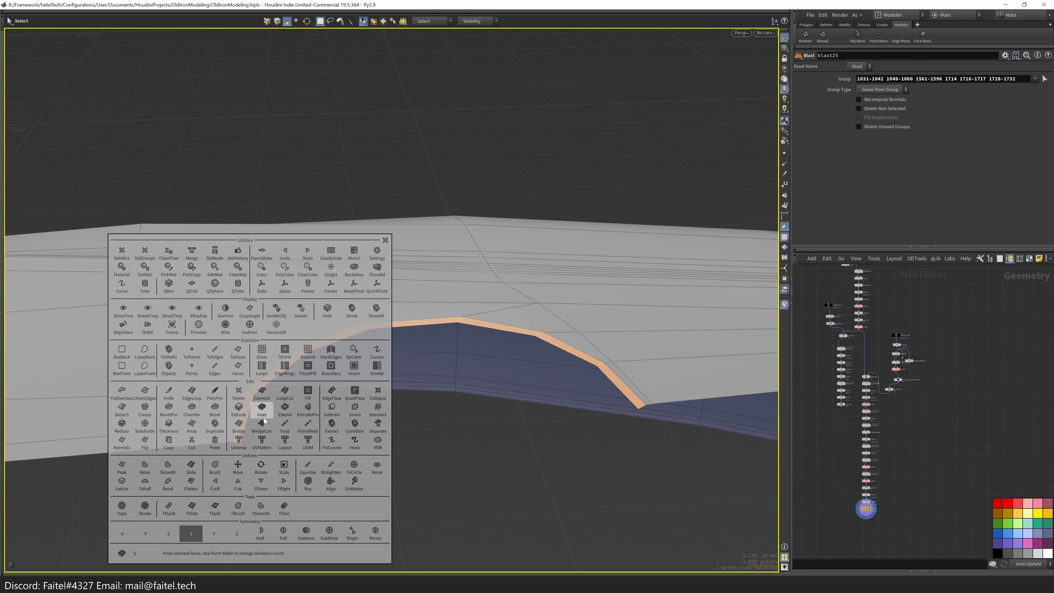
{"action": "left_click", "coordinate": [199, 487]}
{"action": "key", "text": "q"}
{"action": "key", "text": "Escape"}
{"action": "left_click_drag", "start_coordinate": [424, 400], "coordinate": [205, 289]}
- Move the stray points along the top edge up or down in Y
{"action": "key", "text": "t"}
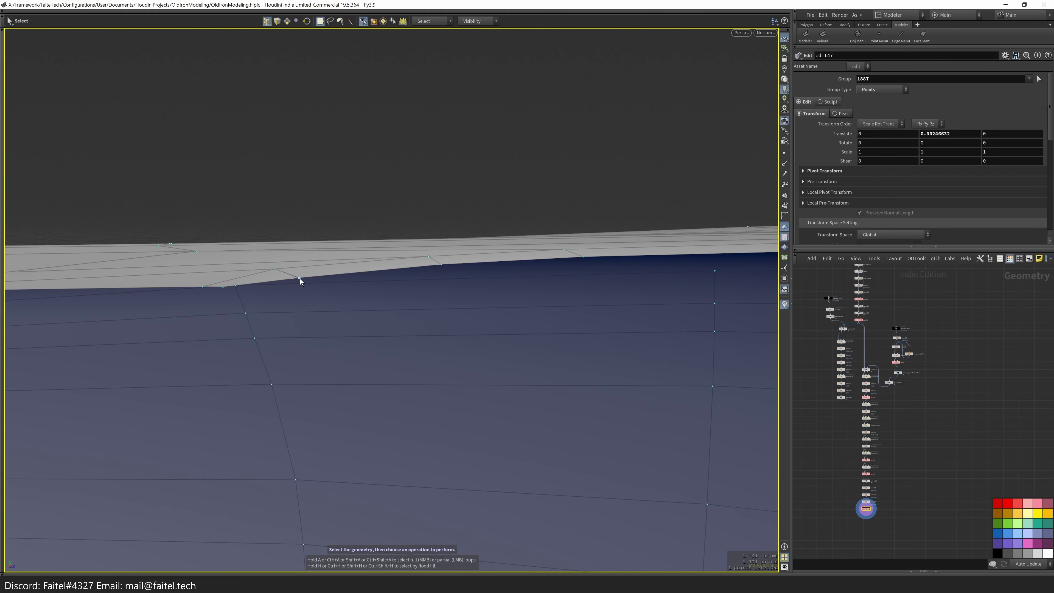
{"action": "left_click", "coordinate": [314, 285]}
{"action": "key", "text": "Escape"}
{"action": "left_click_drag", "start_coordinate": [279, 275], "coordinate": [364, 348]}
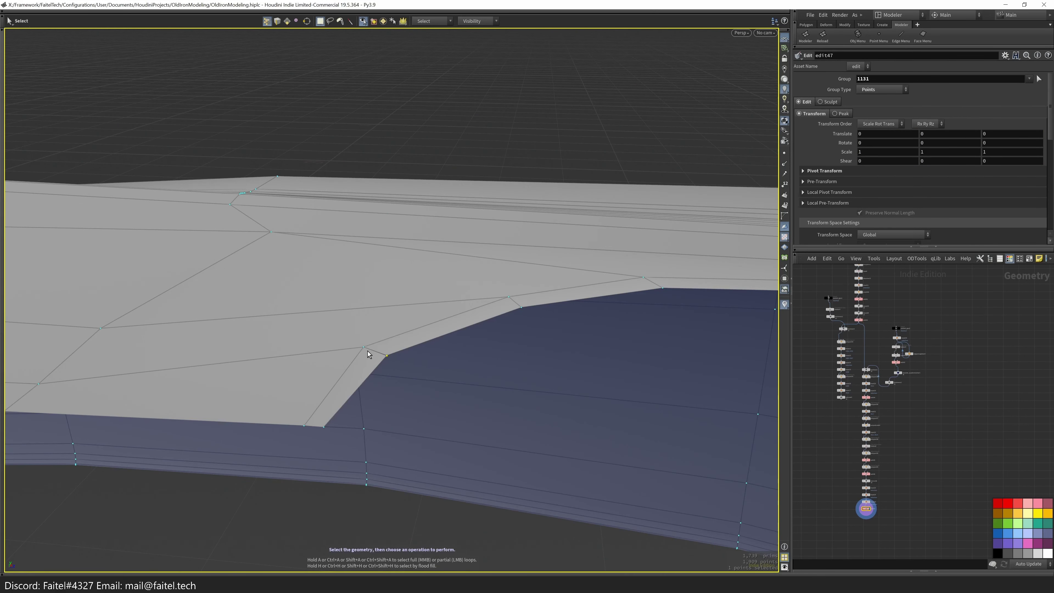
{"action": "key", "text": "t"}
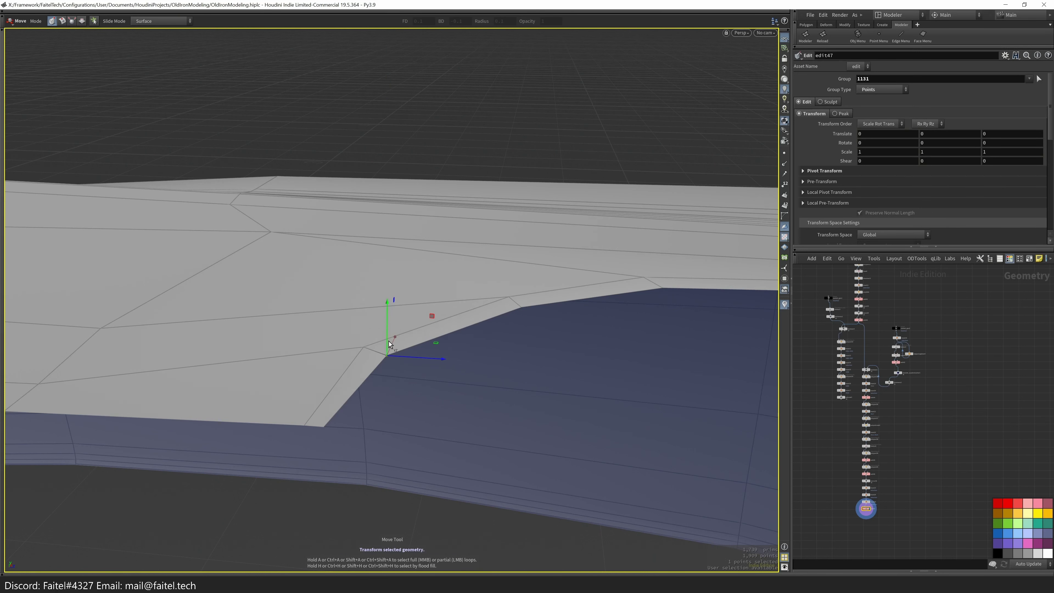
{"action": "left_click", "coordinate": [521, 308]}
{"action": "key", "text": "Escape"}
{"action": "left_click_drag", "start_coordinate": [522, 290], "coordinate": [585, 425]}
{"action": "key", "text": "t"}
{"action": "left_click", "coordinate": [476, 290]}
{"action": "key", "text": "Escape"}
- Lower one more edge point slightly so the edge runs evenly
{"action": "key", "text": "s"}
{"action": "left_click", "coordinate": [455, 291]}
{"action": "key", "text": "t"}
{"action": "key", "text": "t"}
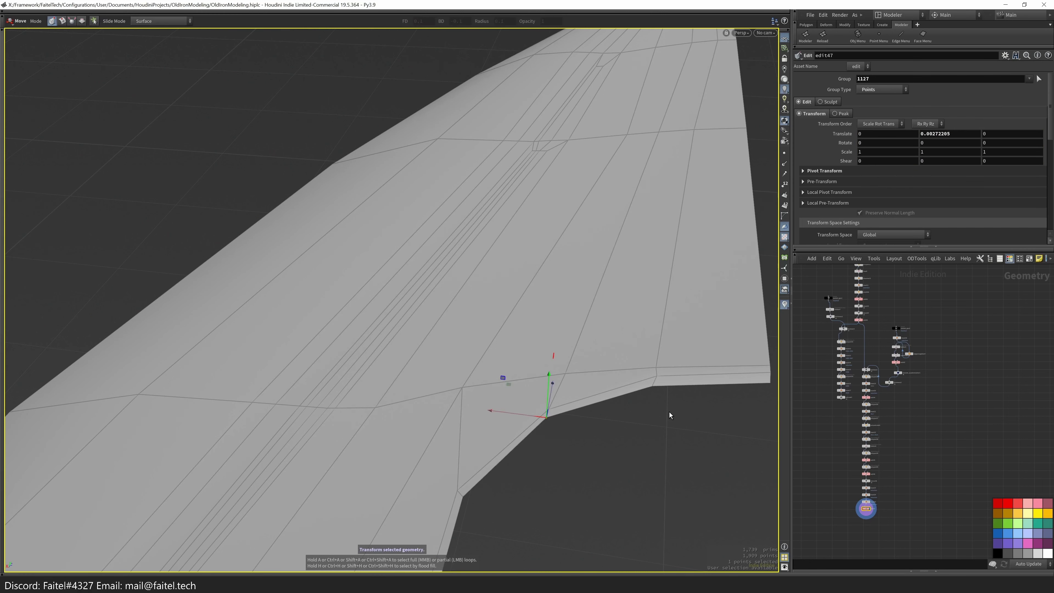
{"action": "left_click_drag", "start_coordinate": [677, 406], "coordinate": [443, 364]}
{"action": "key", "text": "s"}
{"action": "left_click_drag", "start_coordinate": [443, 364], "coordinate": [315, 257]}
{"action": "key", "text": "s"}
{"action": "scroll", "coordinate": [470, 317], "scroll_direction": "up", "scroll_amount": 2}
- Delete two stray faces on the shell in face-selection mode
{"action": "key", "text": "4"}
{"action": "left_click", "coordinate": [312, 254]}
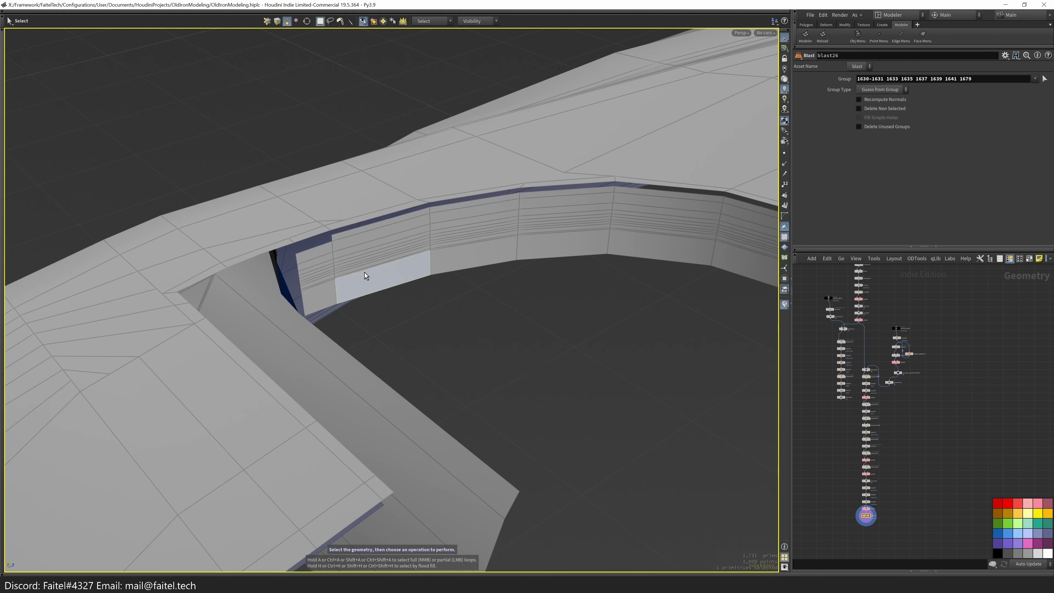
{"action": "key", "text": "Delete"}
{"action": "left_click_drag", "start_coordinate": [356, 297], "coordinate": [378, 405]}
{"action": "key", "text": "s"}
{"action": "left_click", "coordinate": [451, 445]}
{"action": "key", "text": "Delete"}
- Select the strip of inner-panel faces and delete it, undoing the last extra deletion
{"action": "key", "text": "s"}
{"action": "middle_click_drag", "start_coordinate": [730, 207], "coordinate": [614, 265]}
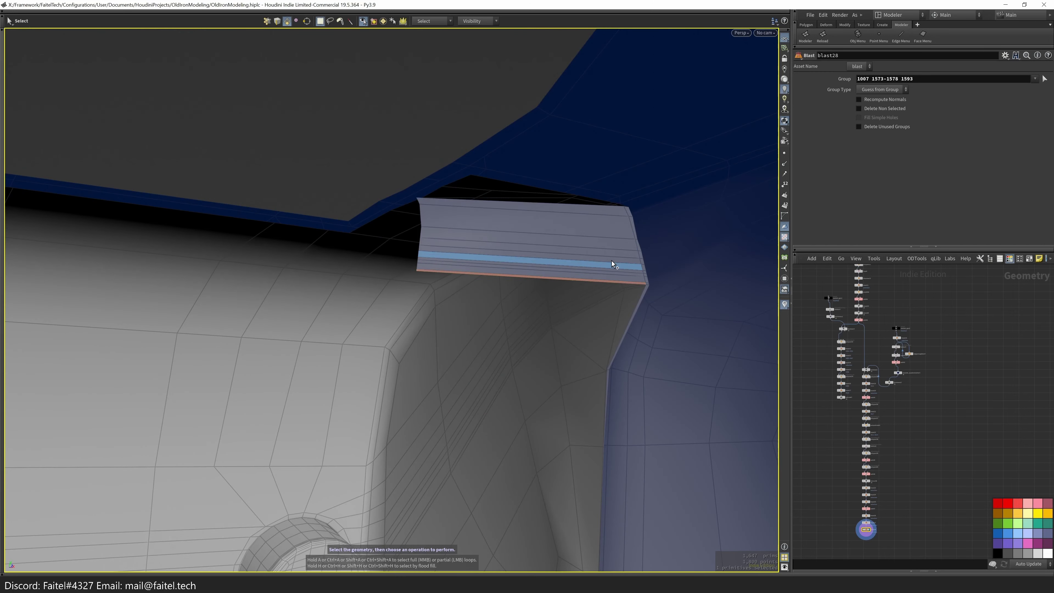
{"action": "left_click_drag", "start_coordinate": [669, 285], "coordinate": [389, 322]}
{"action": "key", "text": "space"}
{"action": "left_click_drag", "start_coordinate": [504, 183], "coordinate": [448, 397]}
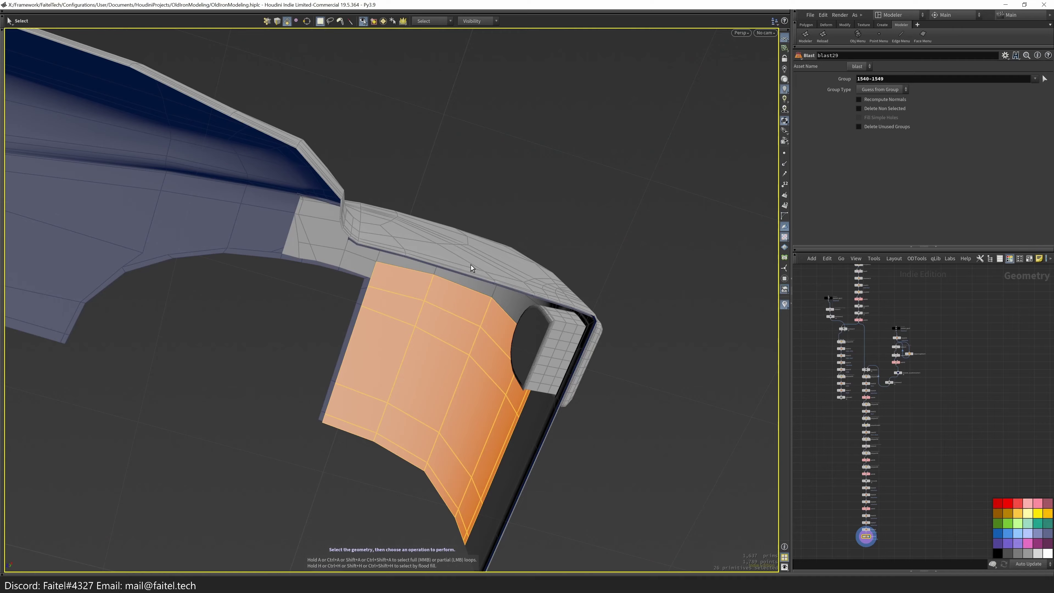
{"action": "left_click_drag", "start_coordinate": [472, 269], "coordinate": [579, 405]}
{"action": "key", "text": "Delete"}
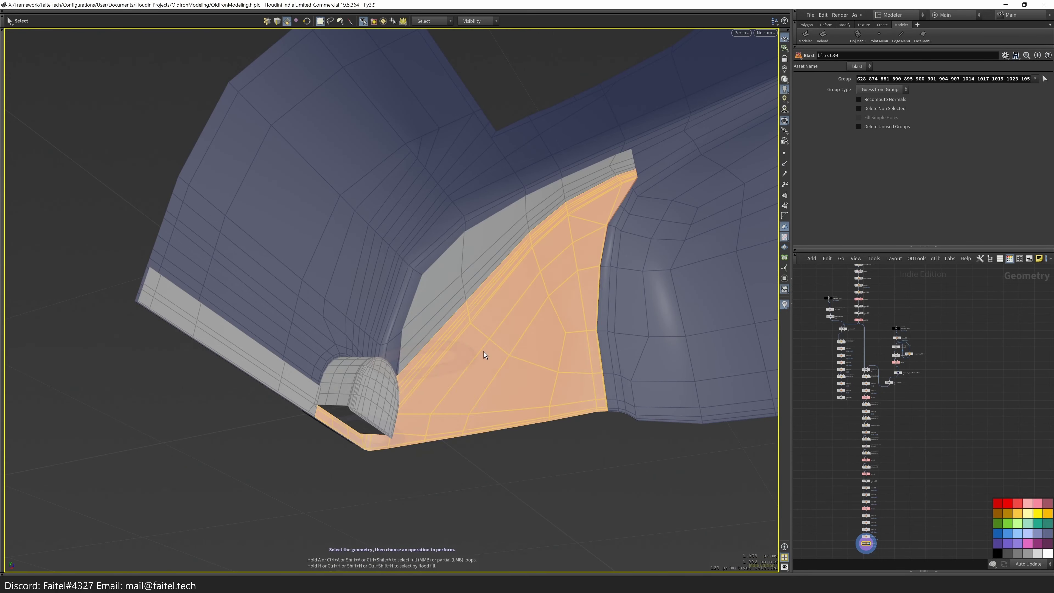
{"action": "key", "text": "Delete"}
{"action": "key", "text": "space"}
{"action": "left_click_drag", "start_coordinate": [488, 352], "coordinate": [471, 318]}
{"action": "key", "text": "ctrl+z"}
{"action": "scroll", "coordinate": [391, 402], "scroll_direction": "up", "scroll_amount": 3}
- Isolate the connected arched wall and delete the inner connected faces behind it
{"action": "key", "text": "s"}
{"action": "left_click_drag", "start_coordinate": [391, 402], "coordinate": [330, 474]}
{"action": "left_click", "coordinate": [359, 461]}
{"action": "double_click", "coordinate": [319, 356]}
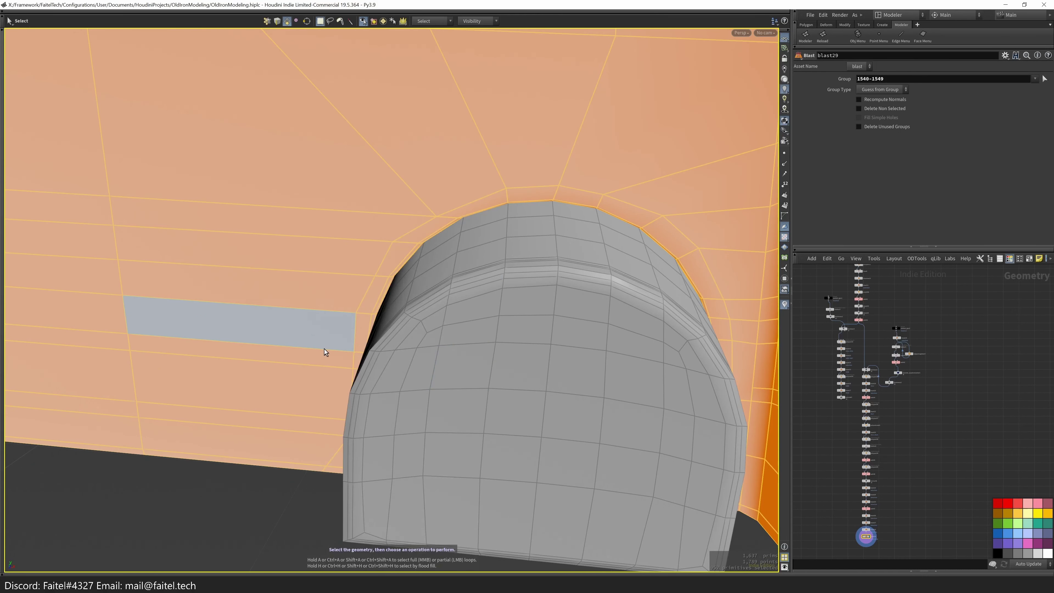
{"action": "key", "text": "Tab"}
{"action": "left_click", "coordinate": [337, 306]}
{"action": "left_click_drag", "start_coordinate": [266, 384], "coordinate": [407, 460]}
{"action": "key", "text": "s"}
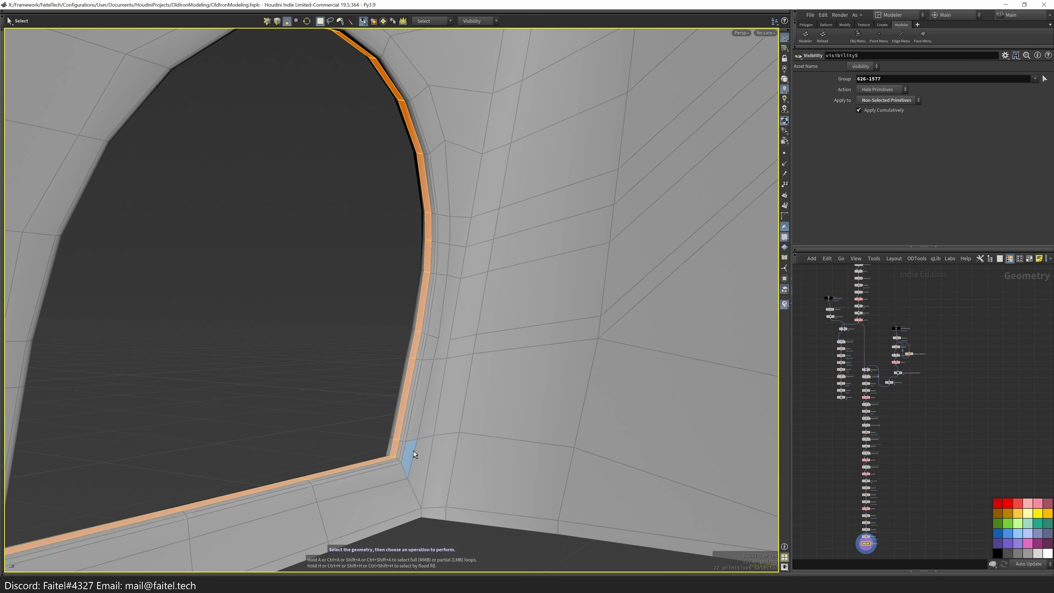
{"action": "double_click", "coordinate": [419, 449]}
{"action": "key", "text": "Delete"}
{"action": "left_click_drag", "start_coordinate": [423, 447], "coordinate": [618, 403], "text": "alt"}
- Delete the face loop along the edge and select the loop around the arch opening
{"action": "middle_click", "coordinate": [466, 380]}
{"action": "key", "text": "Delete"}
{"action": "middle_click", "coordinate": [555, 283]}
{"action": "scroll", "coordinate": [551, 403], "scroll_direction": "down", "scroll_amount": 3}
{"action": "left_click_drag", "start_coordinate": [559, 387], "coordinate": [567, 339], "text": "alt"}
- Push the first rim points of the arched opening slightly back in Z
{"action": "key", "text": "t"}
{"action": "left_click", "coordinate": [572, 344]}
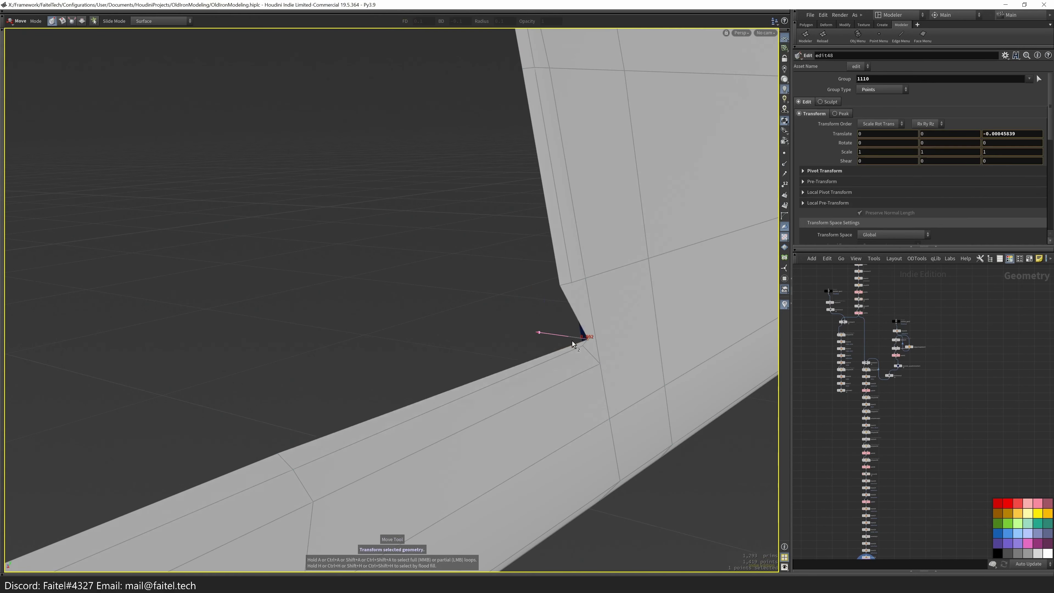
{"action": "left_click_drag", "start_coordinate": [525, 286], "coordinate": [515, 243]}
{"action": "key", "text": "s"}
{"action": "left_click_drag", "start_coordinate": [482, 183], "coordinate": [396, 332]}
{"action": "key", "text": "s"}
{"action": "key", "text": "s"}
{"action": "key", "text": "t"}
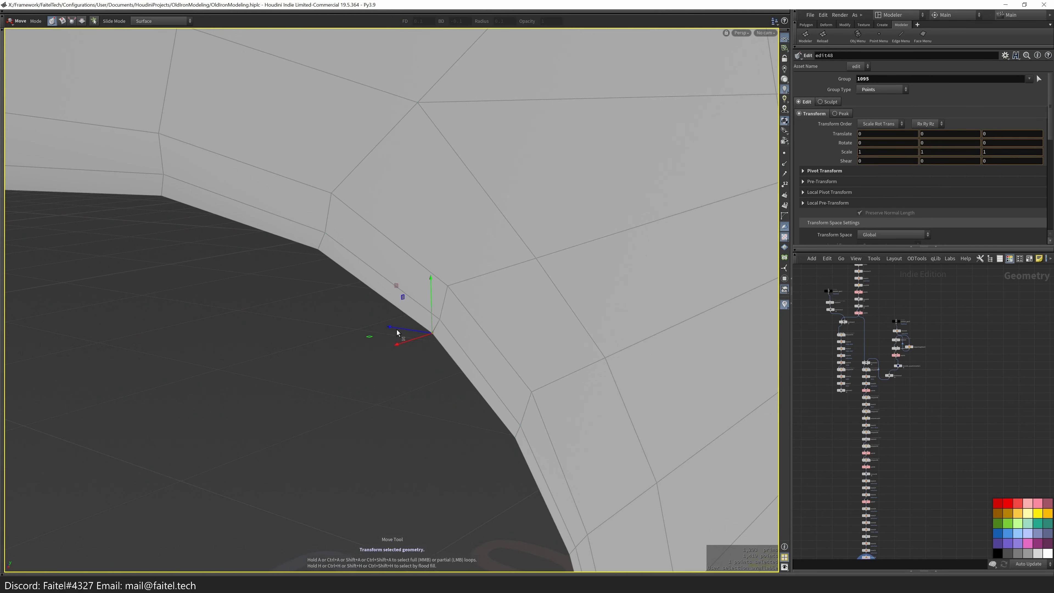
{"action": "left_click_drag", "start_coordinate": [367, 365], "coordinate": [409, 362], "text": "alt"}
{"action": "key", "text": "t"}
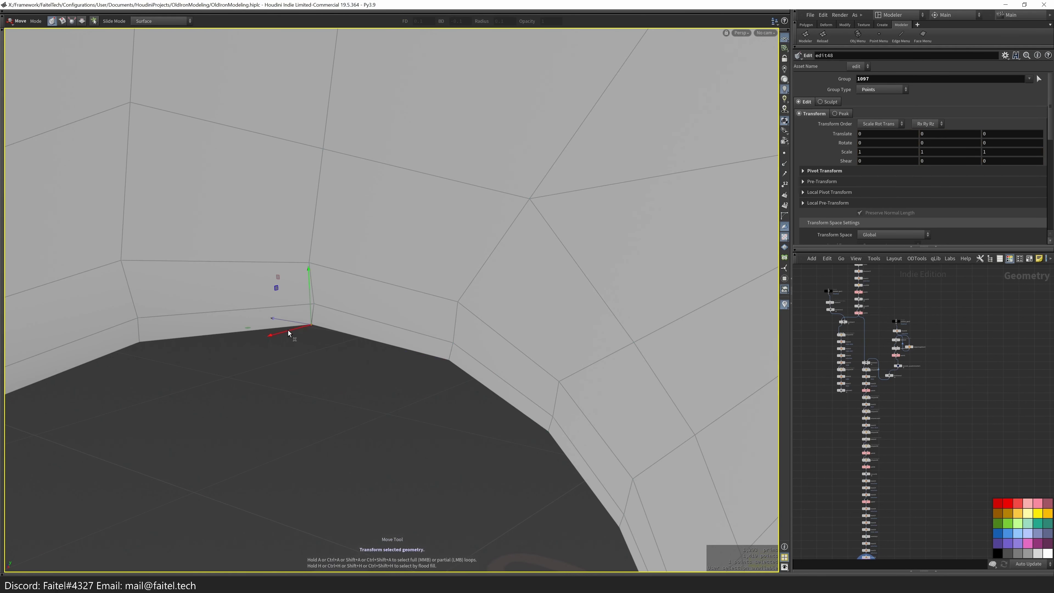
{"action": "left_click_drag", "start_coordinate": [303, 353], "coordinate": [489, 347], "text": "alt"}
{"action": "key", "text": "s"}
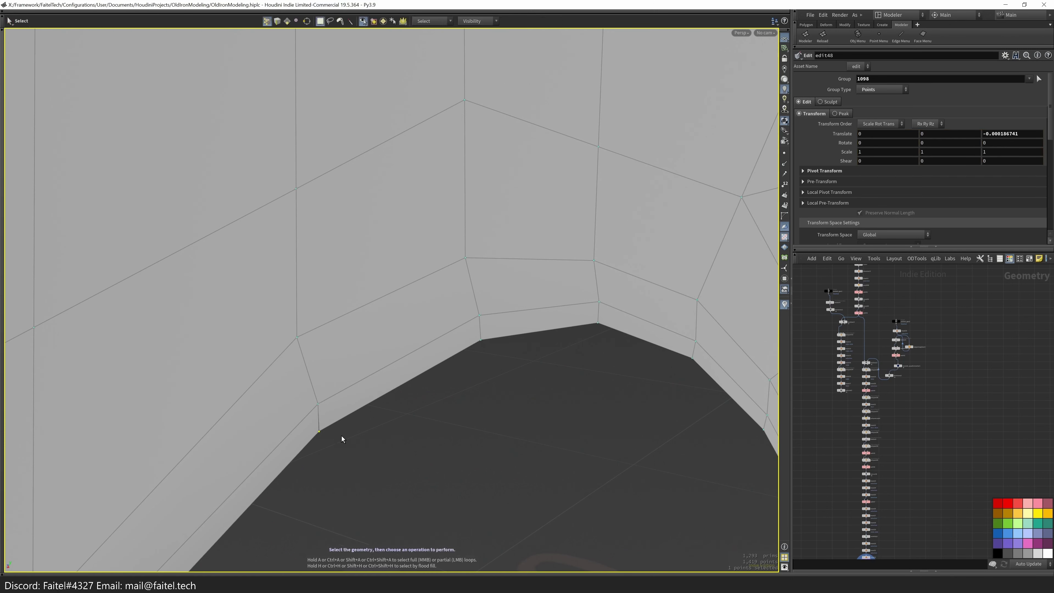
{"action": "left_click_drag", "start_coordinate": [325, 407], "coordinate": [325, 411]}
- Continue nudging the next rim points back in depth along the opening
{"action": "left_click_drag", "start_coordinate": [325, 411], "coordinate": [334, 266], "text": "alt"}
{"action": "key", "text": "s"}
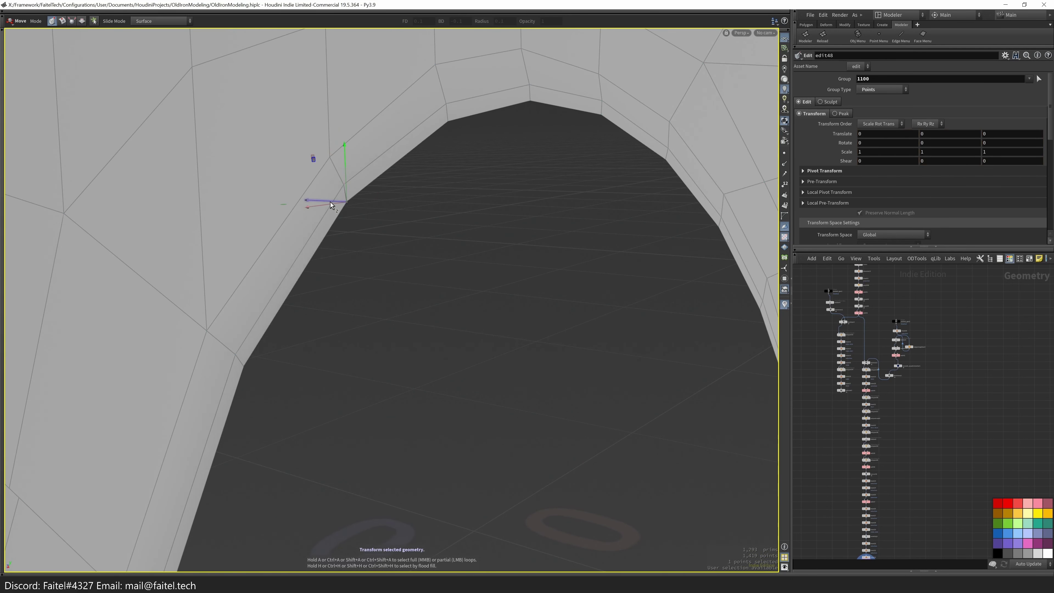
{"action": "left_click_drag", "start_coordinate": [230, 358], "coordinate": [231, 361]}
{"action": "left_click_drag", "start_coordinate": [231, 360], "coordinate": [301, 352], "text": "alt"}
{"action": "key", "text": "s"}
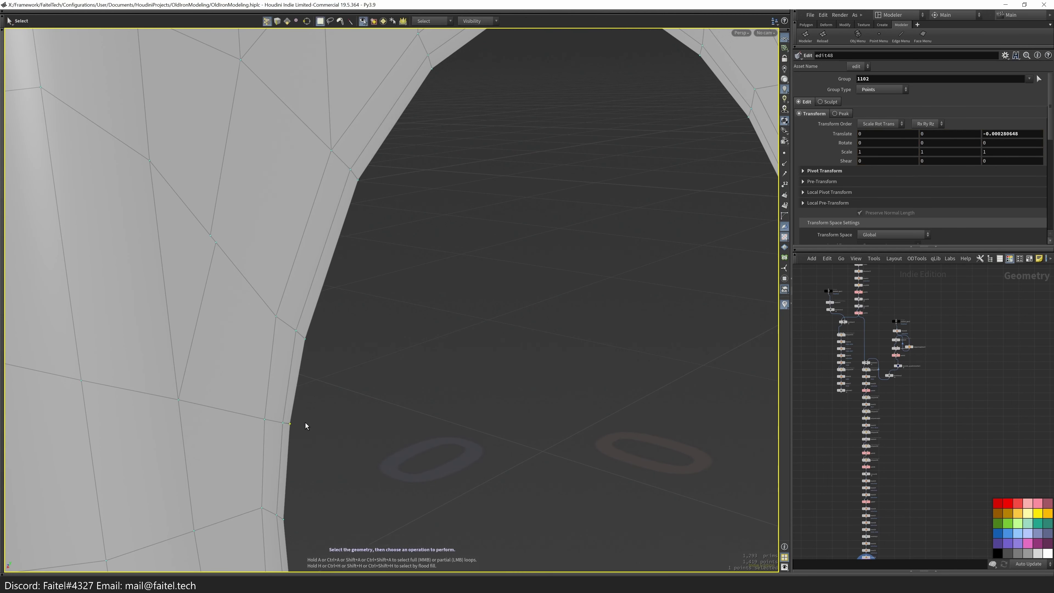
{"action": "left_click_drag", "start_coordinate": [280, 424], "coordinate": [348, 258], "text": "alt"}
{"action": "left_click", "coordinate": [348, 259]}
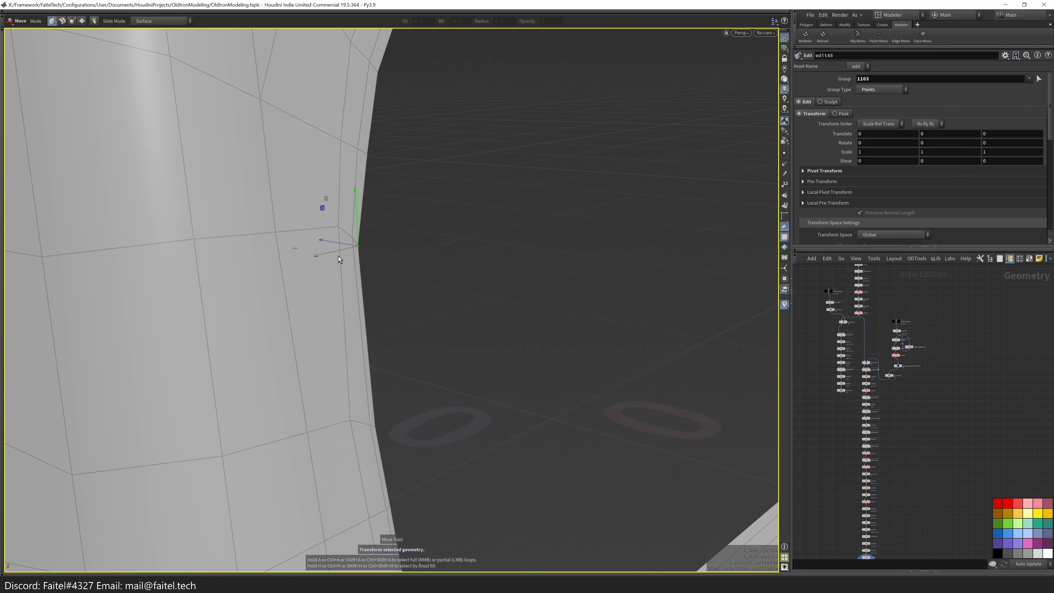
{"action": "left_click_drag", "start_coordinate": [396, 435], "coordinate": [397, 437]}
{"action": "left_click_drag", "start_coordinate": [397, 437], "coordinate": [336, 317], "text": "alt"}
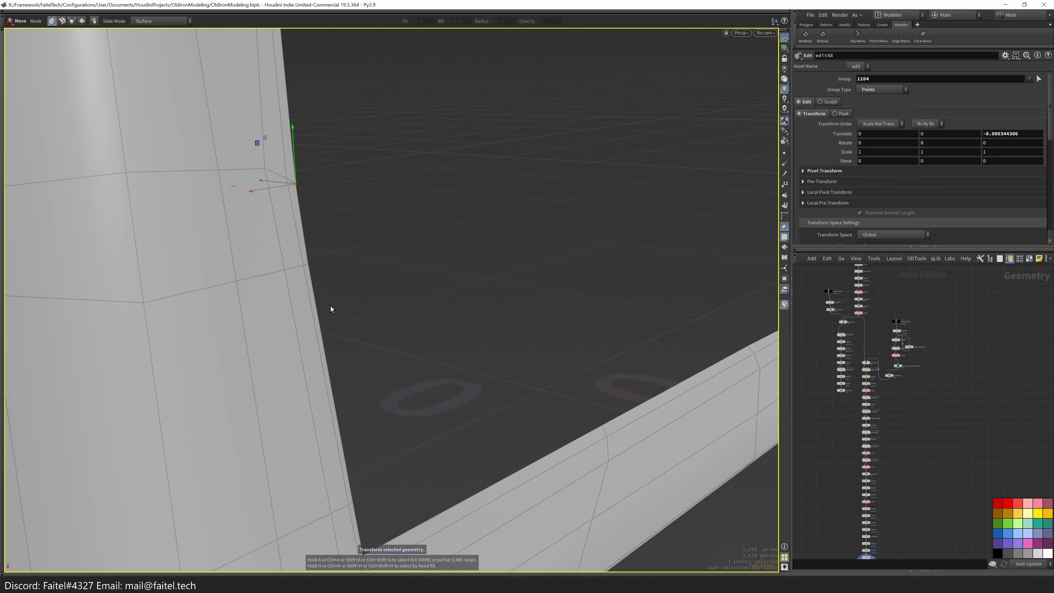
{"action": "left_click_drag", "start_coordinate": [296, 273], "coordinate": [284, 343], "text": "alt"}
{"action": "left_click", "coordinate": [284, 343]}
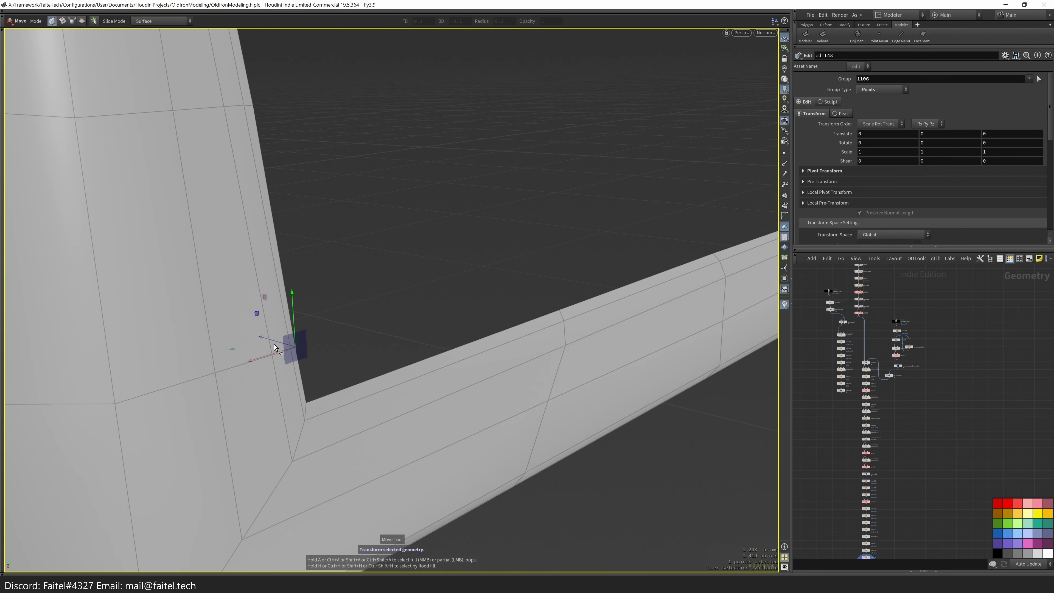
- Push the corner points of the opening back in depth to straighten the rim
{"action": "key", "text": "s"}
{"action": "left_click", "coordinate": [477, 342]}
{"action": "left_click_drag", "start_coordinate": [364, 414], "coordinate": [439, 340], "text": "alt"}
{"action": "left_click_drag", "start_coordinate": [439, 339], "coordinate": [368, 324], "text": "alt"}
{"action": "left_click_drag", "start_coordinate": [443, 318], "coordinate": [415, 324], "text": "alt"}
{"action": "mouse_move", "coordinate": [414, 324]}
{"action": "left_mouse_down", "text": "alt"}
{"action": "mouse_move", "coordinate": [454, 343]}
{"action": "mouse_move", "coordinate": [417, 322]}
{"action": "left_mouse_up", "text": "alt"}
{"action": "left_click_drag", "start_coordinate": [418, 322], "coordinate": [582, 274]}
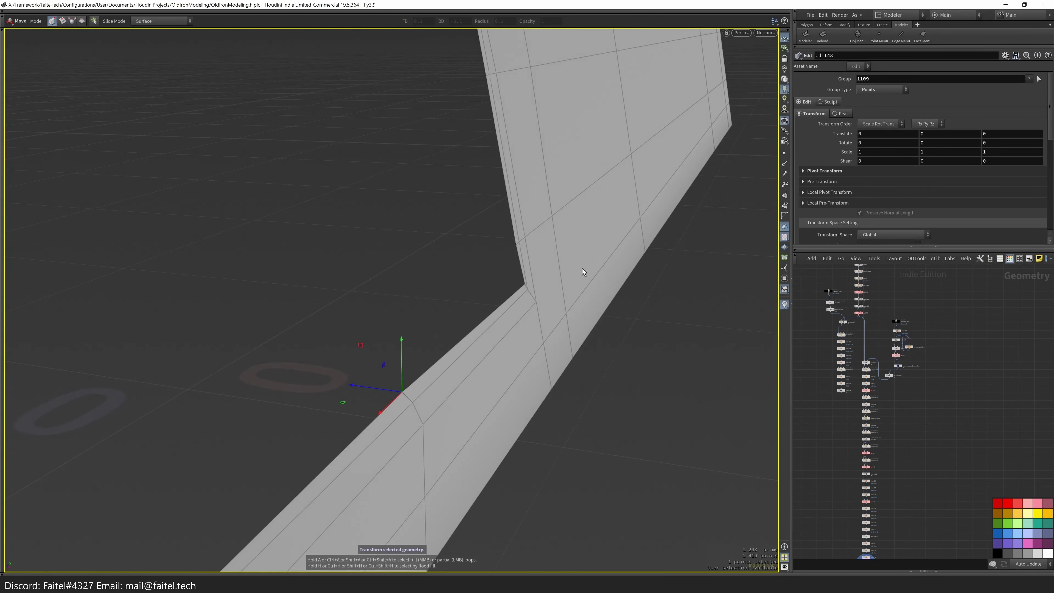
{"action": "left_click_drag", "start_coordinate": [518, 306], "coordinate": [824, 487], "text": "alt"}
- Flatten the ring of faces around the window opening
{"action": "key", "text": "f"}
{"action": "key", "text": "t"}
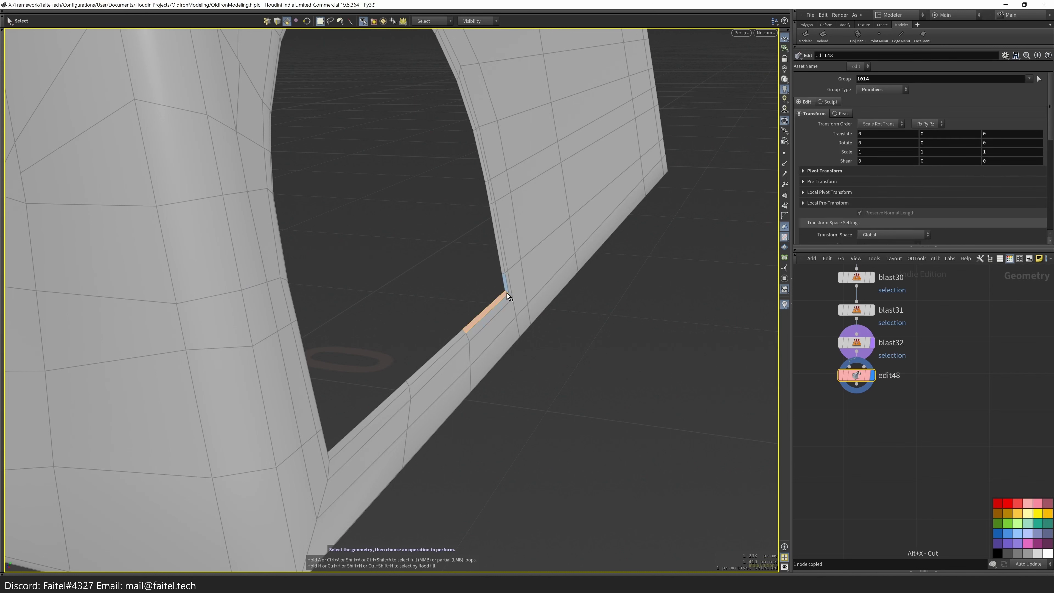
{"action": "middle_click", "coordinate": [466, 333]}
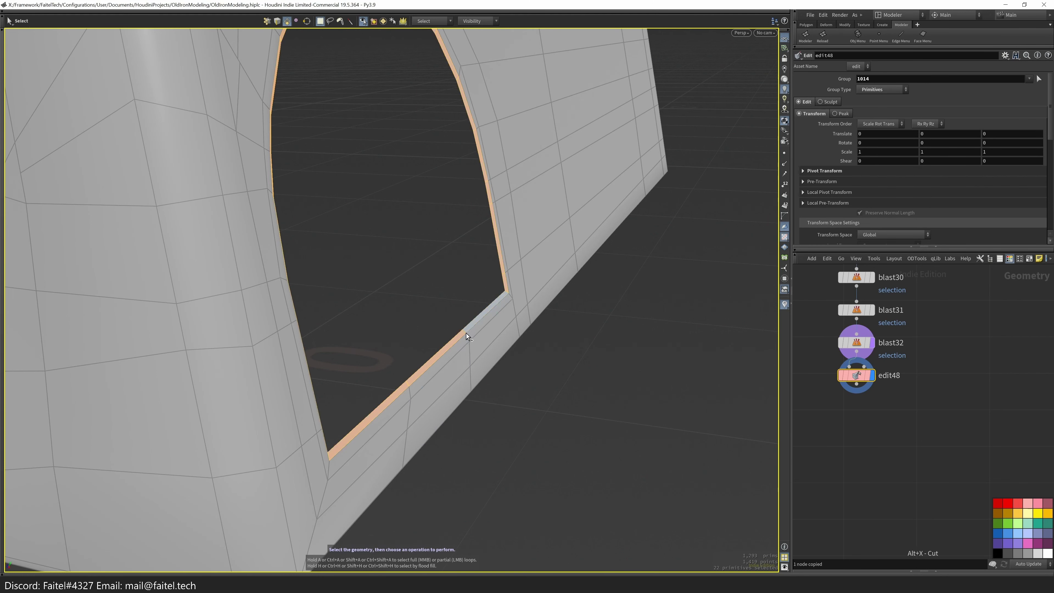
{"action": "key", "text": "q"}
{"action": "left_click", "coordinate": [353, 481]}
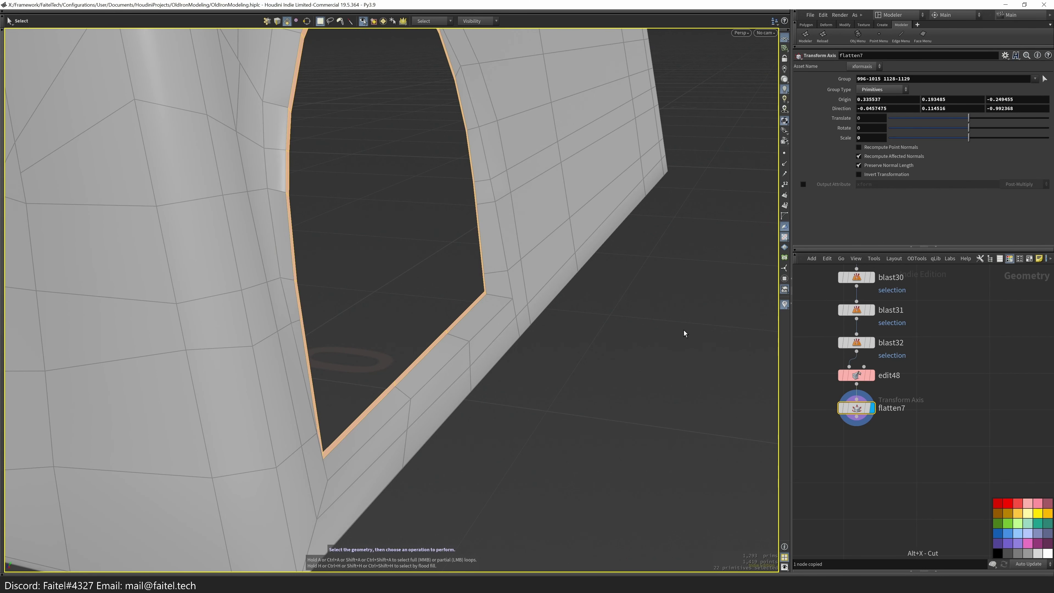
- Undo the flatten and zoom in on the box notch area
{"action": "key", "text": "ctrl+z"}
{"action": "left_click_drag", "start_coordinate": [652, 329], "coordinate": [461, 406]}
{"action": "scroll", "coordinate": [461, 406], "scroll_direction": "down", "scroll_amount": 5}
{"action": "left_click_drag", "start_coordinate": [530, 351], "coordinate": [357, 403]}
{"action": "scroll", "coordinate": [358, 403], "scroll_direction": "up", "scroll_amount": 6}
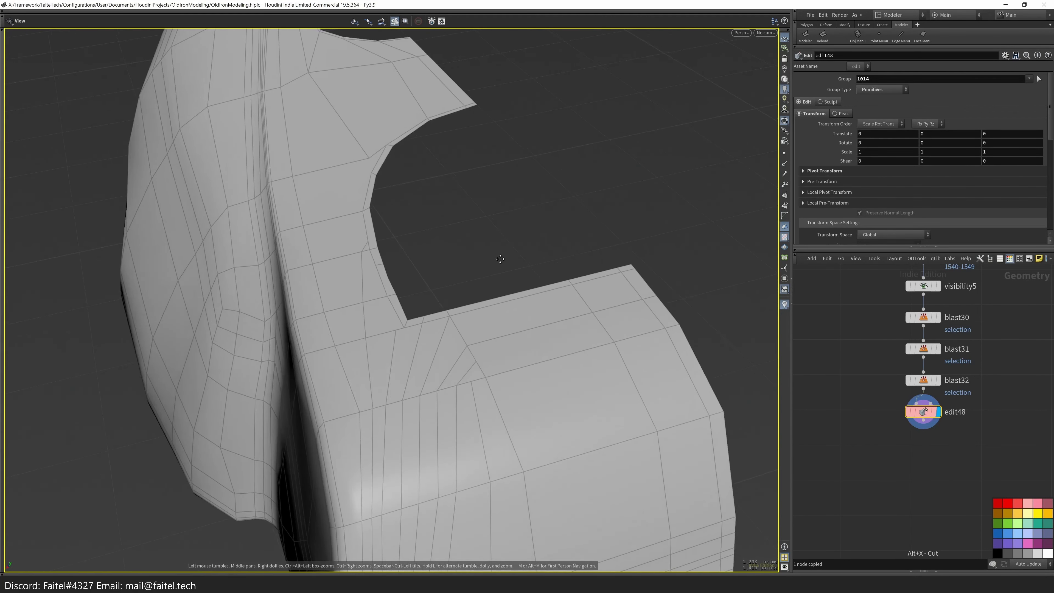
{"action": "middle_click_drag", "start_coordinate": [358, 403], "coordinate": [380, 310]}
{"action": "scroll", "coordinate": [434, 400], "scroll_direction": "up", "scroll_amount": 3}
- Cut a new edge with PolyPen running down from the notch vertex
{"action": "key", "text": "p"}
{"action": "middle_click_drag", "start_coordinate": [435, 358], "coordinate": [499, 424]}
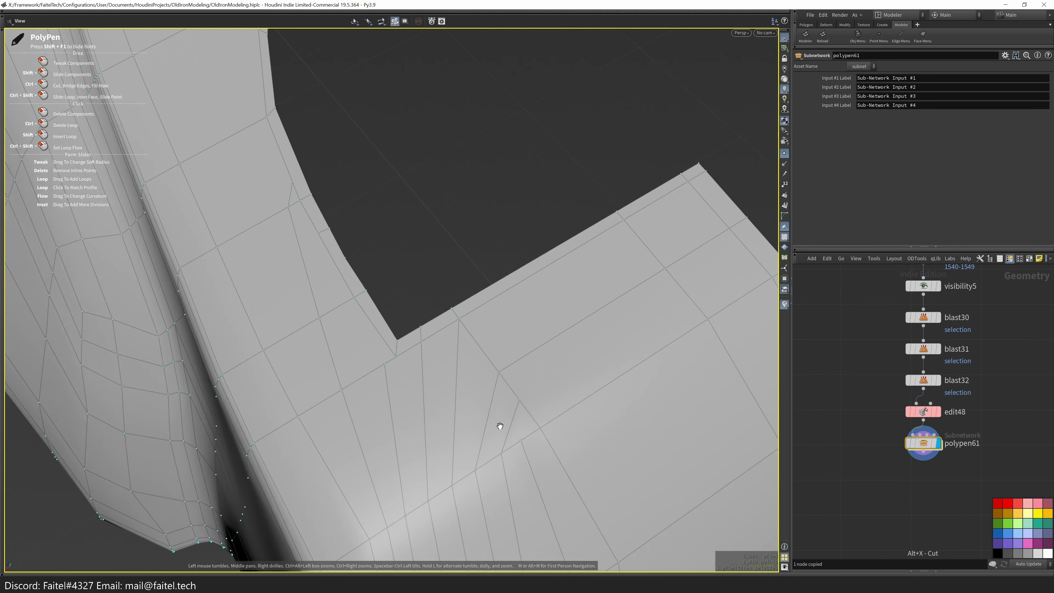
{"action": "scroll", "coordinate": [391, 244], "scroll_direction": "up", "scroll_amount": 3}
{"action": "middle_click_drag", "start_coordinate": [391, 244], "coordinate": [512, 458]}
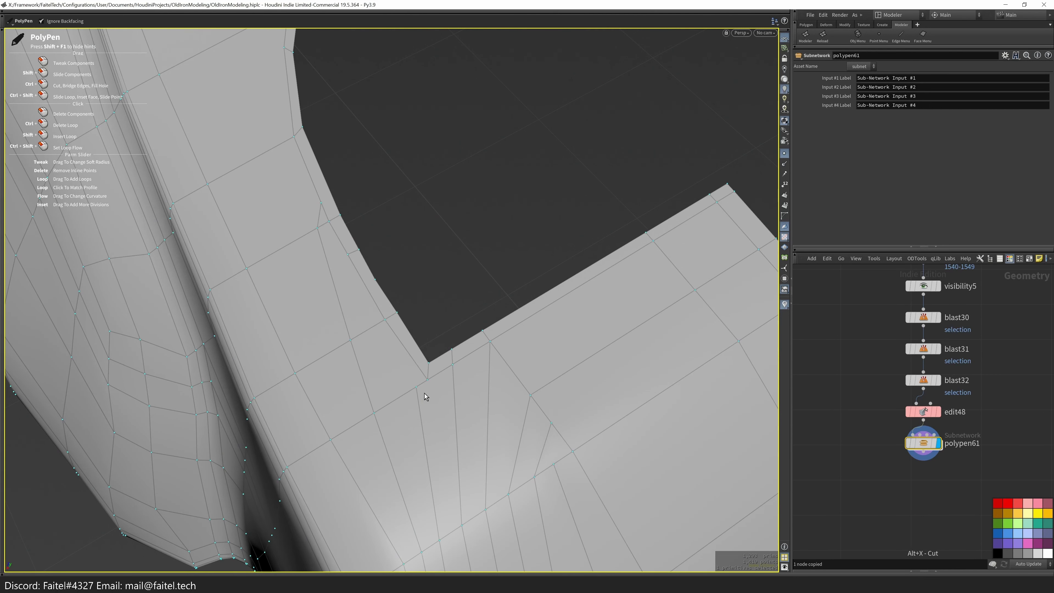
{"action": "middle_click_drag", "start_coordinate": [388, 419], "coordinate": [382, 237]}
{"action": "left_click_drag", "start_coordinate": [254, 70], "coordinate": [344, 253], "text": "ctrl"}
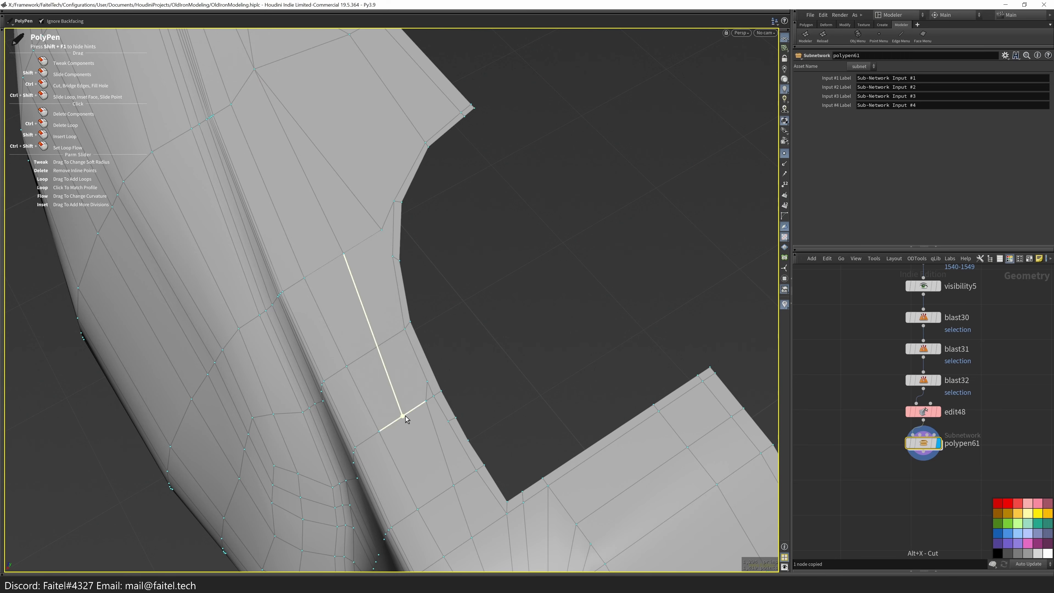
{"action": "left_click_drag", "start_coordinate": [406, 417], "coordinate": [407, 417], "text": "ctrl"}
{"action": "middle_click_drag", "start_coordinate": [407, 417], "coordinate": [416, 410]}
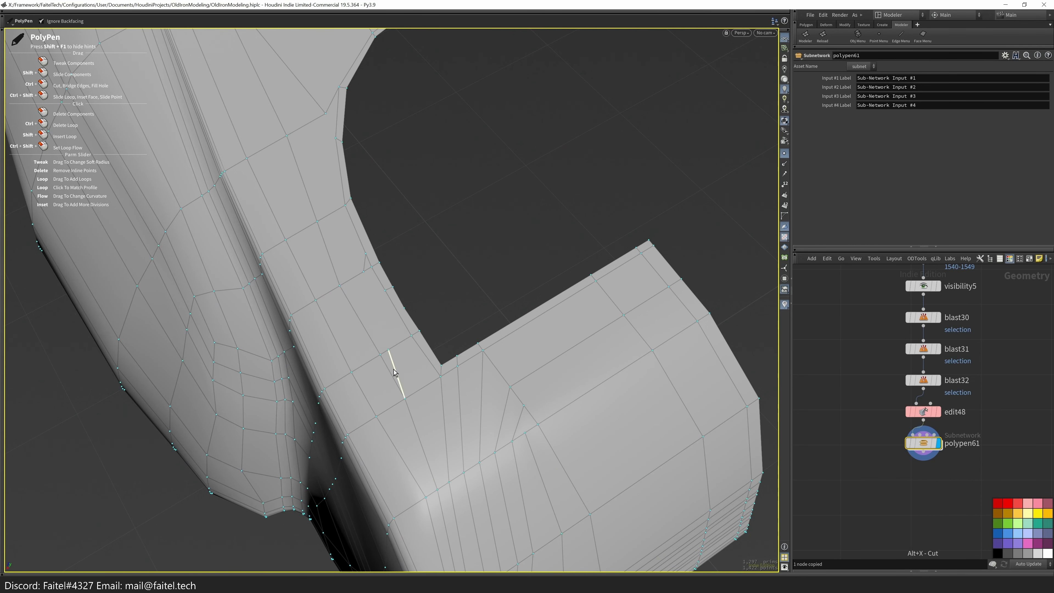
- Cut a second edge toward the notch, then select the whole connected shell
{"action": "middle_click_drag", "start_coordinate": [371, 297], "coordinate": [414, 376]}
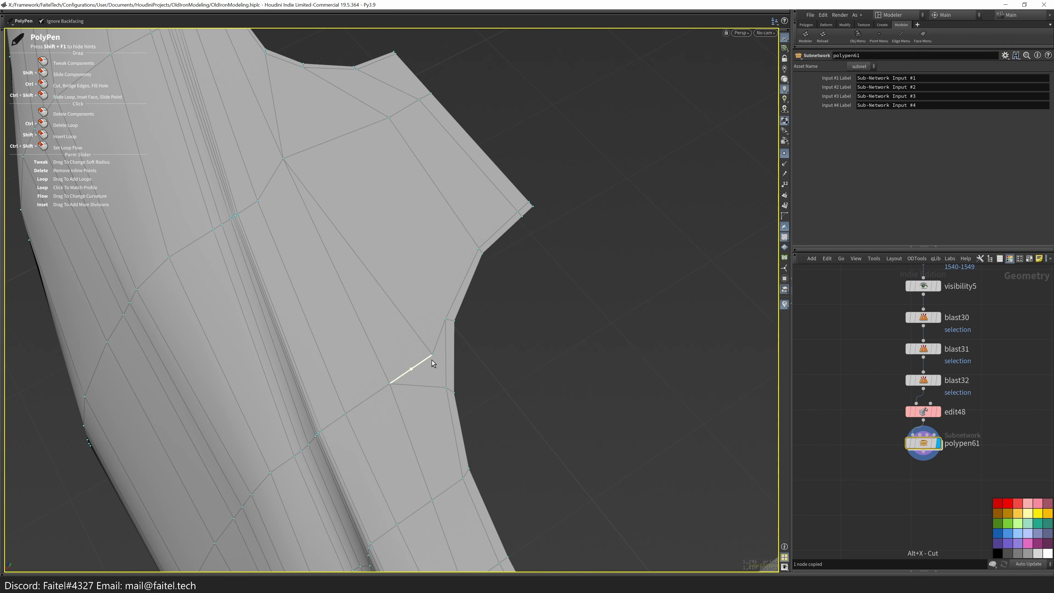
{"action": "middle_click_drag", "start_coordinate": [419, 306], "coordinate": [461, 455]}
{"action": "left_click_drag", "start_coordinate": [462, 455], "coordinate": [343, 270], "text": "ctrl"}
{"action": "middle_click_drag", "start_coordinate": [306, 221], "coordinate": [347, 257]}
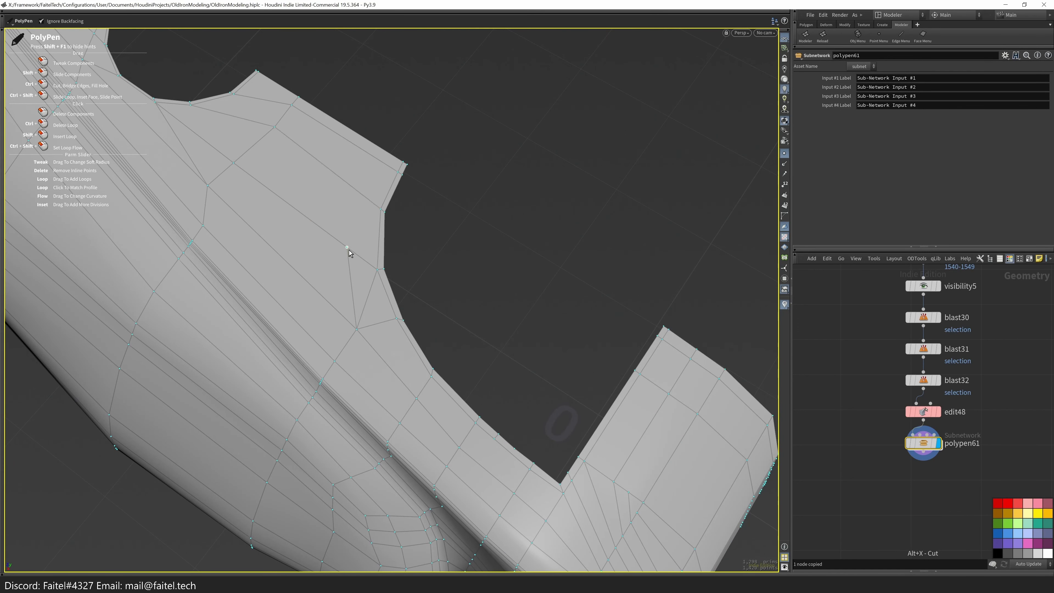
{"action": "left_click_drag", "start_coordinate": [383, 341], "coordinate": [560, 290]}
{"action": "left_click_drag", "start_coordinate": [457, 340], "coordinate": [514, 394]}
{"action": "key", "text": "s"}
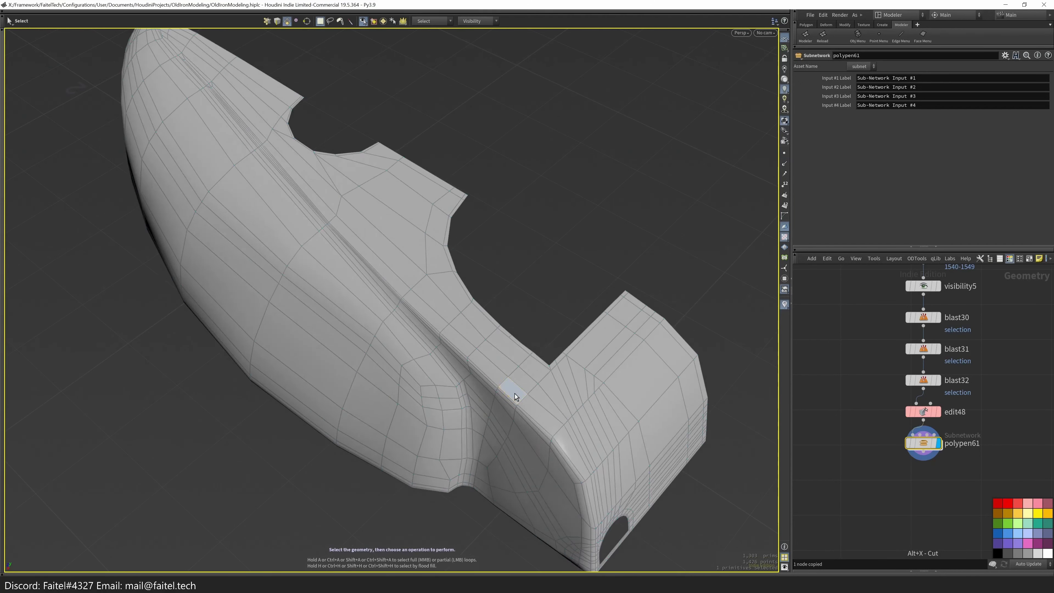
{"action": "double_click", "coordinate": [514, 394]}
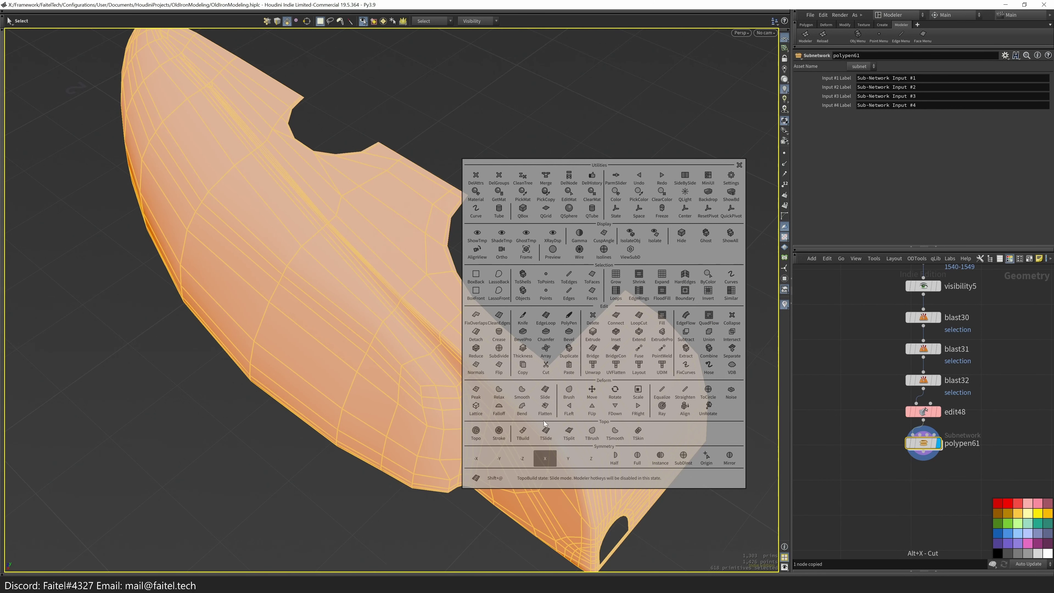
- Try flattening and then thickening the shell, cancelling both
{"action": "left_click", "coordinate": [546, 409]}
{"action": "key", "text": "ctrl+z"}
{"action": "key", "text": "space"}
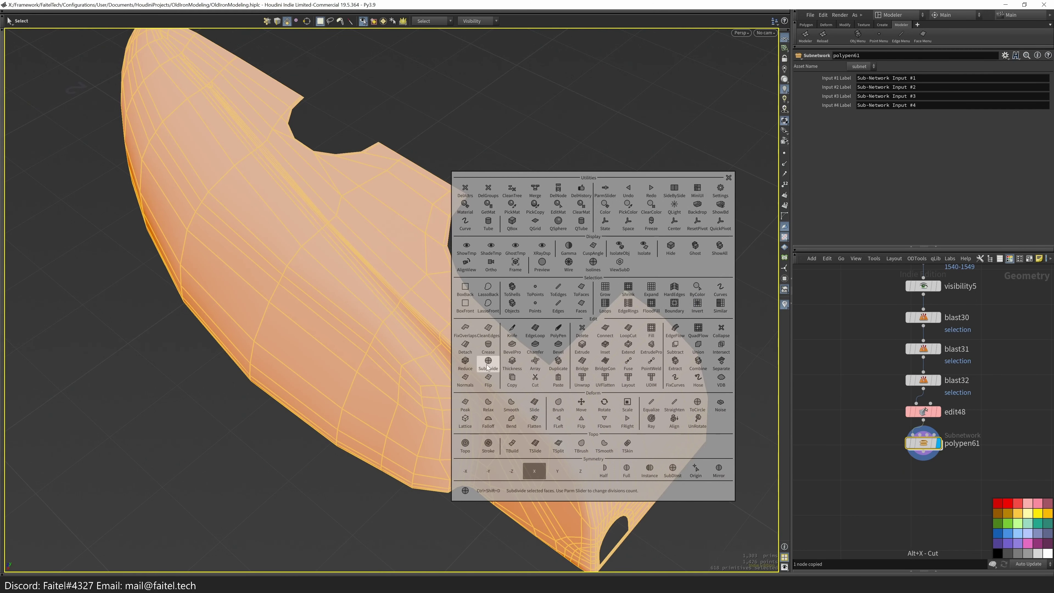
{"action": "left_click", "coordinate": [512, 364]}
{"action": "middle_click_drag", "start_coordinate": [842, 107], "coordinate": [835, 138]}
{"action": "key", "text": "Escape"}
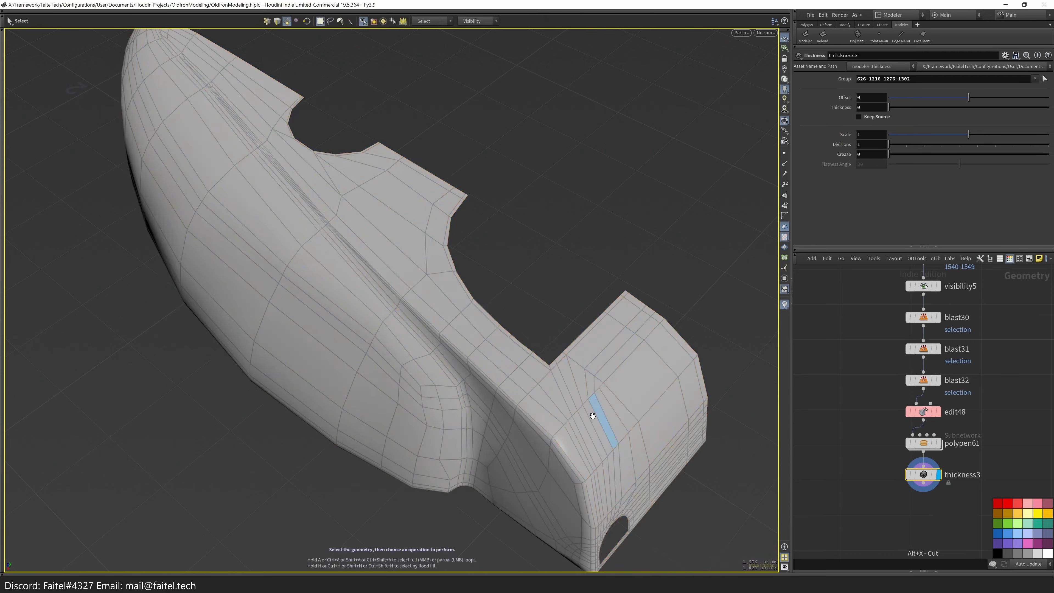
{"action": "scroll", "coordinate": [580, 526], "scroll_direction": "up", "scroll_amount": 3}
- Extrude the whole connected shell with an offset of 0.01
{"action": "double_click", "coordinate": [572, 519]}
{"action": "left_click_drag", "start_coordinate": [537, 506], "coordinate": [468, 285], "text": "alt"}
{"action": "key", "text": "e"}
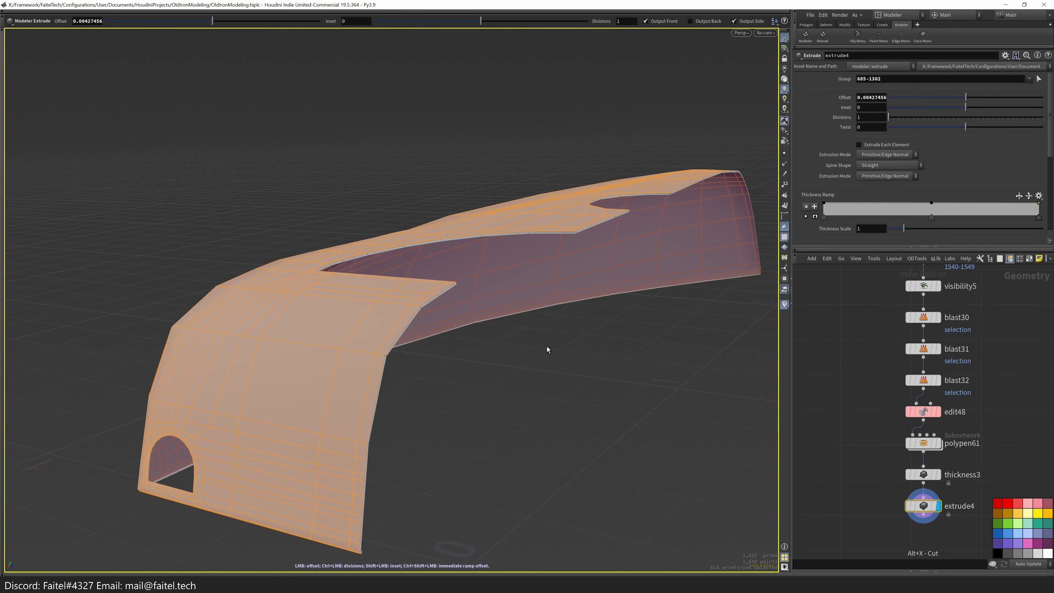
{"action": "type", "text": "1"}
{"action": "key", "text": "Return"}
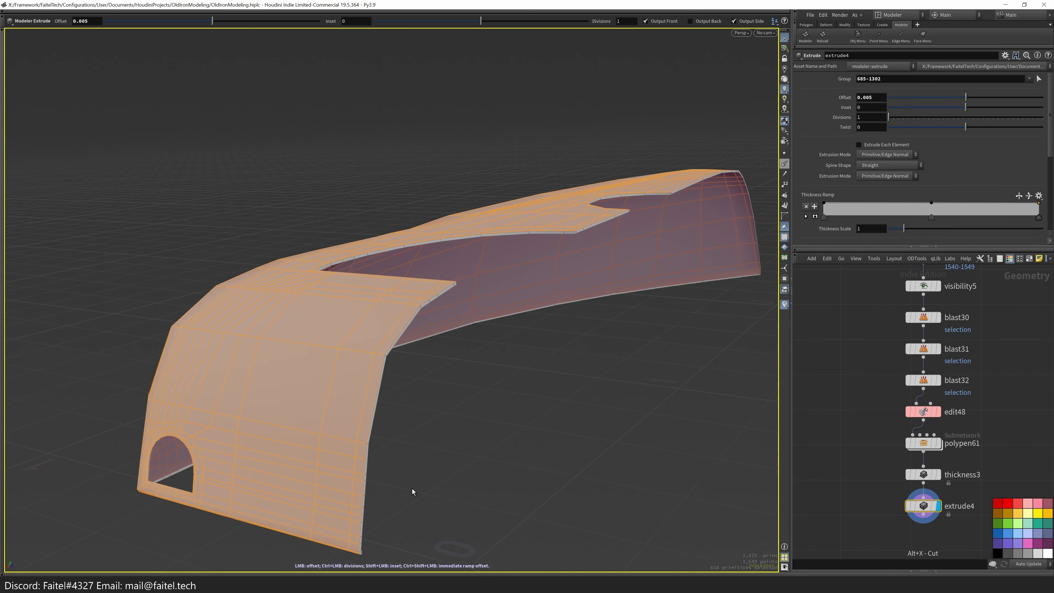
{"action": "left_click_drag", "start_coordinate": [416, 519], "coordinate": [332, 286], "text": "alt"}
- Try transforming the faces and adding a face at the strip's tip, then undo the transform
{"action": "key", "text": "t"}
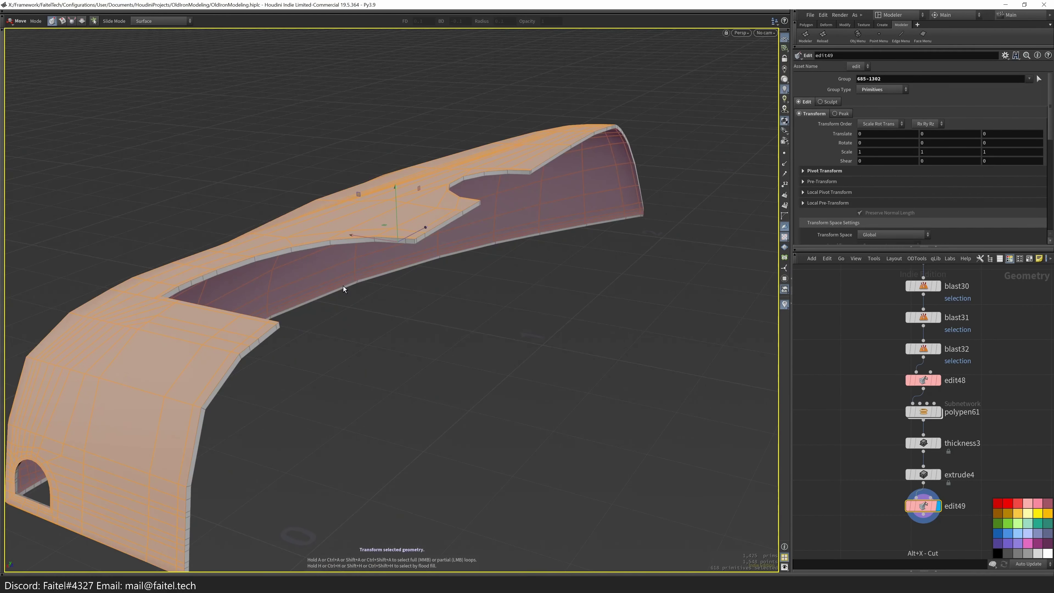
{"action": "key", "text": "ctrl+z"}
{"action": "left_click_drag", "start_coordinate": [268, 356], "coordinate": [214, 461], "text": "alt"}
{"action": "key", "text": "ctrl+y"}
{"action": "left_click_drag", "start_coordinate": [423, 234], "coordinate": [574, 474], "text": "alt"}
{"action": "left_click", "coordinate": [569, 370], "text": "shift"}
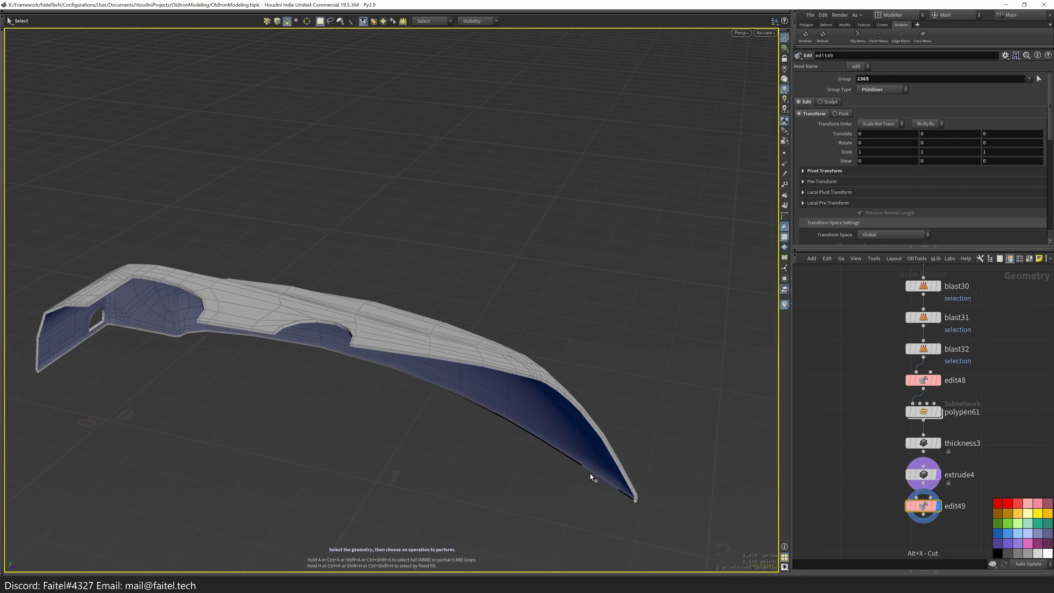
{"action": "scroll", "coordinate": [638, 504], "scroll_direction": "up", "scroll_amount": 5}
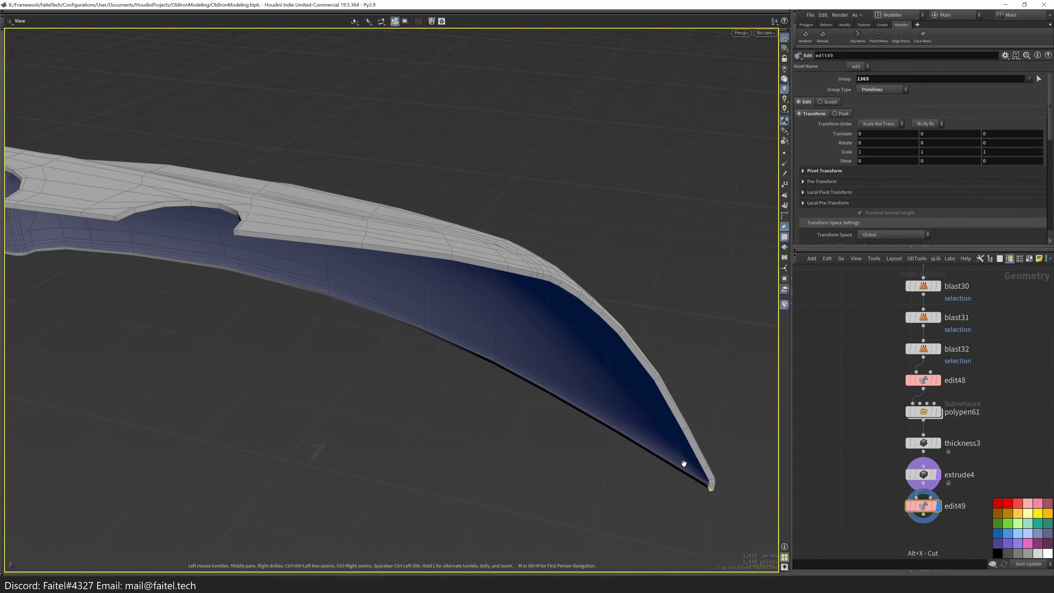
{"action": "left_click_drag", "start_coordinate": [713, 497], "coordinate": [342, 312], "text": "alt"}
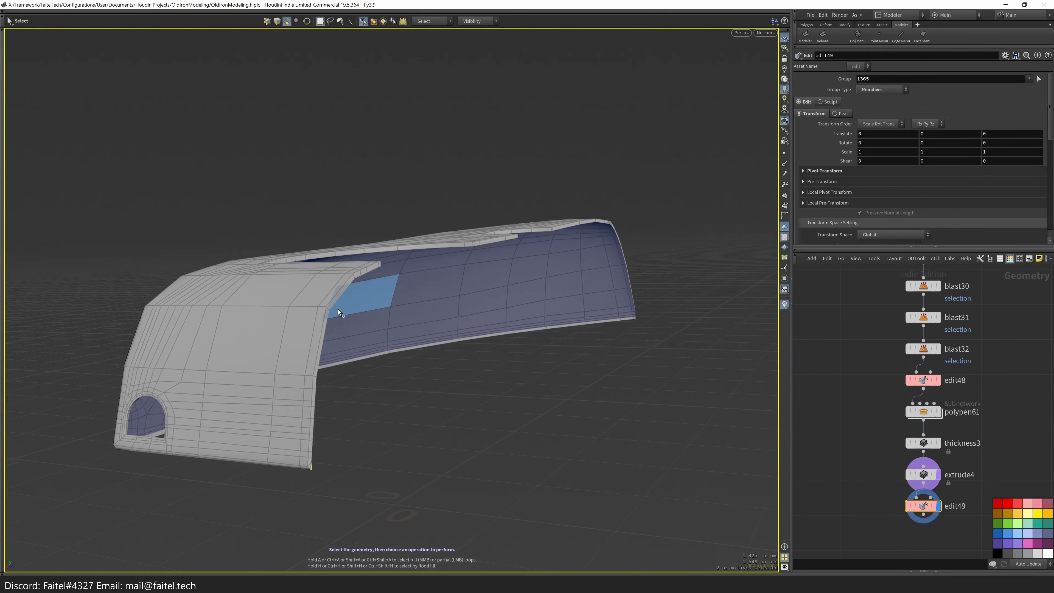
{"action": "scroll", "coordinate": [308, 500], "scroll_direction": "up", "scroll_amount": 10}
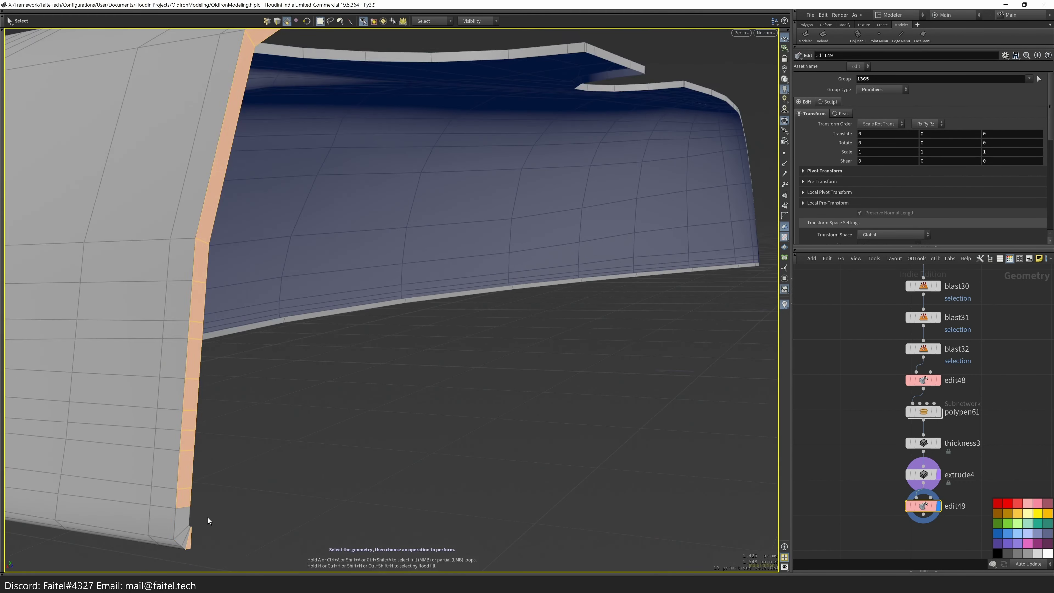
{"action": "left_click_drag", "start_coordinate": [267, 377], "coordinate": [582, 279], "text": "alt"}
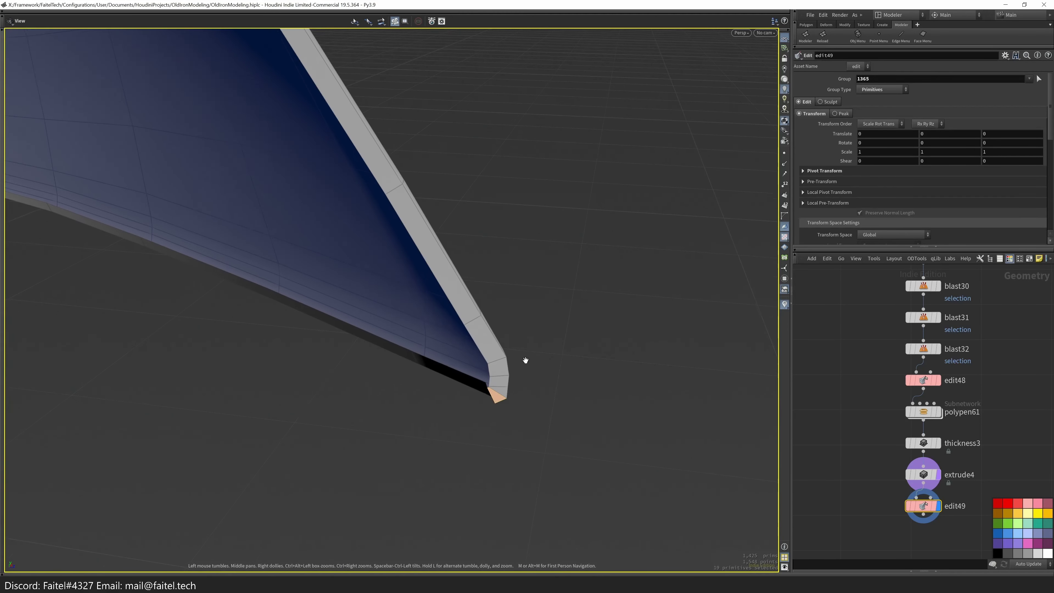
{"action": "key", "text": "ctrl+z"}
{"action": "left_click_drag", "start_coordinate": [494, 395], "coordinate": [622, 455], "text": "alt"}
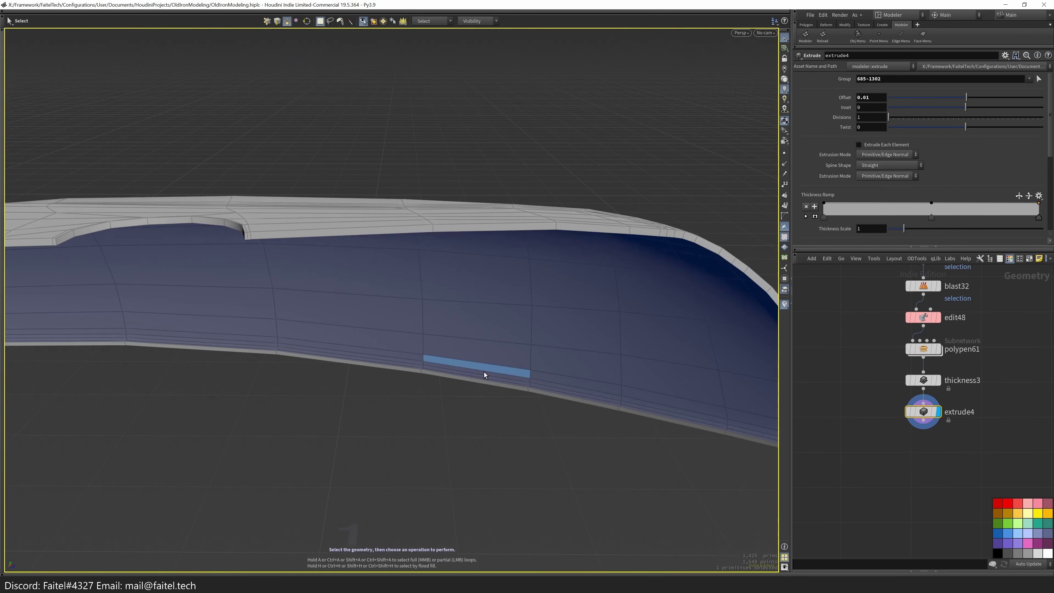
- Select the extruded rim faces along the shell's centre edge
{"action": "left_click_drag", "start_coordinate": [246, 240], "coordinate": [228, 365], "text": "alt"}
{"action": "left_click", "coordinate": [348, 287]}
{"action": "left_click_drag", "start_coordinate": [228, 365], "coordinate": [360, 275], "text": "alt"}
{"action": "scroll", "coordinate": [352, 298], "scroll_direction": "up", "scroll_amount": 5}
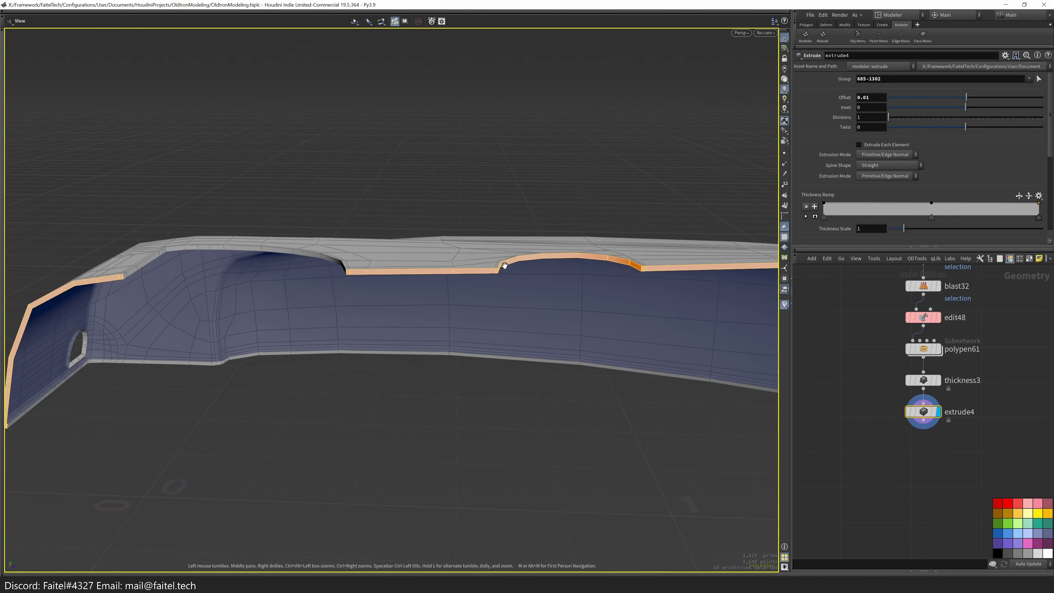
{"action": "left_click", "coordinate": [489, 309], "text": "ctrl"}
{"action": "left_click_drag", "start_coordinate": [489, 308], "coordinate": [377, 294], "text": "alt"}
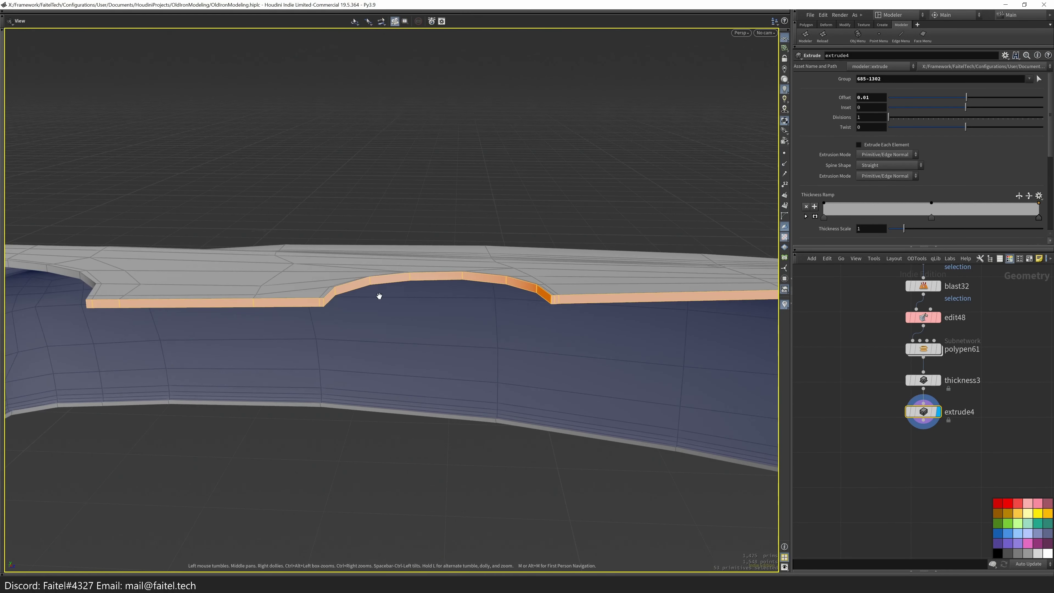
{"action": "left_click_drag", "start_coordinate": [501, 310], "coordinate": [522, 306], "text": "alt"}
- Blast the selected rim faces, undoing the accidental mirror
{"action": "key", "text": "Delete"}
{"action": "key", "text": "q"}
{"action": "left_click", "coordinate": [539, 363]}
{"action": "scroll", "coordinate": [457, 291], "scroll_direction": "up", "scroll_amount": 2}
{"action": "scroll", "coordinate": [355, 353], "scroll_direction": "down", "scroll_amount": 8}
{"action": "scroll", "coordinate": [480, 226], "scroll_direction": "up", "scroll_amount": 5}
{"action": "left_click_drag", "start_coordinate": [480, 226], "coordinate": [367, 206], "text": "alt"}
{"action": "key", "text": "ctrl+z"}
{"action": "key", "text": "q"}
{"action": "key", "text": "q"}
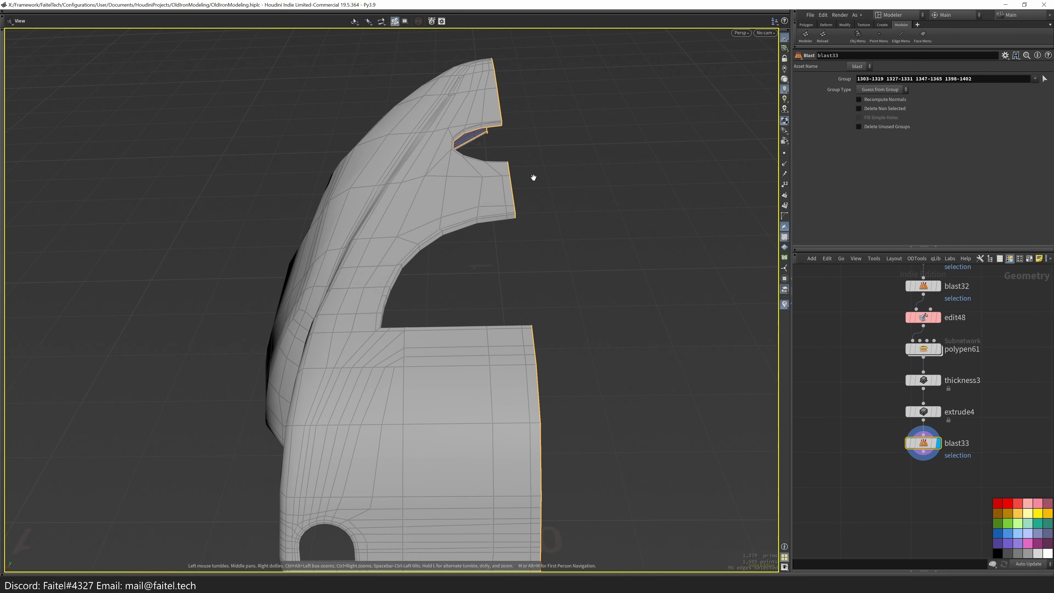
- Reselect and delete the shell's rim faces, inspecting the strip from several angles
{"action": "left_click_drag", "start_coordinate": [534, 177], "coordinate": [539, 208], "text": "alt"}
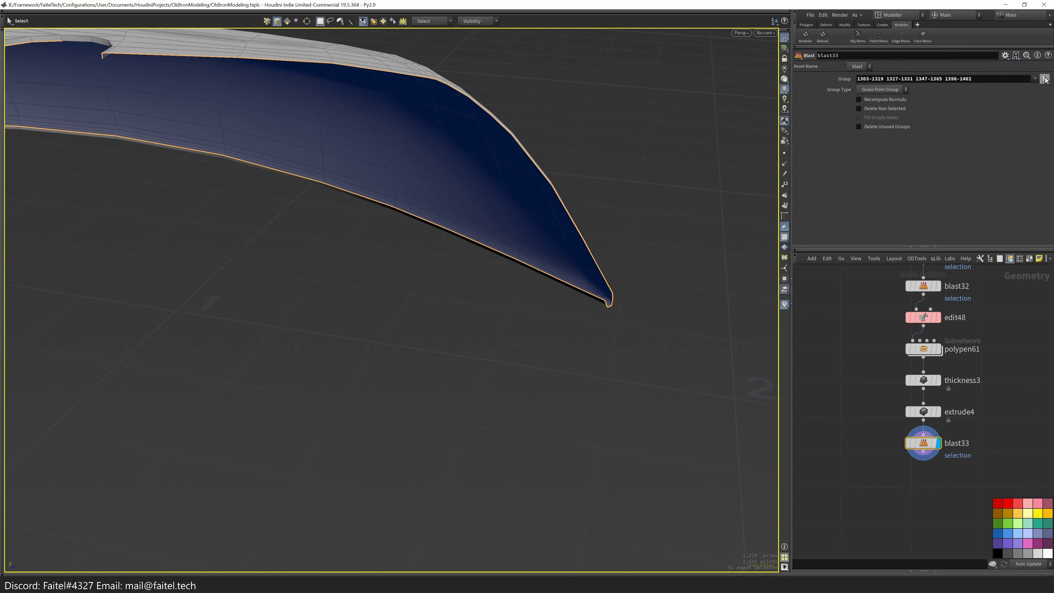
{"action": "left_click_drag", "start_coordinate": [631, 310], "coordinate": [558, 346], "text": "alt"}
{"action": "key", "text": "Return"}
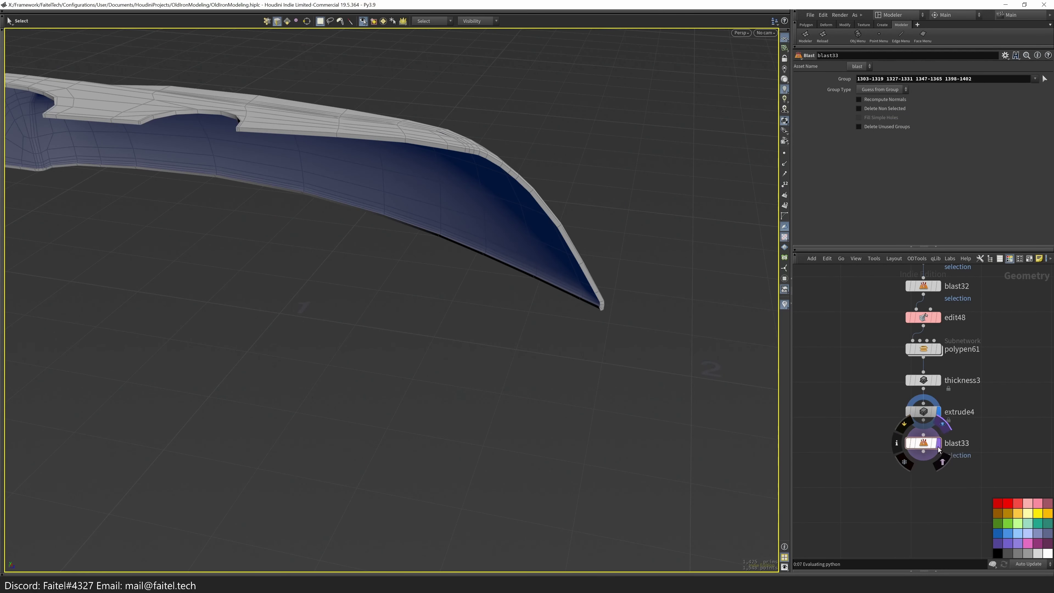
{"action": "left_click", "coordinate": [939, 443]}
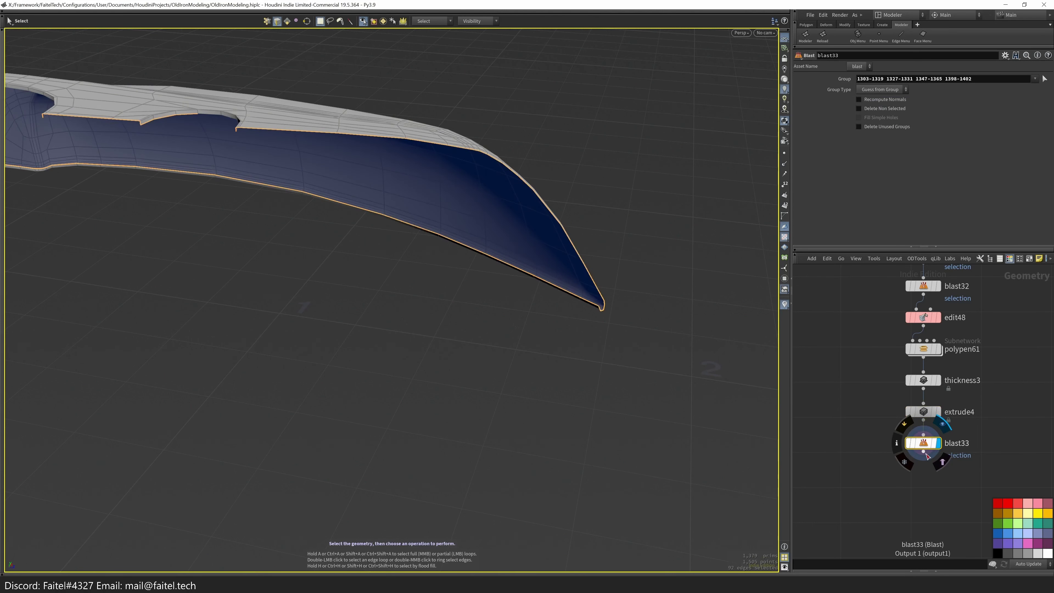
{"action": "left_click_drag", "start_coordinate": [772, 222], "coordinate": [377, 294], "text": "alt"}
{"action": "left_click", "coordinate": [401, 301]}
{"action": "key", "text": "Return"}
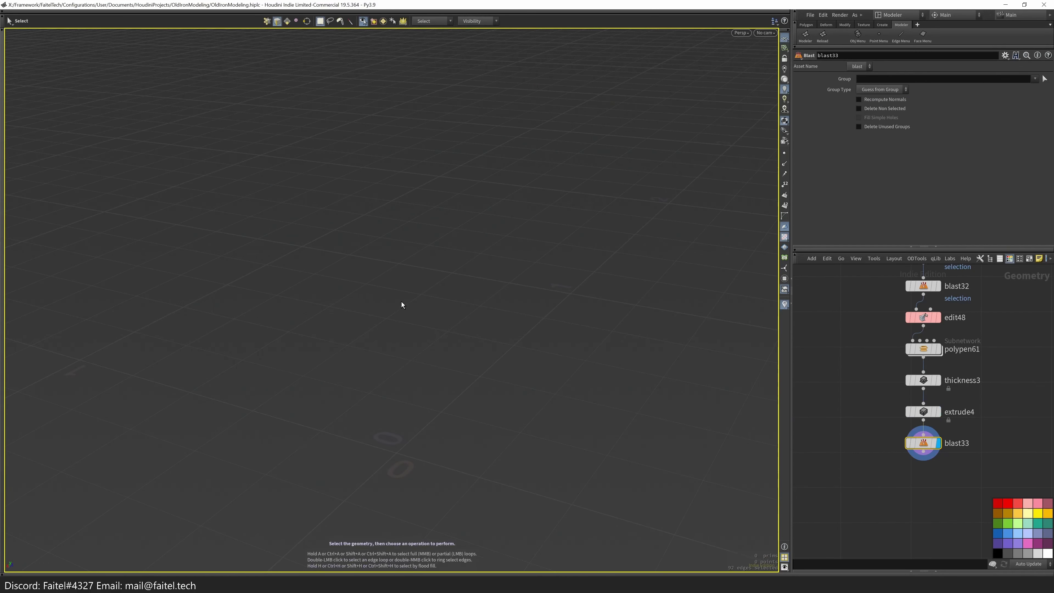
{"action": "key", "text": "Escape"}
{"action": "left_click_drag", "start_coordinate": [682, 391], "coordinate": [652, 362]}
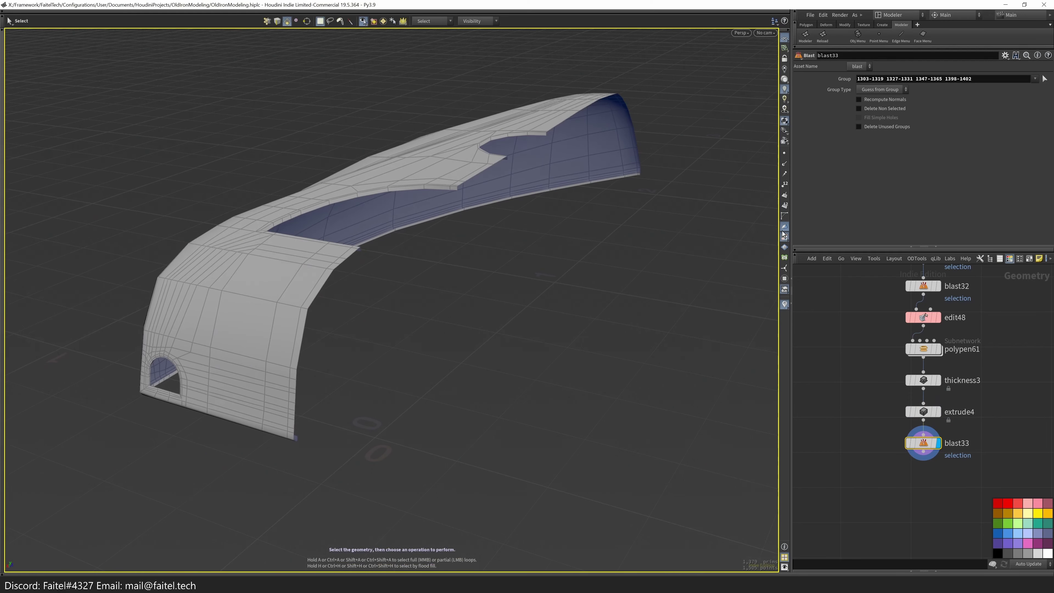
- In side orthographic view, box-select the edges along the shell's open centre edge
{"action": "key", "text": "4"}
{"action": "key", "text": "space+3"}
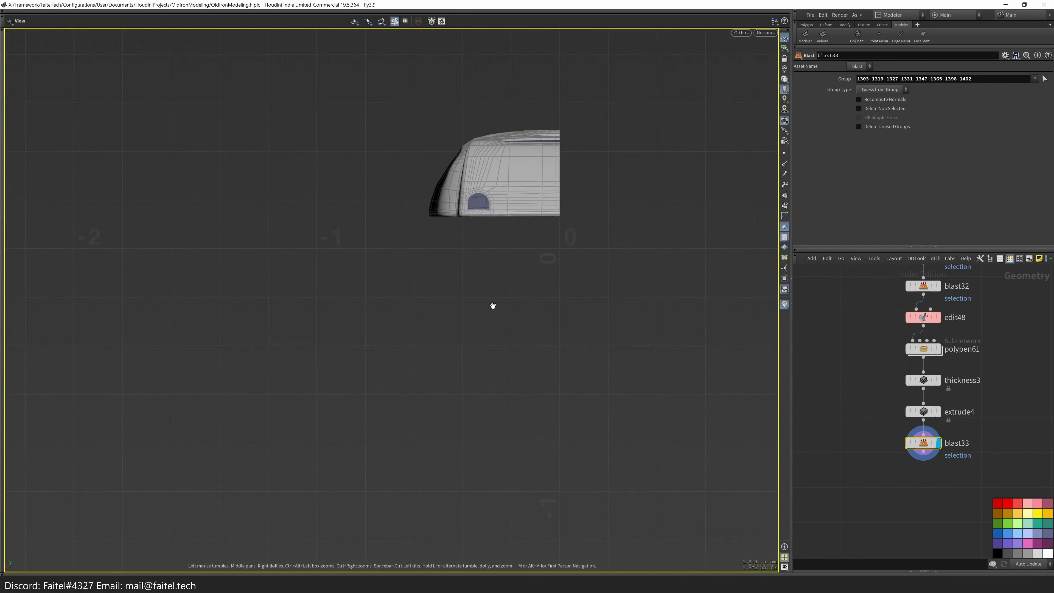
{"action": "left_click_drag", "start_coordinate": [552, 382], "coordinate": [480, 380]}
{"action": "key", "text": "Escape"}
{"action": "left_click_drag", "start_coordinate": [458, 93], "coordinate": [455, 228]}
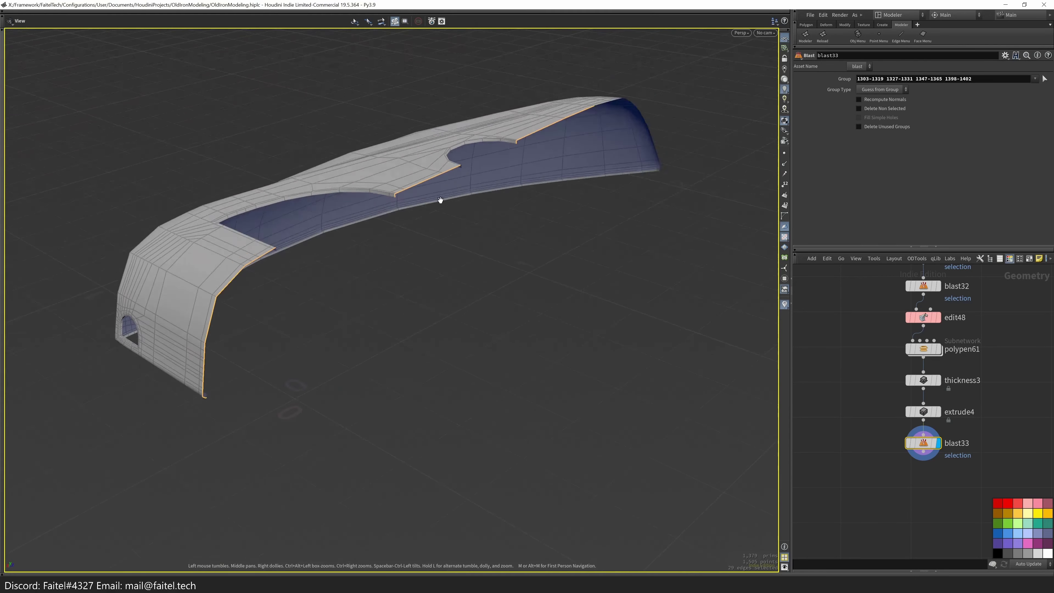
{"action": "scroll", "coordinate": [449, 208], "scroll_direction": "up", "scroll_amount": 5}
{"action": "key", "text": "s"}
{"action": "left_click_drag", "start_coordinate": [358, 167], "coordinate": [424, 148]}
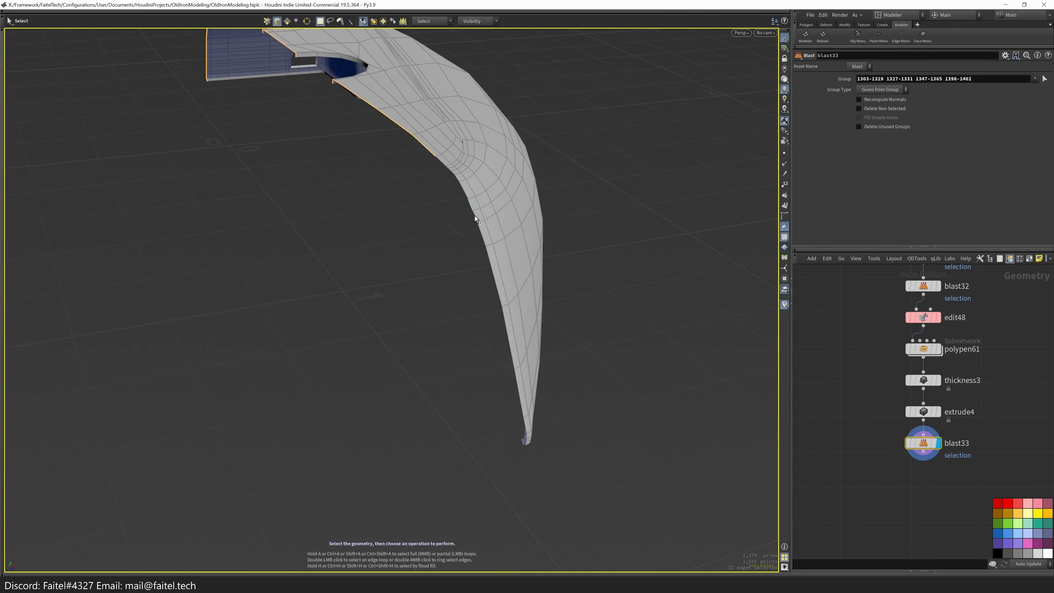
{"action": "scroll", "coordinate": [520, 443], "scroll_direction": "up", "scroll_amount": 5}
{"action": "scroll", "coordinate": [672, 418], "scroll_direction": "down", "scroll_amount": 8}
- Flatten the centre edge with Transform Axis (flatten7) and add the mirror39 Mirror node
{"action": "left_click_drag", "start_coordinate": [470, 395], "coordinate": [360, 361]}
{"action": "key", "text": "Tab"}
{"action": "left_click", "coordinate": [509, 365]}
{"action": "key", "text": "alt+m"}
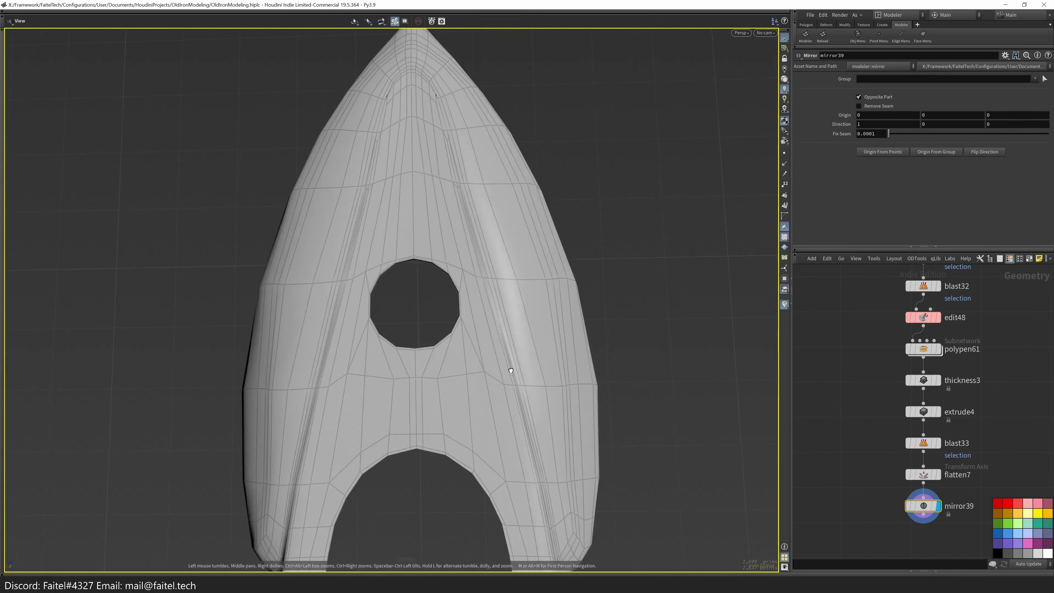
- Delete the stray faces around the hole in the mirrored shell mesh
{"action": "scroll", "coordinate": [360, 360], "scroll_direction": "up", "scroll_amount": 8}
{"action": "left_click", "coordinate": [377, 391]}
{"action": "key", "text": "Delete"}
{"action": "scroll", "coordinate": [412, 357], "scroll_direction": "up", "scroll_amount": 2}
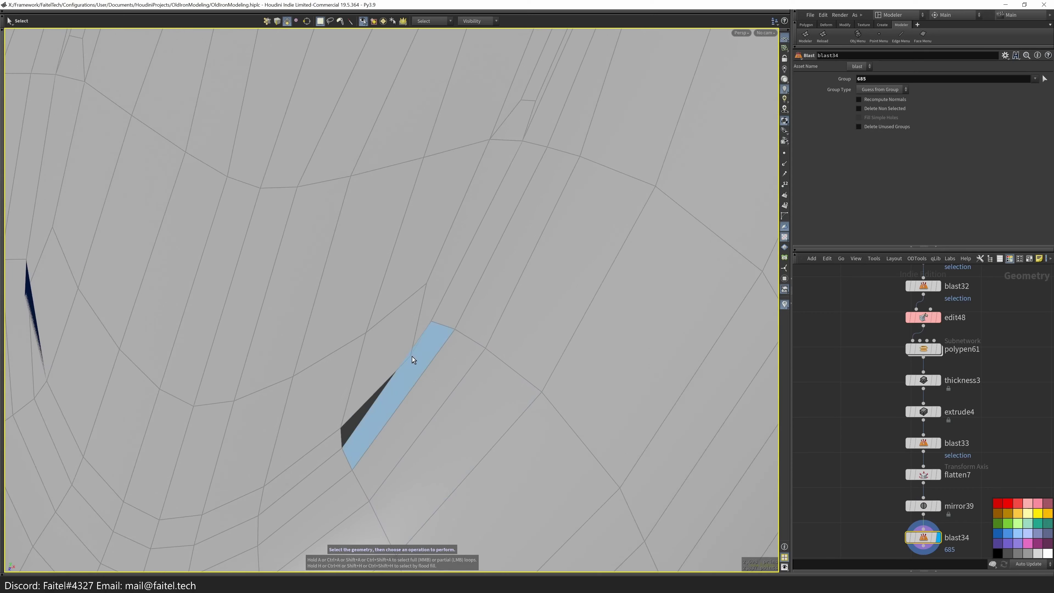
{"action": "left_click_drag", "start_coordinate": [407, 400], "coordinate": [426, 309]}
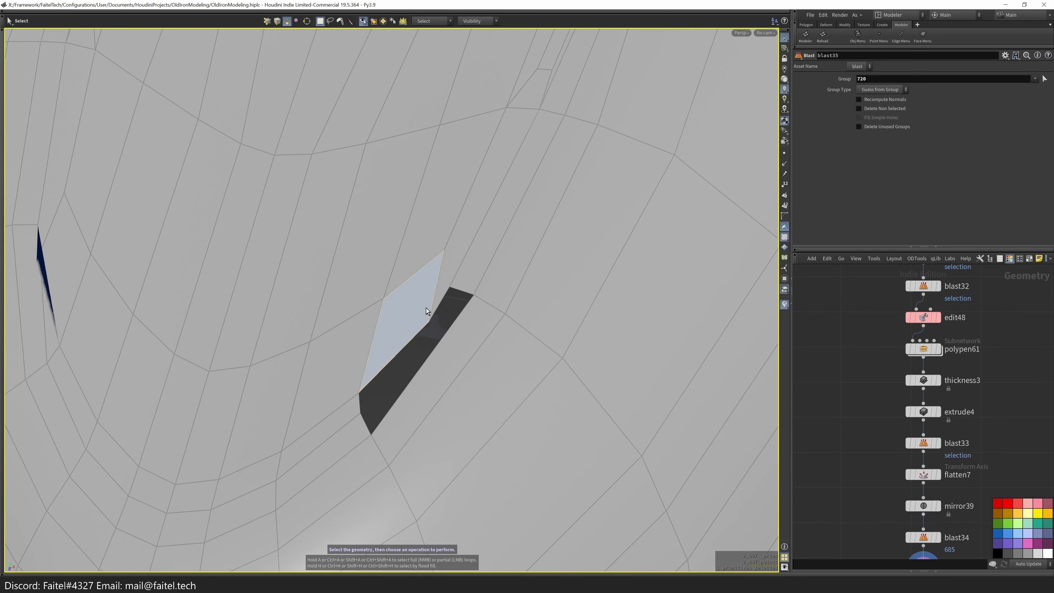
{"action": "key", "text": "p"}
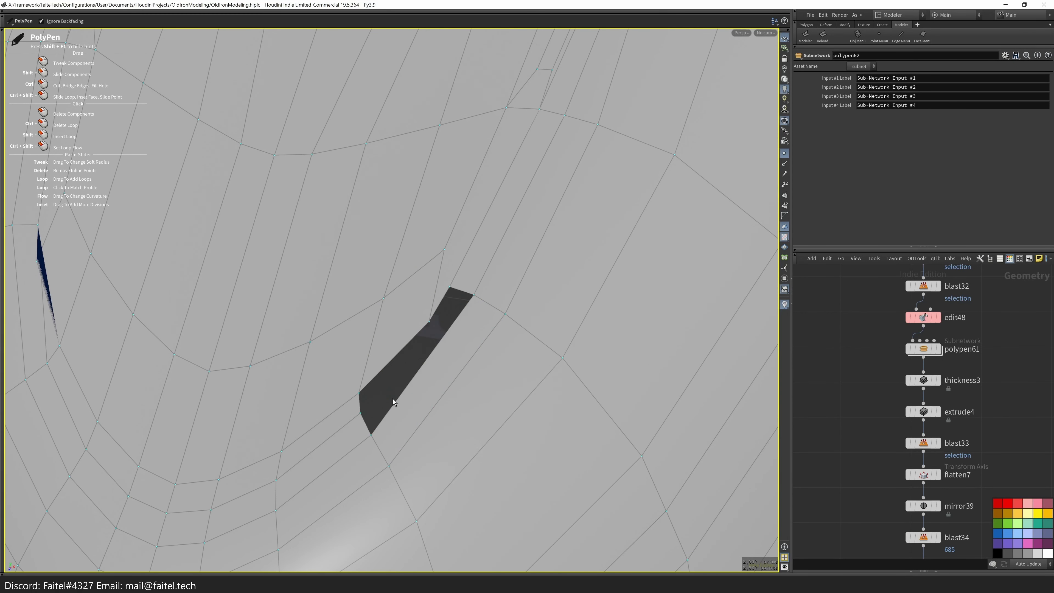
{"action": "left_click_drag", "start_coordinate": [427, 363], "coordinate": [449, 401]}
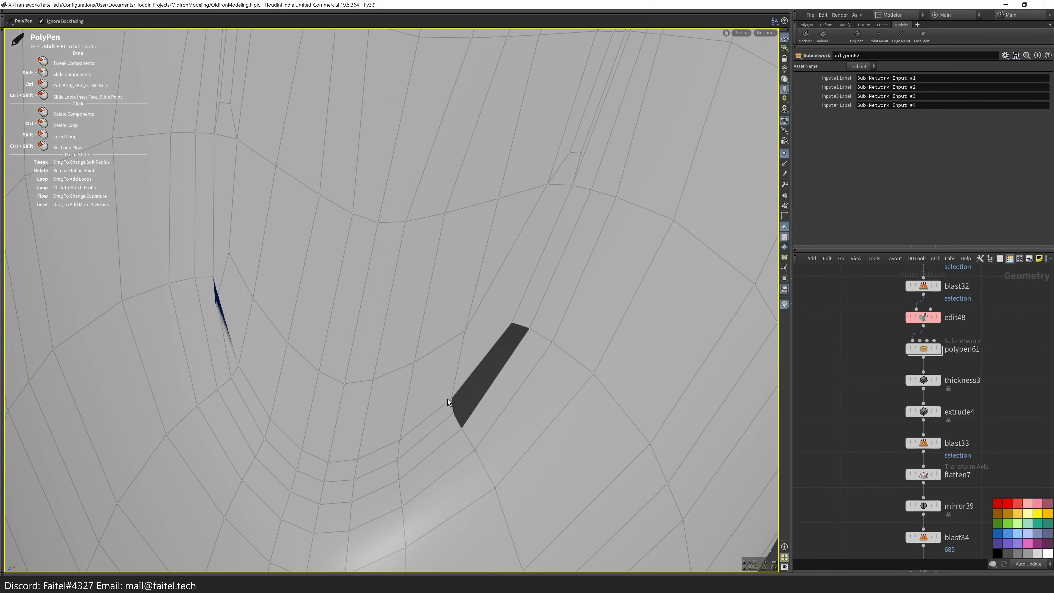
{"action": "key", "text": "Delete"}
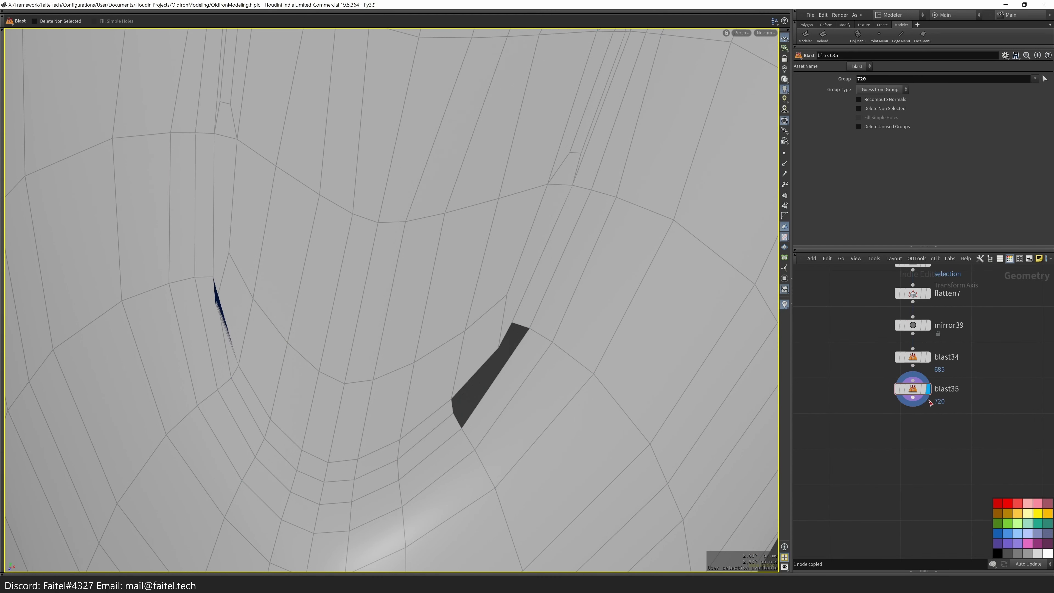
{"action": "scroll", "coordinate": [498, 332], "scroll_direction": "down", "scroll_amount": 3}
{"action": "left_click_drag", "start_coordinate": [519, 333], "coordinate": [556, 306]}
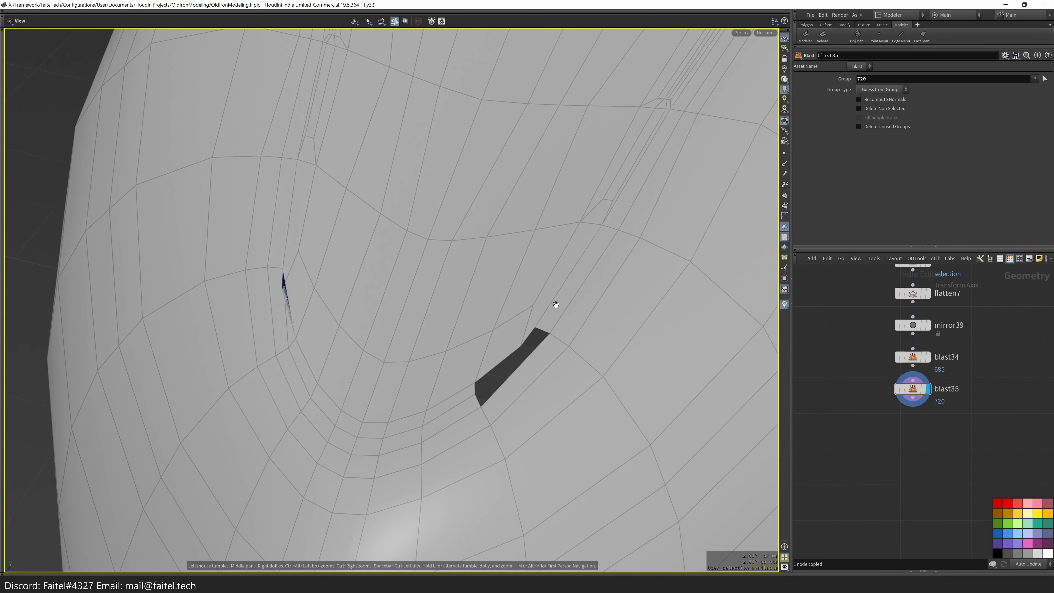
{"action": "key", "text": "Delete"}
{"action": "key", "text": "Delete"}
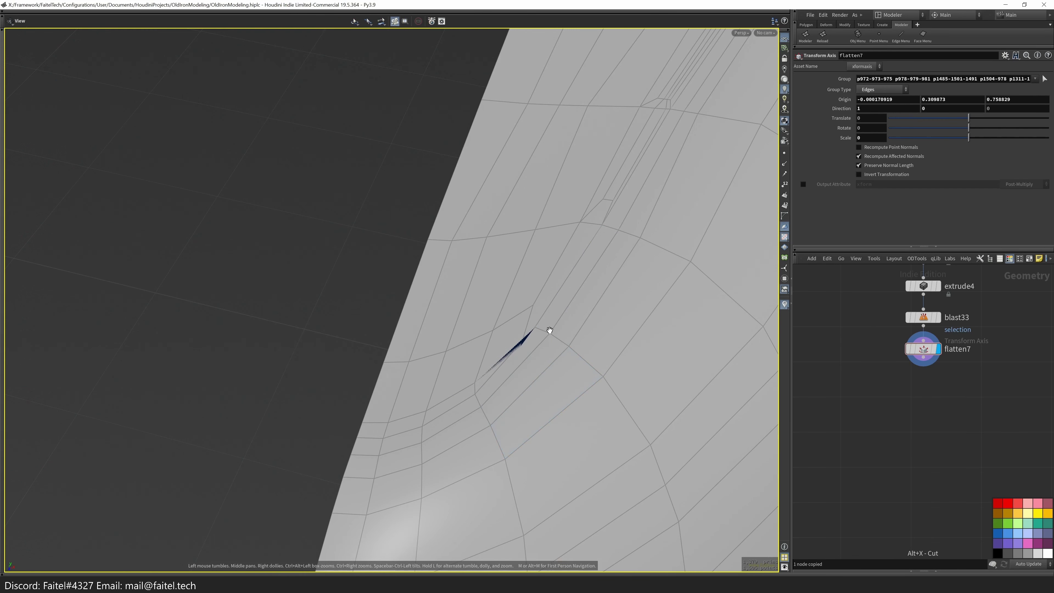
{"action": "left_click_drag", "start_coordinate": [548, 330], "coordinate": [511, 393], "text": "alt"}
- Using PolyPen, remove the stray edge chain and rework the long edge into new polygons
{"action": "key", "text": "q"}
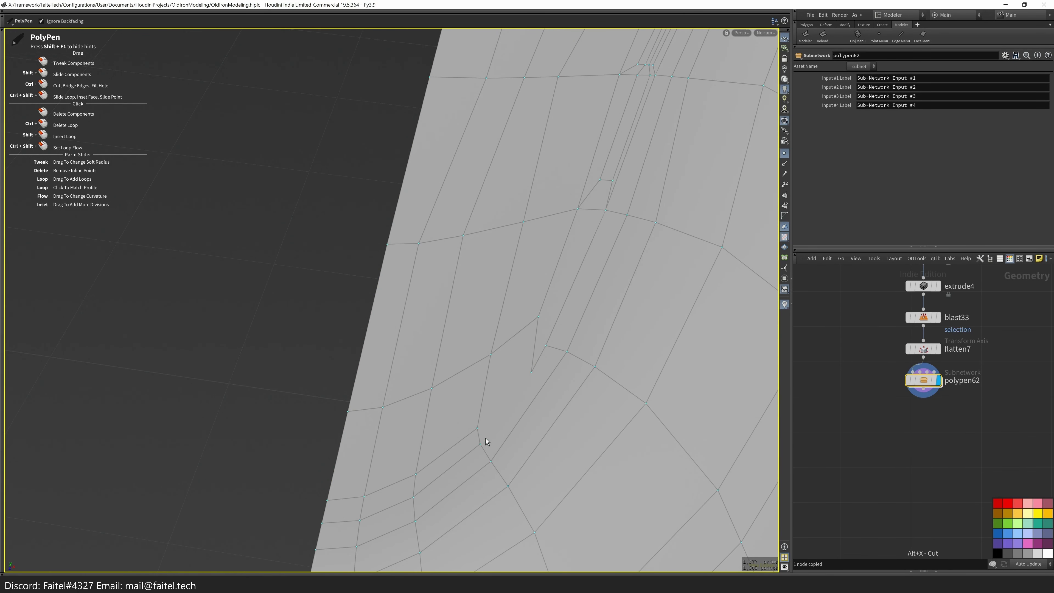
{"action": "scroll", "coordinate": [539, 357], "scroll_direction": "up", "scroll_amount": 1}
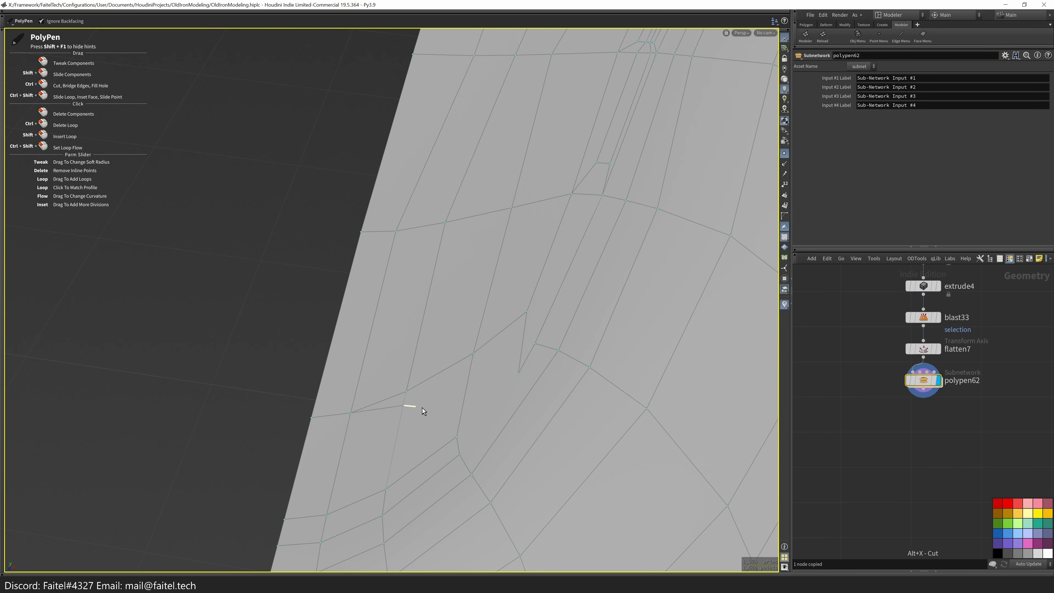
{"action": "left_click", "coordinate": [517, 378]}
{"action": "left_click_drag", "start_coordinate": [518, 378], "coordinate": [526, 327], "text": "alt"}
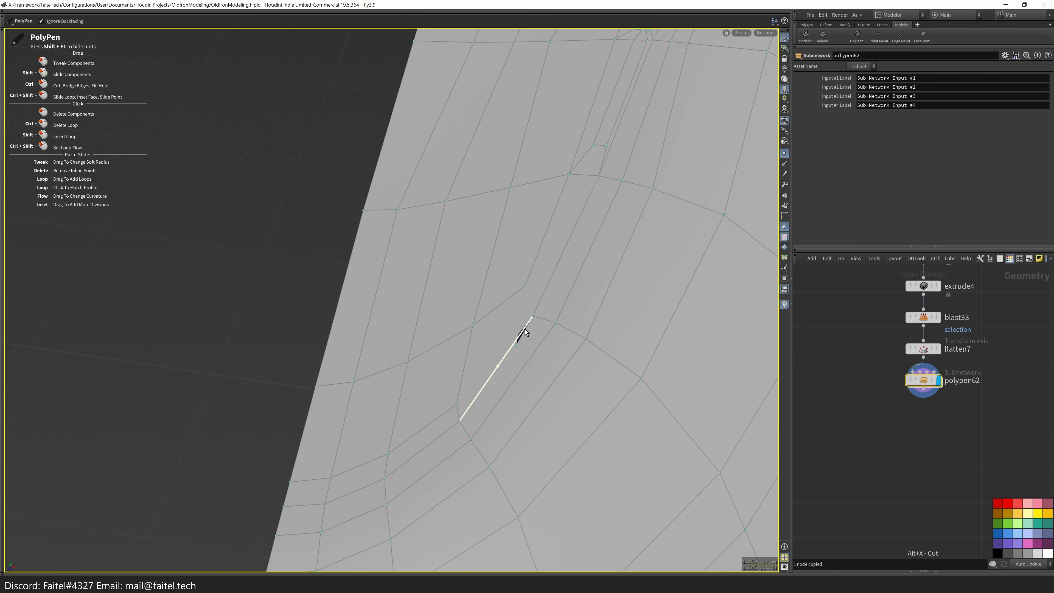
{"action": "left_click_drag", "start_coordinate": [495, 358], "coordinate": [471, 340], "text": "alt"}
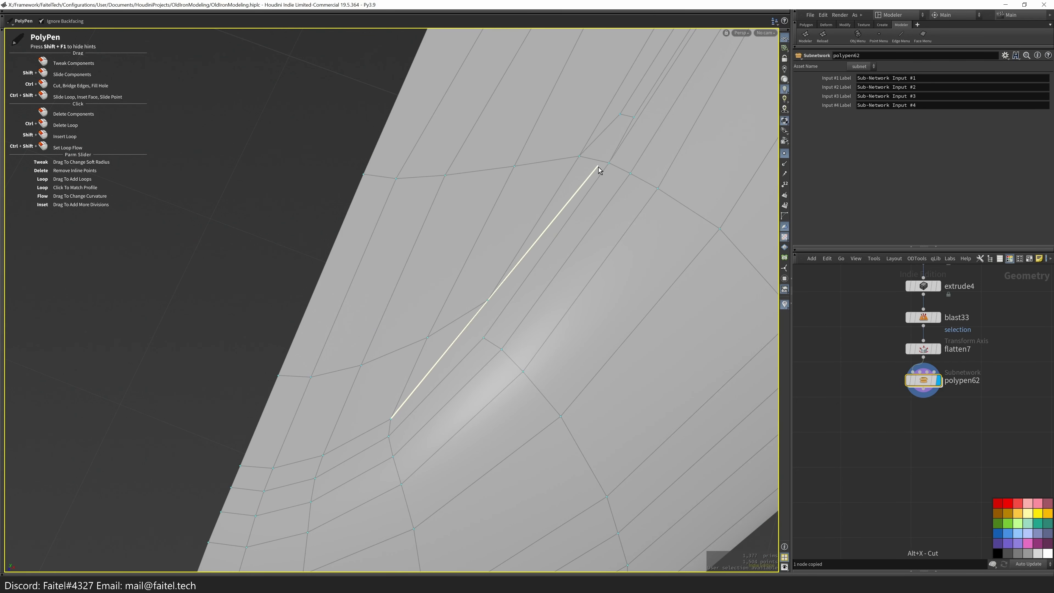
{"action": "left_click", "coordinate": [627, 131]}
{"action": "left_click_drag", "start_coordinate": [626, 131], "coordinate": [660, 110], "text": "alt"}
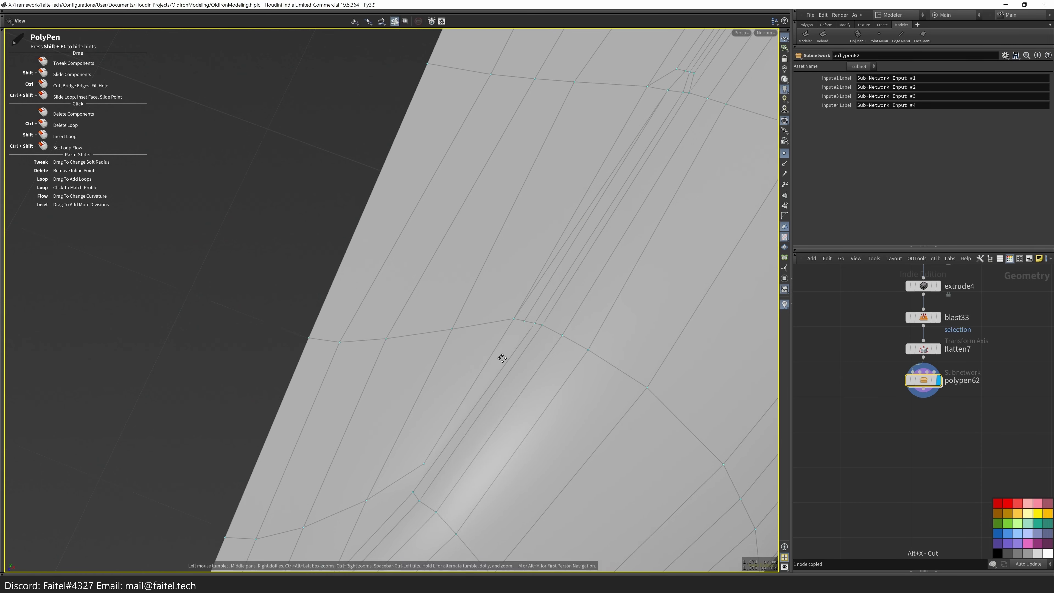
{"action": "left_click_drag", "start_coordinate": [497, 375], "coordinate": [528, 362], "text": "alt"}
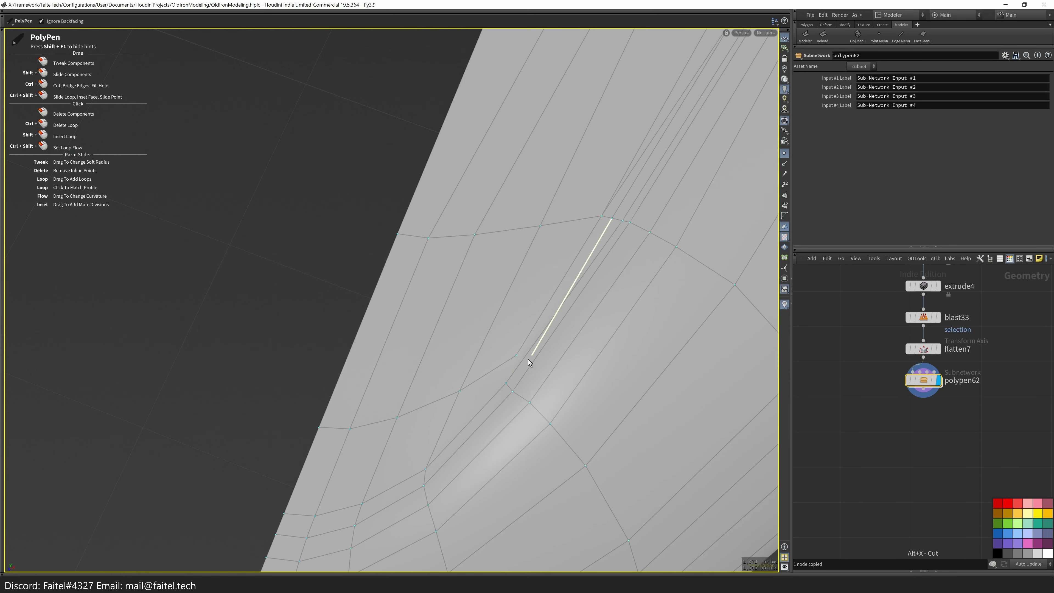
- Insert a new point and cut new edges into the shell, then pick an edge
{"action": "left_click", "coordinate": [506, 376]}
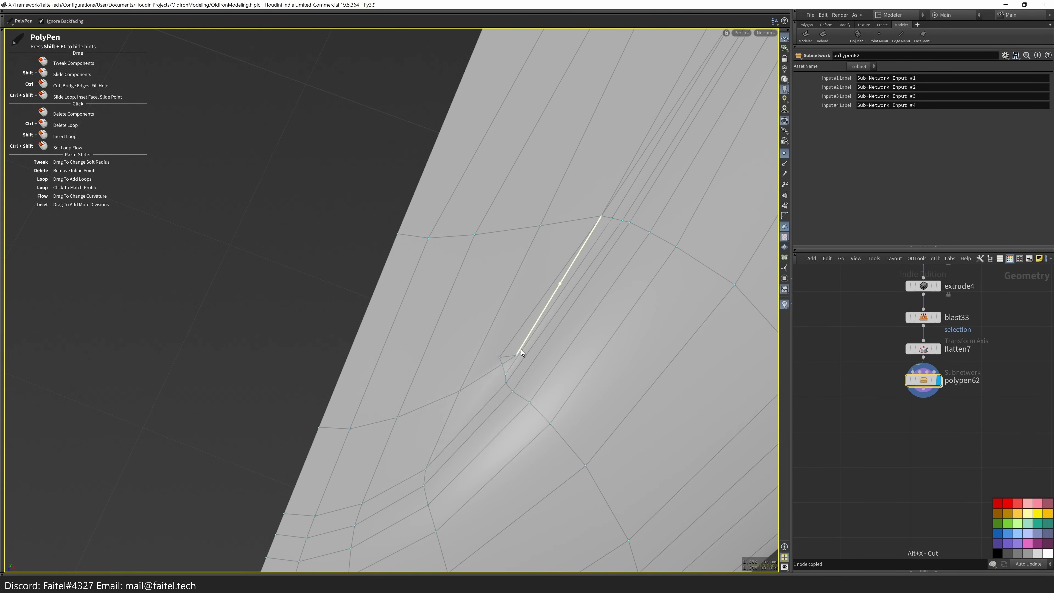
{"action": "left_click_drag", "start_coordinate": [552, 277], "coordinate": [646, 208], "text": "alt"}
{"action": "left_click_drag", "start_coordinate": [531, 432], "coordinate": [603, 330], "text": "alt"}
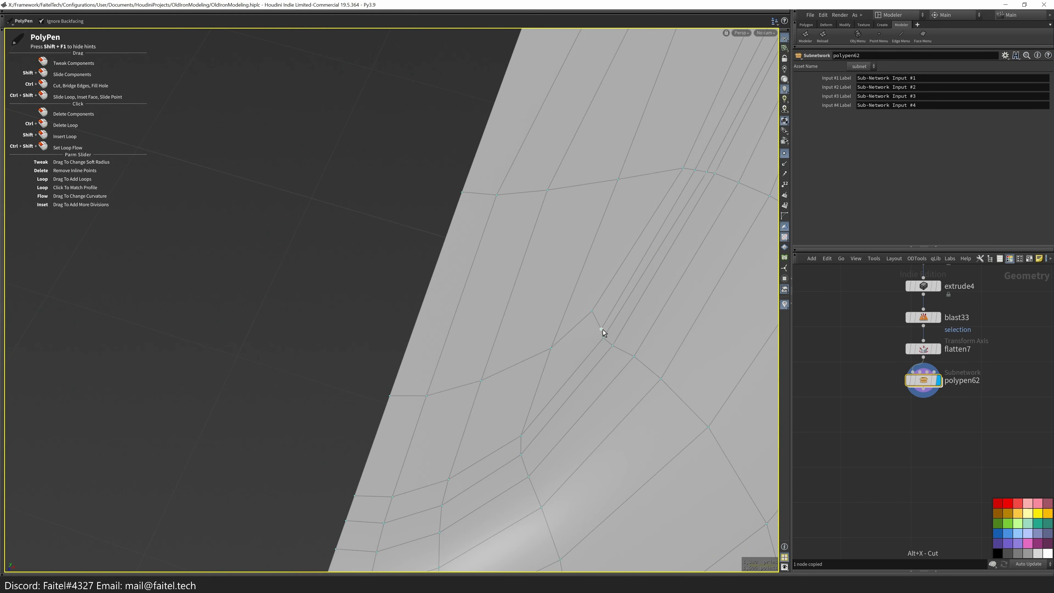
{"action": "left_click", "coordinate": [470, 430]}
{"action": "left_click_drag", "start_coordinate": [377, 447], "coordinate": [498, 340], "text": "alt"}
{"action": "key", "text": "Escape"}
{"action": "left_click", "coordinate": [479, 364]}
{"action": "mouse_move", "coordinate": [471, 431]}
{"action": "left_mouse_down", "text": "alt"}
{"action": "mouse_move", "coordinate": [524, 301]}
{"action": "mouse_move", "coordinate": [448, 376]}
{"action": "left_mouse_up", "text": "alt"}
- Mirror the shell across its centre and toggle the wireframe overlay on the shaded shell
{"action": "key", "text": "m"}
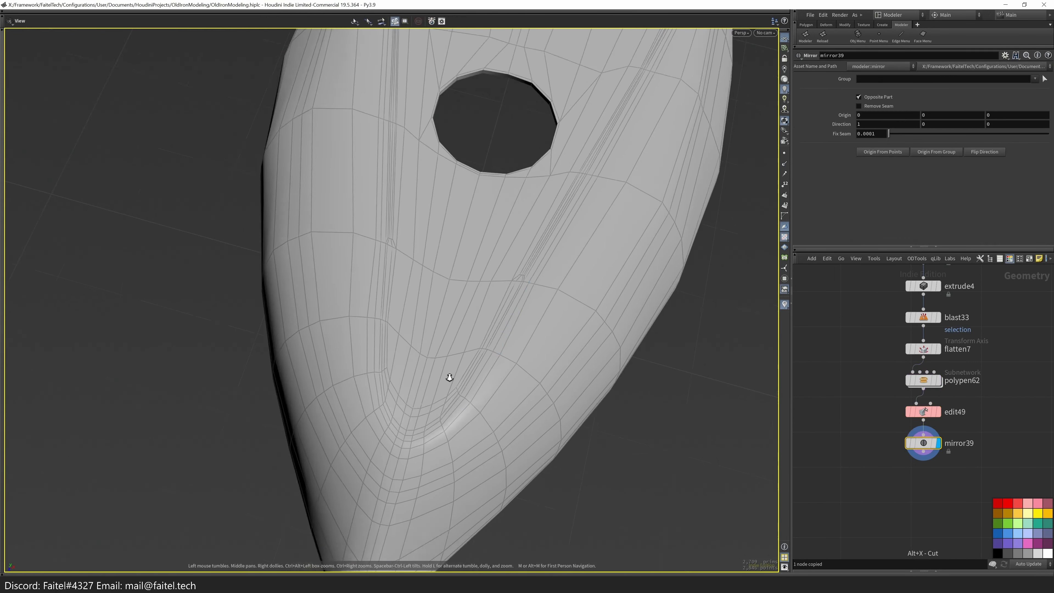
{"action": "scroll", "coordinate": [459, 353], "scroll_direction": "down", "scroll_amount": 3}
{"action": "key", "text": "shift+w"}
{"action": "scroll", "coordinate": [465, 343], "scroll_direction": "up", "scroll_amount": 3}
{"action": "key", "text": "shift+w"}
{"action": "scroll", "coordinate": [465, 343], "scroll_direction": "up", "scroll_amount": 3}
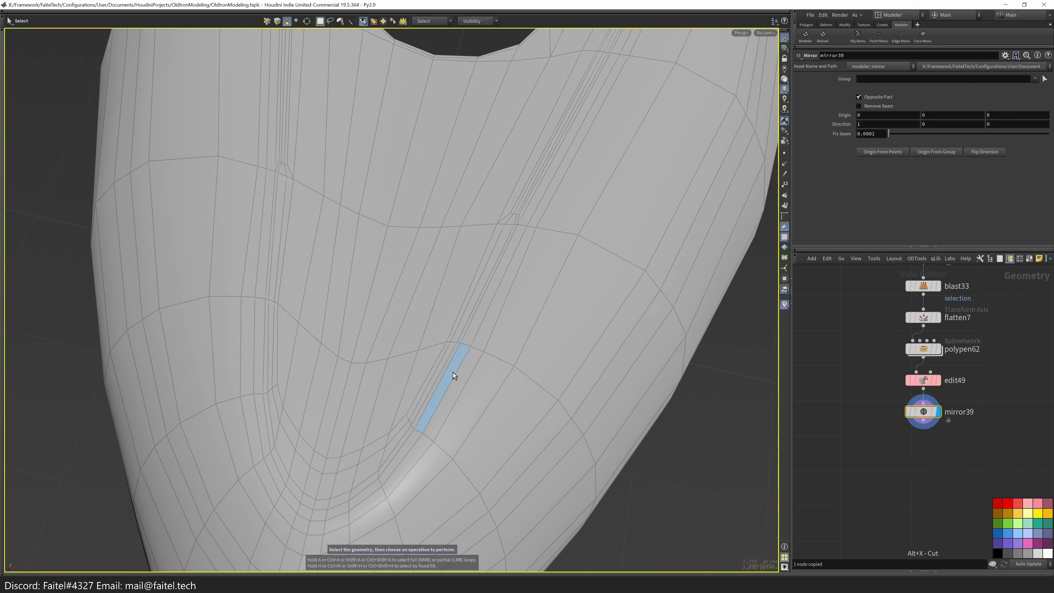
- Smooth the surface near the shell's front curve with the Brush tool
{"action": "key", "text": "b"}
{"action": "mouse_move", "coordinate": [431, 319]}
{"action": "left_mouse_down", "text": "alt"}
{"action": "mouse_move", "coordinate": [510, 347]}
{"action": "mouse_move", "coordinate": [484, 321]}
{"action": "left_mouse_up", "text": "alt"}
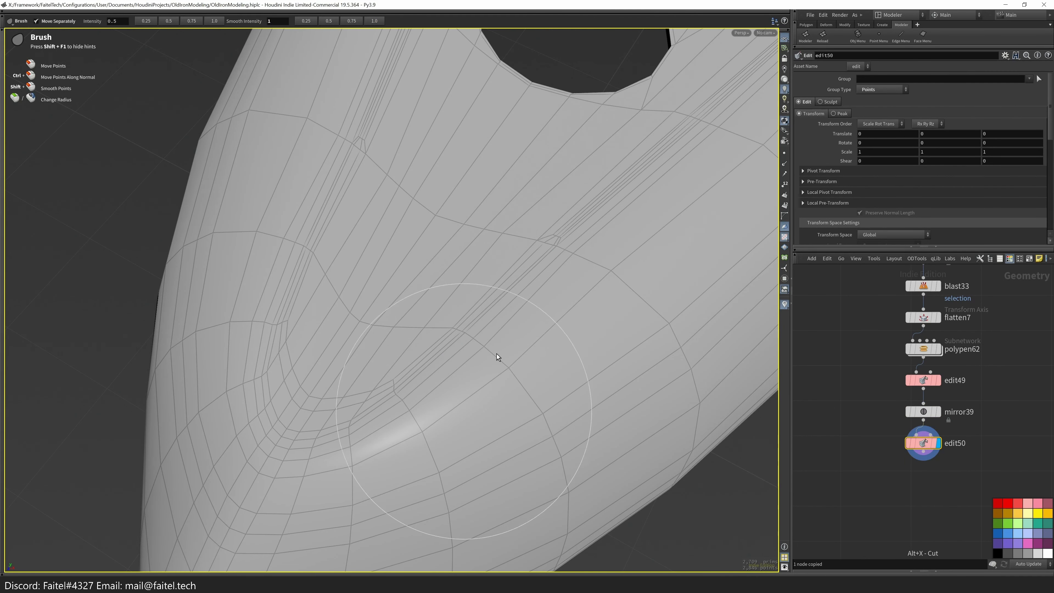
{"action": "left_click_drag", "start_coordinate": [424, 346], "coordinate": [486, 321], "text": "shift"}
{"action": "left_click_drag", "start_coordinate": [402, 387], "coordinate": [479, 321], "text": "shift"}
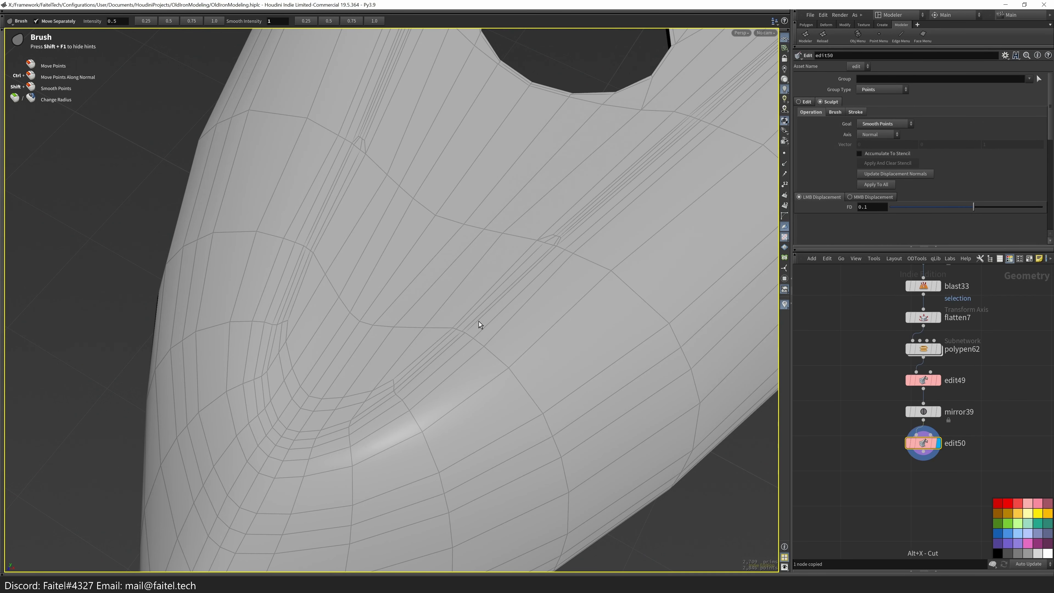
{"action": "scroll", "coordinate": [501, 293], "scroll_direction": "down", "scroll_amount": 5}
- Preview the shell subdivided, then inspect the whole shell and its underside hole
{"action": "key", "text": "Tab"}
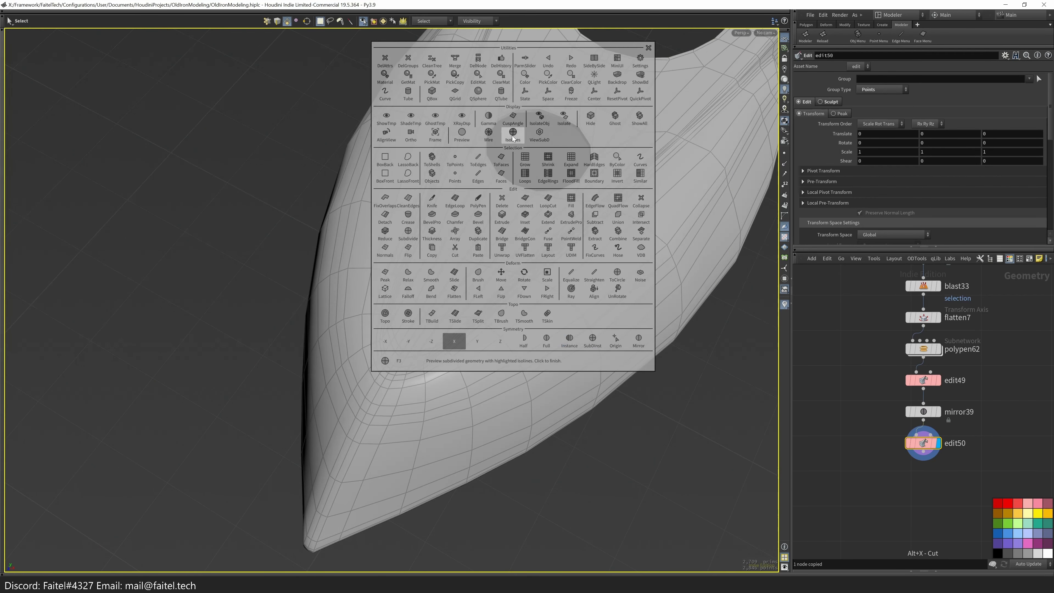
{"action": "left_click", "coordinate": [500, 199]}
{"action": "left_click_drag", "start_coordinate": [500, 199], "coordinate": [600, 400]}
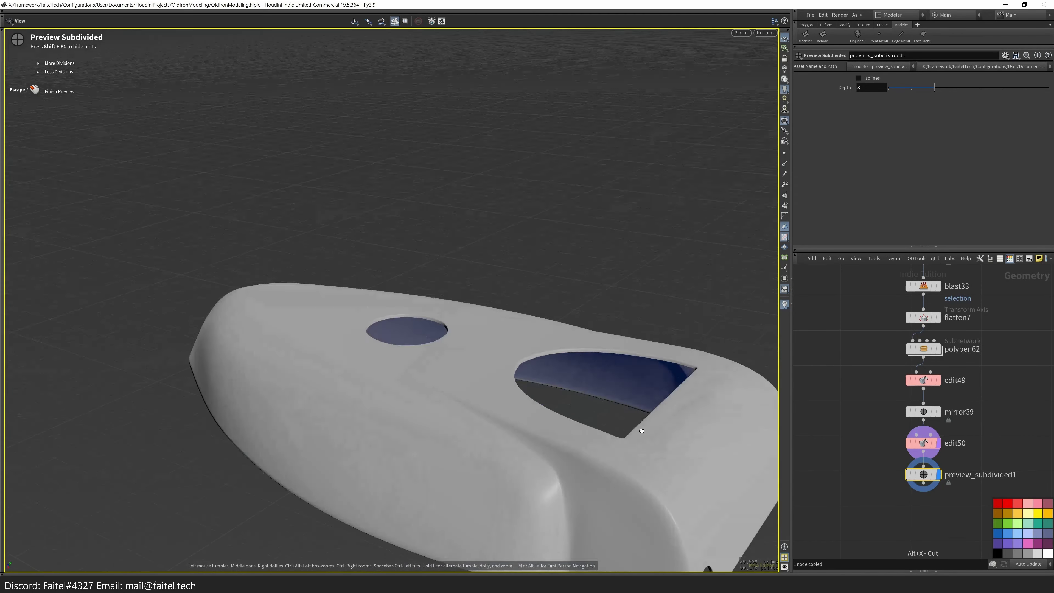
{"action": "scroll", "coordinate": [549, 267], "scroll_direction": "up", "scroll_amount": 5}
{"action": "left_click_drag", "start_coordinate": [549, 267], "coordinate": [511, 315]}
{"action": "key", "text": "Escape"}
{"action": "scroll", "coordinate": [925, 516], "scroll_direction": "down", "scroll_amount": 5}
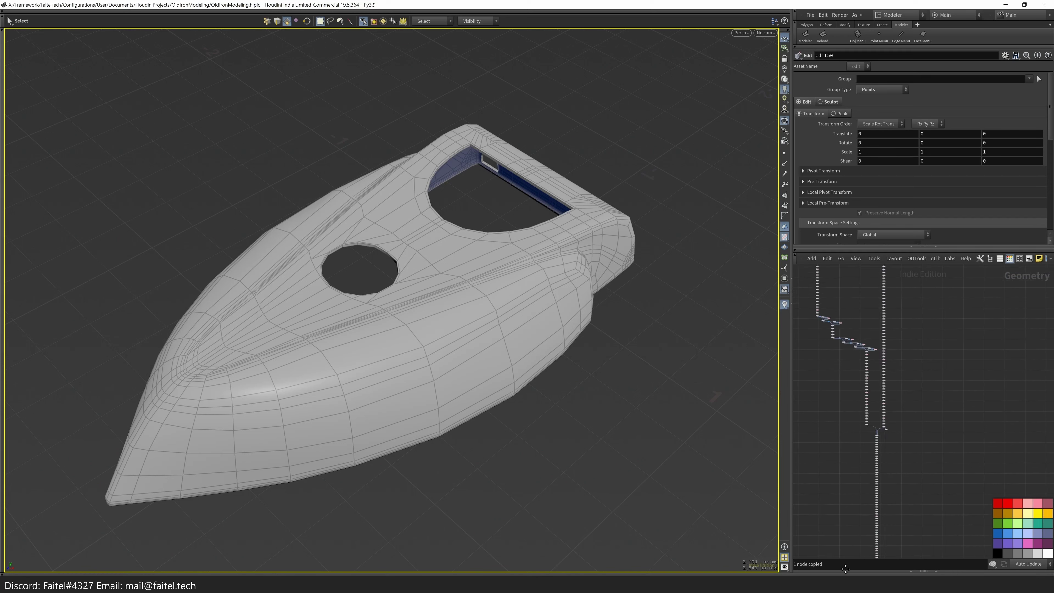
{"action": "middle_click_drag", "start_coordinate": [924, 516], "coordinate": [881, 486]}
{"action": "left_click_drag", "start_coordinate": [561, 353], "coordinate": [624, 452]}
{"action": "right_click_drag", "start_coordinate": [624, 452], "coordinate": [369, 438]}
{"action": "key", "text": "h"}
{"action": "key", "text": "h"}
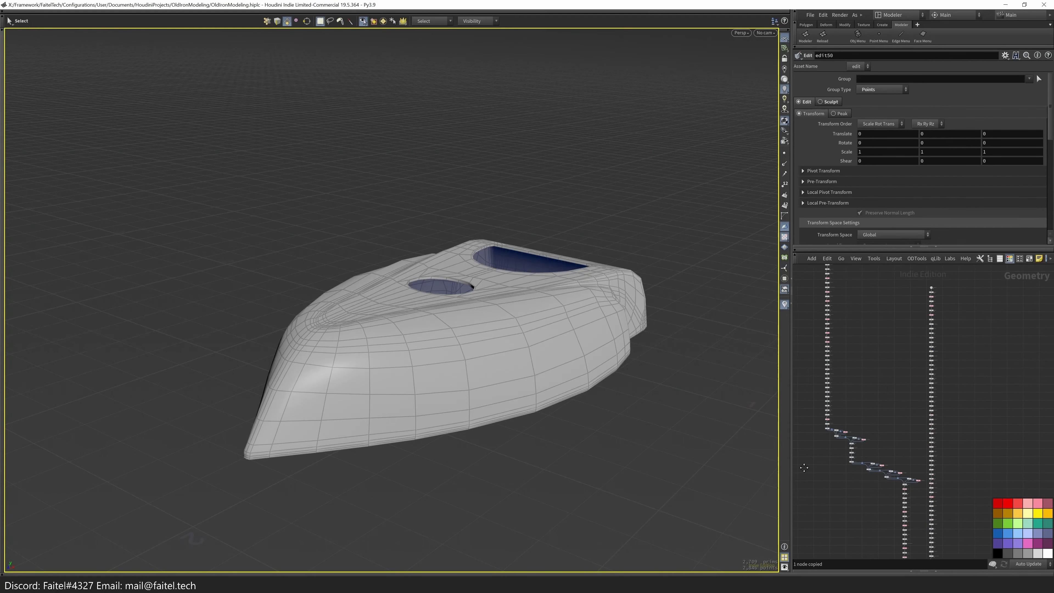
- Find color1, then copy the subdivide and orange colour nodes and paste them after edit50
{"action": "key", "text": "ctrl+f"}
{"action": "type", "text": "color1"}
{"action": "key", "text": "Caps_Lock"}
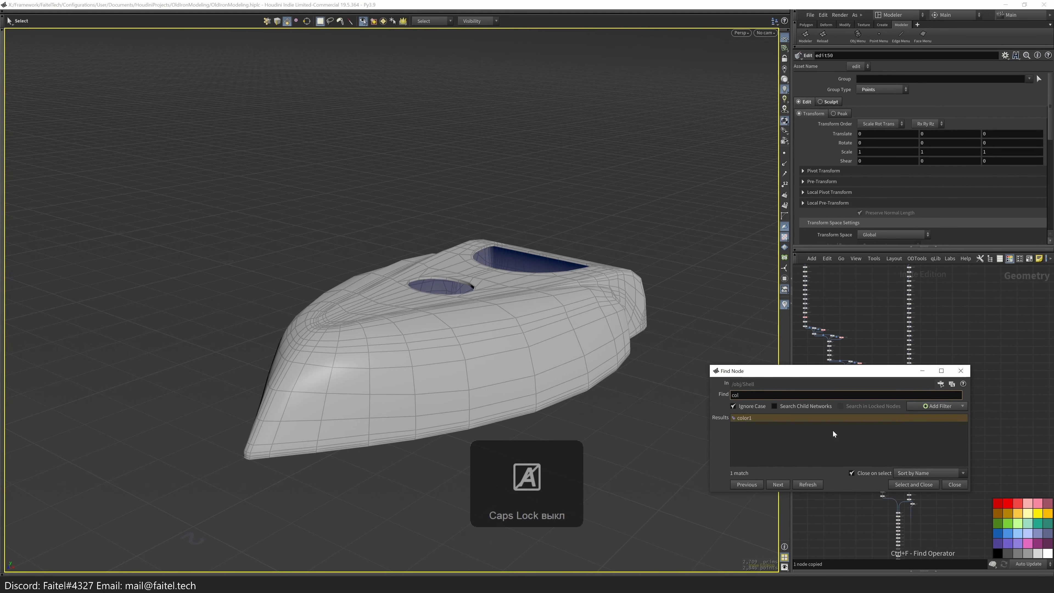
{"action": "key", "text": "Return"}
{"action": "left_click_drag", "start_coordinate": [893, 360], "coordinate": [934, 473]}
{"action": "key", "text": "ctrl+c"}
{"action": "key", "text": "ctrl+v"}
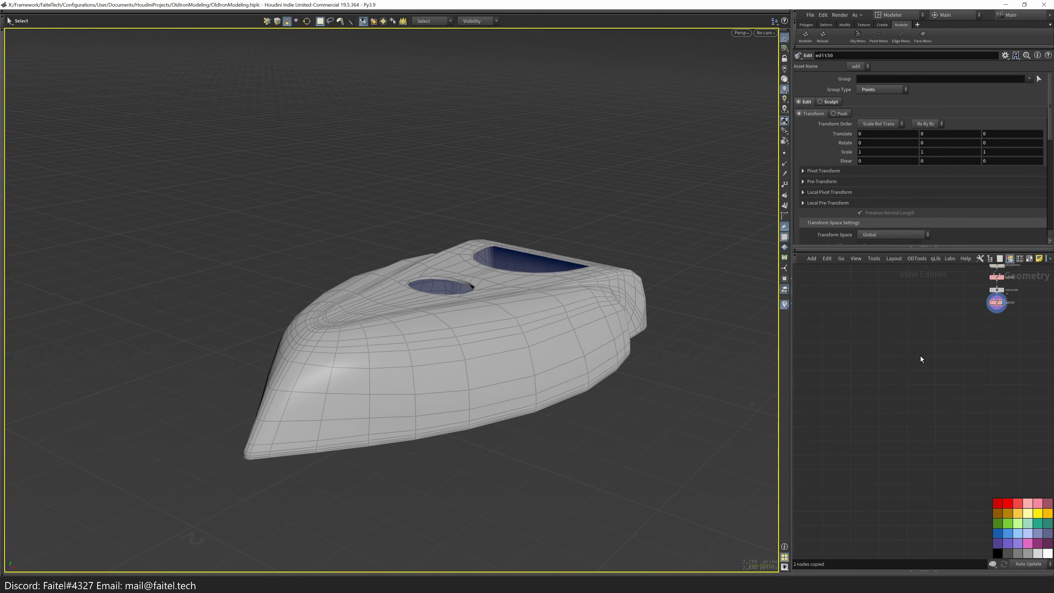
{"action": "key", "text": "ctrl+v"}
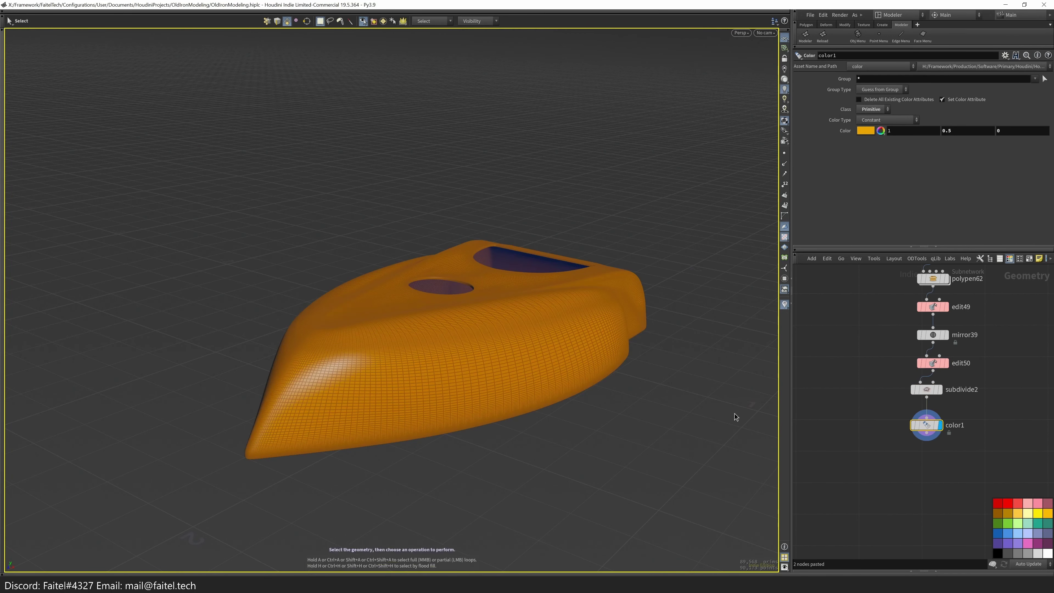
- At object level, view the assembled iron from several sides with the wireframe hidden
{"action": "key", "text": "u"}
{"action": "scroll", "coordinate": [628, 342], "scroll_direction": "up", "scroll_amount": 3}
{"action": "left_click_drag", "start_coordinate": [686, 318], "coordinate": [520, 303]}
{"action": "key", "text": "h"}
{"action": "left_click_drag", "start_coordinate": [713, 419], "coordinate": [623, 462]}
{"action": "key", "text": "s"}
{"action": "key", "text": "Escape"}
{"action": "mouse_move", "coordinate": [519, 250]}
{"action": "left_mouse_down"}
{"action": "mouse_move", "coordinate": [544, 233]}
{"action": "mouse_move", "coordinate": [532, 249]}
{"action": "mouse_move", "coordinate": [516, 242]}
{"action": "left_mouse_up"}
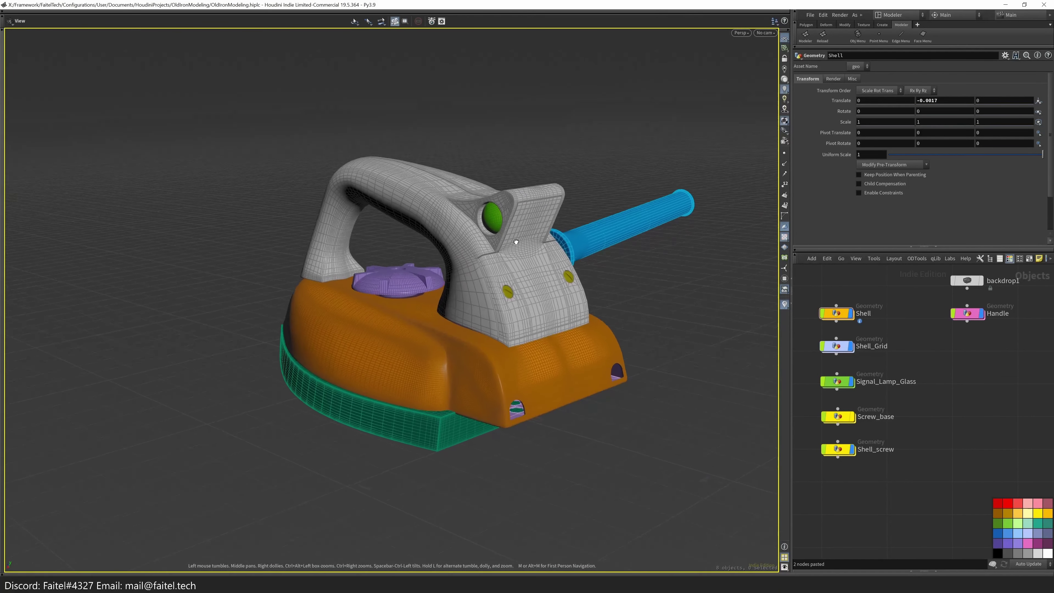
{"action": "middle_click_drag", "start_coordinate": [516, 242], "coordinate": [532, 264]}
{"action": "key", "text": "w"}
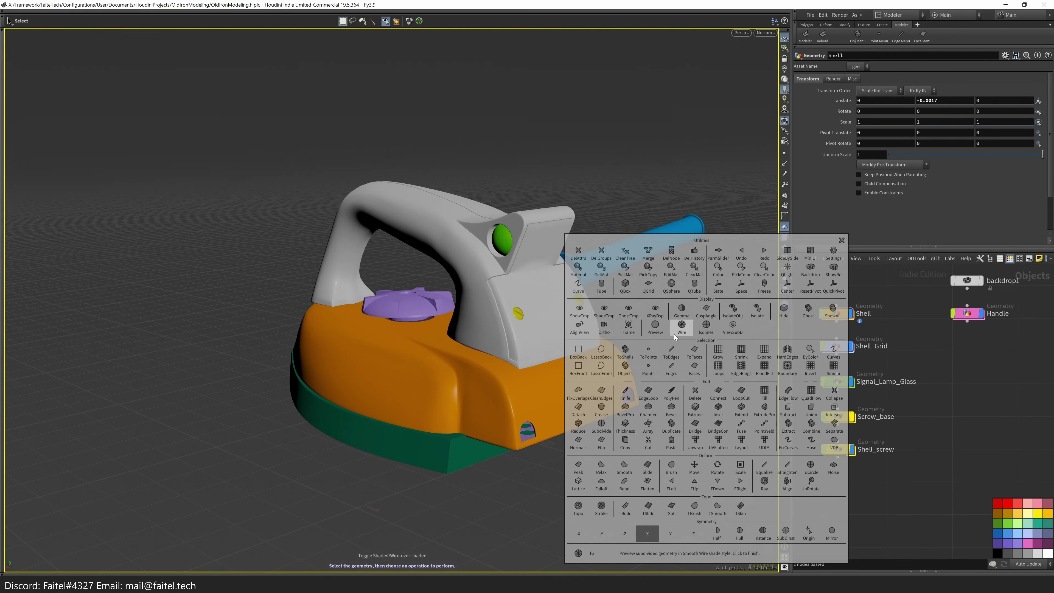
{"action": "left_click", "coordinate": [674, 334]}
{"action": "key", "text": "Escape"}
- Inspect the handle join up close in orthographic side and perspective views
{"action": "mouse_move", "coordinate": [572, 483]}
{"action": "left_mouse_down"}
{"action": "mouse_move", "coordinate": [647, 386]}
{"action": "mouse_move", "coordinate": [685, 438]}
{"action": "left_mouse_up"}
{"action": "key", "text": "space+3"}
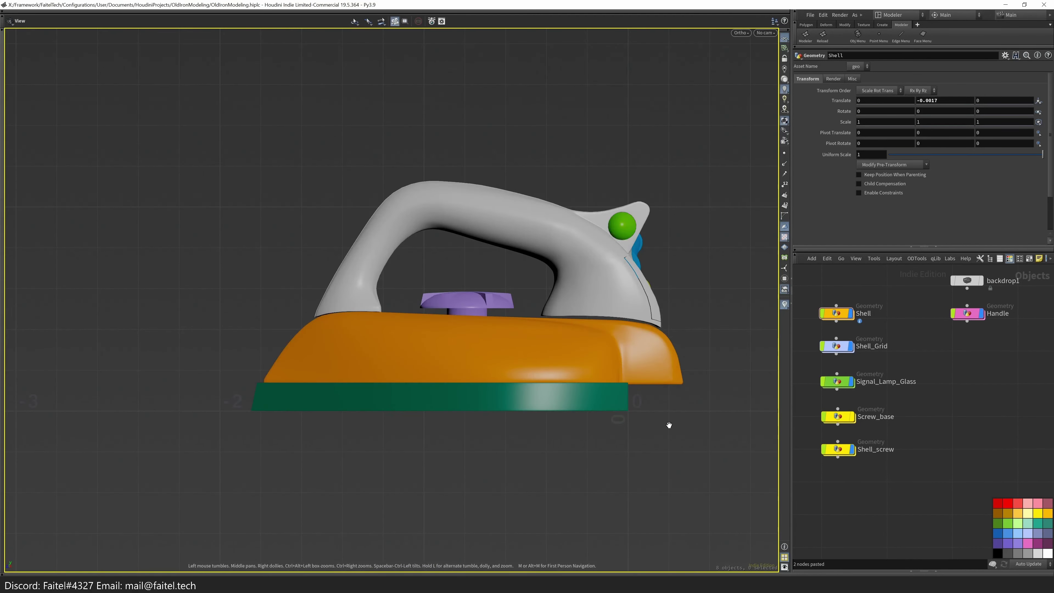
{"action": "scroll", "coordinate": [646, 339], "scroll_direction": "up", "scroll_amount": 5}
{"action": "key", "text": "space+1"}
{"action": "scroll", "coordinate": [405, 358], "scroll_direction": "up", "scroll_amount": 5}
{"action": "left_click_drag", "start_coordinate": [405, 358], "coordinate": [405, 299]}
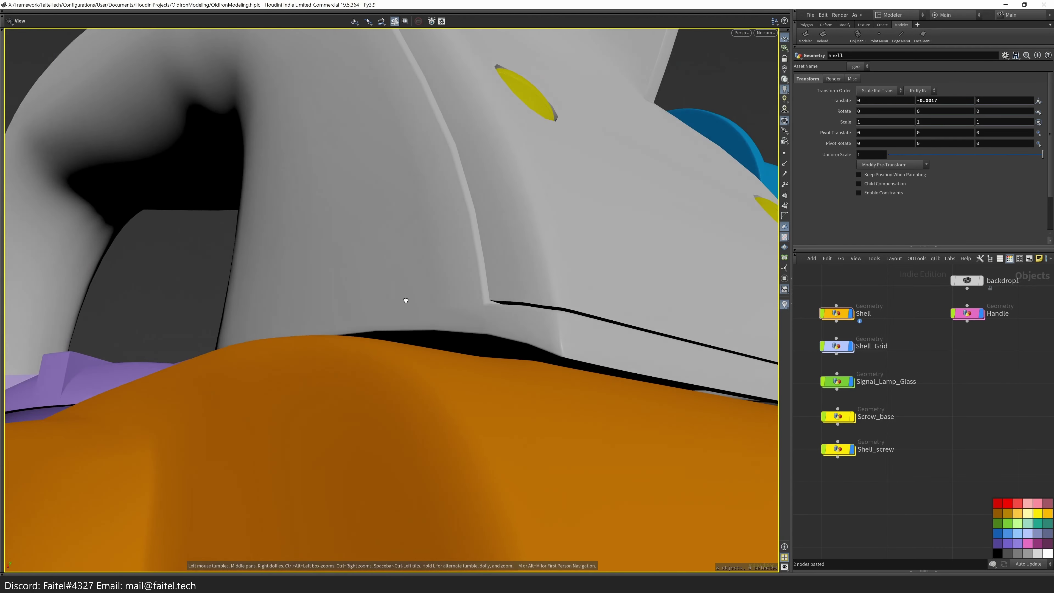
{"action": "key", "text": "space+3"}
{"action": "scroll", "coordinate": [446, 329], "scroll_direction": "up", "scroll_amount": 1}
{"action": "scroll", "coordinate": [445, 329], "scroll_direction": "down", "scroll_amount": 5}
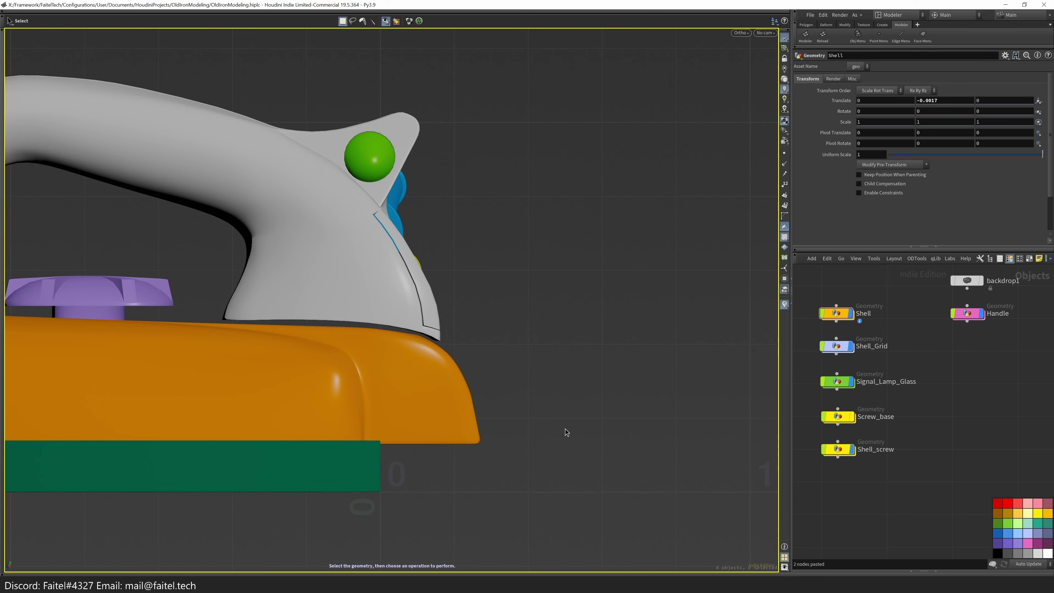
- Rename the pasted Screw_base1 object to Controller_screw
{"action": "key", "text": "space+1"}
{"action": "left_click_drag", "start_coordinate": [572, 464], "coordinate": [602, 385]}
{"action": "scroll", "coordinate": [540, 457], "scroll_direction": "up", "scroll_amount": 5}
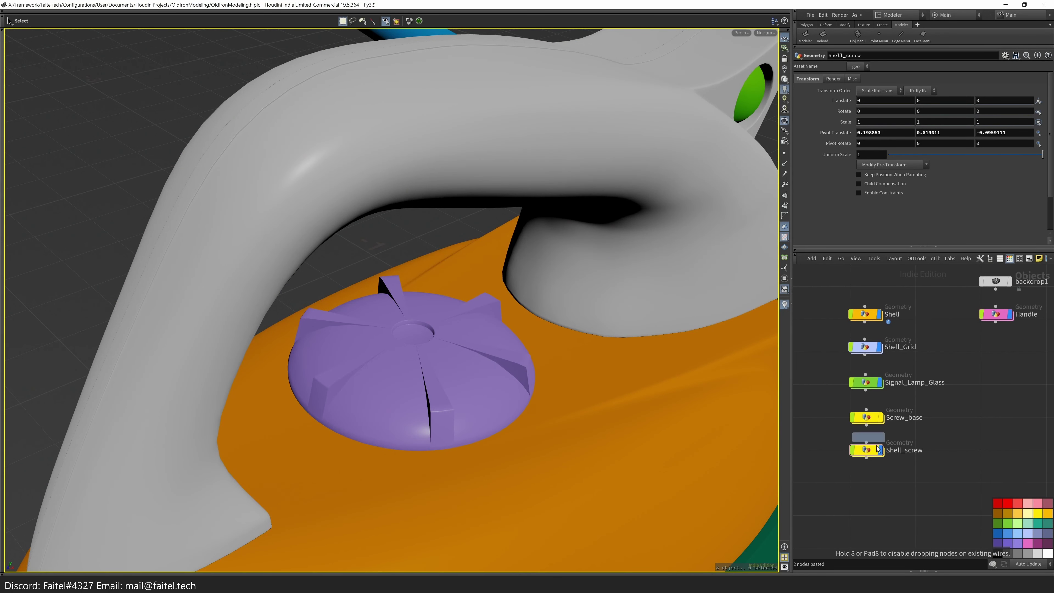
{"action": "scroll", "coordinate": [892, 489], "scroll_direction": "down", "scroll_amount": 2}
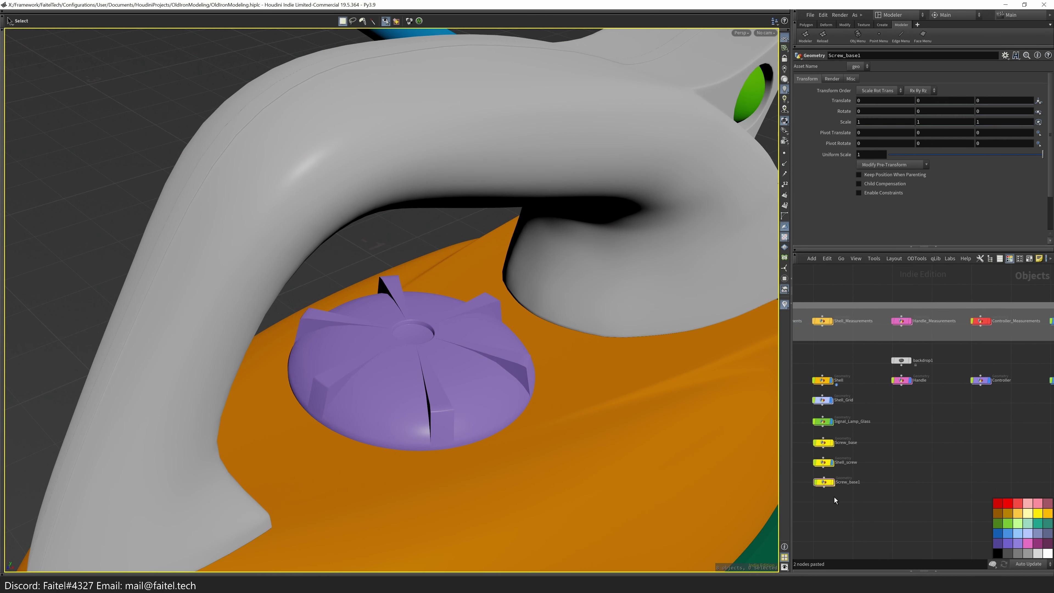
{"action": "scroll", "coordinate": [909, 403], "scroll_direction": "up", "scroll_amount": 4}
{"action": "scroll", "coordinate": [909, 402], "scroll_direction": "down", "scroll_amount": 3}
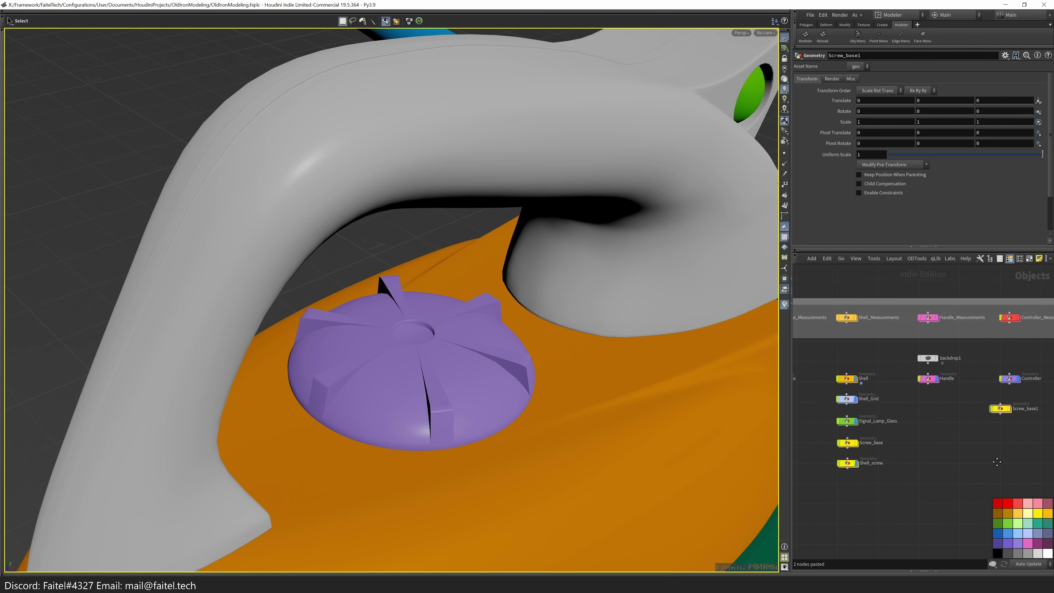
{"action": "scroll", "coordinate": [998, 400], "scroll_direction": "up", "scroll_amount": 3}
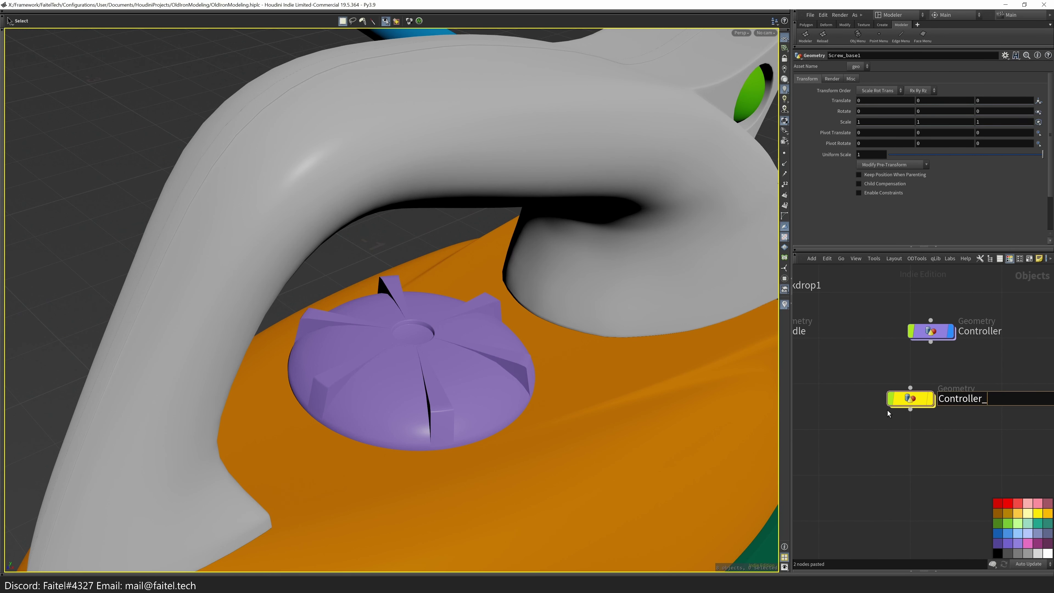
{"action": "key", "text": "Return"}
- Reposition the Controller_screw node in the network and frame all nodes
{"action": "scroll", "coordinate": [843, 466], "scroll_direction": "down", "scroll_amount": 3}
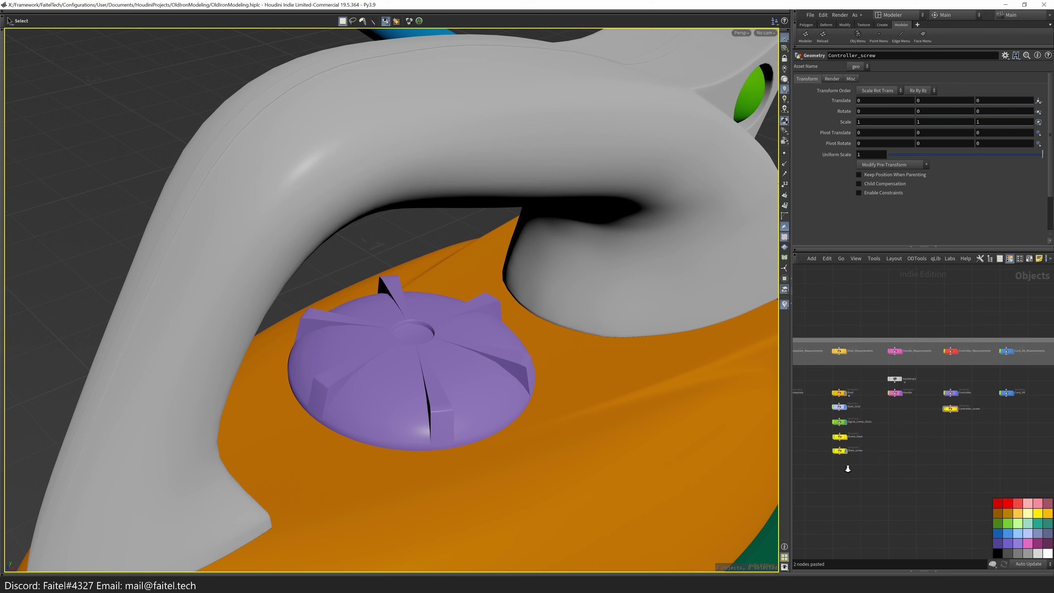
{"action": "scroll", "coordinate": [839, 472], "scroll_direction": "down", "scroll_amount": 3}
{"action": "left_click_drag", "start_coordinate": [830, 444], "coordinate": [1029, 410]}
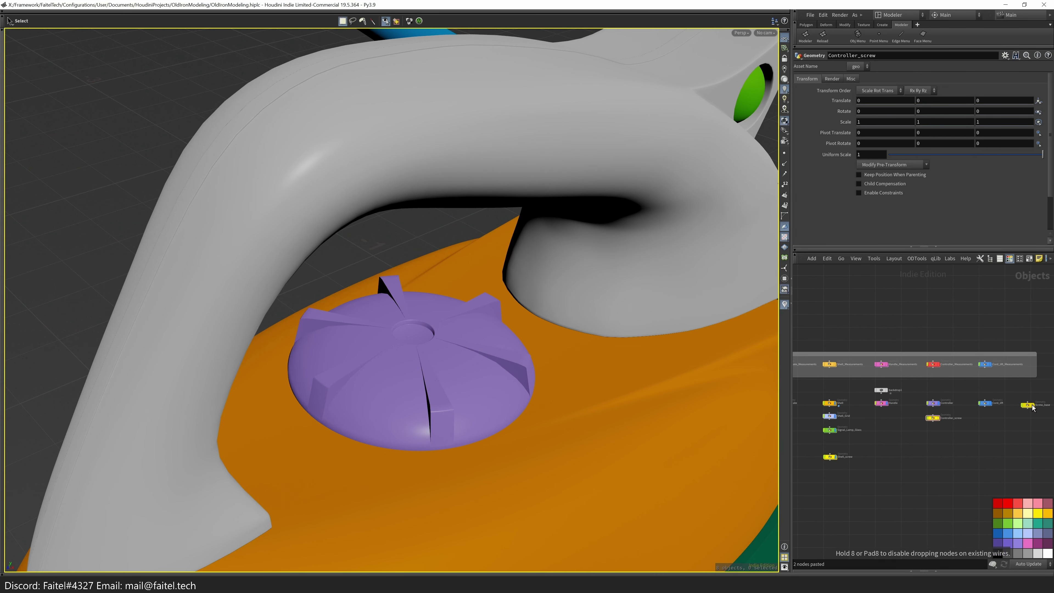
{"action": "left_click", "coordinate": [873, 259]}
{"action": "left_click", "coordinate": [912, 398]}
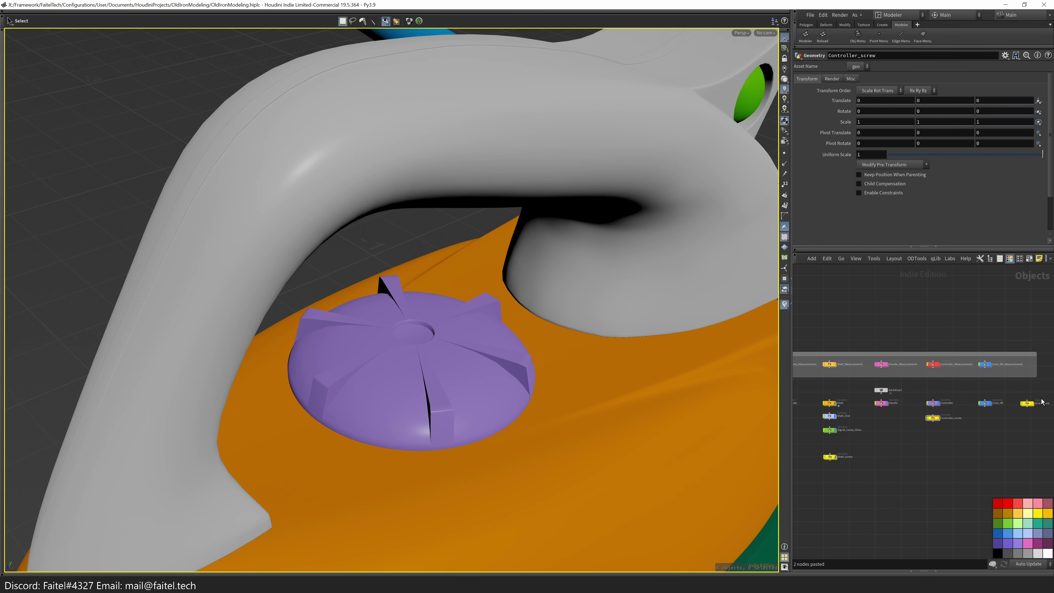
{"action": "scroll", "coordinate": [1032, 407], "scroll_direction": "up", "scroll_amount": 3}
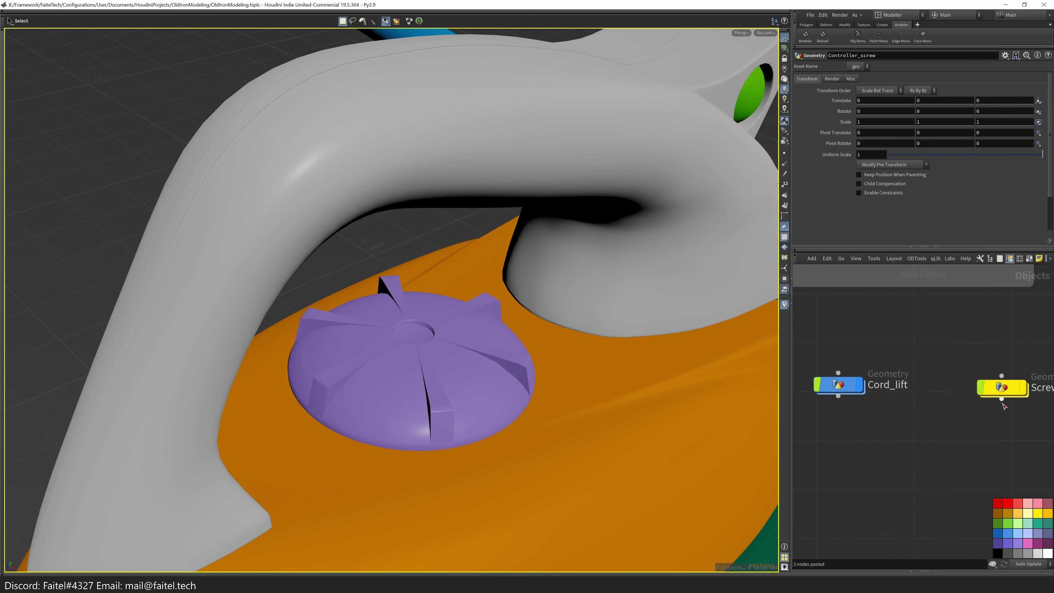
{"action": "left_click", "coordinate": [894, 258]}
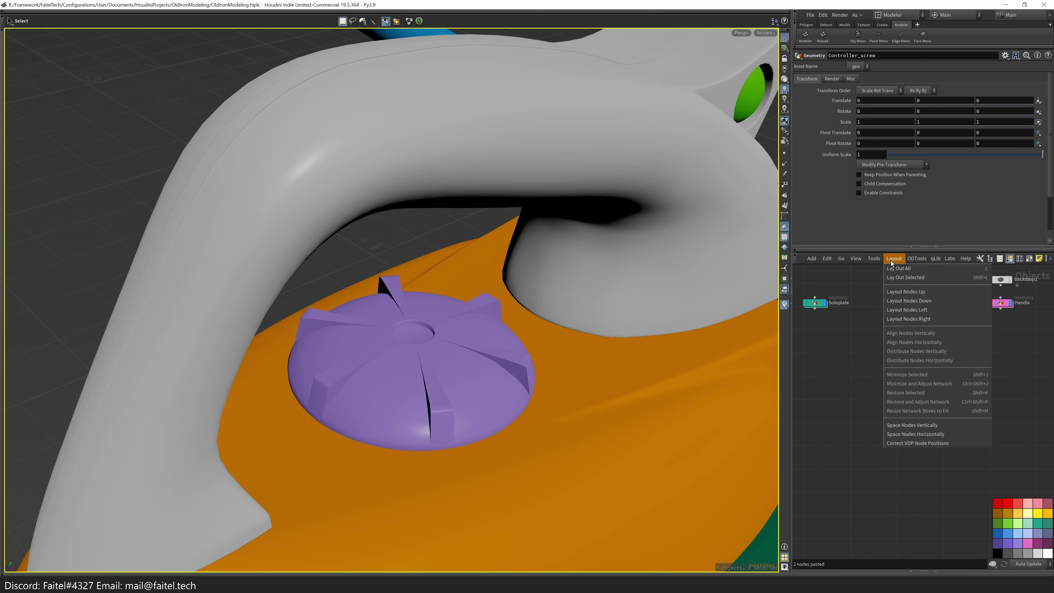
{"action": "left_click", "coordinate": [935, 464]}
{"action": "scroll", "coordinate": [967, 415], "scroll_direction": "up", "scroll_amount": 3}
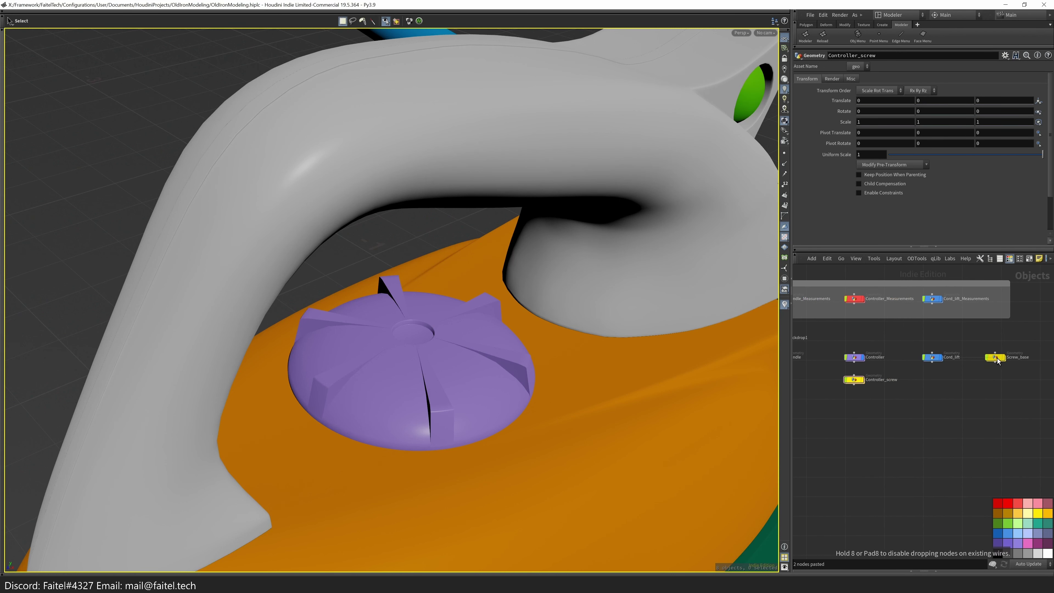
{"action": "scroll", "coordinate": [844, 401], "scroll_direction": "up", "scroll_amount": 2}
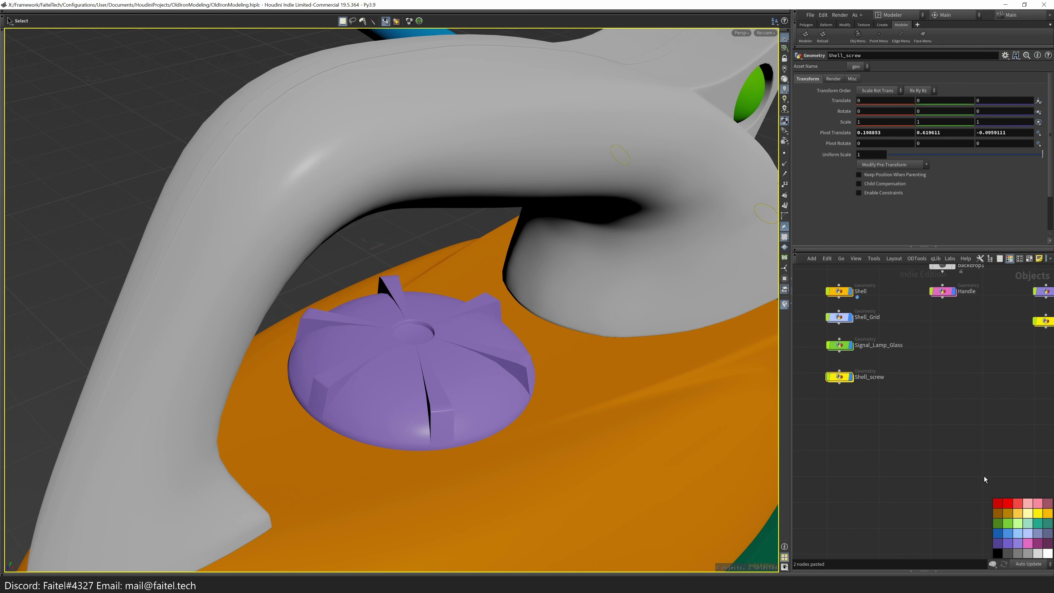
- Frame the purple controller knob in the viewport and select Controller_screw
{"action": "left_click", "coordinate": [901, 426]}
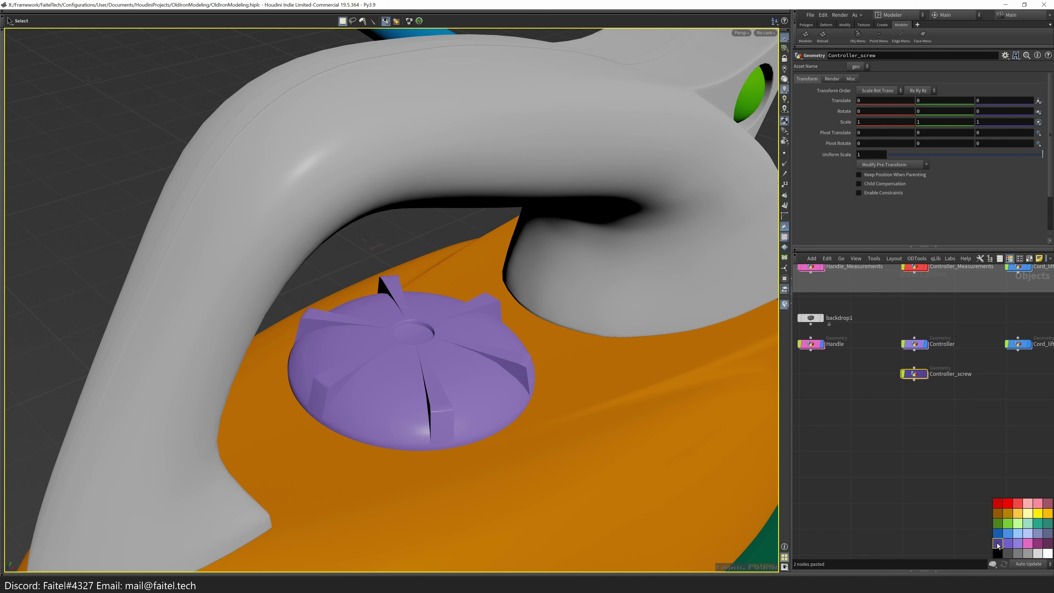
{"action": "key", "text": "f"}
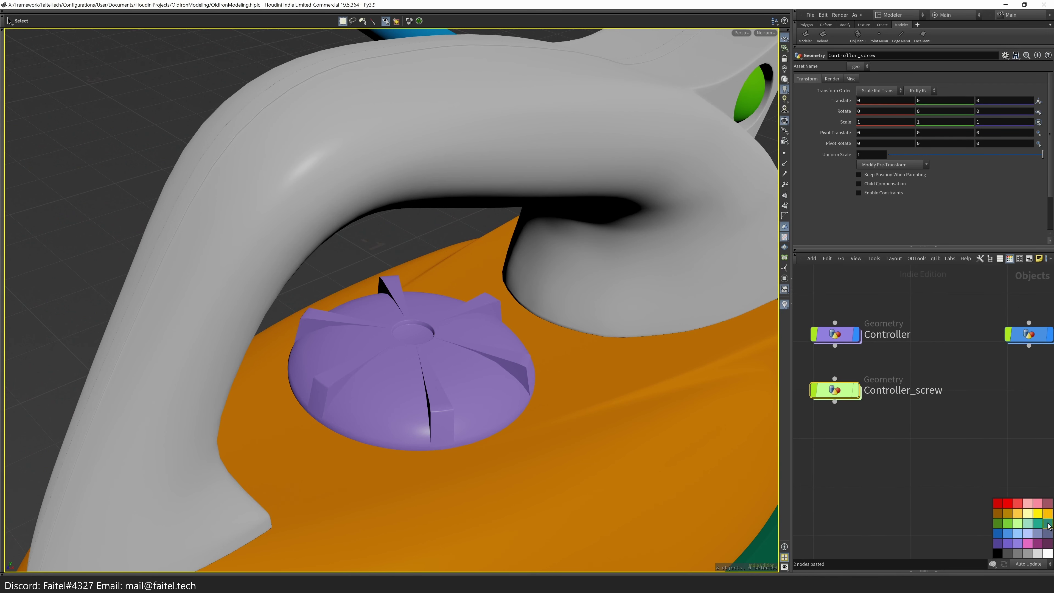
{"action": "scroll", "coordinate": [929, 449], "scroll_direction": "down", "scroll_amount": 2}
{"action": "left_click_drag", "start_coordinate": [654, 405], "coordinate": [606, 323], "text": "alt"}
{"action": "left_click", "coordinate": [887, 417]}
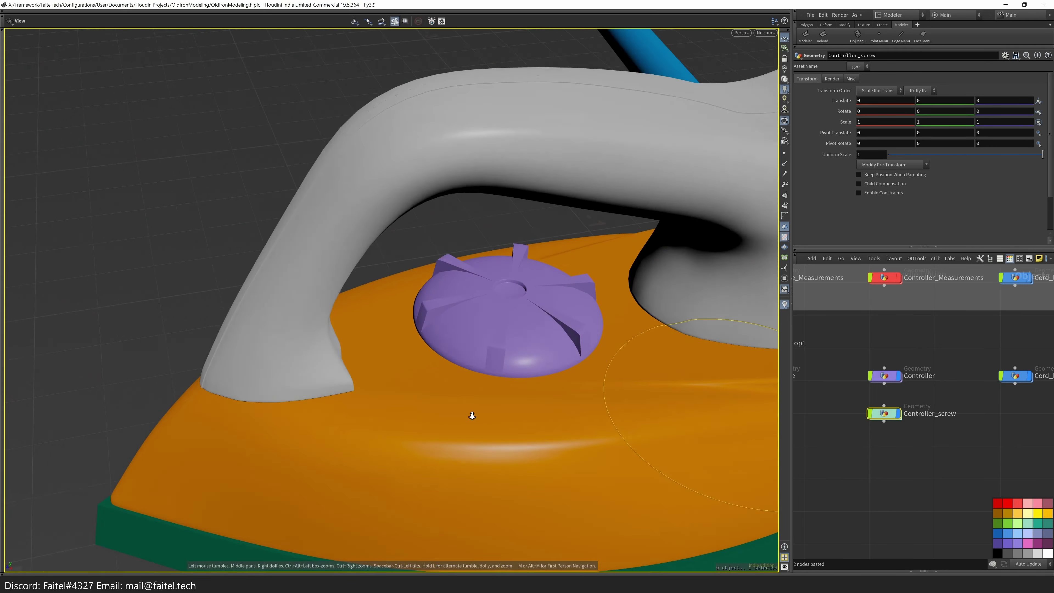
- Cut all the copied screw-building nodes inside Controller_screw
{"action": "double_click", "coordinate": [899, 409]}
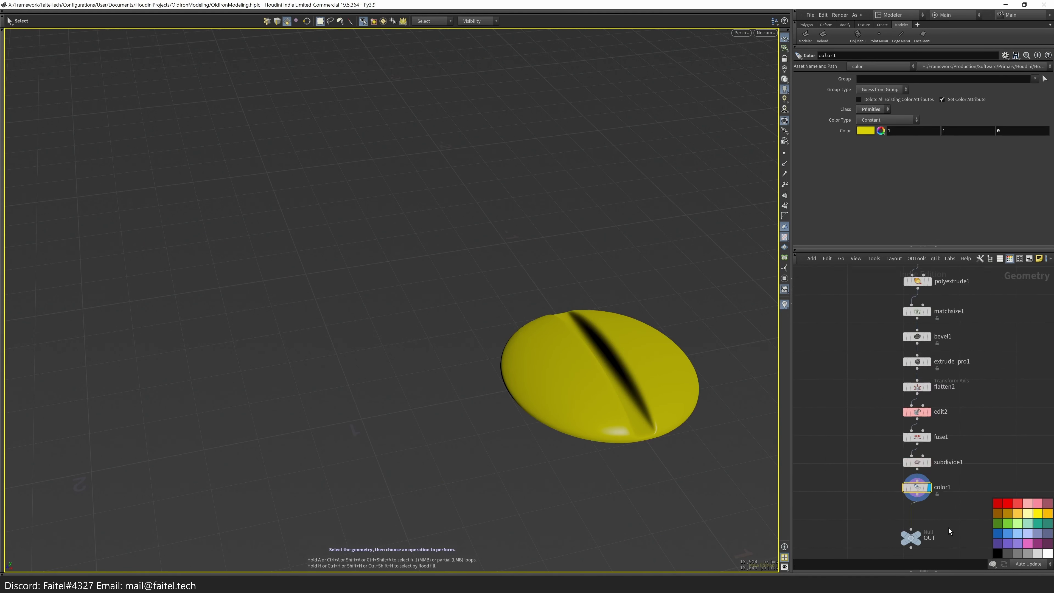
{"action": "left_click_drag", "start_coordinate": [949, 511], "coordinate": [864, 299]}
{"action": "key", "text": "ctrl+x"}
- Add an Object Merge node pulling in ../../Screw_base/OUT
{"action": "key", "text": "Tab"}
{"action": "type", "text": "object merge"}
{"action": "key", "text": "Return"}
{"action": "left_click", "coordinate": [886, 393]}
{"action": "left_click", "coordinate": [1034, 101]}
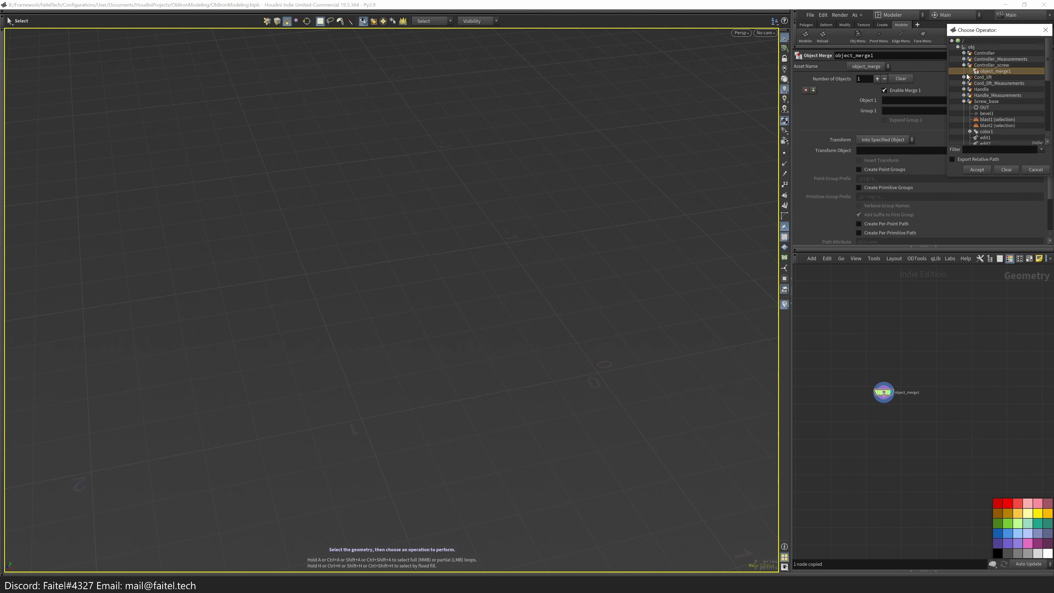
{"action": "left_click", "coordinate": [977, 169]}
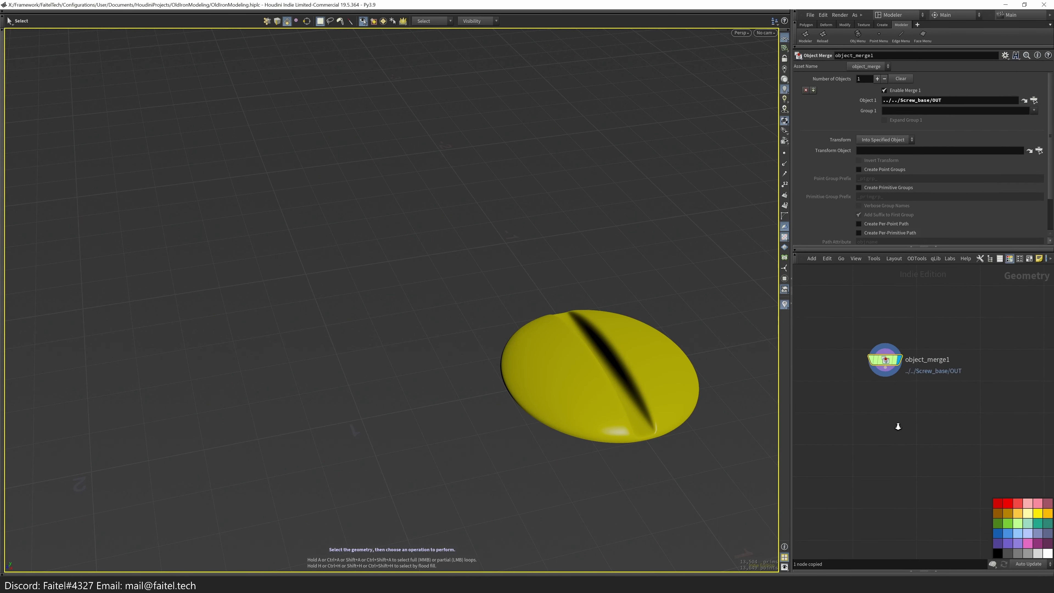
{"action": "scroll", "coordinate": [898, 426], "scroll_direction": "up", "scroll_amount": 2}
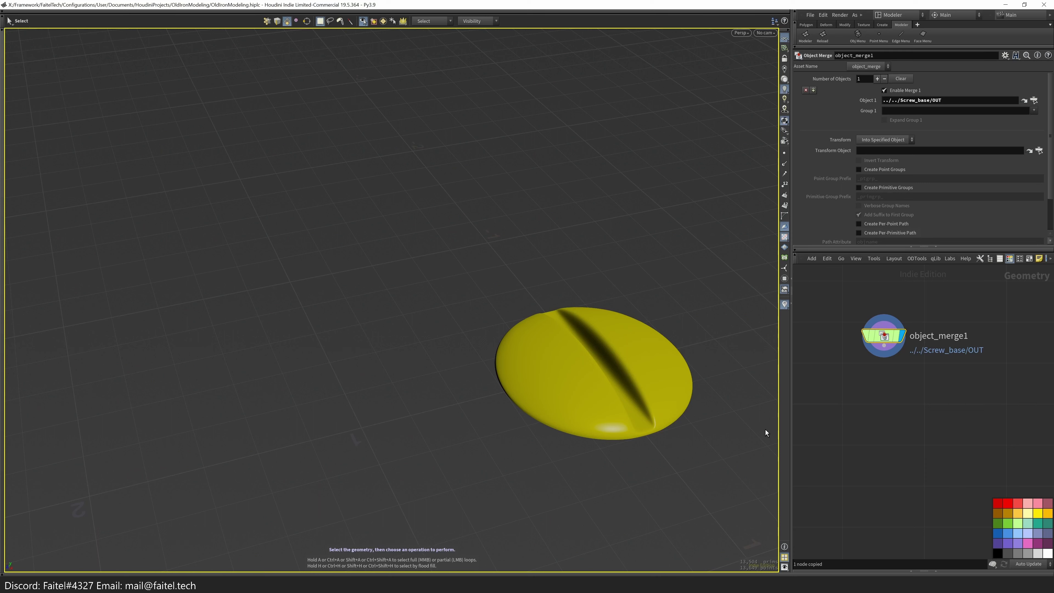
{"action": "key", "text": "u"}
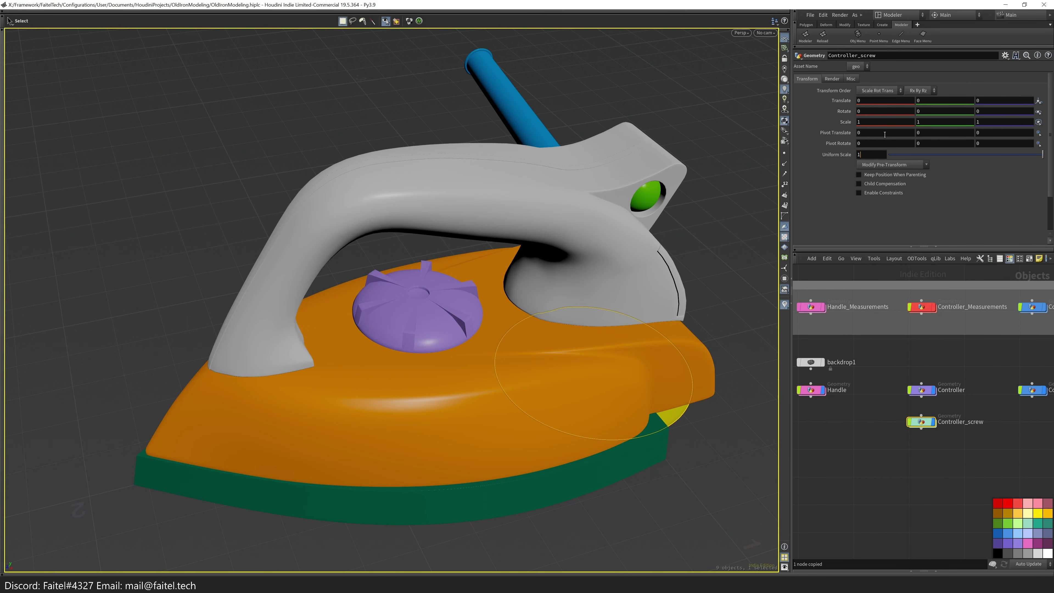
- Scale the yellow screw cap uniformly to 0.1 on the controller
{"action": "scroll", "coordinate": [681, 313], "scroll_direction": "up", "scroll_amount": 3}
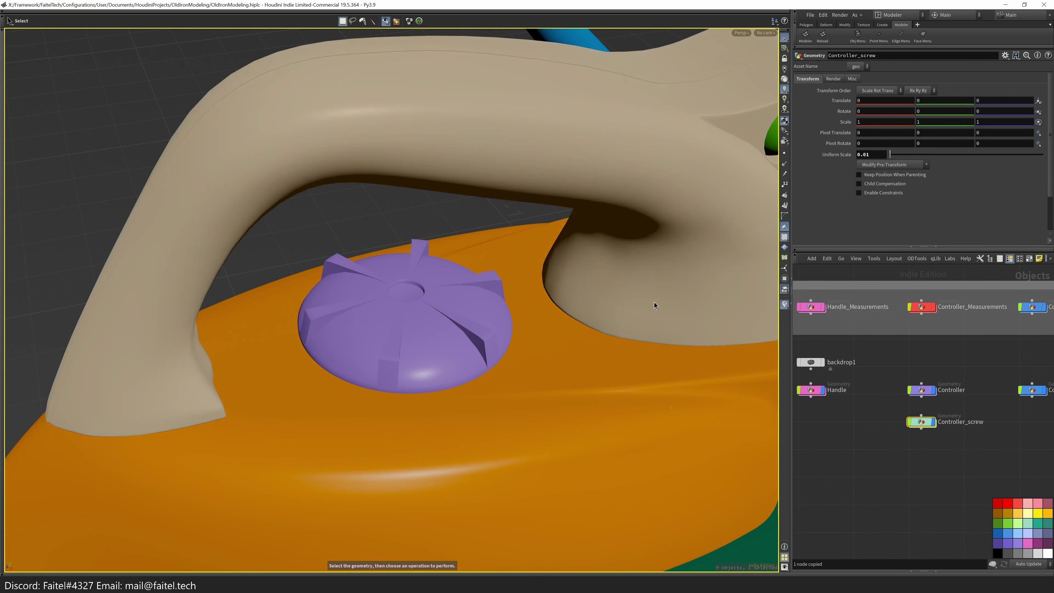
{"action": "key", "text": "Escape"}
{"action": "scroll", "coordinate": [509, 362], "scroll_direction": "down", "scroll_amount": 3}
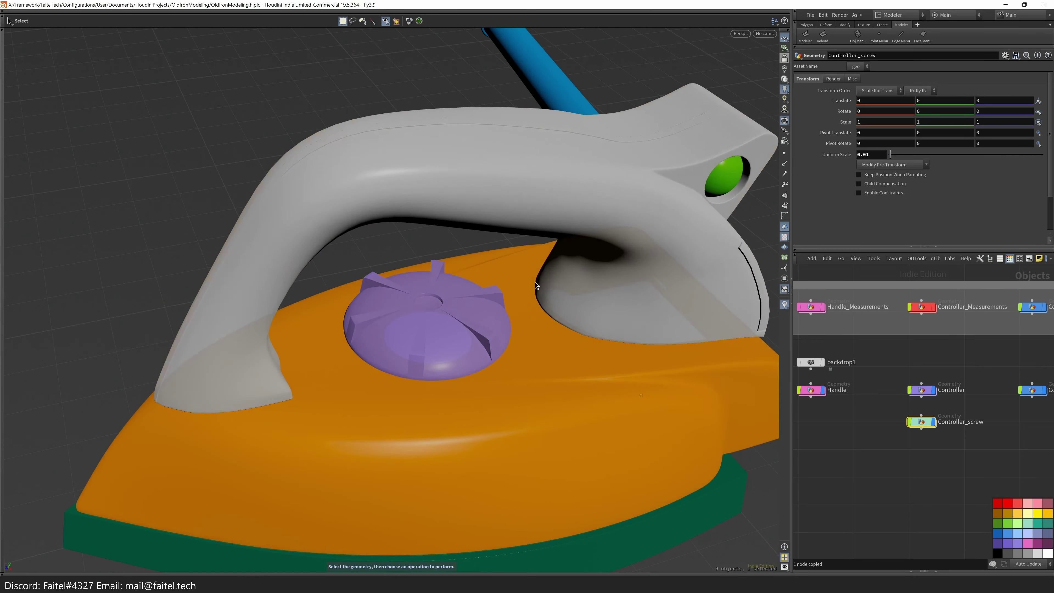
{"action": "left_click_drag", "start_coordinate": [542, 285], "coordinate": [536, 156]}
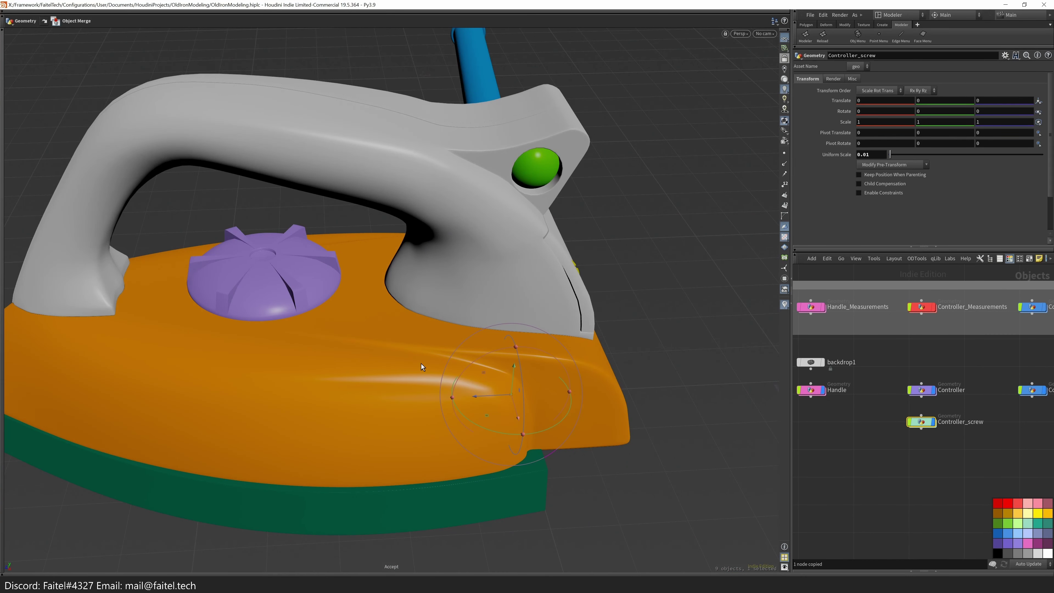
{"action": "scroll", "coordinate": [421, 364], "scroll_direction": "up", "scroll_amount": 5}
{"action": "scroll", "coordinate": [274, 345], "scroll_direction": "down", "scroll_amount": 3}
{"action": "left_click_drag", "start_coordinate": [274, 346], "coordinate": [327, 335], "text": "alt"}
{"action": "key", "text": "m"}
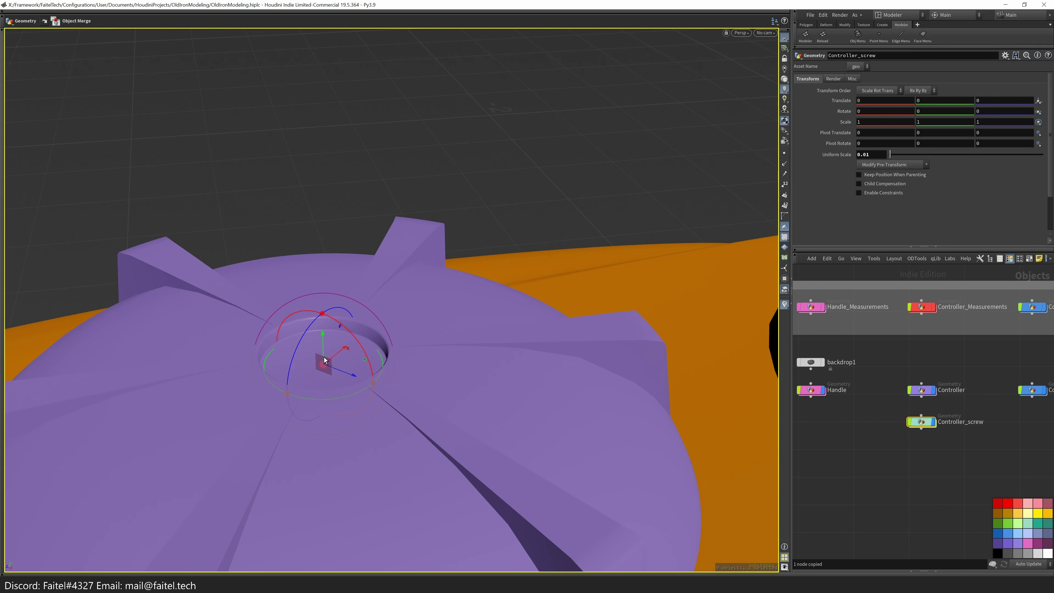
{"action": "key", "text": "Escape"}
{"action": "scroll", "coordinate": [193, 218], "scroll_direction": "down", "scroll_amount": 4}
{"action": "left_click_drag", "start_coordinate": [193, 219], "coordinate": [440, 443]}
{"action": "scroll", "coordinate": [620, 386], "scroll_direction": "up", "scroll_amount": 4}
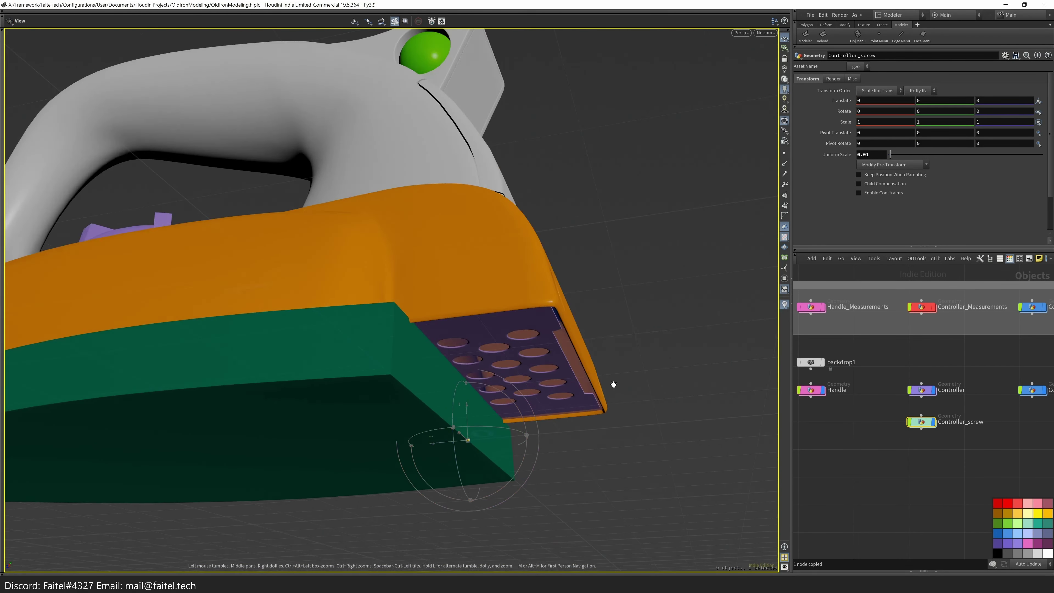
{"action": "scroll", "coordinate": [620, 386], "scroll_direction": "up", "scroll_amount": 5}
{"action": "key", "text": "Return"}
{"action": "key", "text": "Escape"}
{"action": "scroll", "coordinate": [308, 430], "scroll_direction": "down", "scroll_amount": 3}
{"action": "left_click_drag", "start_coordinate": [308, 431], "coordinate": [398, 220]}
{"action": "scroll", "coordinate": [438, 209], "scroll_direction": "up", "scroll_amount": 4}
- Undo a trial rotation and snap the screw onto the purple knob's centre
{"action": "key", "text": "r"}
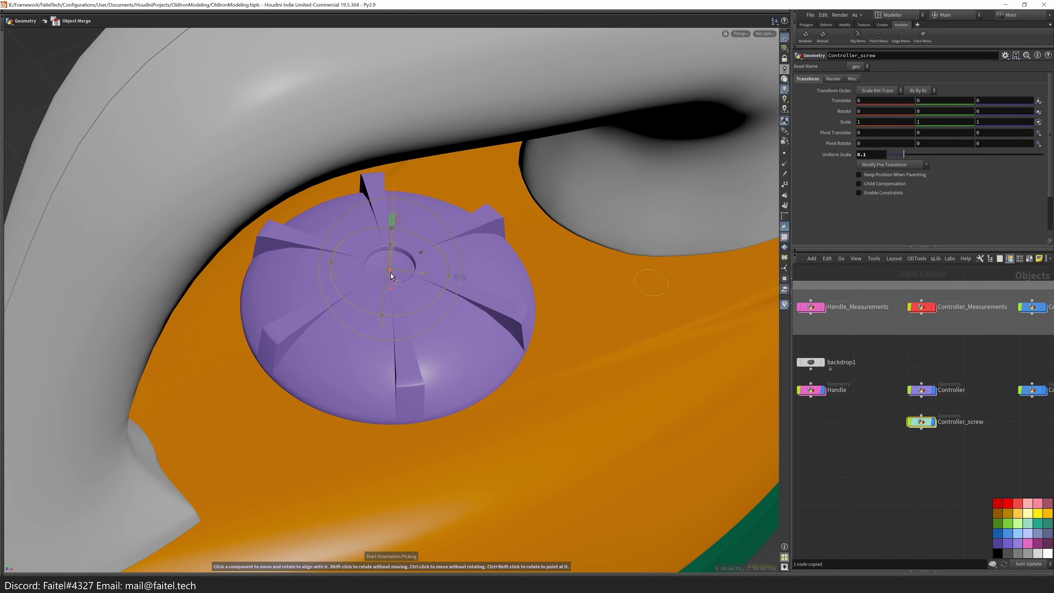
{"action": "key", "text": "ctrl+z"}
{"action": "key", "text": "Escape"}
{"action": "scroll", "coordinate": [608, 330], "scroll_direction": "down", "scroll_amount": 3}
{"action": "left_click_drag", "start_coordinate": [608, 330], "coordinate": [443, 401]}
{"action": "scroll", "coordinate": [442, 401], "scroll_direction": "down", "scroll_amount": 3}
{"action": "key", "text": "r"}
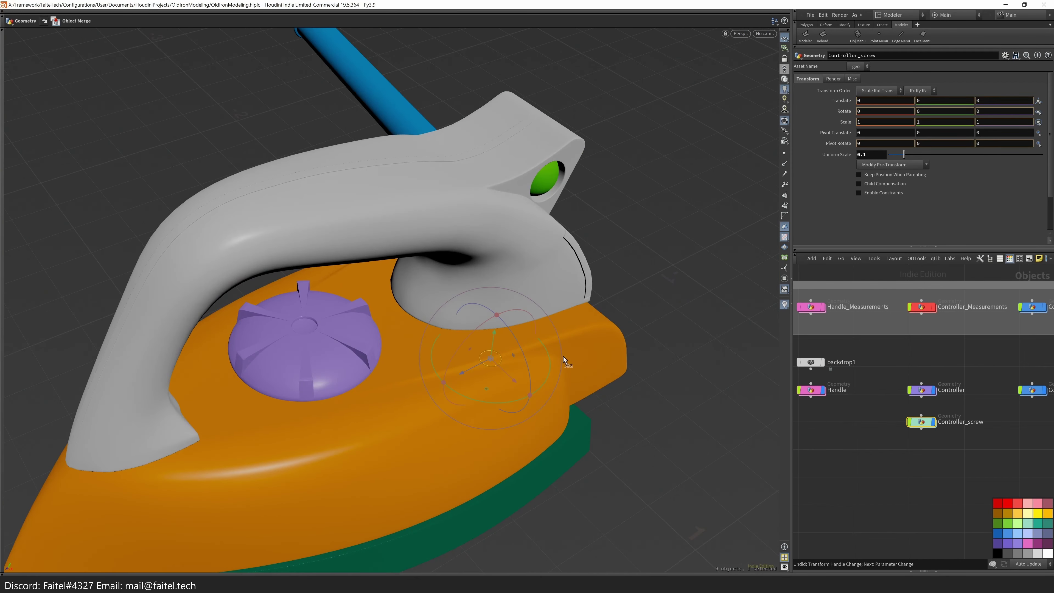
{"action": "scroll", "coordinate": [550, 272], "scroll_direction": "down", "scroll_amount": 2}
{"action": "left_click_drag", "start_coordinate": [491, 359], "coordinate": [503, 411], "text": "alt"}
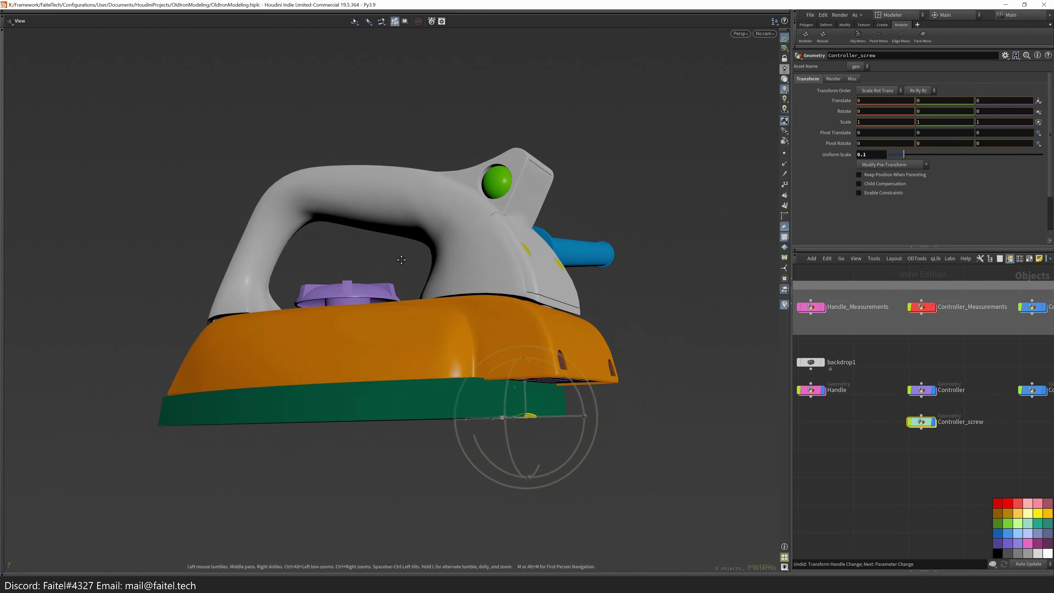
{"action": "scroll", "coordinate": [516, 414], "scroll_direction": "up", "scroll_amount": 5}
{"action": "scroll", "coordinate": [474, 378], "scroll_direction": "down", "scroll_amount": 2}
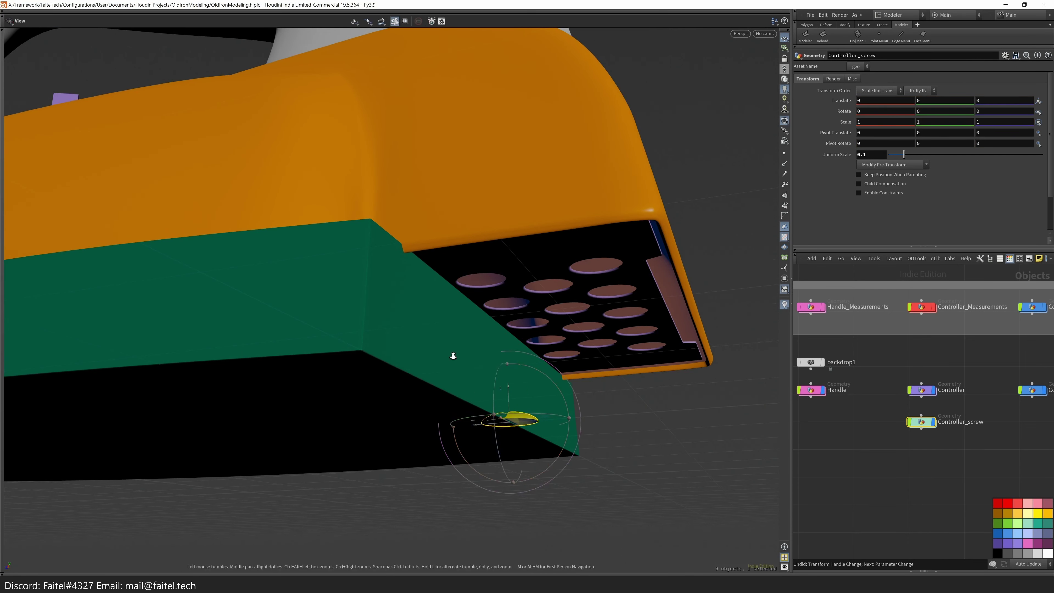
{"action": "key", "text": "Escape"}
{"action": "left_click_drag", "start_coordinate": [452, 358], "coordinate": [366, 308]}
{"action": "scroll", "coordinate": [366, 309], "scroll_direction": "up", "scroll_amount": 3}
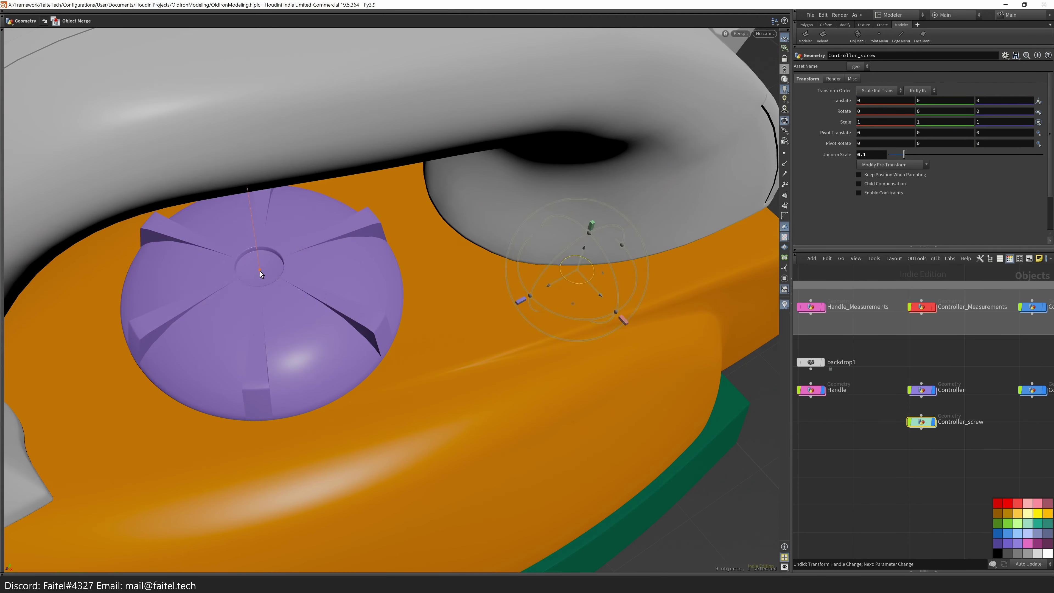
{"action": "scroll", "coordinate": [261, 271], "scroll_direction": "up", "scroll_amount": 3}
{"action": "left_click_drag", "start_coordinate": [260, 271], "coordinate": [390, 264]}
{"action": "scroll", "coordinate": [390, 264], "scroll_direction": "up", "scroll_amount": 3}
- Nudge the cap up, lower its Y scale, and freeze the transform into geometry
{"action": "key", "text": "Return"}
{"action": "key", "text": "q"}
{"action": "left_click_drag", "start_coordinate": [452, 331], "coordinate": [455, 329]}
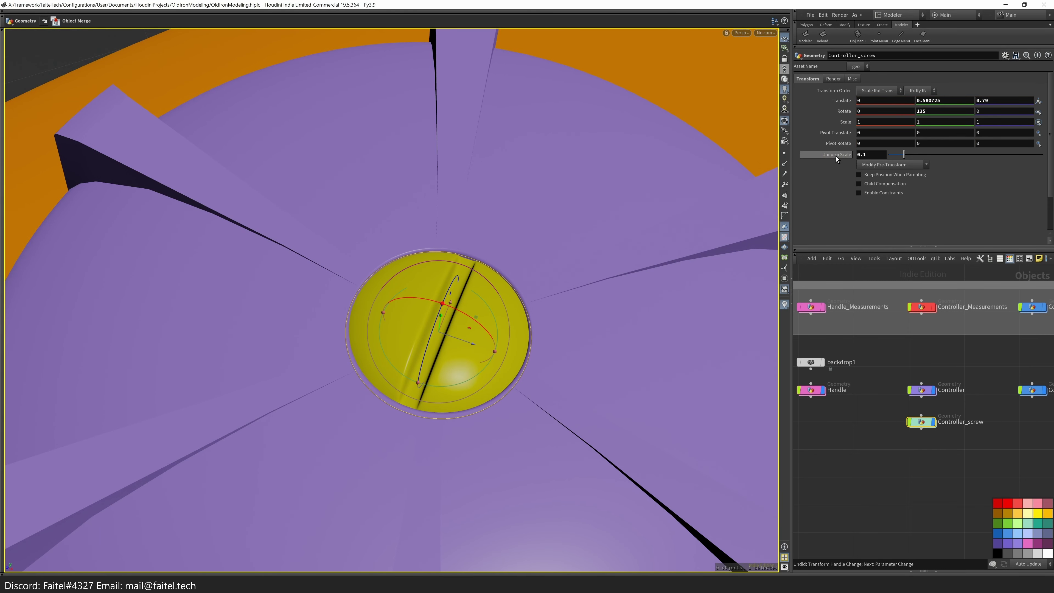
{"action": "key", "text": "space+2"}
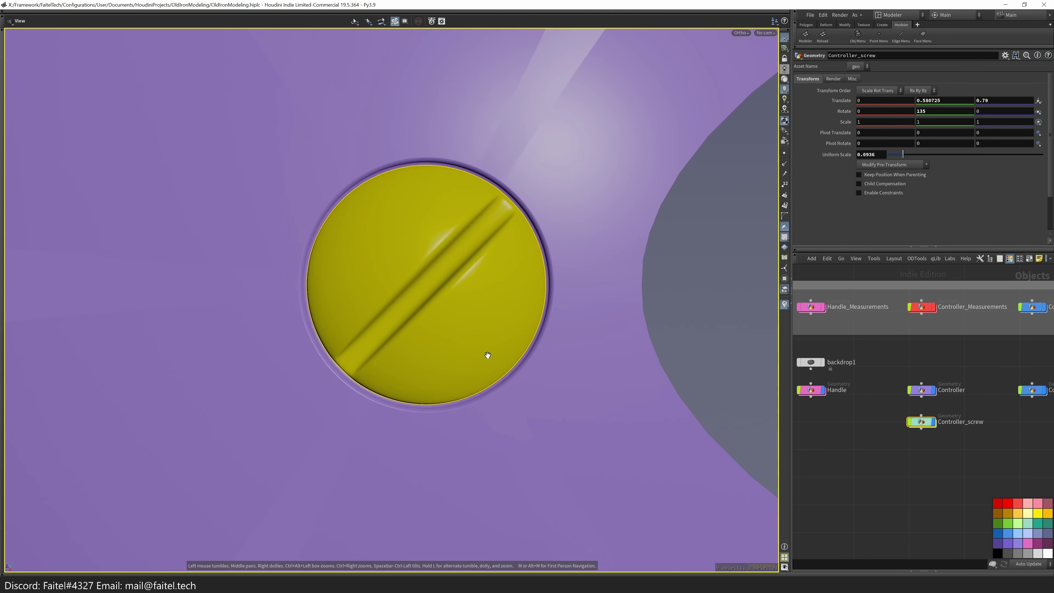
{"action": "middle_click_drag", "start_coordinate": [851, 192], "coordinate": [851, 193]}
{"action": "left_click_drag", "start_coordinate": [485, 337], "coordinate": [445, 248], "text": "alt"}
{"action": "left_click_drag", "start_coordinate": [470, 327], "coordinate": [469, 335]}
{"action": "left_click_drag", "start_coordinate": [469, 334], "coordinate": [465, 305], "text": "alt"}
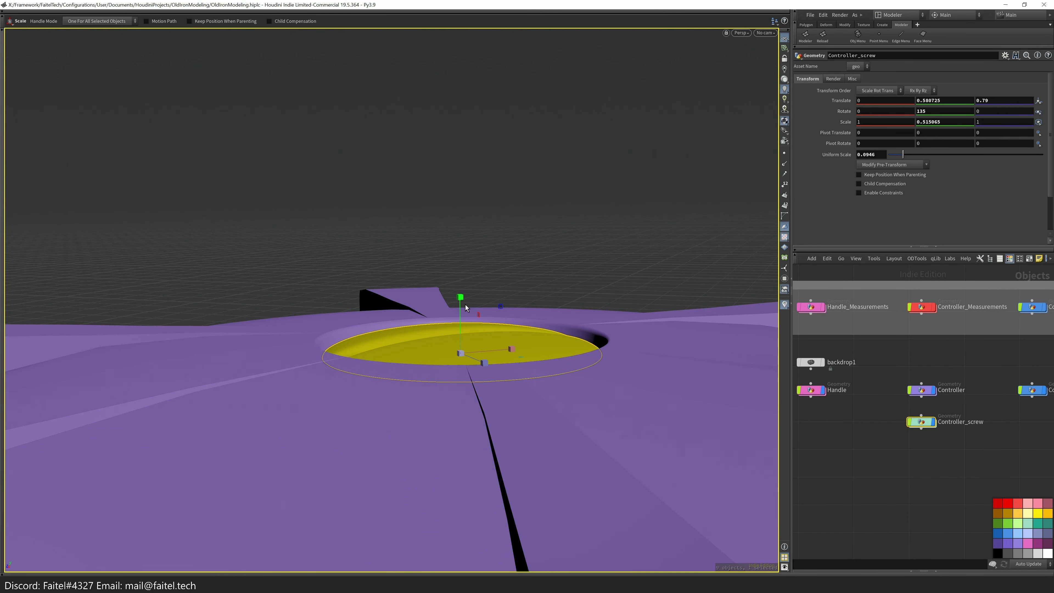
{"action": "key", "text": "space+2"}
{"action": "left_click_drag", "start_coordinate": [464, 298], "coordinate": [464, 303]}
{"action": "left_click_drag", "start_coordinate": [463, 303], "coordinate": [541, 449], "text": "alt"}
{"action": "key", "text": "grave"}
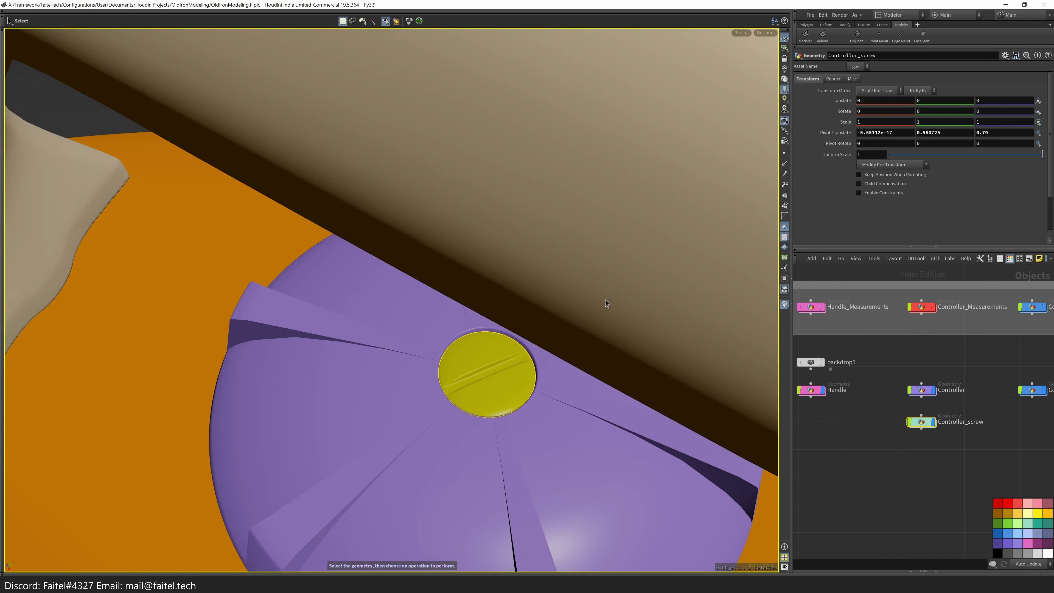
{"action": "double_click", "coordinate": [924, 426]}
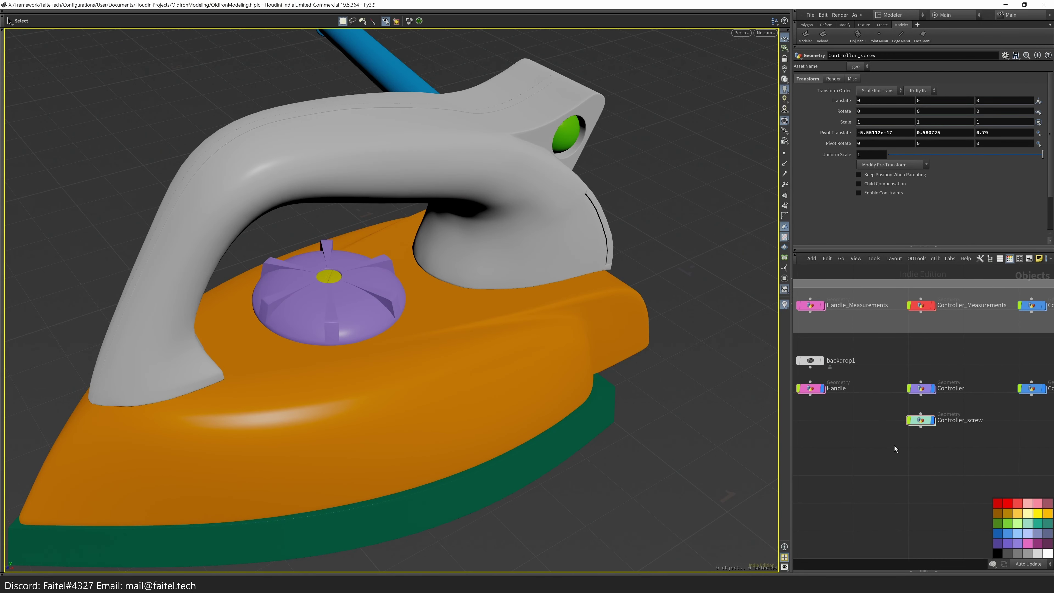
- Inspect the handle's thickness1, visibility3, display_merge2 and extrude_pro1 stages
{"action": "key", "text": "Escape"}
{"action": "left_click_drag", "start_coordinate": [478, 332], "coordinate": [532, 341]}
{"action": "scroll", "coordinate": [548, 344], "scroll_direction": "up", "scroll_amount": 3}
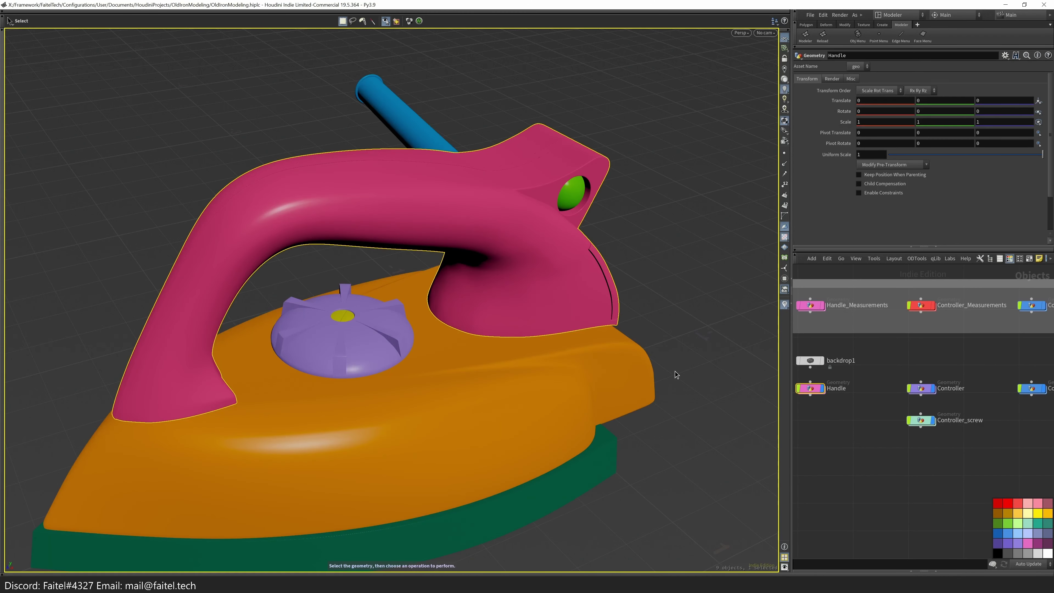
{"action": "left_click_drag", "start_coordinate": [675, 372], "coordinate": [500, 331]}
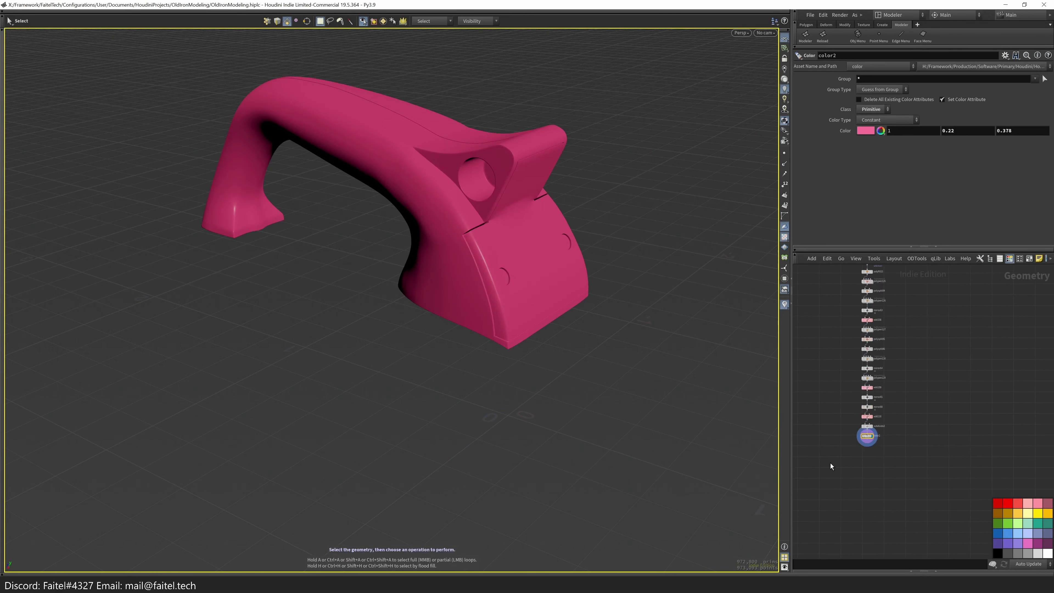
{"action": "scroll", "coordinate": [872, 436], "scroll_direction": "up", "scroll_amount": 5}
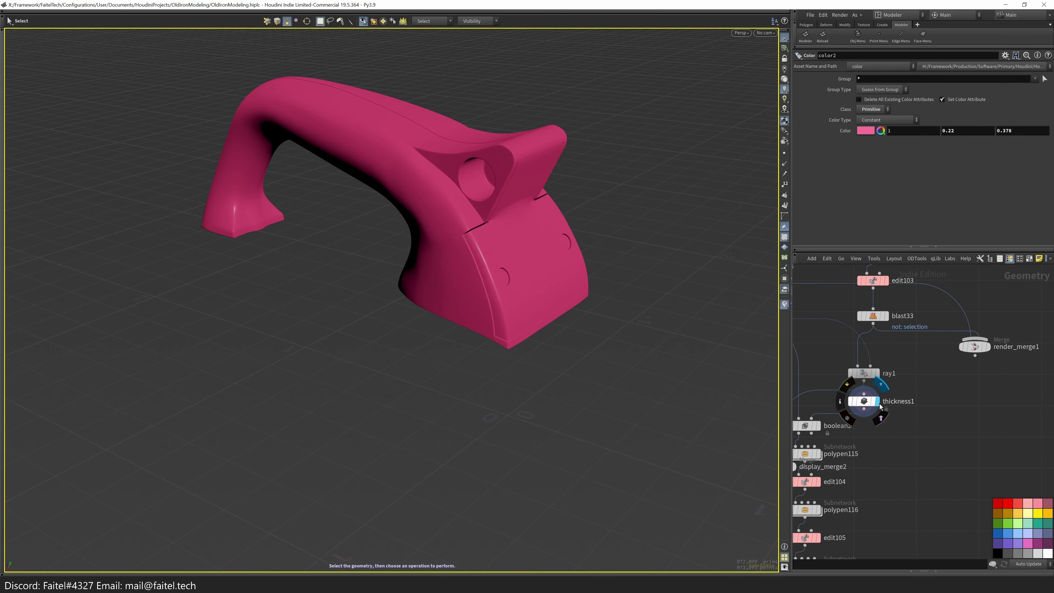
{"action": "left_click", "coordinate": [881, 407]}
{"action": "scroll", "coordinate": [890, 537], "scroll_direction": "down", "scroll_amount": 5}
{"action": "scroll", "coordinate": [895, 446], "scroll_direction": "up", "scroll_amount": 5}
{"action": "left_click", "coordinate": [881, 423]}
{"action": "scroll", "coordinate": [880, 423], "scroll_direction": "down", "scroll_amount": 5}
{"action": "scroll", "coordinate": [859, 418], "scroll_direction": "up", "scroll_amount": 5}
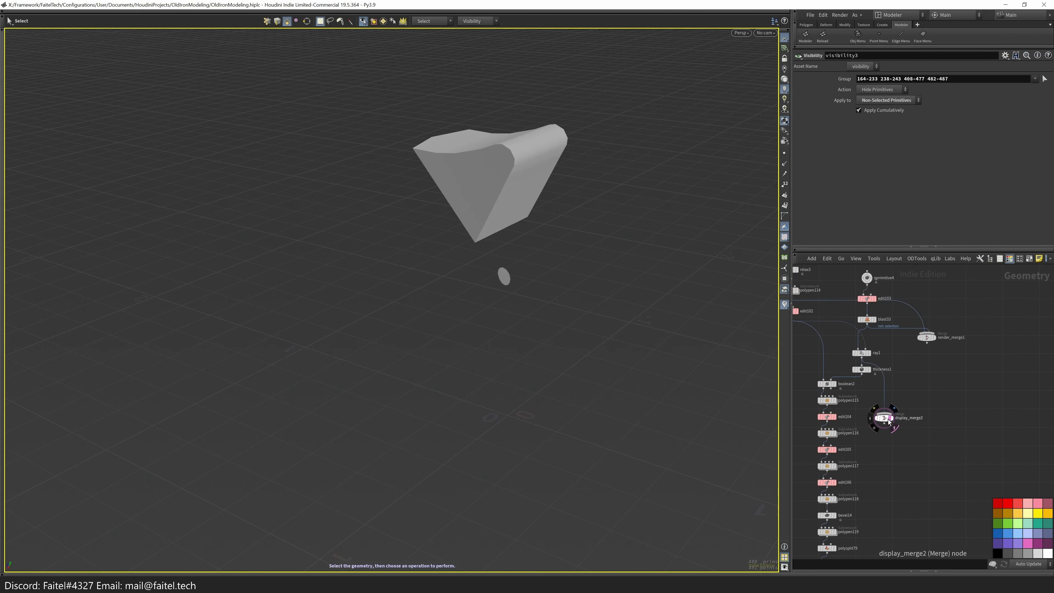
{"action": "left_click", "coordinate": [888, 421]}
{"action": "scroll", "coordinate": [868, 456], "scroll_direction": "down", "scroll_amount": 5}
{"action": "scroll", "coordinate": [877, 491], "scroll_direction": "up", "scroll_amount": 5}
{"action": "scroll", "coordinate": [902, 480], "scroll_direction": "up", "scroll_amount": 3}
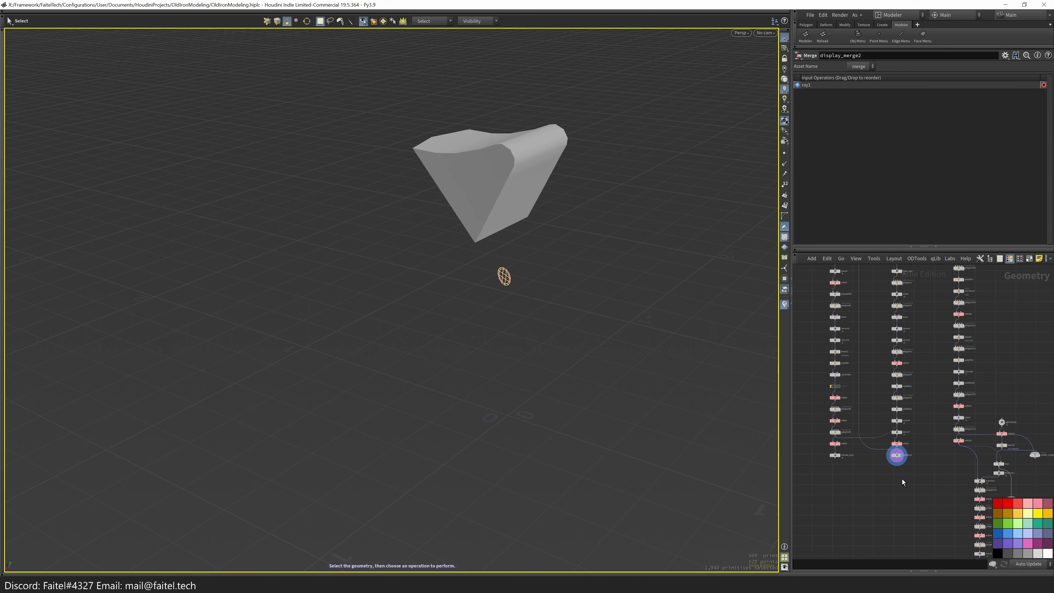
{"action": "left_click", "coordinate": [902, 481]}
{"action": "left_click", "coordinate": [920, 308]}
{"action": "scroll", "coordinate": [897, 421], "scroll_direction": "down", "scroll_amount": 5}
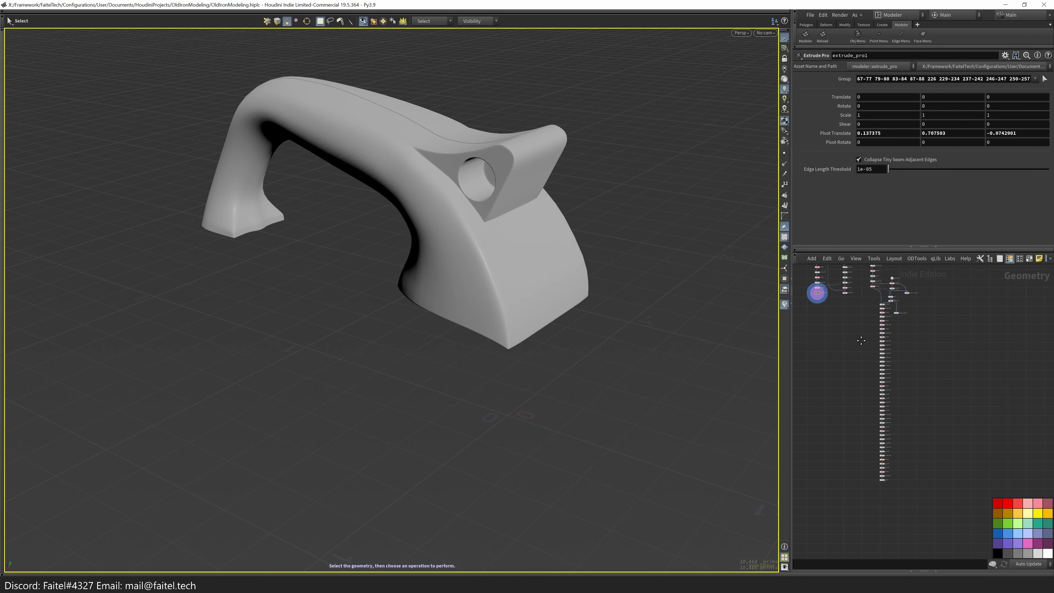
{"action": "scroll", "coordinate": [934, 456], "scroll_direction": "up", "scroll_amount": 5}
- Inspect the color2 handle, color1 shell, and thickness2 and thickness1 blocks
{"action": "left_click", "coordinate": [962, 470]}
{"action": "scroll", "coordinate": [876, 432], "scroll_direction": "down", "scroll_amount": 5}
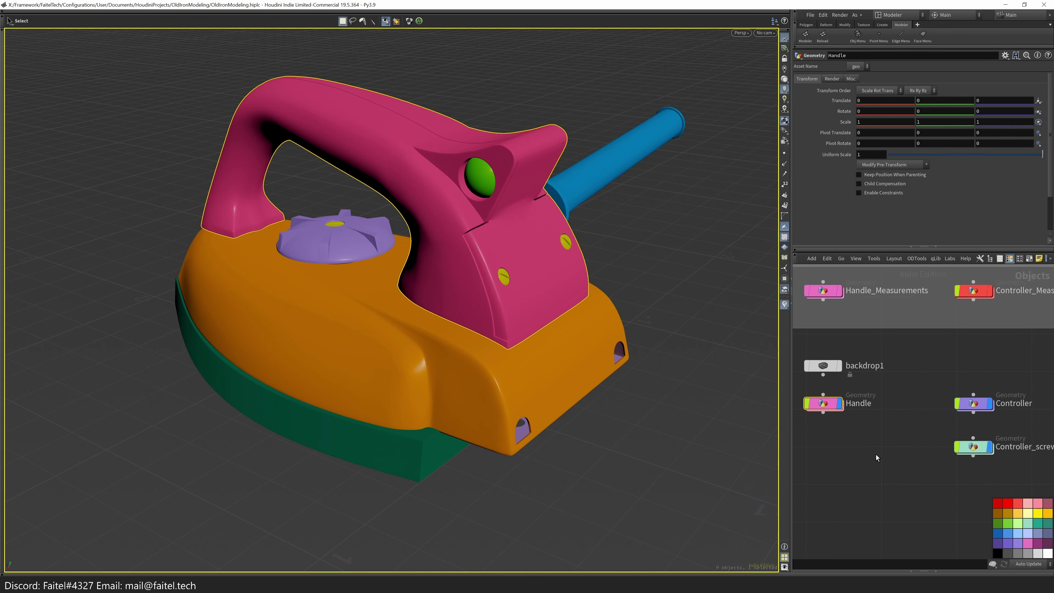
{"action": "left_click", "coordinate": [888, 374]}
{"action": "scroll", "coordinate": [847, 324], "scroll_direction": "up", "scroll_amount": 4}
{"action": "scroll", "coordinate": [847, 324], "scroll_direction": "down", "scroll_amount": 5}
{"action": "scroll", "coordinate": [887, 478], "scroll_direction": "up", "scroll_amount": 4}
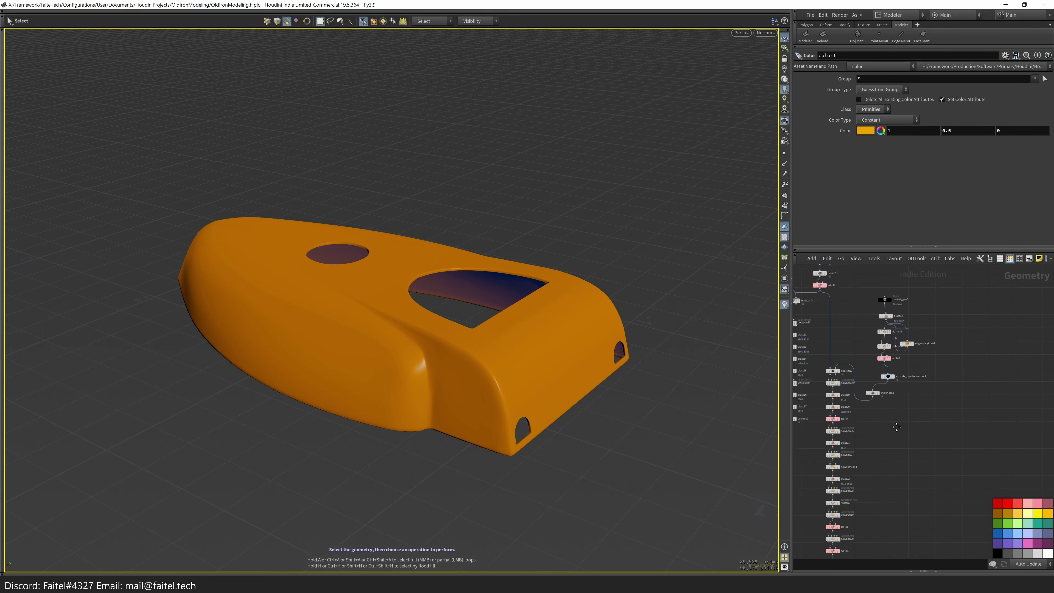
{"action": "left_click", "coordinate": [907, 452]}
{"action": "scroll", "coordinate": [907, 452], "scroll_direction": "down", "scroll_amount": 5}
{"action": "scroll", "coordinate": [848, 349], "scroll_direction": "up", "scroll_amount": 4}
{"action": "left_click", "coordinate": [847, 349]}
{"action": "scroll", "coordinate": [864, 389], "scroll_direction": "down", "scroll_amount": 5}
{"action": "scroll", "coordinate": [888, 444], "scroll_direction": "up", "scroll_amount": 3}
{"action": "scroll", "coordinate": [853, 436], "scroll_direction": "down", "scroll_amount": 3}
{"action": "scroll", "coordinate": [883, 400], "scroll_direction": "up", "scroll_amount": 4}
{"action": "scroll", "coordinate": [887, 469], "scroll_direction": "down", "scroll_amount": 3}
{"action": "scroll", "coordinate": [874, 457], "scroll_direction": "up", "scroll_amount": 4}
- Select mirror35 and box-select the whole node chain building the grey bumpers
{"action": "left_click", "coordinate": [865, 452]}
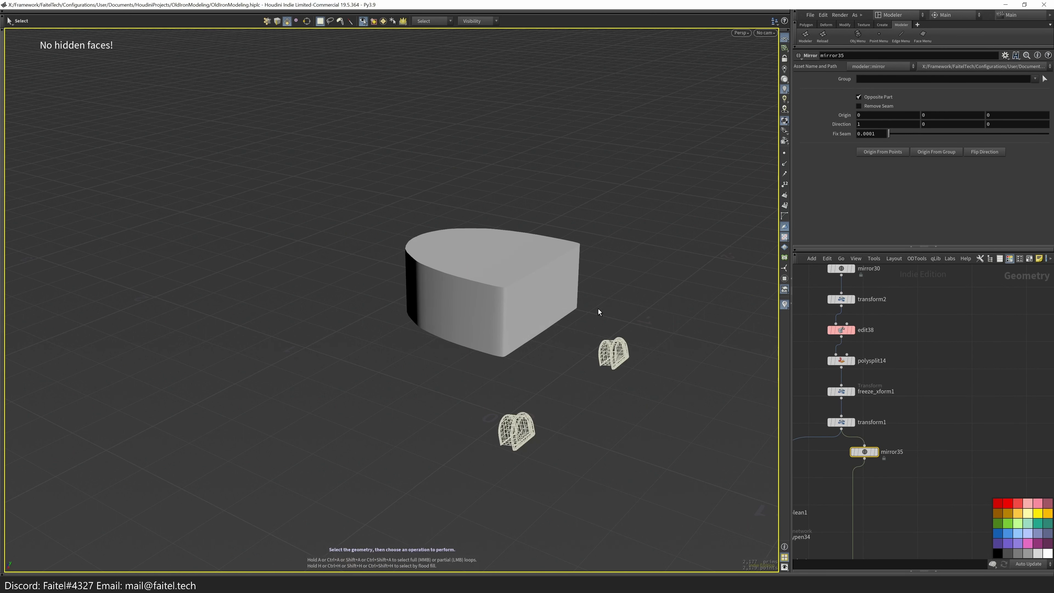
{"action": "scroll", "coordinate": [907, 494], "scroll_direction": "down", "scroll_amount": 4}
{"action": "scroll", "coordinate": [907, 493], "scroll_direction": "down", "scroll_amount": 4}
{"action": "scroll", "coordinate": [905, 361], "scroll_direction": "up", "scroll_amount": 5}
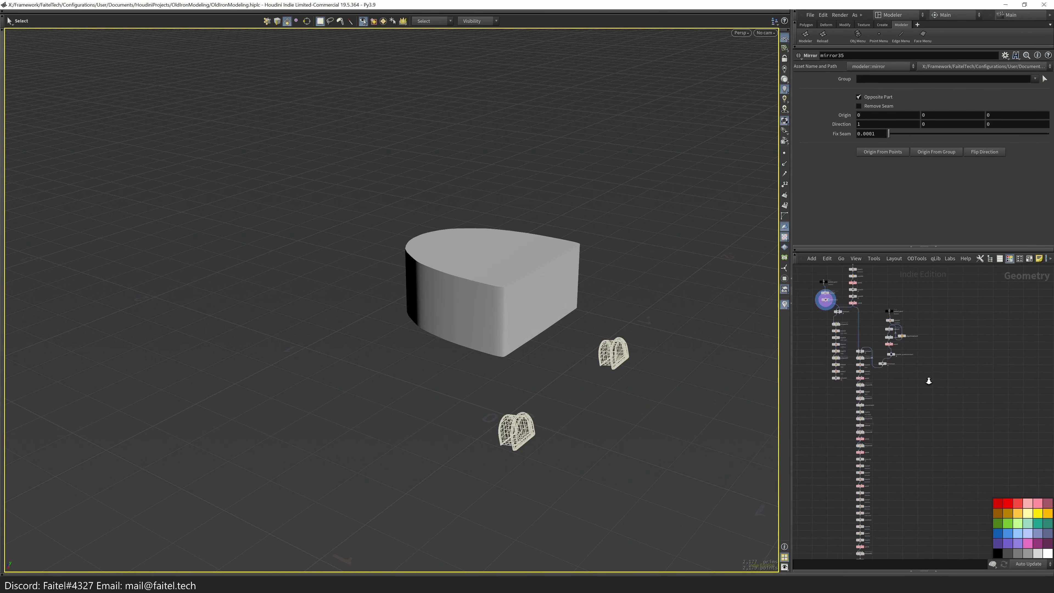
{"action": "left_click", "coordinate": [893, 376]}
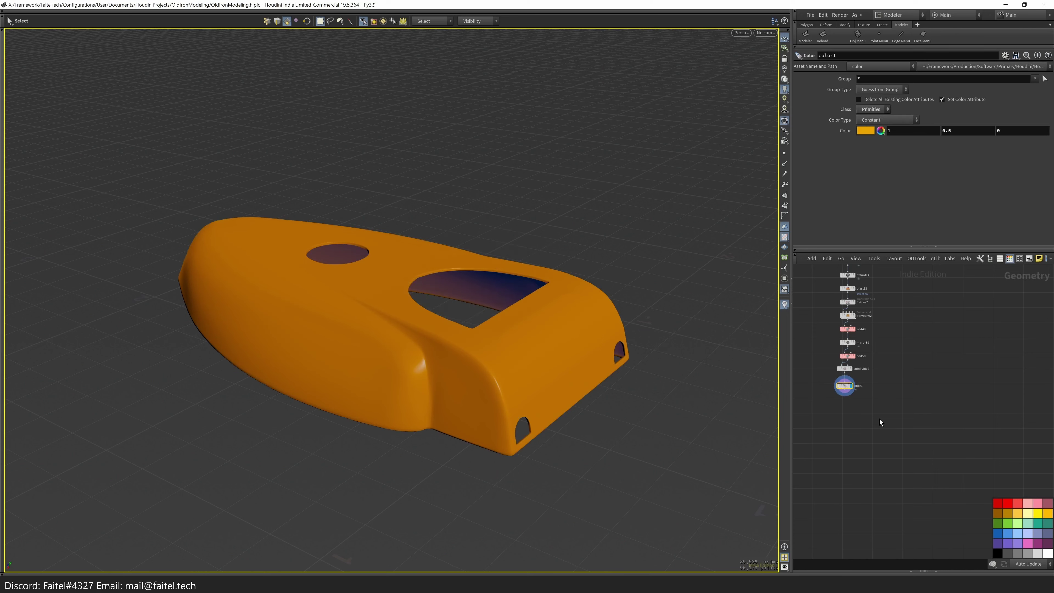
{"action": "scroll", "coordinate": [869, 413], "scroll_direction": "up", "scroll_amount": 4}
{"action": "left_click", "coordinate": [841, 490]}
{"action": "scroll", "coordinate": [876, 495], "scroll_direction": "down", "scroll_amount": 4}
{"action": "left_click_drag", "start_coordinate": [902, 503], "coordinate": [887, 343]}
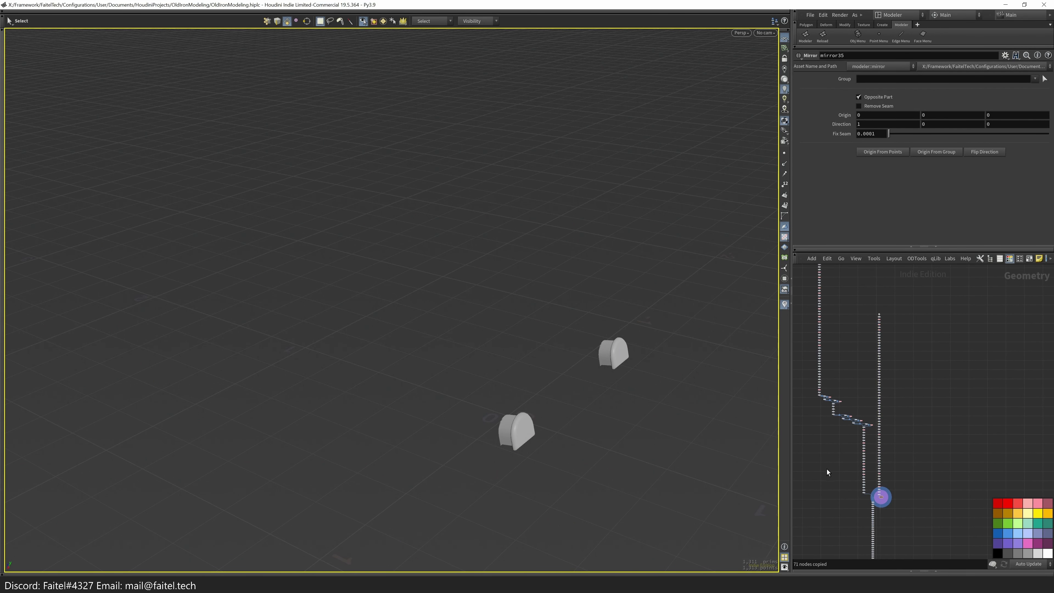
{"action": "key", "text": "u"}
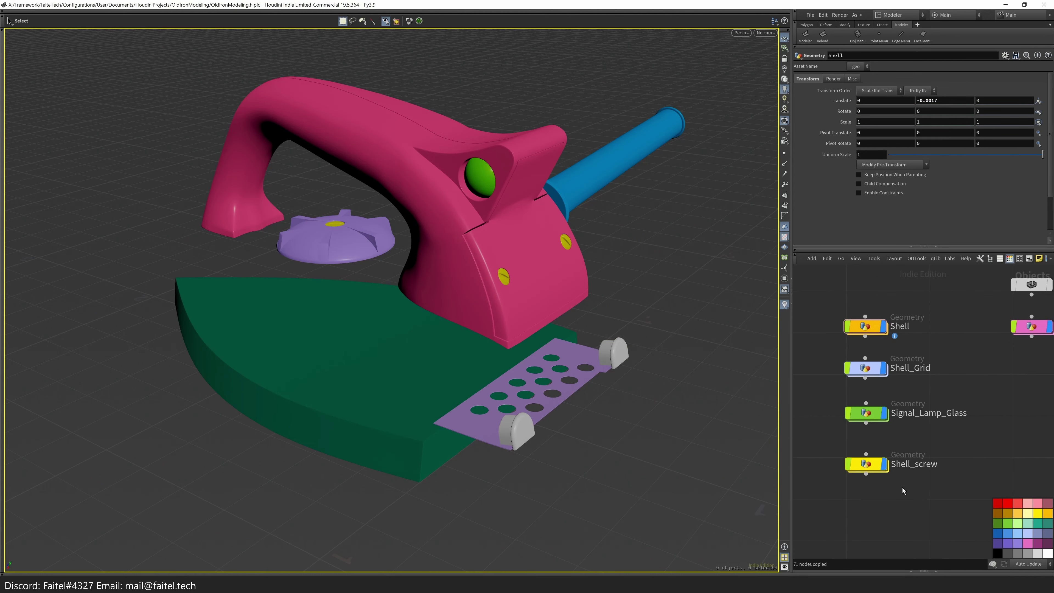
- Add a new geo1 object and paste the copied bumper nodes into it
{"action": "double_click", "coordinate": [870, 319]}
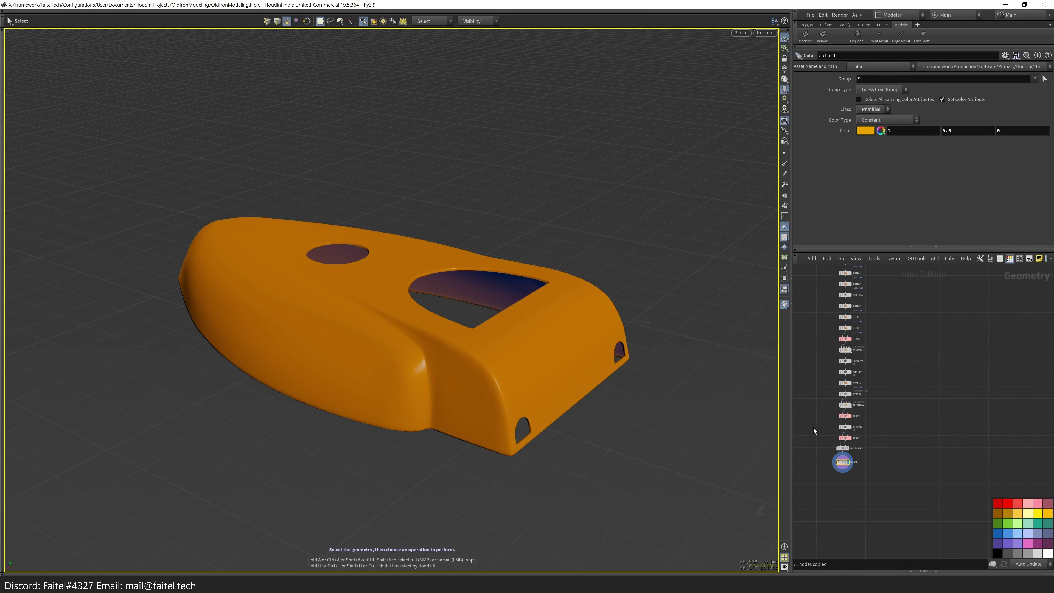
{"action": "key", "text": "u"}
{"action": "key", "text": "Tab"}
{"action": "type", "text": "geo"}
{"action": "key", "text": "Return"}
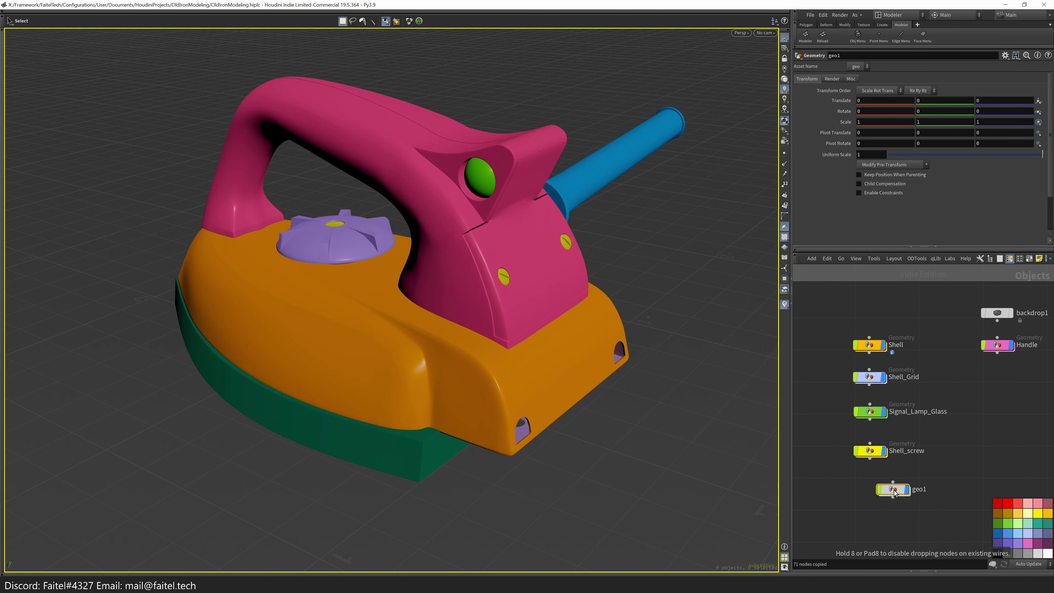
{"action": "key", "text": "i"}
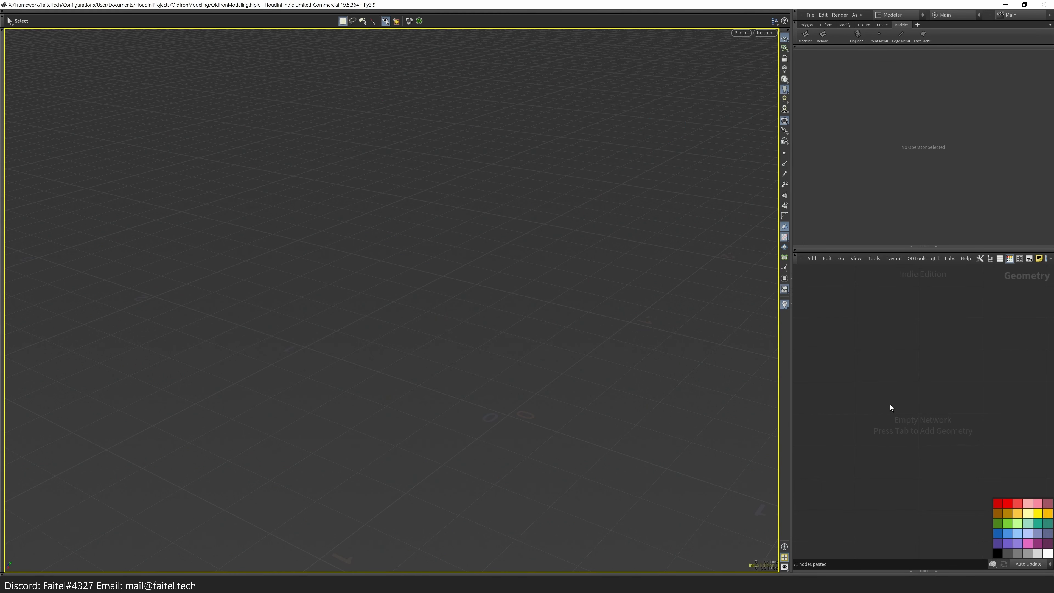
{"action": "key", "text": "ctrl+v"}
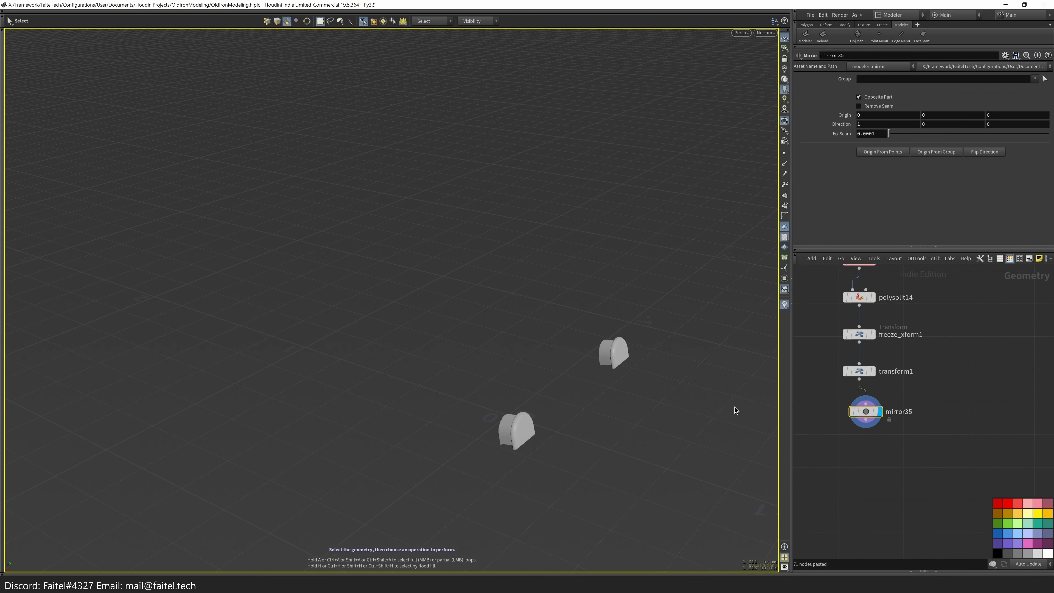
- Check the pasted grey bumper pieces inside geo1, then view the iron from the top
{"action": "key", "text": "u"}
{"action": "scroll", "coordinate": [564, 381], "scroll_direction": "up", "scroll_amount": 10}
{"action": "scroll", "coordinate": [564, 381], "scroll_direction": "down", "scroll_amount": 10}
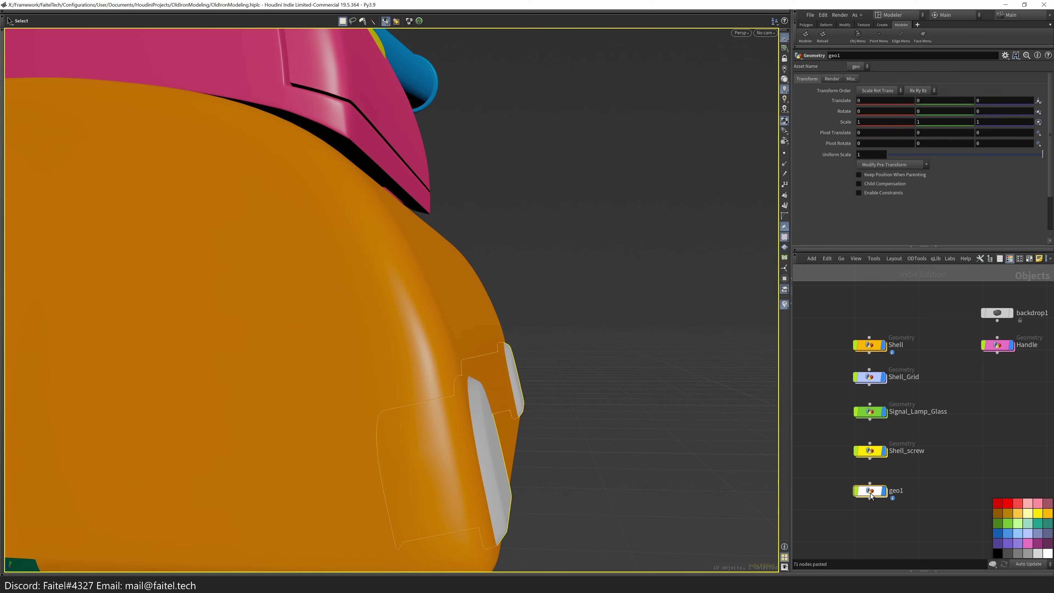
{"action": "key", "text": "i"}
{"action": "left_click", "coordinate": [477, 454]}
{"action": "key", "text": "u"}
{"action": "key", "text": "space+2"}
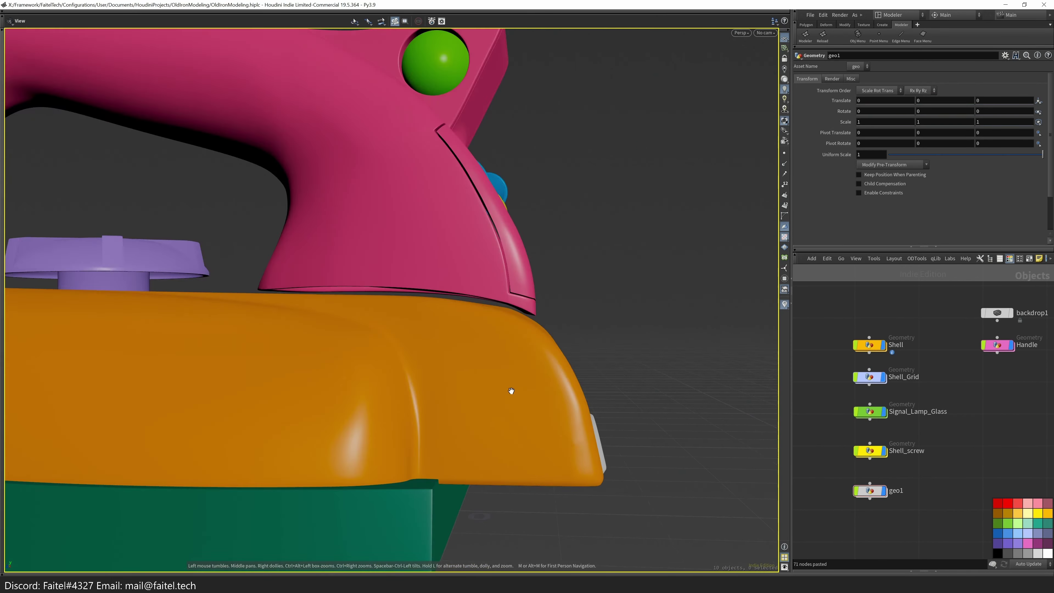
- Select all Shell primitives and shrink them slightly with an Edit scale
{"action": "key", "text": "i"}
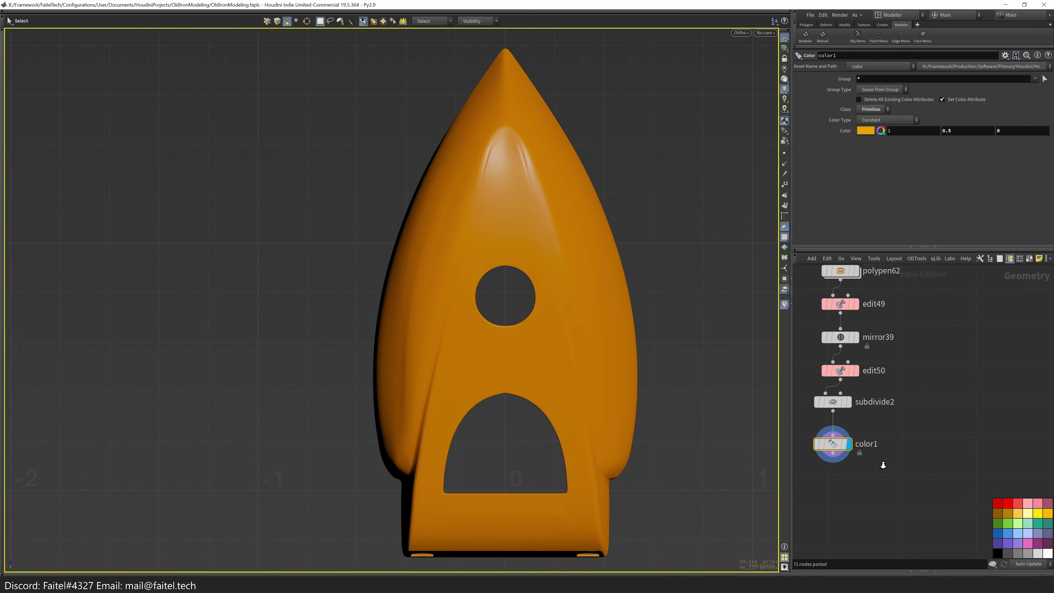
{"action": "key", "text": "n"}
{"action": "key", "text": "e"}
{"action": "left_click_drag", "start_coordinate": [605, 383], "coordinate": [493, 342], "text": "alt"}
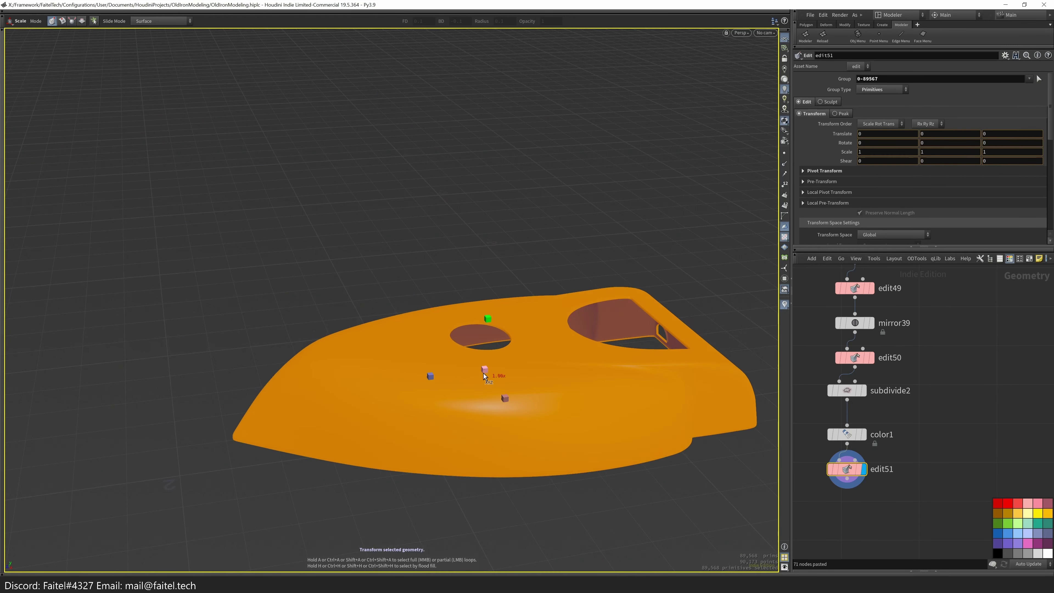
{"action": "key", "text": "u"}
{"action": "key", "text": "space+3"}
{"action": "left_click_drag", "start_coordinate": [554, 337], "coordinate": [407, 369]}
{"action": "right_click_drag", "start_coordinate": [407, 370], "coordinate": [623, 477]}
{"action": "left_click", "coordinate": [870, 490]}
{"action": "key", "text": "s"}
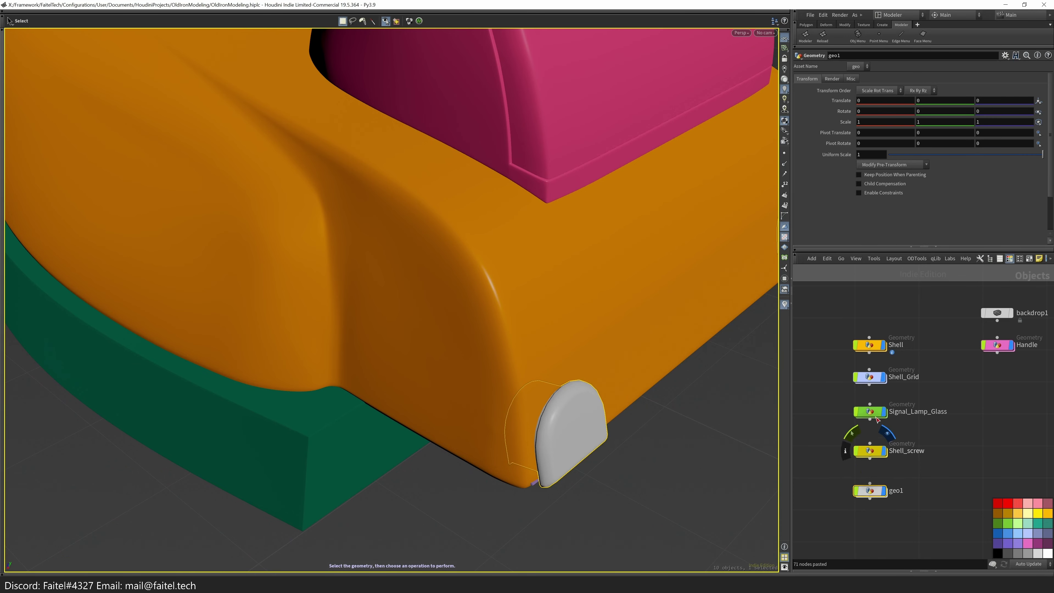
- Set the shell edit's scale to 0.99 on all three axes and check the fit
{"action": "double_click", "coordinate": [872, 495]}
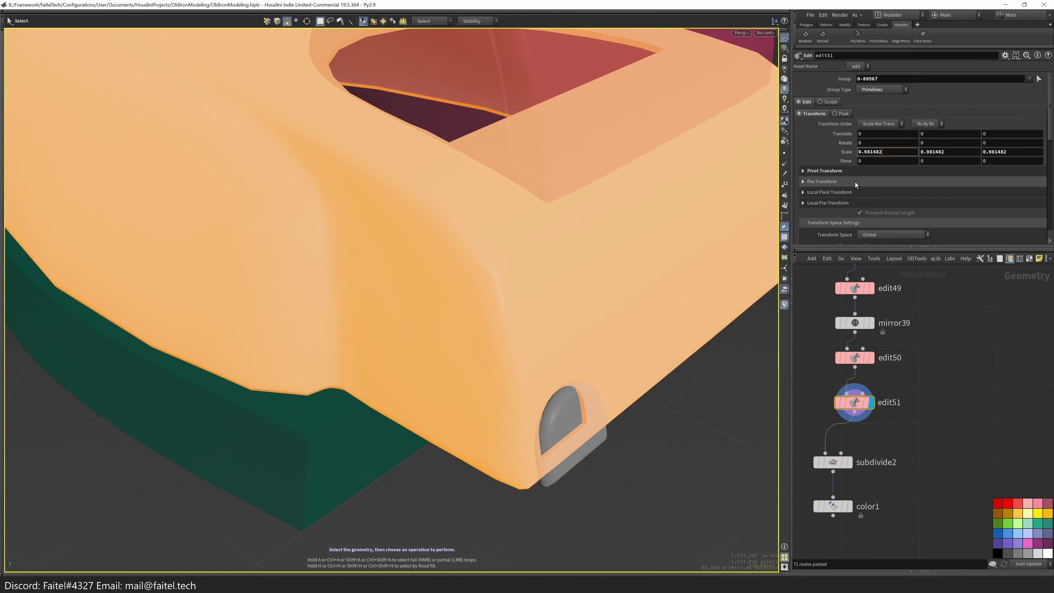
{"action": "key", "text": "ctrl+a"}
{"action": "type", "text": "0.99"}
{"action": "key", "text": "Tab"}
{"action": "type", "text": "0.99"}
{"action": "key", "text": "Tab"}
{"action": "type", "text": "0.99"}
{"action": "key", "text": "Return"}
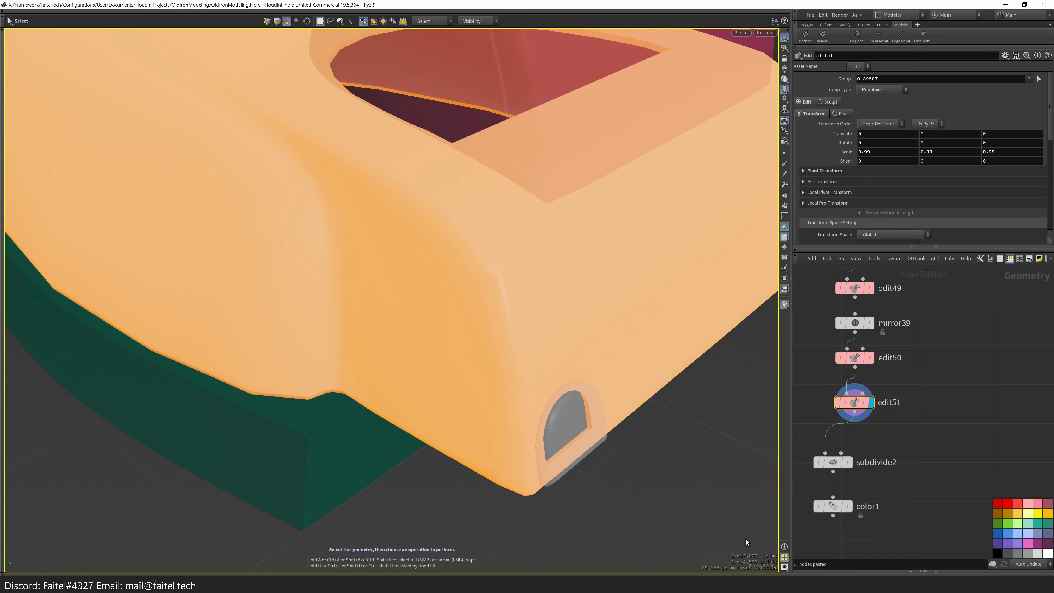
{"action": "scroll", "coordinate": [647, 440], "scroll_direction": "down", "scroll_amount": 5}
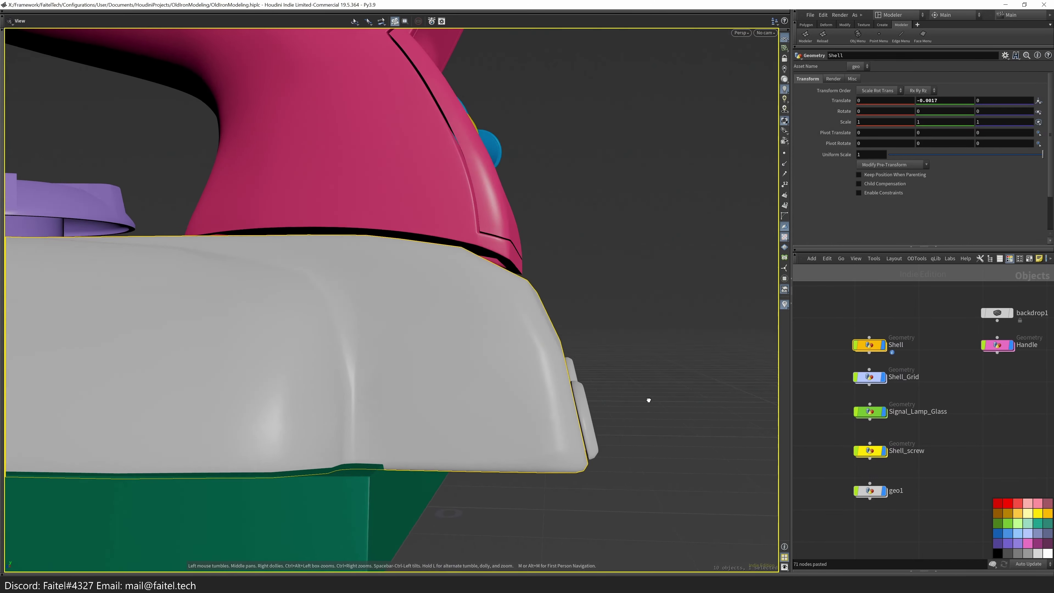
{"action": "left_click_drag", "start_coordinate": [647, 401], "coordinate": [467, 440]}
{"action": "key", "text": "s"}
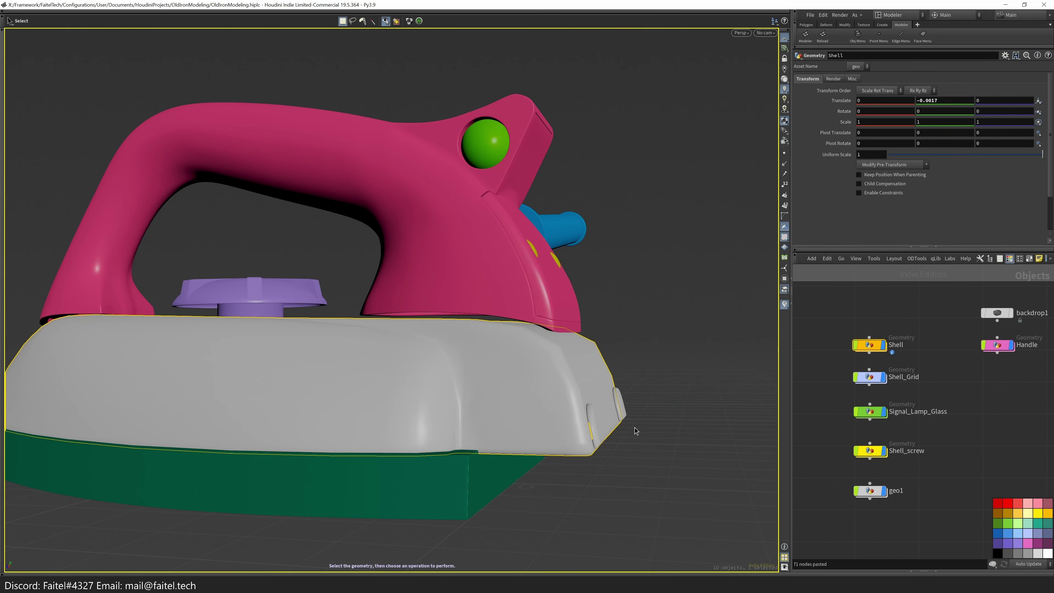
- Try raising the shell, then reset its vertical offset to 0
{"action": "double_click", "coordinate": [870, 344]}
{"action": "middle_click_drag", "start_coordinate": [948, 136], "coordinate": [967, 172]}
{"action": "key", "text": "space+3"}
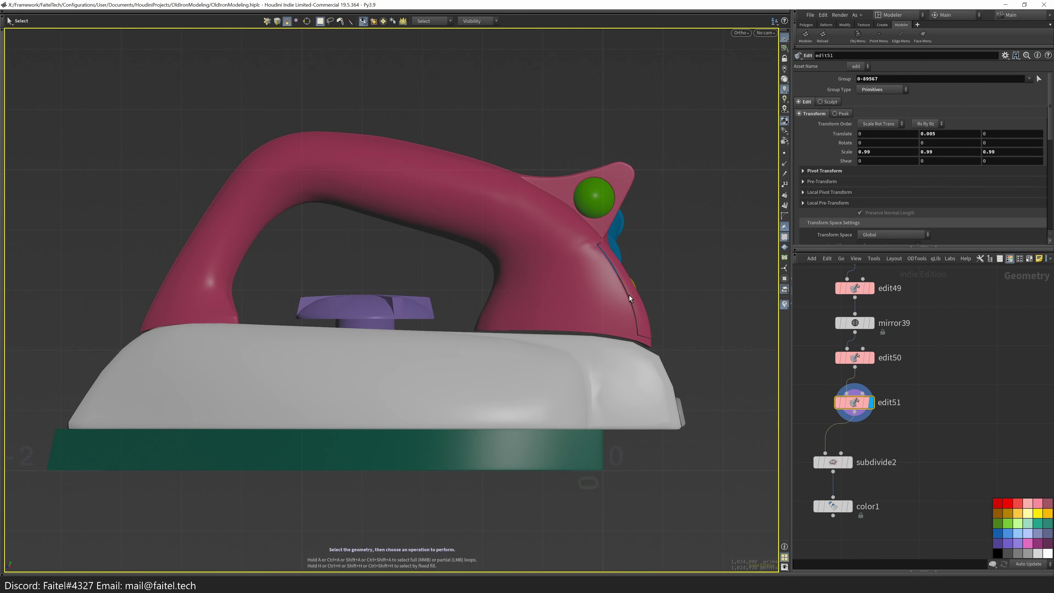
{"action": "middle_click", "coordinate": [933, 133], "text": "ctrl"}
{"action": "key", "text": "space+1"}
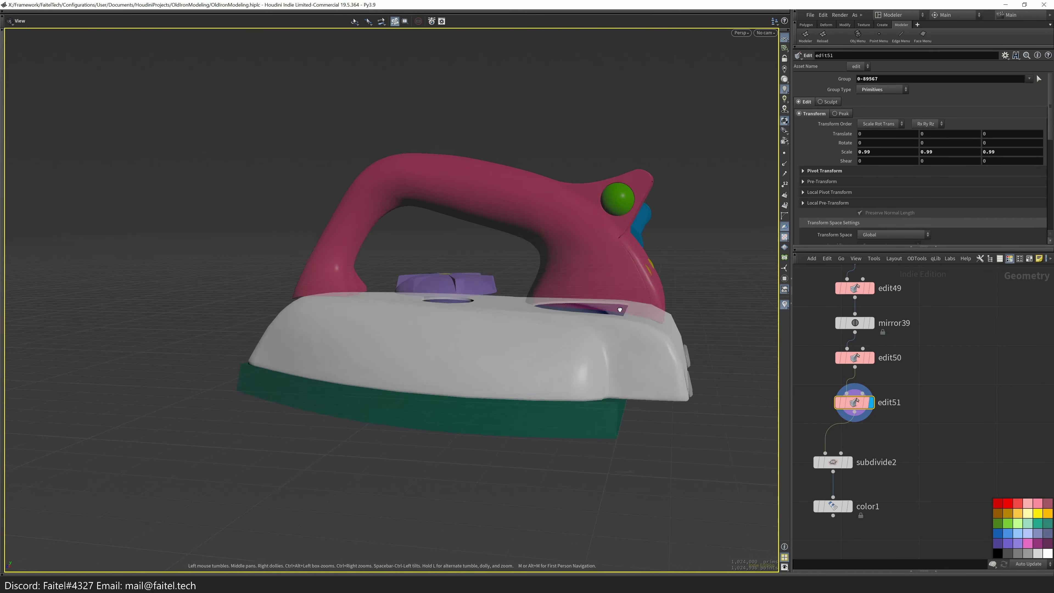
{"action": "key", "text": "u"}
{"action": "left_click_drag", "start_coordinate": [727, 500], "coordinate": [681, 394]}
{"action": "key", "text": "space+3"}
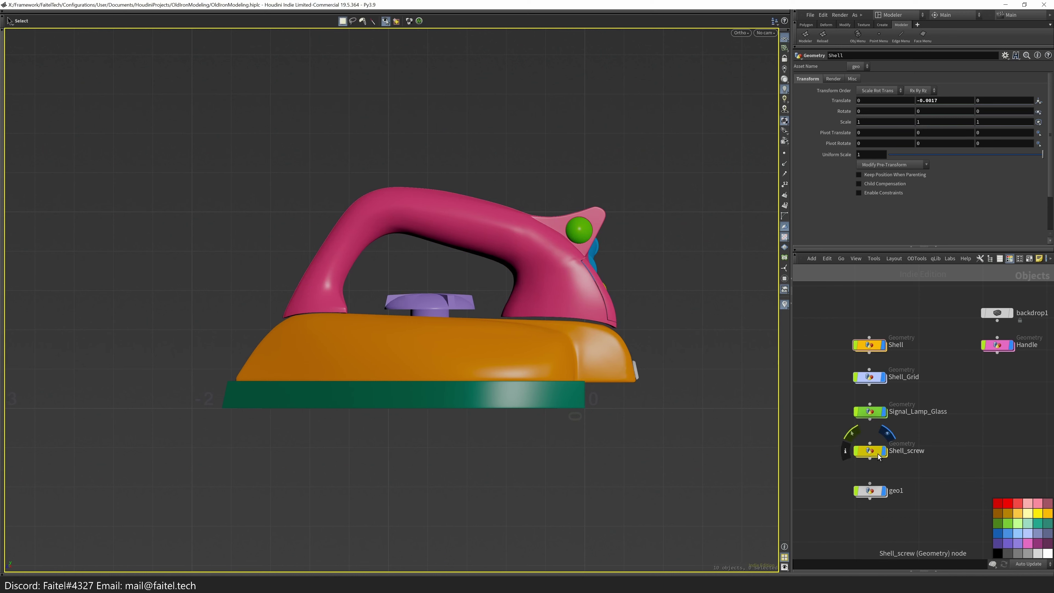
- Change the orange body's Y scale to 0.96 and inspect the result from several views
{"action": "double_click", "coordinate": [871, 455]}
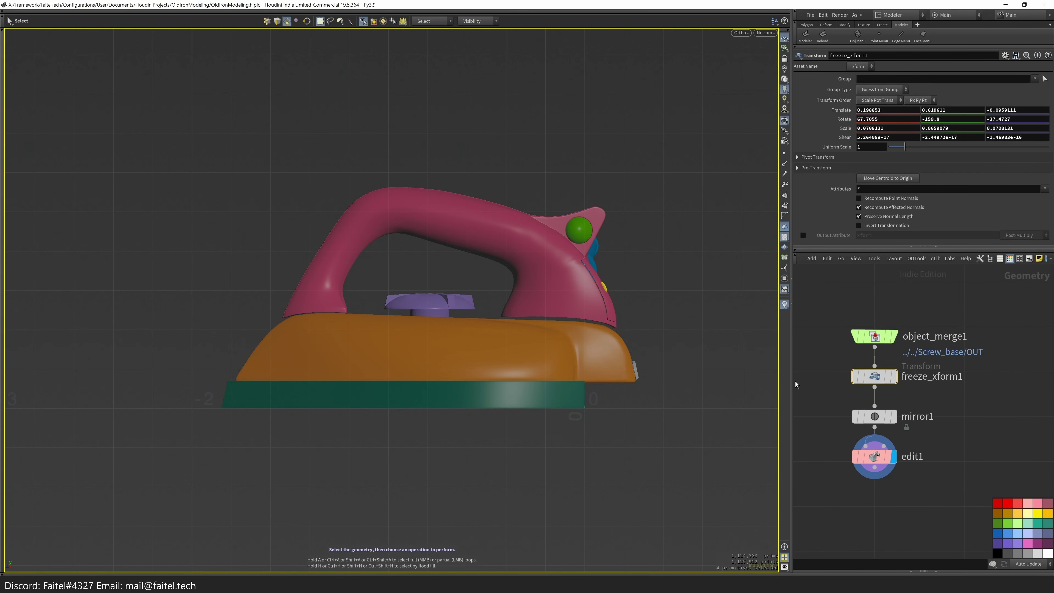
{"action": "double_click", "coordinate": [623, 369]}
{"action": "key", "text": "BackSpace"}
{"action": "type", "text": "0.9"}
{"action": "left_click_drag", "start_coordinate": [498, 291], "coordinate": [661, 346]}
{"action": "scroll", "coordinate": [417, 367], "scroll_direction": "up", "scroll_amount": 10}
{"action": "left_click_drag", "start_coordinate": [417, 367], "coordinate": [407, 509]}
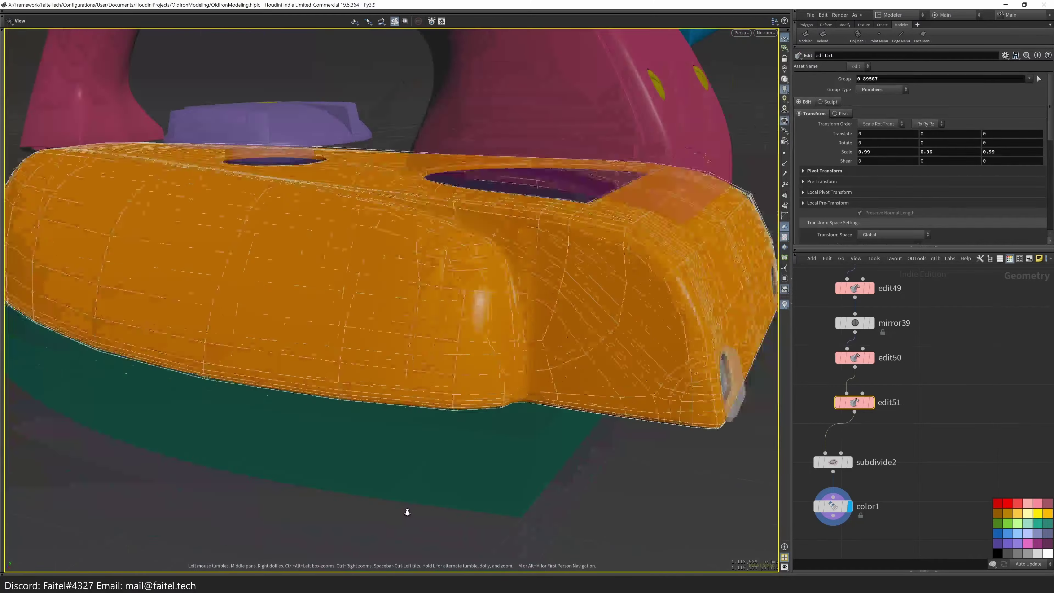
{"action": "key", "text": "space+3"}
{"action": "left_click_drag", "start_coordinate": [481, 398], "coordinate": [499, 332]}
{"action": "key", "text": "space+2"}
{"action": "left_click", "coordinate": [883, 152]}
{"action": "left_click", "coordinate": [881, 160]}
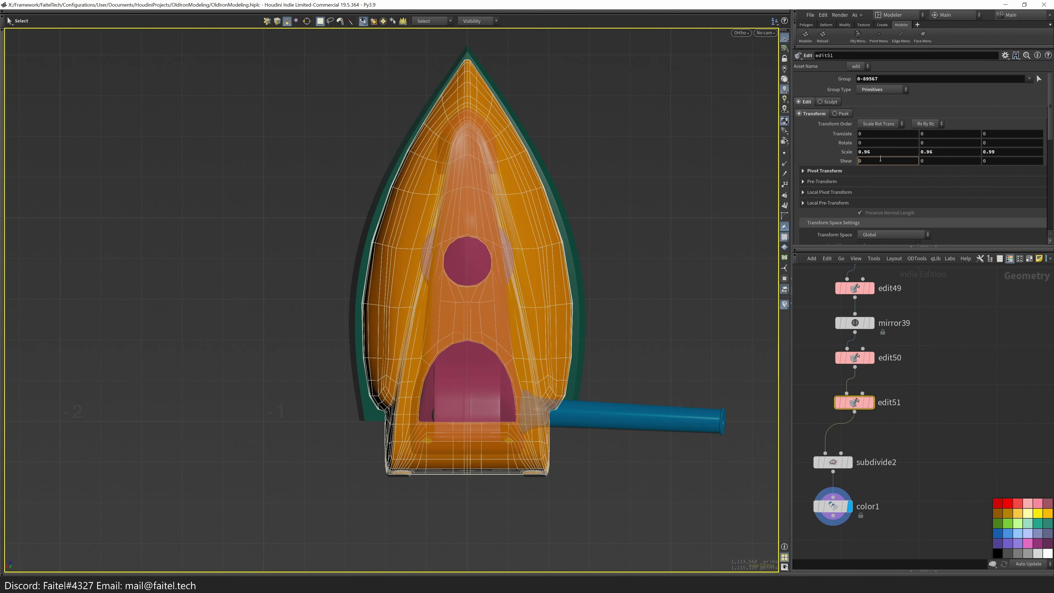
- Enter a 0.96 scale value and check the iron from side views
{"action": "type", "text": "0.96"}
{"action": "key", "text": "Return"}
{"action": "left_click_drag", "start_coordinate": [499, 291], "coordinate": [528, 249]}
{"action": "scroll", "coordinate": [608, 388], "scroll_direction": "up", "scroll_amount": 5}
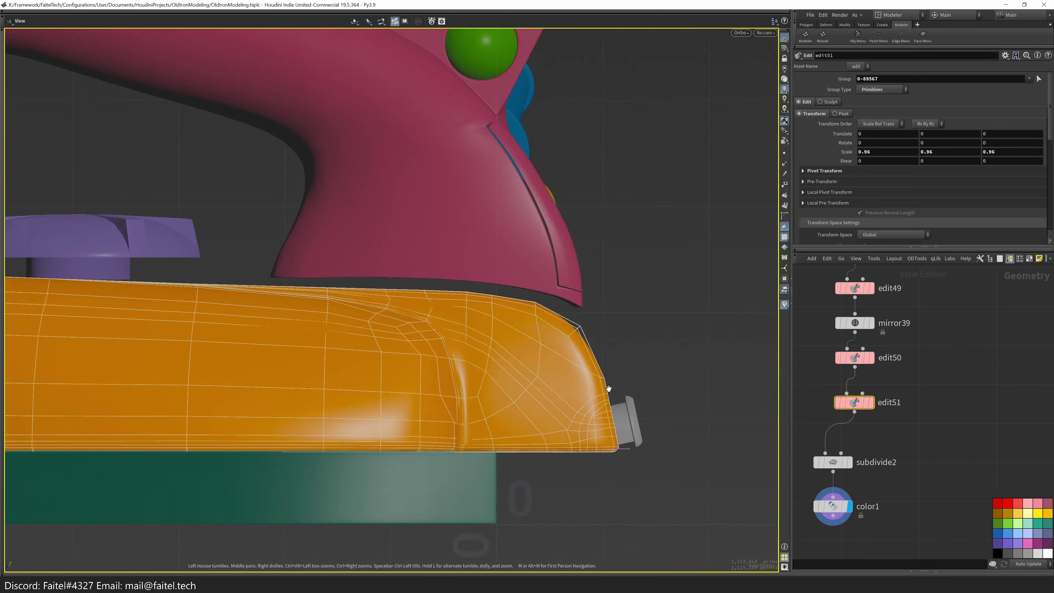
{"action": "left_click_drag", "start_coordinate": [607, 388], "coordinate": [544, 394]}
{"action": "key", "text": "space+3"}
{"action": "scroll", "coordinate": [876, 527], "scroll_direction": "down", "scroll_amount": 5}
{"action": "scroll", "coordinate": [868, 343], "scroll_direction": "up", "scroll_amount": 5}
{"action": "scroll", "coordinate": [868, 343], "scroll_direction": "down", "scroll_amount": 3}
- Inspect the extrude3 and color1 settings, then return to edit51
{"action": "left_click", "coordinate": [871, 351]}
{"action": "scroll", "coordinate": [871, 351], "scroll_direction": "down", "scroll_amount": 3}
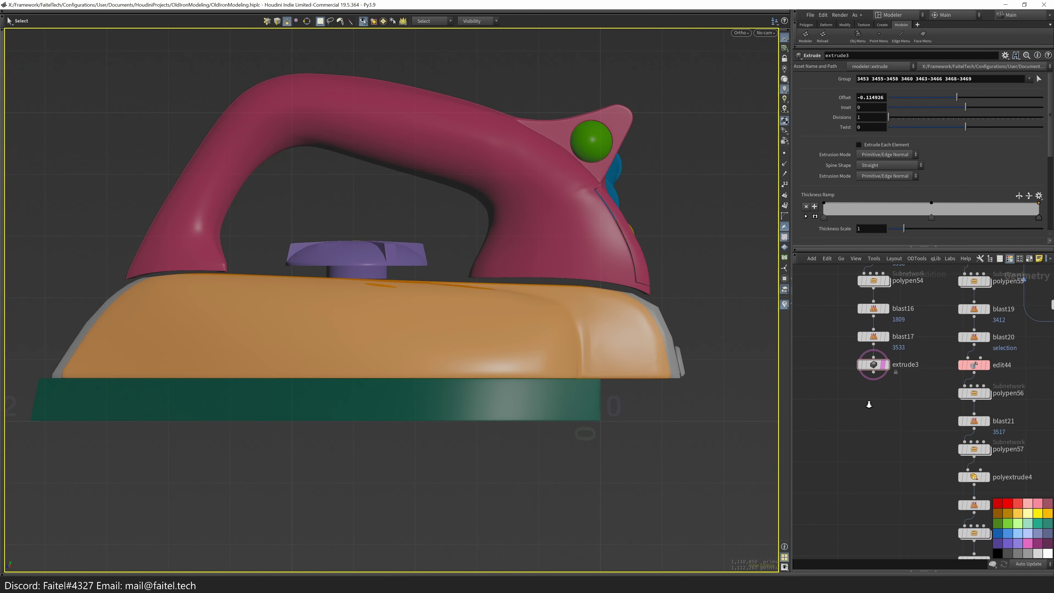
{"action": "scroll", "coordinate": [888, 468], "scroll_direction": "up", "scroll_amount": 2}
{"action": "left_click", "coordinate": [876, 469]}
{"action": "left_click", "coordinate": [882, 414]}
{"action": "key", "text": "space+1"}
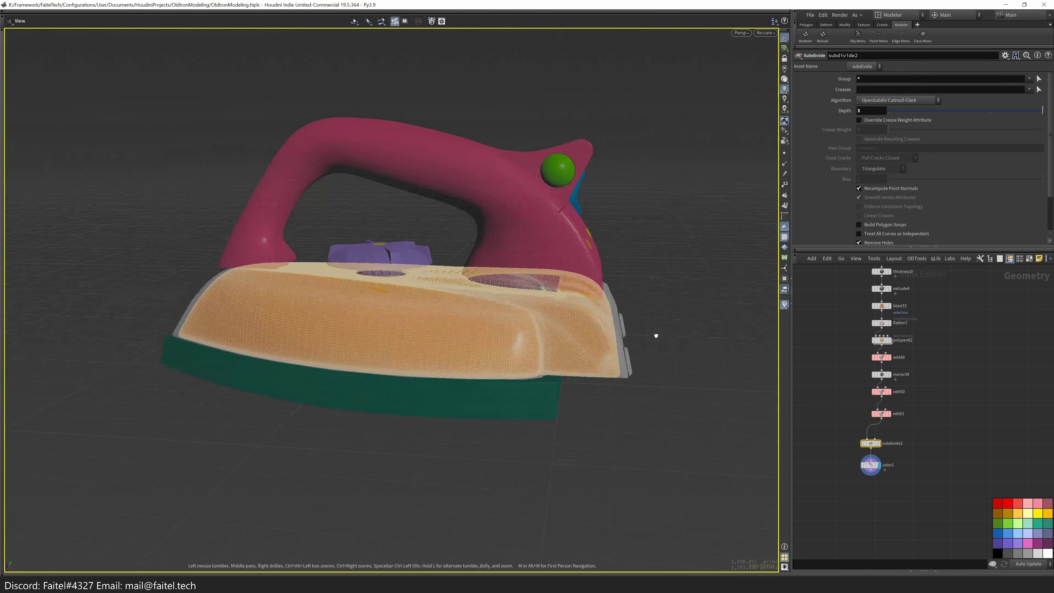
- Retune the shell scale with the handles to about 0.98 X, 0.95 Y and 0.99 Z
{"action": "left_click_drag", "start_coordinate": [330, 311], "coordinate": [337, 312]}
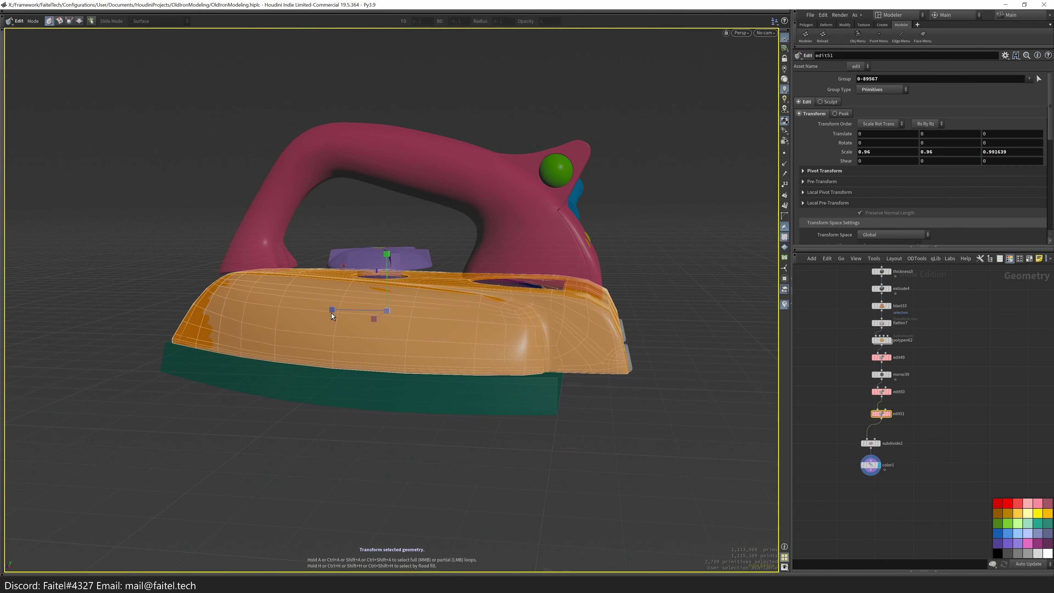
{"action": "key", "text": "space+2"}
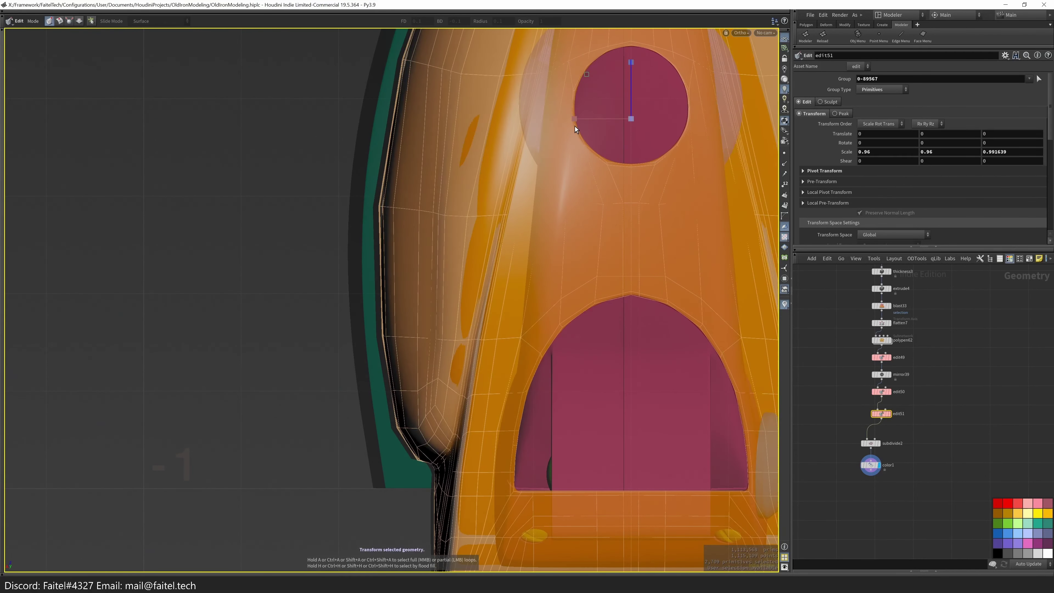
{"action": "left_click_drag", "start_coordinate": [575, 127], "coordinate": [564, 120]}
{"action": "key", "text": "space+1"}
{"action": "key", "text": "space+3"}
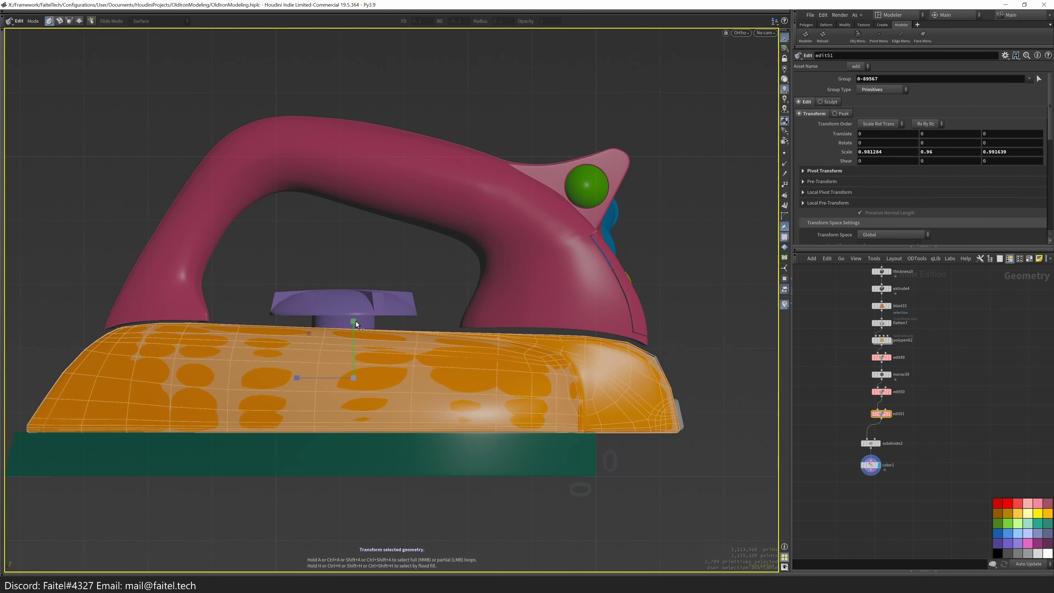
{"action": "mouse_move", "coordinate": [356, 322]}
{"action": "left_mouse_down"}
{"action": "mouse_move", "coordinate": [358, 356]}
{"action": "mouse_move", "coordinate": [357, 328]}
{"action": "left_mouse_up"}
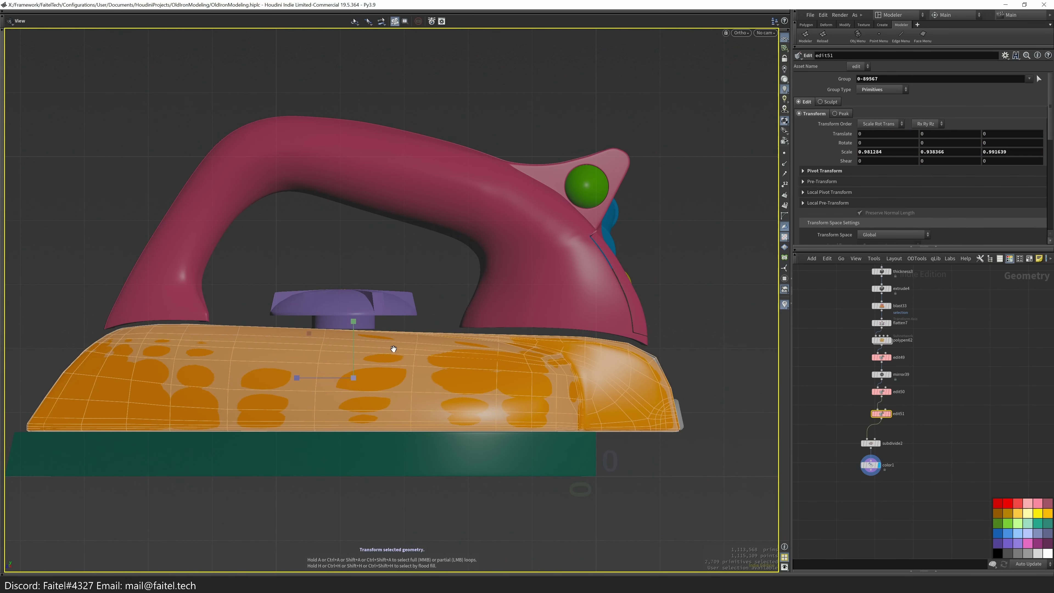
{"action": "scroll", "coordinate": [356, 328], "scroll_direction": "up", "scroll_amount": 5}
{"action": "scroll", "coordinate": [248, 383], "scroll_direction": "down", "scroll_amount": 2}
{"action": "left_click_drag", "start_coordinate": [29, 275], "coordinate": [30, 270]}
{"action": "scroll", "coordinate": [54, 287], "scroll_direction": "down", "scroll_amount": 2}
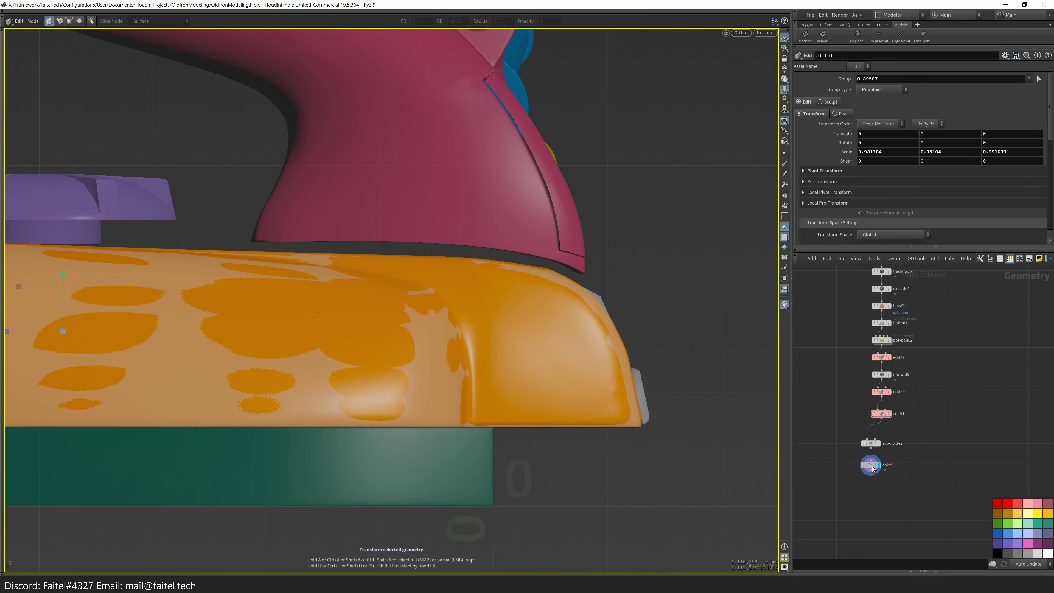
- Go up to object level and select the grey cap at the sole's rear
{"action": "key", "text": "u"}
{"action": "left_click_drag", "start_coordinate": [660, 451], "coordinate": [545, 287]}
{"action": "scroll", "coordinate": [541, 313], "scroll_direction": "up", "scroll_amount": 5}
{"action": "key", "text": "s"}
{"action": "left_click", "coordinate": [512, 371]}
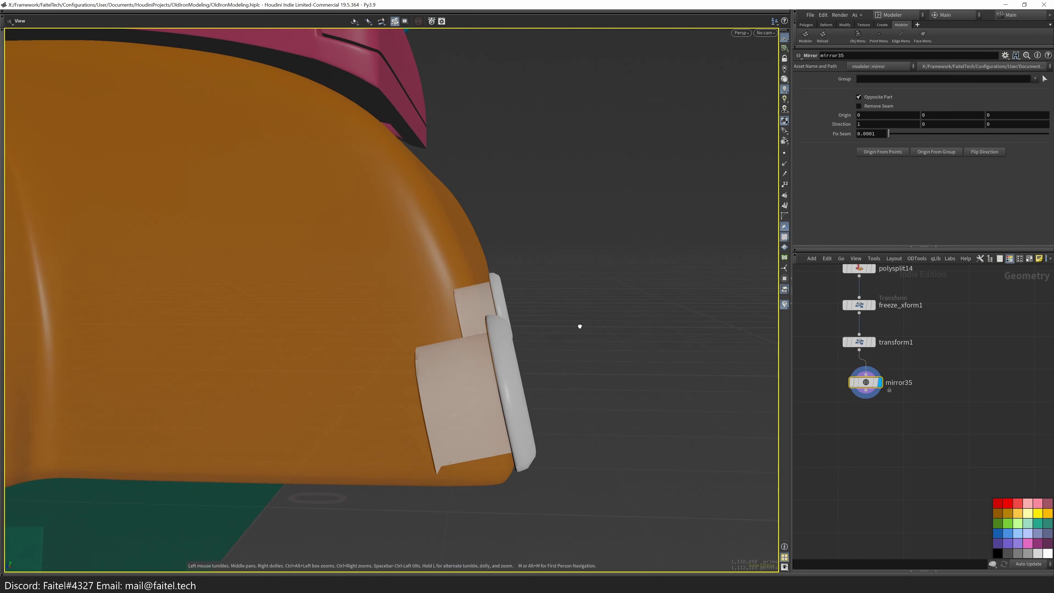
{"action": "key", "text": "r"}
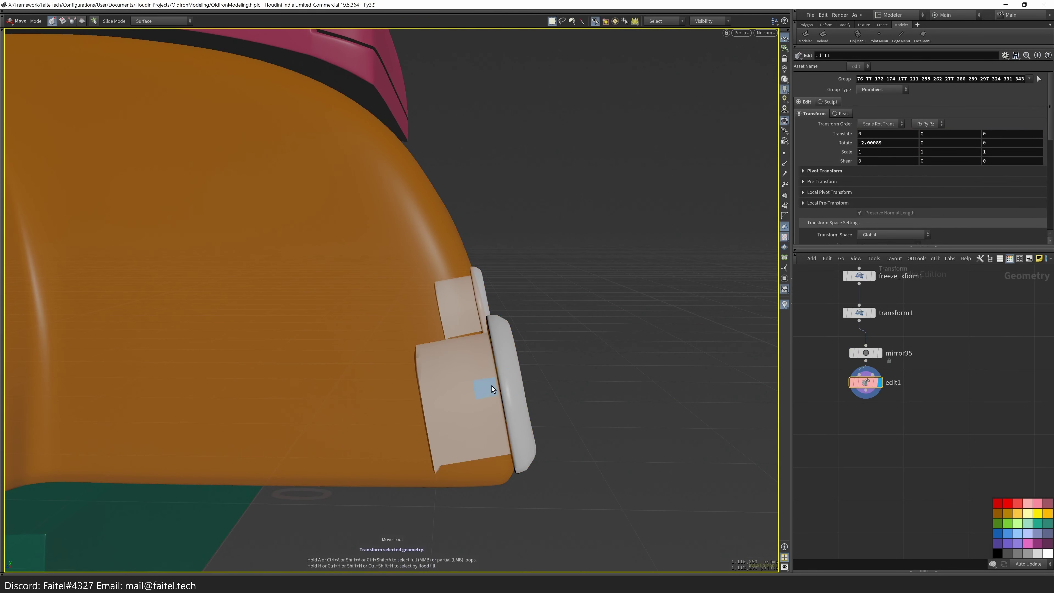
- Inspect the iron's sole and handle in wireframe from object level
{"action": "key", "text": "Escape"}
{"action": "left_click_drag", "start_coordinate": [419, 485], "coordinate": [480, 411]}
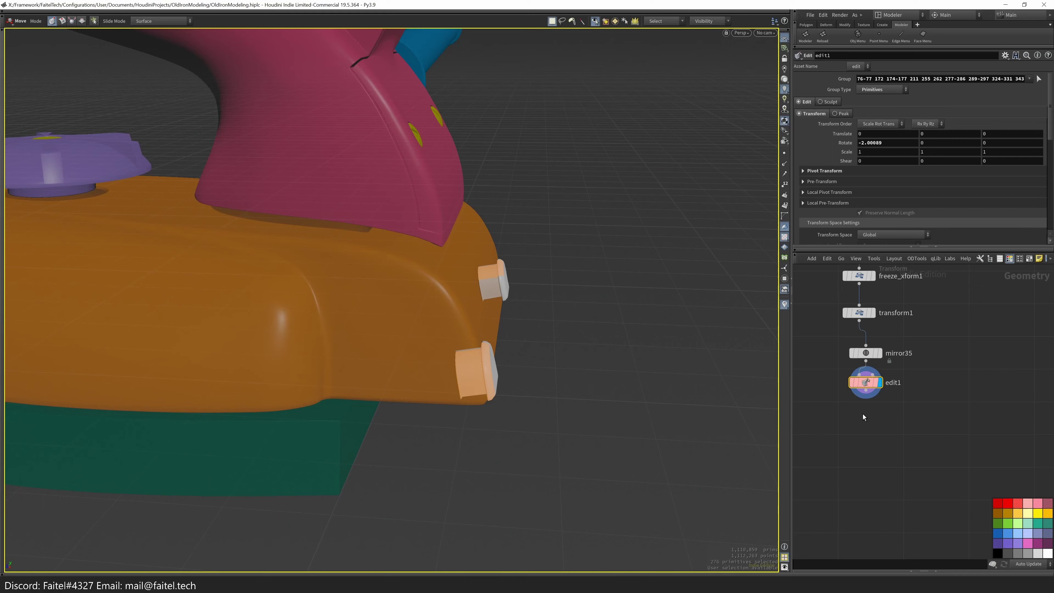
{"action": "key", "text": "u"}
{"action": "mouse_move", "coordinate": [770, 474]}
{"action": "left_mouse_down", "text": "alt"}
{"action": "mouse_move", "coordinate": [386, 374]}
{"action": "mouse_move", "coordinate": [428, 391]}
{"action": "mouse_move", "coordinate": [440, 410]}
{"action": "mouse_move", "coordinate": [540, 392]}
{"action": "mouse_move", "coordinate": [582, 399]}
{"action": "left_mouse_up", "text": "alt"}
{"action": "key", "text": "Escape"}
{"action": "scroll", "coordinate": [489, 388], "scroll_direction": "up", "scroll_amount": 5}
{"action": "key", "text": "w"}
{"action": "scroll", "coordinate": [587, 394], "scroll_direction": "up", "scroll_amount": 8}
{"action": "scroll", "coordinate": [592, 388], "scroll_direction": "down", "scroll_amount": 5}
{"action": "key", "text": "s"}
- Lift the grey rear foot slightly on Y with the Move handle
{"action": "double_click", "coordinate": [871, 451]}
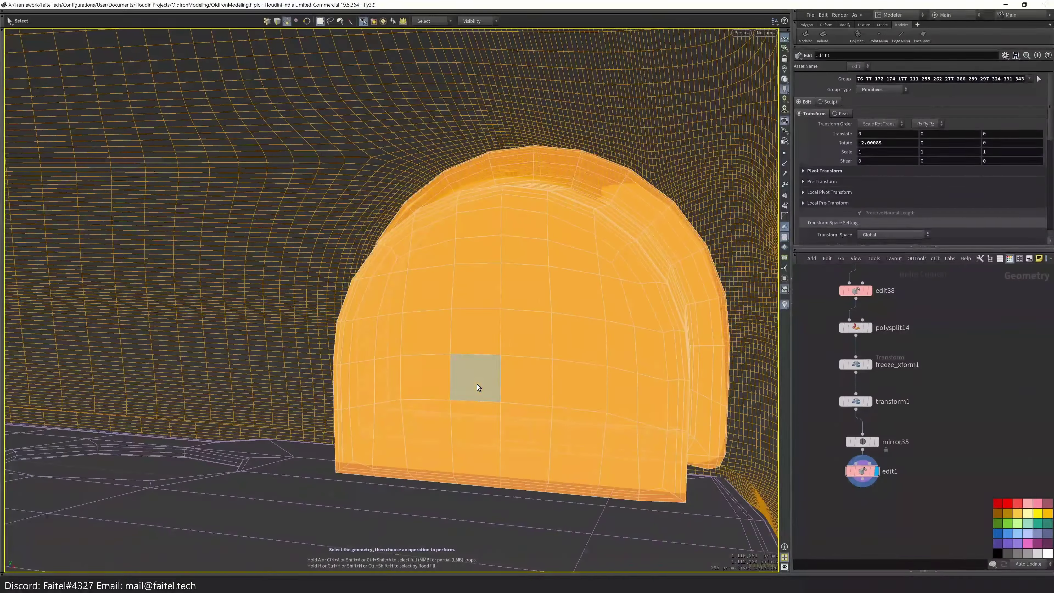
{"action": "key", "text": "t"}
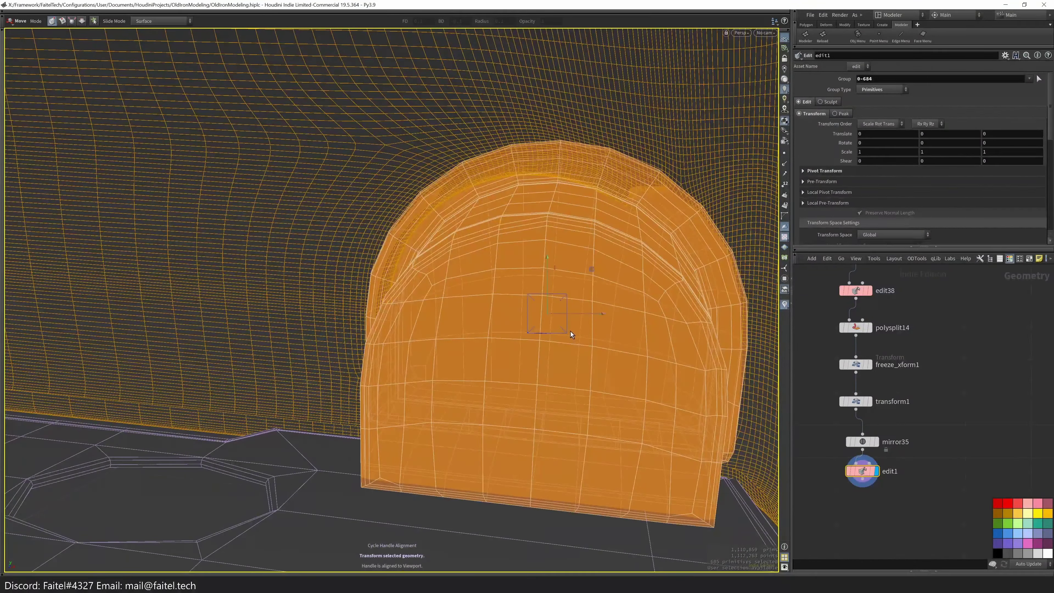
{"action": "left_click_drag", "start_coordinate": [576, 335], "coordinate": [267, 313], "text": "alt"}
{"action": "key", "text": "r"}
{"action": "key", "text": "t"}
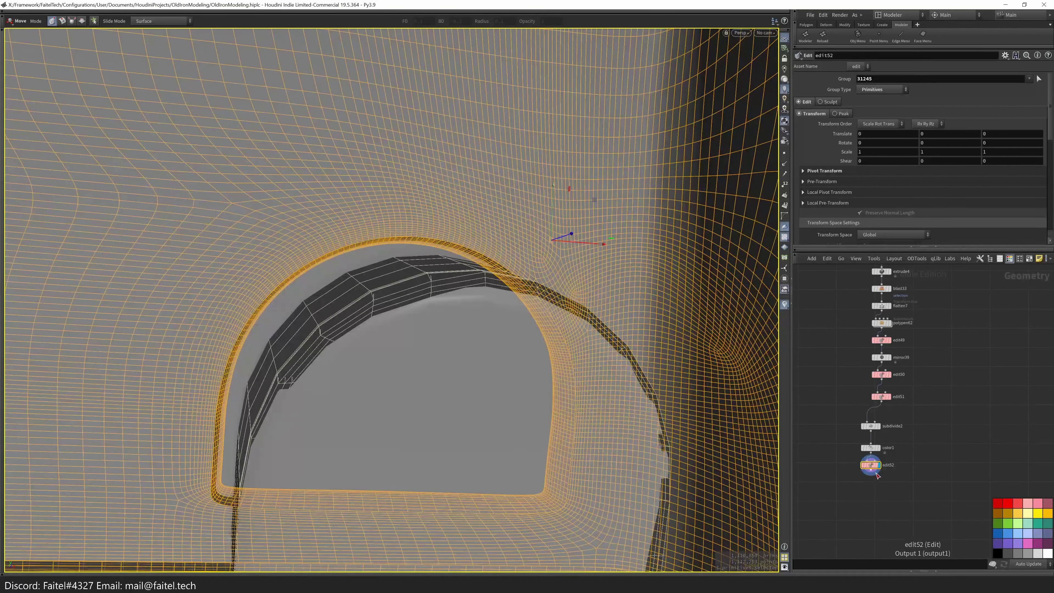
- Insert a Transform node between edit51 and subdivide2, undoing a trial Y scale
{"action": "scroll", "coordinate": [881, 483], "scroll_direction": "up", "scroll_amount": 3}
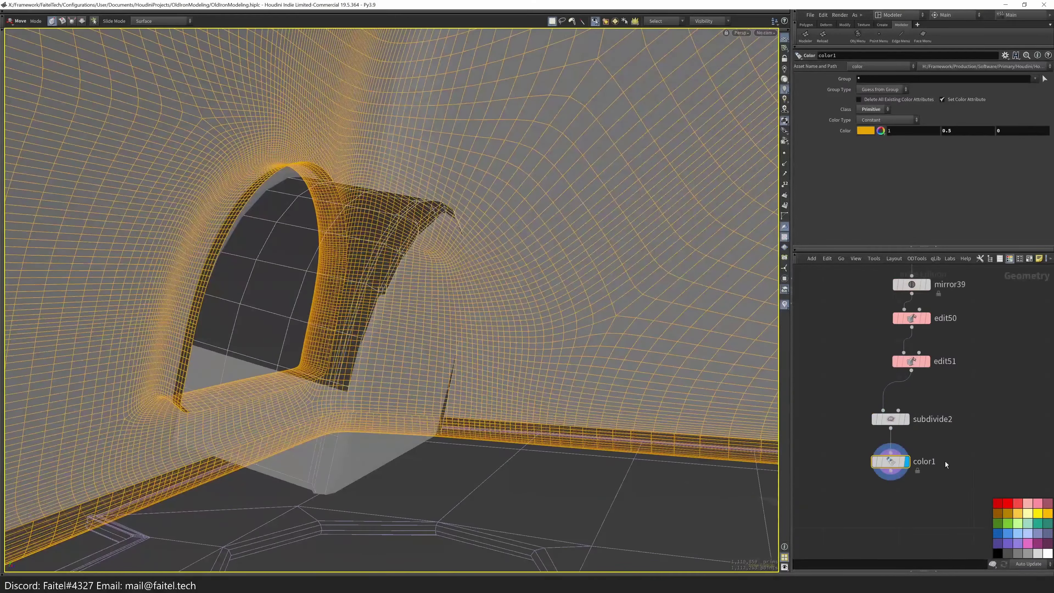
{"action": "key", "text": "Tab"}
{"action": "type", "text": "tr"}
{"action": "left_click", "coordinate": [780, 48]}
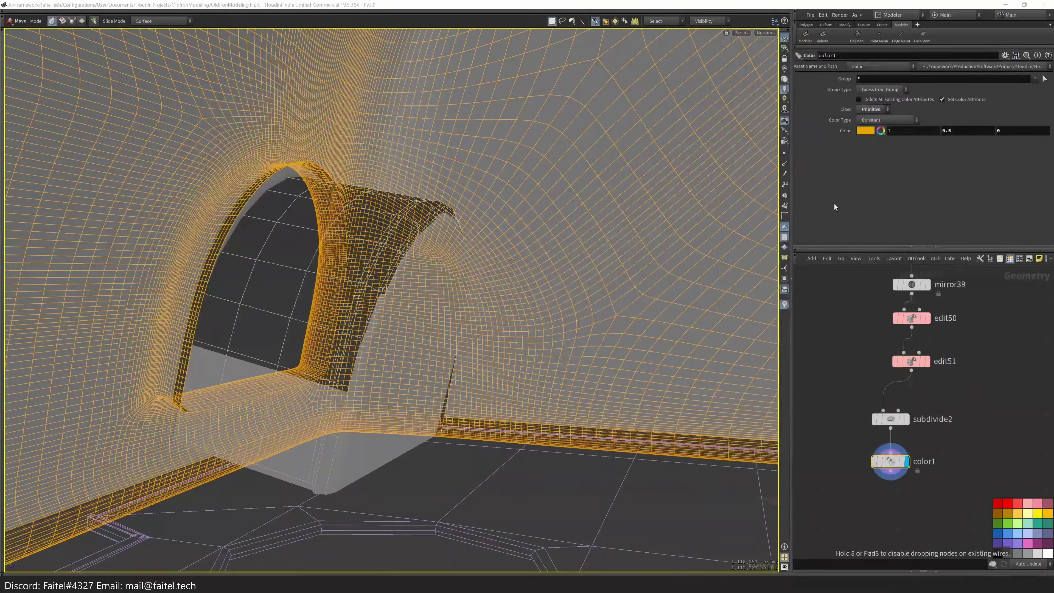
{"action": "left_click", "coordinate": [912, 402]}
{"action": "left_click_drag", "start_coordinate": [464, 349], "coordinate": [457, 395]}
{"action": "key", "text": "t"}
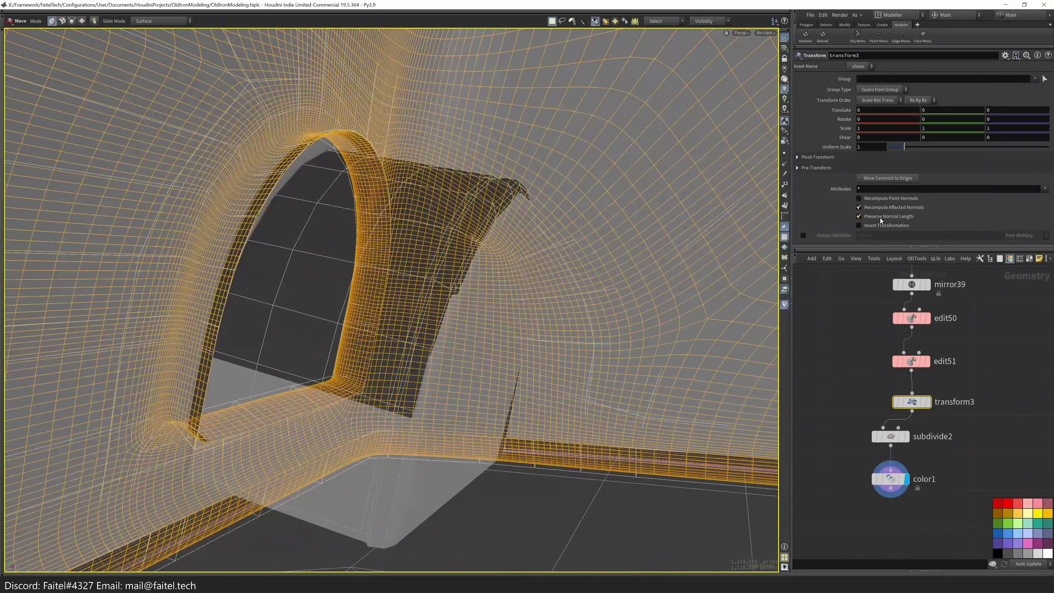
{"action": "middle_click_drag", "start_coordinate": [937, 129], "coordinate": [842, 138]}
{"action": "key", "text": "ctrl+z"}
{"action": "key", "text": "ctrl+z"}
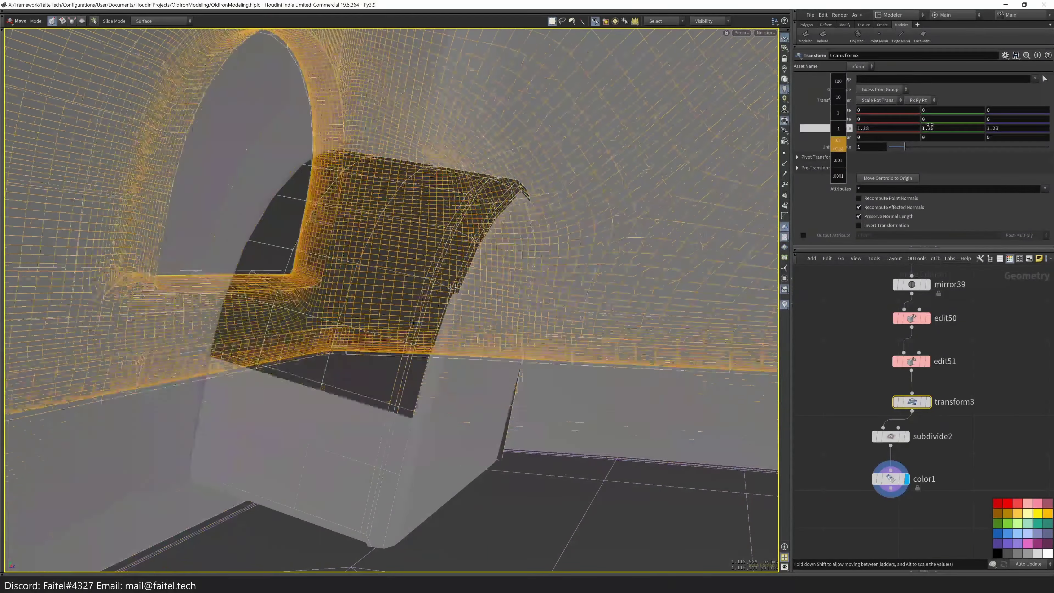
{"action": "scroll", "coordinate": [851, 481], "scroll_direction": "down", "scroll_amount": 3}
- Re-enter the shell network and return the view to shaded display around the iron's rear
{"action": "key", "text": "u"}
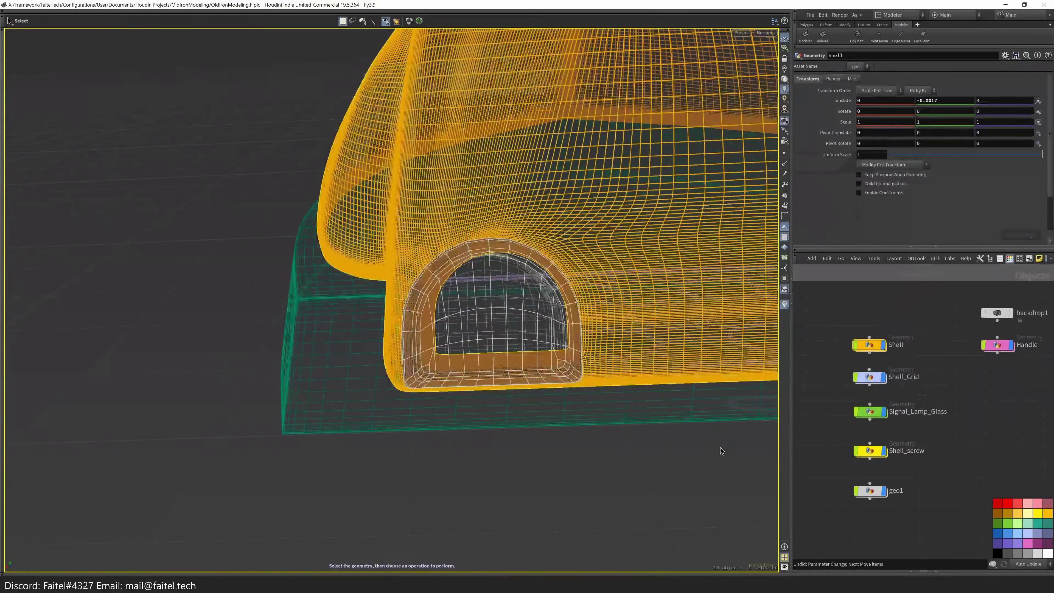
{"action": "key", "text": "i"}
{"action": "scroll", "coordinate": [861, 423], "scroll_direction": "up", "scroll_amount": 3}
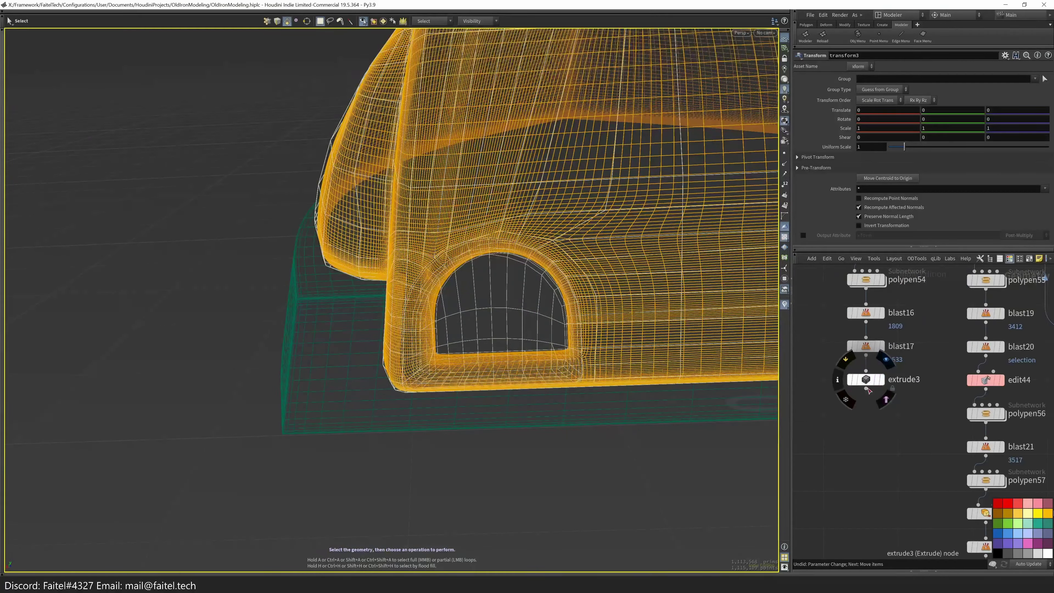
{"action": "mouse_move", "coordinate": [560, 467]}
{"action": "left_mouse_down"}
{"action": "mouse_move", "coordinate": [587, 282]}
{"action": "mouse_move", "coordinate": [429, 482]}
{"action": "mouse_move", "coordinate": [600, 334]}
{"action": "mouse_move", "coordinate": [612, 400]}
{"action": "mouse_move", "coordinate": [558, 414]}
{"action": "mouse_move", "coordinate": [529, 384]}
{"action": "mouse_move", "coordinate": [554, 450]}
{"action": "left_mouse_up"}
{"action": "key", "text": "w"}
{"action": "scroll", "coordinate": [554, 450], "scroll_direction": "up", "scroll_amount": 3}
{"action": "key", "text": "s"}
{"action": "scroll", "coordinate": [820, 383], "scroll_direction": "down", "scroll_amount": 5}
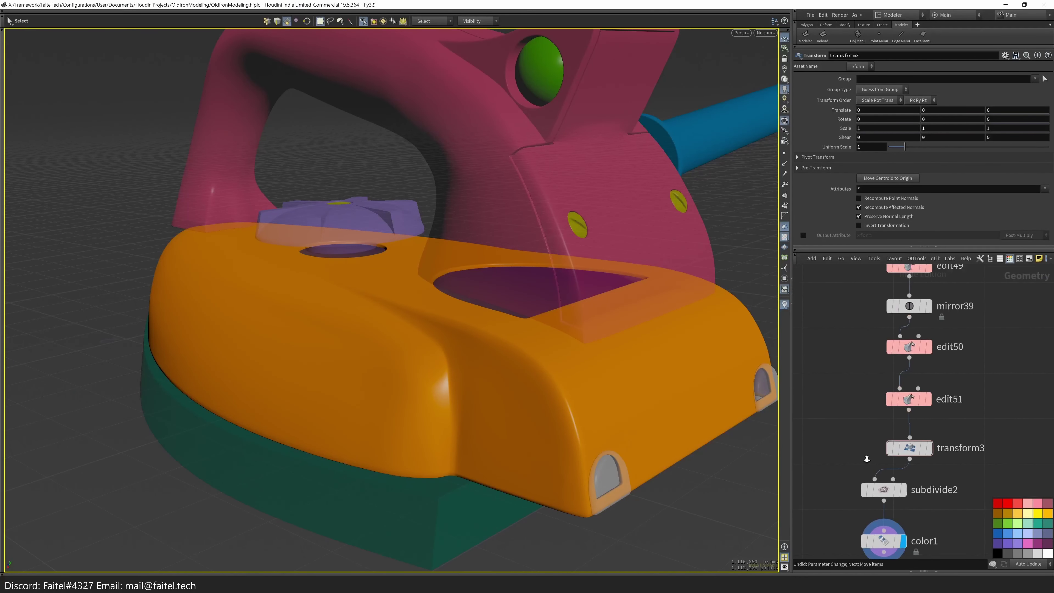
{"action": "scroll", "coordinate": [852, 459], "scroll_direction": "up", "scroll_amount": 2}
{"action": "key", "text": "Escape"}
{"action": "left_click_drag", "start_coordinate": [647, 440], "coordinate": [695, 418]}
- Test further transform scale changes, including along Z, and undo them to keep scale 1
{"action": "key", "text": "ctrl+z"}
{"action": "middle_click_drag", "start_coordinate": [839, 133], "coordinate": [860, 141]}
{"action": "middle_click_drag", "start_coordinate": [997, 128], "coordinate": [1005, 129]}
{"action": "key", "text": "ctrl+z"}
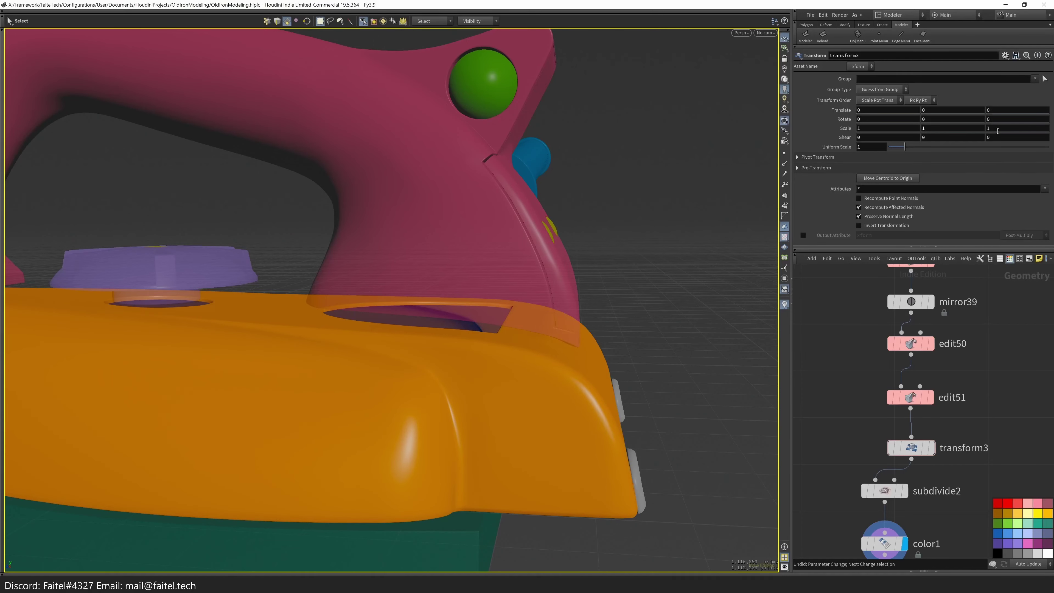
- Review the iron from side and perspective views, then select the color1 node
{"action": "left_click_drag", "start_coordinate": [630, 377], "coordinate": [688, 417]}
{"action": "key", "text": "space+3"}
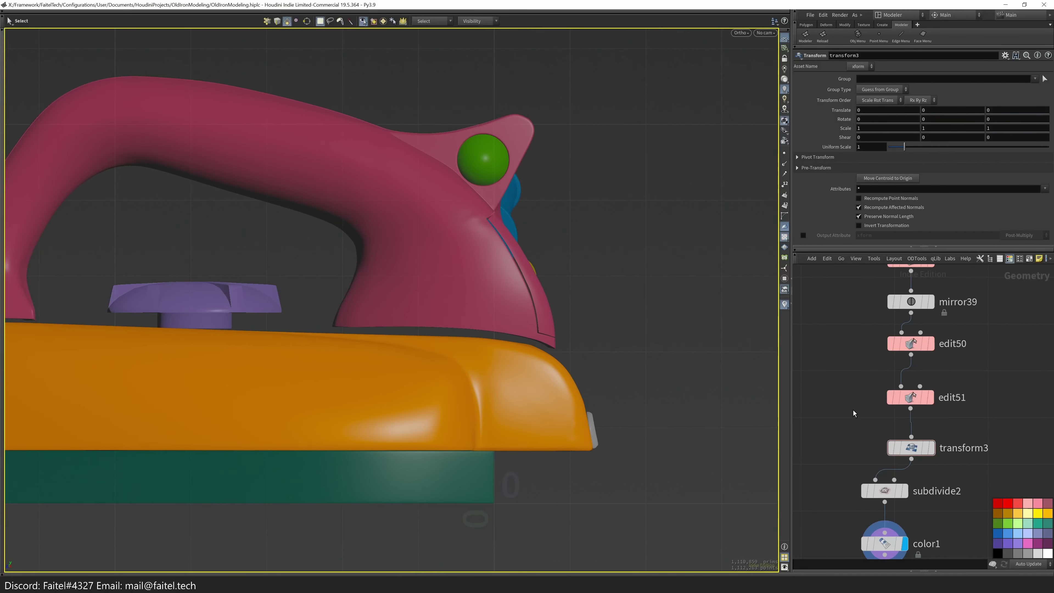
{"action": "scroll", "coordinate": [833, 509], "scroll_direction": "down", "scroll_amount": 5}
{"action": "scroll", "coordinate": [834, 510], "scroll_direction": "up", "scroll_amount": 5}
{"action": "left_click", "coordinate": [864, 515]}
{"action": "key", "text": "space+1"}
{"action": "left_click_drag", "start_coordinate": [478, 436], "coordinate": [541, 393]}
{"action": "scroll", "coordinate": [872, 415], "scroll_direction": "down", "scroll_amount": 5}
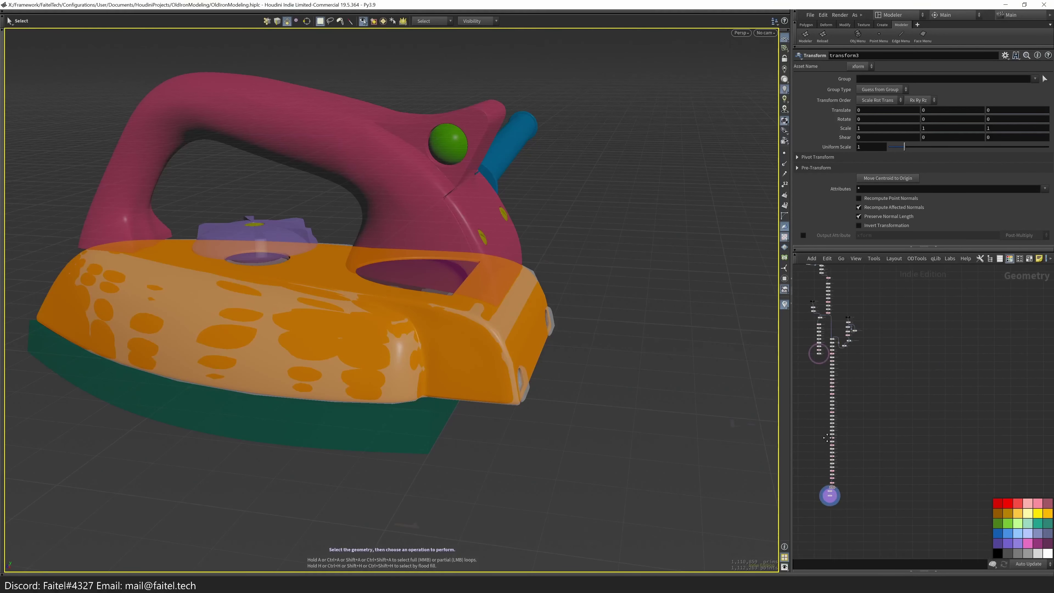
{"action": "scroll", "coordinate": [831, 491], "scroll_direction": "up", "scroll_amount": 5}
{"action": "left_click", "coordinate": [921, 445]}
- Enter the rear foot object's network and select the whole rear foot part
{"action": "key", "text": "u"}
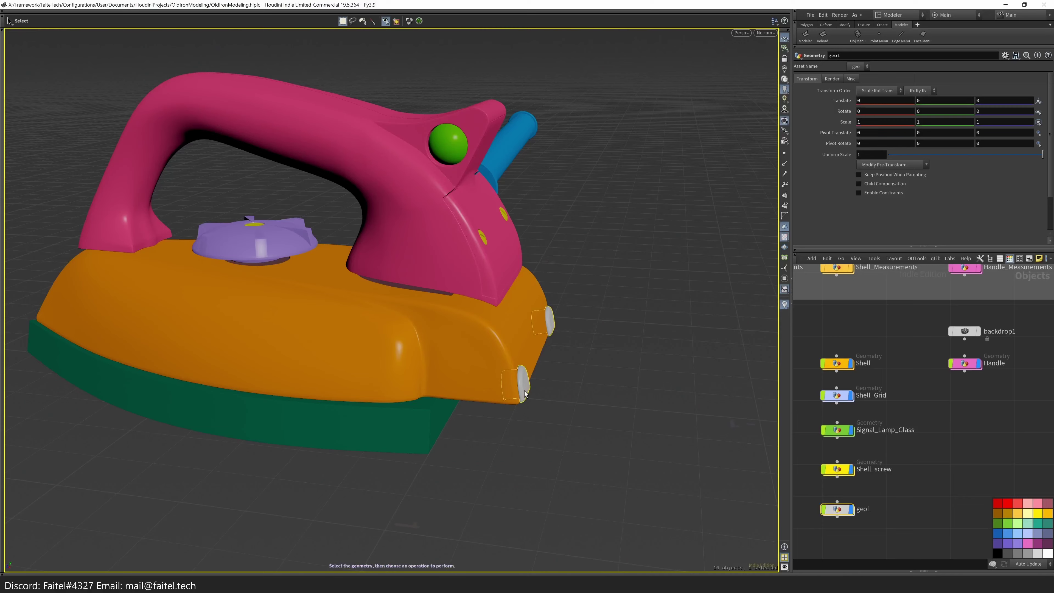
{"action": "double_click", "coordinate": [524, 393]}
{"action": "scroll", "coordinate": [511, 376], "scroll_direction": "up", "scroll_amount": 5}
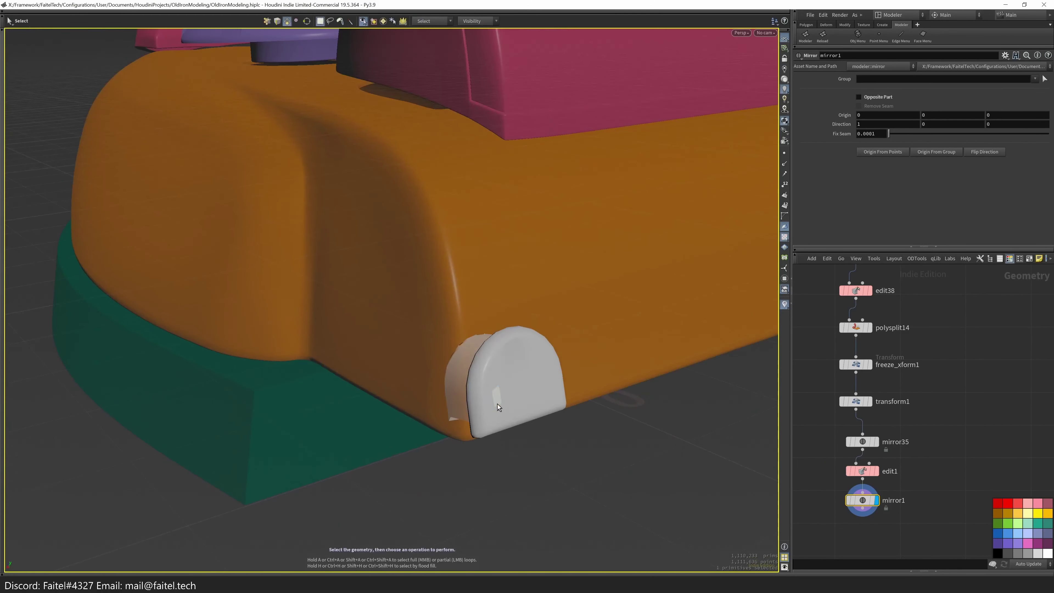
{"action": "double_click", "coordinate": [498, 407]}
{"action": "key", "text": "e"}
{"action": "left_click_drag", "start_coordinate": [499, 407], "coordinate": [369, 380], "text": "alt"}
- Nudge the selected rear foot sideways slightly into position
{"action": "key", "text": "t"}
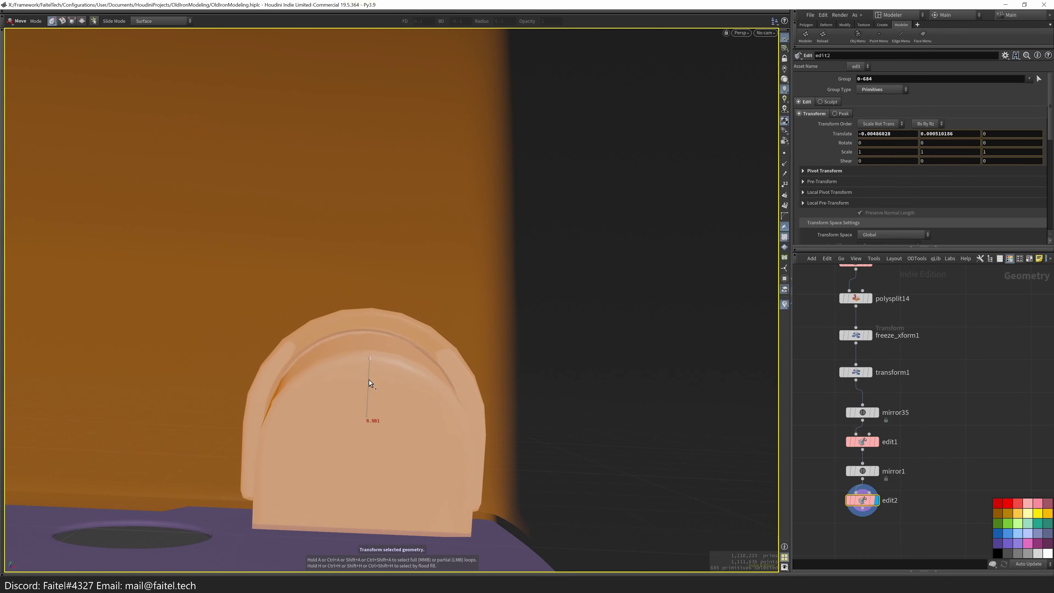
{"action": "left_click_drag", "start_coordinate": [399, 415], "coordinate": [474, 426]}
{"action": "key", "text": "e"}
{"action": "key", "text": "t"}
{"action": "key", "text": "e"}
{"action": "key", "text": "t"}
{"action": "key", "text": "Escape"}
{"action": "key", "text": "e"}
{"action": "key", "text": "Escape"}
{"action": "key", "text": "s"}
{"action": "scroll", "coordinate": [406, 417], "scroll_direction": "down", "scroll_amount": 5}
- Add a mirror so the foot is copied to the other side
{"action": "key", "text": "Tab"}
{"action": "left_click", "coordinate": [604, 420]}
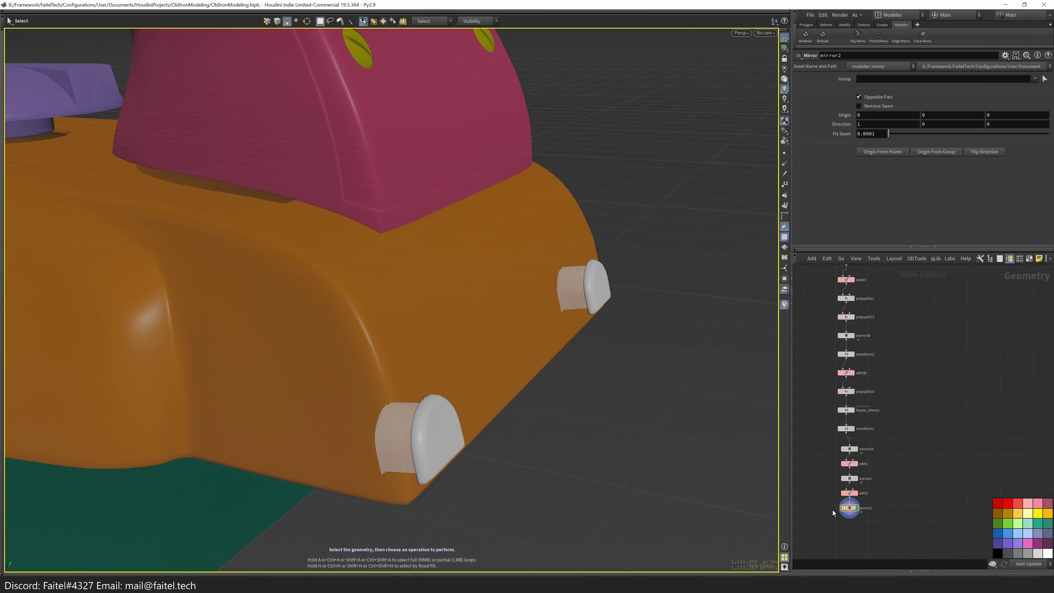
{"action": "middle_click_drag", "start_coordinate": [847, 504], "coordinate": [857, 530]}
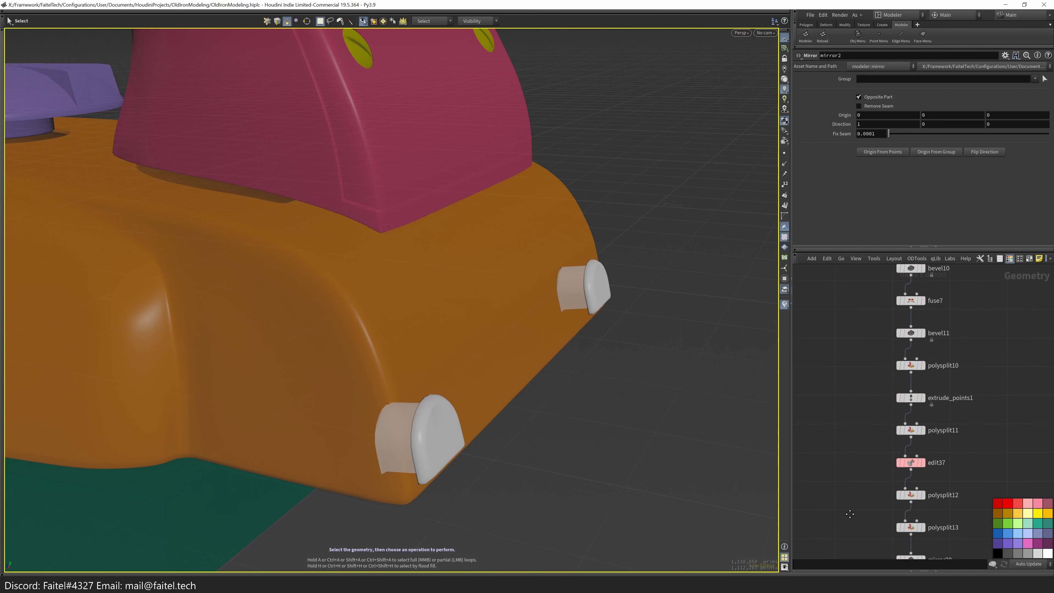
{"action": "key", "text": "Tab"}
{"action": "key", "text": "Escape"}
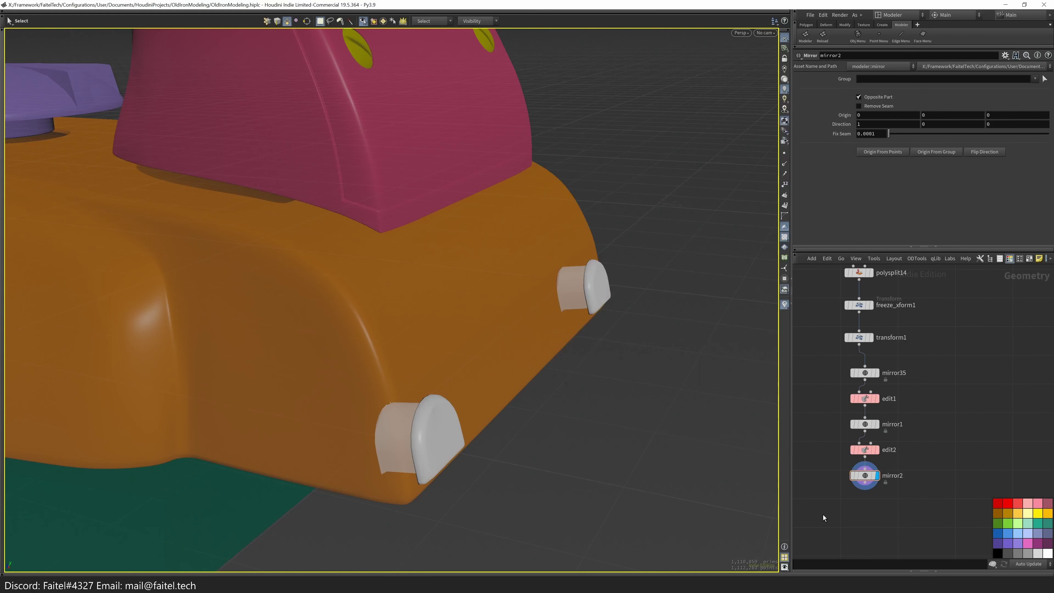
- Rename the geo1 object to 'Shell_Stands' and open its geometry network
{"action": "key", "text": "u"}
{"action": "key", "text": "F2"}
{"action": "type", "text": "Shell_Stands"}
{"action": "key", "text": "Return"}
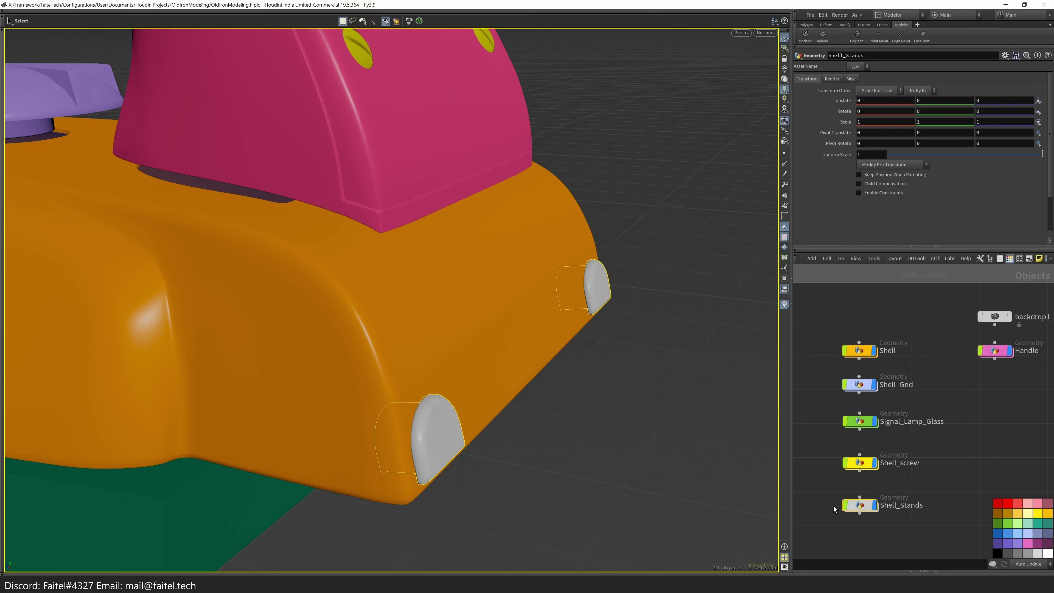
{"action": "mouse_move", "coordinate": [858, 510]}
{"action": "double_click", "coordinate": [865, 509]}
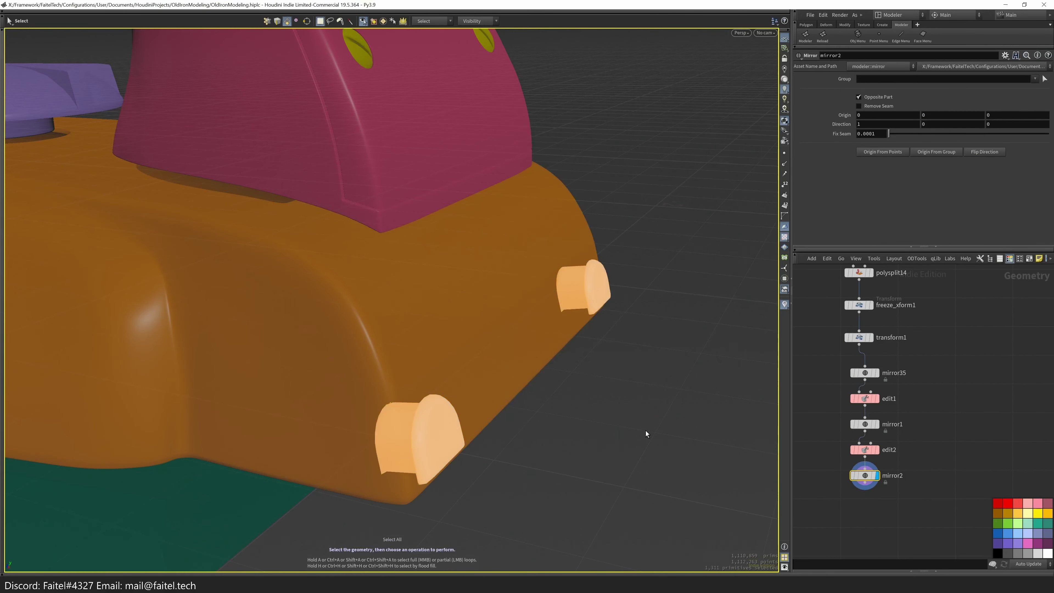
- Return to the object level and orbit to a three-quarter front view of the iron
{"action": "key", "text": "u"}
{"action": "scroll", "coordinate": [572, 513], "scroll_direction": "down", "scroll_amount": 5}
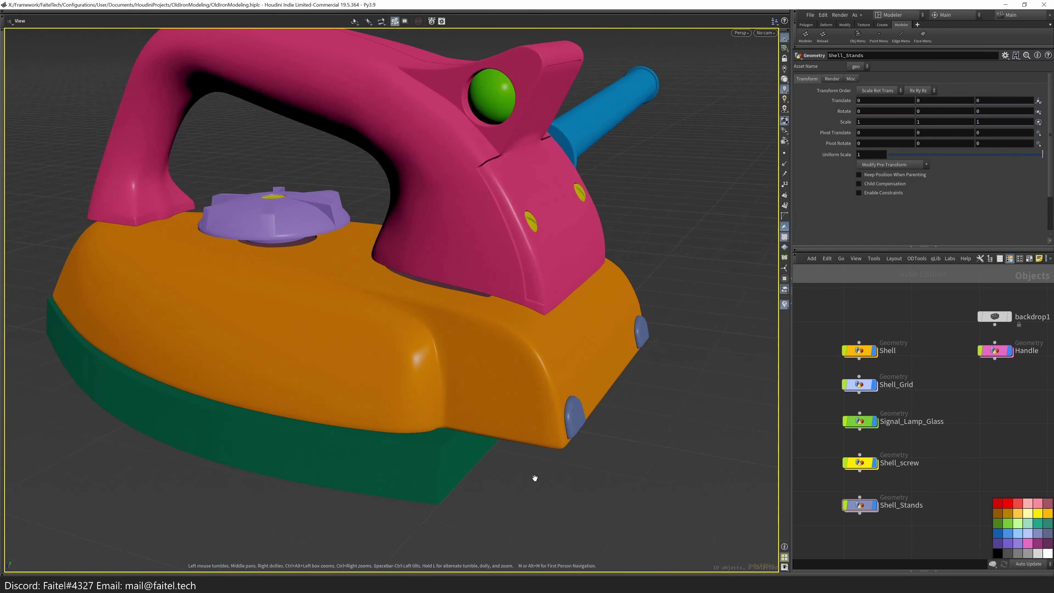
{"action": "scroll", "coordinate": [601, 376], "scroll_direction": "up", "scroll_amount": 8}
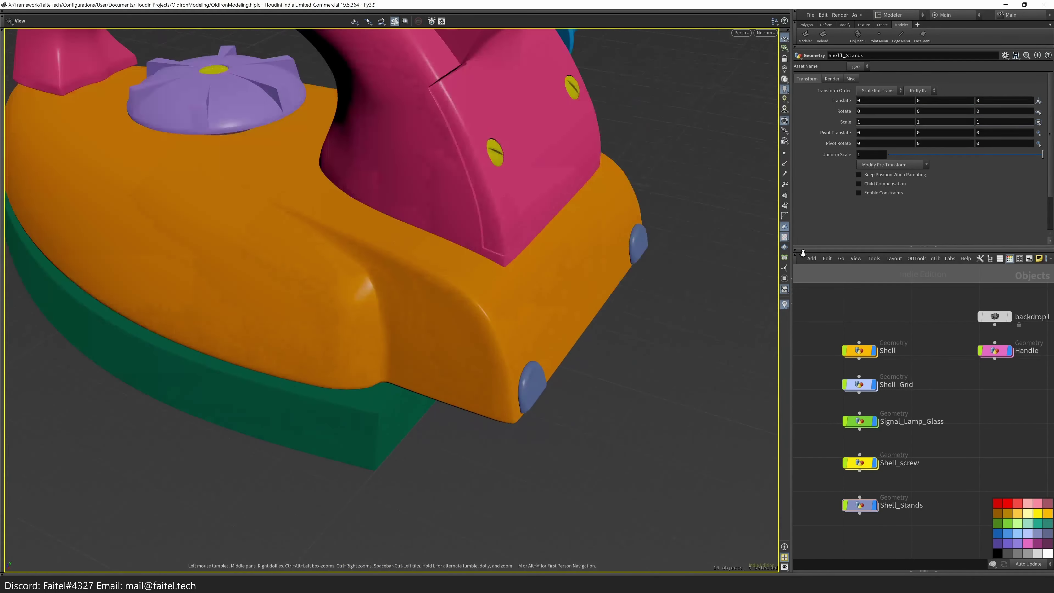
{"action": "scroll", "coordinate": [580, 323], "scroll_direction": "up", "scroll_amount": 5}
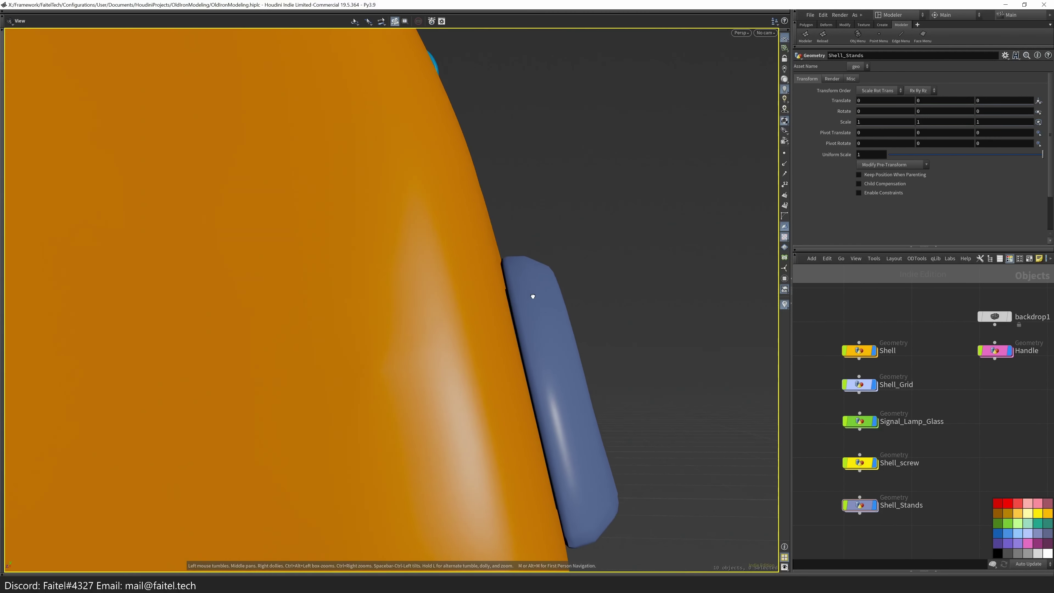
{"action": "left_click_drag", "start_coordinate": [532, 297], "coordinate": [541, 301]}
{"action": "scroll", "coordinate": [530, 351], "scroll_direction": "down", "scroll_amount": 8}
{"action": "left_click_drag", "start_coordinate": [529, 351], "coordinate": [603, 307]}
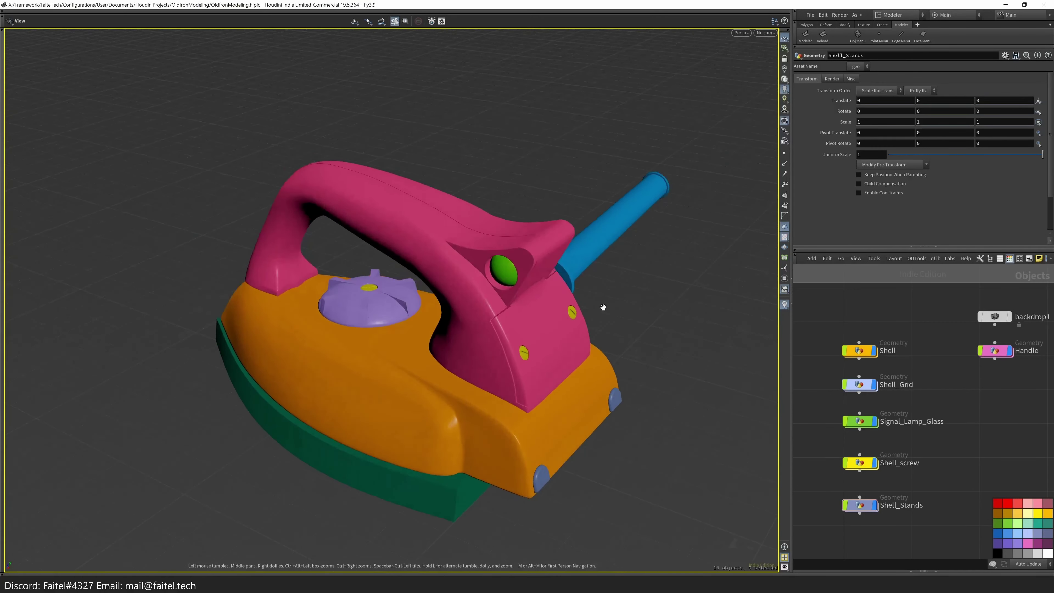
{"action": "scroll", "coordinate": [561, 290], "scroll_direction": "up", "scroll_amount": 10}
{"action": "scroll", "coordinate": [520, 280], "scroll_direction": "down", "scroll_amount": 10}
- Tumble the view to the iron's underside and a low close-up of the dial
{"action": "left_click_drag", "start_coordinate": [532, 290], "coordinate": [412, 336]}
{"action": "scroll", "coordinate": [413, 336], "scroll_direction": "up", "scroll_amount": 8}
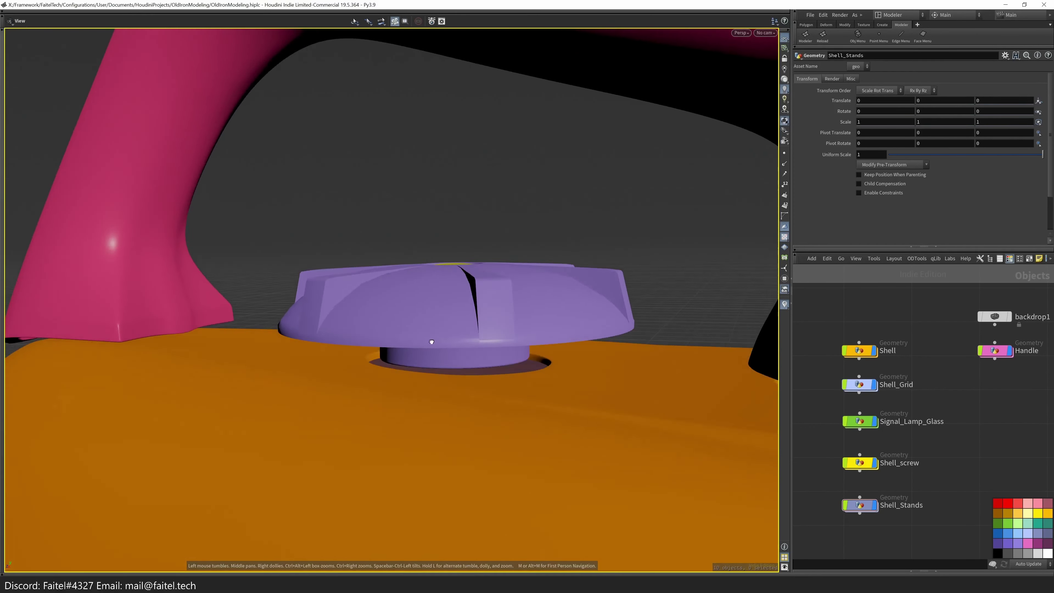
{"action": "scroll", "coordinate": [428, 346], "scroll_direction": "down", "scroll_amount": 6}
{"action": "scroll", "coordinate": [393, 438], "scroll_direction": "up", "scroll_amount": 5}
{"action": "middle_click_drag", "start_coordinate": [393, 438], "coordinate": [393, 328]}
{"action": "scroll", "coordinate": [395, 328], "scroll_direction": "down", "scroll_amount": 3}
{"action": "scroll", "coordinate": [403, 344], "scroll_direction": "up", "scroll_amount": 3}
{"action": "key", "text": "s"}
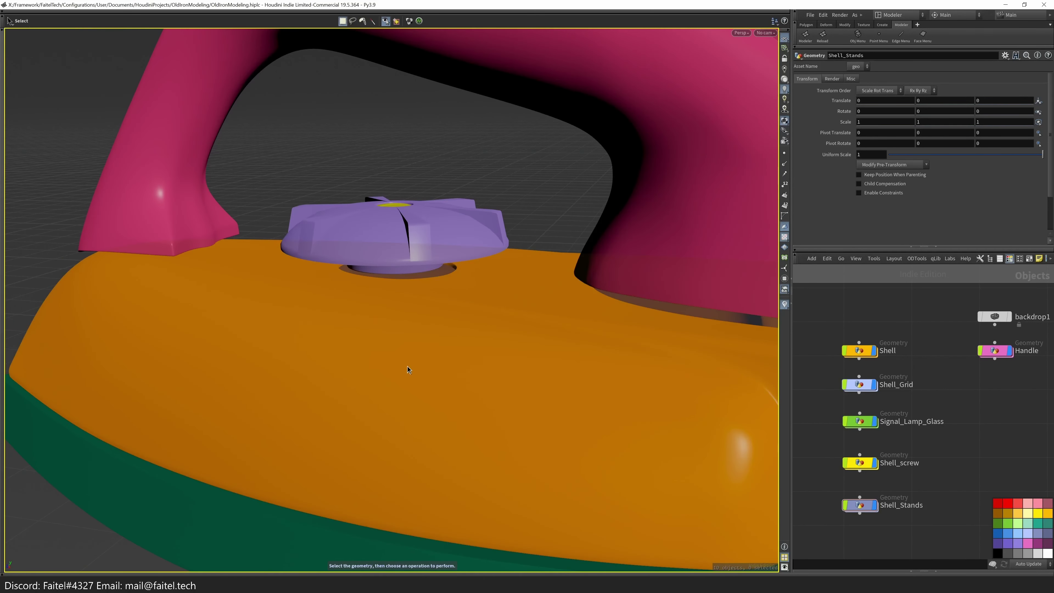
{"action": "scroll", "coordinate": [977, 470], "scroll_direction": "down", "scroll_amount": 2}
{"action": "key", "text": "Escape"}
{"action": "scroll", "coordinate": [510, 402], "scroll_direction": "down", "scroll_amount": 5}
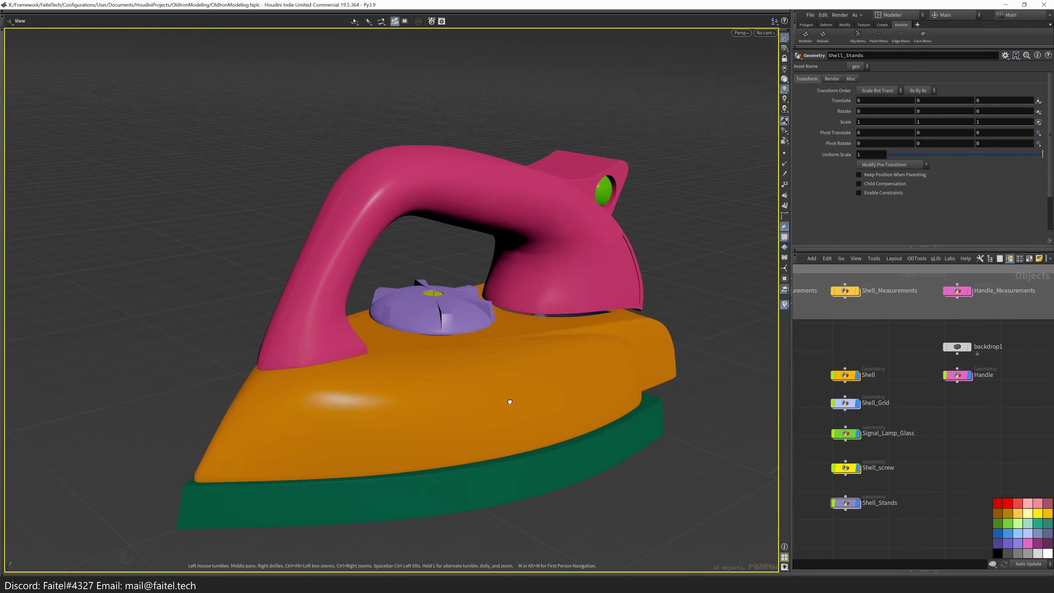
- Save the iron scene with Ctrl+S and frame all objects
{"action": "key", "text": "ctrl+s"}
{"action": "key", "text": "Escape"}
{"action": "key", "text": "h"}
{"action": "left_click_drag", "start_coordinate": [589, 260], "coordinate": [467, 286]}
- Isolate the Shell object briefly, show all objects again, then switch to orthographic side view
{"action": "key", "text": "s"}
{"action": "double_click", "coordinate": [444, 408]}
{"action": "key", "text": "u"}
{"action": "key", "text": "grave"}
{"action": "left_click", "coordinate": [598, 311]}
{"action": "left_click_drag", "start_coordinate": [466, 307], "coordinate": [457, 374]}
{"action": "key", "text": "grave"}
{"action": "left_click", "coordinate": [581, 309]}
{"action": "scroll", "coordinate": [888, 394], "scroll_direction": "up", "scroll_amount": 3}
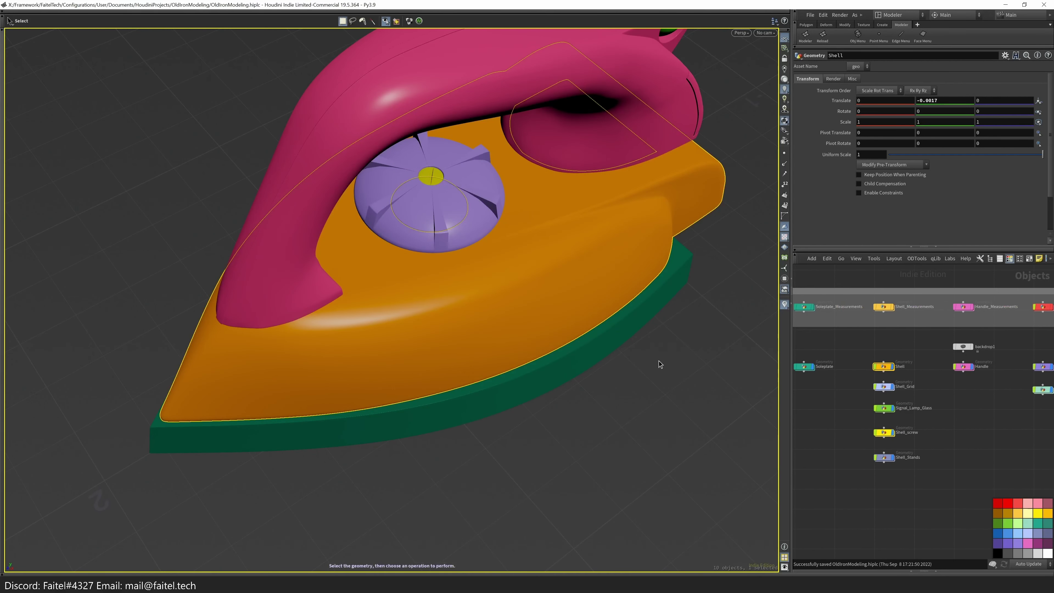
{"action": "key", "text": "grave"}
{"action": "key", "text": "space+3"}
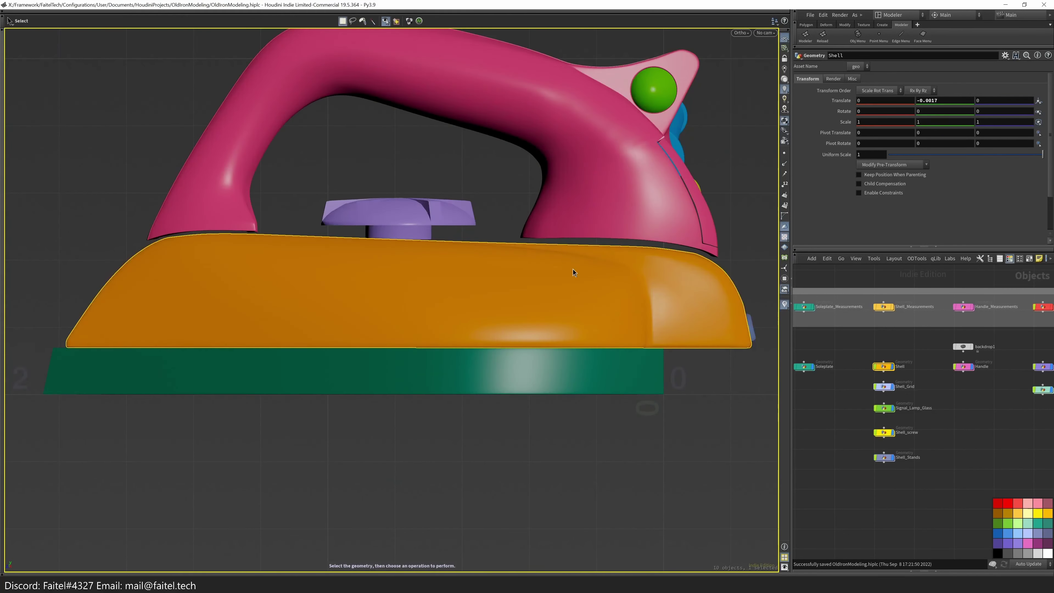
- Create a cylinder primitive, widen it evenly in X and Z, and flatten it into a thin disc
{"action": "key", "text": "grave"}
{"action": "left_click", "coordinate": [459, 288]}
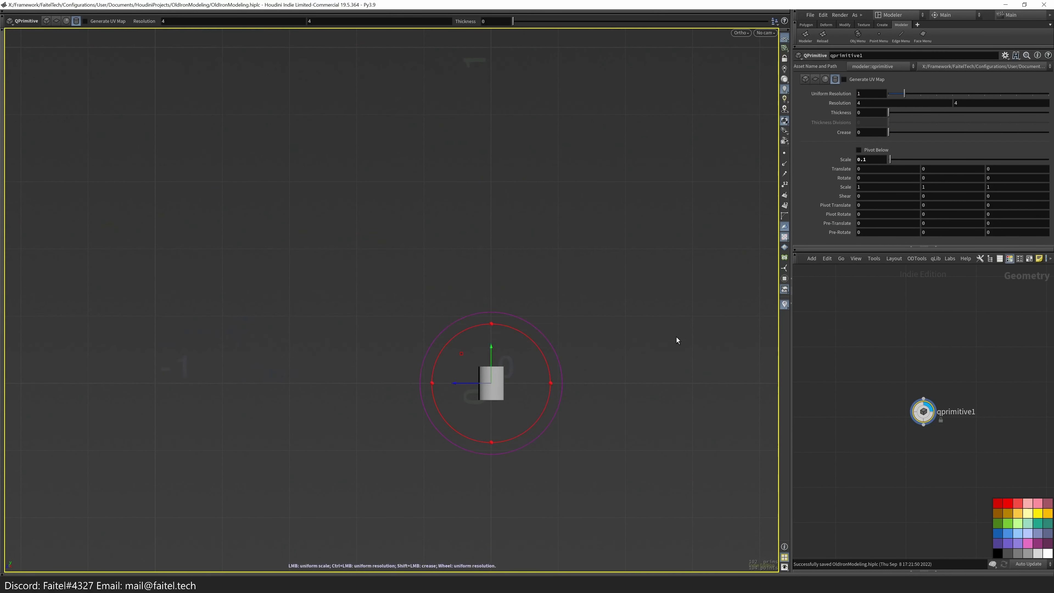
{"action": "key", "text": "space+1"}
{"action": "left_click_drag", "start_coordinate": [626, 403], "coordinate": [435, 466]}
{"action": "left_click_drag", "start_coordinate": [430, 335], "coordinate": [431, 368]}
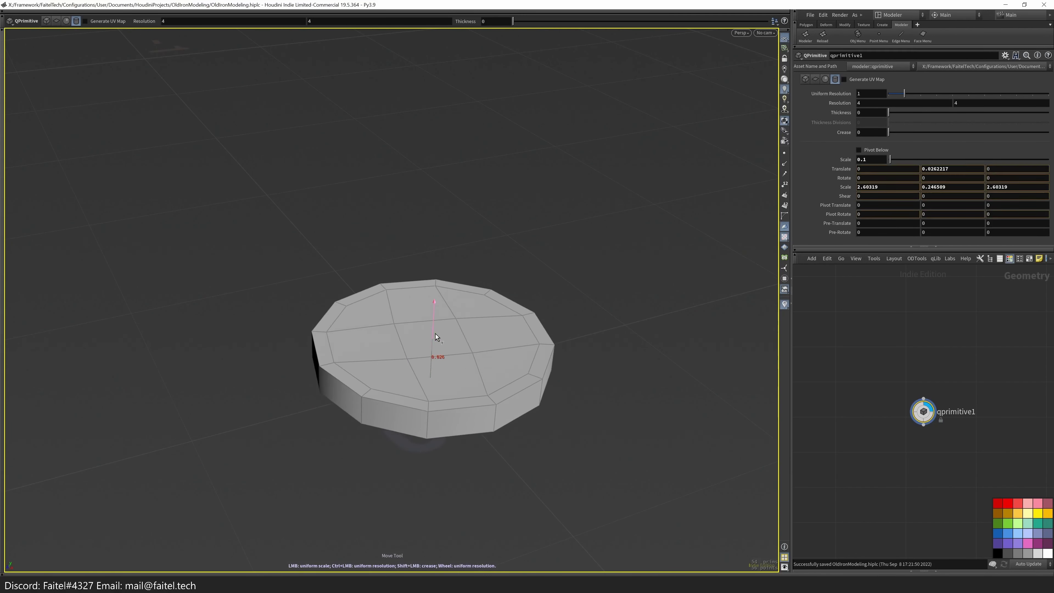
{"action": "key", "text": "Escape"}
{"action": "left_click_drag", "start_coordinate": [498, 353], "coordinate": [561, 299]}
{"action": "key", "text": "space+h"}
{"action": "key", "text": "grave"}
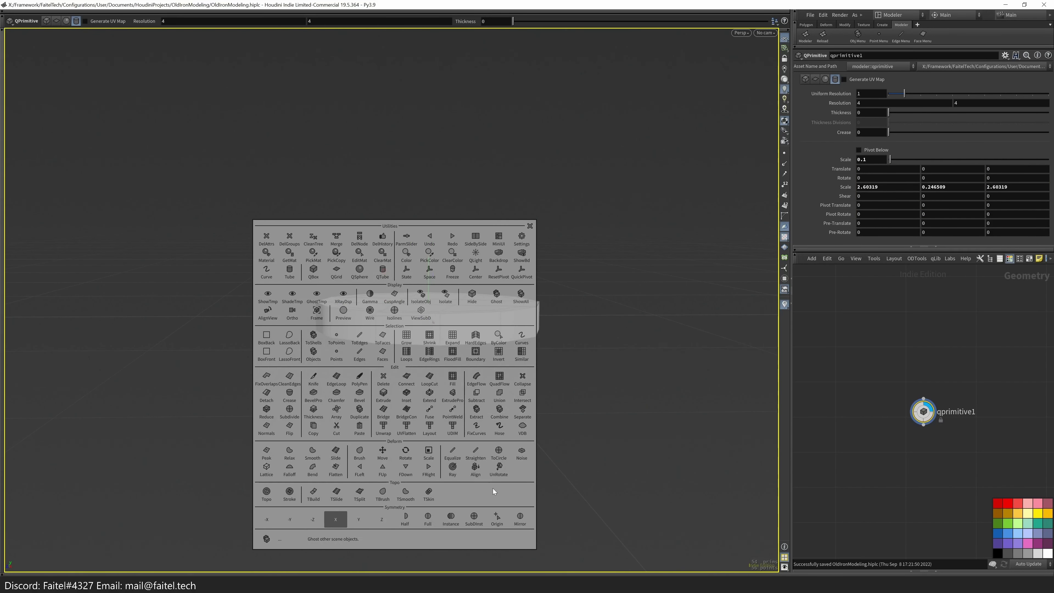
{"action": "left_click", "coordinate": [479, 478]}
{"action": "left_click_drag", "start_coordinate": [483, 478], "coordinate": [476, 366]}
- Add a Match Size node to align the disc's base to the ground
{"action": "key", "text": "Tab"}
{"action": "left_click", "coordinate": [936, 570]}
{"action": "left_click", "coordinate": [447, 348]}
{"action": "key", "text": "s"}
- Set the cylinder's uniform resolution to 2 and thickness to 0.181, making a ring
{"action": "left_click", "coordinate": [924, 411]}
{"action": "left_click_drag", "start_coordinate": [912, 94], "coordinate": [923, 94]}
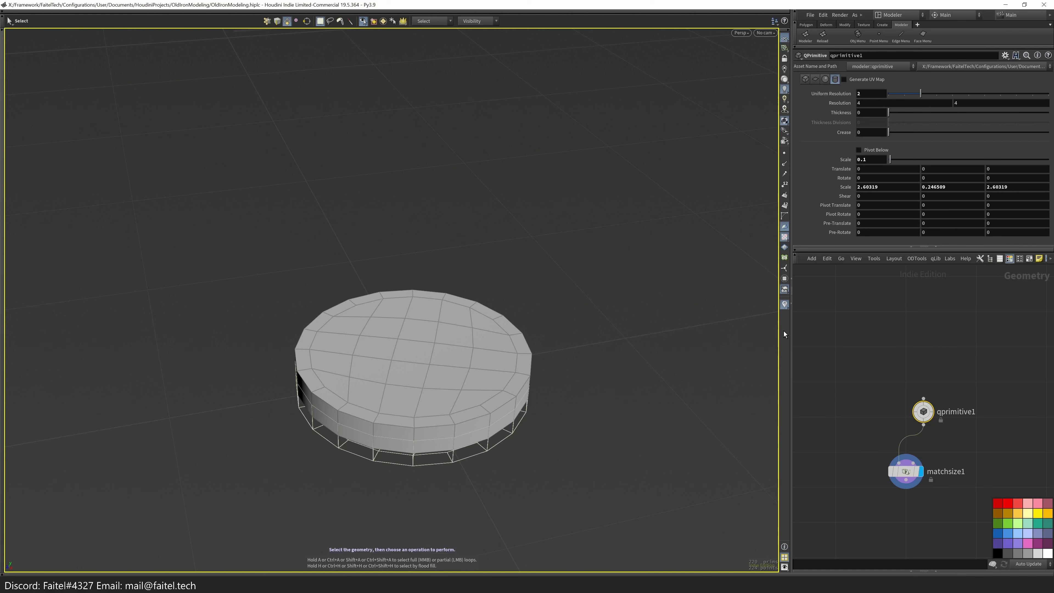
{"action": "left_click_drag", "start_coordinate": [904, 112], "coordinate": [947, 118]}
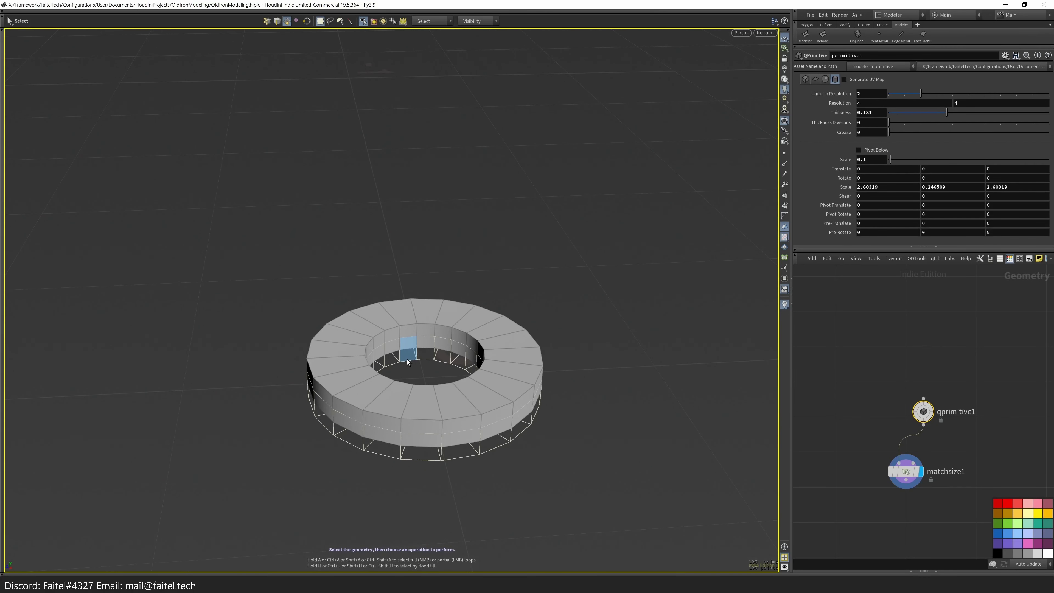
{"action": "key", "text": "ctrl+r"}
- Insert an edge loop around the ring's top, raise the inner loop, and adjust thickness
{"action": "scroll", "coordinate": [465, 392], "scroll_direction": "up", "scroll_amount": 3}
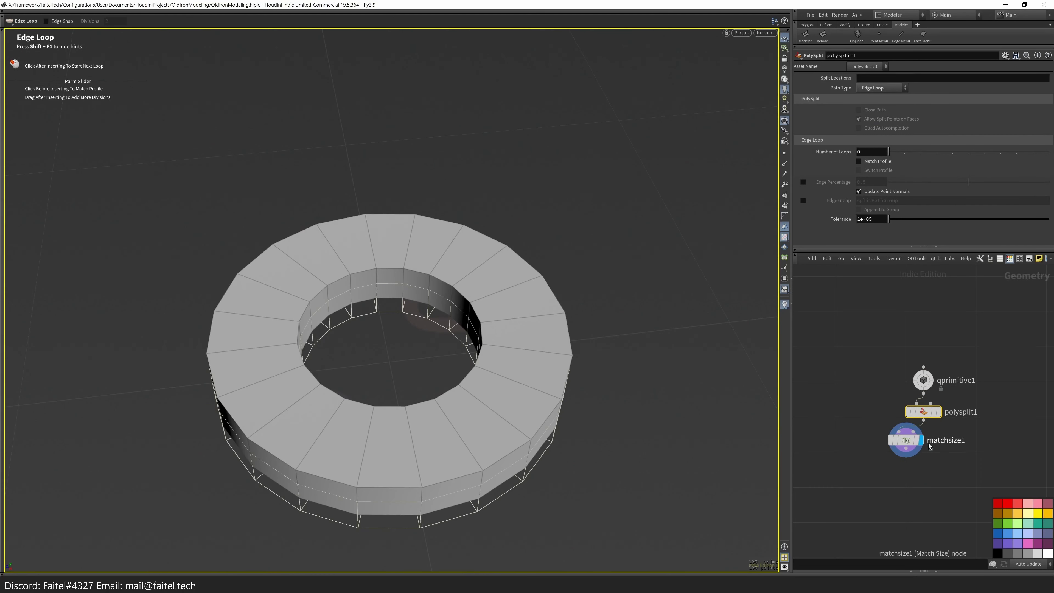
{"action": "left_click", "coordinate": [475, 401]}
{"action": "left_click_drag", "start_coordinate": [481, 384], "coordinate": [557, 385], "text": "alt"}
{"action": "key", "text": "s"}
{"action": "key", "text": "Escape"}
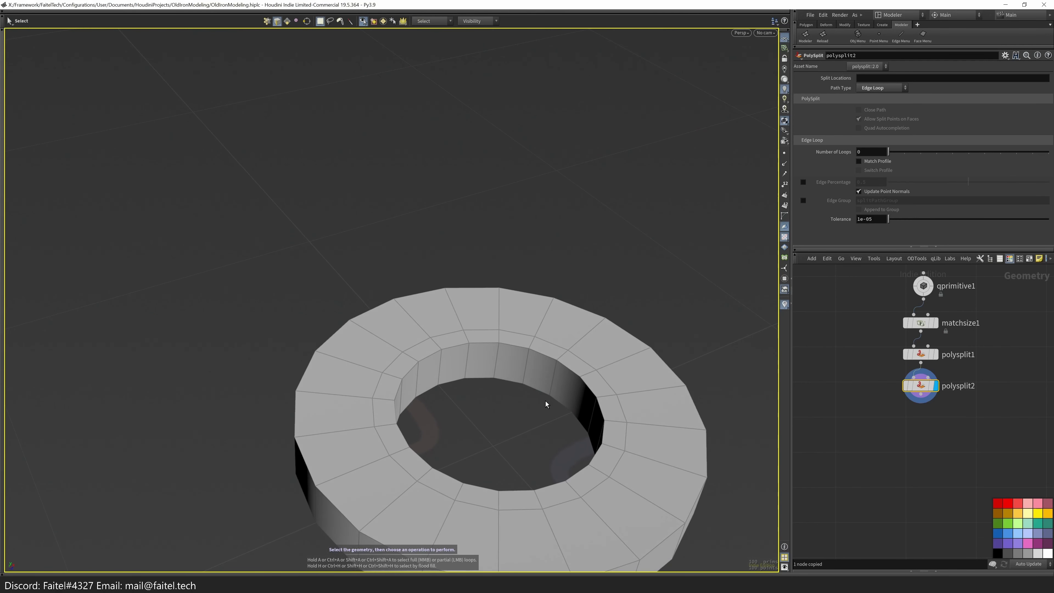
{"action": "double_click", "coordinate": [545, 395]}
{"action": "key", "text": "t"}
{"action": "left_click_drag", "start_coordinate": [507, 423], "coordinate": [507, 406]}
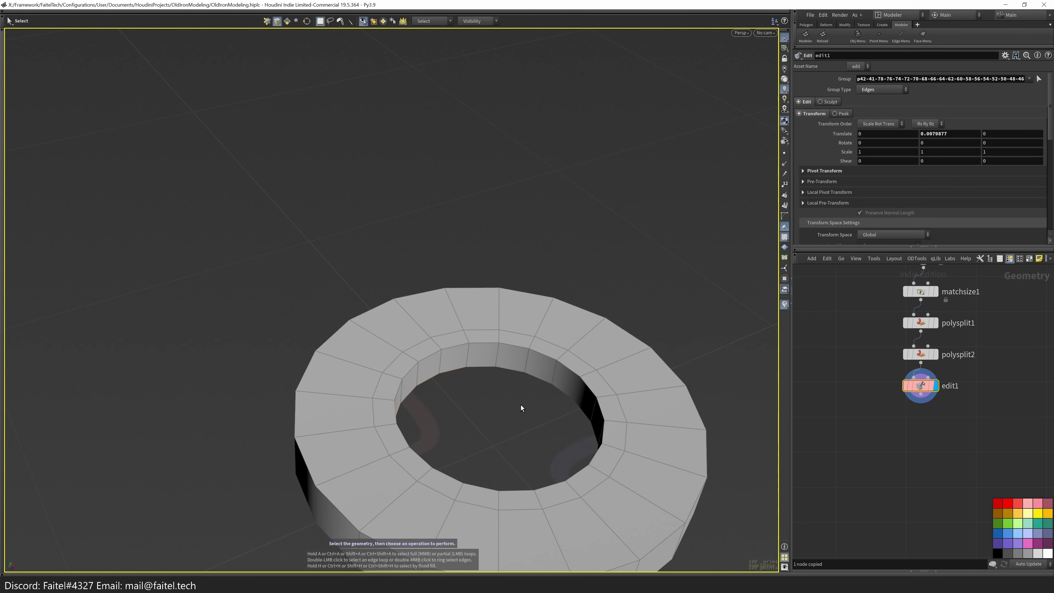
{"action": "key", "text": "ctrl+r"}
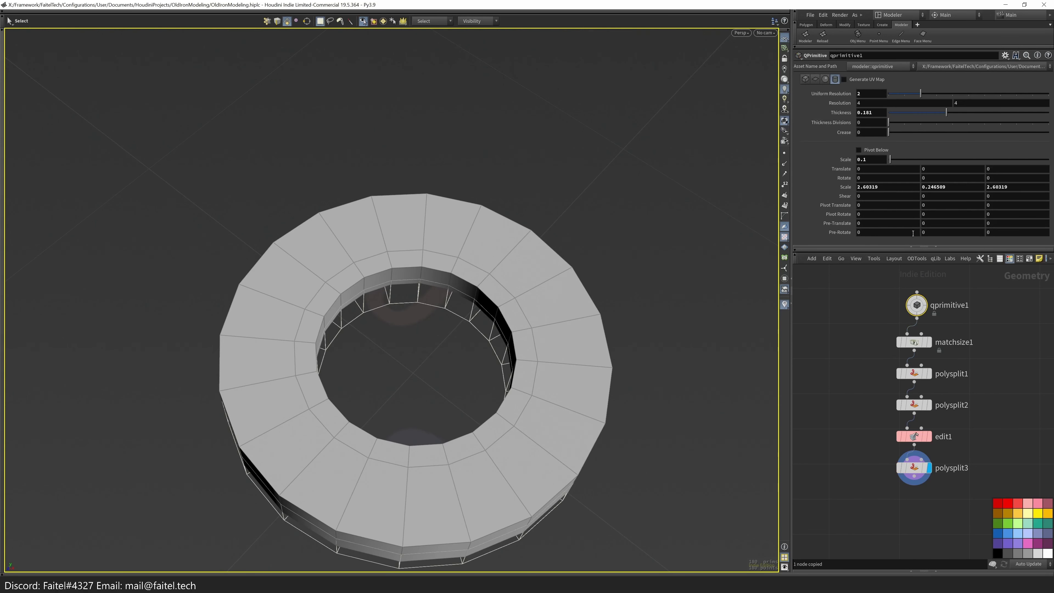
{"action": "left_click_drag", "start_coordinate": [950, 116], "coordinate": [956, 116]}
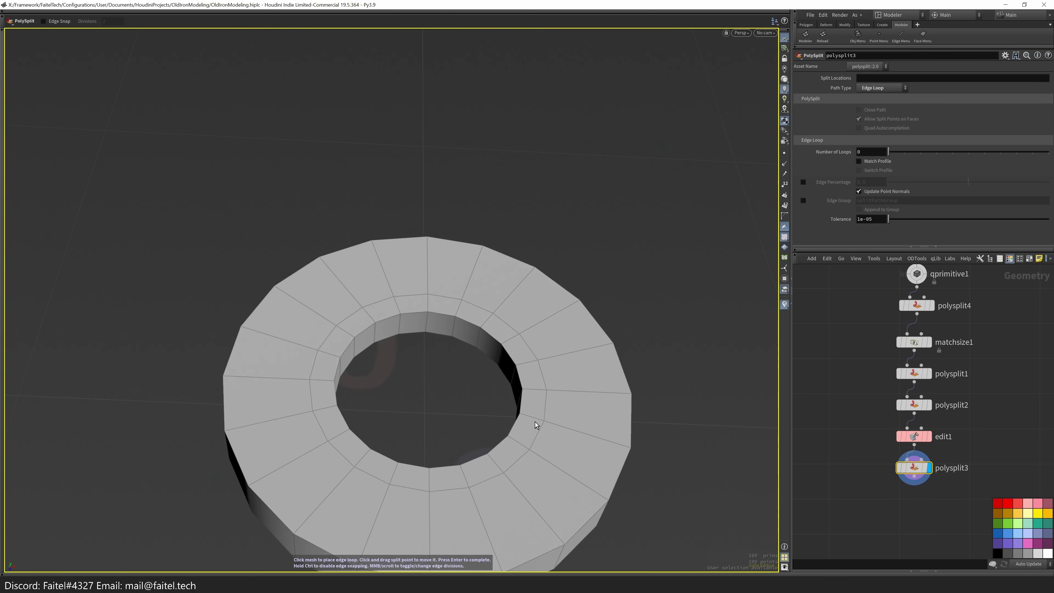
- Shrink the inner loop down into a small central hole
{"action": "key", "text": "u"}
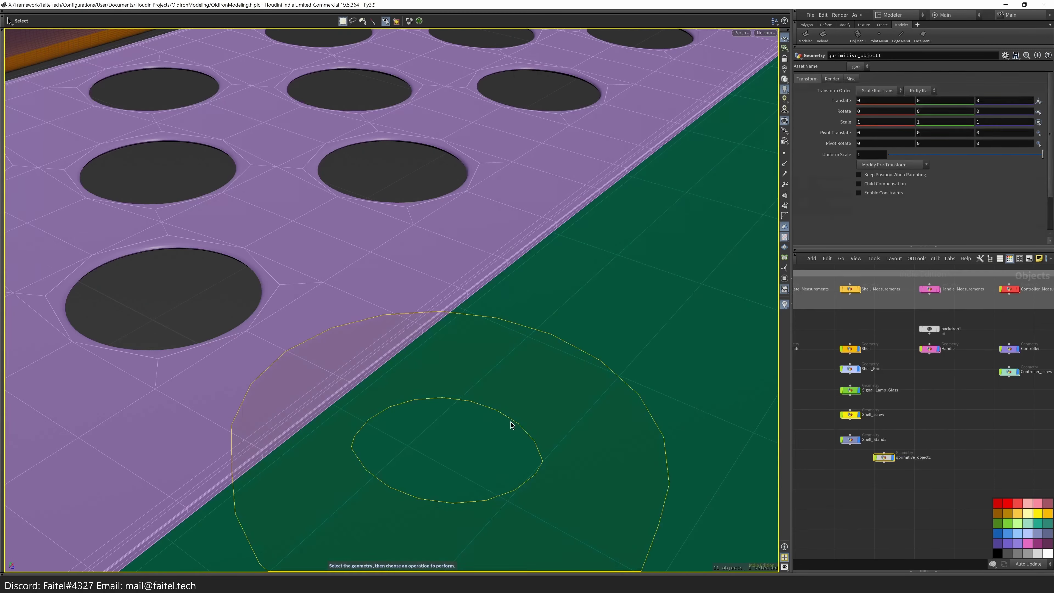
{"action": "double_click", "coordinate": [884, 457]}
{"action": "left_click_drag", "start_coordinate": [514, 424], "coordinate": [549, 329]}
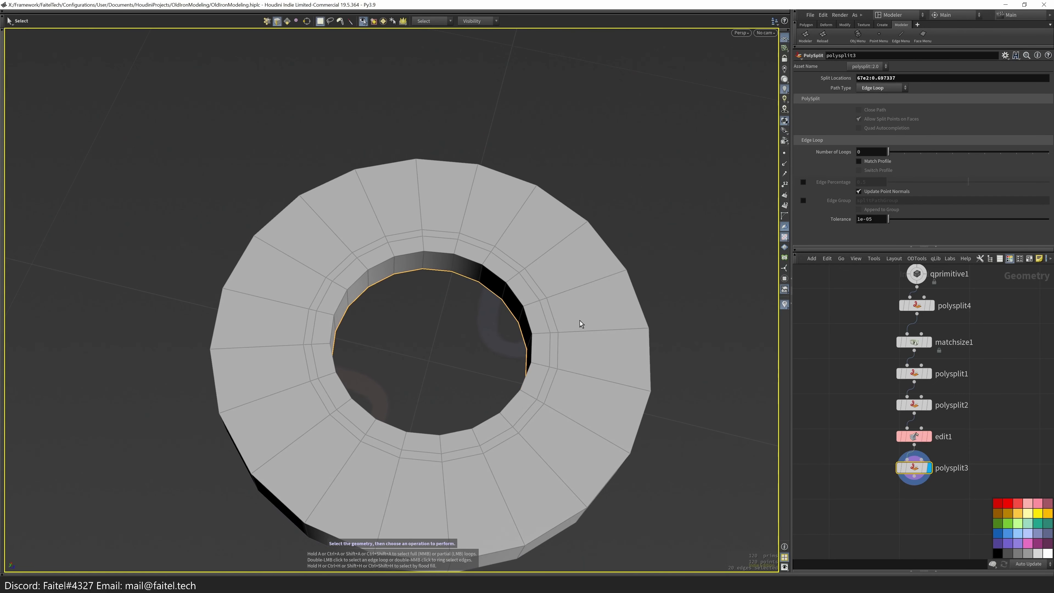
{"action": "key", "text": "e"}
{"action": "mouse_move", "coordinate": [458, 345]}
{"action": "left_mouse_down"}
{"action": "mouse_move", "coordinate": [472, 331]}
{"action": "mouse_move", "coordinate": [447, 354]}
{"action": "left_mouse_up"}
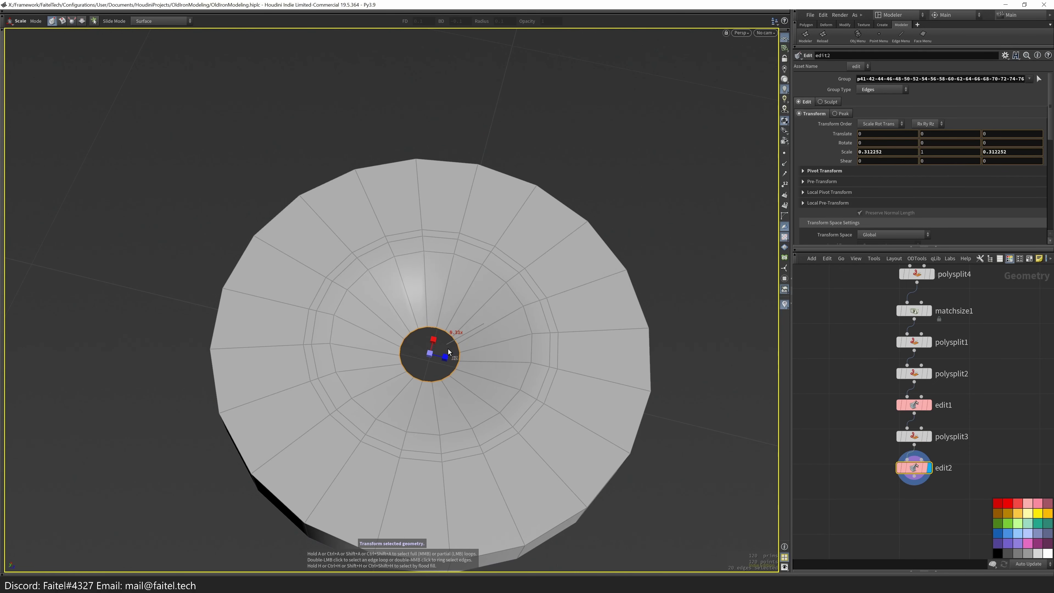
{"action": "left_click_drag", "start_coordinate": [537, 349], "coordinate": [566, 366]}
- Select the dish's inner edge loop and widen it slightly
{"action": "key", "text": "s"}
{"action": "double_click", "coordinate": [508, 379]}
{"action": "key", "text": "e"}
{"action": "left_click", "coordinate": [508, 376]}
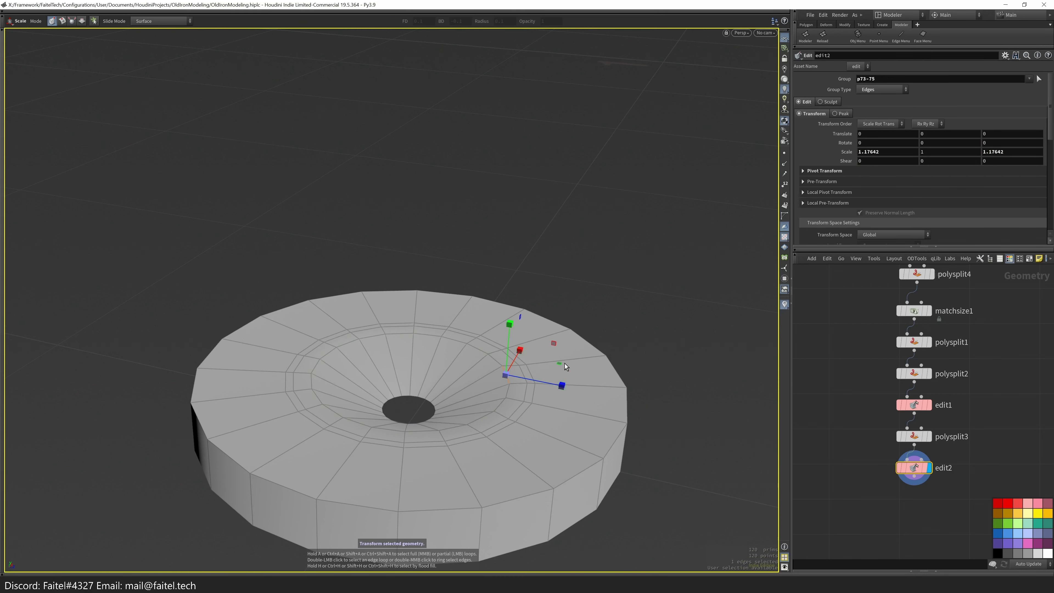
{"action": "key", "text": "s"}
{"action": "double_click", "coordinate": [515, 394]}
{"action": "key", "text": "e"}
{"action": "left_click_drag", "start_coordinate": [472, 366], "coordinate": [474, 369]}
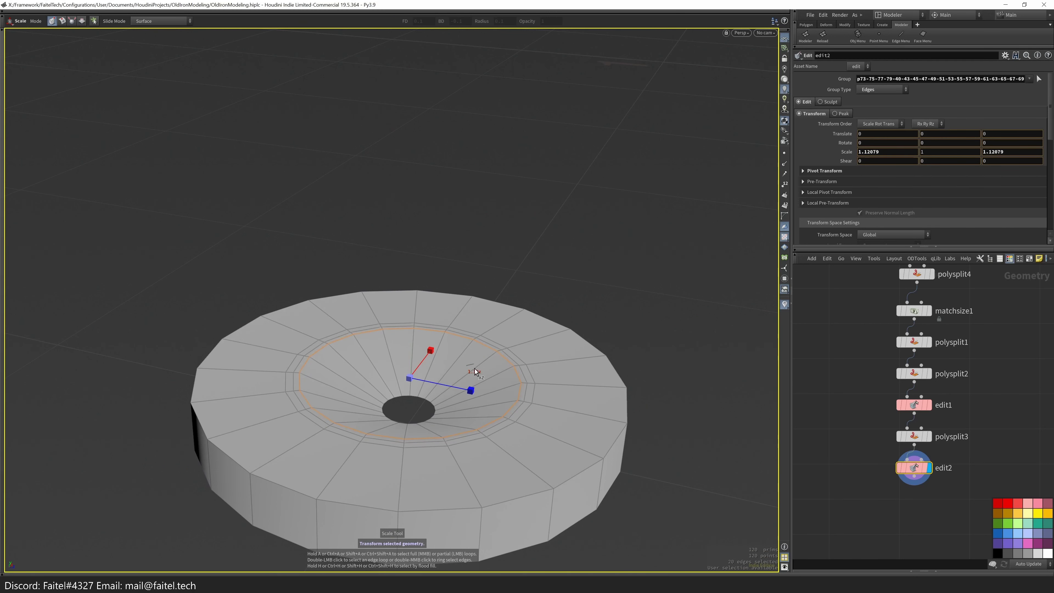
- Extrude the ring of faces around the dish to form the inner lip
{"action": "key", "text": "s"}
{"action": "key", "text": "4"}
{"action": "double_click", "coordinate": [524, 401]}
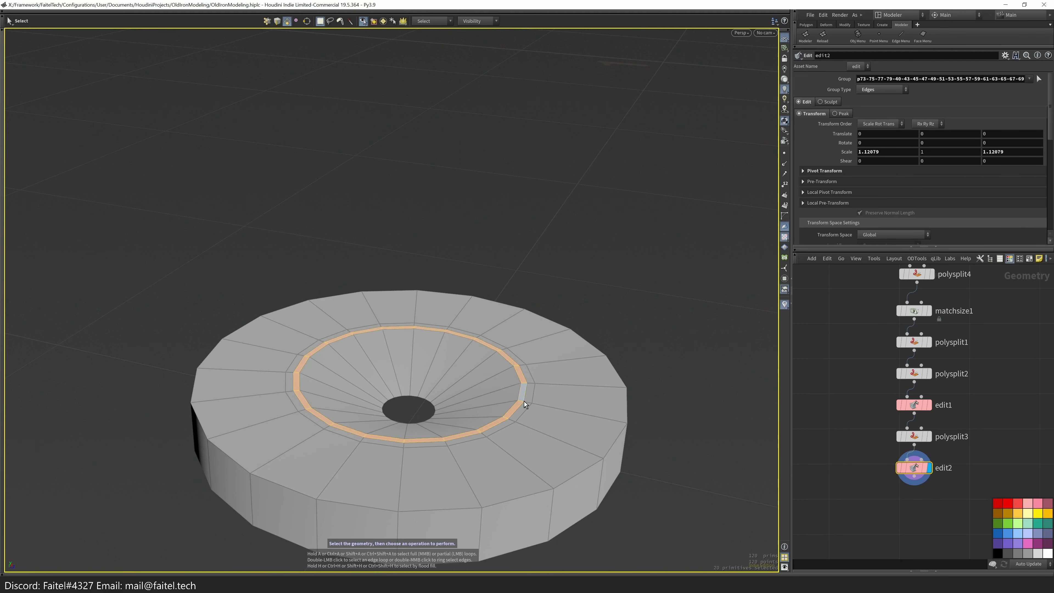
{"action": "left_click_drag", "start_coordinate": [537, 378], "coordinate": [496, 438], "text": "alt"}
{"action": "key", "text": "shift+e"}
{"action": "key", "text": "s"}
- Add an edge loop near the hole and bevel it with 2 divisions
{"action": "key", "text": "3"}
{"action": "key", "text": "3"}
{"action": "key", "text": "alt+e"}
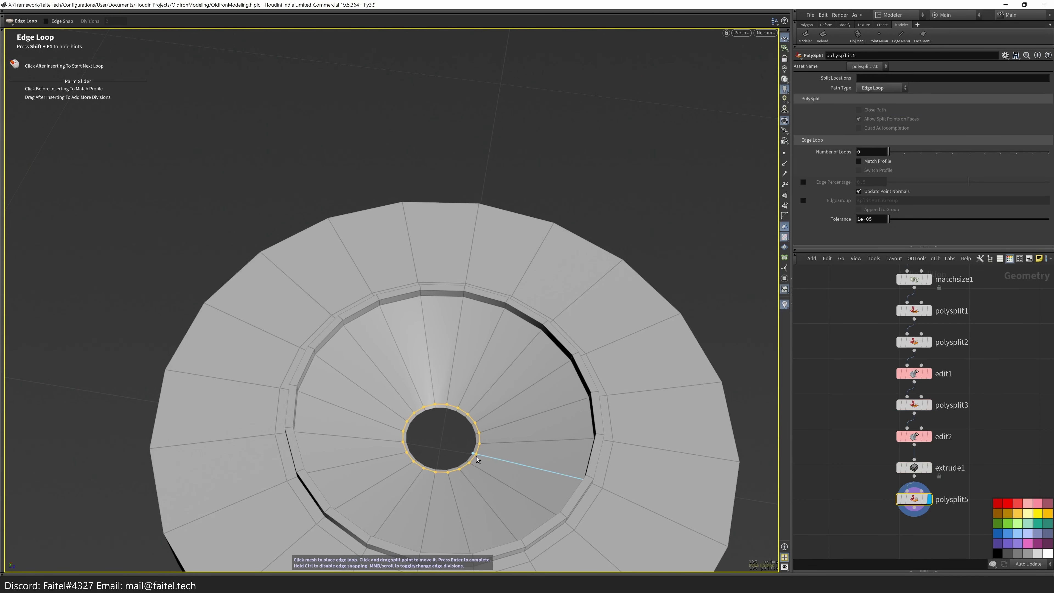
{"action": "key", "text": "3"}
{"action": "key", "text": "Down"}
{"action": "key", "text": "Escape"}
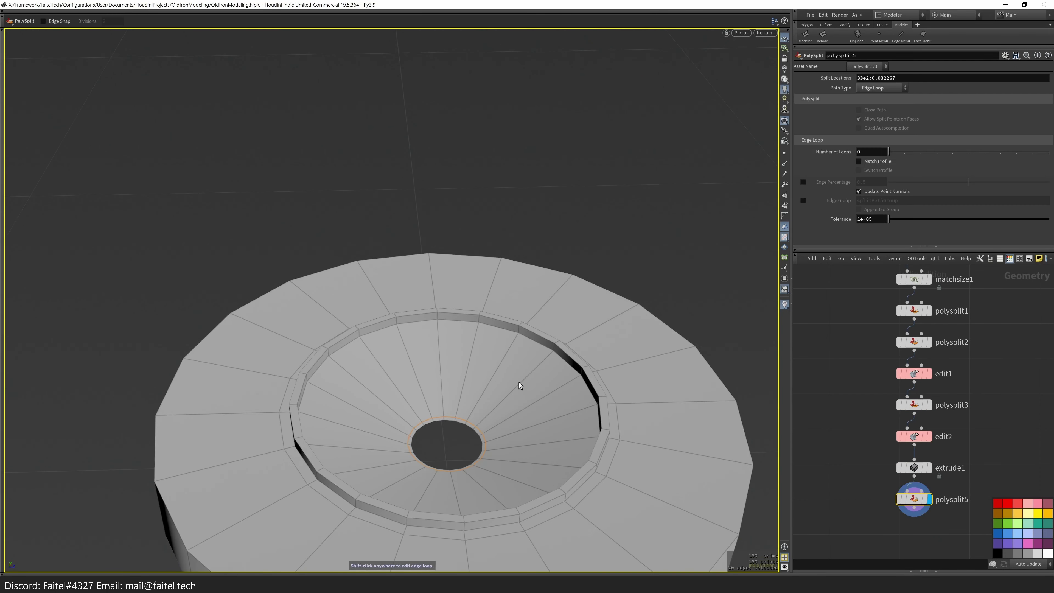
{"action": "key", "text": "ctrl+b"}
{"action": "left_click_drag", "start_coordinate": [568, 389], "coordinate": [595, 348], "text": "ctrl"}
{"action": "key", "text": "s"}
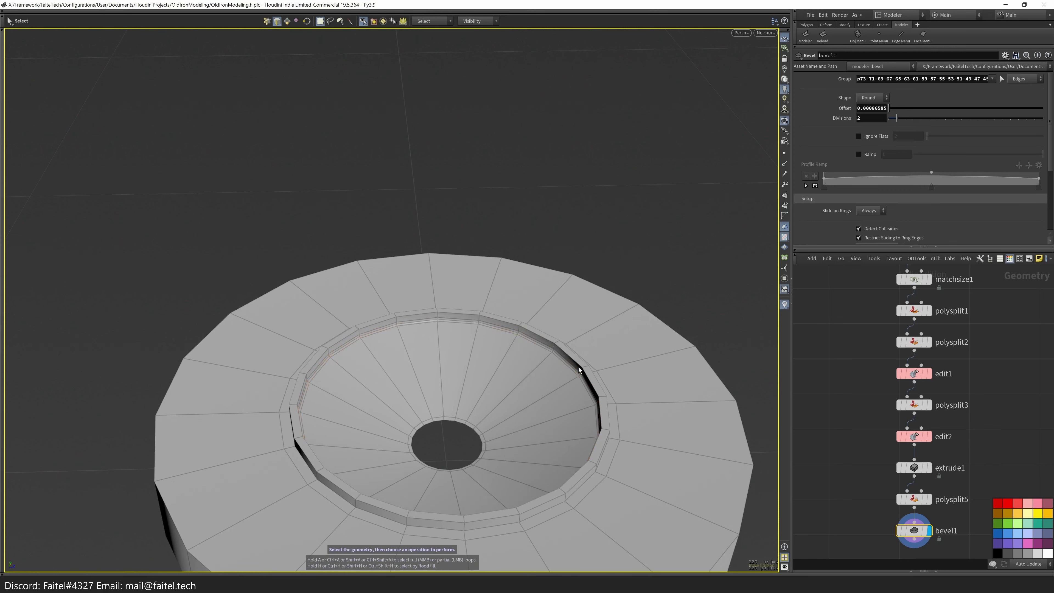
{"action": "key", "text": "ctrl+b"}
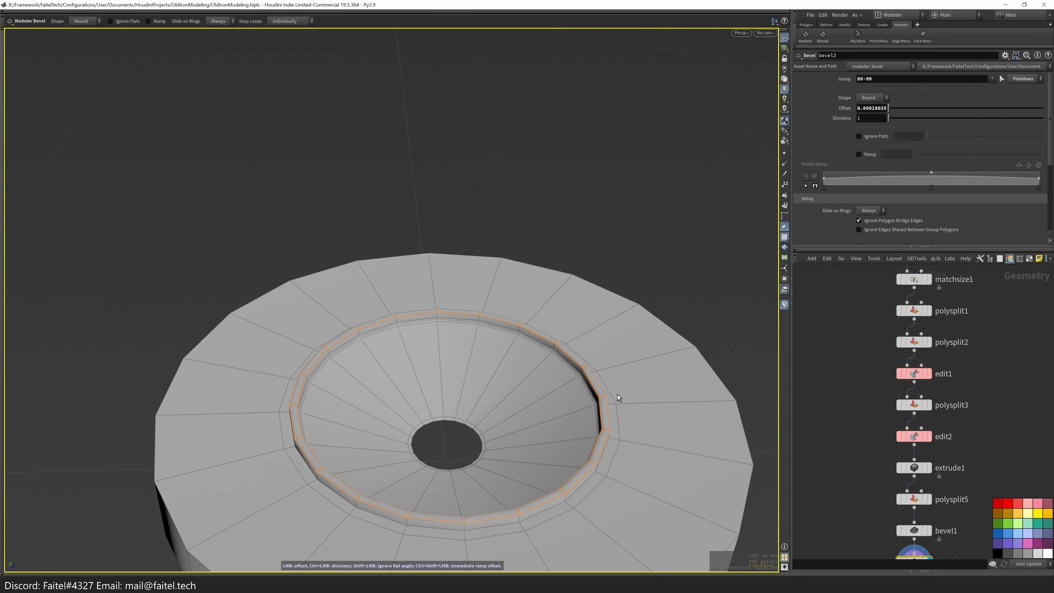
{"action": "scroll", "coordinate": [663, 263], "scroll_direction": "up", "scroll_amount": 5}
{"action": "left_click_drag", "start_coordinate": [607, 438], "coordinate": [535, 317], "text": "ctrl"}
{"action": "scroll", "coordinate": [627, 376], "scroll_direction": "down", "scroll_amount": 5}
{"action": "key", "text": "s"}
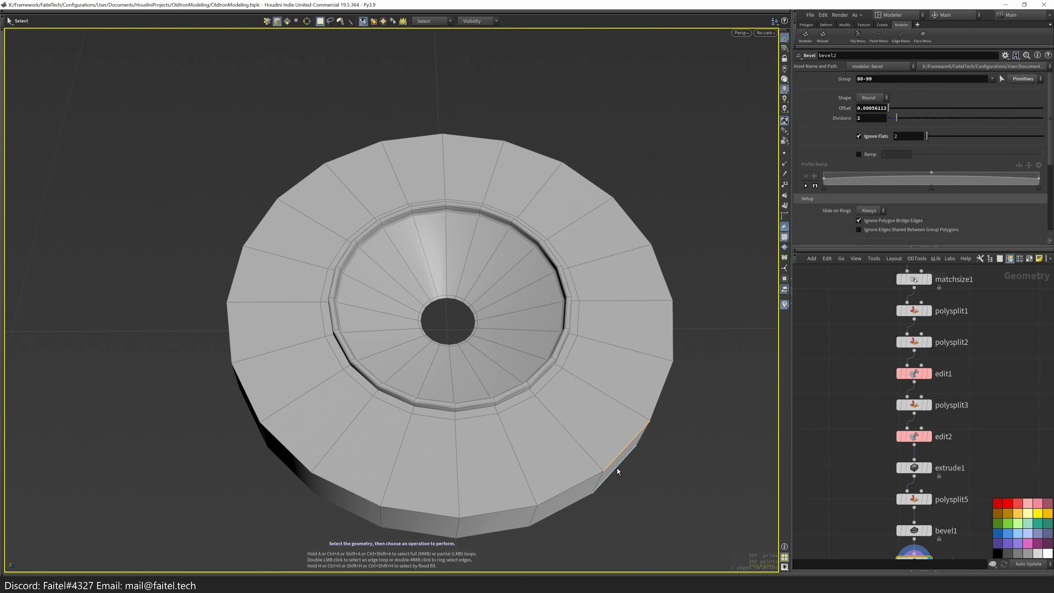
{"action": "double_click", "coordinate": [610, 474]}
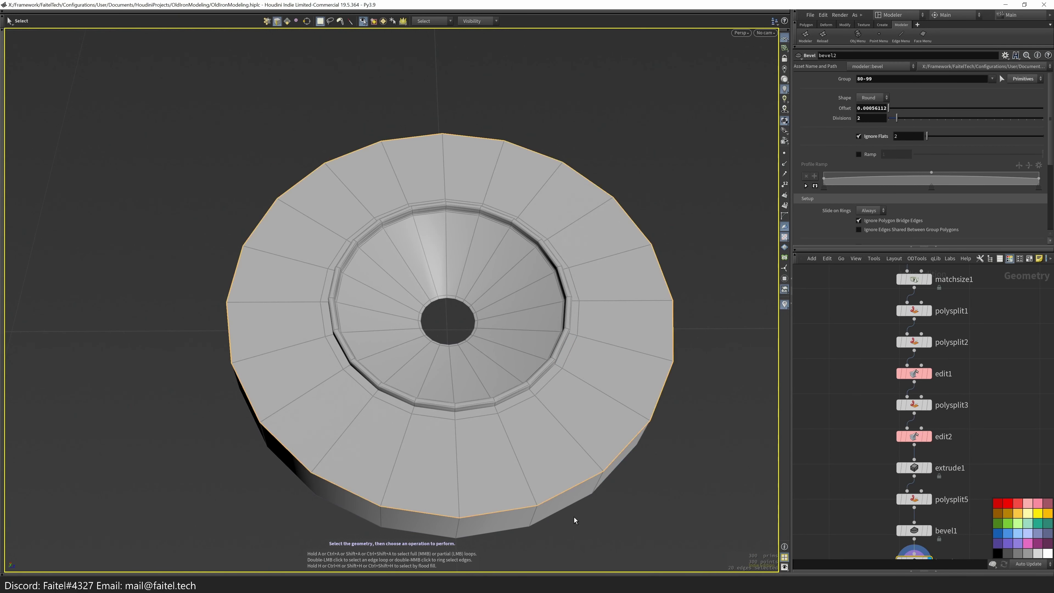
{"action": "scroll", "coordinate": [569, 509], "scroll_direction": "down", "scroll_amount": 3}
{"action": "left_click_drag", "start_coordinate": [565, 365], "coordinate": [483, 370], "text": "alt"}
{"action": "key", "text": "ctrl+b"}
{"action": "left_click_drag", "start_coordinate": [648, 344], "coordinate": [374, 380]}
{"action": "key", "text": "Tab"}
{"action": "left_click", "coordinate": [652, 330]}
{"action": "scroll", "coordinate": [415, 378], "scroll_direction": "up", "scroll_amount": 5}
{"action": "key", "text": "Escape"}
{"action": "key", "text": "Tab"}
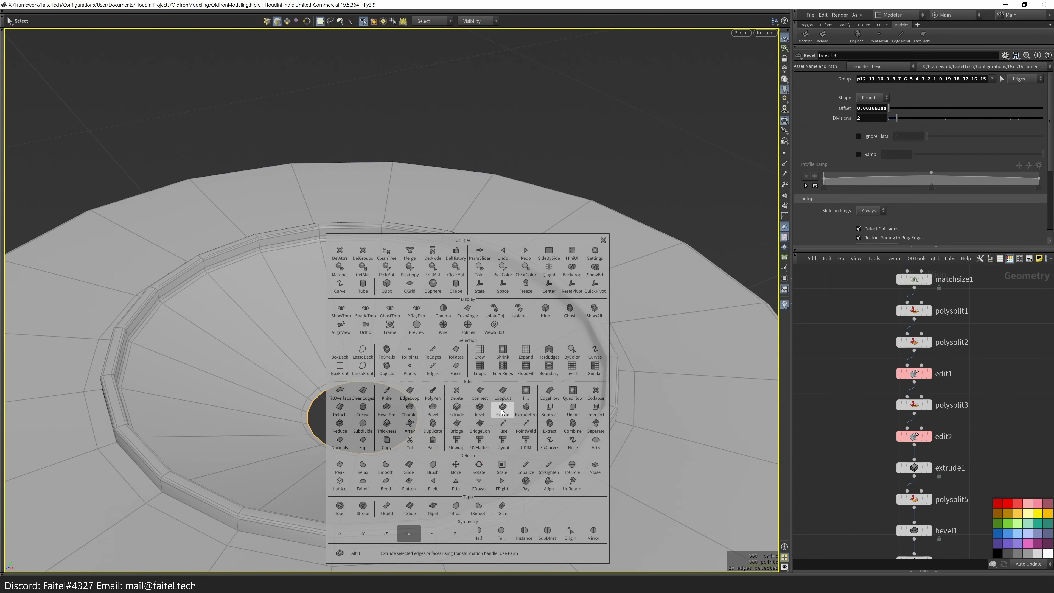
{"action": "left_click", "coordinate": [526, 393]}
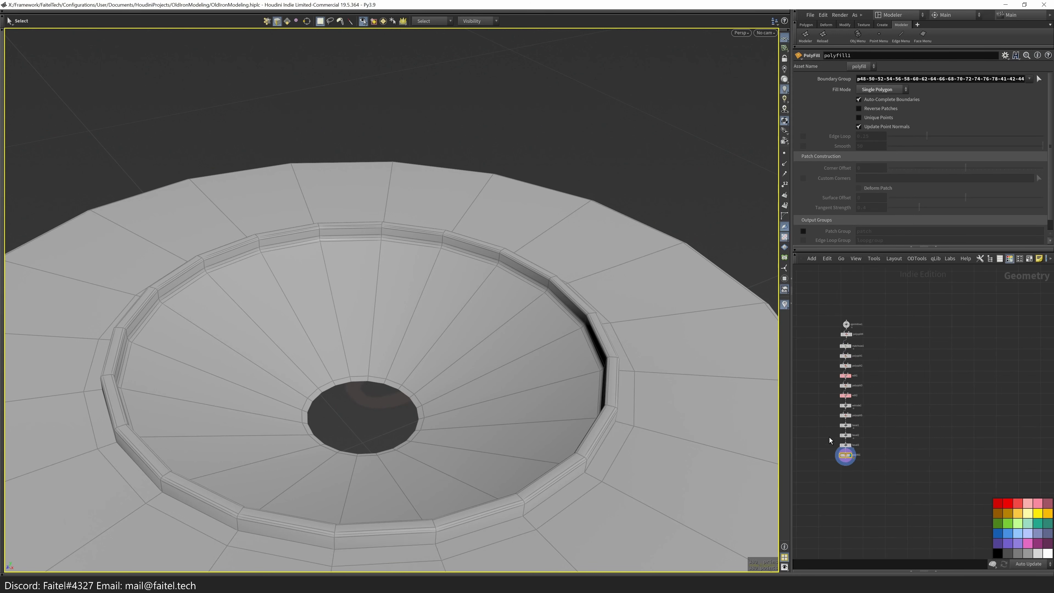
{"action": "key", "text": "alt+x"}
{"action": "left_click_drag", "start_coordinate": [519, 290], "coordinate": [433, 361]}
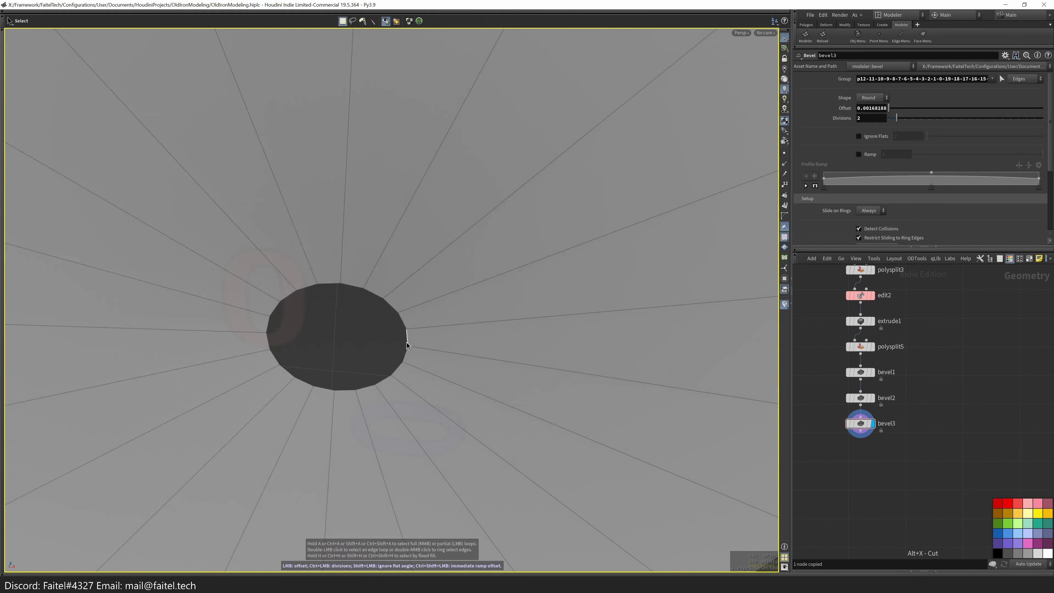
{"action": "key", "text": "u"}
{"action": "key", "text": "i"}
{"action": "left_click_drag", "start_coordinate": [419, 343], "coordinate": [435, 428]}
{"action": "scroll", "coordinate": [378, 387], "scroll_direction": "up", "scroll_amount": 3}
{"action": "scroll", "coordinate": [379, 386], "scroll_direction": "down", "scroll_amount": 5}
{"action": "left_click_drag", "start_coordinate": [379, 387], "coordinate": [439, 182]}
{"action": "left_click_drag", "start_coordinate": [427, 315], "coordinate": [438, 137]}
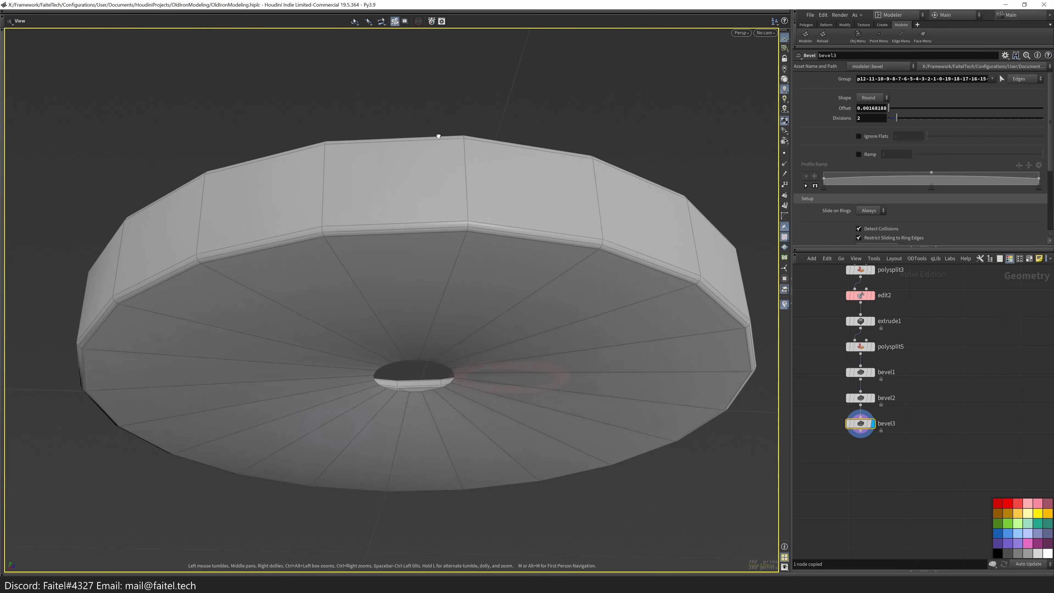
- Delete faces 20-39 from the centre of the ring disc
{"action": "key", "text": "s"}
{"action": "left_click", "coordinate": [582, 328]}
{"action": "key", "text": "q"}
{"action": "left_click", "coordinate": [503, 281]}
{"action": "key", "text": "Delete"}
- Select the hole's border edge loop and fill it with a quadrilateral fan patch
{"action": "key", "text": "3"}
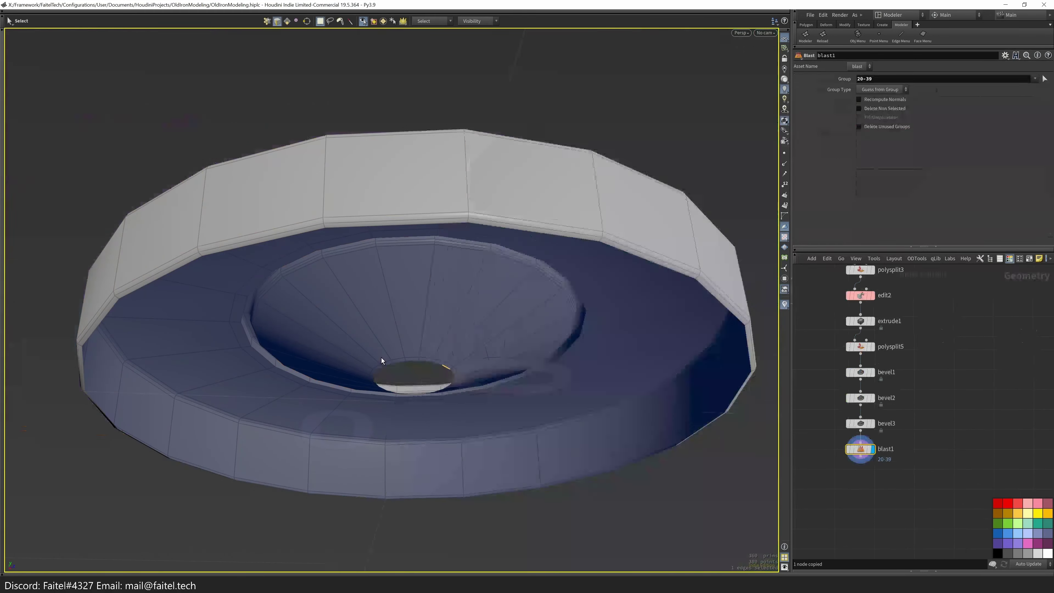
{"action": "double_click", "coordinate": [397, 363]}
{"action": "key", "text": "q"}
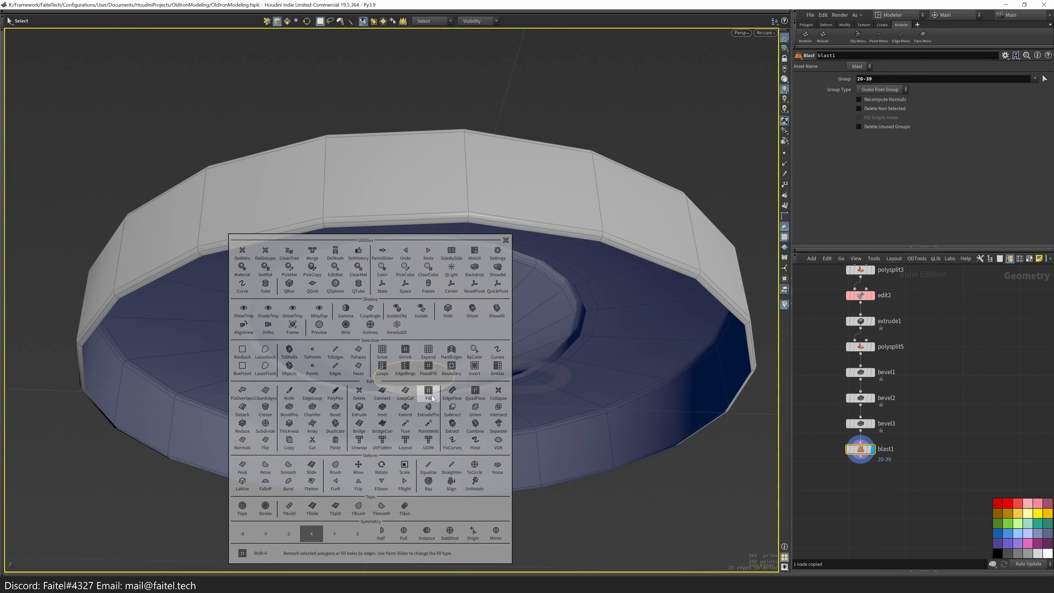
{"action": "left_click", "coordinate": [430, 384]}
- Fill the bottom opening with a quad-fan PolyFill using a 0.25 inner edge loop
{"action": "left_click_drag", "start_coordinate": [550, 354], "coordinate": [478, 278]}
{"action": "key", "text": "s"}
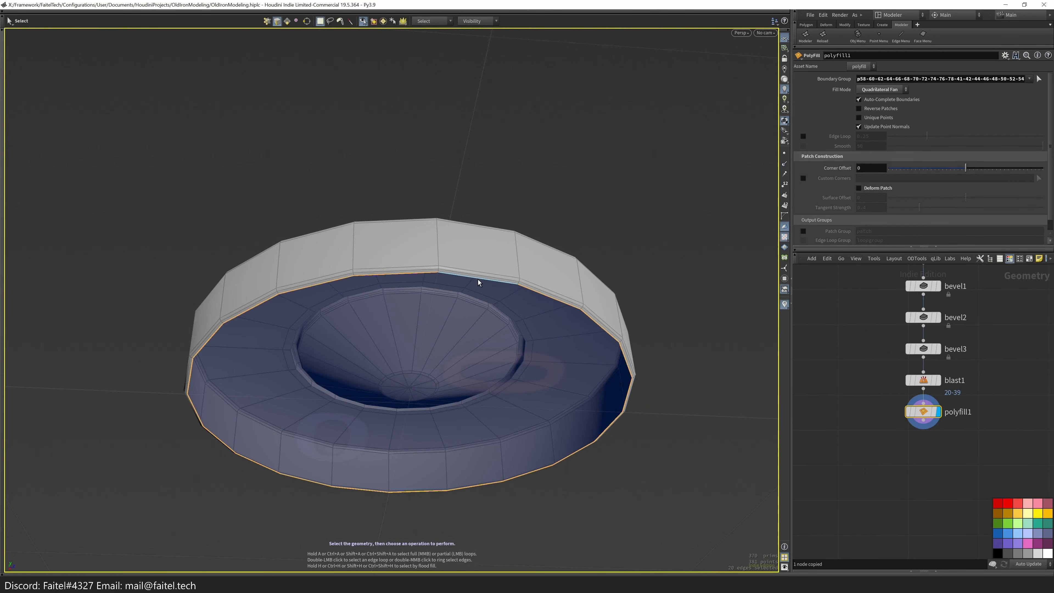
{"action": "key", "text": "q"}
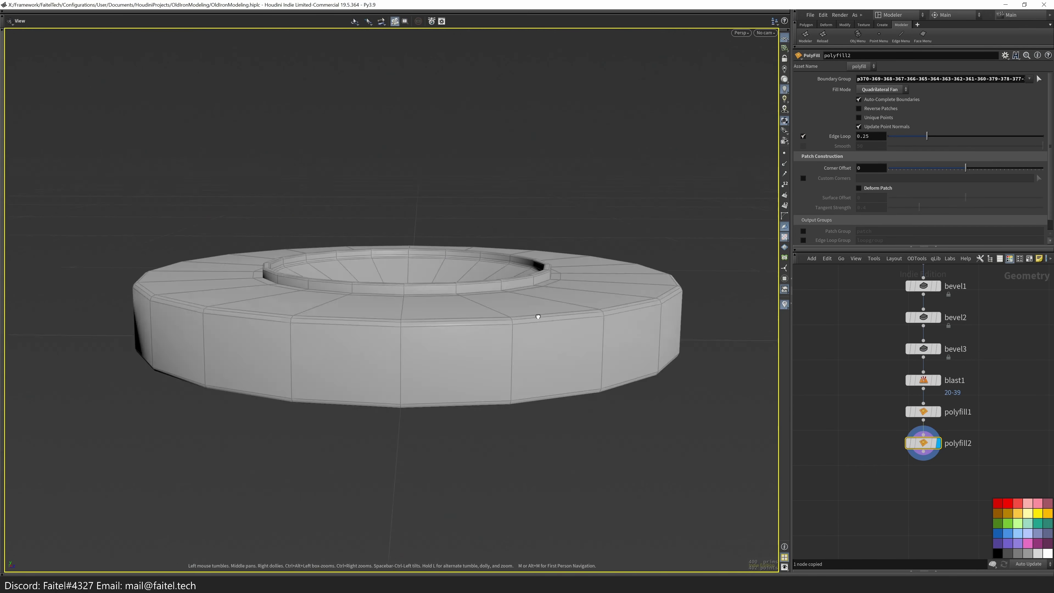
{"action": "left_click_drag", "start_coordinate": [537, 314], "coordinate": [461, 306], "text": "alt"}
{"action": "left_click", "coordinate": [804, 137]}
- Preview the disc as a smooth subdivided surface and inspect it
{"action": "left_click_drag", "start_coordinate": [747, 132], "coordinate": [454, 254], "text": "alt"}
{"action": "key", "text": "grave"}
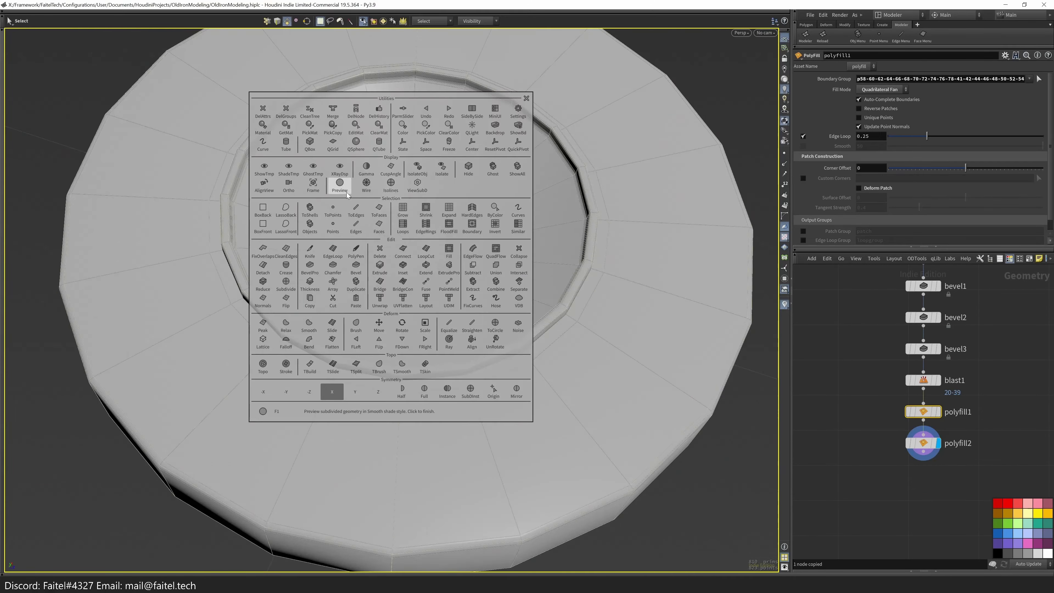
{"action": "left_click", "coordinate": [356, 194]}
{"action": "left_click_drag", "start_coordinate": [356, 194], "coordinate": [398, 279], "text": "alt"}
{"action": "left_click", "coordinate": [392, 332]}
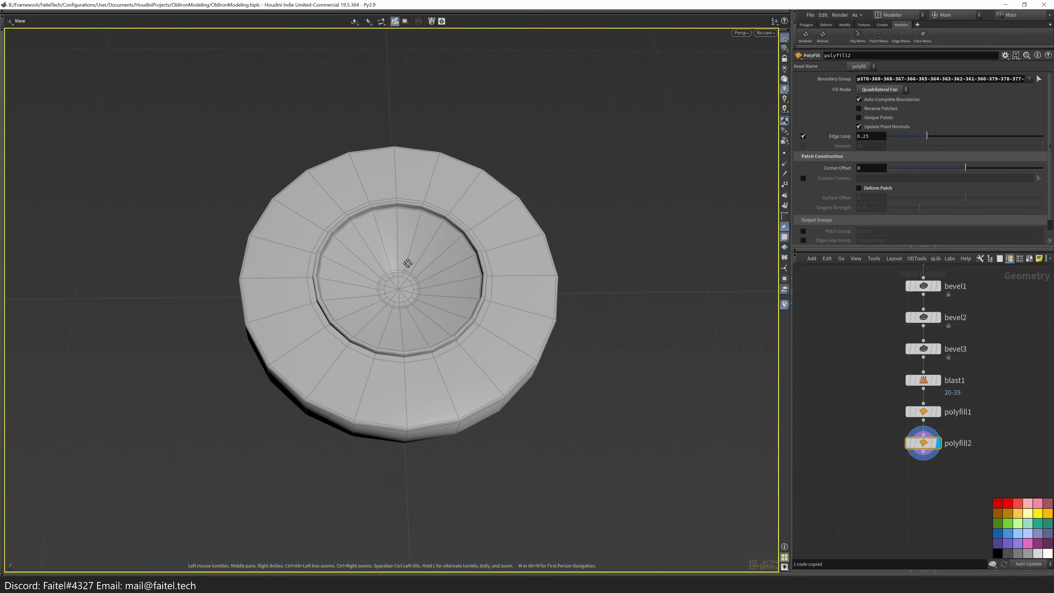
- Insert an edge loop around the disc's top rim
{"action": "scroll", "coordinate": [365, 245], "scroll_direction": "up", "scroll_amount": 3}
{"action": "key", "text": "alt+l"}
{"action": "left_click", "coordinate": [326, 203]}
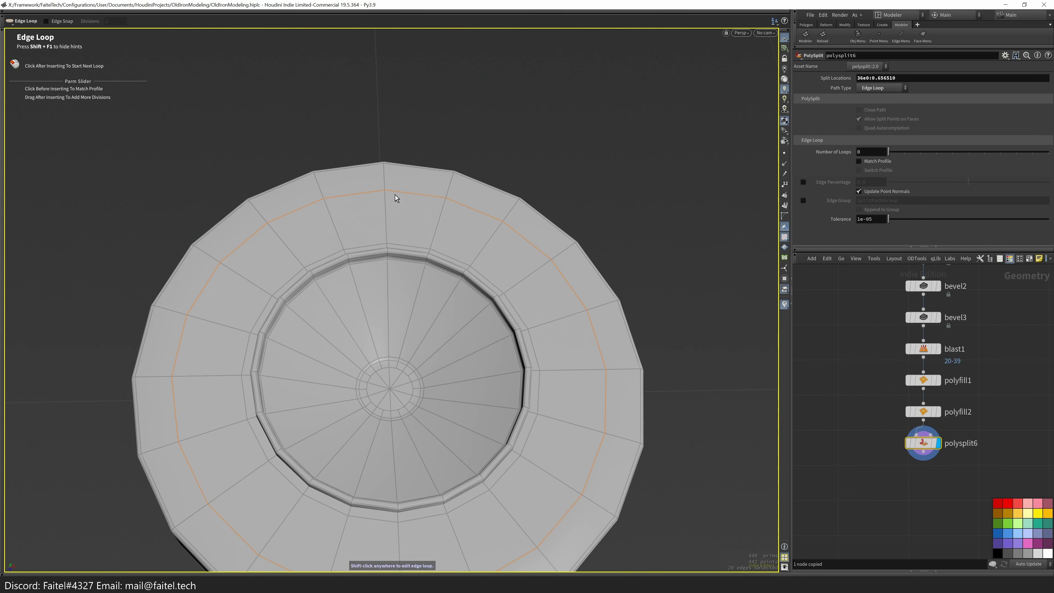
- Try selecting the inner cap and its bevel ring, then clear the selection
{"action": "key", "text": "s"}
{"action": "middle_click_drag", "start_coordinate": [397, 401], "coordinate": [543, 451]}
{"action": "left_click", "coordinate": [473, 373]}
{"action": "double_click", "coordinate": [367, 319]}
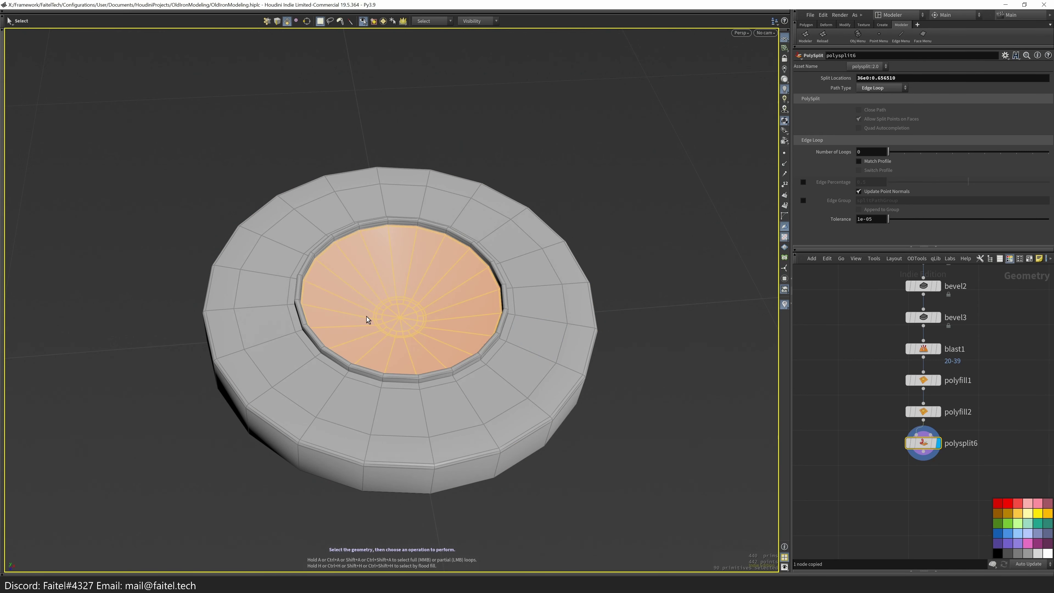
{"action": "left_click", "coordinate": [379, 324]}
{"action": "left_click", "coordinate": [382, 325]}
{"action": "left_click_drag", "start_coordinate": [382, 325], "coordinate": [341, 226]}
{"action": "key", "text": "Escape"}
- Lasso the disc's inner faces, then add the bevel band and missing rim faces
{"action": "key", "text": "q"}
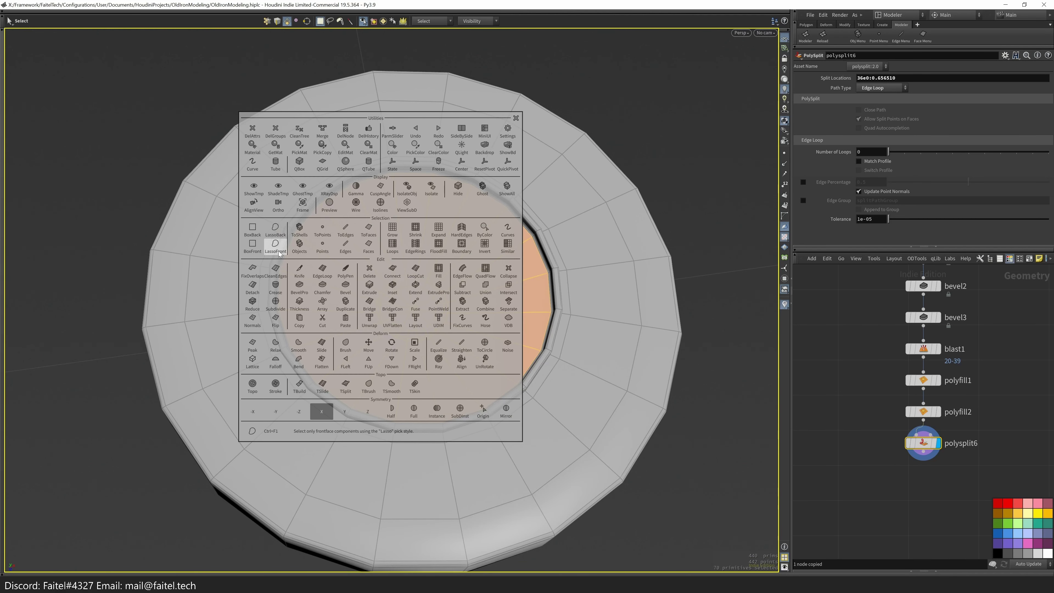
{"action": "left_click", "coordinate": [276, 247]}
{"action": "mouse_move", "coordinate": [612, 294]}
{"action": "left_mouse_down"}
{"action": "mouse_move", "coordinate": [282, 372]}
{"action": "mouse_move", "coordinate": [482, 294]}
{"action": "left_mouse_up"}
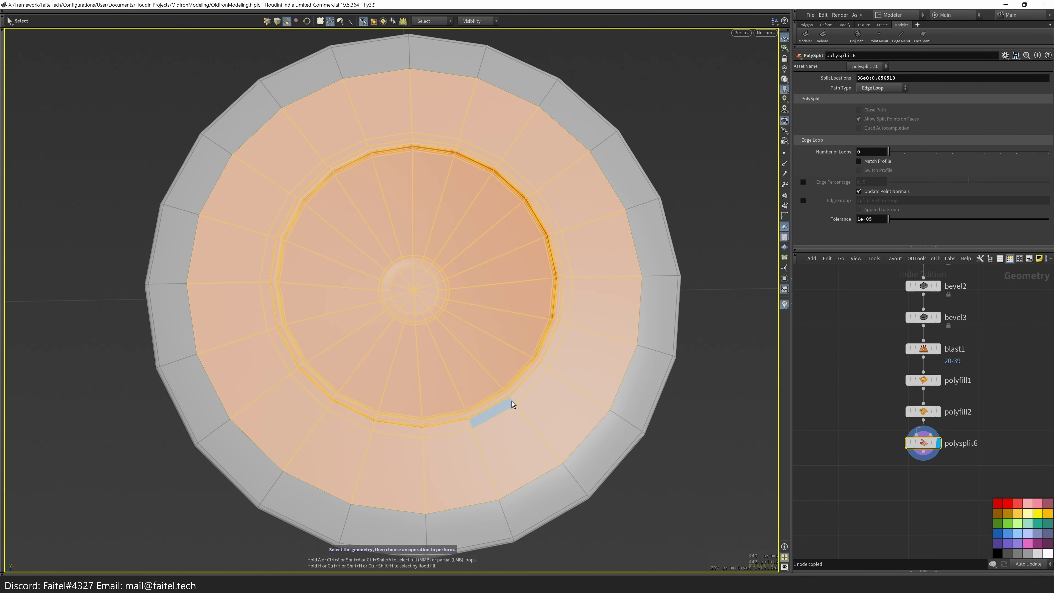
{"action": "left_click_drag", "start_coordinate": [595, 382], "coordinate": [239, 145], "text": "ctrl"}
{"action": "mouse_move", "coordinate": [443, 146]}
{"action": "left_mouse_down", "text": "ctrl"}
{"action": "mouse_move", "coordinate": [304, 166]}
{"action": "mouse_move", "coordinate": [422, 203]}
{"action": "left_mouse_up", "text": "ctrl"}
{"action": "left_click_drag", "start_coordinate": [476, 177], "coordinate": [366, 191], "text": "alt"}
{"action": "key", "text": "t"}
{"action": "left_click", "coordinate": [494, 262], "text": "shift"}
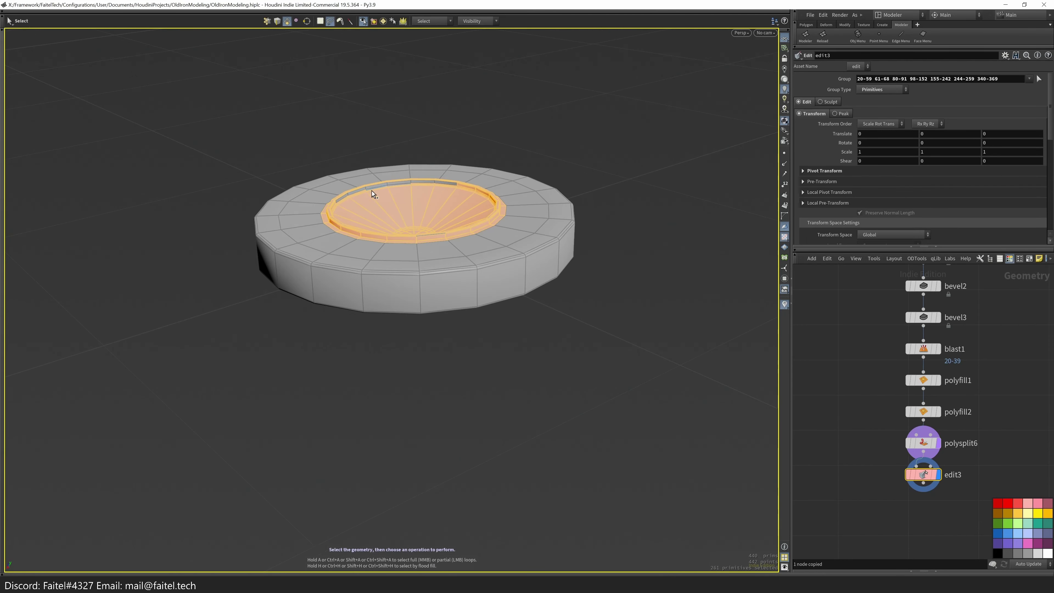
{"action": "left_click", "coordinate": [389, 186], "text": "shift"}
{"action": "scroll", "coordinate": [412, 177], "scroll_direction": "up", "scroll_amount": 5}
{"action": "left_click", "coordinate": [556, 406], "text": "shift"}
{"action": "left_click_drag", "start_coordinate": [556, 405], "coordinate": [433, 336]}
- Scale the selected inner faces to 1.2169 in X and Z, then check the recess
{"action": "key", "text": "e"}
{"action": "left_click_drag", "start_coordinate": [459, 219], "coordinate": [477, 235]}
{"action": "scroll", "coordinate": [485, 291], "scroll_direction": "down", "scroll_amount": 4}
{"action": "key", "text": "s"}
{"action": "left_click_drag", "start_coordinate": [489, 307], "coordinate": [365, 278]}
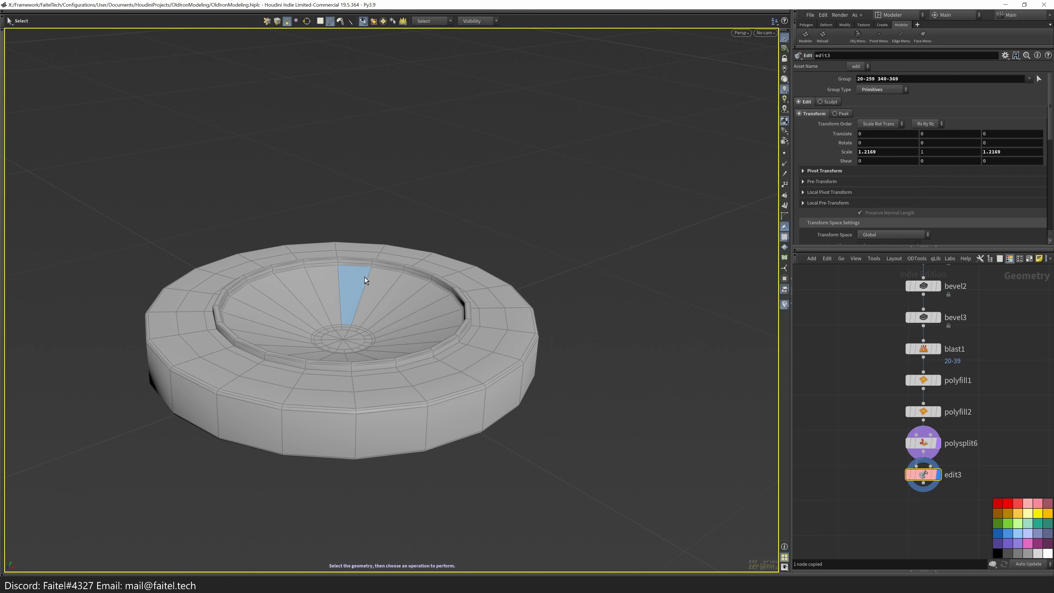
{"action": "left_click_drag", "start_coordinate": [365, 277], "coordinate": [477, 247]}
{"action": "right_click_drag", "start_coordinate": [477, 246], "coordinate": [481, 318]}
{"action": "left_click_drag", "start_coordinate": [481, 319], "coordinate": [492, 294]}
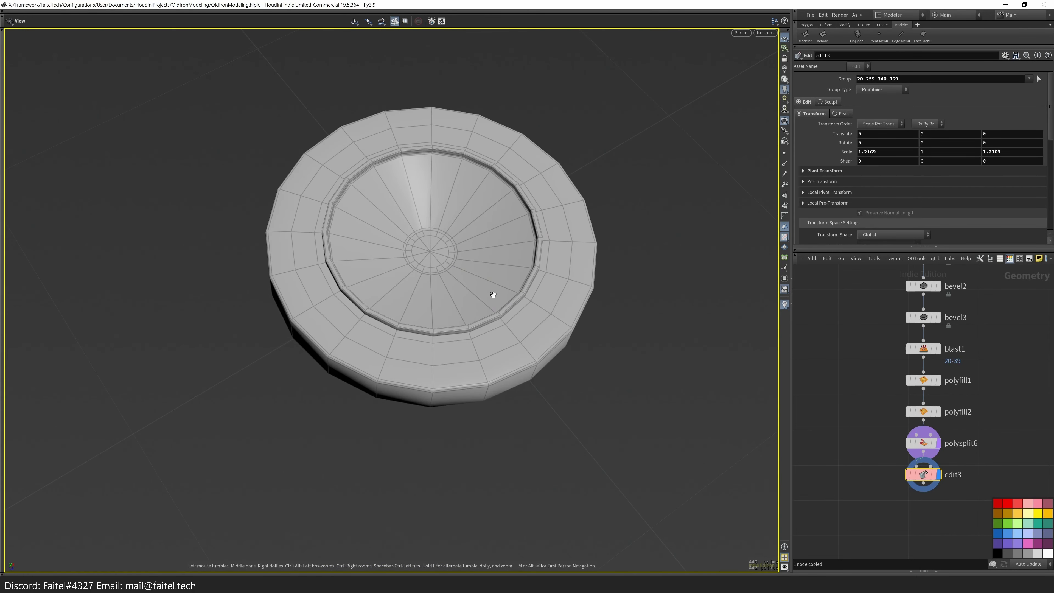
{"action": "key", "text": "s"}
{"action": "left_click", "coordinate": [537, 343]}
- Subdivide the whole disc into a dense smooth mesh
{"action": "key", "text": "Tab"}
{"action": "left_click", "coordinate": [580, 328]}
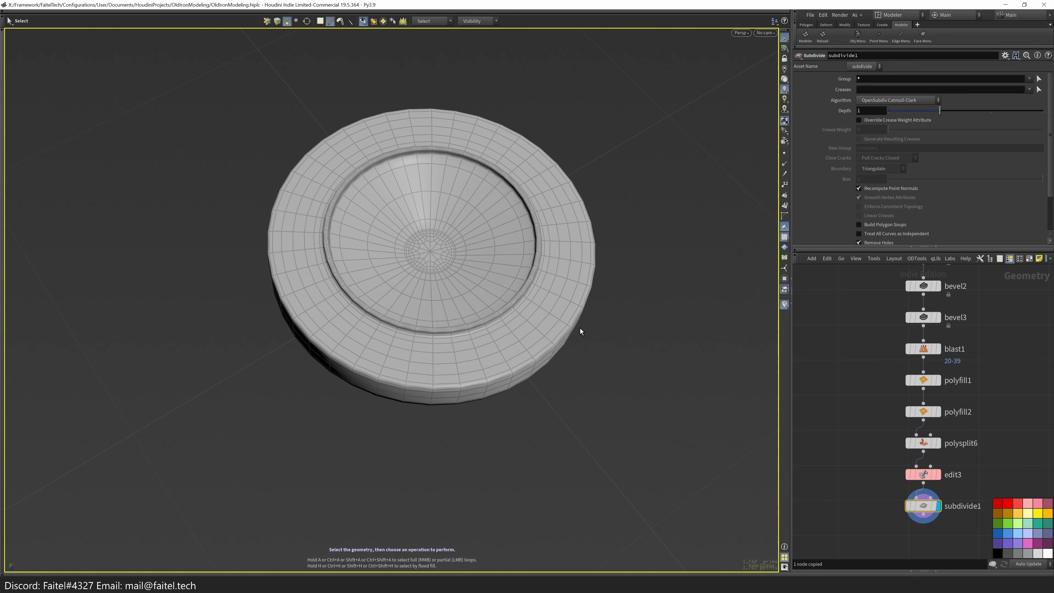
{"action": "left_click_drag", "start_coordinate": [577, 315], "coordinate": [457, 340]}
{"action": "scroll", "coordinate": [412, 362], "scroll_direction": "down", "scroll_amount": 2}
- Lower the edge loop around the disc's side by 0.0023
{"action": "key", "text": "s"}
{"action": "left_click", "coordinate": [412, 362]}
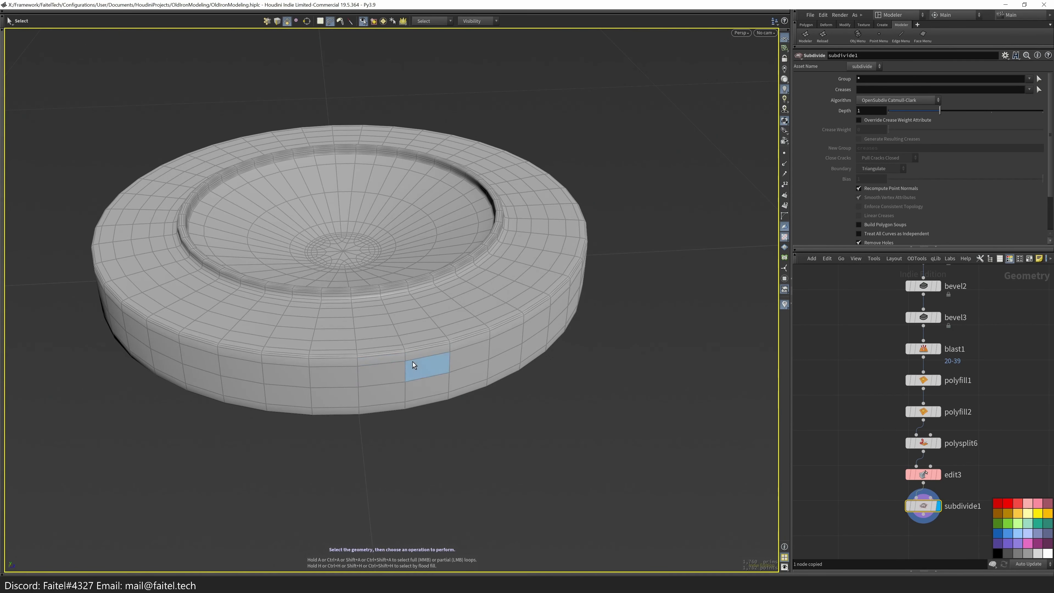
{"action": "key", "text": "3"}
{"action": "double_click", "coordinate": [424, 360]}
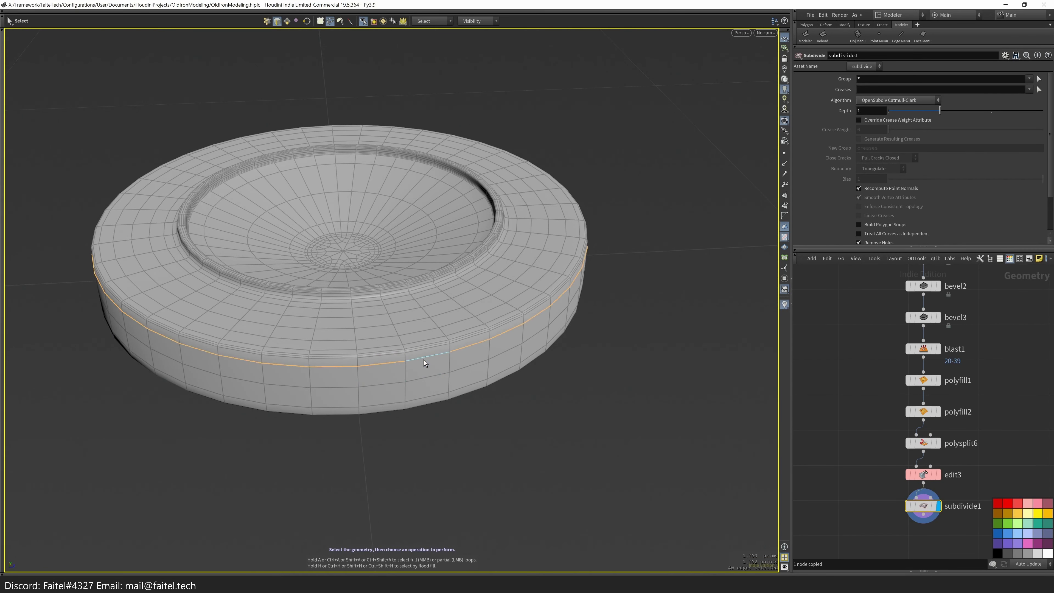
{"action": "key", "text": "t"}
{"action": "left_click_drag", "start_coordinate": [347, 198], "coordinate": [347, 199]}
{"action": "key", "text": "s"}
- Select a strip of faces on the disc's side
{"action": "left_click", "coordinate": [360, 366]}
{"action": "left_click_drag", "start_coordinate": [370, 364], "coordinate": [415, 426]}
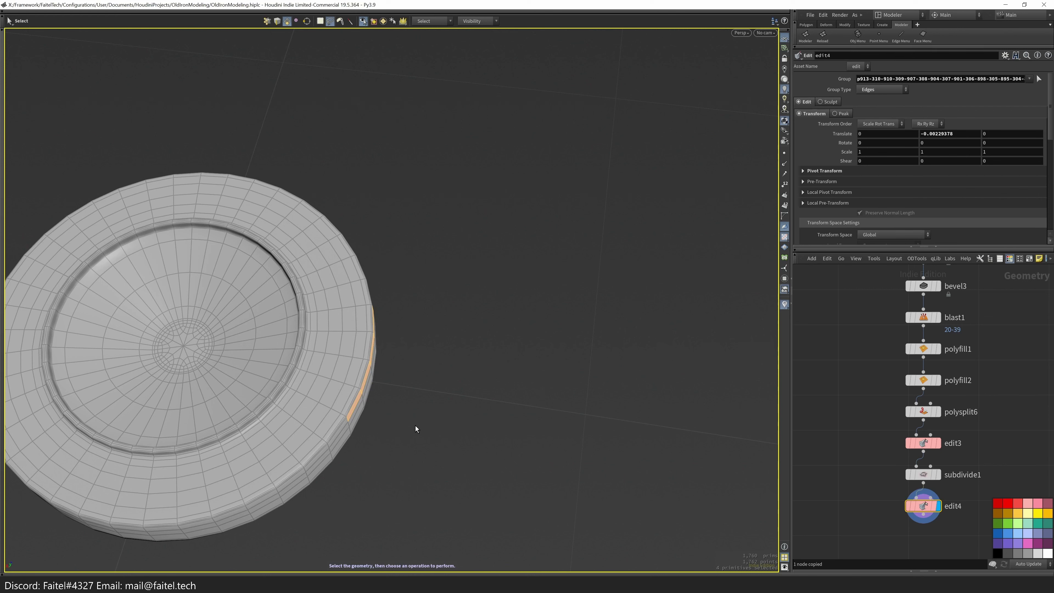
{"action": "left_click_drag", "start_coordinate": [415, 426], "coordinate": [180, 358]}
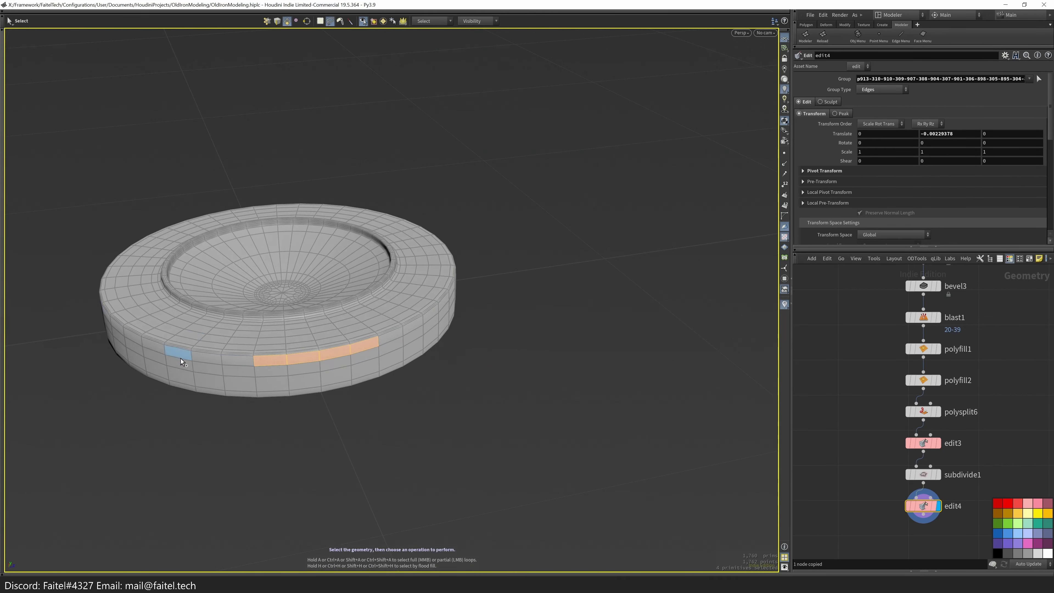
{"action": "left_click", "coordinate": [452, 296], "text": "ctrl"}
{"action": "left_click_drag", "start_coordinate": [452, 297], "coordinate": [377, 360]}
- Extrude the side strip into a trial tab, flatten its end, and preview it smoothed
{"action": "key", "text": "shift+e"}
{"action": "left_click_drag", "start_coordinate": [457, 328], "coordinate": [401, 332]}
{"action": "key", "text": "grave"}
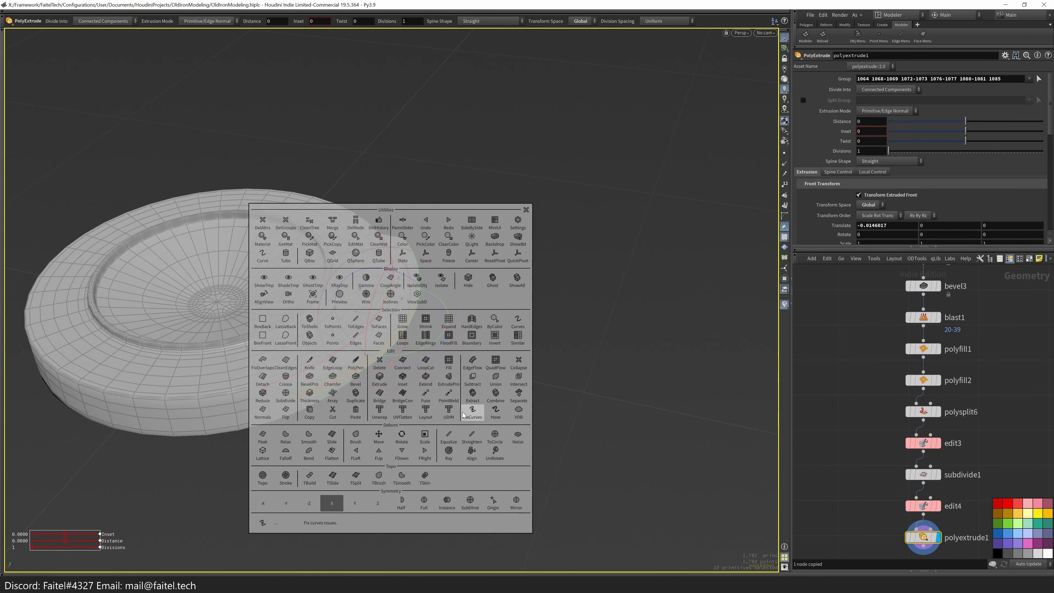
{"action": "key", "text": "shift+f"}
{"action": "left_click_drag", "start_coordinate": [444, 404], "coordinate": [390, 233], "text": "alt"}
{"action": "key", "text": "grave"}
{"action": "left_click", "coordinate": [351, 214]}
{"action": "left_click_drag", "start_coordinate": [437, 304], "coordinate": [386, 361], "text": "alt"}
- Remove the trial tab's flatten and extrude nodes, leaving edit4 as the last node
{"action": "left_click", "coordinate": [386, 362]}
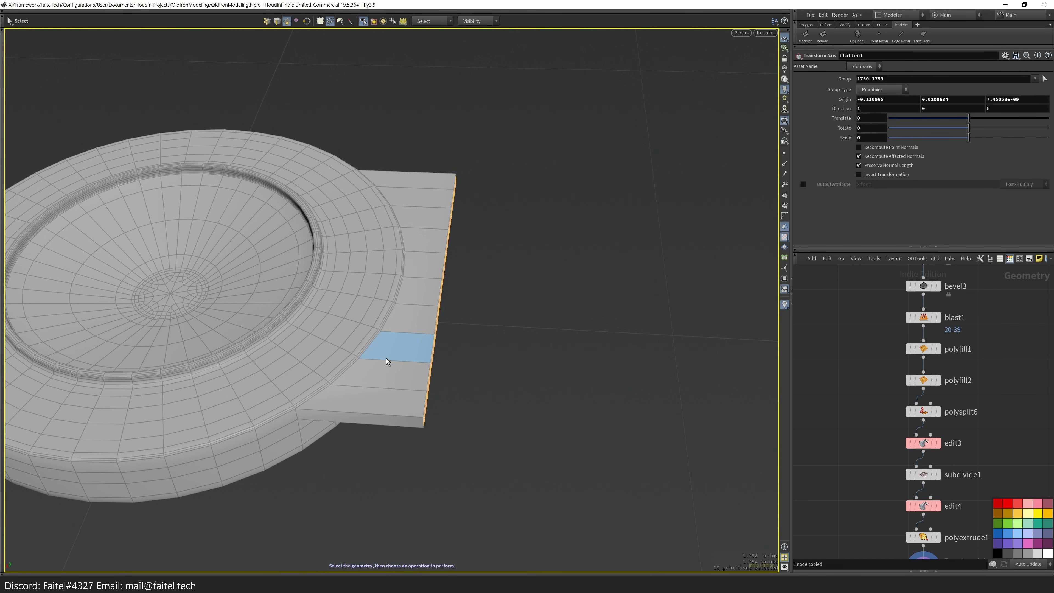
{"action": "key", "text": "alt+x"}
{"action": "key", "text": "h"}
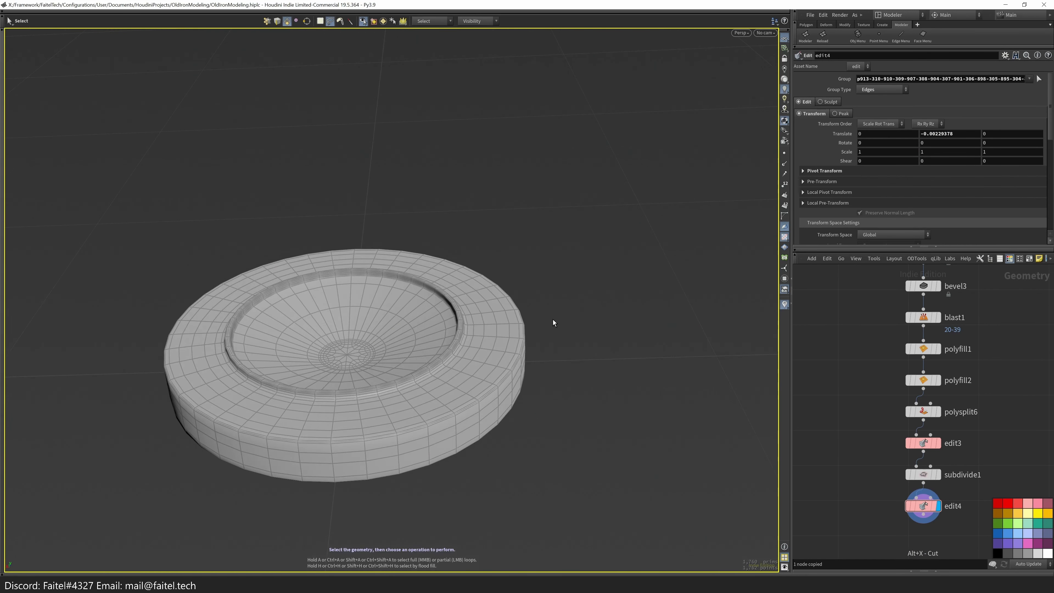
{"action": "middle_click_drag", "start_coordinate": [846, 457], "coordinate": [938, 440]}
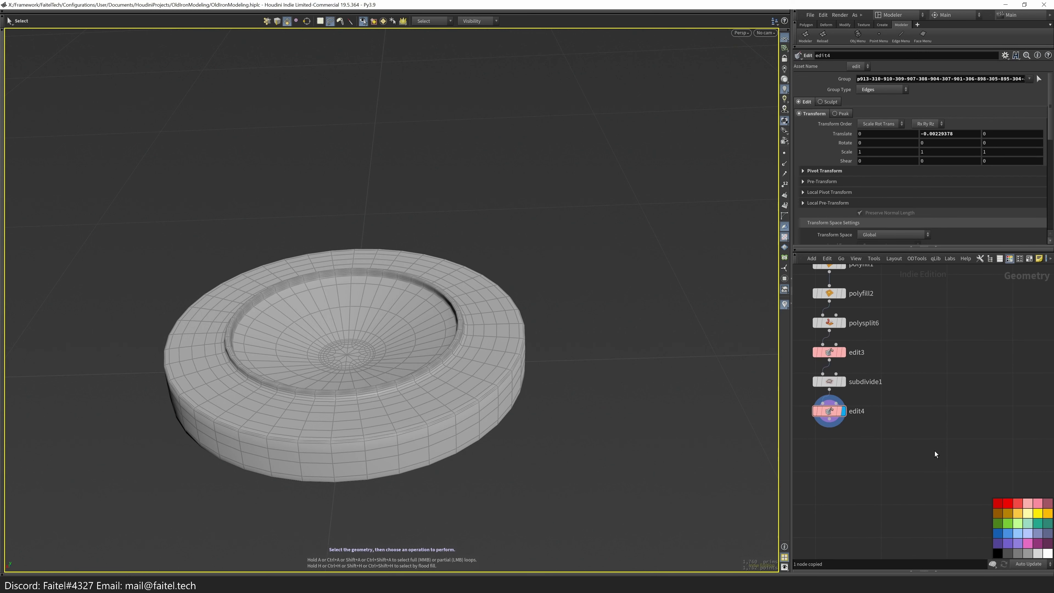
- In top view, create a grid plane and shape it into a narrow strip beside the plate
{"action": "key", "text": "space+2"}
{"action": "key", "text": "grave"}
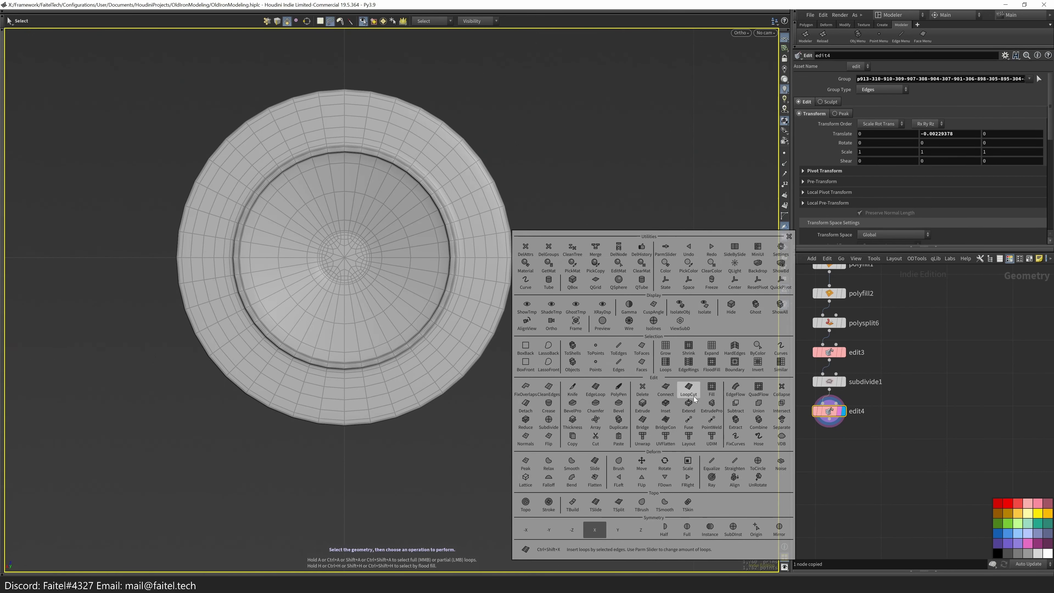
{"action": "key", "text": "grave"}
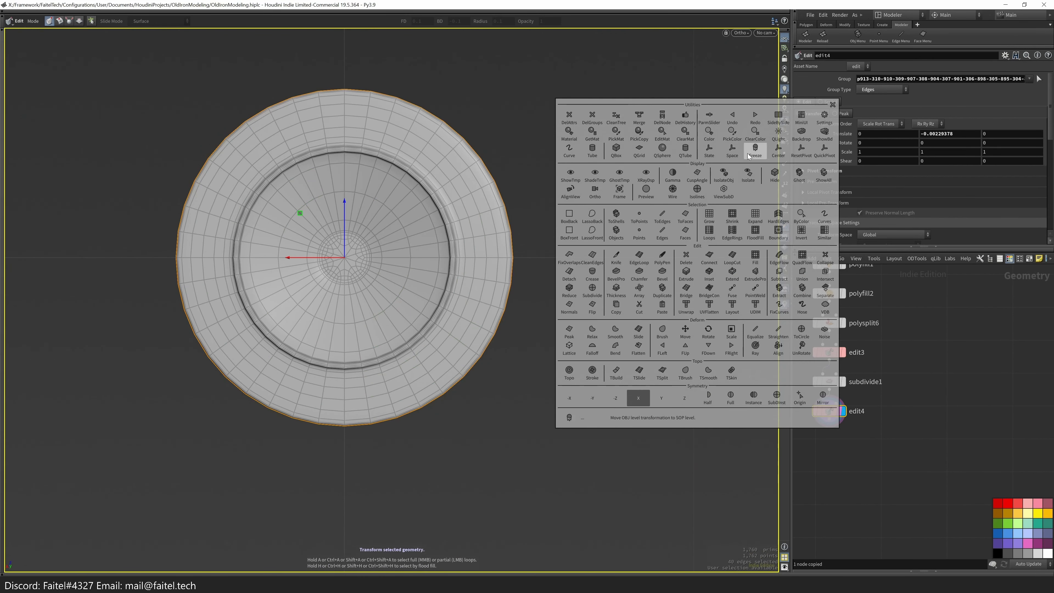
{"action": "key", "text": "grave"}
{"action": "key", "text": "grave"}
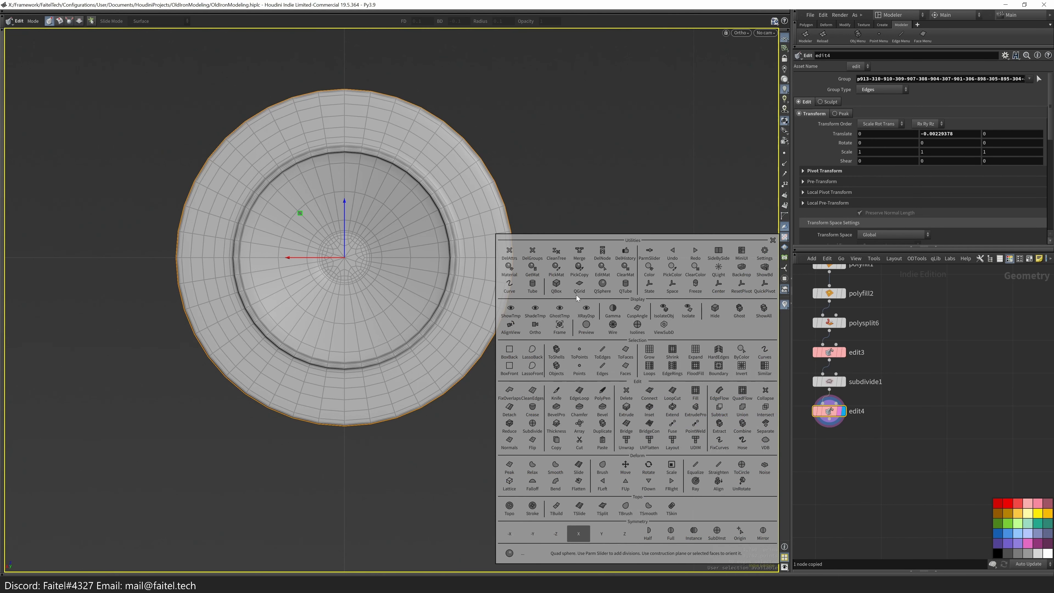
{"action": "left_click", "coordinate": [576, 295]}
{"action": "left_click_drag", "start_coordinate": [308, 264], "coordinate": [563, 58]}
{"action": "left_click_drag", "start_coordinate": [589, 104], "coordinate": [555, 313], "text": "alt"}
{"action": "key", "text": "r"}
{"action": "left_click_drag", "start_coordinate": [487, 332], "coordinate": [486, 401], "text": "alt"}
- Select the strip's faces and extrude them
{"action": "key", "text": "s"}
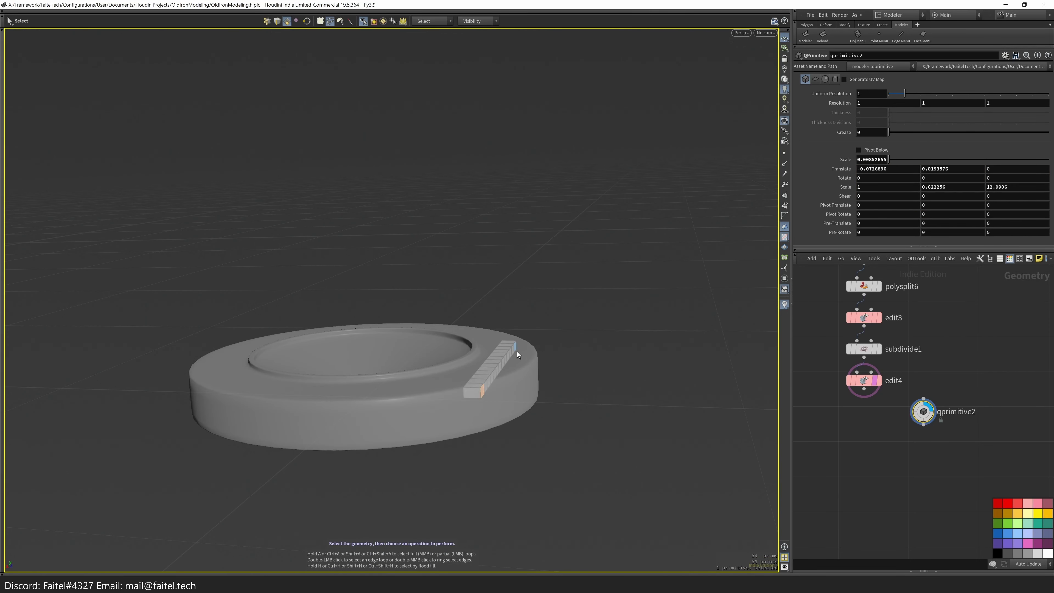
{"action": "key", "text": "r"}
{"action": "left_click", "coordinate": [557, 394]}
{"action": "left_click", "coordinate": [519, 356]}
{"action": "key", "text": "Tab"}
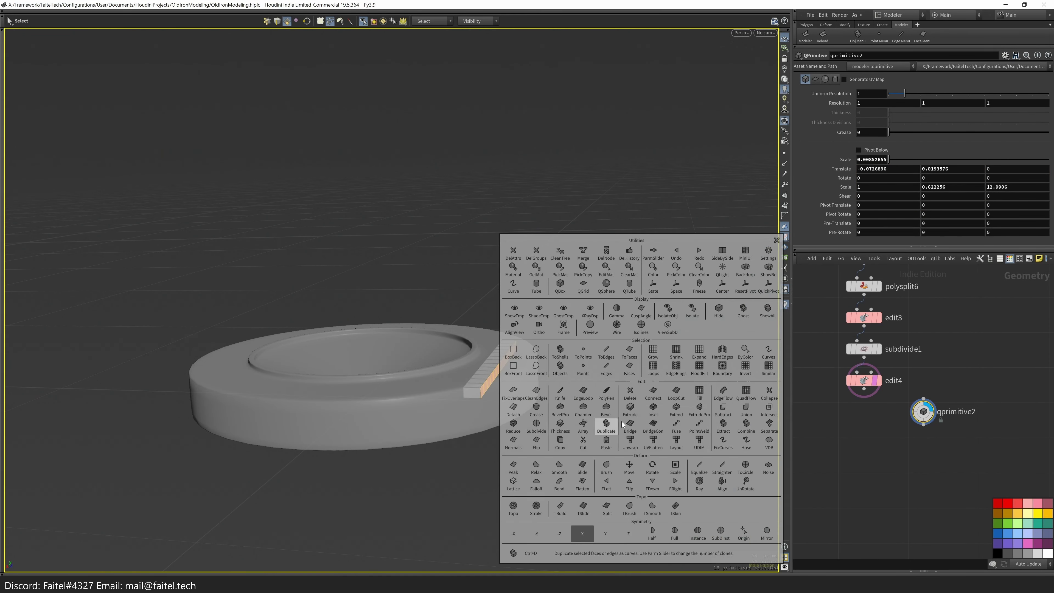
{"action": "left_click", "coordinate": [676, 412]}
{"action": "key", "text": "r"}
{"action": "left_click_drag", "start_coordinate": [512, 373], "coordinate": [635, 426], "text": "alt"}
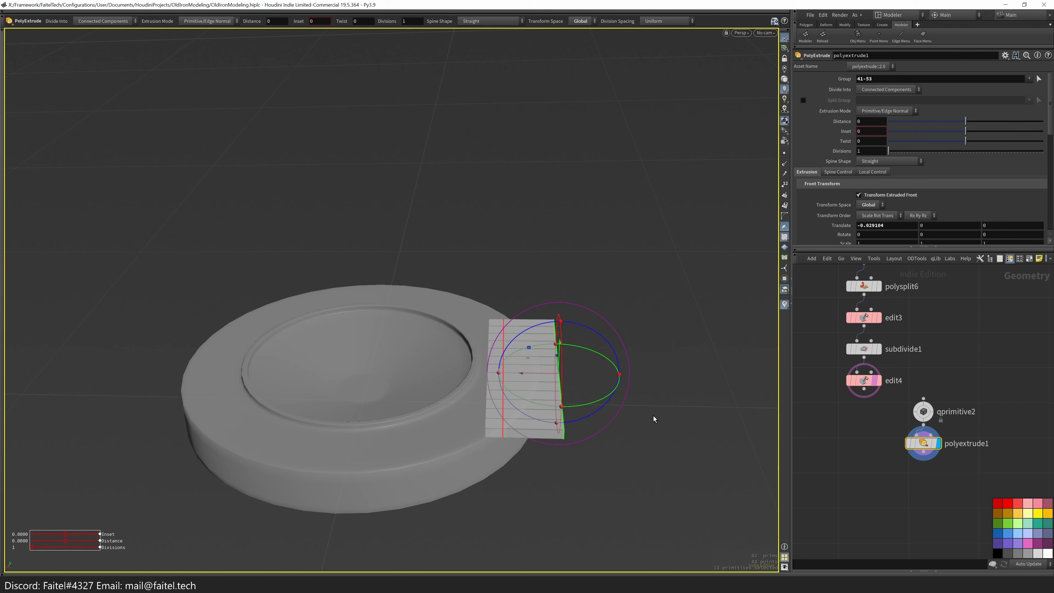
- Extrude the strip's end again and turn the new front down -90 degrees
{"action": "key", "text": "Tab"}
{"action": "left_click", "coordinate": [593, 377]}
{"action": "left_click_drag", "start_coordinate": [593, 377], "coordinate": [552, 333], "text": "alt"}
{"action": "left_click_drag", "start_coordinate": [552, 333], "coordinate": [562, 328], "text": "alt"}
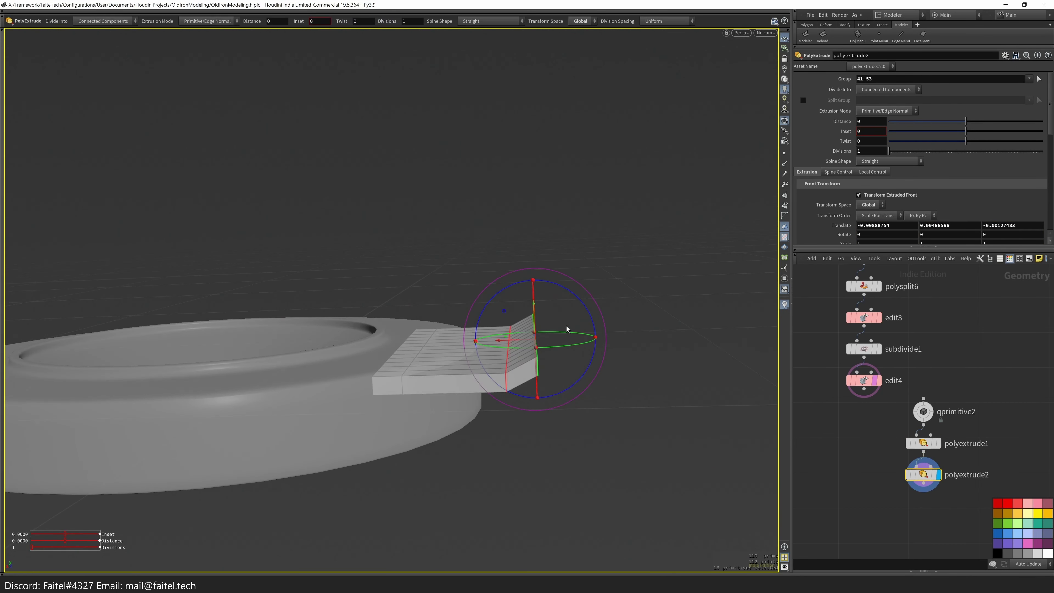
{"action": "left_click_drag", "start_coordinate": [521, 298], "coordinate": [534, 299]}
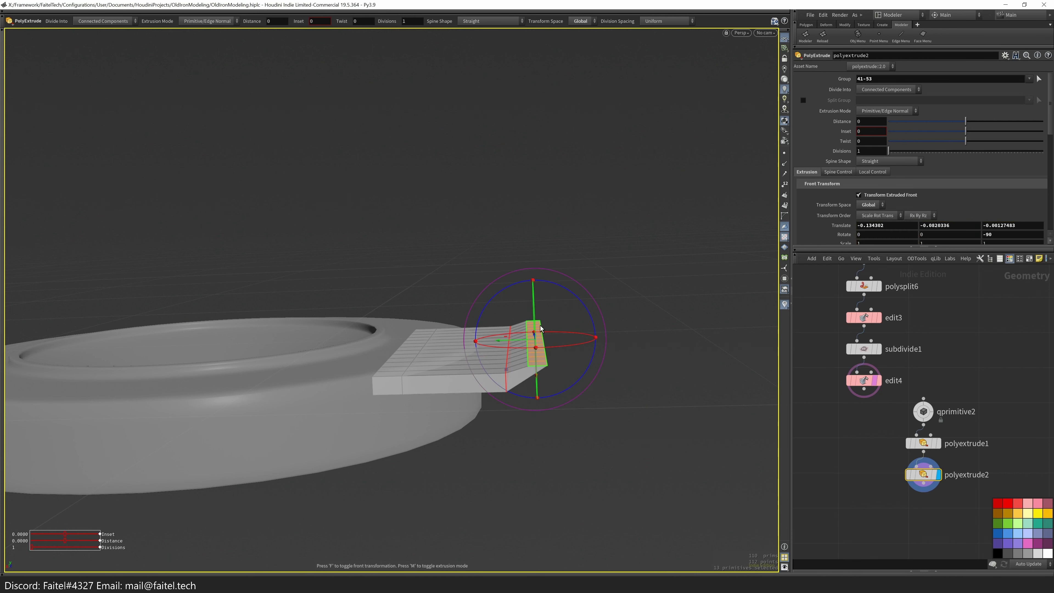
{"action": "key", "text": "Escape"}
- Delete a loop of faces, primitives 82-108, with a blast
{"action": "left_click_drag", "start_coordinate": [567, 353], "coordinate": [528, 414], "text": "alt"}
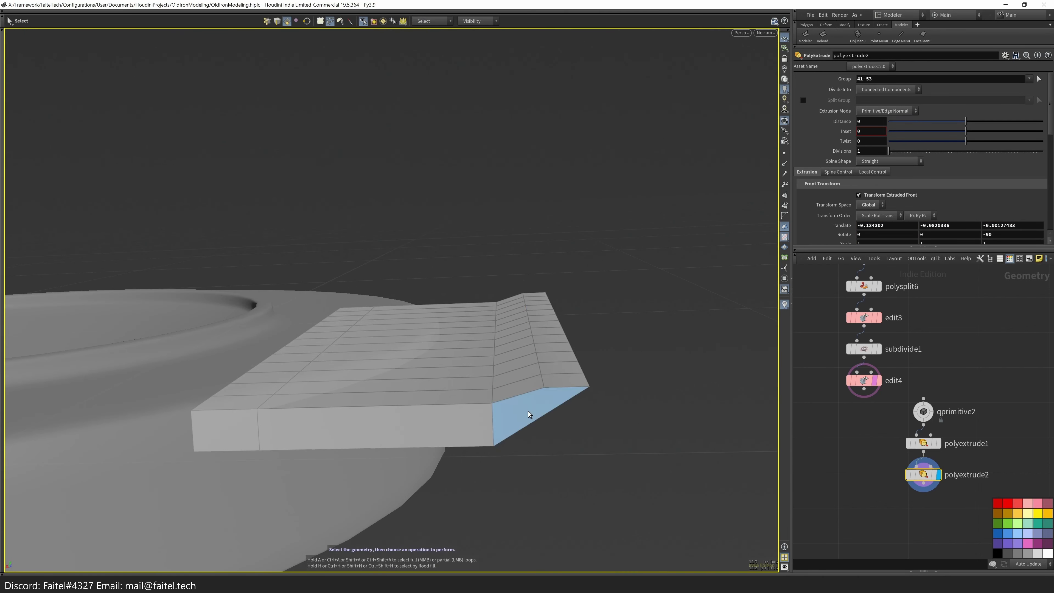
{"action": "left_click_drag", "start_coordinate": [538, 321], "coordinate": [549, 427], "text": "alt"}
{"action": "left_click", "coordinate": [640, 464]}
{"action": "key", "text": "Delete"}
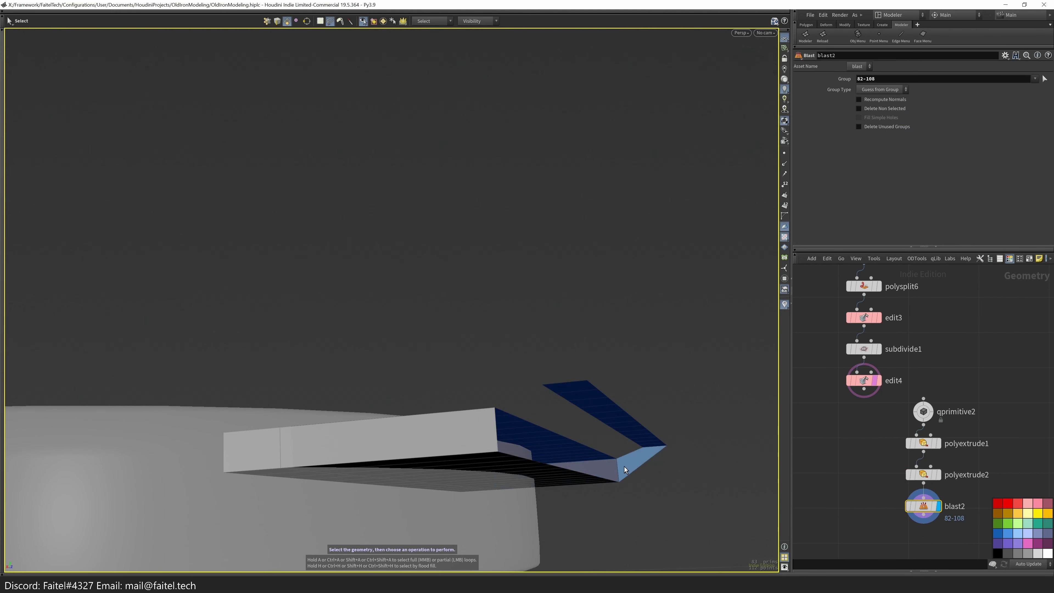
- Undo the face deletions and extrude the right-edge face column upward
{"action": "key", "text": "shift+e"}
{"action": "left_click", "coordinate": [655, 450]}
{"action": "left_click_drag", "start_coordinate": [632, 468], "coordinate": [647, 453], "text": "alt"}
{"action": "key", "text": "ctrl+z"}
{"action": "key", "text": "ctrl+z"}
{"action": "left_click", "coordinate": [563, 414]}
{"action": "left_click", "coordinate": [558, 318]}
{"action": "key", "text": "e"}
{"action": "key", "text": "space+3"}
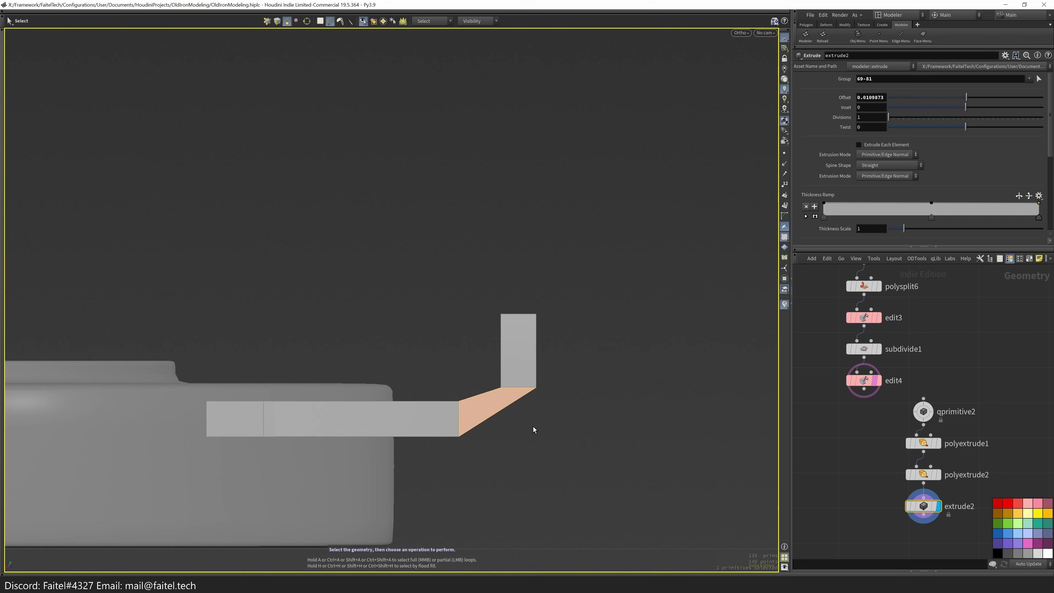
{"action": "key", "text": "Delete"}
- Delete the diagonal face and dissolve the edge beside it
{"action": "key", "text": "shift+e"}
{"action": "left_click", "coordinate": [350, 369]}
{"action": "left_click", "coordinate": [464, 415]}
{"action": "key", "text": "Delete"}
{"action": "left_click_drag", "start_coordinate": [489, 406], "coordinate": [496, 349], "text": "alt"}
{"action": "key", "text": "space+3"}
{"action": "key", "text": "shift+e"}
{"action": "left_click", "coordinate": [511, 316]}
{"action": "left_click", "coordinate": [506, 407]}
{"action": "key", "text": "Delete"}
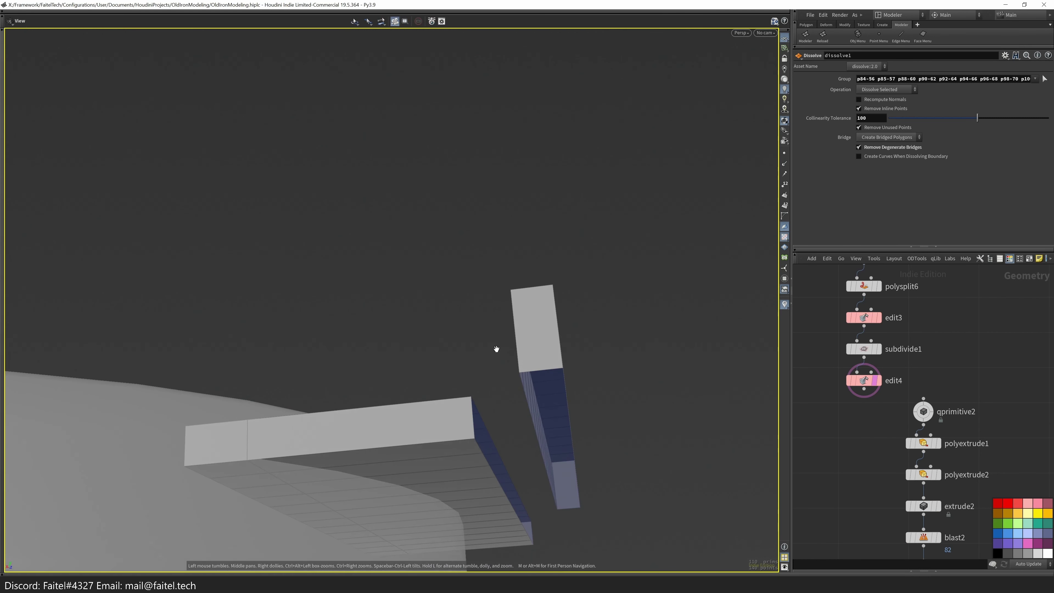
{"action": "key", "text": "s"}
- Bridge the two open edge loops with 5 divisions and a slightly longer magnitude
{"action": "key", "text": "b"}
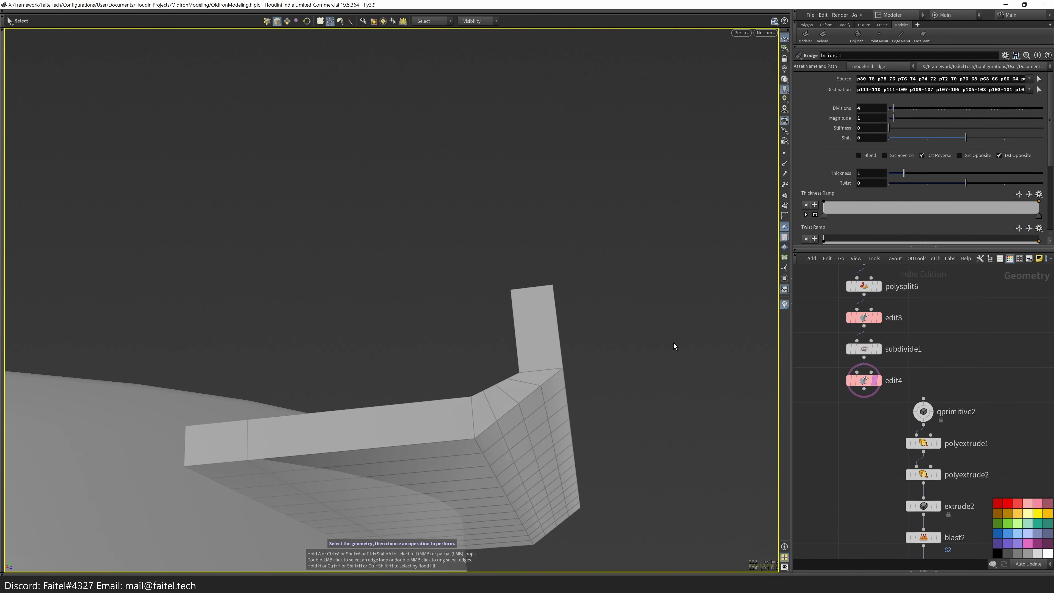
{"action": "scroll", "coordinate": [623, 312], "scroll_direction": "up", "scroll_amount": 1}
{"action": "left_click_drag", "start_coordinate": [608, 301], "coordinate": [877, 218], "text": "alt"}
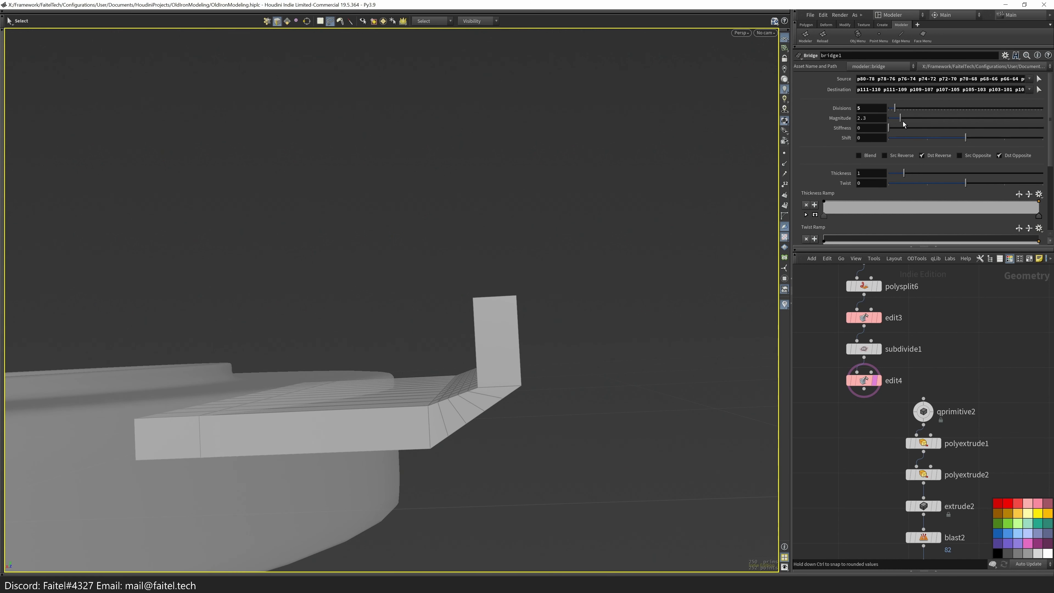
{"action": "scroll", "coordinate": [978, 153], "scroll_direction": "down", "scroll_amount": 1}
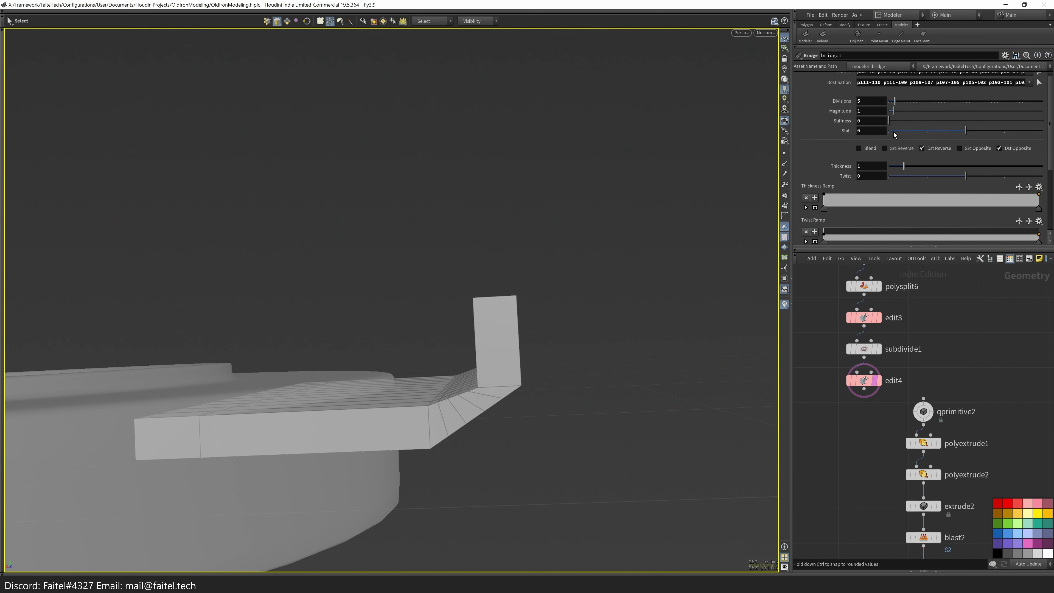
{"action": "scroll", "coordinate": [894, 134], "scroll_direction": "down", "scroll_amount": 4}
{"action": "left_click", "coordinate": [878, 163]}
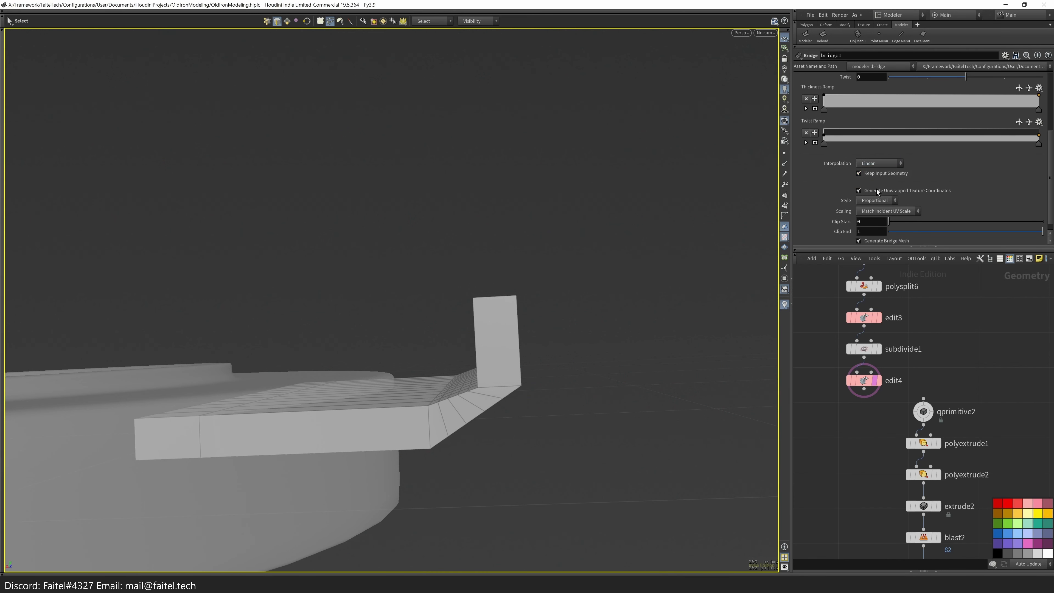
{"action": "left_click", "coordinate": [874, 227]}
{"action": "scroll", "coordinate": [874, 227], "scroll_direction": "down", "scroll_amount": 1}
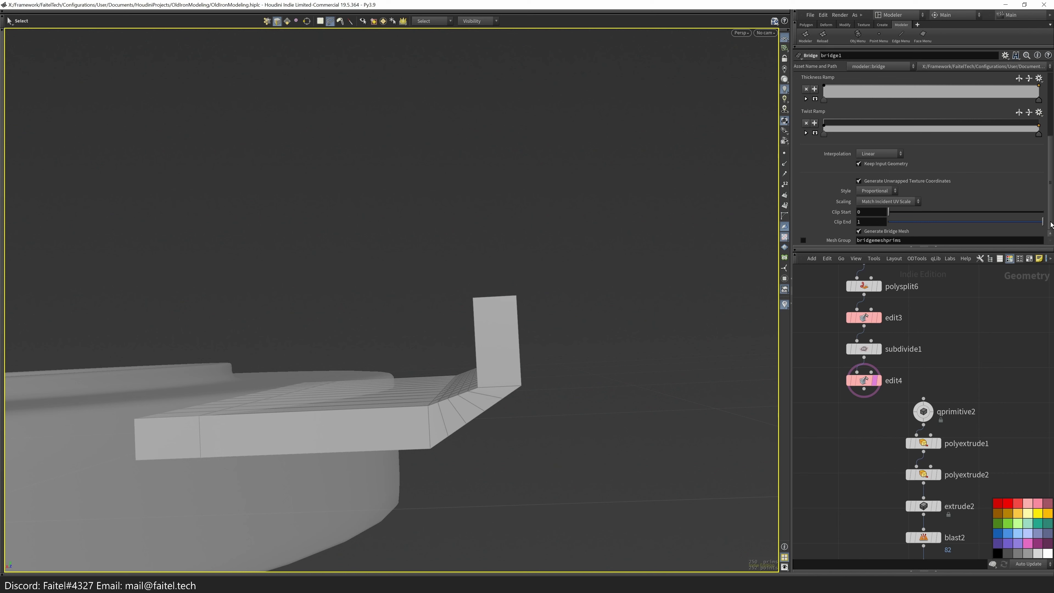
{"action": "left_click_drag", "start_coordinate": [1051, 225], "coordinate": [818, 153]}
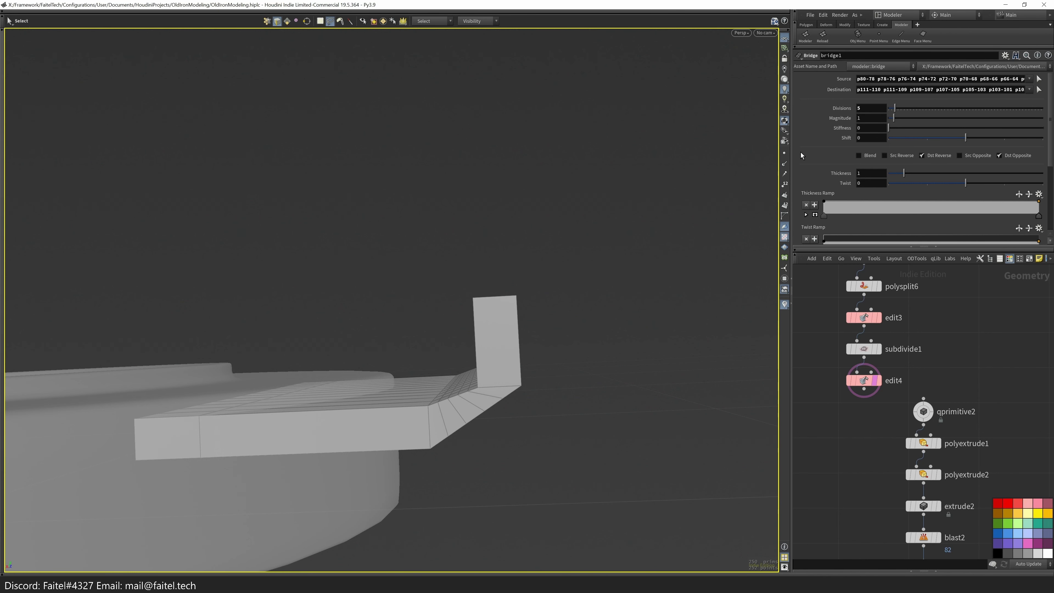
{"action": "key", "text": "Return"}
{"action": "left_click_drag", "start_coordinate": [586, 316], "coordinate": [512, 328]}
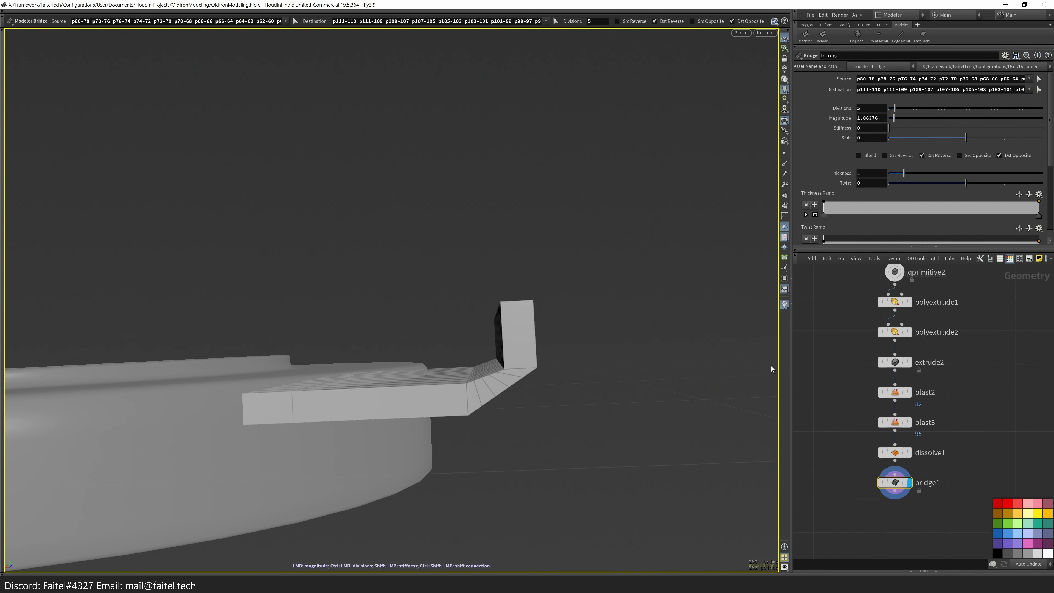
{"action": "mouse_move", "coordinate": [889, 123]}
{"action": "left_mouse_down"}
{"action": "mouse_move", "coordinate": [905, 122]}
{"action": "mouse_move", "coordinate": [887, 114]}
{"action": "left_mouse_up"}
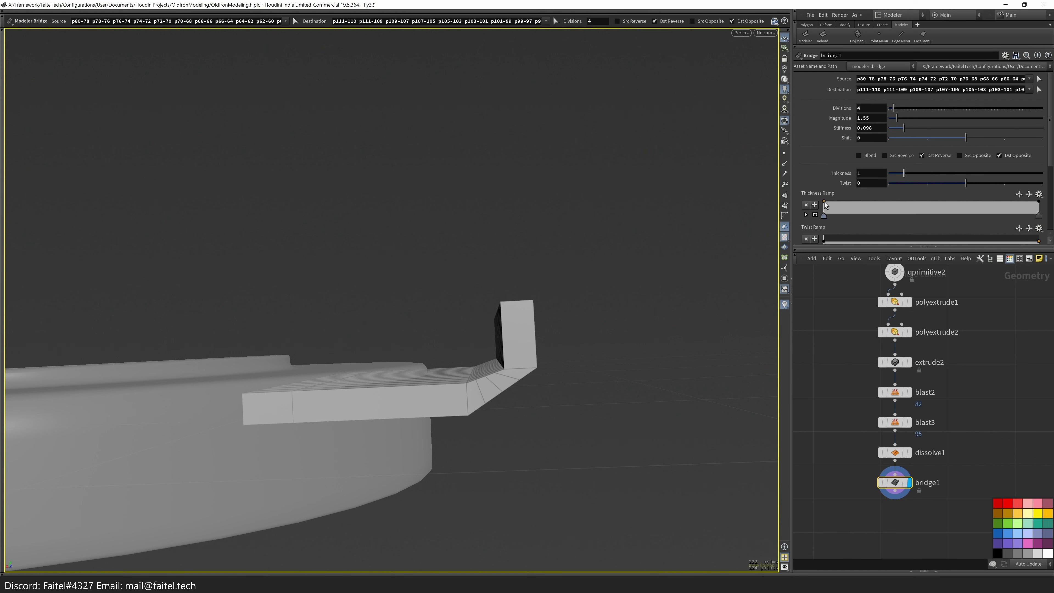
- Add a new PolyBridge node to the network
{"action": "key", "text": "Tab"}
{"action": "type", "text": "bridge"}
{"action": "key", "text": "Return"}
{"action": "left_click", "coordinate": [971, 492]}
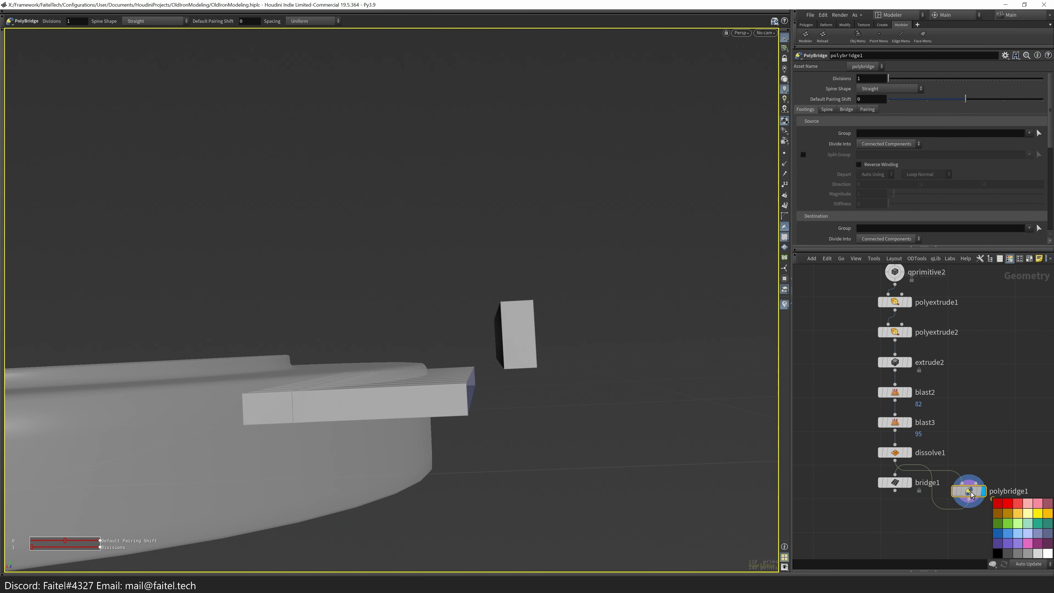
- Pick the source and destination faces and build a curved-spine PolyBridge
{"action": "scroll", "coordinate": [351, 451], "scroll_direction": "up", "scroll_amount": 5}
{"action": "key", "text": "Return"}
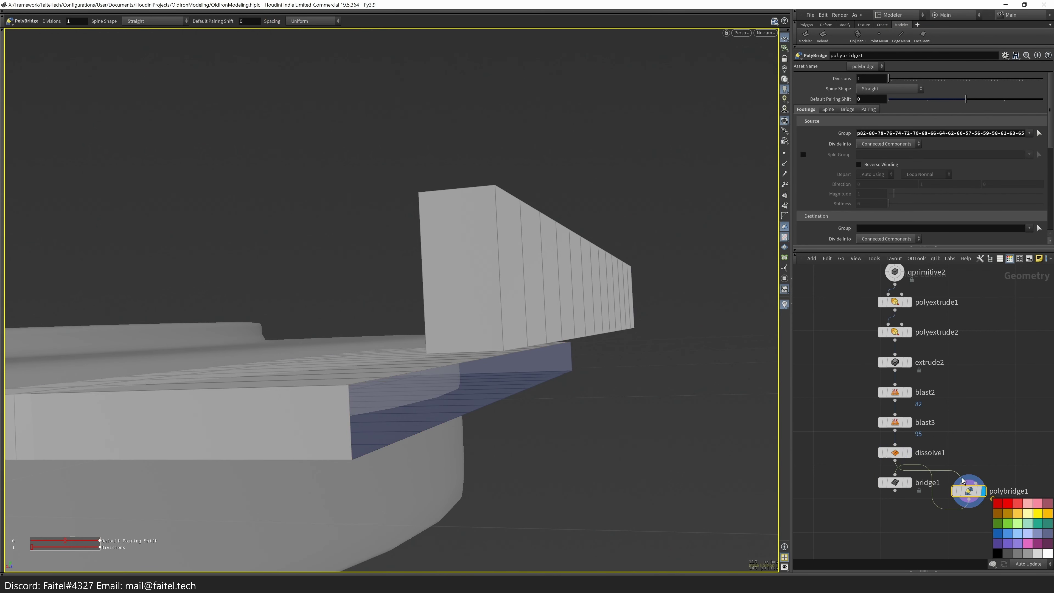
{"action": "left_click", "coordinate": [512, 385]}
{"action": "key", "text": "Return"}
{"action": "left_click_drag", "start_coordinate": [888, 78], "coordinate": [894, 83]}
{"action": "left_click", "coordinate": [890, 89]}
{"action": "left_click", "coordinate": [890, 99]}
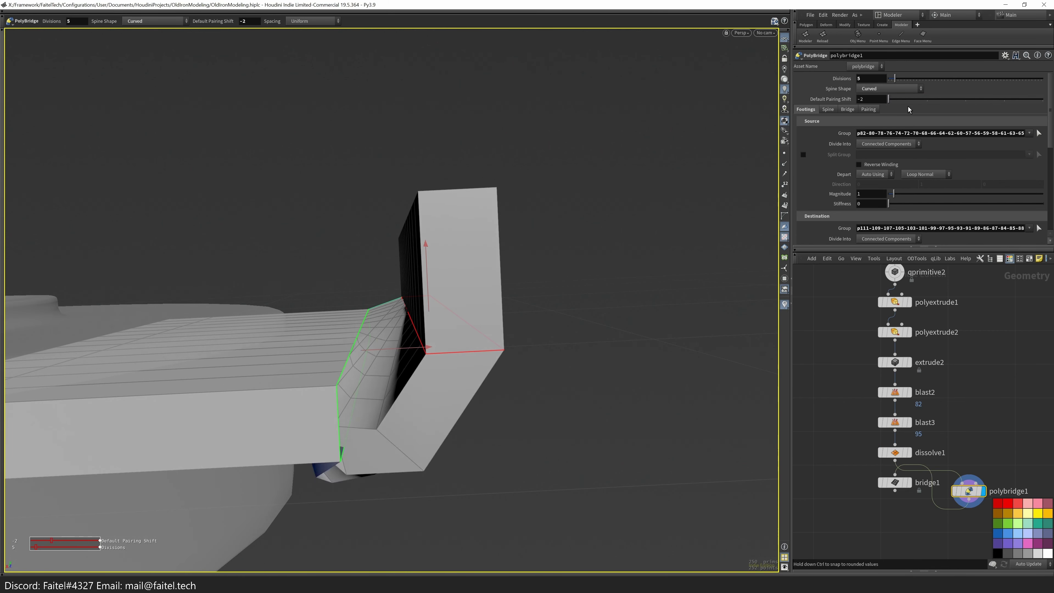
{"action": "mouse_move", "coordinate": [893, 193]}
{"action": "left_mouse_down"}
{"action": "mouse_move", "coordinate": [905, 198]}
{"action": "mouse_move", "coordinate": [894, 198]}
{"action": "left_mouse_up"}
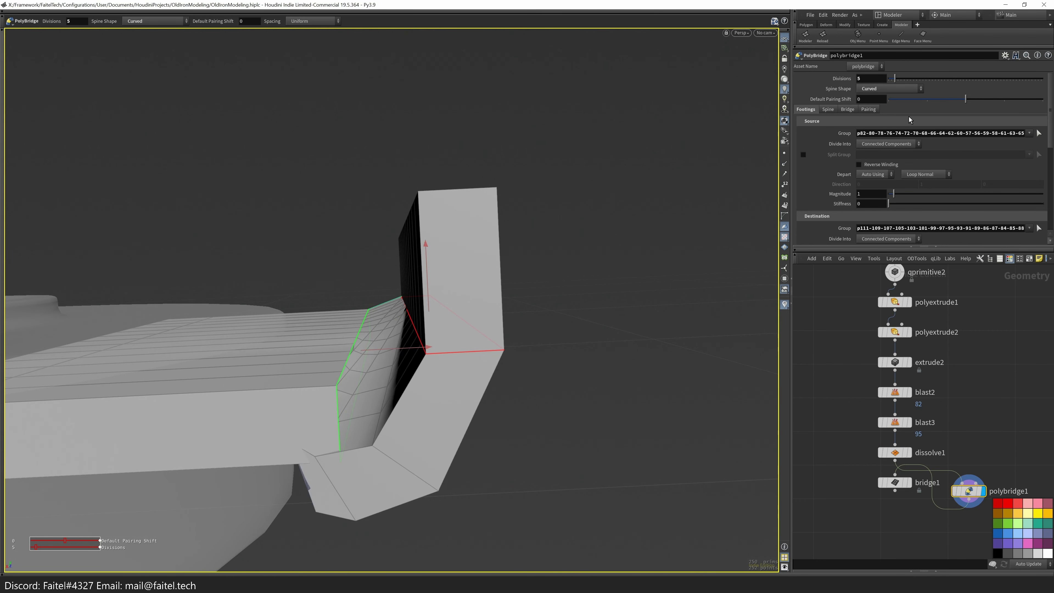
- Adjust the bridge's full-turn twists and raise its divisions to 73
{"action": "key", "text": "Escape"}
{"action": "left_click_drag", "start_coordinate": [461, 291], "coordinate": [490, 316]}
{"action": "key", "text": "Return"}
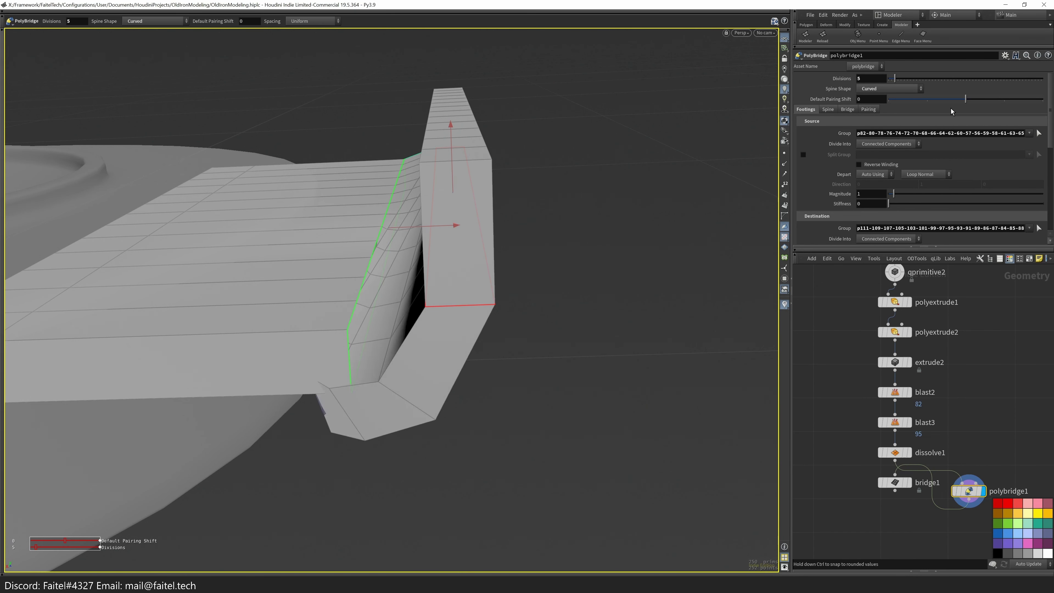
{"action": "left_click_drag", "start_coordinate": [895, 79], "coordinate": [899, 79]}
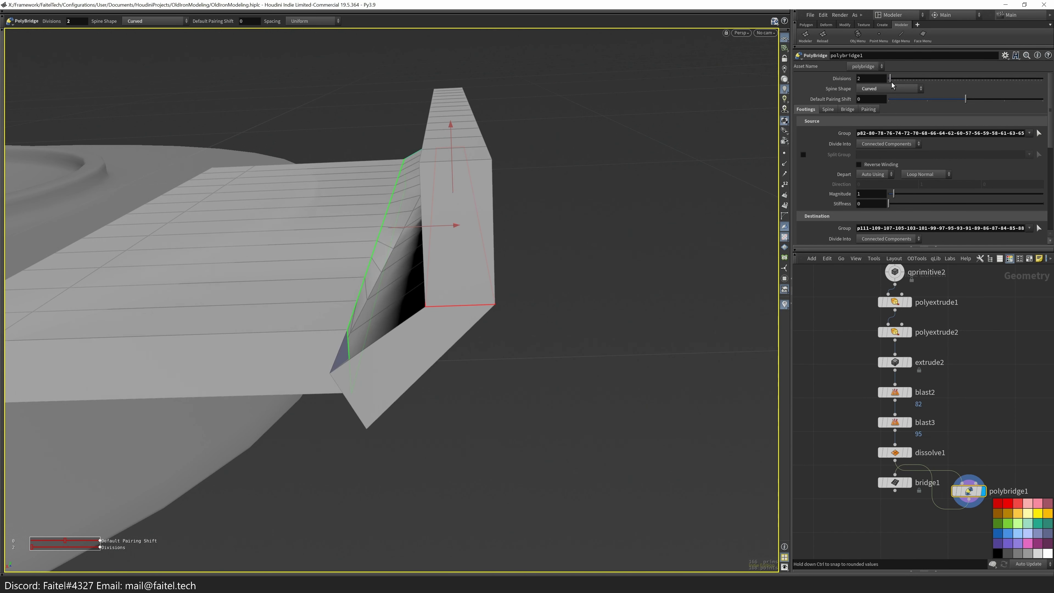
{"action": "left_click_drag", "start_coordinate": [519, 291], "coordinate": [550, 314]}
{"action": "scroll", "coordinate": [921, 198], "scroll_direction": "down", "scroll_amount": 4}
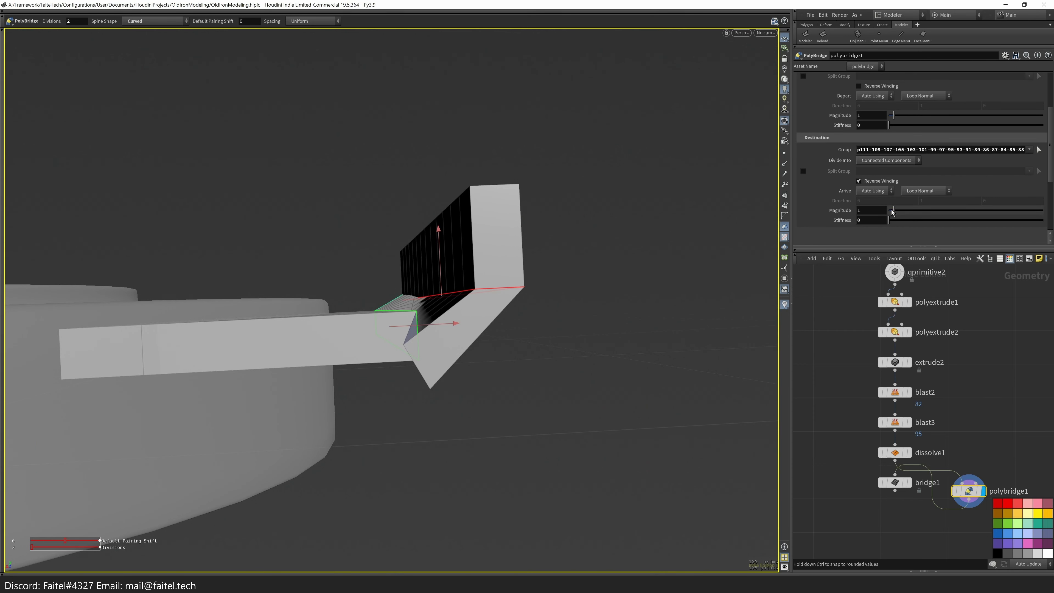
{"action": "scroll", "coordinate": [892, 212], "scroll_direction": "down", "scroll_amount": 5}
{"action": "left_click", "coordinate": [848, 109]}
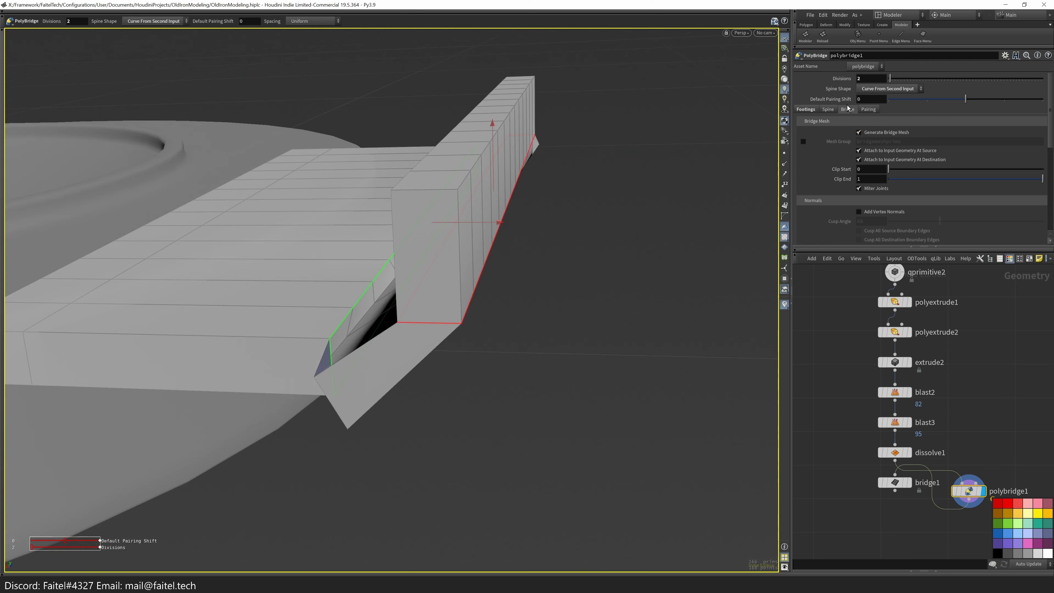
{"action": "left_click", "coordinate": [869, 110]}
{"action": "left_click_drag", "start_coordinate": [966, 133], "coordinate": [918, 140]}
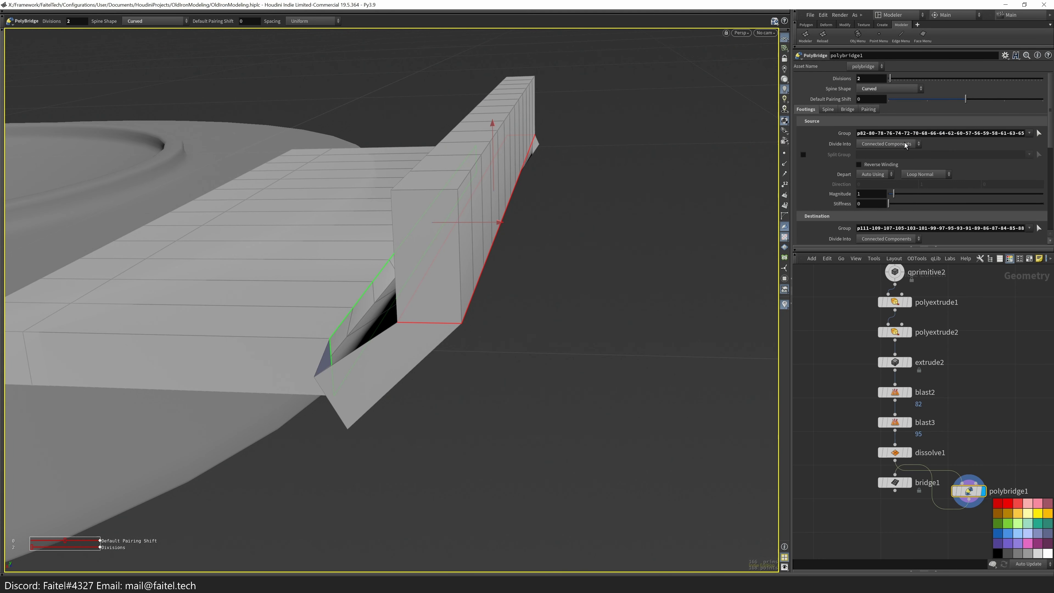
{"action": "left_click_drag", "start_coordinate": [917, 83], "coordinate": [1001, 79]}
- Rotate the upright box in the dissolve1 result, then display the PolyBridge again
{"action": "key", "text": "Escape"}
{"action": "left_click_drag", "start_coordinate": [513, 212], "coordinate": [457, 187]}
{"action": "left_click_drag", "start_coordinate": [895, 482], "coordinate": [881, 533]}
{"action": "left_click", "coordinate": [909, 453]}
{"action": "left_click", "coordinate": [880, 453]}
{"action": "key", "text": "s"}
{"action": "left_click_drag", "start_coordinate": [540, 333], "coordinate": [537, 381]}
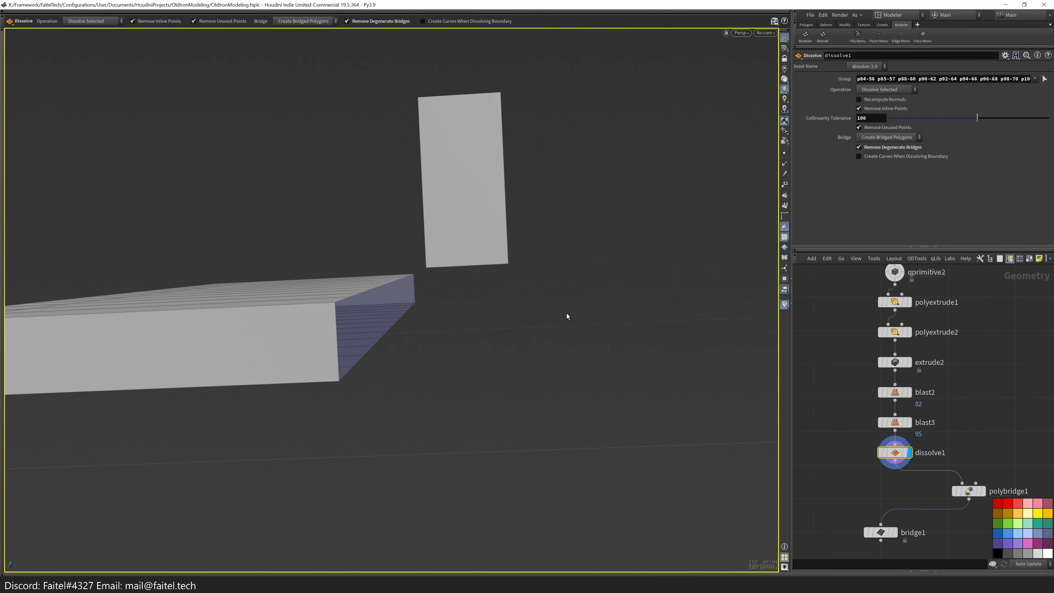
{"action": "key", "text": "r"}
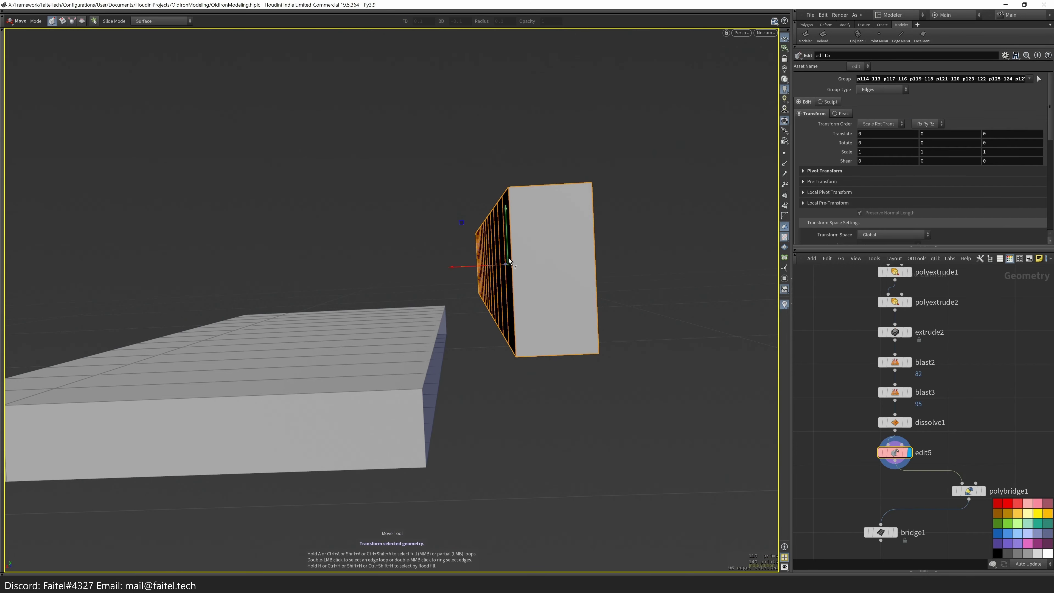
{"action": "left_click_drag", "start_coordinate": [508, 258], "coordinate": [586, 322]}
{"action": "left_click", "coordinate": [969, 491]}
- Reverse the source winding and make the bridge arrive from the opposite direction
{"action": "key", "text": "Escape"}
{"action": "scroll", "coordinate": [479, 268], "scroll_direction": "up", "scroll_amount": 5}
{"action": "key", "text": "w"}
{"action": "mouse_move", "coordinate": [479, 269]}
{"action": "left_mouse_down"}
{"action": "mouse_move", "coordinate": [336, 365]}
{"action": "mouse_move", "coordinate": [428, 377]}
{"action": "mouse_move", "coordinate": [442, 402]}
{"action": "mouse_move", "coordinate": [515, 419]}
{"action": "mouse_move", "coordinate": [419, 415]}
{"action": "left_mouse_up"}
{"action": "key", "text": "s"}
{"action": "left_click", "coordinate": [859, 165]}
{"action": "scroll", "coordinate": [824, 211], "scroll_direction": "down", "scroll_amount": 3}
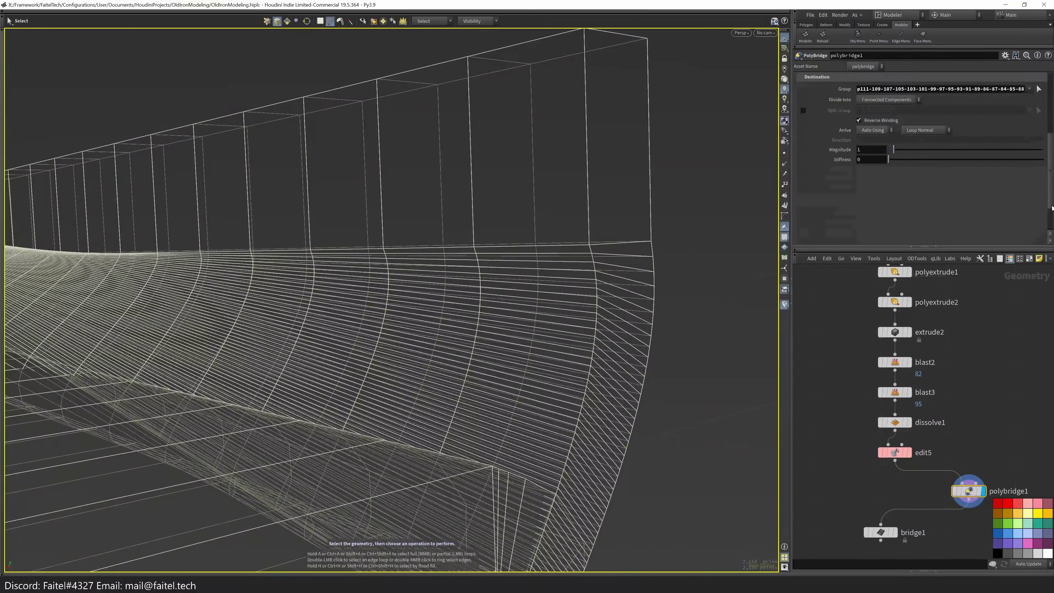
{"action": "left_click_drag", "start_coordinate": [581, 316], "coordinate": [722, 252]}
{"action": "key", "text": "Escape"}
{"action": "left_click", "coordinate": [874, 208]}
{"action": "left_click", "coordinate": [872, 217]}
- Raise the bridge stiffness to 0.377, keeping Connected Components division
{"action": "key", "text": "s"}
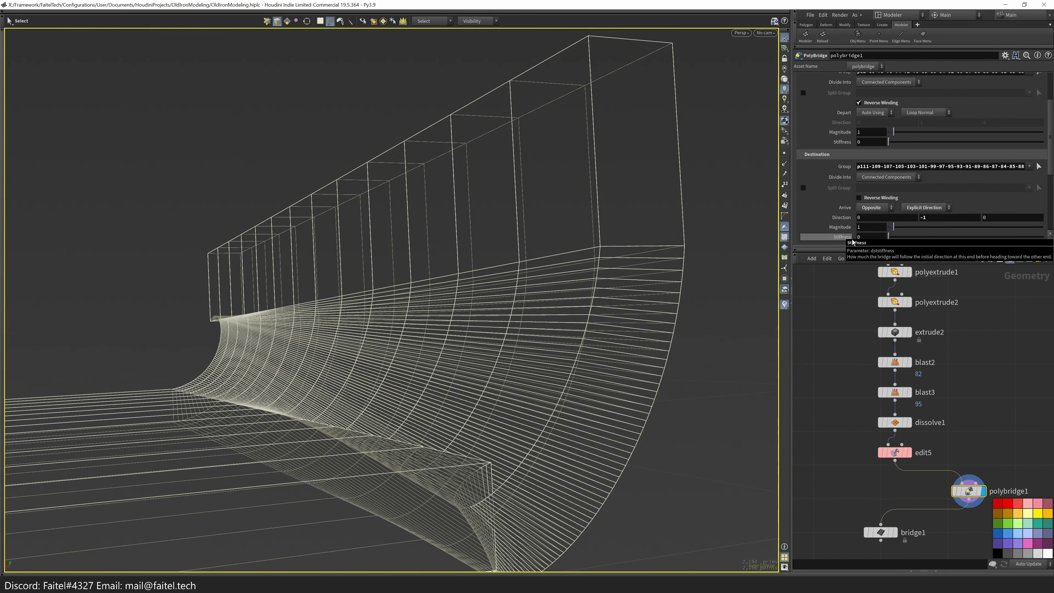
{"action": "scroll", "coordinate": [889, 172], "scroll_direction": "up", "scroll_amount": 2}
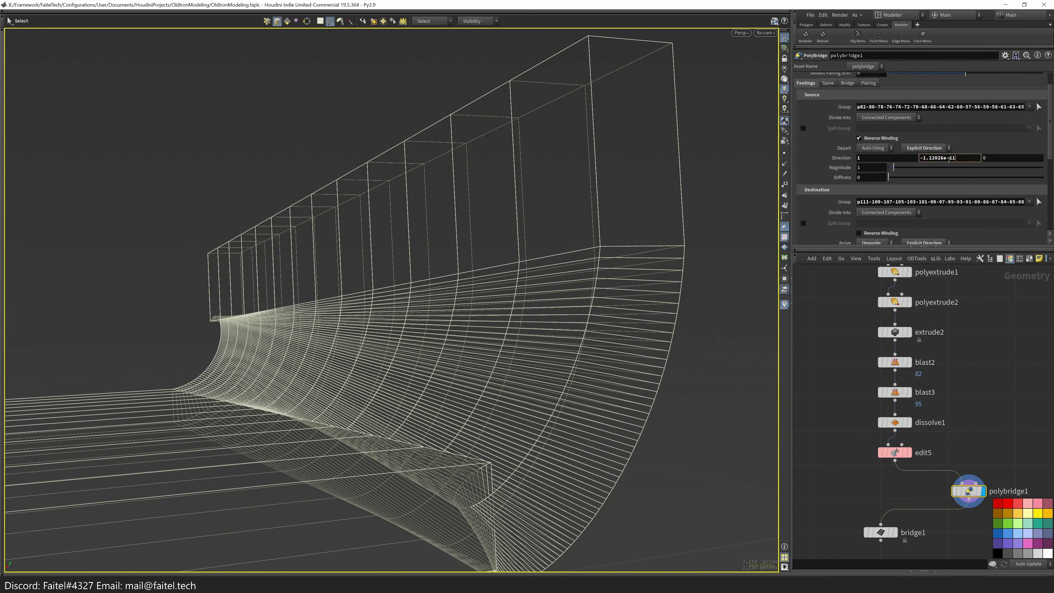
{"action": "left_click_drag", "start_coordinate": [609, 353], "coordinate": [506, 341], "text": "alt"}
{"action": "left_click", "coordinate": [899, 118]}
{"action": "left_click", "coordinate": [898, 118]}
{"action": "left_click_drag", "start_coordinate": [889, 177], "coordinate": [946, 178]}
{"action": "key", "text": "Escape"}
{"action": "left_click_drag", "start_coordinate": [581, 386], "coordinate": [431, 419]}
- Reselect the bridge's source as an edge loop on the tall box
{"action": "key", "text": "Return"}
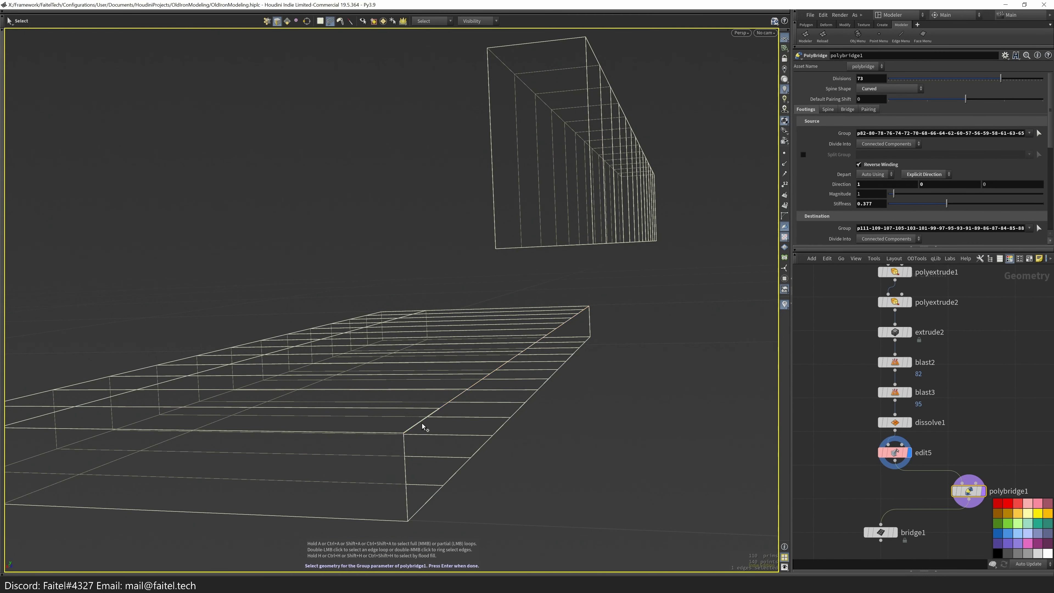
{"action": "key", "text": "Return"}
{"action": "left_click_drag", "start_coordinate": [507, 472], "coordinate": [513, 214]}
{"action": "double_click", "coordinate": [512, 259]}
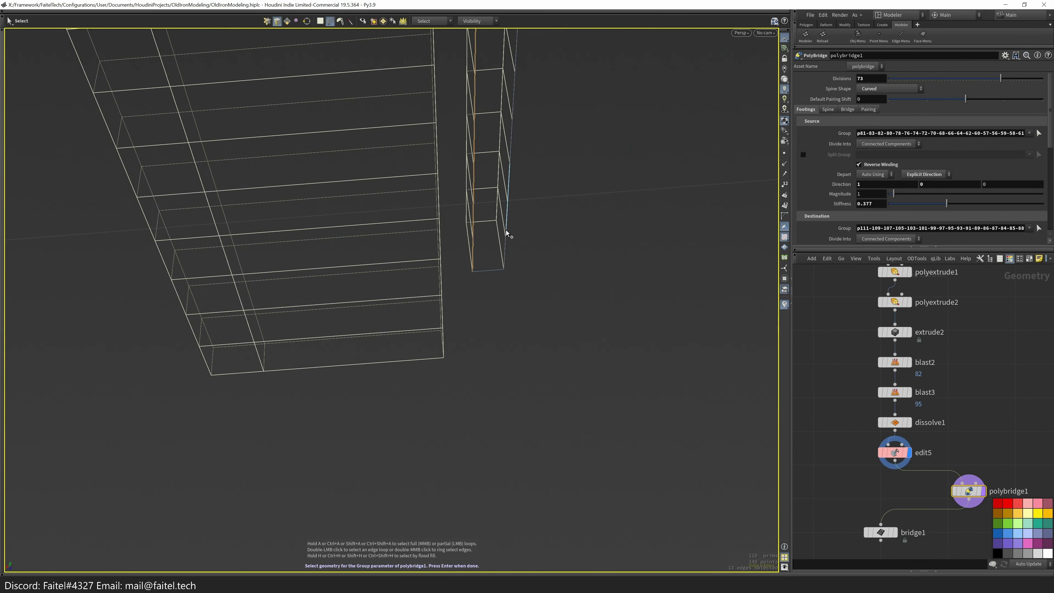
{"action": "left_click_drag", "start_coordinate": [496, 274], "coordinate": [730, 276]}
{"action": "key", "text": "Return"}
- Try stiffness 0 and different magnitudes, then remove the PolyBridge node
{"action": "key", "text": "s"}
{"action": "mouse_move", "coordinate": [843, 203]}
{"action": "middle_mouse_down"}
{"action": "mouse_move", "coordinate": [830, 204]}
{"action": "mouse_move", "coordinate": [843, 204]}
{"action": "middle_mouse_up"}
{"action": "mouse_move", "coordinate": [894, 193]}
{"action": "left_mouse_down"}
{"action": "mouse_move", "coordinate": [987, 202]}
{"action": "mouse_move", "coordinate": [888, 203]}
{"action": "left_mouse_up"}
{"action": "key", "text": "Escape"}
{"action": "left_click_drag", "start_coordinate": [506, 341], "coordinate": [498, 415]}
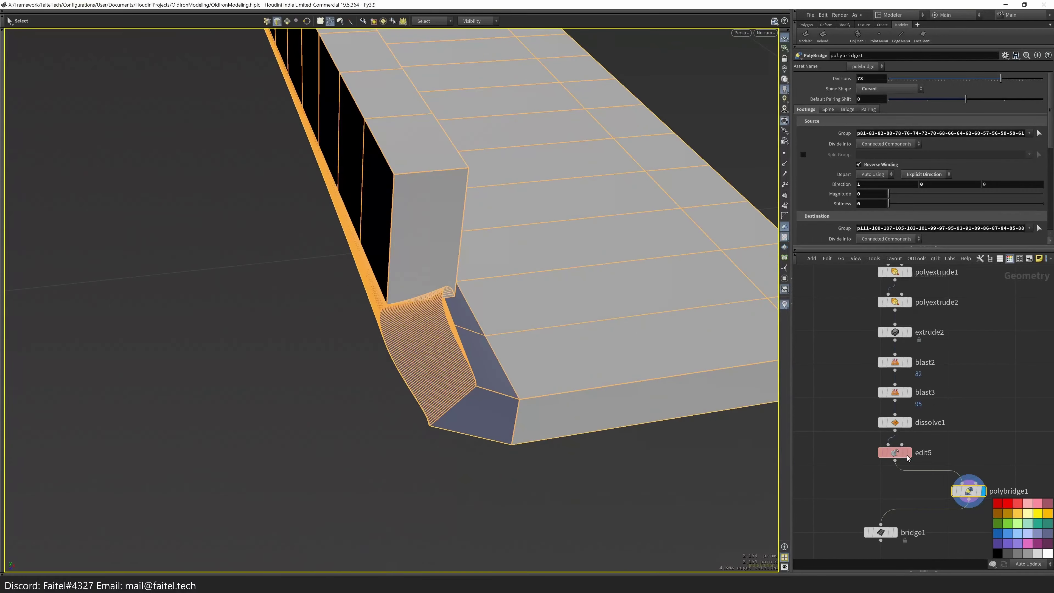
{"action": "key", "text": "alt+x"}
{"action": "key", "text": "s"}
- Fill the open end's boundary loop with quad faces
{"action": "key", "text": "1"}
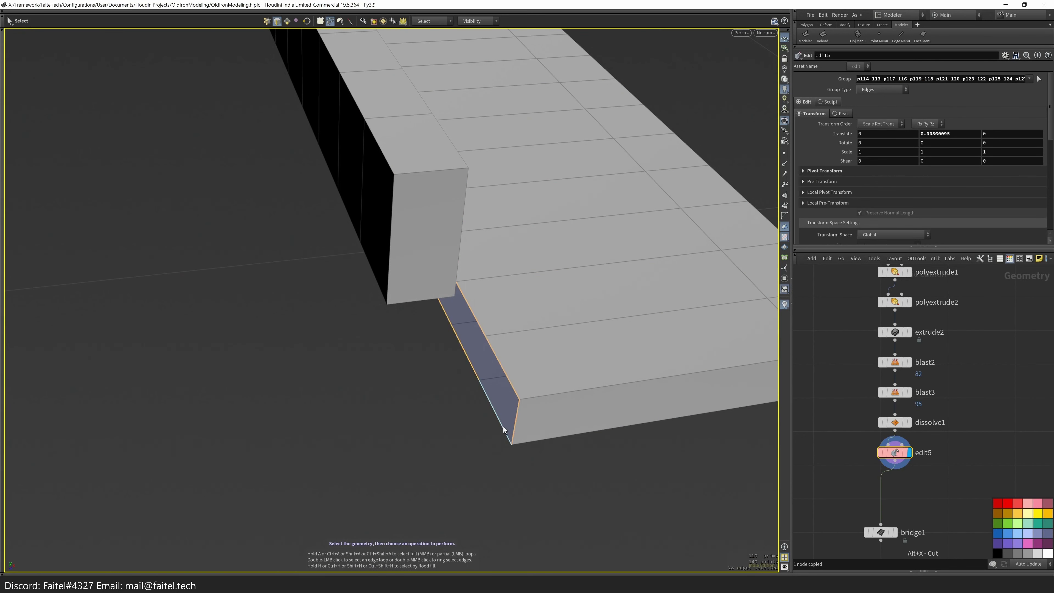
{"action": "key", "text": "f"}
{"action": "left_click_drag", "start_coordinate": [669, 391], "coordinate": [390, 182]}
{"action": "double_click", "coordinate": [414, 304]}
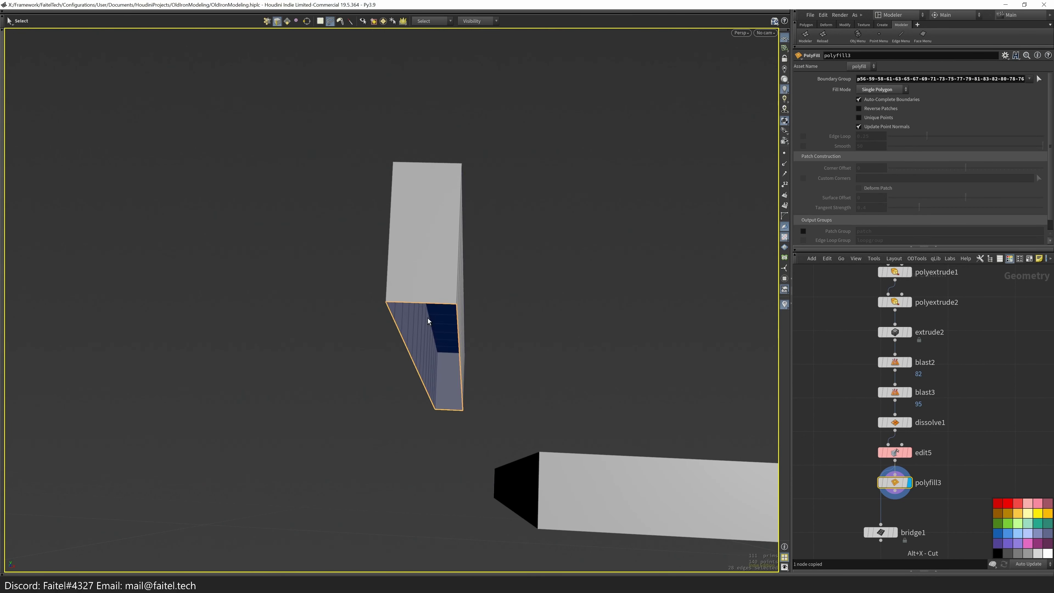
{"action": "key", "text": "f"}
- Bridge the lower and upper beam face loops with thickness 1 and slightly more stiffness
{"action": "left_click_drag", "start_coordinate": [706, 436], "coordinate": [572, 415]}
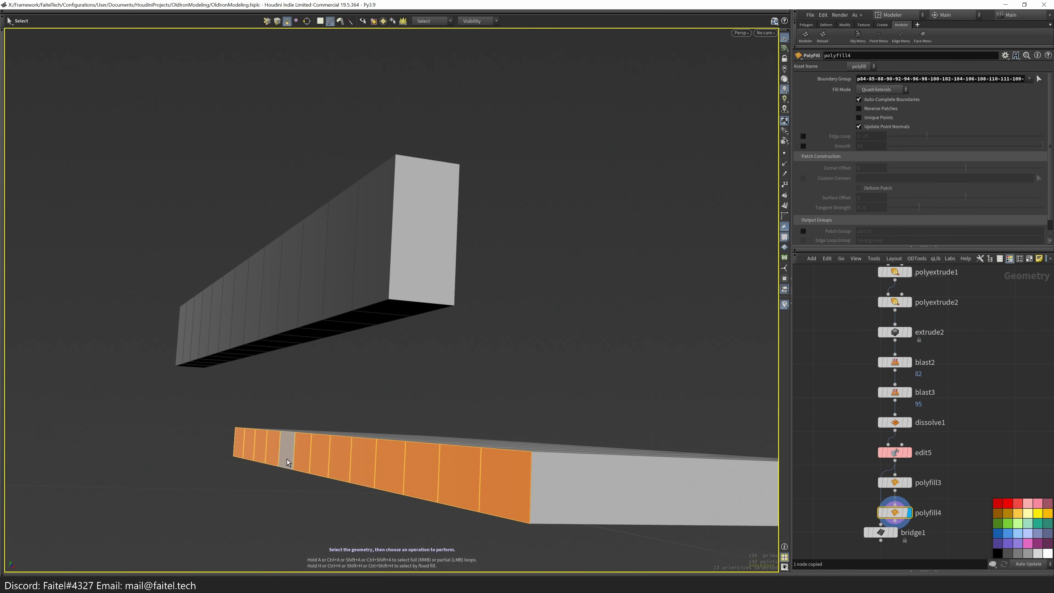
{"action": "left_click_drag", "start_coordinate": [235, 436], "coordinate": [440, 277]}
{"action": "double_click", "coordinate": [151, 520]}
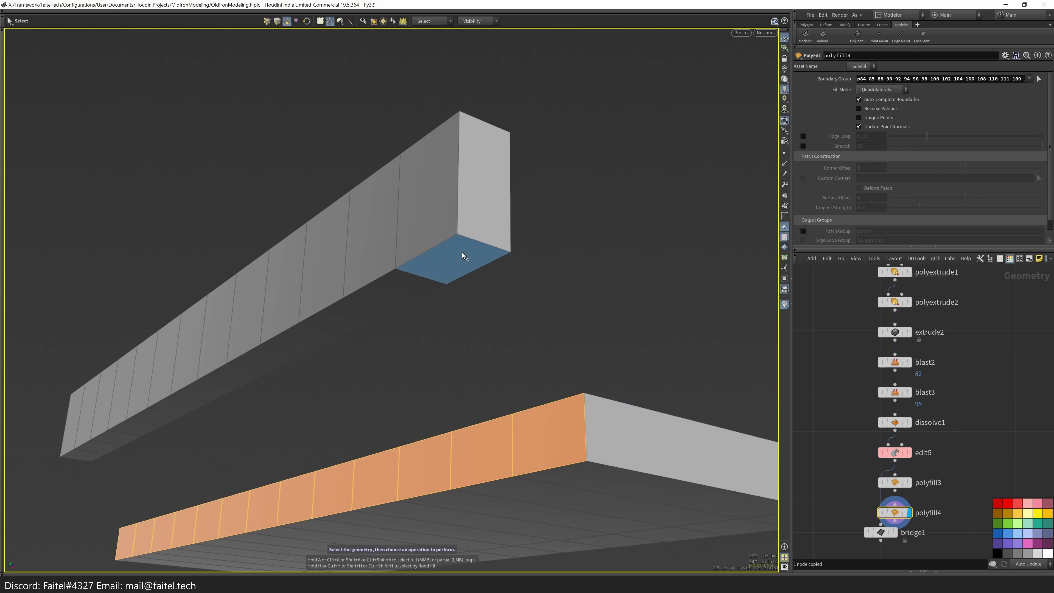
{"action": "double_click", "coordinate": [456, 257], "text": "shift"}
{"action": "key", "text": "Tab"}
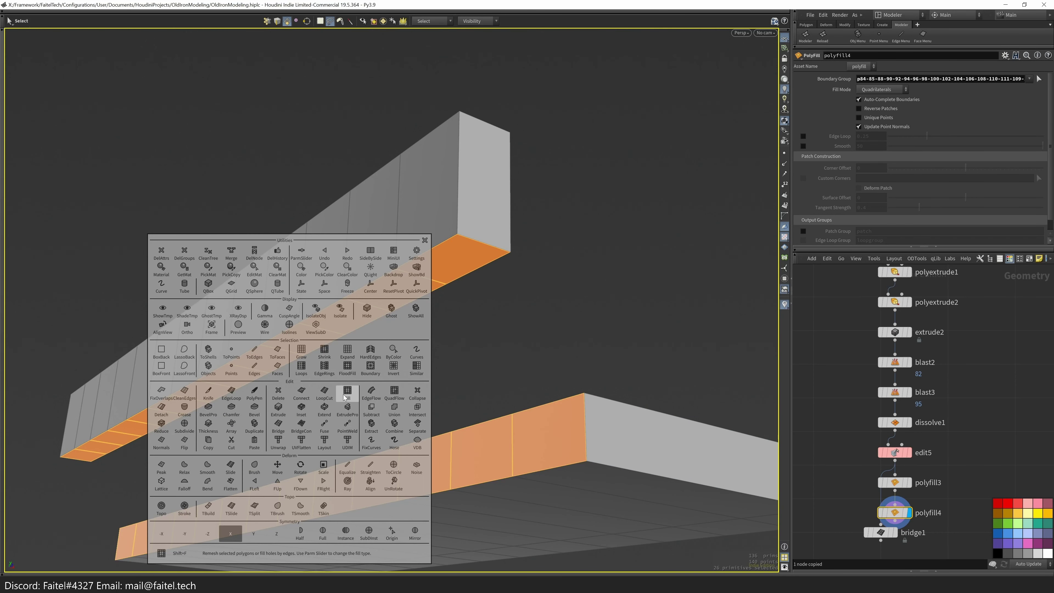
{"action": "left_click", "coordinate": [345, 398]}
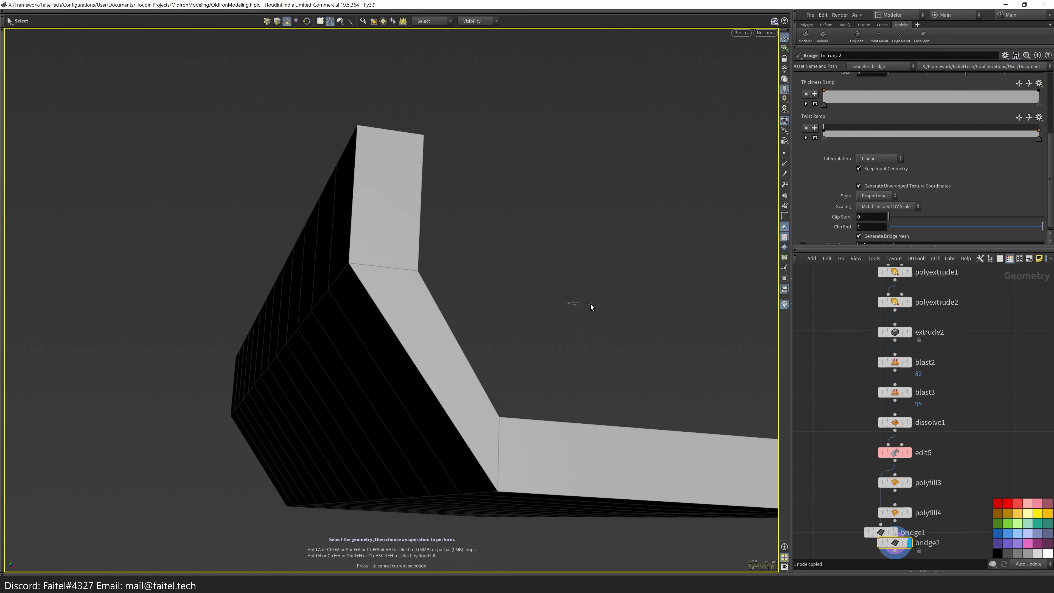
{"action": "scroll", "coordinate": [955, 154], "scroll_direction": "up", "scroll_amount": 3}
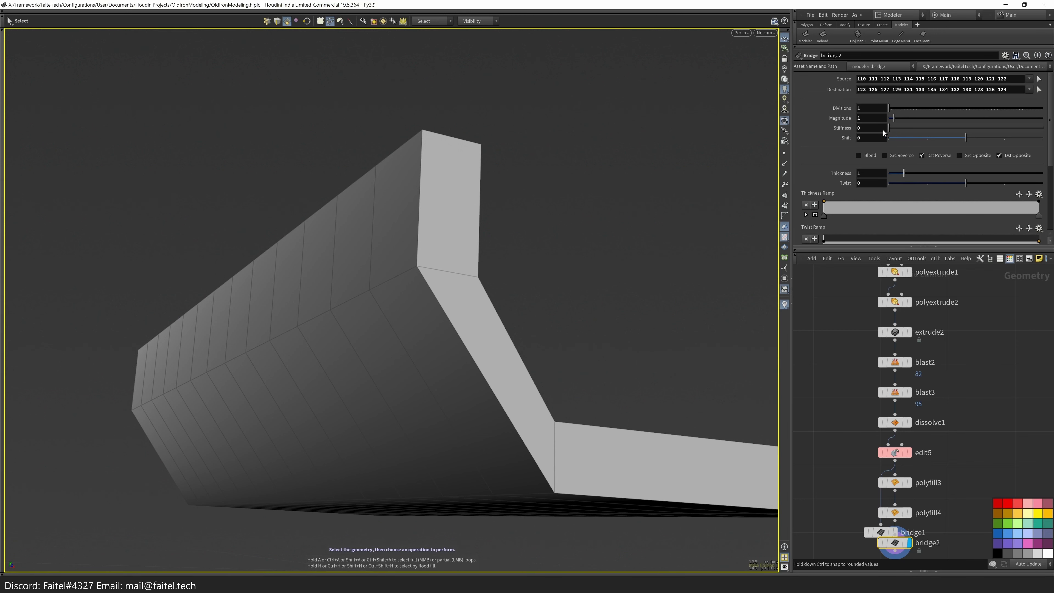
{"action": "mouse_move", "coordinate": [898, 175]}
{"action": "left_mouse_down"}
{"action": "mouse_move", "coordinate": [922, 192]}
{"action": "mouse_move", "coordinate": [905, 175]}
{"action": "left_mouse_up"}
{"action": "left_click_drag", "start_coordinate": [924, 128], "coordinate": [921, 133]}
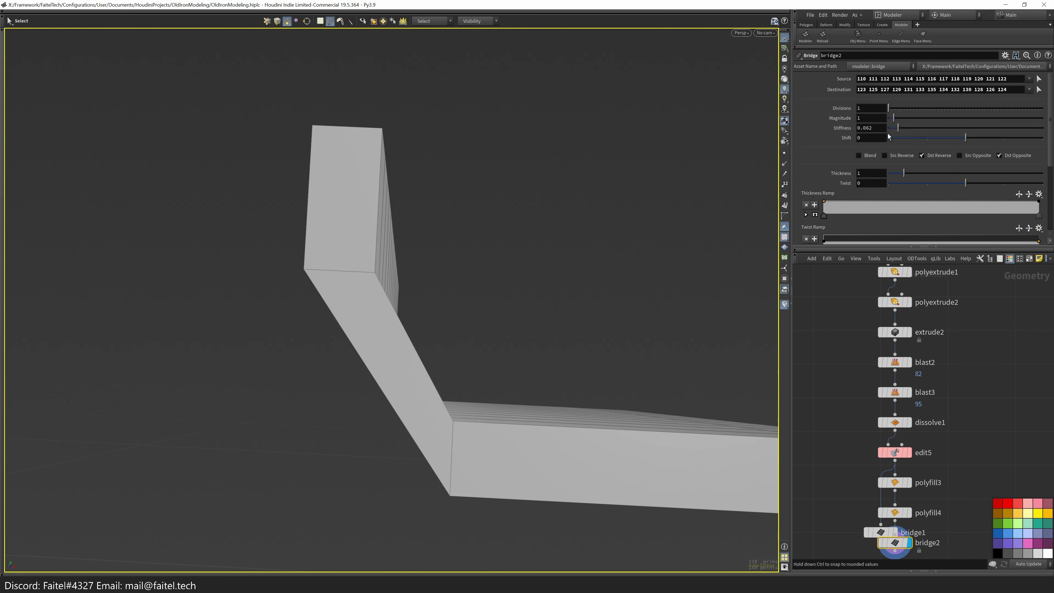
{"action": "scroll", "coordinate": [1051, 139], "scroll_direction": "down", "scroll_amount": 3}
{"action": "left_click", "coordinate": [899, 202]}
{"action": "left_click", "coordinate": [890, 167]}
- Undo the trial bridge, try a different bridge, and undo that too
{"action": "key", "text": "ctrl+z"}
{"action": "key", "text": "ctrl+z"}
{"action": "key", "text": "ctrl+z"}
{"action": "key", "text": "ctrl+z"}
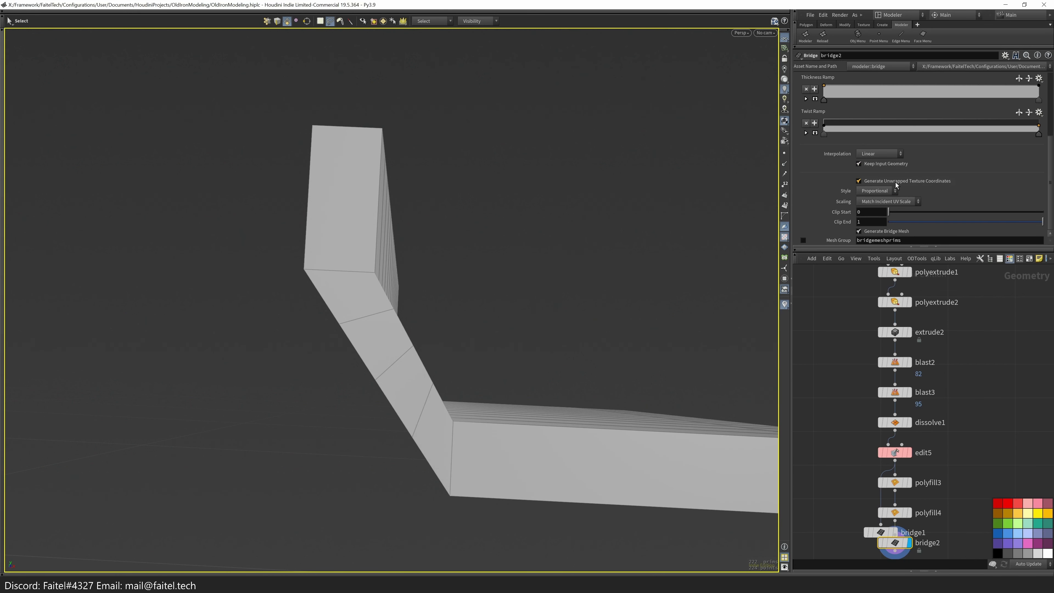
{"action": "key", "text": "grave"}
{"action": "left_click", "coordinate": [532, 431]}
{"action": "key", "text": "ctrl+z"}
{"action": "key", "text": "grave"}
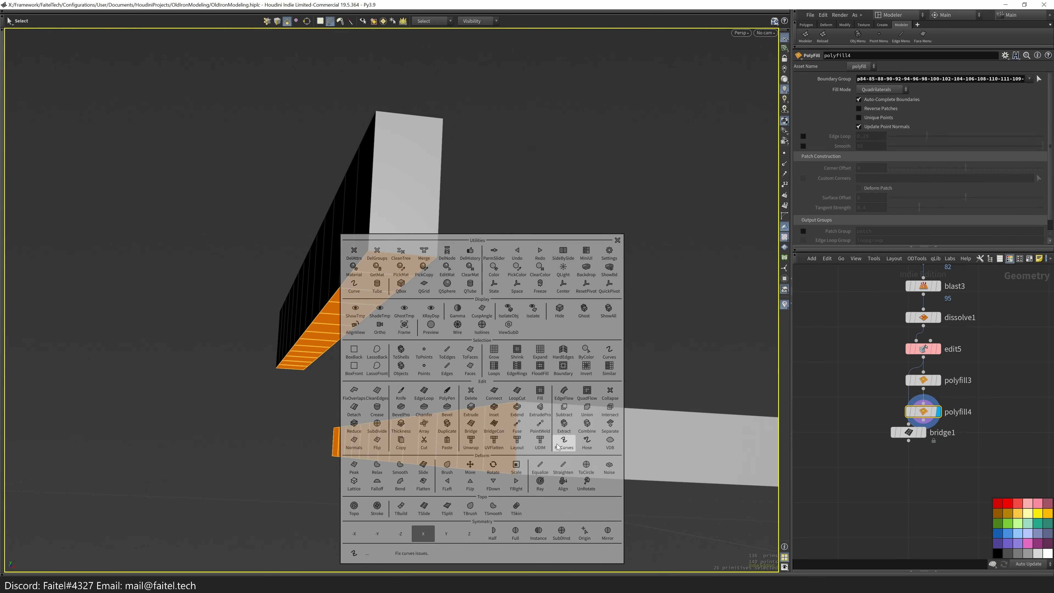
- Add a PolyBridge connecting the beam's and flat slab's face loops
{"action": "key", "text": "Tab"}
{"action": "type", "text": "polybridge"}
{"action": "key", "text": "Return"}
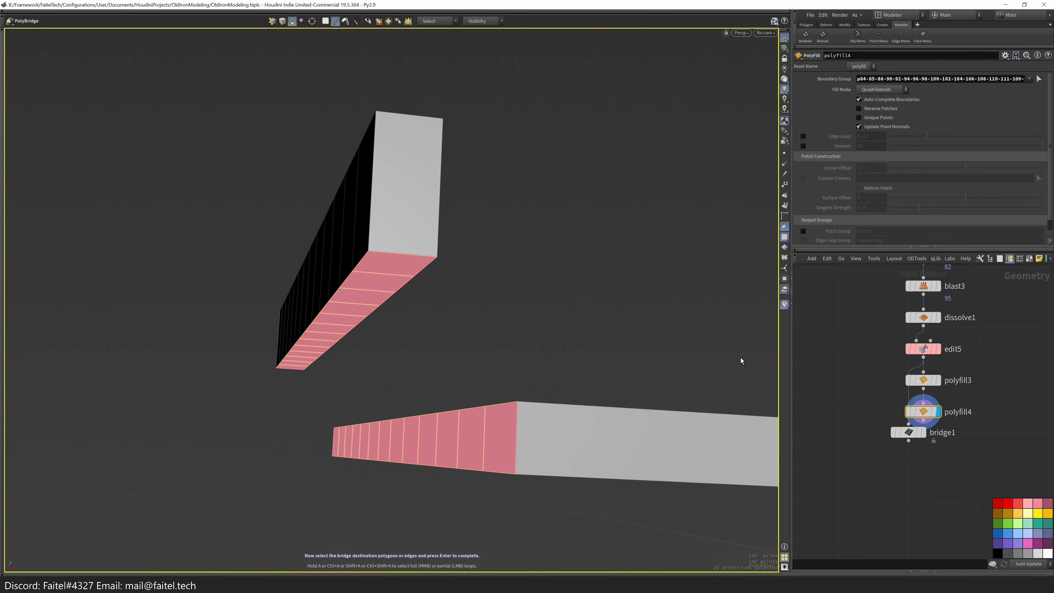
{"action": "key", "text": "Escape"}
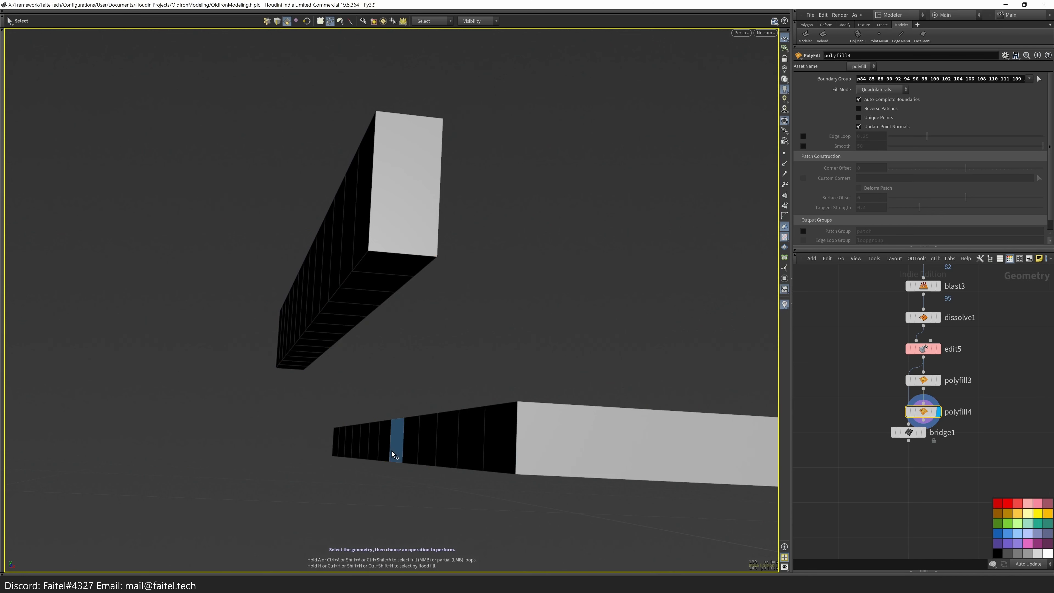
{"action": "key", "text": "Tab"}
{"action": "key", "text": "Return"}
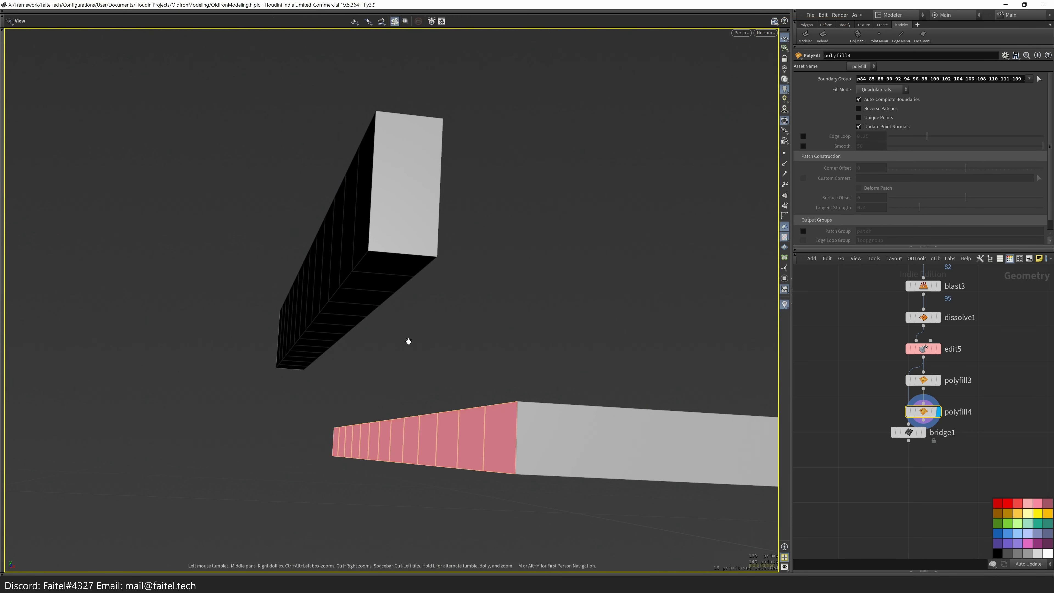
{"action": "key", "text": "Return"}
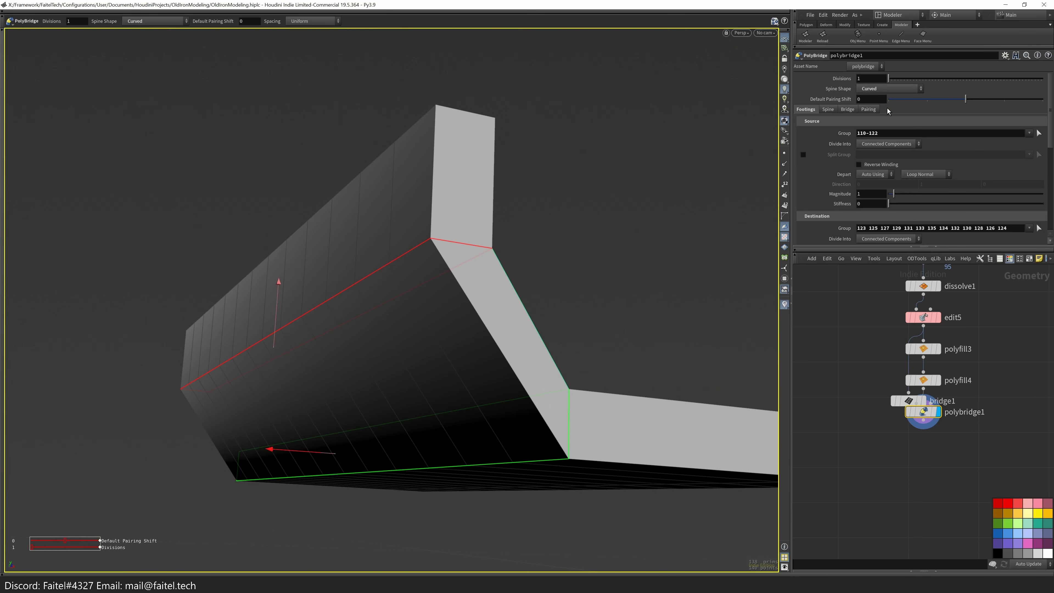
{"action": "left_click_drag", "start_coordinate": [623, 291], "coordinate": [504, 369], "text": "alt"}
{"action": "left_click_drag", "start_coordinate": [324, 438], "coordinate": [405, 443], "text": "alt"}
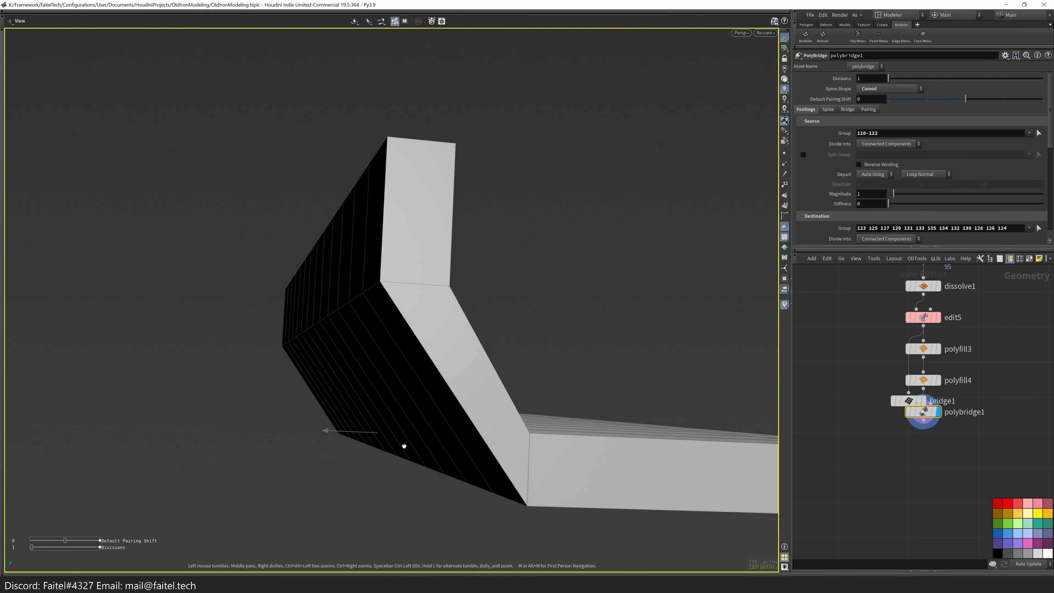
- Raise bridge divisions to 8, reverse the source loop winding and set tangent strength to 2.08
{"action": "left_click_drag", "start_coordinate": [889, 78], "coordinate": [901, 82]}
{"action": "left_click_drag", "start_coordinate": [333, 271], "coordinate": [347, 208]}
{"action": "left_click_drag", "start_coordinate": [331, 435], "coordinate": [436, 405]}
{"action": "key", "text": "space+3"}
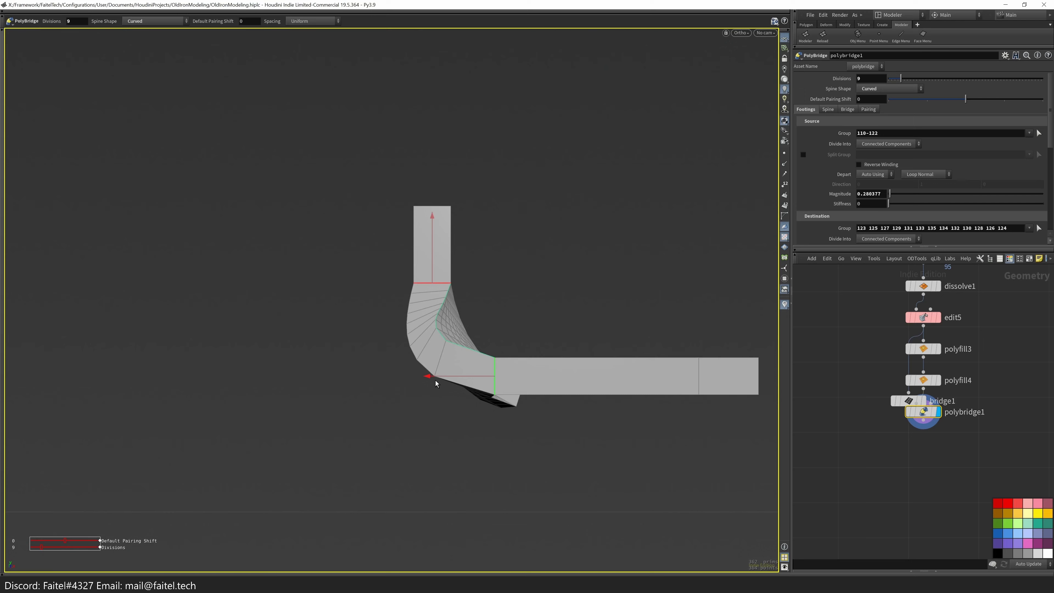
{"action": "left_click_drag", "start_coordinate": [152, 372], "coordinate": [603, 414], "text": "alt"}
{"action": "left_click", "coordinate": [870, 165]}
{"action": "left_click_drag", "start_coordinate": [664, 353], "coordinate": [549, 320], "text": "alt"}
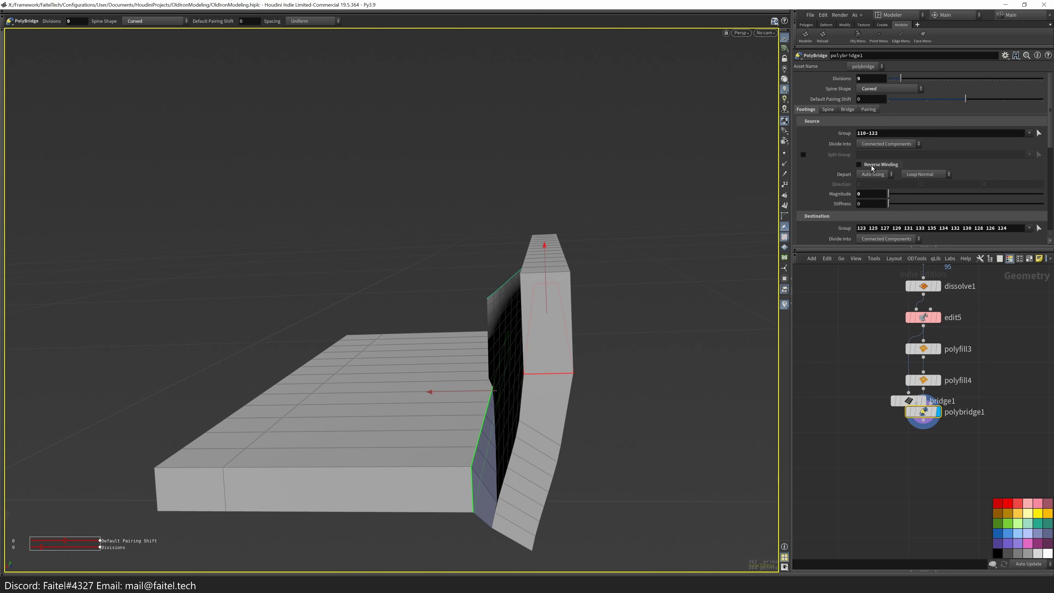
{"action": "left_click", "coordinate": [875, 174]}
{"action": "left_click_drag", "start_coordinate": [889, 194], "coordinate": [899, 194]}
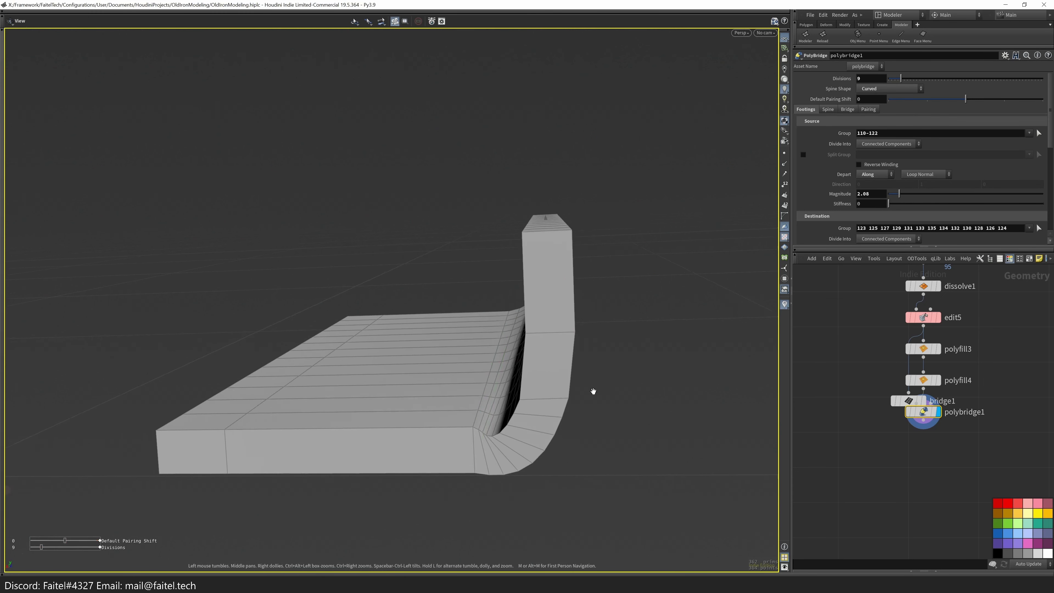
- Restore the source tangent strength to 2.08 and raise the destination tangent strength to 1.81
{"action": "left_click_drag", "start_coordinate": [540, 353], "coordinate": [647, 384], "text": "alt"}
{"action": "scroll", "coordinate": [913, 158], "scroll_direction": "down", "scroll_amount": 1}
{"action": "scroll", "coordinate": [913, 158], "scroll_direction": "down", "scroll_amount": 2}
{"action": "left_click_drag", "start_coordinate": [899, 84], "coordinate": [894, 84]}
{"action": "left_click_drag", "start_coordinate": [478, 374], "coordinate": [403, 362], "text": "alt"}
{"action": "key", "text": "ctrl+z"}
{"action": "key", "text": "ctrl+z"}
{"action": "left_click_drag", "start_coordinate": [419, 324], "coordinate": [602, 395]}
{"action": "left_click_drag", "start_coordinate": [859, 201], "coordinate": [898, 179]}
{"action": "left_click_drag", "start_coordinate": [442, 405], "coordinate": [564, 329]}
{"action": "scroll", "coordinate": [1031, 115], "scroll_direction": "up", "scroll_amount": 3}
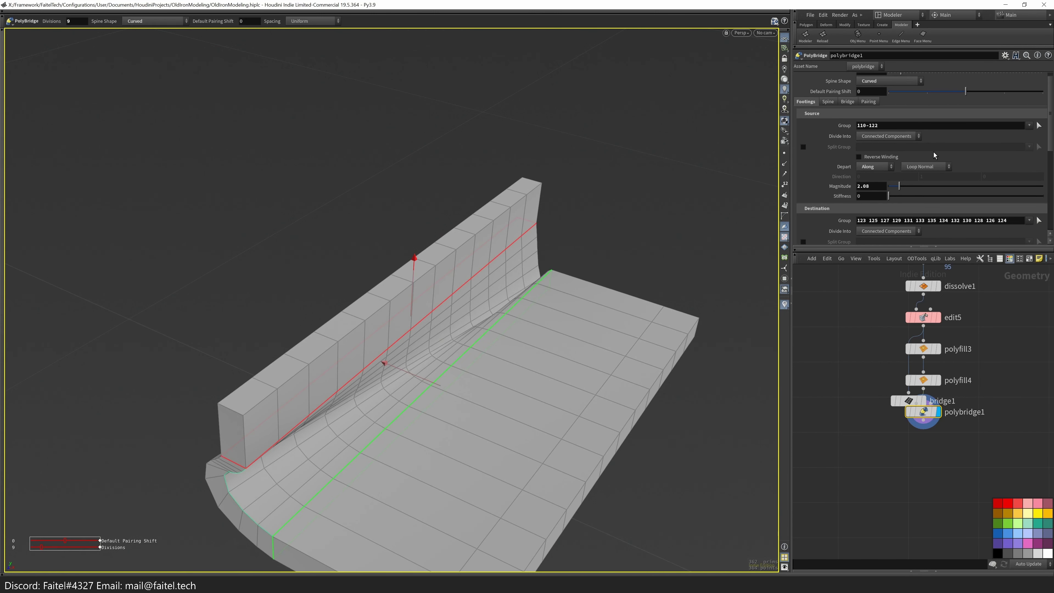
- Make the bridge depart along the loop normal with uniform spacing along the spine
{"action": "left_click", "coordinate": [874, 167]}
{"action": "left_click", "coordinate": [921, 166]}
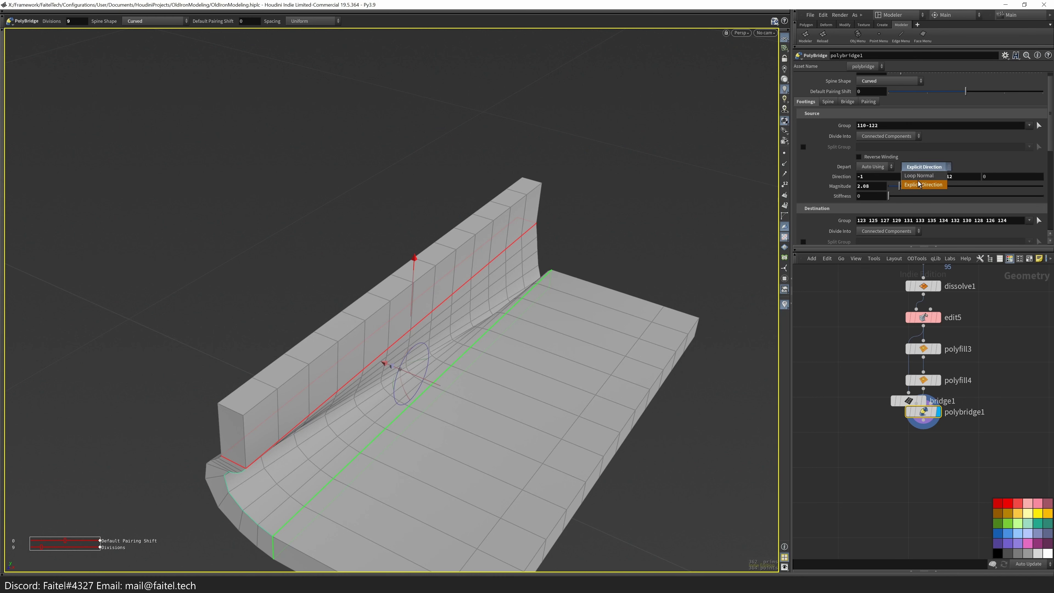
{"action": "left_click", "coordinate": [920, 176]}
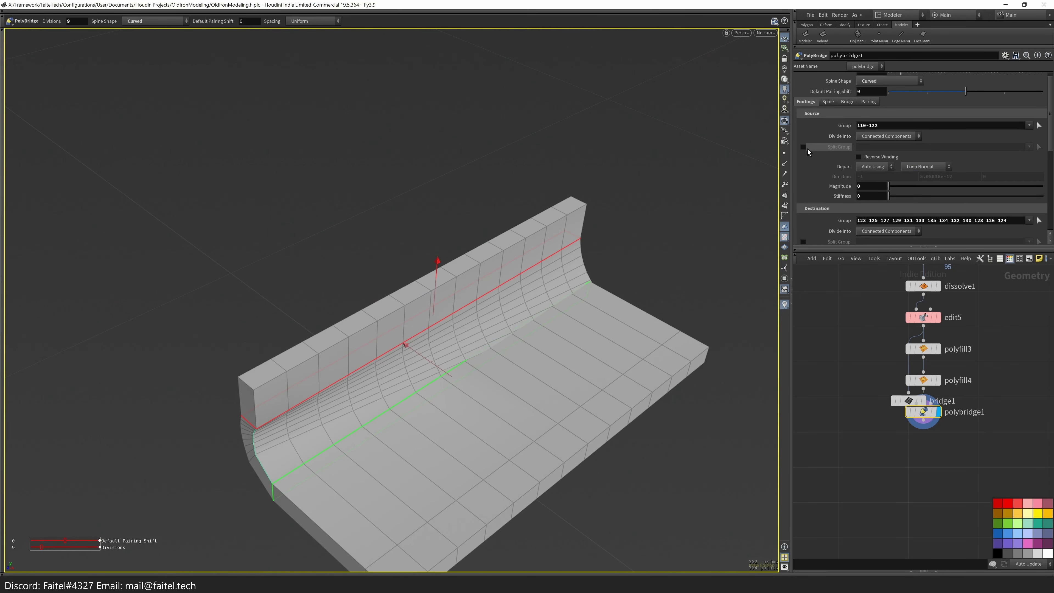
{"action": "left_click", "coordinate": [828, 101]}
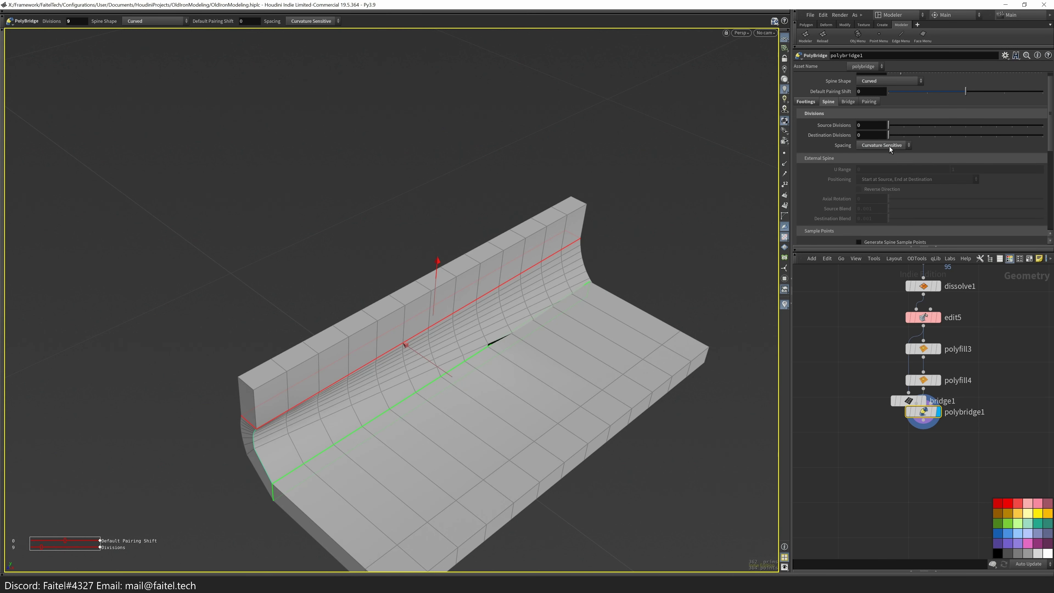
{"action": "scroll", "coordinate": [912, 175], "scroll_direction": "down", "scroll_amount": 3}
{"action": "scroll", "coordinate": [955, 106], "scroll_direction": "up", "scroll_amount": 4}
{"action": "left_click_drag", "start_coordinate": [956, 106], "coordinate": [928, 109]}
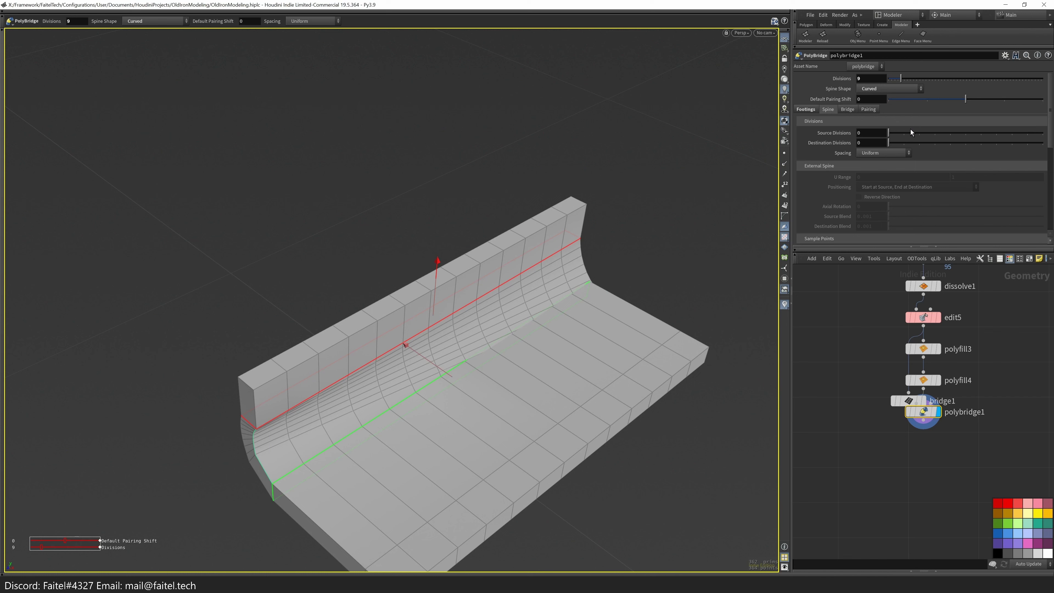
{"action": "left_click", "coordinate": [881, 162]}
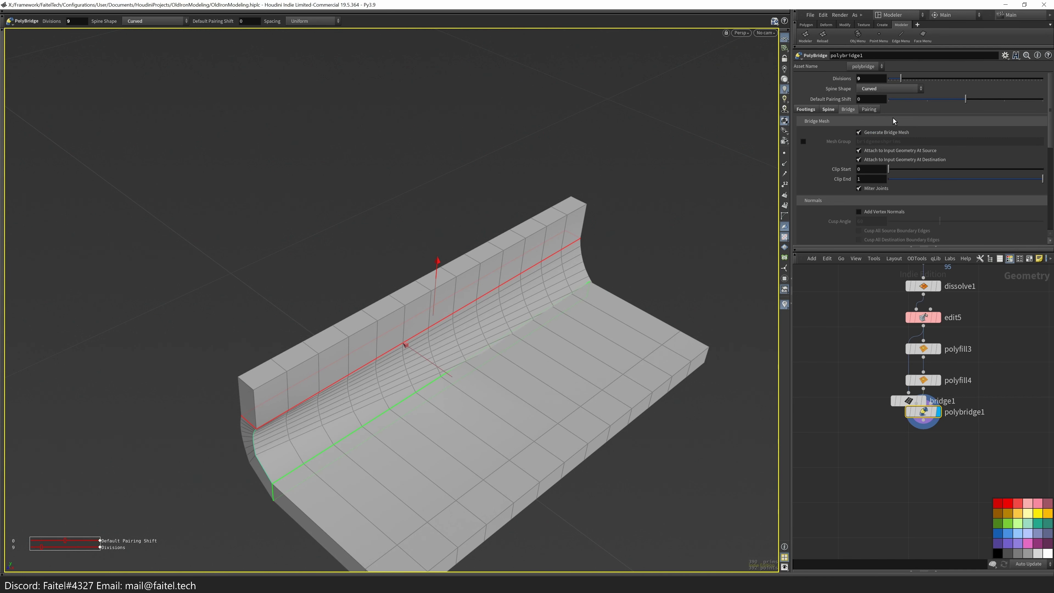
- Check the pairing and twist settings, then delete the bridge1 and polybridge1 nodes
{"action": "left_click", "coordinate": [870, 109]}
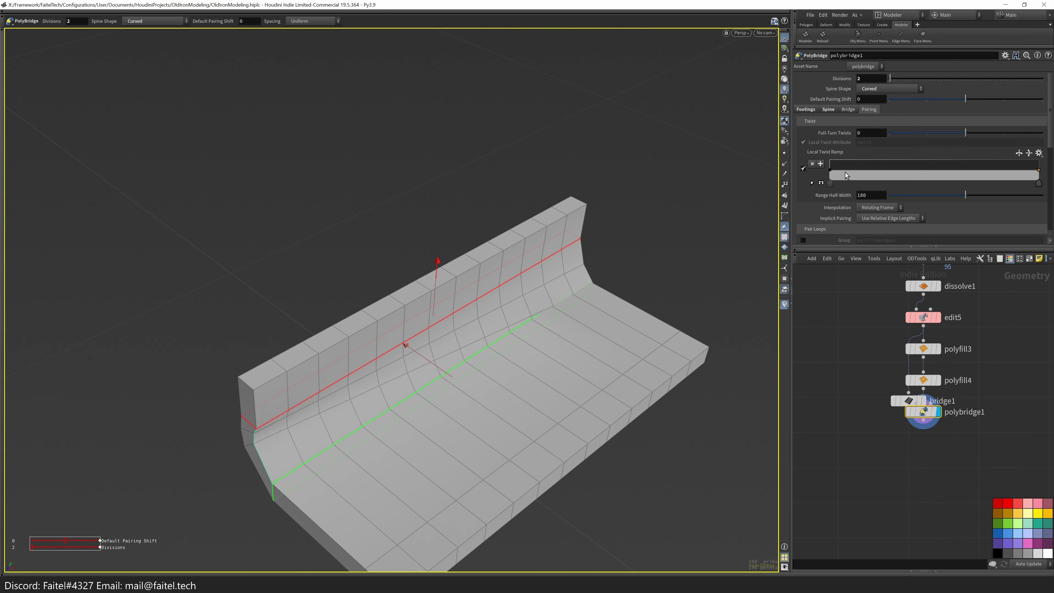
{"action": "scroll", "coordinate": [1011, 133], "scroll_direction": "down", "scroll_amount": 3}
{"action": "left_click", "coordinate": [893, 124]}
{"action": "key", "text": "ctrl+x"}
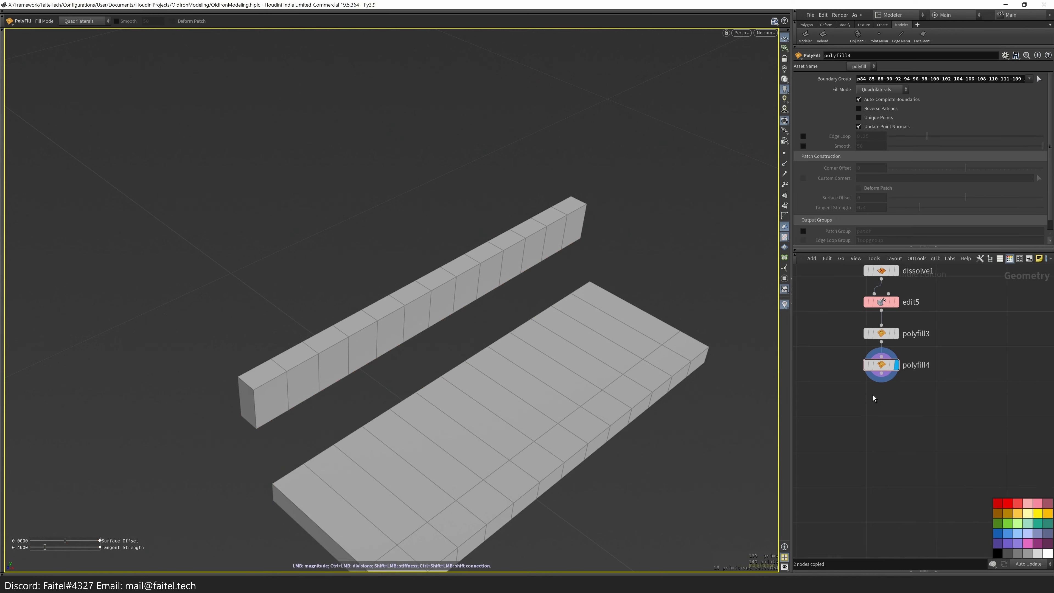
- Cut the two fill steps, then add a grid, delete one column and lift it slightly
{"action": "left_click_drag", "start_coordinate": [946, 404], "coordinate": [928, 358]}
{"action": "key", "text": "alt+x"}
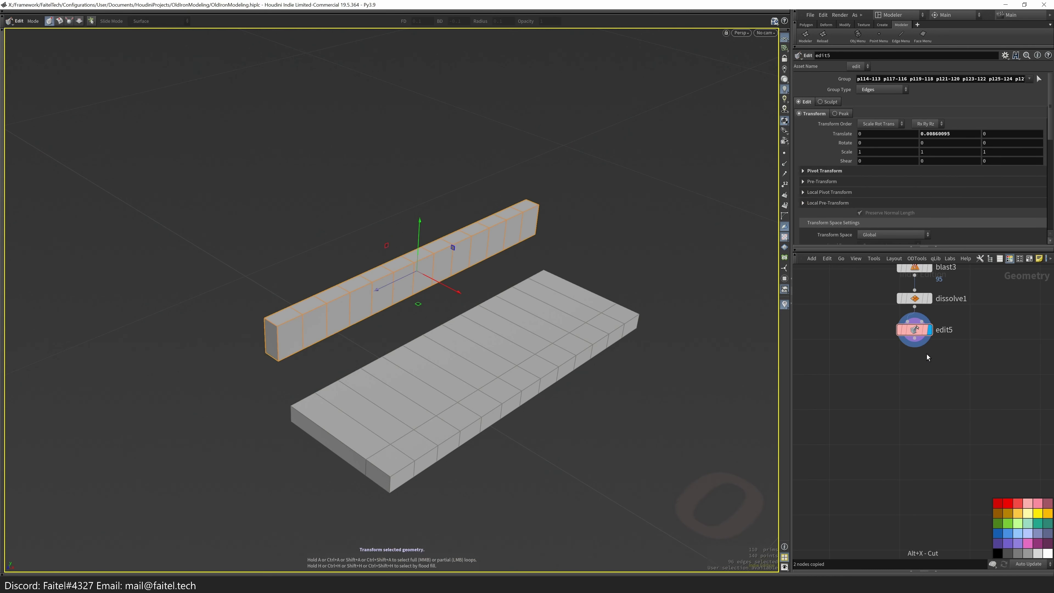
{"action": "left_click_drag", "start_coordinate": [701, 362], "coordinate": [519, 304]}
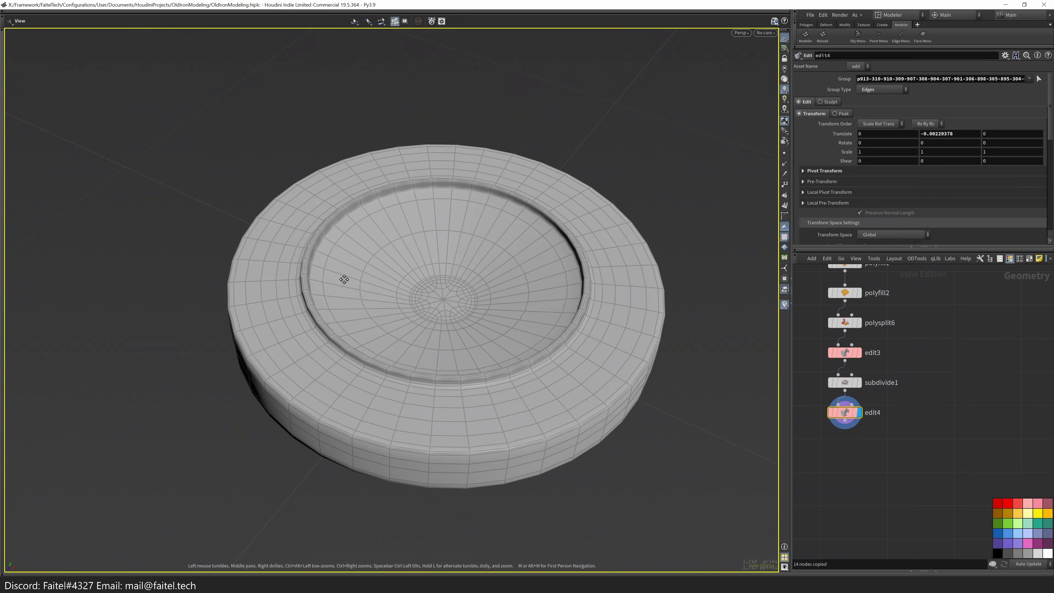
{"action": "middle_click_drag", "start_coordinate": [344, 279], "coordinate": [432, 300]}
{"action": "key", "text": "shift+g"}
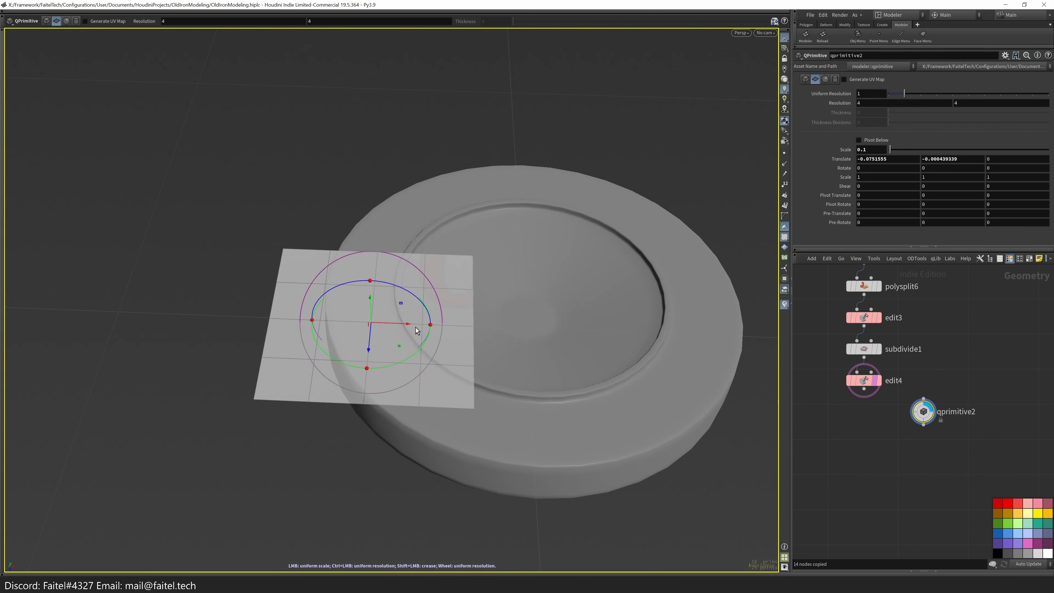
{"action": "left_click_drag", "start_coordinate": [419, 330], "coordinate": [401, 395]}
{"action": "key", "text": "Escape"}
{"action": "key", "text": "Delete"}
{"action": "key", "text": "n"}
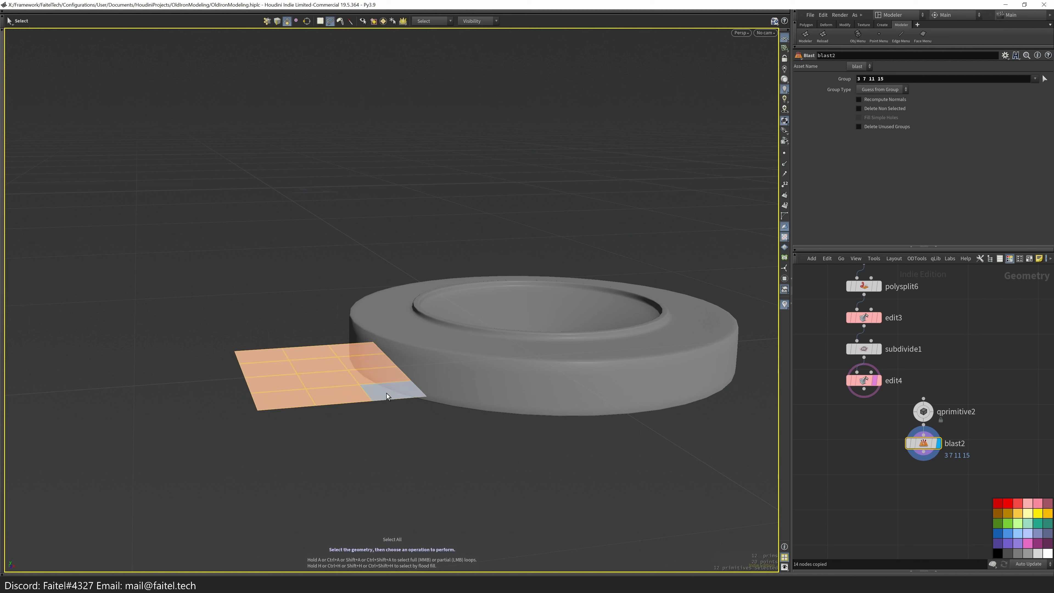
{"action": "key", "text": "t"}
{"action": "left_click_drag", "start_coordinate": [323, 343], "coordinate": [337, 296]}
{"action": "key", "text": "s"}
- Try an edge extrude and a bevel on the panel edge, then remove both
{"action": "key", "text": "shift+e"}
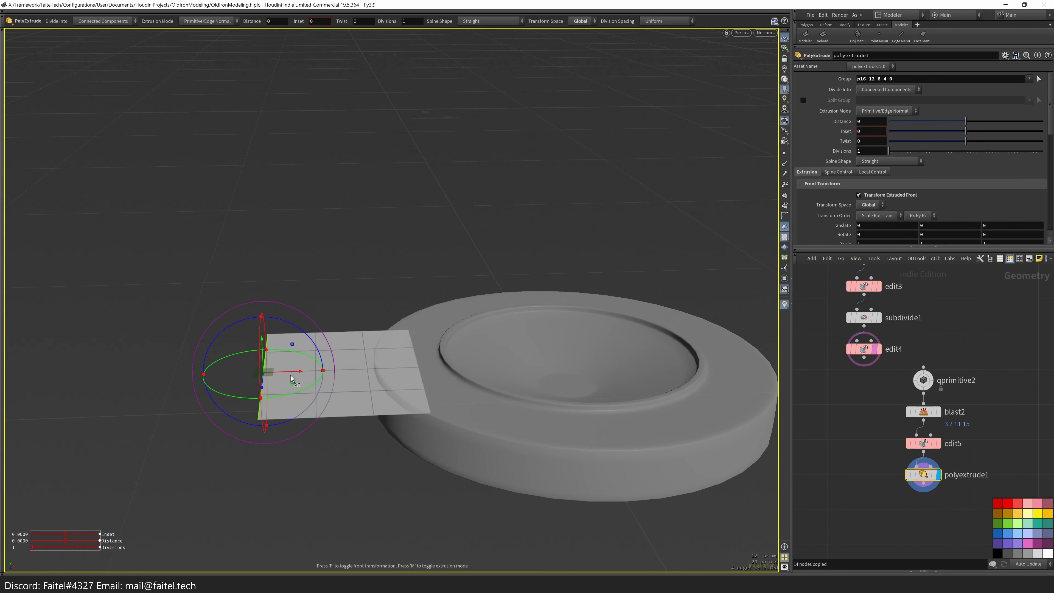
{"action": "key", "text": "ctrl+z"}
{"action": "mouse_move", "coordinate": [322, 382]}
{"action": "left_mouse_down"}
{"action": "mouse_move", "coordinate": [332, 365]}
{"action": "mouse_move", "coordinate": [306, 372]}
{"action": "left_mouse_up"}
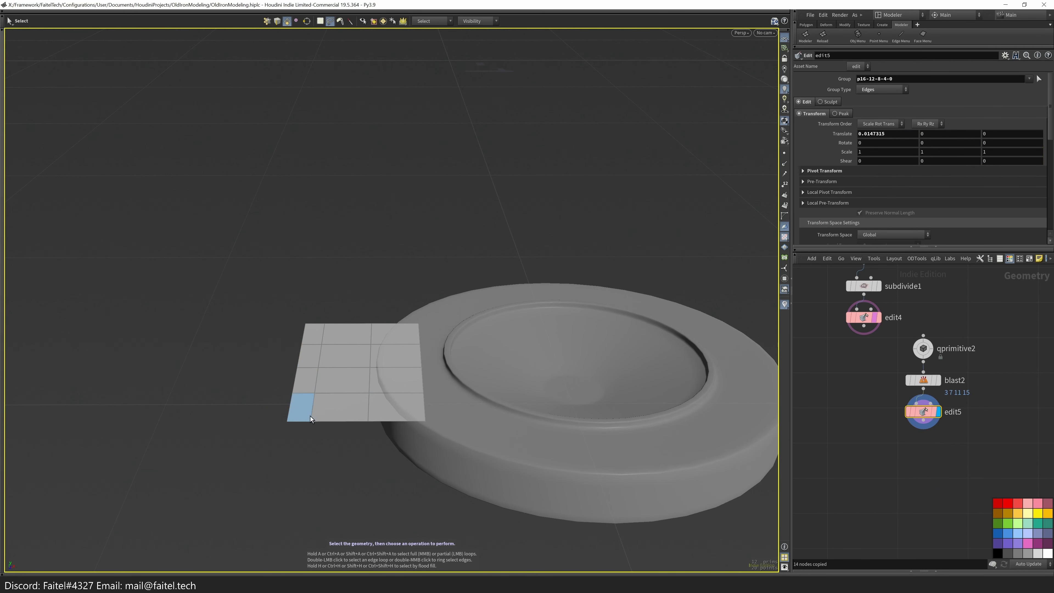
{"action": "key", "text": "4"}
{"action": "left_click_drag", "start_coordinate": [355, 385], "coordinate": [337, 417]}
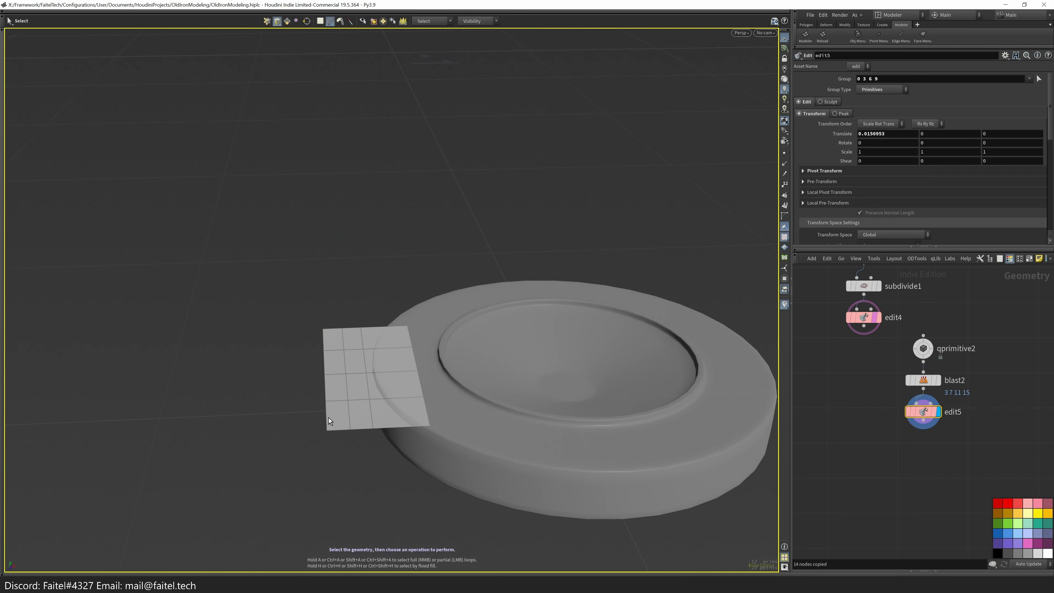
{"action": "key", "text": "b"}
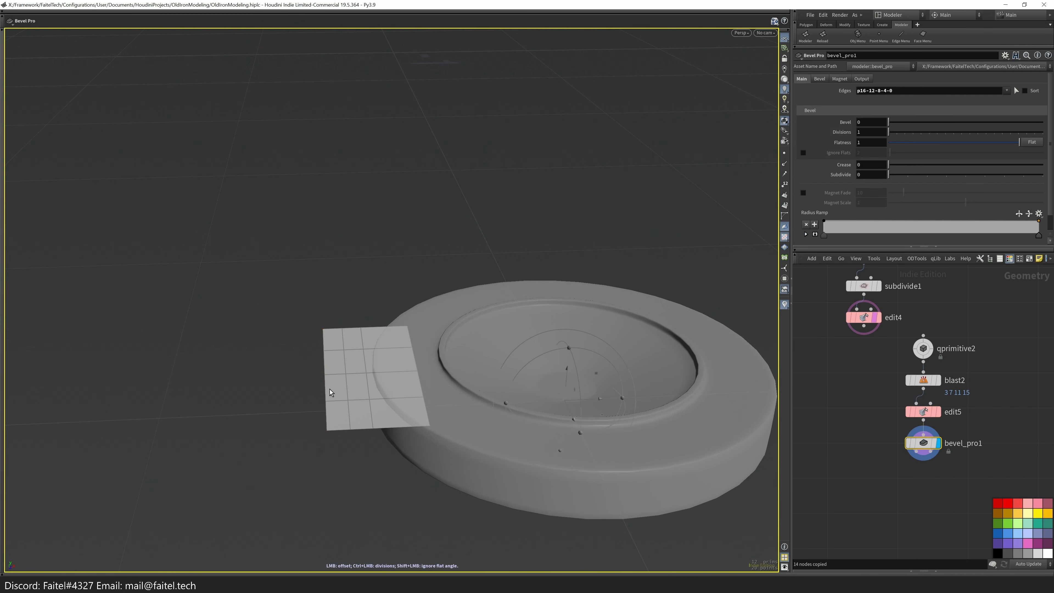
{"action": "key", "text": "alt+x"}
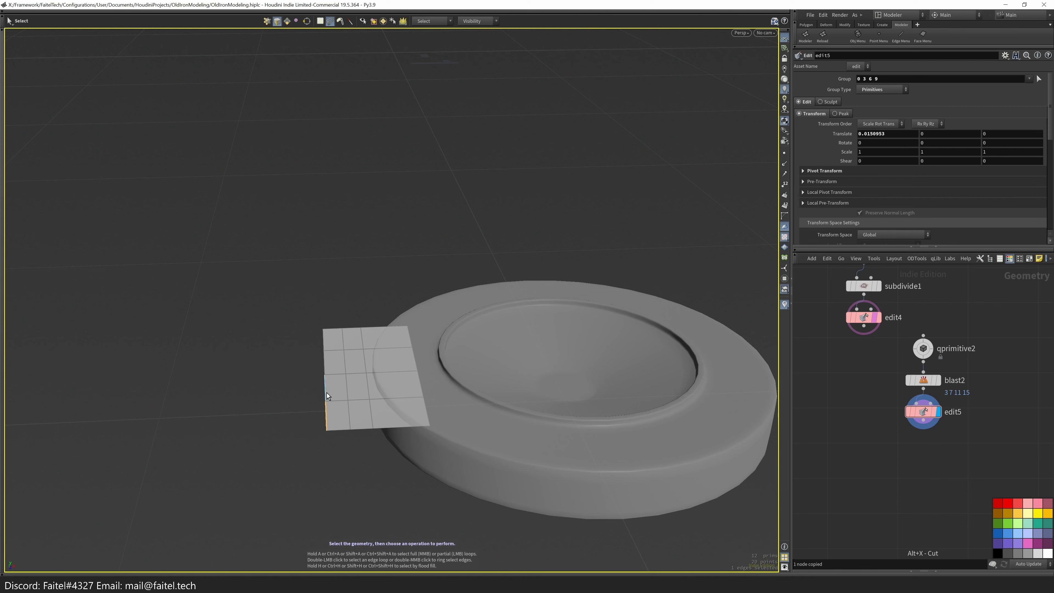
- Extrude the panel's outer edge into a new strip angled beside the disc
{"action": "key", "text": "shift+e"}
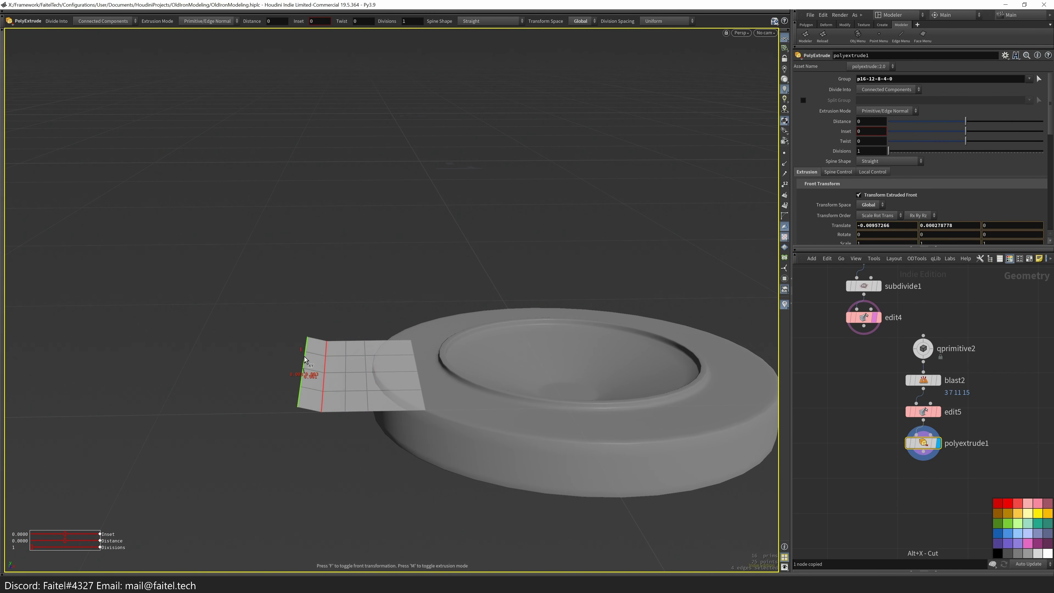
{"action": "left_click_drag", "start_coordinate": [305, 343], "coordinate": [306, 338]}
{"action": "left_click_drag", "start_coordinate": [306, 338], "coordinate": [408, 350], "text": "alt"}
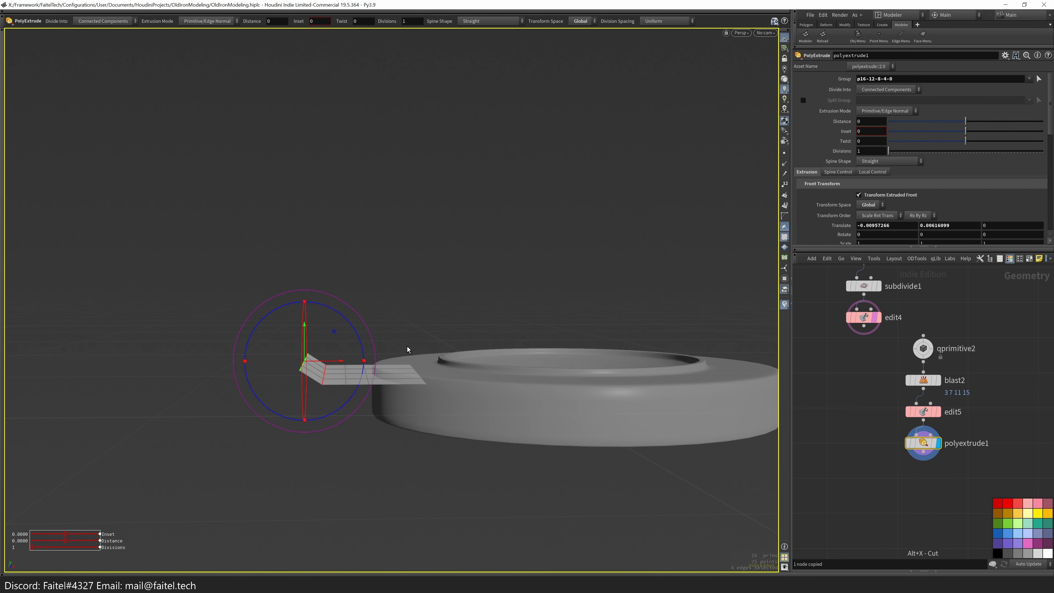
{"action": "right_click_drag", "start_coordinate": [408, 349], "coordinate": [343, 431]}
{"action": "key", "text": "space+3"}
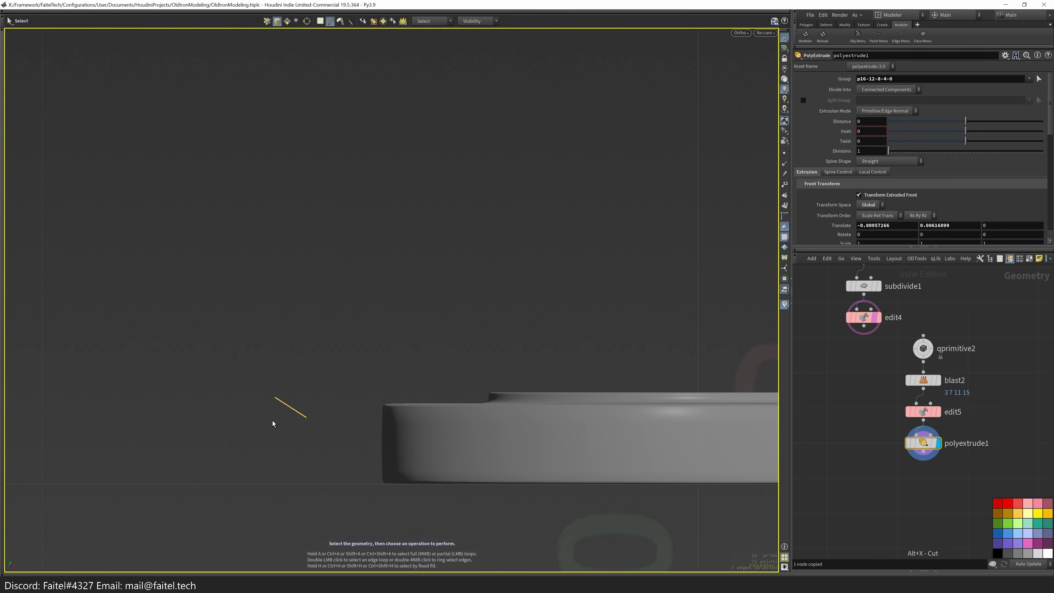
- Move the strip's end points so they line up vertically
{"action": "key", "text": "t"}
{"action": "key", "text": "ctrl+z"}
{"action": "key", "text": "ctrl+z"}
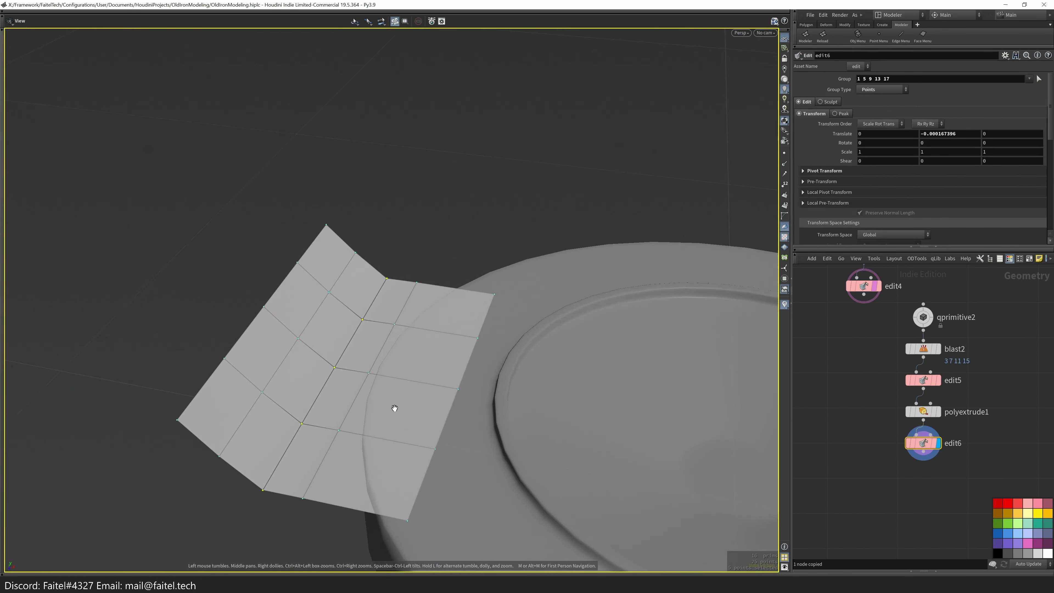
{"action": "left_click_drag", "start_coordinate": [395, 408], "coordinate": [324, 357]}
{"action": "key", "text": "t"}
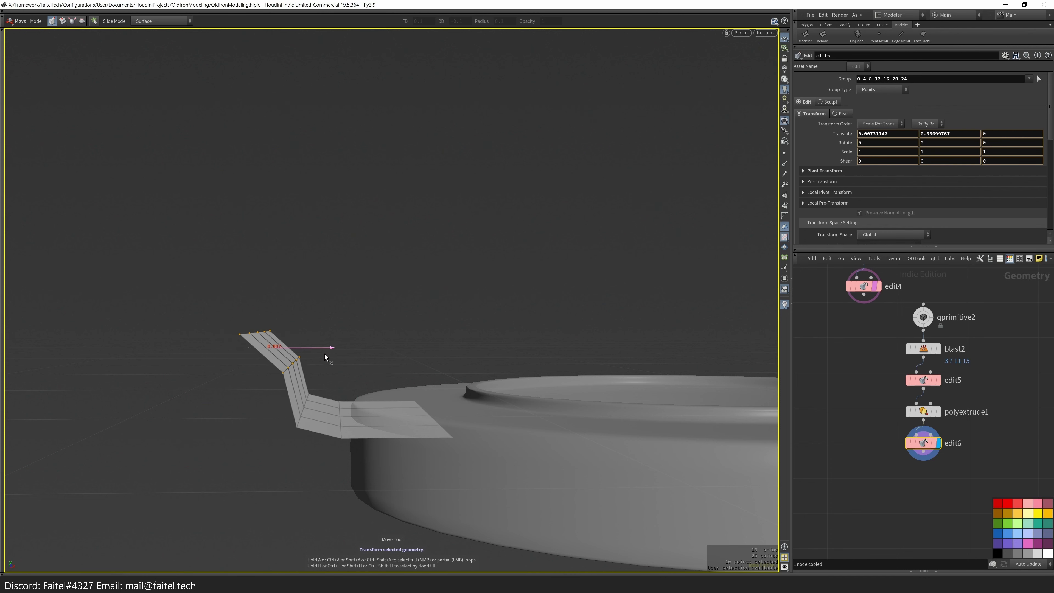
{"action": "key", "text": "ctrl+z"}
{"action": "key", "text": "t"}
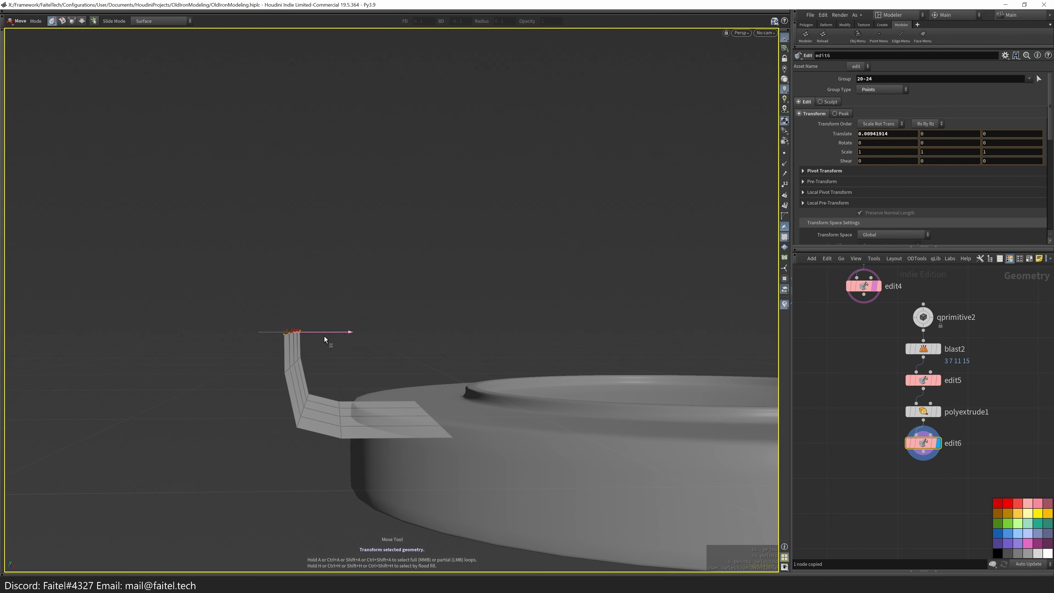
{"action": "key", "text": "s"}
- Extrude the flap's top edge upward into a tall wall
{"action": "left_click_drag", "start_coordinate": [319, 368], "coordinate": [274, 426]}
{"action": "left_click", "coordinate": [274, 426]}
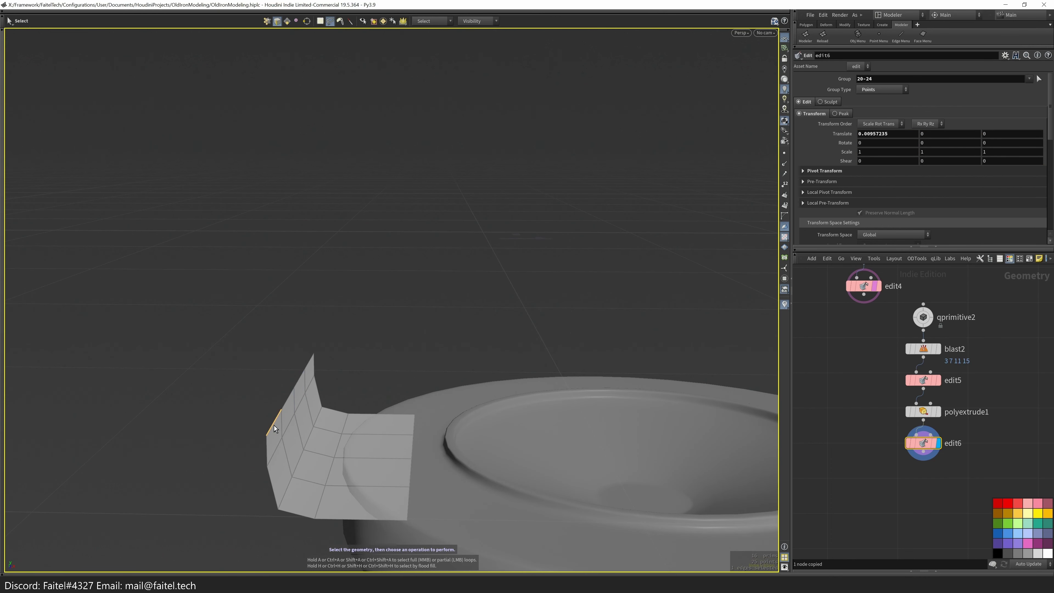
{"action": "key", "text": "shift+e"}
{"action": "left_click_drag", "start_coordinate": [425, 318], "coordinate": [544, 323]}
{"action": "middle_click_drag", "start_coordinate": [544, 322], "coordinate": [537, 323]}
{"action": "left_click_drag", "start_coordinate": [359, 350], "coordinate": [315, 434], "text": "alt"}
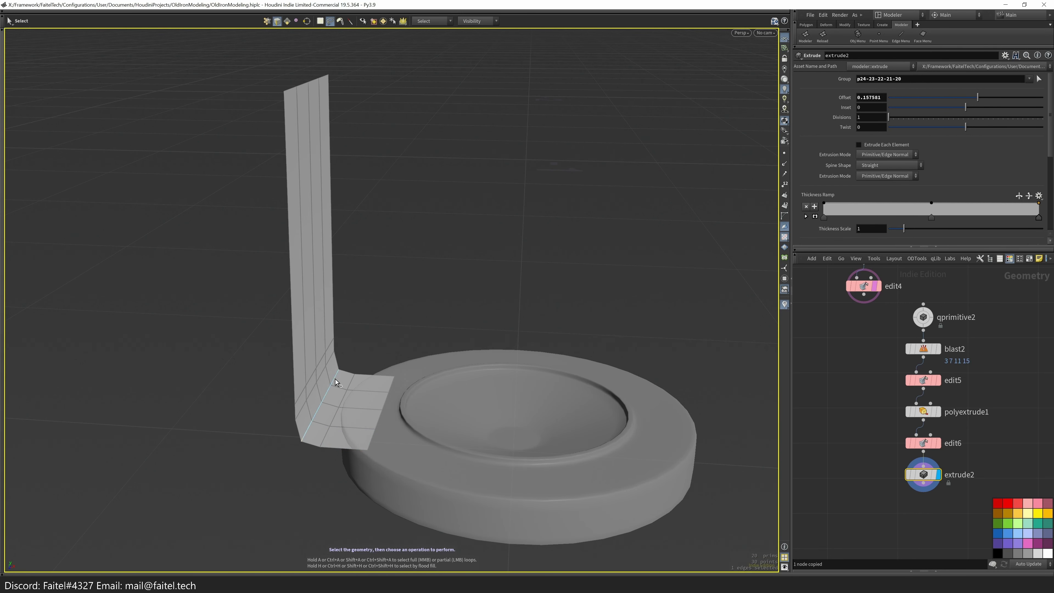
- Bevel the bend's corner edge and insert a horizontal edge loop across the wall
{"action": "key", "text": "ctrl+b"}
{"action": "left_click_drag", "start_coordinate": [430, 328], "coordinate": [275, 272], "text": "alt"}
{"action": "key", "text": "ctrl+r"}
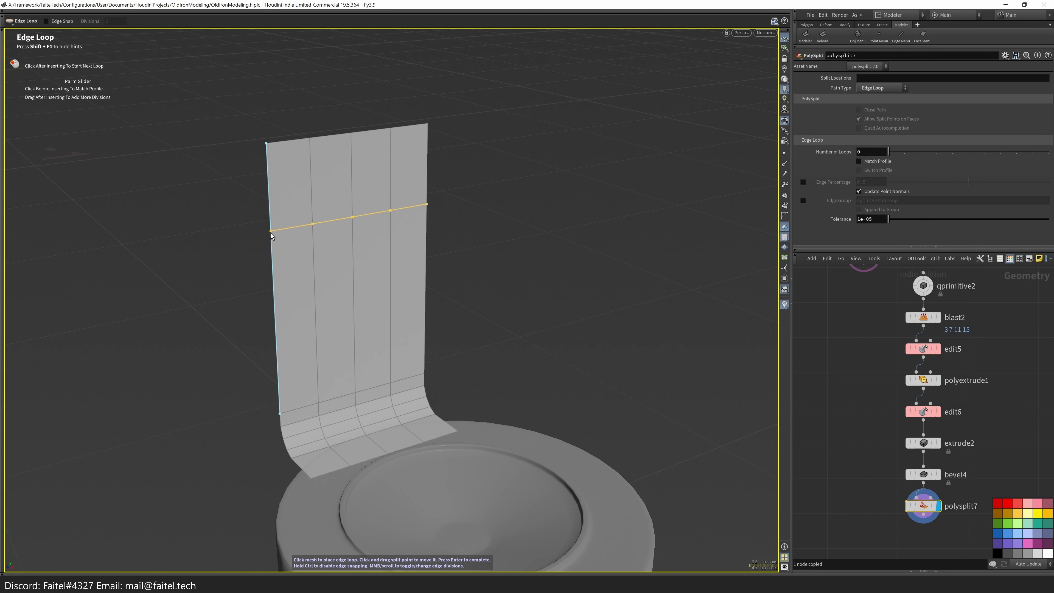
{"action": "left_click", "coordinate": [272, 222]}
{"action": "key", "text": "Return"}
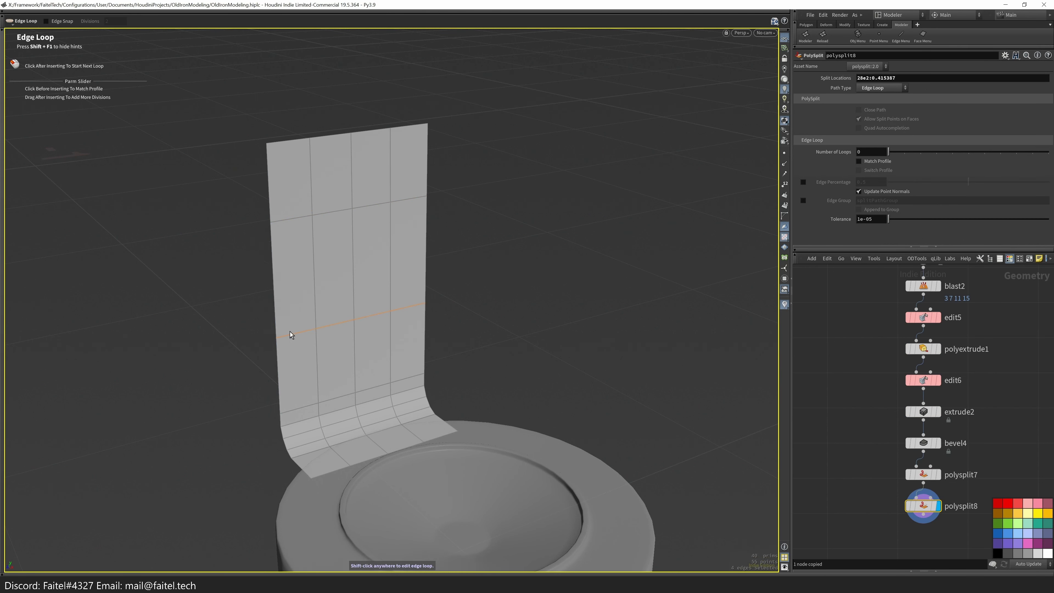
- Inset the two wall faces, split them with edge loops and round them into an octagon
{"action": "left_click_drag", "start_coordinate": [442, 262], "coordinate": [431, 319]}
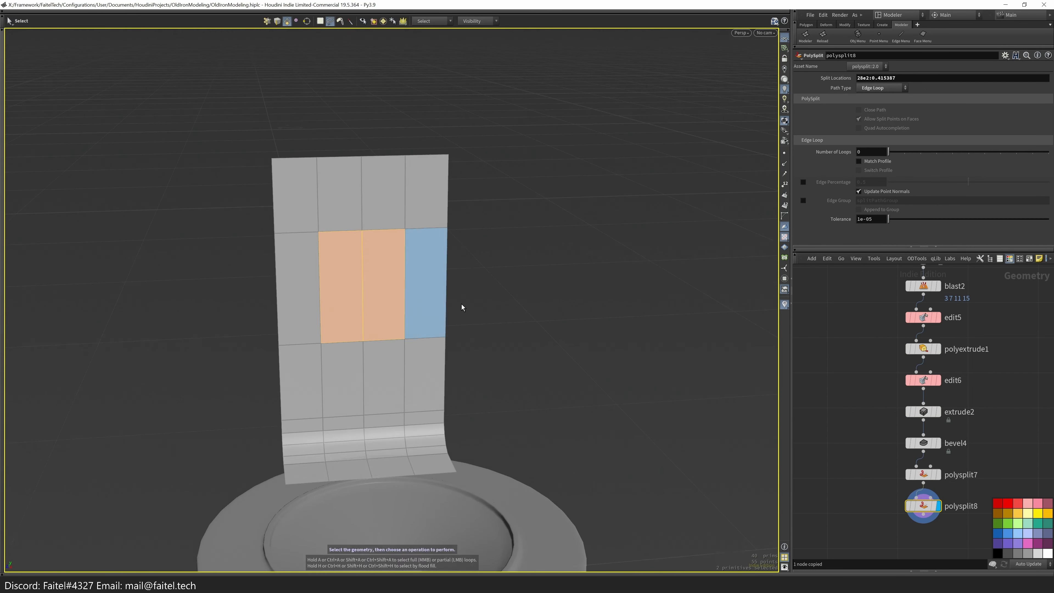
{"action": "key", "text": "i"}
{"action": "left_click_drag", "start_coordinate": [513, 293], "coordinate": [544, 303]}
{"action": "key", "text": "l"}
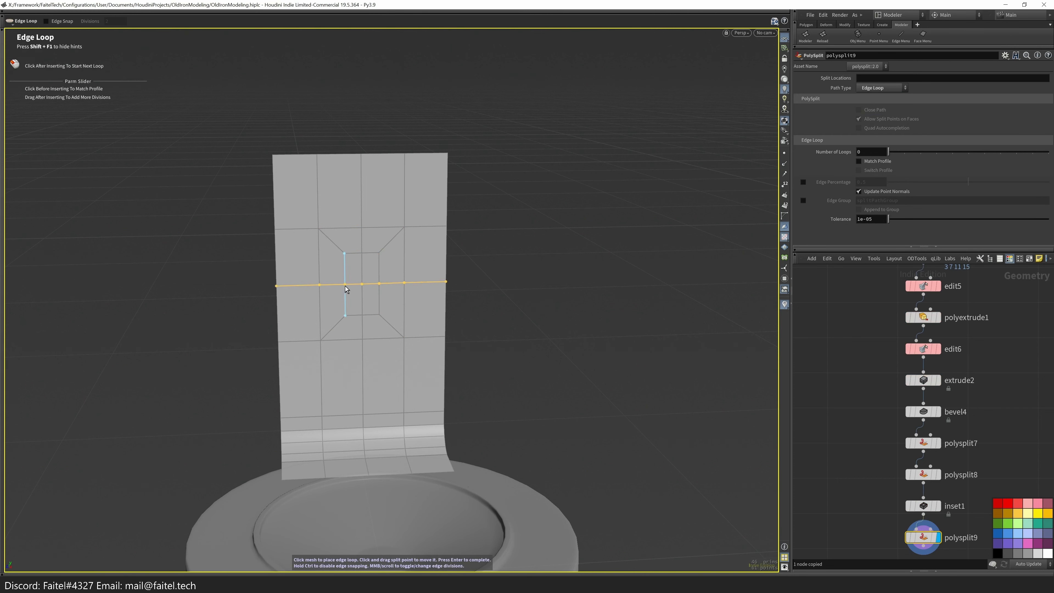
{"action": "key", "text": "s"}
{"action": "left_click_drag", "start_coordinate": [391, 309], "coordinate": [379, 310], "text": "alt"}
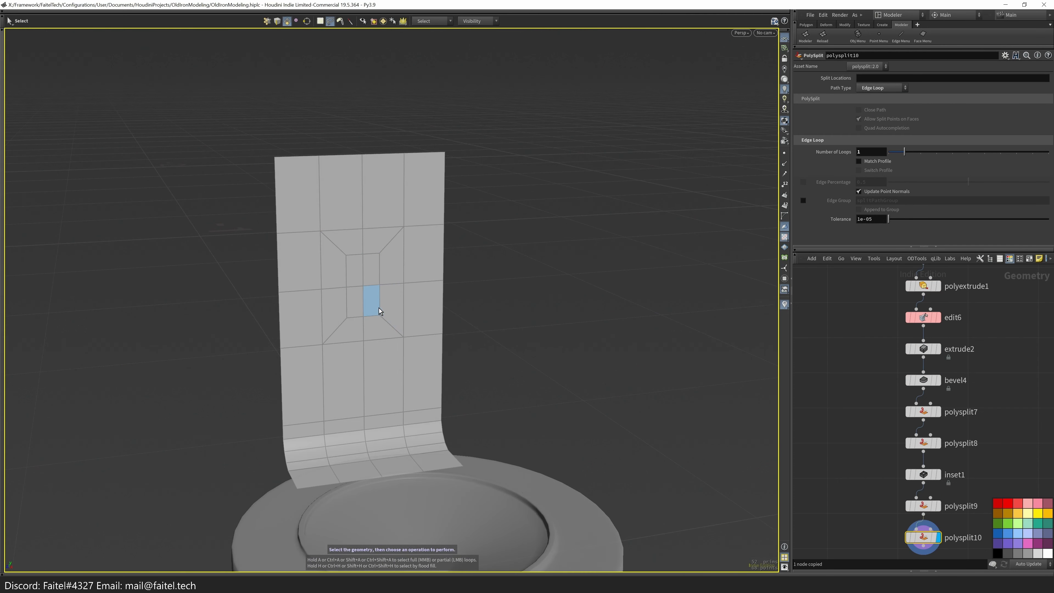
{"action": "key", "text": "shift+o"}
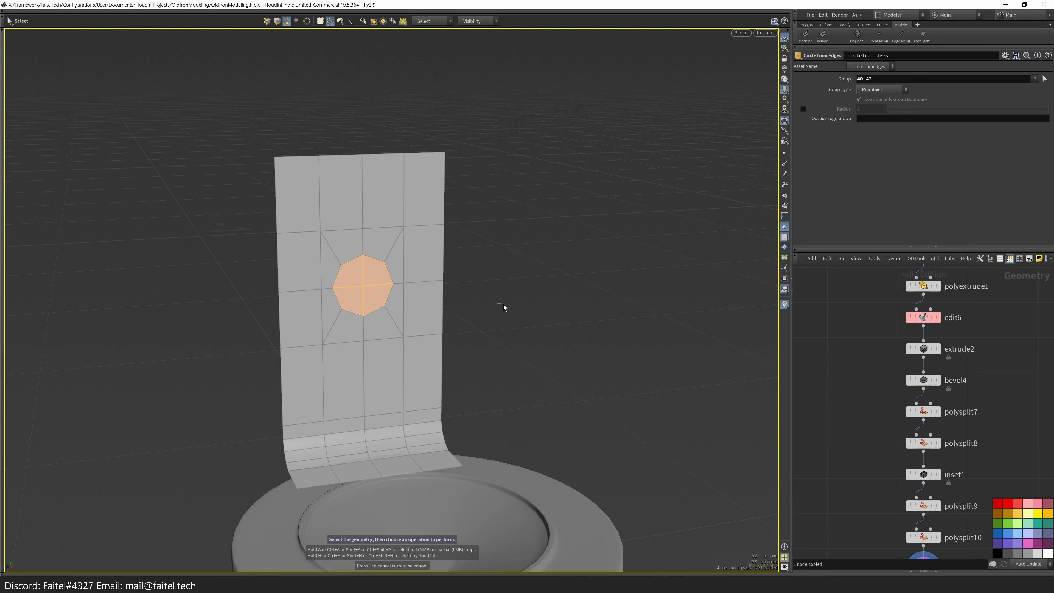
- Inset the surrounding faces, enlarge the octagon slightly and delete its face to open the hole
{"action": "left_click_drag", "start_coordinate": [398, 306], "coordinate": [354, 282]}
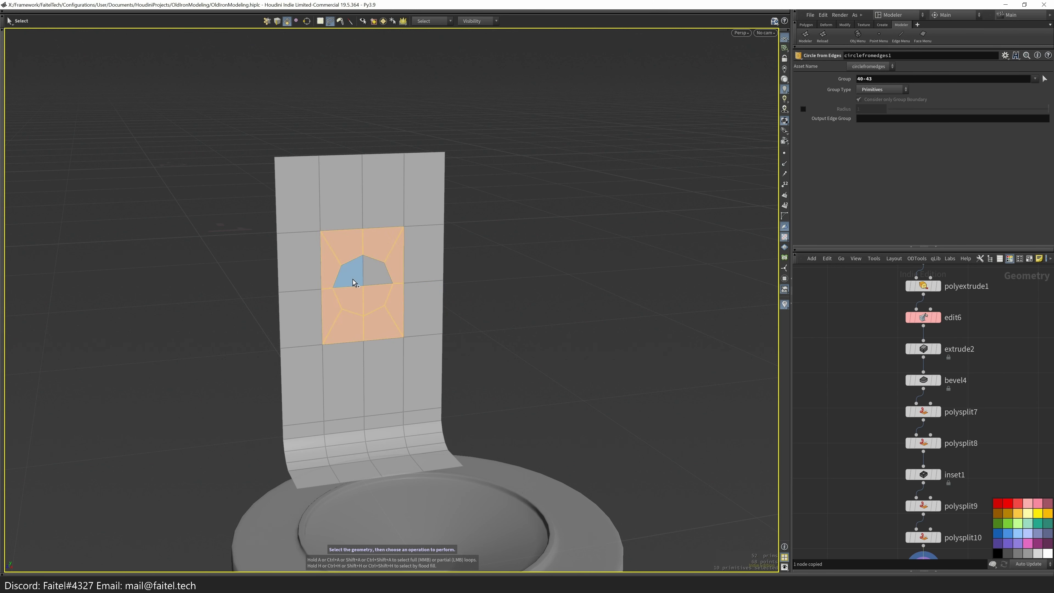
{"action": "key", "text": "i"}
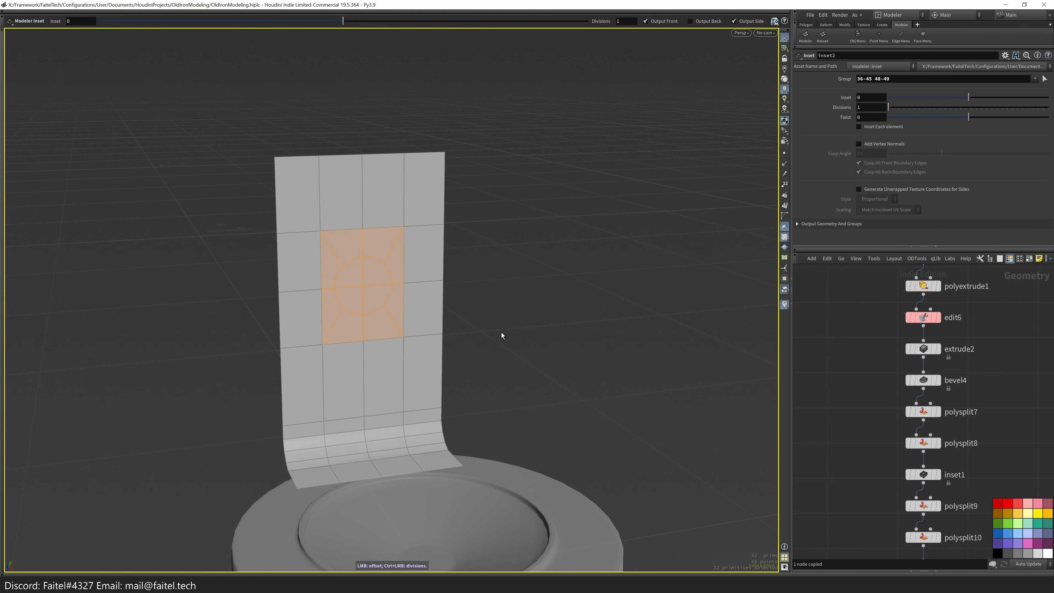
{"action": "key", "text": "r"}
{"action": "left_click_drag", "start_coordinate": [491, 329], "coordinate": [483, 261]}
{"action": "key", "text": "s"}
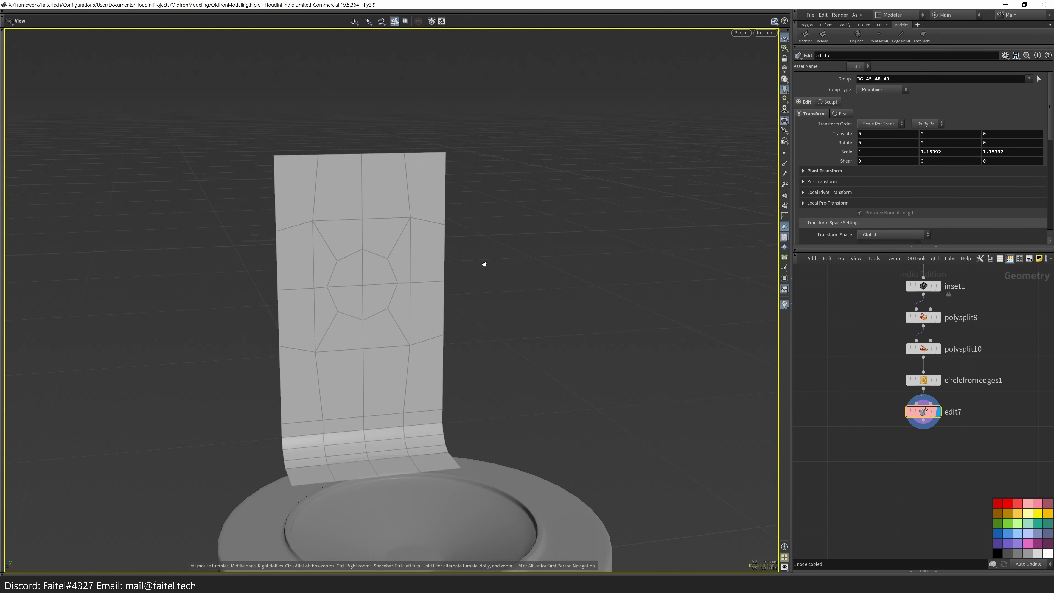
{"action": "left_click", "coordinate": [372, 296]}
{"action": "key", "text": "Delete"}
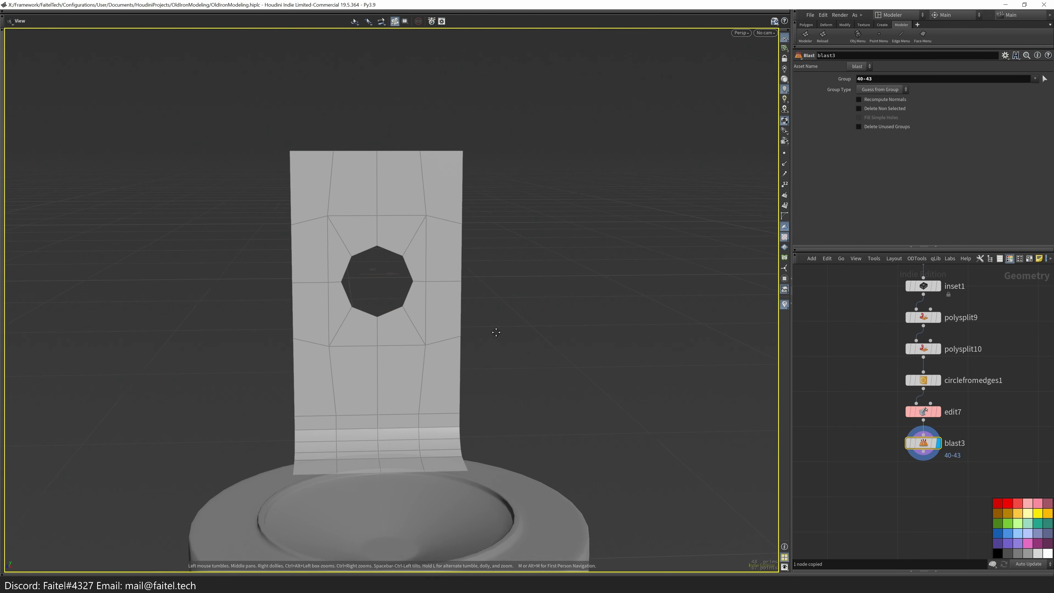
- Preview the holed bracket subdivided, then end the preview
{"action": "left_click_drag", "start_coordinate": [392, 298], "coordinate": [514, 342]}
{"action": "key", "text": "Tab"}
{"action": "left_click", "coordinate": [356, 198]}
{"action": "left_click_drag", "start_coordinate": [416, 252], "coordinate": [496, 292]}
{"action": "key", "text": "Escape"}
- Select the whole bracket mesh and try giving it shell thickness, then undo it
{"action": "left_click", "coordinate": [341, 375]}
{"action": "key", "text": "Tab"}
{"action": "key", "text": "Tab"}
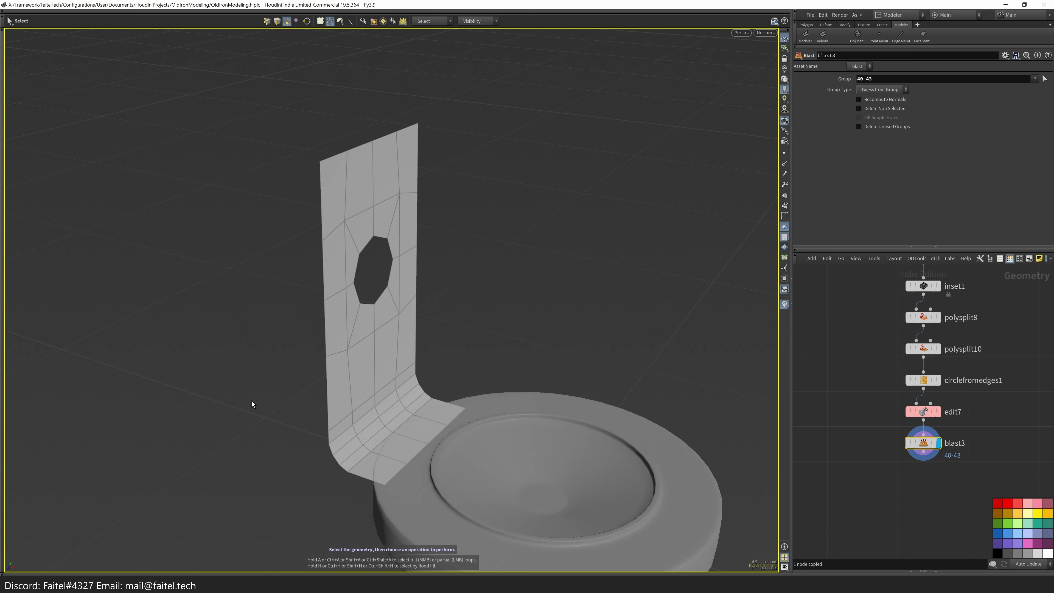
{"action": "key", "text": "Tab"}
{"action": "key", "text": "n"}
{"action": "key", "text": "Tab"}
{"action": "key", "text": "Tab"}
{"action": "left_click", "coordinate": [377, 425]}
{"action": "mouse_move", "coordinate": [511, 291]}
{"action": "left_mouse_down"}
{"action": "mouse_move", "coordinate": [546, 284]}
{"action": "mouse_move", "coordinate": [503, 308]}
{"action": "mouse_move", "coordinate": [503, 283]}
{"action": "left_mouse_up"}
{"action": "key", "text": "ctrl+z"}
{"action": "key", "text": "n"}
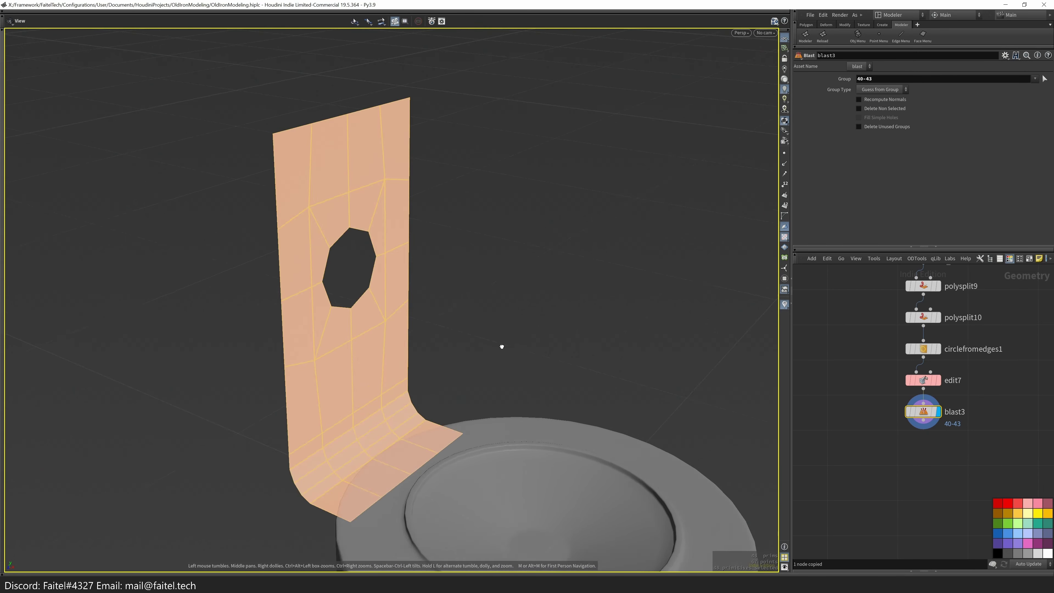
{"action": "left_click_drag", "start_coordinate": [501, 346], "coordinate": [558, 306], "text": "alt"}
{"action": "key", "text": "ctrl+z"}
{"action": "key", "text": "Tab"}
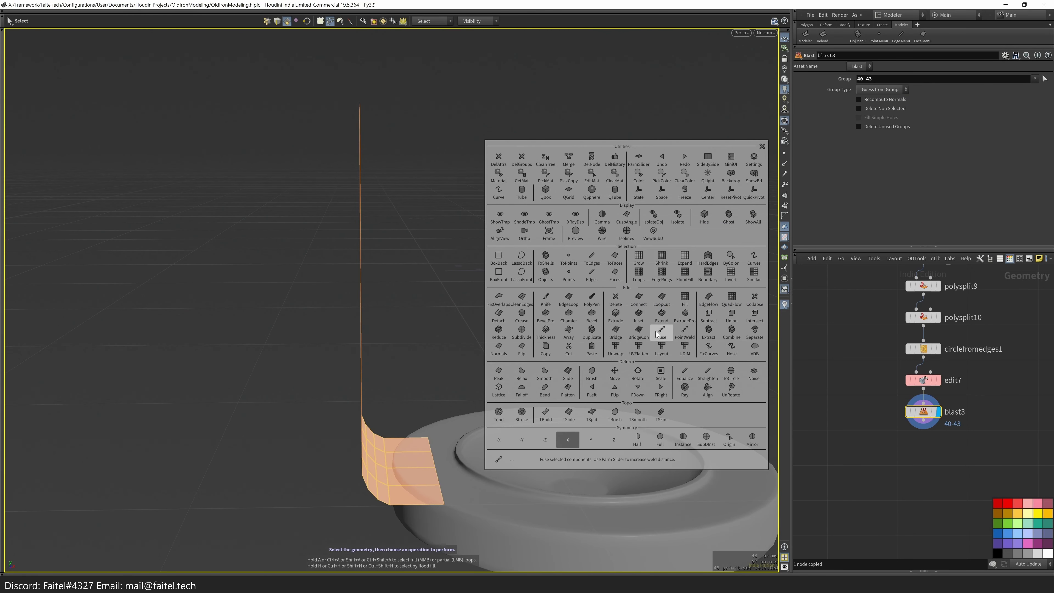
- Fuse the bracket's overlapping points and flip its normals with a Reverse node
{"action": "left_click", "coordinate": [662, 334]}
{"action": "left_click_drag", "start_coordinate": [354, 471], "coordinate": [547, 337], "text": "alt"}
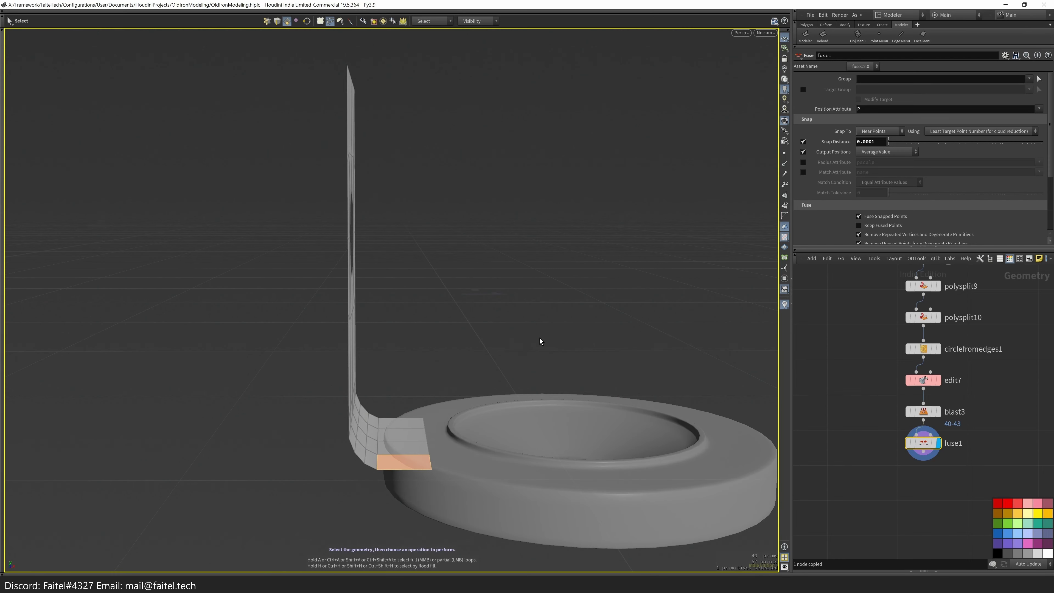
{"action": "key", "text": "n"}
{"action": "key", "text": "Tab"}
{"action": "left_click", "coordinate": [395, 336]}
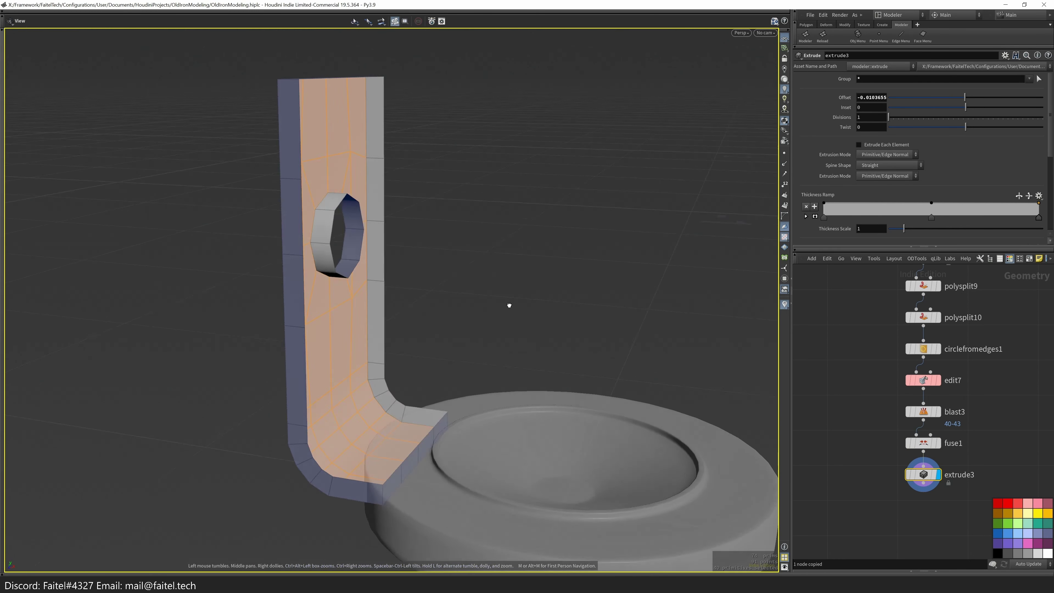
{"action": "scroll", "coordinate": [1049, 119], "scroll_direction": "up", "scroll_amount": 3}
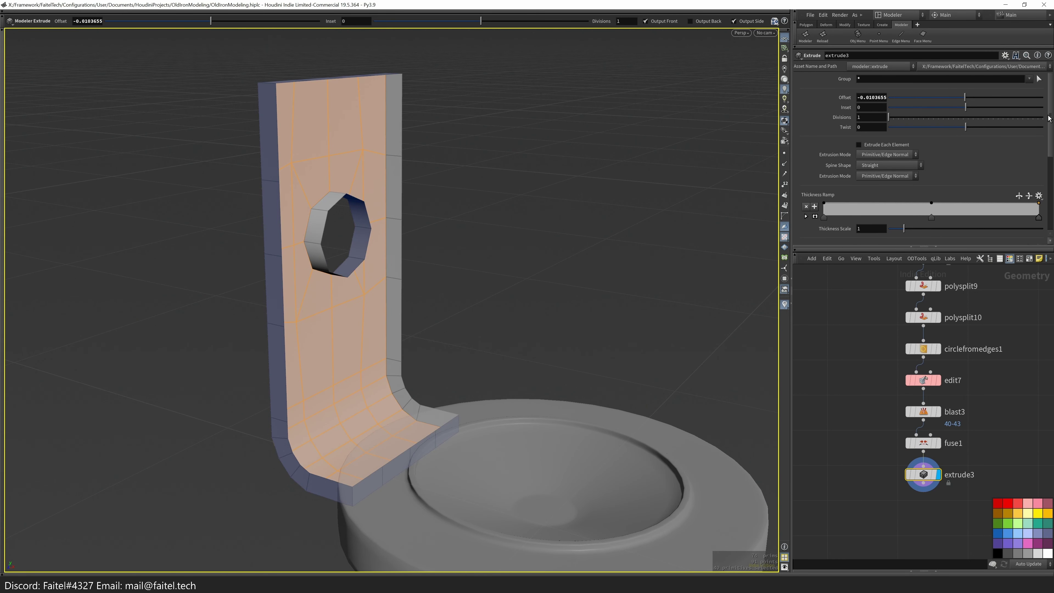
{"action": "key", "text": "Delete"}
{"action": "key", "text": "Tab"}
{"action": "type", "text": "reverse"}
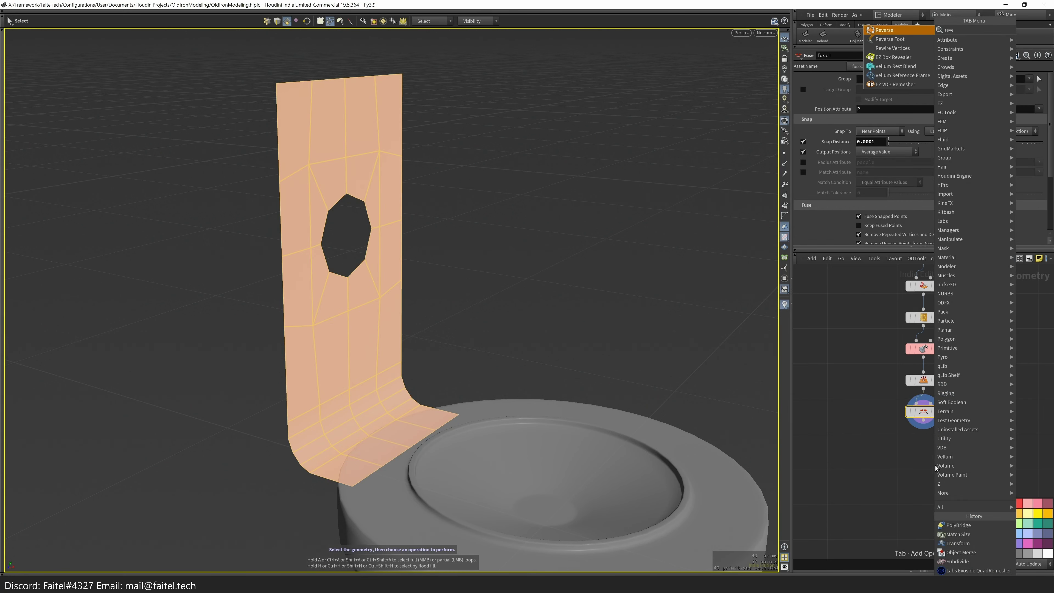
{"action": "key", "text": "Return"}
{"action": "left_click", "coordinate": [936, 466]}
- Thicken the whole bracket wall into a solid with a PolyExtrude
{"action": "double_click", "coordinate": [377, 425]}
{"action": "key", "text": "space"}
{"action": "key", "text": "e"}
{"action": "key", "text": "space"}
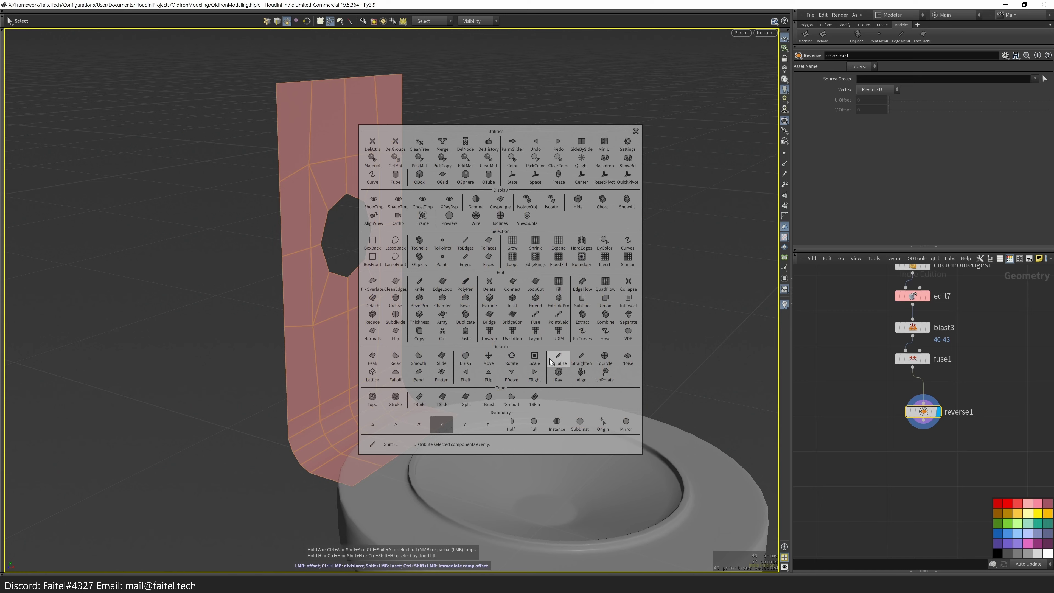
{"action": "left_click", "coordinate": [532, 358]}
{"action": "left_click_drag", "start_coordinate": [567, 304], "coordinate": [396, 273], "text": "alt"}
{"action": "key", "text": "space"}
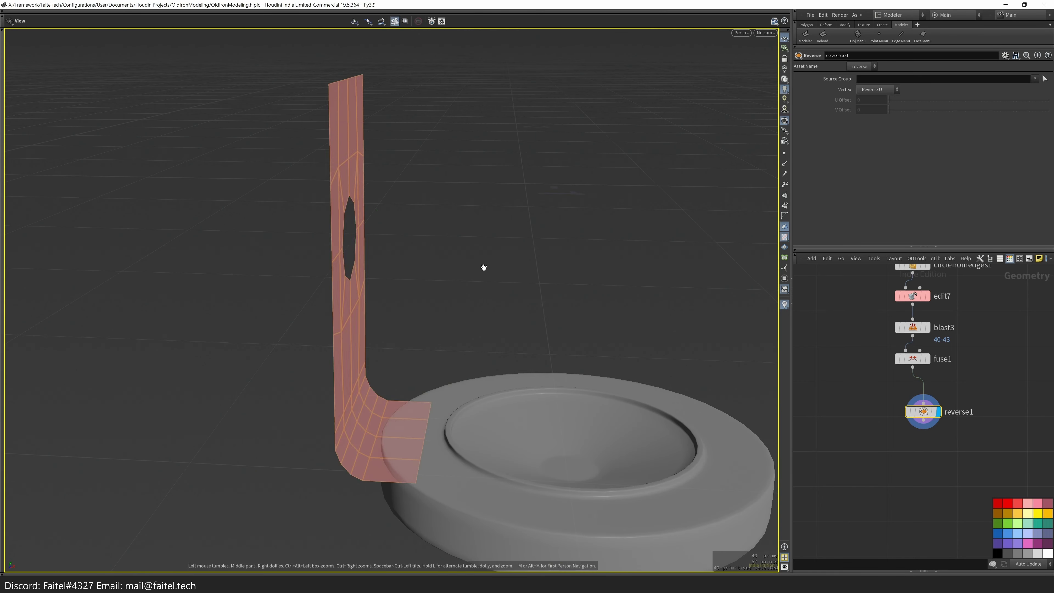
{"action": "left_click", "coordinate": [483, 299]}
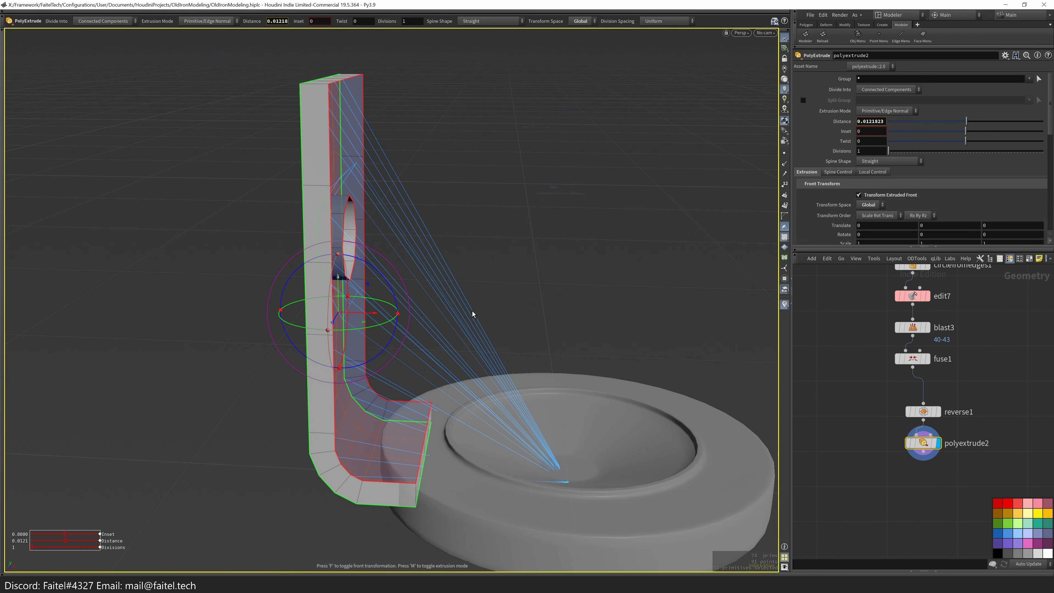
{"action": "scroll", "coordinate": [1045, 118], "scroll_direction": "down", "scroll_amount": 10}
{"action": "middle_click_drag", "start_coordinate": [598, 282], "coordinate": [580, 296]}
{"action": "key", "text": "s"}
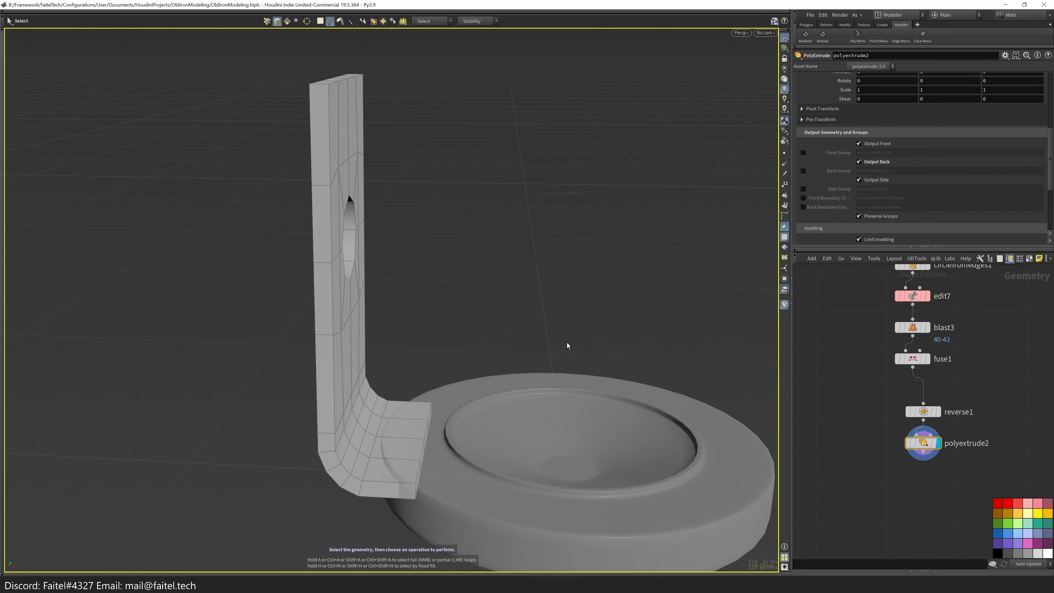
- Bevel the bracket's outer edge faces with a tiny offset and preview the subdivided result
{"action": "left_click_drag", "start_coordinate": [558, 321], "coordinate": [367, 497], "text": "alt"}
{"action": "left_click", "coordinate": [322, 487]}
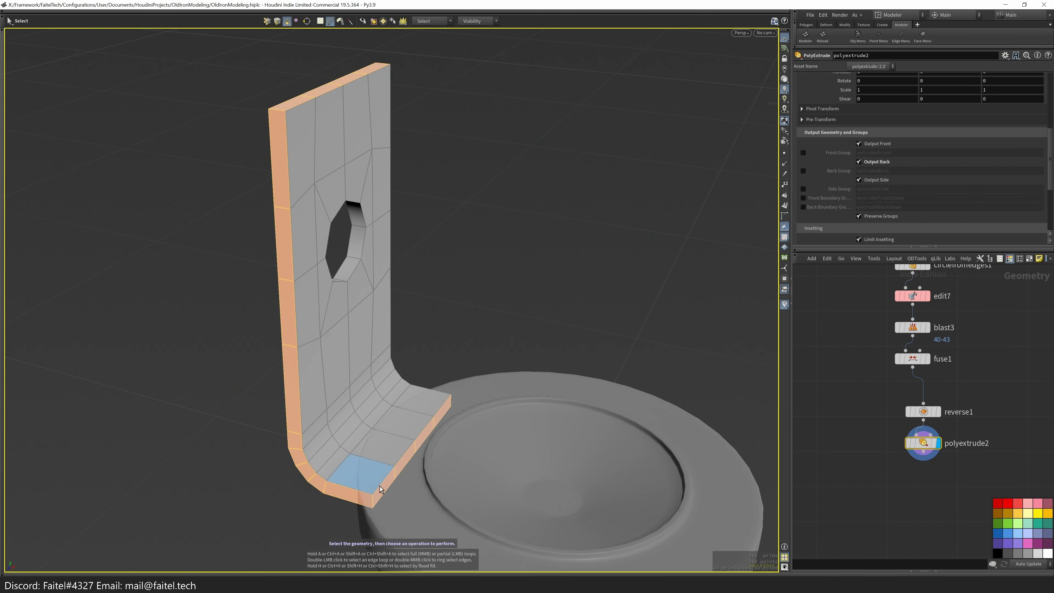
{"action": "key", "text": "b"}
{"action": "left_click_drag", "start_coordinate": [537, 308], "coordinate": [713, 217]}
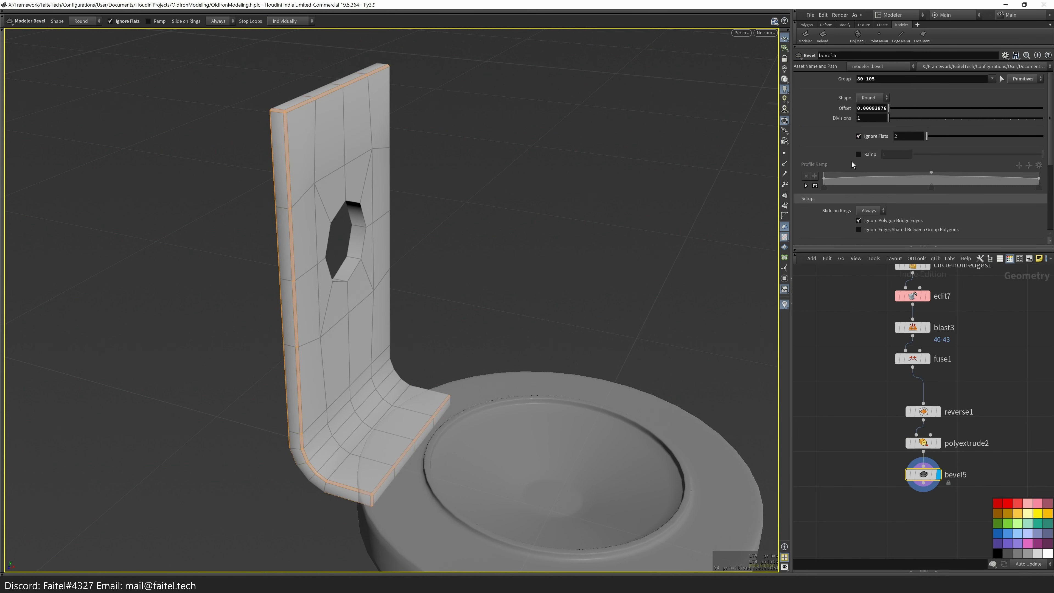
{"action": "scroll", "coordinate": [391, 219], "scroll_direction": "up", "scroll_amount": 5}
{"action": "scroll", "coordinate": [382, 275], "scroll_direction": "down", "scroll_amount": 6}
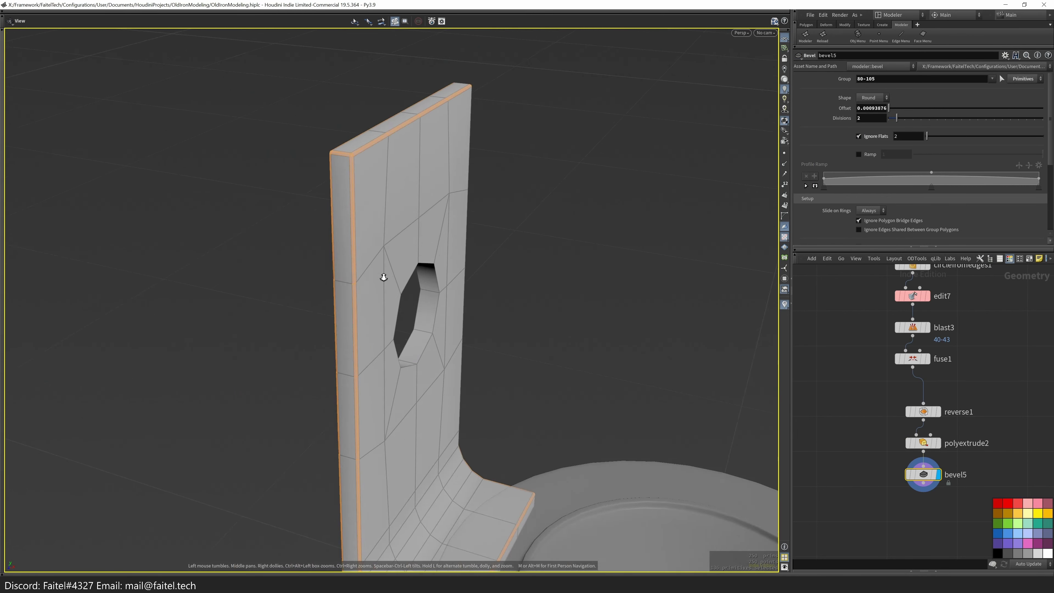
{"action": "key", "text": "s"}
{"action": "key", "text": "grave"}
{"action": "left_click", "coordinate": [451, 254]}
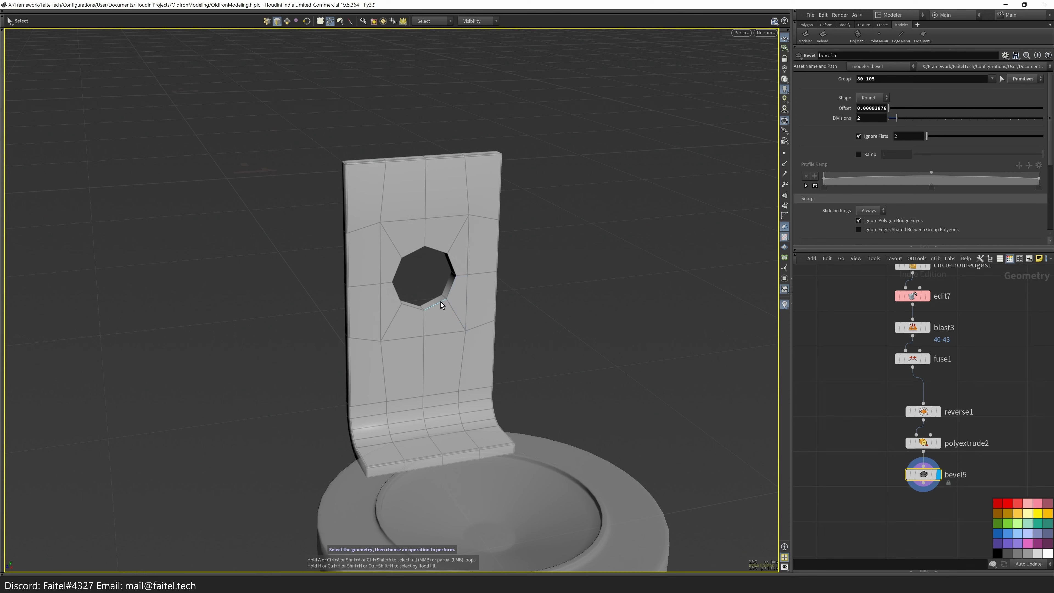
- Bevel the octagonal hole's rim with Ignore Flats 56.5 and a small offset
{"action": "double_click", "coordinate": [449, 292]}
{"action": "mouse_move", "coordinate": [537, 318]}
{"action": "left_mouse_down", "text": "alt"}
{"action": "mouse_move", "coordinate": [568, 280]}
{"action": "mouse_move", "coordinate": [550, 317]}
{"action": "left_mouse_up", "text": "alt"}
{"action": "key", "text": "b"}
{"action": "scroll", "coordinate": [551, 318], "scroll_direction": "up", "scroll_amount": 4}
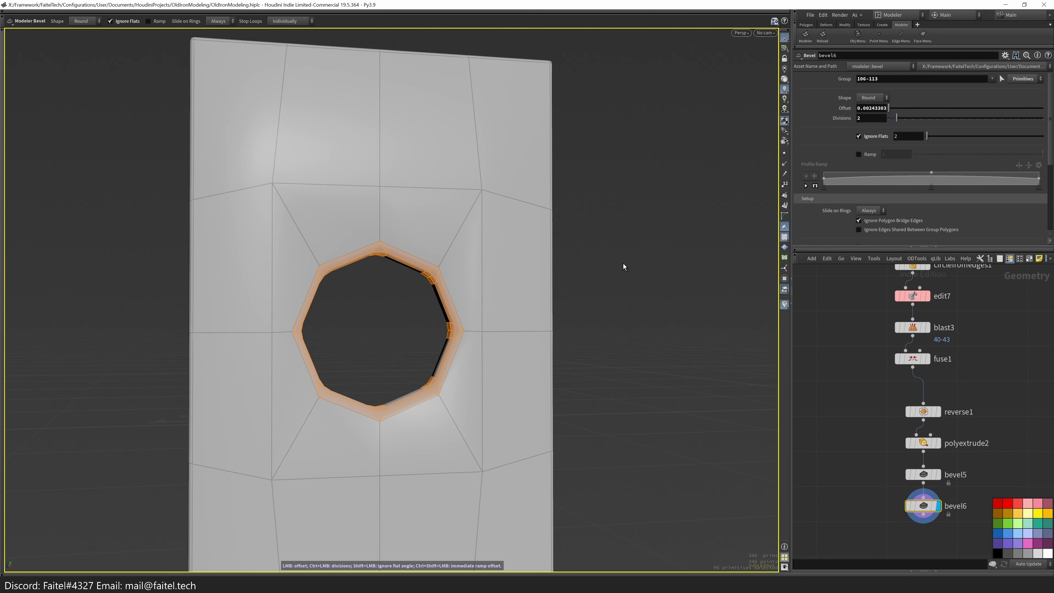
{"action": "left_click_drag", "start_coordinate": [956, 138], "coordinate": [963, 138]}
{"action": "left_click_drag", "start_coordinate": [576, 276], "coordinate": [533, 391]}
- Preview the whole holder smoothed by subdivision, then select the hole bevel node
{"action": "key", "text": "h"}
{"action": "key", "text": "Tab"}
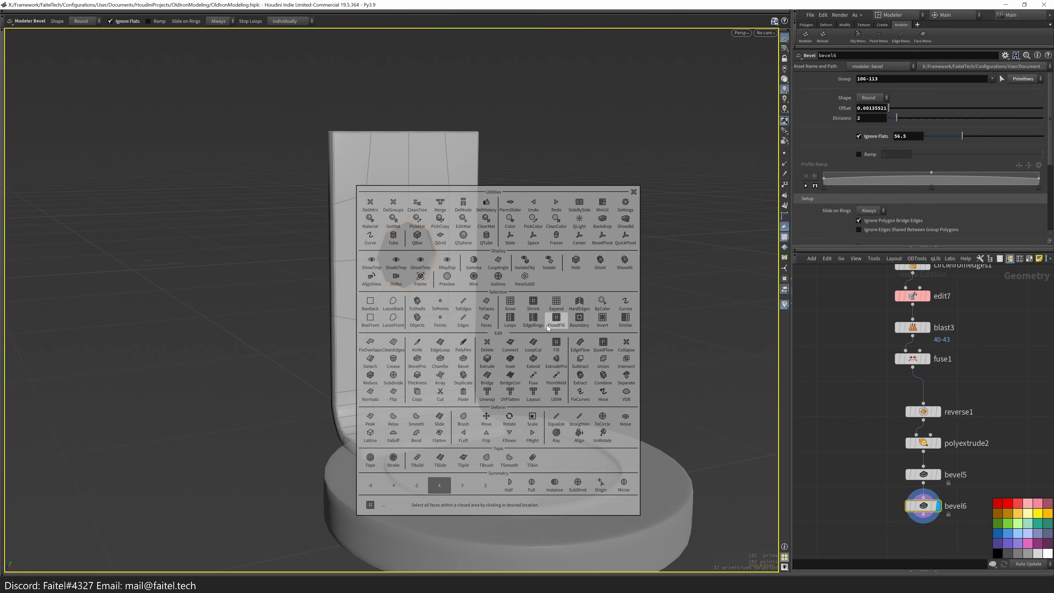
{"action": "left_click", "coordinate": [447, 280]}
{"action": "left_click_drag", "start_coordinate": [466, 290], "coordinate": [419, 337]}
{"action": "key", "text": "Escape"}
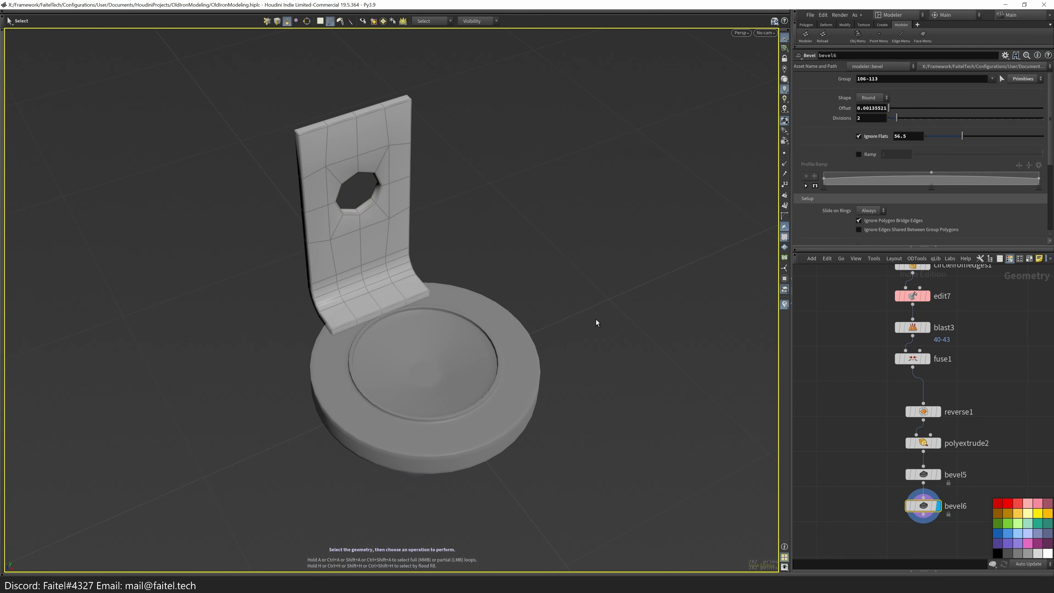
{"action": "scroll", "coordinate": [816, 458], "scroll_direction": "down", "scroll_amount": 2}
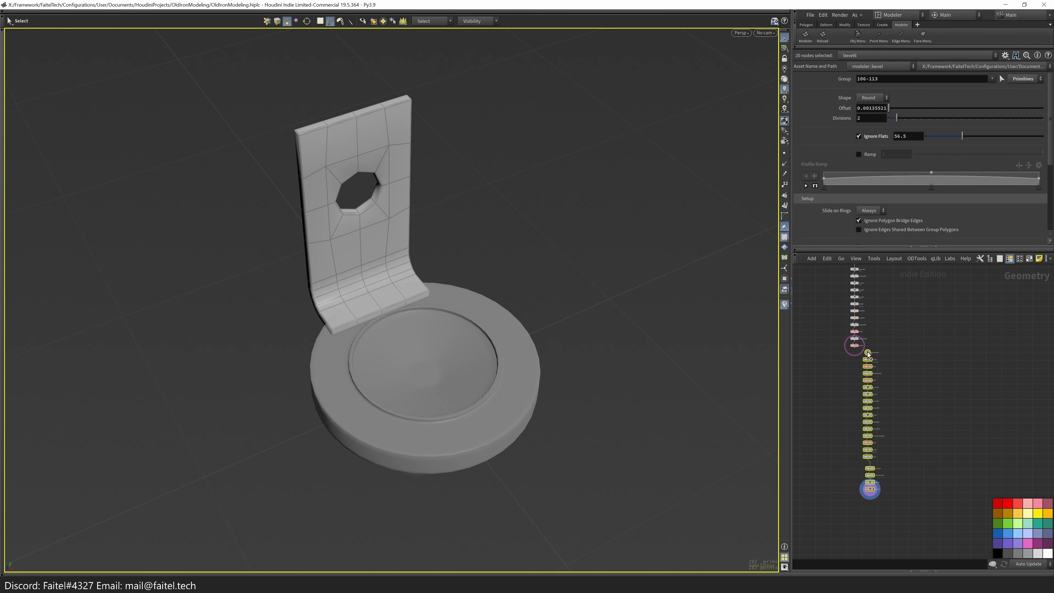
{"action": "scroll", "coordinate": [887, 356], "scroll_direction": "up", "scroll_amount": 5}
{"action": "left_click", "coordinate": [925, 398]}
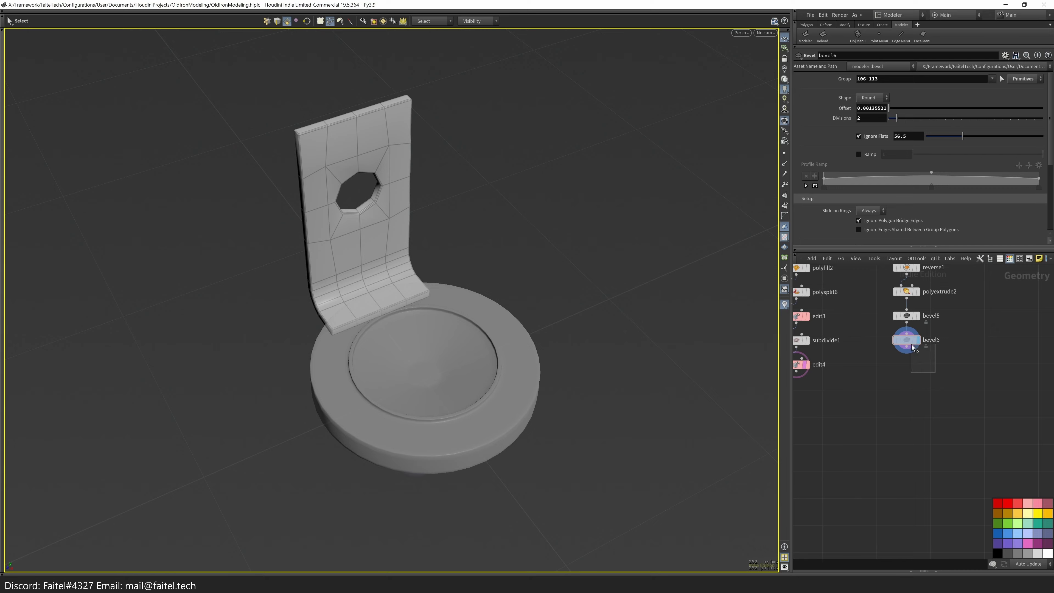
- Merge the disc base (edit4) and the bracket (bevel6) into one holder
{"action": "key", "text": "space"}
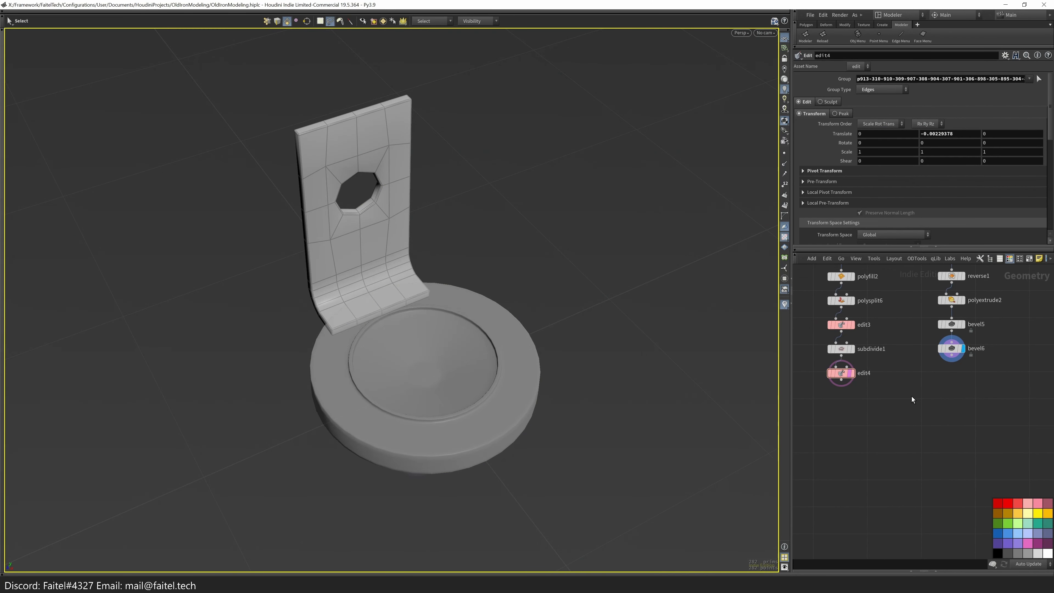
{"action": "left_click_drag", "start_coordinate": [985, 379], "coordinate": [948, 350]}
{"action": "key", "text": "space"}
{"action": "left_click", "coordinate": [373, 221]}
{"action": "mouse_move", "coordinate": [373, 221]}
{"action": "left_mouse_down"}
{"action": "mouse_move", "coordinate": [501, 424]}
{"action": "mouse_move", "coordinate": [579, 354]}
{"action": "mouse_move", "coordinate": [523, 349]}
{"action": "mouse_move", "coordinate": [528, 389]}
{"action": "left_mouse_up"}
- At object level, line the new object up under Controller_screw and name it Controller_holder
{"action": "key", "text": "space"}
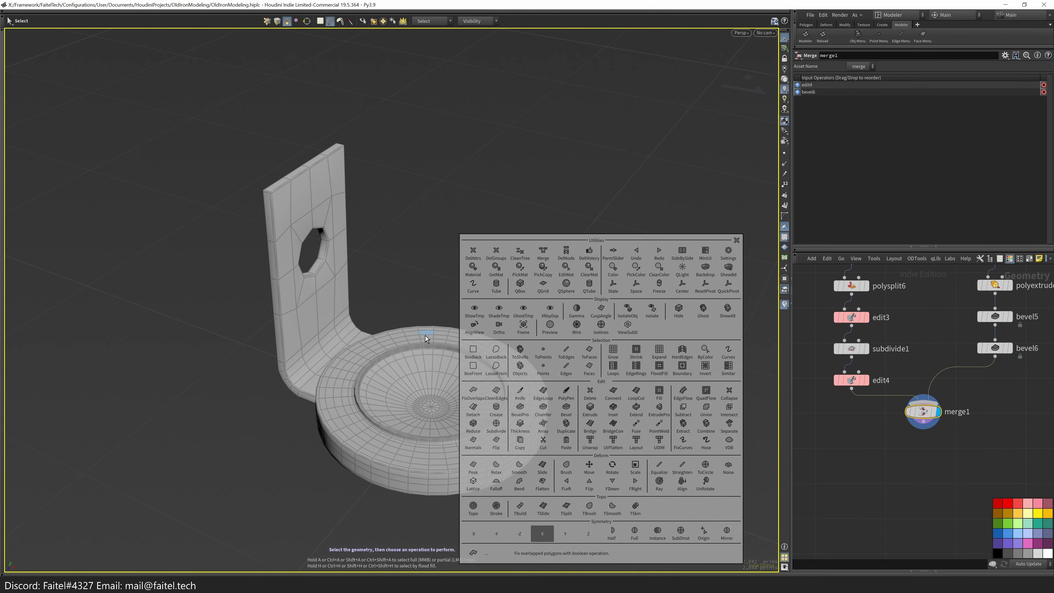
{"action": "key", "text": "u"}
{"action": "scroll", "coordinate": [885, 460], "scroll_direction": "up", "scroll_amount": 3}
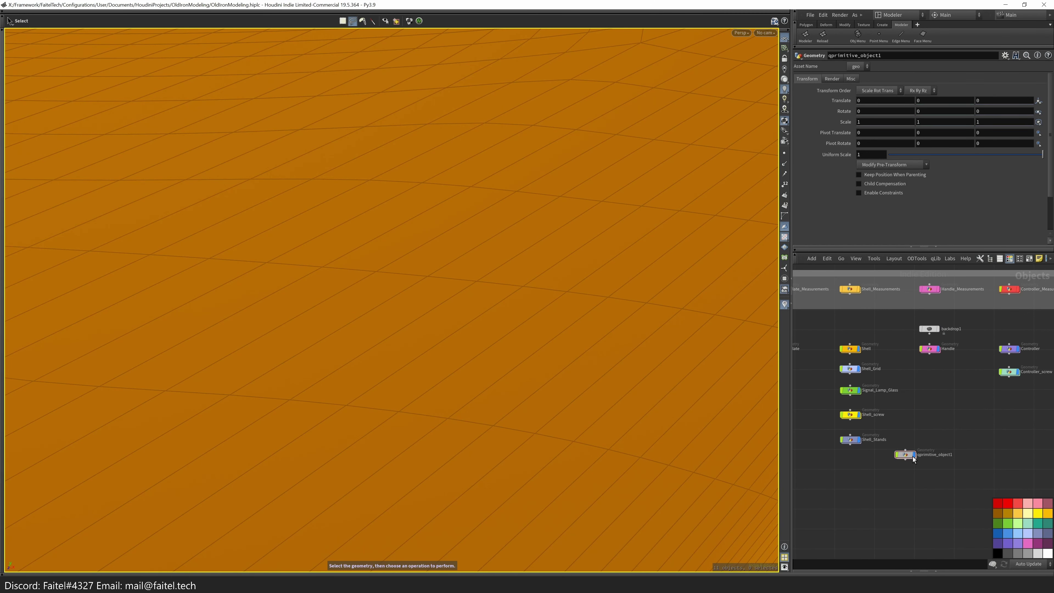
{"action": "left_click_drag", "start_coordinate": [886, 460], "coordinate": [889, 411]}
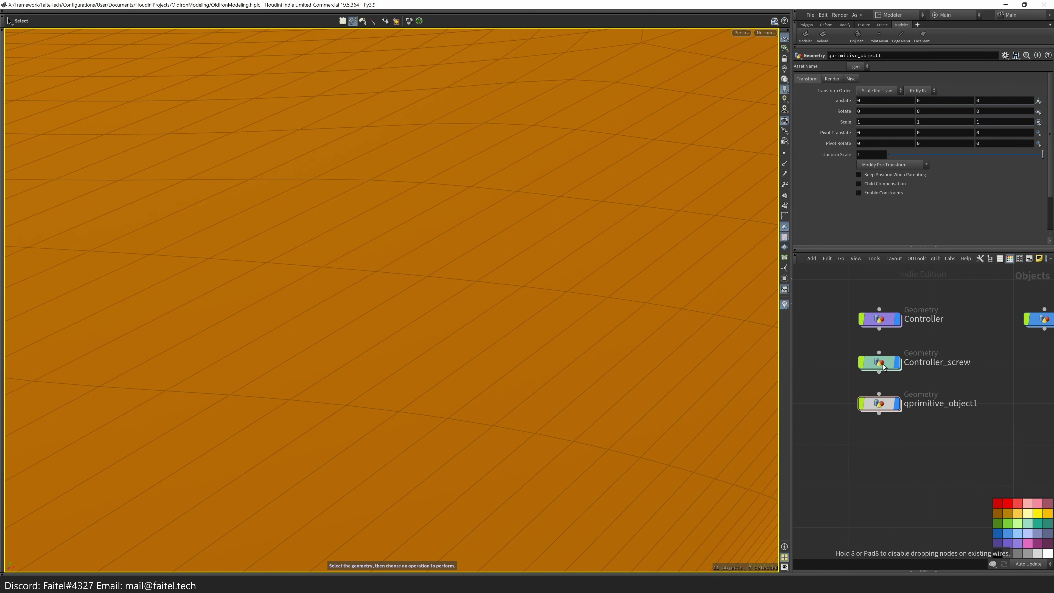
{"action": "left_click_drag", "start_coordinate": [623, 478], "coordinate": [611, 401]}
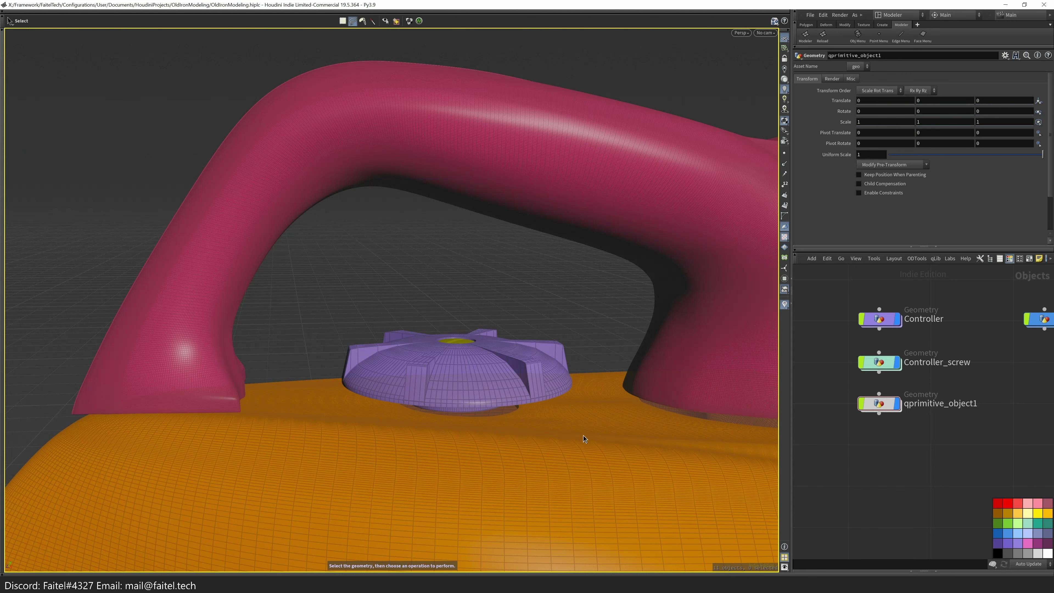
{"action": "middle_click_drag", "start_coordinate": [949, 451], "coordinate": [924, 448]}
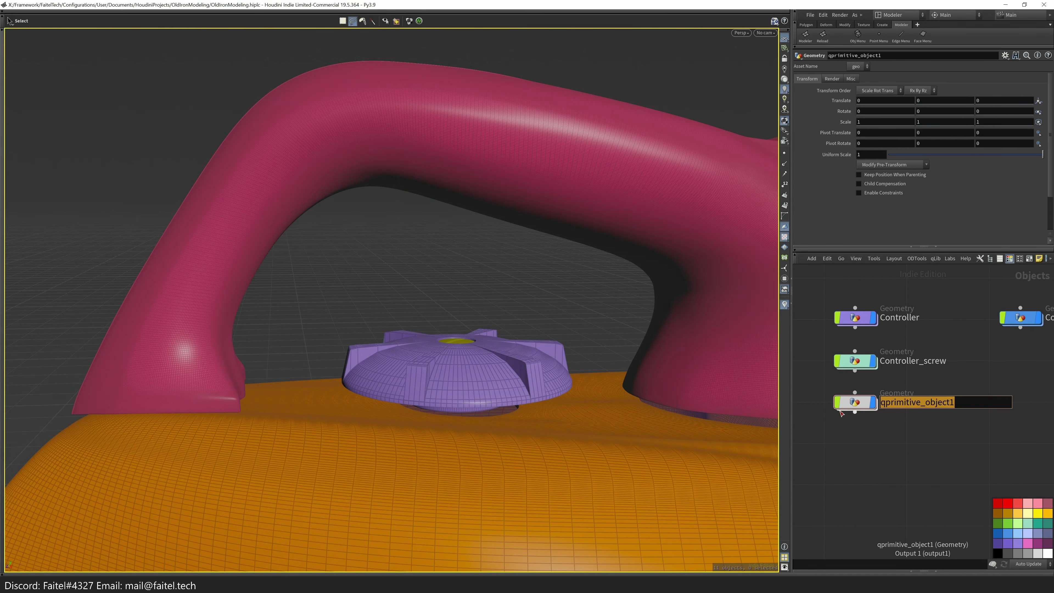
{"action": "type", "text": "Controller_holder"}
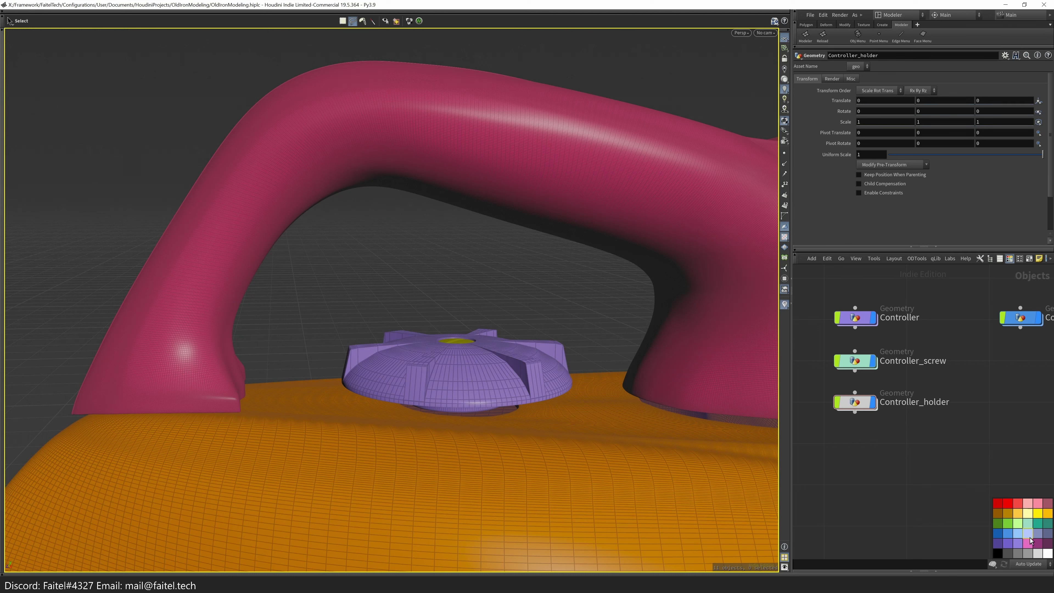
- Colour the Controller_holder object node red
{"action": "left_click", "coordinate": [1009, 534]}
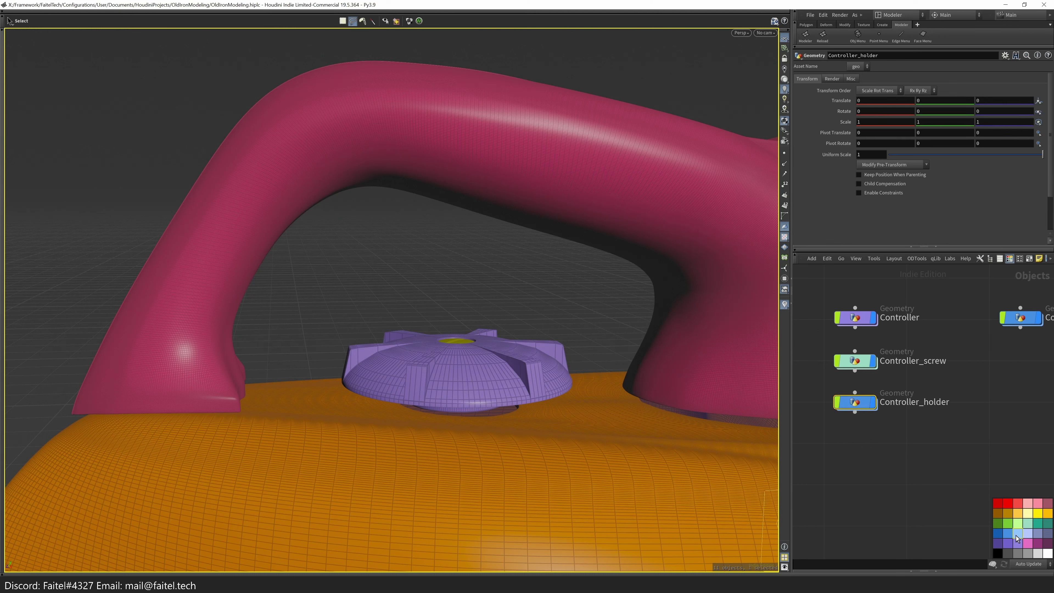
{"action": "scroll", "coordinate": [1004, 546], "scroll_direction": "down", "scroll_amount": 5}
{"action": "scroll", "coordinate": [968, 401], "scroll_direction": "up", "scroll_amount": 5}
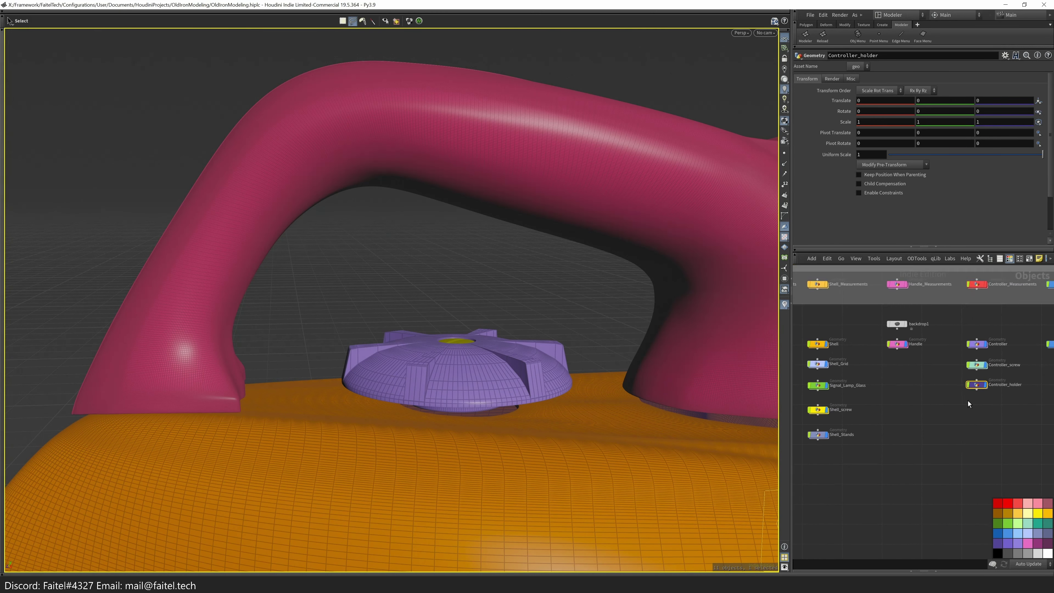
{"action": "left_click", "coordinate": [938, 473]}
{"action": "scroll", "coordinate": [624, 396], "scroll_direction": "up", "scroll_amount": 3}
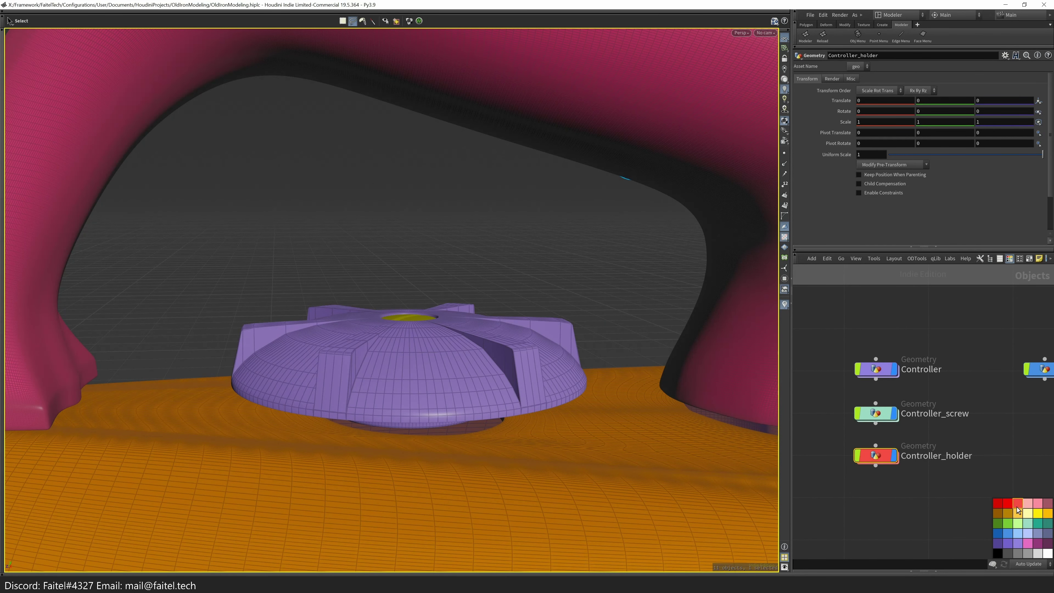
- Orbit around the iron to check the holder's placement on the purple controller knob
{"action": "key", "text": "Escape"}
{"action": "left_click_drag", "start_coordinate": [546, 377], "coordinate": [519, 415]}
{"action": "scroll", "coordinate": [930, 521], "scroll_direction": "down", "scroll_amount": 3}
{"action": "scroll", "coordinate": [937, 515], "scroll_direction": "up", "scroll_amount": 3}
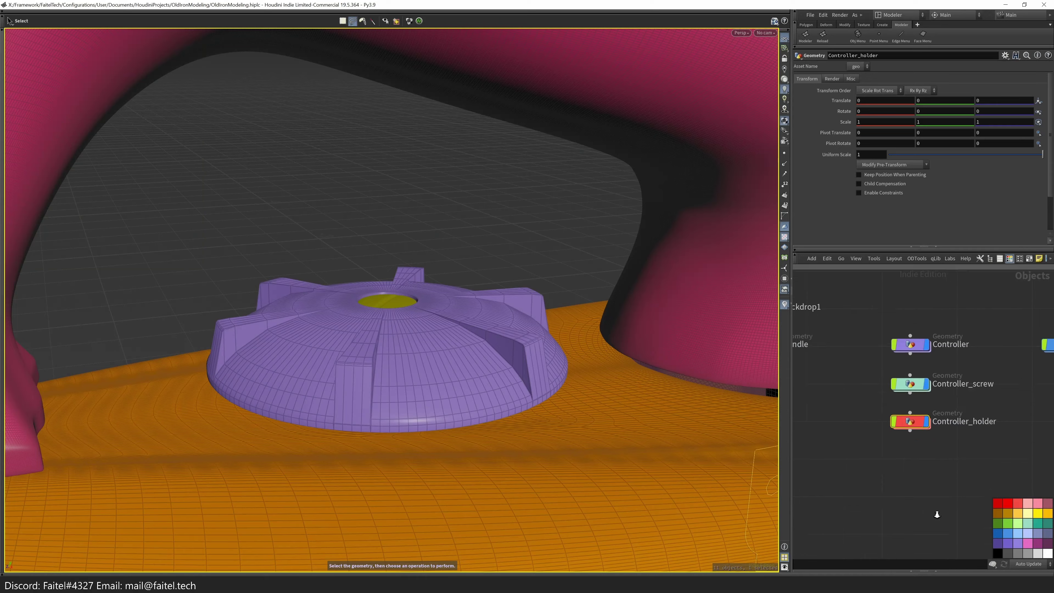
{"action": "scroll", "coordinate": [596, 368], "scroll_direction": "up", "scroll_amount": 2}
{"action": "right_click", "coordinate": [596, 369]}
{"action": "left_click_drag", "start_coordinate": [596, 368], "coordinate": [569, 359]}
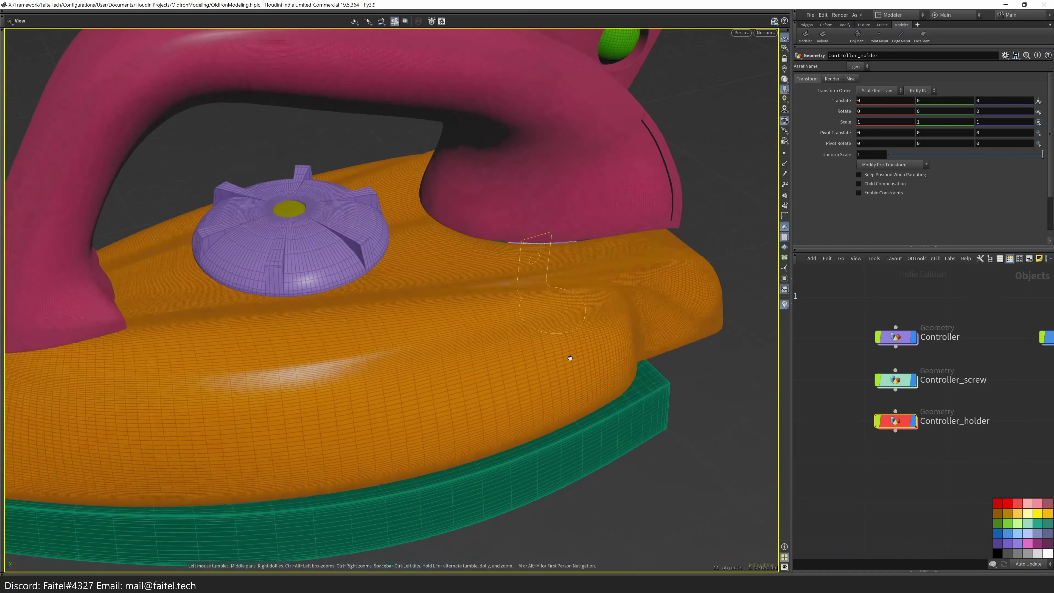
{"action": "scroll", "coordinate": [602, 413], "scroll_direction": "up", "scroll_amount": 2}
{"action": "scroll", "coordinate": [481, 333], "scroll_direction": "down", "scroll_amount": 3}
{"action": "key", "text": "s"}
{"action": "scroll", "coordinate": [400, 219], "scroll_direction": "up", "scroll_amount": 5}
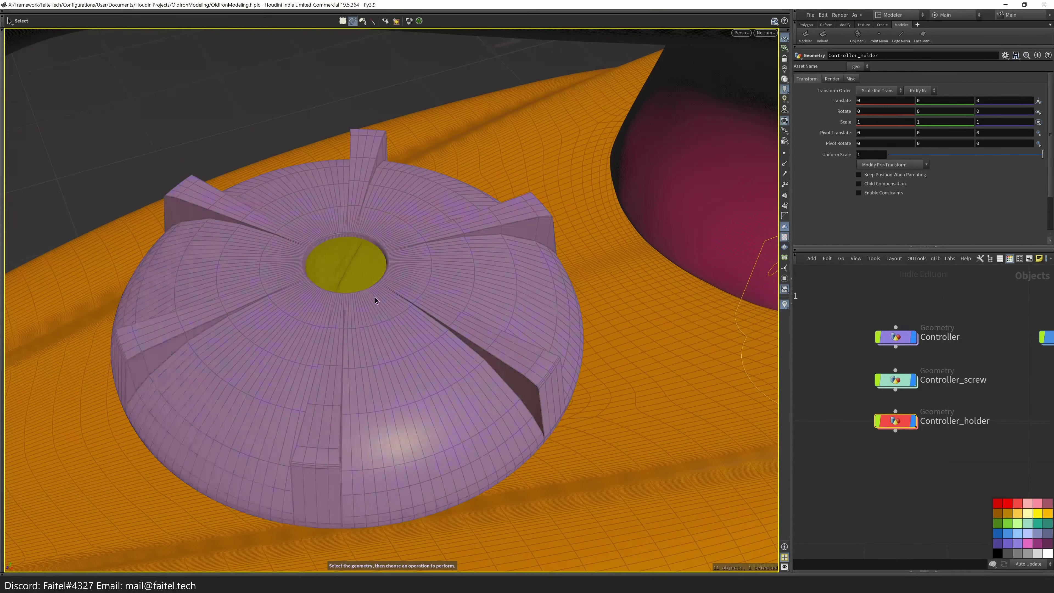
{"action": "key", "text": "Escape"}
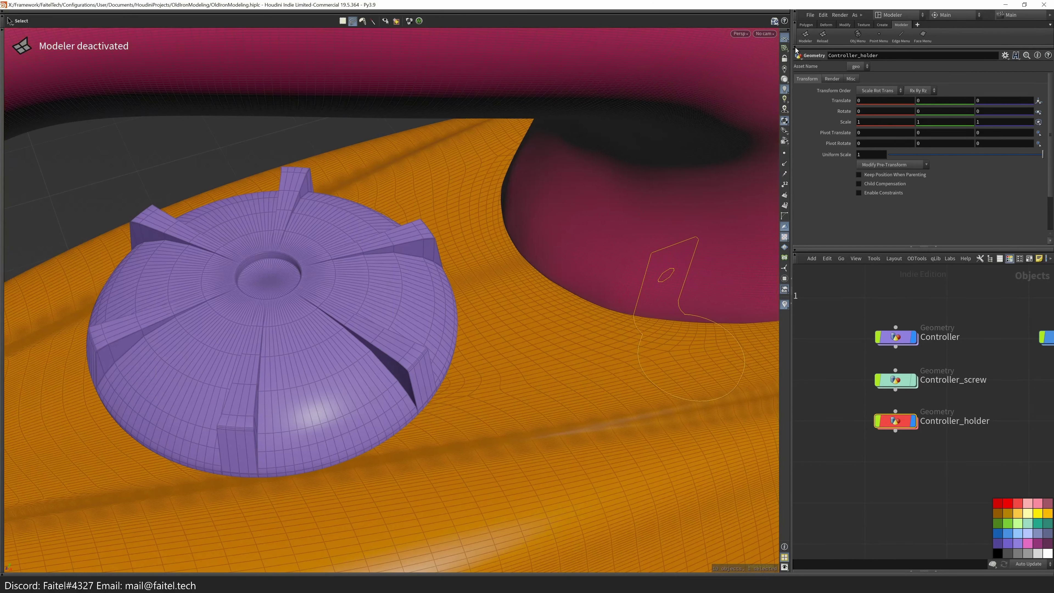
{"action": "left_click_drag", "start_coordinate": [697, 325], "coordinate": [454, 291]}
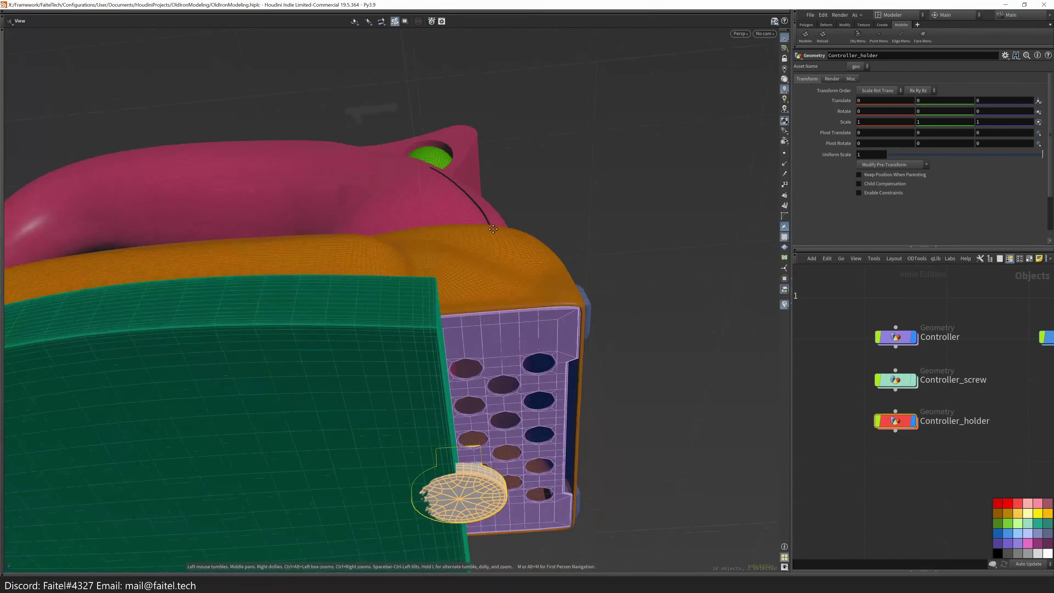
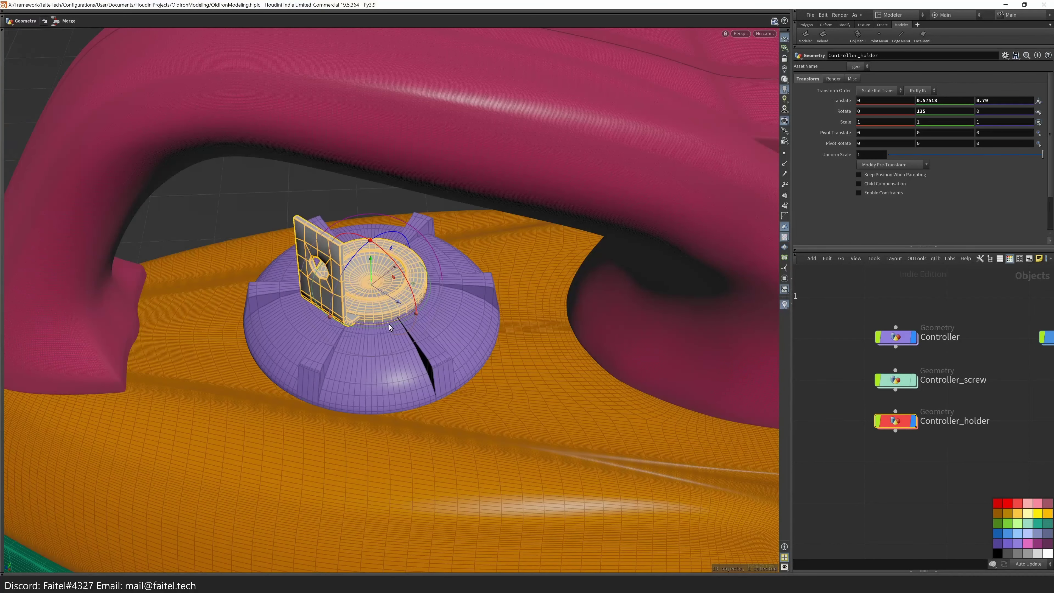
- Stand the controller holder upright by resetting its Y rotation to 0
{"action": "left_click_drag", "start_coordinate": [379, 330], "coordinate": [184, 279]}
{"action": "key", "text": "ctrl+z"}
{"action": "key", "text": "ctrl+z"}
{"action": "key", "text": "ctrl+z"}
{"action": "key", "text": "ctrl+z"}
{"action": "key", "text": "ctrl+z"}
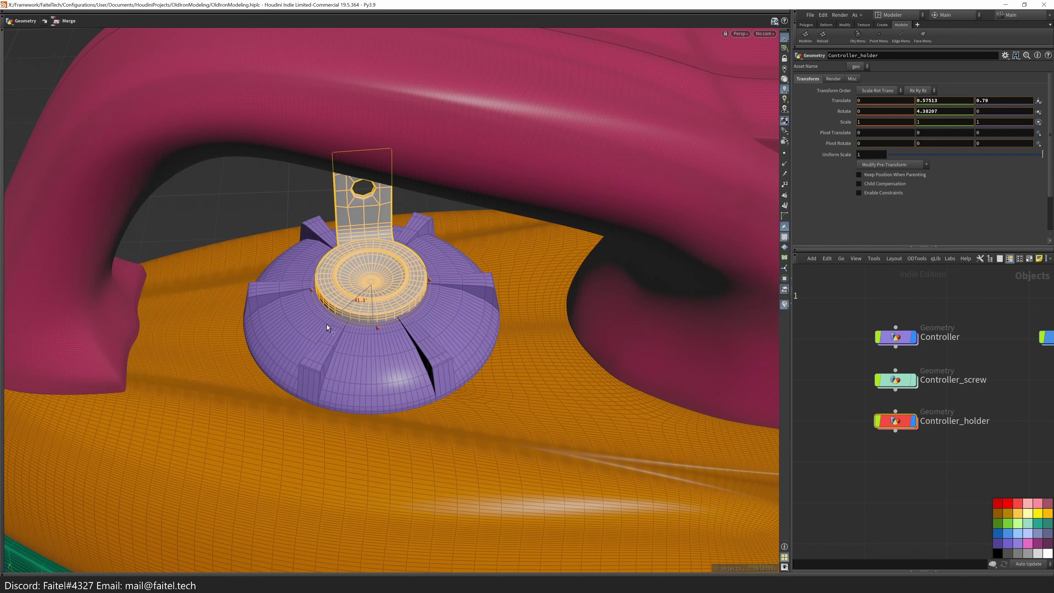
{"action": "key", "text": "ctrl+shift+z"}
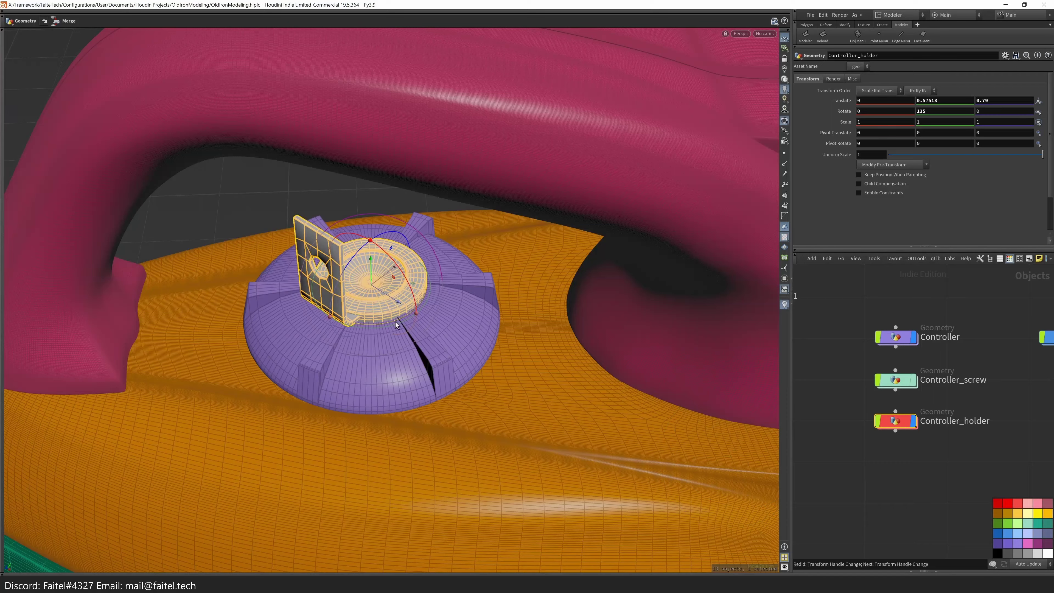
{"action": "middle_click", "coordinate": [844, 111], "text": "ctrl"}
{"action": "key", "text": "Escape"}
{"action": "mouse_move", "coordinate": [415, 291]}
{"action": "left_mouse_down"}
{"action": "mouse_move", "coordinate": [478, 315]}
{"action": "mouse_move", "coordinate": [448, 324]}
{"action": "mouse_move", "coordinate": [510, 349]}
{"action": "mouse_move", "coordinate": [508, 328]}
{"action": "mouse_move", "coordinate": [457, 299]}
{"action": "left_mouse_up"}
{"action": "key", "text": "r"}
{"action": "key", "text": "shift+w"}
- Lower the holder into the knob to Translate Y 0.36284
{"action": "scroll", "coordinate": [407, 250], "scroll_direction": "up", "scroll_amount": 3}
{"action": "key", "text": "ctrl+y"}
{"action": "scroll", "coordinate": [411, 353], "scroll_direction": "down", "scroll_amount": 3}
{"action": "left_click_drag", "start_coordinate": [416, 456], "coordinate": [417, 428], "text": "alt"}
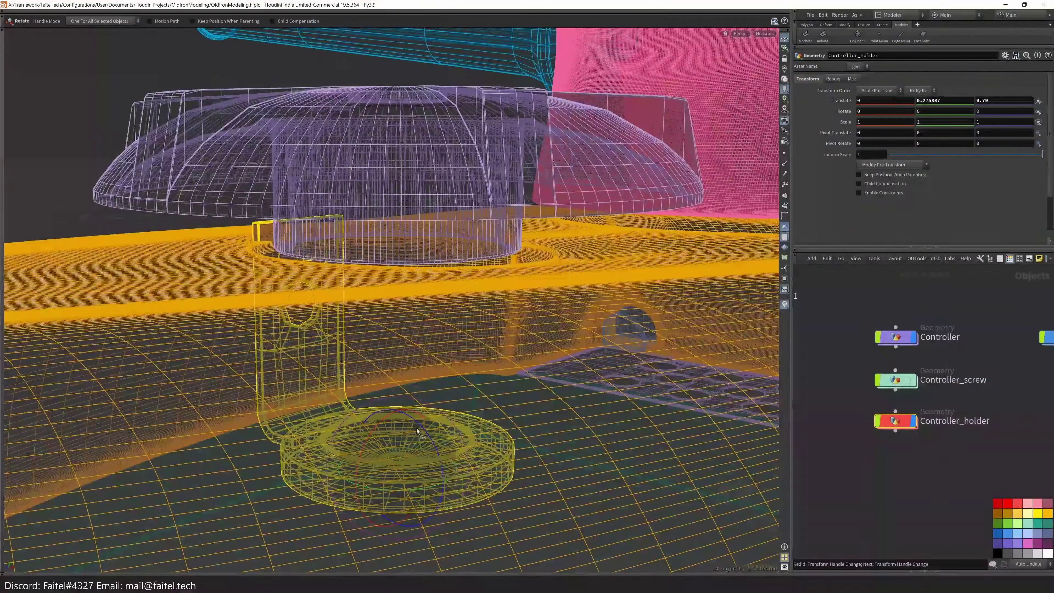
{"action": "key", "text": "ctrl+z"}
{"action": "left_click_drag", "start_coordinate": [400, 485], "coordinate": [555, 498]}
- Shrink the holder to about 0.63 scale and check its fit under the knob
{"action": "key", "text": "t"}
{"action": "key", "text": "Escape"}
{"action": "key", "text": "r"}
{"action": "key", "text": "Escape"}
{"action": "key", "text": "h"}
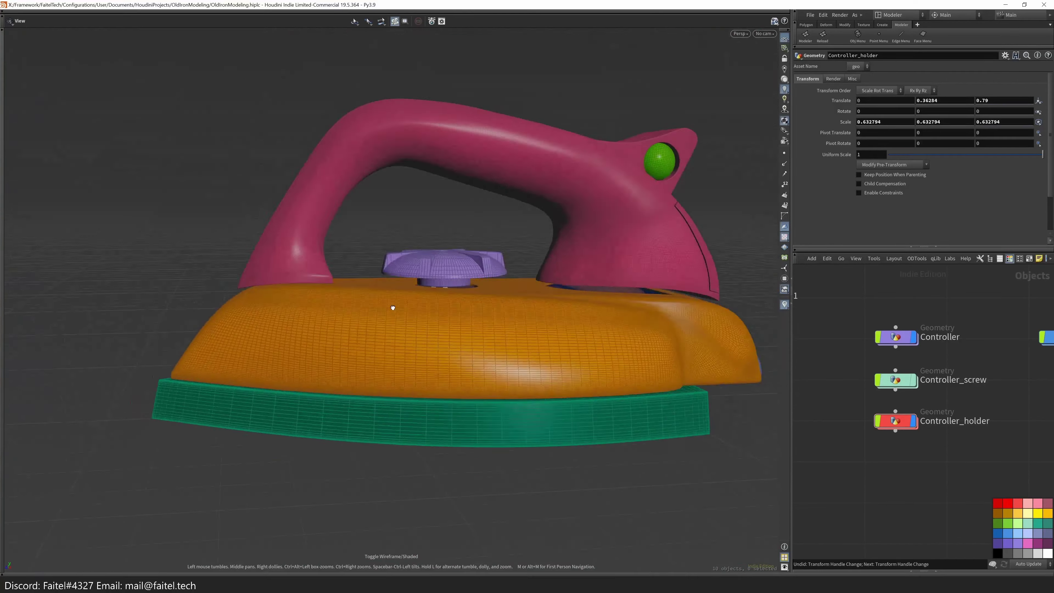
{"action": "scroll", "coordinate": [391, 306], "scroll_direction": "up", "scroll_amount": 5}
{"action": "left_click_drag", "start_coordinate": [391, 306], "coordinate": [539, 395]}
{"action": "scroll", "coordinate": [354, 330], "scroll_direction": "down", "scroll_amount": 5}
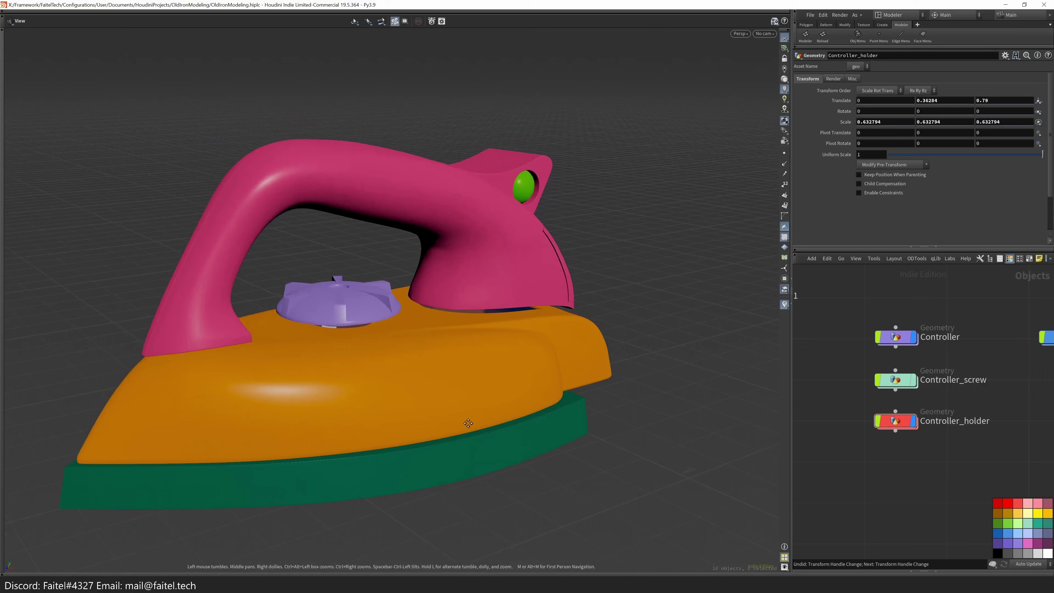
- Inside the holder's geometry, add a Subdivide after merge1 from the Modeler panel
{"action": "double_click", "coordinate": [896, 420]}
{"action": "key", "text": "Tab"}
{"action": "key", "text": "Escape"}
{"action": "key", "text": "space+f"}
{"action": "scroll", "coordinate": [433, 377], "scroll_direction": "down", "scroll_amount": 3}
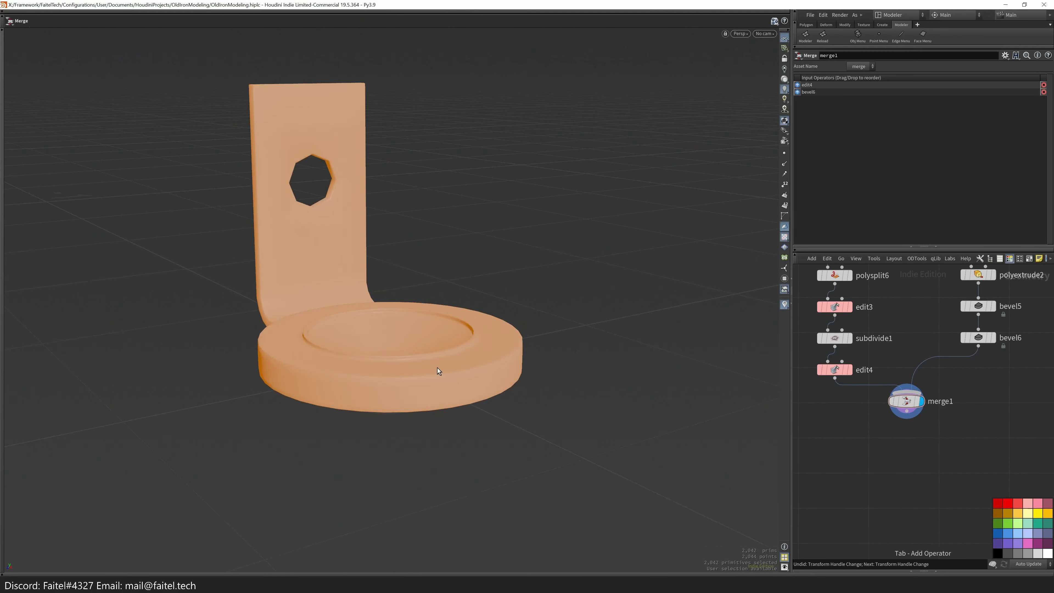
{"action": "left_click", "coordinate": [806, 38]}
{"action": "left_click", "coordinate": [407, 426]}
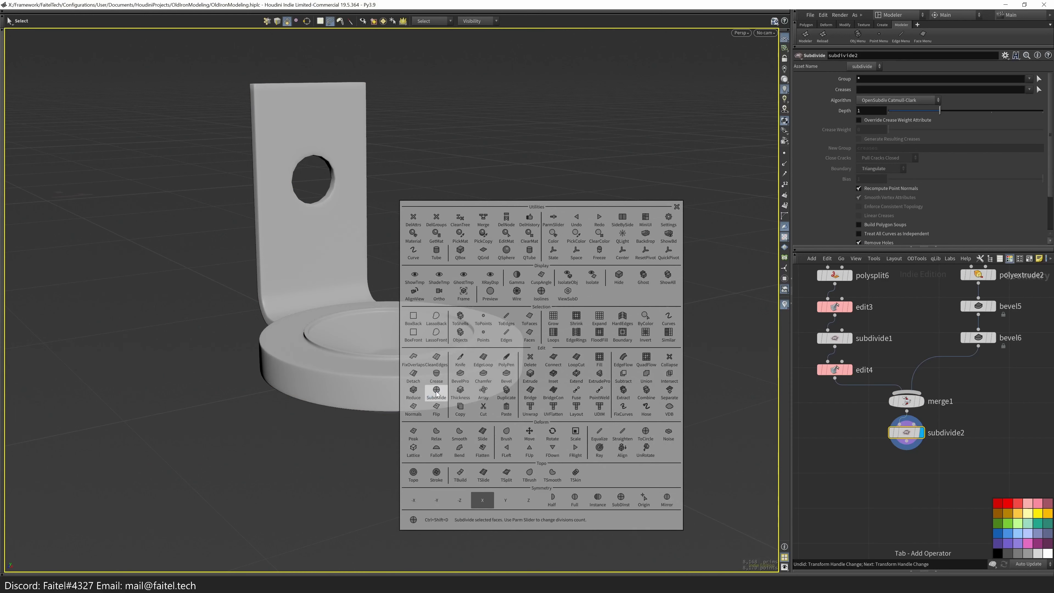
- Select all the holder's faces, change the display cusp angle and trial a colour
{"action": "key", "text": "n"}
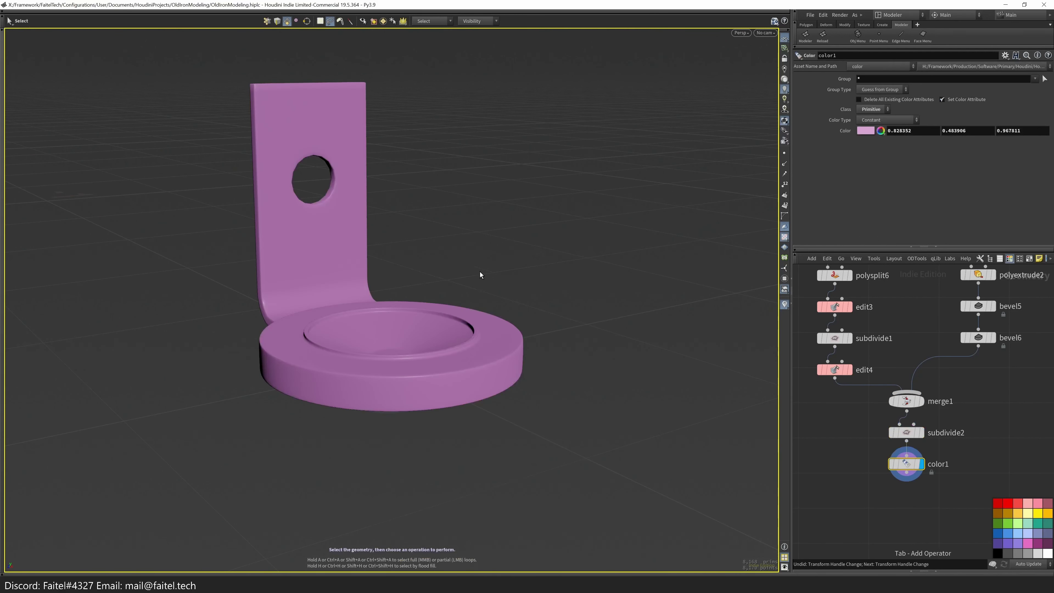
{"action": "key", "text": "alt+x"}
{"action": "key", "text": "alt+x"}
{"action": "key", "text": "n"}
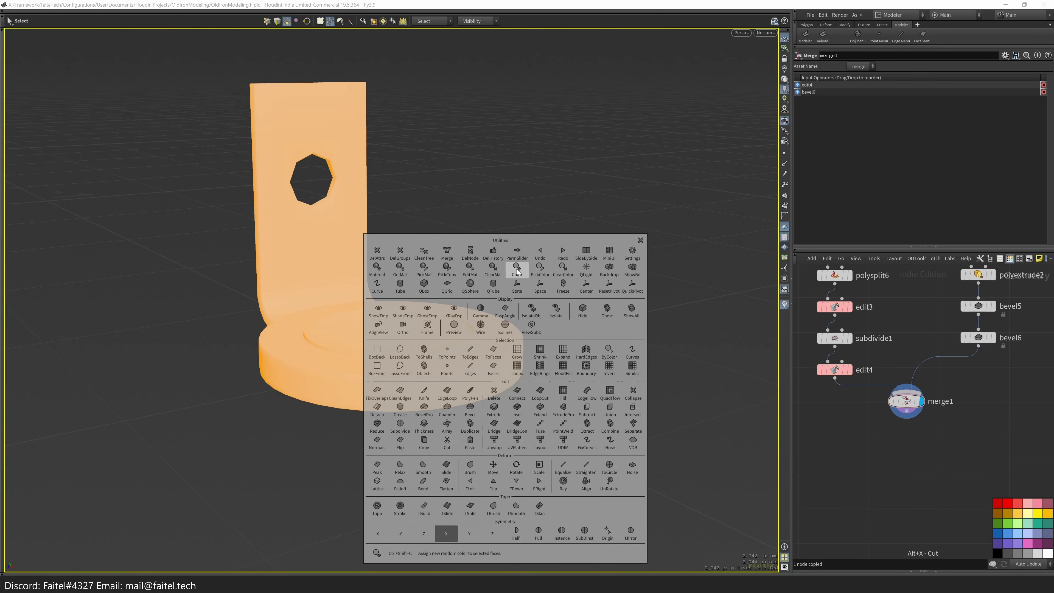
{"action": "left_click", "coordinate": [506, 310]}
{"action": "key", "text": "n"}
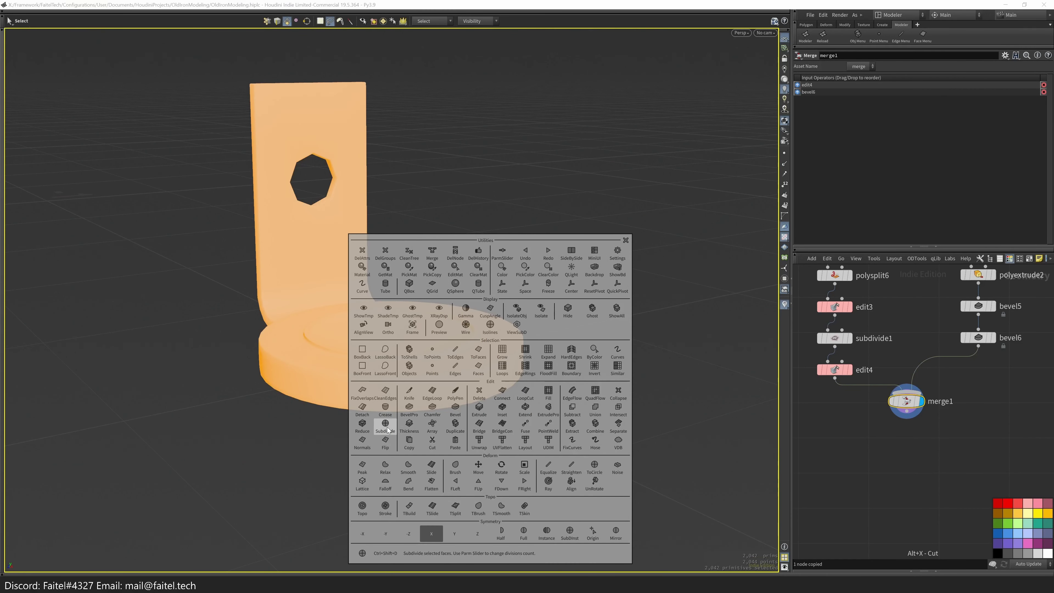
{"action": "left_click", "coordinate": [505, 274]}
{"action": "middle_click_drag", "start_coordinate": [513, 278], "coordinate": [515, 154]}
{"action": "key", "text": "ctrl+z"}
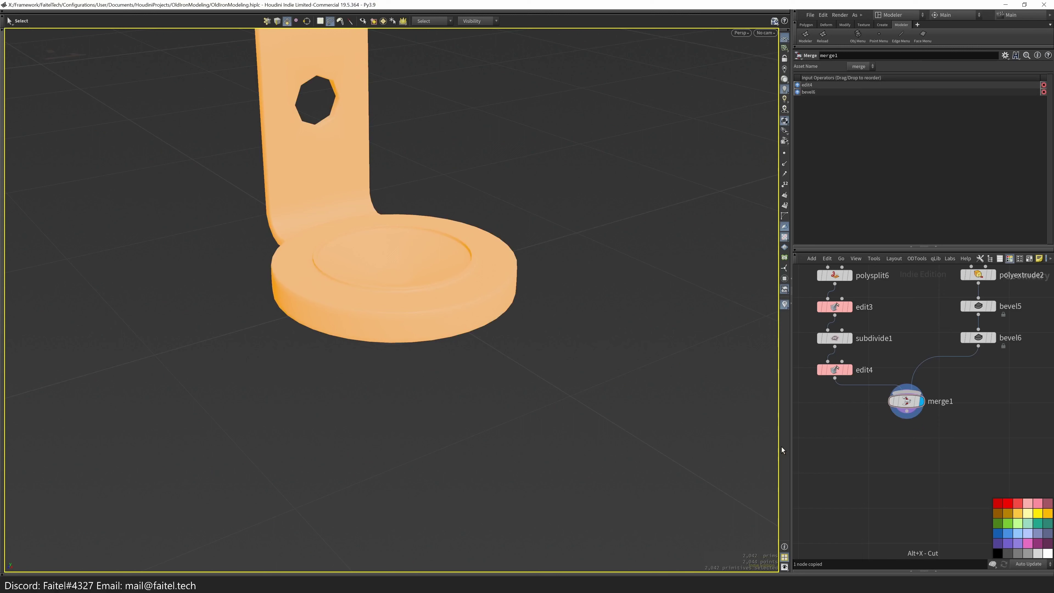
- Colour the whole holder pink with a color1 node, discarding trial colour and crease edits
{"action": "key", "text": "n"}
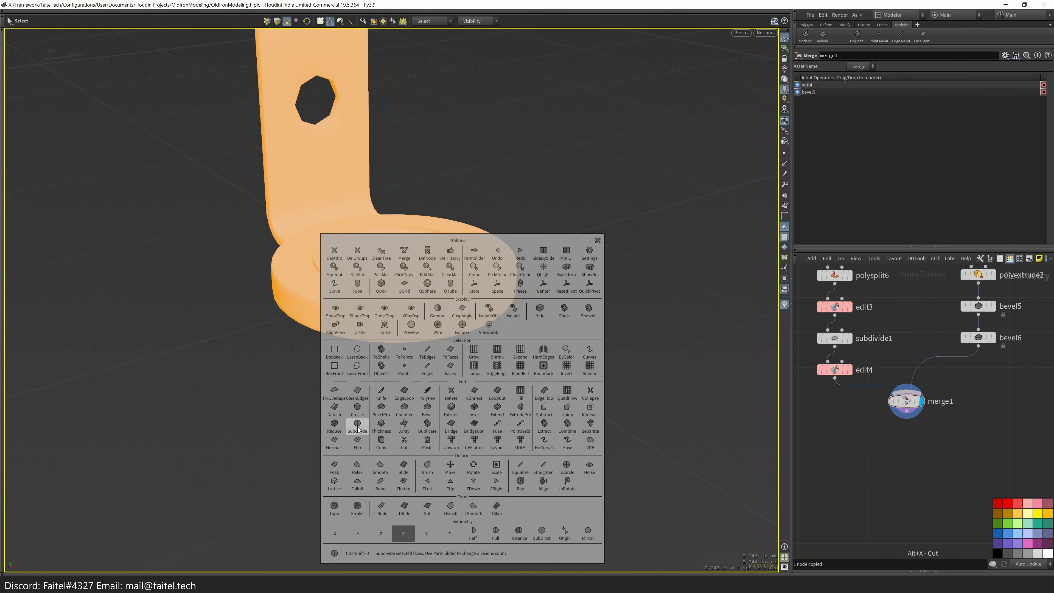
{"action": "left_click", "coordinate": [479, 274]}
{"action": "key", "text": "ctrl+z"}
{"action": "key", "text": "n"}
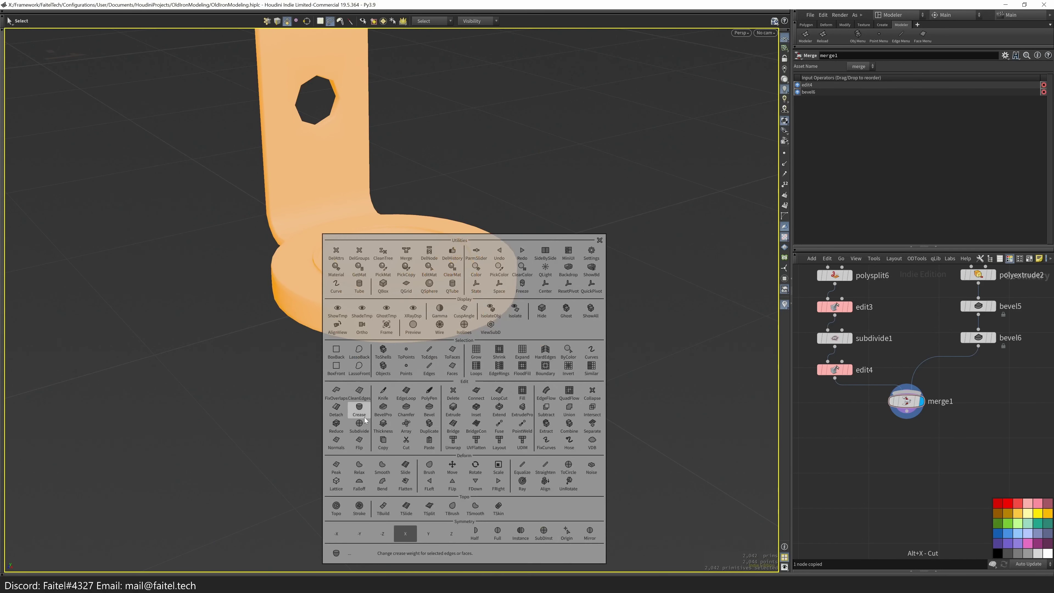
{"action": "left_click", "coordinate": [401, 409]}
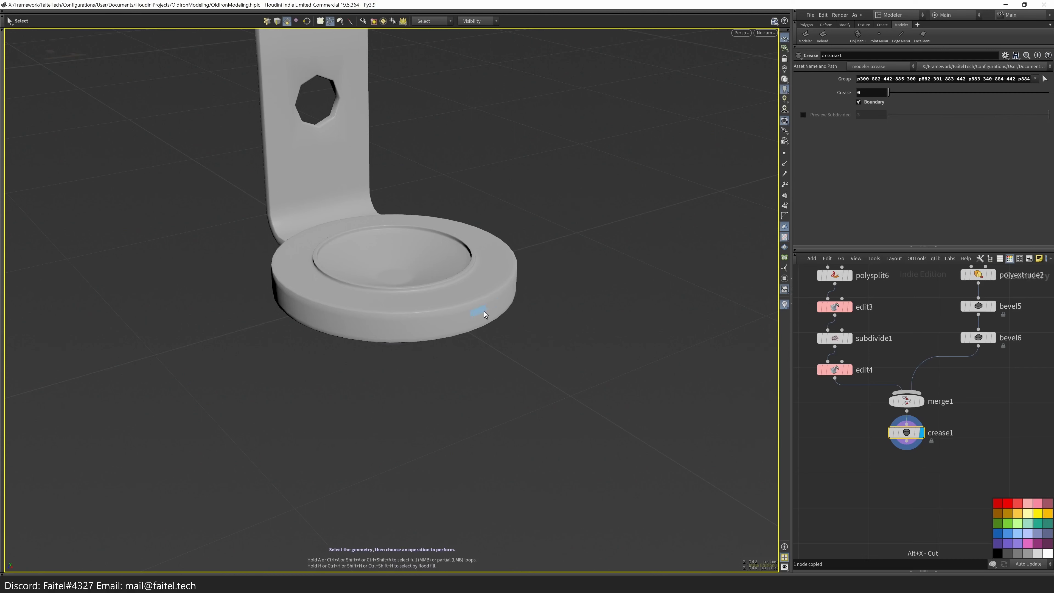
{"action": "key", "text": "ctrl+z"}
{"action": "key", "text": "n"}
{"action": "left_click", "coordinate": [490, 364]}
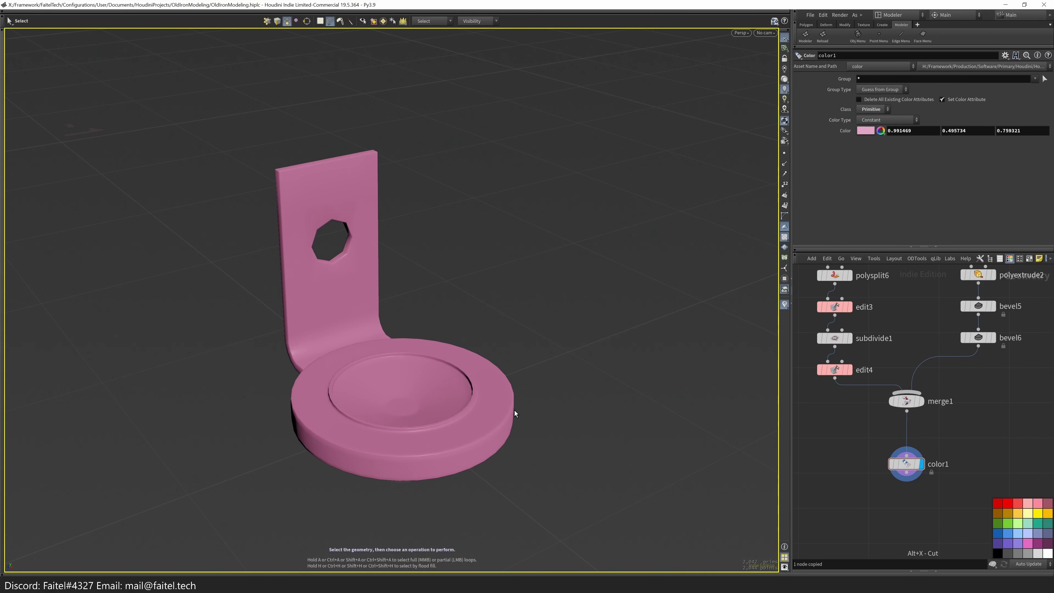
- Add a subdivision before the colour step and display the pink, smoothed holder
{"action": "key", "text": "n"}
{"action": "left_click", "coordinate": [357, 426]}
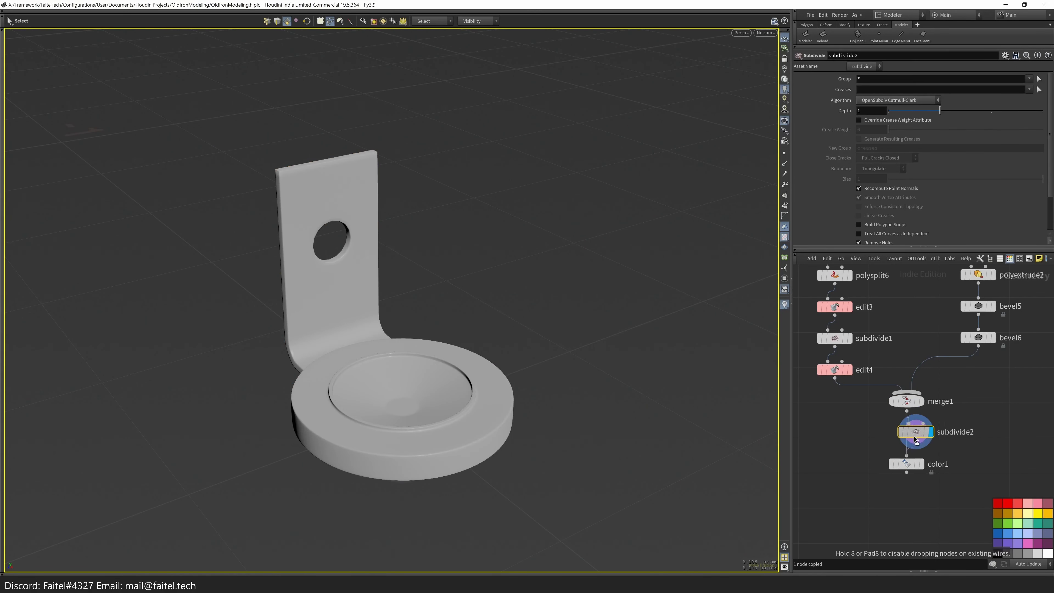
{"action": "left_click", "coordinate": [907, 472]}
{"action": "left_click_drag", "start_coordinate": [499, 405], "coordinate": [463, 391]}
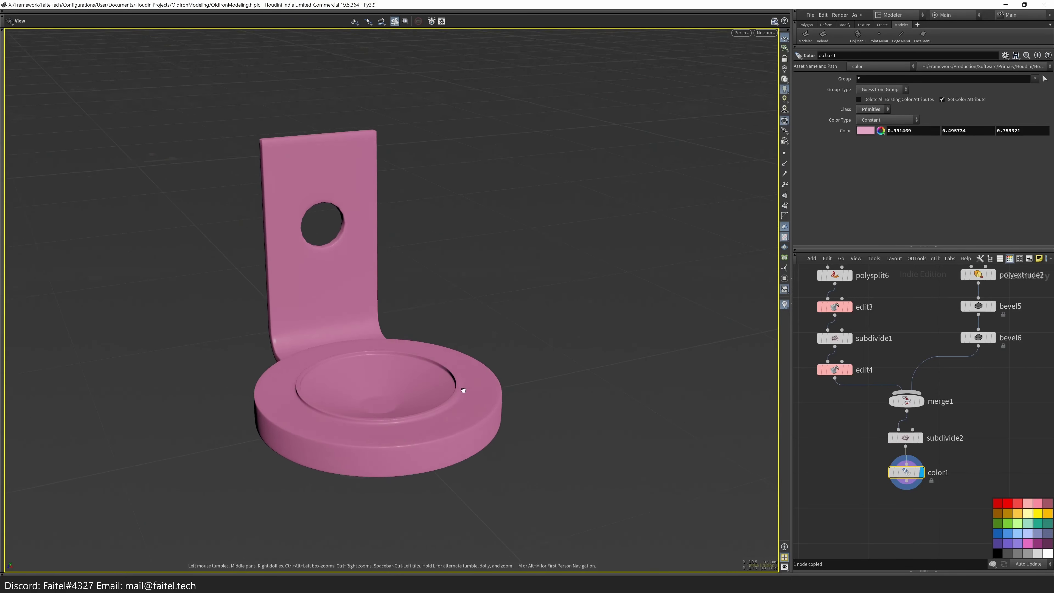
{"action": "scroll", "coordinate": [464, 391], "scroll_direction": "up", "scroll_amount": 10}
{"action": "left_click", "coordinate": [907, 400]}
{"action": "left_click", "coordinate": [892, 402]}
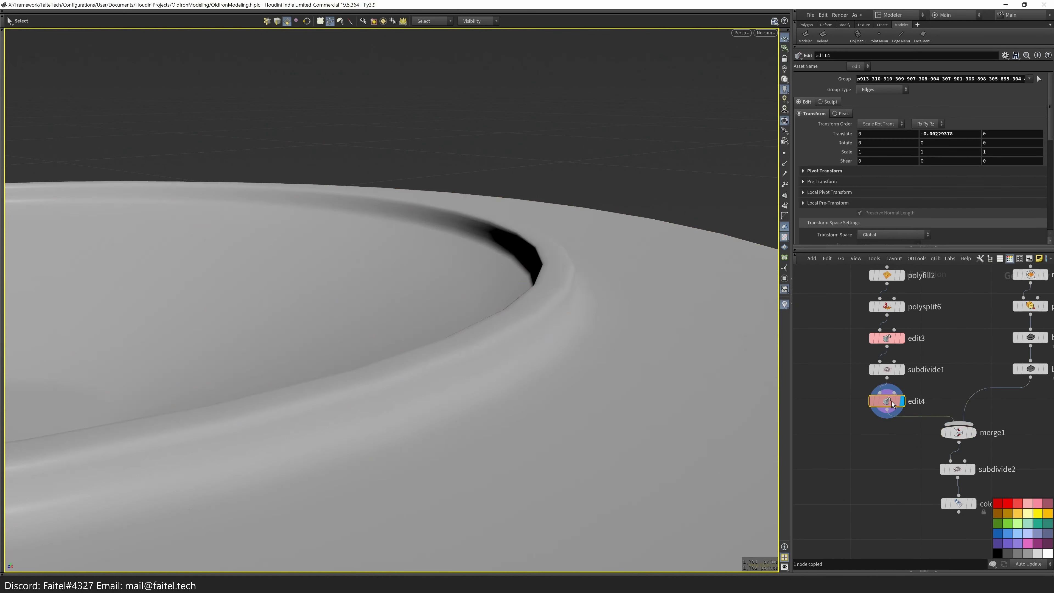
- Remove the rim edit and bevel the holder's rim edge loop with 2 divisions
{"action": "scroll", "coordinate": [541, 384], "scroll_direction": "down", "scroll_amount": 3}
{"action": "mouse_move", "coordinate": [541, 383]}
{"action": "left_mouse_down"}
{"action": "mouse_move", "coordinate": [464, 377]}
{"action": "mouse_move", "coordinate": [584, 413]}
{"action": "left_mouse_up"}
{"action": "mouse_move", "coordinate": [906, 372]}
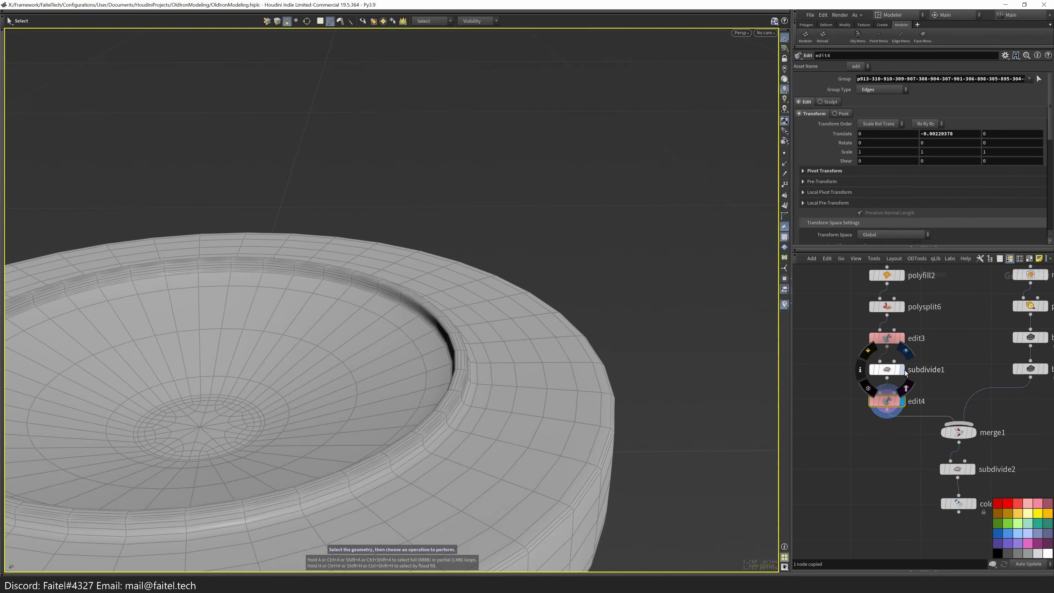
{"action": "key", "text": "ctrl+z"}
{"action": "key", "text": "ctrl+z"}
{"action": "key", "text": "ctrl+z"}
{"action": "key", "text": "ctrl+z"}
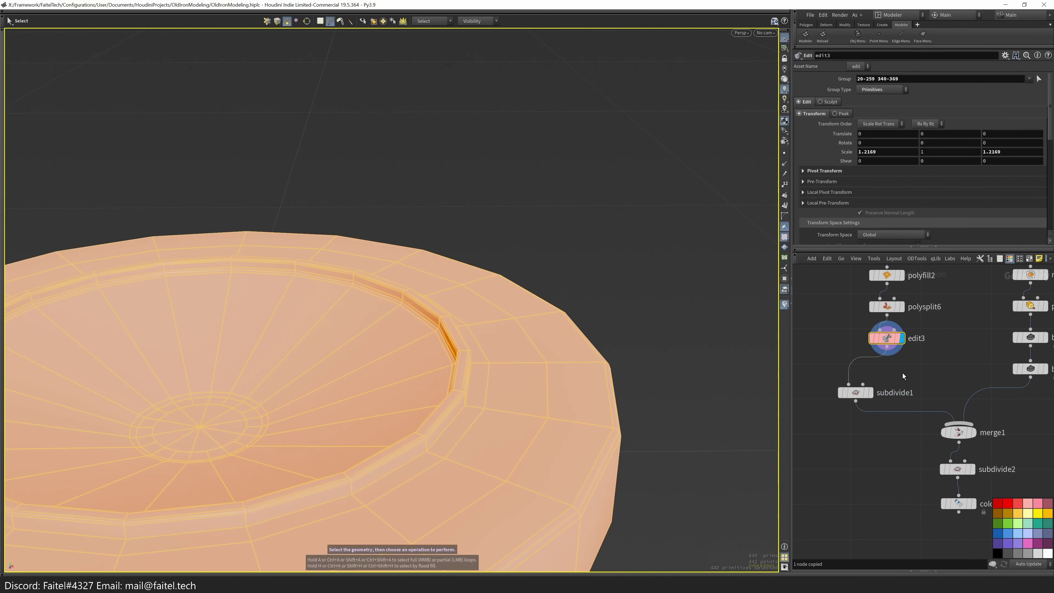
{"action": "left_click_drag", "start_coordinate": [376, 530], "coordinate": [446, 476]}
{"action": "left_click", "coordinate": [406, 467]}
{"action": "key", "text": "ctrl+b"}
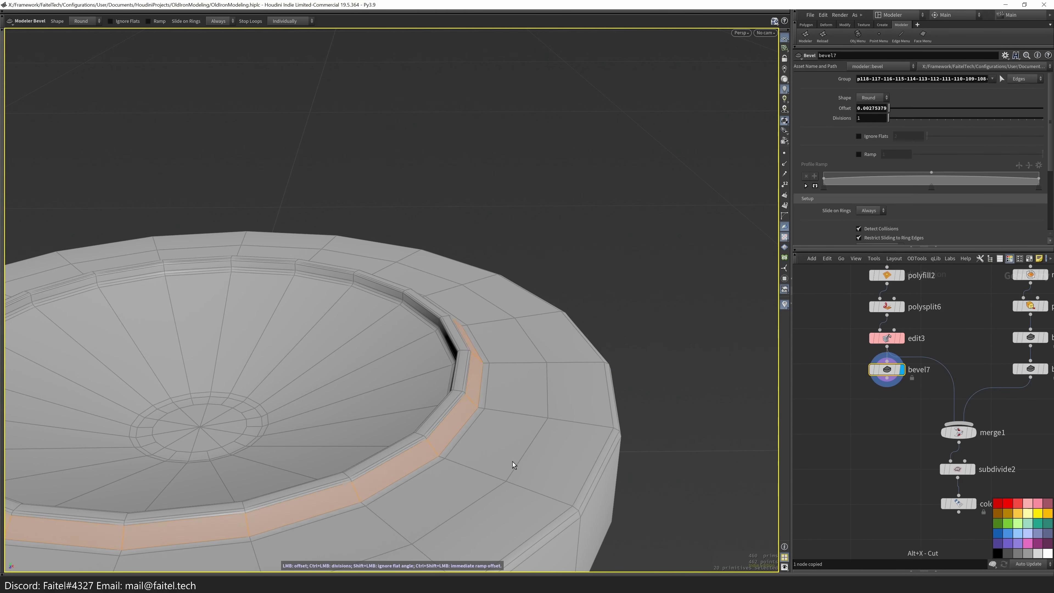
{"action": "key", "text": "s"}
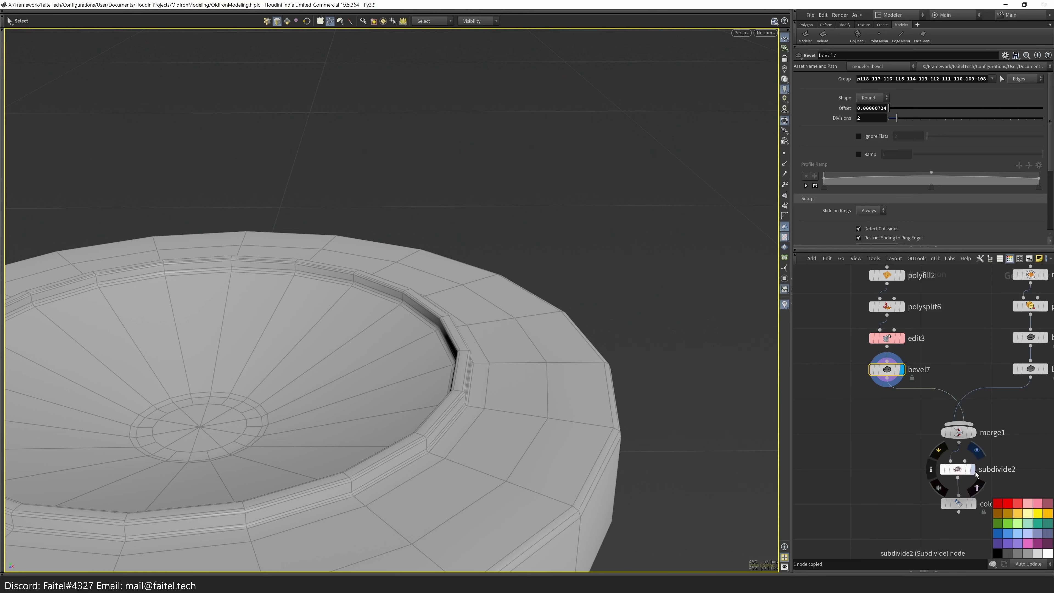
- Recolour the holder's color1 node orange-red (FF2200)
{"action": "left_click", "coordinate": [976, 472]}
{"action": "left_click", "coordinate": [974, 505]}
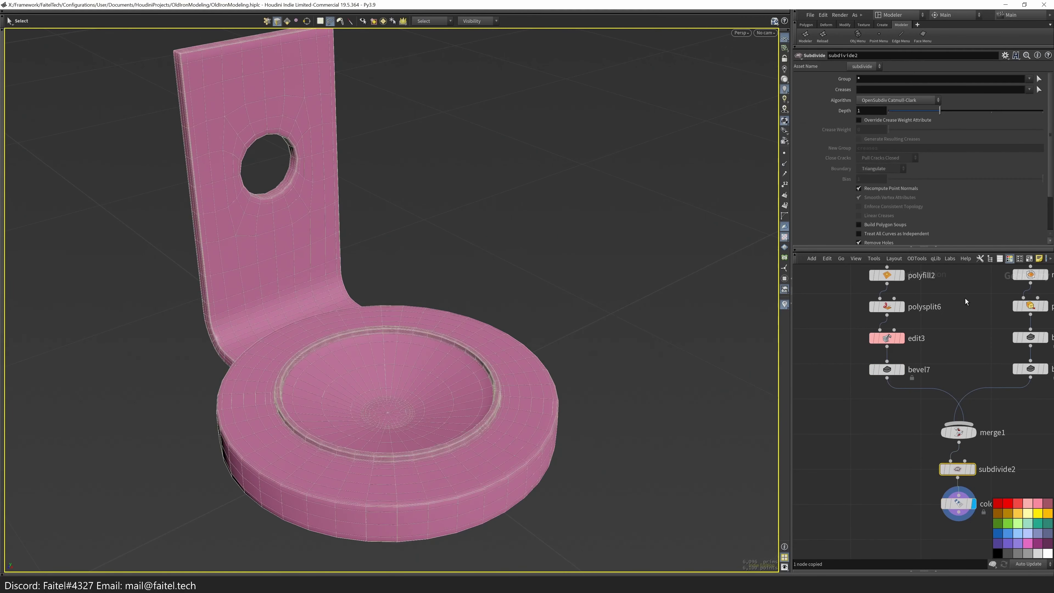
{"action": "left_click", "coordinate": [963, 510]}
{"action": "left_click", "coordinate": [866, 131]}
{"action": "left_click", "coordinate": [847, 71]}
{"action": "left_click_drag", "start_coordinate": [873, 149], "coordinate": [894, 150]}
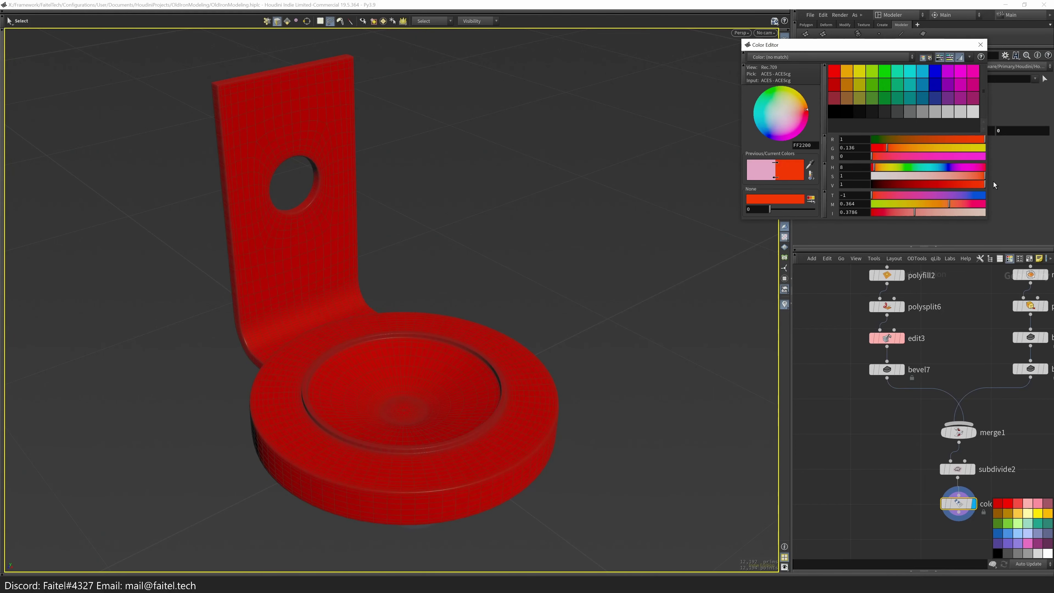
{"action": "left_click_drag", "start_coordinate": [983, 176], "coordinate": [979, 177]}
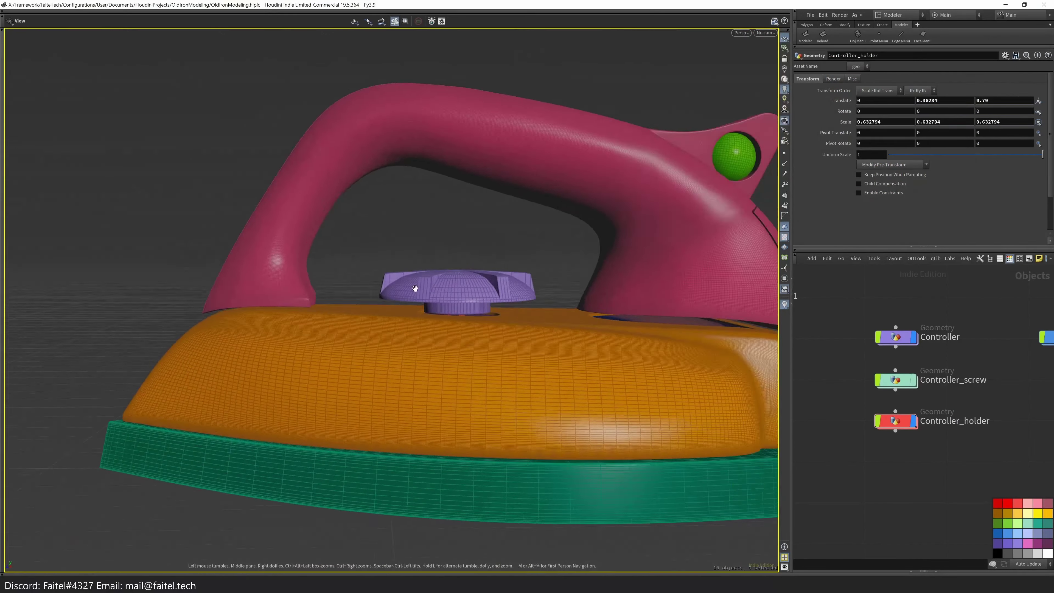
- Back at object level, clear the selection and orbit to the knob's top
{"action": "left_click_drag", "start_coordinate": [290, 366], "coordinate": [613, 329], "text": "alt"}
{"action": "key", "text": "n"}
{"action": "left_click", "coordinate": [655, 359]}
{"action": "key", "text": "Escape"}
{"action": "key", "text": "Escape"}
{"action": "left_click_drag", "start_coordinate": [718, 381], "coordinate": [575, 325]}
{"action": "scroll", "coordinate": [475, 270], "scroll_direction": "up", "scroll_amount": 6}
{"action": "key", "text": "Escape"}
{"action": "left_click_drag", "start_coordinate": [482, 319], "coordinate": [424, 358]}
- In the Controller_screw network, show full-precision scale values and link the Z scale to X
{"action": "double_click", "coordinate": [892, 338]}
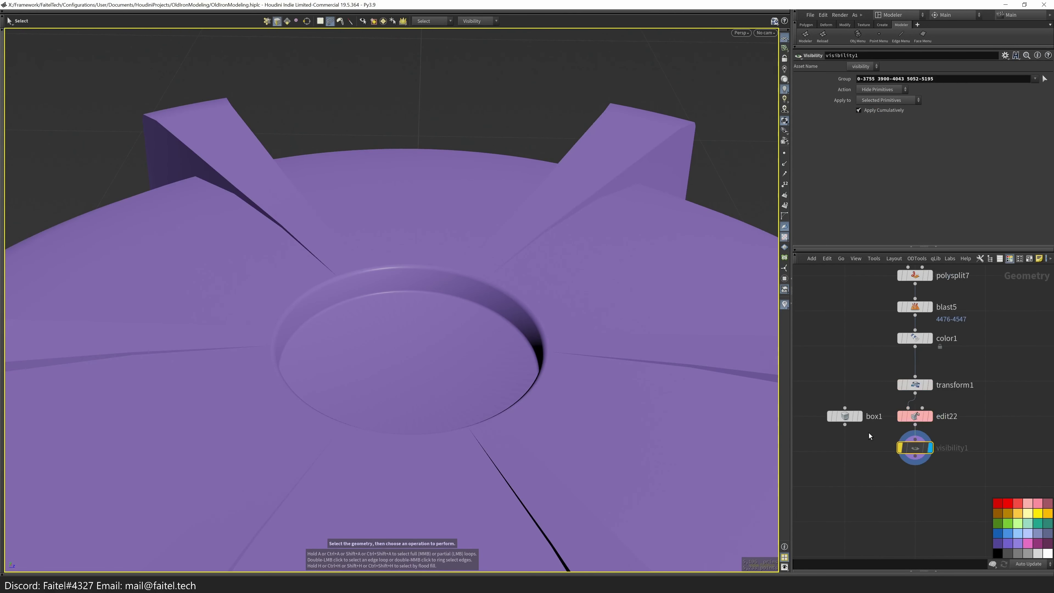
{"action": "key", "text": "u"}
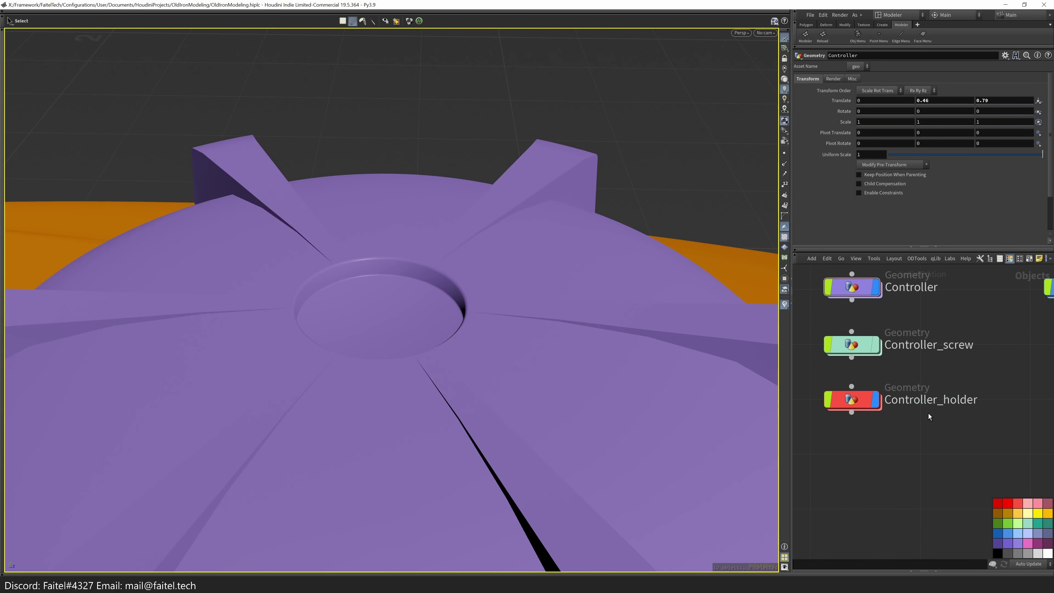
{"action": "left_click", "coordinate": [859, 351]}
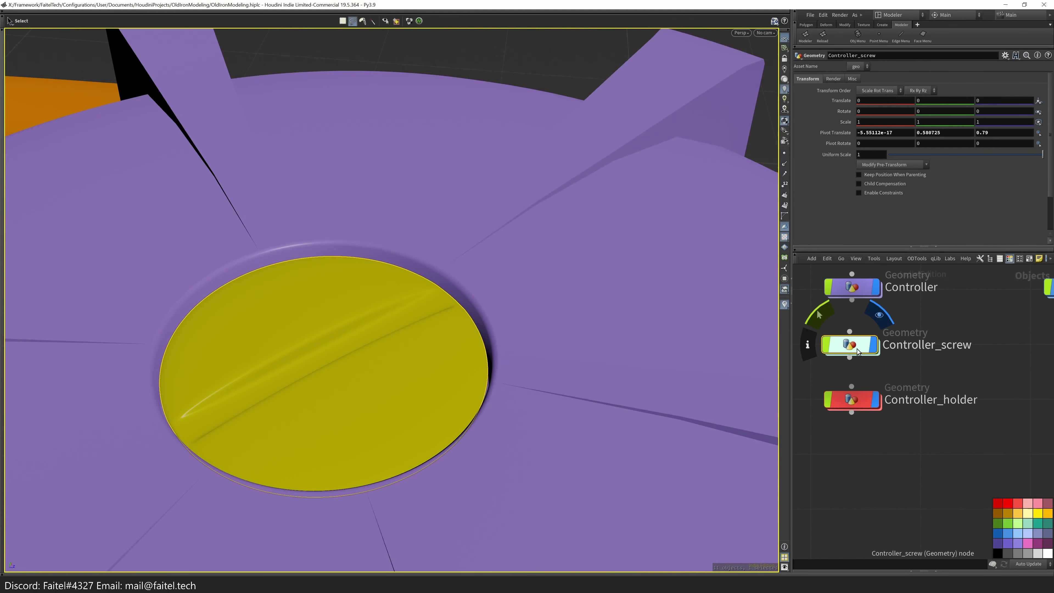
{"action": "left_click_drag", "start_coordinate": [505, 194], "coordinate": [441, 234]}
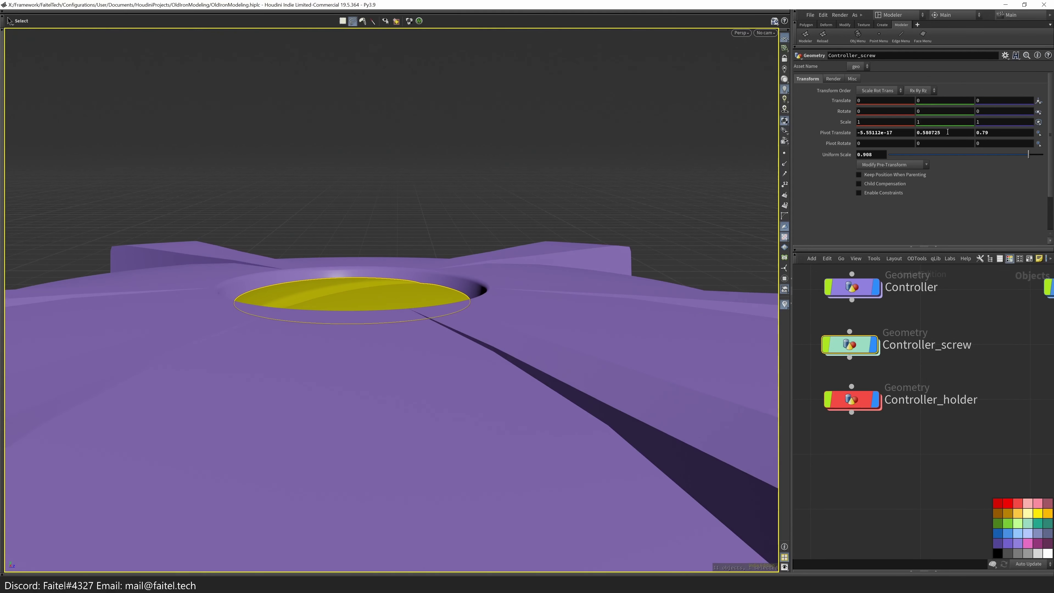
{"action": "double_click", "coordinate": [850, 345]}
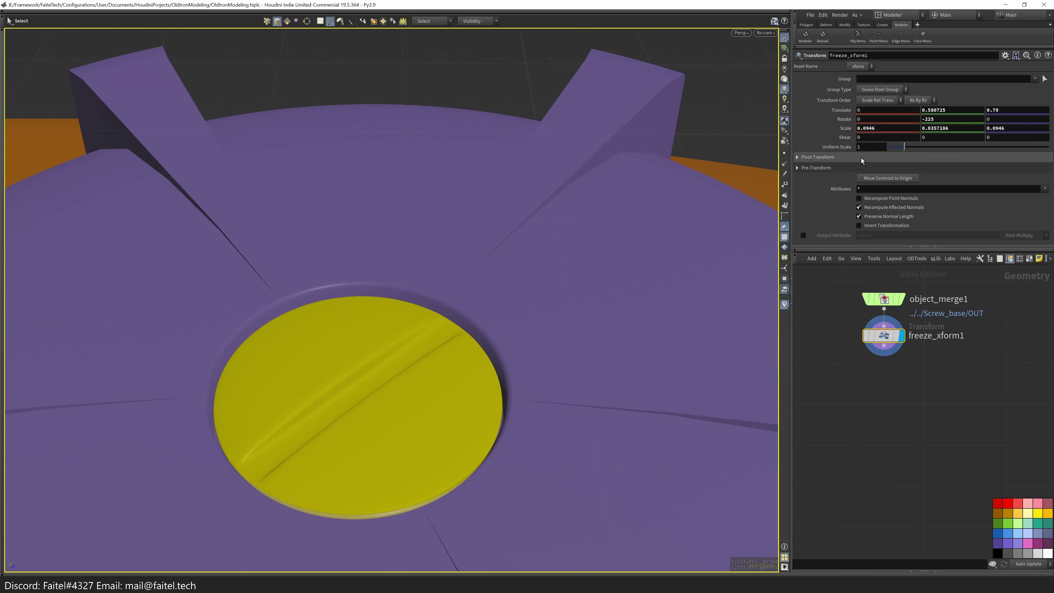
{"action": "right_click", "coordinate": [889, 132]}
{"action": "left_click", "coordinate": [897, 226]}
{"action": "right_click", "coordinate": [1017, 128]}
{"action": "left_click", "coordinate": [955, 245]}
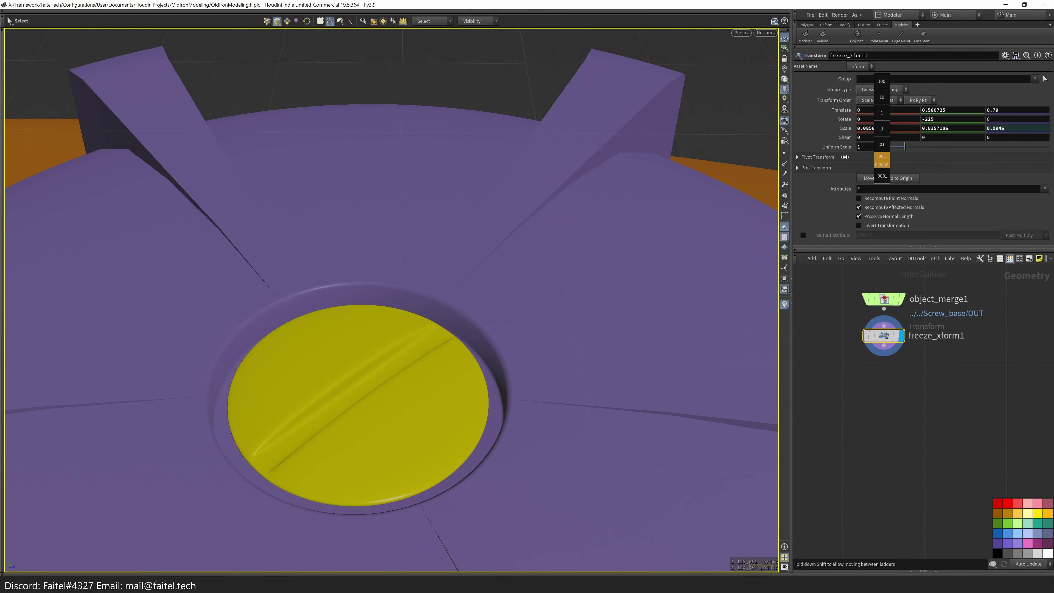
{"action": "left_click_drag", "start_coordinate": [453, 357], "coordinate": [579, 357]}
- In the purple knob's network, pick a recess disc edge and grow it to the whole disc
{"action": "key", "text": "s"}
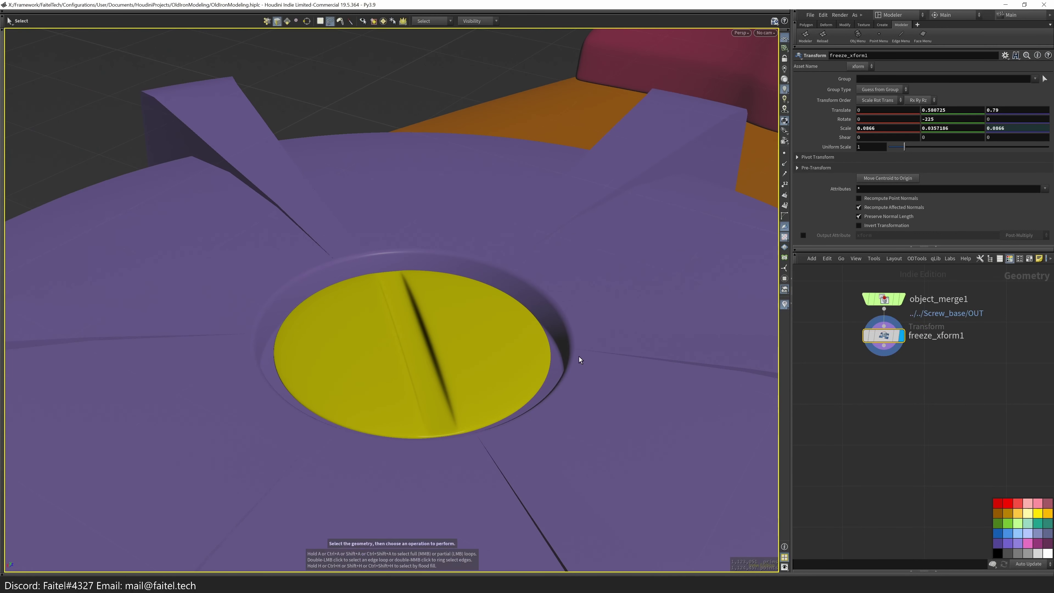
{"action": "key", "text": "u"}
{"action": "double_click", "coordinate": [870, 400]}
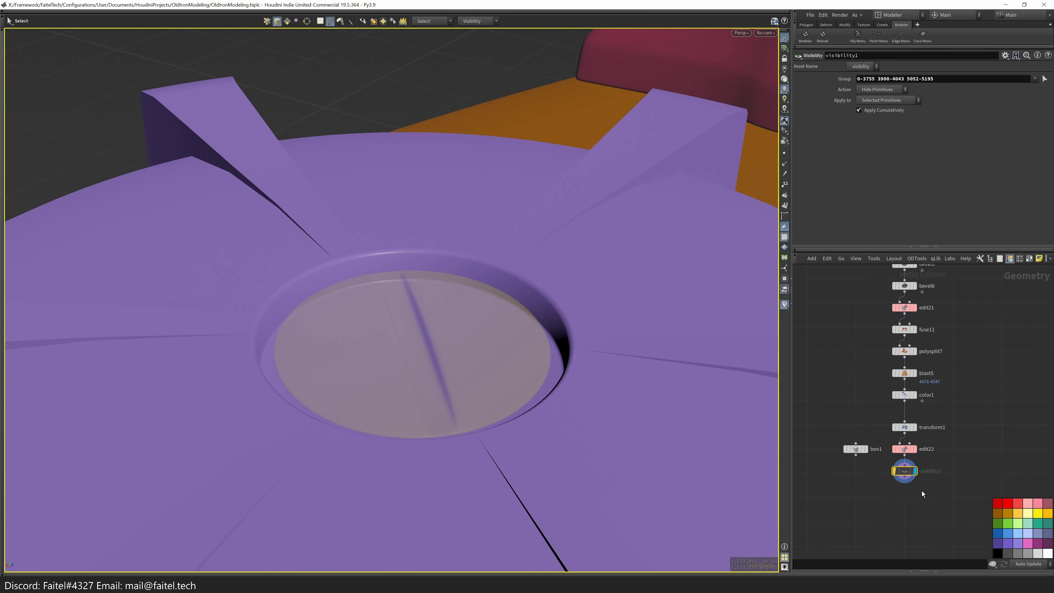
{"action": "key", "text": "3"}
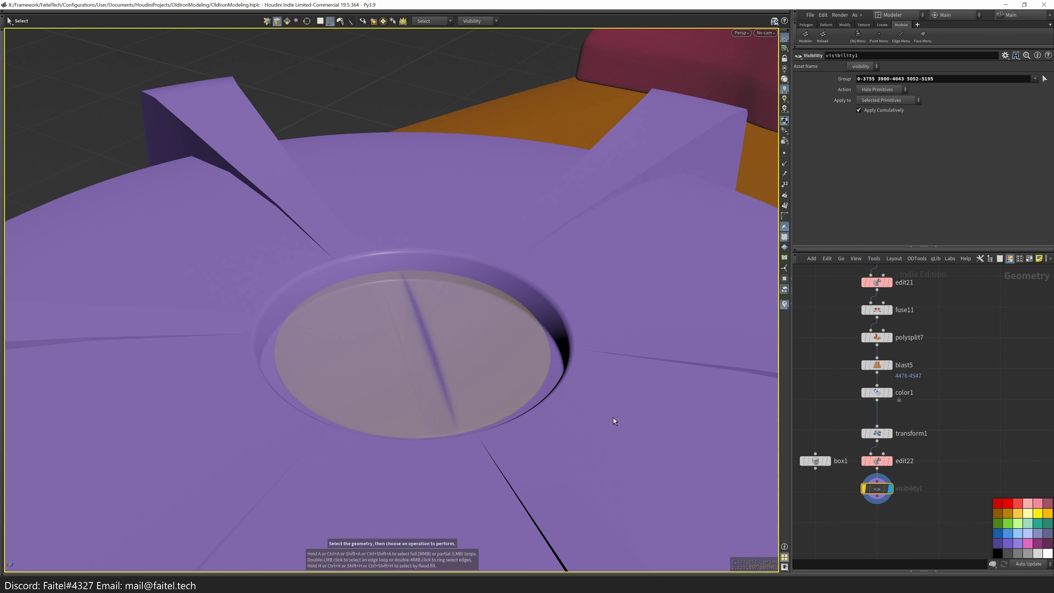
{"action": "left_click", "coordinate": [541, 396]}
{"action": "key", "text": "space"}
{"action": "left_click", "coordinate": [499, 348]}
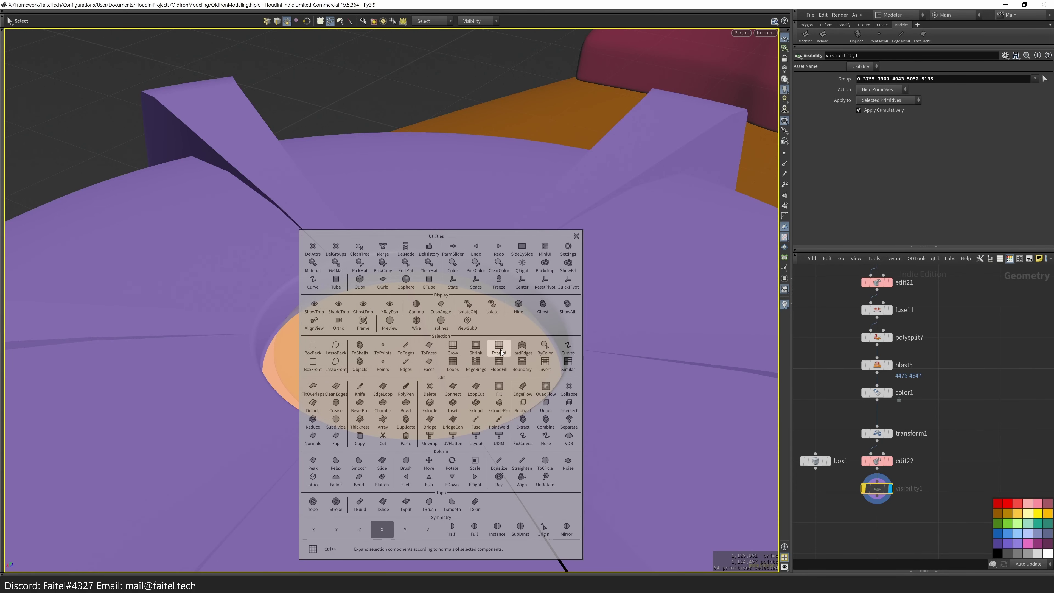
{"action": "left_click", "coordinate": [453, 349]}
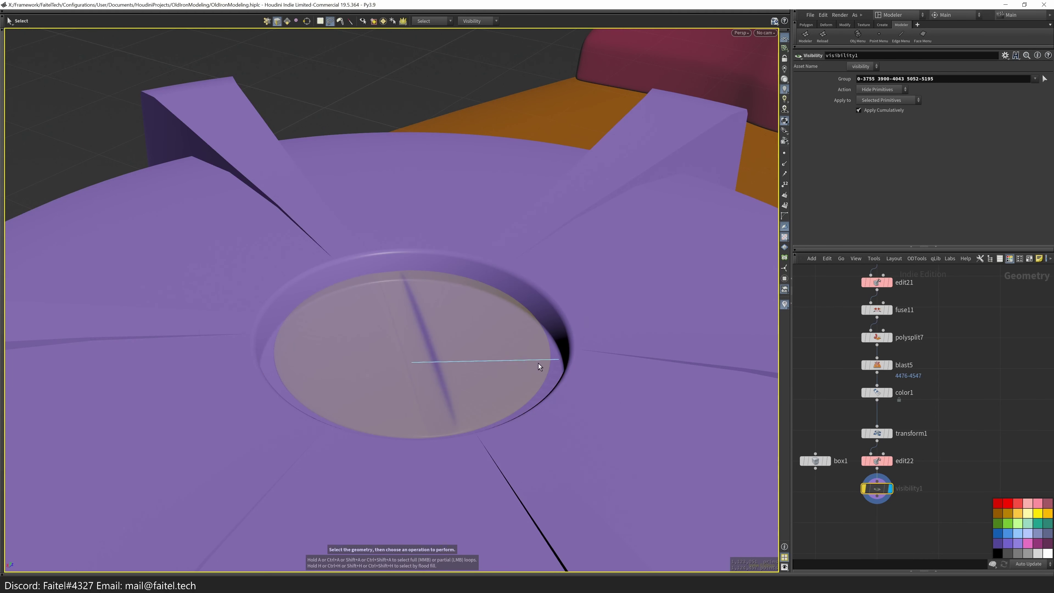
{"action": "key", "text": "space"}
- With an Edit node, scale the recess disc to about 0.895 and lower it slightly
{"action": "left_click", "coordinate": [565, 351]}
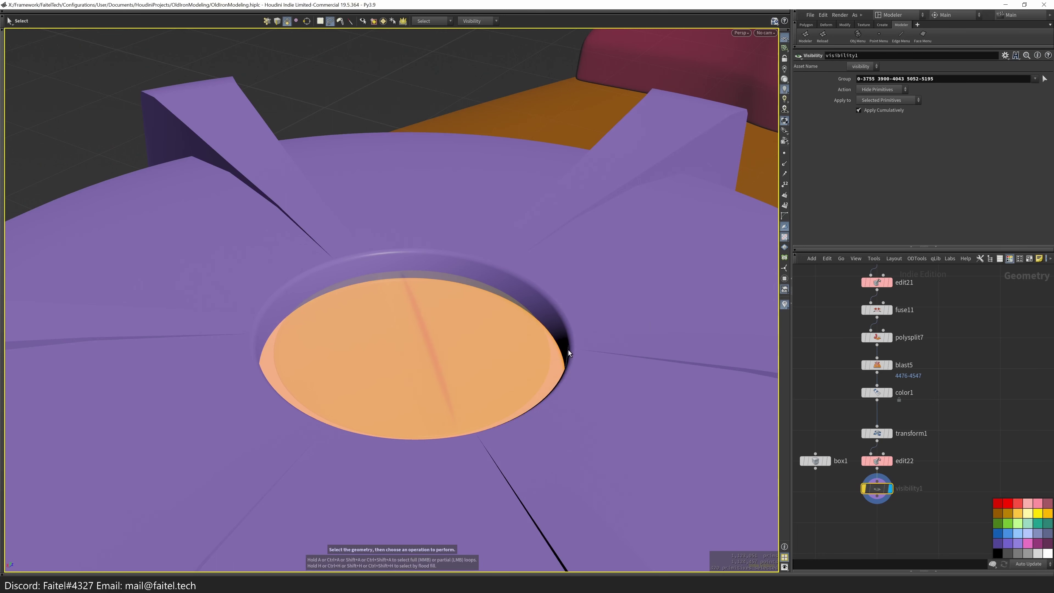
{"action": "key", "text": "e"}
{"action": "left_click_drag", "start_coordinate": [420, 357], "coordinate": [399, 349], "text": "alt"}
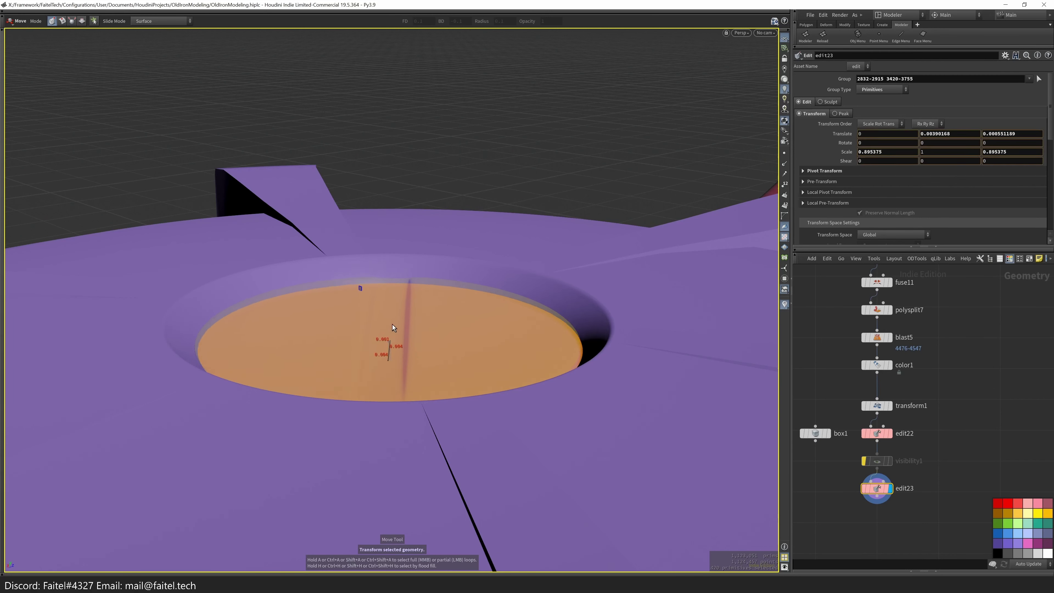
{"action": "left_click_drag", "start_coordinate": [390, 286], "coordinate": [391, 291]}
{"action": "left_click_drag", "start_coordinate": [391, 290], "coordinate": [454, 358], "text": "alt"}
- Set the yellow screw head's freeze_xform1 Scale Y to 0.05
{"action": "key", "text": "u"}
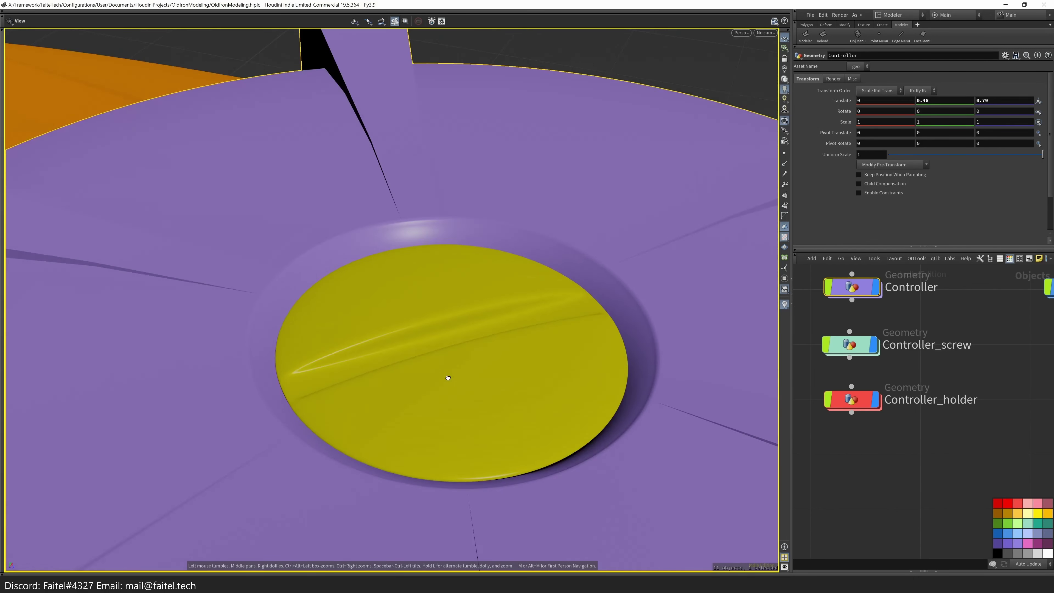
{"action": "double_click", "coordinate": [861, 351]}
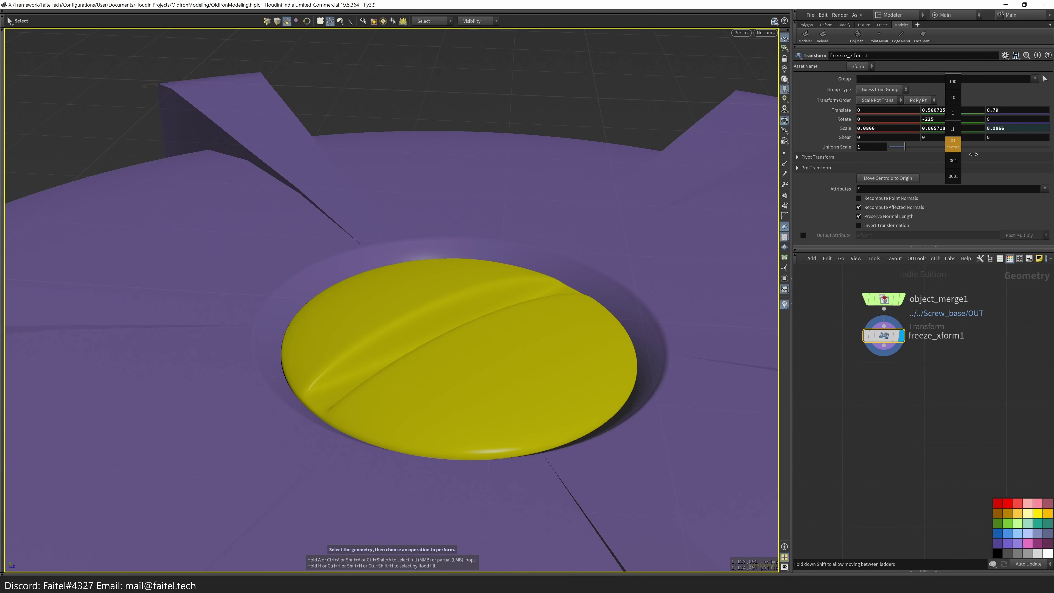
{"action": "left_click_drag", "start_coordinate": [539, 291], "coordinate": [490, 306], "text": "alt"}
{"action": "middle_click_drag", "start_coordinate": [934, 128], "coordinate": [955, 141]}
{"action": "left_click_drag", "start_coordinate": [489, 306], "coordinate": [449, 366], "text": "alt"}
{"action": "scroll", "coordinate": [478, 363], "scroll_direction": "down", "scroll_amount": 5}
{"action": "left_click_drag", "start_coordinate": [612, 317], "coordinate": [391, 309], "text": "alt"}
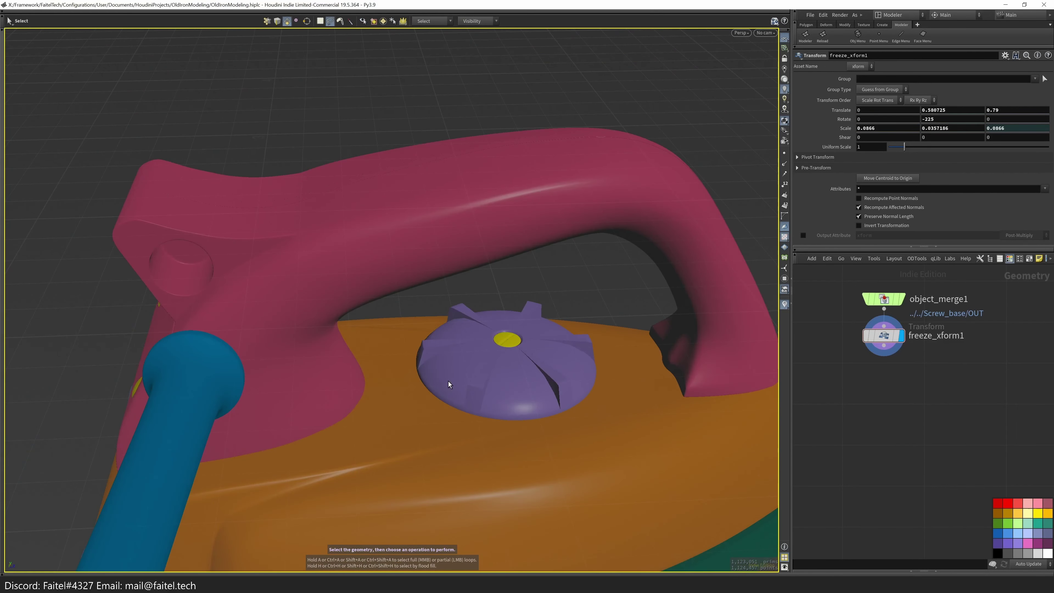
{"action": "scroll", "coordinate": [391, 309], "scroll_direction": "up", "scroll_amount": 2}
{"action": "scroll", "coordinate": [581, 333], "scroll_direction": "up", "scroll_amount": 8}
{"action": "left_click_drag", "start_coordinate": [664, 355], "coordinate": [614, 257], "text": "alt"}
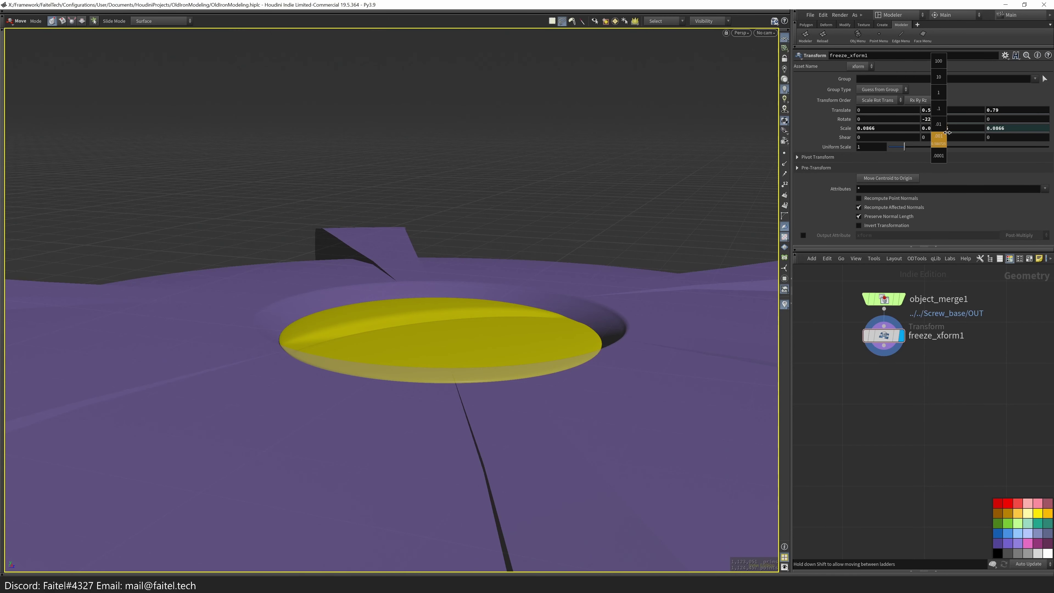
{"action": "middle_click_drag", "start_coordinate": [952, 144], "coordinate": [951, 144]}
- Orbit around the iron to review the screw head, knob and handle
{"action": "scroll", "coordinate": [647, 377], "scroll_direction": "up", "scroll_amount": 3}
{"action": "left_click_drag", "start_coordinate": [647, 377], "coordinate": [572, 340], "text": "alt"}
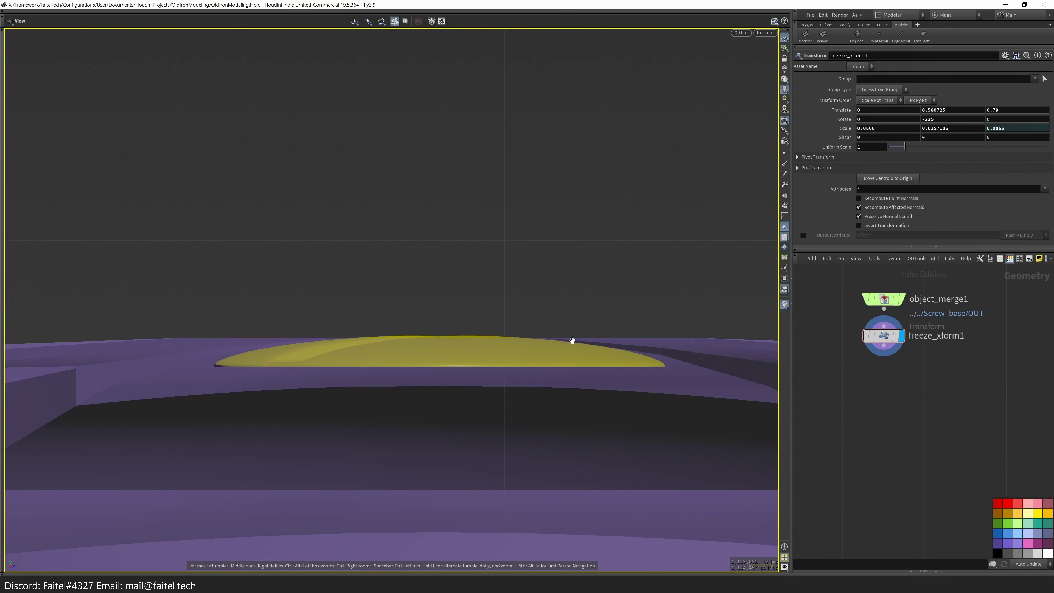
{"action": "left_click_drag", "start_coordinate": [511, 291], "coordinate": [486, 403], "text": "alt"}
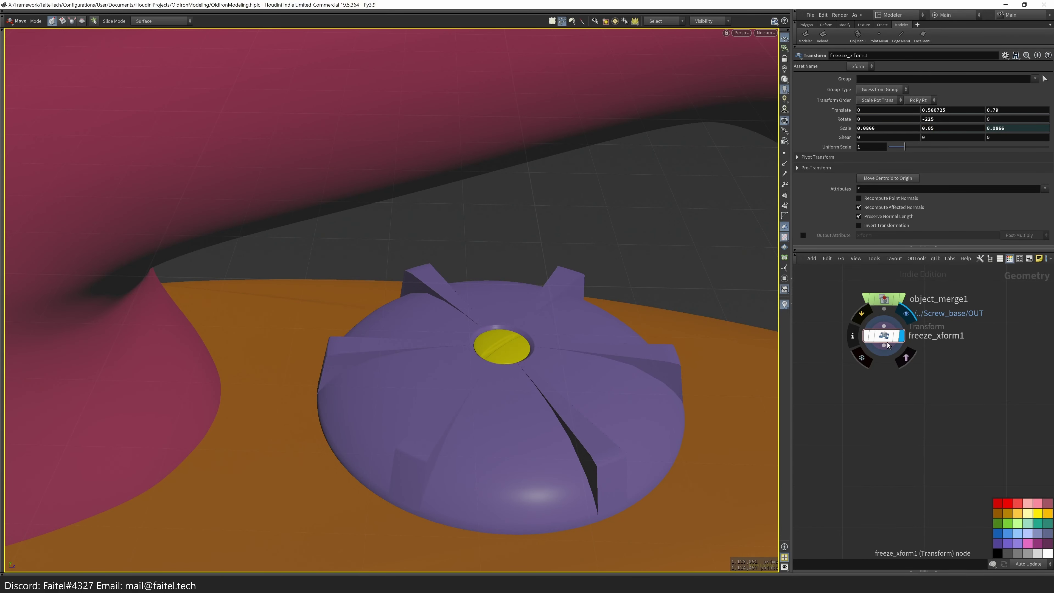
{"action": "left_click_drag", "start_coordinate": [572, 291], "coordinate": [572, 323], "text": "alt"}
{"action": "scroll", "coordinate": [572, 323], "scroll_direction": "down", "scroll_amount": 3}
{"action": "scroll", "coordinate": [558, 324], "scroll_direction": "up", "scroll_amount": 3}
{"action": "scroll", "coordinate": [558, 324], "scroll_direction": "down", "scroll_amount": 2}
{"action": "left_click_drag", "start_coordinate": [559, 324], "coordinate": [485, 376], "text": "alt"}
{"action": "scroll", "coordinate": [485, 376], "scroll_direction": "up", "scroll_amount": 5}
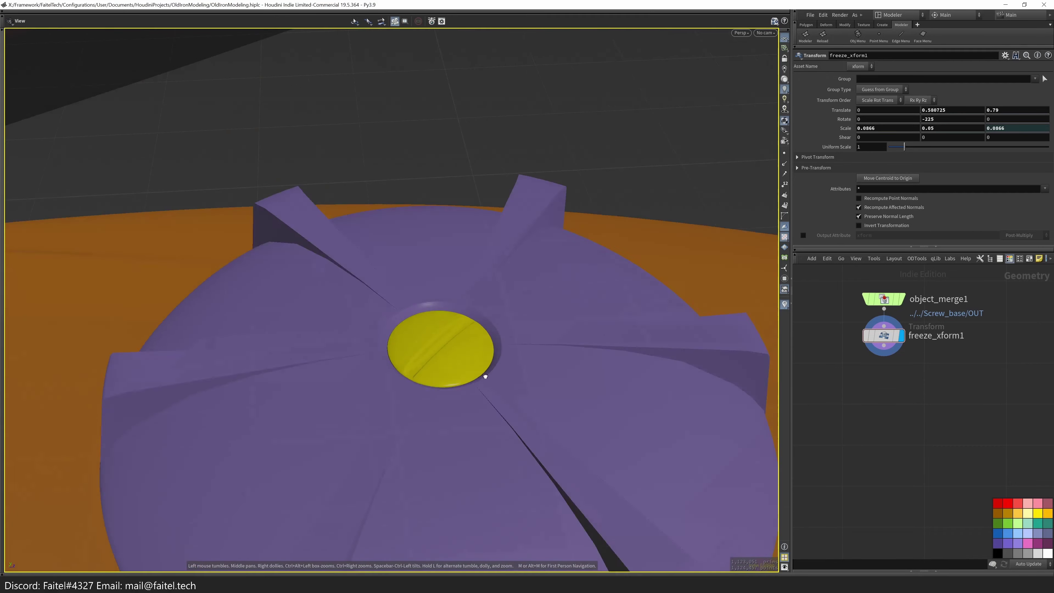
{"action": "scroll", "coordinate": [485, 376], "scroll_direction": "down", "scroll_amount": 3}
{"action": "left_click_drag", "start_coordinate": [405, 349], "coordinate": [775, 396], "text": "alt"}
{"action": "scroll", "coordinate": [775, 395], "scroll_direction": "up", "scroll_amount": 3}
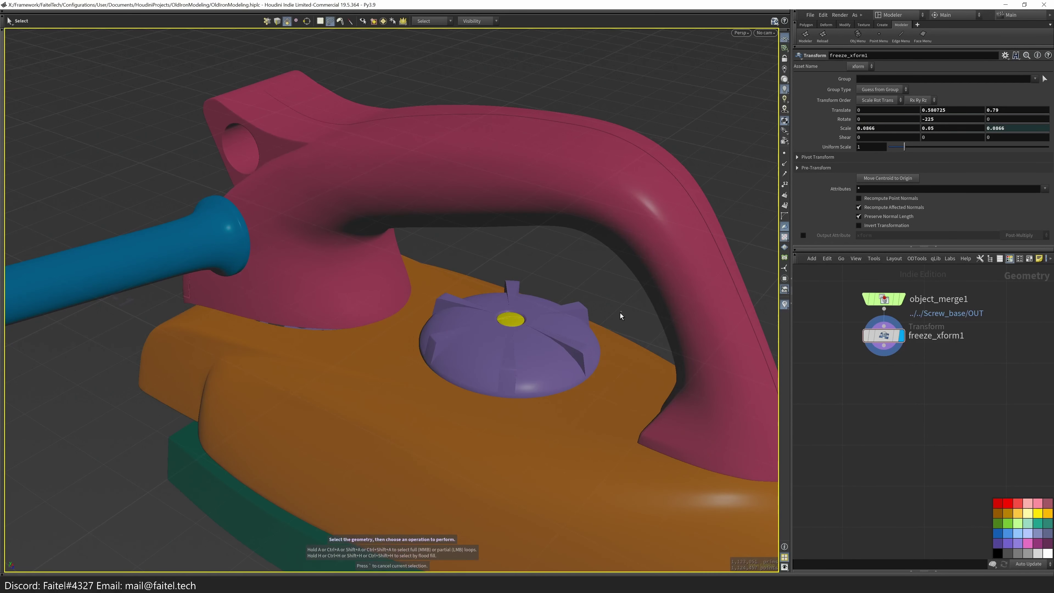
- Copy the color1 node from the holder bracket's network
{"action": "key", "text": "u"}
{"action": "double_click", "coordinate": [880, 446]}
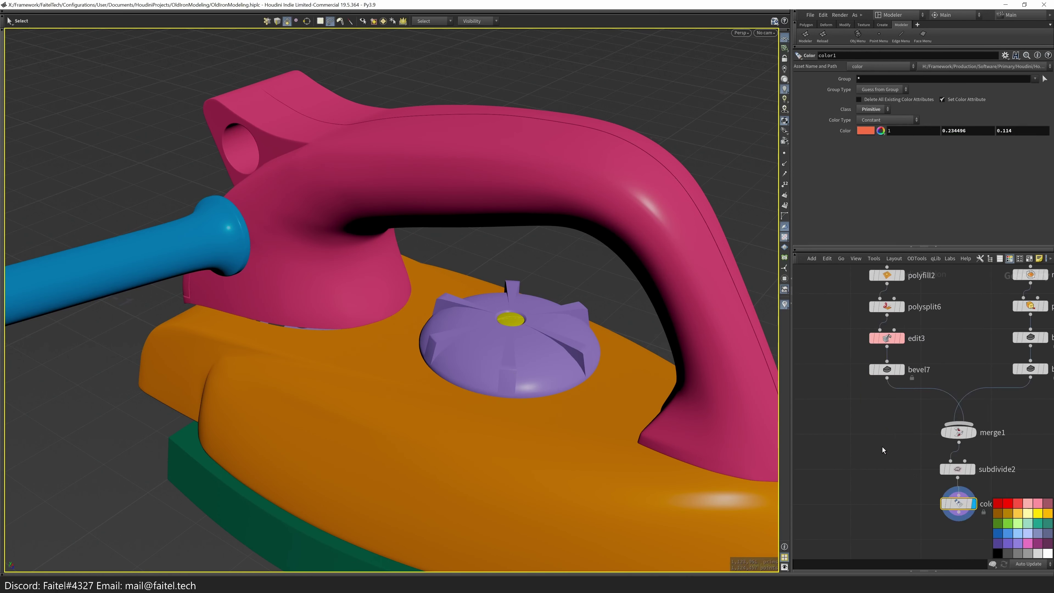
{"action": "key", "text": "ctrl+c"}
{"action": "key", "text": "u"}
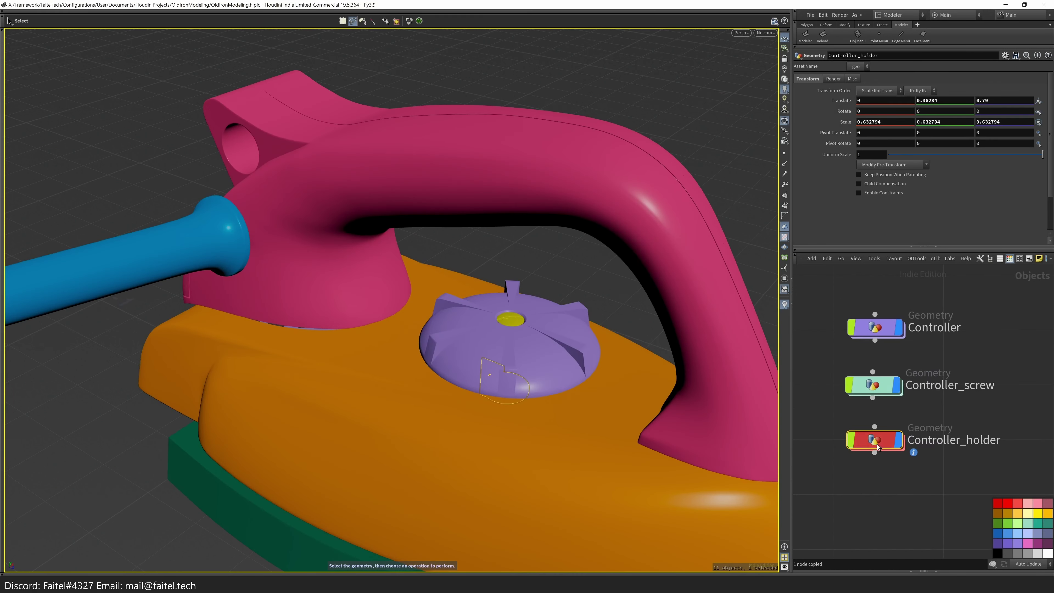
- Freeze Controller_holder's transform and set Rotate Y to -90 so it sits beneath the knob
{"action": "key", "text": "grave"}
{"action": "left_click", "coordinate": [527, 245]}
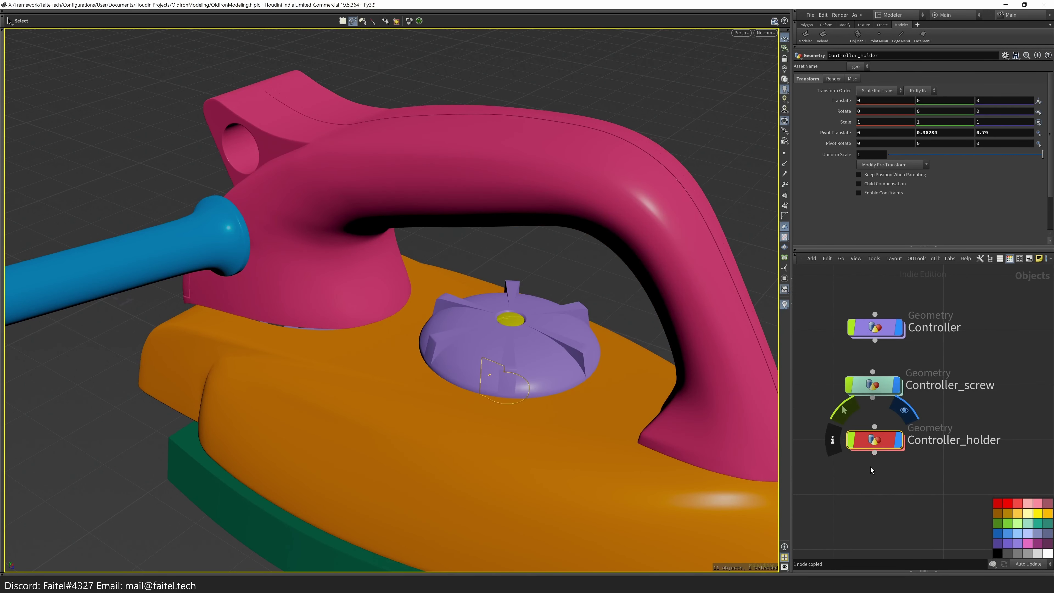
{"action": "key", "text": "Return"}
{"action": "left_click_drag", "start_coordinate": [675, 344], "coordinate": [615, 325]}
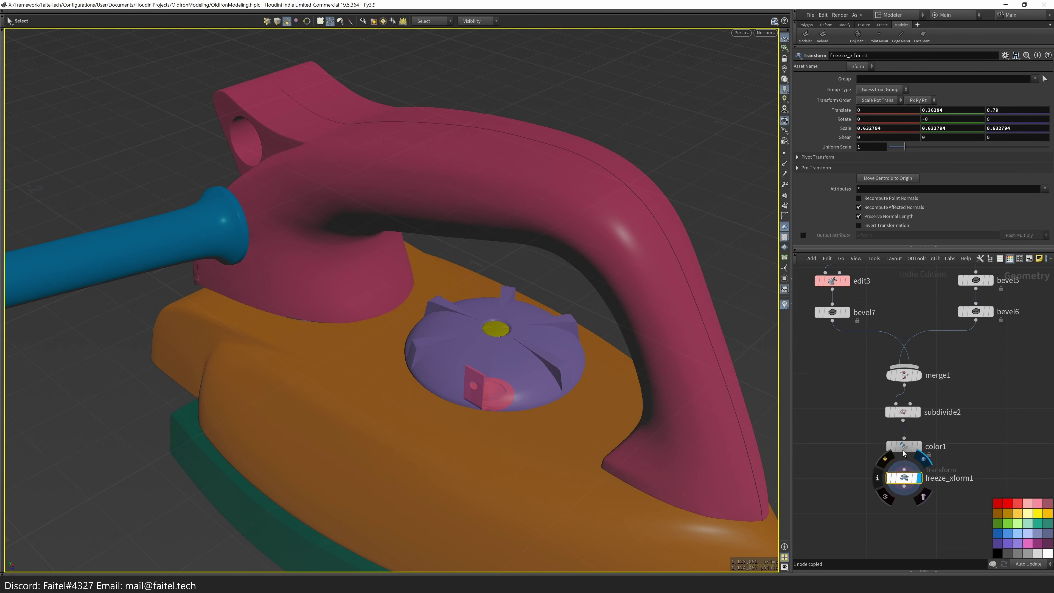
{"action": "left_click_drag", "start_coordinate": [687, 407], "coordinate": [891, 124]}
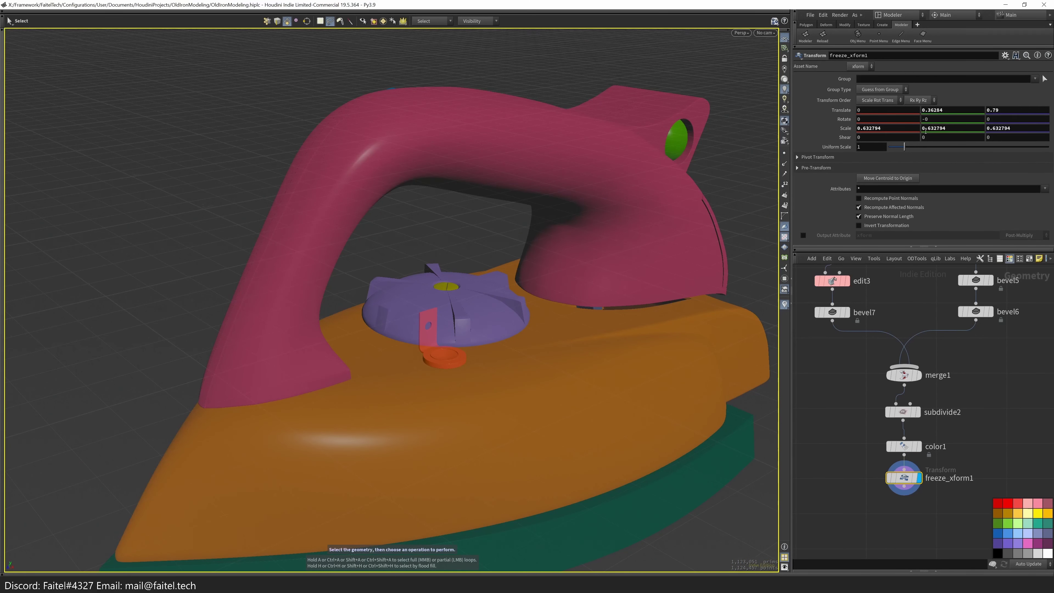
{"action": "key", "text": "space+3"}
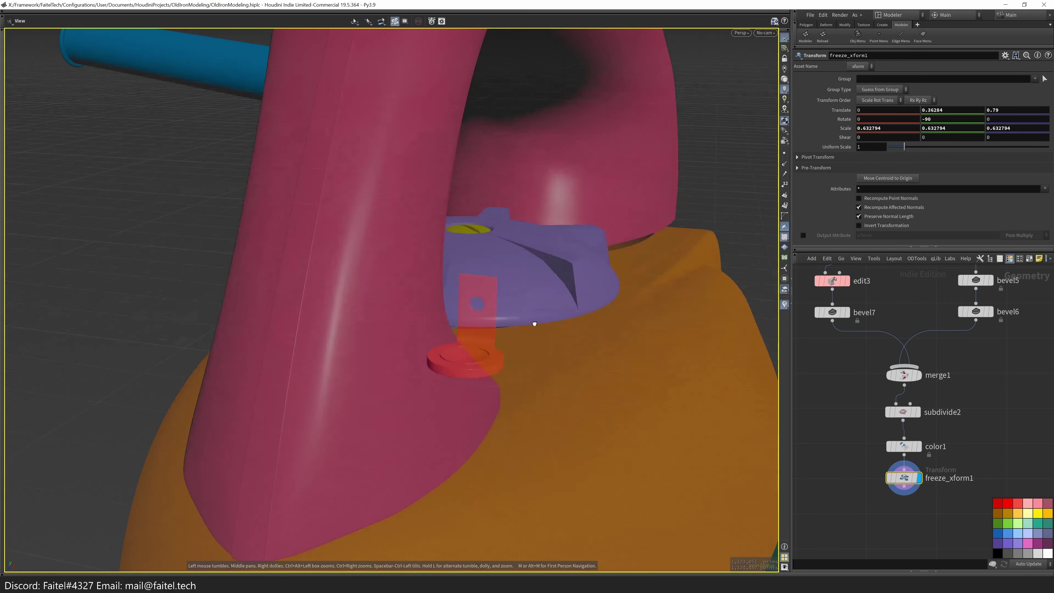
{"action": "right_click_drag", "start_coordinate": [560, 321], "coordinate": [604, 160]}
{"action": "left_click_drag", "start_coordinate": [532, 216], "coordinate": [428, 332], "text": "alt"}
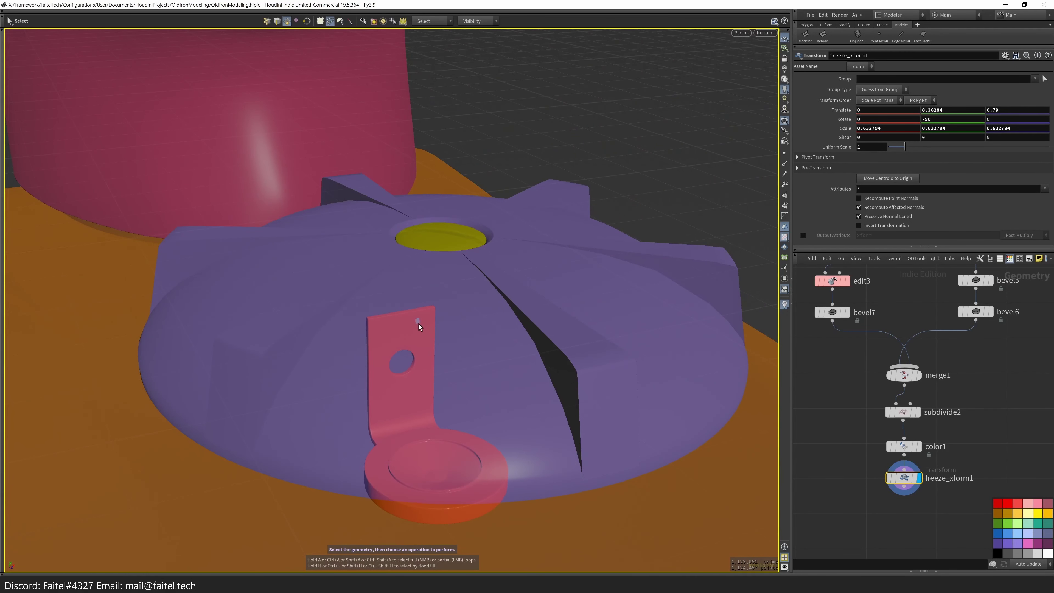
- Open the knob object's node network after trying and undoing a paste of the colour node
{"action": "key", "text": "u"}
{"action": "left_click", "coordinate": [643, 345]}
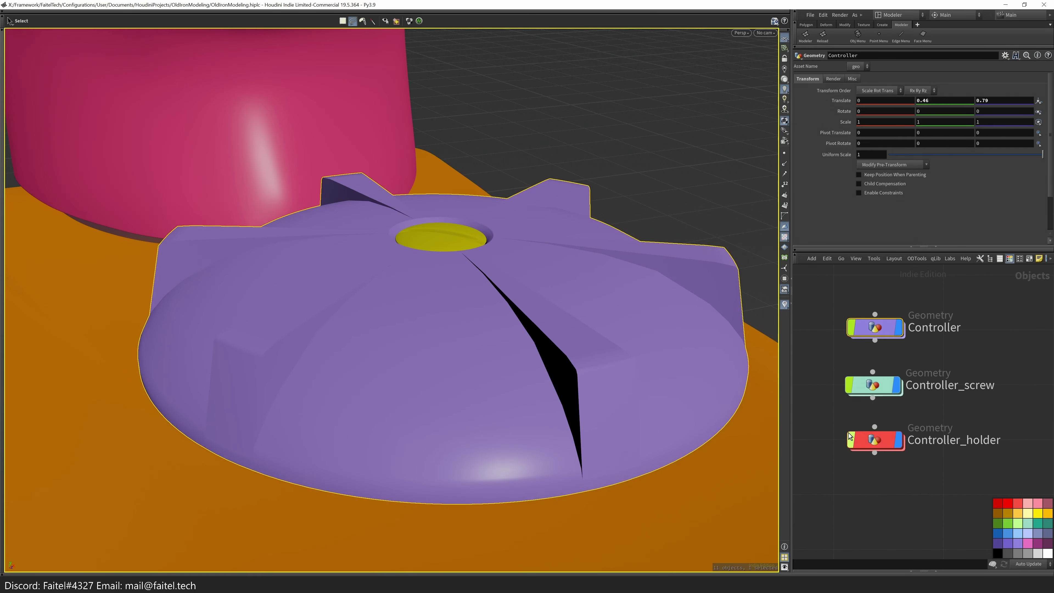
{"action": "double_click", "coordinate": [855, 436]}
{"action": "key", "text": "ctrl+v"}
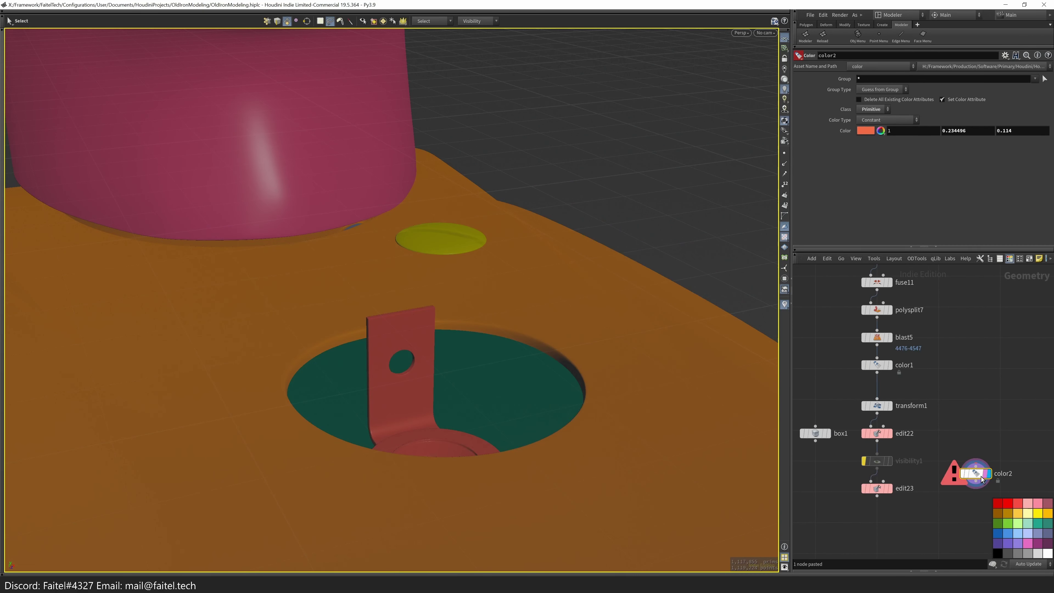
{"action": "key", "text": "ctrl+z"}
{"action": "key", "text": "u"}
{"action": "double_click", "coordinate": [517, 391]}
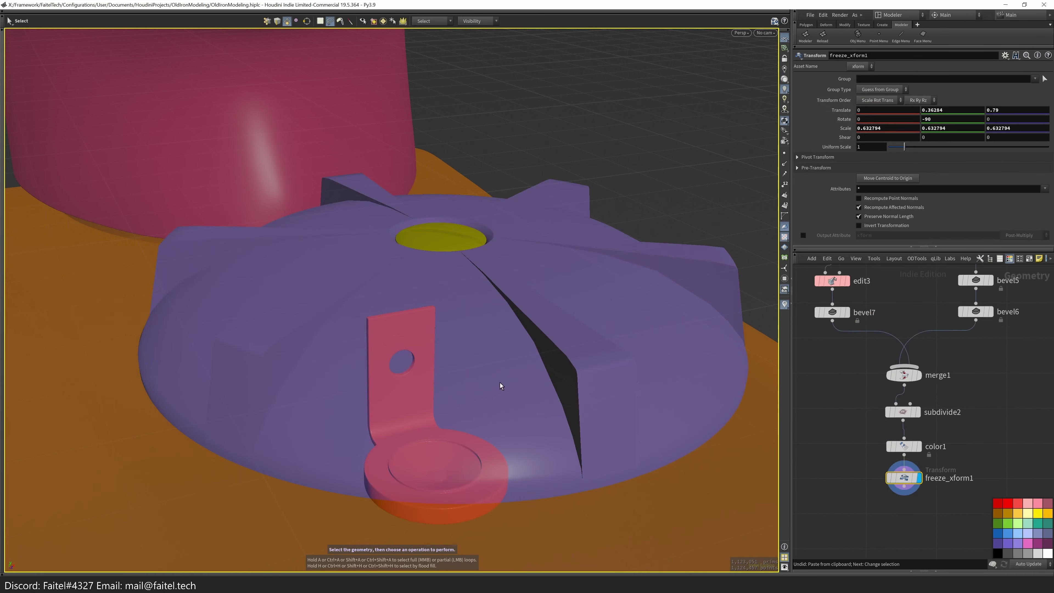
{"action": "key", "text": "u"}
{"action": "double_click", "coordinate": [874, 438]}
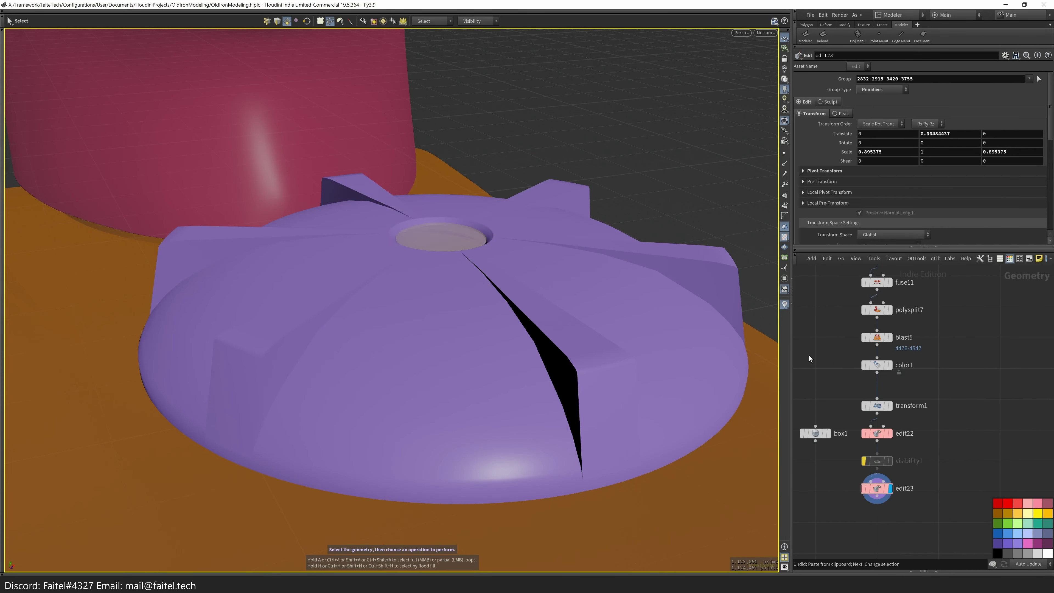
- Paste the copied bracket geometry into the knob network and frame the bracket stand in front view
{"action": "key", "text": "ctrl+v"}
{"action": "middle_click_drag", "start_coordinate": [866, 510], "coordinate": [888, 476]}
{"action": "key", "text": "ctrl+x"}
{"action": "left_click_drag", "start_coordinate": [714, 431], "coordinate": [624, 419], "text": "alt"}
{"action": "key", "text": "Escape"}
{"action": "right_click_drag", "start_coordinate": [623, 419], "coordinate": [416, 357]}
{"action": "key", "text": "space+3"}
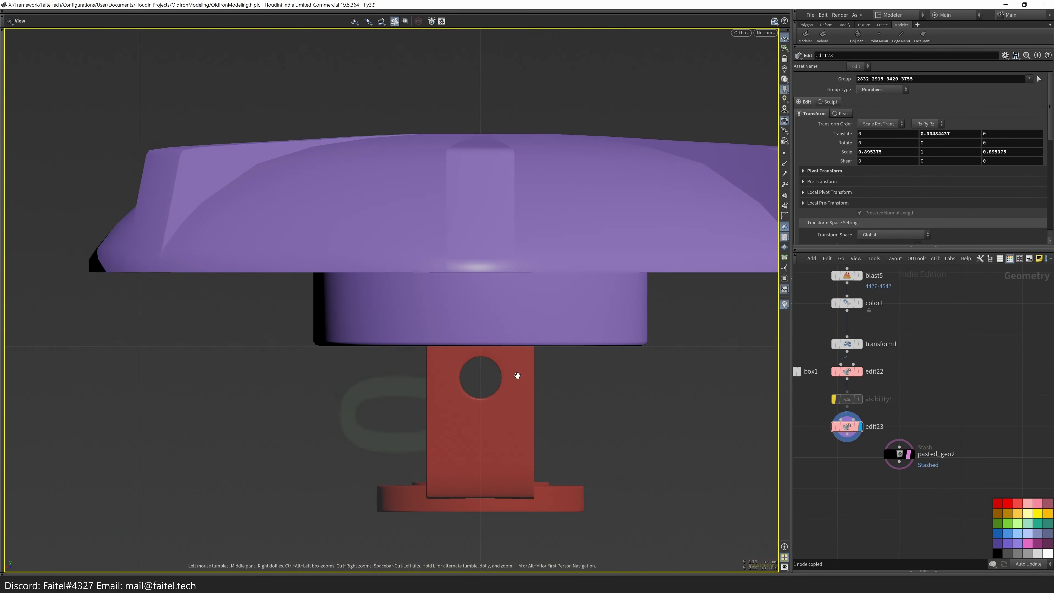
{"action": "scroll", "coordinate": [533, 328], "scroll_direction": "down", "scroll_amount": 3}
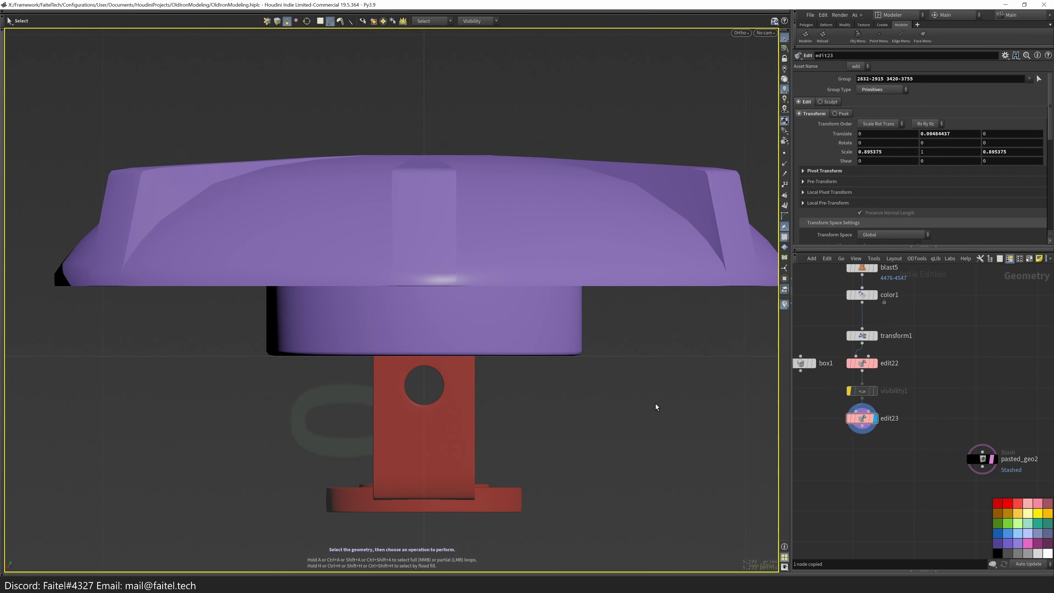
- Create a QBox cutter and raise it over the purple cylinder's base
{"action": "key", "text": "q"}
{"action": "left_click", "coordinate": [451, 285]}
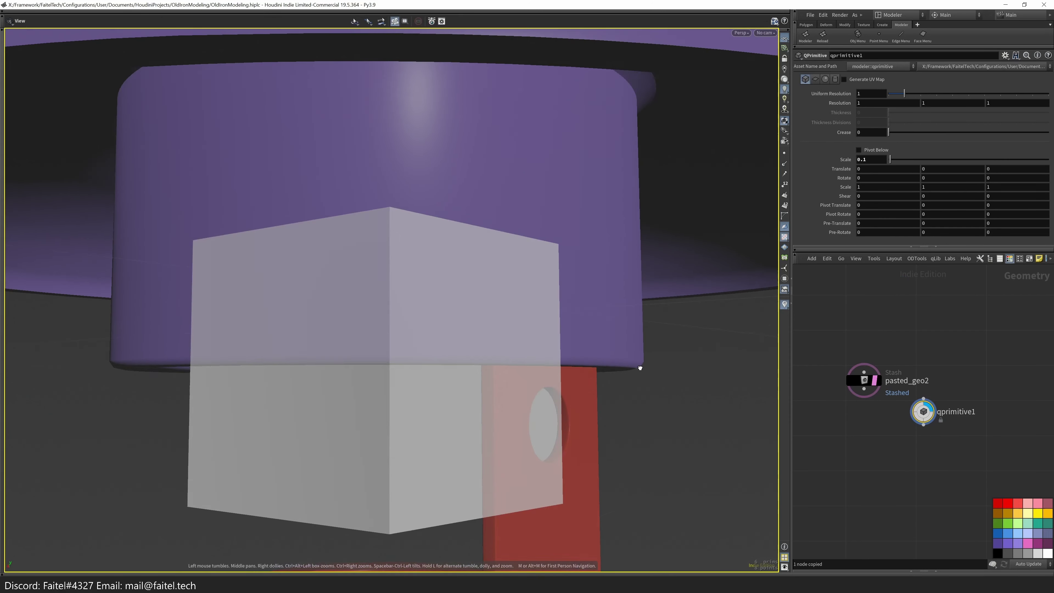
{"action": "right_click_drag", "start_coordinate": [313, 360], "coordinate": [431, 387]}
{"action": "left_click_drag", "start_coordinate": [432, 387], "coordinate": [379, 394]}
{"action": "key", "text": "space+3"}
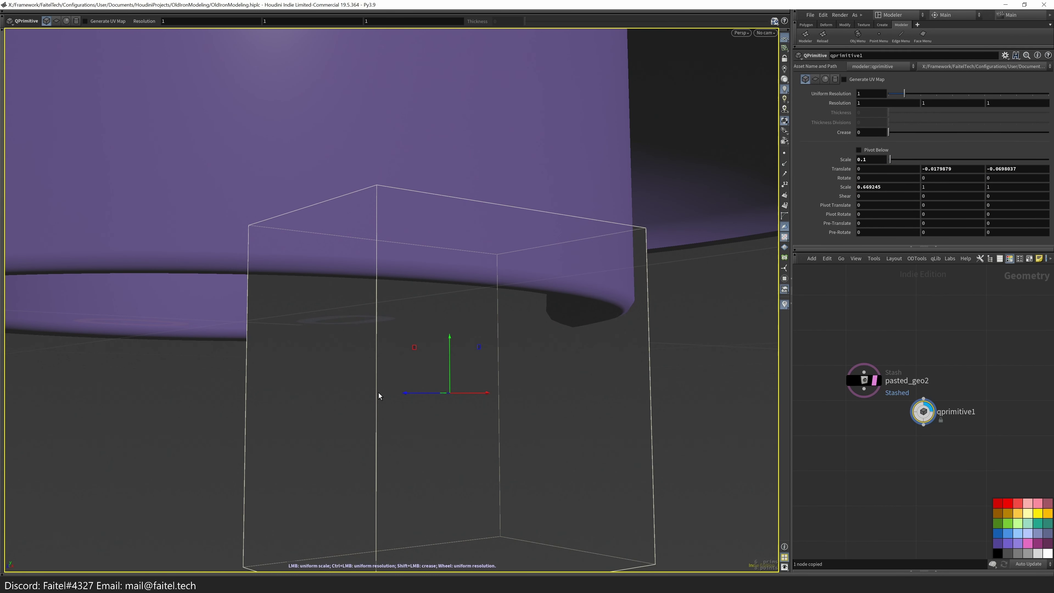
{"action": "key", "text": "space+3"}
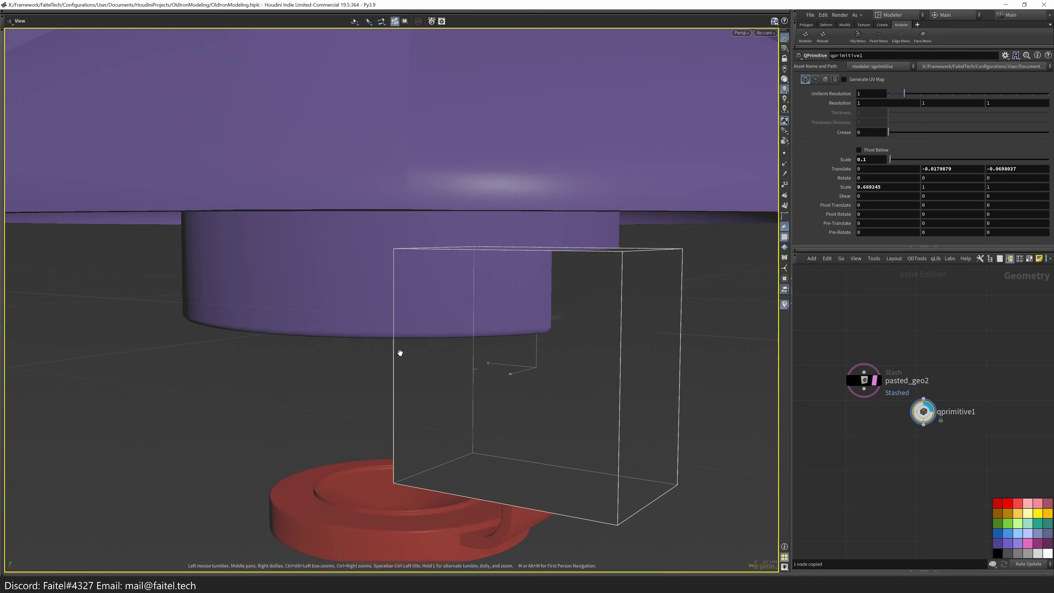
{"action": "key", "text": "space+1"}
{"action": "left_click_drag", "start_coordinate": [410, 287], "coordinate": [408, 272]}
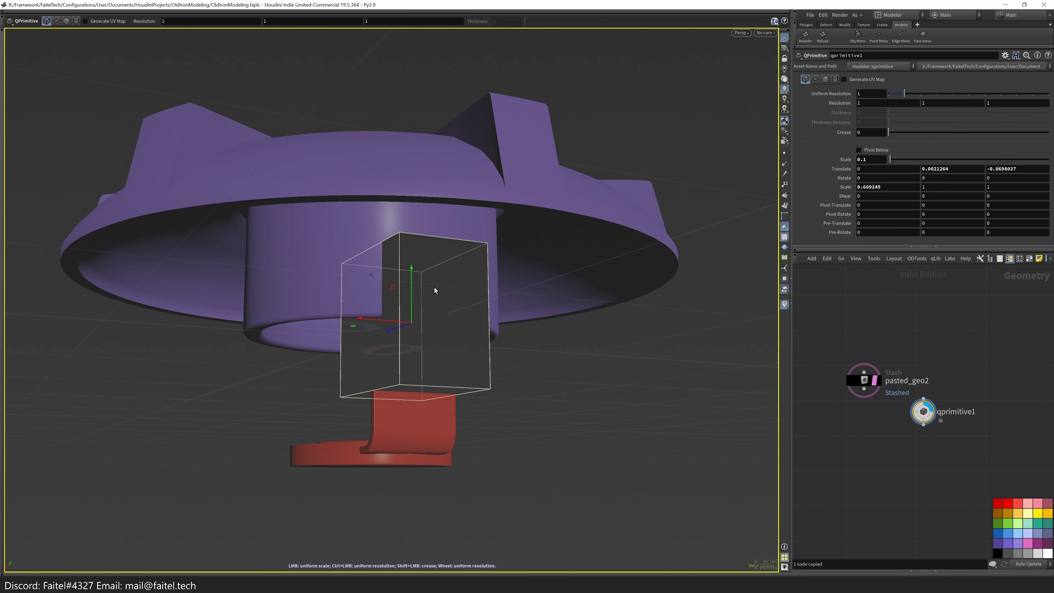
{"action": "key", "text": "space+3"}
{"action": "left_click_drag", "start_coordinate": [436, 287], "coordinate": [437, 272]}
{"action": "key", "text": "space+1"}
- Boolean-subtract the box from the cylinder and inspect the notch from below
{"action": "key", "text": "ctrl+b"}
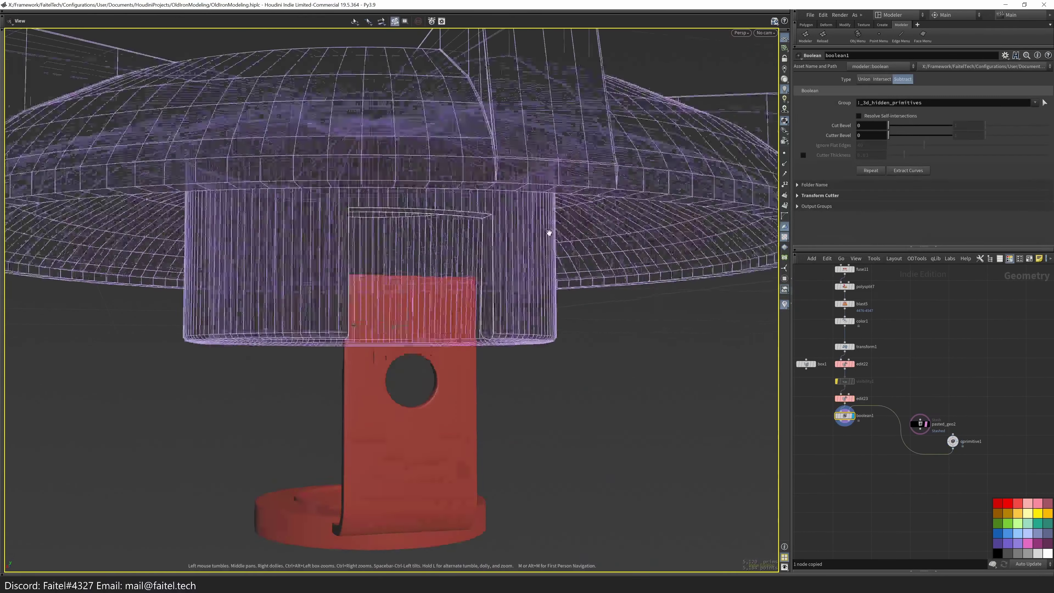
{"action": "mouse_move", "coordinate": [549, 232]}
{"action": "left_mouse_down"}
{"action": "mouse_move", "coordinate": [492, 323]}
{"action": "mouse_move", "coordinate": [618, 287]}
{"action": "mouse_move", "coordinate": [480, 299]}
{"action": "mouse_move", "coordinate": [412, 392]}
{"action": "left_mouse_up"}
{"action": "scroll", "coordinate": [412, 392], "scroll_direction": "up", "scroll_amount": 10}
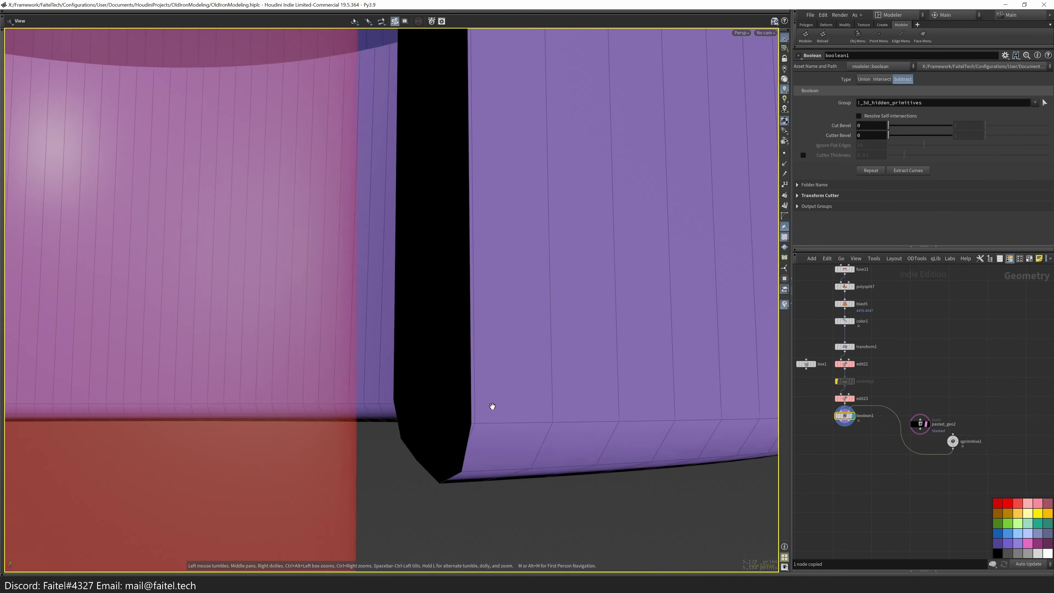
- Use PolyPen to remove a stray point and cut new edges around the notch opening
{"action": "key", "text": "p"}
{"action": "left_click_drag", "start_coordinate": [447, 429], "coordinate": [513, 410], "text": "alt"}
{"action": "left_click", "coordinate": [423, 415]}
{"action": "left_click", "coordinate": [431, 430], "text": "shift"}
{"action": "left_click_drag", "start_coordinate": [431, 430], "coordinate": [459, 483], "text": "alt"}
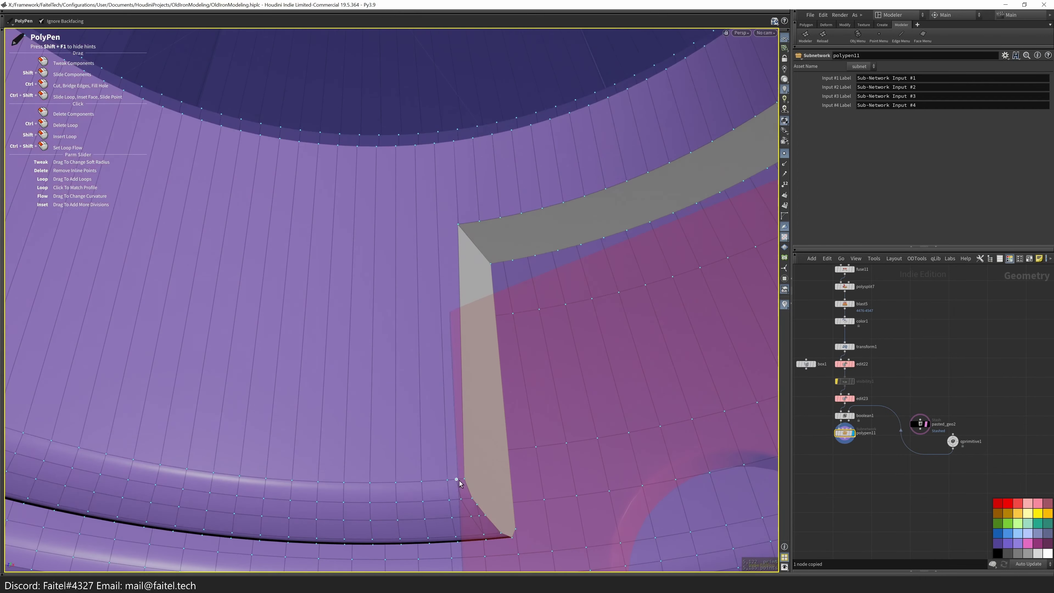
{"action": "left_click_drag", "start_coordinate": [456, 222], "coordinate": [291, 294], "text": "alt"}
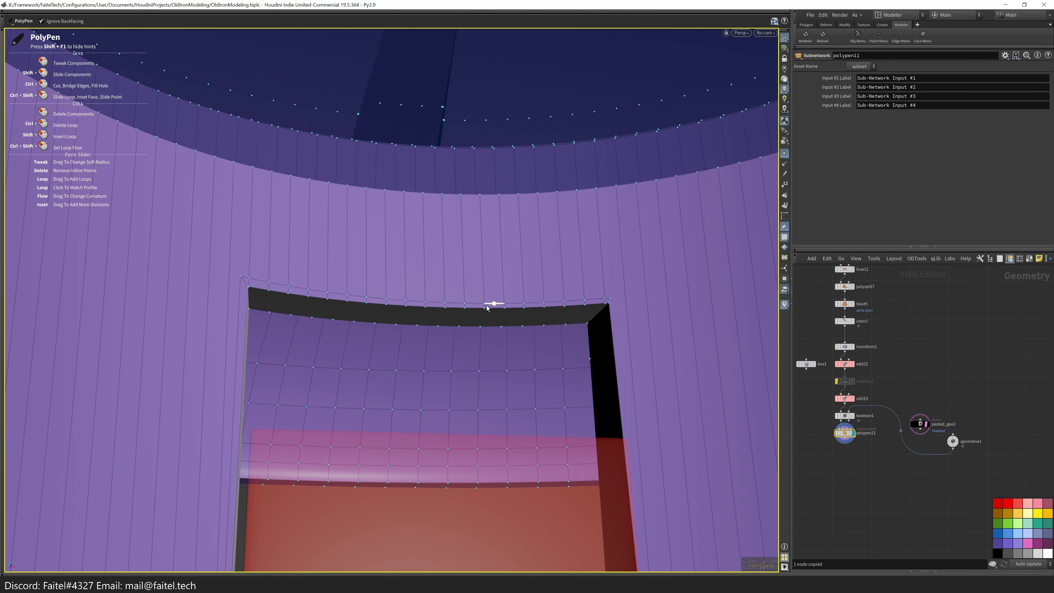
{"action": "scroll", "coordinate": [589, 310], "scroll_direction": "up", "scroll_amount": 3}
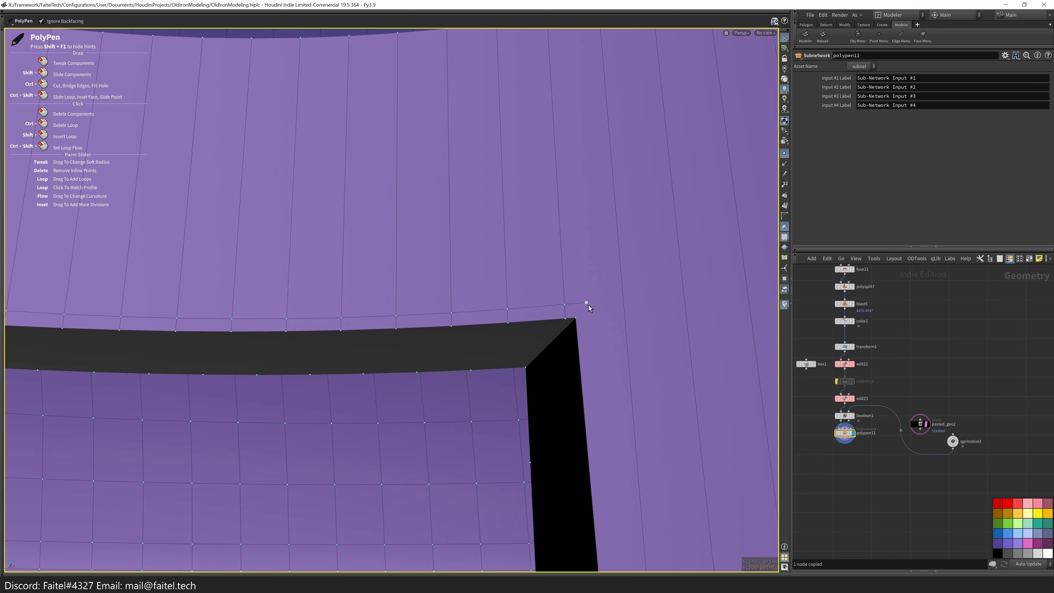
{"action": "scroll", "coordinate": [589, 305], "scroll_direction": "down", "scroll_amount": 3}
{"action": "left_click_drag", "start_coordinate": [520, 360], "coordinate": [193, 219], "text": "alt"}
- Insert an edge loop near the hole, then resume PolyPen edge cuts around it
{"action": "key", "text": "shift+l"}
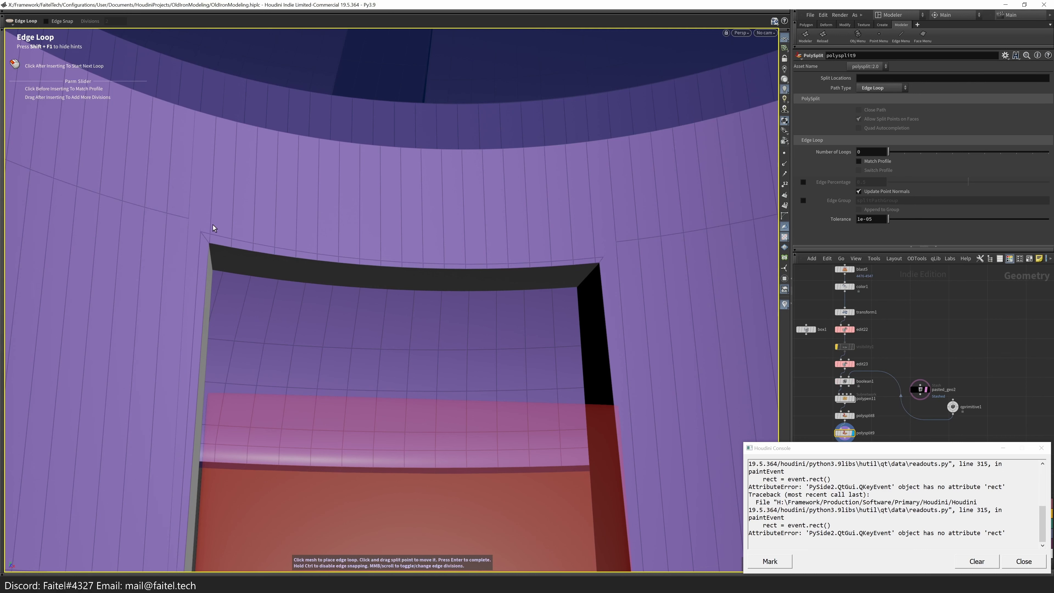
{"action": "key", "text": "p"}
{"action": "left_click_drag", "start_coordinate": [607, 249], "coordinate": [200, 285], "text": "alt"}
{"action": "left_click", "coordinate": [1021, 449]}
{"action": "left_click_drag", "start_coordinate": [415, 316], "coordinate": [131, 288], "text": "alt"}
{"action": "left_click_drag", "start_coordinate": [666, 336], "coordinate": [589, 145], "text": "alt"}
{"action": "scroll", "coordinate": [619, 463], "scroll_direction": "up", "scroll_amount": 5}
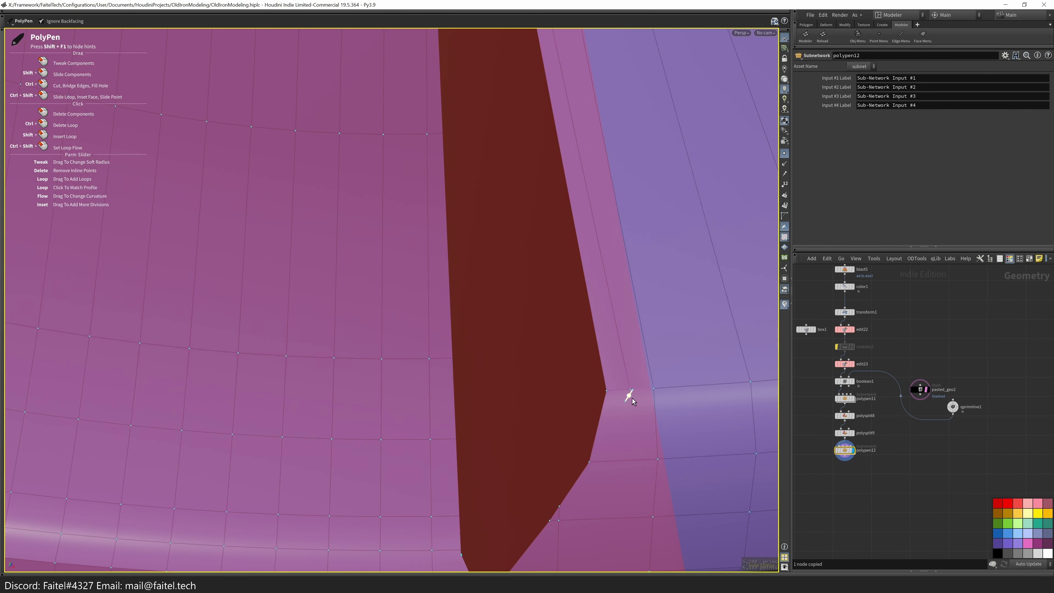
{"action": "left_click_drag", "start_coordinate": [605, 461], "coordinate": [617, 390], "text": "alt"}
{"action": "left_click", "coordinate": [542, 453]}
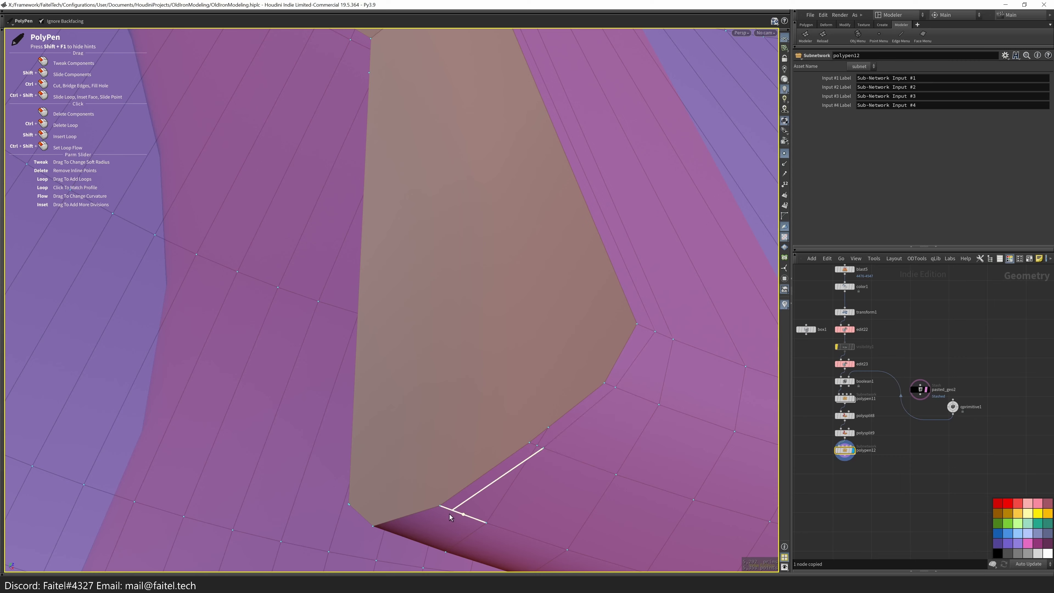
{"action": "key", "text": "Escape"}
{"action": "left_click_drag", "start_coordinate": [451, 510], "coordinate": [430, 466], "text": "alt"}
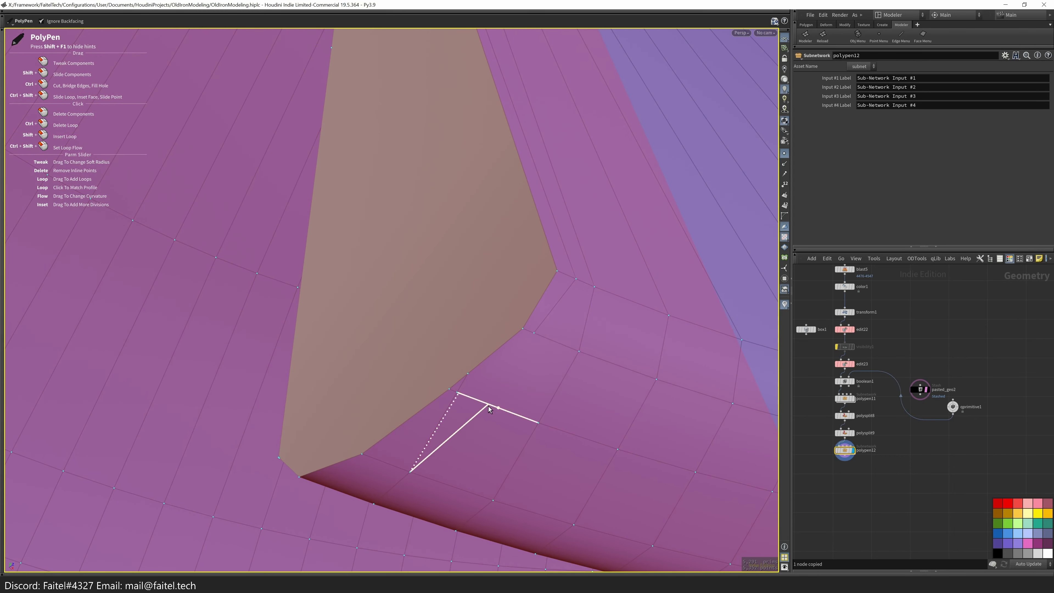
{"action": "left_click_drag", "start_coordinate": [537, 369], "coordinate": [524, 343]}
{"action": "left_click_drag", "start_coordinate": [454, 400], "coordinate": [377, 319]}
- Add an edge loop across the notch wall following the opening's corners
{"action": "key", "text": "s"}
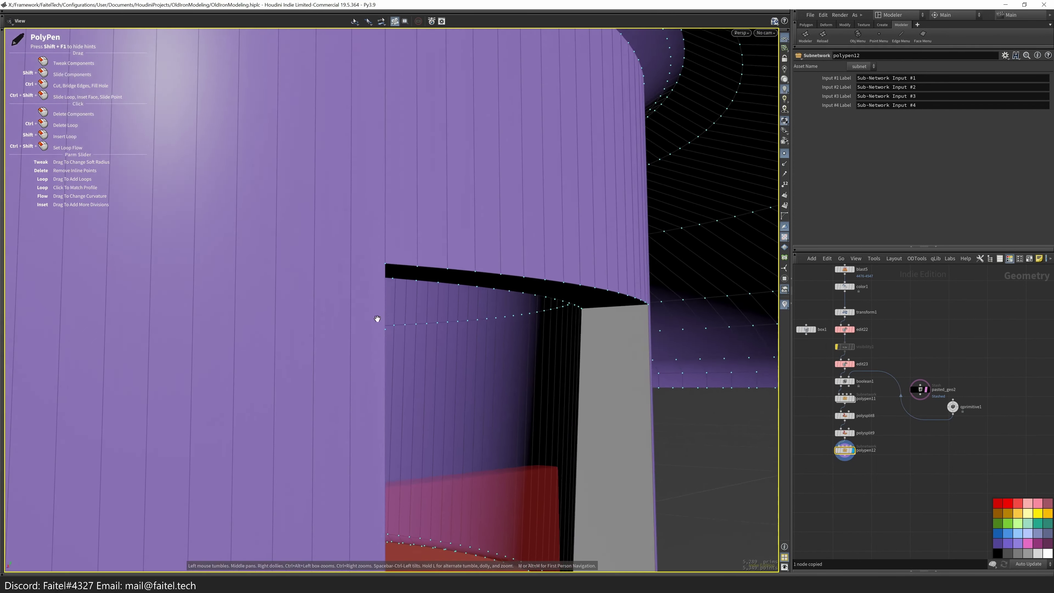
{"action": "left_click", "coordinate": [348, 263], "text": "shift"}
{"action": "left_click_drag", "start_coordinate": [348, 263], "coordinate": [244, 303]}
{"action": "key", "text": "alt+l"}
{"action": "key", "text": "alt+p"}
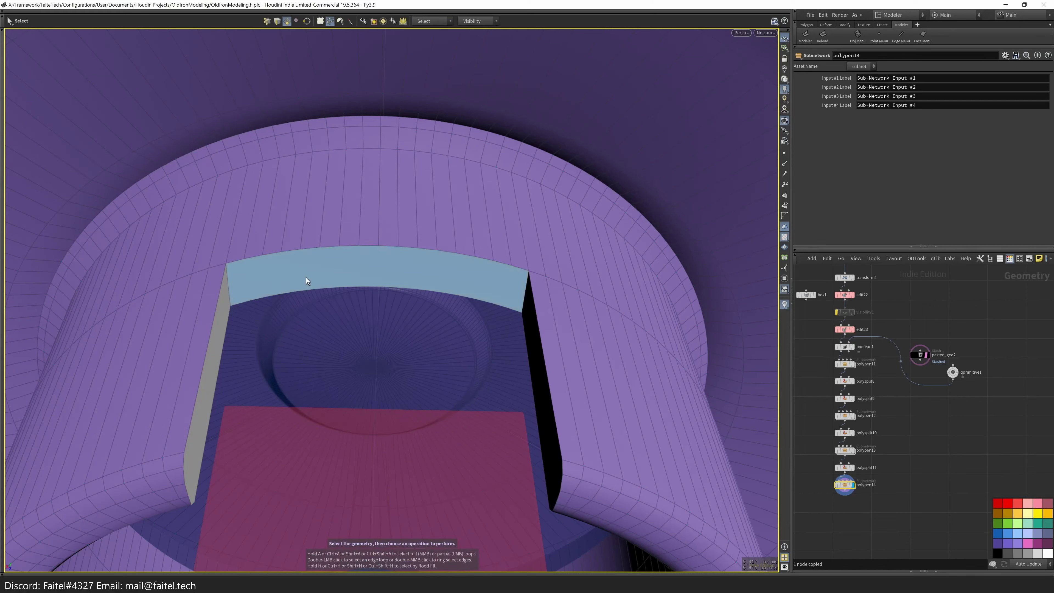
- Delete the band face above the opening, trying and reverting a polygon fill
{"action": "left_click", "coordinate": [306, 278]}
{"action": "key", "text": "Delete"}
{"action": "double_click", "coordinate": [449, 254]}
{"action": "key", "text": "alt+f"}
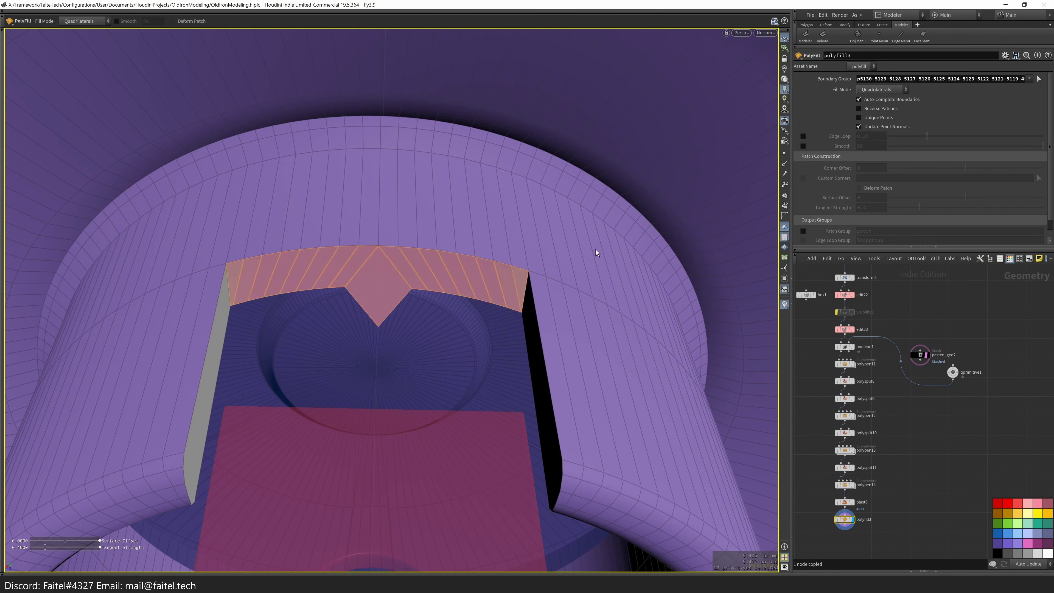
{"action": "left_click_drag", "start_coordinate": [438, 266], "coordinate": [456, 243]}
{"action": "key", "text": "s"}
{"action": "left_click_drag", "start_coordinate": [577, 232], "coordinate": [593, 270]}
{"action": "left_click_drag", "start_coordinate": [396, 209], "coordinate": [499, 240]}
- Bridge the arch's edge loop with Bridge Connected Edges and select the upper arch loop
{"action": "left_click", "coordinate": [500, 240]}
{"action": "key", "text": "Tab"}
{"action": "left_click", "coordinate": [490, 205]}
{"action": "key", "text": "3"}
{"action": "left_click", "coordinate": [583, 241]}
{"action": "left_click_drag", "start_coordinate": [636, 276], "coordinate": [305, 265], "text": "alt"}
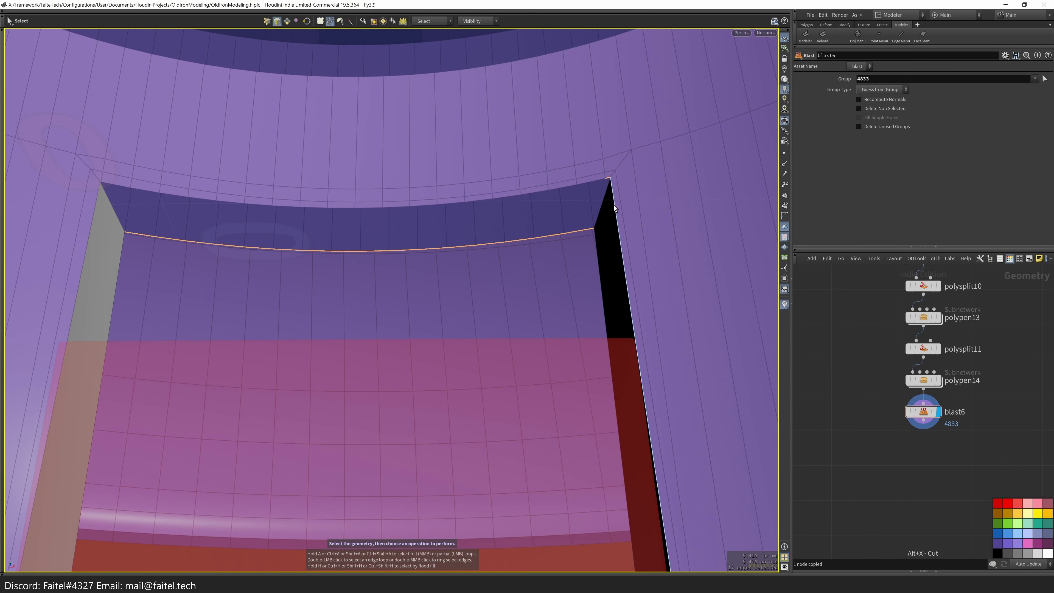
{"action": "double_click", "coordinate": [593, 183], "text": "shift"}
- Adjust the arch's points and mirror the fix to the other side
{"action": "key", "text": "p"}
{"action": "scroll", "coordinate": [126, 194], "scroll_direction": "down", "scroll_amount": 3}
{"action": "scroll", "coordinate": [484, 228], "scroll_direction": "up", "scroll_amount": 6}
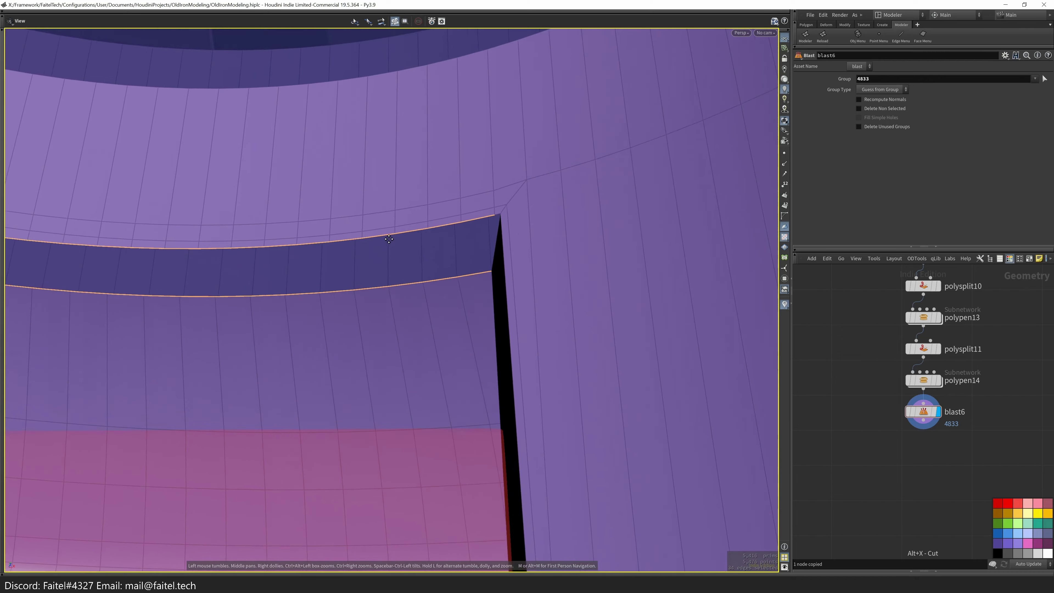
{"action": "scroll", "coordinate": [489, 237], "scroll_direction": "up", "scroll_amount": 5}
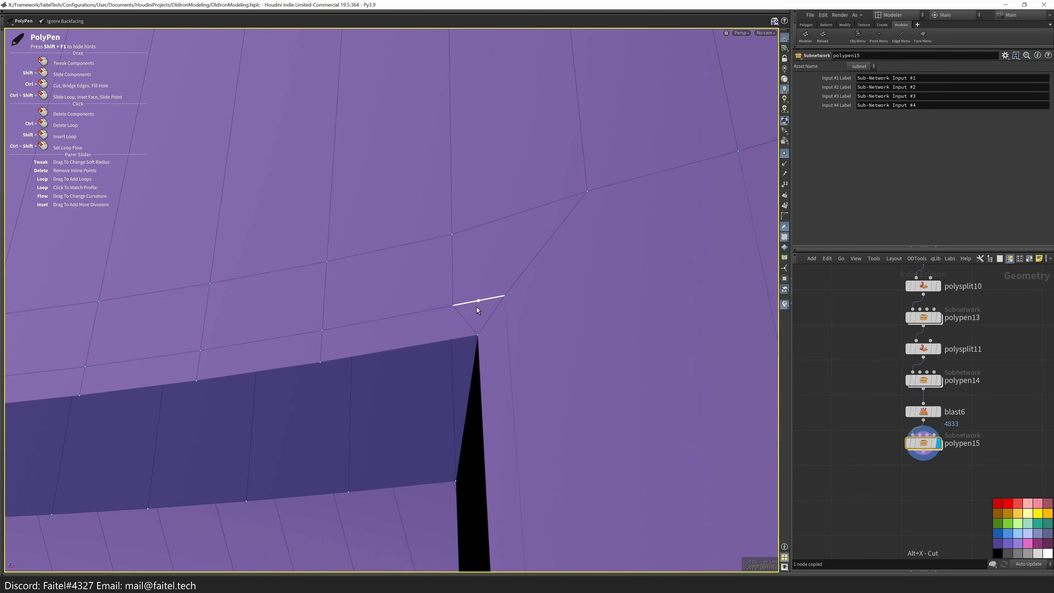
{"action": "scroll", "coordinate": [479, 299], "scroll_direction": "down", "scroll_amount": 3}
{"action": "left_click_drag", "start_coordinate": [442, 282], "coordinate": [490, 393], "text": "alt"}
{"action": "scroll", "coordinate": [477, 306], "scroll_direction": "down", "scroll_amount": 3}
{"action": "key", "text": "Tab"}
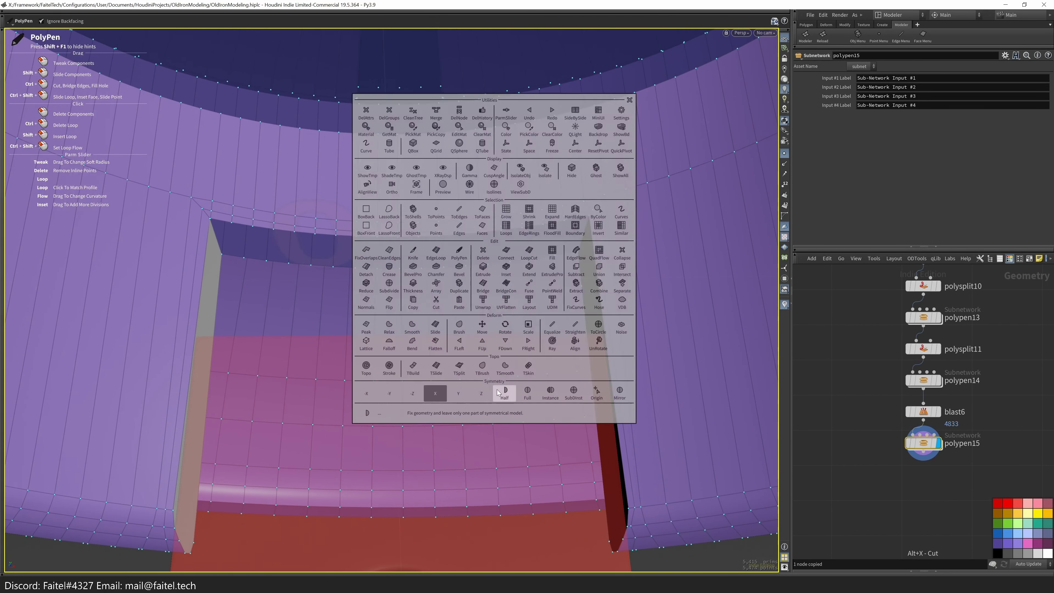
{"action": "left_click", "coordinate": [620, 393]}
{"action": "scroll", "coordinate": [494, 229], "scroll_direction": "up", "scroll_amount": 3}
{"action": "left_click_drag", "start_coordinate": [495, 229], "coordinate": [416, 271], "text": "alt"}
- Select a short edge run around the arch and refine it with PolyPen point edits
{"action": "key", "text": "s"}
{"action": "double_click", "coordinate": [445, 249]}
{"action": "left_click", "coordinate": [243, 237]}
{"action": "left_click_drag", "start_coordinate": [428, 227], "coordinate": [203, 317], "text": "alt"}
{"action": "key", "text": "p"}
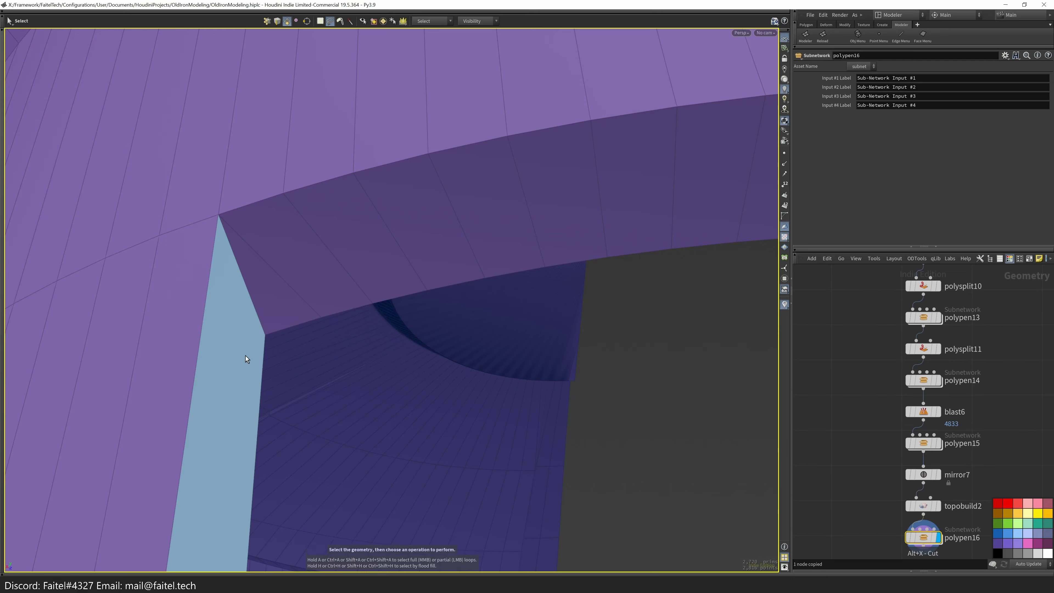
{"action": "left_click_drag", "start_coordinate": [247, 374], "coordinate": [308, 212], "text": "alt"}
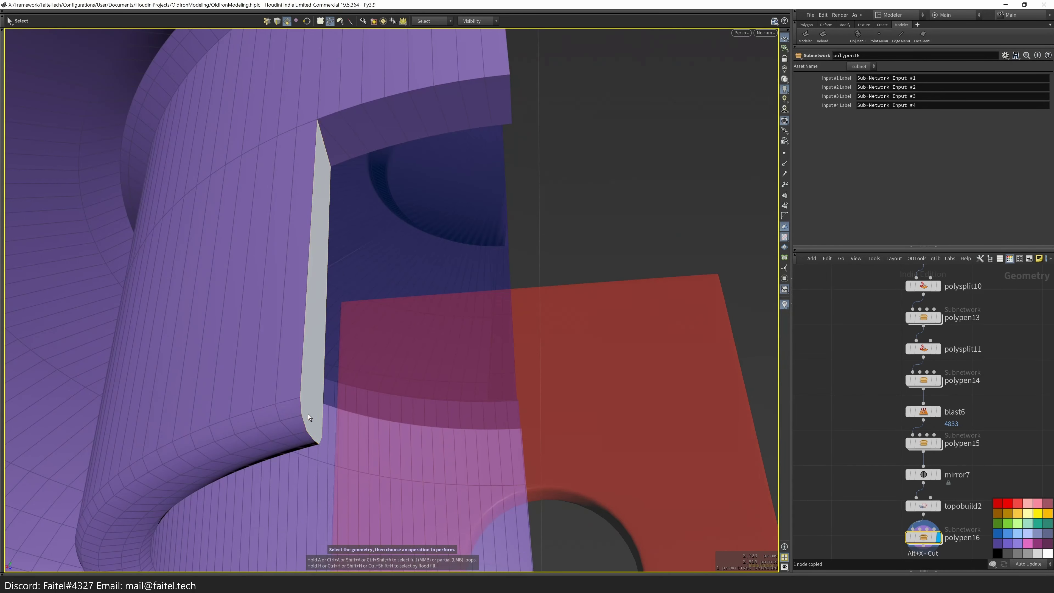
{"action": "left_click_drag", "start_coordinate": [308, 429], "coordinate": [352, 214], "text": "alt"}
{"action": "key", "text": "ctrl+r"}
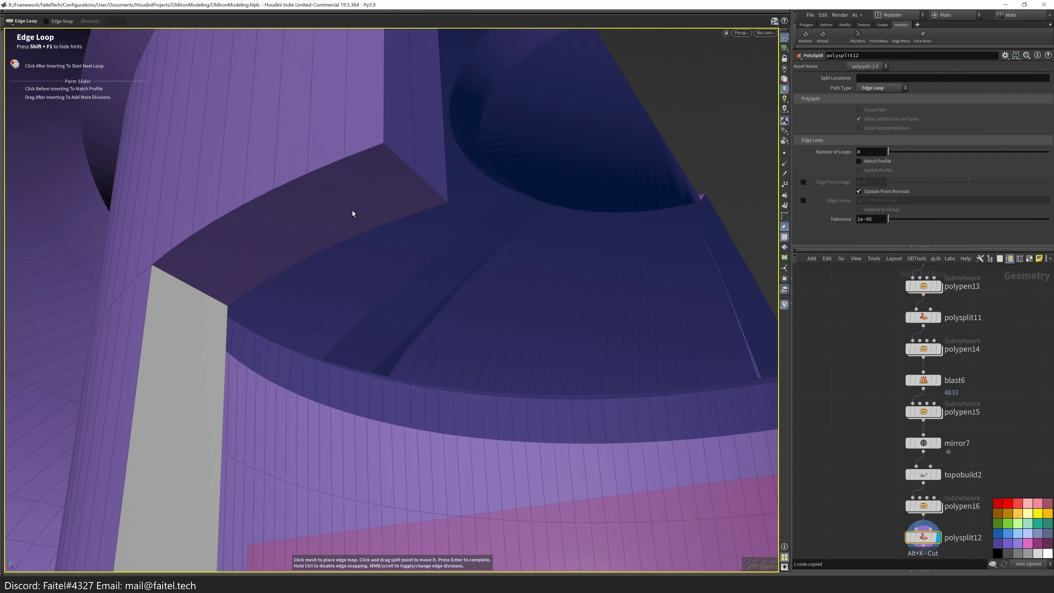
- Place an edge loop on the purple arch and inspect the new loops around the grey pillar
{"action": "left_click", "coordinate": [404, 167]}
{"action": "left_click_drag", "start_coordinate": [404, 167], "coordinate": [328, 306], "text": "alt"}
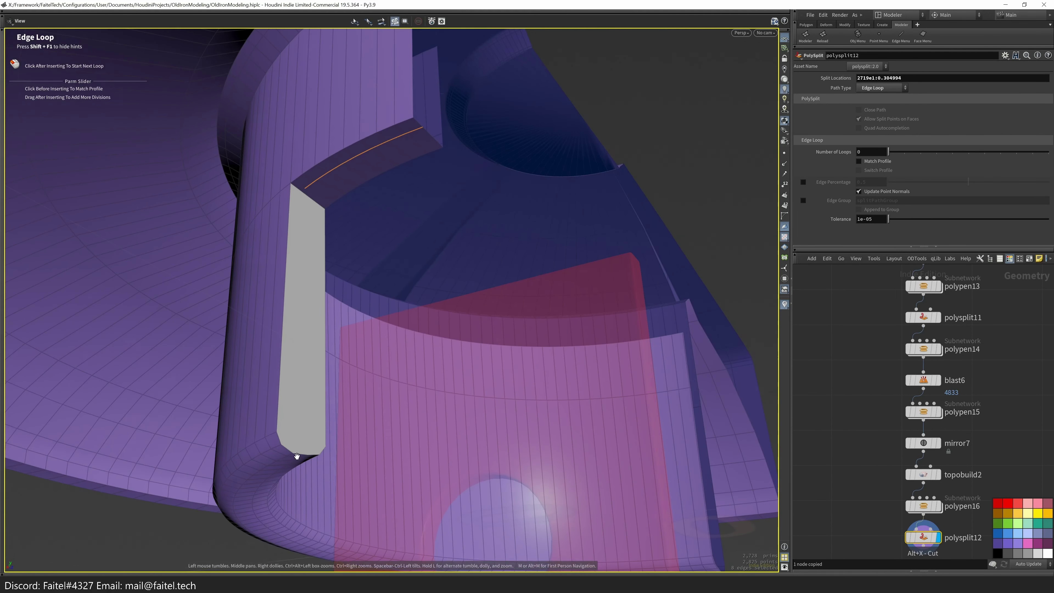
{"action": "left_click_drag", "start_coordinate": [297, 456], "coordinate": [285, 458], "text": "alt"}
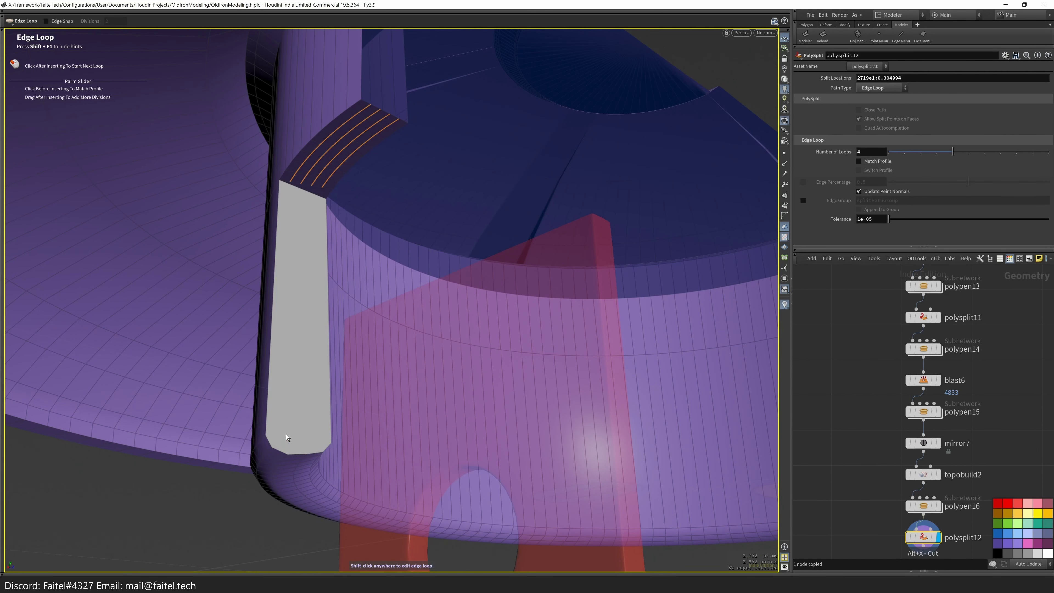
{"action": "key", "text": "p"}
{"action": "left_click_drag", "start_coordinate": [280, 447], "coordinate": [303, 157], "text": "alt"}
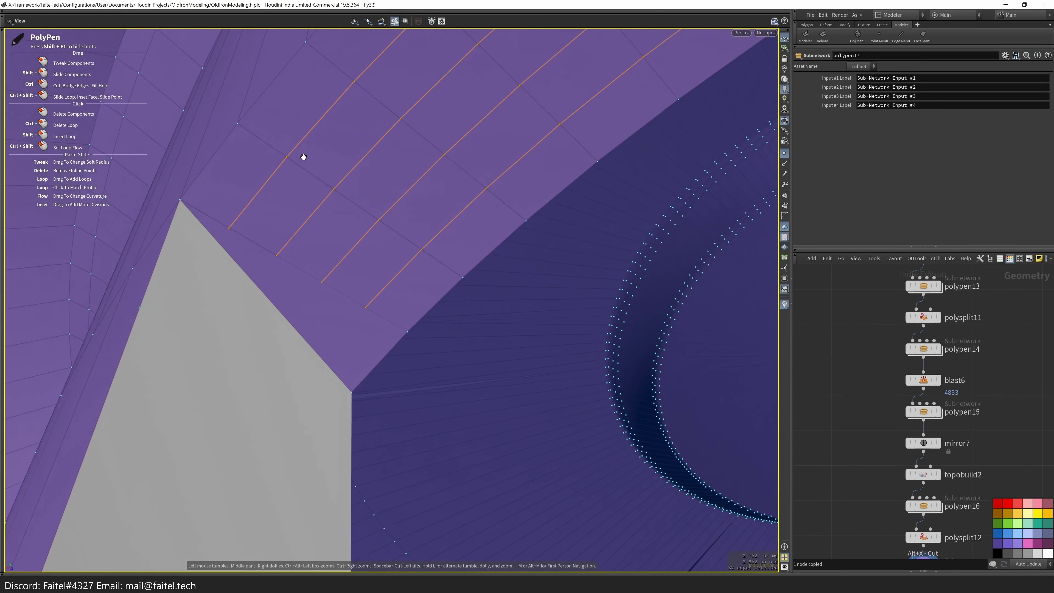
{"action": "left_click_drag", "start_coordinate": [298, 335], "coordinate": [361, 463], "text": "alt"}
{"action": "key", "text": "p"}
{"action": "left_click_drag", "start_coordinate": [394, 173], "coordinate": [421, 356], "text": "alt"}
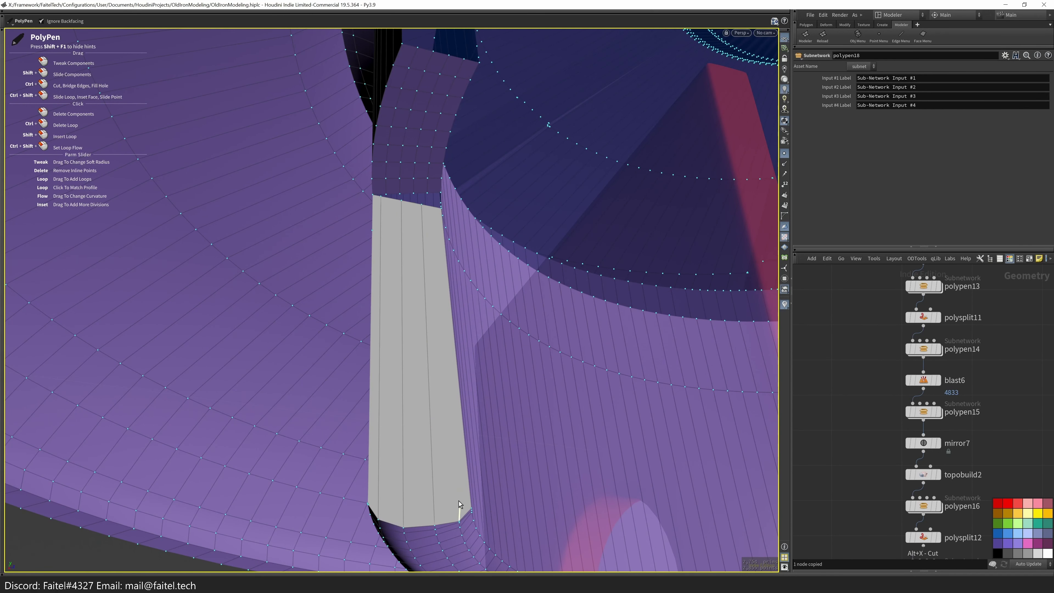
{"action": "left_click_drag", "start_coordinate": [475, 481], "coordinate": [279, 308], "text": "alt"}
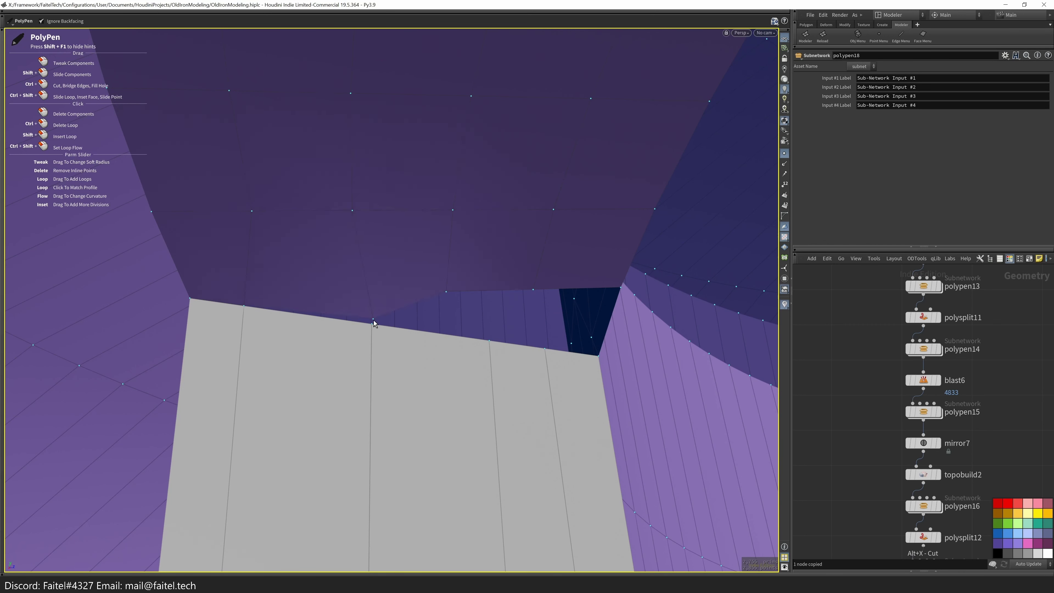
{"action": "left_click_drag", "start_coordinate": [503, 344], "coordinate": [256, 324], "text": "alt"}
{"action": "left_click_drag", "start_coordinate": [312, 374], "coordinate": [196, 301], "text": "alt"}
{"action": "left_click_drag", "start_coordinate": [280, 371], "coordinate": [526, 350], "text": "alt"}
- Mirror the geometry into a full ring
{"action": "key", "text": "shift+m"}
{"action": "key", "text": "ctrl+z"}
{"action": "left_click_drag", "start_coordinate": [639, 329], "coordinate": [653, 300], "text": "alt"}
{"action": "key", "text": "q"}
{"action": "left_click", "coordinate": [565, 361]}
{"action": "left_click_drag", "start_coordinate": [566, 361], "coordinate": [461, 442], "text": "alt"}
- Delete the faces from the spoke along the rim to open a notch in the wall
{"action": "left_click", "coordinate": [464, 445]}
{"action": "scroll", "coordinate": [486, 468], "scroll_direction": "up", "scroll_amount": 2}
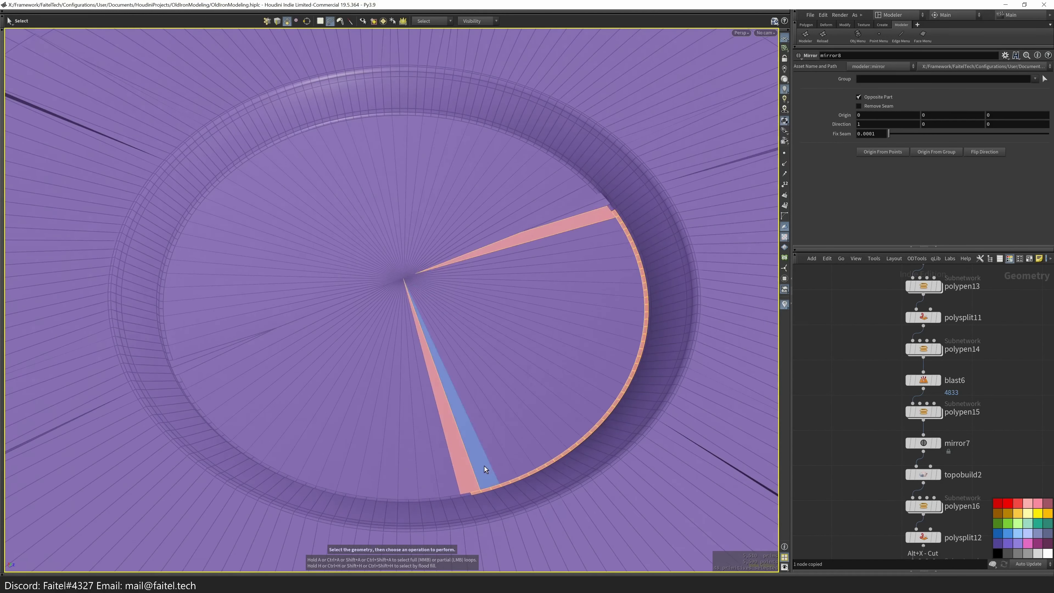
{"action": "key", "text": "q"}
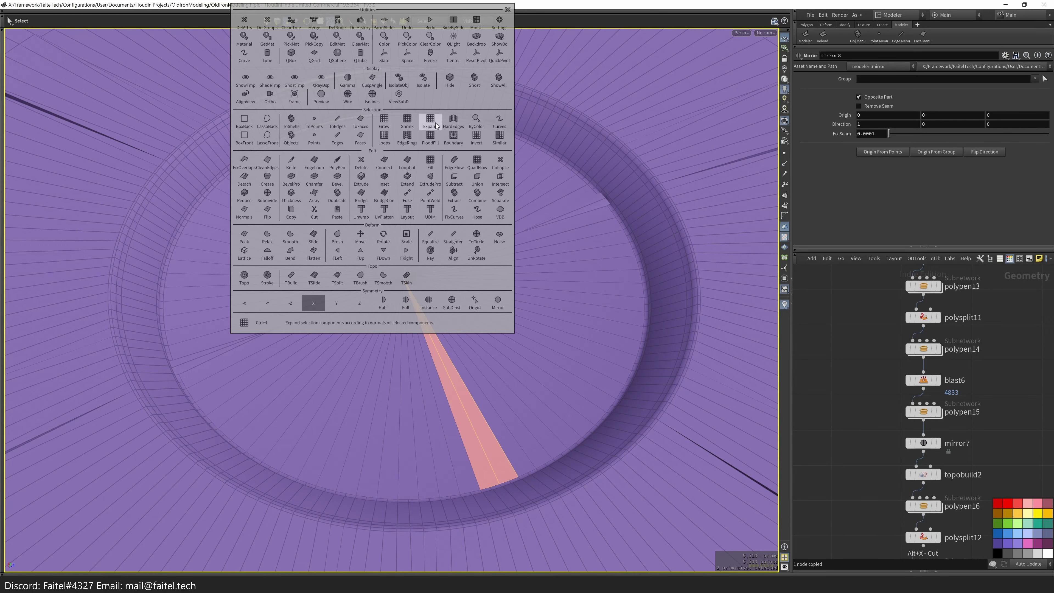
{"action": "key", "text": "Delete"}
{"action": "left_click_drag", "start_coordinate": [464, 361], "coordinate": [602, 179], "text": "alt"}
{"action": "scroll", "coordinate": [516, 292], "scroll_direction": "up", "scroll_amount": 5}
{"action": "left_click_drag", "start_coordinate": [516, 292], "coordinate": [404, 320], "text": "alt"}
{"action": "key", "text": "s"}
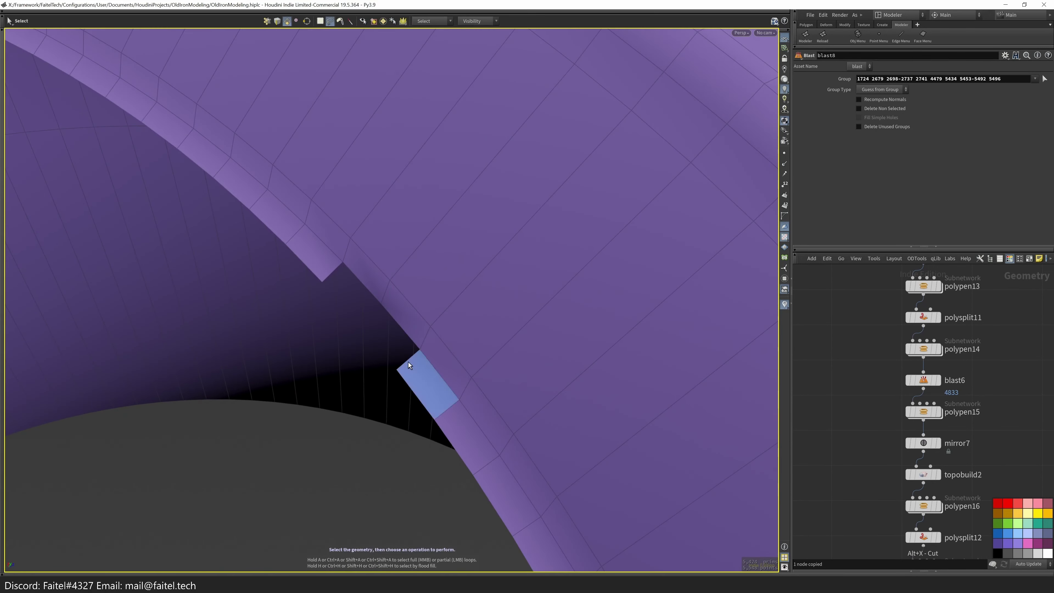
{"action": "left_click_drag", "start_coordinate": [463, 352], "coordinate": [340, 328]}
{"action": "key", "text": "s"}
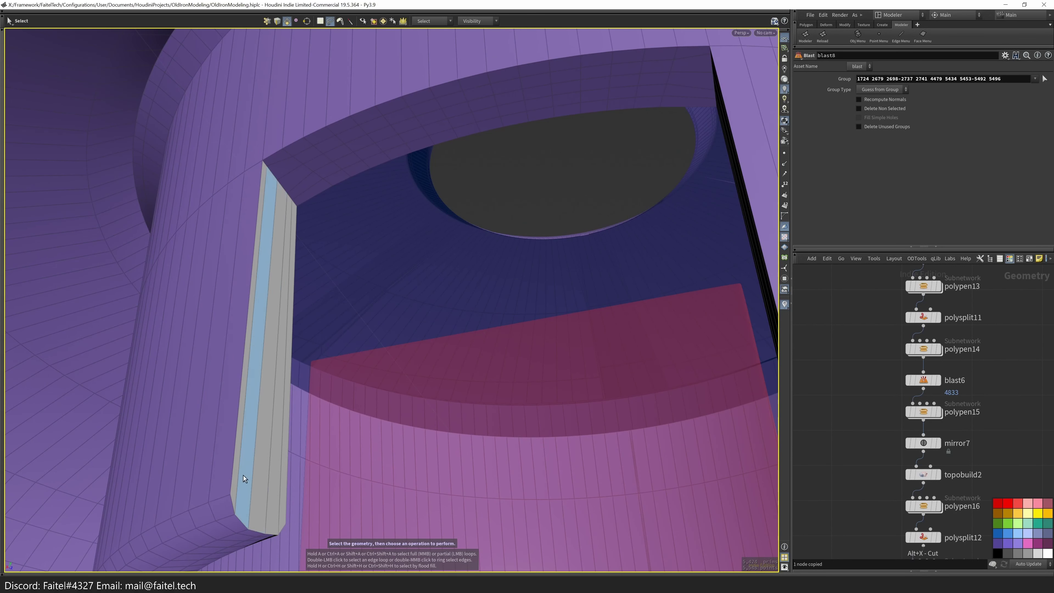
- Bevel the rim's top and middle face loops into a thin strip and preview it subdivided
{"action": "double_click", "coordinate": [305, 140], "text": "shift"}
{"action": "double_click", "coordinate": [425, 125], "text": "shift"}
{"action": "key", "text": "ctrl+b"}
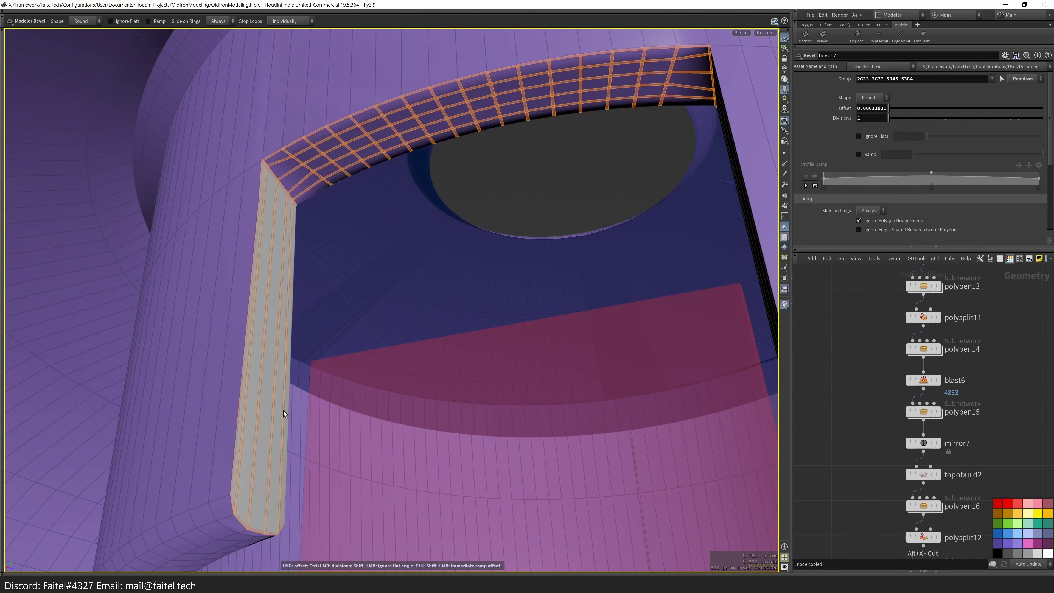
{"action": "left_click_drag", "start_coordinate": [314, 407], "coordinate": [312, 461]}
{"action": "key", "text": "Tab"}
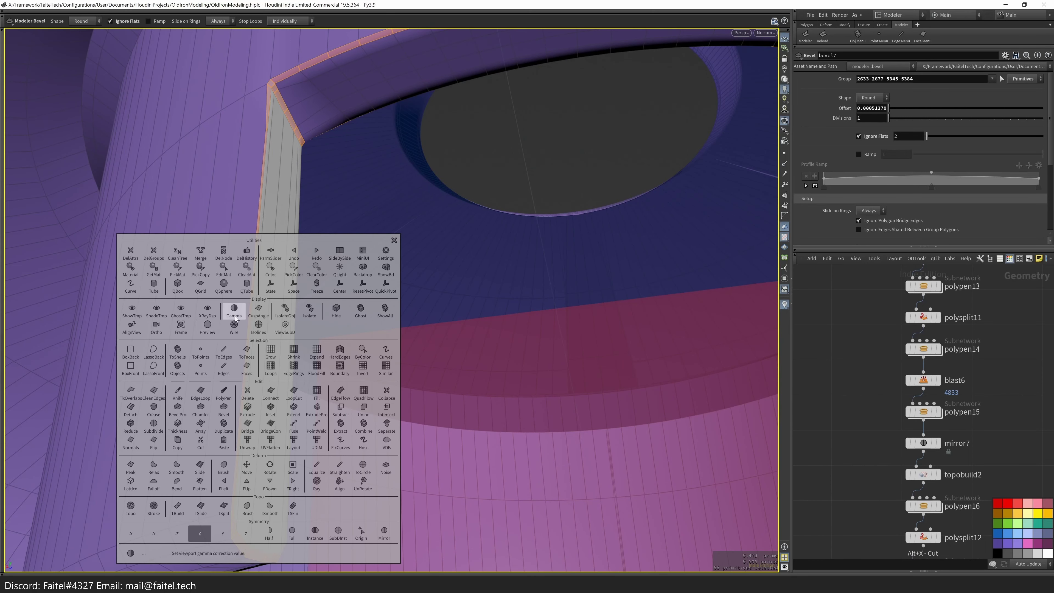
{"action": "left_click", "coordinate": [238, 328]}
{"action": "key", "text": "Escape"}
{"action": "key", "text": "Tab"}
{"action": "left_click", "coordinate": [357, 320]}
{"action": "left_click_drag", "start_coordinate": [357, 320], "coordinate": [295, 337], "text": "alt"}
{"action": "key", "text": "Escape"}
- Insert an edge loop across the outer wall near the grey strip
{"action": "key", "text": "p"}
{"action": "left_click_drag", "start_coordinate": [370, 431], "coordinate": [398, 485], "text": "alt"}
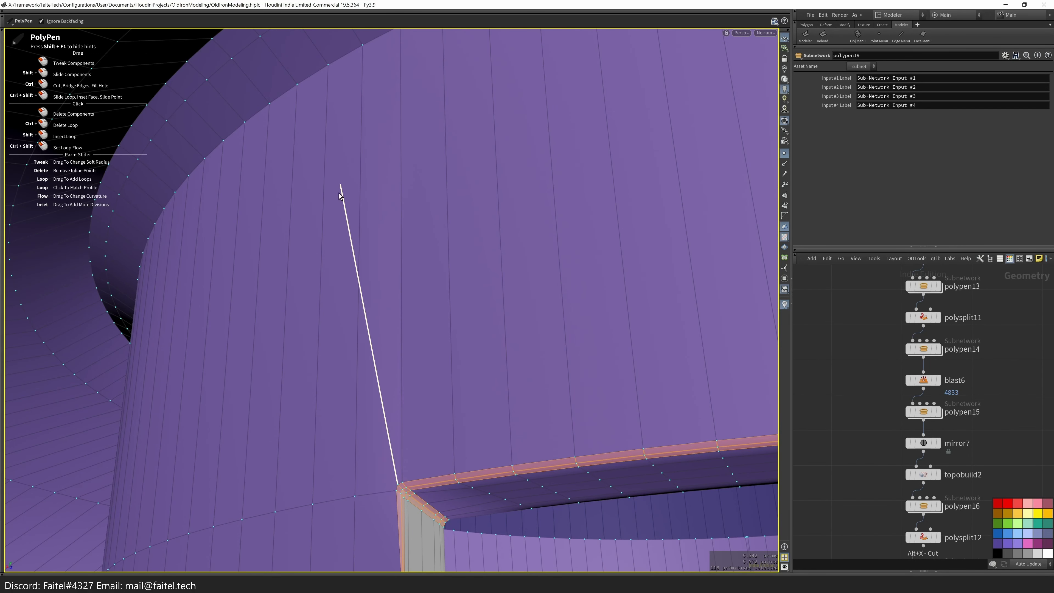
{"action": "key", "text": "l"}
{"action": "left_click", "coordinate": [402, 279]}
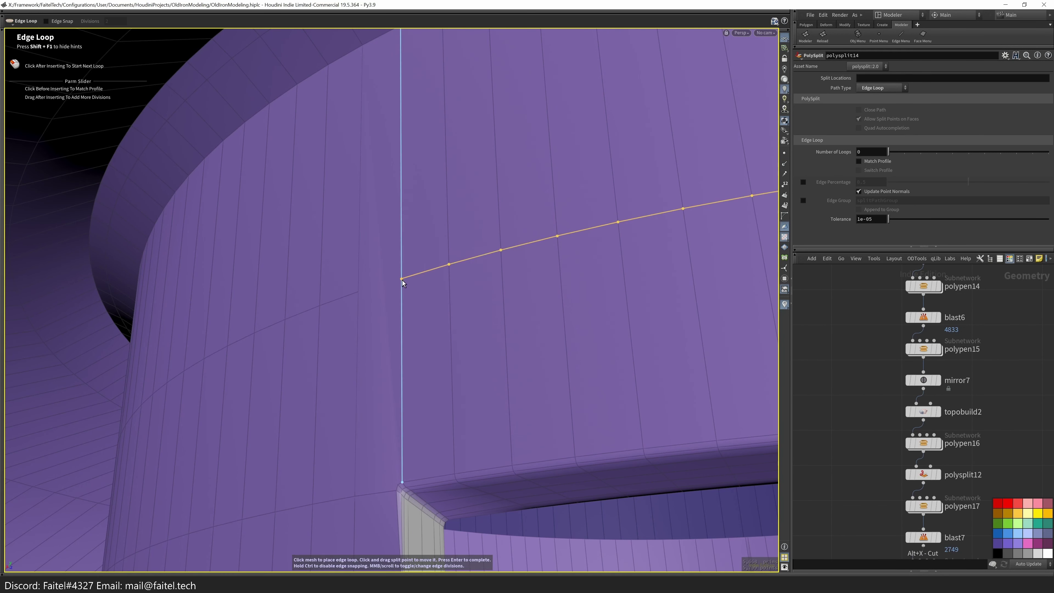
{"action": "left_click_drag", "start_coordinate": [410, 279], "coordinate": [335, 442], "text": "alt"}
{"action": "right_click_drag", "start_coordinate": [336, 441], "coordinate": [389, 423], "text": "alt"}
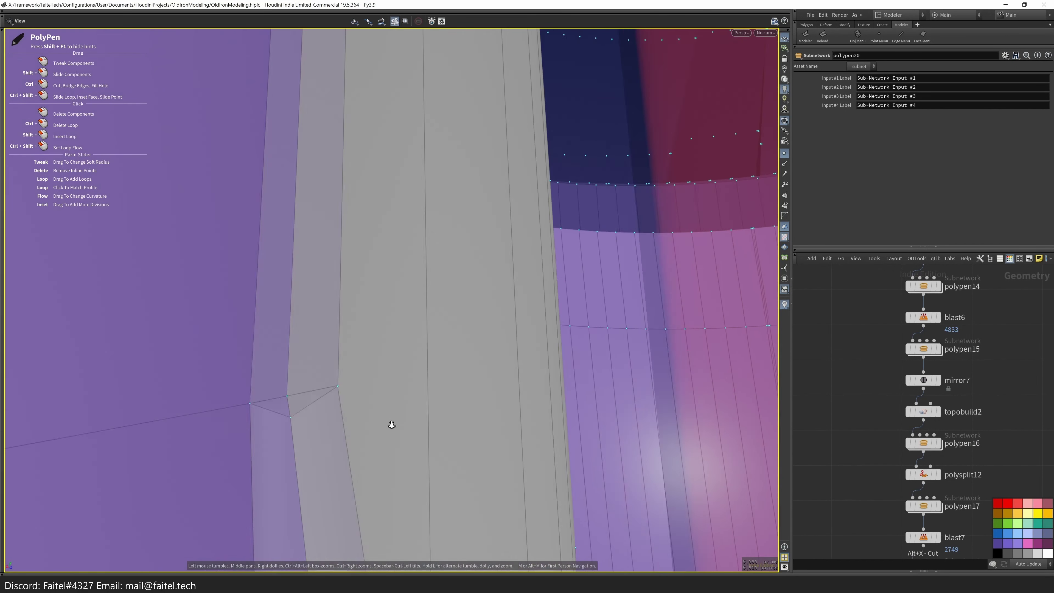
- Weld point 2559 onto point 2535 and preview the smoothed corner
{"action": "key", "text": "Tab"}
{"action": "left_click", "coordinate": [360, 431]}
{"action": "left_click_drag", "start_coordinate": [363, 427], "coordinate": [428, 371]}
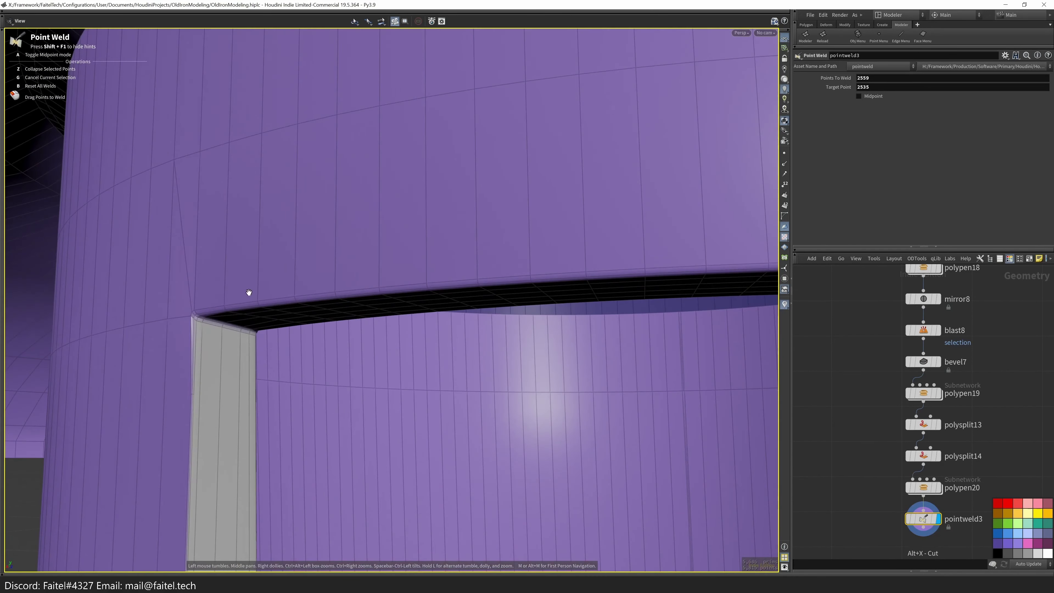
{"action": "key", "text": "Tab"}
{"action": "left_click_drag", "start_coordinate": [250, 293], "coordinate": [306, 335], "text": "alt"}
{"action": "left_click", "coordinate": [302, 195]}
{"action": "scroll", "coordinate": [377, 334], "scroll_direction": "up", "scroll_amount": 5}
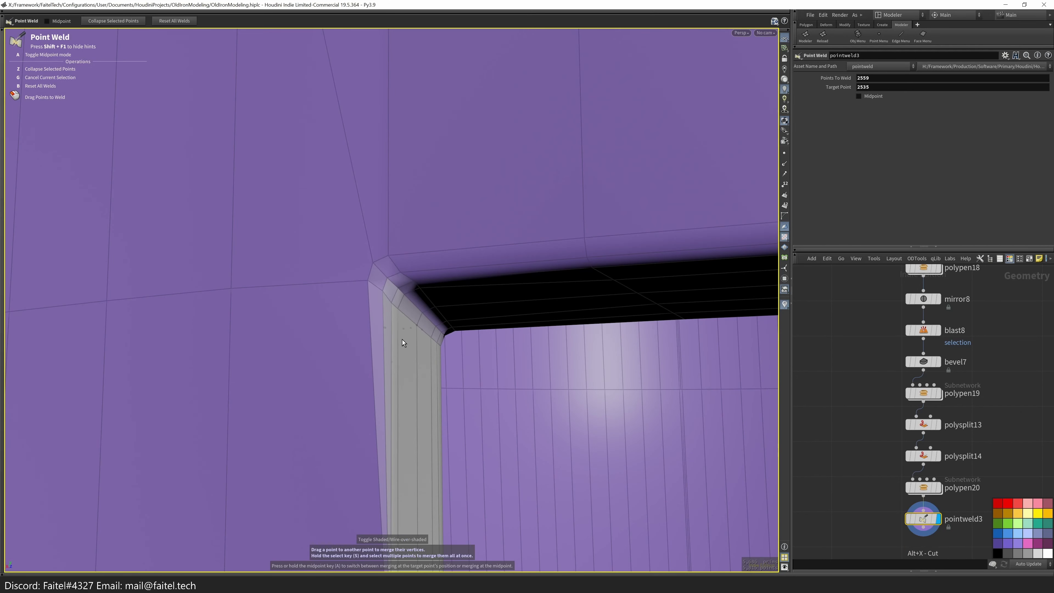
{"action": "left_click_drag", "start_coordinate": [403, 340], "coordinate": [416, 434], "text": "alt"}
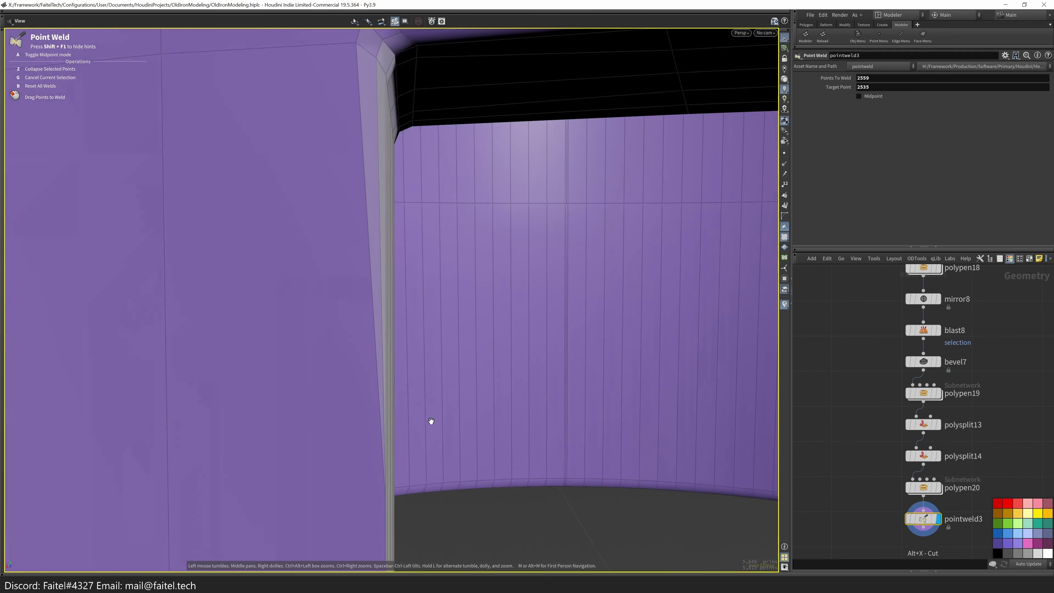
- Nudge the stray corner points so they line up with the beveled corner
{"action": "key", "text": "p"}
{"action": "left_click_drag", "start_coordinate": [346, 348], "coordinate": [426, 377], "text": "alt"}
{"action": "key", "text": "s"}
{"action": "scroll", "coordinate": [390, 295], "scroll_direction": "up", "scroll_amount": 3}
{"action": "left_click", "coordinate": [393, 298]}
{"action": "key", "text": "t"}
{"action": "left_click", "coordinate": [384, 376]}
{"action": "key", "text": "t"}
{"action": "left_click", "coordinate": [401, 419]}
{"action": "left_click_drag", "start_coordinate": [400, 440], "coordinate": [434, 415], "text": "alt"}
{"action": "left_click_drag", "start_coordinate": [434, 416], "coordinate": [453, 380], "text": "alt"}
- Fuse the overlapping points, dissolve the stray edges, and preview the smoothed result
{"action": "key", "text": "Tab"}
{"action": "left_click", "coordinate": [440, 424]}
{"action": "left_click_drag", "start_coordinate": [388, 424], "coordinate": [381, 323], "text": "alt"}
{"action": "key", "text": "Delete"}
{"action": "left_click_drag", "start_coordinate": [447, 330], "coordinate": [383, 323], "text": "alt"}
{"action": "key", "text": "Tab"}
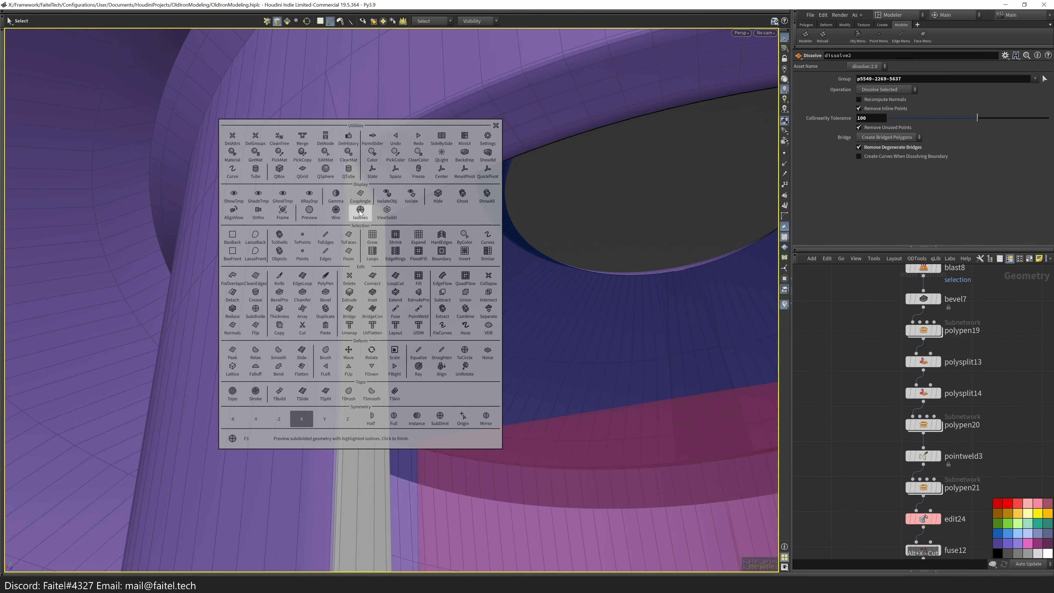
{"action": "left_click", "coordinate": [361, 213]}
- Mirror the cleaned geometry to the other side
{"action": "left_click_drag", "start_coordinate": [361, 244], "coordinate": [721, 231], "text": "alt"}
{"action": "key", "text": "Tab"}
{"action": "left_click", "coordinate": [591, 529]}
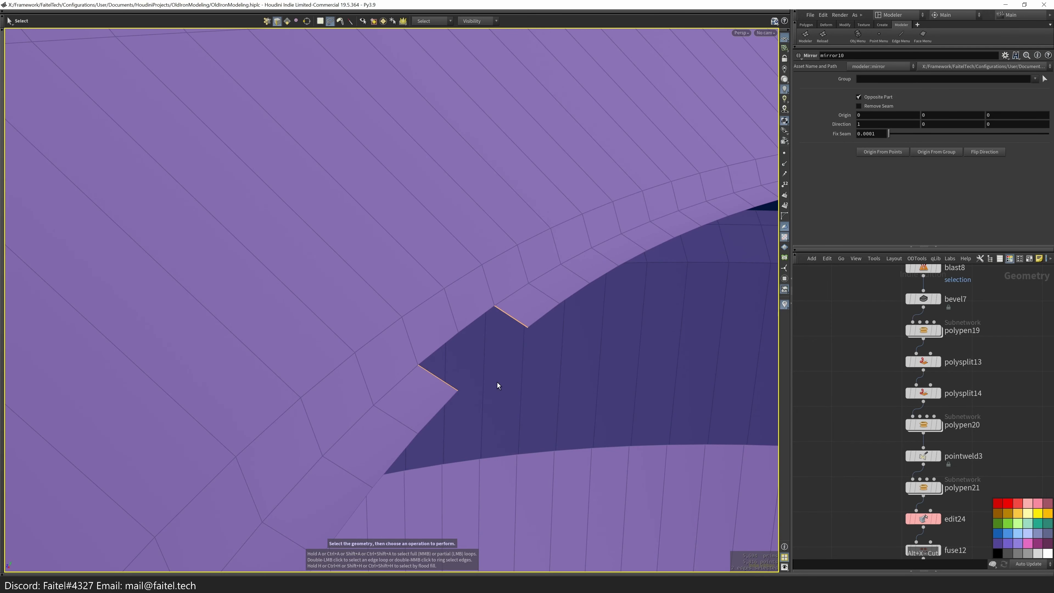
- Inspect the PolyFill patch over the dome's central hole, then undo it to leave the hole open
{"action": "left_click_drag", "start_coordinate": [476, 347], "coordinate": [521, 333], "text": "alt"}
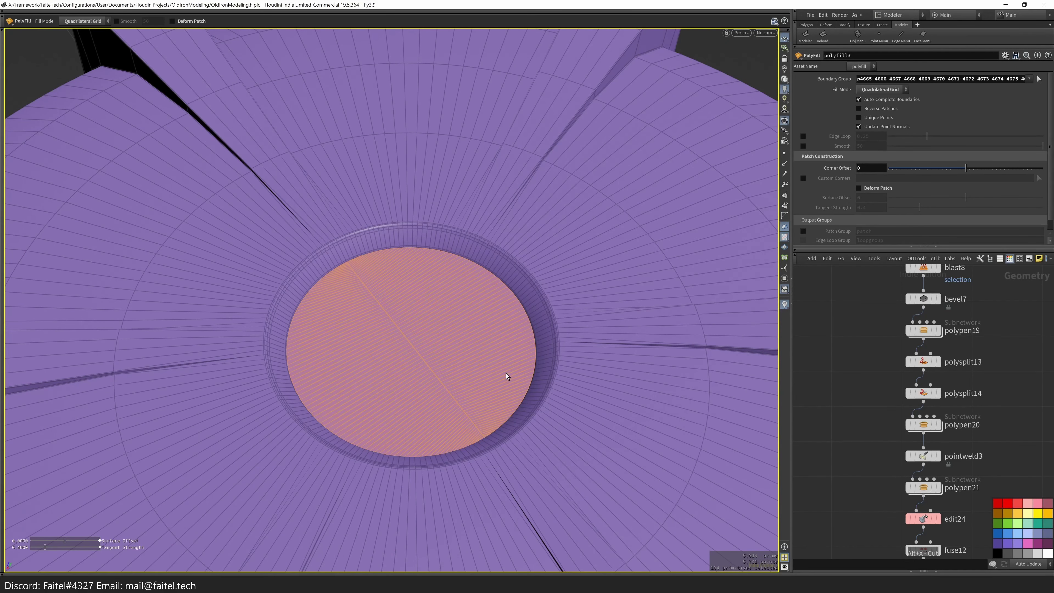
{"action": "scroll", "coordinate": [465, 389], "scroll_direction": "up", "scroll_amount": 5}
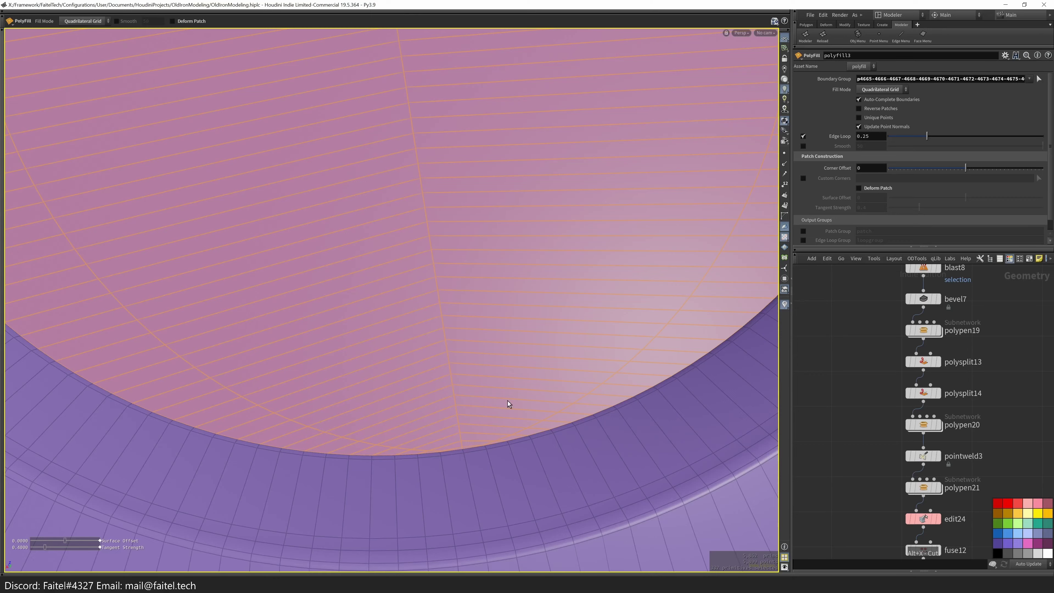
{"action": "key", "text": "Escape"}
{"action": "scroll", "coordinate": [437, 434], "scroll_direction": "down", "scroll_amount": 5}
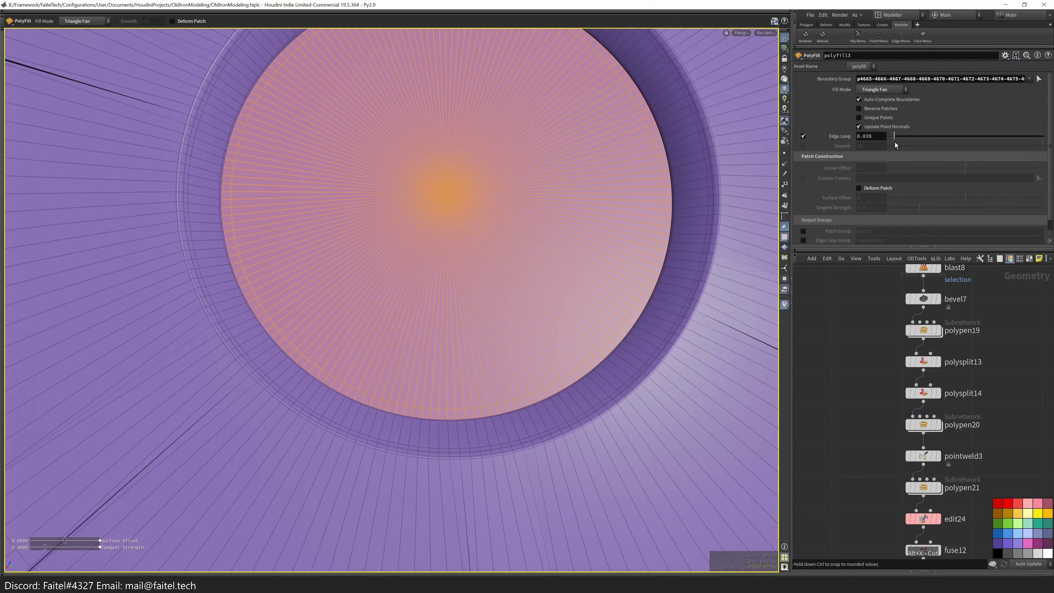
{"action": "key", "text": "Escape"}
{"action": "left_click_drag", "start_coordinate": [497, 367], "coordinate": [440, 379]}
{"action": "right_click_drag", "start_coordinate": [441, 379], "coordinate": [393, 446]}
{"action": "left_click_drag", "start_coordinate": [394, 447], "coordinate": [458, 153]}
{"action": "right_click_drag", "start_coordinate": [457, 153], "coordinate": [480, 372]}
{"action": "key", "text": "ctrl+z"}
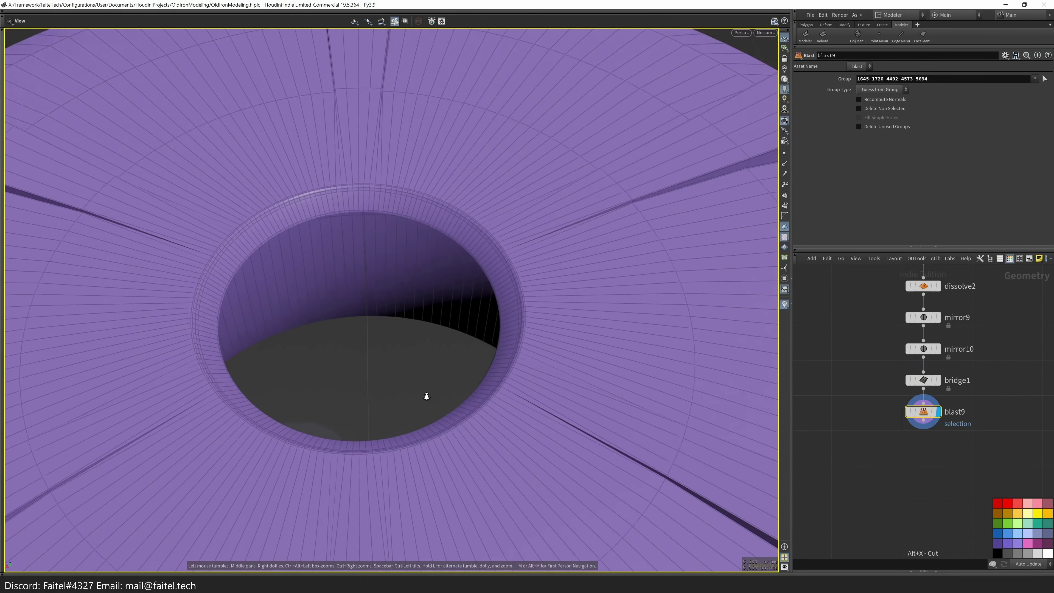
- Go up to object level and look around the purple controller dome
{"action": "left_click_drag", "start_coordinate": [447, 384], "coordinate": [396, 373]}
{"action": "key", "text": "u"}
{"action": "left_click_drag", "start_coordinate": [487, 379], "coordinate": [552, 370]}
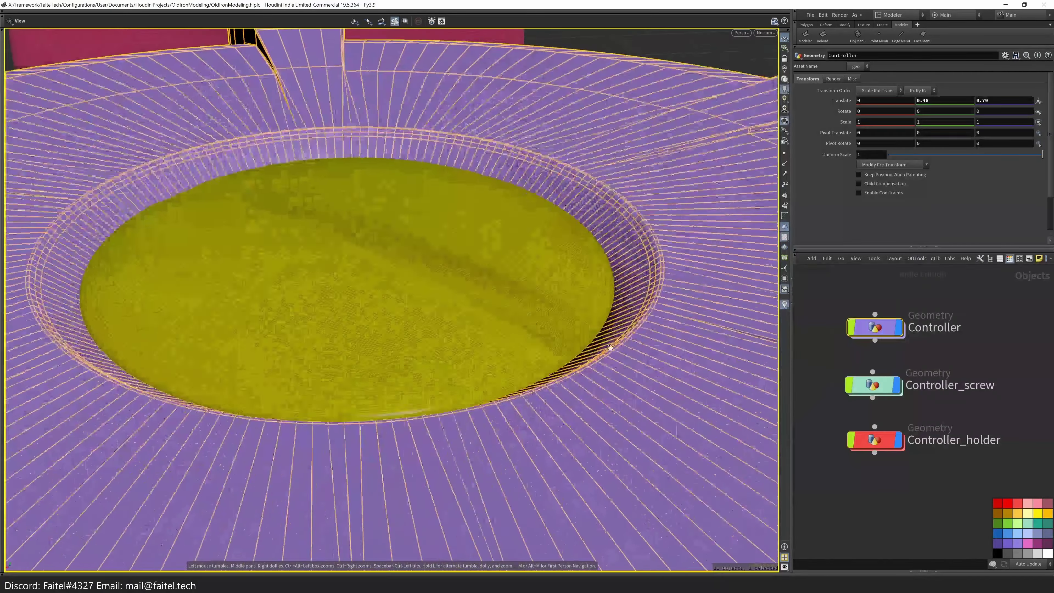
{"action": "right_click_drag", "start_coordinate": [553, 369], "coordinate": [623, 364]}
{"action": "left_click_drag", "start_coordinate": [623, 363], "coordinate": [332, 402]}
{"action": "right_click_drag", "start_coordinate": [332, 403], "coordinate": [469, 225]}
{"action": "left_click_drag", "start_coordinate": [469, 225], "coordinate": [405, 278]}
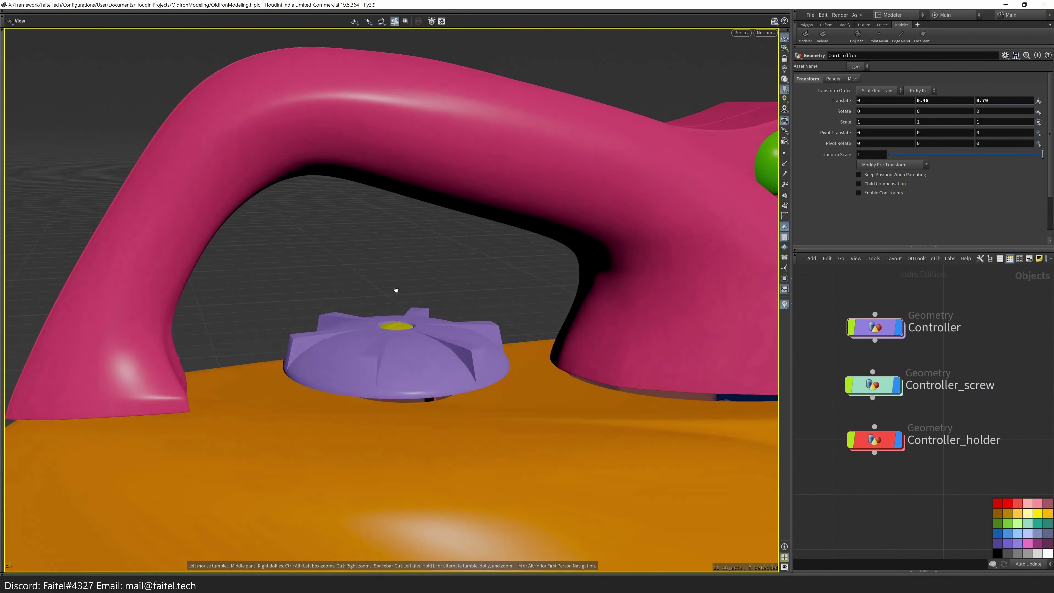
{"action": "right_click_drag", "start_coordinate": [405, 278], "coordinate": [521, 359]}
- Inside Controller_holder, raise the red holder slightly with the transform handle
{"action": "double_click", "coordinate": [875, 442]}
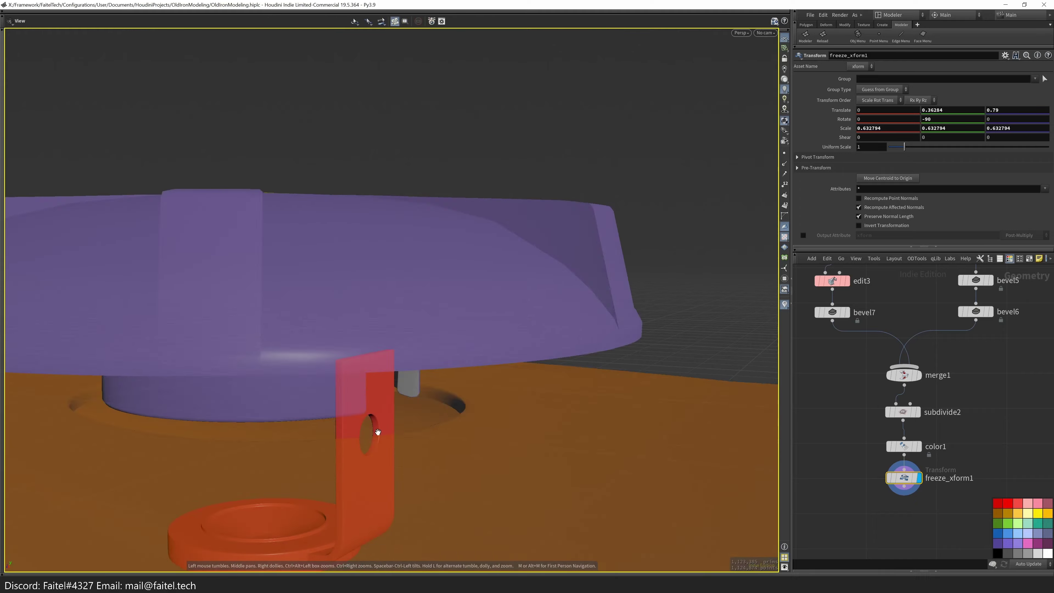
{"action": "right_click_drag", "start_coordinate": [447, 400], "coordinate": [353, 426]}
{"action": "left_click_drag", "start_coordinate": [354, 425], "coordinate": [477, 183]}
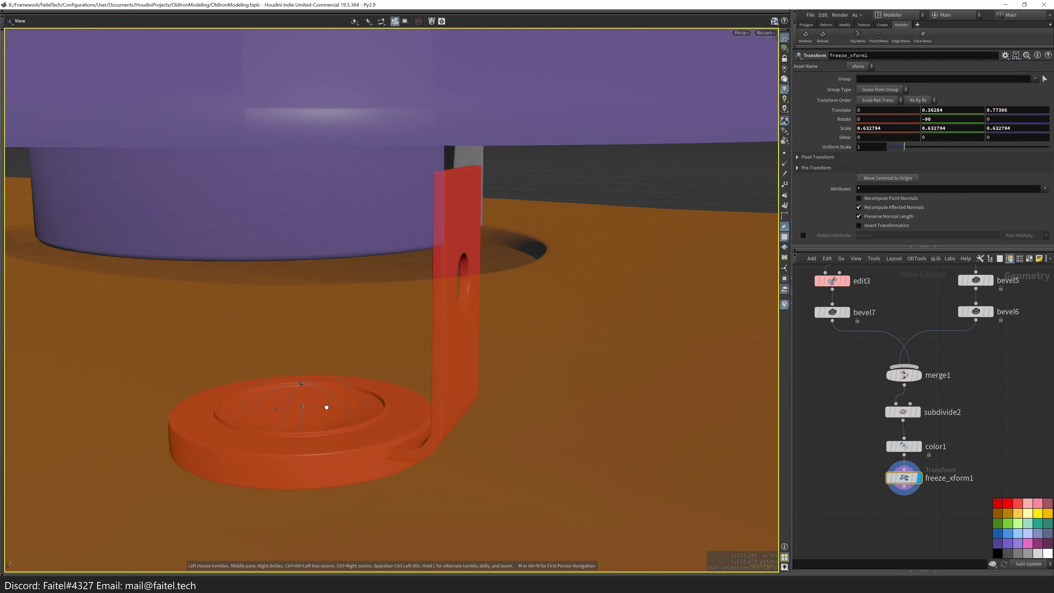
{"action": "left_click_drag", "start_coordinate": [327, 408], "coordinate": [279, 395]}
{"action": "key", "text": "Return"}
{"action": "left_click_drag", "start_coordinate": [295, 346], "coordinate": [296, 347]}
{"action": "left_click_drag", "start_coordinate": [296, 347], "coordinate": [468, 464]}
{"action": "scroll", "coordinate": [327, 363], "scroll_direction": "down", "scroll_amount": 3}
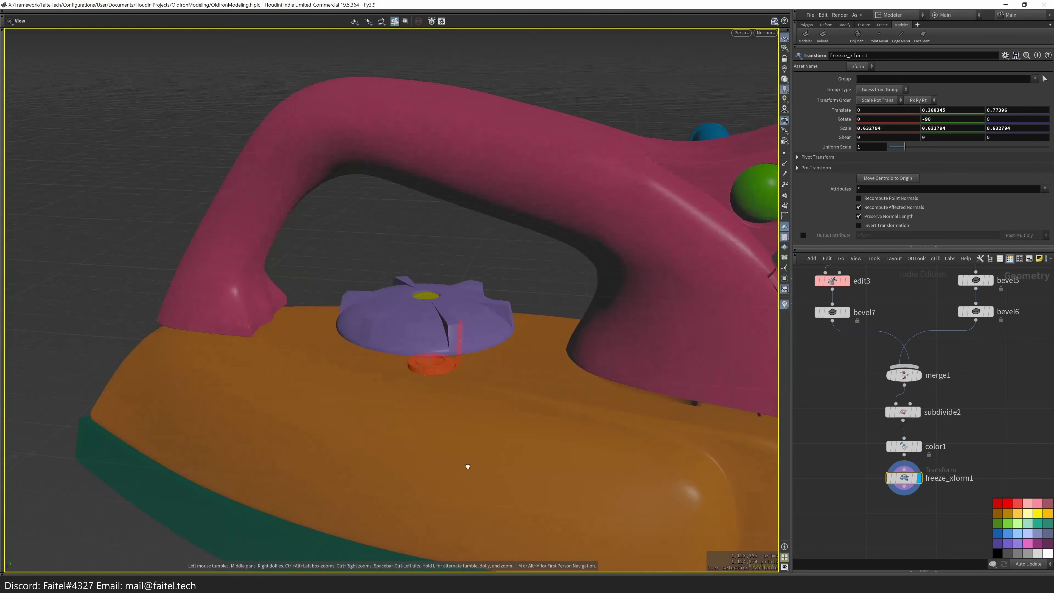
{"action": "key", "text": "Return"}
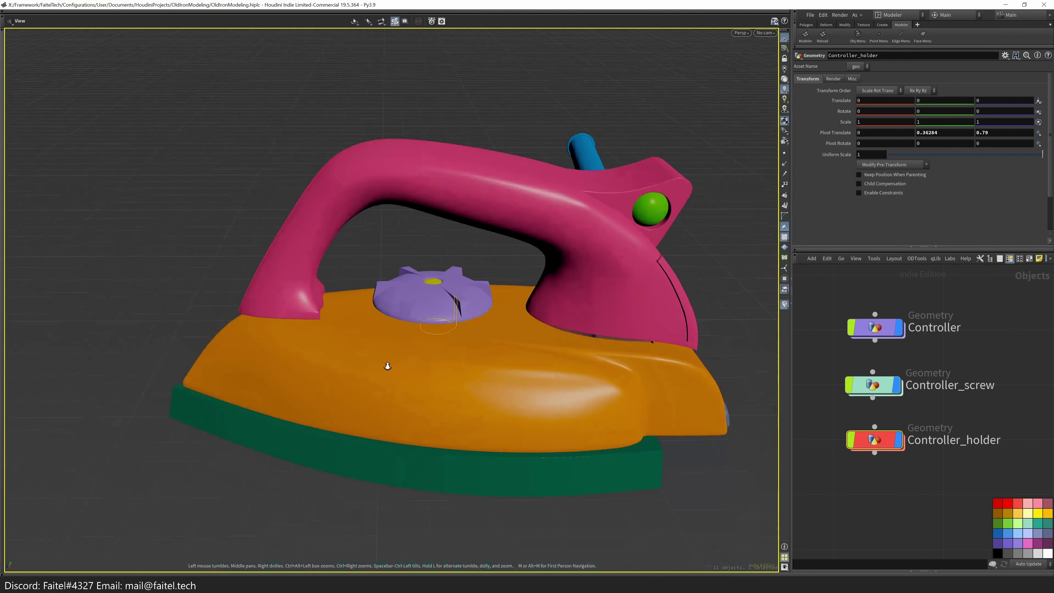
- View the whole coloured iron from the side at object level
{"action": "left_click_drag", "start_coordinate": [386, 366], "coordinate": [401, 321]}
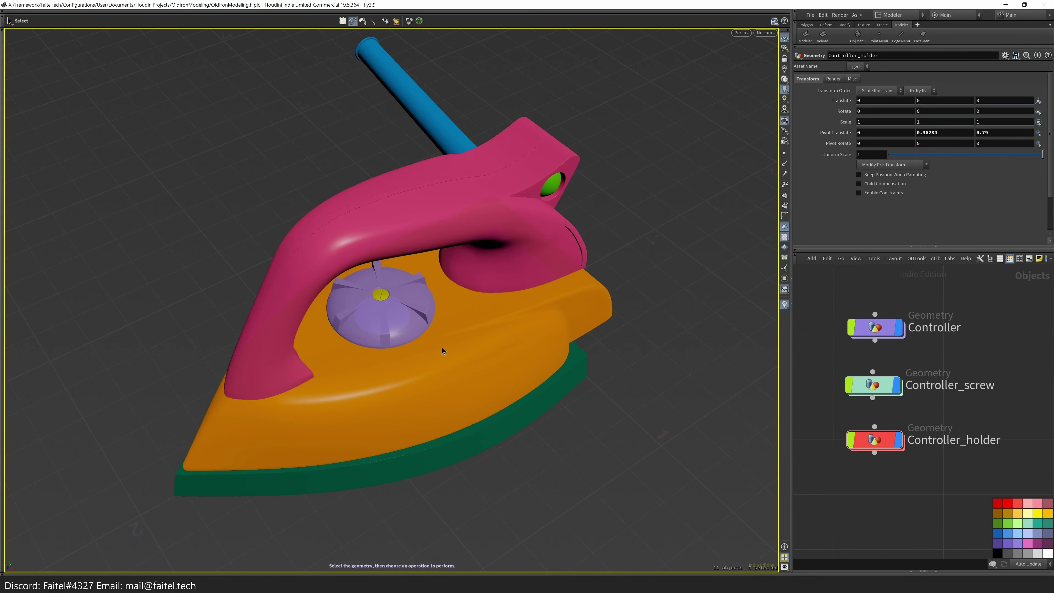
{"action": "scroll", "coordinate": [443, 347], "scroll_direction": "up", "scroll_amount": 5}
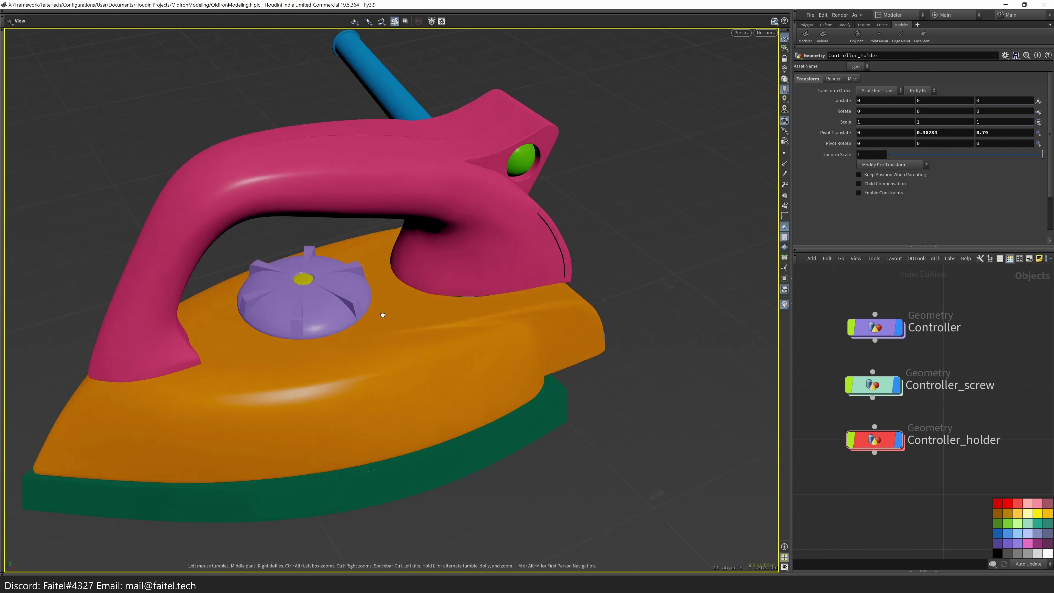
{"action": "left_click_drag", "start_coordinate": [380, 361], "coordinate": [405, 326]}
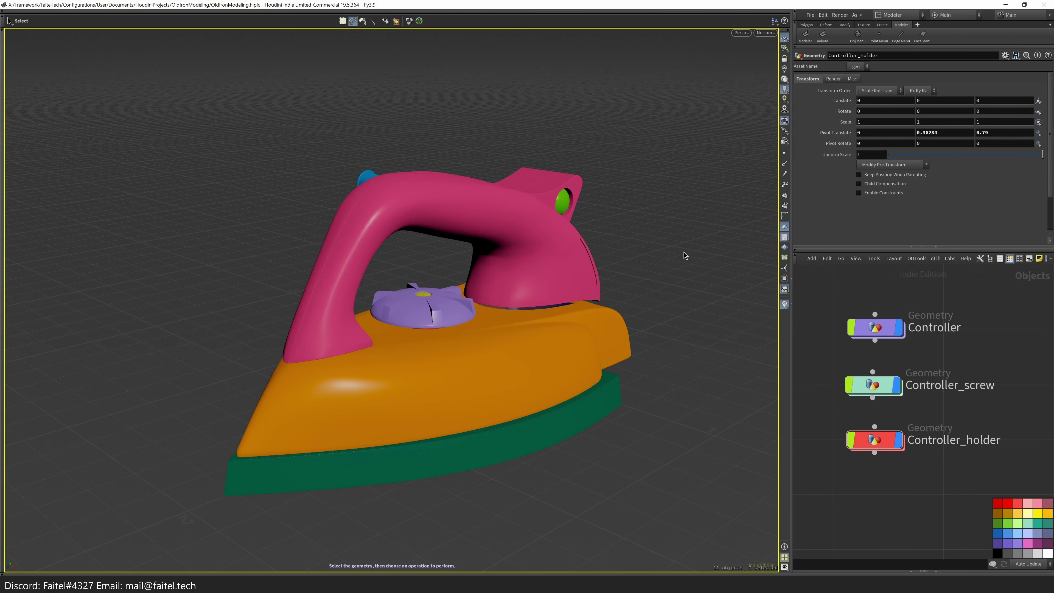
- Create a new box, show only it, and frame it in the view
{"action": "key", "text": "q"}
{"action": "left_click", "coordinate": [502, 231]}
{"action": "key", "text": "q"}
{"action": "left_click", "coordinate": [732, 310]}
{"action": "right_click_drag", "start_coordinate": [654, 354], "coordinate": [482, 360], "text": "alt"}
{"action": "left_click_drag", "start_coordinate": [482, 360], "coordinate": [438, 332], "text": "alt"}
{"action": "key", "text": "s"}
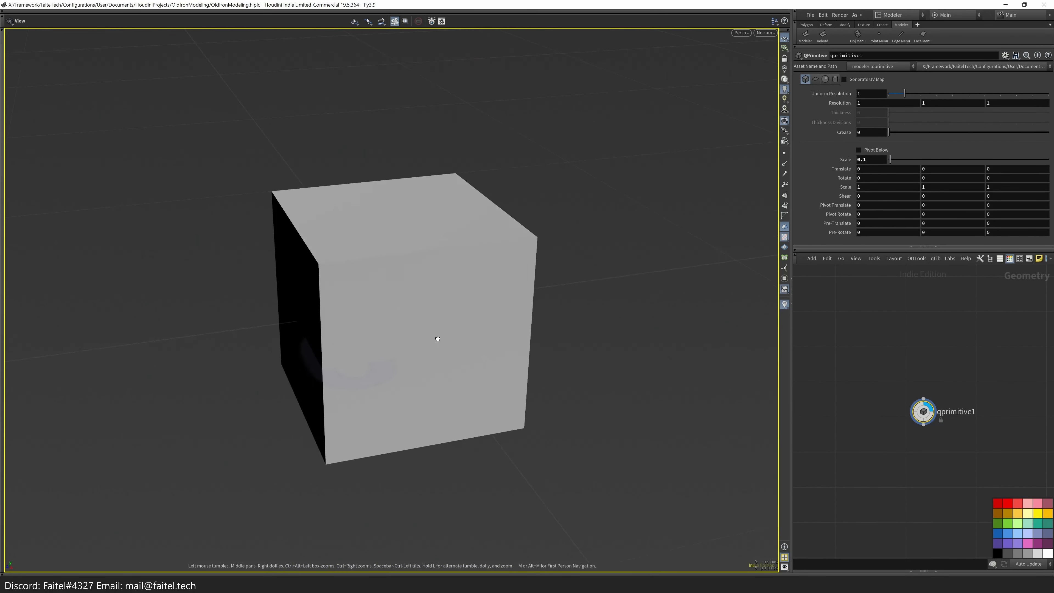
{"action": "left_click_drag", "start_coordinate": [522, 267], "coordinate": [478, 238], "text": "alt"}
{"action": "right_click_drag", "start_coordinate": [477, 238], "coordinate": [330, 238], "text": "alt"}
{"action": "key", "text": "space+h"}
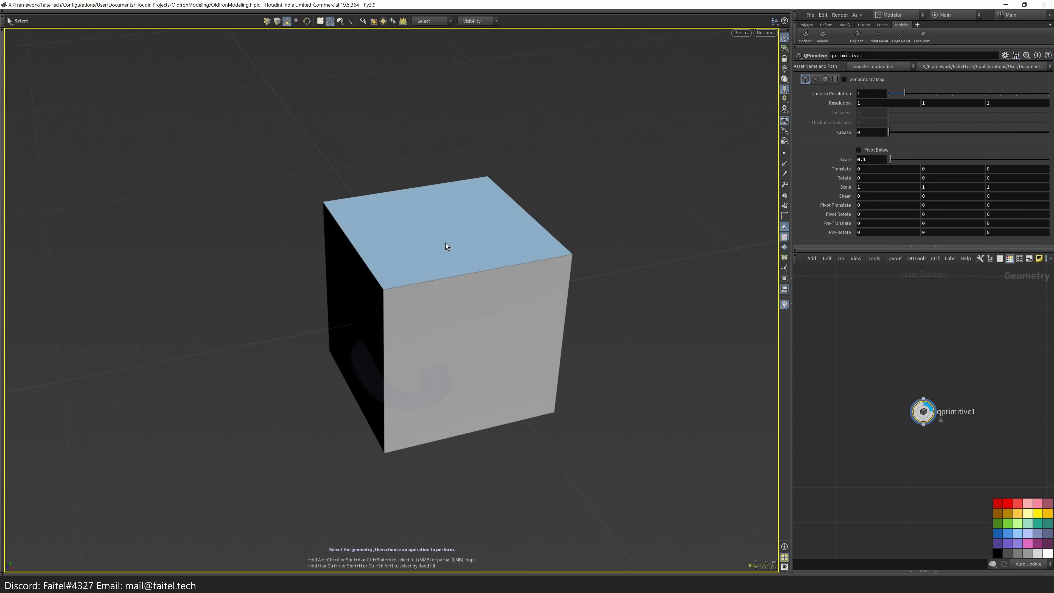
- Bevel the box's top edges into a rounded five-division top
{"action": "left_click", "coordinate": [514, 244]}
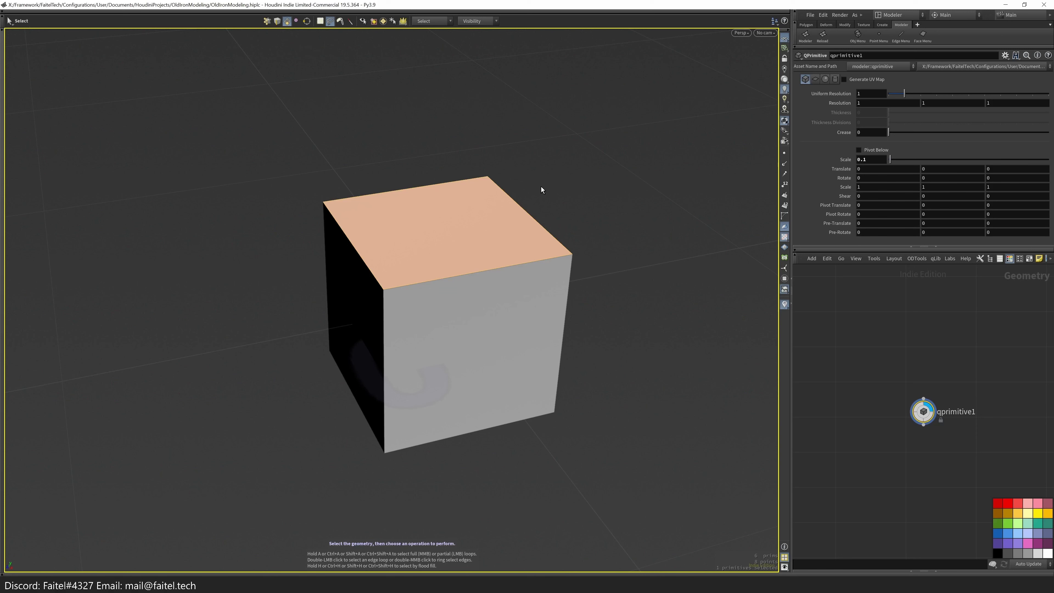
{"action": "left_click", "coordinate": [499, 268]}
{"action": "left_click", "coordinate": [429, 186], "text": "shift"}
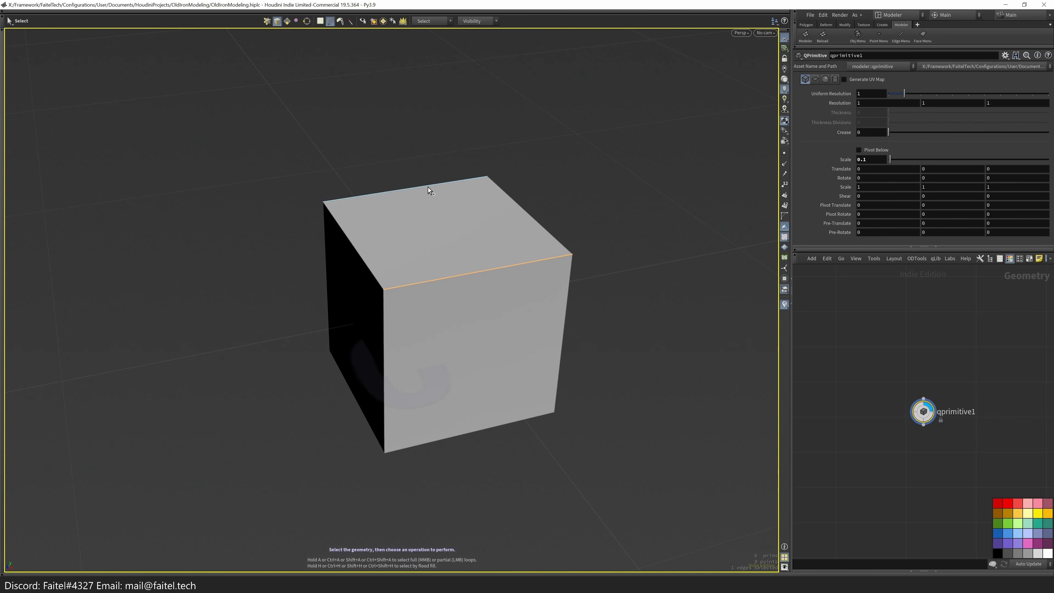
{"action": "key", "text": "b"}
{"action": "left_click_drag", "start_coordinate": [579, 203], "coordinate": [662, 229]}
{"action": "key", "text": "Escape"}
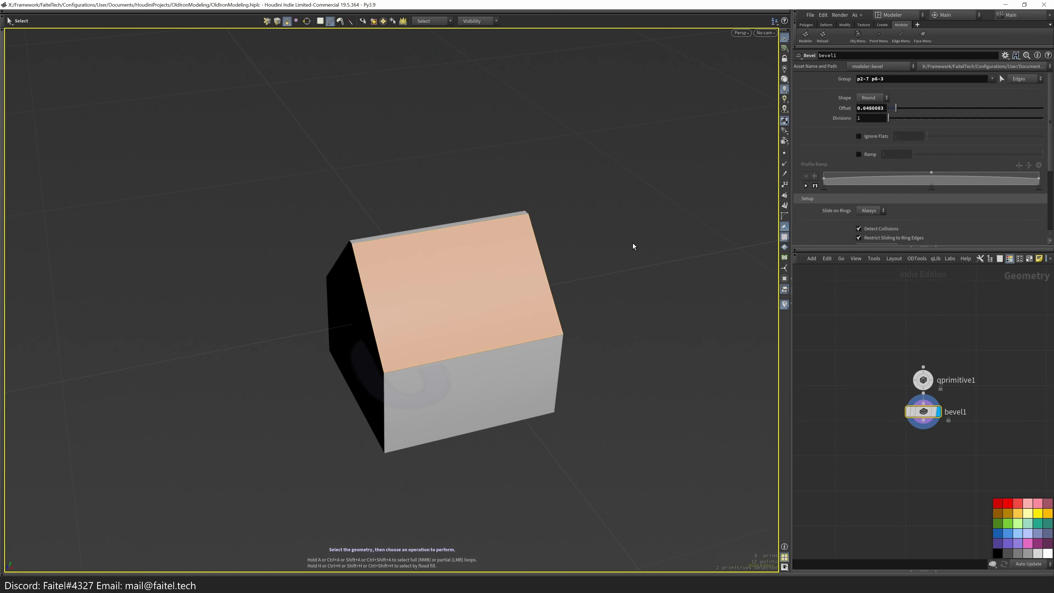
{"action": "scroll", "coordinate": [603, 227], "scroll_direction": "up", "scroll_amount": 3}
{"action": "left_click_drag", "start_coordinate": [630, 224], "coordinate": [650, 234]}
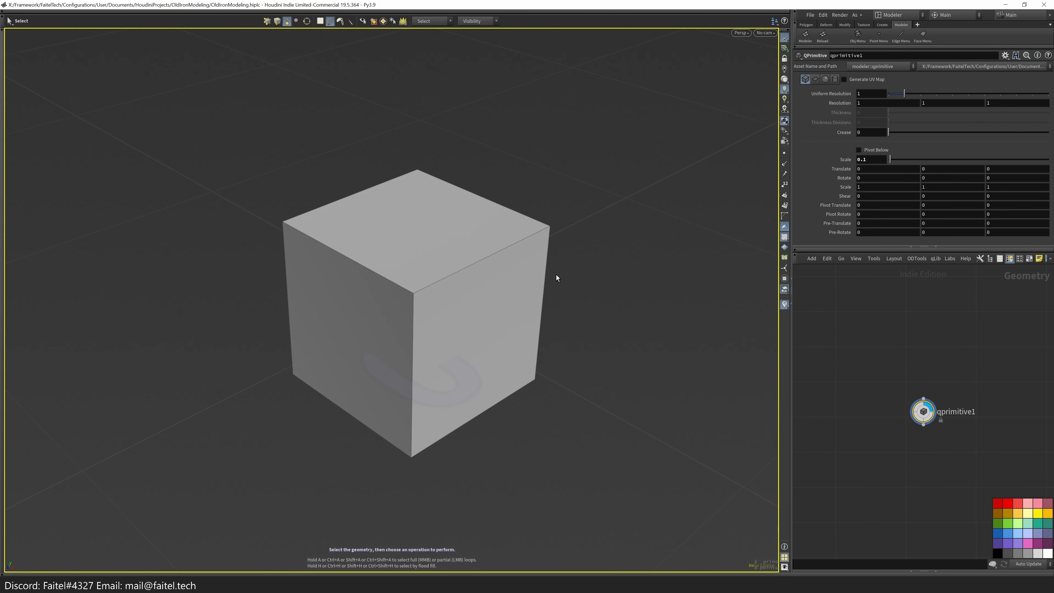
{"action": "key", "text": "b"}
{"action": "scroll", "coordinate": [666, 257], "scroll_direction": "up", "scroll_amount": 2}
{"action": "mouse_move", "coordinate": [603, 240]}
{"action": "left_mouse_down"}
{"action": "mouse_move", "coordinate": [666, 264]}
{"action": "mouse_move", "coordinate": [596, 229]}
{"action": "left_mouse_up"}
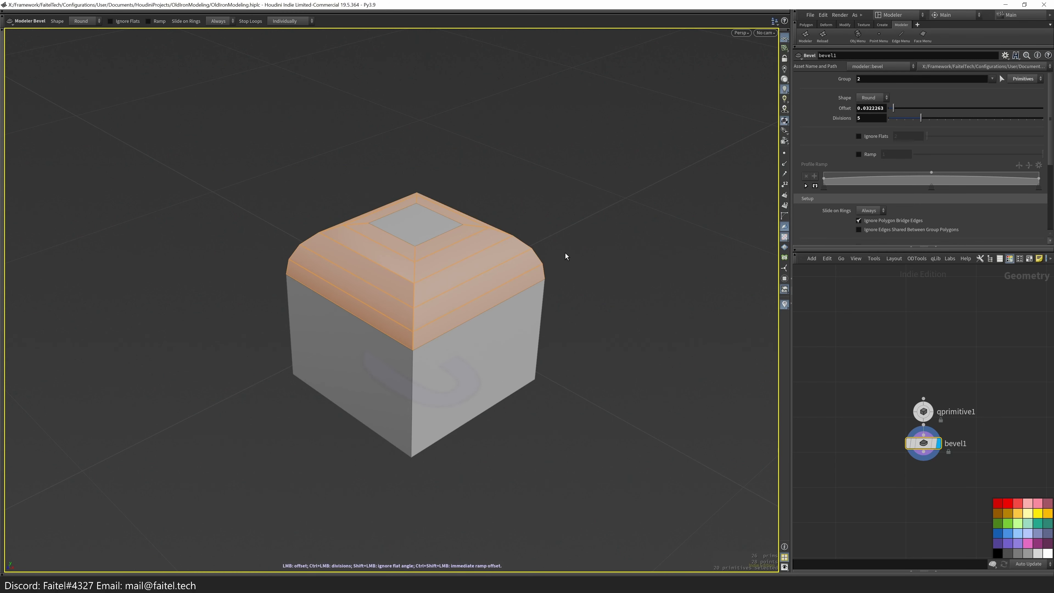
- Scale all box faces along Z to about 0.51, then start an Edge Loop cut
{"action": "key", "text": "n"}
{"action": "key", "text": "e"}
{"action": "left_click_drag", "start_coordinate": [439, 290], "coordinate": [438, 320]}
{"action": "key", "text": "Escape"}
{"action": "left_click_drag", "start_coordinate": [536, 257], "coordinate": [395, 299]}
{"action": "key", "text": "Tab"}
{"action": "left_click", "coordinate": [463, 427]}
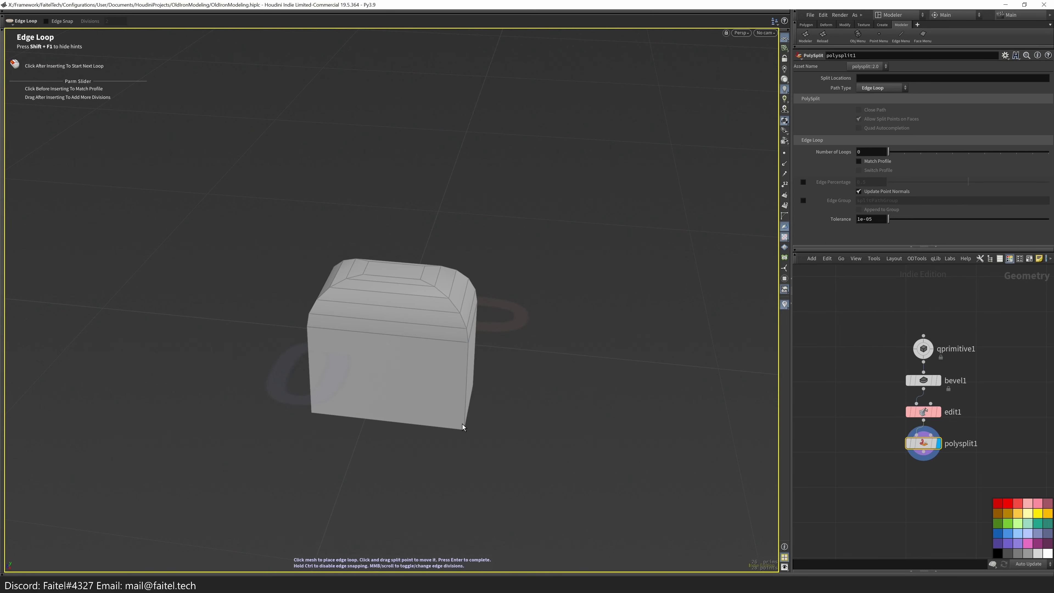
- Place a second edge loop on the box and briefly preview it as a smoothed subdivision
{"action": "left_click", "coordinate": [506, 423]}
{"action": "left_click_drag", "start_coordinate": [506, 423], "coordinate": [482, 327]}
{"action": "key", "text": "Tab"}
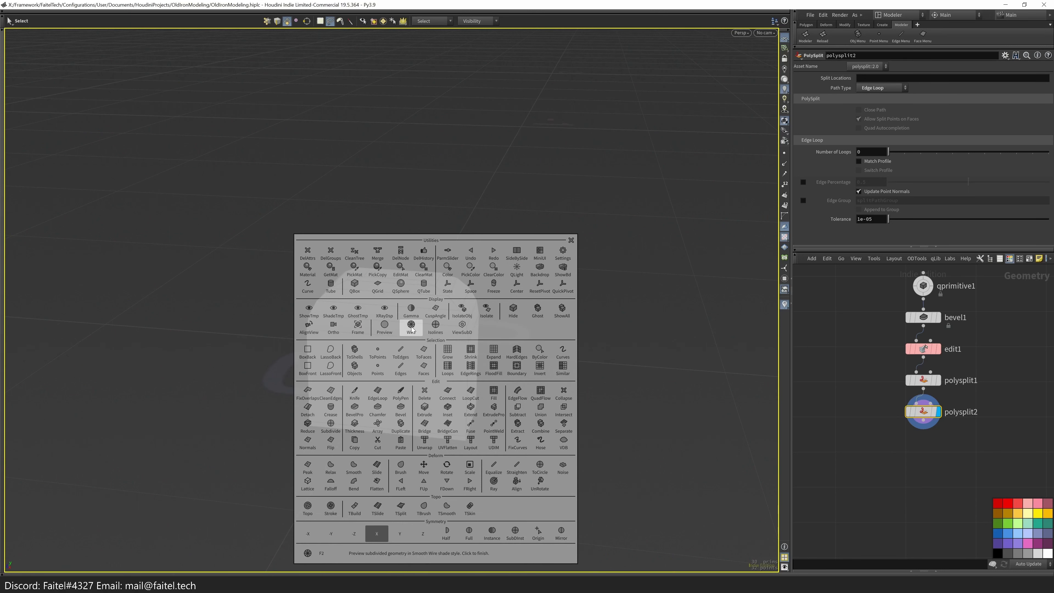
{"action": "left_click", "coordinate": [417, 326]}
{"action": "mouse_move", "coordinate": [483, 337]}
{"action": "left_mouse_down"}
{"action": "mouse_move", "coordinate": [530, 381]}
{"action": "mouse_move", "coordinate": [706, 306]}
{"action": "mouse_move", "coordinate": [401, 442]}
{"action": "left_mouse_up"}
{"action": "left_click", "coordinate": [401, 442]}
- Raise the box's selected base points slightly with a vertical move in an Edit node
{"action": "key", "text": "Tab"}
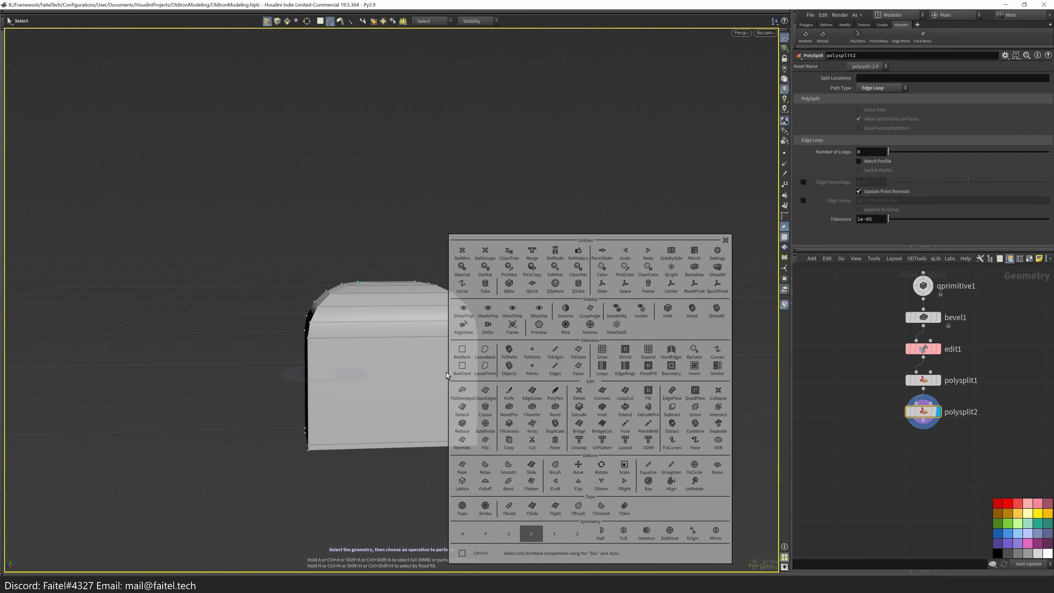
{"action": "left_click", "coordinate": [461, 370]}
{"action": "left_click_drag", "start_coordinate": [388, 444], "coordinate": [456, 445]}
{"action": "key", "text": "Escape"}
{"action": "key", "text": "t"}
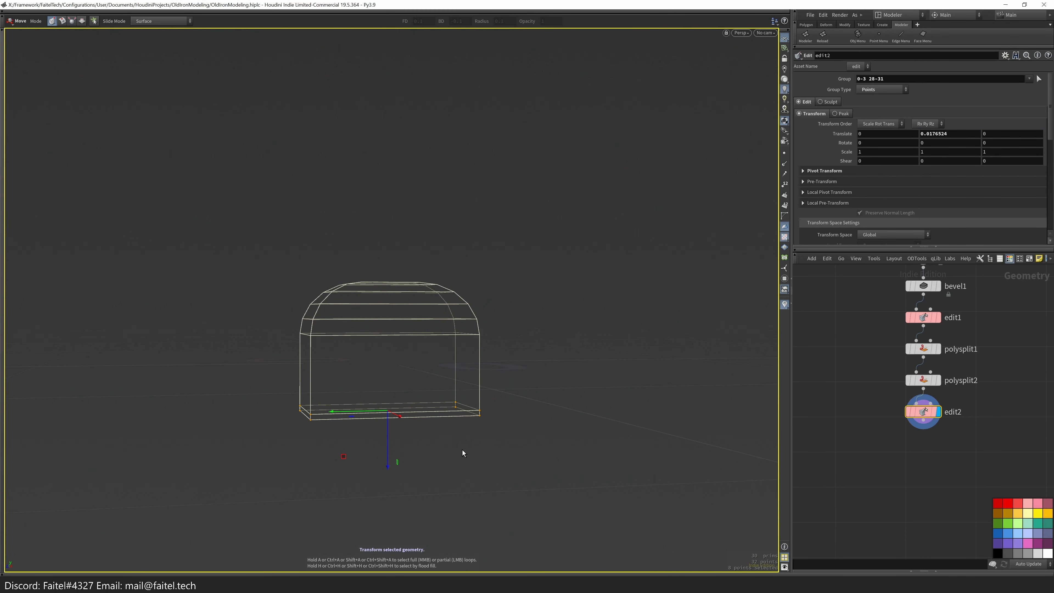
{"action": "key", "text": "g"}
{"action": "key", "text": "y"}
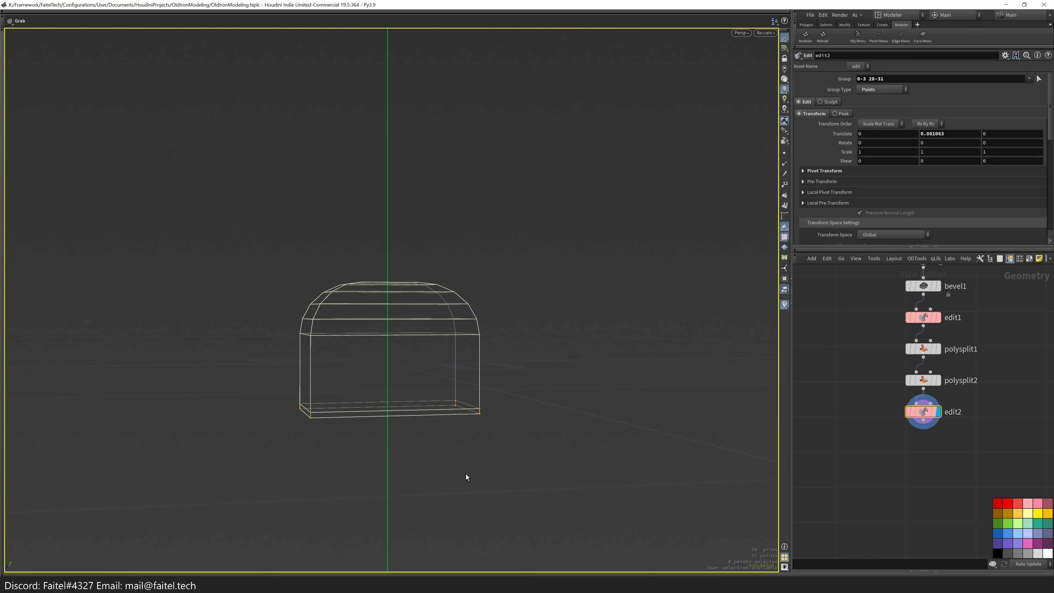
{"action": "left_click", "coordinate": [466, 472]}
{"action": "key", "text": "n"}
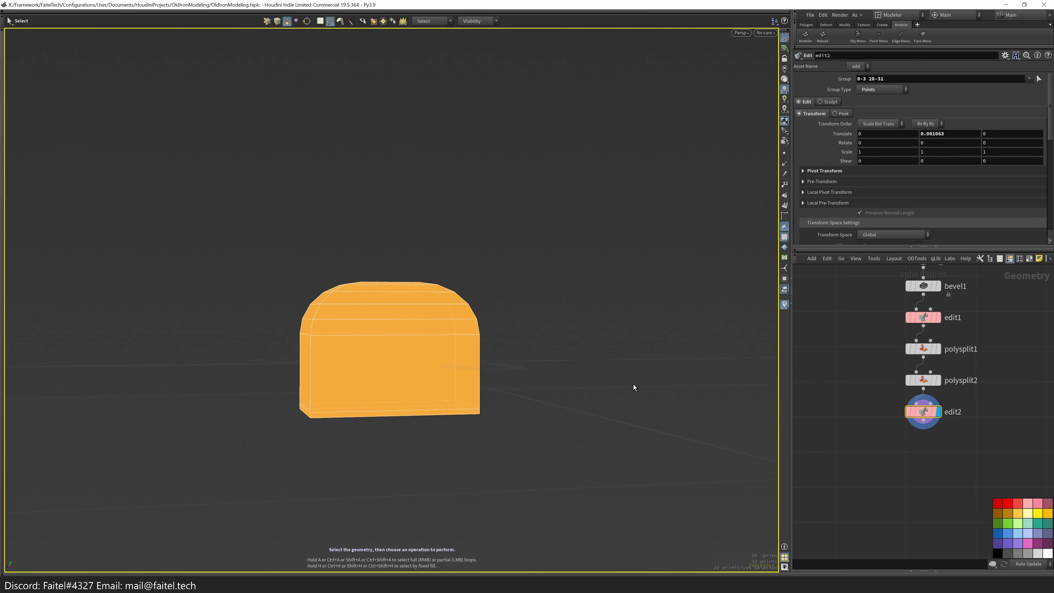
- Add a Match Size node so the box sits on the ground
{"action": "key", "text": "Tab"}
{"action": "type", "text": "axi"}
{"action": "key", "text": "BackSpace"}
{"action": "key", "text": "BackSpace"}
{"action": "key", "text": "BackSpace"}
{"action": "key", "text": "BackSpace"}
{"action": "type", "text": "match"}
{"action": "key", "text": "Return"}
- Start a Bezier curve in front view with its first point at the box base
{"action": "key", "text": "s"}
{"action": "left_click_drag", "start_coordinate": [552, 328], "coordinate": [527, 363], "text": "alt"}
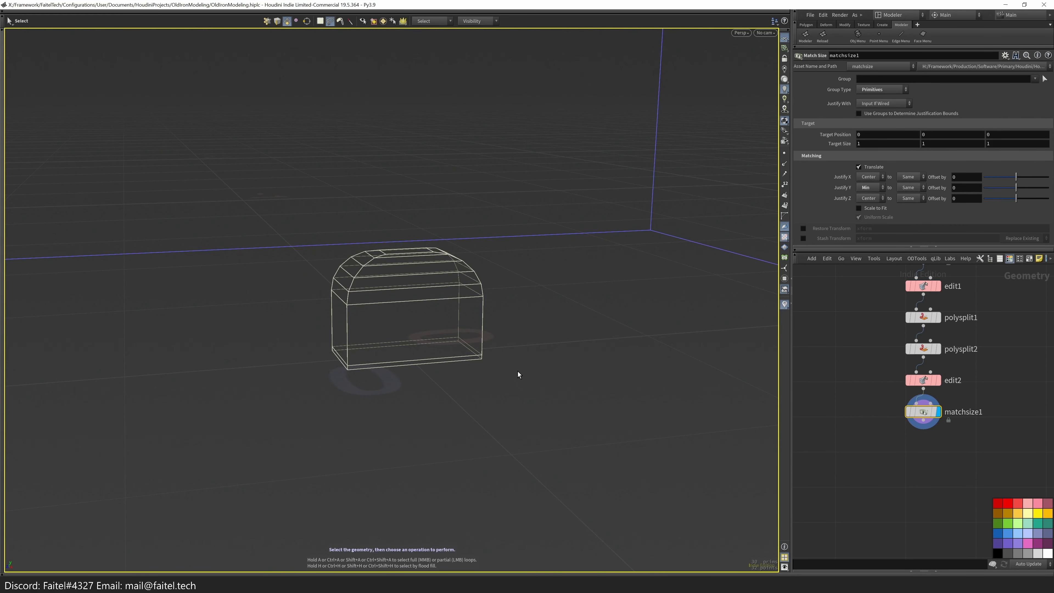
{"action": "key", "text": "w"}
{"action": "mouse_move", "coordinate": [506, 348]}
{"action": "left_mouse_down", "text": "alt"}
{"action": "mouse_move", "coordinate": [459, 348]}
{"action": "mouse_move", "coordinate": [473, 327]}
{"action": "left_mouse_up", "text": "alt"}
{"action": "left_click", "coordinate": [786, 49]}
{"action": "mouse_move", "coordinate": [933, 416]}
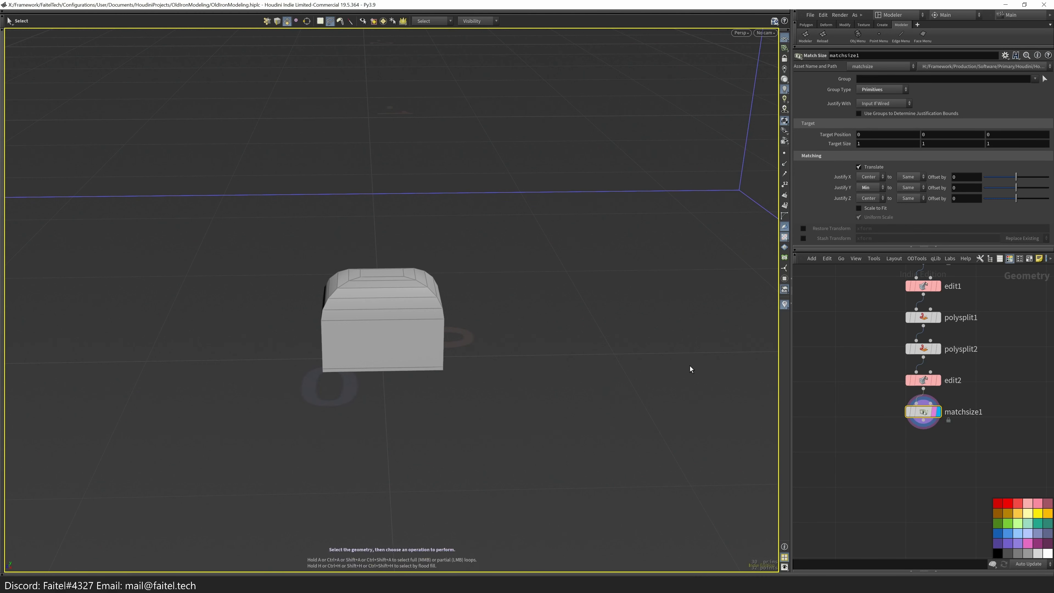
{"action": "key", "text": "q"}
{"action": "left_click", "coordinate": [456, 219]}
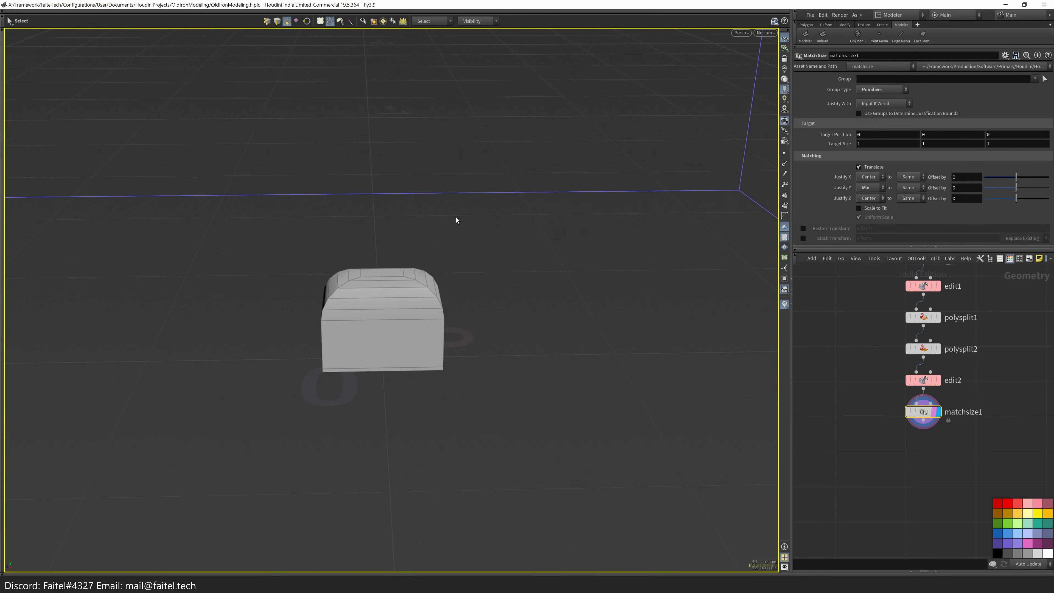
{"action": "key", "text": "space+3"}
{"action": "left_click", "coordinate": [412, 361]}
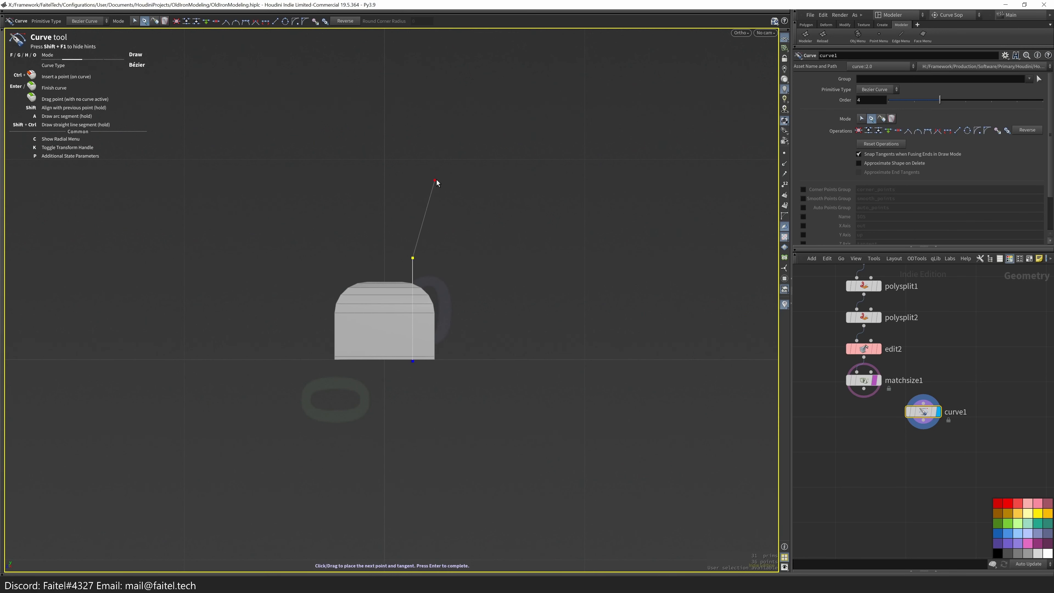
- Finish the curve with an upward-pulled second point above the box and apply Fix Curves
{"action": "left_click", "coordinate": [411, 359]}
{"action": "left_click_drag", "start_coordinate": [412, 268], "coordinate": [412, 220]}
{"action": "key", "text": "Escape"}
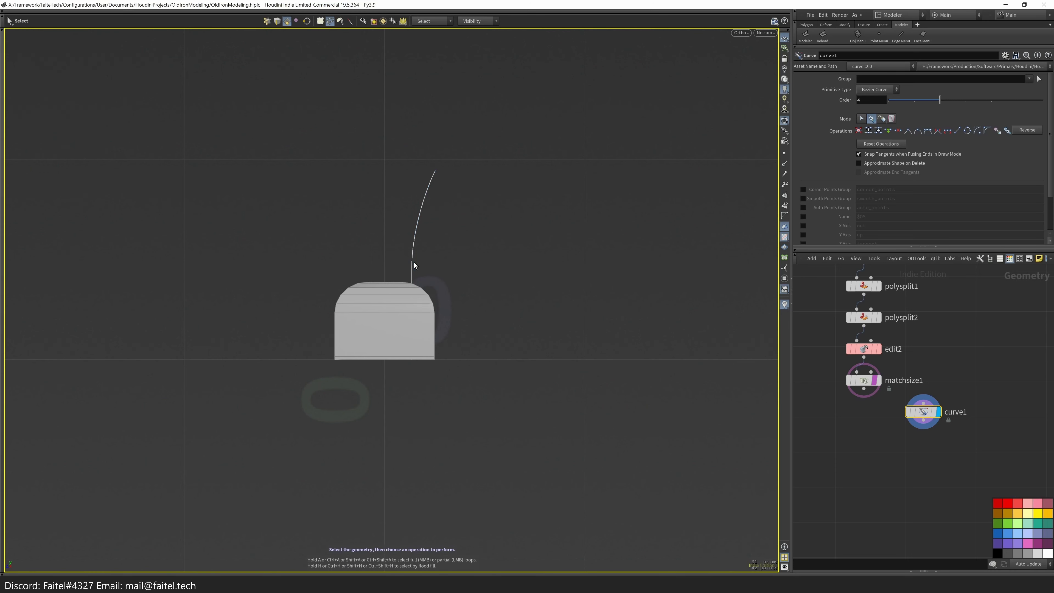
{"action": "key", "text": "grave"}
{"action": "left_click", "coordinate": [677, 411]}
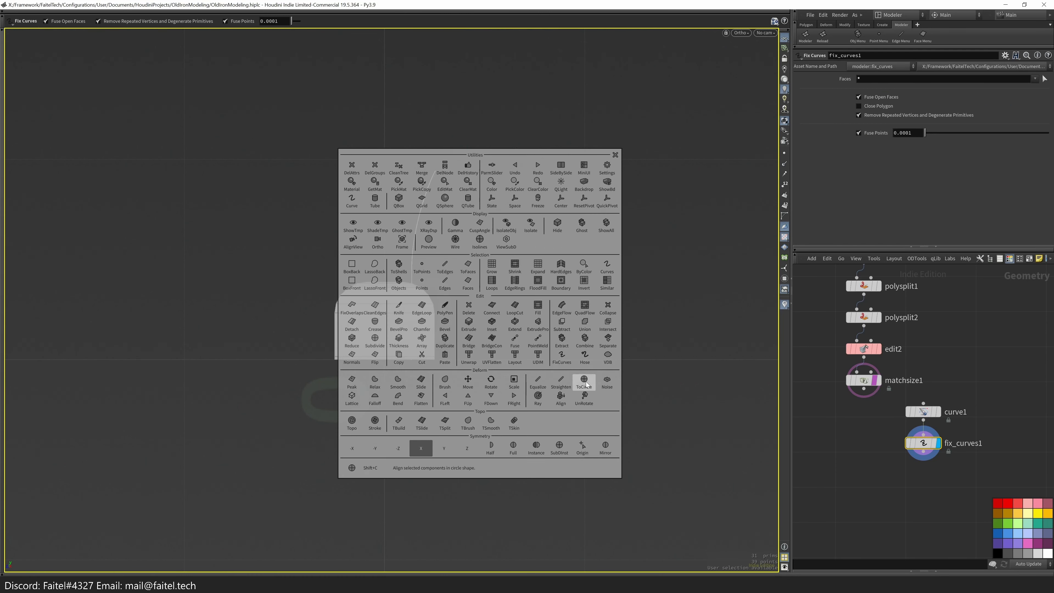
- Turn the curve into a Hose tube with some width and compare it with the cleaned curve
{"action": "key", "text": "grave"}
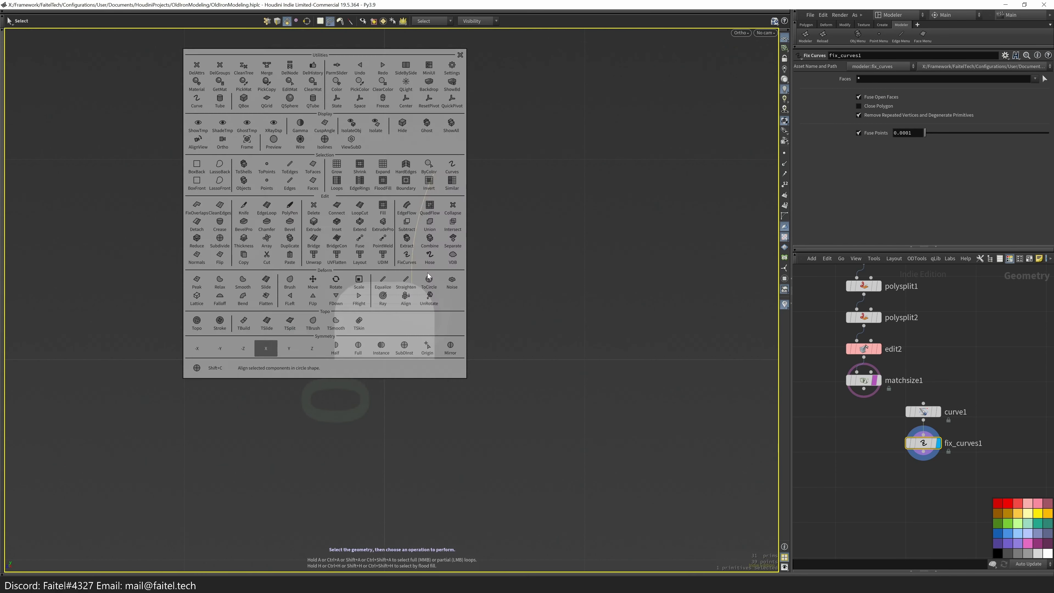
{"action": "left_click", "coordinate": [428, 273]}
{"action": "left_click_drag", "start_coordinate": [487, 281], "coordinate": [490, 283]}
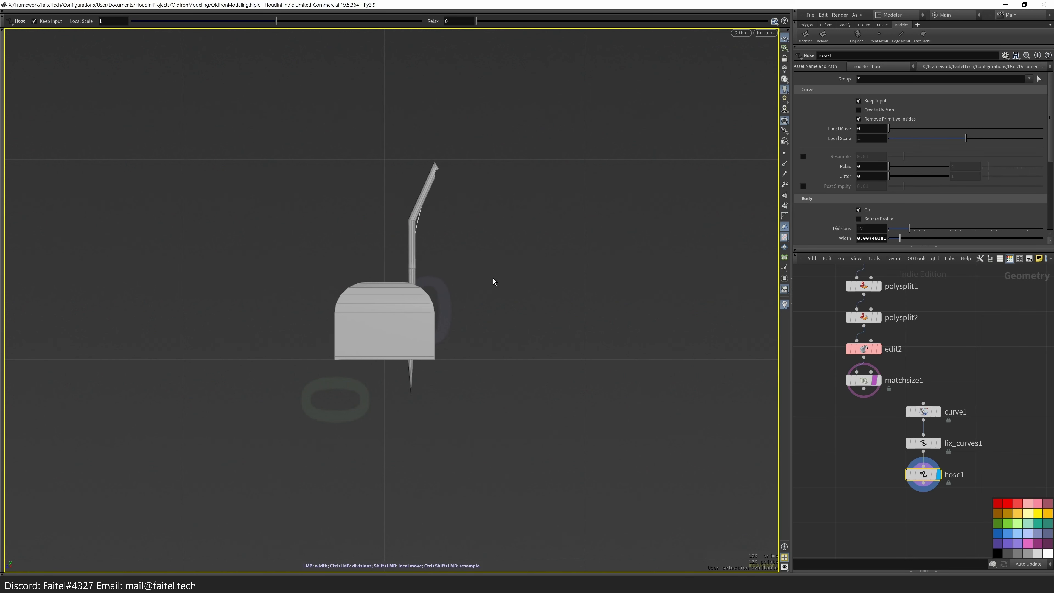
{"action": "scroll", "coordinate": [1048, 155], "scroll_direction": "down", "scroll_amount": 4}
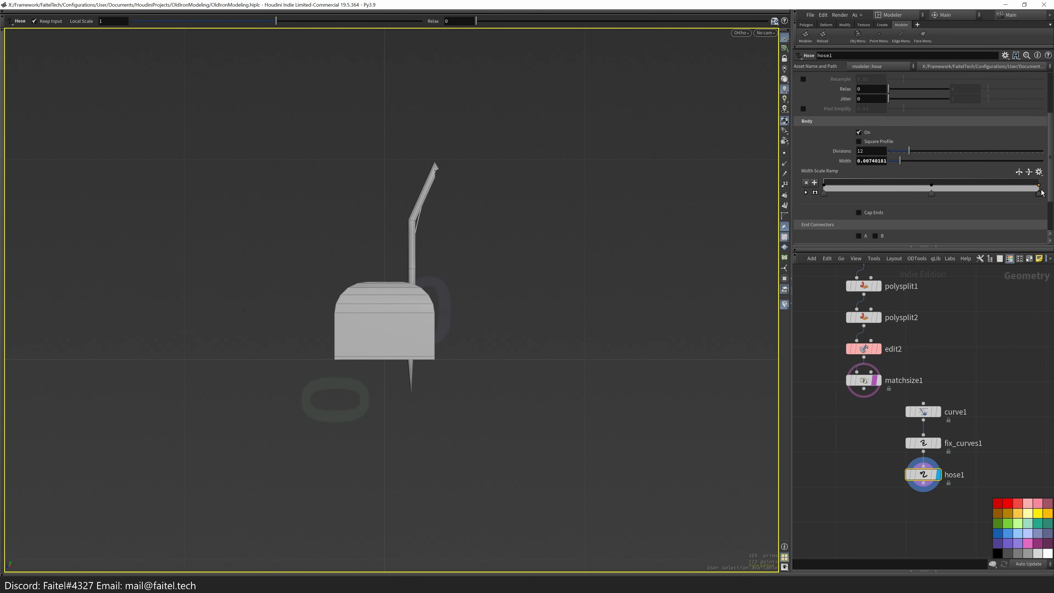
{"action": "scroll", "coordinate": [813, 191], "scroll_direction": "up", "scroll_amount": 4}
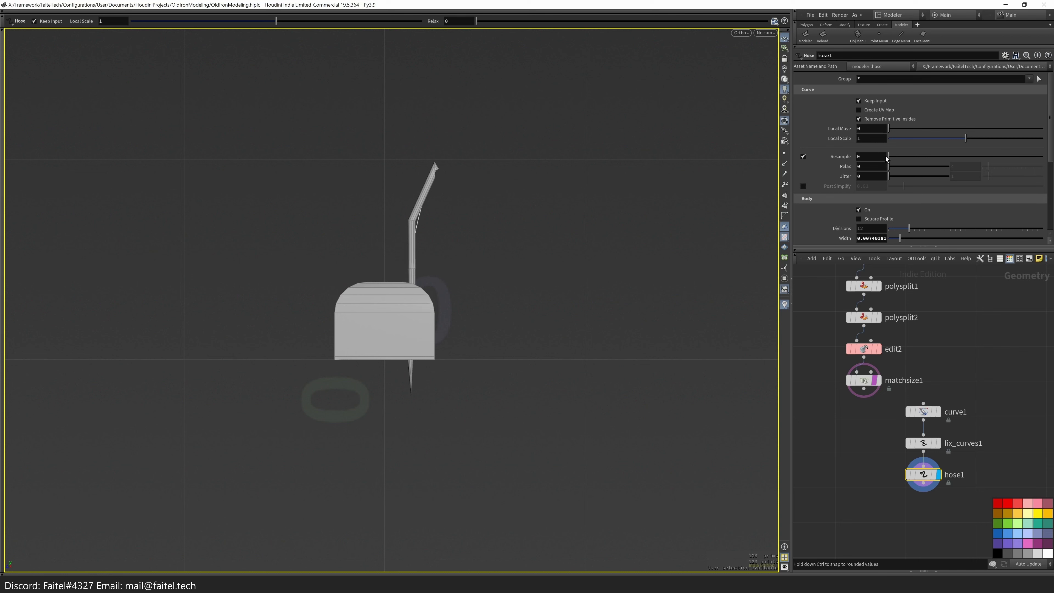
{"action": "key", "text": "Up"}
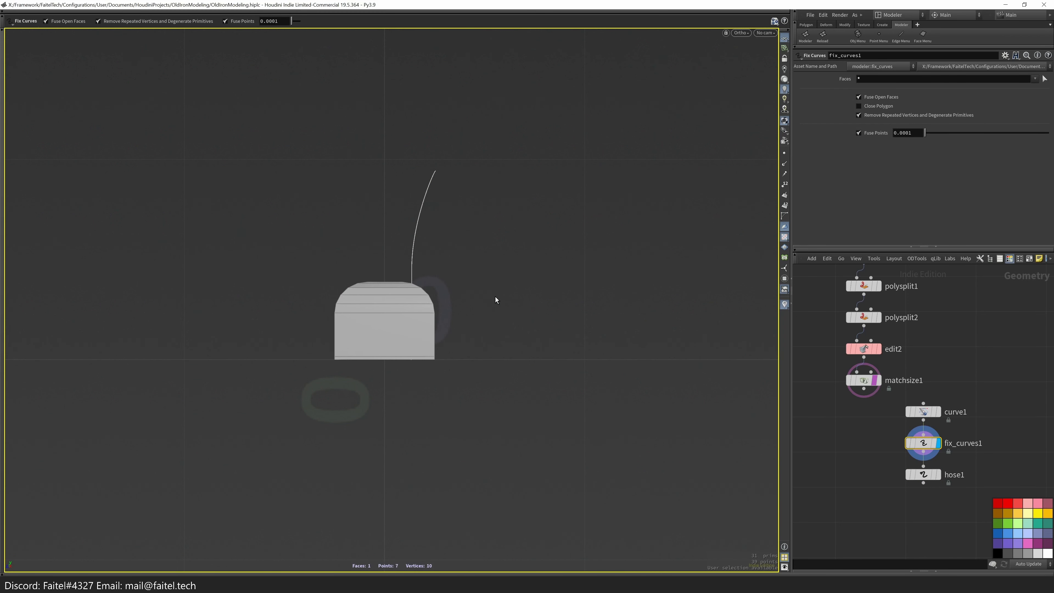
{"action": "key", "text": "Down"}
{"action": "key", "text": "Up"}
- Add a Resample node as a subdivision curve, limited to 33 maximum segments instead of segment length
{"action": "key", "text": "Tab"}
{"action": "type", "text": "resample"}
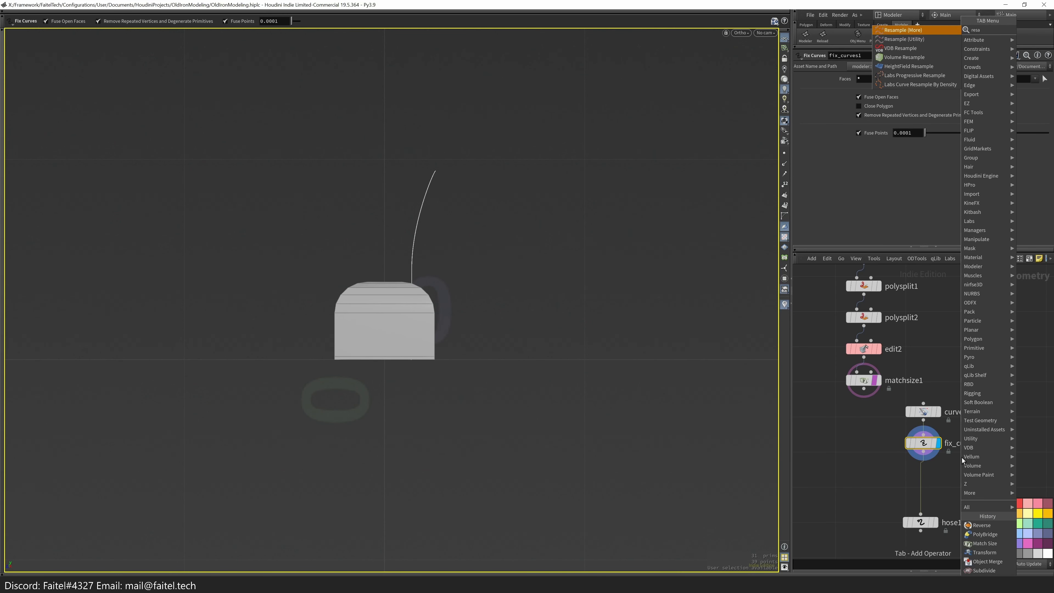
{"action": "key", "text": "Return"}
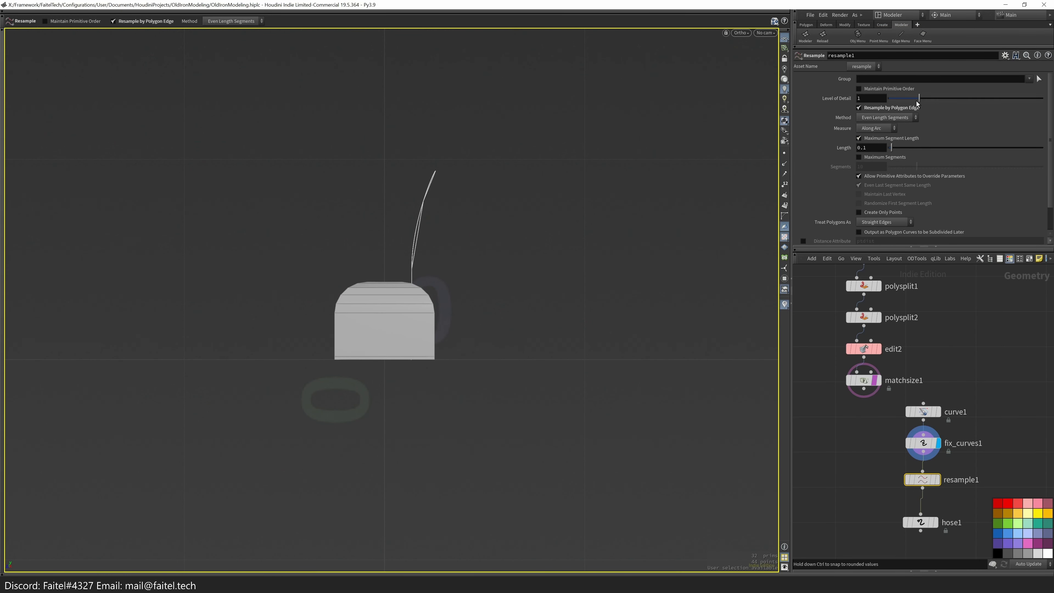
{"action": "left_click", "coordinate": [884, 221]}
{"action": "left_click", "coordinate": [879, 242]}
{"action": "middle_click_drag", "start_coordinate": [848, 148], "coordinate": [861, 180]}
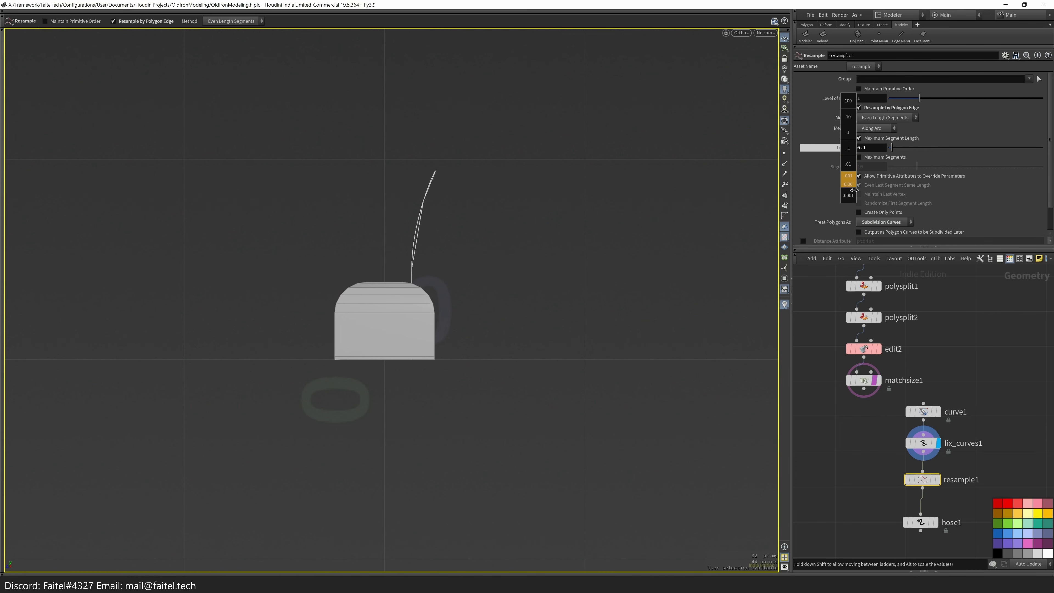
{"action": "middle_click_drag", "start_coordinate": [477, 165], "coordinate": [477, 165]}
{"action": "left_click", "coordinate": [872, 139]}
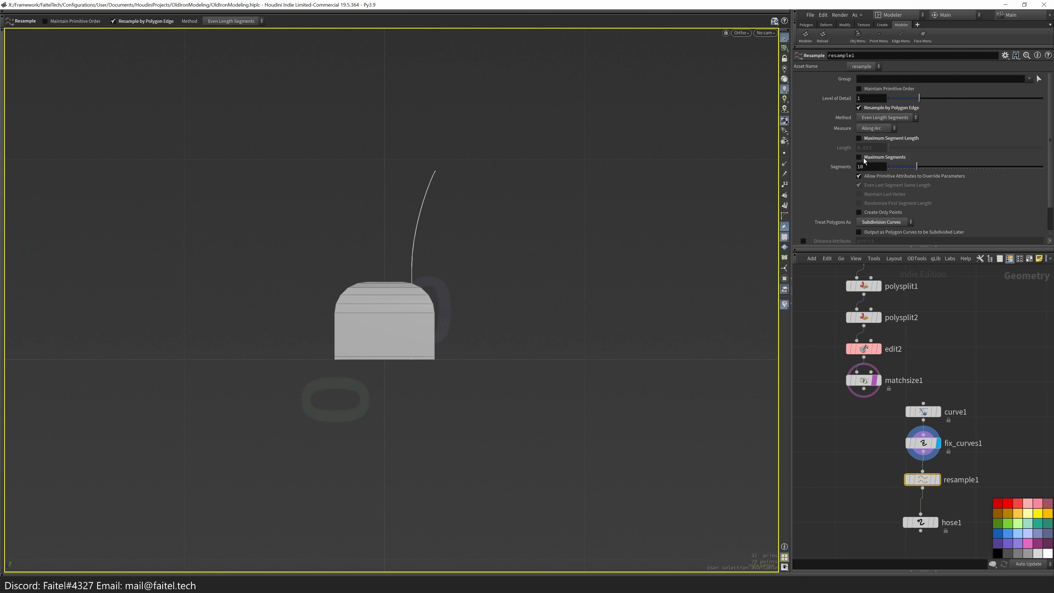
{"action": "key", "text": "BackSpace"}
{"action": "key", "text": "Return"}
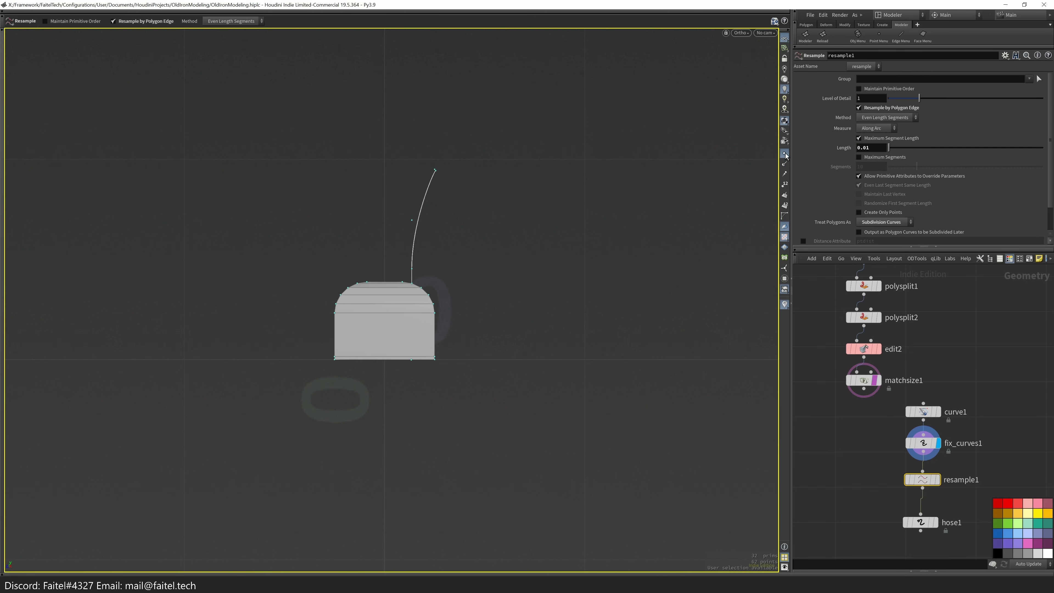
{"action": "key", "text": "r"}
{"action": "left_click", "coordinate": [874, 138]}
{"action": "left_click", "coordinate": [875, 157]}
- Delete the fix_curves1 node and view the thin hose tube in perspective
{"action": "left_click", "coordinate": [923, 443]}
{"action": "key", "text": "ctrl+x"}
{"action": "scroll", "coordinate": [463, 160], "scroll_direction": "up", "scroll_amount": 3}
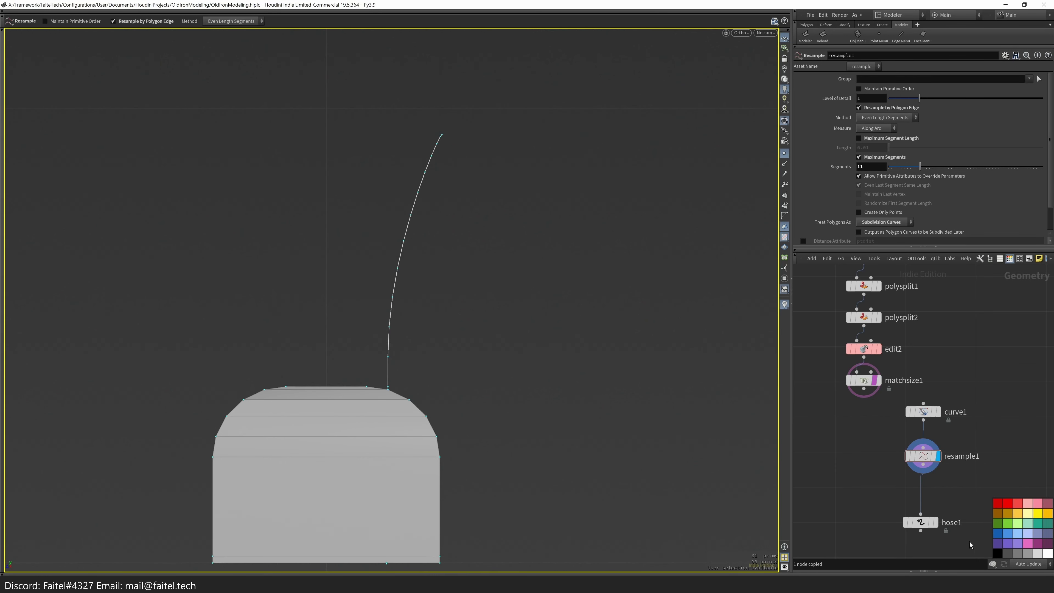
{"action": "left_click", "coordinate": [921, 523]}
{"action": "key", "text": "r"}
{"action": "scroll", "coordinate": [534, 99], "scroll_direction": "up", "scroll_amount": 3}
{"action": "left_click_drag", "start_coordinate": [534, 99], "coordinate": [524, 419], "text": "alt"}
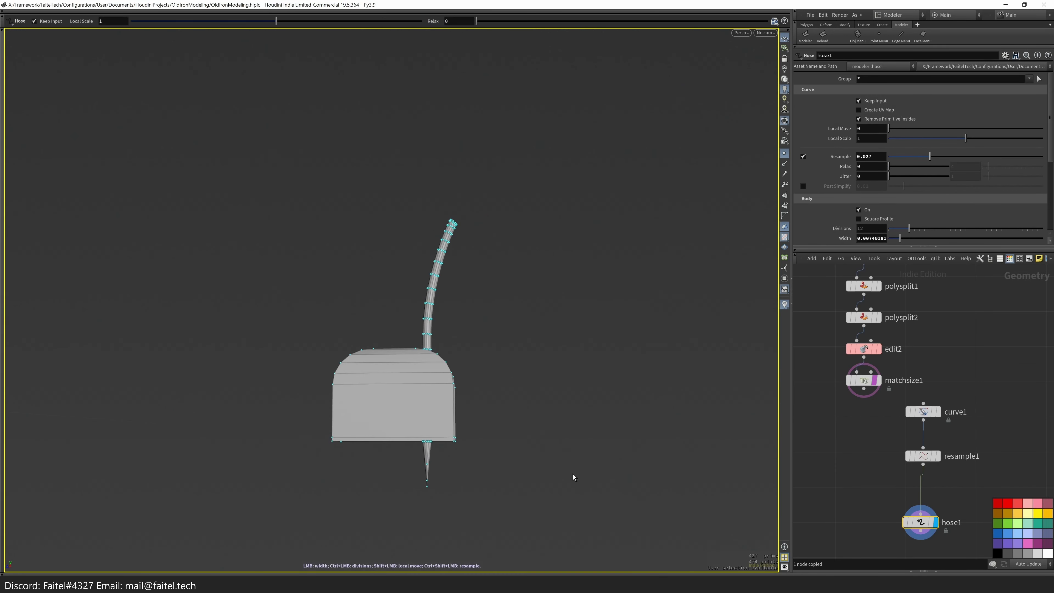
{"action": "scroll", "coordinate": [547, 426], "scroll_direction": "up", "scroll_amount": 5}
- Edit the original curve and delete some of its points
{"action": "left_click", "coordinate": [938, 412]}
{"action": "key", "text": "Return"}
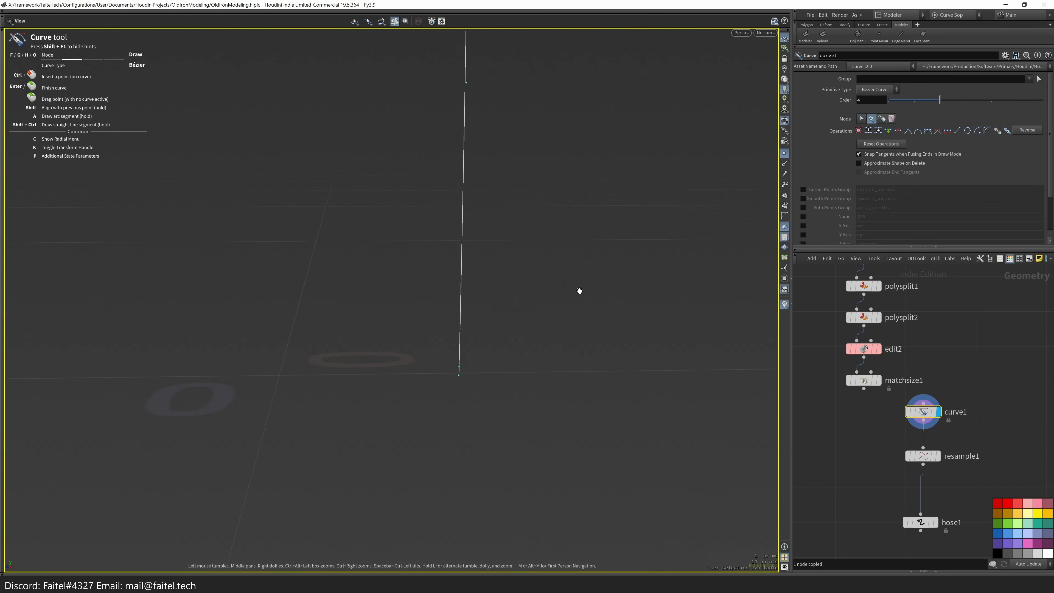
{"action": "left_click", "coordinate": [938, 456]}
{"action": "left_click_drag", "start_coordinate": [528, 465], "coordinate": [548, 287], "text": "alt"}
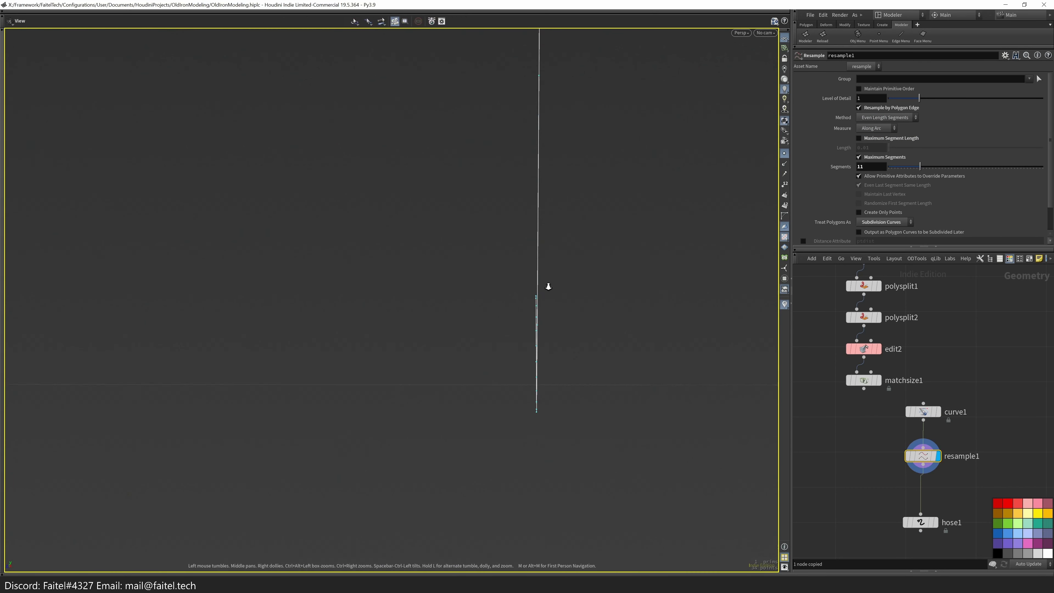
{"action": "key", "text": "s"}
{"action": "left_click", "coordinate": [295, 272]}
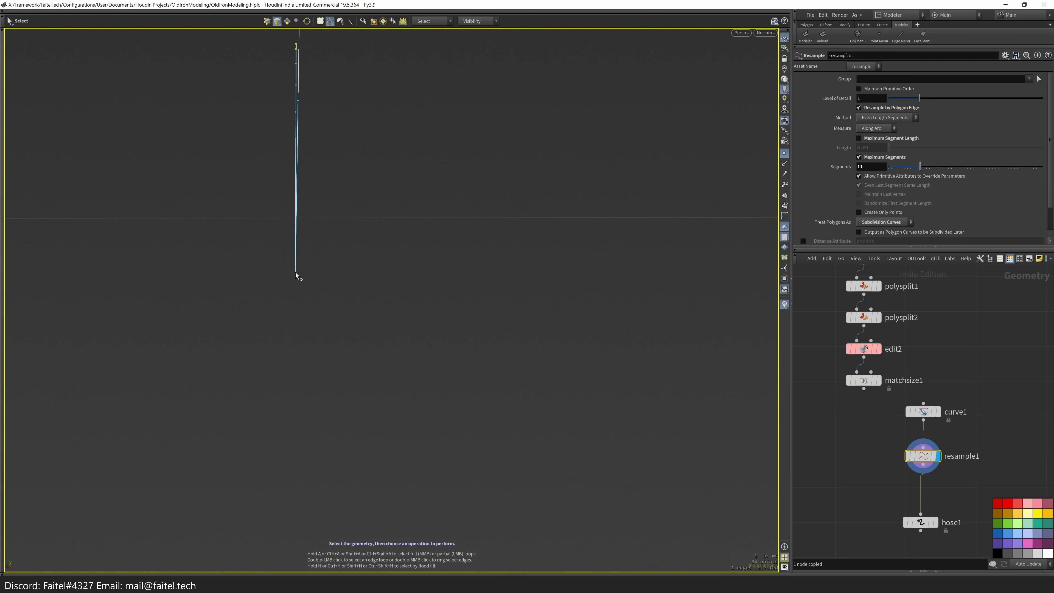
{"action": "left_click_drag", "start_coordinate": [289, 286], "coordinate": [481, 291], "text": "alt"}
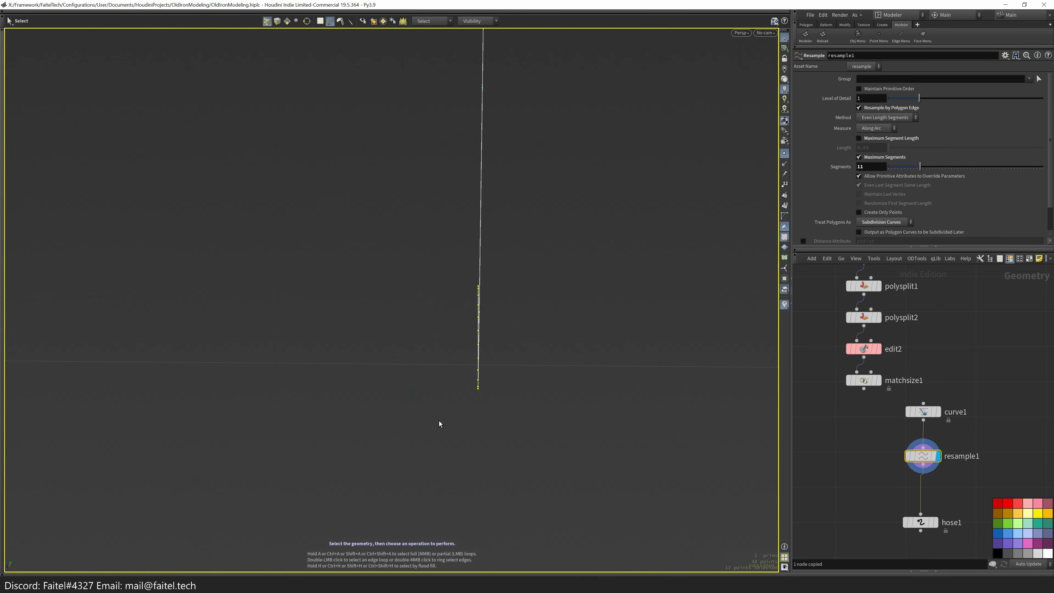
{"action": "key", "text": "Delete"}
{"action": "left_click", "coordinate": [934, 523]}
{"action": "left_click", "coordinate": [939, 488]}
- Nudge a curve point, undo the stray edit, and switch to the front view
{"action": "key", "text": "t"}
{"action": "left_click_drag", "start_coordinate": [495, 401], "coordinate": [565, 395]}
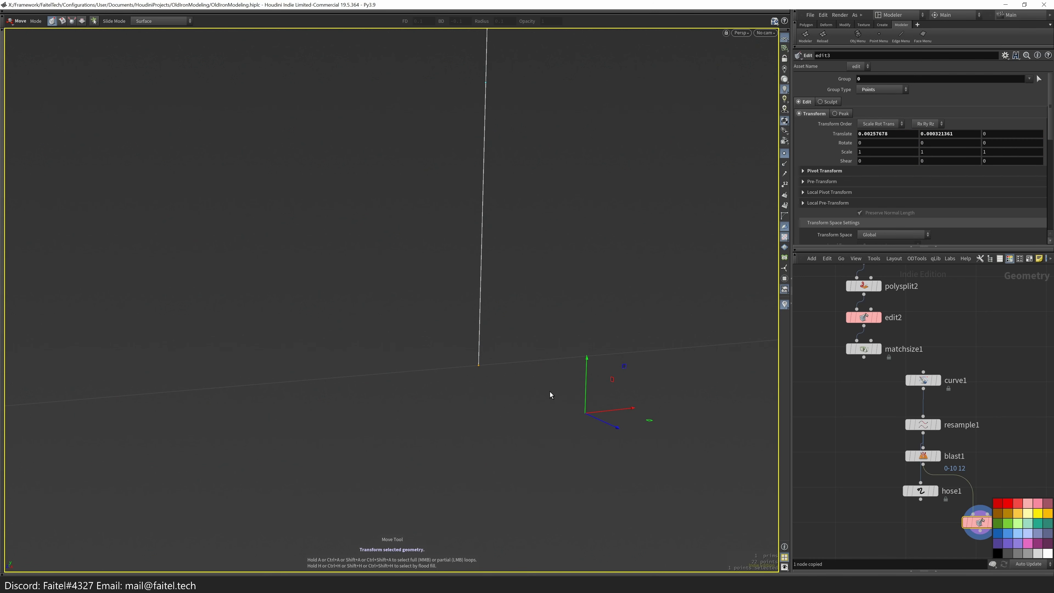
{"action": "key", "text": "Escape"}
{"action": "key", "text": "space+3"}
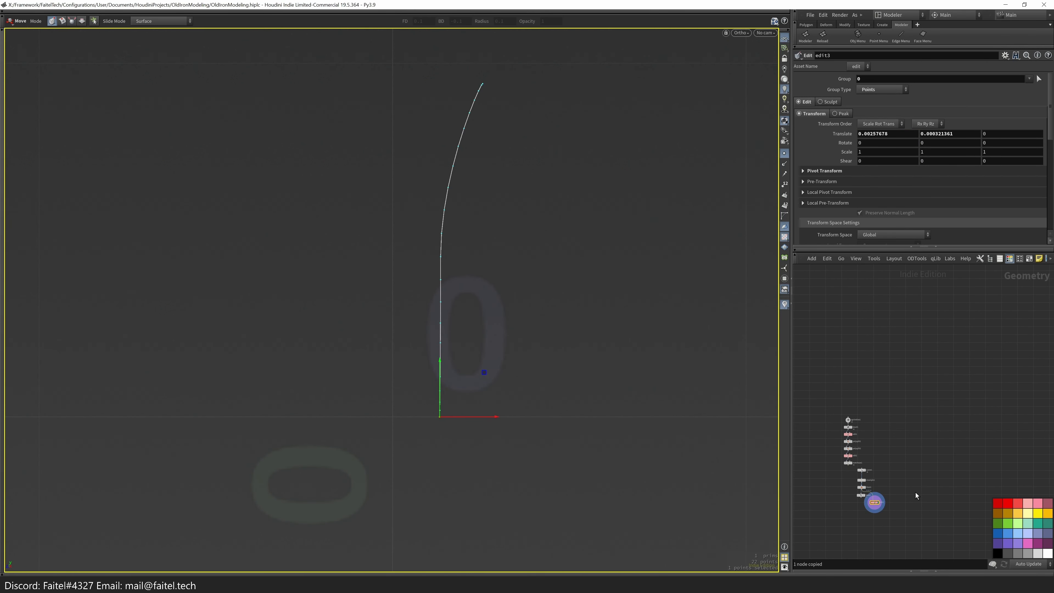
{"action": "scroll", "coordinate": [916, 493], "scroll_direction": "up", "scroll_amount": 3}
{"action": "key", "text": "Delete"}
- Delete the resample, blast and hose nodes and paste curve1 below matchsize1
{"action": "left_click_drag", "start_coordinate": [902, 505], "coordinate": [843, 438]}
{"action": "key", "text": "ctrl+x"}
{"action": "left_click", "coordinate": [859, 416]}
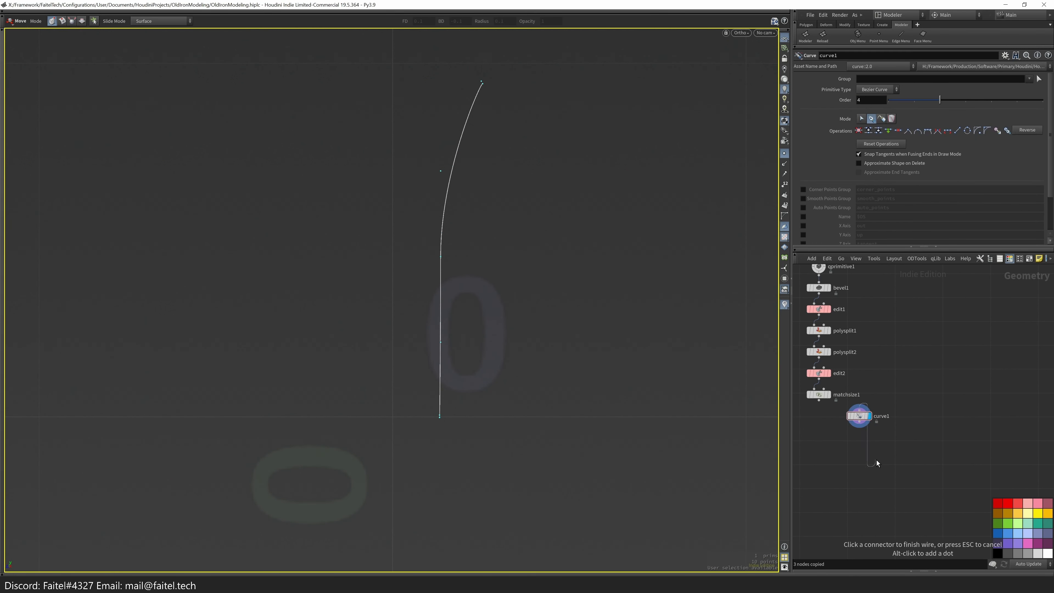
{"action": "key", "text": "alt+x"}
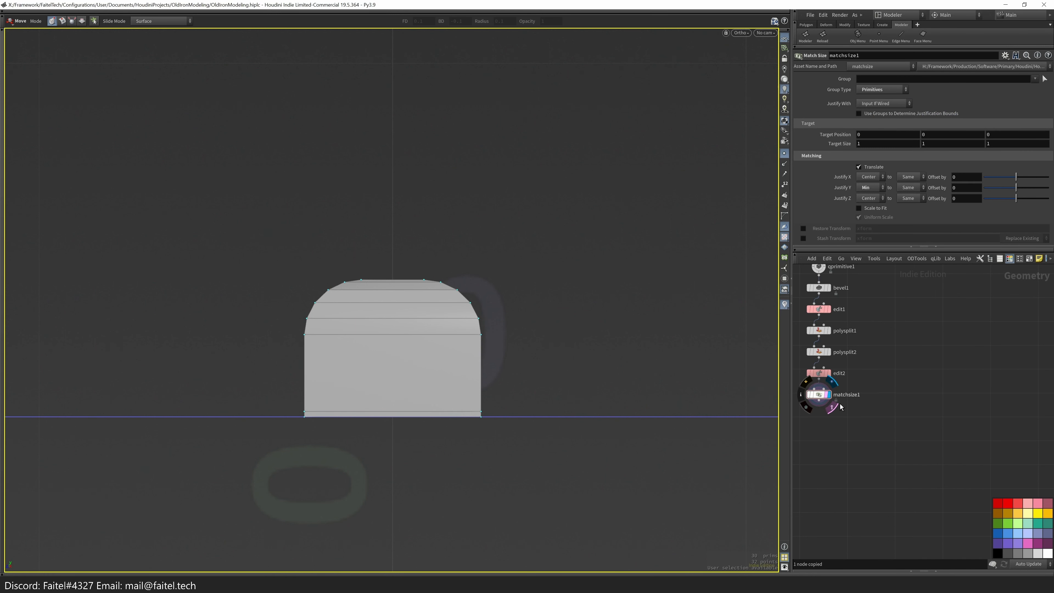
{"action": "key", "text": "ctrl+v"}
- Redraw the Bezier curve from the block's bottom up into a tall bending stem
{"action": "key", "text": "Return"}
{"action": "left_click", "coordinate": [447, 416]}
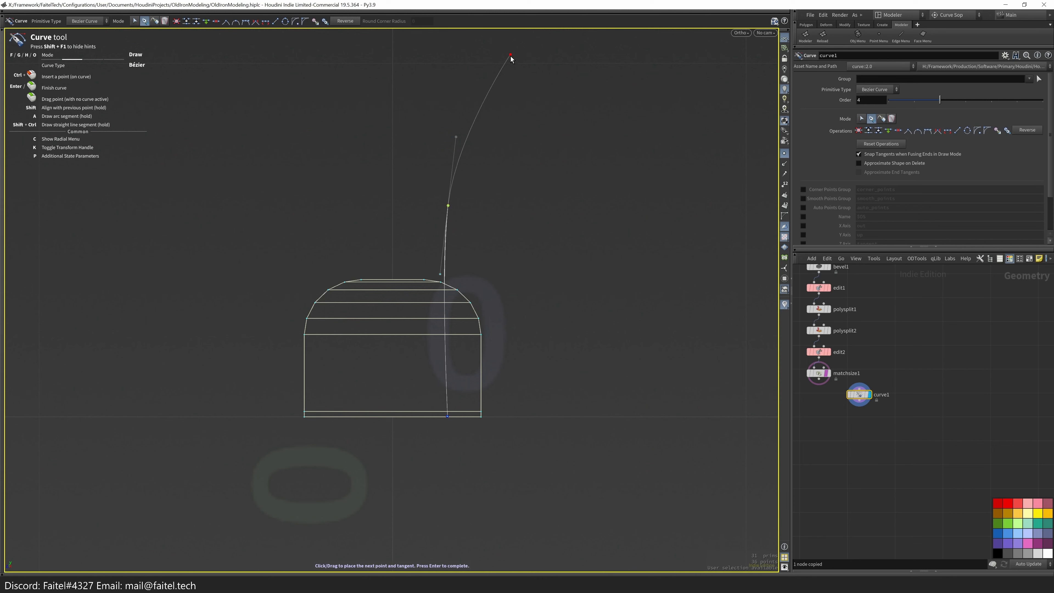
{"action": "key", "text": "Return"}
{"action": "scroll", "coordinate": [861, 440], "scroll_direction": "up", "scroll_amount": 2}
{"action": "key", "text": "Tab"}
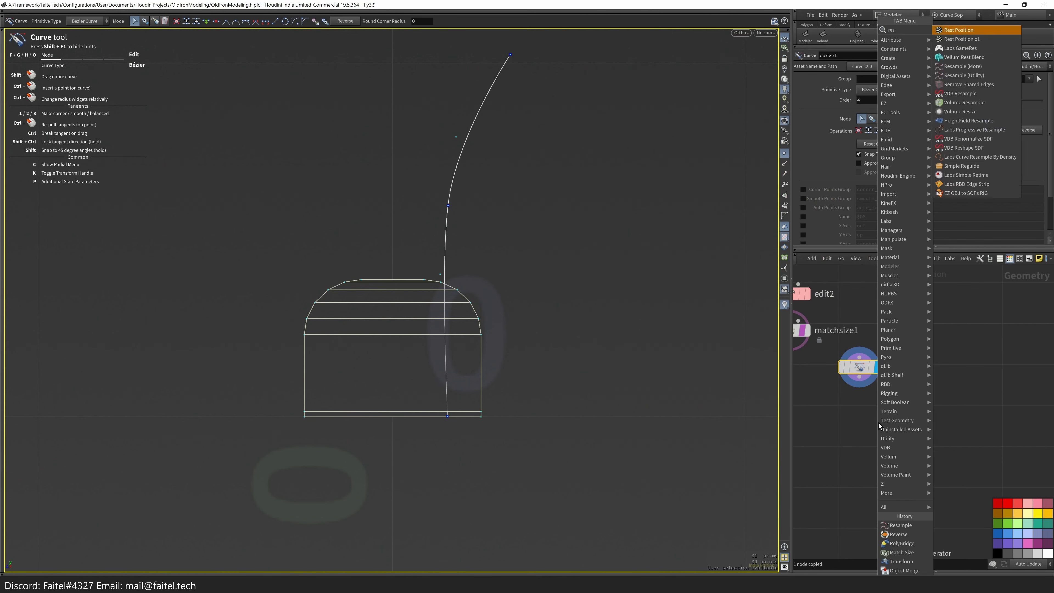
- Add a Resample node under the curve with 42 segments
{"action": "type", "text": "resample"}
{"action": "key", "text": "Return"}
{"action": "left_click", "coordinate": [852, 431]}
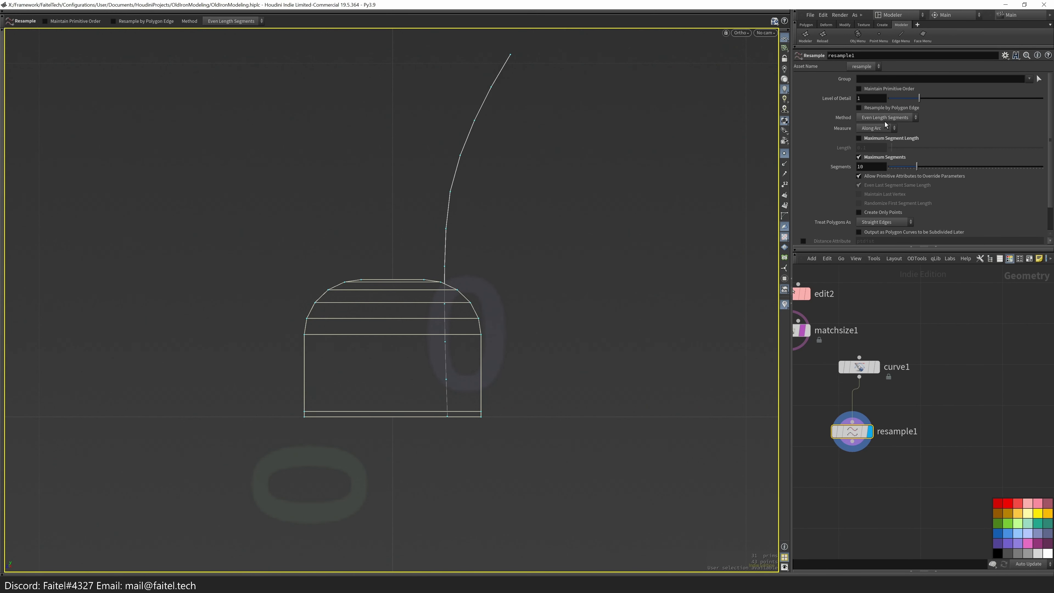
{"action": "left_click_drag", "start_coordinate": [917, 166], "coordinate": [1019, 167]}
- Add a Hose tube with width 0.00449365, 3 cap divisions and end cap convex 0.412
{"action": "key", "text": "s"}
{"action": "key", "text": "Tab"}
{"action": "left_click", "coordinate": [483, 250]}
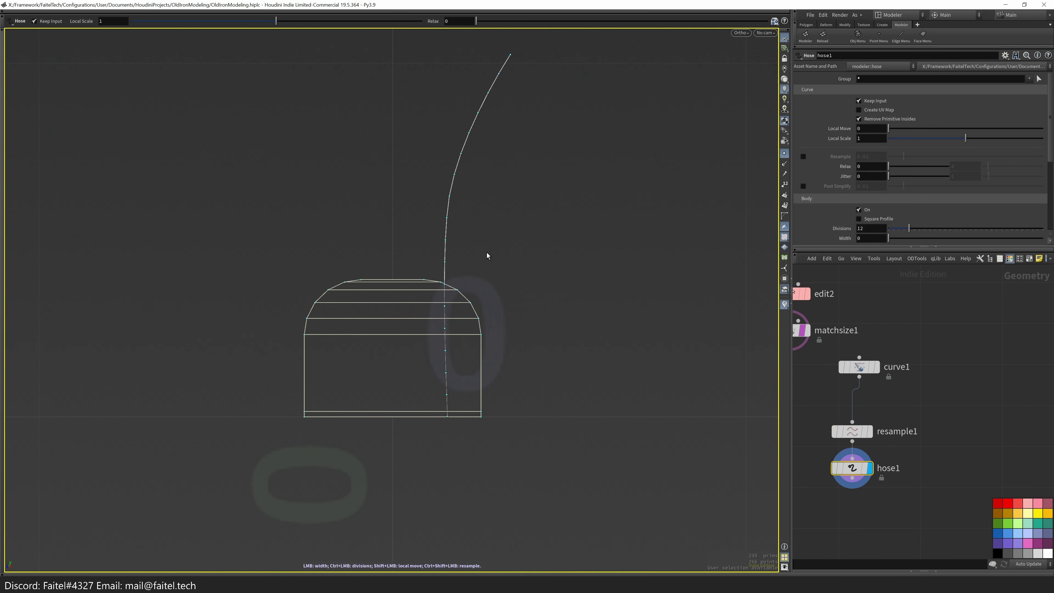
{"action": "key", "text": "Return"}
{"action": "left_click_drag", "start_coordinate": [580, 346], "coordinate": [586, 358]}
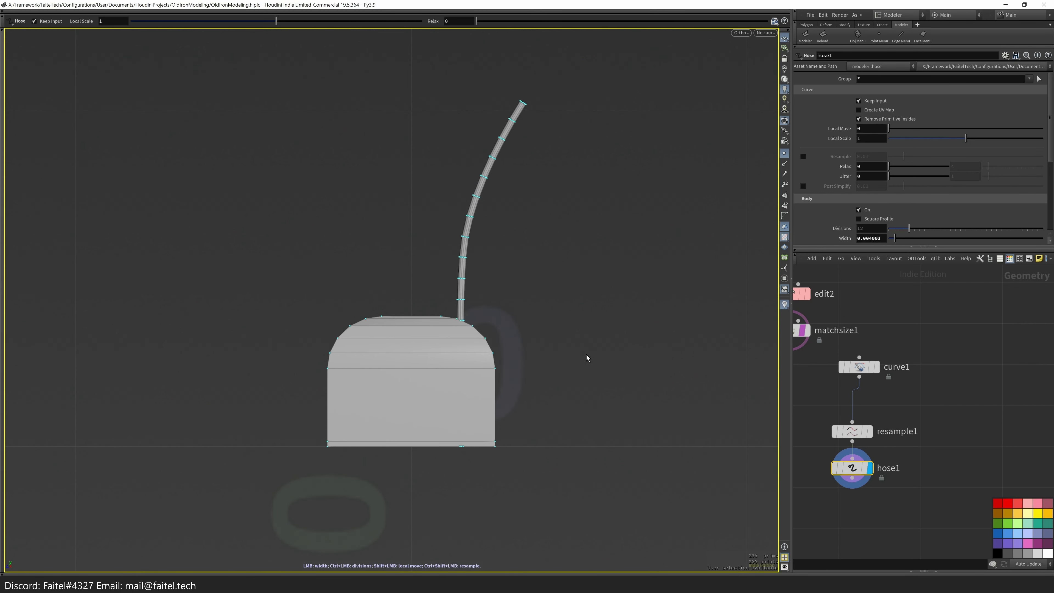
{"action": "scroll", "coordinate": [658, 184], "scroll_direction": "up", "scroll_amount": 5}
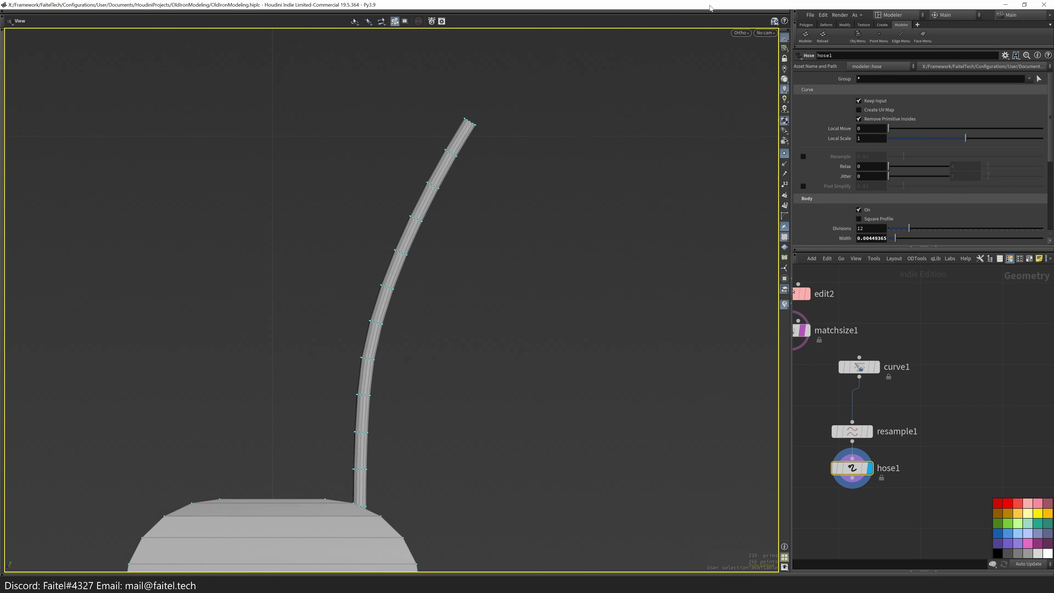
{"action": "scroll", "coordinate": [1043, 165], "scroll_direction": "down", "scroll_amount": 3}
{"action": "left_click", "coordinate": [922, 169]}
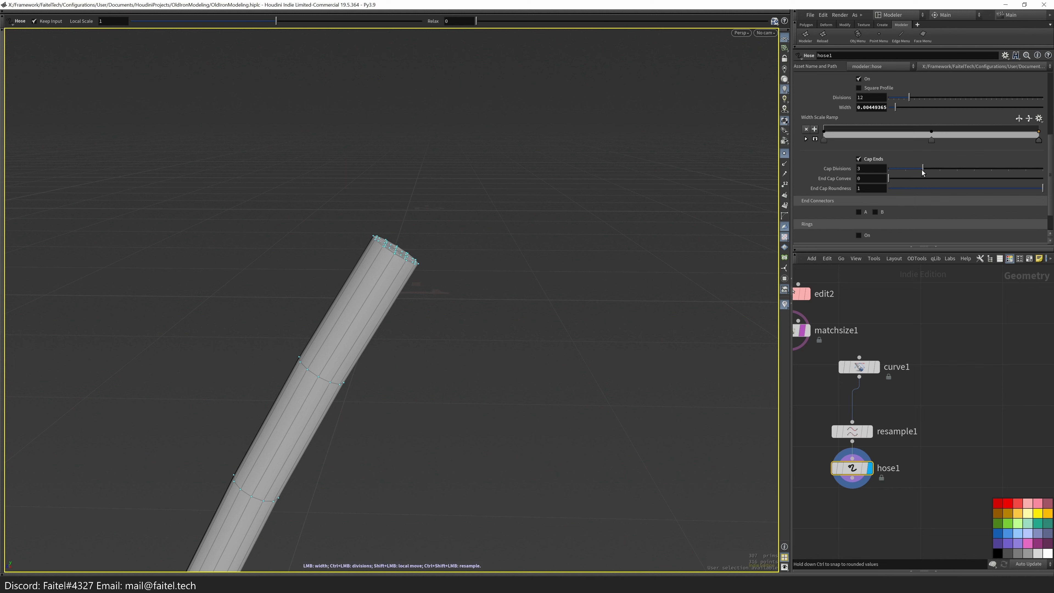
{"action": "left_click_drag", "start_coordinate": [901, 183], "coordinate": [974, 178]}
- Select the whole hose, try placing it at the world origin, then undo
{"action": "key", "text": "s"}
{"action": "scroll", "coordinate": [402, 223], "scroll_direction": "down", "scroll_amount": 5}
{"action": "left_click_drag", "start_coordinate": [283, 330], "coordinate": [373, 324], "text": "alt"}
{"action": "double_click", "coordinate": [380, 307]}
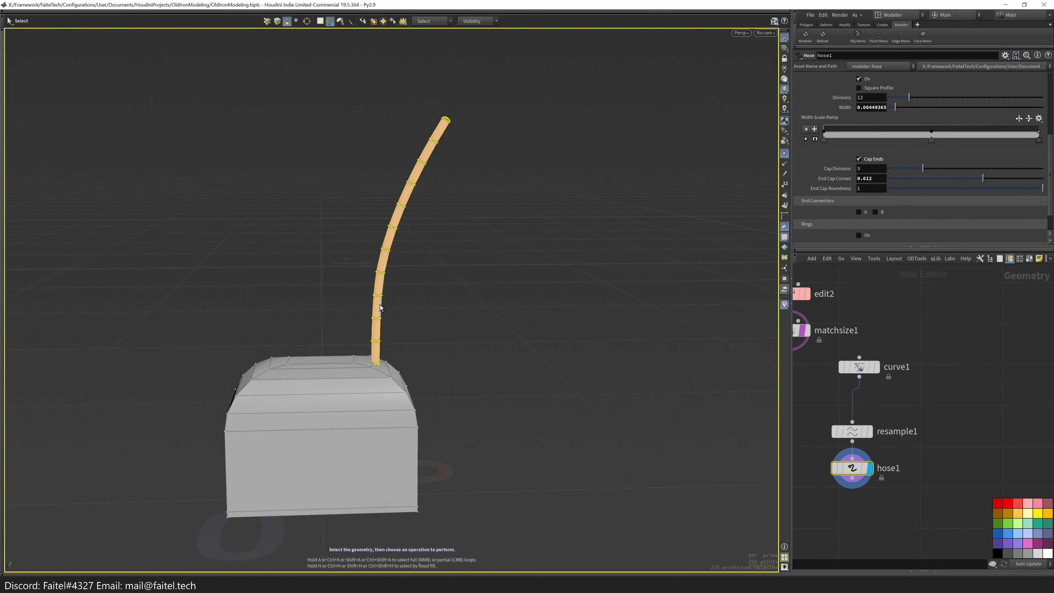
{"action": "key", "text": "Tab"}
{"action": "left_click", "coordinate": [349, 379]}
{"action": "key", "text": "ctrl+z"}
{"action": "key", "text": "Tab"}
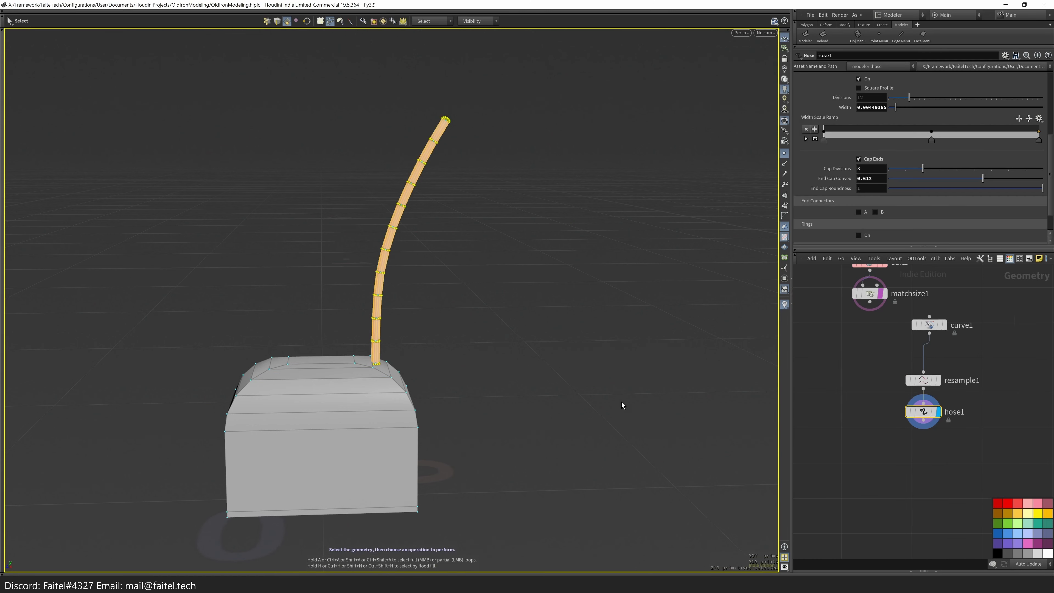
{"action": "key", "text": "Escape"}
- Select the lower faces of the block
{"action": "left_click_drag", "start_coordinate": [567, 428], "coordinate": [453, 419]}
{"action": "key", "text": "s"}
{"action": "key", "text": "Tab"}
{"action": "key", "text": "Escape"}
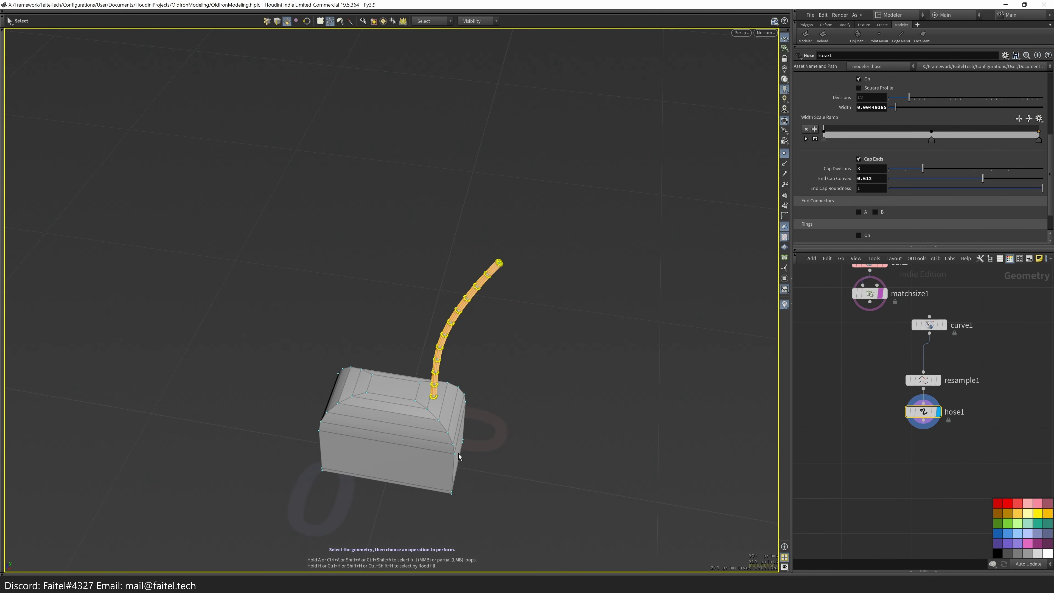
{"action": "left_click", "coordinate": [443, 452]}
{"action": "key", "text": "Tab"}
{"action": "key", "text": "alt+x"}
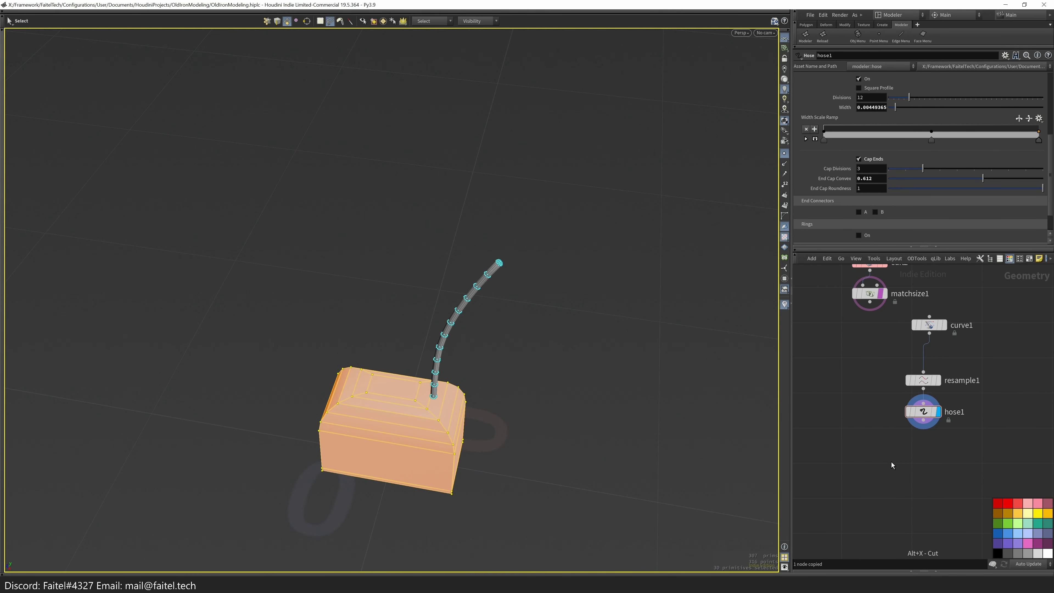
- Merge the block (matchsize1) with the hose tube (hose1)
{"action": "key", "text": "Tab"}
{"action": "key", "text": "Return"}
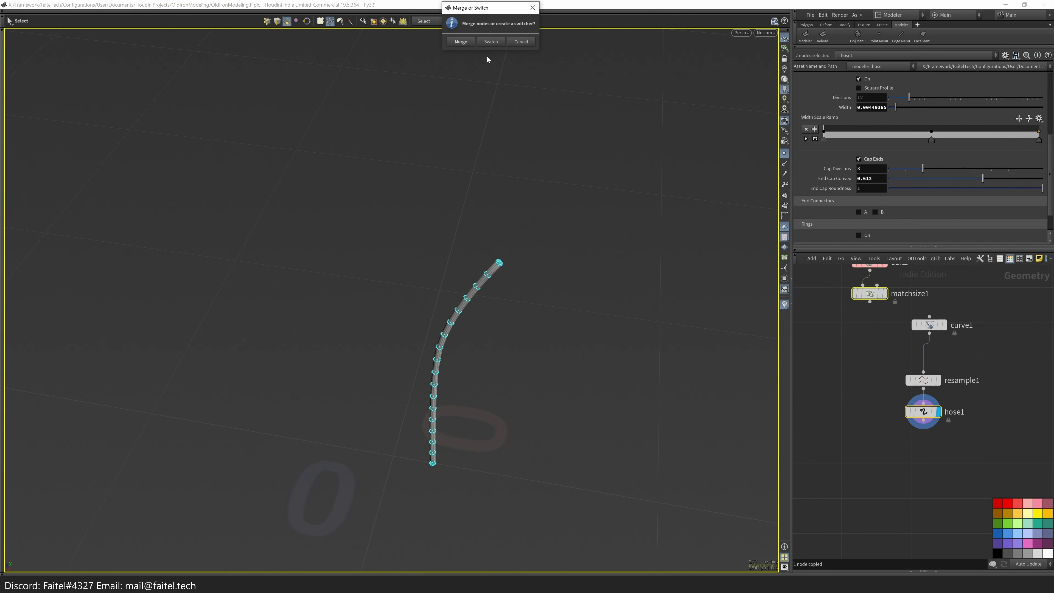
{"action": "key", "text": "Tab"}
{"action": "left_click", "coordinate": [528, 537]}
{"action": "key", "text": "ctrl+z"}
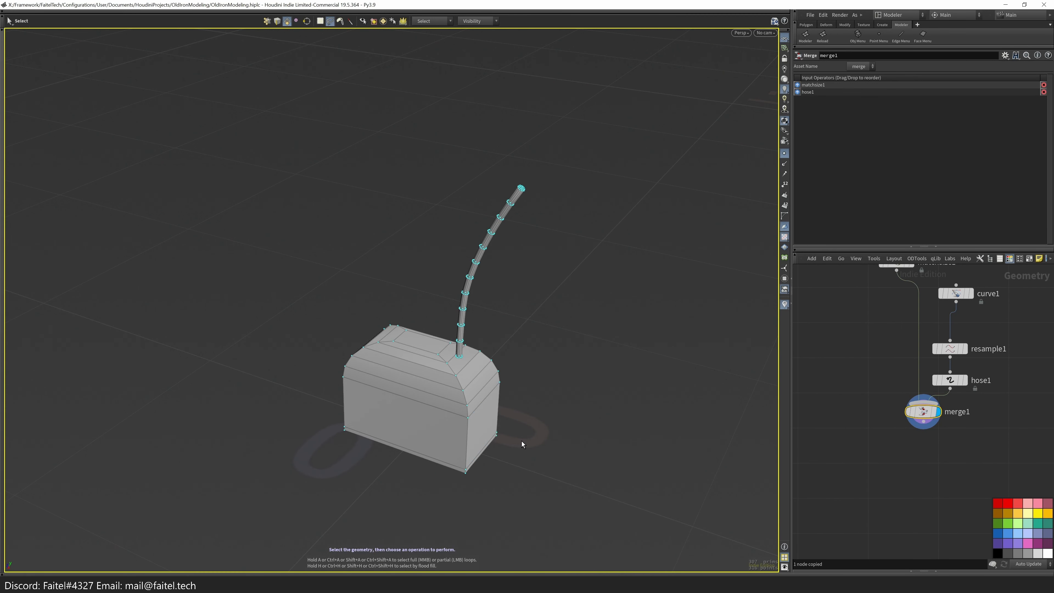
- Mirror the tube across Z, then mirror again to form a matching pair of tubes
{"action": "left_click", "coordinate": [467, 419]}
{"action": "left_click", "coordinate": [467, 419]}
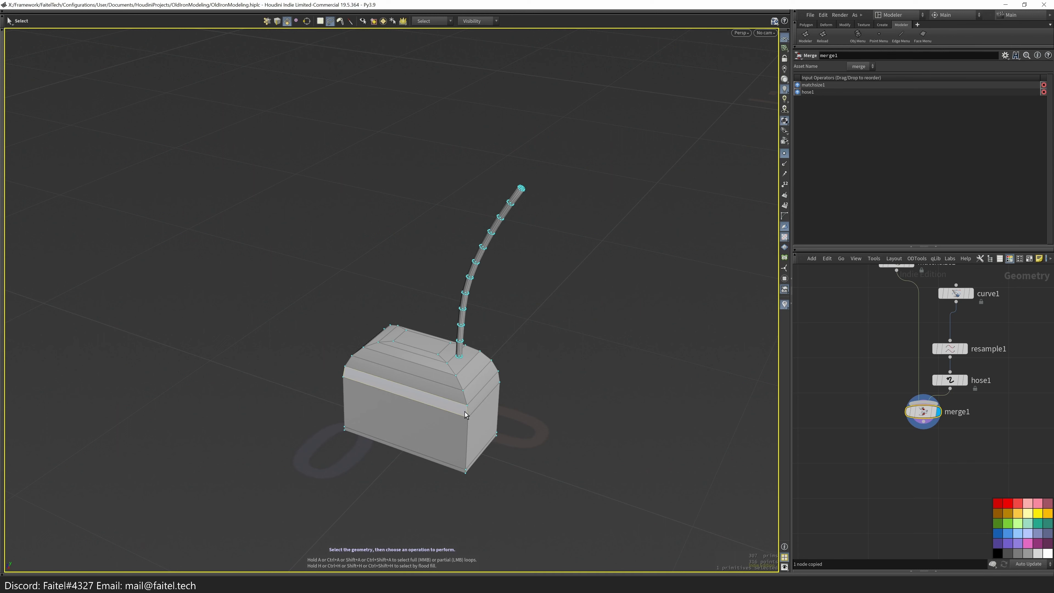
{"action": "key", "text": "u"}
{"action": "left_click", "coordinate": [370, 417]}
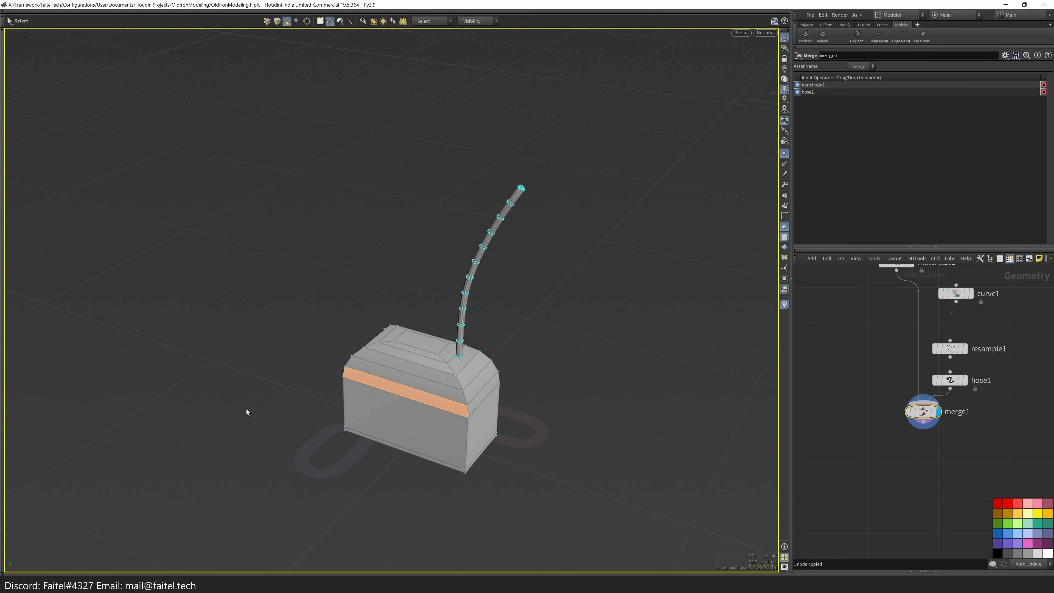
{"action": "key", "text": "u"}
{"action": "left_click", "coordinate": [527, 425]}
{"action": "left_click_drag", "start_coordinate": [447, 428], "coordinate": [504, 441], "text": "alt"}
{"action": "key", "text": "u"}
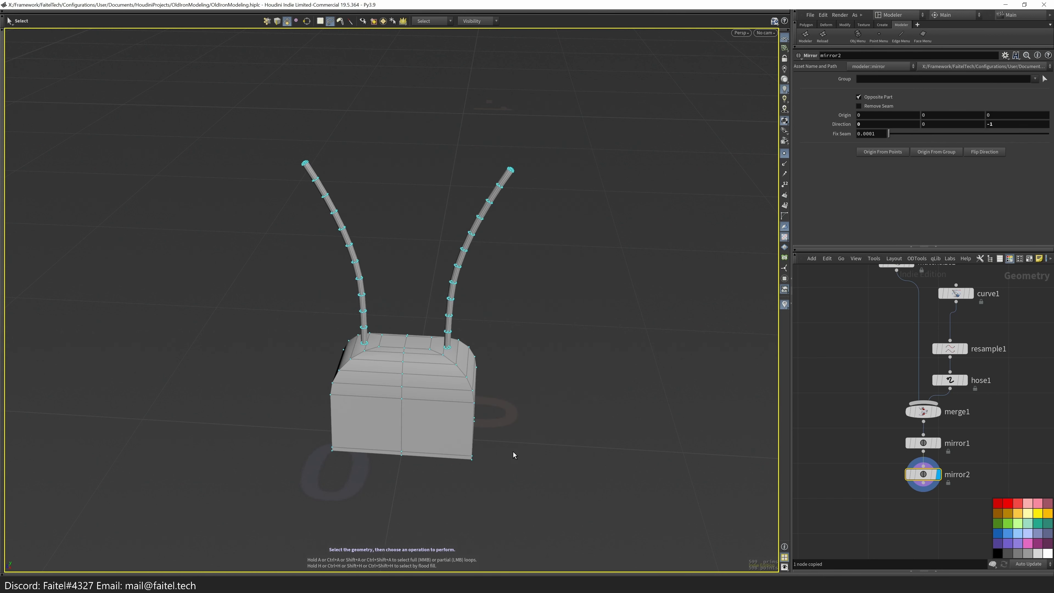
- Move both tubes slightly in depth
{"action": "double_click", "coordinate": [448, 330]}
{"action": "key", "text": "t"}
{"action": "left_click_drag", "start_coordinate": [451, 333], "coordinate": [460, 415]}
- Scale the block narrower to about X 0.72 and Z 0.57
{"action": "double_click", "coordinate": [424, 419]}
{"action": "key", "text": "r"}
{"action": "left_click_drag", "start_coordinate": [350, 384], "coordinate": [369, 393]}
{"action": "key", "text": "space+2"}
{"action": "left_click_drag", "start_coordinate": [382, 434], "coordinate": [400, 424]}
{"action": "key", "text": "space+1"}
{"action": "key", "text": "s"}
{"action": "left_click_drag", "start_coordinate": [476, 384], "coordinate": [536, 480]}
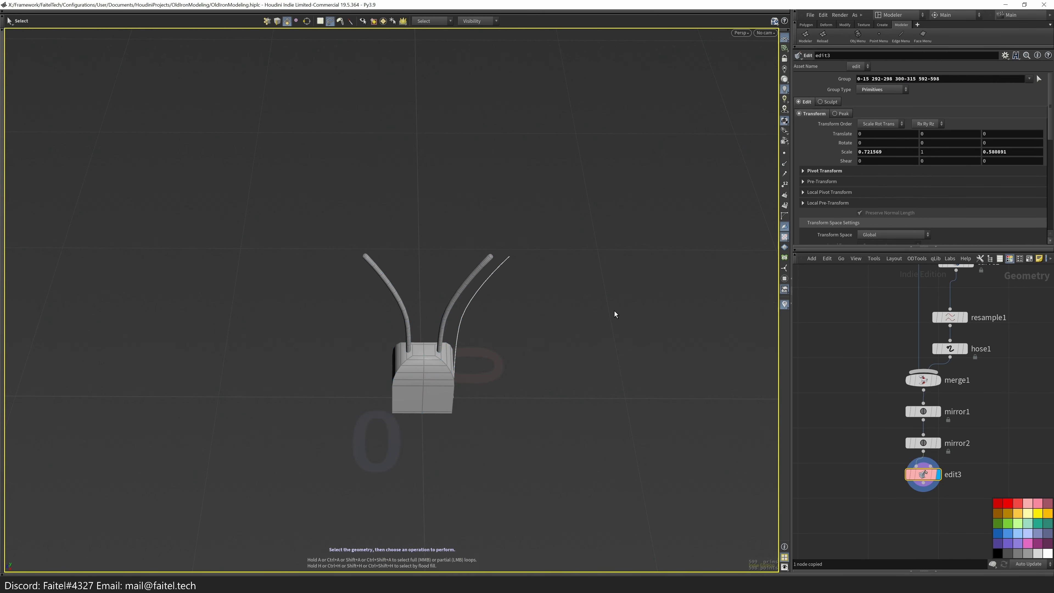
{"action": "left_click_drag", "start_coordinate": [616, 315], "coordinate": [539, 320]}
- Create a standalone Spiral node, helix1, after undoing a first attempt
{"action": "right_click", "coordinate": [560, 326]}
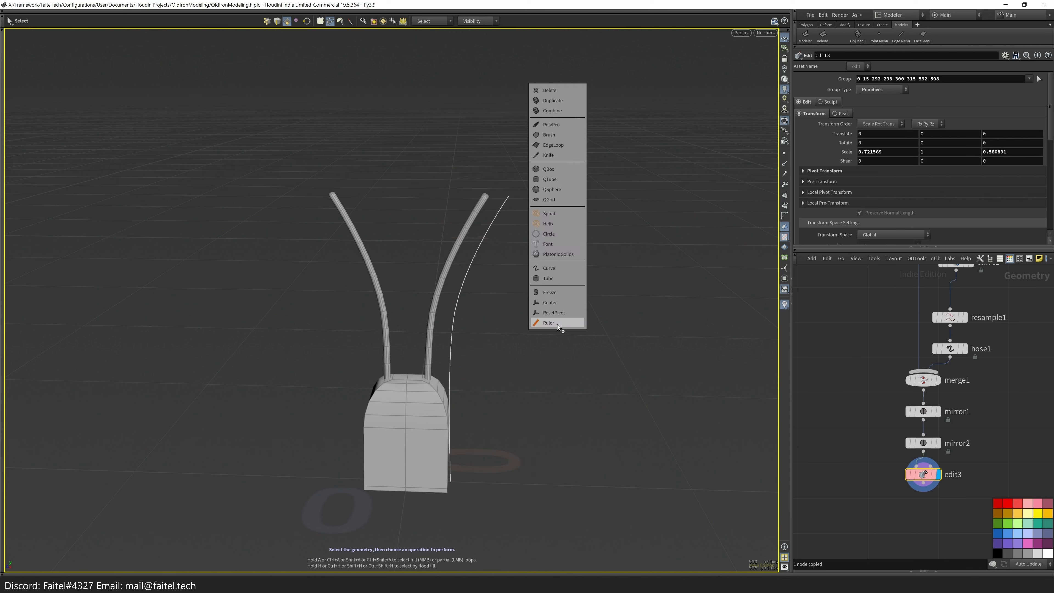
{"action": "left_click", "coordinate": [560, 215]}
{"action": "scroll", "coordinate": [558, 216], "scroll_direction": "down", "scroll_amount": 5}
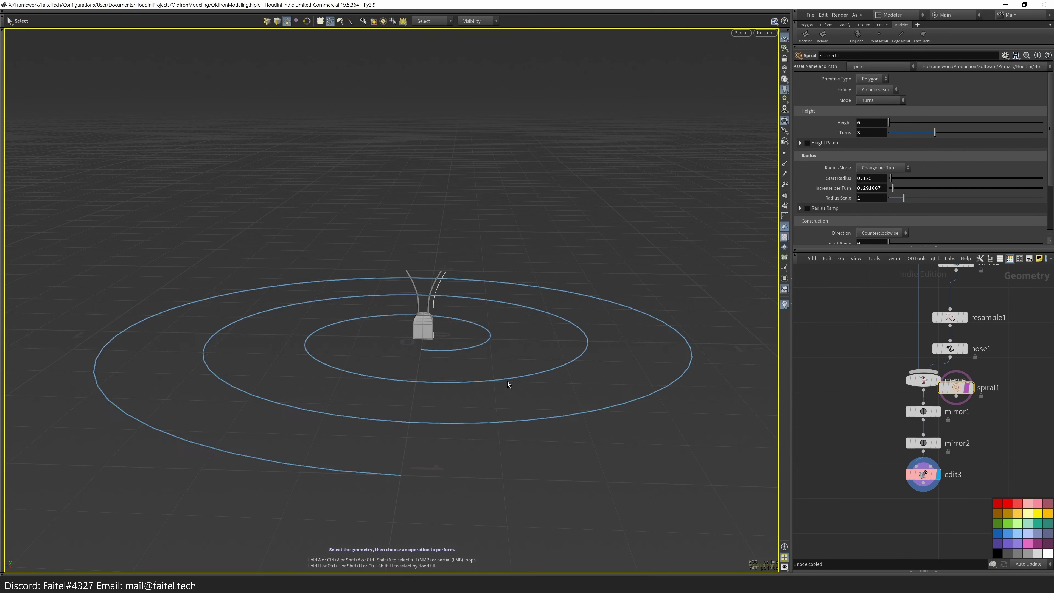
{"action": "key", "text": "ctrl+z"}
{"action": "scroll", "coordinate": [504, 278], "scroll_direction": "up", "scroll_amount": 3}
{"action": "right_click", "coordinate": [494, 310]}
{"action": "left_click", "coordinate": [493, 467]}
{"action": "right_click", "coordinate": [539, 358]}
{"action": "left_click", "coordinate": [539, 359]}
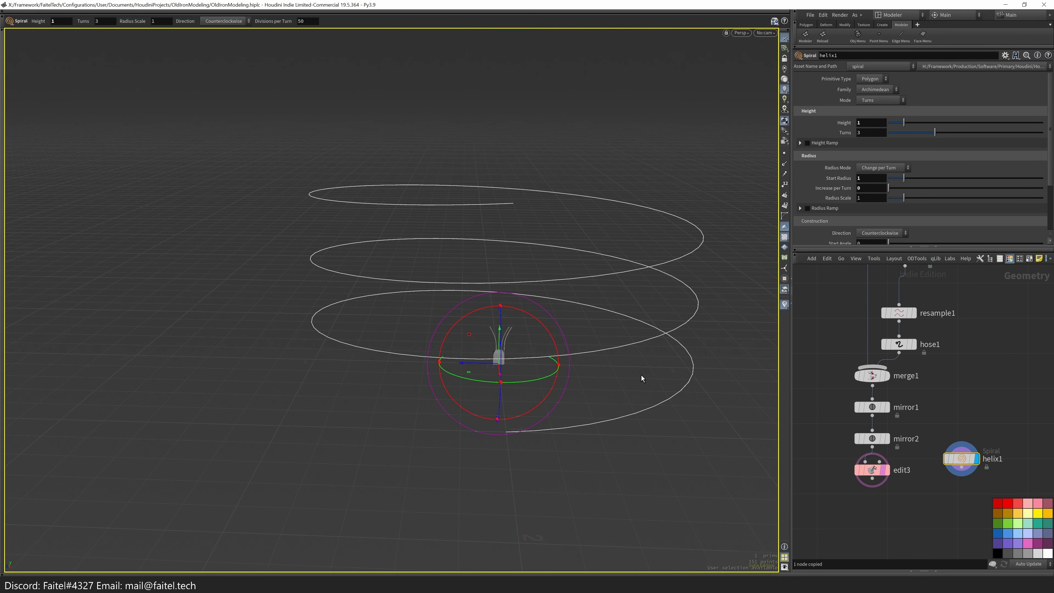
- Adjust the spiral's height and orbit to see its loops
{"action": "left_click_drag", "start_coordinate": [904, 122], "coordinate": [912, 123]}
{"action": "scroll", "coordinate": [913, 187], "scroll_direction": "down", "scroll_amount": 4}
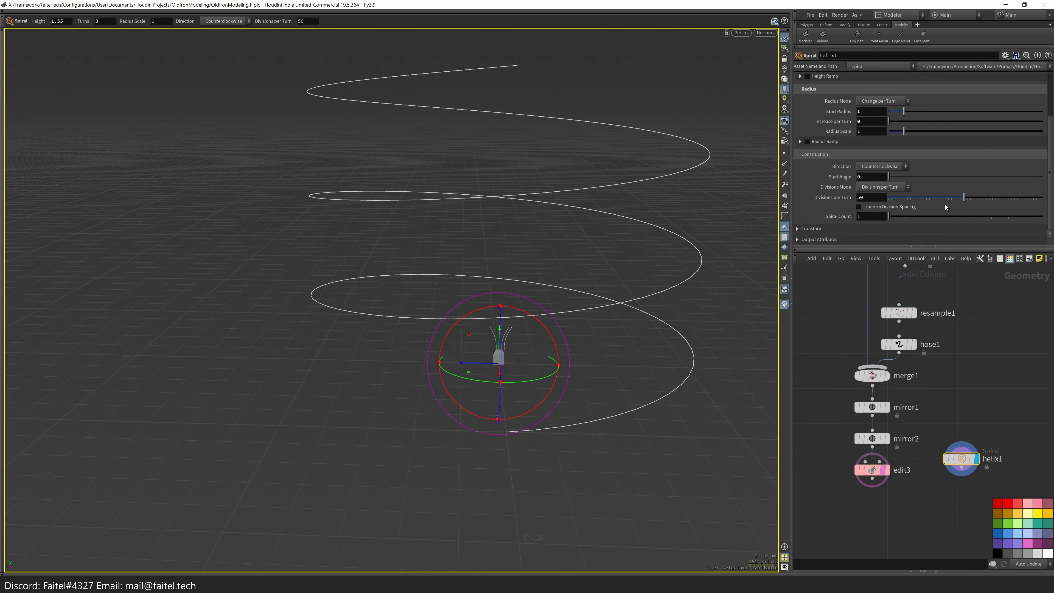
{"action": "scroll", "coordinate": [991, 139], "scroll_direction": "up", "scroll_amount": 3}
{"action": "left_click_drag", "start_coordinate": [905, 178], "coordinate": [898, 178]}
{"action": "left_click_drag", "start_coordinate": [843, 123], "coordinate": [814, 122]}
{"action": "left_click_drag", "start_coordinate": [737, 250], "coordinate": [357, 344], "text": "alt"}
{"action": "key", "text": "Return"}
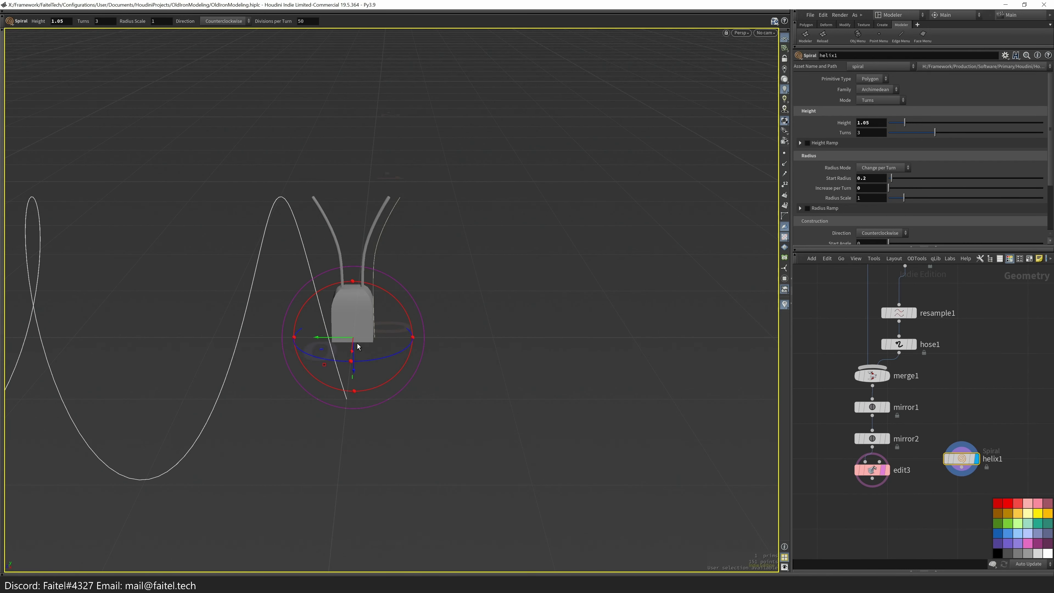
{"action": "left_click_drag", "start_coordinate": [398, 231], "coordinate": [365, 220], "text": "alt"}
{"action": "key", "text": "Escape"}
- Set the helix Start Radius to 0.01 and Height to 0.15 near the tube tips
{"action": "middle_click_drag", "start_coordinate": [846, 177], "coordinate": [228, 252]}
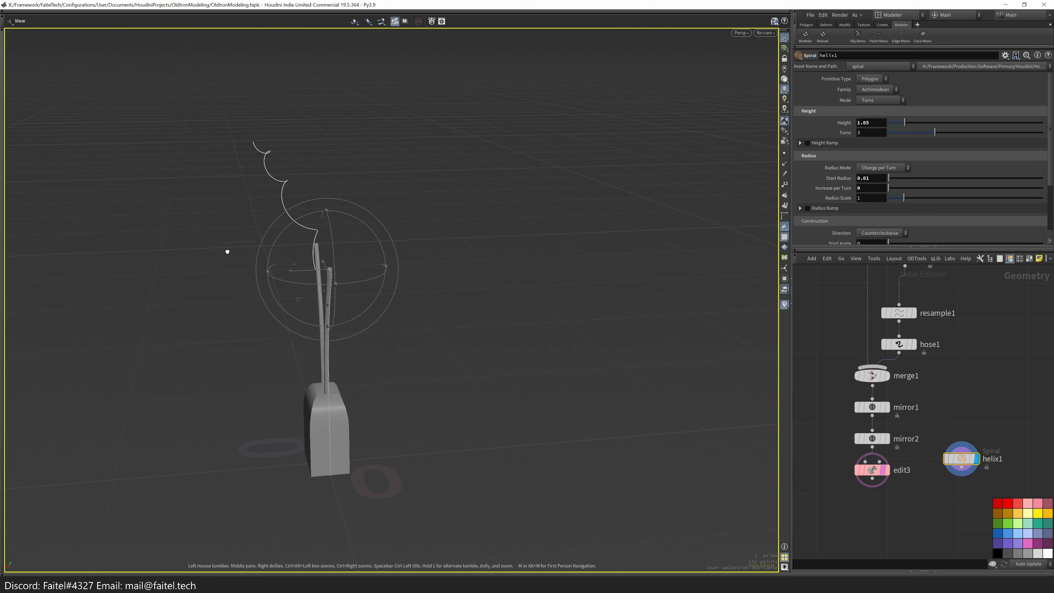
{"action": "left_click_drag", "start_coordinate": [228, 252], "coordinate": [416, 250], "text": "alt"}
{"action": "middle_click_drag", "start_coordinate": [795, 138], "coordinate": [826, 138]}
{"action": "key", "text": "Escape"}
{"action": "left_click_drag", "start_coordinate": [607, 165], "coordinate": [690, 367]}
{"action": "key", "text": "Return"}
{"action": "key", "text": "Escape"}
- Lower the helix height to about 0.103
{"action": "key", "text": "Return"}
{"action": "middle_click_drag", "start_coordinate": [839, 123], "coordinate": [840, 129]}
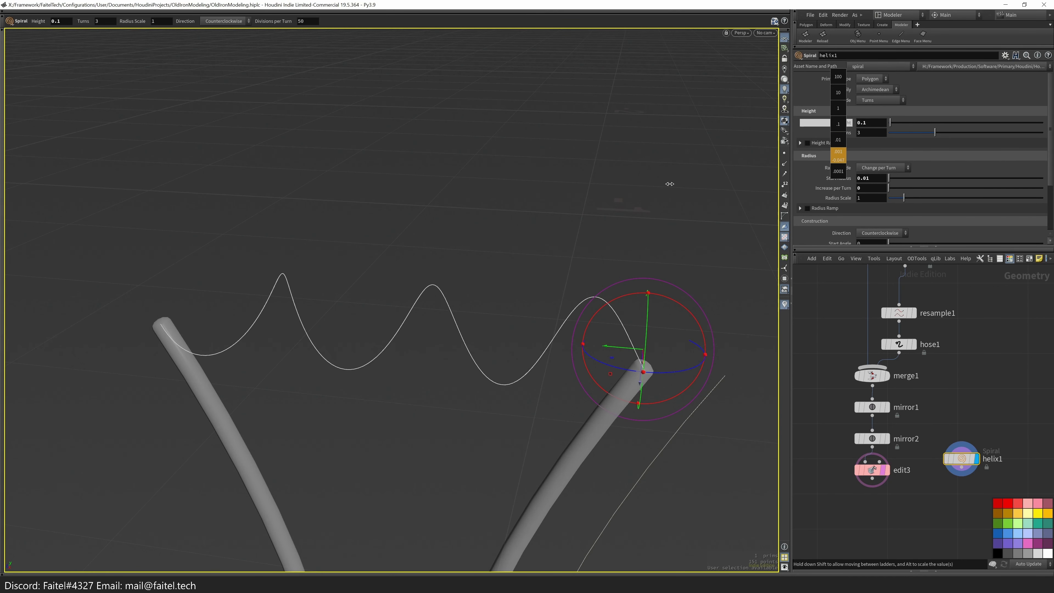
{"action": "middle_click_drag", "start_coordinate": [672, 188], "coordinate": [668, 189]}
{"action": "key", "text": "Escape"}
{"action": "left_click_drag", "start_coordinate": [668, 189], "coordinate": [879, 171]}
- Increase the helix to 20 turns and set its Start Radius to 0.002
{"action": "key", "text": "Return"}
{"action": "middle_click_drag", "start_coordinate": [831, 133], "coordinate": [893, 138]}
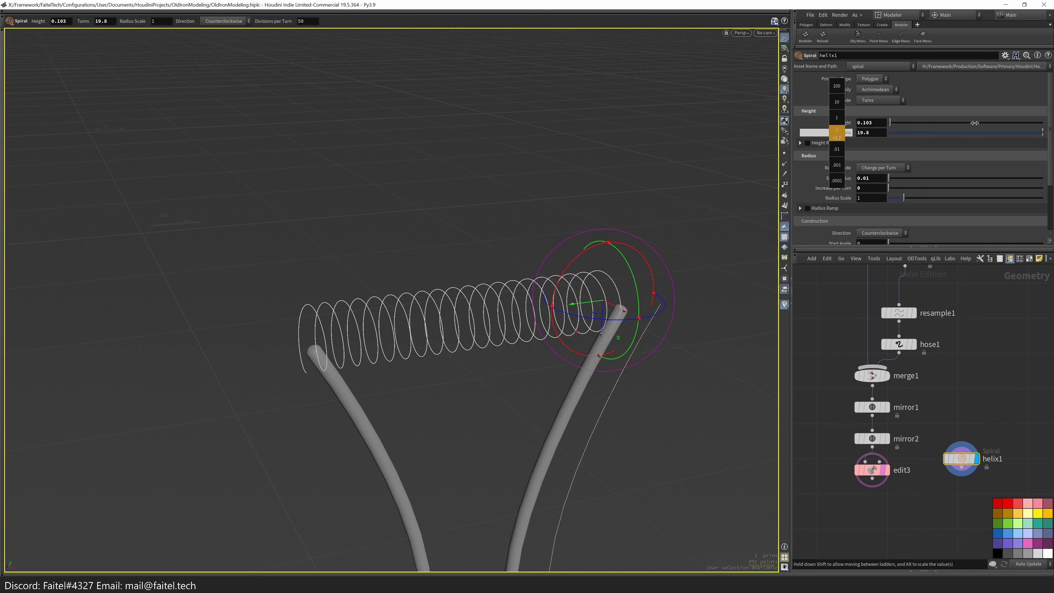
{"action": "middle_click_drag", "start_coordinate": [846, 179], "coordinate": [849, 210]}
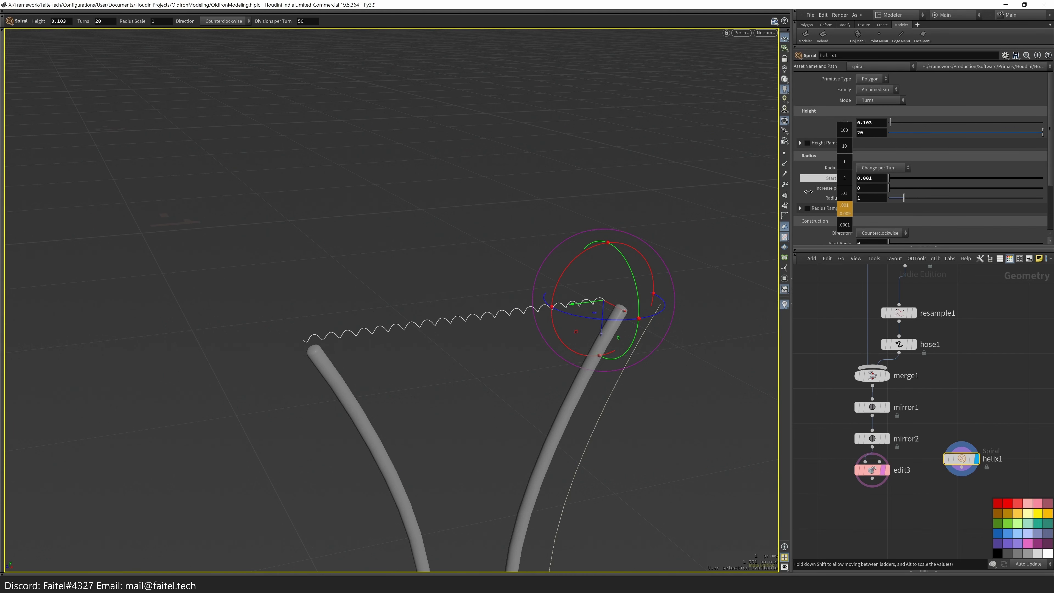
{"action": "left_click_drag", "start_coordinate": [581, 299], "coordinate": [731, 210], "text": "alt"}
{"action": "key", "text": "Escape"}
{"action": "key", "text": "Return"}
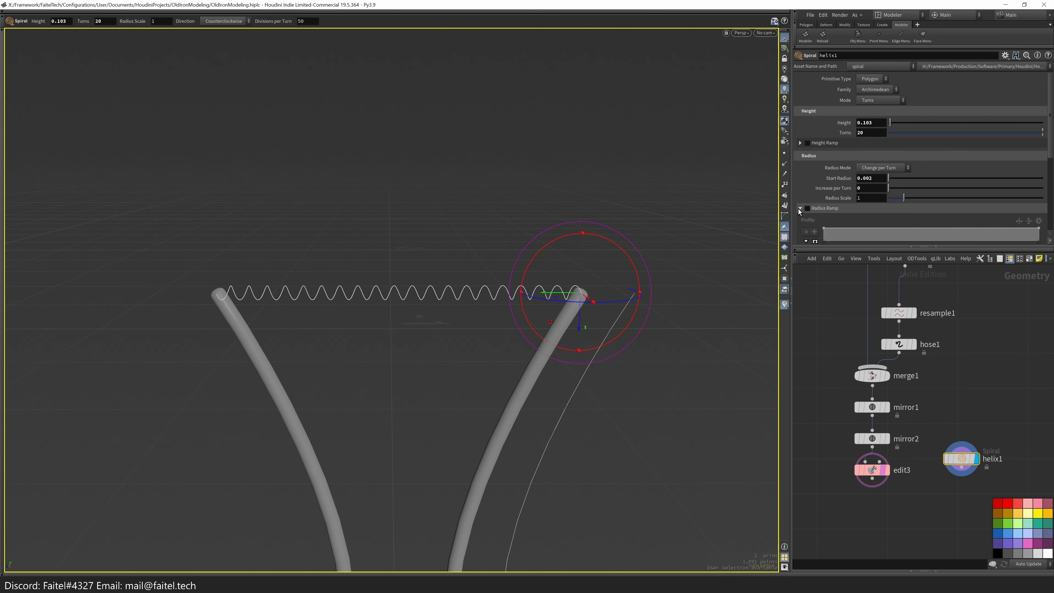
{"action": "scroll", "coordinate": [803, 210], "scroll_direction": "down", "scroll_amount": 3}
{"action": "scroll", "coordinate": [1028, 95], "scroll_direction": "up", "scroll_amount": 3}
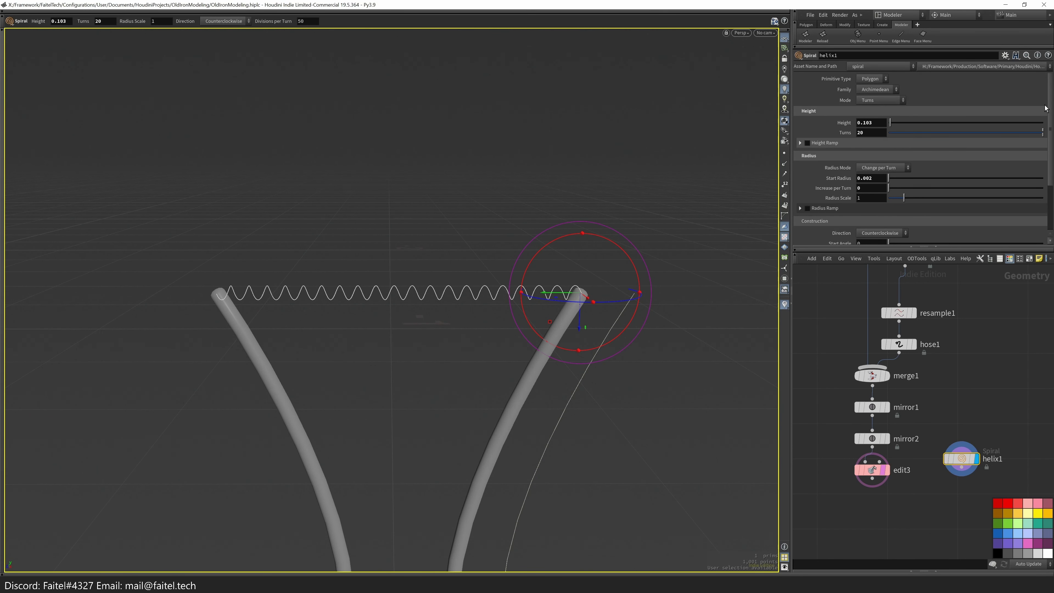
{"action": "scroll", "coordinate": [467, 365], "scroll_direction": "down", "scroll_amount": 5}
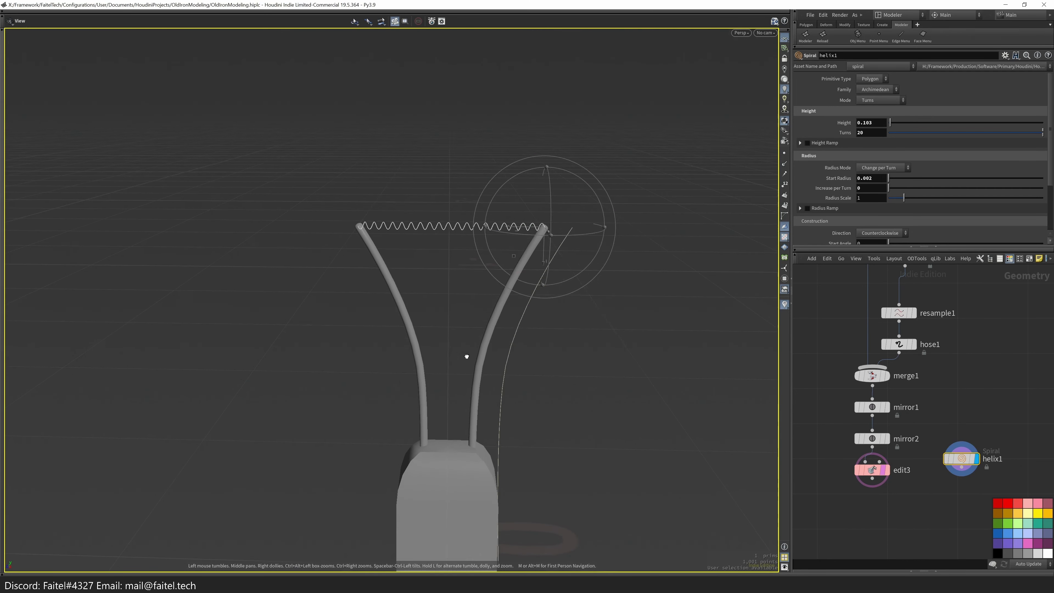
- Check the spring from the top view, then mirror it across Z
{"action": "key", "text": "space+2"}
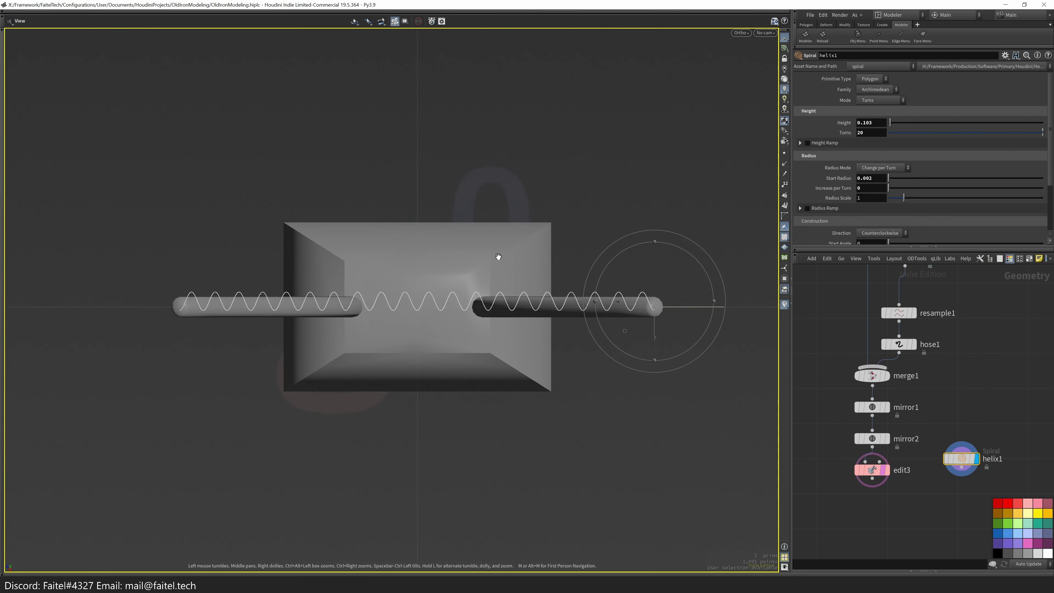
{"action": "key", "text": "space+1"}
{"action": "key", "text": "q"}
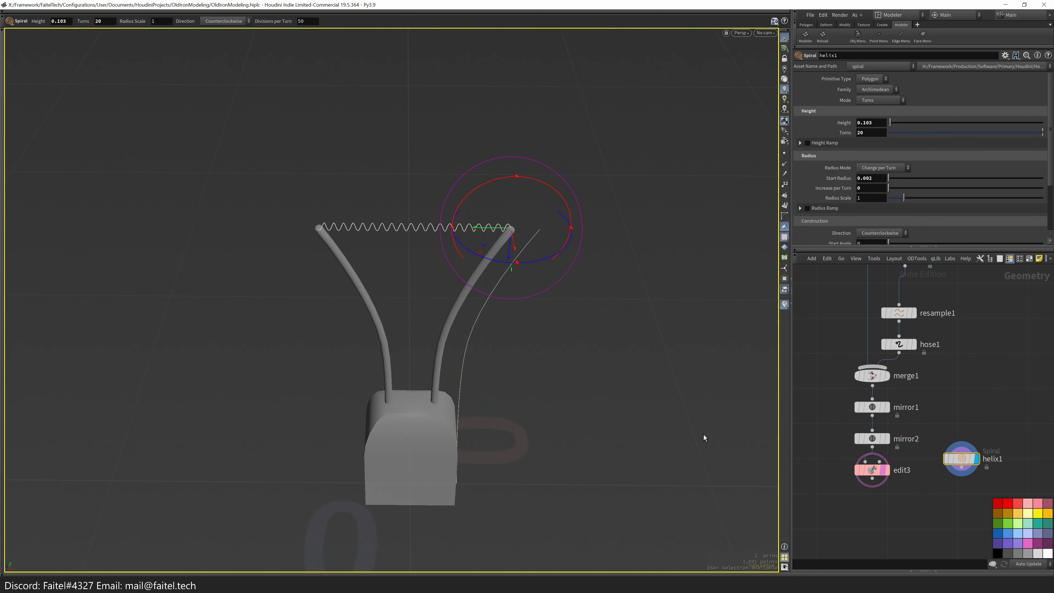
{"action": "key", "text": "q"}
{"action": "left_click", "coordinate": [510, 540]}
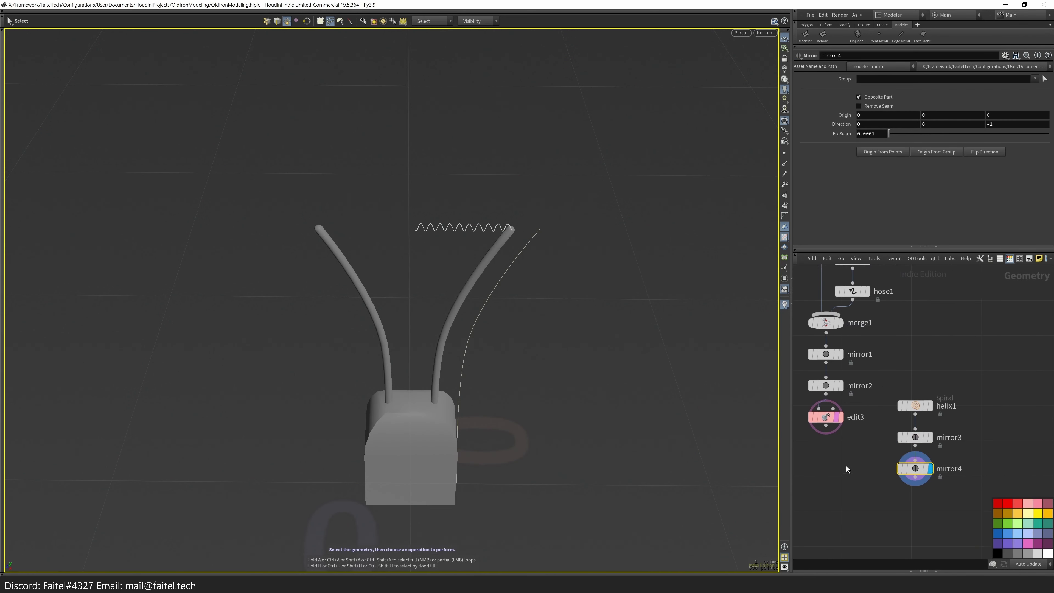
- Undo the spring mirror and convert the helix into a tube with Hose
{"action": "key", "text": "ctrl+z"}
{"action": "scroll", "coordinate": [482, 324], "scroll_direction": "up", "scroll_amount": 3}
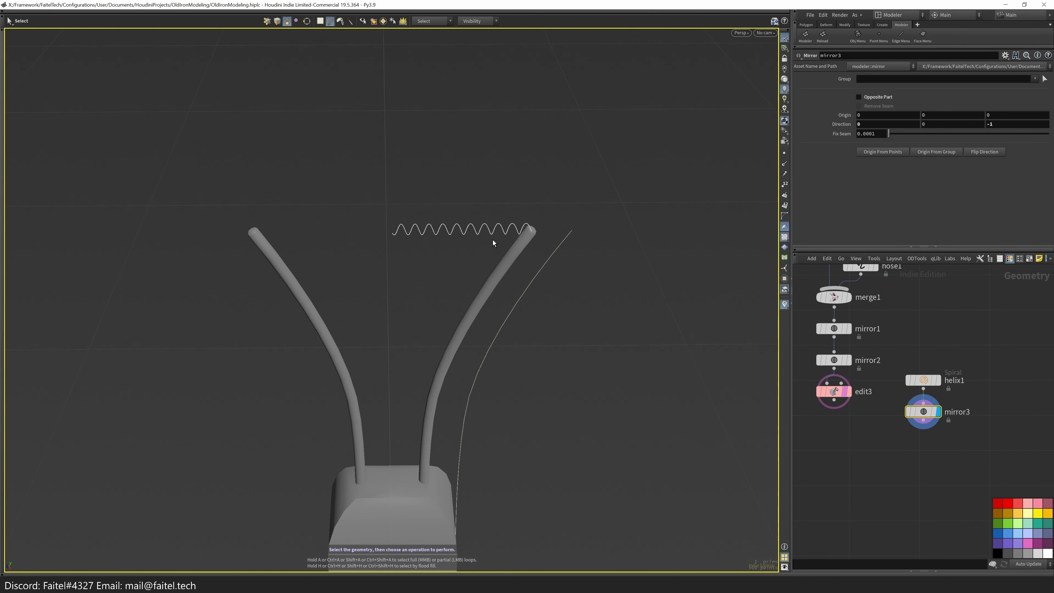
{"action": "key", "text": "q"}
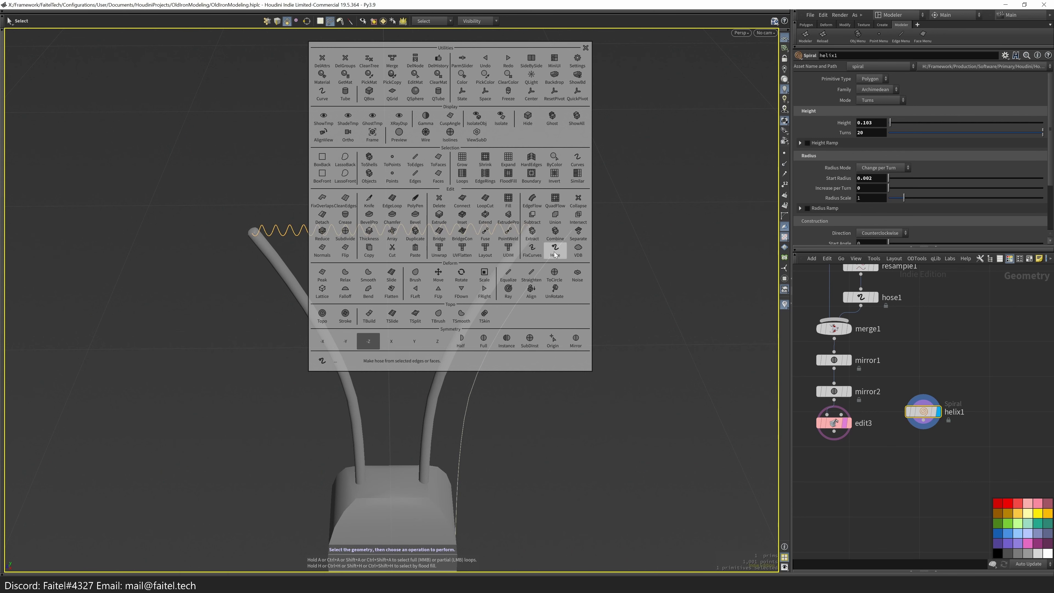
{"action": "left_click", "coordinate": [556, 249]}
{"action": "key", "text": "f"}
- Set the coil tube to 6 divisions and enable Cap Ends
{"action": "left_click_drag", "start_coordinate": [909, 122], "coordinate": [898, 125]}
{"action": "left_click_drag", "start_coordinate": [595, 351], "coordinate": [546, 330], "text": "ctrl"}
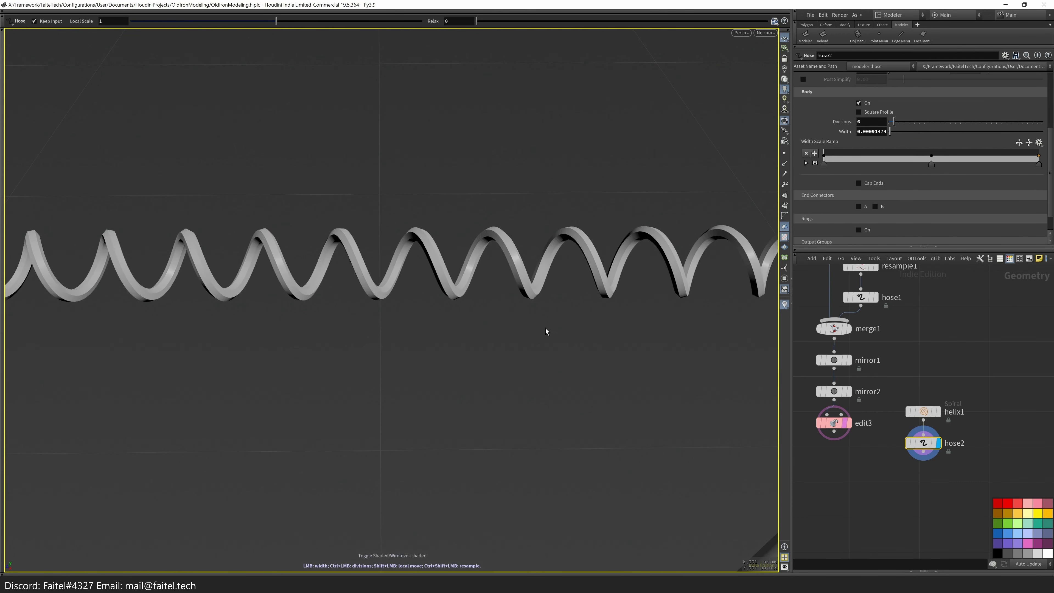
{"action": "key", "text": "Escape"}
{"action": "scroll", "coordinate": [463, 375], "scroll_direction": "down", "scroll_amount": 5}
{"action": "left_click", "coordinate": [859, 183]}
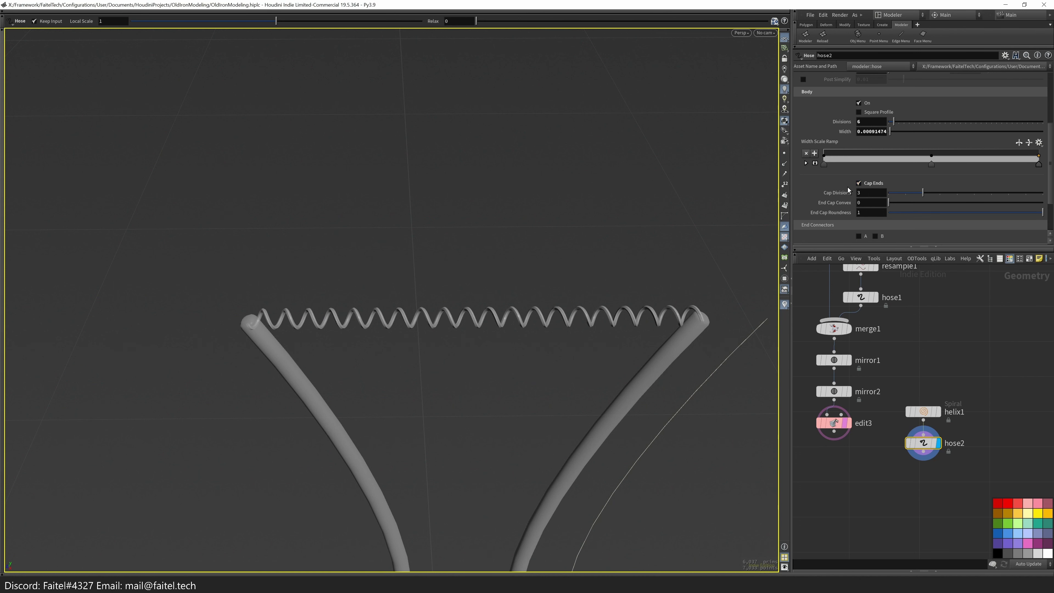
{"action": "key", "text": "Escape"}
{"action": "scroll", "coordinate": [553, 358], "scroll_direction": "down", "scroll_amount": 3}
{"action": "middle_click_drag", "start_coordinate": [553, 358], "coordinate": [532, 221]}
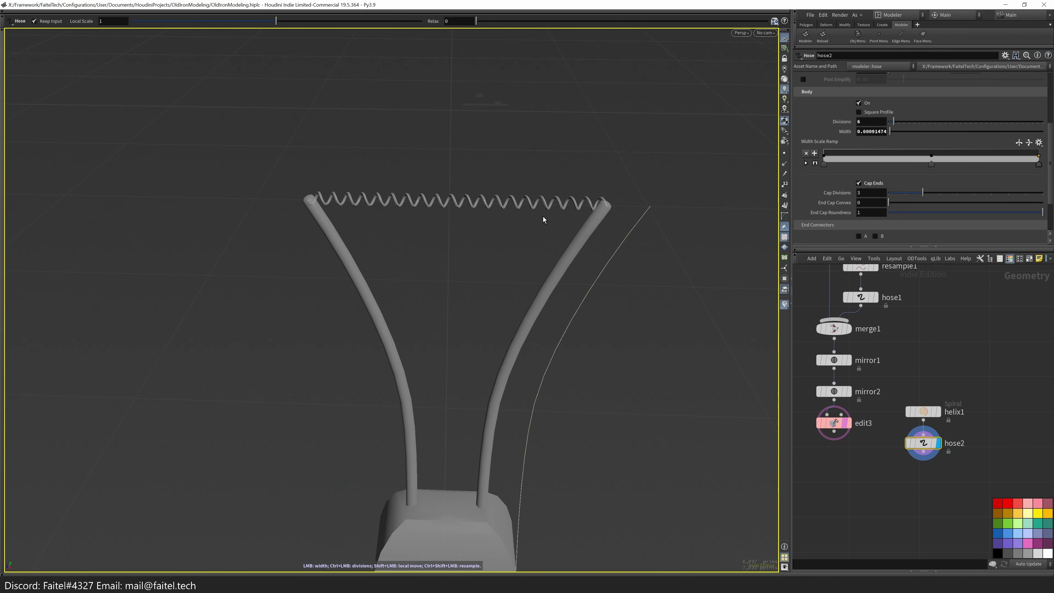
- Try mirroring the coil, then undo both mirror nodes
{"action": "key", "text": "Tab"}
{"action": "left_click", "coordinate": [431, 326]}
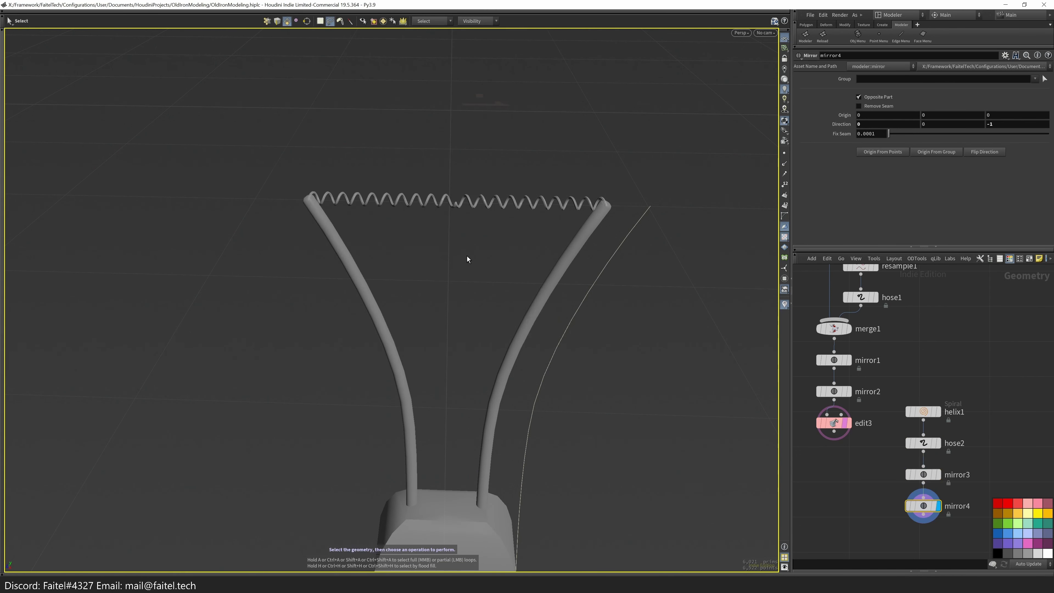
{"action": "scroll", "coordinate": [500, 156], "scroll_direction": "up", "scroll_amount": 4}
{"action": "key", "text": "ctrl+z"}
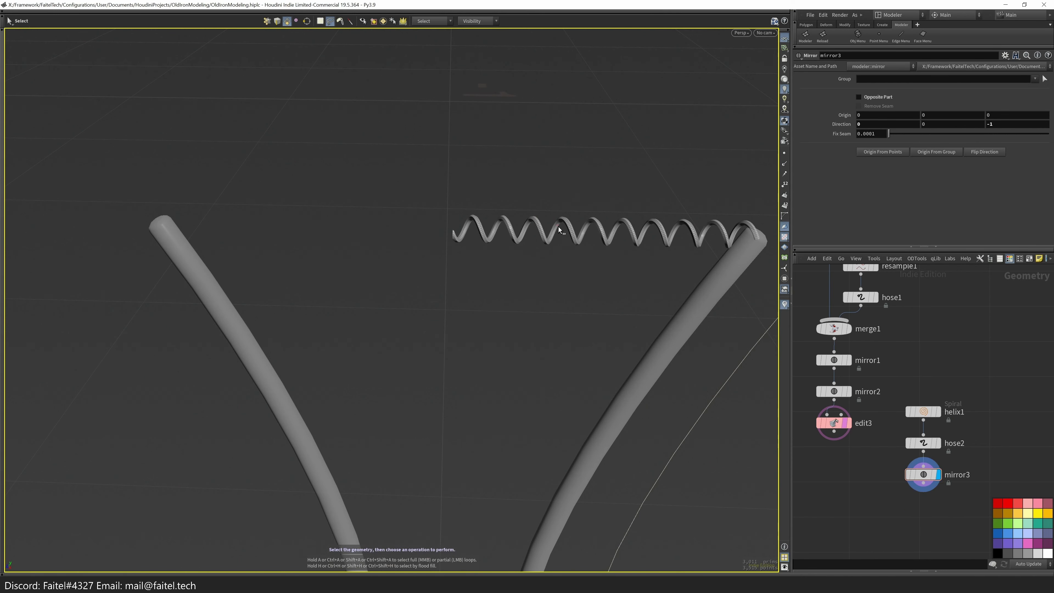
{"action": "key", "text": "ctrl+z"}
{"action": "scroll", "coordinate": [532, 266], "scroll_direction": "down", "scroll_amount": 3}
{"action": "key", "text": "Tab"}
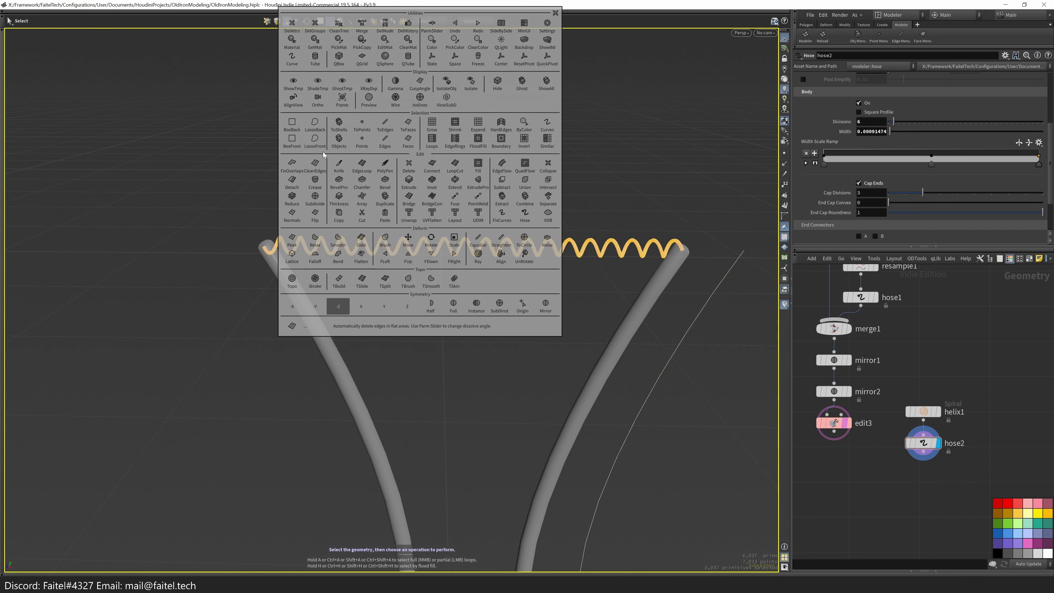
- Bend the coil tube with a Bend value of 35
{"action": "left_click", "coordinate": [338, 257]}
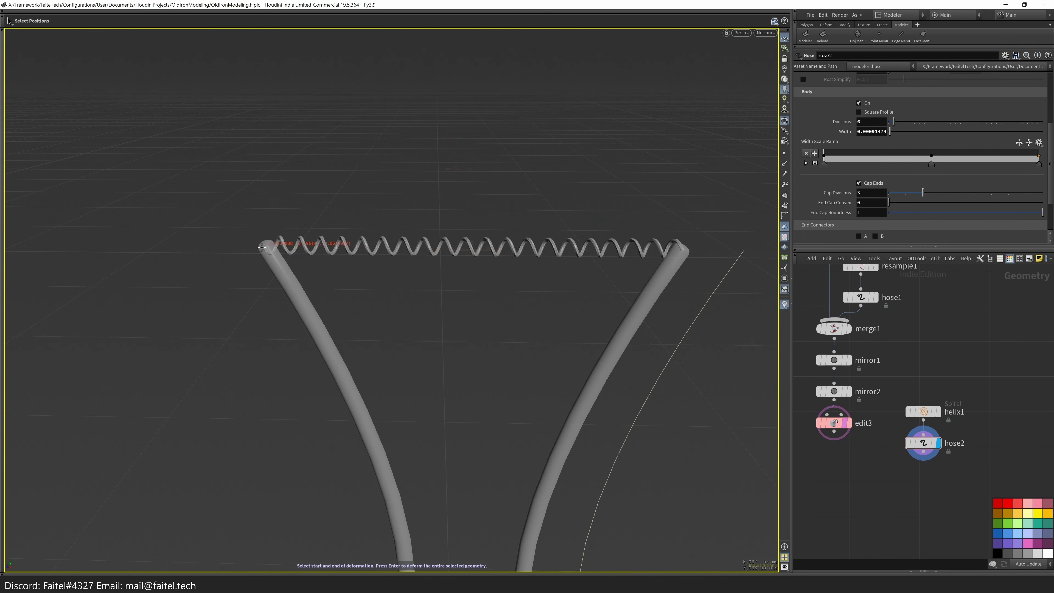
{"action": "left_click", "coordinate": [683, 253]}
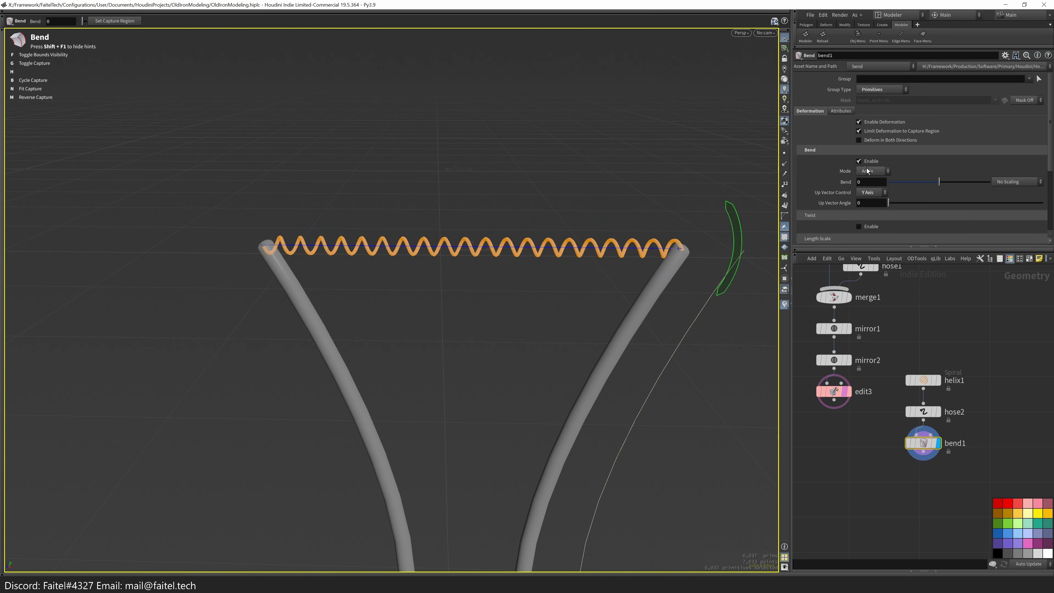
{"action": "scroll", "coordinate": [900, 179], "scroll_direction": "down", "scroll_amount": 2}
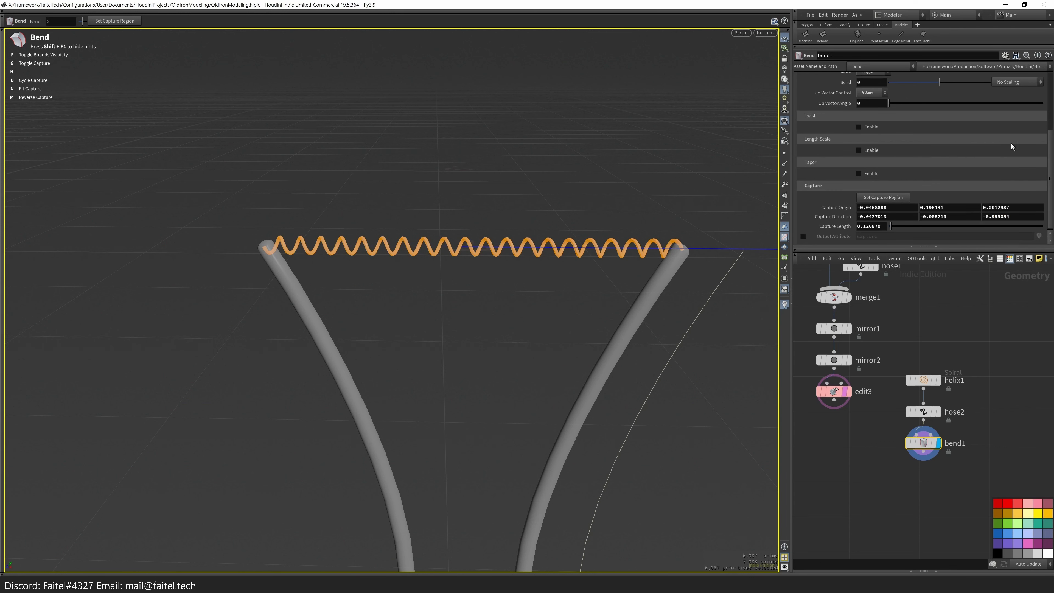
{"action": "scroll", "coordinate": [946, 120], "scroll_direction": "up", "scroll_amount": 2}
{"action": "left_click_drag", "start_coordinate": [940, 168], "coordinate": [962, 168]}
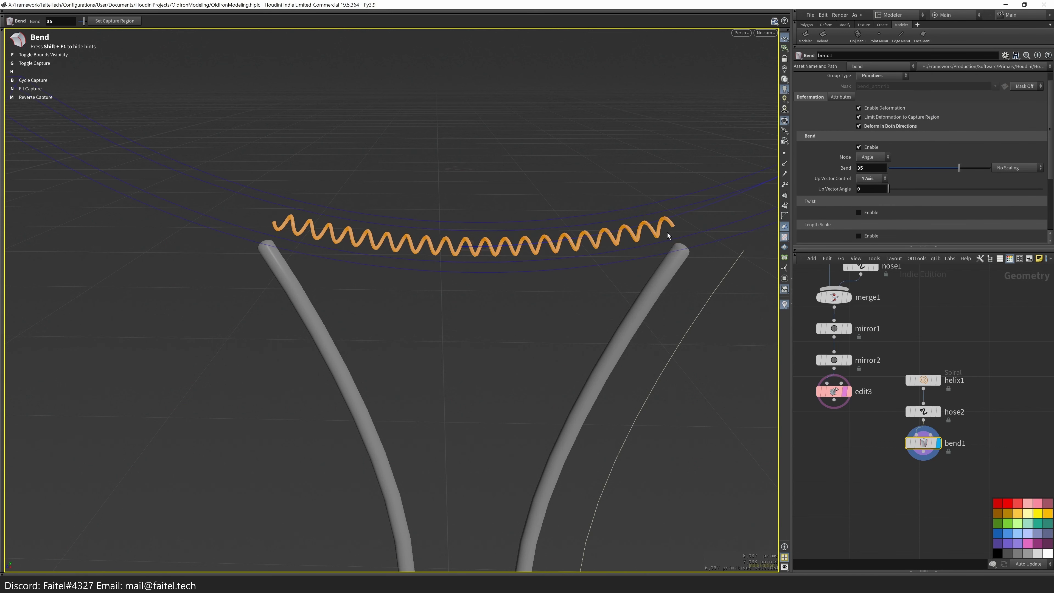
- Lower the coil by about -0.0069 in Y with an Edit node
{"action": "key", "text": "Tab"}
{"action": "left_click_drag", "start_coordinate": [471, 227], "coordinate": [343, 294]}
{"action": "scroll", "coordinate": [420, 272], "scroll_direction": "up", "scroll_amount": 5}
{"action": "left_click_drag", "start_coordinate": [421, 272], "coordinate": [636, 376]}
- Preview the iron subdivided, orbit to check it, then exit the preview
{"action": "key", "text": "s"}
{"action": "scroll", "coordinate": [548, 369], "scroll_direction": "down", "scroll_amount": 5}
{"action": "scroll", "coordinate": [593, 257], "scroll_direction": "up", "scroll_amount": 5}
{"action": "key", "text": "m"}
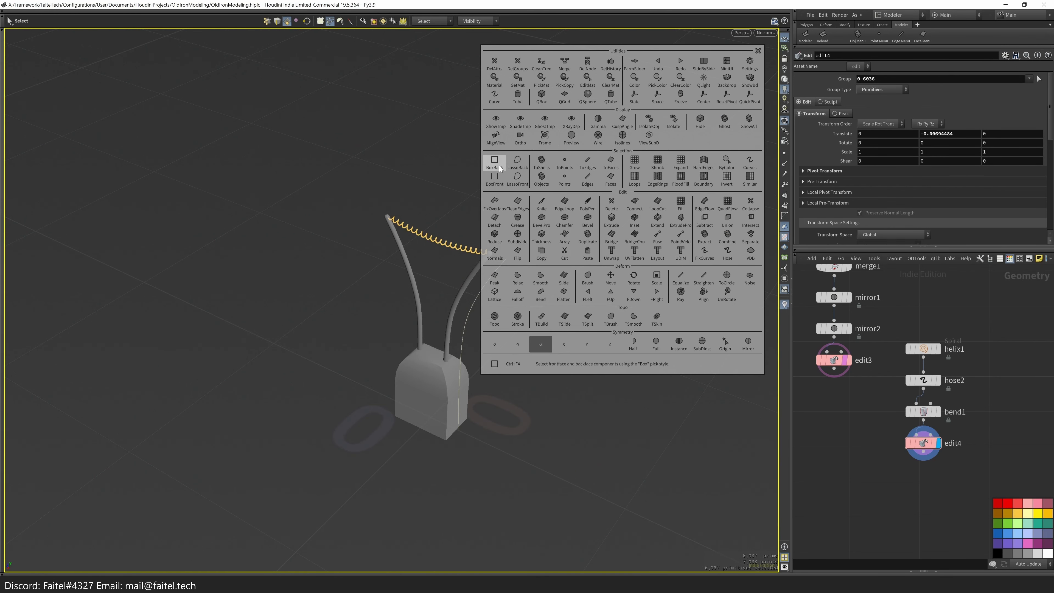
{"action": "left_click", "coordinate": [571, 135]}
{"action": "left_click_drag", "start_coordinate": [541, 430], "coordinate": [456, 291]}
{"action": "key", "text": "Escape"}
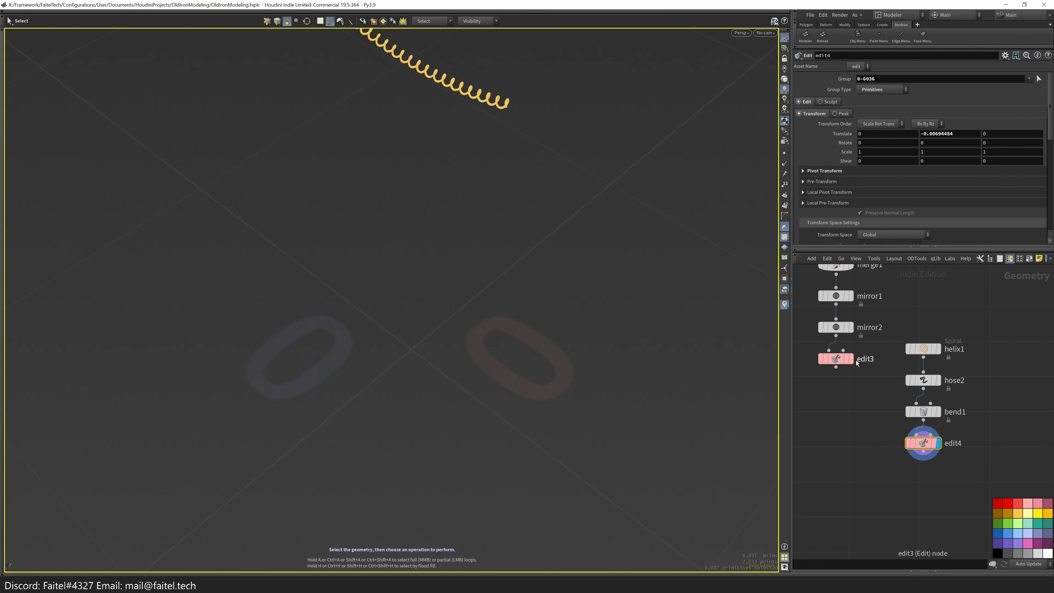
- Merge the coil (edit4) with the posts (edit3) and preview it subdivided
{"action": "key", "text": "m"}
{"action": "left_click", "coordinate": [525, 275]}
{"action": "key", "text": "m"}
{"action": "left_click", "coordinate": [512, 354]}
{"action": "scroll", "coordinate": [638, 222], "scroll_direction": "up", "scroll_amount": 3}
{"action": "left_click_drag", "start_coordinate": [639, 222], "coordinate": [514, 243]}
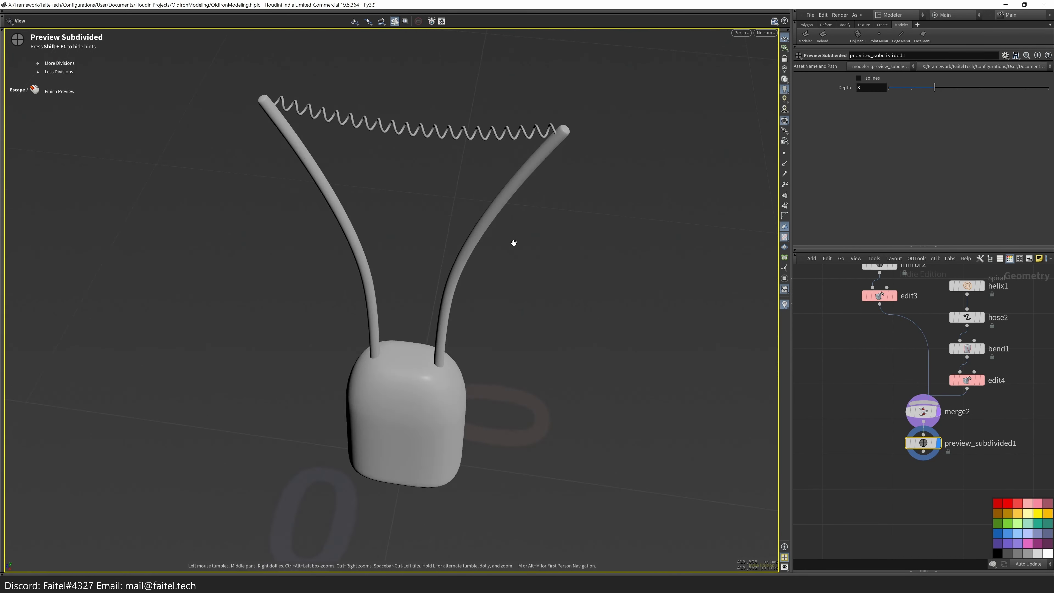
{"action": "key", "text": "Escape"}
{"action": "scroll", "coordinate": [668, 416], "scroll_direction": "down", "scroll_amount": 5}
- Rename the object to Signal_Bulb and give its node a light pink colour
{"action": "key", "text": "u"}
{"action": "left_click_drag", "start_coordinate": [866, 481], "coordinate": [916, 482]}
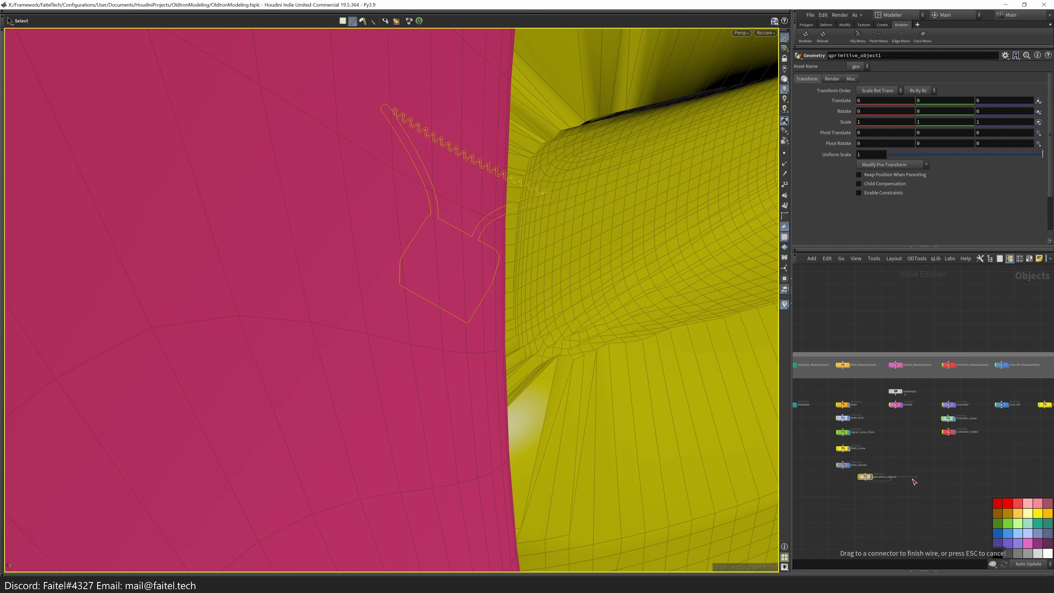
{"action": "scroll", "coordinate": [901, 477], "scroll_direction": "up", "scroll_amount": 4}
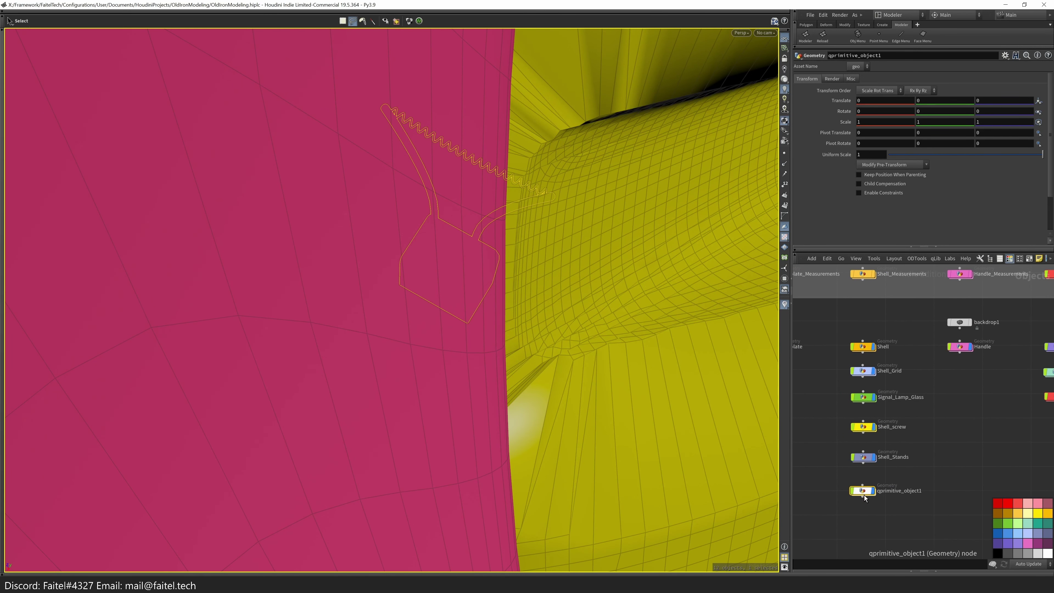
{"action": "scroll", "coordinate": [866, 490], "scroll_direction": "up", "scroll_amount": 4}
{"action": "type", "text": "Signal_bulb"}
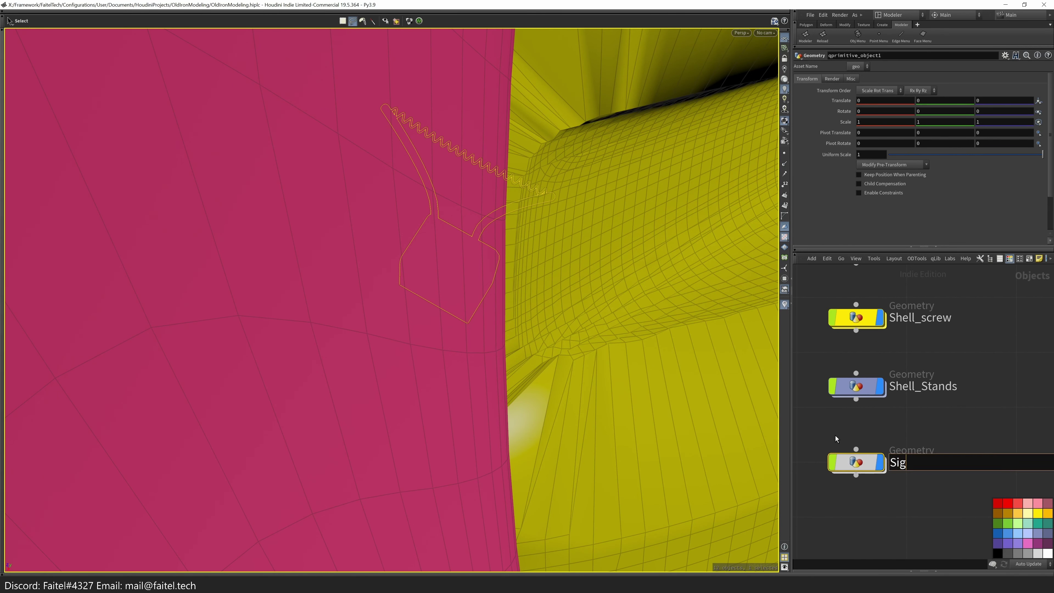
{"action": "key", "text": "Return"}
{"action": "scroll", "coordinate": [909, 499], "scroll_direction": "down", "scroll_amount": 3}
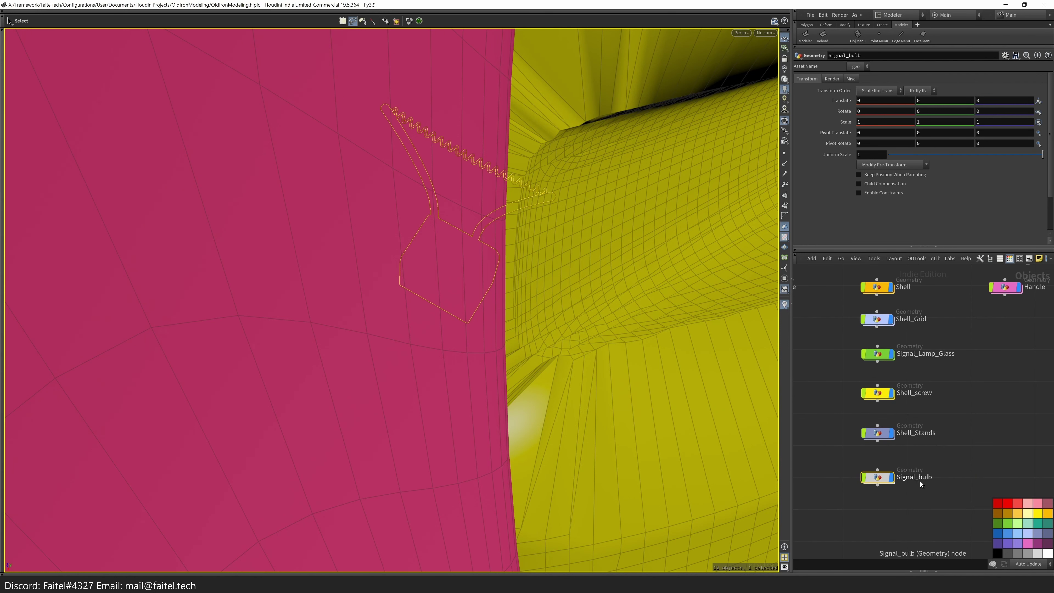
{"action": "key", "text": "BackSpace"}
{"action": "type", "text": "B"}
{"action": "key", "text": "Return"}
{"action": "left_click", "coordinate": [1039, 524]}
{"action": "left_click", "coordinate": [1029, 506]}
- Add a Color node tinting the bulb geometry pink (FF777F)
{"action": "double_click", "coordinate": [881, 481]}
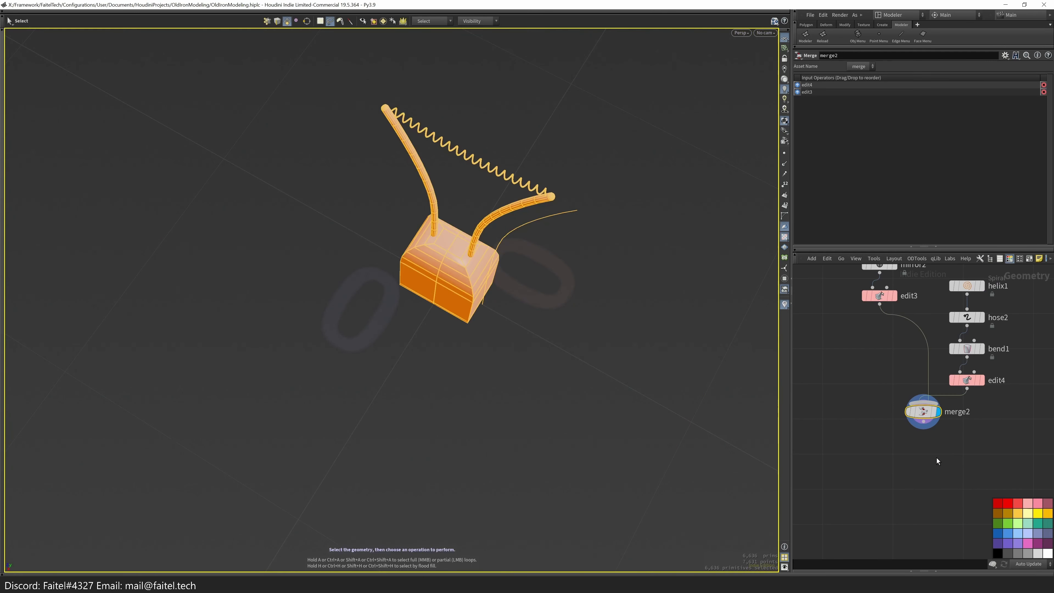
{"action": "key", "text": "n"}
{"action": "scroll", "coordinate": [882, 401], "scroll_direction": "down", "scroll_amount": 4}
{"action": "middle_click_drag", "start_coordinate": [882, 401], "coordinate": [813, 318]}
{"action": "key", "text": "Tab"}
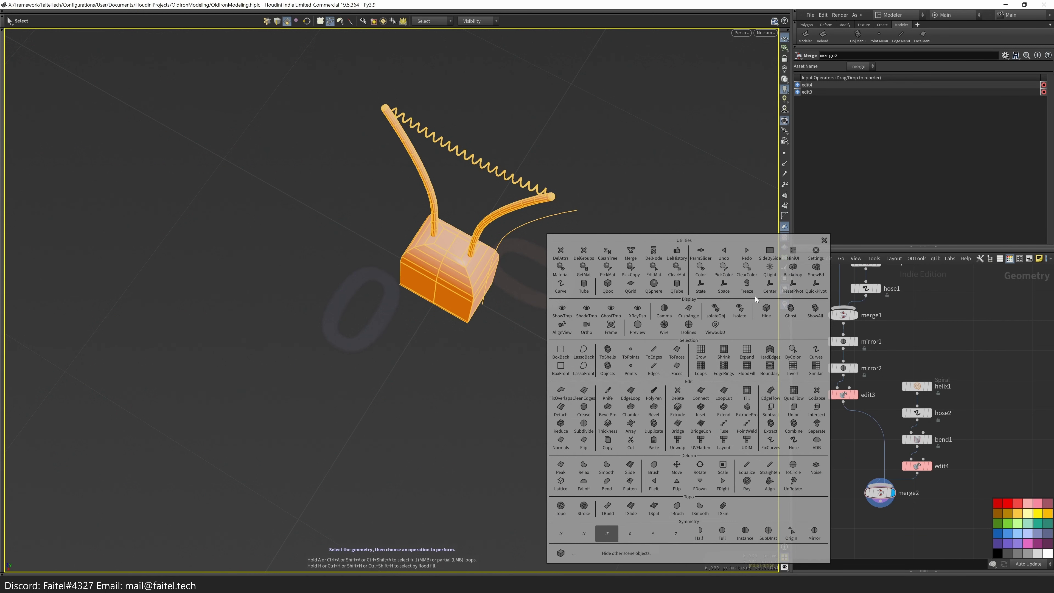
{"action": "left_click", "coordinate": [701, 268]}
{"action": "left_click_drag", "start_coordinate": [876, 147], "coordinate": [938, 152]}
{"action": "key", "text": "u"}
{"action": "scroll", "coordinate": [490, 365], "scroll_direction": "down", "scroll_amount": 5}
{"action": "left_click_drag", "start_coordinate": [489, 364], "coordinate": [650, 351], "text": "alt"}
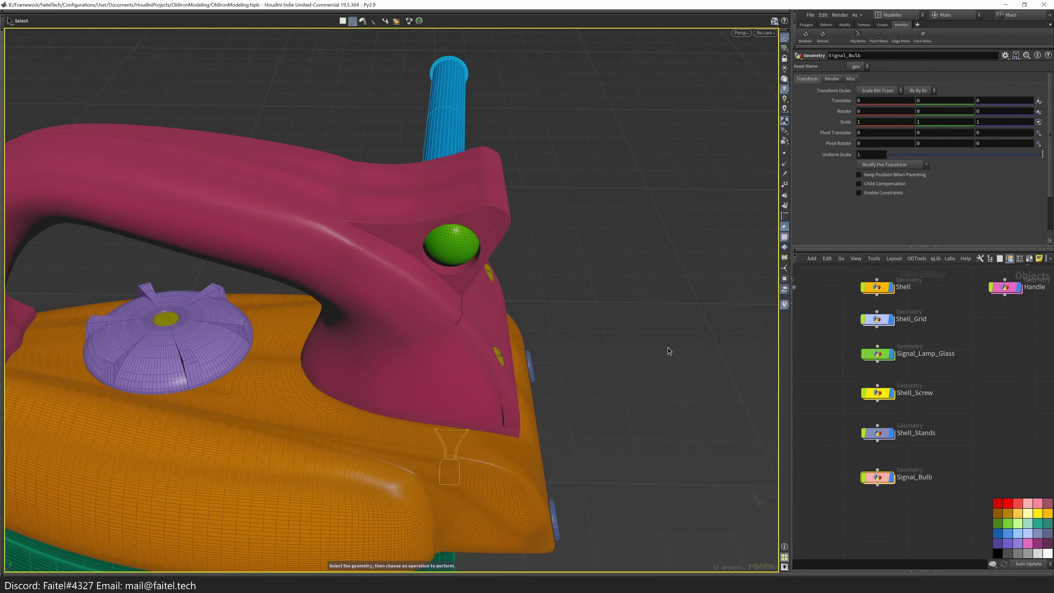
- Hide Signal_Lamp_Glass and orbit the view to look into the empty handle socket
{"action": "left_click", "coordinate": [892, 355]}
{"action": "left_click_drag", "start_coordinate": [464, 250], "coordinate": [482, 224], "text": "alt"}
{"action": "scroll", "coordinate": [477, 219], "scroll_direction": "up", "scroll_amount": 6}
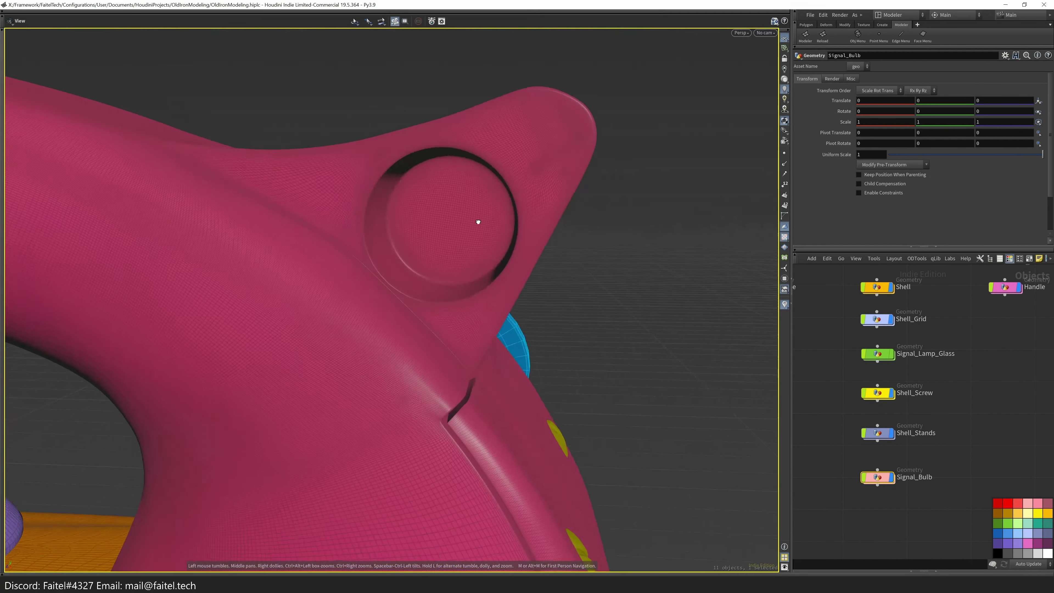
{"action": "scroll", "coordinate": [625, 330], "scroll_direction": "down", "scroll_amount": 5}
{"action": "left_click_drag", "start_coordinate": [625, 330], "coordinate": [540, 199], "text": "alt"}
{"action": "scroll", "coordinate": [516, 241], "scroll_direction": "down", "scroll_amount": 2}
{"action": "left_click_drag", "start_coordinate": [515, 241], "coordinate": [574, 384], "text": "alt"}
{"action": "left_click_drag", "start_coordinate": [401, 152], "coordinate": [445, 116], "text": "alt"}
- Snap Signal_Bulb into the handle's round socket and scale it down to about 0.547, 0.485
{"action": "left_click", "coordinate": [405, 134]}
{"action": "left_click_drag", "start_coordinate": [435, 170], "coordinate": [433, 174]}
{"action": "key", "text": "ctrl+z"}
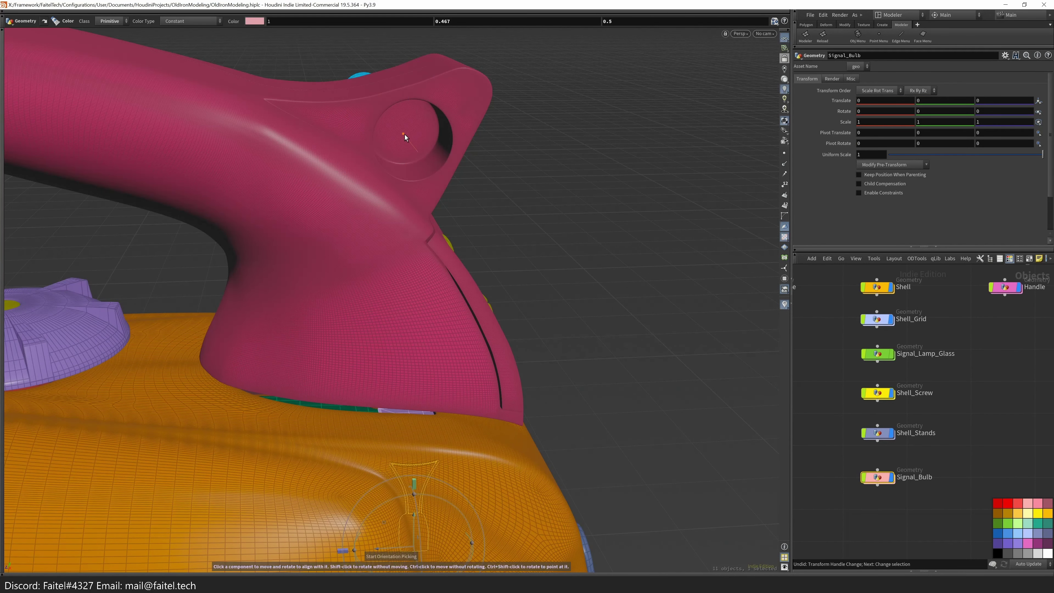
{"action": "left_click", "coordinate": [405, 134]}
{"action": "mouse_move", "coordinate": [405, 132]}
{"action": "left_mouse_down", "text": "alt"}
{"action": "mouse_move", "coordinate": [388, 129]}
{"action": "mouse_move", "coordinate": [405, 143]}
{"action": "left_mouse_up", "text": "alt"}
{"action": "key", "text": "e"}
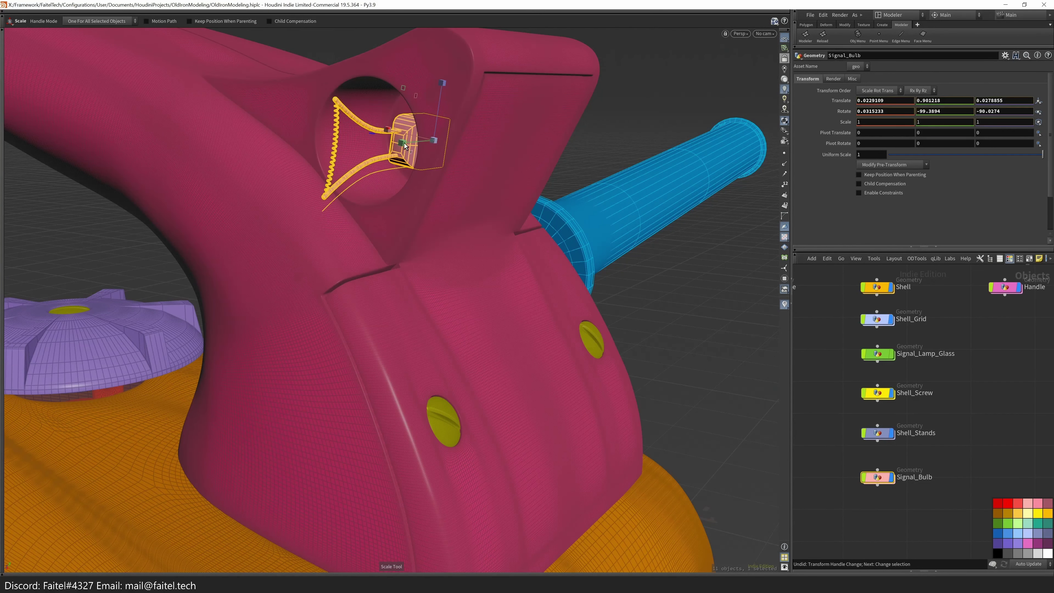
{"action": "left_click_drag", "start_coordinate": [443, 84], "coordinate": [353, 270]}
- Show the lamp glass again and delete the stray curve inside Signal_Bulb's geometry
{"action": "left_click", "coordinate": [893, 360]}
{"action": "left_click_drag", "start_coordinate": [457, 233], "coordinate": [547, 394]}
{"action": "key", "text": "Return"}
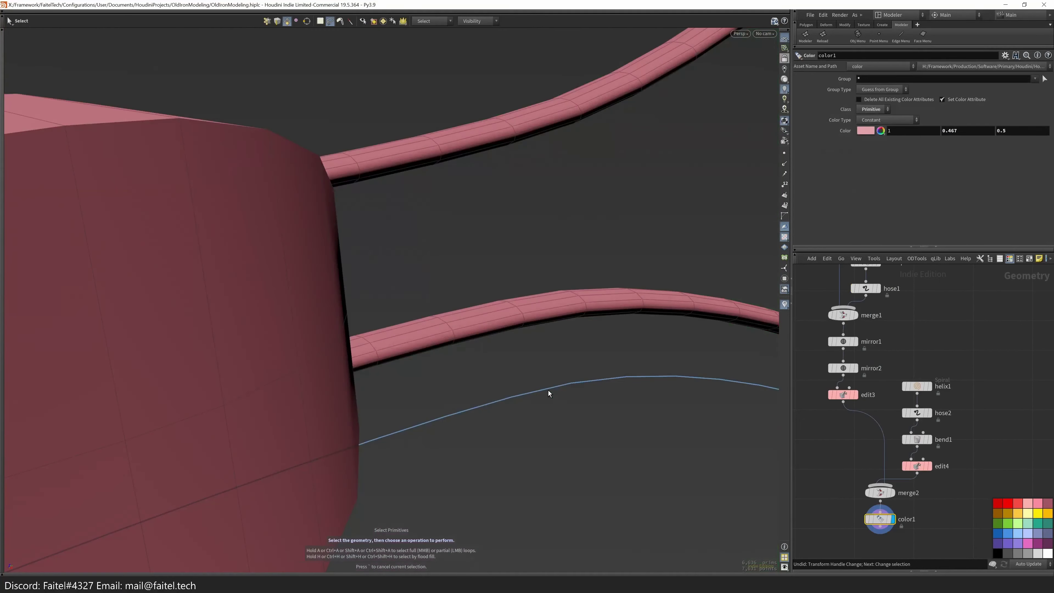
{"action": "left_click", "coordinate": [801, 40]}
{"action": "key", "text": "Delete"}
{"action": "left_click_drag", "start_coordinate": [680, 403], "coordinate": [438, 418]}
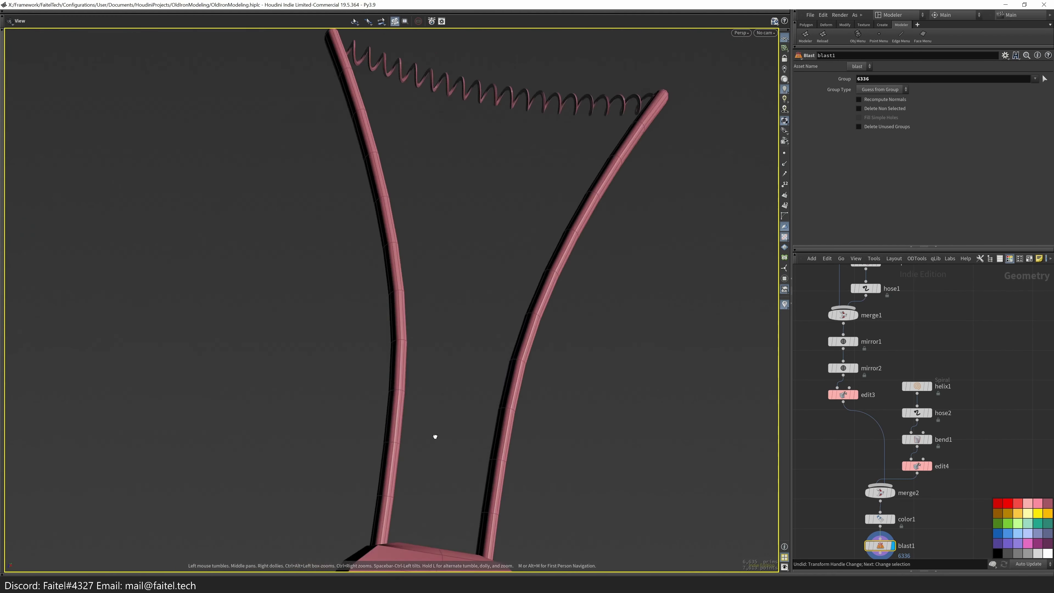
{"action": "right_click_drag", "start_coordinate": [437, 417], "coordinate": [402, 318]}
- Return to object level, frame the whole iron, and select Signal_Lamp_Glass
{"action": "key", "text": "u"}
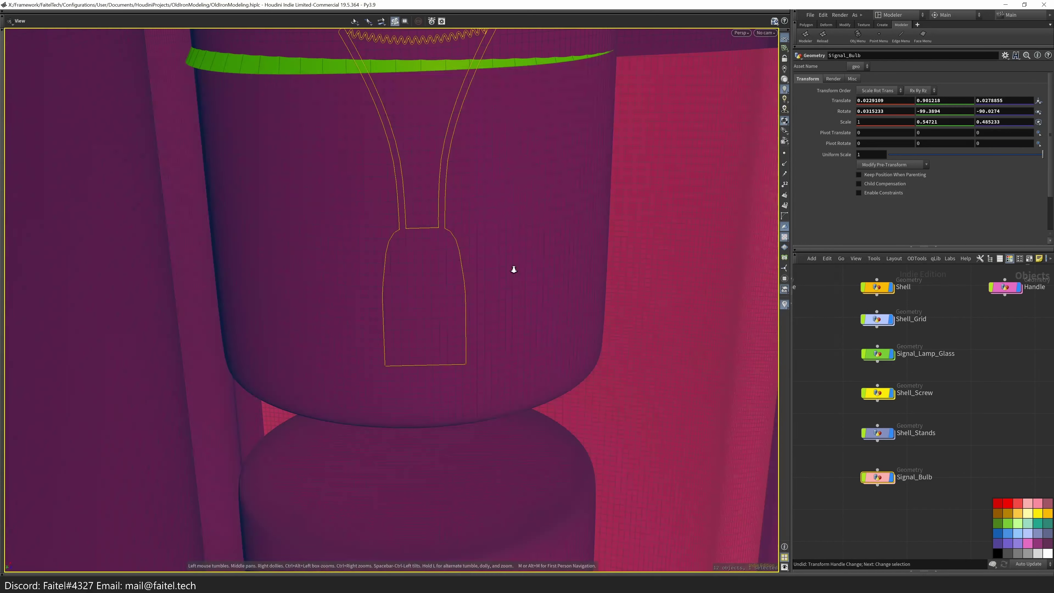
{"action": "left_click_drag", "start_coordinate": [514, 270], "coordinate": [567, 292]}
{"action": "right_click_drag", "start_coordinate": [568, 292], "coordinate": [610, 306]}
{"action": "key", "text": "h"}
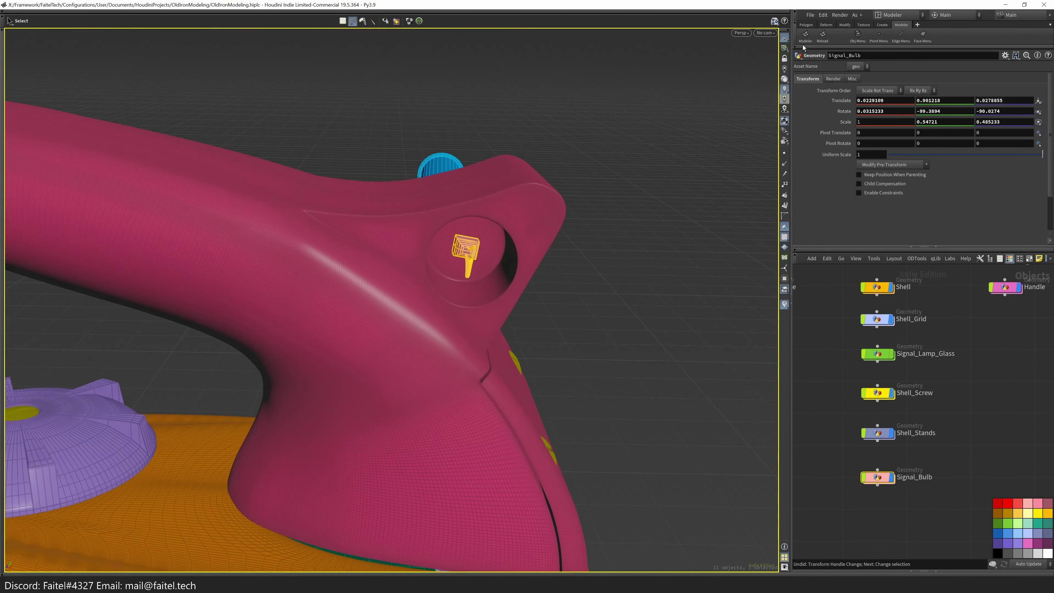
{"action": "key", "text": "s"}
{"action": "left_click", "coordinate": [806, 43]}
{"action": "left_click_drag", "start_coordinate": [619, 125], "coordinate": [365, 265]}
{"action": "mouse_move", "coordinate": [888, 355]}
{"action": "key", "text": "h"}
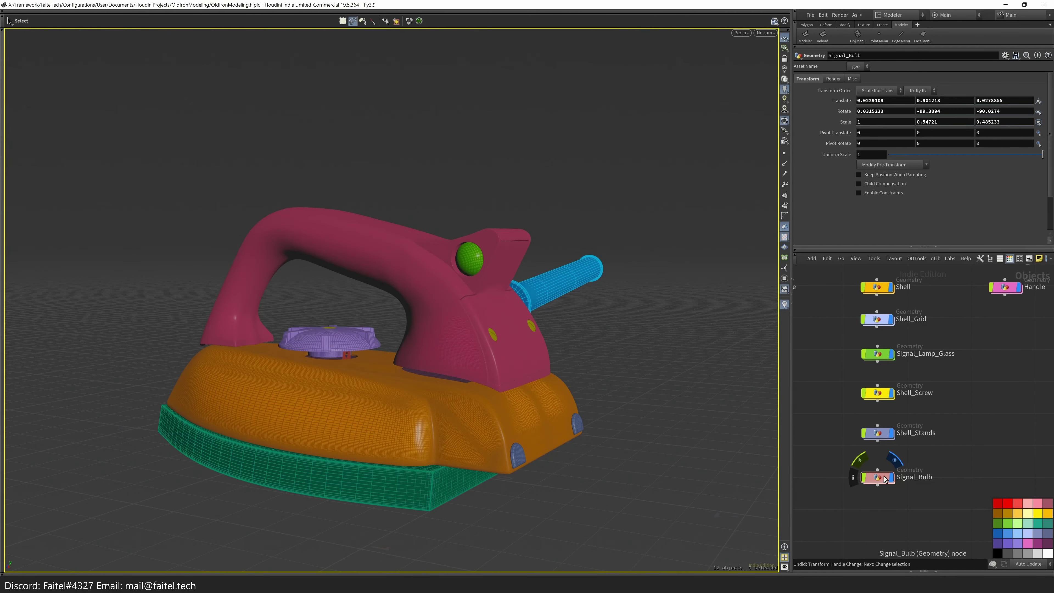
{"action": "left_click", "coordinate": [879, 355]}
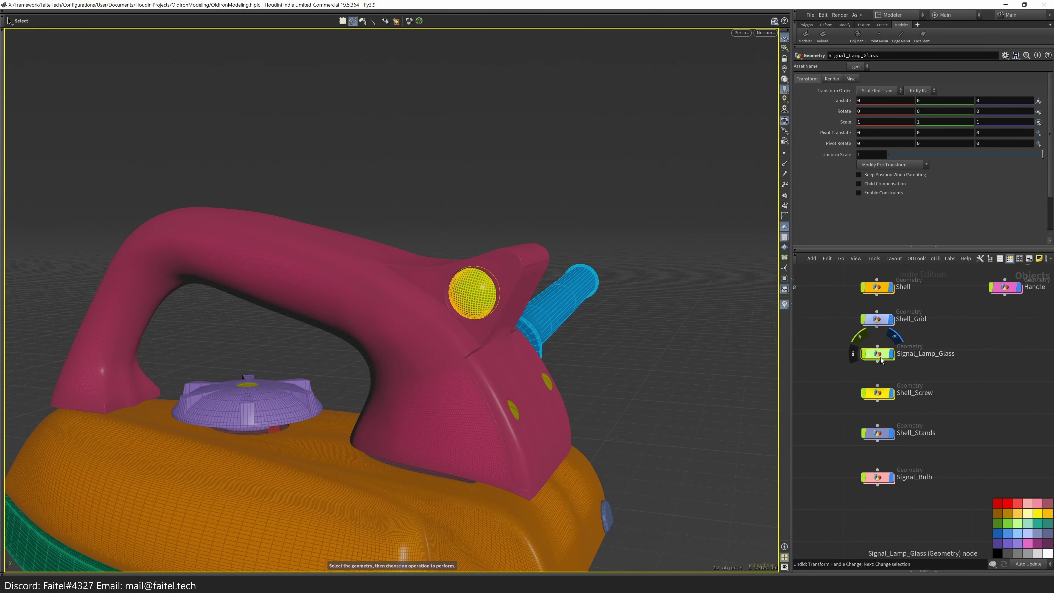
- Inside Signal_Lamp_Glass's network, place a point node below color1
{"action": "double_click", "coordinate": [885, 358]}
{"action": "right_click", "coordinate": [927, 459]}
{"action": "left_click", "coordinate": [904, 478]}
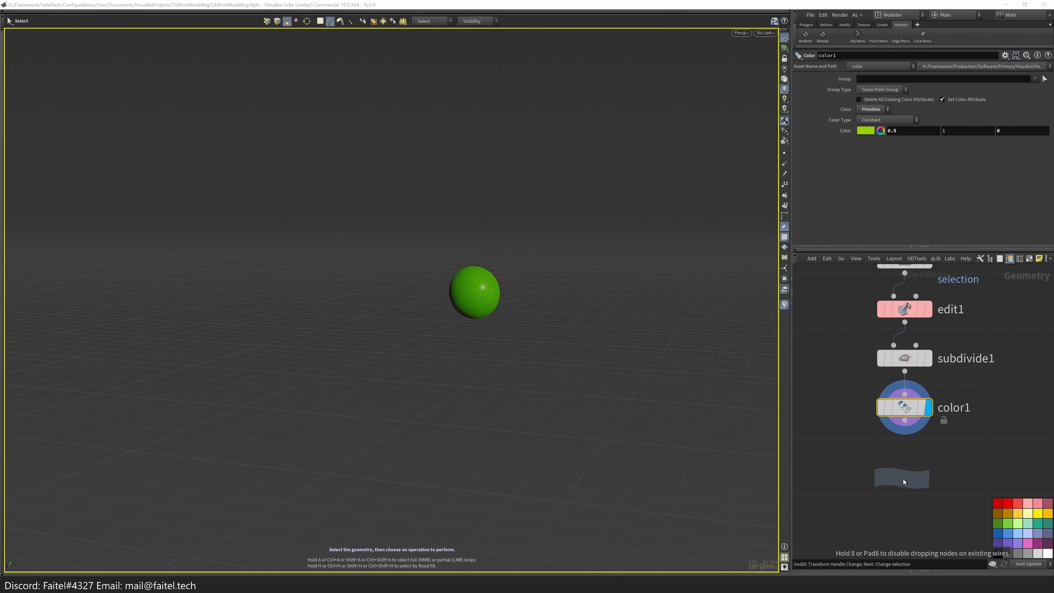
{"action": "key", "text": "Tab"}
{"action": "type", "text": "point"}
{"action": "key", "text": "Return"}
{"action": "left_click", "coordinate": [909, 481]}
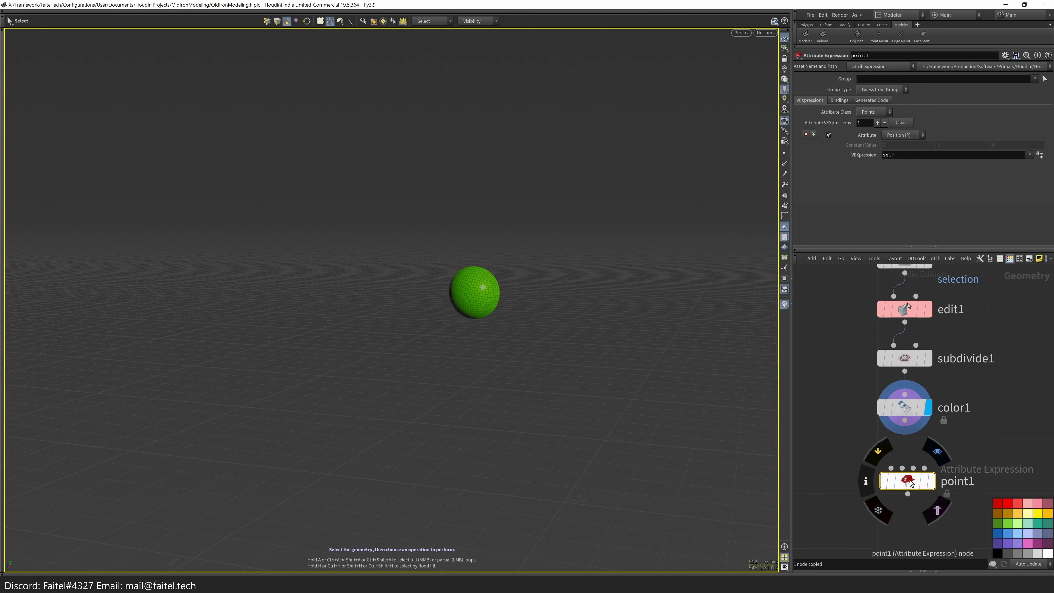
- Add an Attribute Adjust Float node for Alpha below color1 and display it
{"action": "key", "text": "Tab"}
{"action": "type", "text": "c"}
{"action": "key", "text": "BackSpace"}
{"action": "type", "text": "attribadjust"}
{"action": "key", "text": "Return"}
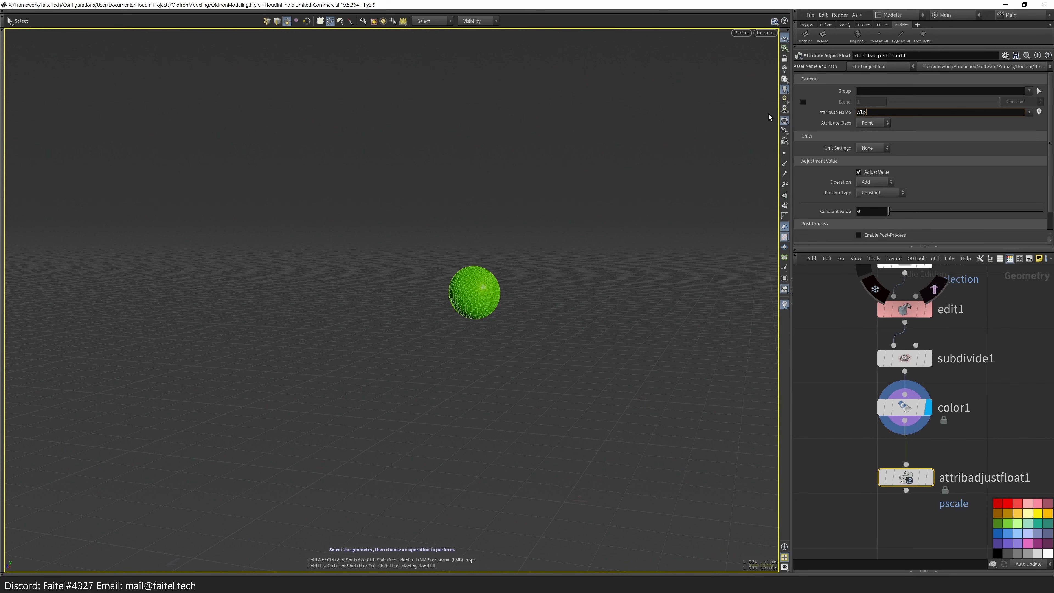
{"action": "key", "text": "Return"}
{"action": "key", "text": "r"}
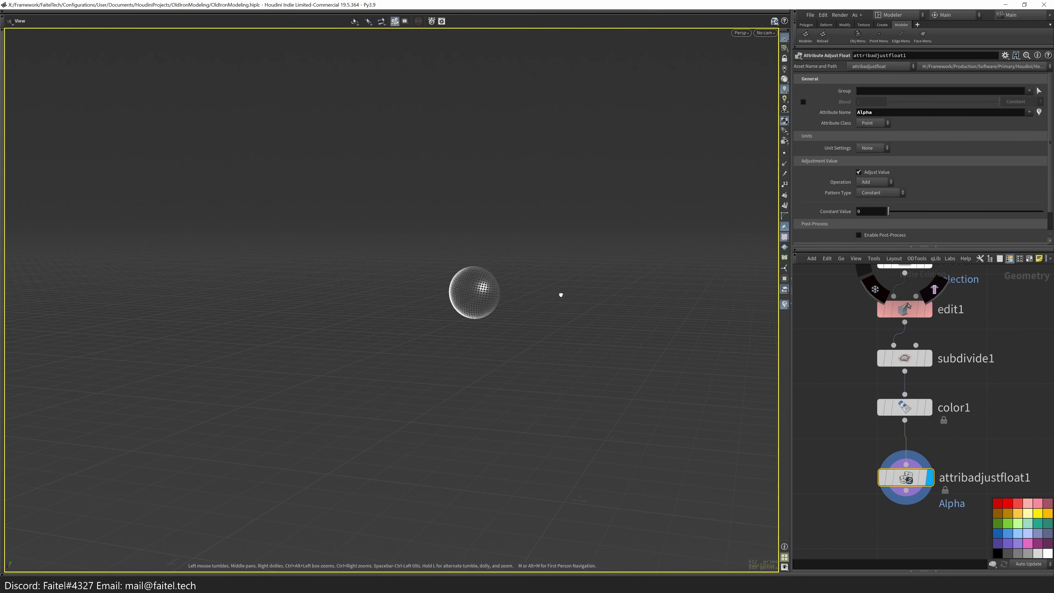
- Return to object level and pull back to a side view of the iron
{"action": "key", "text": "f"}
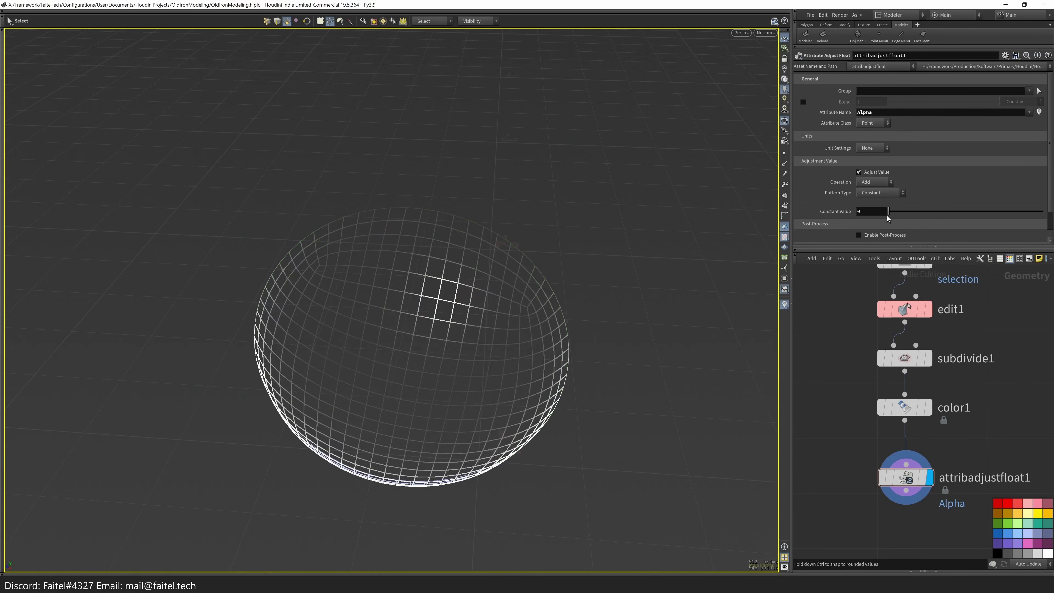
{"action": "scroll", "coordinate": [586, 343], "scroll_direction": "down", "scroll_amount": 3}
{"action": "key", "text": "u"}
{"action": "key", "text": "Escape"}
{"action": "left_click_drag", "start_coordinate": [742, 351], "coordinate": [634, 354]}
{"action": "scroll", "coordinate": [603, 352], "scroll_direction": "down", "scroll_amount": 2}
{"action": "key", "text": "s"}
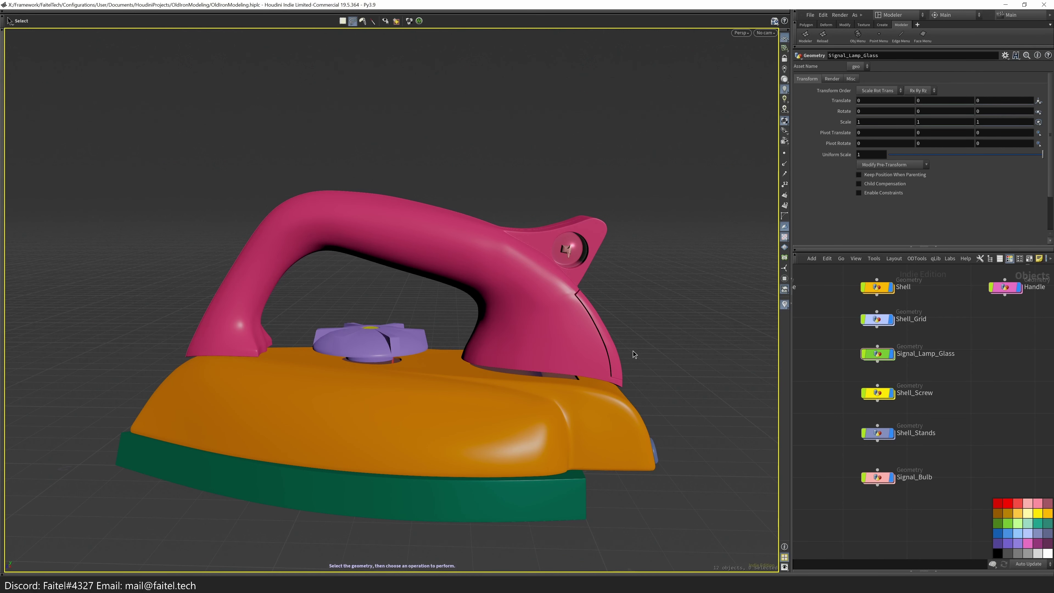
- Go inside the handle geometry and display the edit110 node
{"action": "key", "text": "Escape"}
{"action": "left_click_drag", "start_coordinate": [657, 353], "coordinate": [576, 343]}
{"action": "scroll", "coordinate": [592, 248], "scroll_direction": "up", "scroll_amount": 5}
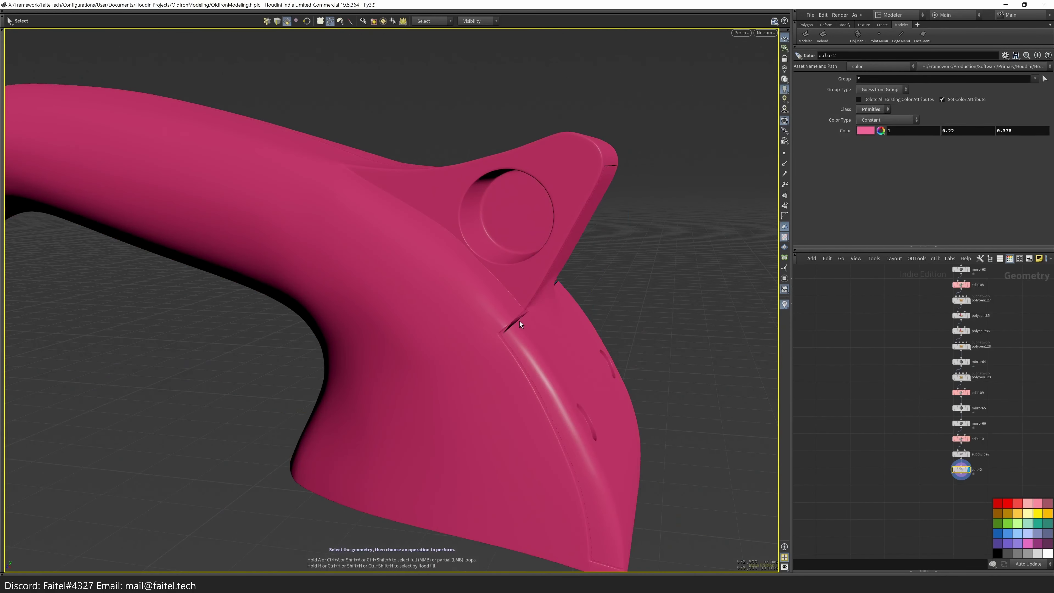
{"action": "key", "text": "grave"}
{"action": "scroll", "coordinate": [961, 452], "scroll_direction": "up", "scroll_amount": 3}
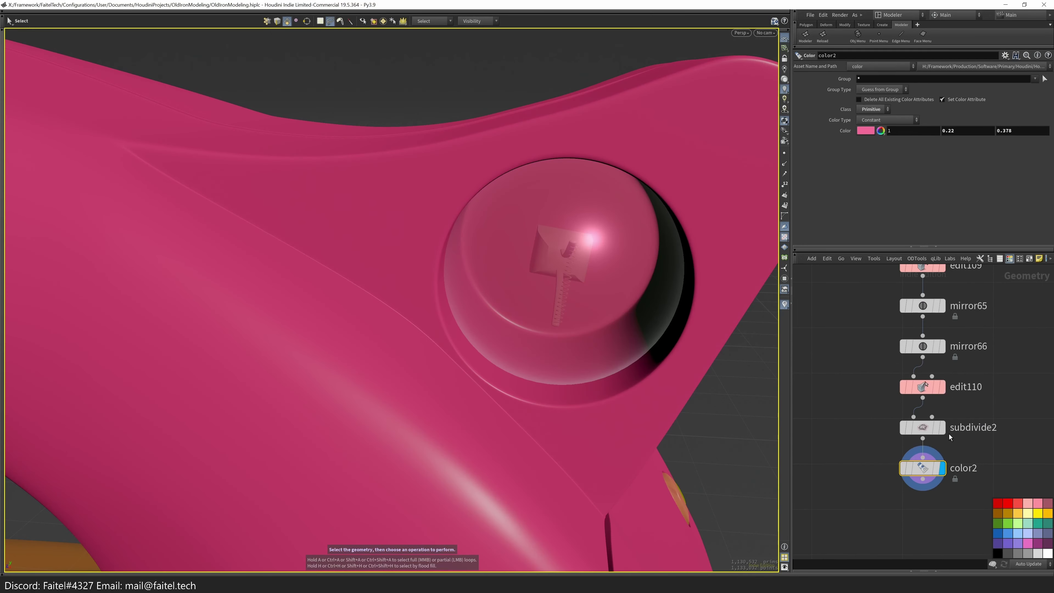
{"action": "left_click", "coordinate": [922, 387]}
{"action": "left_click", "coordinate": [942, 387]}
- Select the dome faces filling the socket, grow the selection twice, and accept it
{"action": "left_click_drag", "start_coordinate": [687, 270], "coordinate": [640, 271], "text": "alt"}
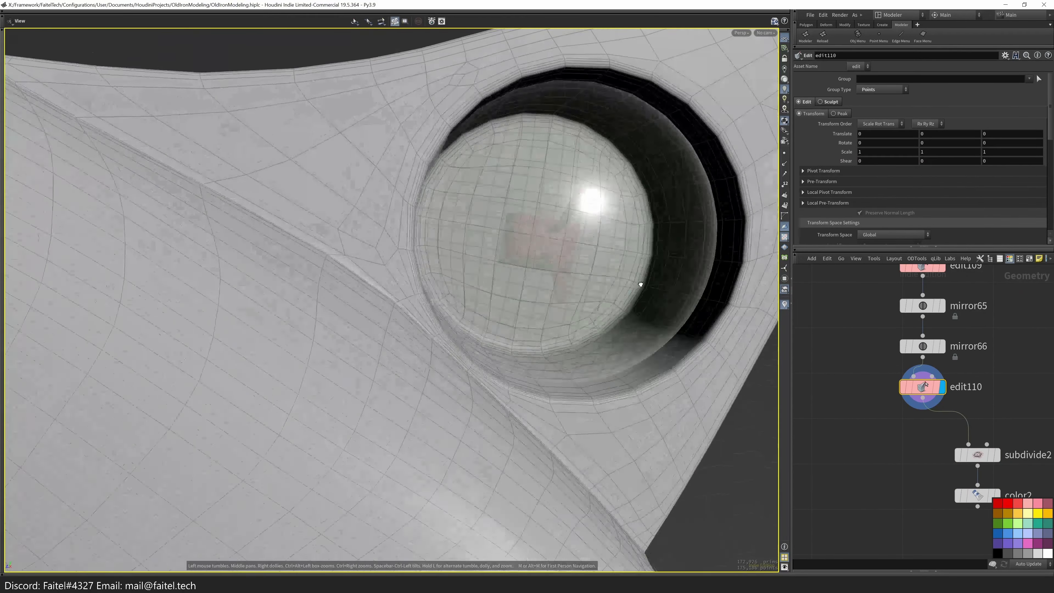
{"action": "left_click", "coordinate": [447, 260]}
{"action": "scroll", "coordinate": [494, 249], "scroll_direction": "up", "scroll_amount": 5}
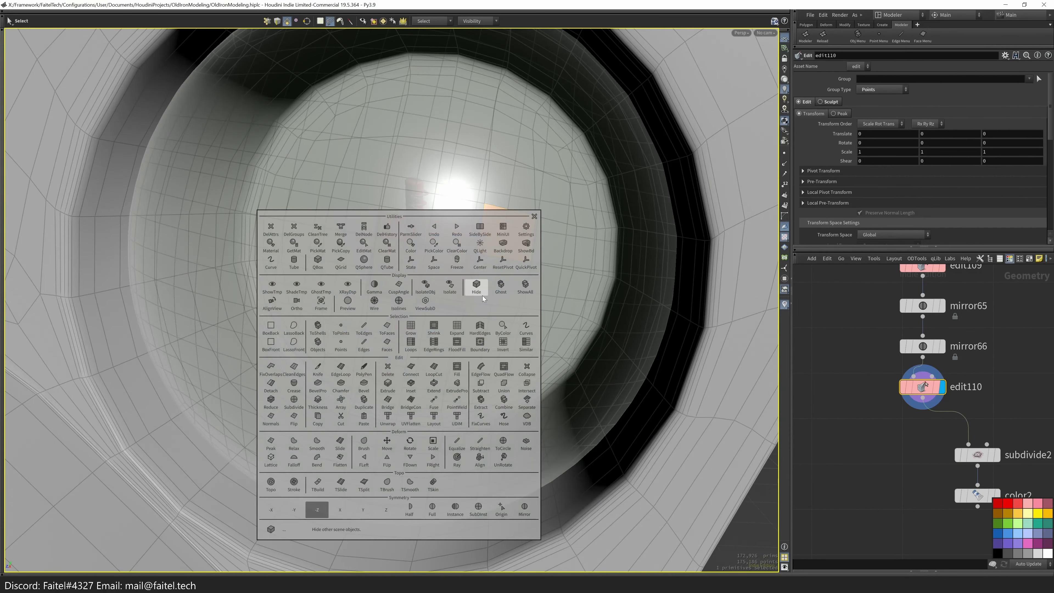
{"action": "left_click", "coordinate": [416, 335]}
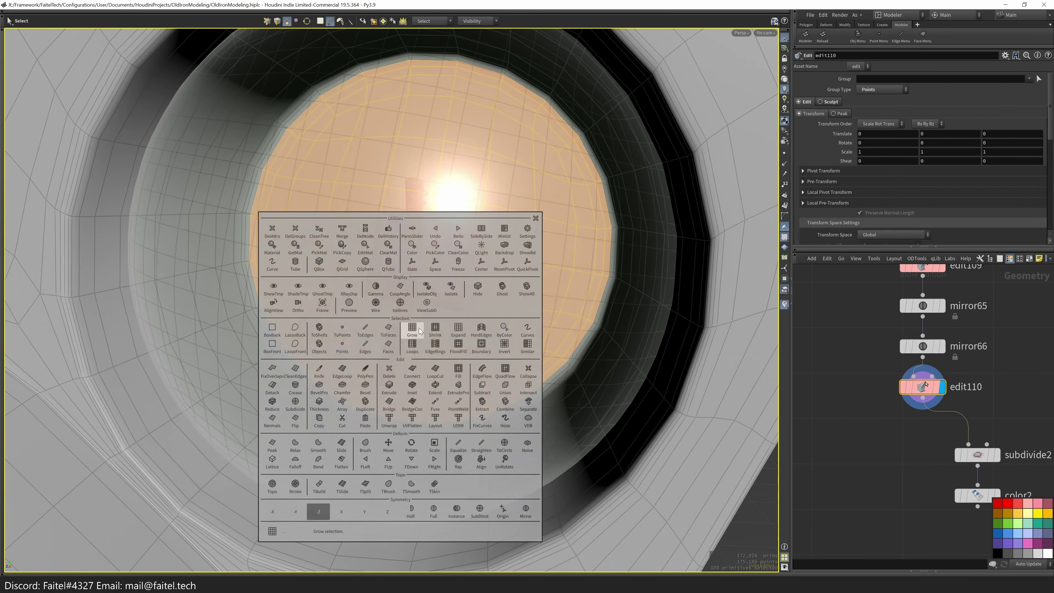
{"action": "scroll", "coordinate": [421, 331], "scroll_direction": "up", "scroll_amount": 3}
{"action": "key", "text": "q"}
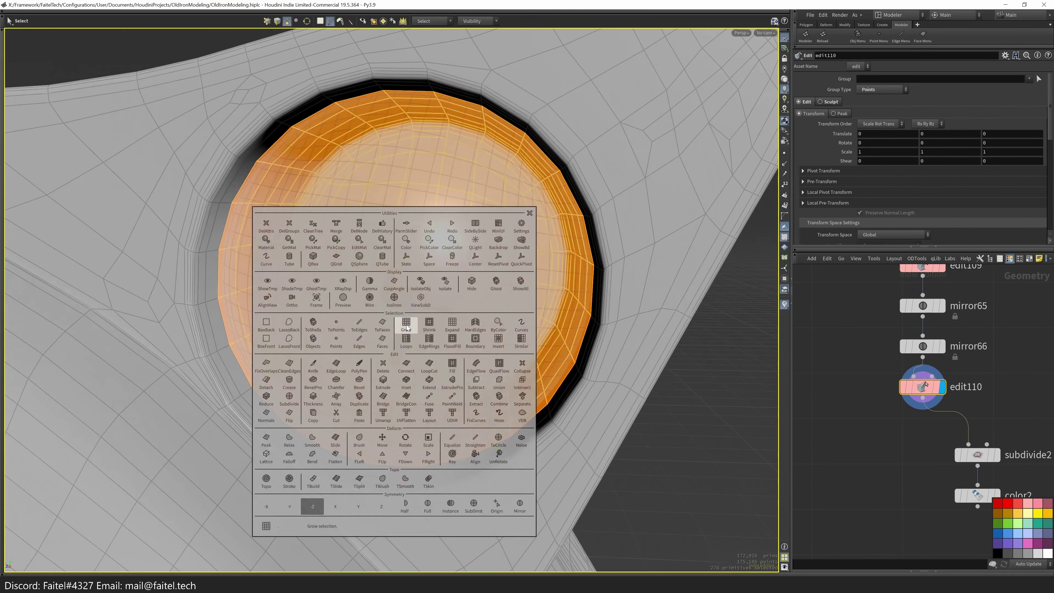
{"action": "key", "text": "Return"}
- Apply a Falloff Transform with Relax 8 to the selected dome faces
{"action": "left_click_drag", "start_coordinate": [519, 353], "coordinate": [394, 265], "text": "alt"}
{"action": "key", "text": "q"}
{"action": "left_click", "coordinate": [294, 405]}
{"action": "left_click_drag", "start_coordinate": [360, 330], "coordinate": [446, 539], "text": "alt"}
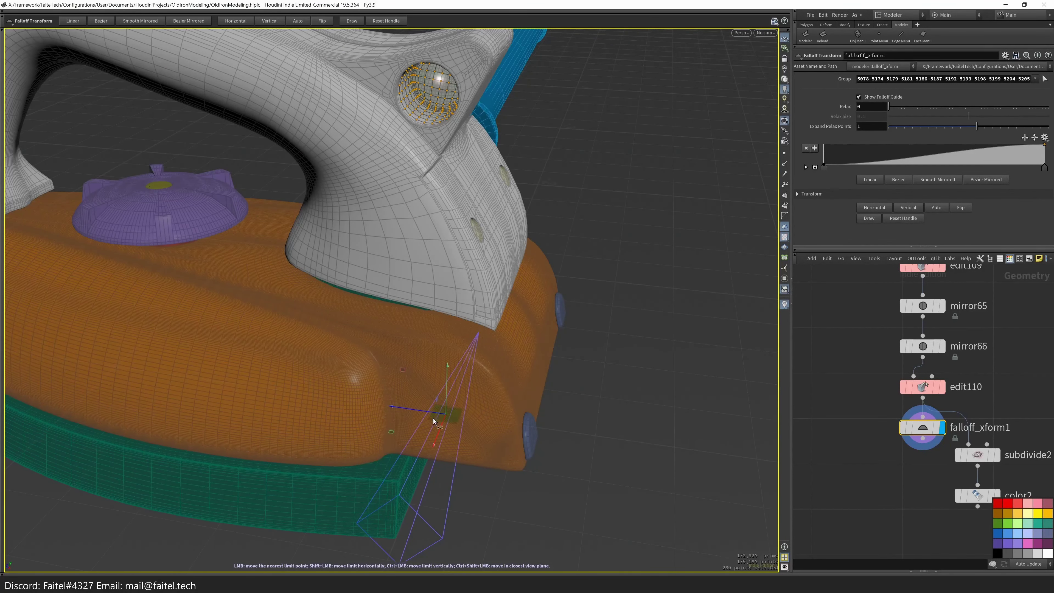
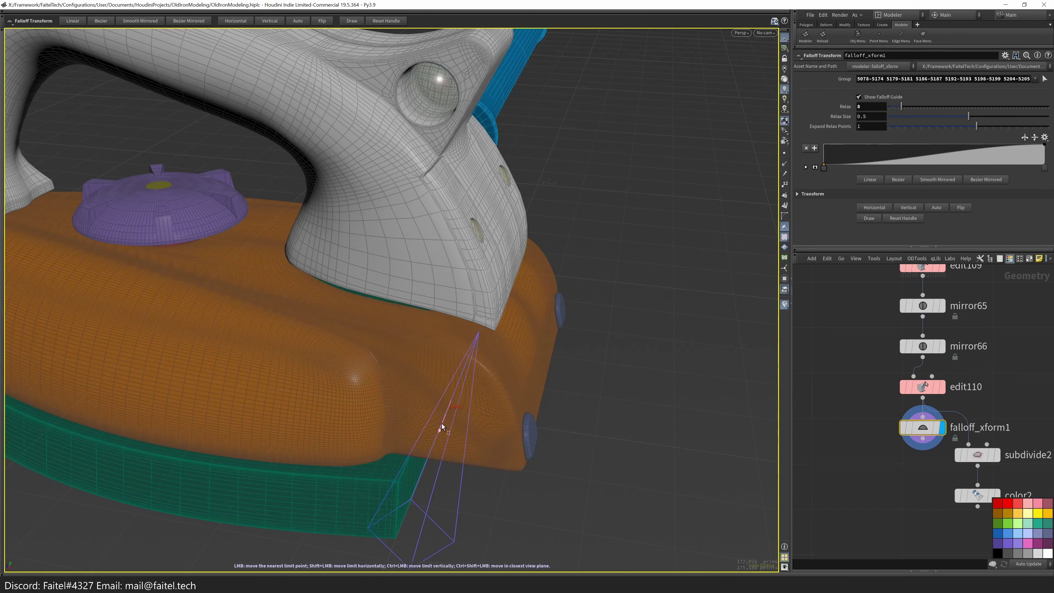
- Flatten the falloff ramp to full strength and frame the sphere
{"action": "left_click_drag", "start_coordinate": [825, 166], "coordinate": [825, 144]}
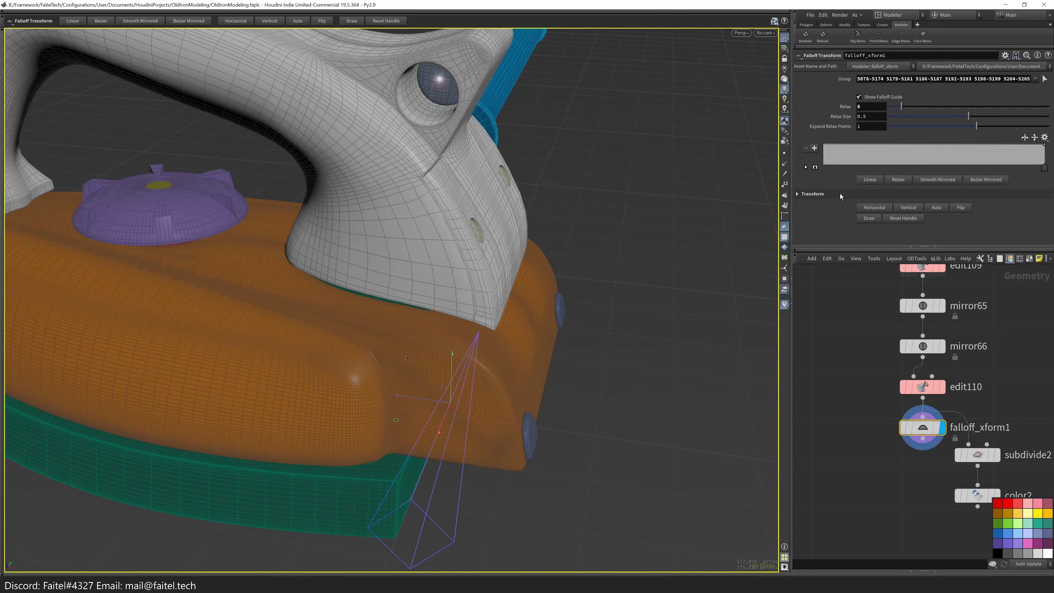
{"action": "key", "text": "ctrl+z"}
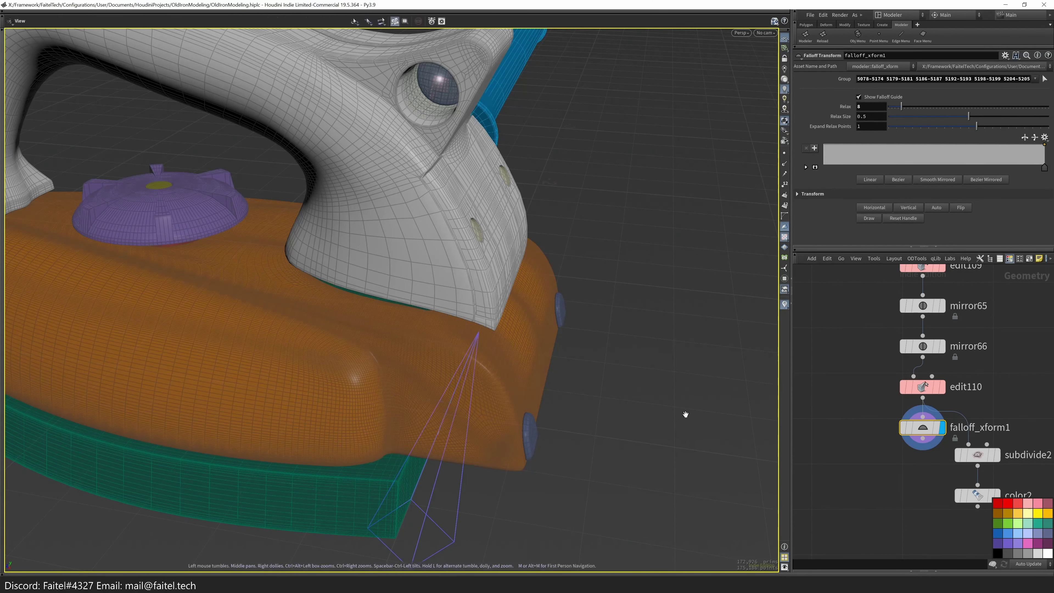
{"action": "key", "text": "f"}
- Select the whole sphere, grow the selection twice, then shrink it once to drop the rim
{"action": "key", "text": "s"}
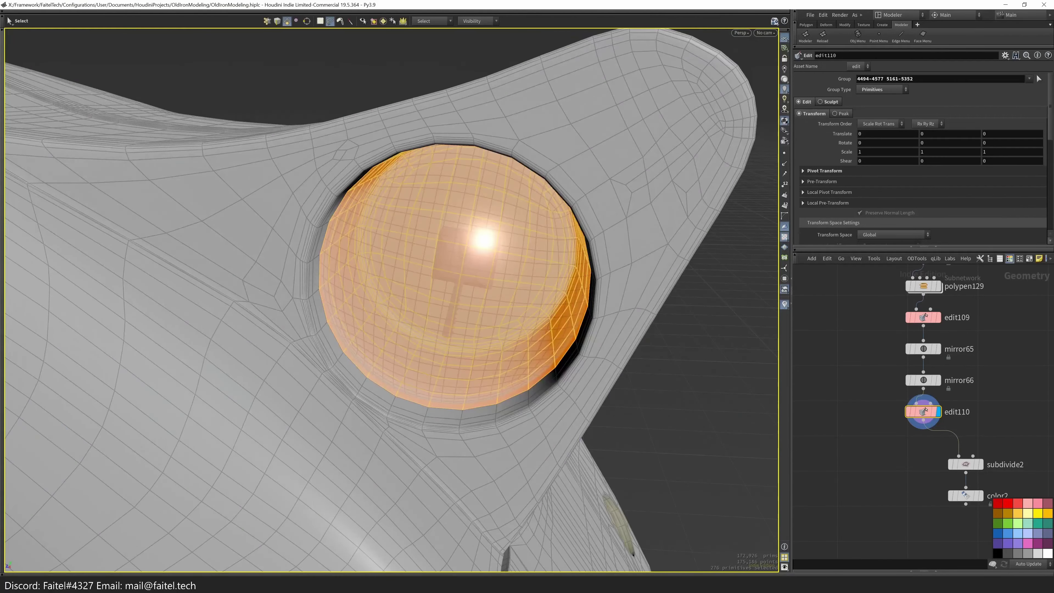
{"action": "left_click", "coordinate": [501, 299]}
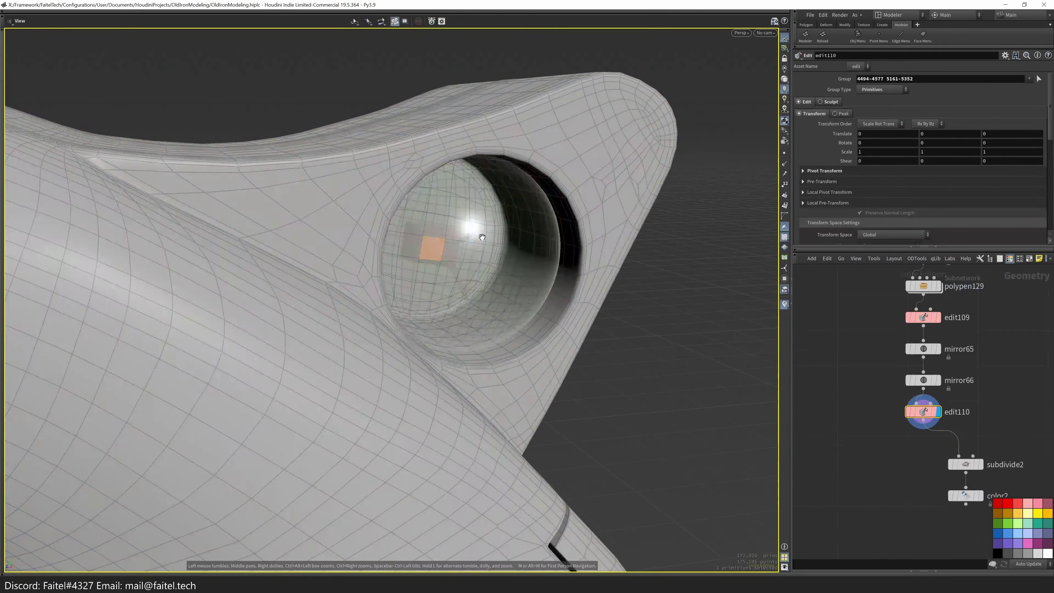
{"action": "double_click", "coordinate": [400, 229]}
{"action": "key", "text": "q"}
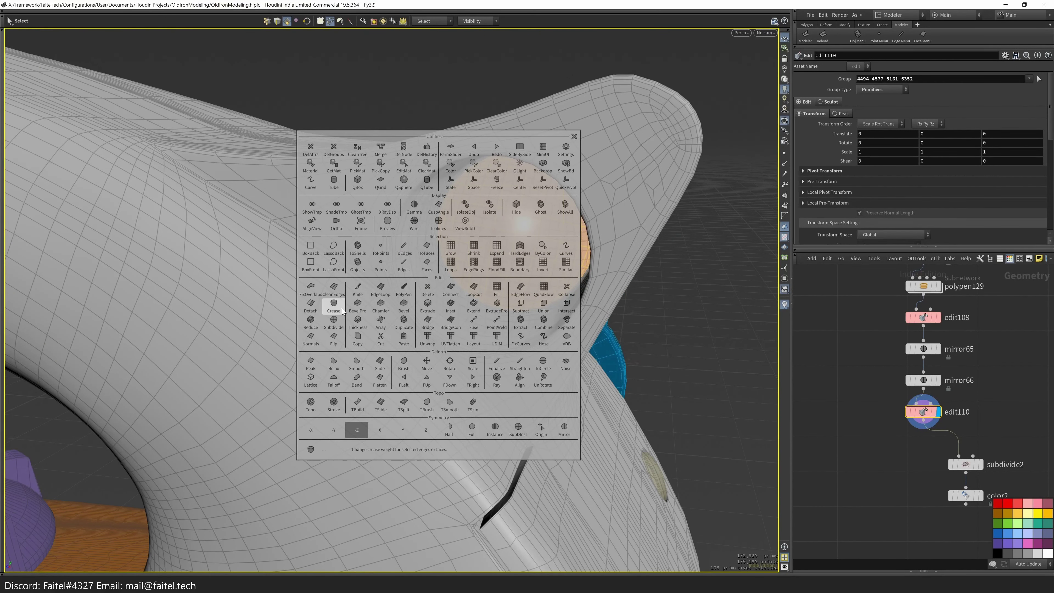
{"action": "left_click", "coordinate": [458, 248]}
{"action": "key", "text": "q"}
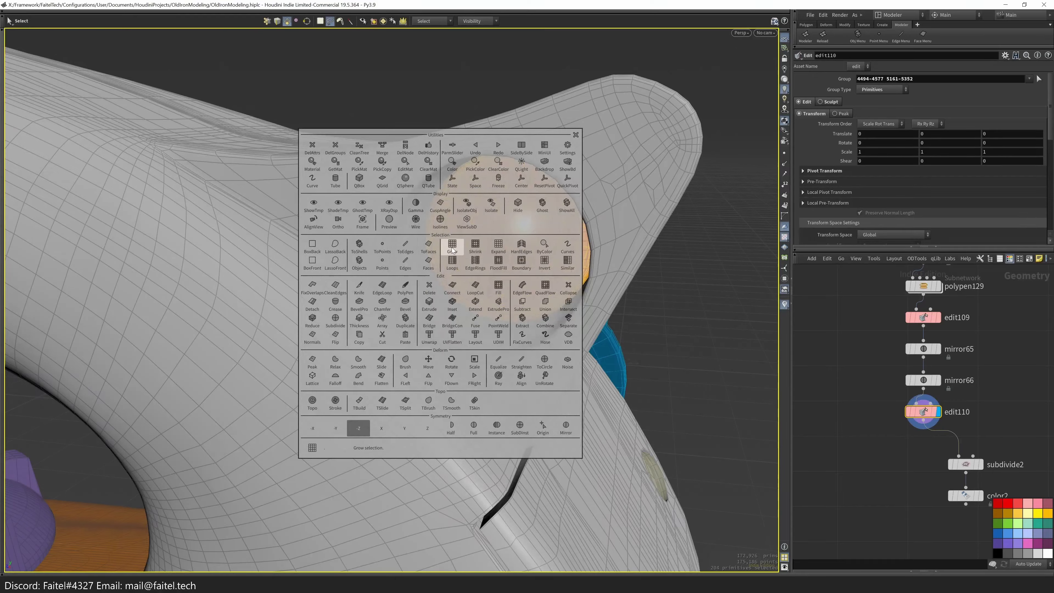
{"action": "left_click", "coordinate": [454, 249]}
{"action": "left_click_drag", "start_coordinate": [454, 249], "coordinate": [348, 337], "text": "alt"}
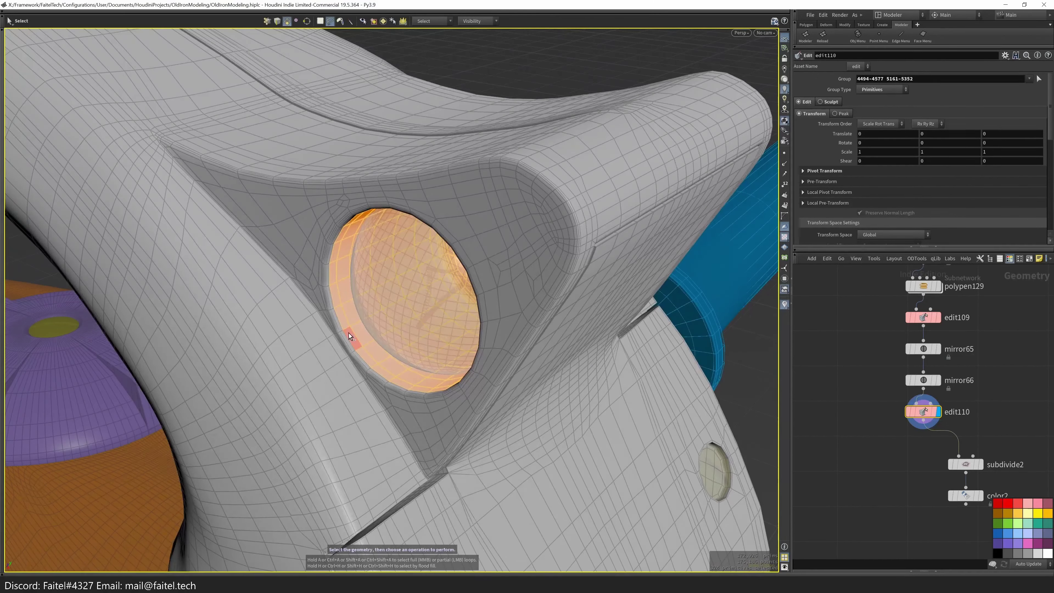
{"action": "key", "text": "q"}
{"action": "left_click", "coordinate": [376, 326]}
- Add a Bend deformer to the selection and set its capture region in orthographic view
{"action": "key", "text": "q"}
{"action": "left_click", "coordinate": [298, 446]}
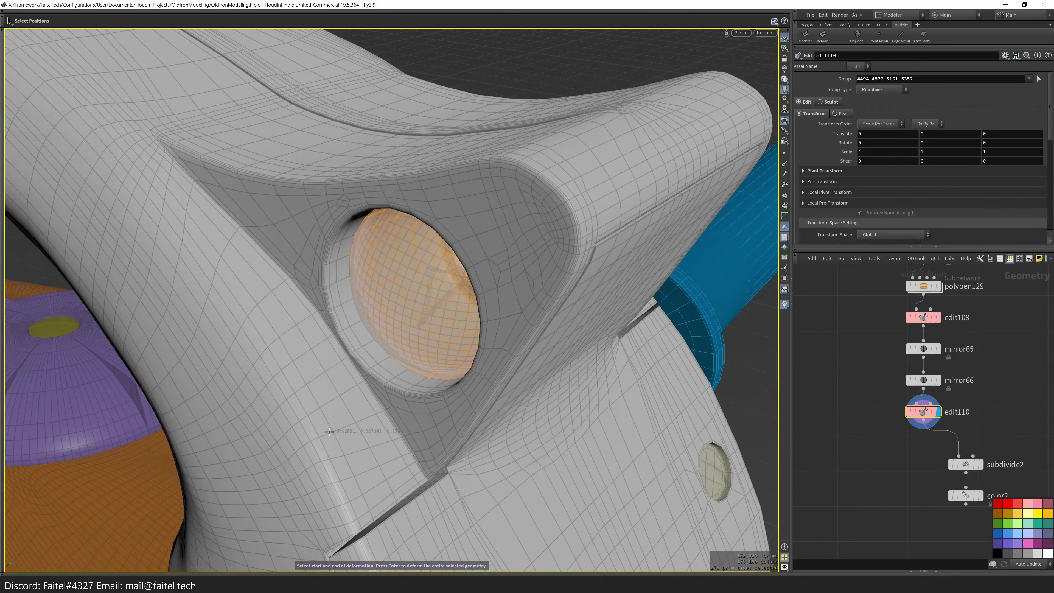
{"action": "left_click_drag", "start_coordinate": [391, 360], "coordinate": [415, 266]}
{"action": "key", "text": "Return"}
{"action": "key", "text": "space+3"}
{"action": "left_click", "coordinate": [115, 21]}
{"action": "left_click", "coordinate": [368, 266]}
{"action": "left_click", "coordinate": [291, 266]}
{"action": "key", "text": "space+1"}
{"action": "left_click_drag", "start_coordinate": [415, 282], "coordinate": [450, 291], "text": "alt"}
{"action": "key", "text": "s"}
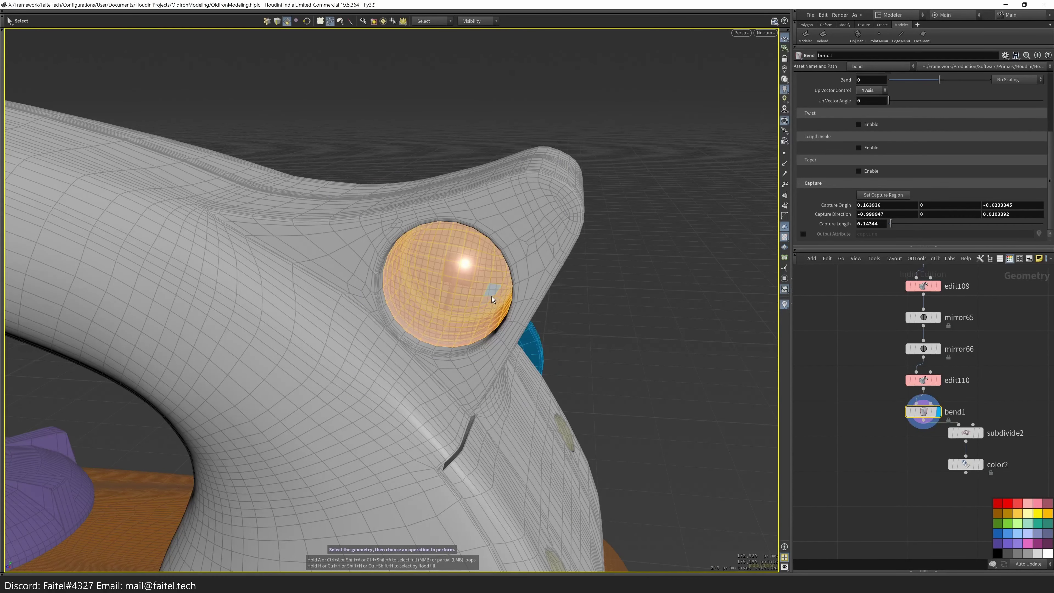
- Wrap the selection in a Lattice Cage with Divisions 1 and 3 Extra Divisions
{"action": "key", "text": "Tab"}
{"action": "left_click", "coordinate": [442, 269]}
{"action": "left_click_drag", "start_coordinate": [442, 270], "coordinate": [415, 354], "text": "alt"}
{"action": "mouse_move", "coordinate": [101, 118]}
{"action": "left_mouse_down"}
{"action": "mouse_move", "coordinate": [123, 121]}
{"action": "mouse_move", "coordinate": [100, 118]}
{"action": "left_mouse_up"}
{"action": "middle_click_drag", "start_coordinate": [221, 126], "coordinate": [238, 124]}
{"action": "mouse_move", "coordinate": [109, 127]}
{"action": "middle_mouse_down"}
{"action": "mouse_move", "coordinate": [125, 129]}
{"action": "mouse_move", "coordinate": [92, 127]}
{"action": "middle_mouse_up"}
- Set Extra Divisions to 2, squeeze all lattice points in Y/Z, then enlarge the middle and end rings
{"action": "left_click_drag", "start_coordinate": [498, 341], "coordinate": [539, 395], "text": "alt"}
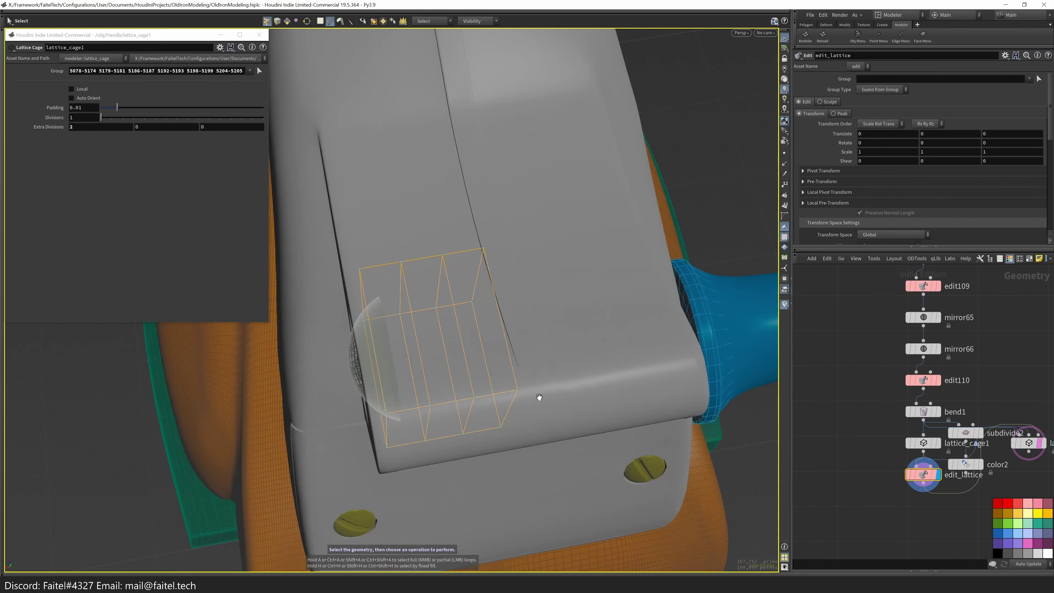
{"action": "left_click_drag", "start_coordinate": [527, 455], "coordinate": [582, 309], "text": "alt"}
{"action": "key", "text": "n"}
{"action": "key", "text": "e"}
{"action": "scroll", "coordinate": [539, 252], "scroll_direction": "up", "scroll_amount": 5}
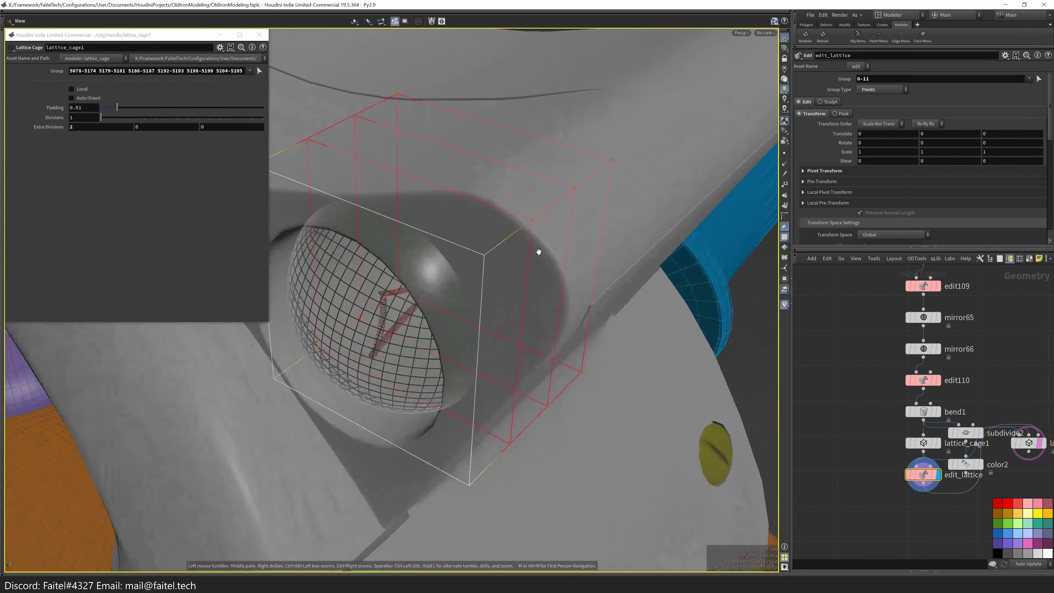
{"action": "left_click_drag", "start_coordinate": [479, 258], "coordinate": [419, 242]}
{"action": "key", "text": "s"}
{"action": "key", "text": "e"}
{"action": "right_click_drag", "start_coordinate": [418, 242], "coordinate": [407, 183]}
{"action": "key", "text": "e"}
{"action": "left_click_drag", "start_coordinate": [376, 313], "coordinate": [415, 233], "text": "alt"}
{"action": "key", "text": "s"}
{"action": "scroll", "coordinate": [464, 221], "scroll_direction": "down", "scroll_amount": 5}
- Connect lattice1 below edit_lattice, wire subdivide2 and color2 under it, and display the result
{"action": "middle_click_drag", "start_coordinate": [955, 498], "coordinate": [901, 476]}
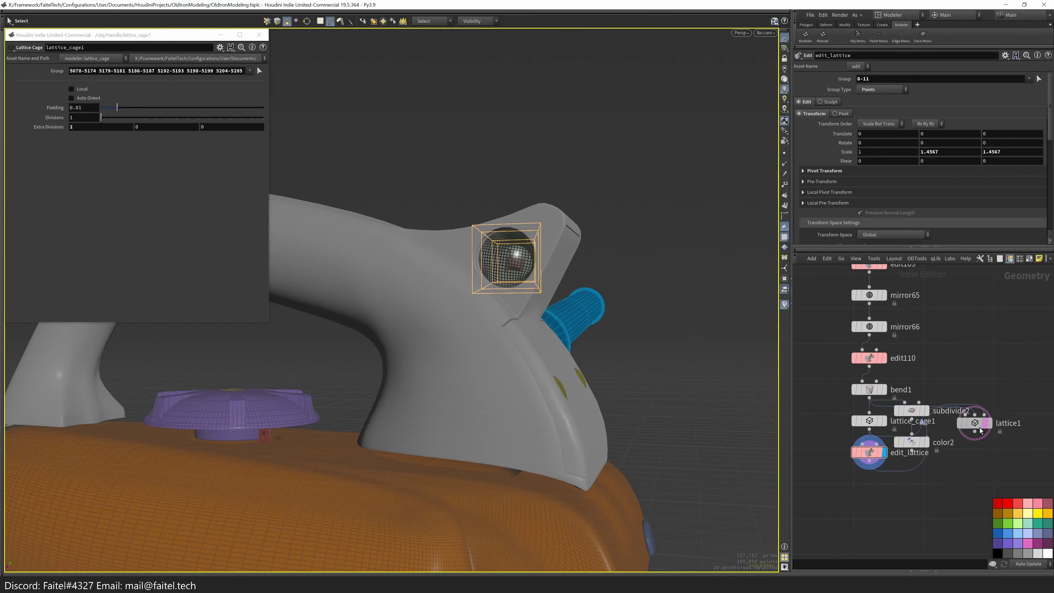
{"action": "left_click_drag", "start_coordinate": [980, 428], "coordinate": [867, 520]}
{"action": "middle_click_drag", "start_coordinate": [866, 520], "coordinate": [875, 479]}
{"action": "left_click_drag", "start_coordinate": [963, 357], "coordinate": [889, 544]}
{"action": "left_click", "coordinate": [905, 544]}
{"action": "left_click_drag", "start_coordinate": [670, 329], "coordinate": [505, 273], "text": "alt"}
{"action": "key", "text": "u"}
- Try creating a helix from the object-level modelling menu and dismiss the resulting message
{"action": "key", "text": "s"}
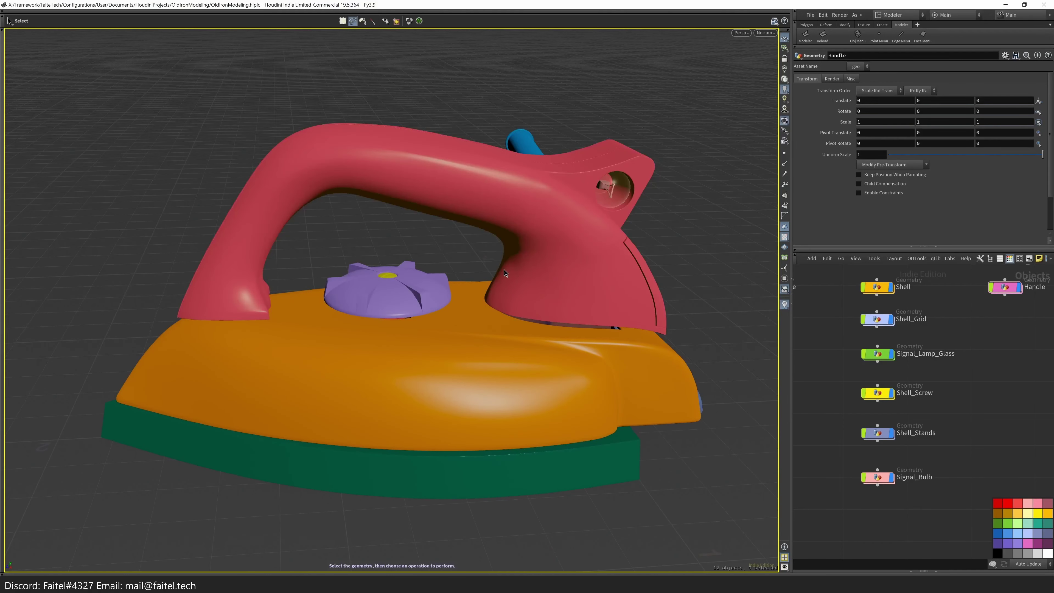
{"action": "middle_click_drag", "start_coordinate": [1017, 457], "coordinate": [977, 489]}
{"action": "key", "text": "q"}
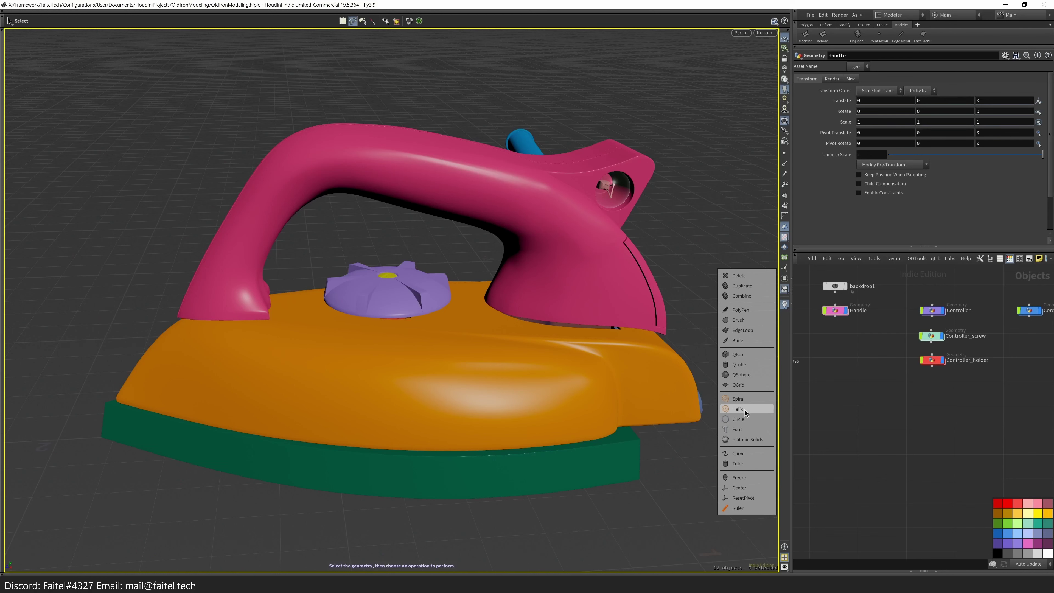
{"action": "left_click", "coordinate": [745, 412]}
{"action": "left_click", "coordinate": [794, 425]}
{"action": "key", "text": "q"}
{"action": "left_click", "coordinate": [753, 223]}
- Create a Geometry object in /obj and name it Bolt_base
{"action": "key", "text": "Tab"}
{"action": "type", "text": "ge"}
{"action": "key", "text": "Return"}
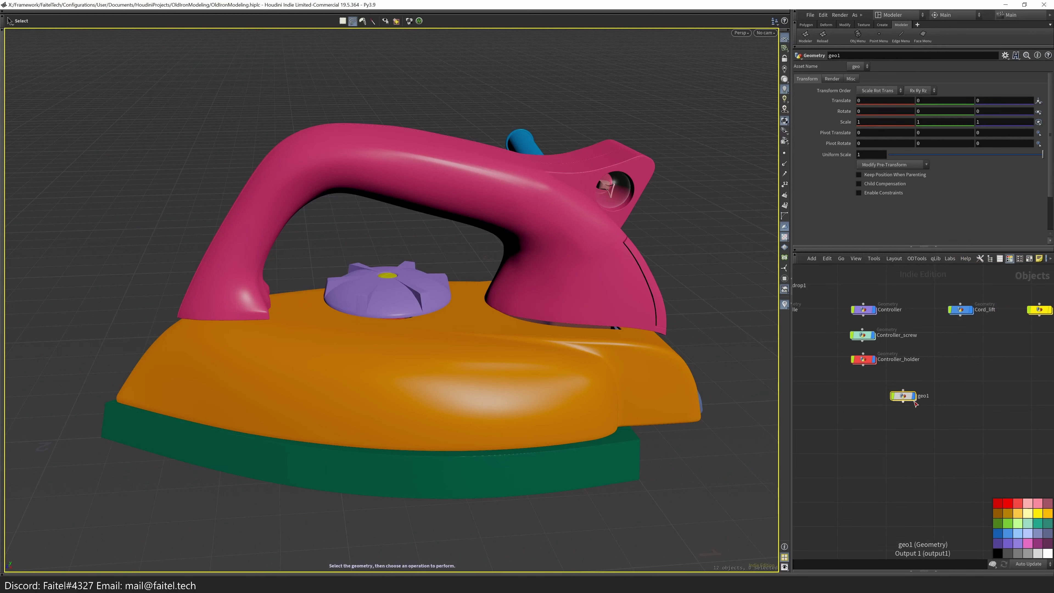
{"action": "left_click", "coordinate": [869, 406]}
{"action": "double_click", "coordinate": [883, 405]}
{"action": "type", "text": "Bolt_base"}
{"action": "key", "text": "Return"}
- Go inside Bolt_base and add a Spiral helix
{"action": "double_click", "coordinate": [863, 406]}
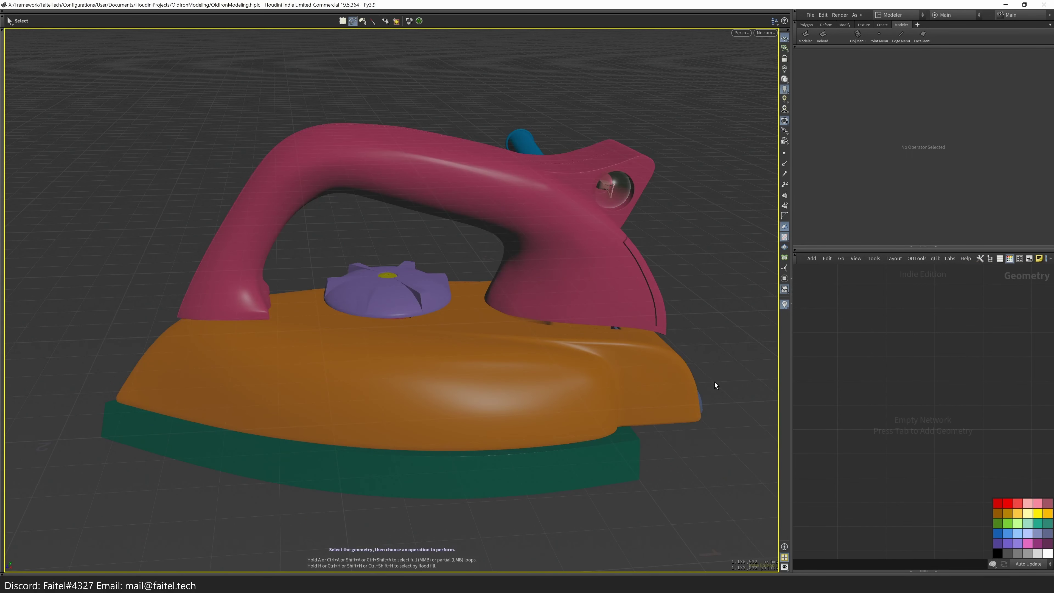
{"action": "key", "text": "Tab"}
{"action": "left_click", "coordinate": [720, 398]}
{"action": "scroll", "coordinate": [555, 465], "scroll_direction": "down", "scroll_amount": 3}
- In front view, set the helix to 1 turn with Height 0.4
{"action": "key", "text": "q"}
{"action": "left_click", "coordinate": [696, 314]}
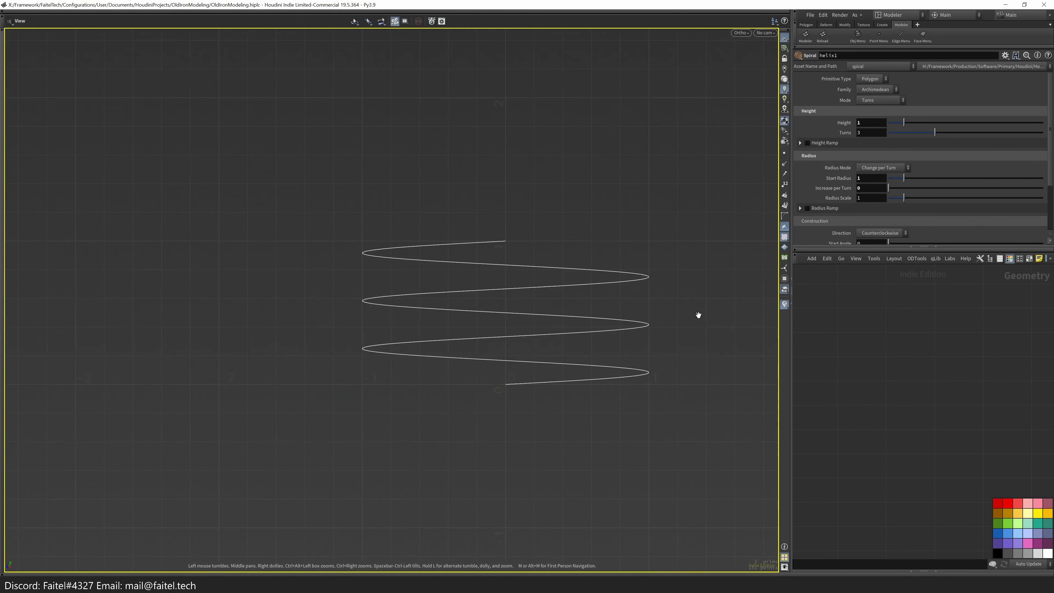
{"action": "left_click_drag", "start_coordinate": [909, 129], "coordinate": [904, 137]}
{"action": "middle_click_drag", "start_coordinate": [871, 122], "coordinate": [843, 122]}
- PolyExtrude the helix into a flat strip
{"action": "key", "text": "q"}
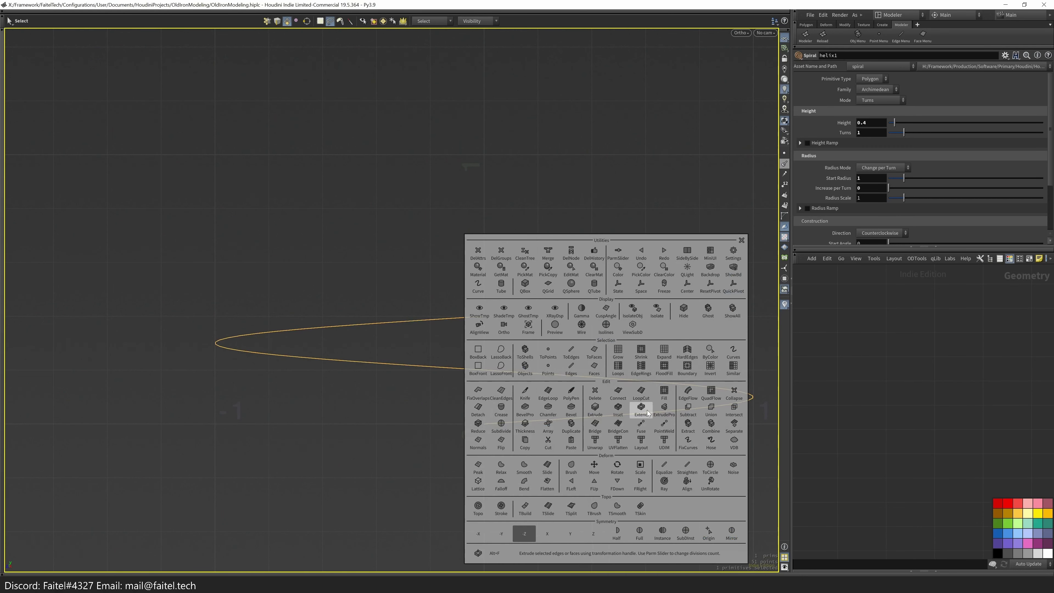
{"action": "left_click", "coordinate": [646, 409]}
{"action": "mouse_move", "coordinate": [487, 340]}
{"action": "left_mouse_down"}
{"action": "mouse_move", "coordinate": [490, 318]}
{"action": "mouse_move", "coordinate": [481, 331]}
{"action": "left_mouse_up"}
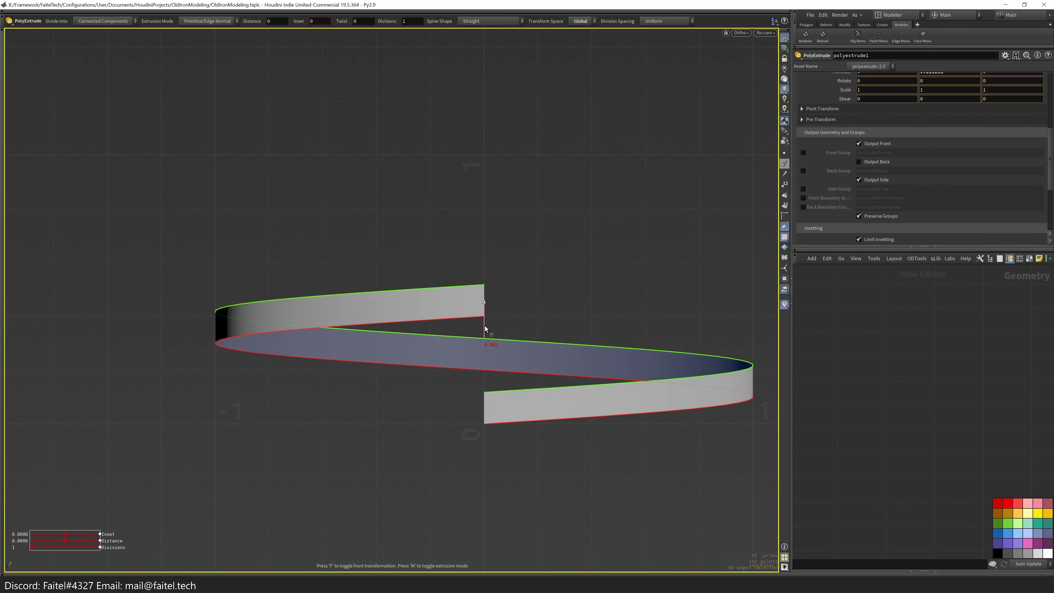
{"action": "key", "text": "s"}
{"action": "scroll", "coordinate": [539, 299], "scroll_direction": "down", "scroll_amount": 3}
- Duplicate the strip upward and paste a relative reference to the extrusion's Translate into the copy's Translate Y
{"action": "key", "text": "3"}
{"action": "key", "text": "q"}
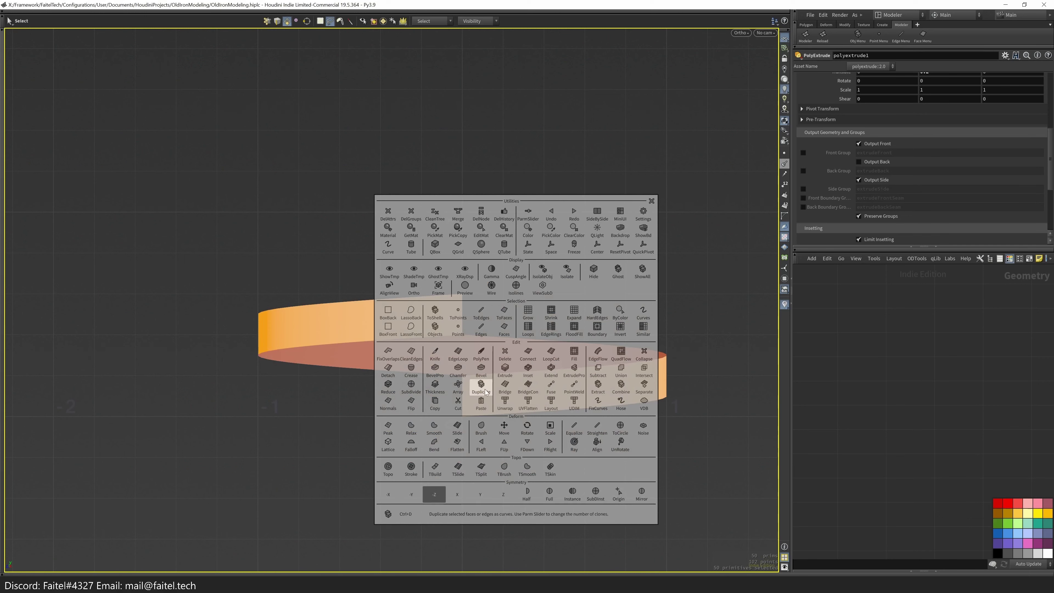
{"action": "left_click", "coordinate": [485, 391]}
{"action": "mouse_move", "coordinate": [467, 337]}
{"action": "left_mouse_down"}
{"action": "mouse_move", "coordinate": [462, 295]}
{"action": "mouse_move", "coordinate": [463, 336]}
{"action": "mouse_move", "coordinate": [467, 316]}
{"action": "left_mouse_up"}
{"action": "left_click", "coordinate": [924, 380]}
{"action": "right_click", "coordinate": [930, 170]}
{"action": "left_click", "coordinate": [951, 242]}
{"action": "left_click", "coordinate": [908, 412]}
{"action": "right_click", "coordinate": [932, 129]}
{"action": "left_click", "coordinate": [962, 227]}
{"action": "scroll", "coordinate": [903, 373], "scroll_direction": "up", "scroll_amount": 1}
{"action": "scroll", "coordinate": [596, 257], "scroll_direction": "up", "scroll_amount": 2}
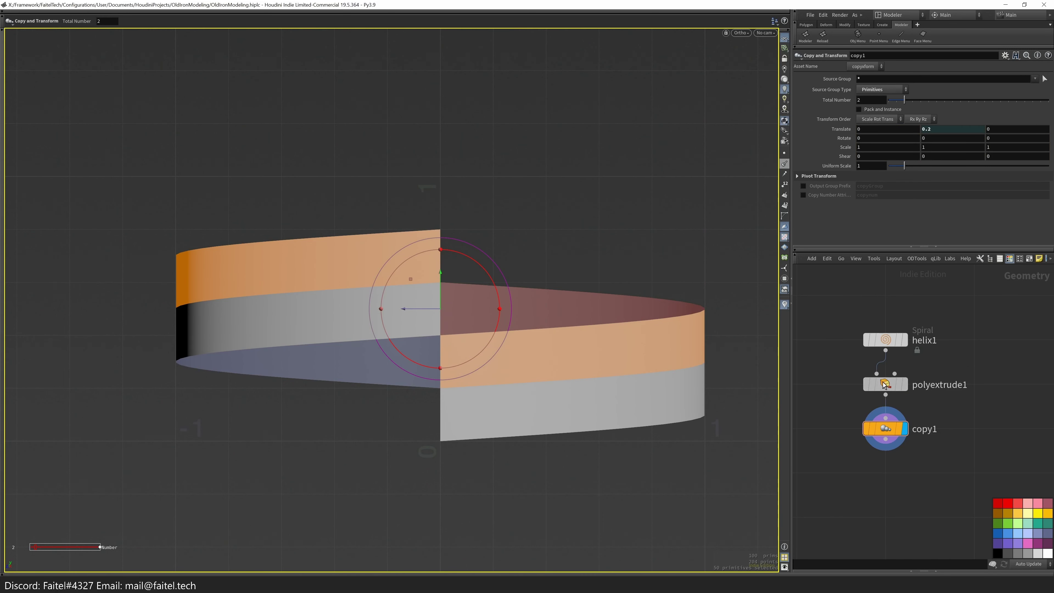
- Set the helix Height to 0.5
{"action": "left_click", "coordinate": [885, 339]}
{"action": "middle_click_drag", "start_coordinate": [840, 122], "coordinate": [848, 125]}
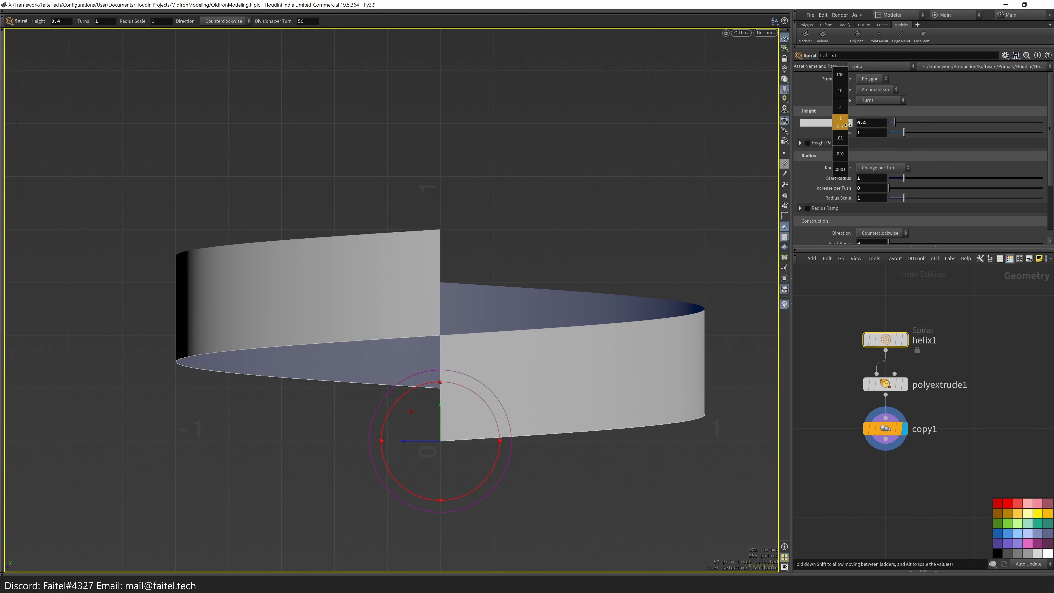
{"action": "key", "text": "BackSpace"}
{"action": "type", "text": "5"}
{"action": "key", "text": "Return"}
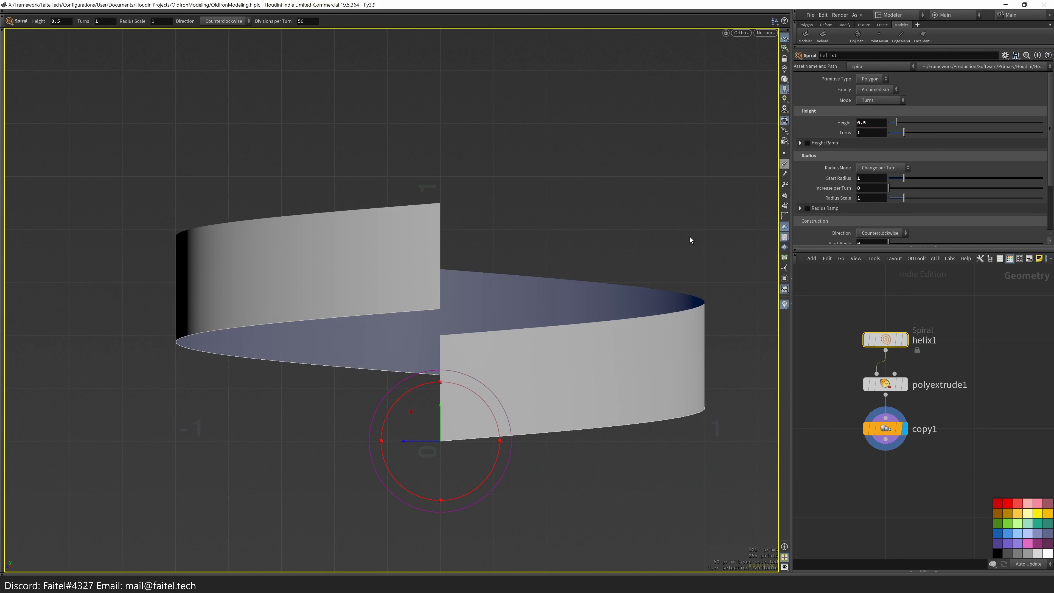
- Raise the extrusion offset to 0.5 and link its Translate Y to the helix height by expression
{"action": "left_click", "coordinate": [885, 384]}
{"action": "mouse_move", "coordinate": [889, 343]}
{"action": "key", "text": "Return"}
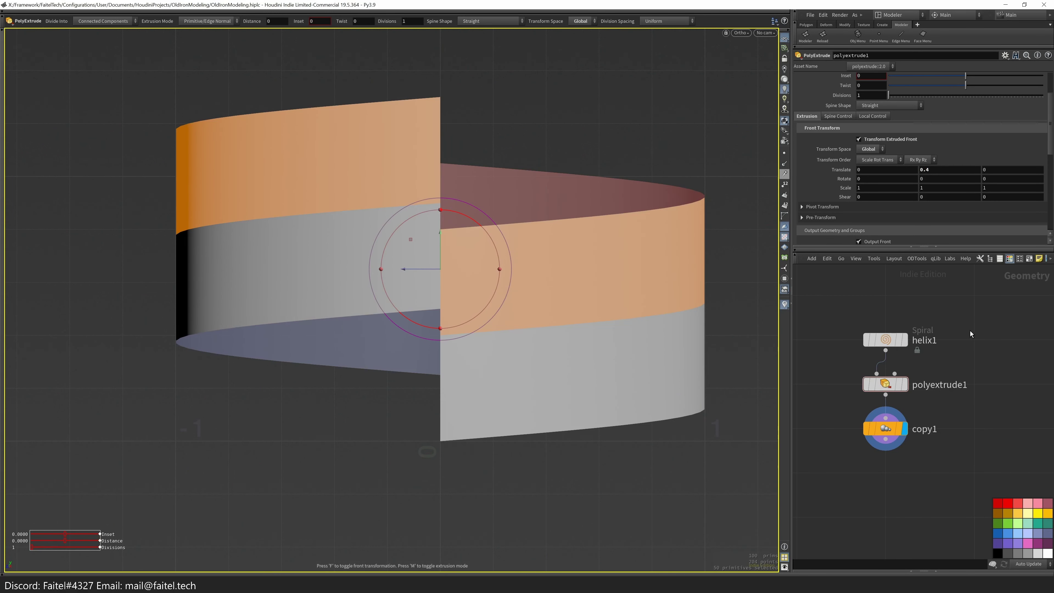
{"action": "left_click_drag", "start_coordinate": [442, 319], "coordinate": [444, 306]}
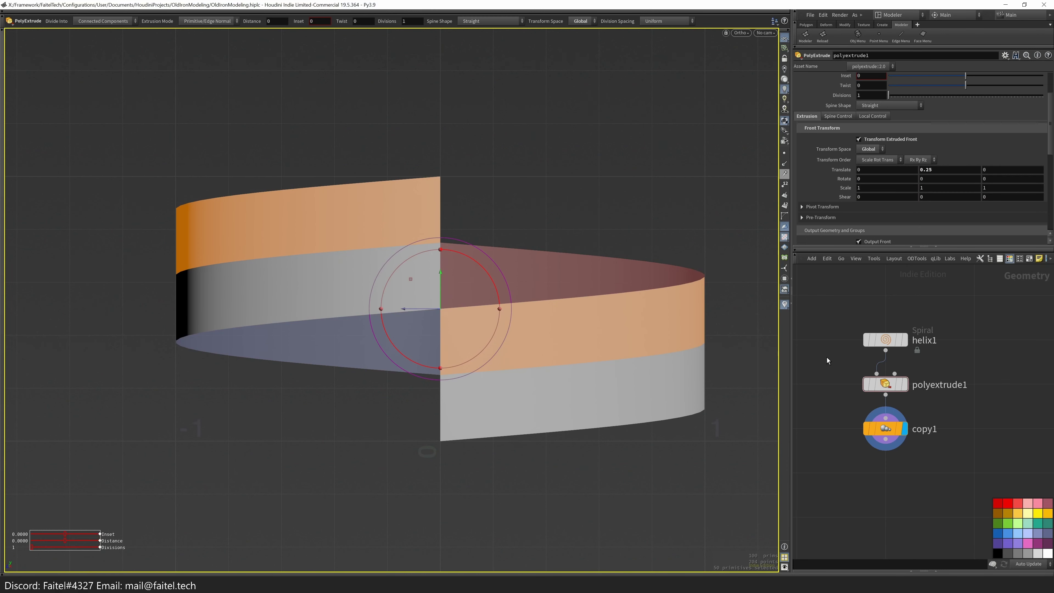
{"action": "left_click", "coordinate": [893, 385]}
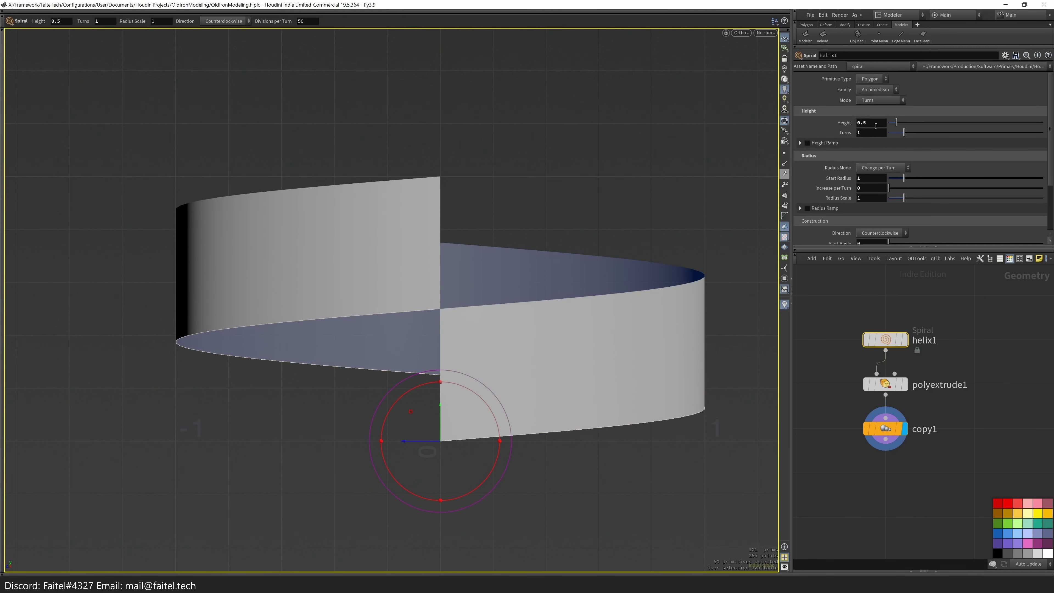
{"action": "middle_click_drag", "start_coordinate": [601, 428], "coordinate": [601, 296]}
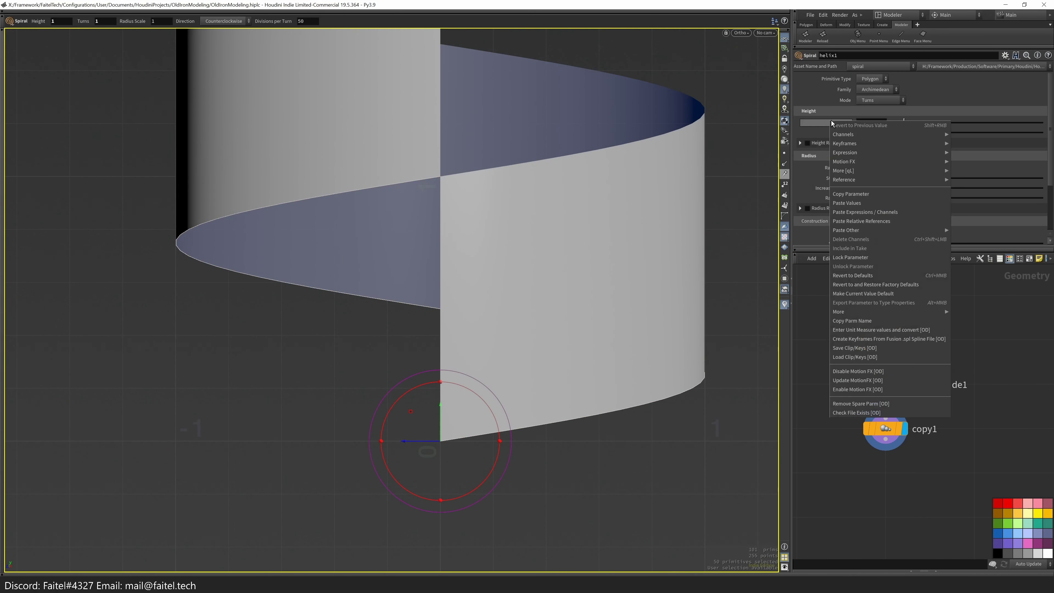
{"action": "right_click", "coordinate": [930, 169]}
{"action": "left_click", "coordinate": [963, 268]}
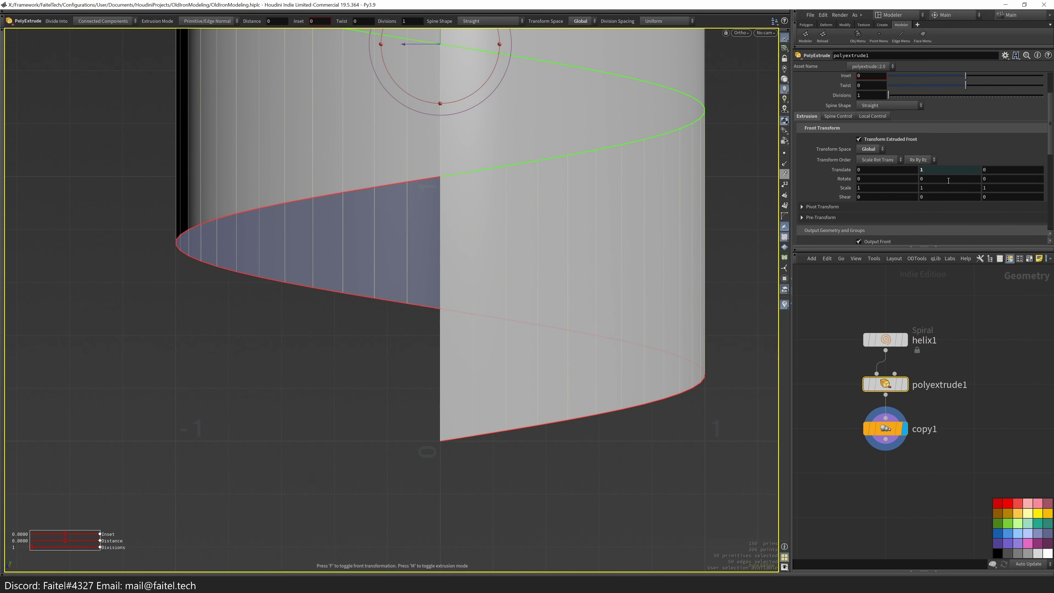
{"action": "key", "text": "Return"}
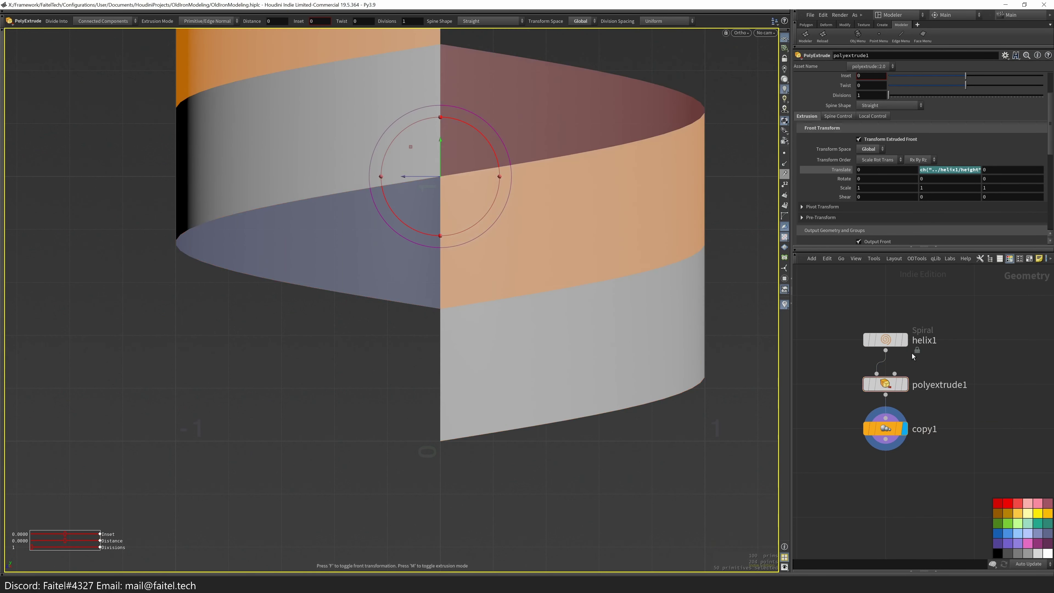
- Display the stacked copies in perspective and raise the copy count to 5
{"action": "left_click", "coordinate": [887, 340]}
{"action": "left_click", "coordinate": [886, 385]}
{"action": "left_click", "coordinate": [907, 429]}
{"action": "key", "text": "space+1"}
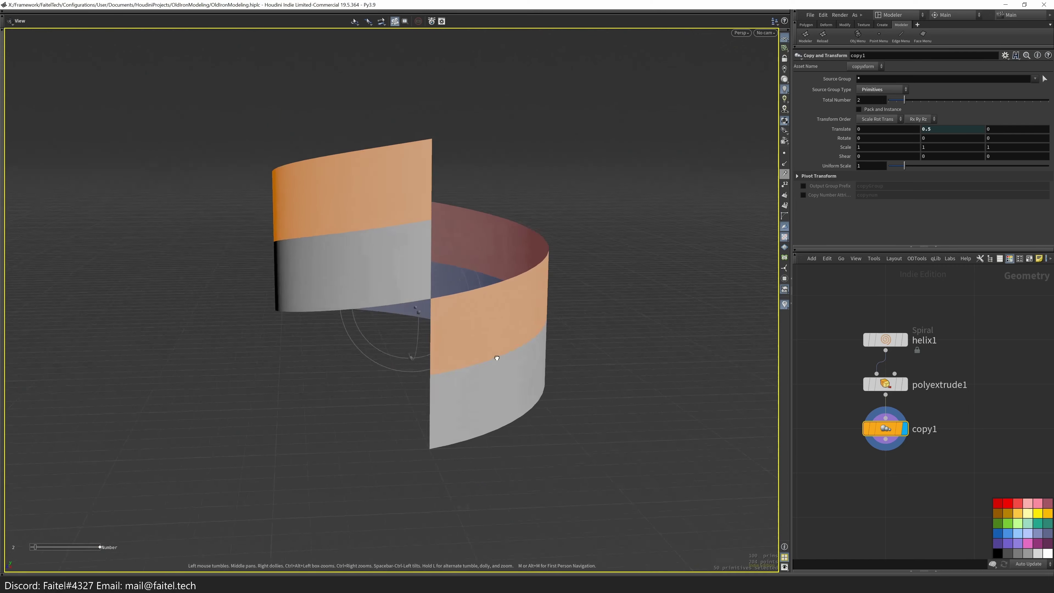
{"action": "left_click", "coordinate": [885, 340]}
{"action": "scroll", "coordinate": [807, 364], "scroll_direction": "up", "scroll_amount": 2}
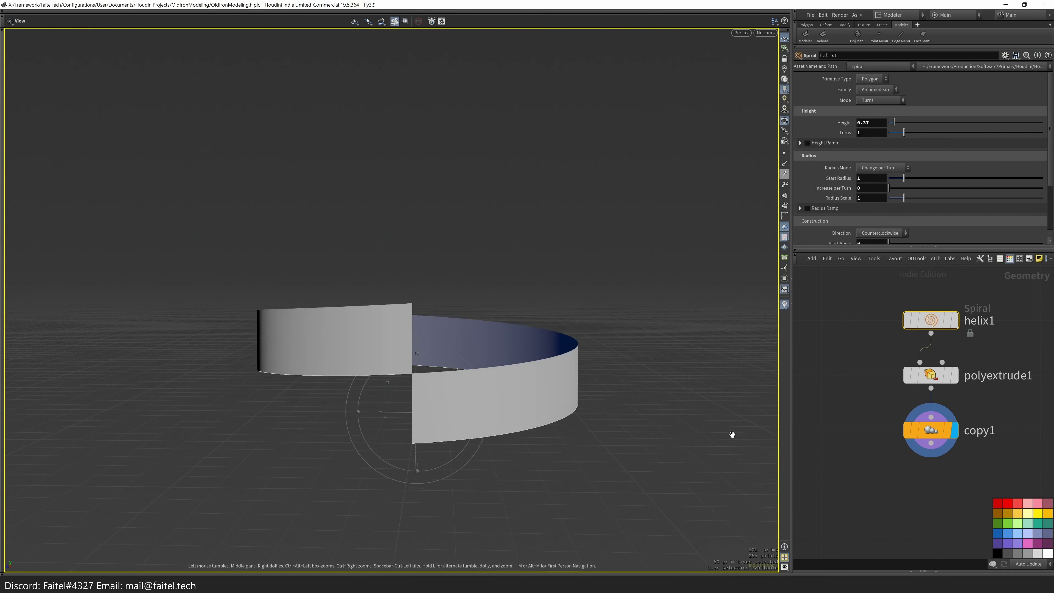
{"action": "left_click", "coordinate": [931, 430]}
{"action": "left_click_drag", "start_coordinate": [902, 100], "coordinate": [944, 100]}
- Adjust the spiral height directly in the viewport
{"action": "key", "text": "Escape"}
{"action": "left_click_drag", "start_coordinate": [544, 252], "coordinate": [465, 231]}
{"action": "key", "text": "Return"}
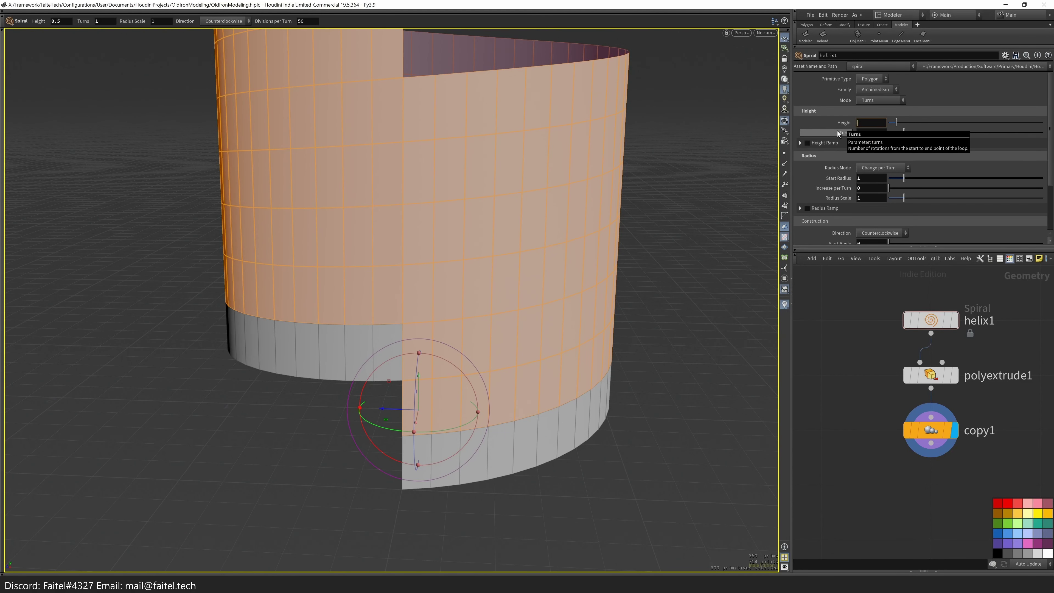
{"action": "key", "text": "Return"}
- Increase the copies to 8 and view the banded wall front-on
{"action": "left_click", "coordinate": [931, 431]}
{"action": "scroll", "coordinate": [799, 405], "scroll_direction": "down", "scroll_amount": 1}
{"action": "key", "text": "Escape"}
{"action": "left_click_drag", "start_coordinate": [596, 315], "coordinate": [497, 231]}
{"action": "key", "text": "Return"}
{"action": "left_click_drag", "start_coordinate": [945, 99], "coordinate": [956, 101]}
{"action": "key", "text": "Escape"}
{"action": "left_click_drag", "start_coordinate": [623, 265], "coordinate": [523, 255]}
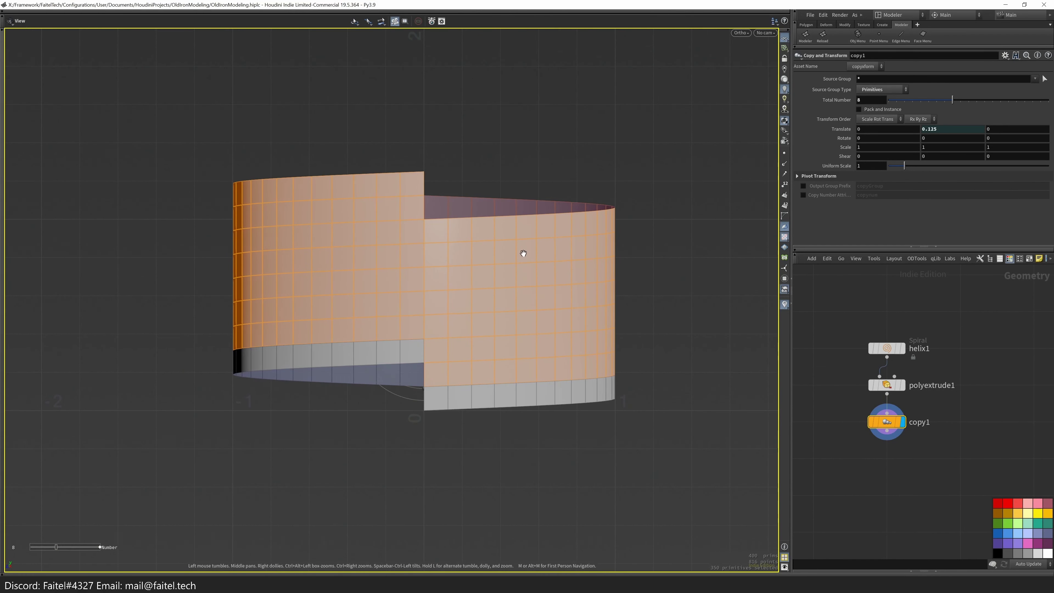
{"action": "key", "text": "Return"}
{"action": "middle_click_drag", "start_coordinate": [525, 245], "coordinate": [536, 280]}
{"action": "key", "text": "s"}
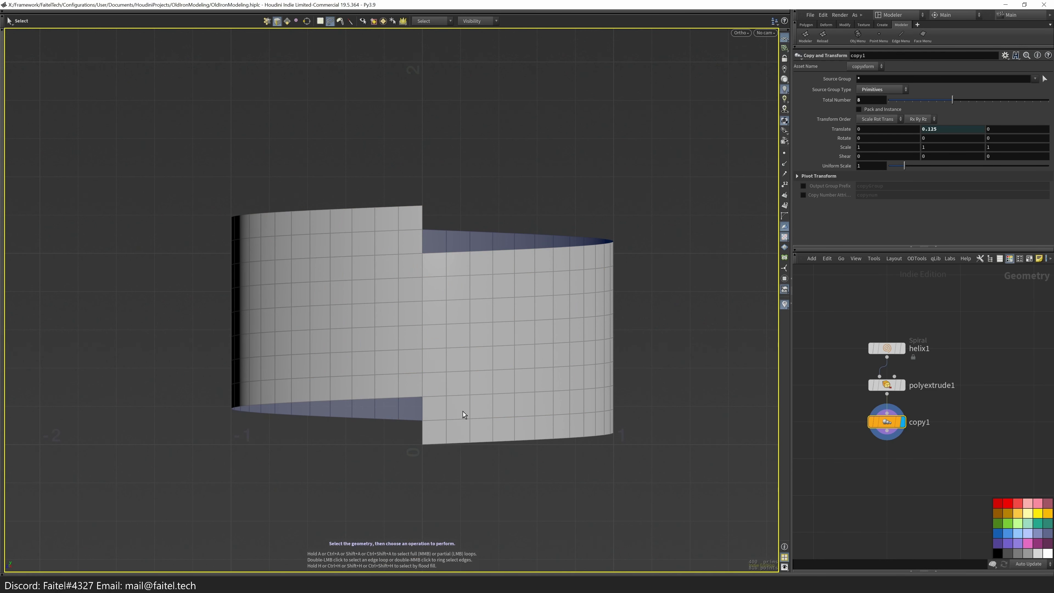
- Add a Fuse node below copy1 to weld the stacked ribbon copies
{"action": "left_click", "coordinate": [440, 421]}
{"action": "key", "text": "Tab"}
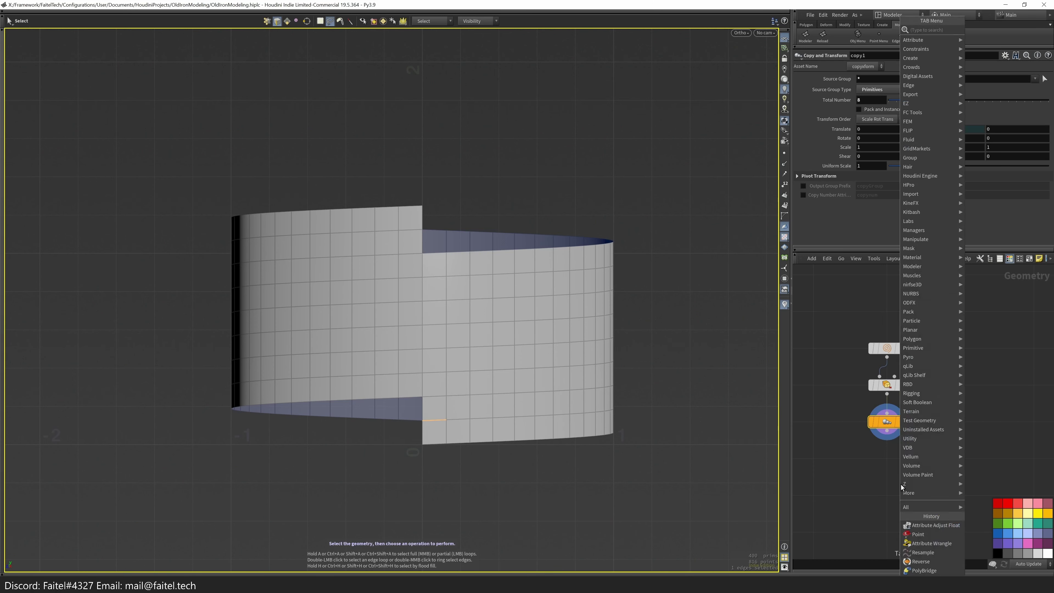
{"action": "type", "text": "fuse"}
{"action": "key", "text": "Return"}
{"action": "left_click", "coordinate": [903, 466]}
{"action": "scroll", "coordinate": [579, 343], "scroll_direction": "down", "scroll_amount": 1}
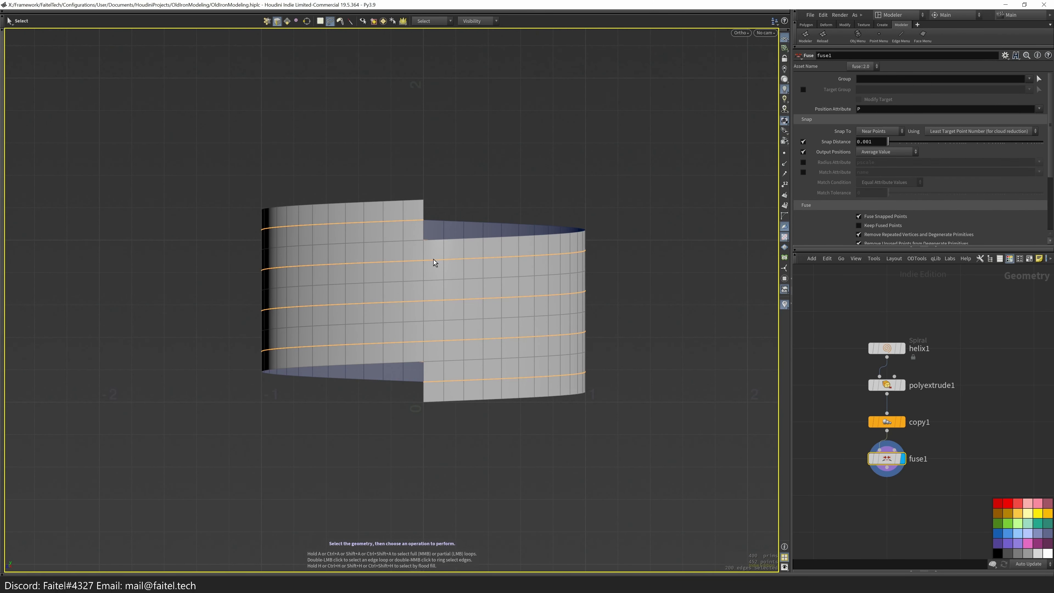
{"action": "left_click_drag", "start_coordinate": [432, 272], "coordinate": [102, 410], "text": "alt"}
{"action": "left_click", "coordinate": [758, 360]}
- Switch helix1 to Archimedean Height and Pitch mode with pitch 0.23
{"action": "left_click", "coordinate": [887, 349]}
{"action": "left_click", "coordinate": [877, 91]}
{"action": "left_click", "coordinate": [879, 100]}
{"action": "left_click", "coordinate": [875, 112]}
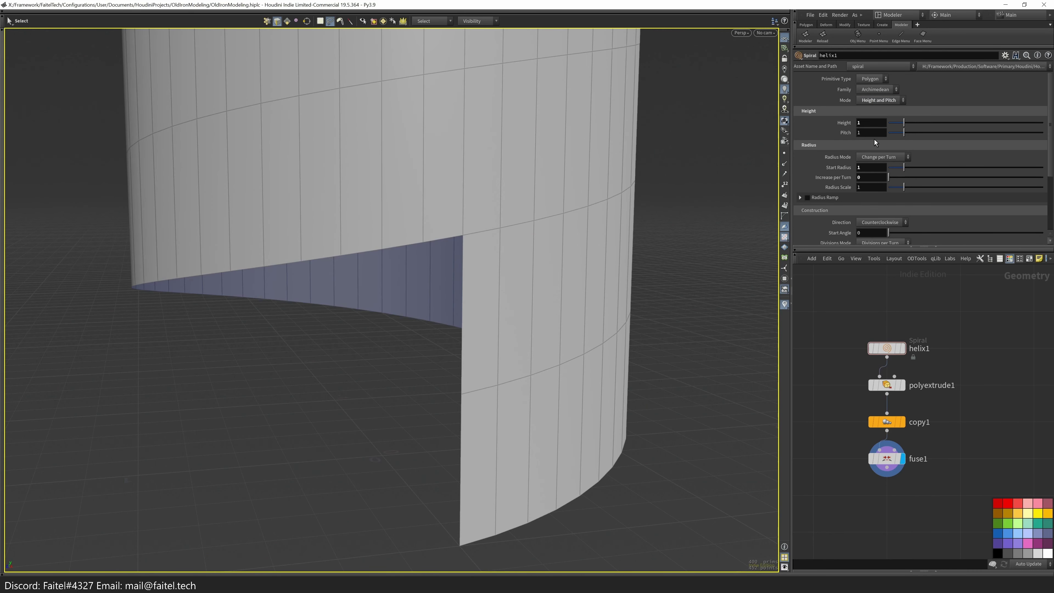
{"action": "left_click_drag", "start_coordinate": [893, 136], "coordinate": [891, 136]}
{"action": "left_click", "coordinate": [904, 348]}
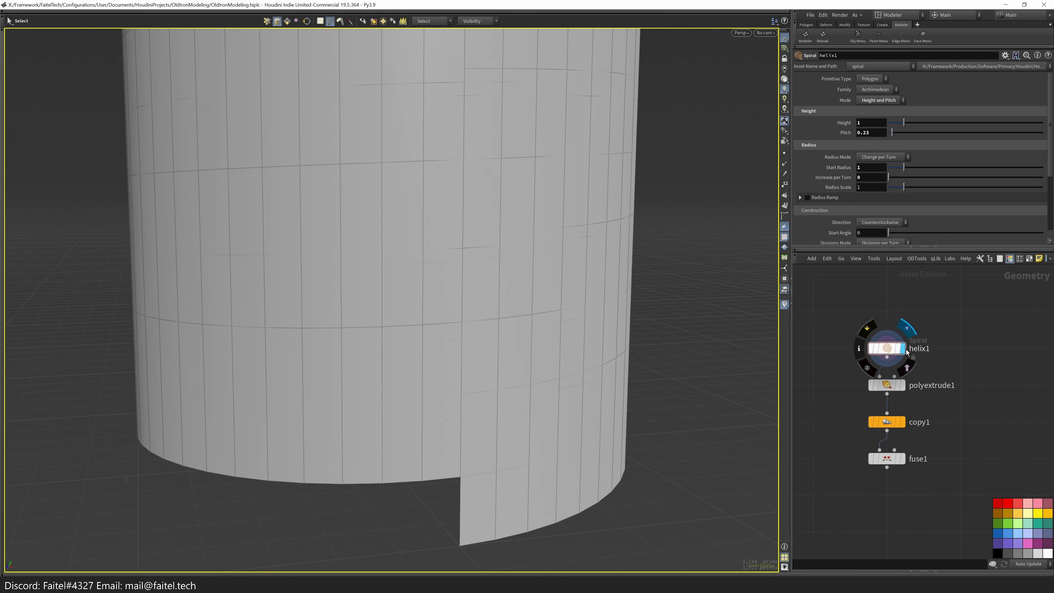
{"action": "left_click", "coordinate": [902, 385]}
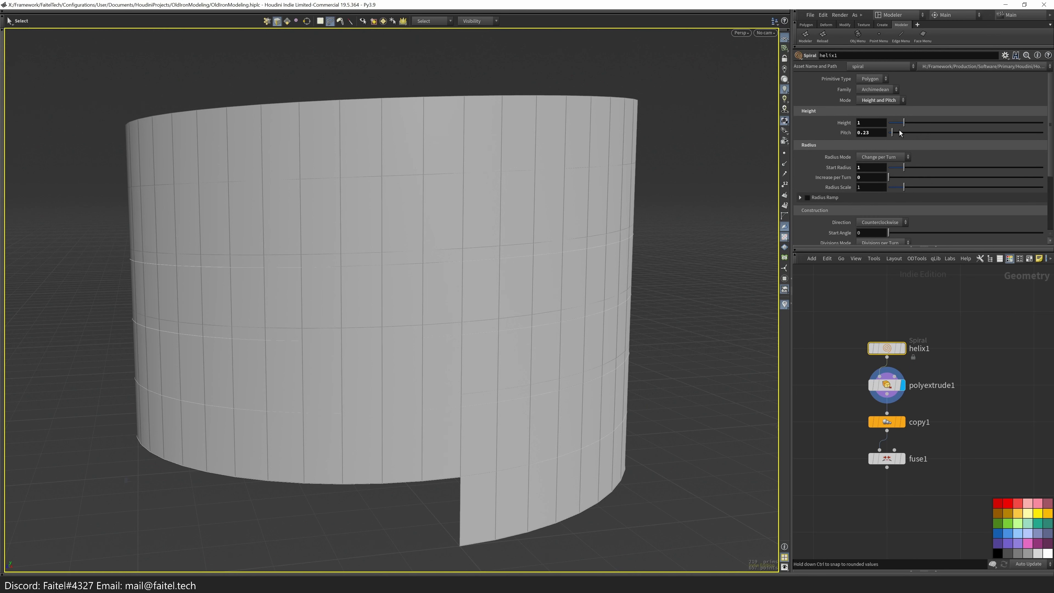
- Drive helix1's pitch with ch("height") and lower its height to 0.53
{"action": "right_click", "coordinate": [865, 133]}
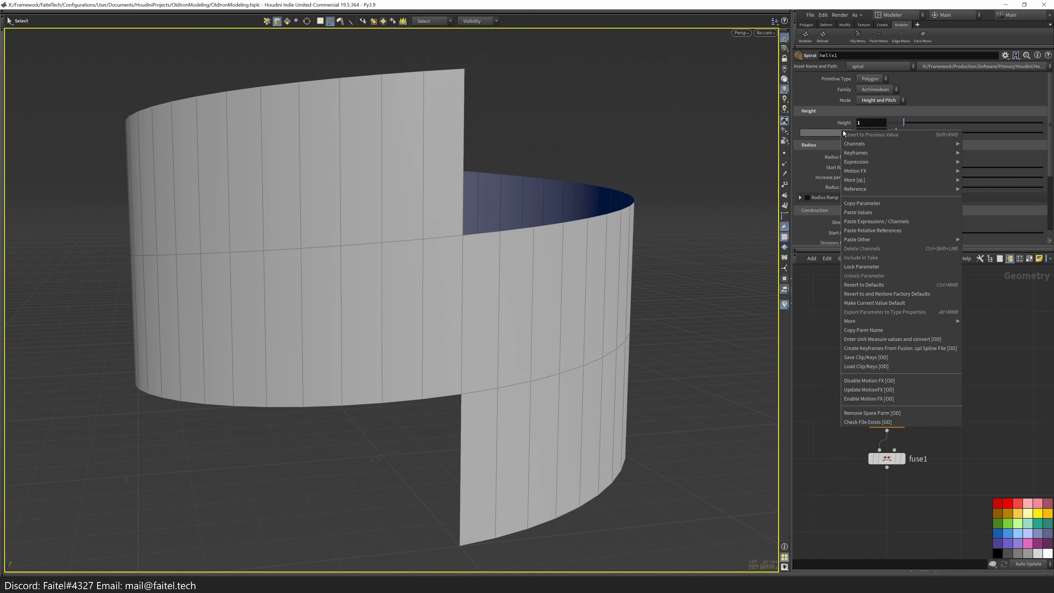
{"action": "left_click", "coordinate": [913, 231]}
{"action": "key", "text": "Return"}
{"action": "left_click_drag", "start_coordinate": [904, 122], "coordinate": [897, 122]}
{"action": "left_click", "coordinate": [901, 423]}
{"action": "left_click", "coordinate": [895, 424]}
{"action": "key", "text": "h"}
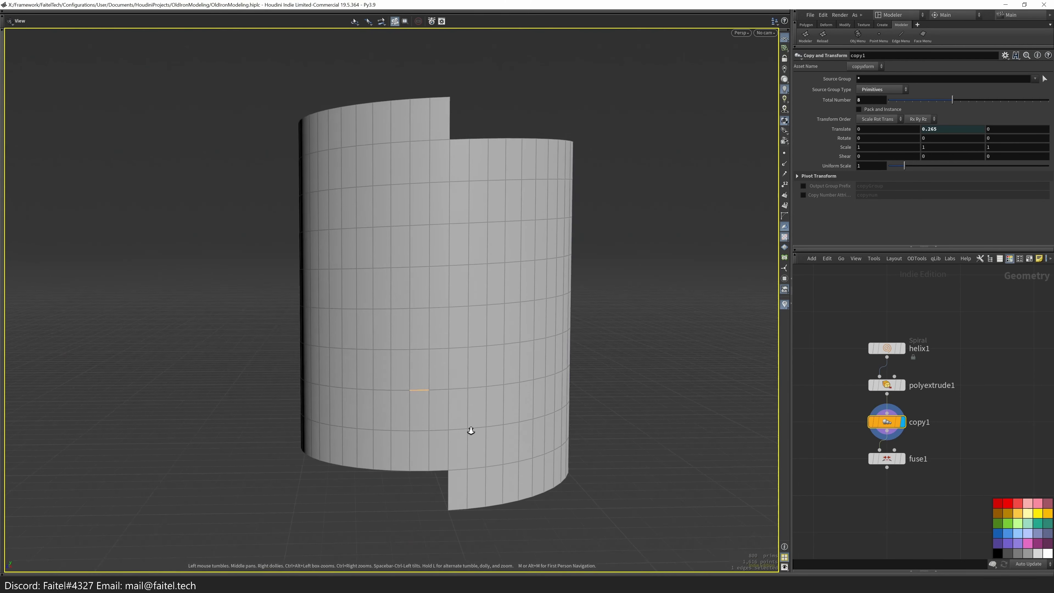
- On the fused result, select the wall's top edge loop and flatten it
{"action": "left_click", "coordinate": [903, 460]}
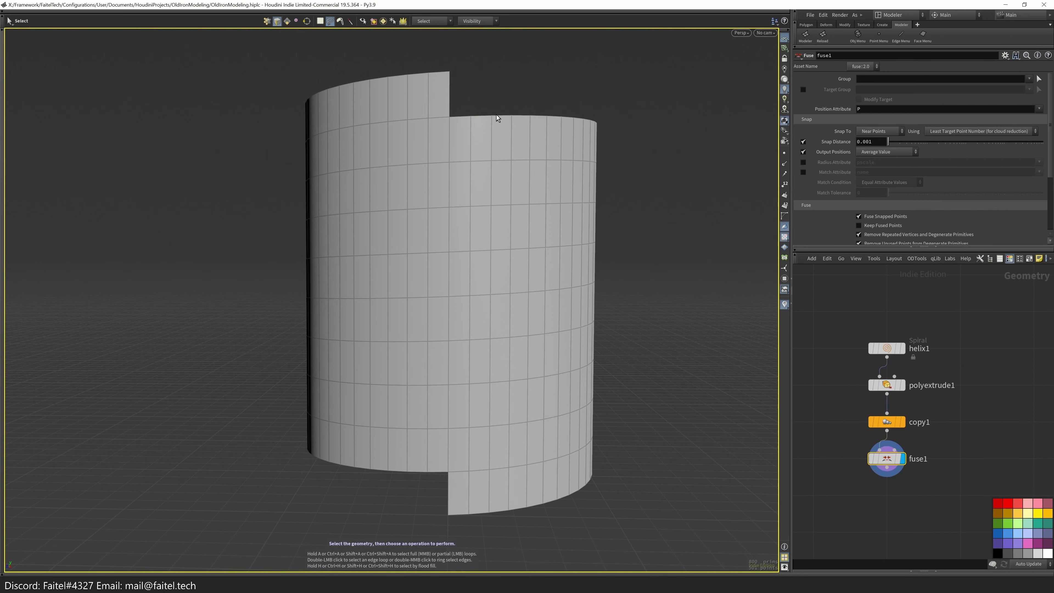
{"action": "double_click", "coordinate": [501, 116]}
{"action": "key", "text": "grave"}
{"action": "left_click", "coordinate": [571, 258]}
{"action": "left_click_drag", "start_coordinate": [565, 254], "coordinate": [520, 182]}
{"action": "key", "text": "grave"}
- Level the top rim flat and pick a bottom edge in the modelling toolset
{"action": "left_click", "coordinate": [529, 243]}
{"action": "left_click_drag", "start_coordinate": [530, 242], "coordinate": [505, 192]}
{"action": "key", "text": "s"}
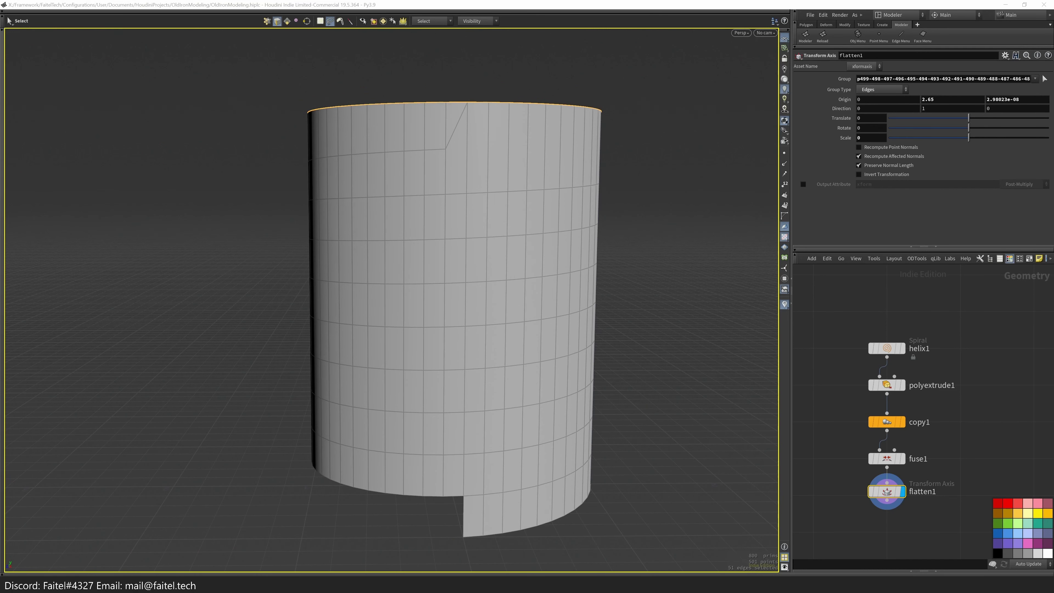
{"action": "left_click", "coordinate": [477, 499]}
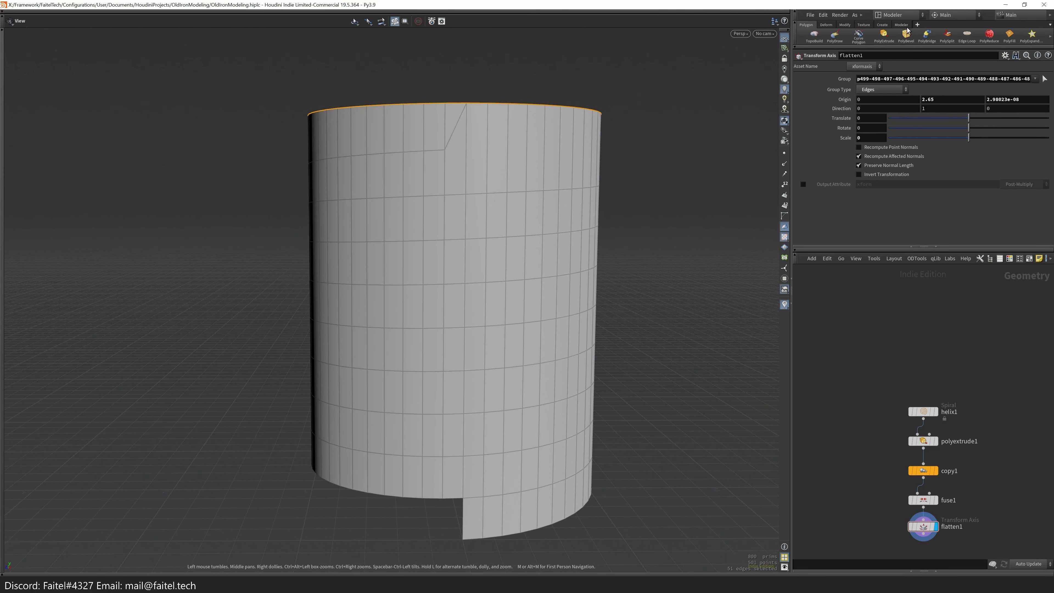
{"action": "left_click", "coordinate": [808, 38]}
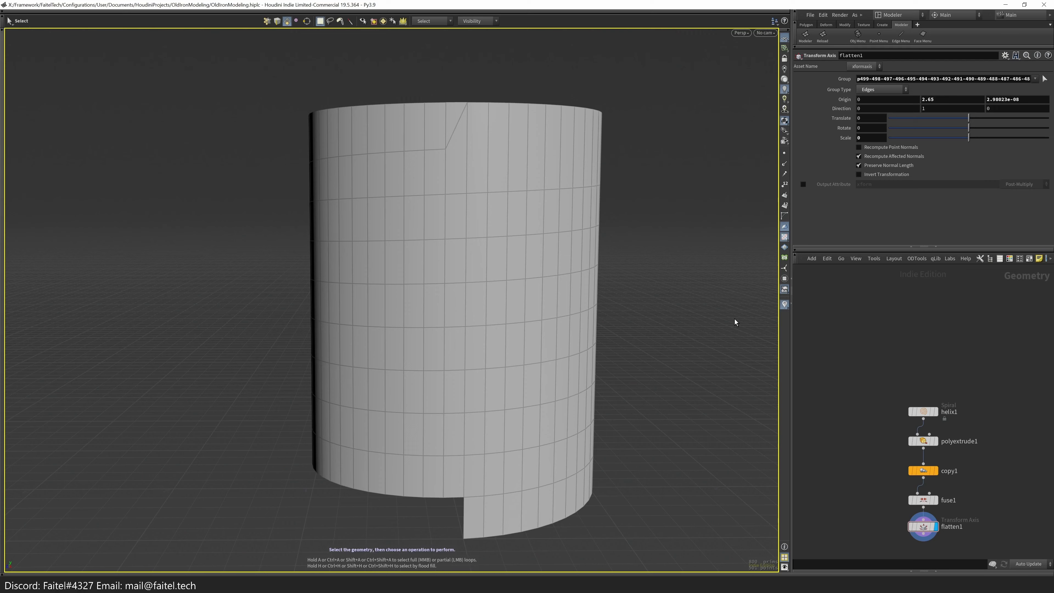
{"action": "key", "text": "h"}
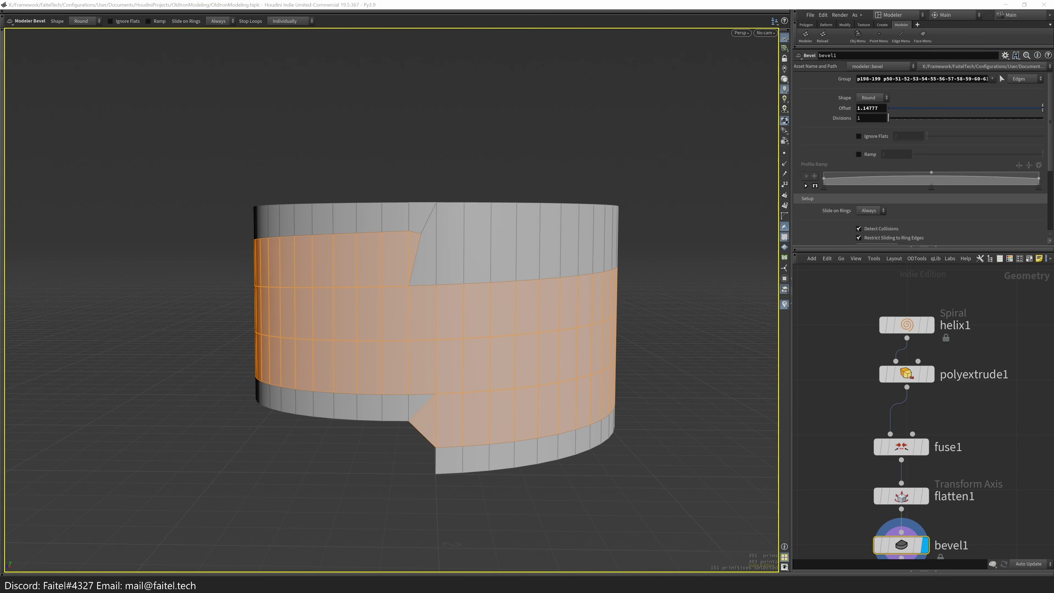
- Insert new edge loops around the wall and scale them inward into ribs
{"action": "key", "text": "ctrl+r"}
{"action": "left_click", "coordinate": [432, 330]}
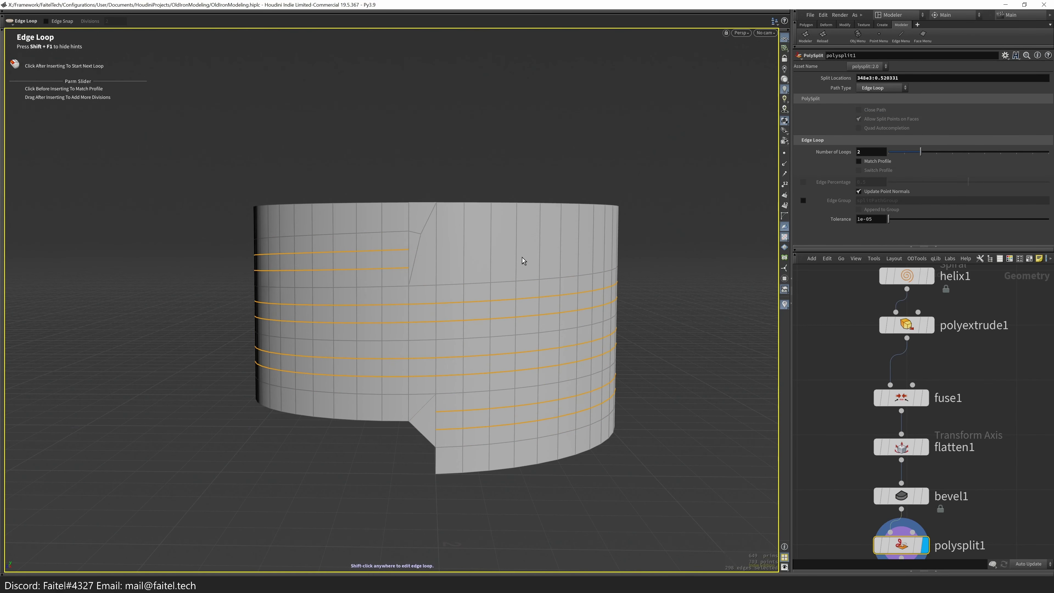
{"action": "key", "text": "s"}
{"action": "left_click_drag", "start_coordinate": [477, 276], "coordinate": [454, 252], "text": "alt"}
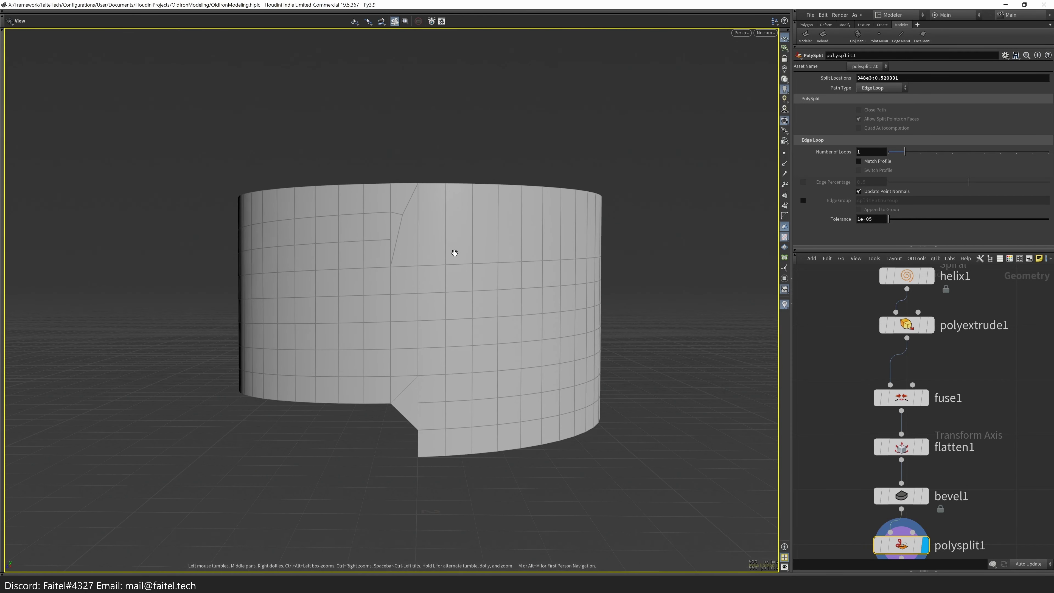
{"action": "double_click", "coordinate": [438, 252]}
{"action": "key", "text": "r"}
{"action": "left_click_drag", "start_coordinate": [440, 253], "coordinate": [406, 275], "text": "alt"}
{"action": "middle_click_drag", "start_coordinate": [406, 275], "coordinate": [374, 233]}
{"action": "left_click_drag", "start_coordinate": [374, 233], "coordinate": [439, 192], "text": "alt"}
{"action": "key", "text": "ctrl+z"}
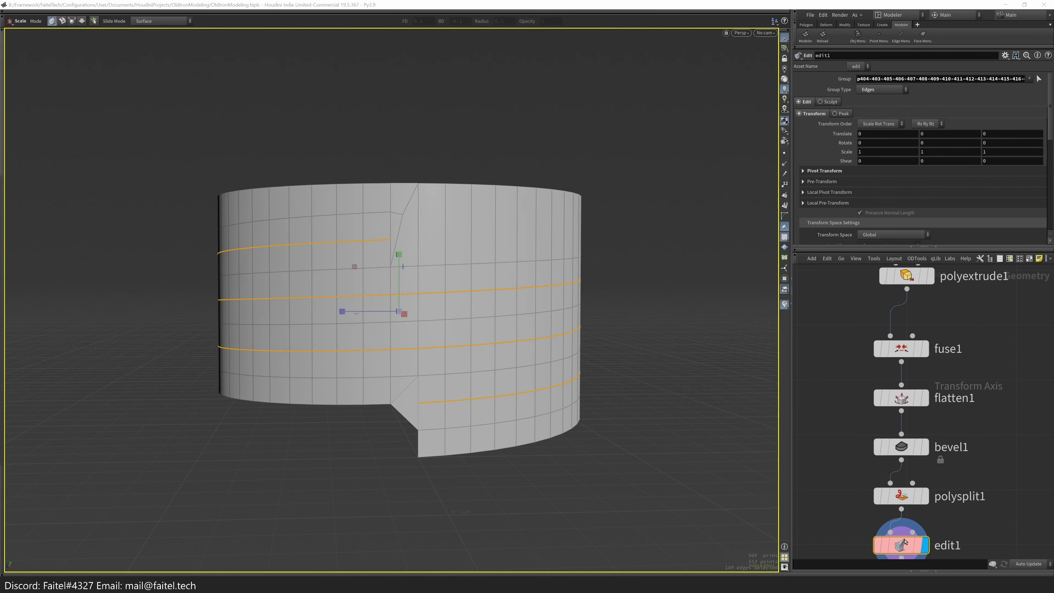
{"action": "left_click_drag", "start_coordinate": [398, 290], "coordinate": [370, 369], "text": "alt"}
{"action": "mouse_move", "coordinate": [370, 257]}
{"action": "left_mouse_down"}
{"action": "mouse_move", "coordinate": [379, 267]}
{"action": "mouse_move", "coordinate": [361, 274]}
{"action": "left_mouse_up"}
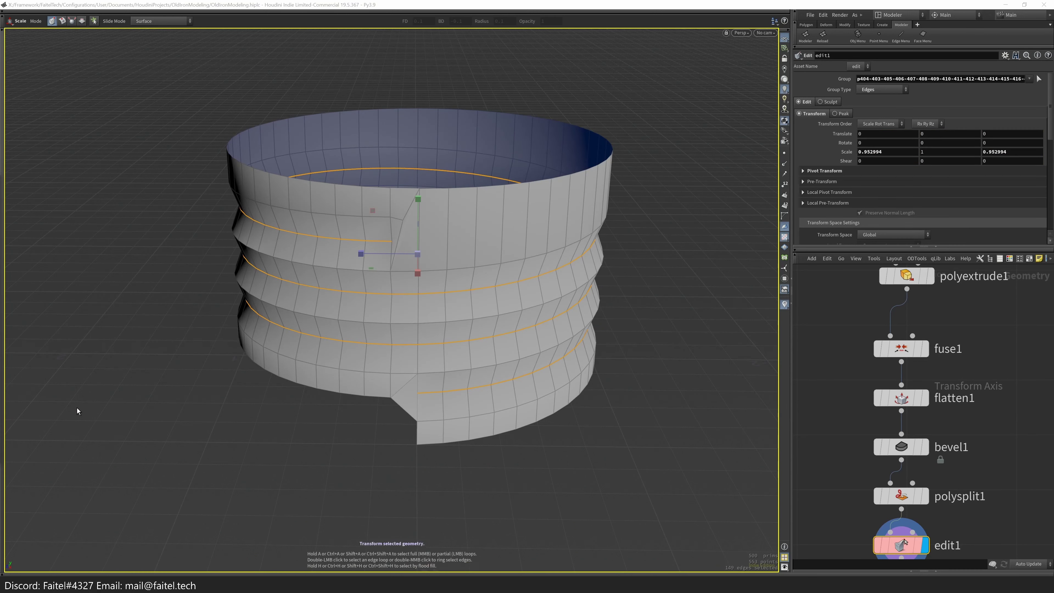
- Ease the pinch and weld the stray point at the seam
{"action": "left_click", "coordinate": [523, 245]}
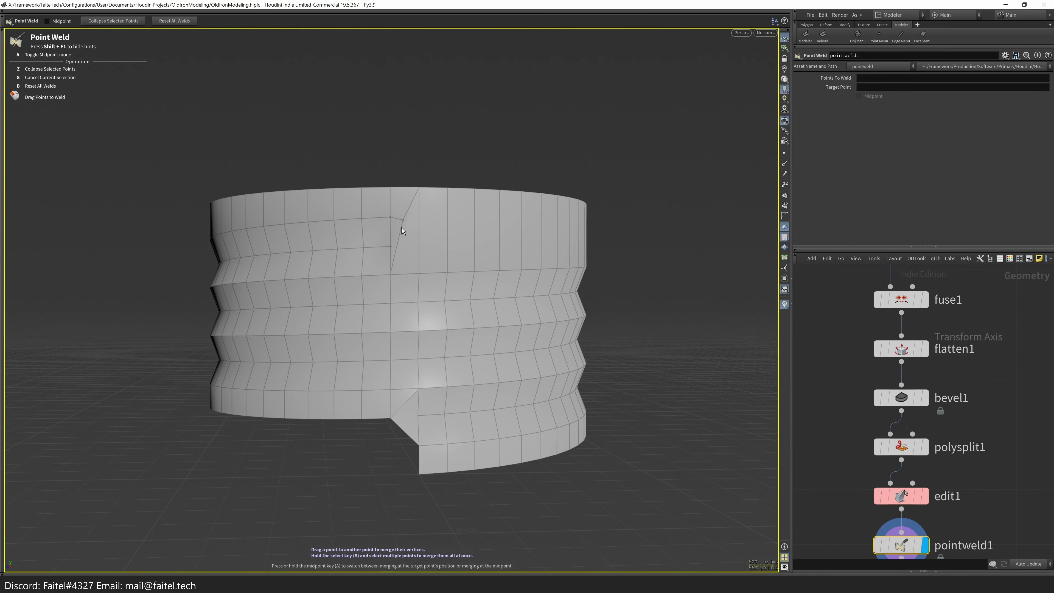
{"action": "scroll", "coordinate": [399, 230], "scroll_direction": "up", "scroll_amount": 3}
{"action": "left_click_drag", "start_coordinate": [421, 233], "coordinate": [539, 291], "text": "alt"}
{"action": "key", "text": "Escape"}
{"action": "scroll", "coordinate": [578, 267], "scroll_direction": "up", "scroll_amount": 3}
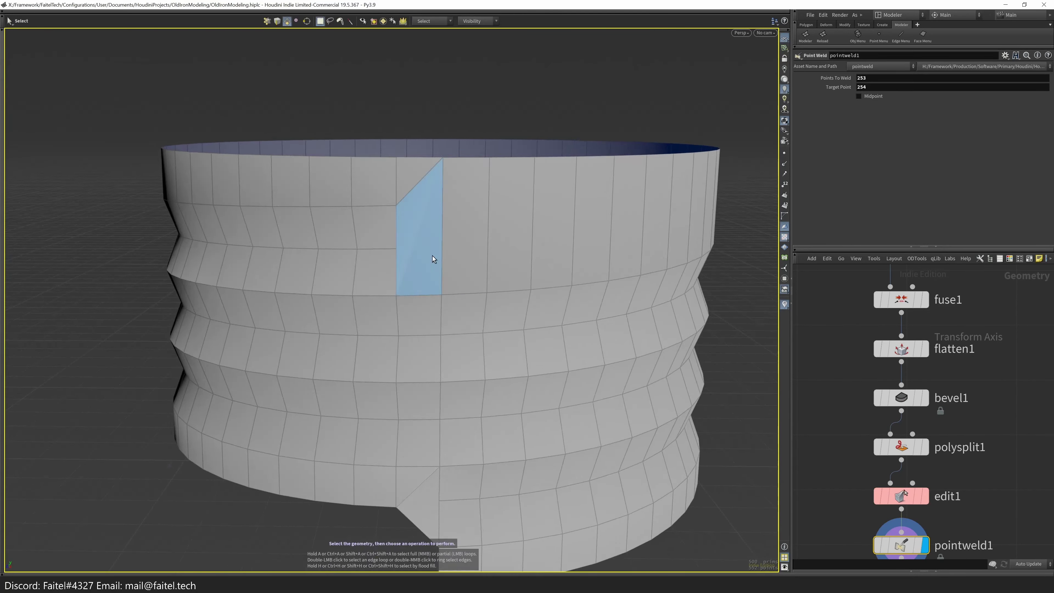
{"action": "scroll", "coordinate": [578, 267], "scroll_direction": "down", "scroll_amount": 3}
{"action": "key", "text": "s"}
{"action": "key", "text": "space+h"}
- Select all wall faces, try a knife cut, then undo it
{"action": "key", "text": "n"}
{"action": "key", "text": "Tab"}
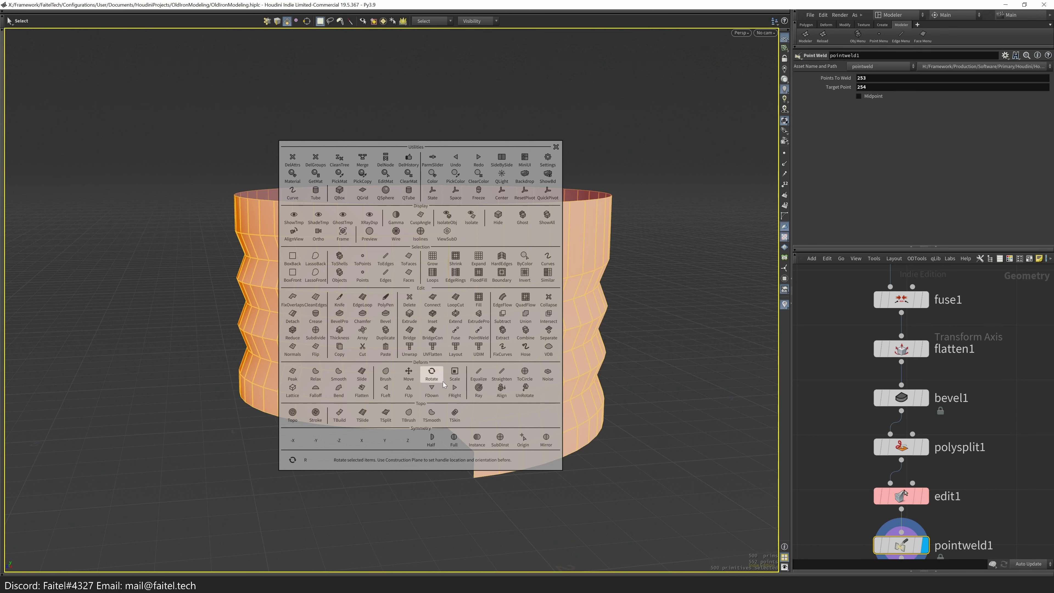
{"action": "left_click", "coordinate": [338, 302]}
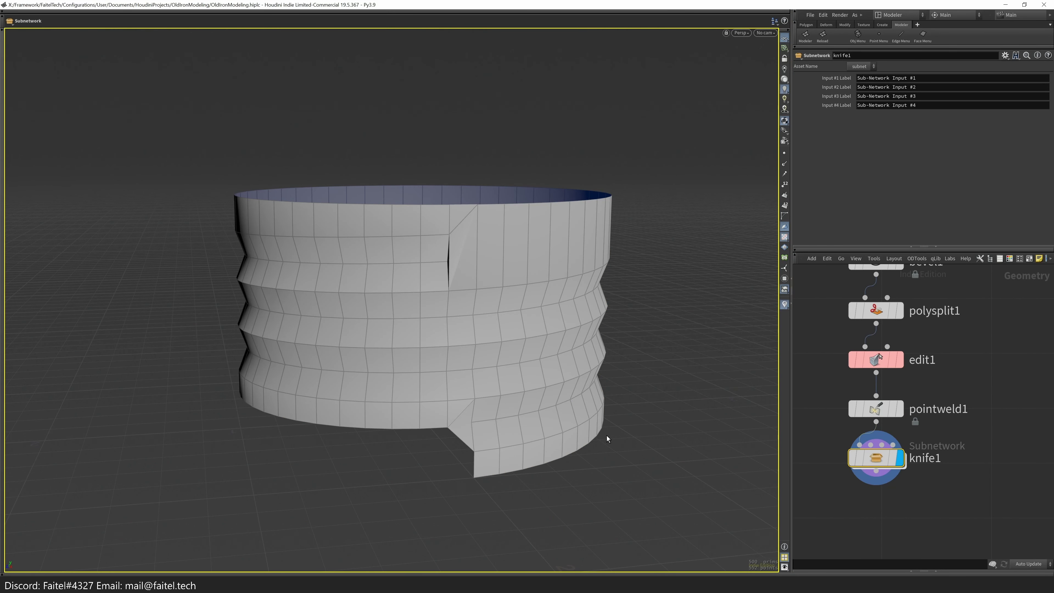
{"action": "key", "text": "s"}
{"action": "key", "text": "ctrl+z"}
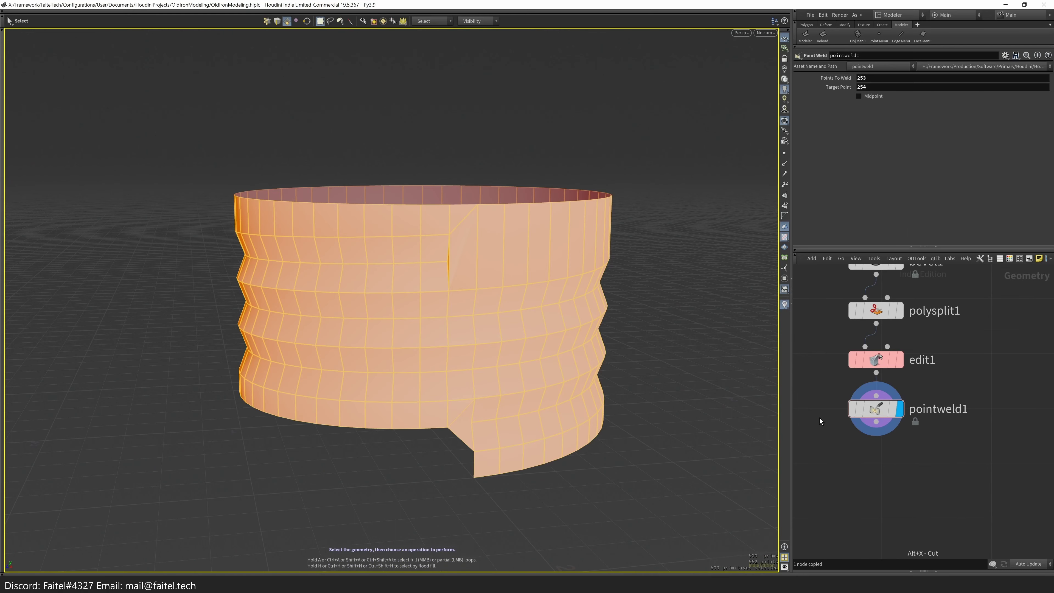
{"action": "key", "text": "Tab"}
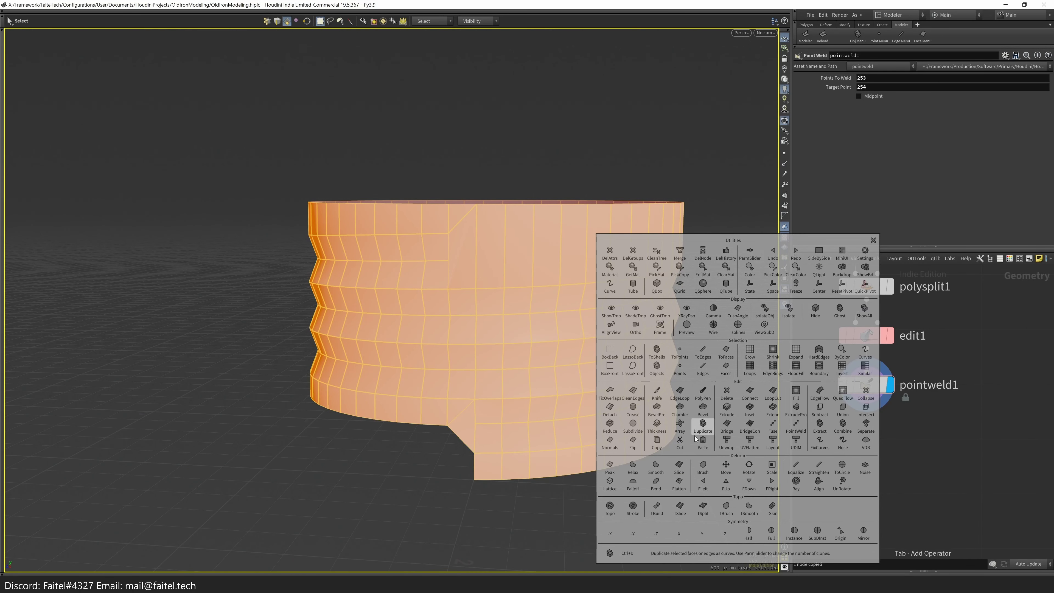
- Add a Clip node below the point weld, keeping primitives above the plane
{"action": "key", "text": "Tab"}
{"action": "type", "text": "clip"}
{"action": "key", "text": "Return"}
{"action": "left_click", "coordinate": [888, 457]}
{"action": "left_click_drag", "start_coordinate": [595, 372], "coordinate": [419, 441], "text": "alt"}
{"action": "scroll", "coordinate": [838, 480], "scroll_direction": "down", "scroll_amount": 2}
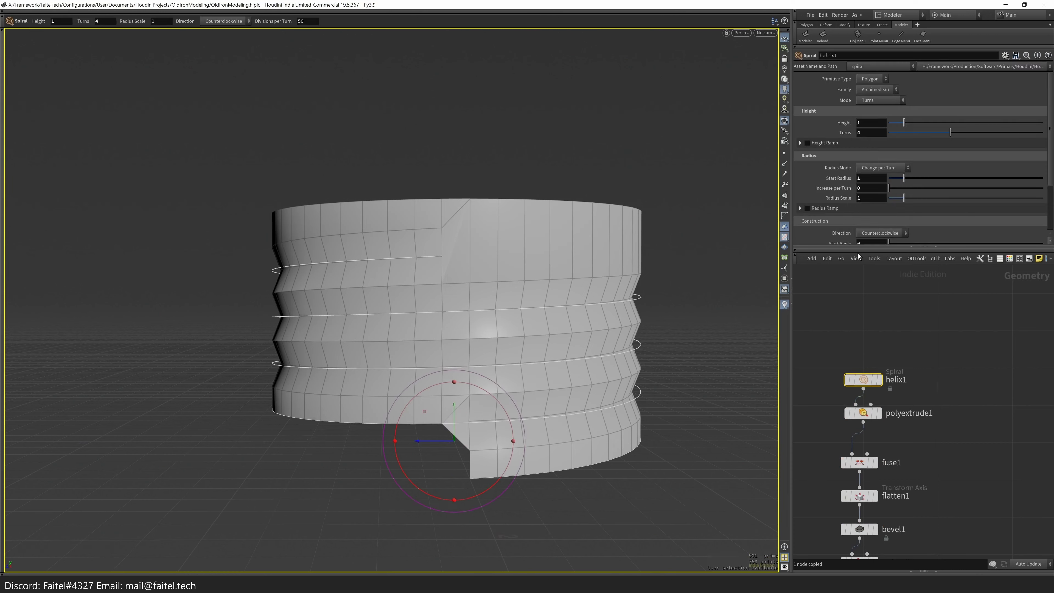
- Link clip1's Origin Y to helix1's height with a channel expression
{"action": "middle_click_drag", "start_coordinate": [837, 480], "coordinate": [822, 390]}
{"action": "right_click", "coordinate": [944, 101]}
{"action": "left_click", "coordinate": [953, 205]}
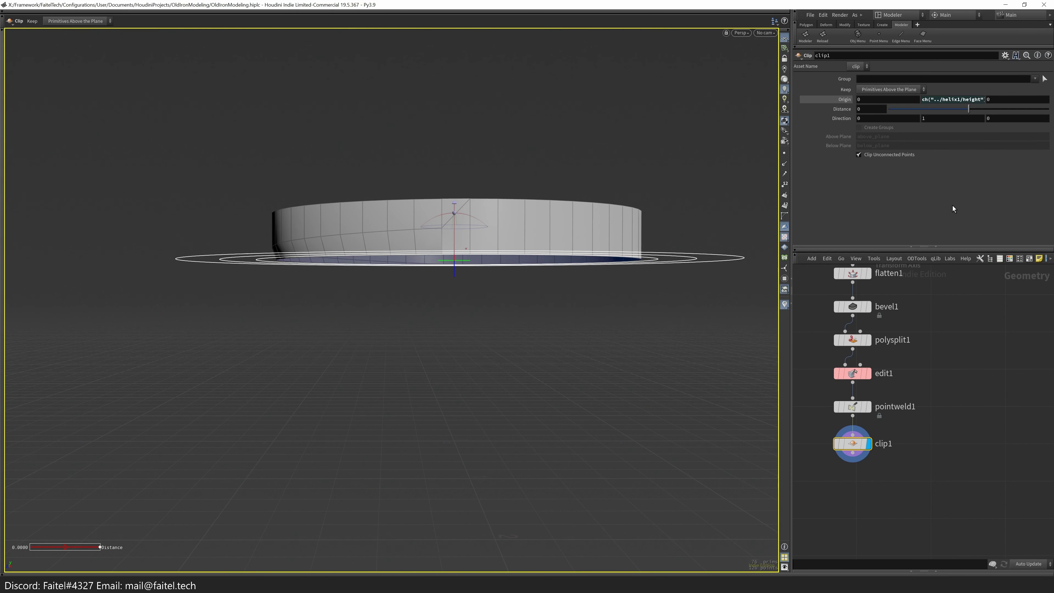
{"action": "scroll", "coordinate": [927, 385], "scroll_direction": "up", "scroll_amount": 5}
{"action": "left_click", "coordinate": [865, 331]}
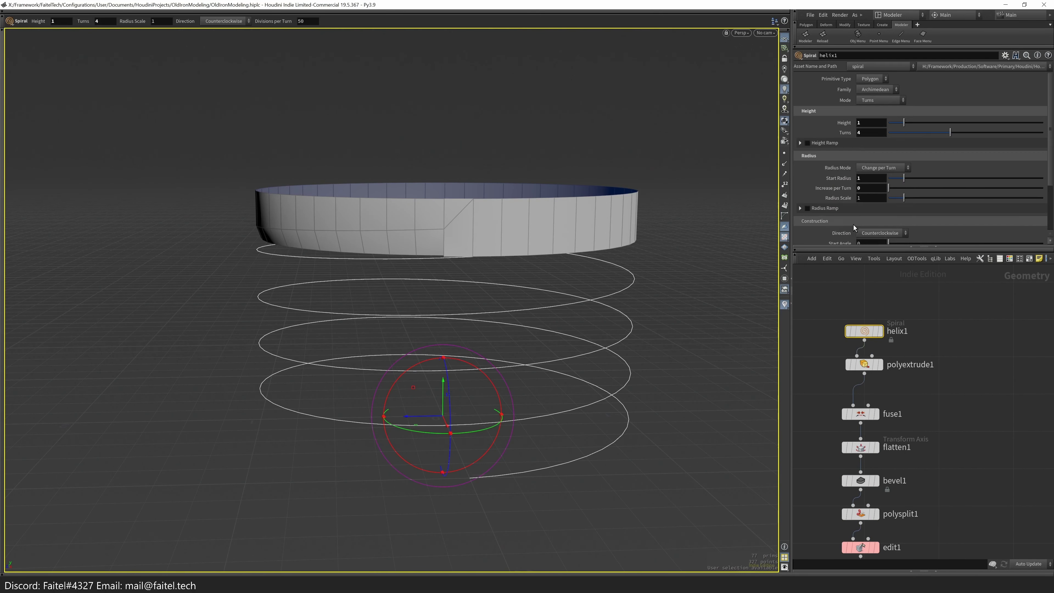
{"action": "scroll", "coordinate": [872, 394], "scroll_direction": "down", "scroll_amount": 5}
{"action": "left_click", "coordinate": [858, 452]}
{"action": "key", "text": "Return"}
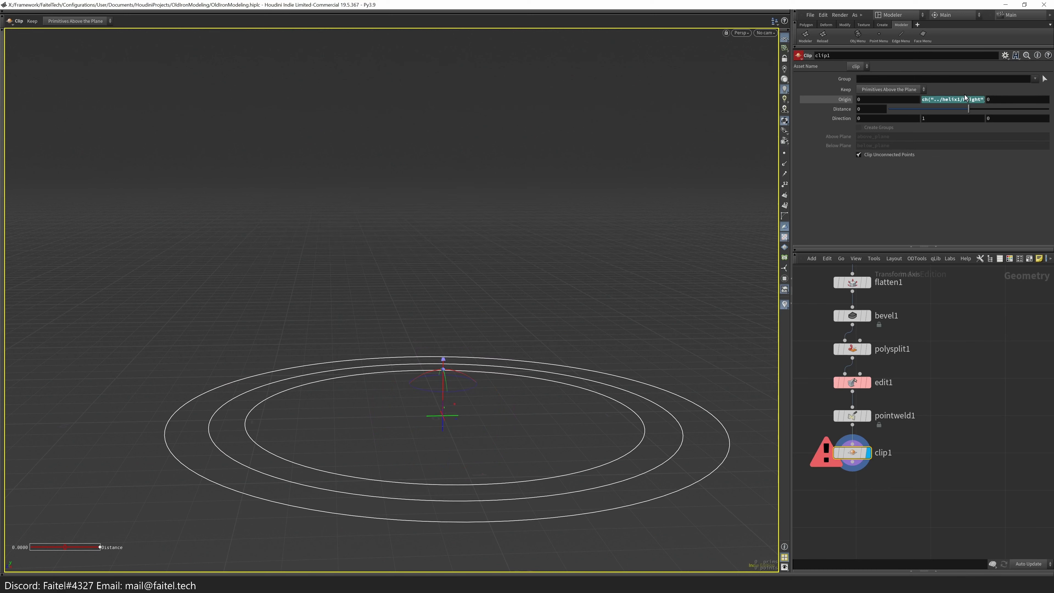
{"action": "right_click", "coordinate": [951, 100]}
{"action": "left_click", "coordinate": [953, 200]}
- Set the Origin Y to ch("../helix1/height")/ch("../helix1/turns")*(turns-1) to keep the top turn
{"action": "left_click_drag", "start_coordinate": [632, 335], "coordinate": [4, 397], "text": "alt"}
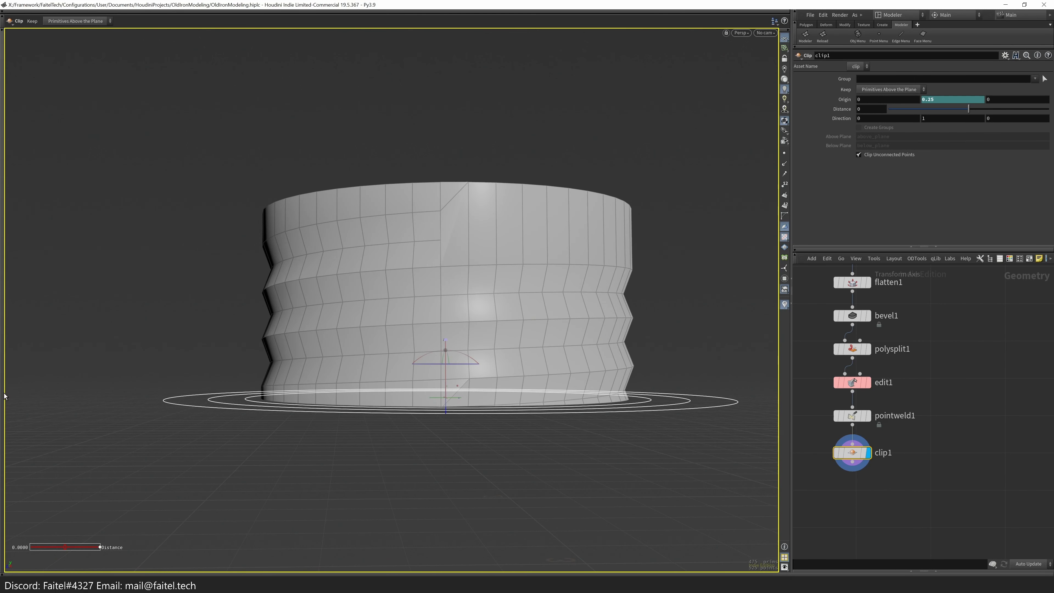
{"action": "left_click_drag", "start_coordinate": [400, 331], "coordinate": [470, 360], "text": "alt"}
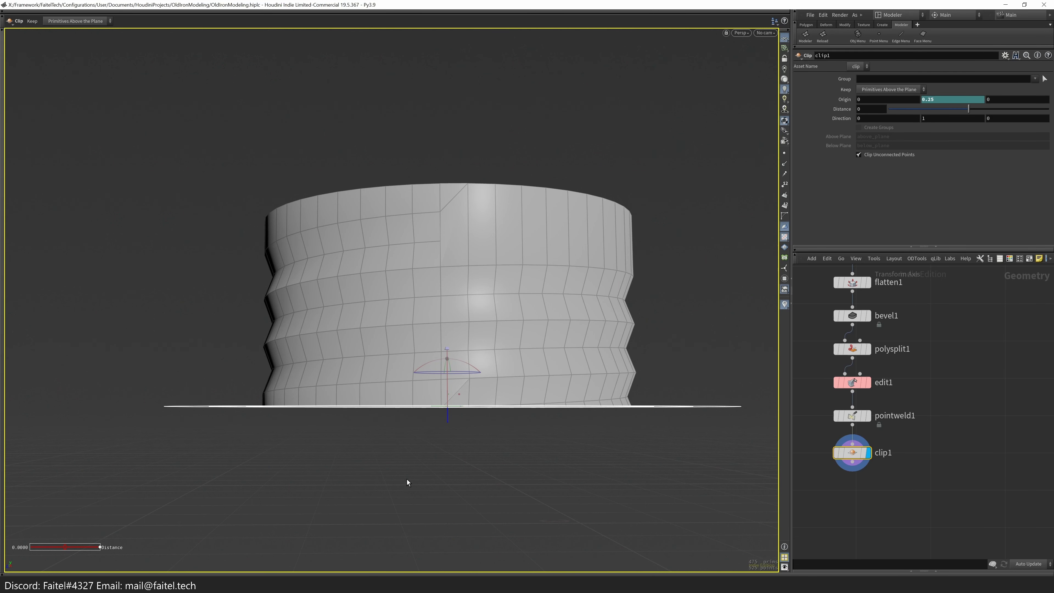
{"action": "double_click", "coordinate": [927, 103]}
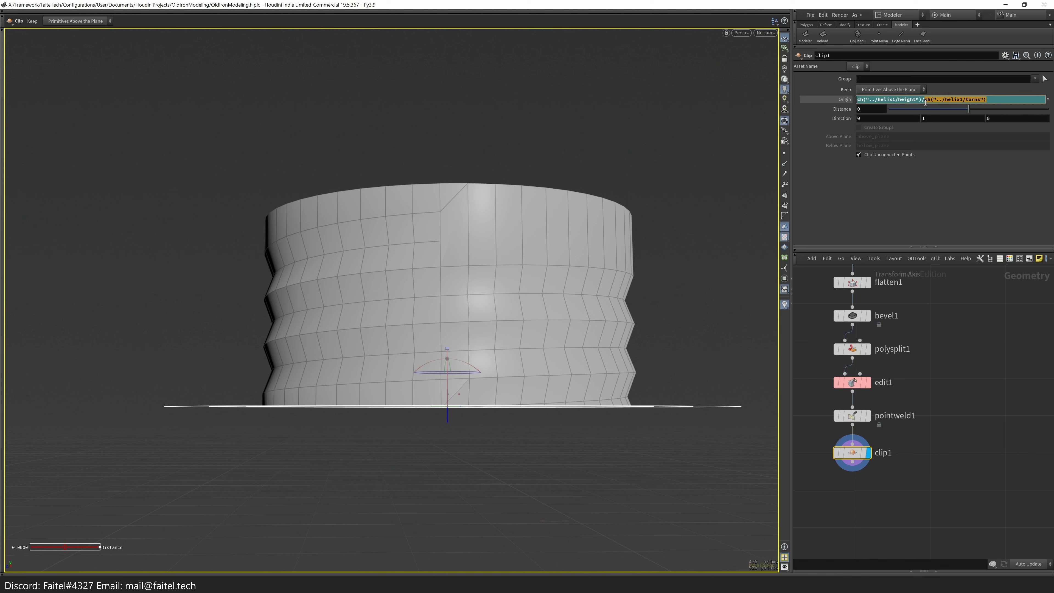
{"action": "key", "text": "Return"}
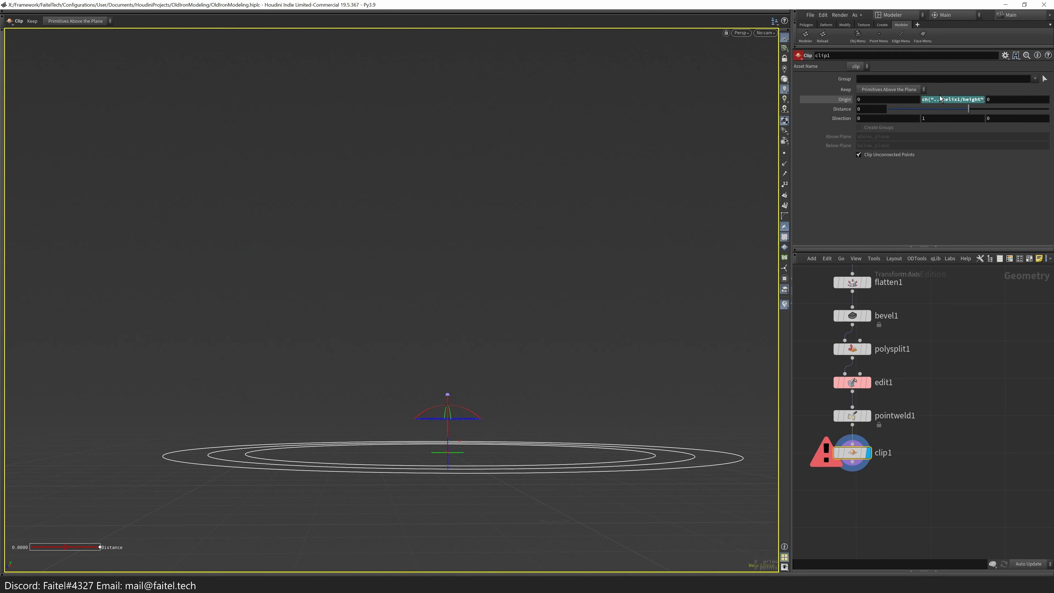
{"action": "double_click", "coordinate": [936, 99]}
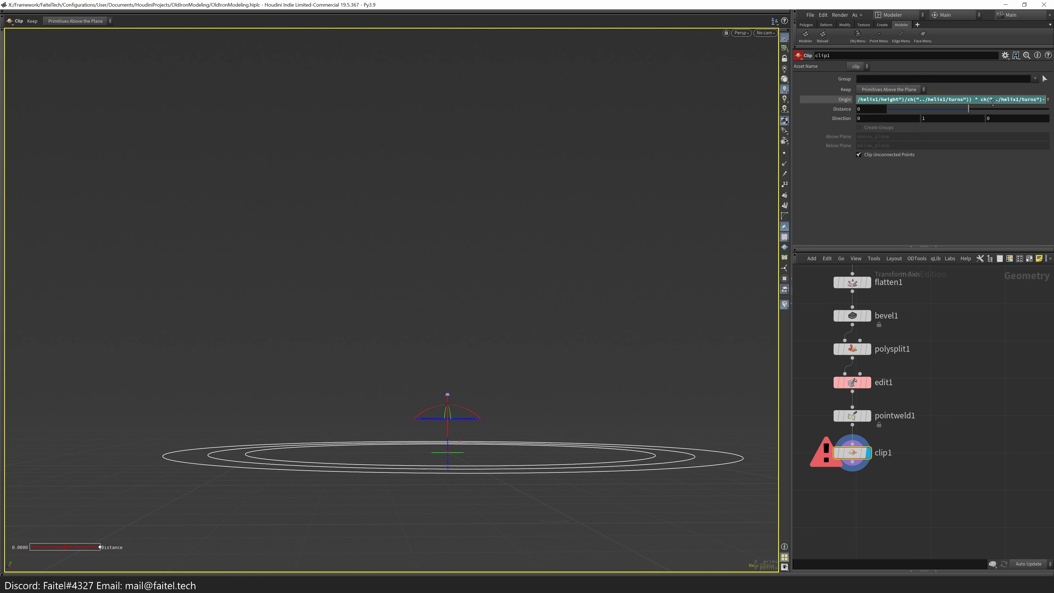
{"action": "key", "text": "Return"}
{"action": "mouse_move", "coordinate": [456, 266]}
{"action": "left_mouse_down", "text": "alt"}
{"action": "mouse_move", "coordinate": [447, 243]}
{"action": "mouse_move", "coordinate": [426, 276]}
{"action": "mouse_move", "coordinate": [474, 278]}
{"action": "left_mouse_up", "text": "alt"}
- Rename the clip node to Top and move it lower-left in the network
{"action": "double_click", "coordinate": [884, 452]}
{"action": "type", "text": "Top"}
{"action": "key", "text": "Return"}
{"action": "left_click_drag", "start_coordinate": [901, 461], "coordinate": [985, 491]}
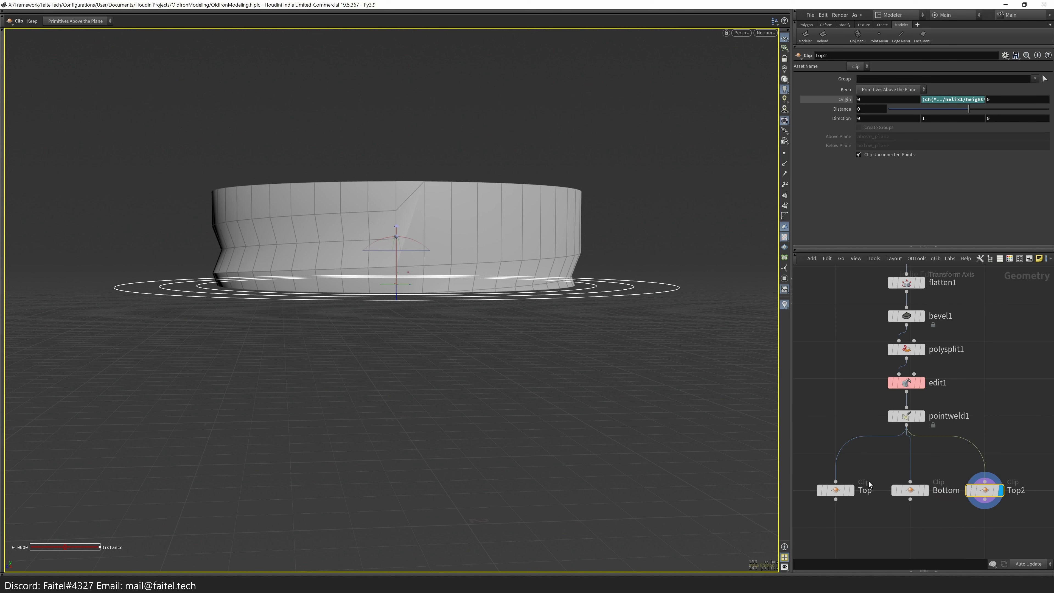
- Remove the turns multiplier from Top2's Origin expression
{"action": "left_click", "coordinate": [964, 101]}
{"action": "key", "text": "BackSpace"}
{"action": "key", "text": "Return"}
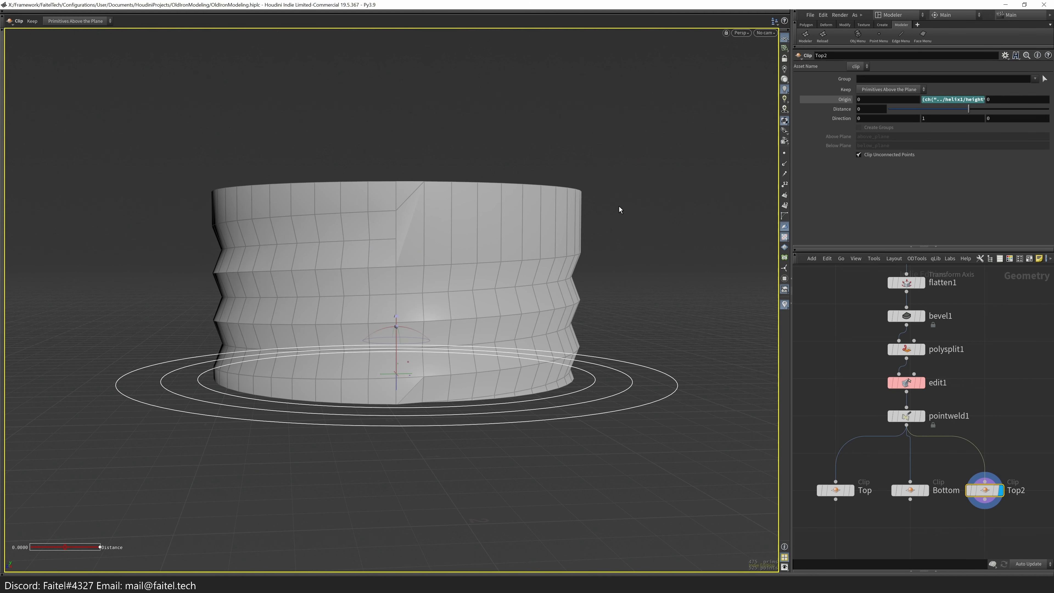
{"action": "left_click", "coordinate": [956, 99]}
{"action": "key", "text": "Return"}
- Move the second clip into the middle slot and rename it Bottom
{"action": "left_click", "coordinate": [911, 490]}
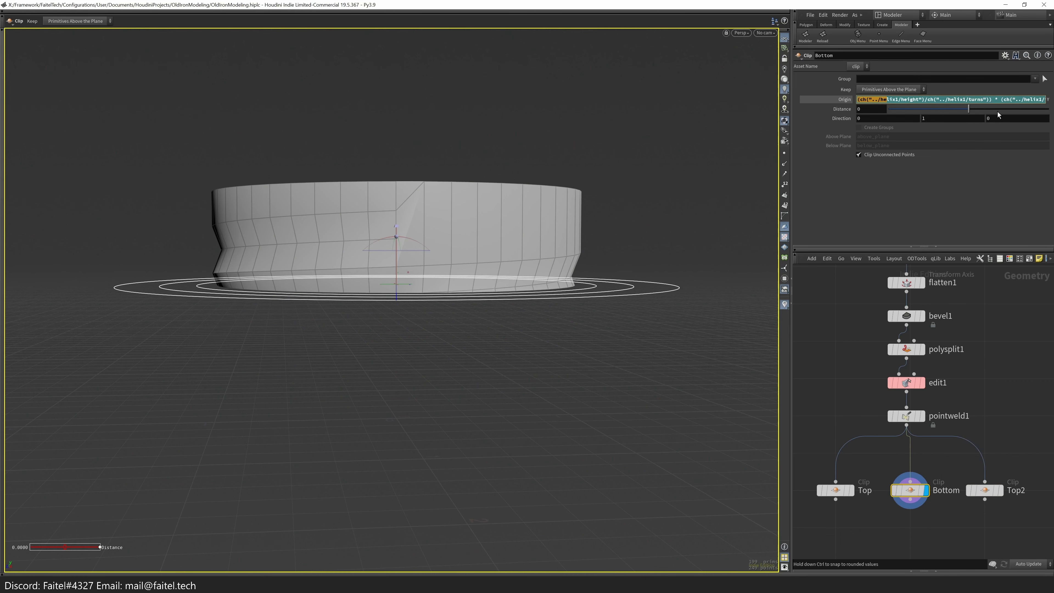
{"action": "left_click", "coordinate": [986, 490]}
{"action": "left_click", "coordinate": [995, 491]}
{"action": "left_click_drag", "start_coordinate": [995, 493], "coordinate": [915, 493]}
{"action": "type", "text": "Bottom"}
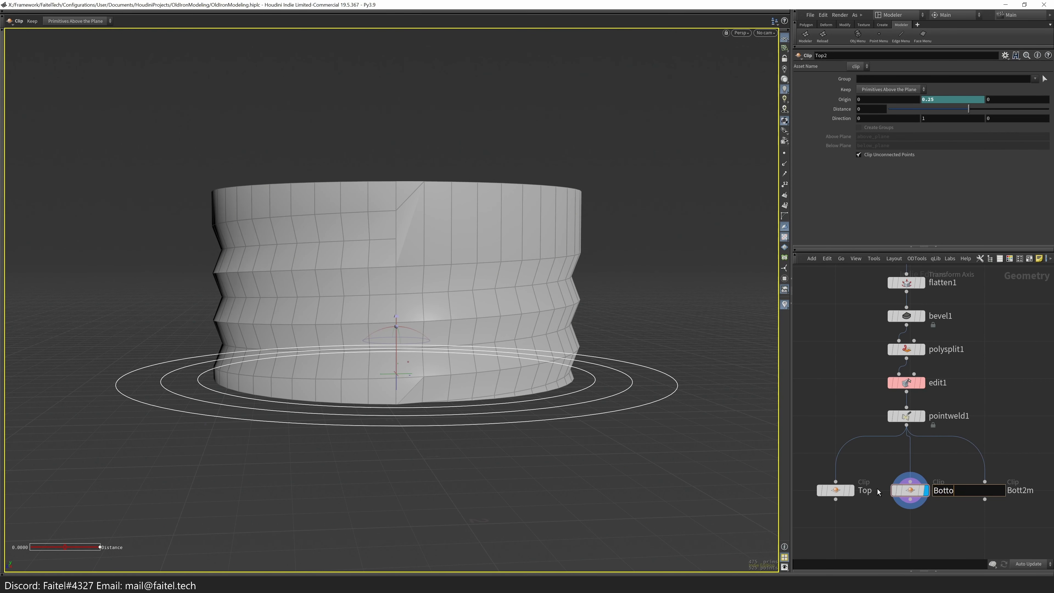
{"action": "key", "text": "Return"}
- Flip the Bottom clip plane to face downward (Direction Y -1) and commit its Origin
{"action": "left_click_drag", "start_coordinate": [372, 337], "coordinate": [370, 369]}
{"action": "key", "text": "Escape"}
{"action": "right_click_drag", "start_coordinate": [369, 370], "coordinate": [387, 464]}
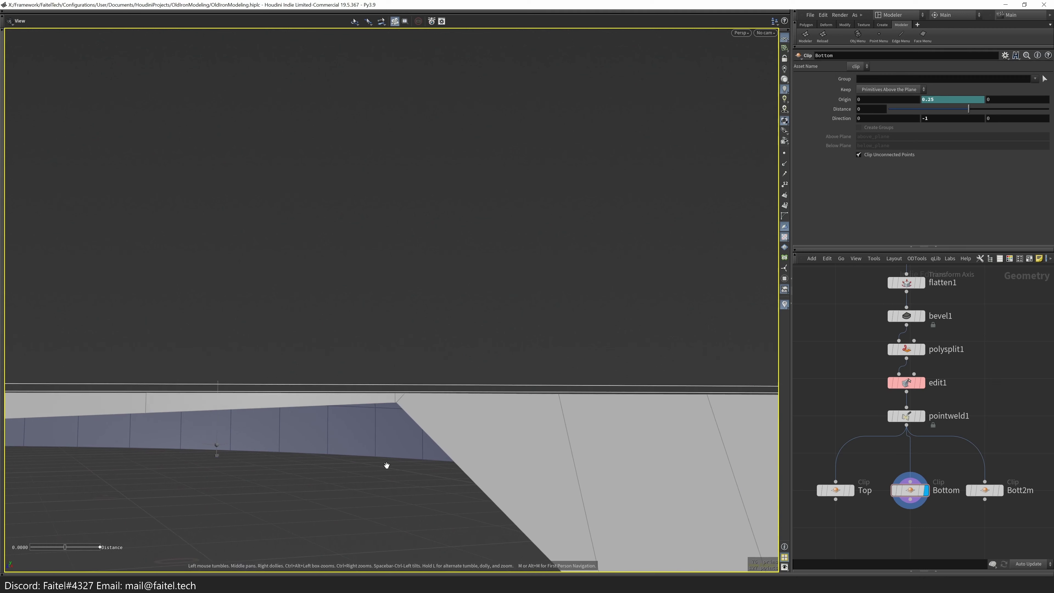
{"action": "key", "text": "Return"}
{"action": "left_click", "coordinate": [955, 100]}
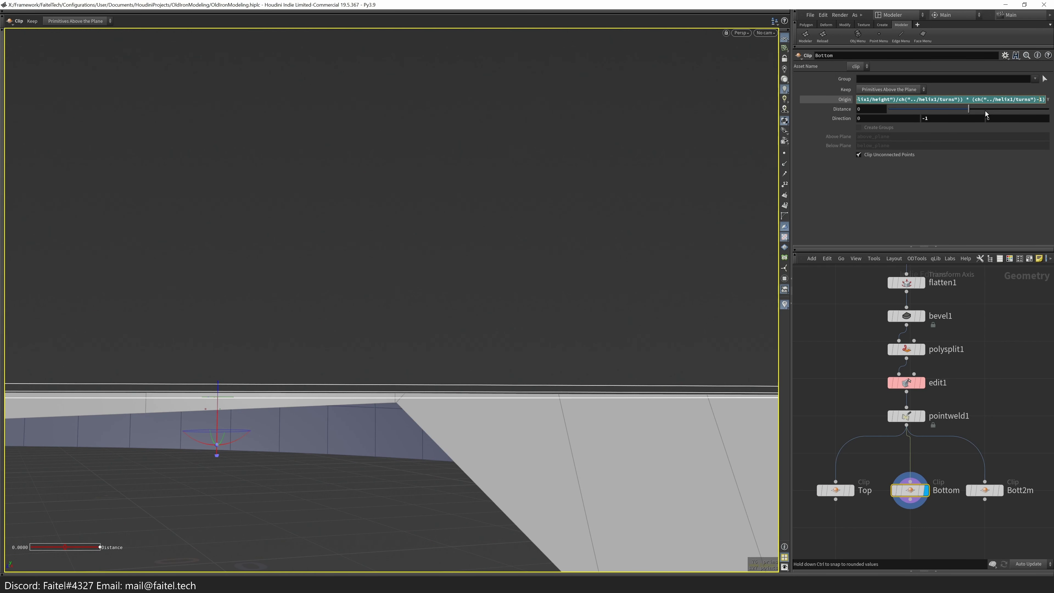
{"action": "key", "text": "Return"}
{"action": "key", "text": "Escape"}
{"action": "key", "text": "h"}
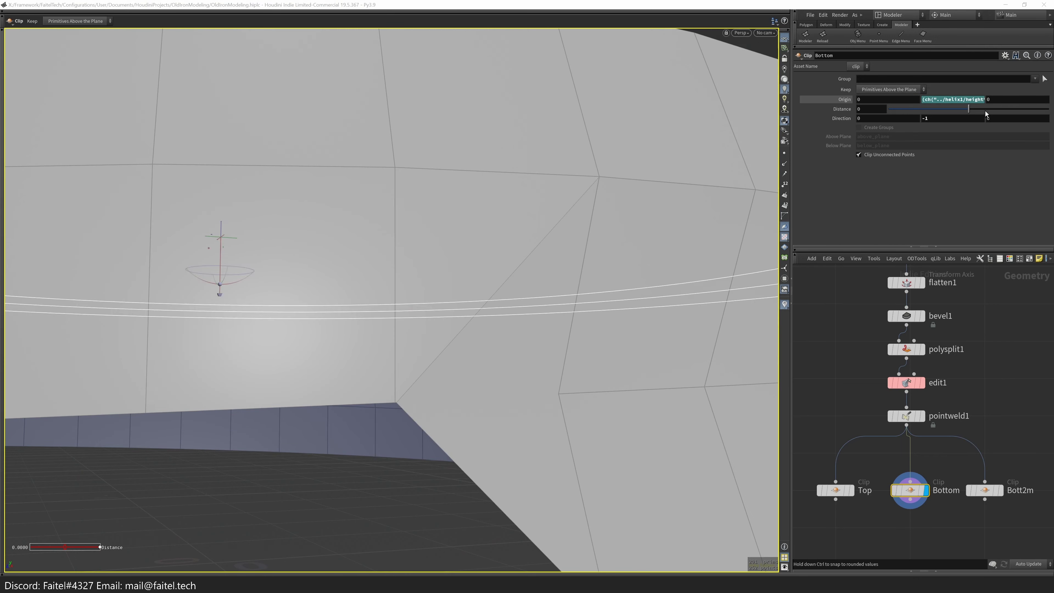
- Compare the clip results against Top and Bottom, then display the Top1 clip
{"action": "left_click", "coordinate": [986, 491]}
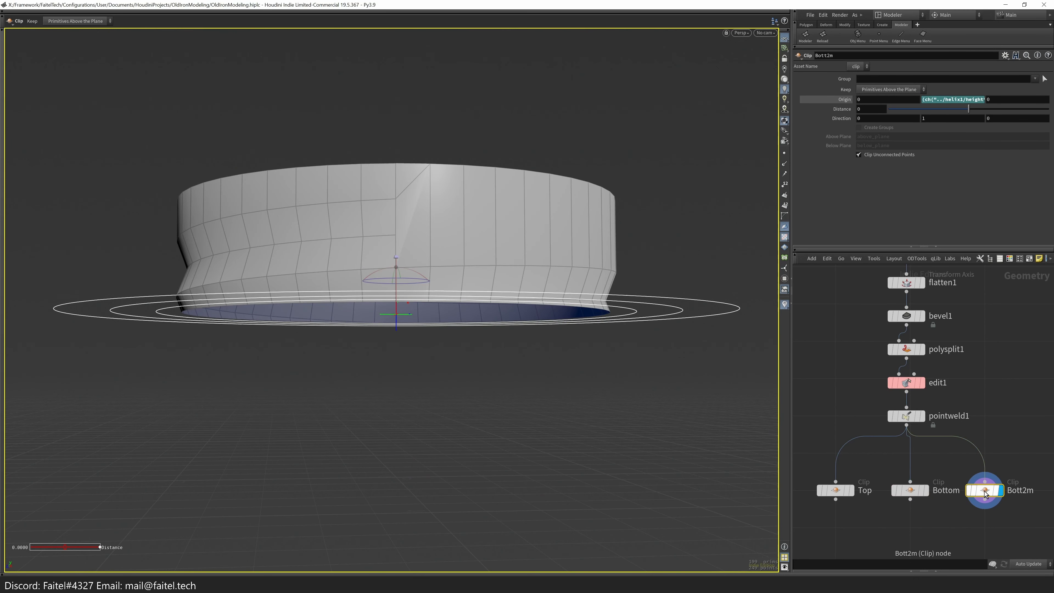
{"action": "left_click", "coordinate": [1000, 493]}
{"action": "left_click", "coordinate": [923, 491]}
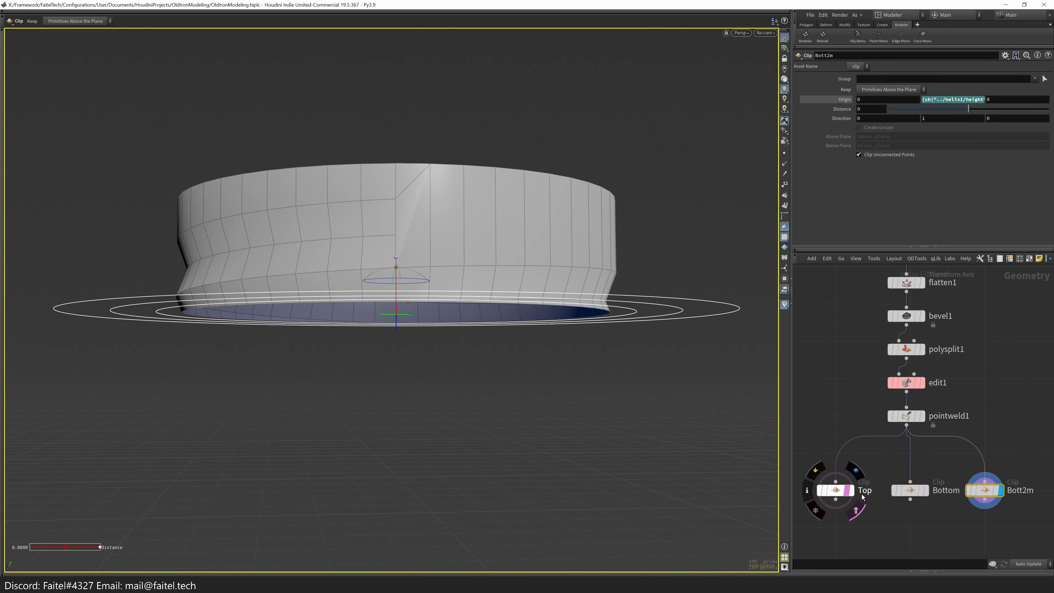
{"action": "left_click", "coordinate": [849, 491]}
{"action": "left_click", "coordinate": [999, 491]}
{"action": "left_click_drag", "start_coordinate": [469, 428], "coordinate": [519, 405]}
{"action": "scroll", "coordinate": [965, 526], "scroll_direction": "down", "scroll_amount": 1}
{"action": "key", "text": "ctrl+z"}
{"action": "key", "text": "ctrl+z"}
{"action": "left_click", "coordinate": [983, 478]}
{"action": "left_click", "coordinate": [863, 477]}
{"action": "left_click", "coordinate": [998, 478]}
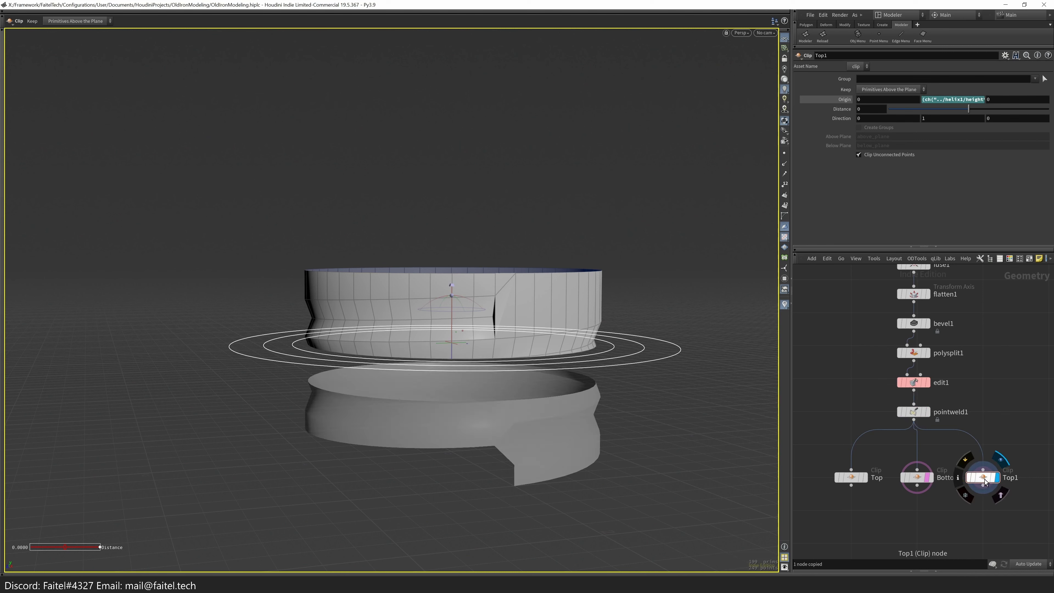
{"action": "scroll", "coordinate": [856, 417], "scroll_direction": "down", "scroll_amount": 2}
- Paste a new clip below Top1 and set its Origin expression
{"action": "left_click", "coordinate": [973, 99]}
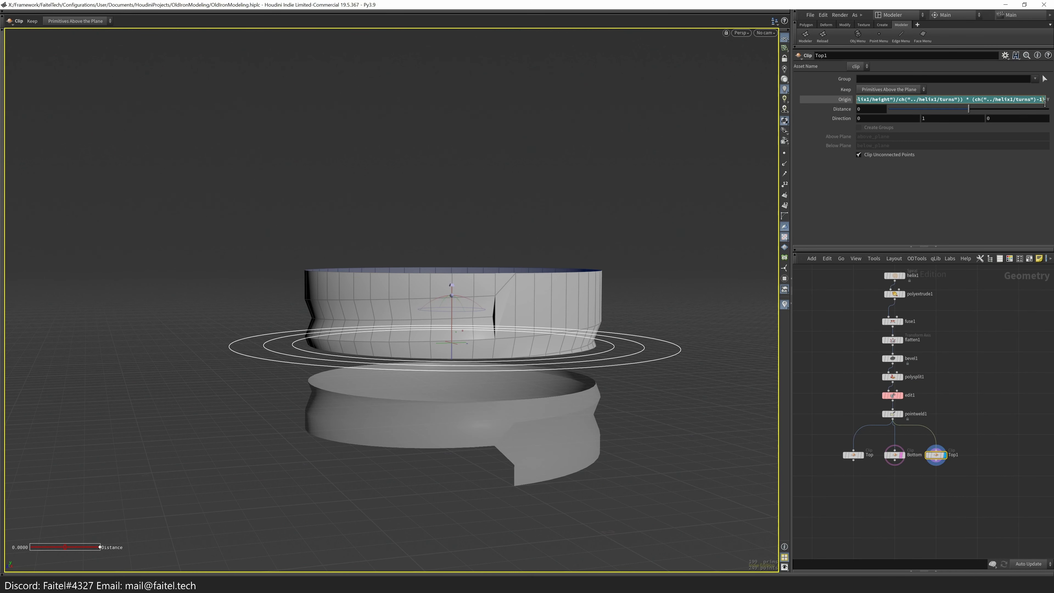
{"action": "key", "text": "Return"}
{"action": "scroll", "coordinate": [925, 448], "scroll_direction": "up", "scroll_amount": 2}
{"action": "left_click_drag", "start_coordinate": [916, 421], "coordinate": [921, 478], "text": "alt"}
{"action": "left_click", "coordinate": [1033, 99]}
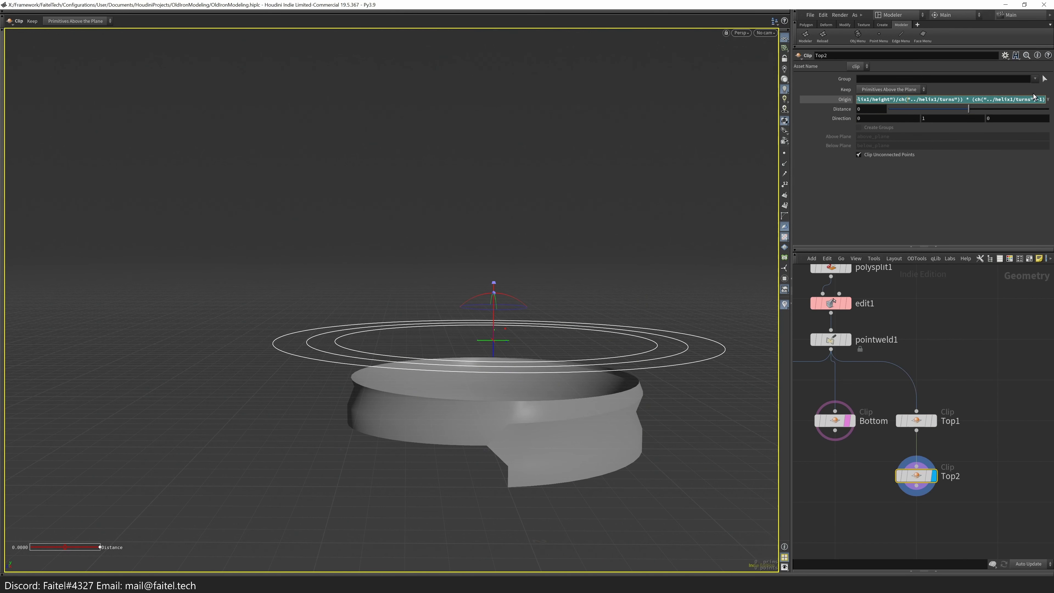
{"action": "key", "text": "Return"}
{"action": "scroll", "coordinate": [863, 519], "scroll_direction": "down", "scroll_amount": 2}
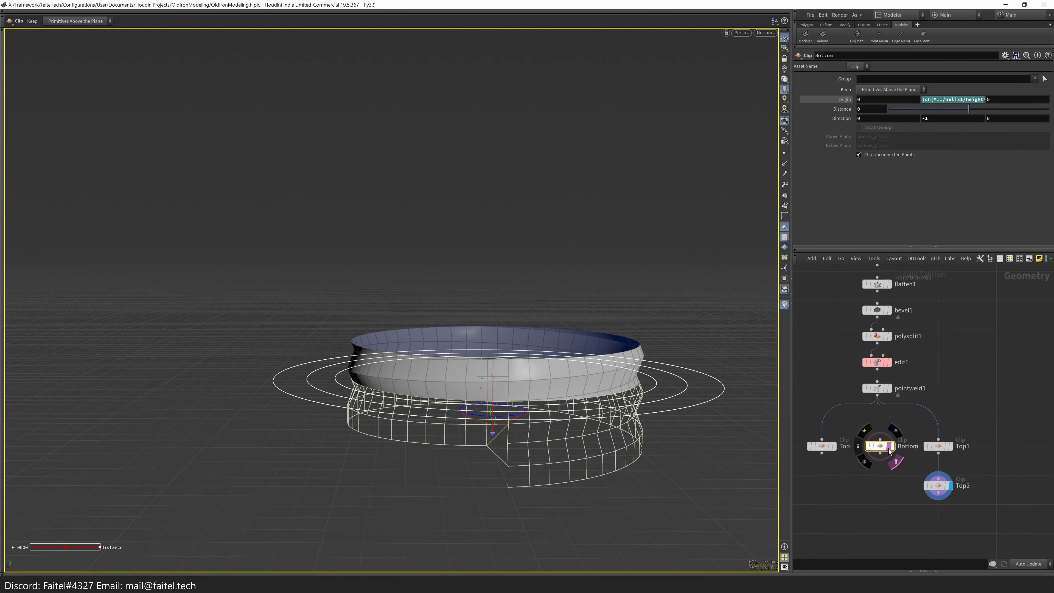
- Rename the new clip to Mid and check its Origin expression
{"action": "left_click_drag", "start_coordinate": [577, 461], "coordinate": [519, 417], "text": "alt"}
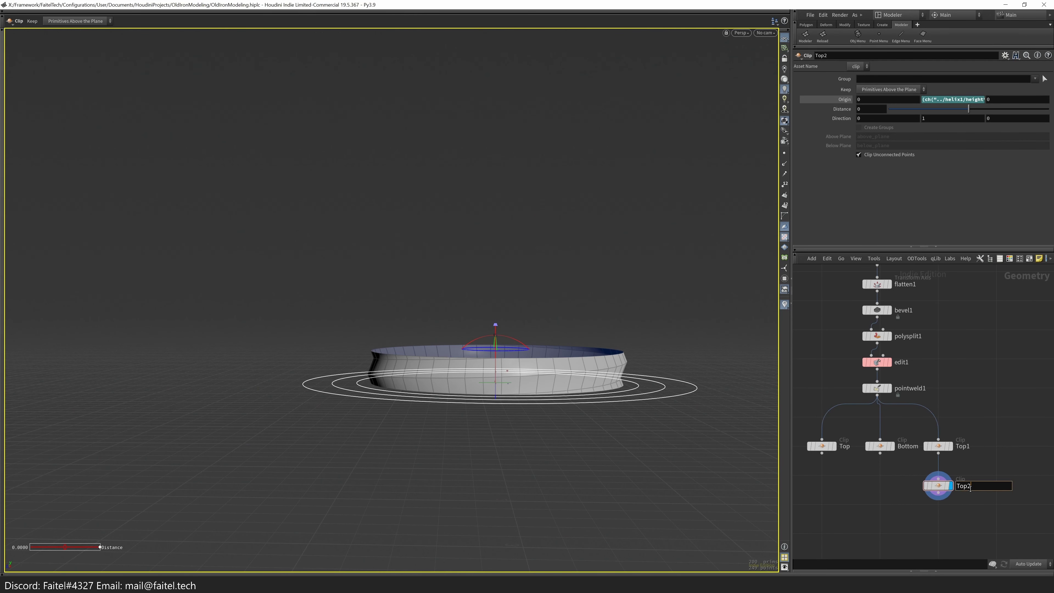
{"action": "type", "text": "Mid"}
{"action": "key", "text": "Return"}
{"action": "middle_click_drag", "start_coordinate": [981, 507], "coordinate": [992, 465]}
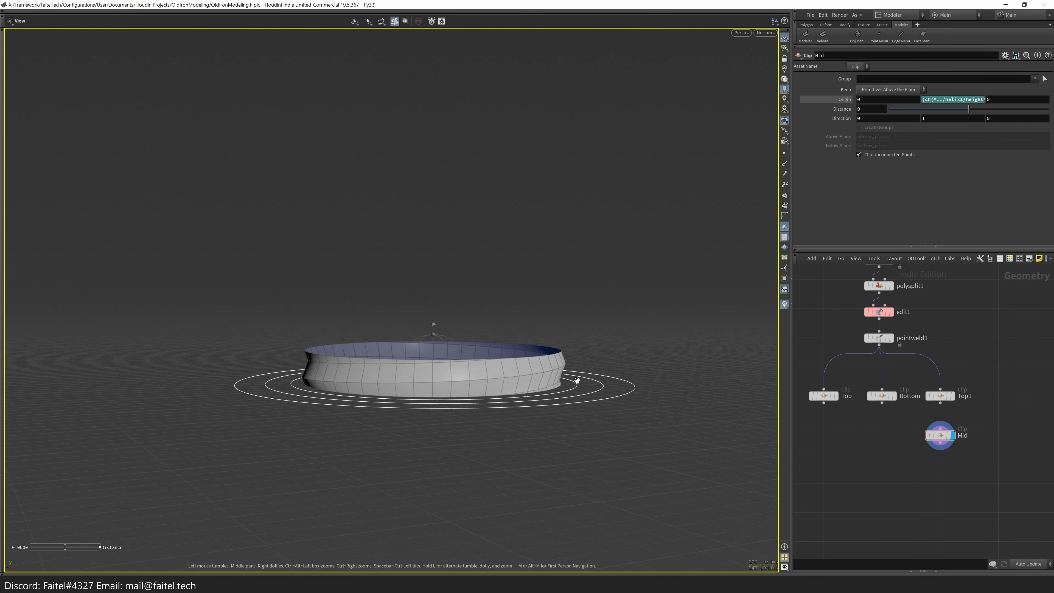
{"action": "left_click", "coordinate": [969, 100]}
{"action": "middle_click_drag", "start_coordinate": [891, 298], "coordinate": [883, 255]}
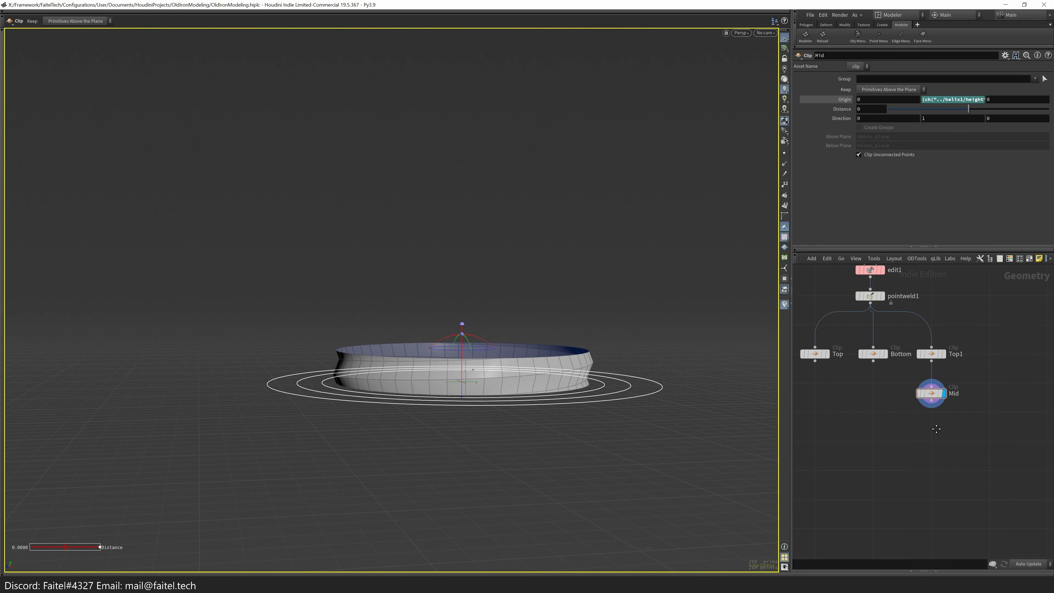
- Duplicate the Mid ring with Modeler Duplicate, offsetting the copy below the original
{"action": "key", "text": "Tab"}
{"action": "left_click", "coordinate": [567, 428]}
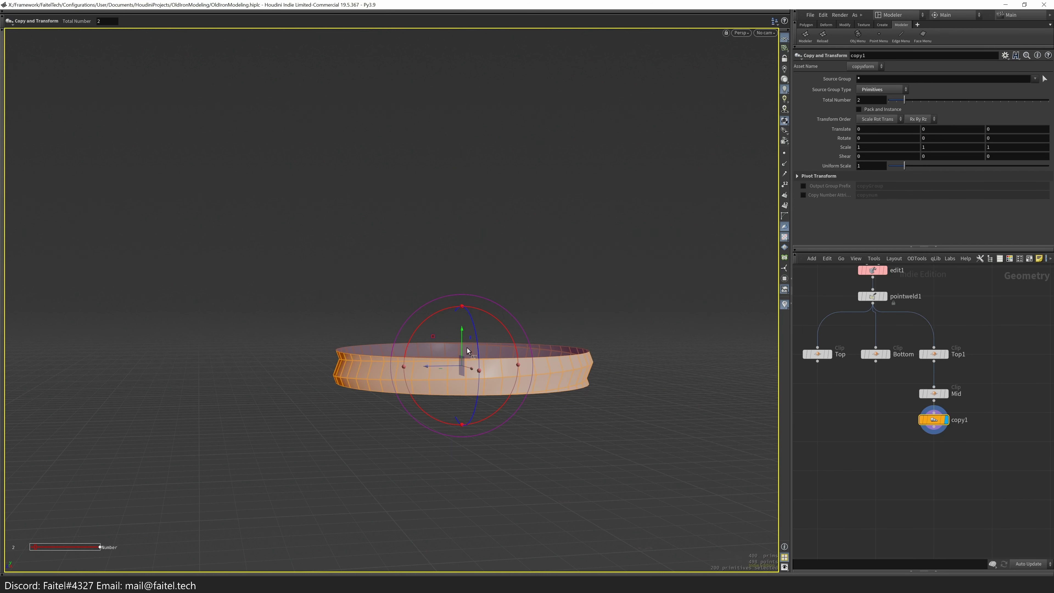
{"action": "left_click_drag", "start_coordinate": [468, 348], "coordinate": [466, 382]}
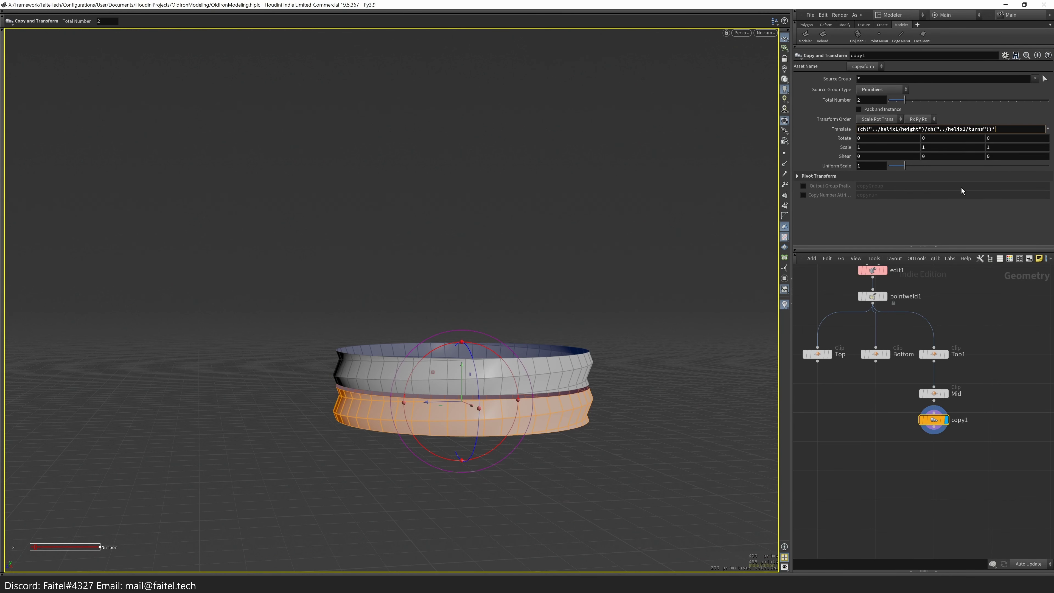
{"action": "key", "text": "Return"}
{"action": "key", "text": "Escape"}
{"action": "scroll", "coordinate": [590, 361], "scroll_direction": "up", "scroll_amount": 5}
{"action": "left_click_drag", "start_coordinate": [590, 362], "coordinate": [506, 382]}
{"action": "scroll", "coordinate": [446, 469], "scroll_direction": "down", "scroll_amount": 3}
- Set copy1 to 6 total copies, each one ring turn apart downward
{"action": "key", "text": "s"}
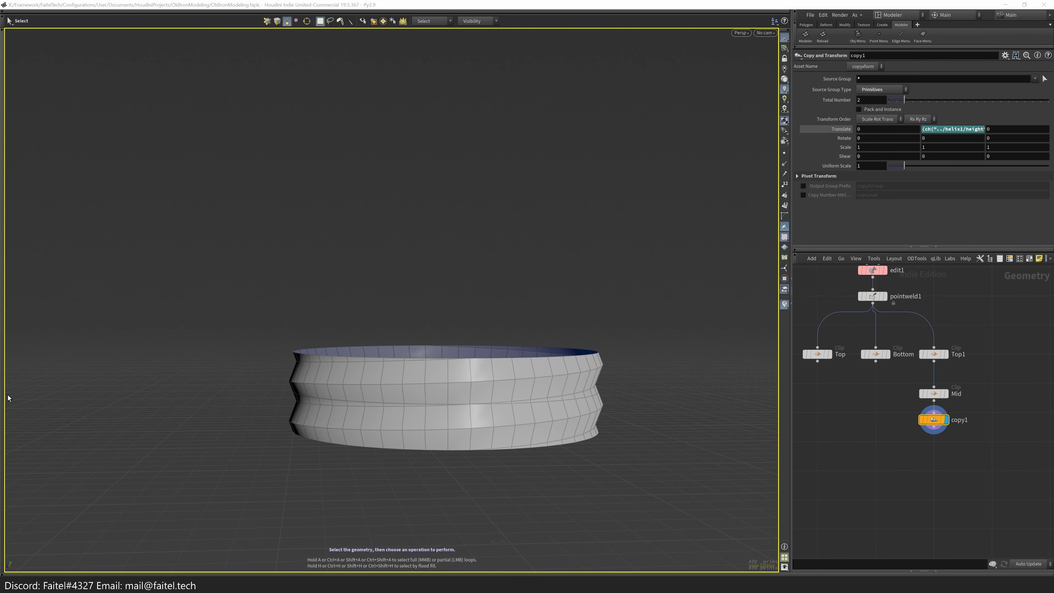
{"action": "left_click_drag", "start_coordinate": [934, 420], "coordinate": [934, 441]}
{"action": "scroll", "coordinate": [678, 422], "scroll_direction": "up", "scroll_amount": 2}
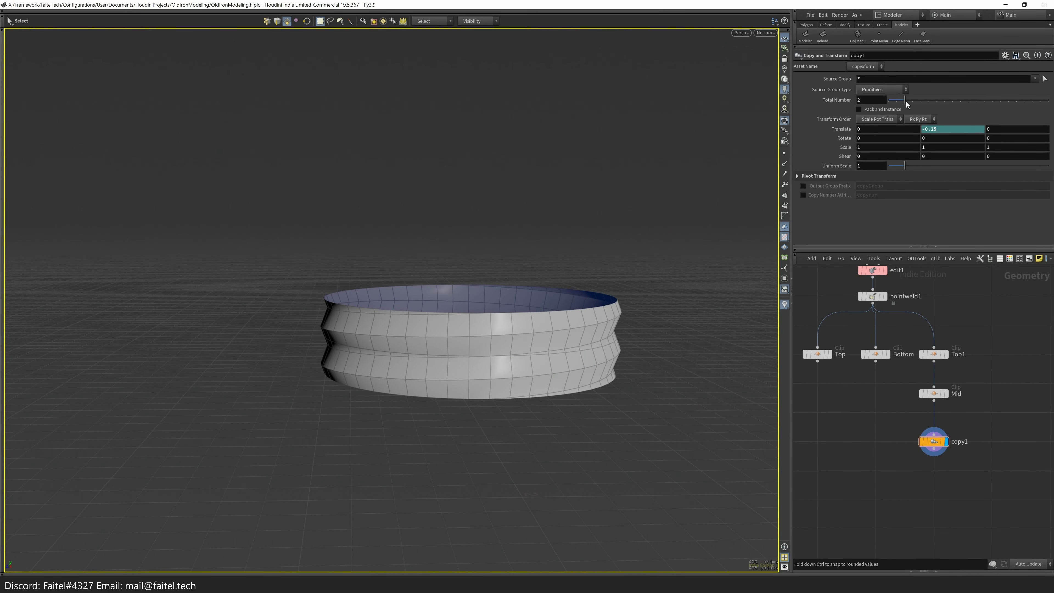
{"action": "left_click_drag", "start_coordinate": [905, 100], "coordinate": [937, 100]}
{"action": "middle_click_drag", "start_coordinate": [897, 463], "coordinate": [907, 435]}
- Merge copy1 with the Top piece into a single merge1 node
{"action": "left_click", "coordinate": [827, 327], "text": "shift"}
{"action": "key", "text": "Tab"}
{"action": "type", "text": "merge"}
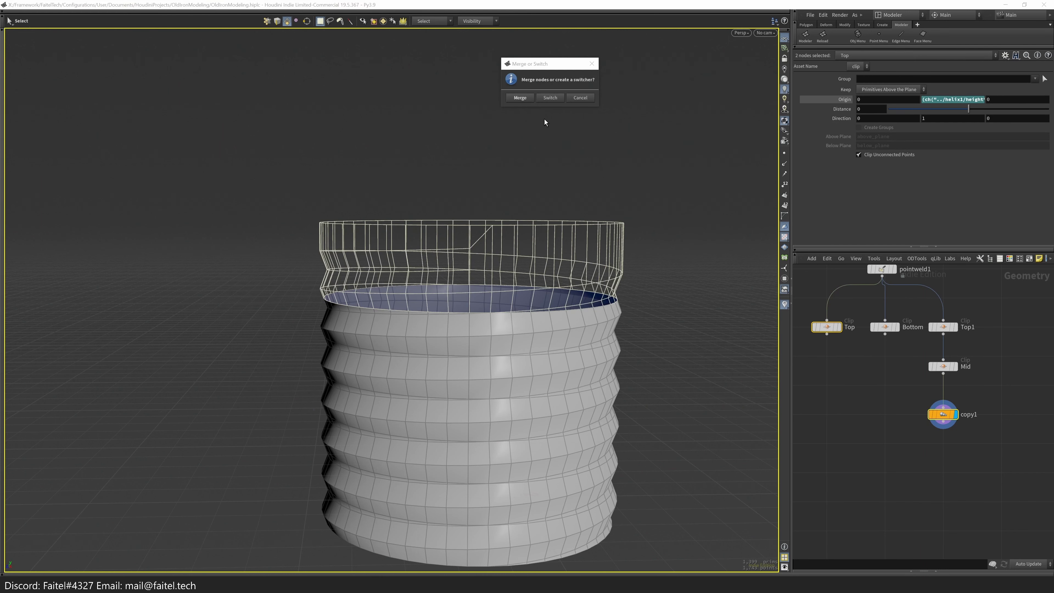
{"action": "key", "text": "Return"}
{"action": "key", "text": "space"}
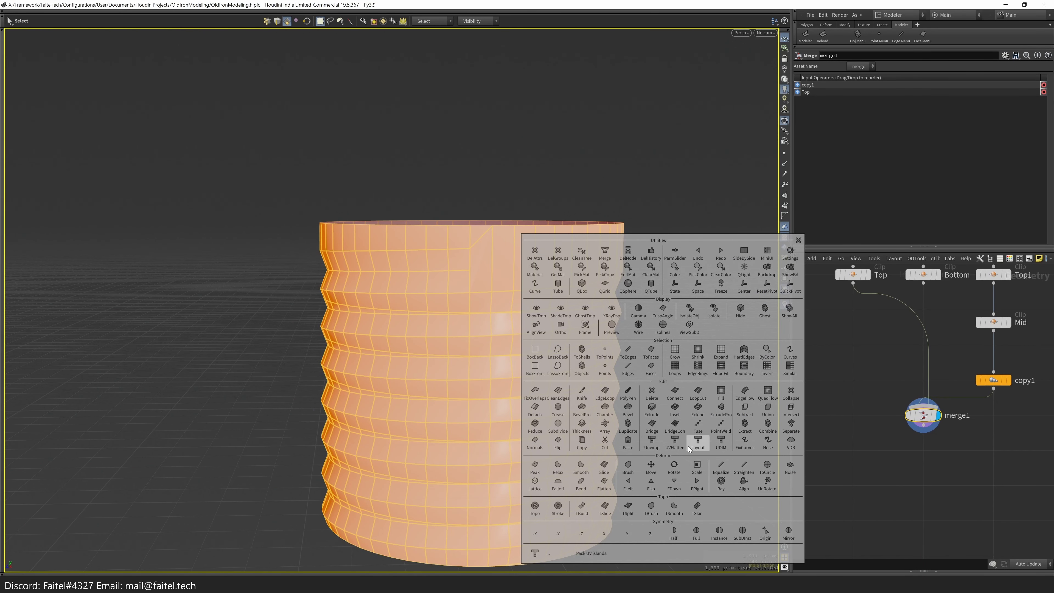
- Try a Clean Edges node after the merge, tweaking min edge angle and inline points, then cut it
{"action": "left_click", "coordinate": [557, 392]}
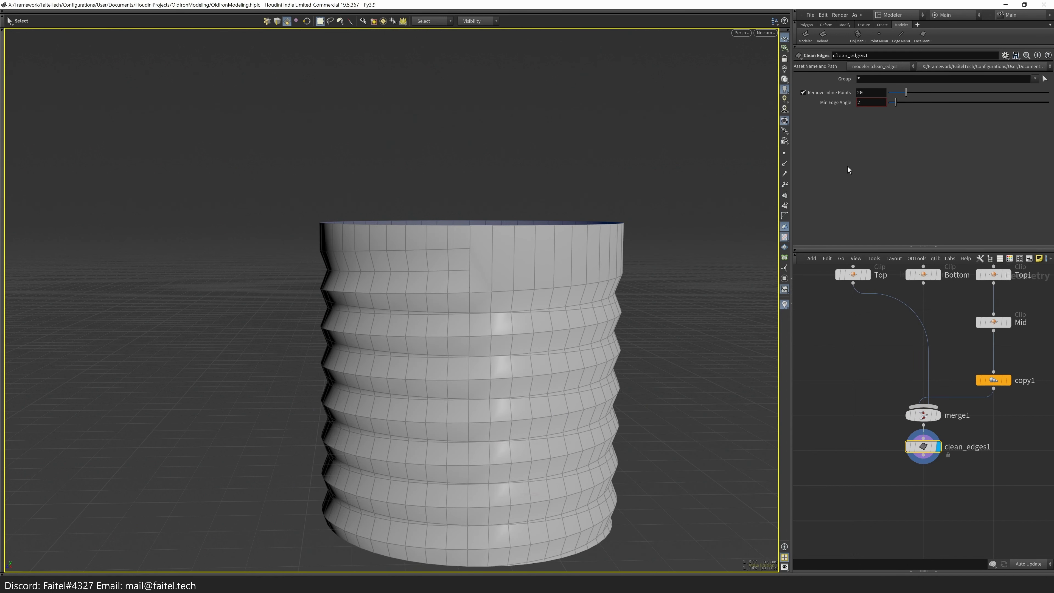
{"action": "mouse_move", "coordinate": [896, 102]}
{"action": "left_mouse_down"}
{"action": "mouse_move", "coordinate": [917, 107]}
{"action": "mouse_move", "coordinate": [890, 106]}
{"action": "left_mouse_up"}
{"action": "left_click", "coordinate": [803, 93]}
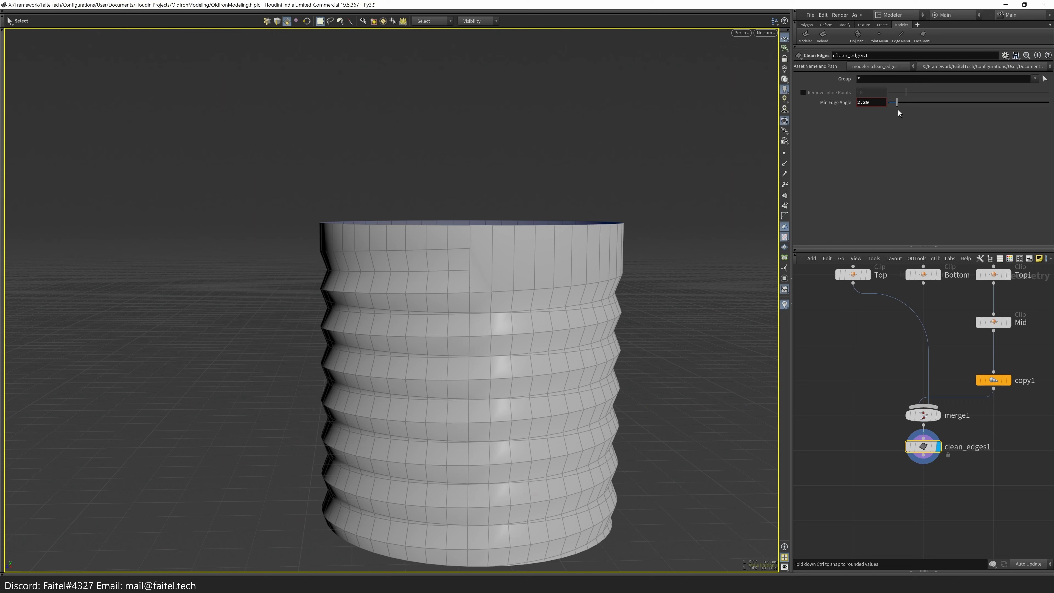
{"action": "scroll", "coordinate": [459, 266], "scroll_direction": "up", "scroll_amount": 8}
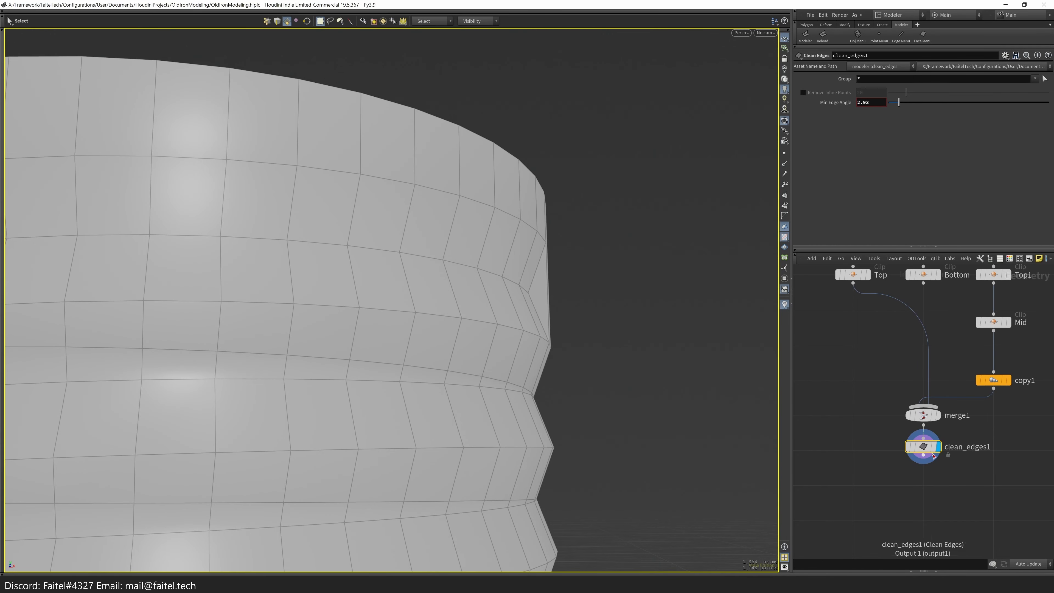
{"action": "key", "text": "ctrl+x"}
- Try Labs Dissolve Flat Edges below merge1 with the angle threshold down to 0, then remove it
{"action": "key", "text": "Tab"}
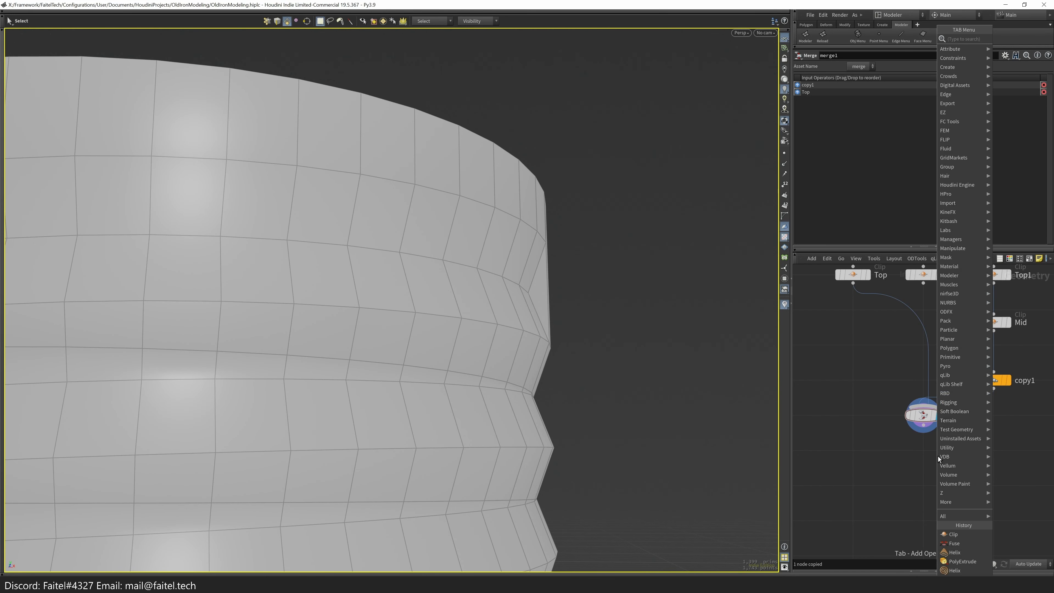
{"action": "type", "text": "flat"}
{"action": "key", "text": "Down"}
{"action": "key", "text": "Down"}
{"action": "key", "text": "Return"}
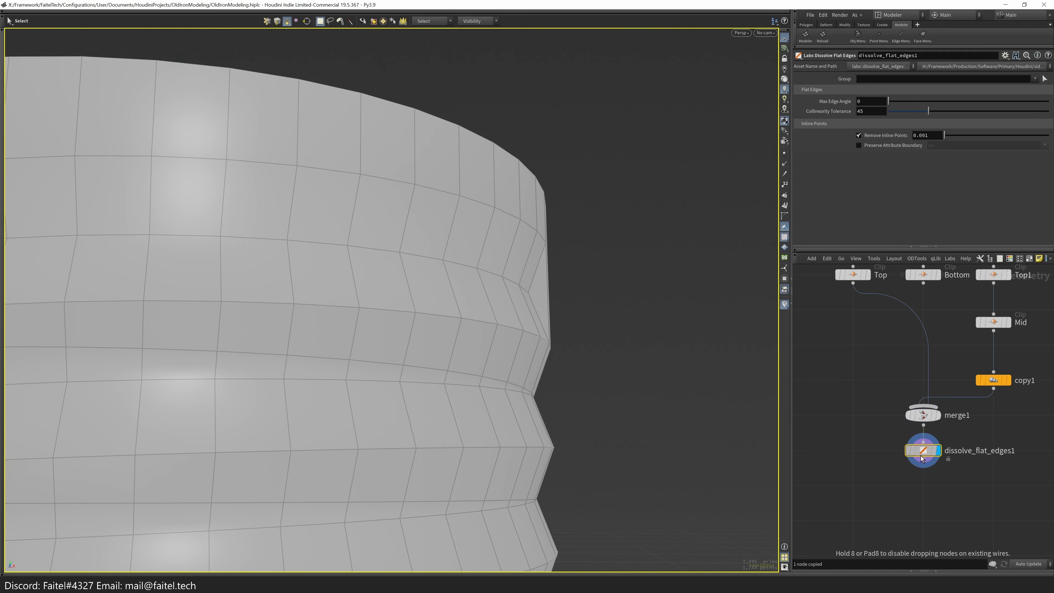
{"action": "left_click_drag", "start_coordinate": [931, 105], "coordinate": [602, 370]}
{"action": "scroll", "coordinate": [602, 370], "scroll_direction": "down", "scroll_amount": 5}
{"action": "left_click_drag", "start_coordinate": [450, 383], "coordinate": [402, 443], "text": "alt"}
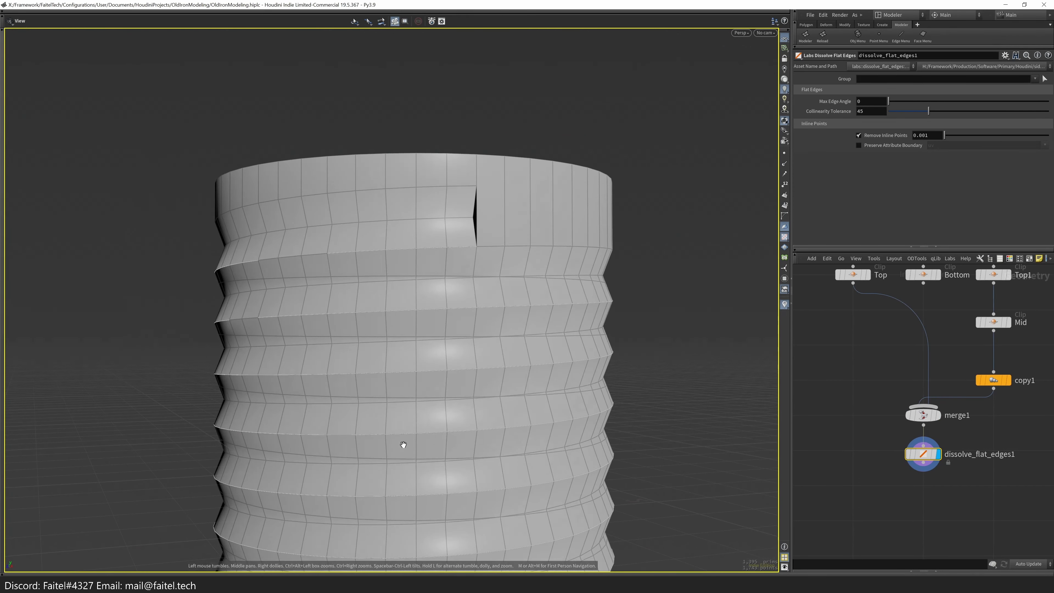
{"action": "key", "text": "Tab"}
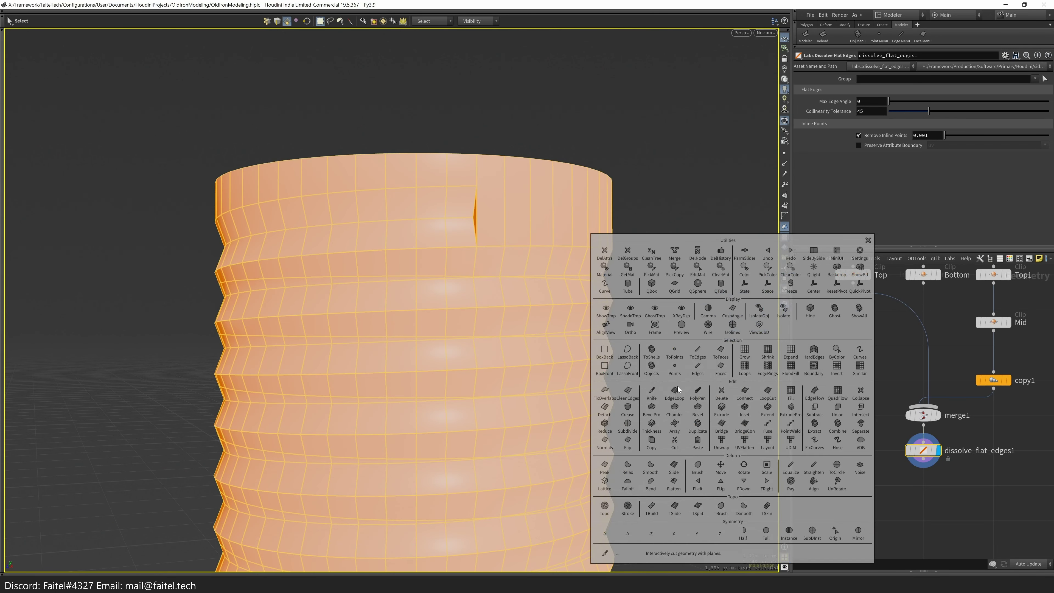
{"action": "type", "text": "fuse"}
{"action": "key", "text": "Return"}
{"action": "key", "text": "ctrl+z"}
{"action": "key", "text": "ctrl+z"}
{"action": "key", "text": "ctrl+z"}
{"action": "key", "text": "ctrl+z"}
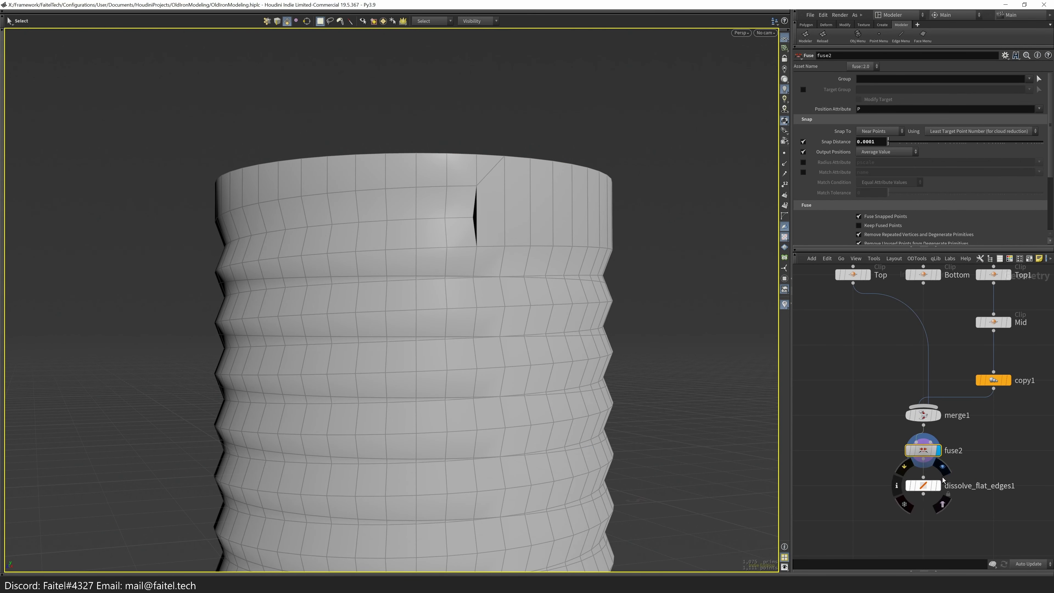
{"action": "key", "text": "ctrl+y"}
{"action": "key", "text": "ctrl+y"}
- Add a Fuse node below merge1 followed by a Clean Edges node
{"action": "key", "text": "Tab"}
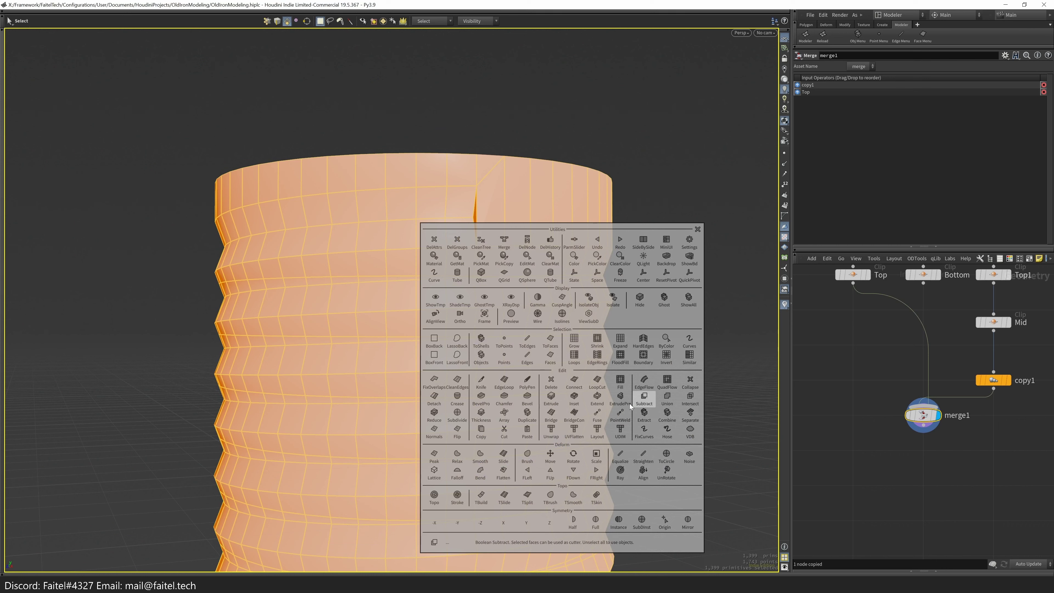
{"action": "left_click", "coordinate": [597, 415]}
{"action": "key", "text": "Tab"}
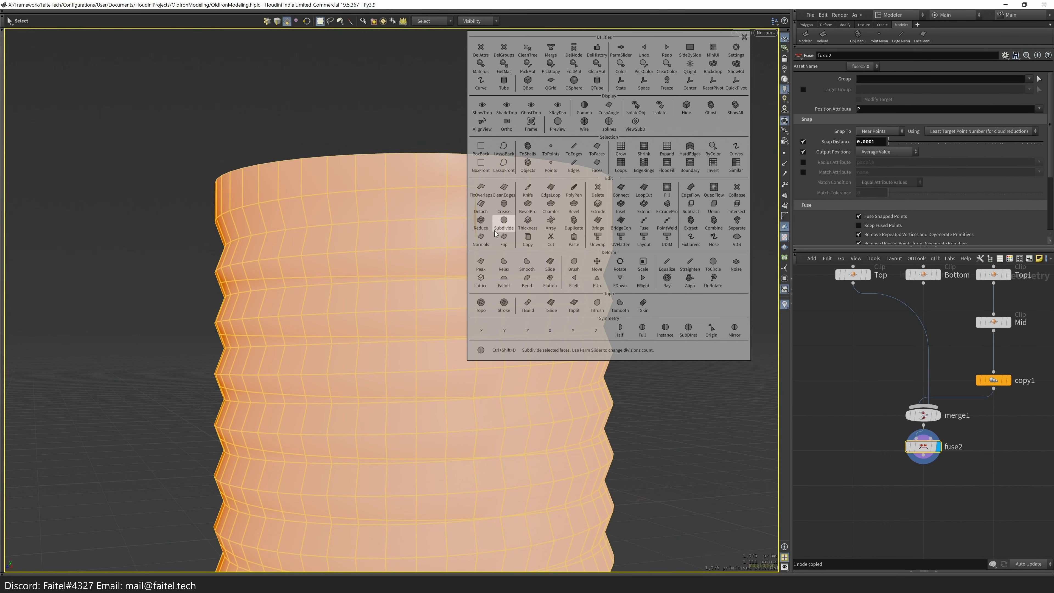
{"action": "left_click", "coordinate": [507, 193]}
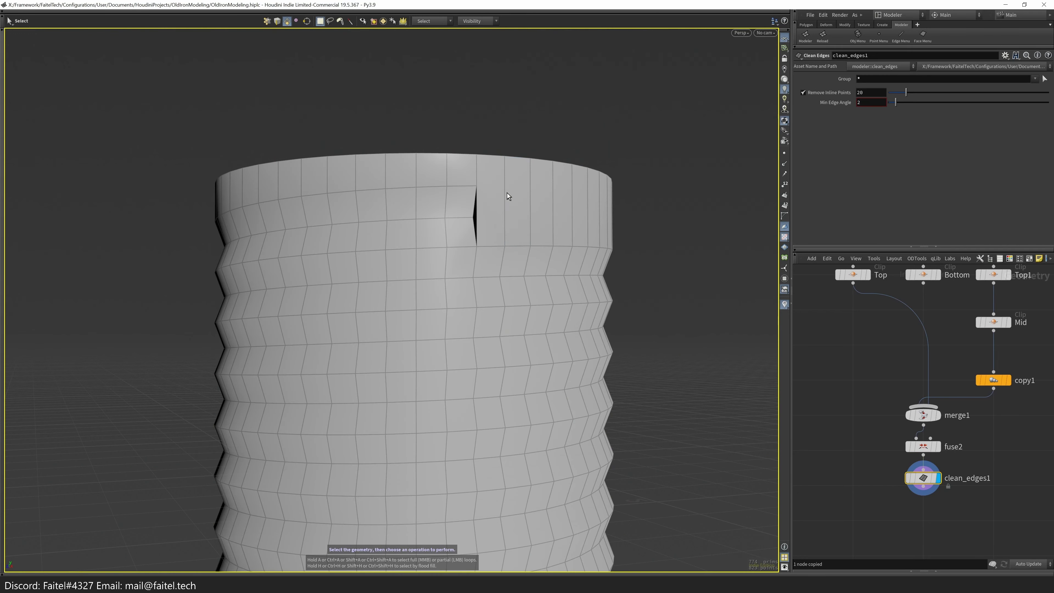
- Orbit to the cylinder's open top, show points, and pick faces for the cleanup group
{"action": "right_click_drag", "start_coordinate": [478, 340], "coordinate": [443, 419]}
{"action": "left_click_drag", "start_coordinate": [443, 419], "coordinate": [473, 392]}
{"action": "key", "text": "s"}
{"action": "mouse_move", "coordinate": [536, 291]}
{"action": "left_mouse_down"}
{"action": "mouse_move", "coordinate": [537, 306]}
{"action": "mouse_move", "coordinate": [519, 291]}
{"action": "left_mouse_up"}
{"action": "left_click", "coordinate": [785, 154]}
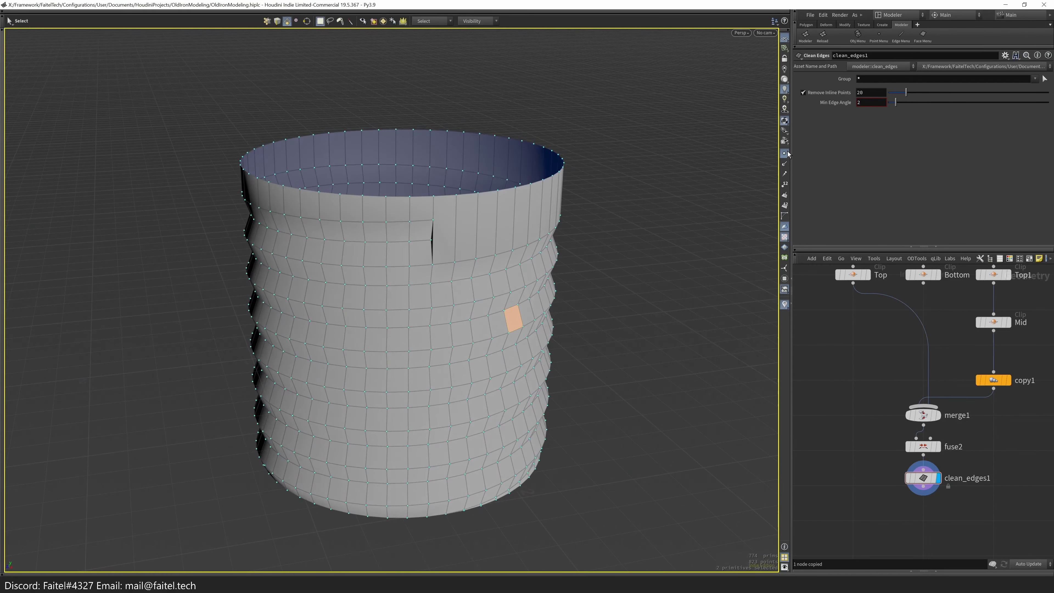
{"action": "left_click", "coordinate": [1044, 78]}
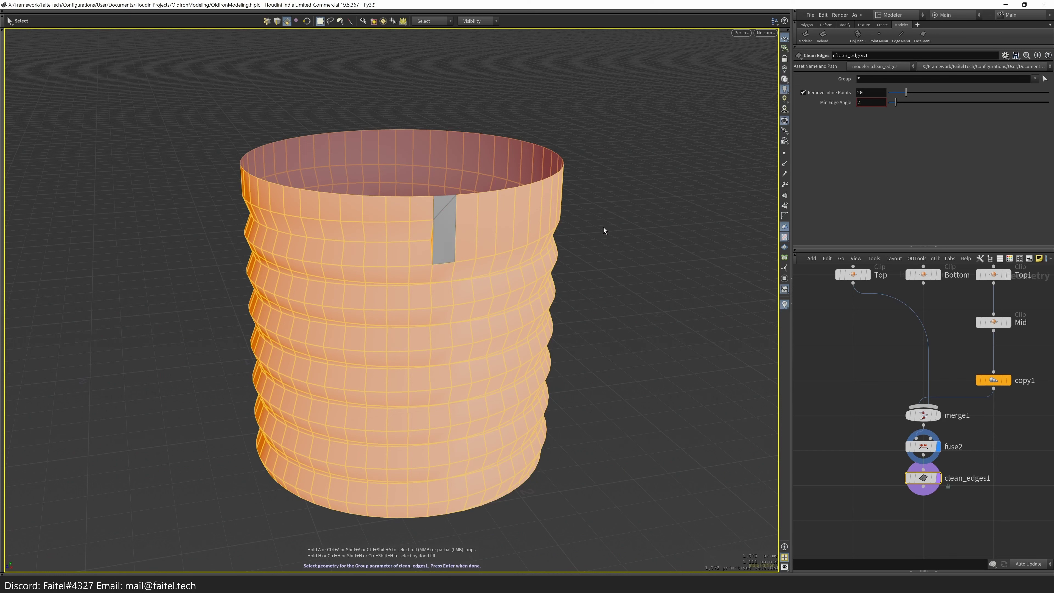
{"action": "key", "text": "Return"}
- Reduce copy1's copy count and pick two front face strips for the cleanup group
{"action": "left_click", "coordinate": [994, 385]}
{"action": "left_click_drag", "start_coordinate": [925, 100], "coordinate": [900, 114]}
{"action": "left_click", "coordinate": [920, 478]}
{"action": "left_click", "coordinate": [1042, 82]}
{"action": "left_click", "coordinate": [443, 209]}
{"action": "left_click", "coordinate": [461, 235]}
{"action": "key", "text": "Return"}
- Stack 4 copies and exclude picked upper-band faces in the cleanup group with '* !' entries
{"action": "left_click", "coordinate": [994, 380]}
{"action": "left_click_drag", "start_coordinate": [902, 100], "coordinate": [921, 116]}
{"action": "left_click", "coordinate": [926, 479]}
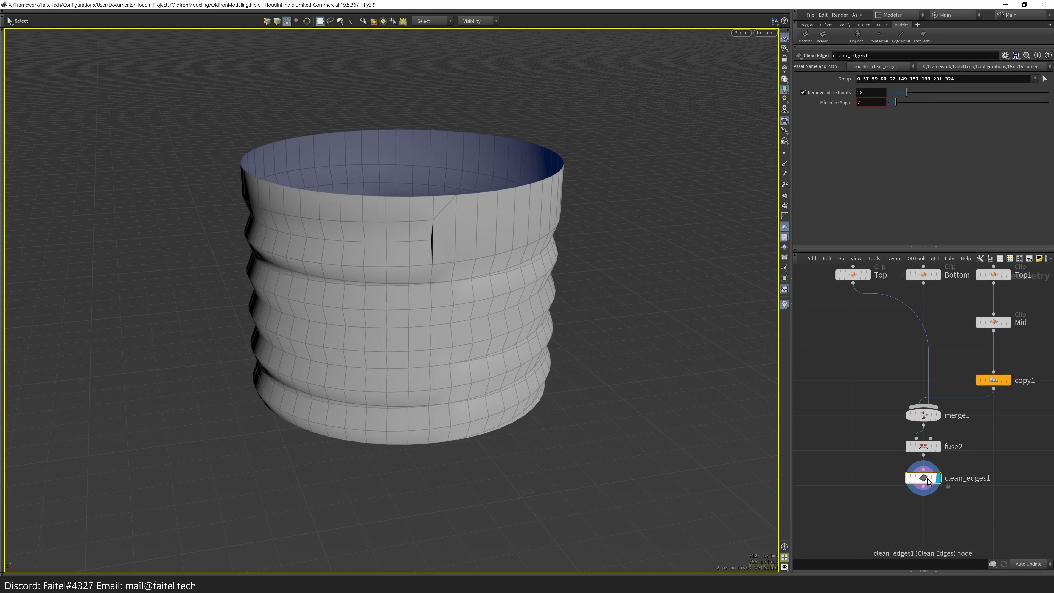
{"action": "left_click", "coordinate": [1045, 78]}
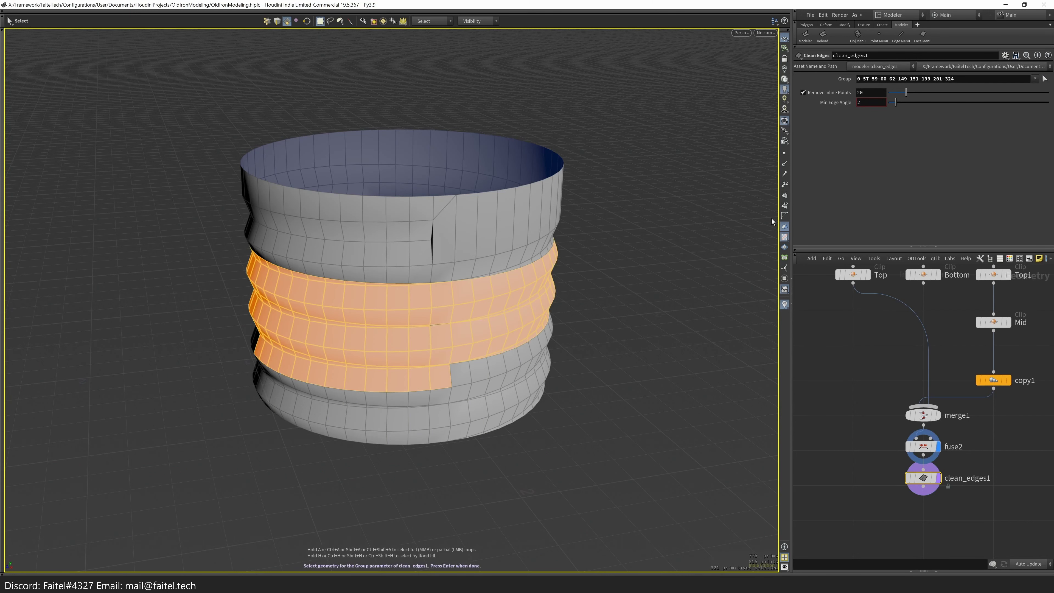
{"action": "left_click", "coordinate": [510, 254]}
{"action": "left_click", "coordinate": [859, 84]}
{"action": "type", "text": "* !"}
{"action": "key", "text": "Right"}
{"action": "key", "text": "Right"}
{"action": "key", "text": "Right"}
{"action": "type", "text": "!"}
{"action": "key", "text": "Right"}
{"action": "key", "text": "Right"}
{"action": "key", "text": "Right"}
{"action": "key", "text": "Right"}
{"action": "type", "text": "!"}
{"action": "key", "text": "Return"}
- Re-pick a three-face strip and add another '!' exclusion to the cleanup group
{"action": "left_click_drag", "start_coordinate": [903, 79], "coordinate": [864, 79]}
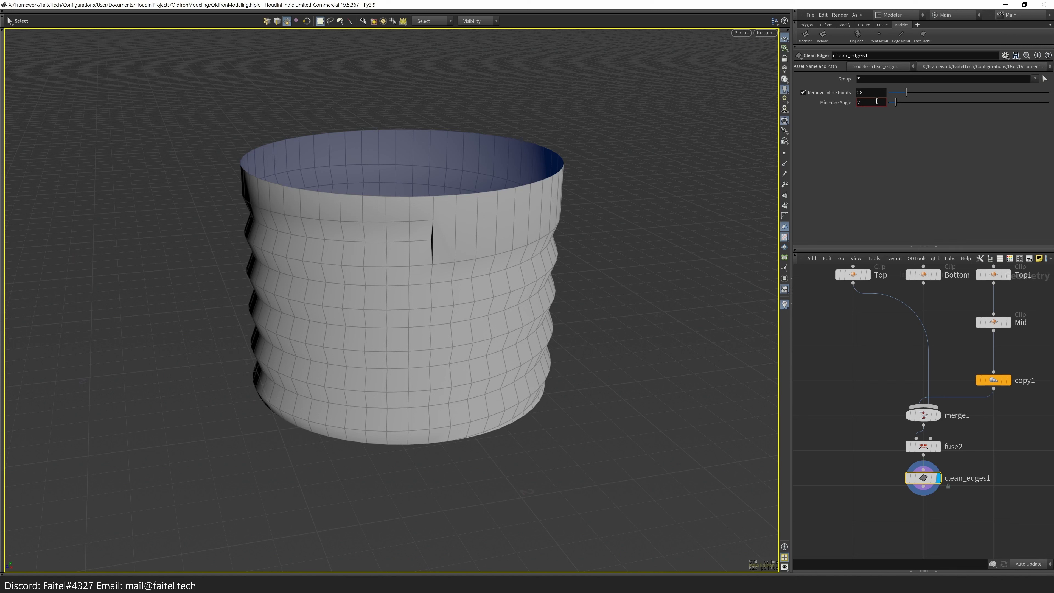
{"action": "key", "text": "Return"}
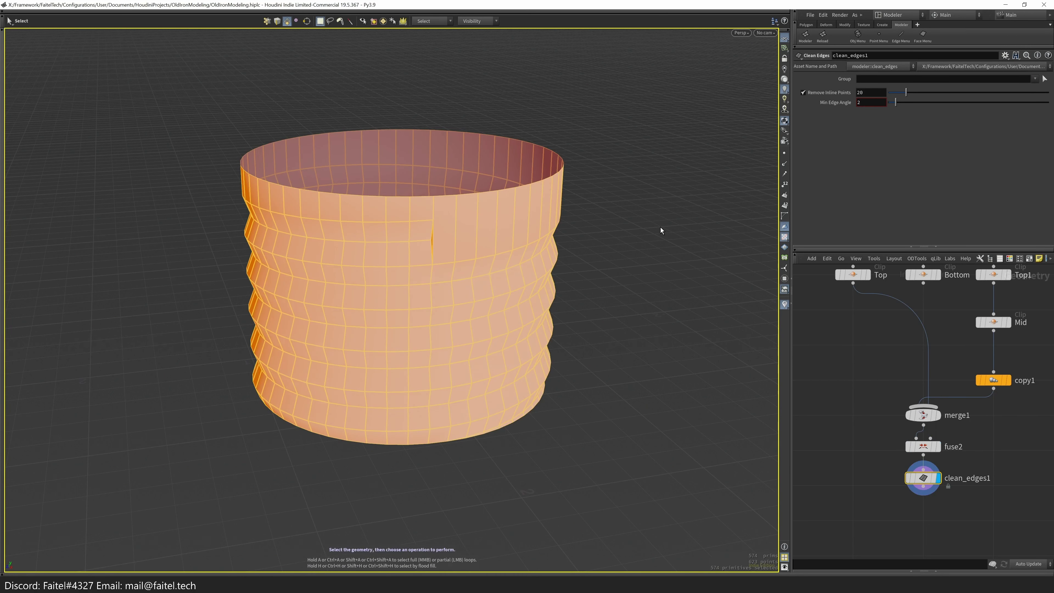
{"action": "left_click", "coordinate": [1045, 78]}
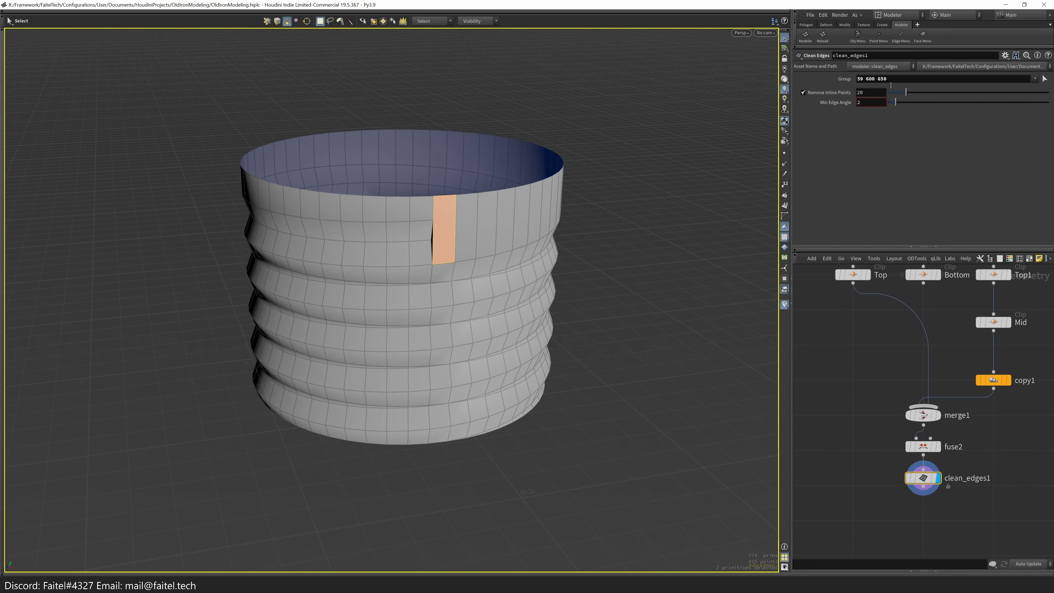
{"action": "type", "text": "!"}
{"action": "key", "text": "Right"}
{"action": "key", "text": "Right"}
{"action": "key", "text": "Right"}
{"action": "key", "text": "Right"}
{"action": "type", "text": "!"}
{"action": "key", "text": "Return"}
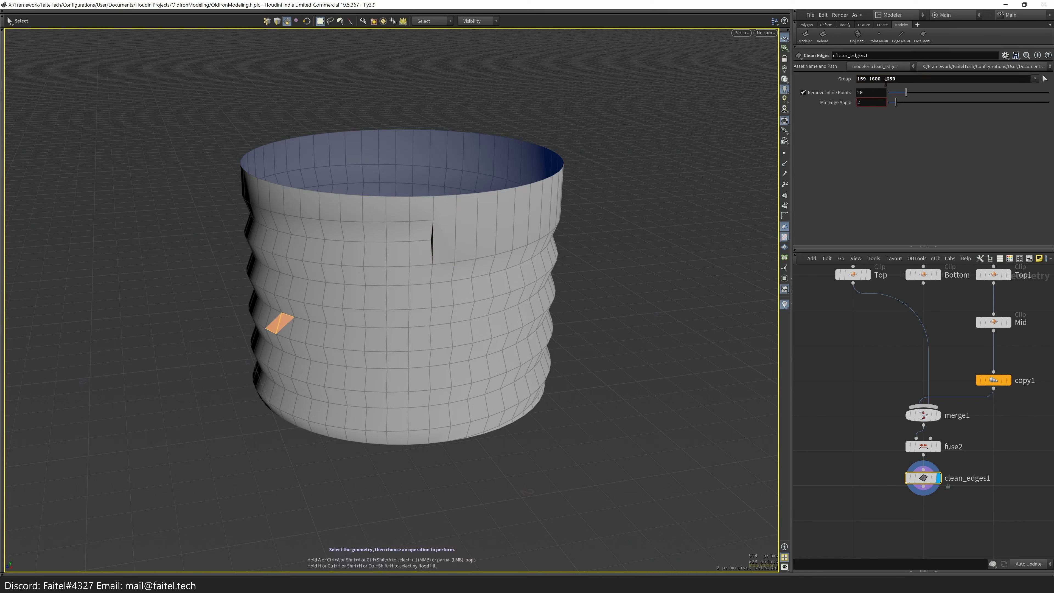
- Rewrite the cleanup group expression as '* ^' so the listed faces are skipped
{"action": "left_click", "coordinate": [1044, 78]}
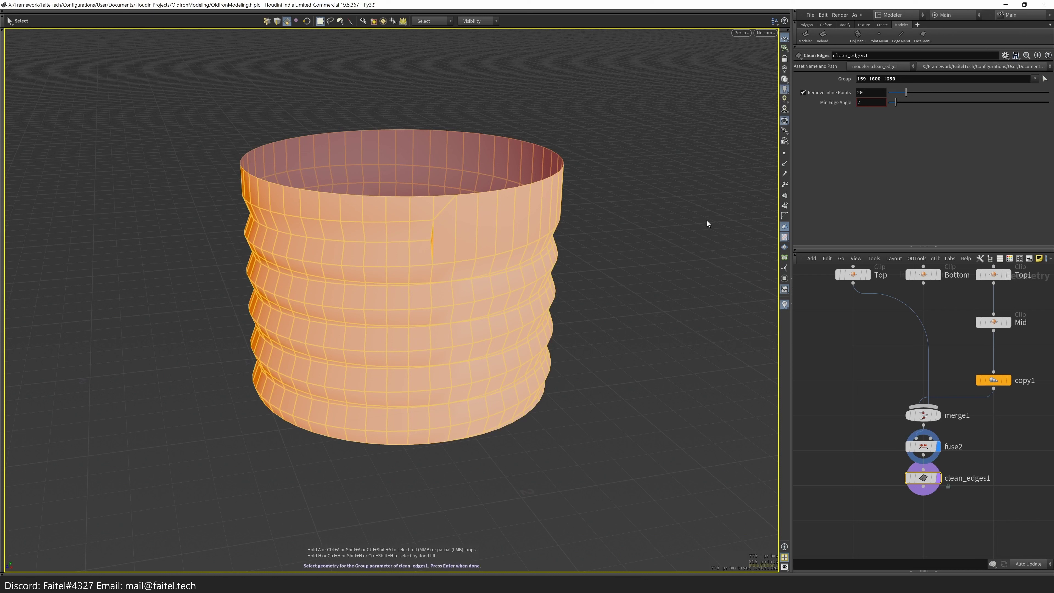
{"action": "key", "text": "BackSpace"}
{"action": "type", "text": "* ^"}
{"action": "key", "text": "Right"}
{"action": "key", "text": "Right"}
{"action": "key", "text": "Right"}
{"action": "key", "text": "Right"}
{"action": "key", "text": "Delete"}
{"action": "type", "text": "^"}
{"action": "key", "text": "Right"}
{"action": "key", "text": "Right"}
{"action": "key", "text": "Right"}
{"action": "key", "text": "Right"}
{"action": "key", "text": "Delete"}
{"action": "type", "text": "^"}
{"action": "key", "text": "Return"}
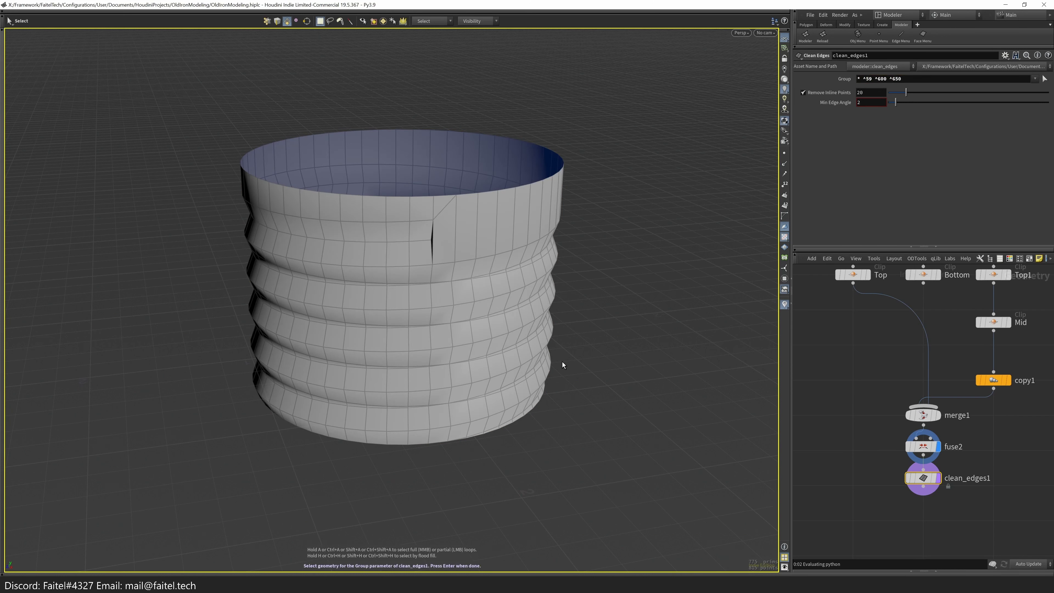
- Raise copy1 to 8 stacked copies and pan the network toward the Top branch
{"action": "left_click", "coordinate": [996, 384]}
{"action": "mouse_move", "coordinate": [930, 100]}
{"action": "left_mouse_down"}
{"action": "mouse_move", "coordinate": [954, 101]}
{"action": "mouse_move", "coordinate": [929, 104]}
{"action": "mouse_move", "coordinate": [937, 108]}
{"action": "left_mouse_up"}
{"action": "middle_click_drag", "start_coordinate": [1007, 416], "coordinate": [1004, 456]}
{"action": "middle_click_drag", "start_coordinate": [930, 523], "coordinate": [940, 497]}
- Insert a Group node named Preserve on the Top branch containing two top-piece faces
{"action": "key", "text": "Tab"}
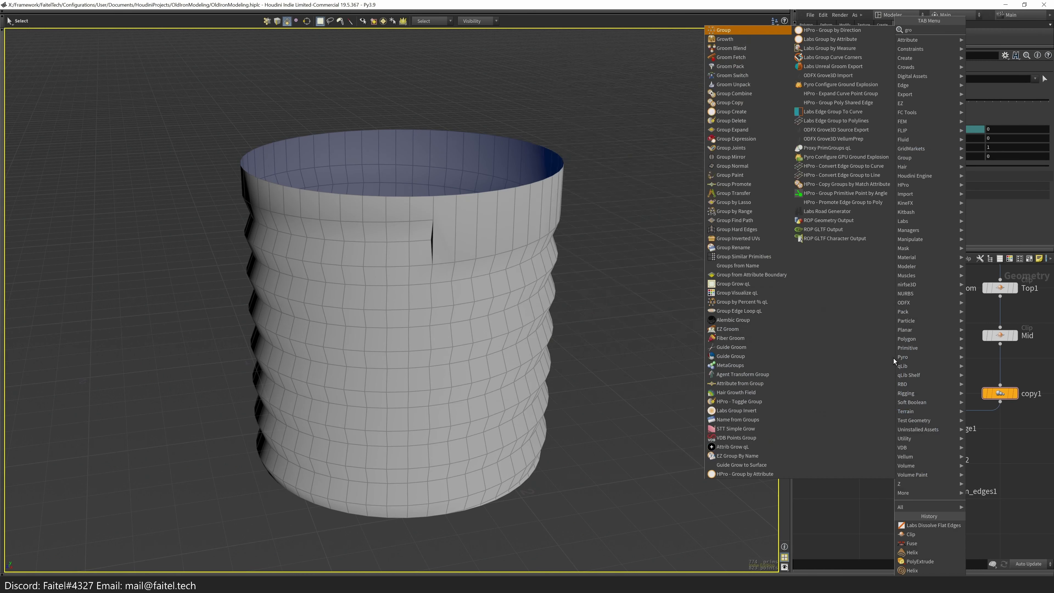
{"action": "type", "text": "group"}
{"action": "key", "text": "Return"}
{"action": "left_click", "coordinate": [876, 360]}
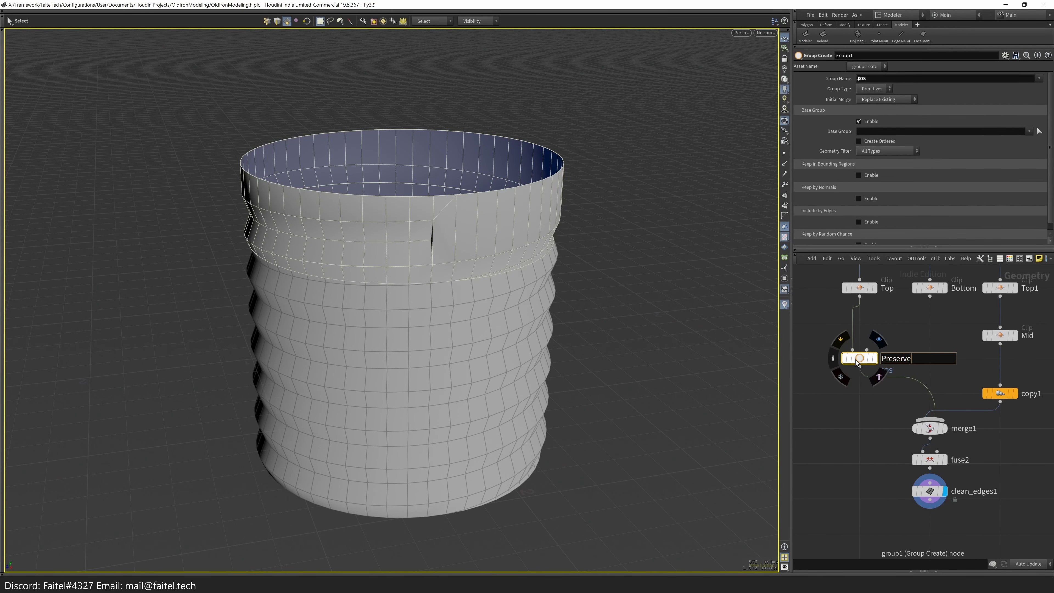
{"action": "left_click", "coordinate": [1040, 132]}
{"action": "left_click", "coordinate": [441, 223]}
{"action": "key", "text": "Return"}
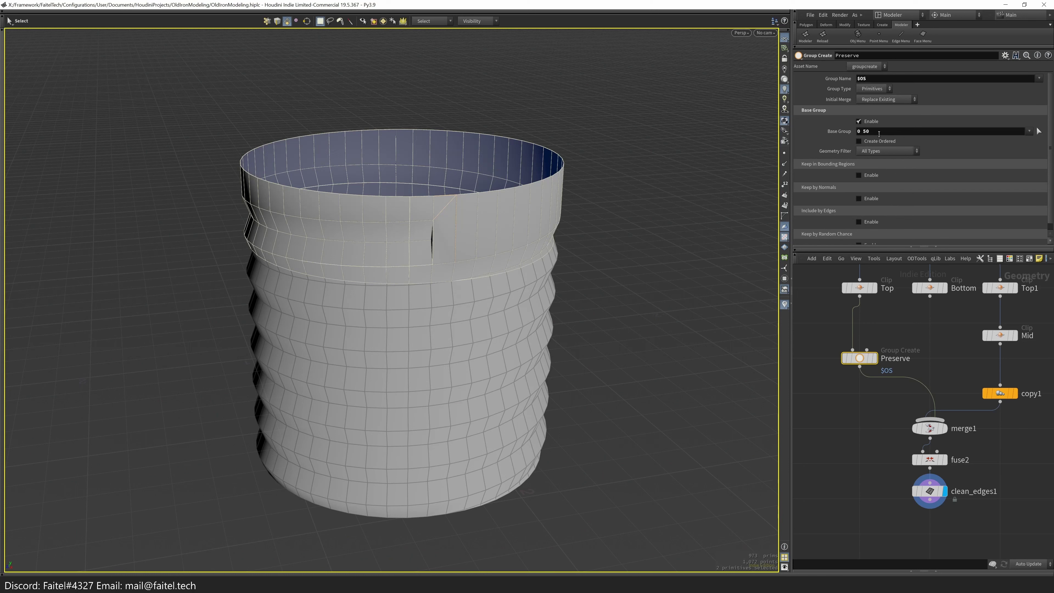
{"action": "key", "text": "Return"}
{"action": "left_click", "coordinate": [930, 491]}
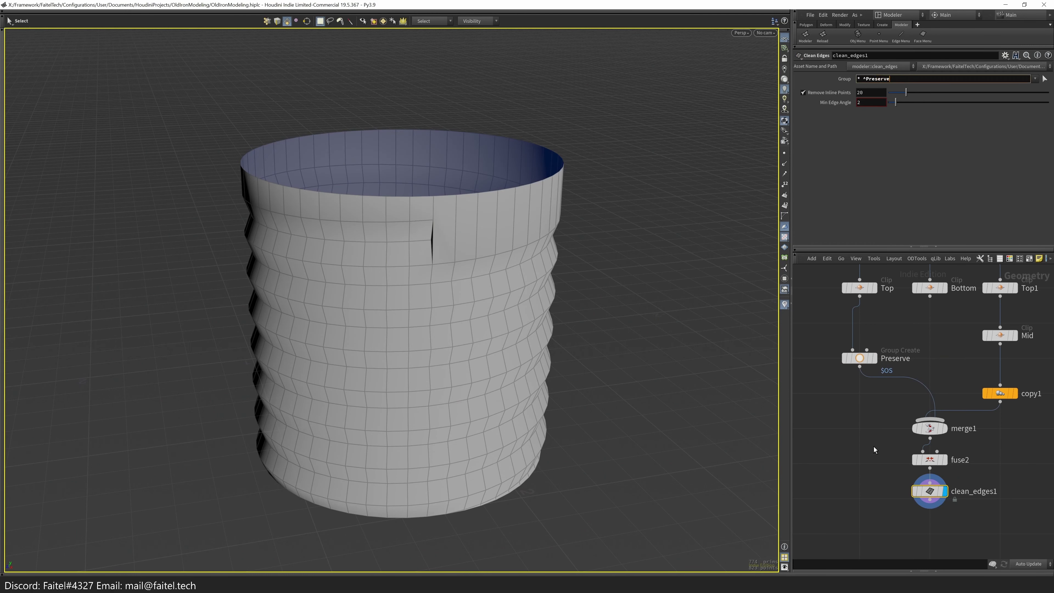
{"action": "left_click", "coordinate": [1000, 393]}
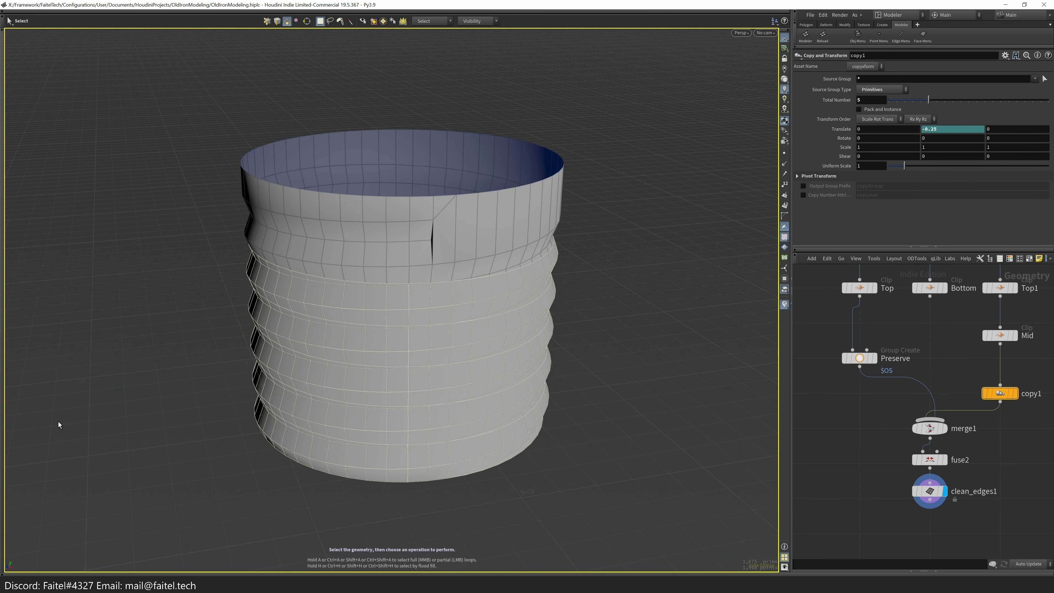
- Cap the cylinder's open top with a PolyFill node below clean_edges1
{"action": "key", "text": "Tab"}
{"action": "type", "text": "polyfill"}
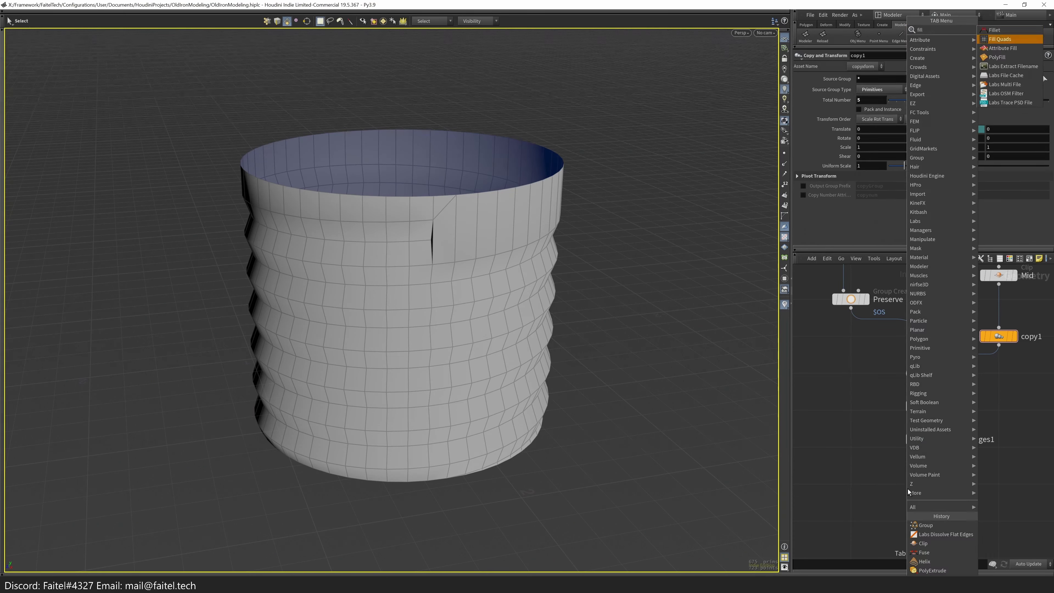
{"action": "key", "text": "Return"}
{"action": "left_click", "coordinate": [929, 493]}
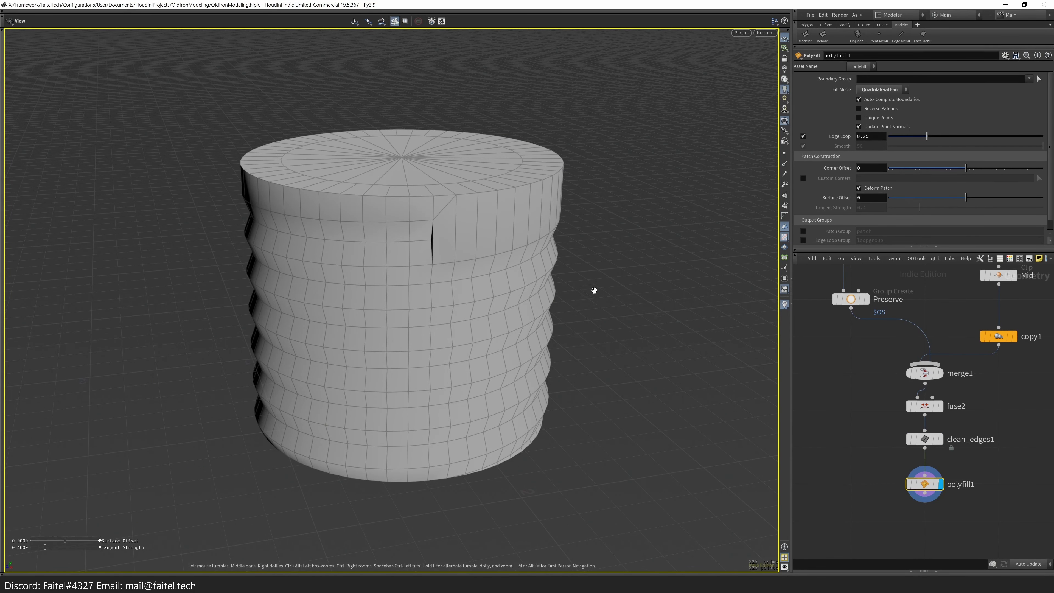
{"action": "scroll", "coordinate": [540, 303], "scroll_direction": "up", "scroll_amount": 3}
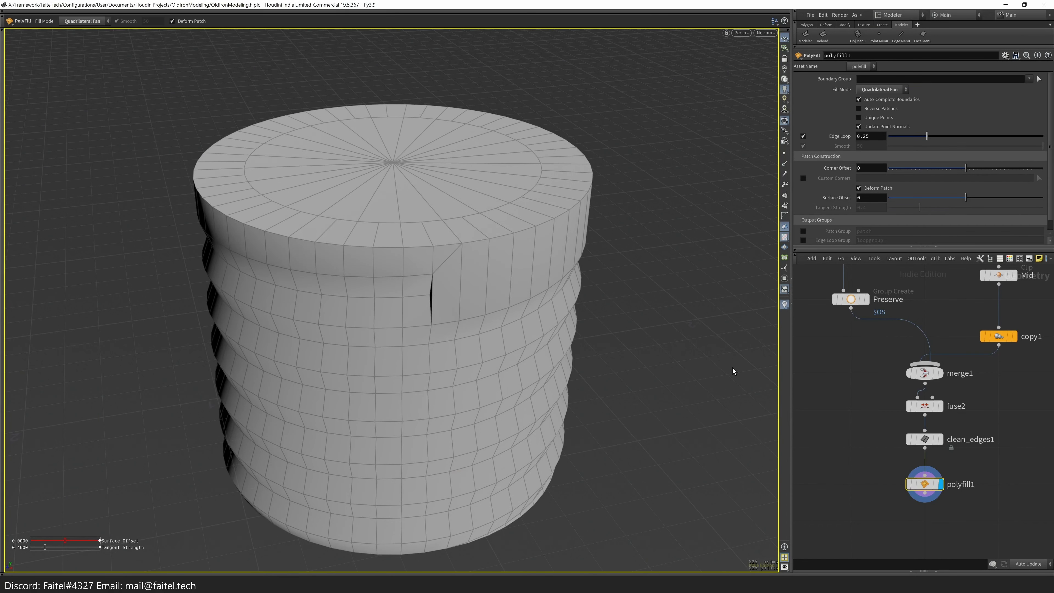
- Bevel the whole cylinder with Offset about 0.033 and Ignore Flats raised to 27
{"action": "key", "text": "Tab"}
{"action": "key", "text": "Escape"}
{"action": "key", "text": "Tab"}
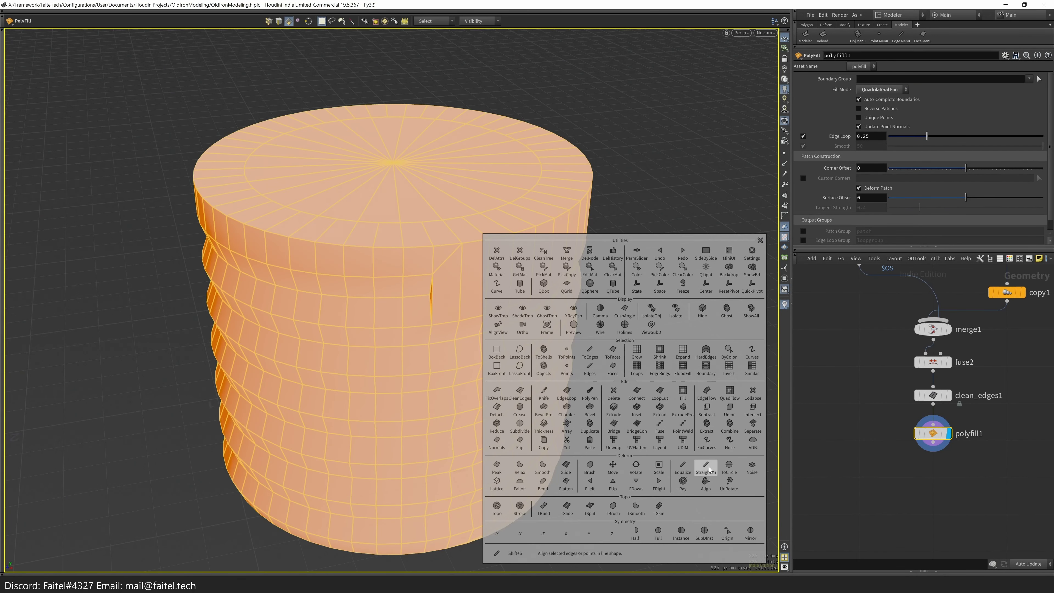
{"action": "key", "text": "b"}
{"action": "left_click_drag", "start_coordinate": [627, 485], "coordinate": [664, 373]}
{"action": "mouse_move", "coordinate": [927, 136]}
{"action": "left_mouse_down"}
{"action": "mouse_move", "coordinate": [960, 144]}
{"action": "mouse_move", "coordinate": [943, 139]}
{"action": "left_mouse_up"}
{"action": "left_click_drag", "start_coordinate": [576, 330], "coordinate": [635, 338]}
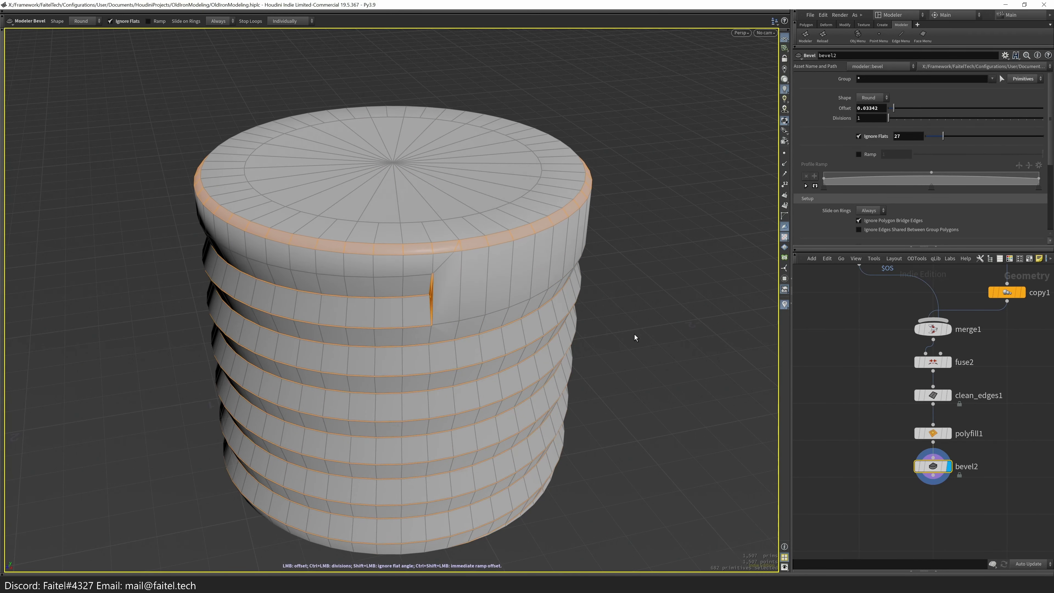
- Give bevel2 2 divisions and Ignore Flats 12.2, then check a subdivided preview from the side
{"action": "left_click", "coordinate": [895, 121]}
{"action": "scroll", "coordinate": [468, 346], "scroll_direction": "up", "scroll_amount": 6}
{"action": "left_click_drag", "start_coordinate": [943, 137], "coordinate": [935, 142]}
{"action": "key", "text": "h"}
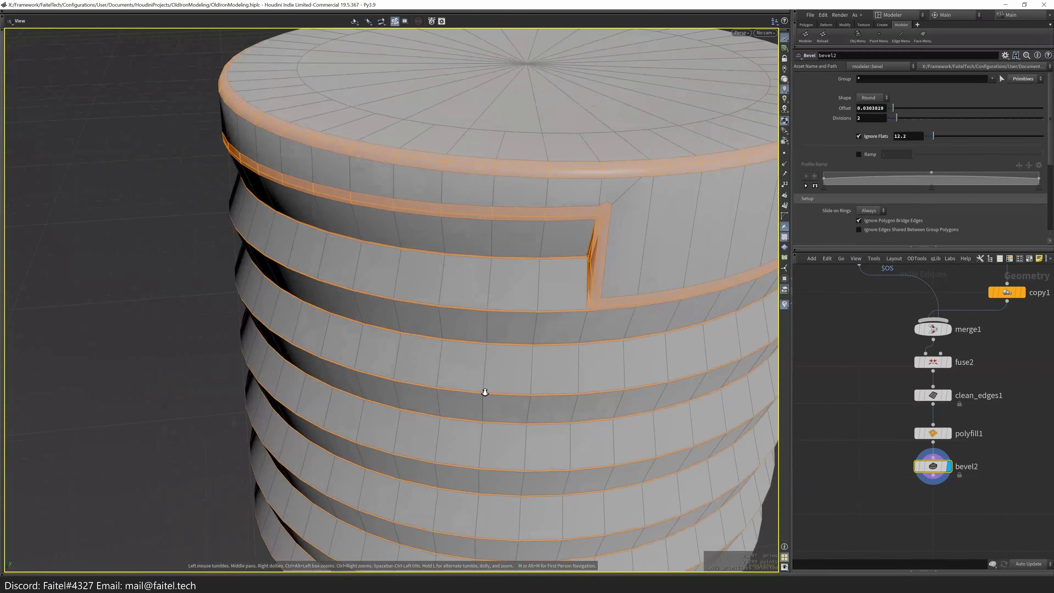
{"action": "key", "text": "Tab"}
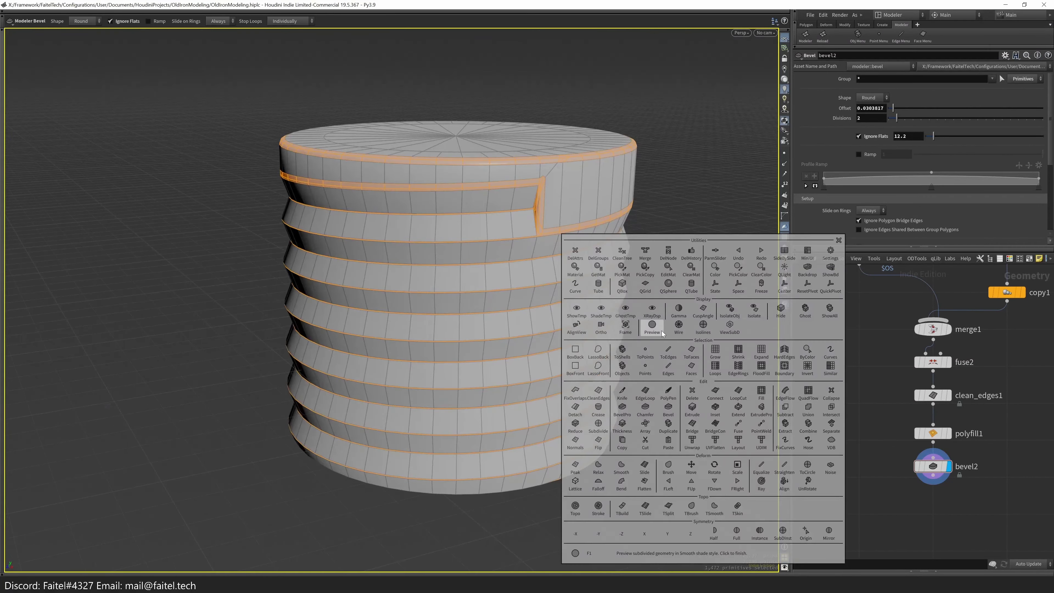
{"action": "left_click", "coordinate": [663, 334]}
{"action": "scroll", "coordinate": [610, 389], "scroll_direction": "down", "scroll_amount": 5}
{"action": "left_click_drag", "start_coordinate": [610, 389], "coordinate": [636, 266]}
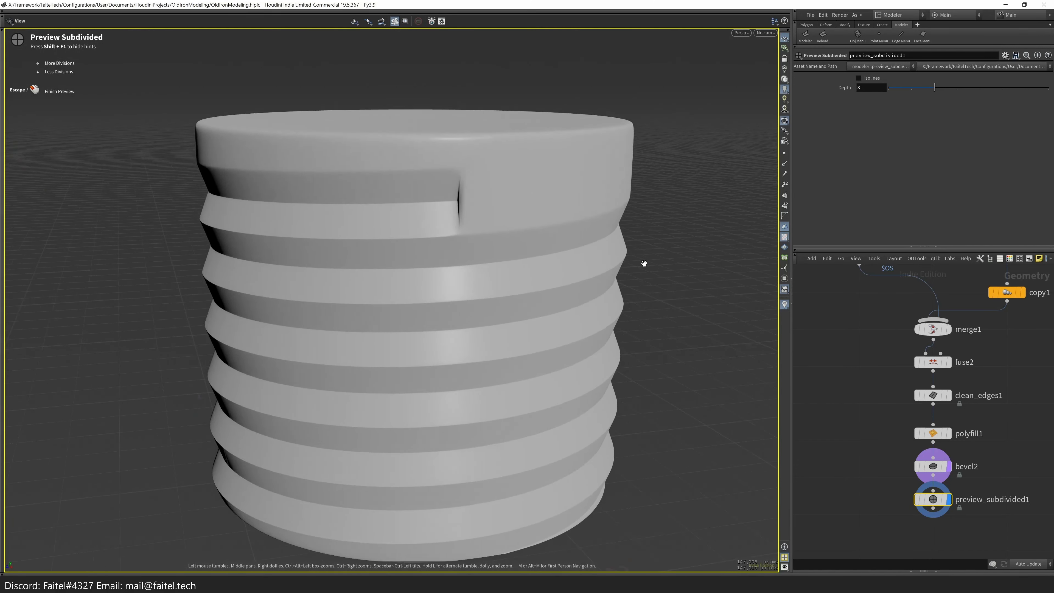
{"action": "key", "text": "Escape"}
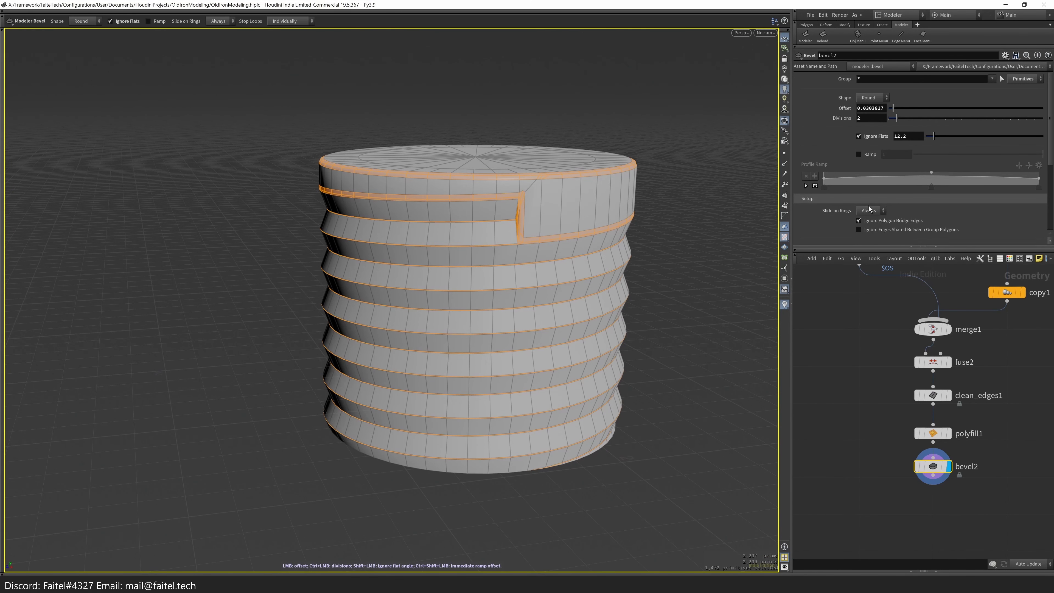
- Set bevel2 Slide on Rings to Always and Stop Loops to Simultaneously
{"action": "left_click", "coordinate": [875, 229]}
{"action": "scroll", "coordinate": [1048, 220], "scroll_direction": "down", "scroll_amount": 3}
{"action": "scroll", "coordinate": [1047, 221], "scroll_direction": "down", "scroll_amount": 1}
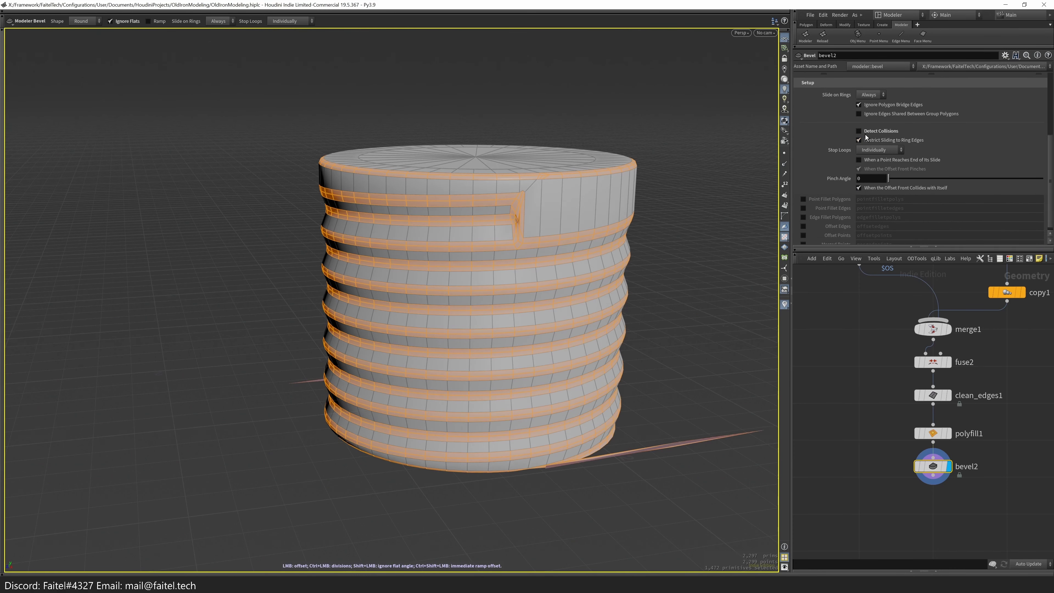
{"action": "left_click", "coordinate": [876, 176]}
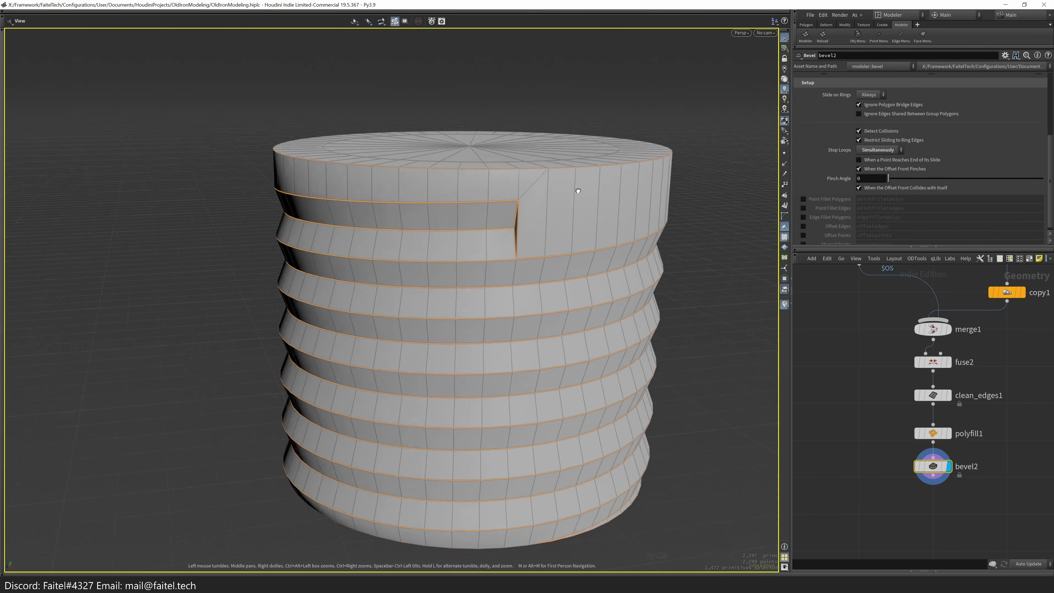
{"action": "left_click_drag", "start_coordinate": [579, 172], "coordinate": [558, 215]}
{"action": "scroll", "coordinate": [558, 214], "scroll_direction": "up", "scroll_amount": 5}
{"action": "scroll", "coordinate": [608, 165], "scroll_direction": "down", "scroll_amount": 4}
{"action": "scroll", "coordinate": [503, 285], "scroll_direction": "down", "scroll_amount": 3}
{"action": "key", "text": "Tab"}
{"action": "left_click", "coordinate": [701, 374]}
{"action": "scroll", "coordinate": [1029, 84], "scroll_direction": "up", "scroll_amount": 4}
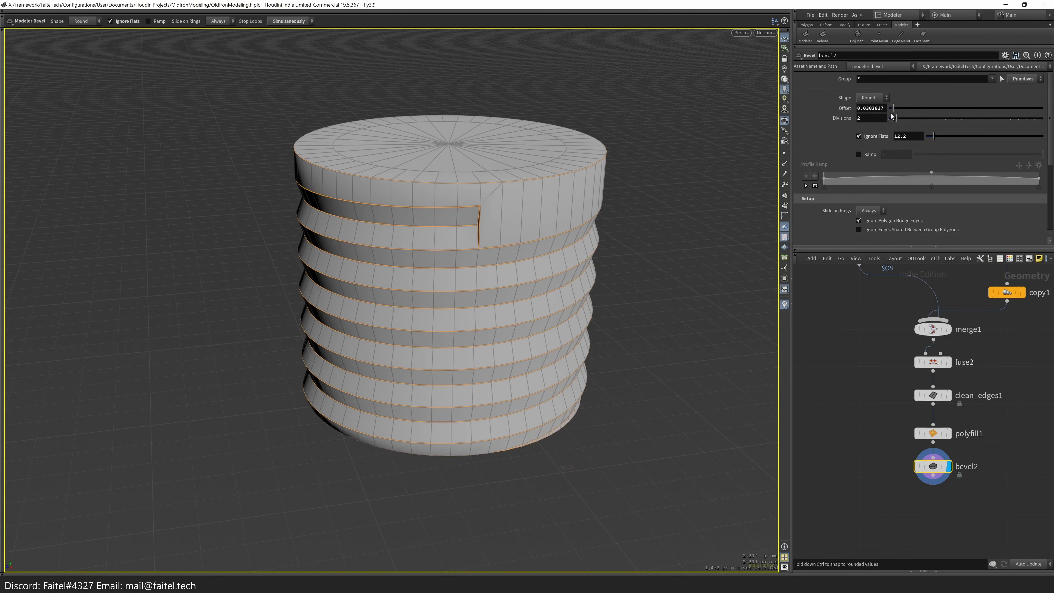
- Preview the beveled bolt smoothly subdivided from several angles, then end the preview
{"action": "key", "text": "Tab"}
{"action": "key", "text": "Tab"}
{"action": "key", "text": "Tab"}
{"action": "left_click", "coordinate": [598, 312]}
{"action": "mouse_move", "coordinate": [599, 312]}
{"action": "left_mouse_down", "text": "alt"}
{"action": "mouse_move", "coordinate": [623, 217]}
{"action": "mouse_move", "coordinate": [551, 346]}
{"action": "mouse_move", "coordinate": [622, 363]}
{"action": "left_mouse_up", "text": "alt"}
{"action": "left_click_drag", "start_coordinate": [540, 291], "coordinate": [506, 375], "text": "alt"}
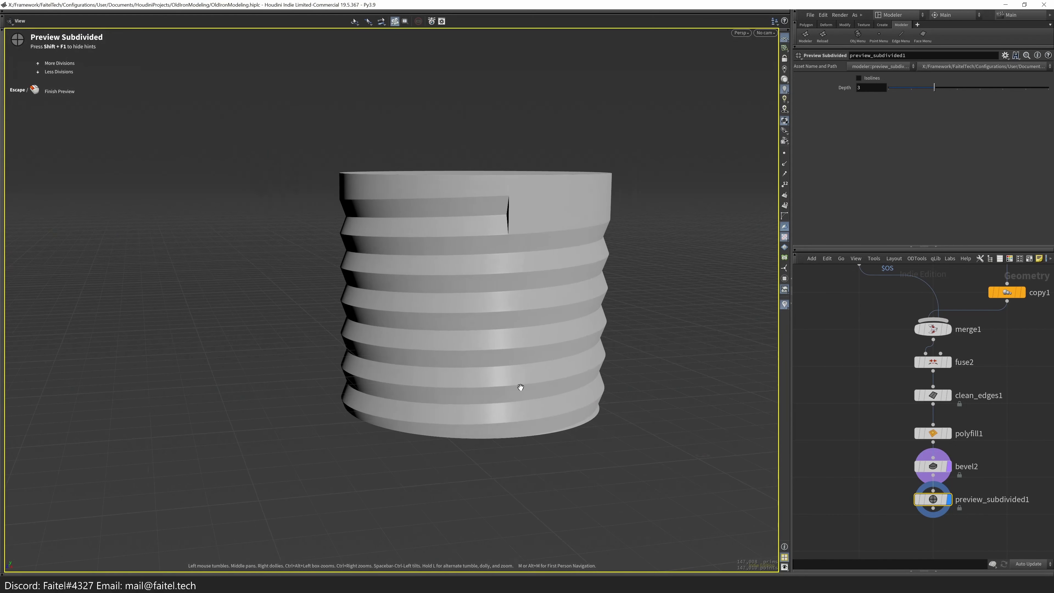
{"action": "key", "text": "Escape"}
- Rename the ribbed cylinder object geo1 to Bolt_Base
{"action": "key", "text": "u"}
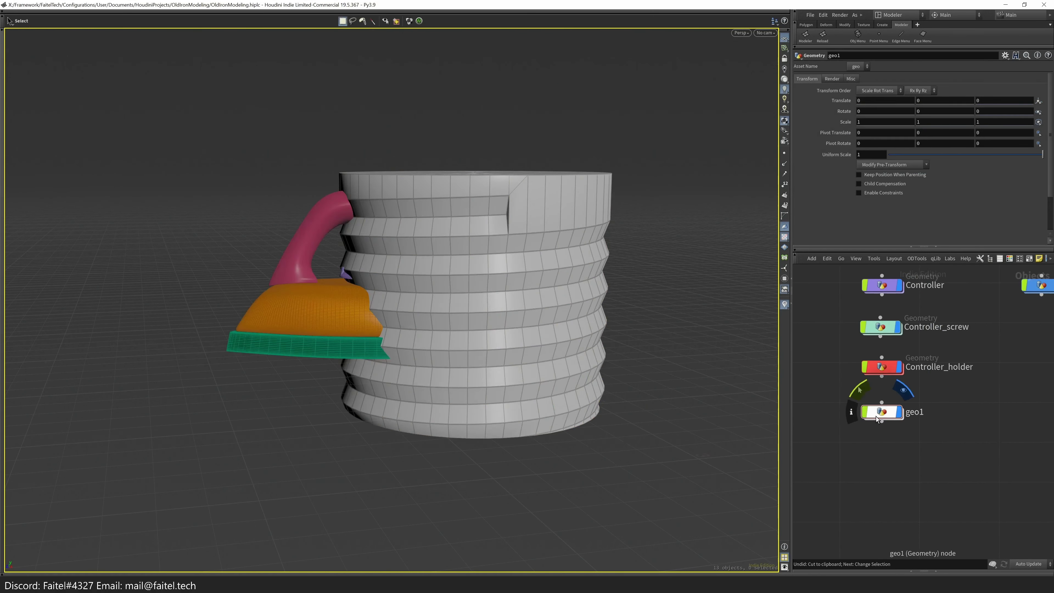
{"action": "left_click_drag", "start_coordinate": [619, 383], "coordinate": [548, 328], "text": "alt"}
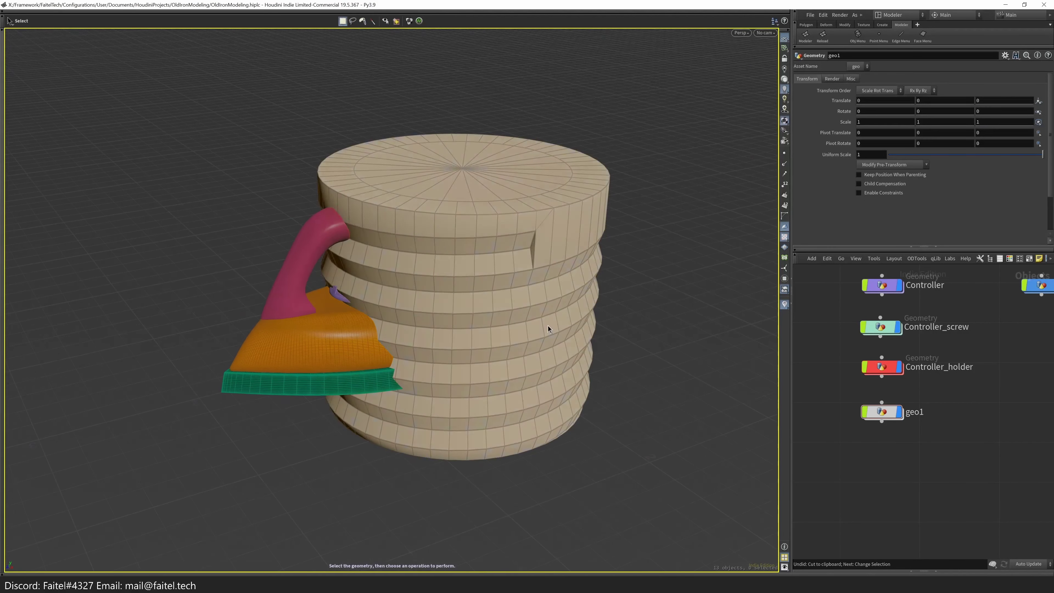
{"action": "type", "text": "Bolt_base"}
{"action": "key", "text": "BackSpace"}
{"action": "key", "text": "BackSpace"}
{"action": "key", "text": "BackSpace"}
{"action": "key", "text": "BackSpace"}
{"action": "type", "text": "Base"}
{"action": "key", "text": "Return"}
{"action": "key", "text": "c"}
- Tint the Bolt_Base node yellow and open its geometry network ending in bevel2
{"action": "left_click", "coordinate": [1032, 514]}
{"action": "left_click", "coordinate": [940, 472]}
{"action": "scroll", "coordinate": [940, 473], "scroll_direction": "down", "scroll_amount": 5}
{"action": "scroll", "coordinate": [1001, 470], "scroll_direction": "up", "scroll_amount": 3}
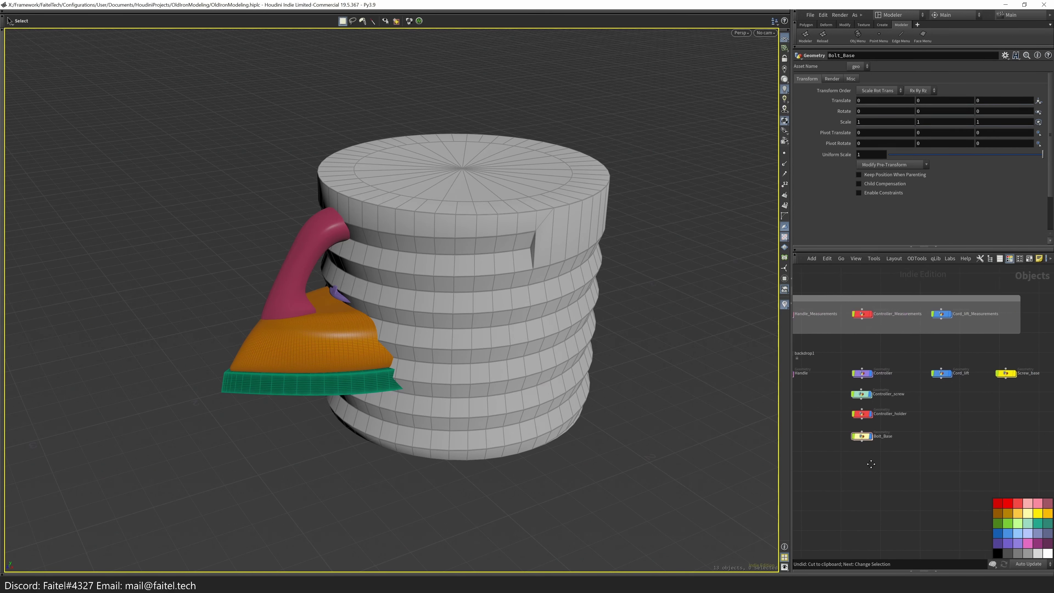
{"action": "double_click", "coordinate": [993, 394]}
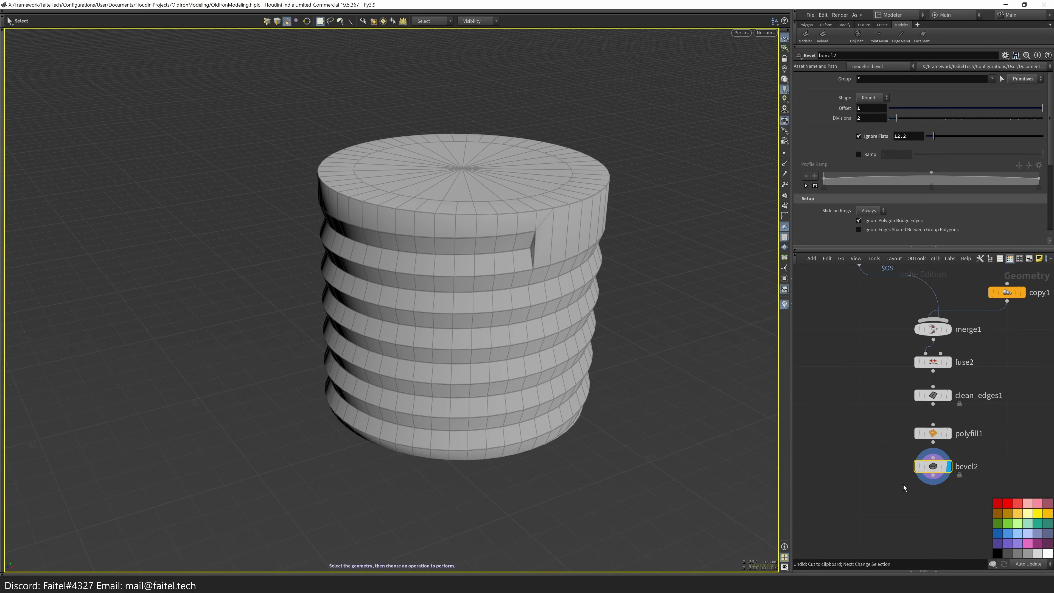
- Add a Color node after bevel2 and pick a golden yellow in the Color Editor
{"action": "scroll", "coordinate": [428, 327], "scroll_direction": "down", "scroll_amount": 3}
{"action": "key", "text": "n"}
{"action": "key", "text": "Tab"}
{"action": "left_click", "coordinate": [798, 297]}
{"action": "left_click", "coordinate": [866, 130]}
{"action": "left_click", "coordinate": [869, 89]}
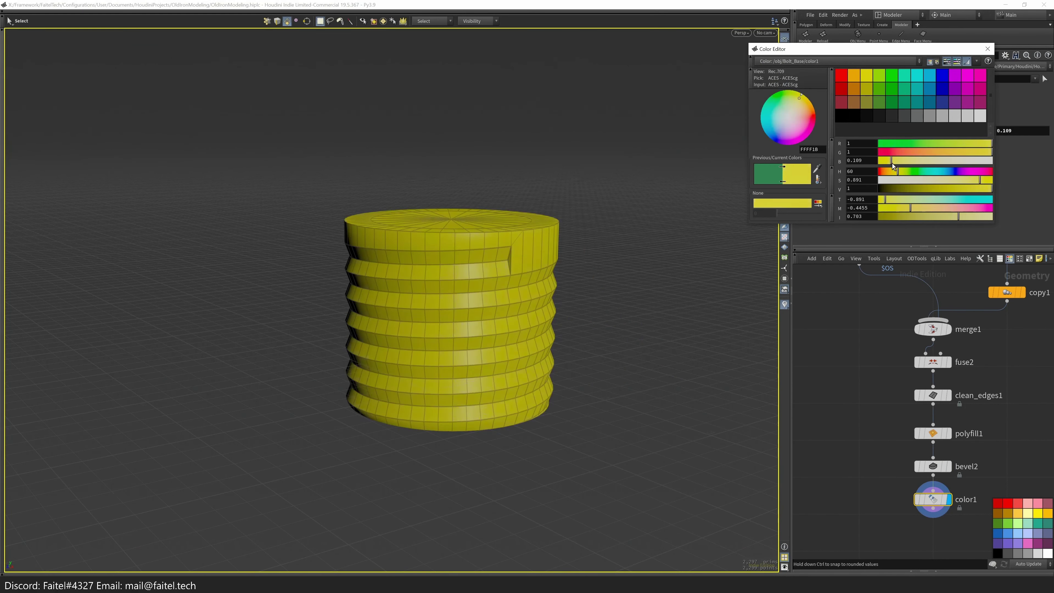
{"action": "left_click", "coordinate": [981, 153]}
{"action": "left_click", "coordinate": [988, 49]}
{"action": "key", "text": "u"}
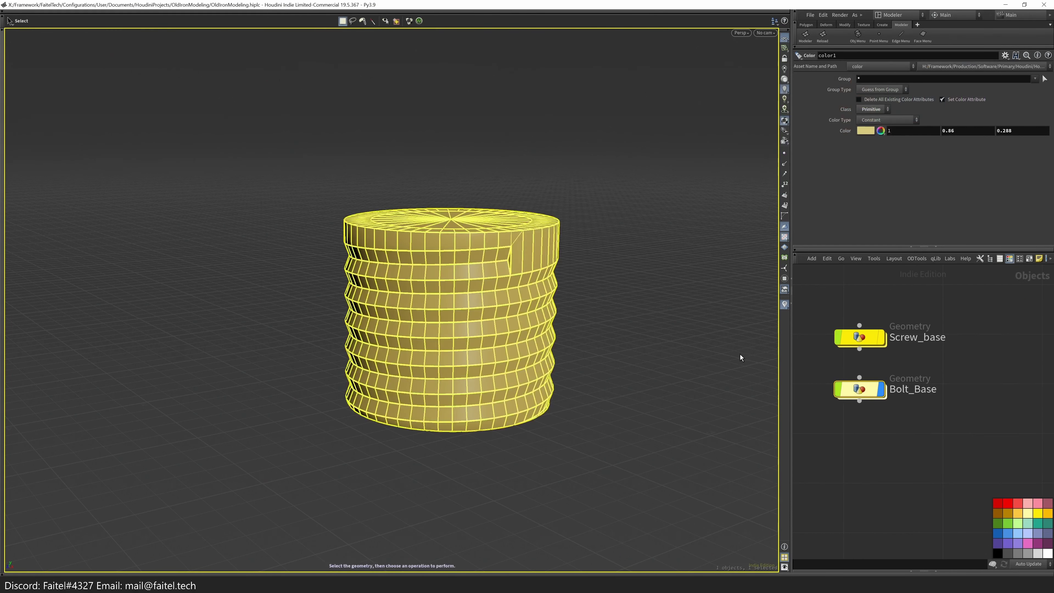
{"action": "left_click_drag", "start_coordinate": [614, 291], "coordinate": [664, 290]}
- Raise copy1's Total Number so the rings stack into a tall ribbed column
{"action": "double_click", "coordinate": [859, 389]}
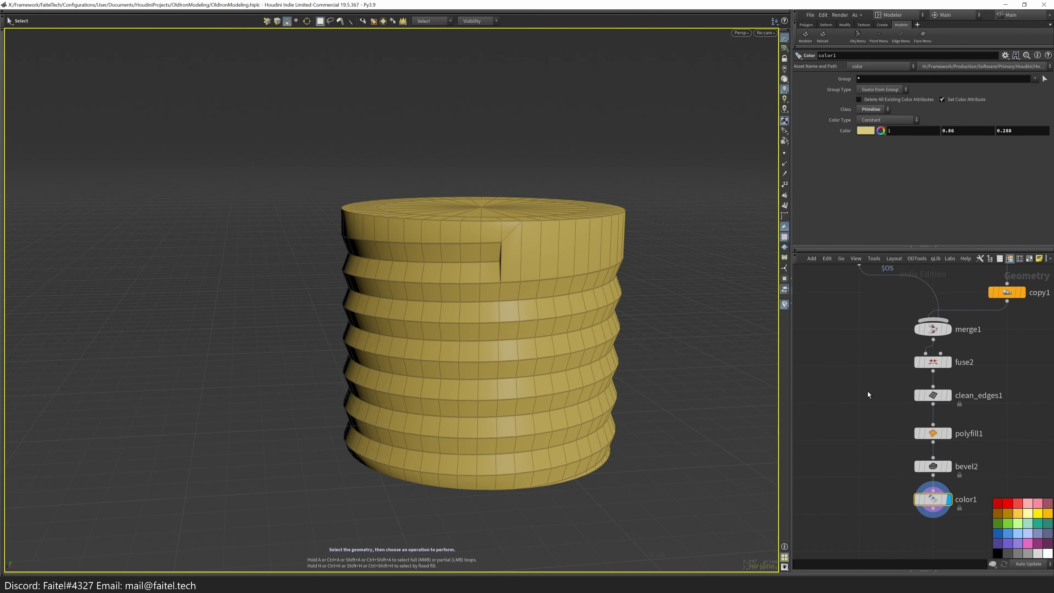
{"action": "left_click_drag", "start_coordinate": [974, 105], "coordinate": [1049, 102]}
{"action": "key", "text": "Escape"}
{"action": "scroll", "coordinate": [697, 262], "scroll_direction": "down", "scroll_amount": 3}
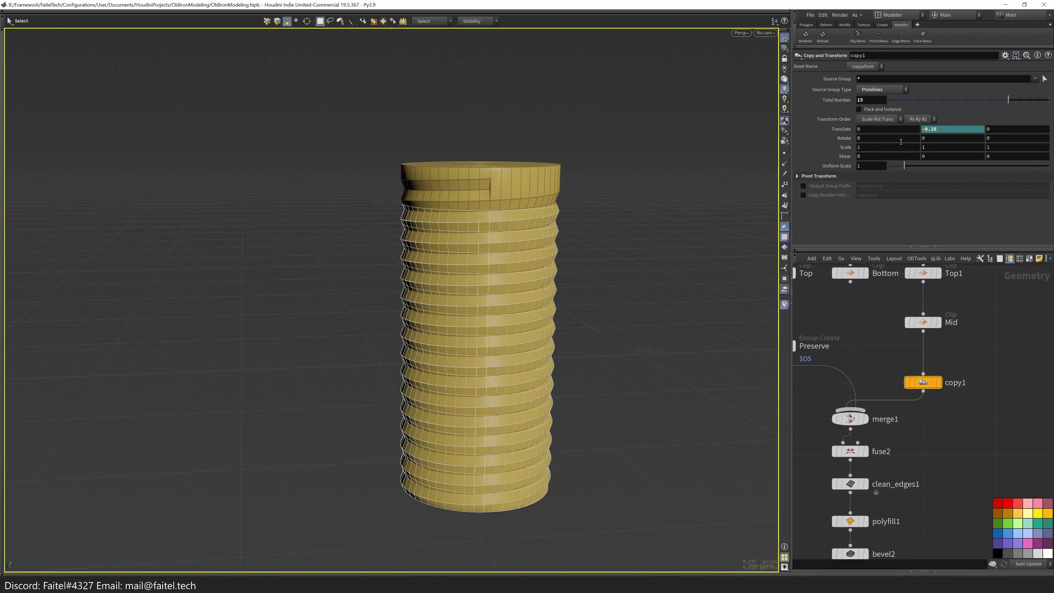
{"action": "middle_click_drag", "start_coordinate": [558, 362], "coordinate": [529, 341]}
{"action": "key", "text": "s"}
{"action": "key", "text": "Escape"}
{"action": "left_click_drag", "start_coordinate": [664, 374], "coordinate": [709, 400]}
{"action": "key", "text": "u"}
{"action": "left_click_drag", "start_coordinate": [499, 291], "coordinate": [547, 152]}
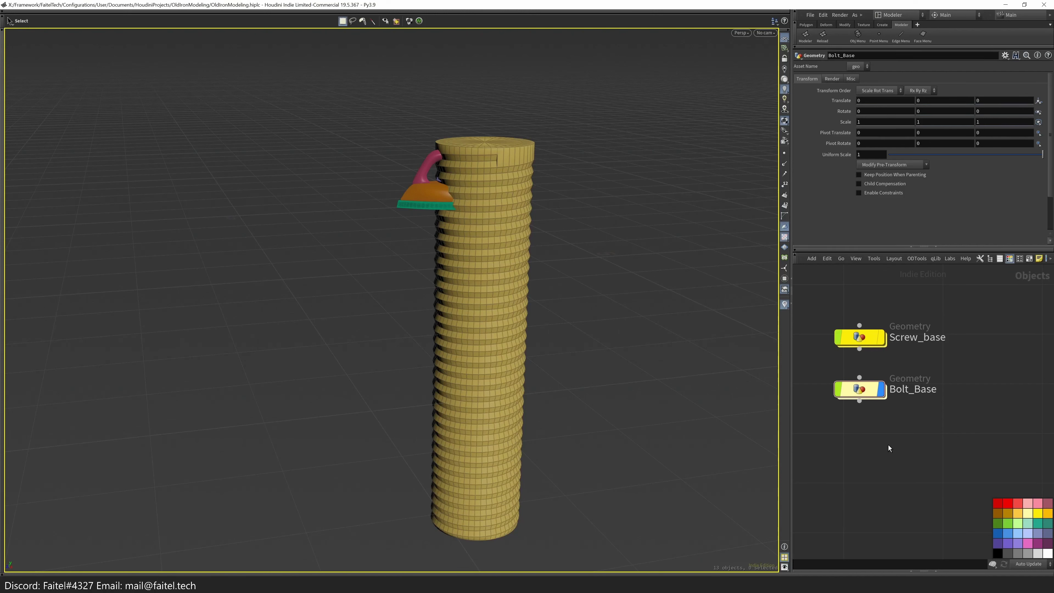
- Scale the whole bolt with edit2 to 0.1 on X, Y and Z
{"action": "key", "text": "i"}
{"action": "key", "text": "n"}
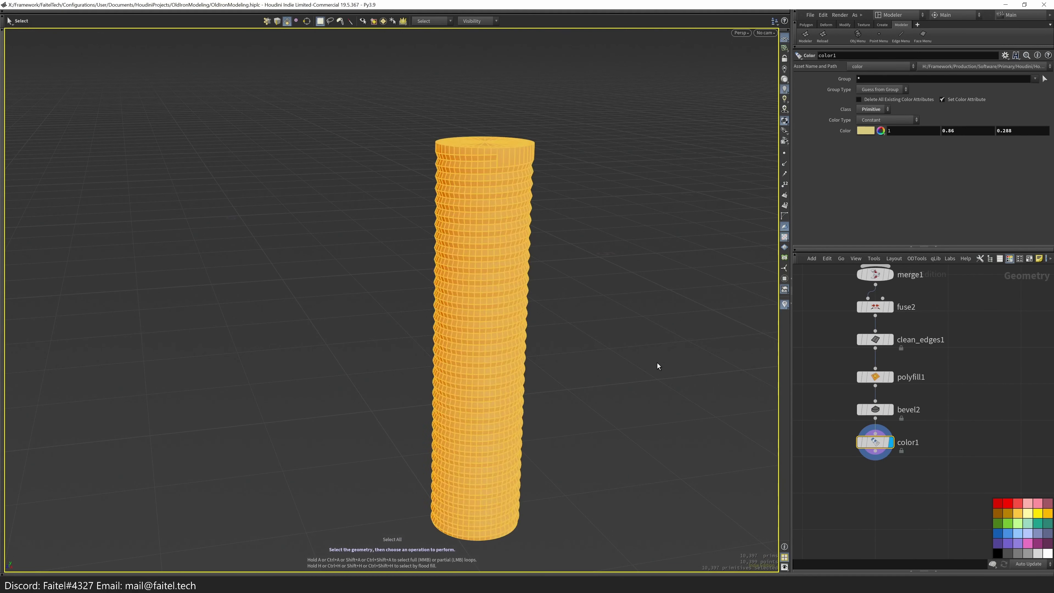
{"action": "key", "text": "e"}
{"action": "left_click_drag", "start_coordinate": [485, 343], "coordinate": [449, 347]}
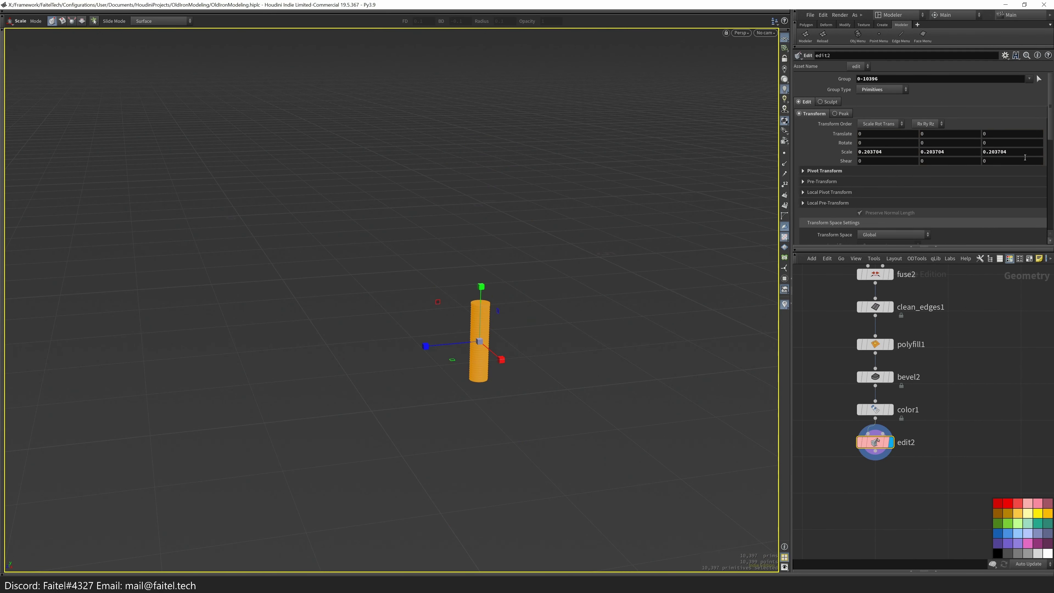
{"action": "double_click", "coordinate": [889, 154]}
{"action": "type", "text": "0.1"}
{"action": "key", "text": "Tab"}
{"action": "type", "text": "0.1"}
{"action": "key", "text": "Tab"}
{"action": "type", "text": "0.1"}
{"action": "key", "text": "Return"}
{"action": "key", "text": "u"}
{"action": "left_click_drag", "start_coordinate": [656, 222], "coordinate": [536, 295], "text": "alt"}
- Add a Match Size node with Justify Y set to Max to align the bolt's top
{"action": "double_click", "coordinate": [880, 391]}
{"action": "key", "text": "Tab"}
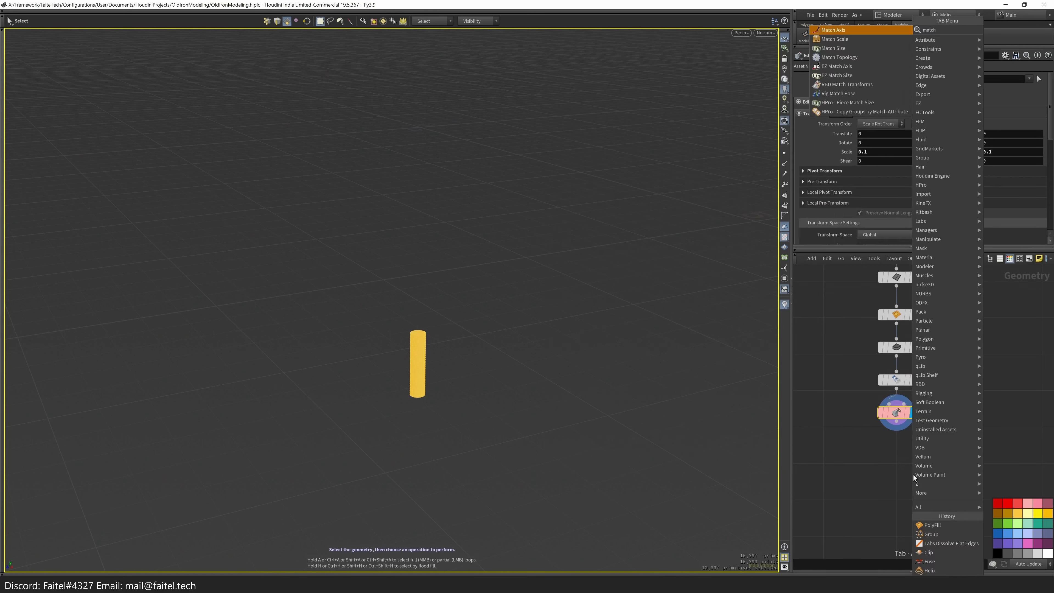
{"action": "type", "text": "match"}
{"action": "key", "text": "Return"}
{"action": "left_click", "coordinate": [898, 464]}
{"action": "left_click", "coordinate": [872, 205]}
{"action": "key", "text": "f"}
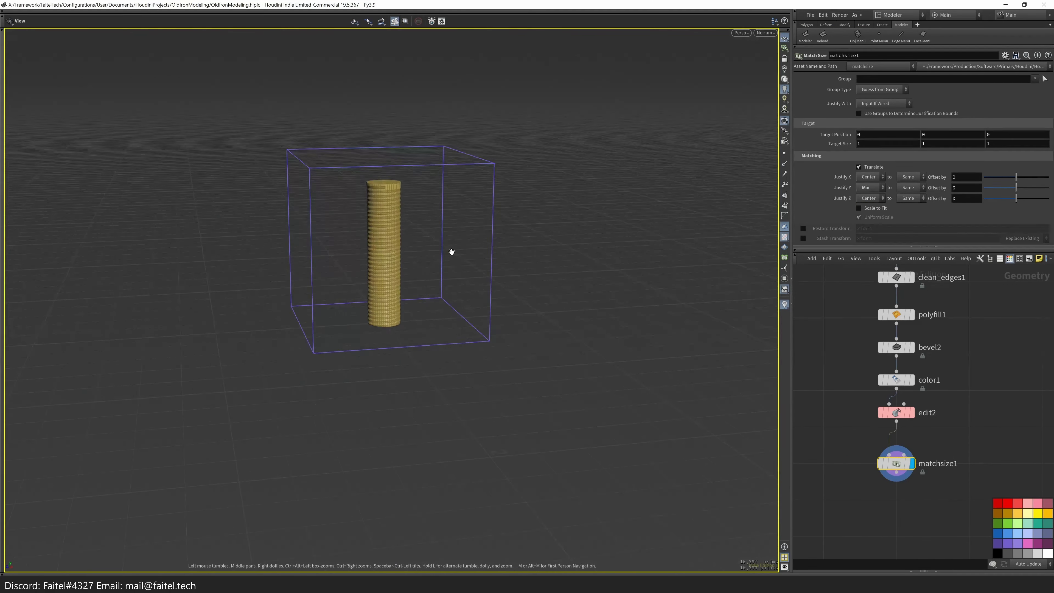
{"action": "left_click", "coordinate": [869, 187]}
{"action": "left_click", "coordinate": [867, 206]}
{"action": "left_click_drag", "start_coordinate": [558, 408], "coordinate": [732, 462], "text": "alt"}
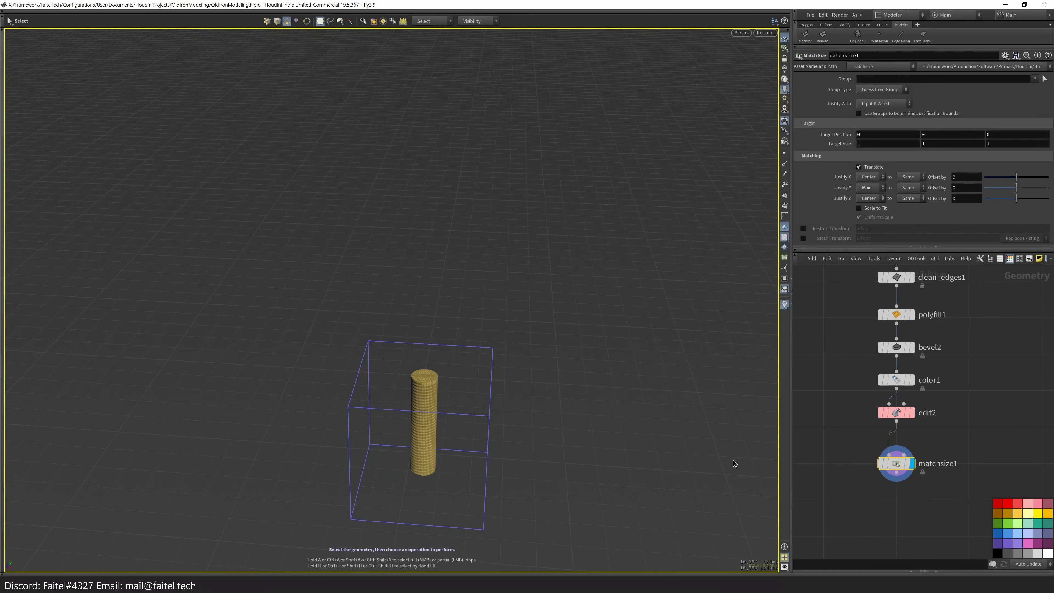
{"action": "key", "text": "u"}
{"action": "left_click_drag", "start_coordinate": [591, 358], "coordinate": [598, 258]}
{"action": "scroll", "coordinate": [601, 229], "scroll_direction": "up", "scroll_amount": 5}
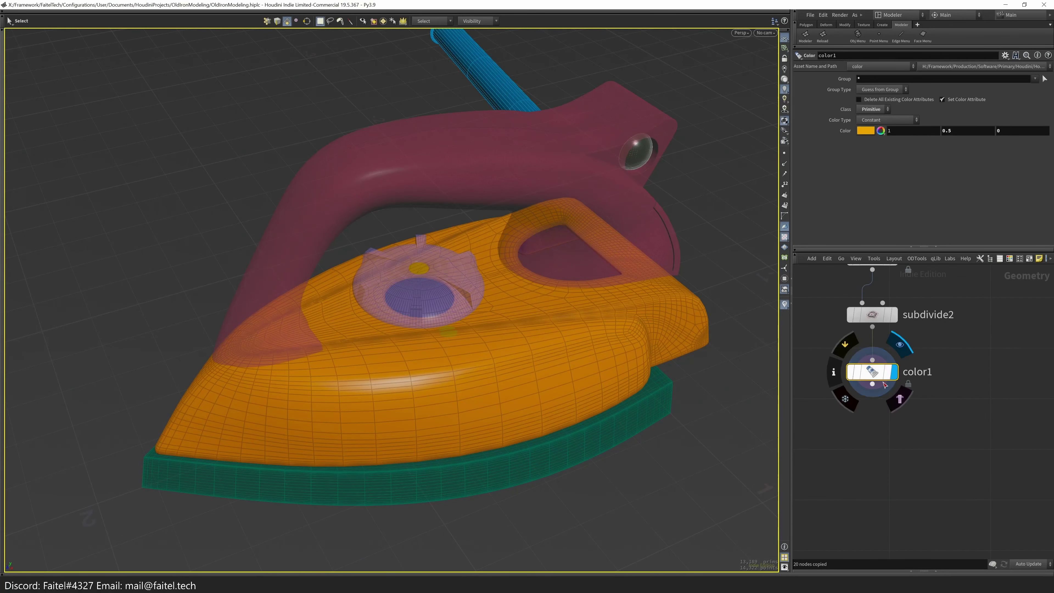
- Brush the iron body with Smooth Points to smooth the surface and crease beside the yellow spot
{"action": "scroll", "coordinate": [435, 335], "scroll_direction": "up", "scroll_amount": 10}
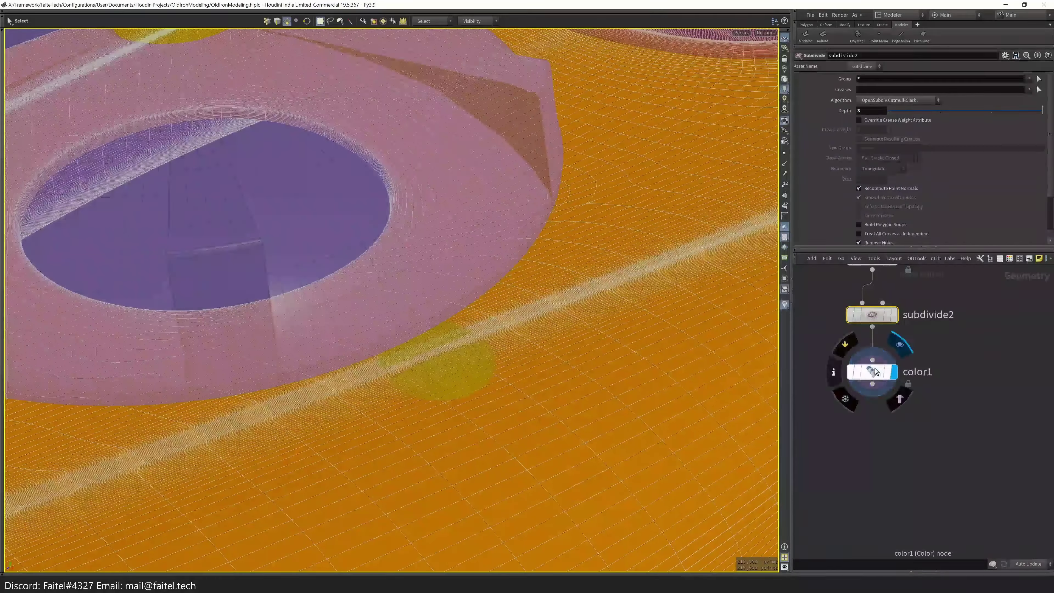
{"action": "left_click_drag", "start_coordinate": [873, 372], "coordinate": [874, 417]}
{"action": "key", "text": "b"}
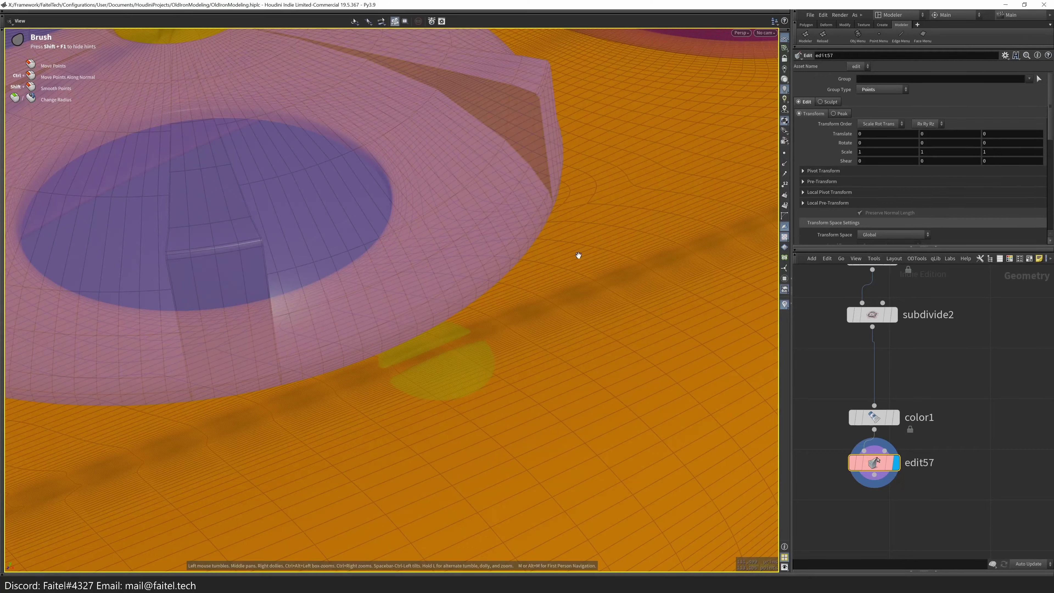
{"action": "left_click_drag", "start_coordinate": [576, 254], "coordinate": [432, 331], "text": "alt"}
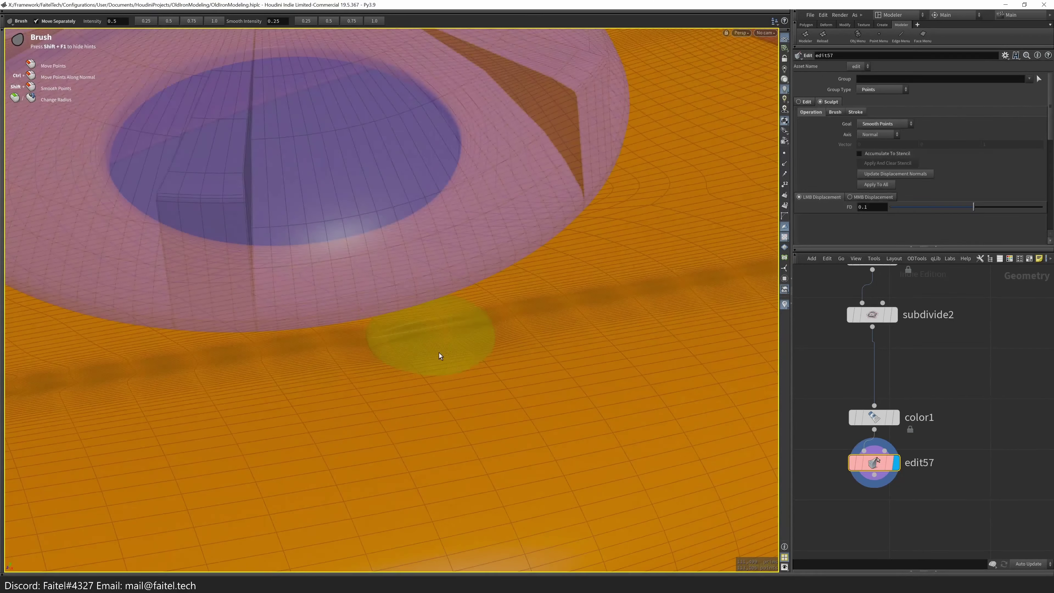
{"action": "mouse_move", "coordinate": [439, 352]}
{"action": "left_mouse_down", "text": "shift"}
{"action": "mouse_move", "coordinate": [412, 310]}
{"action": "mouse_move", "coordinate": [425, 344]}
{"action": "mouse_move", "coordinate": [417, 358]}
{"action": "mouse_move", "coordinate": [537, 284]}
{"action": "mouse_move", "coordinate": [395, 358]}
{"action": "mouse_move", "coordinate": [442, 358]}
{"action": "mouse_move", "coordinate": [197, 299]}
{"action": "left_mouse_up", "text": "shift"}
{"action": "left_click", "coordinate": [442, 357]}
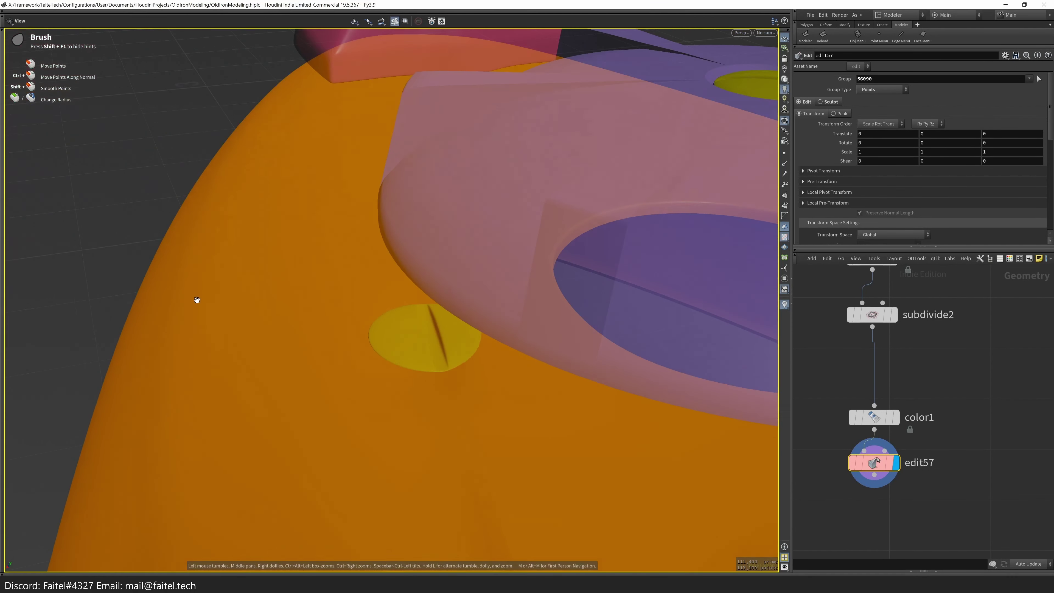
{"action": "left_click", "coordinate": [459, 365]}
{"action": "left_click_drag", "start_coordinate": [478, 357], "coordinate": [412, 337], "text": "alt"}
{"action": "left_click", "coordinate": [526, 345]}
{"action": "mouse_move", "coordinate": [525, 345]}
{"action": "left_mouse_down", "text": "alt"}
{"action": "mouse_move", "coordinate": [546, 370]}
{"action": "mouse_move", "coordinate": [419, 334]}
{"action": "mouse_move", "coordinate": [470, 363]}
{"action": "mouse_move", "coordinate": [442, 386]}
{"action": "mouse_move", "coordinate": [720, 443]}
{"action": "mouse_move", "coordinate": [440, 384]}
{"action": "mouse_move", "coordinate": [419, 354]}
{"action": "mouse_move", "coordinate": [455, 343]}
{"action": "mouse_move", "coordinate": [433, 245]}
{"action": "mouse_move", "coordinate": [374, 313]}
{"action": "mouse_move", "coordinate": [405, 365]}
{"action": "mouse_move", "coordinate": [391, 316]}
{"action": "mouse_move", "coordinate": [473, 212]}
{"action": "mouse_move", "coordinate": [364, 307]}
{"action": "mouse_move", "coordinate": [366, 396]}
{"action": "mouse_move", "coordinate": [344, 401]}
{"action": "mouse_move", "coordinate": [390, 276]}
{"action": "mouse_move", "coordinate": [367, 278]}
{"action": "mouse_move", "coordinate": [447, 360]}
{"action": "left_mouse_up", "text": "alt"}
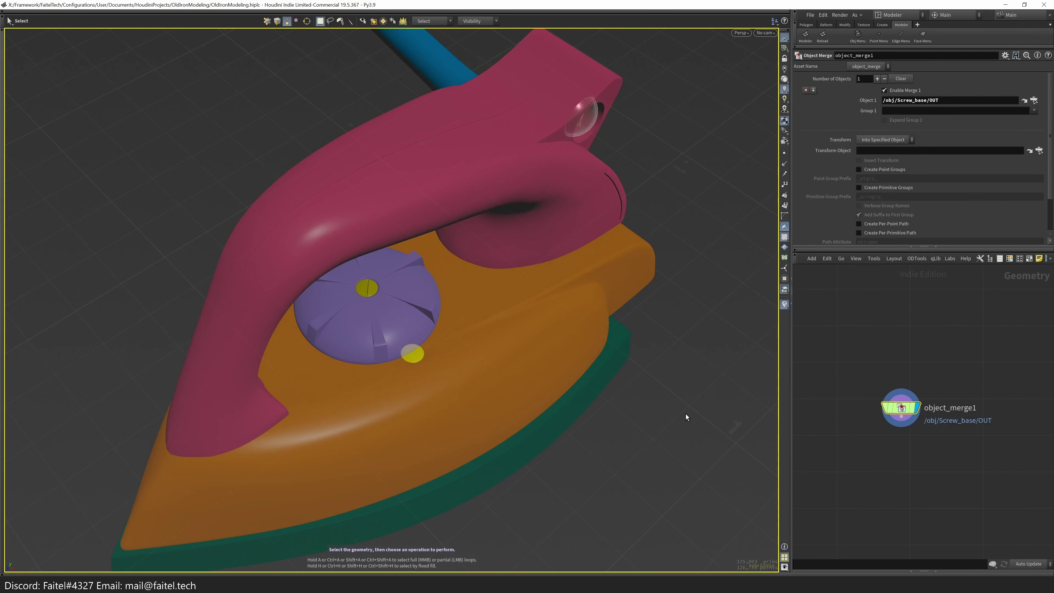
- Try mirroring the merged screw base geometry, then undo the mirror
{"action": "key", "text": "Tab"}
{"action": "left_click", "coordinate": [731, 539]}
{"action": "left_click_drag", "start_coordinate": [588, 450], "coordinate": [742, 459], "text": "alt"}
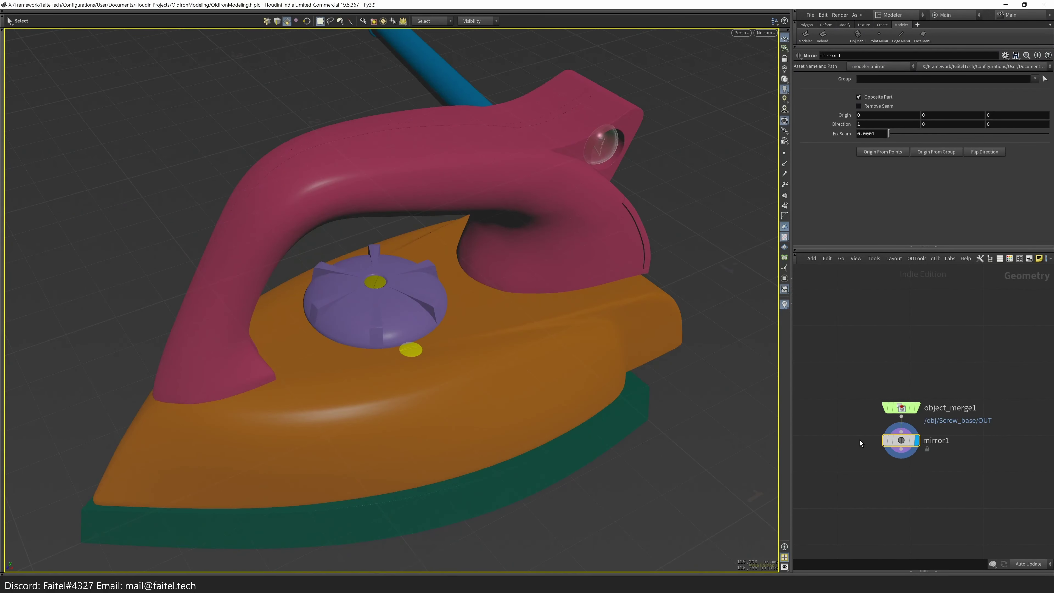
{"action": "key", "text": "ctrl+z"}
{"action": "key", "text": "Tab"}
{"action": "left_click", "coordinate": [472, 384]}
{"action": "left_click_drag", "start_coordinate": [473, 388], "coordinate": [577, 190], "text": "alt"}
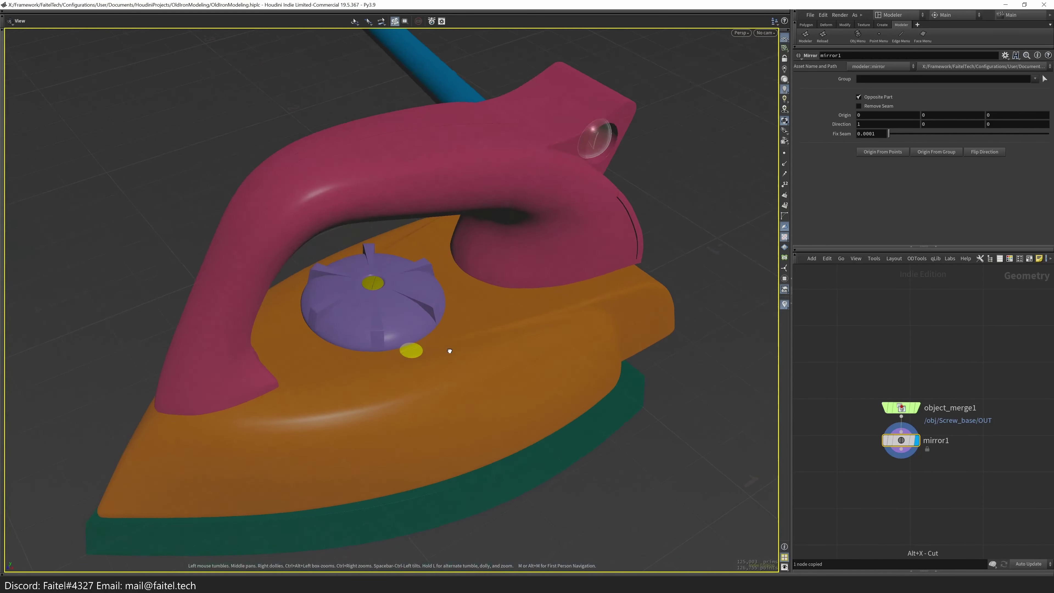
{"action": "mouse_move", "coordinate": [917, 447]}
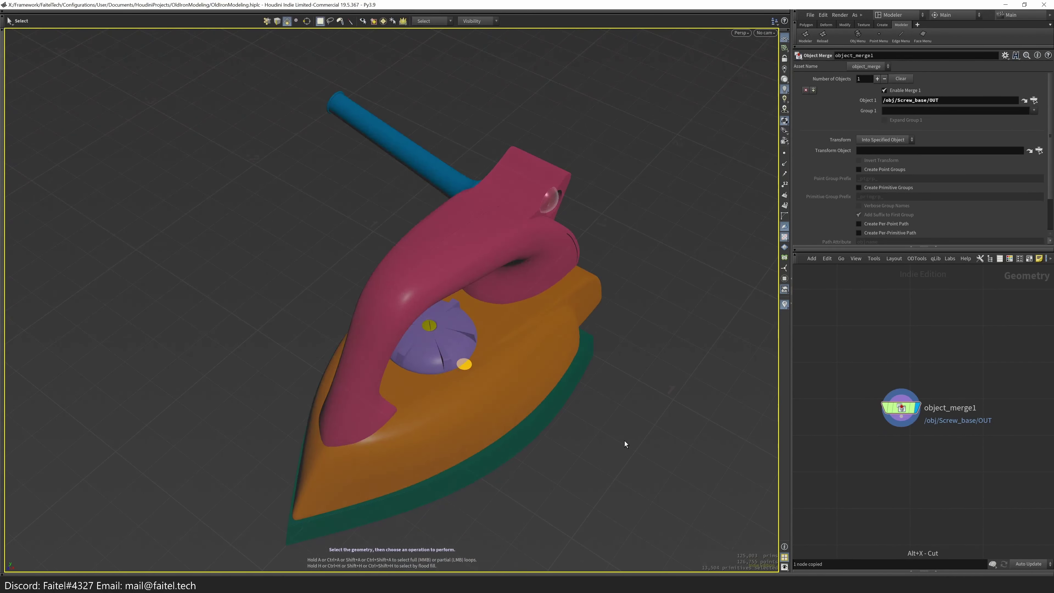
{"action": "key", "text": "u"}
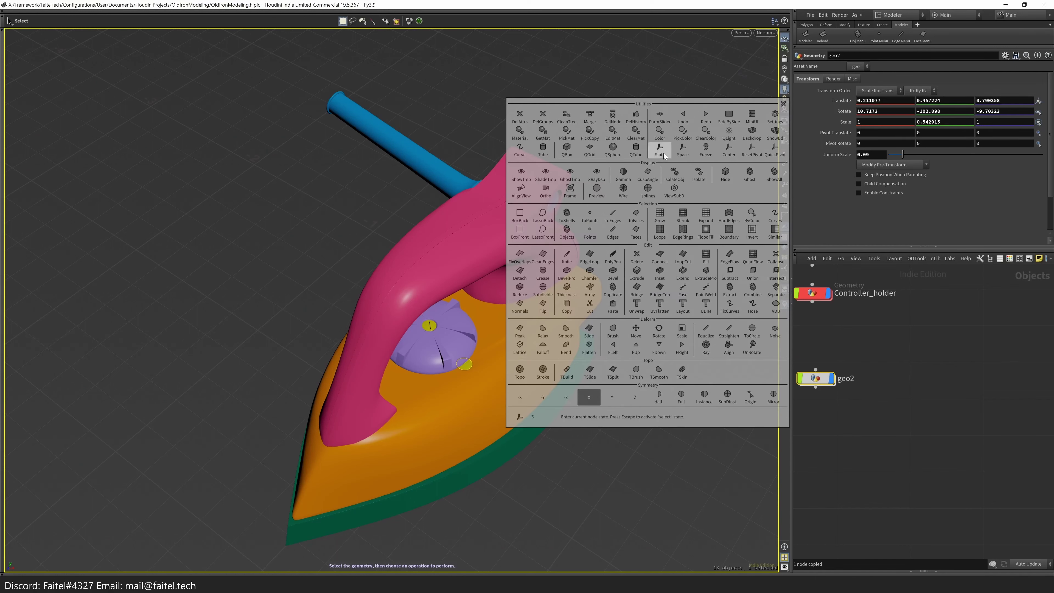
- Freeze the screw base's transform into its geometry and mirror the frozen result
{"action": "left_click", "coordinate": [705, 150]}
{"action": "key", "text": "u"}
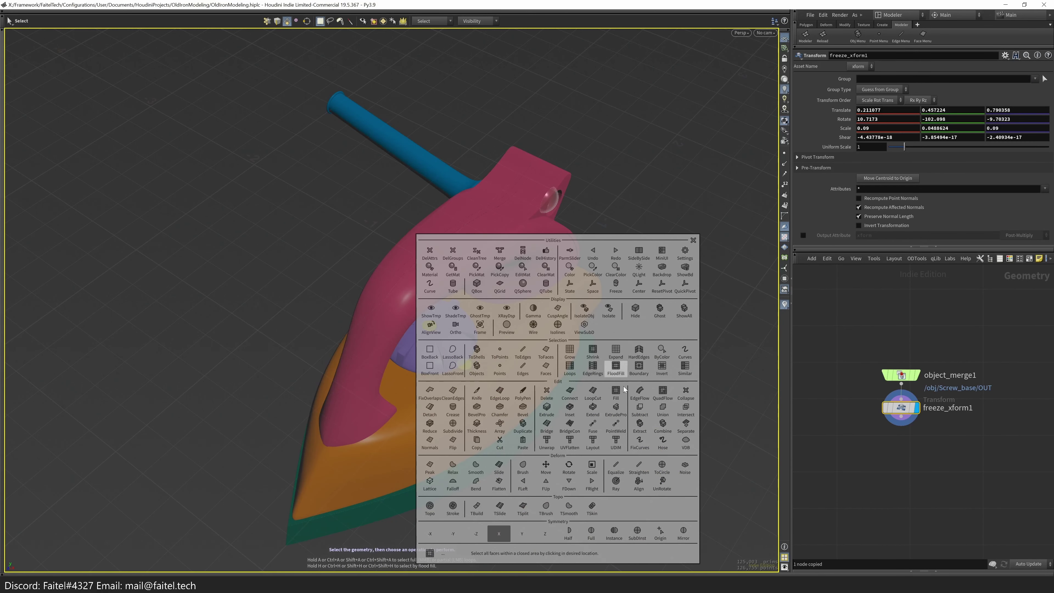
{"action": "left_click", "coordinate": [616, 369]}
{"action": "left_click_drag", "start_coordinate": [617, 369], "coordinate": [445, 324]}
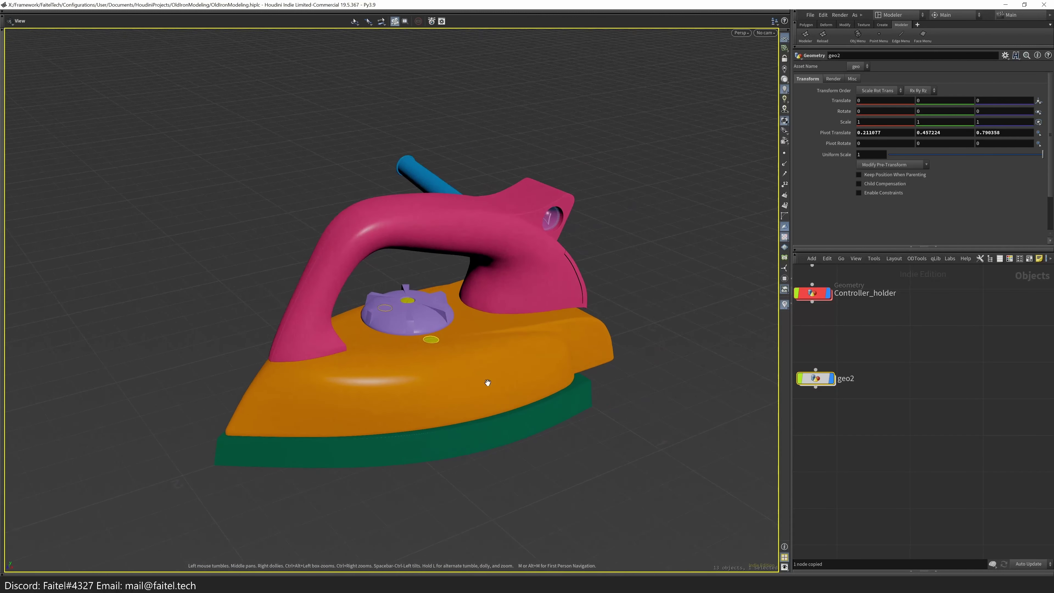
{"action": "left_click_drag", "start_coordinate": [488, 382], "coordinate": [517, 390]}
{"action": "key", "text": "s"}
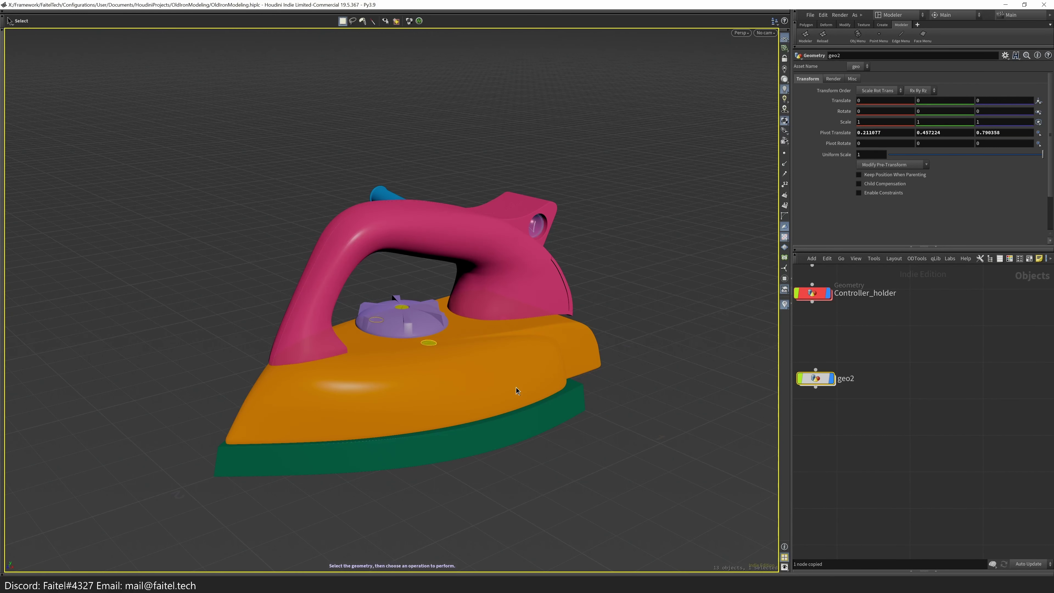
- Inside the screw network, show wireframe over shading and view the disc from a low side angle
{"action": "key", "text": "Return"}
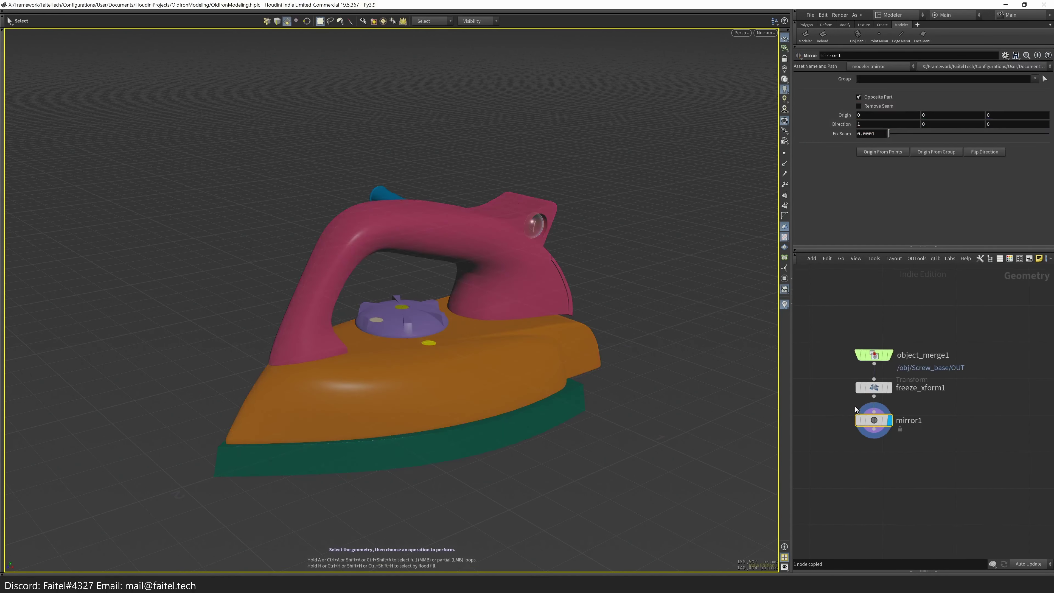
{"action": "scroll", "coordinate": [501, 346], "scroll_direction": "up", "scroll_amount": 5}
{"action": "scroll", "coordinate": [557, 409], "scroll_direction": "up", "scroll_amount": 6}
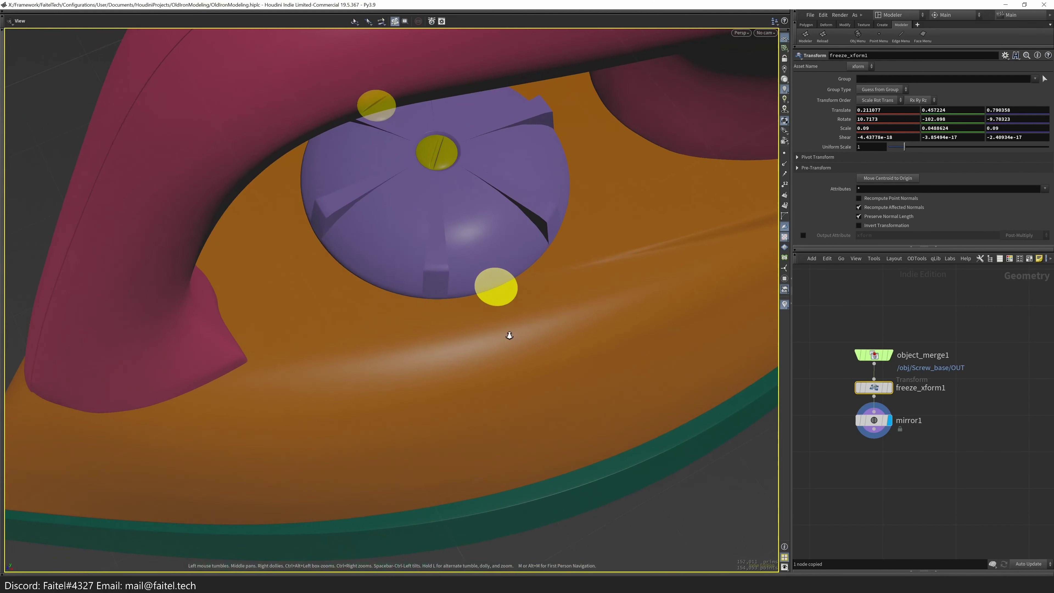
{"action": "key", "text": "r"}
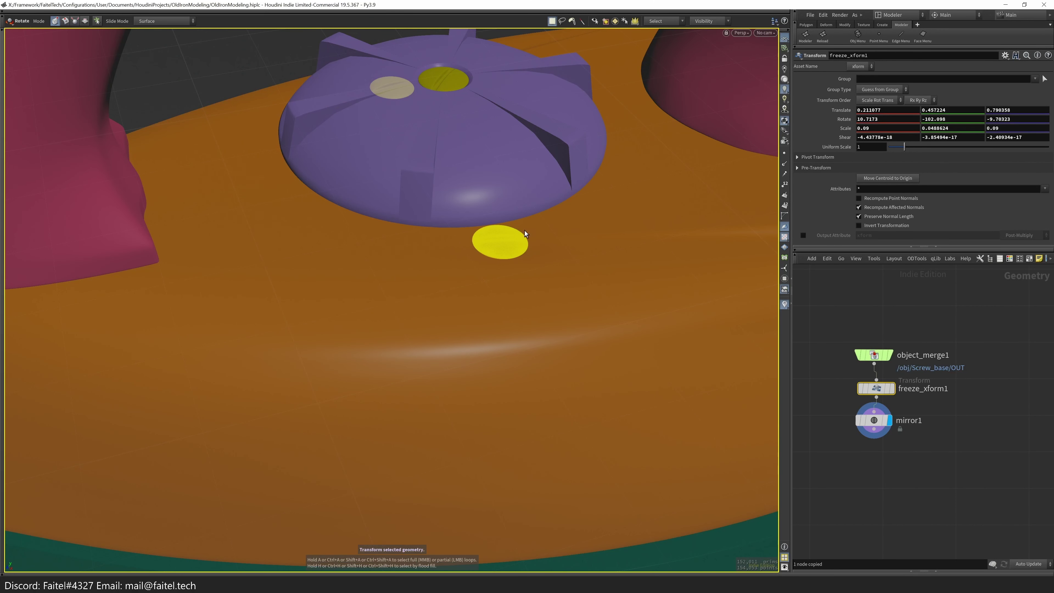
{"action": "scroll", "coordinate": [536, 176], "scroll_direction": "up", "scroll_amount": 5}
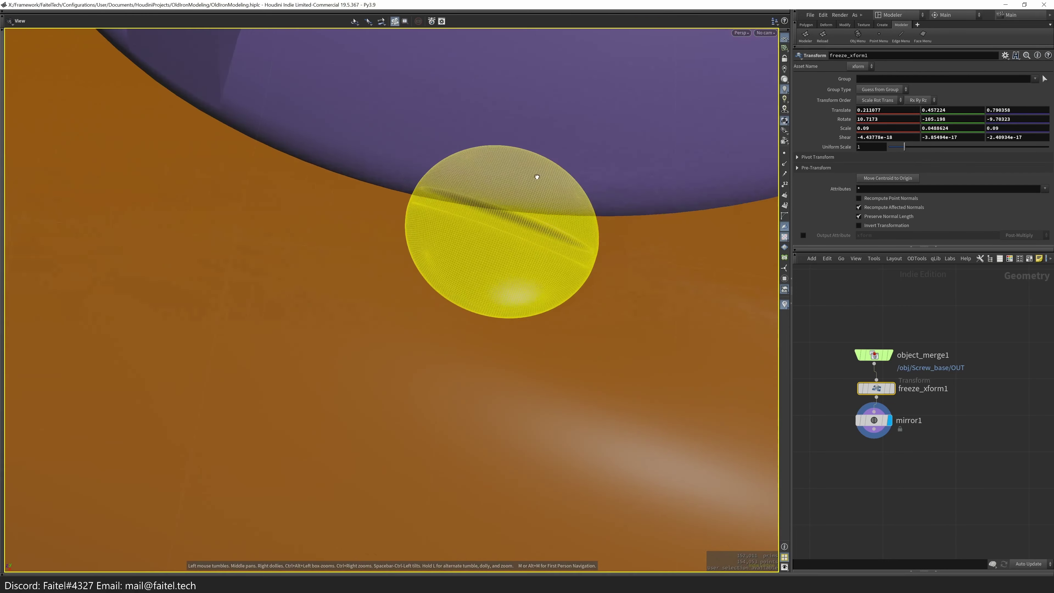
{"action": "key", "text": "shift+w"}
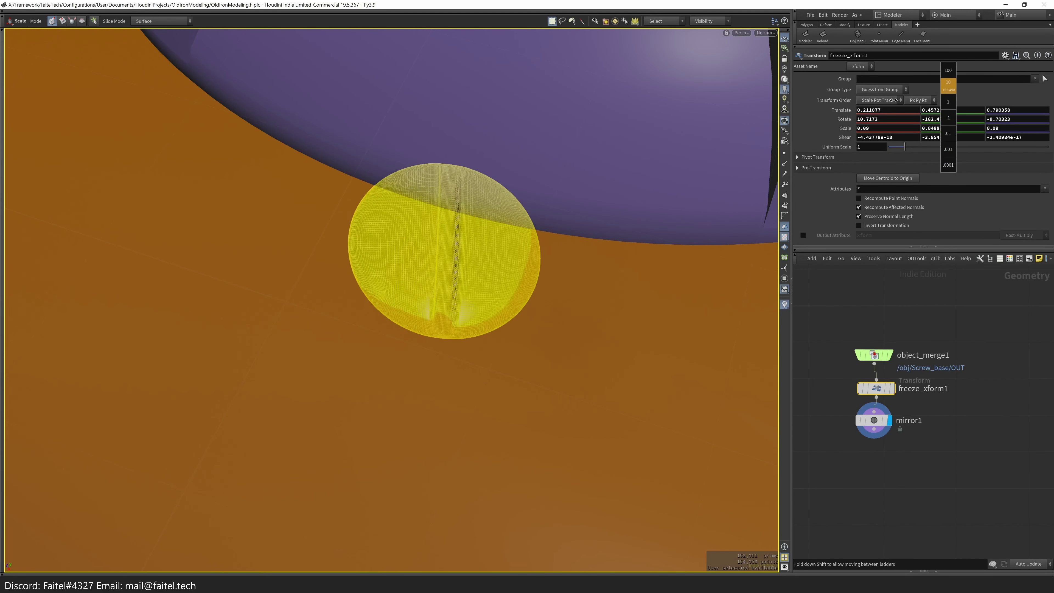
{"action": "key", "text": "Escape"}
{"action": "left_click_drag", "start_coordinate": [602, 236], "coordinate": [476, 277]}
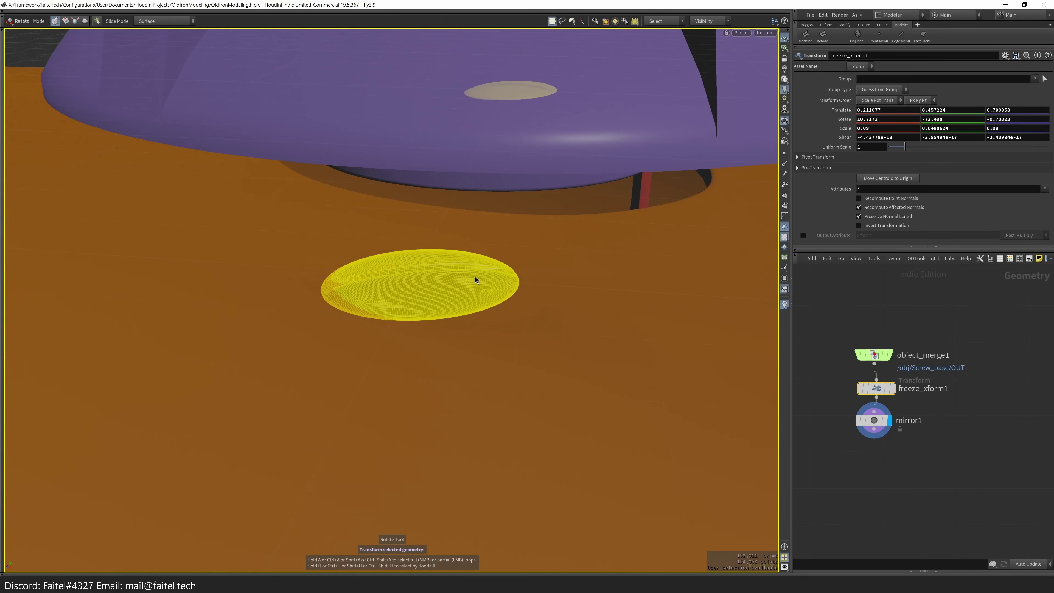
{"action": "key", "text": "s"}
- Rotate all the disc geometry about -4.77° on X and nudge it slightly up and back
{"action": "key", "text": "n"}
{"action": "key", "text": "r"}
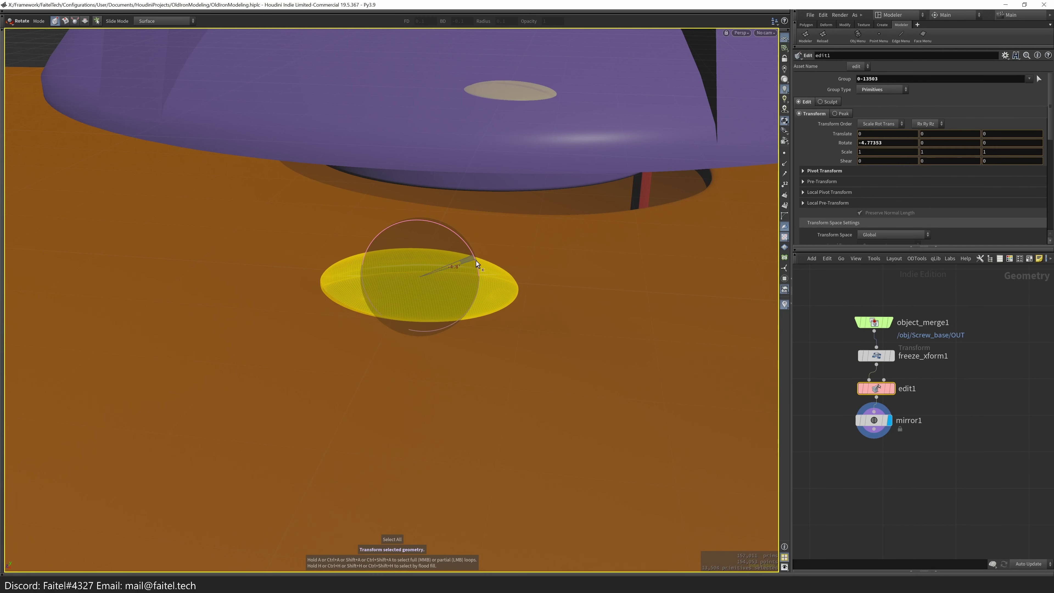
{"action": "key", "text": "t"}
{"action": "scroll", "coordinate": [423, 262], "scroll_direction": "up", "scroll_amount": 3}
{"action": "left_click_drag", "start_coordinate": [430, 247], "coordinate": [431, 245]}
{"action": "key", "text": "Escape"}
{"action": "left_click_drag", "start_coordinate": [430, 245], "coordinate": [469, 269]}
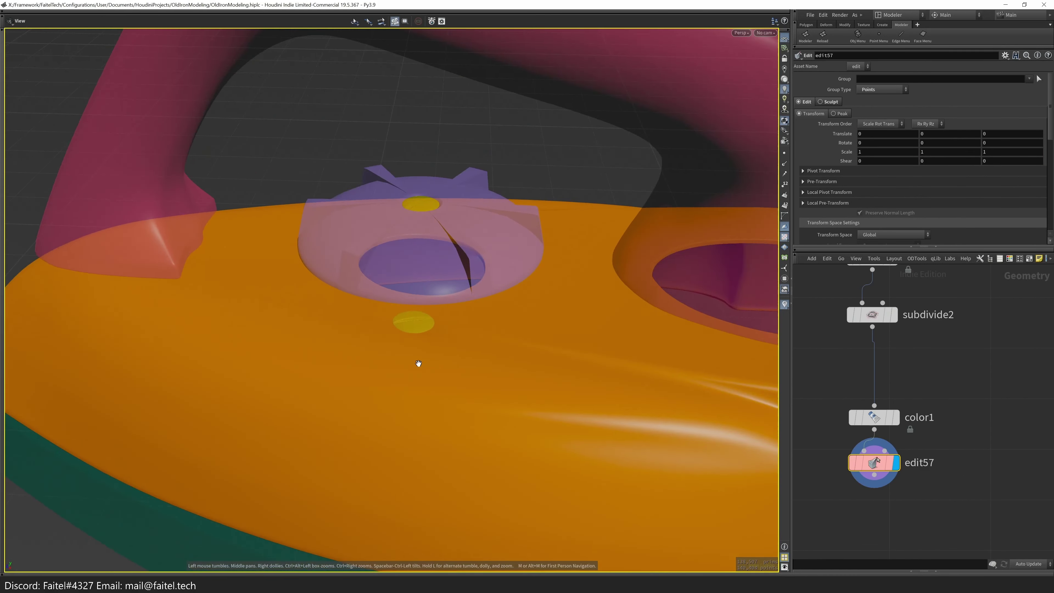
- Review the whole iron, then enter the empty geo2 geometry network
{"action": "key", "text": "t"}
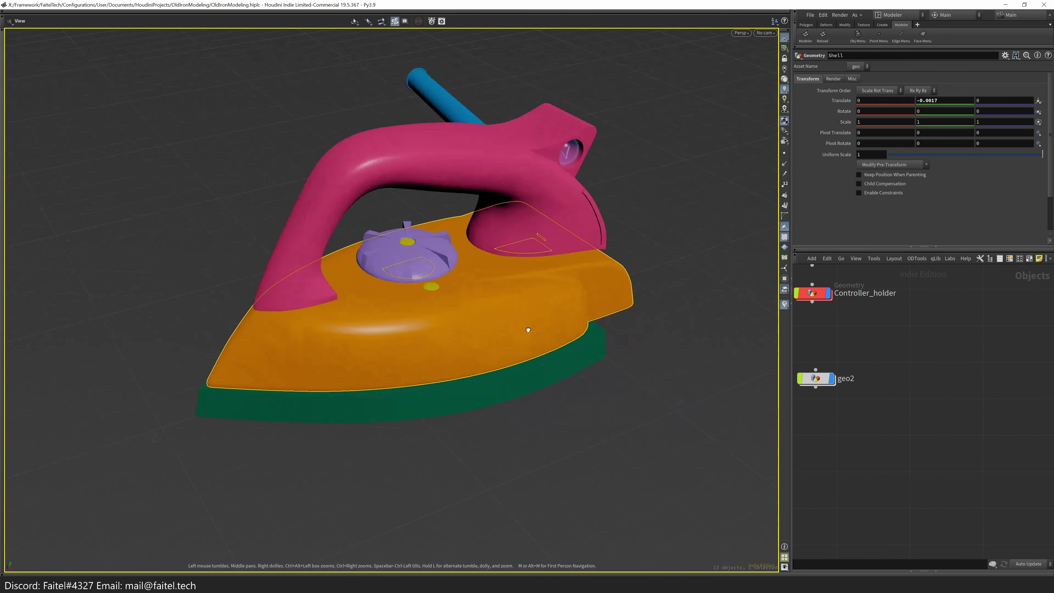
{"action": "left_click_drag", "start_coordinate": [527, 328], "coordinate": [479, 347]}
{"action": "key", "text": "s"}
{"action": "scroll", "coordinate": [892, 444], "scroll_direction": "down", "scroll_amount": 3}
{"action": "key", "text": "l"}
{"action": "key", "text": "Return"}
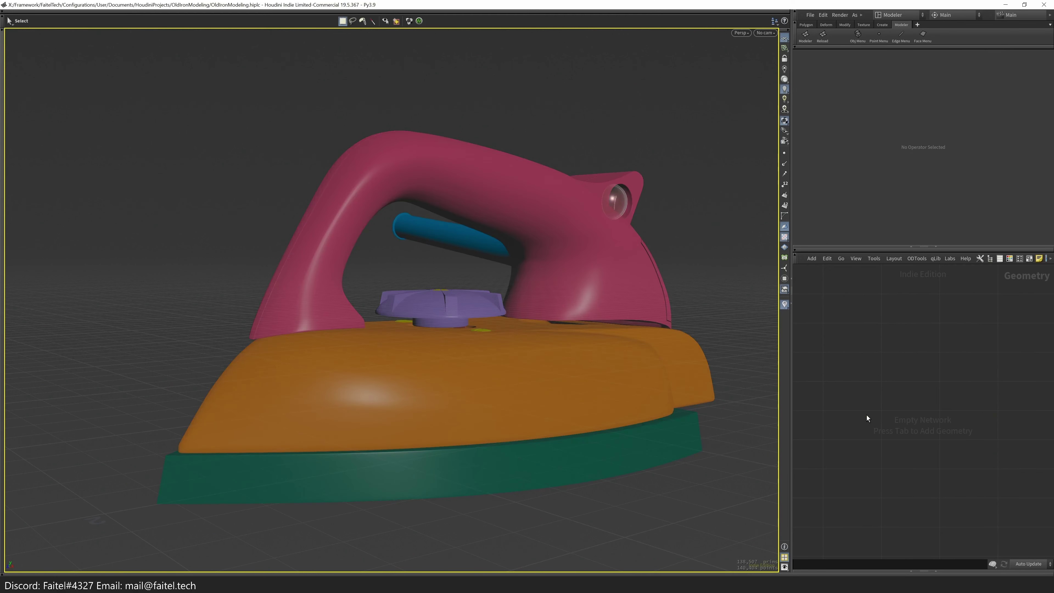
- Rename the geo2 object to Shell_Screws
{"action": "key", "text": "u"}
{"action": "key", "text": "ctrl+c"}
{"action": "key", "text": "ctrl+v"}
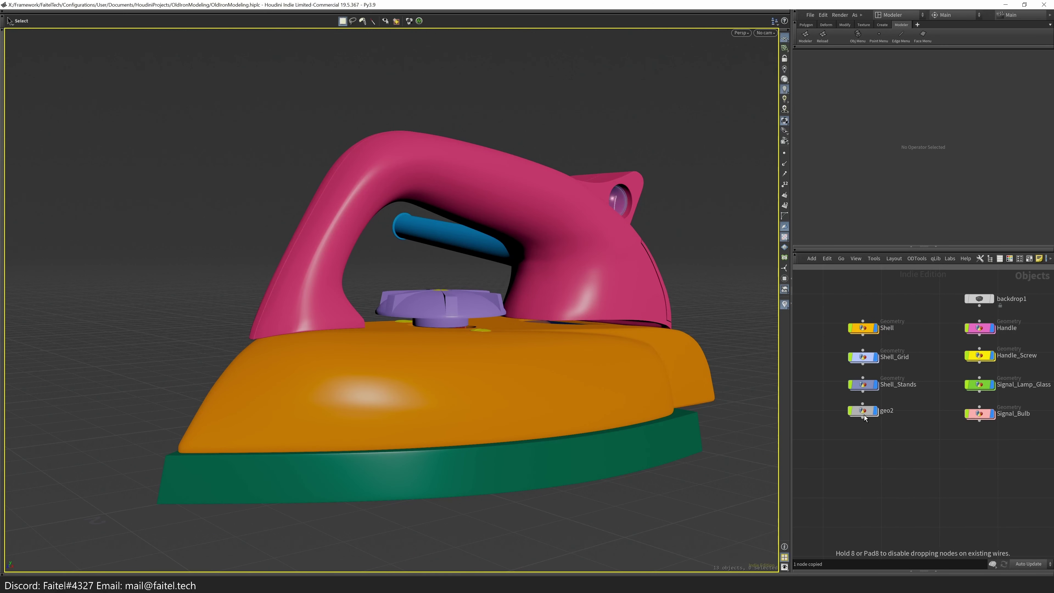
{"action": "left_click", "coordinate": [875, 259]}
{"action": "left_click", "coordinate": [897, 470]}
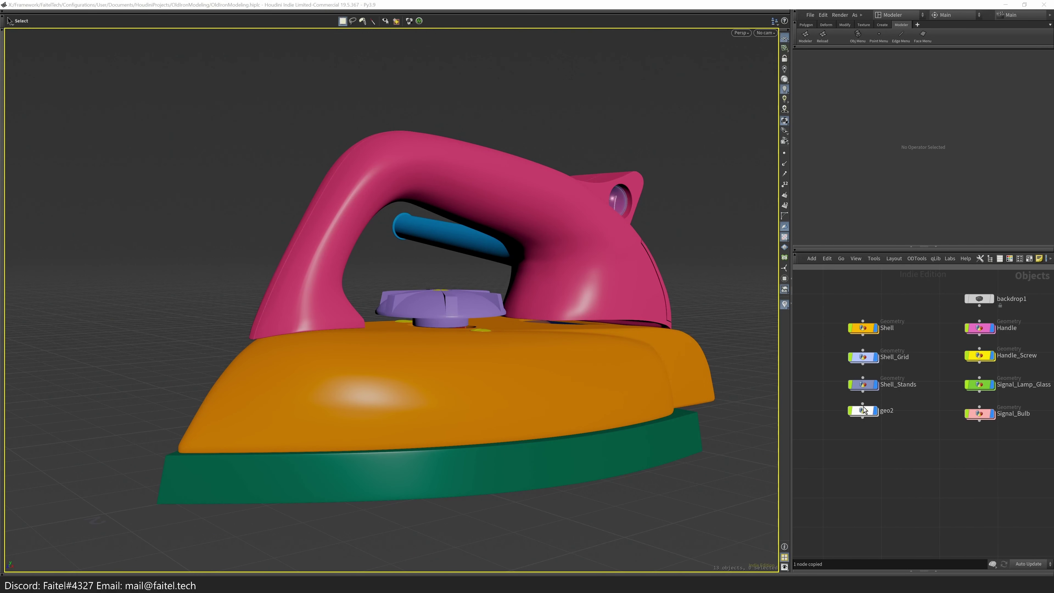
{"action": "type", "text": "Shell_Screws"}
{"action": "key", "text": "Return"}
- Add a blue Color node after mirror1 inside Shell_Screws
{"action": "key", "text": "Escape"}
{"action": "left_click_drag", "start_coordinate": [478, 270], "coordinate": [249, 416]}
{"action": "key", "text": "s"}
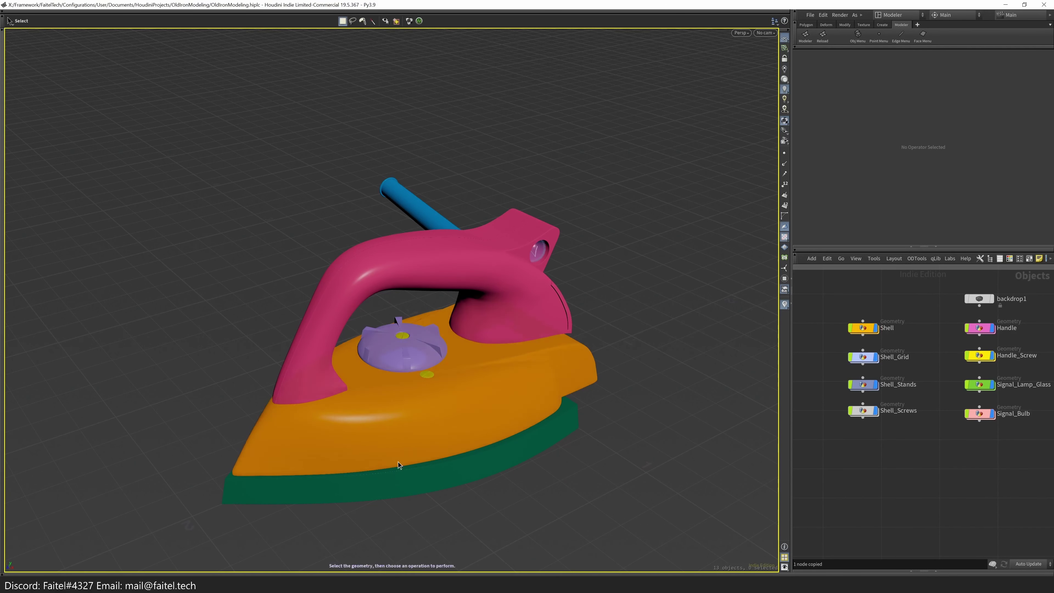
{"action": "left_click", "coordinate": [863, 411]}
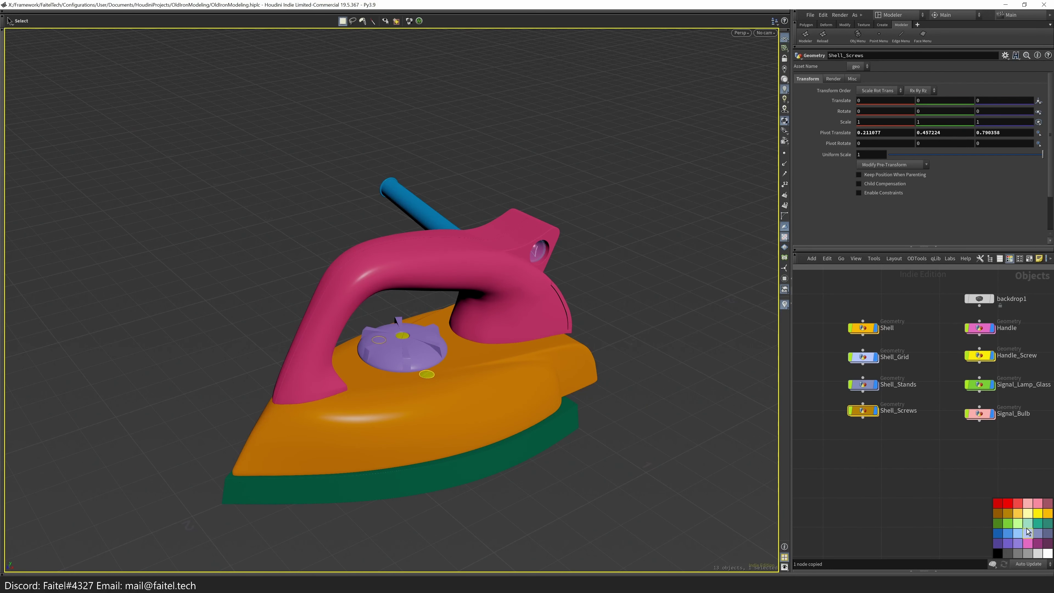
{"action": "scroll", "coordinate": [970, 503], "scroll_direction": "down", "scroll_amount": 2}
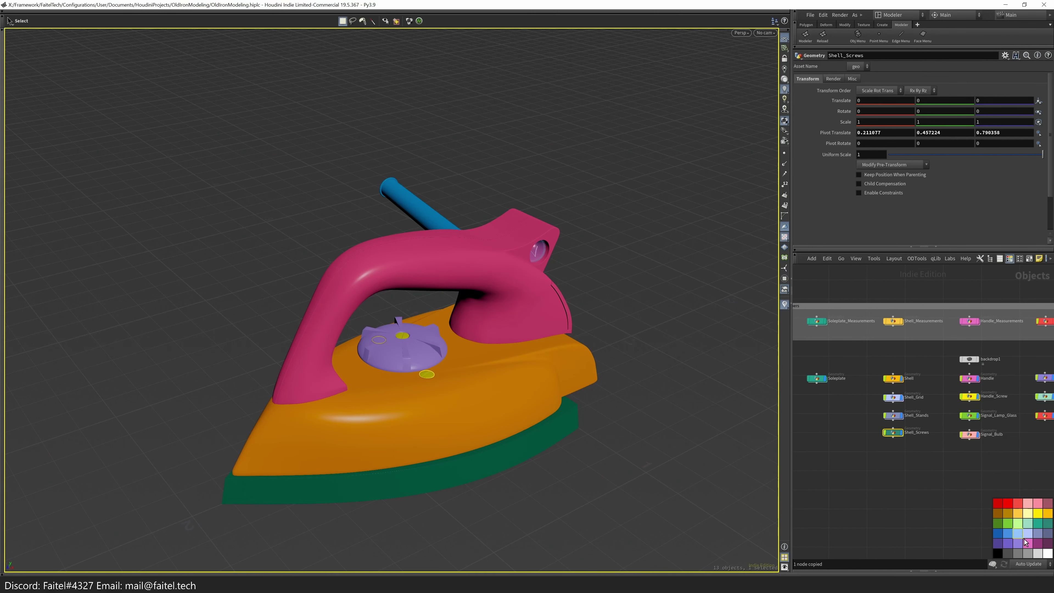
{"action": "key", "text": "i"}
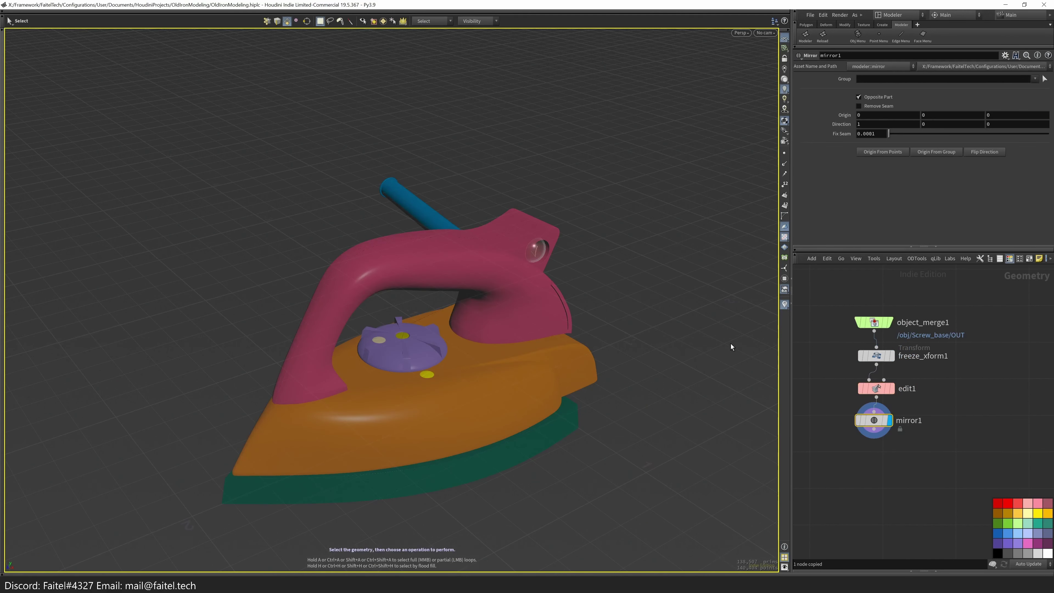
{"action": "key", "text": "Tab"}
{"action": "left_click", "coordinate": [617, 79]}
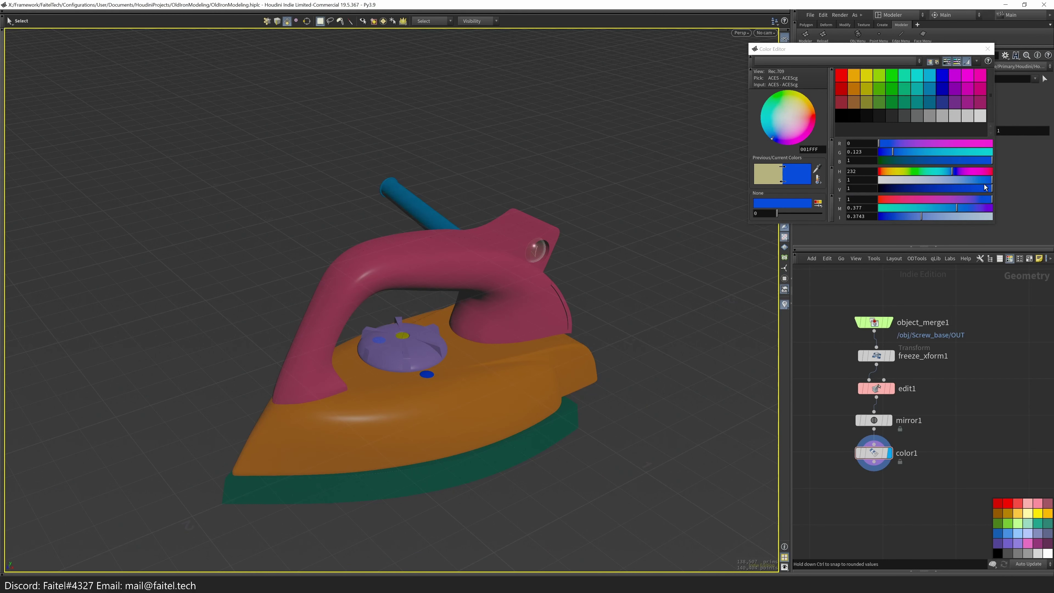
{"action": "left_click", "coordinate": [988, 48]}
- Change the screws' colour to a darker blue swatch
{"action": "key", "text": "u"}
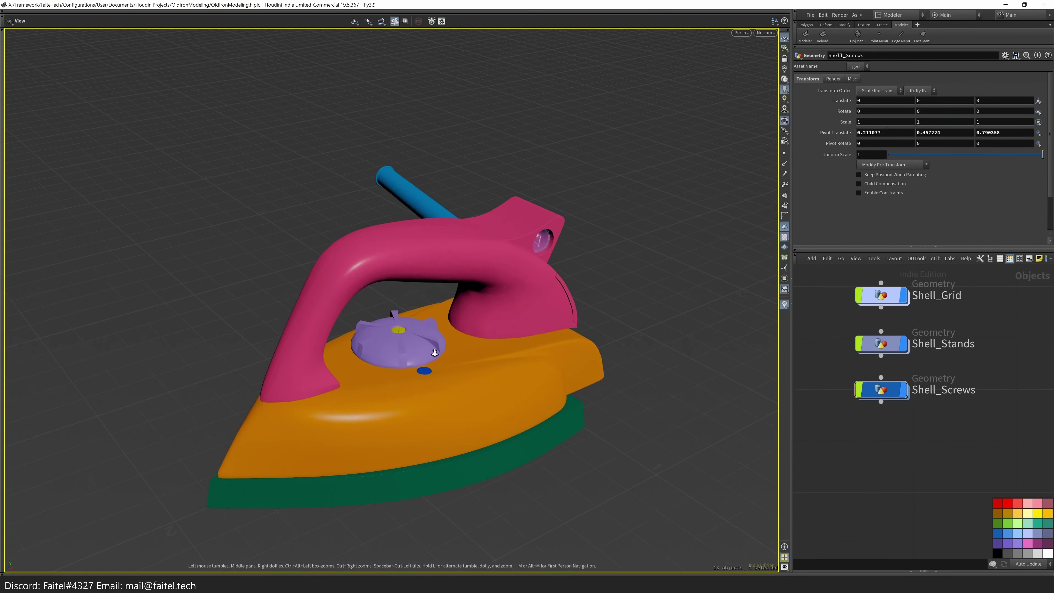
{"action": "scroll", "coordinate": [426, 376], "scroll_direction": "up", "scroll_amount": 5}
{"action": "scroll", "coordinate": [490, 415], "scroll_direction": "down", "scroll_amount": 6}
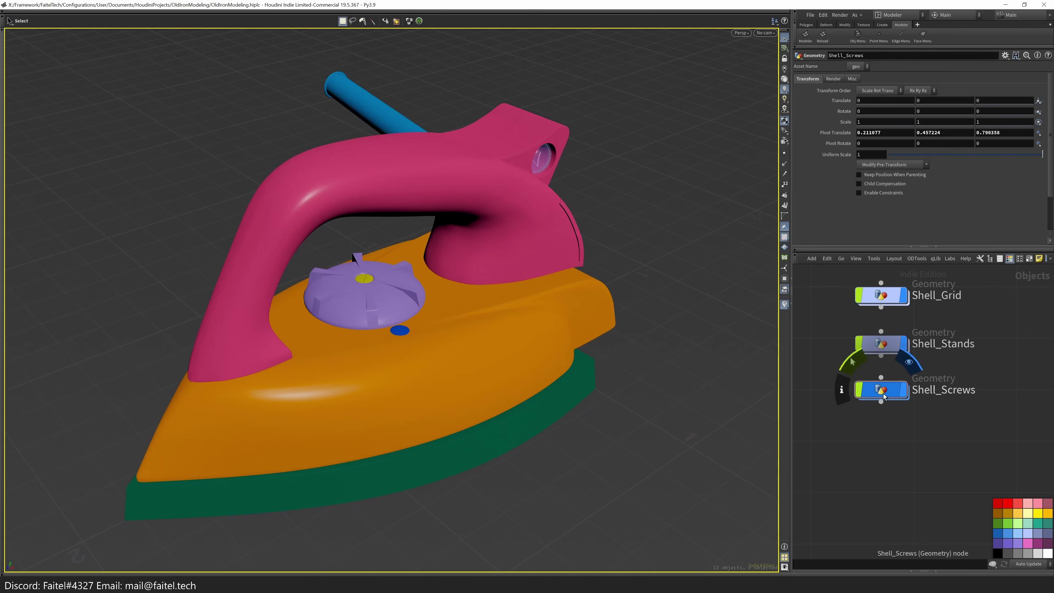
{"action": "double_click", "coordinate": [884, 397]}
{"action": "left_click", "coordinate": [866, 131]}
{"action": "left_click", "coordinate": [930, 84]}
{"action": "left_click", "coordinate": [946, 105]}
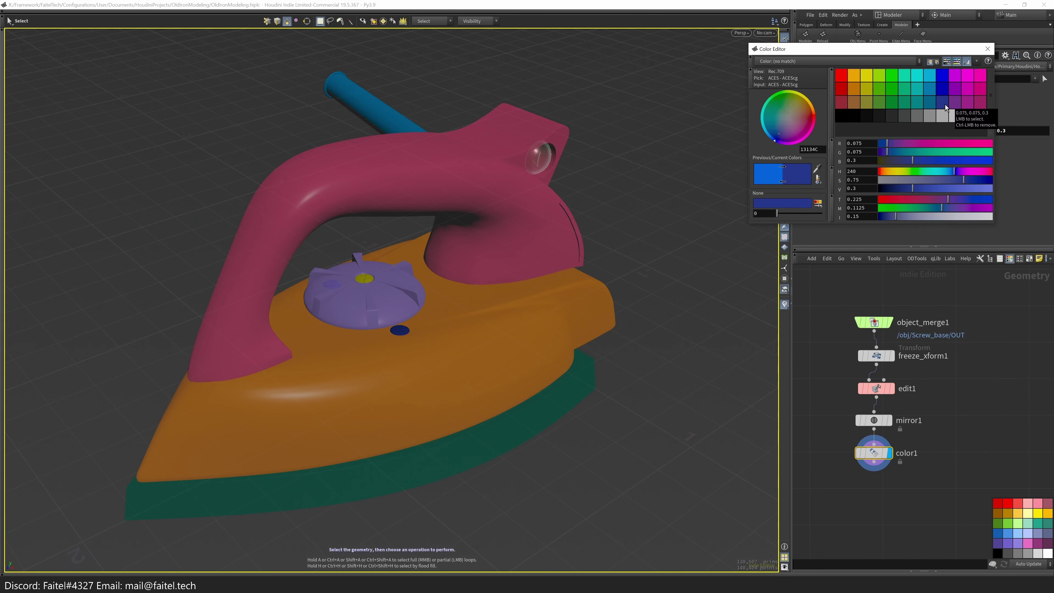
{"action": "left_click", "coordinate": [988, 49]}
- Create a QTube primitive from the Modeler menu as a new plain cylinder
{"action": "key", "text": "u"}
{"action": "left_click_drag", "start_coordinate": [694, 294], "coordinate": [589, 377]}
{"action": "key", "text": "alt+q"}
{"action": "left_click", "coordinate": [557, 285]}
{"action": "key", "text": "alt+q"}
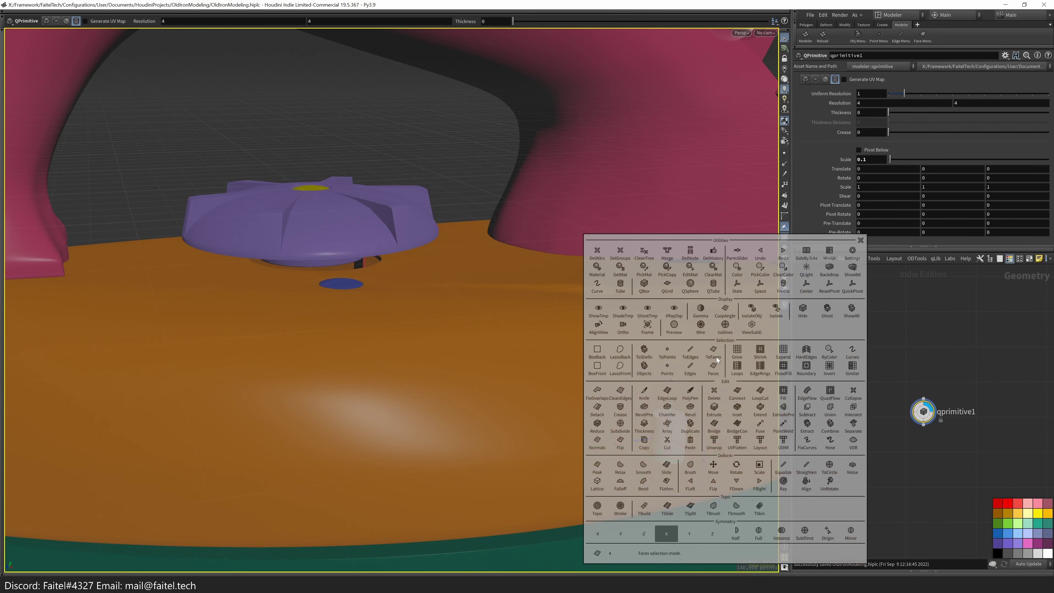
{"action": "left_click", "coordinate": [776, 310]}
{"action": "left_click_drag", "start_coordinate": [678, 432], "coordinate": [577, 443]}
- Delete the tube's top face to leave the cylinder open at the top
{"action": "key", "text": "alt+q"}
{"action": "left_click", "coordinate": [614, 429]}
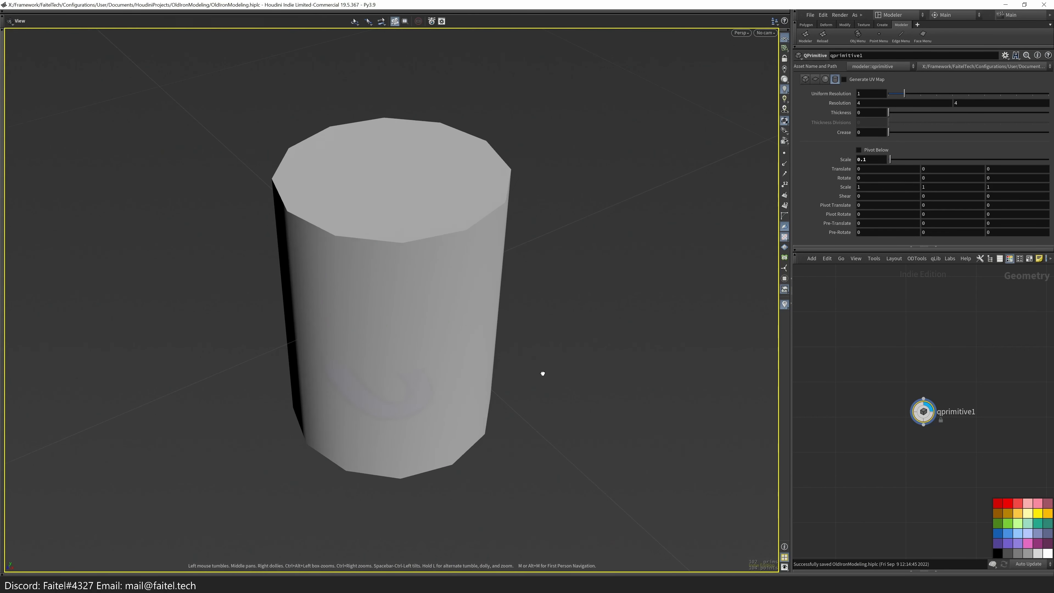
{"action": "key", "text": "alt+q"}
{"action": "left_click", "coordinate": [424, 137]}
{"action": "key", "text": "Delete"}
- Dissolve the middle edge loops and bevel the bottom loop into a rounded 3-division edge
{"action": "key", "text": "3"}
{"action": "left_click_drag", "start_coordinate": [741, 401], "coordinate": [446, 284], "text": "alt"}
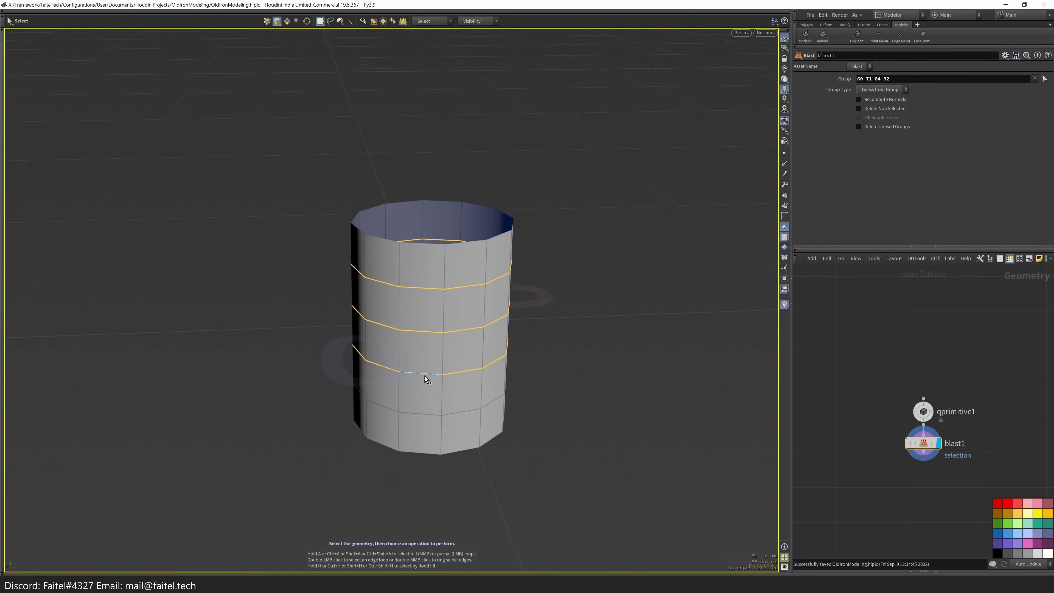
{"action": "key", "text": "BackSpace"}
{"action": "double_click", "coordinate": [471, 445]}
{"action": "key", "text": "ctrl+b"}
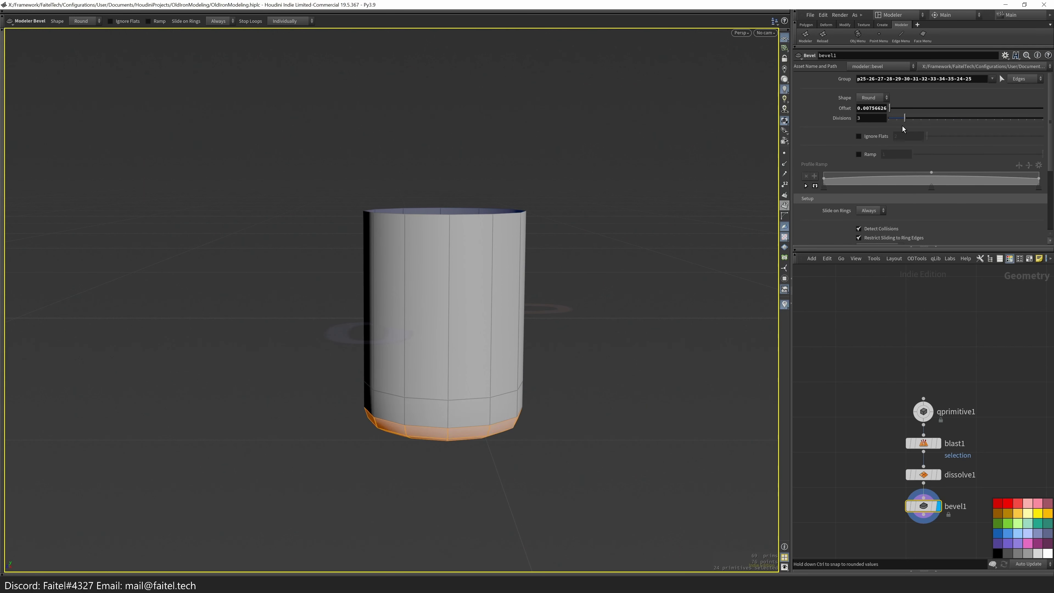
{"action": "left_click_drag", "start_coordinate": [706, 270], "coordinate": [612, 381]}
{"action": "left_click_drag", "start_coordinate": [567, 446], "coordinate": [489, 301]}
- Fill the tube's open bottom with faces using PolyPen
{"action": "key", "text": "p"}
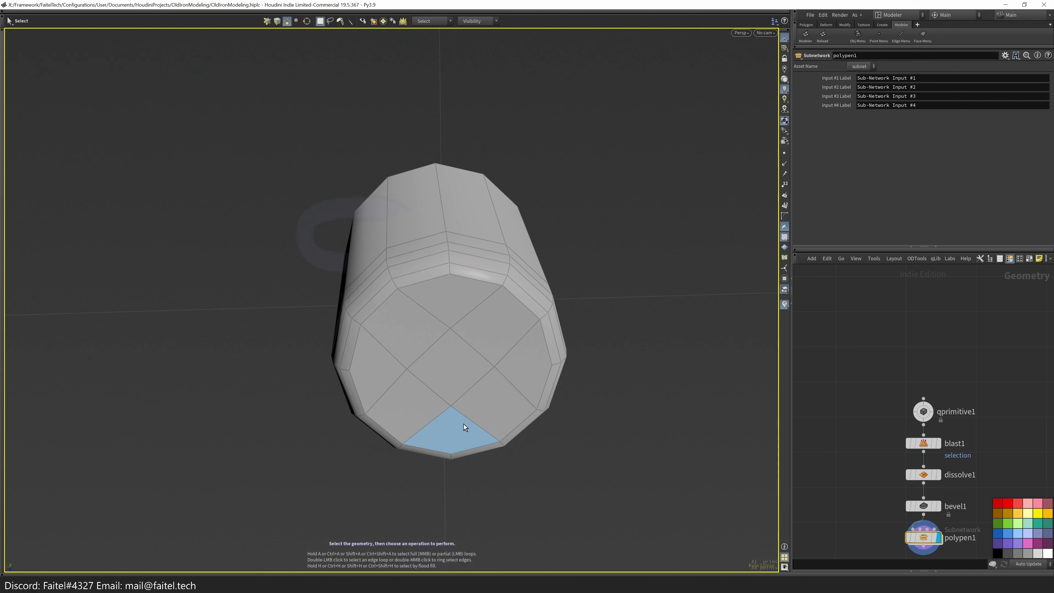
{"action": "key", "text": "Escape"}
{"action": "left_click_drag", "start_coordinate": [543, 339], "coordinate": [495, 325]}
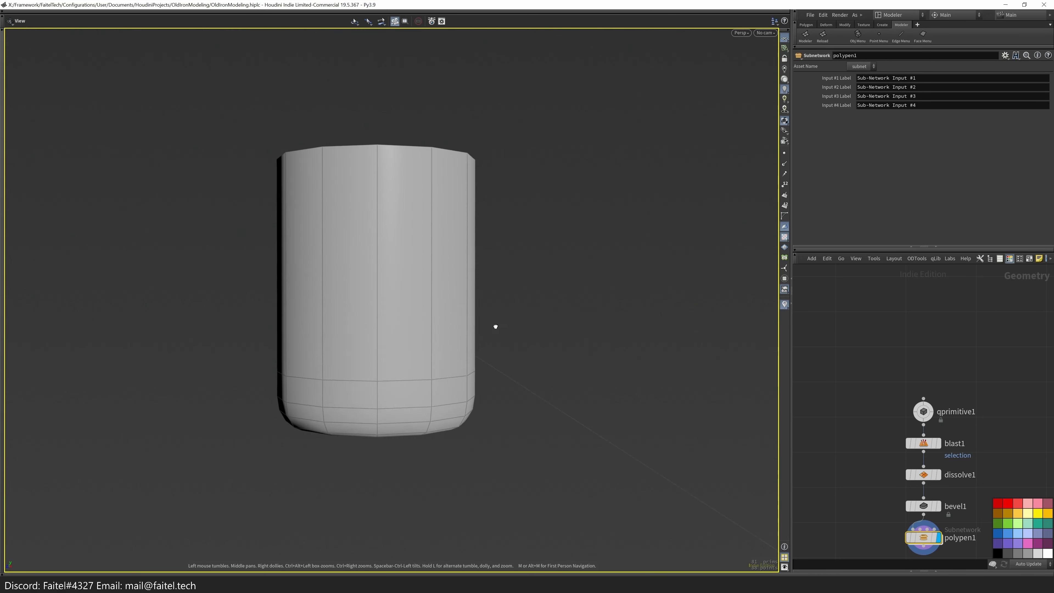
{"action": "key", "text": "Escape"}
- Append a Match Size node below polypen1 to align the cylinder
{"action": "key", "text": "Tab"}
{"action": "type", "text": "axis"}
{"action": "key", "text": "Down"}
{"action": "key", "text": "Return"}
{"action": "left_click", "coordinate": [899, 477]}
{"action": "left_click", "coordinate": [870, 187]}
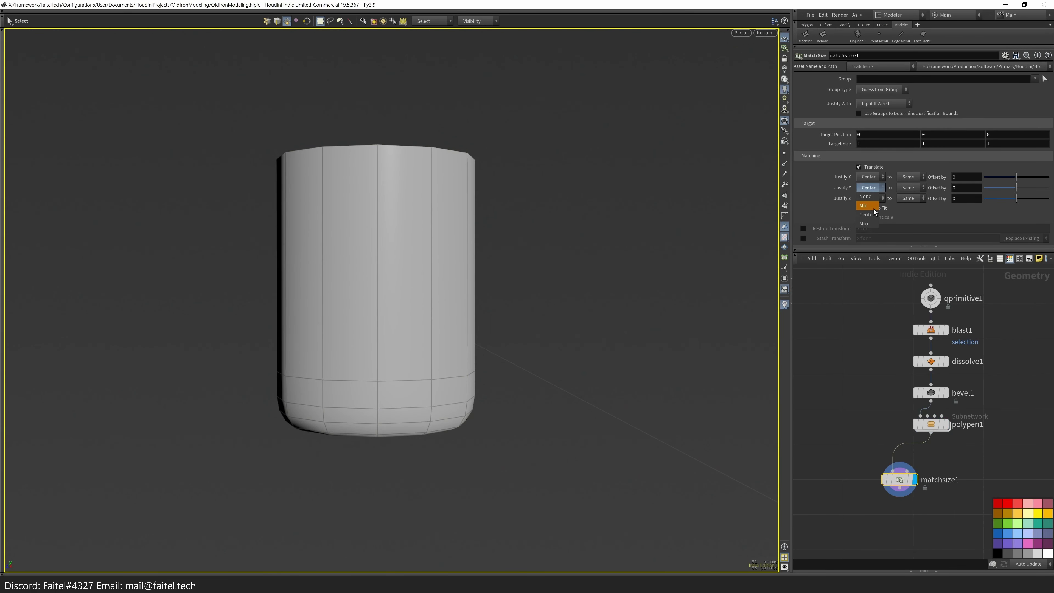
- Align the tube's bottom to the ground and lower its top rim to shorten it
{"action": "left_click", "coordinate": [865, 205]}
{"action": "key", "text": "t"}
{"action": "double_click", "coordinate": [395, 219]}
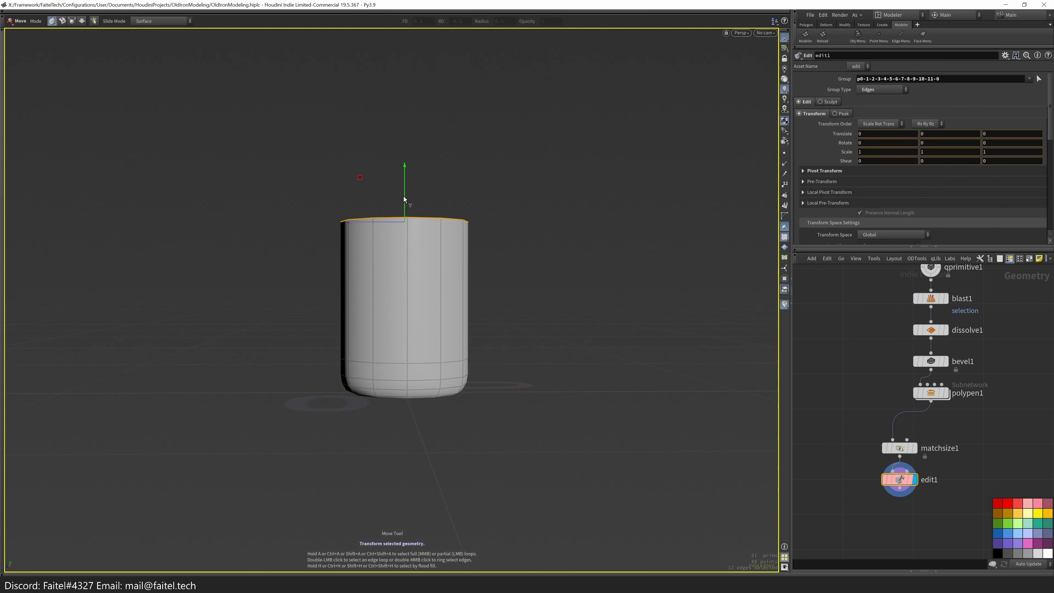
{"action": "left_click_drag", "start_coordinate": [403, 195], "coordinate": [436, 298]}
{"action": "left_click_drag", "start_coordinate": [522, 251], "coordinate": [619, 381]}
{"action": "key", "text": "s"}
{"action": "key", "text": "u"}
- Rename the tube object Handle_Stands_Base
{"action": "scroll", "coordinate": [883, 431], "scroll_direction": "down", "scroll_amount": 3}
{"action": "scroll", "coordinate": [946, 401], "scroll_direction": "up", "scroll_amount": 4}
{"action": "scroll", "coordinate": [986, 451], "scroll_direction": "down", "scroll_amount": 2}
{"action": "scroll", "coordinate": [1015, 443], "scroll_direction": "up", "scroll_amount": 2}
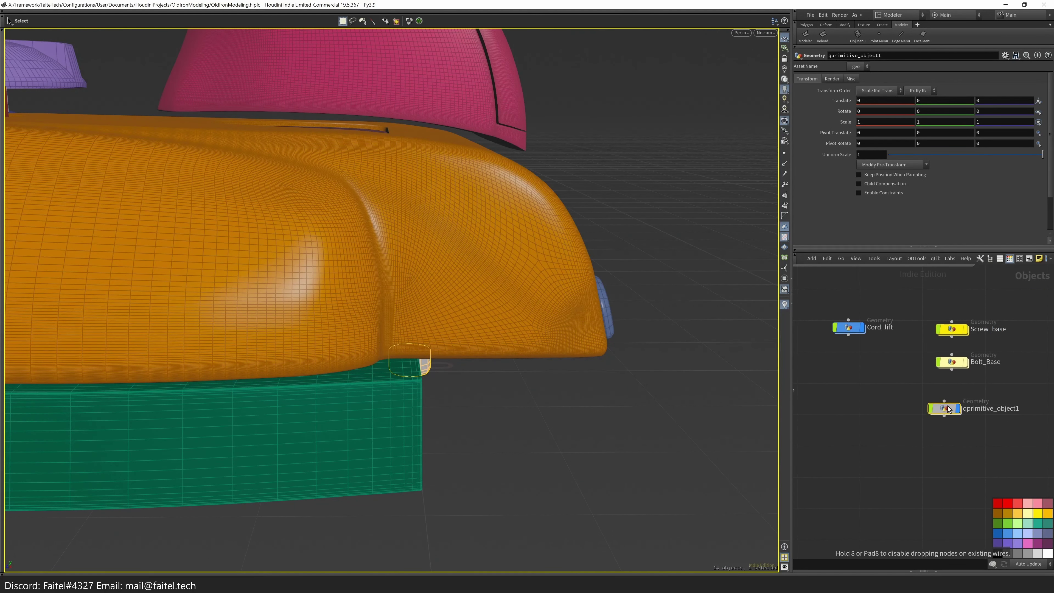
{"action": "scroll", "coordinate": [955, 419], "scroll_direction": "up", "scroll_amount": 2}
{"action": "double_click", "coordinate": [933, 428]}
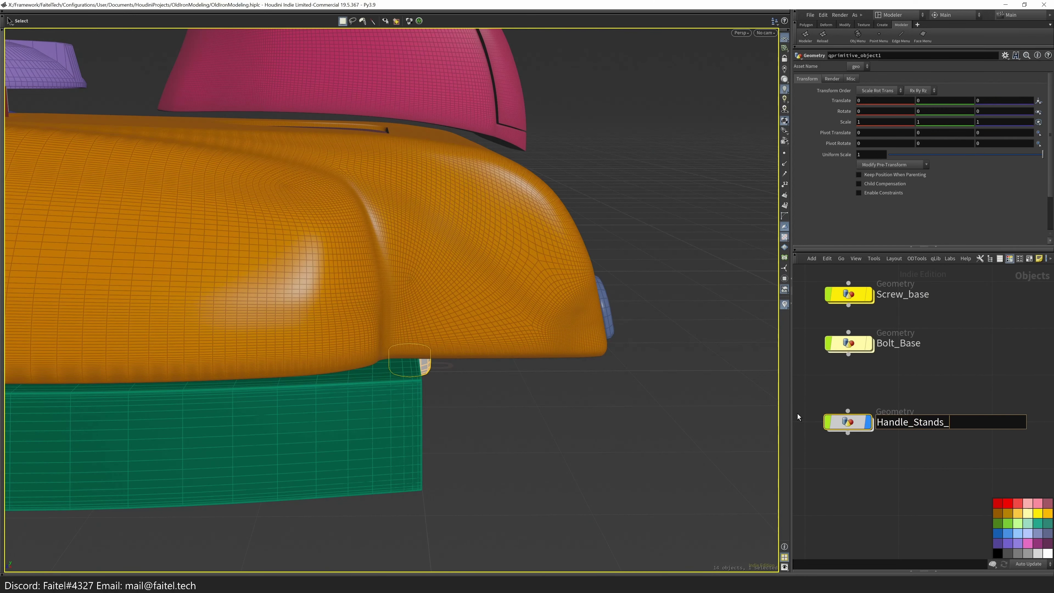
{"action": "scroll", "coordinate": [1017, 398], "scroll_direction": "down", "scroll_amount": 4}
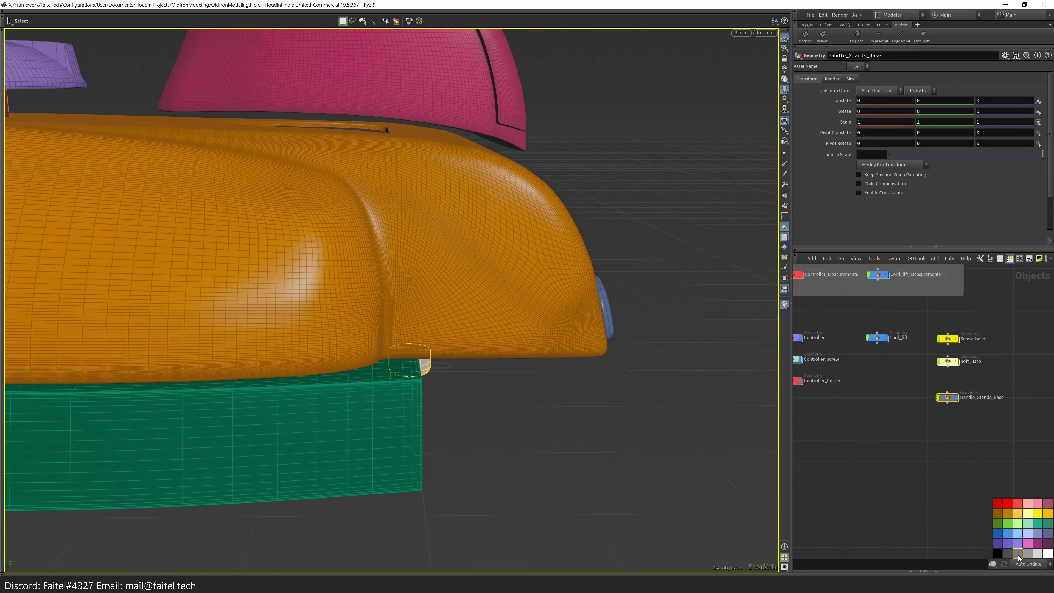
{"action": "scroll", "coordinate": [970, 424], "scroll_direction": "up", "scroll_amount": 3}
{"action": "scroll", "coordinate": [936, 444], "scroll_direction": "down", "scroll_amount": 3}
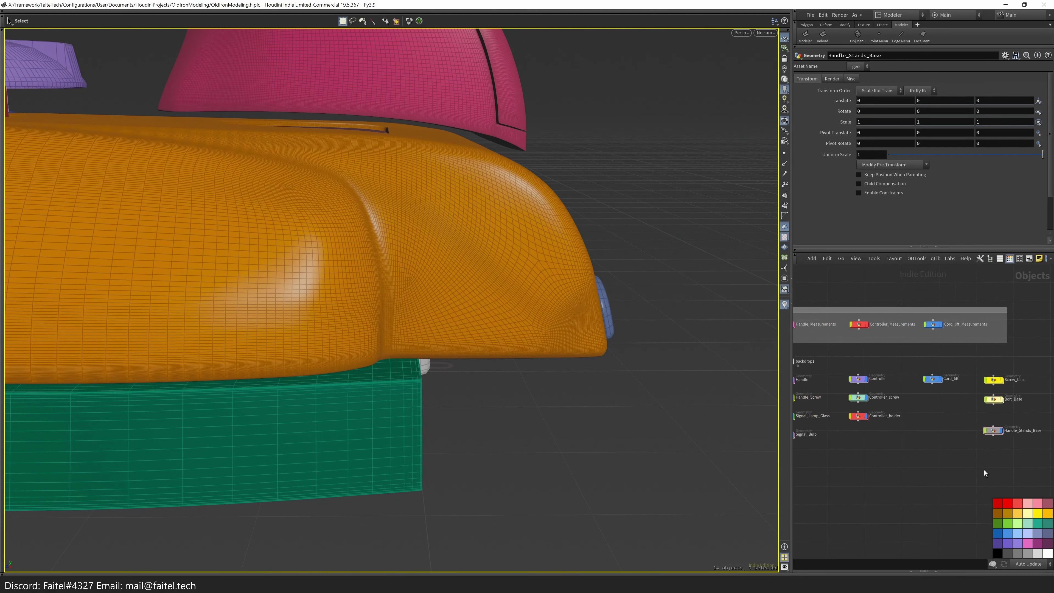
{"action": "scroll", "coordinate": [942, 459], "scroll_direction": "up", "scroll_amount": 3}
- Add a new geo1 geometry object, frame all nodes, and dive inside it
{"action": "key", "text": "Tab"}
{"action": "mouse_move", "coordinate": [919, 447]}
{"action": "left_click", "coordinate": [939, 570]}
{"action": "left_click", "coordinate": [895, 419]}
{"action": "left_click", "coordinate": [863, 258]}
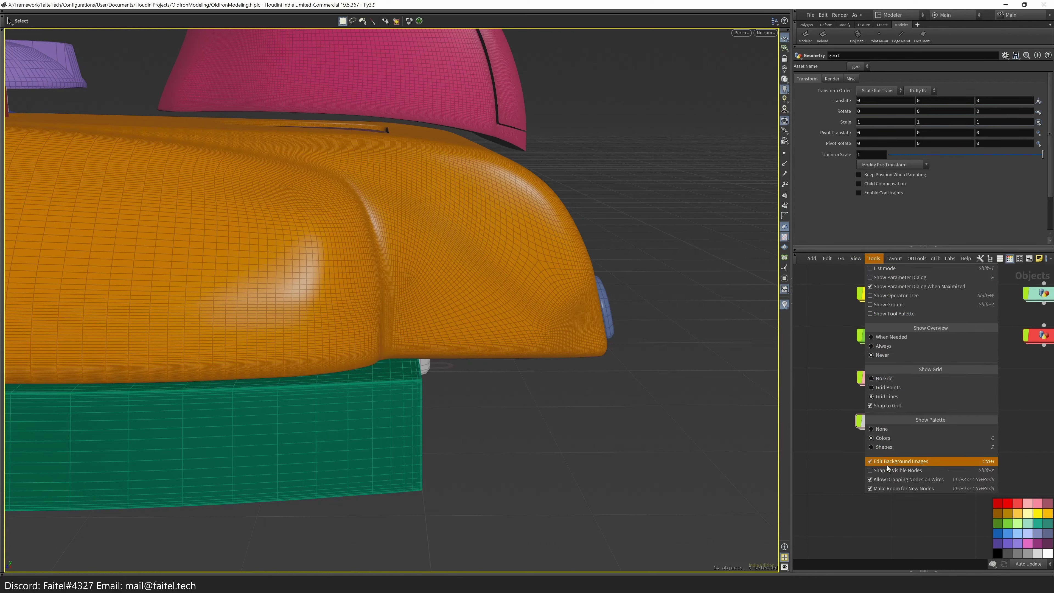
{"action": "left_click", "coordinate": [820, 454]}
{"action": "key", "text": "h"}
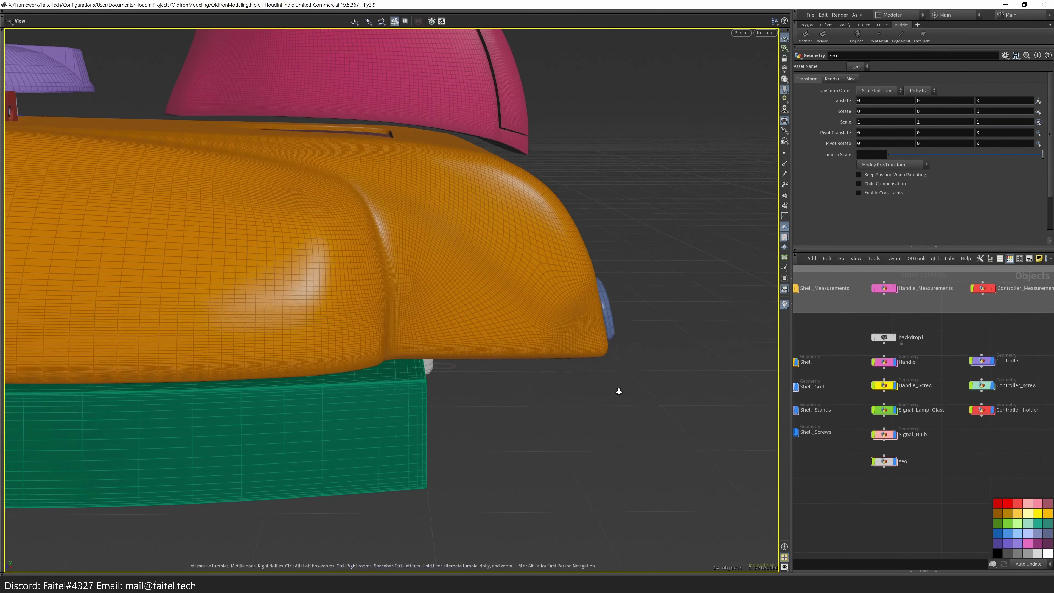
{"action": "key", "text": "space+3"}
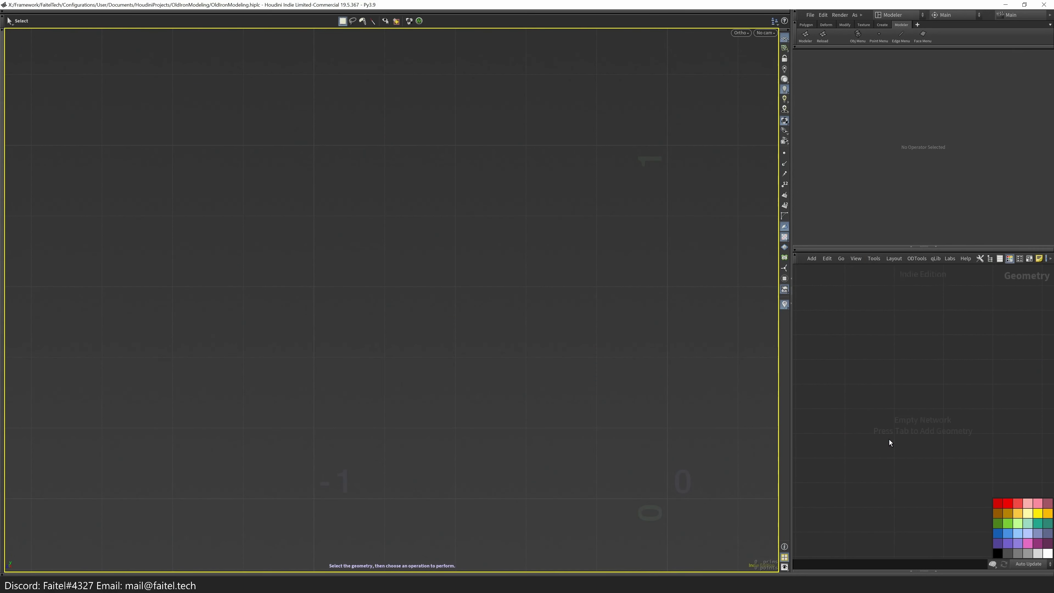
{"action": "key", "text": "Tab"}
- End the Handle_Stands_Base chain with a null named OUT
{"action": "left_click", "coordinate": [957, 455]}
{"action": "double_click", "coordinate": [957, 456]}
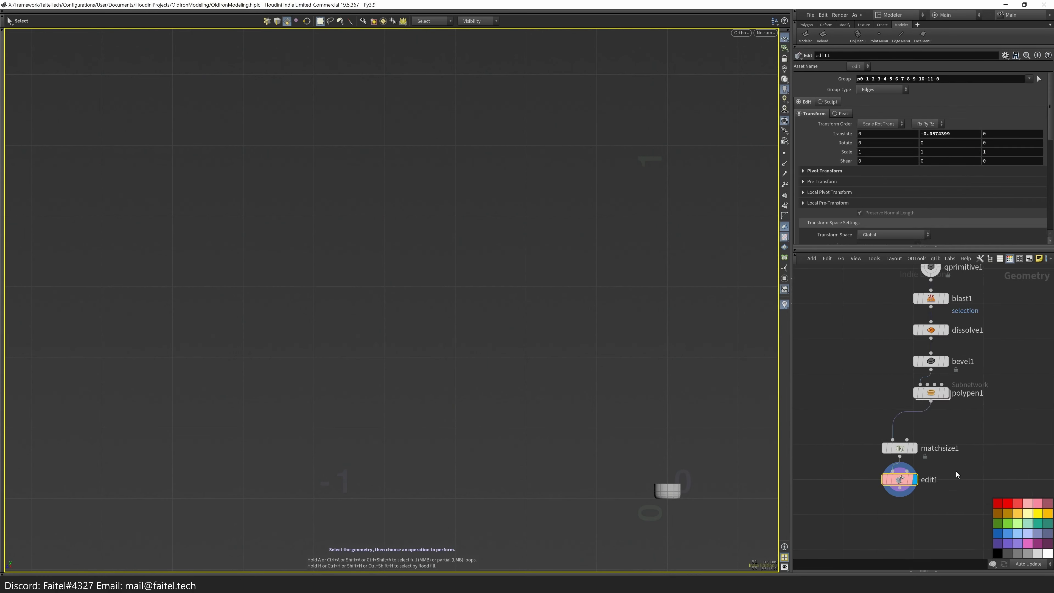
{"action": "key", "text": "Tab"}
{"action": "type", "text": "null"}
{"action": "key", "text": "Return"}
{"action": "left_click", "coordinate": [922, 491]}
{"action": "key", "text": "F2"}
{"action": "type", "text": "O"}
{"action": "key", "text": "Return"}
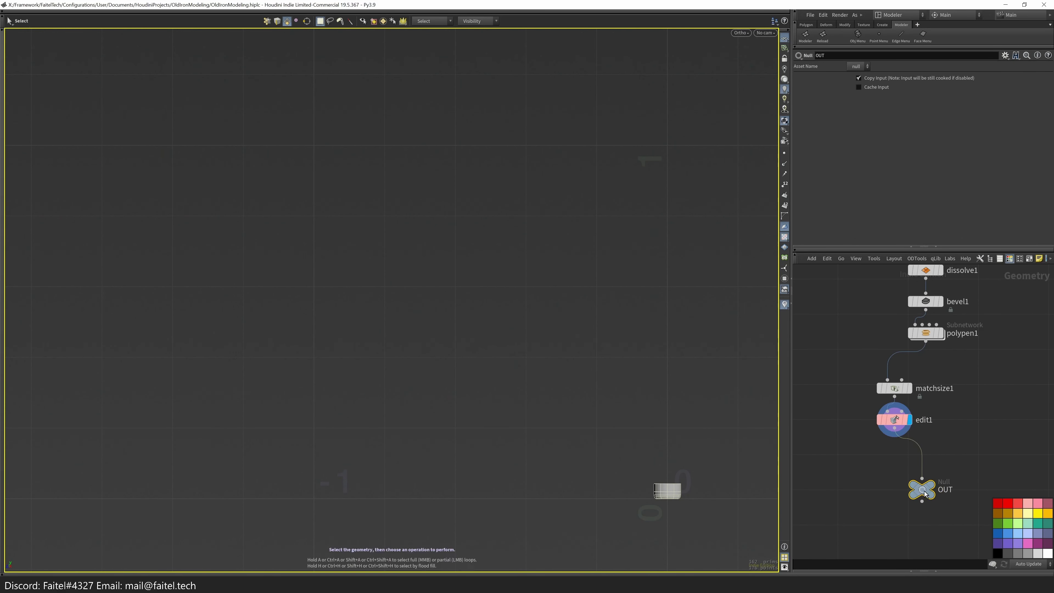
- Copy the OUT null into geo1 as an object merge, then return to object level
{"action": "key", "text": "ctrl+c"}
{"action": "key", "text": "u"}
{"action": "double_click", "coordinate": [872, 462]}
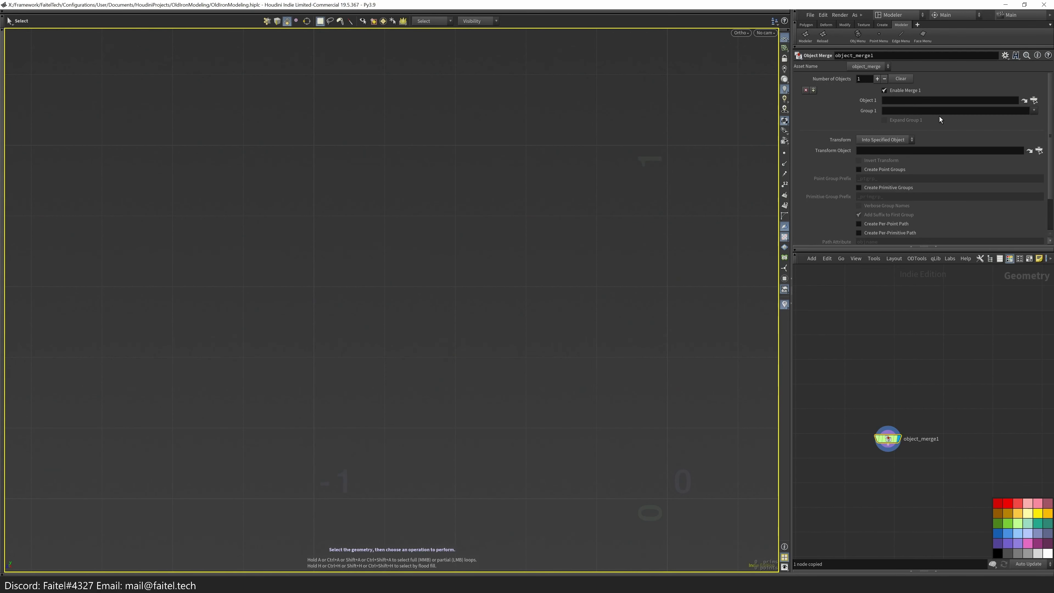
{"action": "key", "text": "u"}
{"action": "scroll", "coordinate": [367, 323], "scroll_direction": "up", "scroll_amount": 5}
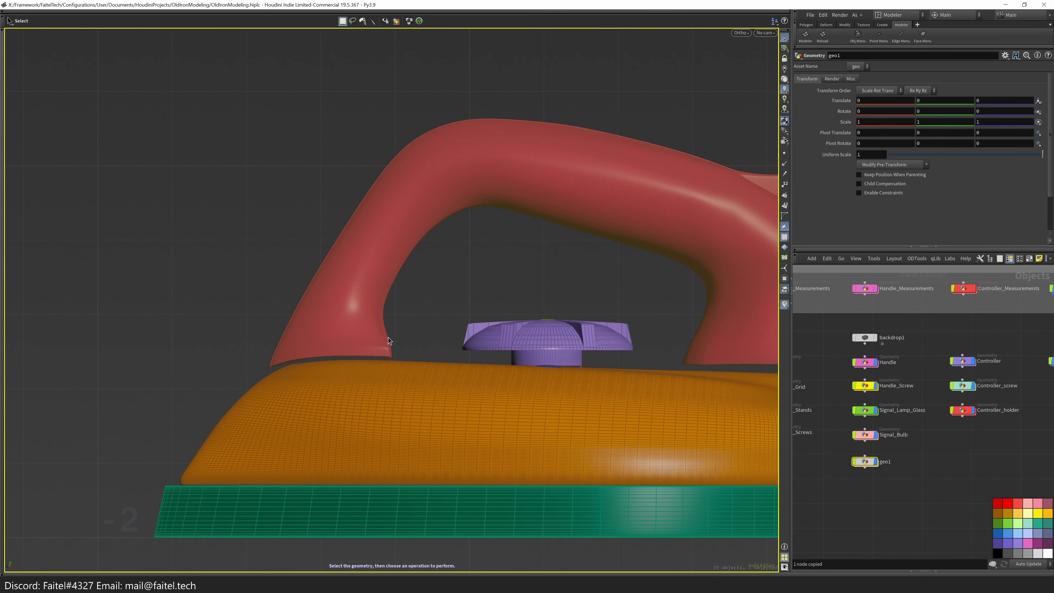
- Slide geo1 along Z under the handle's front foot in the side view
{"action": "key", "text": "space"}
{"action": "left_click_drag", "start_coordinate": [389, 338], "coordinate": [473, 290]}
{"action": "key", "text": "space"}
{"action": "left_click_drag", "start_coordinate": [579, 226], "coordinate": [316, 381]}
{"action": "scroll", "coordinate": [222, 370], "scroll_direction": "up", "scroll_amount": 10}
{"action": "left_click_drag", "start_coordinate": [222, 370], "coordinate": [335, 343]}
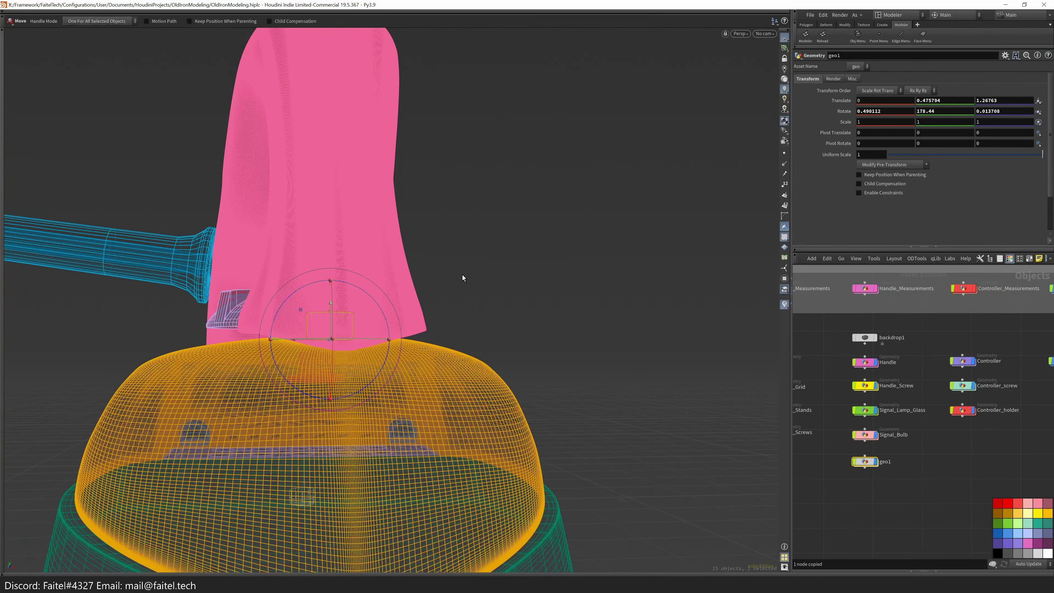
{"action": "left_click_drag", "start_coordinate": [464, 278], "coordinate": [468, 285]}
{"action": "key", "text": "space+3"}
{"action": "left_click_drag", "start_coordinate": [608, 231], "coordinate": [427, 229]}
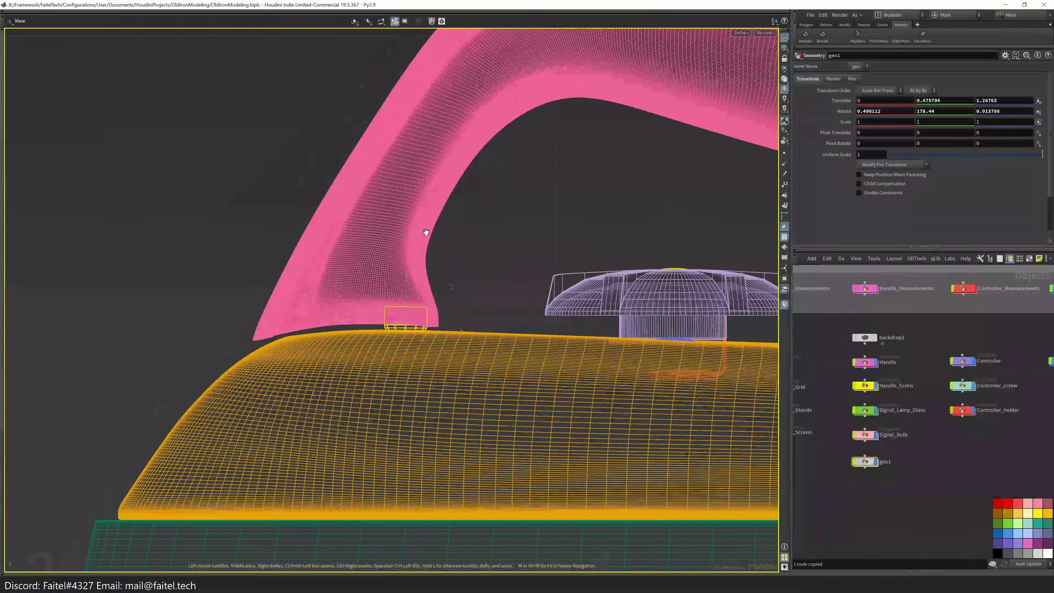
{"action": "left_click_drag", "start_coordinate": [452, 333], "coordinate": [343, 275]}
- Widen geo1 to scale 1.99189 in X and Z under the handle
{"action": "key", "text": "e"}
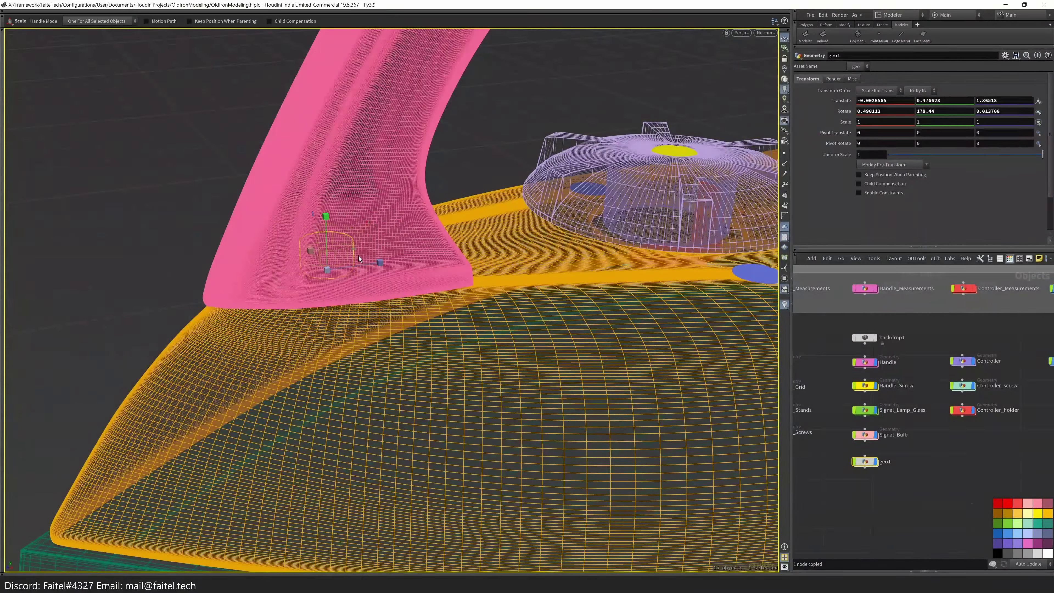
{"action": "key", "text": "s"}
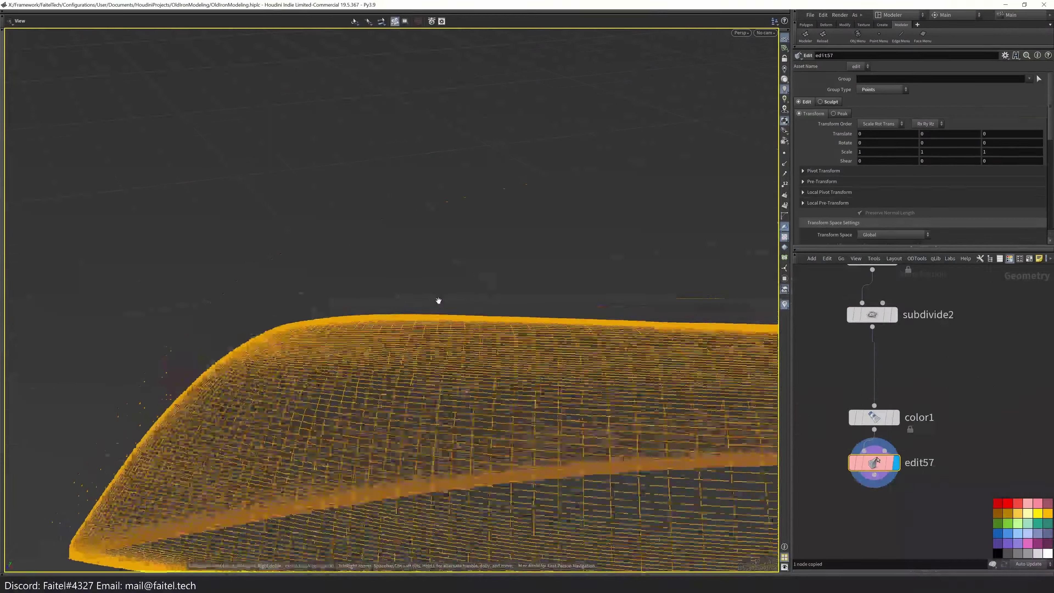
{"action": "left_click", "coordinate": [377, 310]}
{"action": "left_click", "coordinate": [377, 310]}
{"action": "key", "text": "e"}
{"action": "left_click_drag", "start_coordinate": [467, 301], "coordinate": [427, 306]}
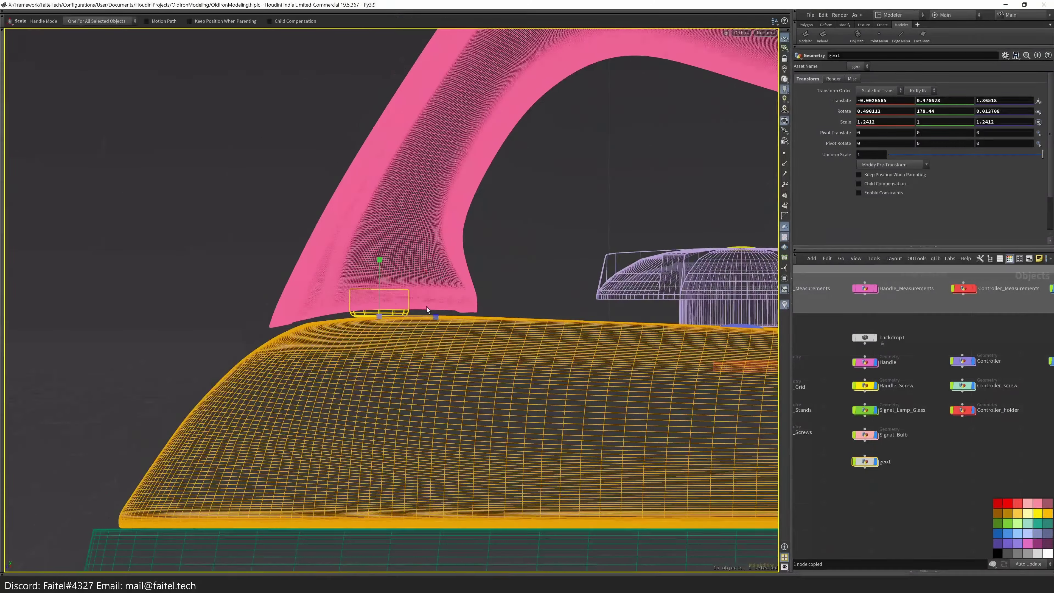
{"action": "key", "text": "Escape"}
{"action": "left_click_drag", "start_coordinate": [425, 299], "coordinate": [497, 248]}
{"action": "key", "text": "e"}
{"action": "key", "text": "Escape"}
{"action": "key", "text": "ctrl+z"}
{"action": "key", "text": "space+3"}
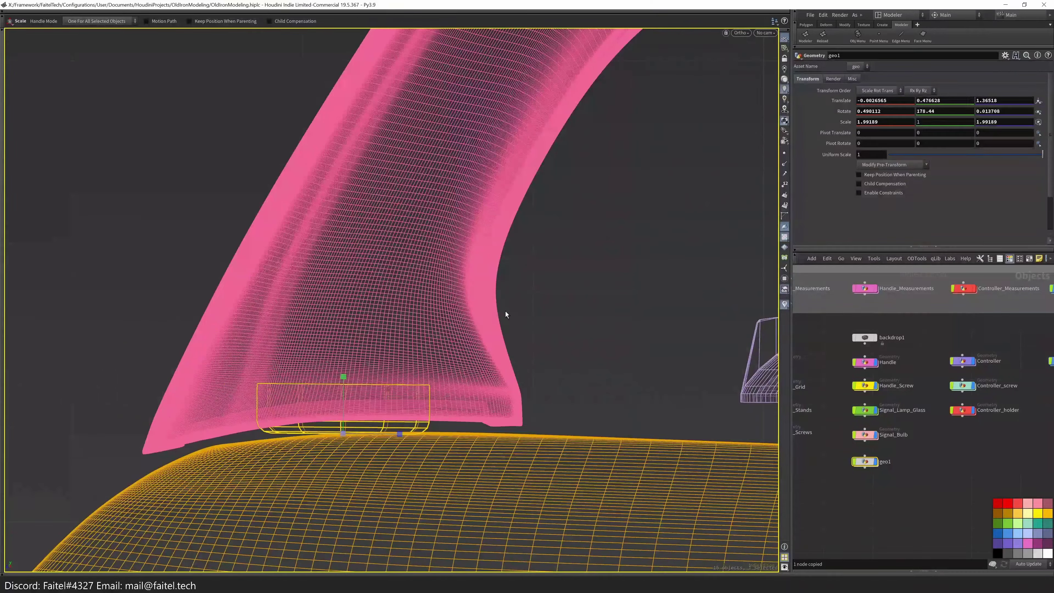
{"action": "middle_click_drag", "start_coordinate": [506, 306], "coordinate": [514, 310]}
- Tilt geo1 to match the handle's slope, then select the Handle together with geo1
{"action": "key", "text": "space+1"}
{"action": "key", "text": "r"}
{"action": "left_click_drag", "start_coordinate": [408, 450], "coordinate": [436, 422]}
{"action": "key", "text": "space+3"}
{"action": "key", "text": "t"}
{"action": "scroll", "coordinate": [522, 449], "scroll_direction": "down", "scroll_amount": 3}
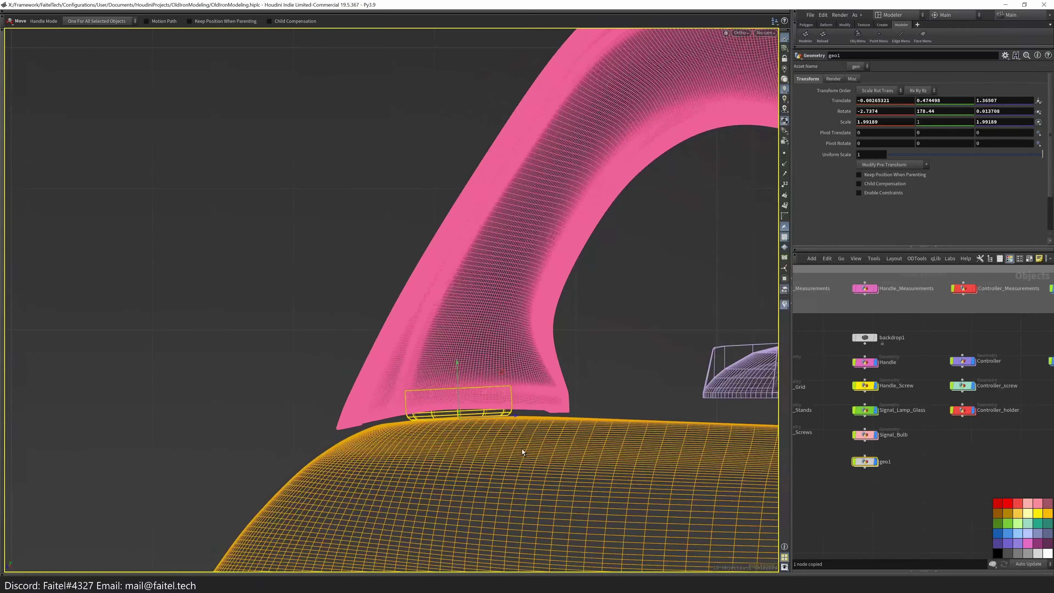
{"action": "key", "text": "space+1"}
{"action": "mouse_move", "coordinate": [624, 360]}
{"action": "left_mouse_down"}
{"action": "mouse_move", "coordinate": [391, 377]}
{"action": "mouse_move", "coordinate": [281, 337]}
{"action": "mouse_move", "coordinate": [306, 365]}
{"action": "left_mouse_up"}
{"action": "key", "text": "space+3"}
{"action": "scroll", "coordinate": [393, 324], "scroll_direction": "up", "scroll_amount": 2}
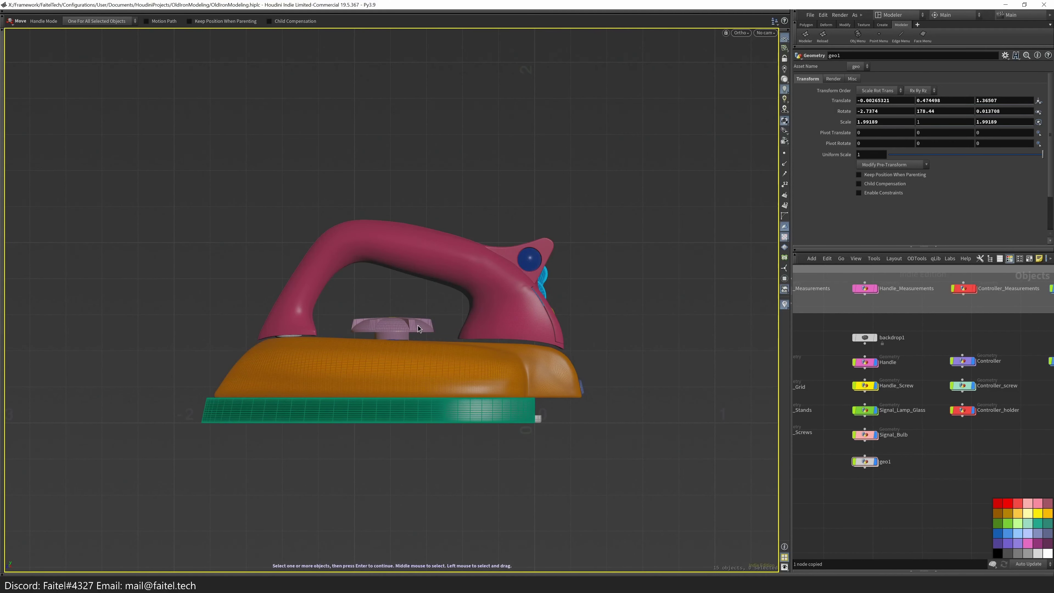
{"action": "left_click", "coordinate": [292, 334]}
{"action": "left_click", "coordinate": [861, 463], "text": "shift"}
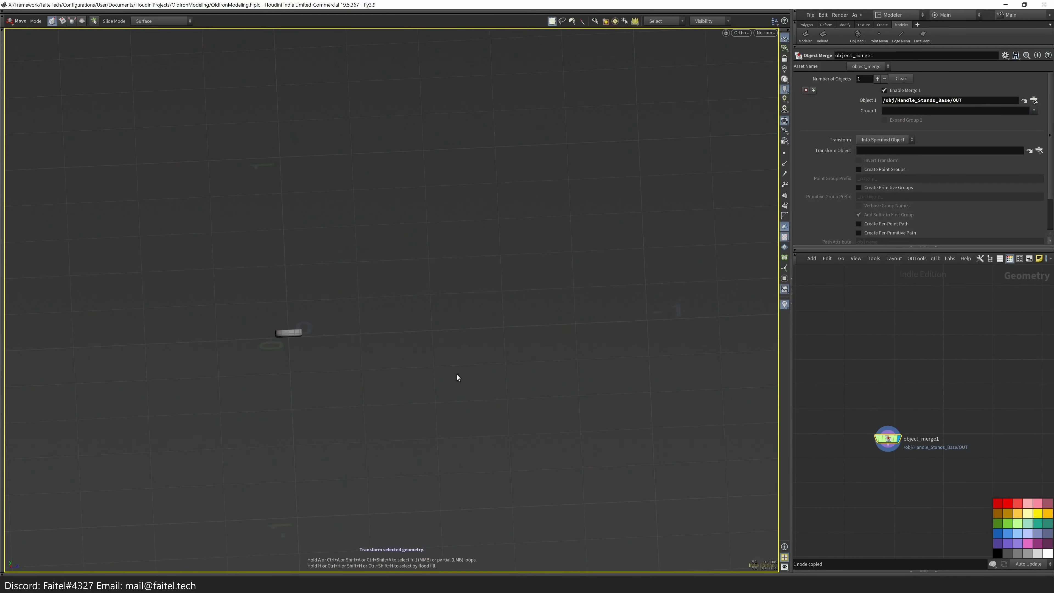
- Shrink the stand geo1 to scale 1.68916 in X and Z
{"action": "left_click_drag", "start_coordinate": [443, 366], "coordinate": [375, 338]}
{"action": "key", "text": "e"}
{"action": "left_click_drag", "start_coordinate": [441, 334], "coordinate": [394, 179]}
{"action": "key", "text": "ctrl+z"}
{"action": "left_click_drag", "start_coordinate": [554, 327], "coordinate": [455, 367]}
{"action": "key", "text": "Escape"}
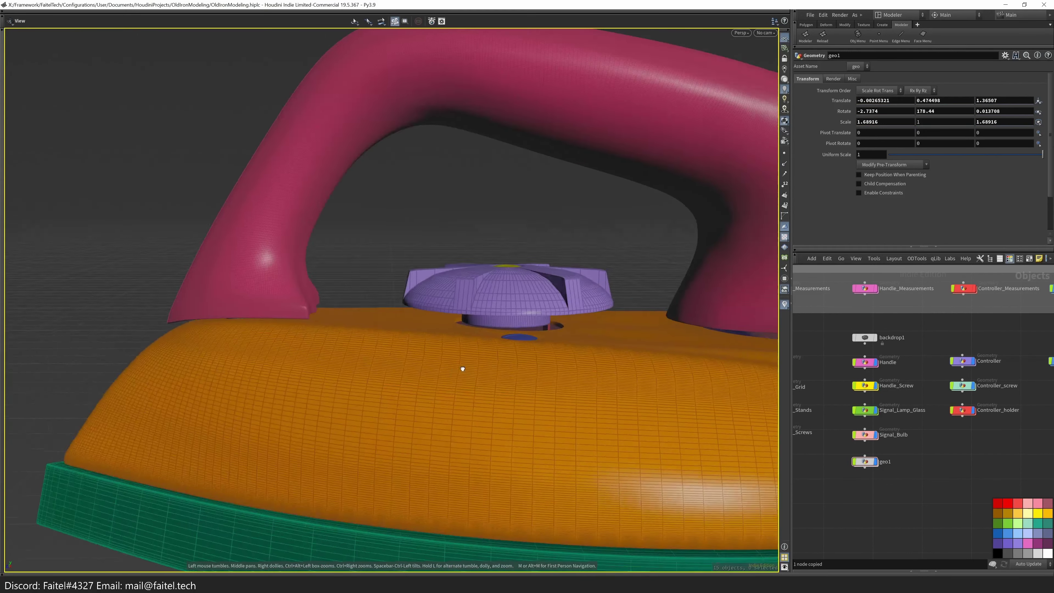
- Nudge geo1 along Z in the front view to seat it beneath the handle's foot
{"action": "key", "text": "space+3"}
{"action": "left_click_drag", "start_coordinate": [306, 331], "coordinate": [311, 333]}
{"action": "left_click", "coordinate": [357, 311]}
{"action": "key", "text": "Escape"}
{"action": "key", "text": "space+1"}
{"action": "left_click_drag", "start_coordinate": [431, 416], "coordinate": [513, 325]}
{"action": "key", "text": "s"}
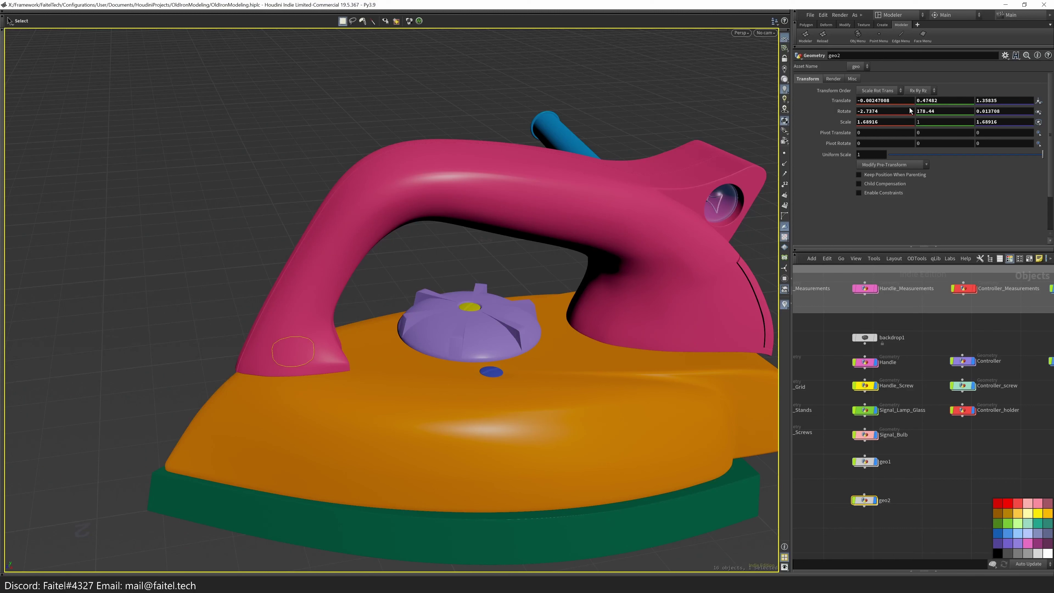
- Revert geo2's transform parameters to their defaults
{"action": "right_click", "coordinate": [834, 106]}
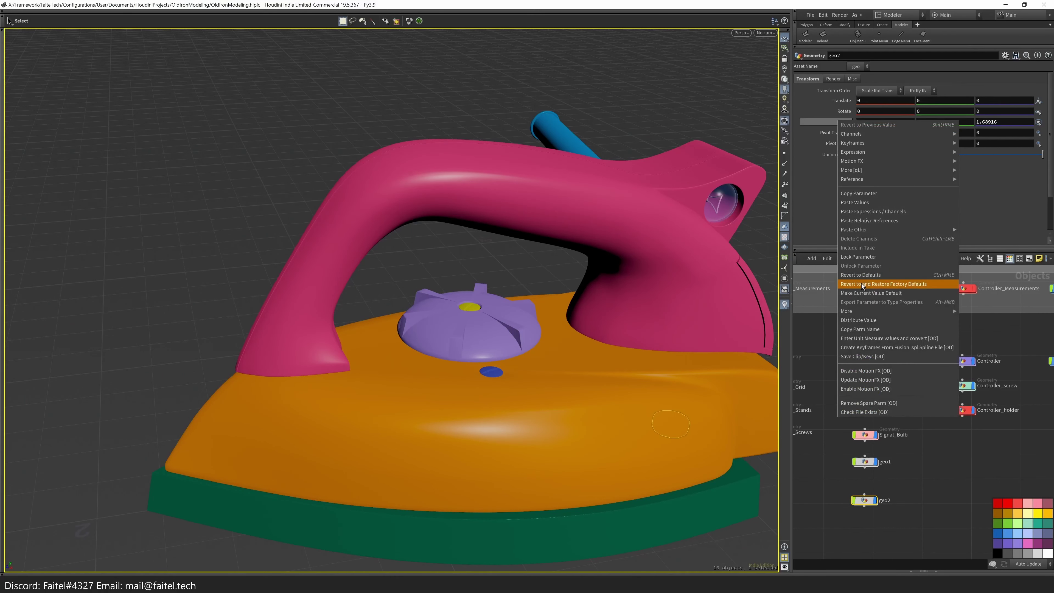
{"action": "left_click", "coordinate": [893, 281]}
{"action": "scroll", "coordinate": [915, 483], "scroll_direction": "down", "scroll_amount": 1}
- Rename geo1 to Handle_Stand_Front
{"action": "double_click", "coordinate": [888, 437]}
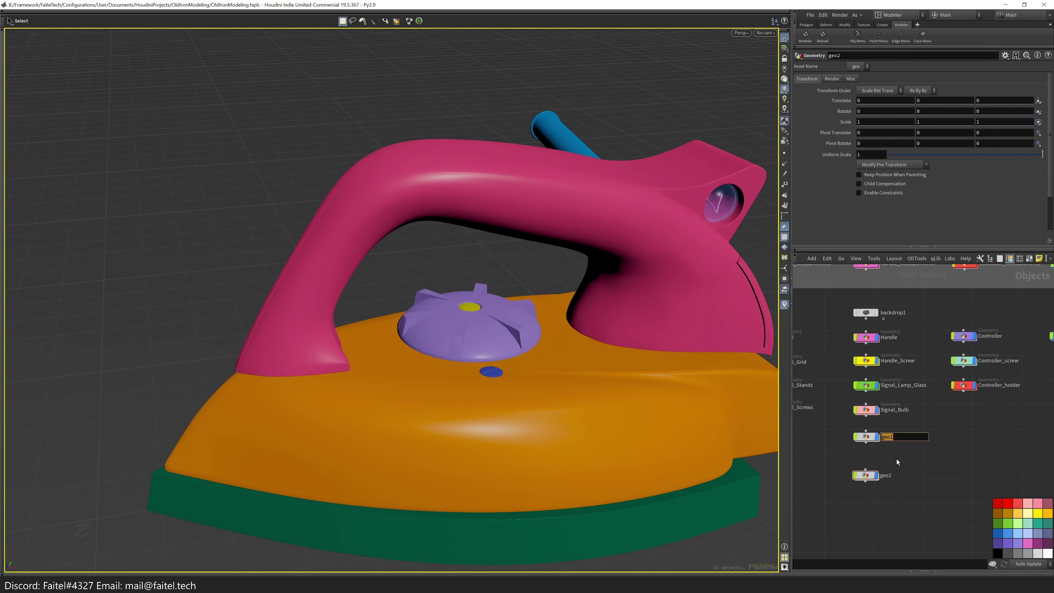
{"action": "key", "text": "Return"}
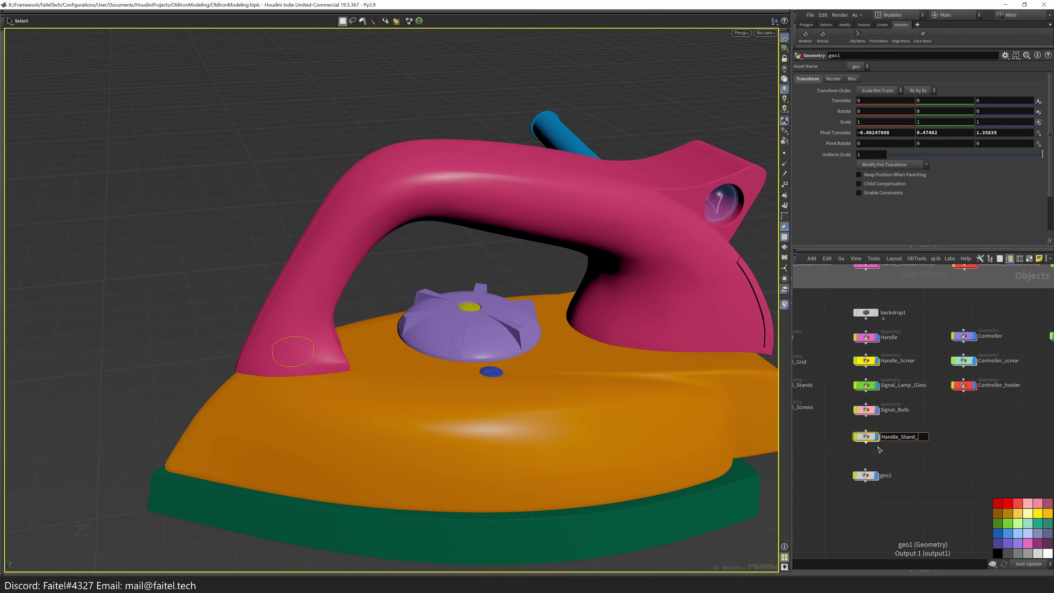
{"action": "left_click", "coordinate": [880, 450]}
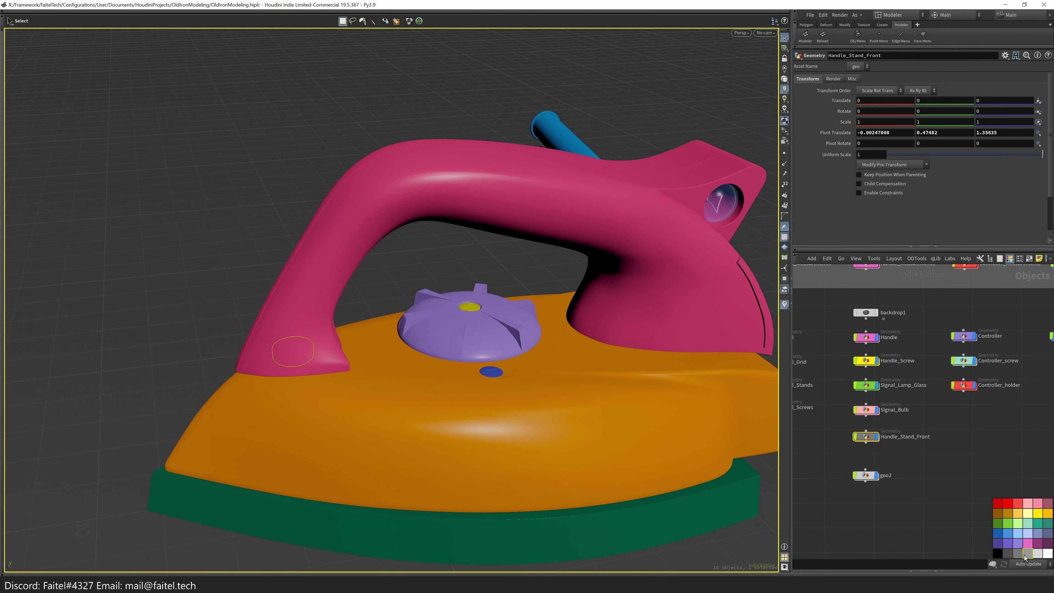
- Inside Handle_Stand_Front, add a Color node tinting the stand grey at 0.333
{"action": "double_click", "coordinate": [868, 439]}
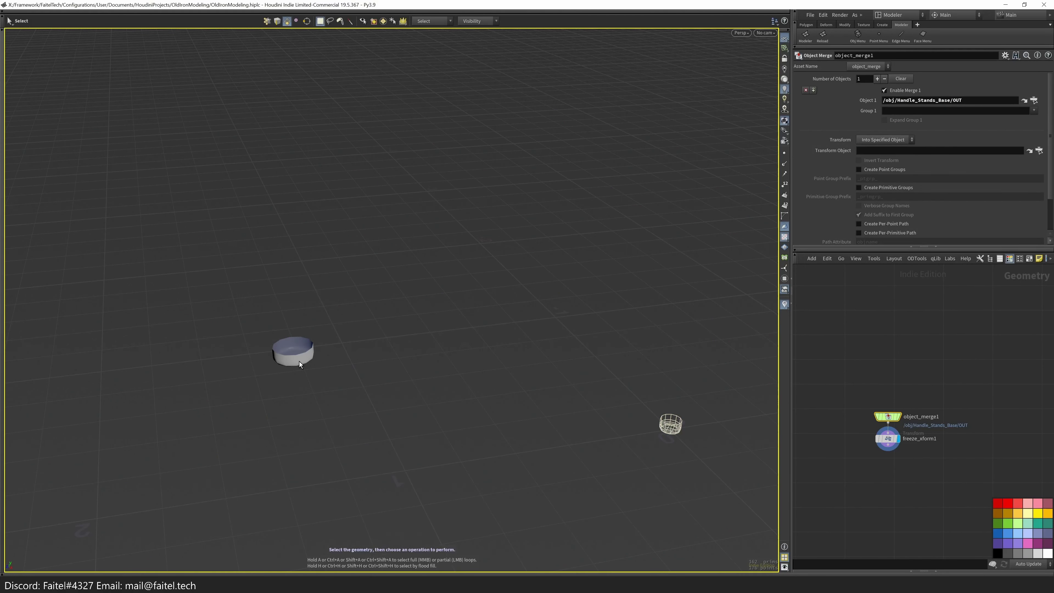
{"action": "key", "text": "alt+c"}
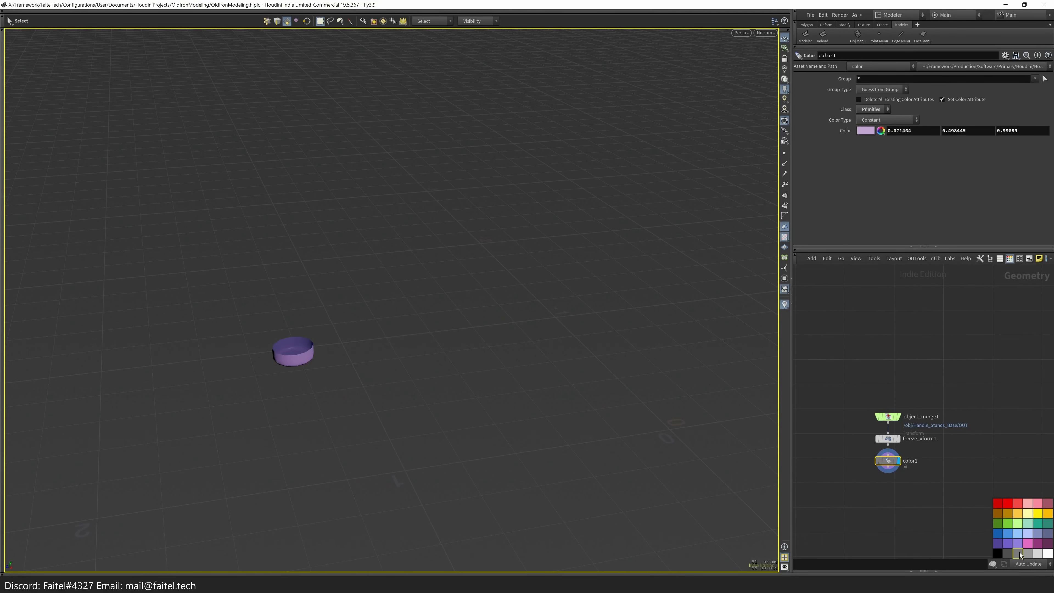
{"action": "left_click", "coordinate": [871, 132]}
{"action": "left_click", "coordinate": [922, 117]}
{"action": "left_click", "coordinate": [988, 49]}
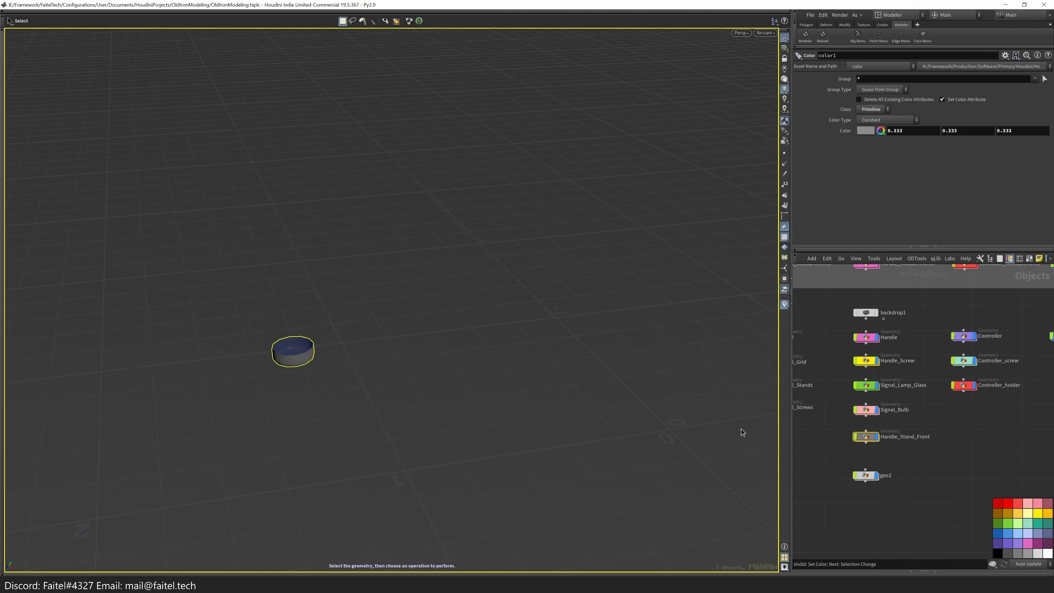
{"action": "key", "text": "h"}
- Subdivide the stand geometry
{"action": "key", "text": "q"}
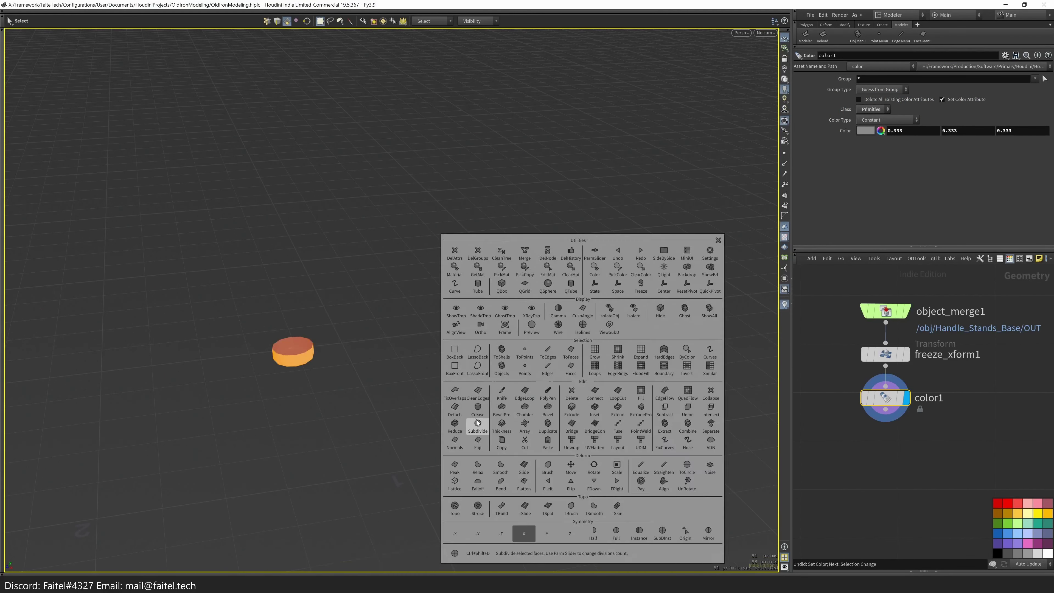
{"action": "left_click", "coordinate": [470, 425]}
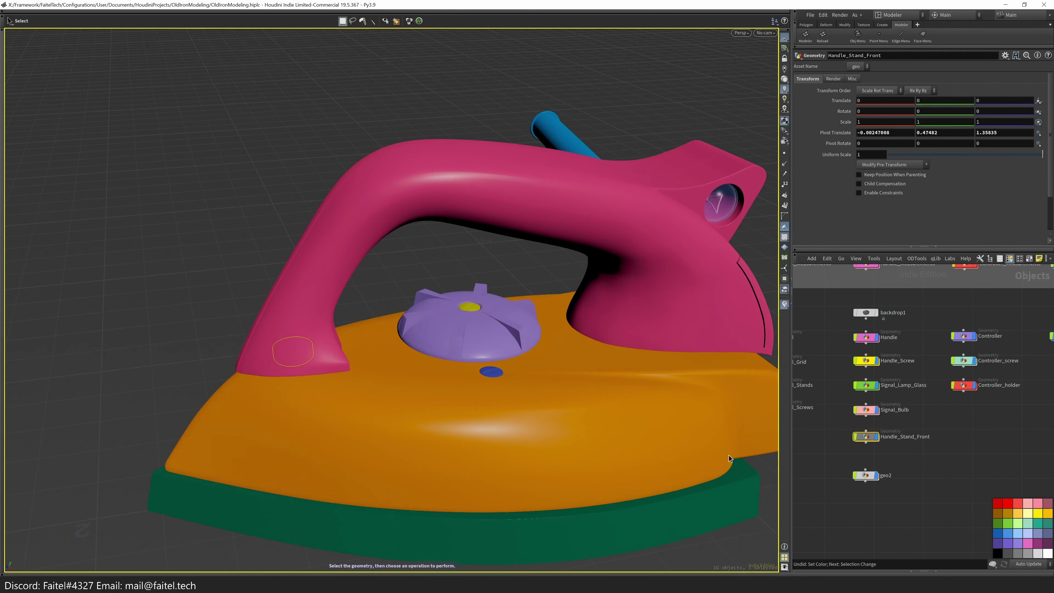
{"action": "scroll", "coordinate": [376, 242], "scroll_direction": "down", "scroll_amount": 3}
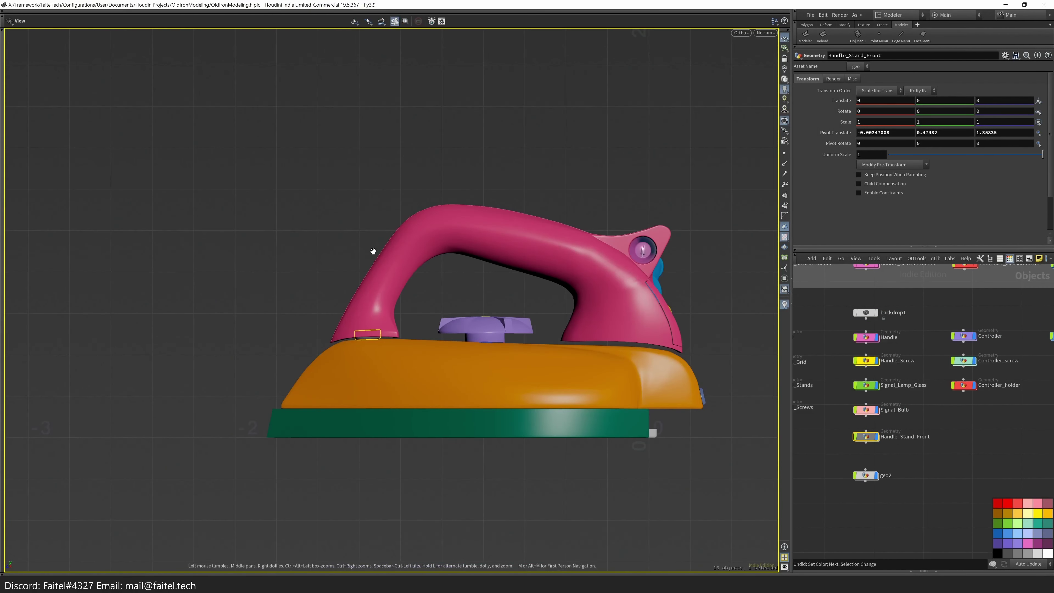
- Move geo2 up beneath Handle_Stand_Front in the network, with the viewport in side view
{"action": "scroll", "coordinate": [492, 281], "scroll_direction": "up", "scroll_amount": 3}
{"action": "scroll", "coordinate": [493, 281], "scroll_direction": "up", "scroll_amount": 5}
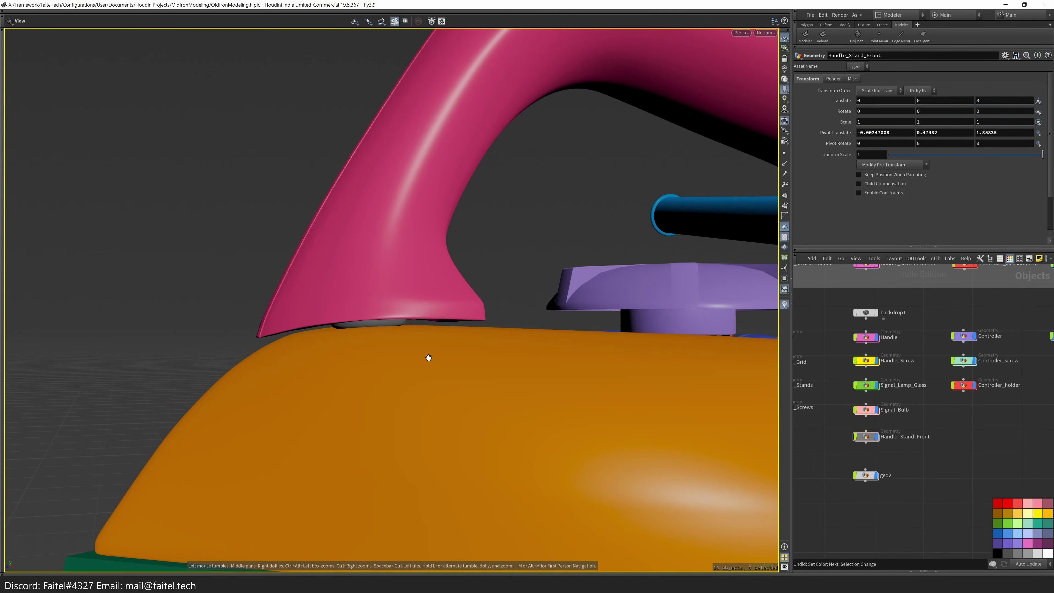
{"action": "scroll", "coordinate": [282, 426], "scroll_direction": "down", "scroll_amount": 3}
{"action": "key", "text": "space+4"}
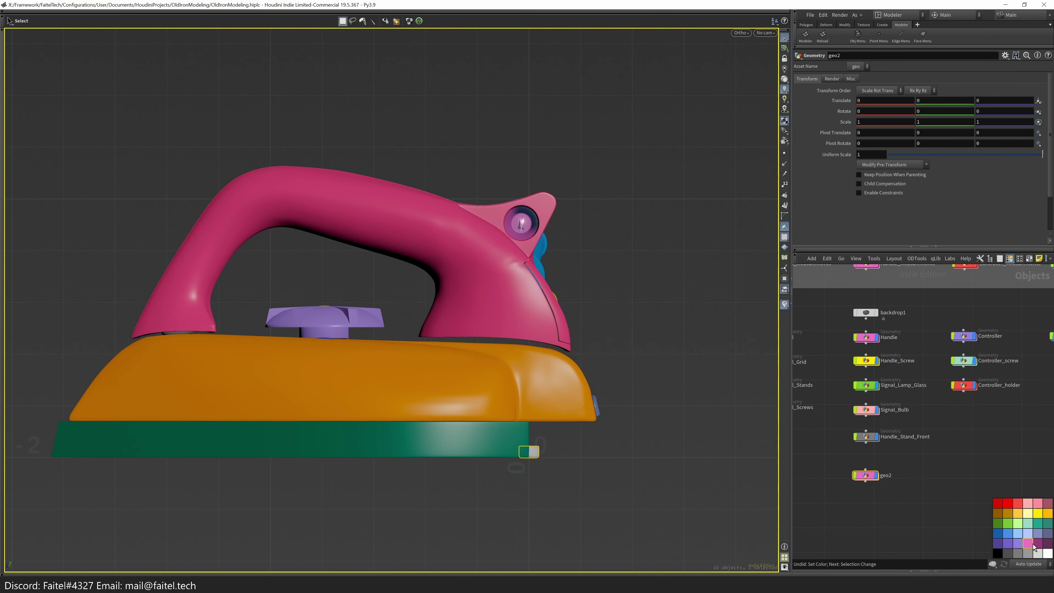
{"action": "scroll", "coordinate": [895, 457], "scroll_direction": "up", "scroll_amount": 5}
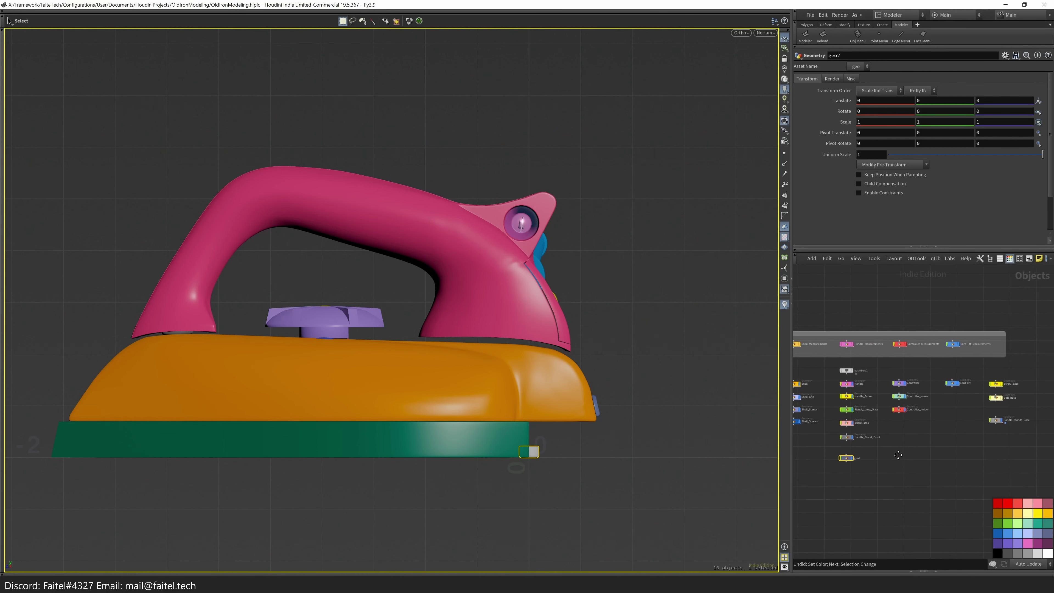
{"action": "left_click_drag", "start_coordinate": [895, 428], "coordinate": [899, 407]}
{"action": "middle_click", "coordinate": [900, 408]}
{"action": "left_click", "coordinate": [902, 459]}
{"action": "scroll", "coordinate": [930, 450], "scroll_direction": "down", "scroll_amount": 2}
{"action": "scroll", "coordinate": [947, 492], "scroll_direction": "down", "scroll_amount": 1}
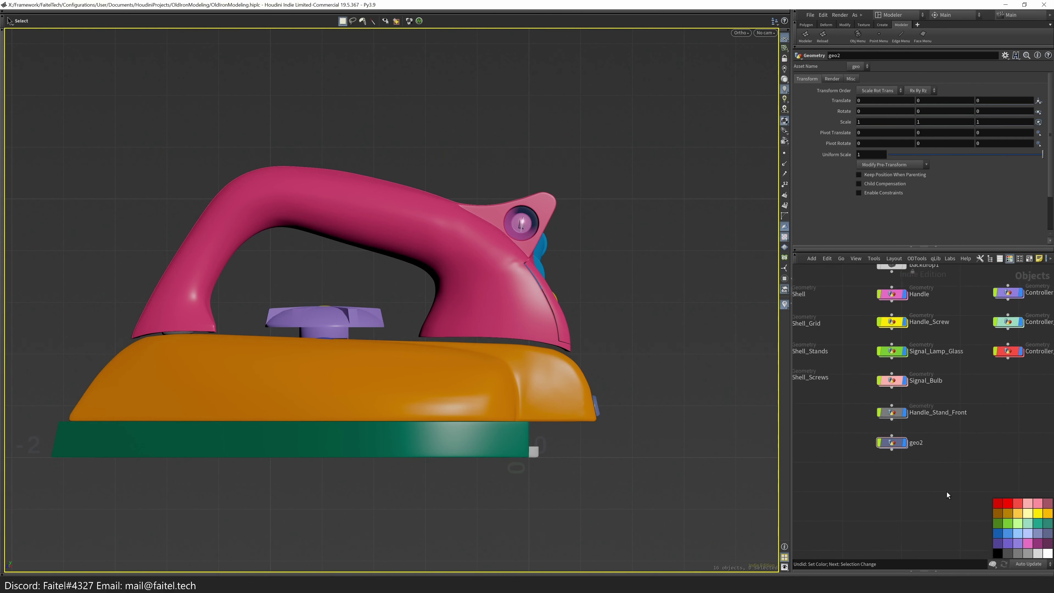
- Browse the Network View display options, then enter the name Handle_Stands_Back for geo2
{"action": "left_click", "coordinate": [1042, 258]}
{"action": "left_click", "coordinate": [840, 197]}
{"action": "left_click", "coordinate": [979, 197]}
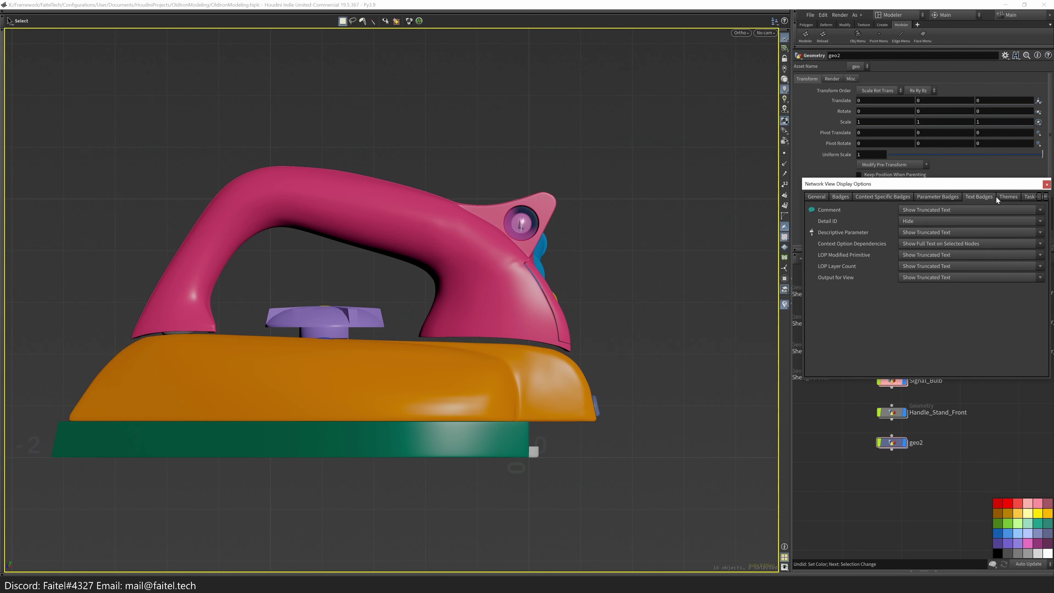
{"action": "left_click", "coordinate": [903, 234]}
{"action": "left_click", "coordinate": [924, 234]}
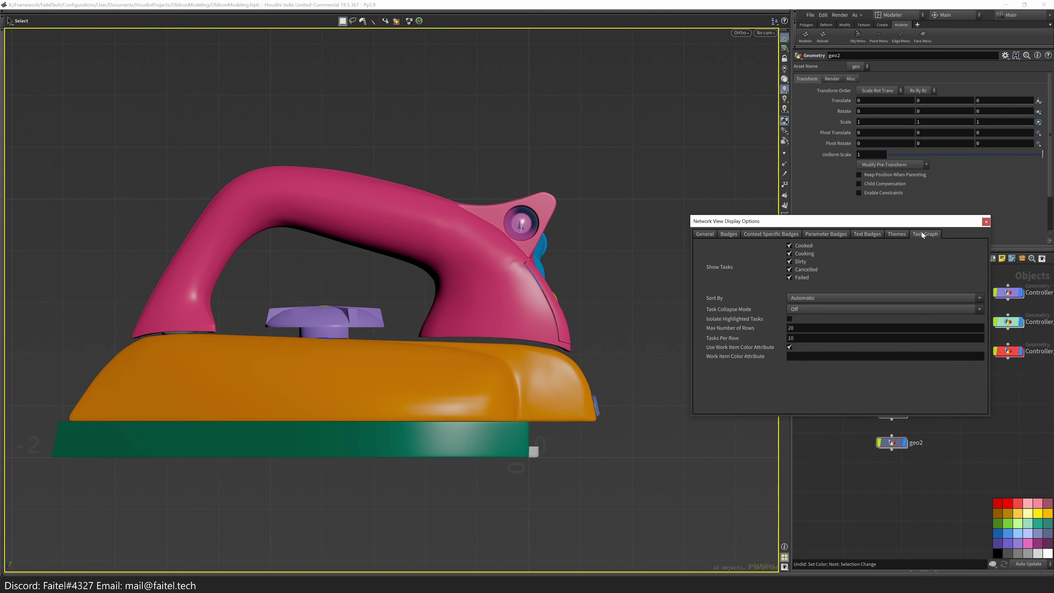
{"action": "left_click", "coordinate": [705, 234]}
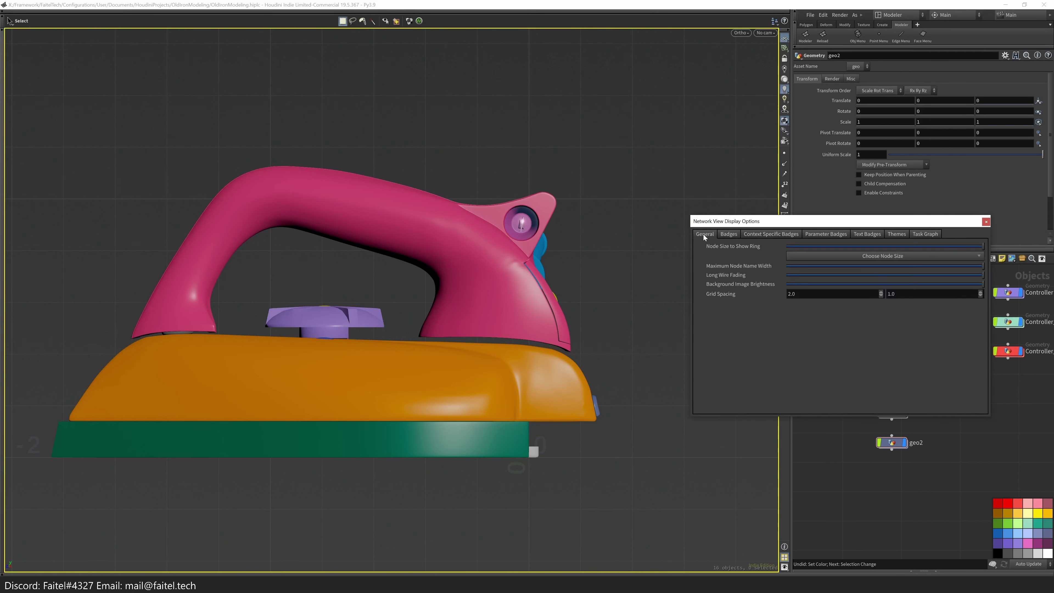
{"action": "left_click", "coordinate": [987, 222]}
{"action": "type", "text": "Handle_Stands_Back"}
- Confirm the name Handle_Stands_Back and bring the pink handle and orange base into view
{"action": "key", "text": "Return"}
{"action": "left_click_drag", "start_coordinate": [553, 393], "coordinate": [448, 395], "text": "alt"}
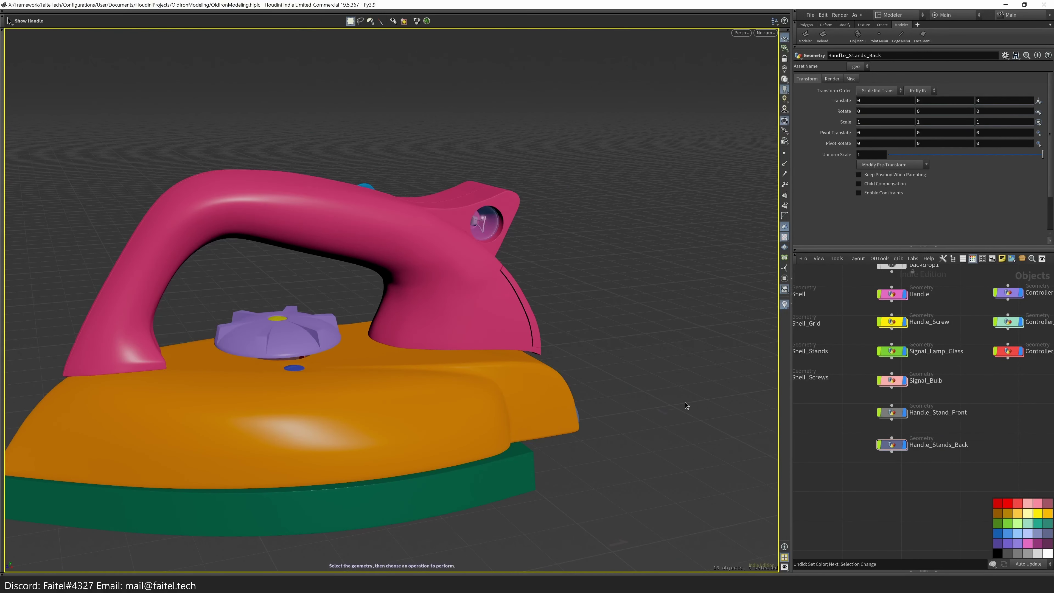
{"action": "left_click_drag", "start_coordinate": [894, 414], "coordinate": [892, 444]}
{"action": "scroll", "coordinate": [632, 414], "scroll_direction": "down", "scroll_amount": 2}
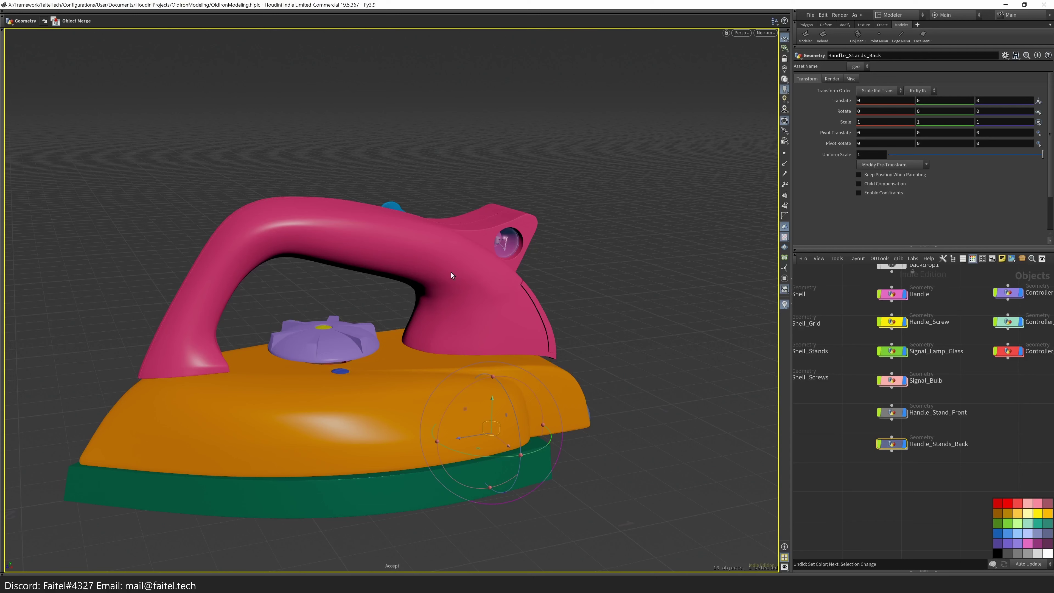
{"action": "left_click", "coordinate": [806, 41]}
{"action": "scroll", "coordinate": [528, 392], "scroll_direction": "up", "scroll_amount": 5}
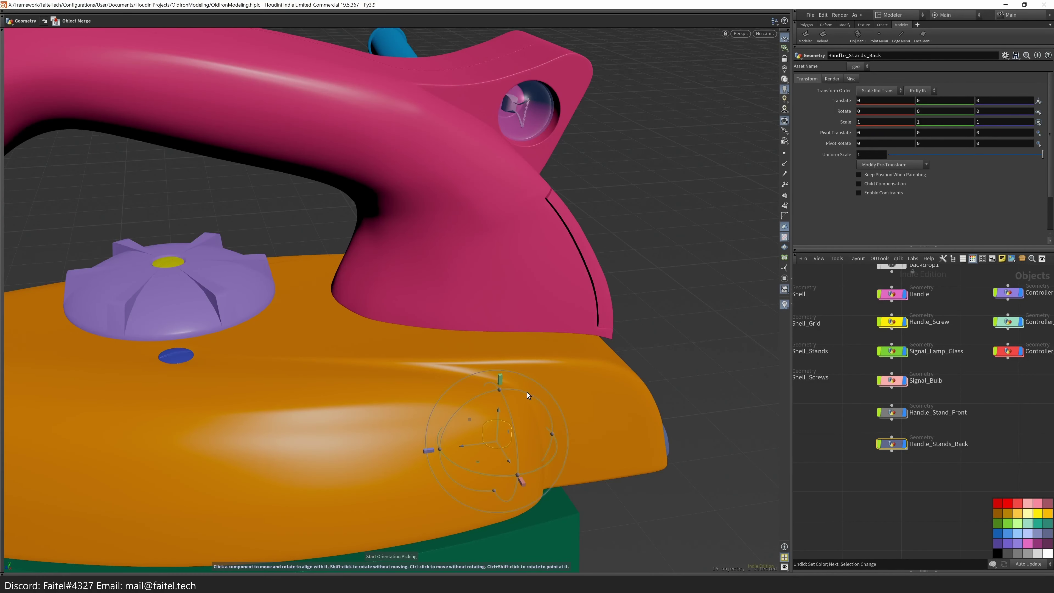
{"action": "scroll", "coordinate": [664, 325], "scroll_direction": "up", "scroll_amount": 8}
{"action": "left_click_drag", "start_coordinate": [704, 303], "coordinate": [523, 285]}
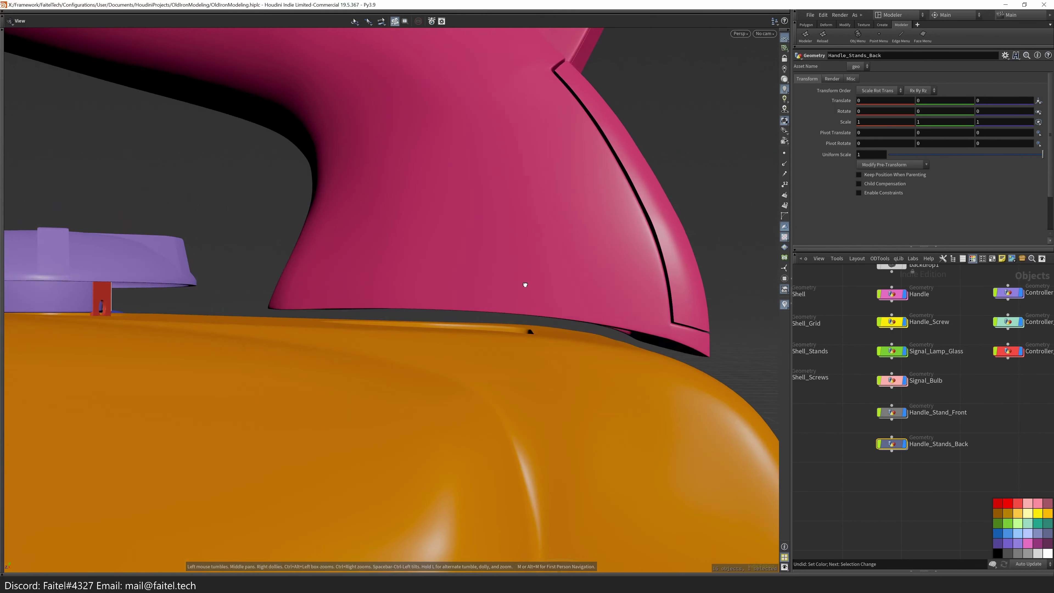
- Slide the Handle_Stands_Back block onto the shell under the rear of the pink handle
{"action": "key", "text": "Return"}
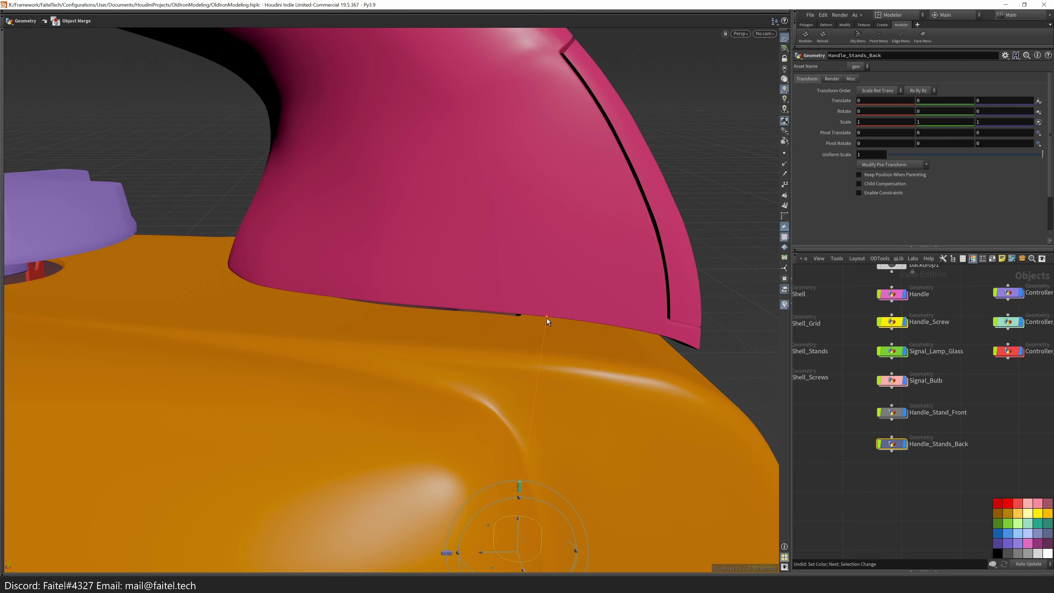
{"action": "key", "text": "Escape"}
{"action": "scroll", "coordinate": [547, 319], "scroll_direction": "down", "scroll_amount": 10}
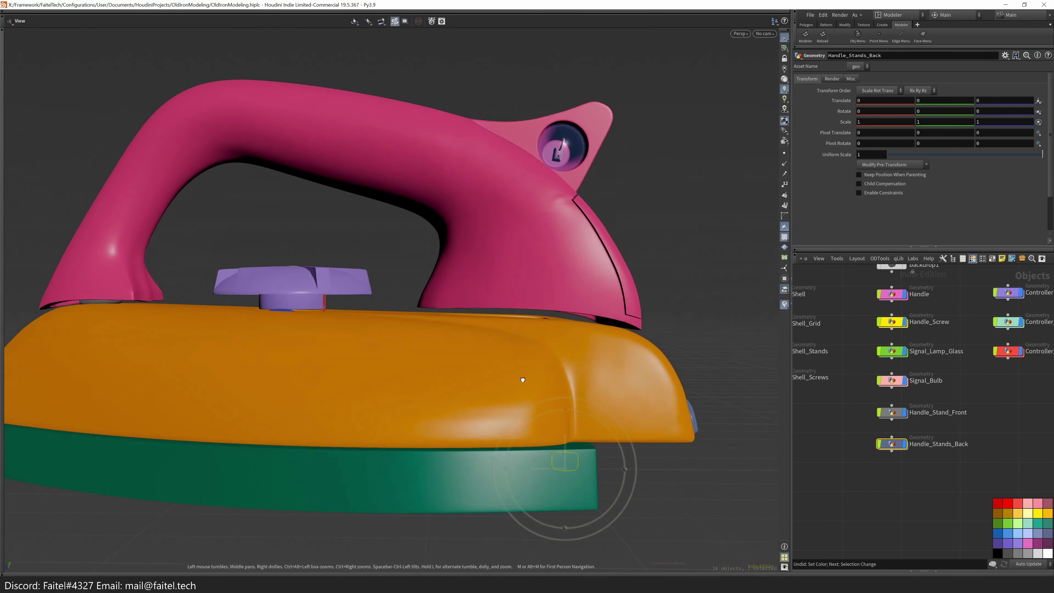
{"action": "left_click_drag", "start_coordinate": [547, 319], "coordinate": [580, 308]}
{"action": "scroll", "coordinate": [580, 280], "scroll_direction": "up", "scroll_amount": 3}
{"action": "scroll", "coordinate": [583, 307], "scroll_direction": "down", "scroll_amount": 2}
{"action": "key", "text": "Return"}
{"action": "scroll", "coordinate": [560, 311], "scroll_direction": "up", "scroll_amount": 8}
{"action": "key", "text": "Escape"}
{"action": "left_click_drag", "start_coordinate": [536, 316], "coordinate": [614, 286]}
{"action": "scroll", "coordinate": [607, 294], "scroll_direction": "up", "scroll_amount": 8}
{"action": "scroll", "coordinate": [487, 370], "scroll_direction": "down", "scroll_amount": 10}
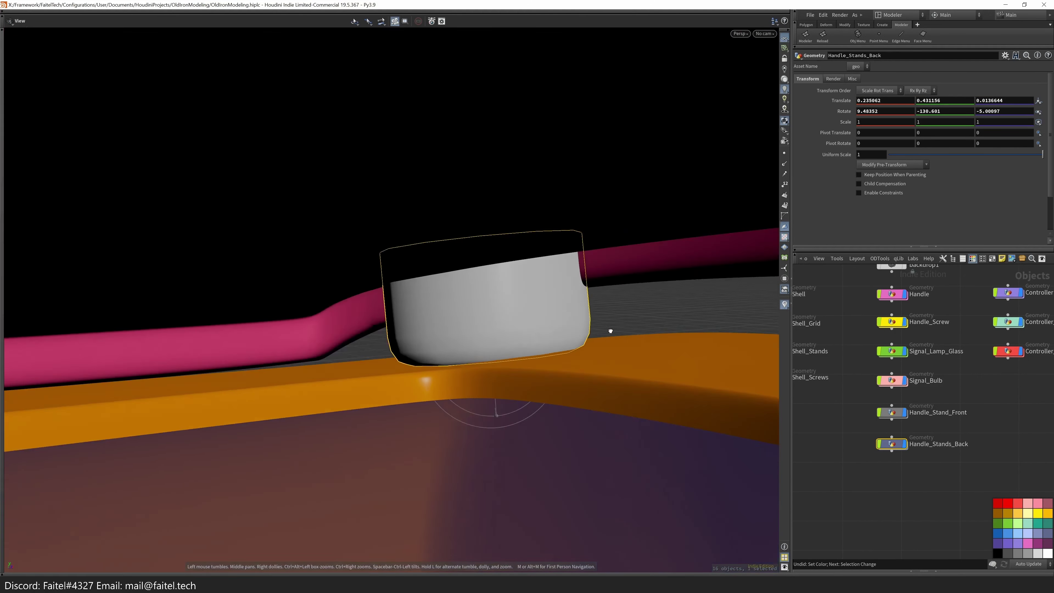
{"action": "key", "text": "Return"}
{"action": "scroll", "coordinate": [471, 339], "scroll_direction": "up", "scroll_amount": 4}
{"action": "left_click_drag", "start_coordinate": [471, 336], "coordinate": [440, 329]}
{"action": "mouse_move", "coordinate": [510, 351]}
{"action": "left_mouse_down"}
{"action": "mouse_move", "coordinate": [459, 353]}
{"action": "mouse_move", "coordinate": [520, 358]}
{"action": "mouse_move", "coordinate": [509, 337]}
{"action": "left_mouse_up"}
- Check the stand in wireframe and rotate it to -139.601 in Y
{"action": "key", "text": "Escape"}
{"action": "scroll", "coordinate": [471, 401], "scroll_direction": "up", "scroll_amount": 5}
{"action": "scroll", "coordinate": [470, 402], "scroll_direction": "down", "scroll_amount": 8}
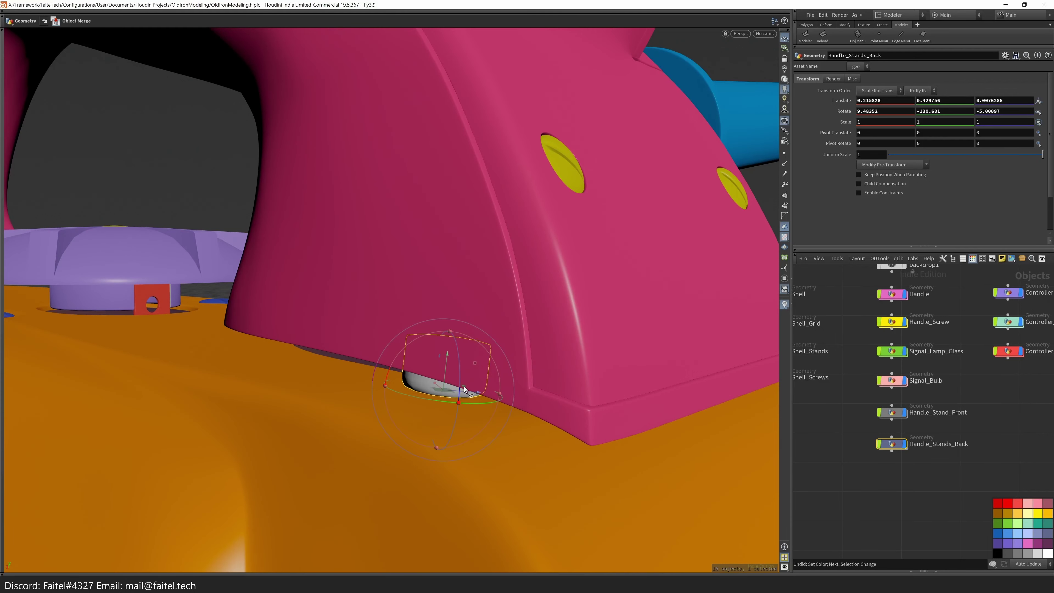
{"action": "scroll", "coordinate": [464, 387], "scroll_direction": "up", "scroll_amount": 3}
{"action": "mouse_move", "coordinate": [464, 386]}
{"action": "left_mouse_down"}
{"action": "mouse_move", "coordinate": [760, 381]}
{"action": "mouse_move", "coordinate": [548, 382]}
{"action": "mouse_move", "coordinate": [475, 303]}
{"action": "mouse_move", "coordinate": [441, 349]}
{"action": "mouse_move", "coordinate": [523, 231]}
{"action": "mouse_move", "coordinate": [559, 234]}
{"action": "mouse_move", "coordinate": [337, 396]}
{"action": "mouse_move", "coordinate": [415, 419]}
{"action": "mouse_move", "coordinate": [405, 369]}
{"action": "mouse_move", "coordinate": [365, 382]}
{"action": "mouse_move", "coordinate": [283, 224]}
{"action": "mouse_move", "coordinate": [540, 415]}
{"action": "mouse_move", "coordinate": [737, 478]}
{"action": "mouse_move", "coordinate": [586, 388]}
{"action": "mouse_move", "coordinate": [576, 323]}
{"action": "mouse_move", "coordinate": [541, 285]}
{"action": "mouse_move", "coordinate": [459, 356]}
{"action": "left_mouse_up"}
{"action": "key", "text": "shift+w"}
{"action": "key", "text": "shift+w"}
{"action": "key", "text": "r"}
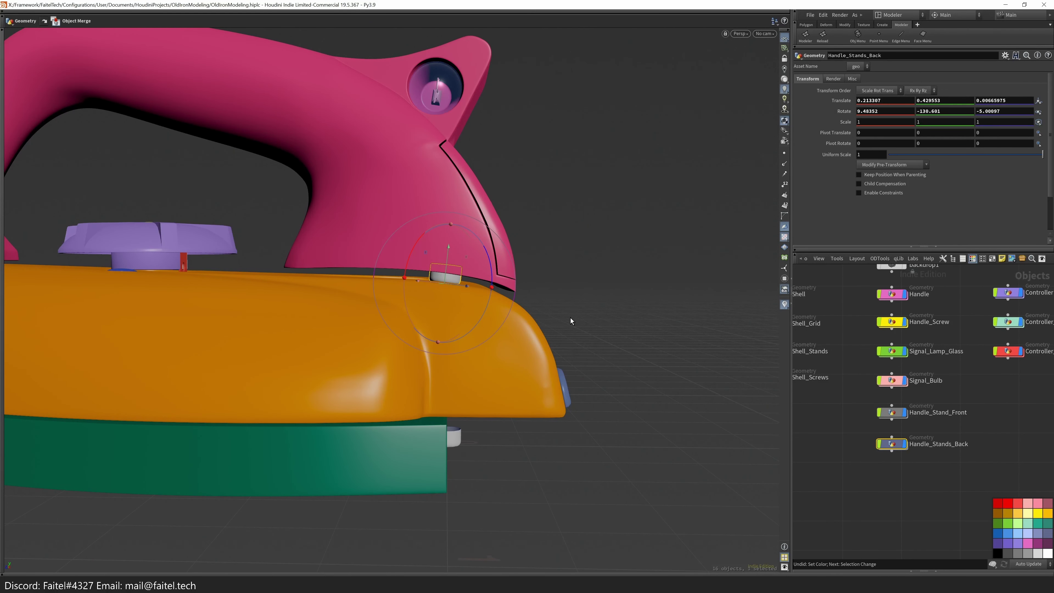
{"action": "right_click_drag", "start_coordinate": [571, 318], "coordinate": [659, 169], "text": "alt"}
- Open the Handle_Stands_Base network and show the stand block as wireframe
{"action": "middle_click_drag", "start_coordinate": [936, 416], "coordinate": [883, 408]}
{"action": "double_click", "coordinate": [883, 468]}
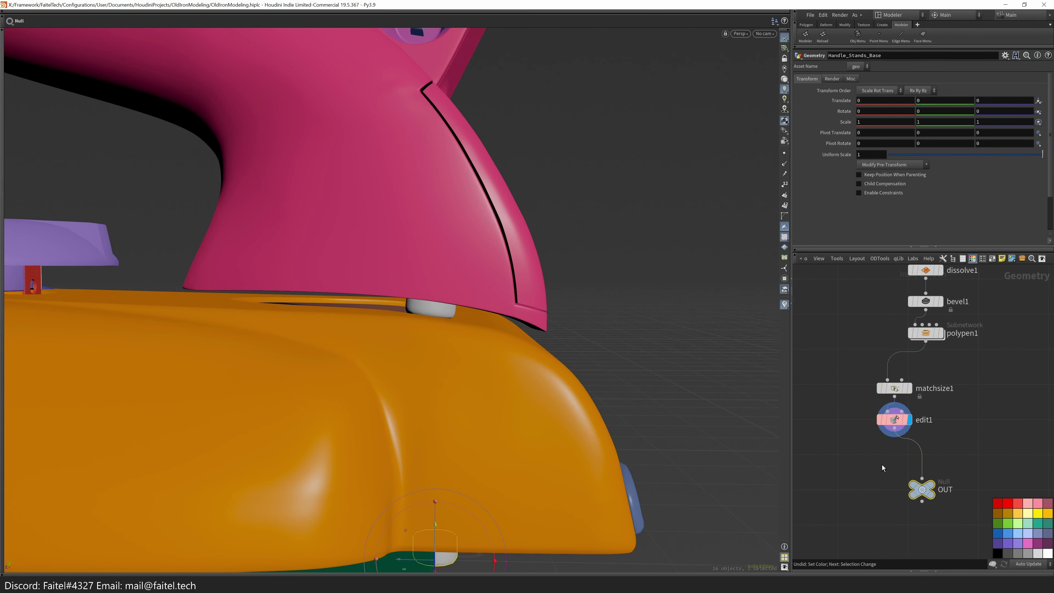
{"action": "right_click_drag", "start_coordinate": [527, 431], "coordinate": [580, 405], "text": "alt"}
{"action": "left_click_drag", "start_coordinate": [637, 300], "coordinate": [534, 365]}
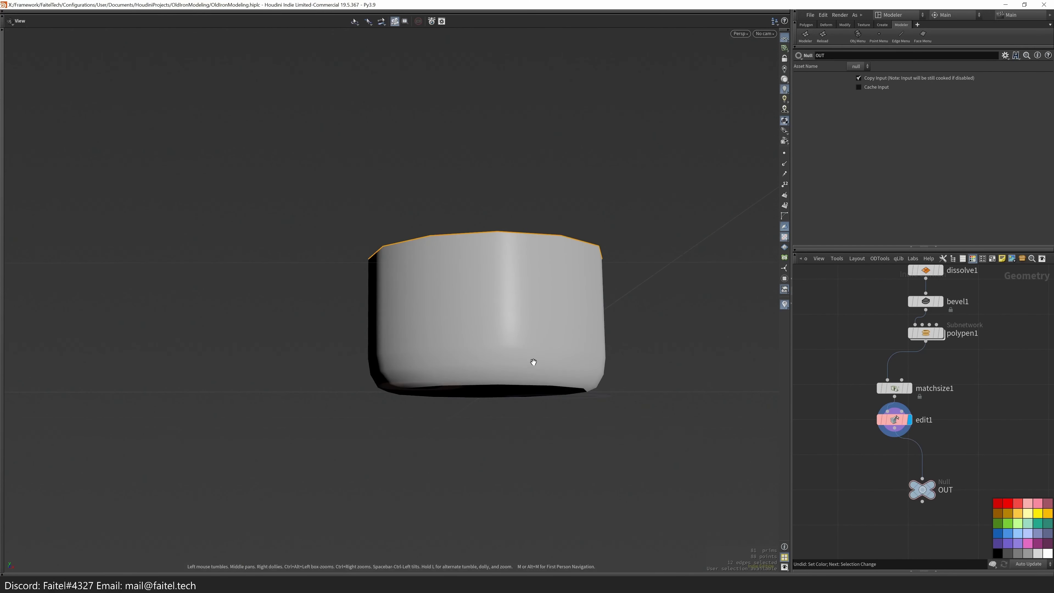
{"action": "left_click", "coordinate": [805, 36]}
{"action": "key", "text": "w"}
{"action": "left_click_drag", "start_coordinate": [608, 364], "coordinate": [463, 412]}
- Select the block's lower faces with Invert Selection and scale them to Y 1.28567
{"action": "key", "text": "s"}
{"action": "left_click", "coordinate": [460, 422]}
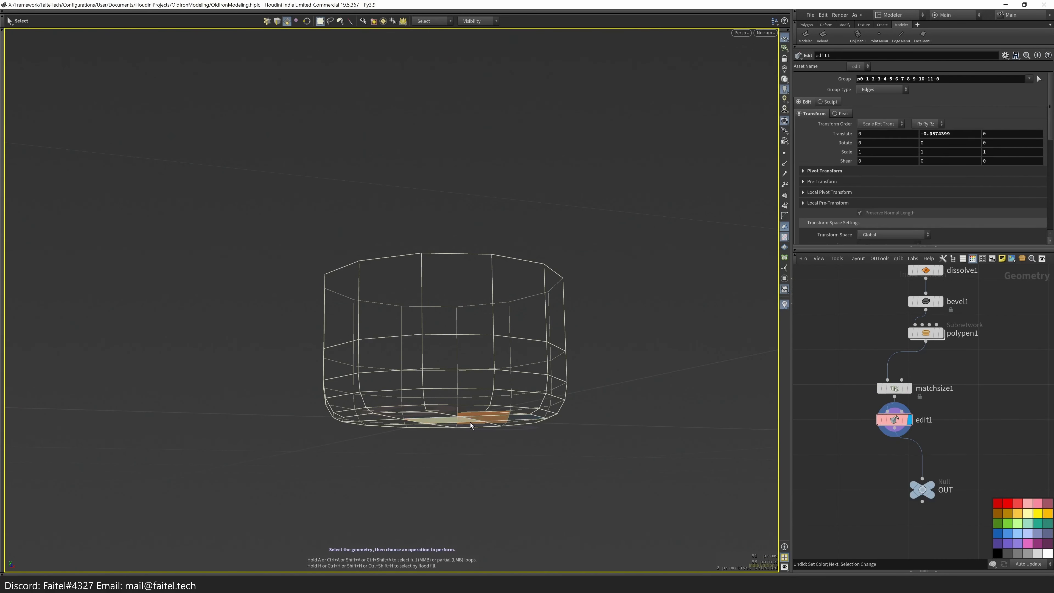
{"action": "key", "text": "Tab"}
{"action": "key", "text": "space+3"}
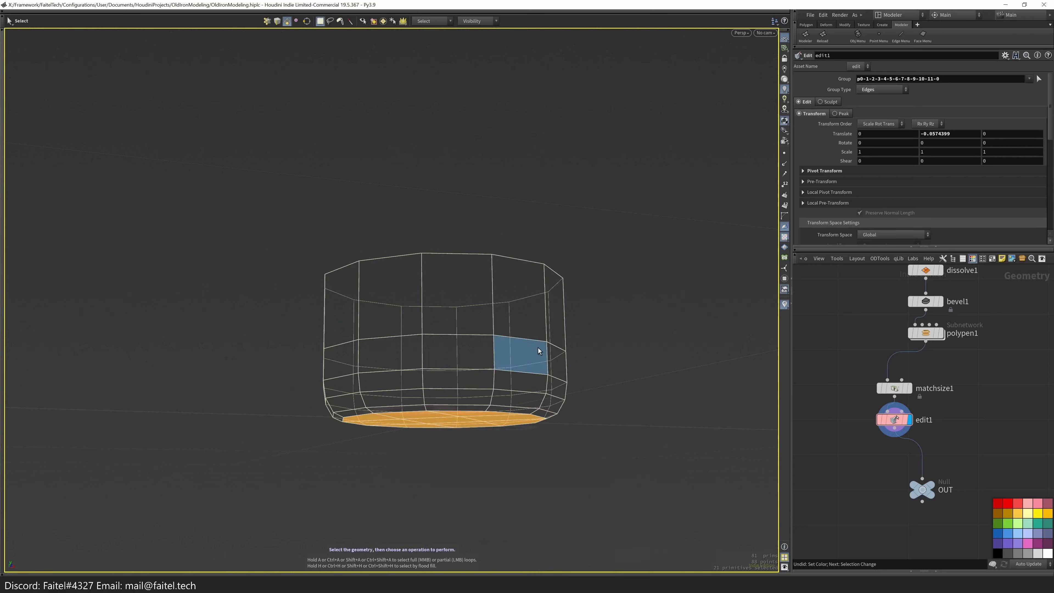
{"action": "right_click", "coordinate": [597, 403]}
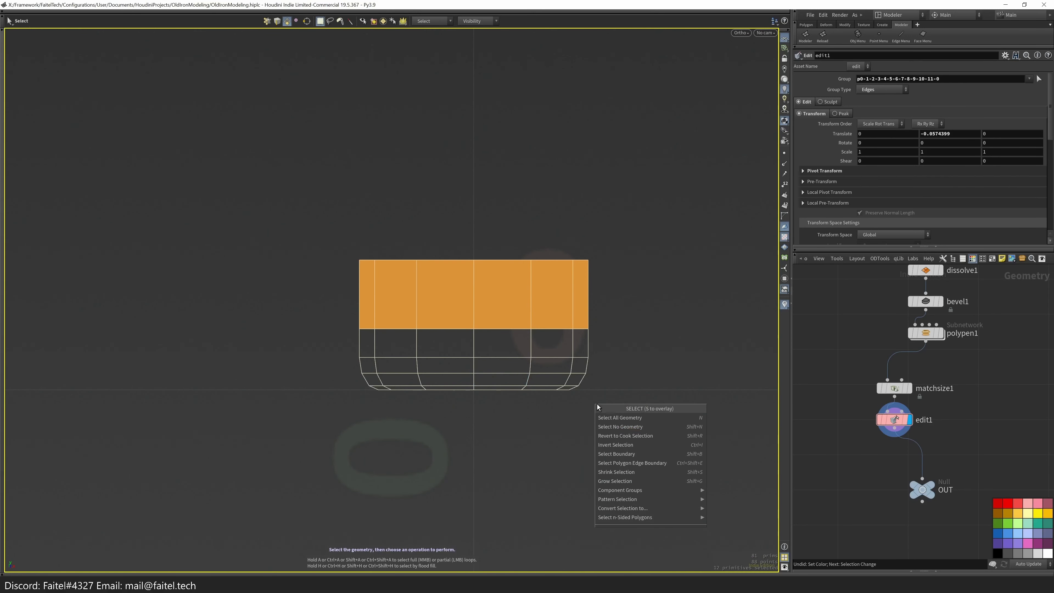
{"action": "left_click", "coordinate": [618, 474]}
{"action": "key", "text": "e"}
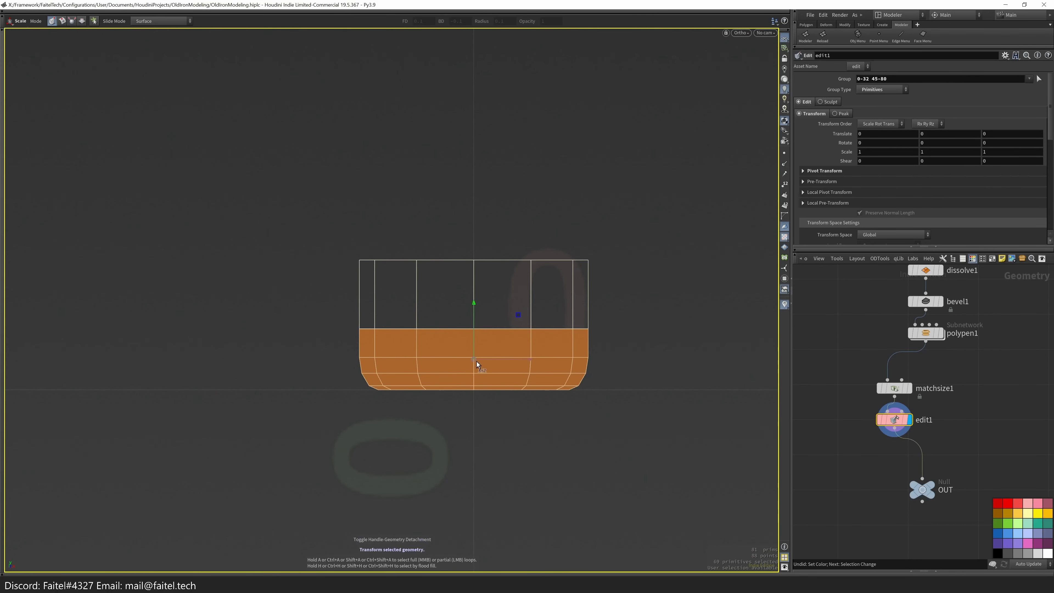
{"action": "left_click_drag", "start_coordinate": [474, 333], "coordinate": [302, 460]}
- Return to object level and select the rear stand under the handle
{"action": "key", "text": "u"}
{"action": "key", "text": "space+3"}
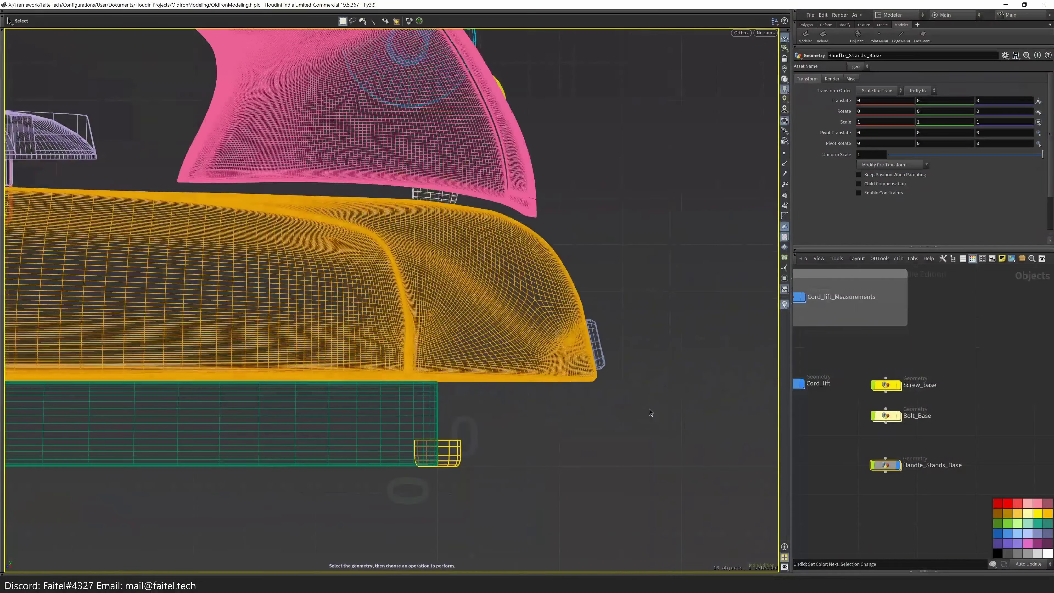
{"action": "scroll", "coordinate": [822, 436], "scroll_direction": "down", "scroll_amount": 2}
{"action": "scroll", "coordinate": [817, 469], "scroll_direction": "up", "scroll_amount": 4}
{"action": "left_click", "coordinate": [817, 469]}
{"action": "scroll", "coordinate": [559, 408], "scroll_direction": "up", "scroll_amount": 3}
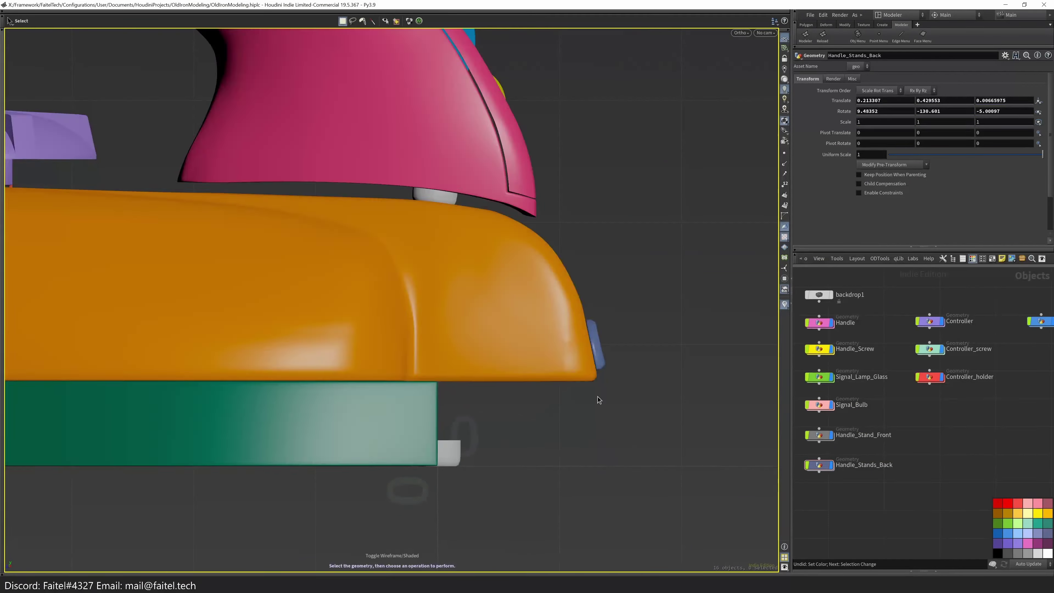
{"action": "scroll", "coordinate": [525, 400], "scroll_direction": "down", "scroll_amount": 5}
{"action": "scroll", "coordinate": [488, 275], "scroll_direction": "up", "scroll_amount": 2}
{"action": "scroll", "coordinate": [488, 275], "scroll_direction": "down", "scroll_amount": 2}
{"action": "scroll", "coordinate": [612, 306], "scroll_direction": "up", "scroll_amount": 4}
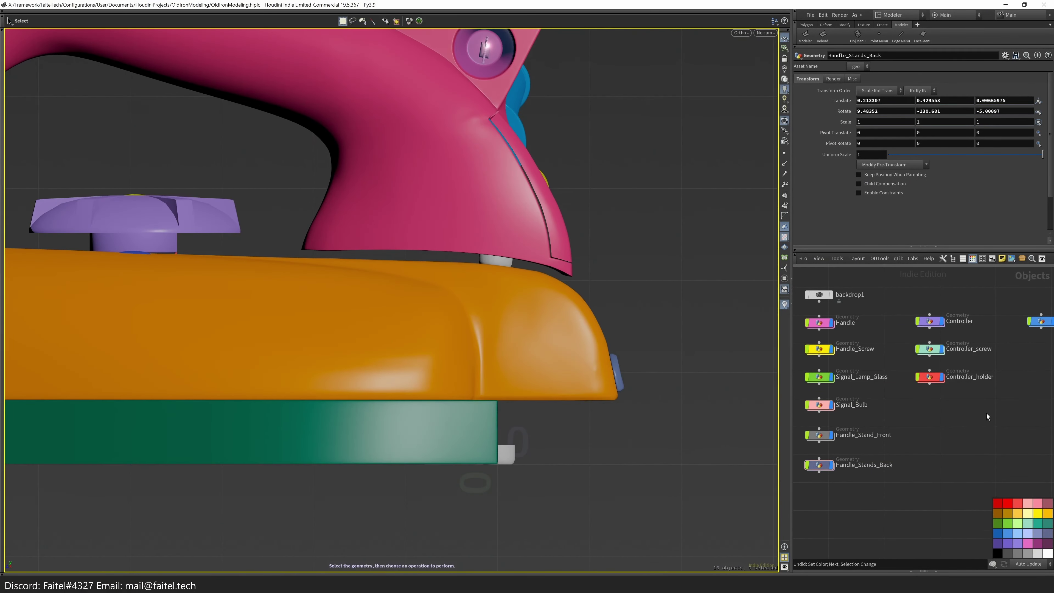
{"action": "middle_click_drag", "start_coordinate": [1050, 405], "coordinate": [925, 399]}
{"action": "double_click", "coordinate": [916, 397]}
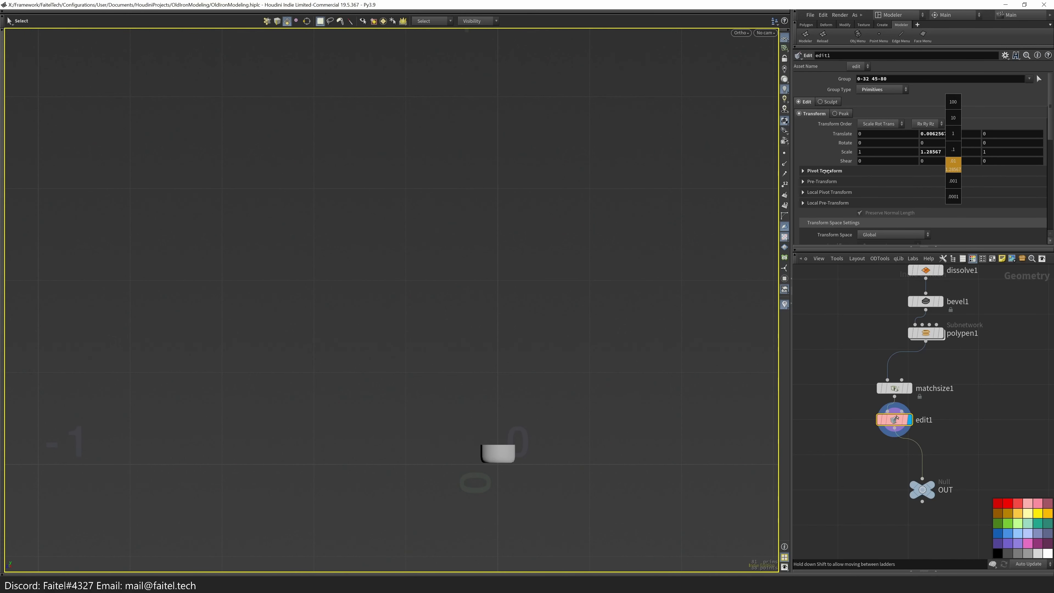
{"action": "key", "text": "u"}
{"action": "left_click_drag", "start_coordinate": [666, 292], "coordinate": [568, 292]}
{"action": "scroll", "coordinate": [561, 308], "scroll_direction": "up", "scroll_amount": 5}
{"action": "left_click", "coordinate": [517, 307]}
{"action": "scroll", "coordinate": [529, 298], "scroll_direction": "up", "scroll_amount": 4}
- Set the rear stand to scale and compare against Handle_Stand_Front's transform
{"action": "key", "text": "e"}
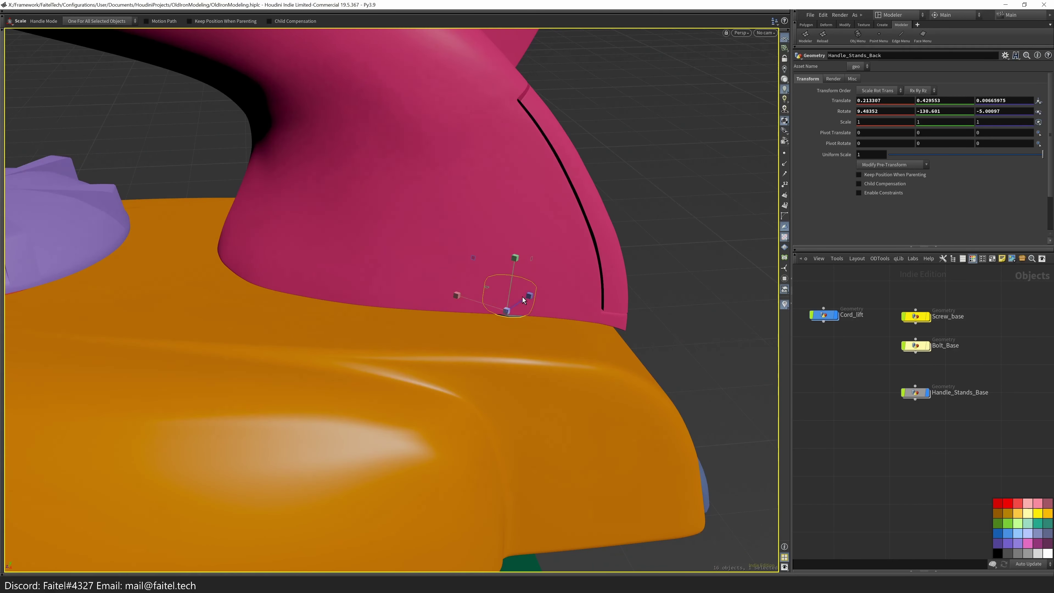
{"action": "scroll", "coordinate": [850, 387], "scroll_direction": "down", "scroll_amount": 3}
{"action": "scroll", "coordinate": [849, 387], "scroll_direction": "up", "scroll_amount": 5}
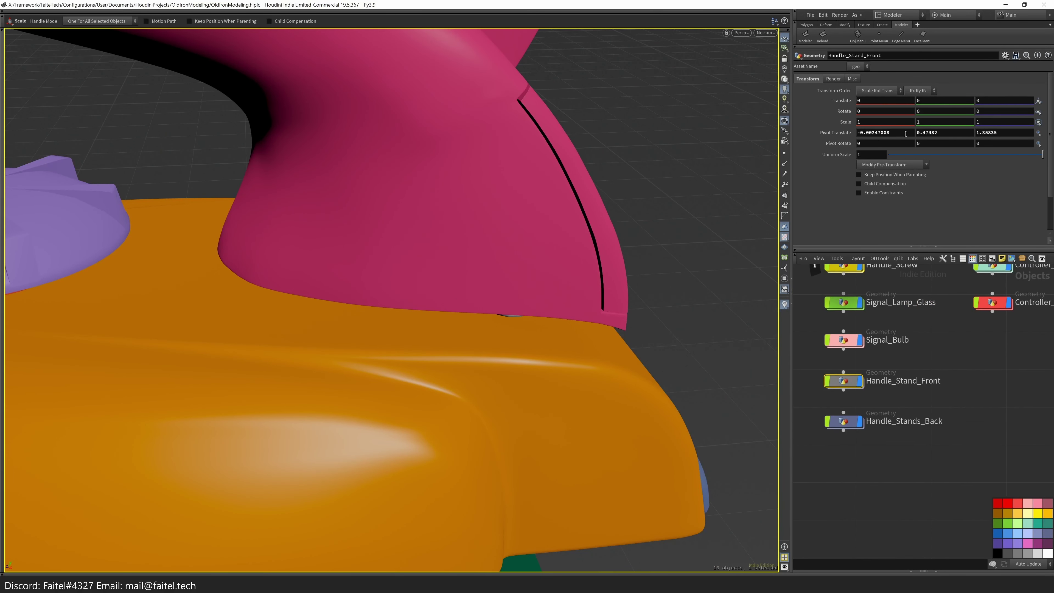
{"action": "double_click", "coordinate": [870, 380]}
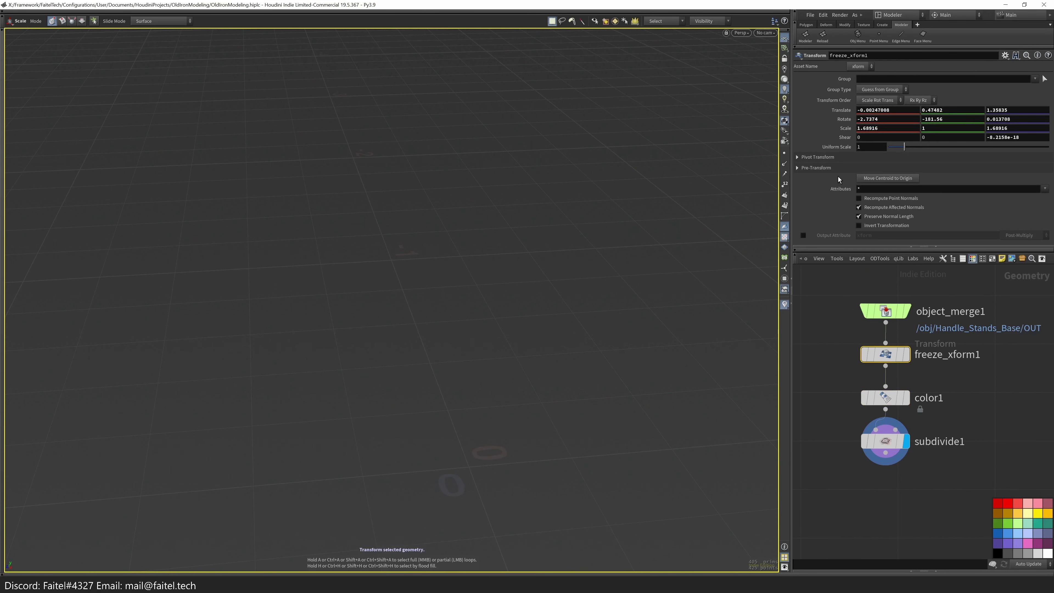
{"action": "key", "text": "u"}
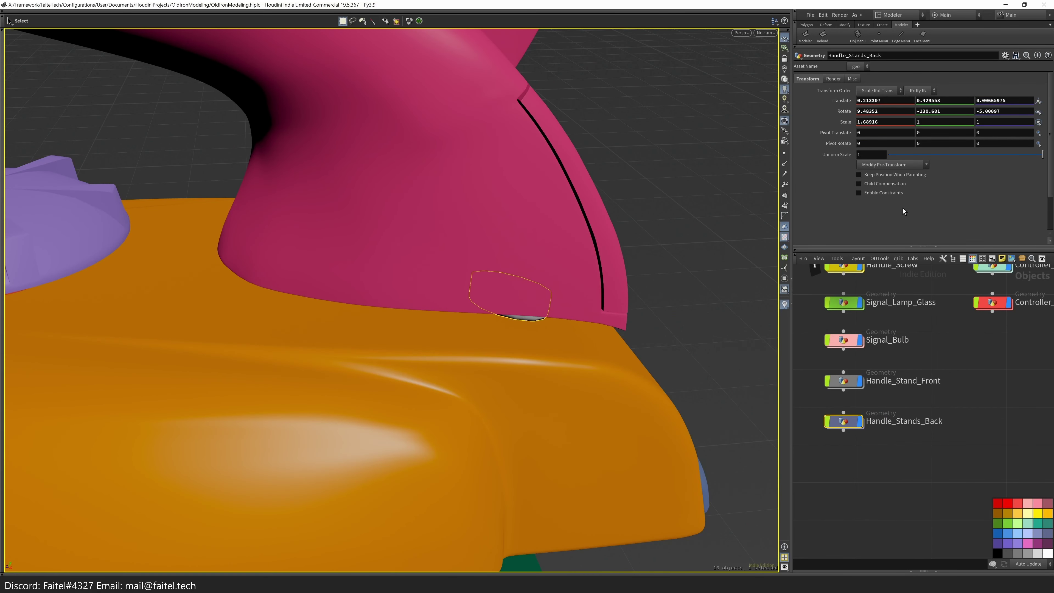
{"action": "key", "text": "Escape"}
- Frame the whole iron from the side, orbit into perspective and switch to the move tool
{"action": "key", "text": "space+3"}
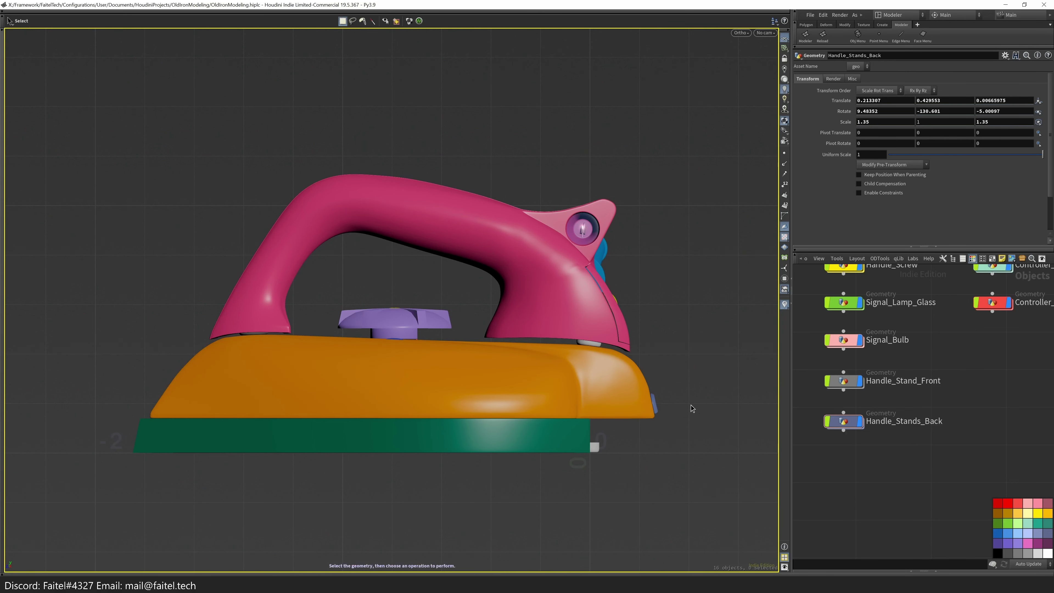
{"action": "scroll", "coordinate": [691, 404], "scroll_direction": "up", "scroll_amount": 3}
{"action": "scroll", "coordinate": [636, 409], "scroll_direction": "down", "scroll_amount": 3}
{"action": "left_click_drag", "start_coordinate": [537, 369], "coordinate": [697, 358]}
{"action": "scroll", "coordinate": [697, 357], "scroll_direction": "up", "scroll_amount": 10}
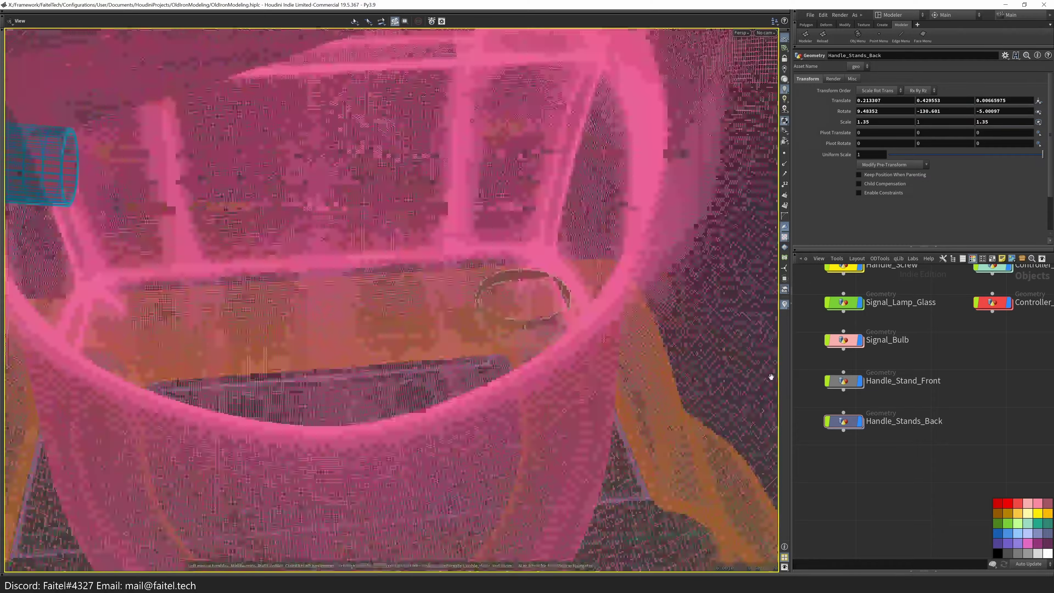
{"action": "scroll", "coordinate": [771, 377], "scroll_direction": "down", "scroll_amount": 5}
{"action": "key", "text": "t"}
{"action": "scroll", "coordinate": [603, 355], "scroll_direction": "up", "scroll_amount": 2}
{"action": "scroll", "coordinate": [418, 322], "scroll_direction": "up", "scroll_amount": 2}
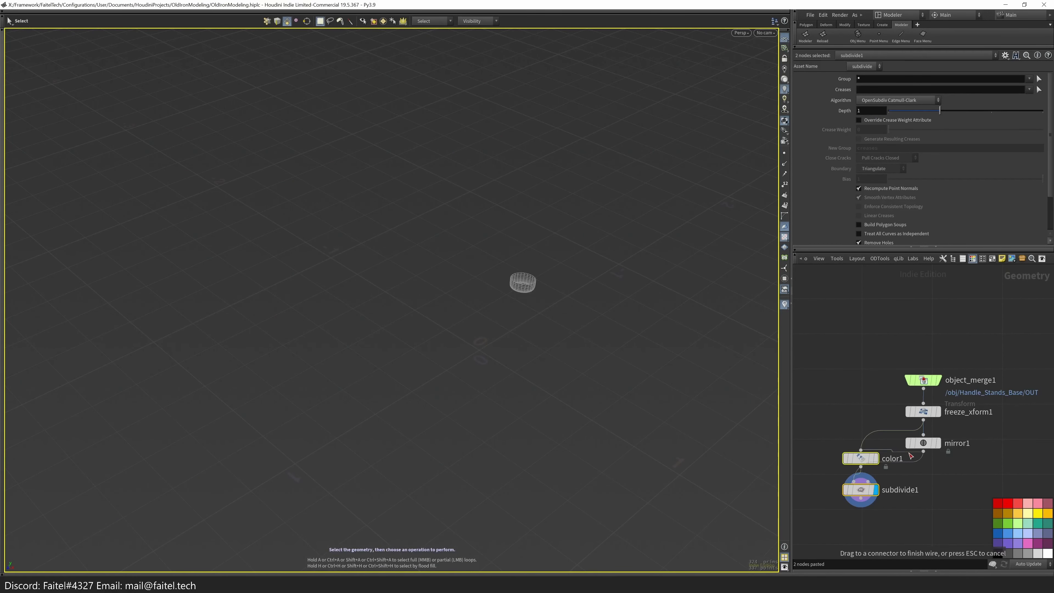
- Feed mirror1 into color1 and colour the stands dark bluish-purple (0.1637, 0.1481, 0.286)
{"action": "left_click", "coordinate": [923, 451]}
{"action": "left_click_drag", "start_coordinate": [862, 458], "coordinate": [919, 487]}
{"action": "left_click", "coordinate": [862, 131]}
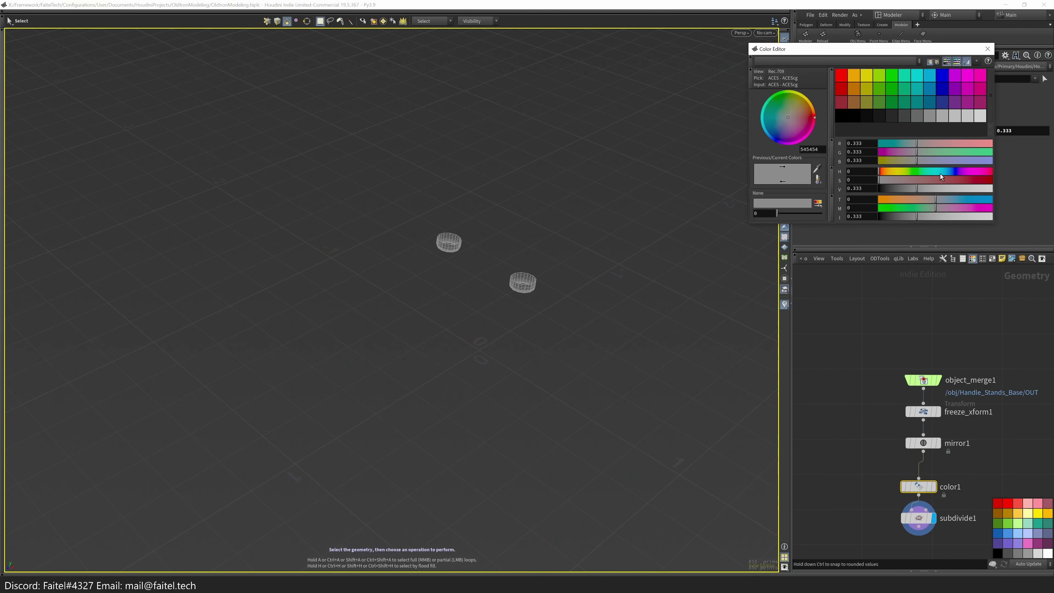
{"action": "left_click", "coordinate": [956, 95]}
{"action": "left_click_drag", "start_coordinate": [947, 209], "coordinate": [914, 191]}
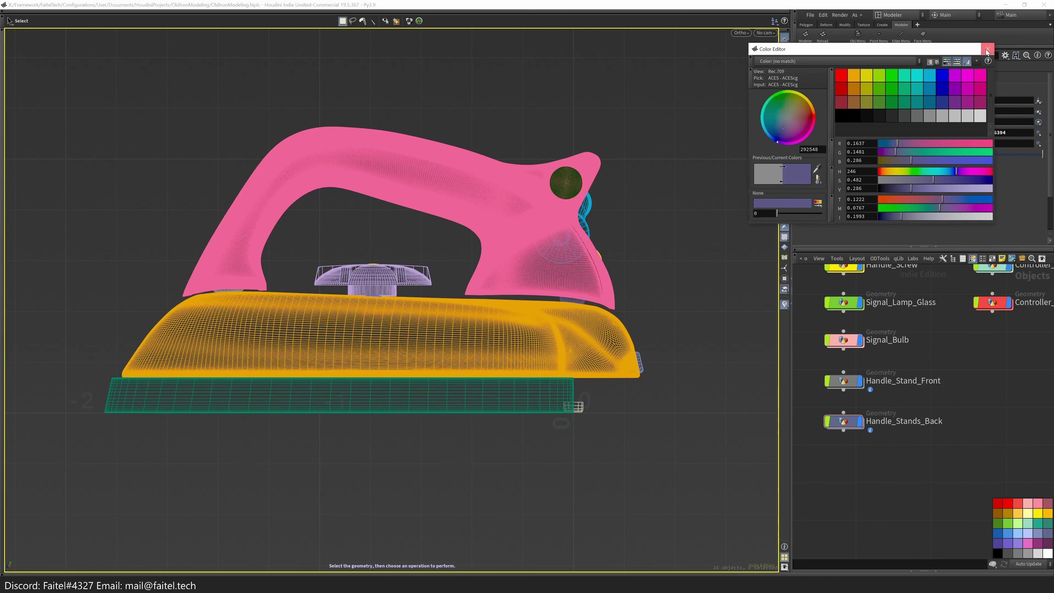
{"action": "left_click", "coordinate": [988, 49]}
- Move Handle_Stands_Base up in the network and toggle snapping to visible nodes
{"action": "left_click_drag", "start_coordinate": [561, 374], "coordinate": [647, 416], "text": "alt"}
{"action": "left_click_drag", "start_coordinate": [934, 465], "coordinate": [936, 444]}
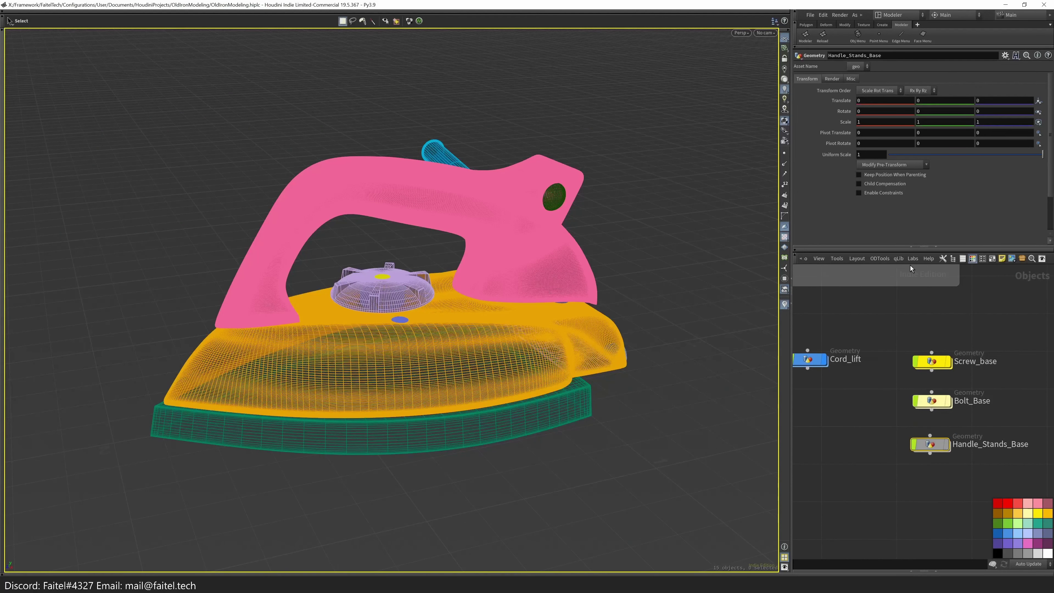
{"action": "left_click", "coordinate": [839, 260]}
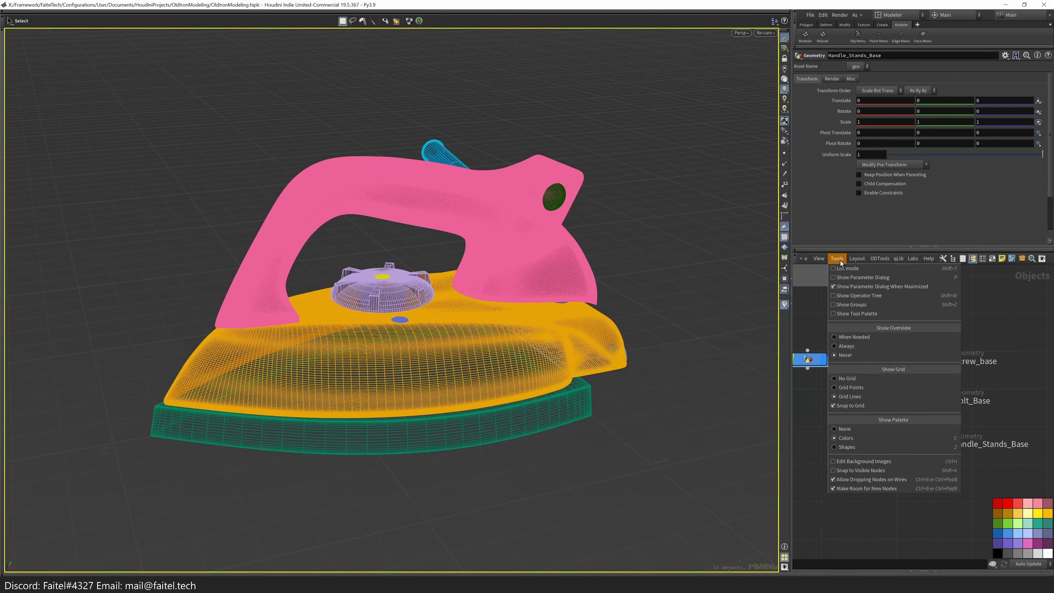
{"action": "left_click", "coordinate": [867, 471]}
- Turn off the wireframe overlay and orbit around the shaded iron from several angles
{"action": "key", "text": "Escape"}
{"action": "key", "text": "shift+w"}
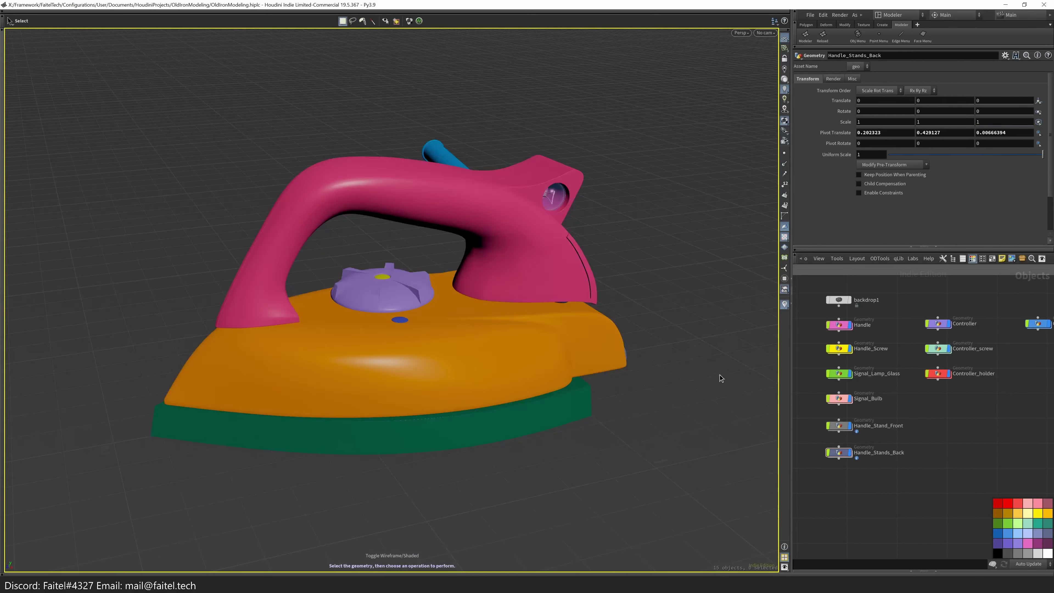
{"action": "scroll", "coordinate": [719, 377], "scroll_direction": "down", "scroll_amount": 3}
{"action": "left_click_drag", "start_coordinate": [720, 376], "coordinate": [398, 314]}
{"action": "scroll", "coordinate": [397, 315], "scroll_direction": "up", "scroll_amount": 3}
{"action": "scroll", "coordinate": [570, 323], "scroll_direction": "up", "scroll_amount": 3}
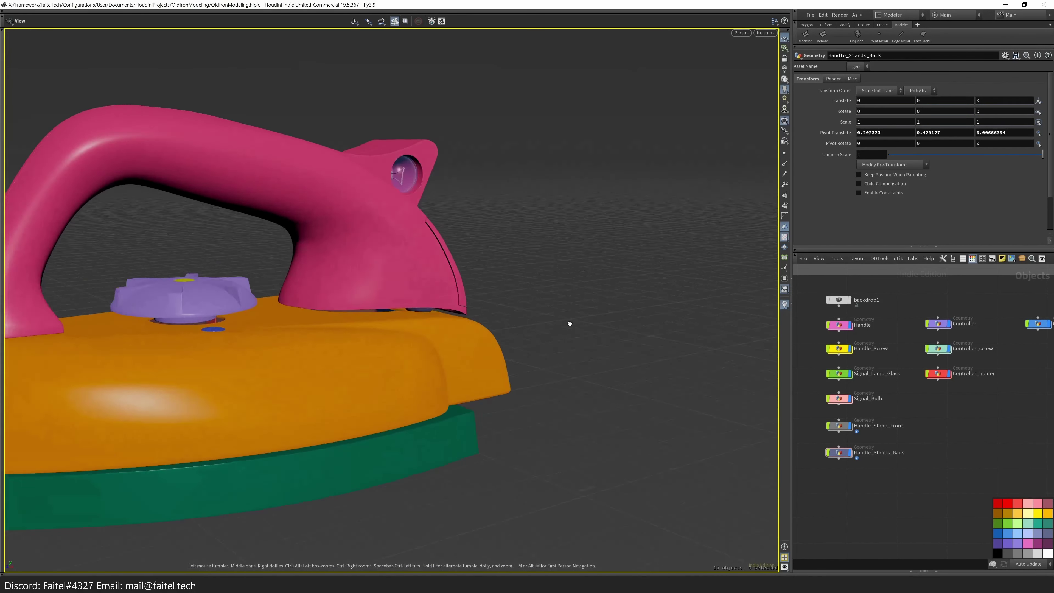
{"action": "left_click_drag", "start_coordinate": [569, 322], "coordinate": [529, 313]}
{"action": "scroll", "coordinate": [400, 337], "scroll_direction": "down", "scroll_amount": 3}
{"action": "scroll", "coordinate": [485, 363], "scroll_direction": "up", "scroll_amount": 5}
{"action": "scroll", "coordinate": [485, 362], "scroll_direction": "down", "scroll_amount": 5}
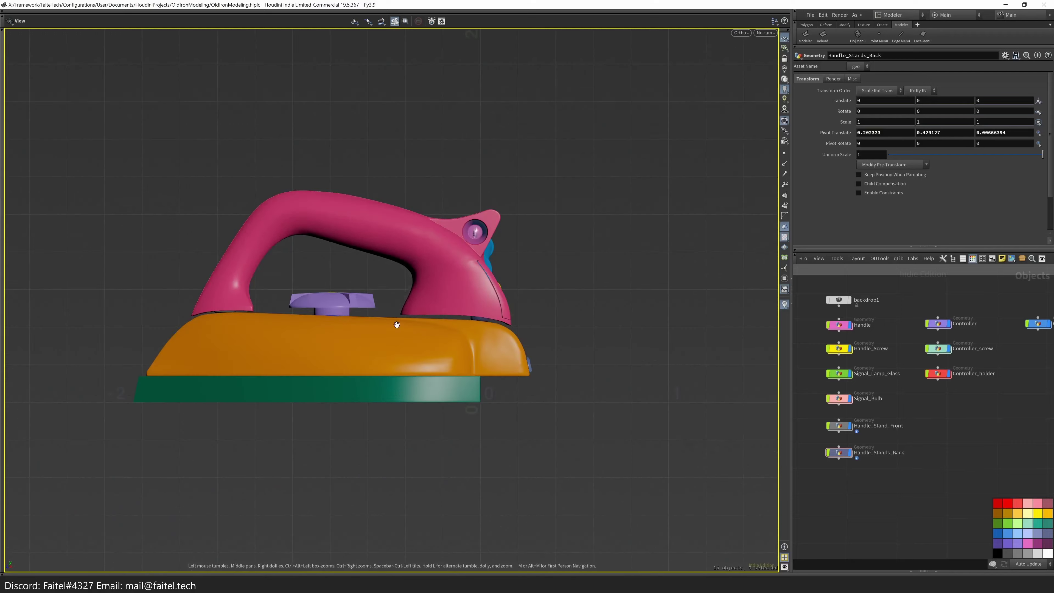
{"action": "left_click_drag", "start_coordinate": [492, 290], "coordinate": [464, 306]}
{"action": "scroll", "coordinate": [443, 213], "scroll_direction": "up", "scroll_amount": 5}
{"action": "scroll", "coordinate": [443, 213], "scroll_direction": "up", "scroll_amount": 2}
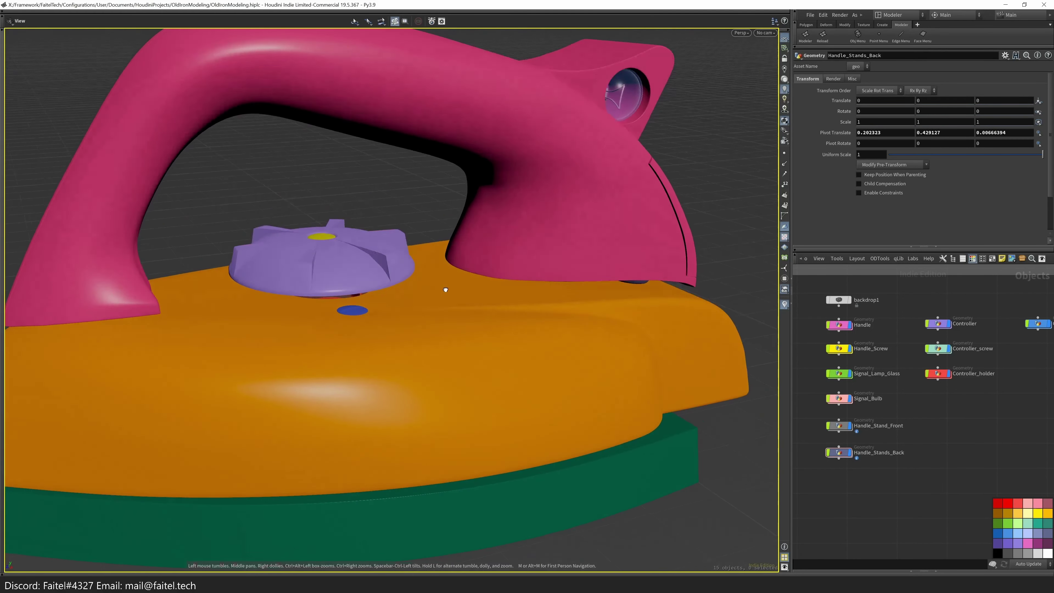
{"action": "scroll", "coordinate": [565, 247], "scroll_direction": "up", "scroll_amount": 3}
{"action": "left_click_drag", "start_coordinate": [565, 247], "coordinate": [550, 232]}
{"action": "scroll", "coordinate": [550, 232], "scroll_direction": "down", "scroll_amount": 5}
{"action": "left_click_drag", "start_coordinate": [518, 325], "coordinate": [395, 407]}
{"action": "scroll", "coordinate": [515, 375], "scroll_direction": "down", "scroll_amount": 2}
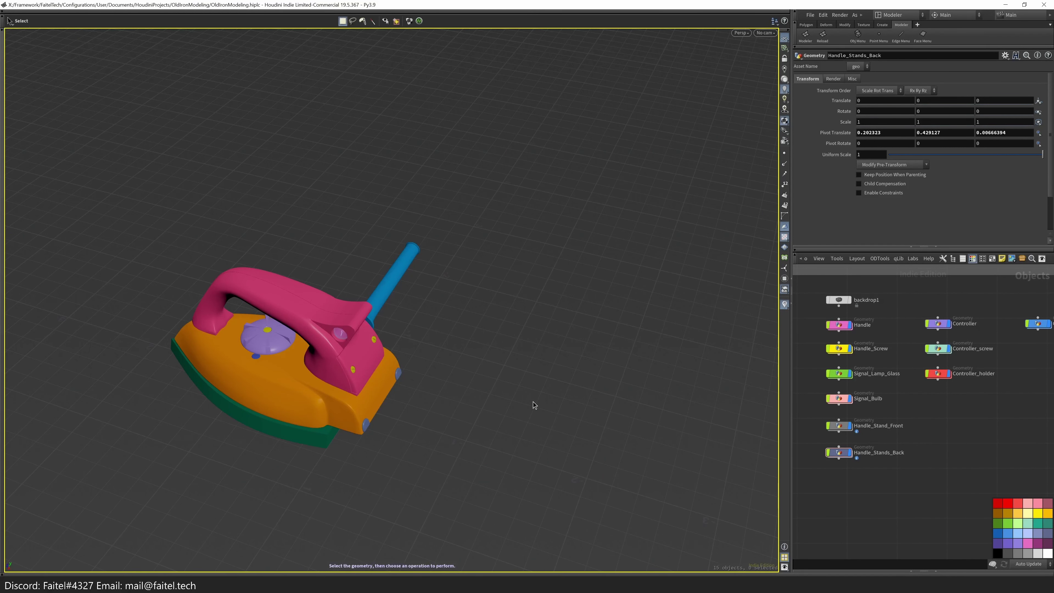
{"action": "key", "text": "space"}
{"action": "left_click_drag", "start_coordinate": [446, 251], "coordinate": [596, 394]}
{"action": "scroll", "coordinate": [606, 332], "scroll_direction": "up", "scroll_amount": 5}
{"action": "scroll", "coordinate": [595, 394], "scroll_direction": "down", "scroll_amount": 3}
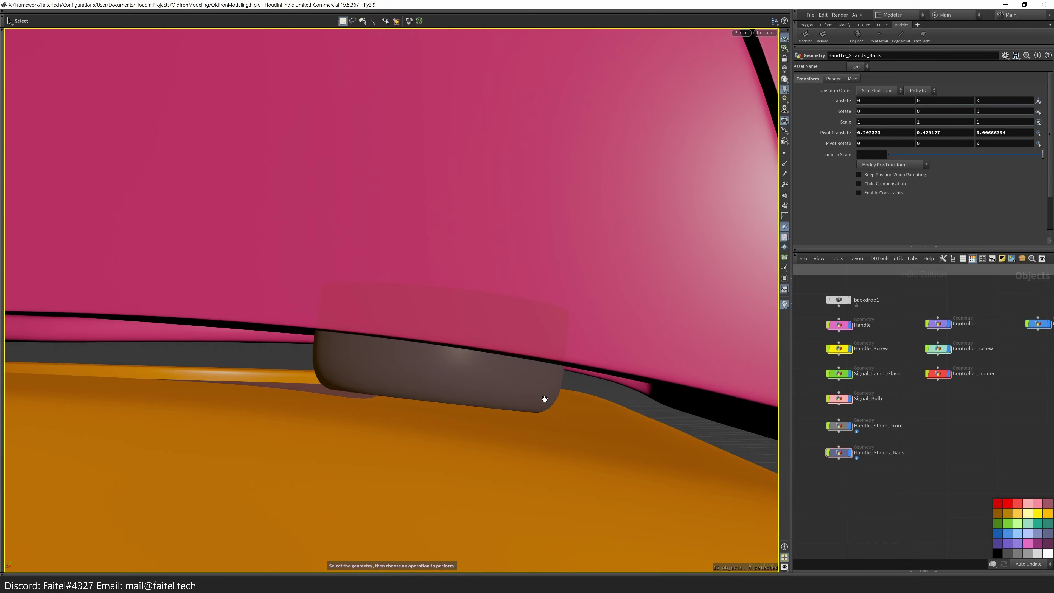
- Inside Handle_Stands_Back, nudge freeze_xform1's Translate to lower the stands slightly
{"action": "double_click", "coordinate": [867, 457]}
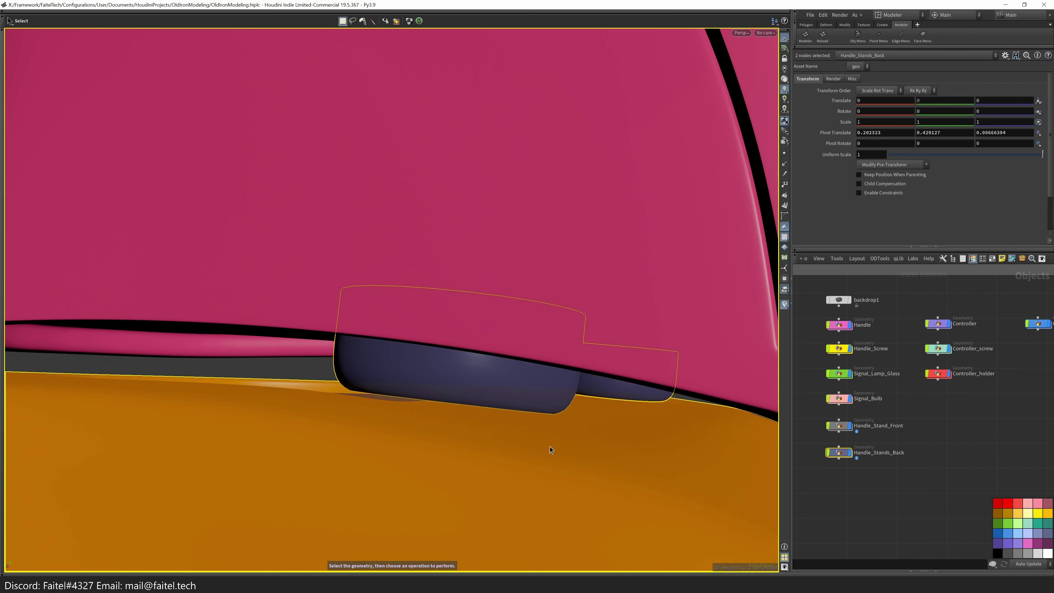
{"action": "key", "text": "grave"}
{"action": "left_click", "coordinate": [604, 256]}
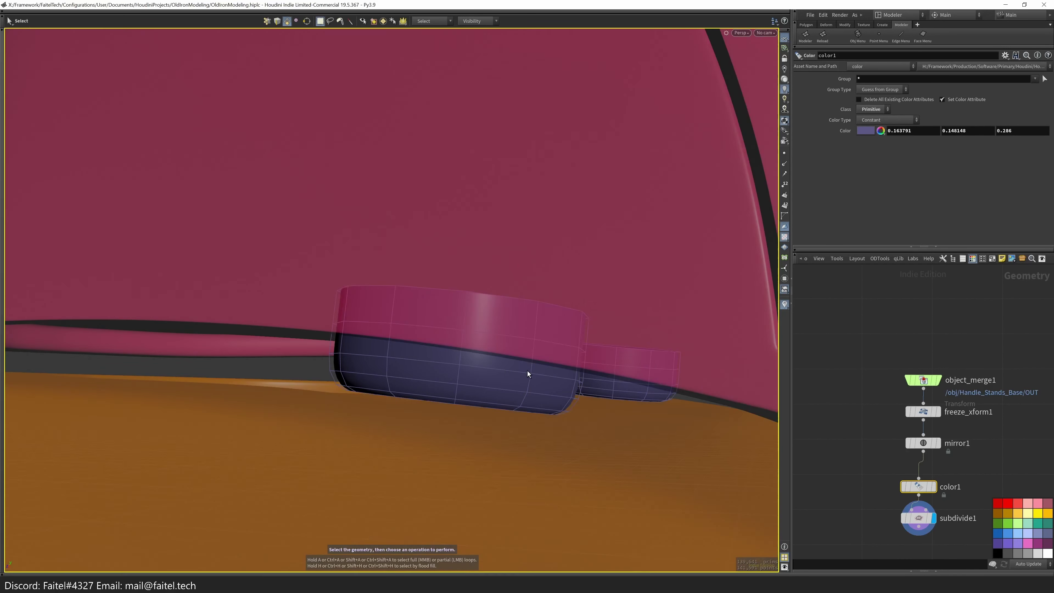
{"action": "key", "text": "t"}
{"action": "left_click_drag", "start_coordinate": [457, 391], "coordinate": [458, 402]}
{"action": "left_click", "coordinate": [605, 402]}
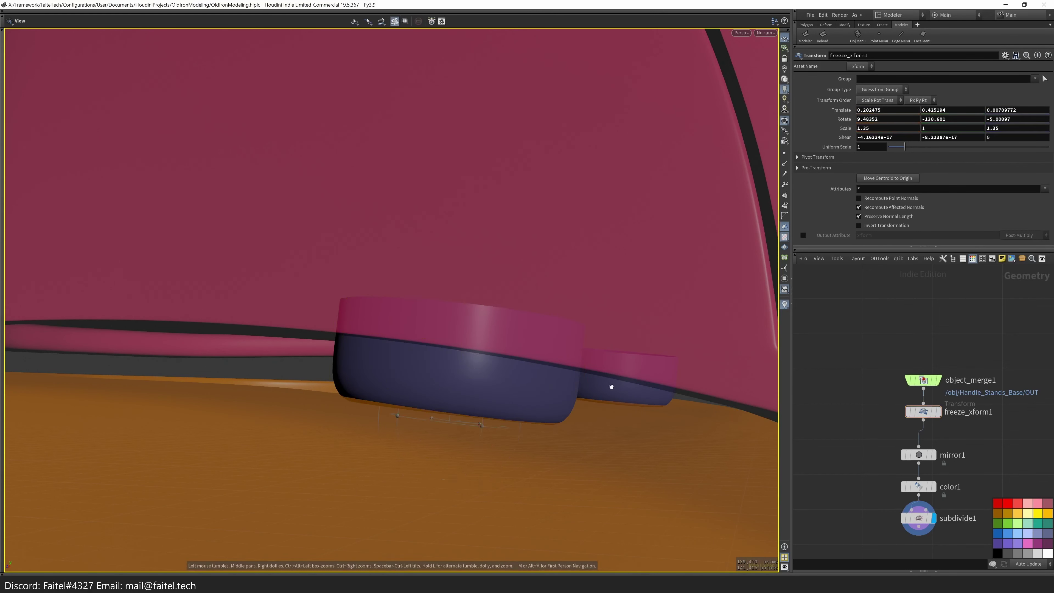
{"action": "left_click_drag", "start_coordinate": [462, 407], "coordinate": [461, 405]}
- Return to object level and orbit to check the stands under the handle
{"action": "key", "text": "space+3"}
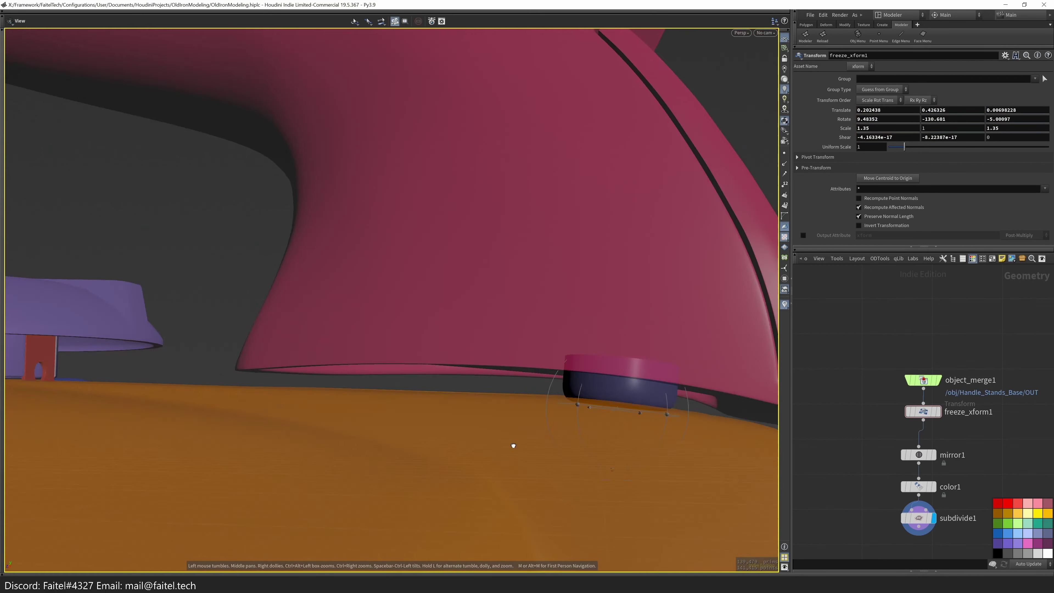
{"action": "key", "text": "space+1"}
{"action": "key", "text": "u"}
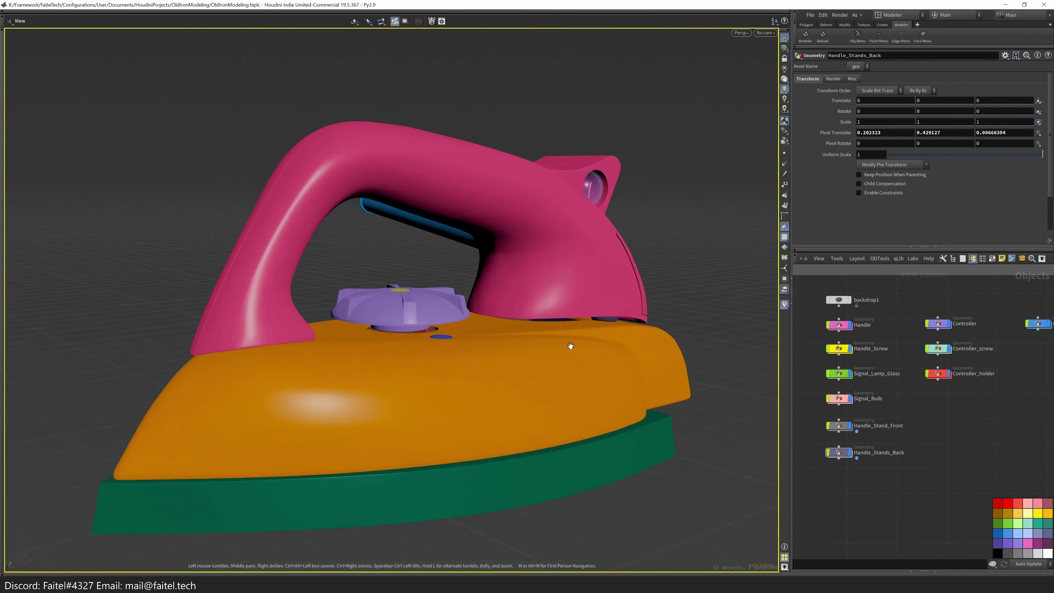
{"action": "left_click_drag", "start_coordinate": [571, 346], "coordinate": [566, 308]}
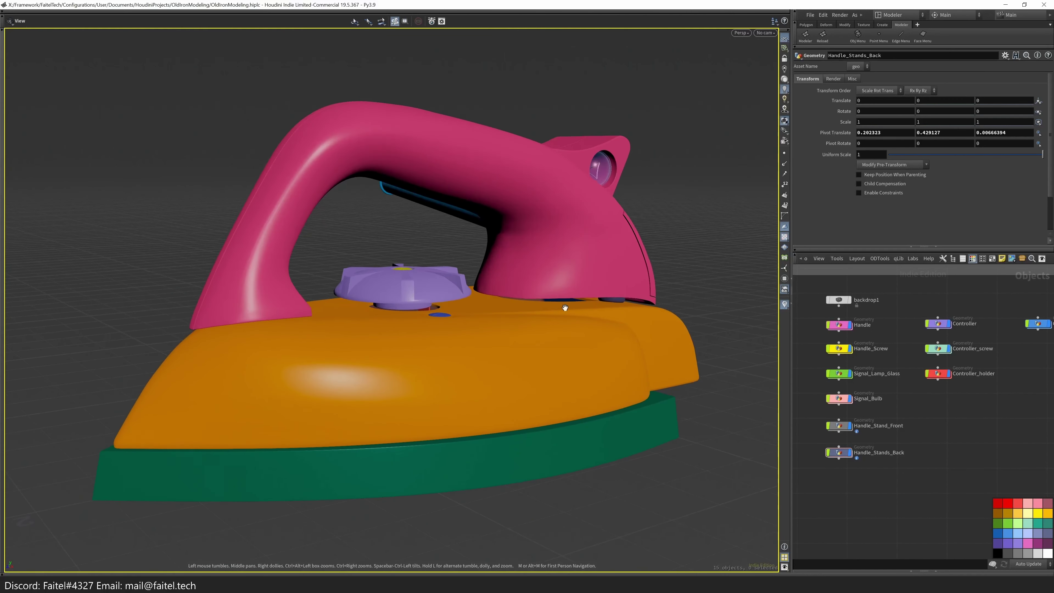
{"action": "left_click_drag", "start_coordinate": [424, 316], "coordinate": [440, 314]}
{"action": "key", "text": "Tab"}
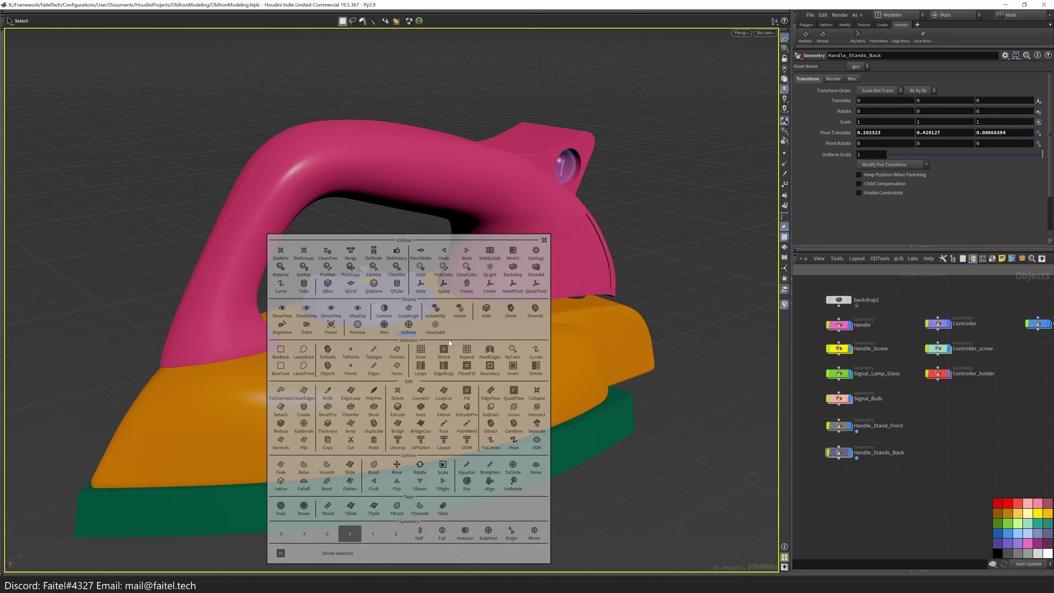
- Create a new box primitive and set its Scale Z to 0.7
{"action": "left_click", "coordinate": [328, 286]}
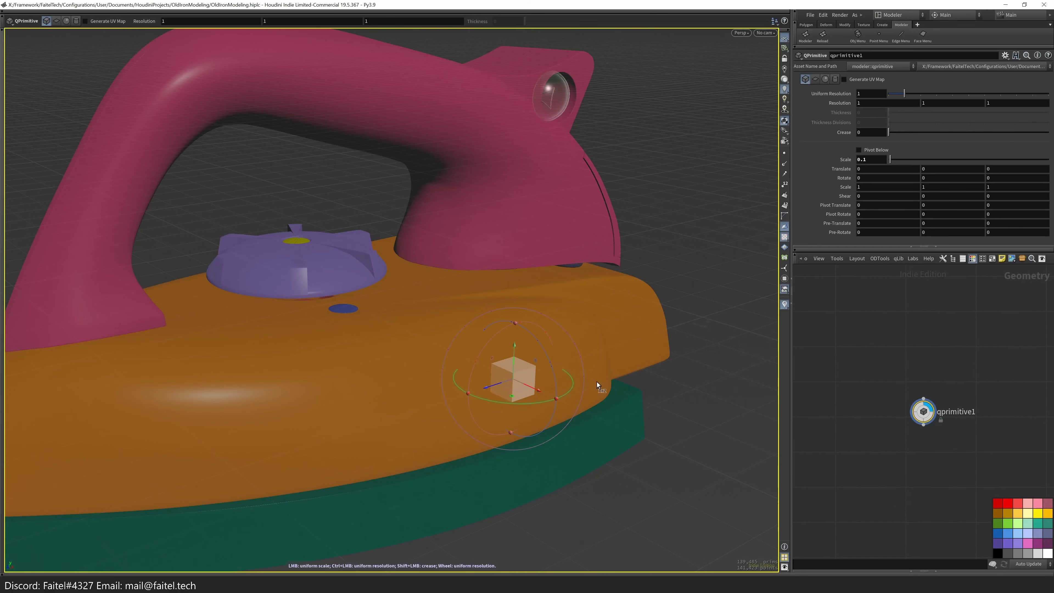
{"action": "key", "text": "Escape"}
{"action": "left_click_drag", "start_coordinate": [495, 405], "coordinate": [424, 445]}
{"action": "scroll", "coordinate": [424, 445], "scroll_direction": "up", "scroll_amount": 5}
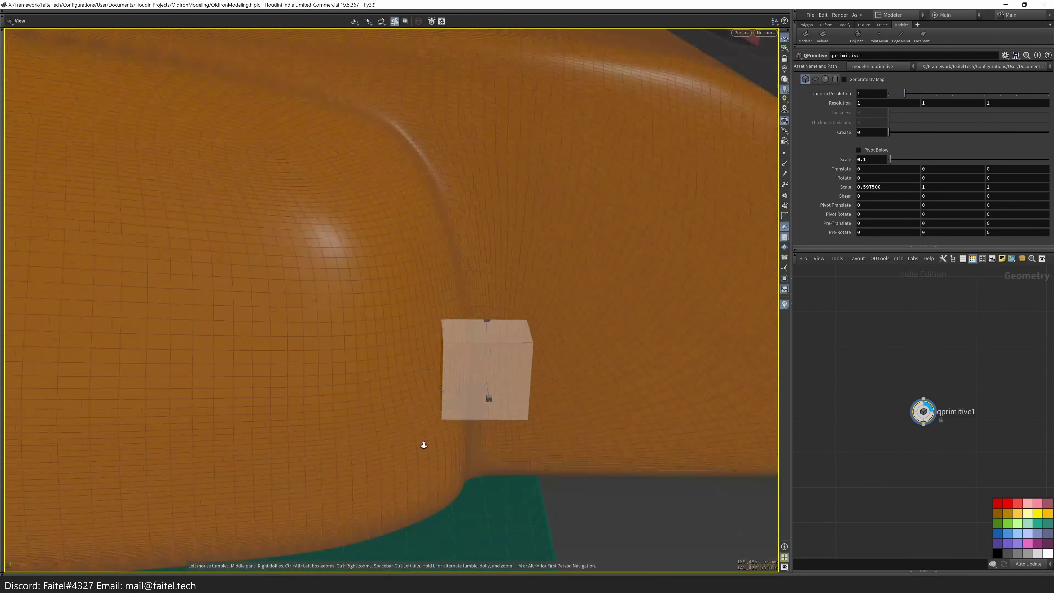
{"action": "key", "text": "space+g"}
{"action": "mouse_move", "coordinate": [579, 349]}
{"action": "left_mouse_down"}
{"action": "mouse_move", "coordinate": [477, 313]}
{"action": "mouse_move", "coordinate": [585, 353]}
{"action": "left_mouse_up"}
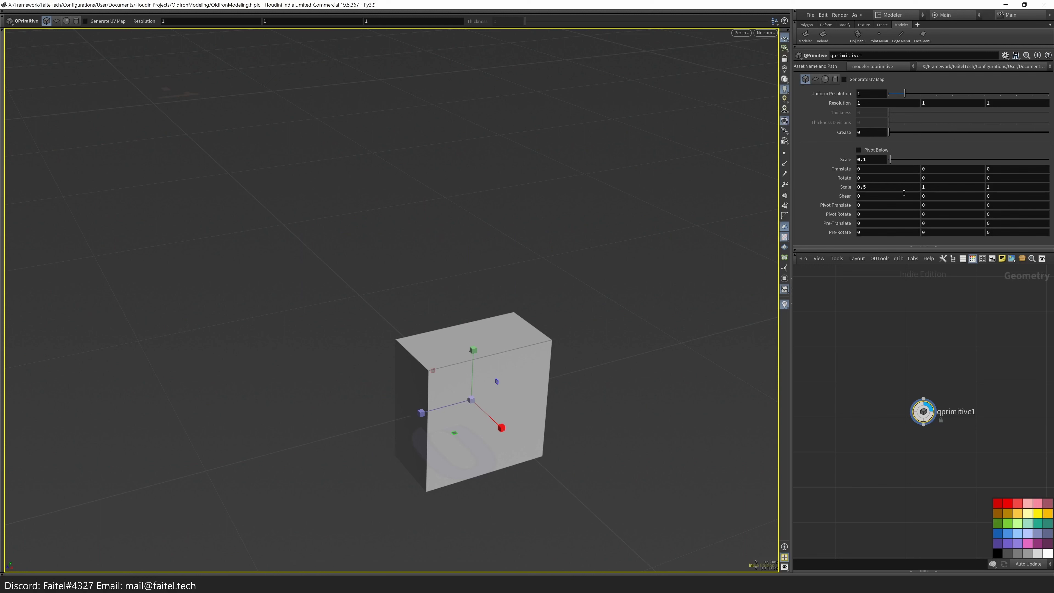
{"action": "key", "text": "Return"}
{"action": "key", "text": "Escape"}
{"action": "left_click_drag", "start_coordinate": [498, 374], "coordinate": [433, 332]}
- Select and move the box's top face, then remove the edit1 node
{"action": "key", "text": "Return"}
{"action": "left_click", "coordinate": [507, 287]}
{"action": "key", "text": "t"}
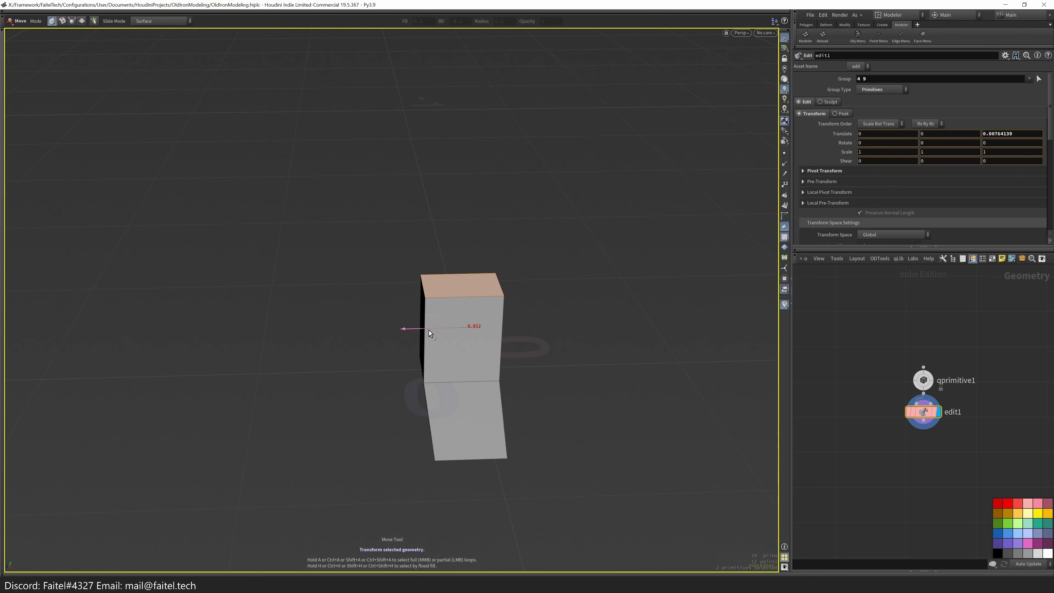
{"action": "key", "text": "ctrl+x"}
- Add a transform1 node and a Match Size node after qprimitive1
{"action": "key", "text": "Tab"}
{"action": "type", "text": "transform"}
{"action": "key", "text": "Return"}
{"action": "left_click", "coordinate": [921, 441]}
{"action": "left_click", "coordinate": [928, 377]}
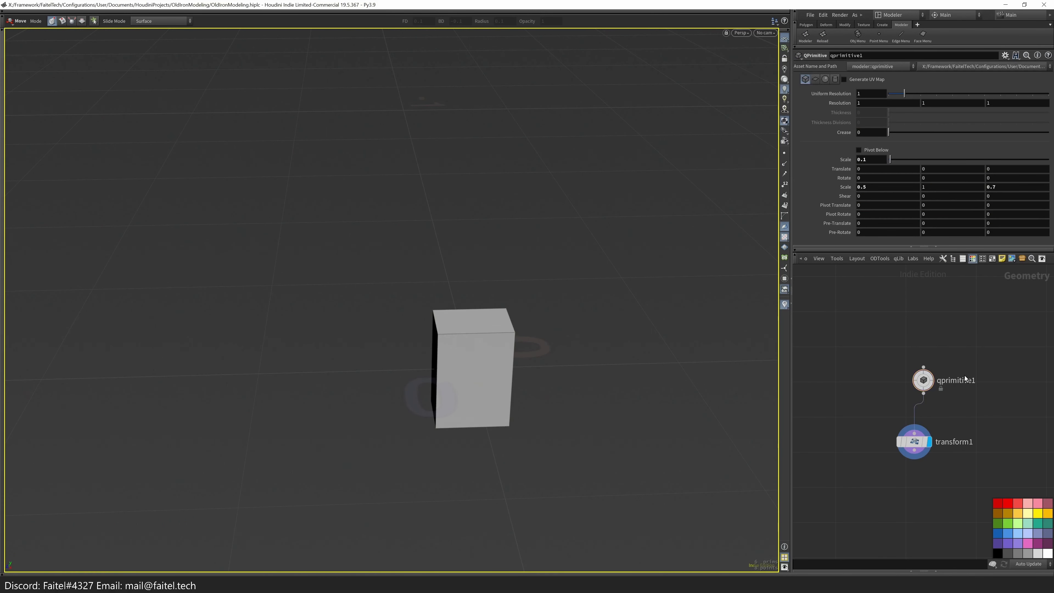
{"action": "key", "text": "Tab"}
{"action": "type", "text": "matchsize"}
{"action": "key", "text": "Return"}
{"action": "left_click", "coordinate": [937, 411]}
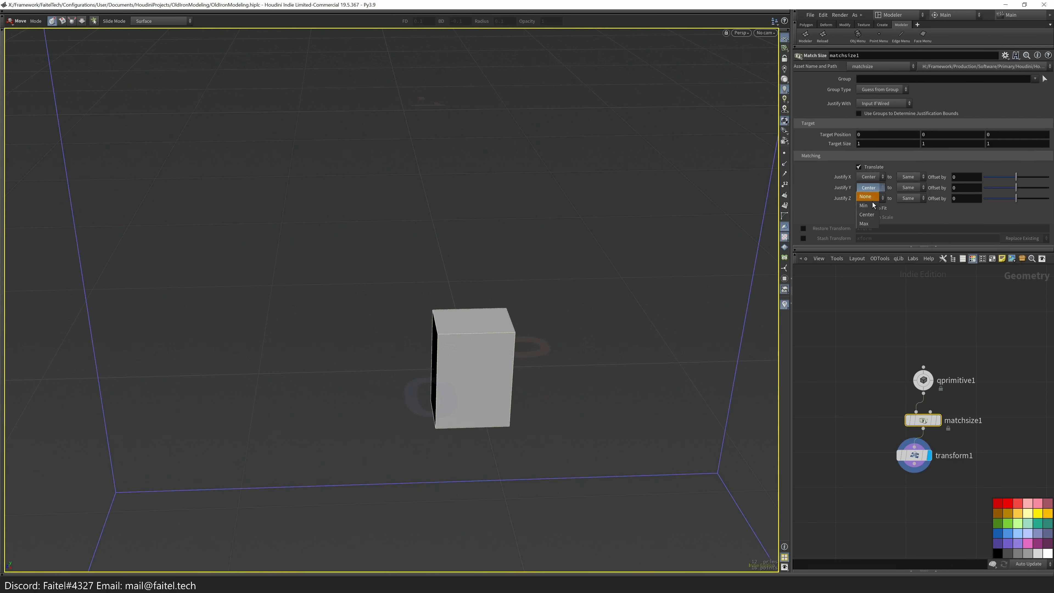
- Restrict transform1's group to primitive 2 and flatten the box into a thin slab
{"action": "left_click", "coordinate": [913, 444]}
{"action": "key", "text": "t"}
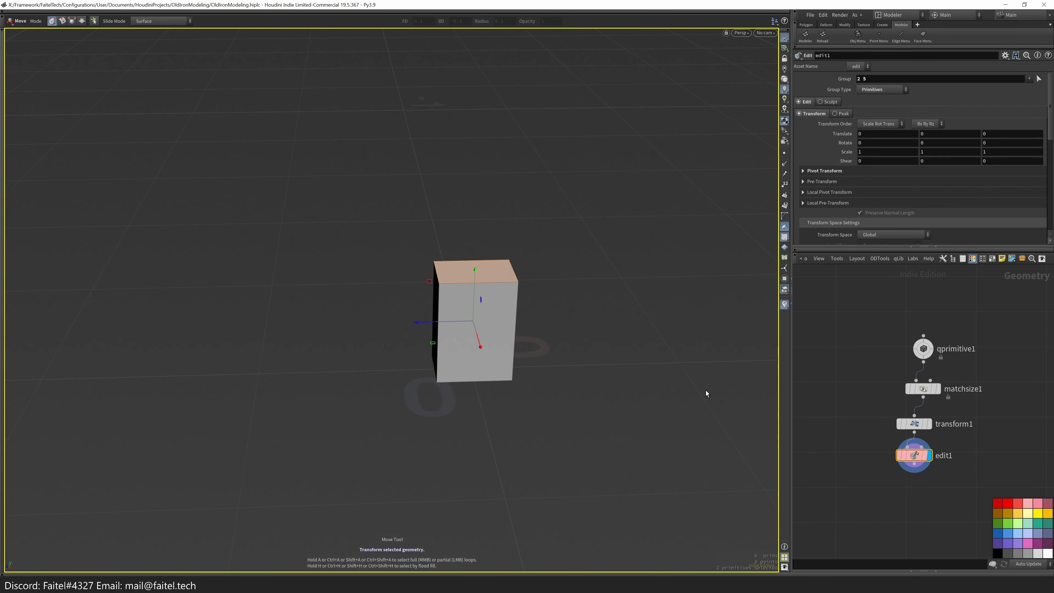
{"action": "key", "text": "Return"}
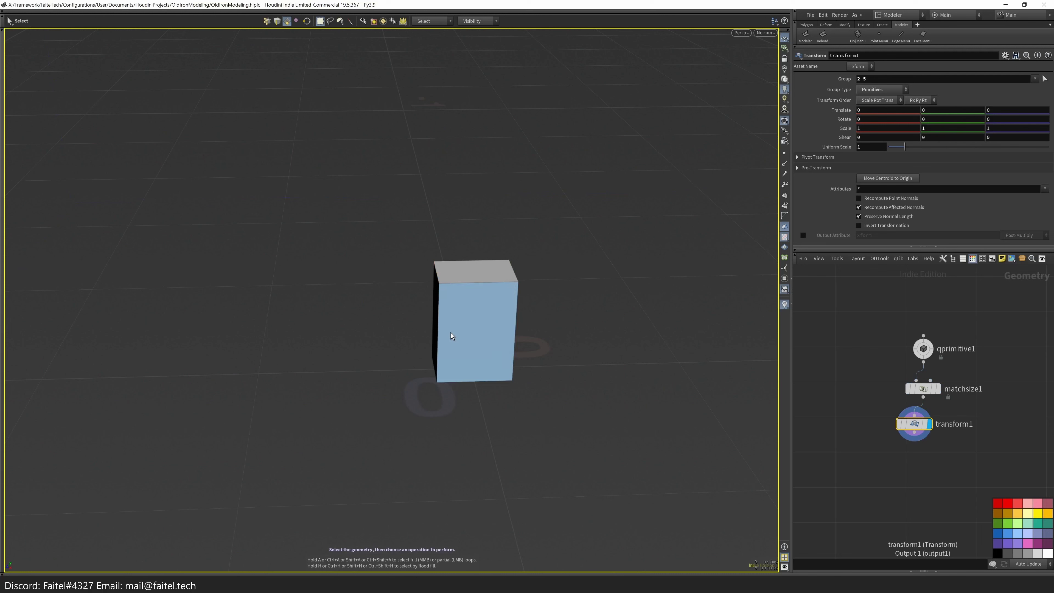
{"action": "left_click", "coordinate": [1045, 78]}
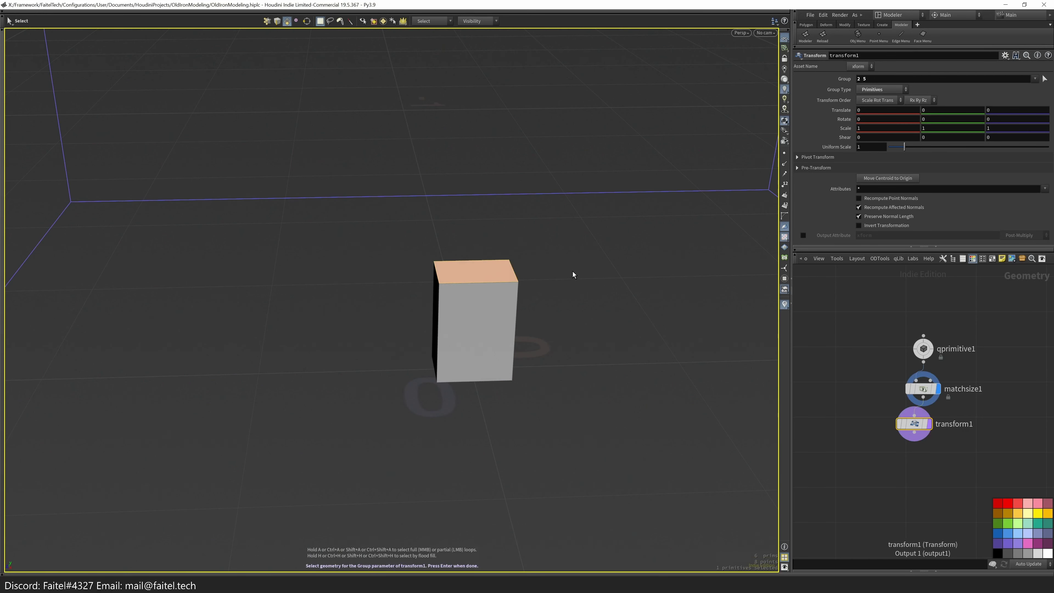
{"action": "key", "text": "Return"}
{"action": "middle_click_drag", "start_coordinate": [1016, 131], "coordinate": [1020, 125]}
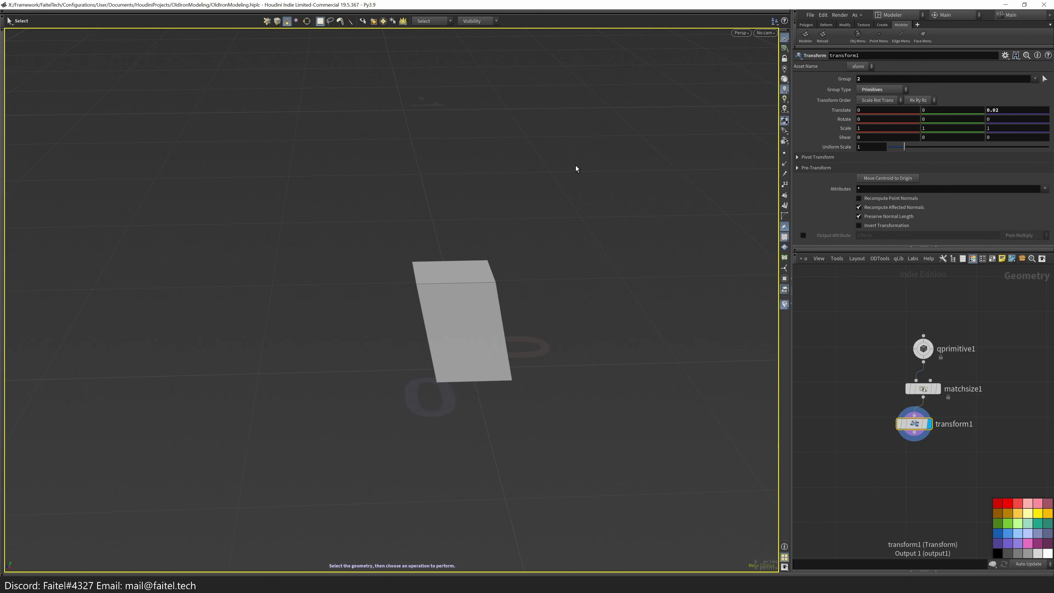
- Raise the slab's top face
{"action": "left_click_drag", "start_coordinate": [347, 355], "coordinate": [457, 351], "text": "alt"}
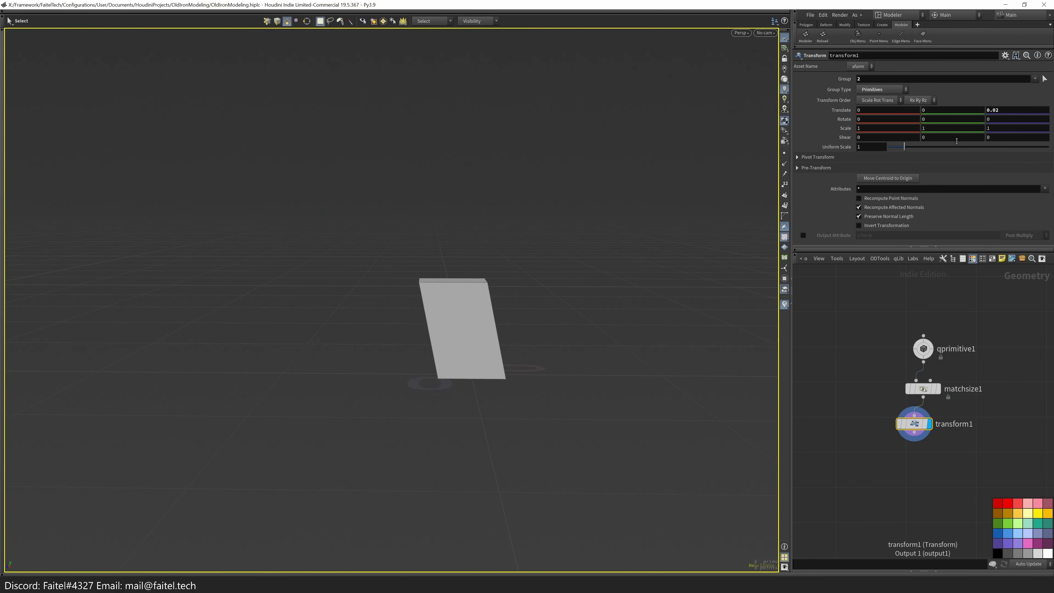
{"action": "key", "text": "t"}
{"action": "left_click_drag", "start_coordinate": [465, 285], "coordinate": [453, 245]}
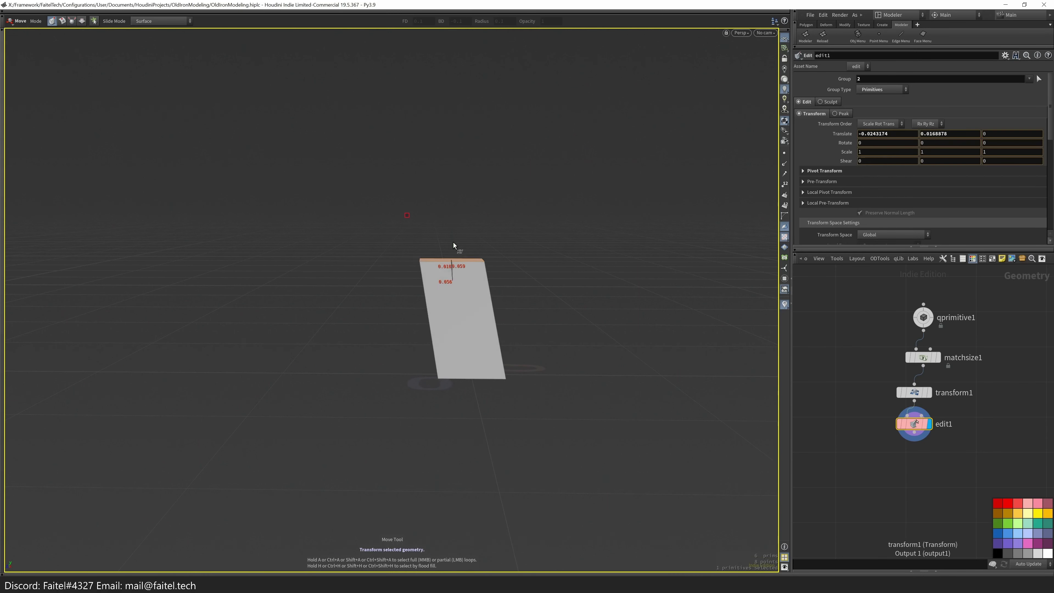
{"action": "key", "text": "t"}
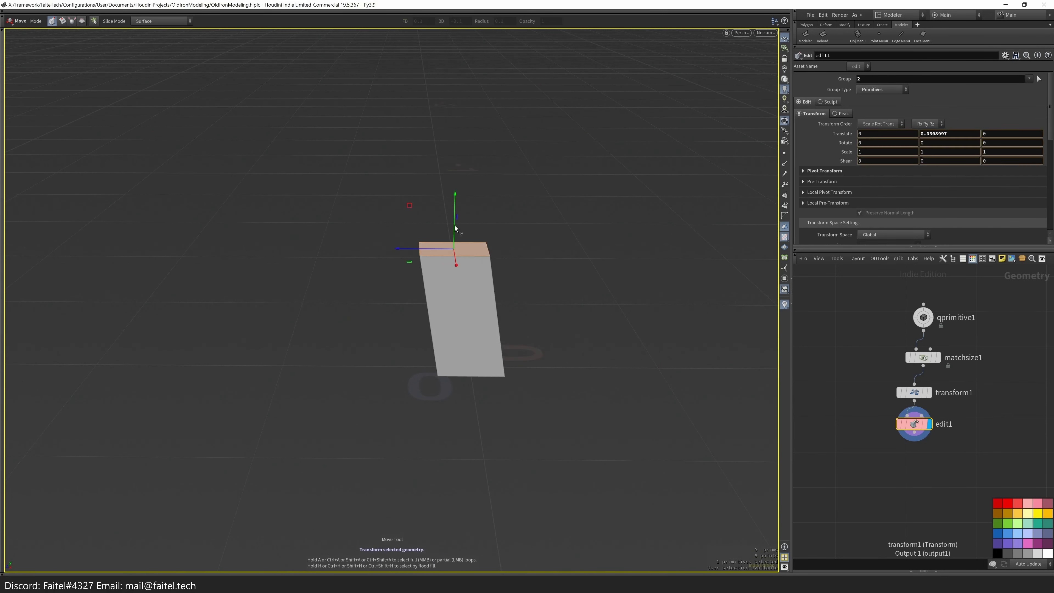
{"action": "left_click_drag", "start_coordinate": [522, 290], "coordinate": [563, 259]}
{"action": "key", "text": "s"}
- Bevel the box edges with a Chamfer shape and 2 divisions
{"action": "key", "text": "b"}
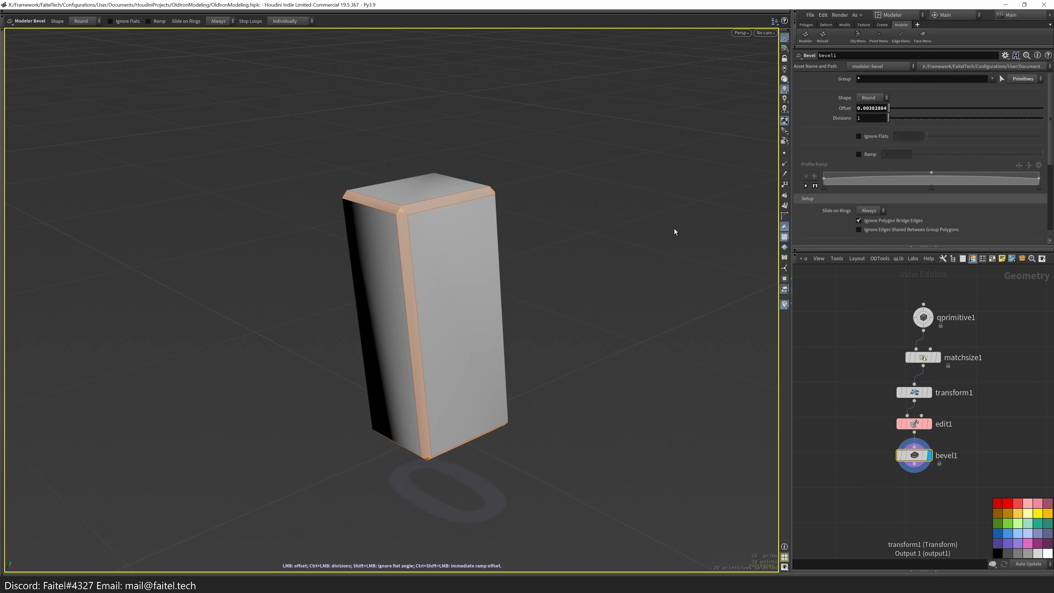
{"action": "left_click", "coordinate": [872, 98]}
{"action": "left_click", "coordinate": [870, 130]}
{"action": "left_click", "coordinate": [869, 133]}
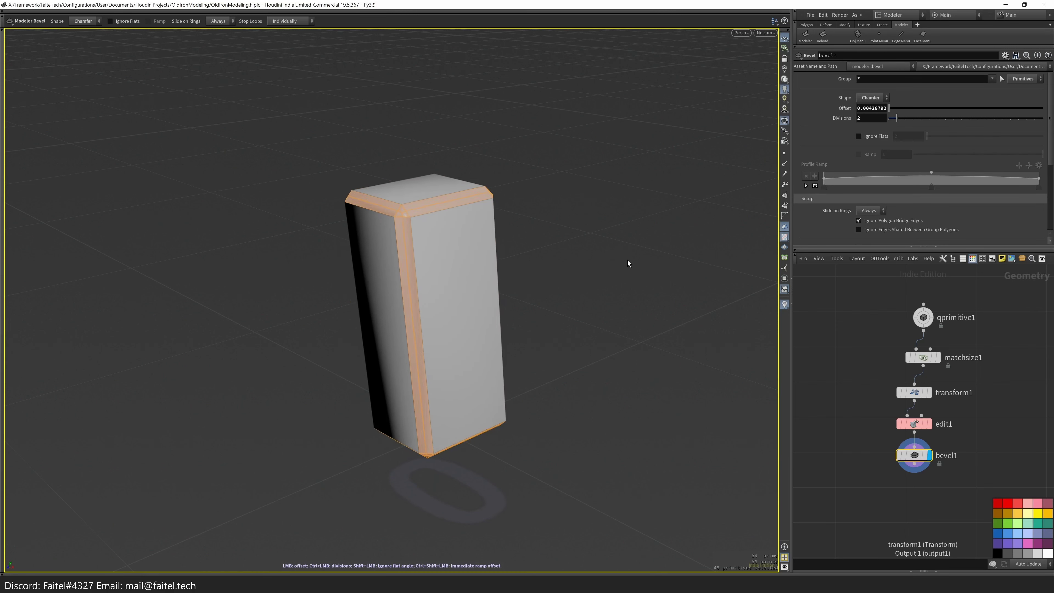
{"action": "key", "text": "Escape"}
{"action": "left_click_drag", "start_coordinate": [632, 274], "coordinate": [657, 283]}
- In edit1, raise the top faces and slide them sideways so the block leans
{"action": "key", "text": "s"}
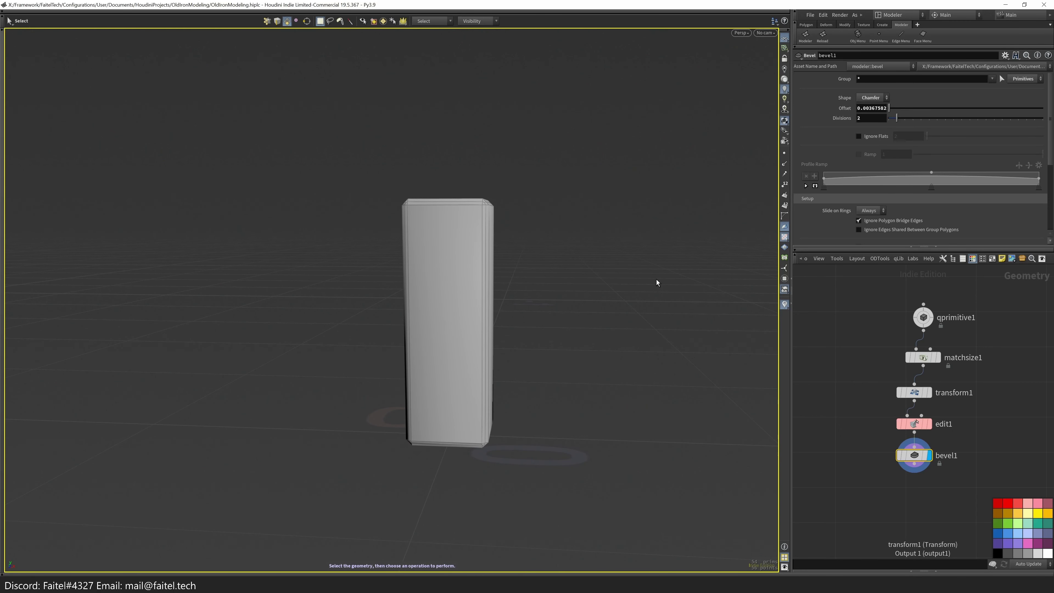
{"action": "left_click", "coordinate": [915, 423]}
{"action": "middle_click_drag", "start_coordinate": [944, 134], "coordinate": [968, 153]}
{"action": "key", "text": "Escape"}
{"action": "left_click_drag", "start_coordinate": [504, 117], "coordinate": [515, 242]}
{"action": "key", "text": "space+3"}
{"action": "key", "text": "Return"}
{"action": "left_click_drag", "start_coordinate": [473, 117], "coordinate": [534, 267]}
- At object level, move the block object onto the iron's body under the handle
{"action": "key", "text": "Escape"}
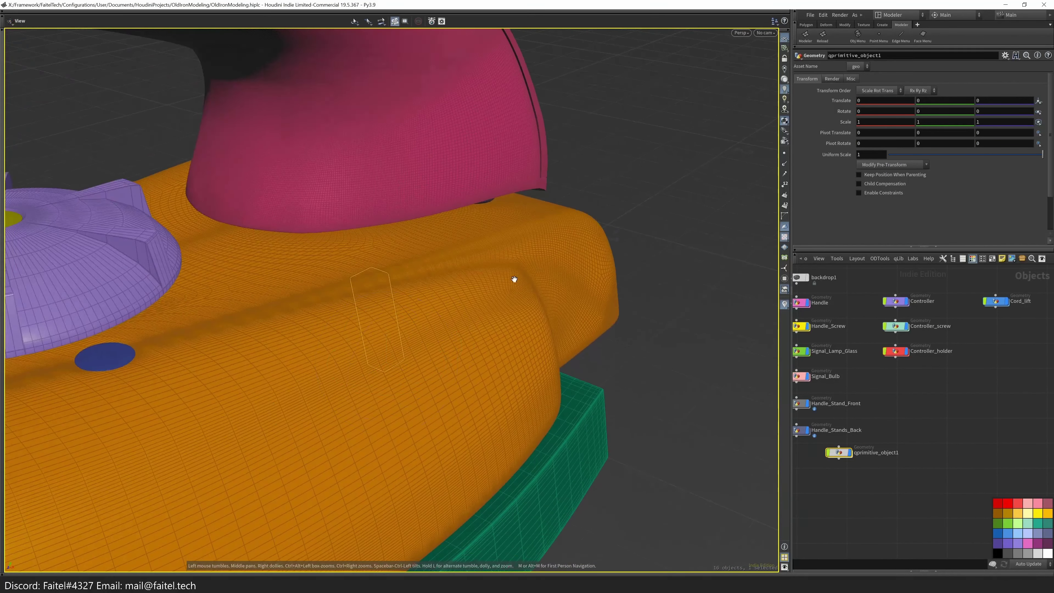
{"action": "key", "text": "t"}
{"action": "left_click_drag", "start_coordinate": [406, 378], "coordinate": [434, 386]}
{"action": "scroll", "coordinate": [513, 403], "scroll_direction": "up", "scroll_amount": 2}
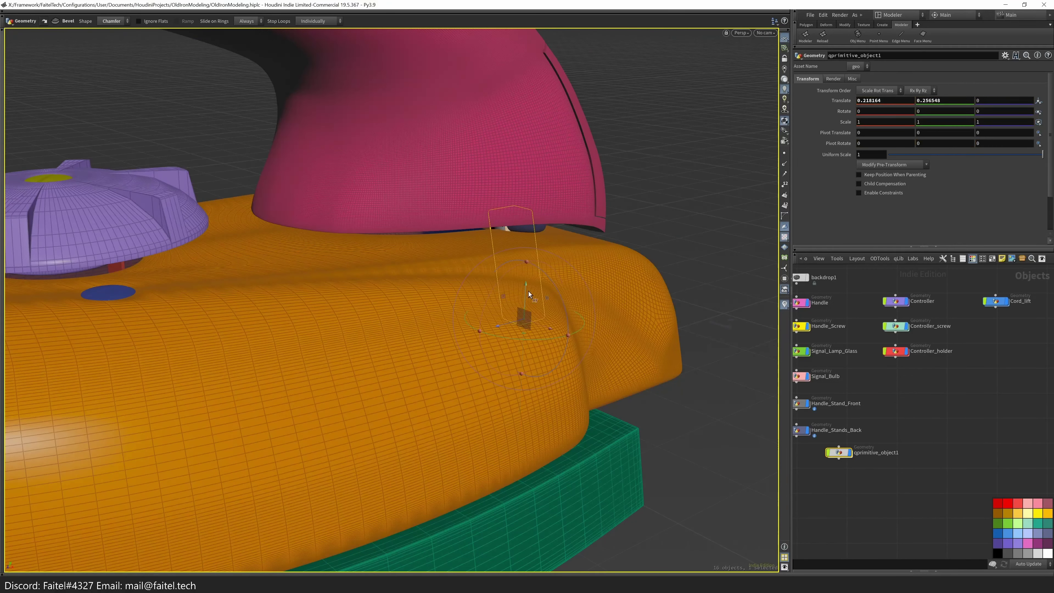
{"action": "left_click_drag", "start_coordinate": [501, 290], "coordinate": [374, 281]}
{"action": "left_click_drag", "start_coordinate": [374, 281], "coordinate": [419, 261], "text": "alt"}
- Fine-tune the block's depth and sideways position from front and low views
{"action": "key", "text": "space+3"}
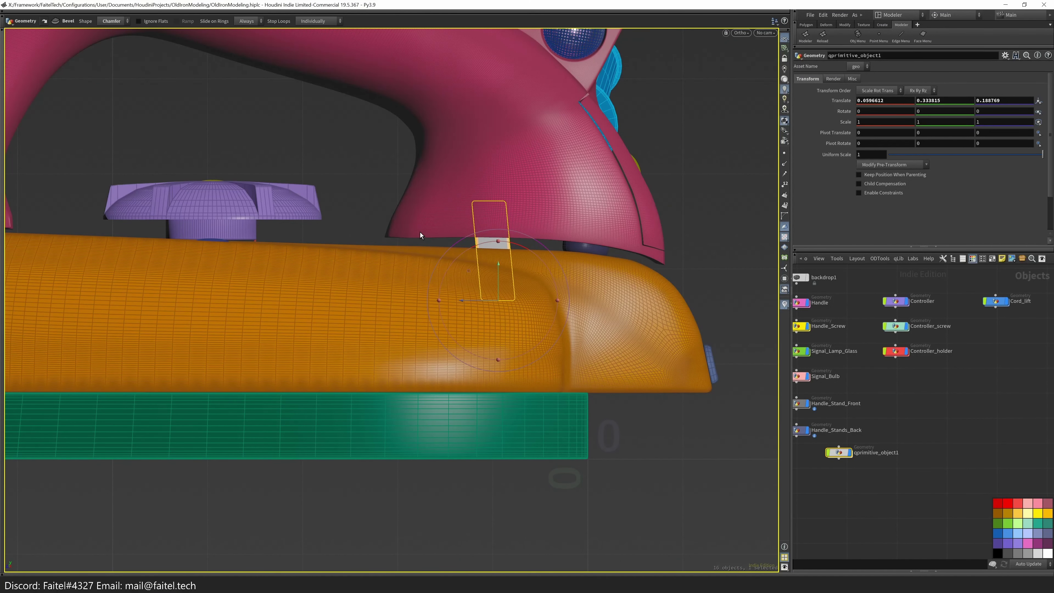
{"action": "left_click_drag", "start_coordinate": [462, 300], "coordinate": [450, 306]}
{"action": "left_click_drag", "start_coordinate": [506, 245], "coordinate": [470, 316], "text": "alt"}
{"action": "left_click_drag", "start_coordinate": [540, 310], "coordinate": [544, 311]}
{"action": "left_click_drag", "start_coordinate": [544, 311], "coordinate": [533, 370], "text": "alt"}
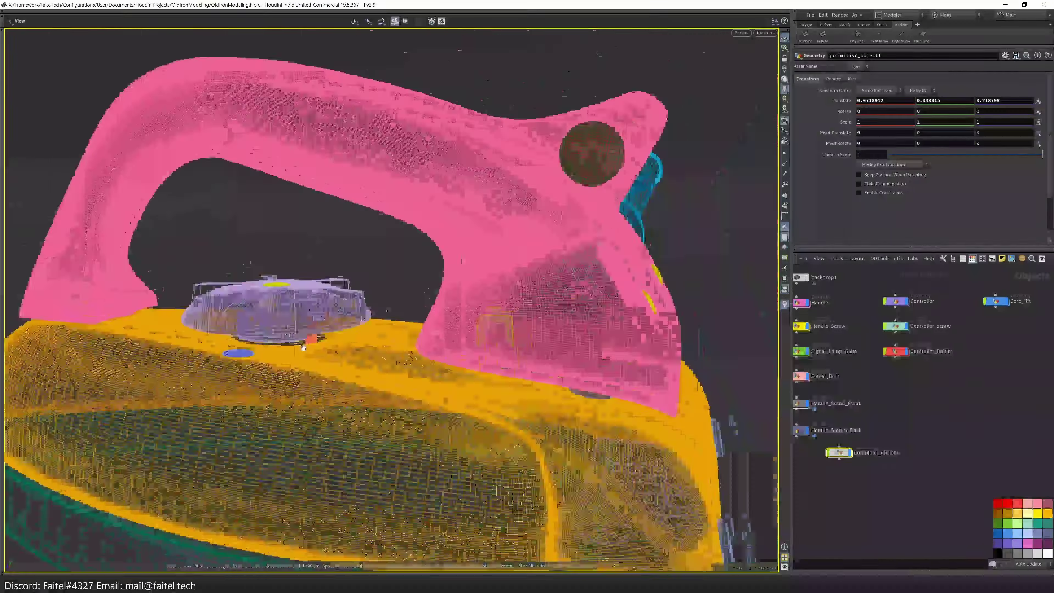
{"action": "key", "text": "space+3"}
{"action": "left_click_drag", "start_coordinate": [453, 398], "coordinate": [311, 340], "text": "alt"}
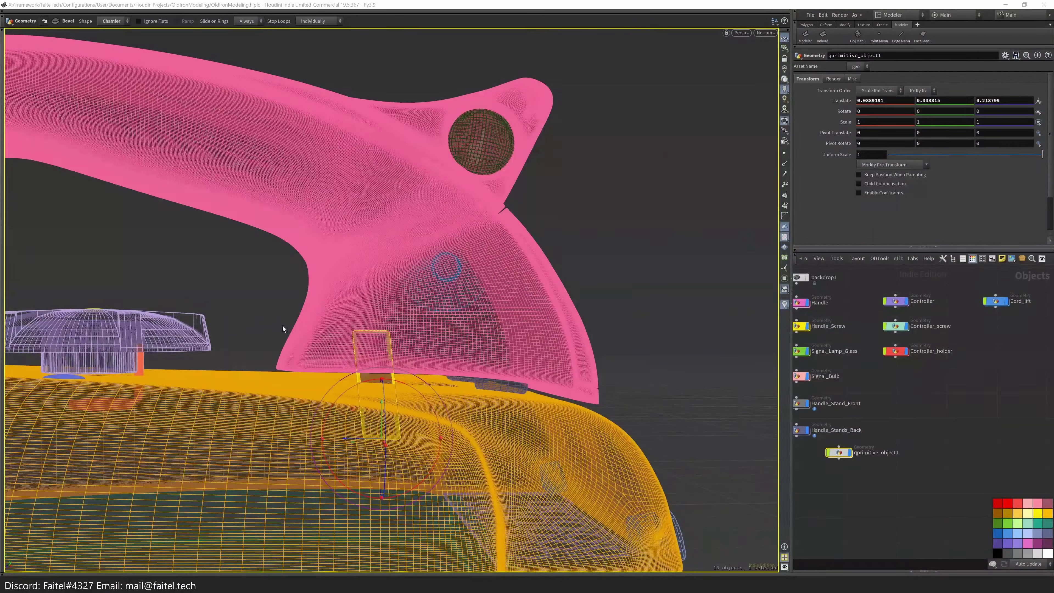
{"action": "mouse_move", "coordinate": [663, 313]}
{"action": "left_mouse_down", "text": "alt"}
{"action": "mouse_move", "coordinate": [619, 313]}
{"action": "mouse_move", "coordinate": [565, 361]}
{"action": "mouse_move", "coordinate": [519, 353]}
{"action": "left_mouse_up", "text": "alt"}
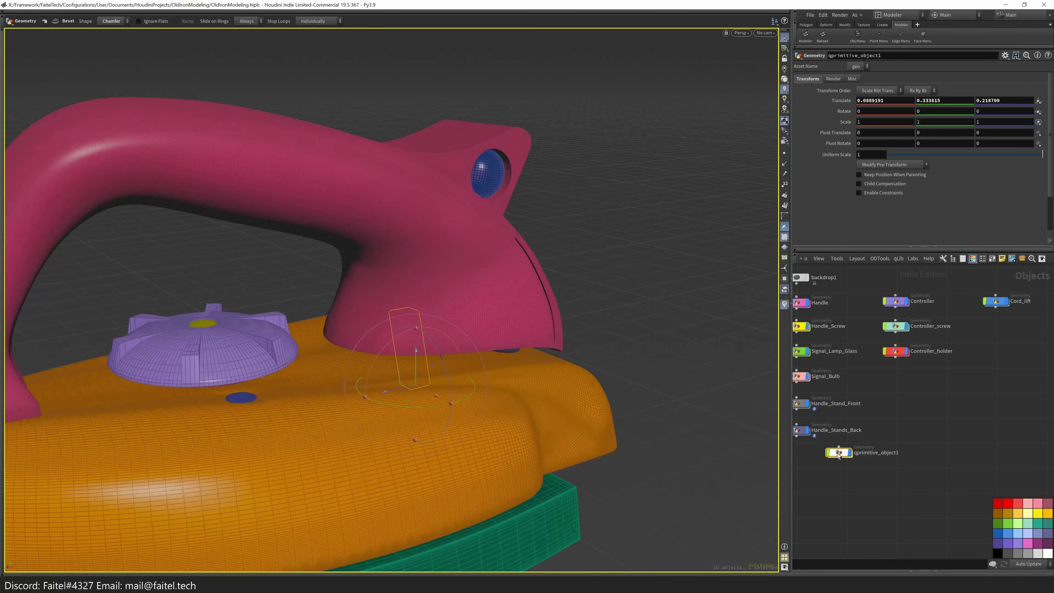
- Inside the block's network, add a Mirror SOP after freeze_xform1 to form the pair
{"action": "double_click", "coordinate": [839, 452]}
{"action": "left_click", "coordinate": [865, 437]}
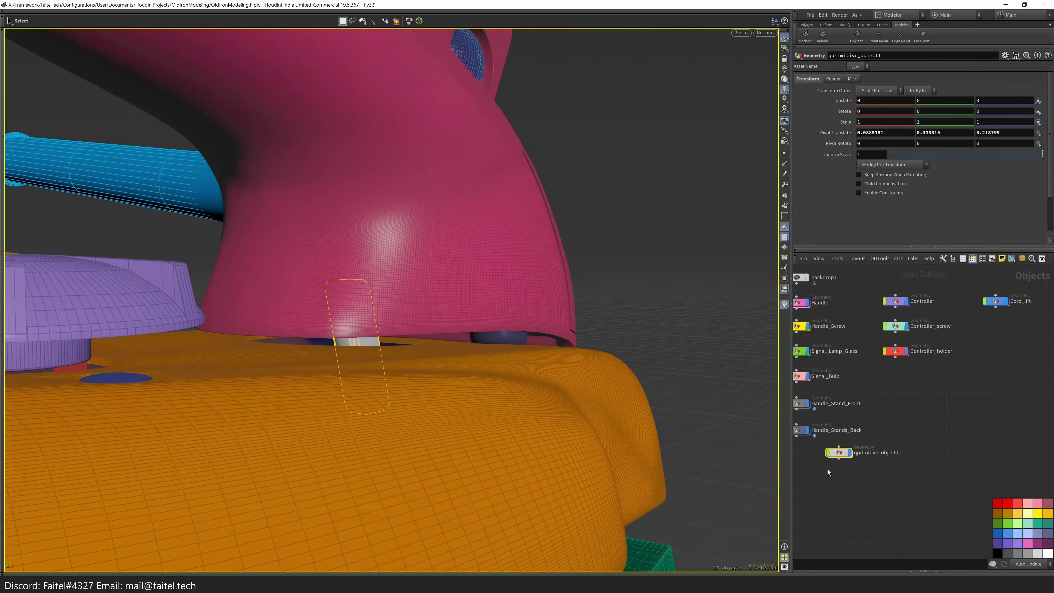
{"action": "double_click", "coordinate": [840, 457]}
{"action": "key", "text": "Tab"}
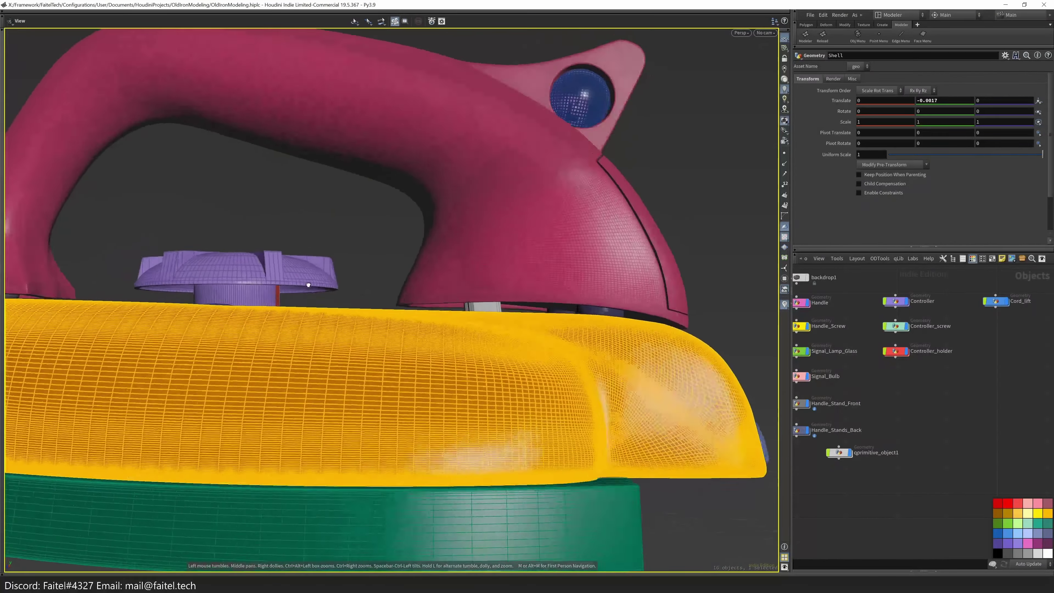
{"action": "scroll", "coordinate": [332, 303], "scroll_direction": "down", "scroll_amount": 5}
{"action": "left_click_drag", "start_coordinate": [353, 323], "coordinate": [404, 332]}
{"action": "scroll", "coordinate": [436, 329], "scroll_direction": "up", "scroll_amount": 6}
{"action": "key", "text": "s"}
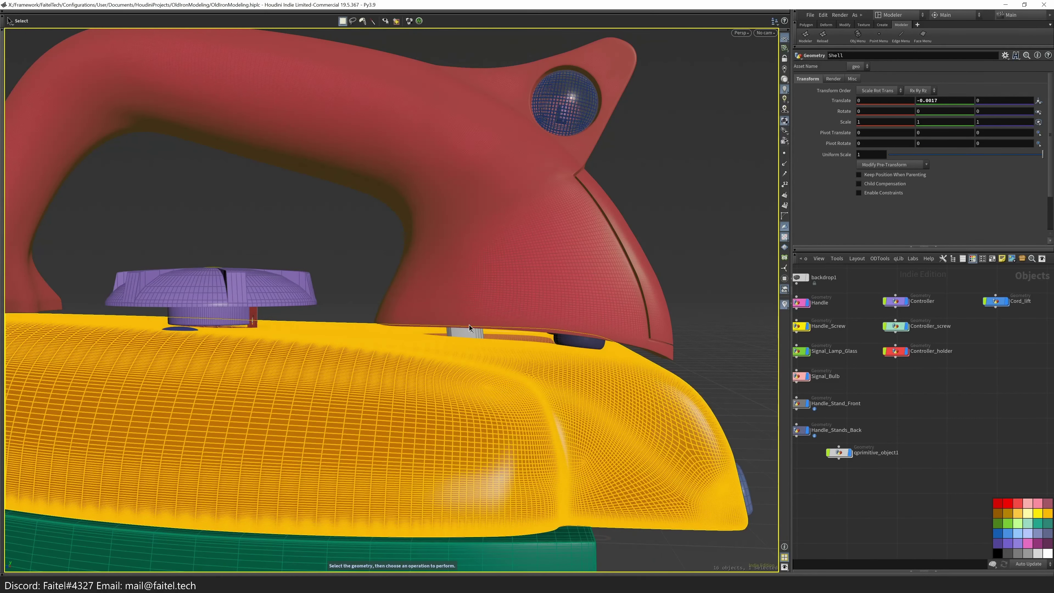
{"action": "left_click_drag", "start_coordinate": [469, 325], "coordinate": [394, 307], "text": "alt"}
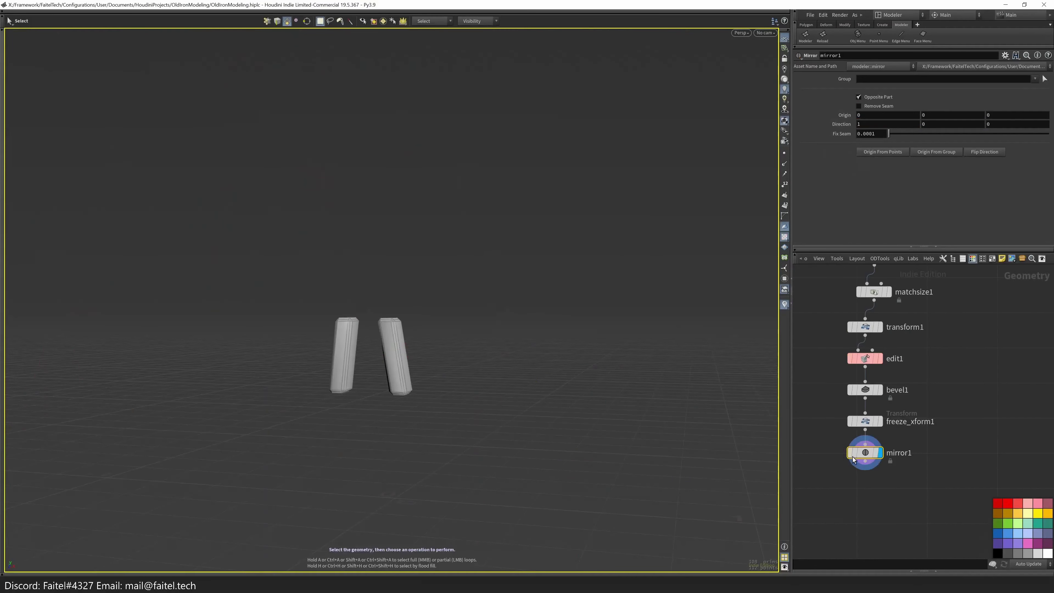
{"action": "left_click", "coordinate": [865, 422]}
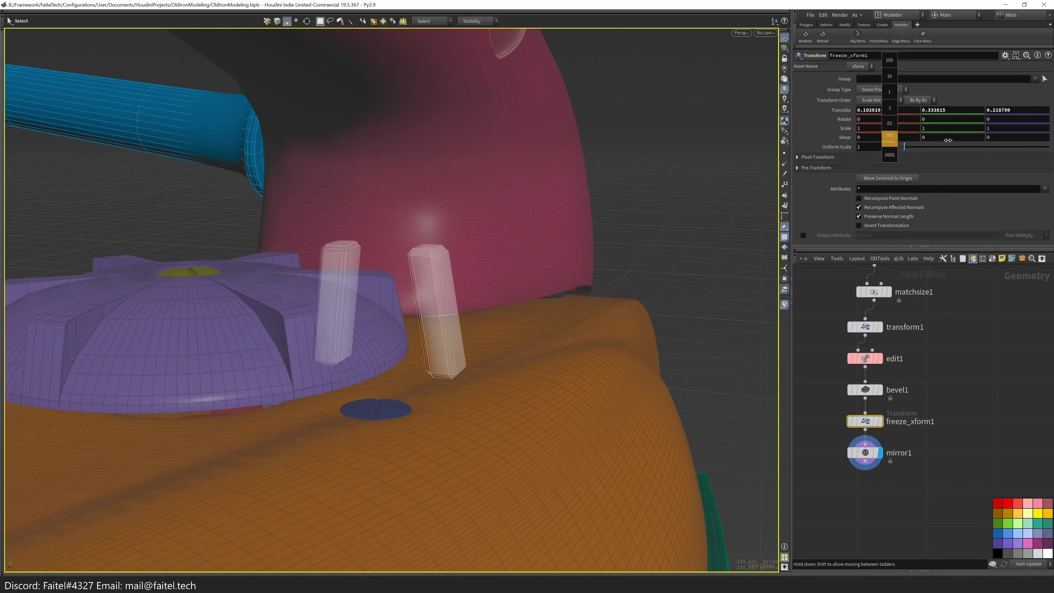
- Raise freeze_xform1's Translate X to spread the stands apart, then view the whole iron
{"action": "middle_click_drag", "start_coordinate": [949, 140], "coordinate": [938, 142]}
{"action": "left_click_drag", "start_coordinate": [519, 291], "coordinate": [487, 340], "text": "alt"}
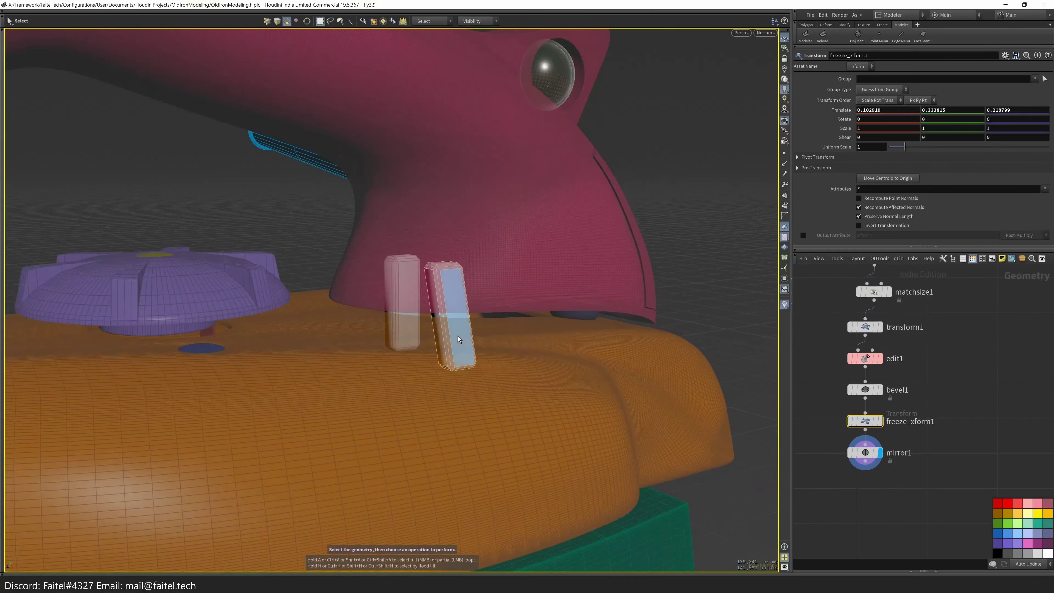
{"action": "left_click_drag", "start_coordinate": [887, 453], "coordinate": [887, 494]}
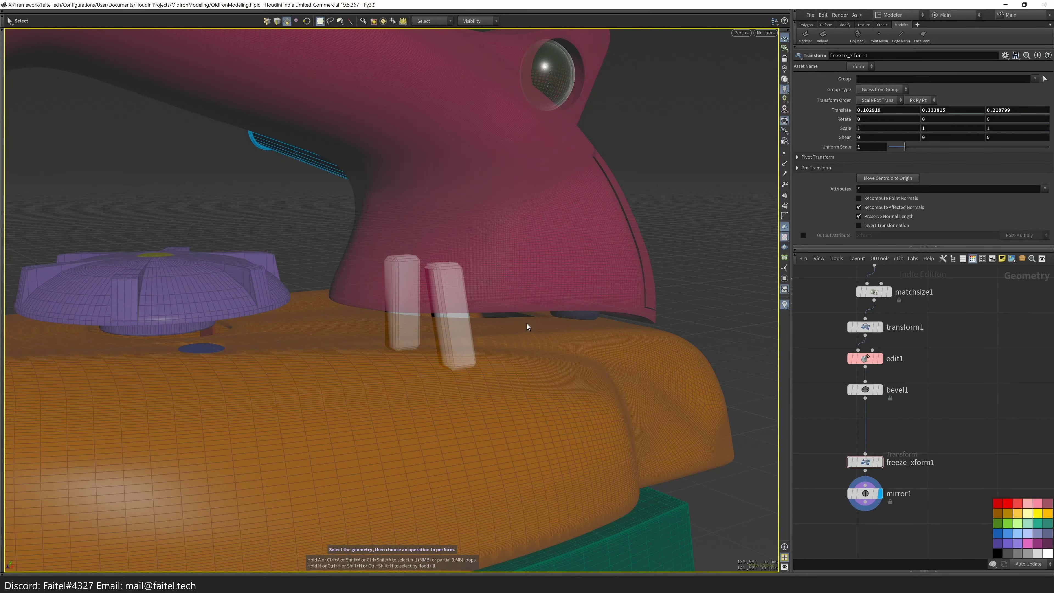
{"action": "key", "text": "u"}
{"action": "key", "text": "space+h"}
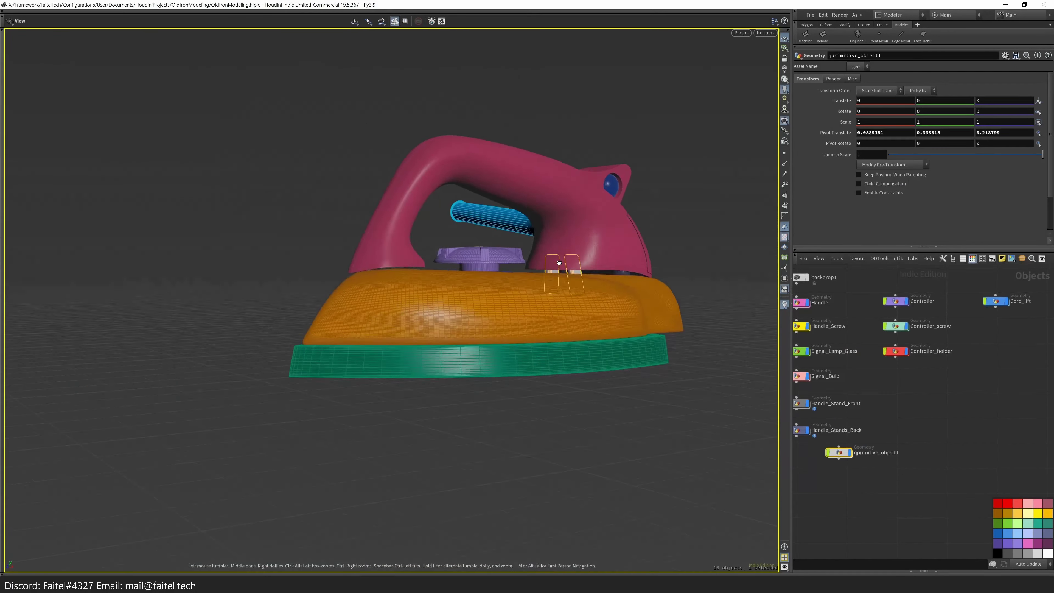
{"action": "scroll", "coordinate": [559, 263], "scroll_direction": "down", "scroll_amount": 10}
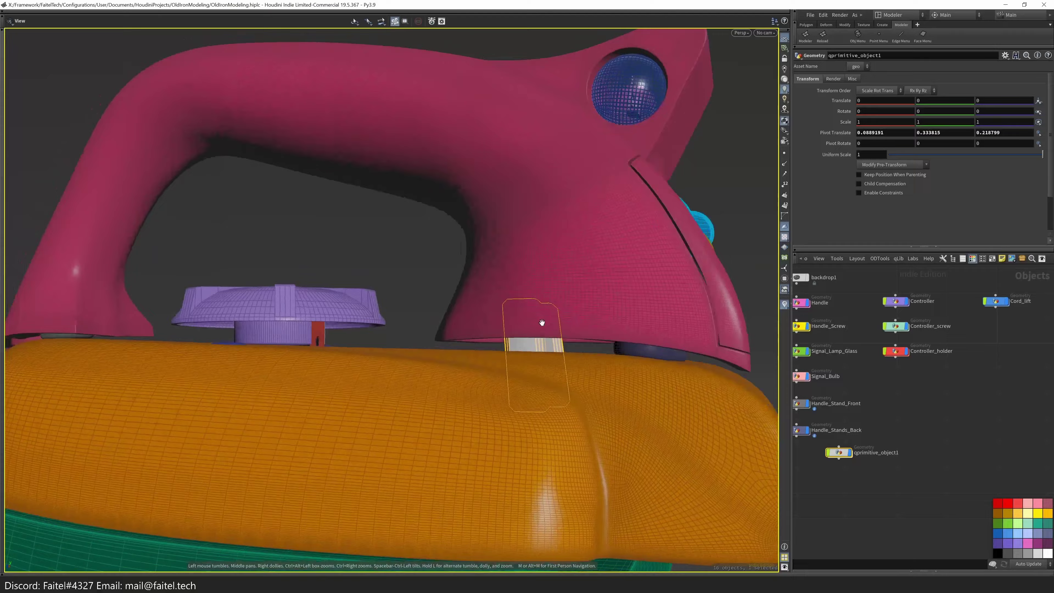
{"action": "left_click_drag", "start_coordinate": [541, 323], "coordinate": [611, 357]}
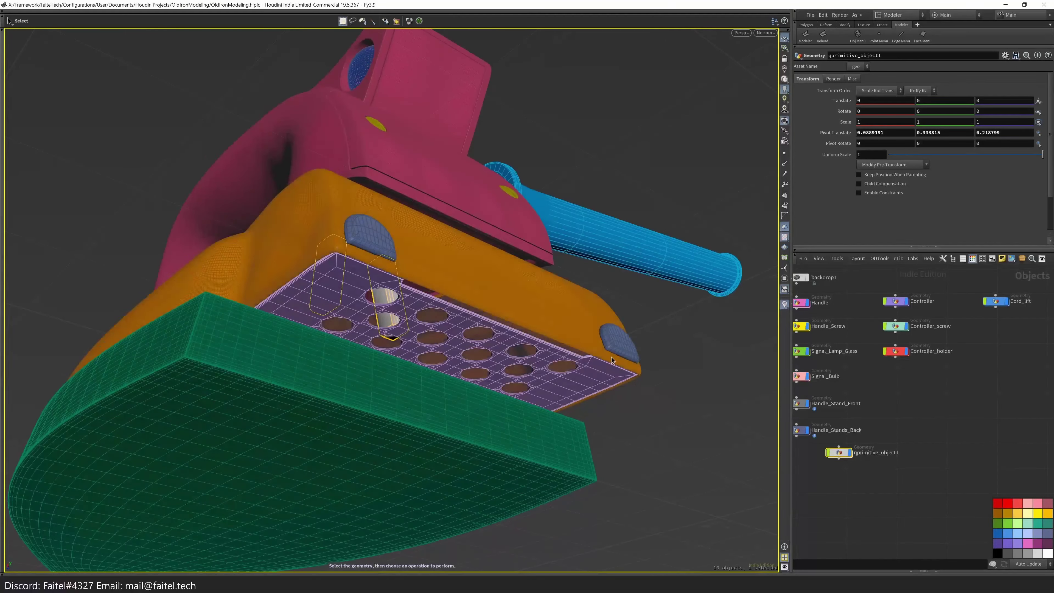
- Set transform1 Scale Y to 2.3 to make the stands taller, undoing a stray change
{"action": "double_click", "coordinate": [839, 452]}
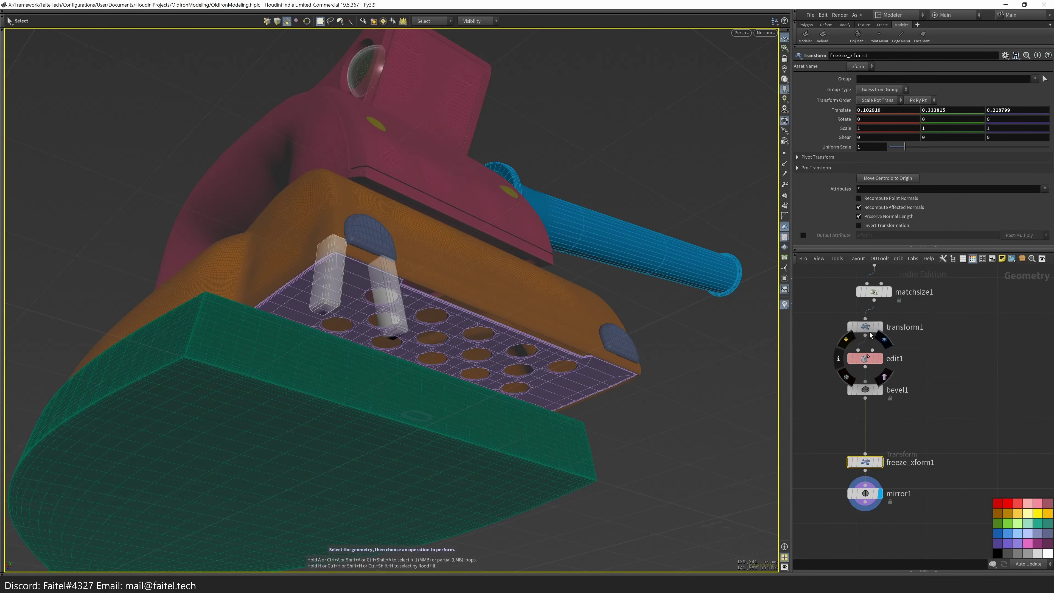
{"action": "left_click_drag", "start_coordinate": [478, 337], "coordinate": [490, 332]}
{"action": "middle_click_drag", "start_coordinate": [868, 334], "coordinate": [897, 380]}
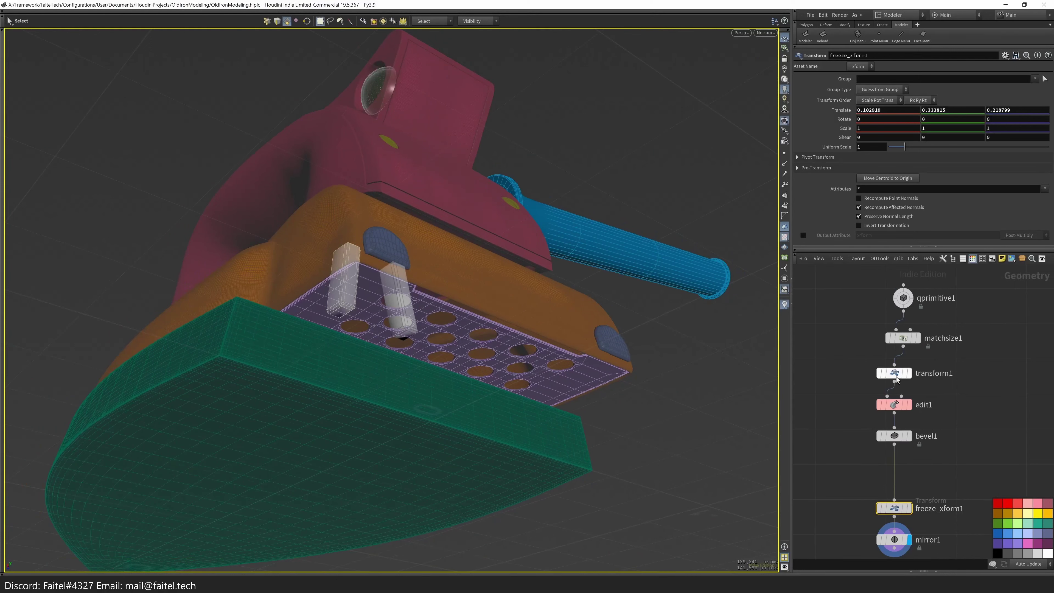
{"action": "left_click", "coordinate": [895, 405]}
{"action": "key", "text": "r"}
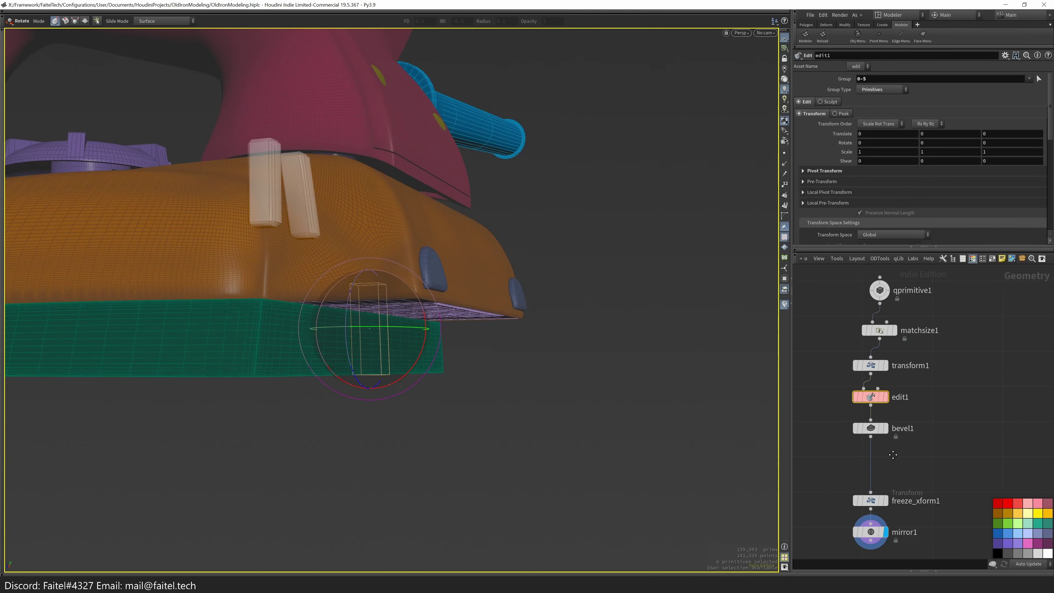
{"action": "left_click_drag", "start_coordinate": [866, 289], "coordinate": [881, 326]}
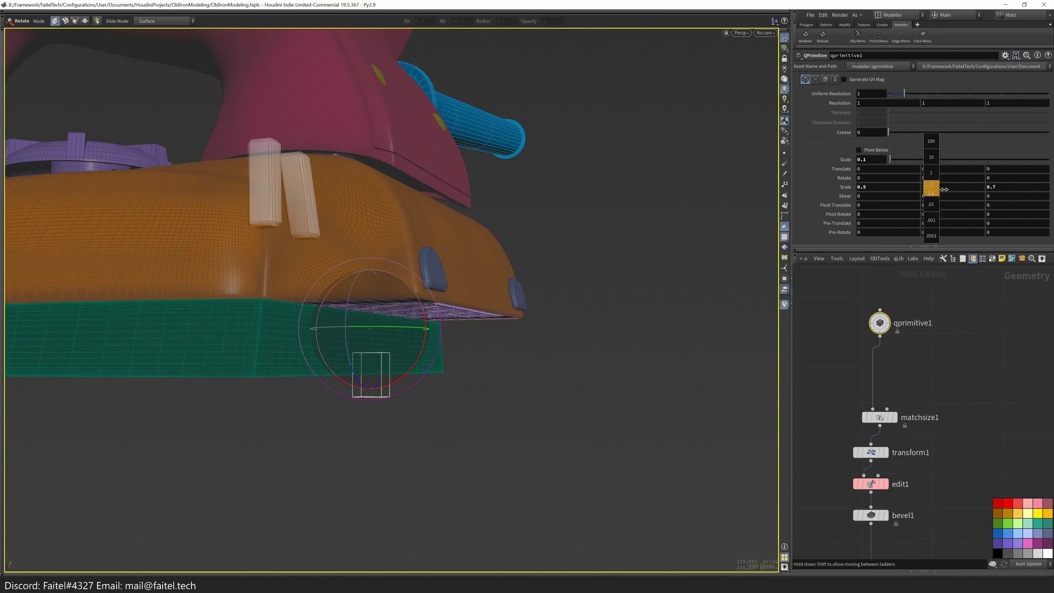
{"action": "middle_click_drag", "start_coordinate": [944, 189], "coordinate": [932, 284]}
{"action": "left_click", "coordinate": [862, 381]}
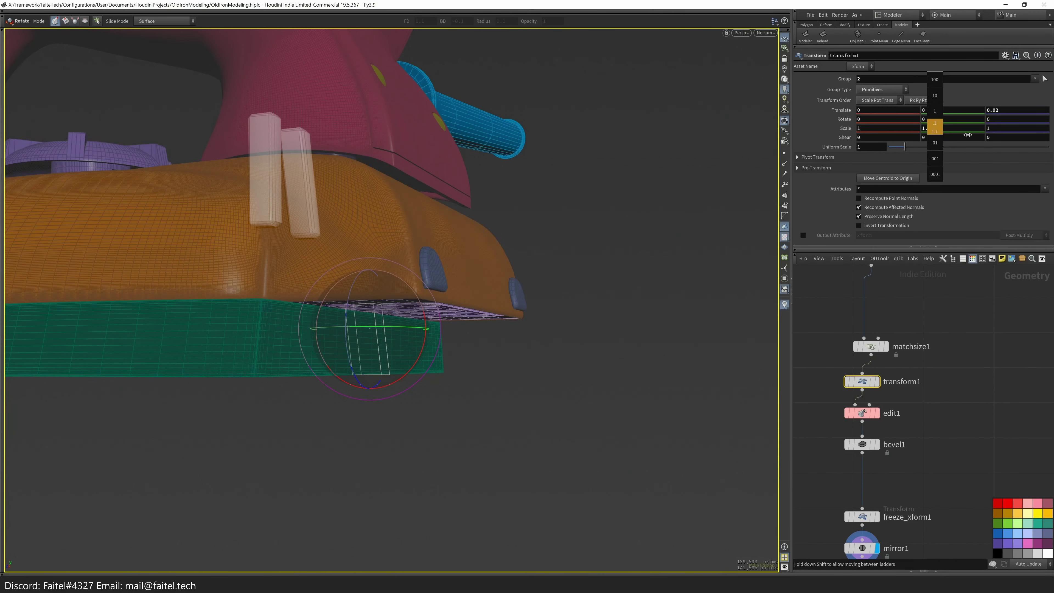
{"action": "middle_click_drag", "start_coordinate": [988, 137], "coordinate": [996, 137]}
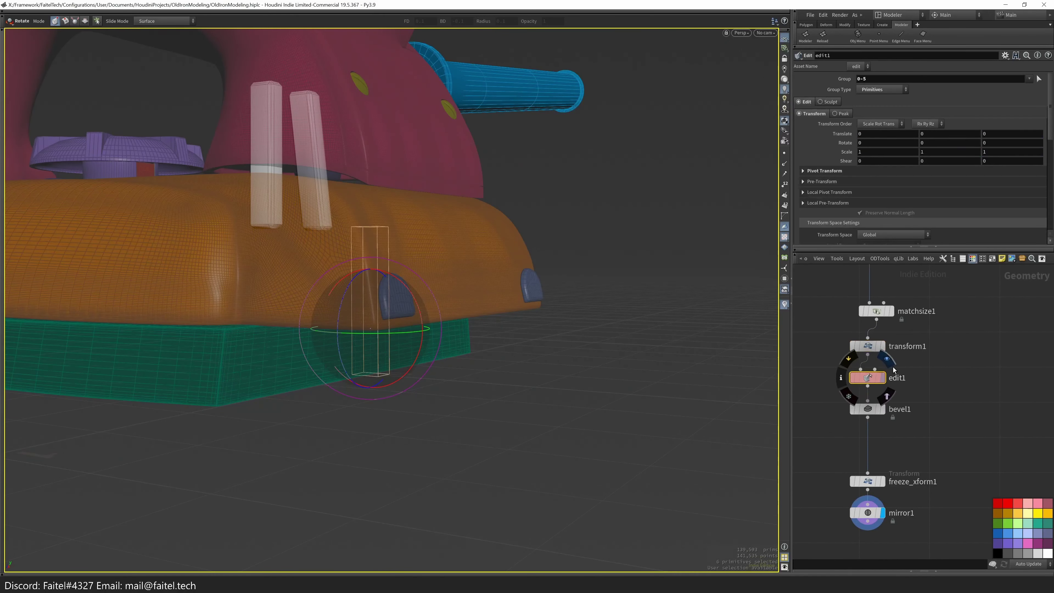
{"action": "key", "text": "ctrl+z"}
- Select edit1 and pick faces on the box to move
{"action": "left_click", "coordinate": [868, 378]}
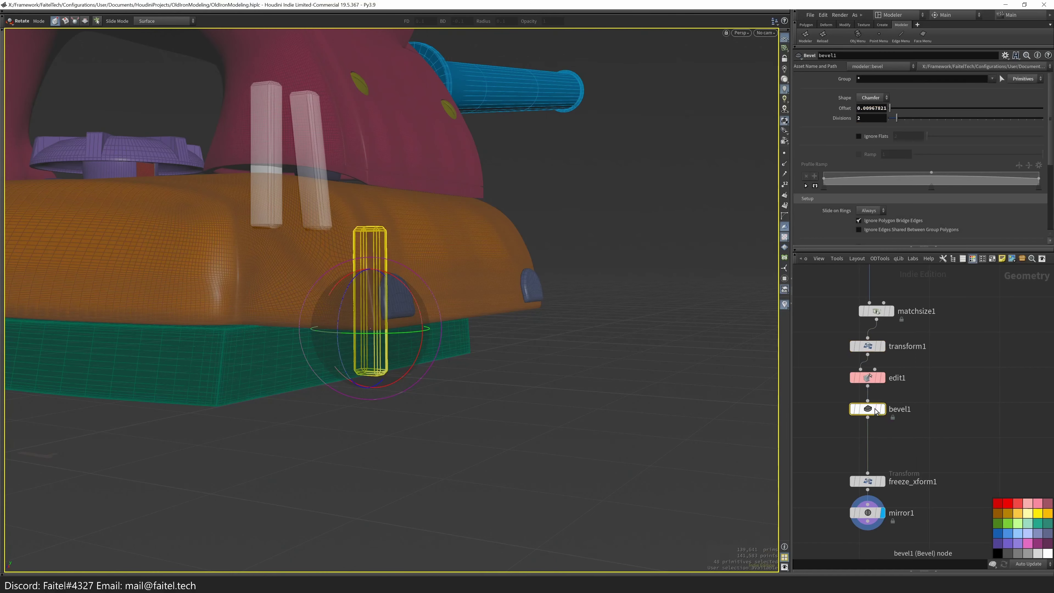
{"action": "key", "text": "space+3"}
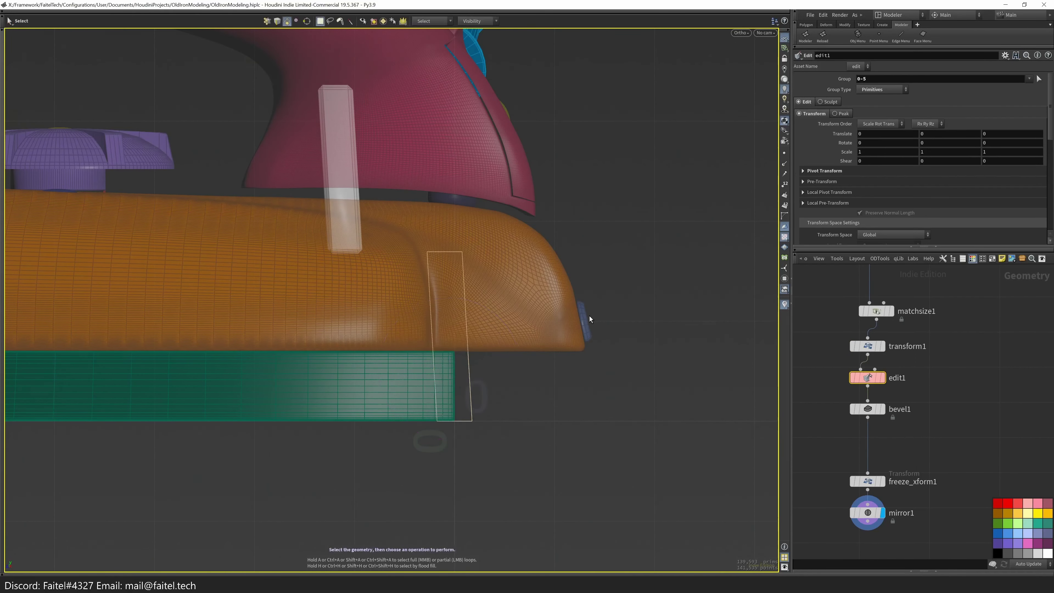
{"action": "key", "text": "space+1"}
{"action": "key", "text": "s"}
{"action": "left_click_drag", "start_coordinate": [434, 277], "coordinate": [413, 282], "text": "alt"}
{"action": "left_click", "coordinate": [421, 281]}
{"action": "key", "text": "t"}
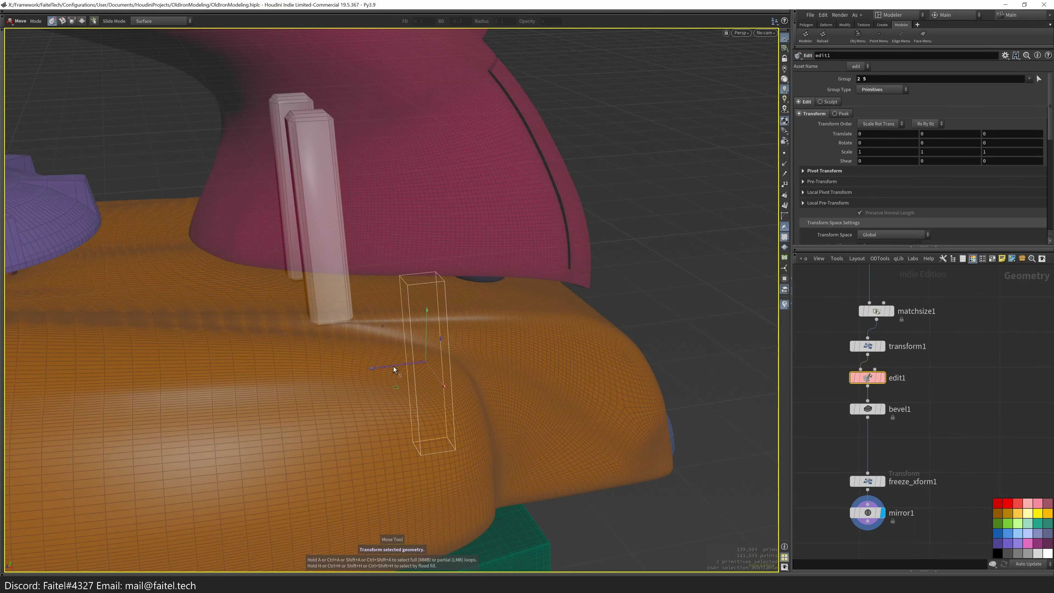